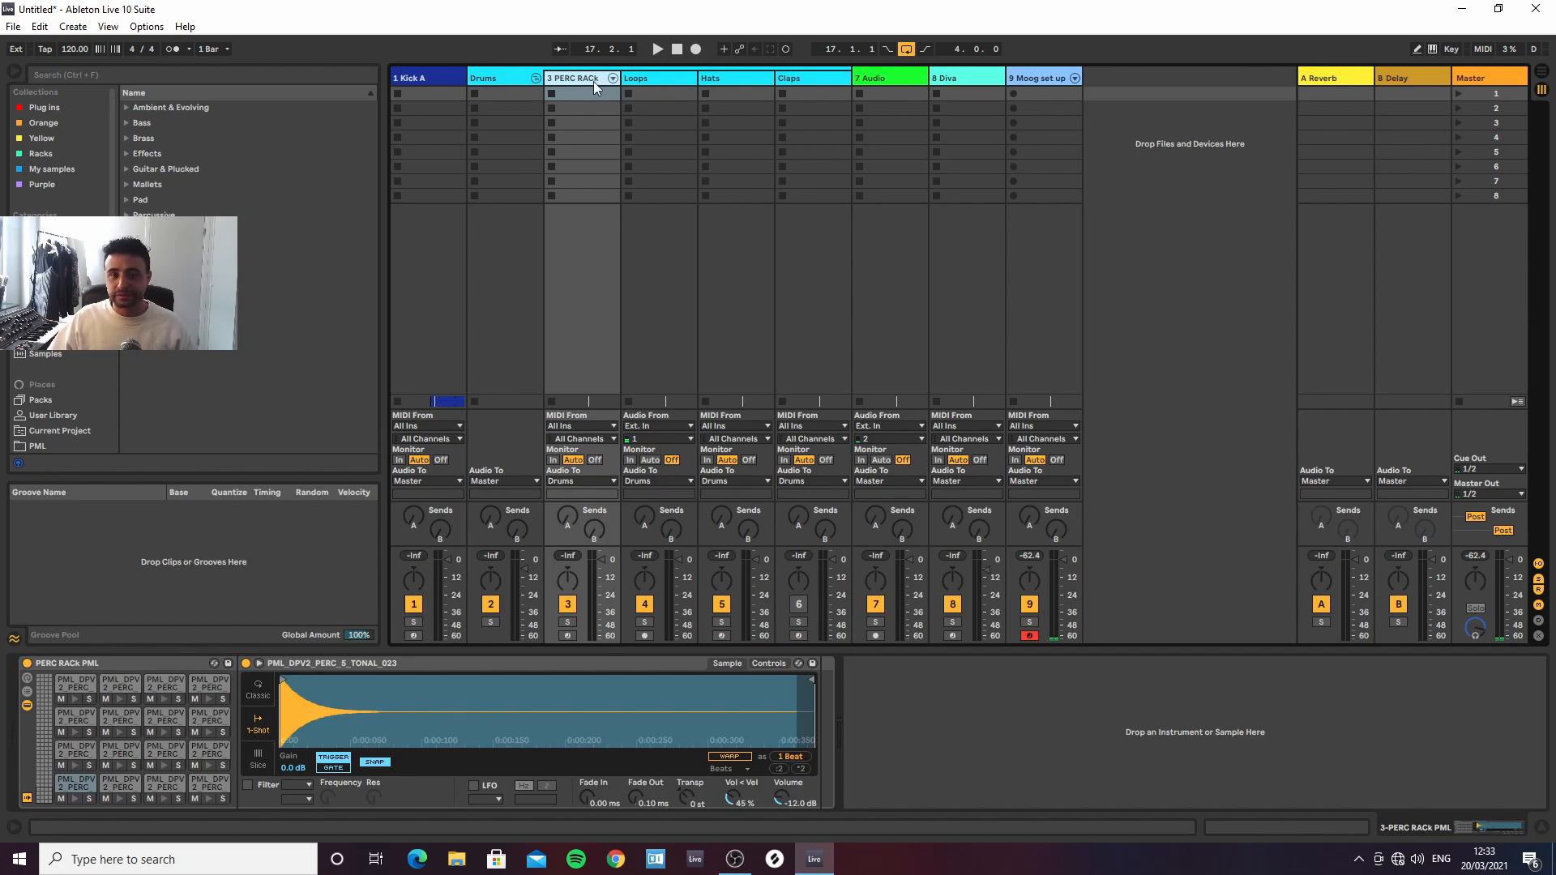
# Collapse the Drums group and set the Moog set up track's external instrument to MIDI output Moog Subsequent 25, Ch. 2
pyautogui.click(535, 79)
pyautogui.click(735, 77)
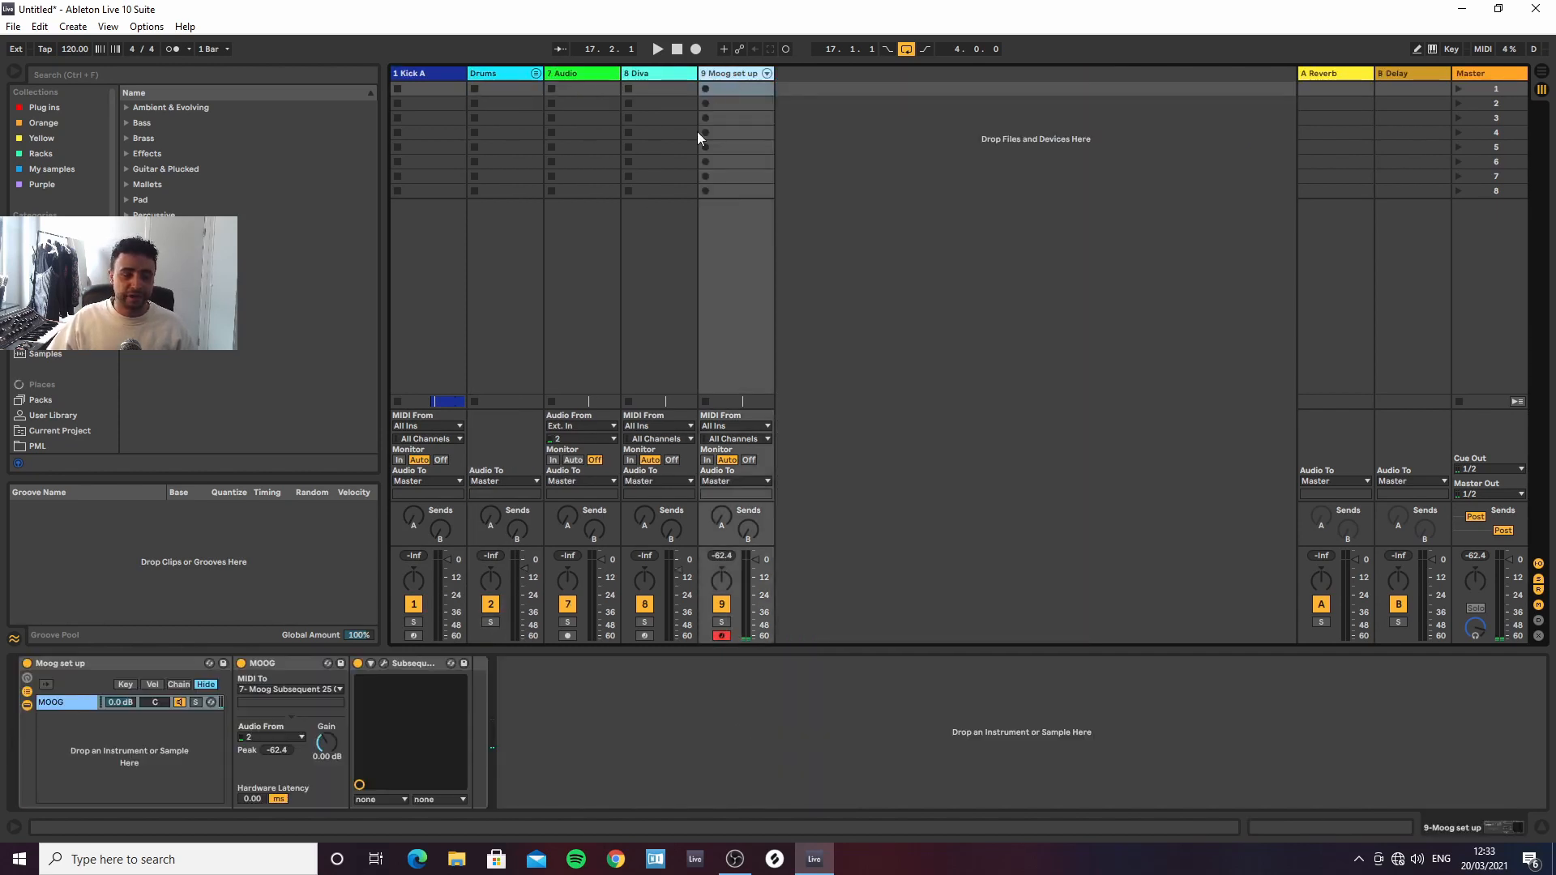
pyautogui.click(279, 697)
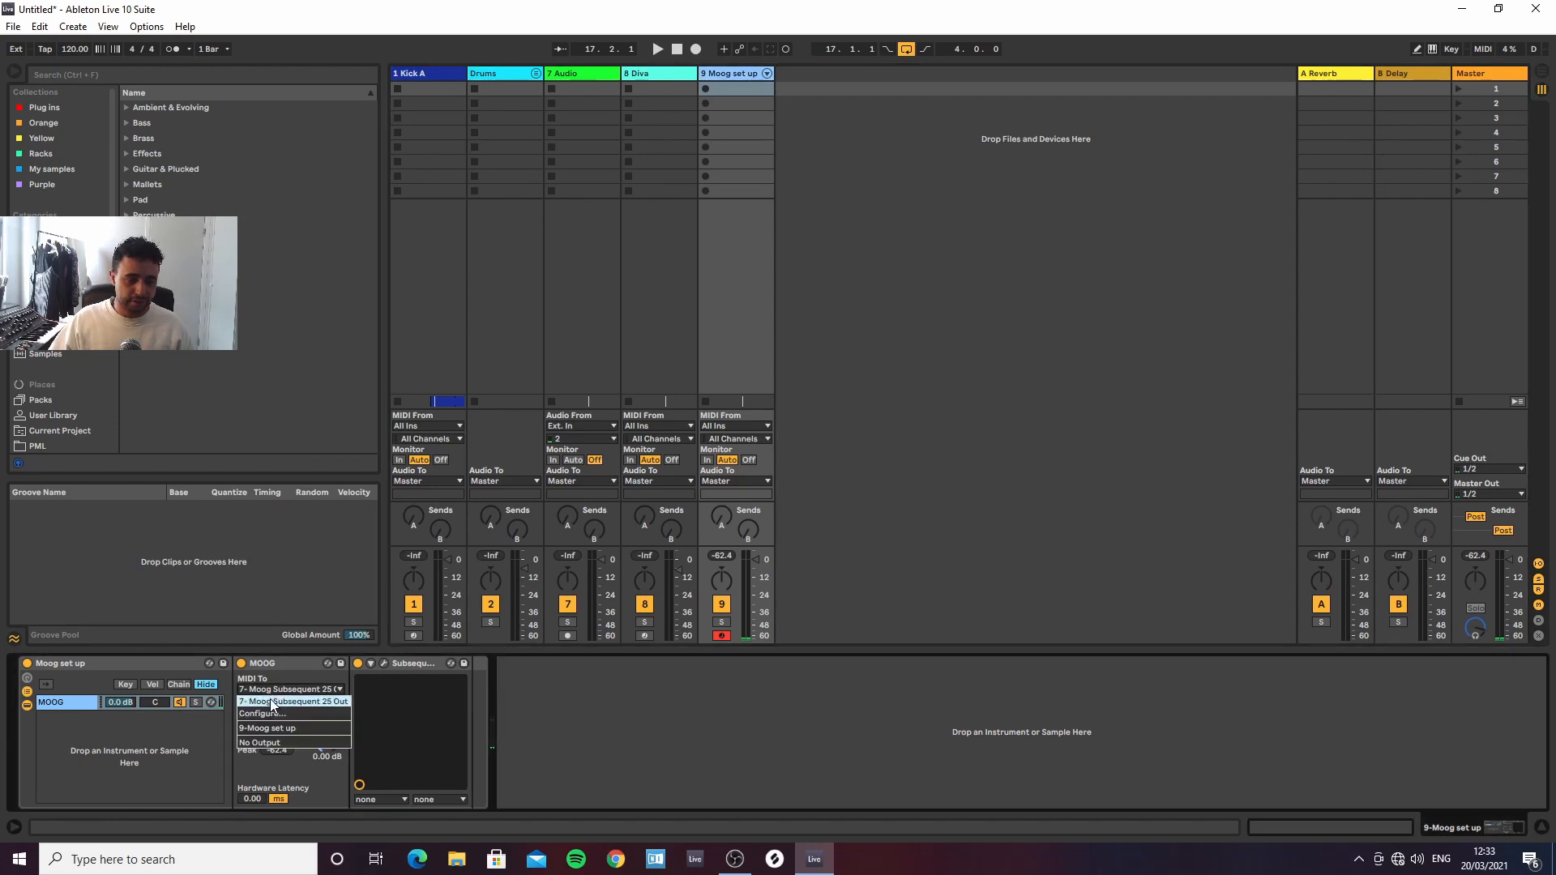
pyautogui.click(270, 699)
pyautogui.click(270, 704)
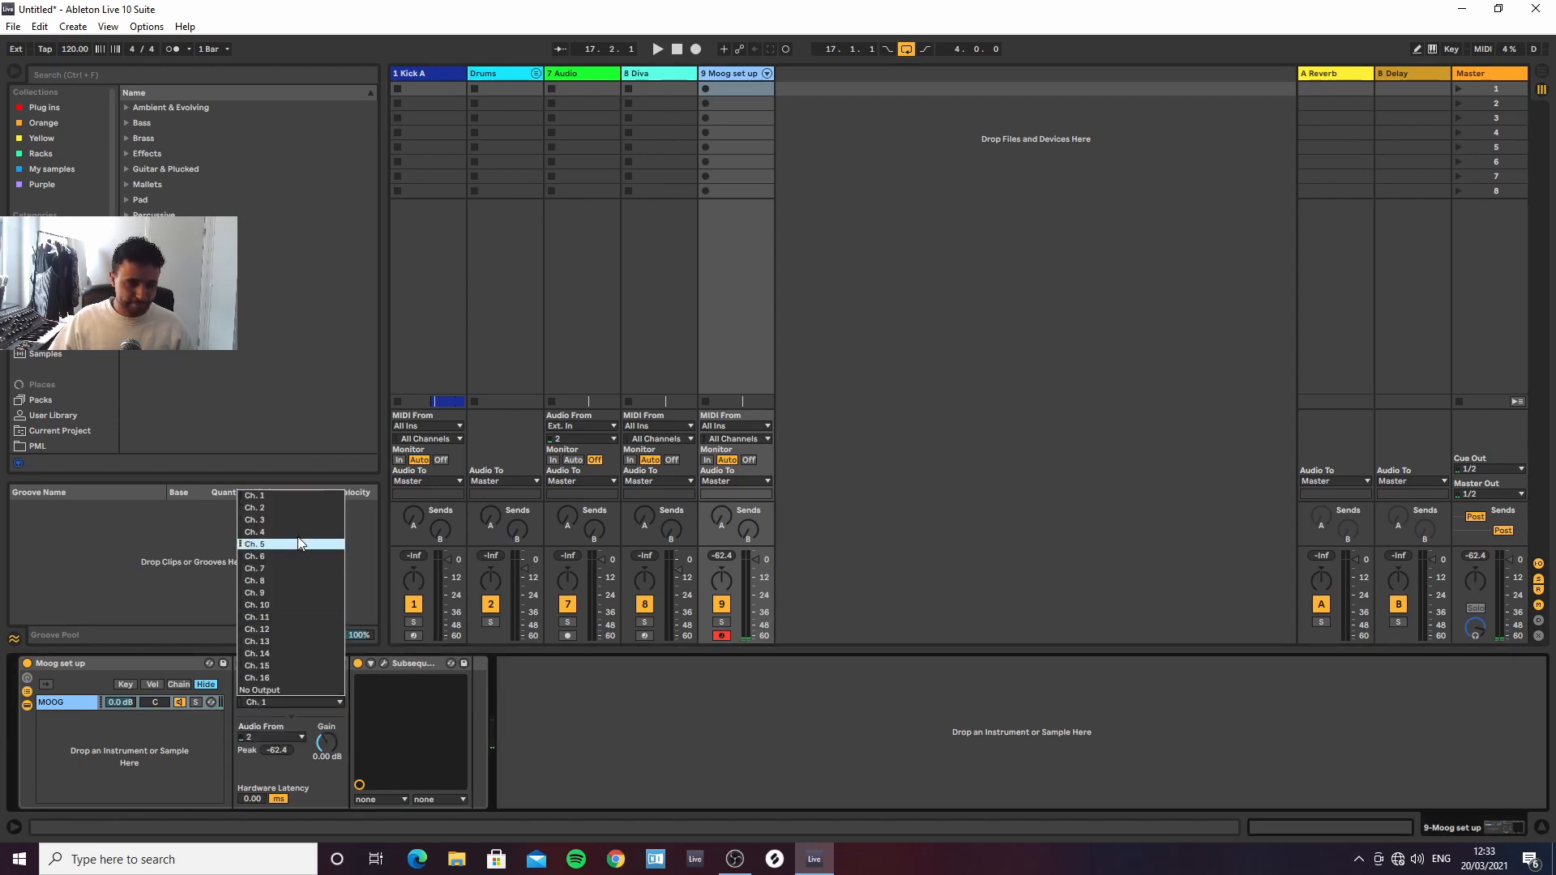
pyautogui.click(279, 498)
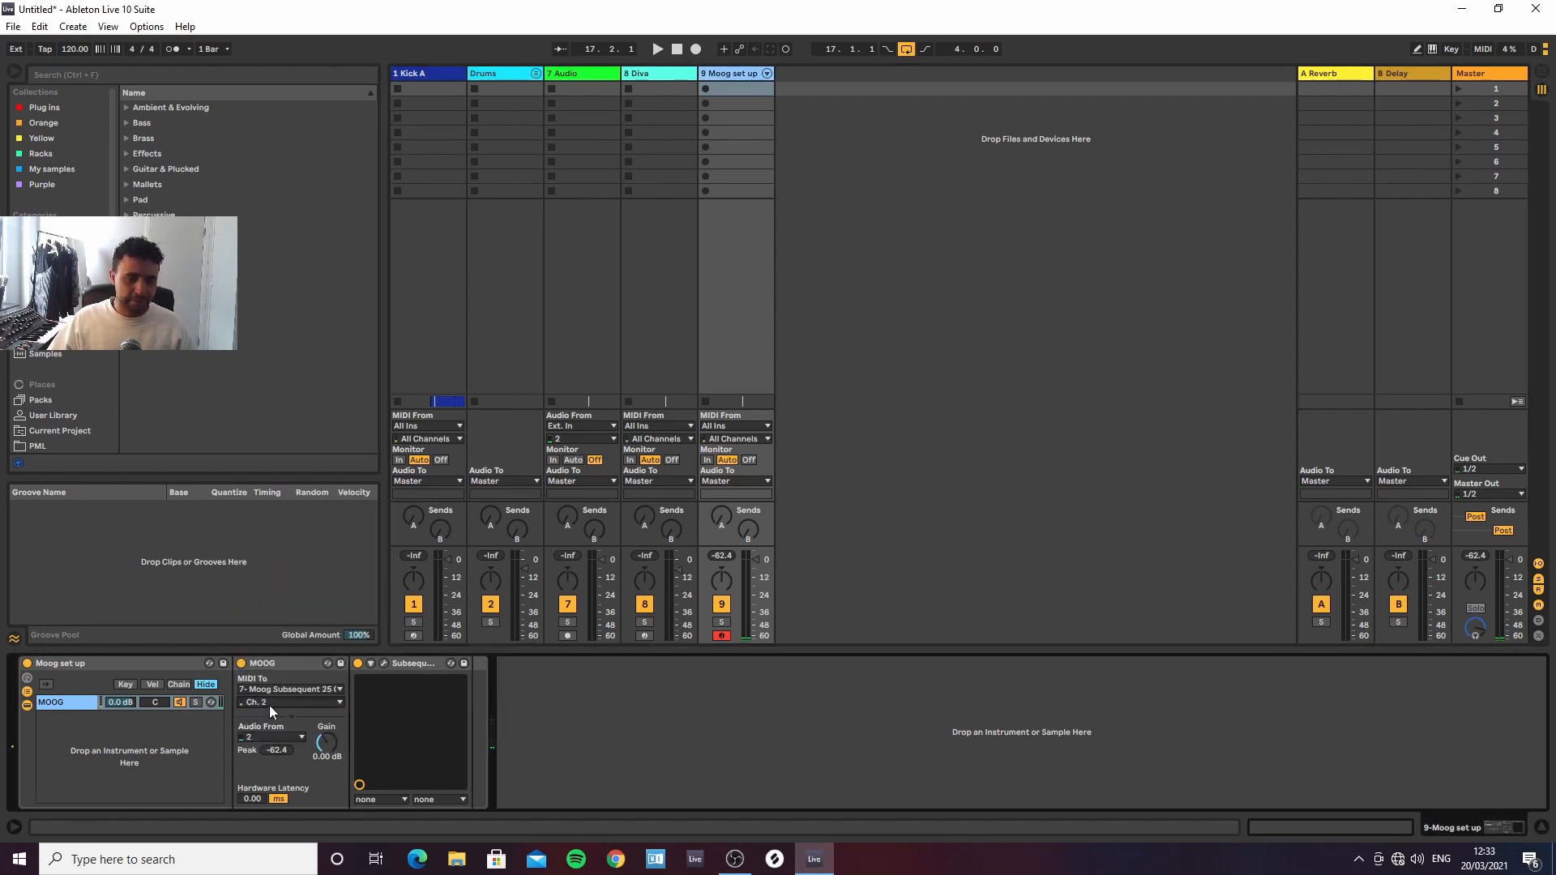
# Review the Diva track's device chain and synth interface, and view the Audio track's devices
pyautogui.click(663, 75)
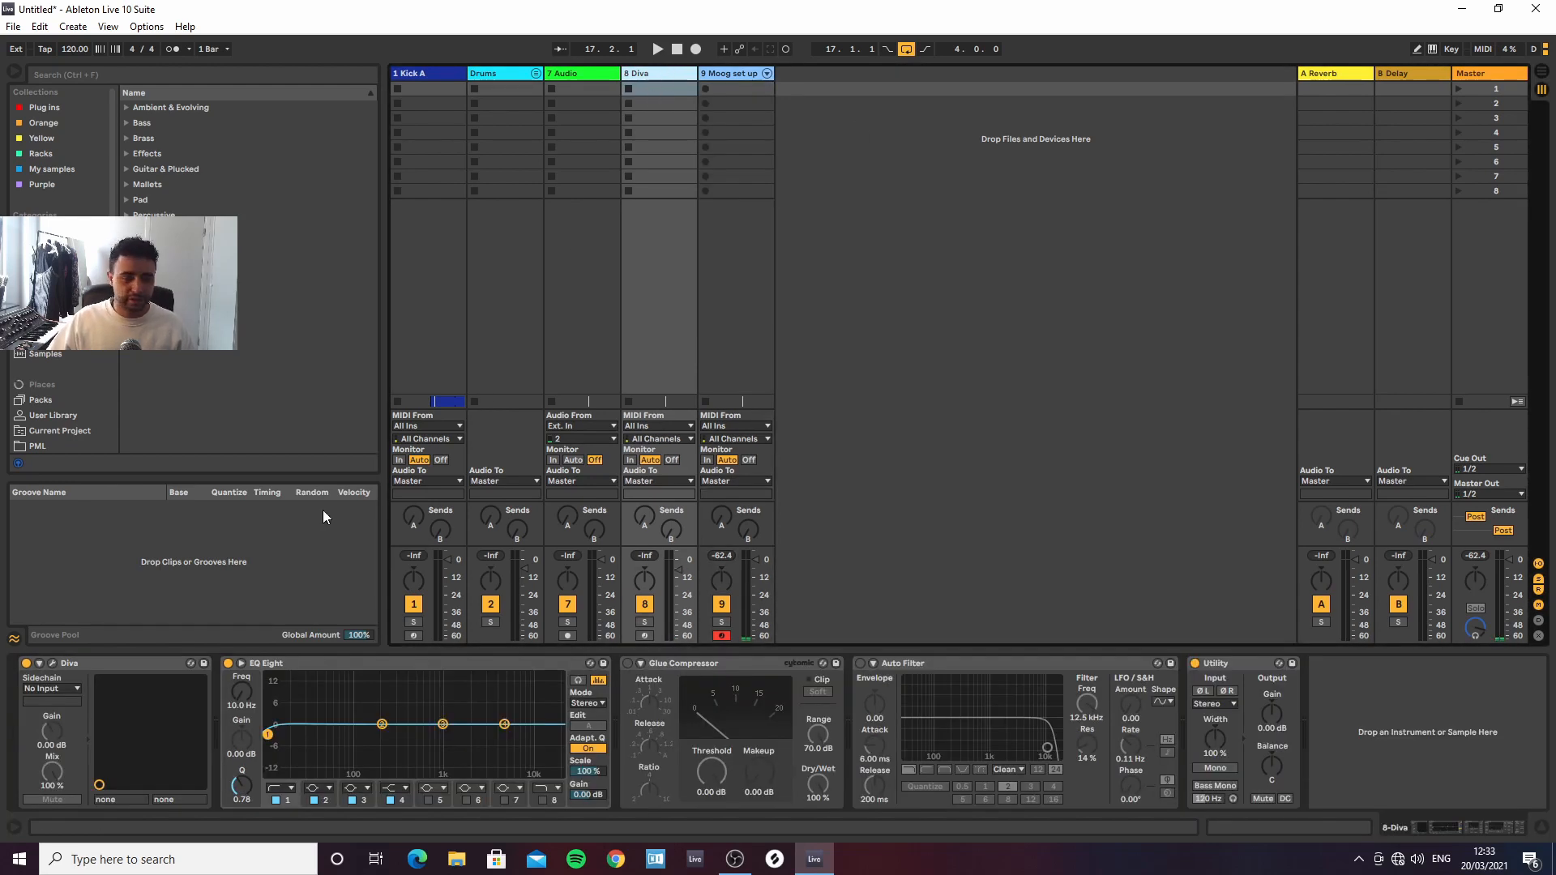
pyautogui.click(53, 663)
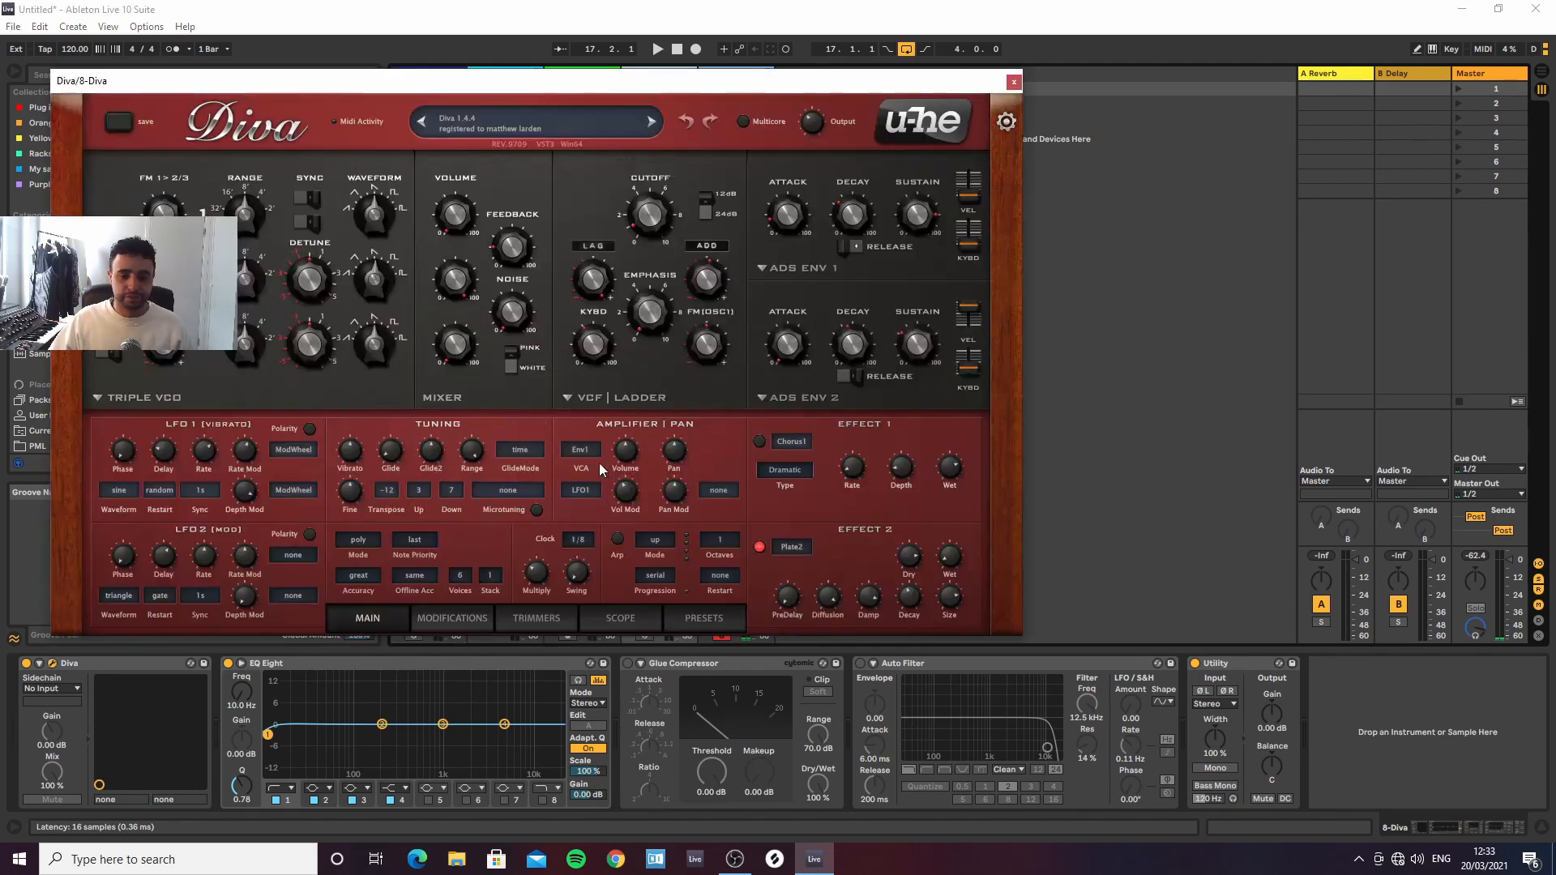
pyautogui.click(1013, 82)
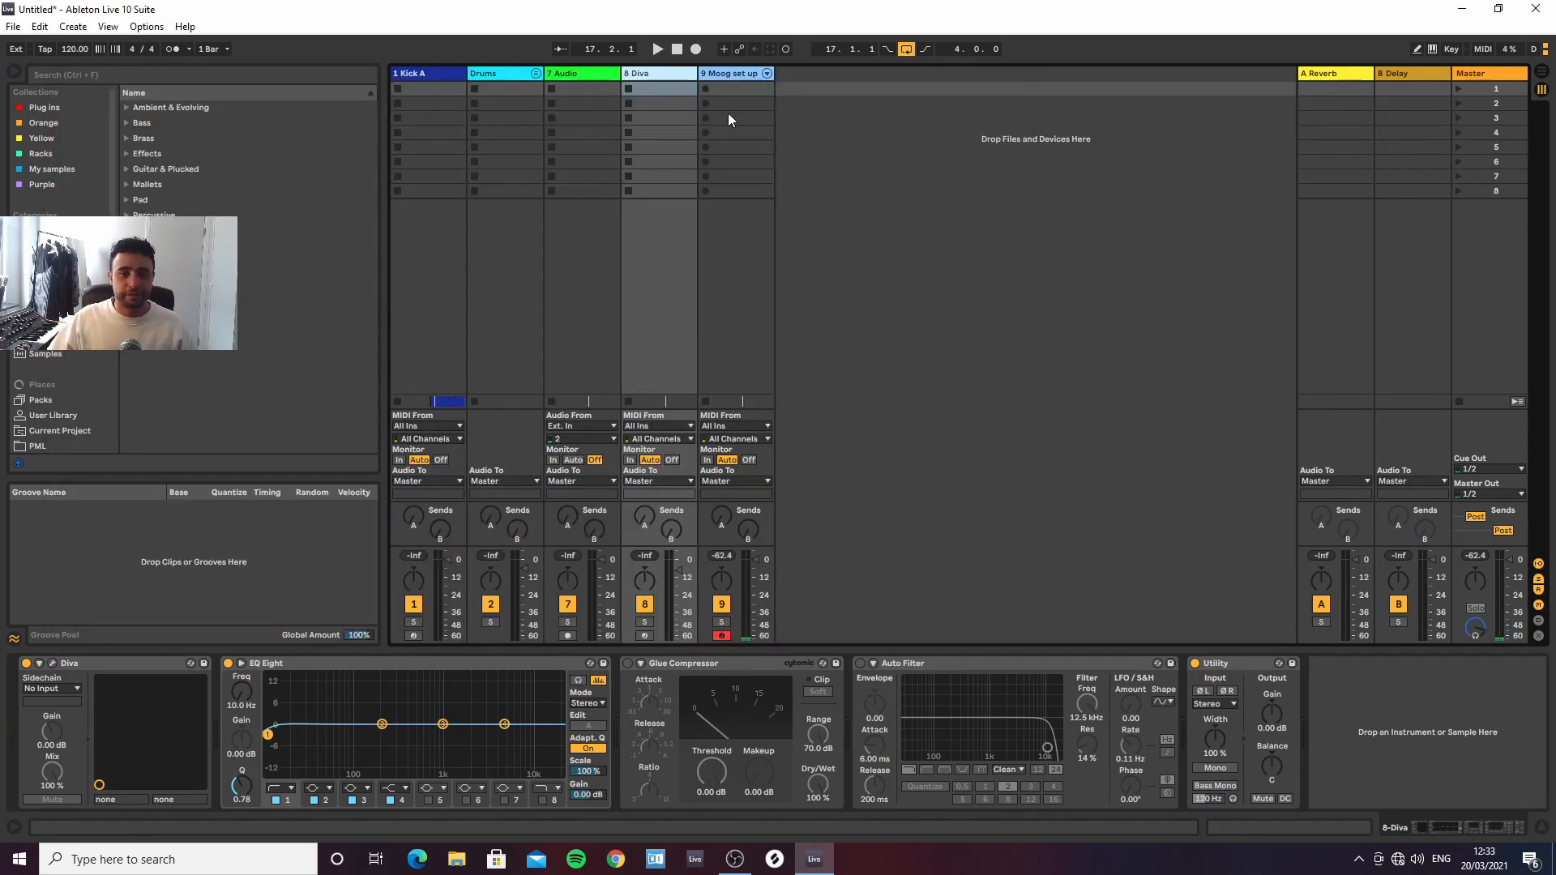
pyautogui.click(594, 73)
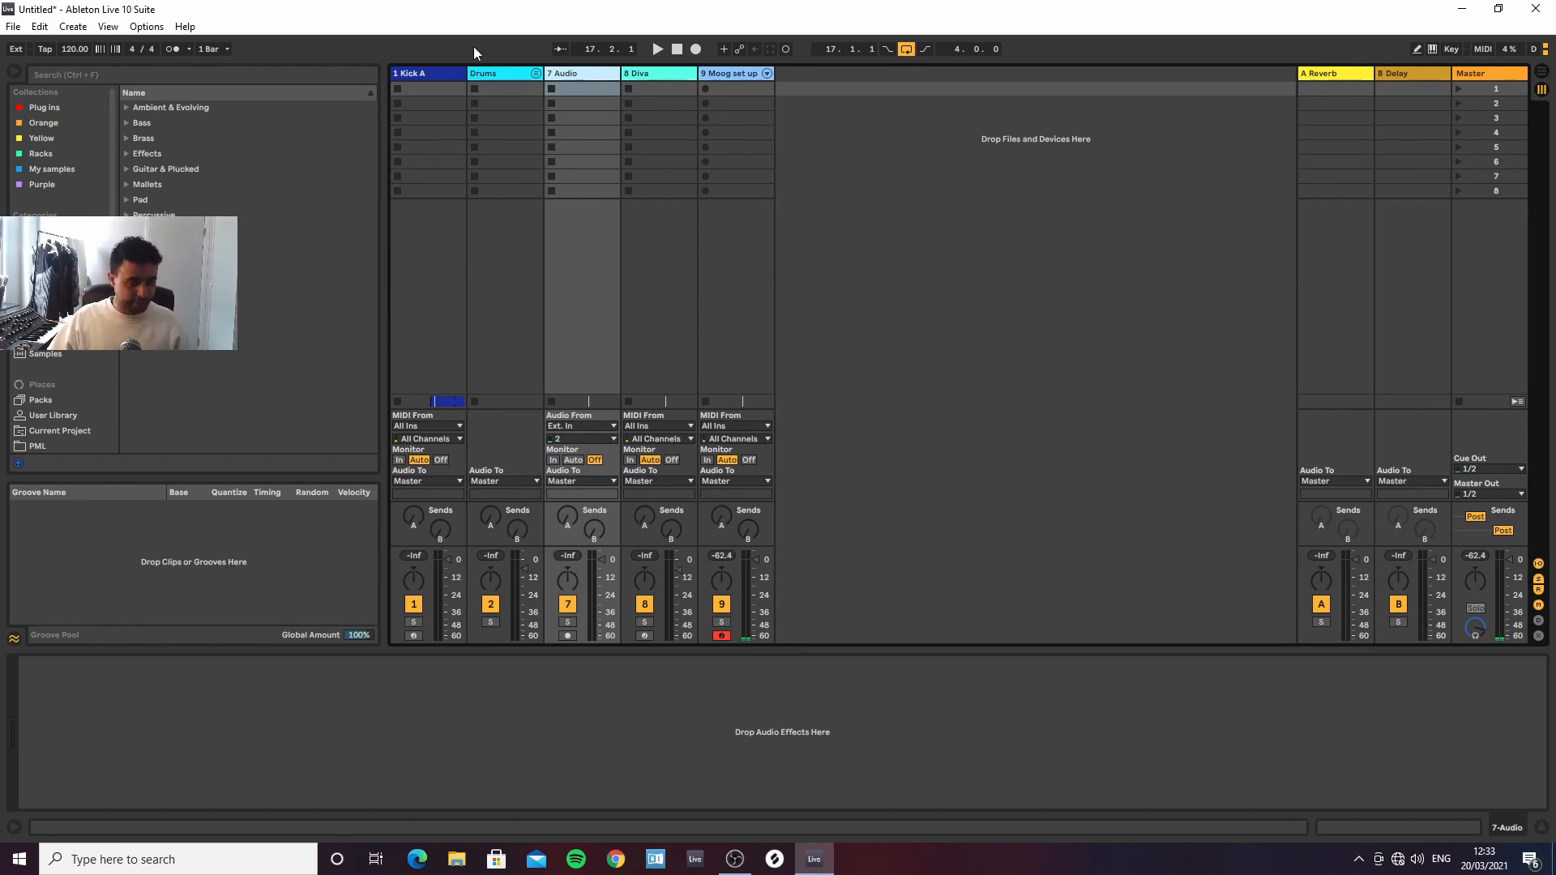
# Switch to the Arrangement view and set the project tempo to 123 BPM
pyautogui.press('Tab')
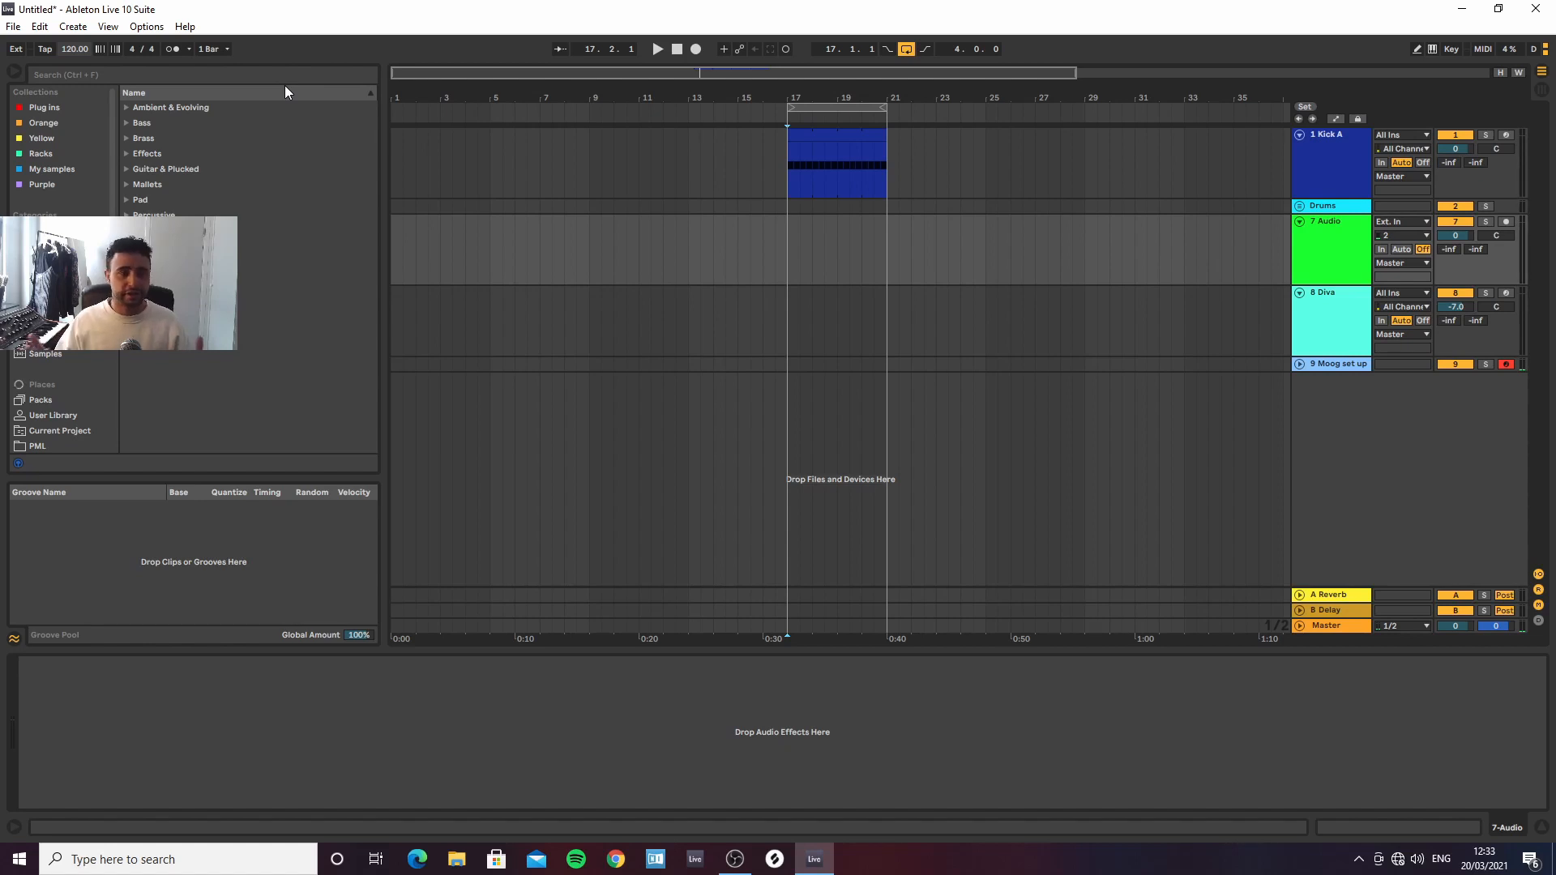
pyautogui.write('1')
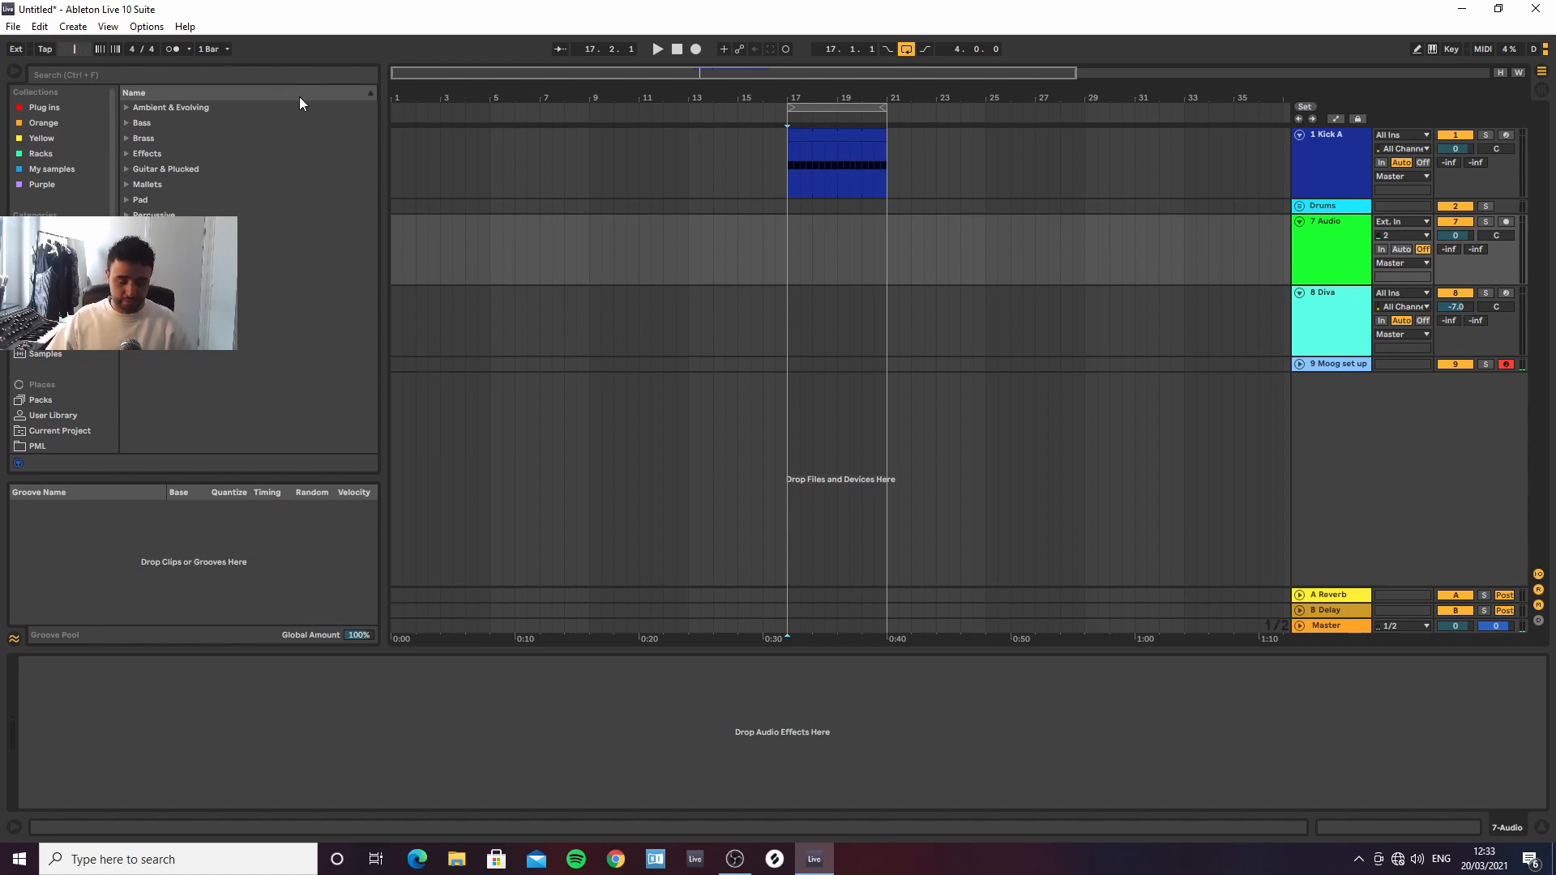
pyautogui.write('23')
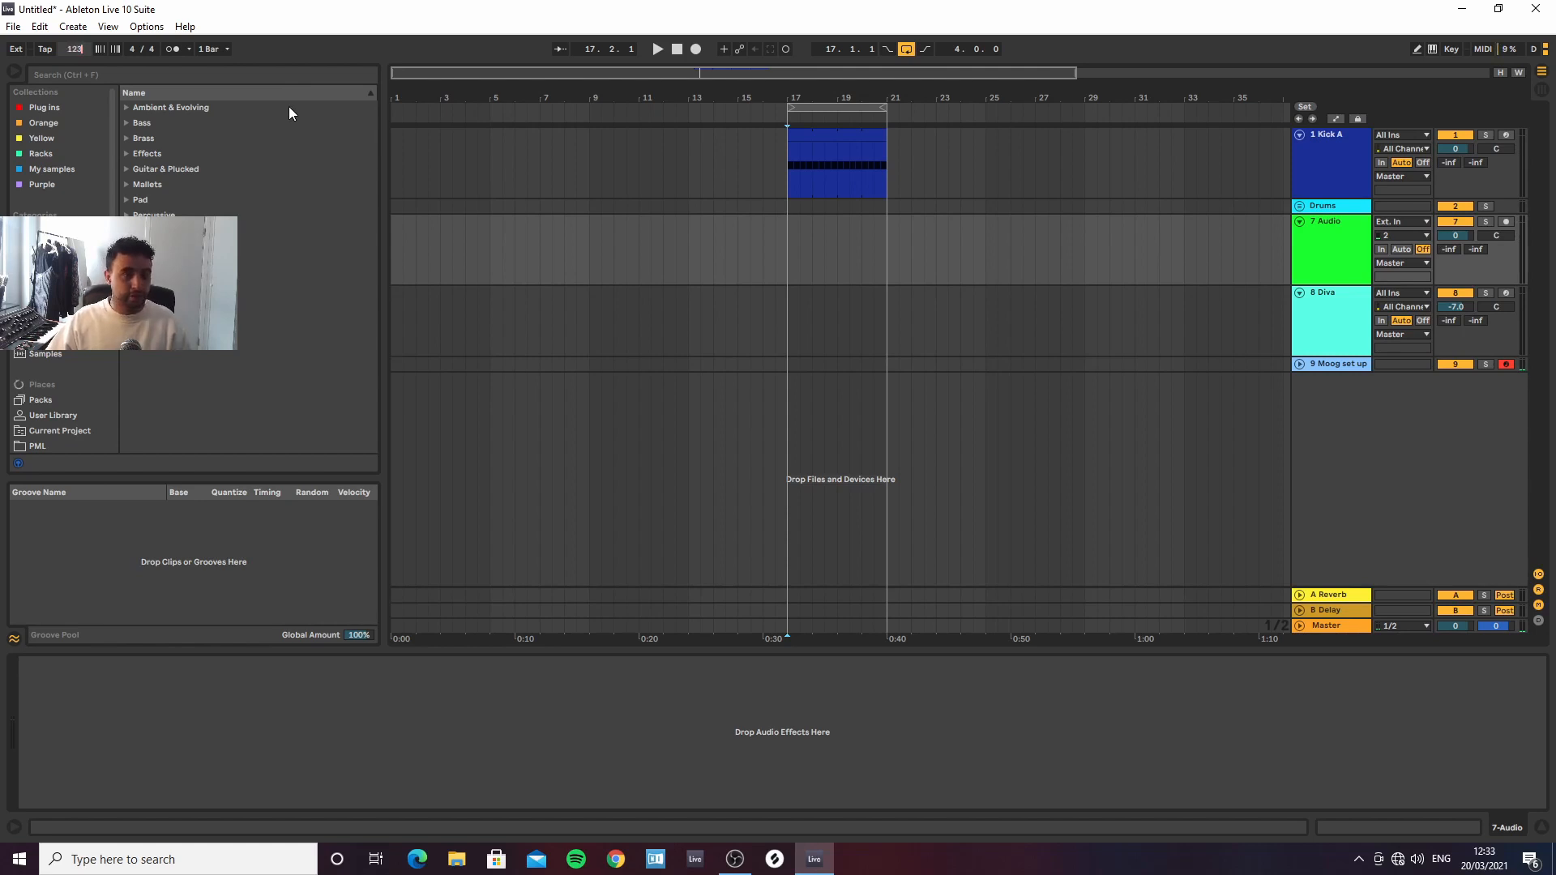
pyautogui.click(777, 250)
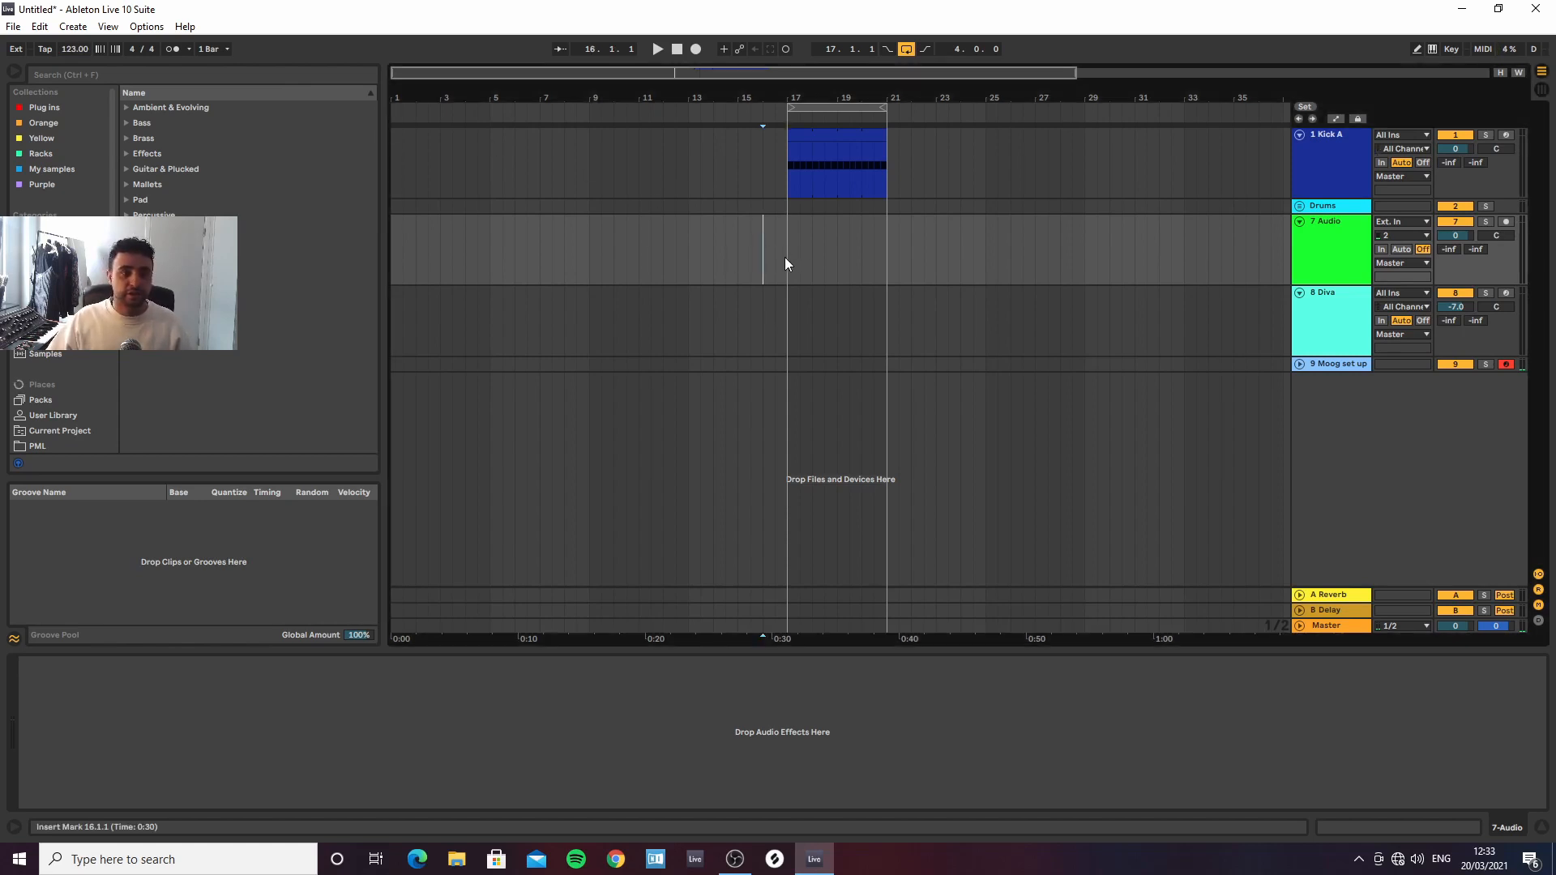
# Create an empty four-bar MIDI clip on the Diva track from bar 17 to bar 21
pyautogui.click(1330, 338)
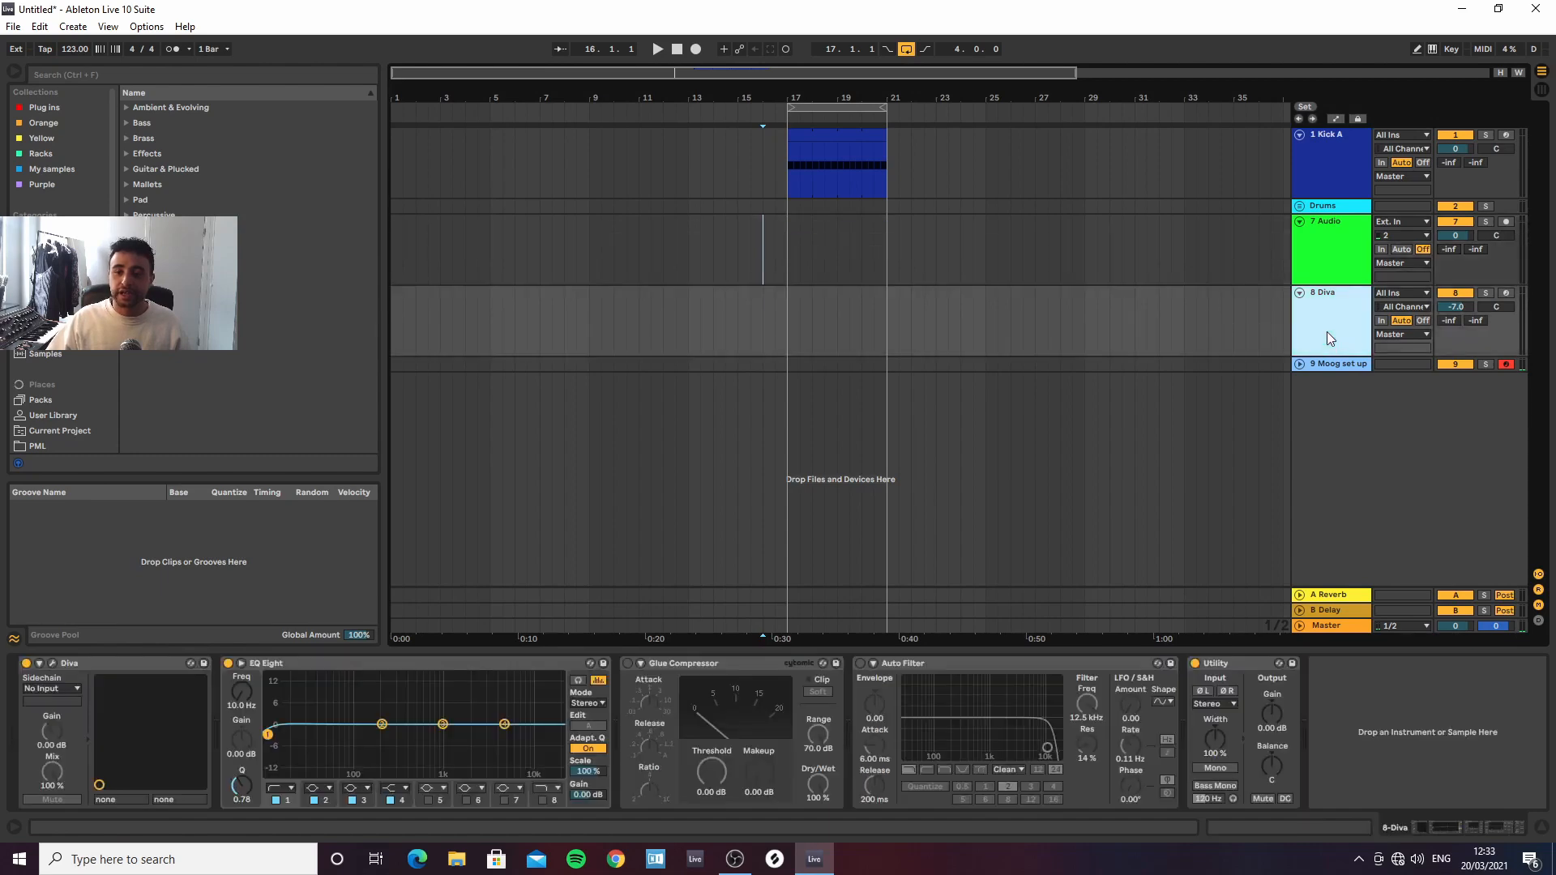
pyautogui.click(52, 664)
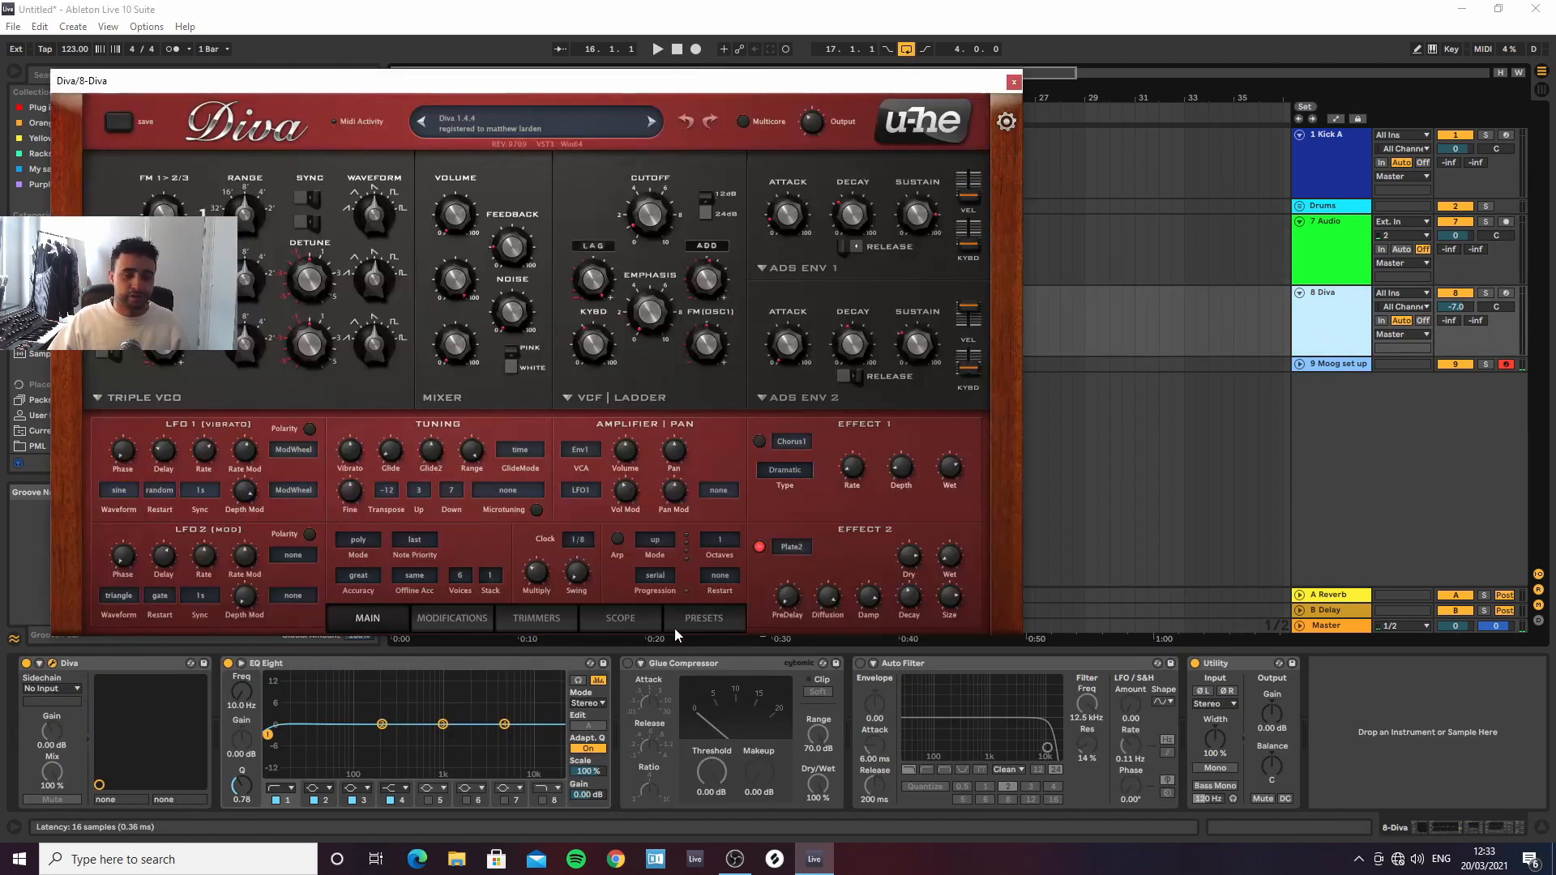
pyautogui.click(1015, 85)
pyautogui.moveTo(789, 321); pyautogui.dragTo(882, 313)
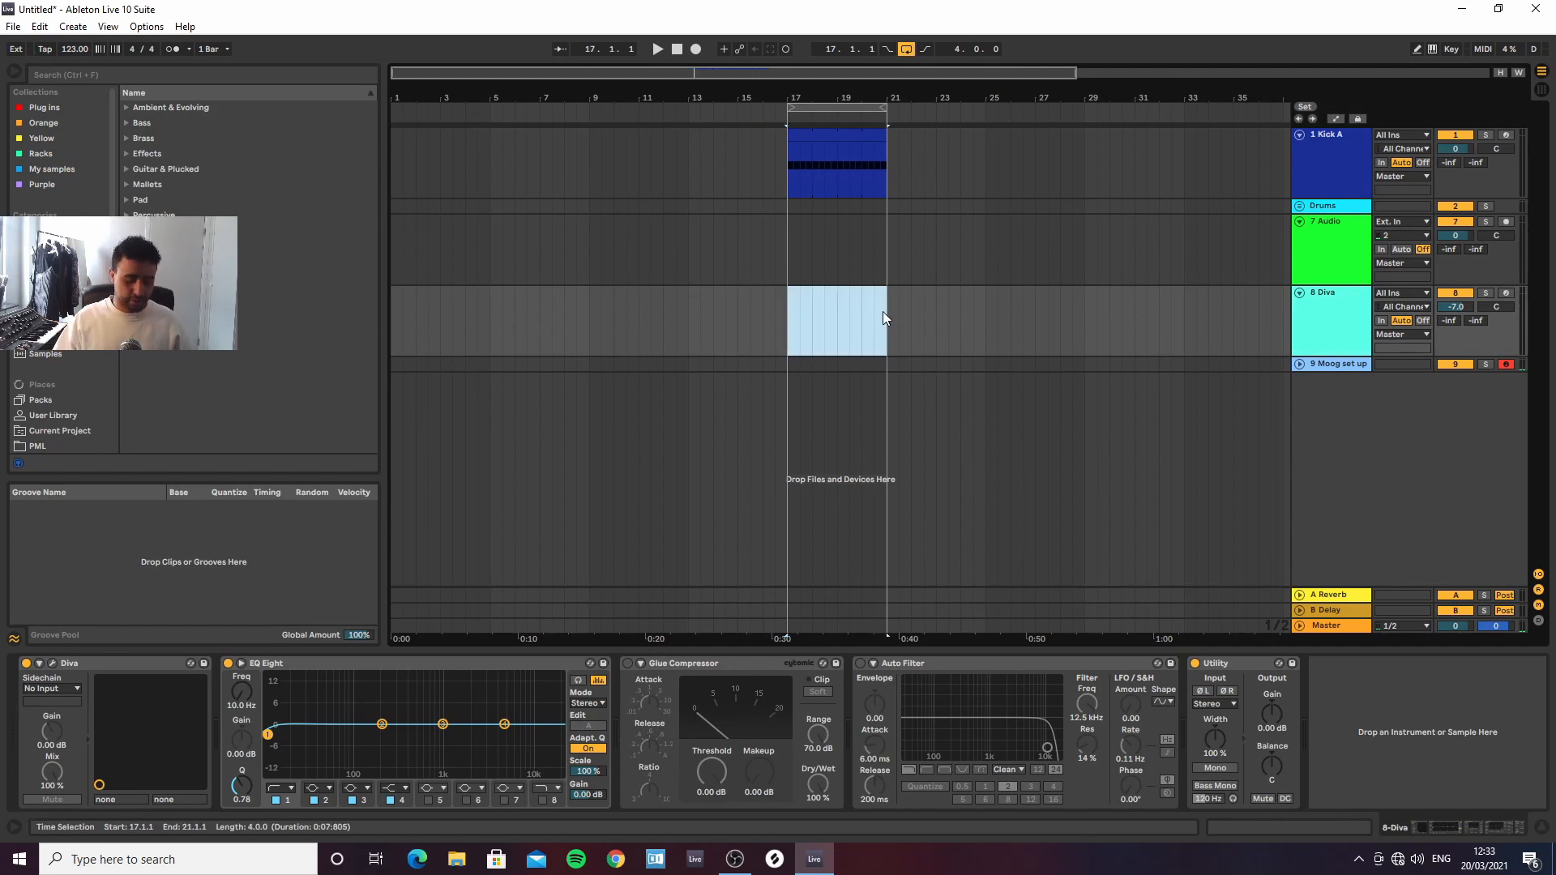
pyautogui.hotkey('ctrl', 'shift', 'm')
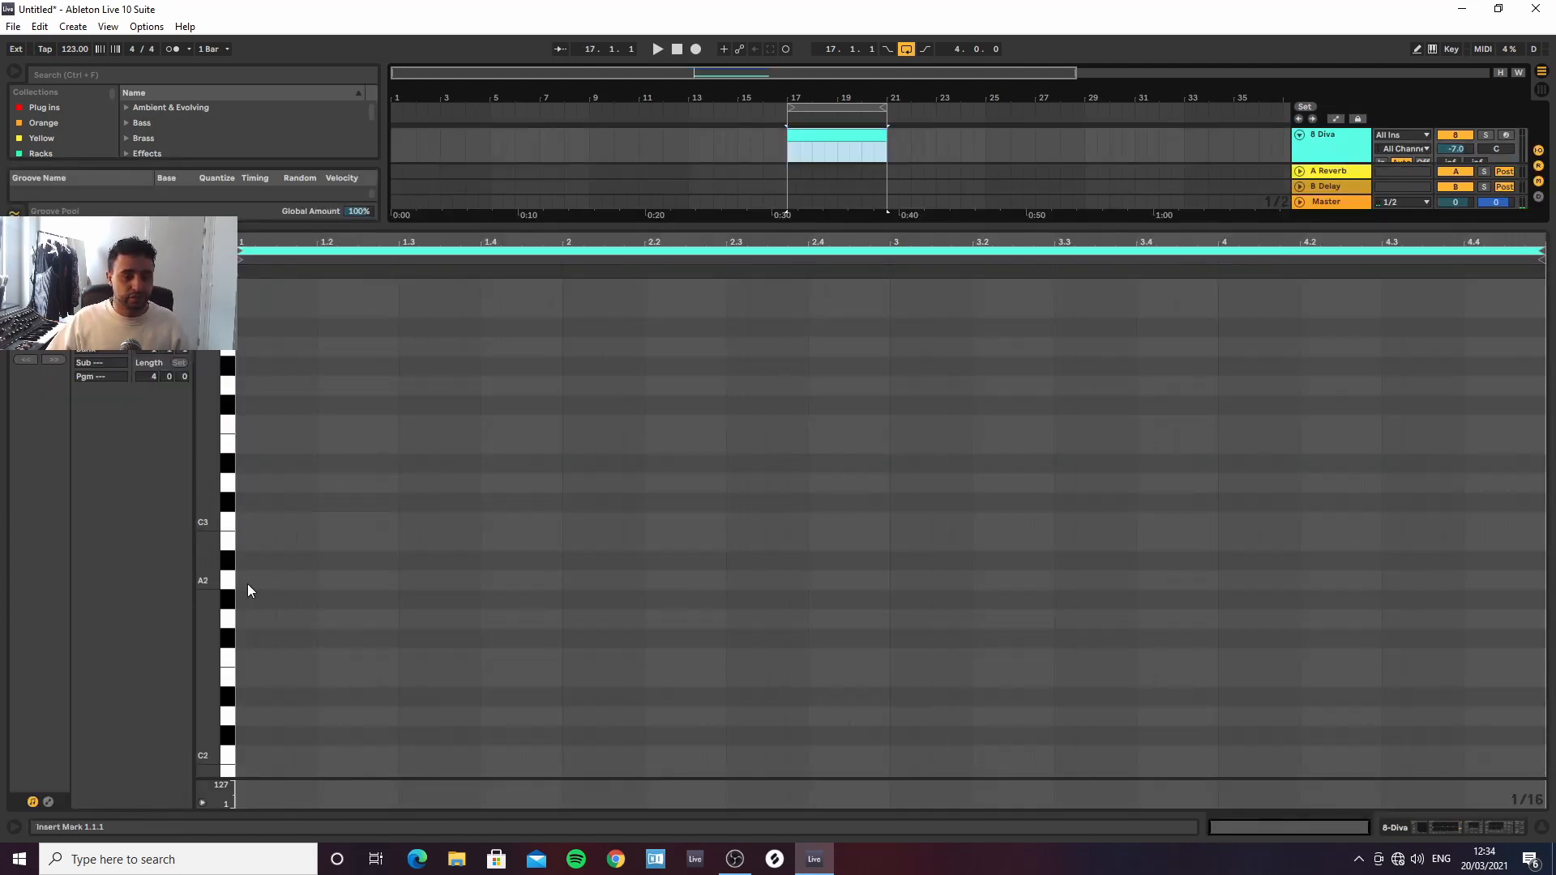
# Add a C#3 note spanning all four bars of the Diva clip and close the note editor
pyautogui.doubleClick(245, 502)
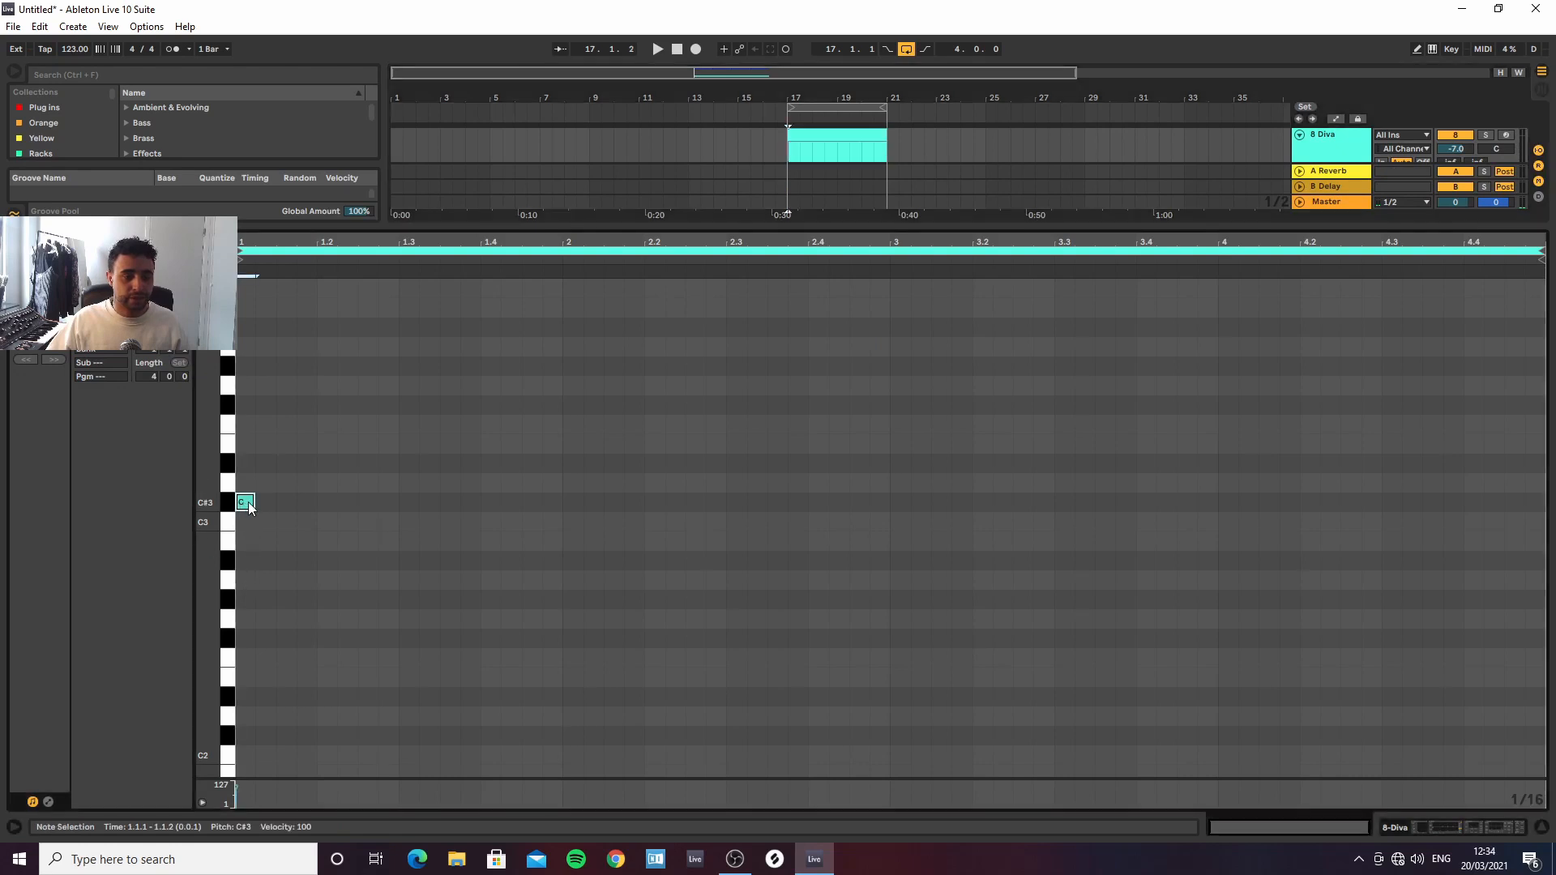
pyautogui.moveTo(254, 503); pyautogui.dragTo(1543, 504)
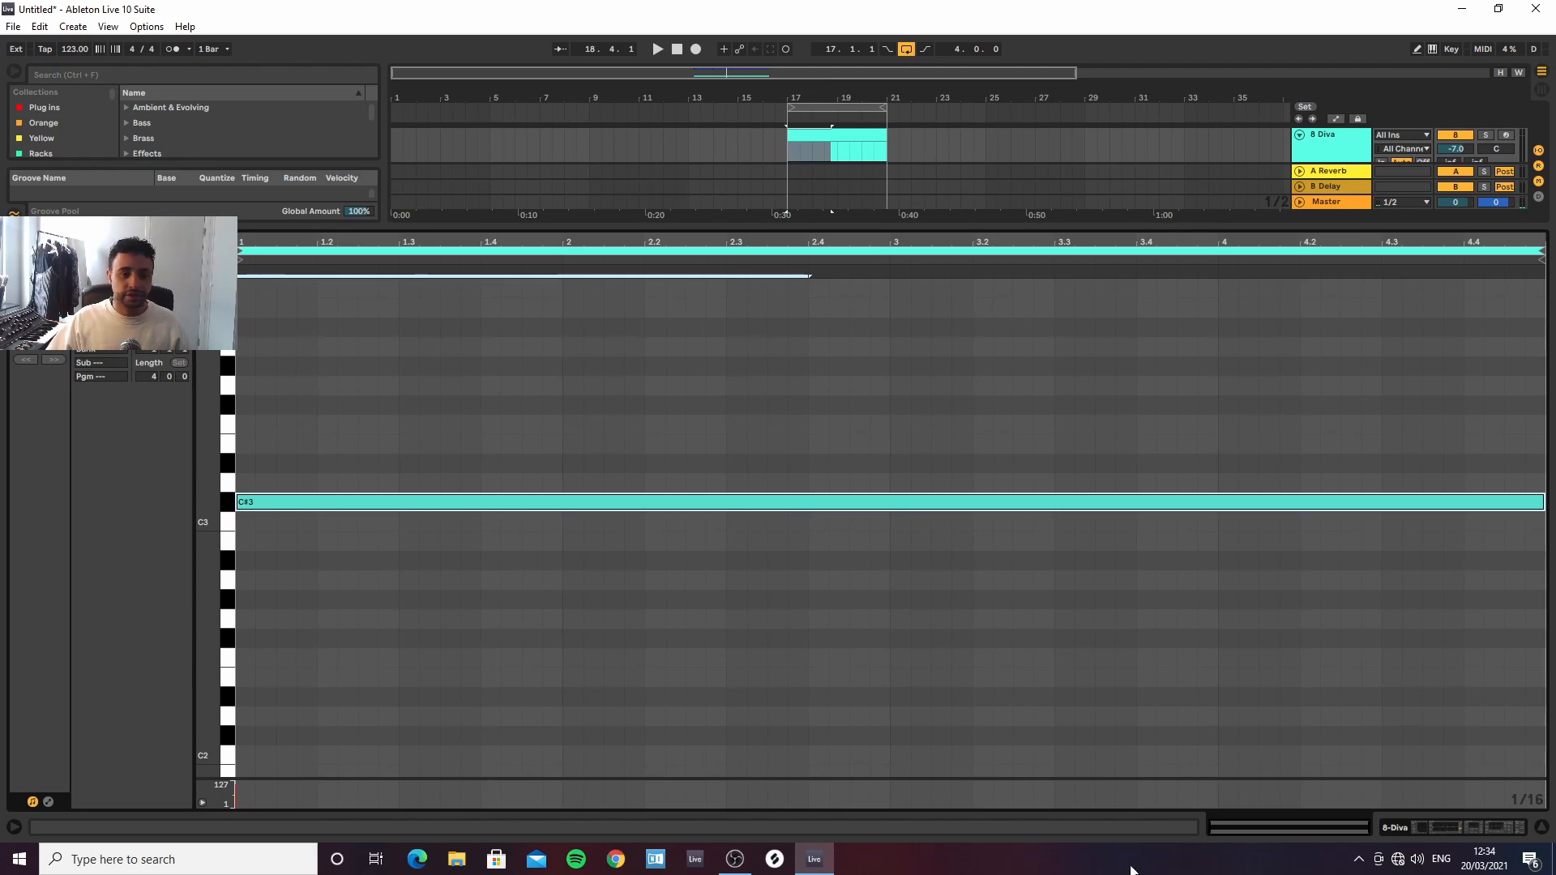
pyautogui.click(1542, 828)
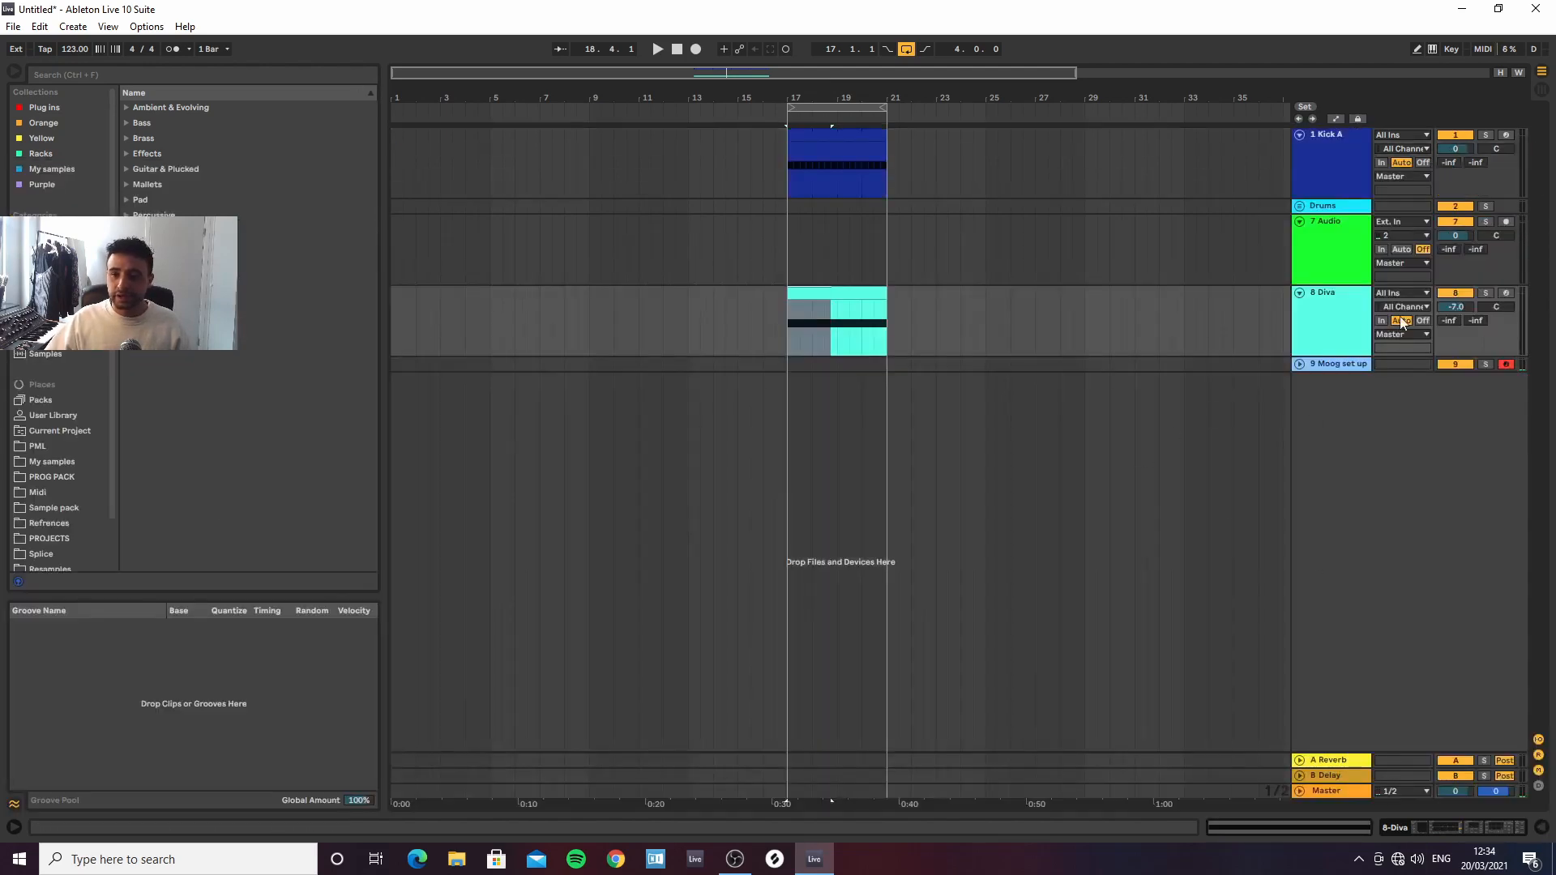
# Lower the Diva track's volume to -7.8 dB and briefly audition the loop with the kick
pyautogui.moveTo(1466, 305); pyautogui.dragTo(1465, 310)
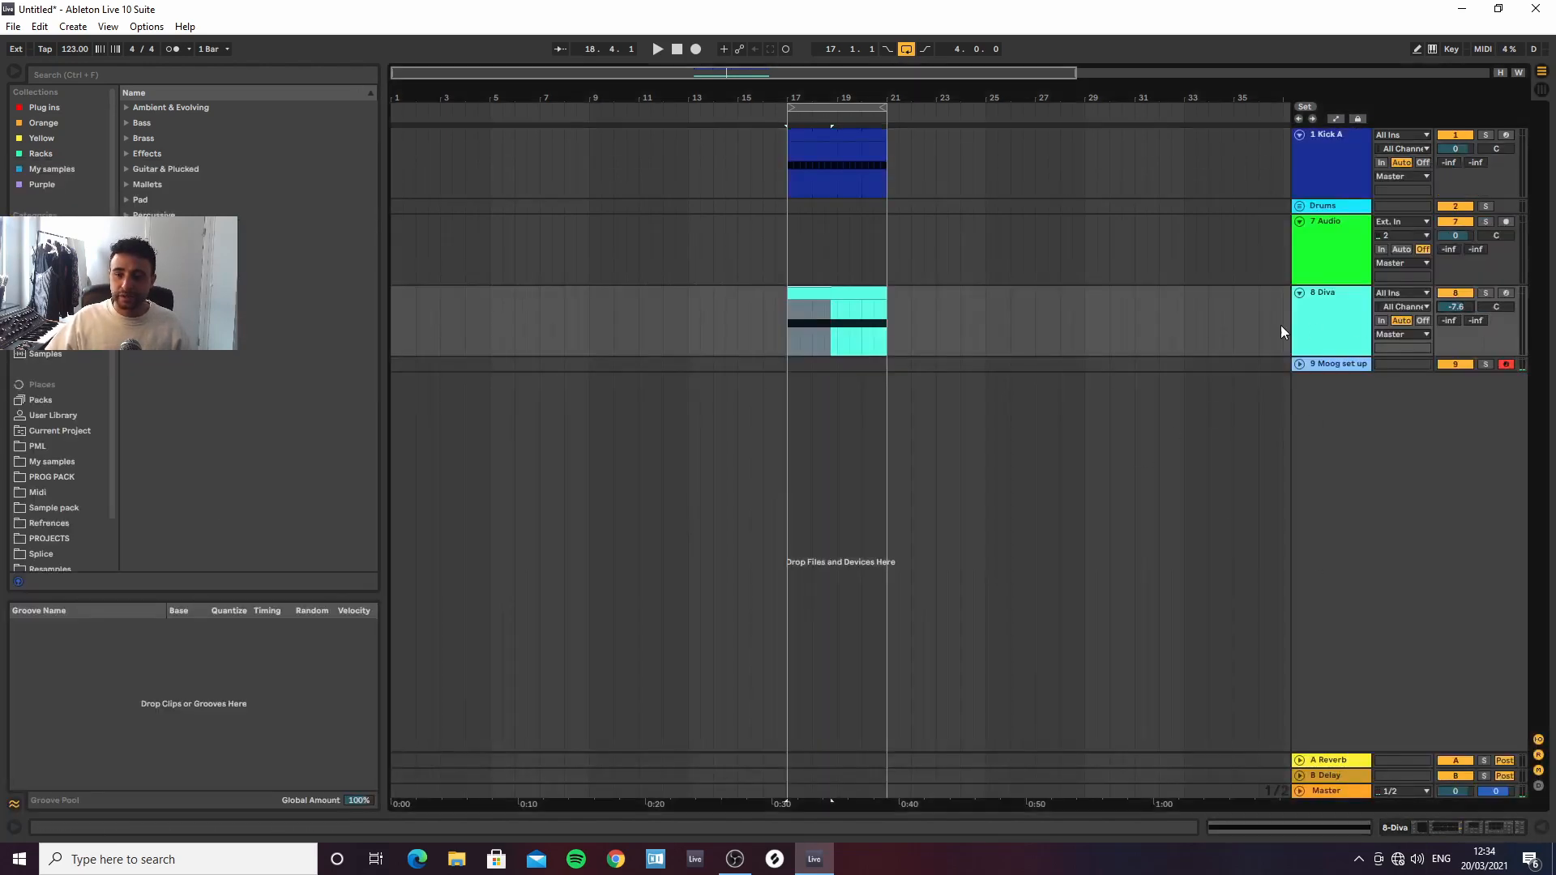
pyautogui.press('space')
pyautogui.press('space')
pyautogui.click(1340, 327)
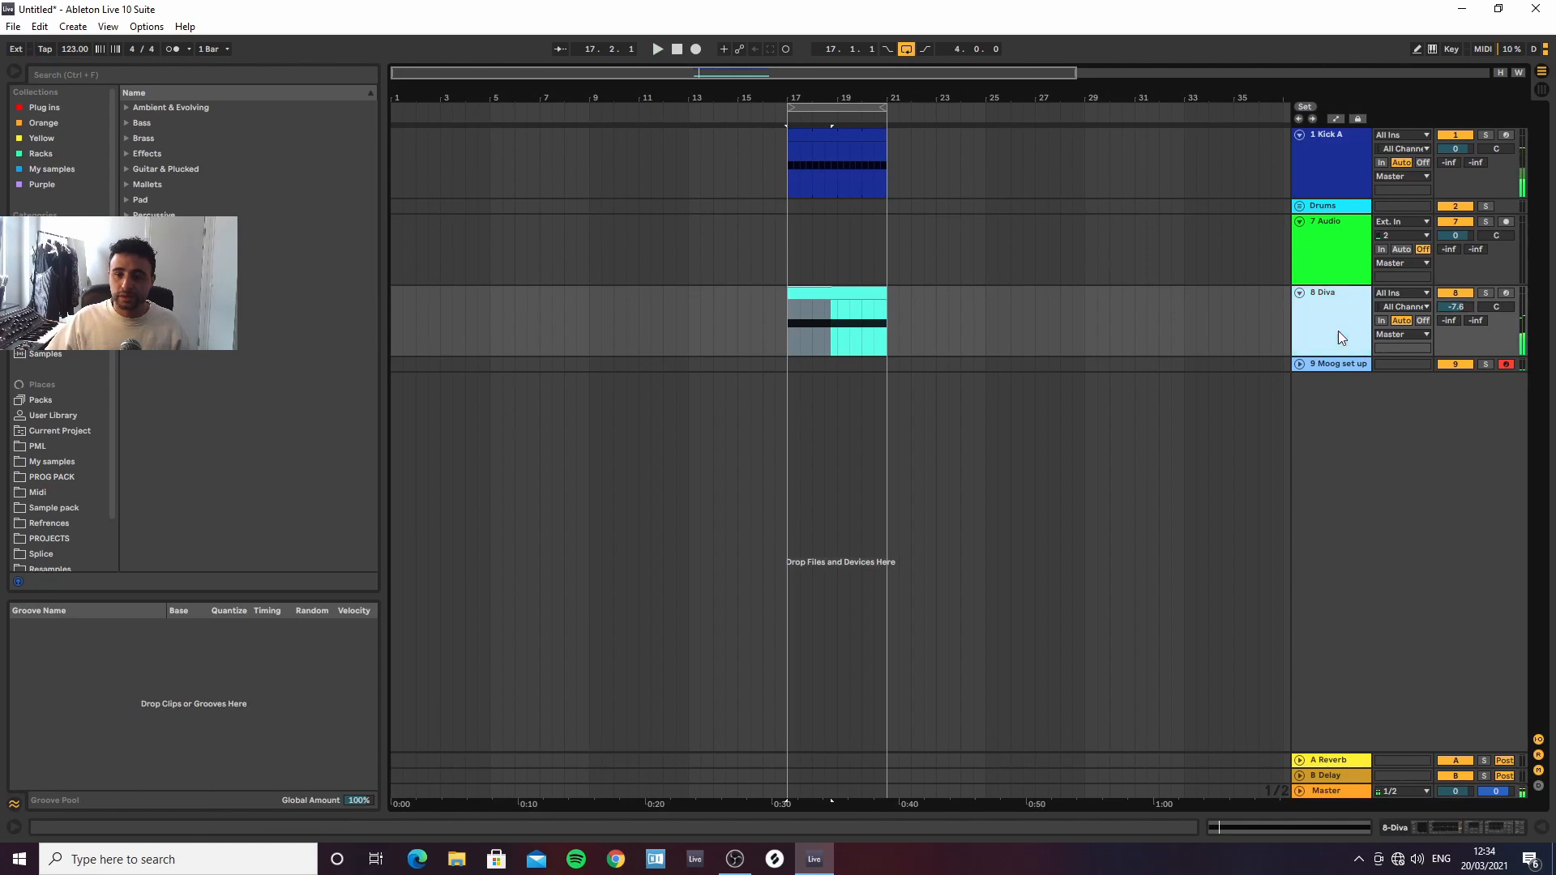
# Open the Diva synth and change the filter cutoff's modulation source from Lag to Env2
pyautogui.click(1403, 825)
pyautogui.click(52, 664)
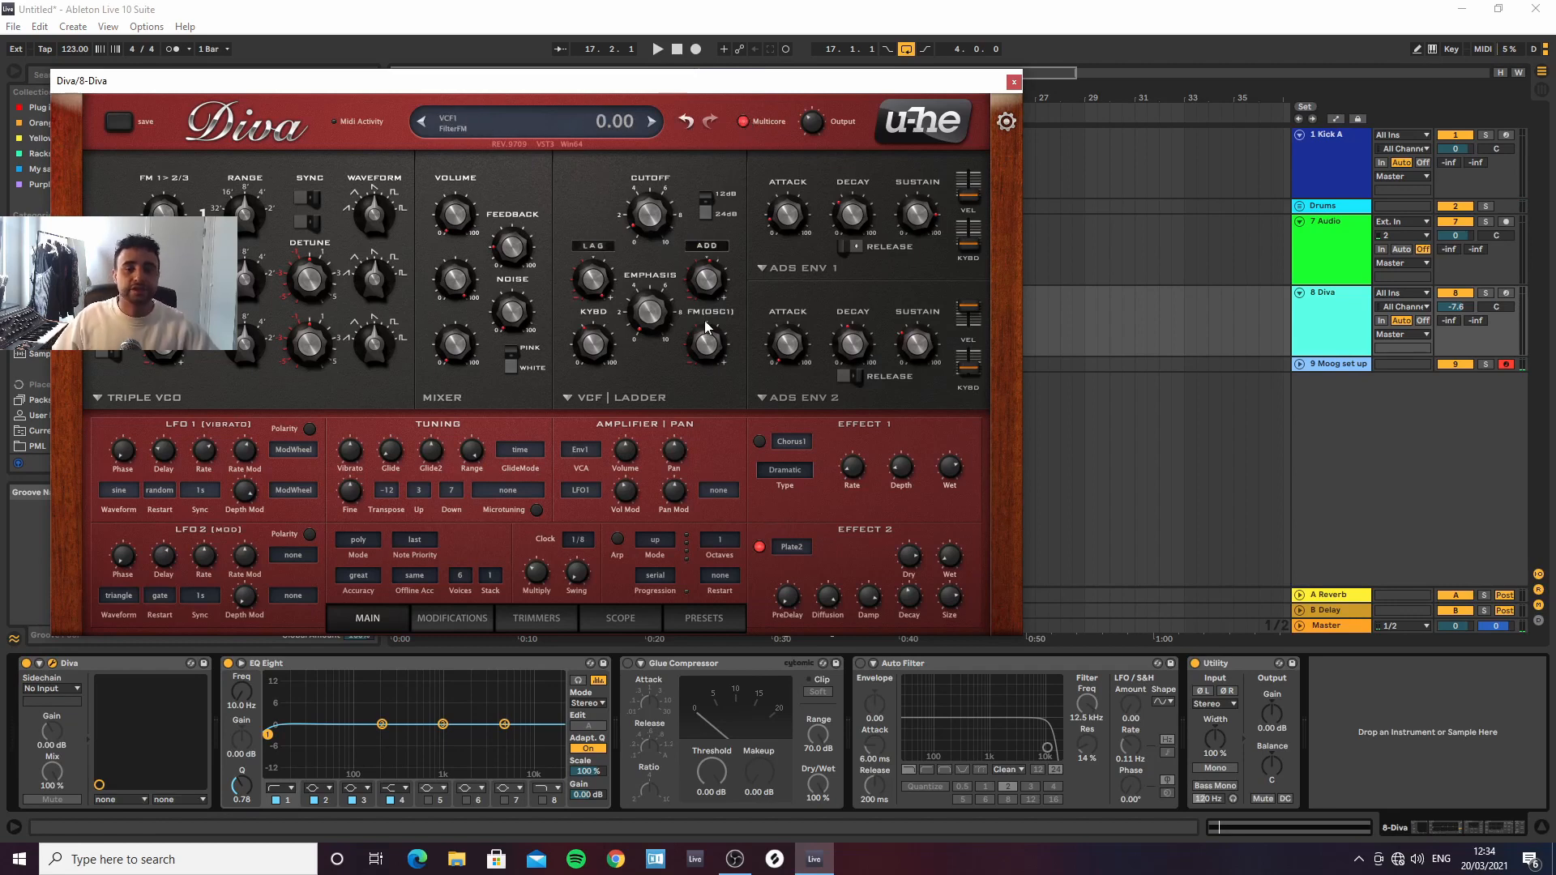
pyautogui.moveTo(785, 227); pyautogui.dragTo(845, 212)
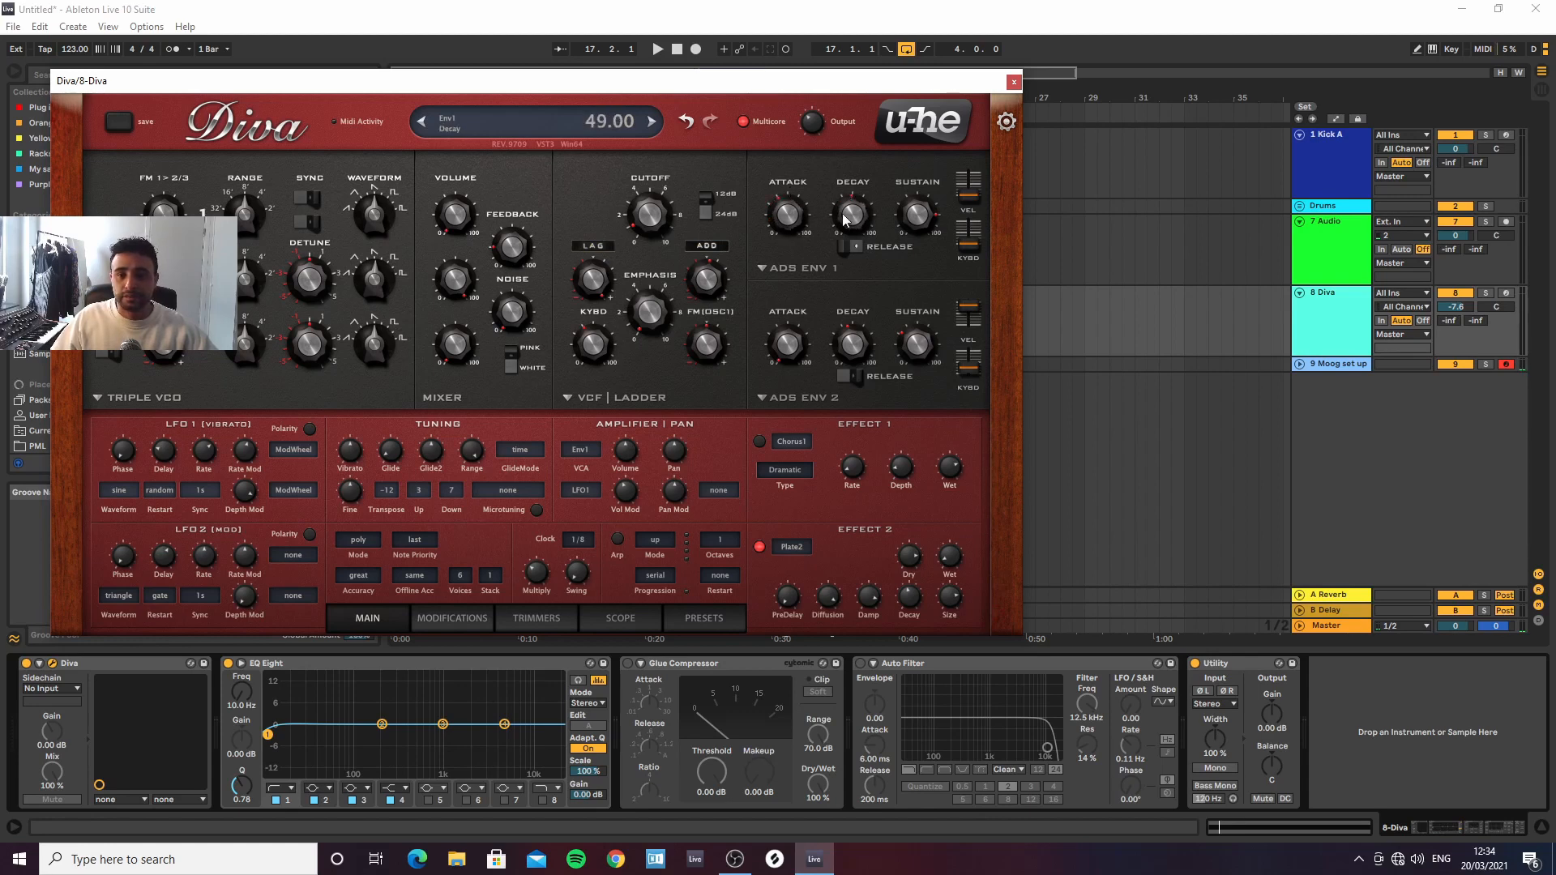
pyautogui.moveTo(794, 329)
pyautogui.mouseDown()
pyautogui.moveTo(787, 299)
pyautogui.moveTo(793, 342)
pyautogui.mouseUp()
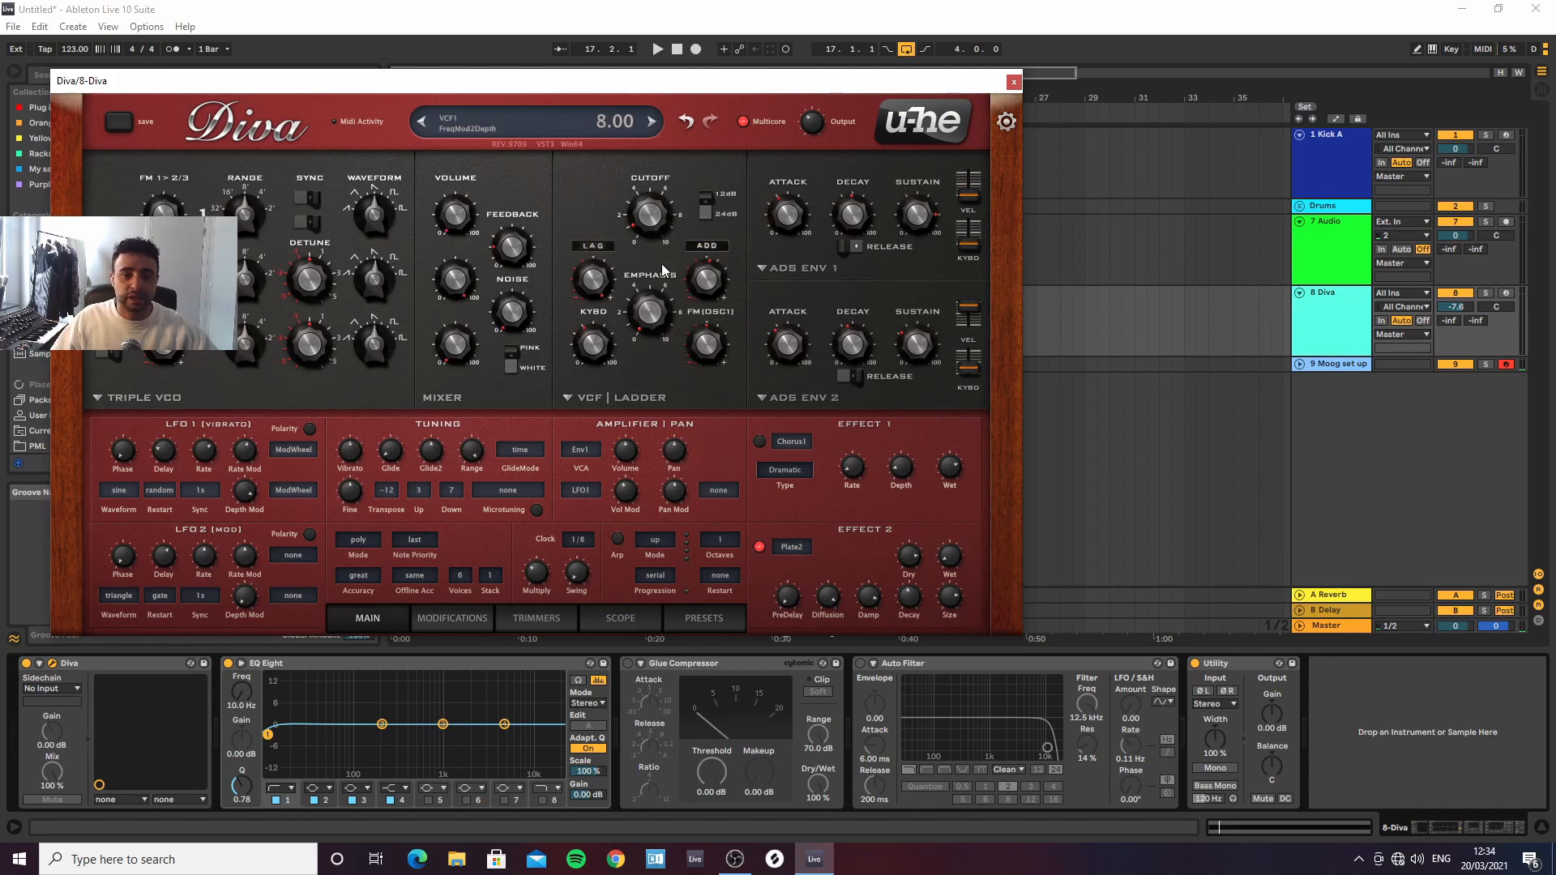
pyautogui.click(600, 247)
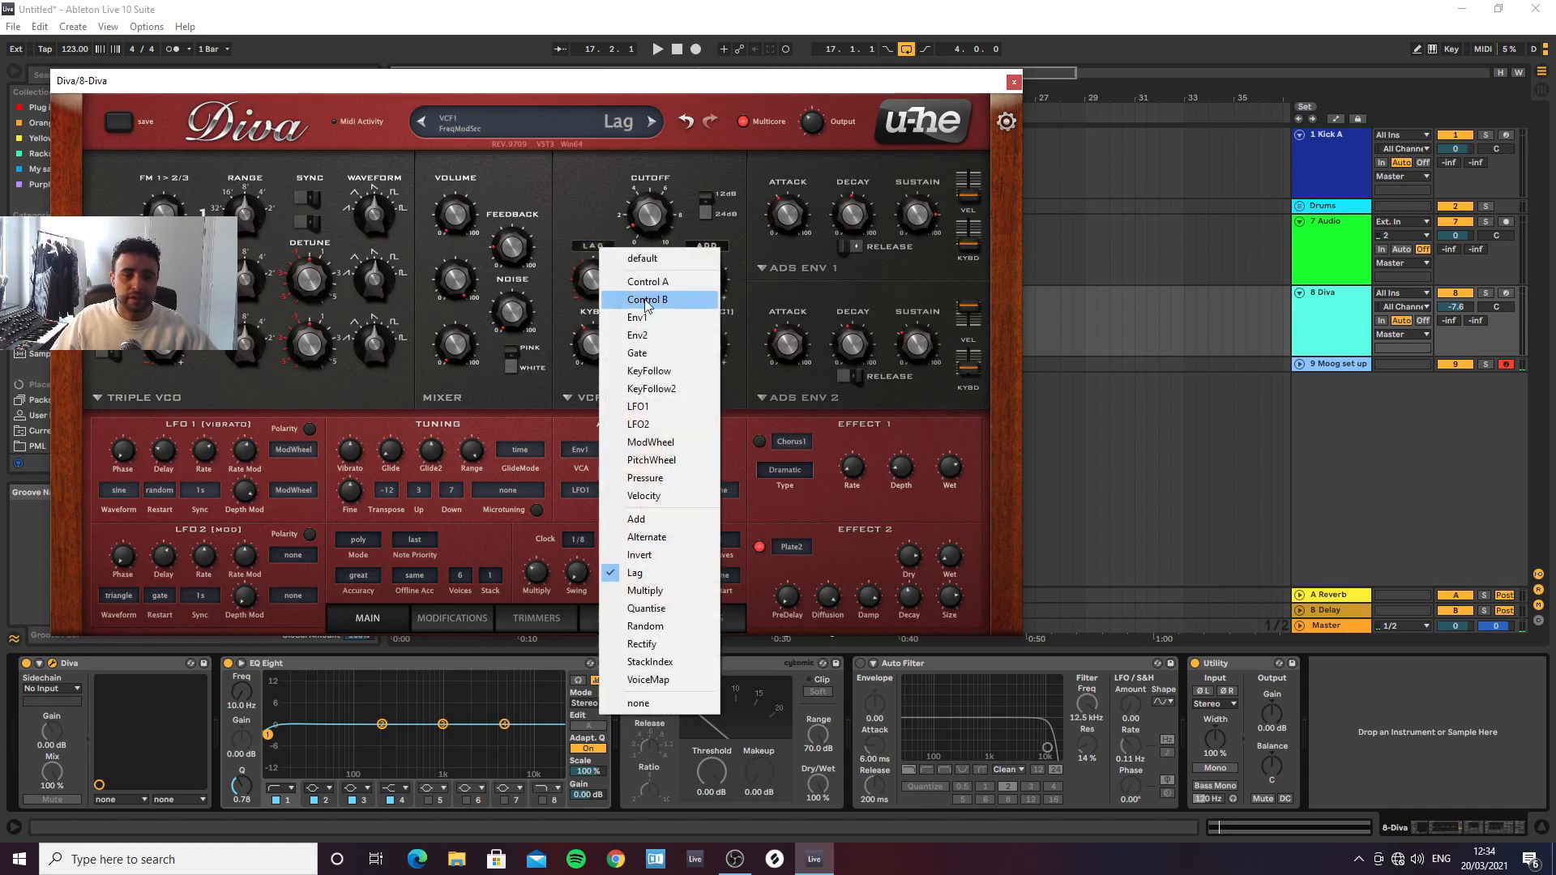
pyautogui.click(628, 348)
pyautogui.moveTo(590, 297); pyautogui.dragTo(591, 325)
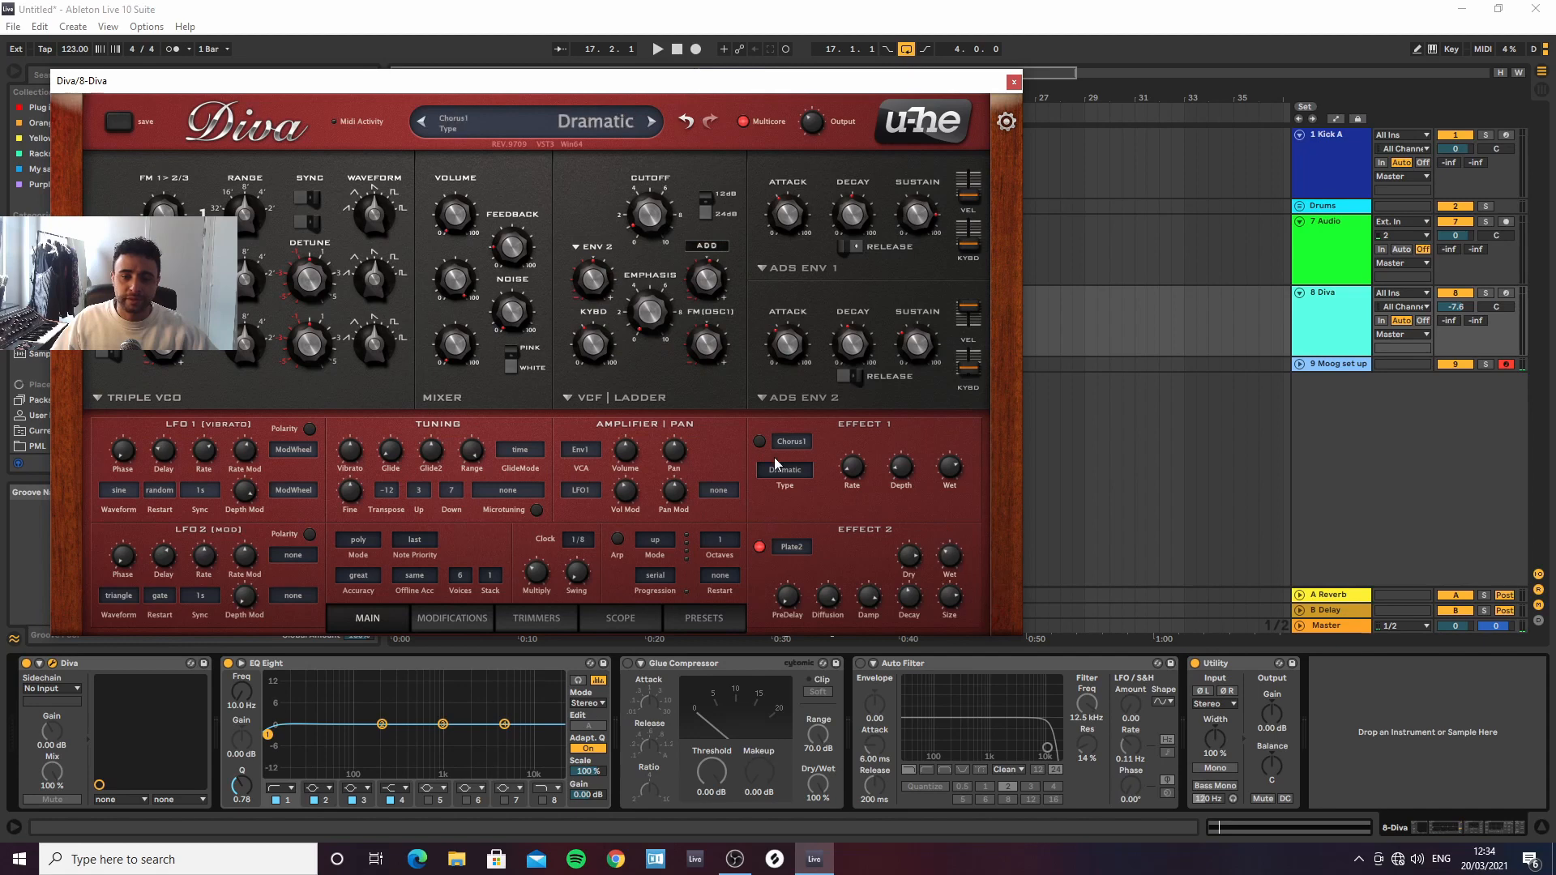
# Turn on Diva's Chorus1 effect and toggle the oscillator sync, checking the detune and range controls
pyautogui.click(760, 441)
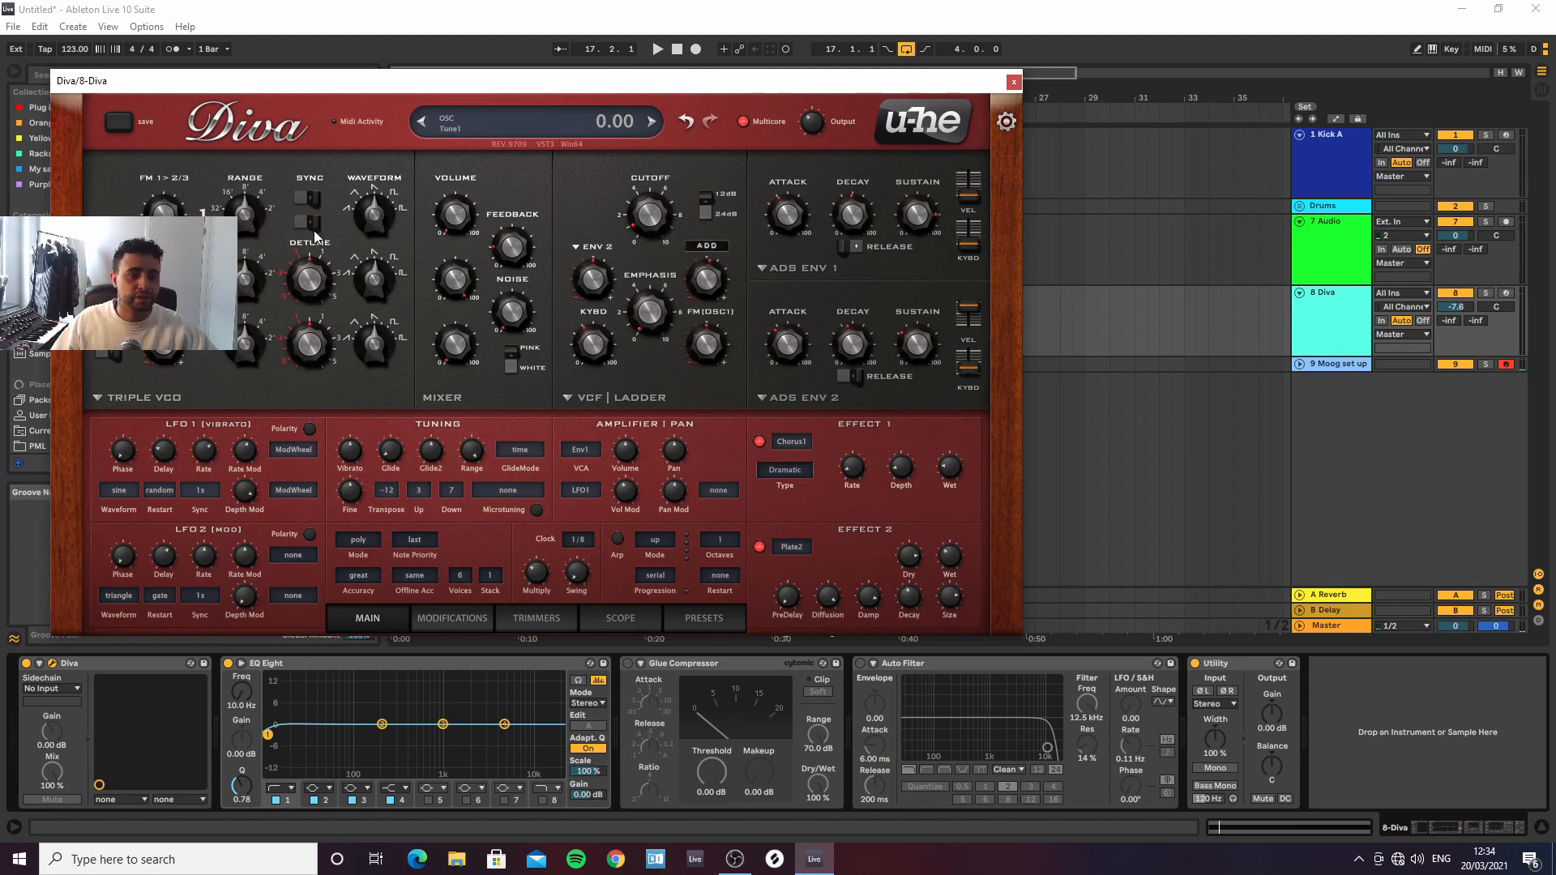
pyautogui.click(312, 198)
pyautogui.moveTo(310, 279); pyautogui.dragTo(320, 266)
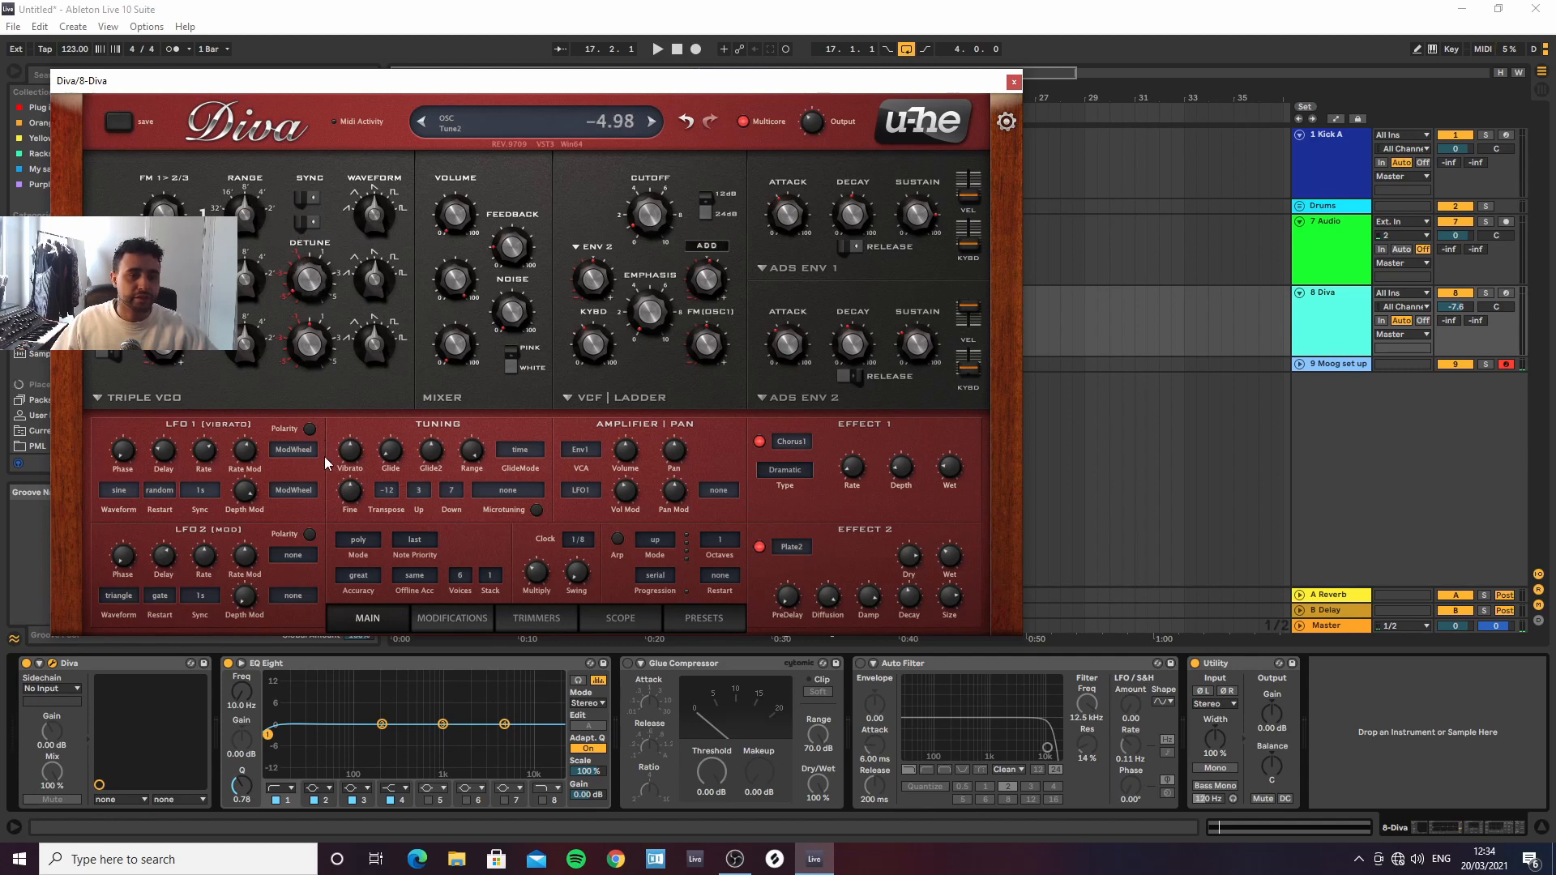
pyautogui.moveTo(324, 465); pyautogui.dragTo(324, 464)
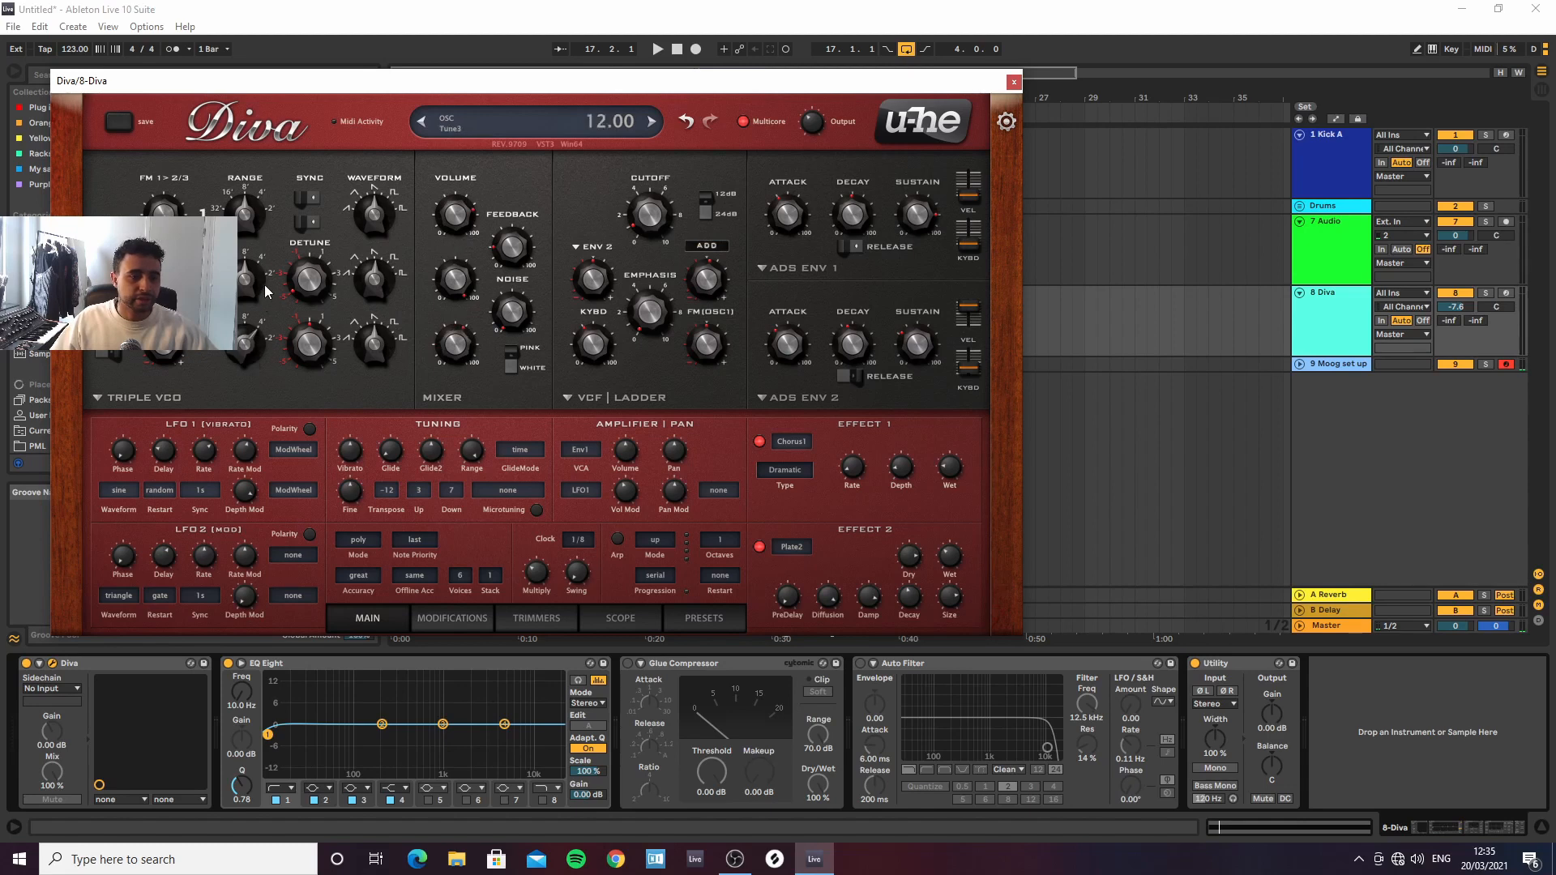
pyautogui.moveTo(245, 212); pyautogui.dragTo(165, 220)
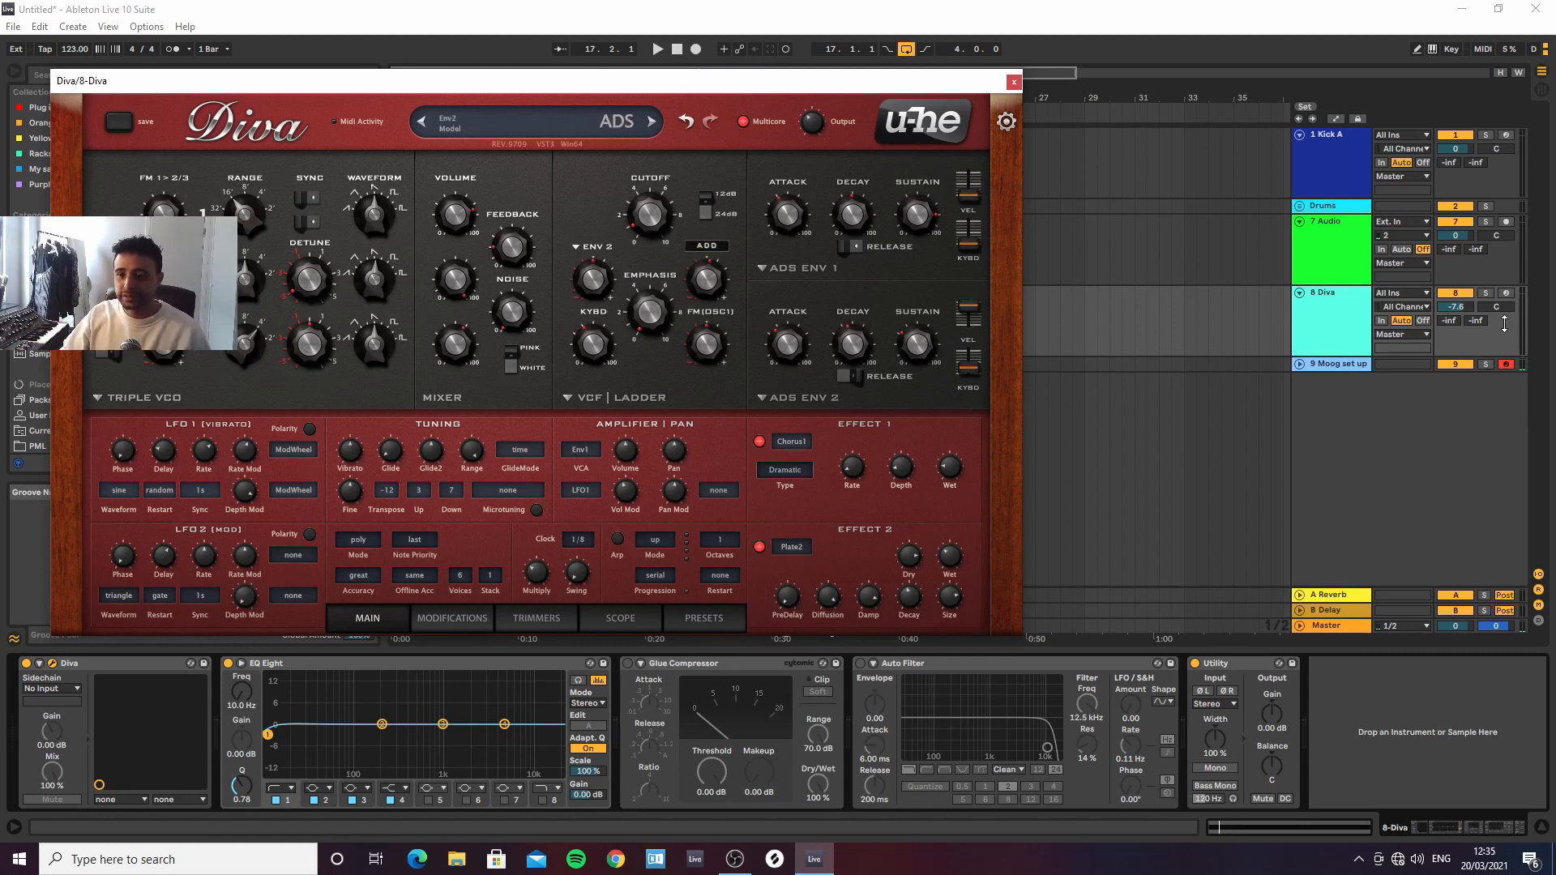
# Arm the Diva track for recording, close the synth window and play the loop
pyautogui.click(1506, 292)
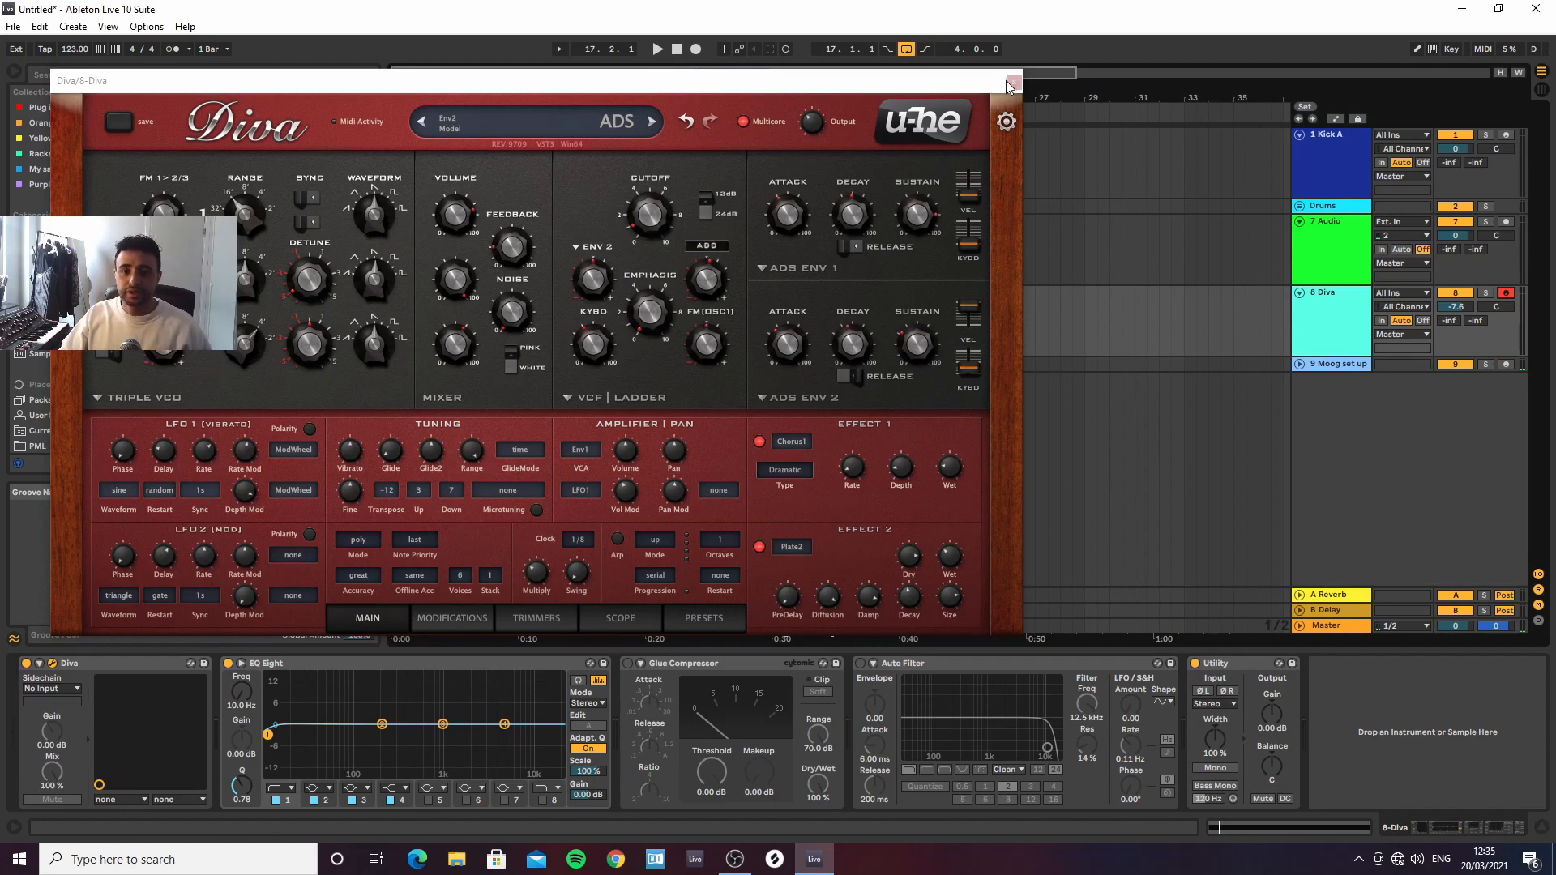
pyautogui.click(1011, 83)
pyautogui.press('space')
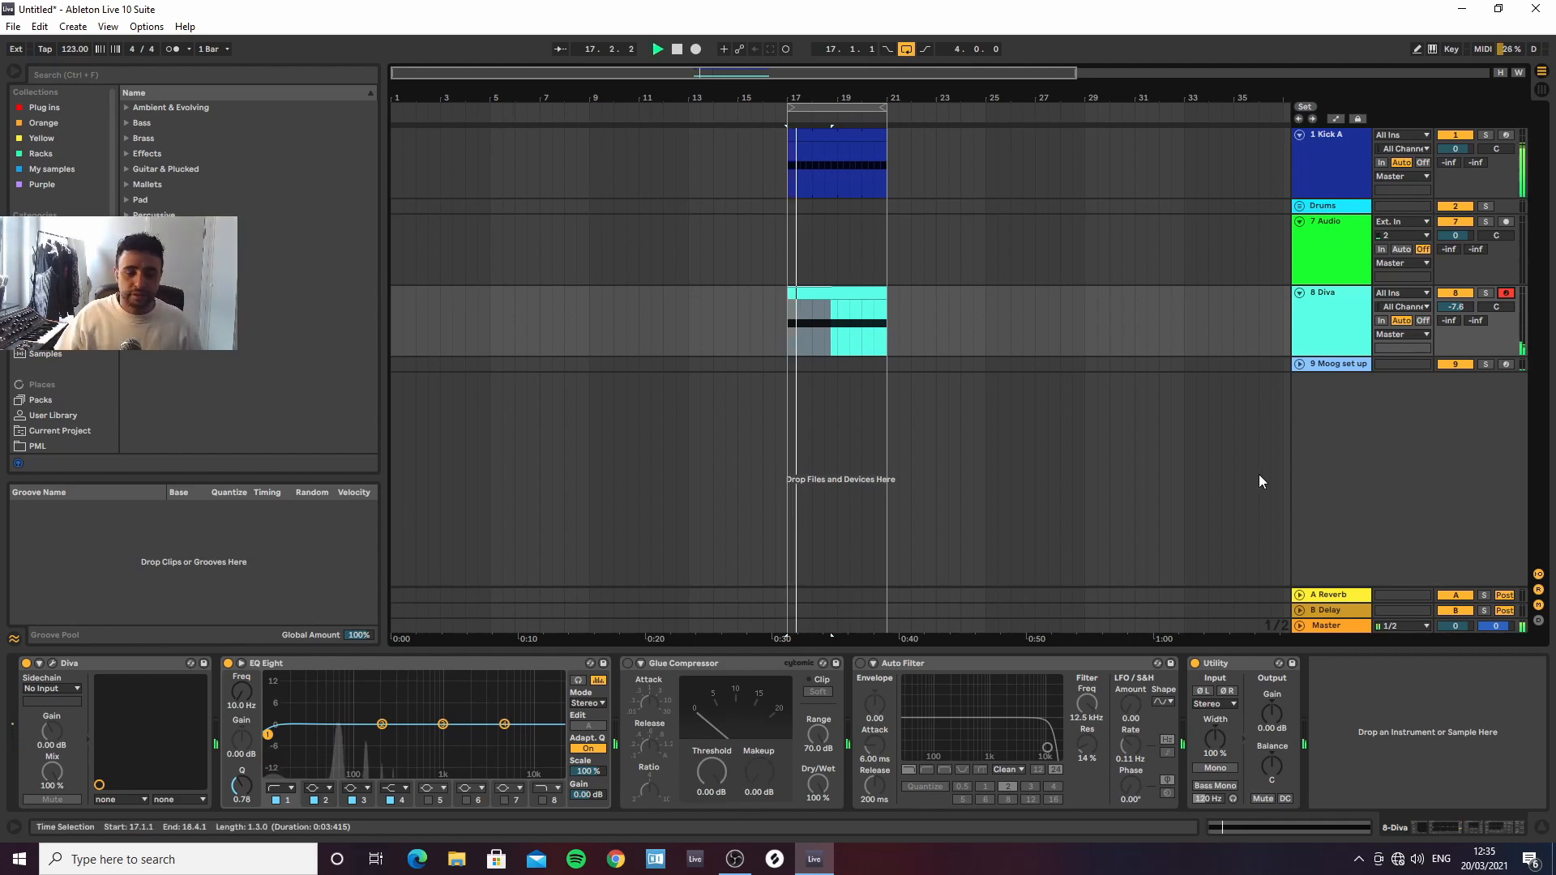
# Switch to OBS to check the recording's audio levels, return to Ableton Live and stop playback
pyautogui.click(744, 861)
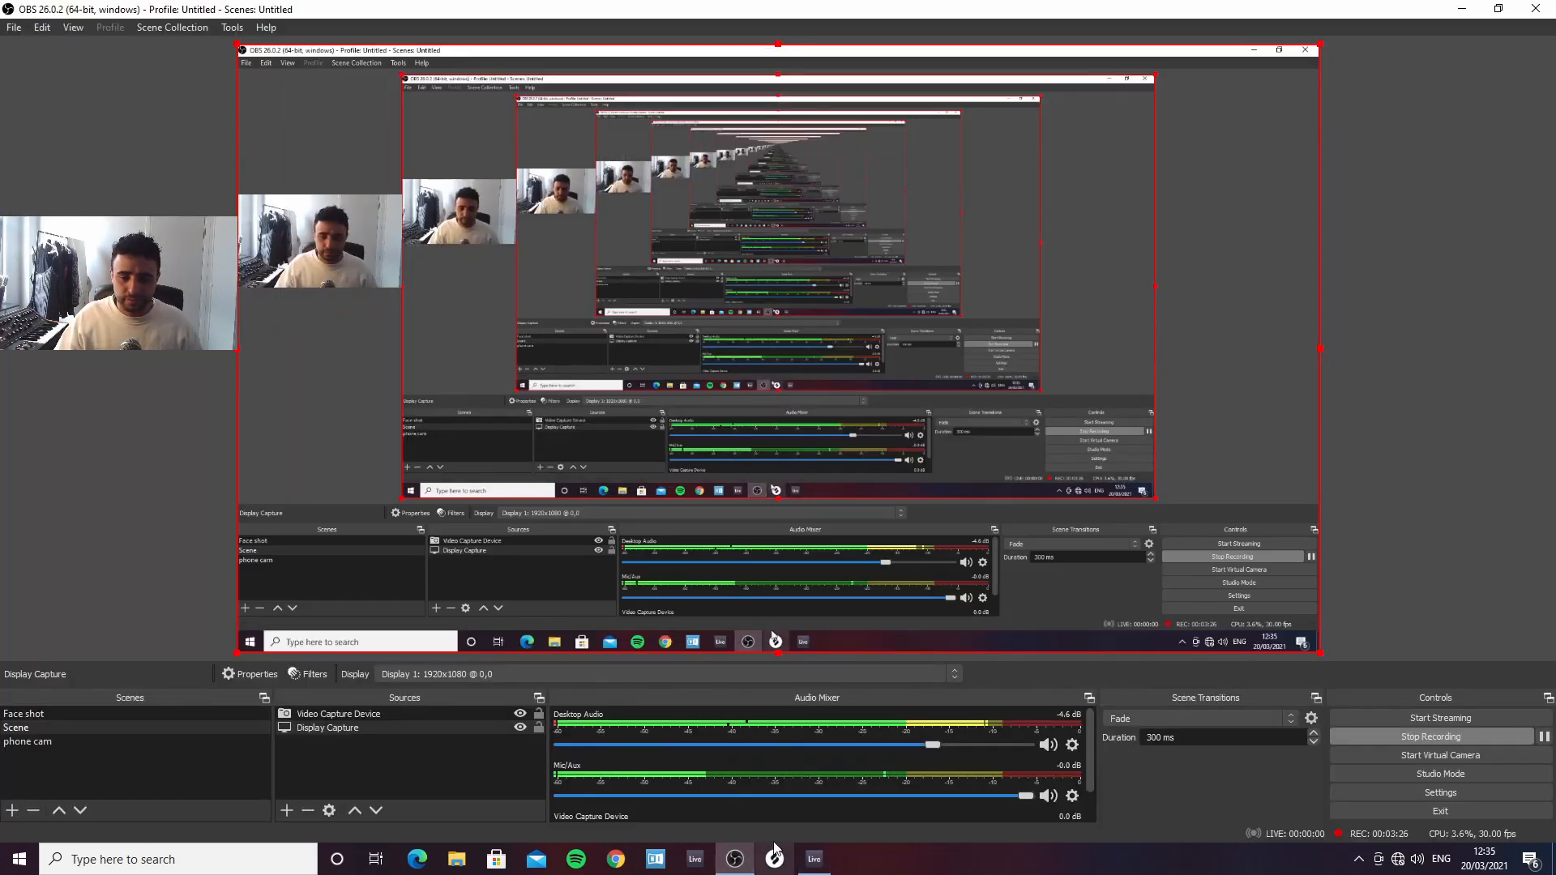
pyautogui.click(815, 860)
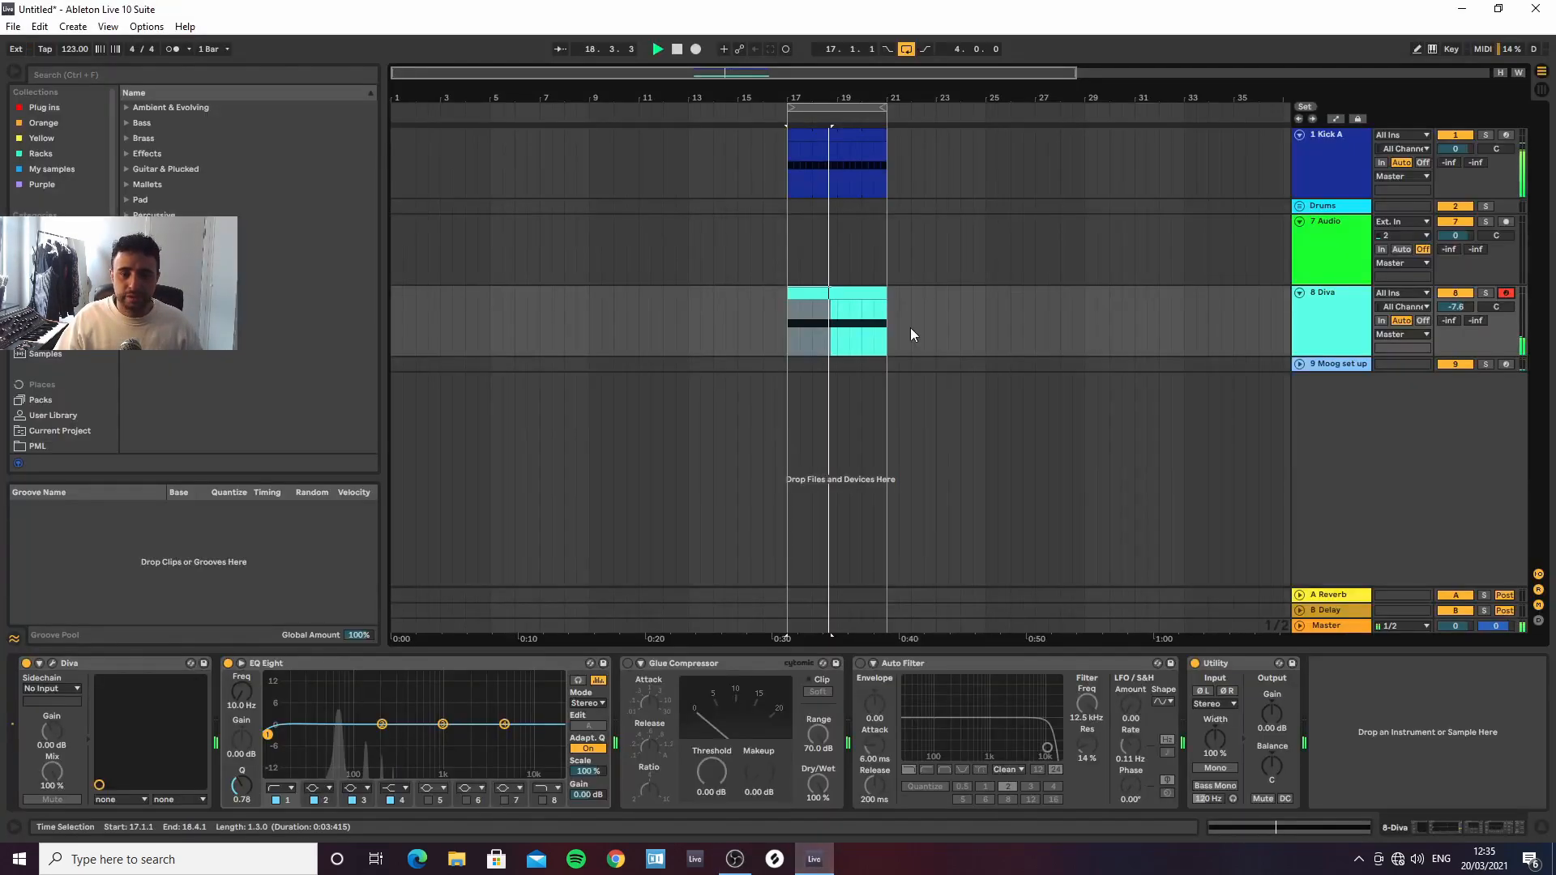
pyautogui.press('space')
pyautogui.click(1265, 350)
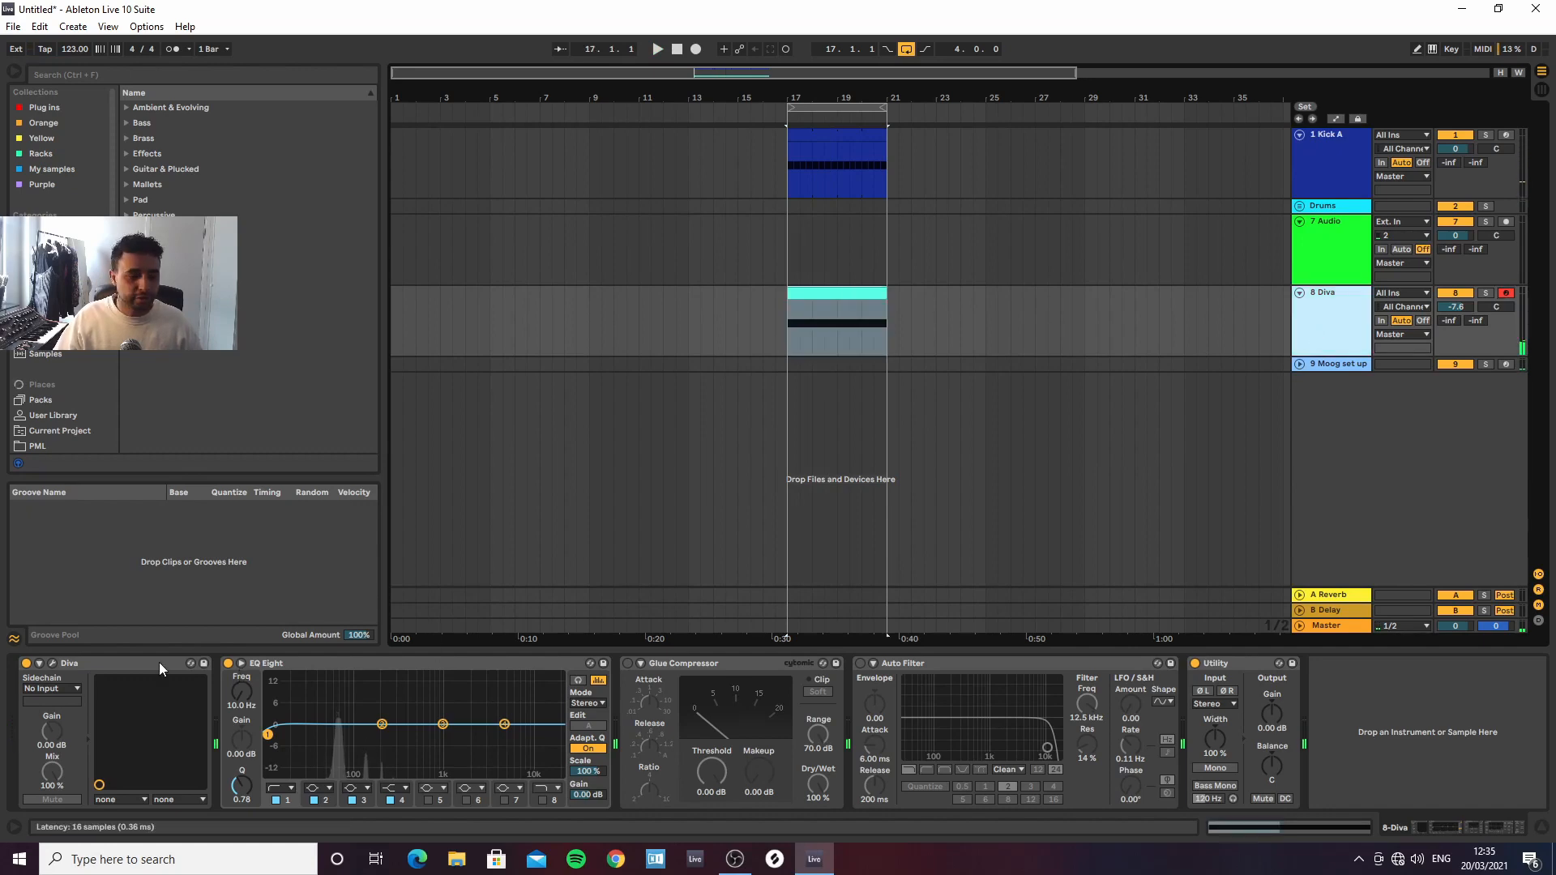
# Reopen Diva, play the loop and shape the filter with the cutoff, an Env2 attack of 36.50 and a decay of 52.00
pyautogui.click(51, 664)
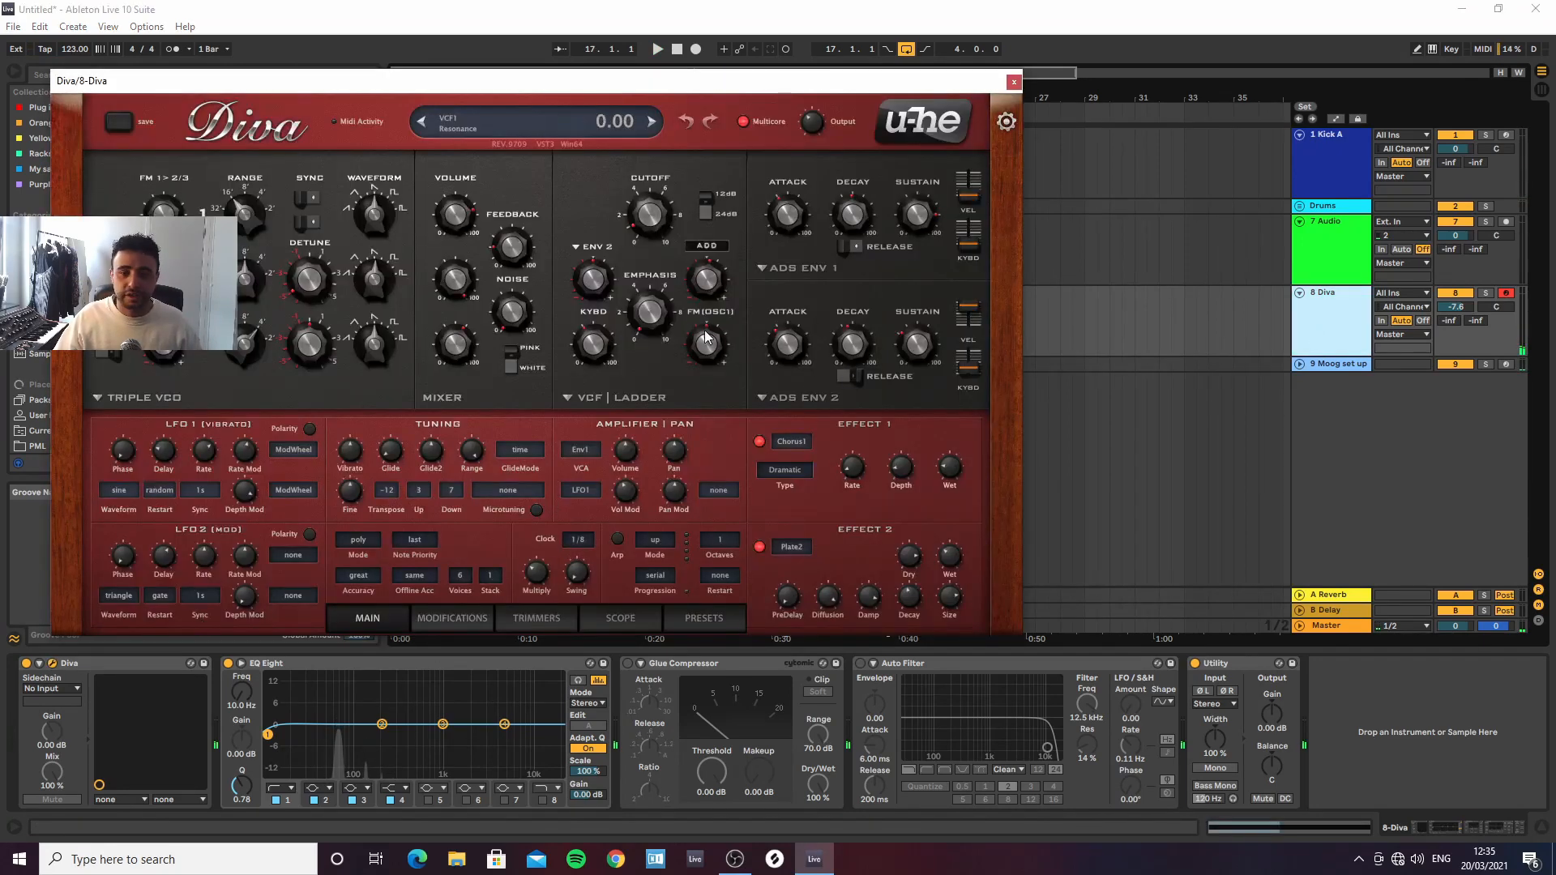
pyautogui.press('space')
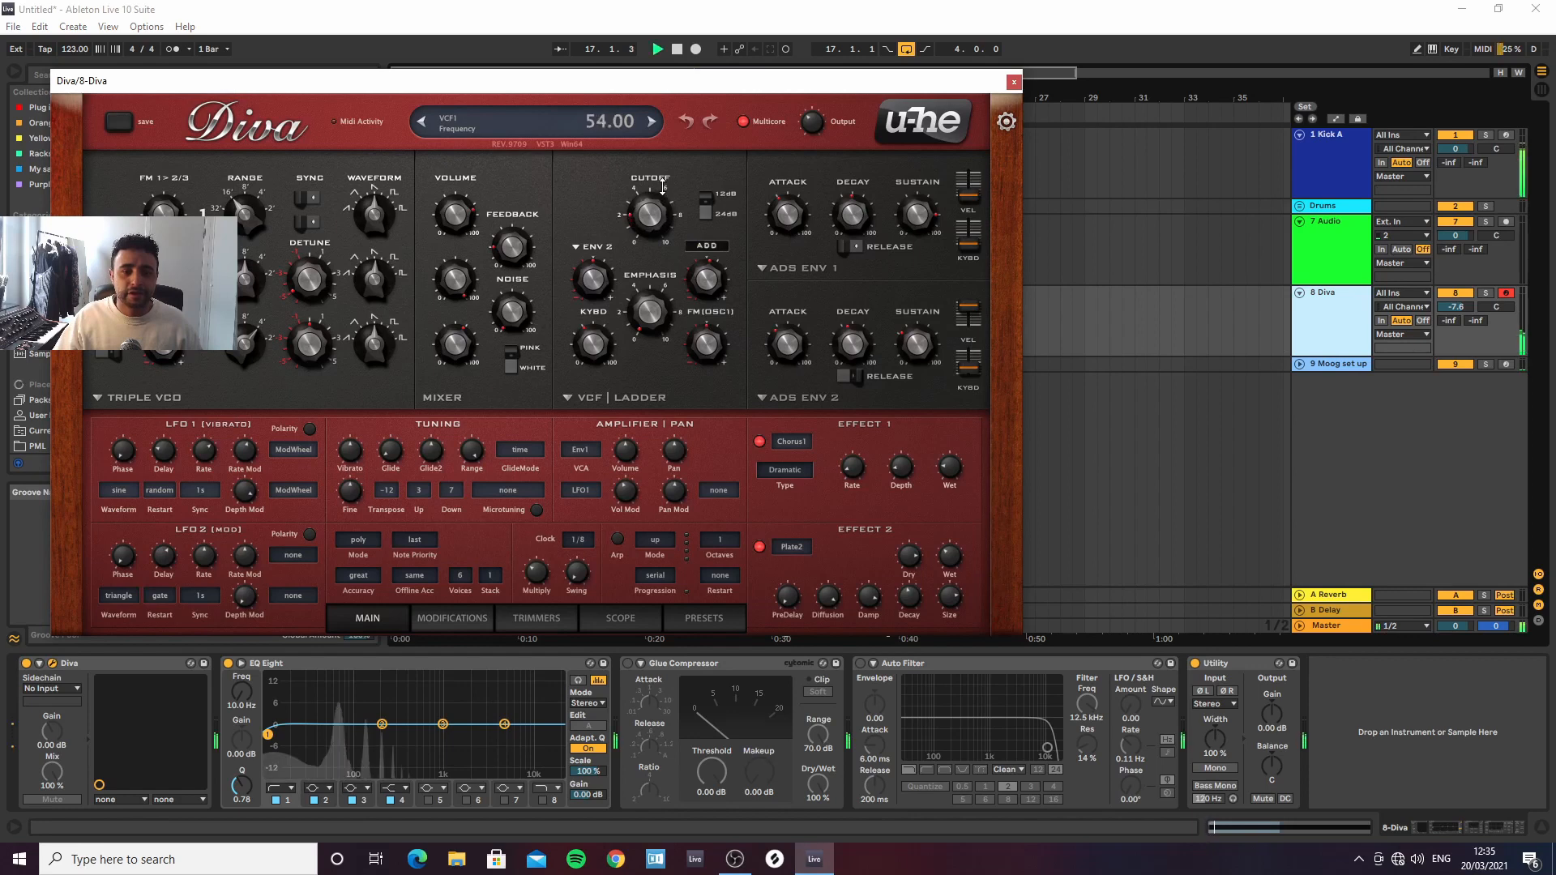
pyautogui.moveTo(658, 166); pyautogui.dragTo(655, 144)
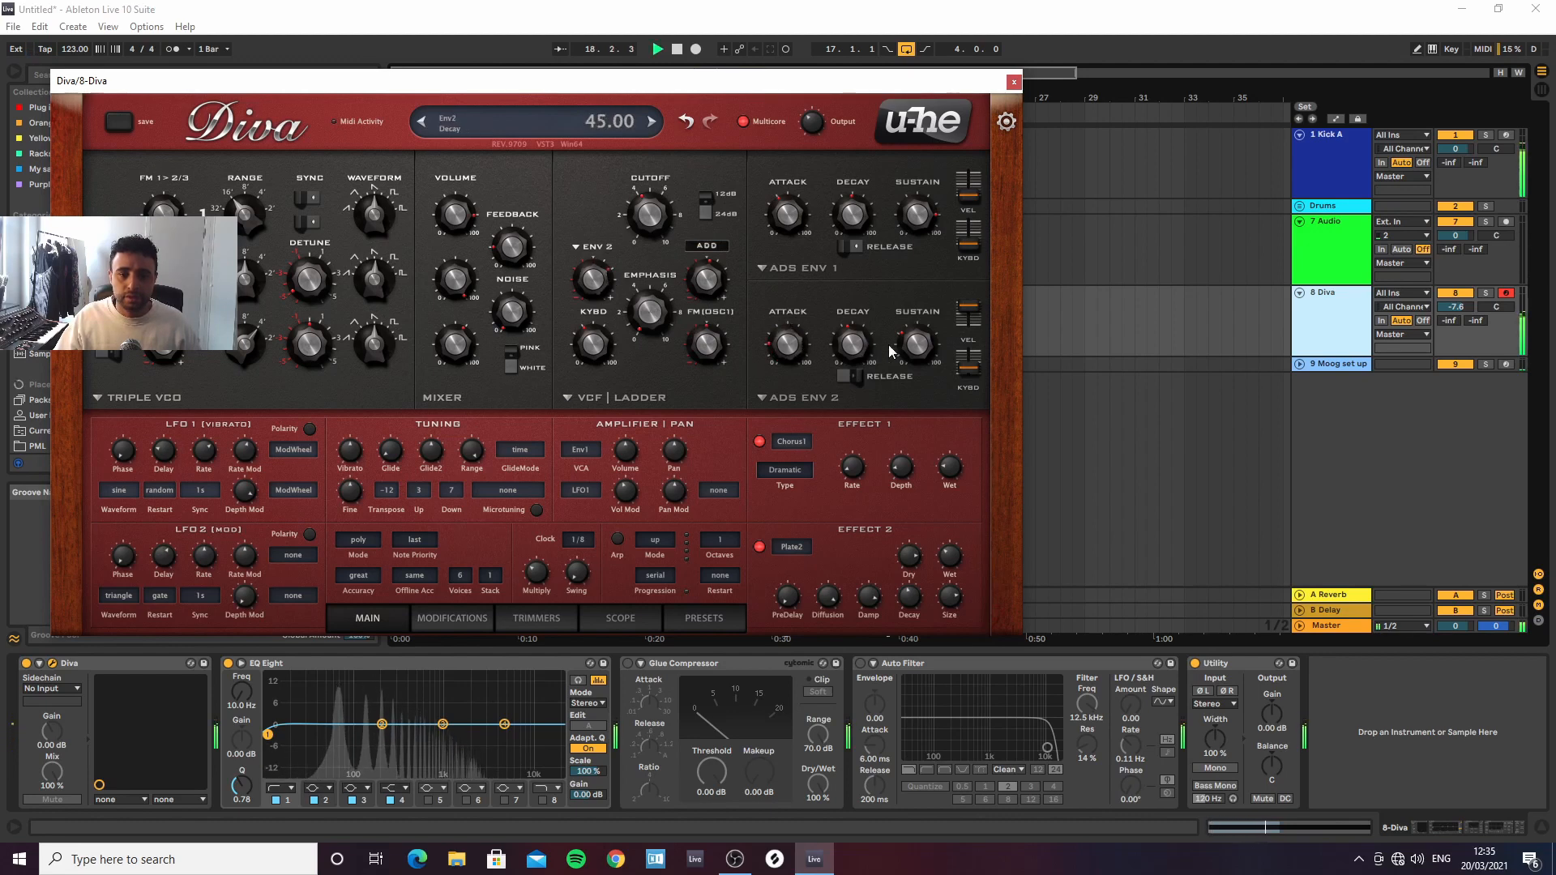
pyautogui.moveTo(910, 347); pyautogui.dragTo(797, 337)
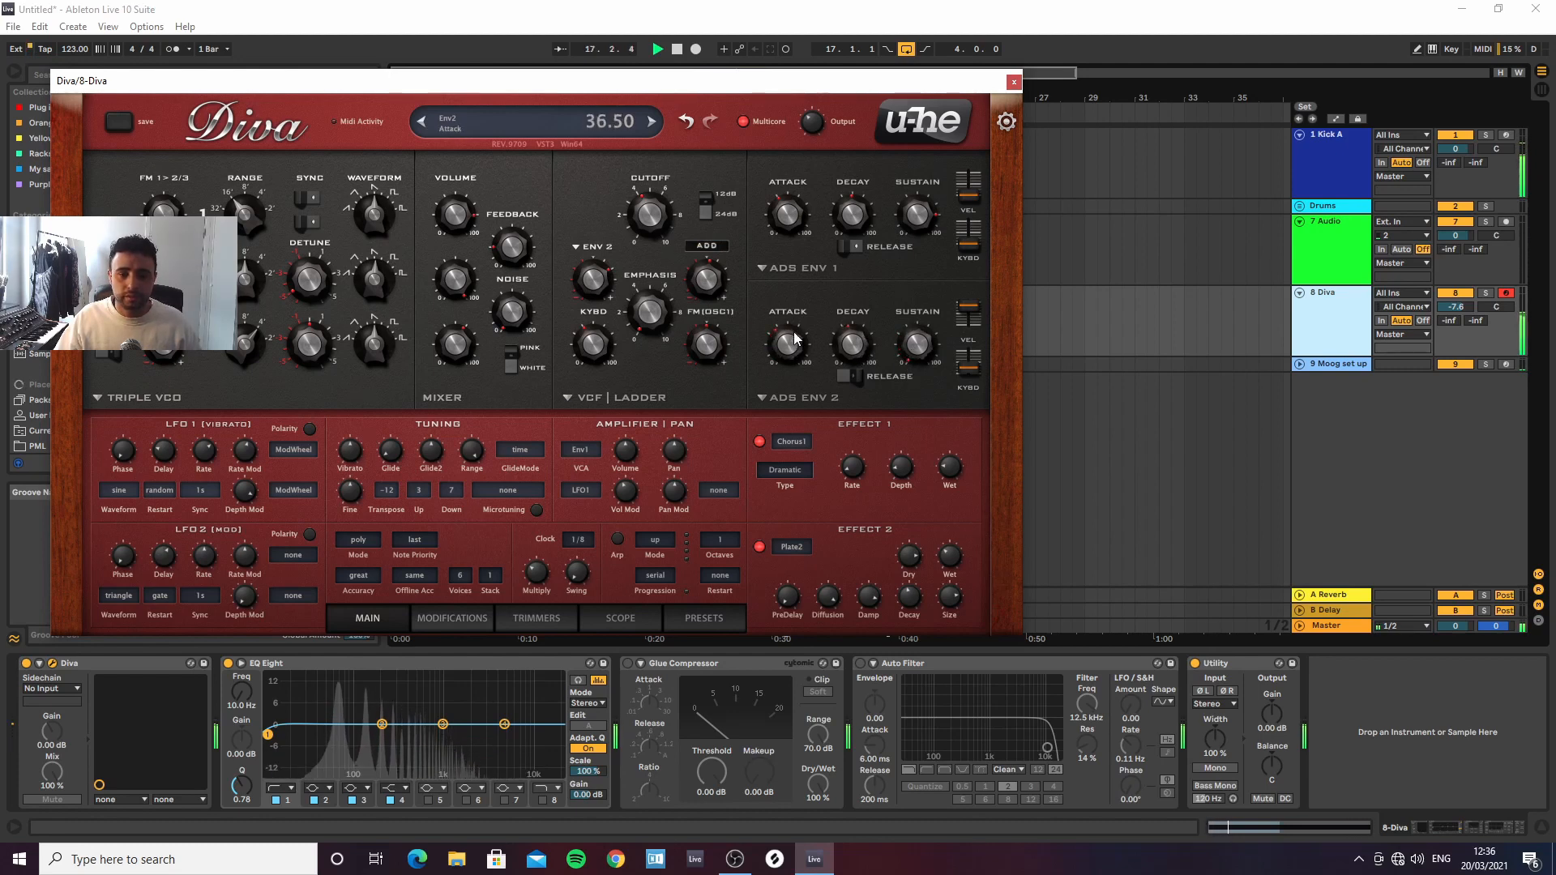
pyautogui.click(853, 347)
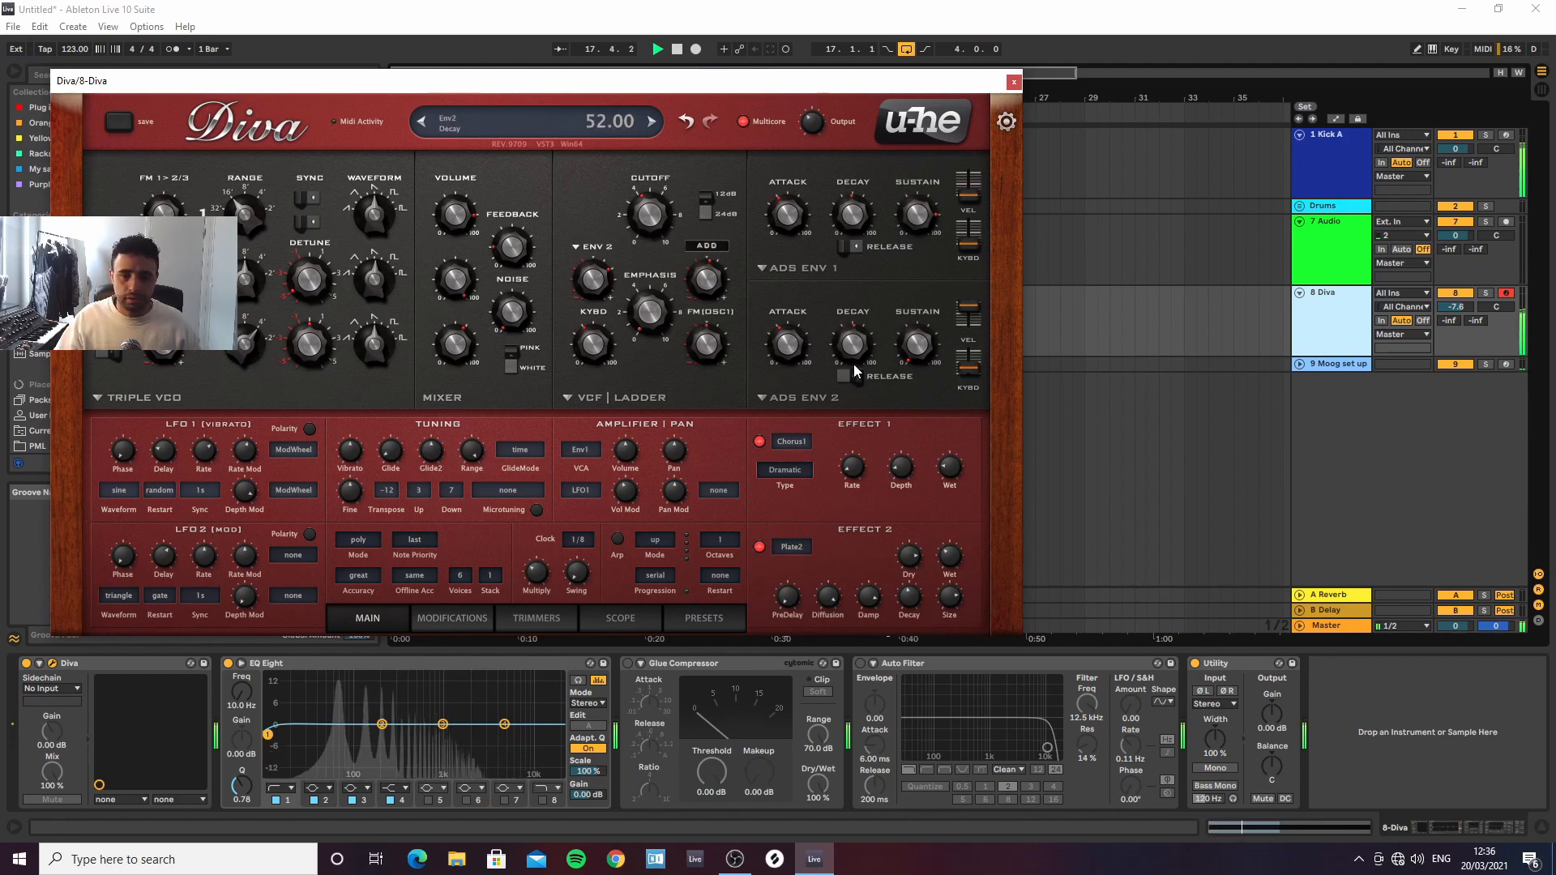
# Set Diva's transpose to 0, then readjust the filter cutoff to 70.50 and the Env2 decay
pyautogui.click(389, 498)
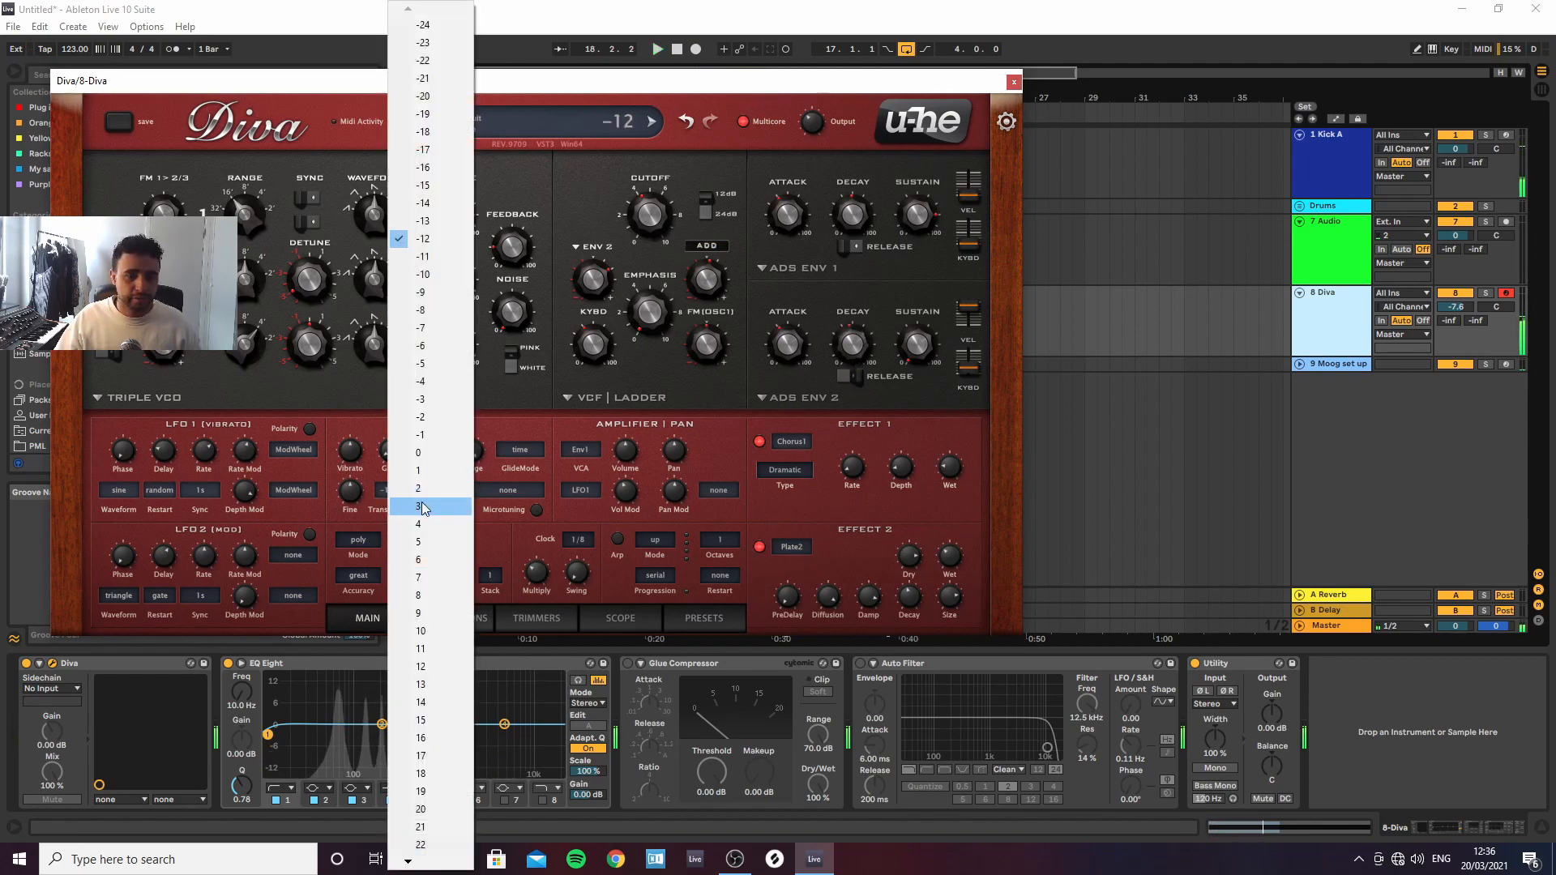
pyautogui.click(426, 456)
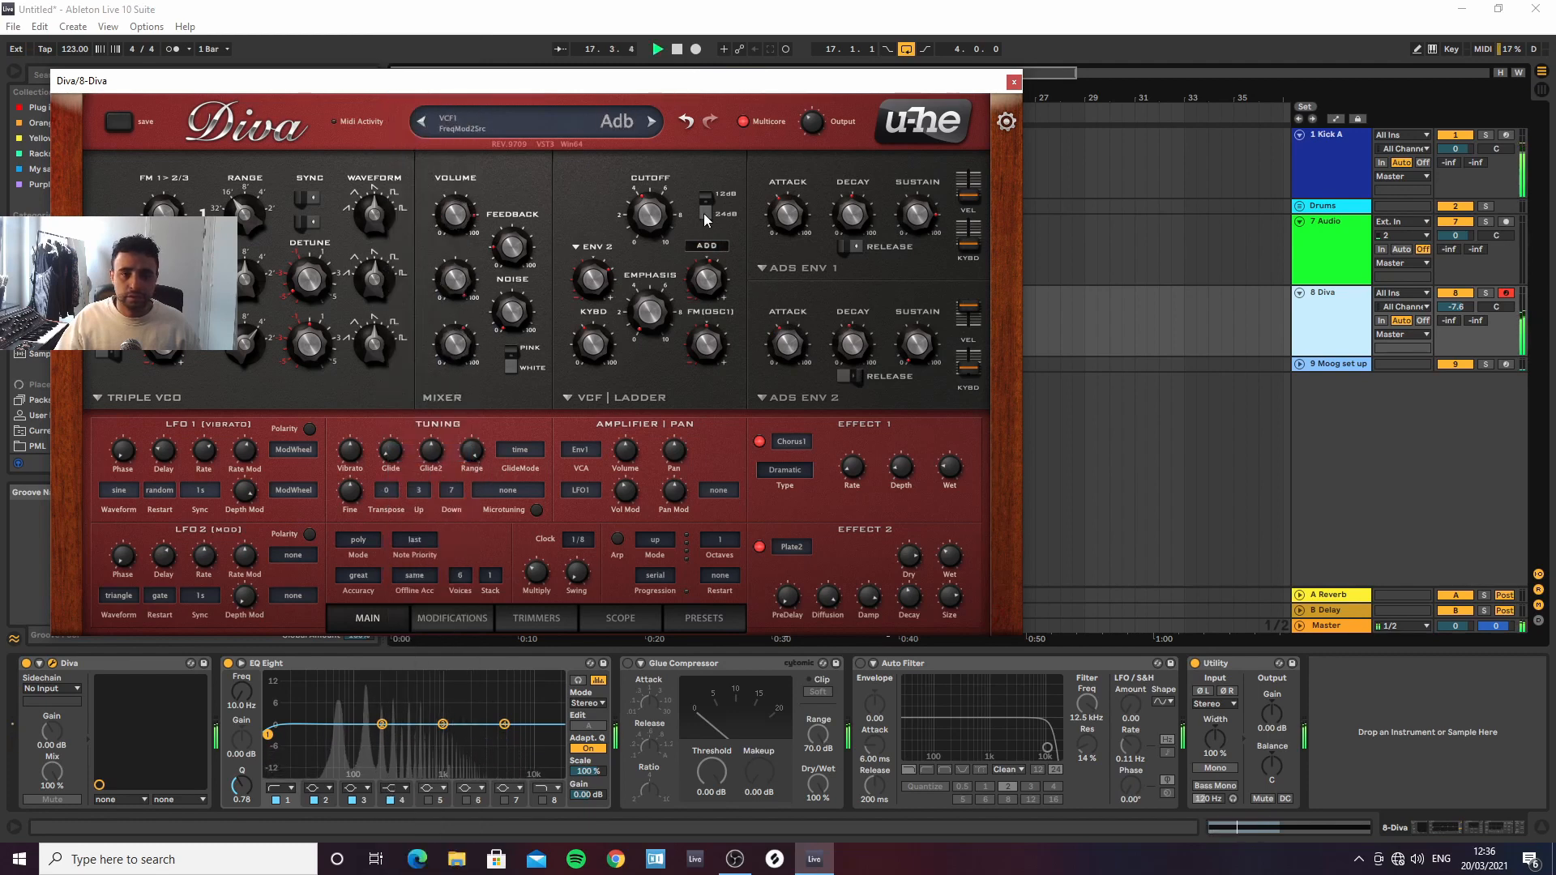
pyautogui.moveTo(663, 215); pyautogui.dragTo(655, 239)
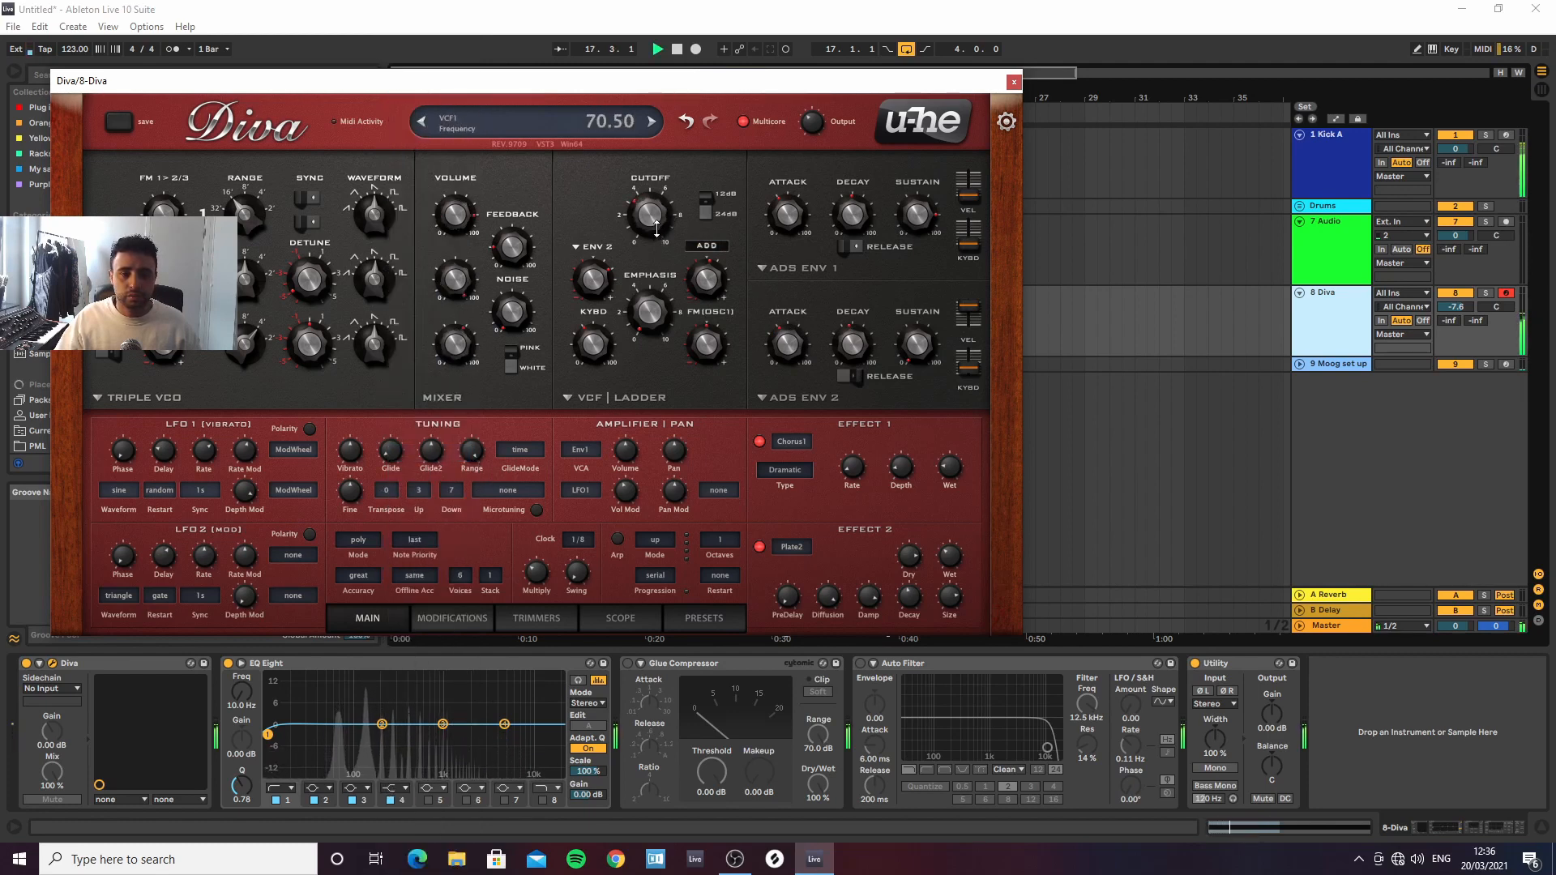
pyautogui.moveTo(860, 344); pyautogui.dragTo(858, 328)
pyautogui.press('space')
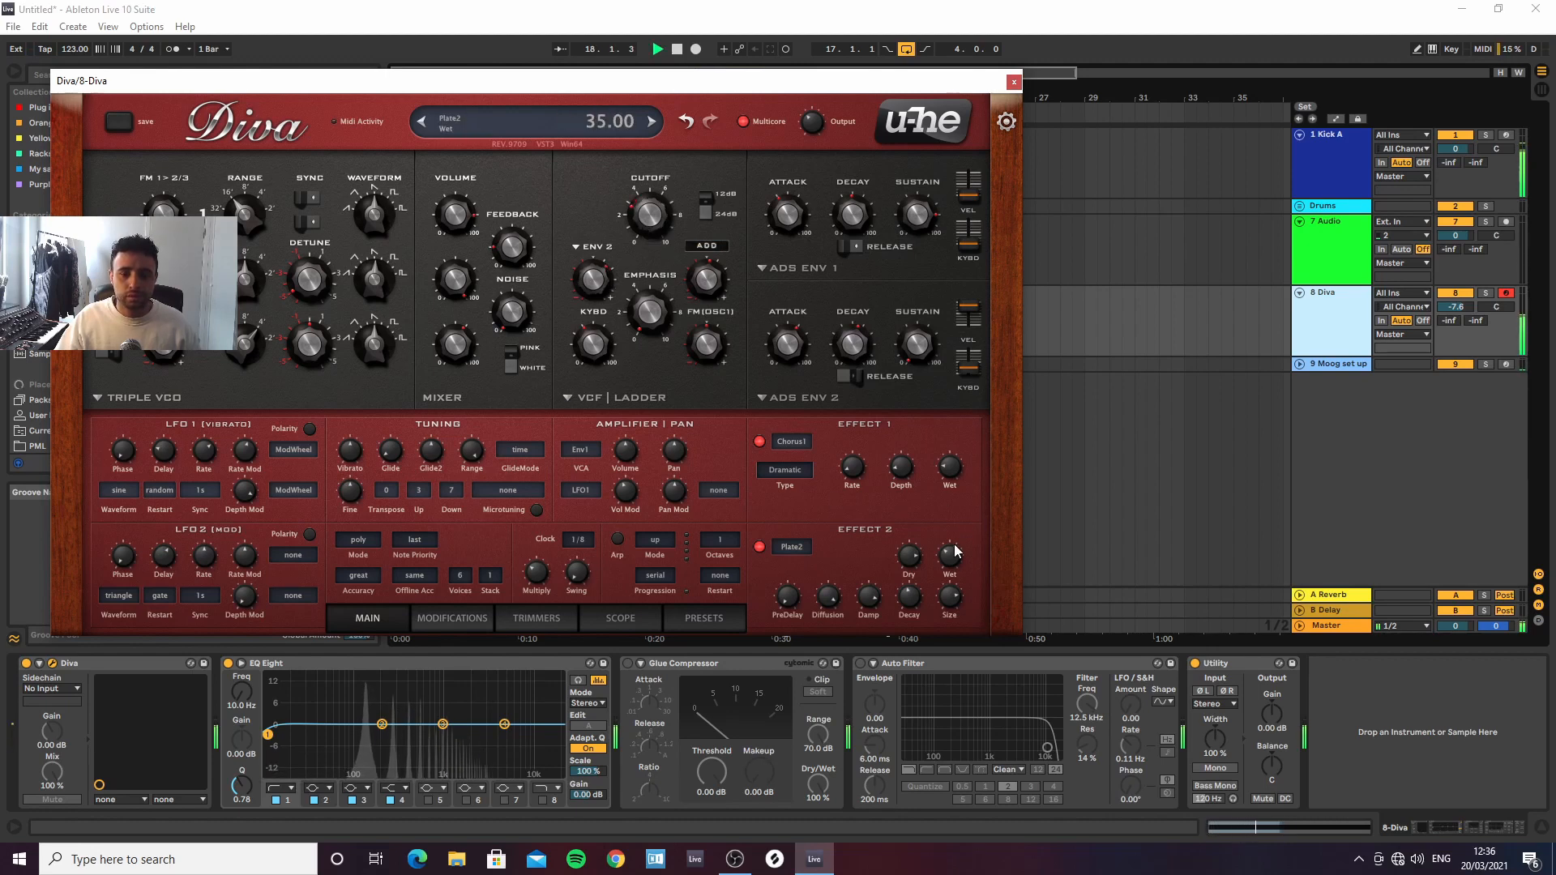
# Adjust the wet level of Diva's Plate2 reverb and lower the Diva track's volume to -11.5 dB
pyautogui.moveTo(954, 557); pyautogui.dragTo(961, 525)
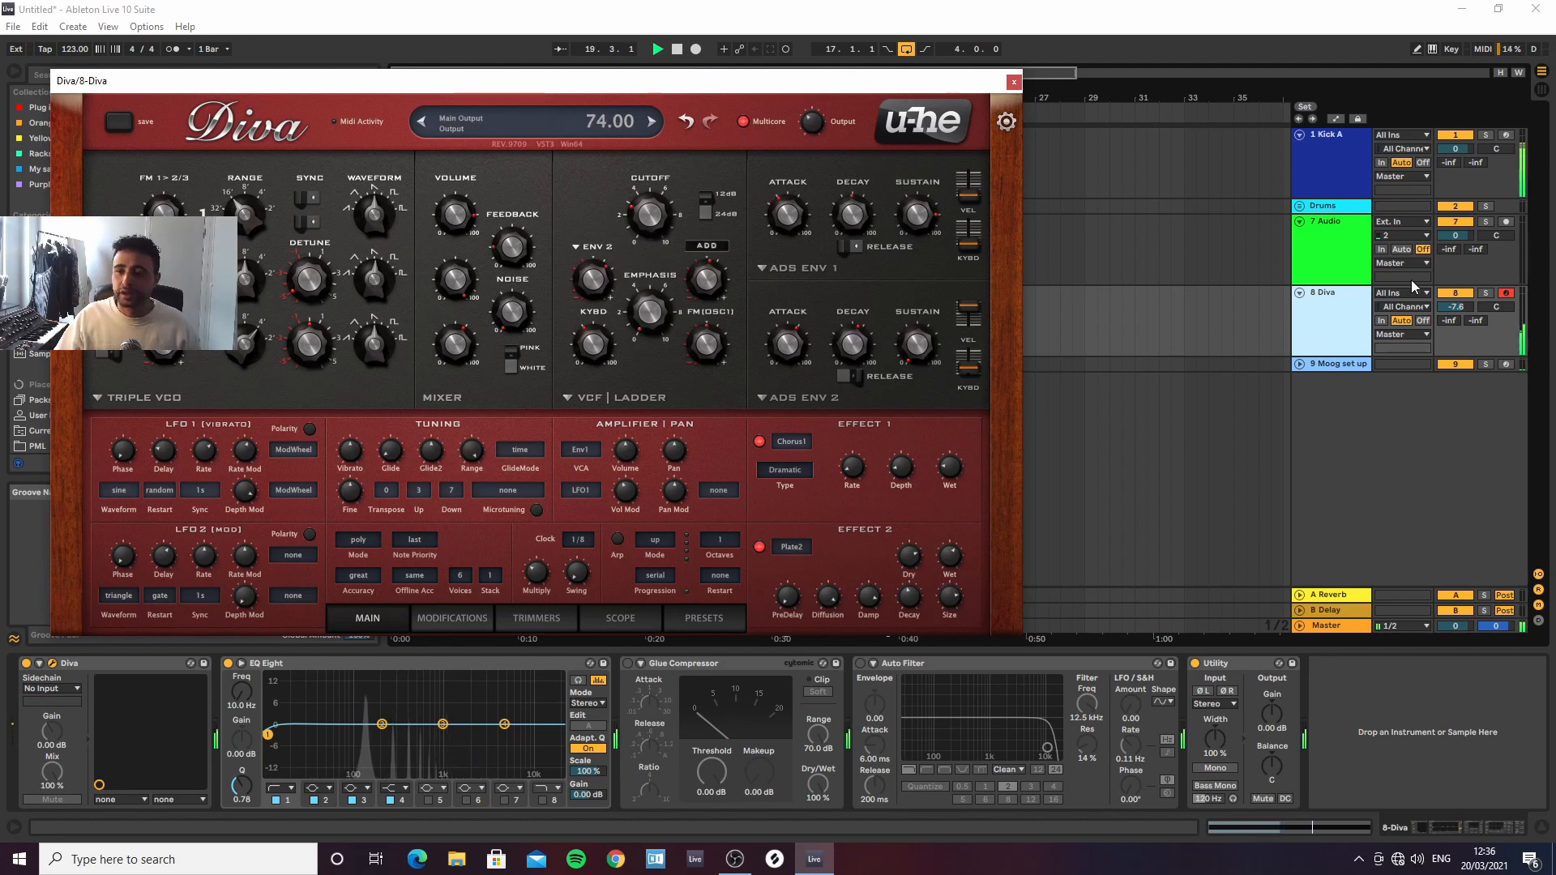
pyautogui.moveTo(1471, 315); pyautogui.dragTo(1471, 340)
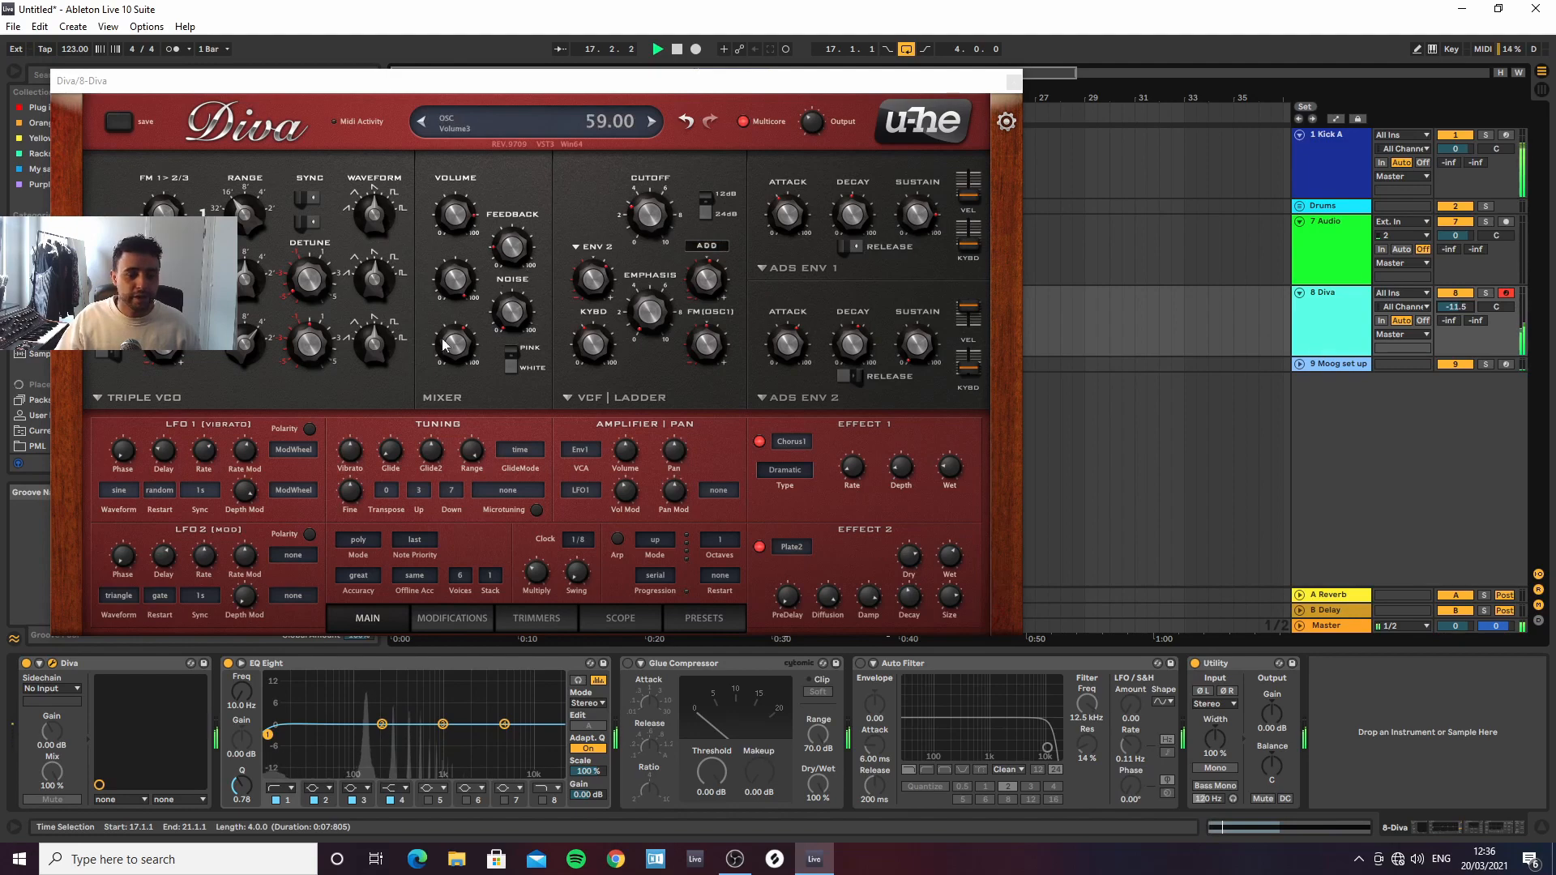
pyautogui.click(1014, 81)
# Open the Diva track's MIDI clip and copy its sustained C#3 note up to E3
pyautogui.click(839, 295)
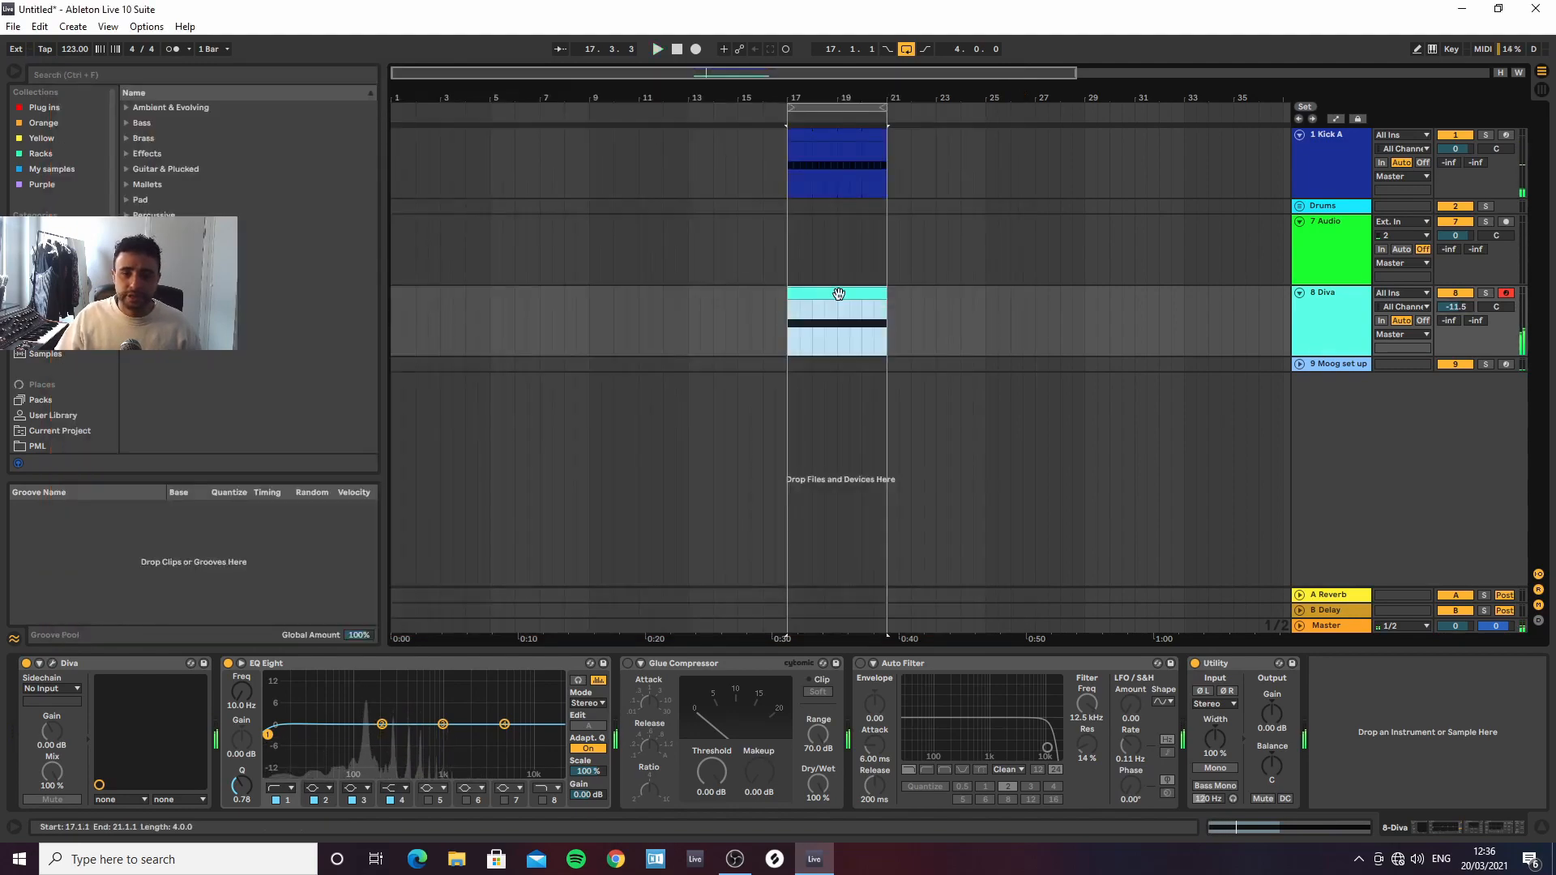
pyautogui.doubleClick(839, 294)
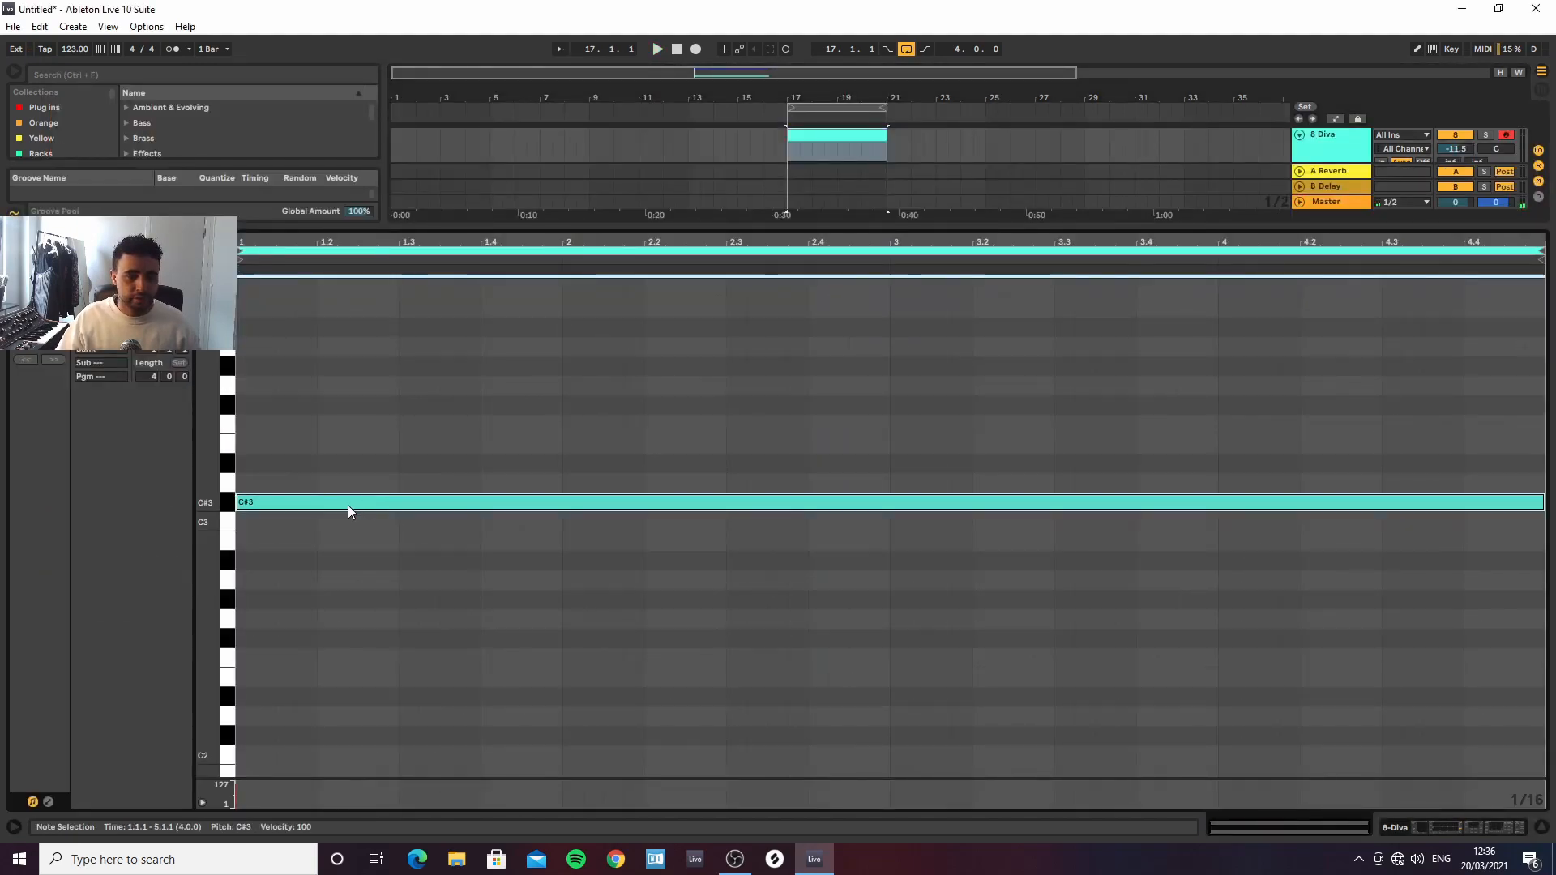
pyautogui.moveTo(348, 504); pyautogui.dragTo(347, 449)
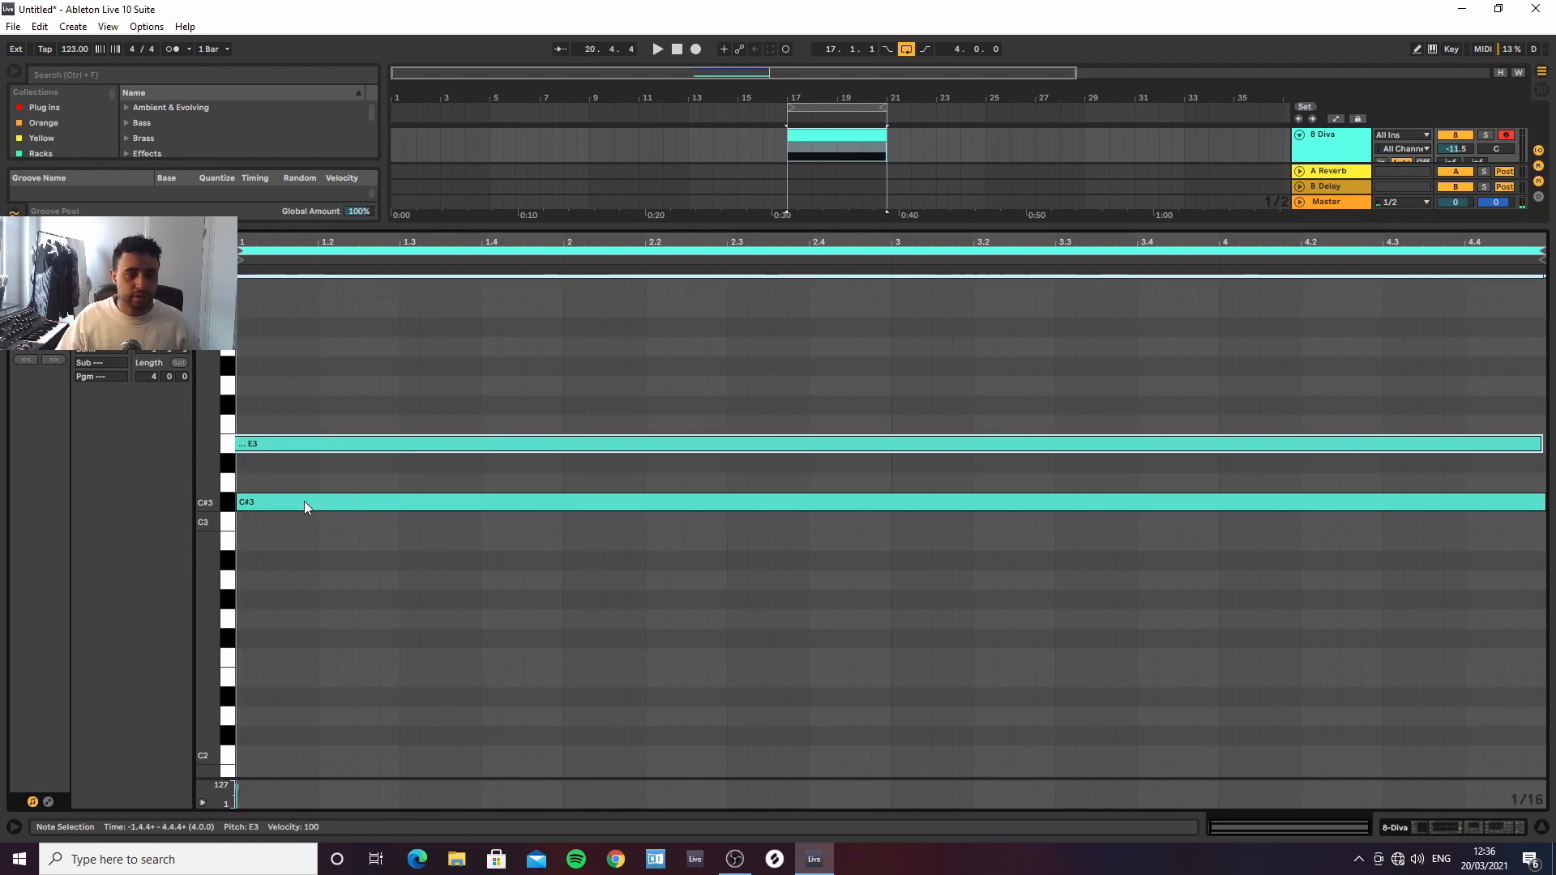
# Delete the C#3 note, align the E3 note with the full four-bar clip and play the loop
pyautogui.click(308, 503)
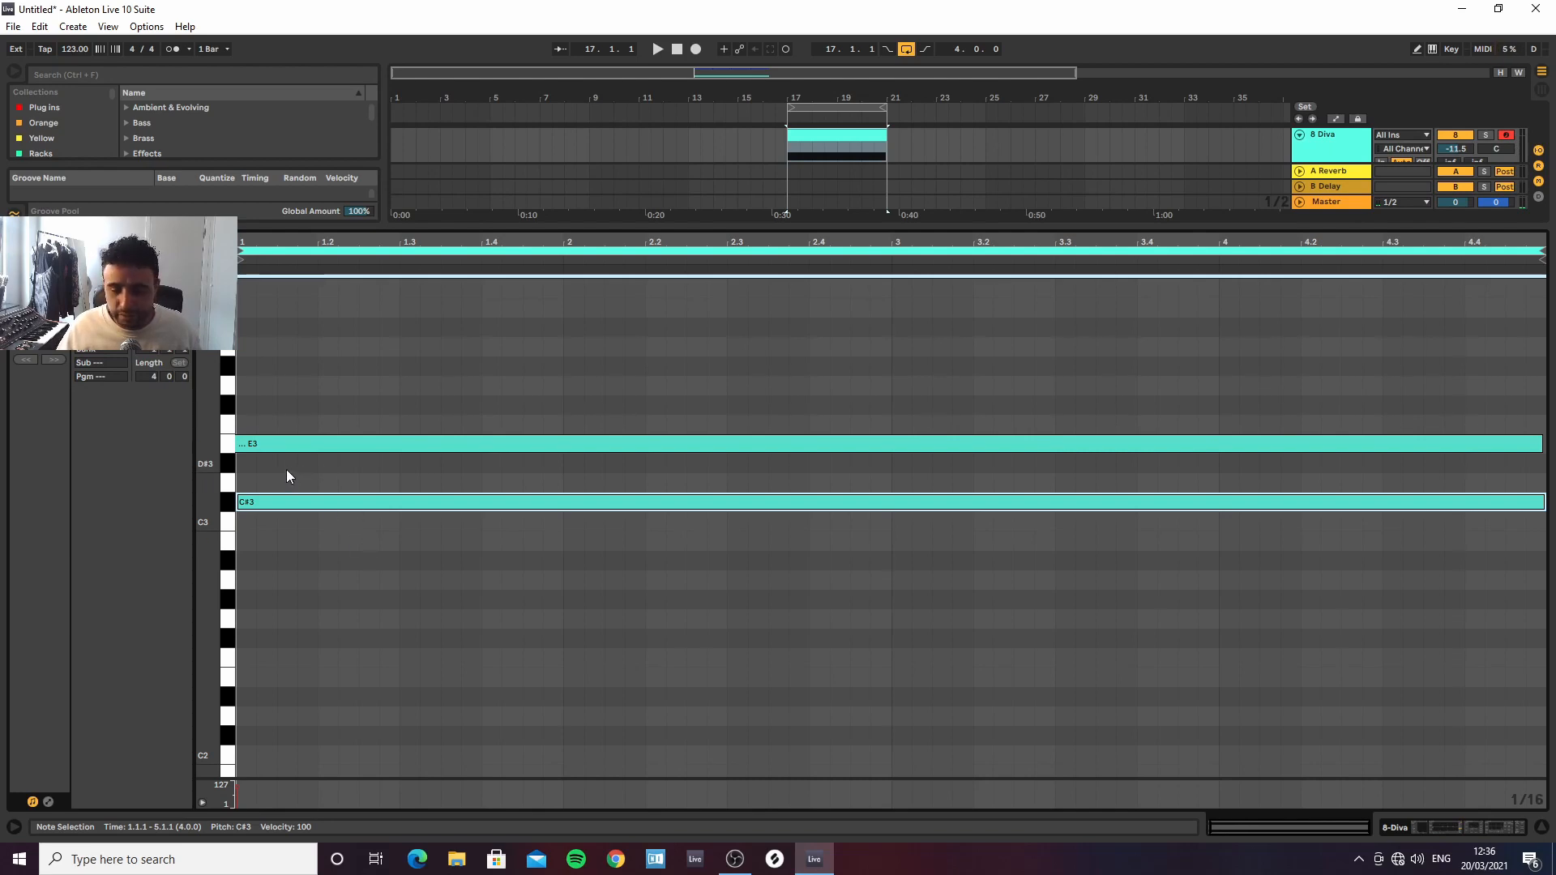
pyautogui.click(298, 444)
pyautogui.click(290, 500)
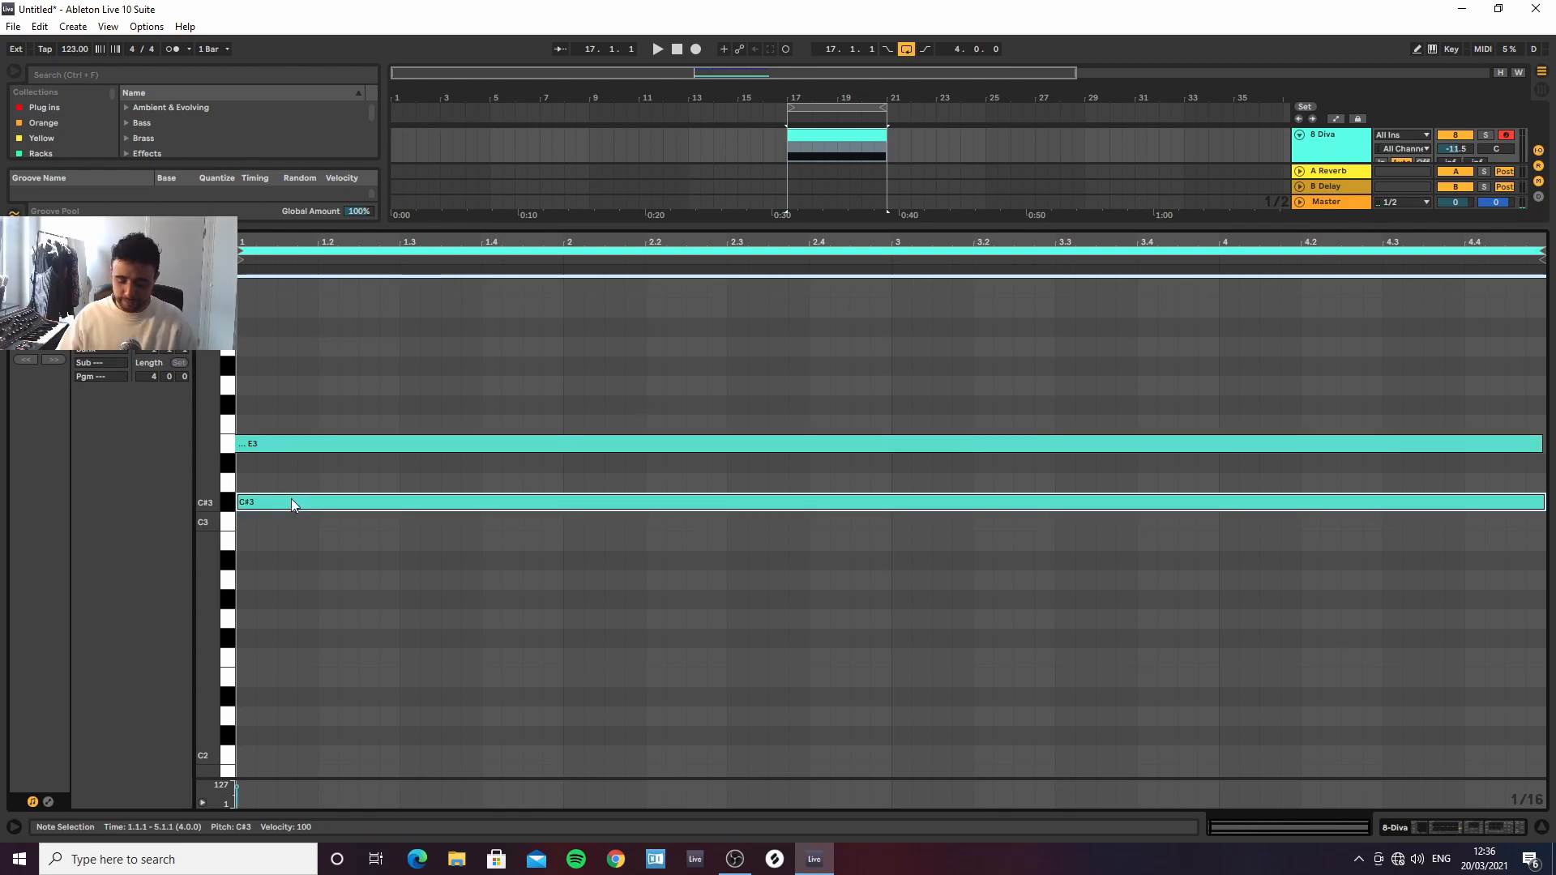
pyautogui.press('Delete')
pyautogui.press('space')
pyautogui.click(305, 447)
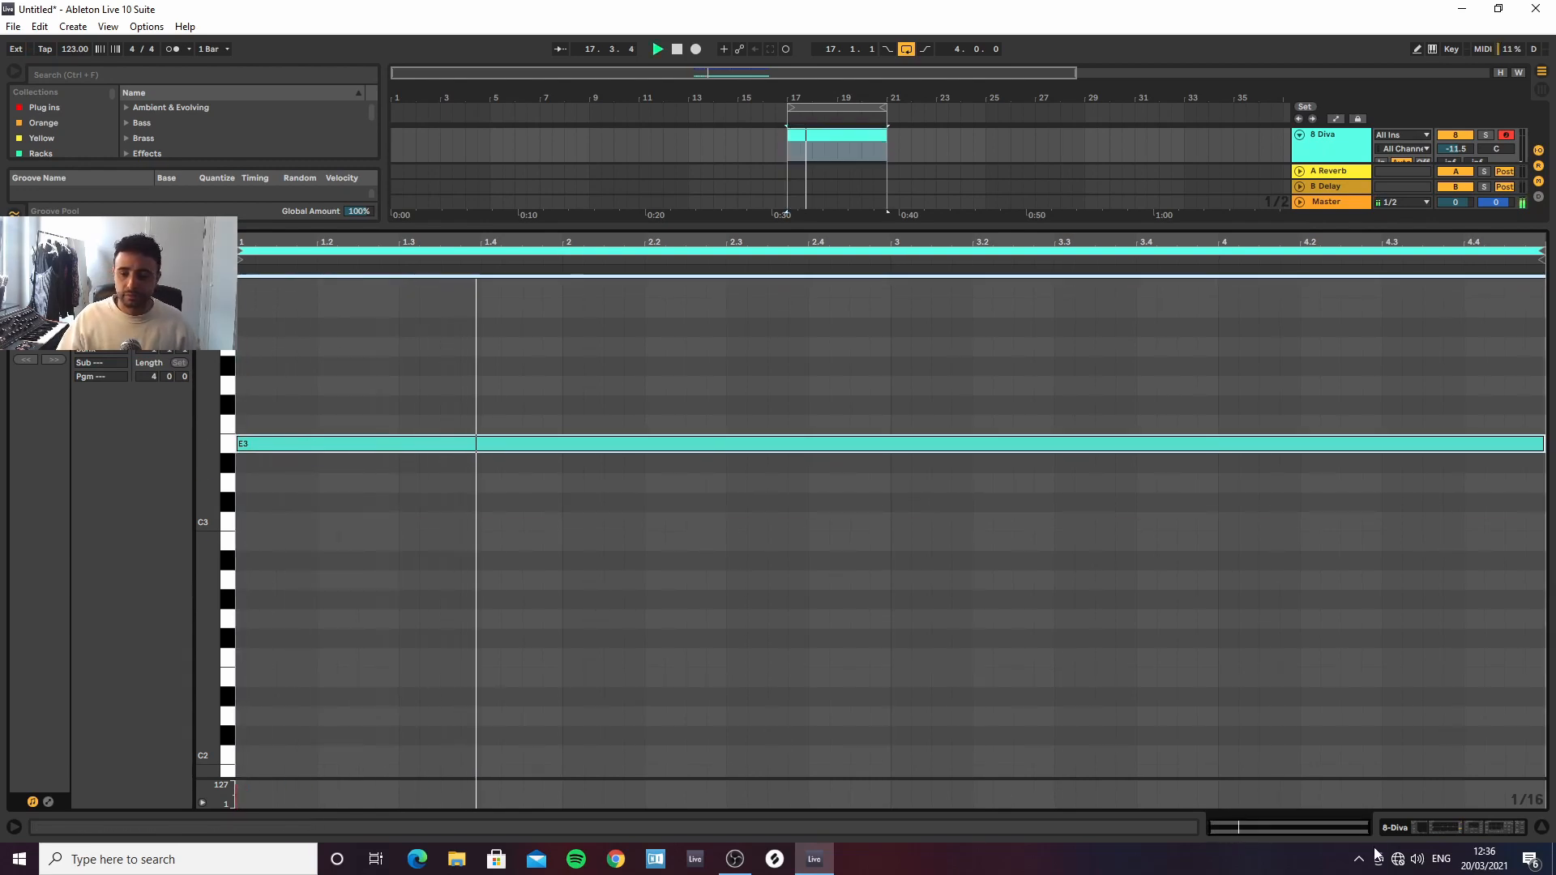
# Return to the Diva track's devices, reopen Diva and set the cutoff's second modulation source to LFO2, adjusting its amount
pyautogui.click(1441, 827)
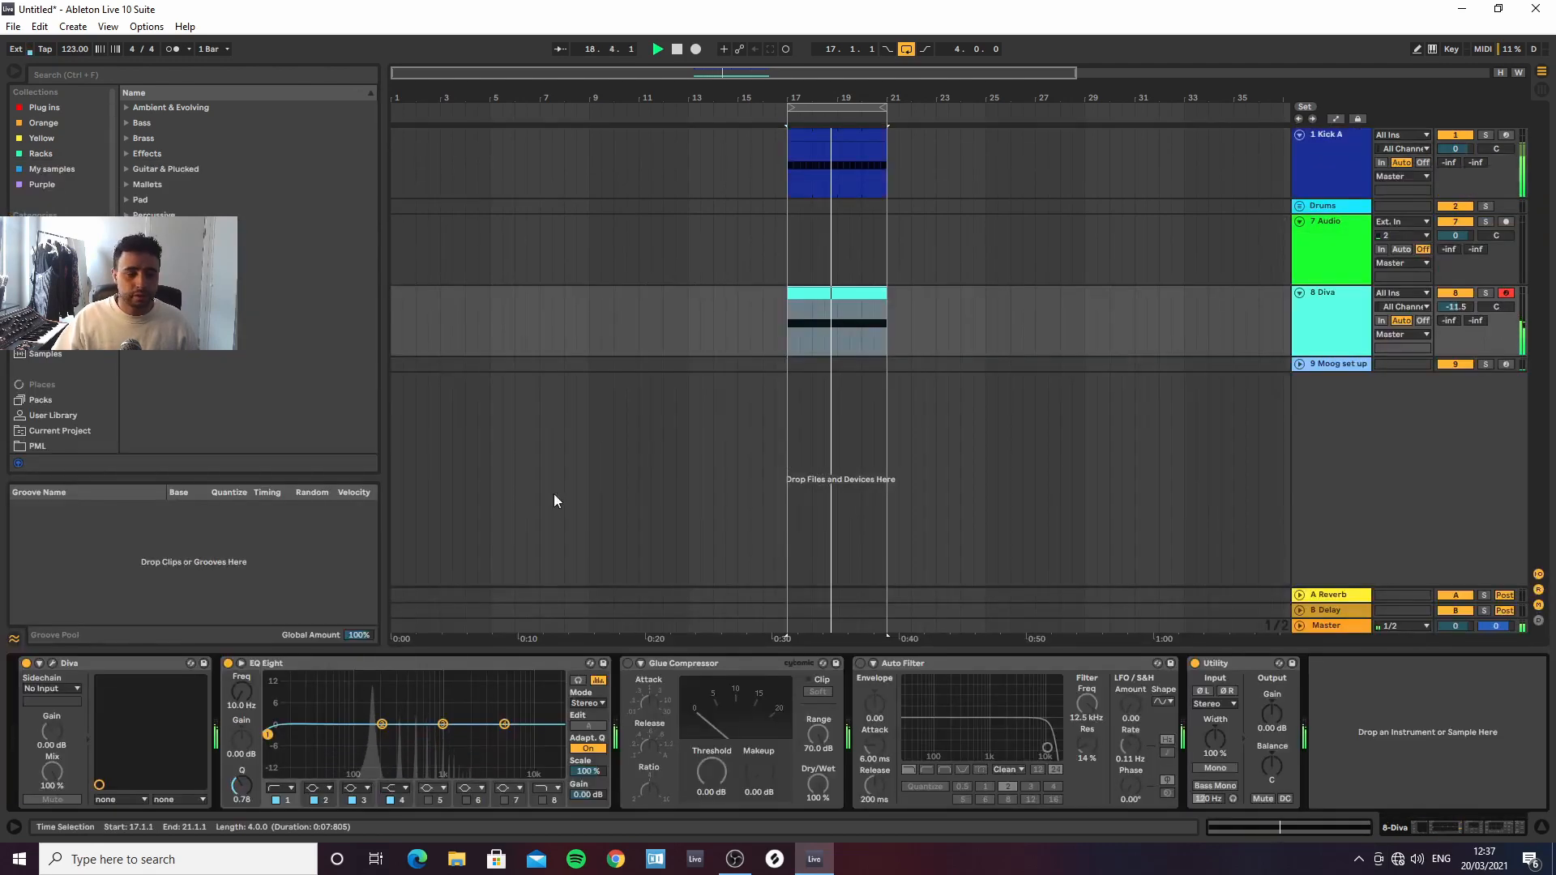
pyautogui.click(51, 668)
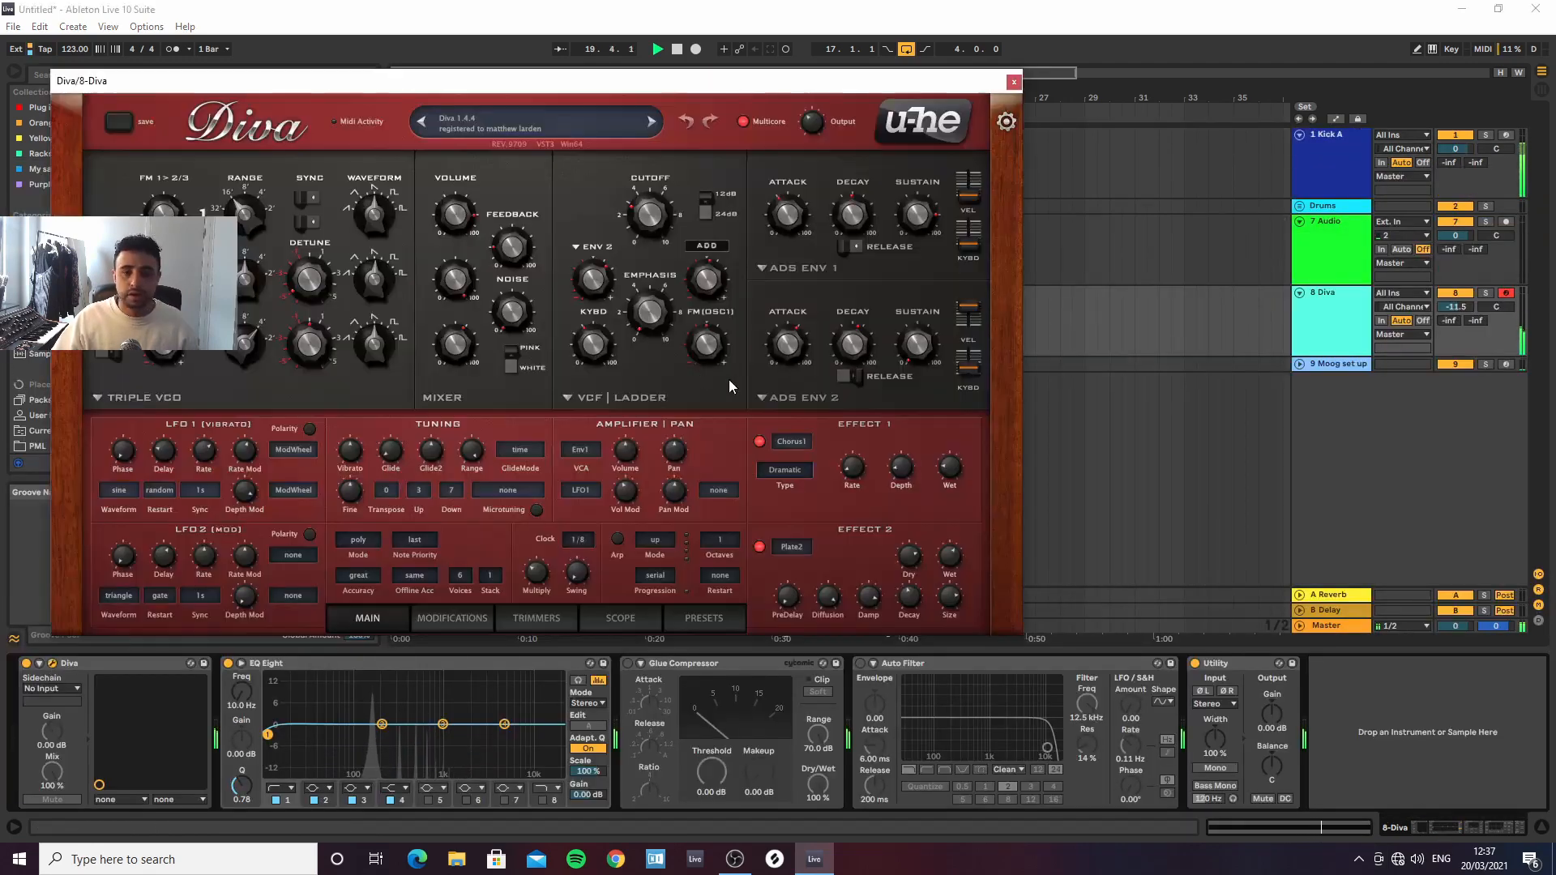
pyautogui.moveTo(717, 278); pyautogui.dragTo(724, 258)
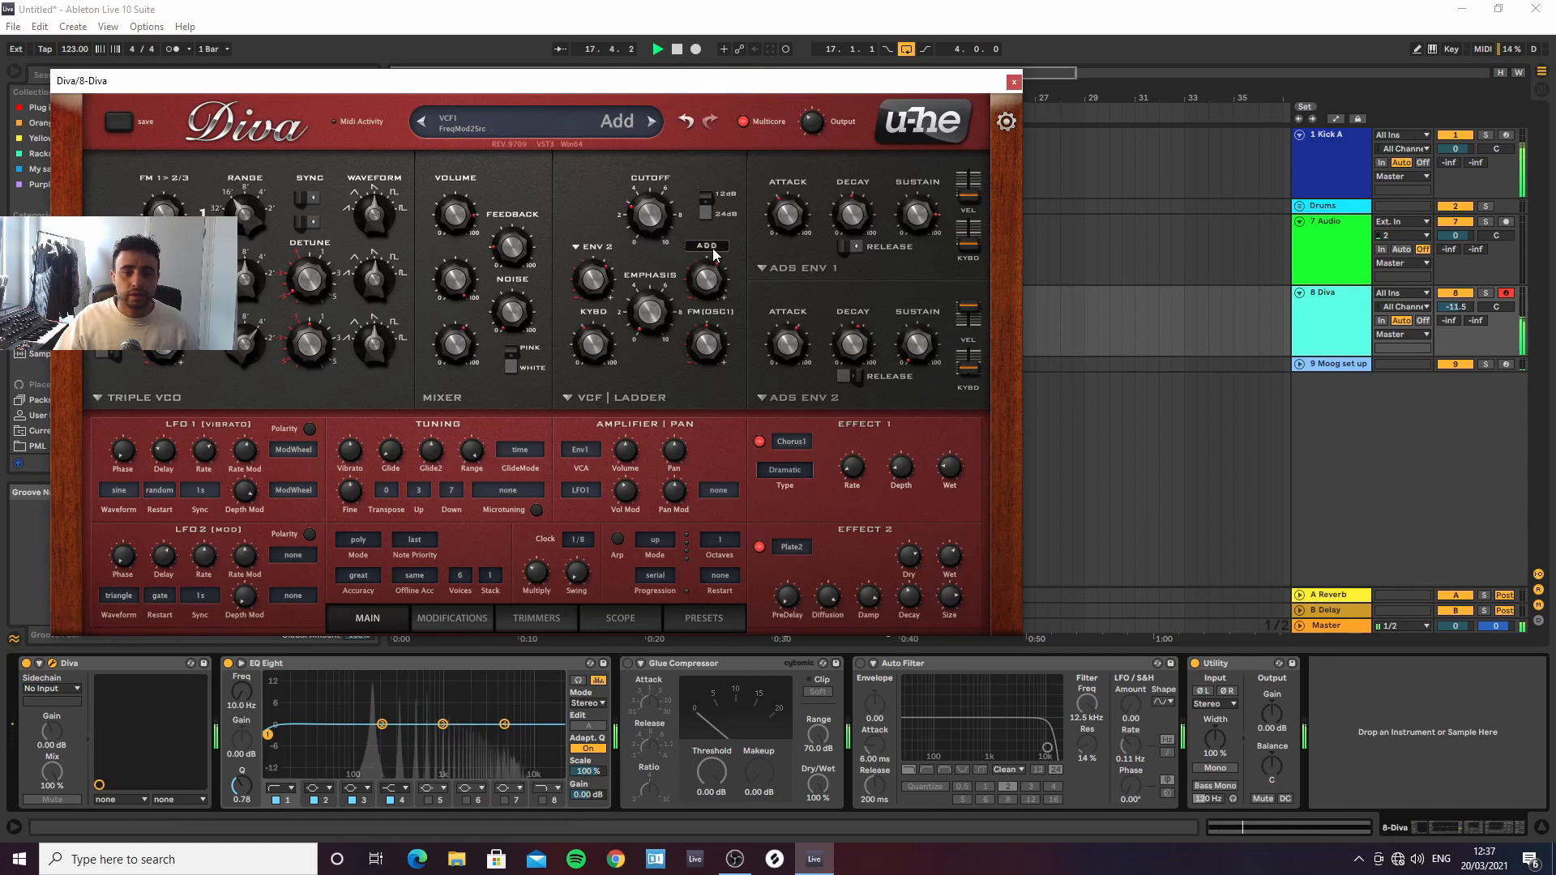
pyautogui.click(712, 246)
pyautogui.click(762, 425)
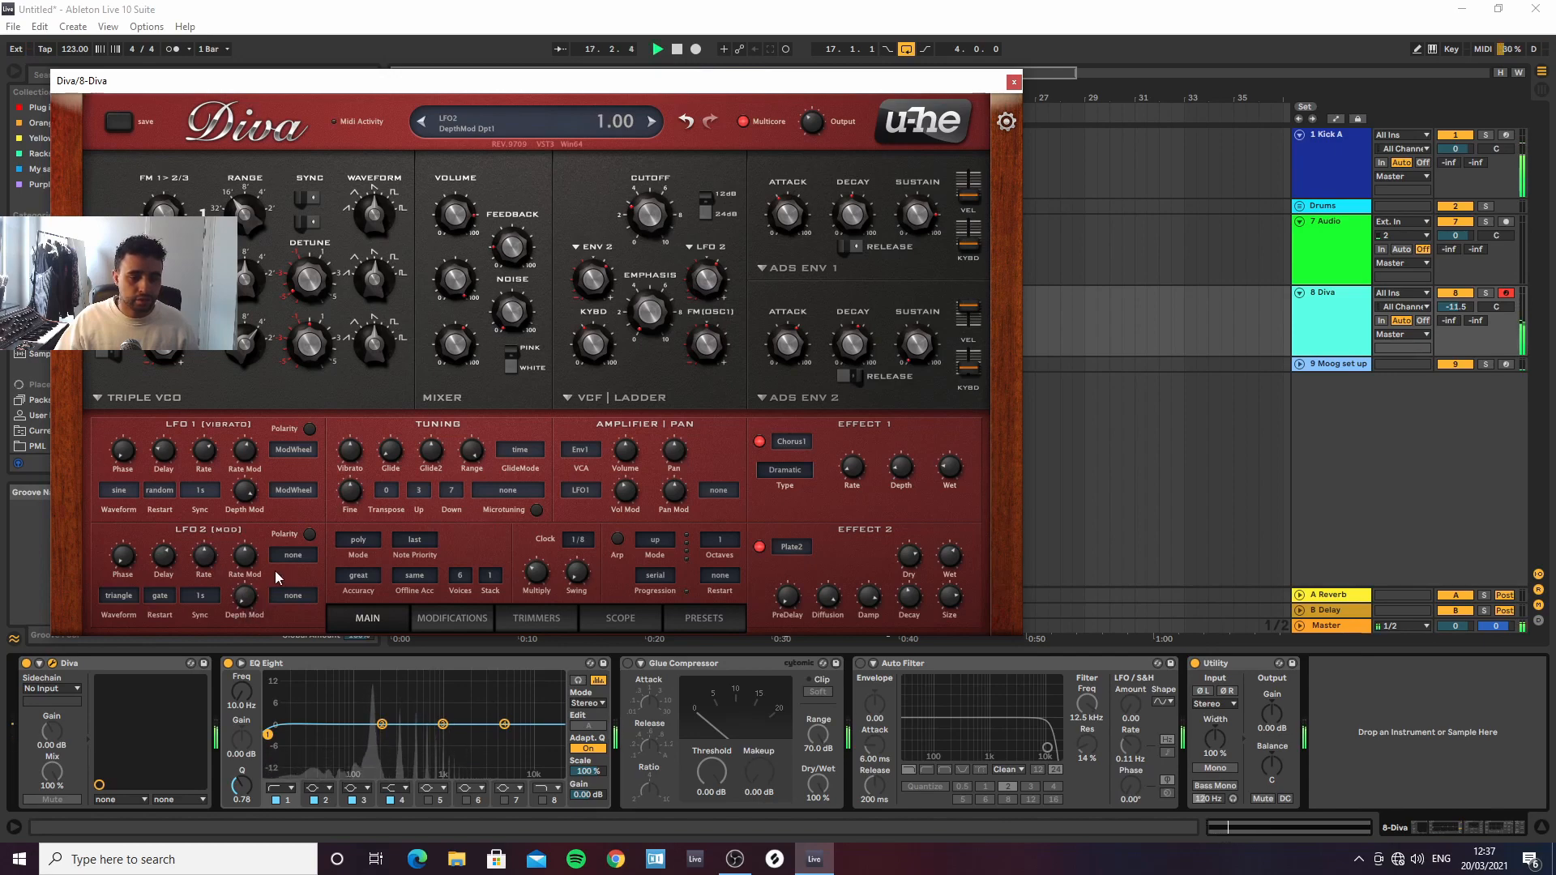
# Sync Diva's LFO2 to 1/2 after trying 1/4, and adjust its delay
pyautogui.click(200, 596)
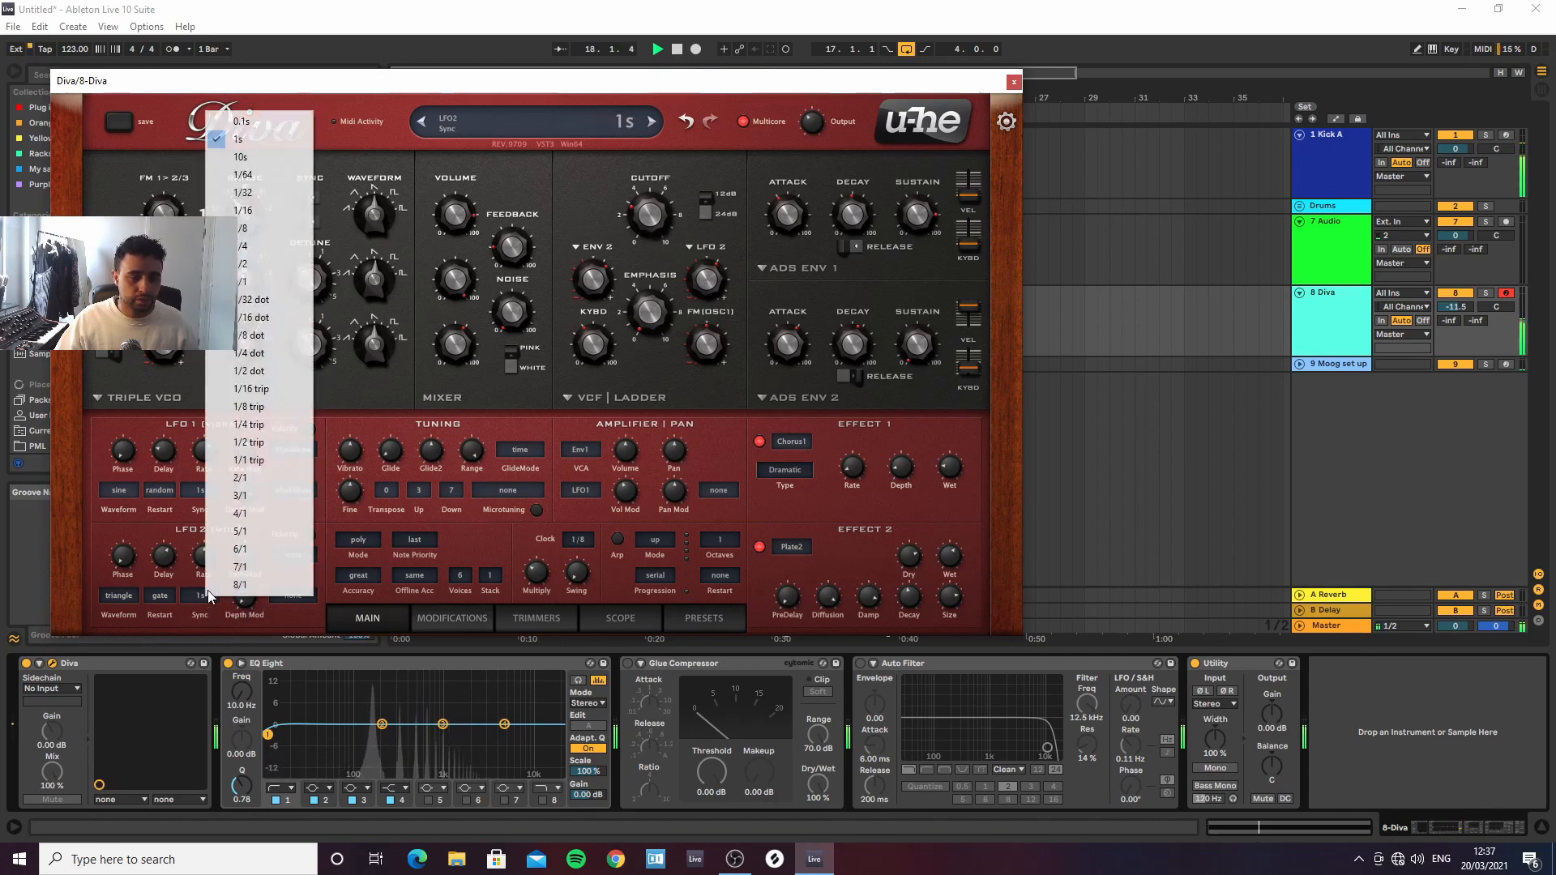
pyautogui.click(251, 246)
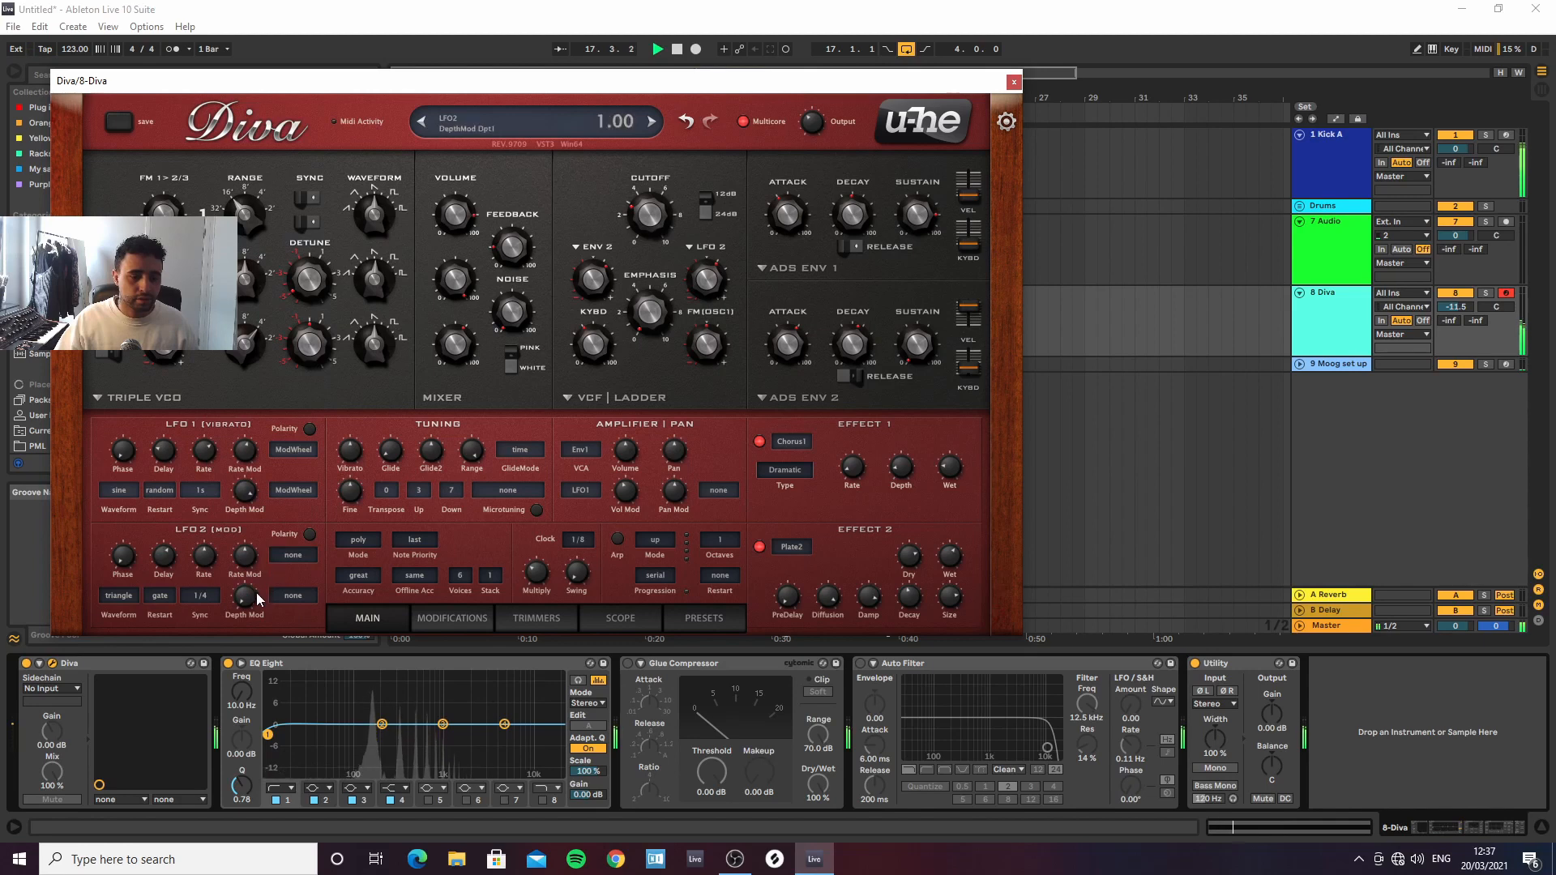
pyautogui.click(201, 595)
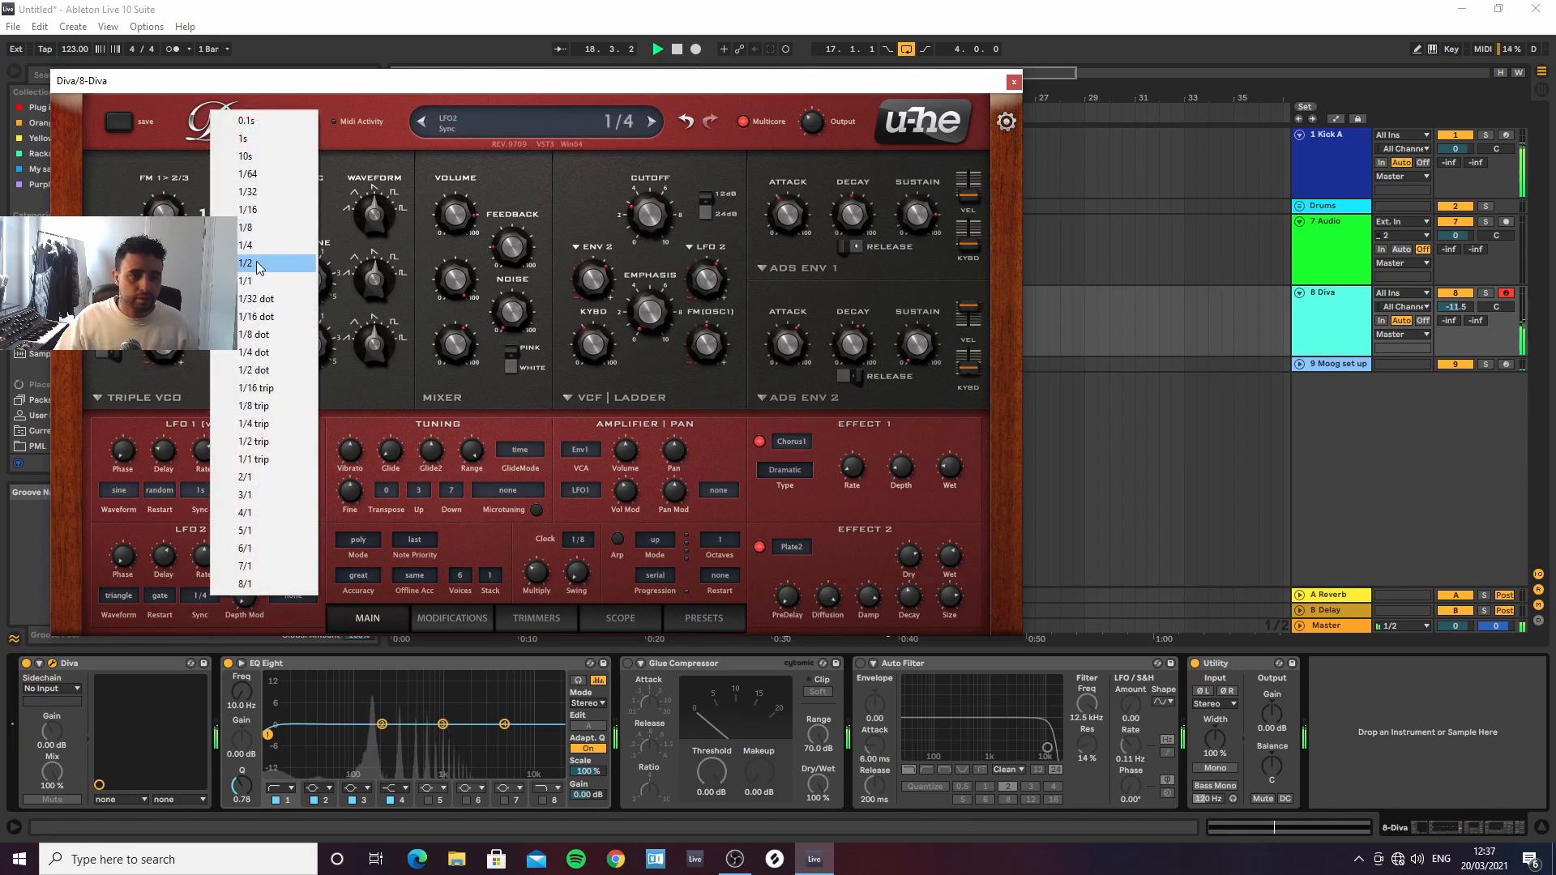
pyautogui.click(260, 268)
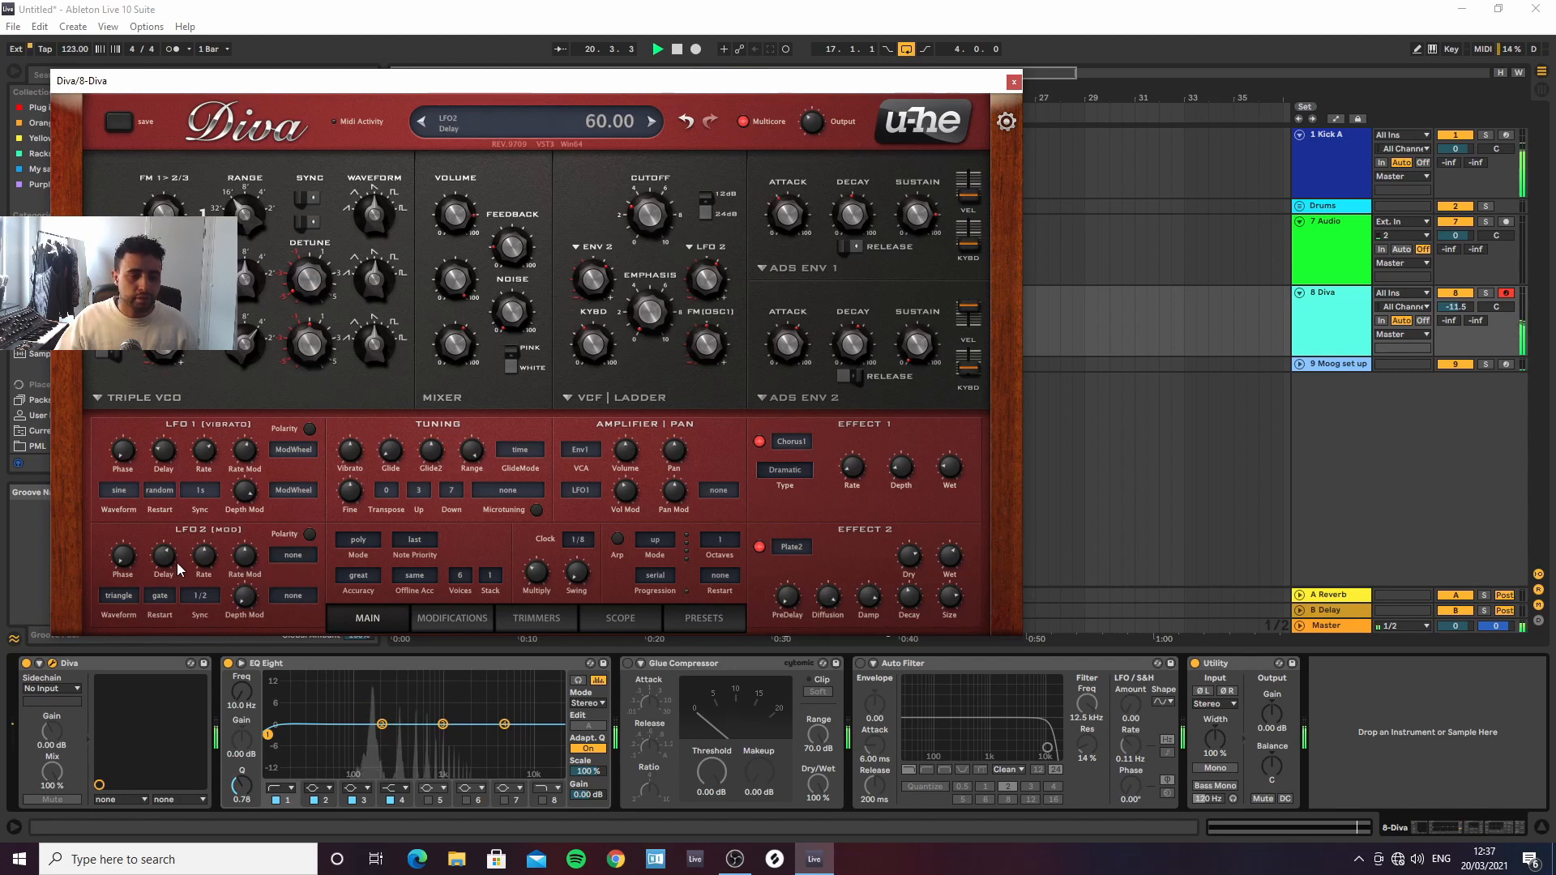
pyautogui.moveTo(163, 559)
pyautogui.mouseDown()
pyautogui.moveTo(173, 624)
pyautogui.moveTo(175, 576)
pyautogui.mouseUp()
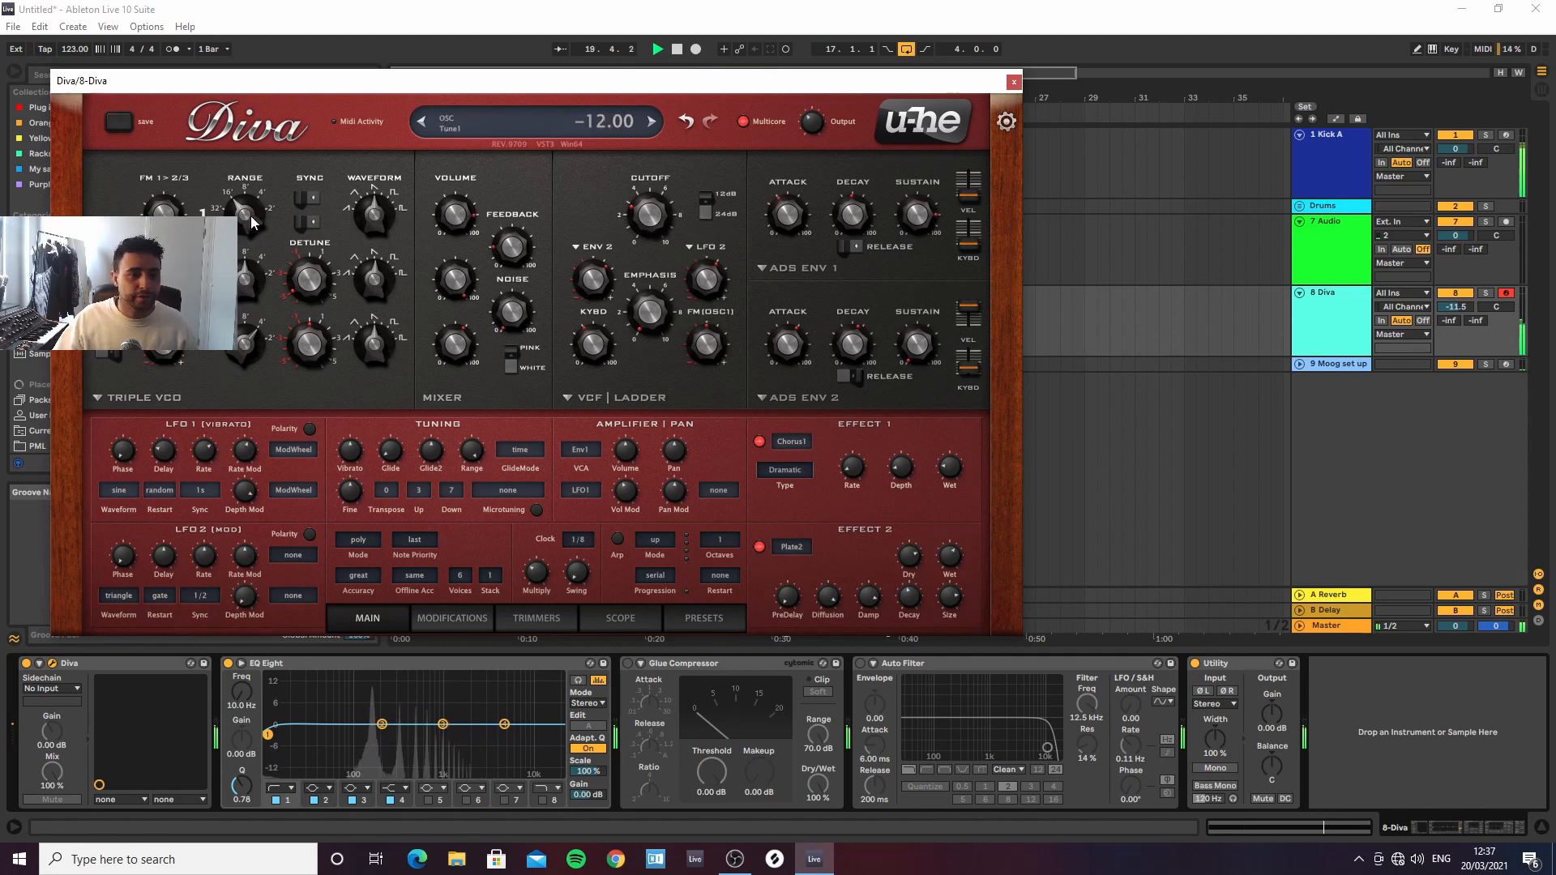
# Change oscillator 1's range, readjust the filter cutoff and close the Diva window
pyautogui.moveTo(251, 216); pyautogui.dragTo(261, 154)
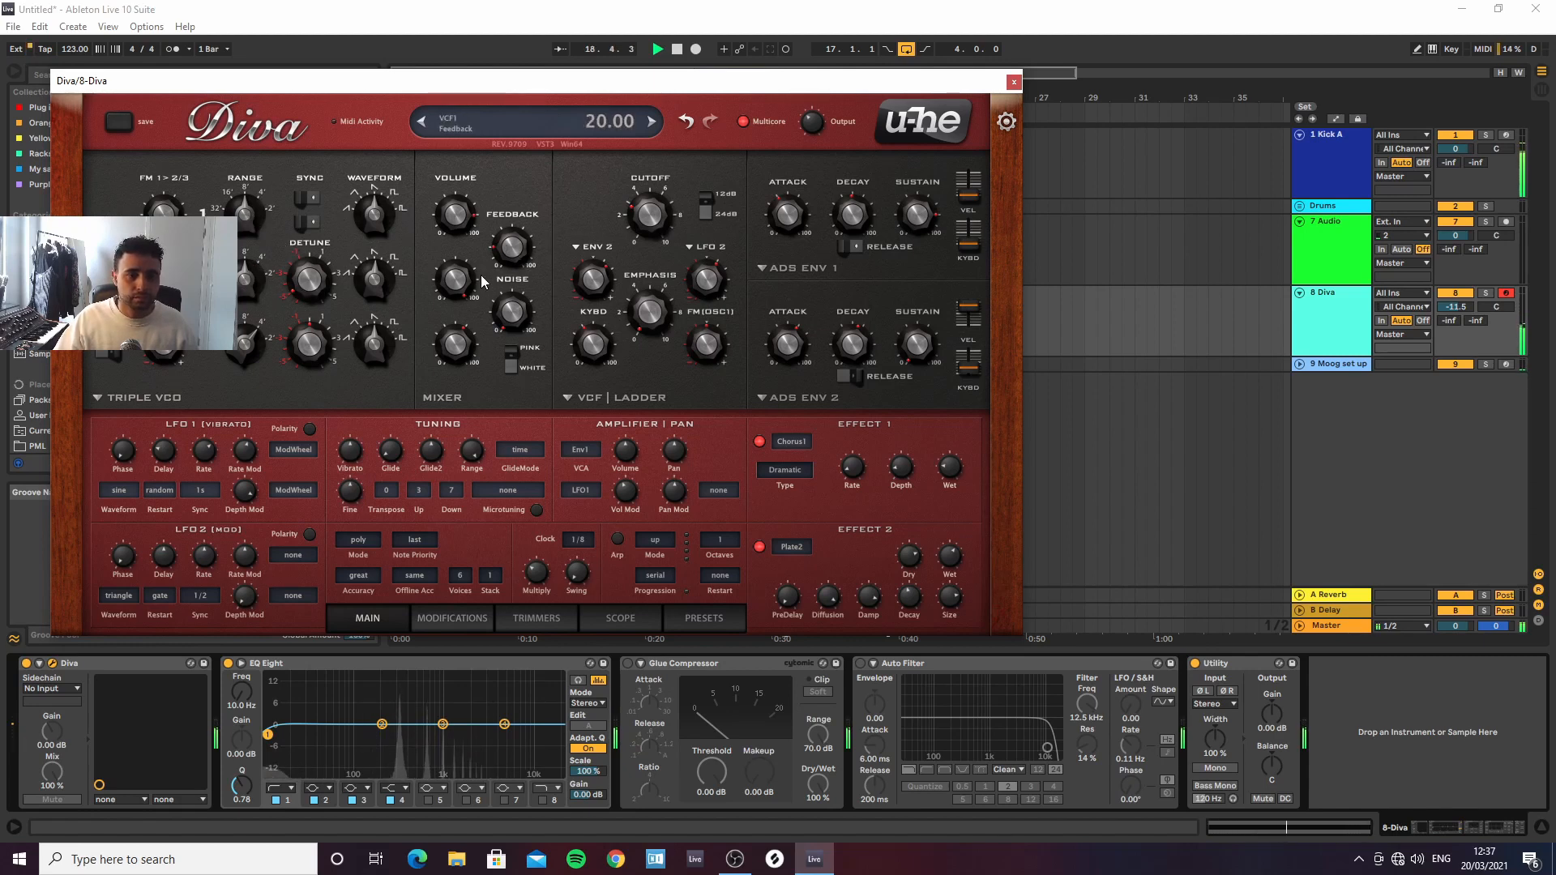
pyautogui.moveTo(645, 196); pyautogui.dragTo(641, 177)
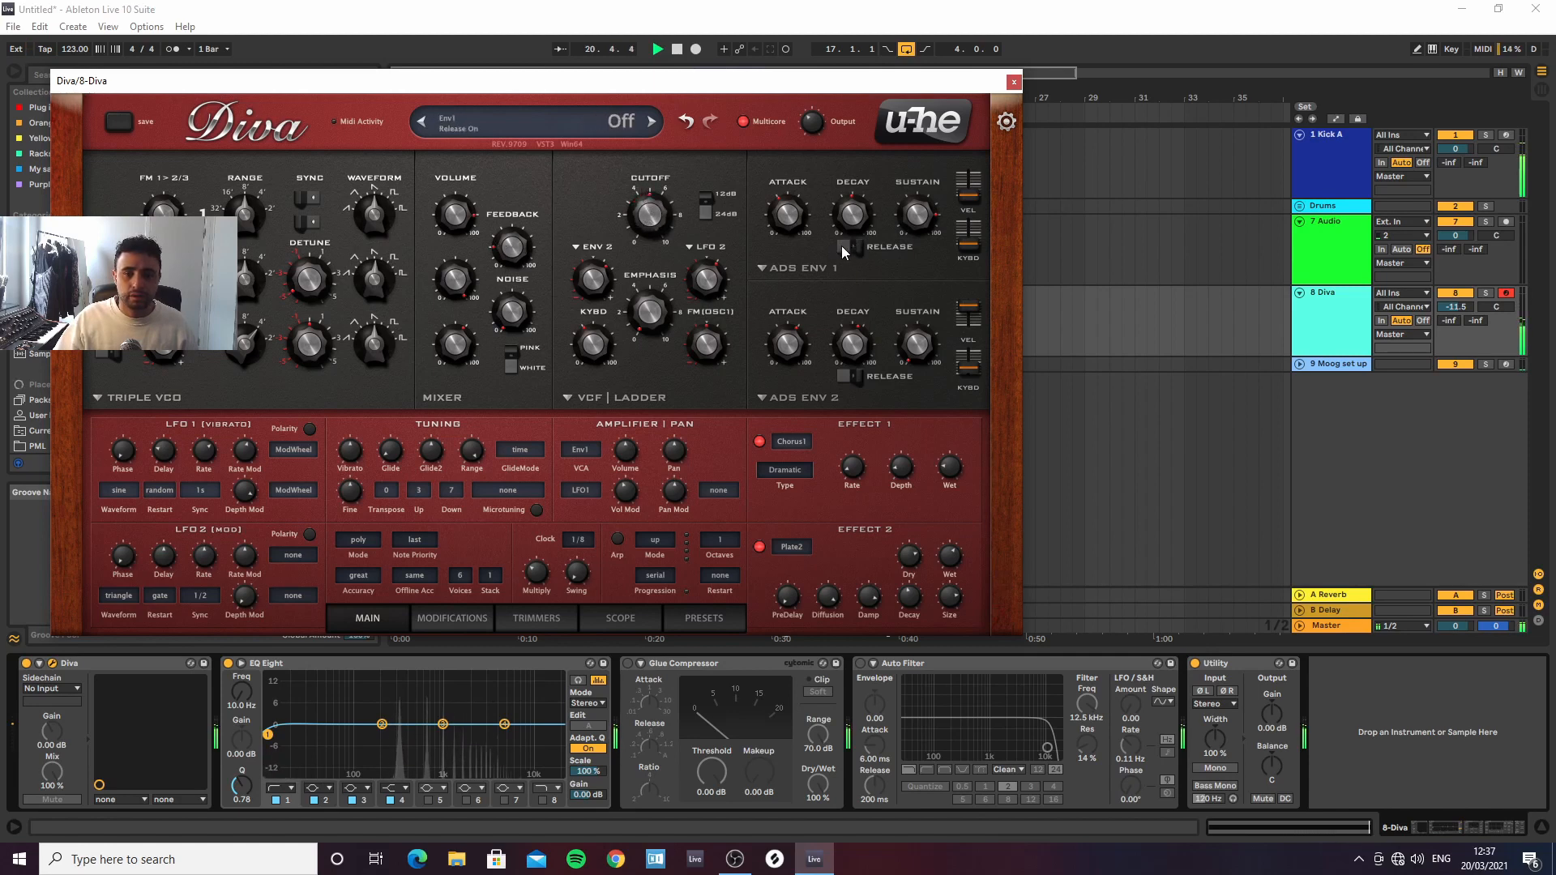
pyautogui.moveTo(626, 208); pyautogui.dragTo(615, 261)
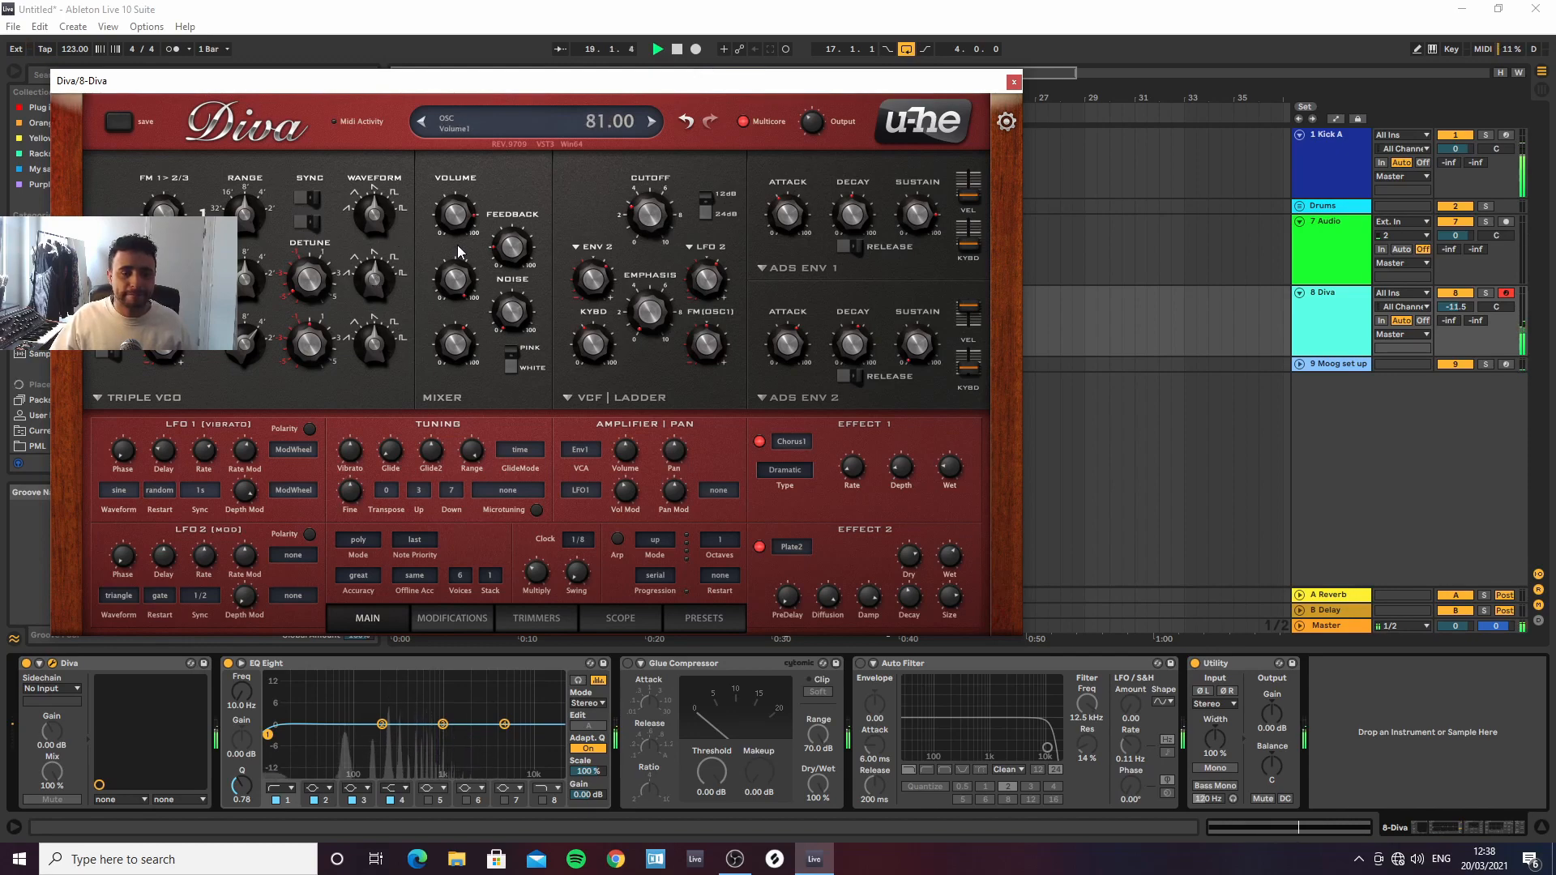
pyautogui.click(1013, 85)
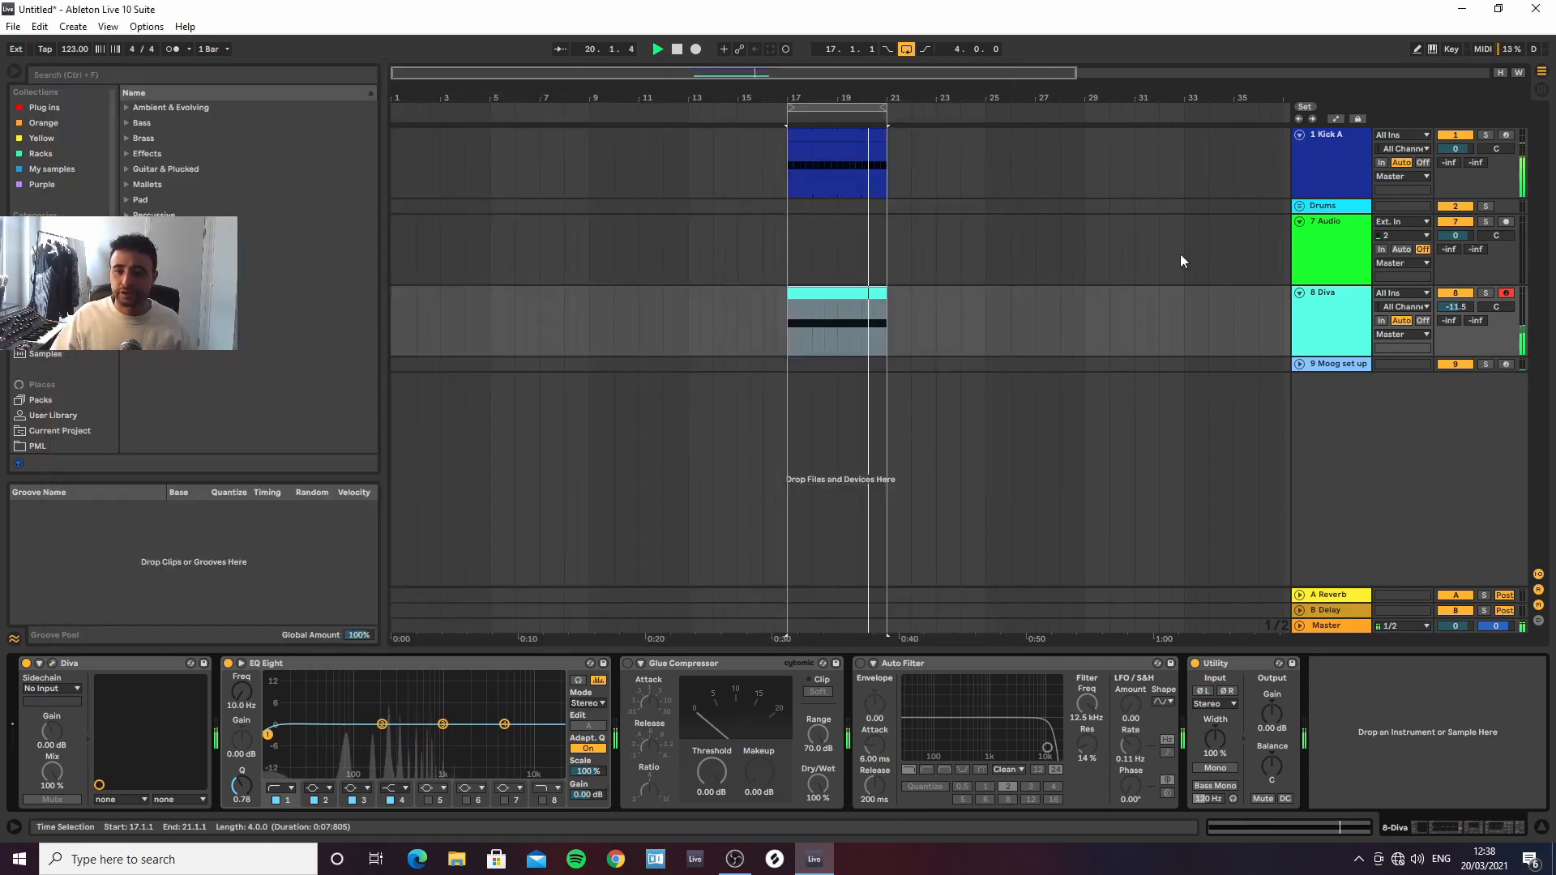
# Cut the Diva track's lows at 170 Hz with EQ Eight and set Glue Compressor to a -18.4 dB threshold and 4.60 dB makeup
pyautogui.click(836, 295)
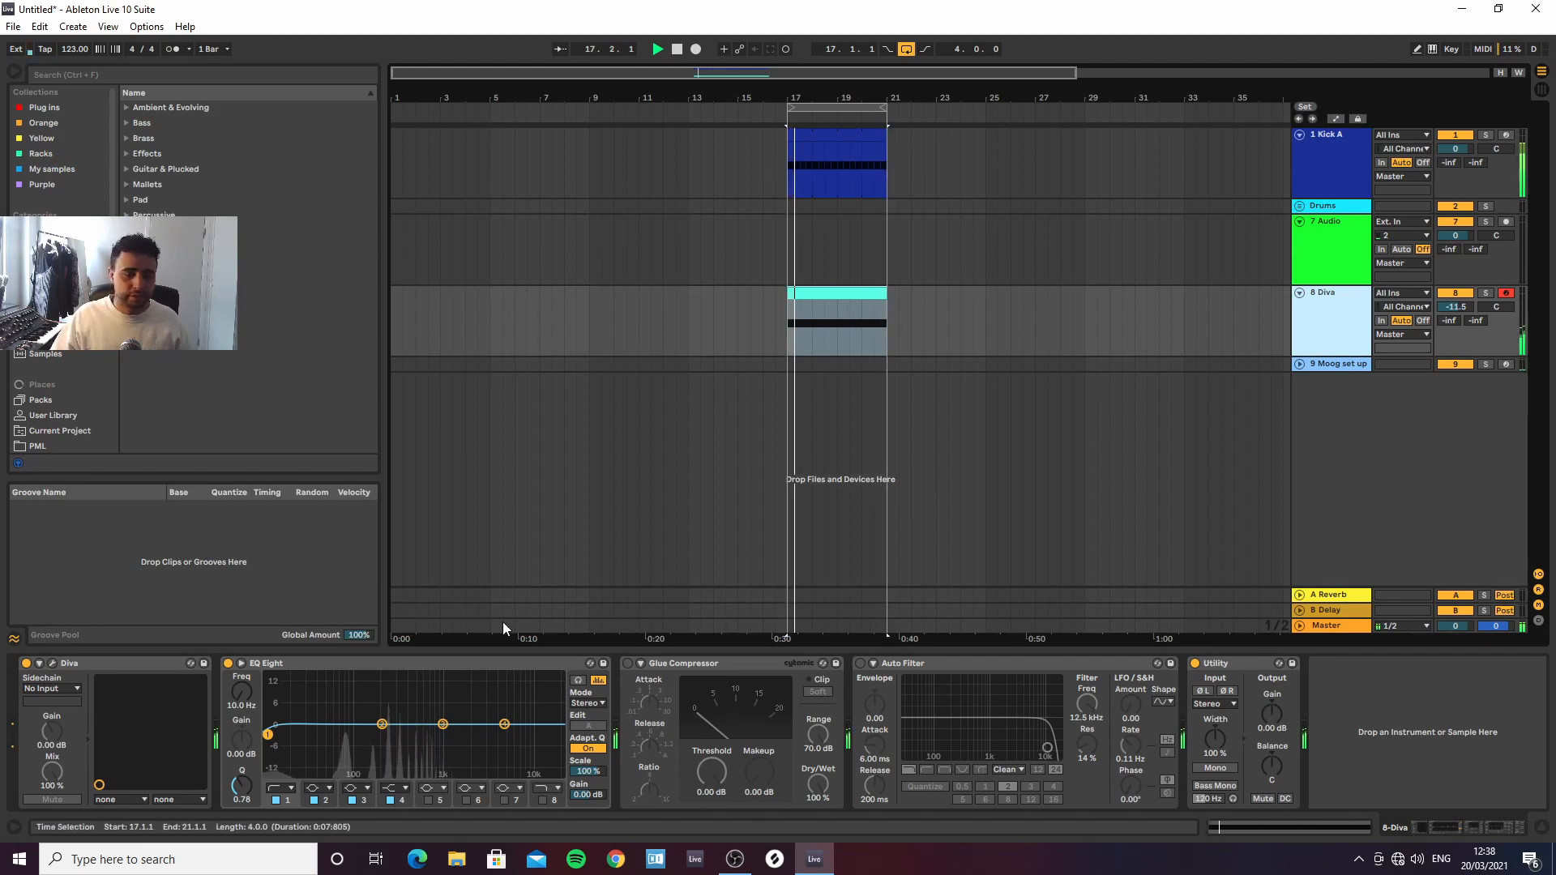
pyautogui.moveTo(268, 734); pyautogui.dragTo(375, 738)
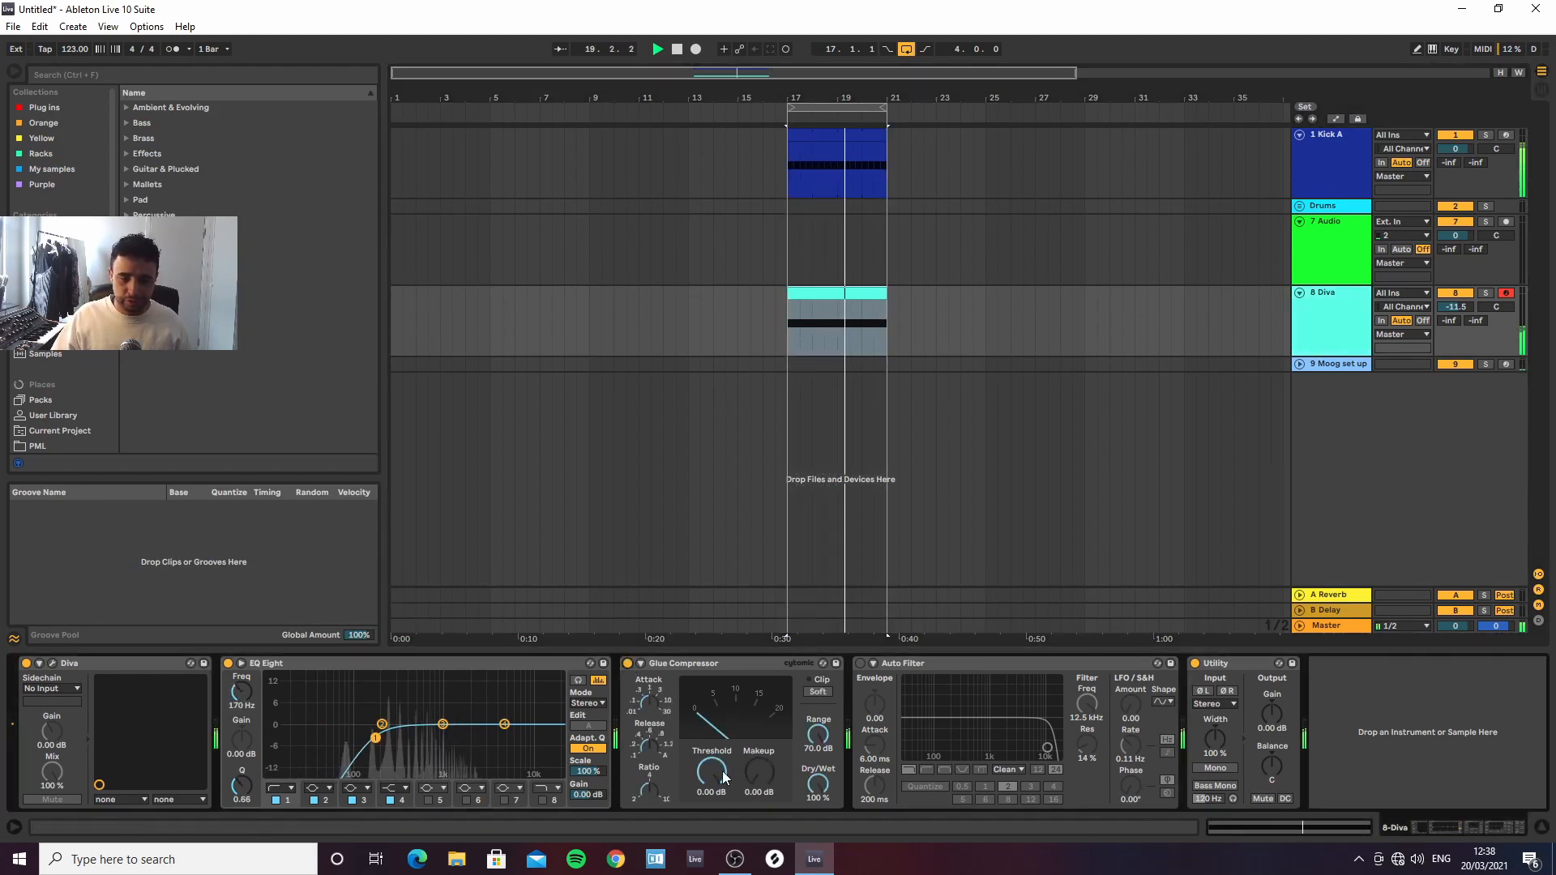
pyautogui.moveTo(723, 775); pyautogui.dragTo(724, 831)
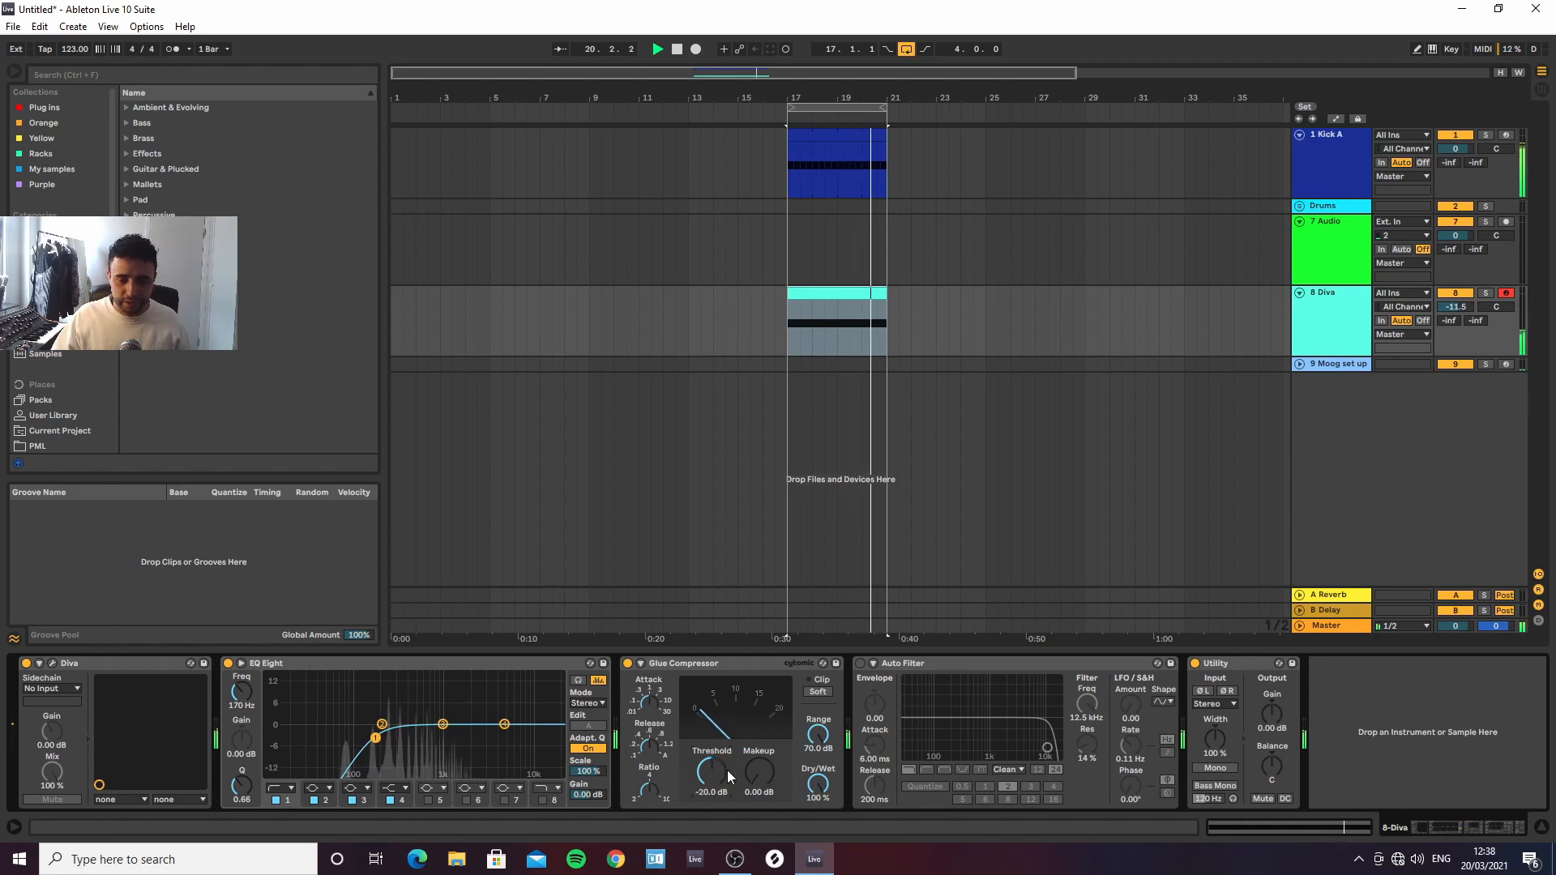
pyautogui.moveTo(759, 774); pyautogui.dragTo(715, 765)
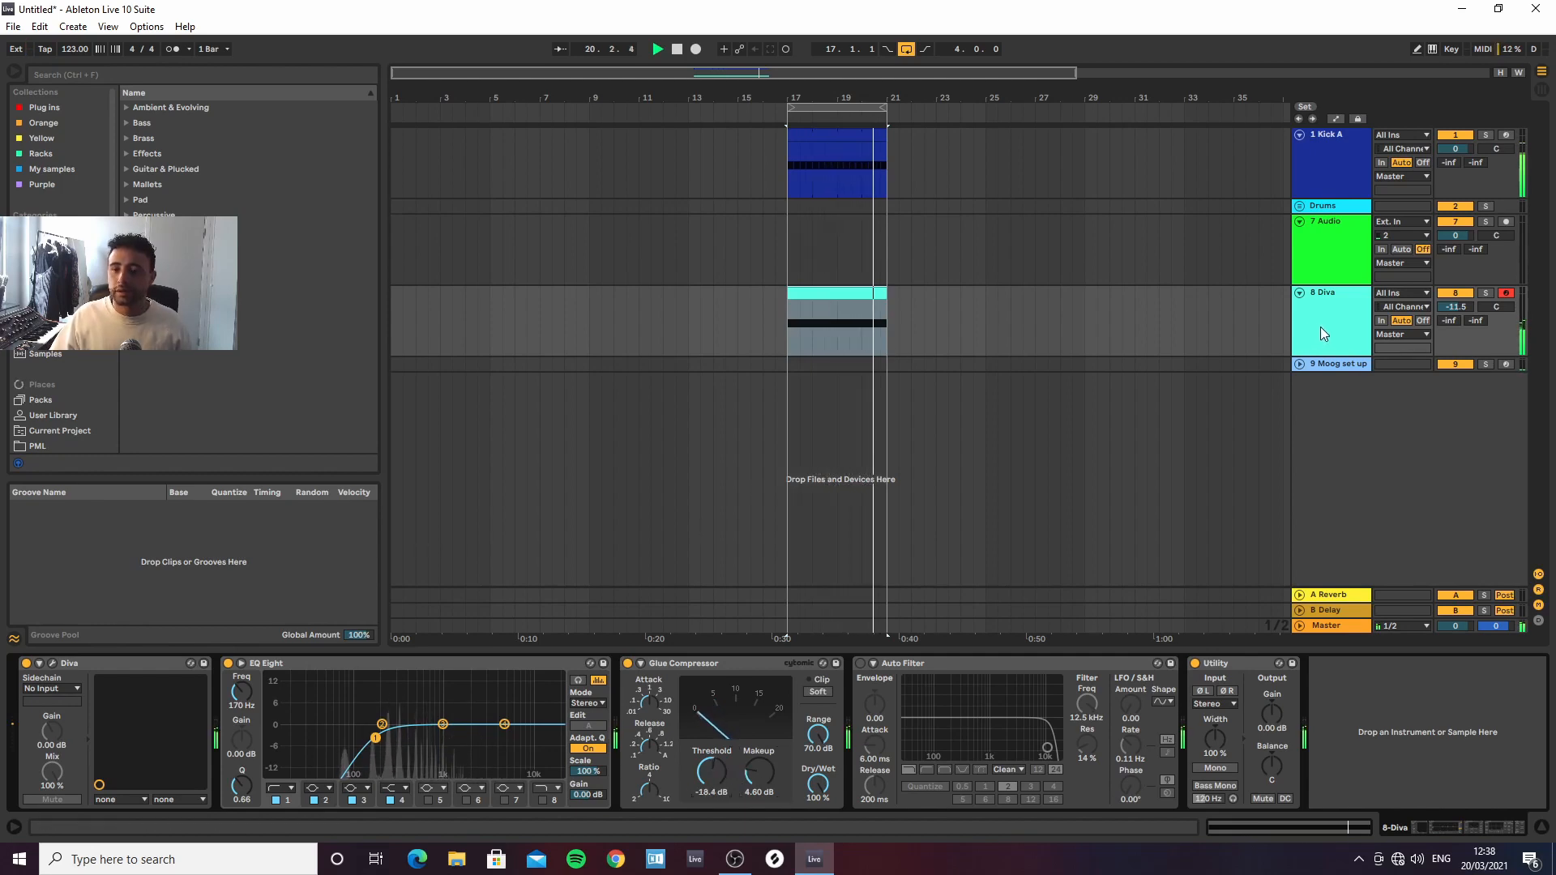
# Find the Compressor in the browser, add it at the end of the Diva track's device chain and turn off its makeup gain
pyautogui.click(212, 73)
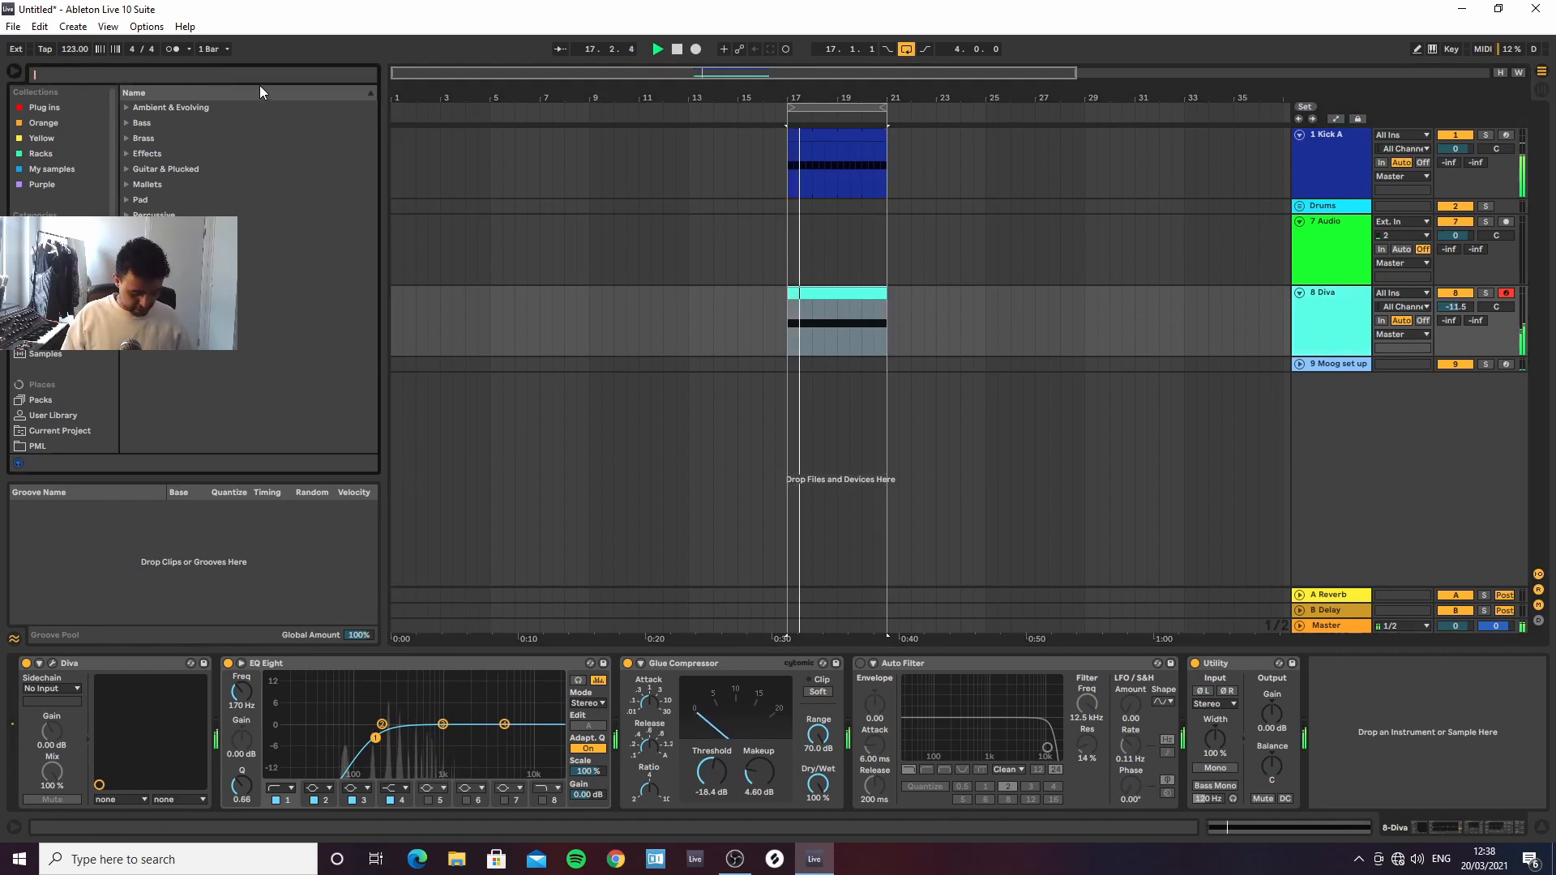
pyautogui.write('comp')
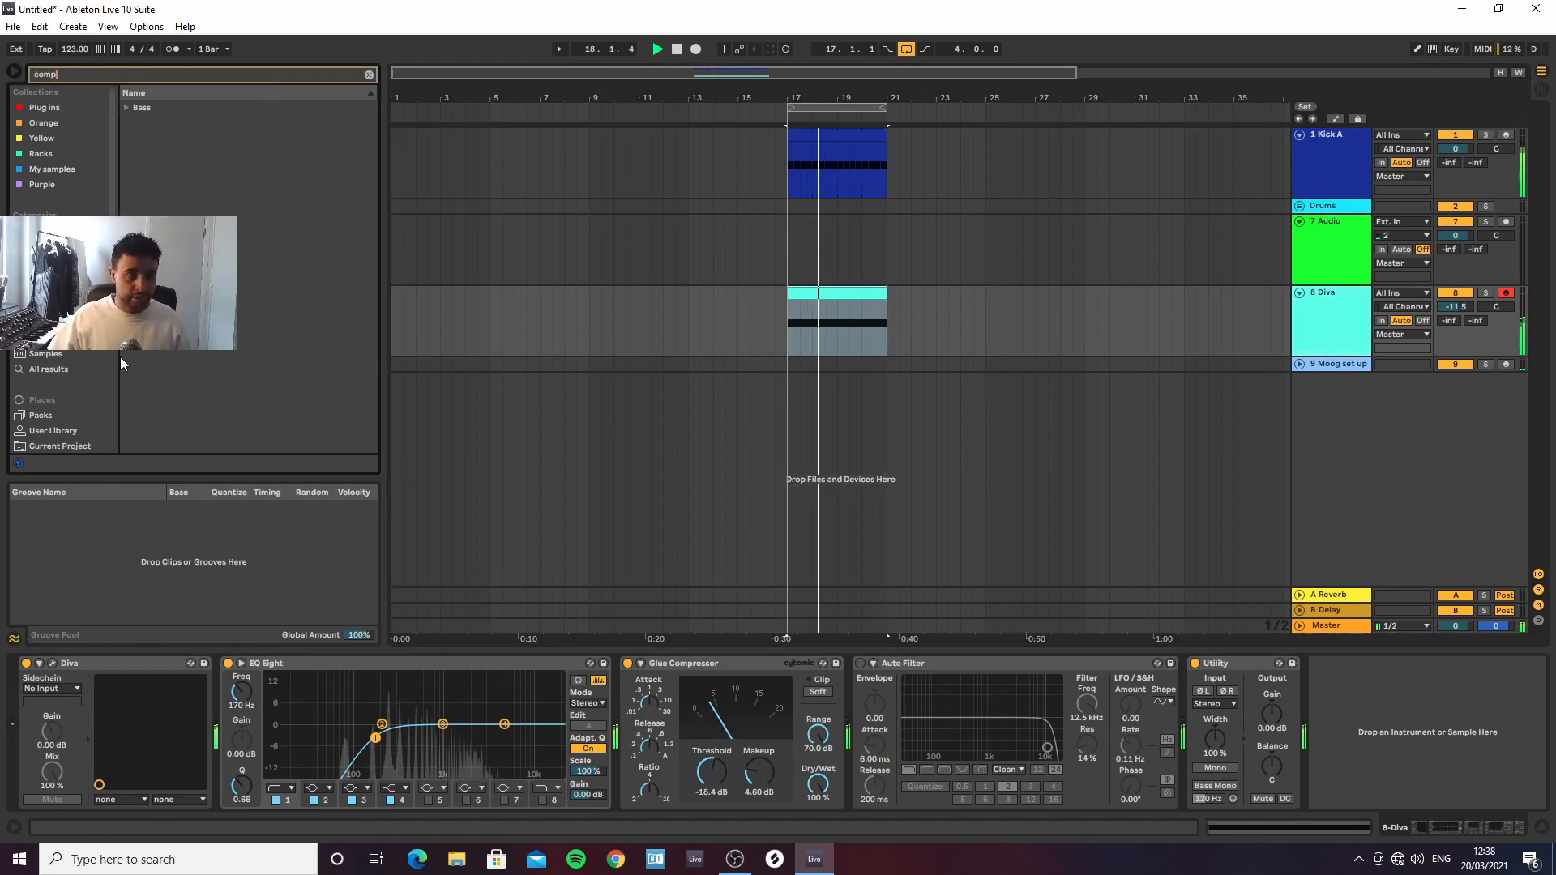
pyautogui.click(49, 369)
pyautogui.click(192, 122)
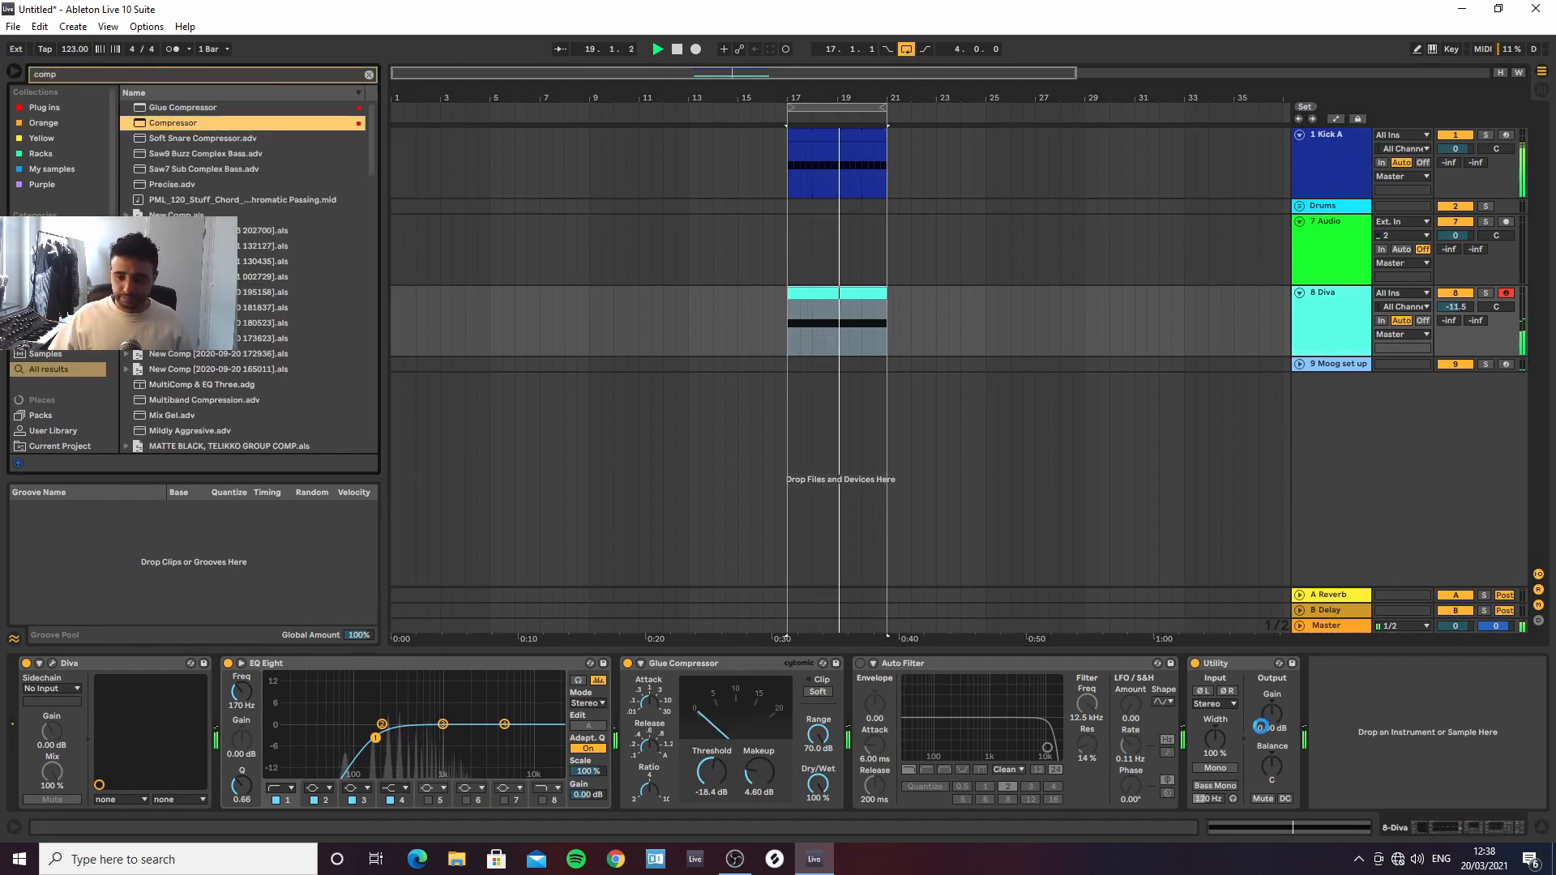
pyautogui.click(1476, 682)
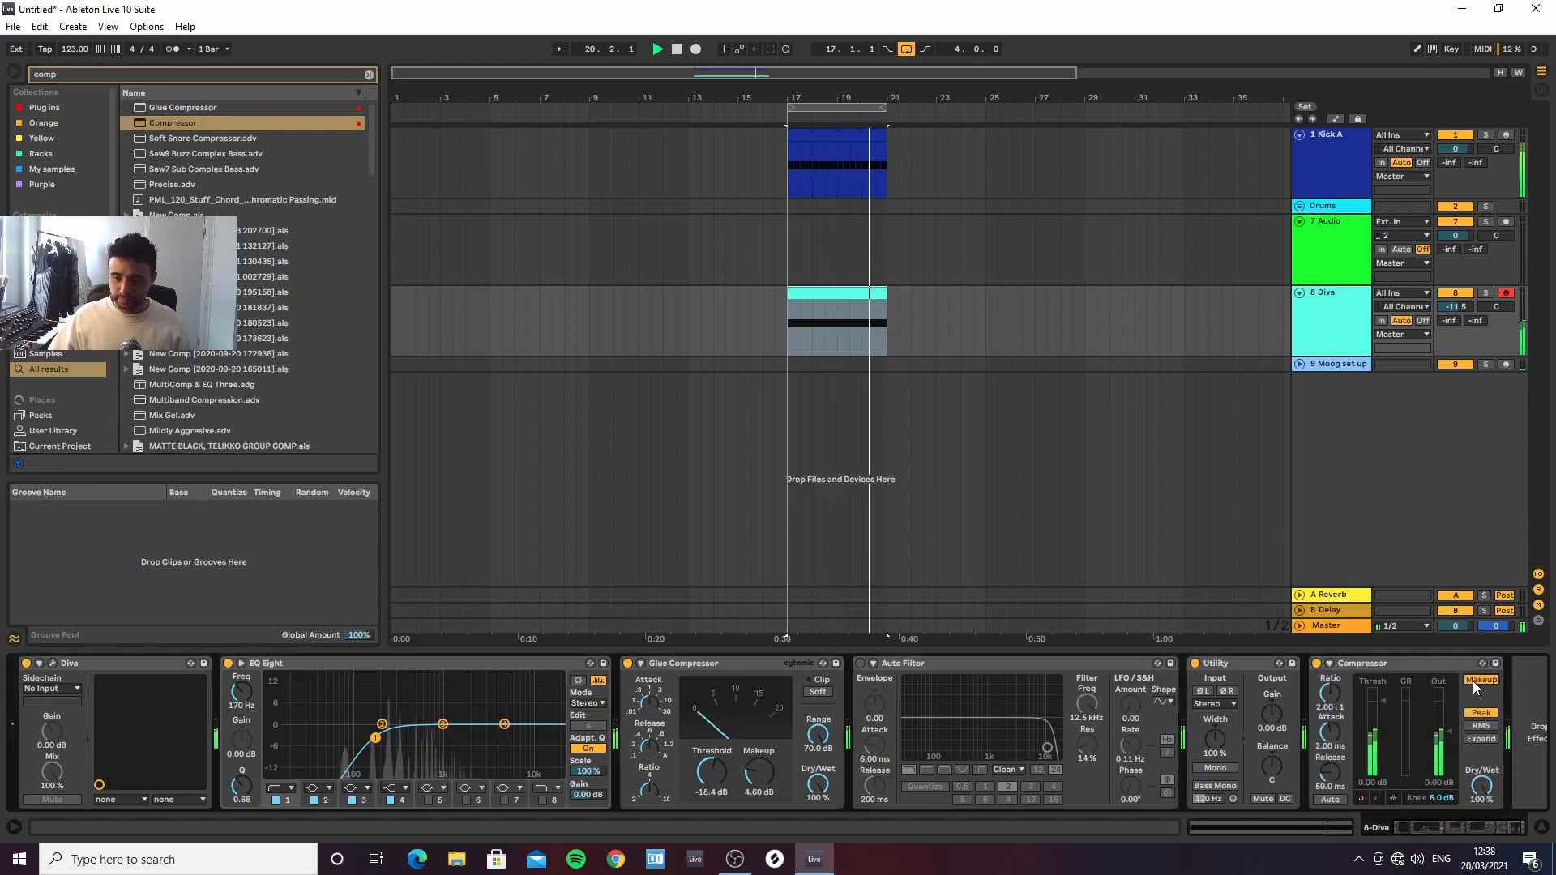
# Enable the Compressor's sidechain from 1-Kick A, with a -19.1 dB threshold and a 4.50:1 ratio
pyautogui.click(1330, 664)
pyautogui.click(1347, 681)
pyautogui.click(1404, 665)
pyautogui.press('Right')
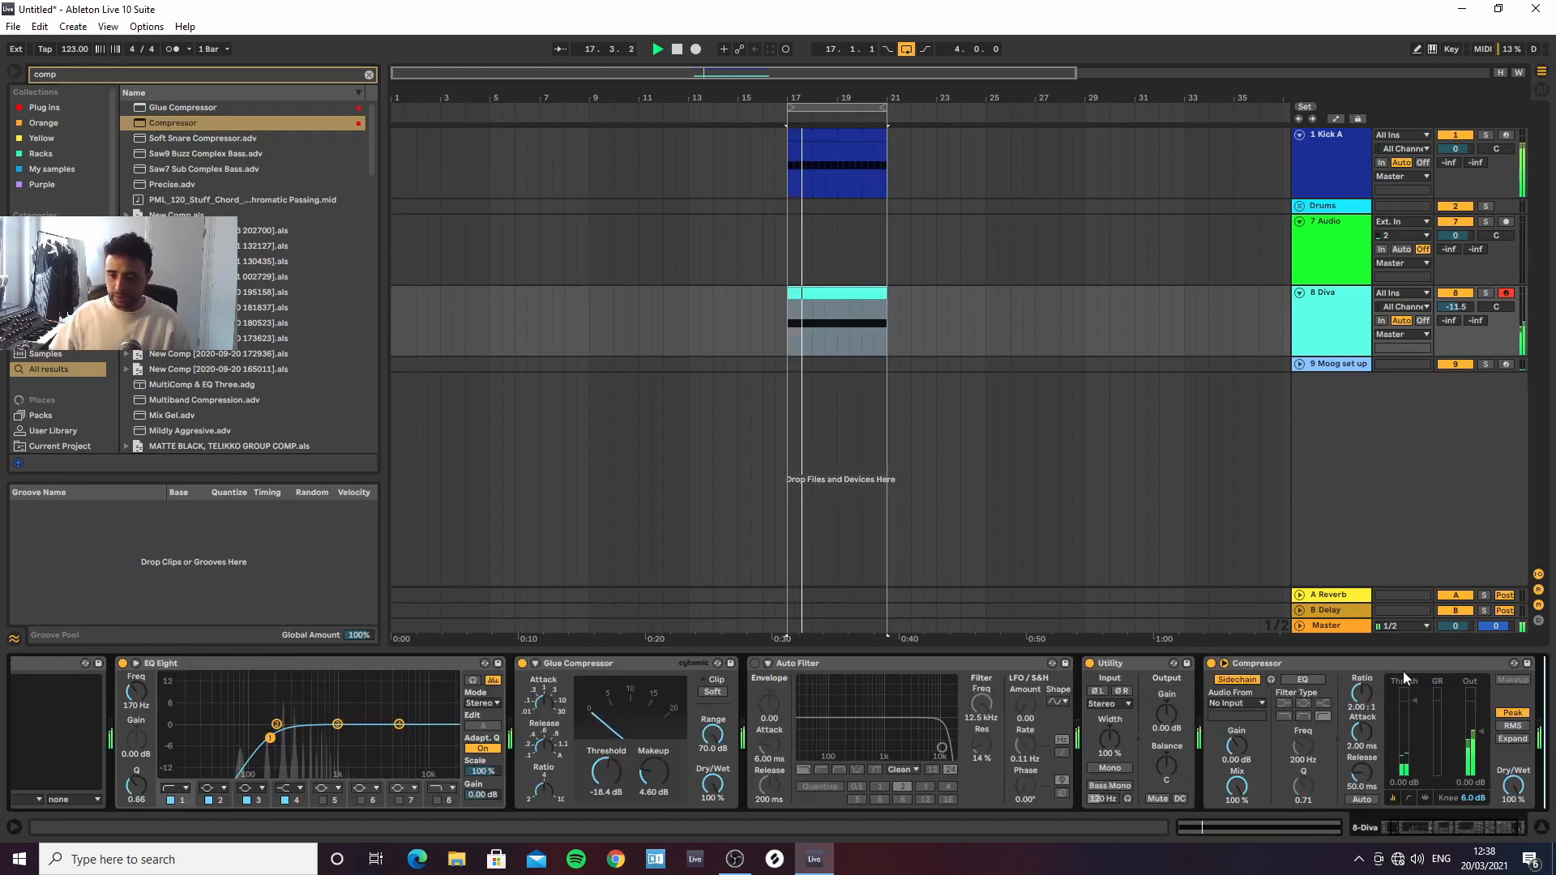
pyautogui.moveTo(1415, 701); pyautogui.dragTo(1414, 742)
pyautogui.moveTo(1362, 694); pyautogui.dragTo(1361, 665)
pyautogui.click(1235, 704)
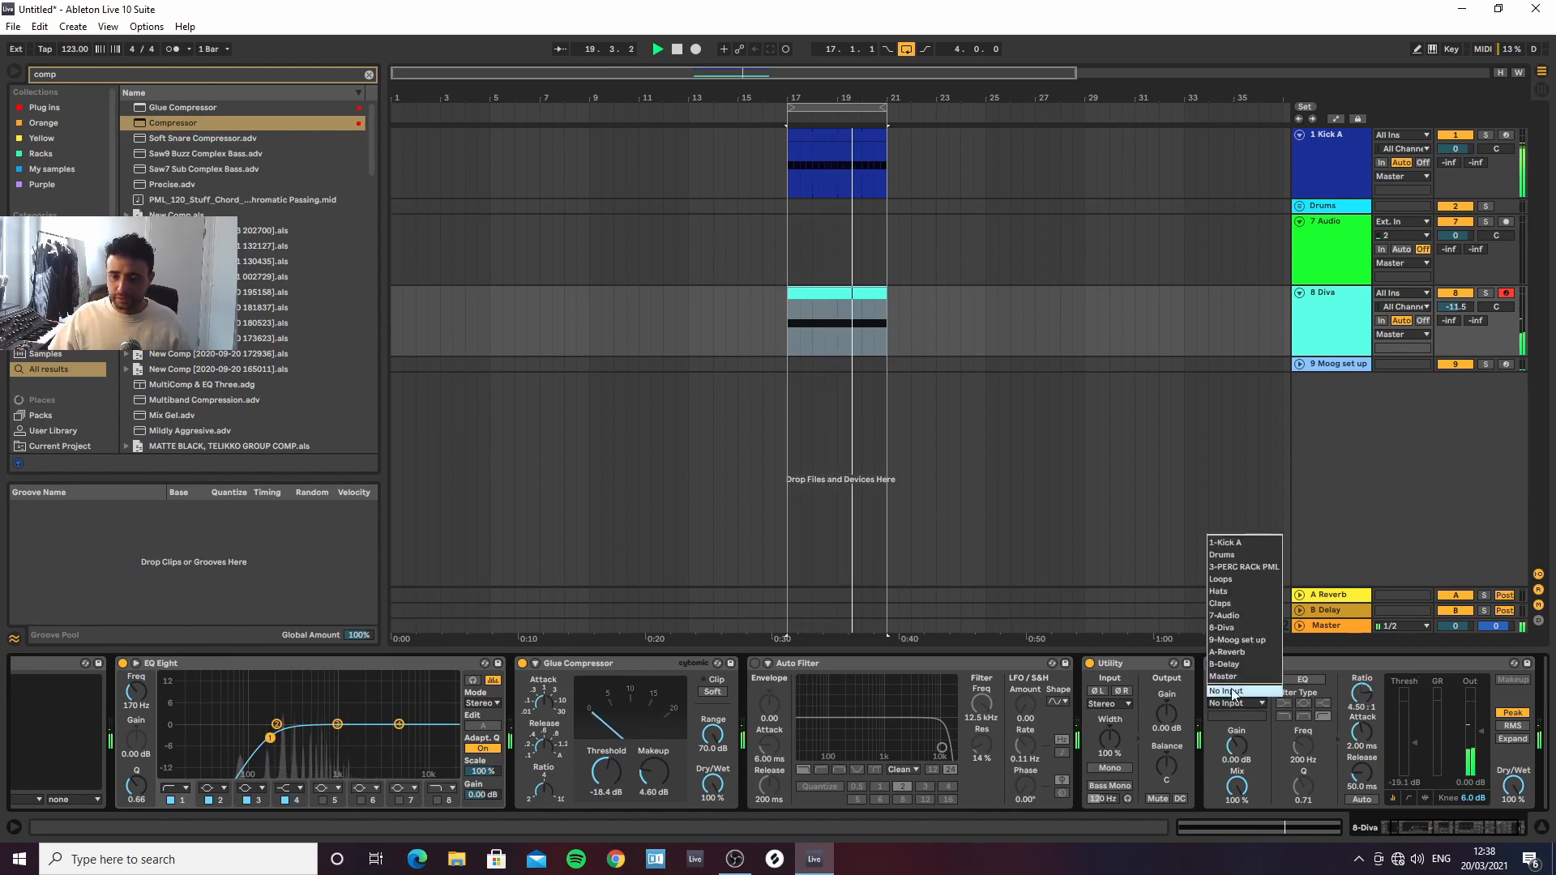
pyautogui.click(1232, 539)
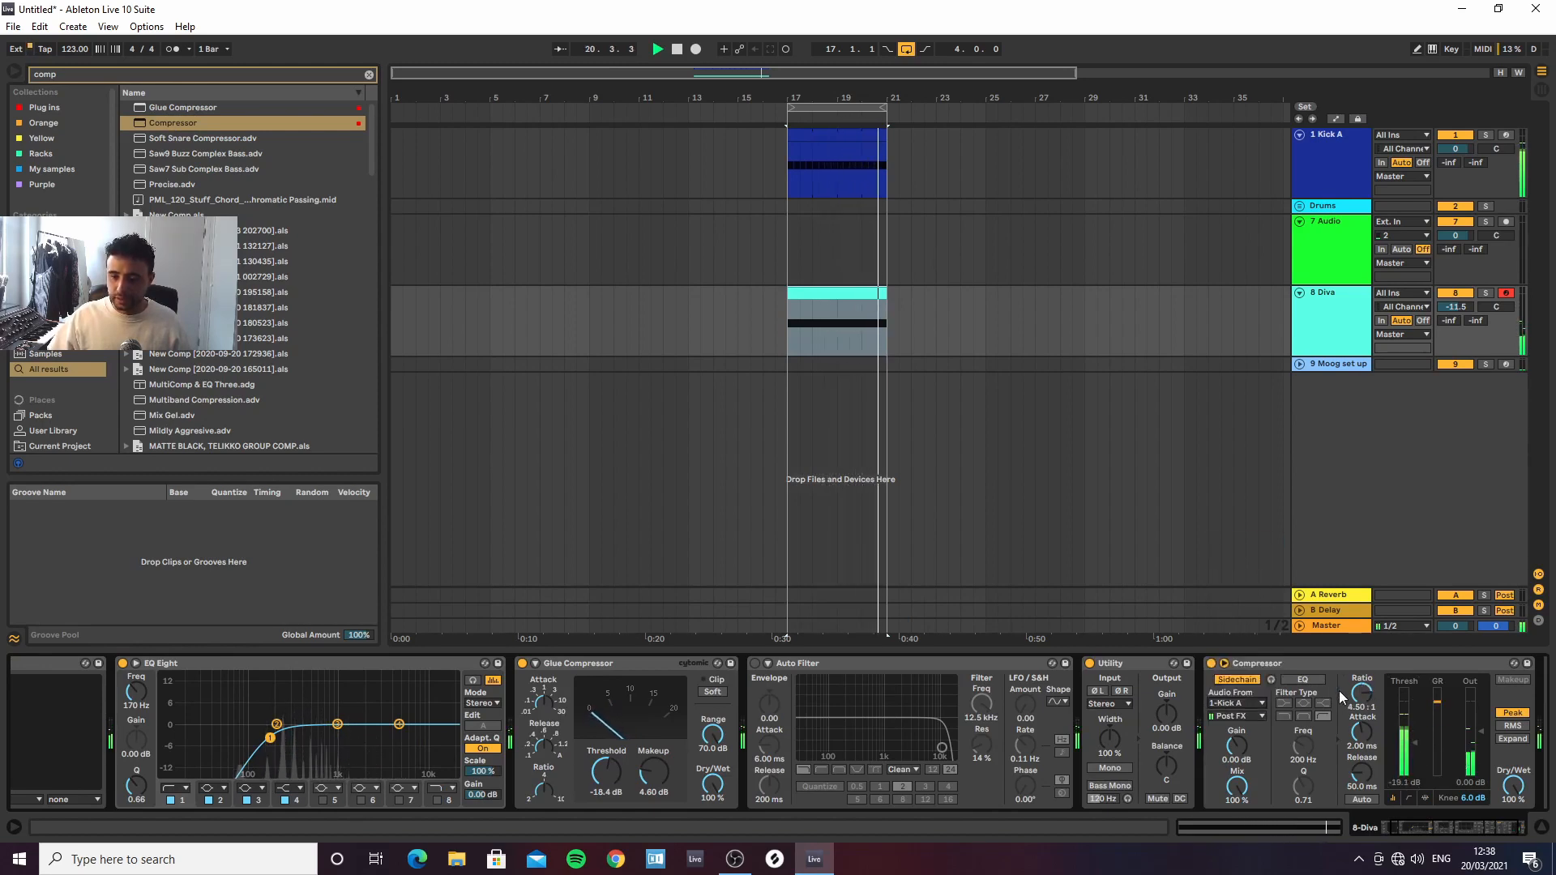
# Enable the Compressor's sidechain EQ at 671 Hz, and set the threshold to -31.0 dB and the attack to 0.39 ms
pyautogui.click(1311, 680)
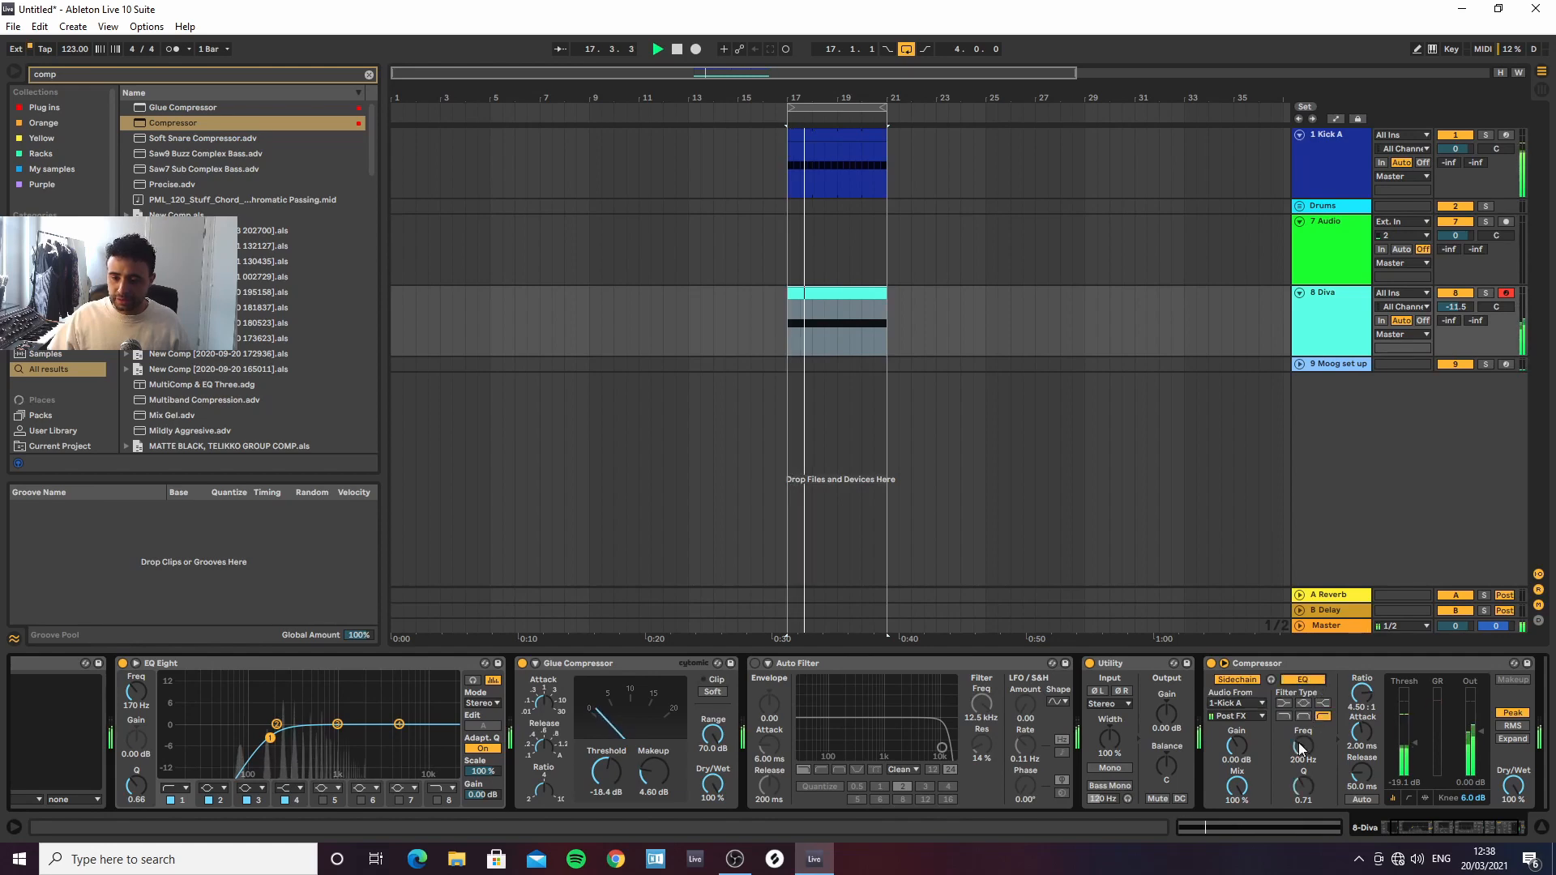
pyautogui.moveTo(1302, 746); pyautogui.dragTo(1302, 716)
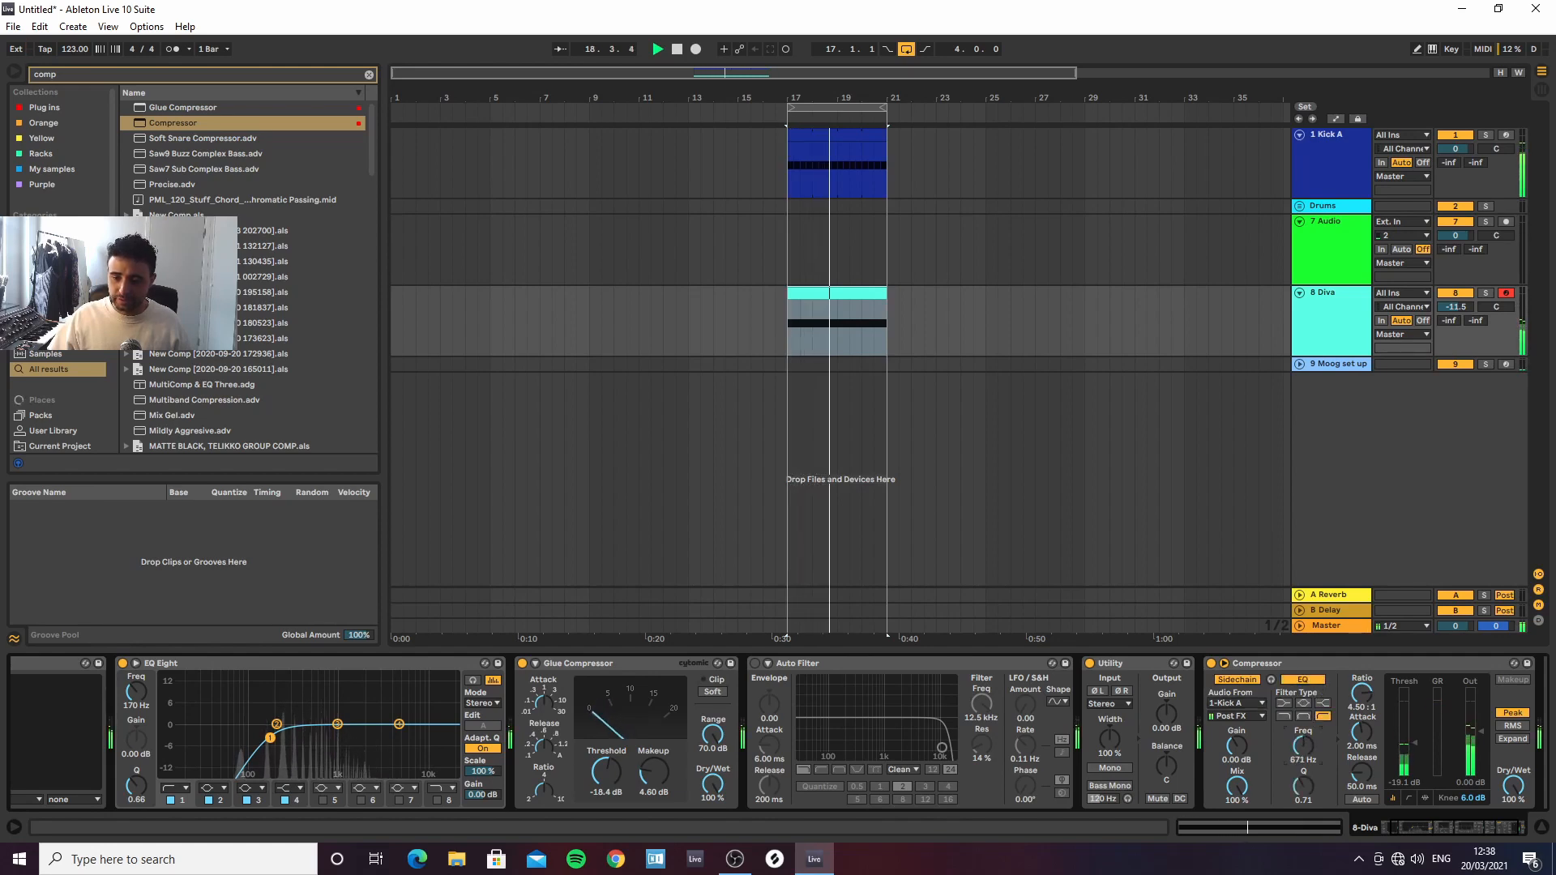
pyautogui.moveTo(1416, 743); pyautogui.dragTo(1371, 752)
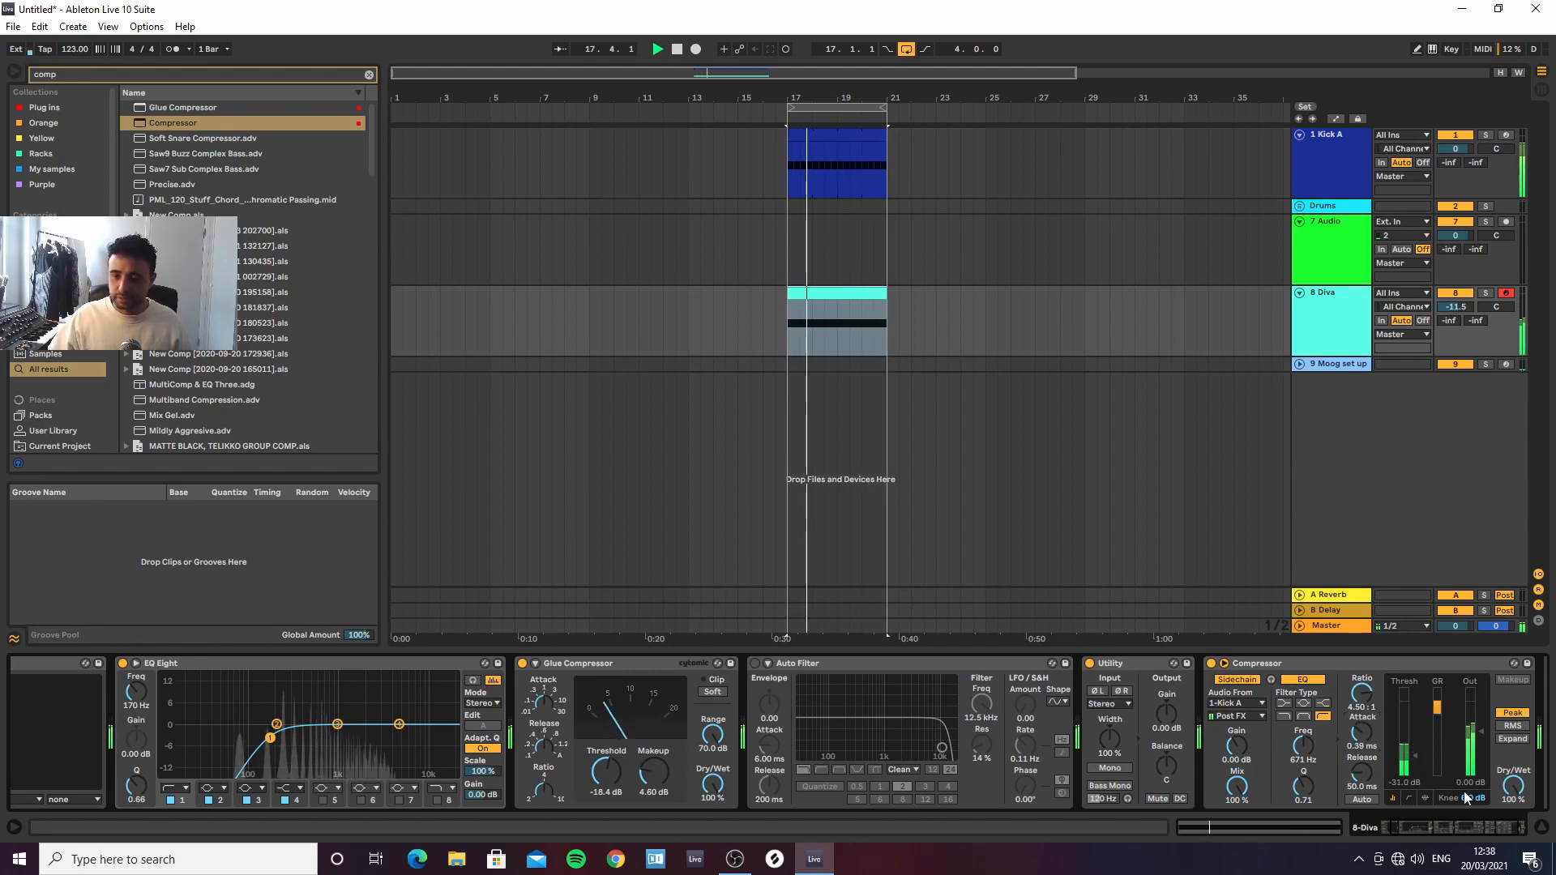
# Delete the Auto Filter from the Diva track and enable EQ Eight's band 8 as a high cut at 774 Hz
pyautogui.click(914, 664)
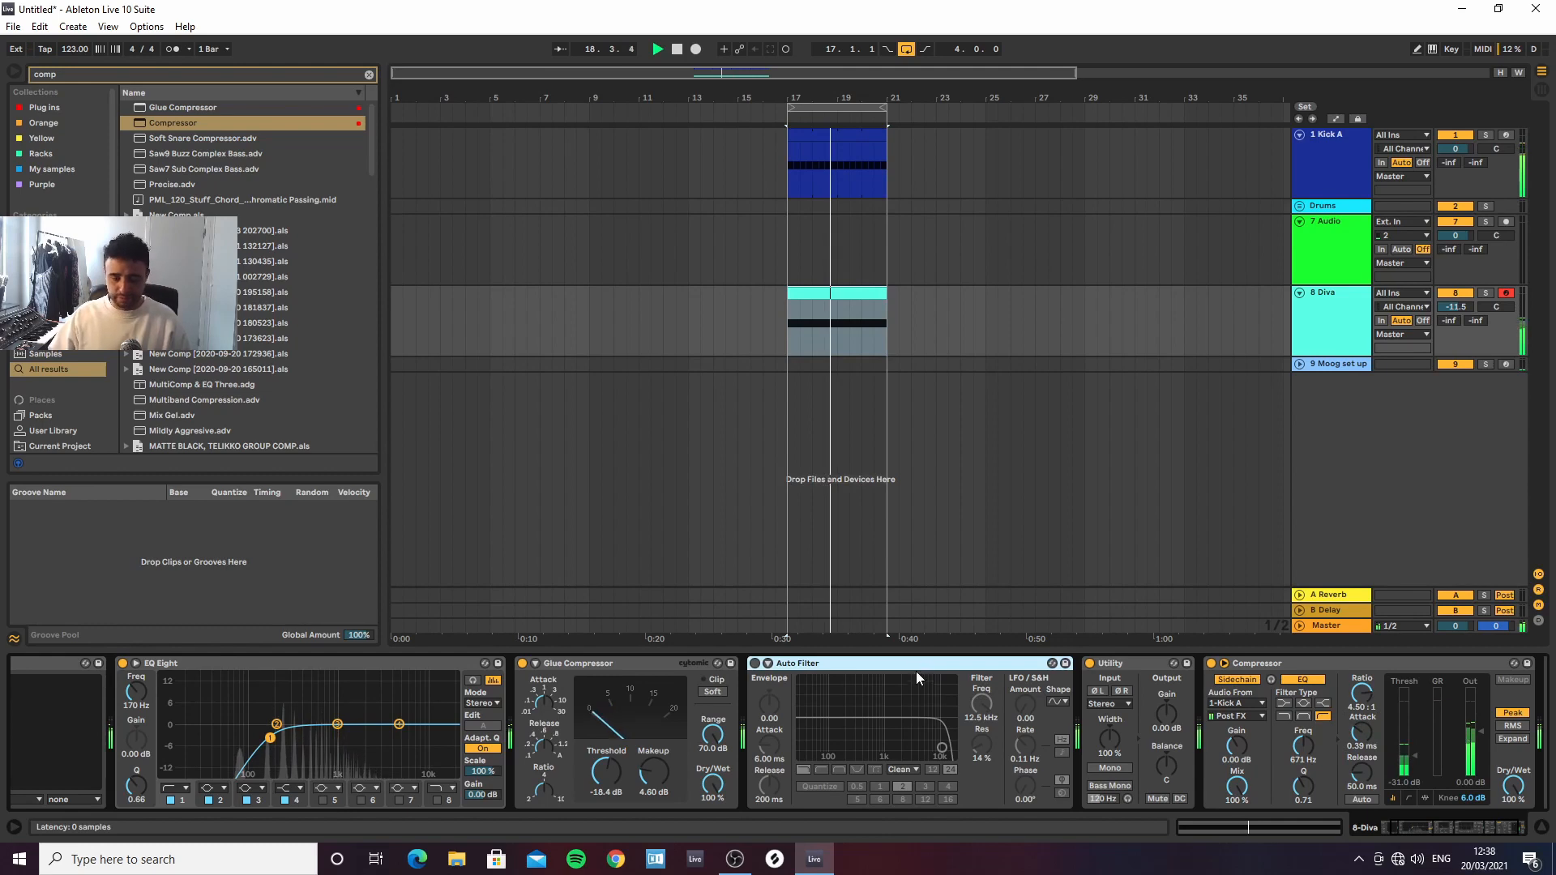
pyautogui.press('Delete')
pyautogui.click(437, 801)
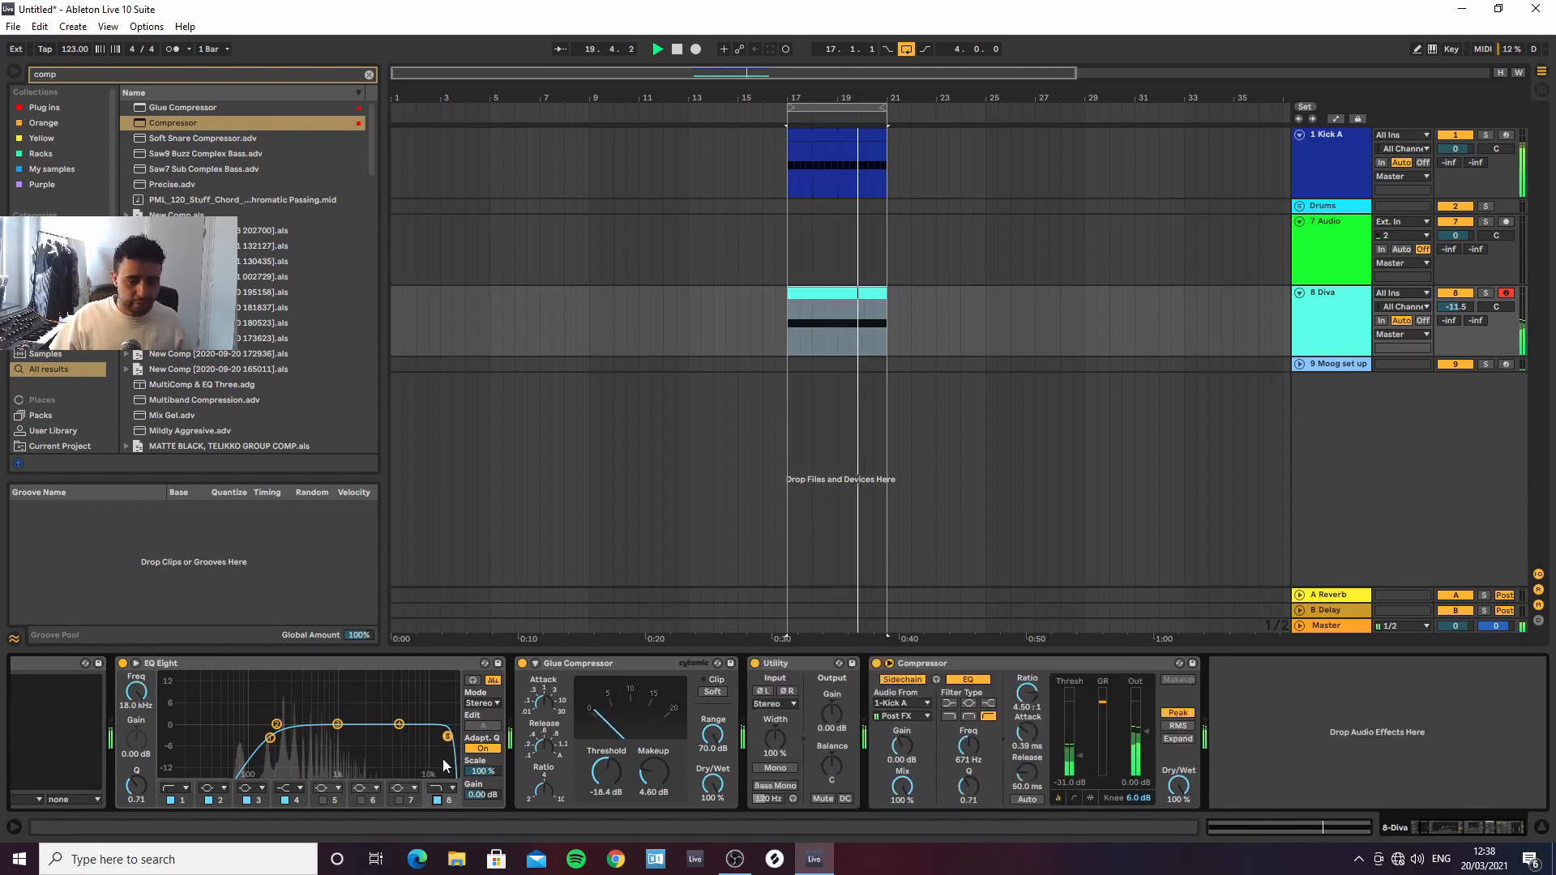
pyautogui.moveTo(447, 723); pyautogui.dragTo(328, 737)
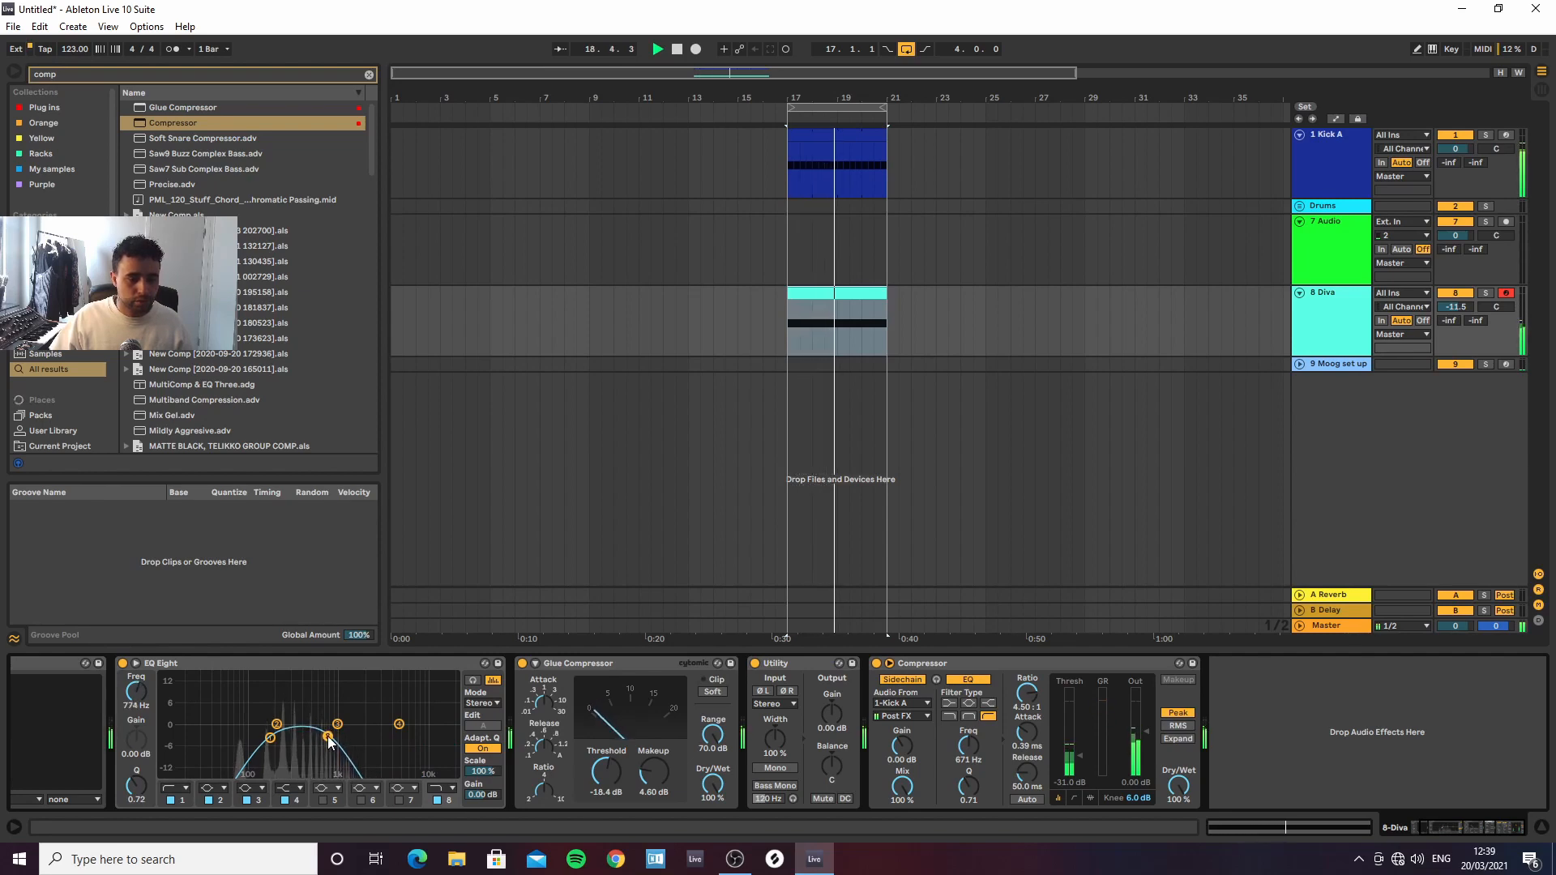
# Set the Diva track's volume to -10.2 dB
pyautogui.click(1358, 331)
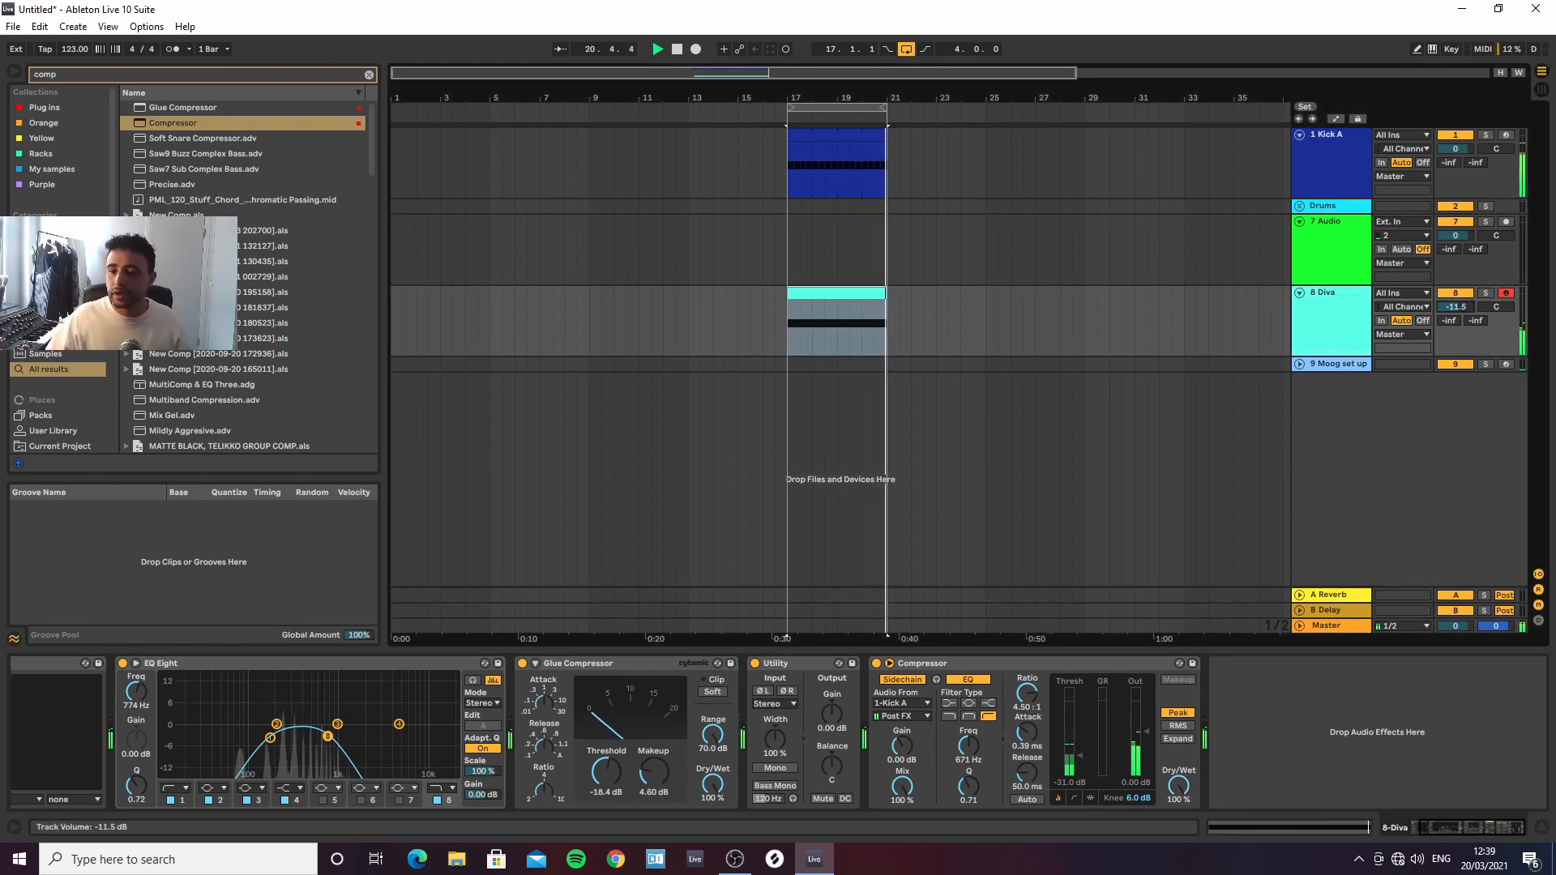
pyautogui.moveTo(1459, 316); pyautogui.dragTo(1460, 308)
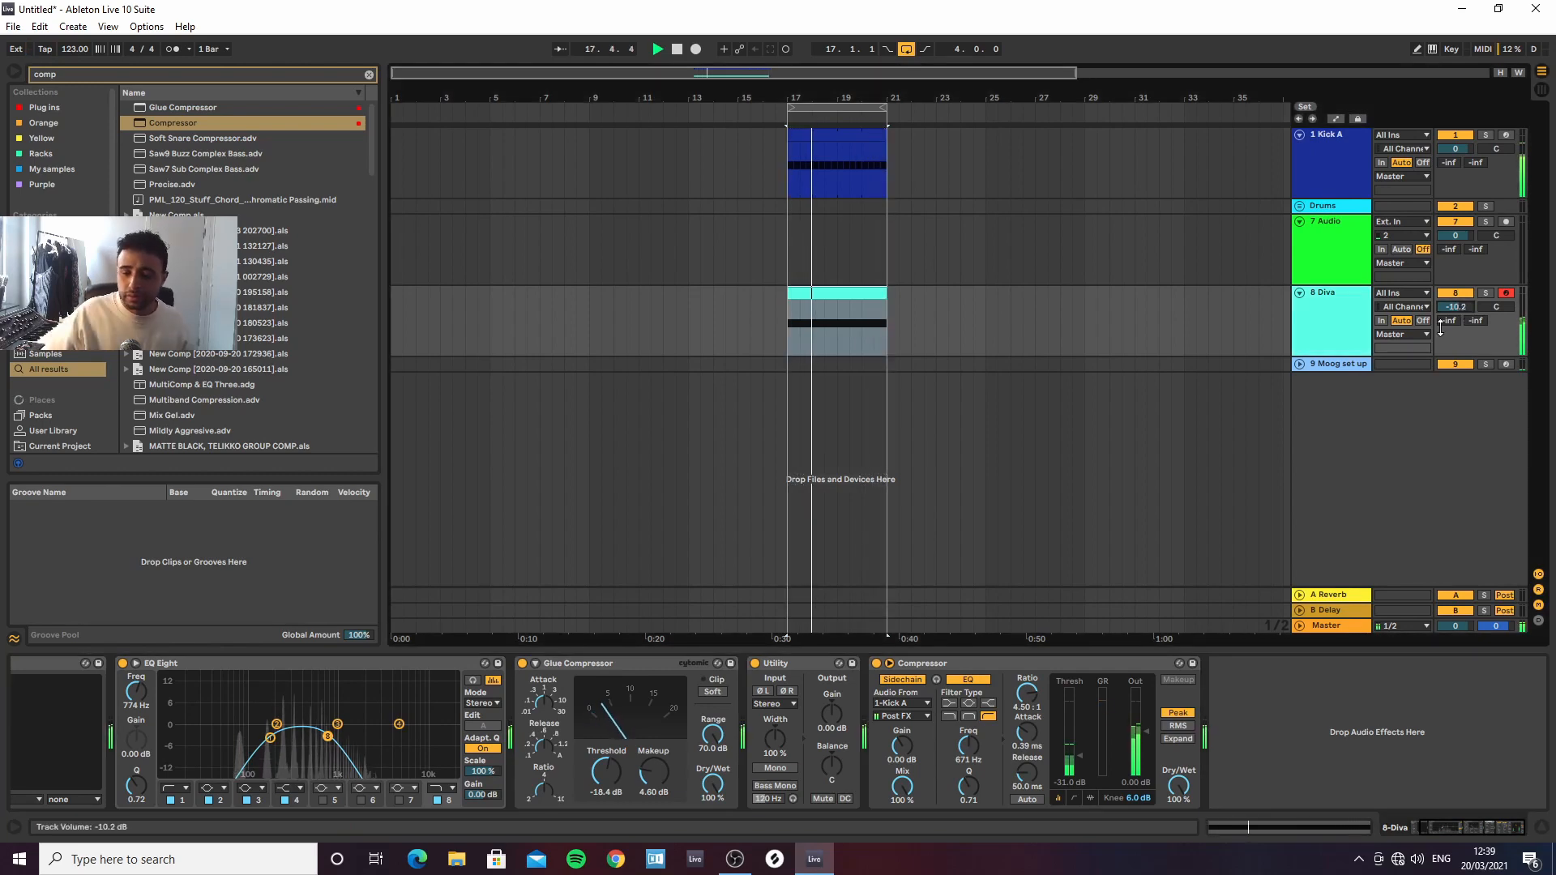
# Switch to Sonarworks Reference 4, select the first Test 1 speaker preset and close its window
pyautogui.click(1359, 859)
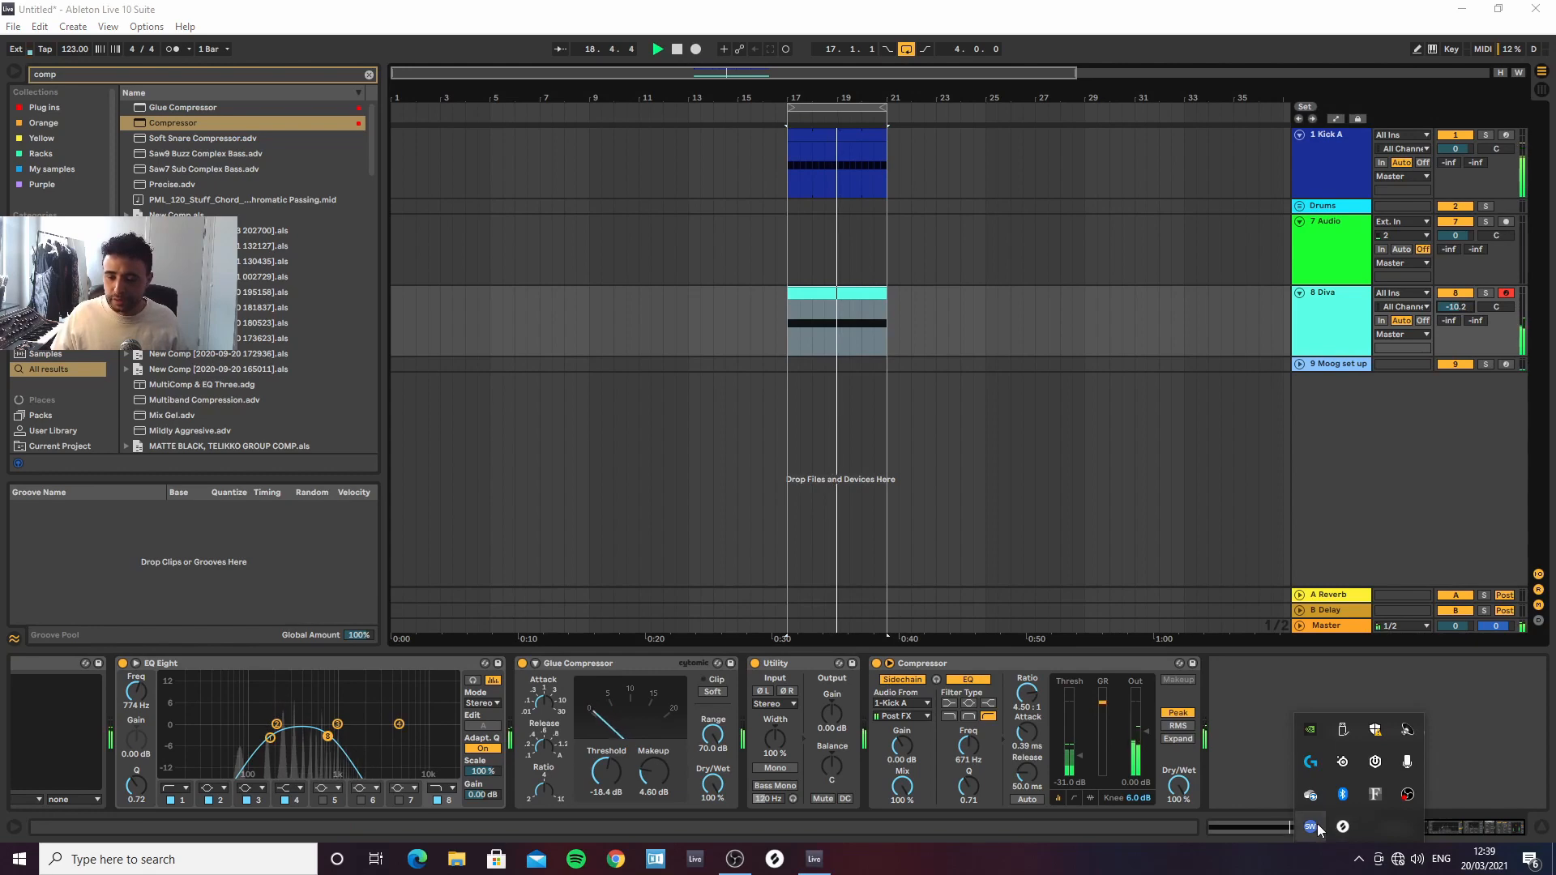
pyautogui.click(1310, 826)
pyautogui.click(444, 374)
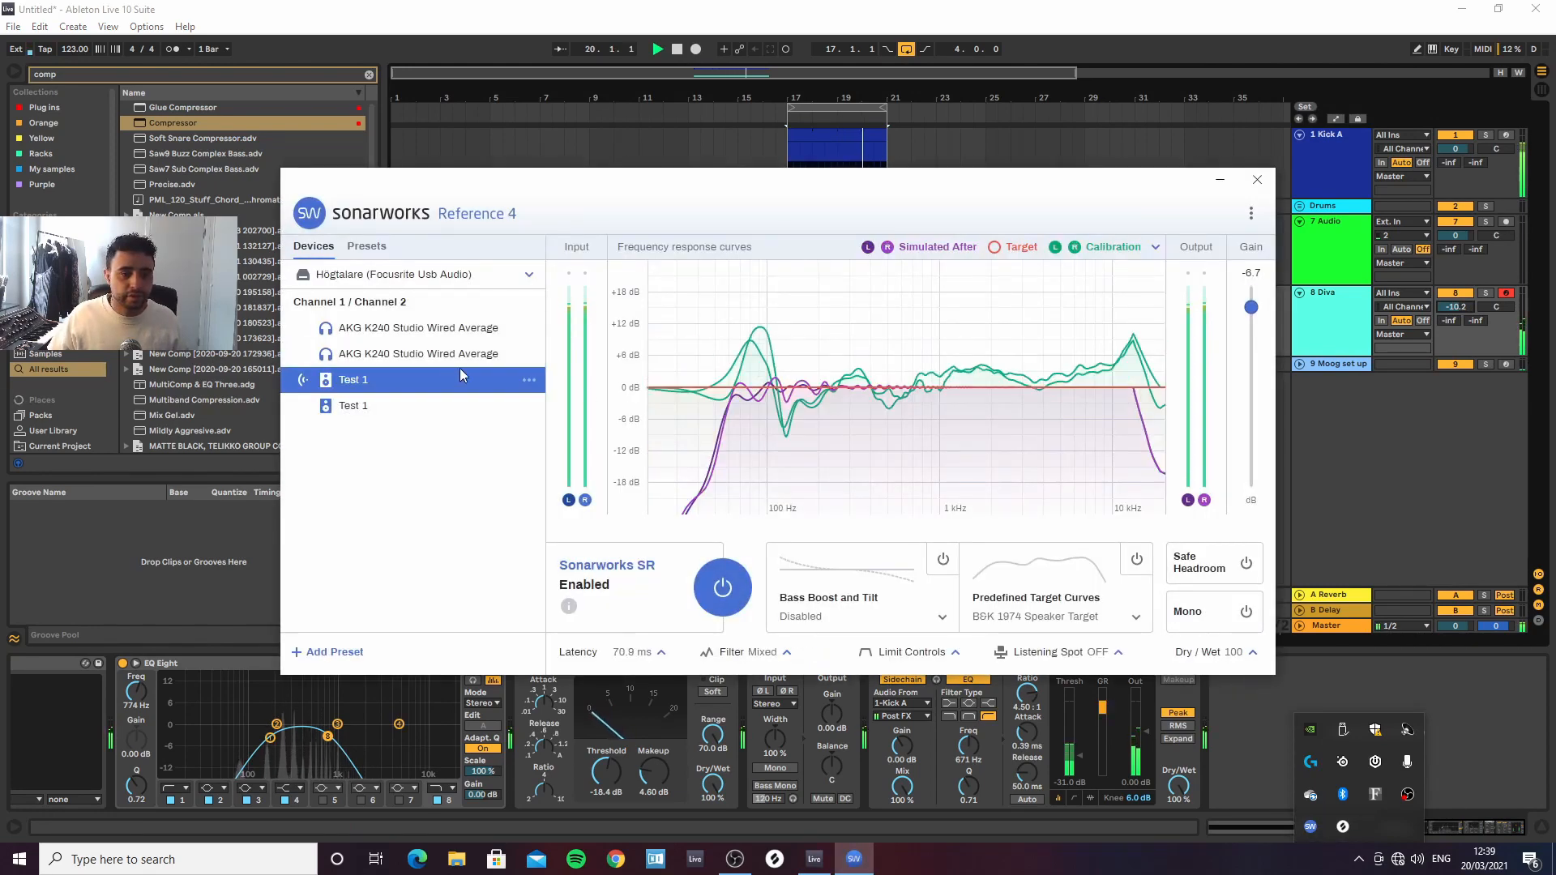
pyautogui.click(1257, 180)
# Stop playback and reselect the Diva track
pyautogui.click(779, 274)
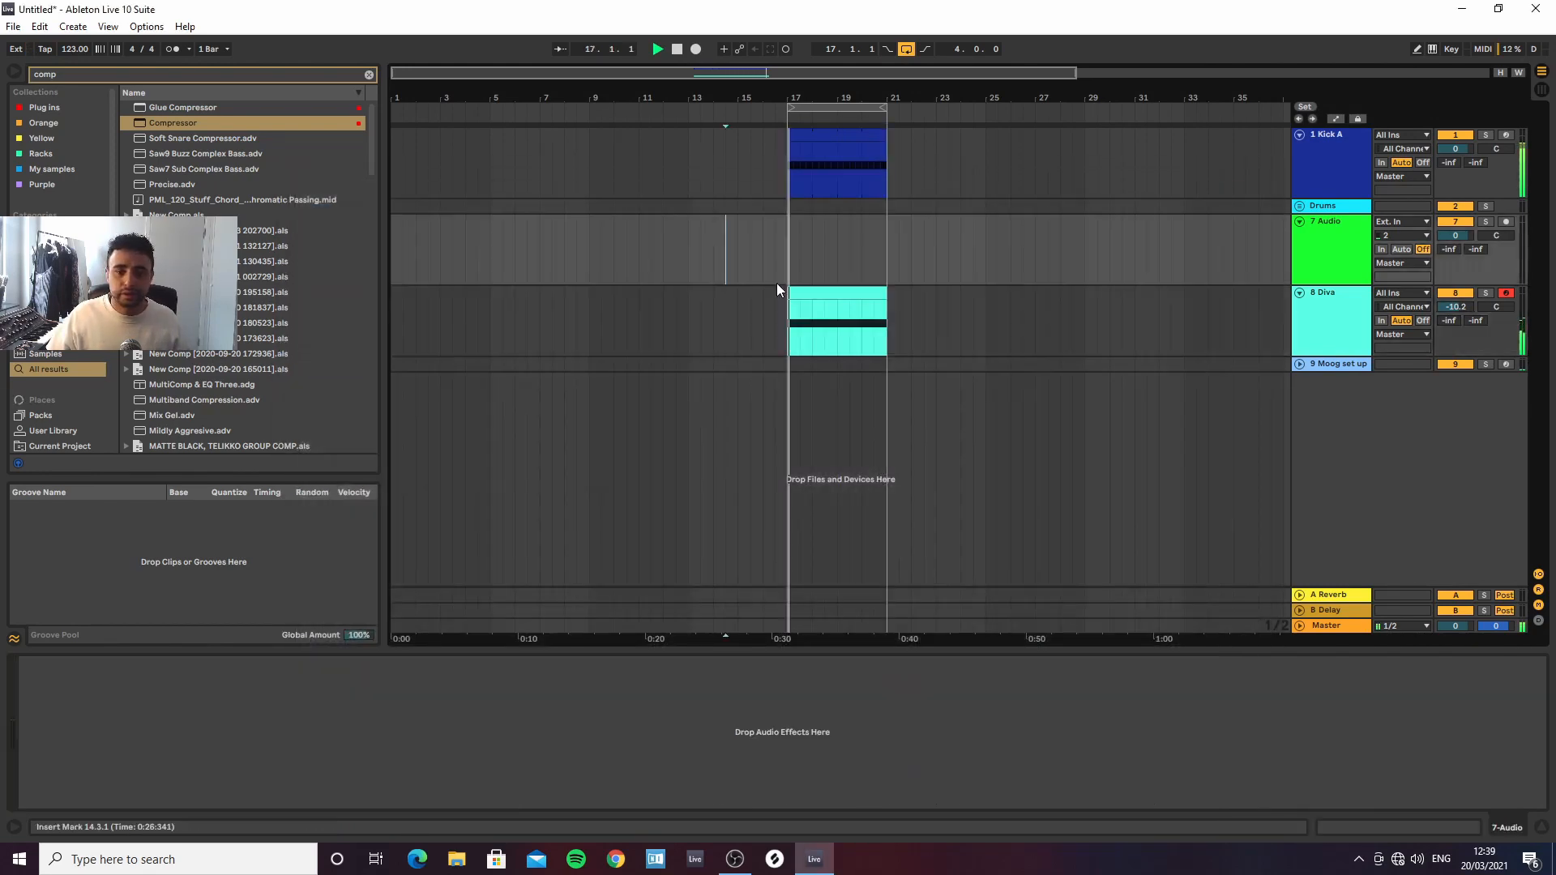
pyautogui.click(789, 311)
pyautogui.press('space')
pyautogui.click(1358, 349)
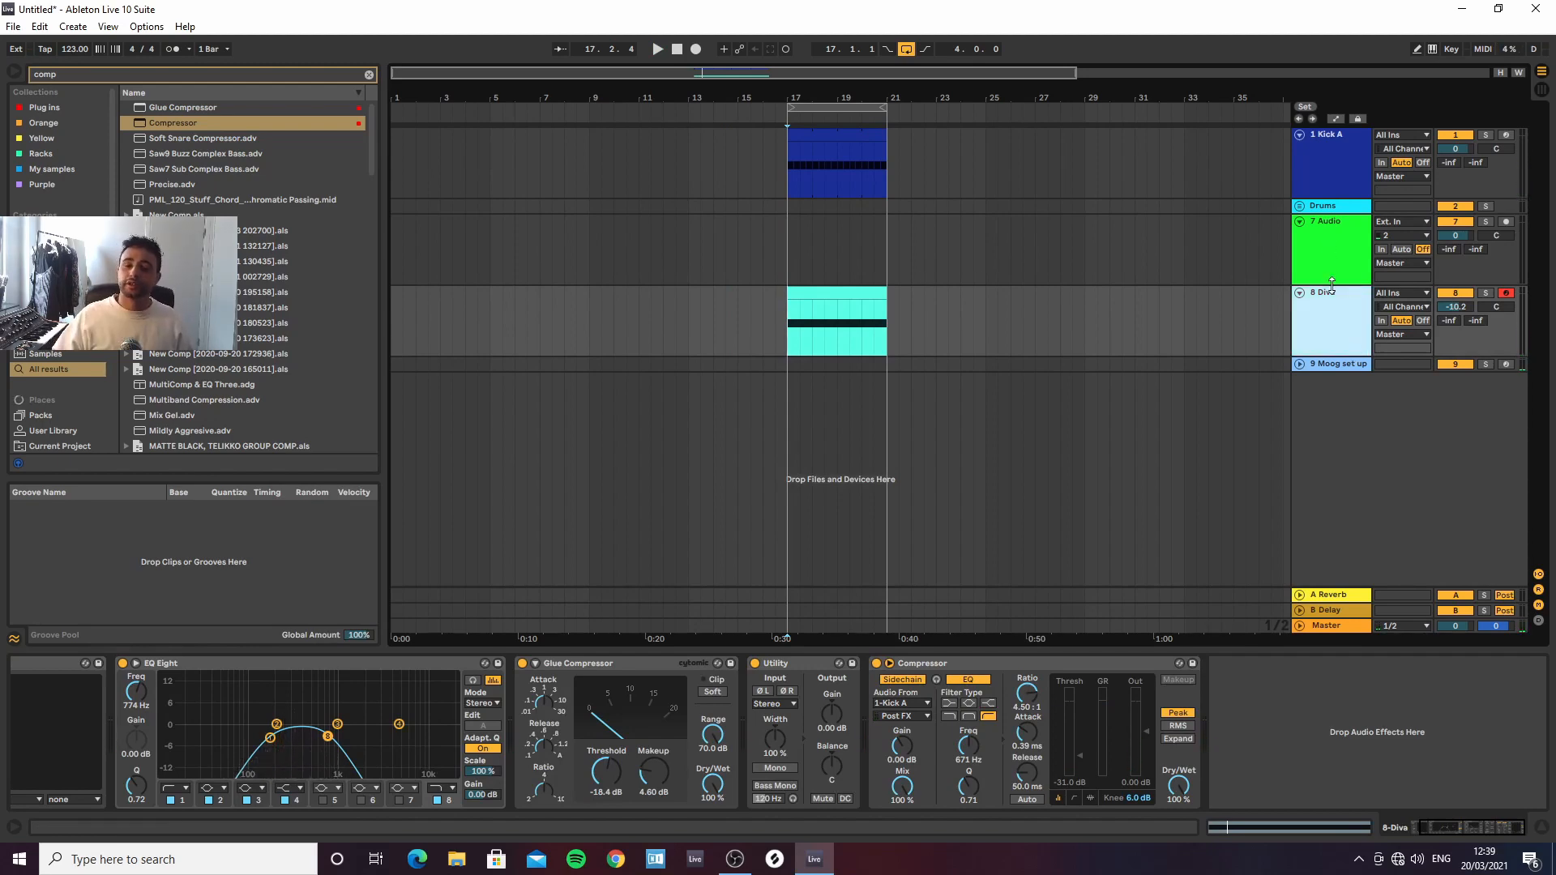
# Unfold the Drums group and select its Claps track
pyautogui.click(1316, 207)
pyautogui.click(1300, 206)
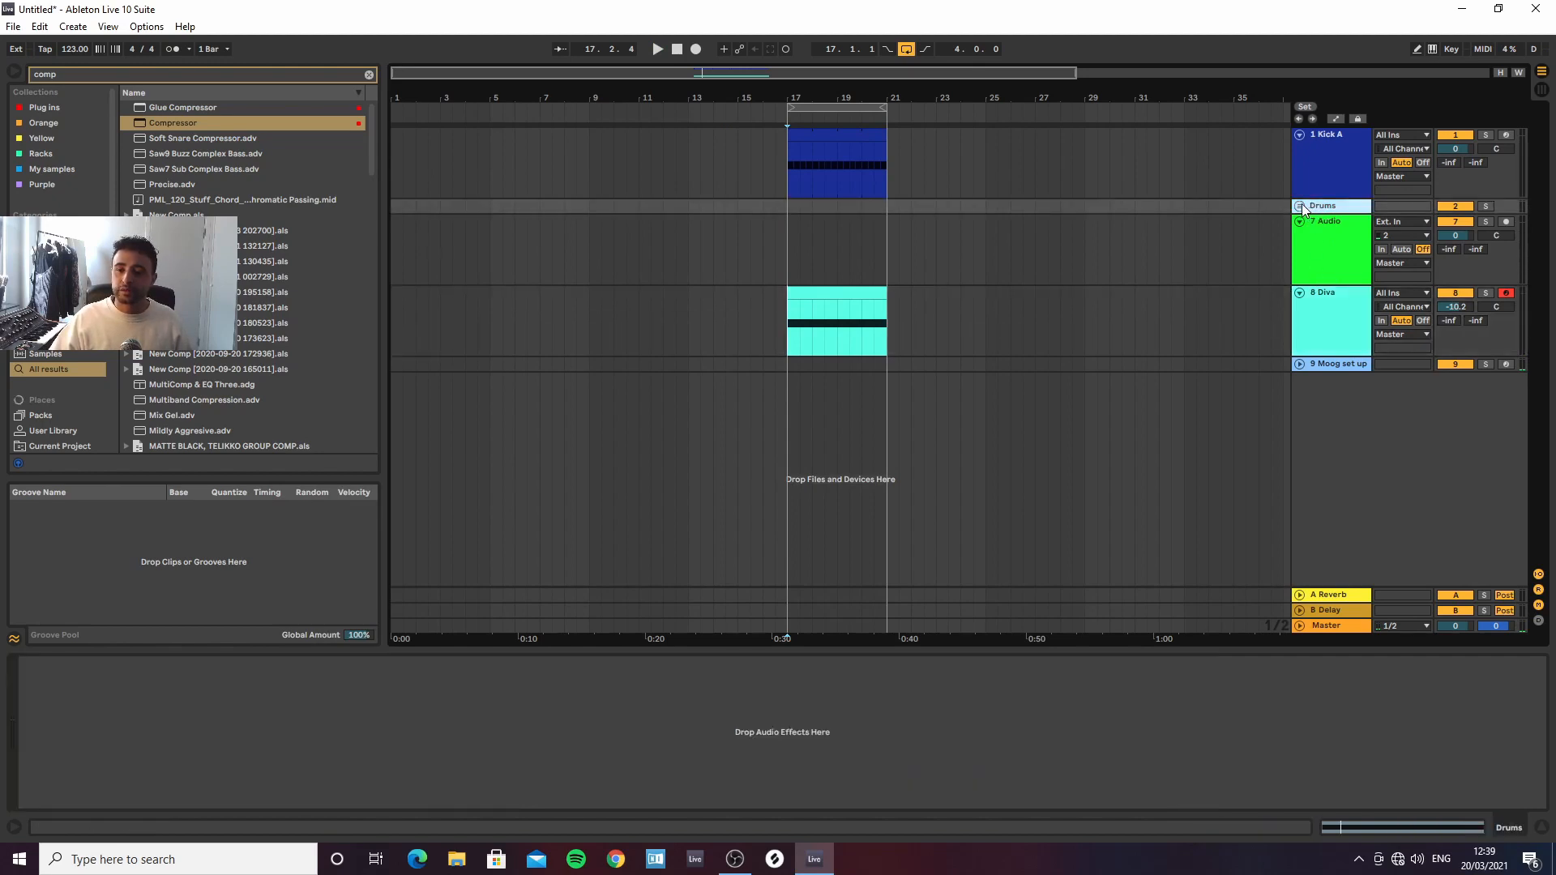
pyautogui.click(1336, 367)
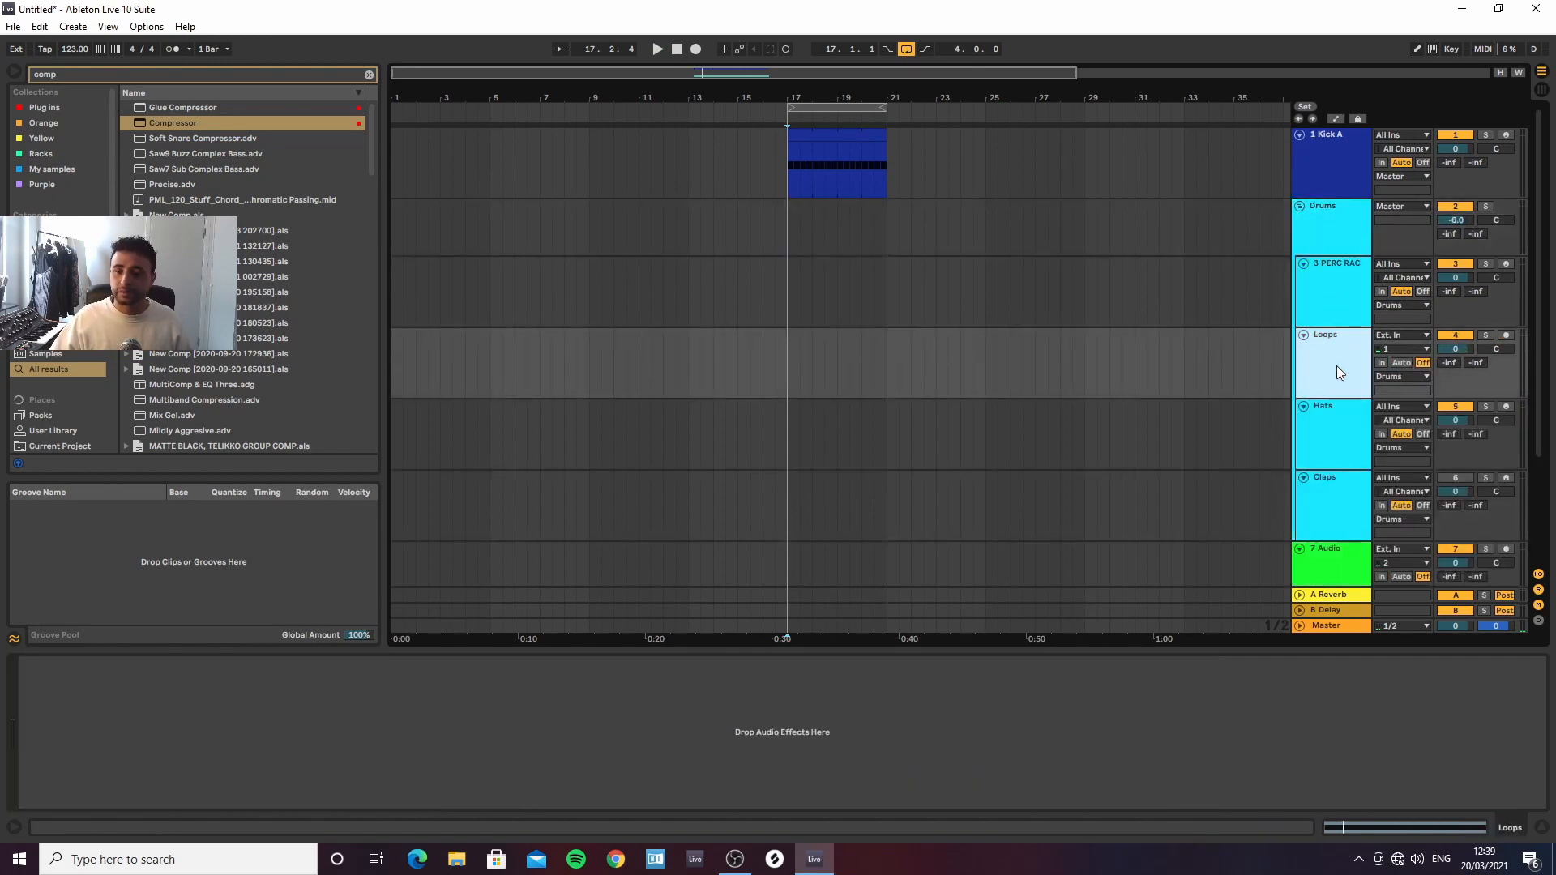
pyautogui.click(1339, 505)
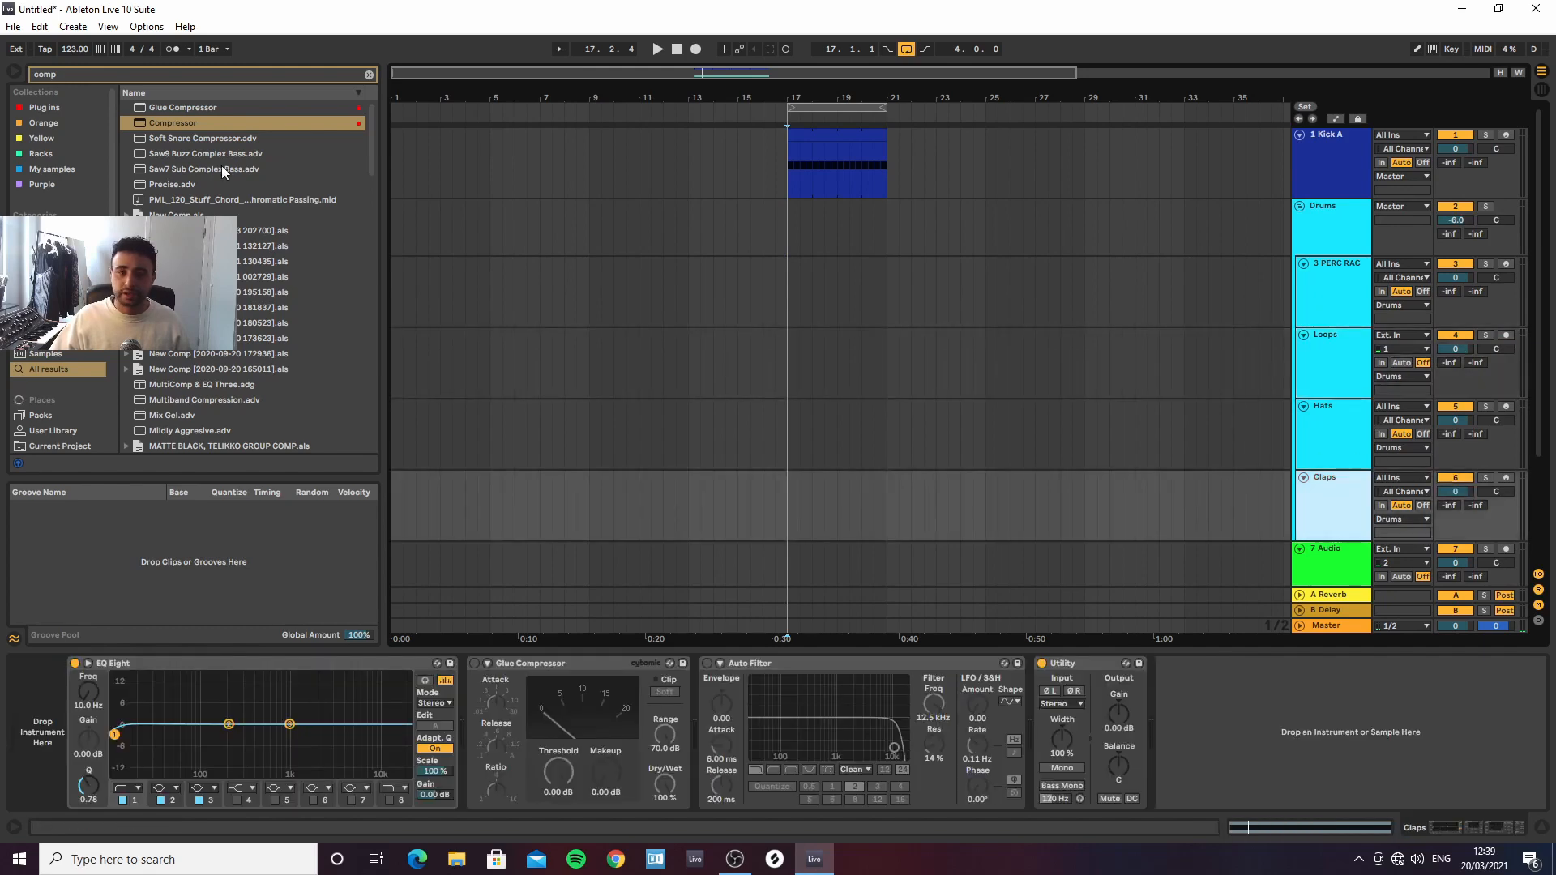
# Search the browser for snare within the sample folder containing Pure drums, and expand its Snares subfolder
pyautogui.click(370, 75)
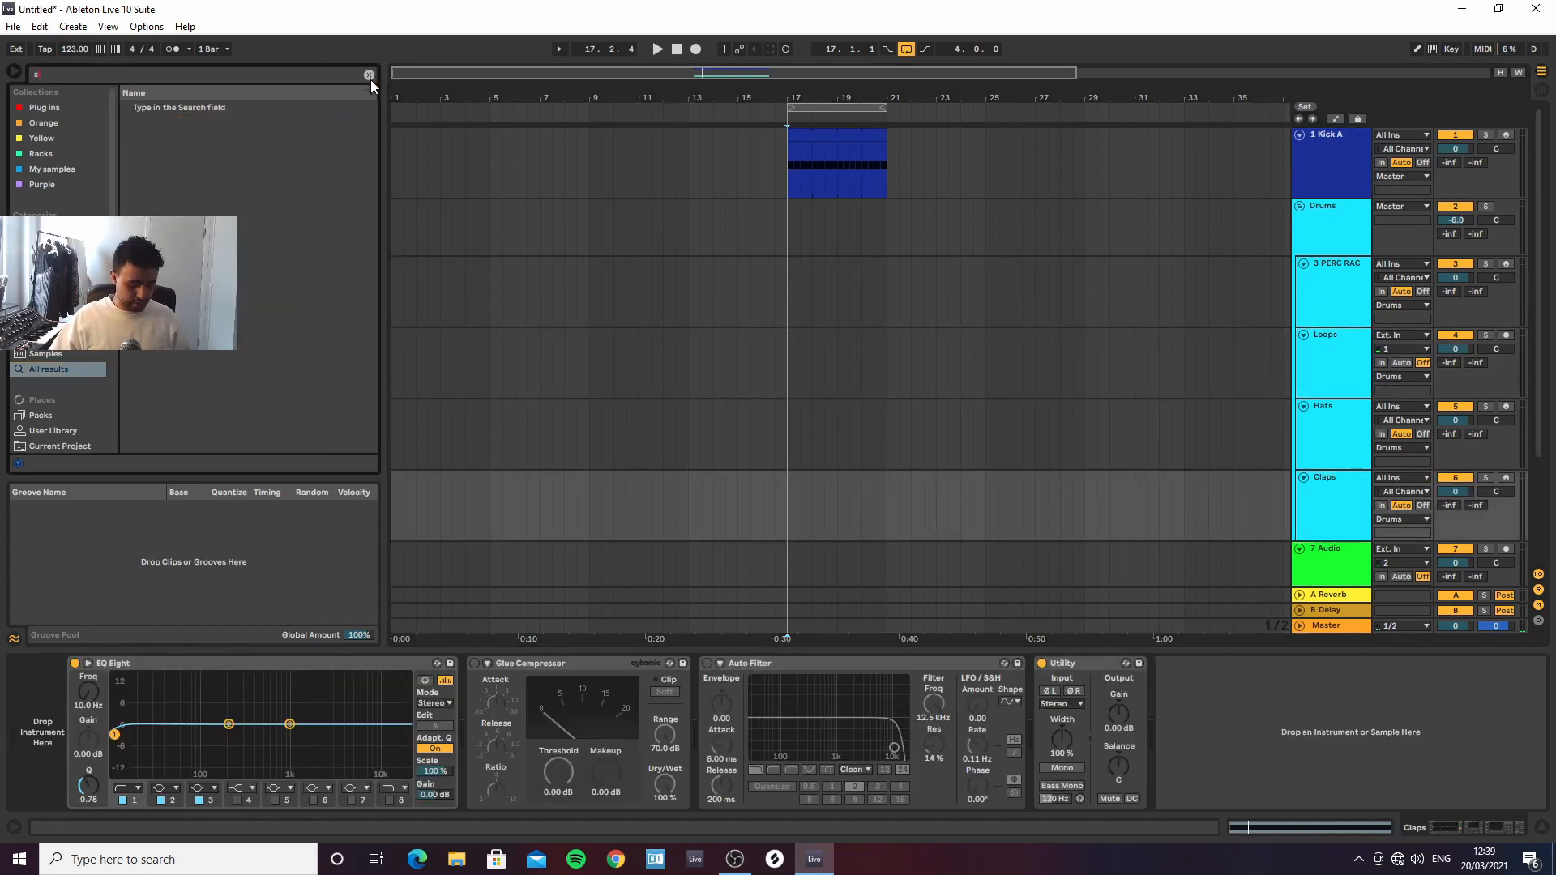
pyautogui.write('snare')
pyautogui.scroll(-5, 81, 201)
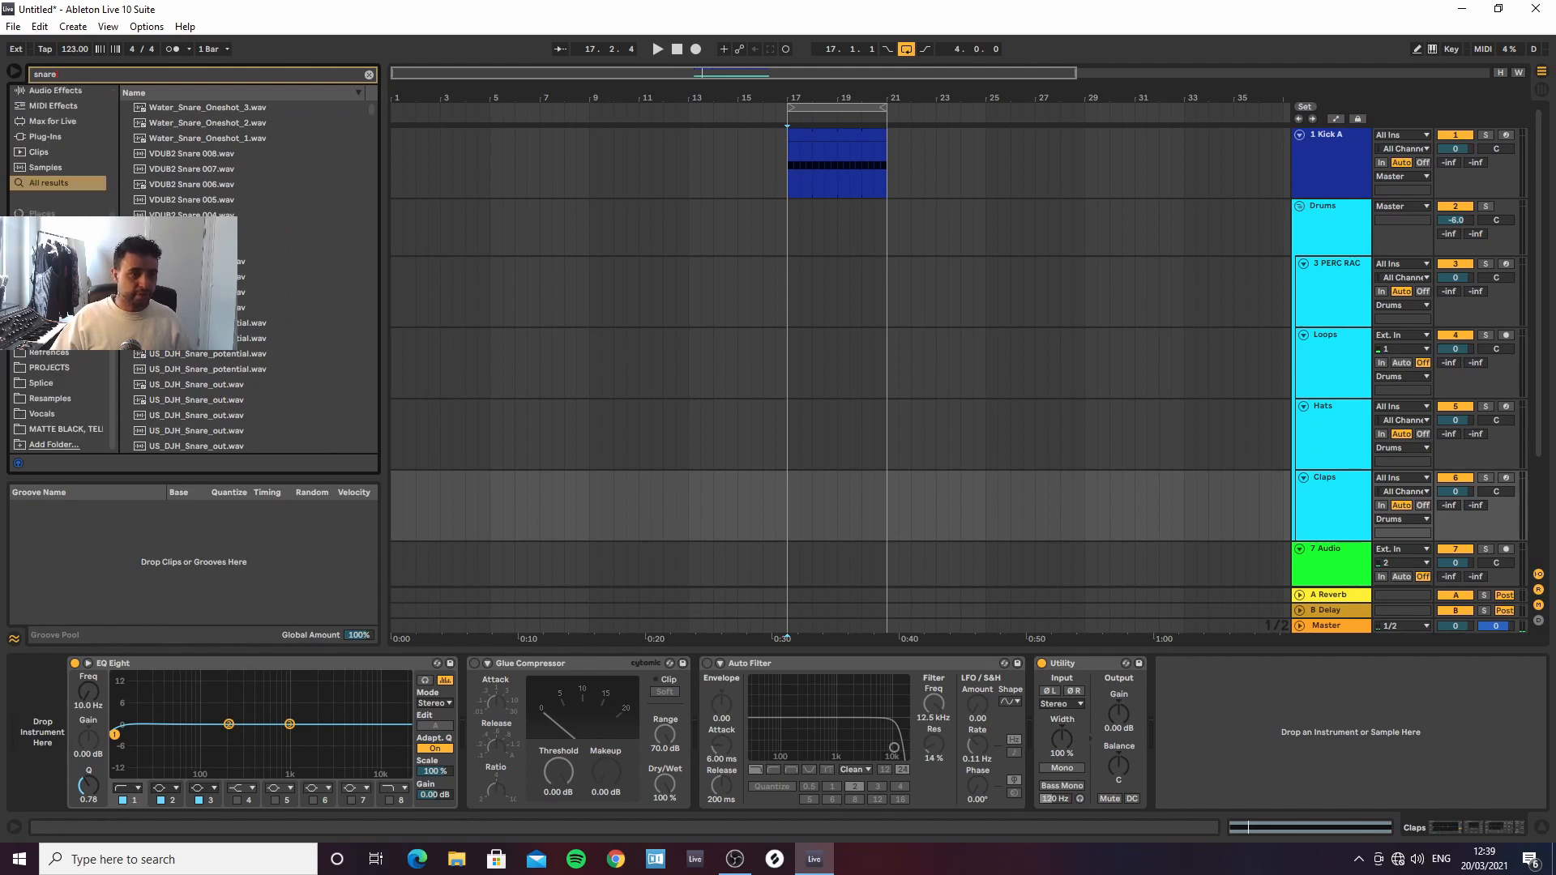
pyautogui.click(55, 290)
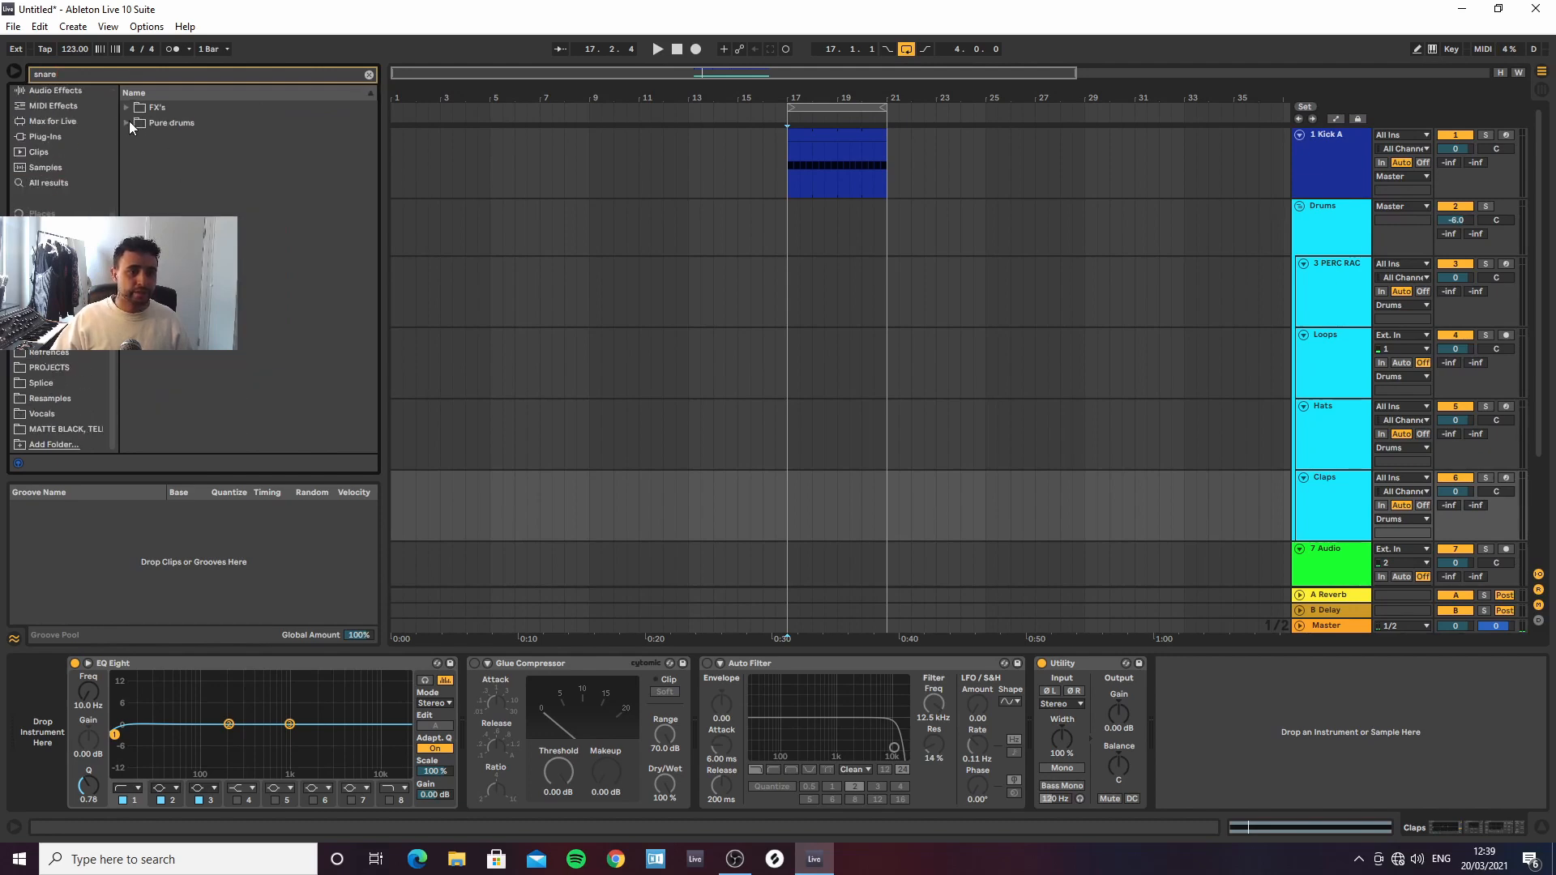
pyautogui.click(126, 122)
pyautogui.click(137, 139)
# Audition the MB - Snare FL samples one after another to compare their sound
pyautogui.click(182, 158)
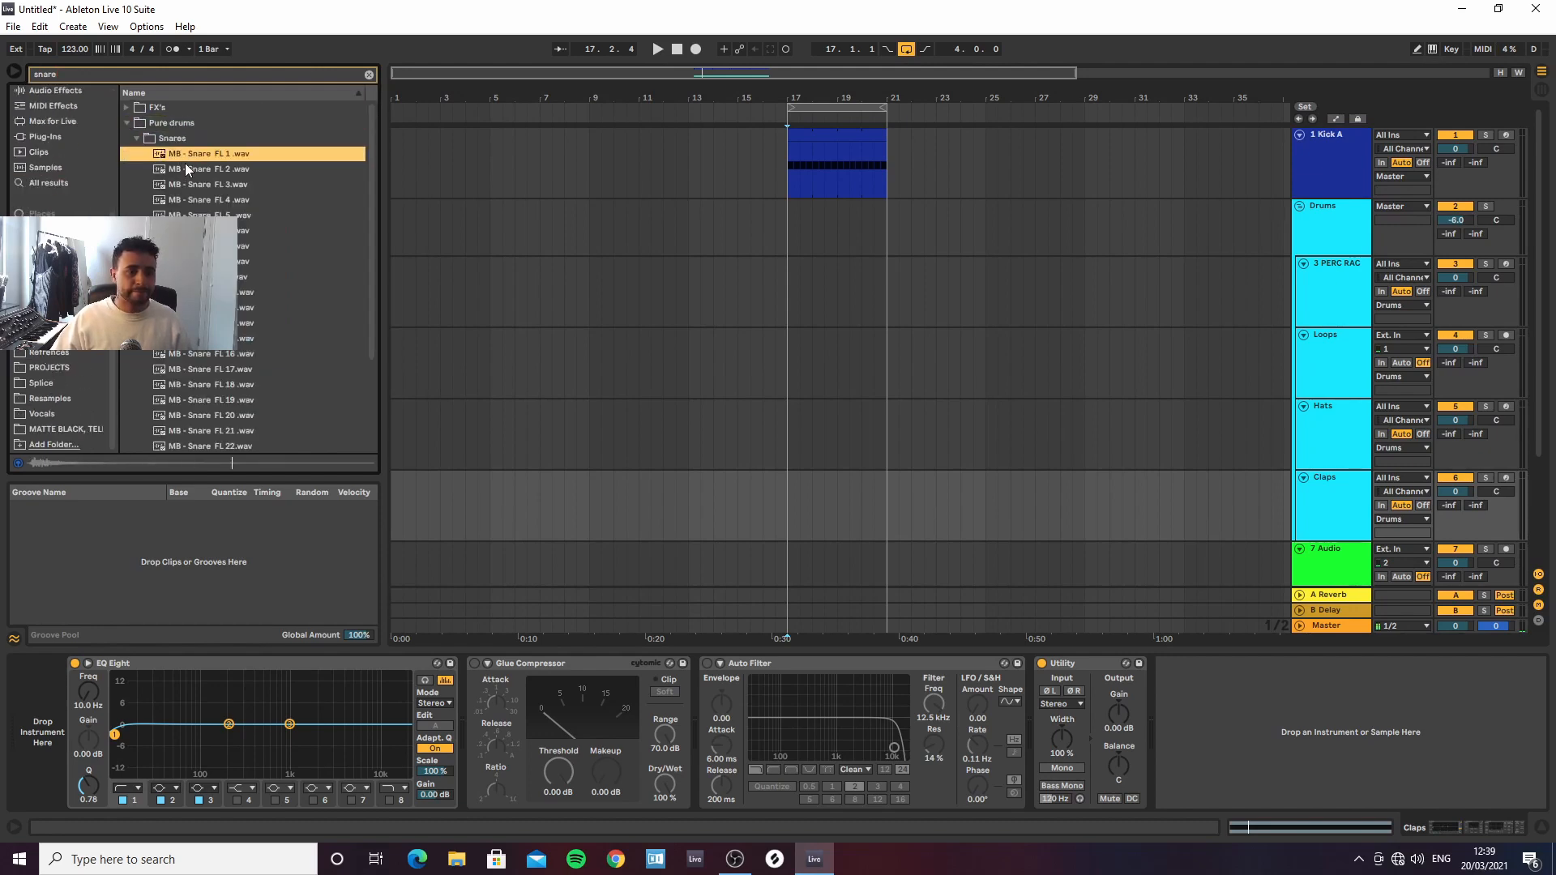
pyautogui.click(184, 169)
pyautogui.click(193, 185)
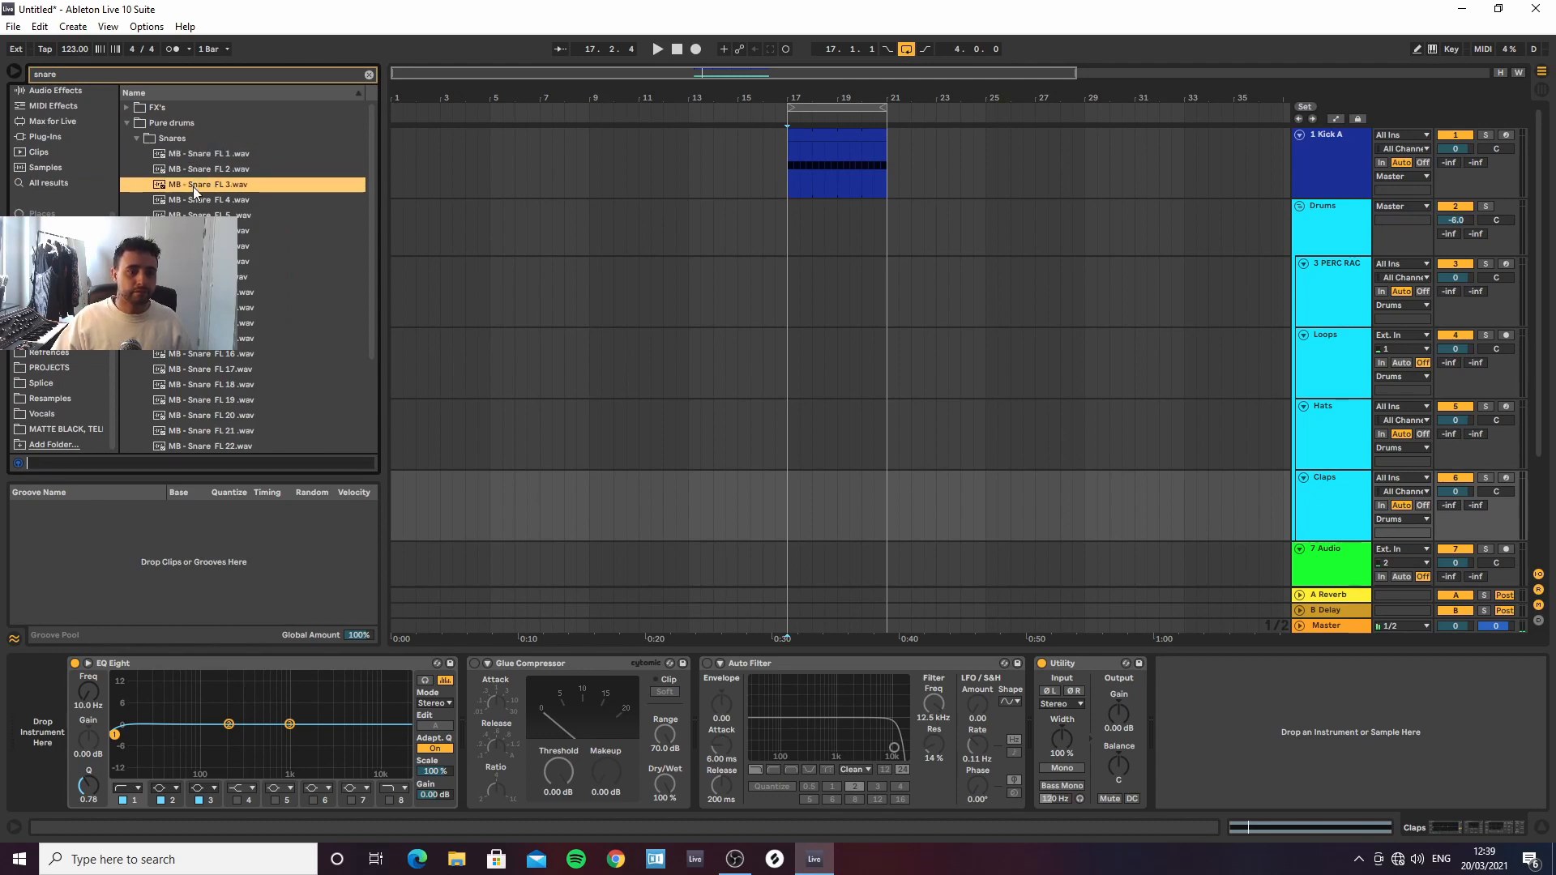
pyautogui.click(192, 158)
pyautogui.click(205, 215)
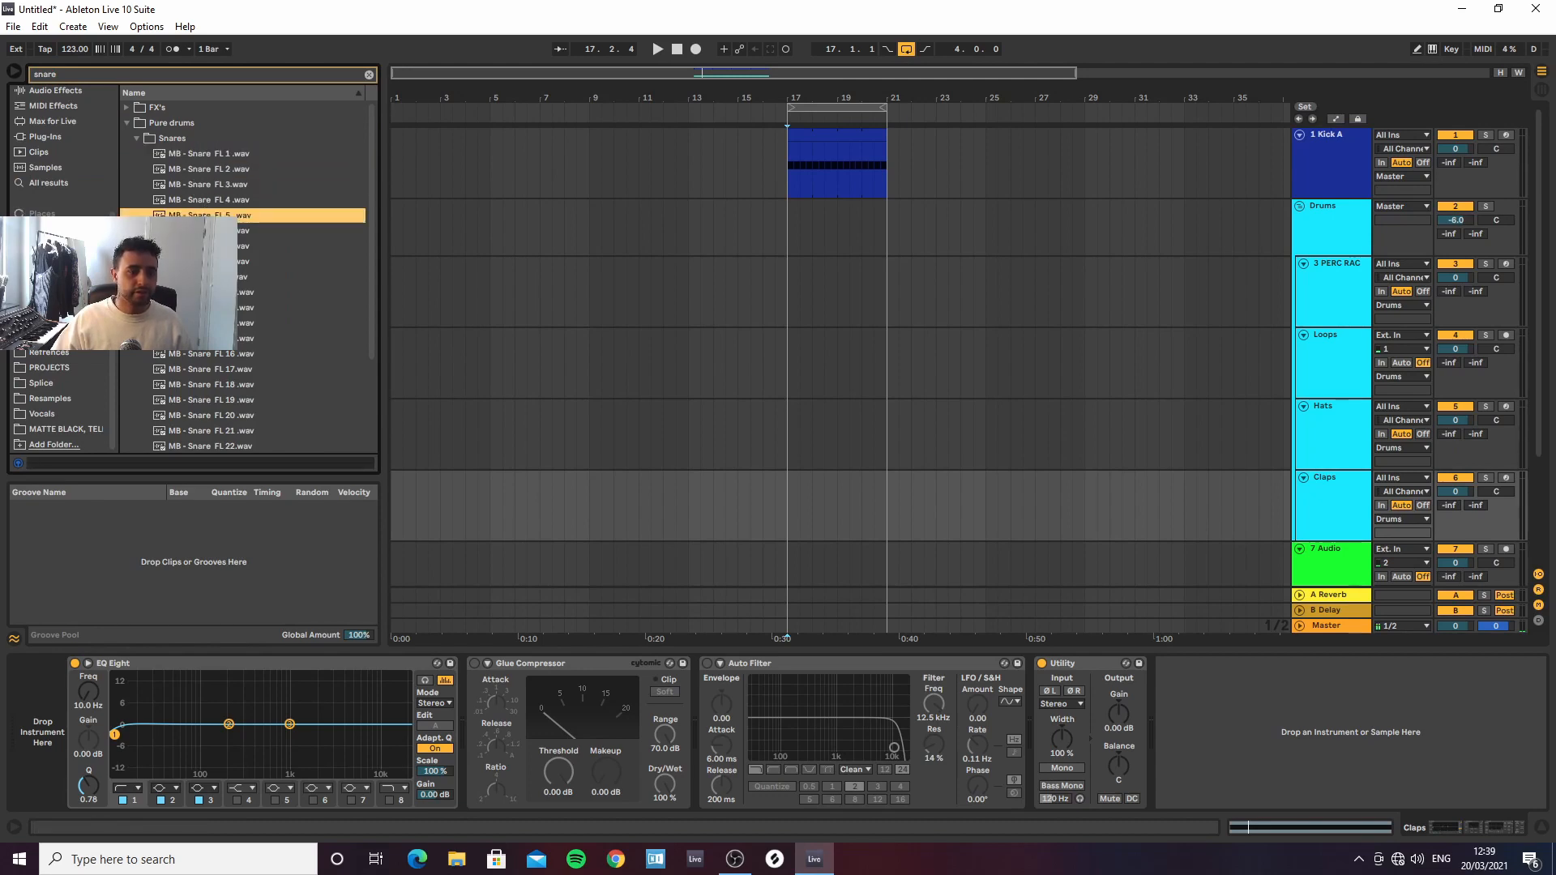
pyautogui.click(205, 230)
pyautogui.click(200, 231)
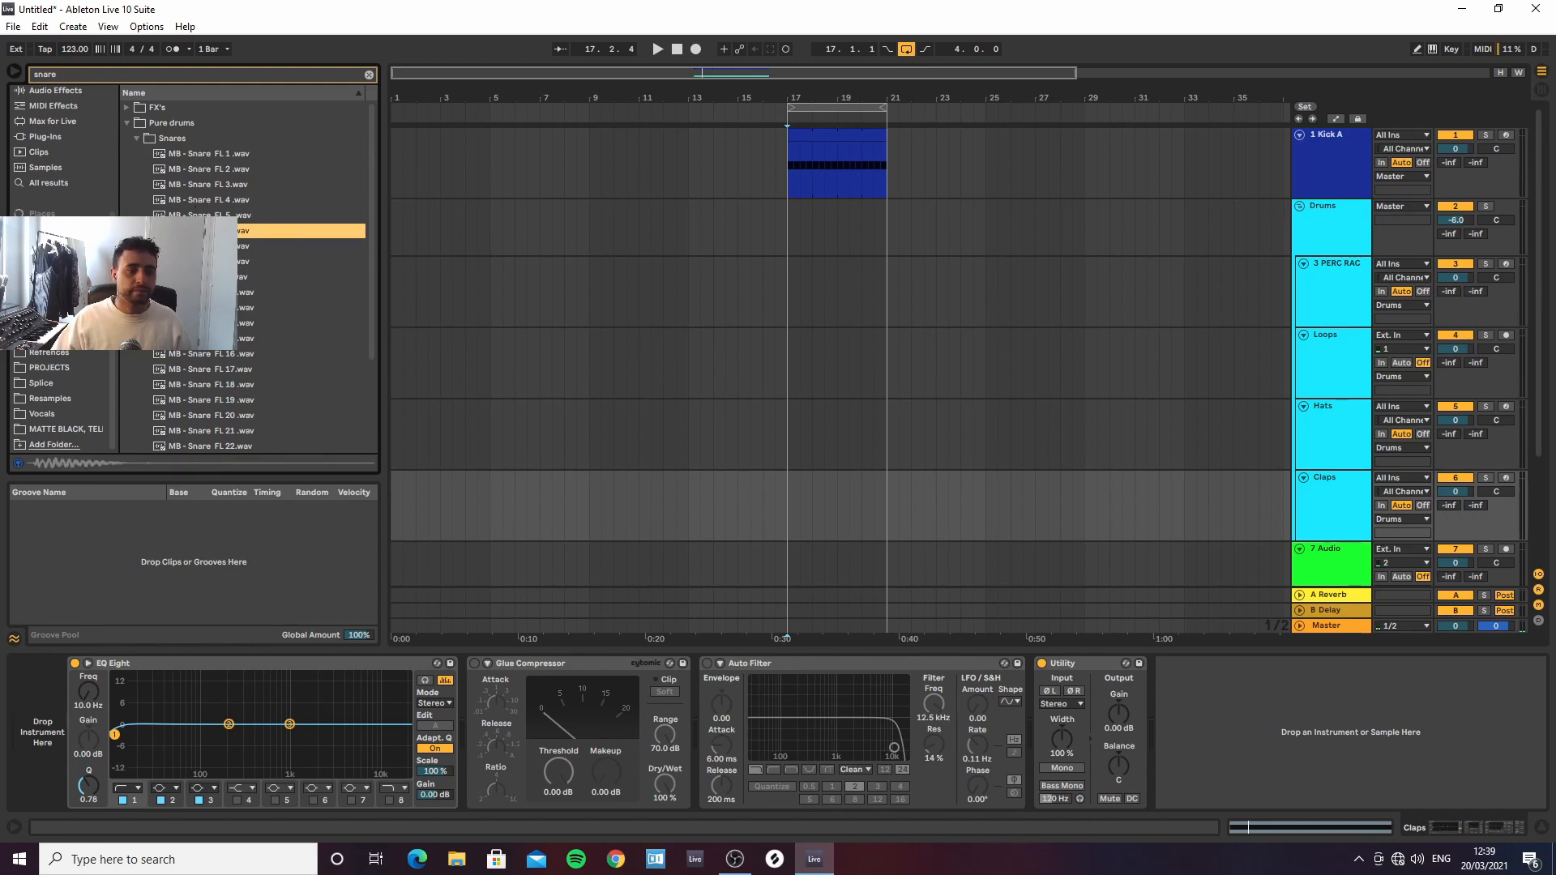
pyautogui.click(200, 277)
pyautogui.click(200, 308)
pyautogui.click(200, 292)
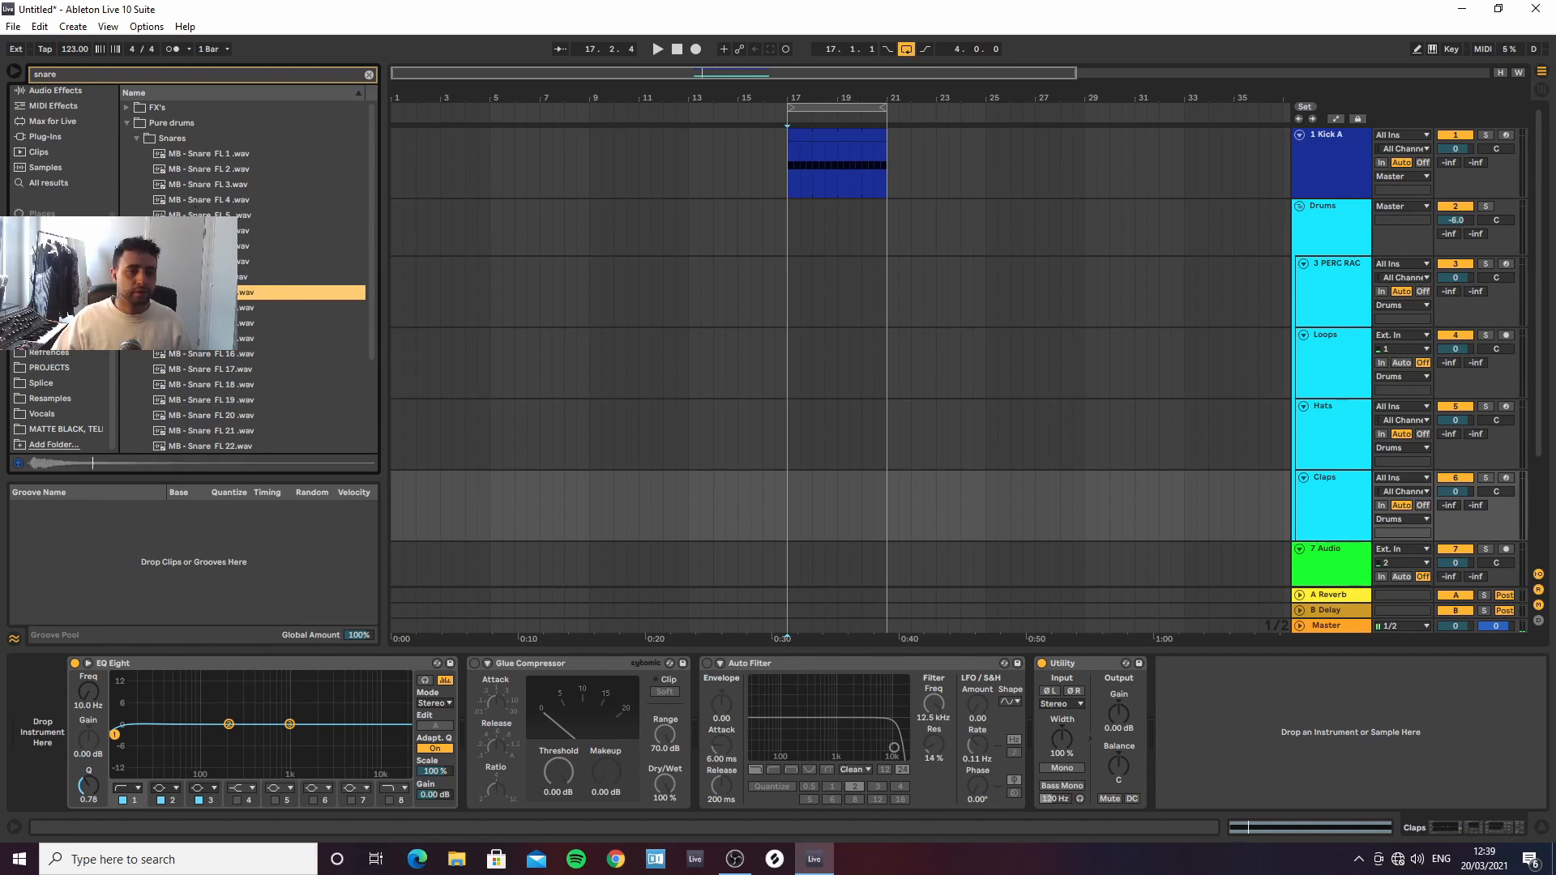
pyautogui.click(200, 324)
pyautogui.click(199, 339)
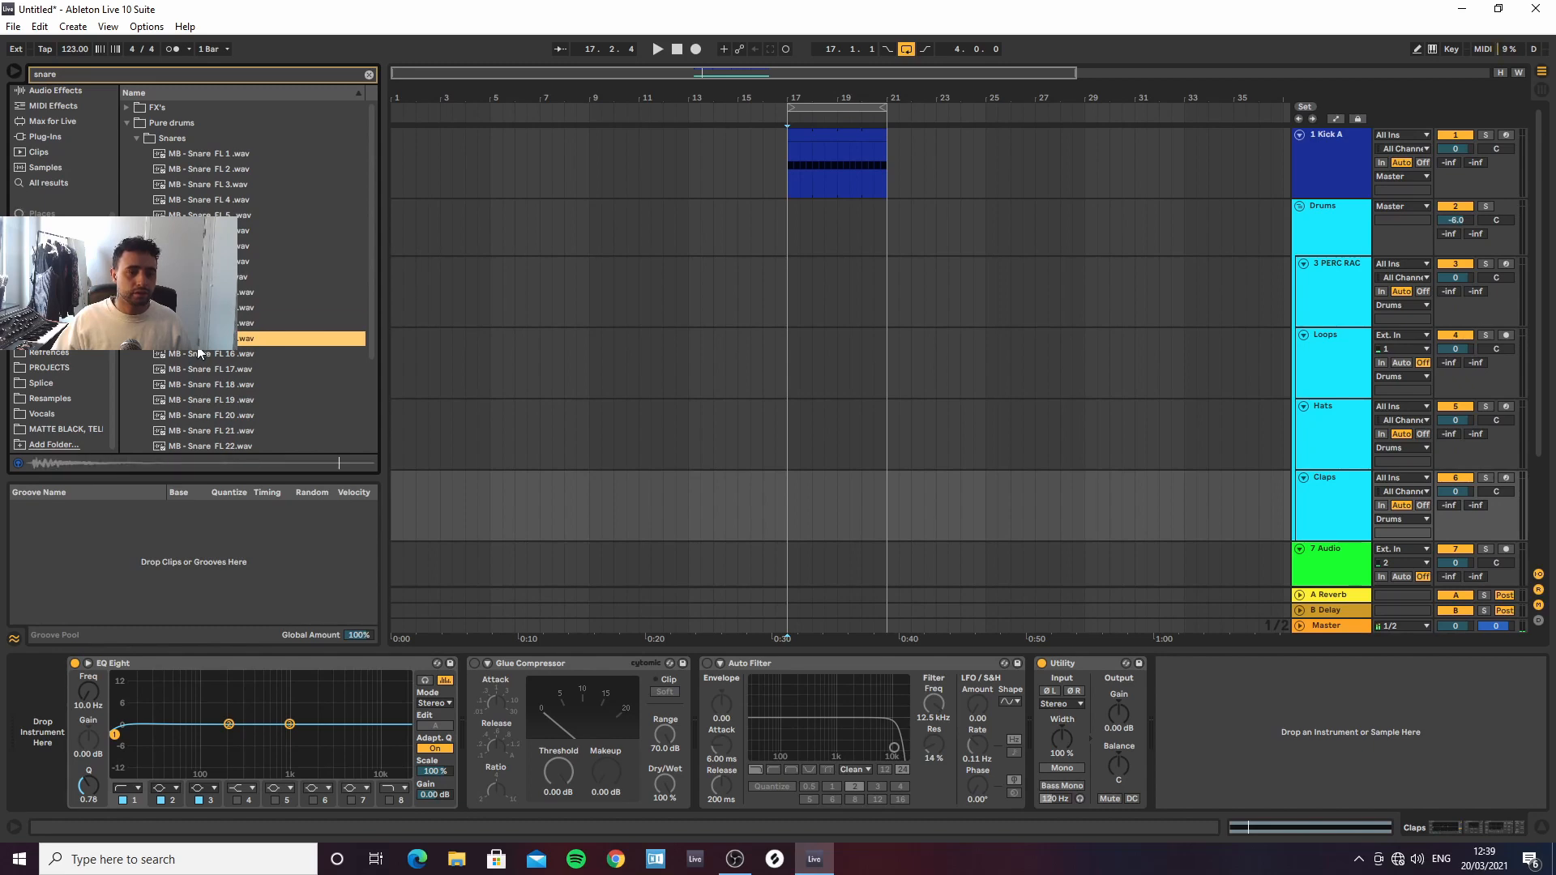
pyautogui.click(200, 323)
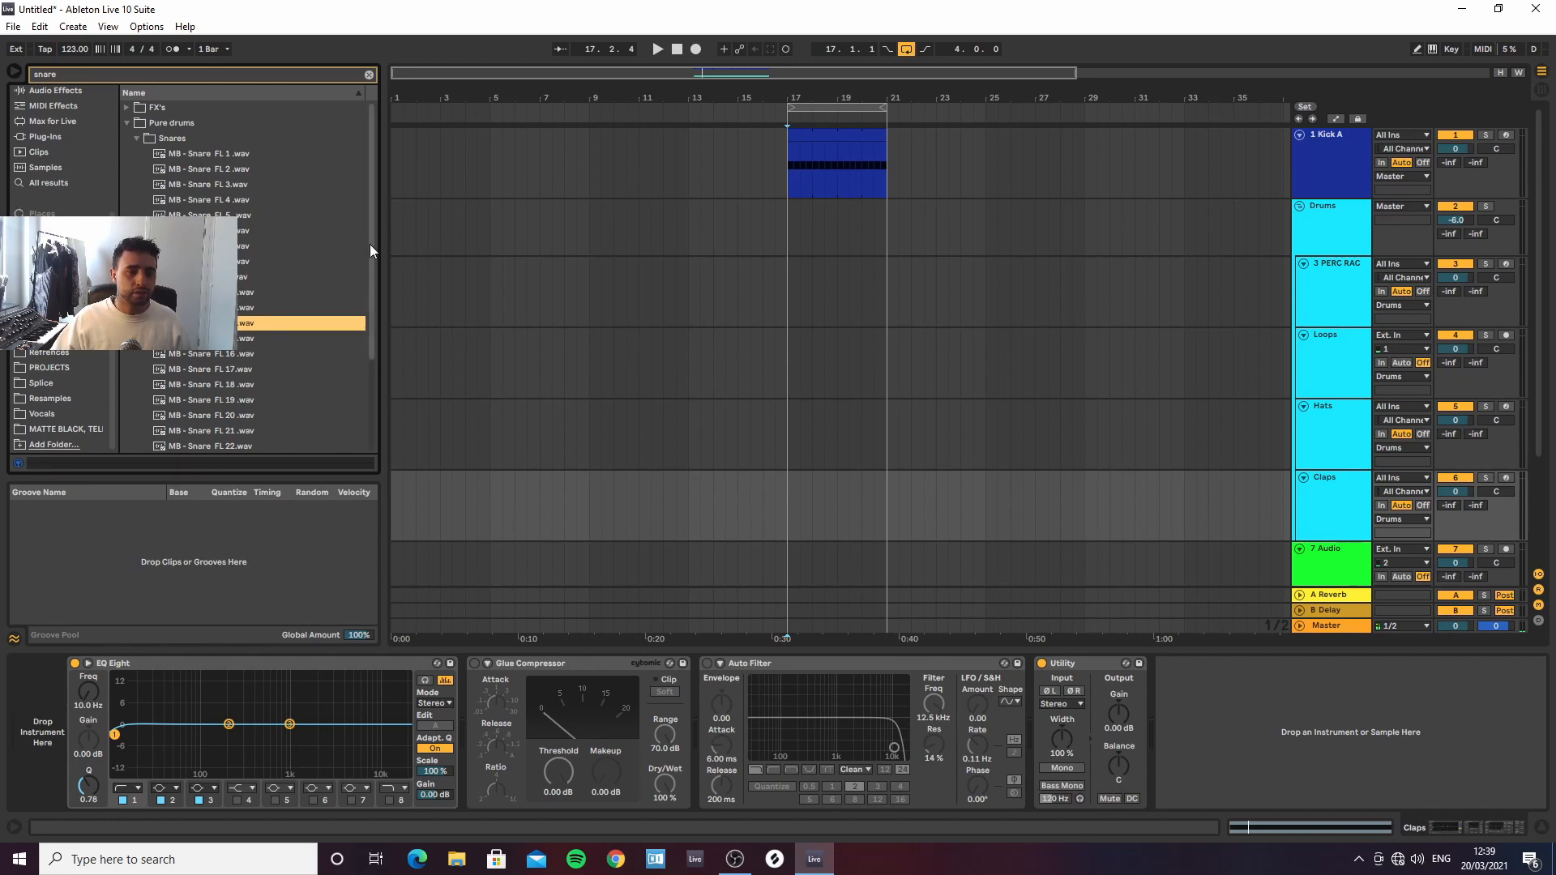
# Load the MB - Snare FL 1 sample onto the Claps track and insert an empty MIDI clip from bar 17 to bar 21
pyautogui.click(233, 157)
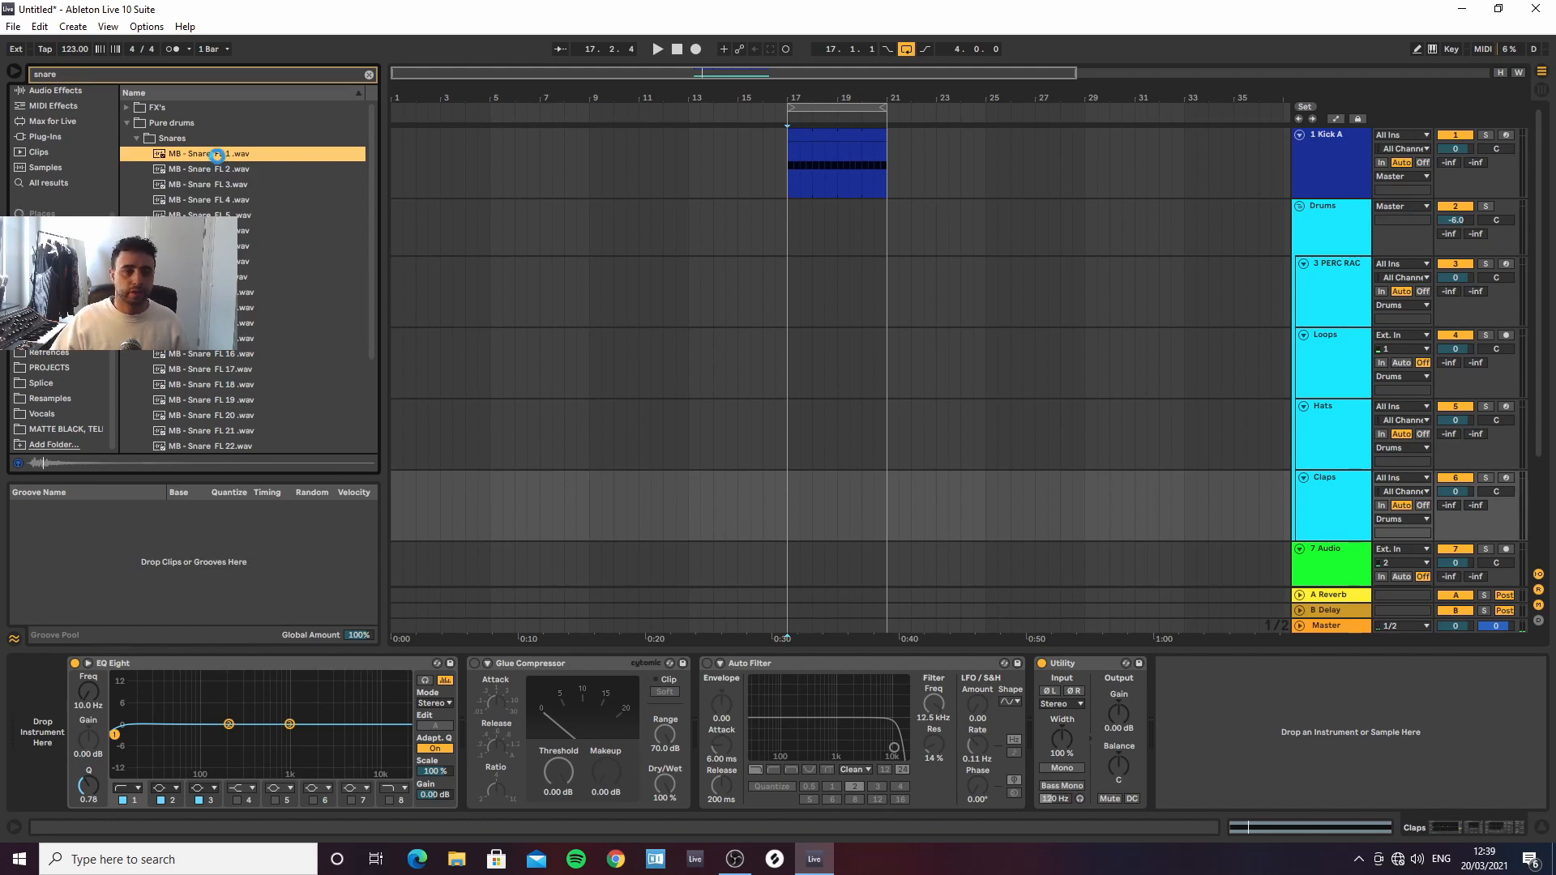
pyautogui.moveTo(215, 153); pyautogui.dragTo(879, 522)
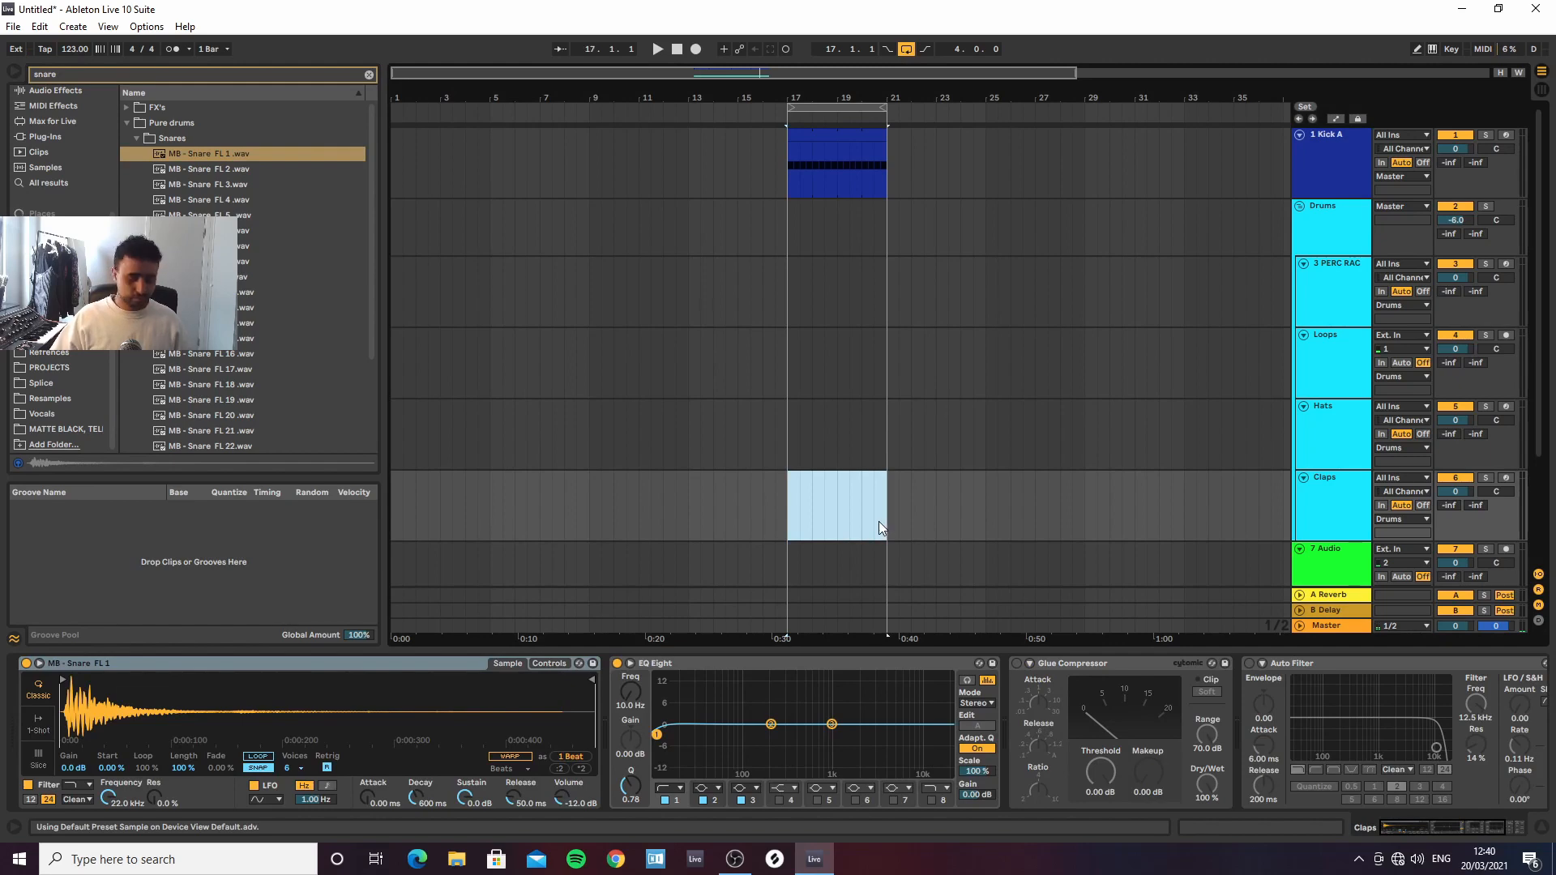
pyautogui.hotkey('ctrl', 'shift', 'm')
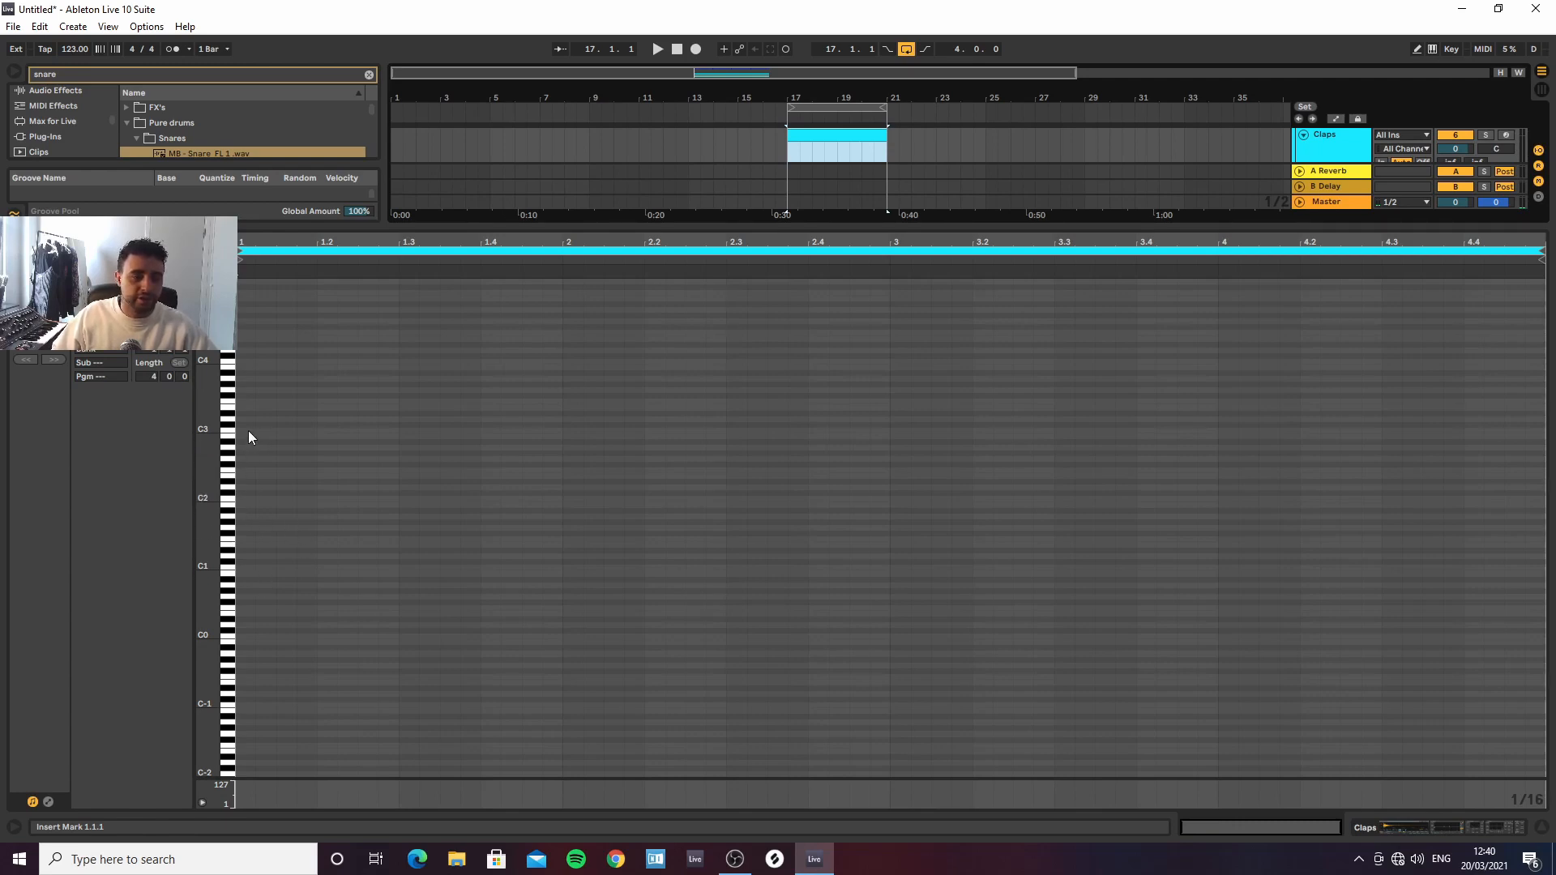
# Draw a one-beat C3 snare note from 1.2 to 1.3 in the Claps clip
pyautogui.moveTo(290, 242); pyautogui.dragTo(340, 247)
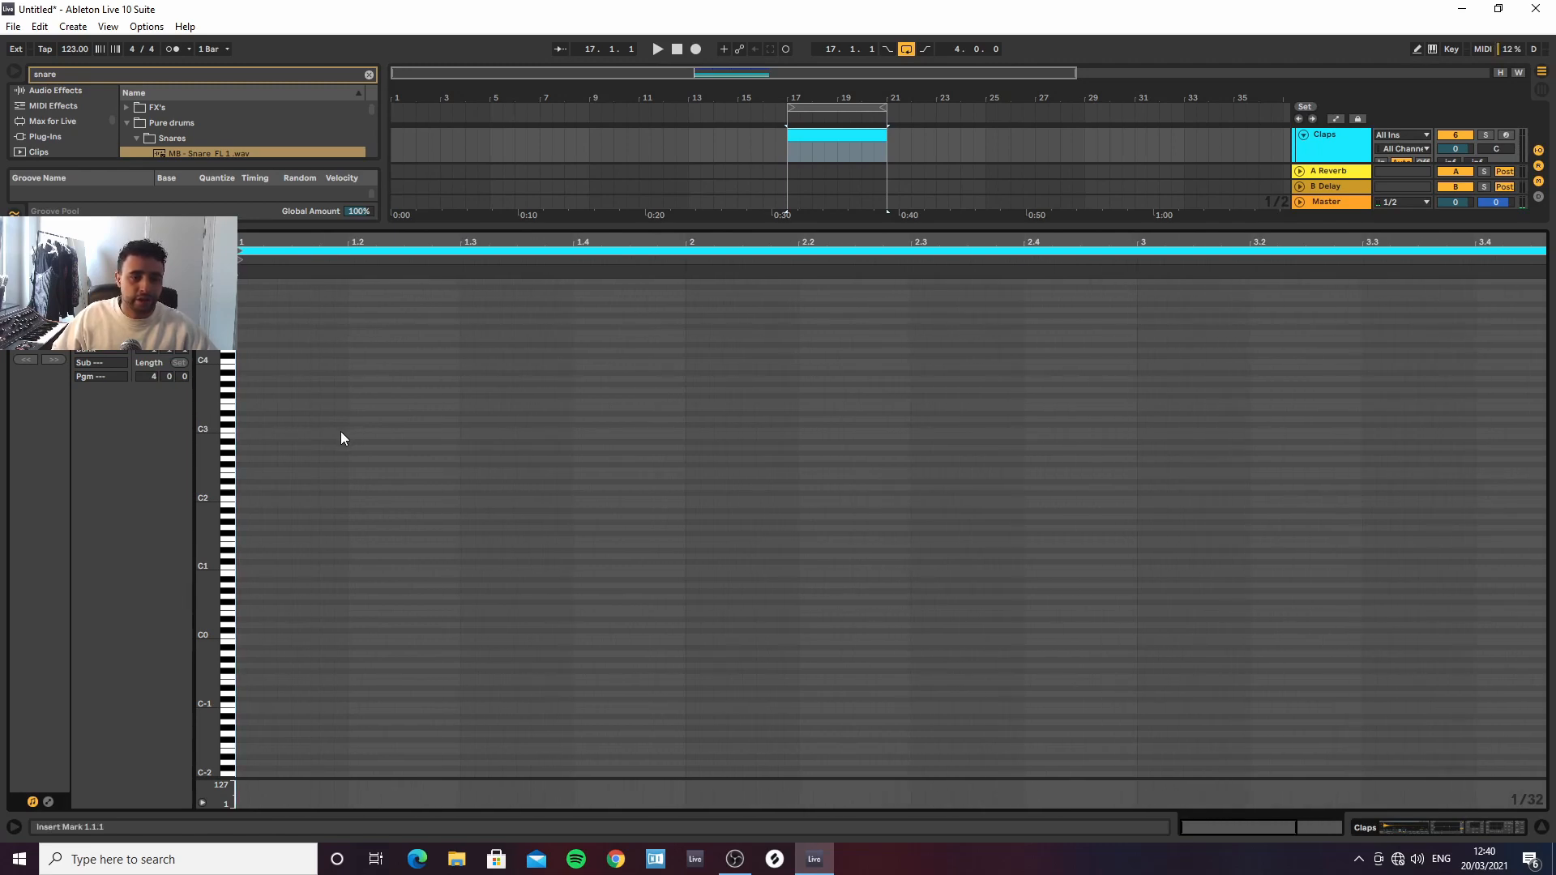
pyautogui.press('+')
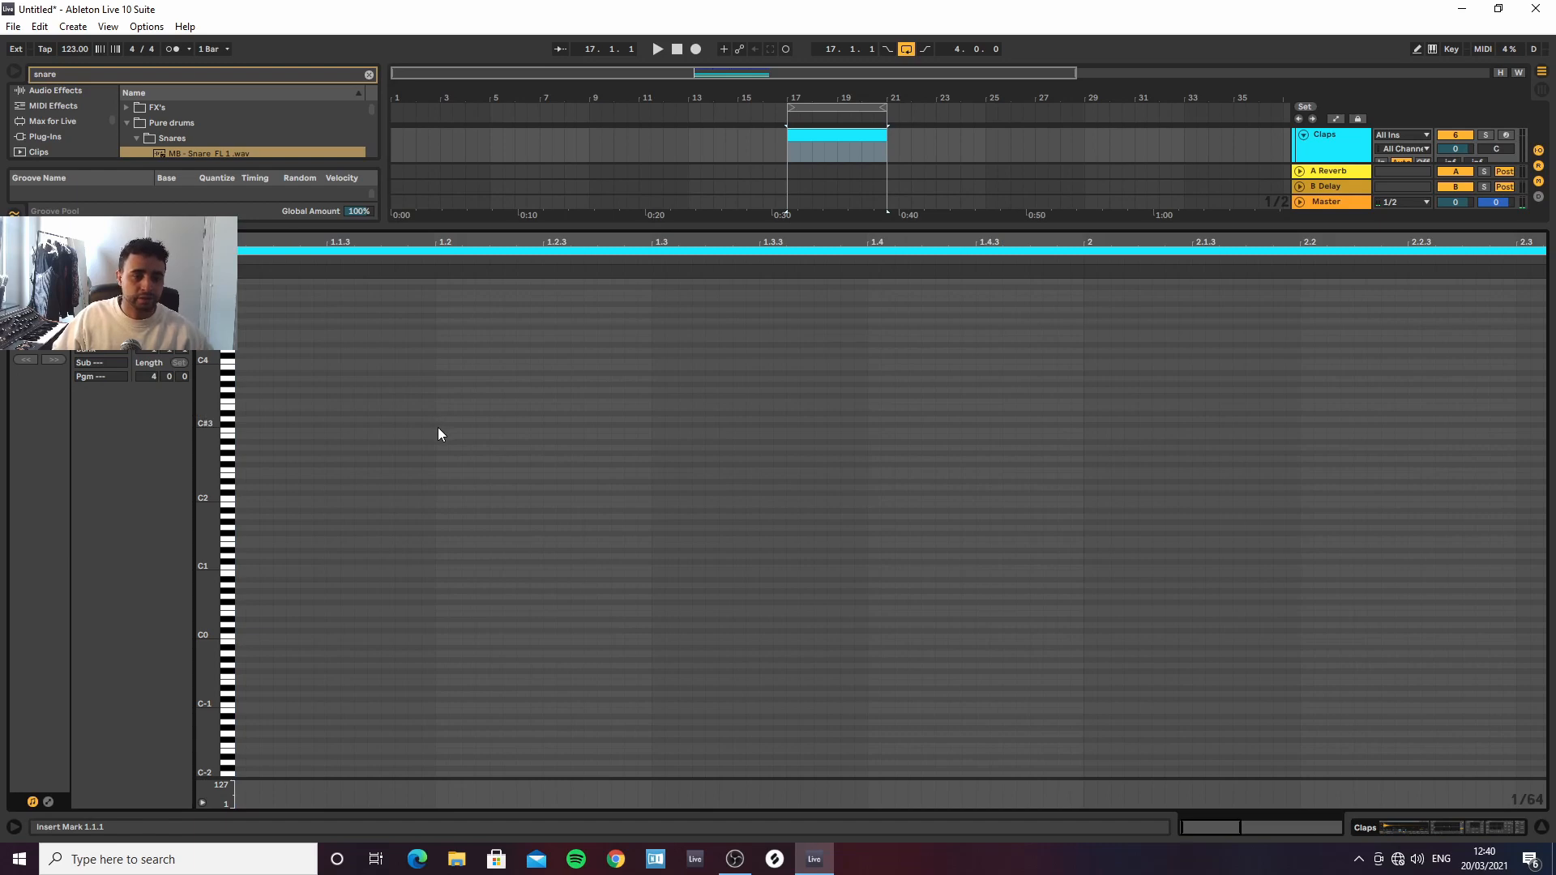
pyautogui.press('space')
pyautogui.press('space')
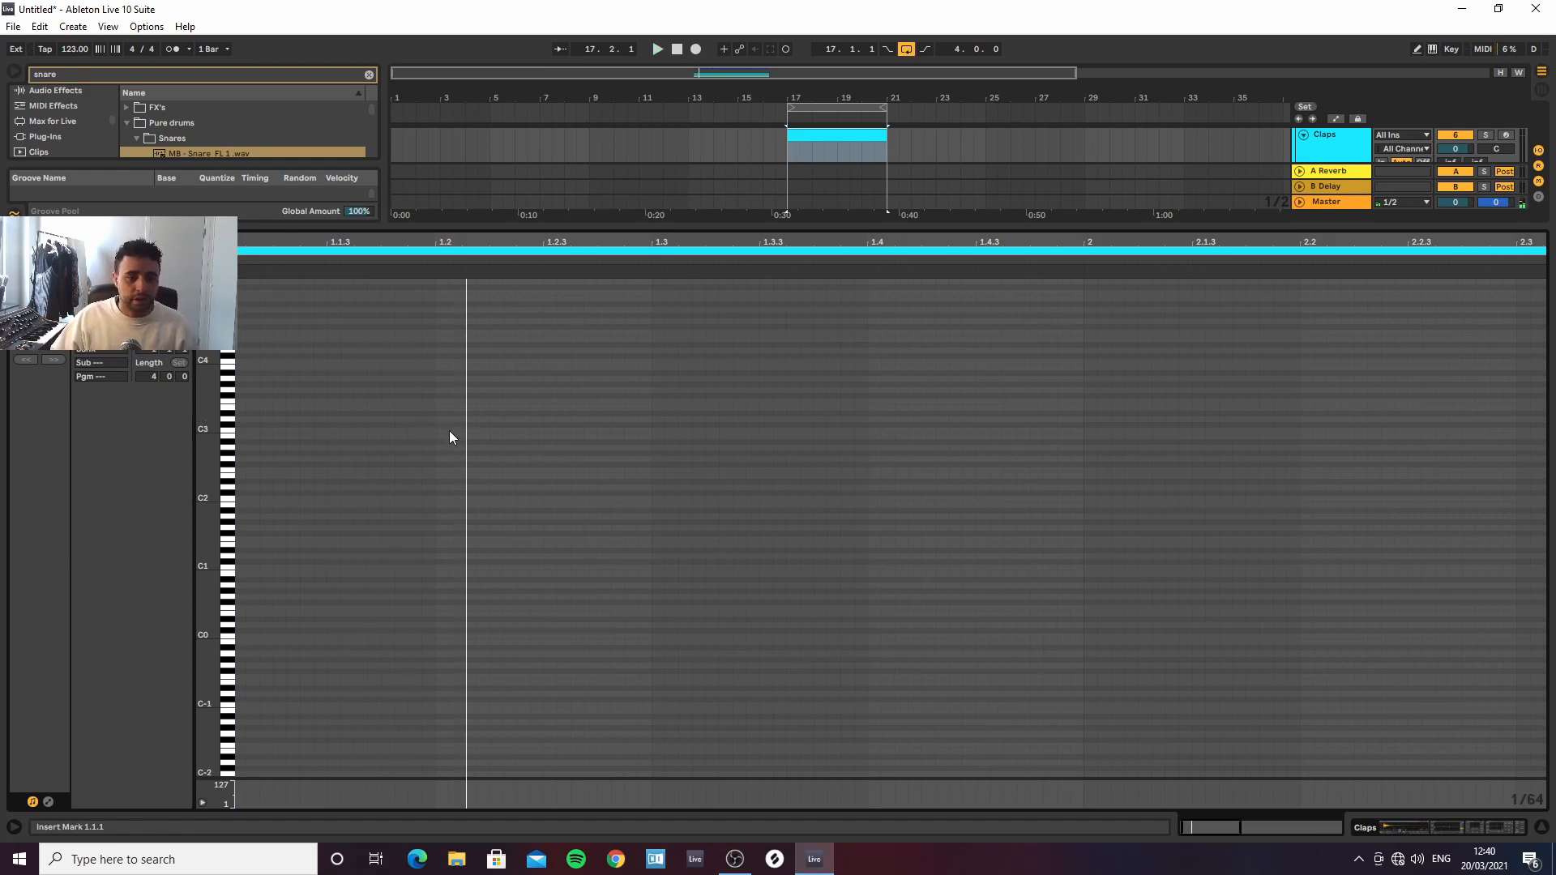
pyautogui.doubleClick(442, 429)
pyautogui.moveTo(444, 429); pyautogui.dragTo(654, 431)
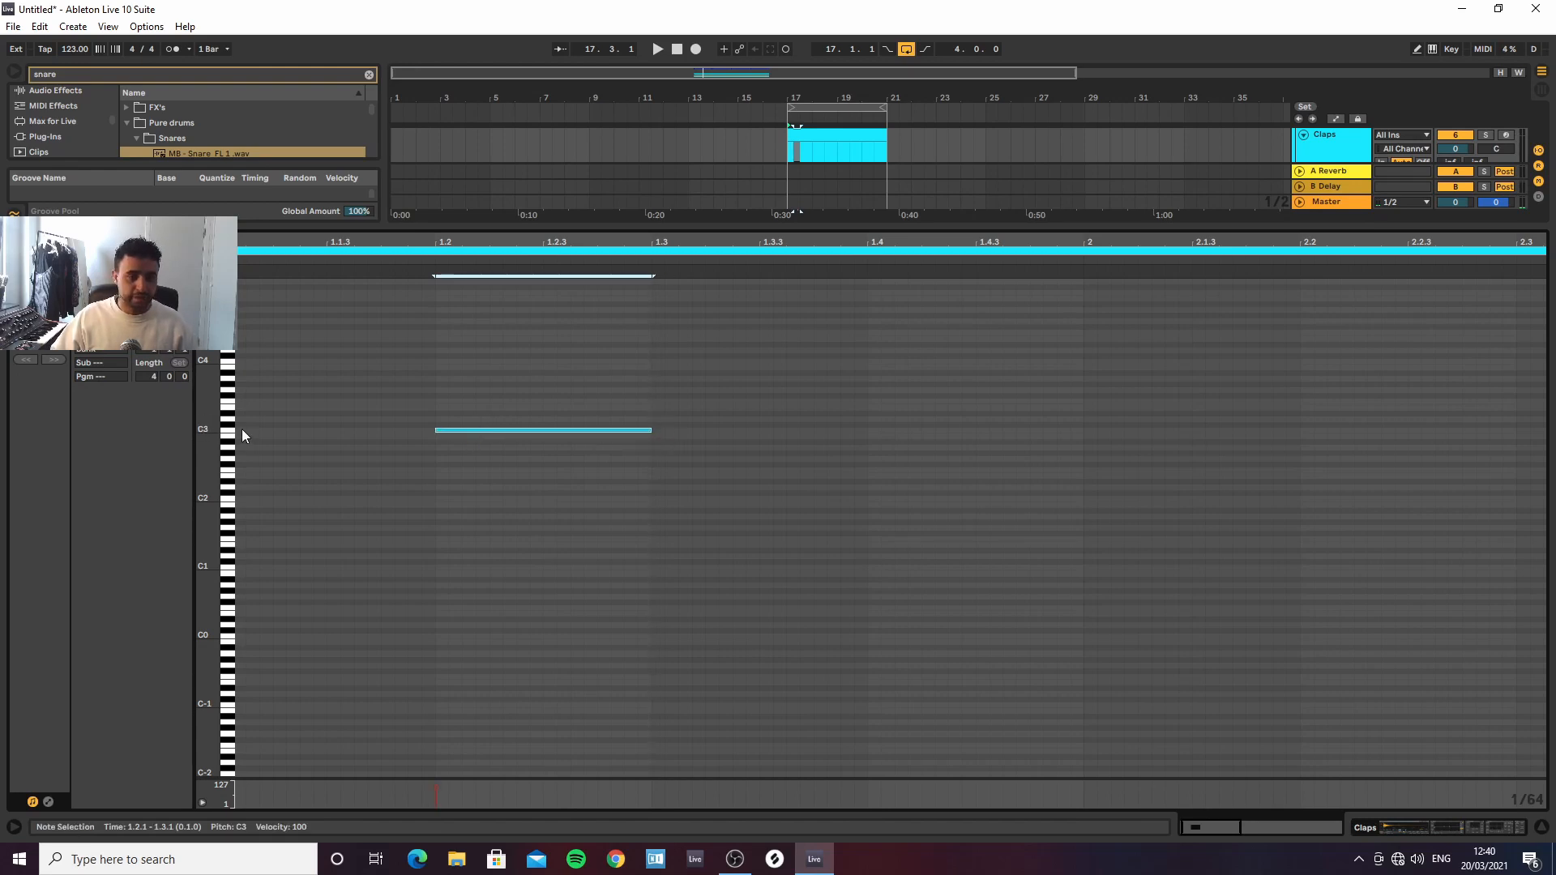
pyautogui.moveTo(241, 429); pyautogui.dragTo(652, 428)
pyautogui.hotkey('ctrl', 'd')
pyautogui.hotkey('ctrl', 'd')
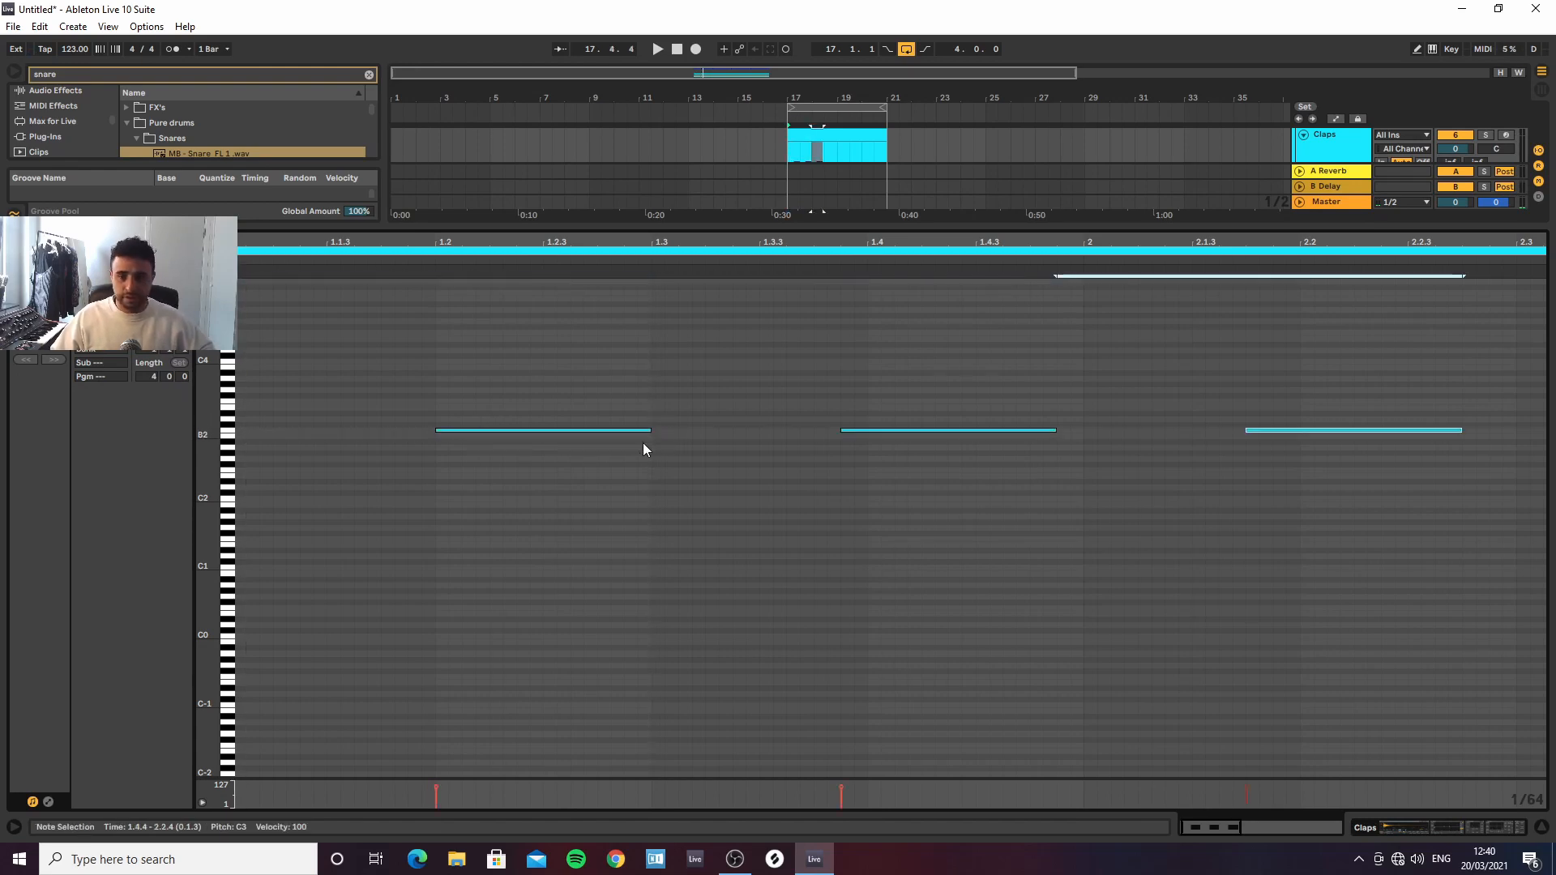
pyautogui.hotkey('ctrl', 'z')
pyautogui.hotkey('ctrl', 'z')
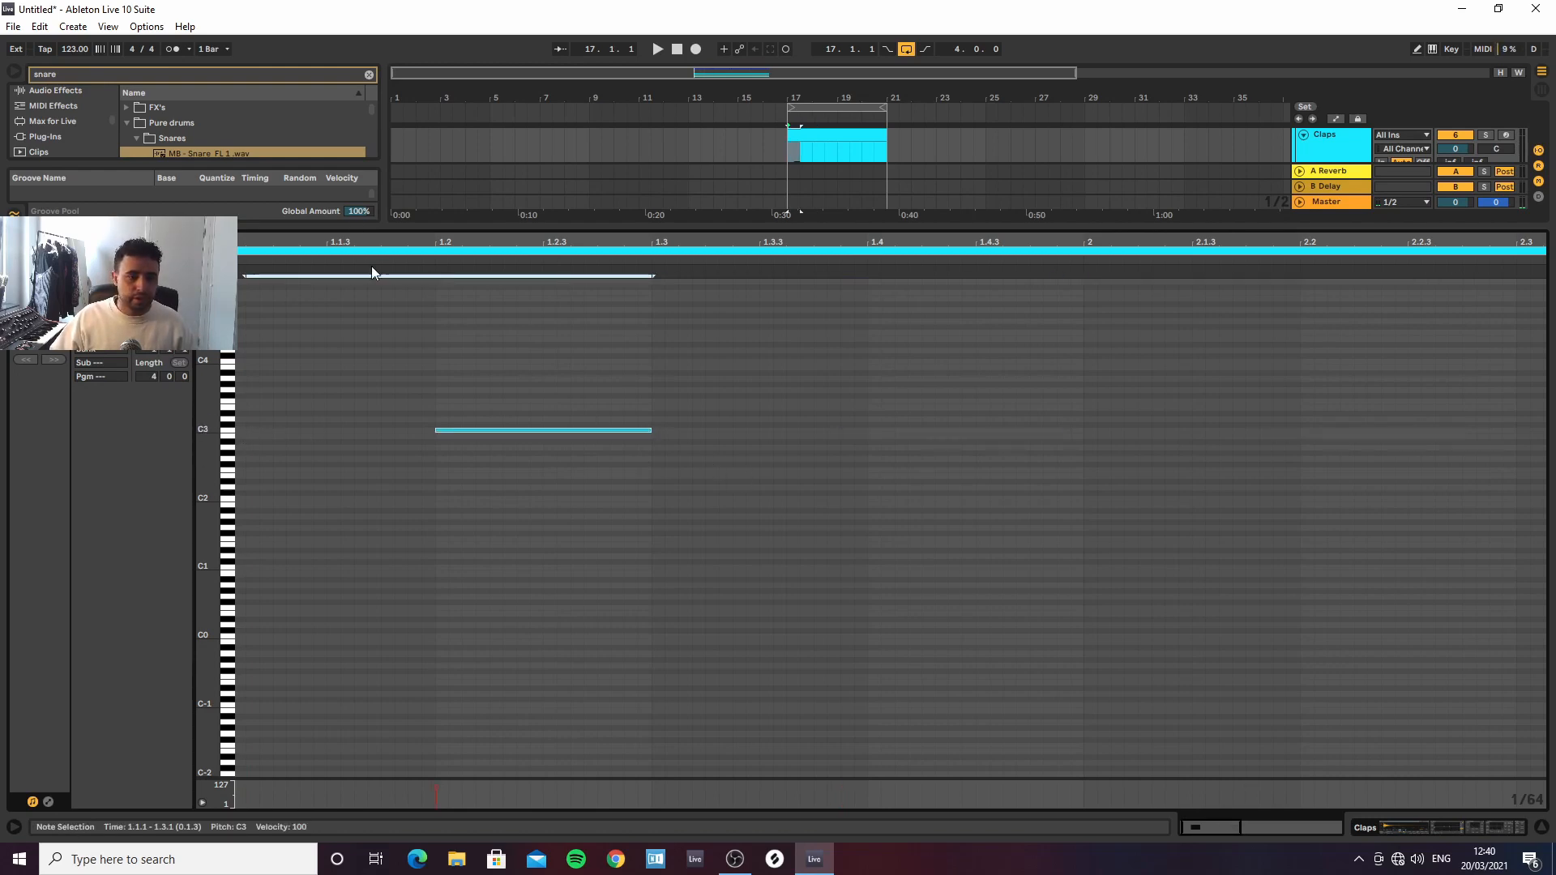
# Set the Claps clip's note grid to a fixed 1/8
pyautogui.rightClick(304, 357)
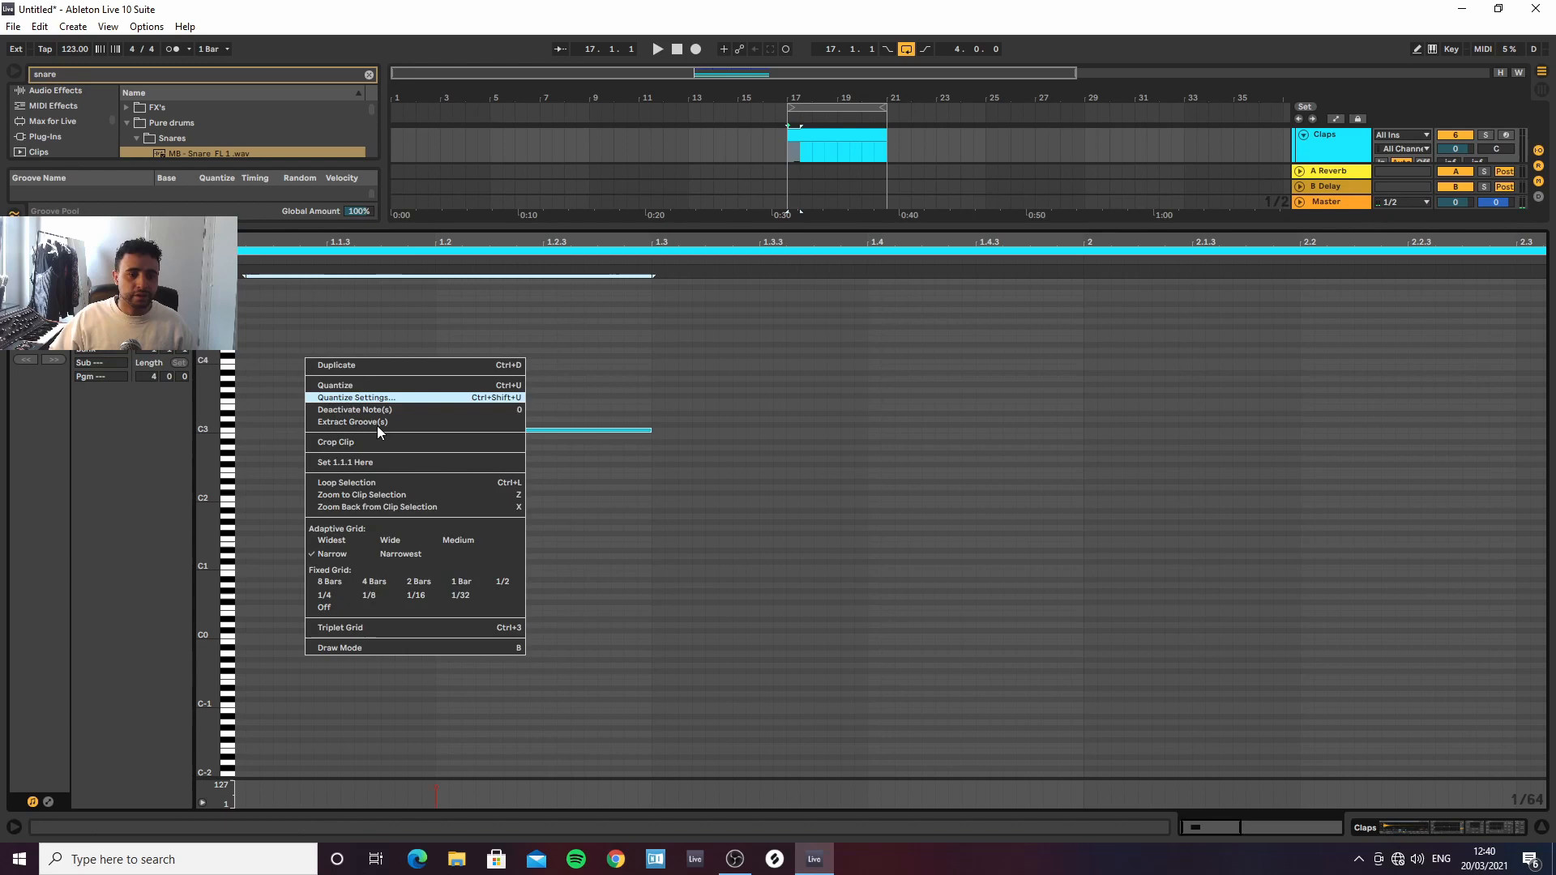
pyautogui.click(373, 594)
pyautogui.moveTo(268, 243); pyautogui.dragTo(268, 170)
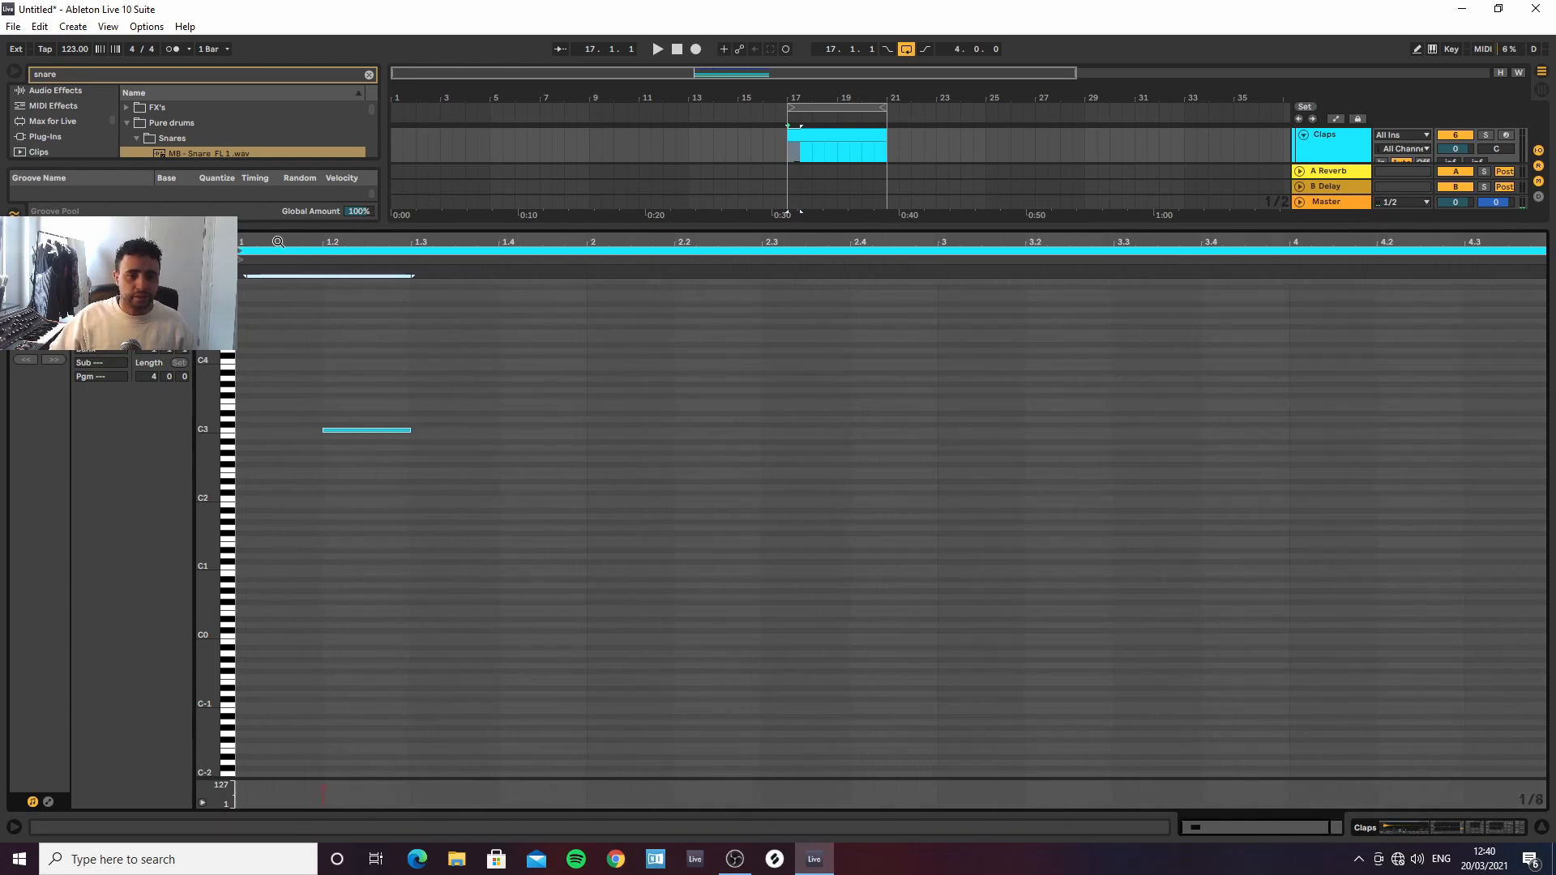
pyautogui.moveTo(219, 386); pyautogui.dragTo(212, 397)
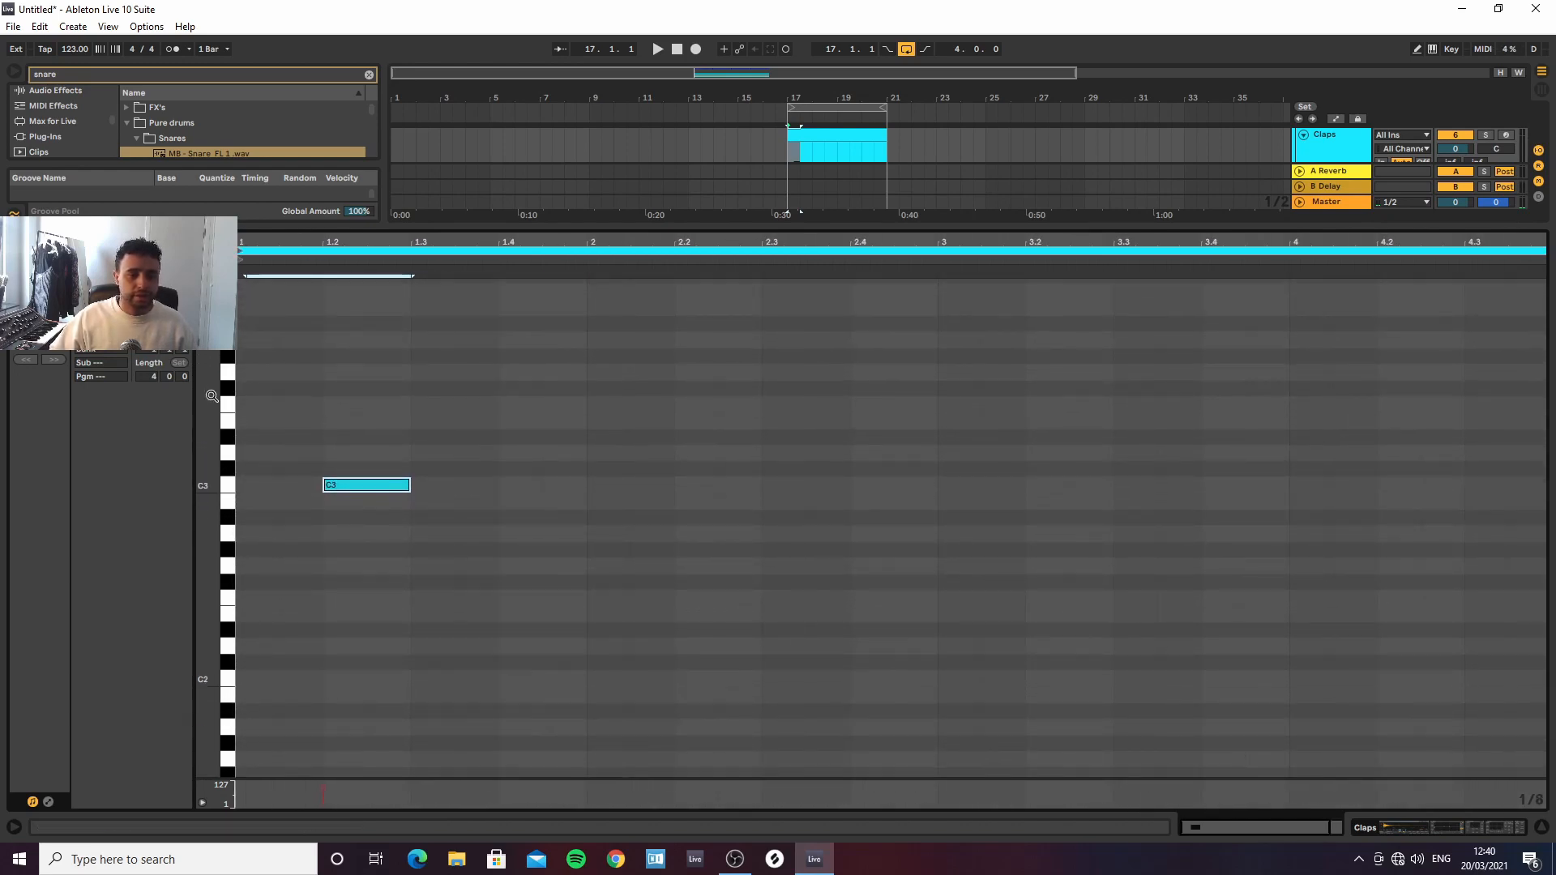
# Duplicate the half-bar containing the C3 snare note until the pattern fills all four bars of the clip
pyautogui.moveTo(242, 488); pyautogui.dragTo(407, 491)
pyautogui.hotkey('ctrl', 'd')
pyautogui.hotkey('ctrl', 'd')
pyautogui.hotkey('ctrl', 'd')
pyautogui.hotkey('ctrl', 'd')
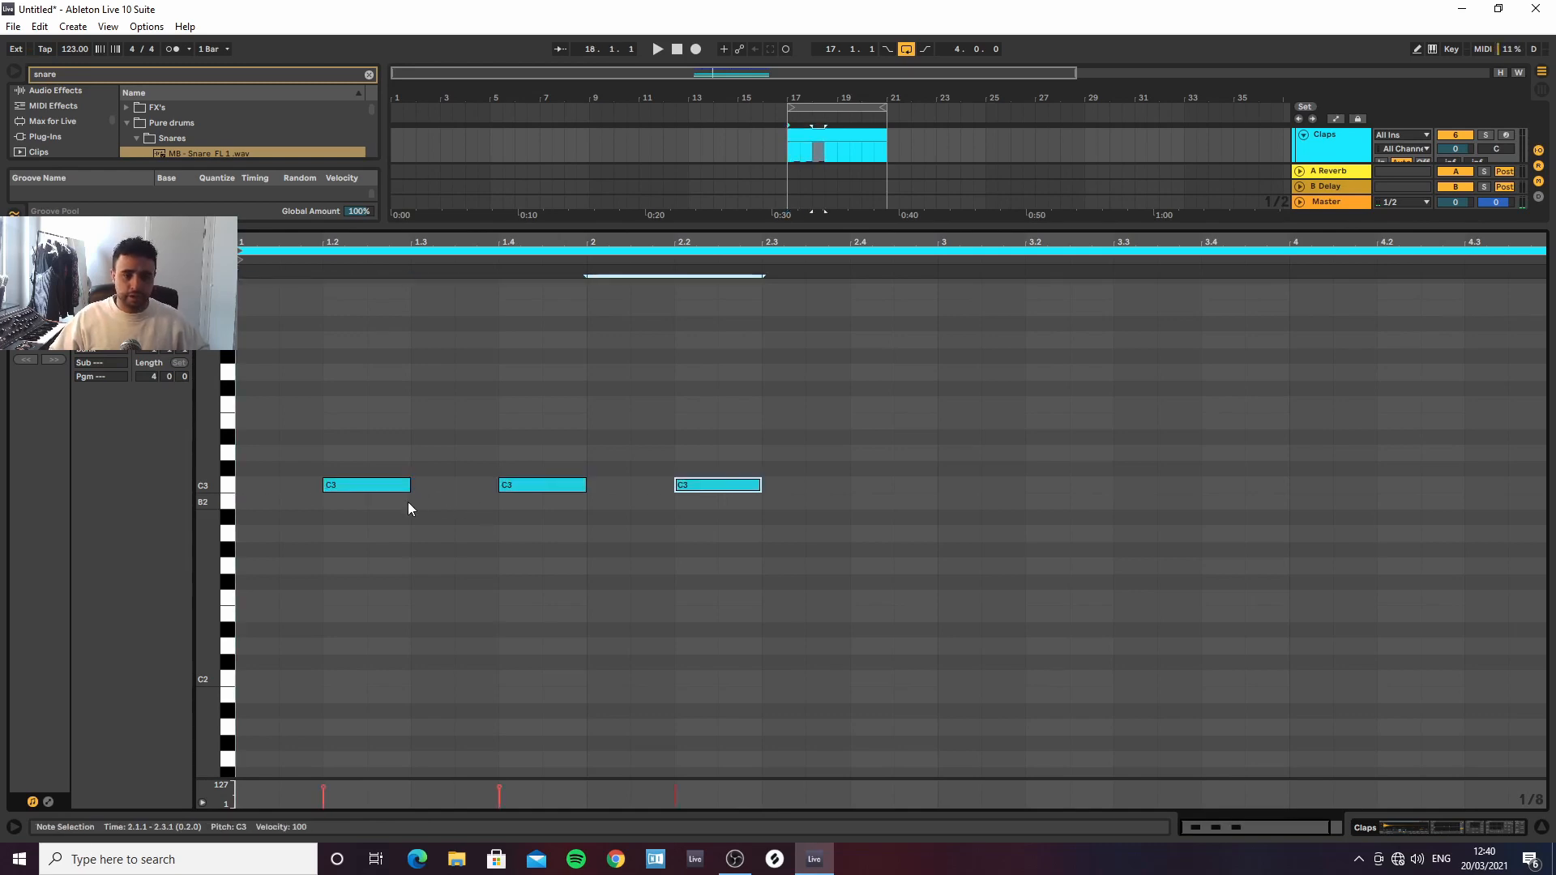
pyautogui.hotkey('ctrl', 'd')
pyautogui.hotkey('ctrl', 'd')
pyautogui.hotkey('ctrl', 'd')
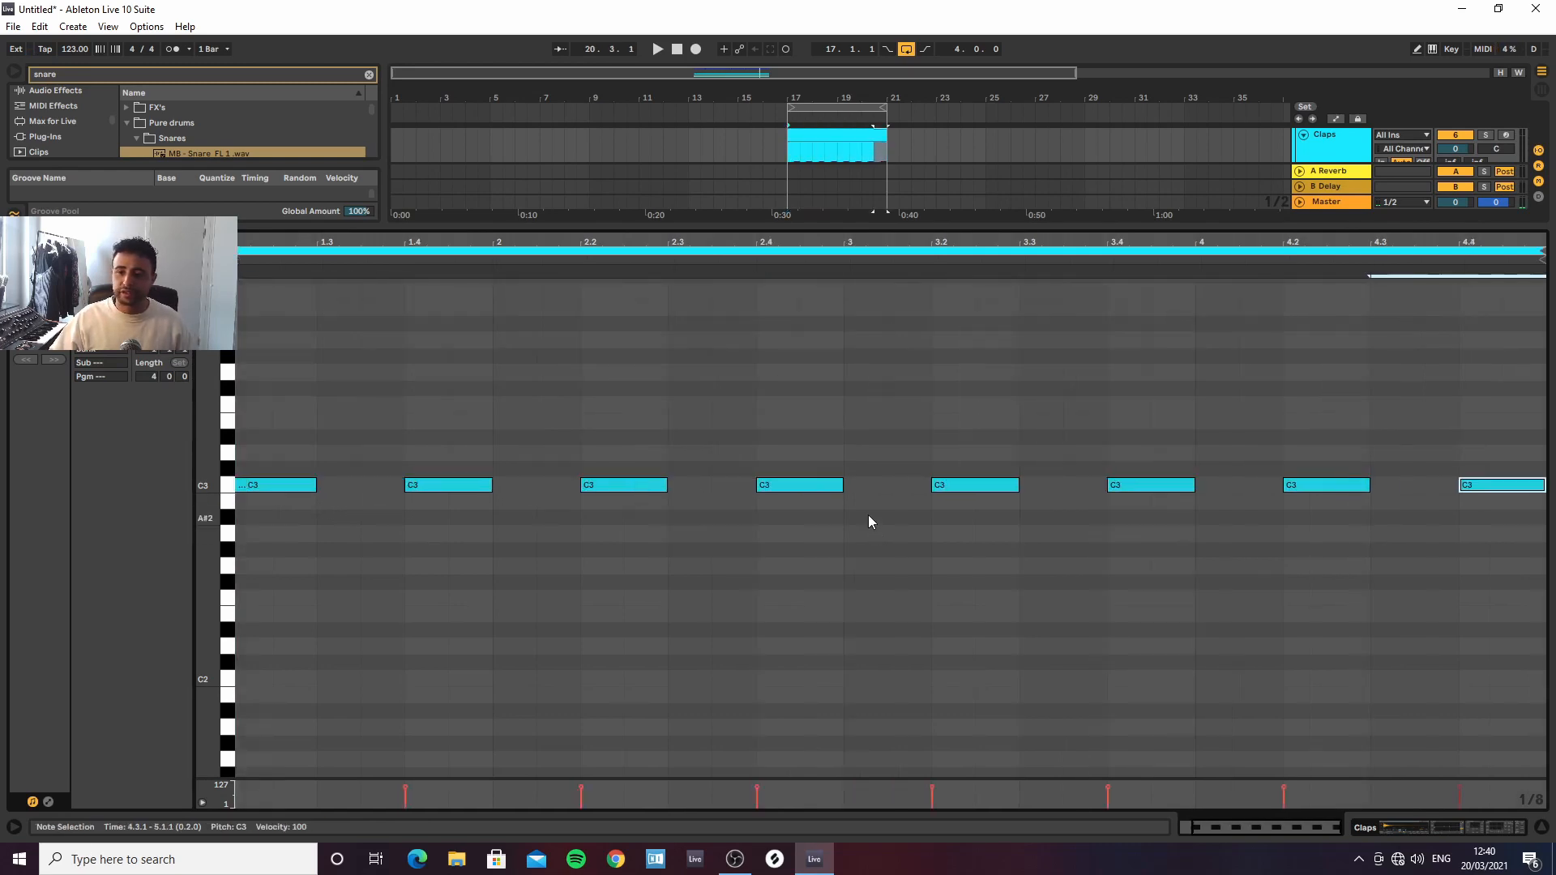
# Add a short C3 note at 4.3.3, trim the last note to start at 4.4.3, and listen to the variation
pyautogui.moveTo(749, 236); pyautogui.dragTo(751, 191)
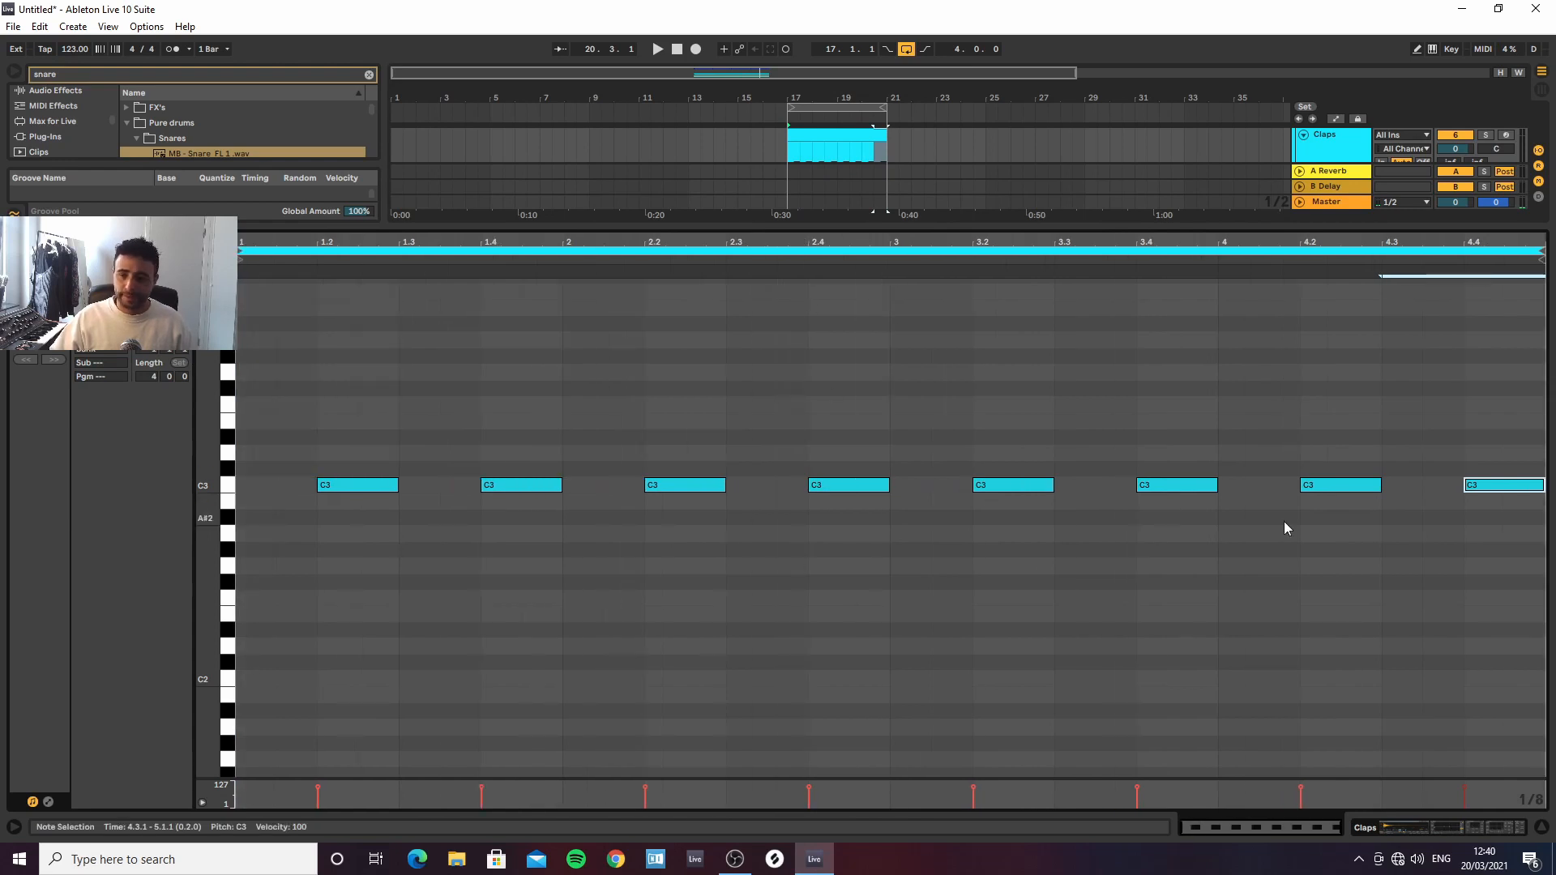
pyautogui.click(1337, 512)
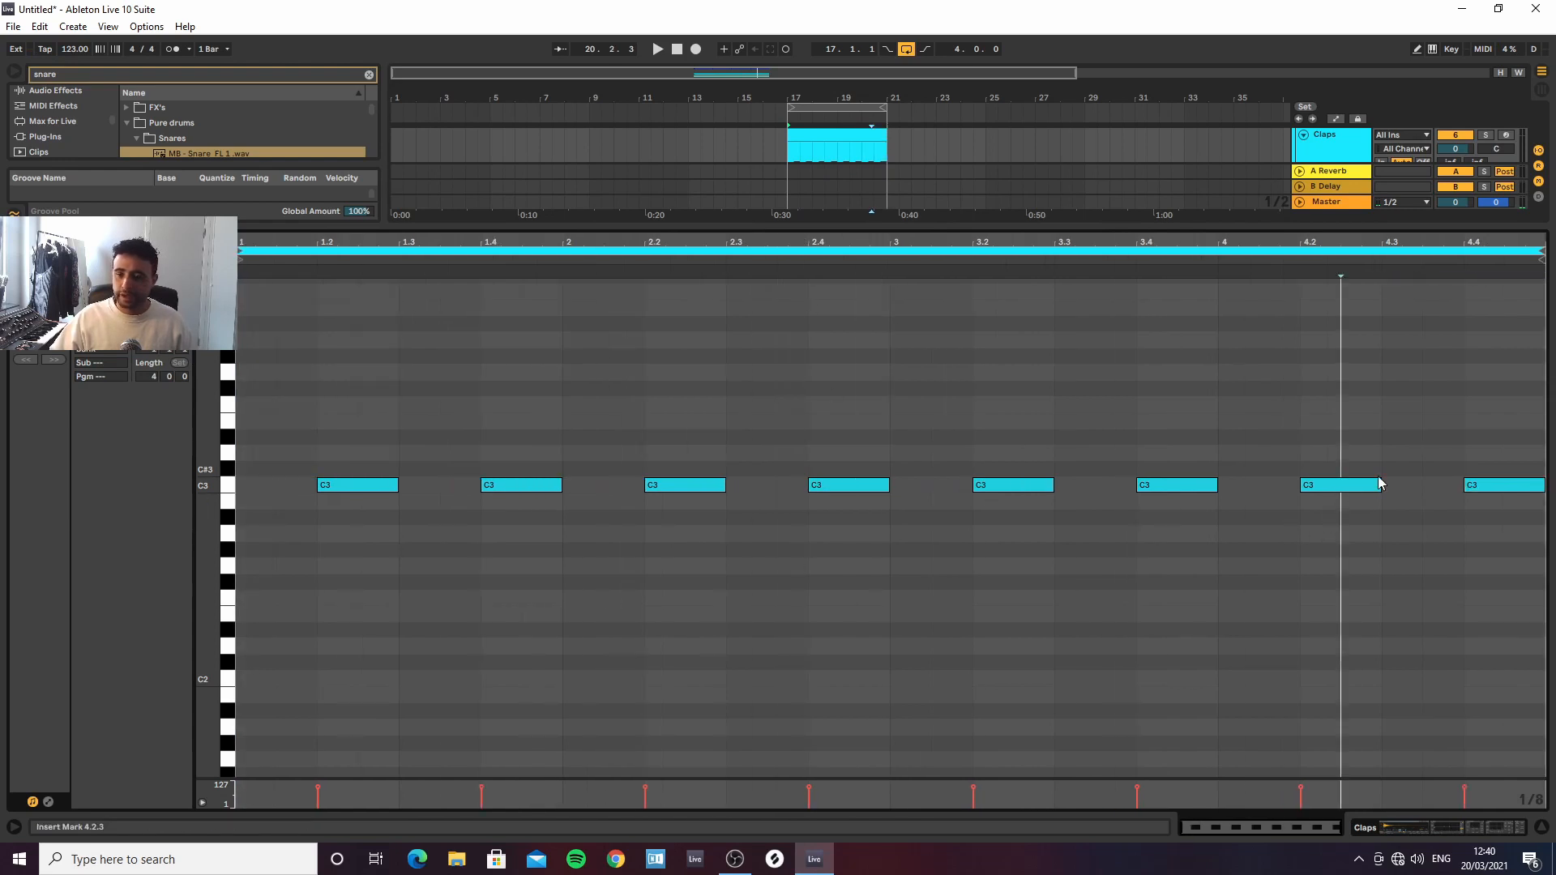
pyautogui.doubleClick(1436, 486)
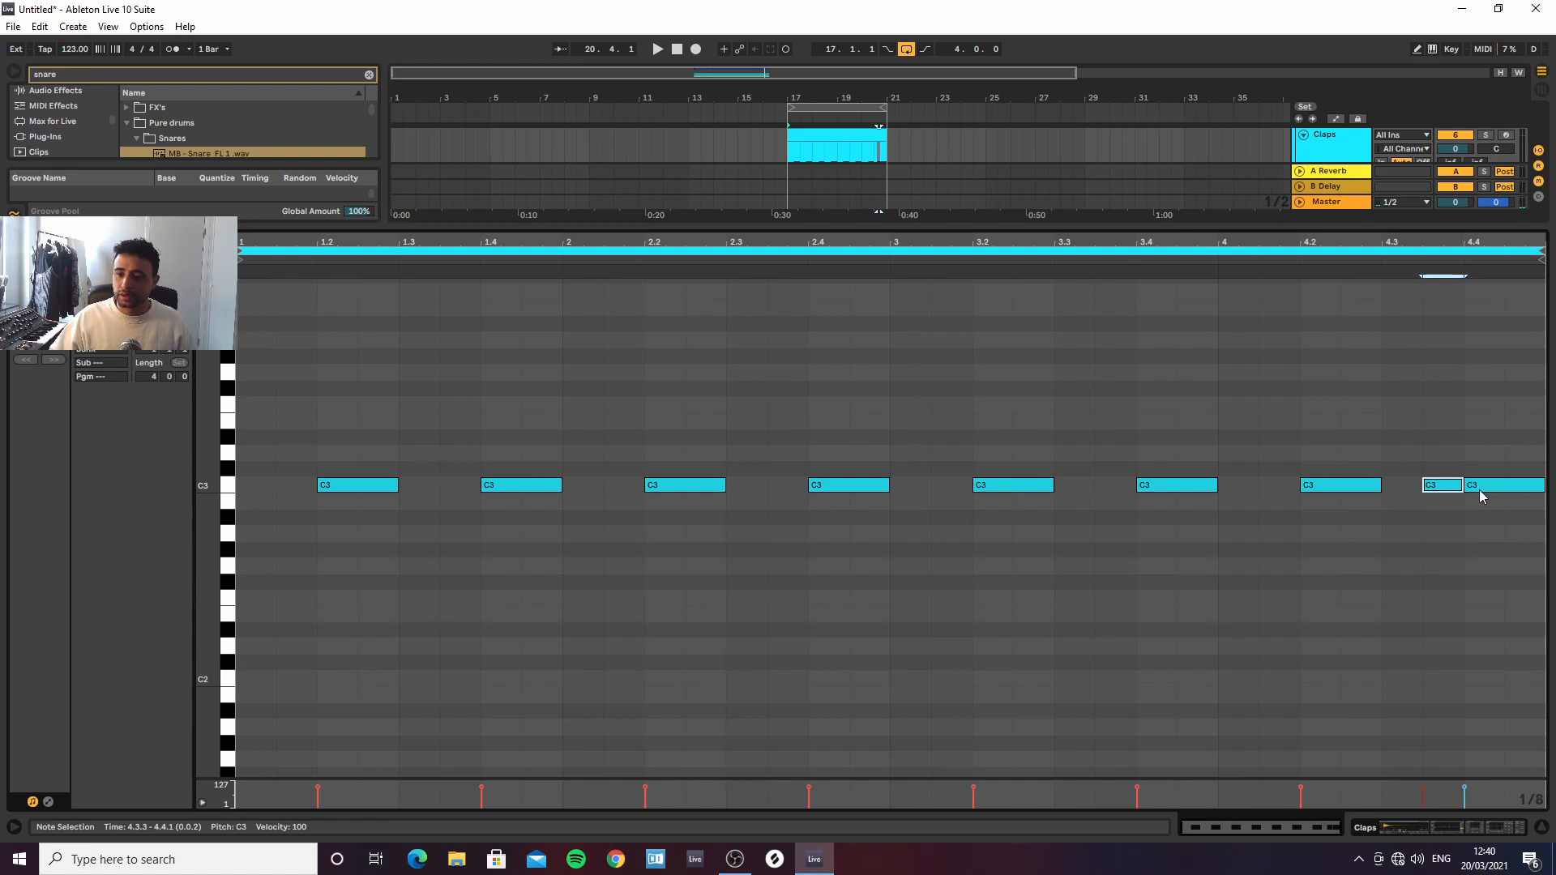
pyautogui.moveTo(1467, 487); pyautogui.dragTo(1509, 487)
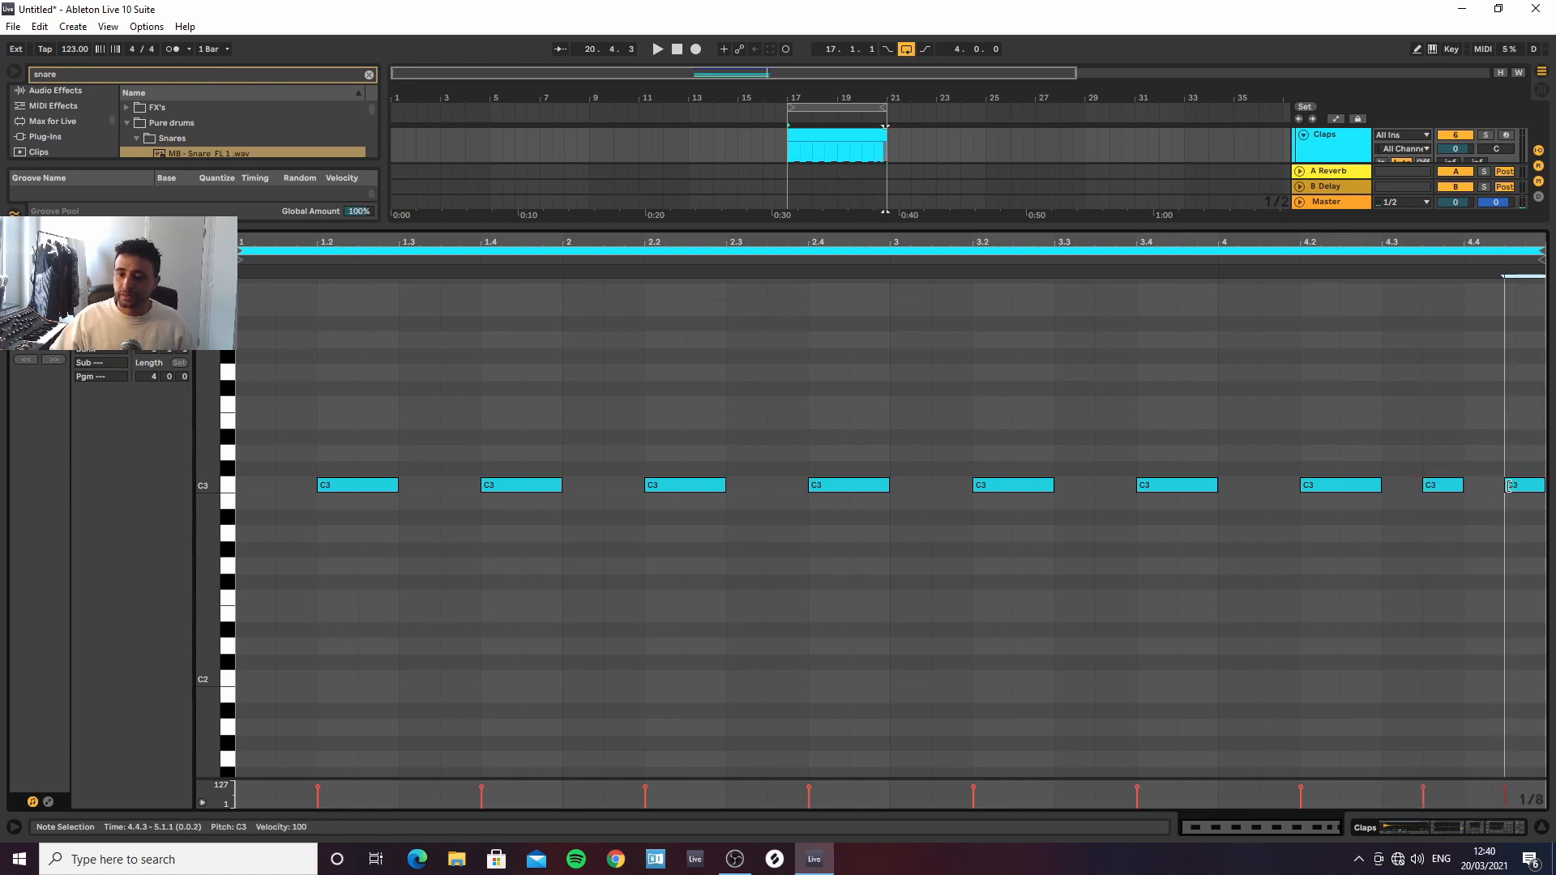
pyautogui.press('space')
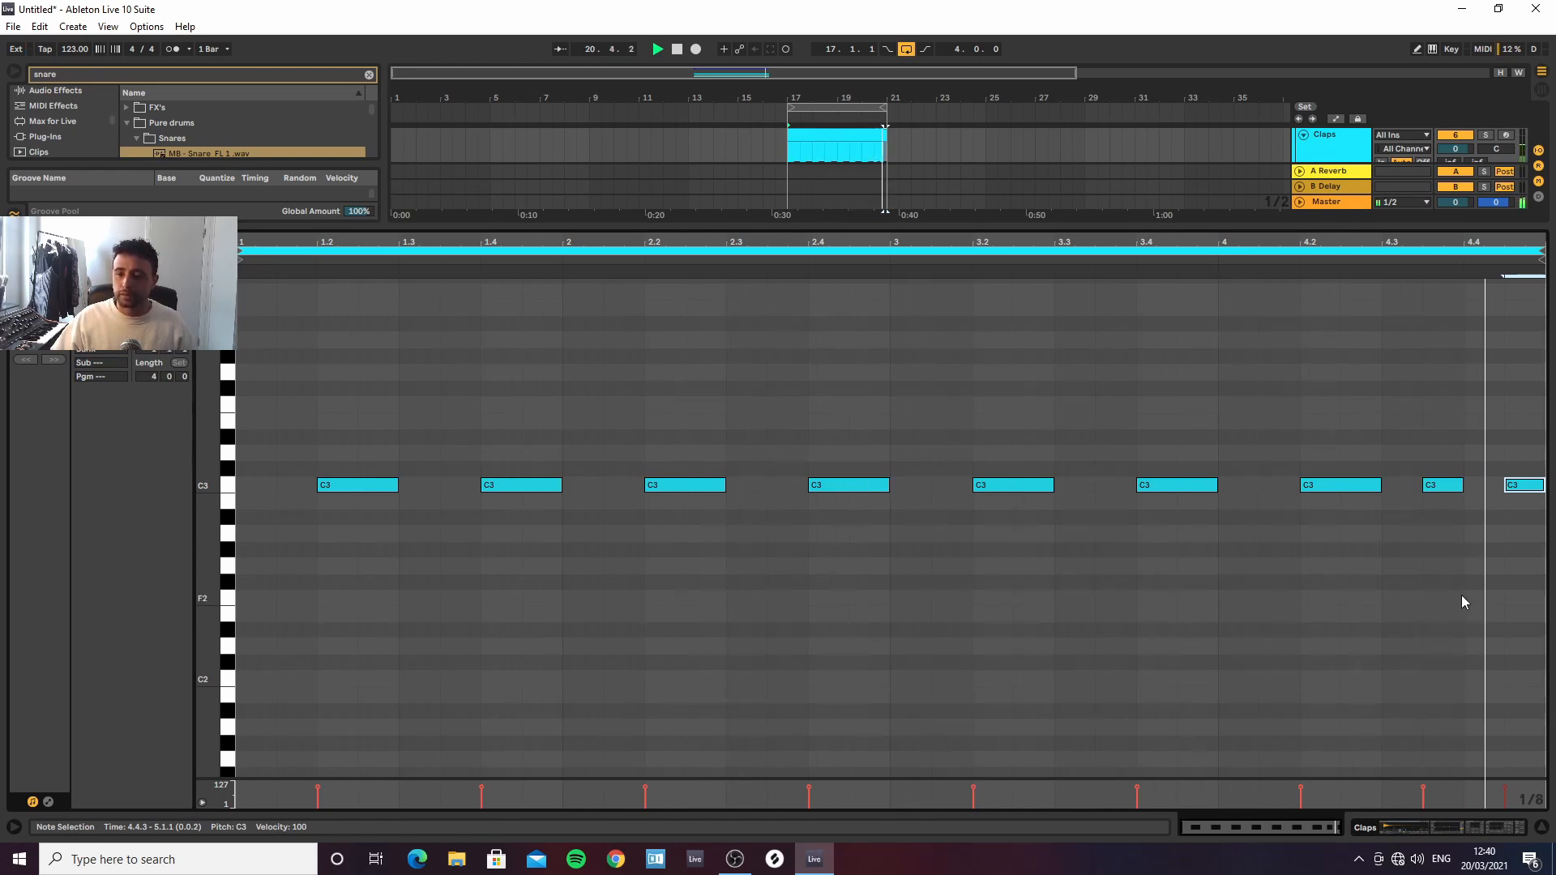
pyautogui.press('space')
# Replace the last two snare notes with a single C3 note starting at 4.4.1 and reaching almost to the clip's end
pyautogui.moveTo(1446, 243); pyautogui.dragTo(1433, 268)
pyautogui.rightClick(1448, 556)
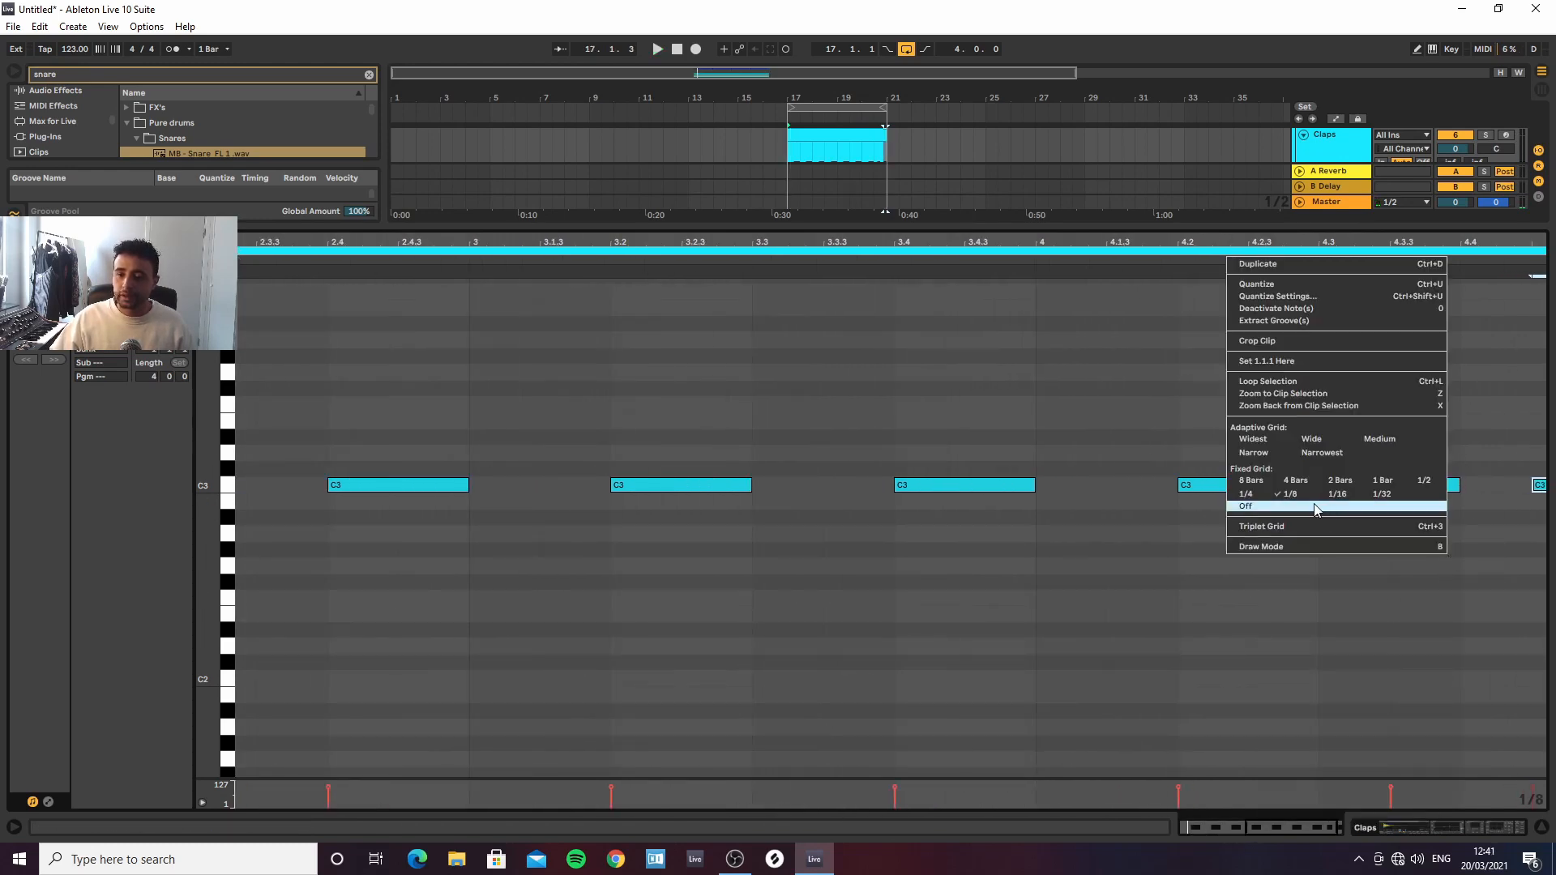
pyautogui.click(1470, 462)
pyautogui.moveTo(1451, 485); pyautogui.dragTo(1522, 484)
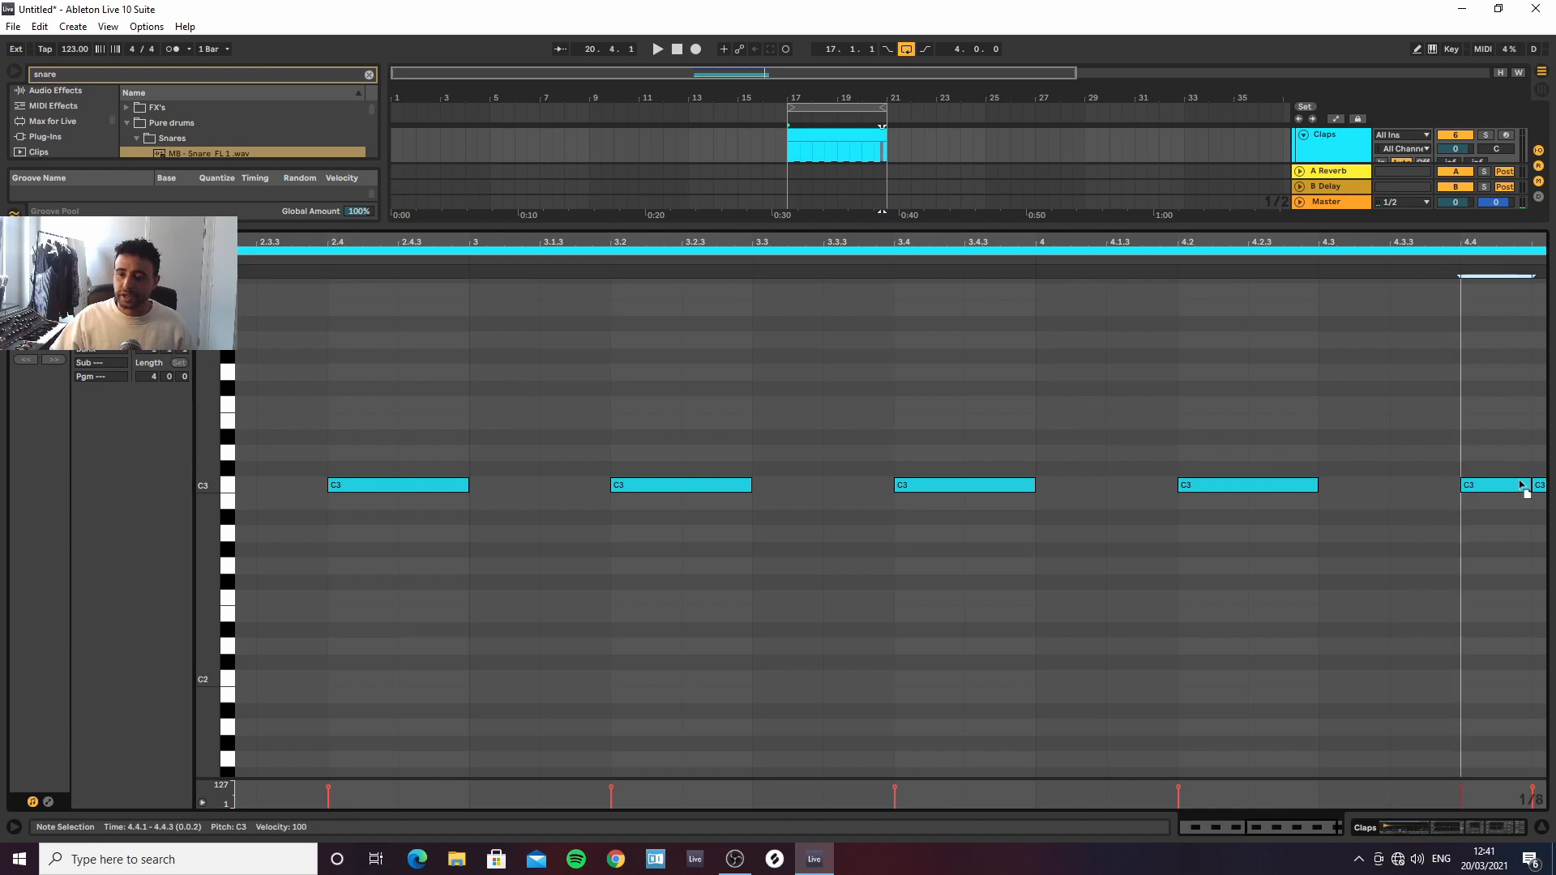
pyautogui.click(1535, 487)
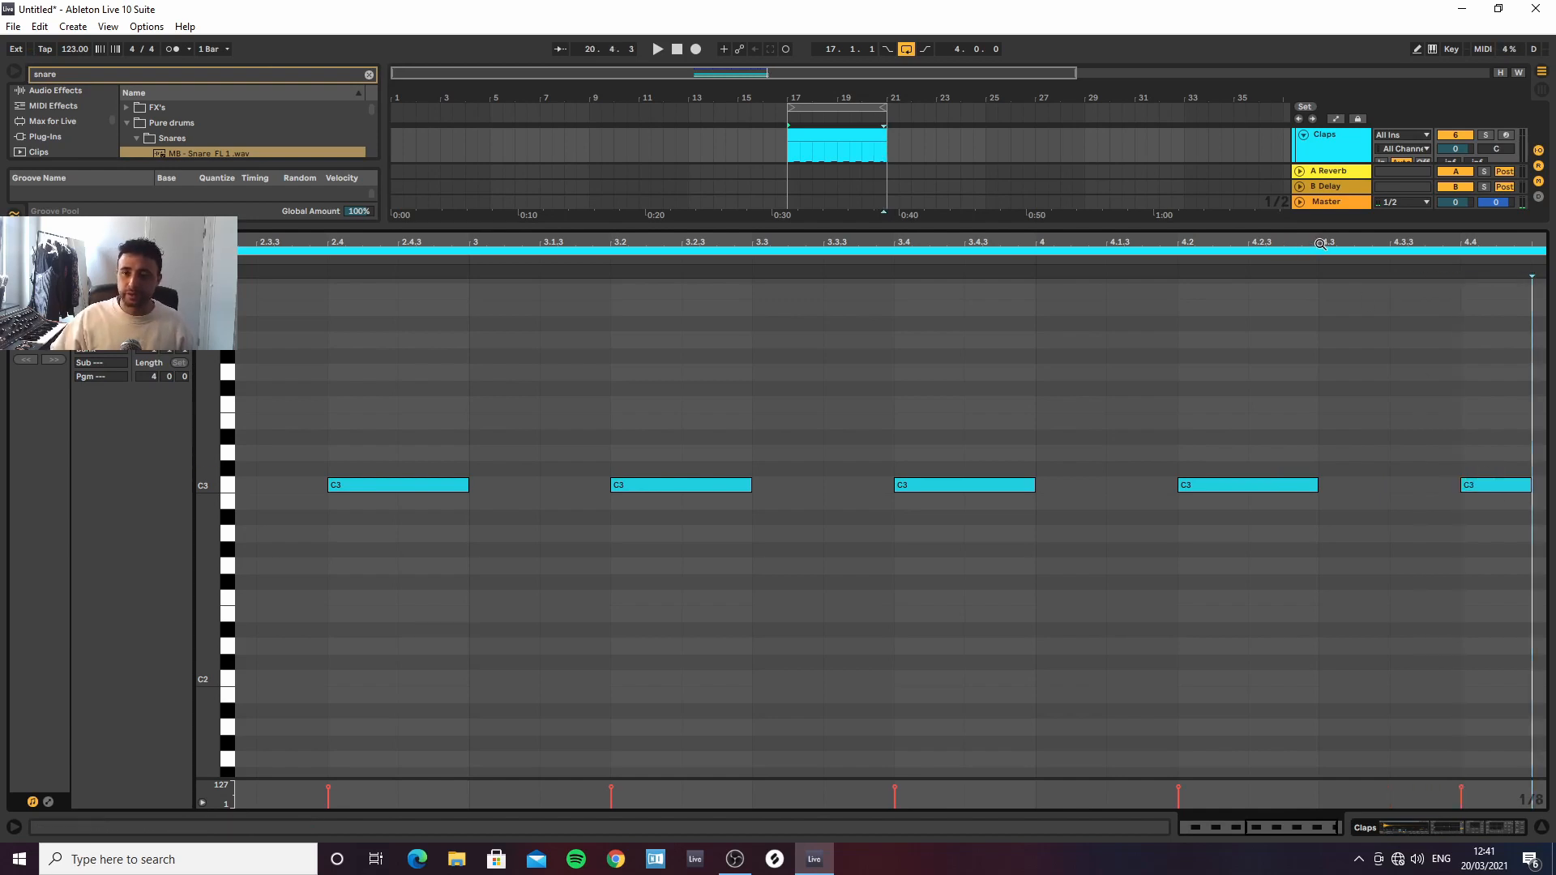
pyautogui.moveTo(1320, 244); pyautogui.dragTo(1342, 199)
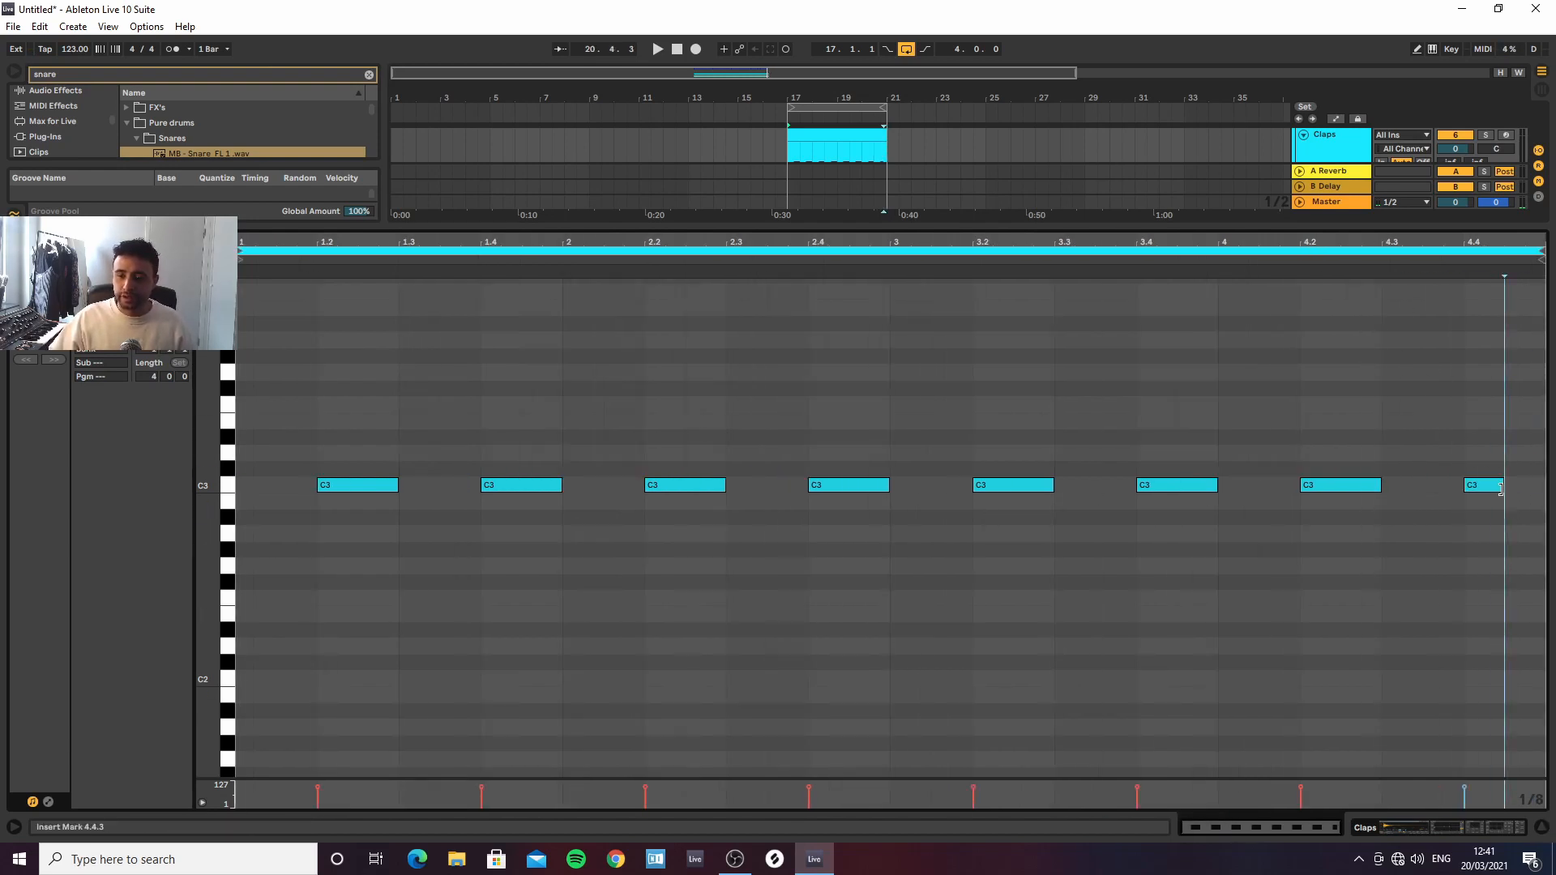
pyautogui.moveTo(1502, 489); pyautogui.dragTo(1535, 489)
# Show the Claps track's devices and switch the MB - Snare FL 1 Simpler to 1-Shot mode
pyautogui.click(1541, 829)
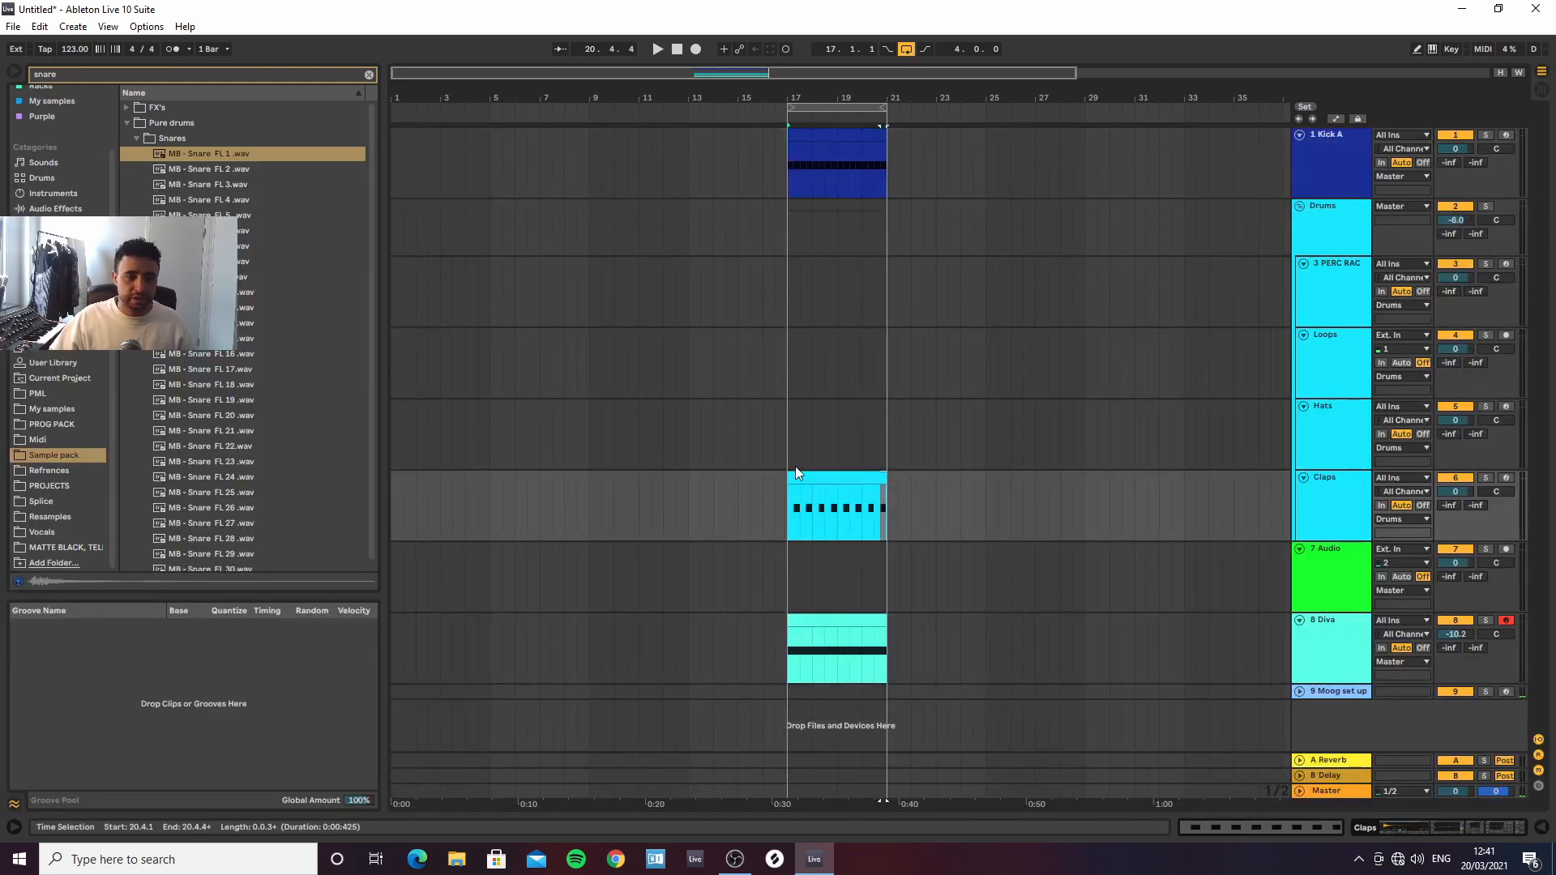
pyautogui.click(1359, 504)
pyautogui.click(1421, 827)
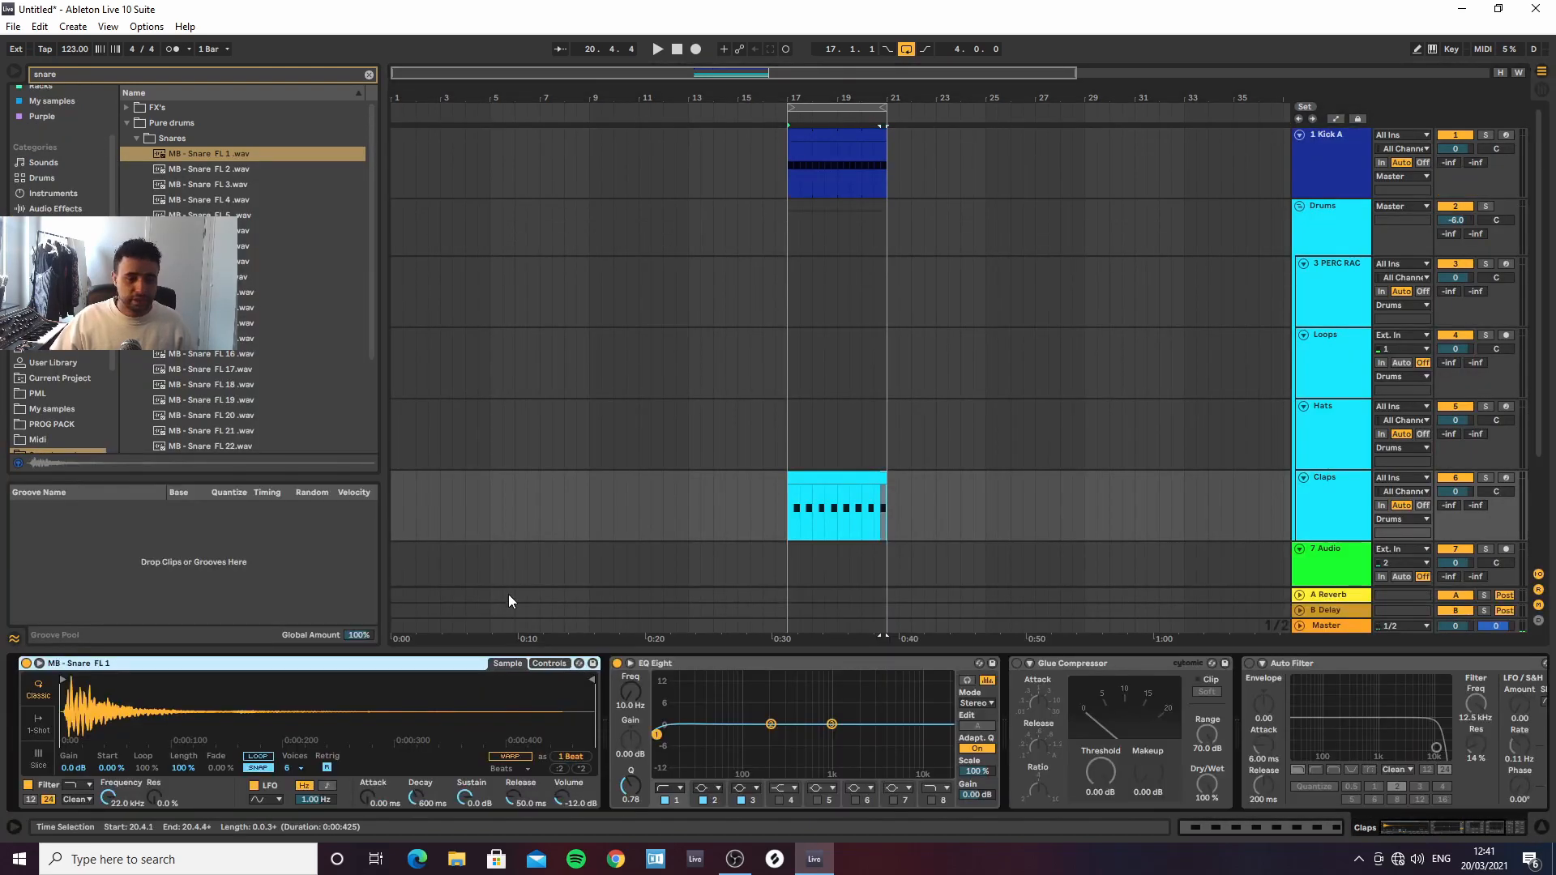
pyautogui.click(548, 663)
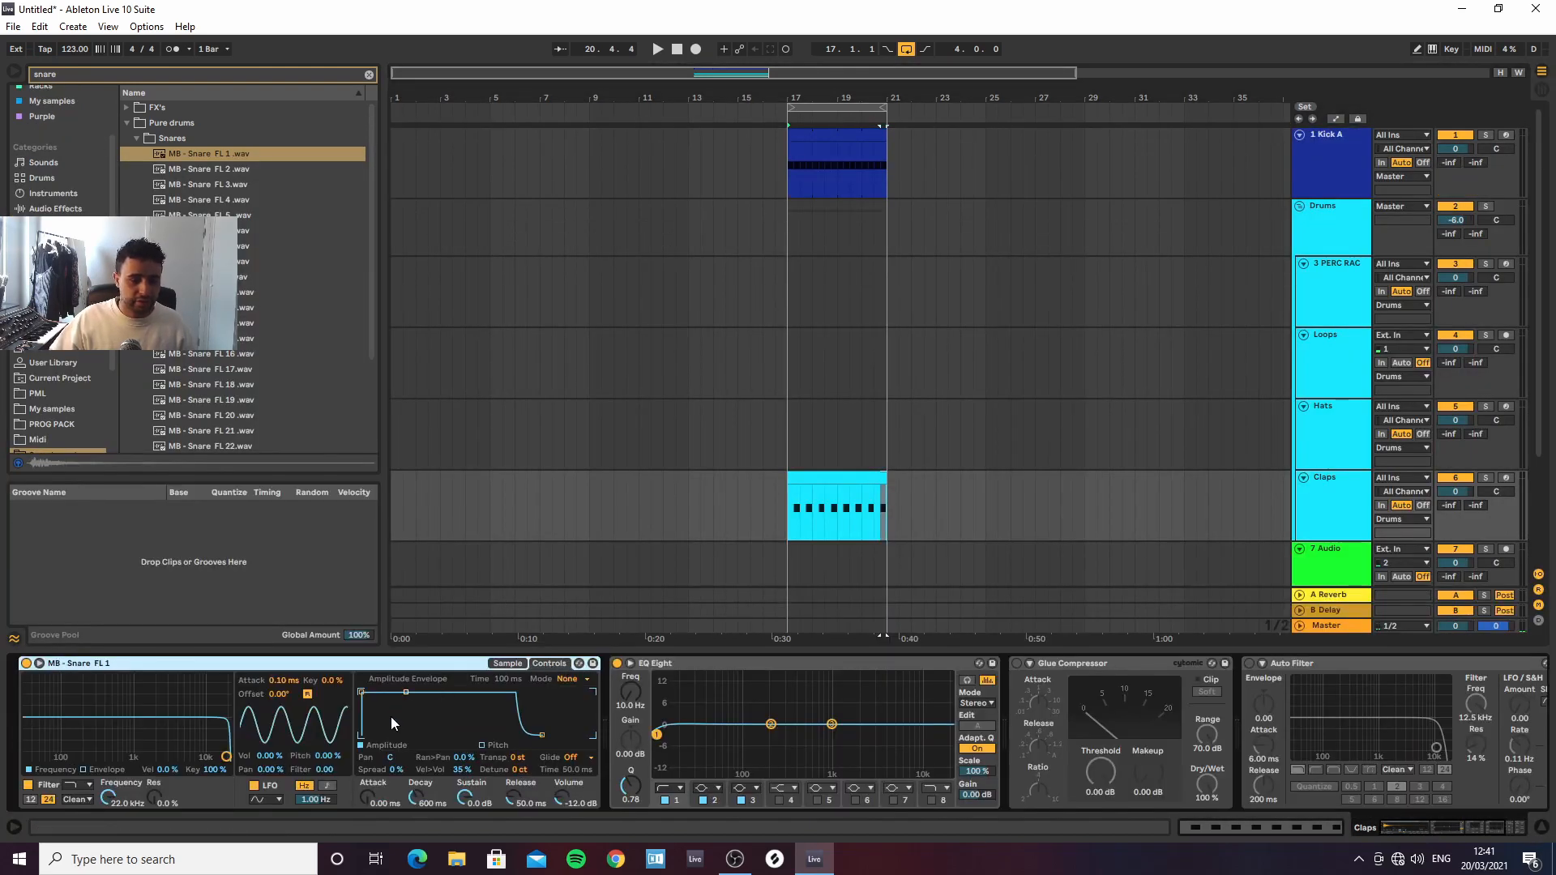
pyautogui.click(507, 663)
pyautogui.click(47, 731)
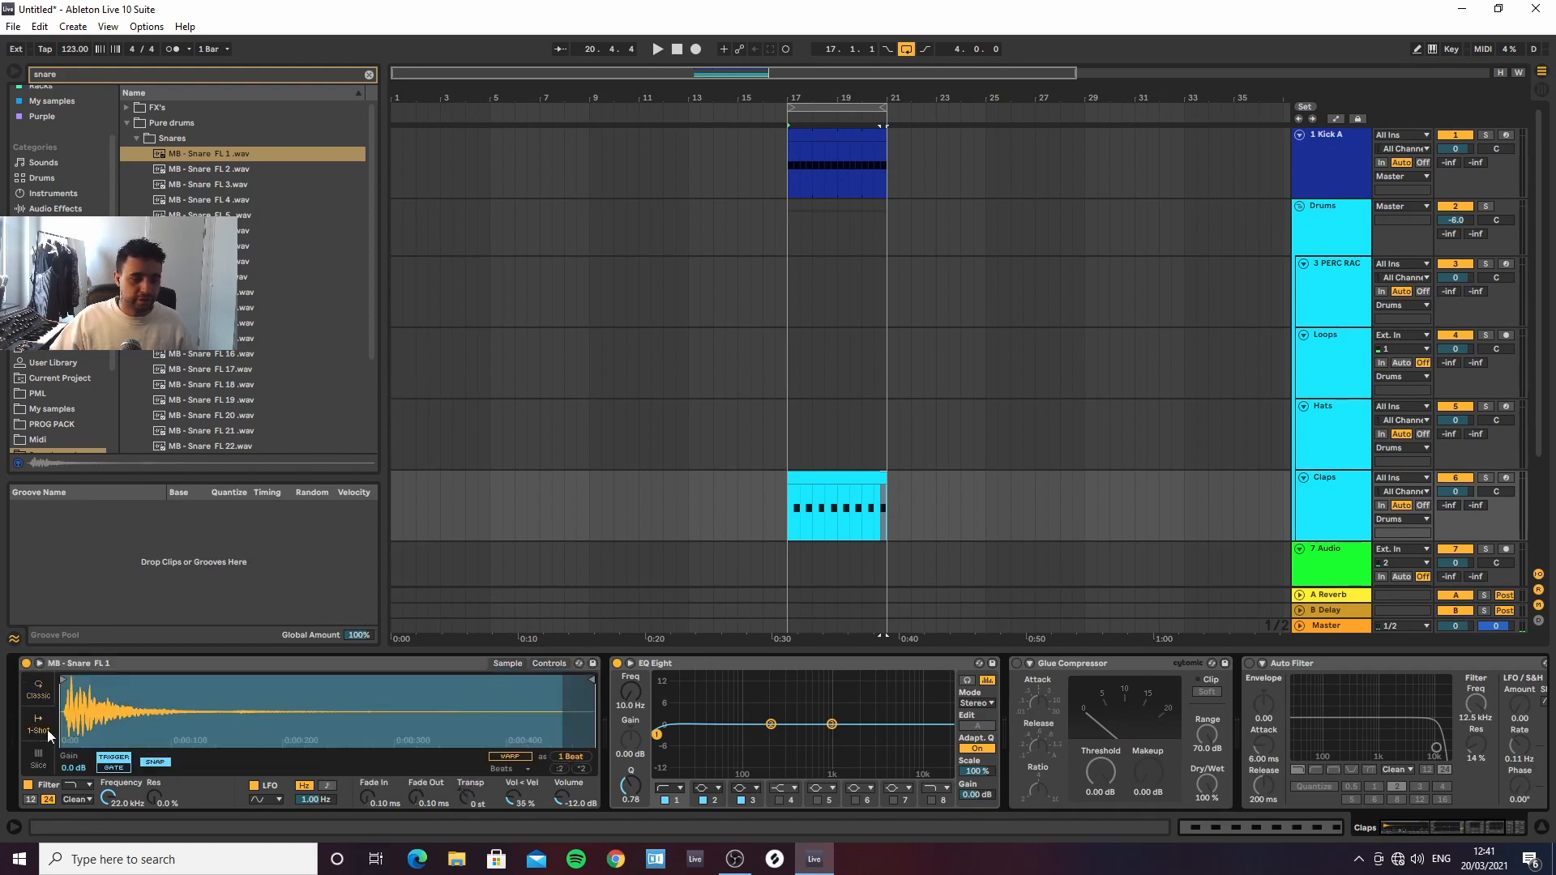
# Set the snare's Fade Out to 250 ms and trim the sample's end to slightly under half its length
pyautogui.moveTo(417, 798); pyautogui.dragTo(416, 734)
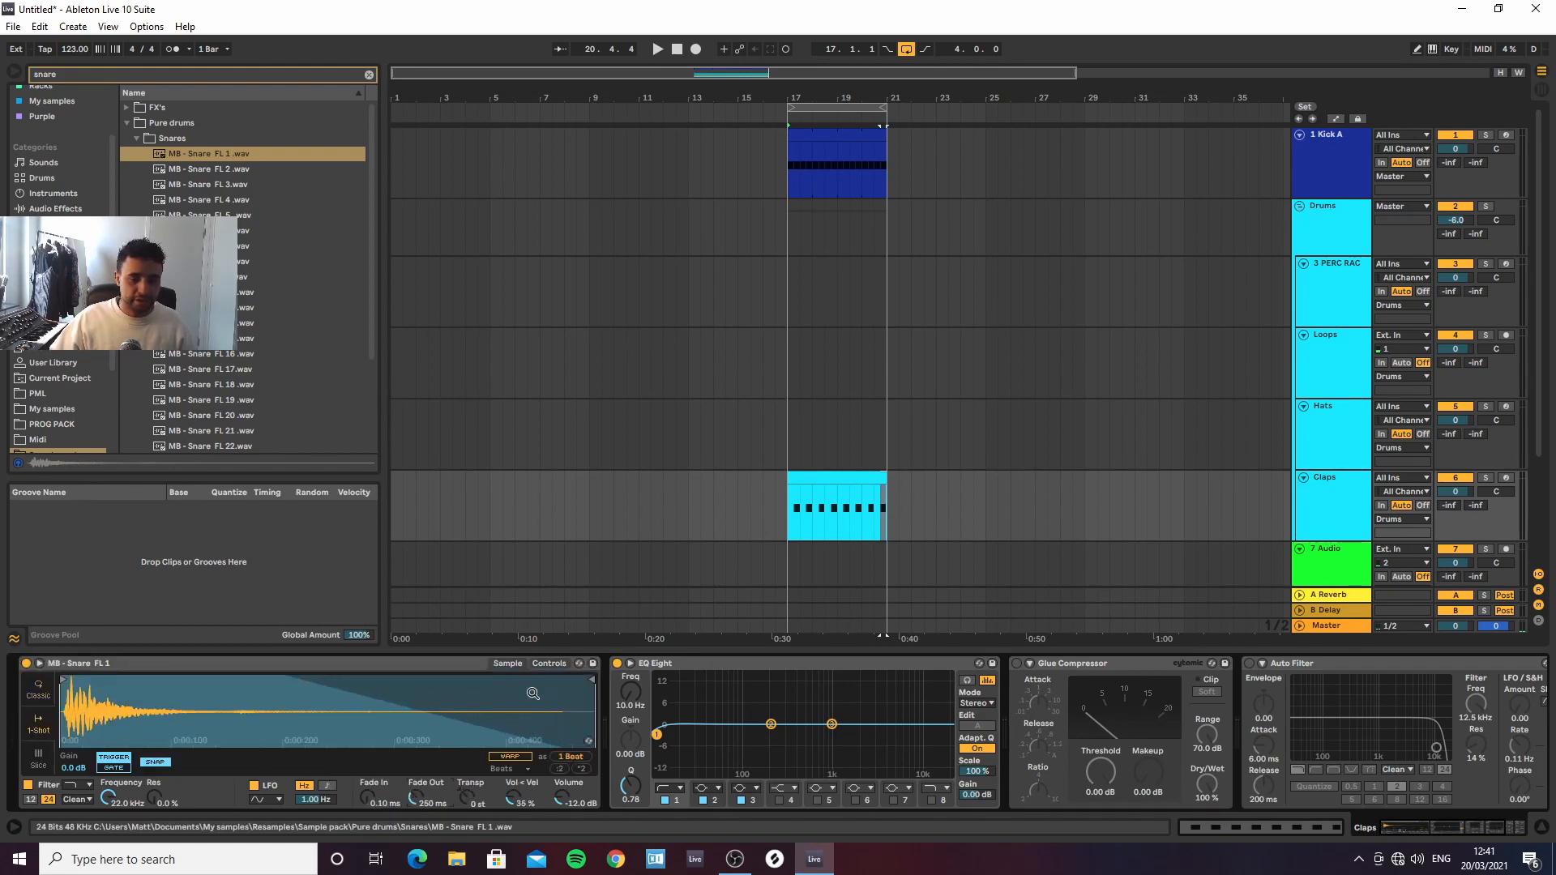
pyautogui.moveTo(588, 679); pyautogui.dragTo(298, 641)
pyautogui.press('space')
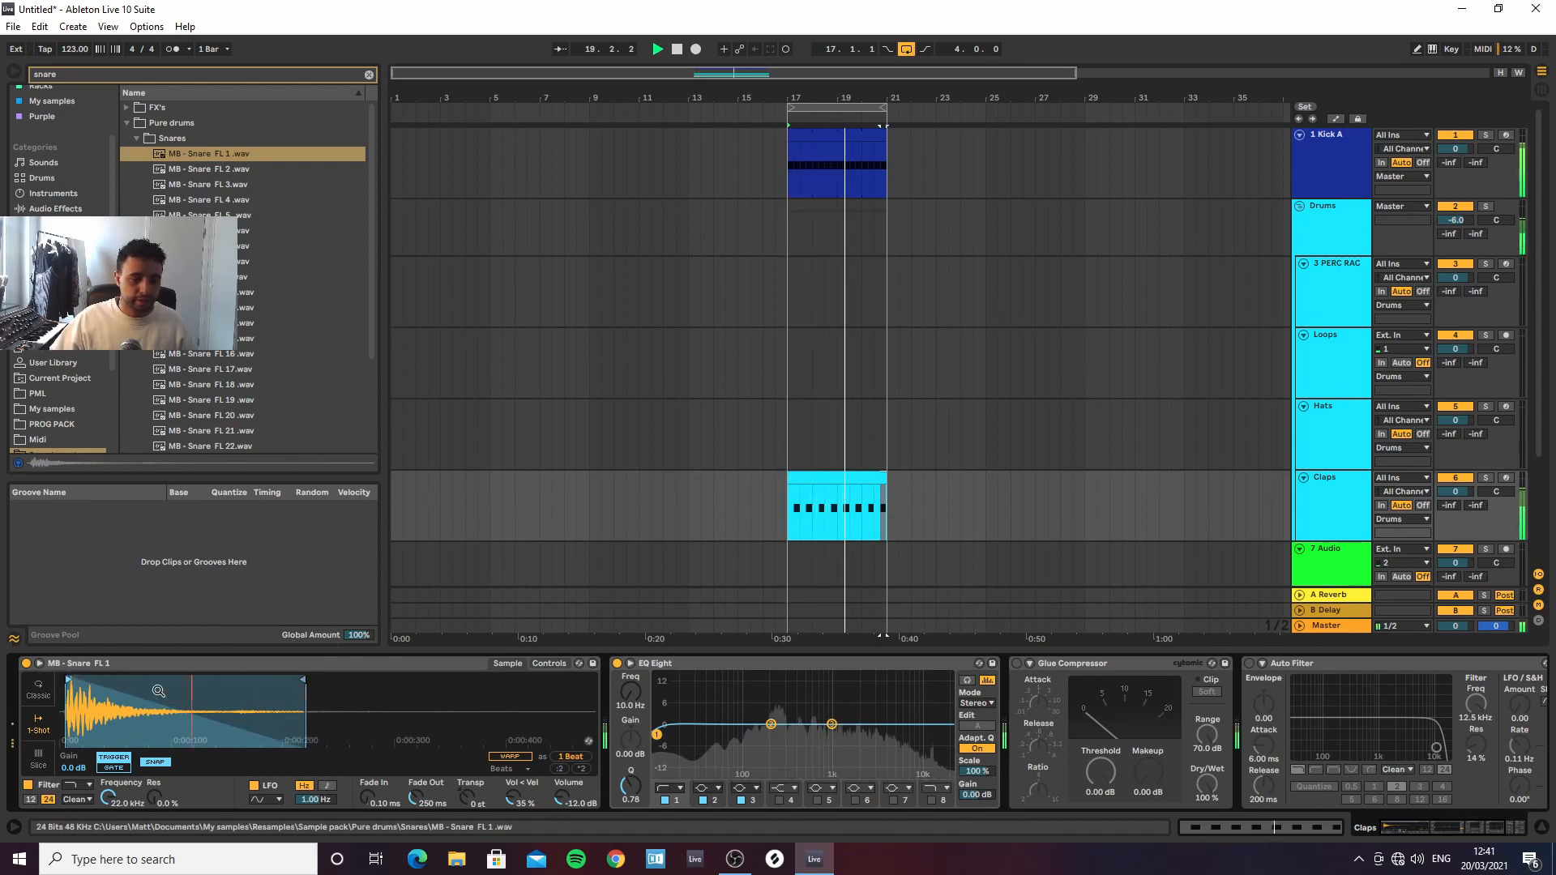
# Shape the snare in EQ Eight with a low cut around 156 Hz, a high cut, and a 3.10 dB boost at 2.40 kHz
pyautogui.moveTo(657, 735); pyautogui.dragTo(761, 735)
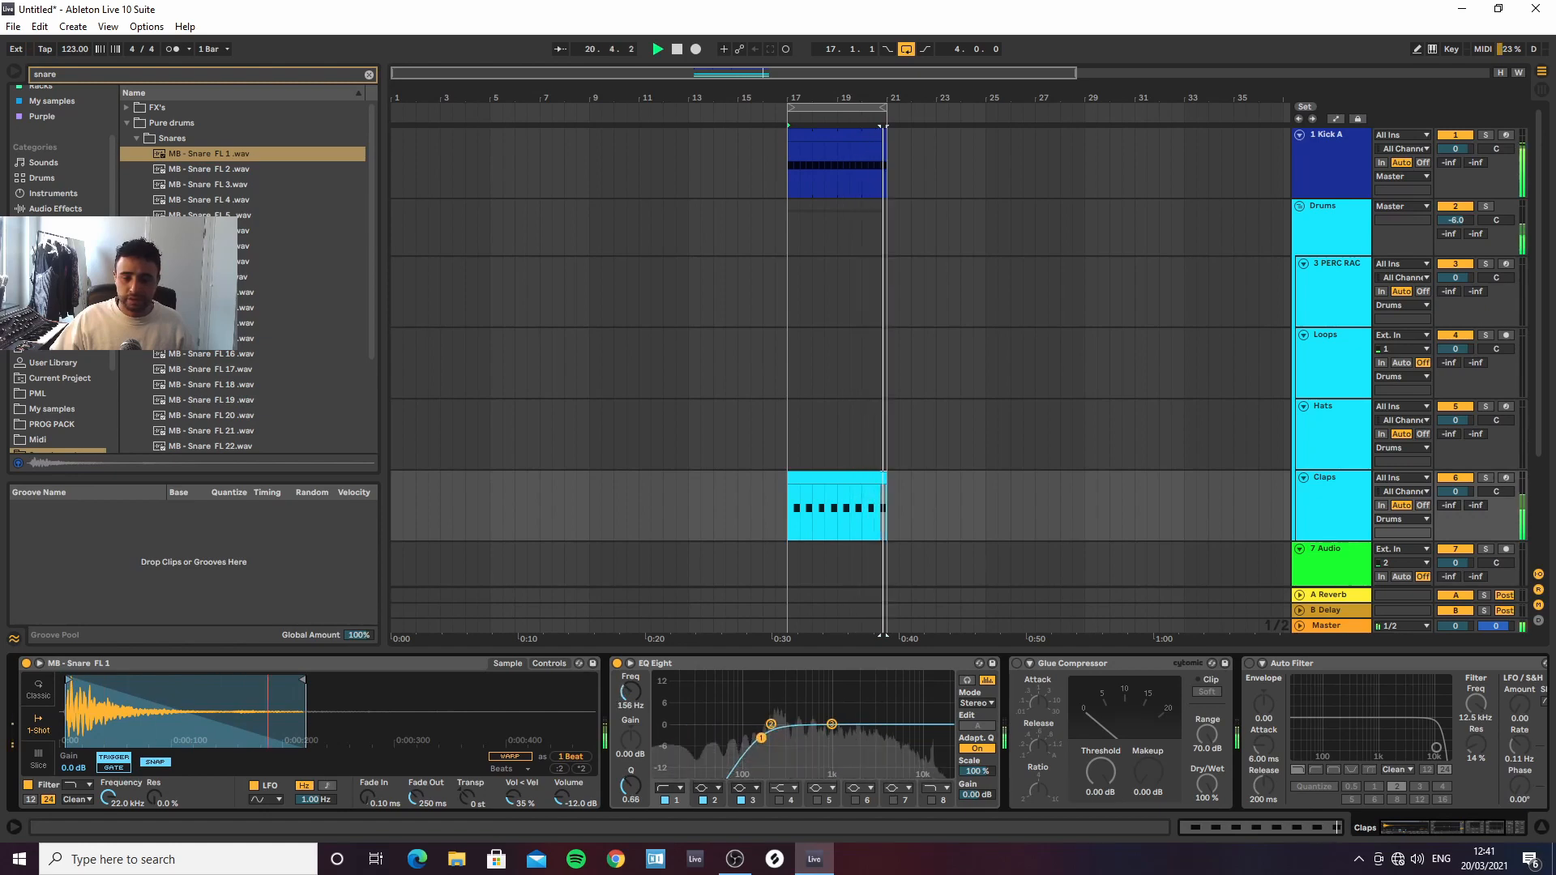
pyautogui.click(932, 800)
pyautogui.moveTo(944, 738); pyautogui.dragTo(864, 714)
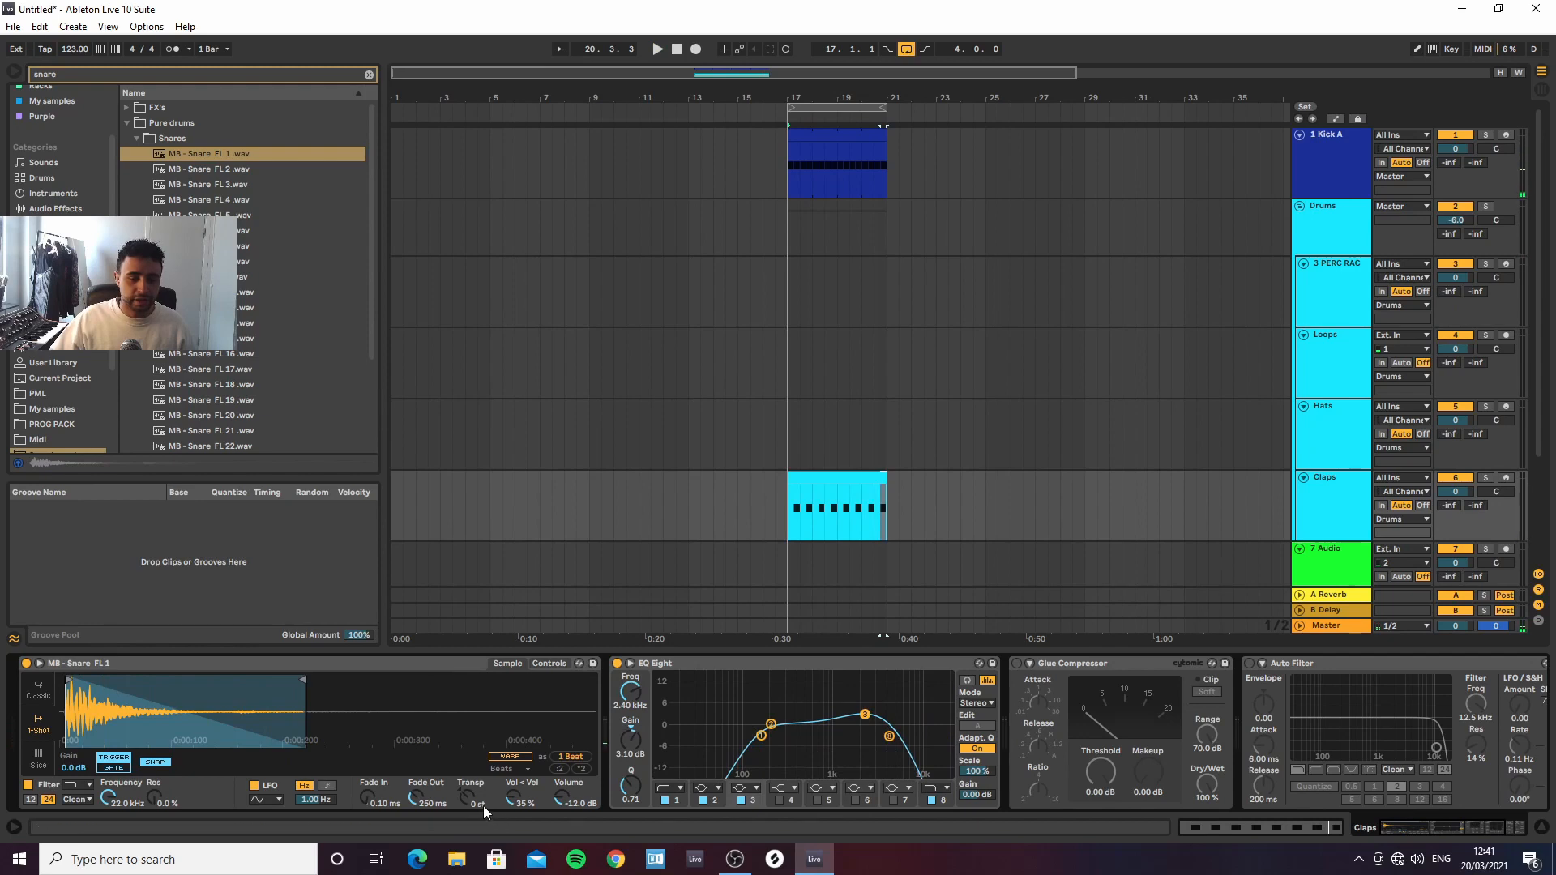
# Give the snare Simpler's LFO a random waveform at 0.02 Hz, modulating volume by 52.3% and pan by 21.1%
pyautogui.click(551, 663)
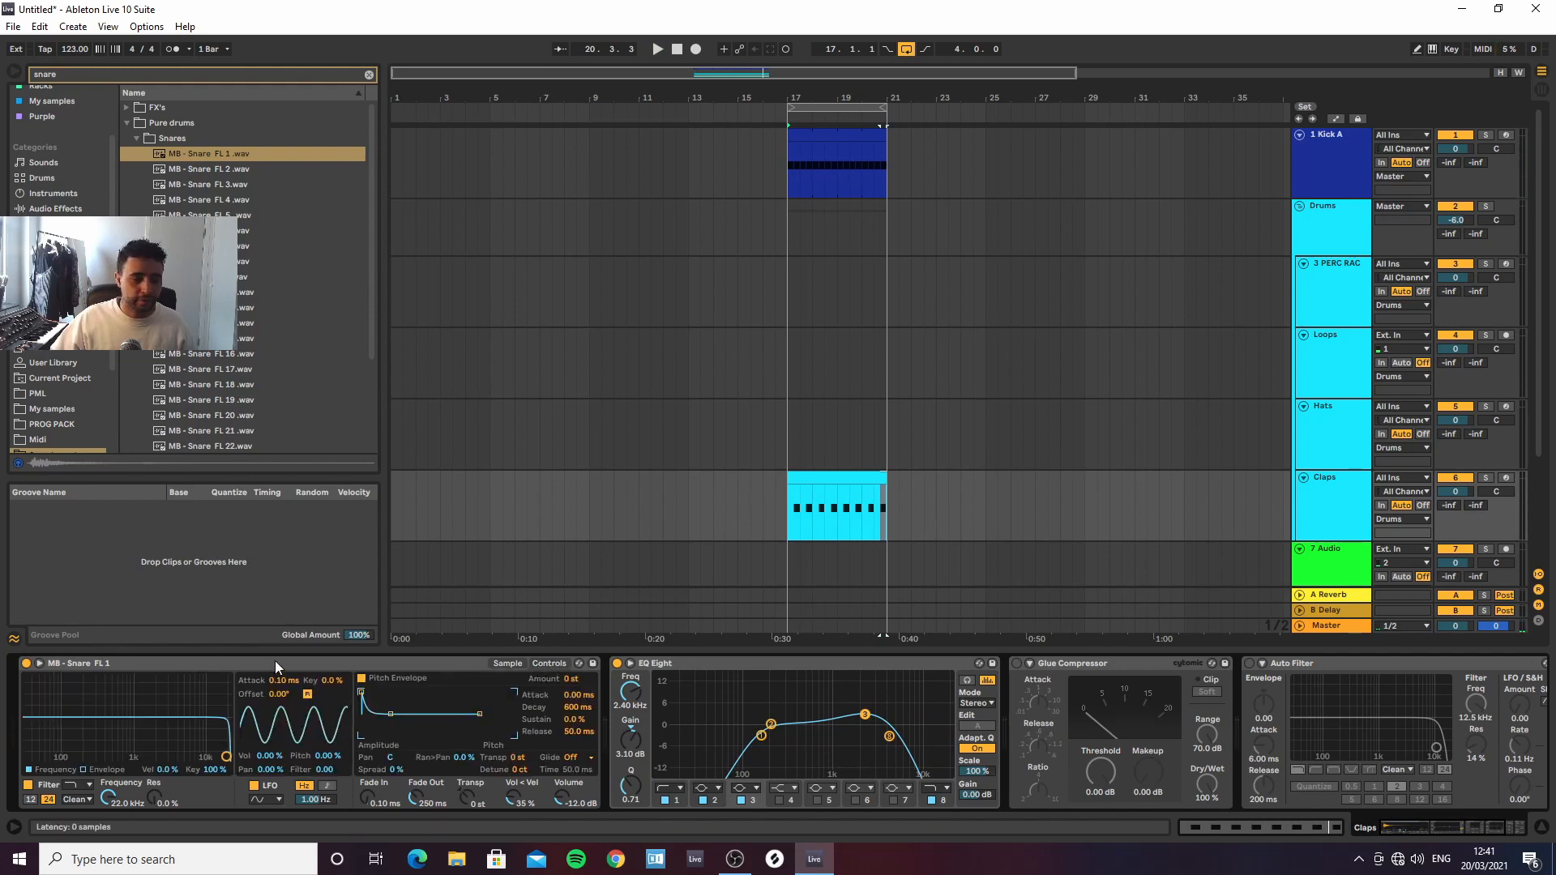
pyautogui.click(267, 799)
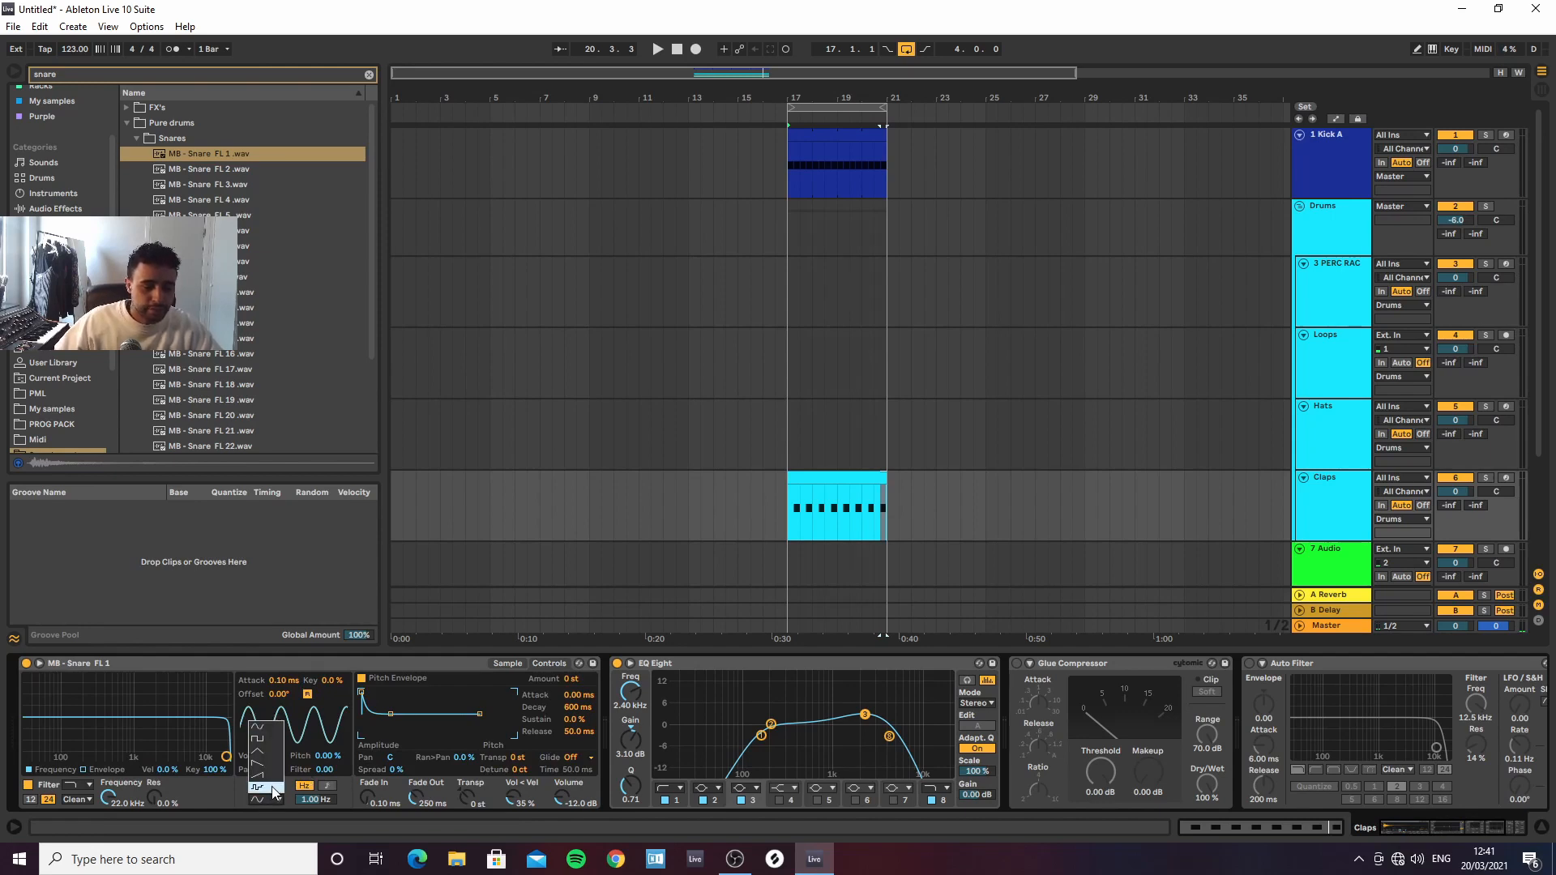
pyautogui.click(278, 780)
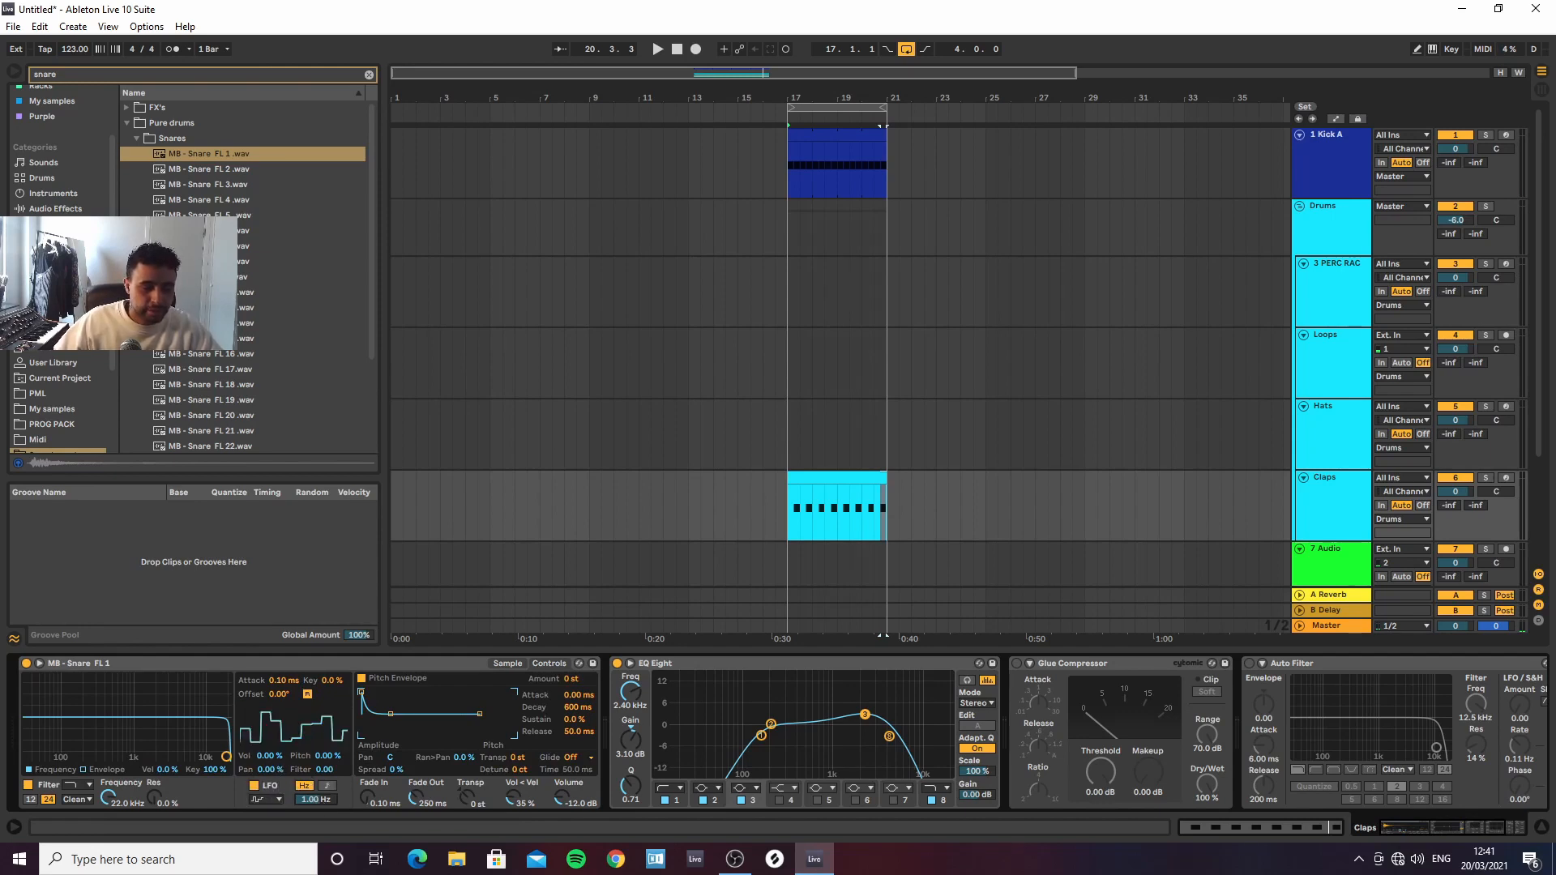
pyautogui.moveTo(315, 799); pyautogui.dragTo(315, 835)
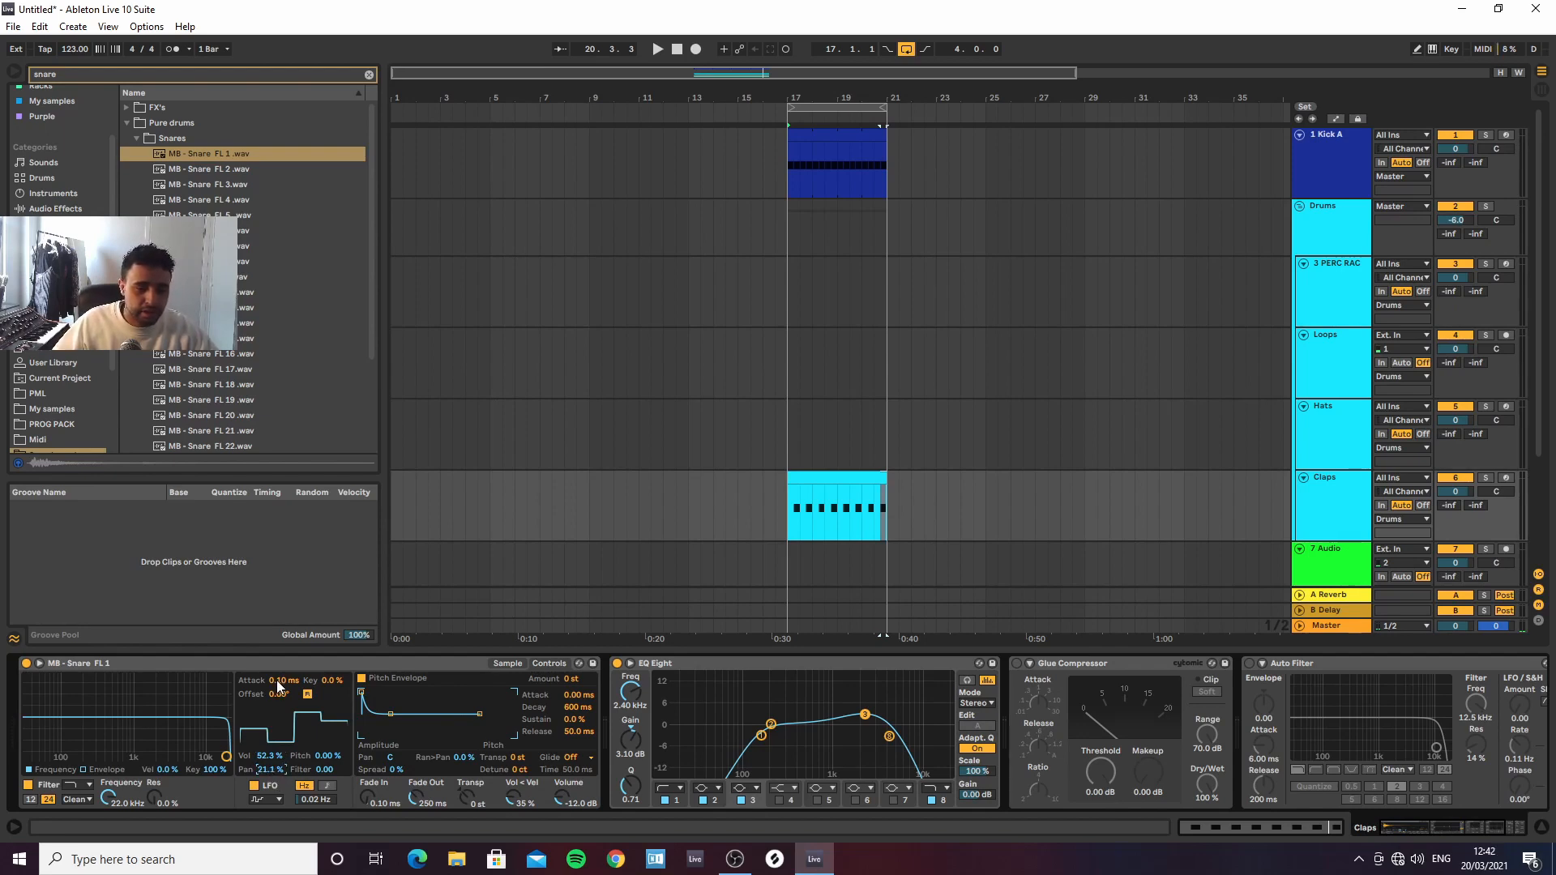
# Set the snare LFO's attack to 33.6 ms and raise its volume modulation to 60.2% during playback
pyautogui.moveTo(275, 679); pyautogui.dragTo(276, 671)
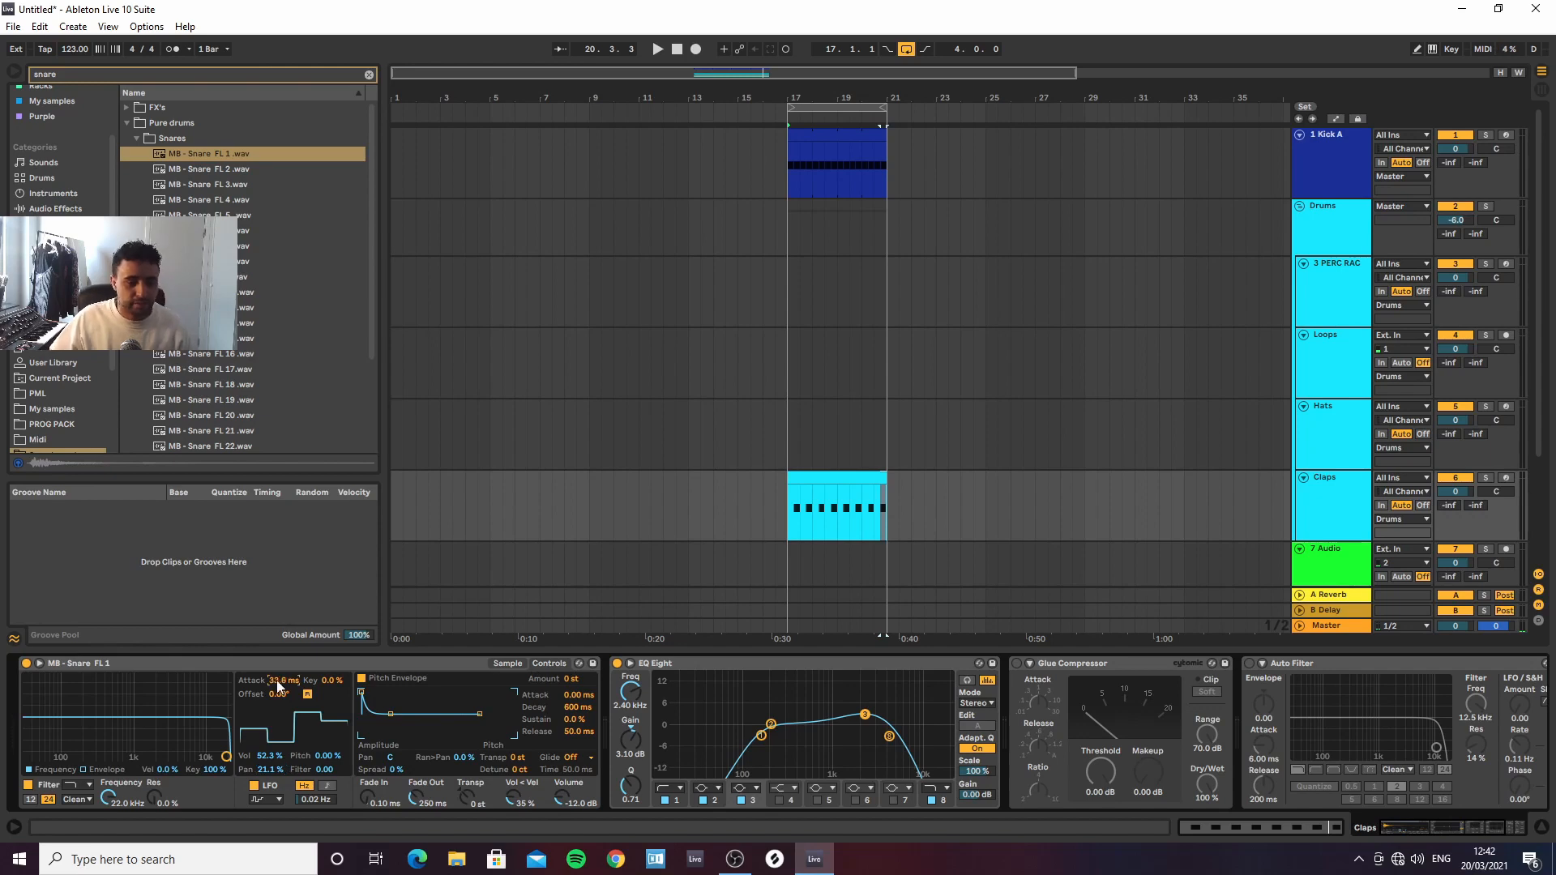
pyautogui.press('space')
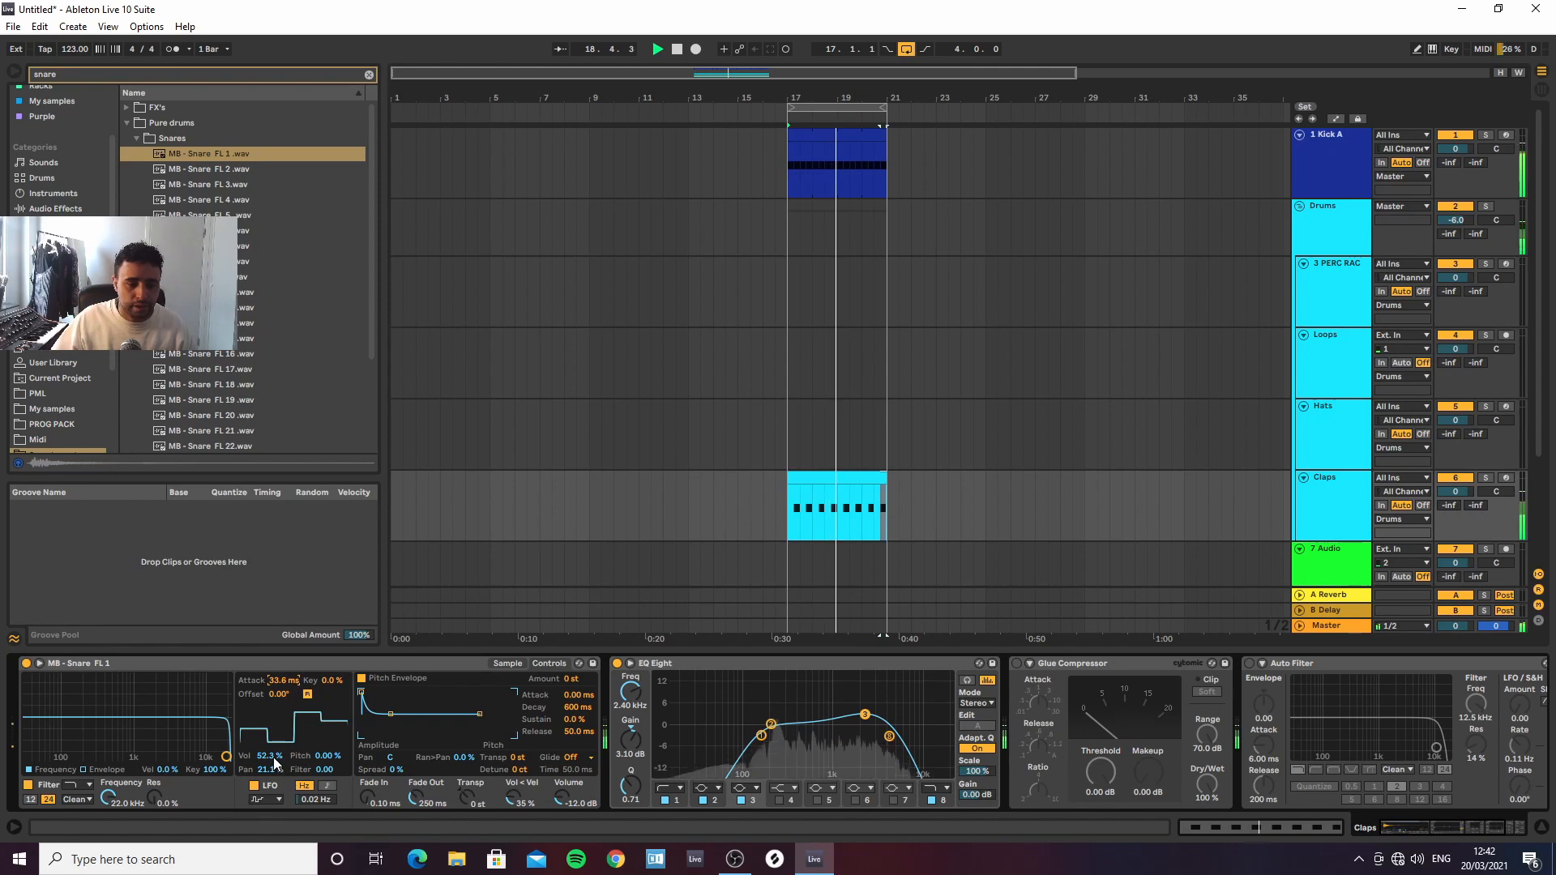
pyautogui.moveTo(274, 757); pyautogui.dragTo(274, 744)
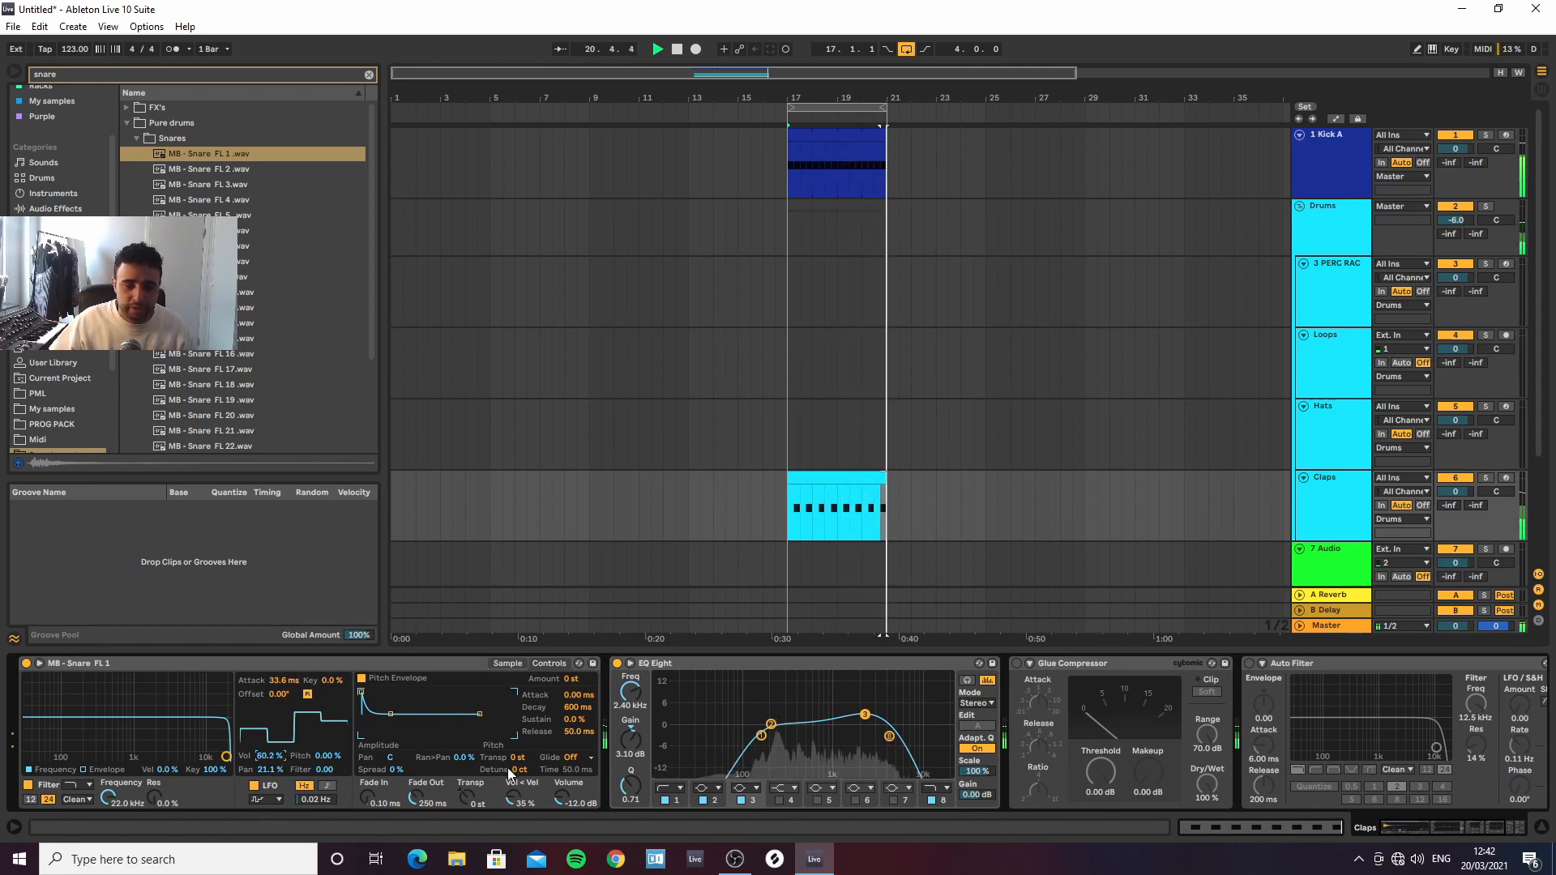
# Transpose the snare sample in Simpler by -2 semitones
pyautogui.moveTo(514, 758); pyautogui.dragTo(514, 766)
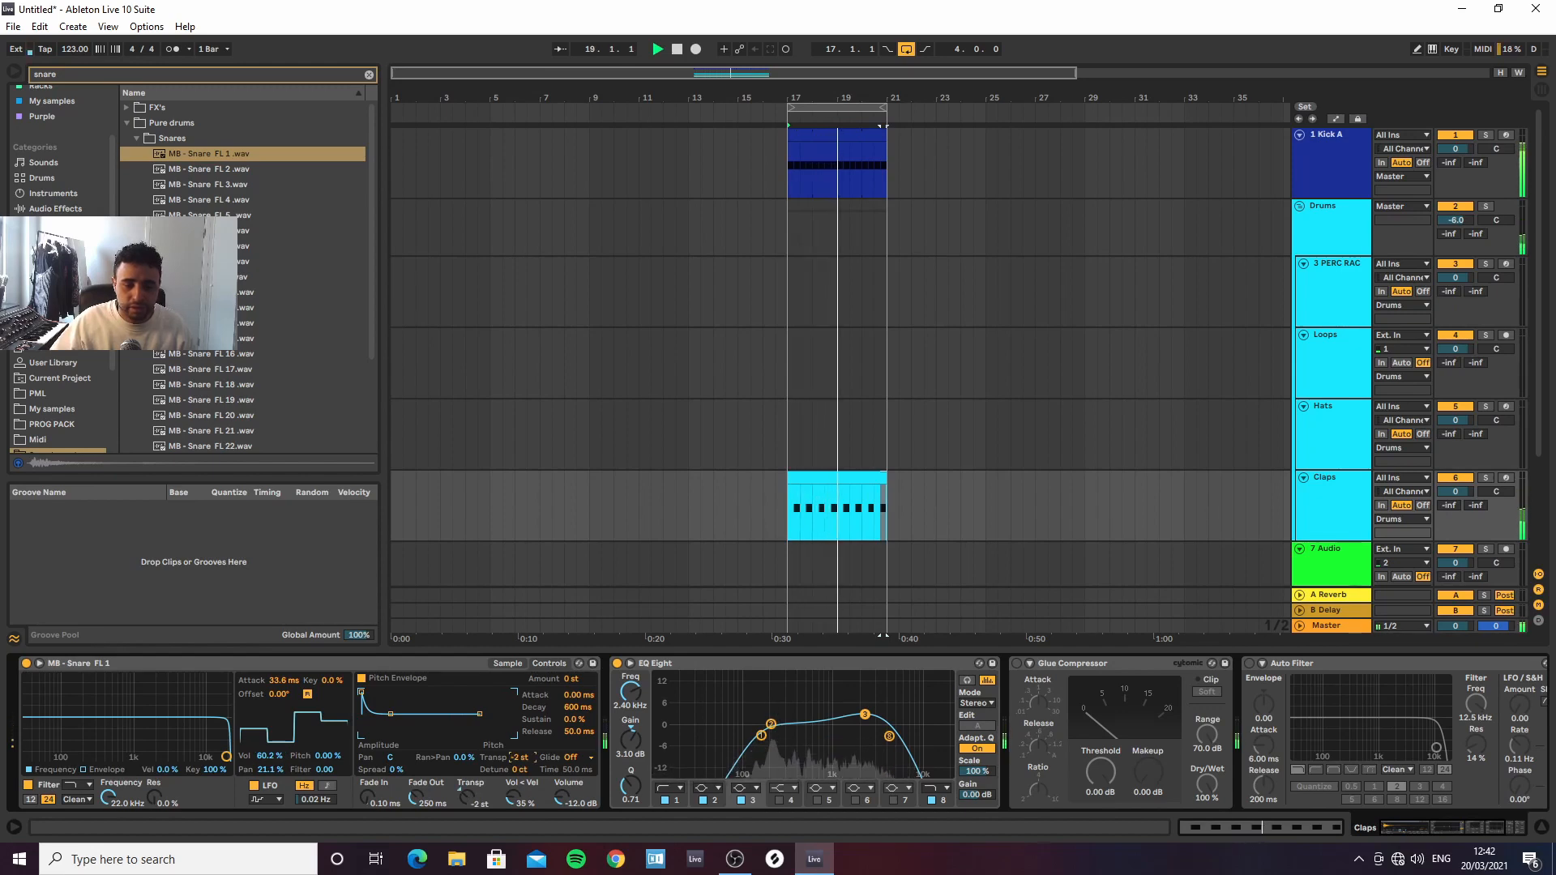
pyautogui.press('Down')
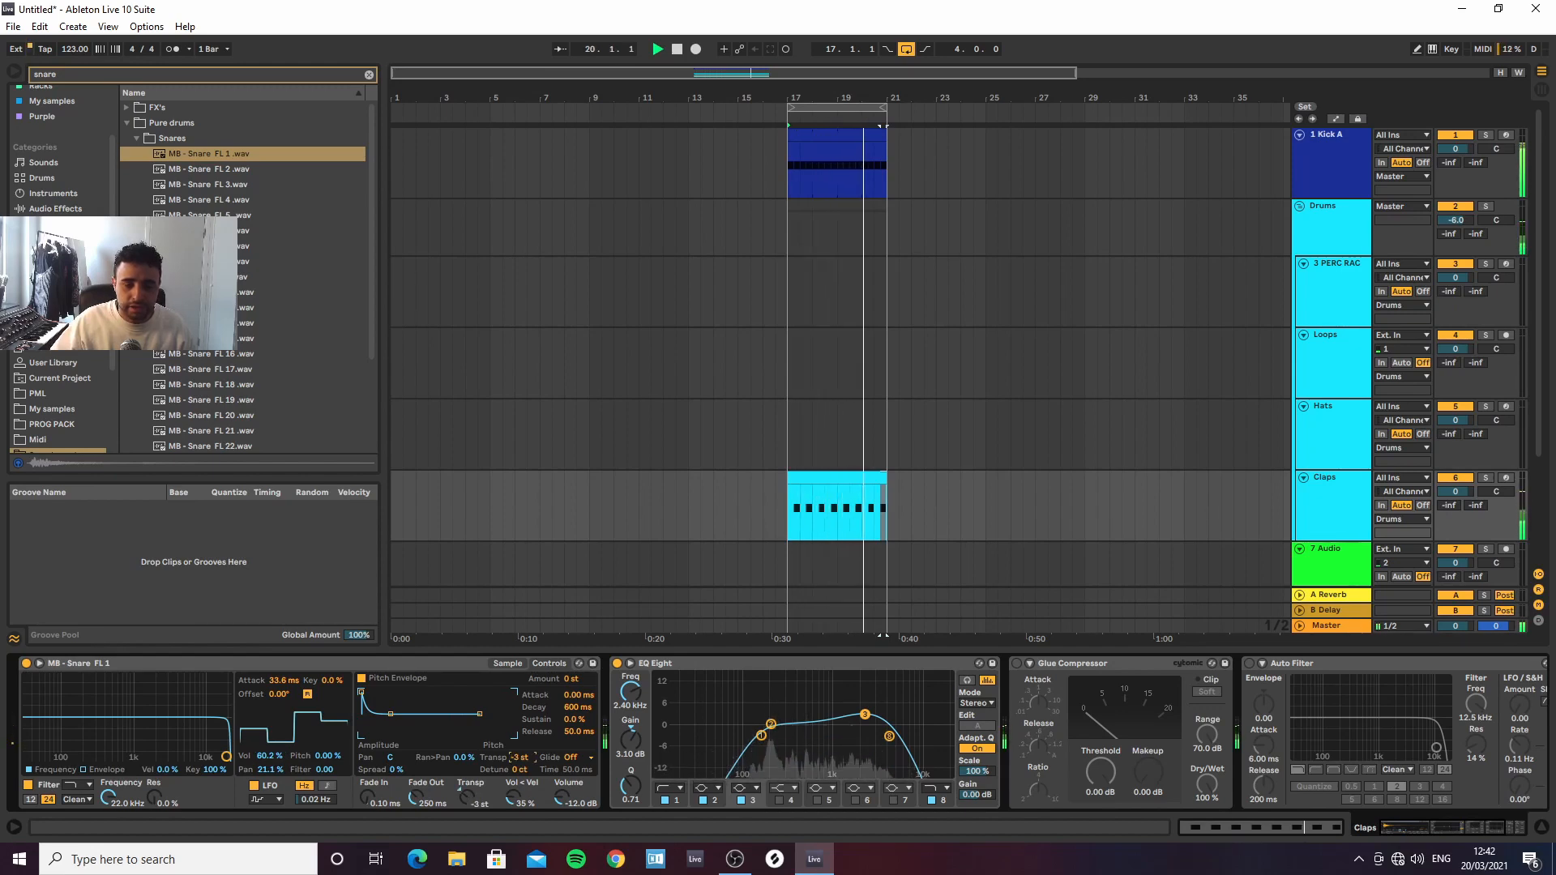
pyautogui.press('Up')
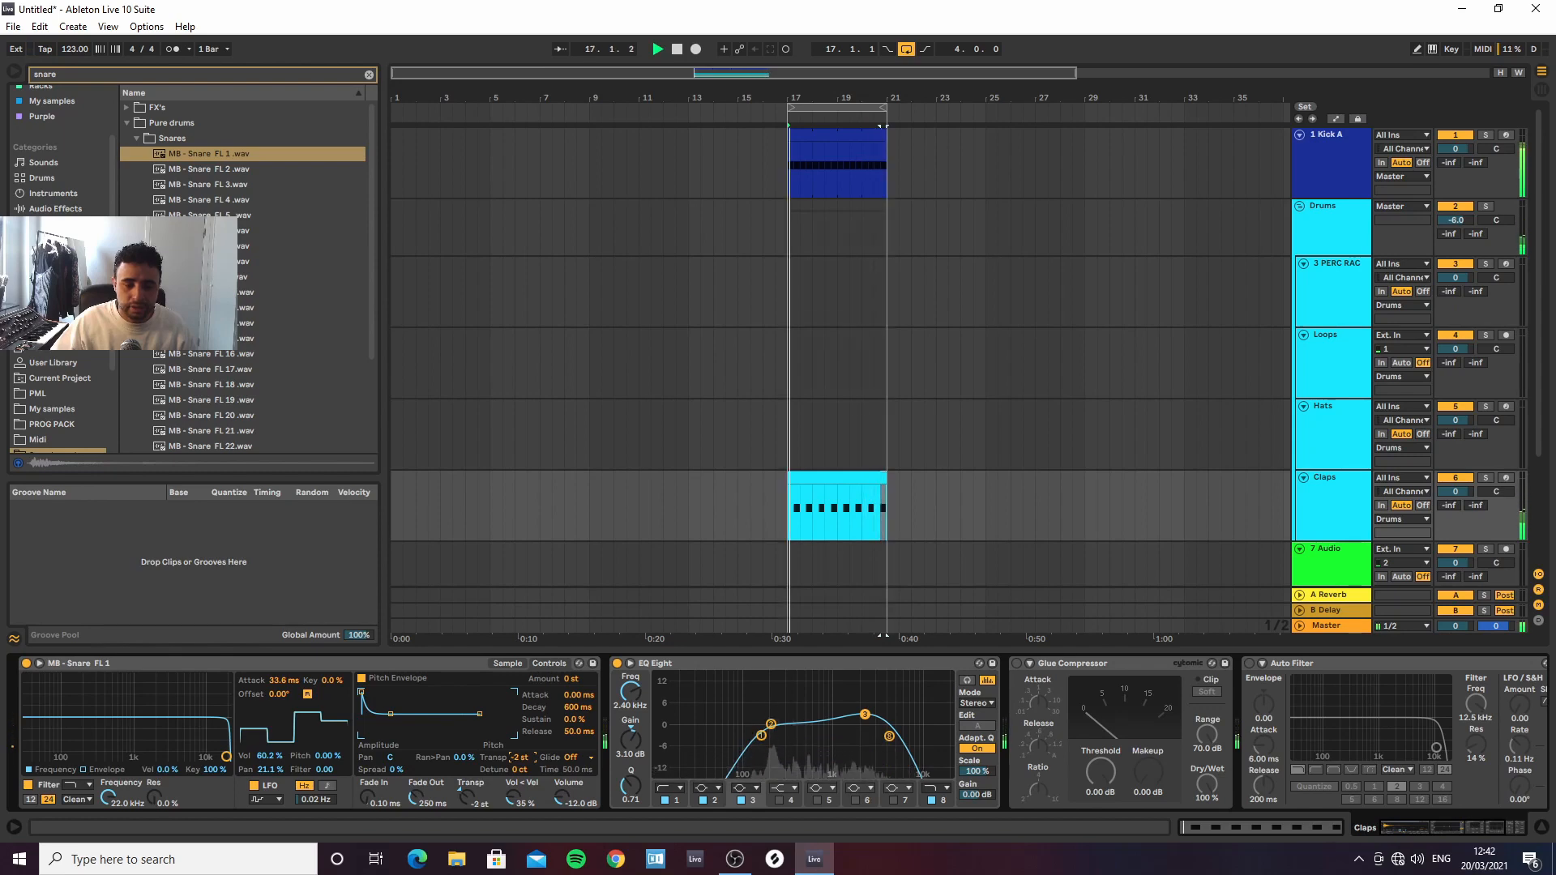
# Enable the snare's Glue Compressor with the threshold at -24.4 dB and the makeup gain at 4.13 dB
pyautogui.click(1016, 663)
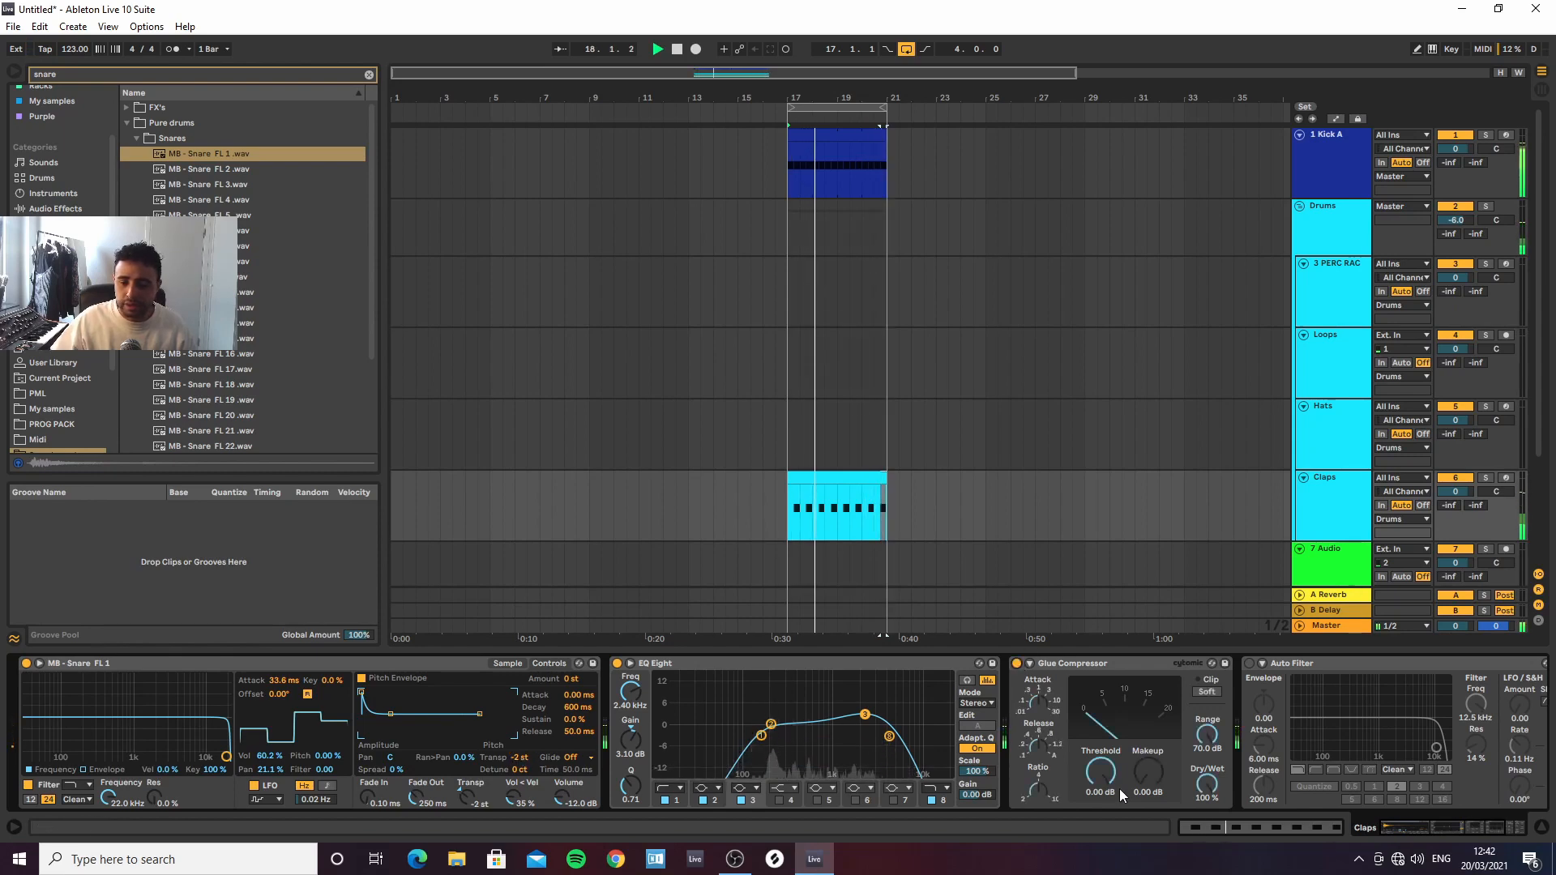
pyautogui.moveTo(1100, 770); pyautogui.dragTo(1100, 819)
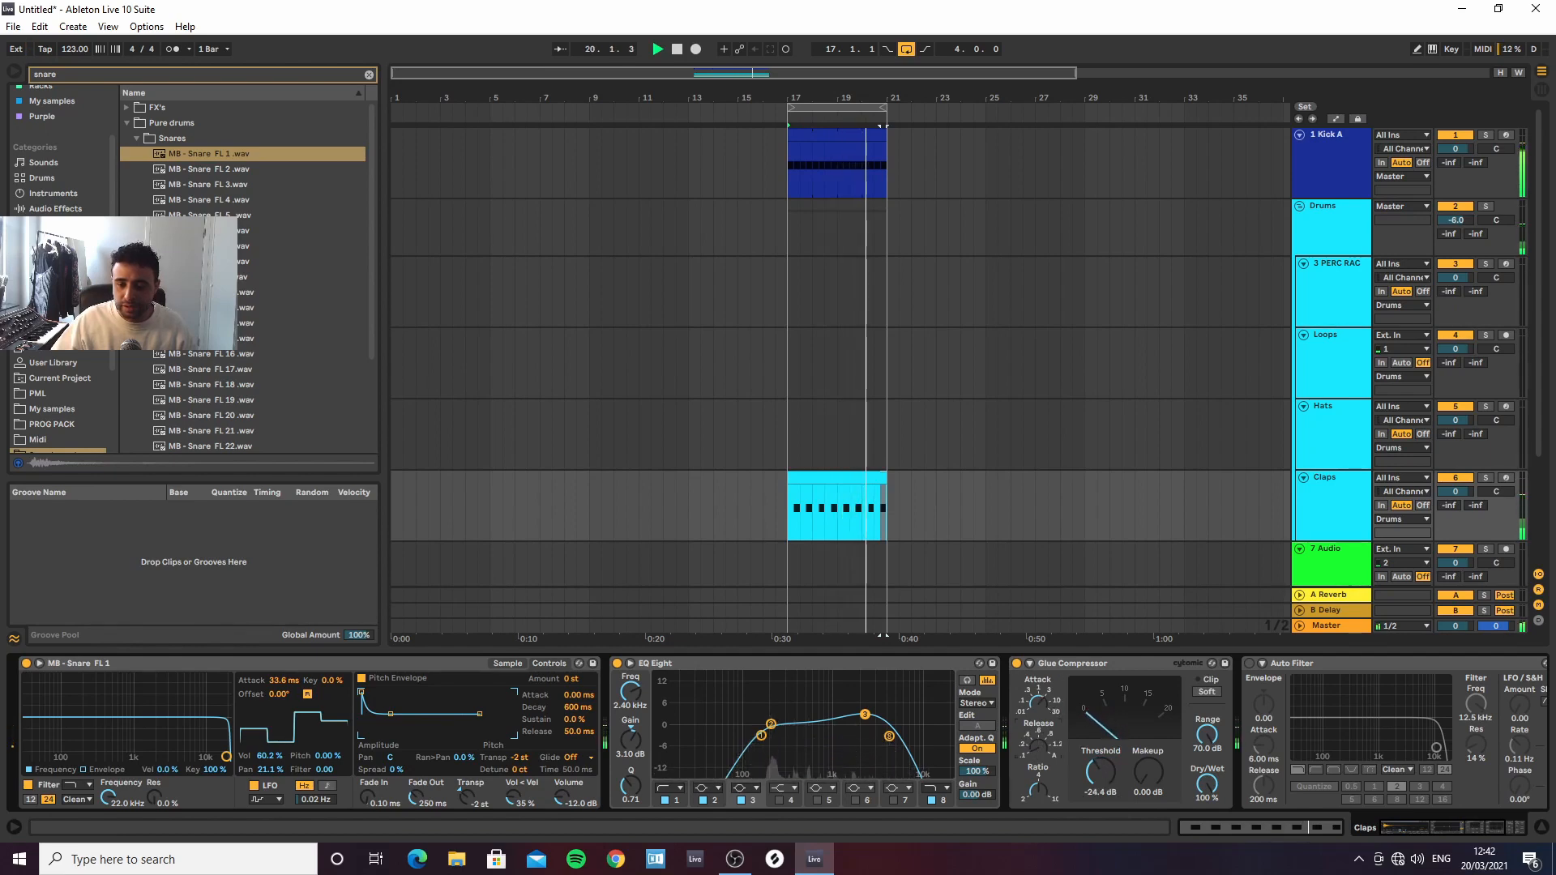
pyautogui.moveTo(1149, 776); pyautogui.dragTo(1150, 755)
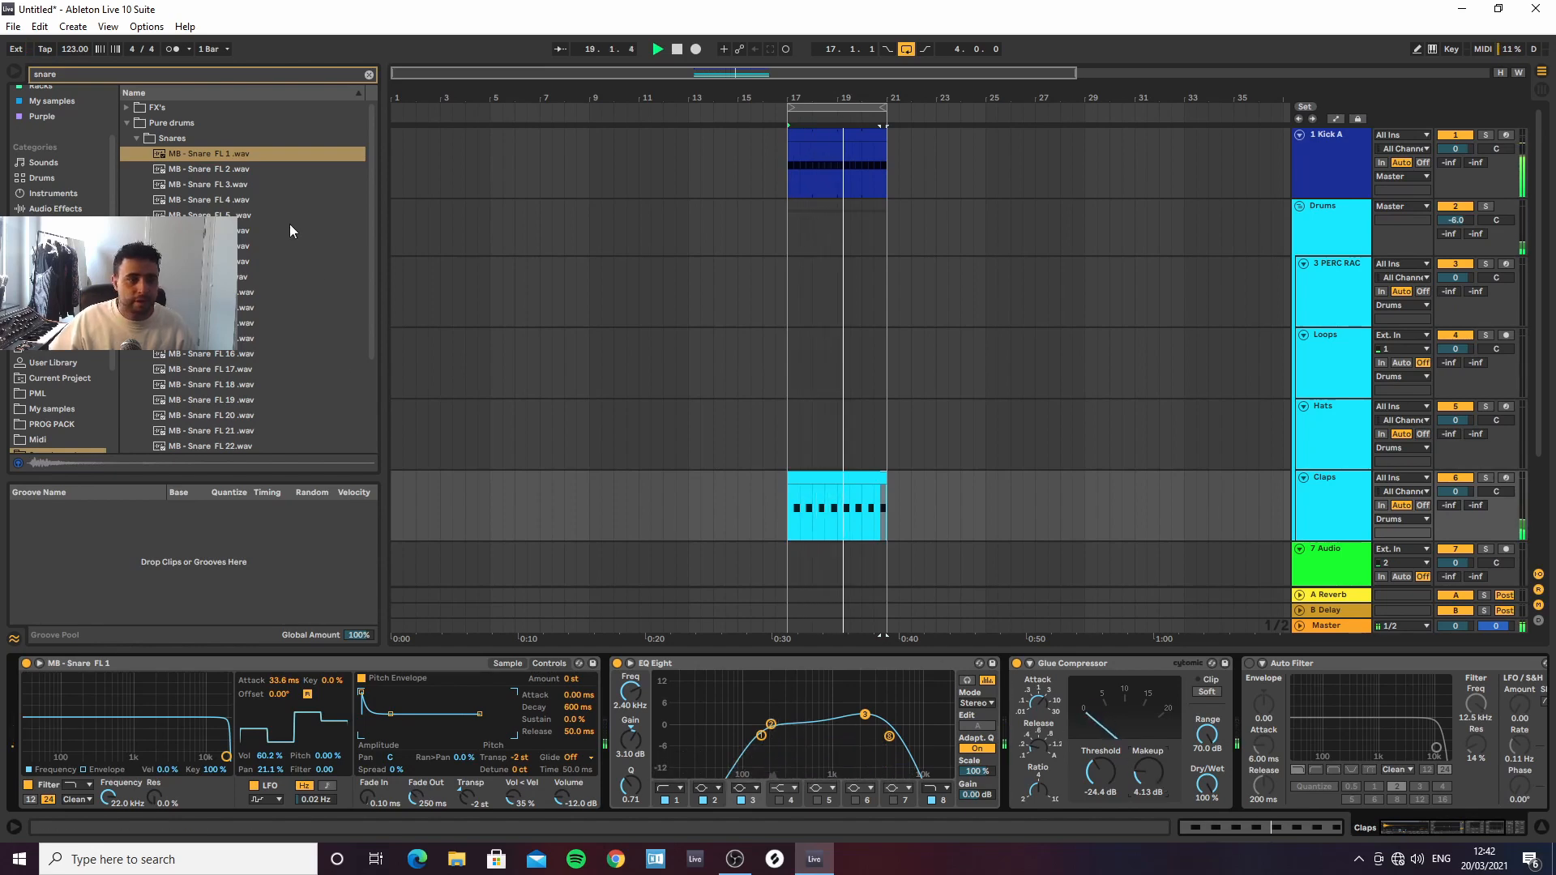
# Duplicate the Claps track together with its MIDI clip and device chain
pyautogui.click(1337, 513)
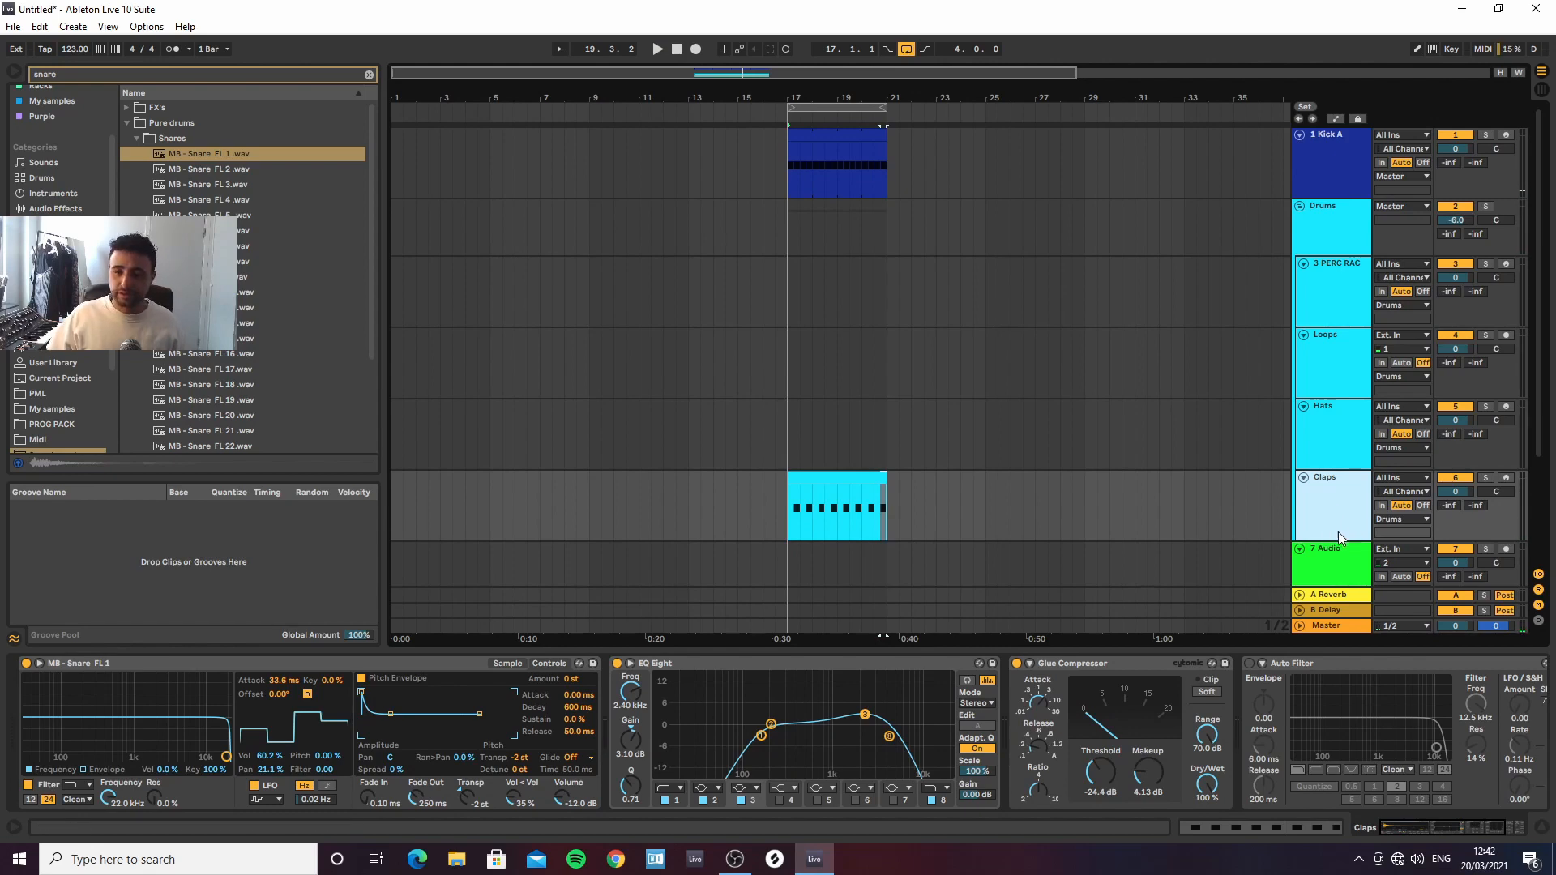
pyautogui.hotkey('ctrl', 'd')
pyautogui.scroll(-3, 202, 167)
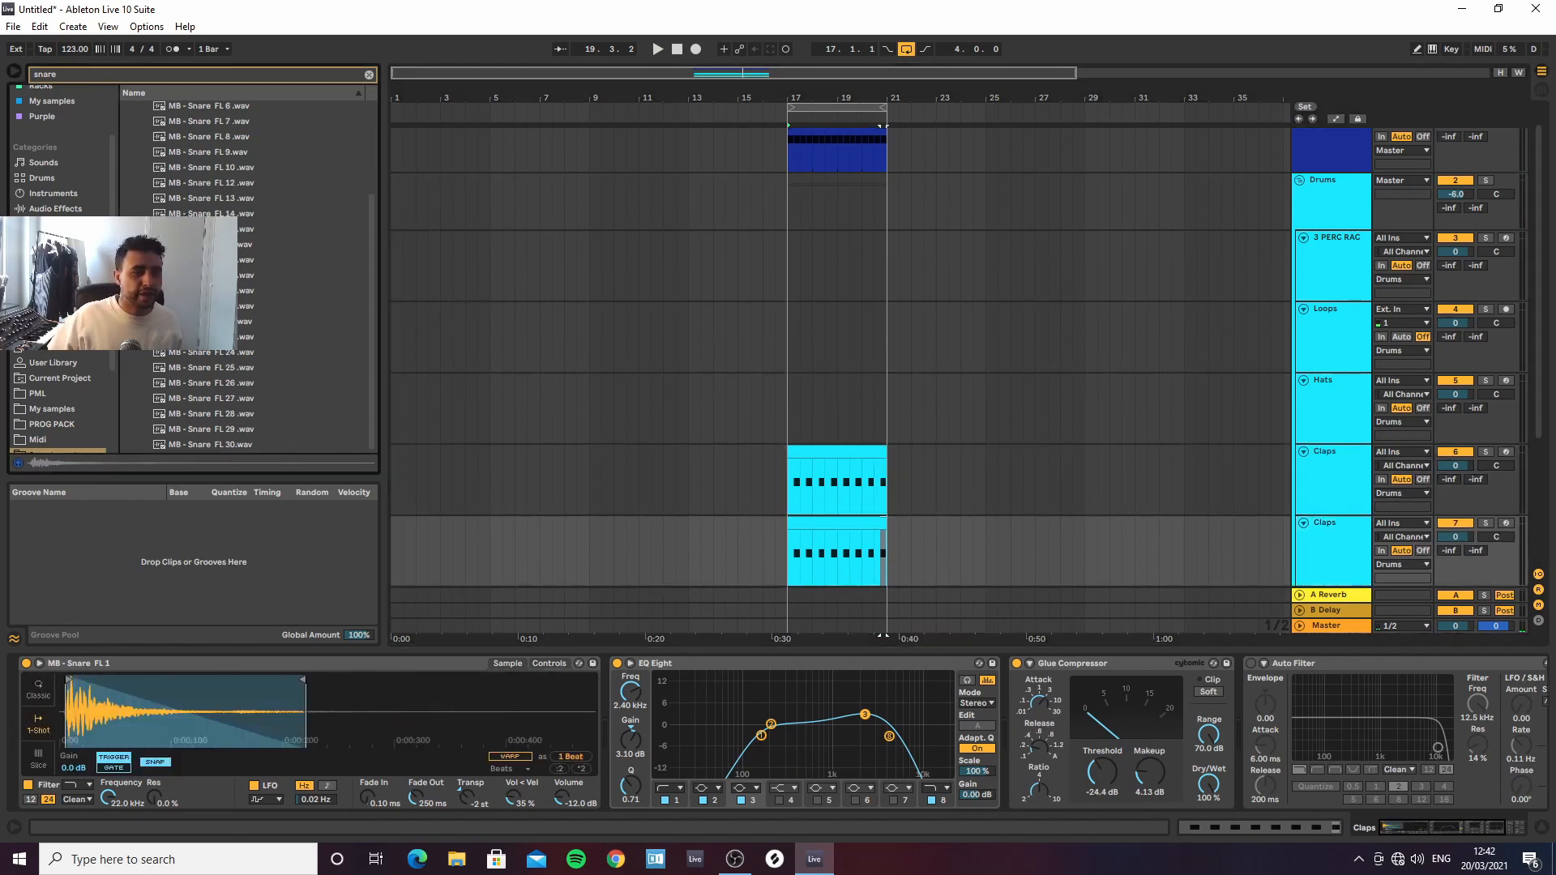
# Clear the snare search and open the one-shot claps folder of the PML Ben Boehmer sample pack
pyautogui.scroll(10, 137, 136)
pyautogui.click(134, 138)
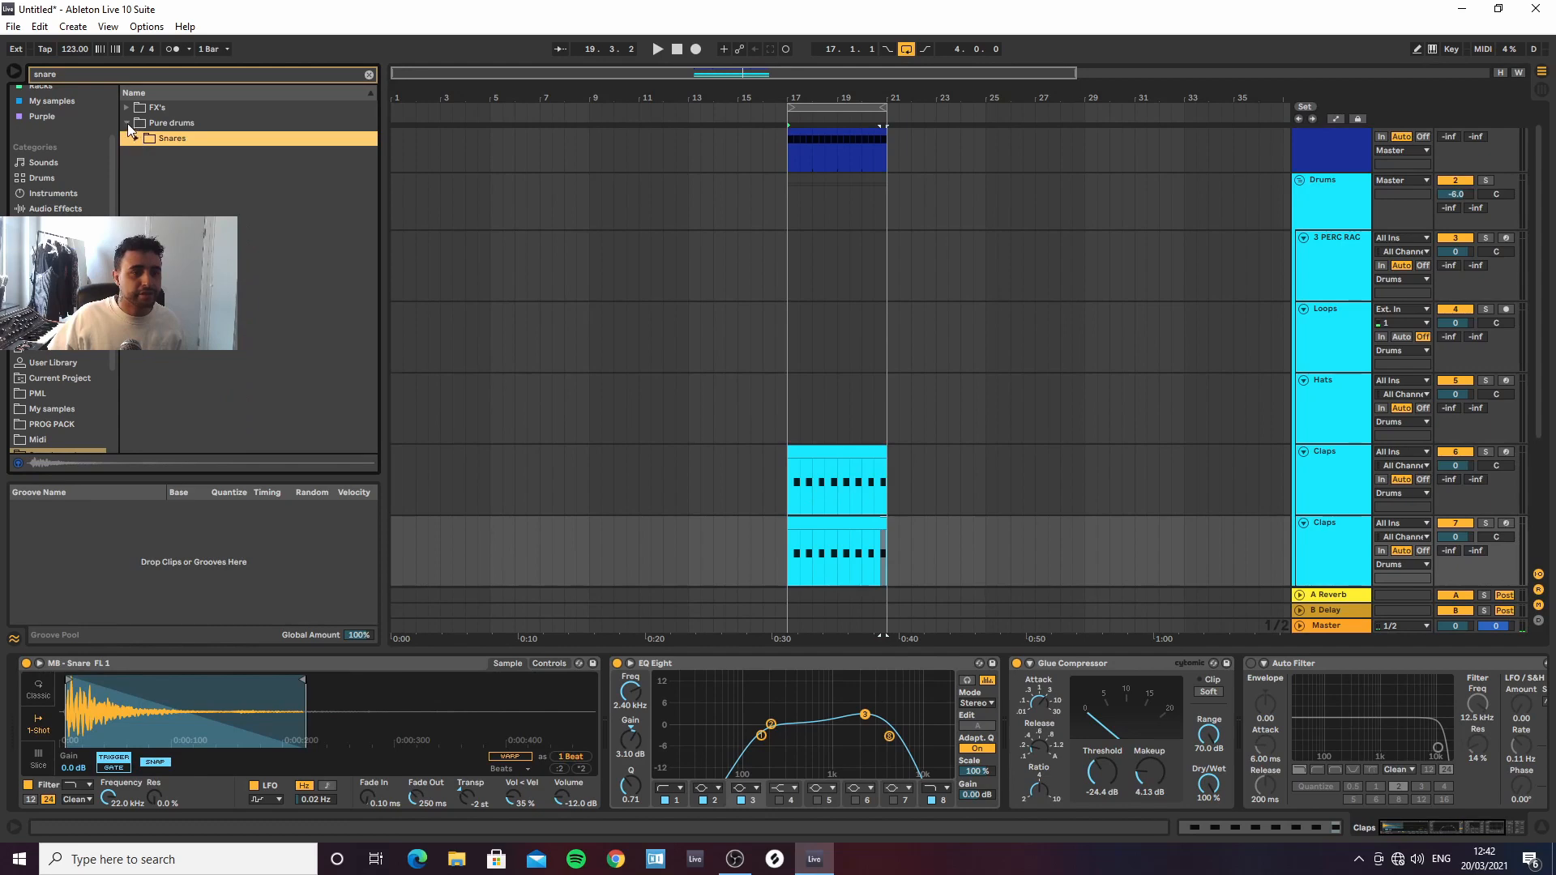
pyautogui.click(126, 123)
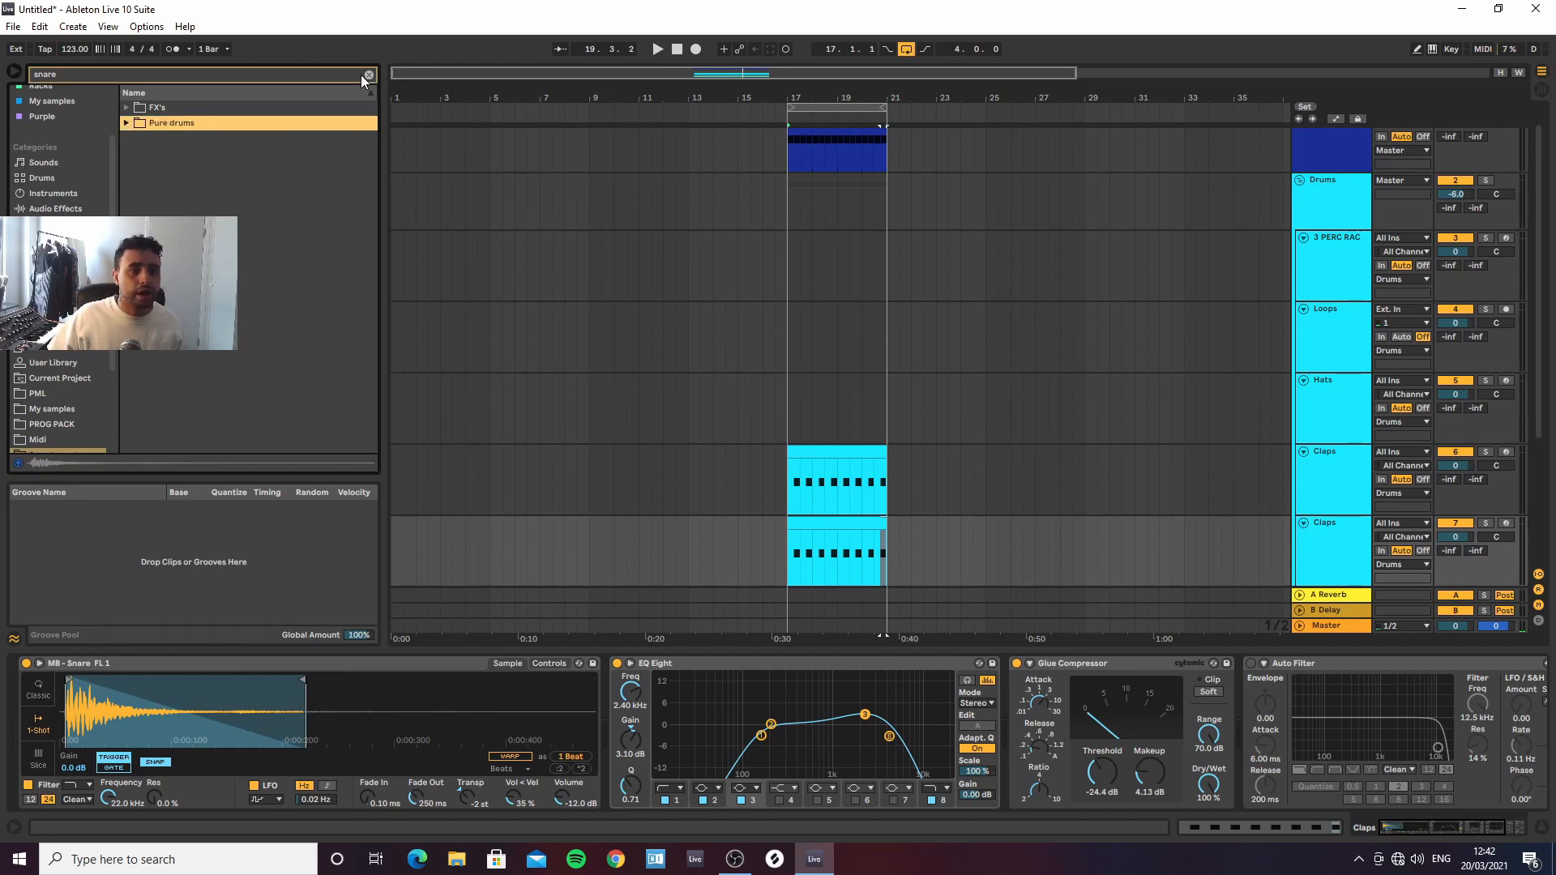
pyautogui.click(369, 74)
pyautogui.click(51, 395)
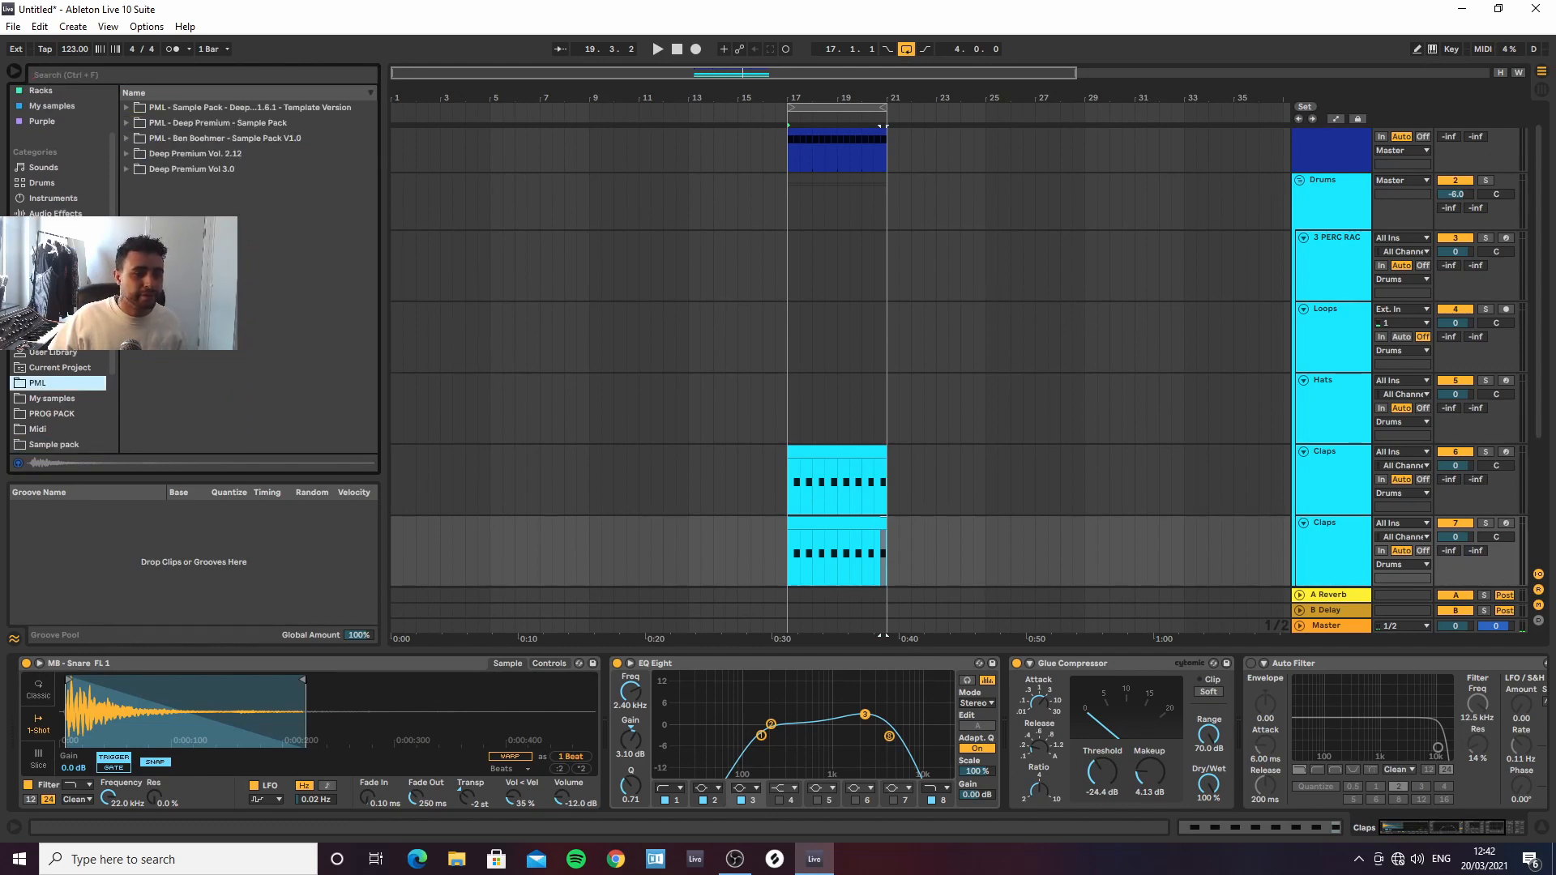
pyautogui.click(127, 138)
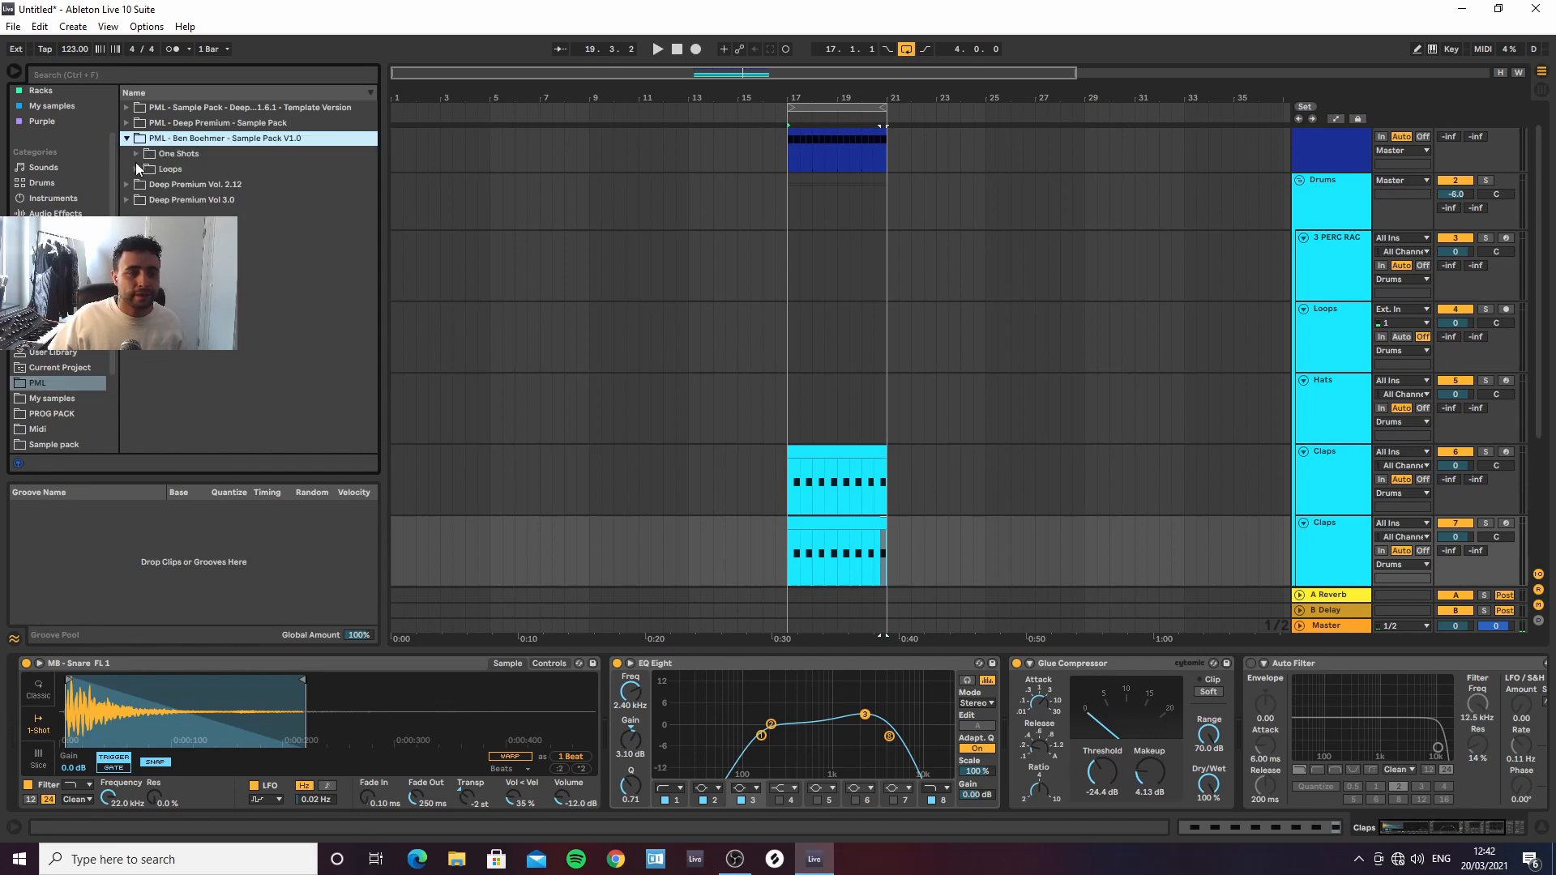
pyautogui.click(140, 154)
pyautogui.click(148, 246)
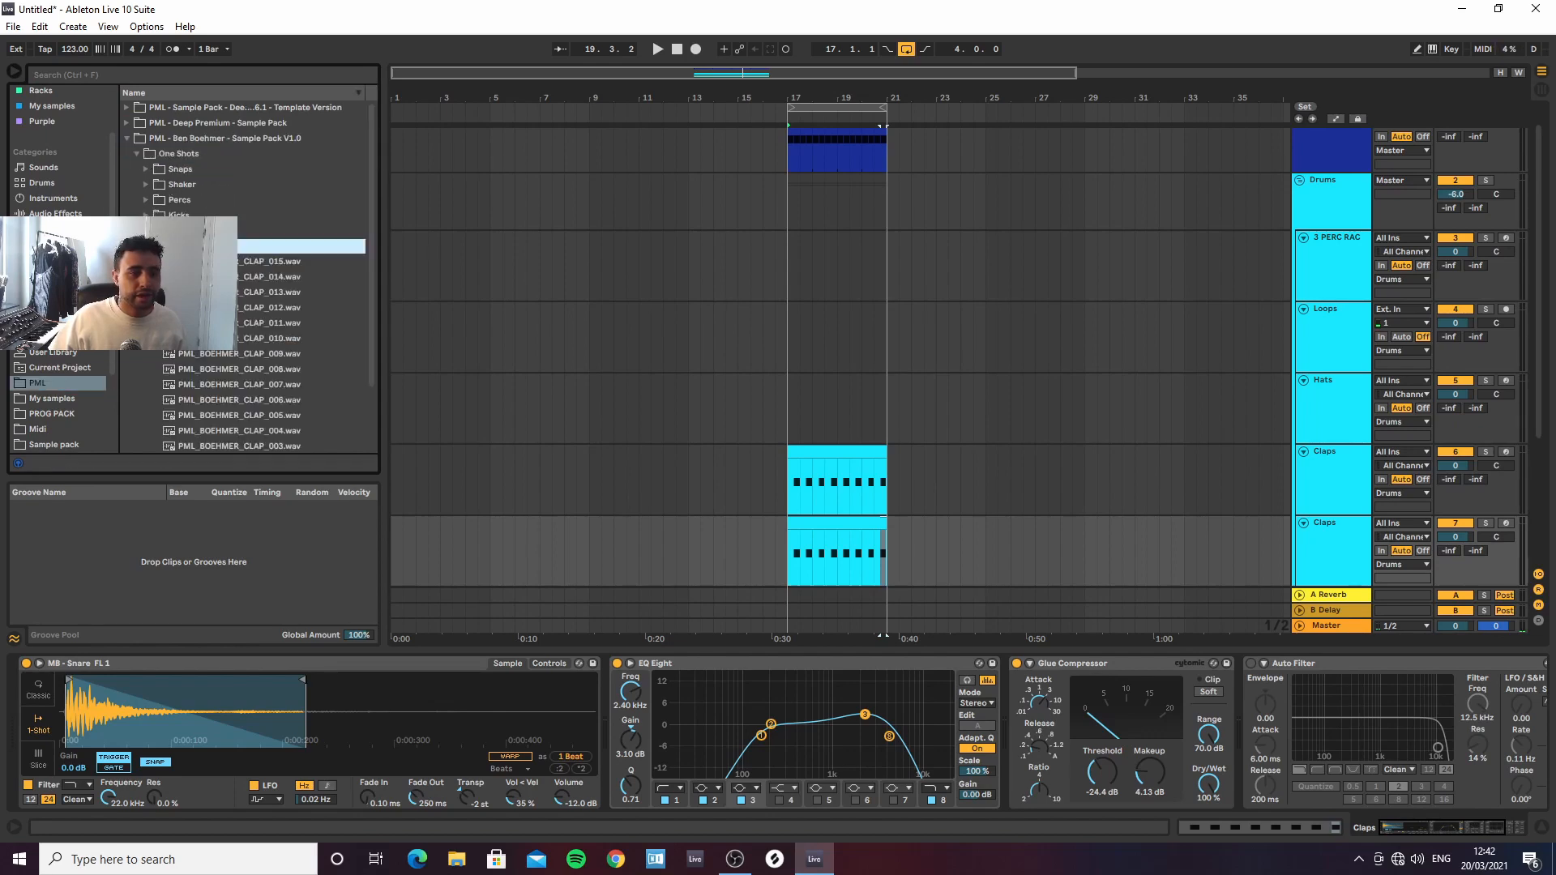
# Audition the clap samples and load PML_BOEHMER_CLAP_010 into the duplicated track in place of the snare
pyautogui.press('Down')
pyautogui.press('Down')
pyautogui.press('Down')
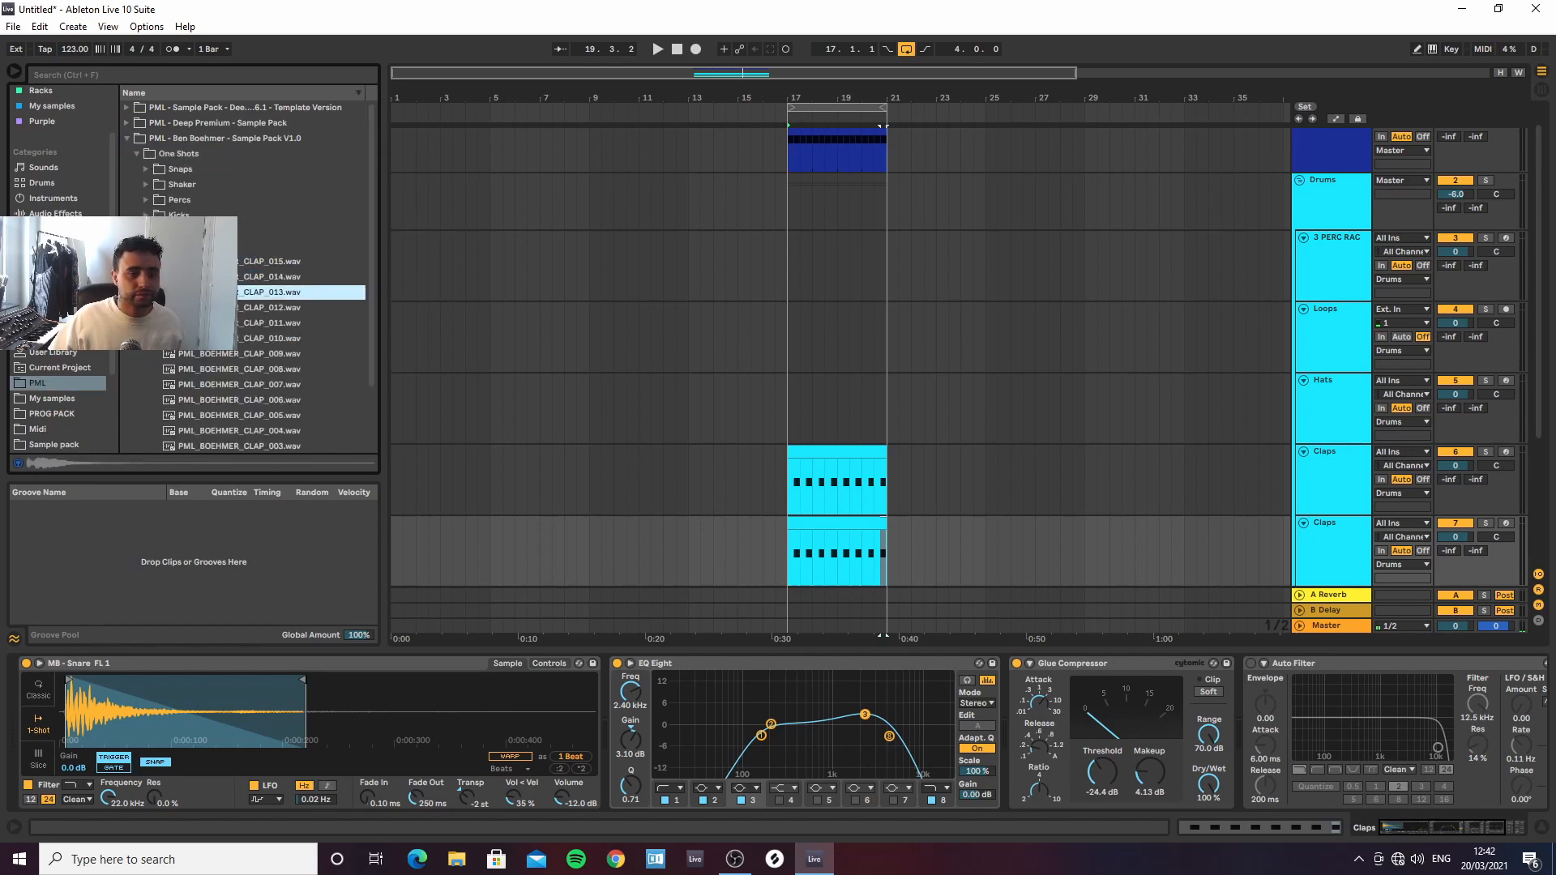
pyautogui.press('Down')
pyautogui.press('Down')
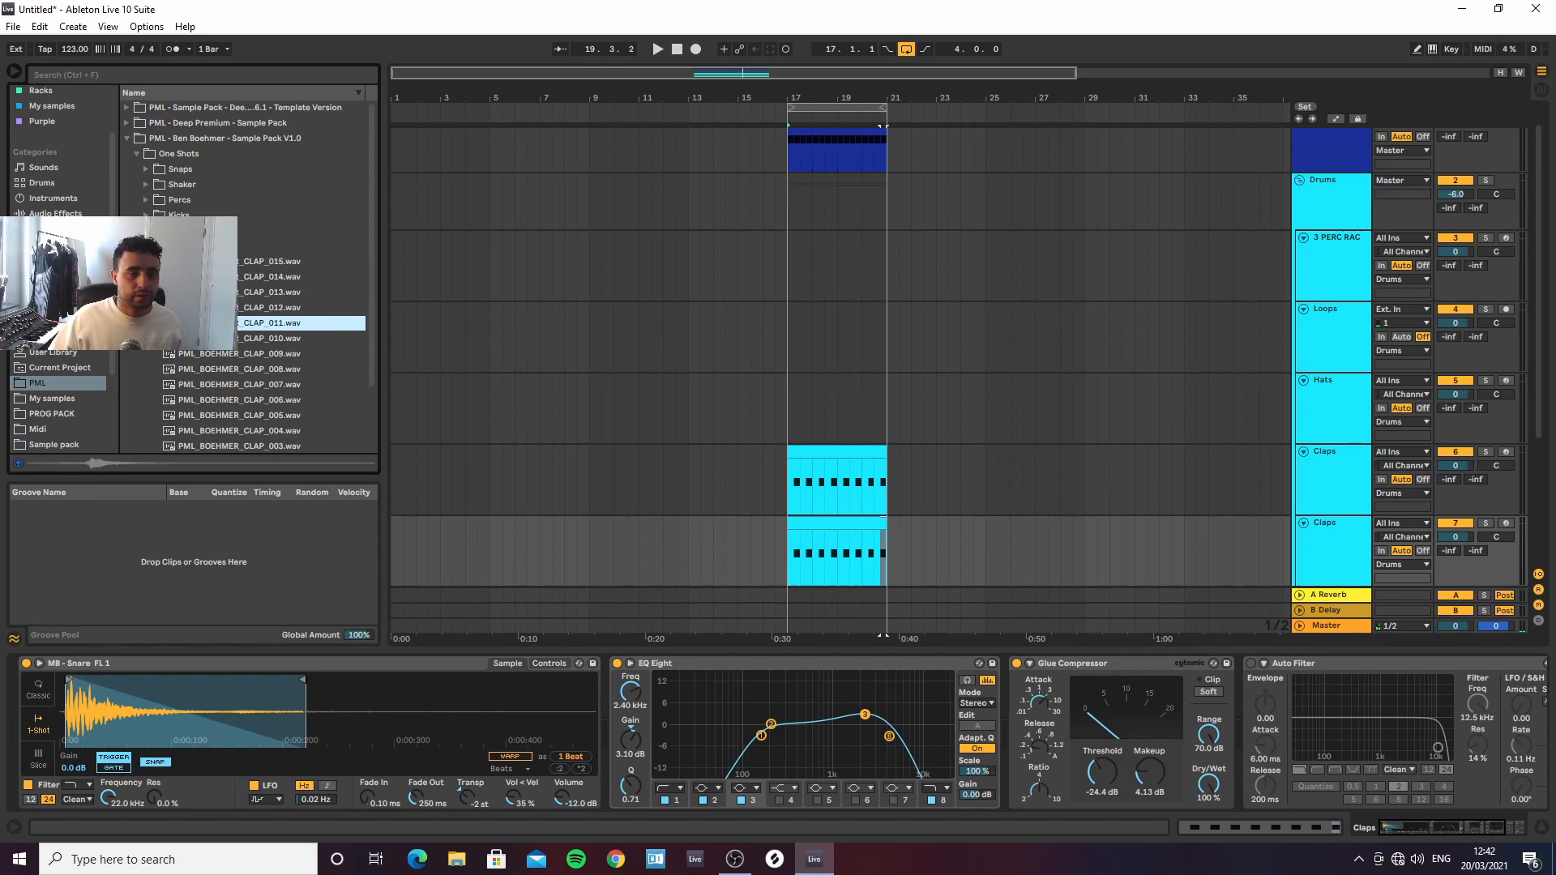
pyautogui.press('Down')
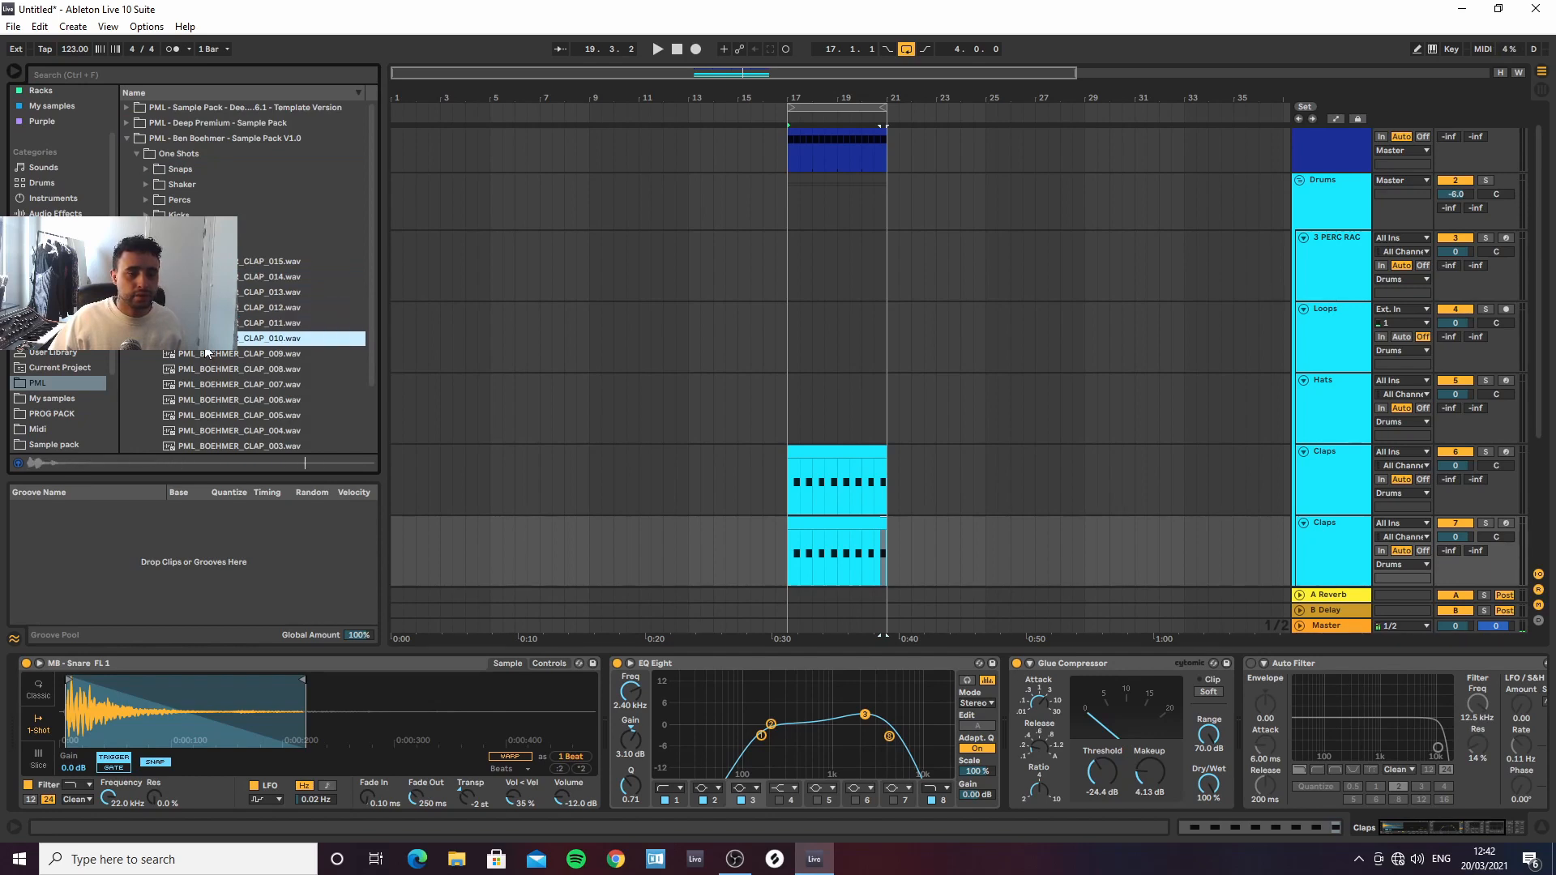
pyautogui.press('Return')
# During playback, raise the clap's EQ Eight high cut to 18.2 kHz and move its low cut up to just below 1 kHz
pyautogui.press('space')
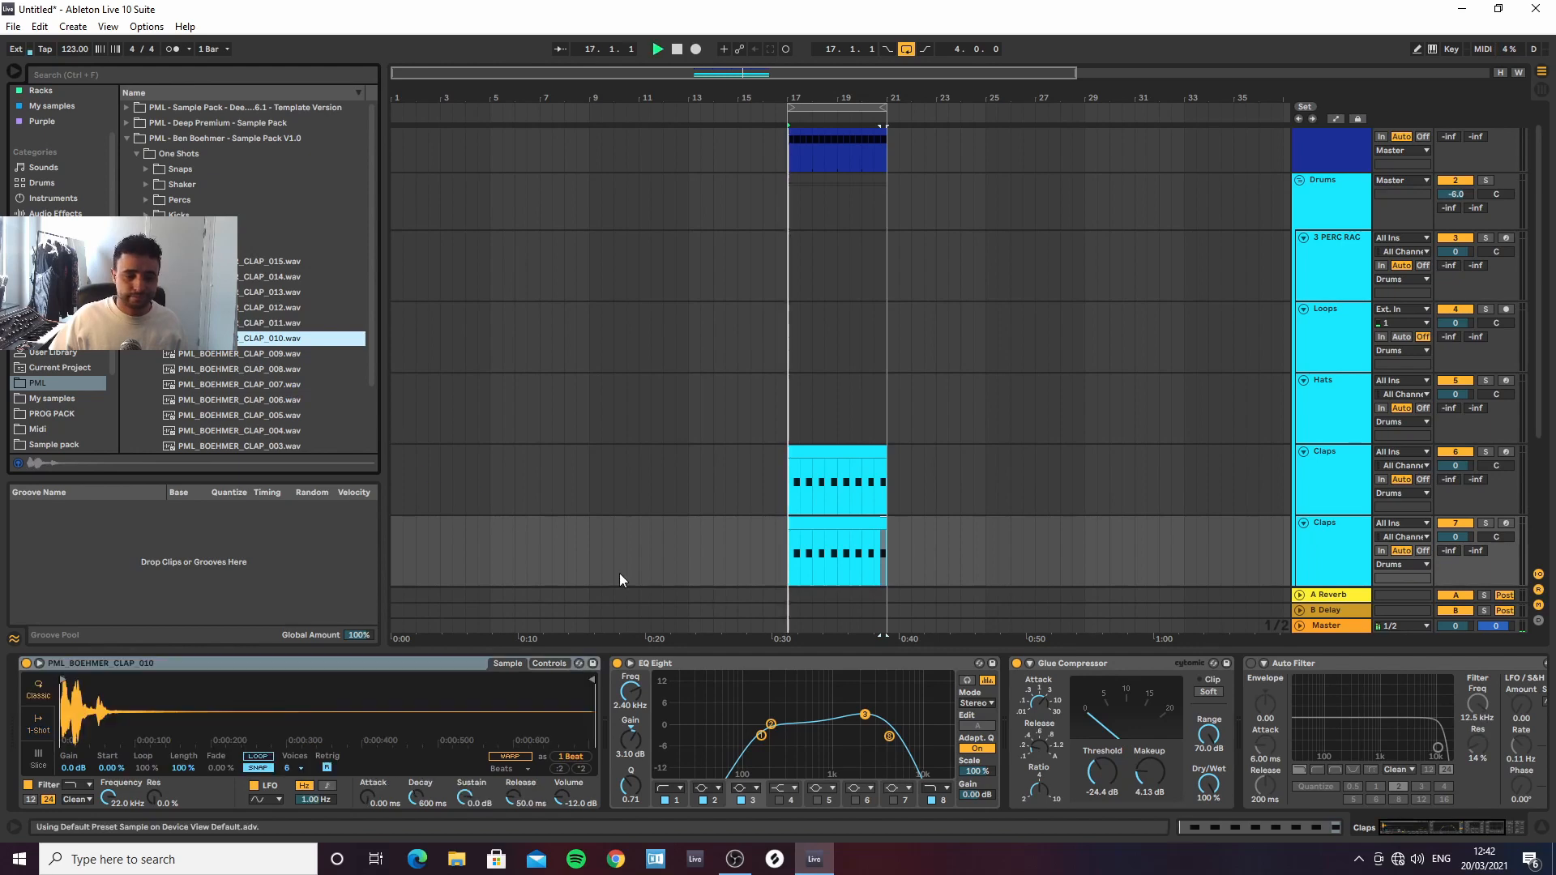
pyautogui.click(1324, 561)
pyautogui.moveTo(889, 737); pyautogui.dragTo(942, 739)
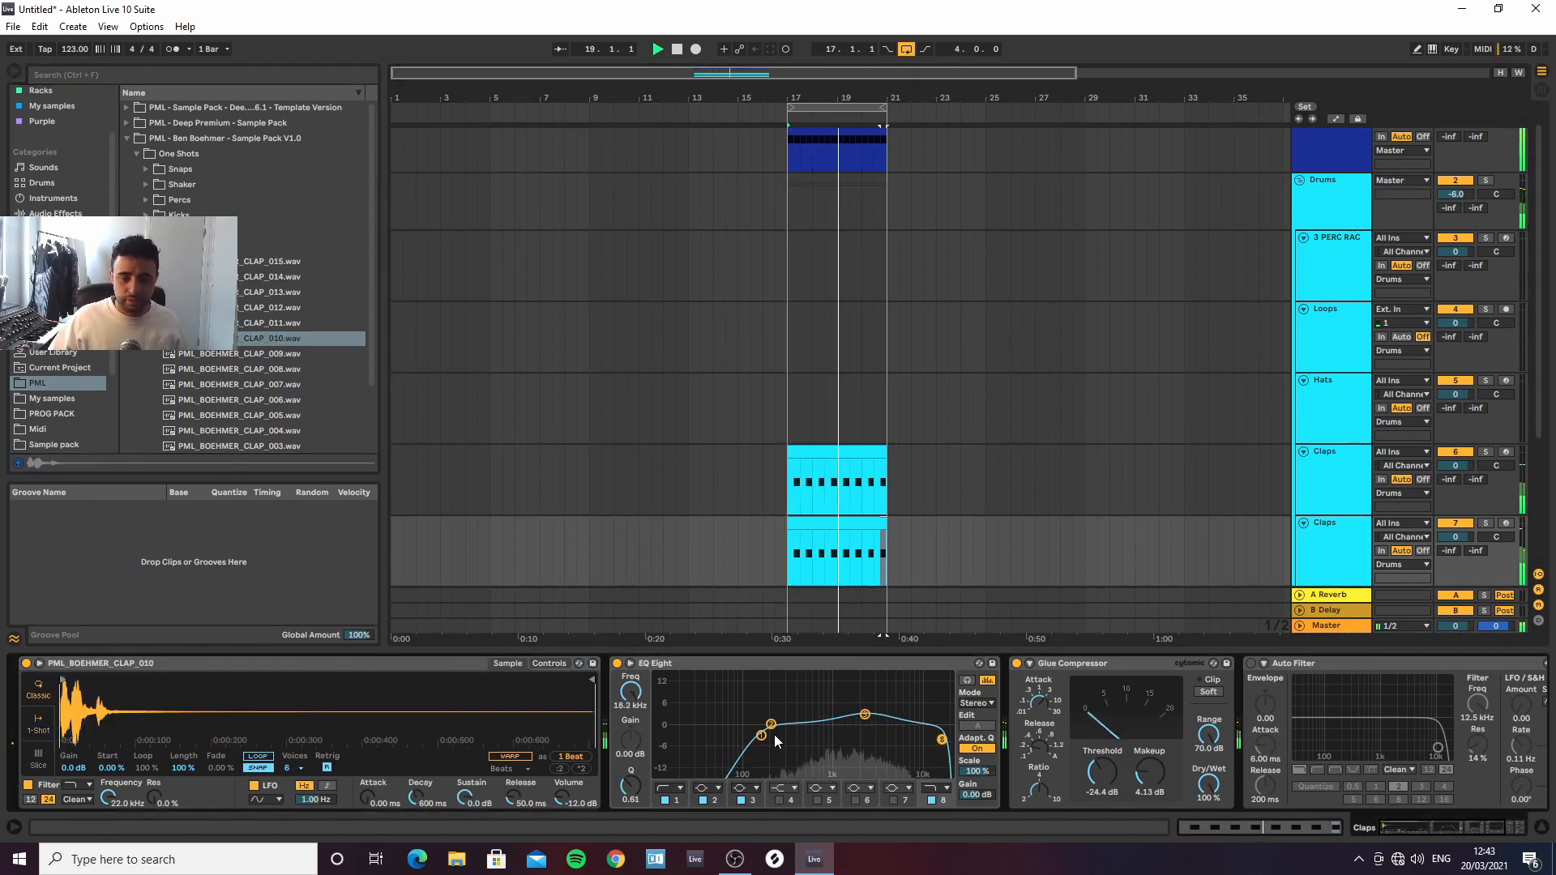
pyautogui.moveTo(762, 736); pyautogui.dragTo(821, 743)
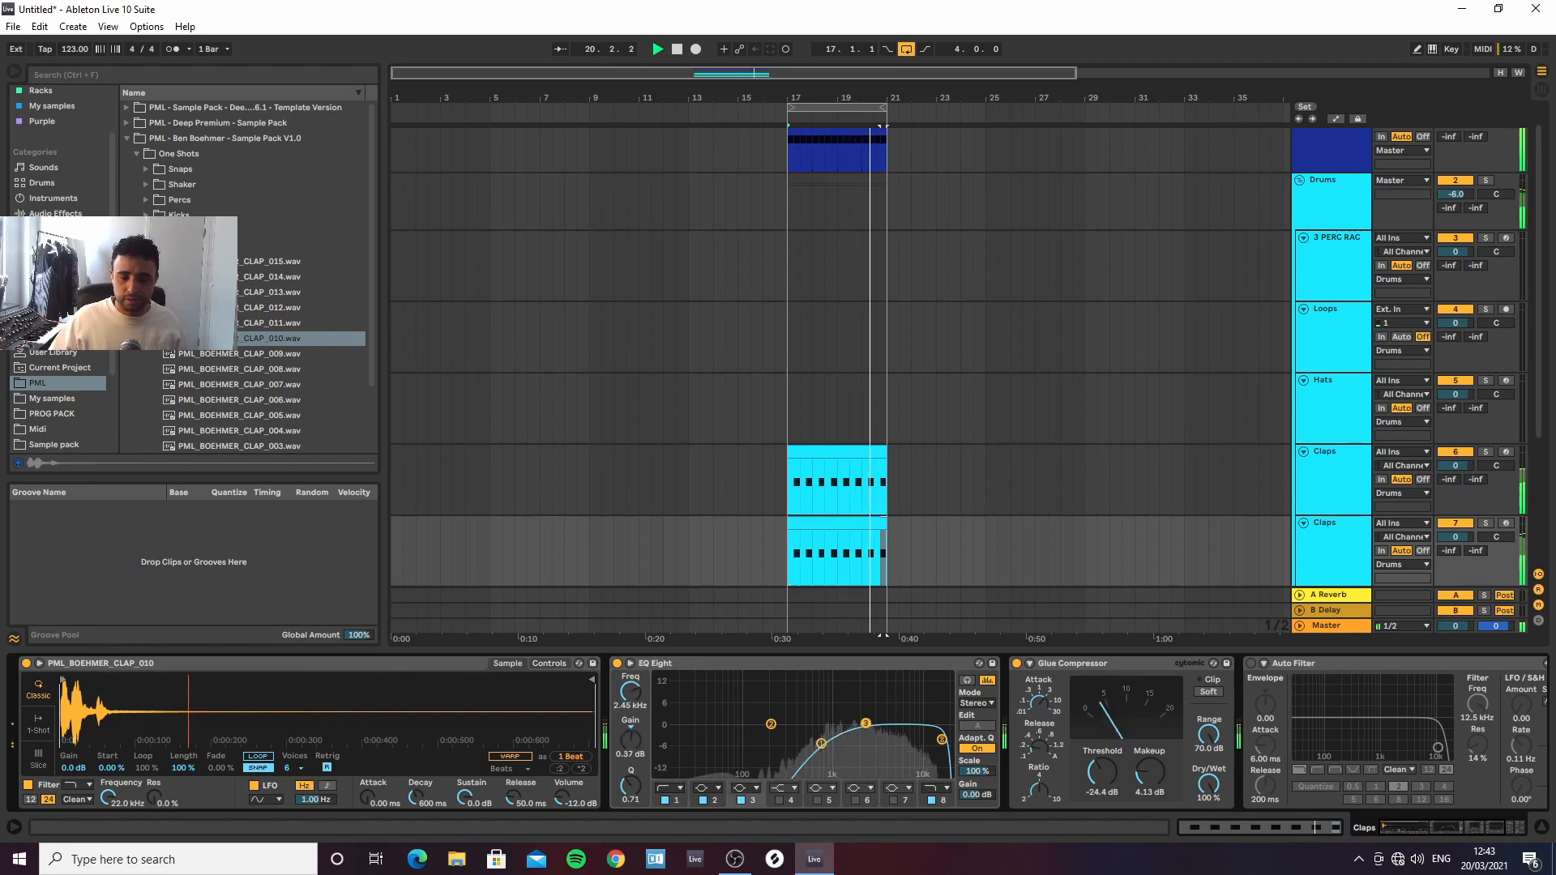
# Switch the clap's Simpler to 1-Shot, set Fade Out to 572 ms and trim the sample's end to slightly under half
pyautogui.click(38, 724)
pyautogui.moveTo(420, 798); pyautogui.dragTo(420, 773)
pyautogui.moveTo(591, 680)
pyautogui.mouseDown()
pyautogui.moveTo(312, 666)
pyautogui.moveTo(302, 722)
pyautogui.moveTo(283, 681)
pyautogui.moveTo(306, 679)
pyautogui.mouseUp()
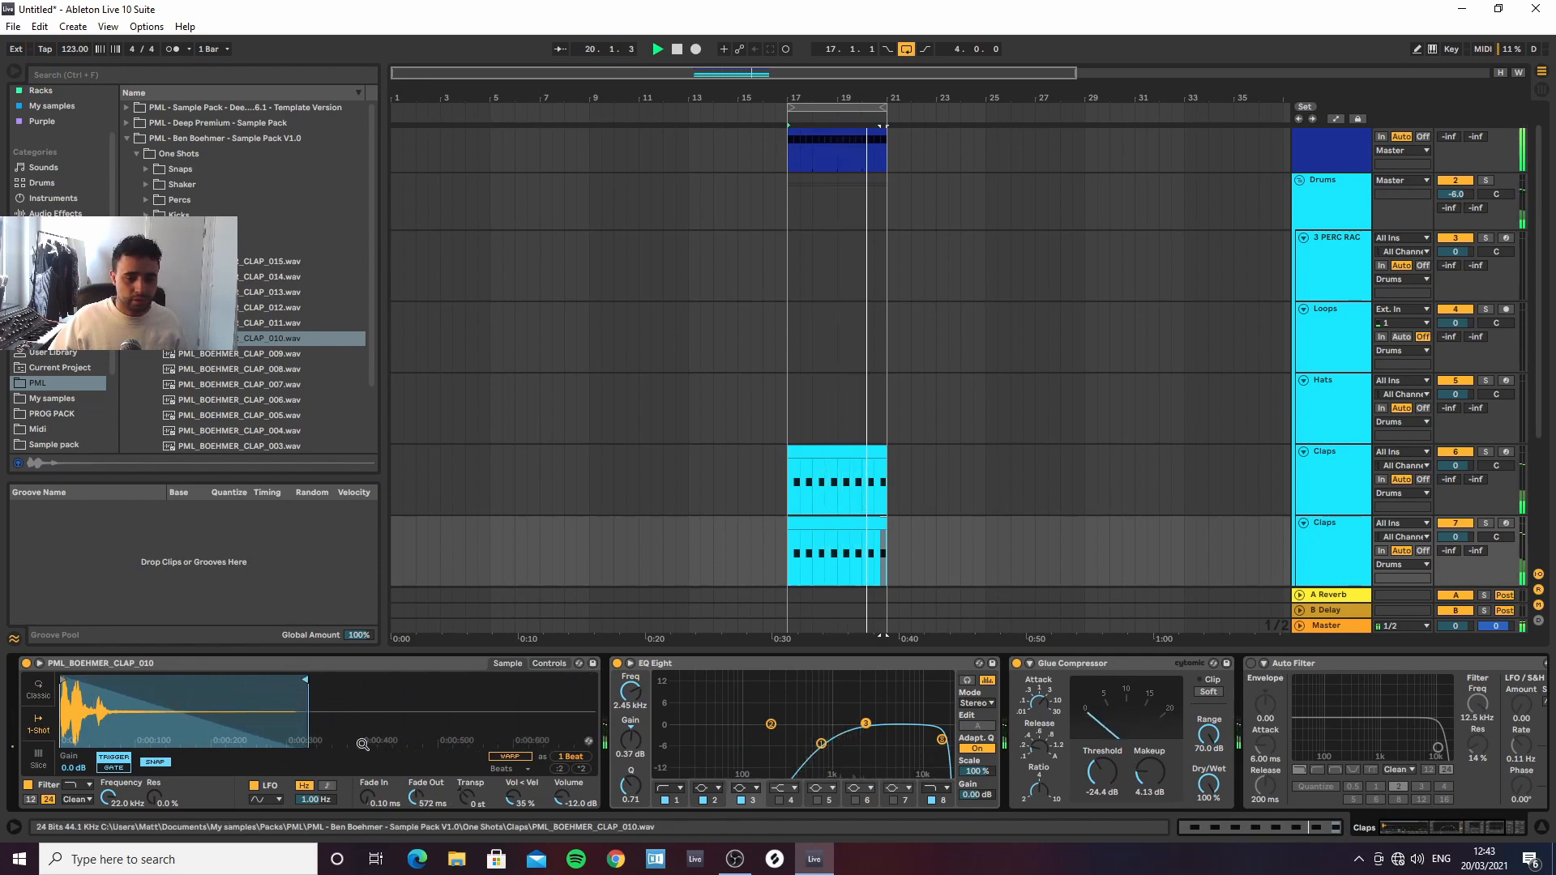
# Rename the original Claps track that holds the snare sample to Snare
pyautogui.click(1337, 485)
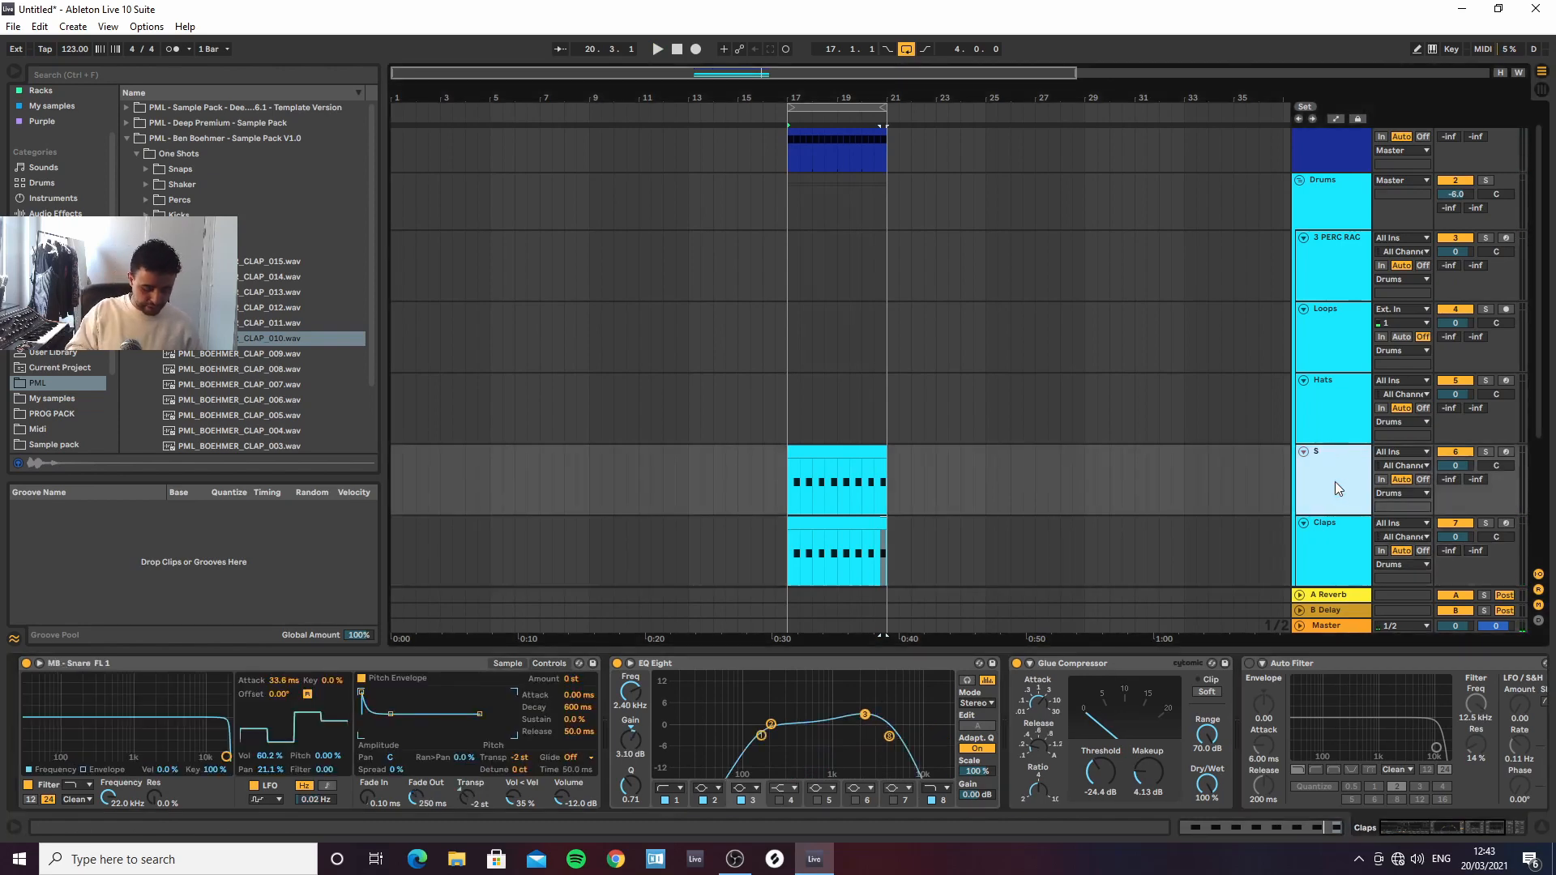
pyautogui.write('e')
pyautogui.click(1233, 551)
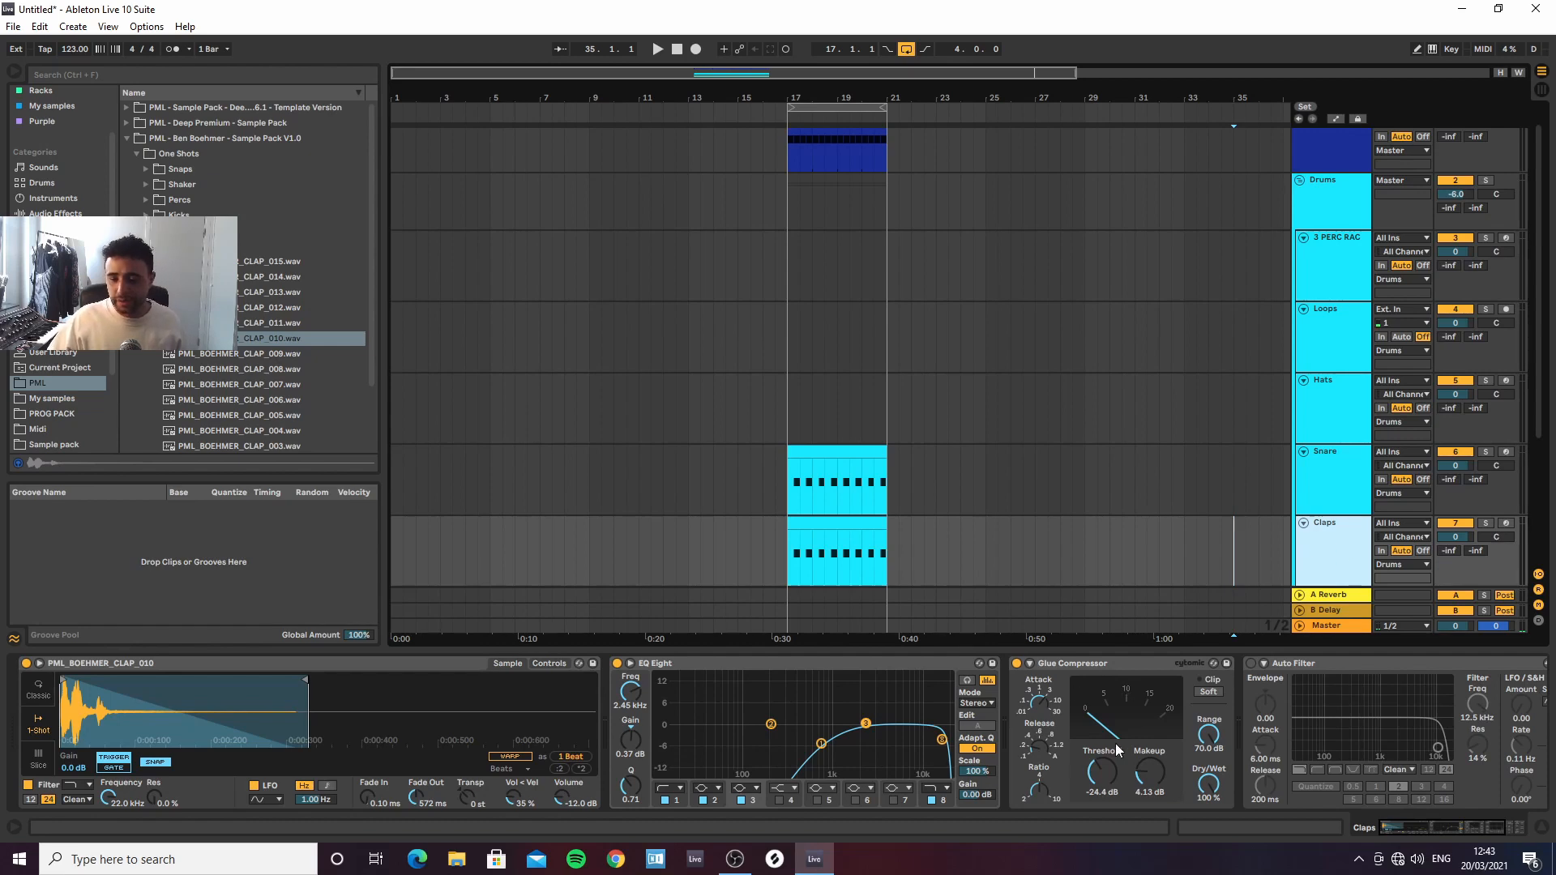
# Play the loop from bar 17 and set the clap's Glue Compressor threshold to -23.2 dB and makeup gain to 3.02 dB
pyautogui.press('space')
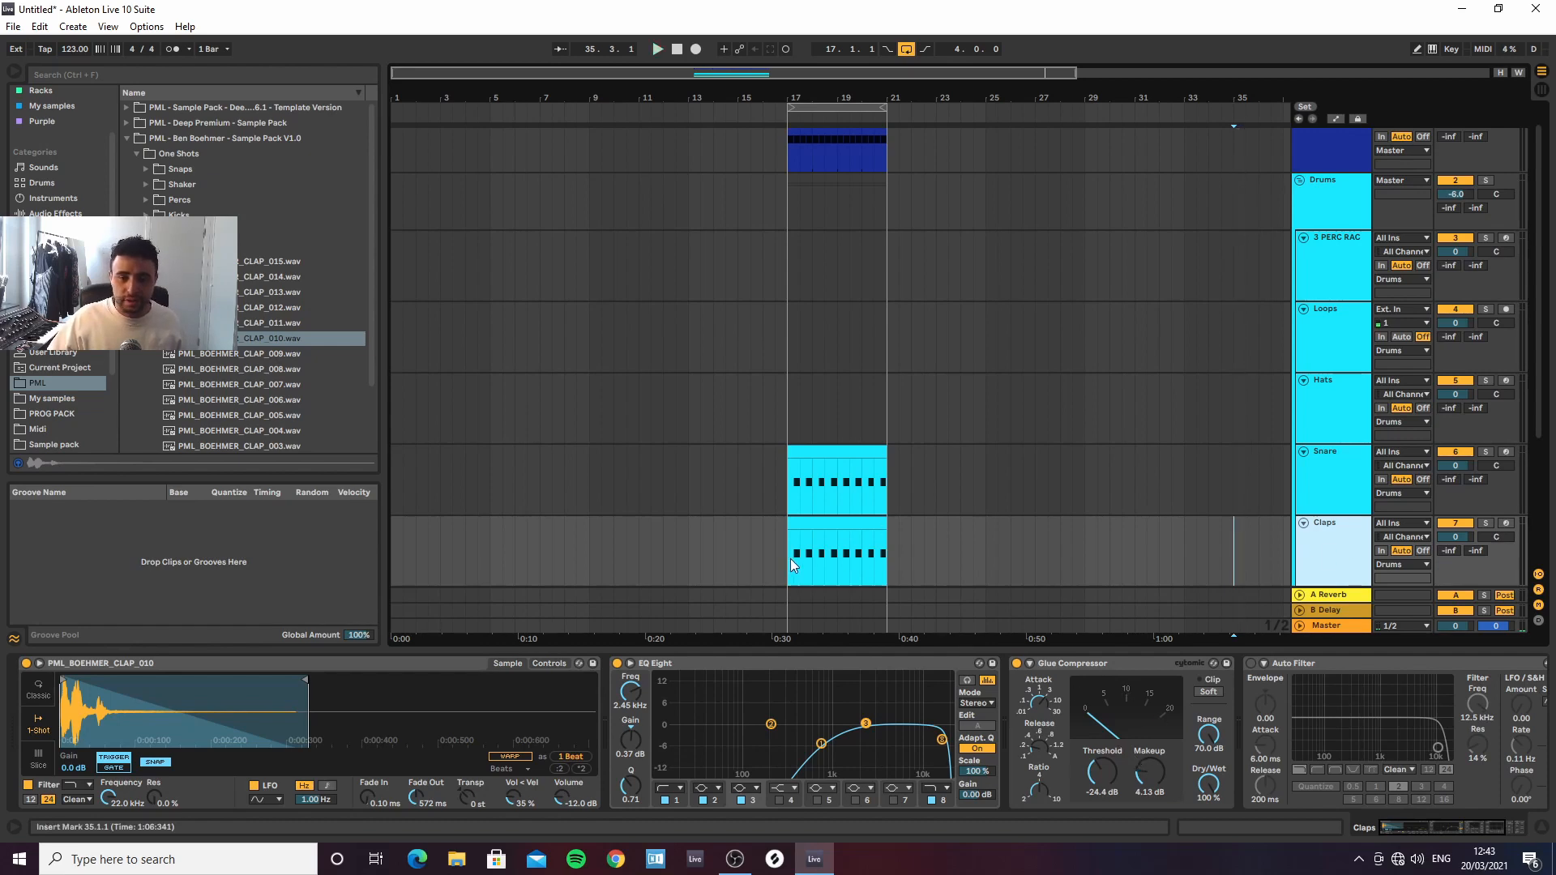
pyautogui.click(792, 557)
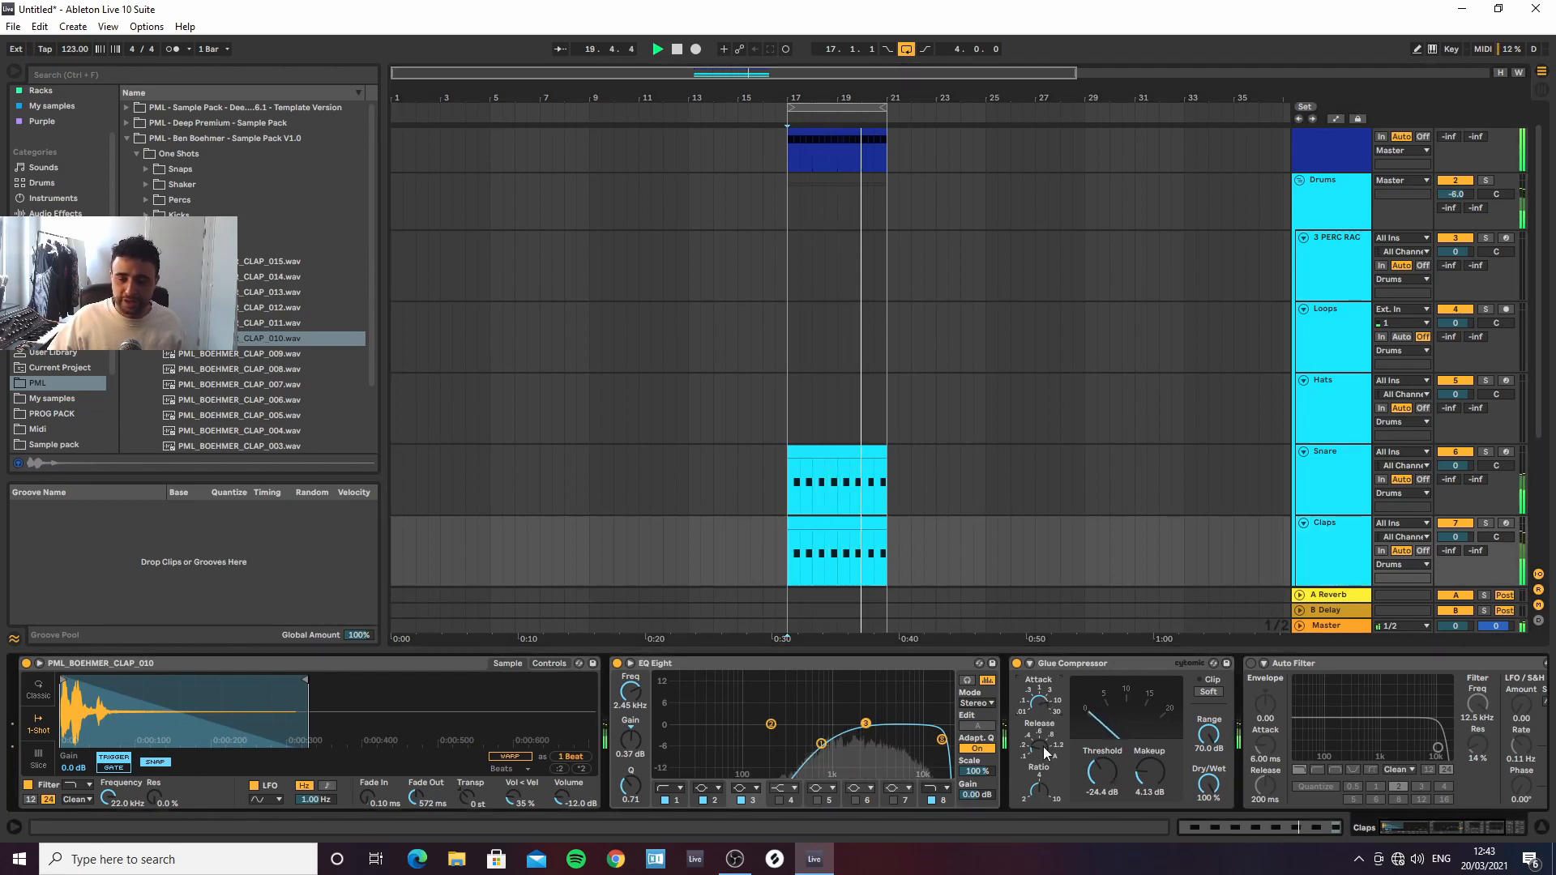
pyautogui.moveTo(1100, 773); pyautogui.dragTo(1143, 785)
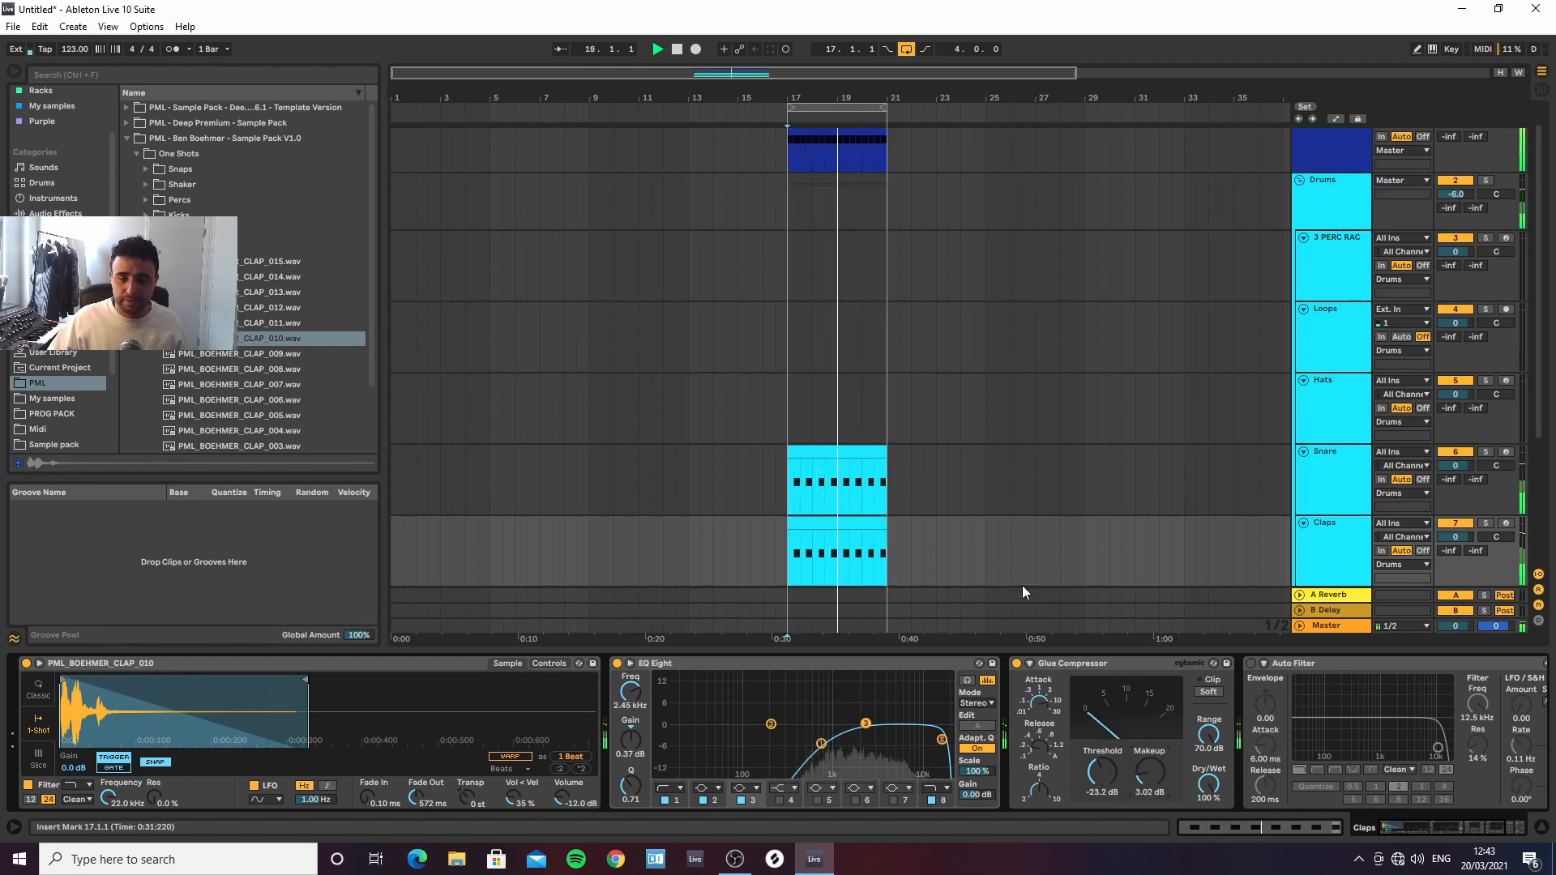
pyautogui.press('space')
# Search the browser for "drum room" and load the DRUM ROOM LIVE STANDARD rack onto return track A
pyautogui.click(1333, 502)
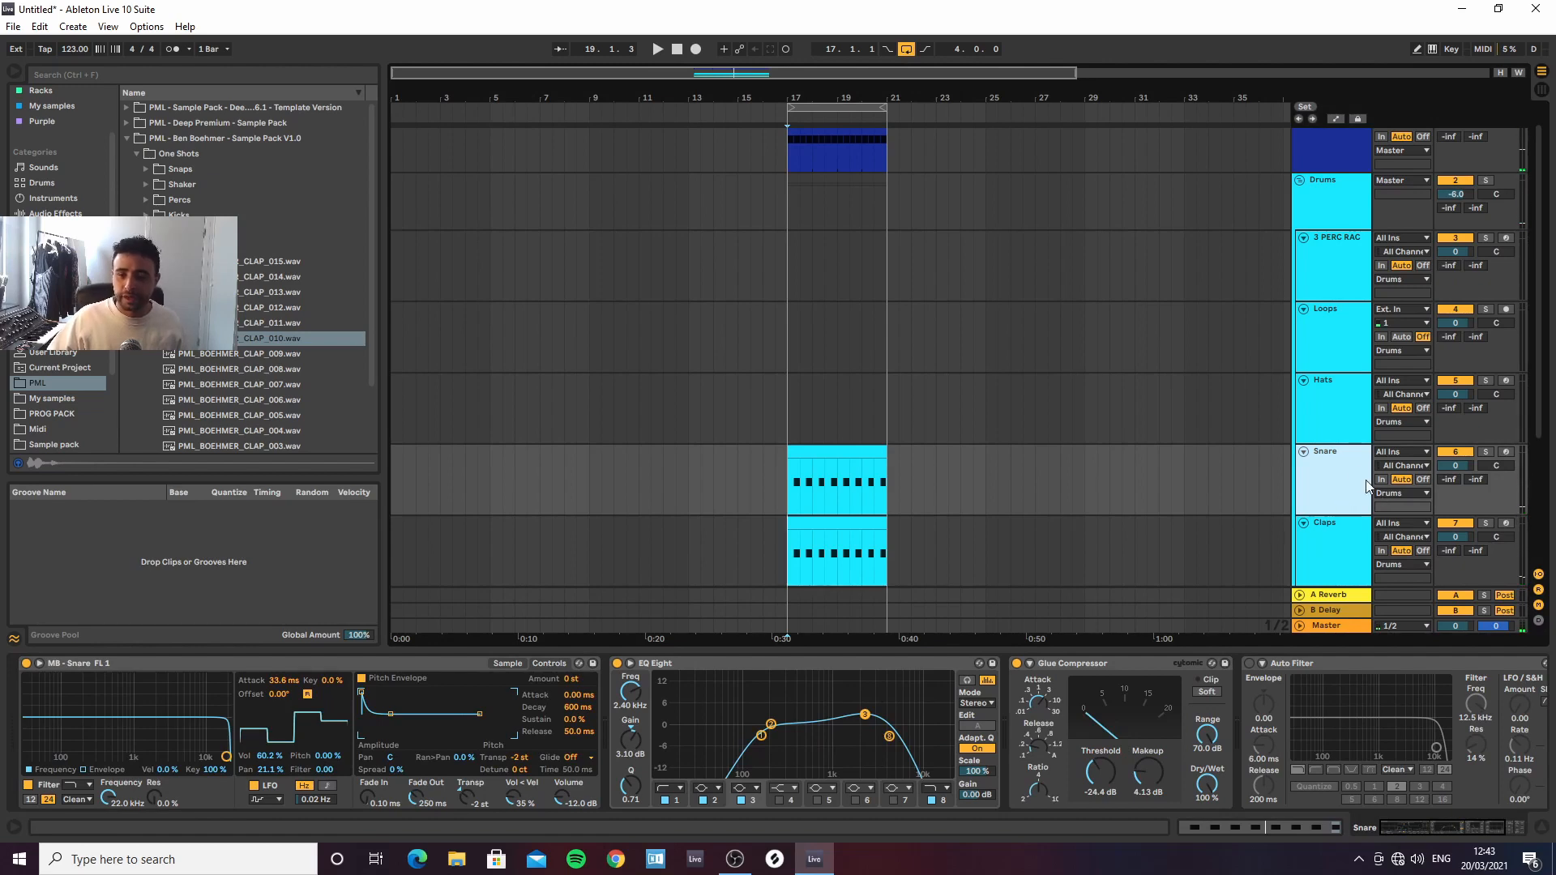
pyautogui.click(1338, 595)
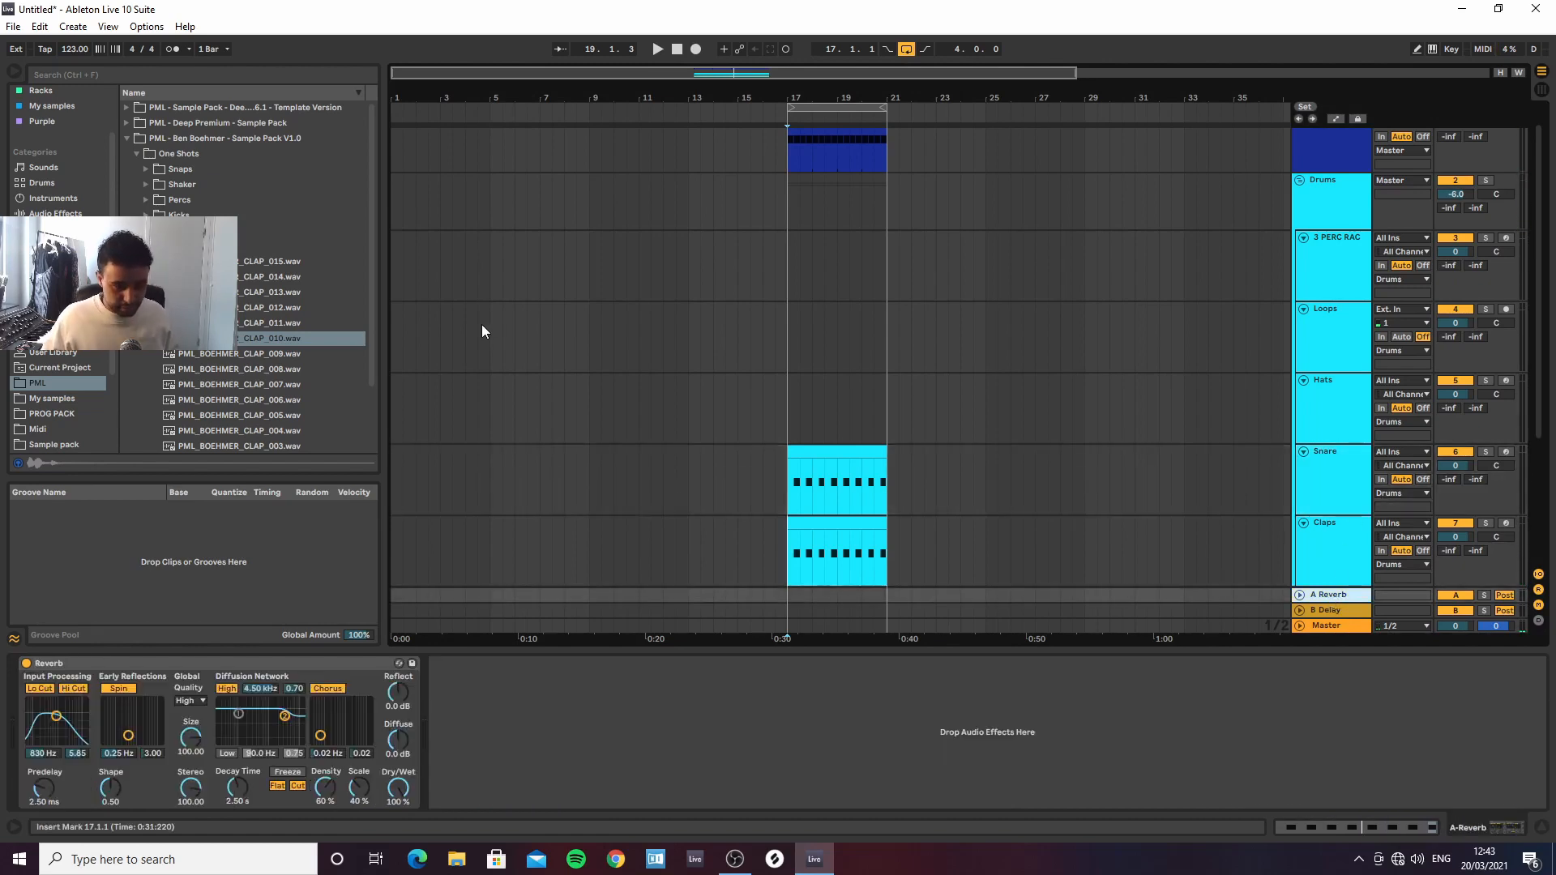
pyautogui.click(295, 73)
pyautogui.write('dru')
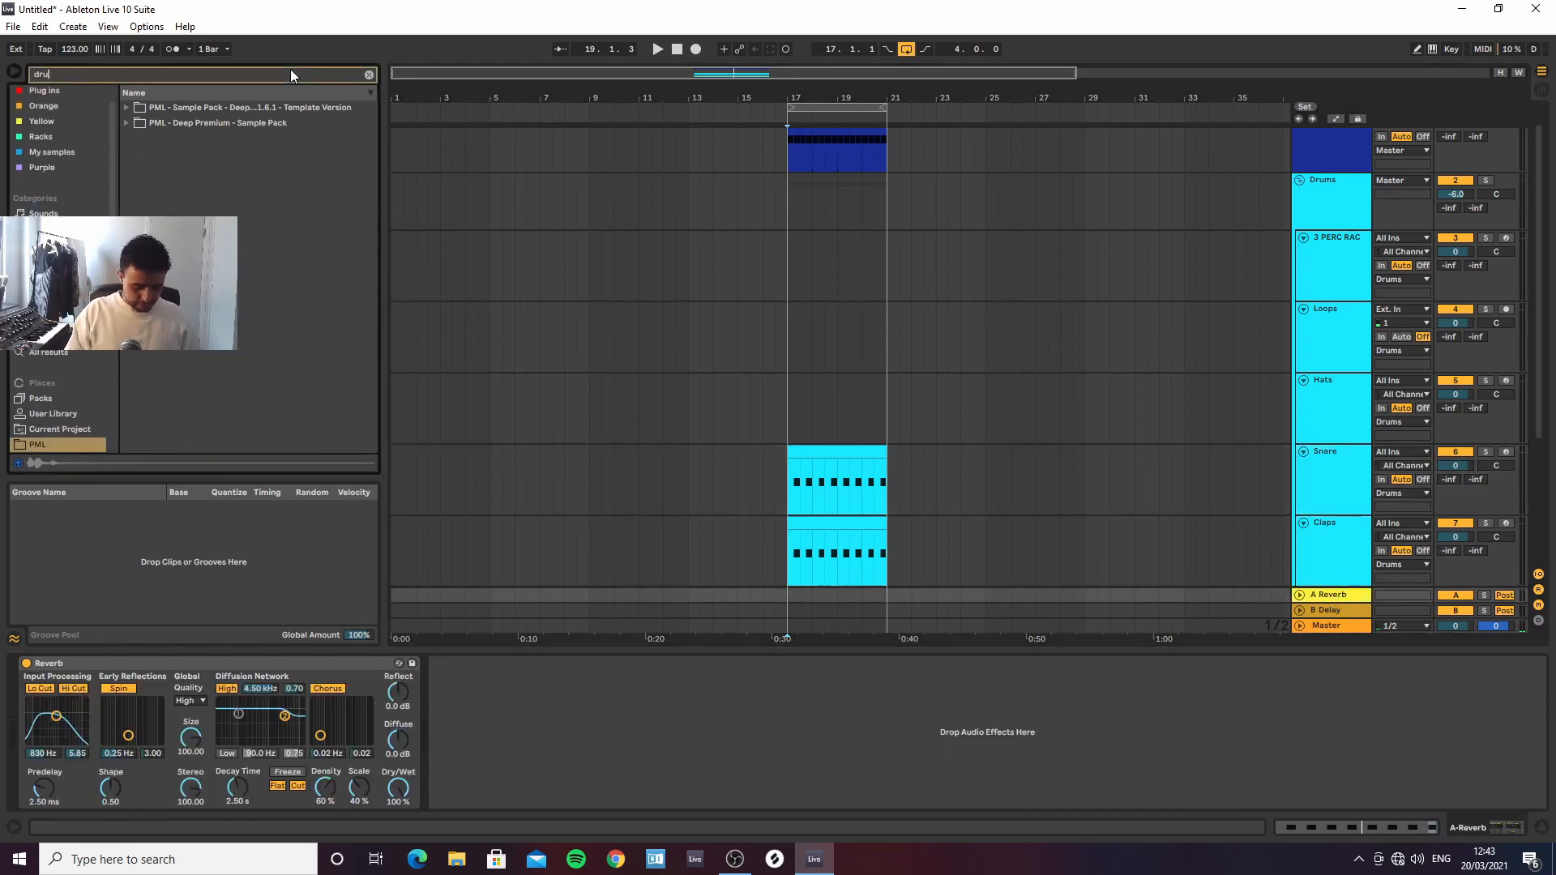
pyautogui.write('m room')
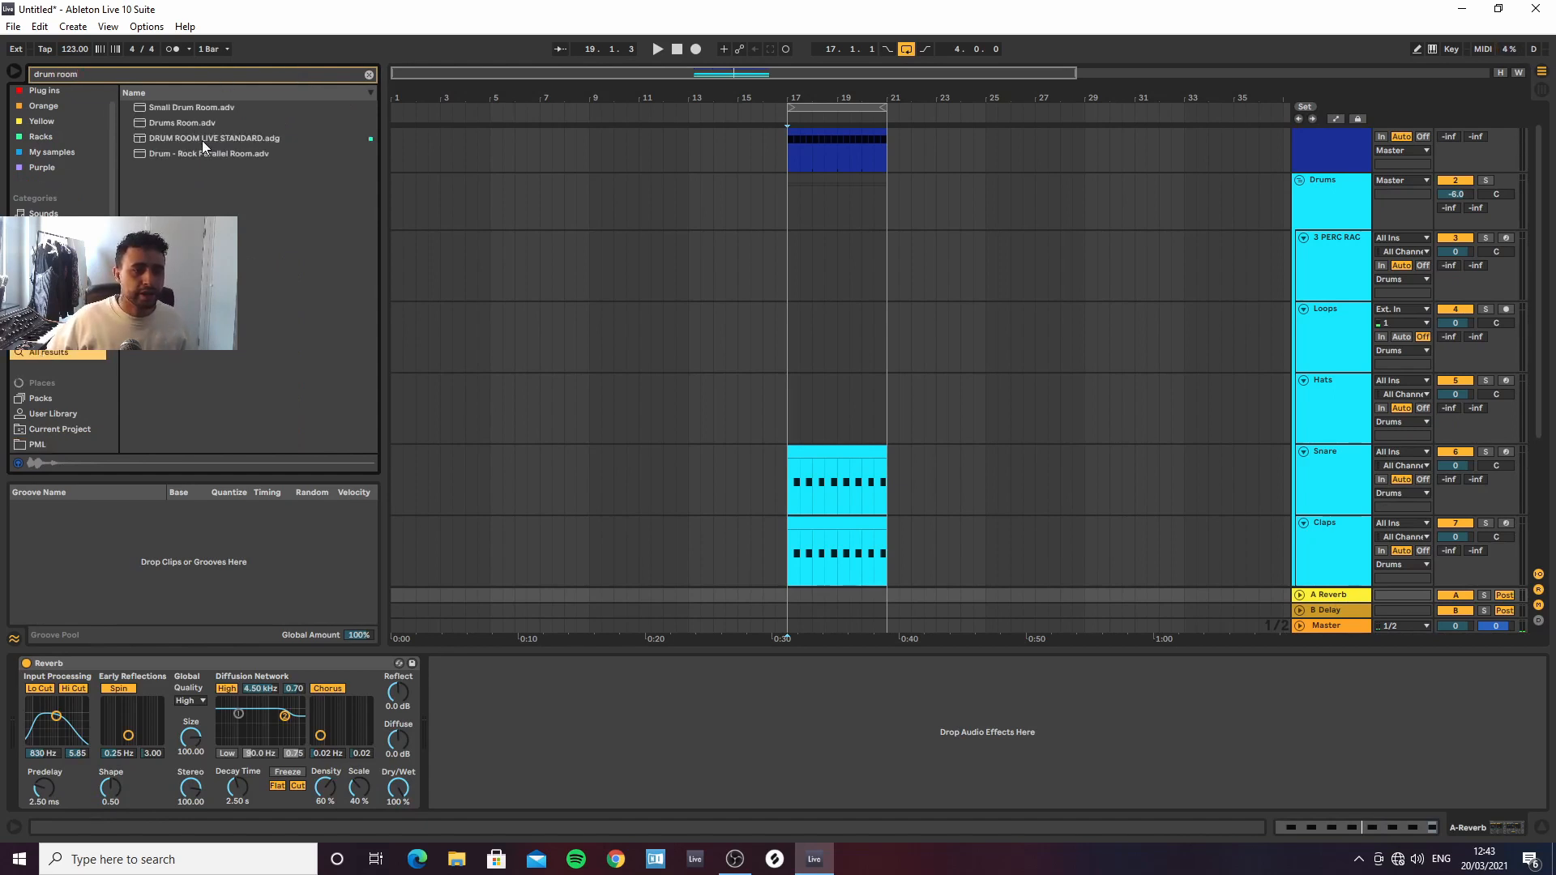
pyautogui.click(202, 139)
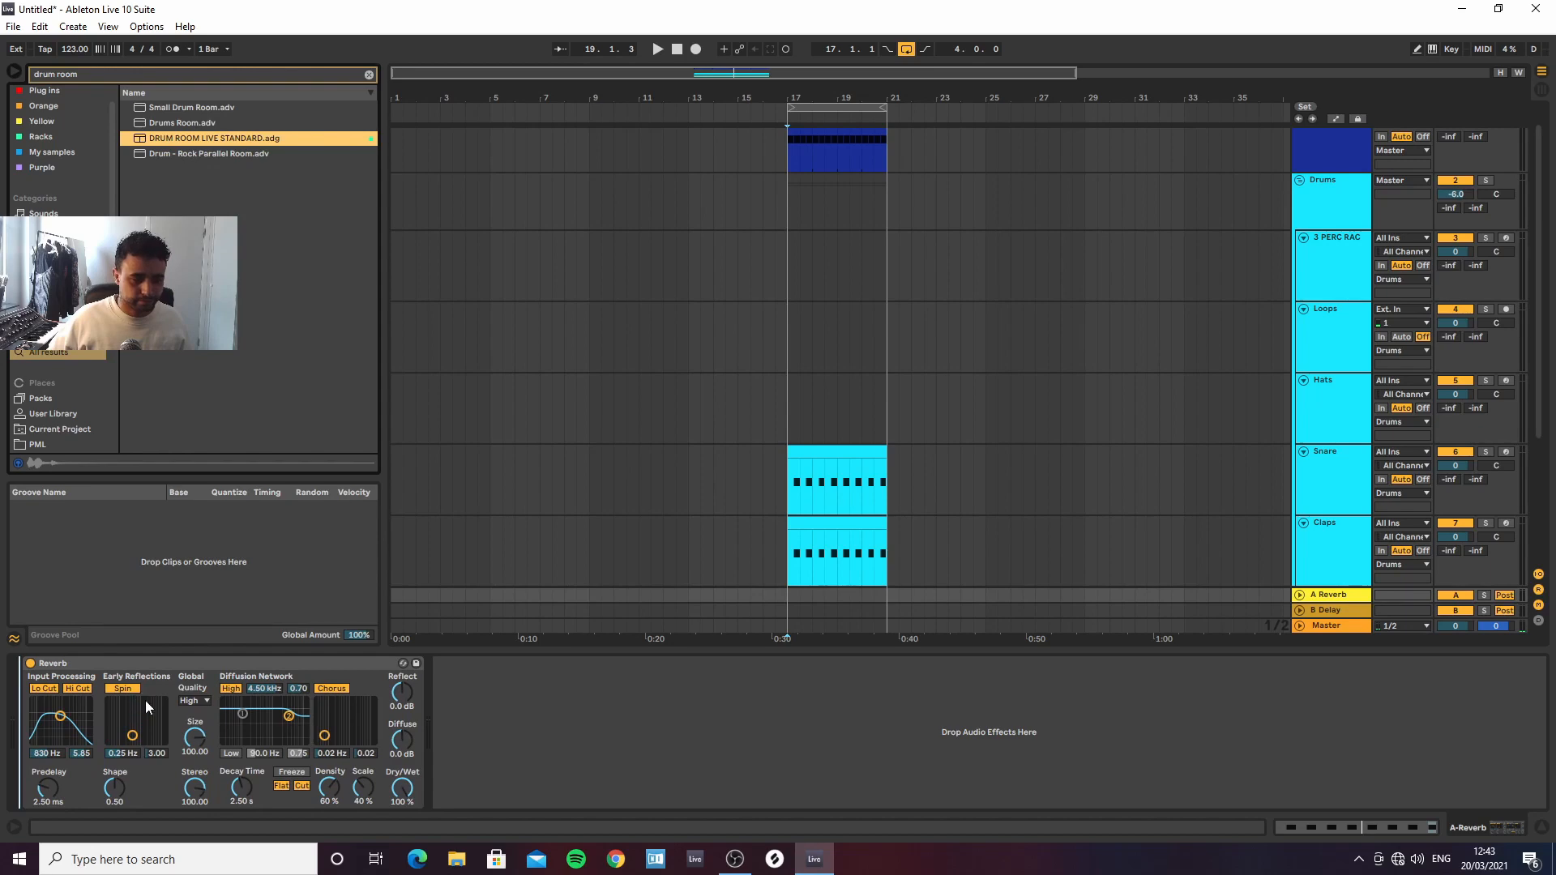
pyautogui.moveTo(146, 702); pyautogui.dragTo(147, 703)
pyautogui.click(864, 673)
# Delete the original default Reverb that follows the drum room rack on return track A
pyautogui.press('Right')
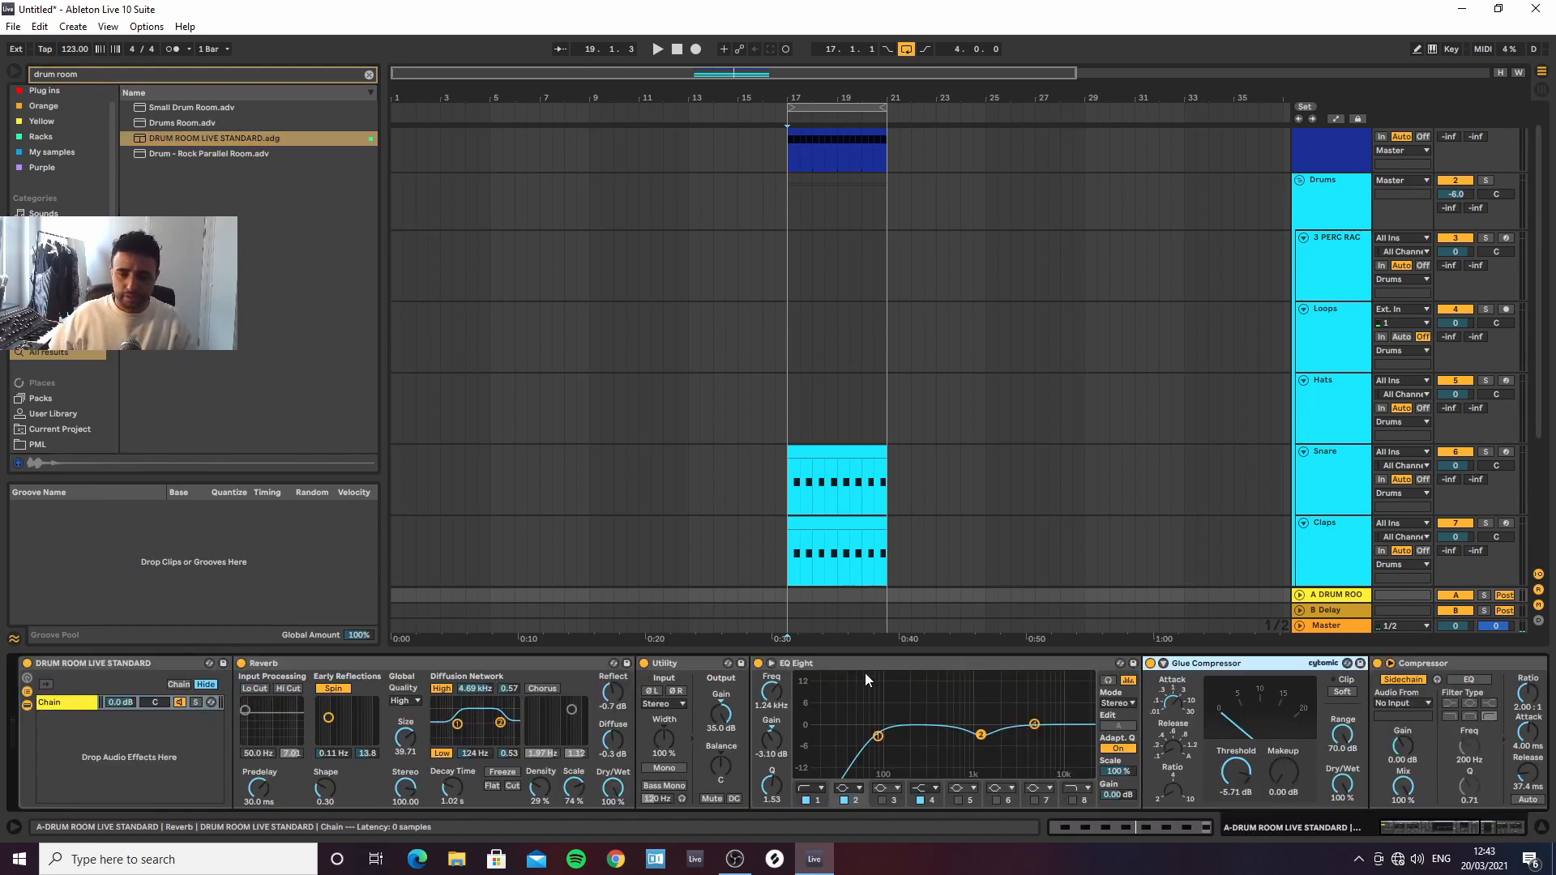
pyautogui.press('Right')
pyautogui.press('Right')
pyautogui.press('Right')
pyautogui.click(1230, 667)
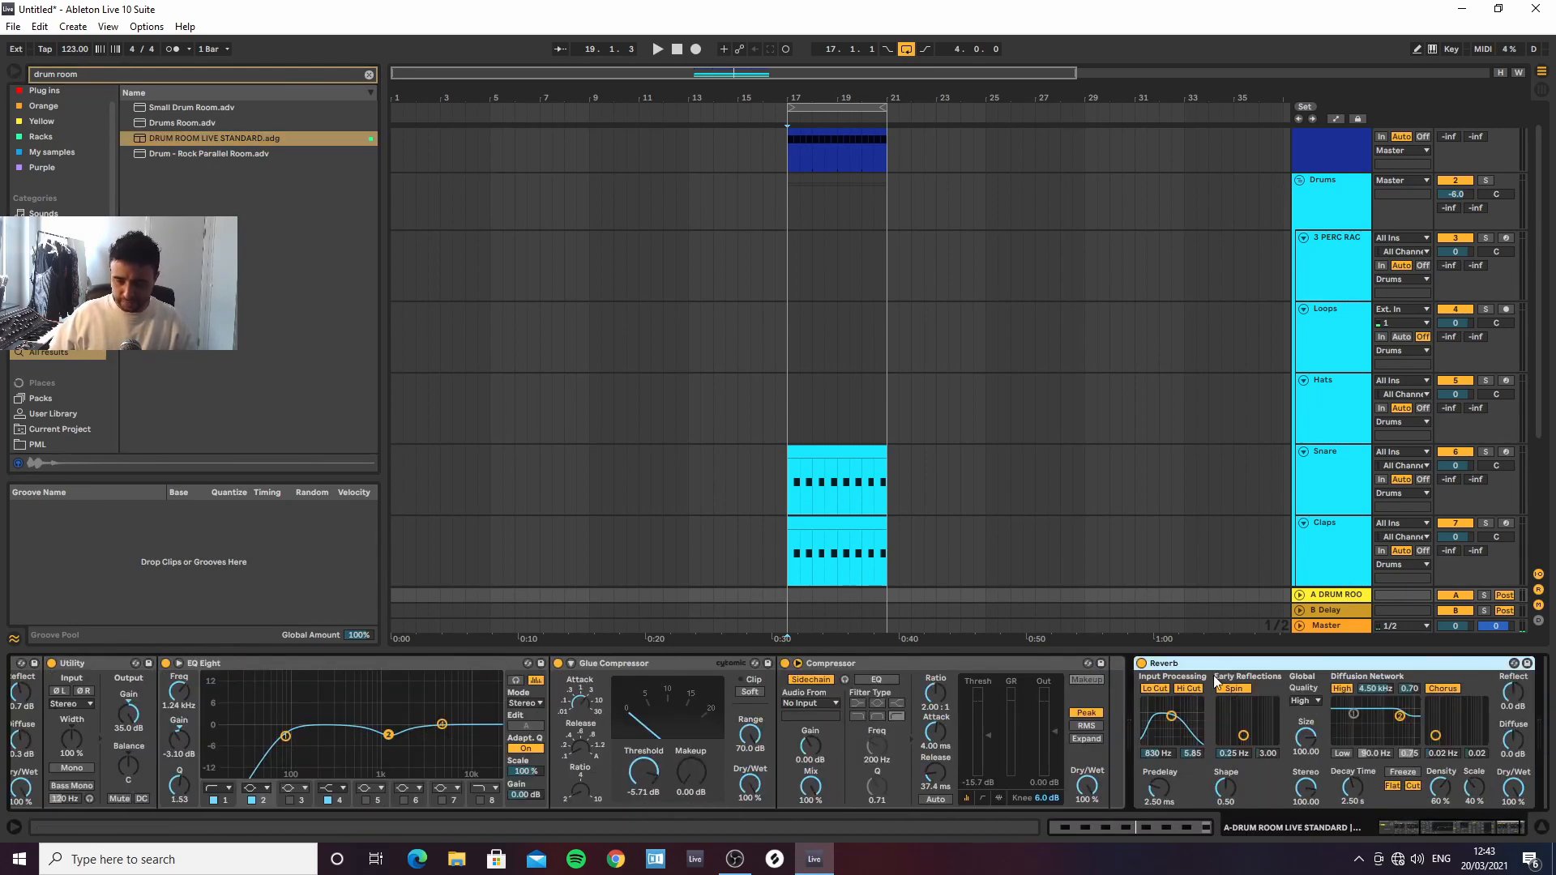
pyautogui.press('Delete')
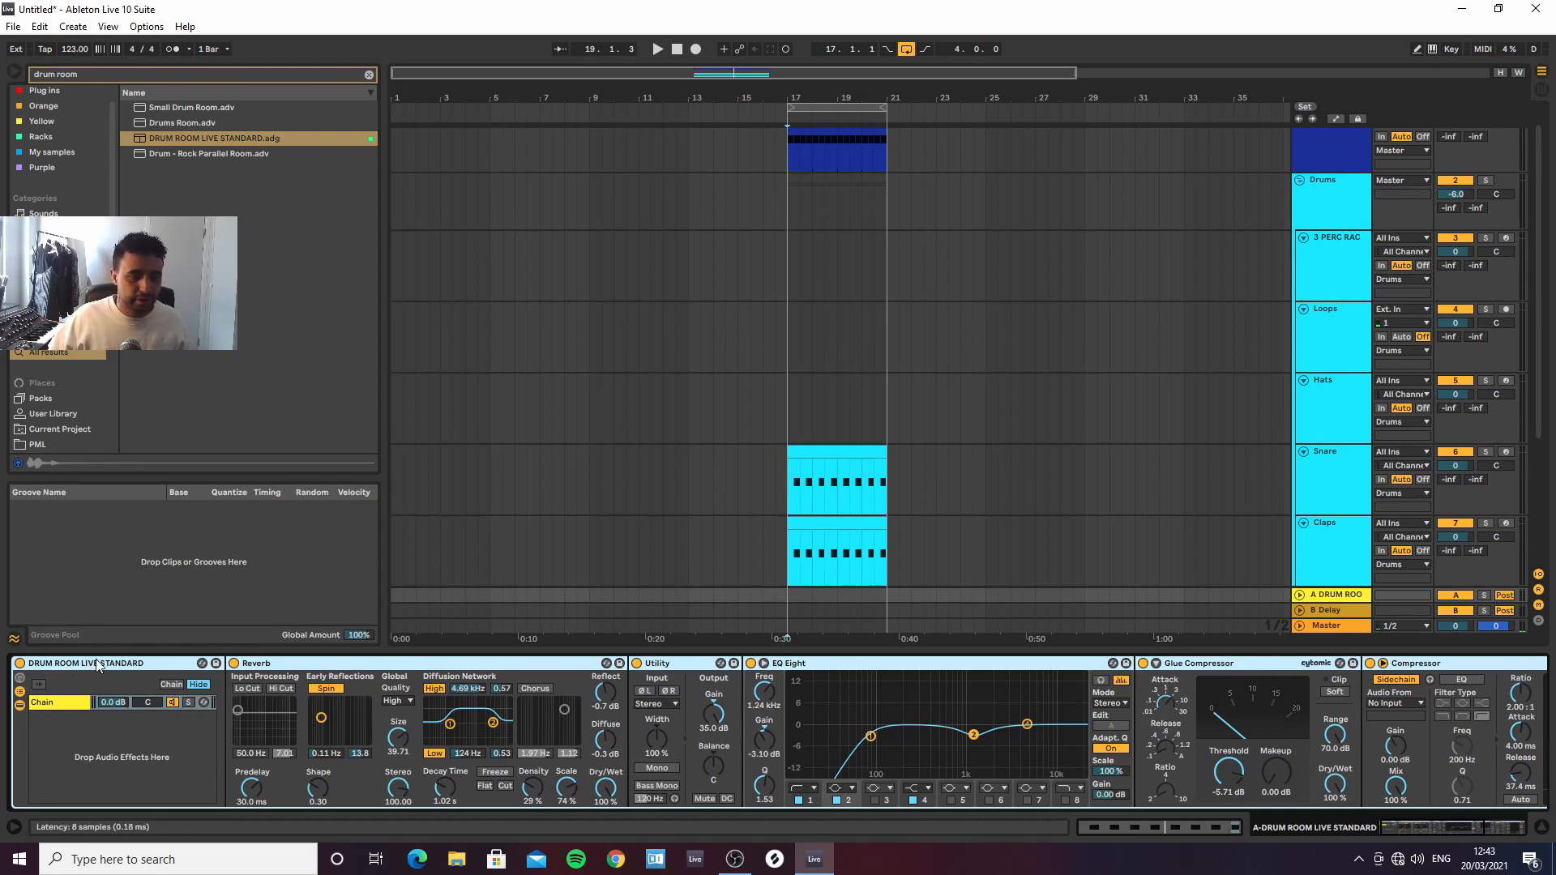
pyautogui.click(1334, 598)
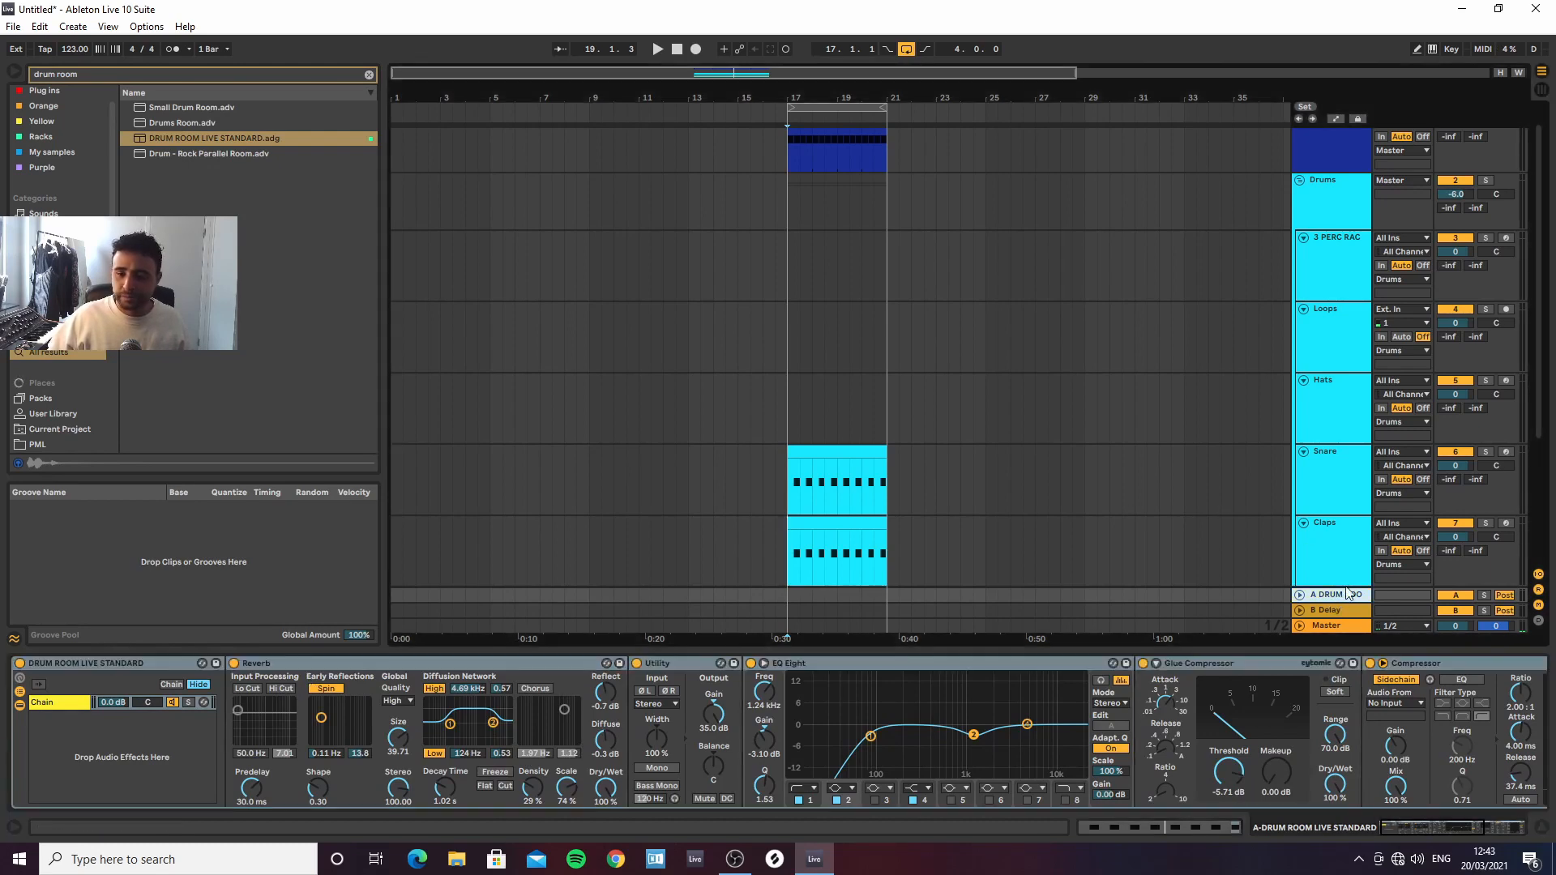
pyautogui.scroll(-1, 1340, 558)
pyautogui.scroll(1, 1345, 545)
pyautogui.scroll(-2, 1350, 502)
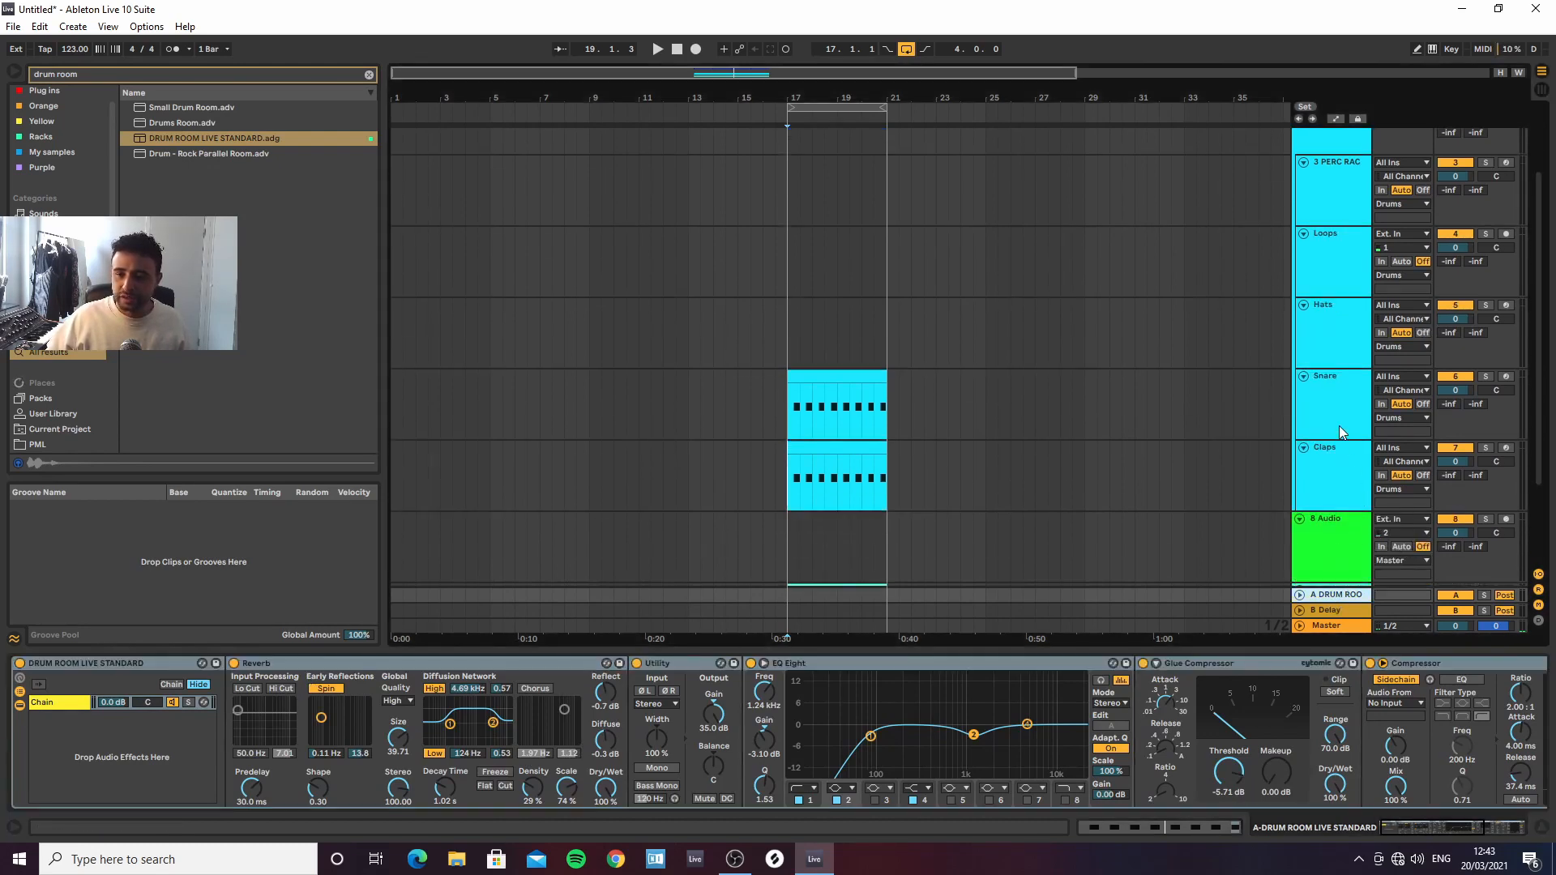
# Group the Snare and Claps tracks together and name the group Snare
pyautogui.click(1339, 425)
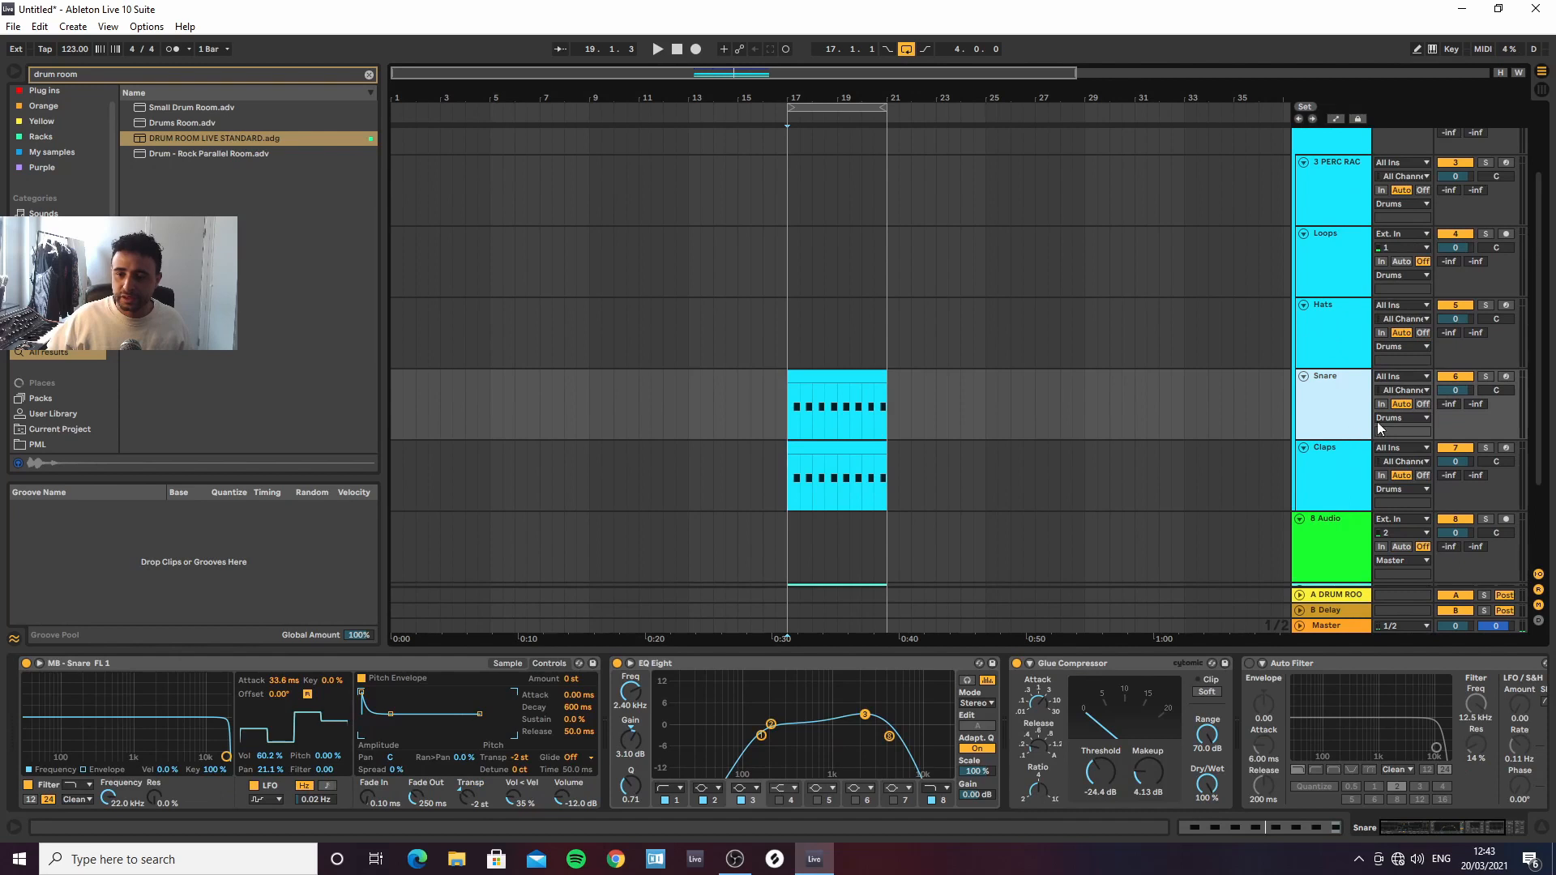
pyautogui.keyDown('shift'); pyautogui.click(1323, 455); pyautogui.keyUp('shift')
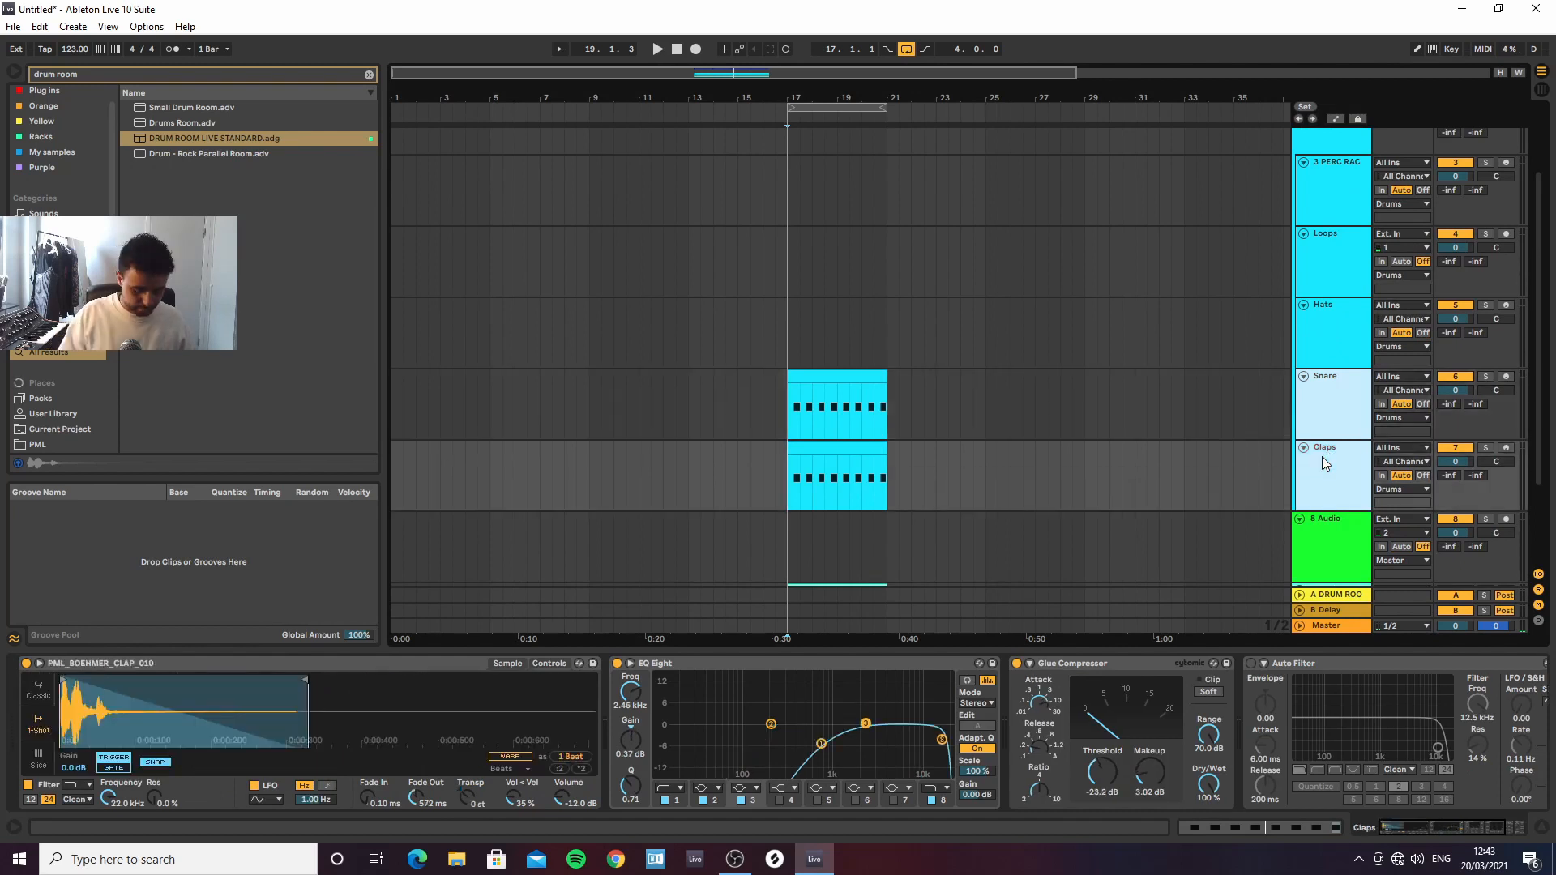
pyautogui.hotkey('ctrl', 'g')
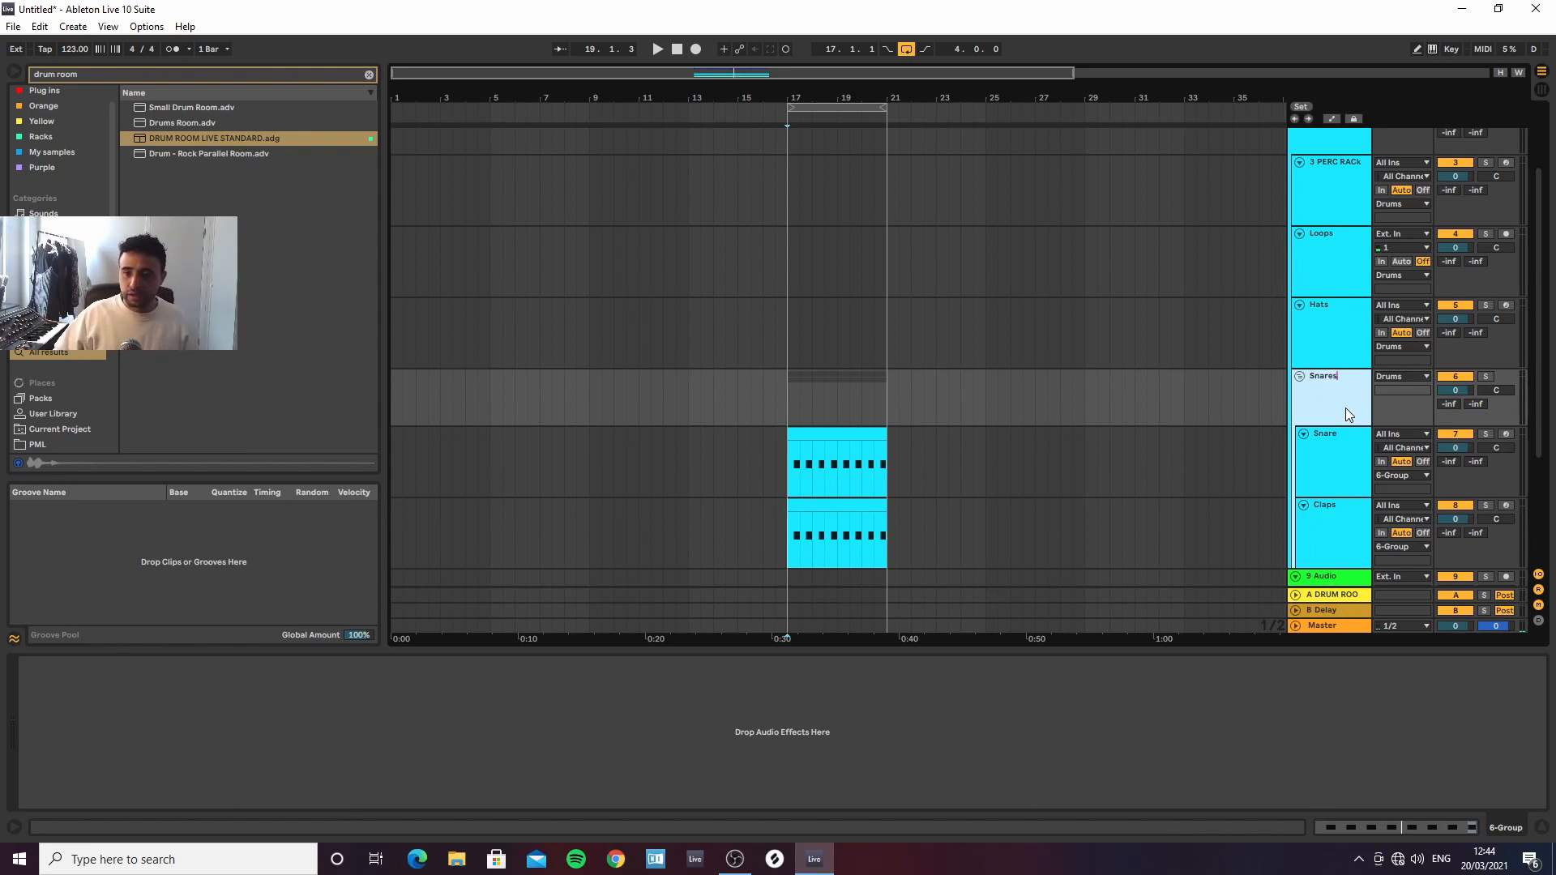
pyautogui.click(1260, 409)
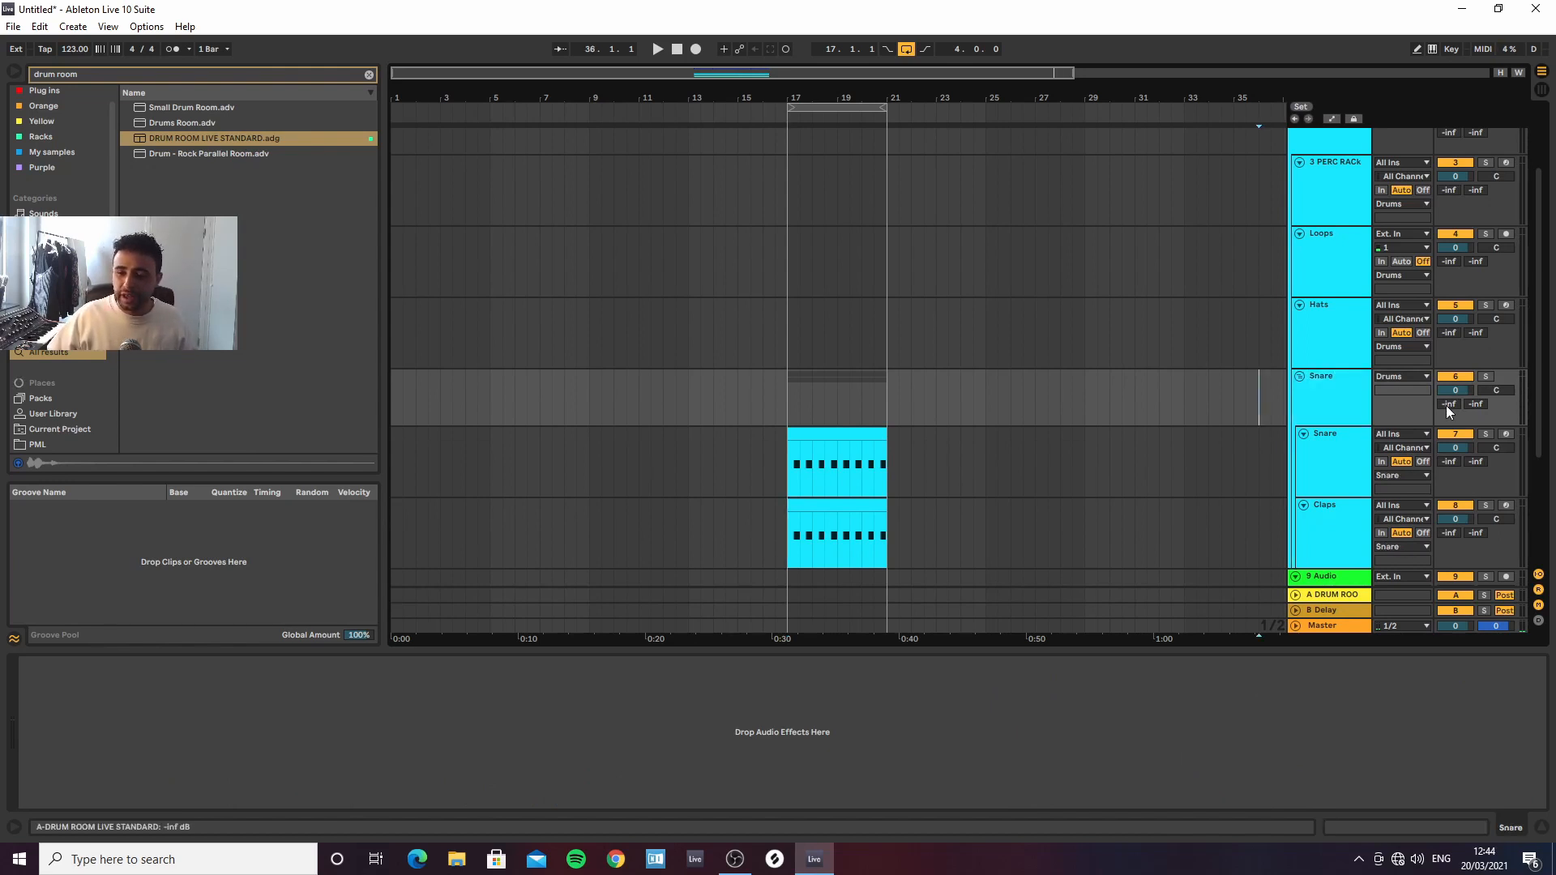
# Play the loop from bar 17 and set the Snare group's send to the drum room return to -40.0 dB
pyautogui.moveTo(1448, 405); pyautogui.dragTo(1448, 398)
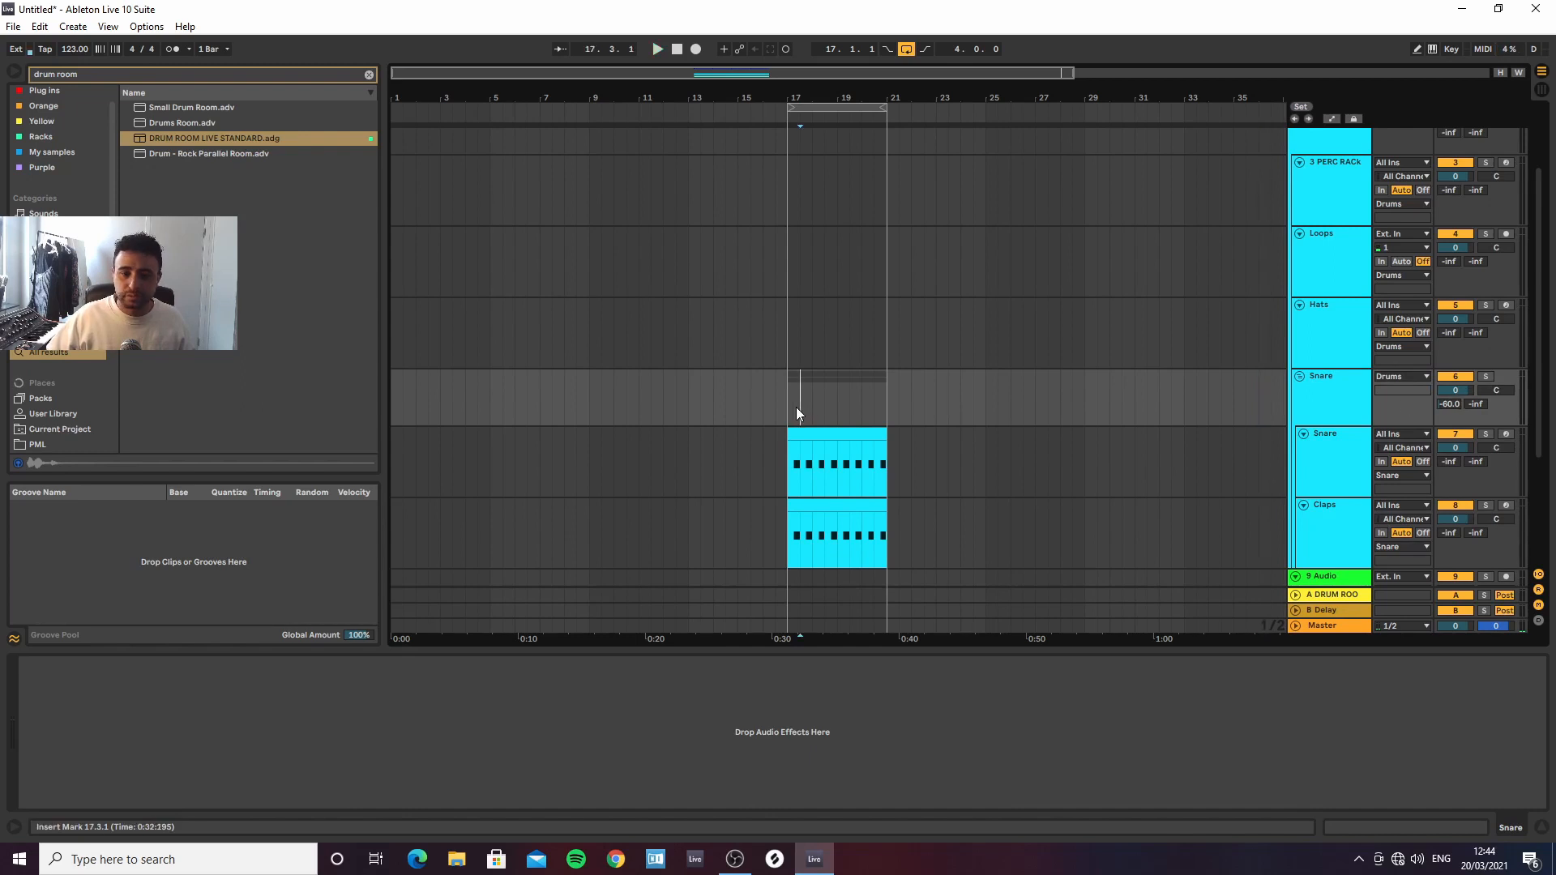
pyautogui.press('space')
pyautogui.moveTo(1449, 404); pyautogui.dragTo(1449, 403)
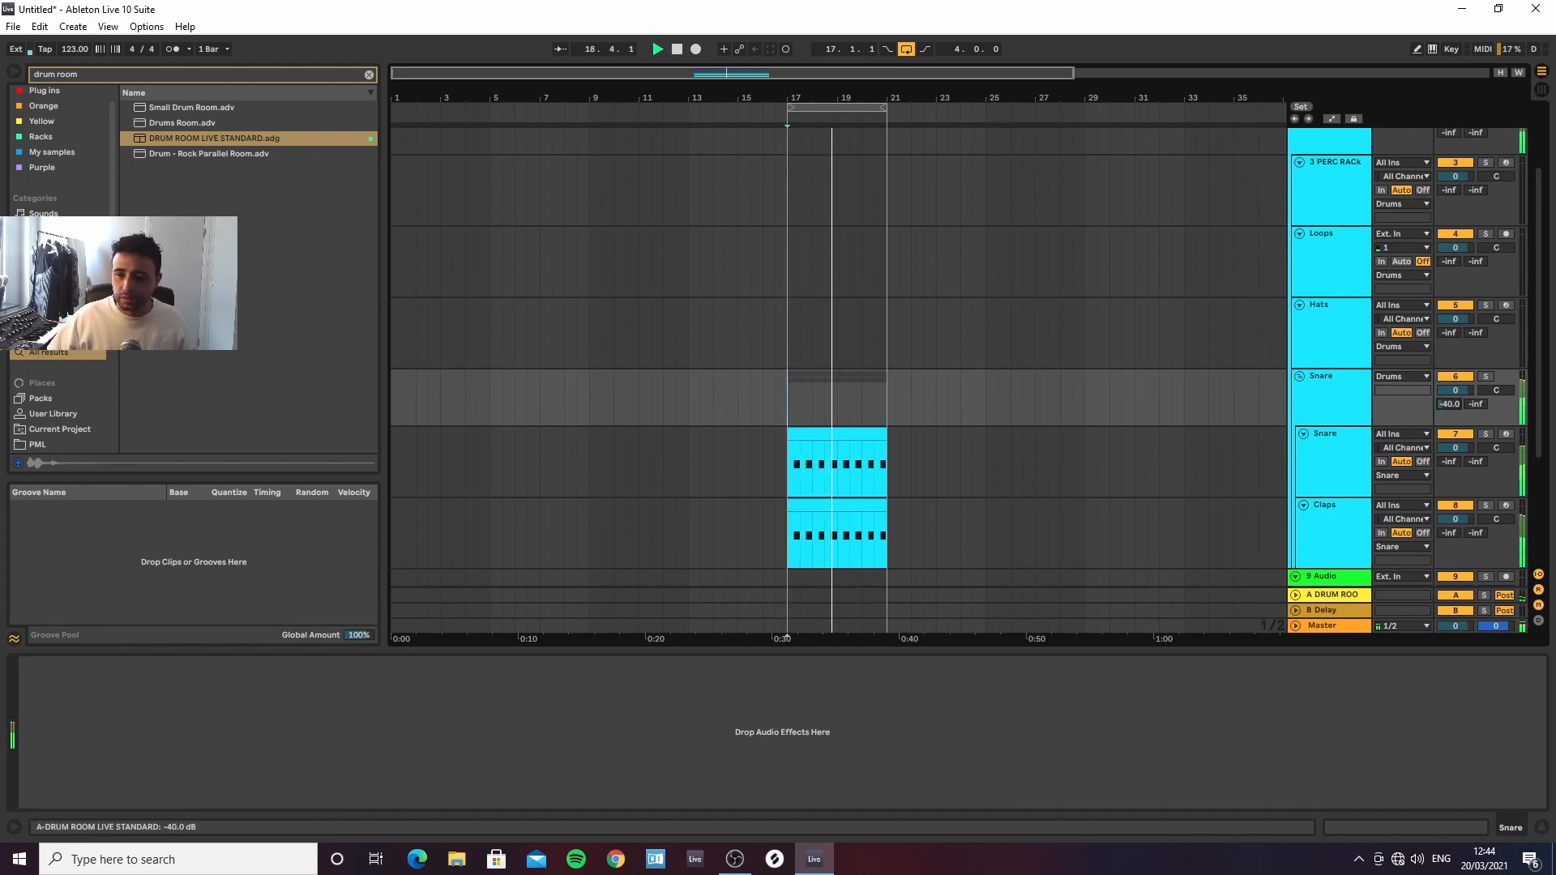
# Set the drum room Reverb's decay time to 851 ms and enable its input low cut at 249 Hz
pyautogui.click(1321, 595)
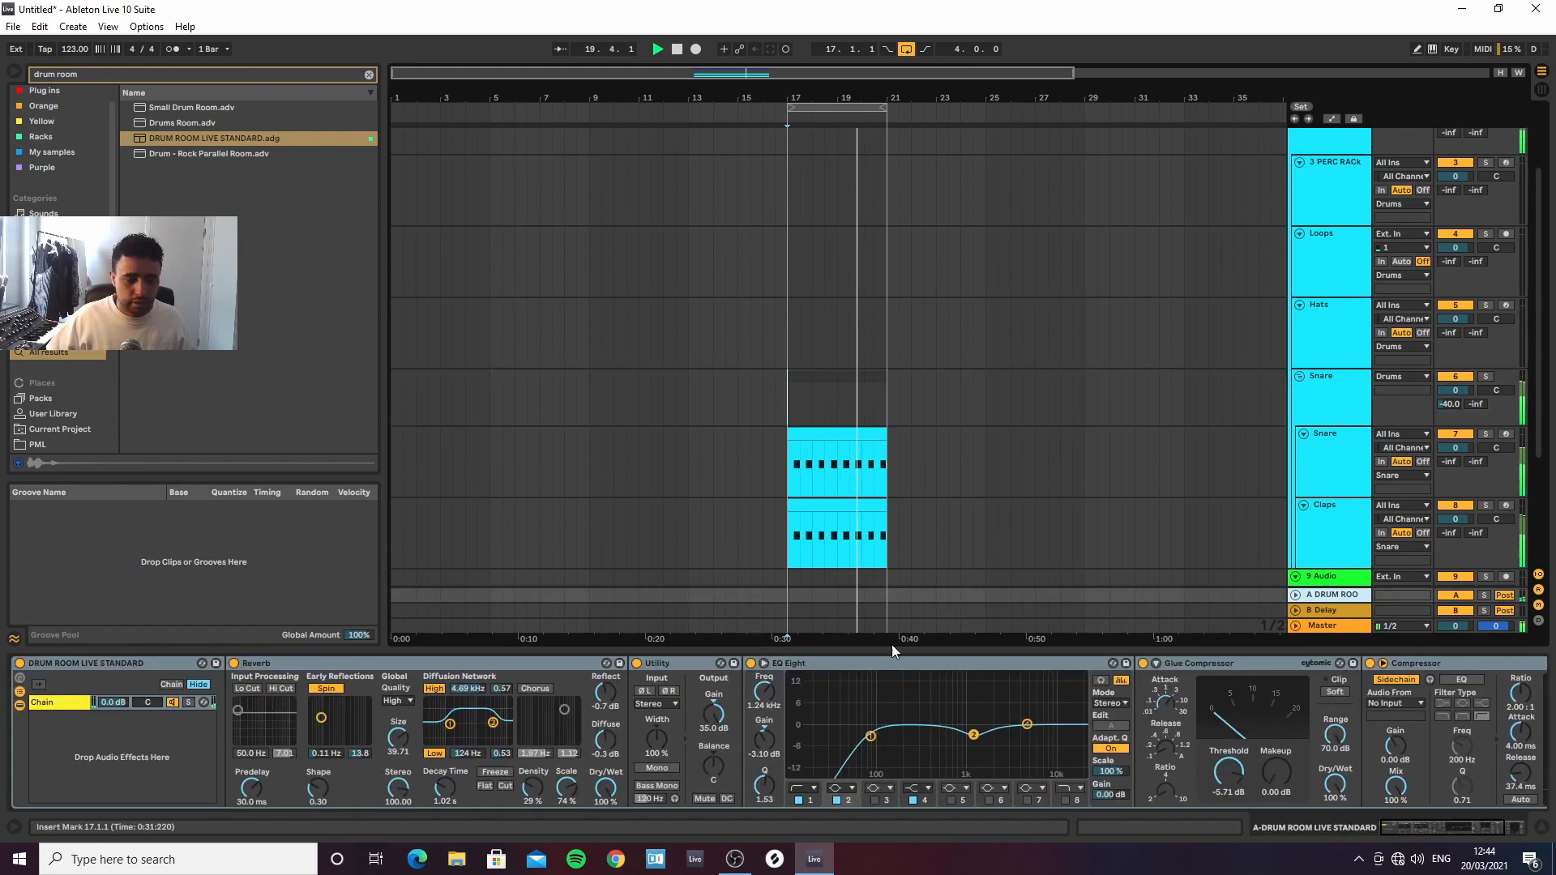
pyautogui.moveTo(453, 784); pyautogui.dragTo(452, 798)
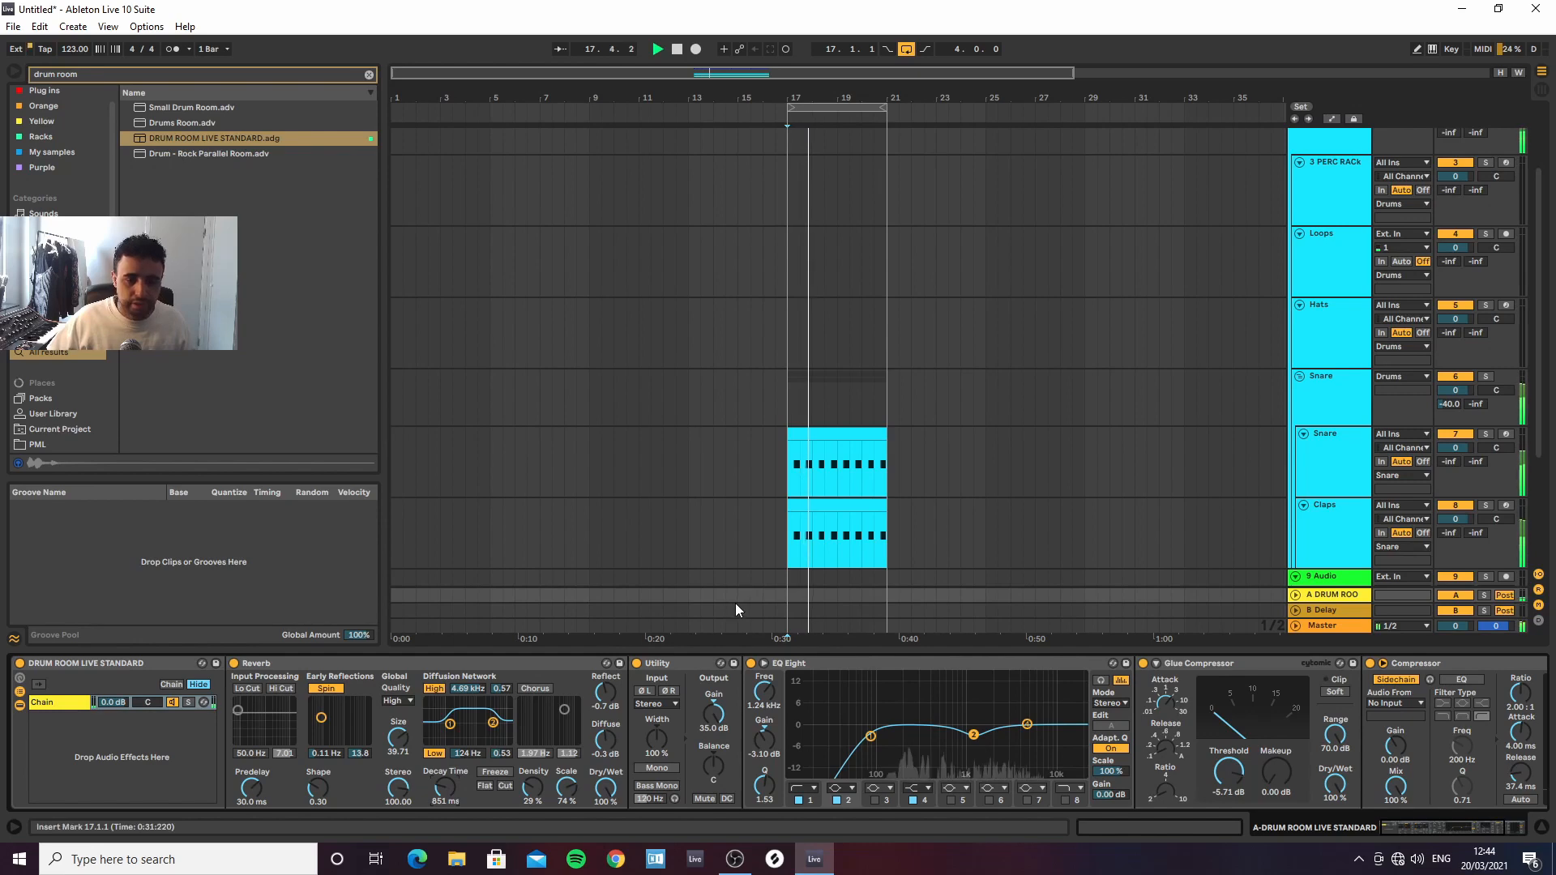
pyautogui.click(248, 688)
pyautogui.moveTo(238, 711); pyautogui.dragTo(252, 736)
# Try the drum room Reverb with the early-reflection Spin off and with the diffusion Chorus on
pyautogui.click(327, 690)
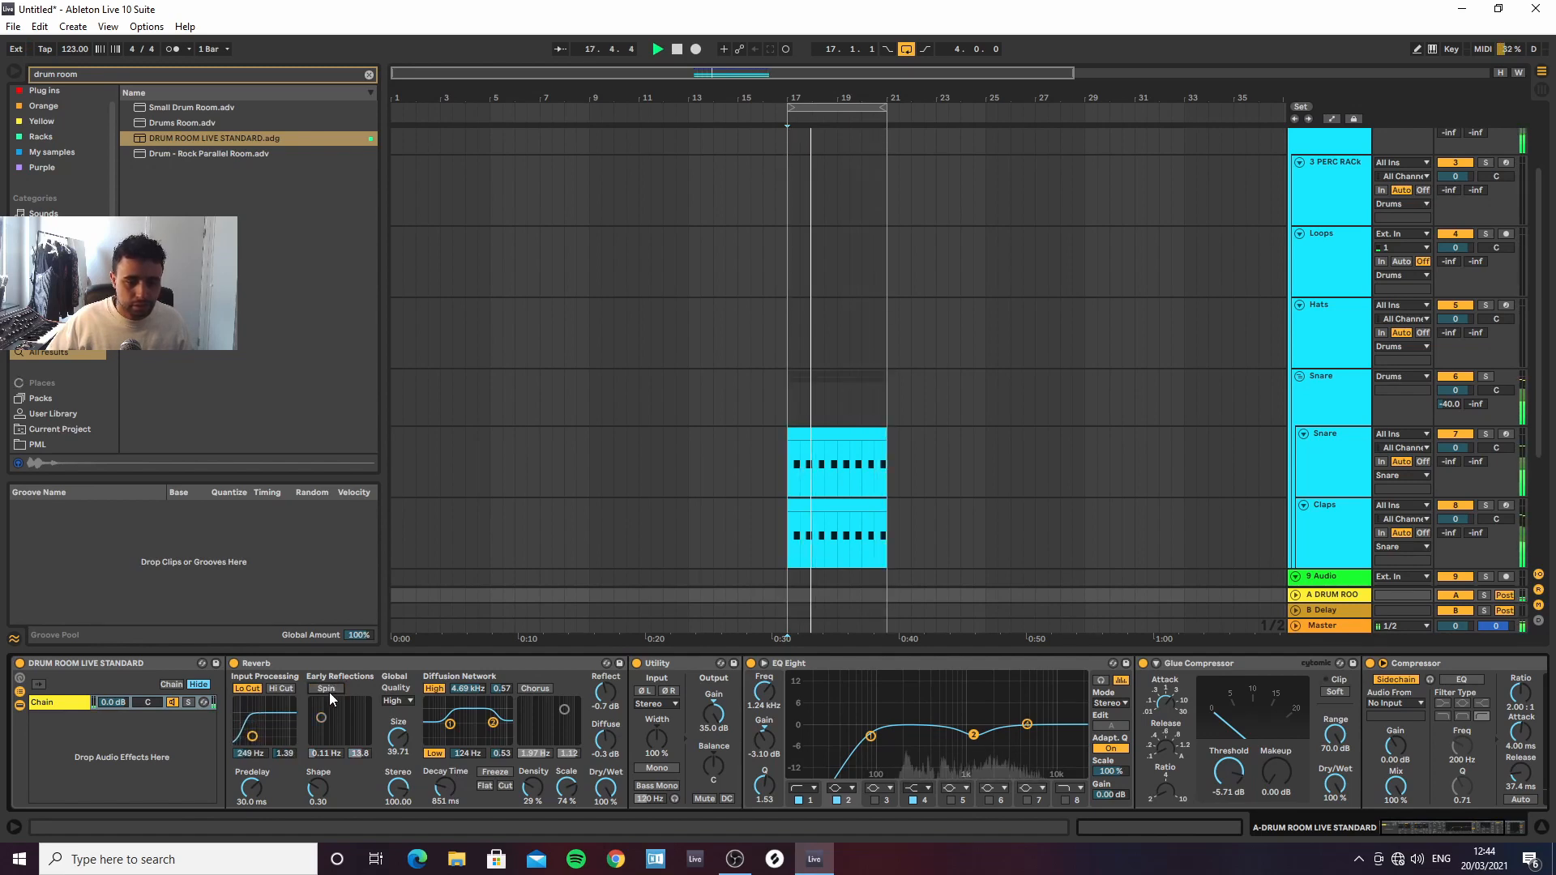
pyautogui.click(331, 689)
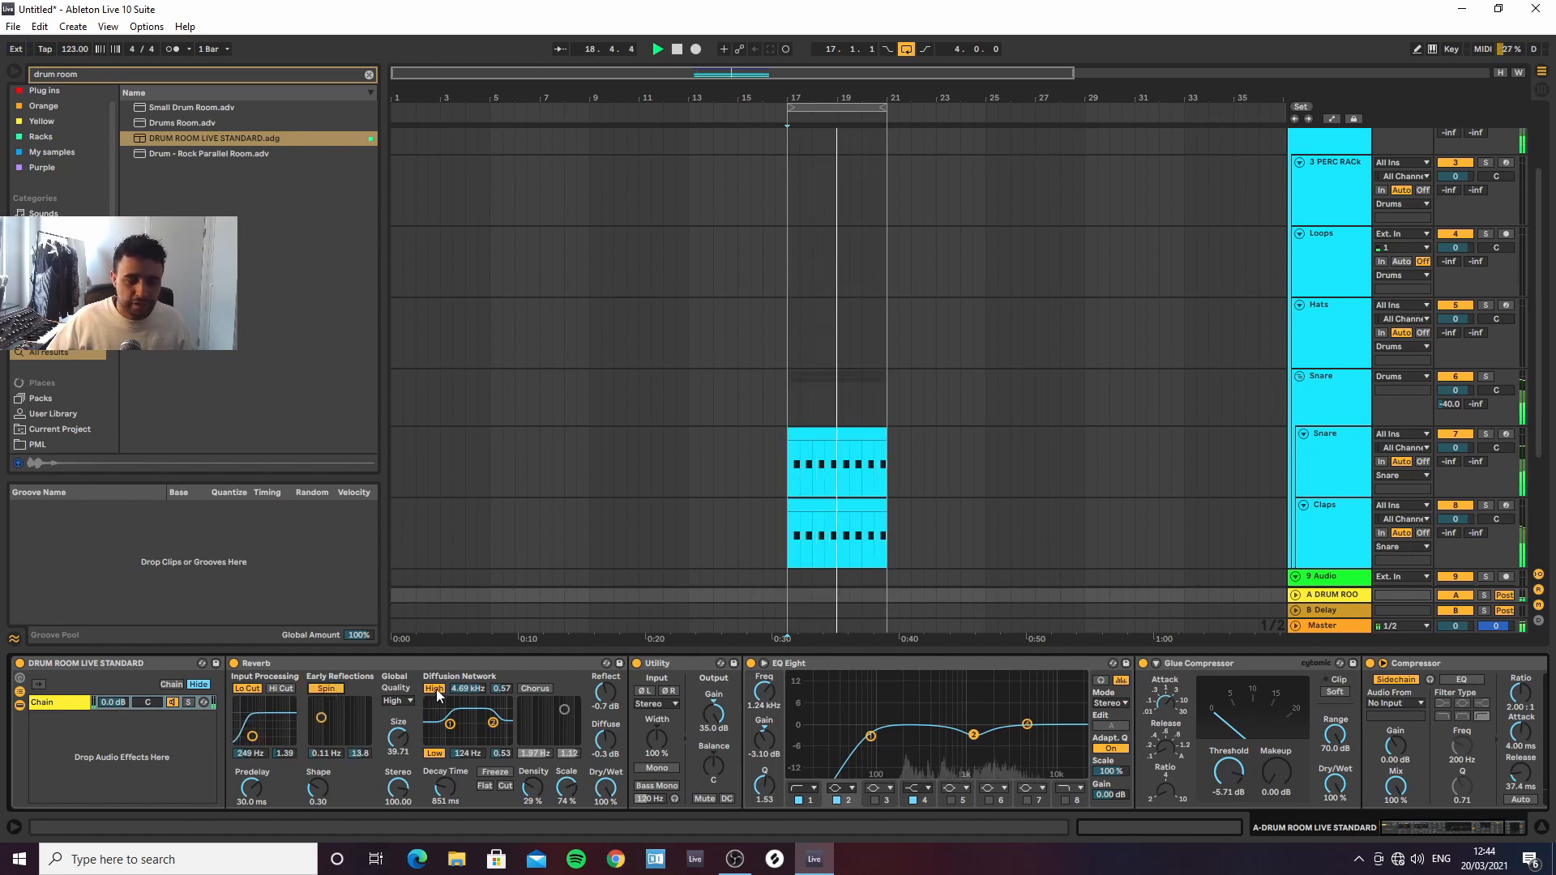
pyautogui.click(541, 691)
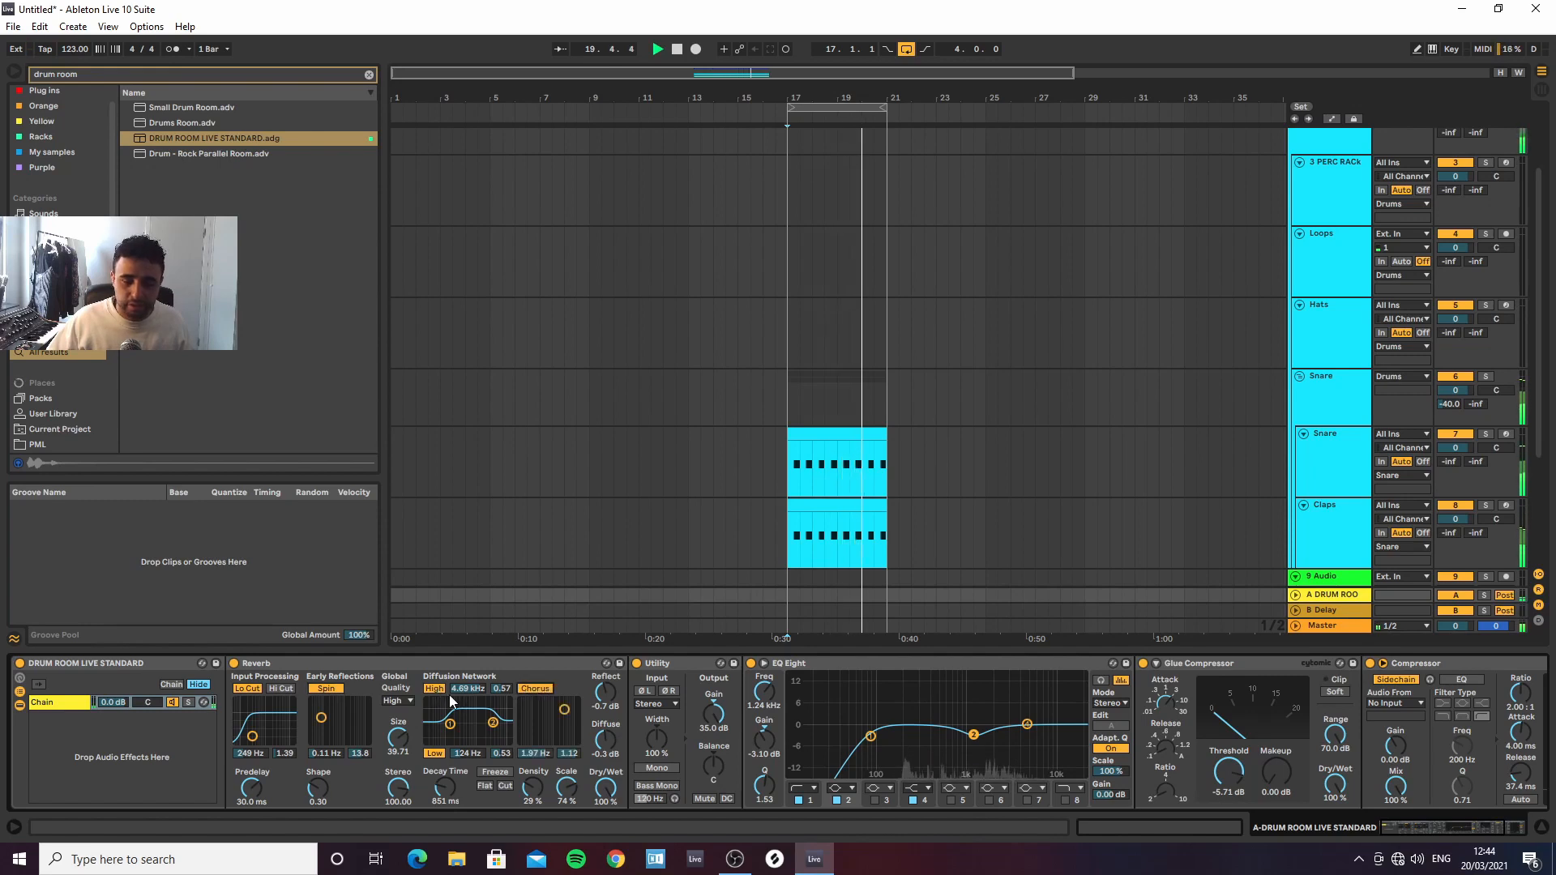
pyautogui.click(534, 689)
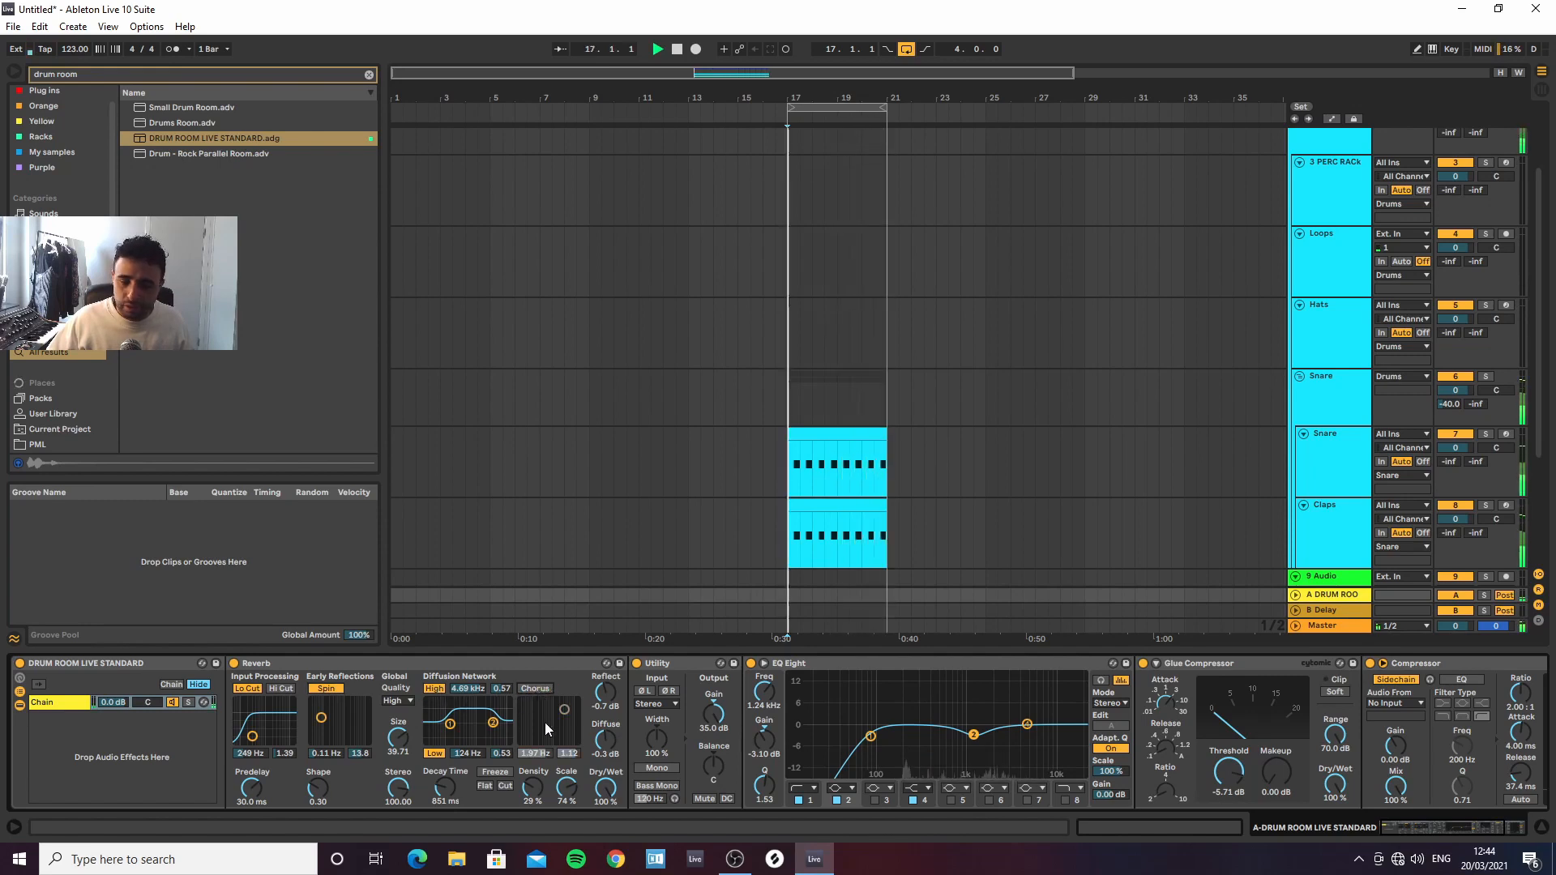
# Reduce the drum room Reverb's size to 20.67 and raise the low-cut band of the following EQ Eight to 182 Hz
pyautogui.moveTo(398, 739); pyautogui.dragTo(398, 753)
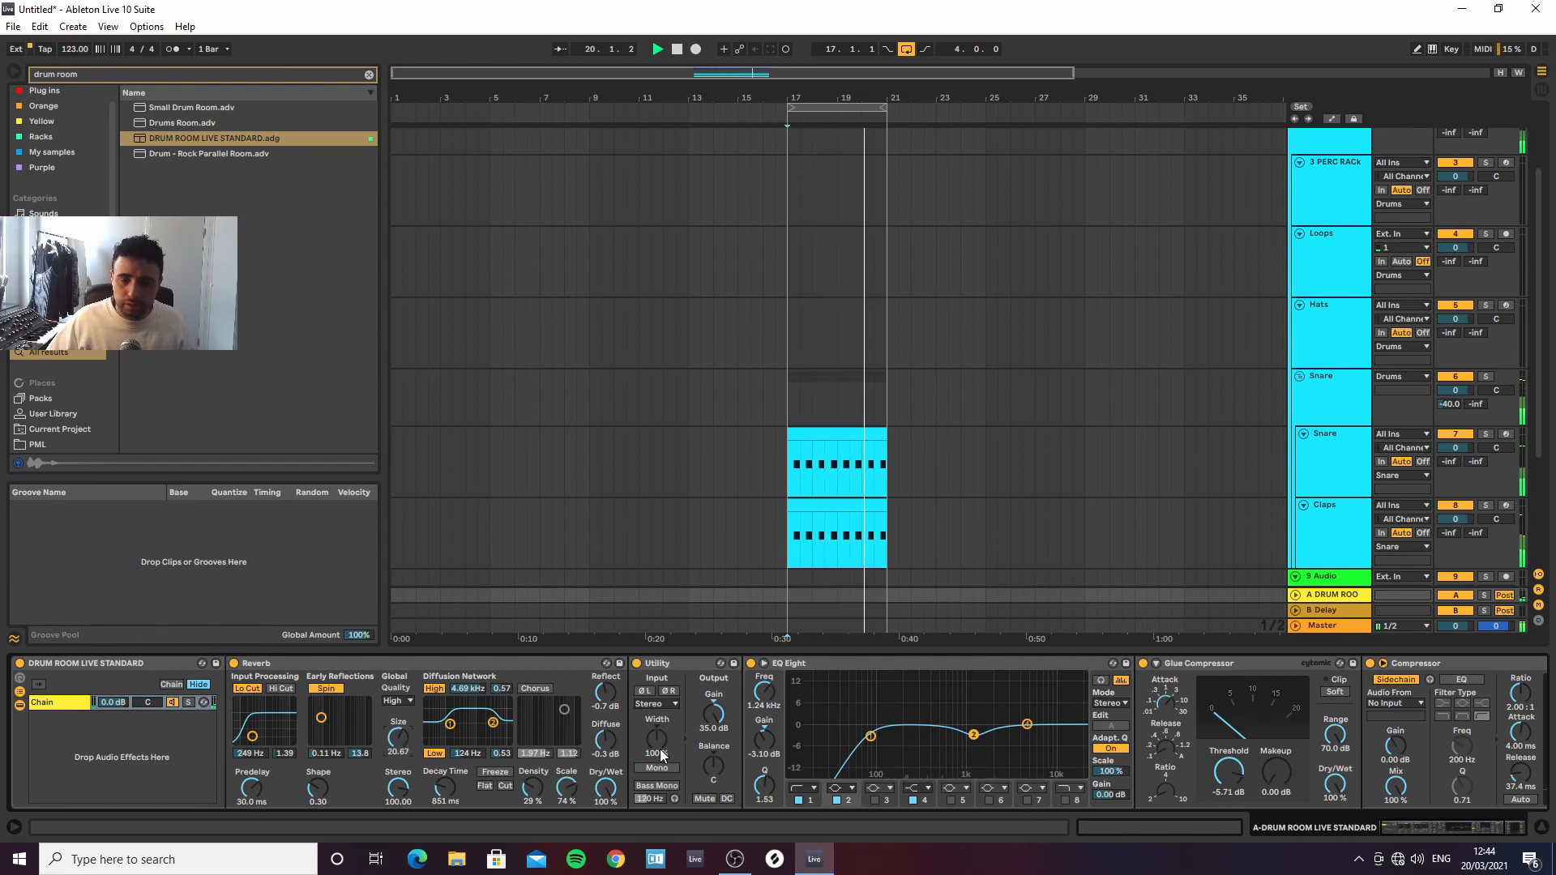
pyautogui.moveTo(871, 737); pyautogui.dragTo(899, 736)
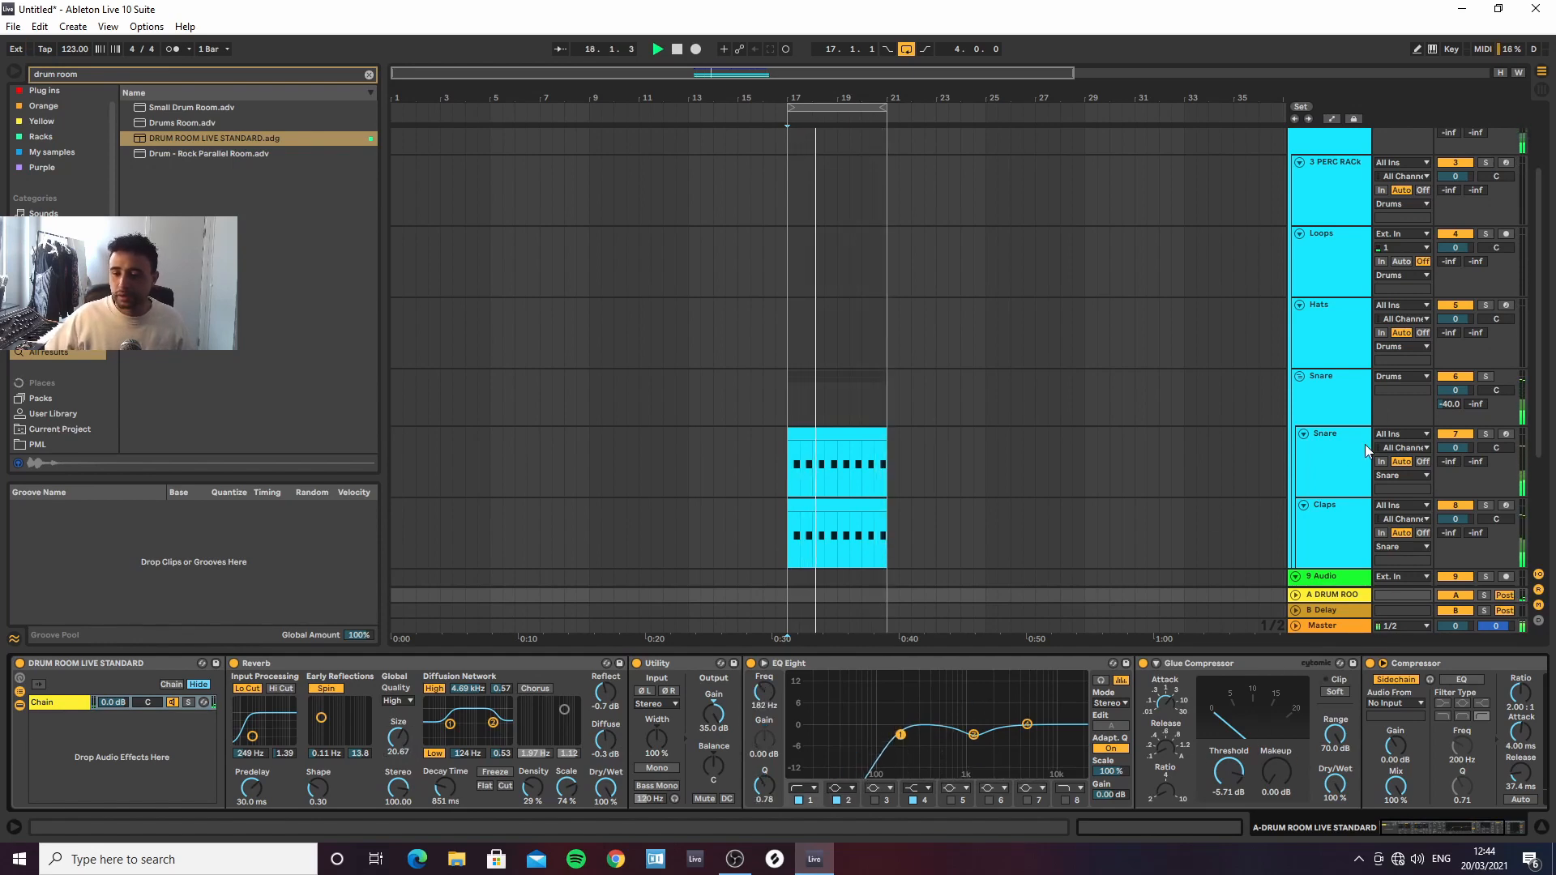
# Sidechain the drum room rack's Compressor from 1-Kick A and set its ratio to 3.07:1
pyautogui.click(1387, 705)
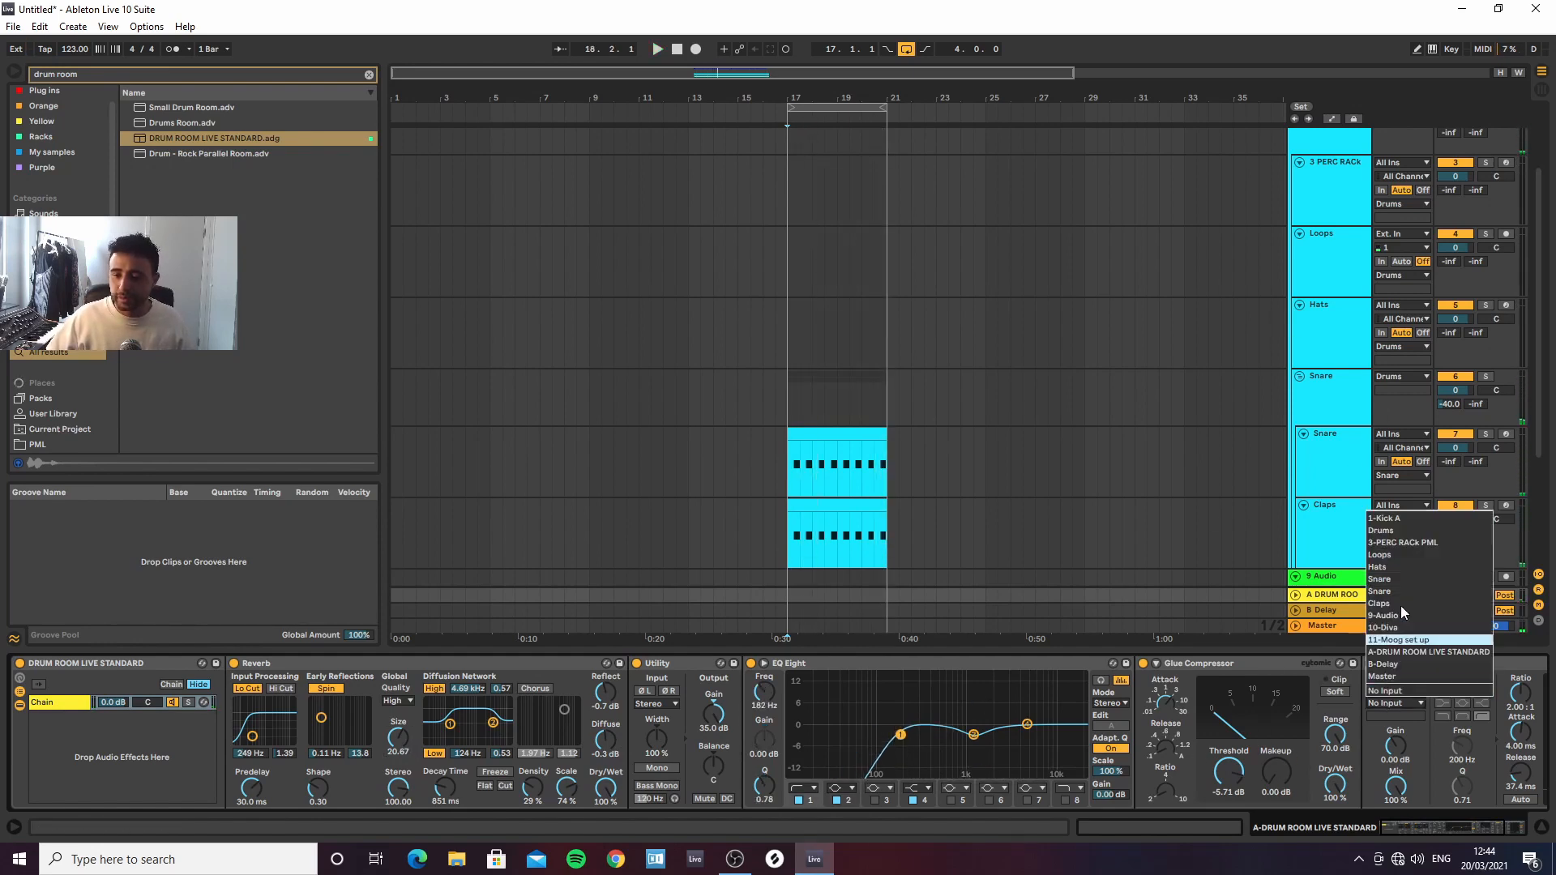
pyautogui.click(1408, 521)
pyautogui.press('space')
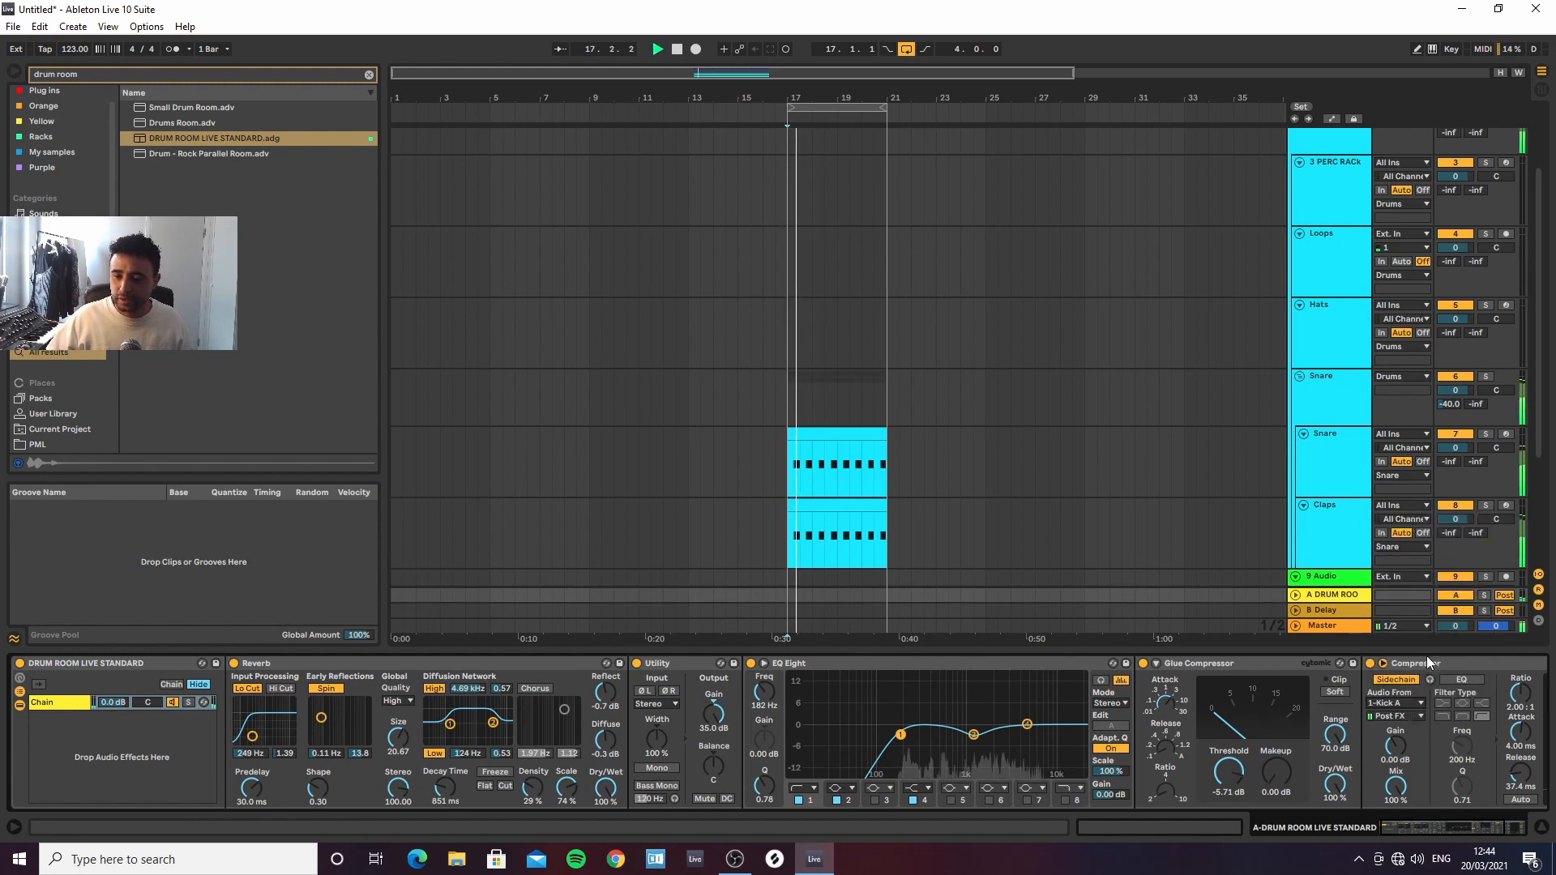
pyautogui.click(1433, 663)
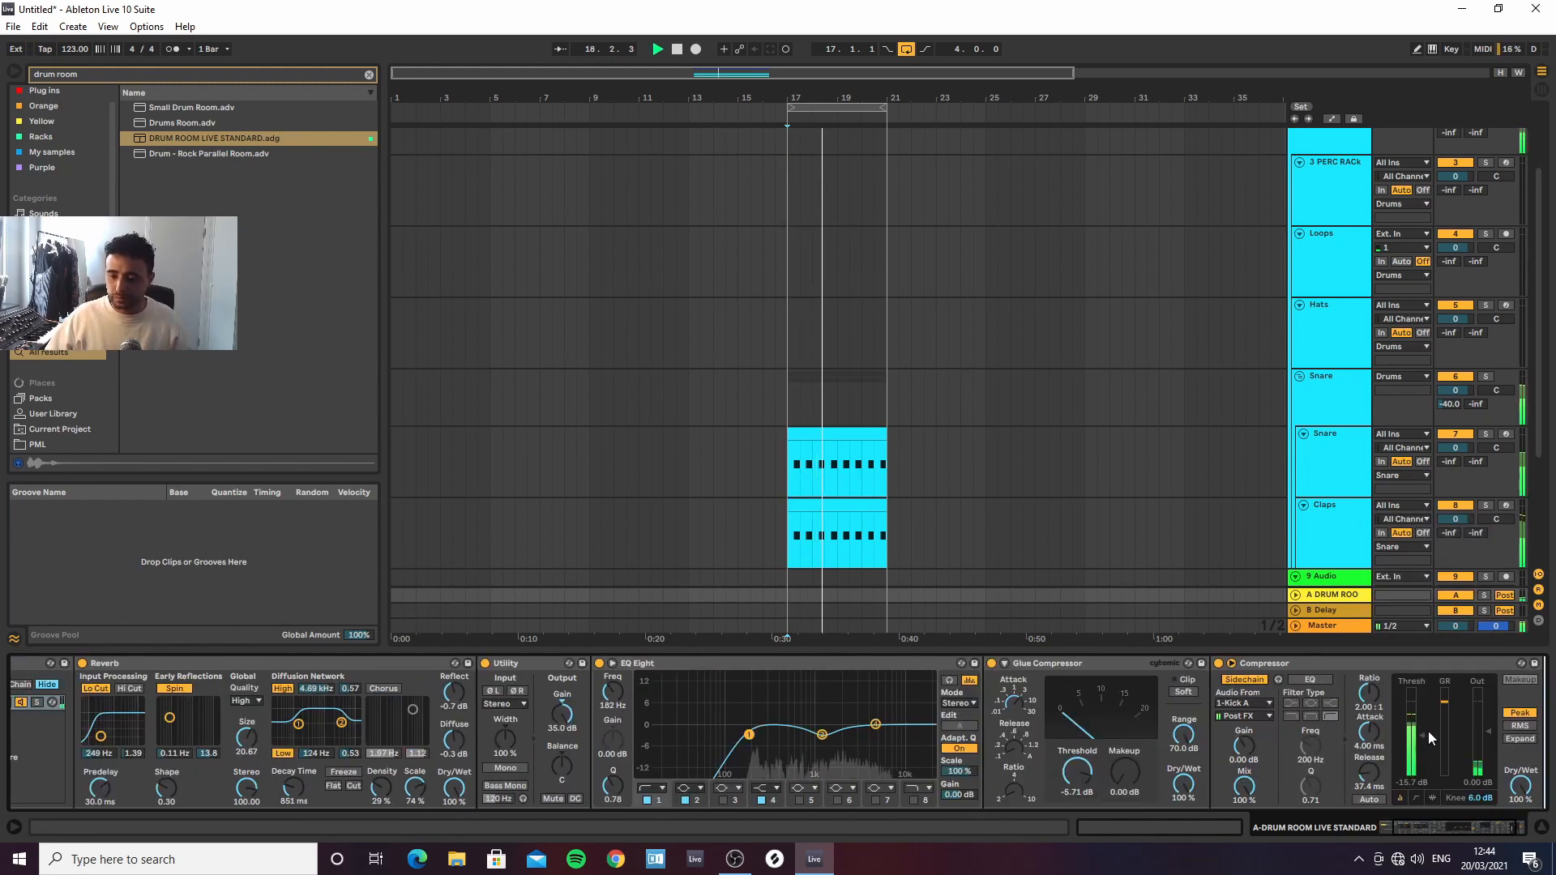
pyautogui.moveTo(1382, 711); pyautogui.dragTo(1407, 649)
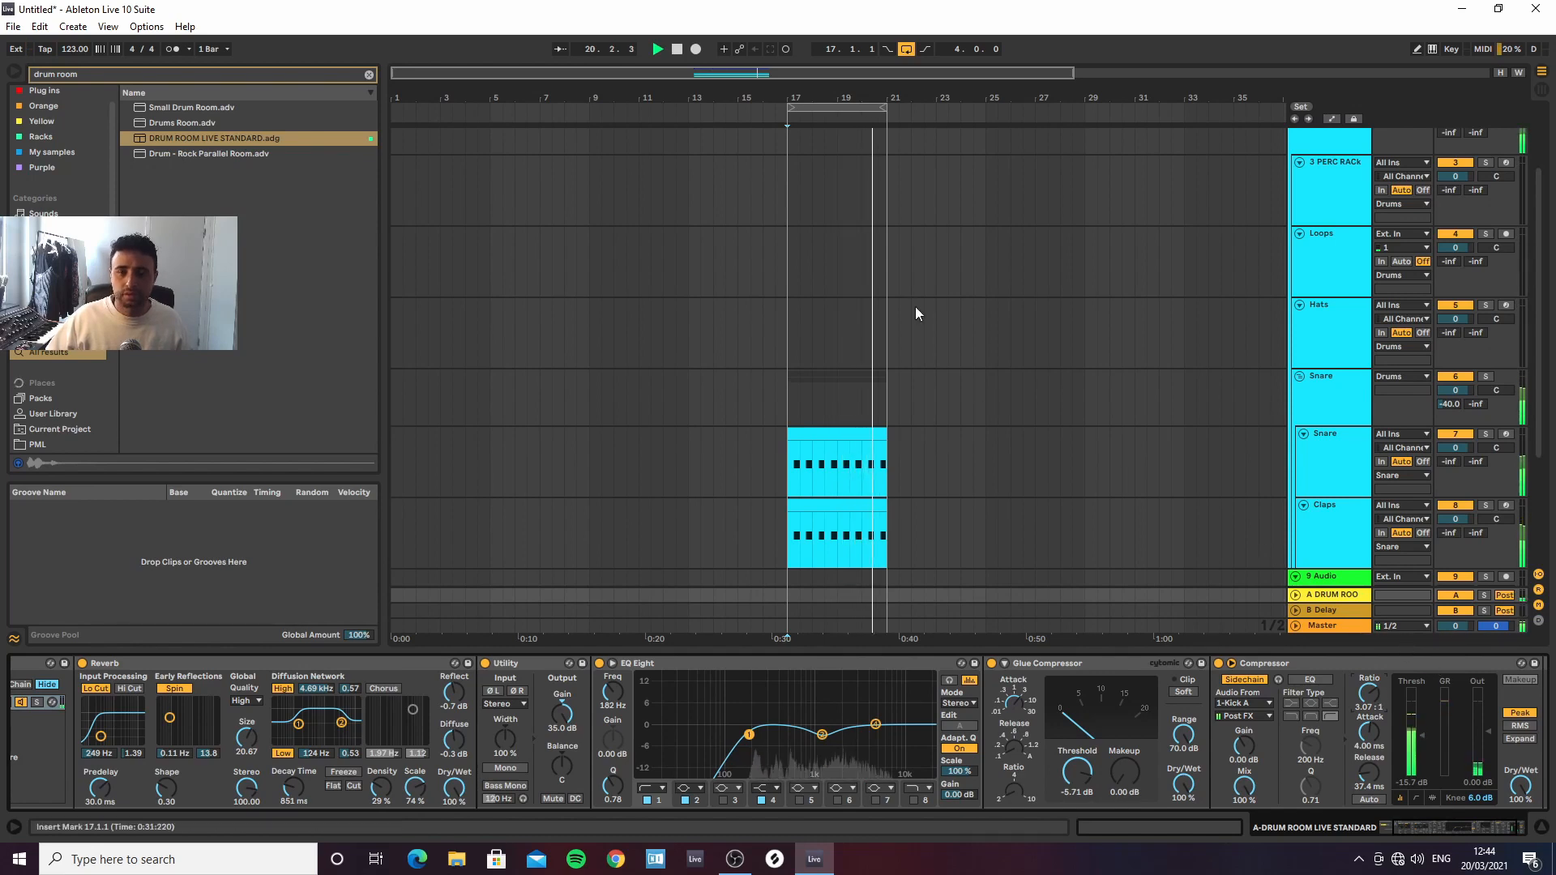
# Fold the Snare group and select the Loops track
pyautogui.click(1300, 378)
pyautogui.scroll(2, 1319, 363)
pyautogui.click(1329, 354)
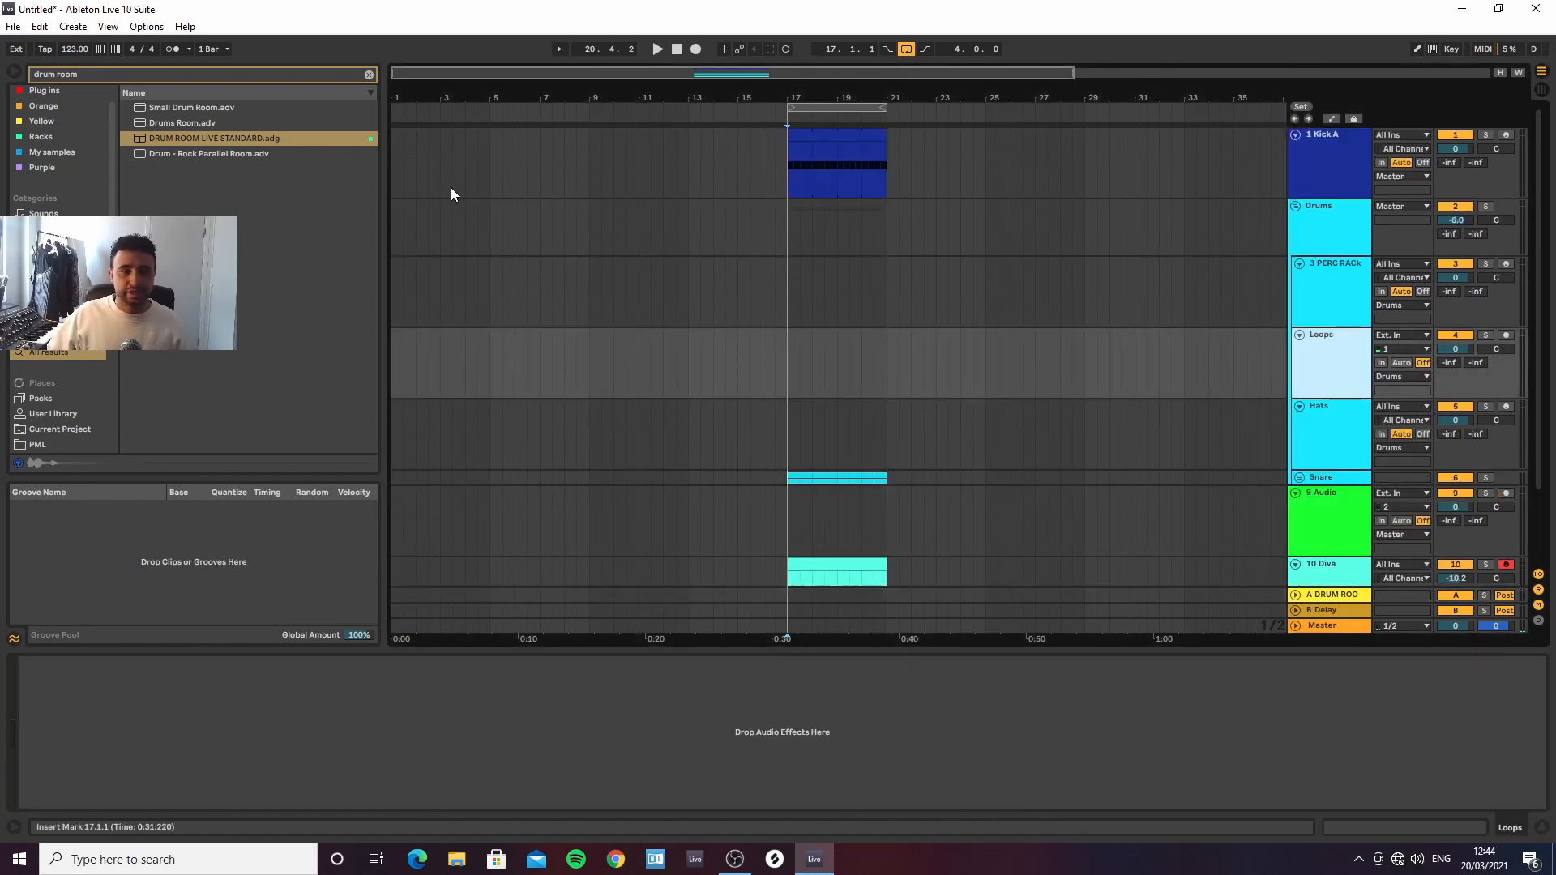
# Clear the browser search and open the Perc Loops folder of the PML Ben Boehmer sample pack
pyautogui.click(368, 73)
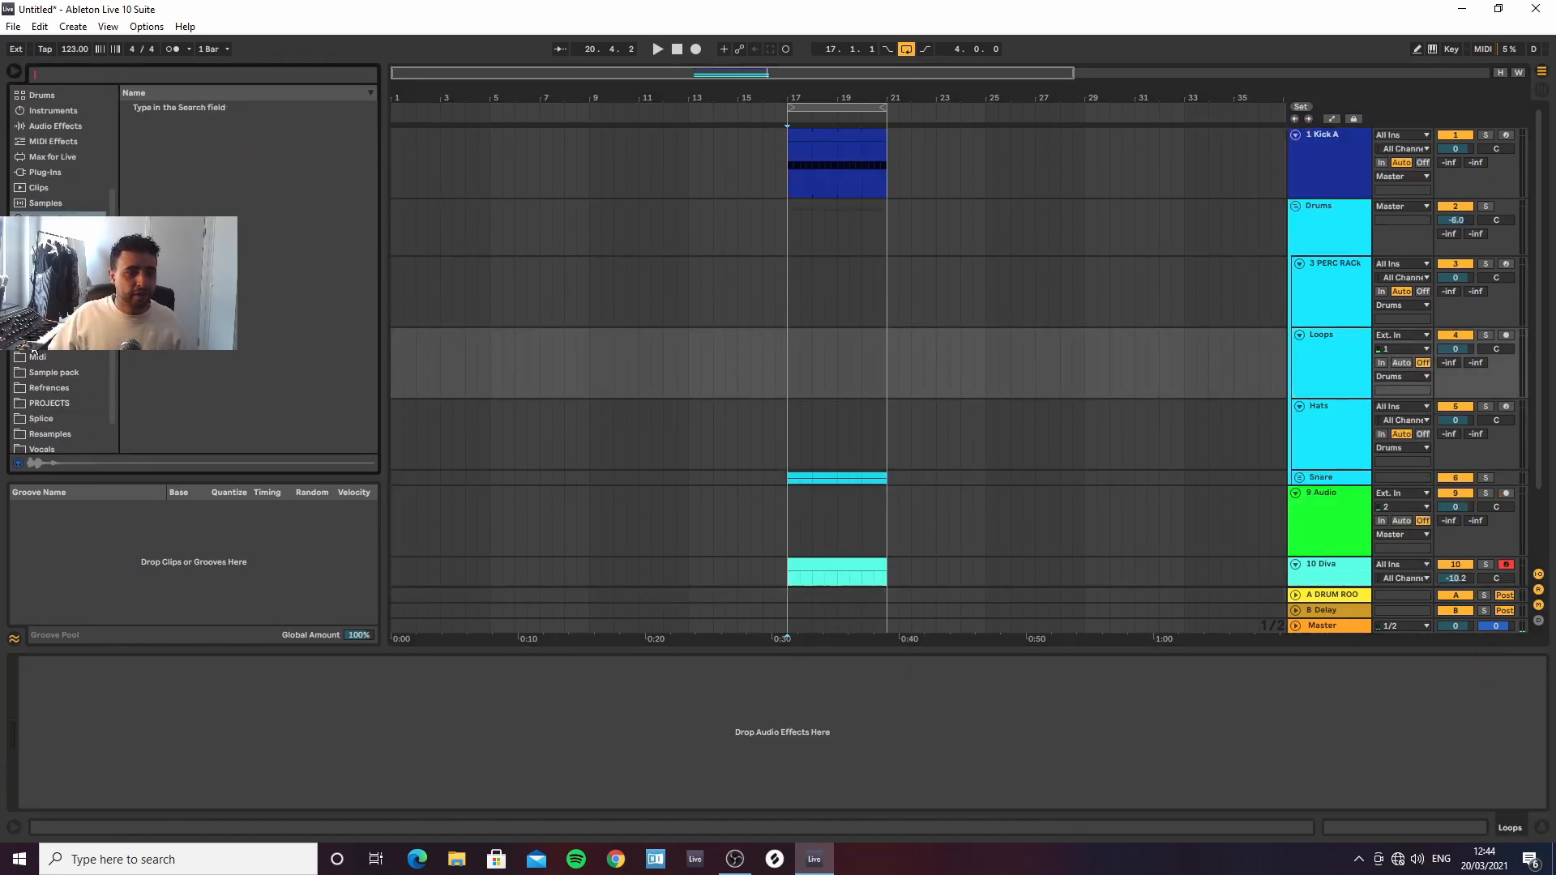
pyautogui.click(49, 311)
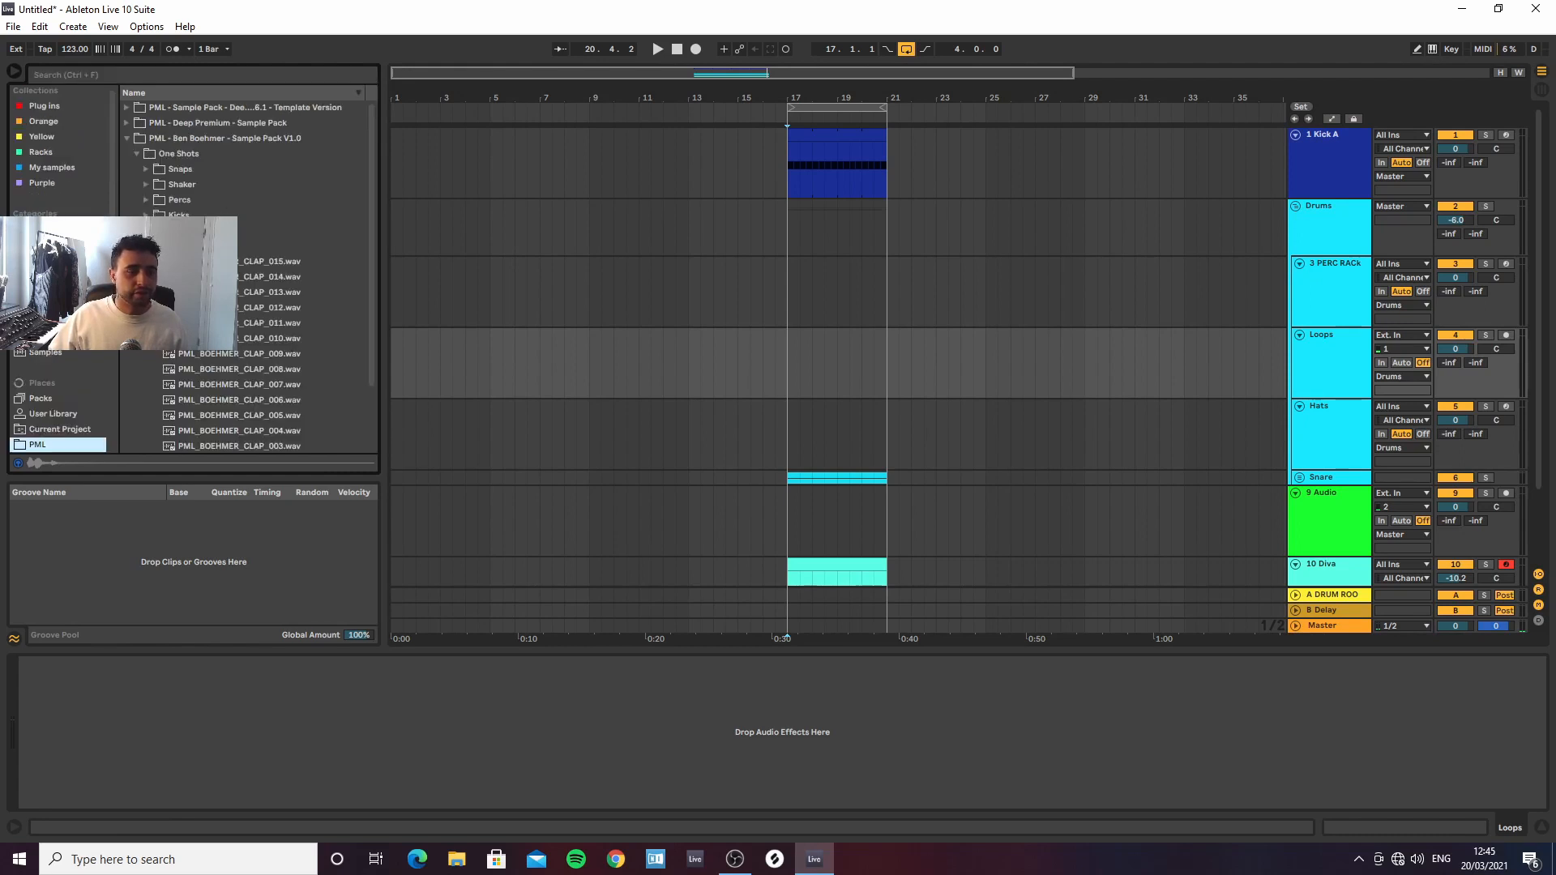
pyautogui.click(146, 246)
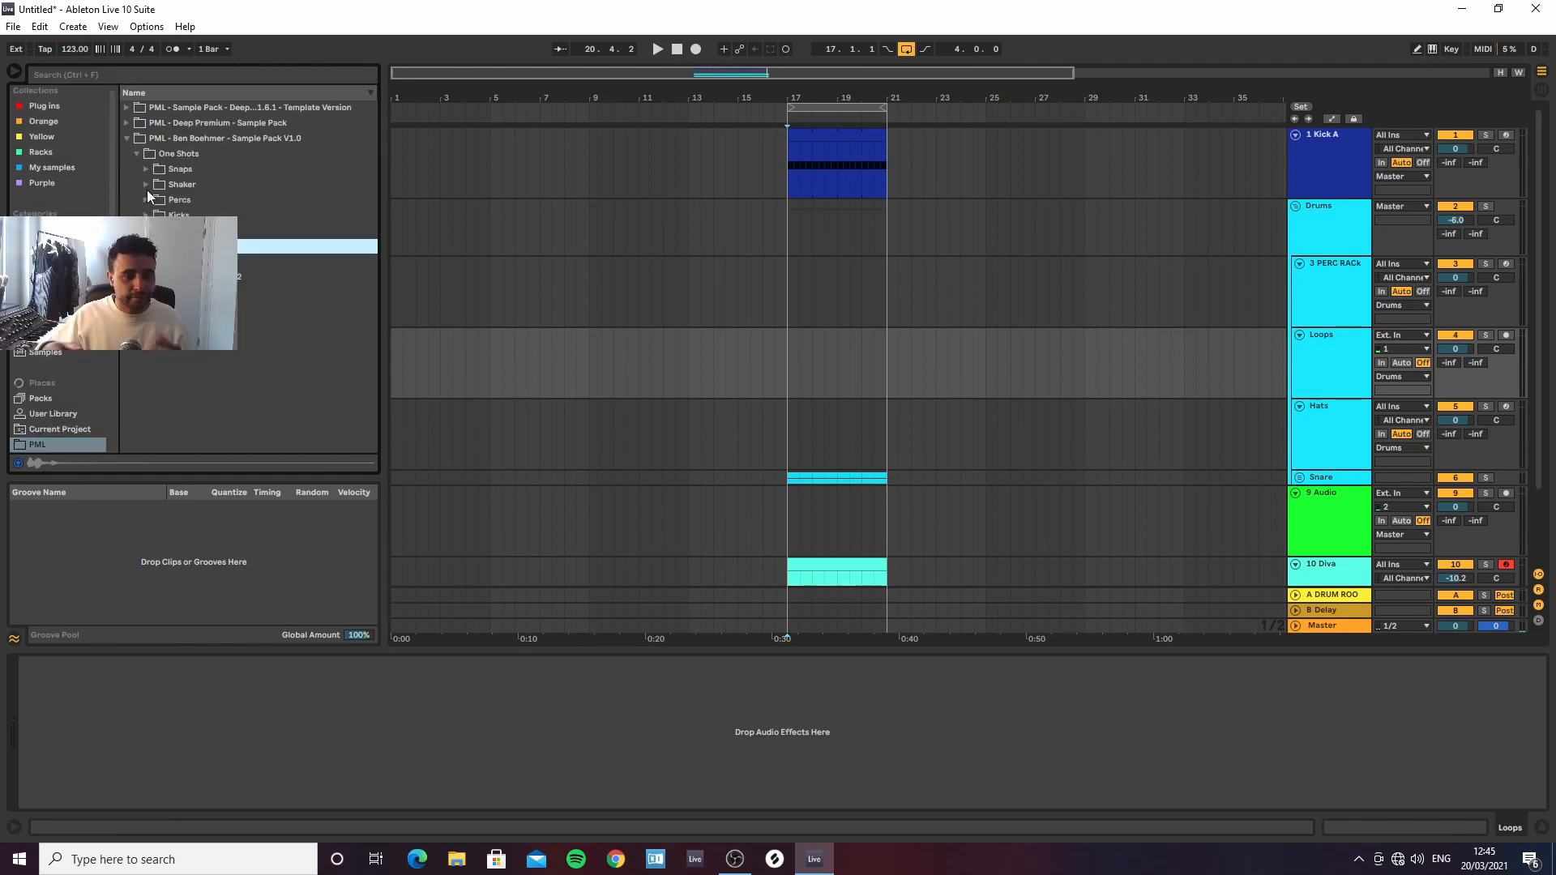
pyautogui.click(144, 153)
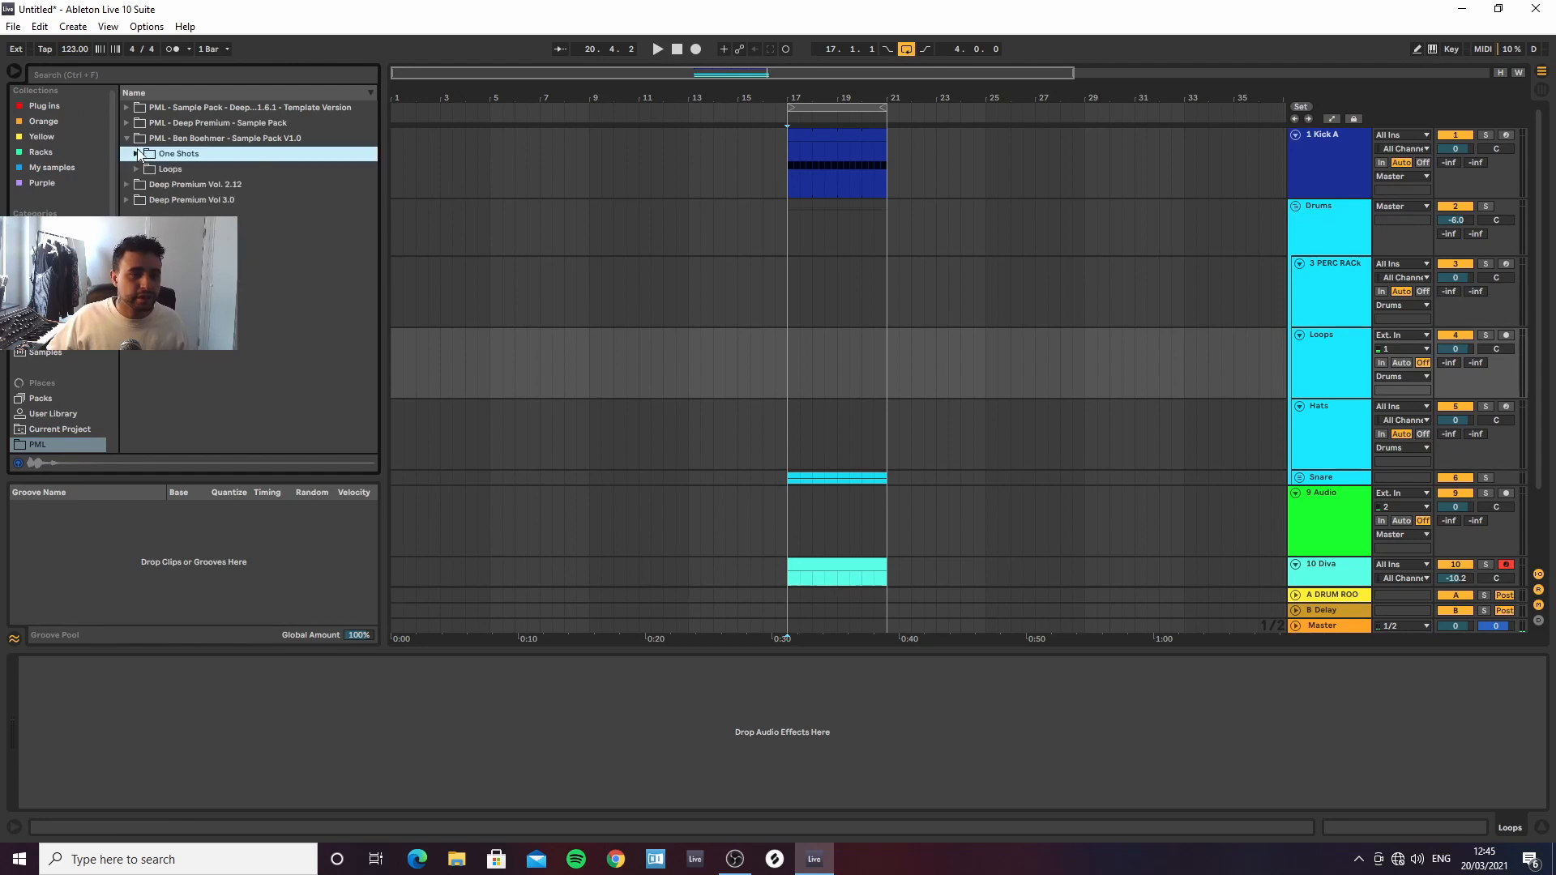
pyautogui.click(131, 169)
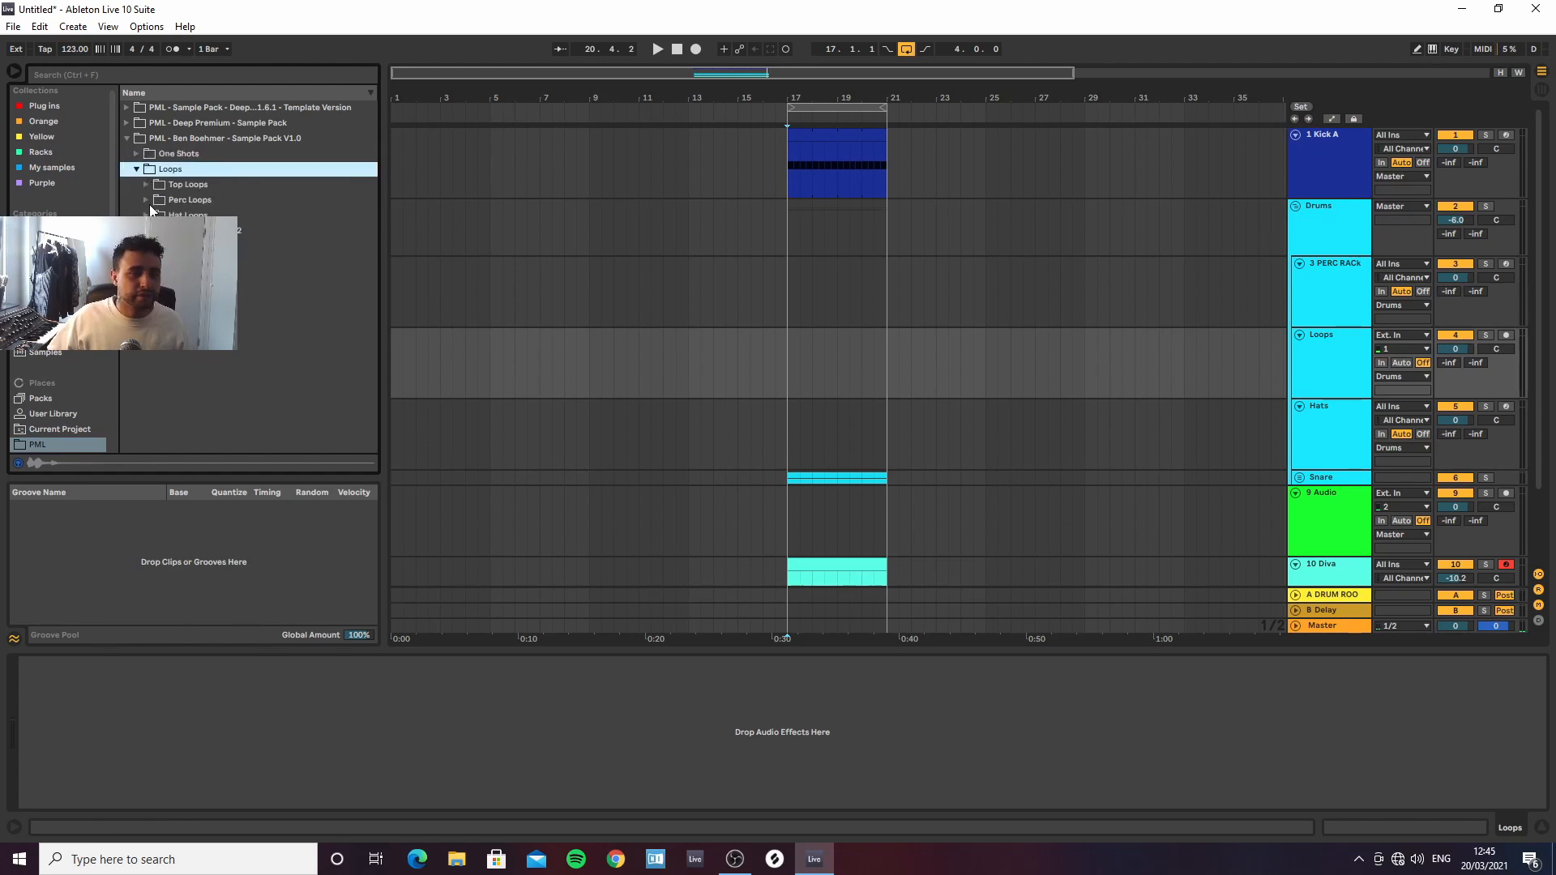
pyautogui.click(147, 198)
# Audition the PML_BOEHMER percussion loops in the Perc Loops folder to choose one for the Loops track
pyautogui.click(212, 215)
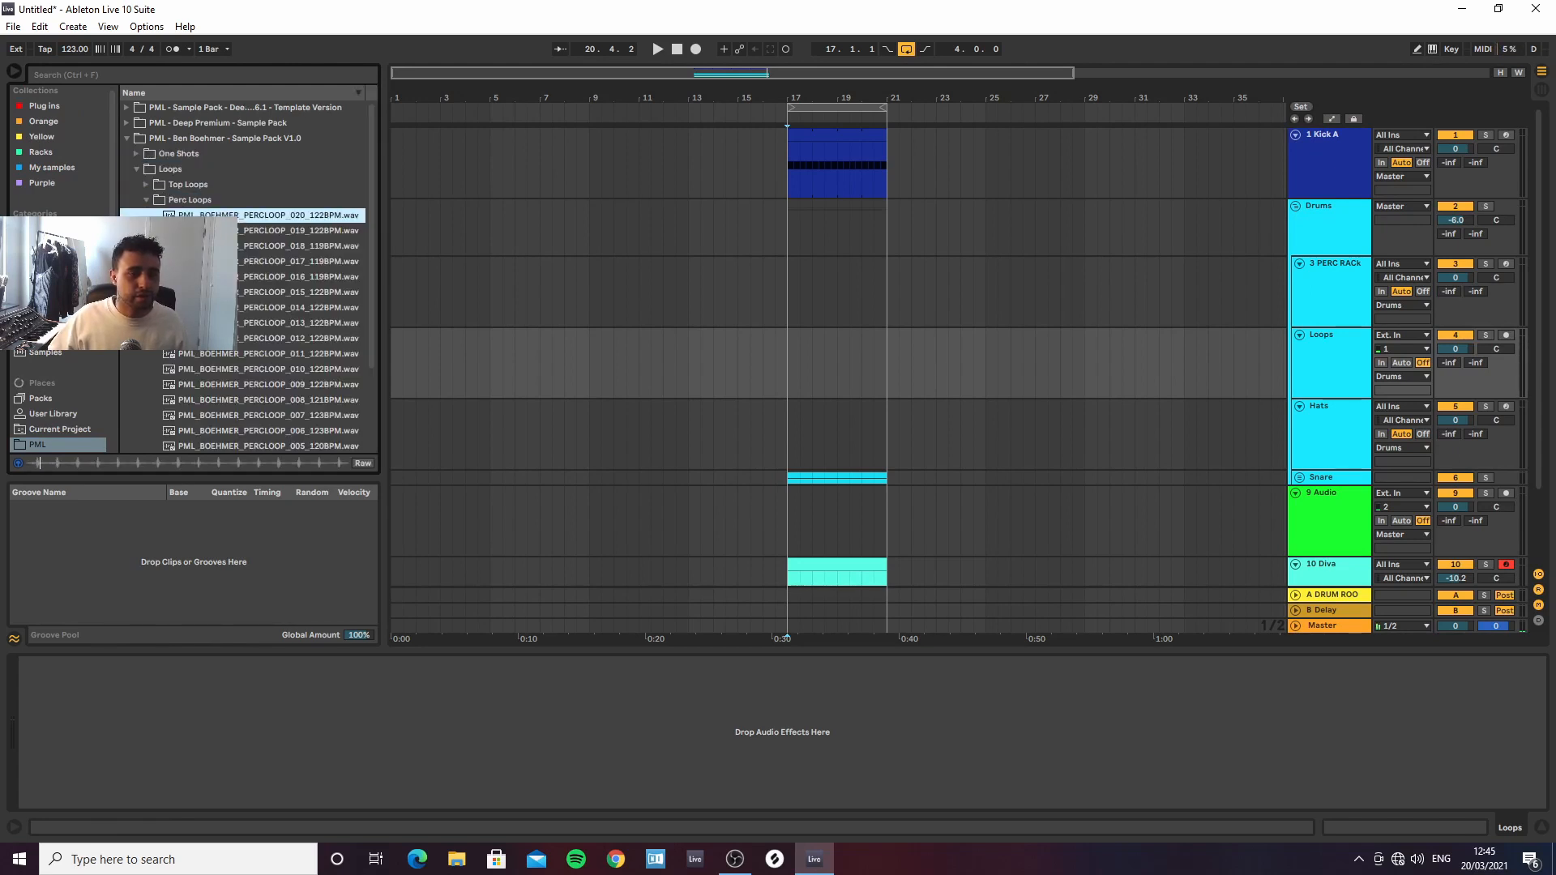
pyautogui.press('Down')
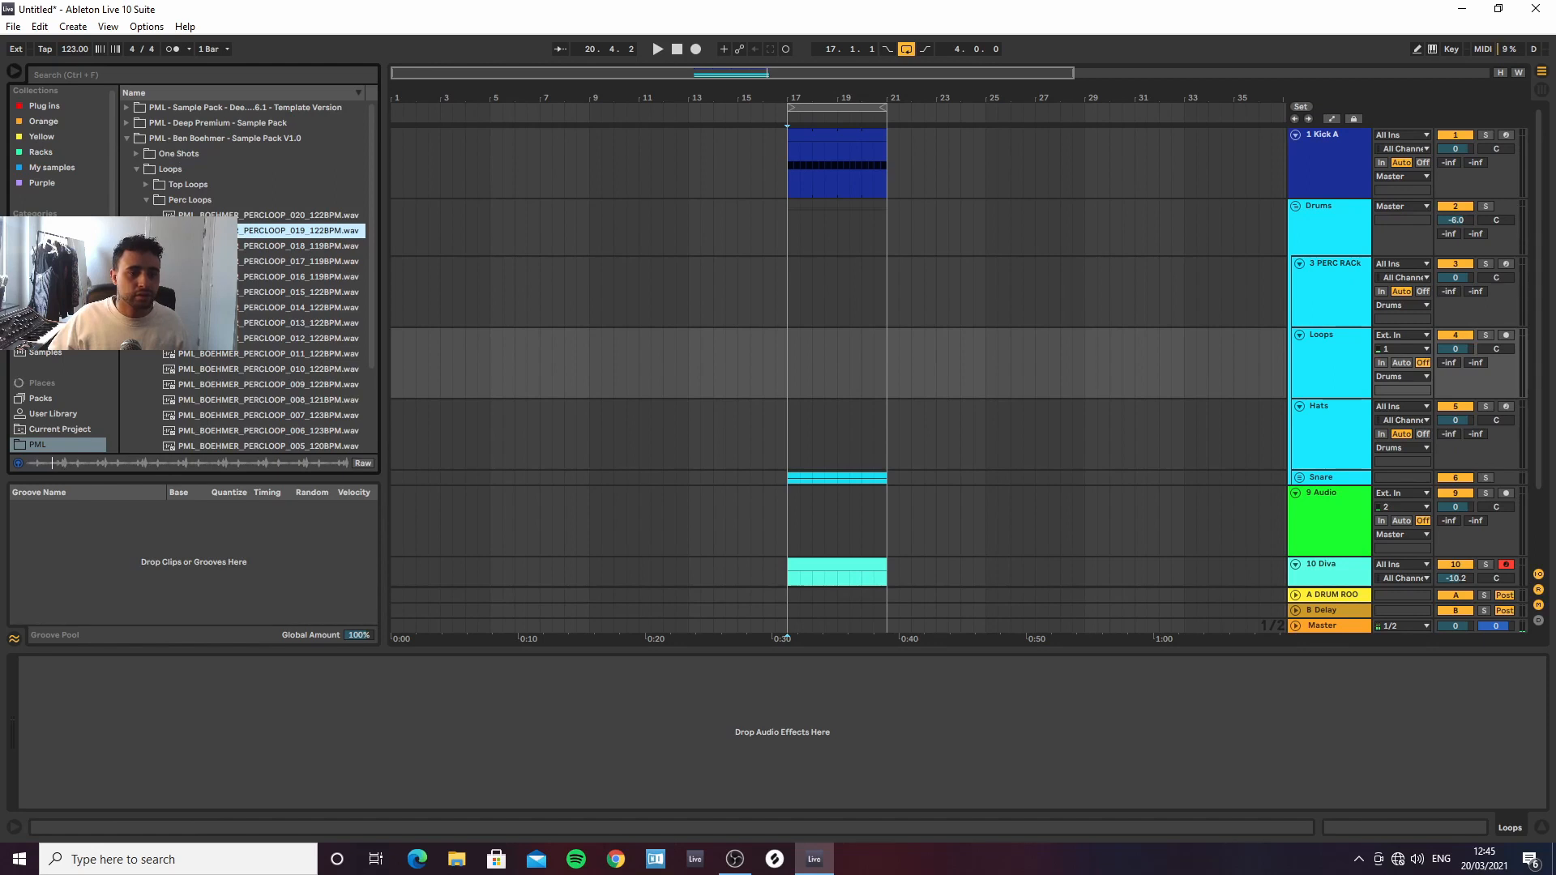
pyautogui.press('Up')
pyautogui.press('Down')
pyautogui.press('Down')
pyautogui.press('Down')
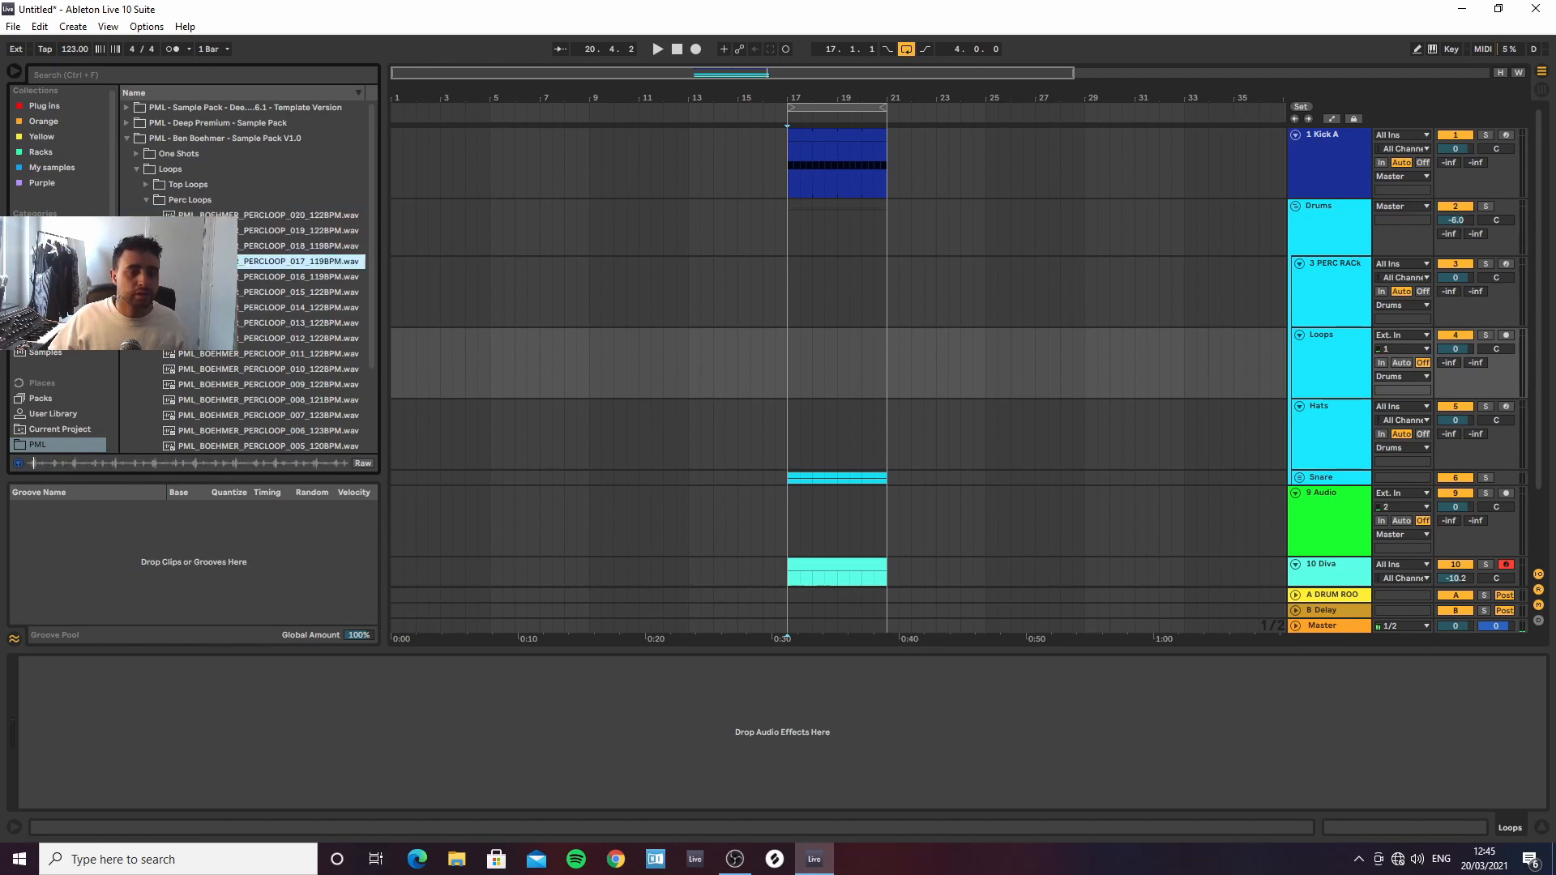
pyautogui.press('Down')
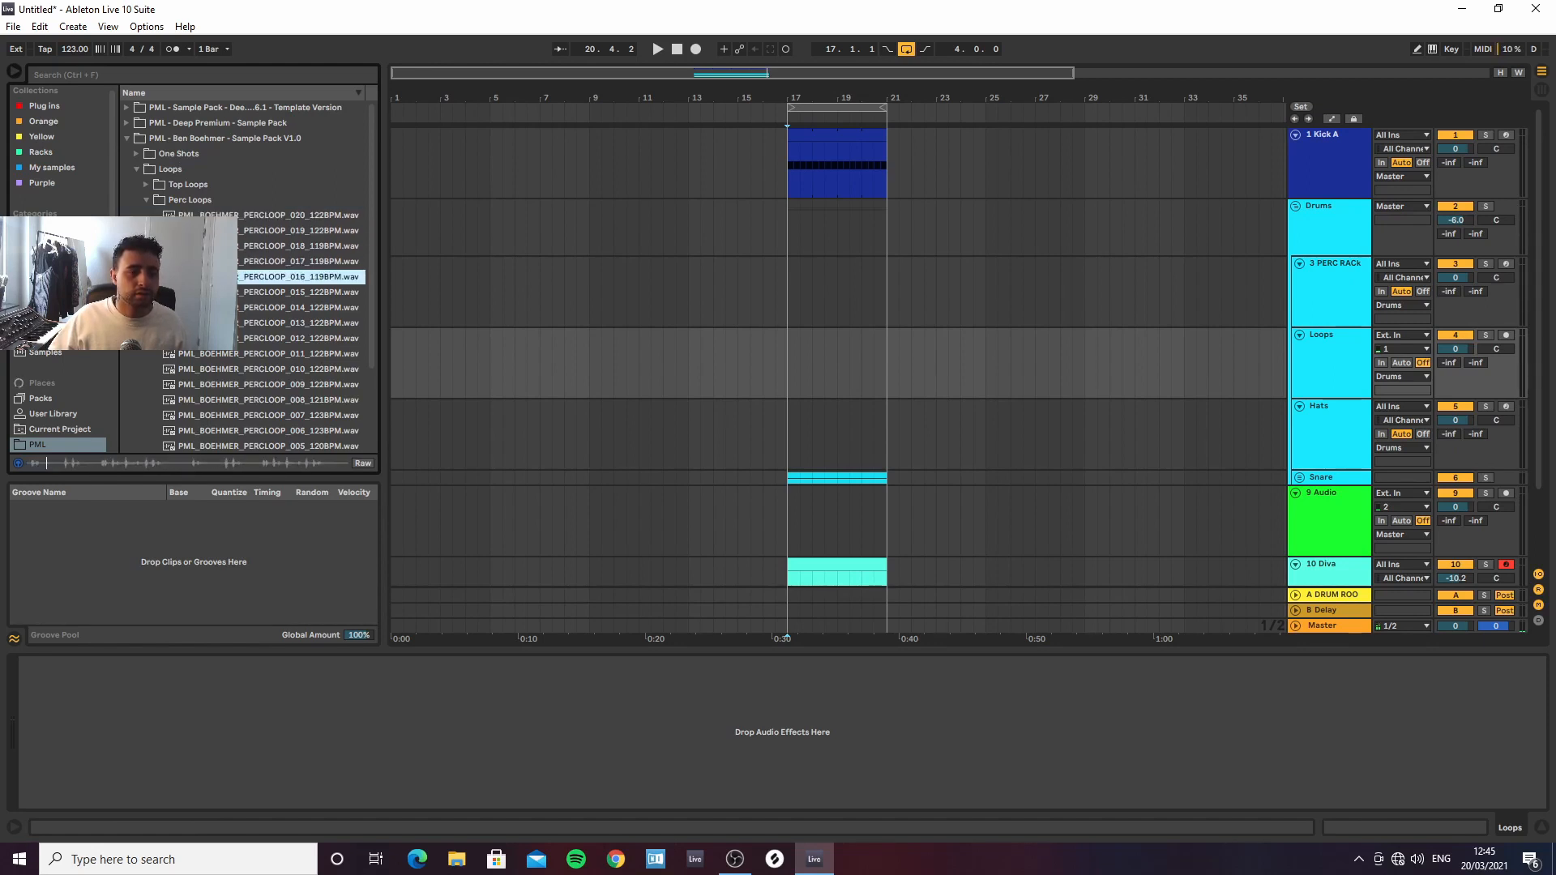
pyautogui.press('Down')
pyautogui.press('Down')
pyautogui.scroll(-1, 251, 278)
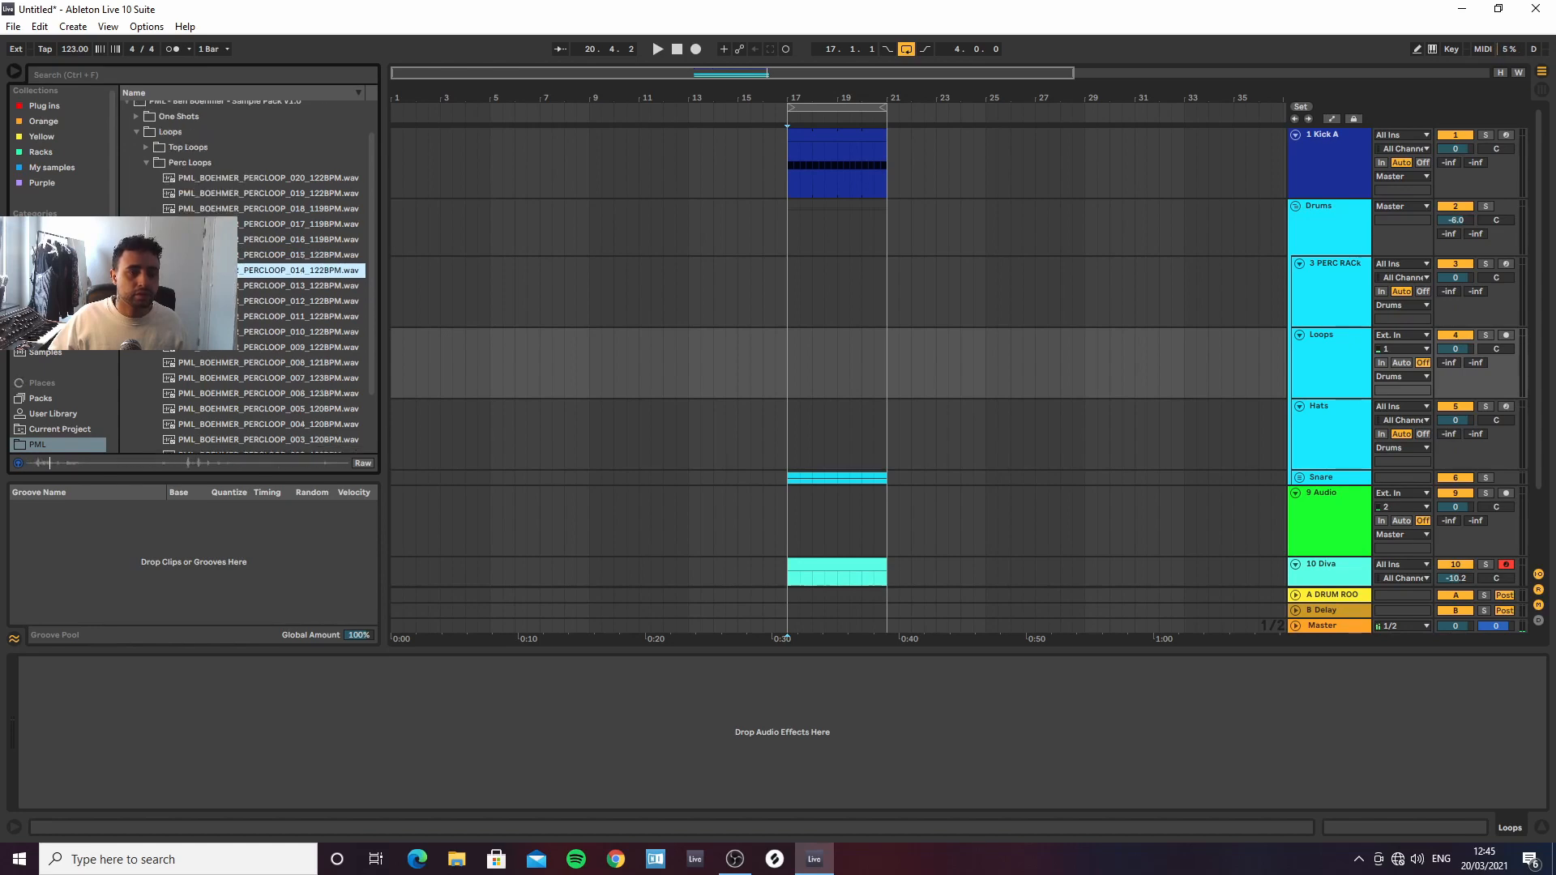
pyautogui.click(298, 317)
pyautogui.scroll(-2, 298, 317)
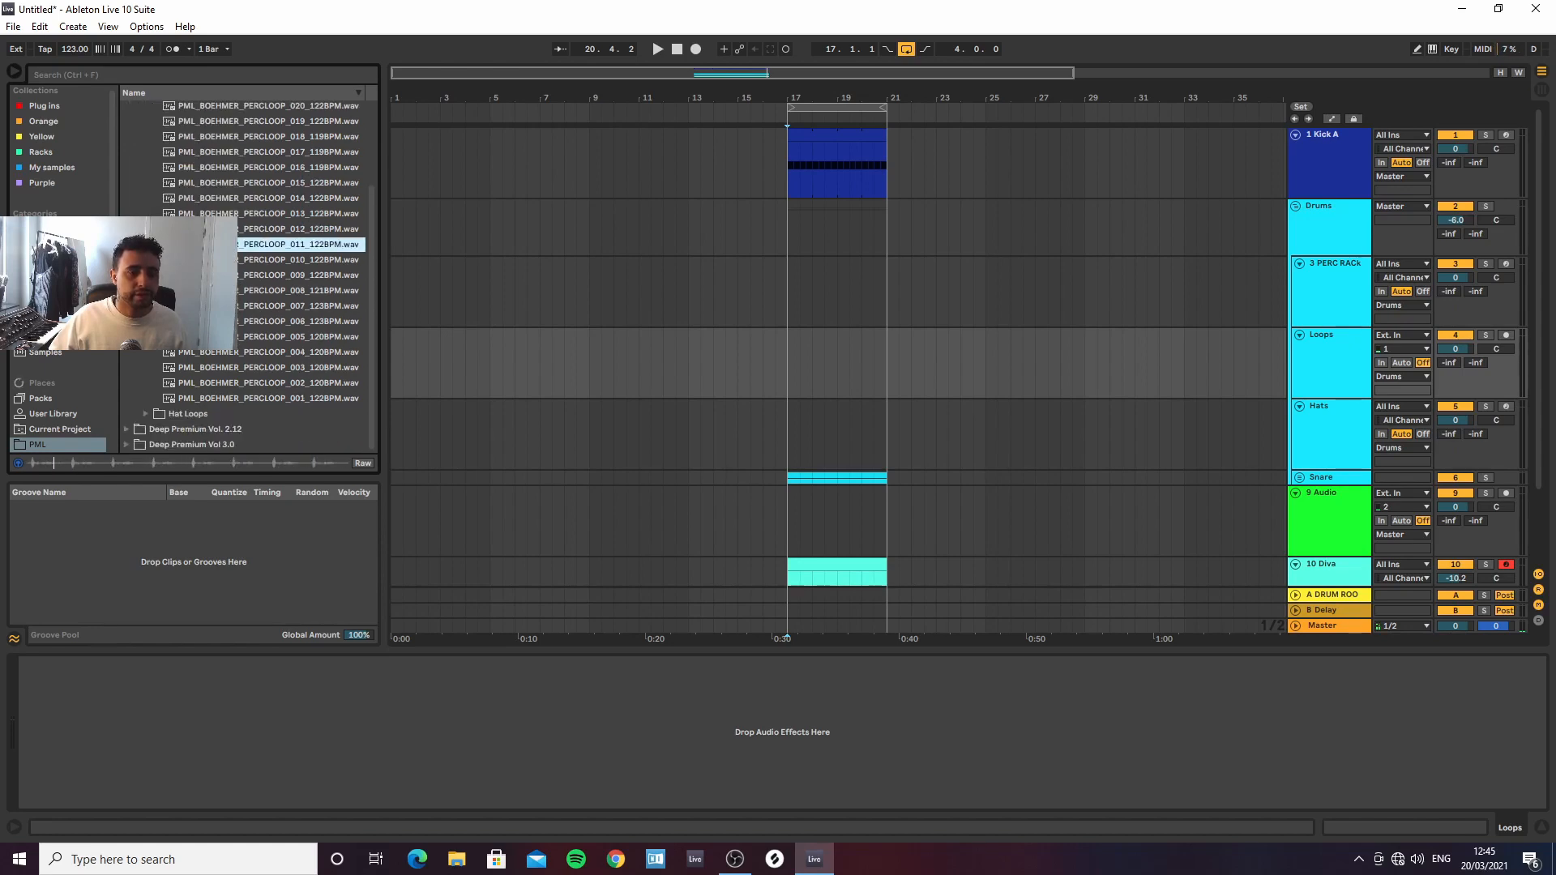
pyautogui.click(298, 290)
pyautogui.press('Down')
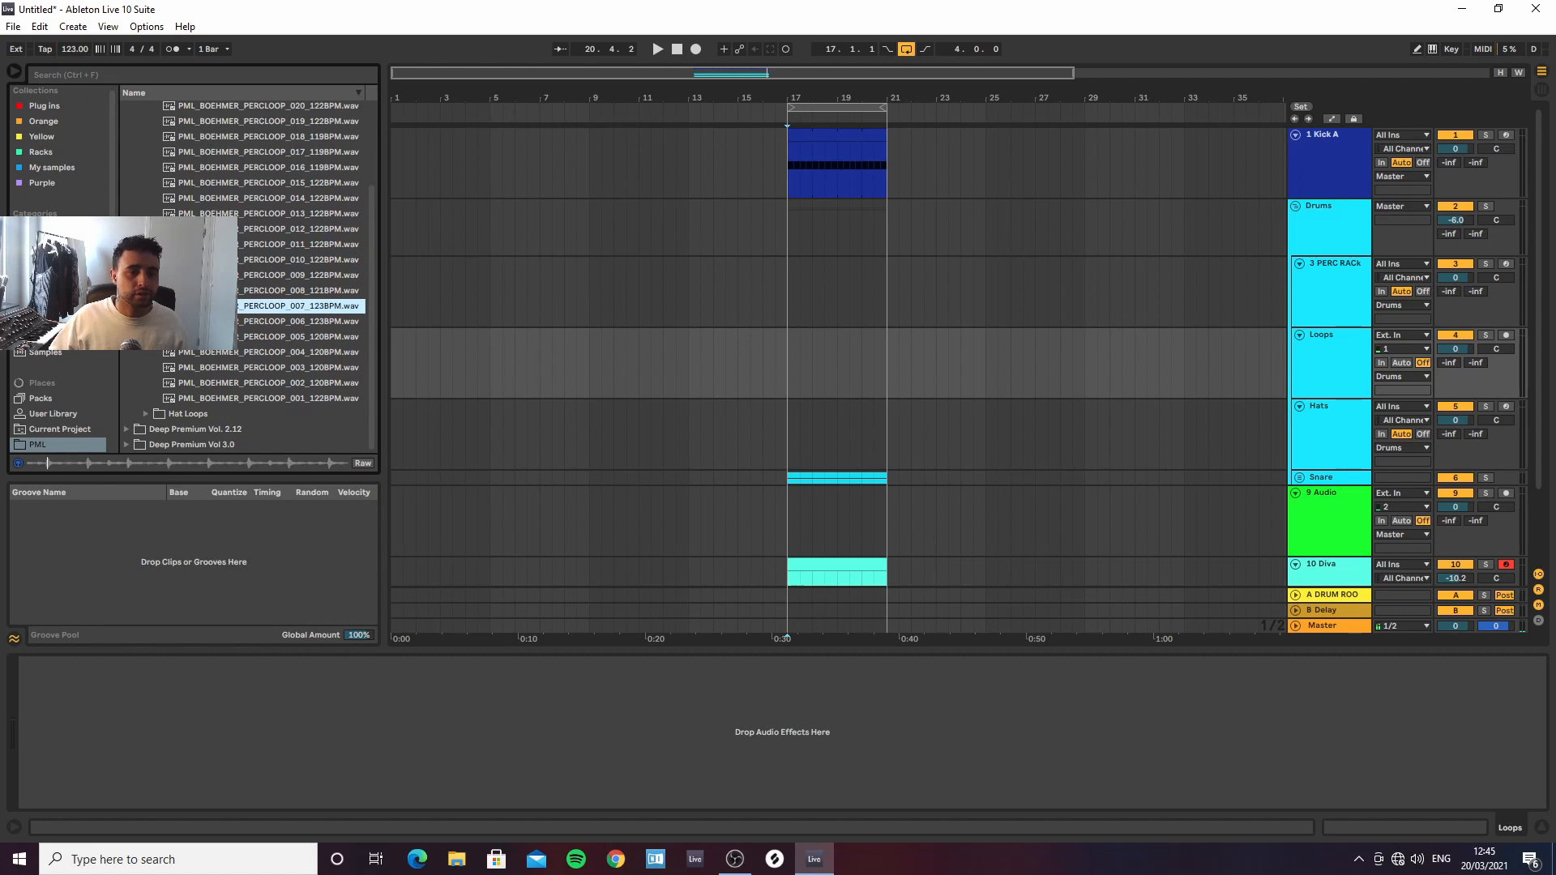
pyautogui.press('Up')
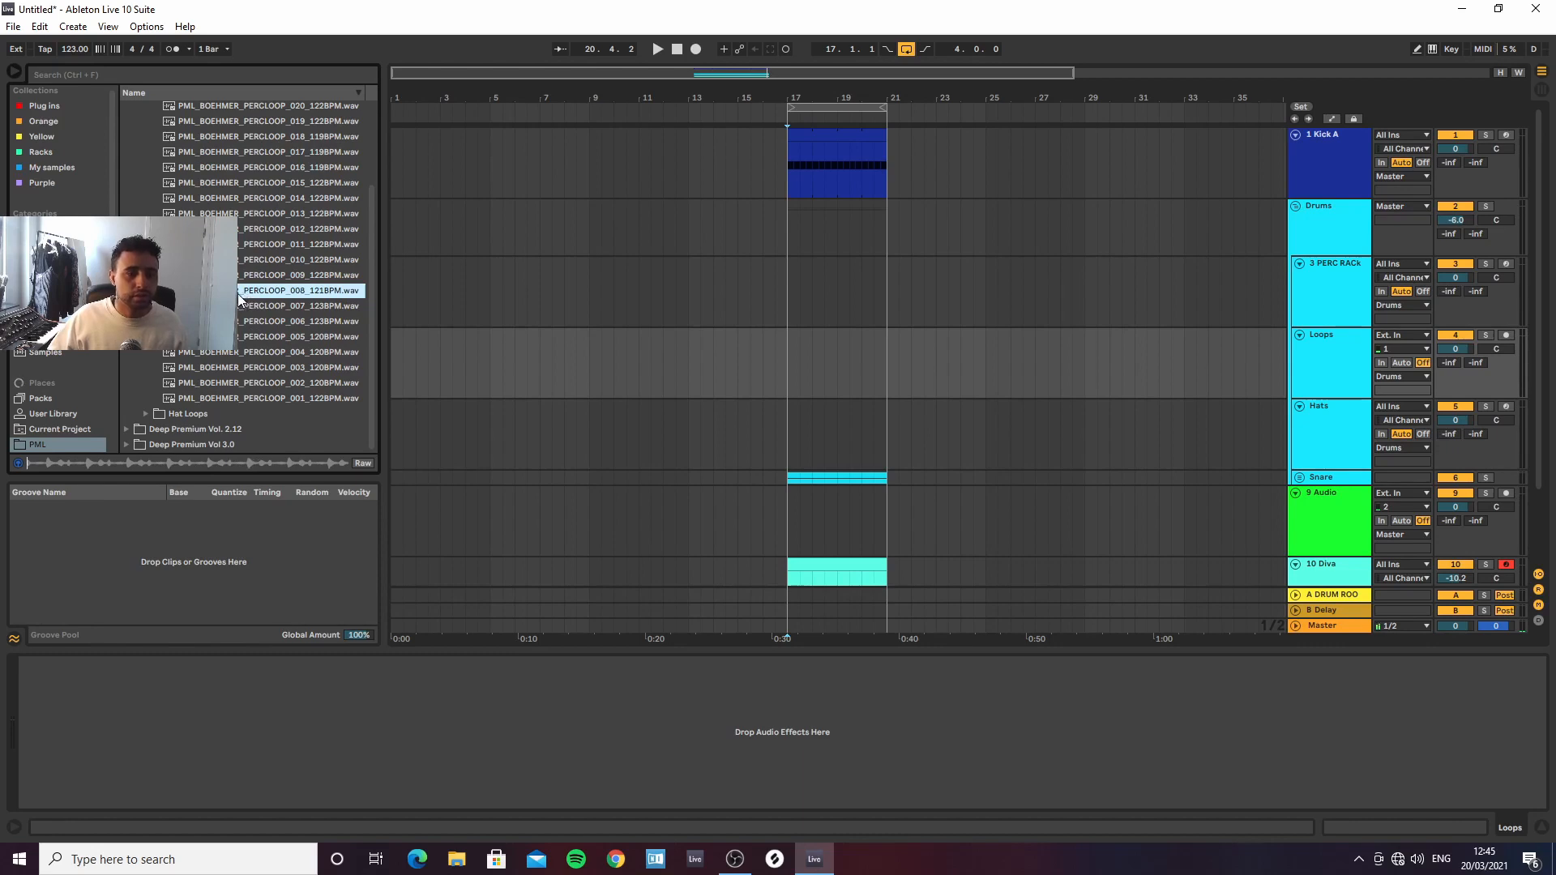
# Place PML_BOEHMER_PERCLOOP_008_121BPM.wav on the Loops track from bar 17 to bar 21 and set the track volume to -19.4 dB
pyautogui.moveTo(237, 294); pyautogui.dragTo(791, 382)
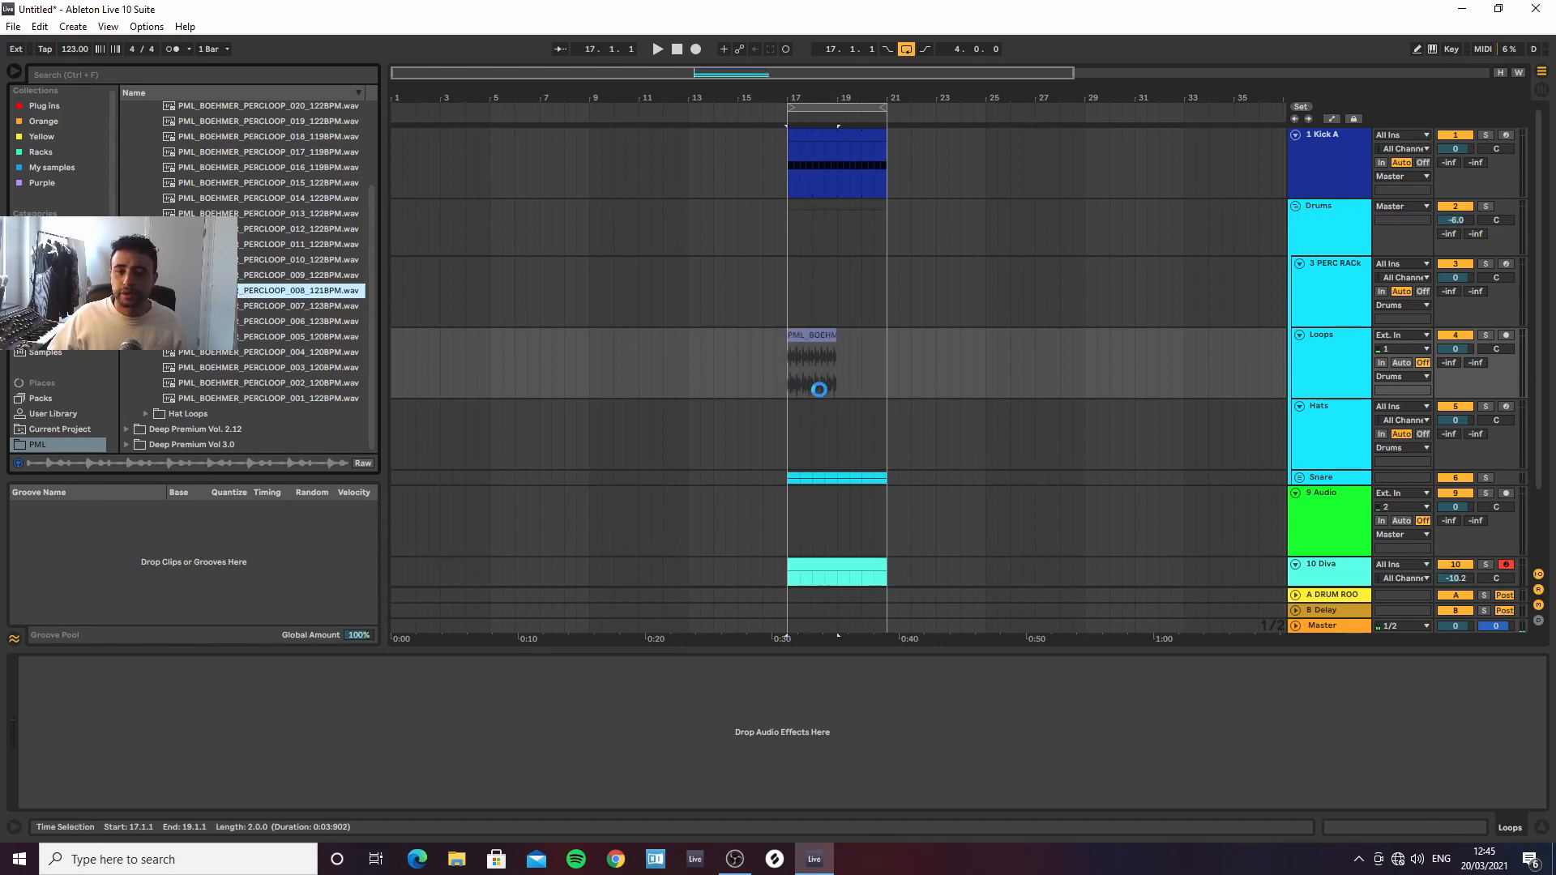
pyautogui.moveTo(1455, 348); pyautogui.dragTo(1455, 379)
pyautogui.press('space')
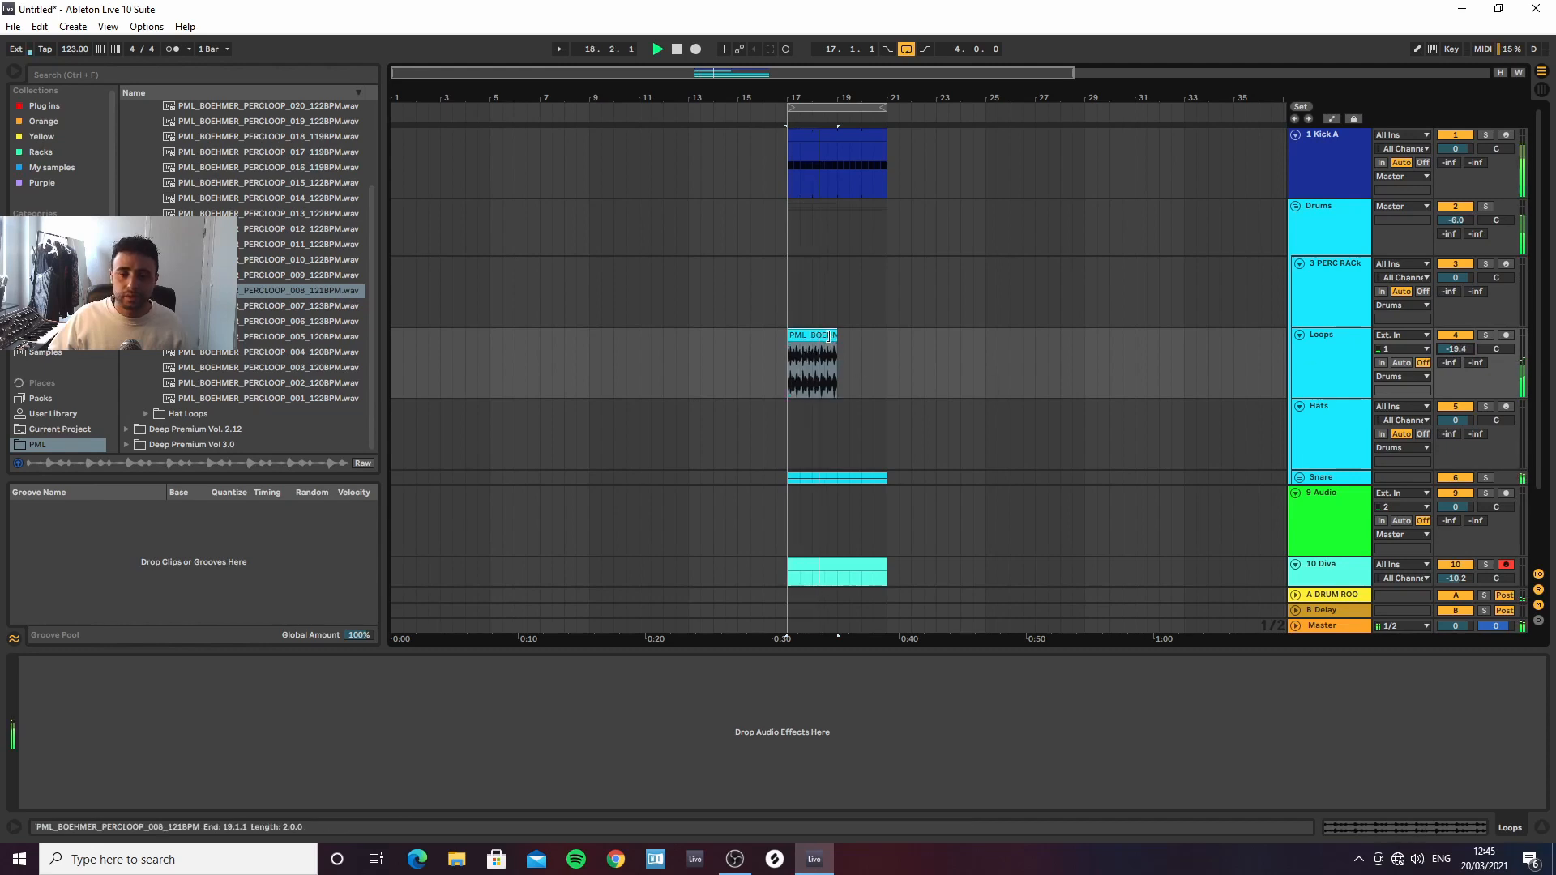
pyautogui.moveTo(835, 357); pyautogui.dragTo(888, 352)
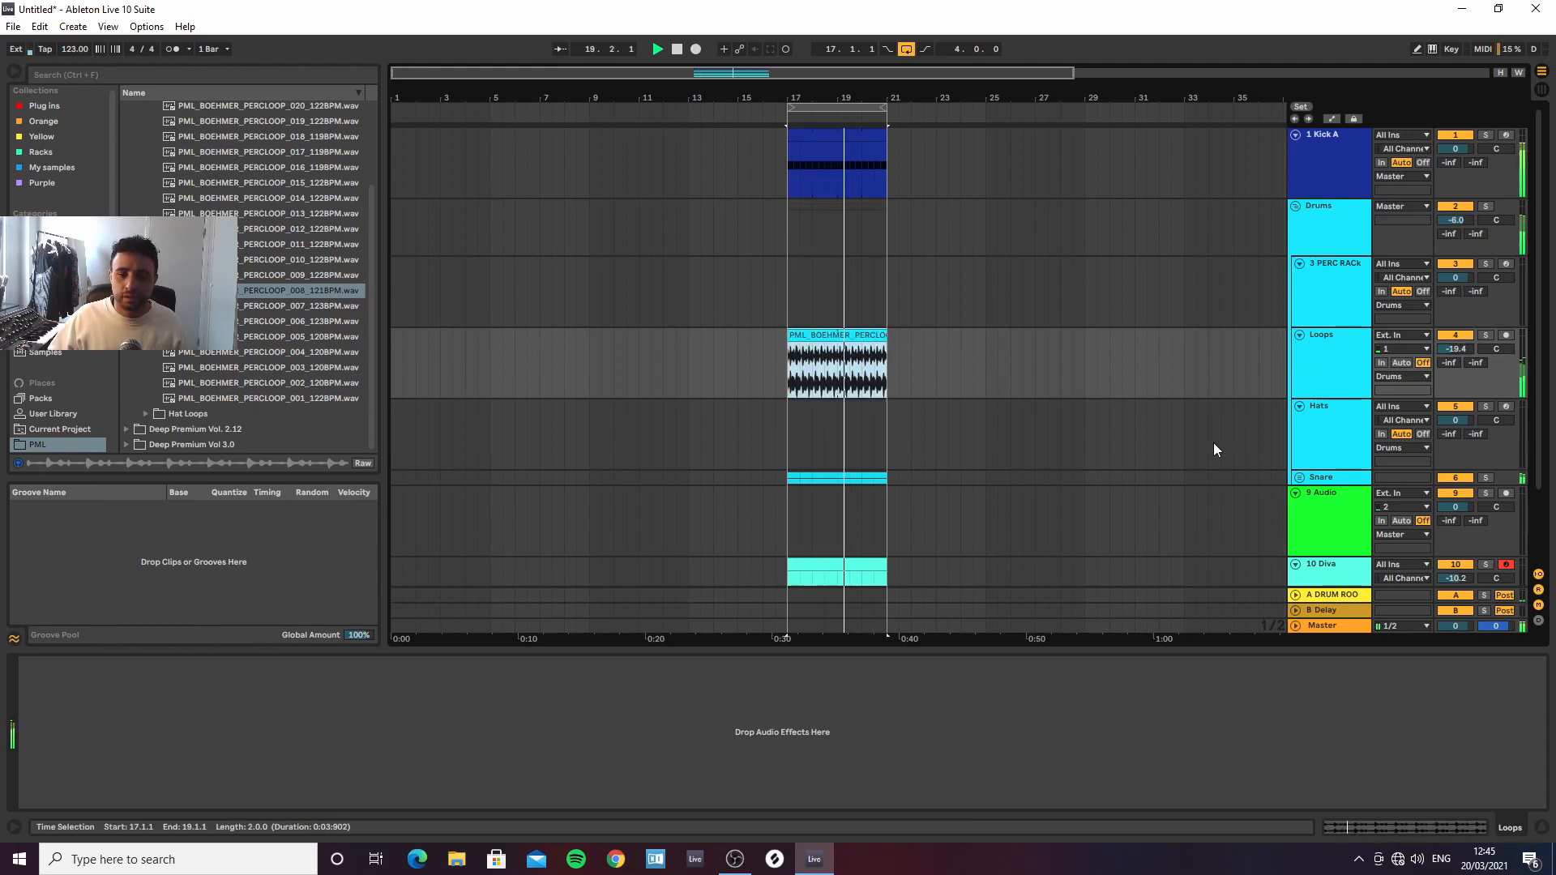
# Unfold the Snare group and set the group's volume to -4.5 dB
pyautogui.click(1331, 478)
pyautogui.scroll(-3, 1313, 467)
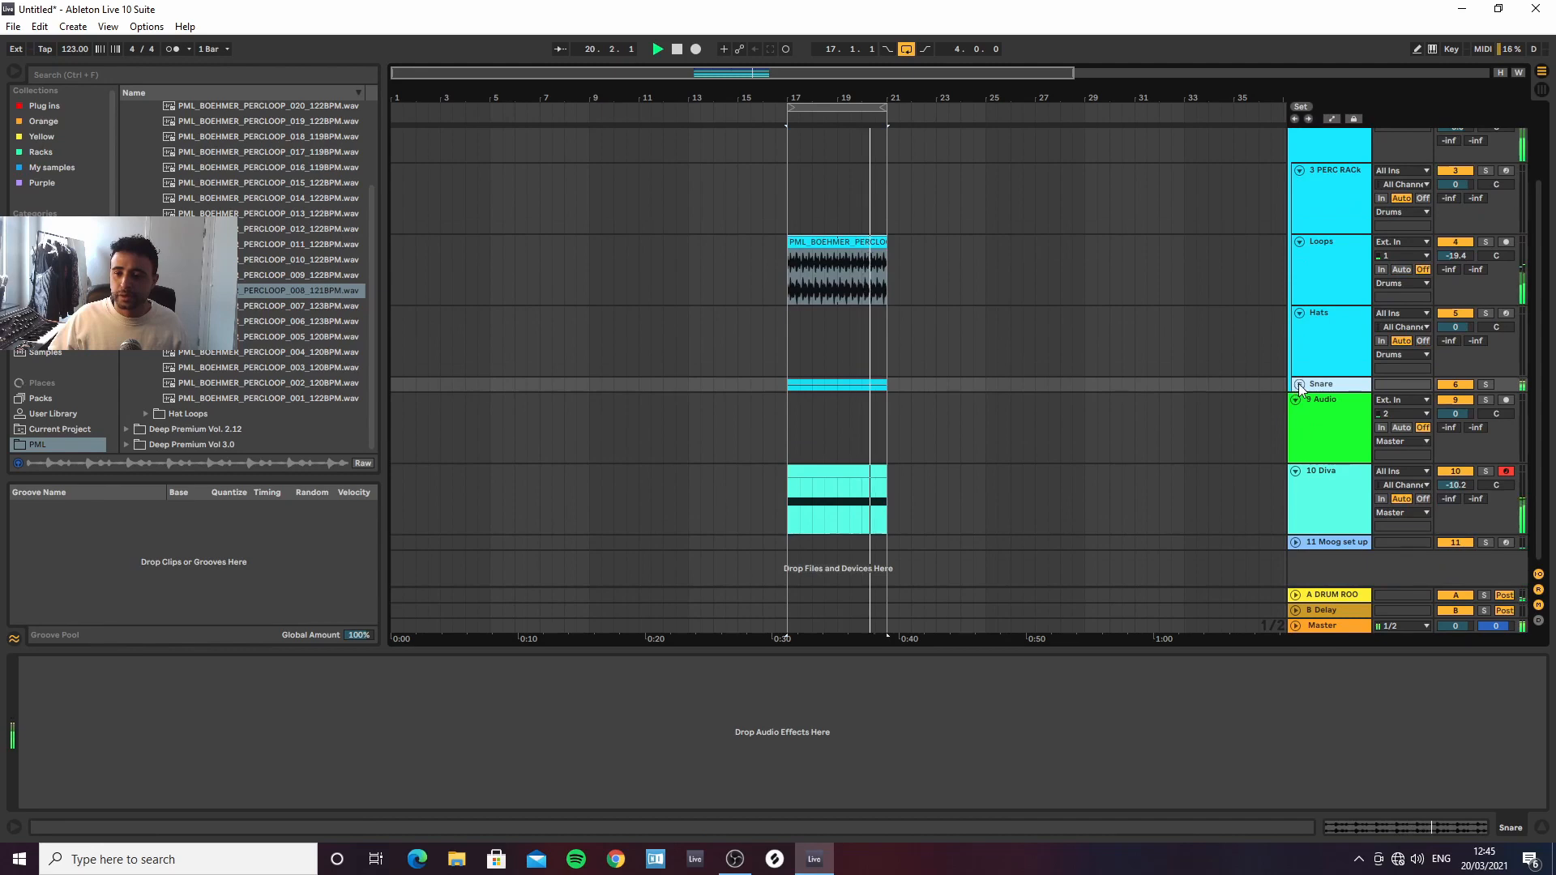
pyautogui.click(1300, 384)
pyautogui.moveTo(1462, 400); pyautogui.dragTo(1462, 417)
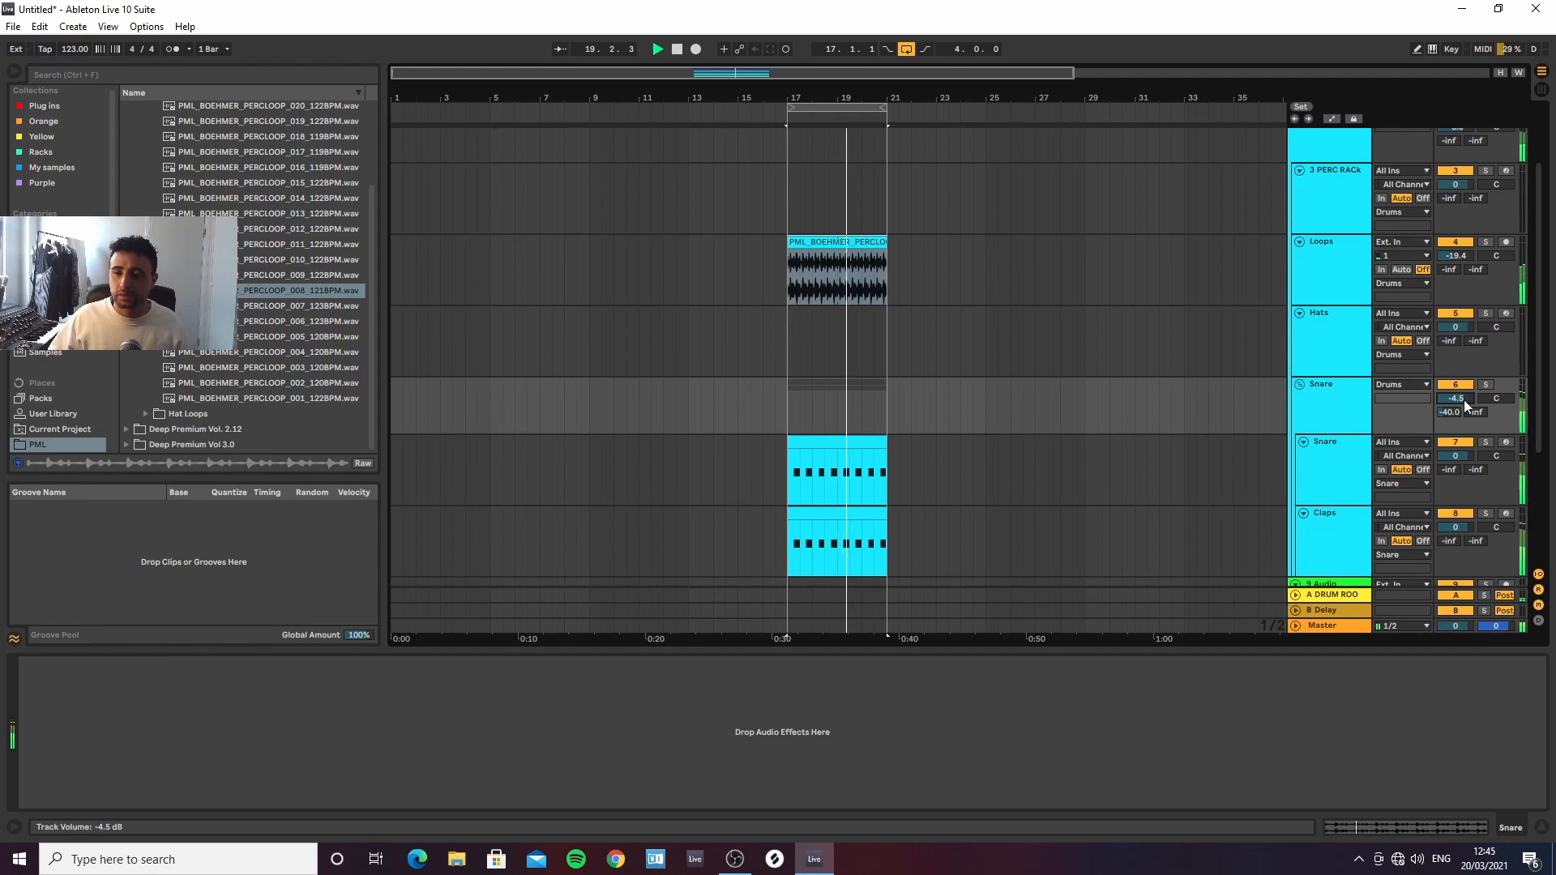
# Open the percussion clip on the Loops track, turn its looping off and align its transients at 1.2.3 and 1.4.3 with the grid
pyautogui.click(1335, 272)
pyautogui.doubleClick(813, 242)
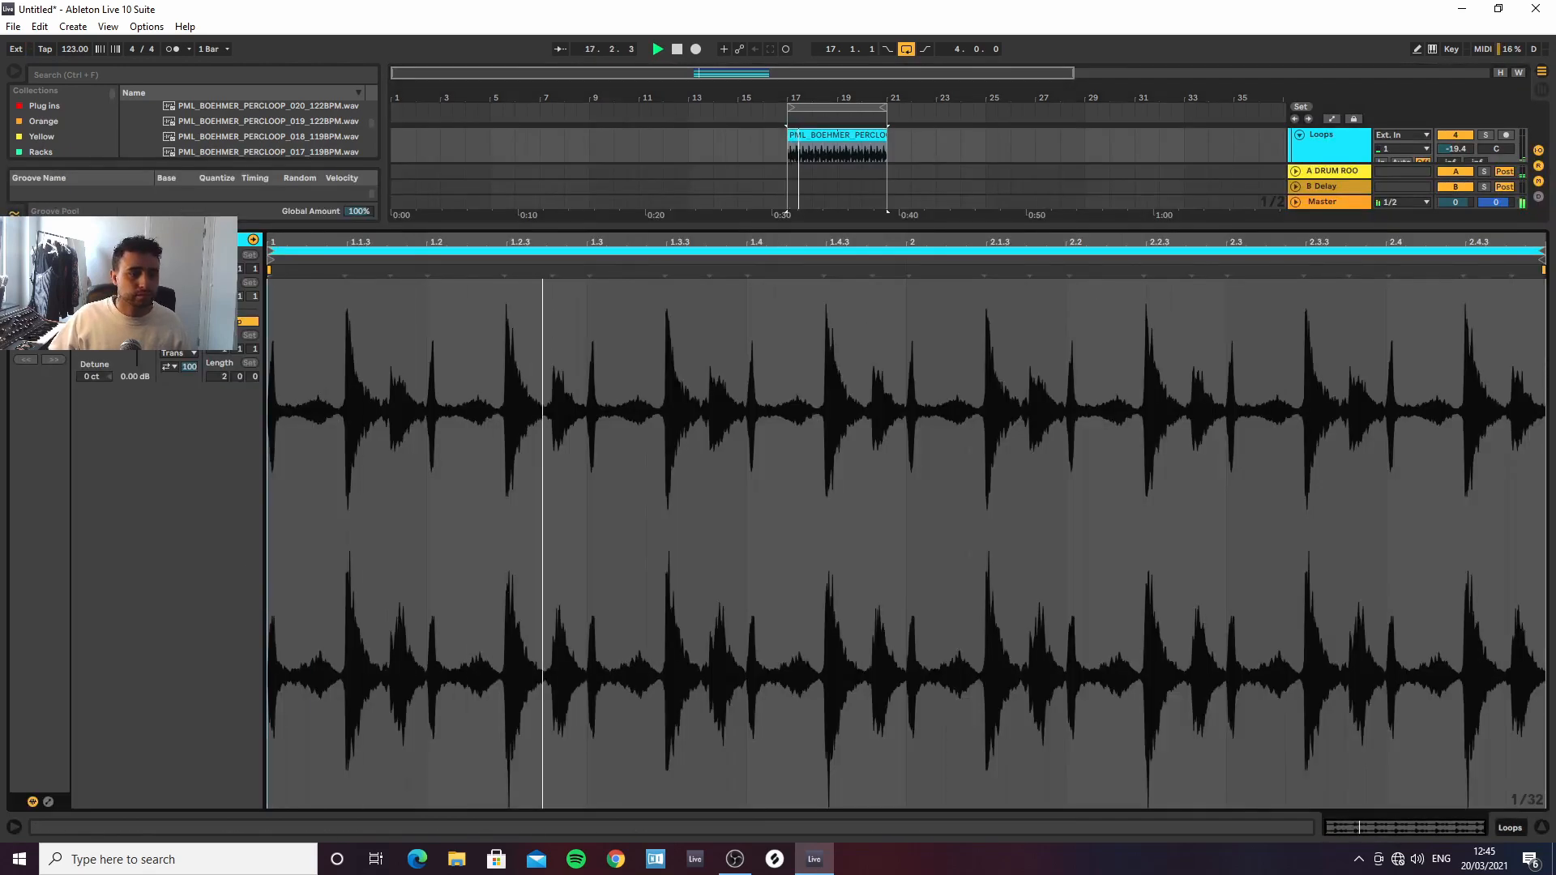
pyautogui.click(179, 255)
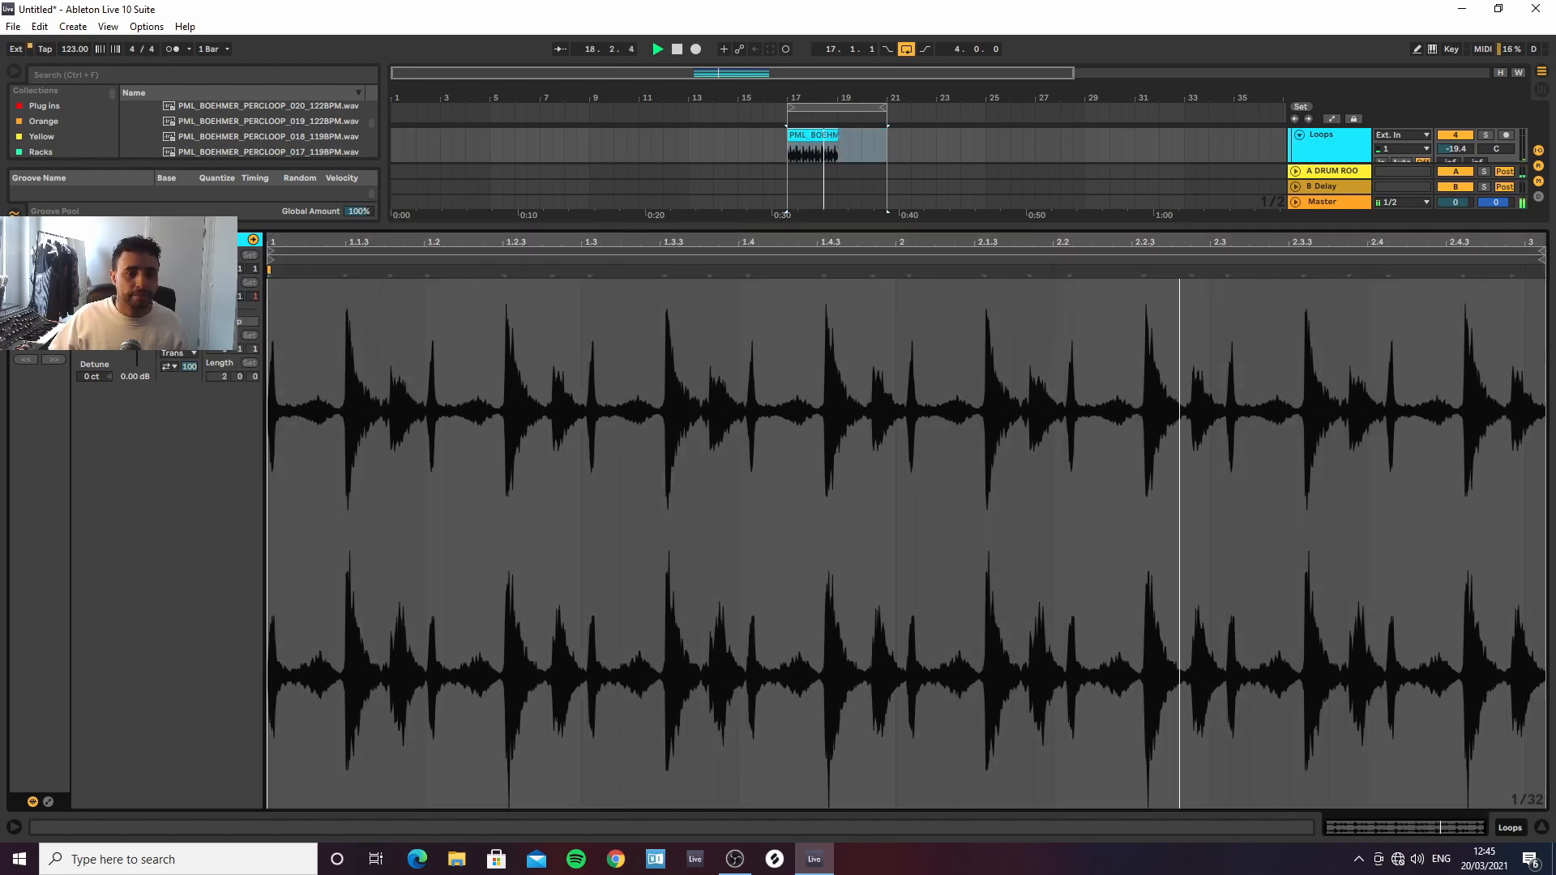
pyautogui.press('space')
pyautogui.click(503, 273)
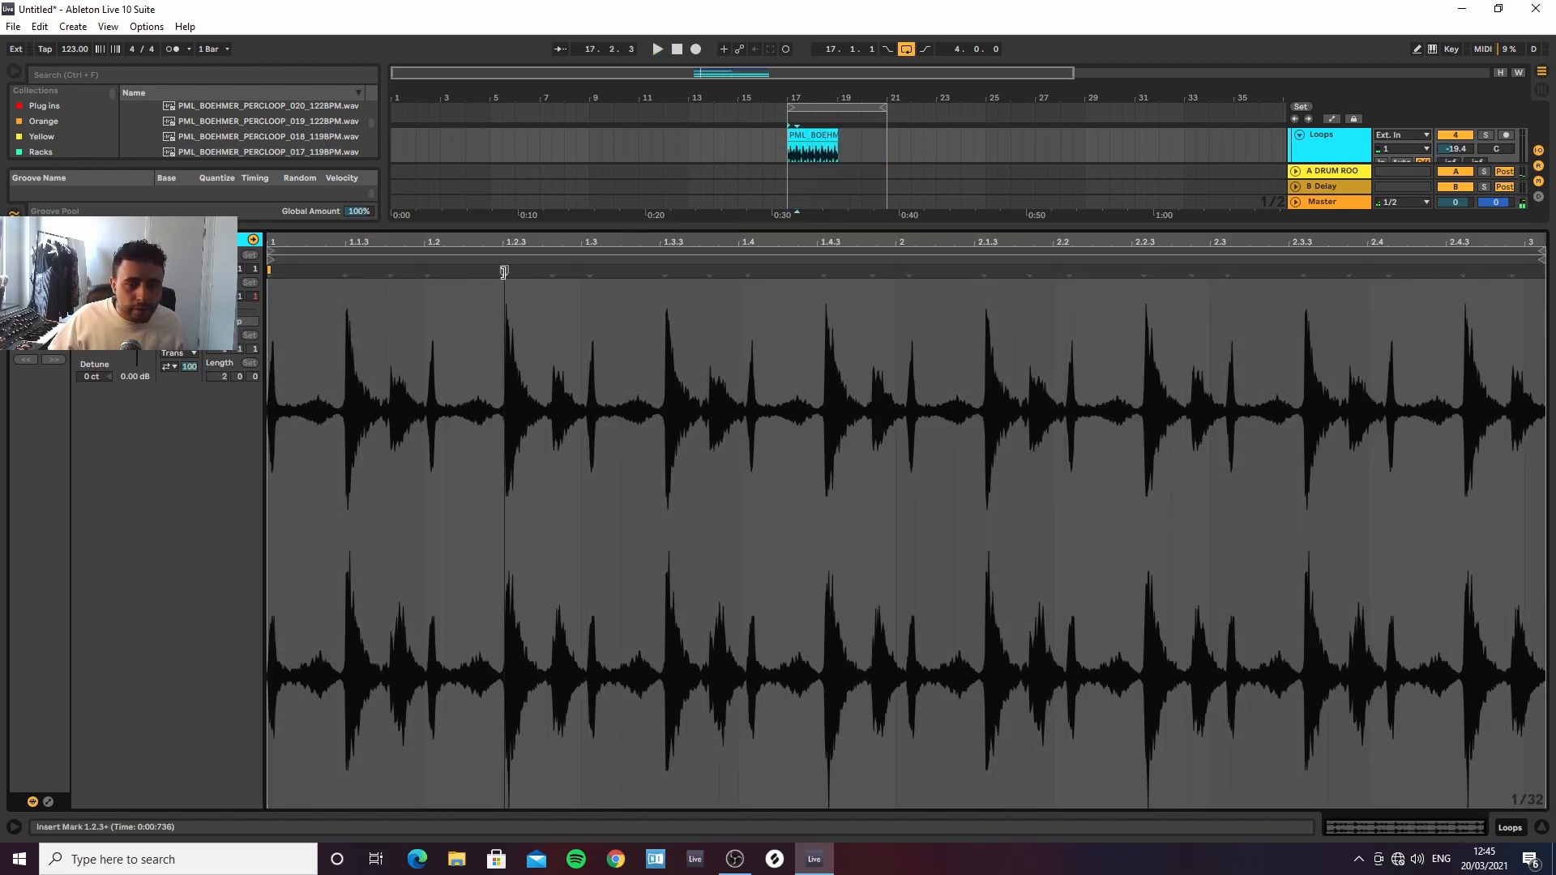
pyautogui.press('space')
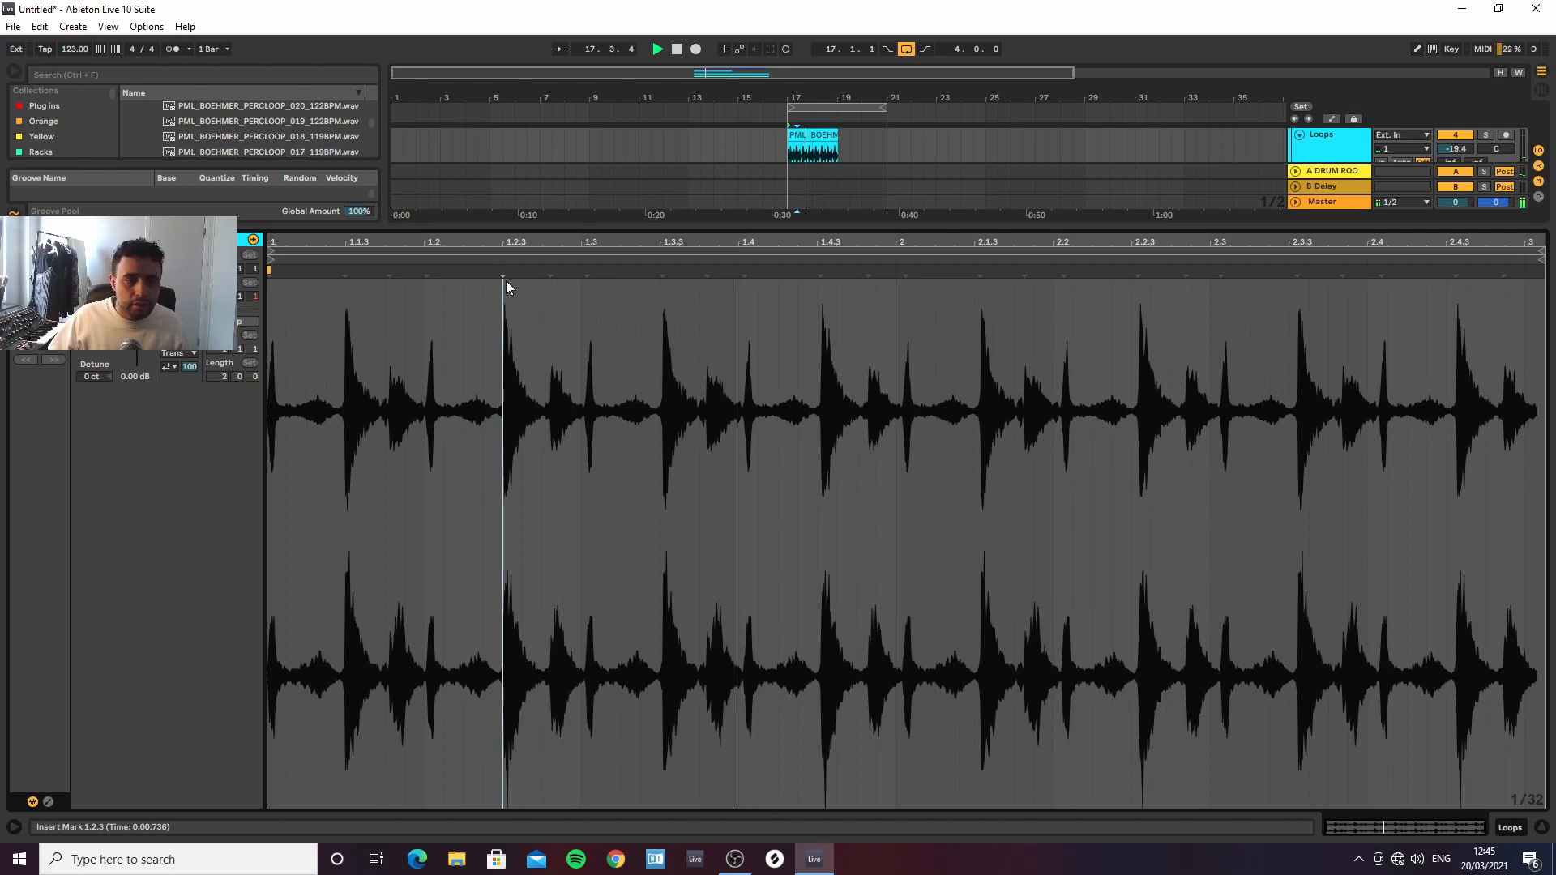
pyautogui.click(817, 276)
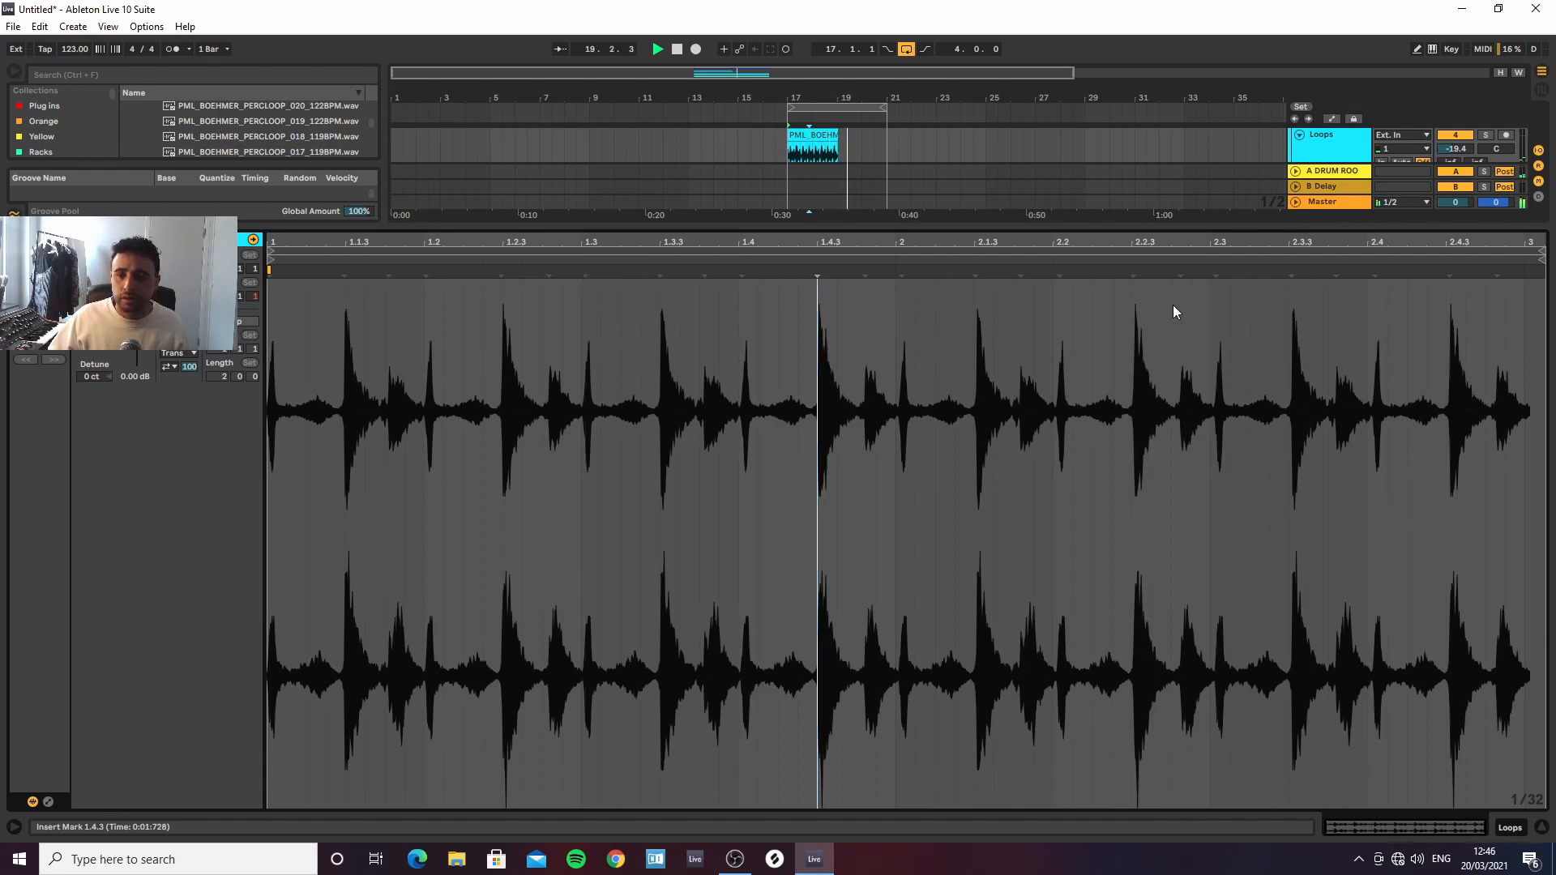
# Consolidate the two-bar percussion clip, turn looping on and extend it to bar 21
pyautogui.moveTo(838, 139)
pyautogui.mouseDown()
pyautogui.moveTo(894, 140)
pyautogui.moveTo(838, 140)
pyautogui.mouseUp()
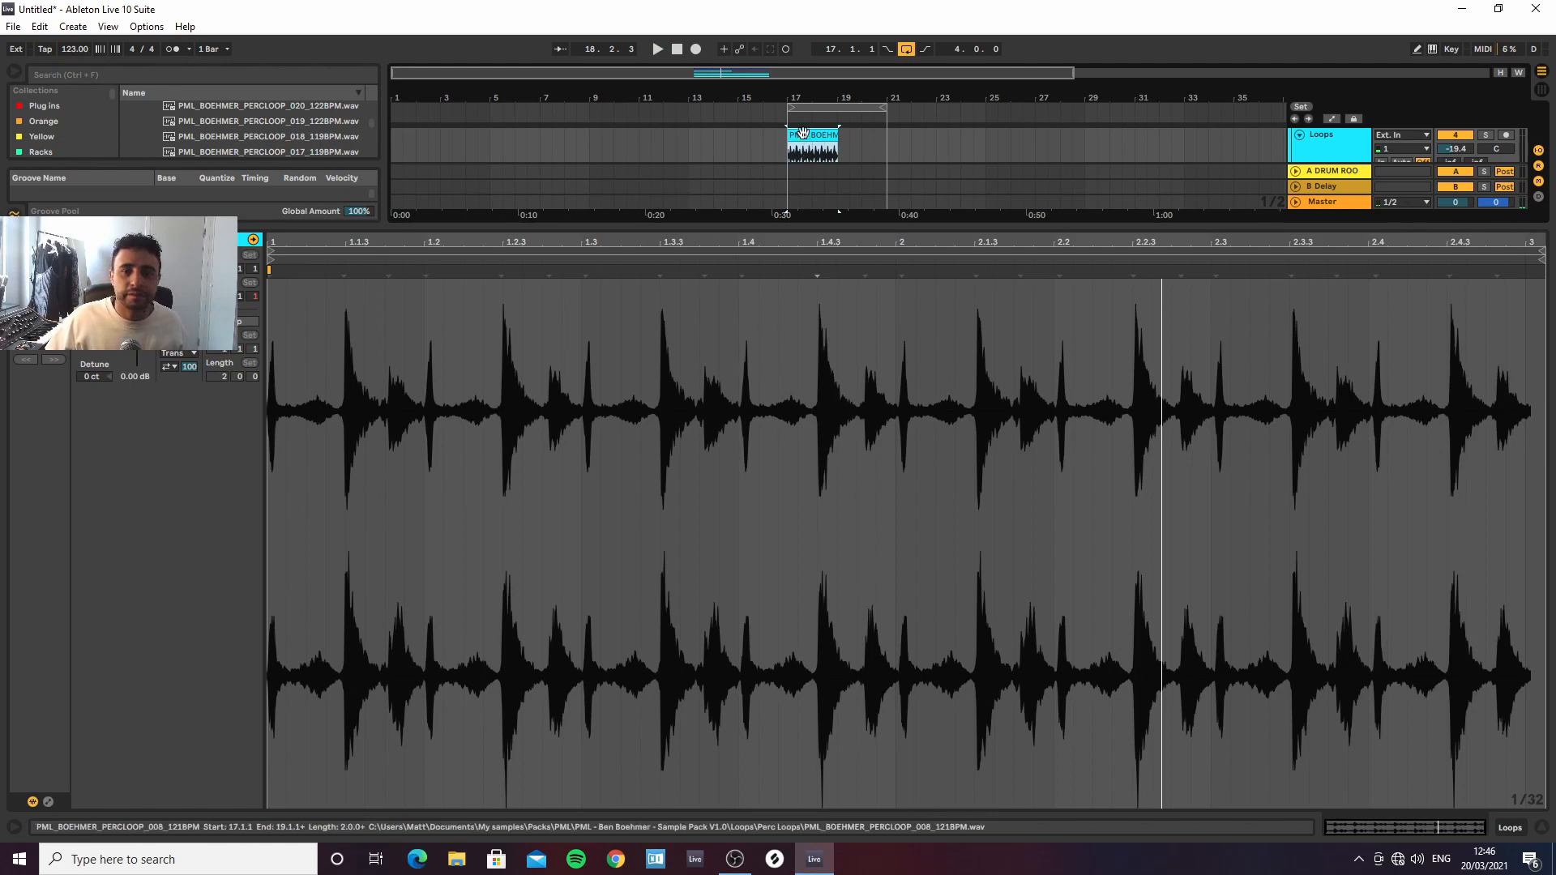
pyautogui.hotkey('ctrl', 'j')
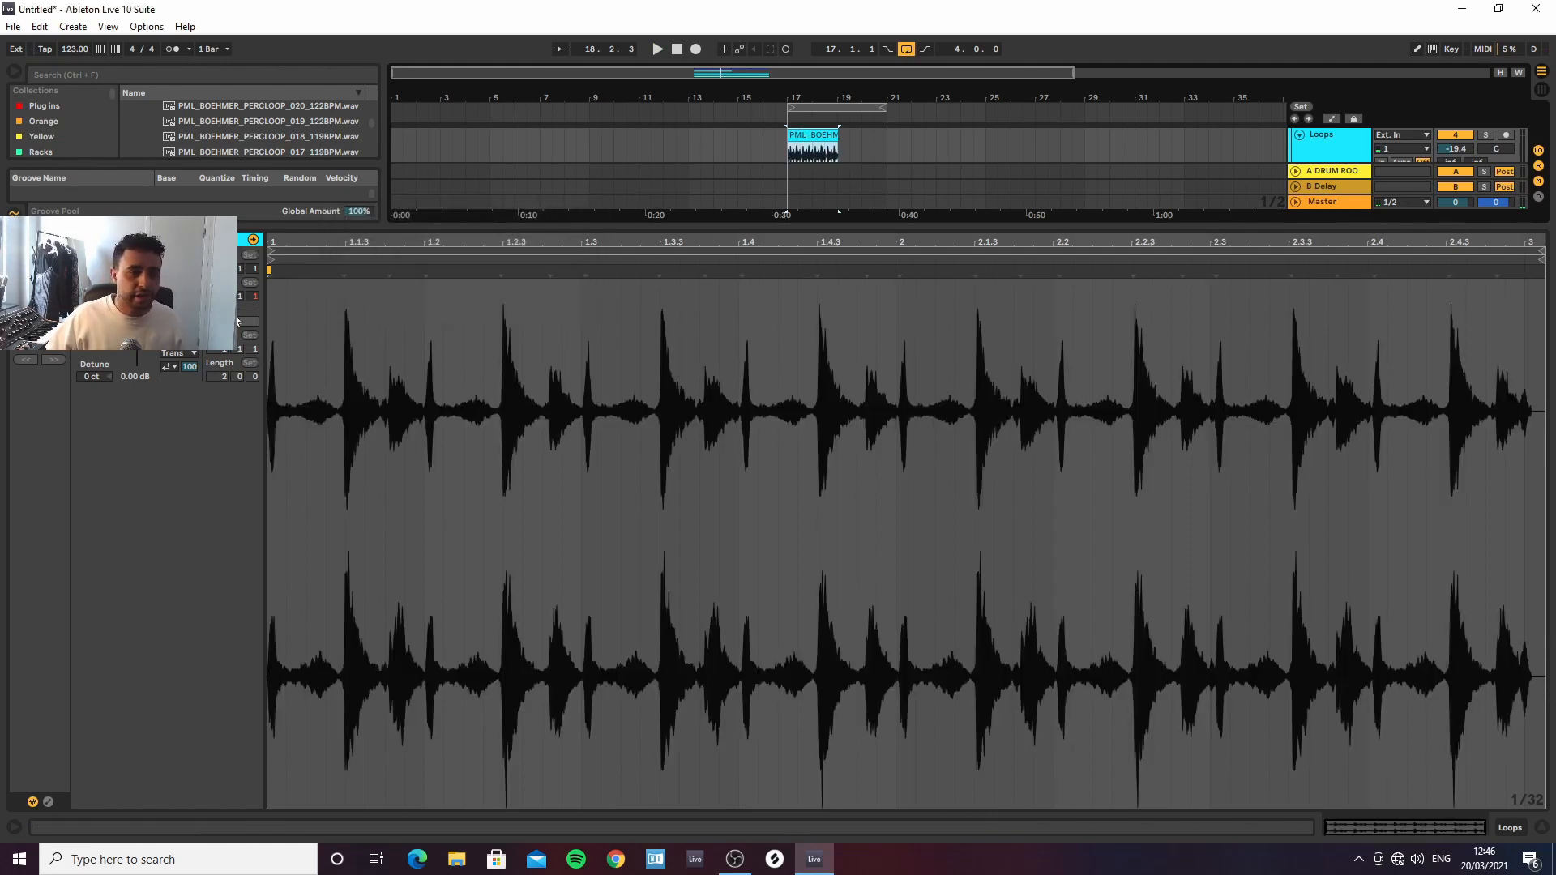
pyautogui.click(241, 322)
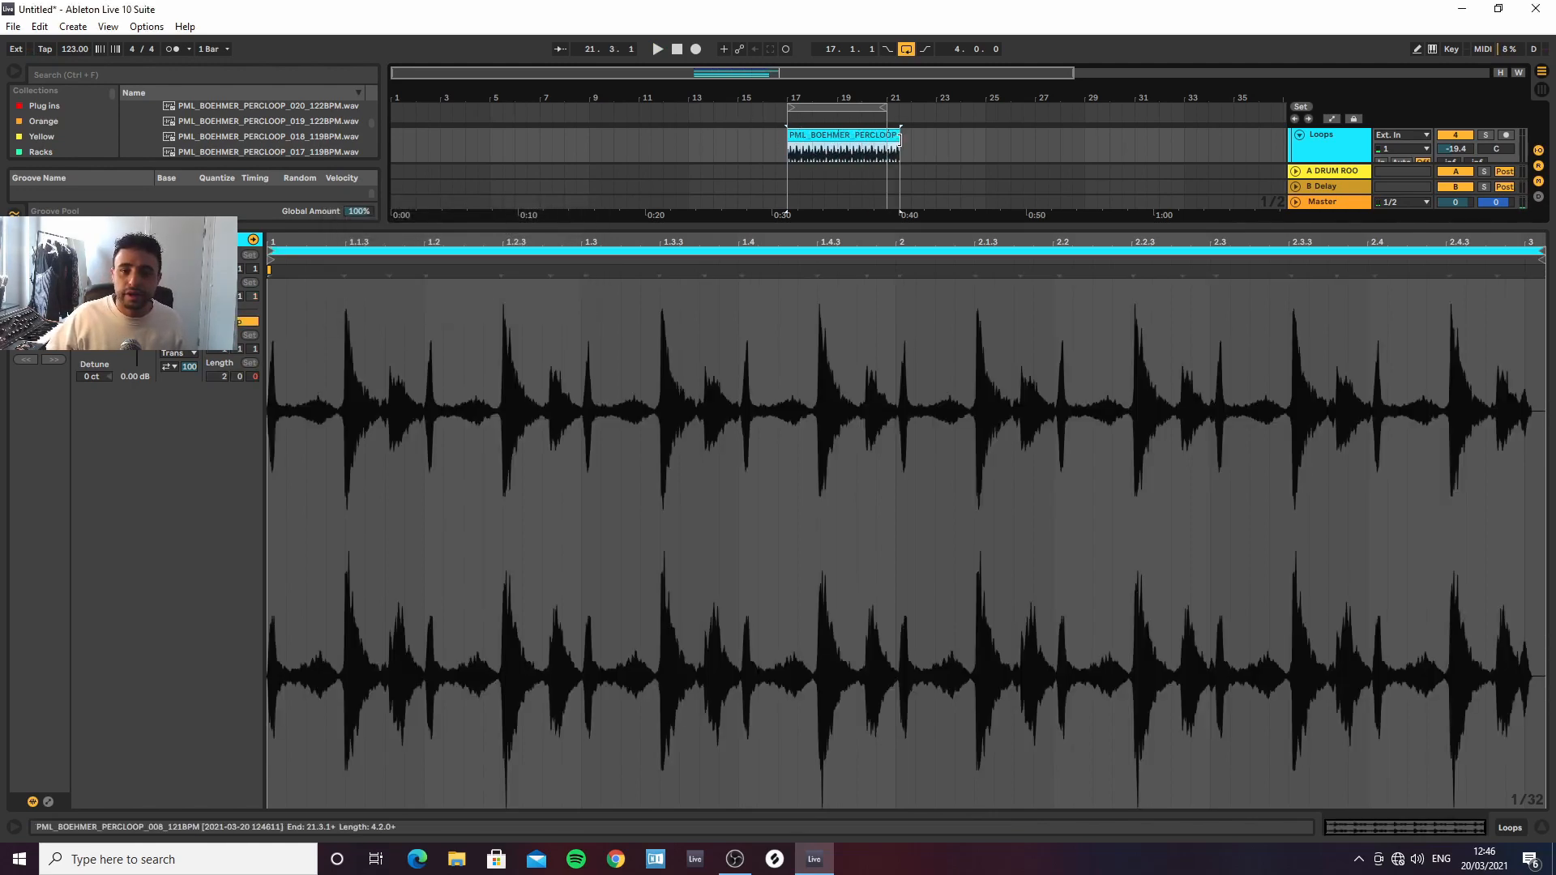
pyautogui.press('space')
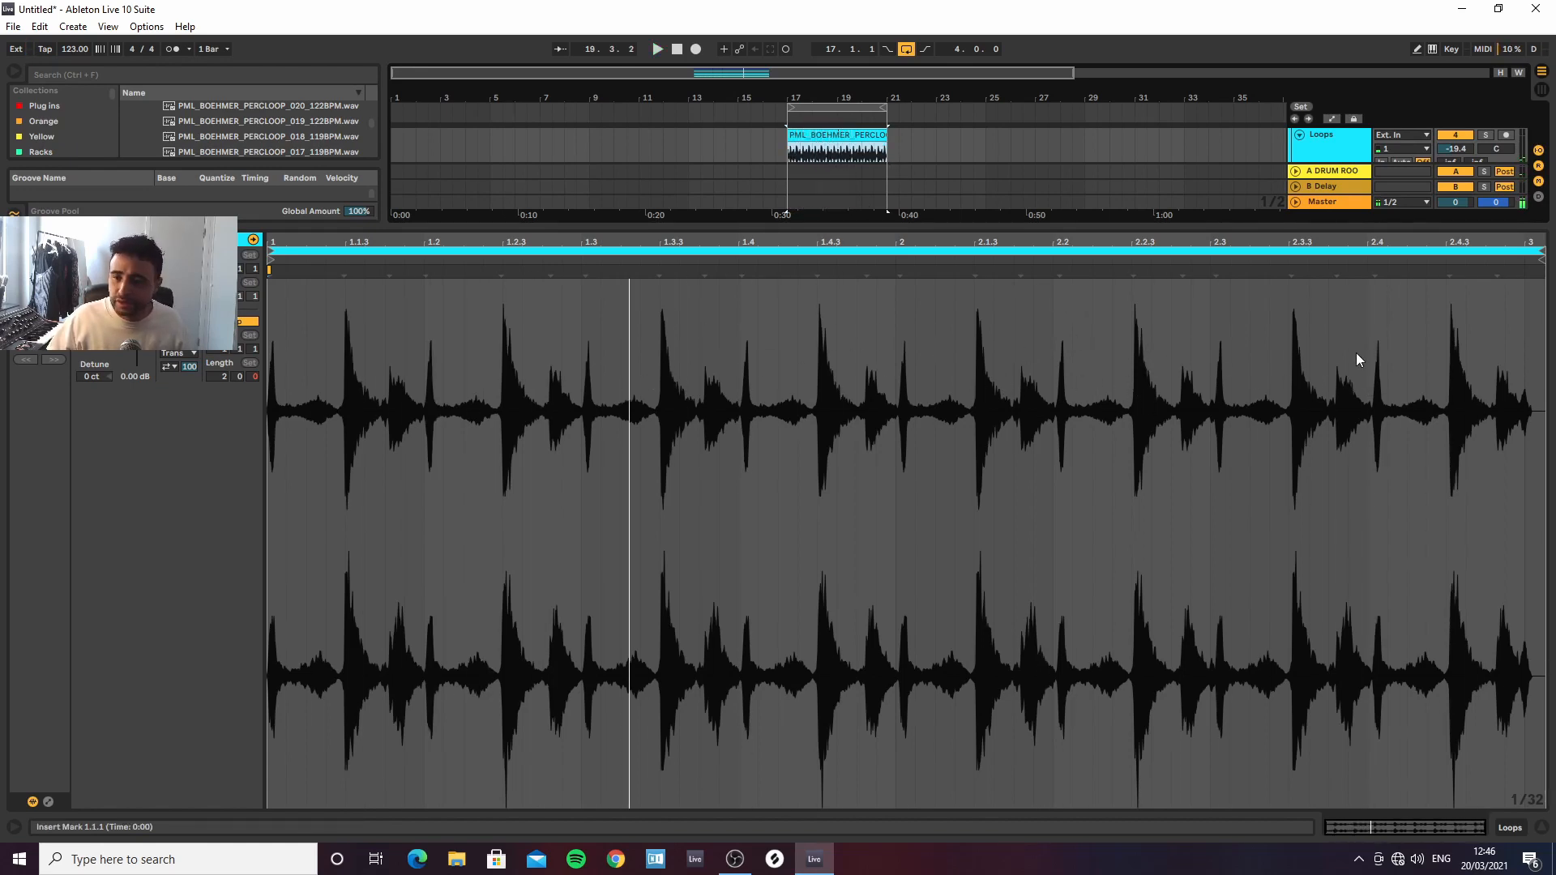
# End the percussion clip's loop at bar 3 and align its transient at 2.1.1 with the grid
pyautogui.click(1538, 252)
pyautogui.press('space')
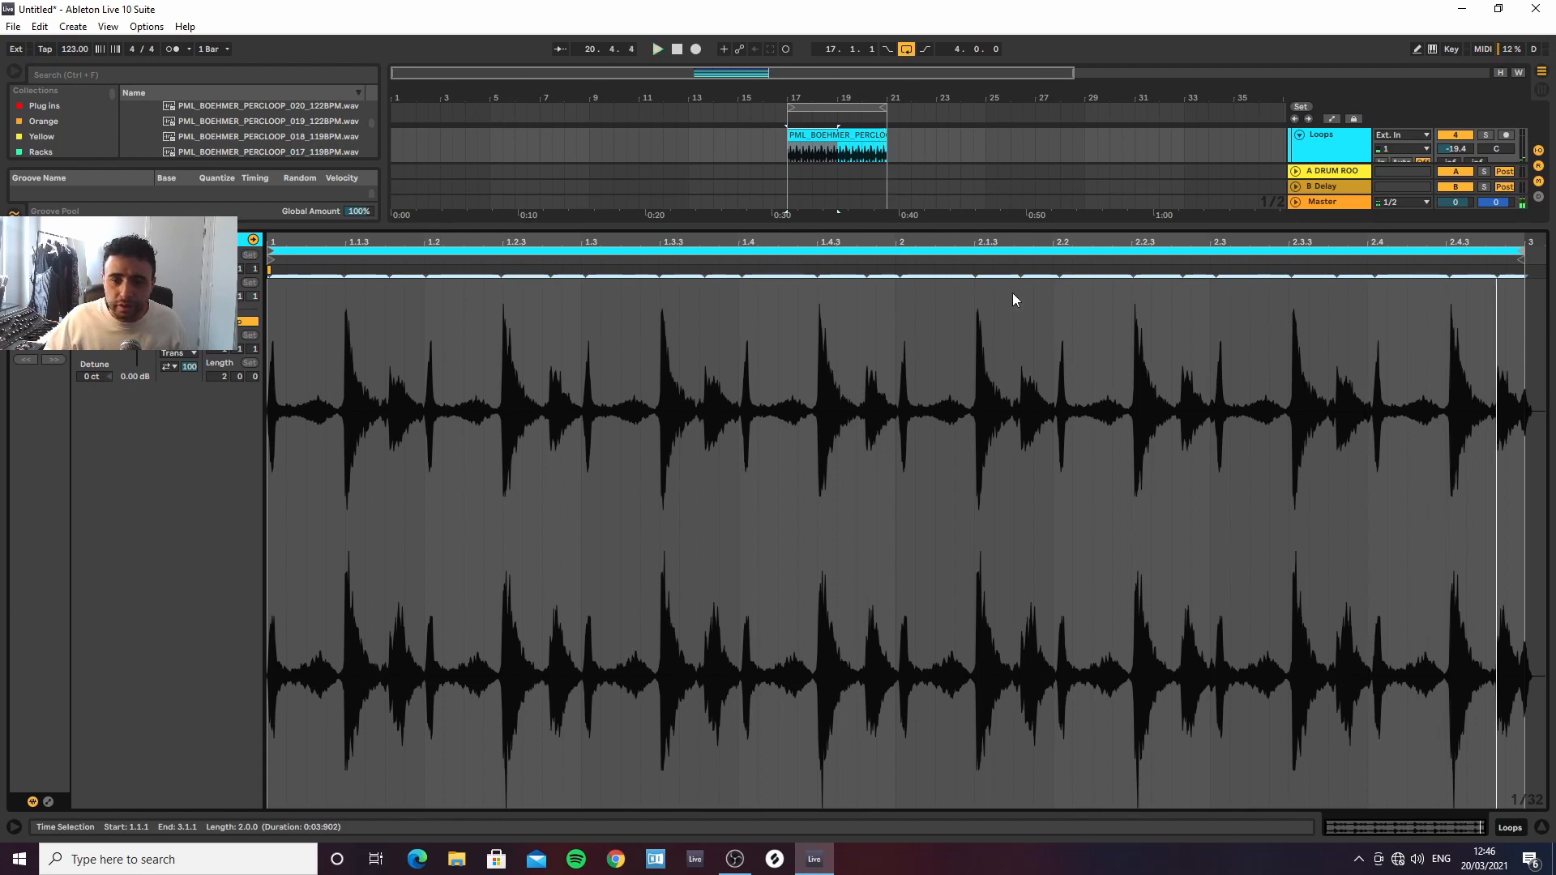
pyautogui.click(898, 277)
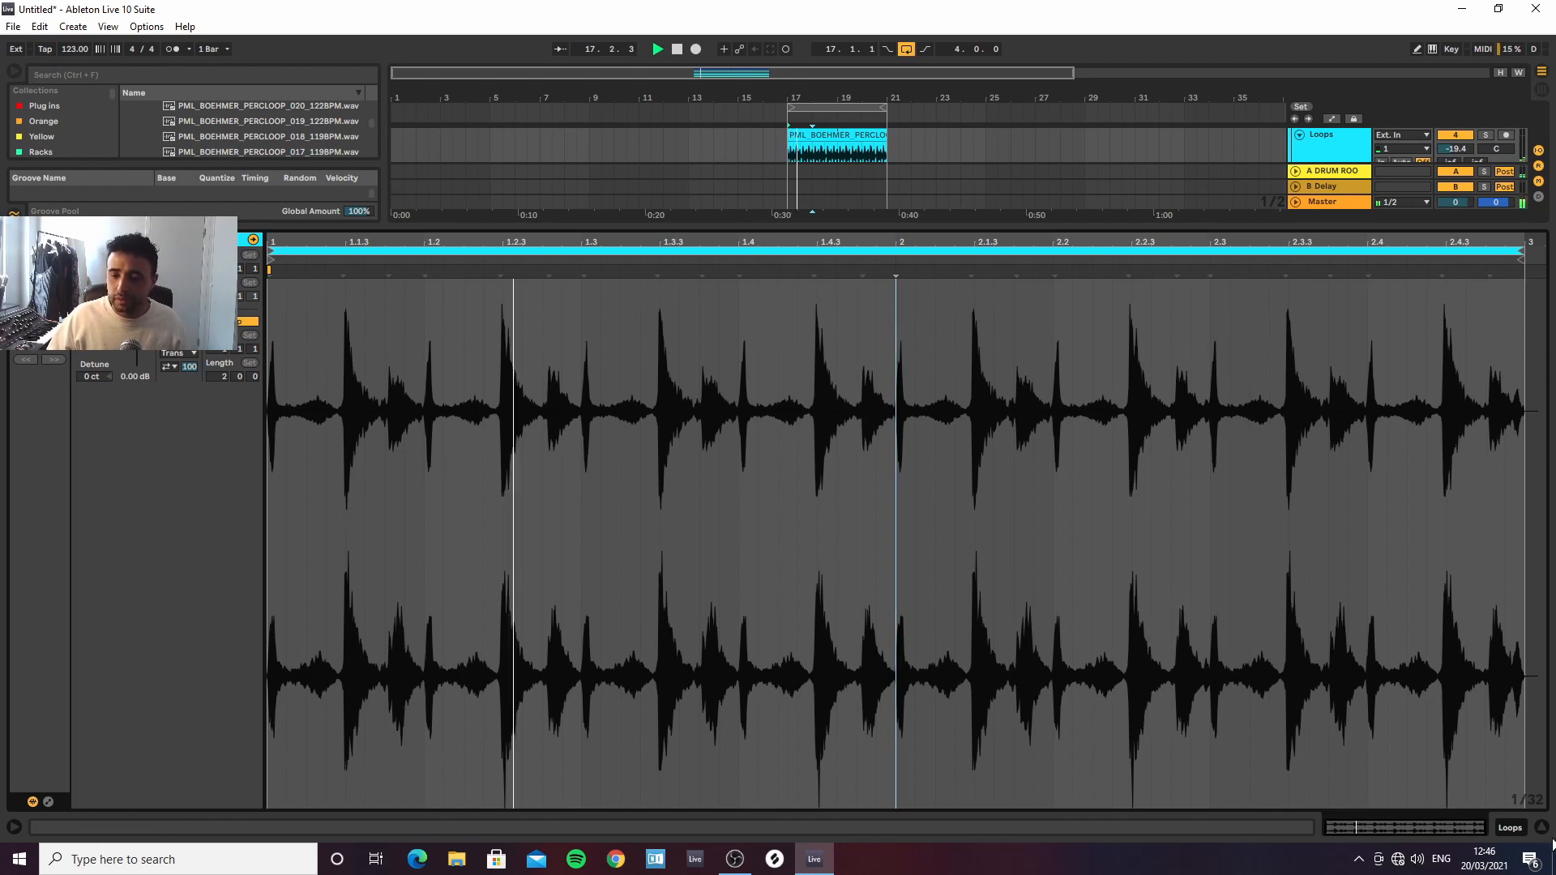
# Examine how the percussion clip's hits line up with the grid in the arrangement and in its waveform
pyautogui.click(1542, 827)
pyautogui.press('+')
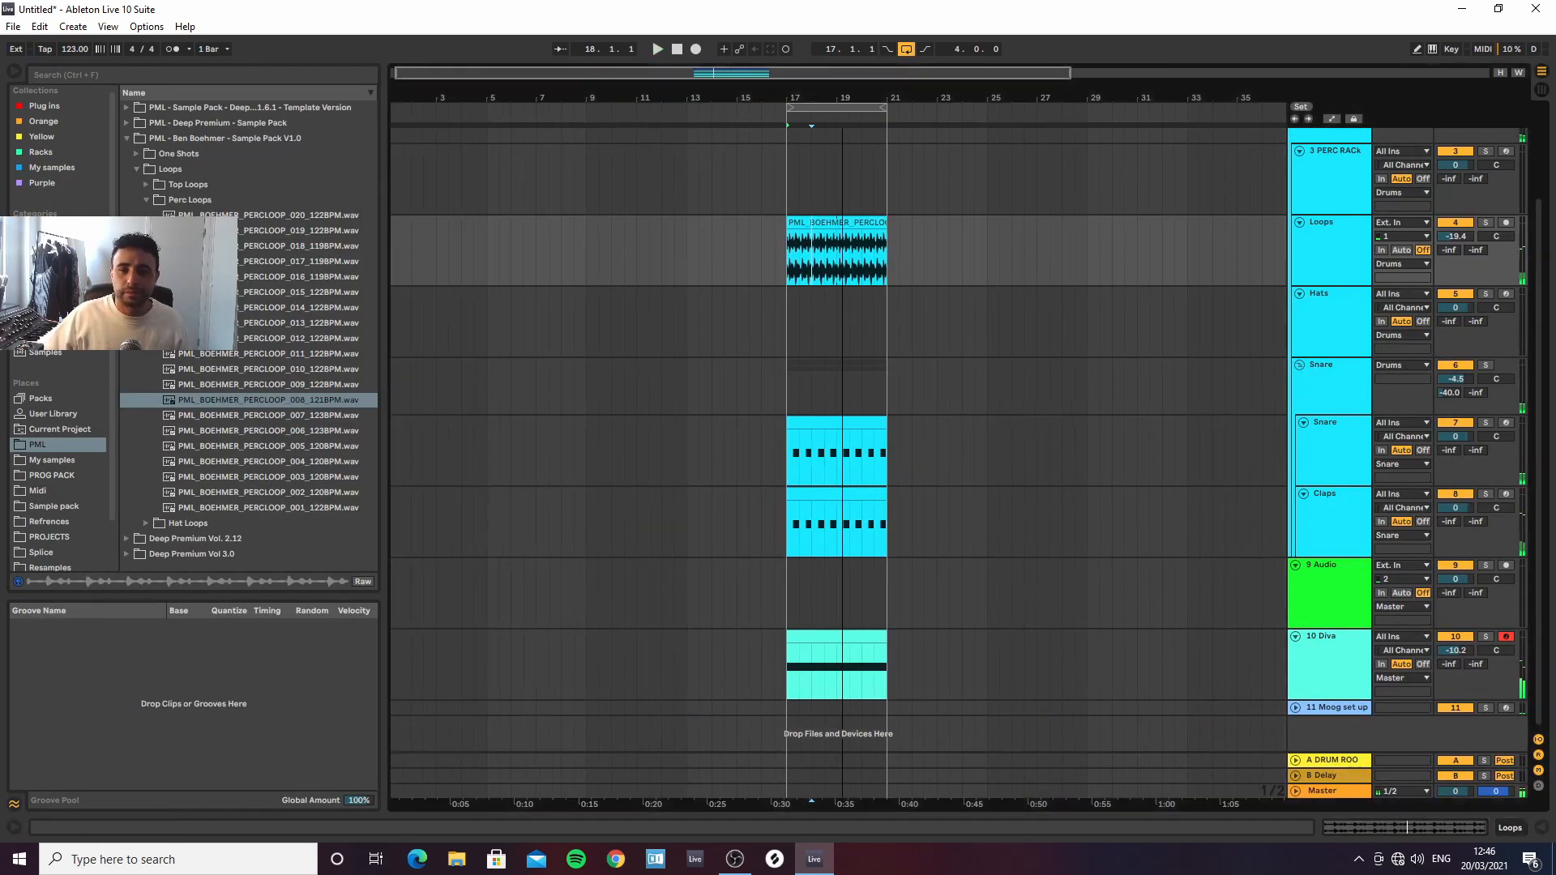
pyautogui.moveTo(942, 98); pyautogui.dragTo(978, 97)
pyautogui.doubleClick(1024, 220)
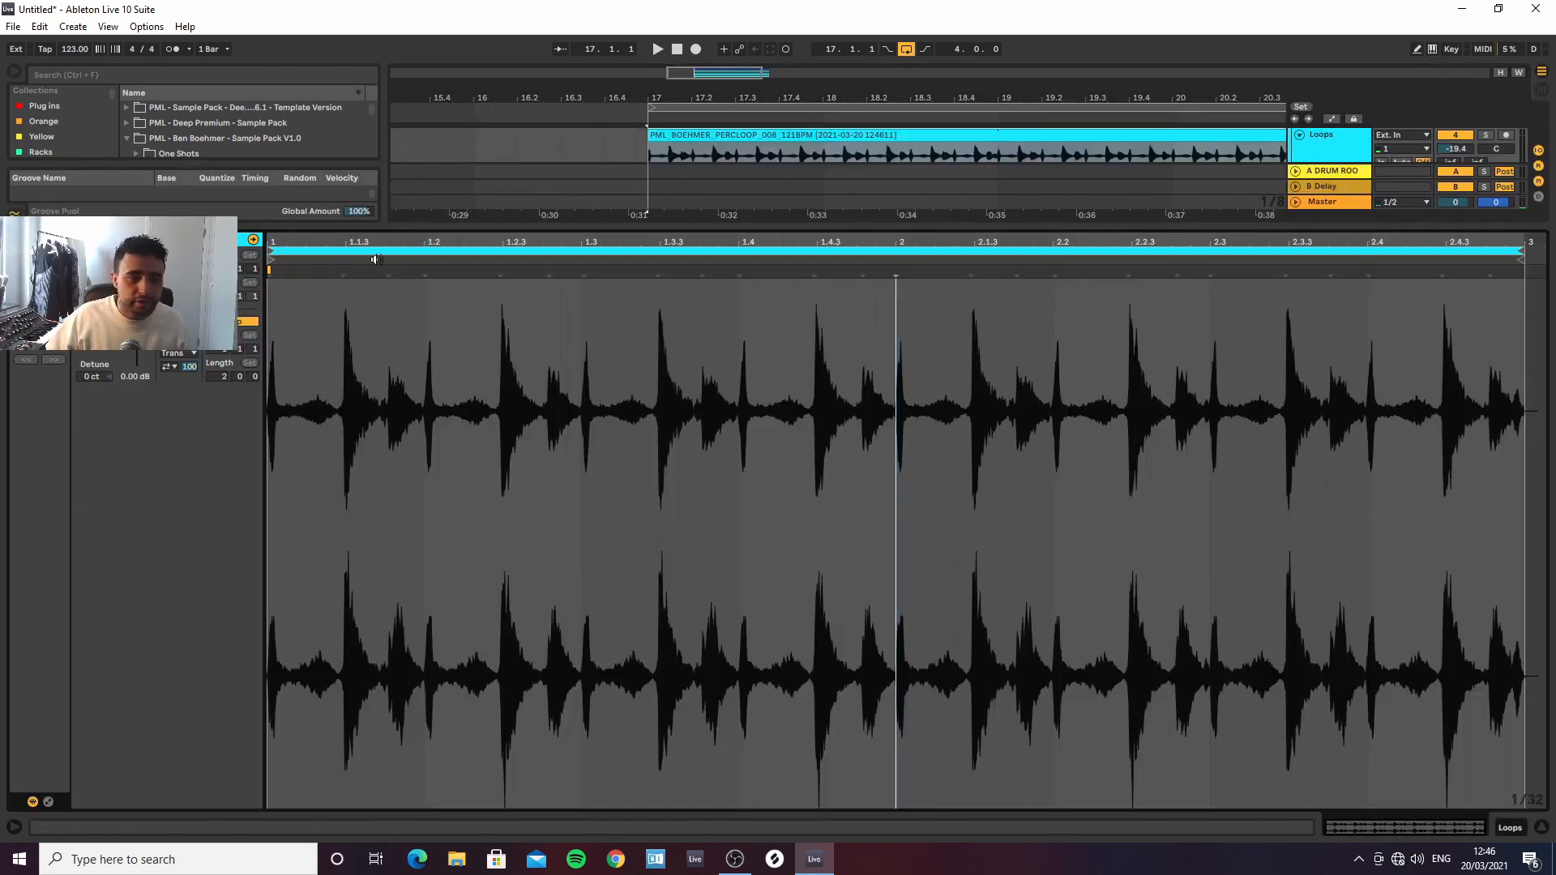
pyautogui.moveTo(329, 240); pyautogui.dragTo(275, 277)
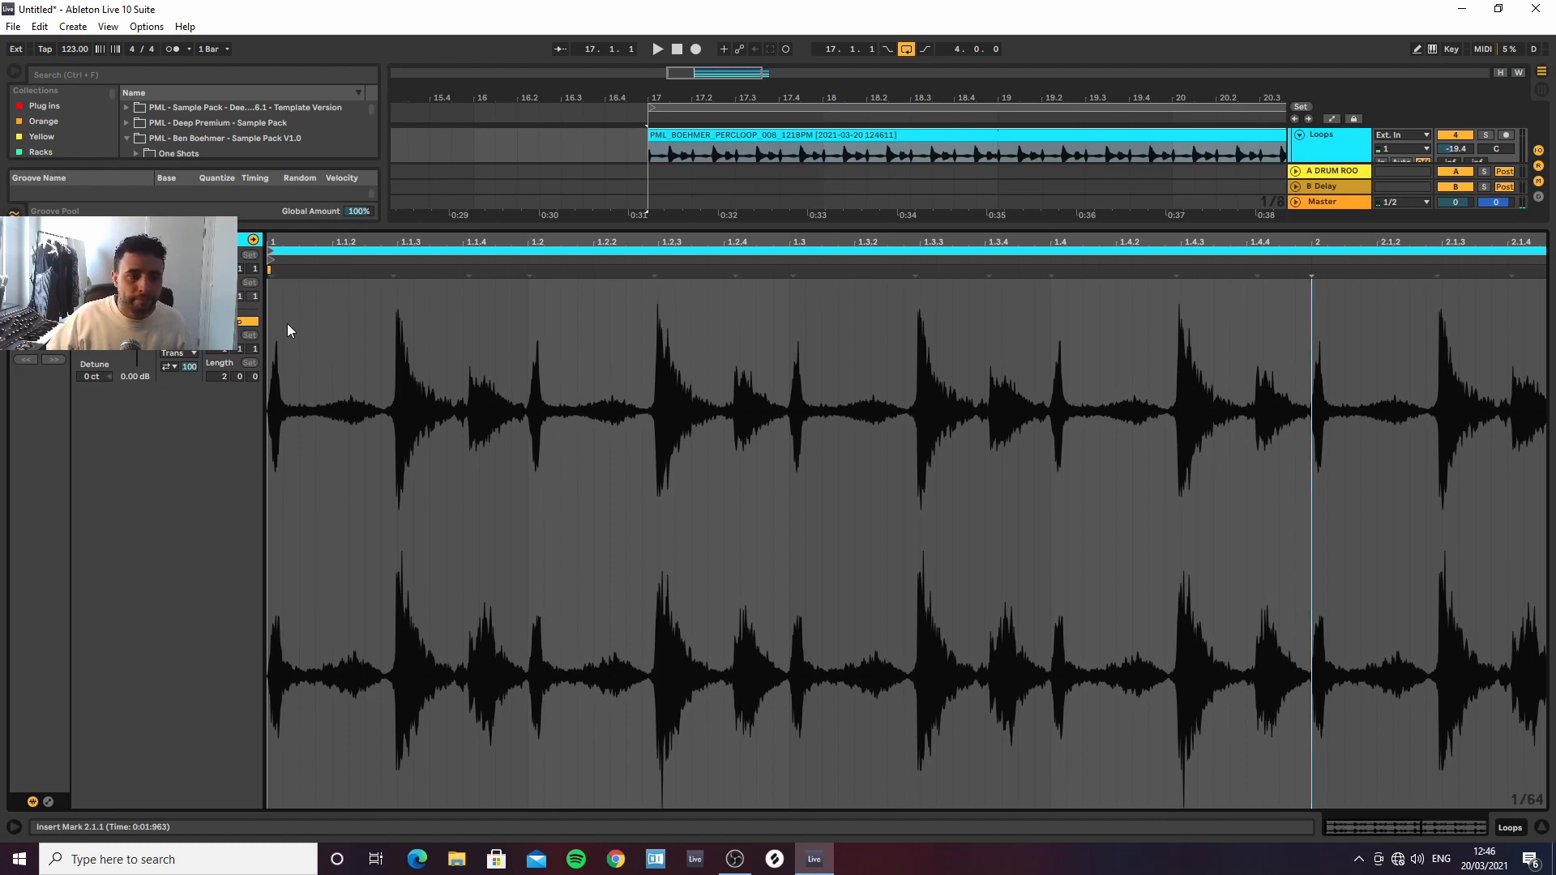
pyautogui.click(1542, 828)
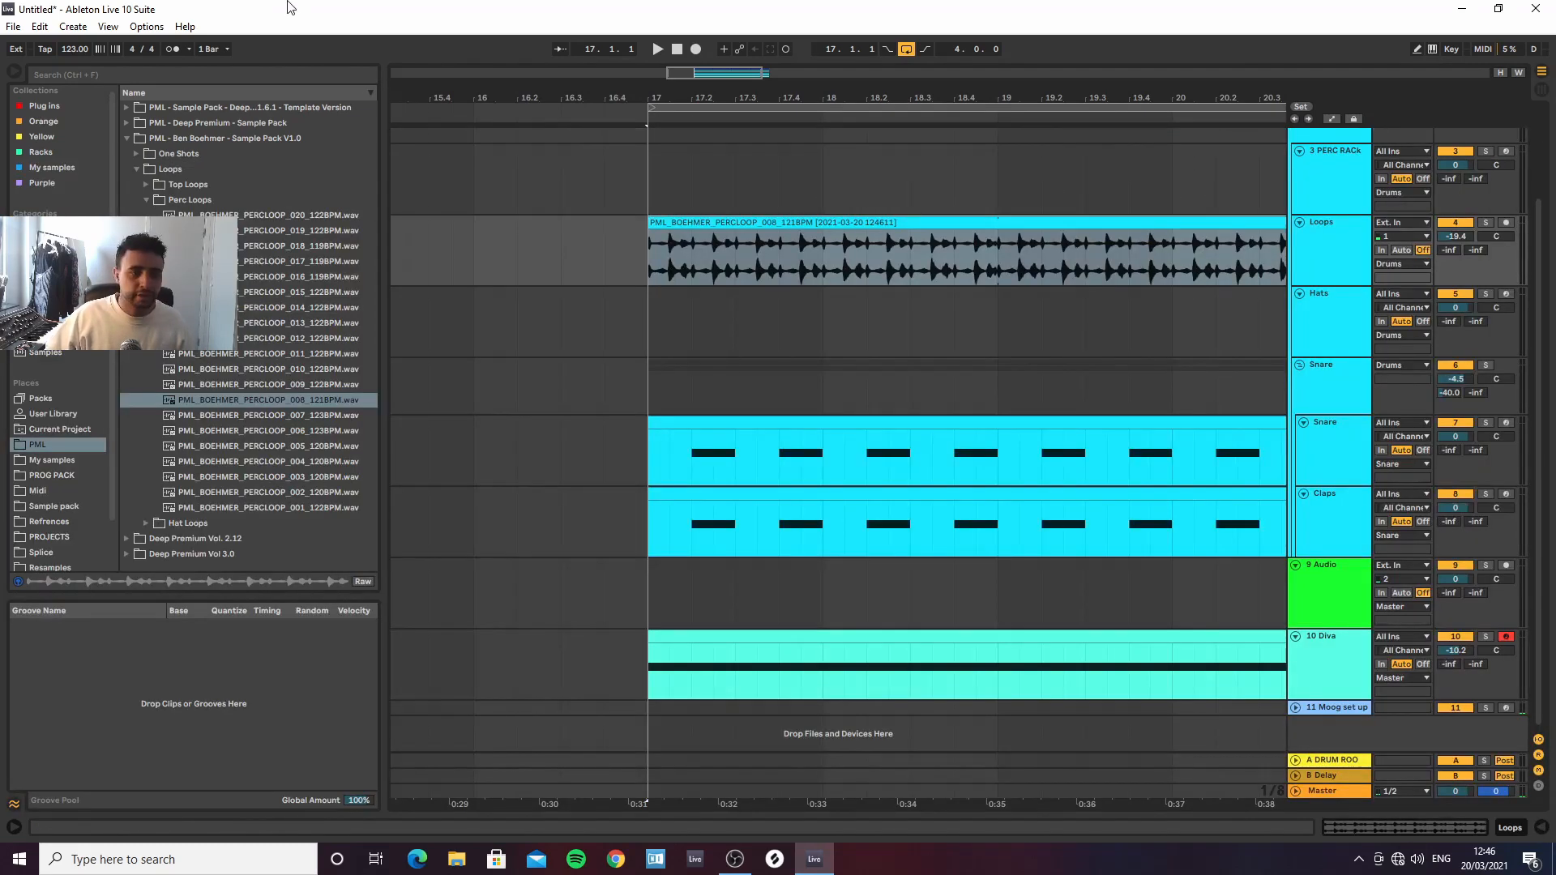
# Search the browser for "groove" and apply the MPC 16 Swing-59 groove to the percussion clip on the Loops track
pyautogui.click(281, 75)
pyautogui.write('groove')
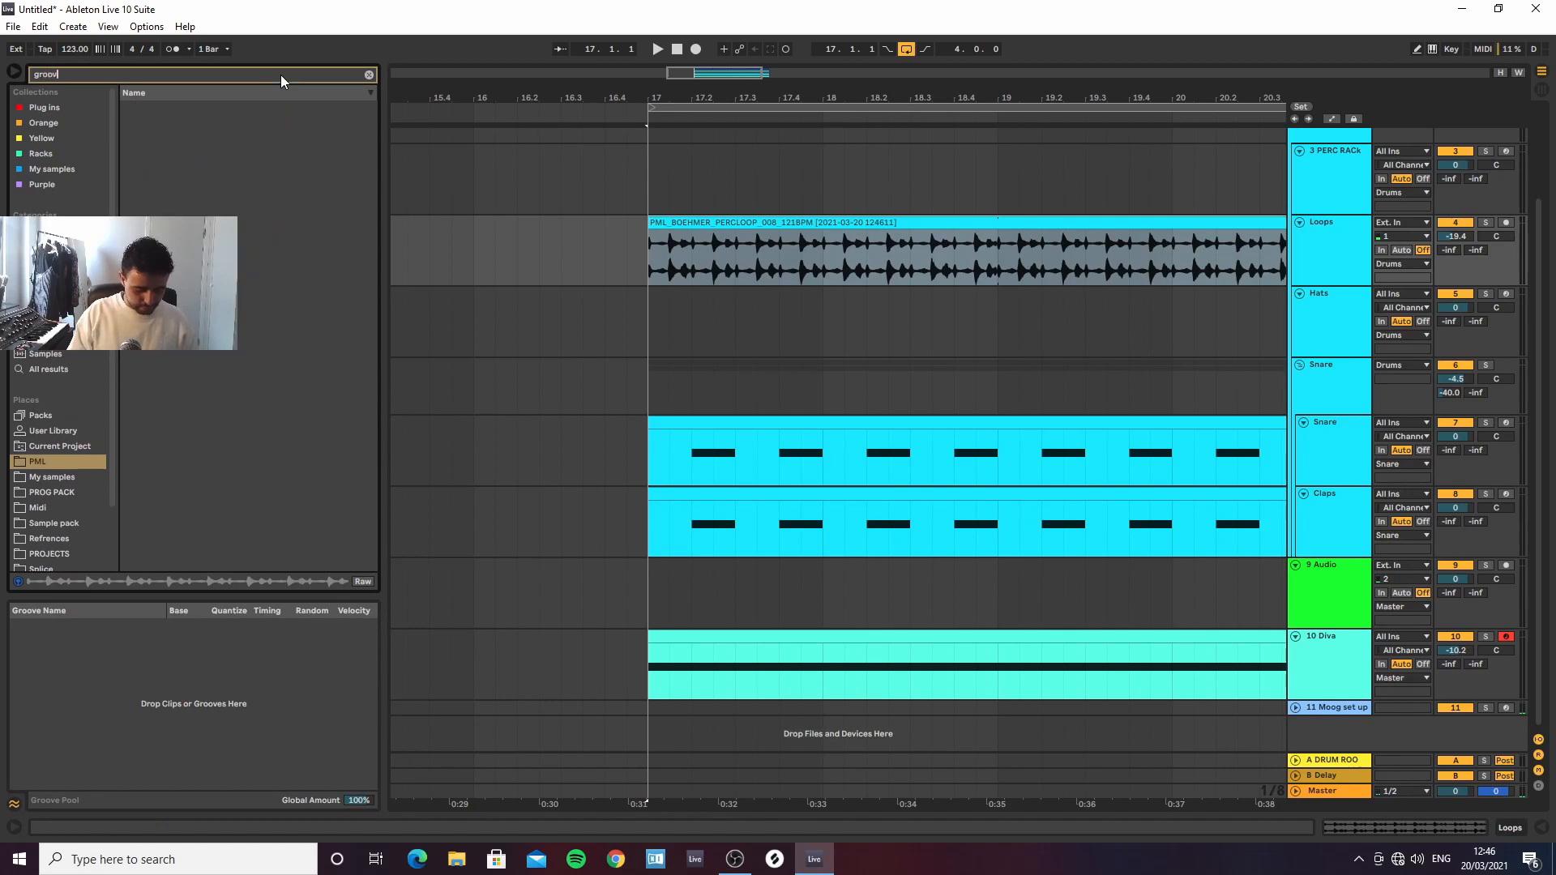
pyautogui.scroll(-10, 211, 438)
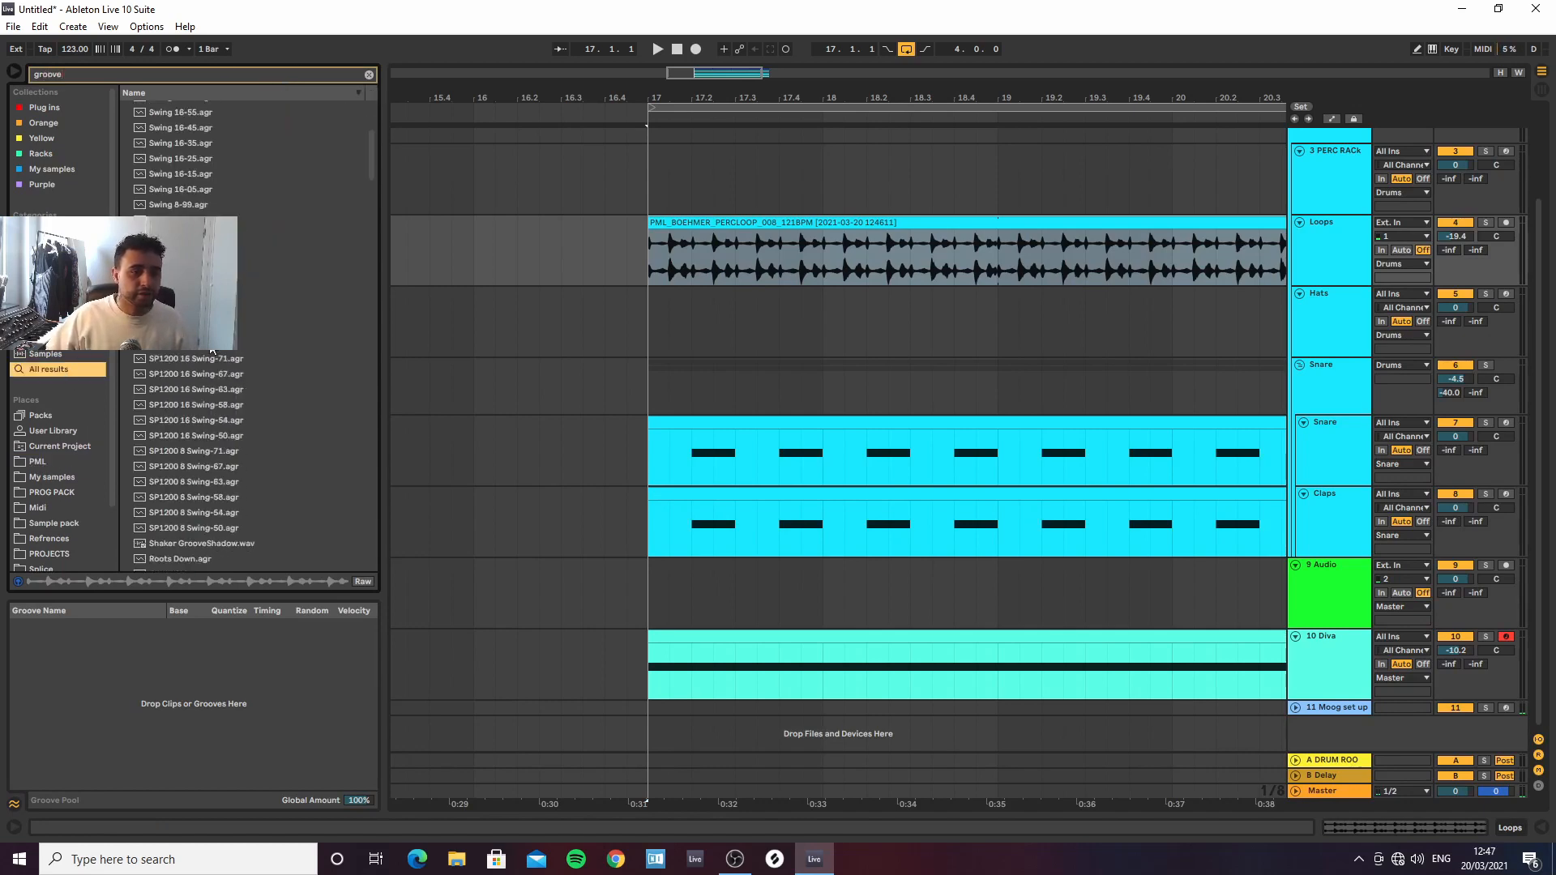
pyautogui.scroll(3, 238, 318)
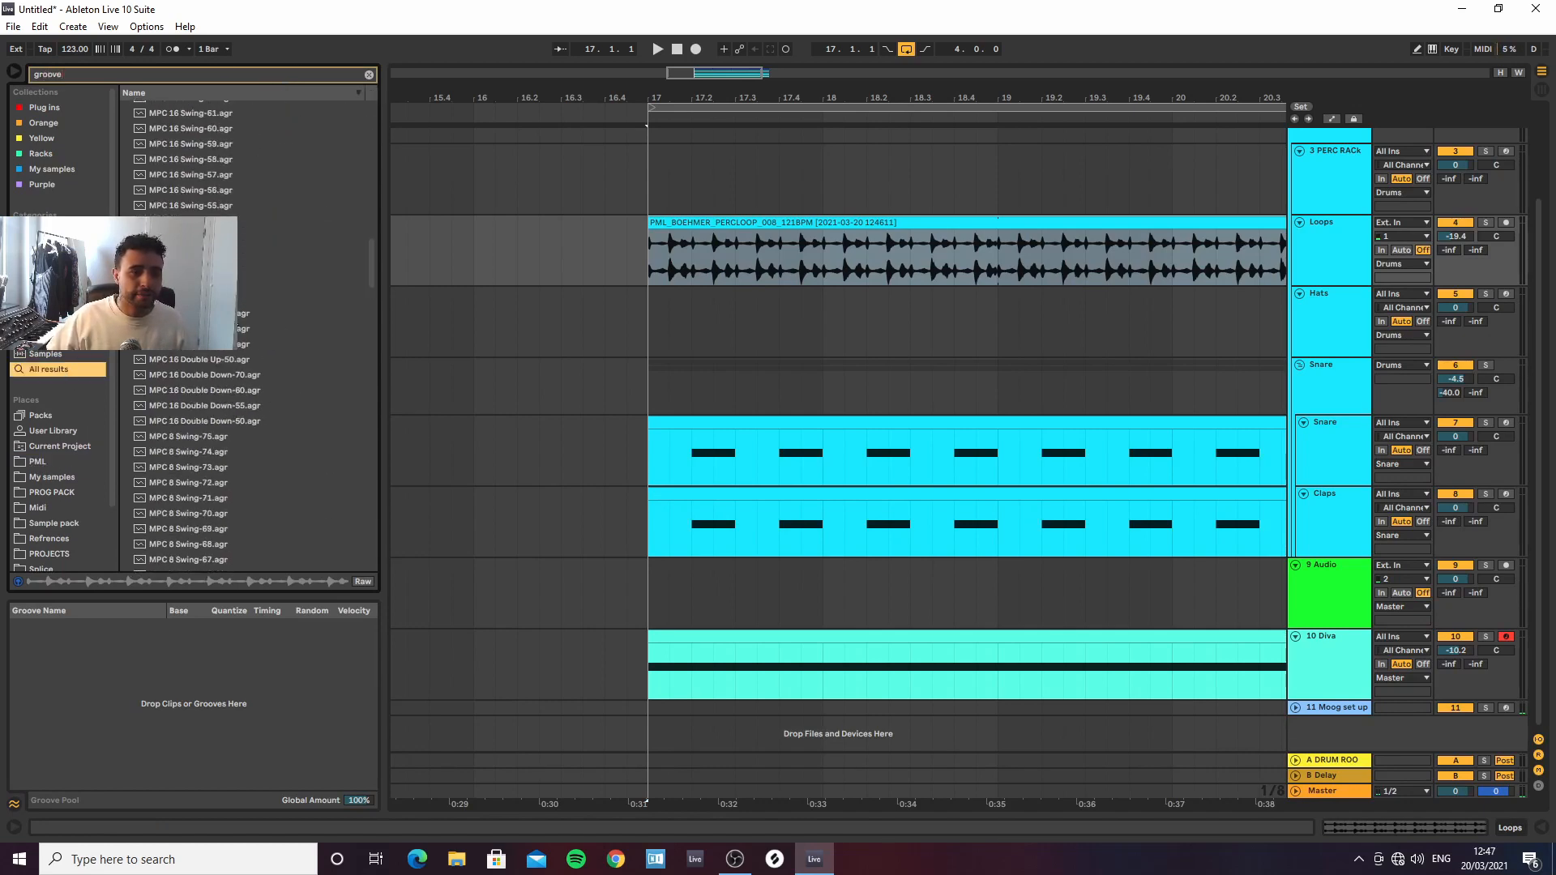
pyautogui.scroll(2, 216, 202)
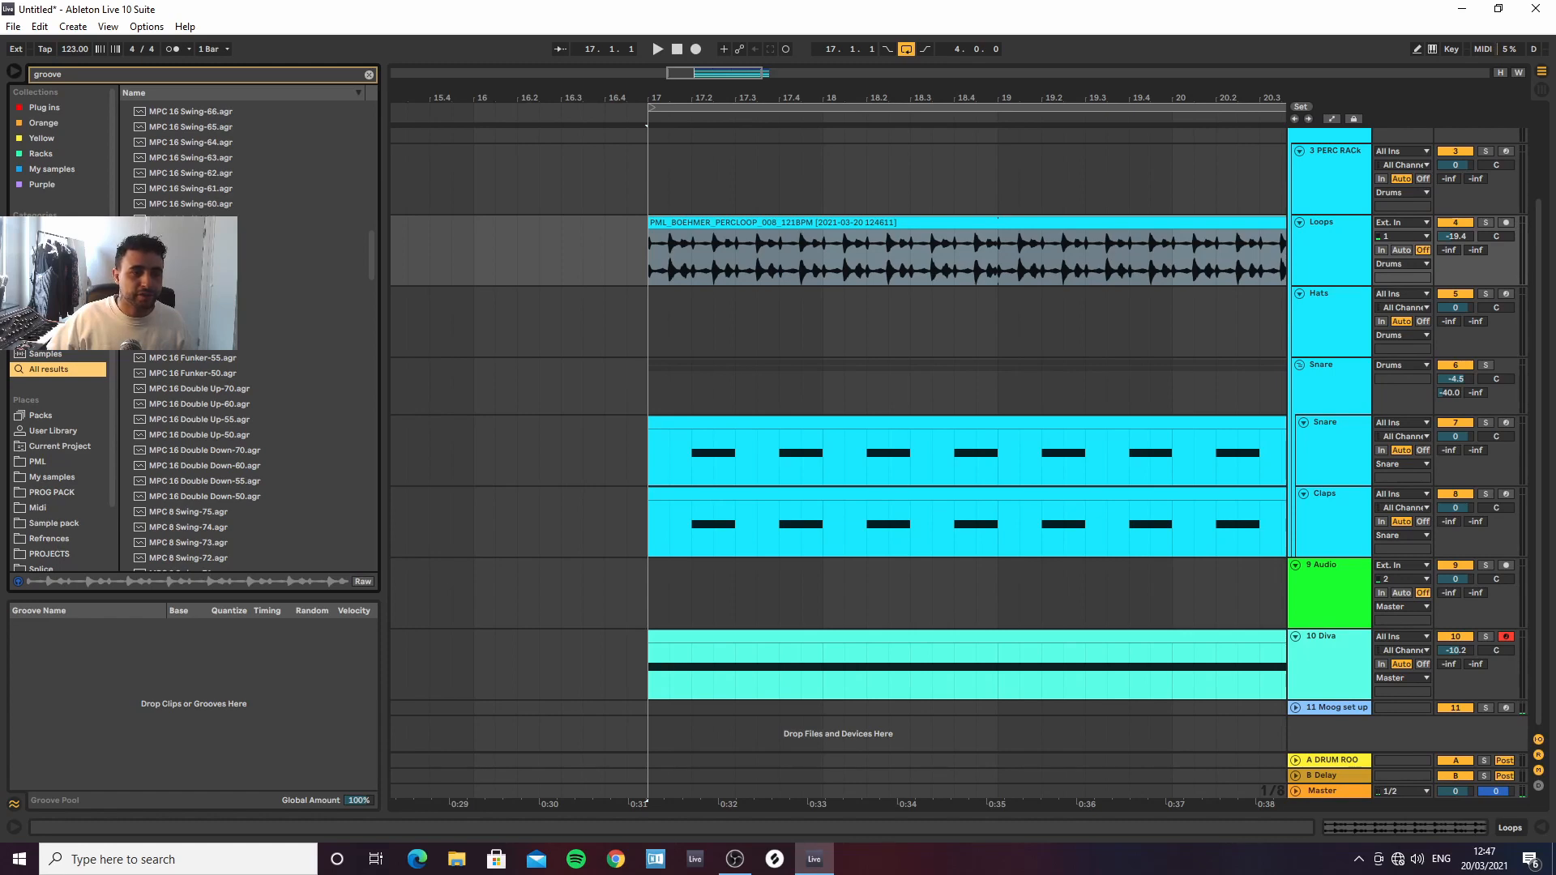
pyautogui.moveTo(186, 220); pyautogui.dragTo(810, 259)
pyautogui.press('space')
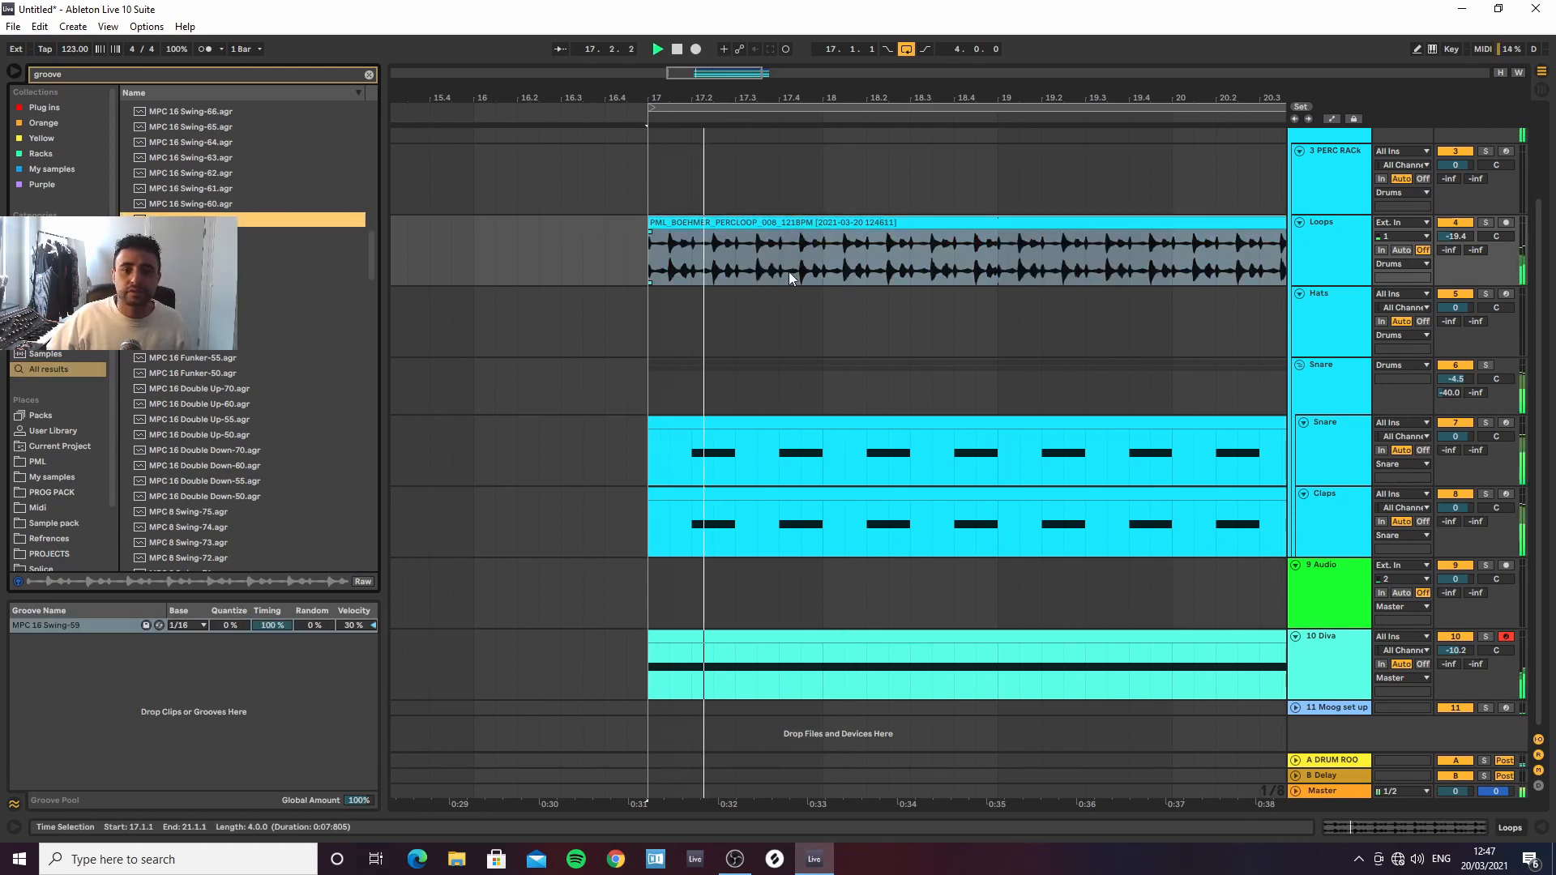
# Set the timing amount of the MPC 16 Swing-59 groove to 43% while the loop plays
pyautogui.moveTo(272, 625); pyautogui.dragTo(272, 666)
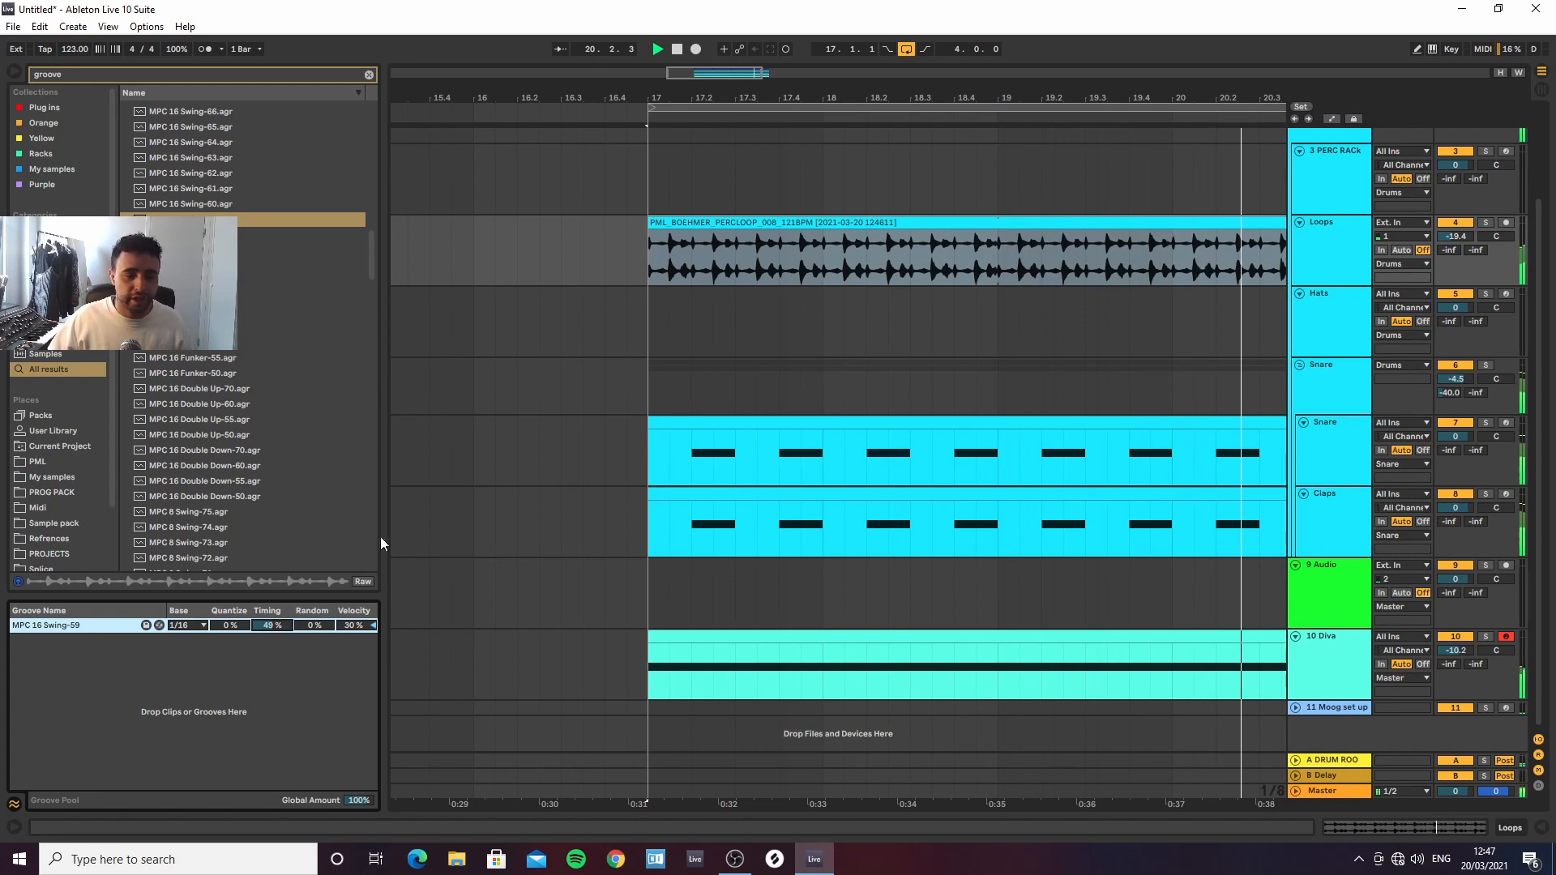
pyautogui.scroll(-5, 827, 143)
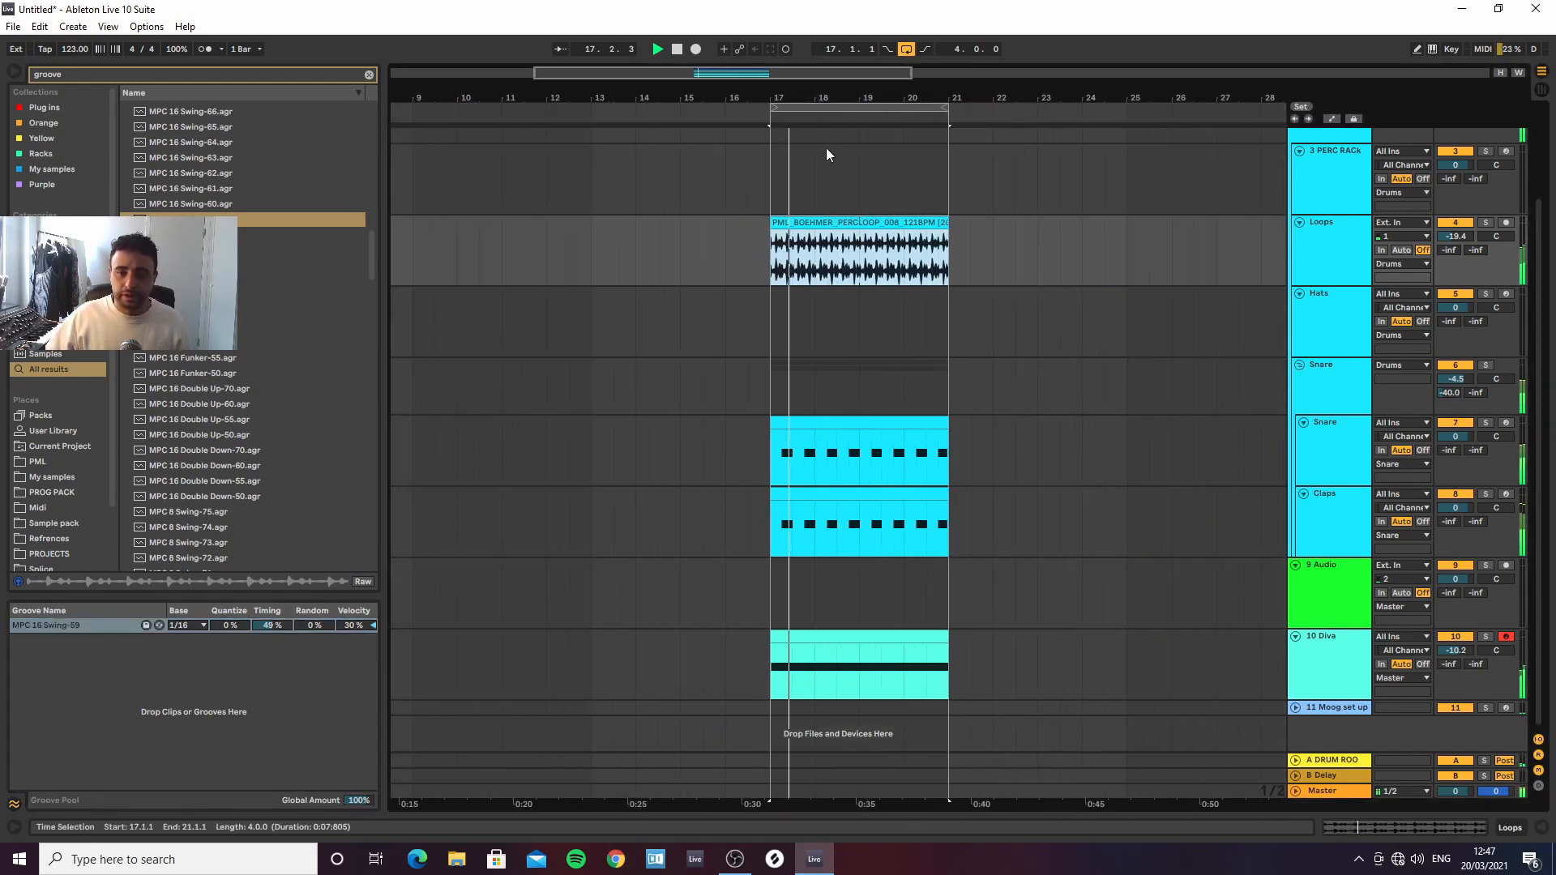
pyautogui.moveTo(271, 625); pyautogui.dragTo(272, 630)
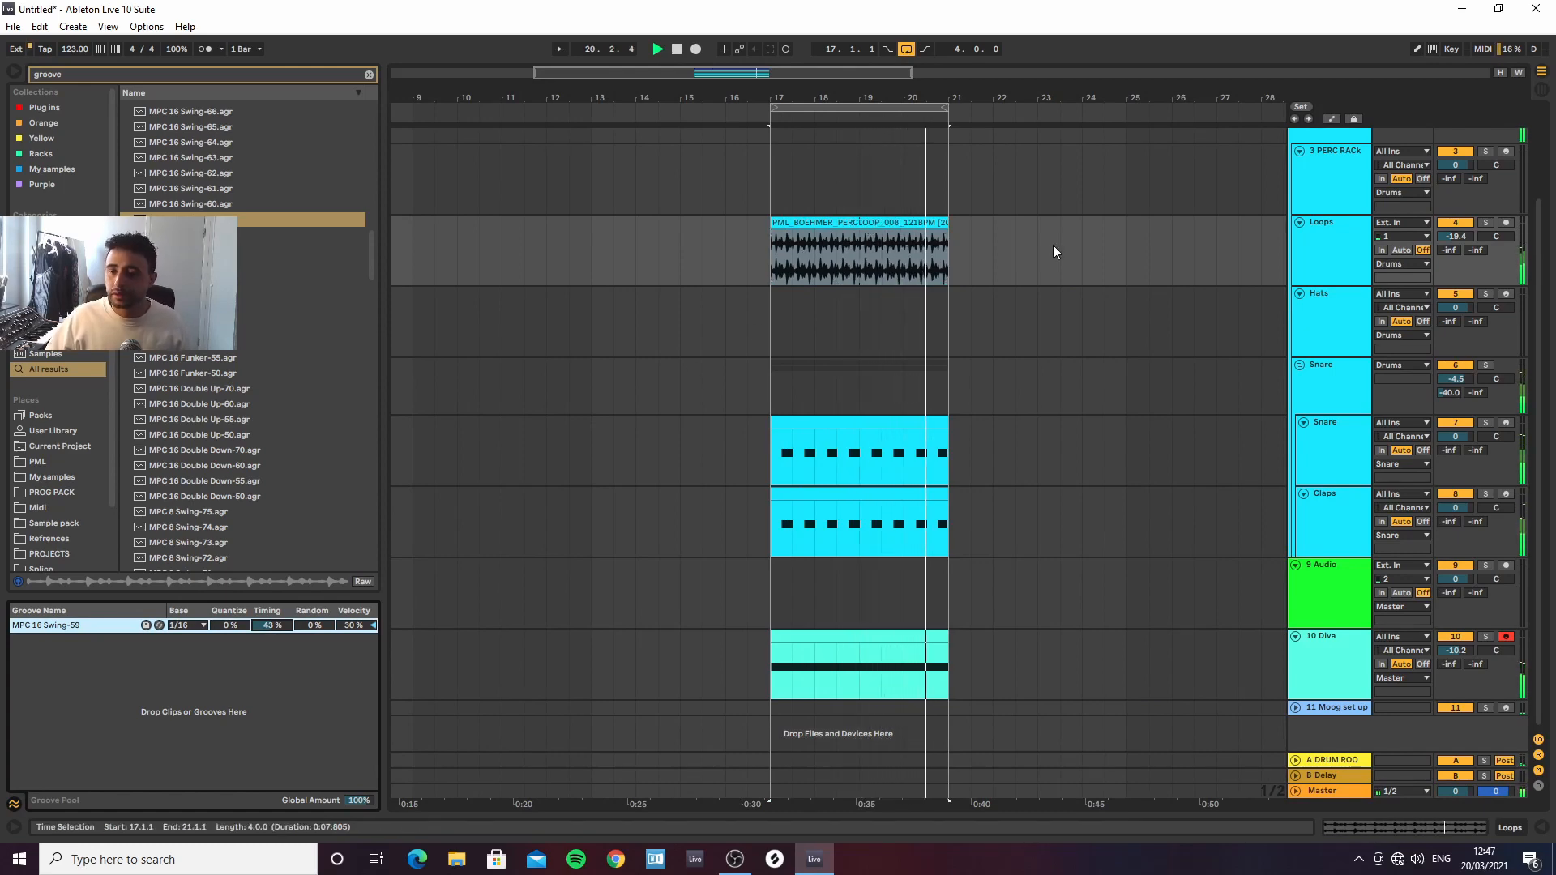
# Reopen the percussion clip and add warp markers to the transients around 2.1.3
pyautogui.doubleClick(860, 226)
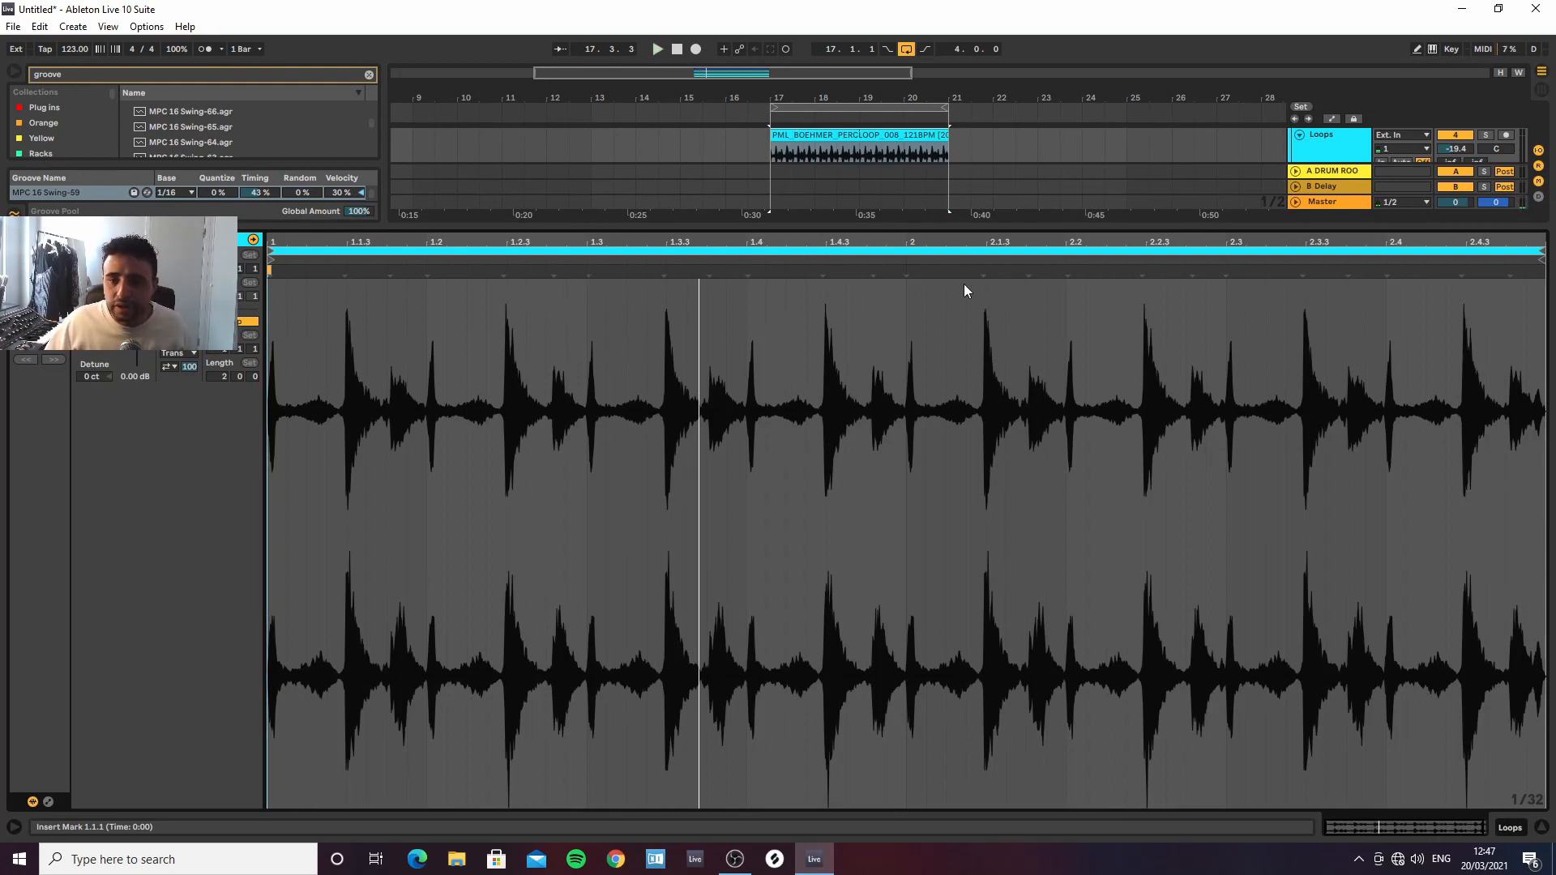
pyautogui.press('space')
pyautogui.click(985, 280)
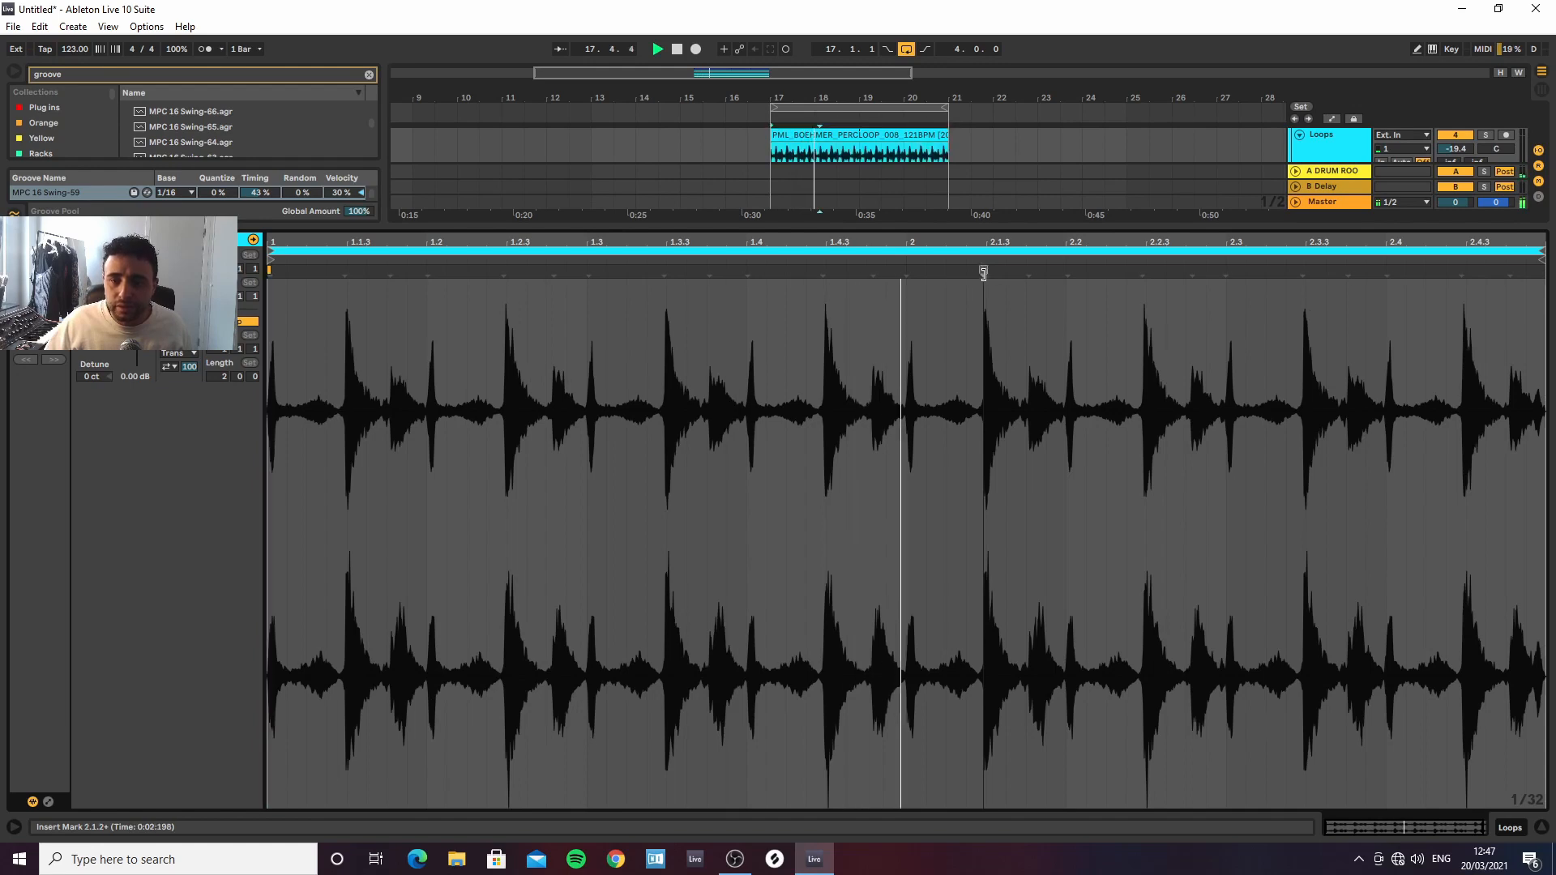
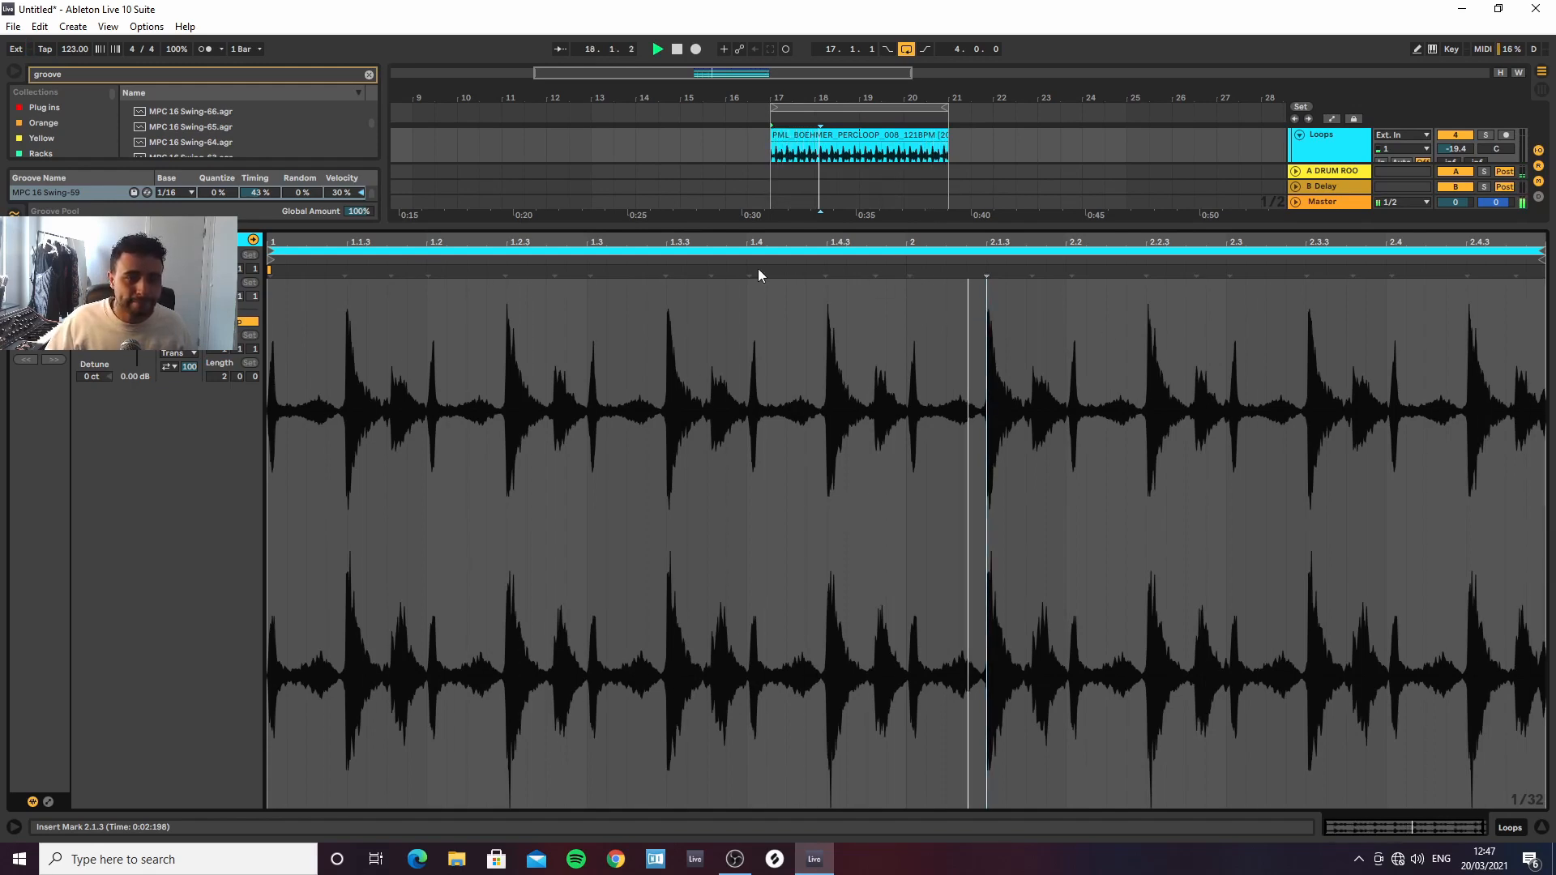
pyautogui.press('space')
pyautogui.hotkey('ctrl', 'z')
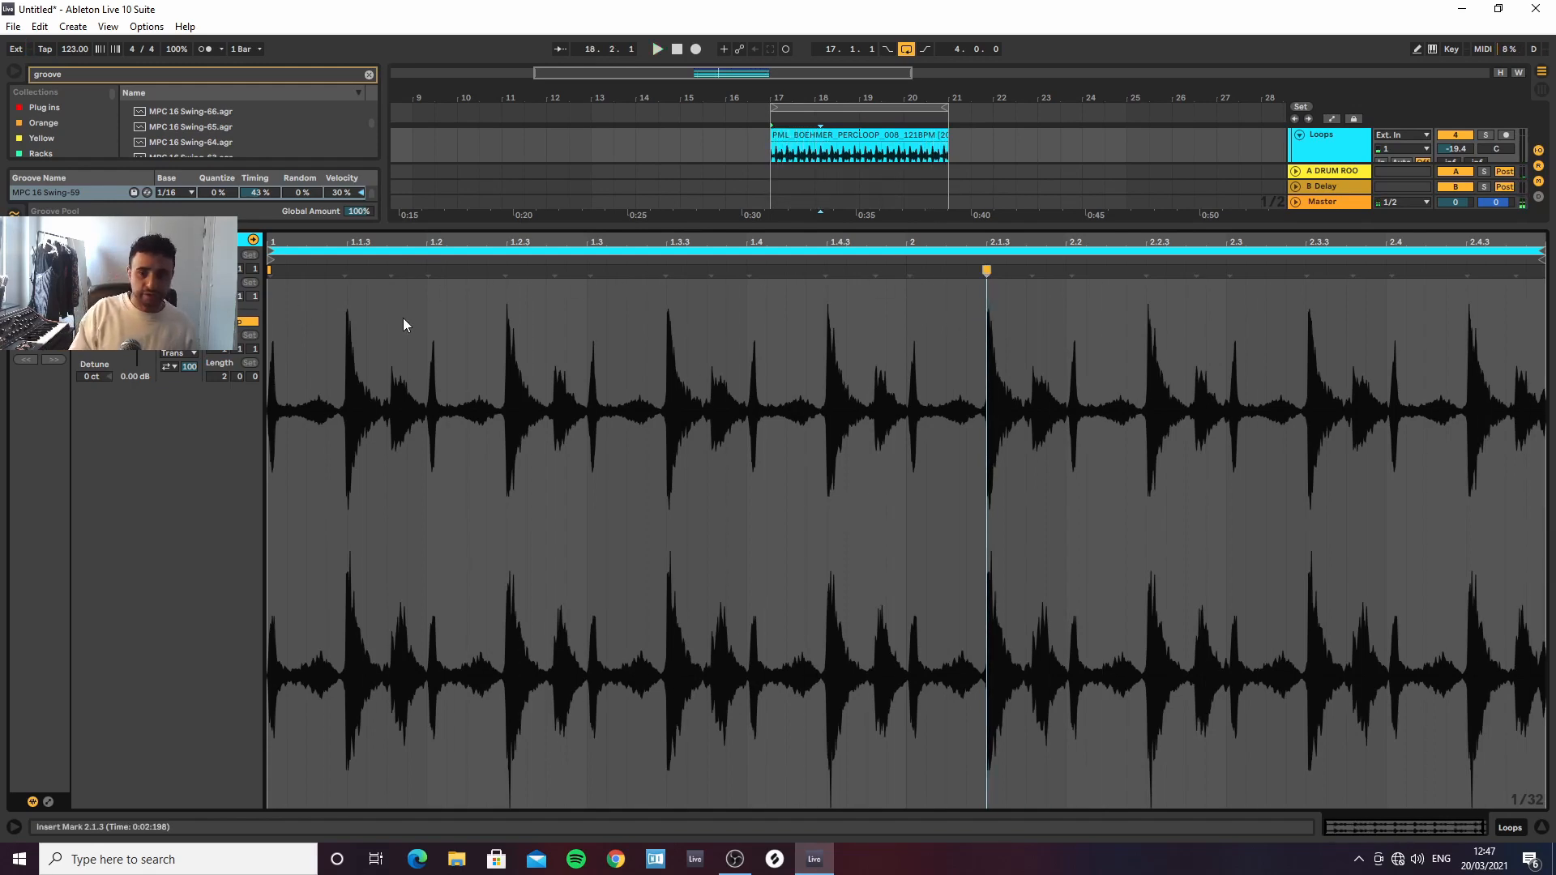
pyautogui.hotkey('ctrl', 'z')
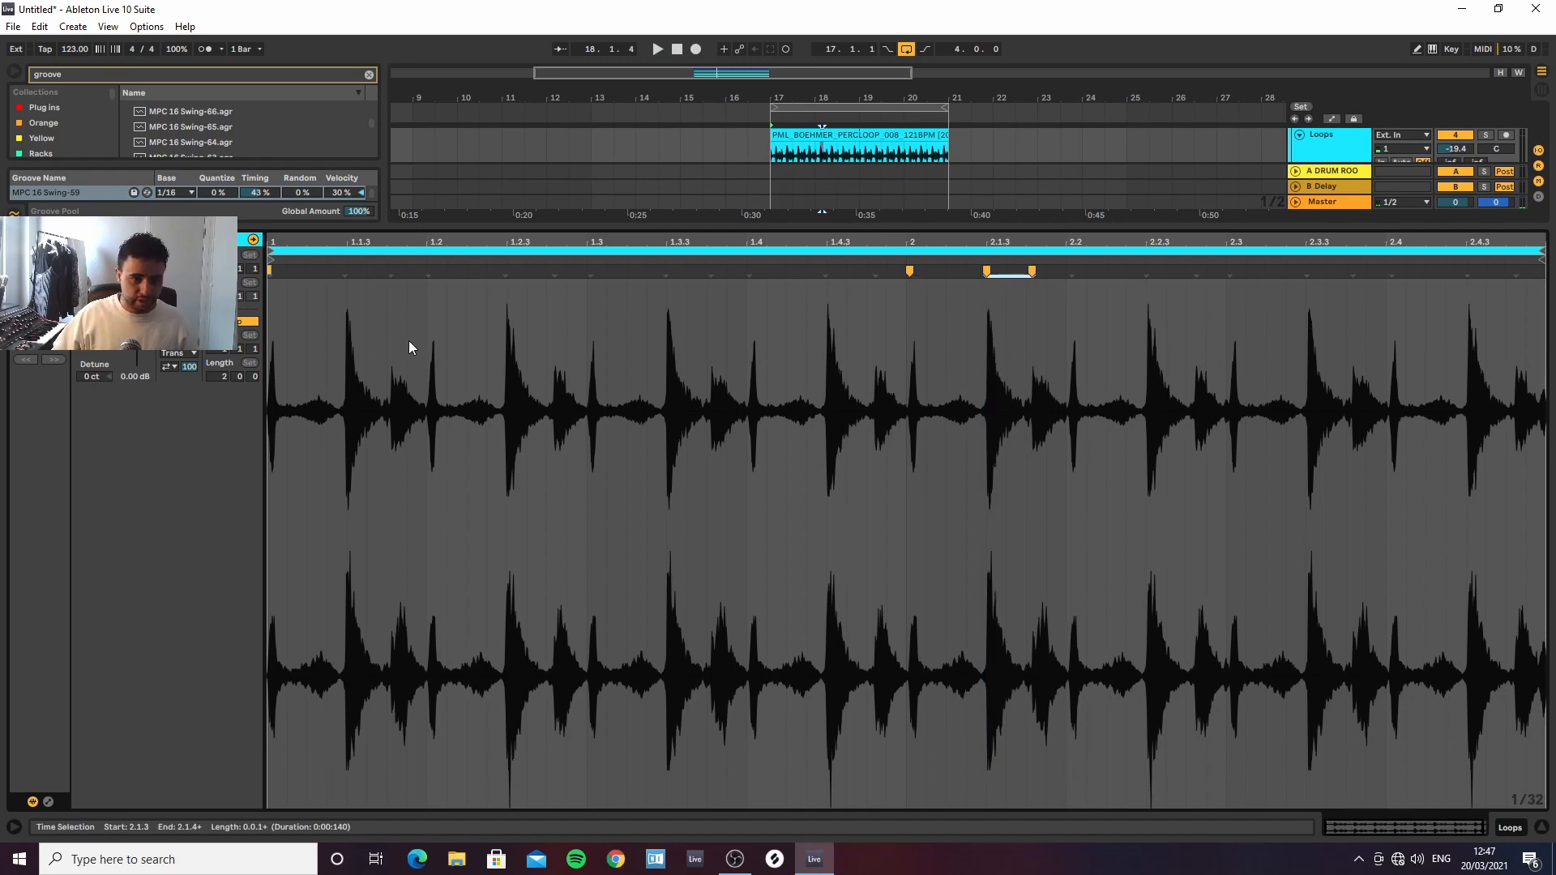
# Select the whole percussion clip and insert warp markers at all of its transients
pyautogui.click(425, 343)
pyautogui.hotkey('ctrl', 'a')
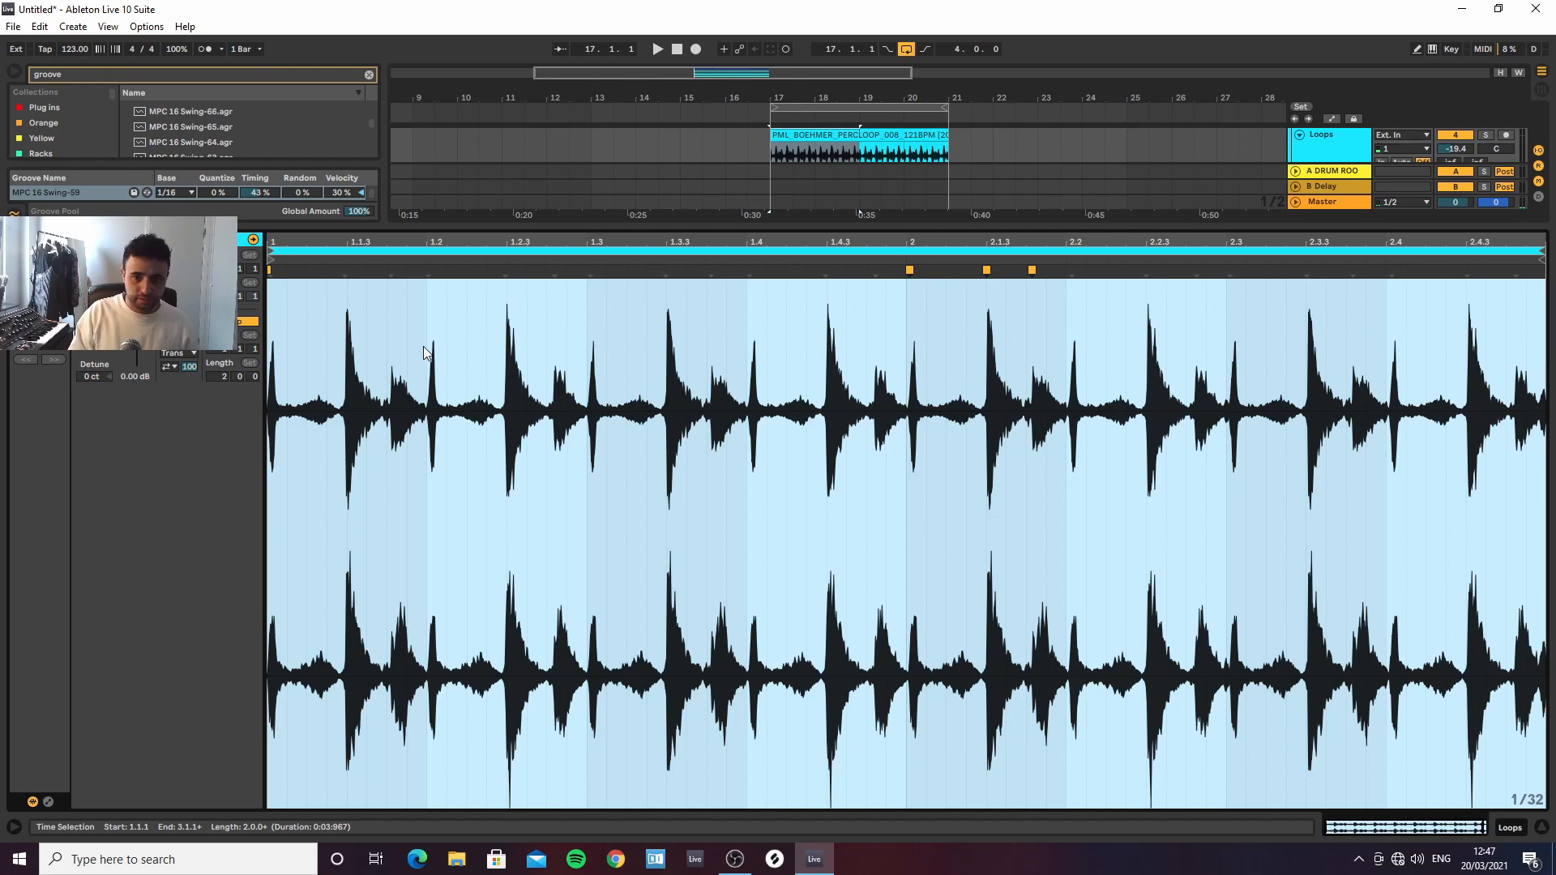
pyautogui.hotkey('ctrl', 'i')
pyautogui.hotkey('shift', 'Right')
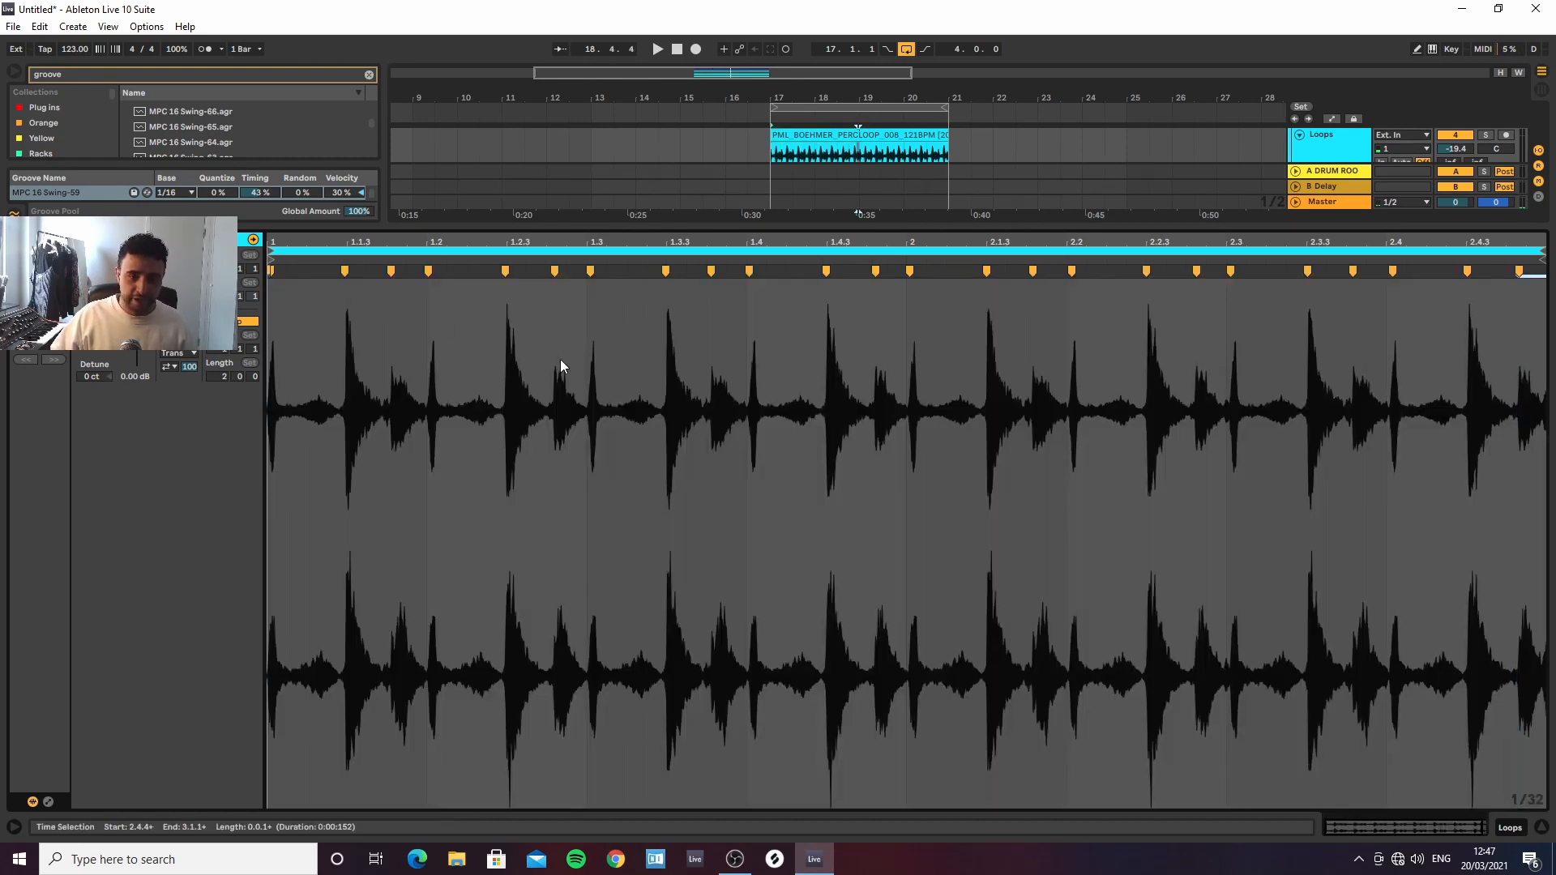
# Return to the arrangement during playback and set the Loops track's volume to -19.2 dB and its Drum Room send to -27.0 dB
pyautogui.press('space')
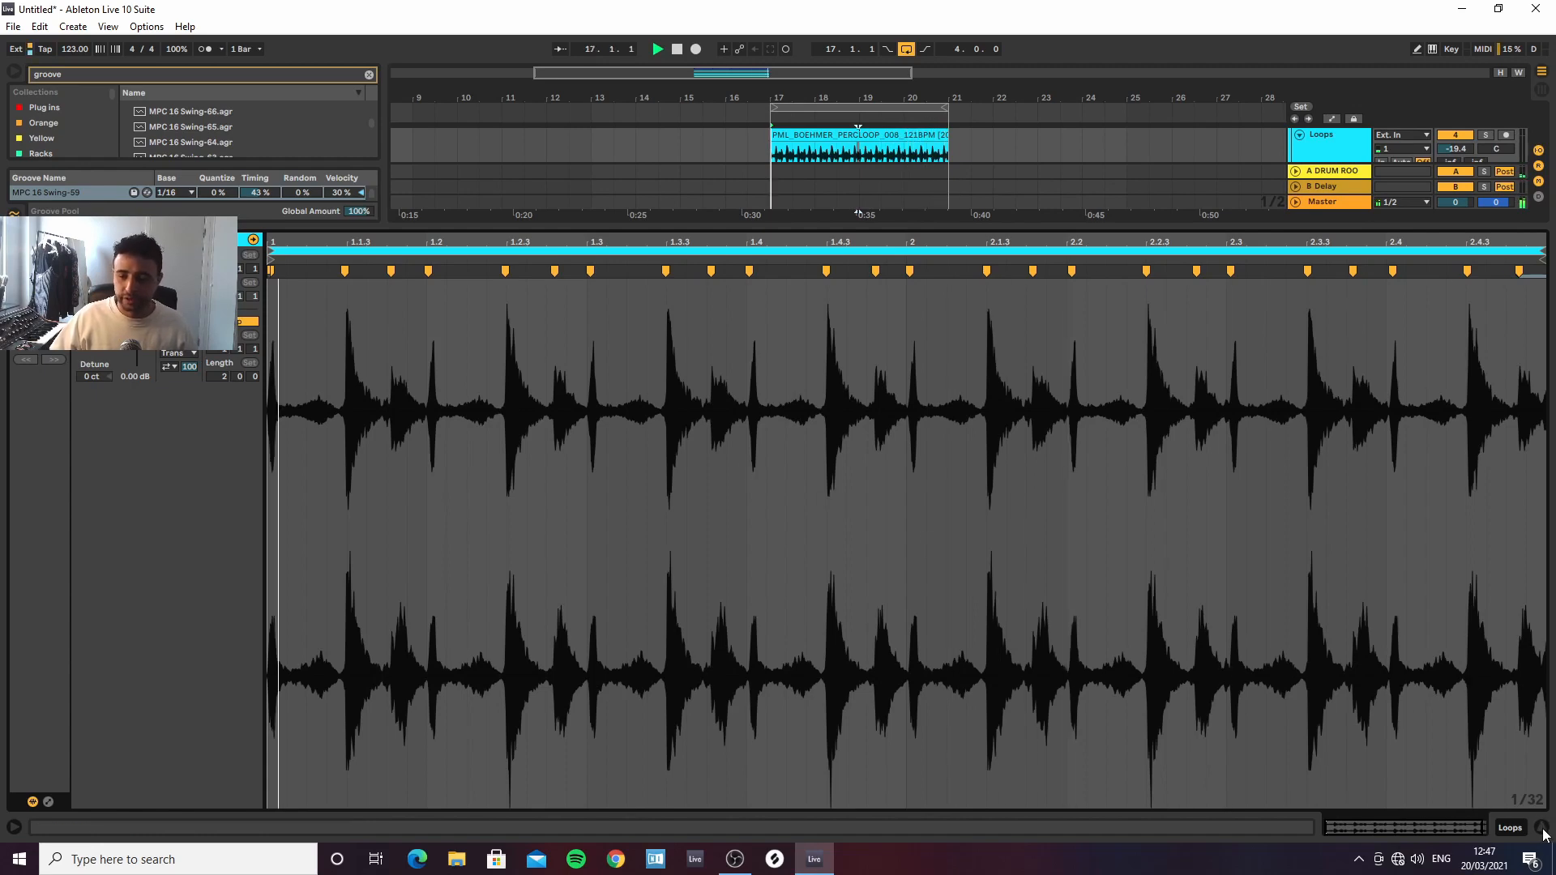
pyautogui.hotkey('ctrl', 'alt', 'l')
pyautogui.click(1016, 251)
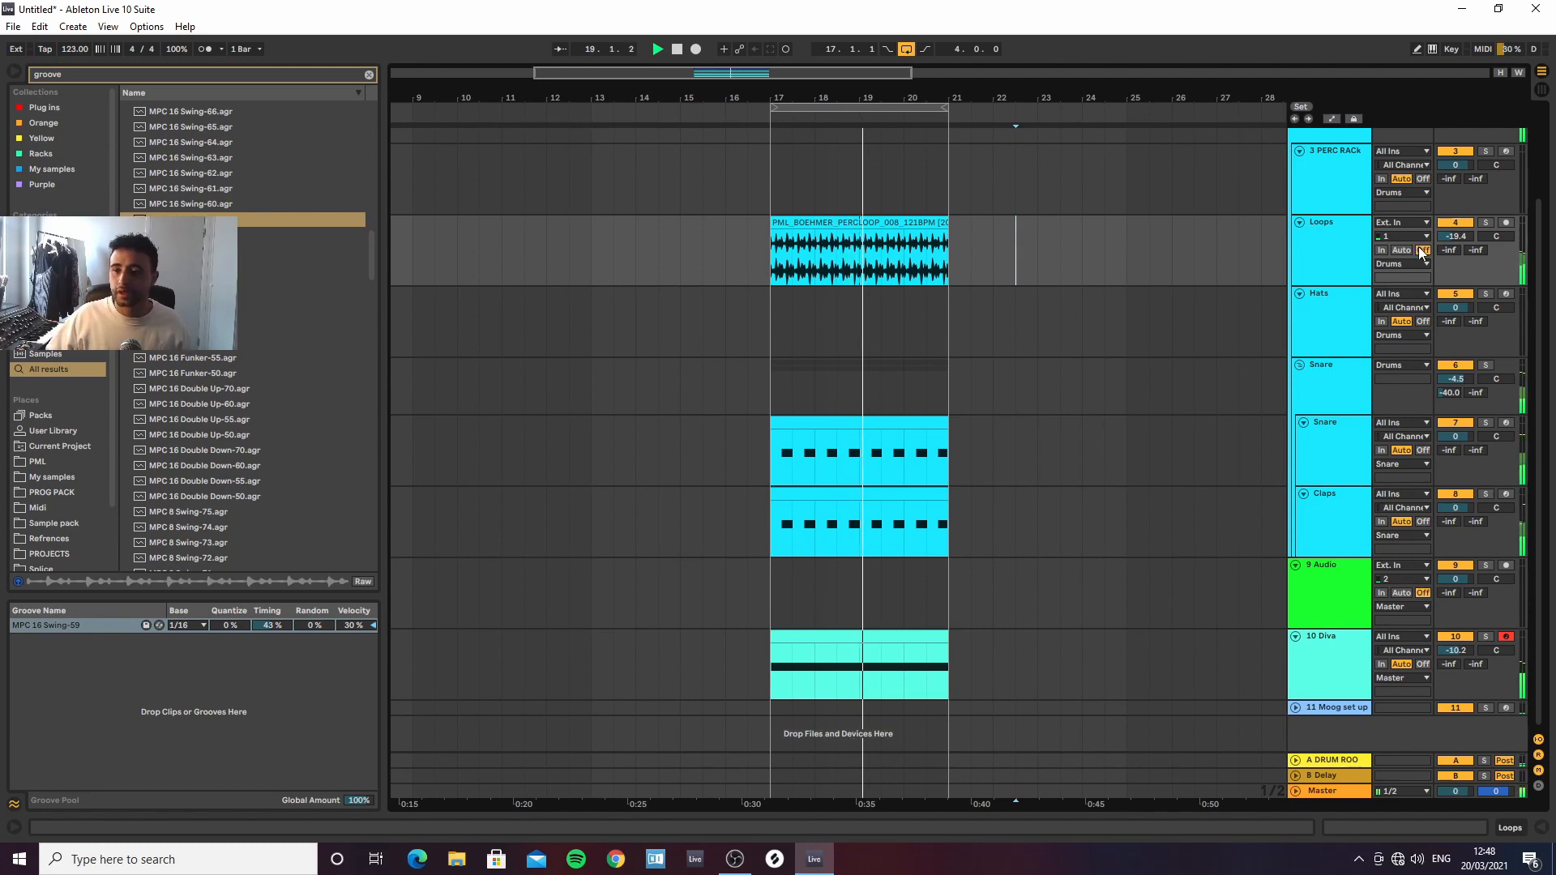
pyautogui.moveTo(1464, 238); pyautogui.dragTo(1449, 239)
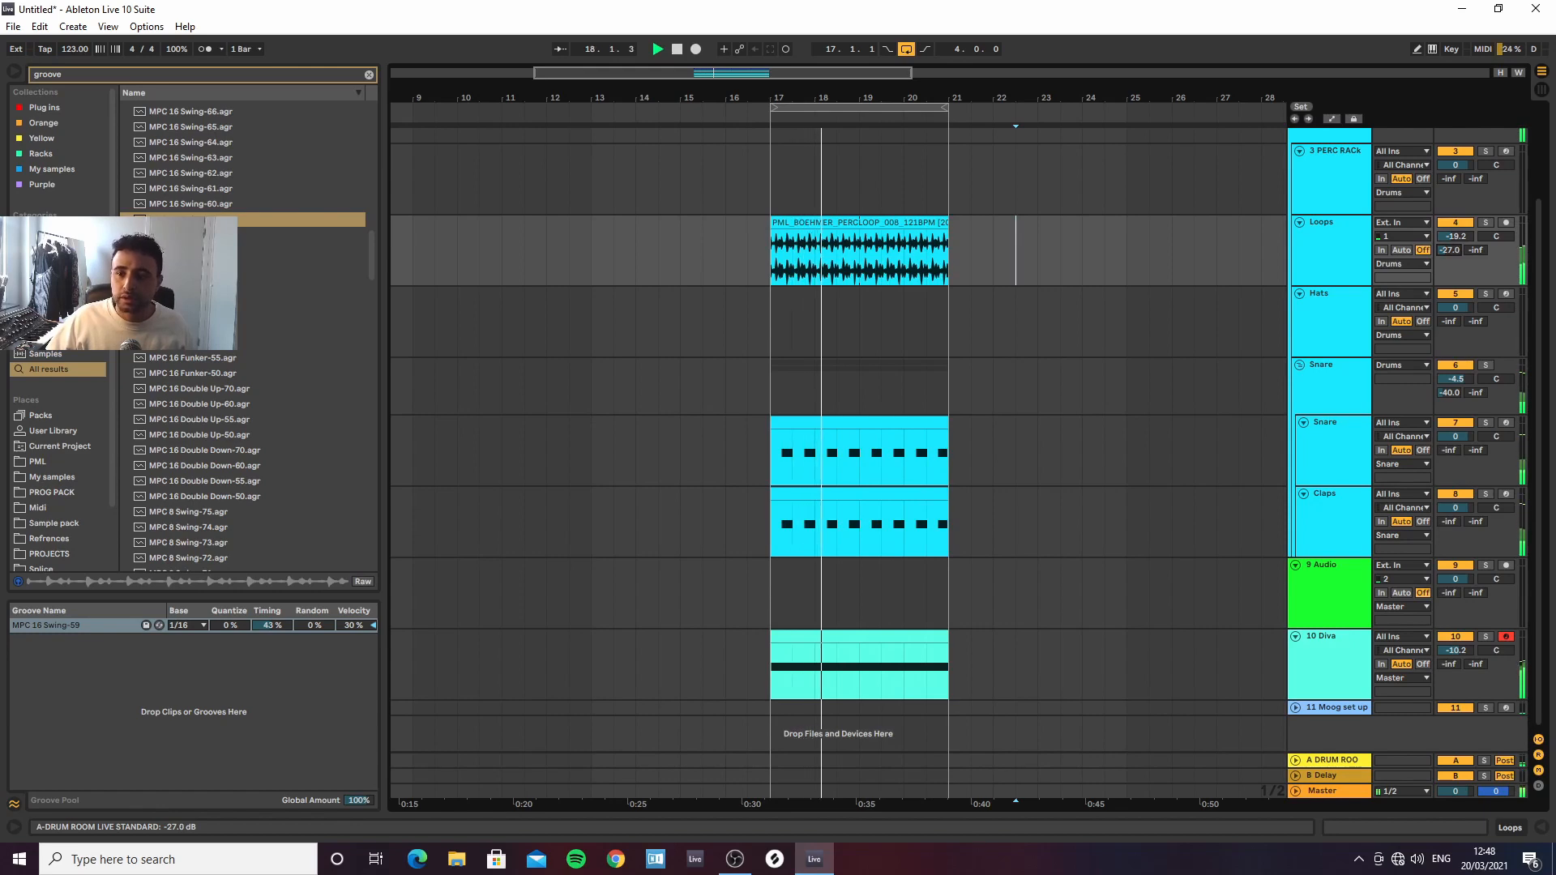
# Set the Loops track's Drum Room send to -29.0 dB and fold the Snare group
pyautogui.moveTo(1449, 249); pyautogui.dragTo(1449, 254)
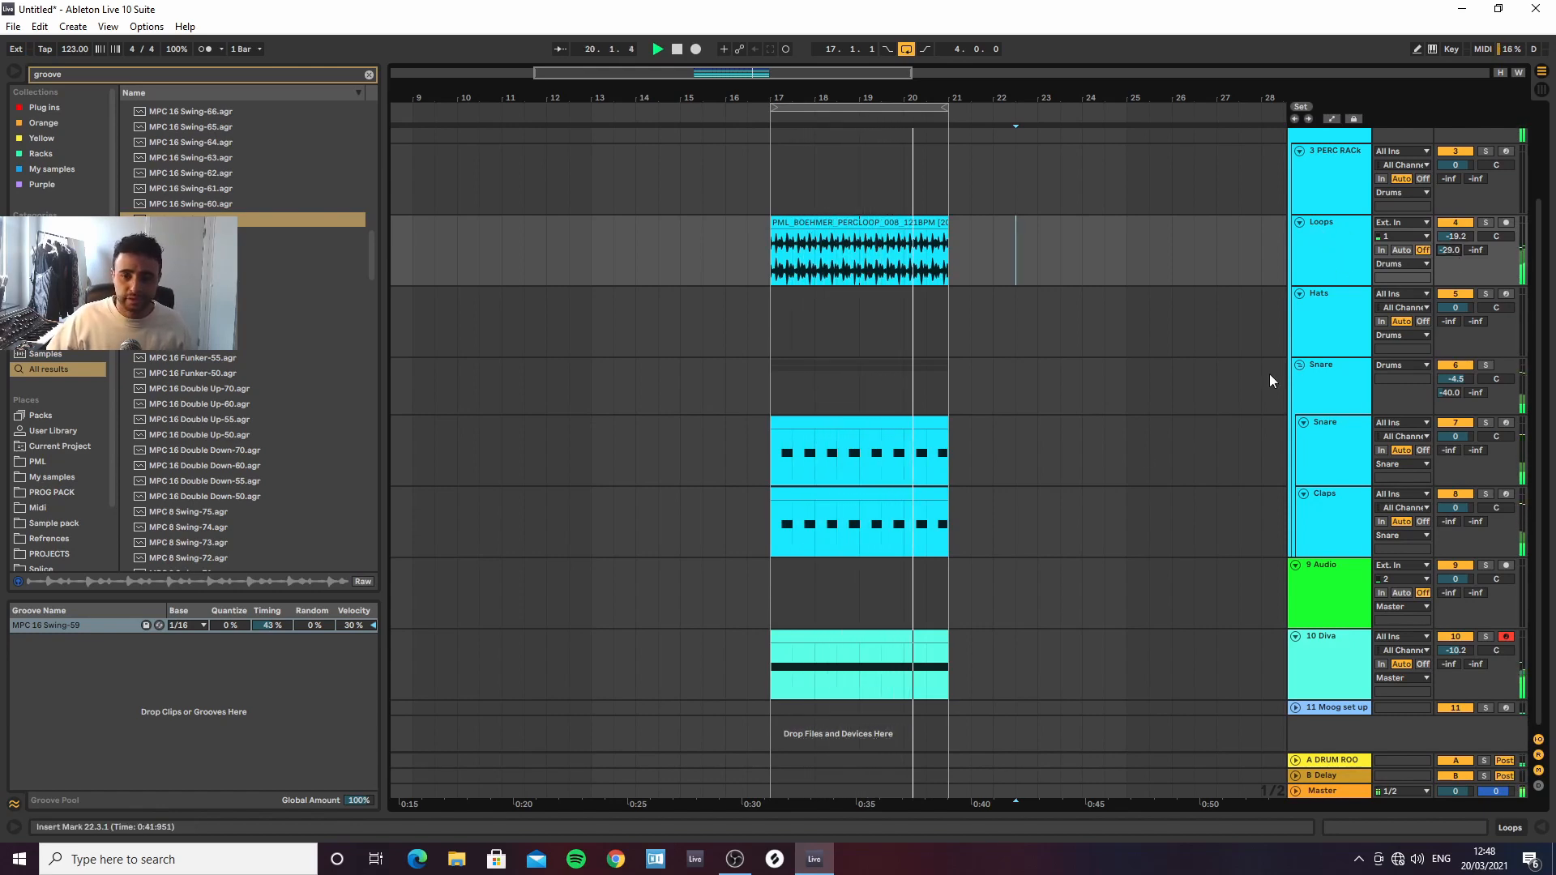
pyautogui.click(1298, 367)
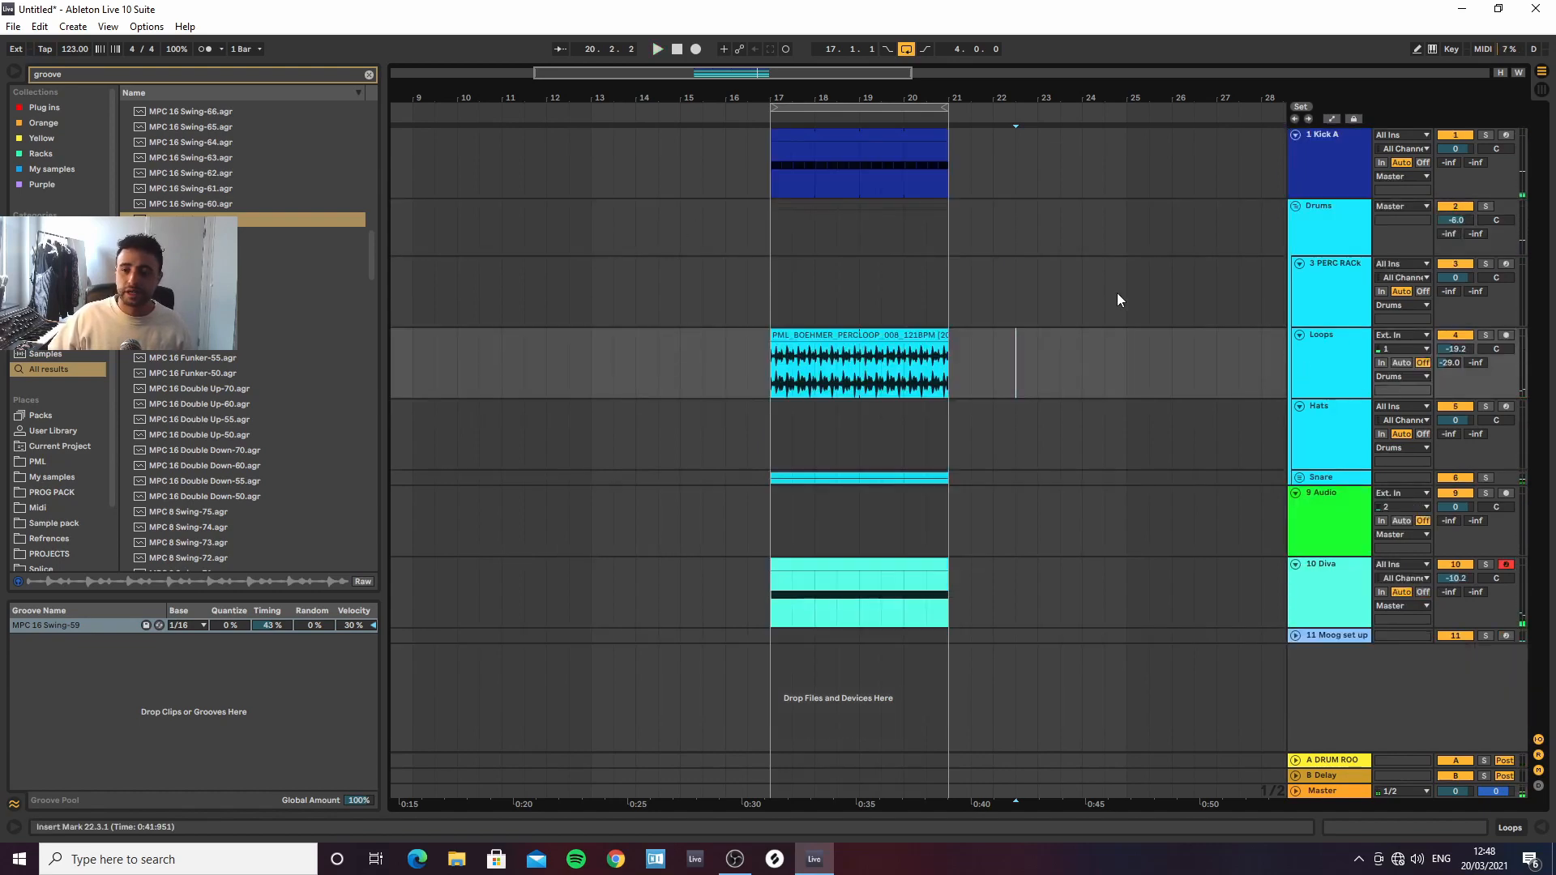
# Show the PERC RACk track's devices and delete its PERC RACk PML drum rack
pyautogui.click(1317, 444)
pyautogui.click(1330, 289)
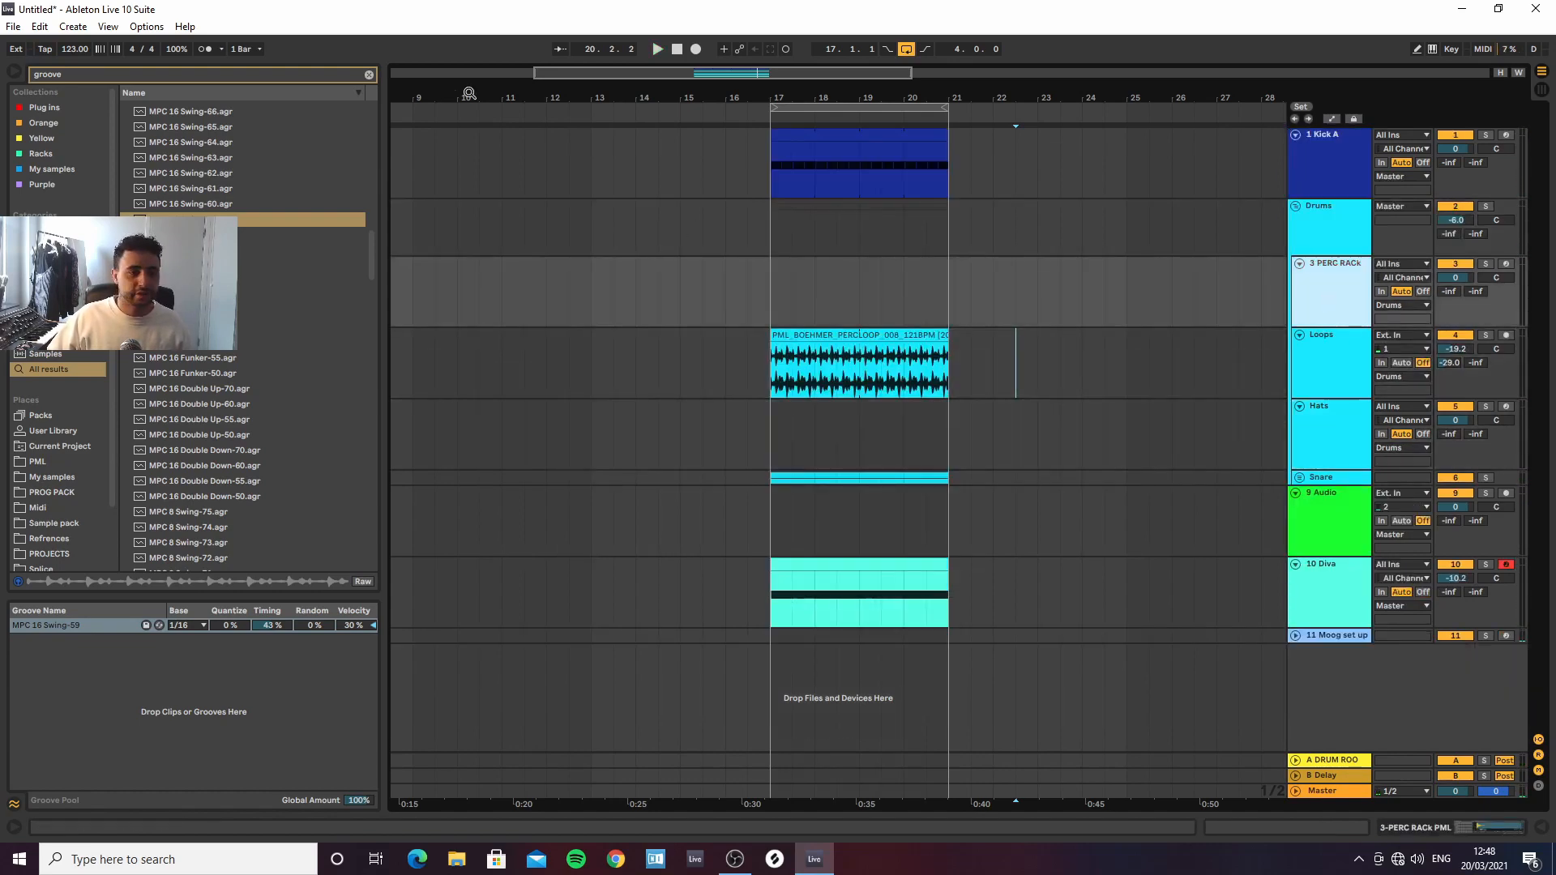
pyautogui.click(1459, 829)
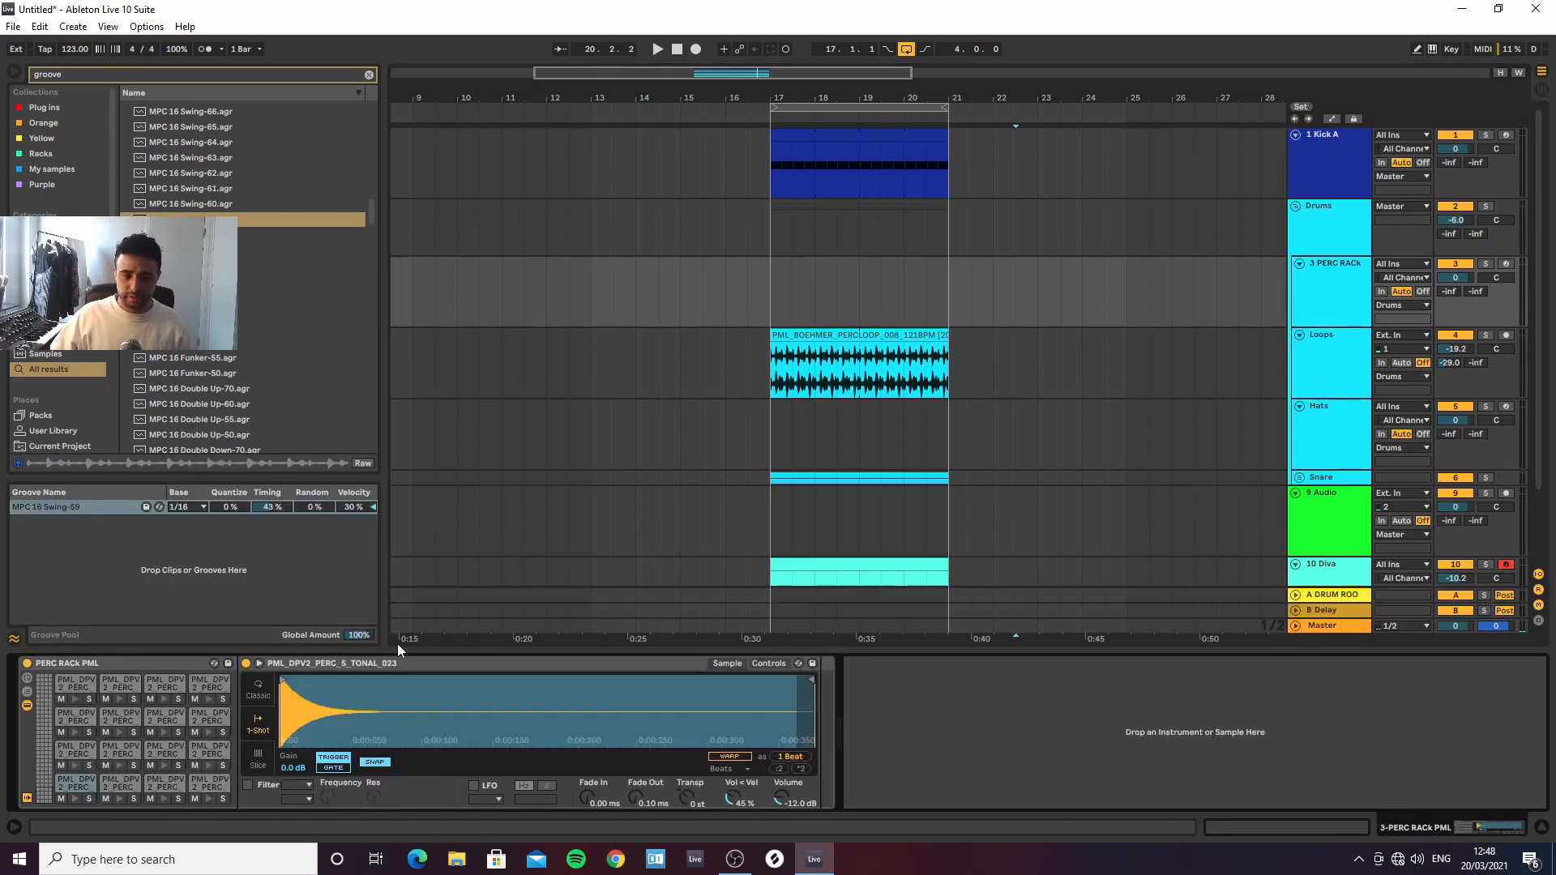
pyautogui.click(172, 658)
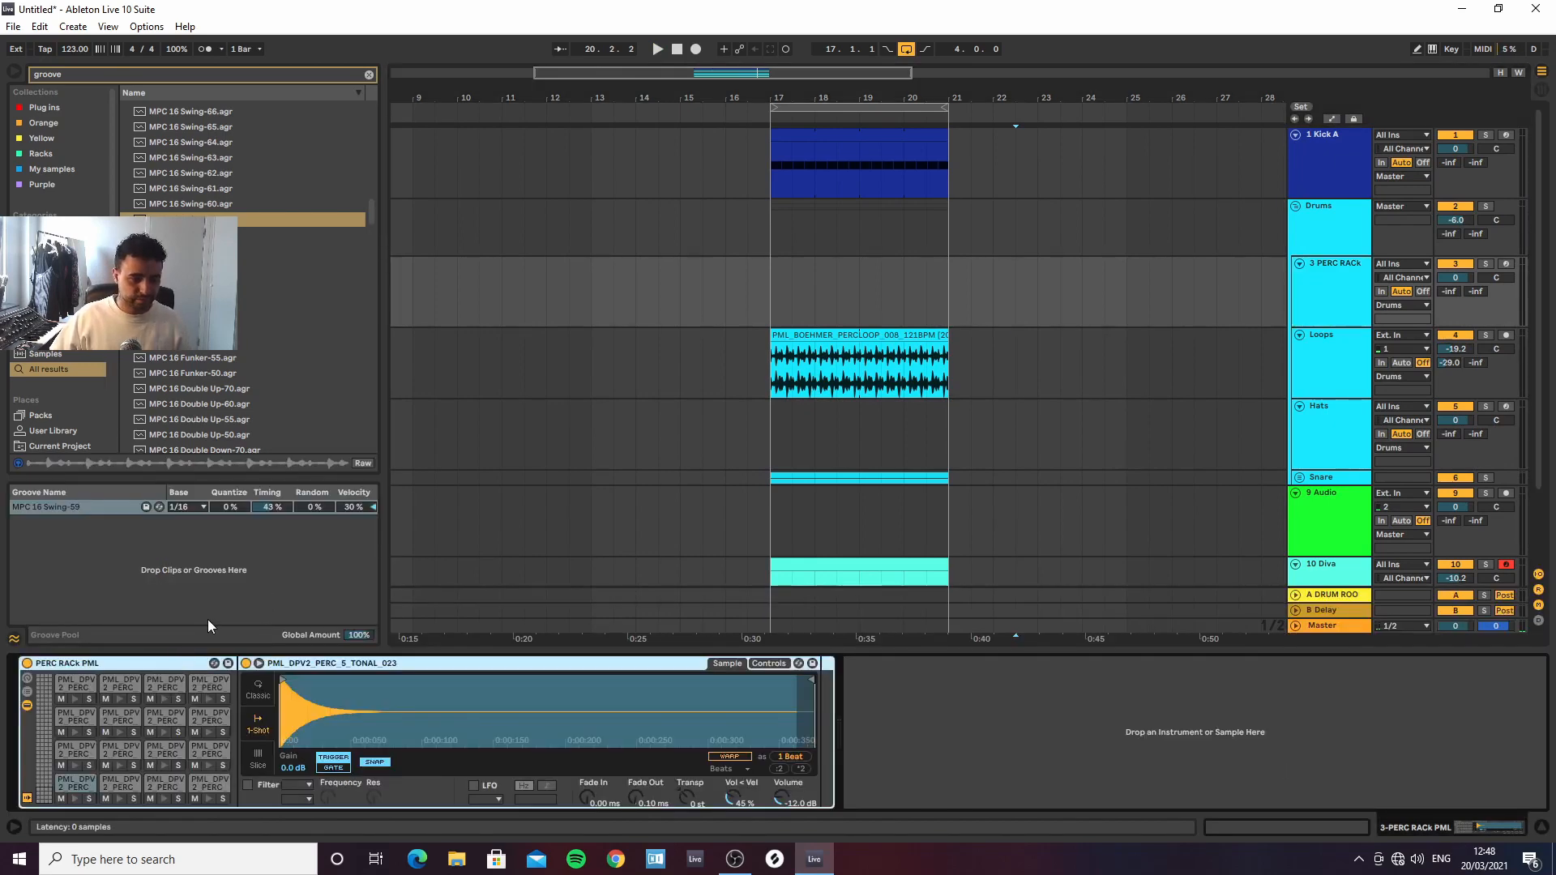
pyautogui.press('Delete')
# Clear the browser search, open the Percs one-shots folder of PML - Ben Boehmer Sample Pack V1.0, and audition PERC_015 through PERC_011
pyautogui.click(368, 74)
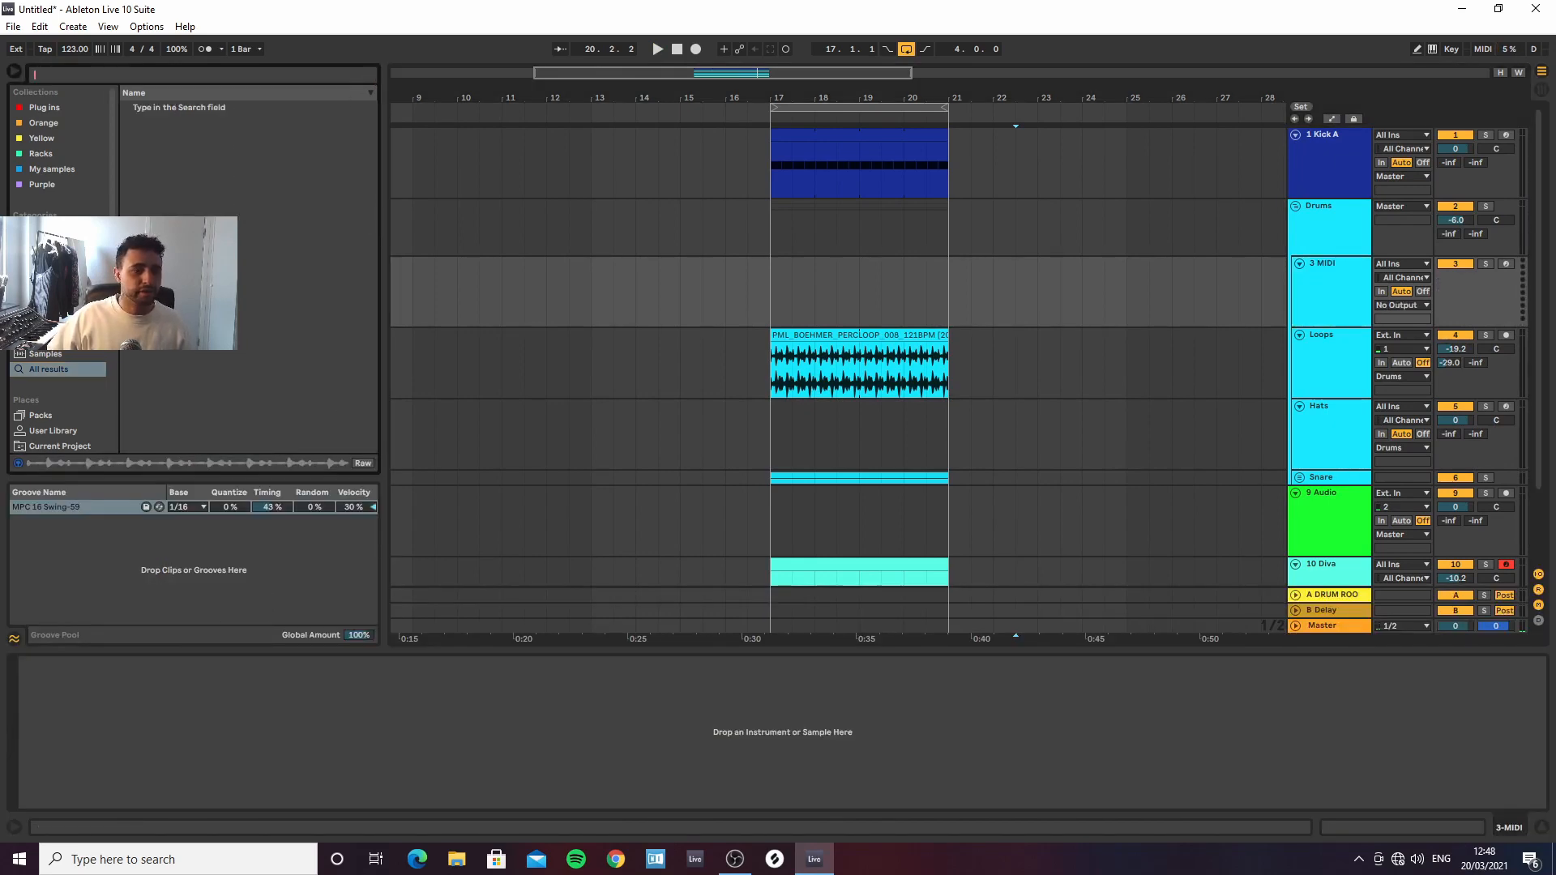
pyautogui.scroll(-3, 48, 350)
pyautogui.click(37, 351)
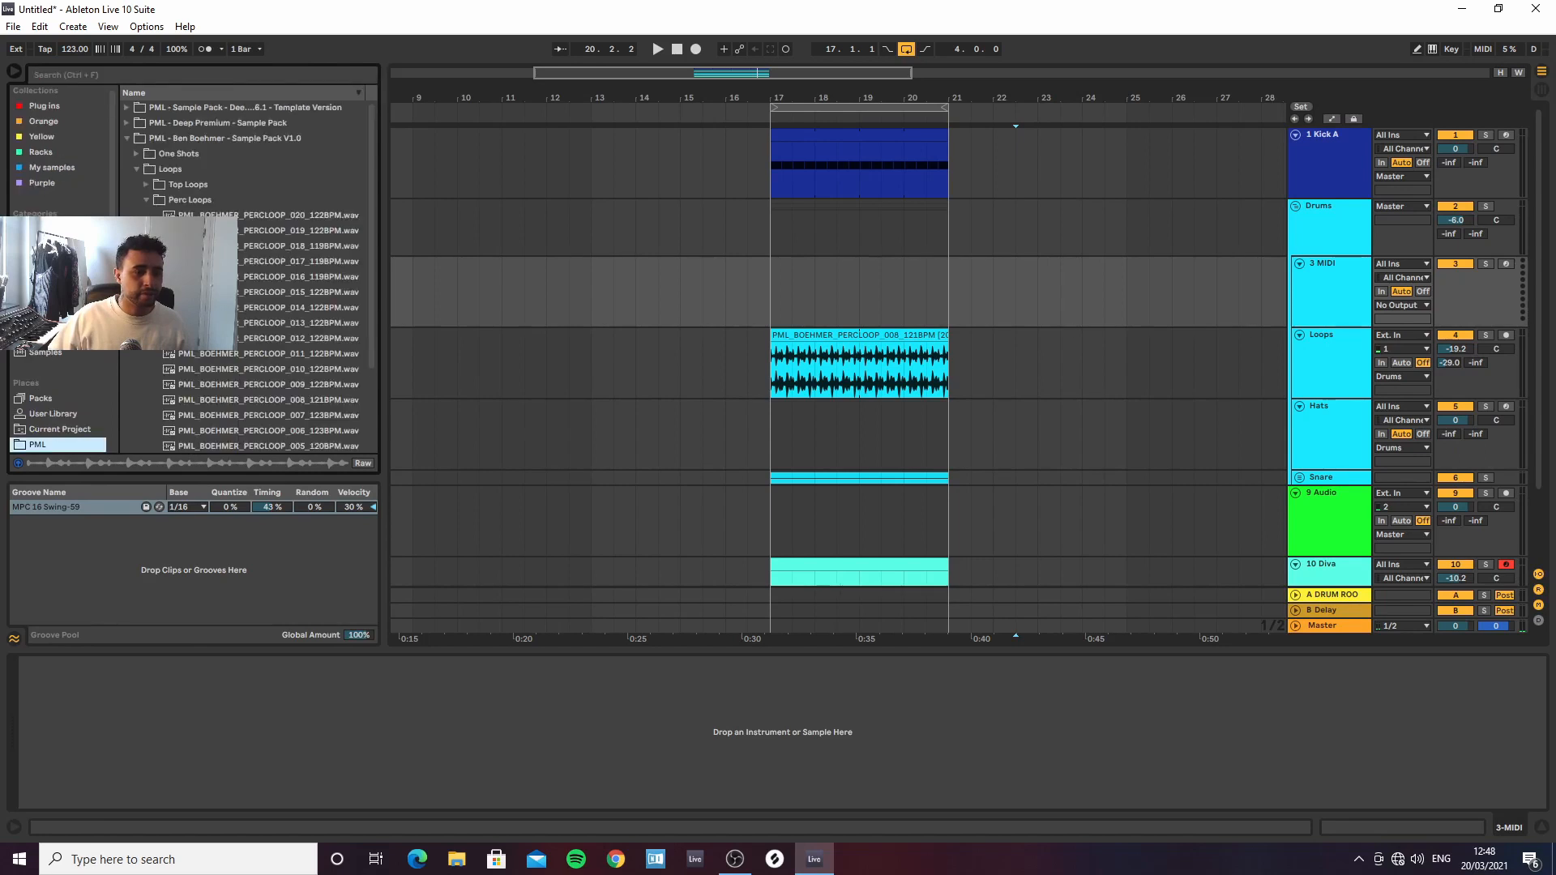
pyautogui.click(145, 199)
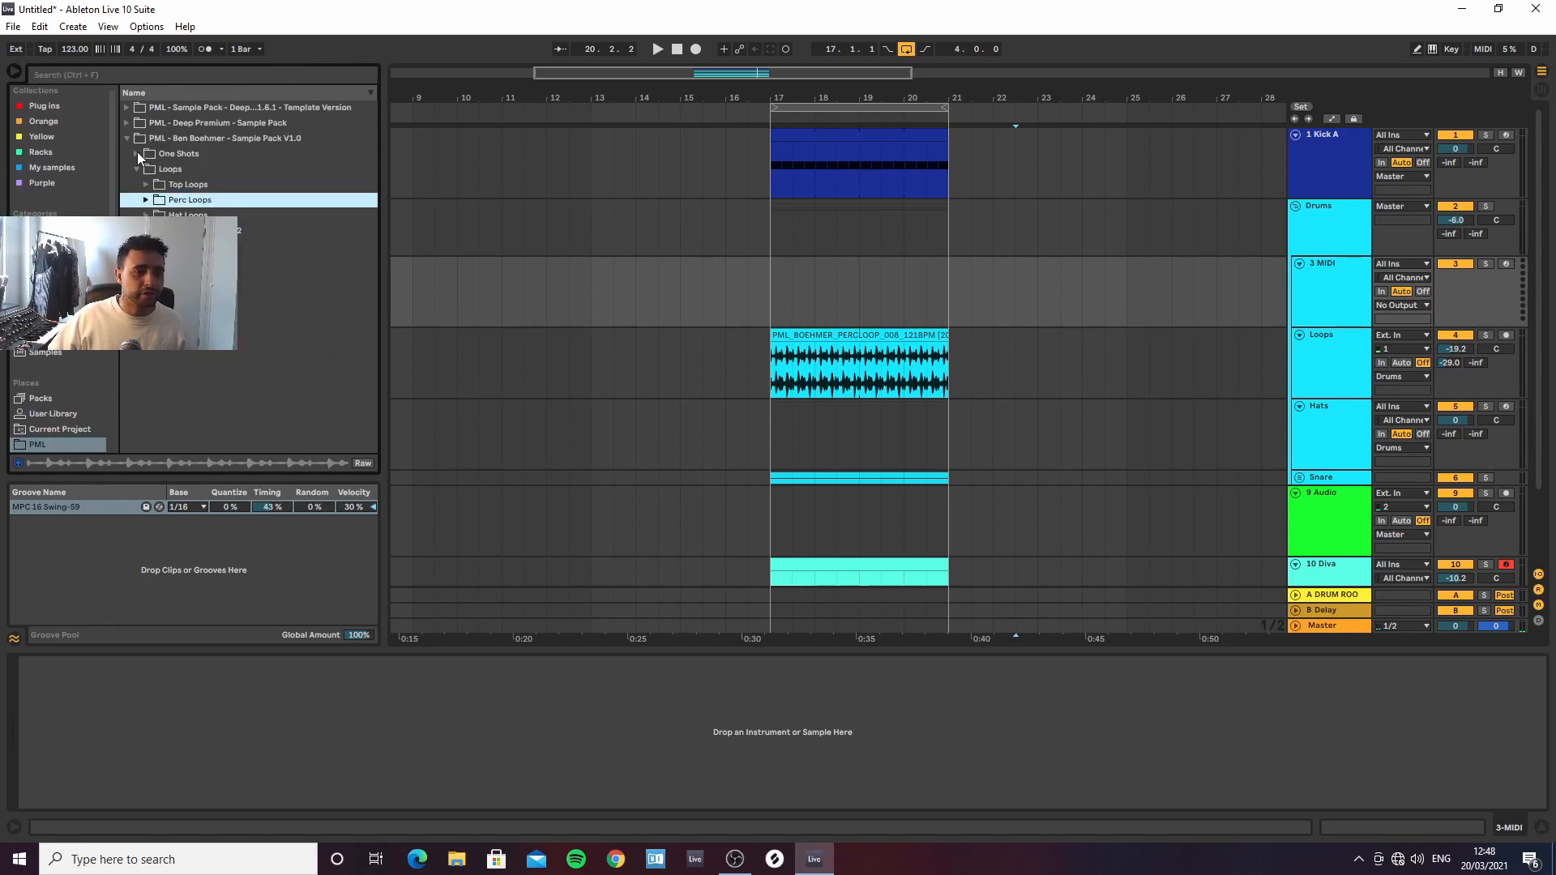
pyautogui.click(138, 153)
pyautogui.click(180, 202)
pyautogui.click(187, 218)
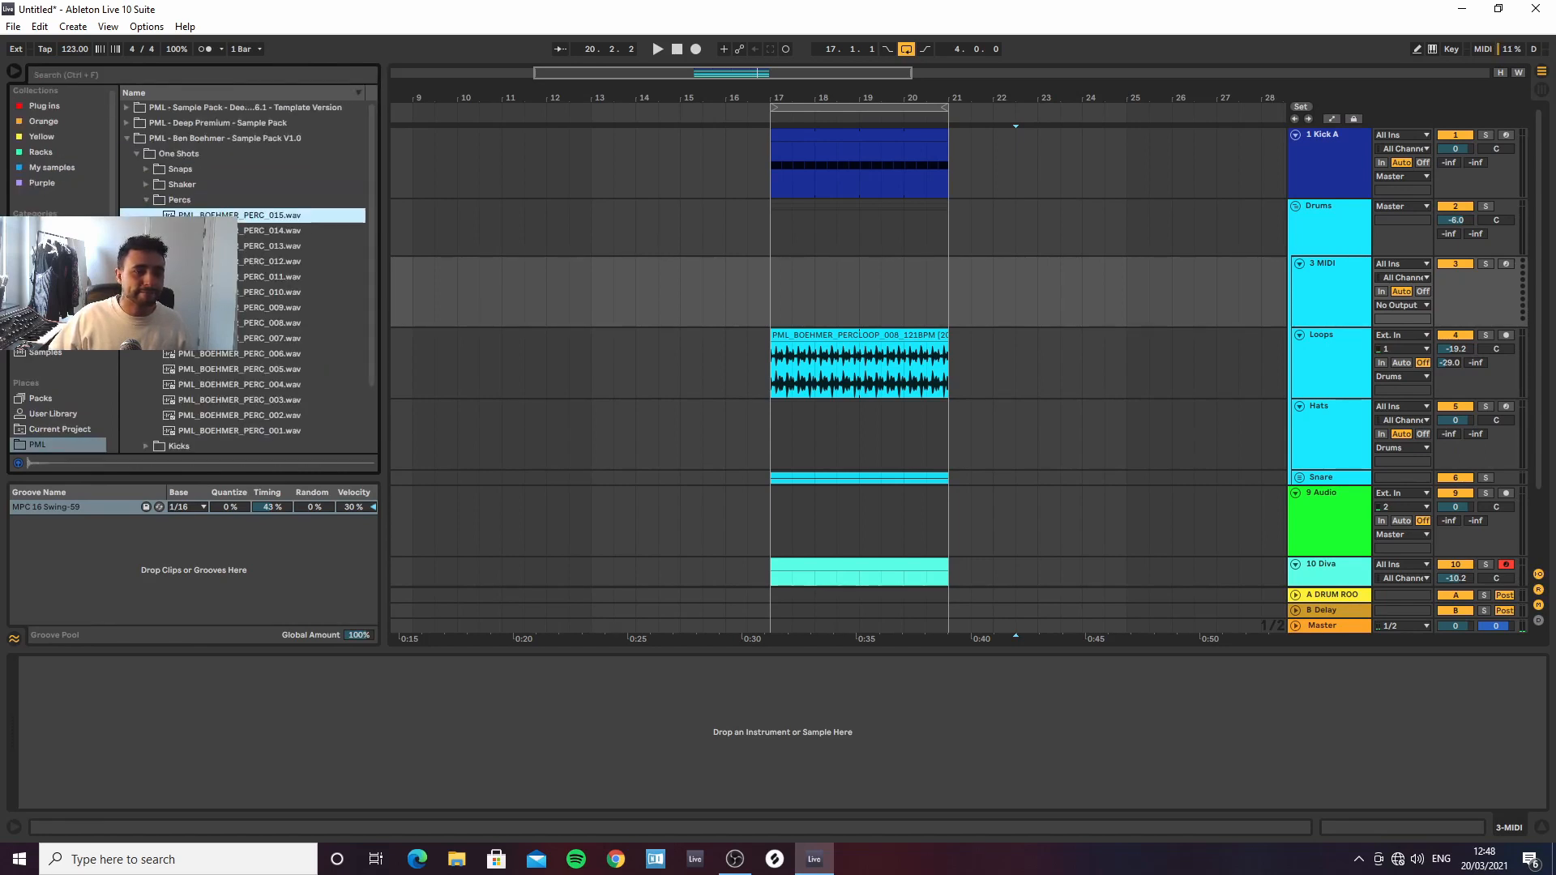
pyautogui.press('Down')
pyautogui.press('Down')
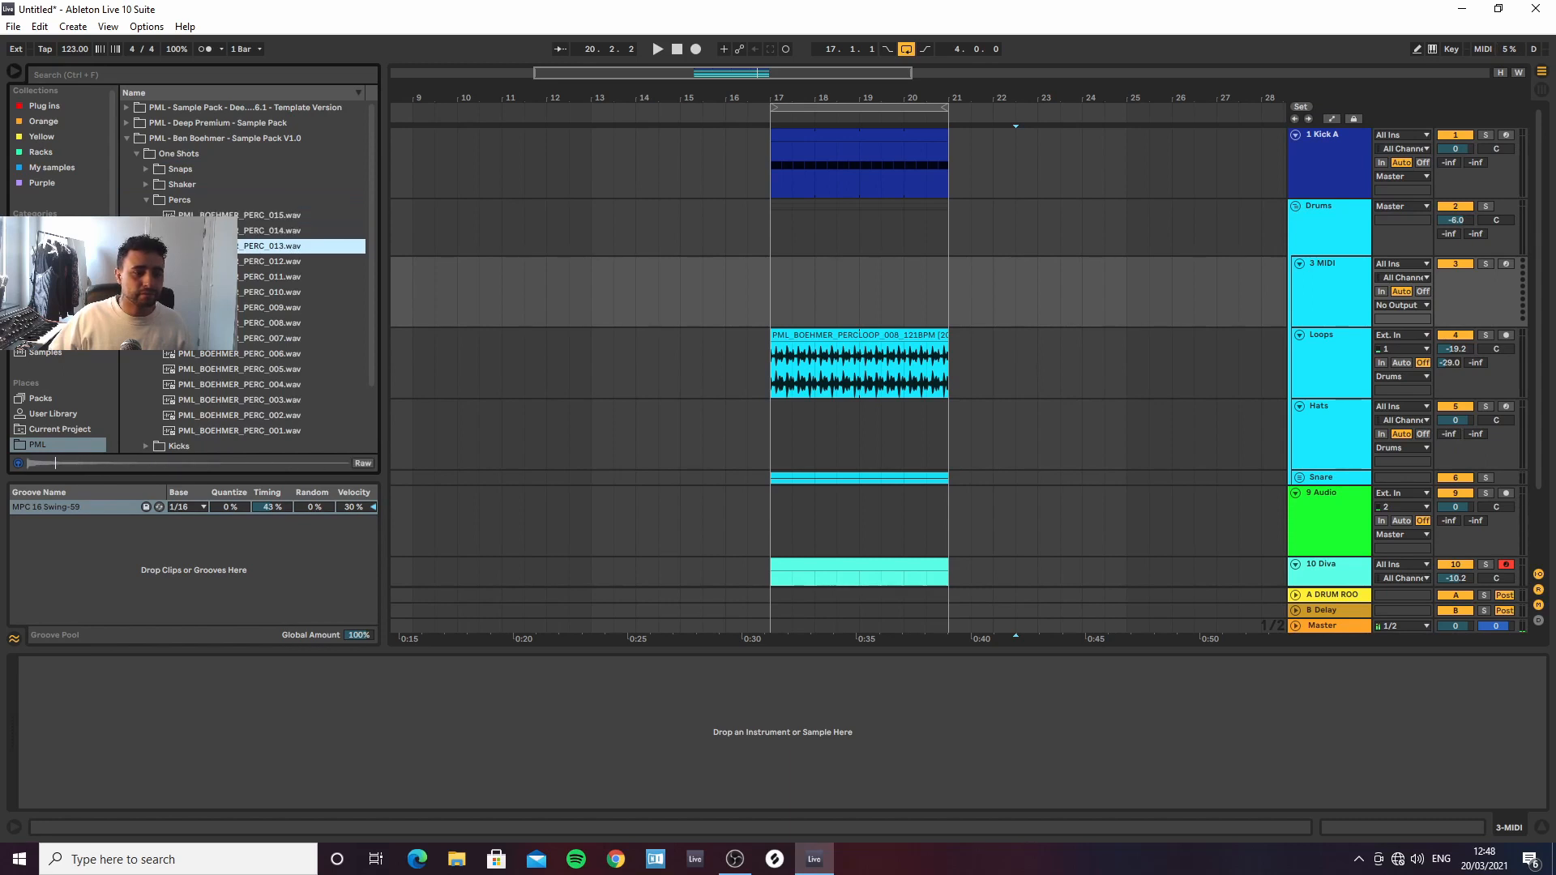
pyautogui.press('Down')
pyautogui.press('Down')
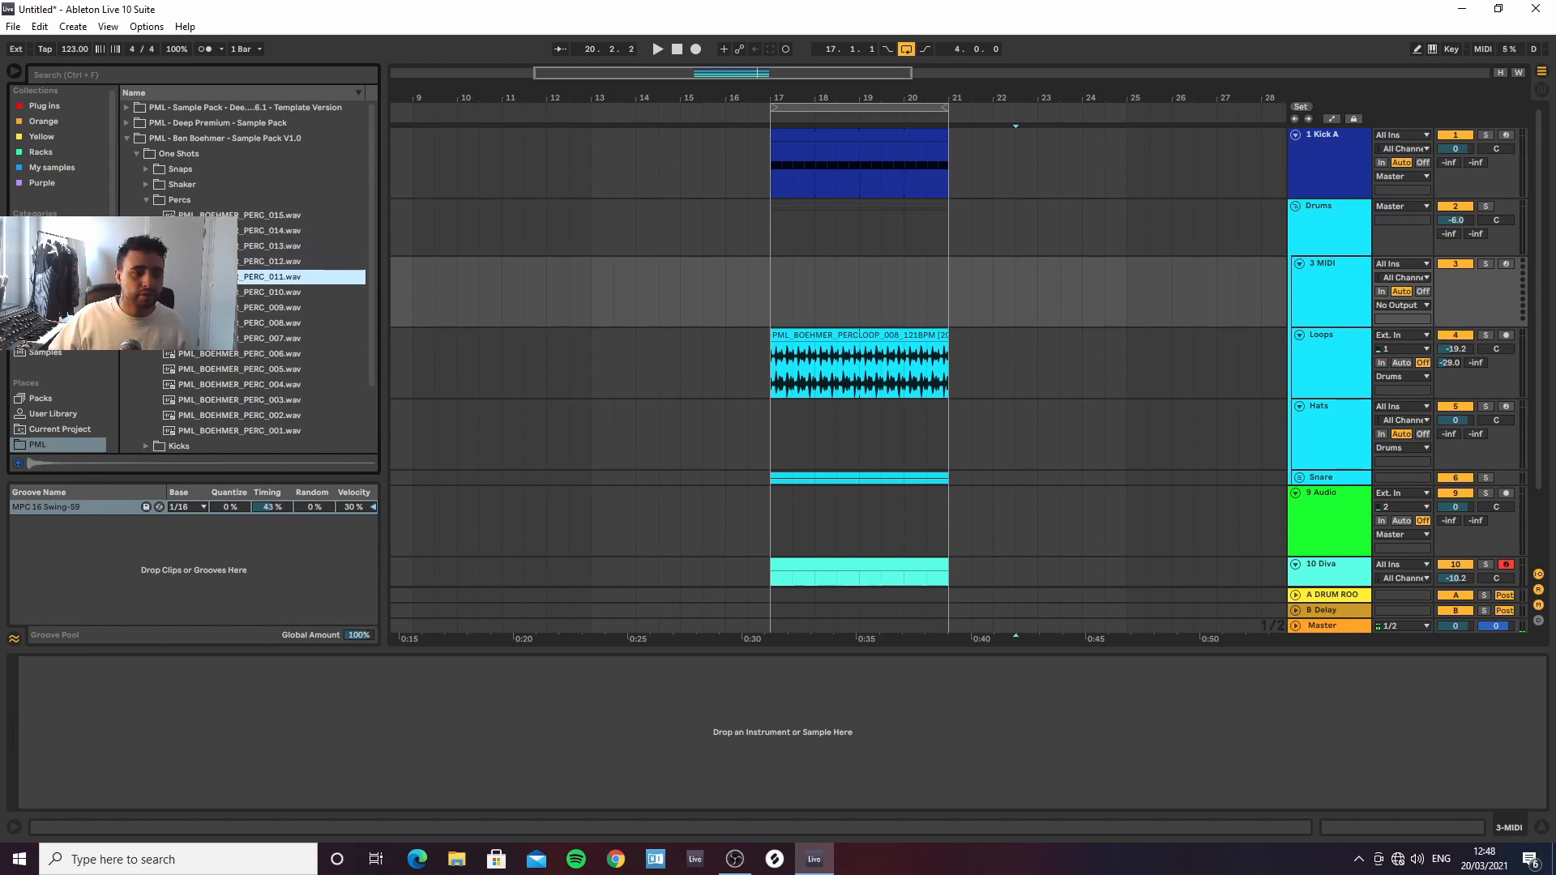
pyautogui.press('Up')
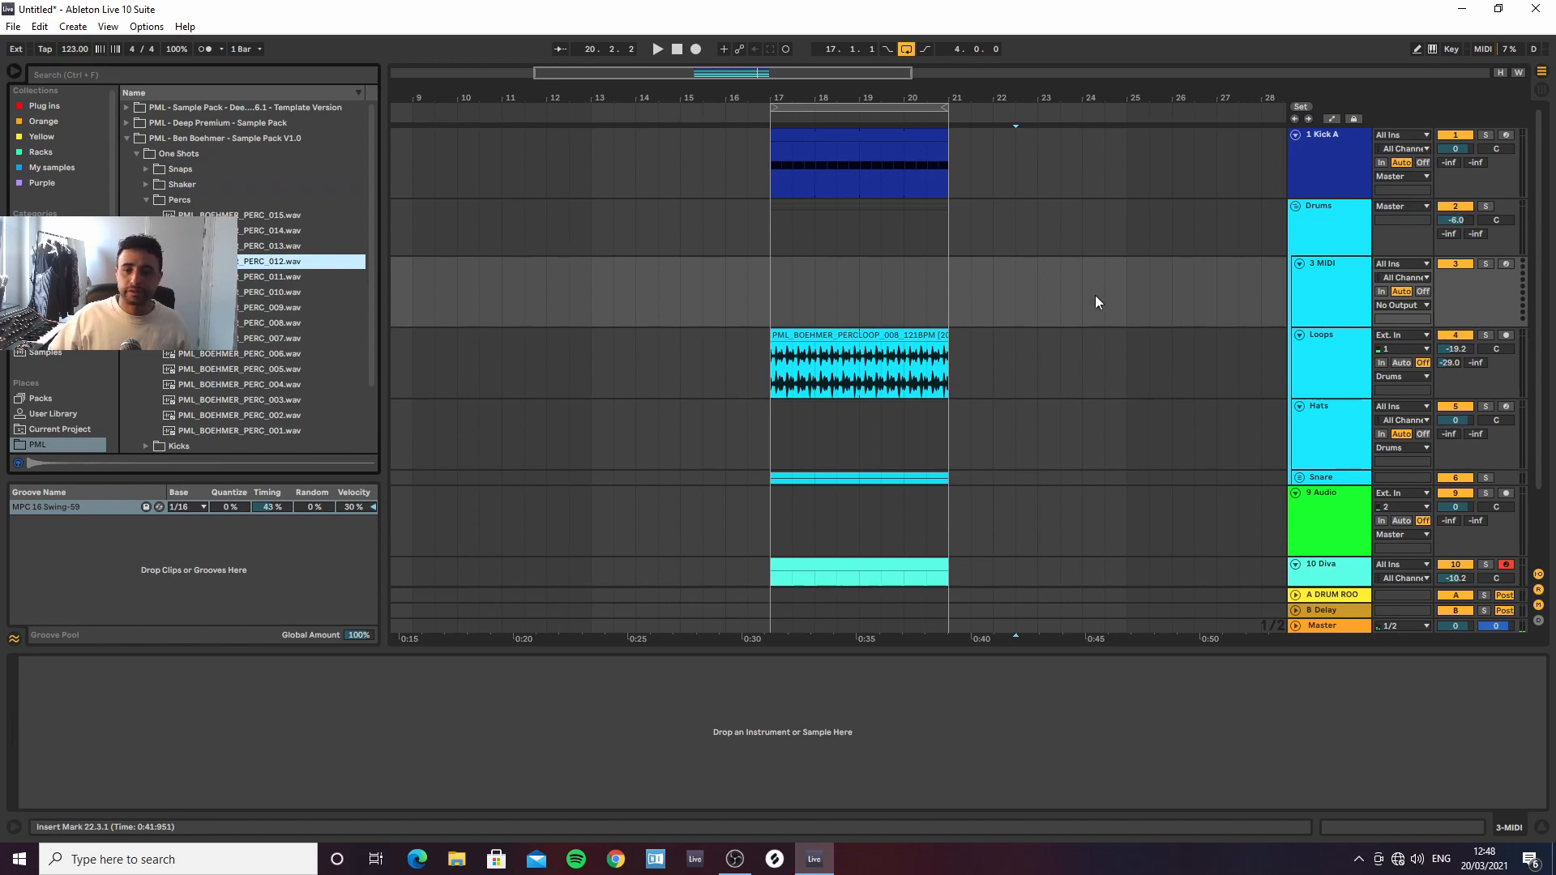
# Search all results for "drum rack" and load an empty Drum Rack onto the emptied MIDI track 3
pyautogui.click(123, 74)
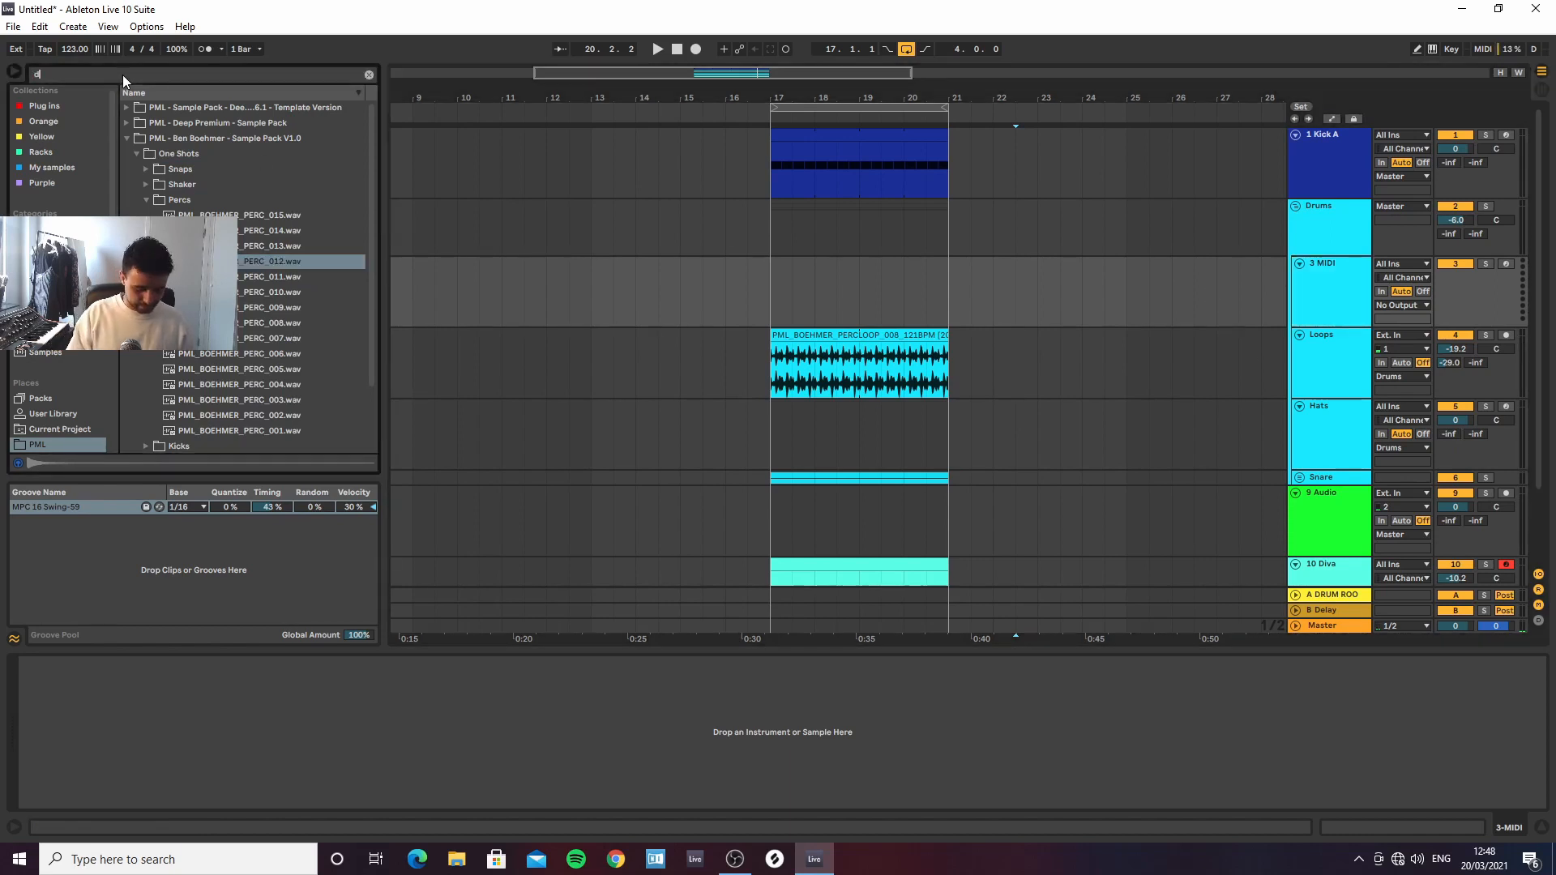
pyautogui.write('drum rack')
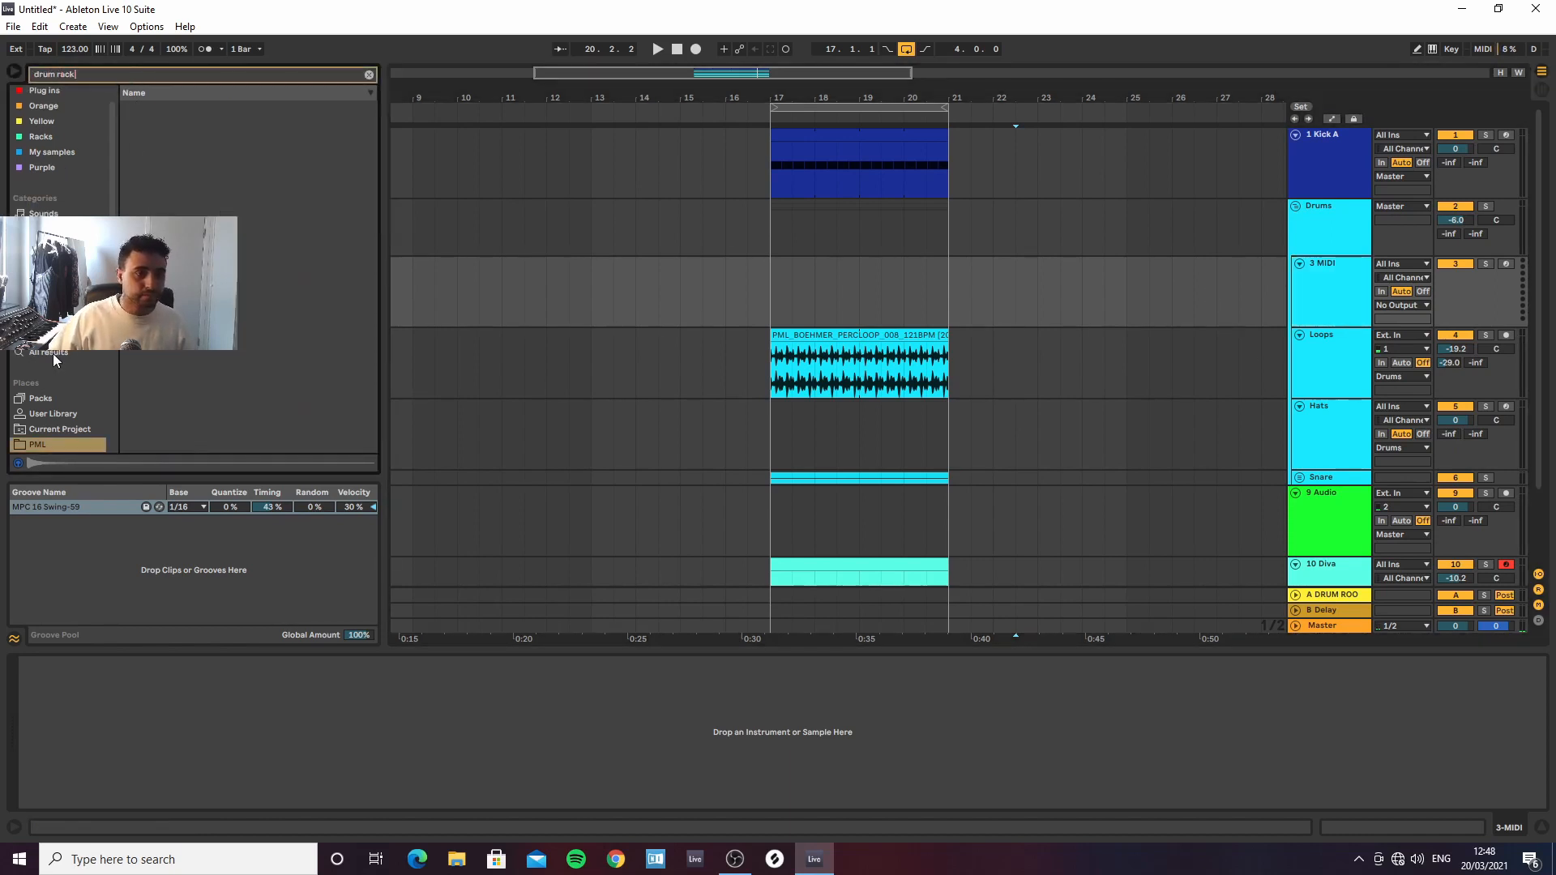
pyautogui.doubleClick(172, 109)
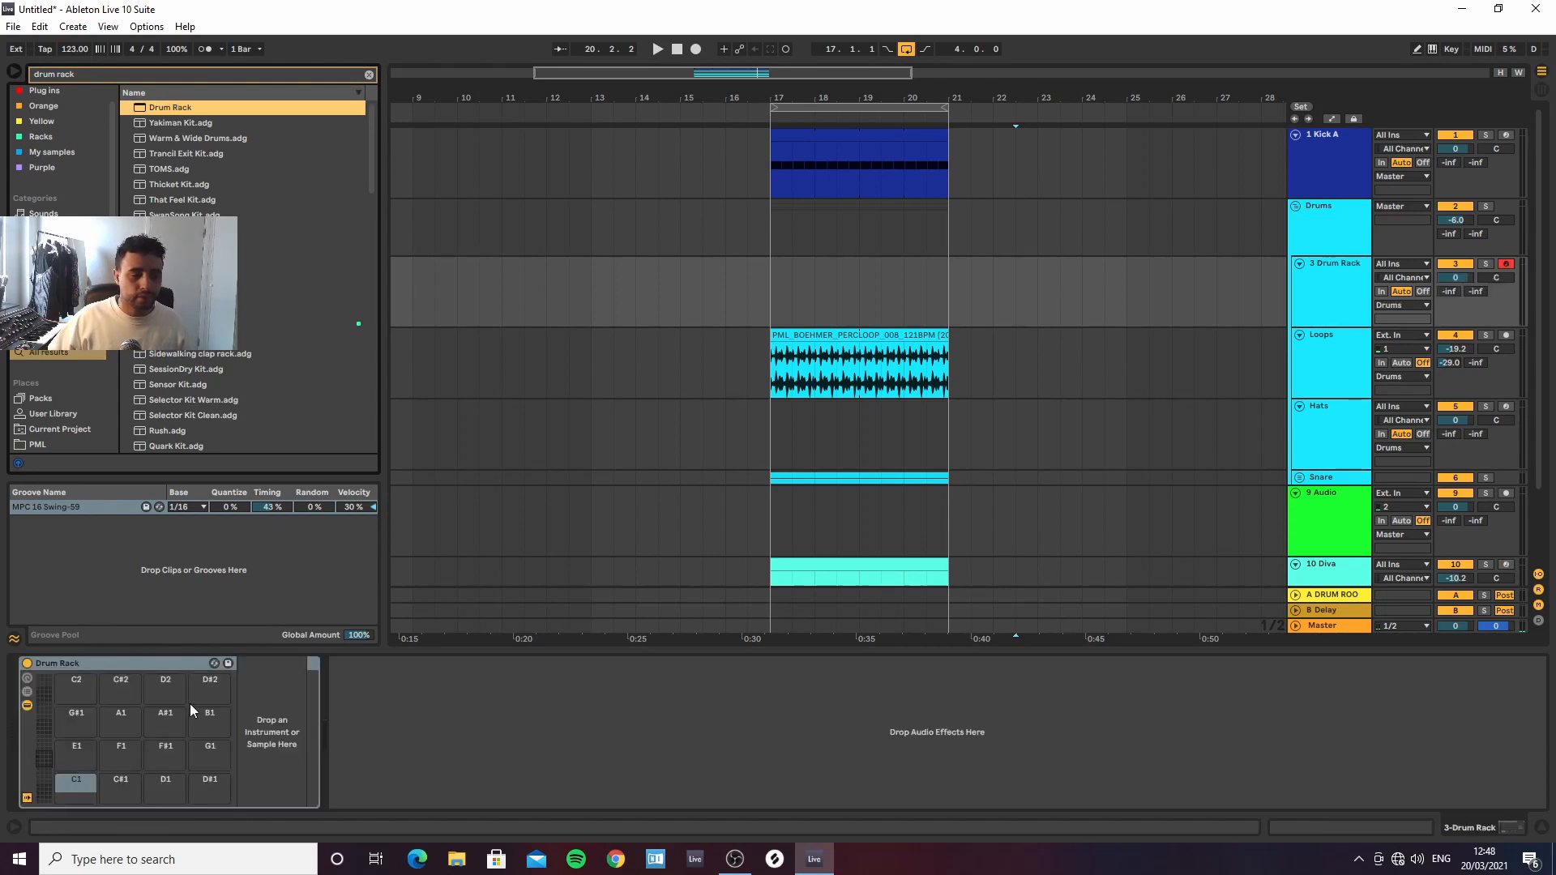
# Return to the PML percussion one-shots and put PML_BOEHMER_PERC_012 on pad C3 and PML_BOEHMER_PERC_010 on pad C#3
pyautogui.scroll(-2, 50, 386)
pyautogui.click(39, 366)
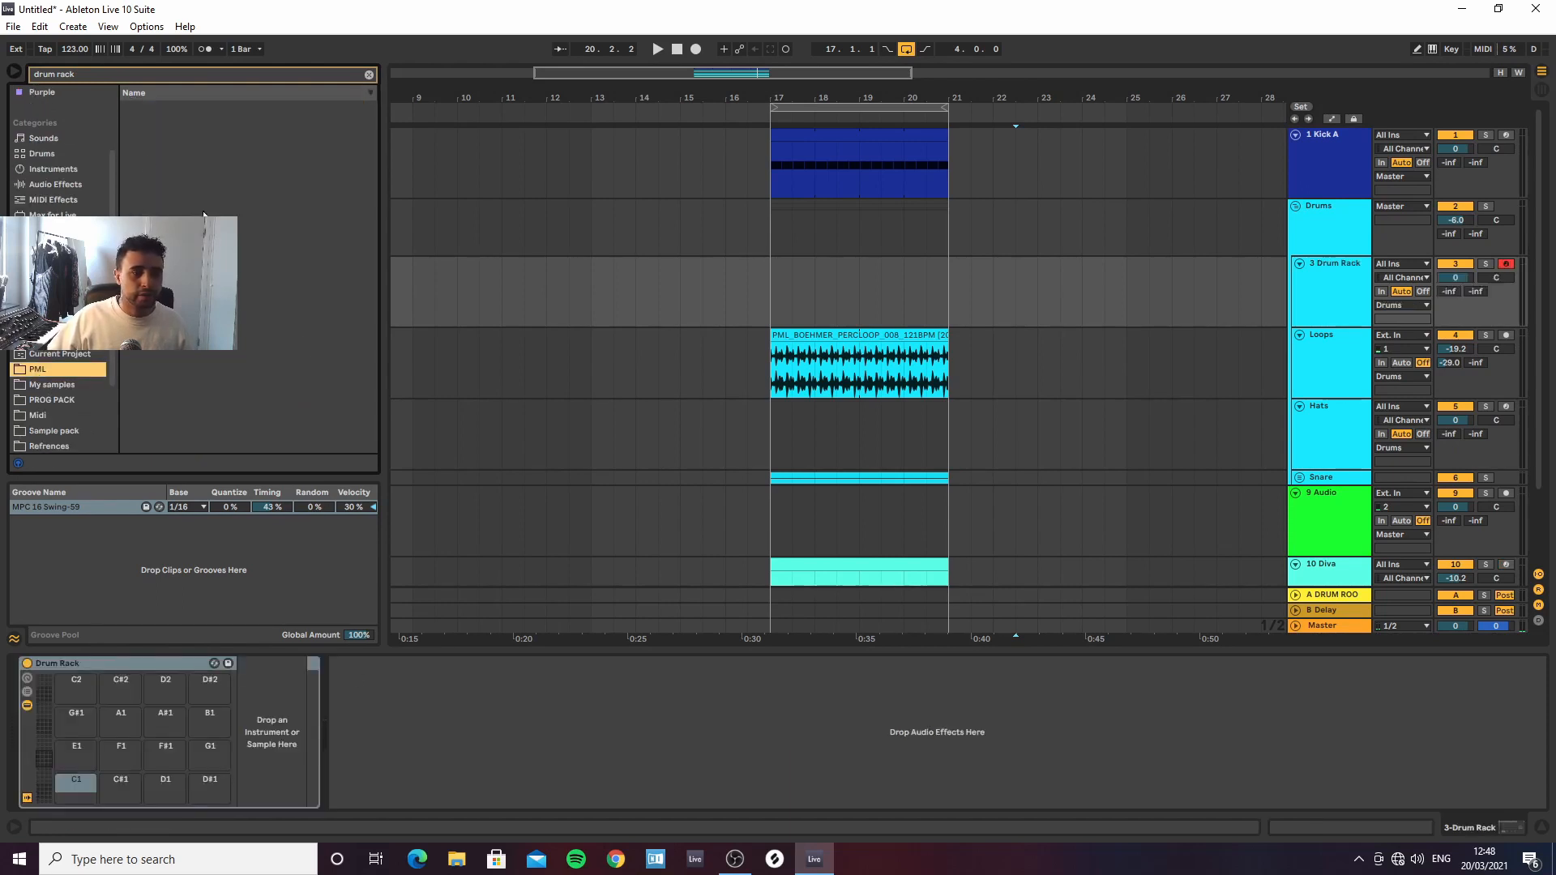
pyautogui.click(368, 75)
pyautogui.moveTo(203, 261); pyautogui.dragTo(77, 724)
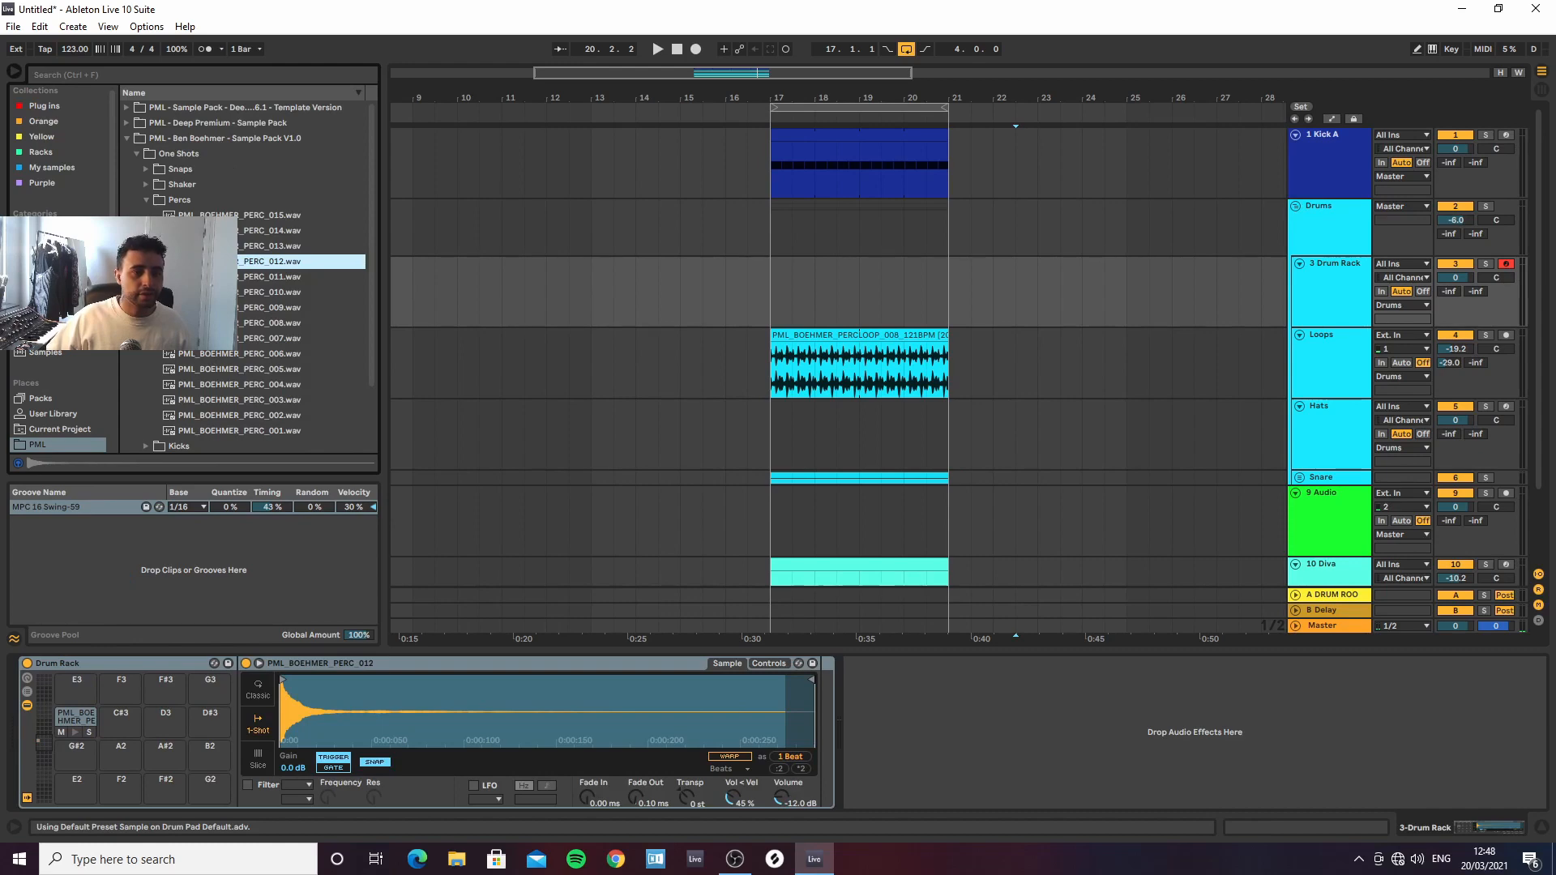
pyautogui.click(203, 277)
pyautogui.press('Down')
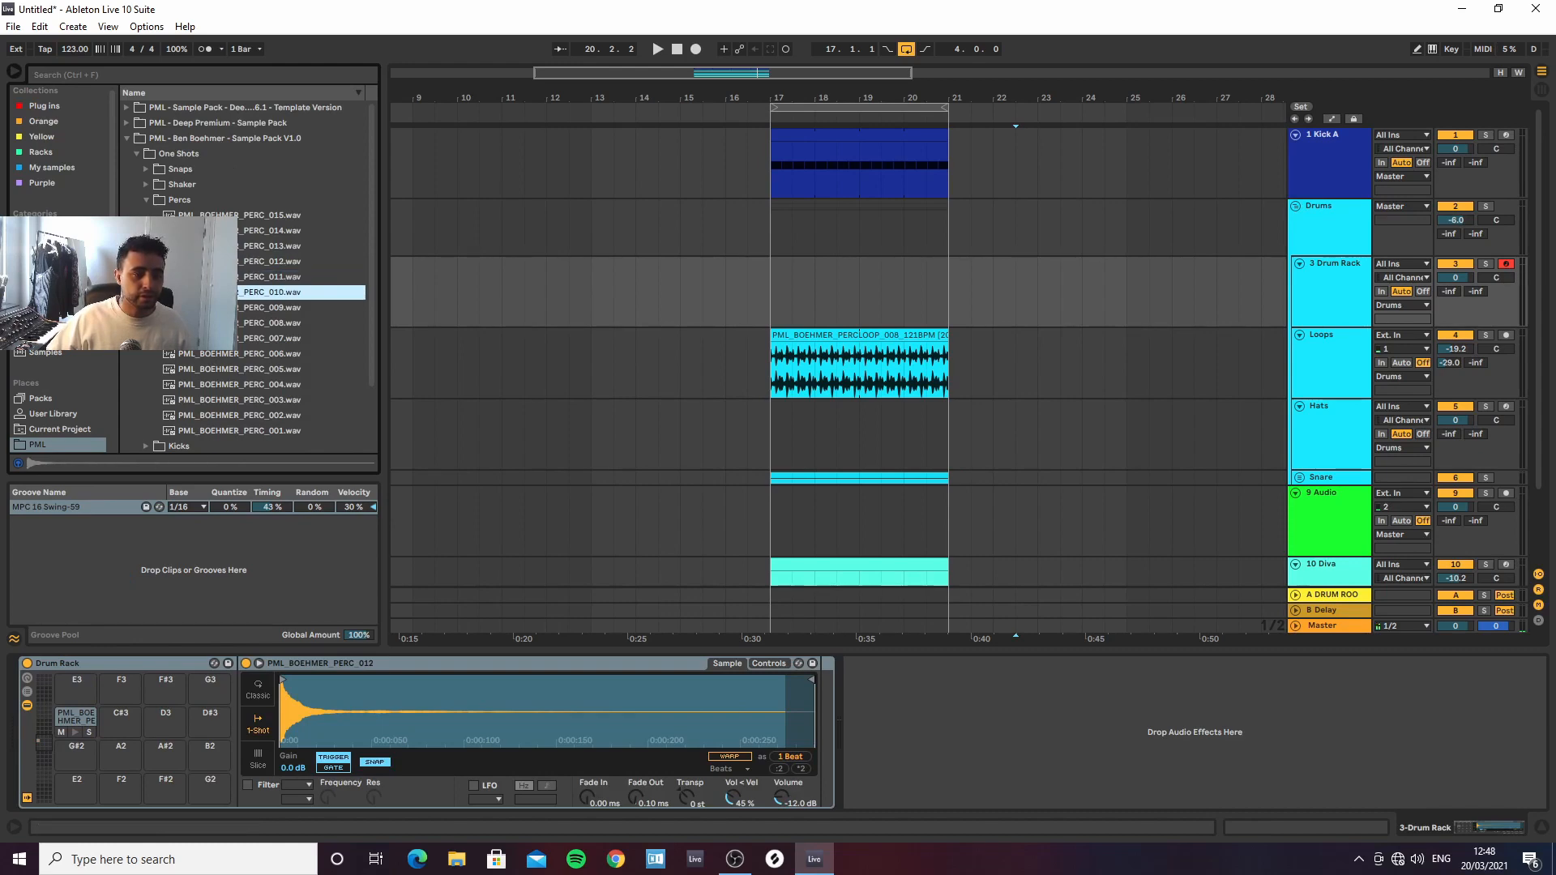
pyautogui.moveTo(271, 291); pyautogui.dragTo(120, 717)
# Audition the one-shots from PERC_009 downwards and place PML_BOEHMER_PERC_006 on the Drum Rack's D3 pad
pyautogui.press('Down')
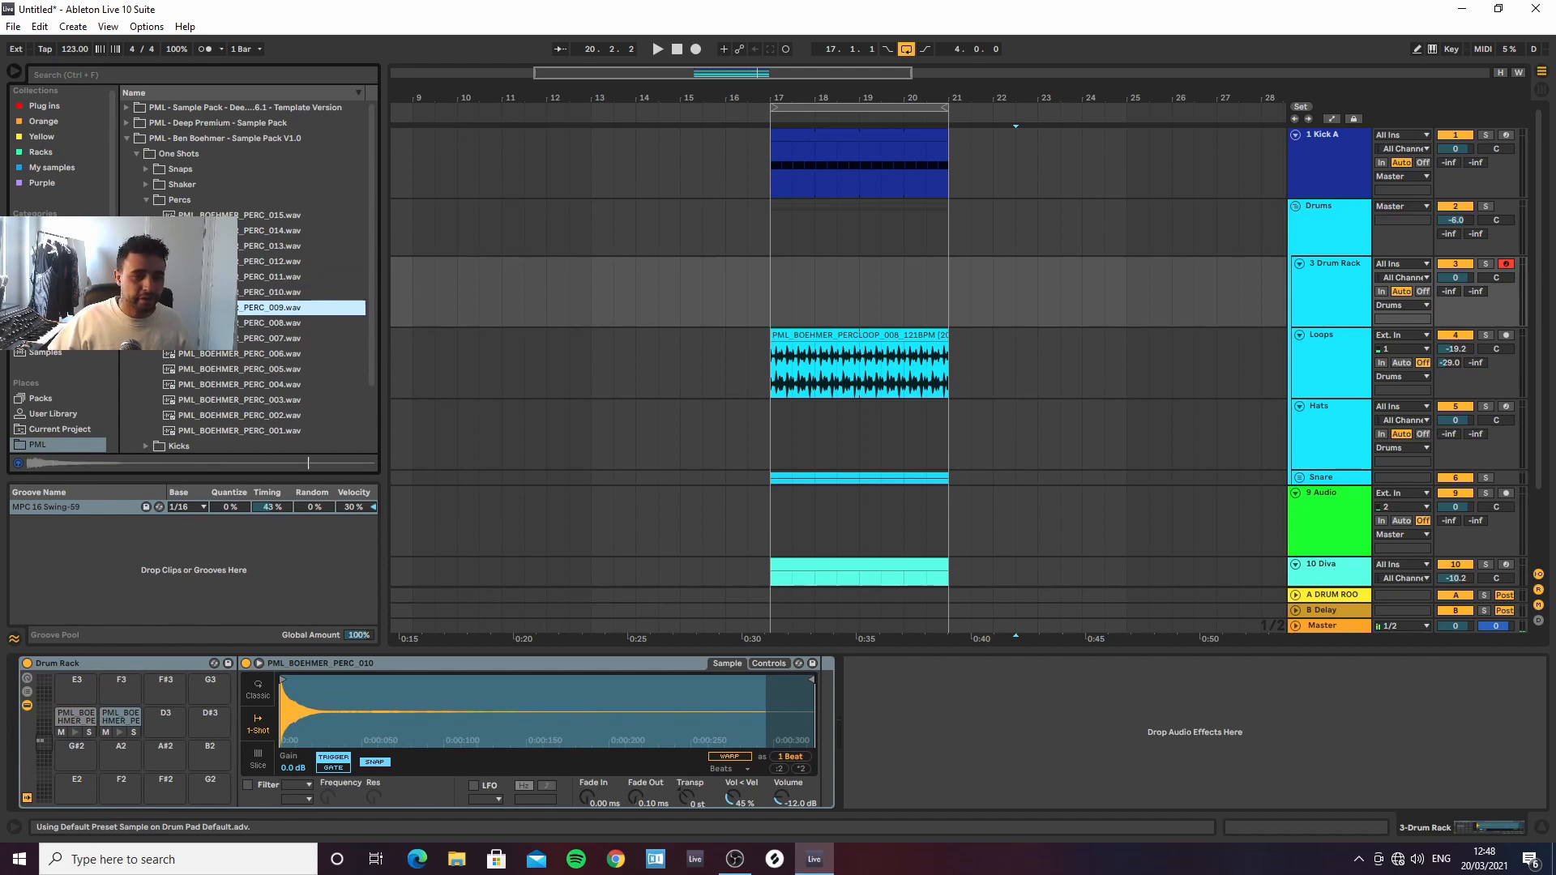
pyautogui.press('Up')
pyautogui.press('Down')
pyautogui.press('Down')
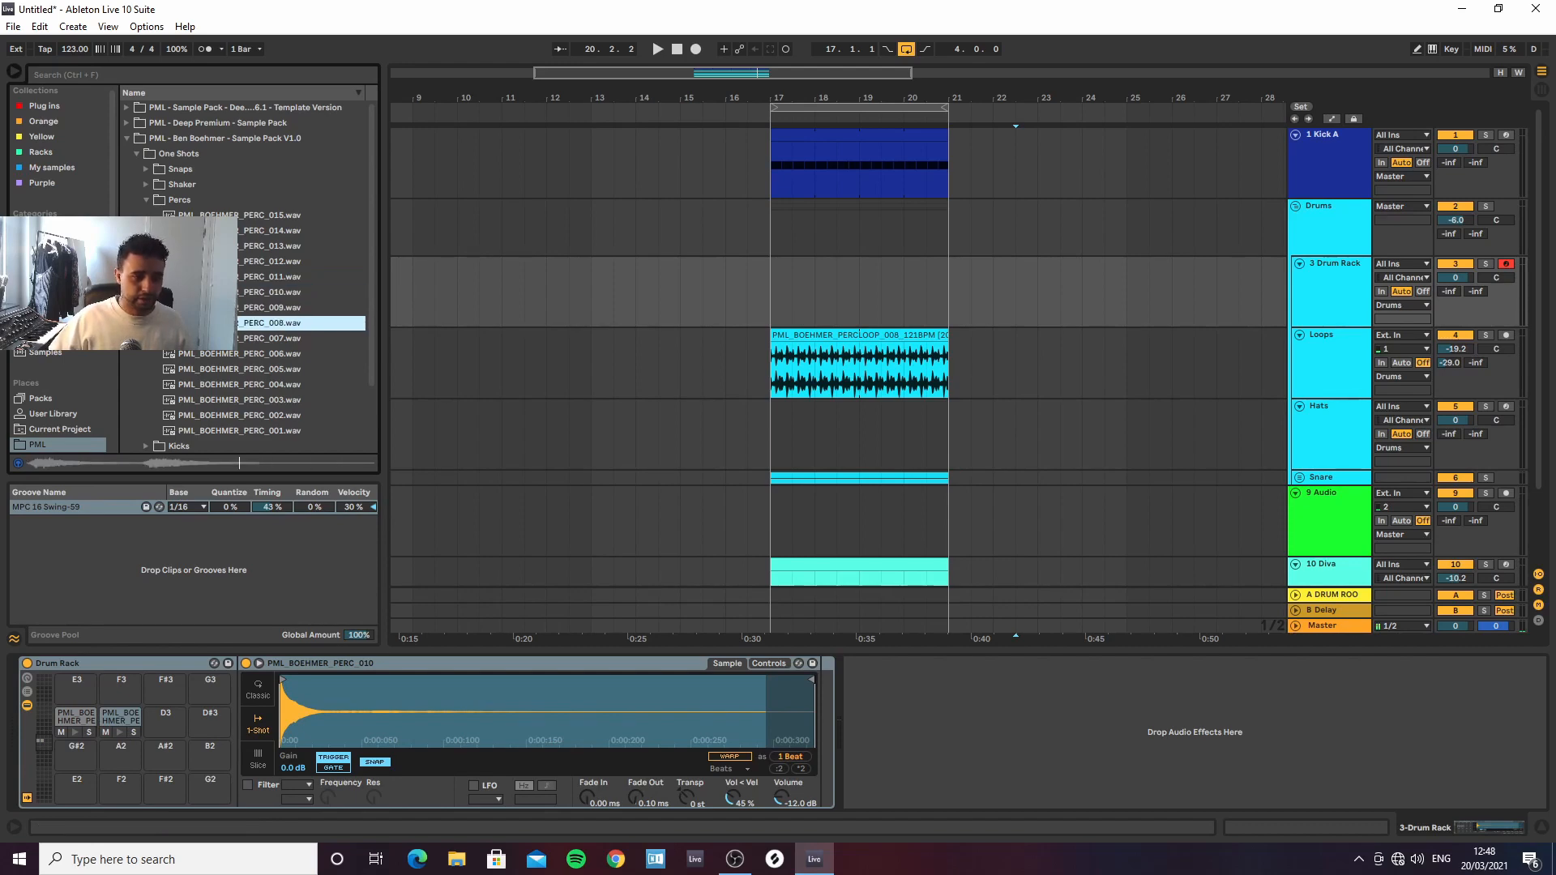
pyautogui.press('Down')
pyautogui.press('Down')
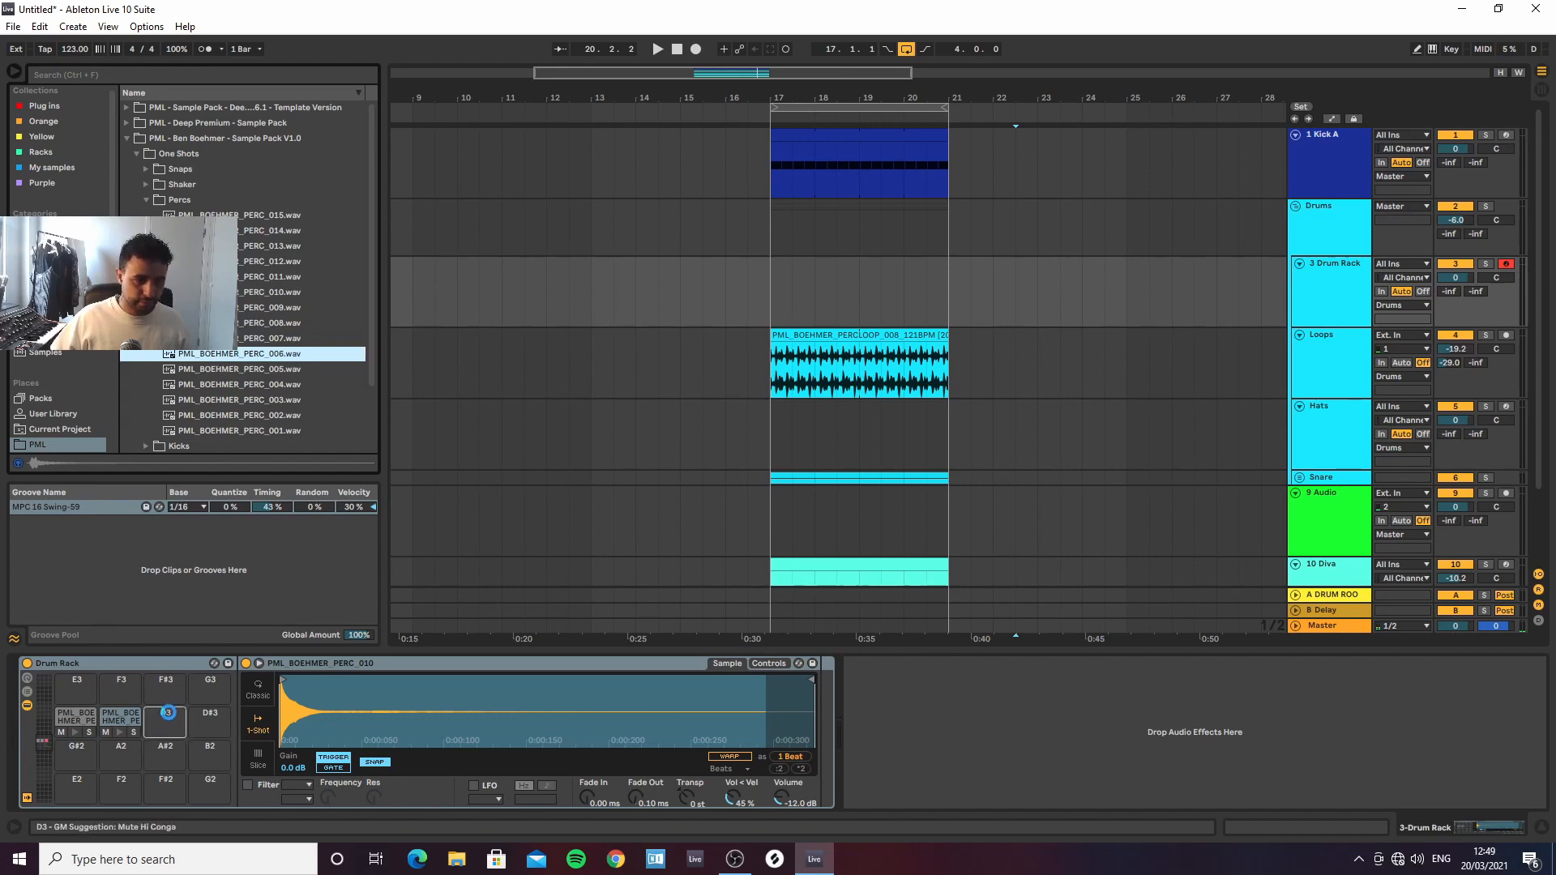
pyautogui.moveTo(168, 713); pyautogui.dragTo(168, 715)
# Compare PERC_005 and PERC_004, and place PML_BOEHMER_PERC_005 on the Drum Rack's D#3 pad
pyautogui.click(217, 370)
pyautogui.click(219, 385)
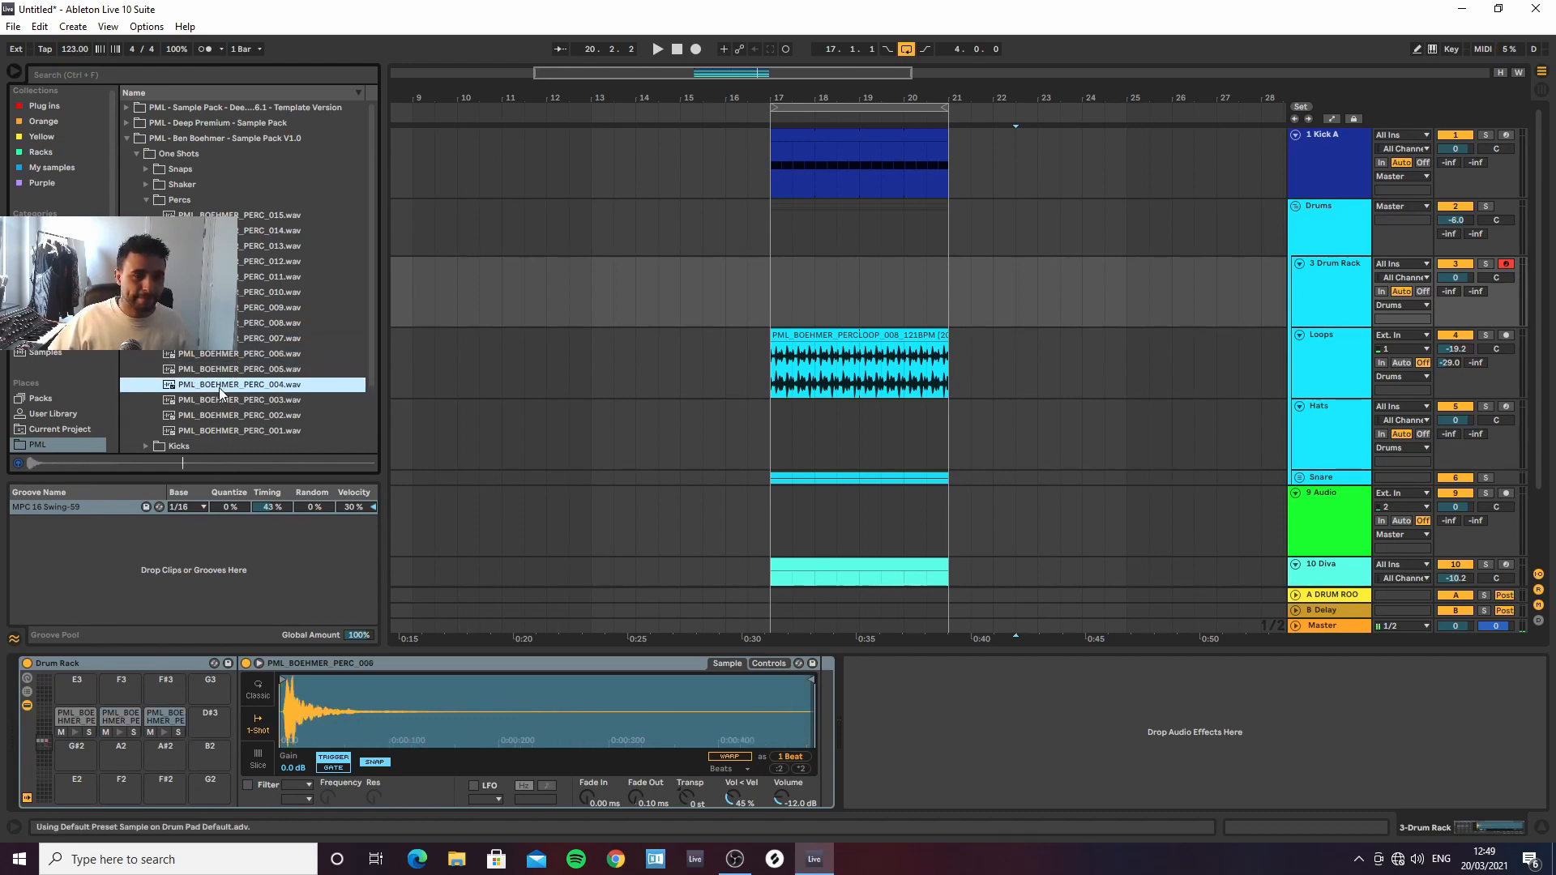
pyautogui.click(219, 372)
pyautogui.moveTo(219, 372); pyautogui.dragTo(227, 718)
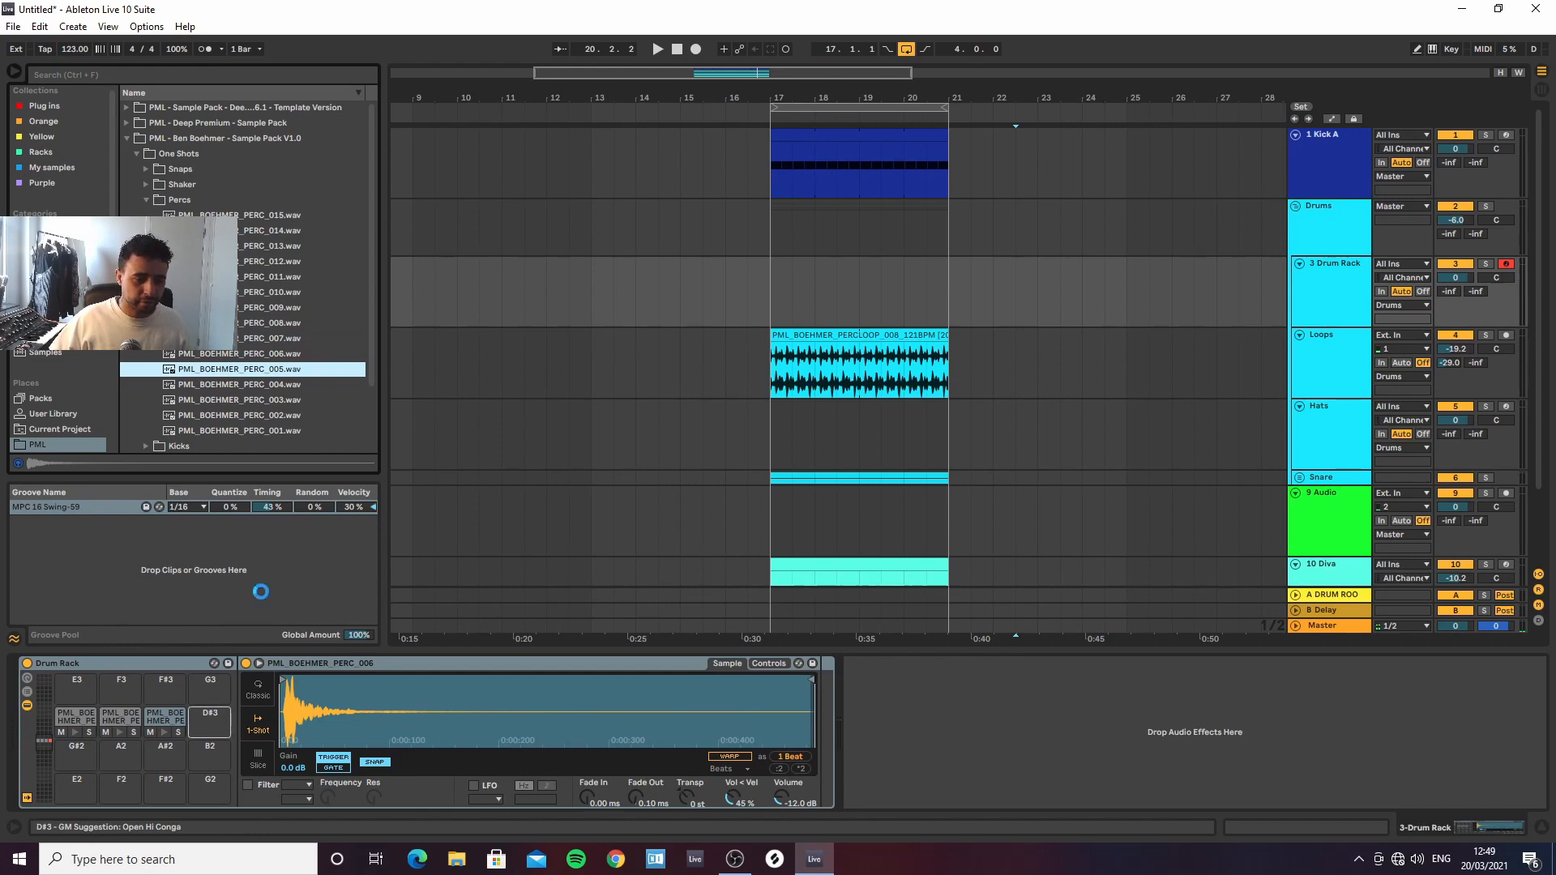
# Audition the remaining one-shots PERC_004 to PERC_001 and place PML_BOEHMER_PERC_001 on the Drum Rack's E3 pad
pyautogui.click(211, 396)
pyautogui.click(213, 385)
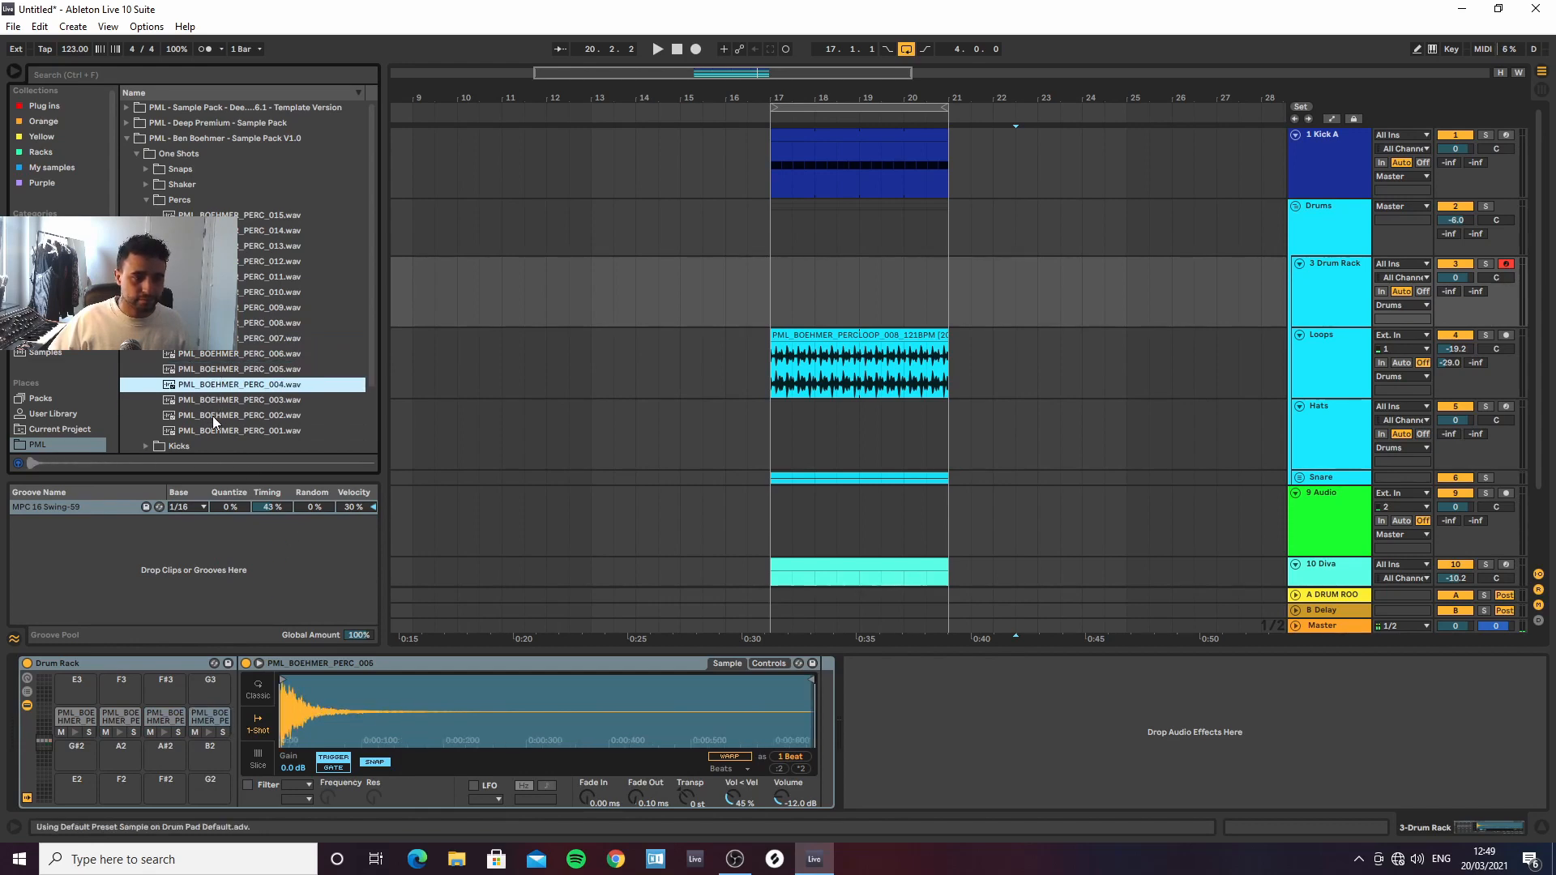
pyautogui.click(212, 416)
pyautogui.click(212, 432)
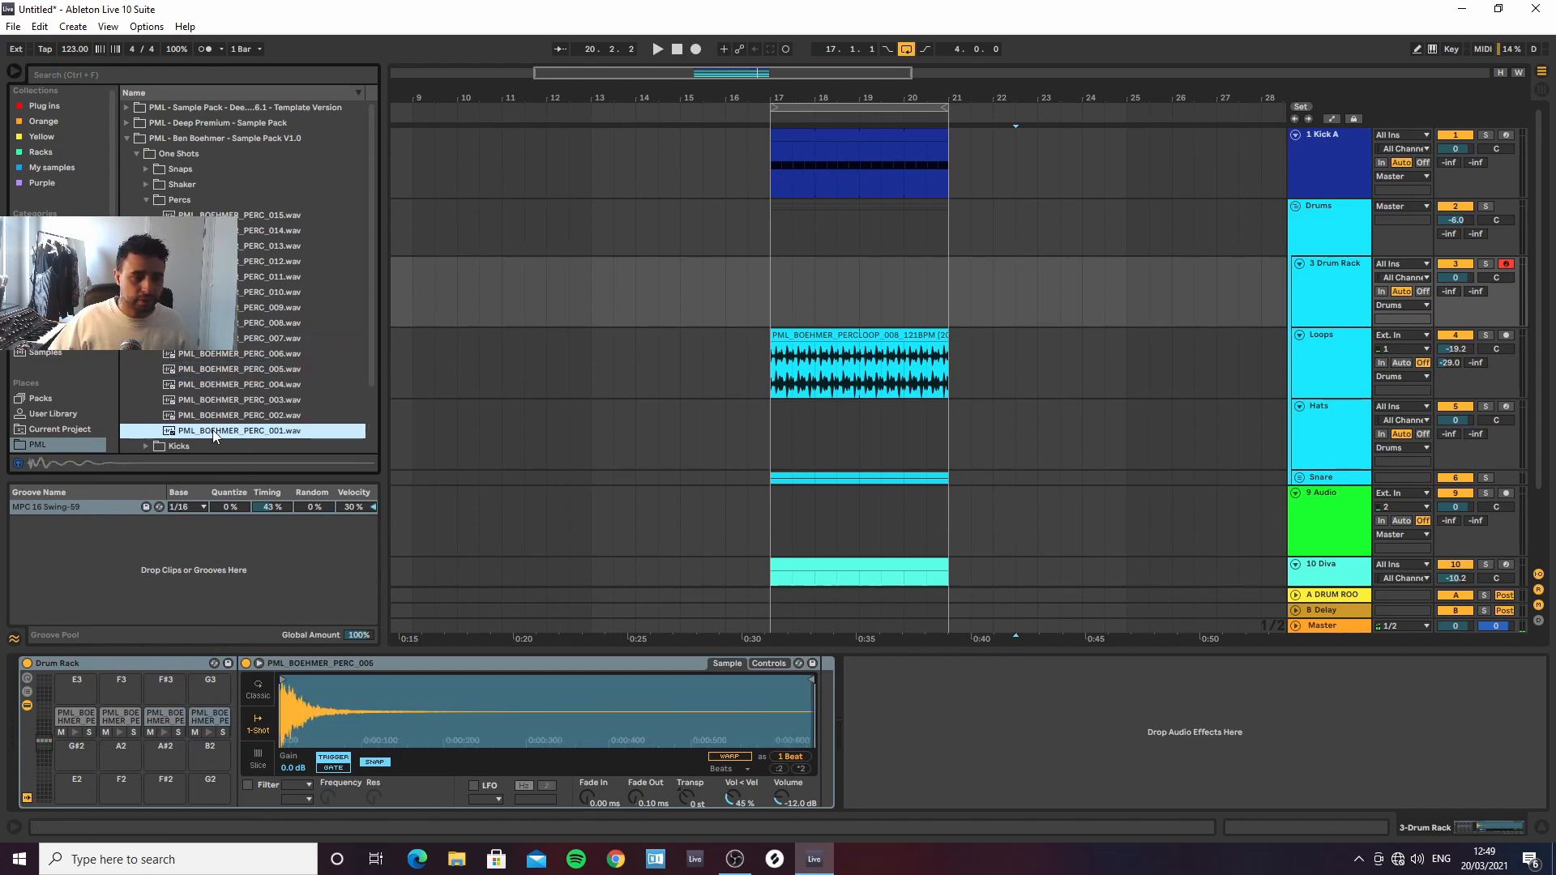
pyautogui.moveTo(215, 432); pyautogui.dragTo(115, 588)
pyautogui.moveTo(94, 695); pyautogui.dragTo(94, 695)
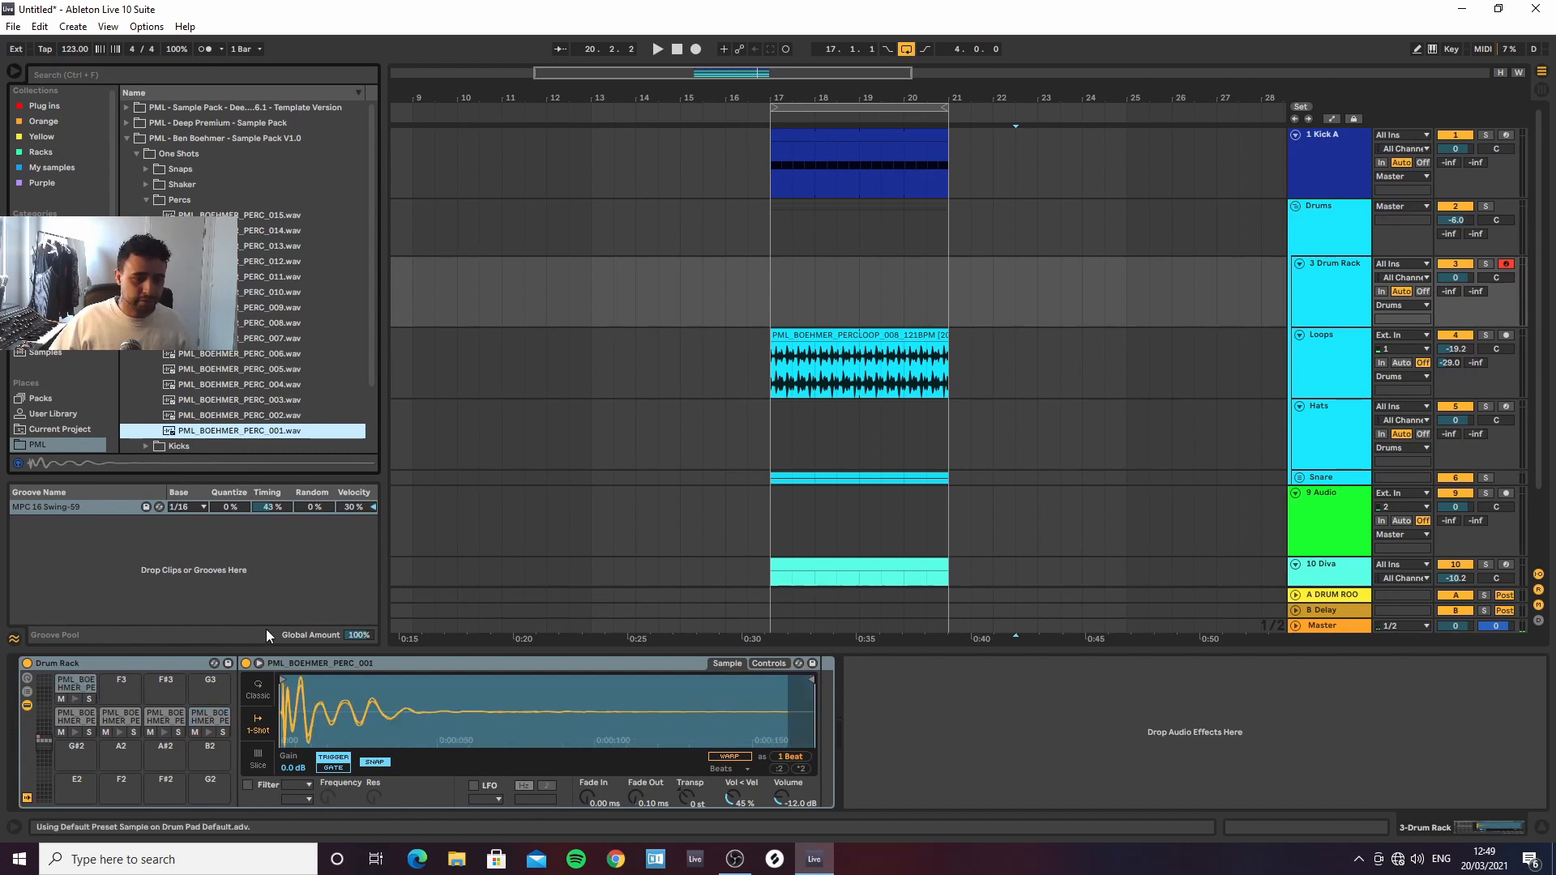
# Create an empty four-bar MIDI clip on the Drum Rack track from bar 17 to bar 21
pyautogui.moveTo(819, 98); pyautogui.dragTo(809, 129)
pyautogui.scroll(-1, 966, 293)
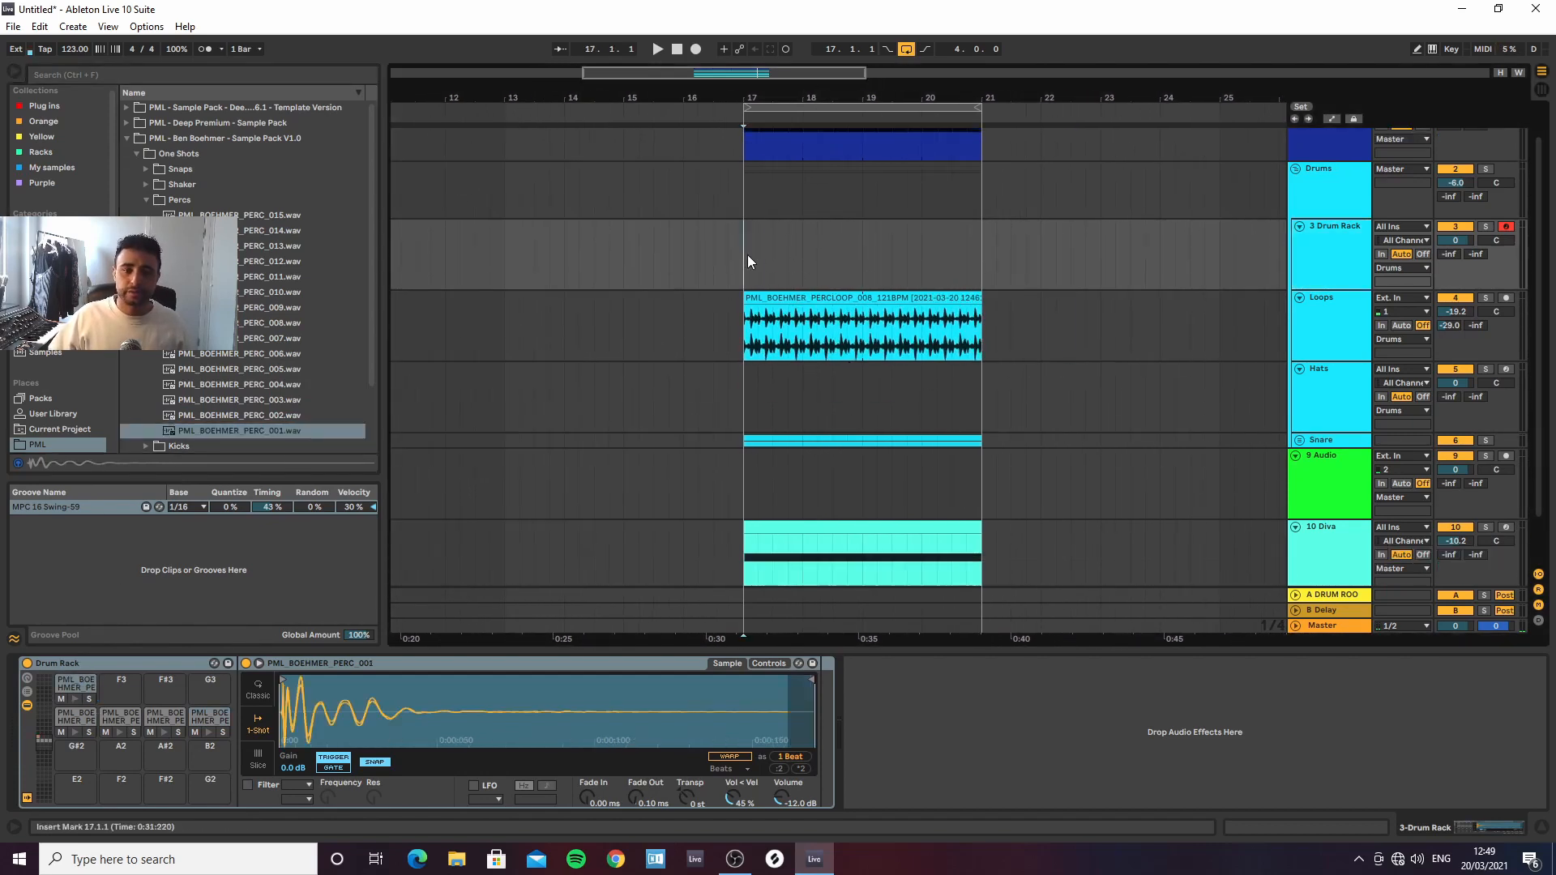
pyautogui.moveTo(748, 256); pyautogui.dragTo(976, 257)
pyautogui.hotkey('ctrl', 'shift', 'm')
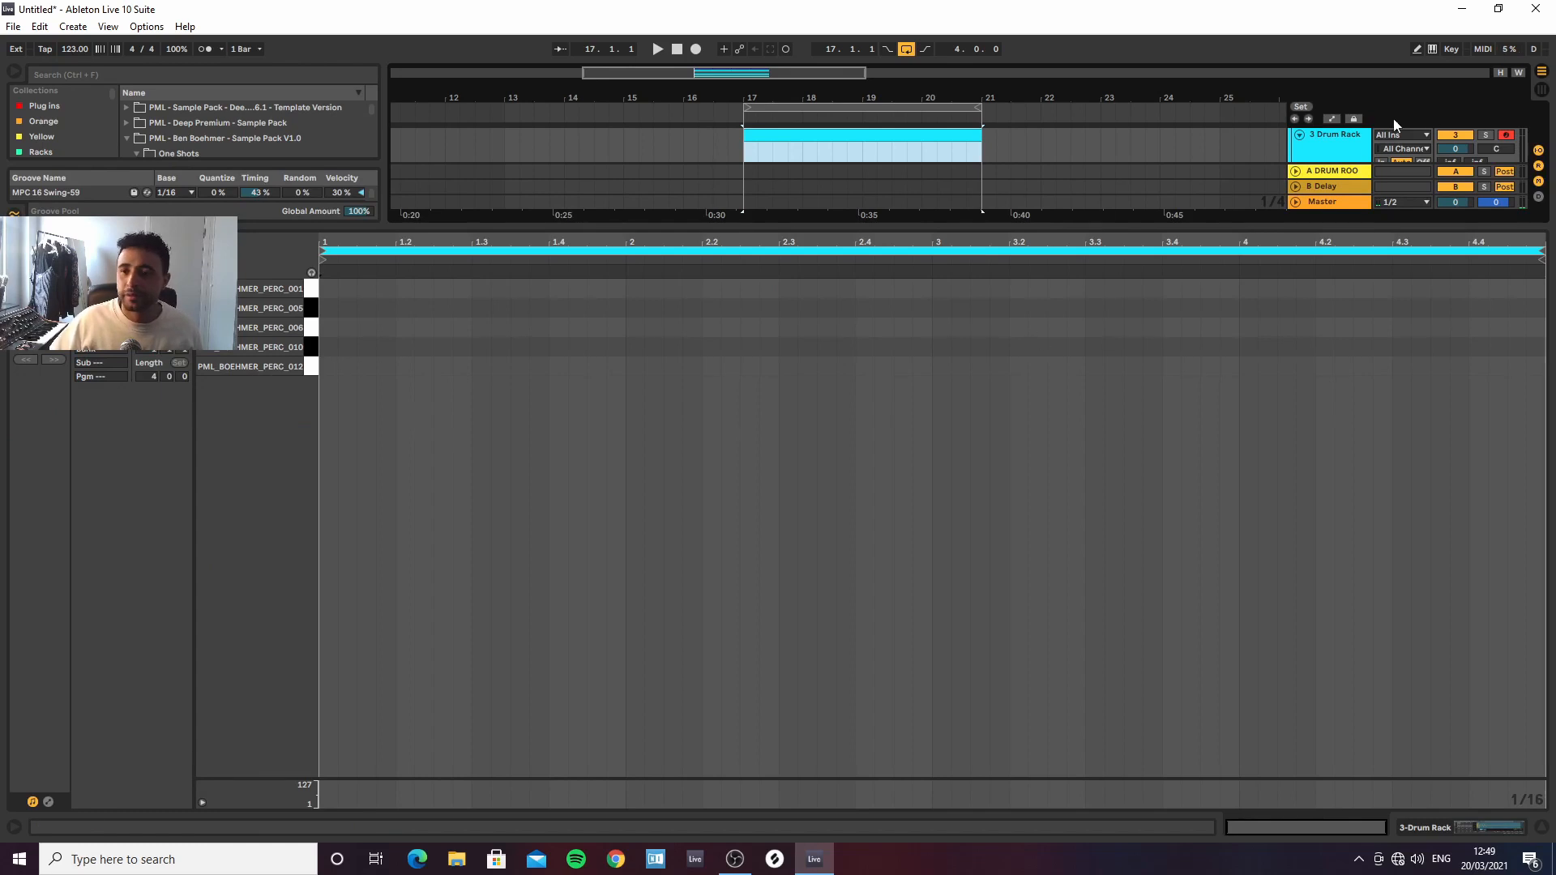
# Set the Drum Rack track's volume to -13.9 dB and its Drum Room send to -35.0 dB
pyautogui.click(1457, 149)
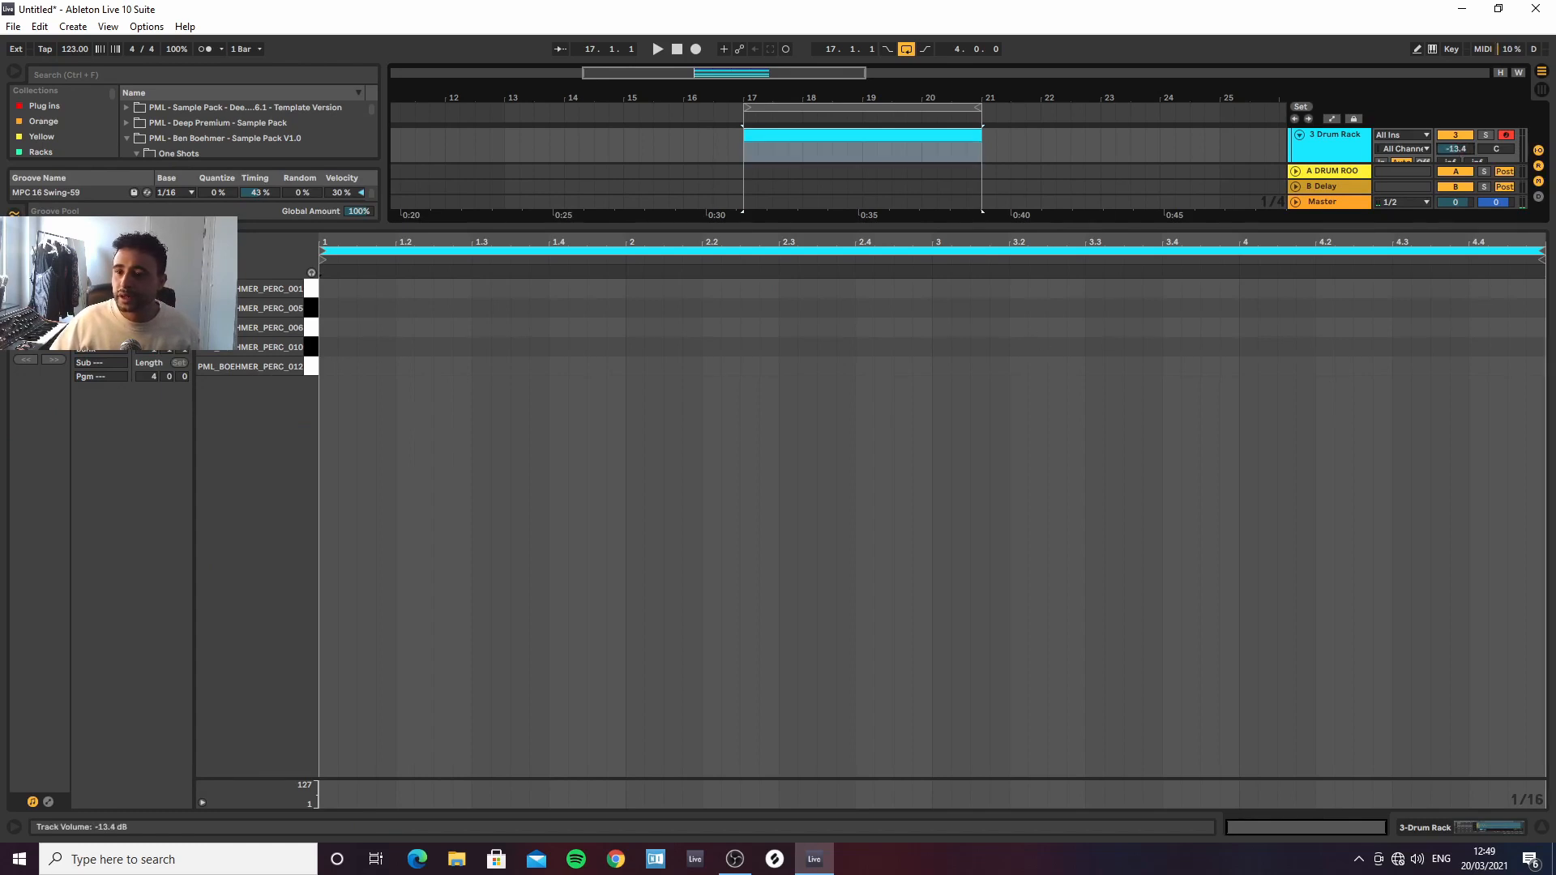
pyautogui.moveTo(1213, 227); pyautogui.dragTo(1213, 324)
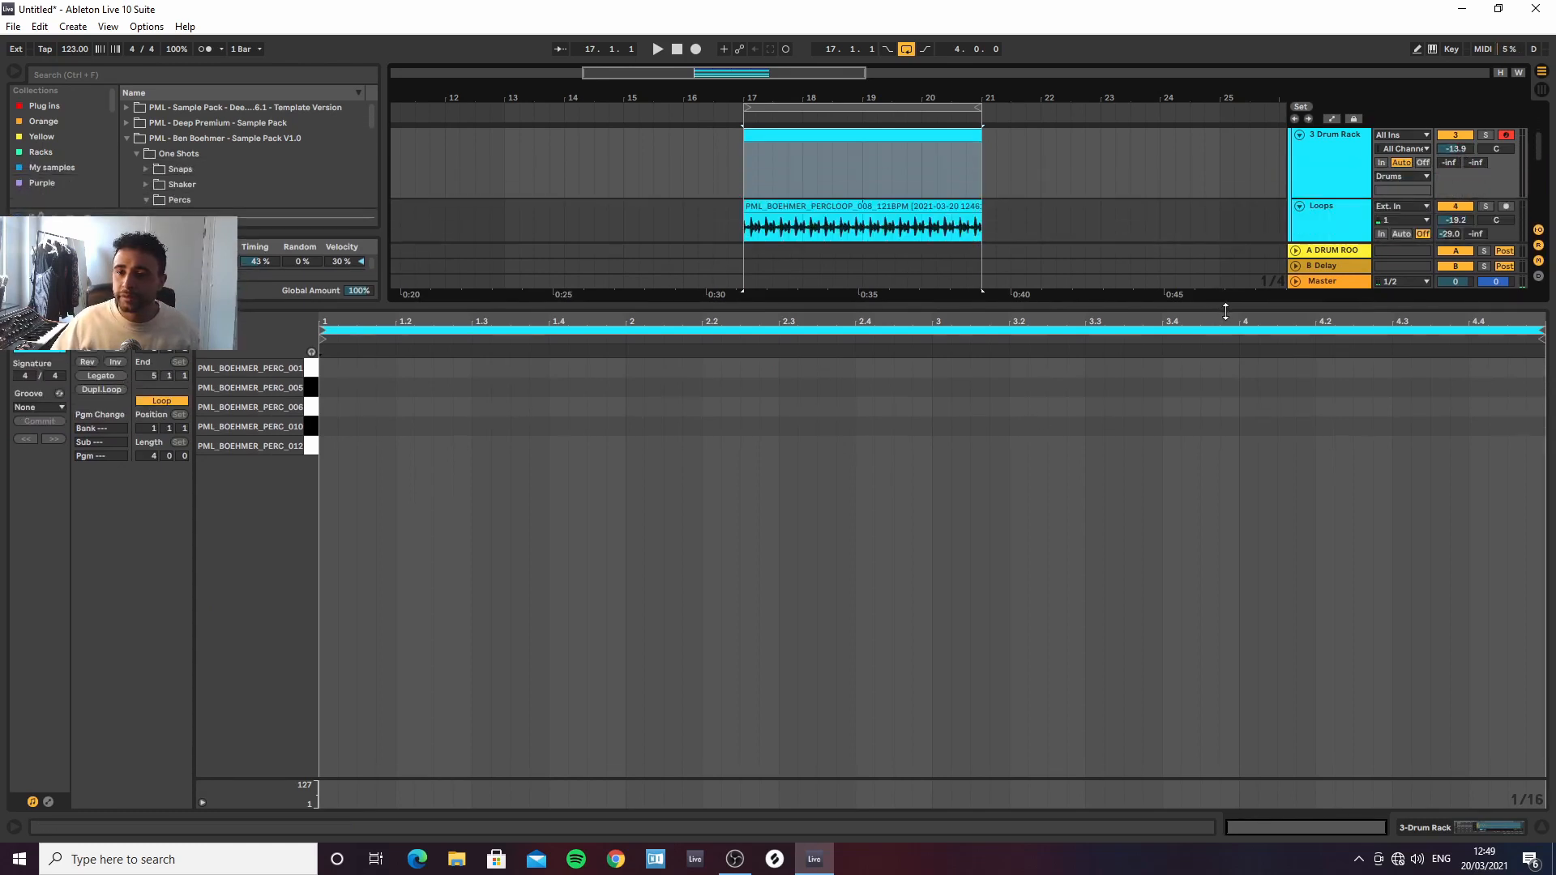
pyautogui.moveTo(1449, 162); pyautogui.dragTo(1449, 159)
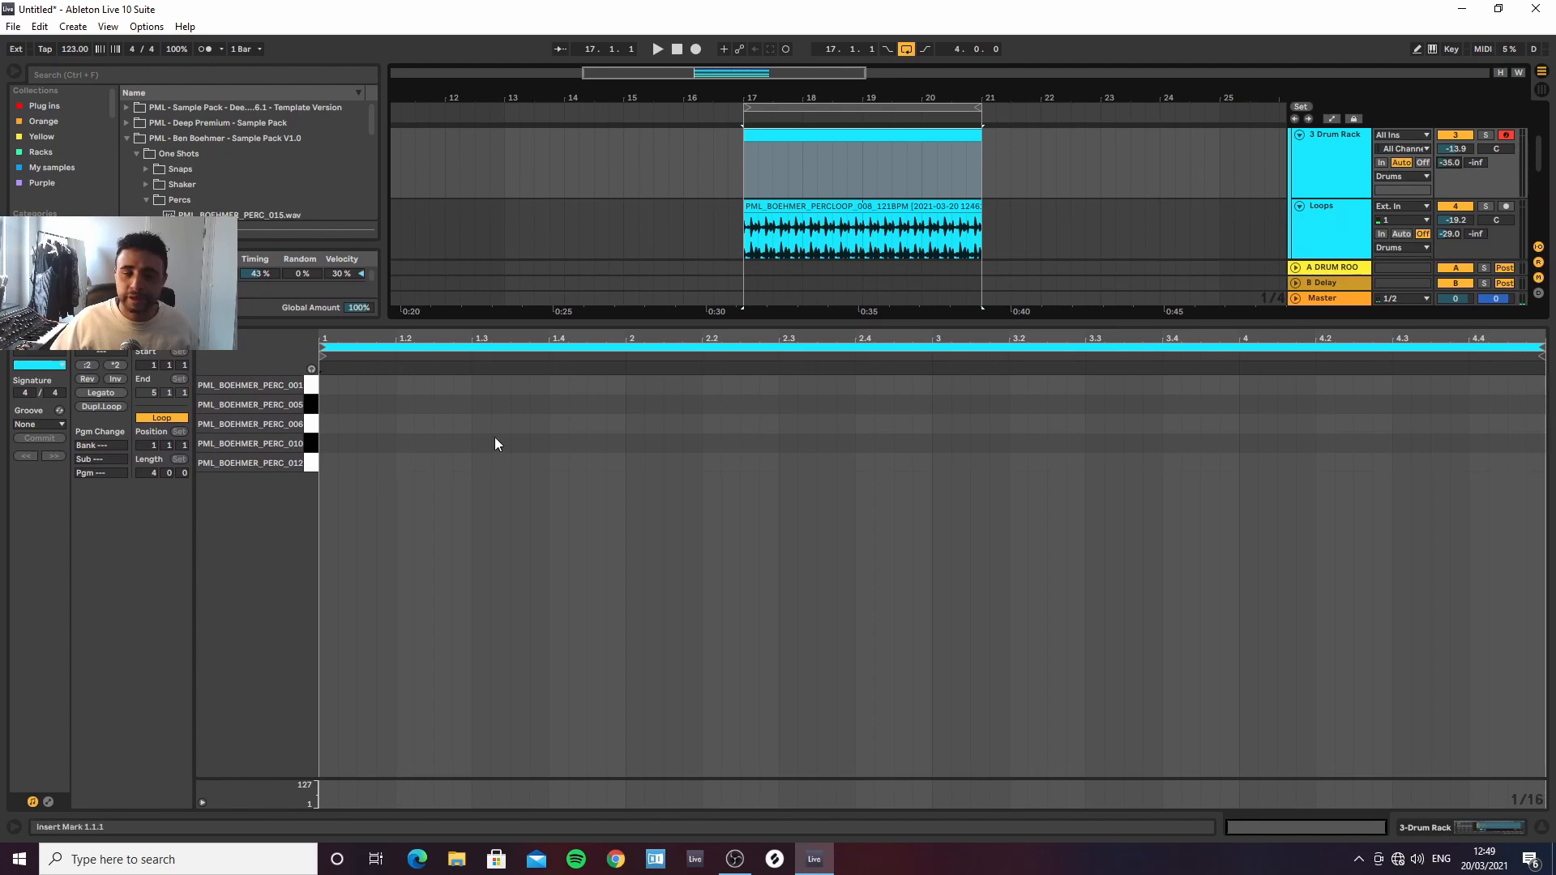
# Add an EQ Eight after the Drum Rack and set its low-cut band to 107 Hz
pyautogui.click(1487, 830)
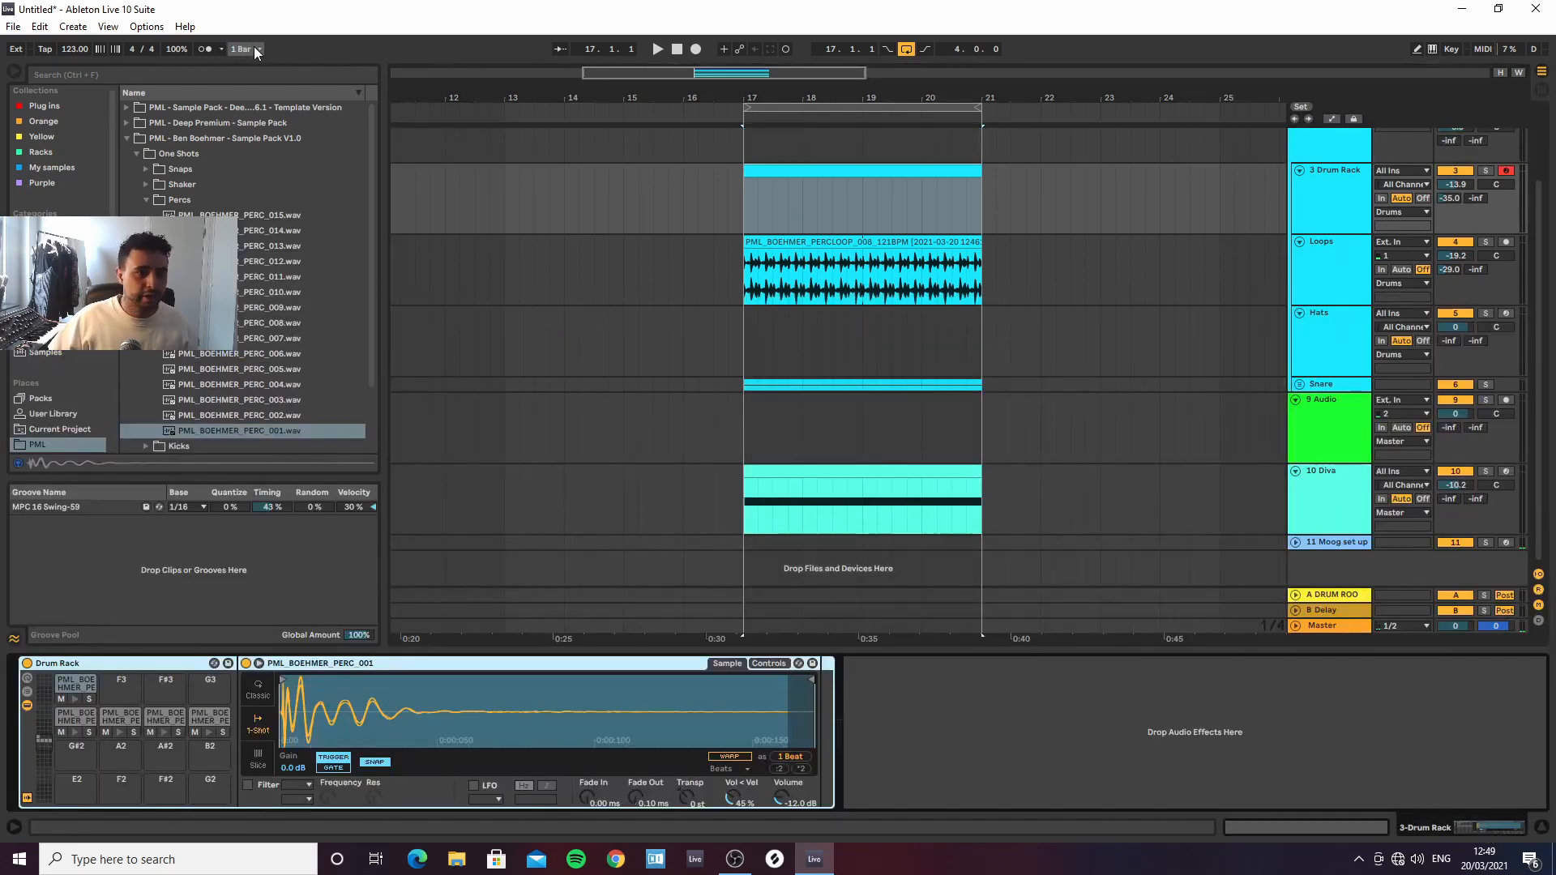
pyautogui.click(235, 73)
pyautogui.write('eq')
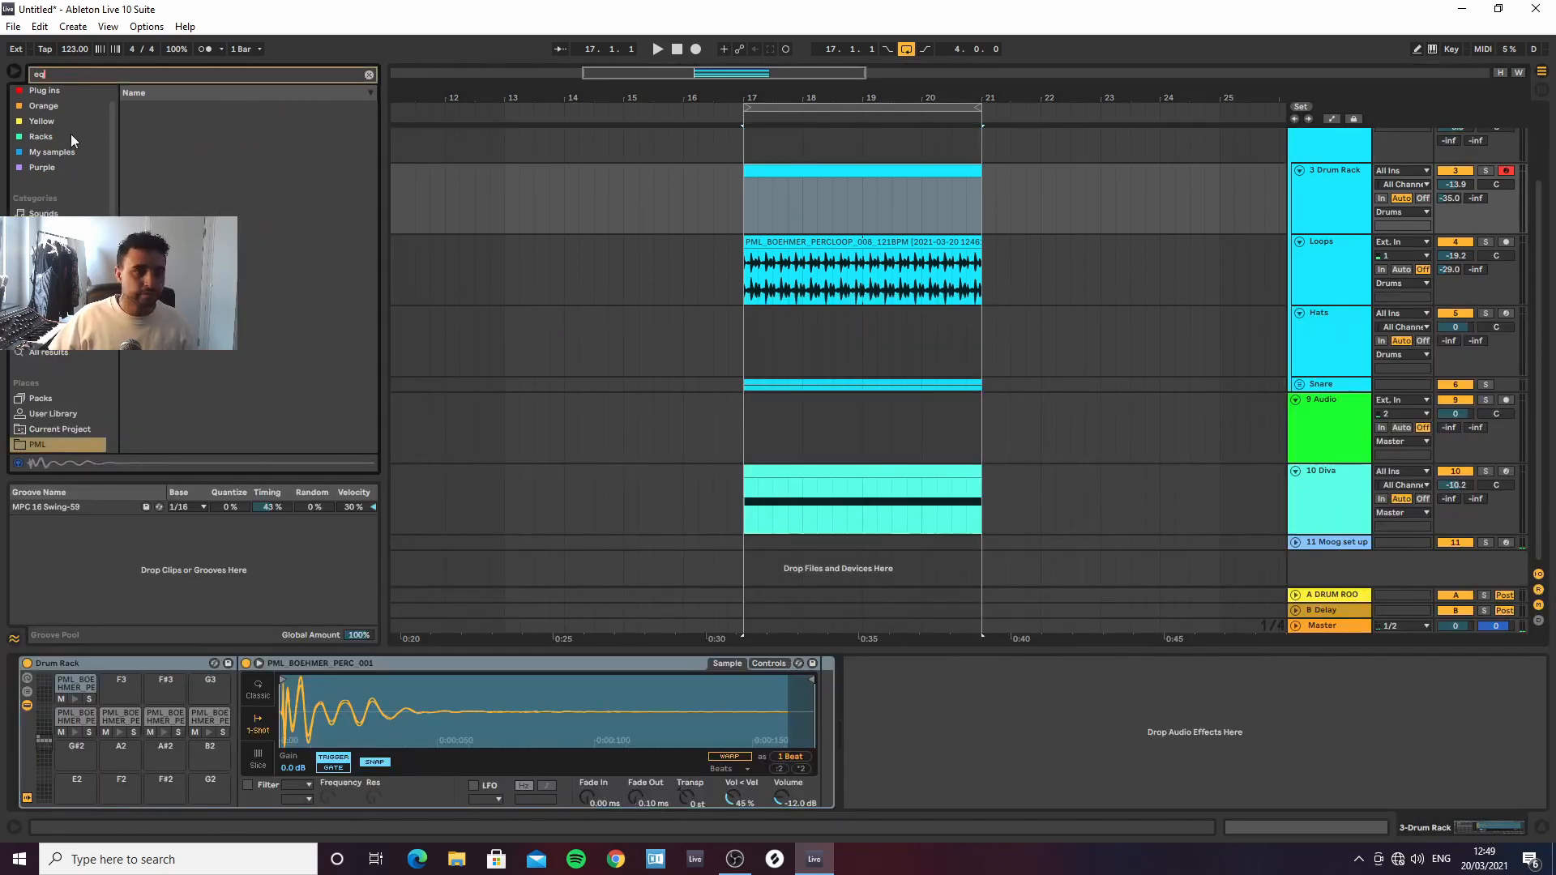
pyautogui.click(38, 356)
pyautogui.moveTo(165, 123); pyautogui.dragTo(933, 733)
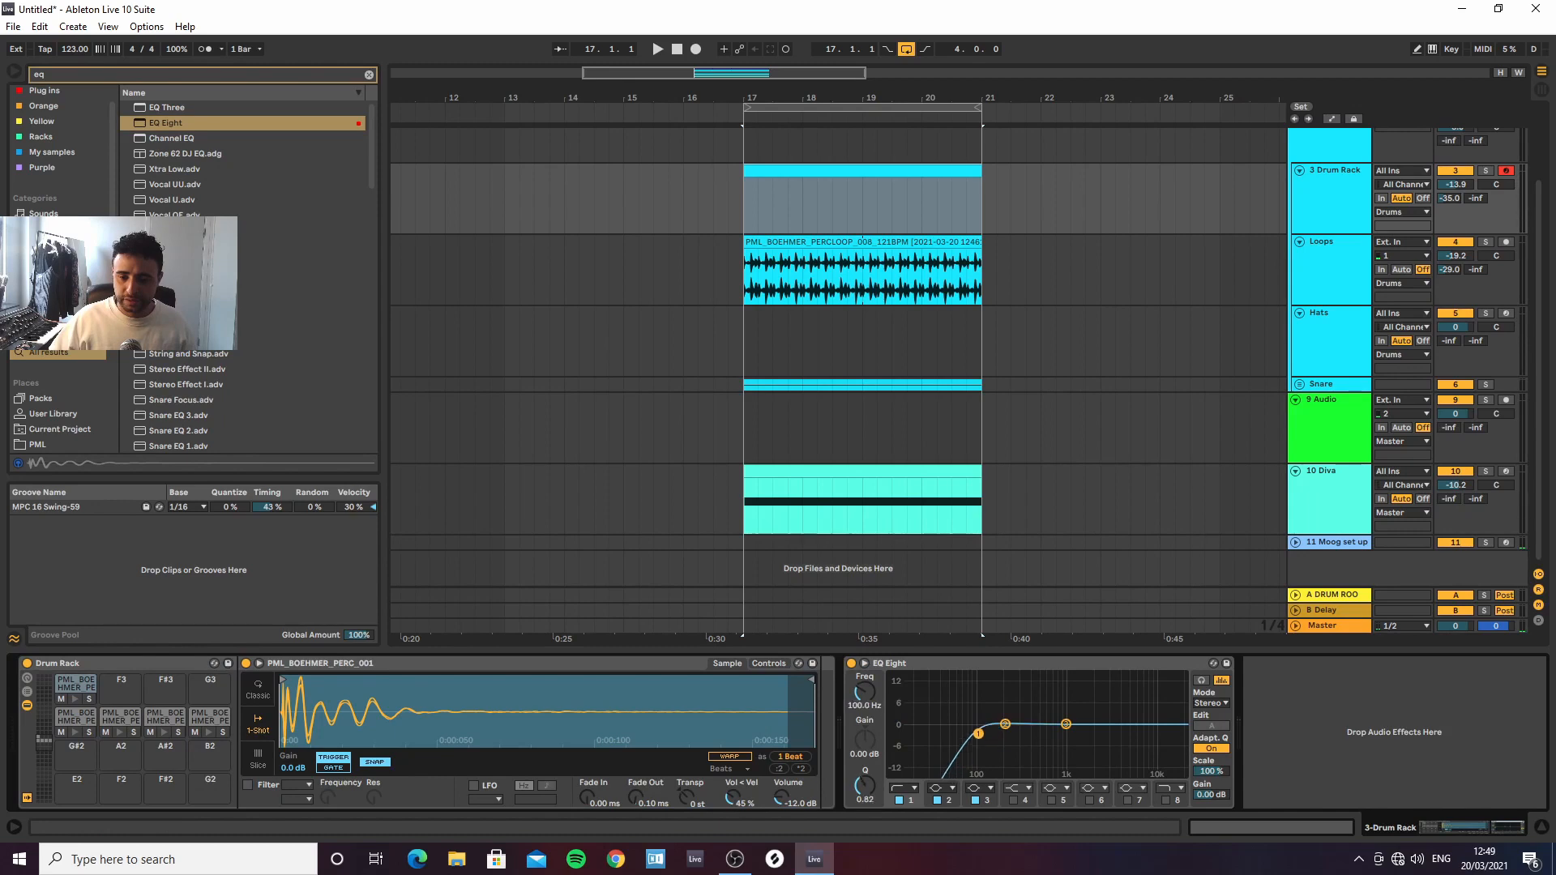
pyautogui.click(1003, 667)
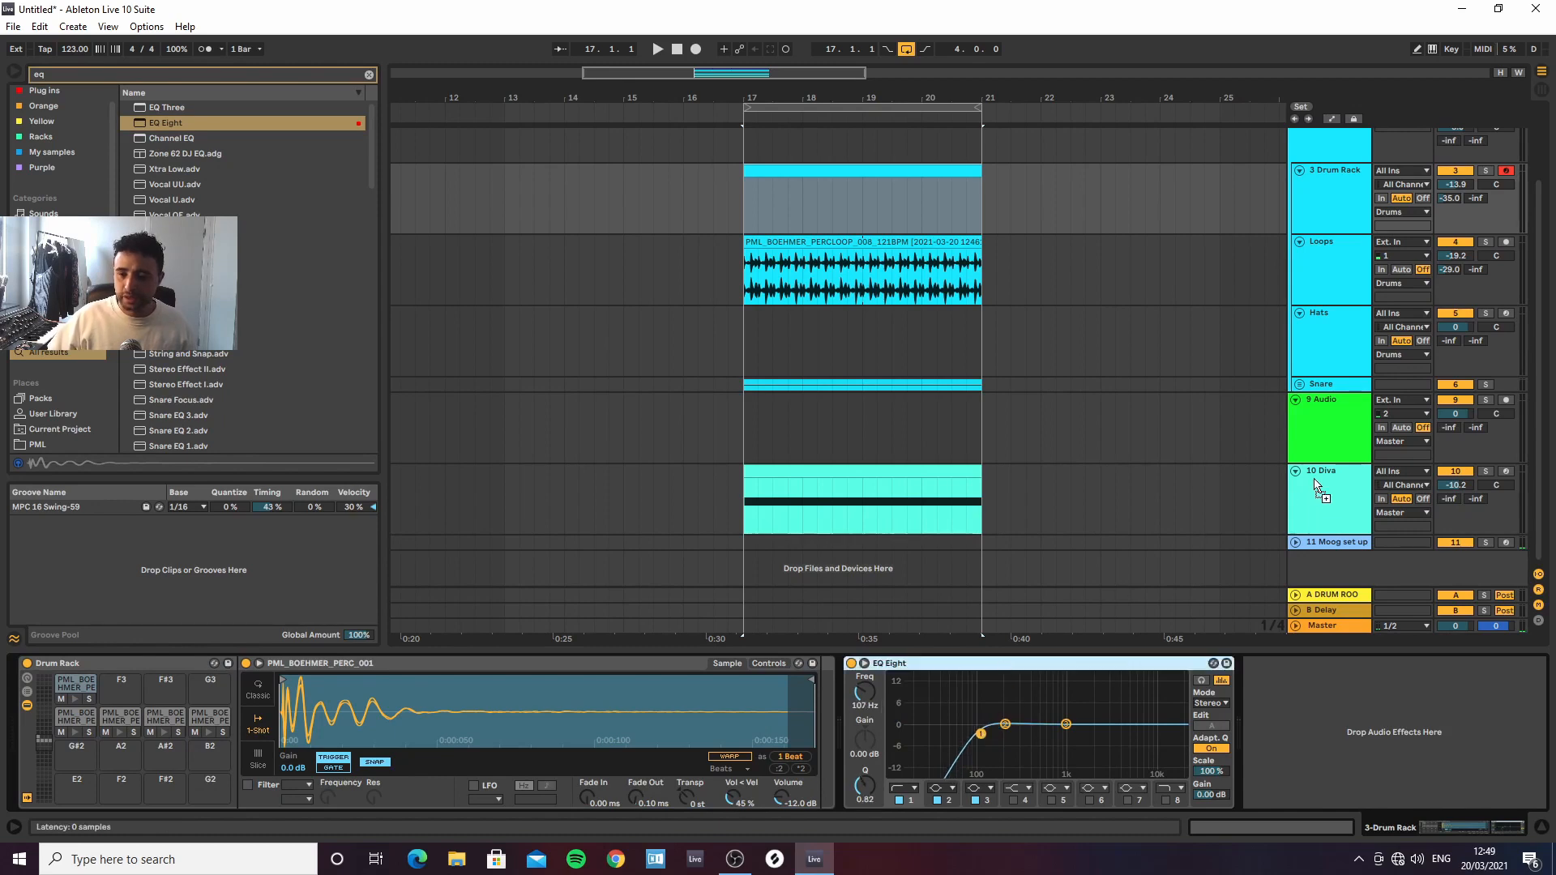
# Copy the EQ Eight with its 107 Hz low cut onto the Diva, Loops and Snare tracks
pyautogui.moveTo(1315, 483); pyautogui.dragTo(1318, 496)
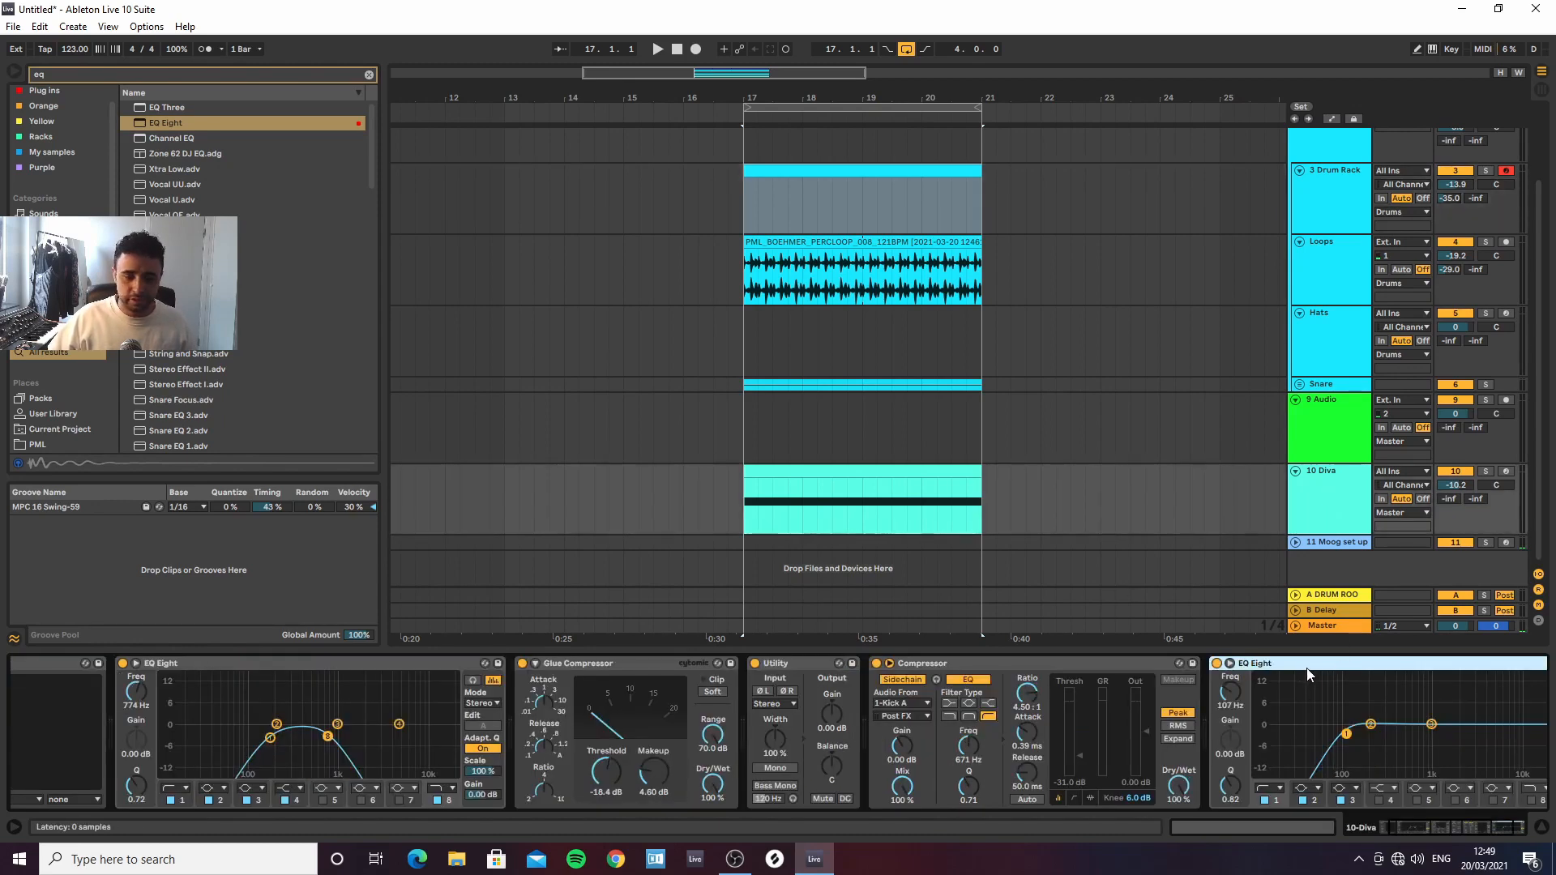
pyautogui.click(1310, 275)
pyautogui.moveTo(300, 670); pyautogui.dragTo(790, 532)
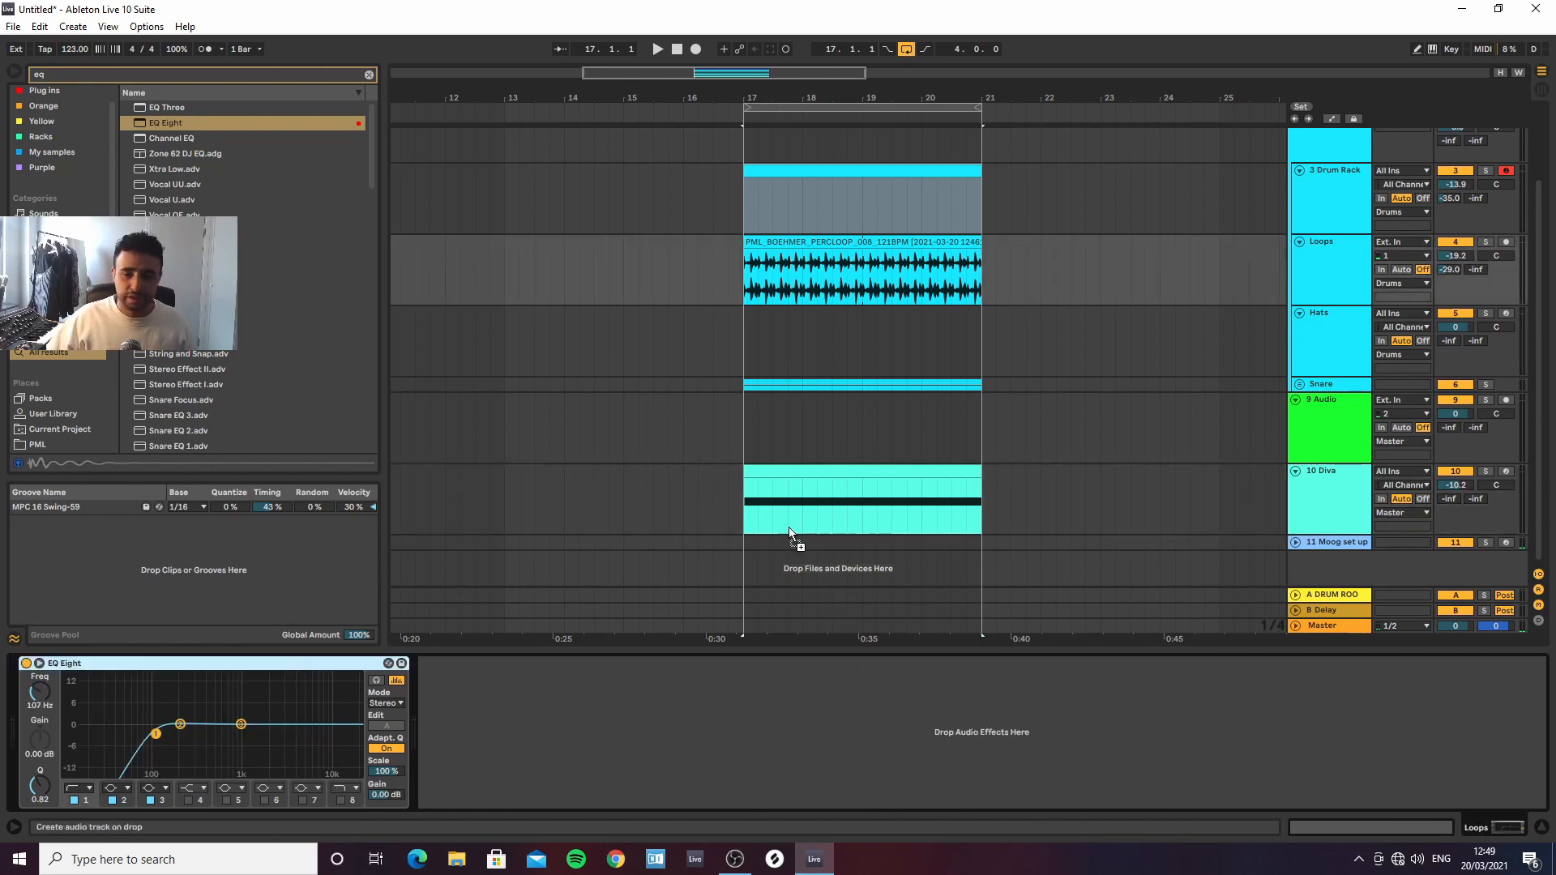
pyautogui.moveTo(1341, 381); pyautogui.dragTo(1337, 381)
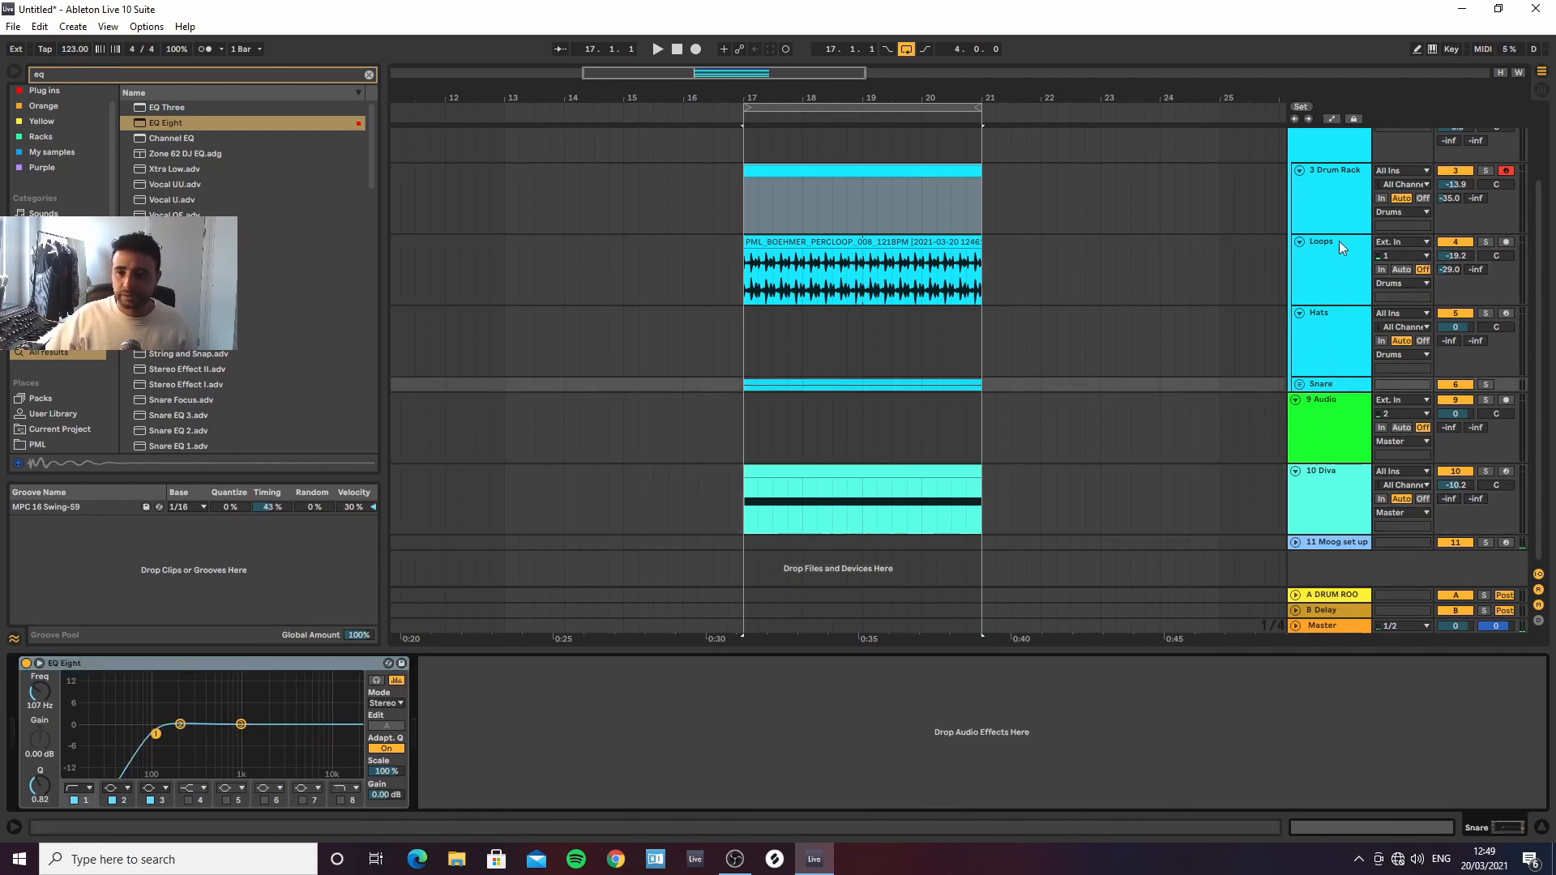
# Boost the third band of the Snare track's EQ Eight by 2.36 dB at 2.50 kHz during playback
pyautogui.click(1333, 220)
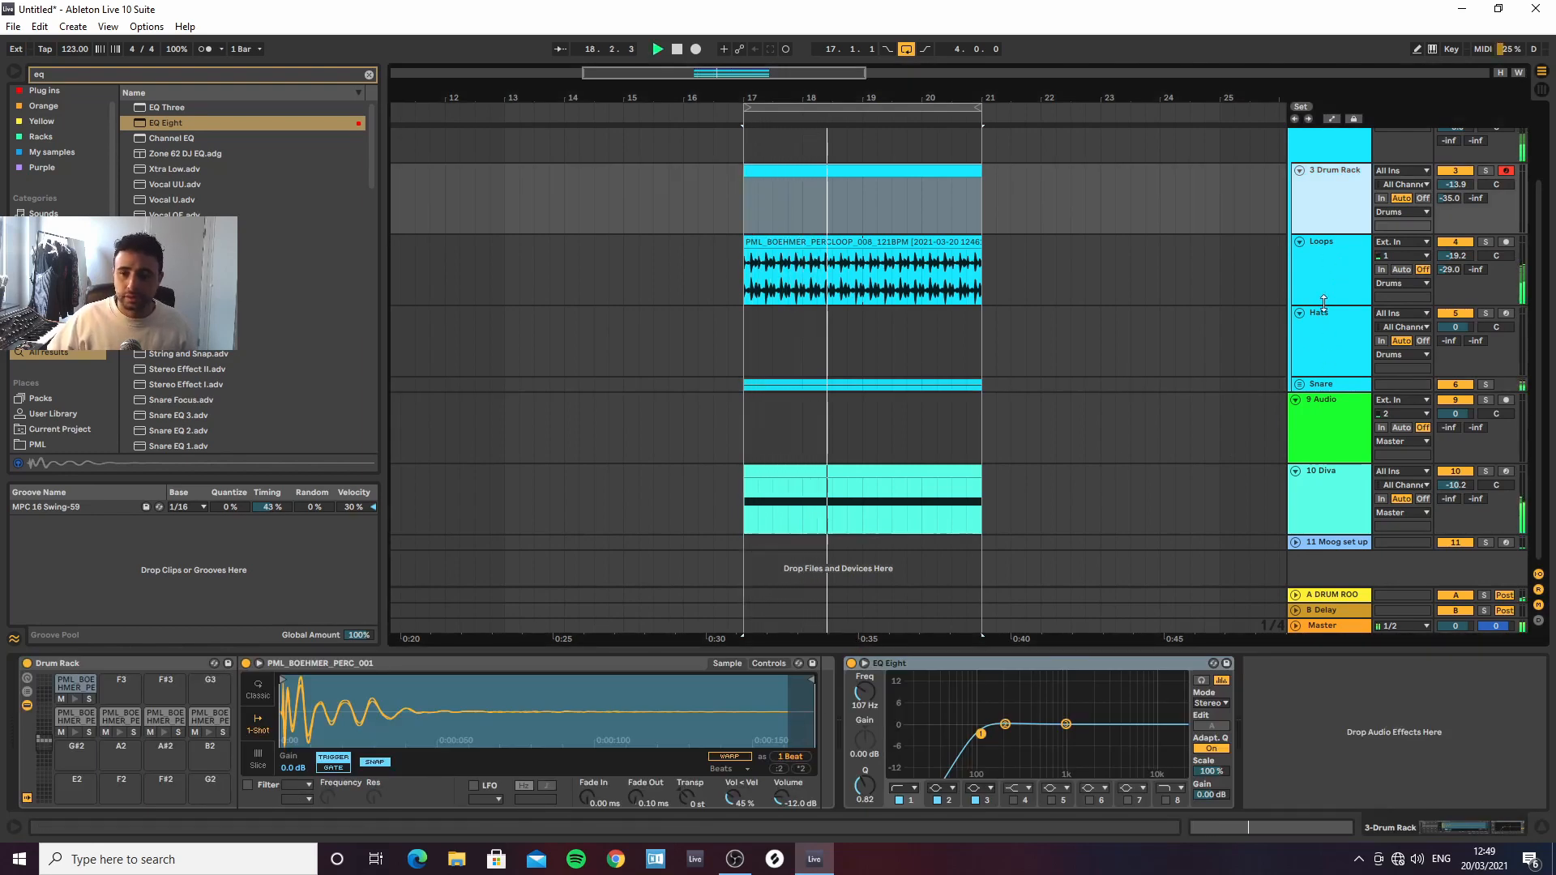
pyautogui.click(1326, 386)
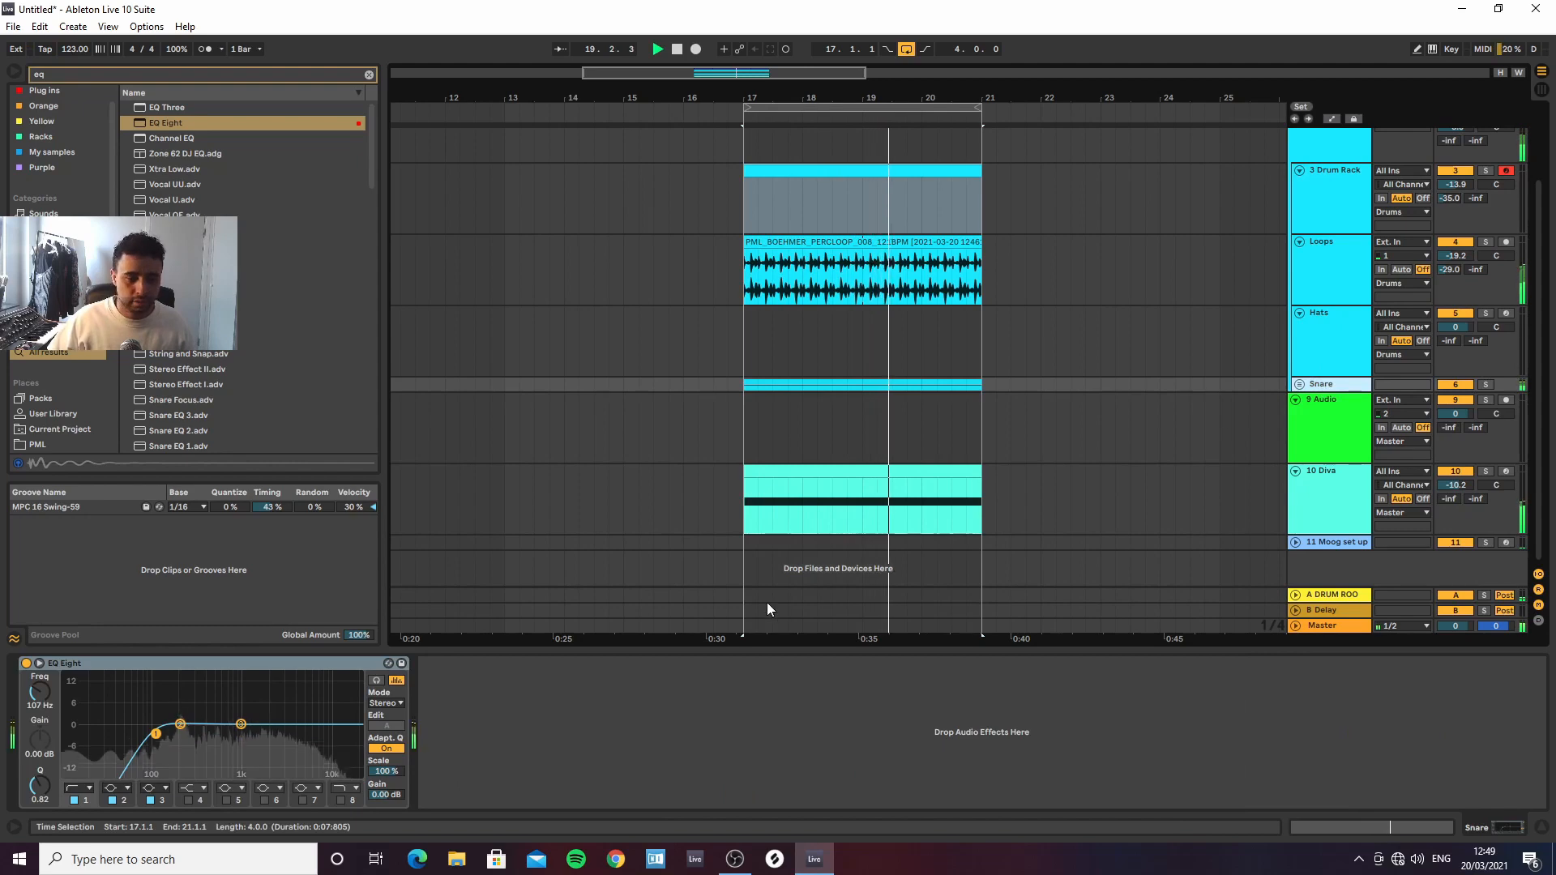
pyautogui.moveTo(156, 734); pyautogui.dragTo(275, 717)
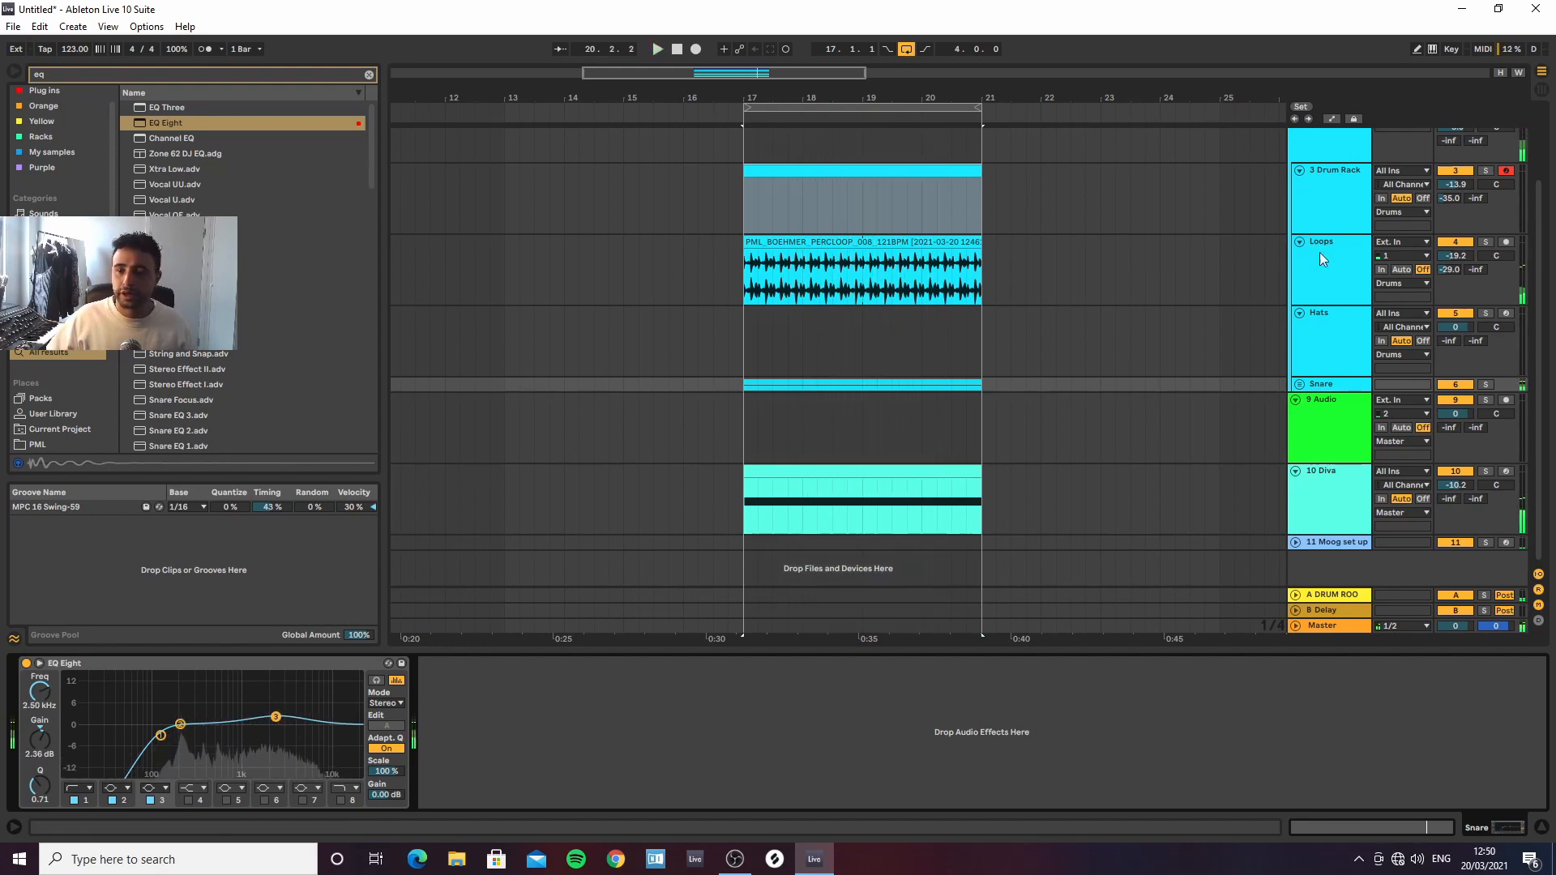
# Open the Drum Rack's MIDI clip and add PML_BOEHMER_PERC_005 hits at 1.1.3 and 1.2.1
pyautogui.click(1329, 212)
pyautogui.doubleClick(837, 168)
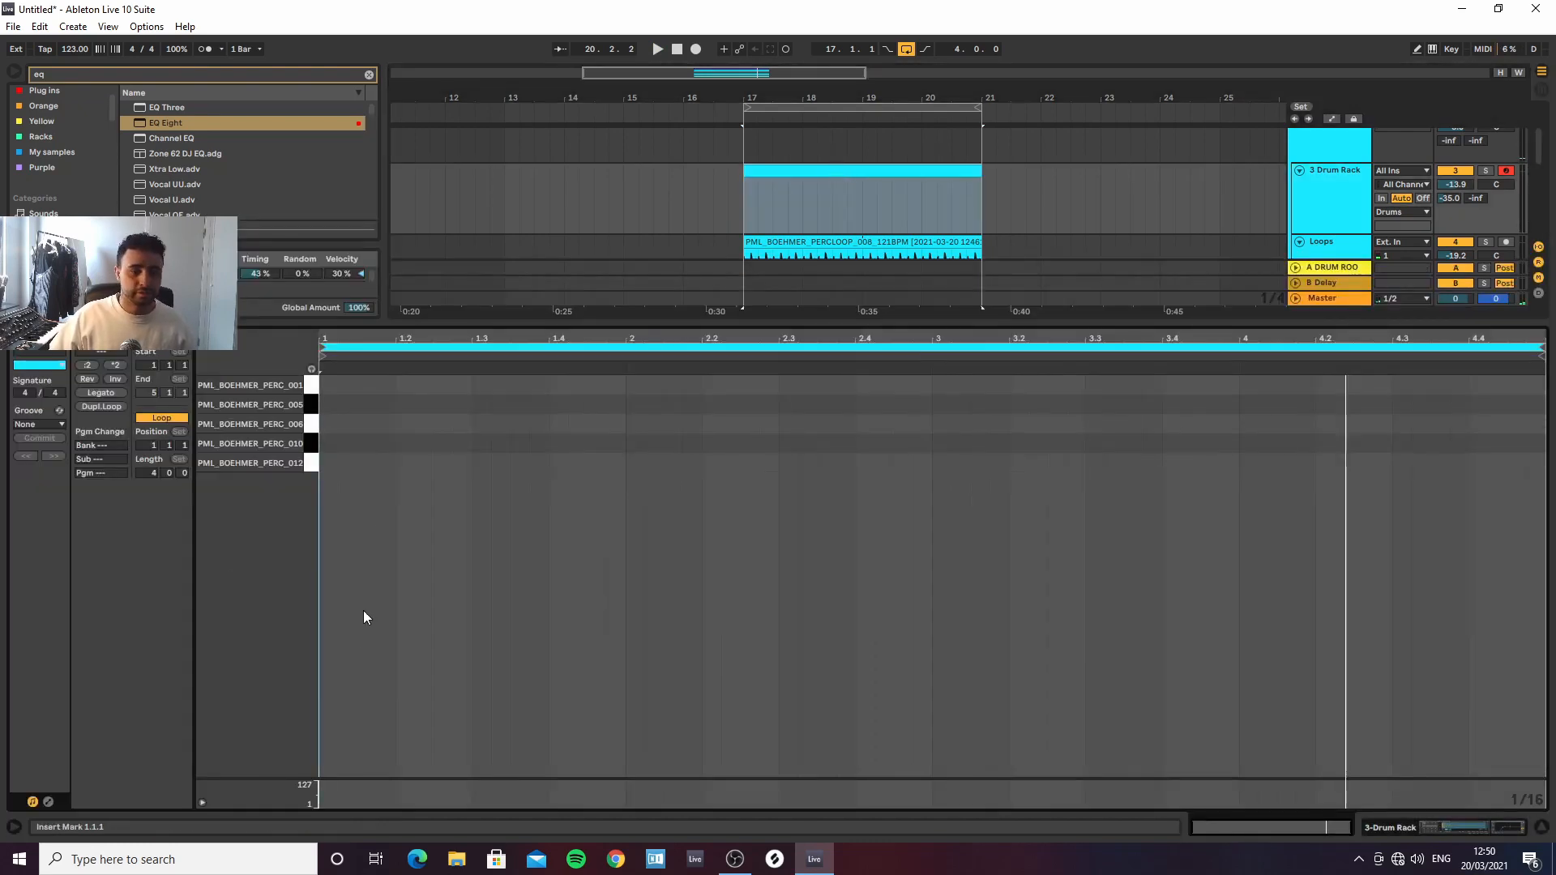
pyautogui.doubleClick(367, 408)
pyautogui.press('space')
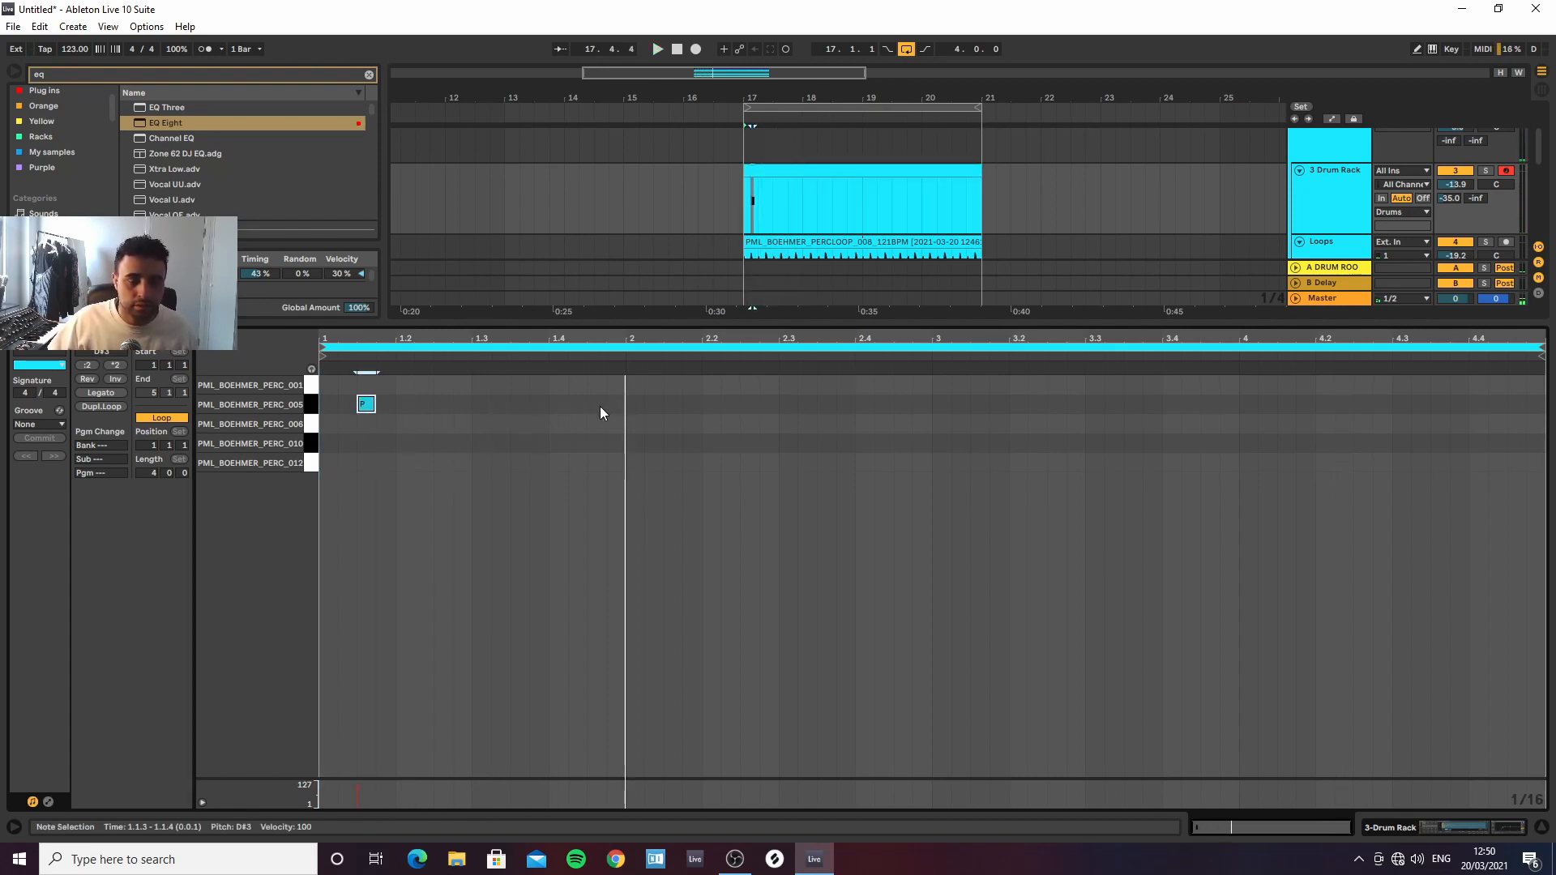
pyautogui.doubleClick(405, 404)
pyautogui.press('space')
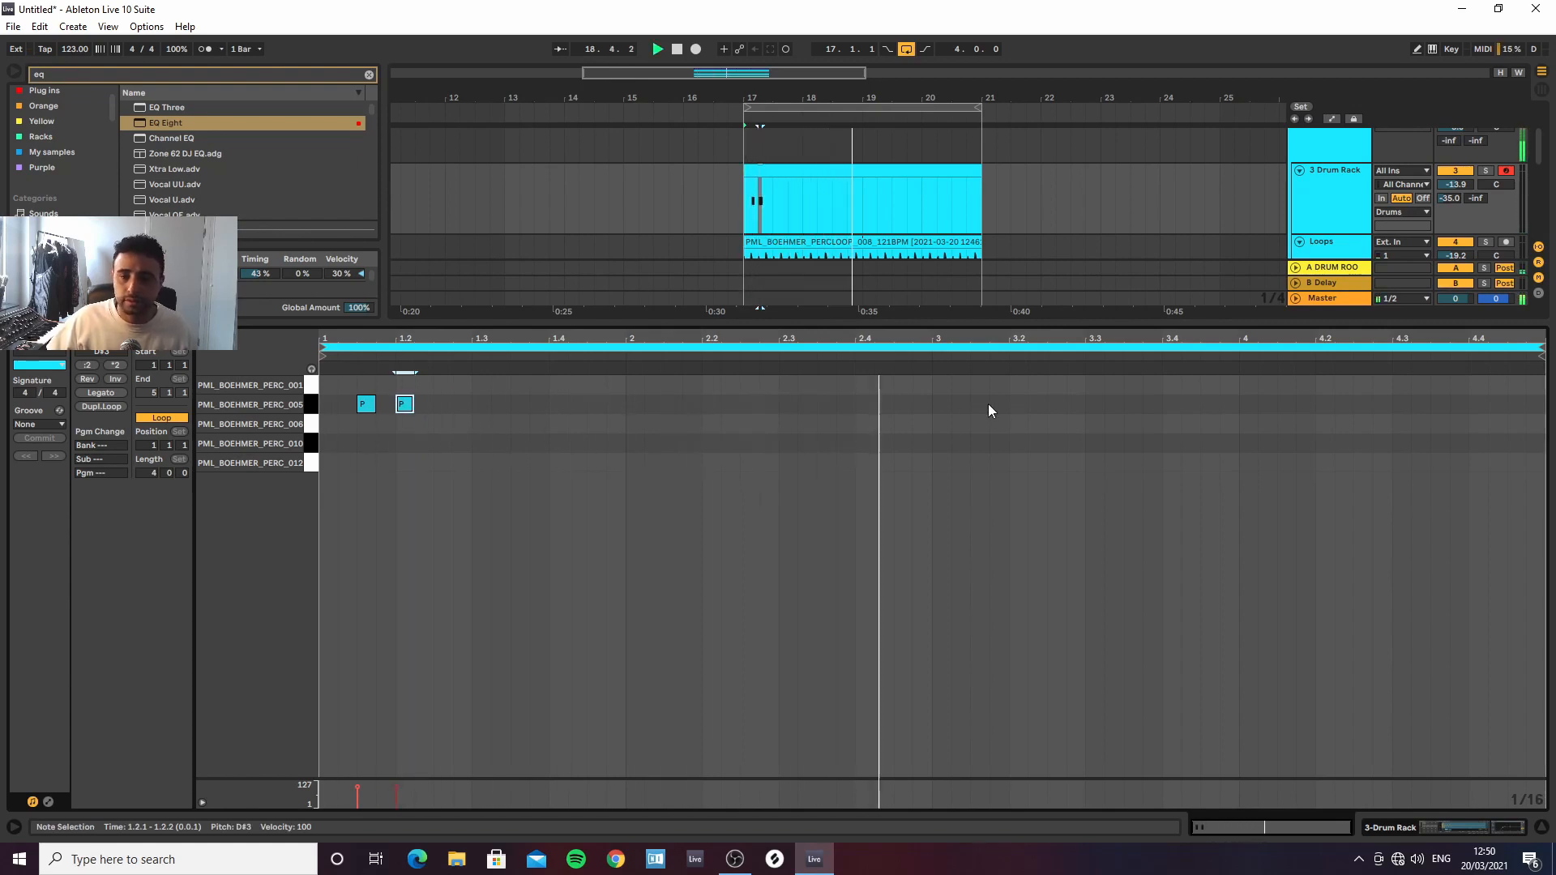
# Place PML_BOEHMER_PERC_005 hits at 2.4.4, 3.1.2 and 3.2.1, and set the Drum Rack track's volume to -11.8 dB
pyautogui.doubleClick(887, 405)
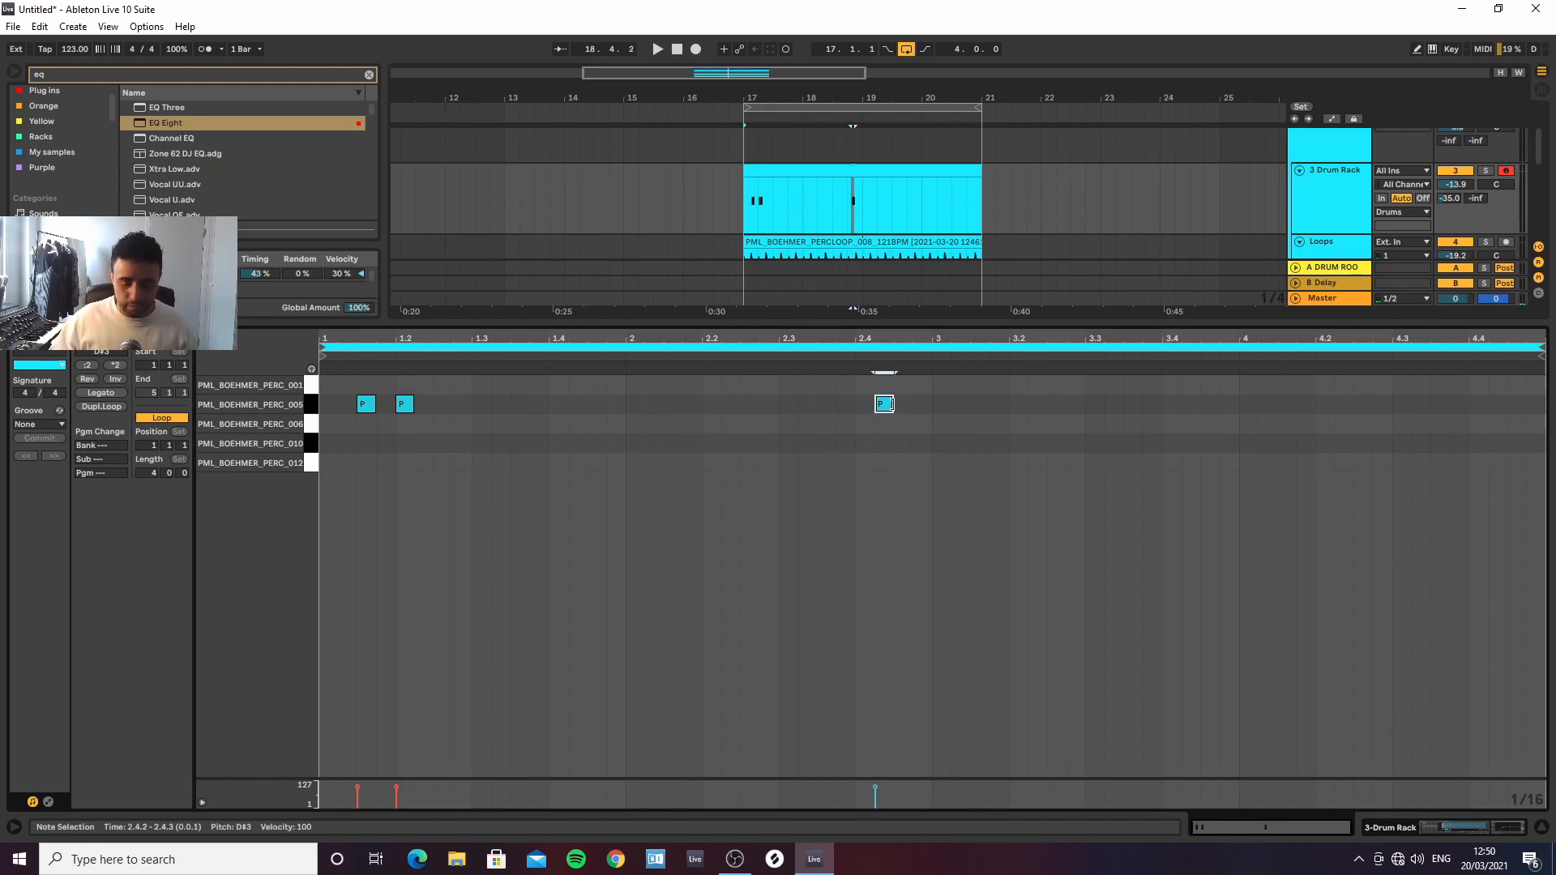
pyautogui.doubleClick(945, 406)
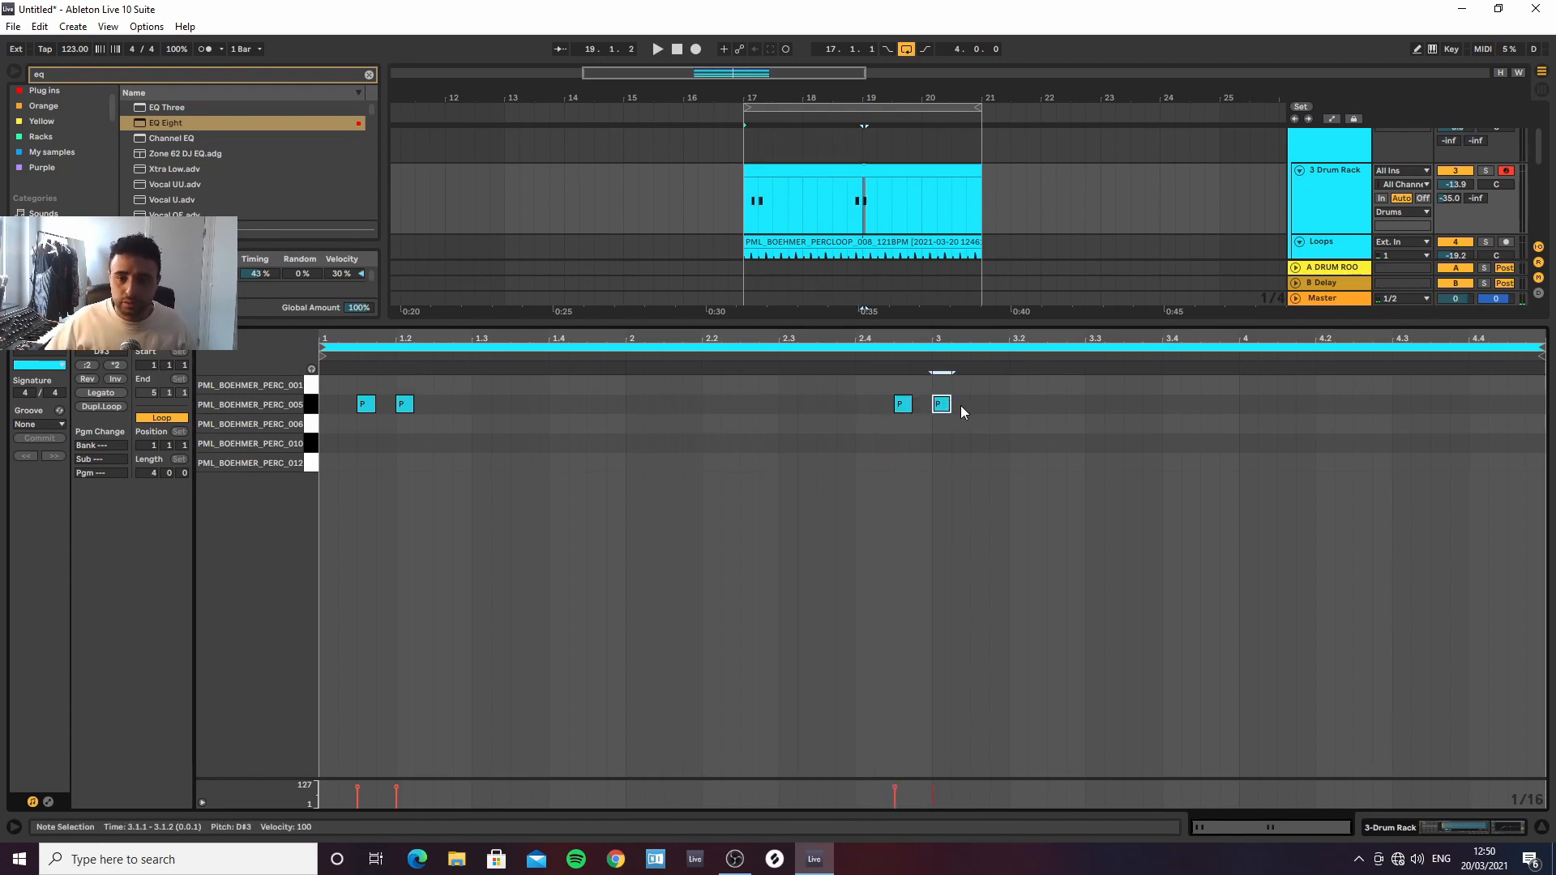
pyautogui.doubleClick(1014, 404)
pyautogui.press('space')
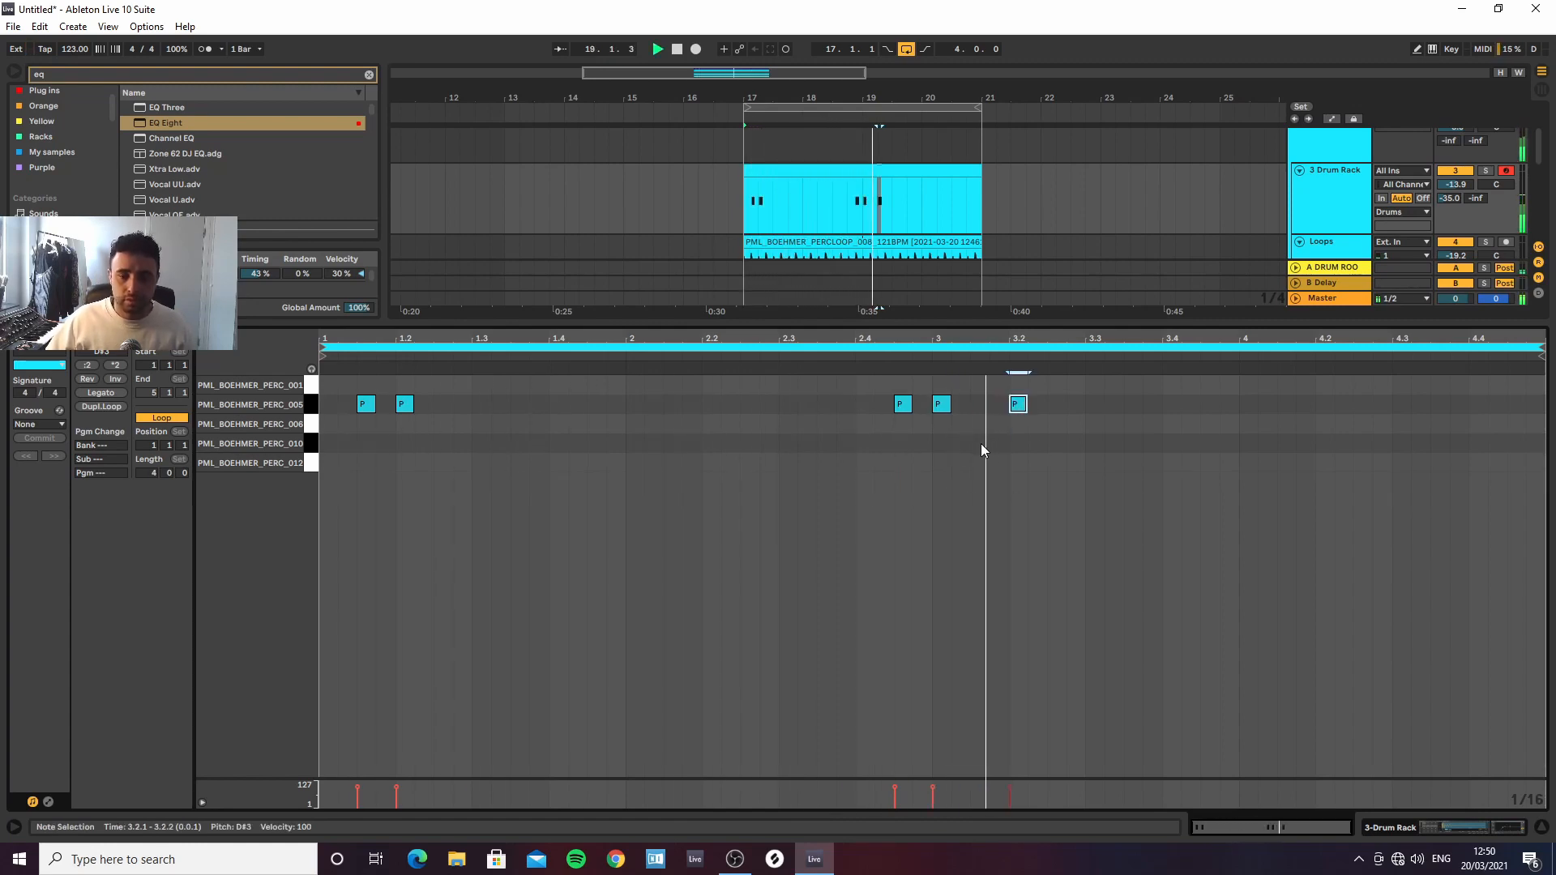
pyautogui.moveTo(937, 414)
pyautogui.mouseDown()
pyautogui.moveTo(958, 415)
pyautogui.moveTo(921, 415)
pyautogui.mouseUp()
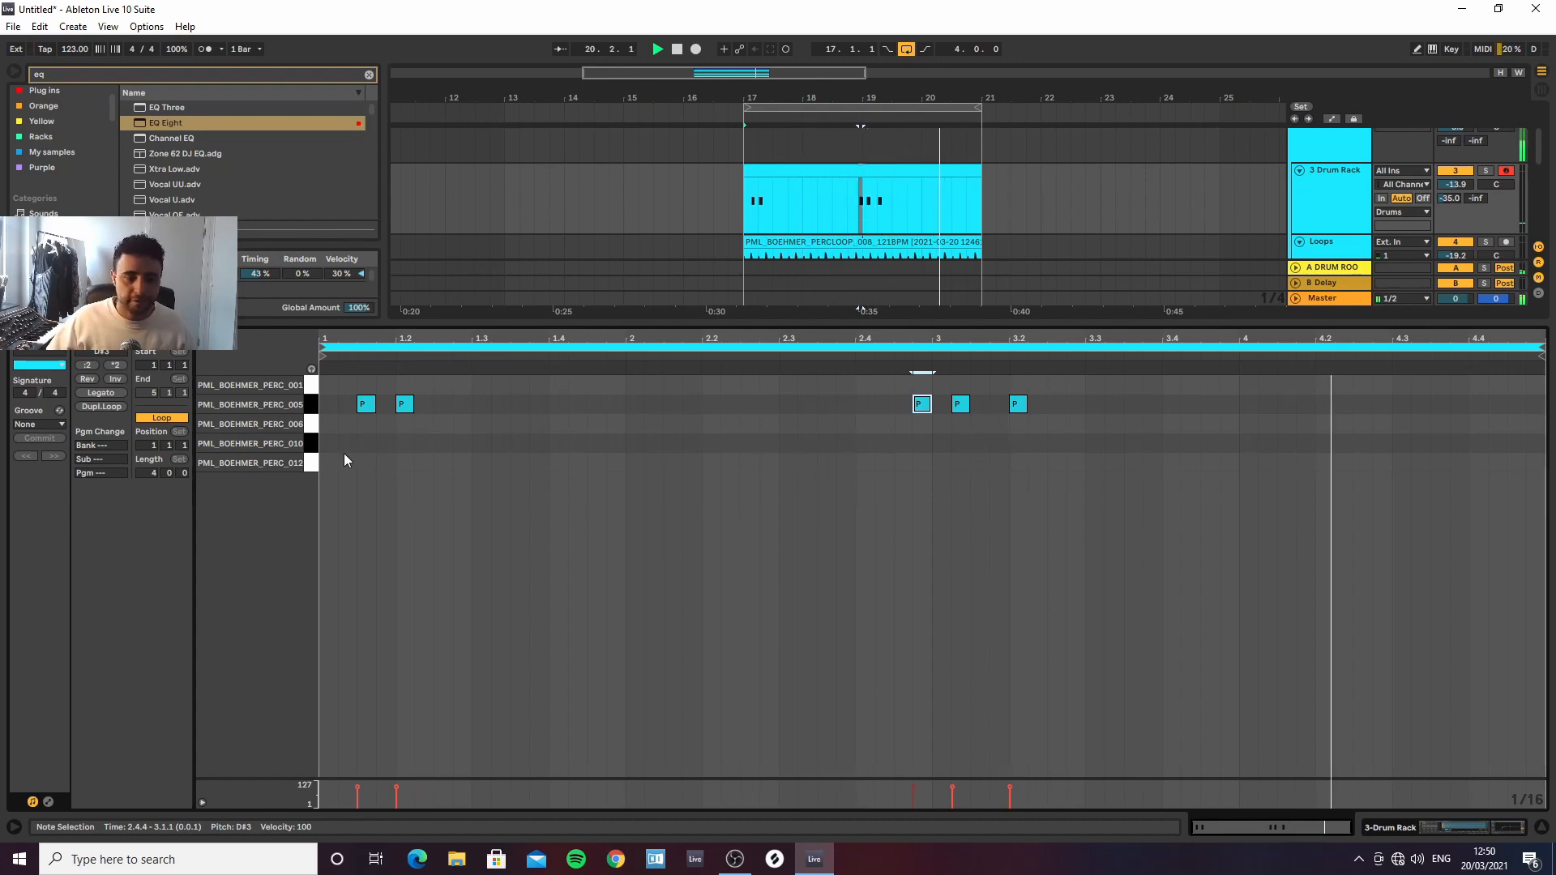
pyautogui.moveTo(1457, 186); pyautogui.dragTo(1457, 174)
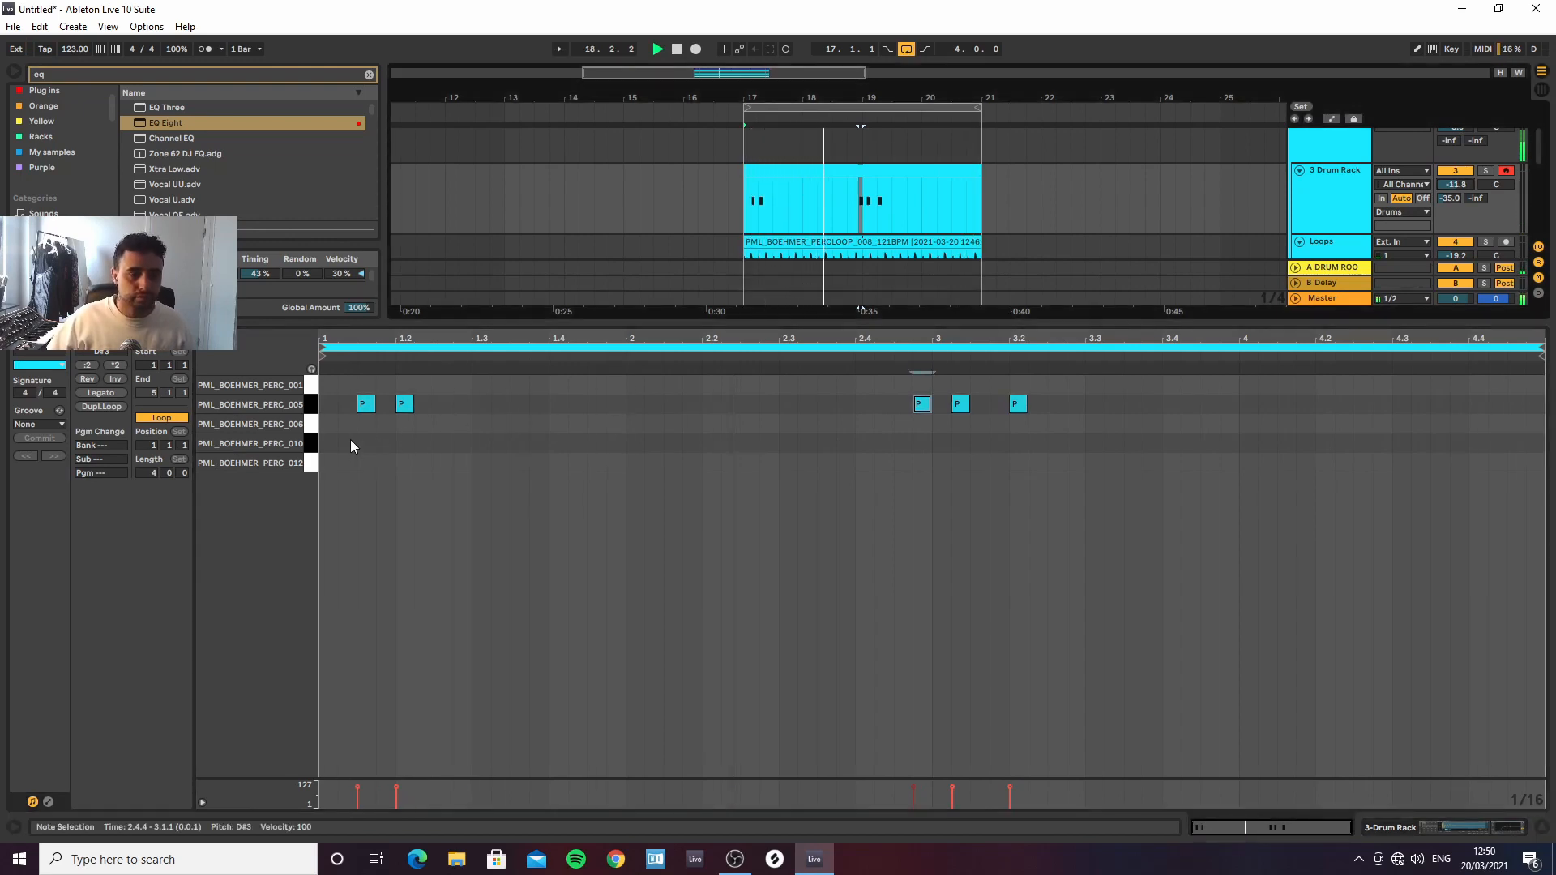
# Place PML_BOEHMER_PERC_001 hits at 1.4.4 and 2.1.2 and copy the pair to 3.4.4 and 4.1.2
pyautogui.doubleClick(442, 383)
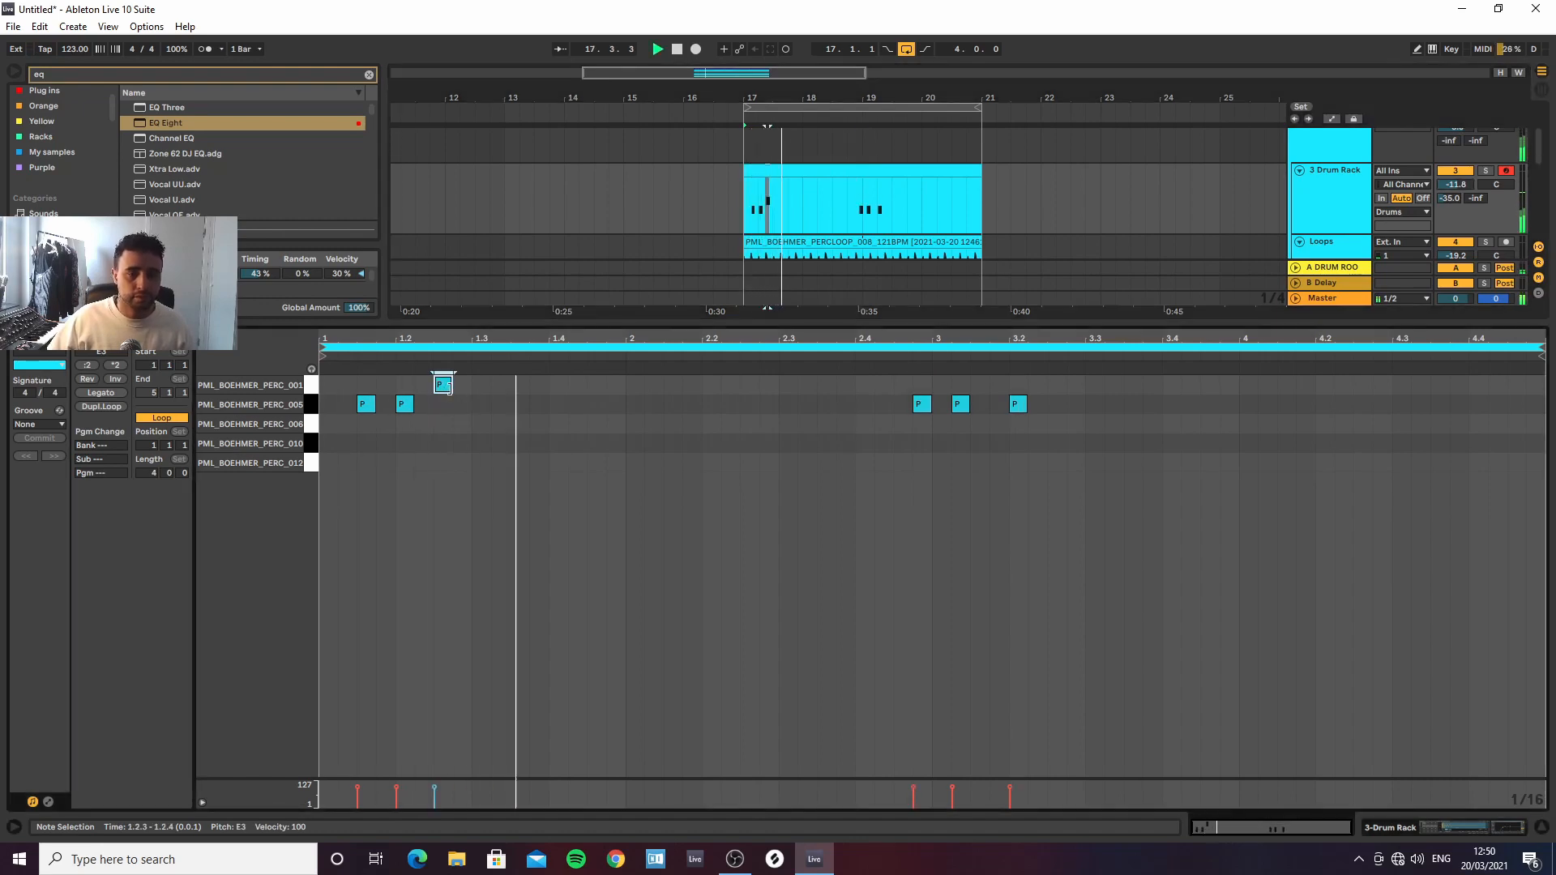
pyautogui.moveTo(446, 387)
pyautogui.mouseDown()
pyautogui.moveTo(353, 388)
pyautogui.moveTo(649, 399)
pyautogui.moveTo(621, 402)
pyautogui.moveTo(635, 388)
pyautogui.mouseUp()
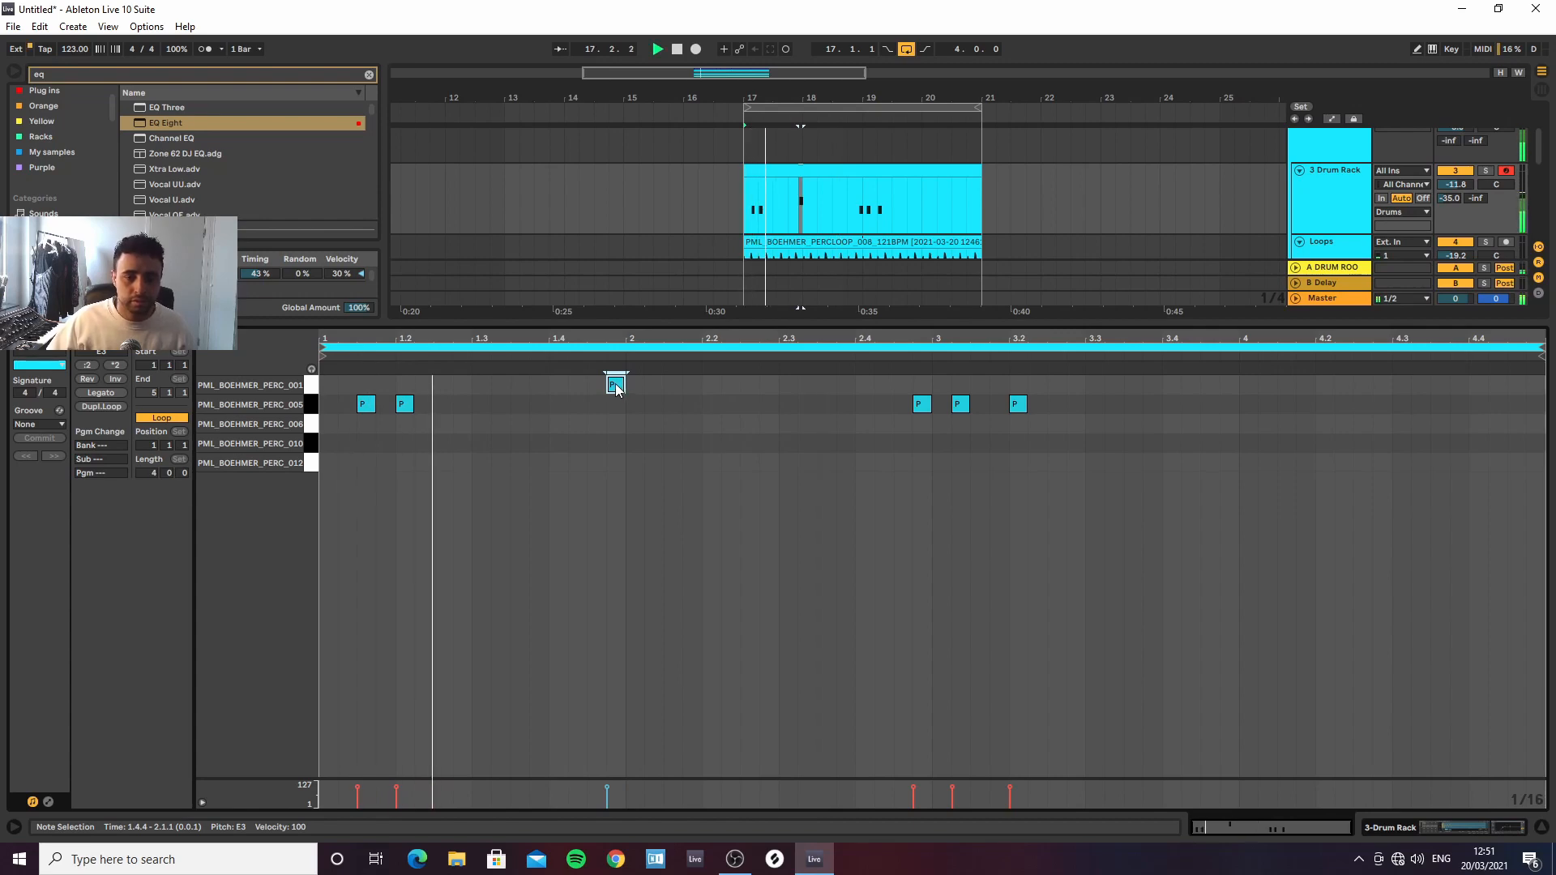
pyautogui.moveTo(617, 390); pyautogui.dragTo(1245, 386)
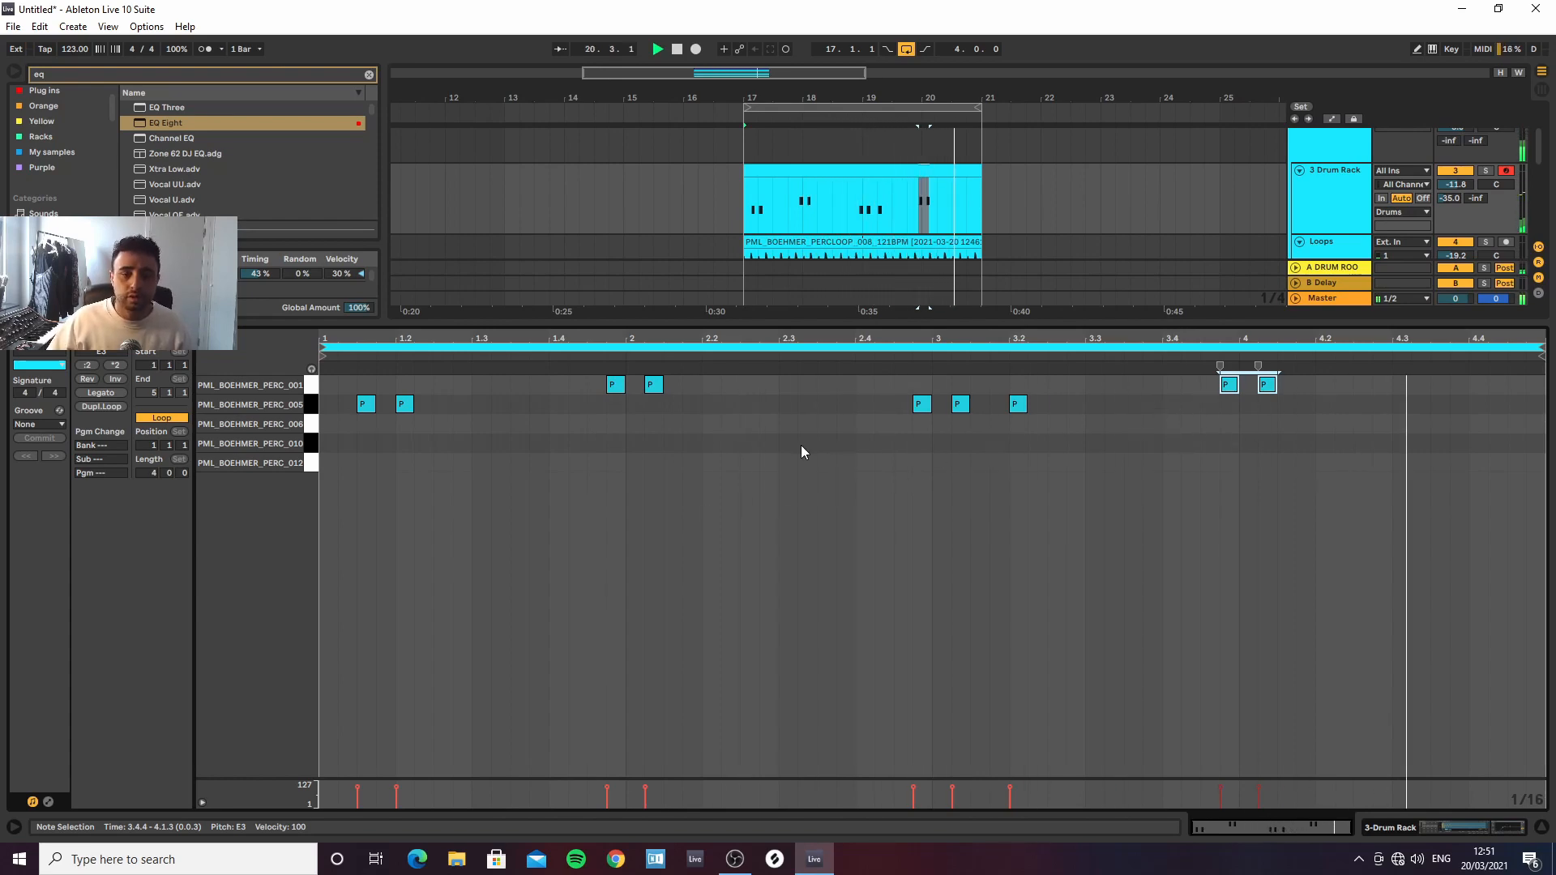
# Try a PML_BOEHMER_PERC_010 hit at 1.2.4, then turn it into a pair of PERC_012 hits at 1.3.3 and 1.3.4
pyautogui.doubleClick(467, 443)
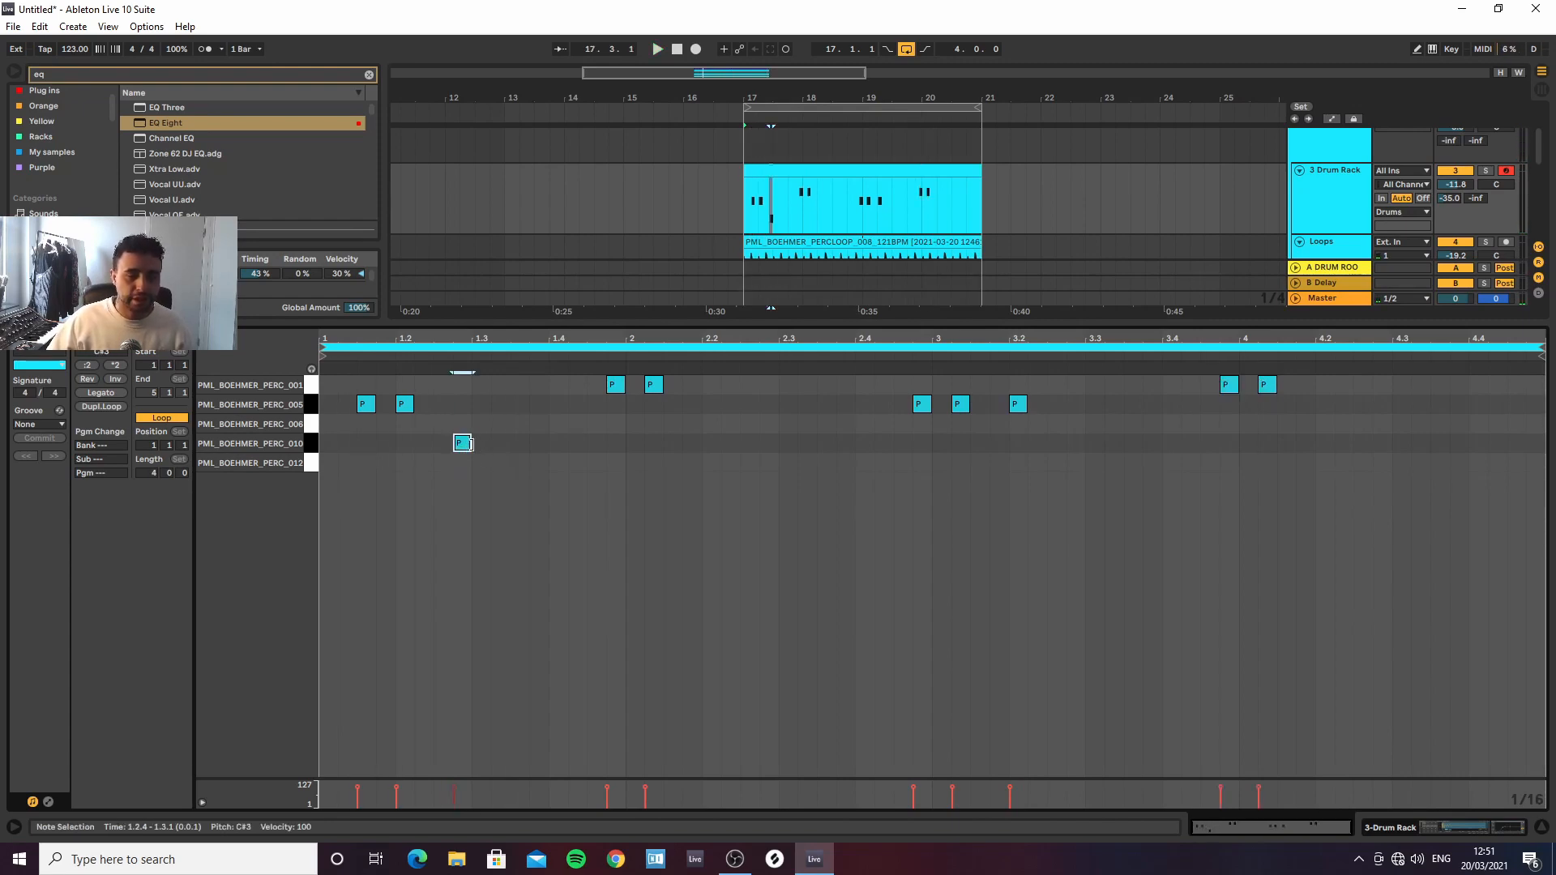
pyautogui.press('space')
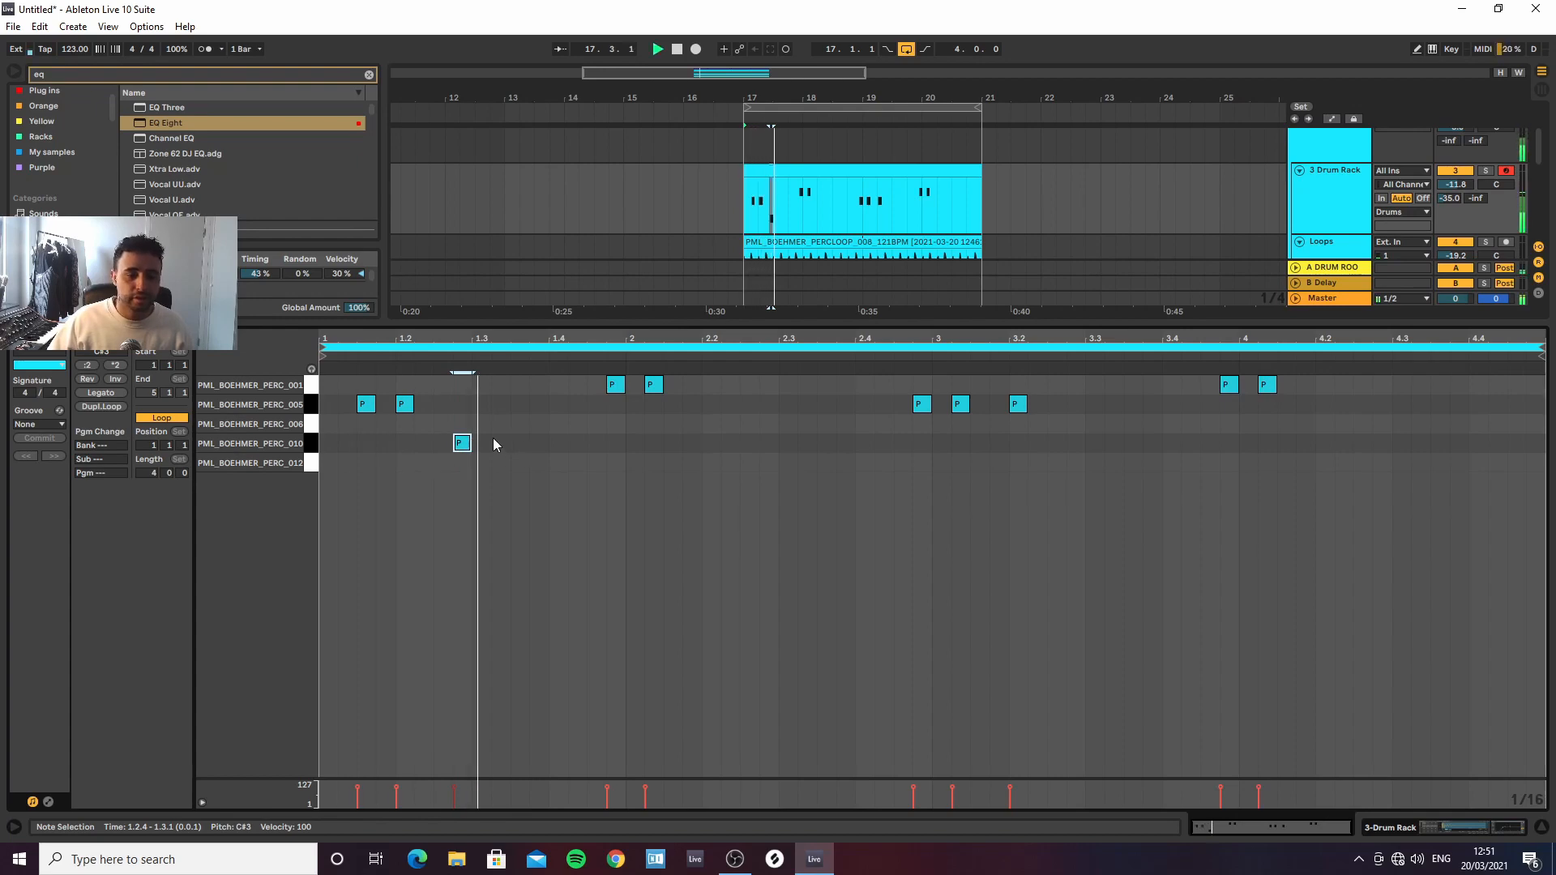
pyautogui.moveTo(461, 444)
pyautogui.mouseDown()
pyautogui.moveTo(387, 445)
pyautogui.moveTo(384, 467)
pyautogui.moveTo(527, 467)
pyautogui.mouseUp()
pyautogui.press('space')
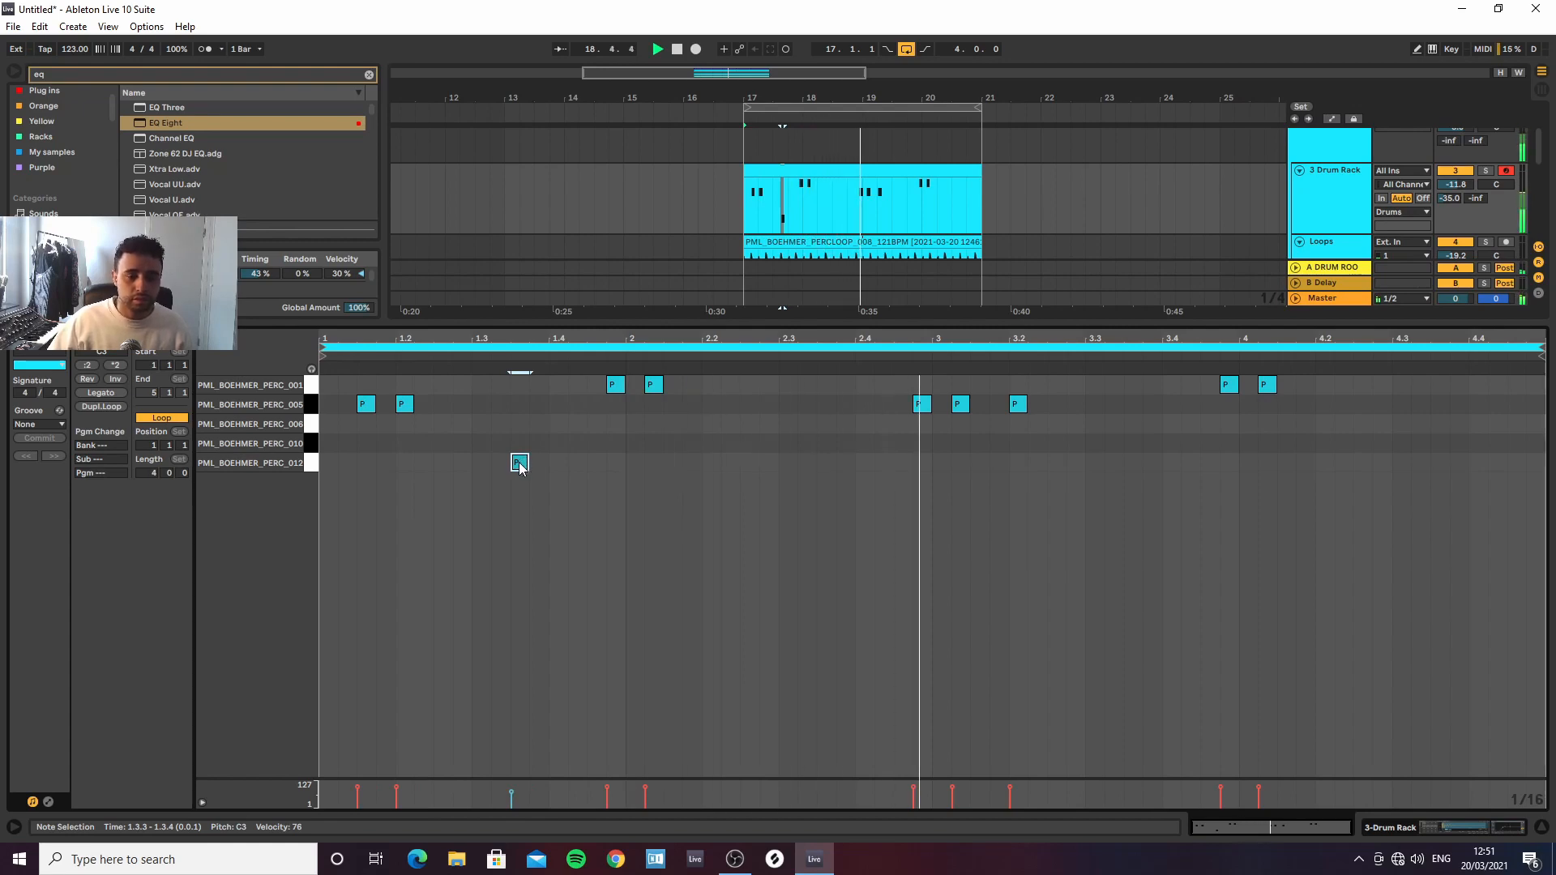
pyautogui.moveTo(520, 467); pyautogui.dragTo(538, 465)
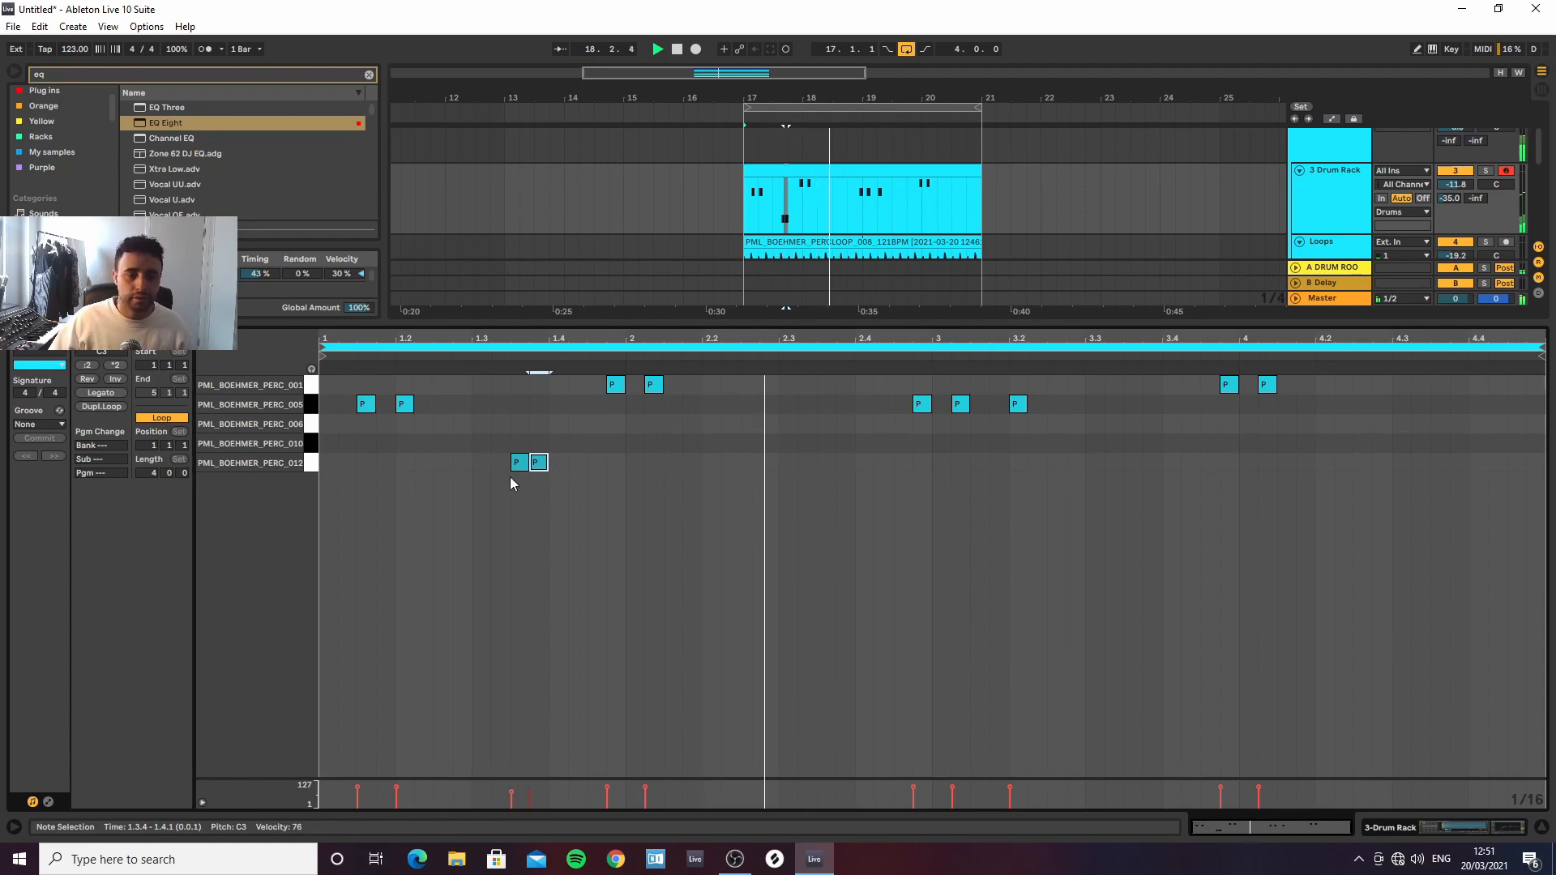
# Repeat the PML_BOEHMER_PERC_012 pair in bars 2, 3 and 4, and add an extra hit at 4.3.1
pyautogui.moveTo(509, 477); pyautogui.dragTo(1443, 472)
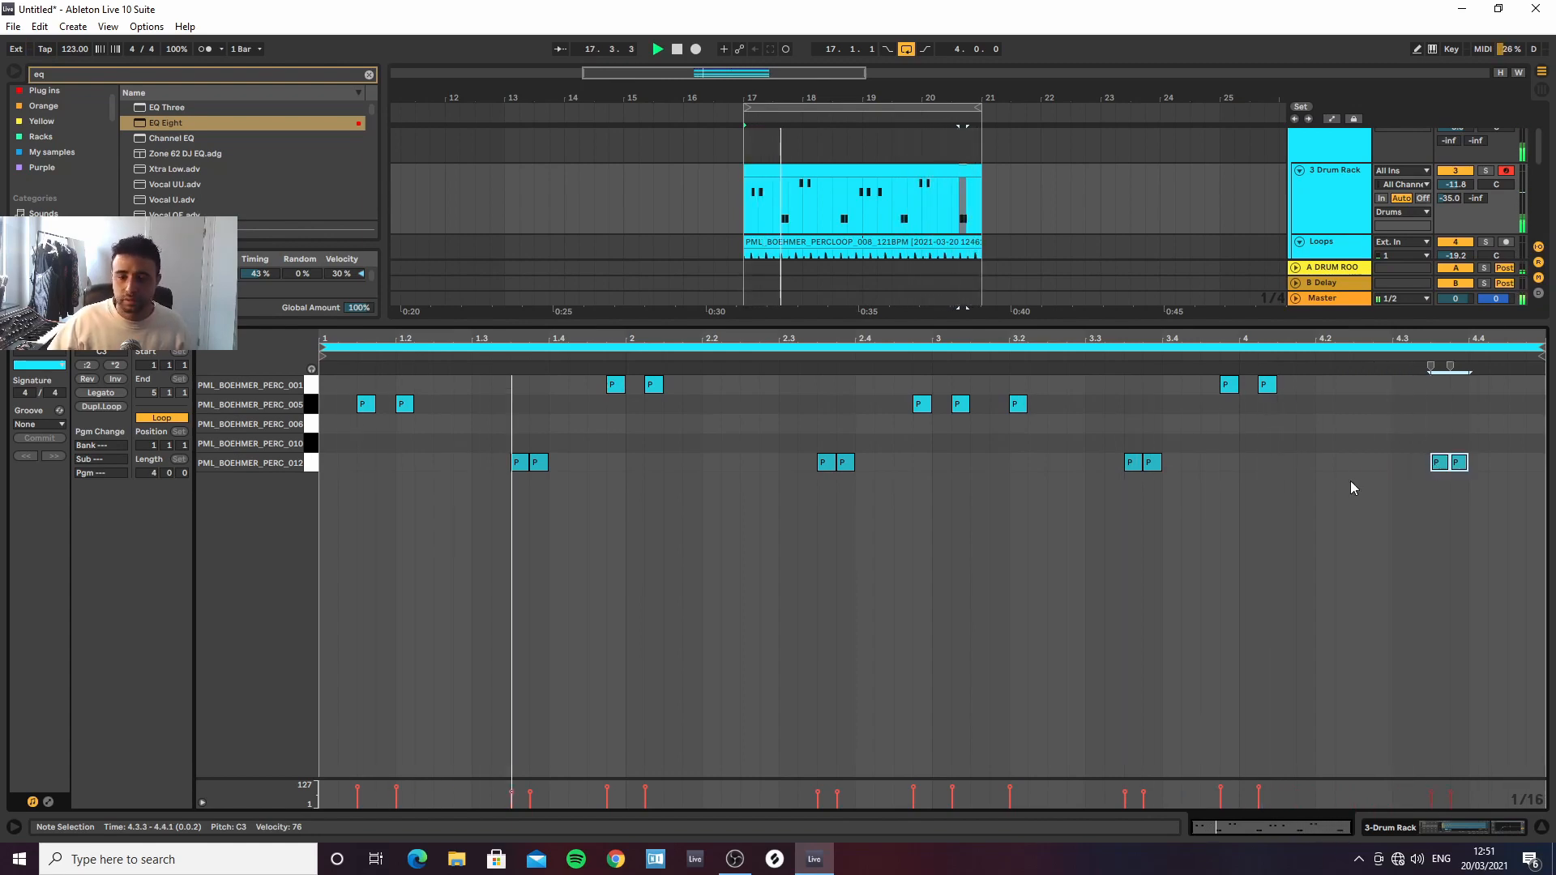
pyautogui.doubleClick(1417, 463)
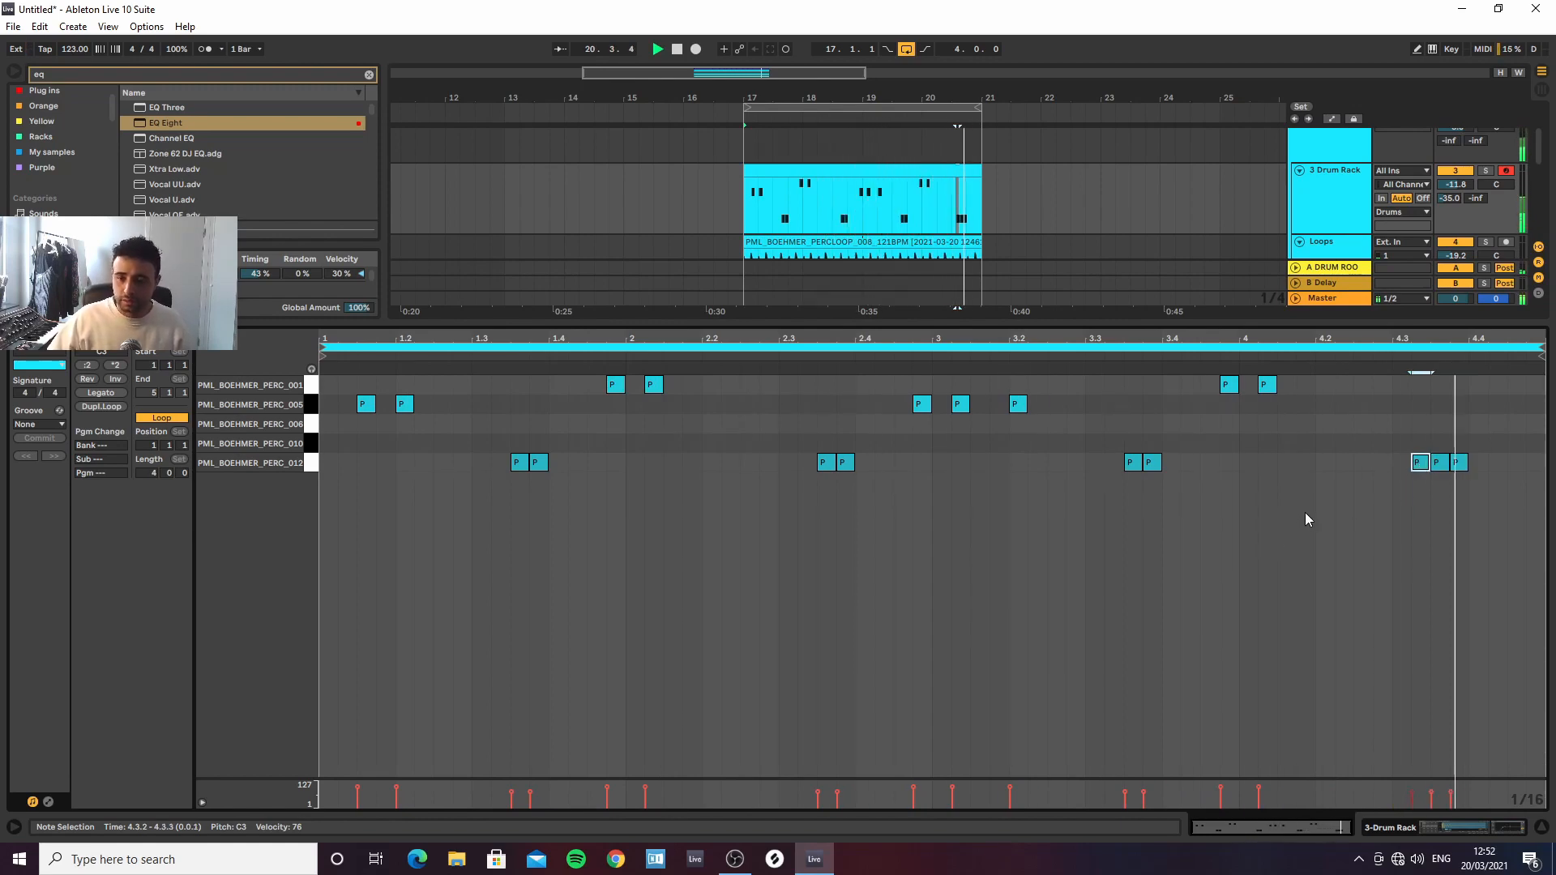
pyautogui.press('Left')
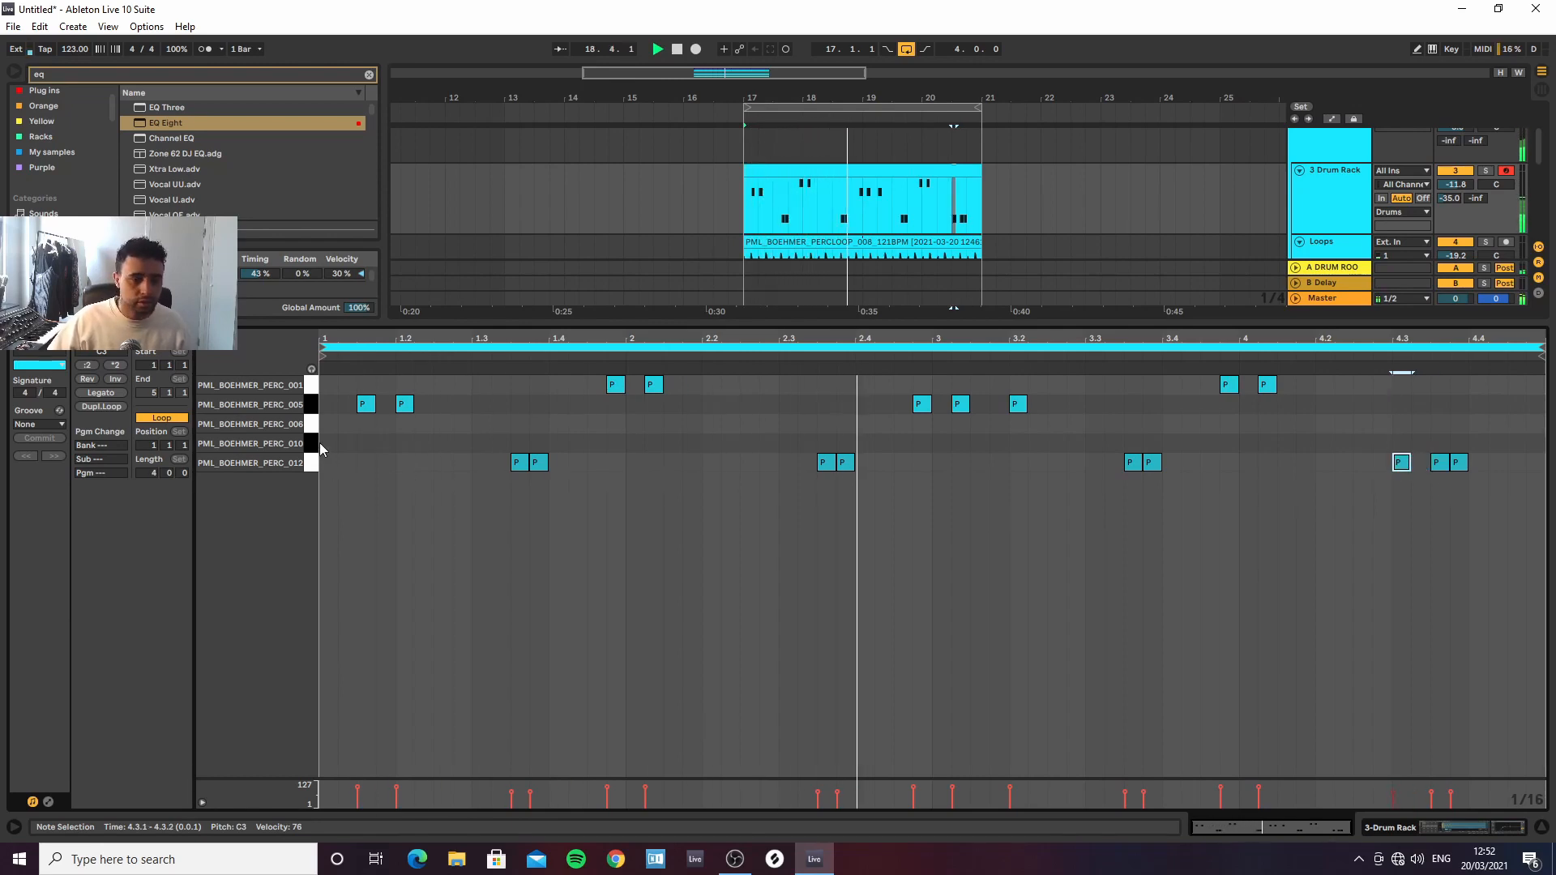
# Try a PML_BOEHMER_PERC_010 hit at 1.2.4 and remove it again
pyautogui.click(454, 444)
pyautogui.doubleClick(458, 442)
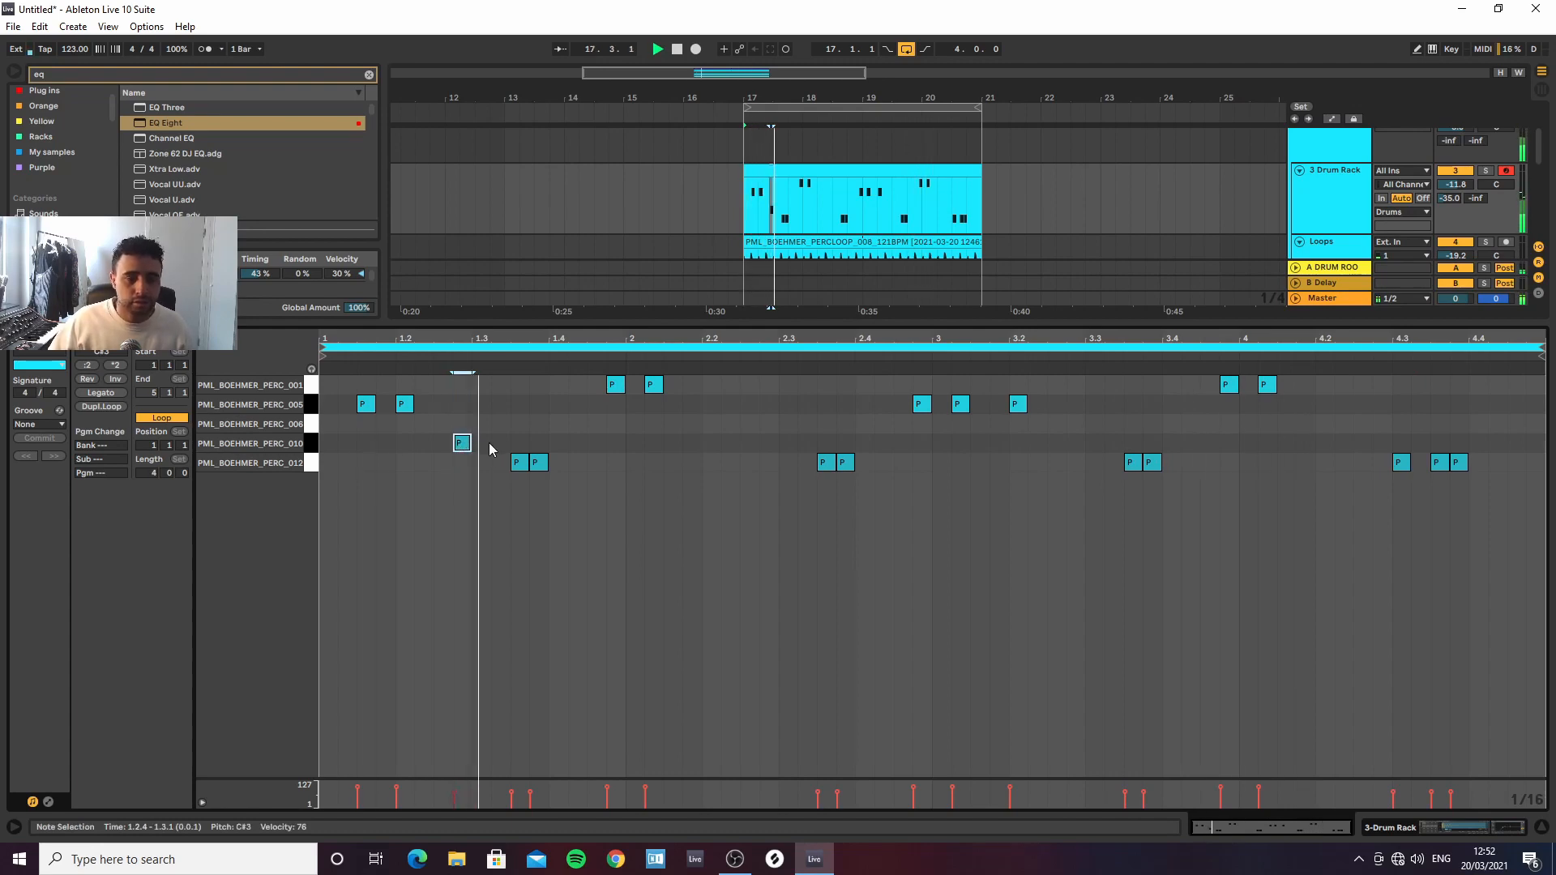
pyautogui.doubleClick(462, 443)
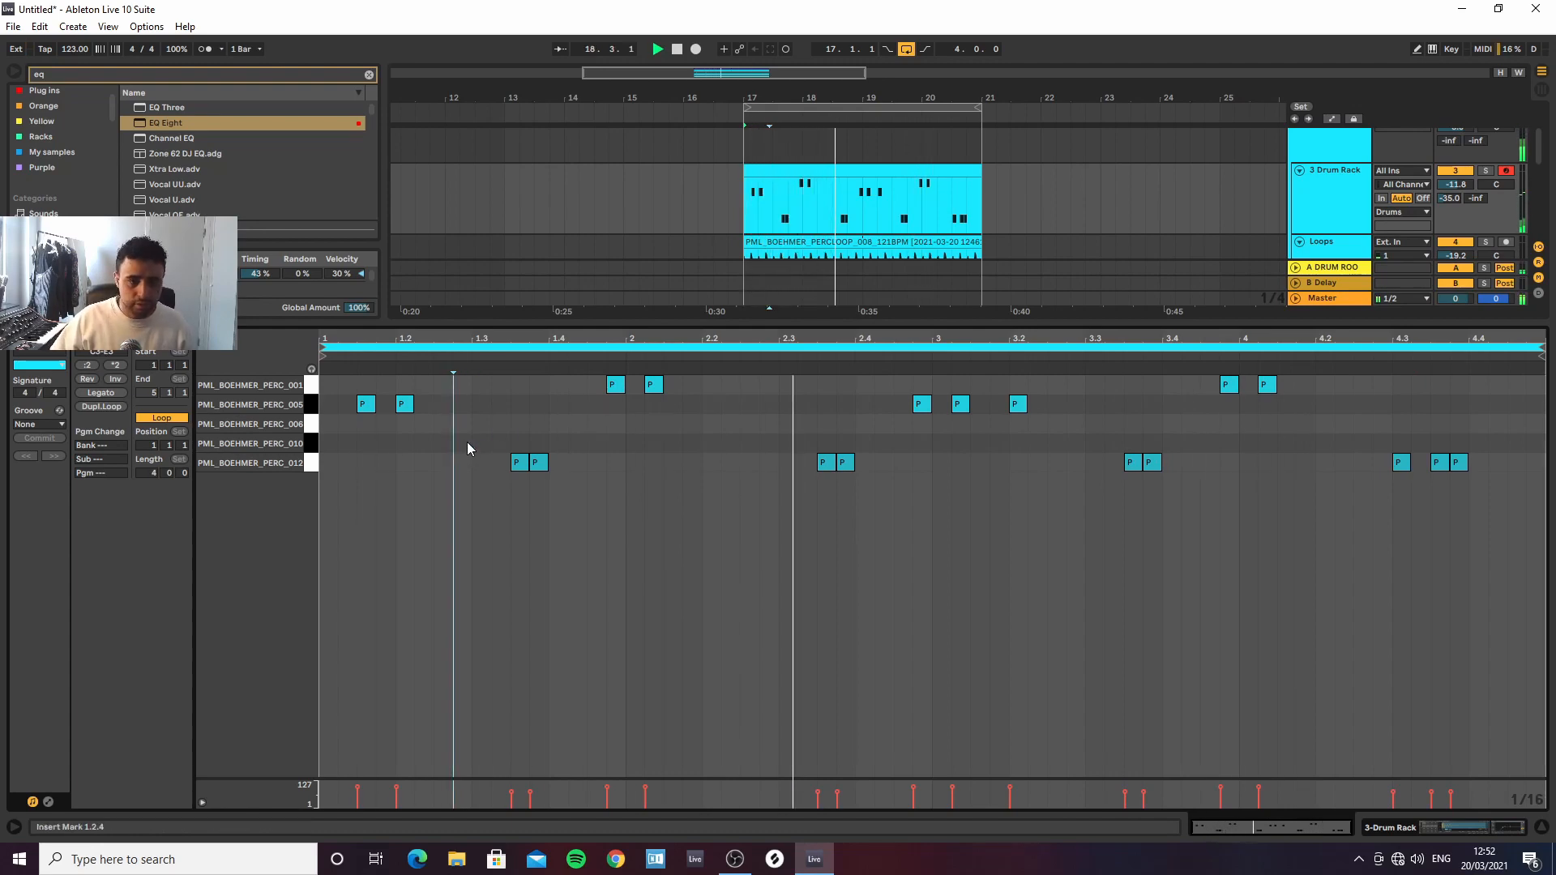
pyautogui.press('space')
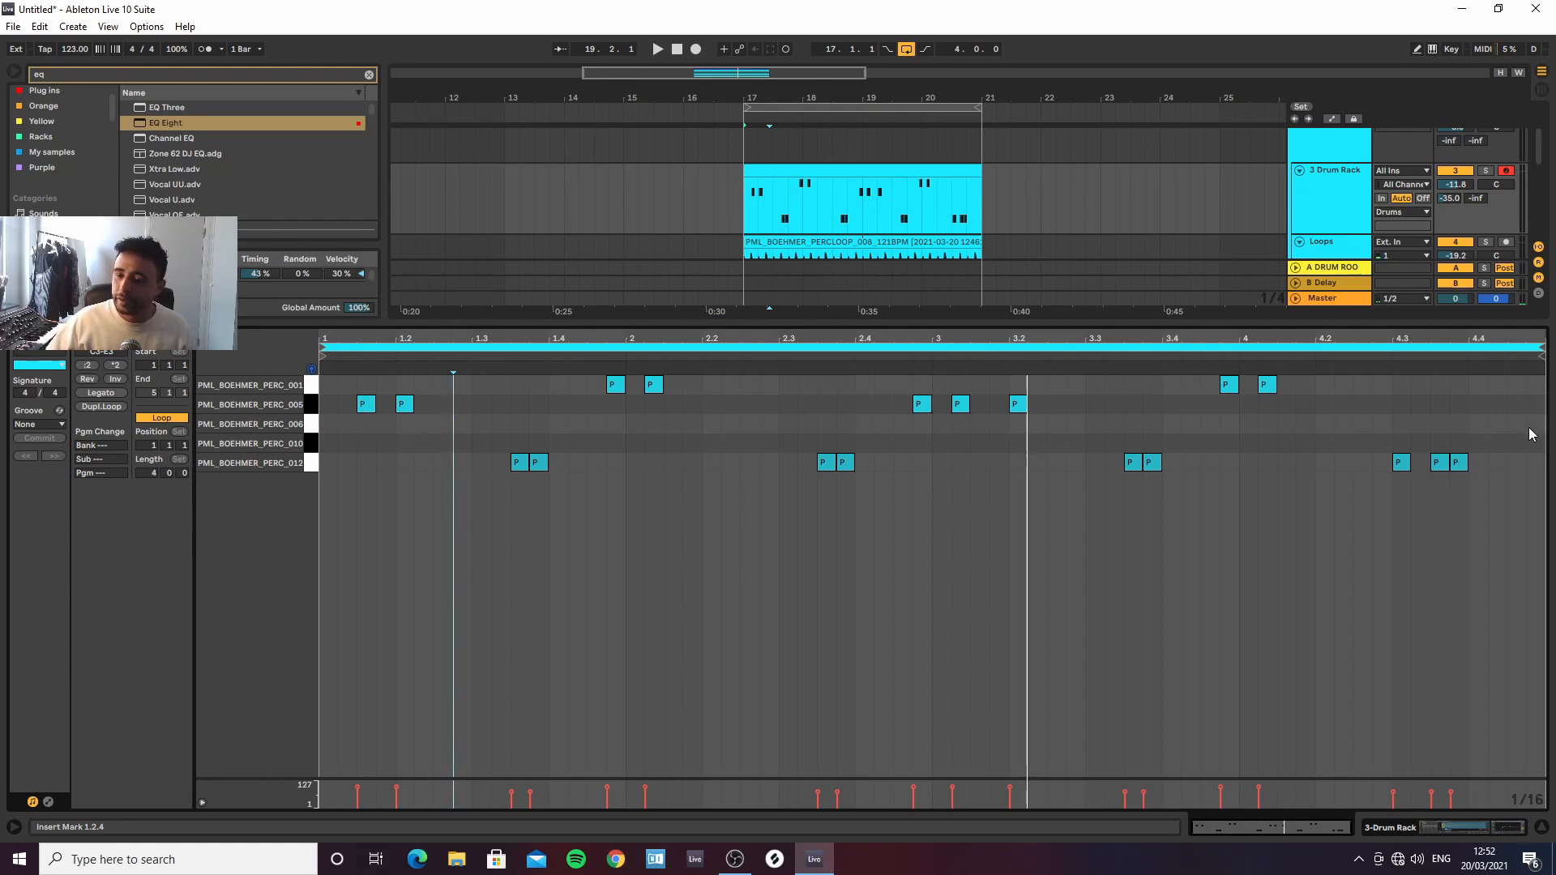
# Add hits on the D3 pad at 4.3.4 and 4.4.2 and play the loop to check them
pyautogui.doubleClick(1460, 424)
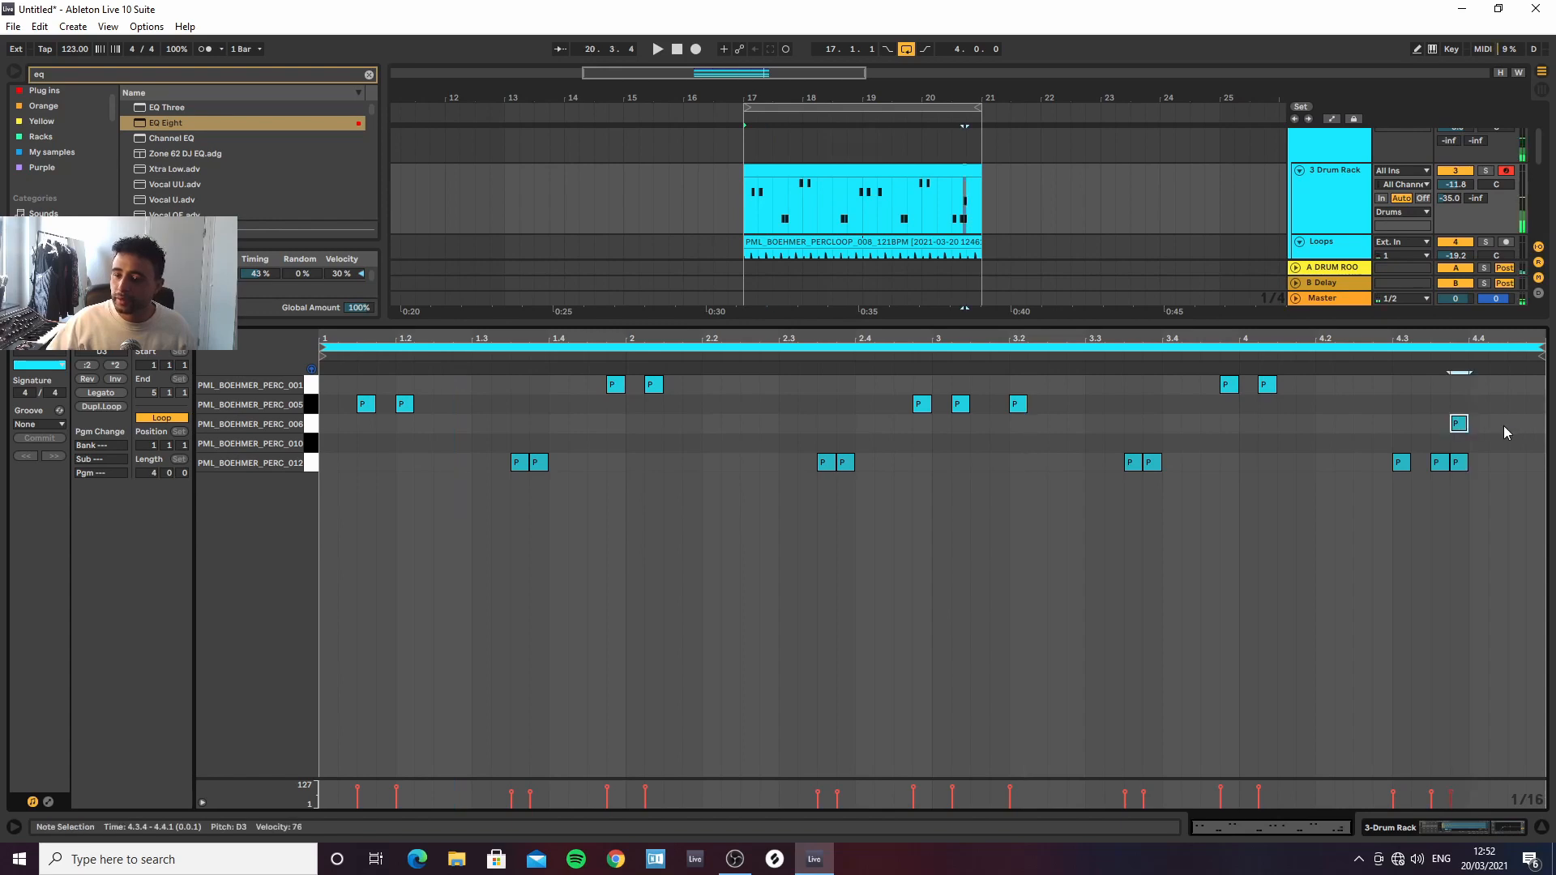
pyautogui.doubleClick(1501, 424)
pyautogui.press('space')
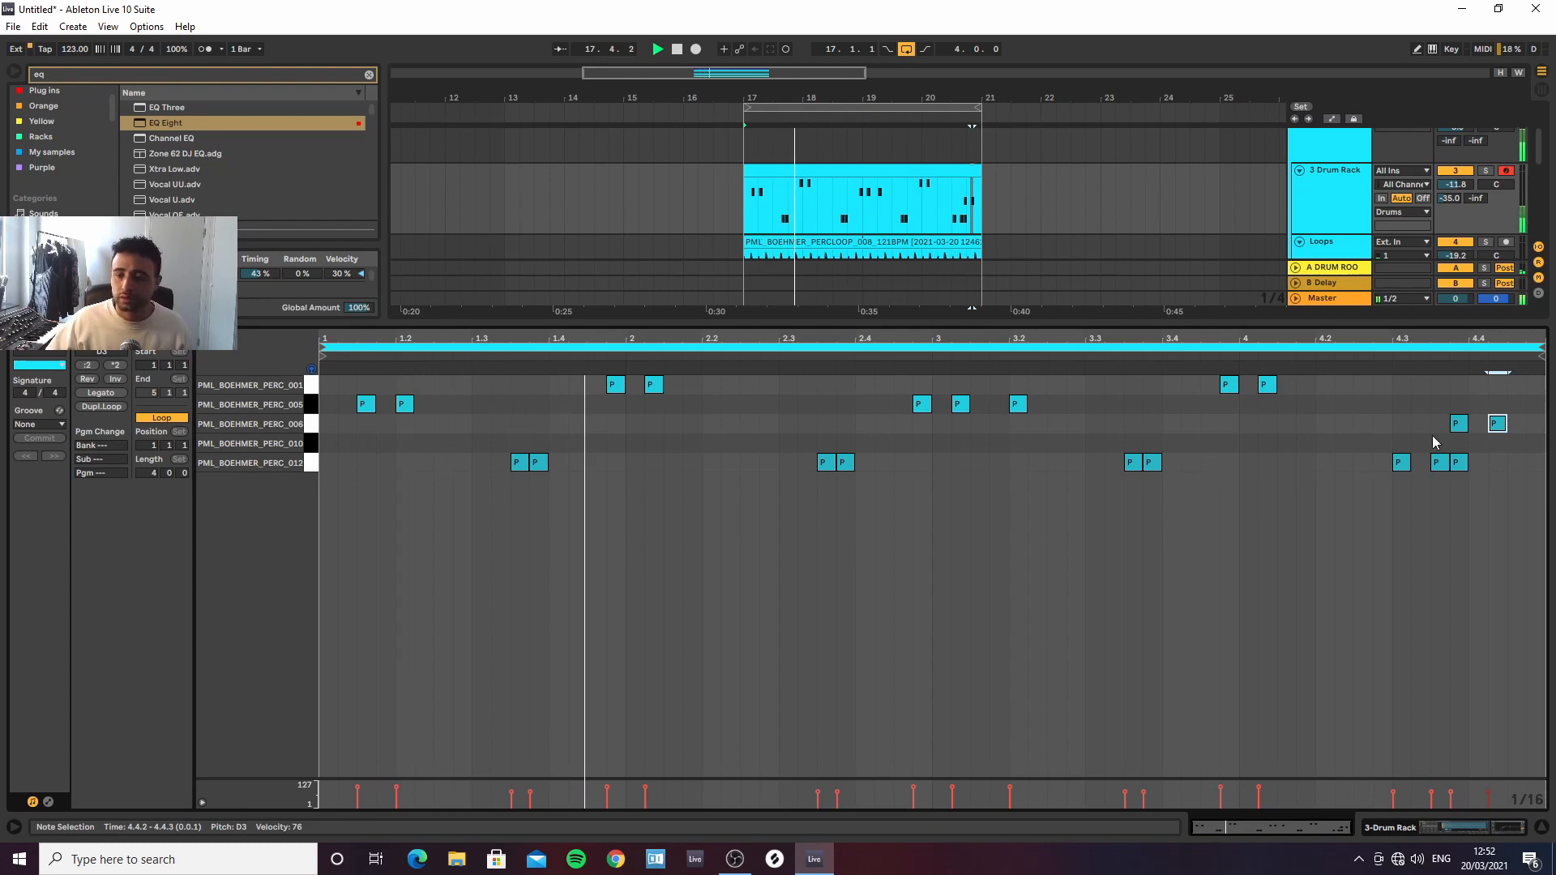
# Add further hits on the D3 pad at 1.4.1, 2.4.1 and 3.2.1
pyautogui.keyDown('shift'); pyautogui.click(1459, 424); pyautogui.keyUp('shift')
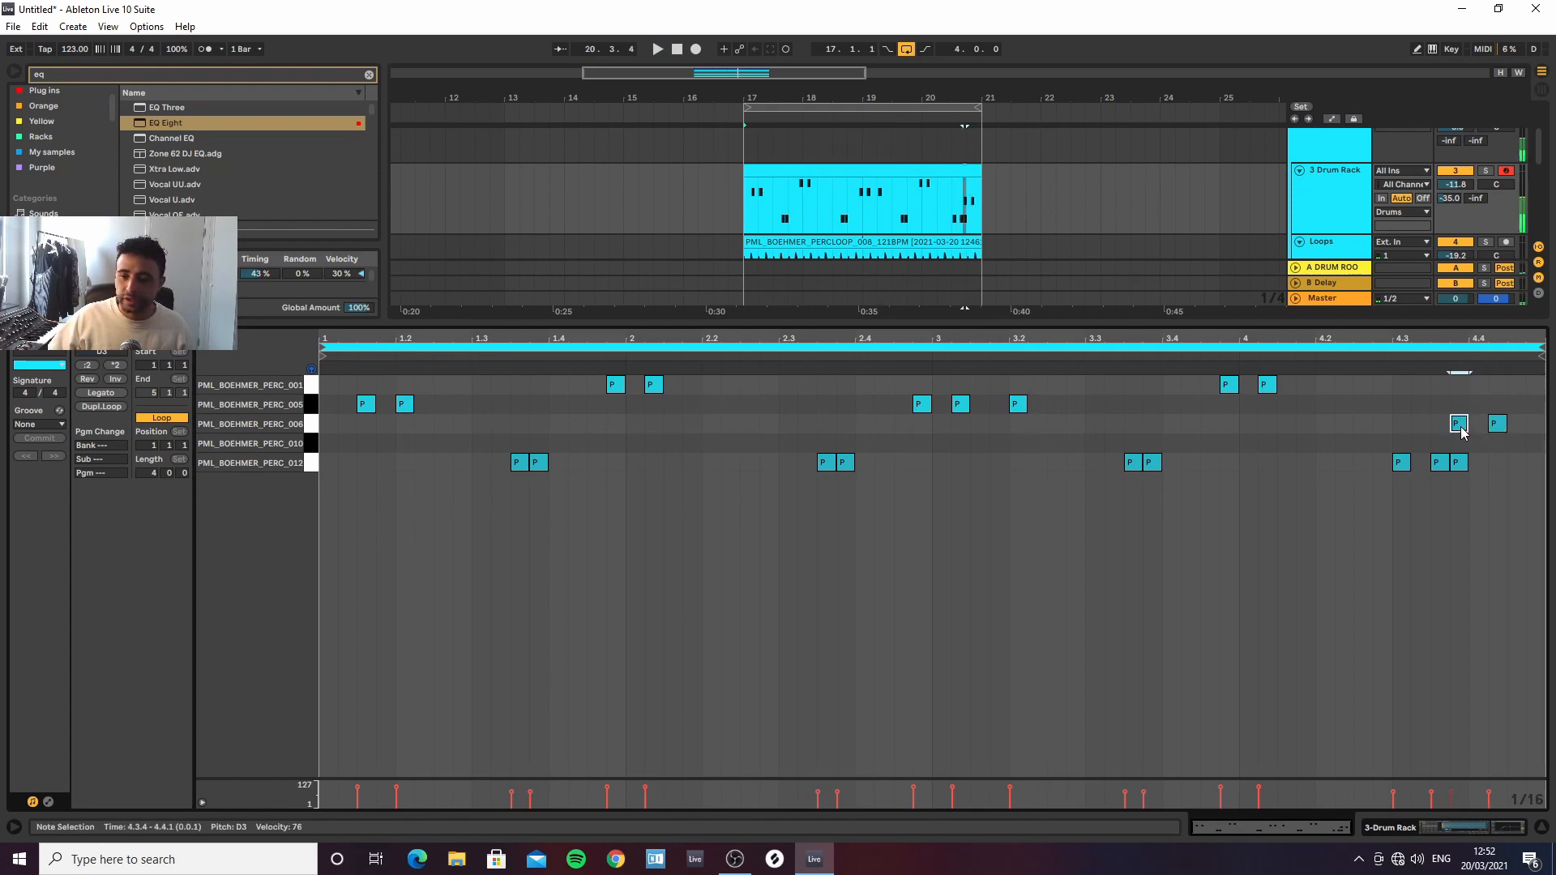
pyautogui.click(1172, 443)
pyautogui.doubleClick(1036, 443)
pyautogui.moveTo(1029, 442); pyautogui.dragTo(565, 438)
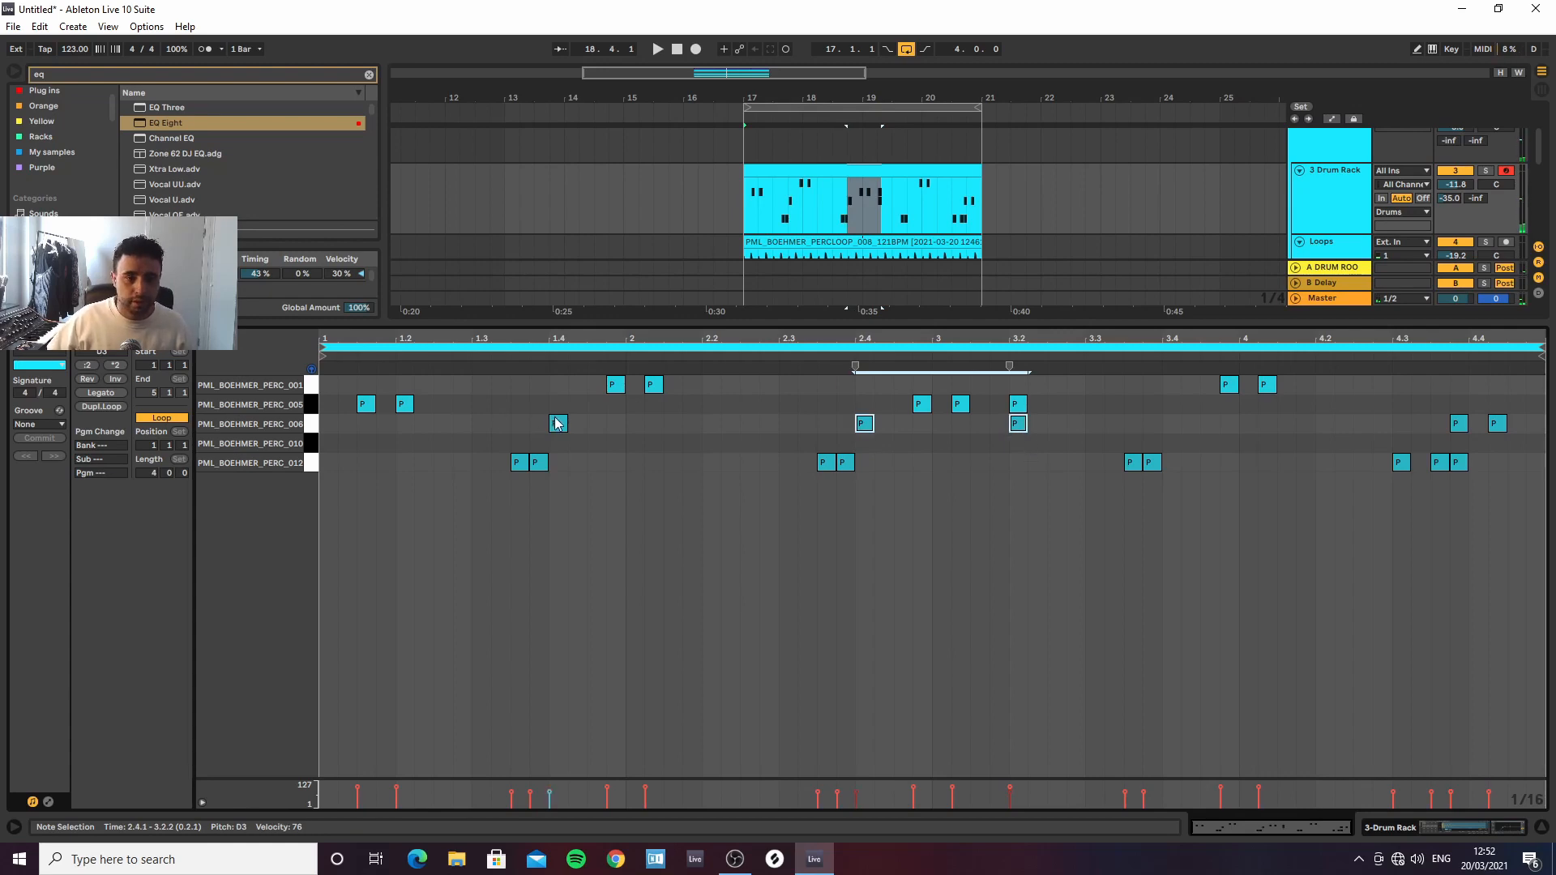
# Copy the D3 pad hit to 1.2.1, 2.2.1, 3.4.1 and 4.2.1 while the loop plays
pyautogui.moveTo(557, 423); pyautogui.dragTo(411, 426)
pyautogui.press('space')
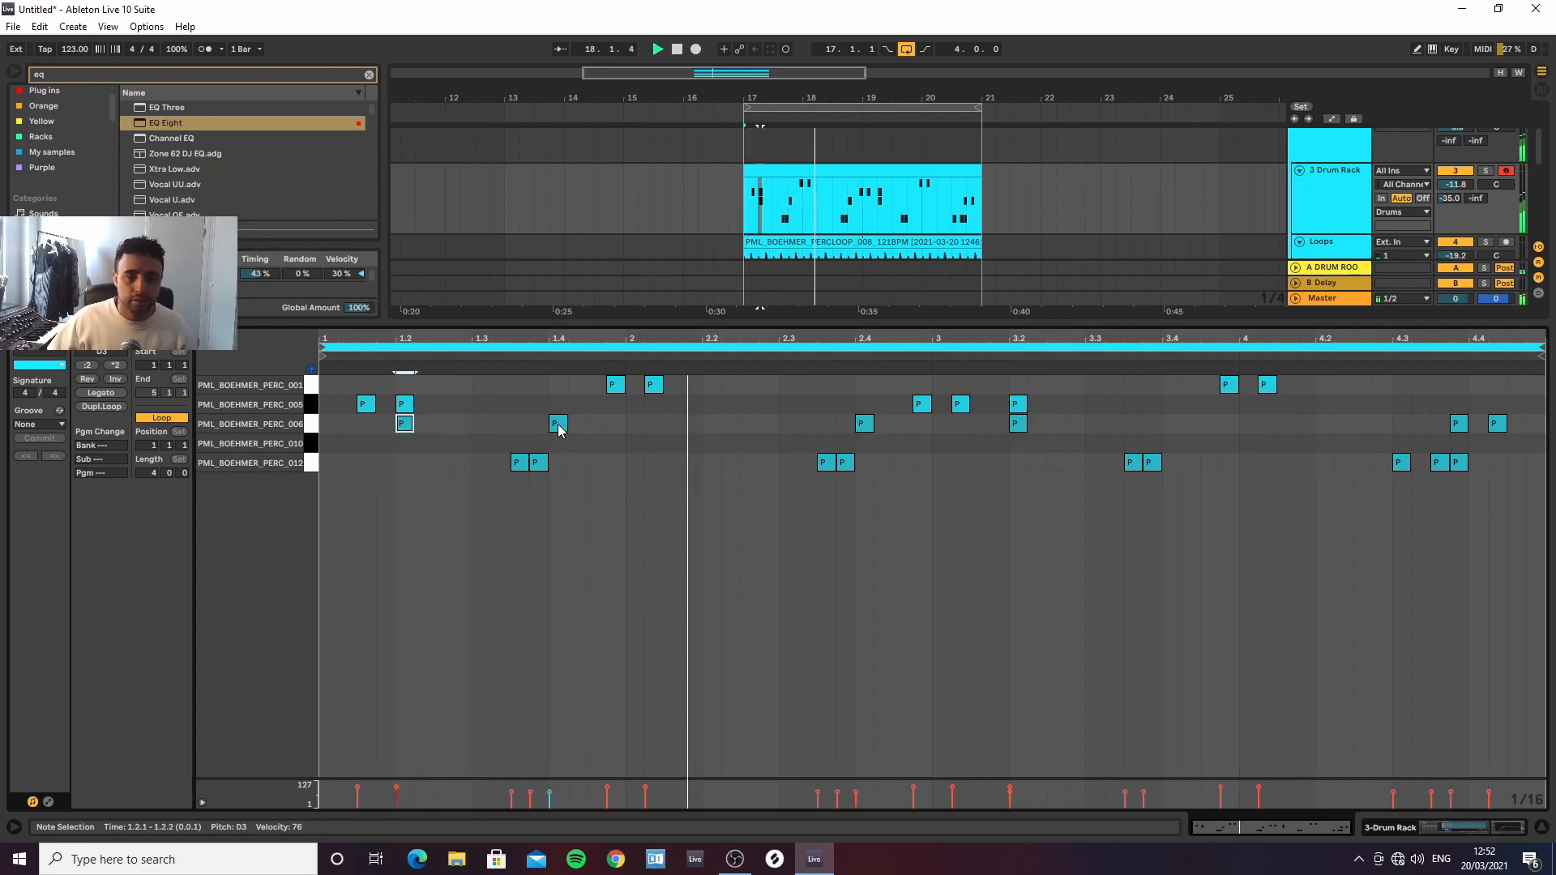
pyautogui.moveTo(559, 429); pyautogui.dragTo(716, 438)
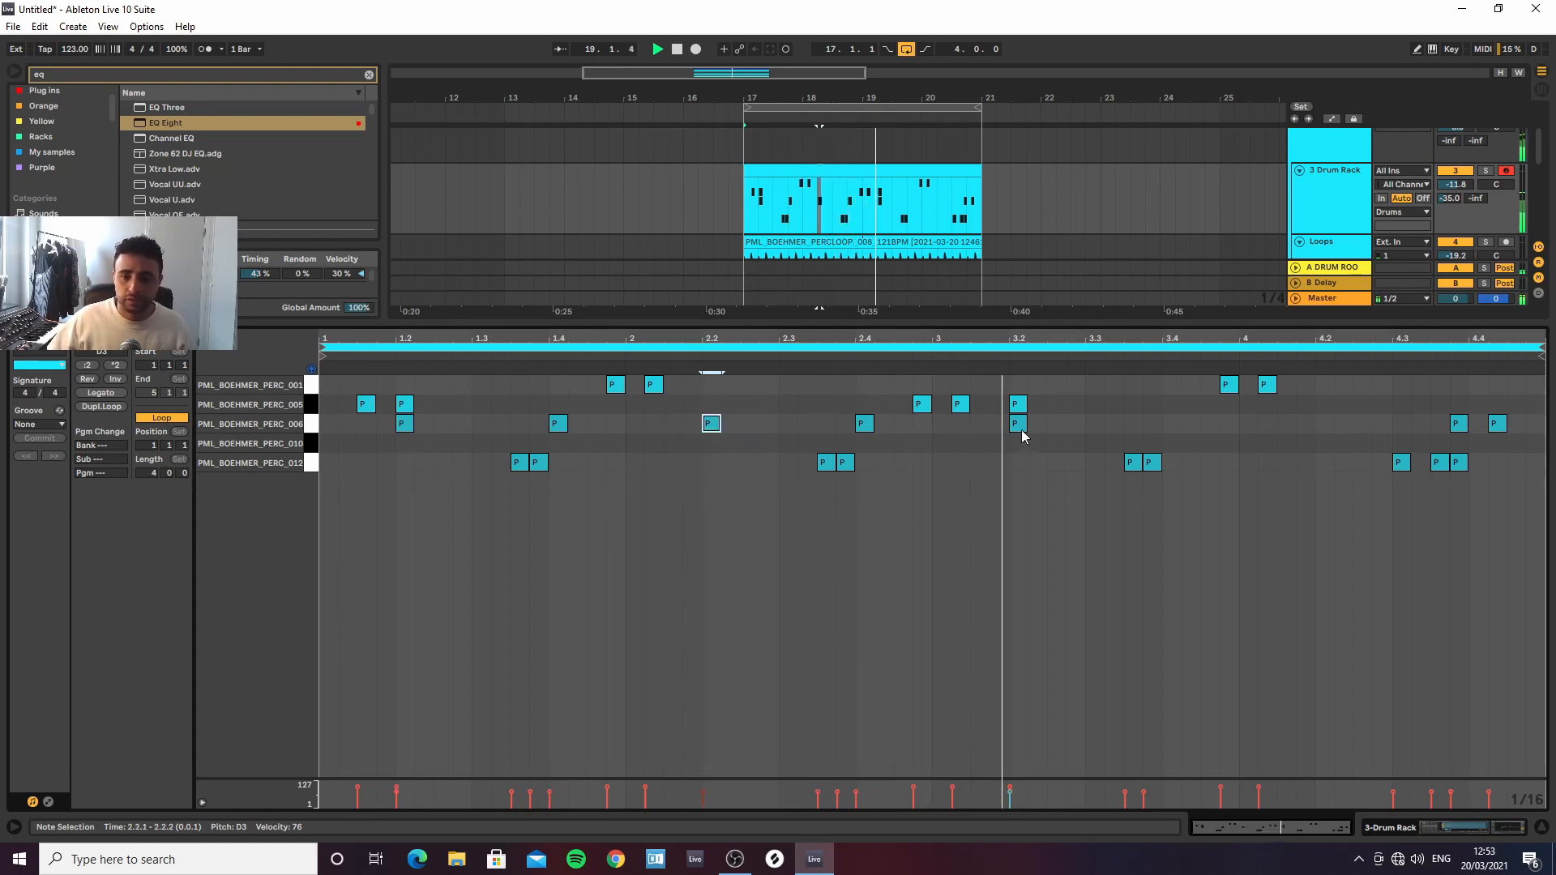
pyautogui.moveTo(1015, 424); pyautogui.dragTo(1328, 433)
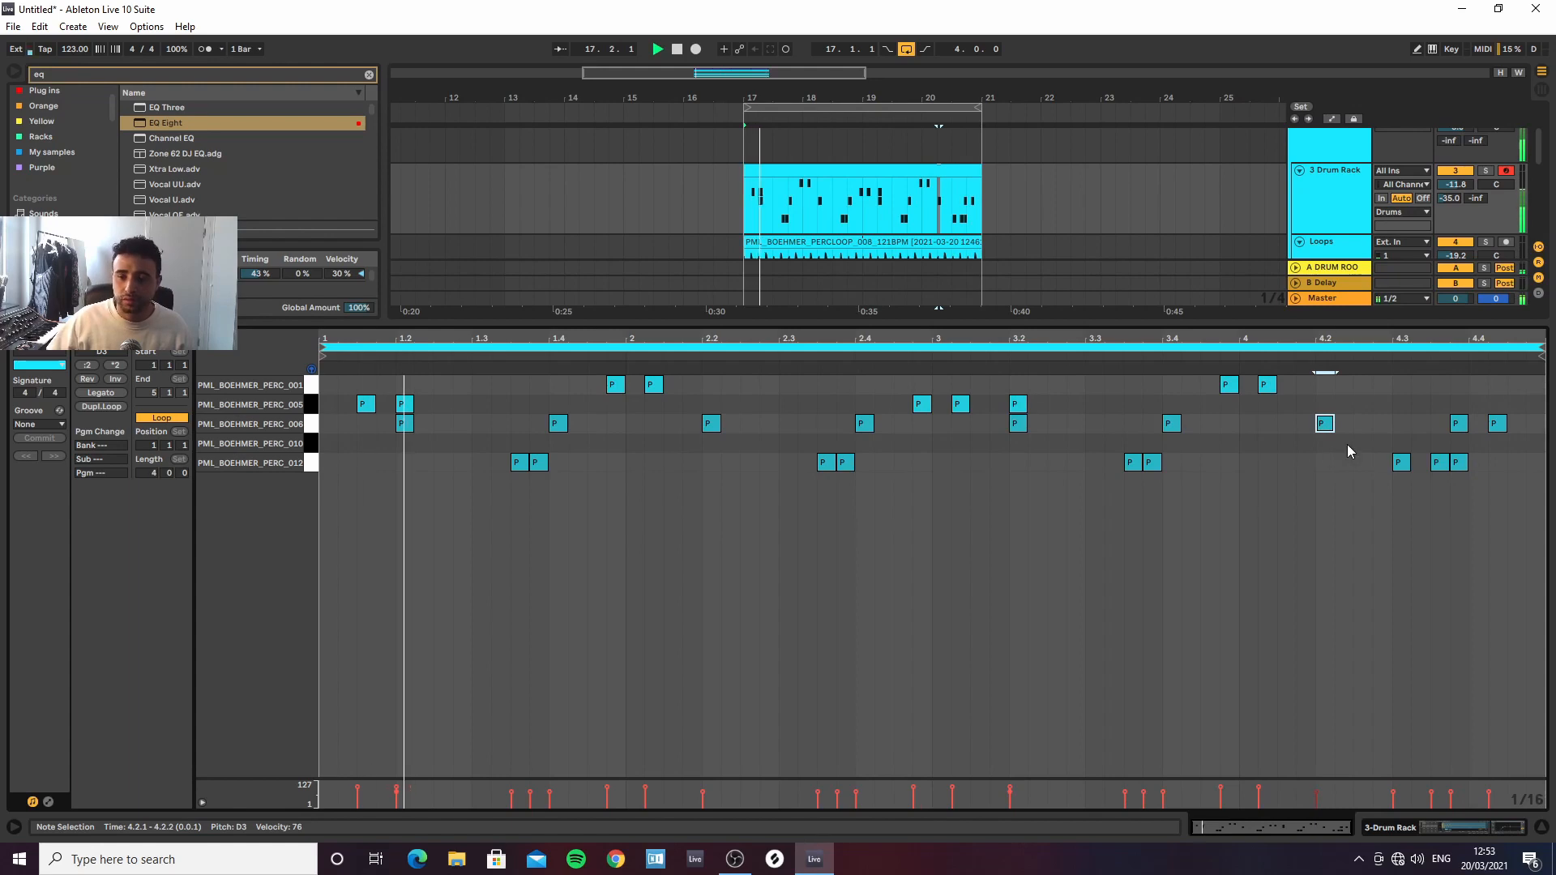
# Remove the PML_BOEHMER_PERC_012 hits at 4.3.4 and 4.3.1 and add one at 4.4.1
pyautogui.moveTo(1454, 432); pyautogui.dragTo(1522, 432)
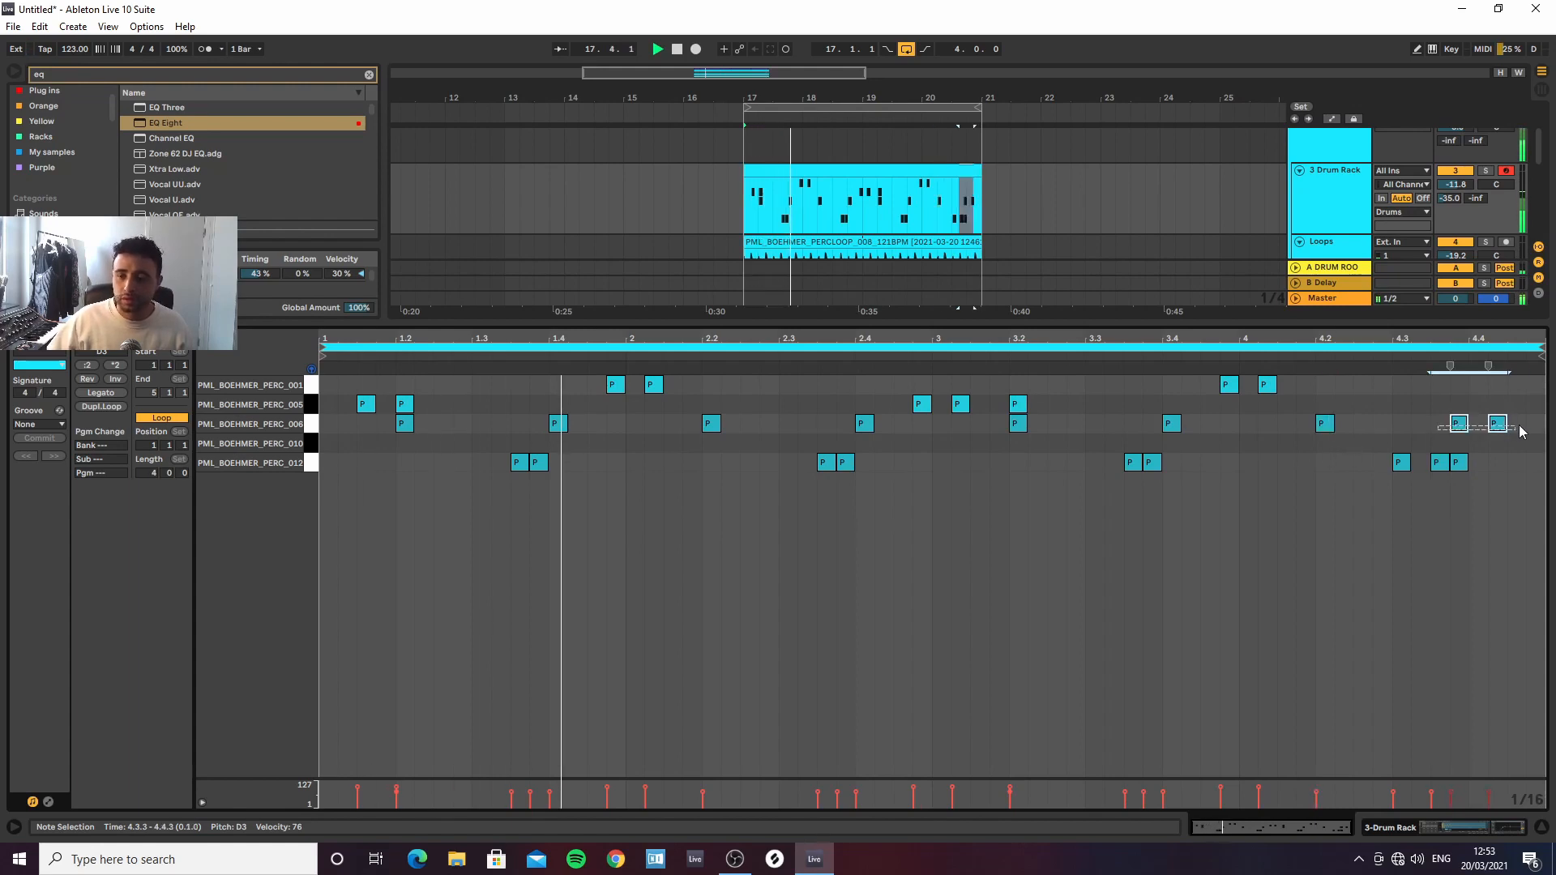
pyautogui.click(1468, 430)
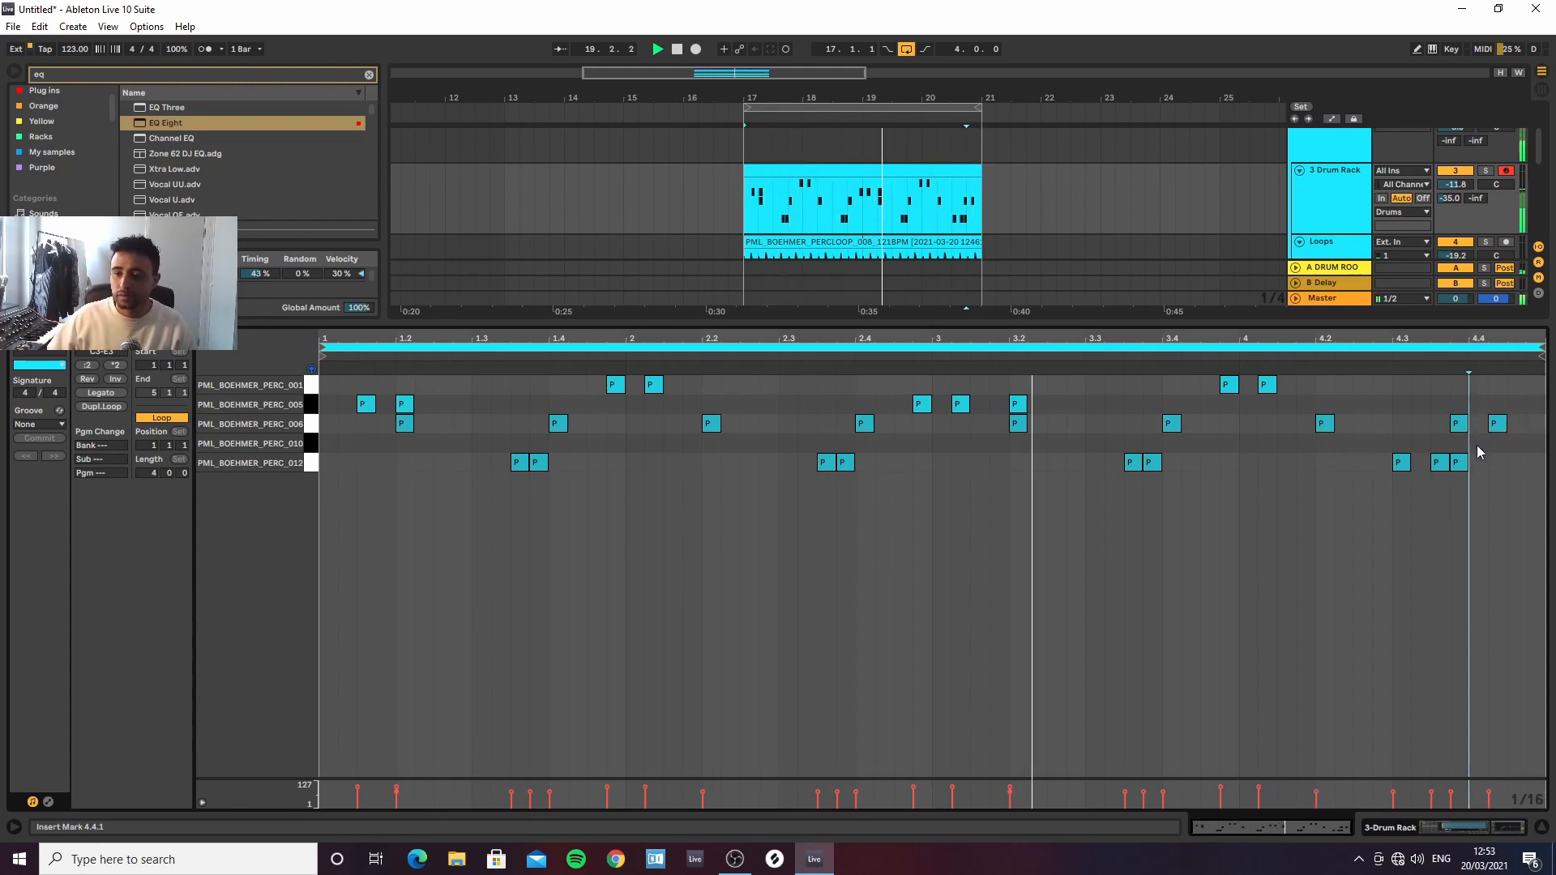
pyautogui.doubleClick(1461, 462)
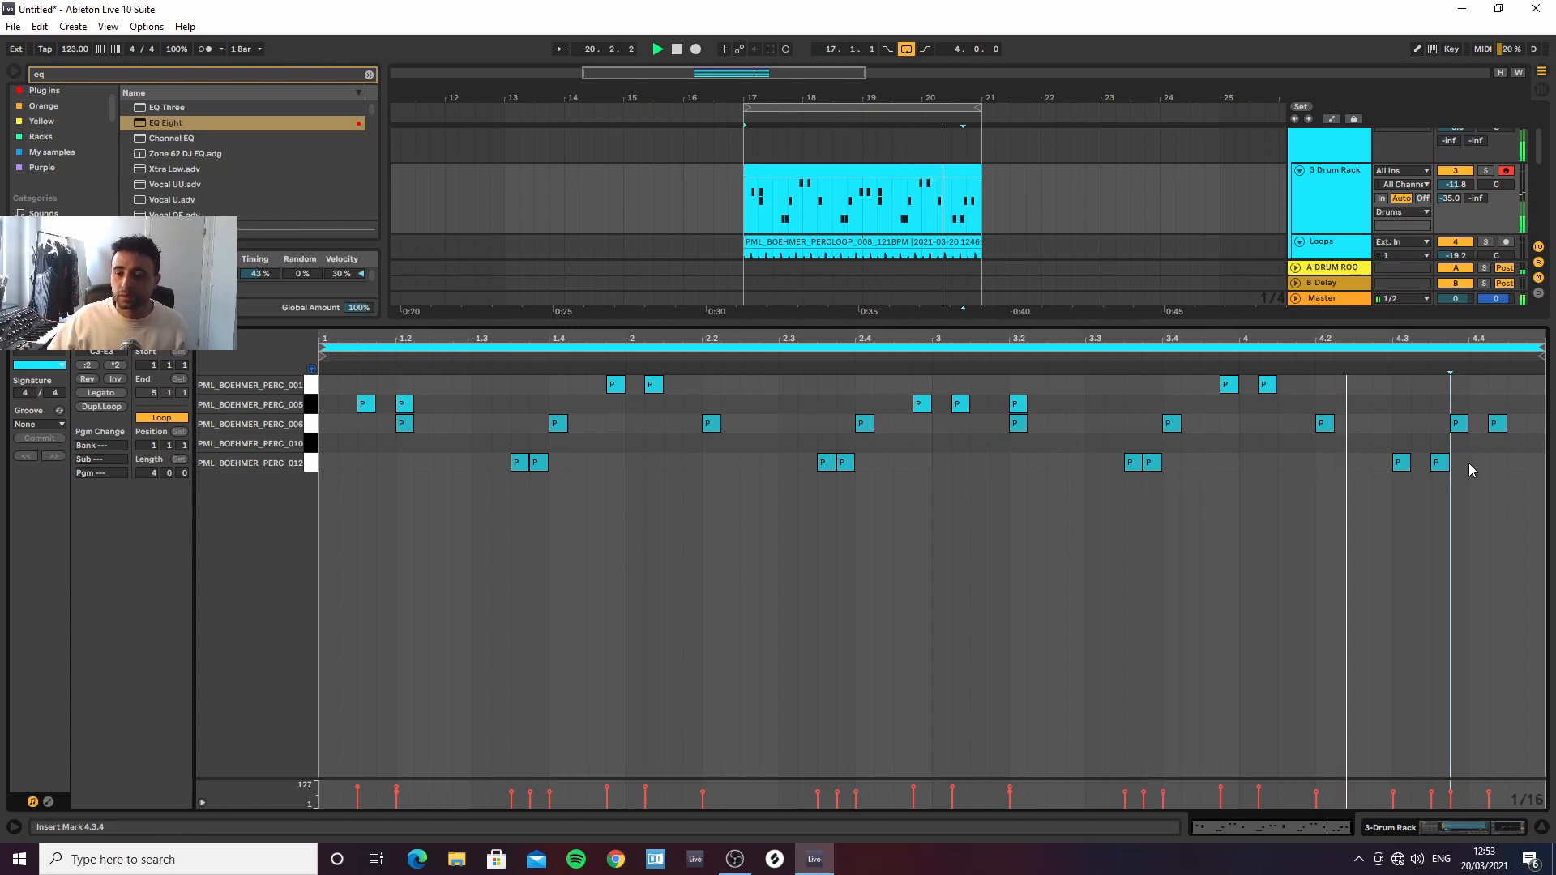
pyautogui.click(1407, 468)
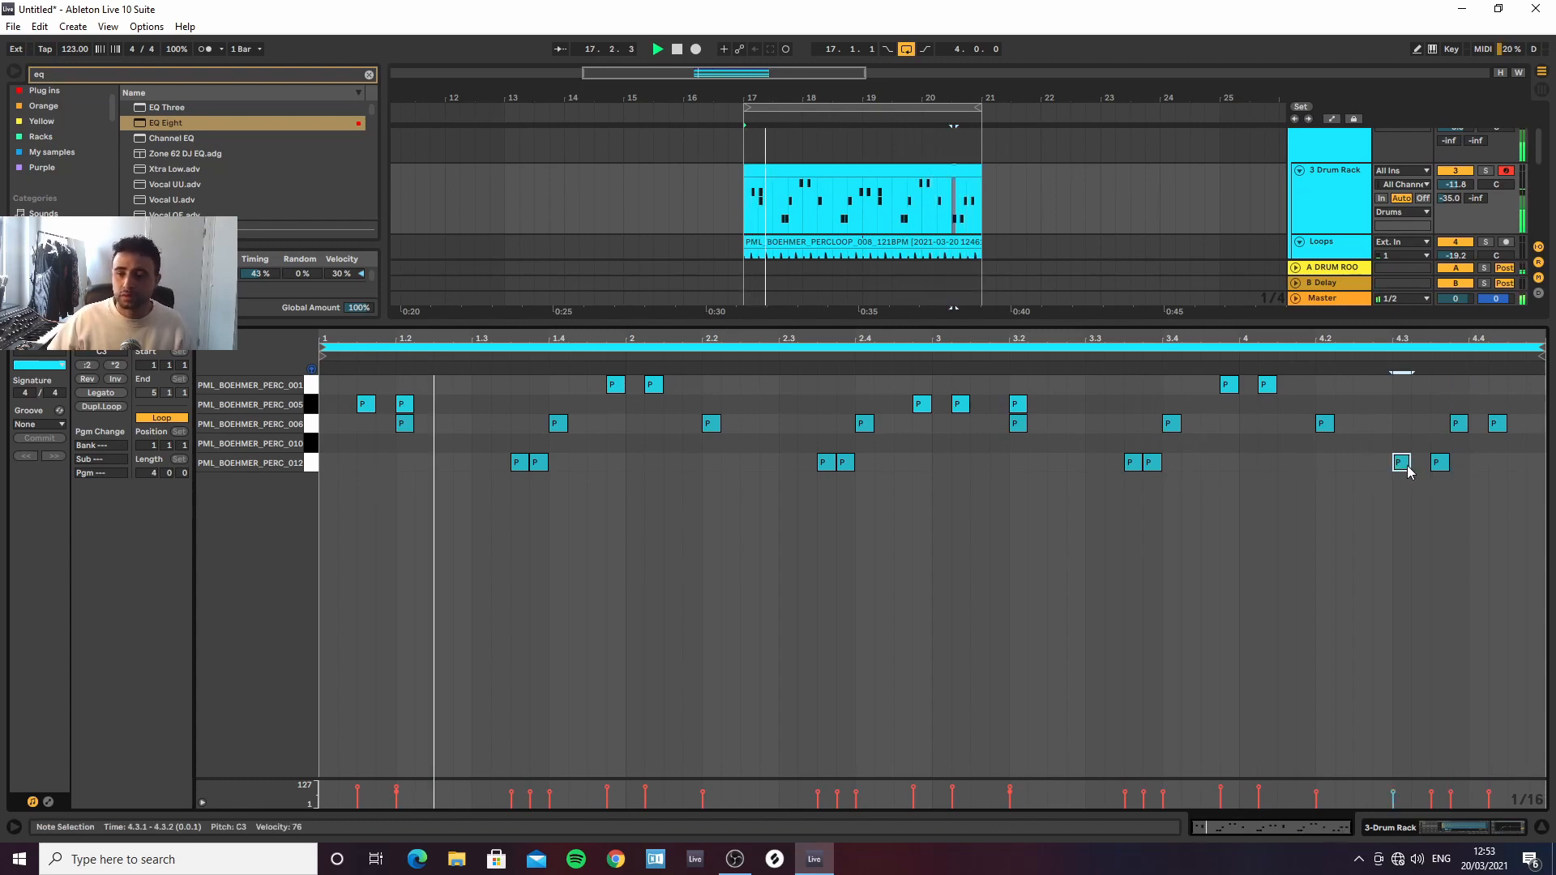
pyautogui.doubleClick(1408, 468)
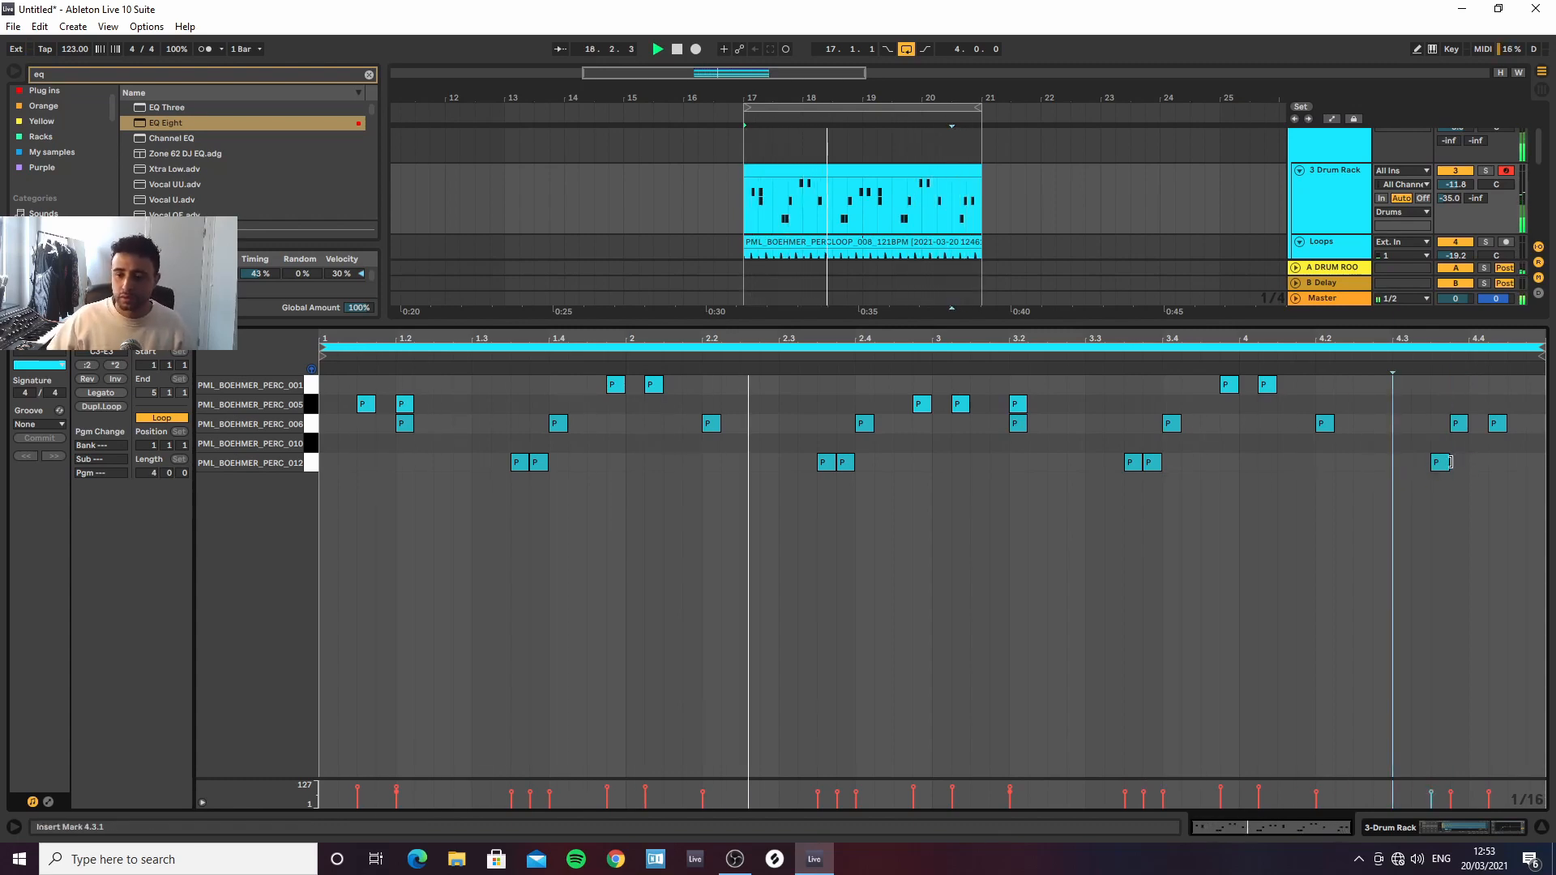
pyautogui.doubleClick(1476, 461)
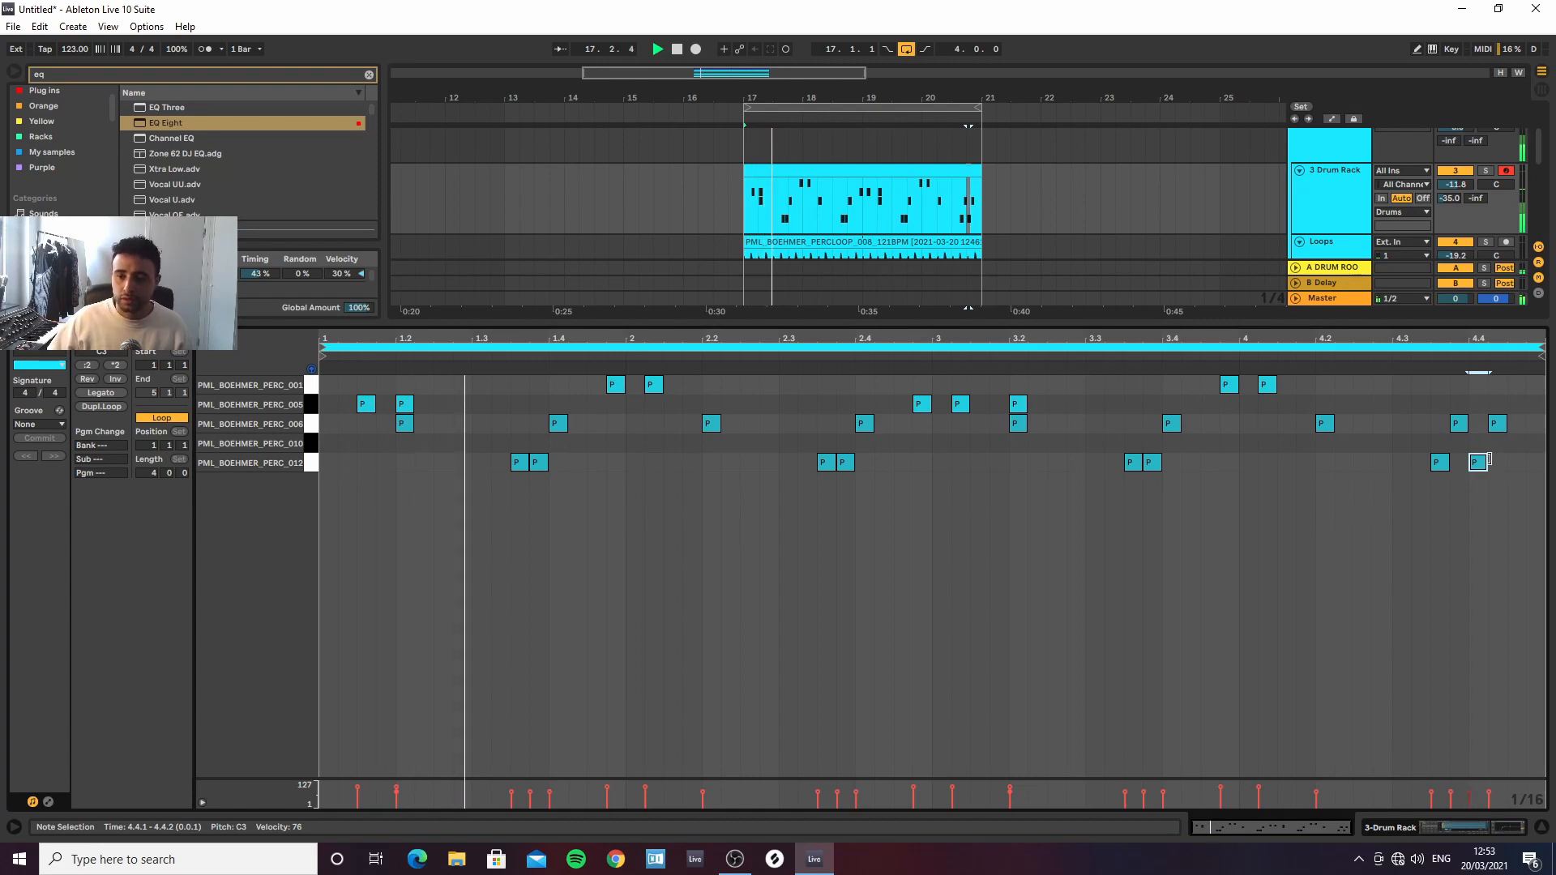
# Add hits at 4.4.3 on the PML_BOEHMER_PERC_012 and PERC_001 pads and at 4.4.4 on the D#3 pad
pyautogui.doubleClick(1518, 465)
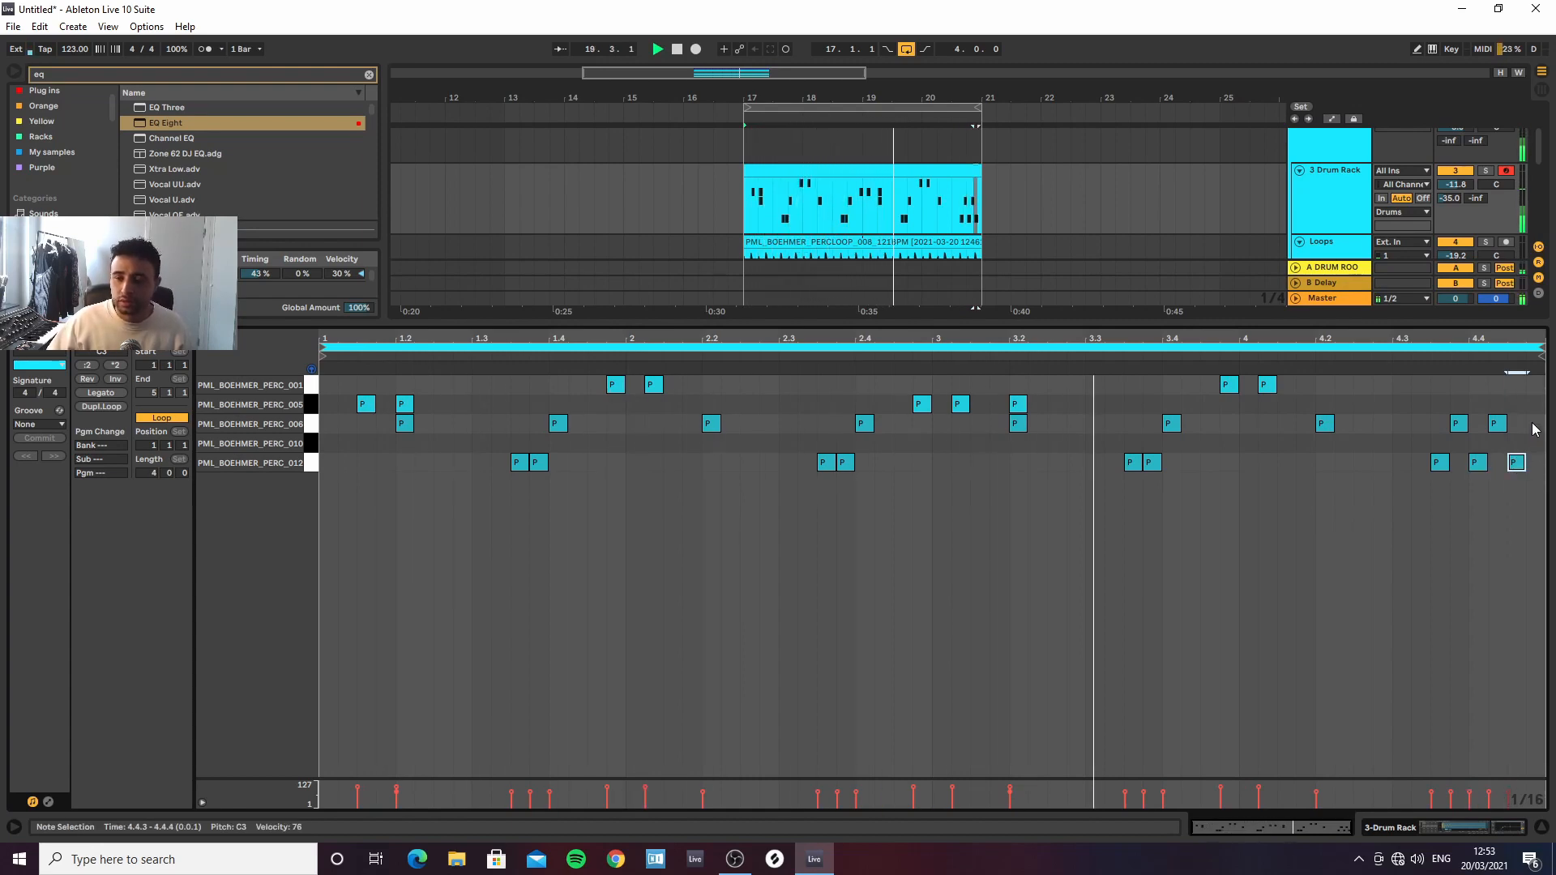
pyautogui.moveTo(1516, 462); pyautogui.dragTo(1518, 392)
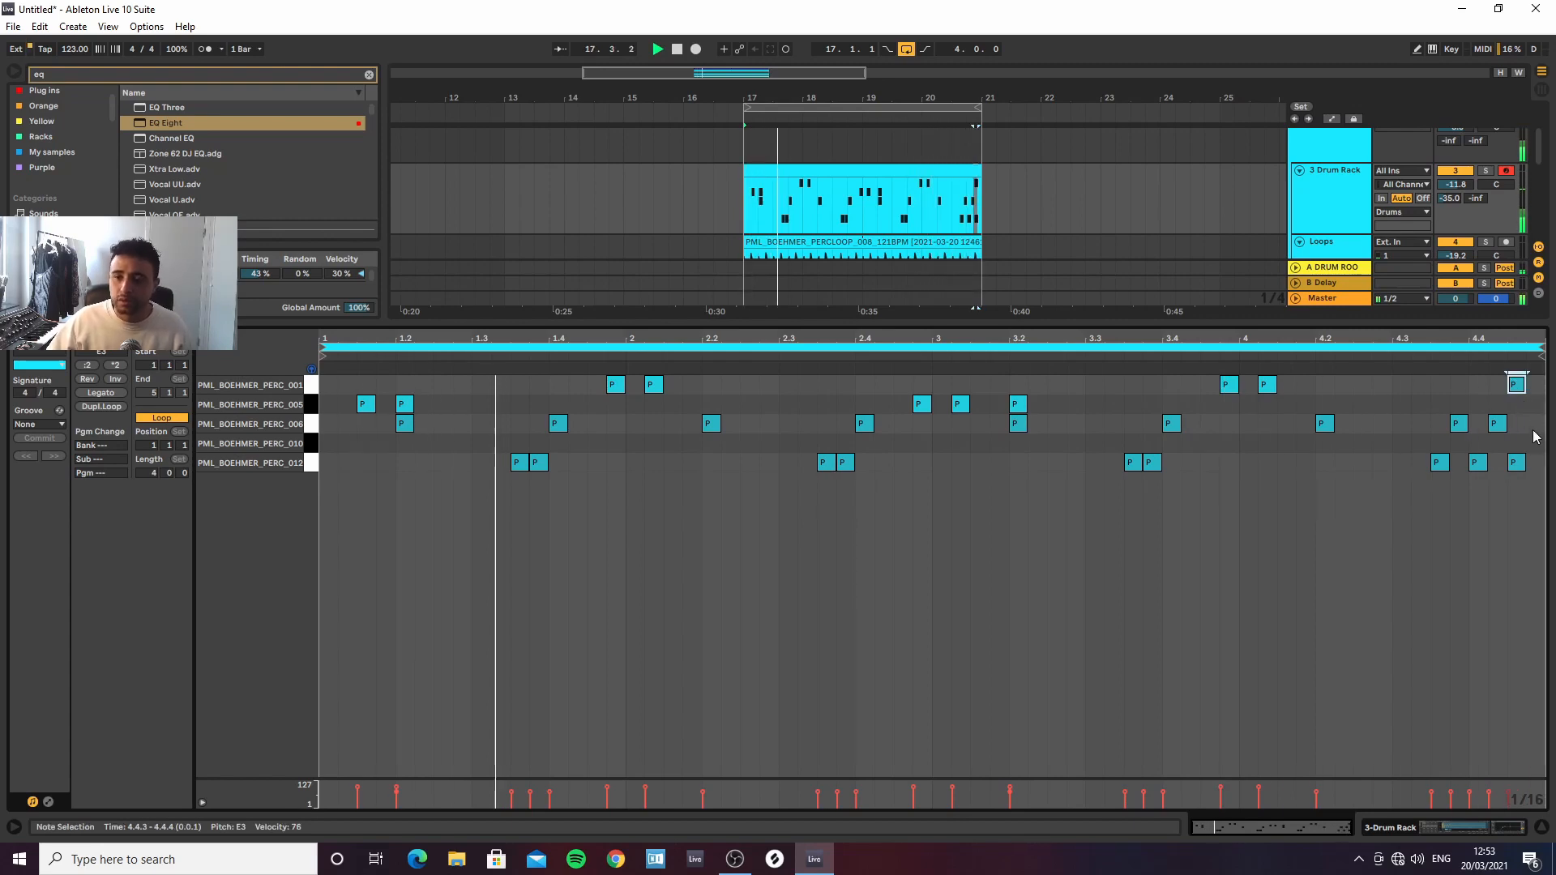
pyautogui.doubleClick(1536, 424)
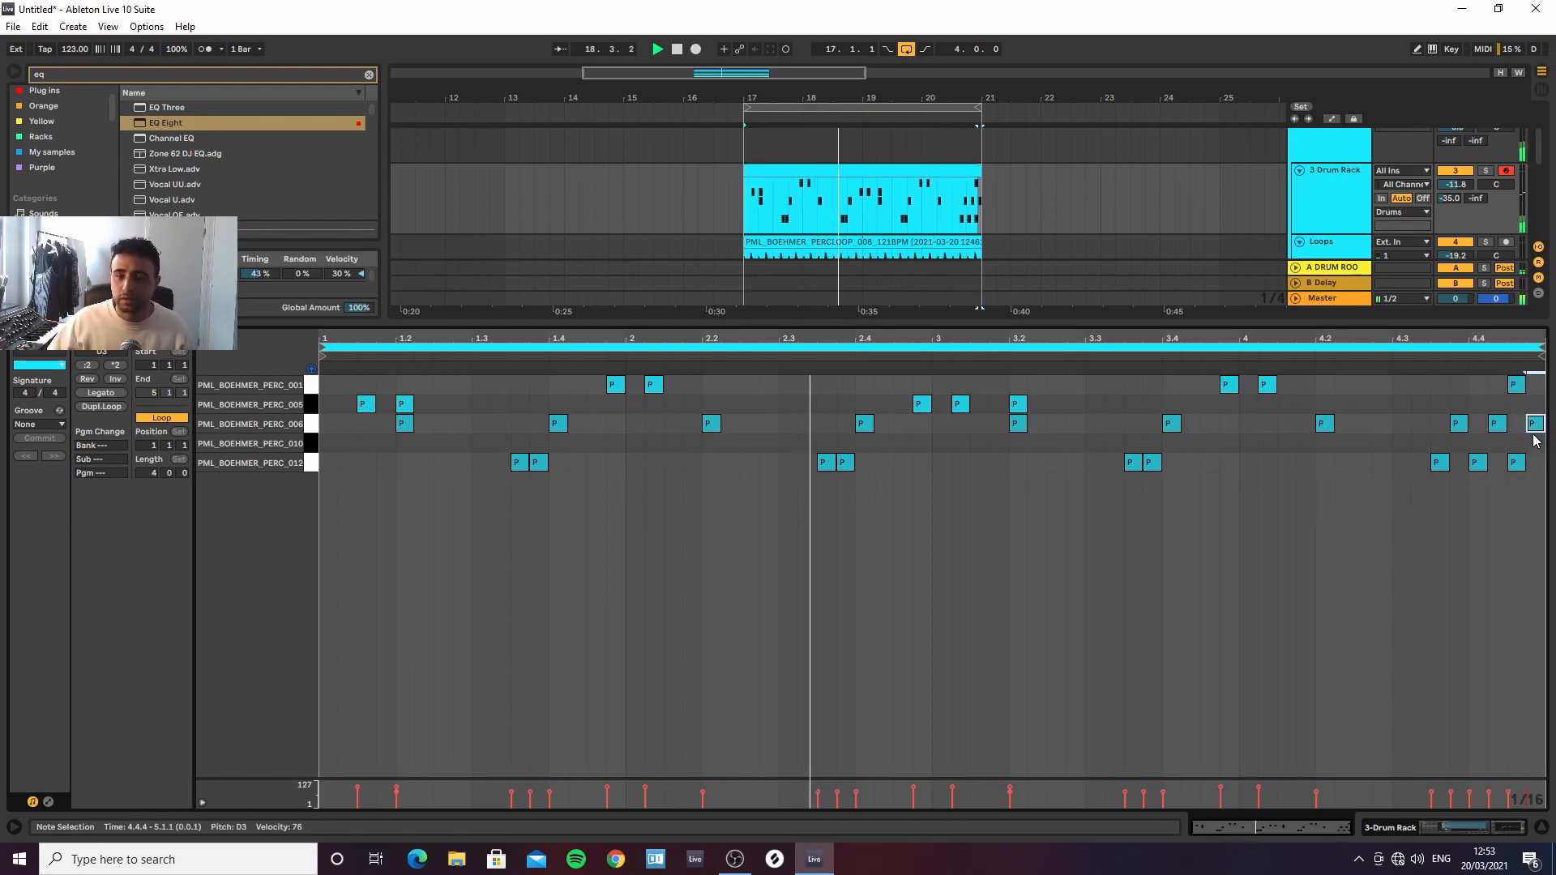
pyautogui.moveTo(1534, 428); pyautogui.dragTo(1534, 408)
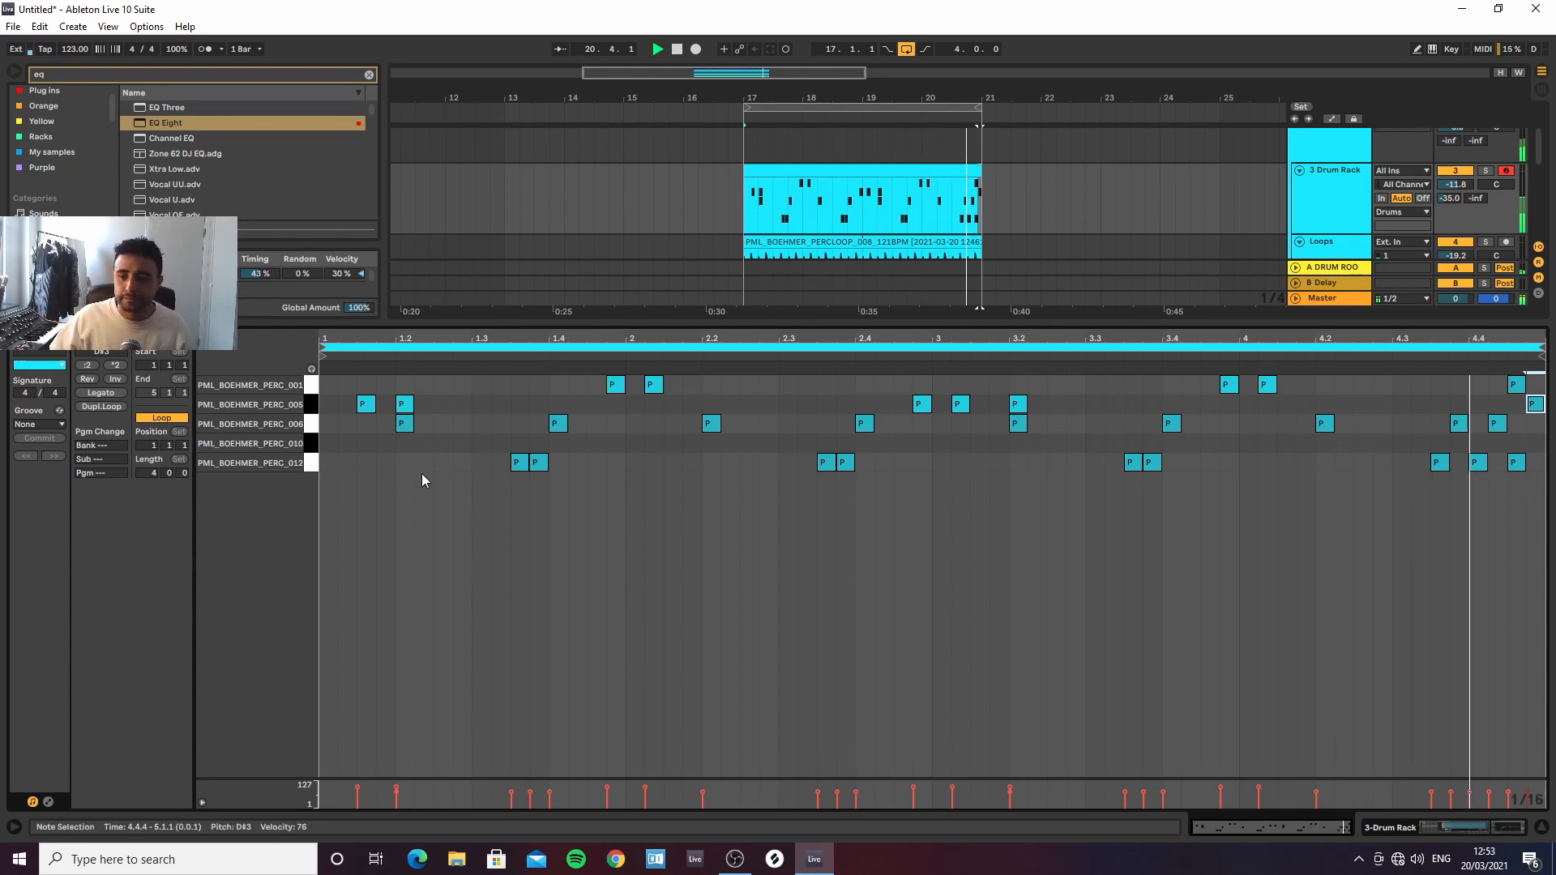
# Delete all the PML_BOEHMER_PERC_012 hits from the clip
pyautogui.click(315, 467)
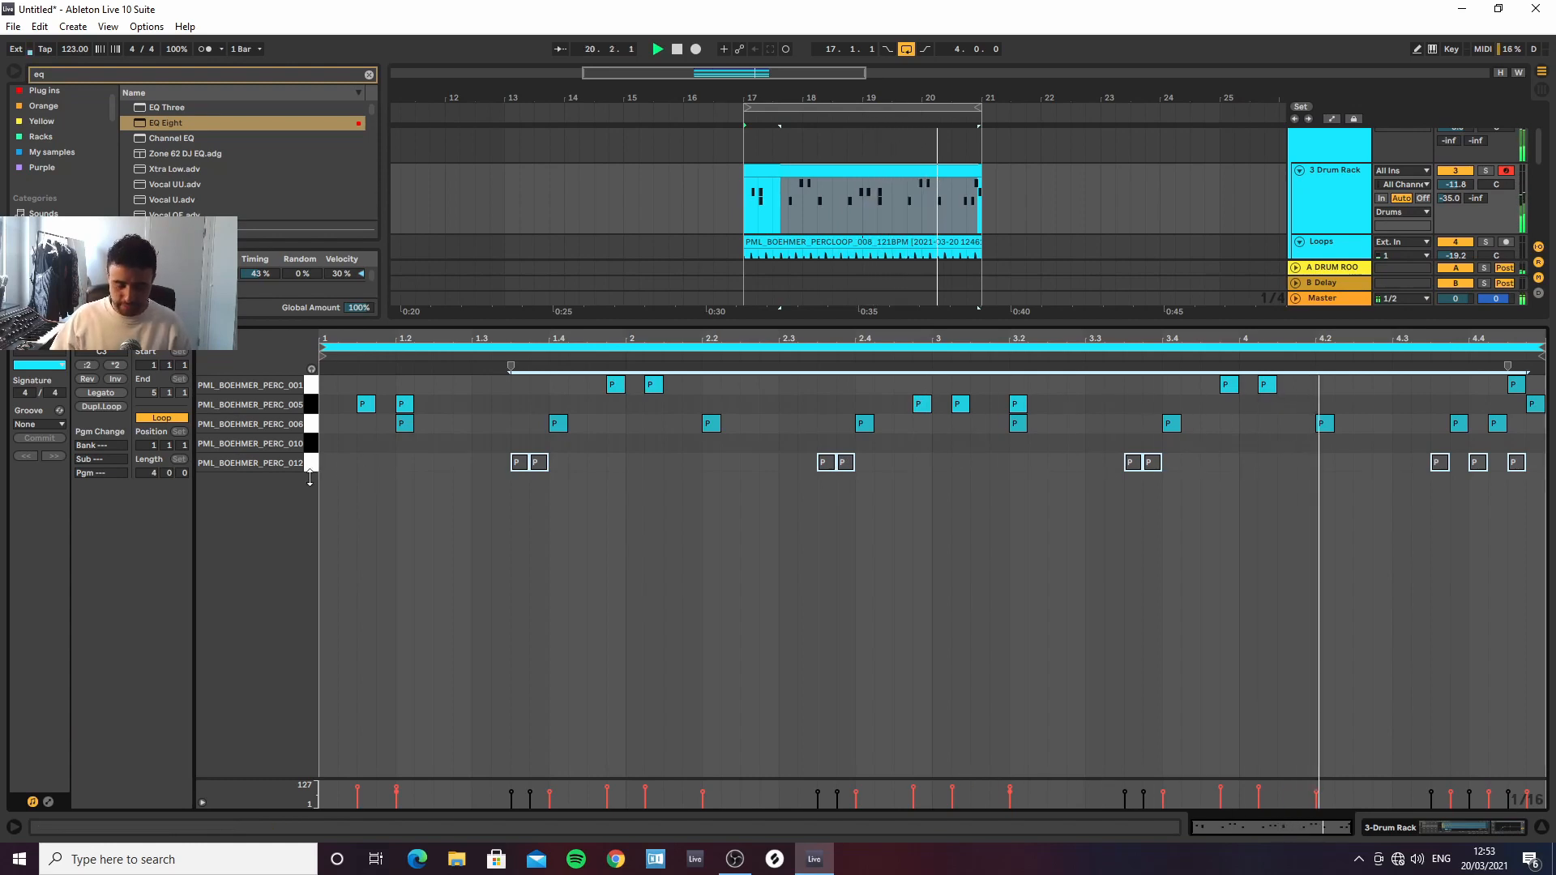
pyautogui.press('Delete')
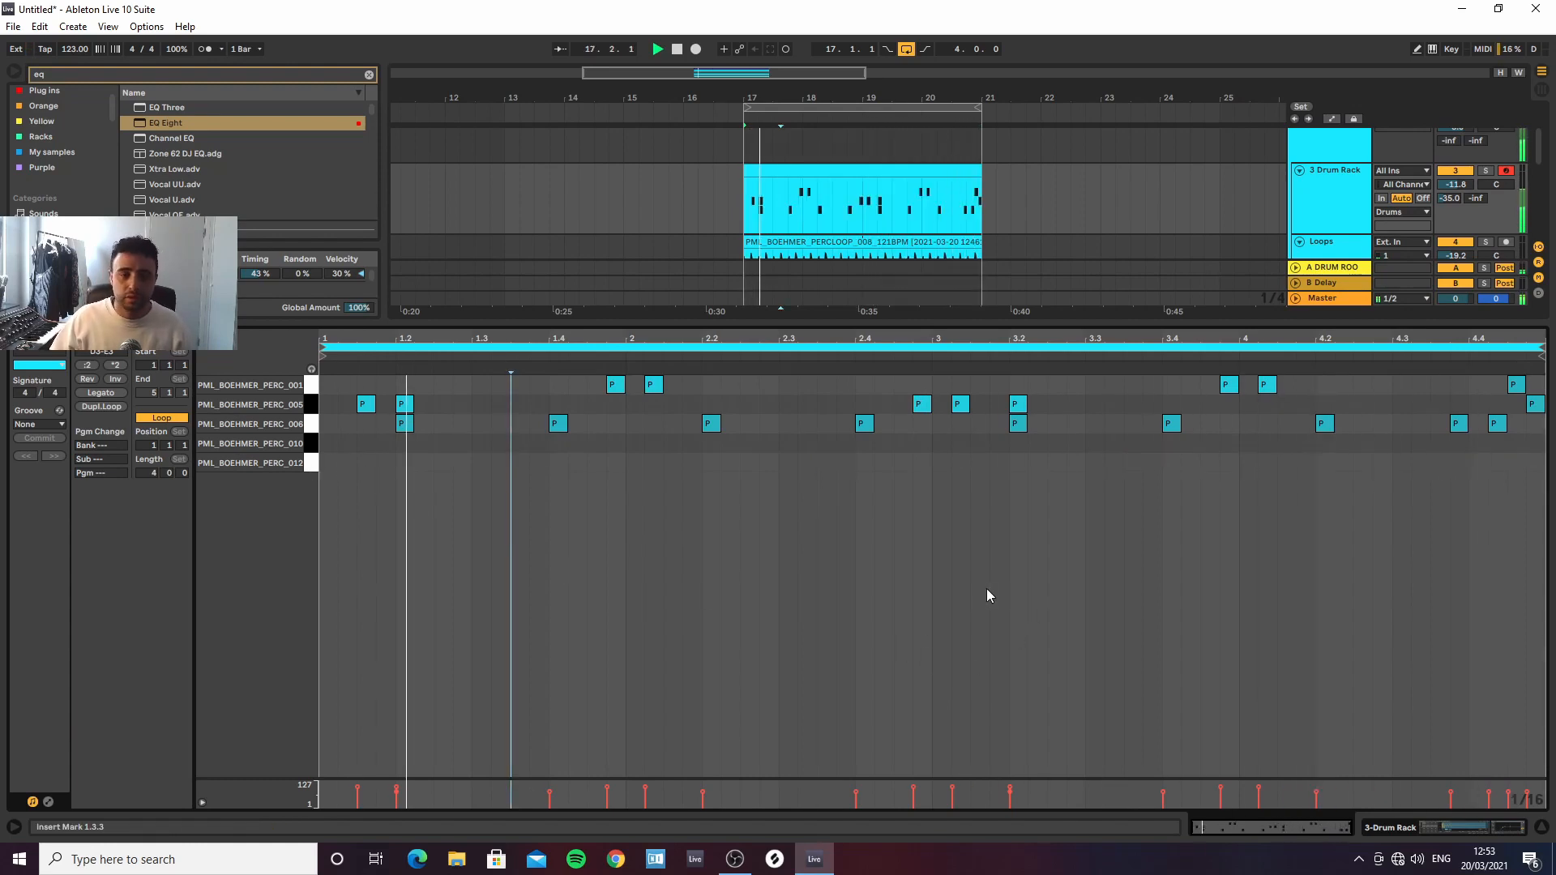
# Try a PML_BOEHMER_PERC_012 hit at 1.1.2 and remove it again
pyautogui.doubleClick(331, 460)
pyautogui.moveTo(348, 464); pyautogui.dragTo(358, 464)
pyautogui.press('space')
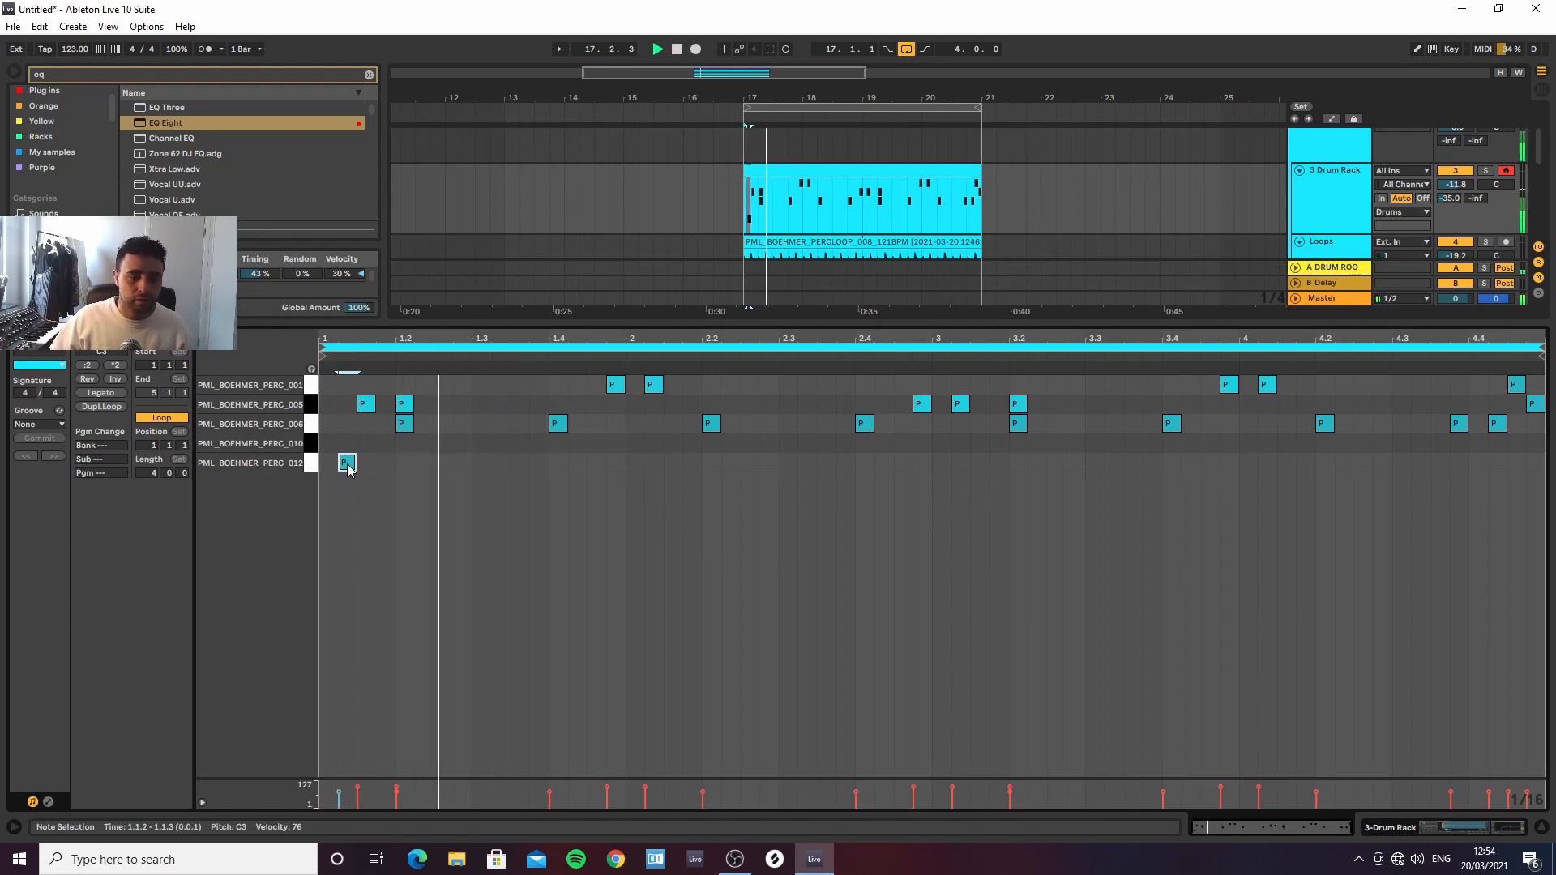
pyautogui.doubleClick(347, 464)
pyautogui.press('space')
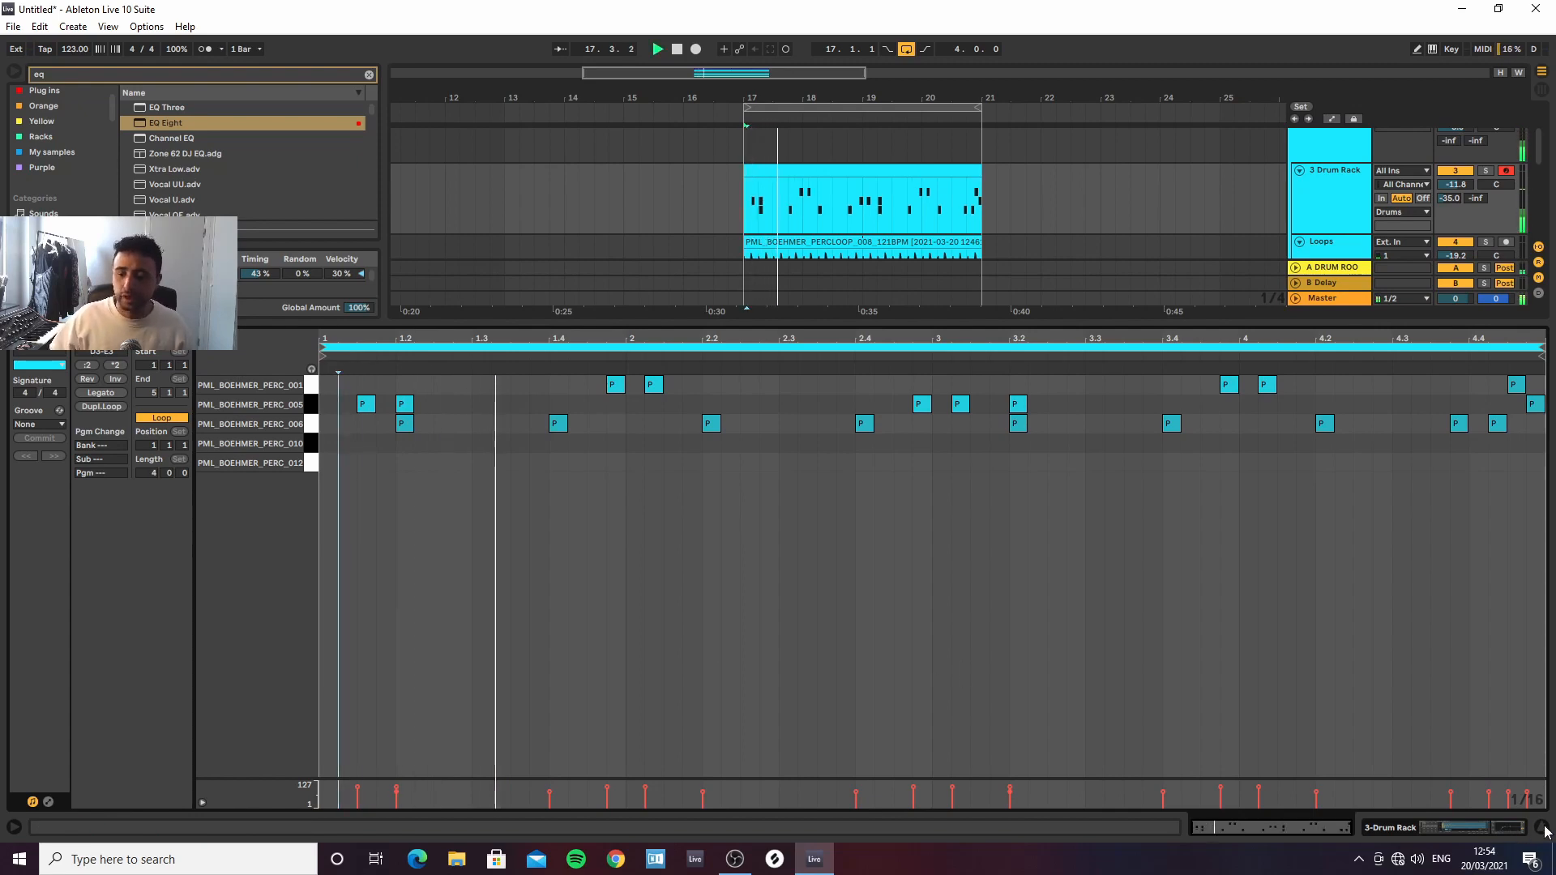
# Show the Drum Rack track's devices and boost EQ Eight band 3 slightly at 2.25 kHz
pyautogui.click(1545, 830)
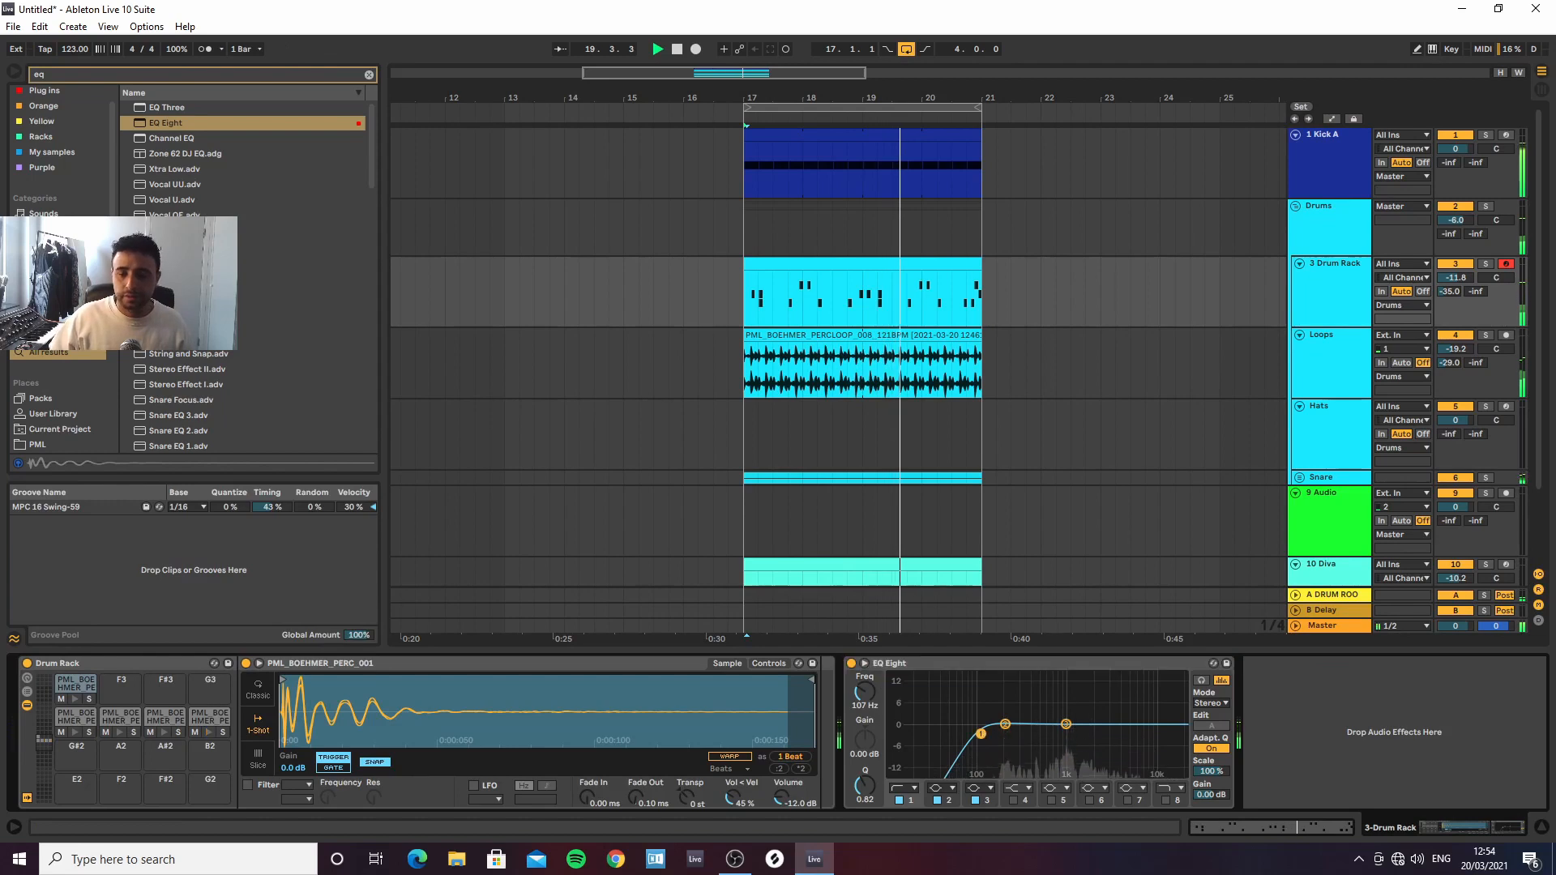
pyautogui.moveTo(981, 733); pyautogui.dragTo(1096, 716)
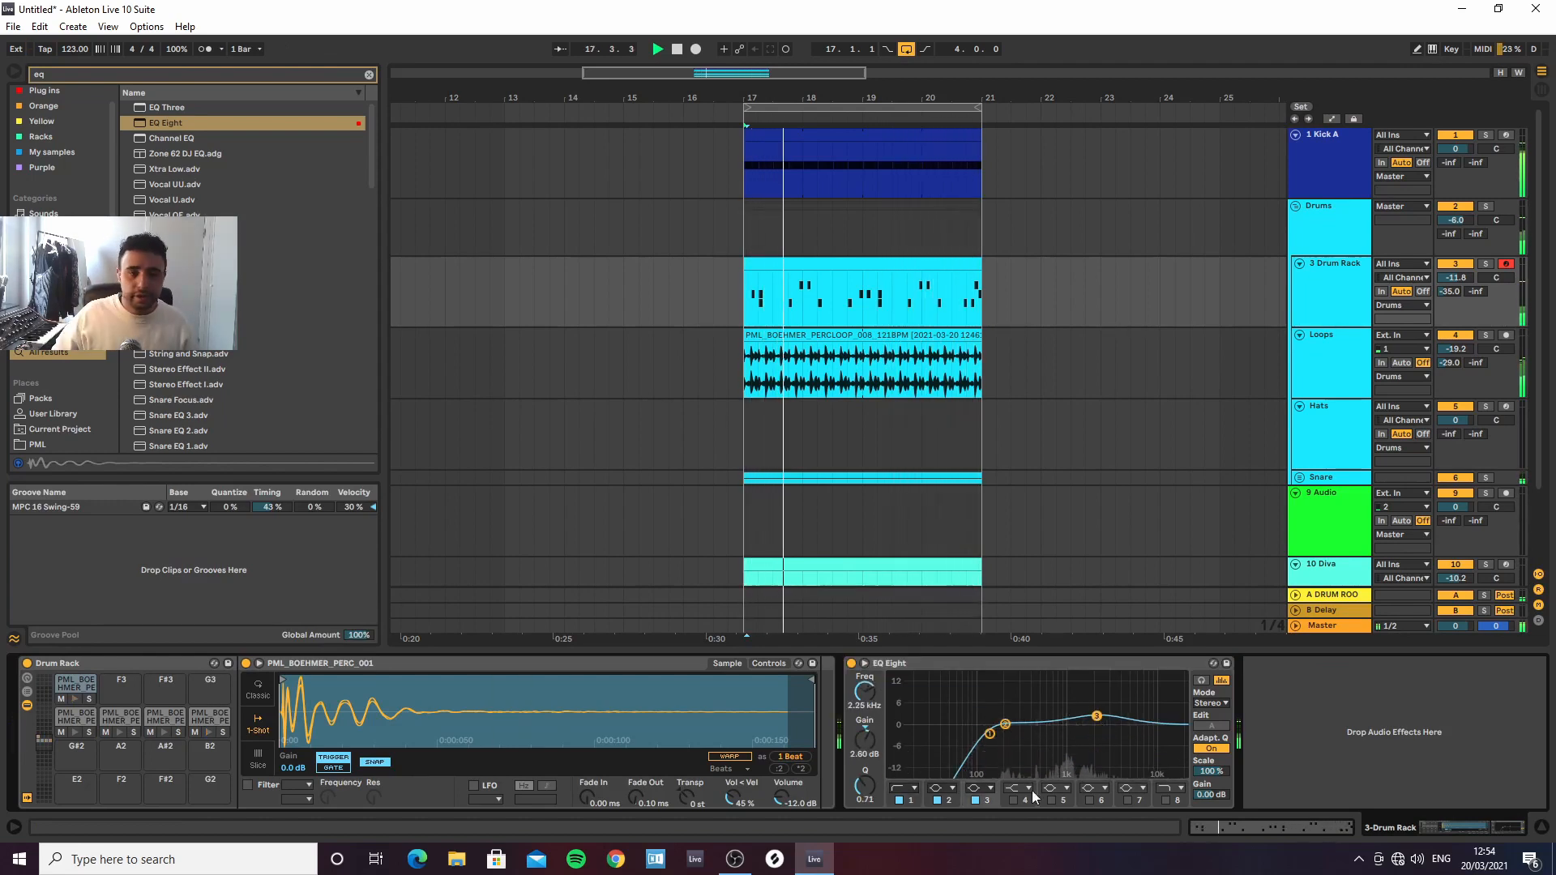
# Add a Glue Compressor to the Drum Rack track with the threshold at -23.8 dB and makeup at 4.13 dB
pyautogui.click(371, 72)
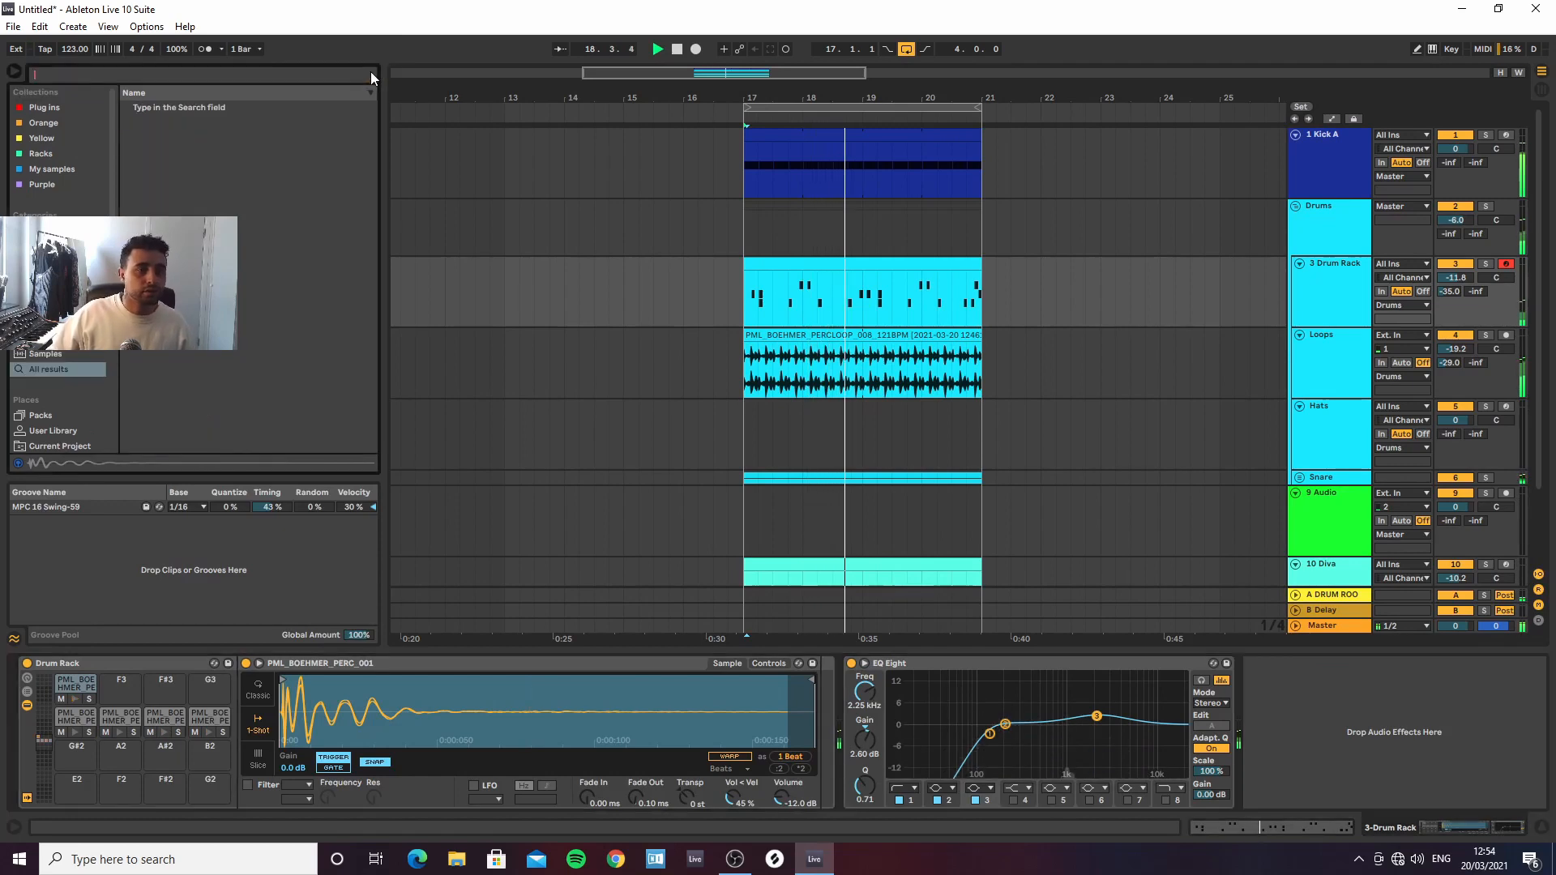
pyautogui.write('glue')
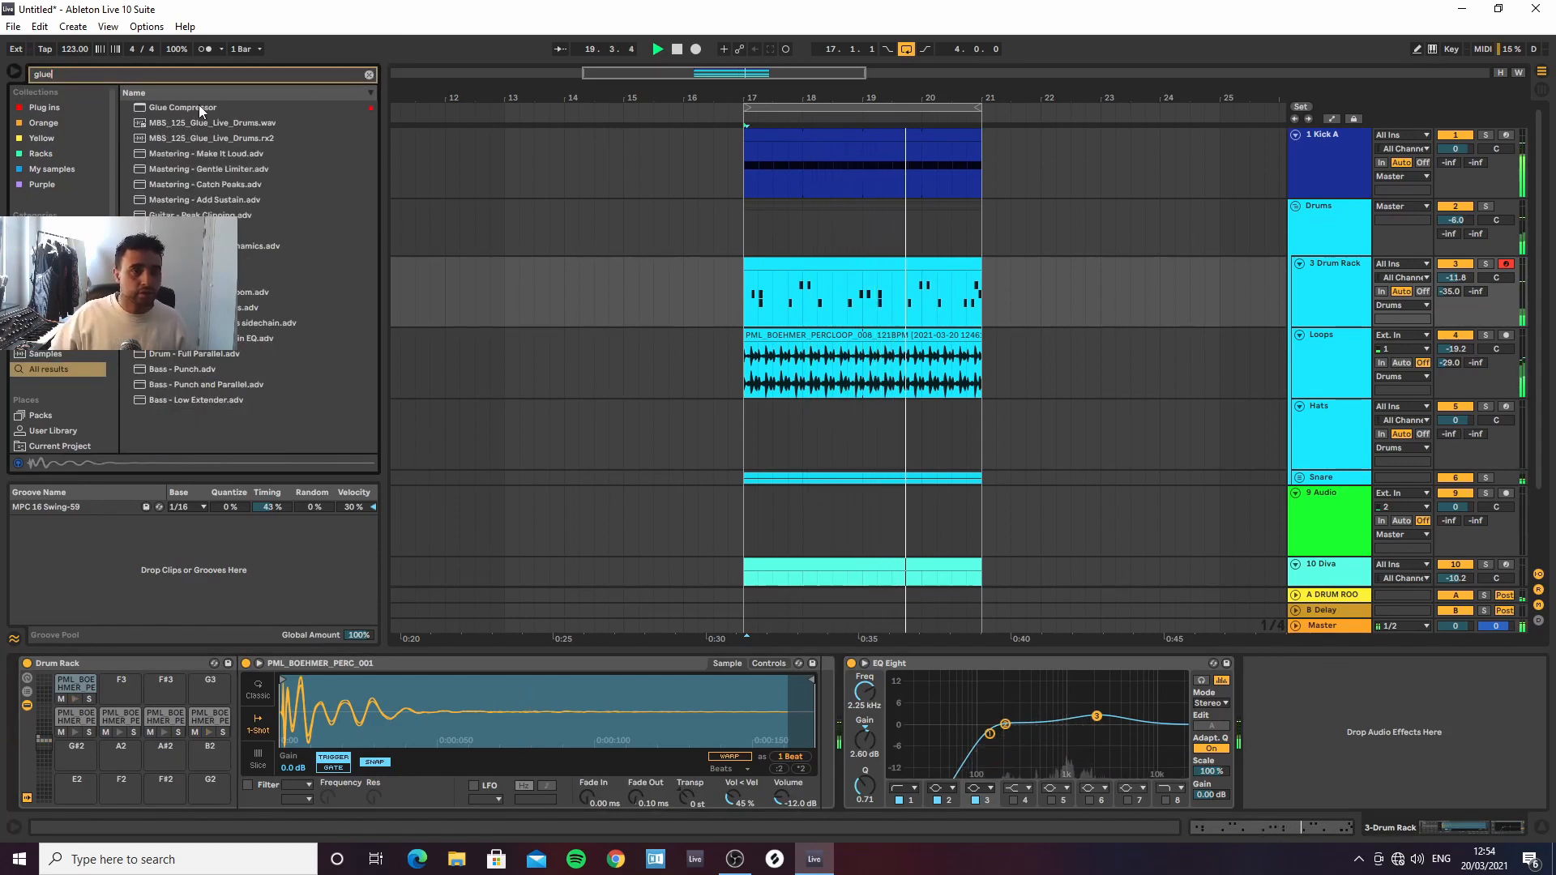
pyautogui.doubleClick(200, 109)
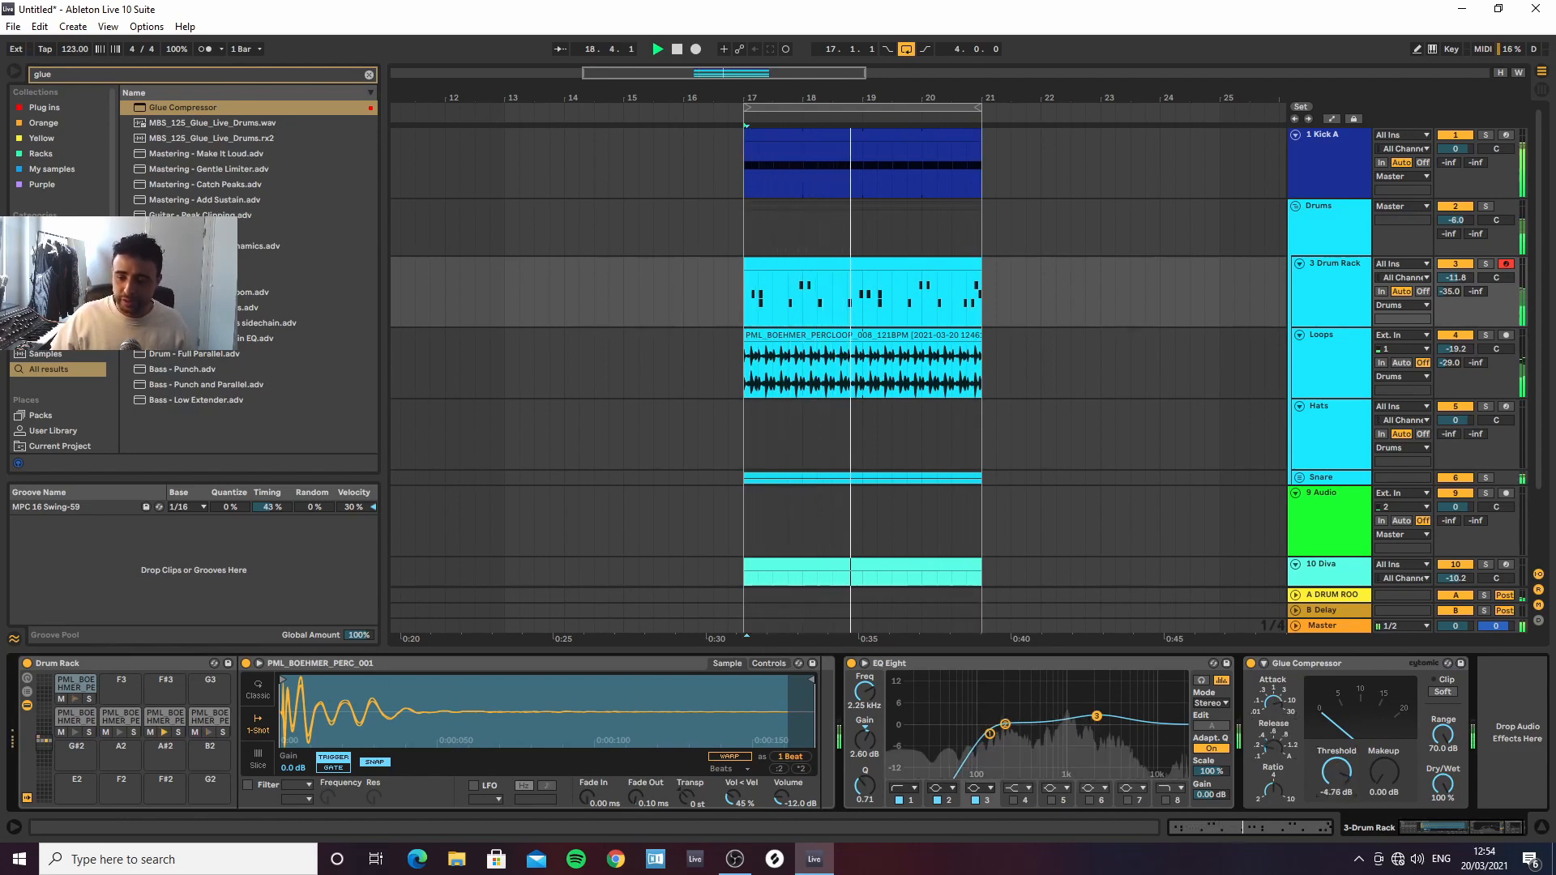
pyautogui.moveTo(1337, 772); pyautogui.dragTo(1336, 842)
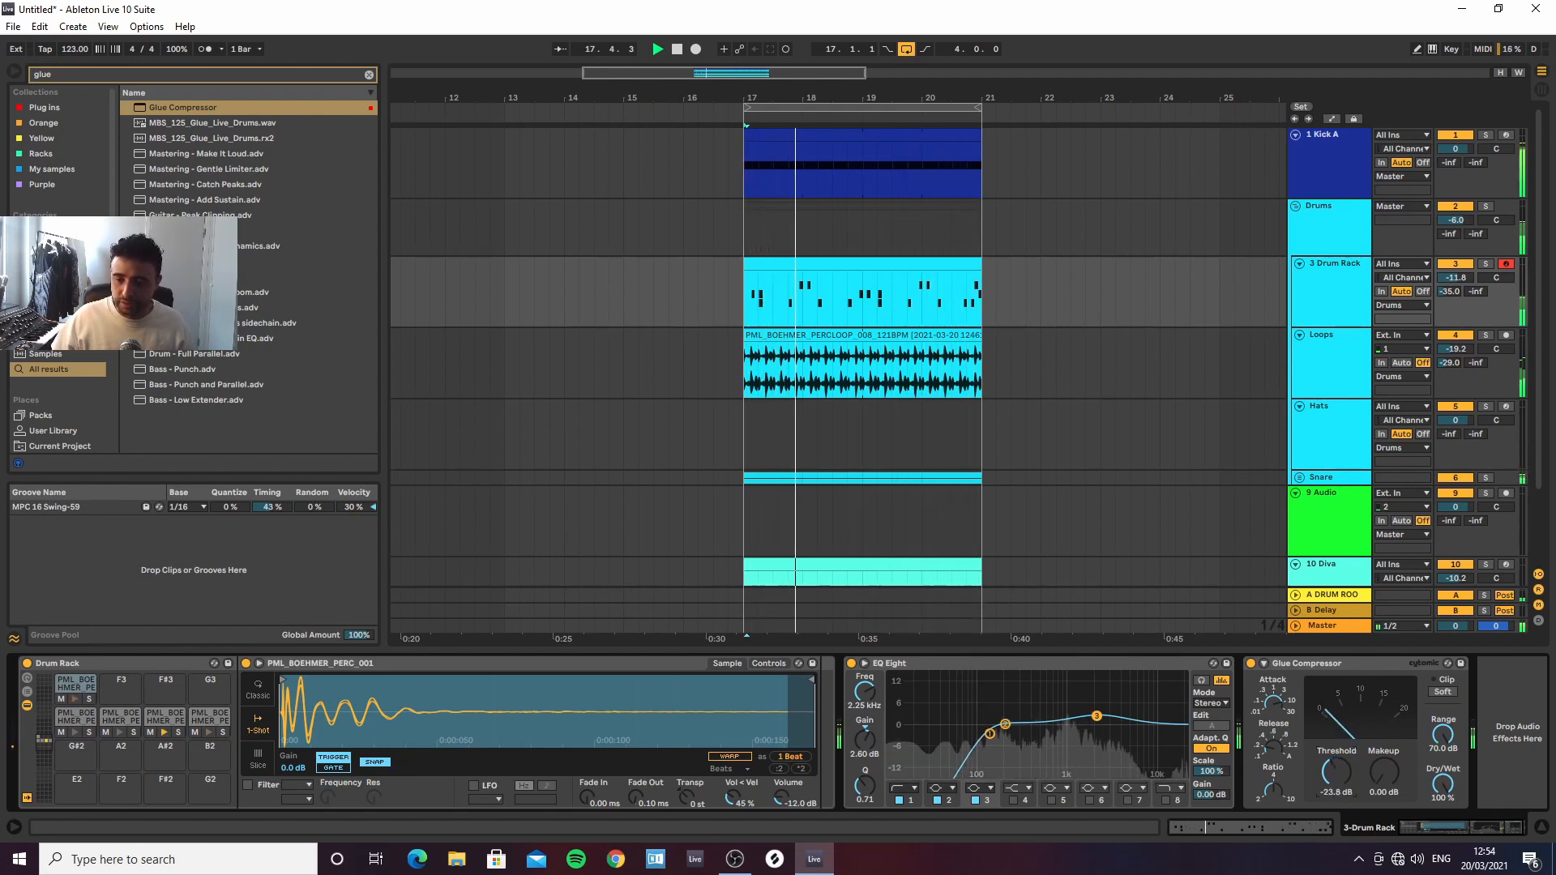
pyautogui.moveTo(1384, 774)
pyautogui.mouseDown()
pyautogui.moveTo(1384, 756)
pyautogui.moveTo(1385, 783)
pyautogui.mouseUp()
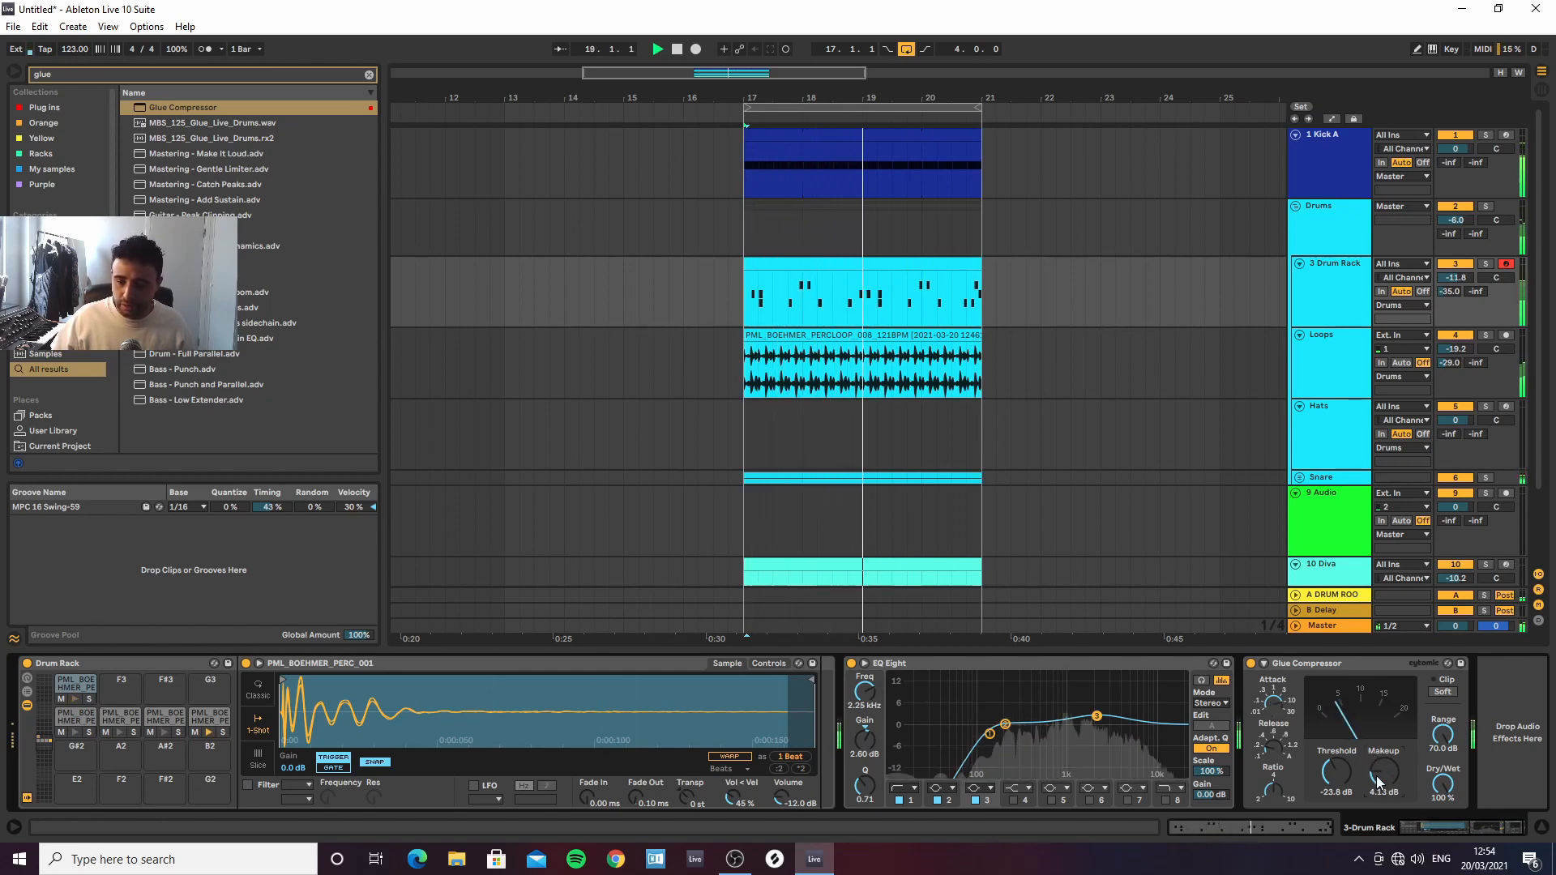
# Set the EQ Eight low-cut band 1 to 111 Hz with a Q of 1.11
pyautogui.moveTo(992, 737); pyautogui.dragTo(984, 724)
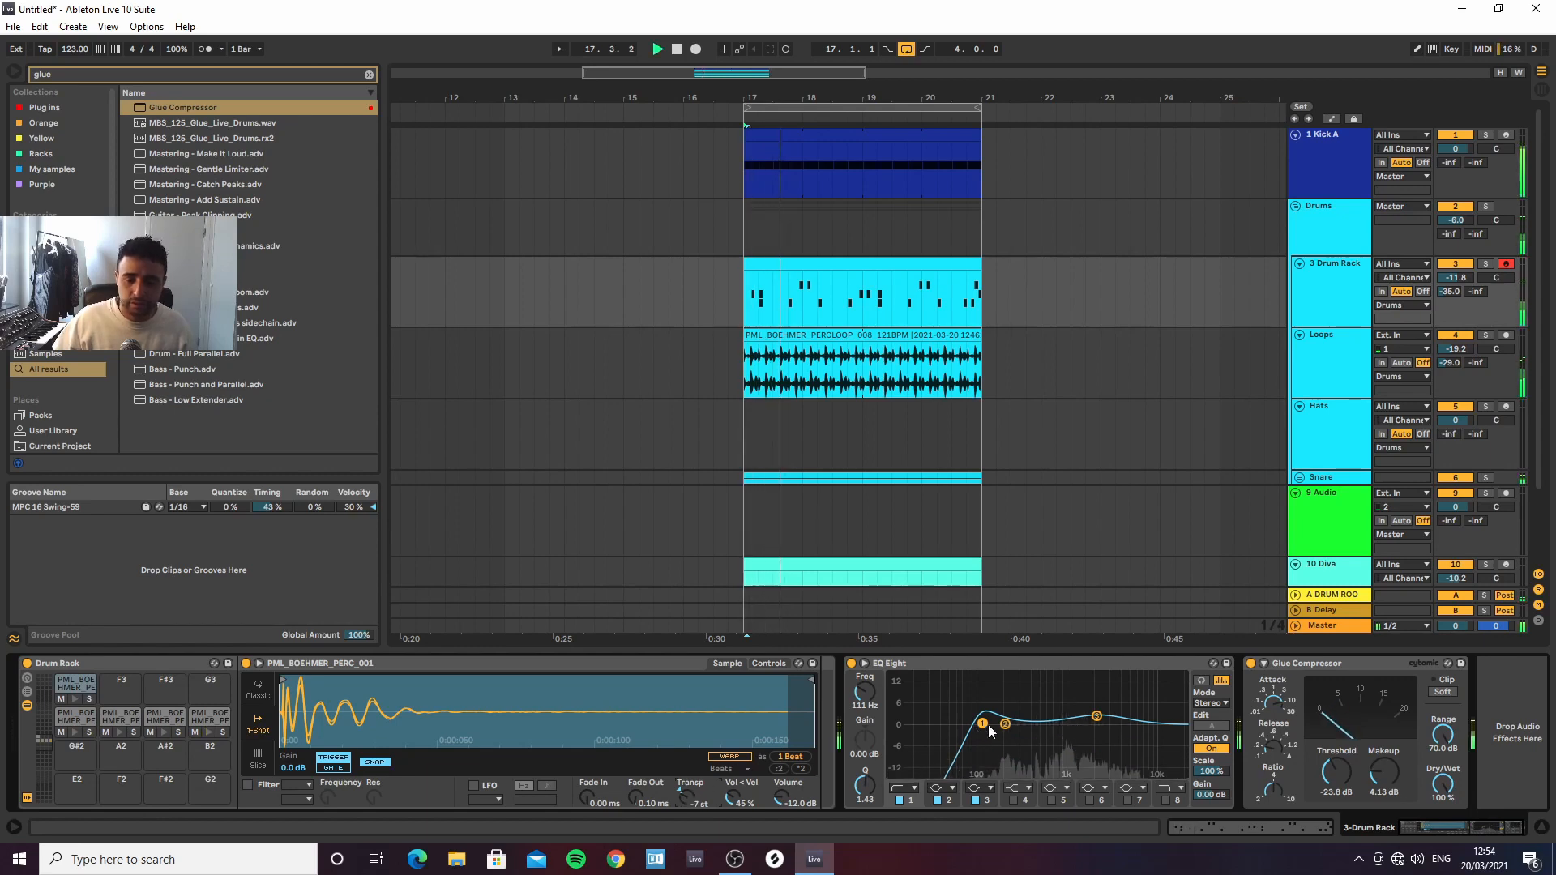
pyautogui.press('space')
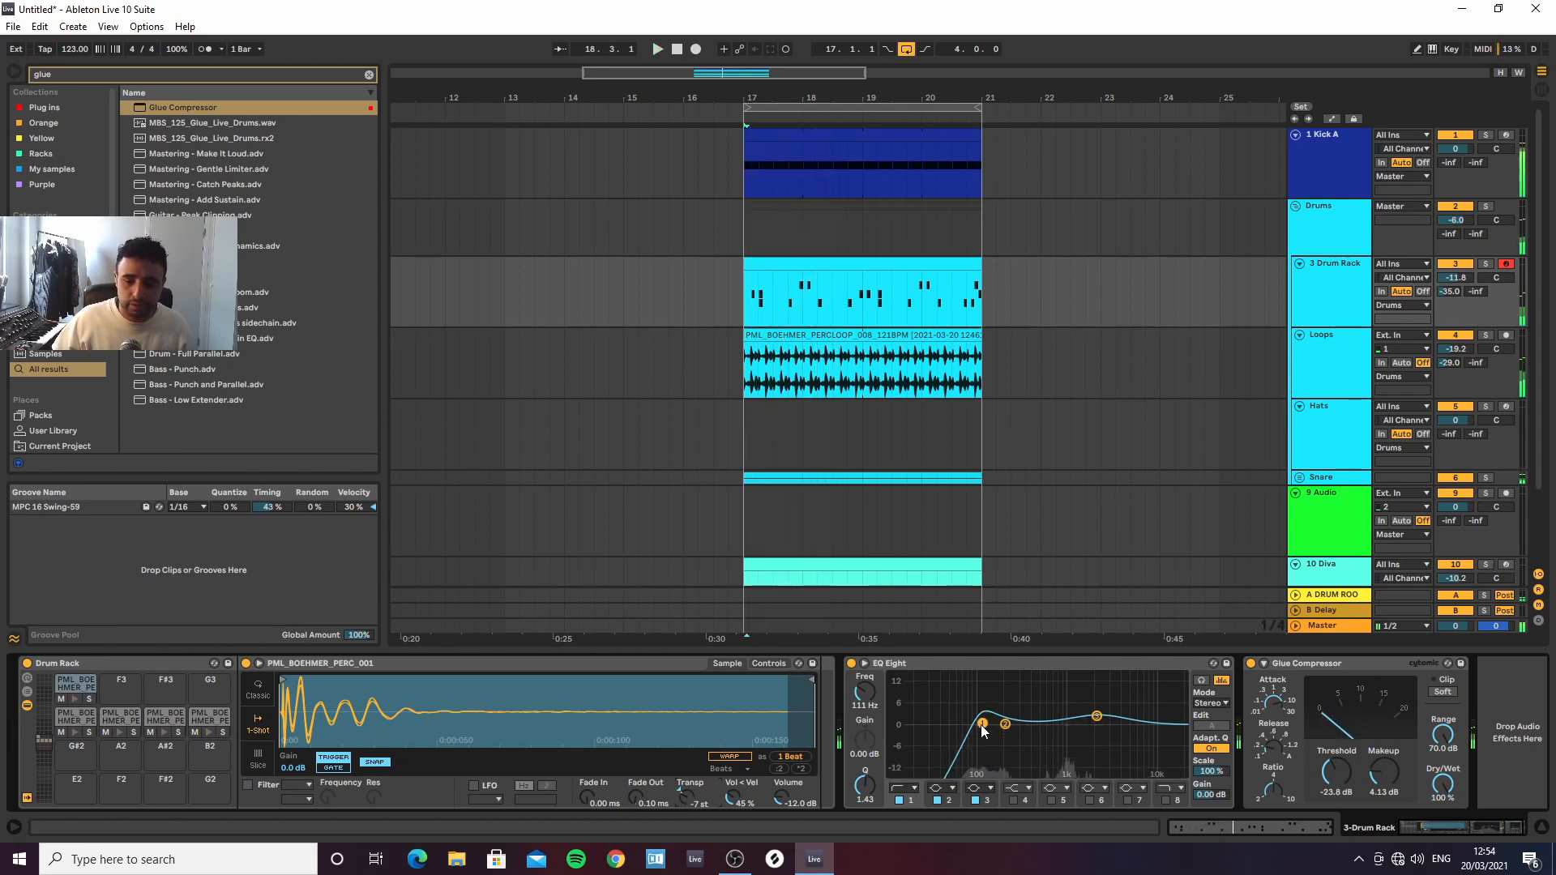
pyautogui.moveTo(982, 724); pyautogui.dragTo(983, 728)
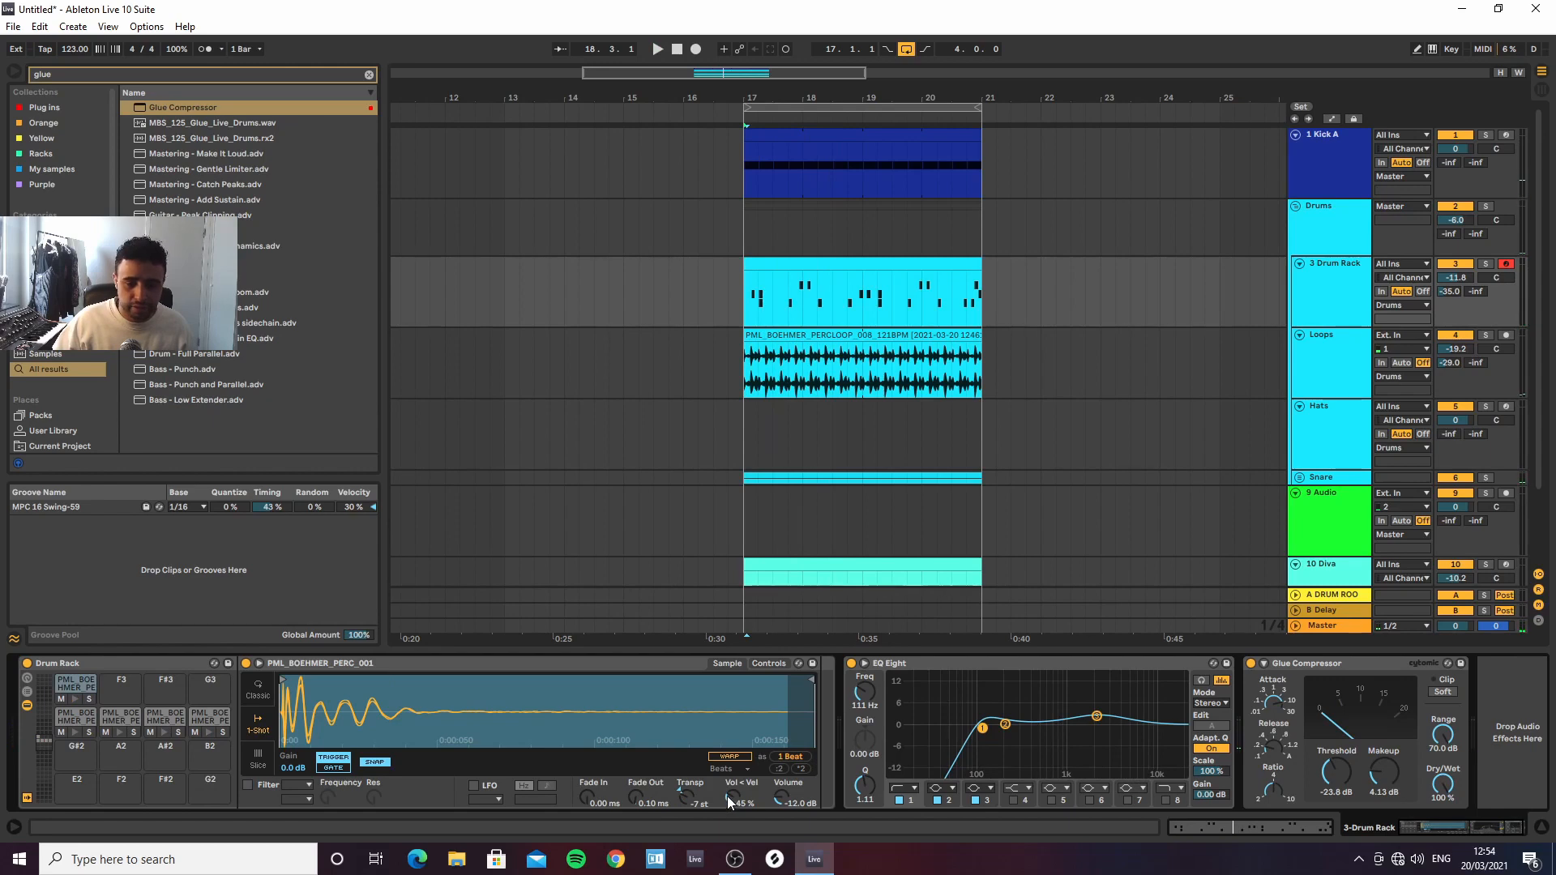
# Raise the Vol < Vel amount of the PML_BOEHMER_PERC_001 sample to 71 % while playing the loop
pyautogui.press('space')
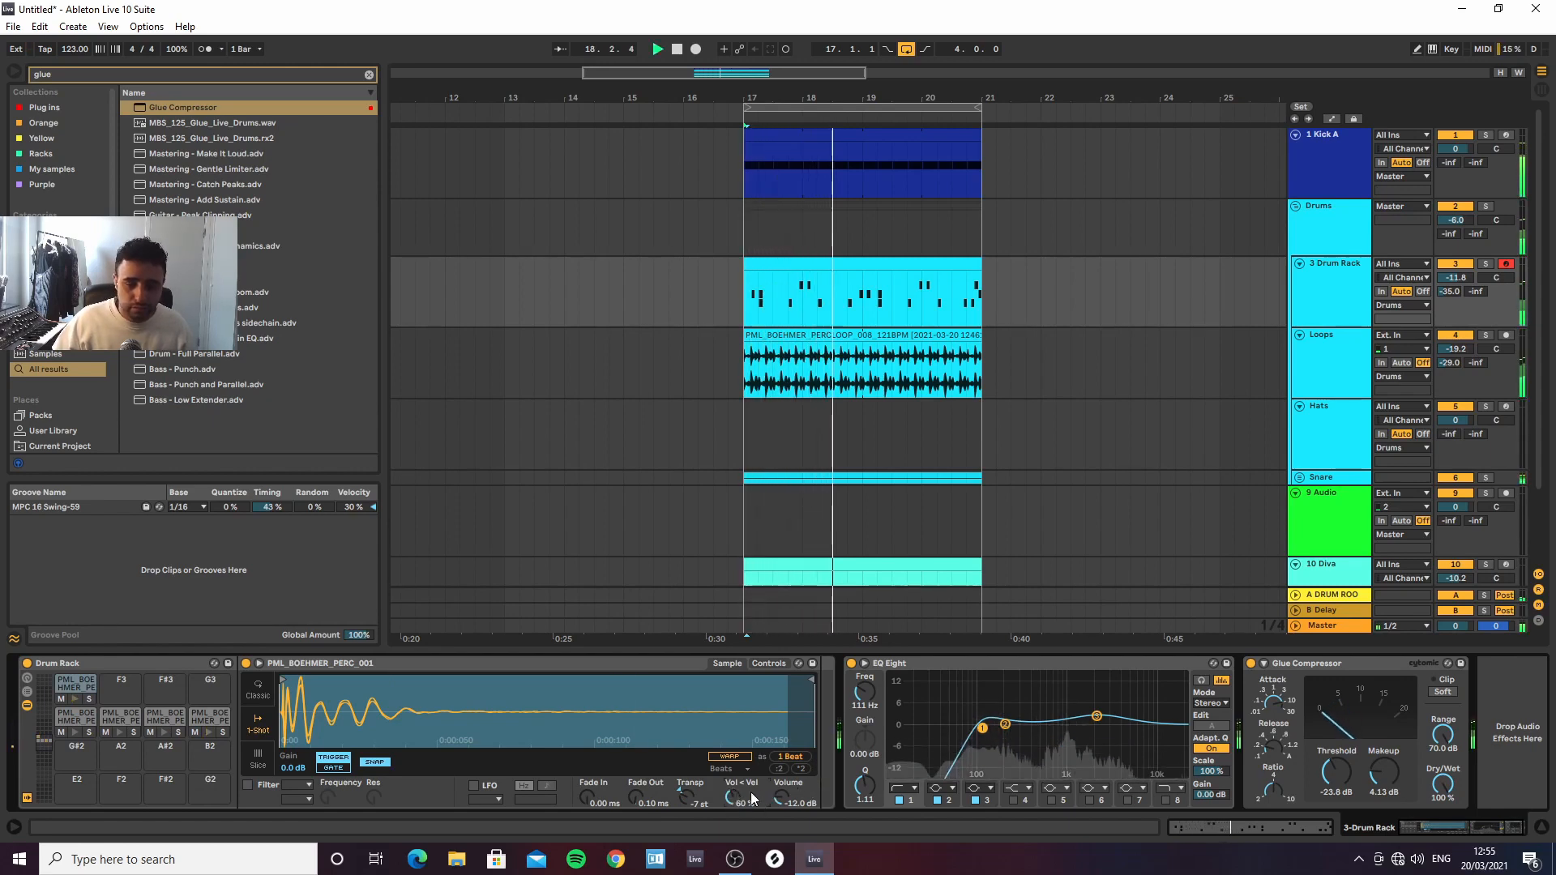
pyautogui.moveTo(733, 795); pyautogui.dragTo(735, 788)
pyautogui.press('space')
pyautogui.press('space')
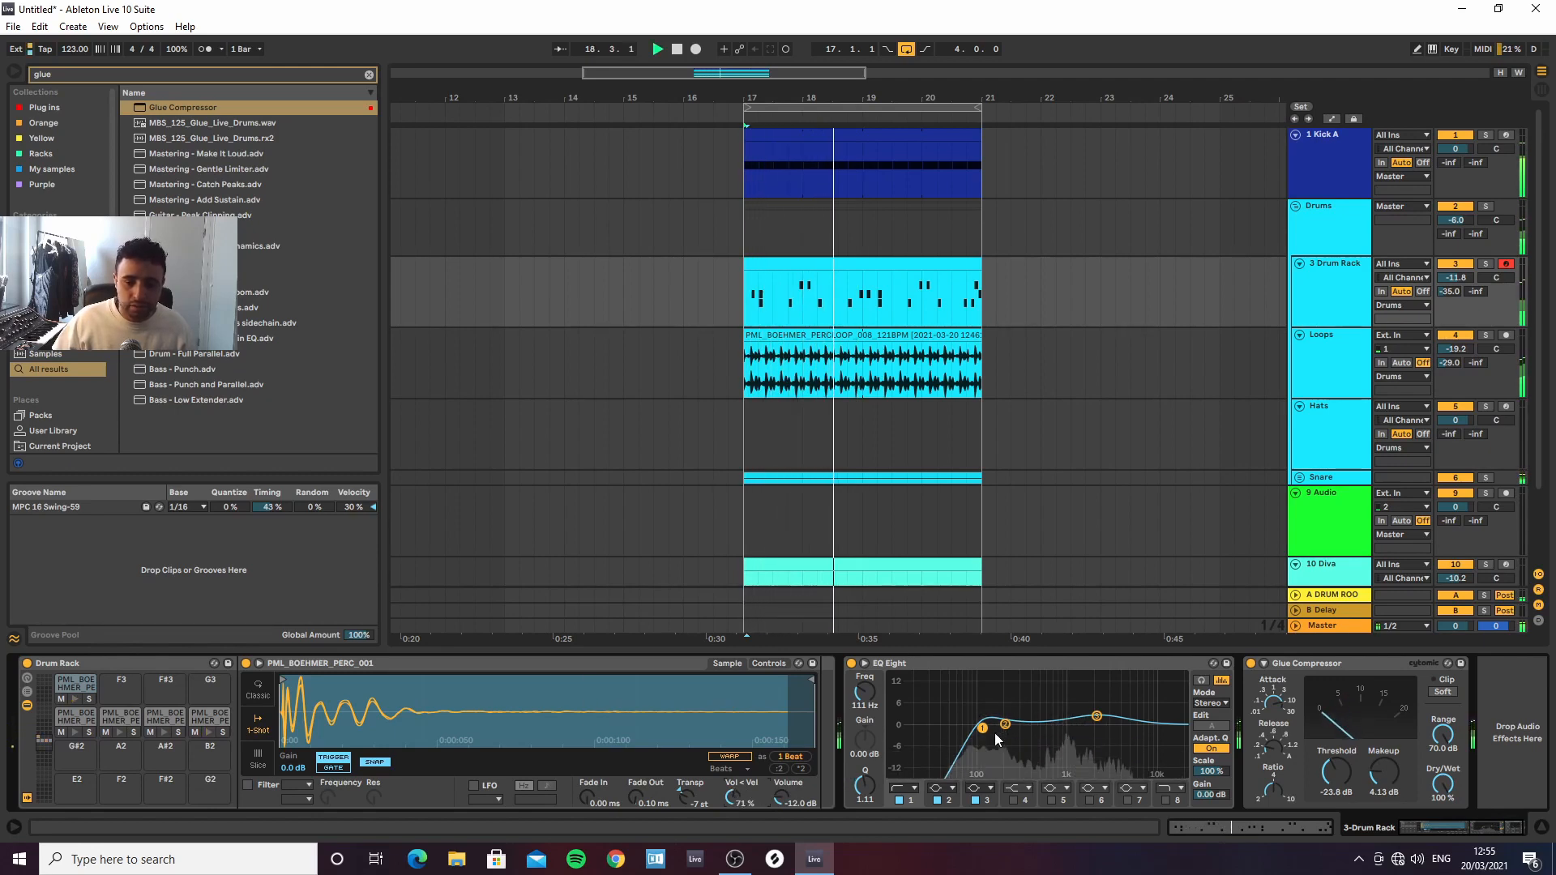
# Set EQ Eight band 1 to 48.4 Hz with a Q of 0.78 and check the curve in the expanded display during playback
pyautogui.moveTo(982, 728)
pyautogui.mouseDown()
pyautogui.moveTo(929, 730)
pyautogui.moveTo(944, 717)
pyautogui.moveTo(951, 734)
pyautogui.mouseUp()
pyautogui.press('space')
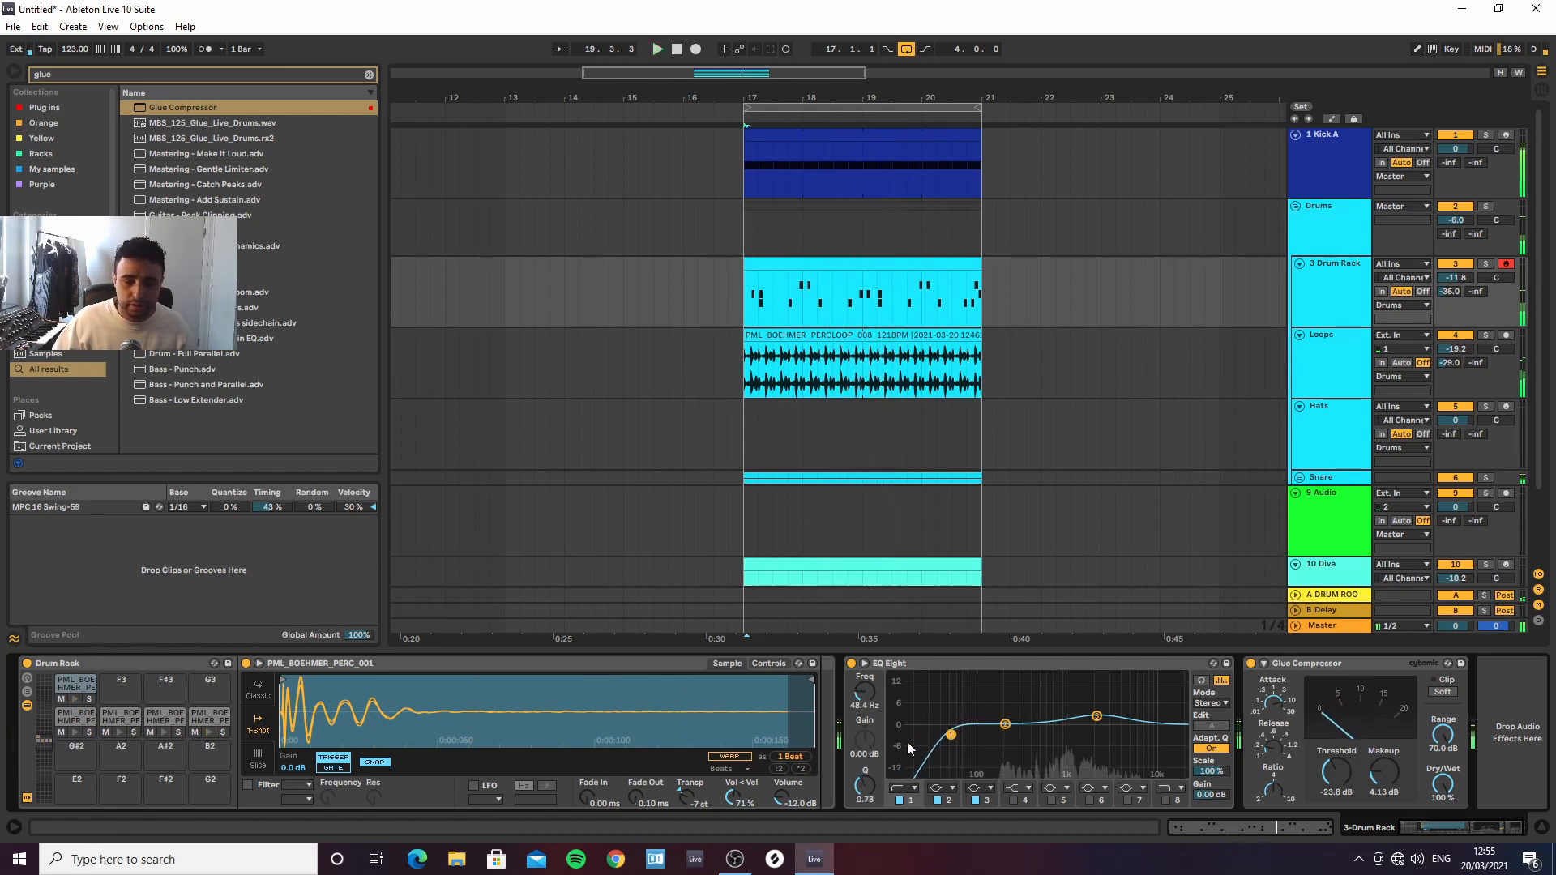
pyautogui.click(436, 664)
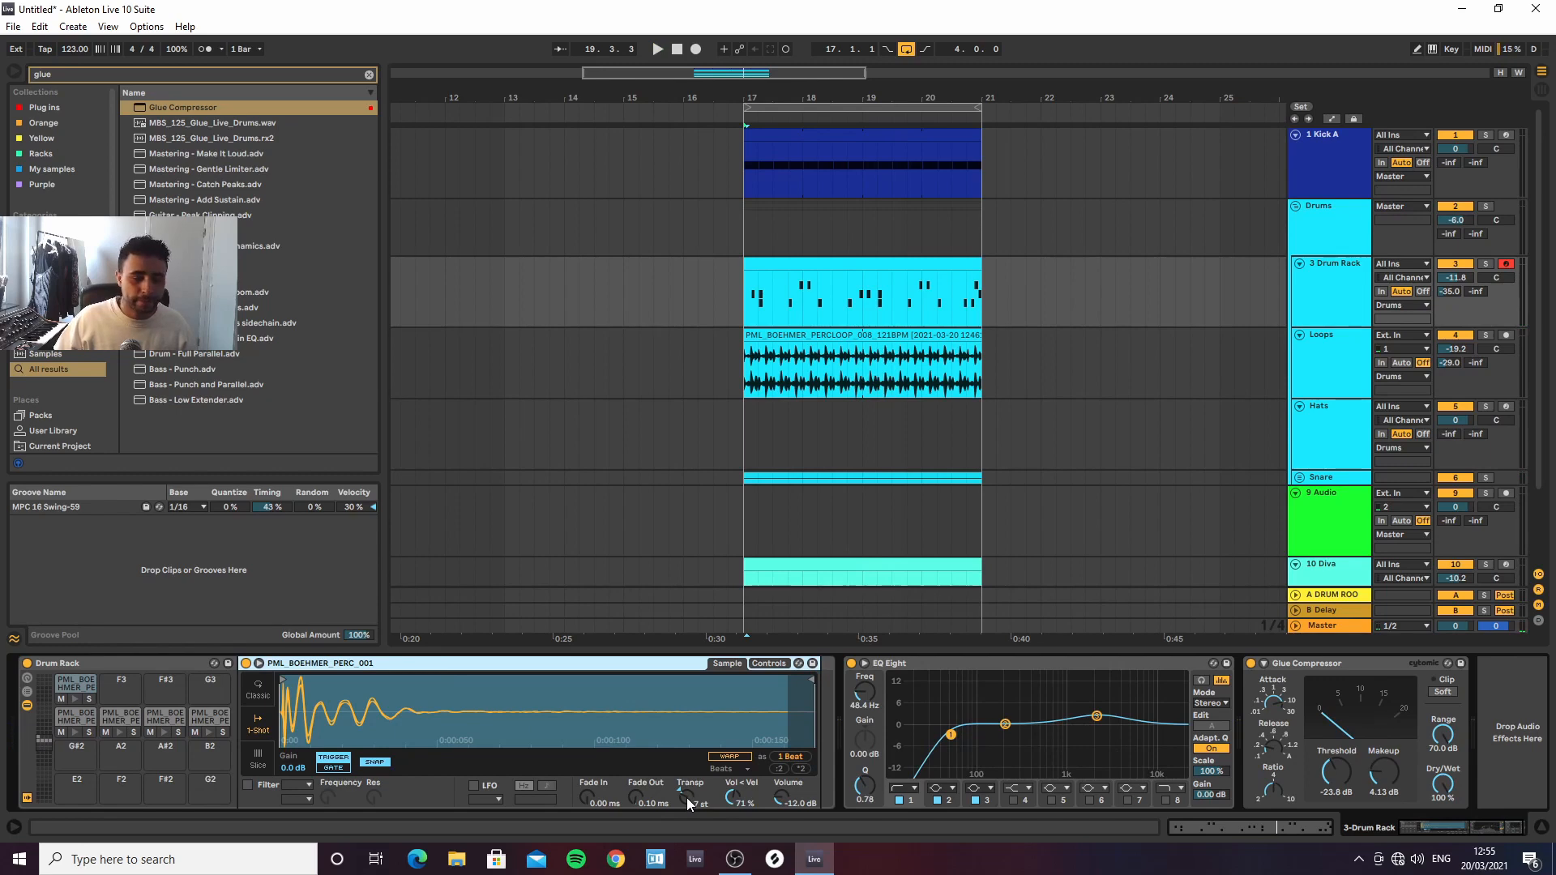
pyautogui.click(864, 663)
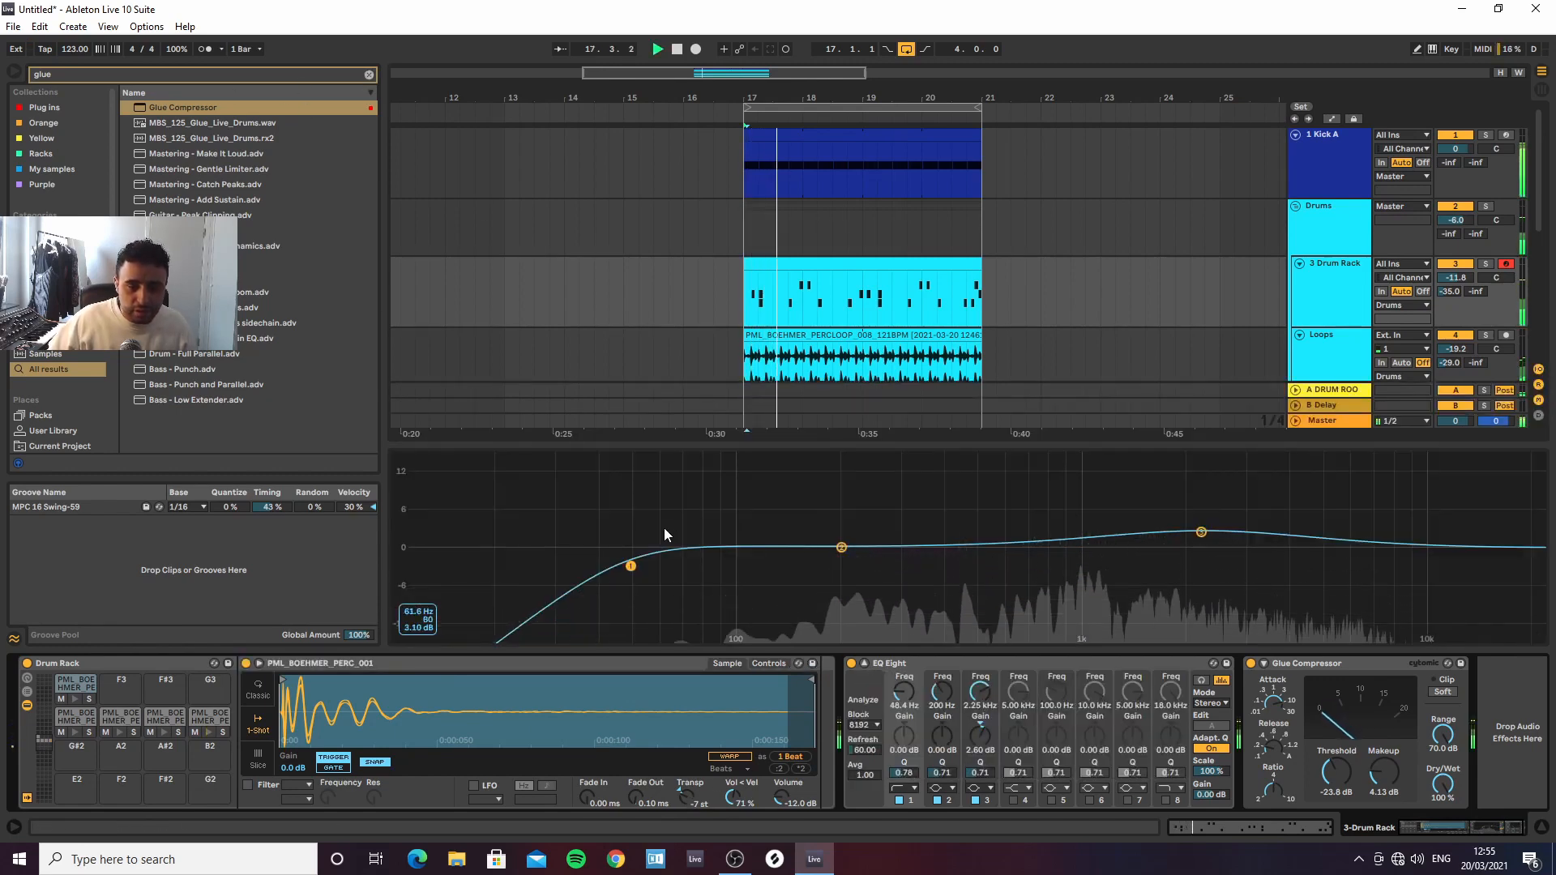
pyautogui.press('space')
pyautogui.press('space')
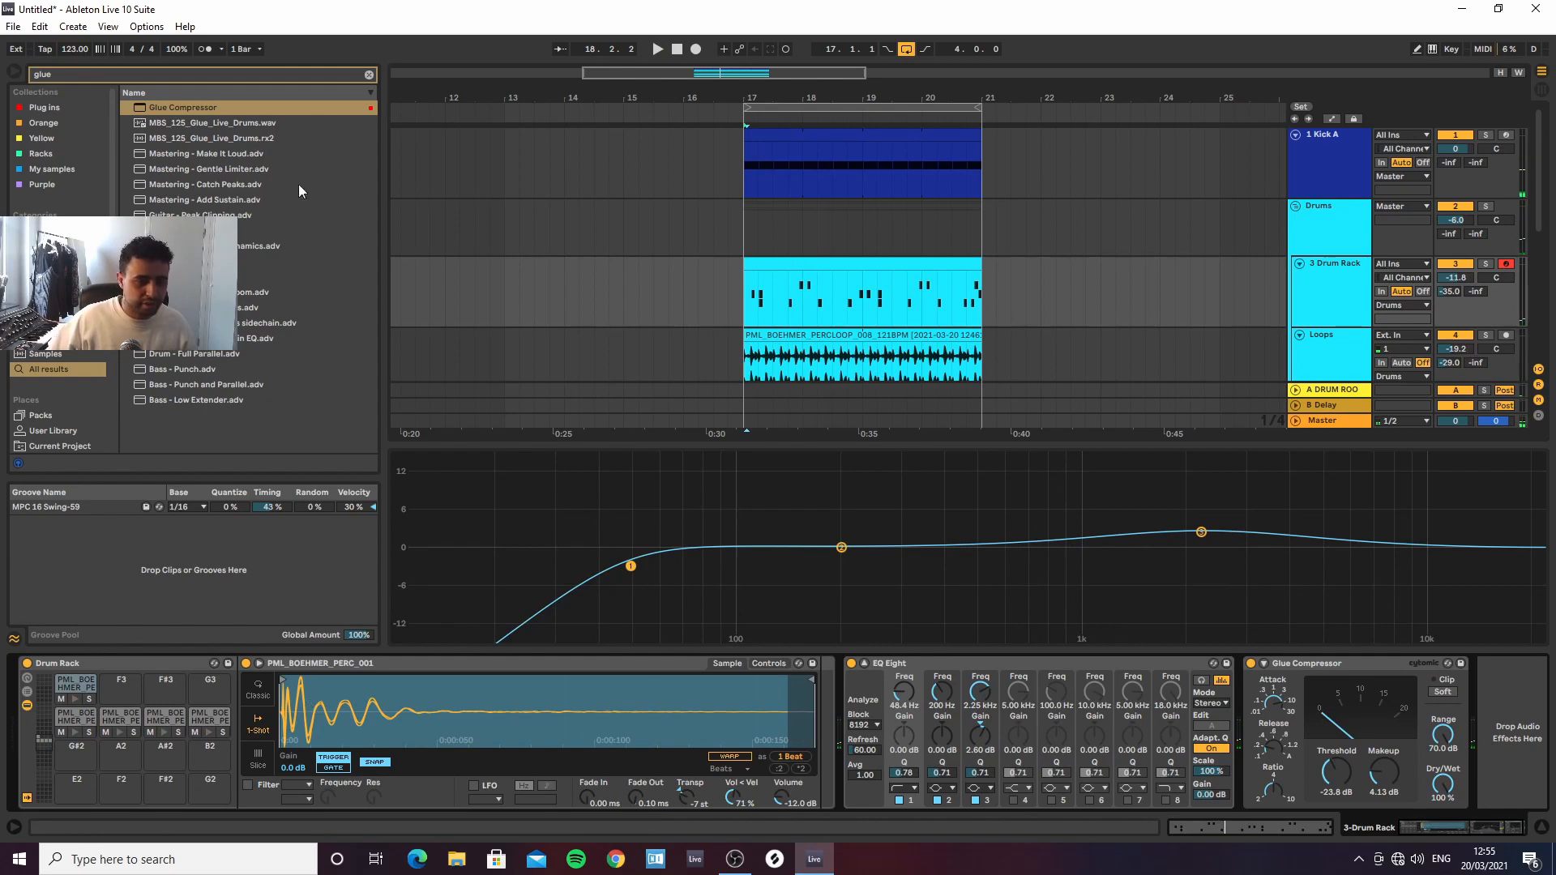
# Insert another EQ Eight inside the Drum Rack, directly after the PML_BOEHMER_PERC_001 sampler
pyautogui.click(370, 74)
pyautogui.write('eq')
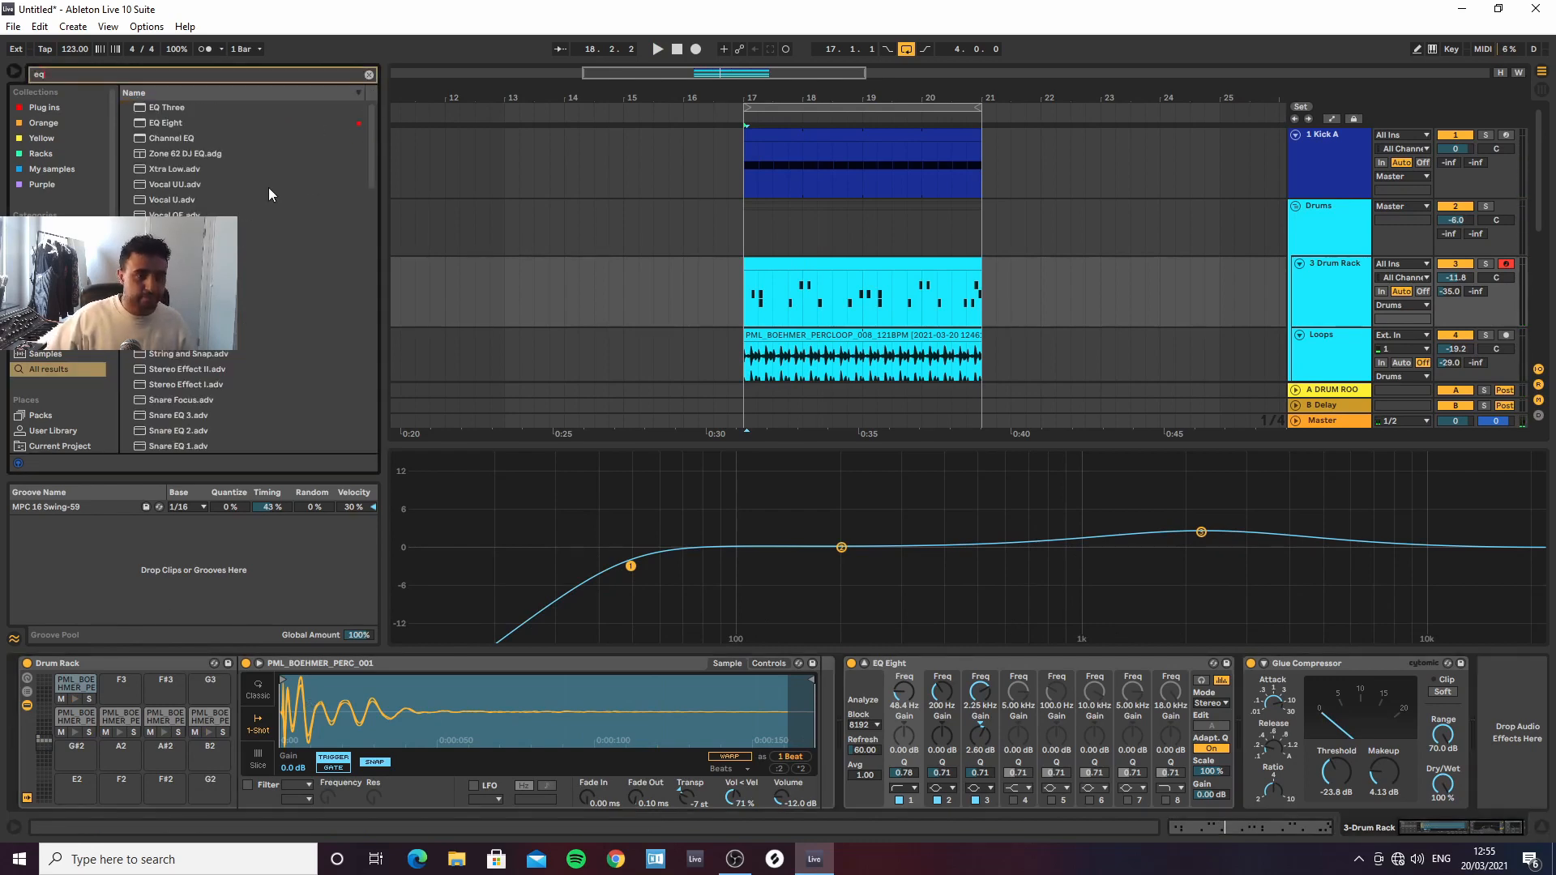
pyautogui.click(181, 124)
pyautogui.moveTo(182, 125); pyautogui.dragTo(821, 780)
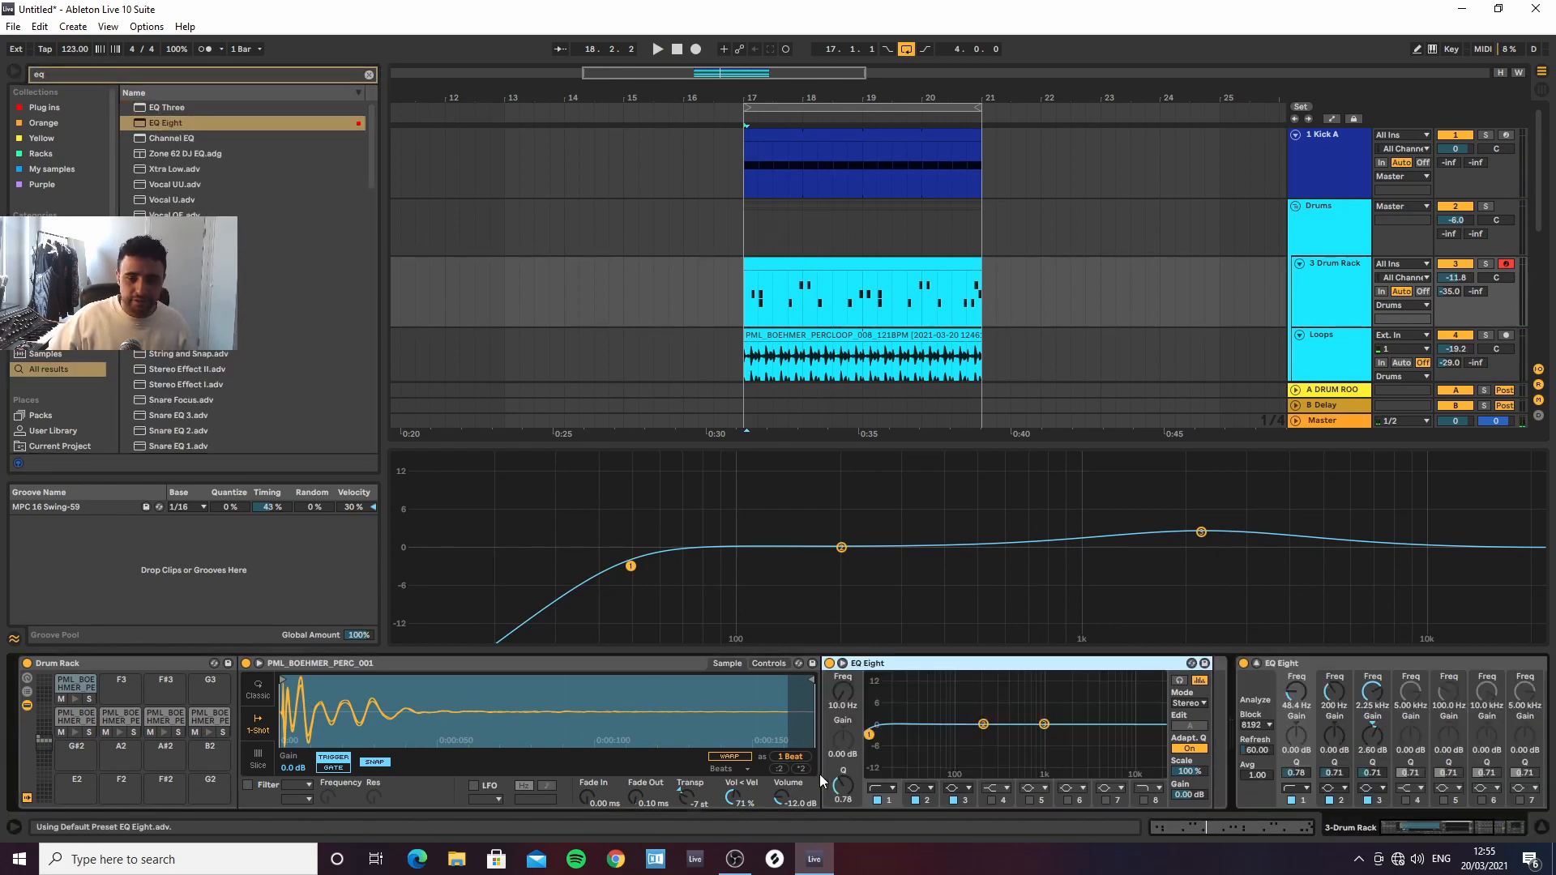
# Enable band 8 as a high cut in the new EQ Eight and boost band 2 by 2.85 dB at 141 Hz during playback
pyautogui.click(1144, 800)
pyautogui.press('space')
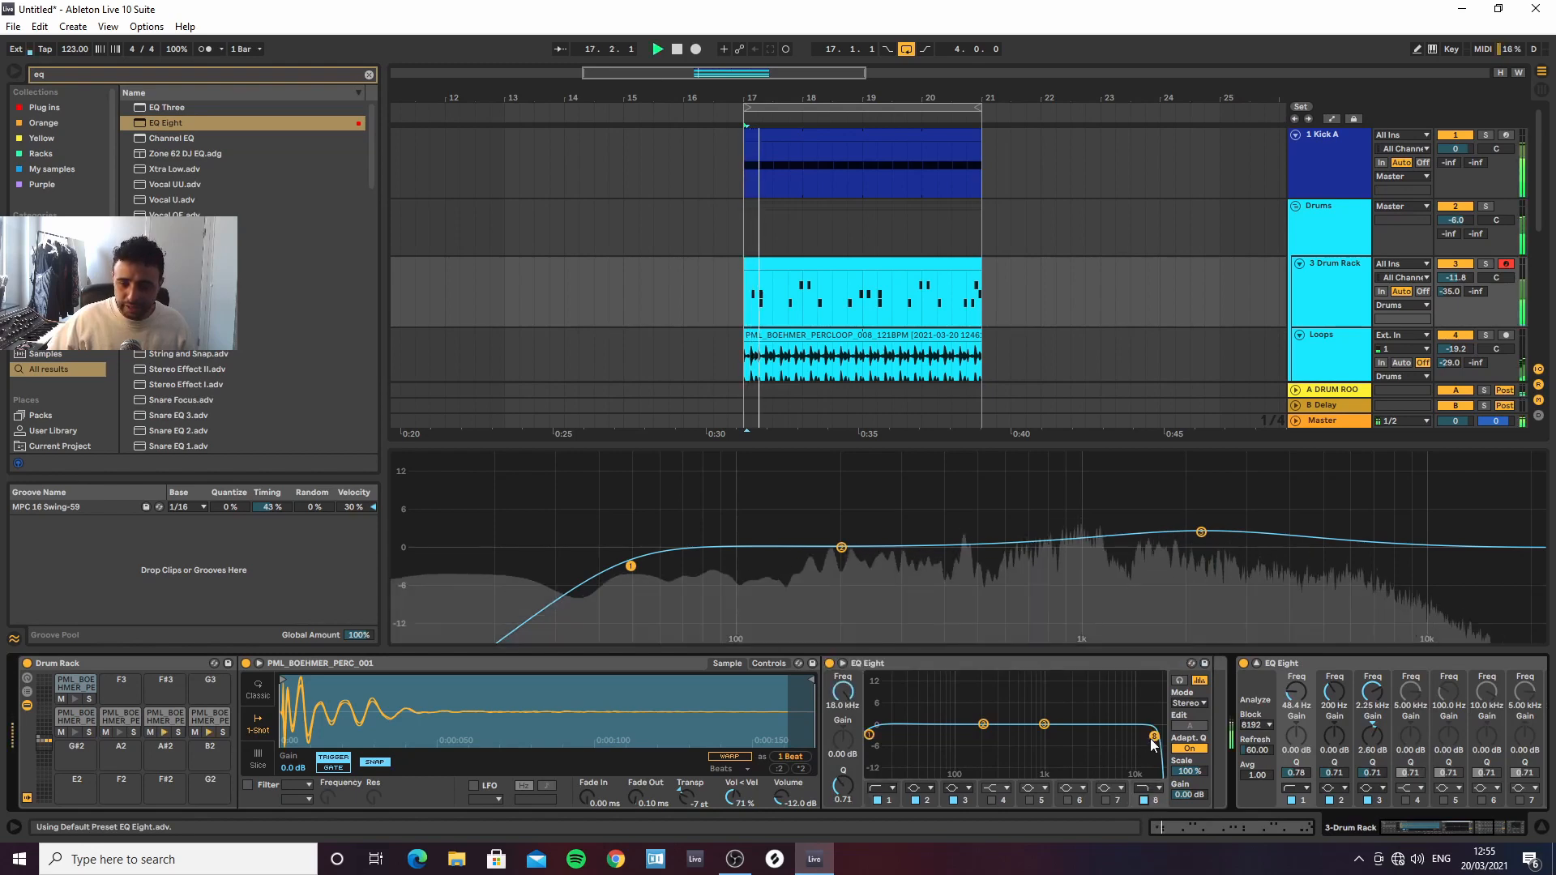
pyautogui.moveTo(1038, 740); pyautogui.dragTo(966, 709)
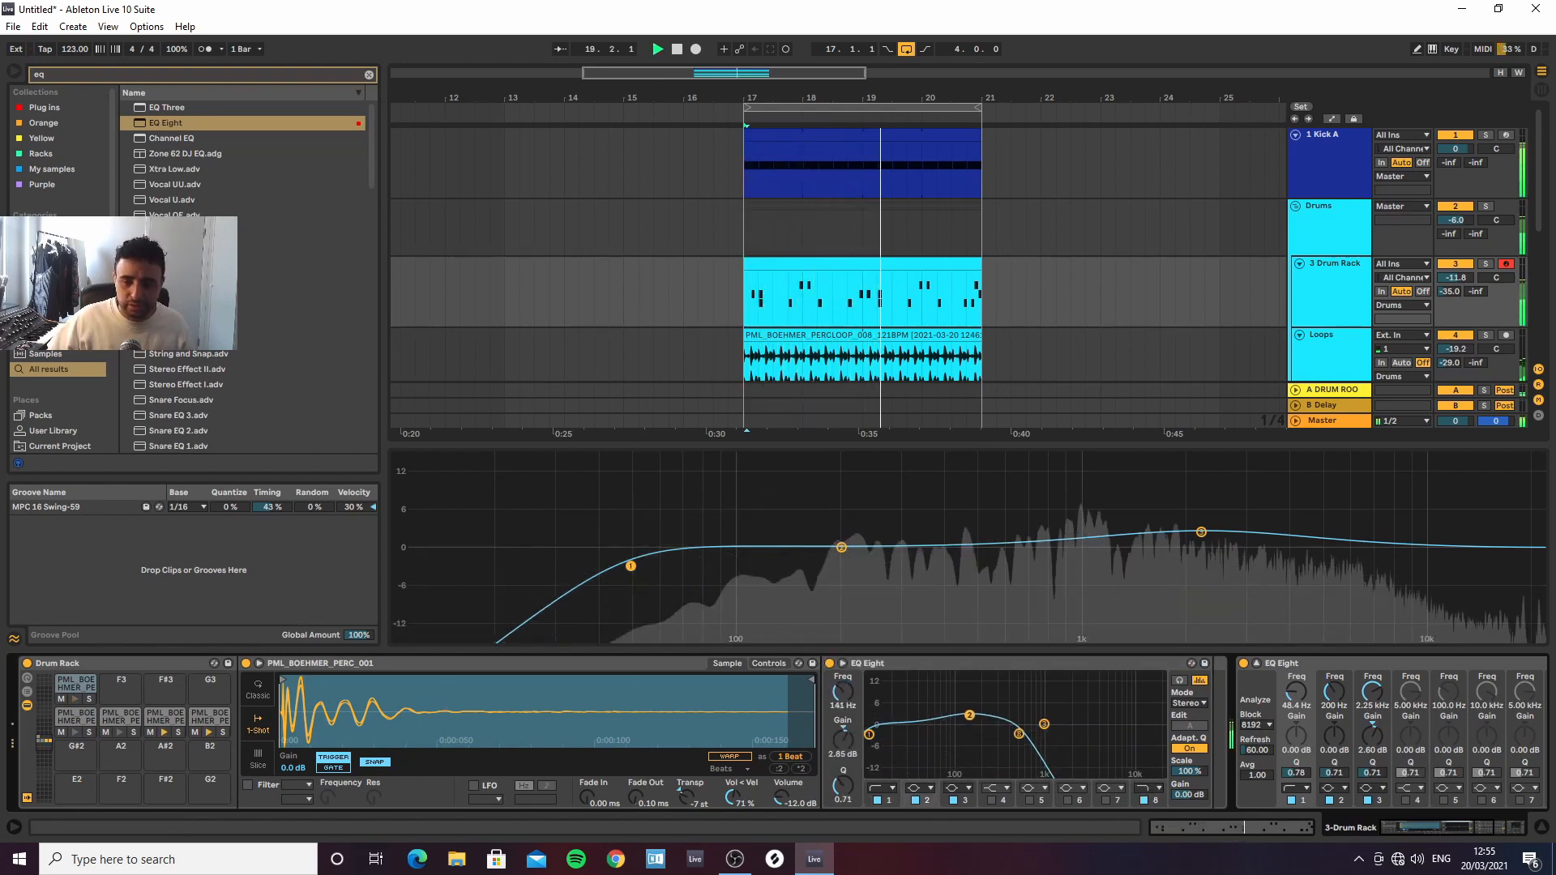
# Raise the band 1 low cut, move the band 2 boost to 100 Hz and 3.60 dB, and set band 8 to 938 Hz with a Q of 0.82
pyautogui.moveTo(870, 735); pyautogui.dragTo(1042, 725)
pyautogui.click(966, 710)
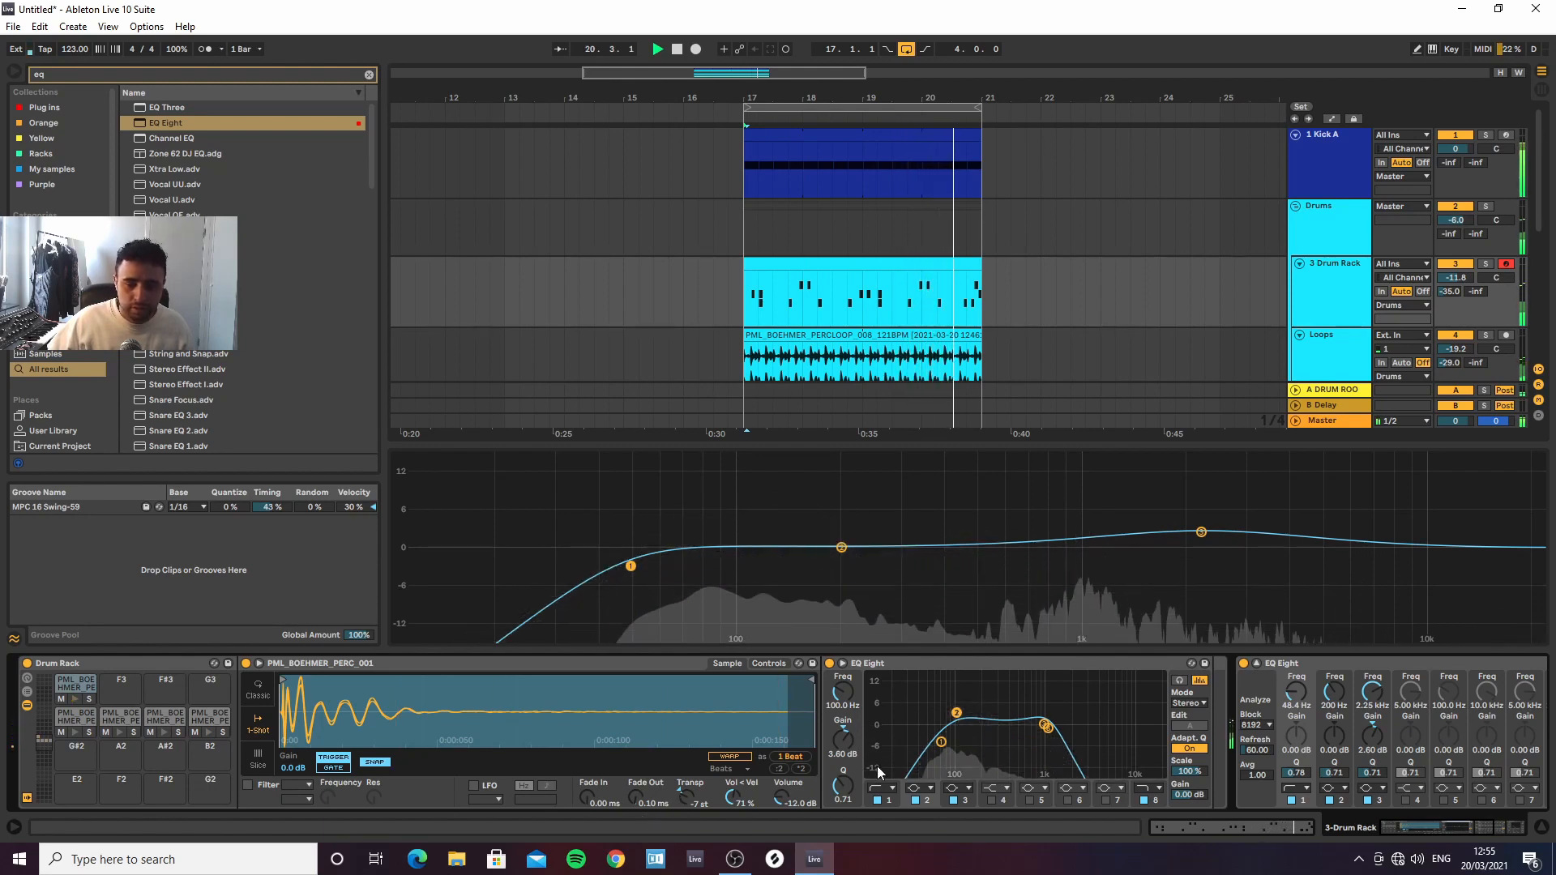
pyautogui.moveTo(941, 743); pyautogui.dragTo(940, 745)
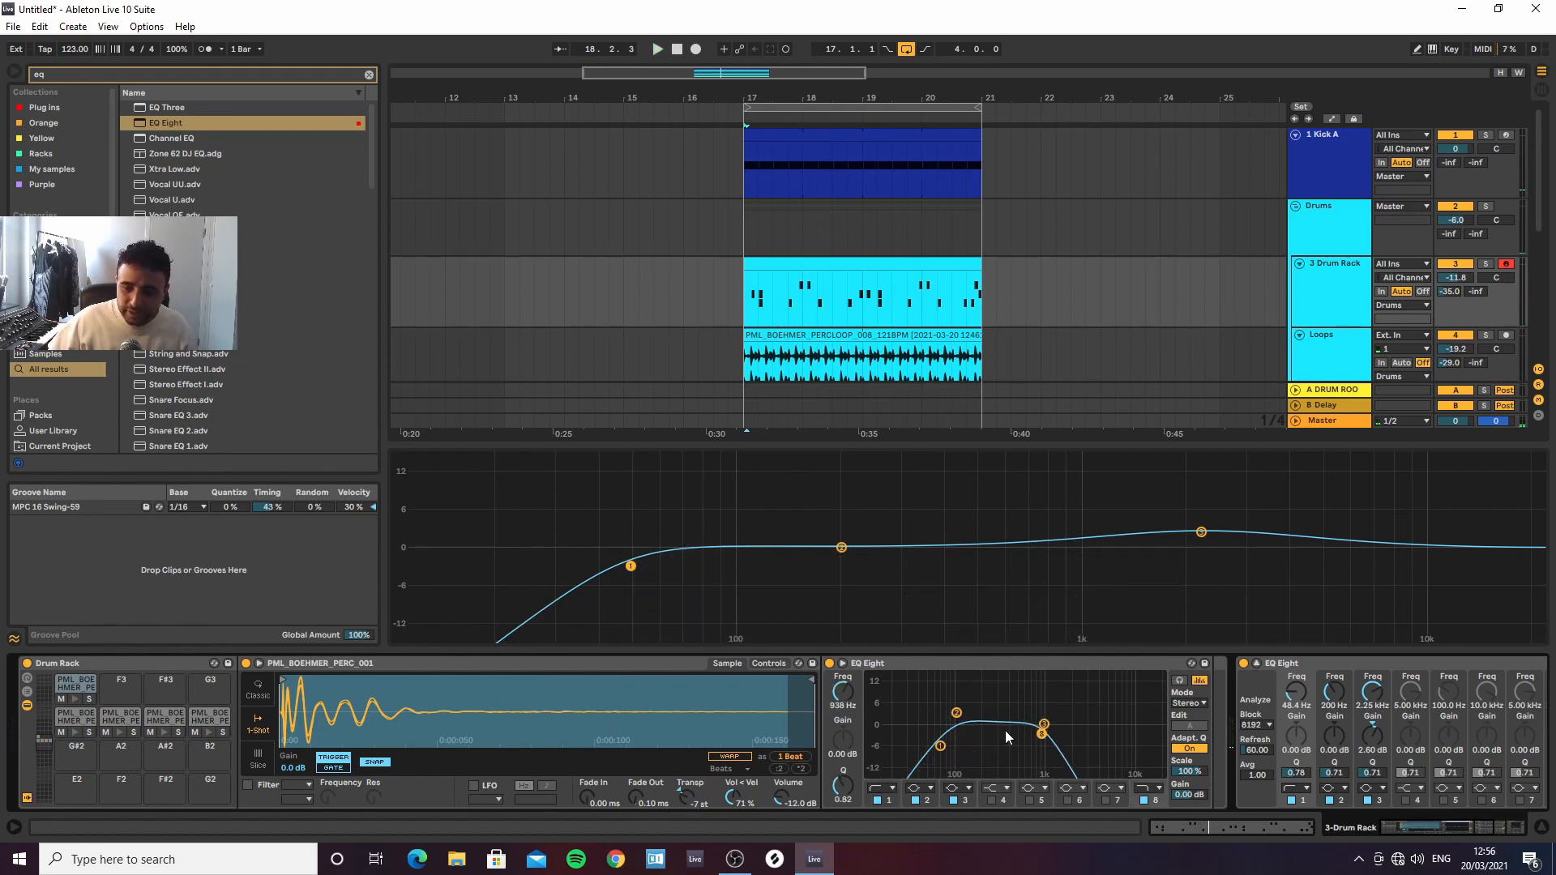
pyautogui.press('space')
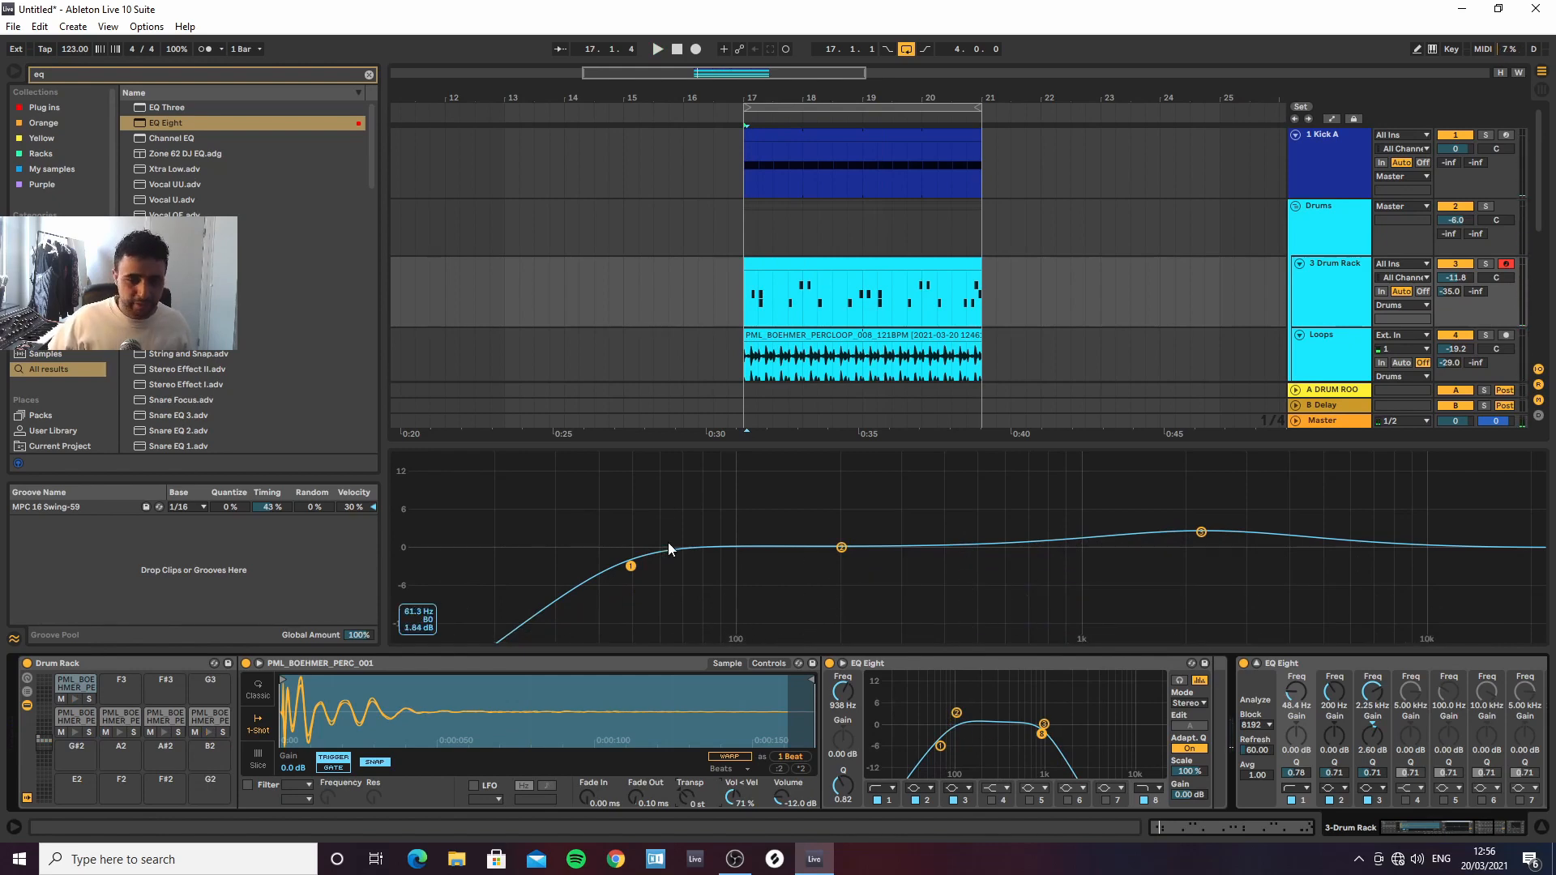
# Shape band 2 of the Drum Rack track's EQ Eight into a narrow boost of 4.02 dB at 121 Hz with a Q of 5.33
pyautogui.moveTo(848, 549); pyautogui.dragTo(837, 544)
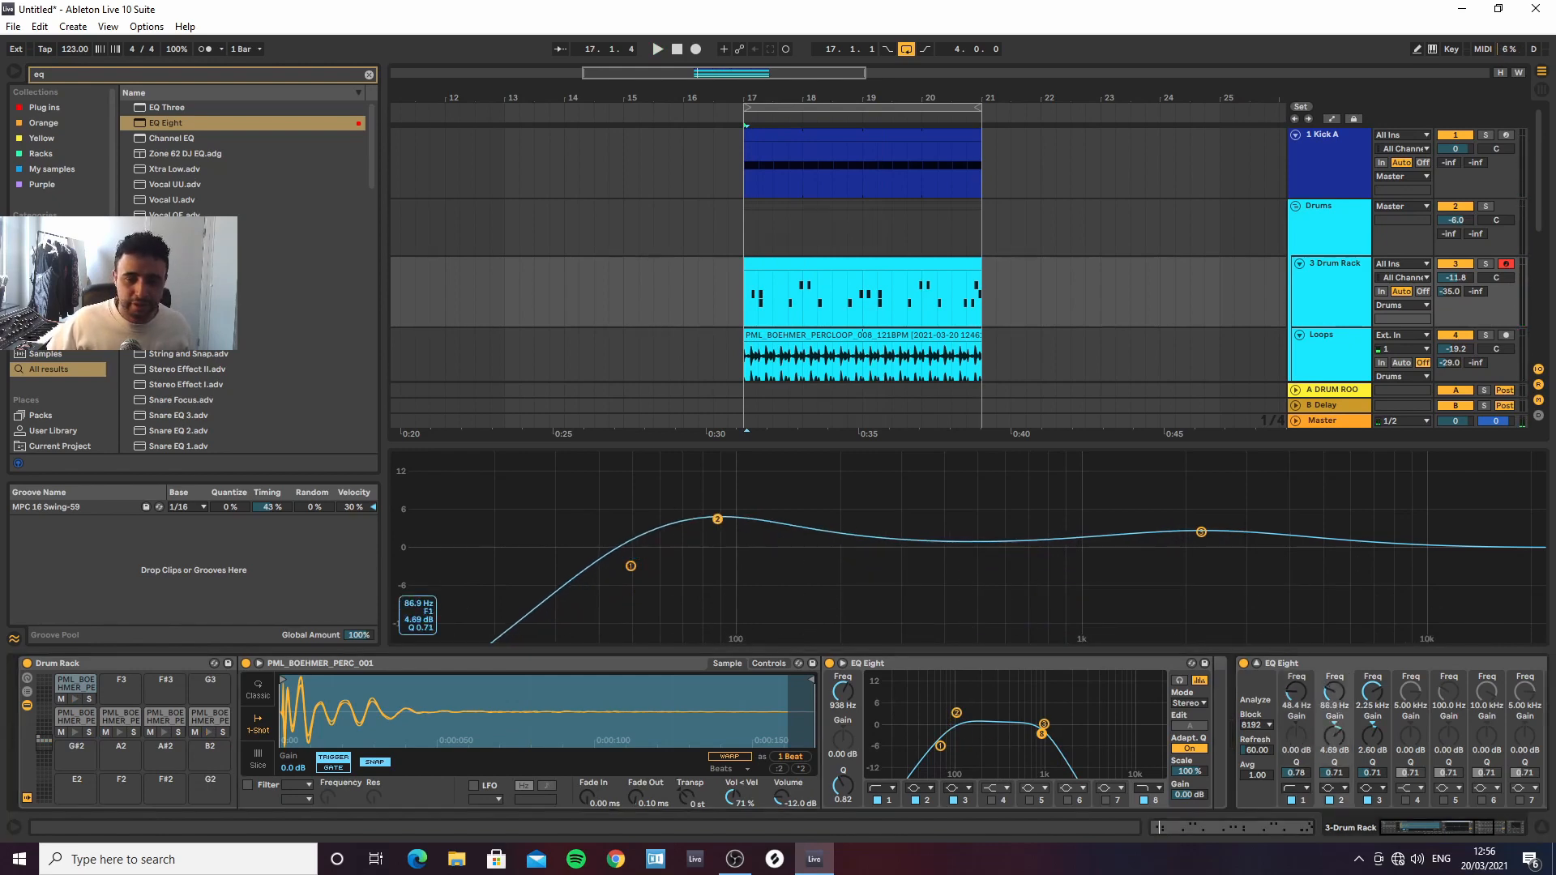
pyautogui.moveTo(709, 519); pyautogui.dragTo(715, 529)
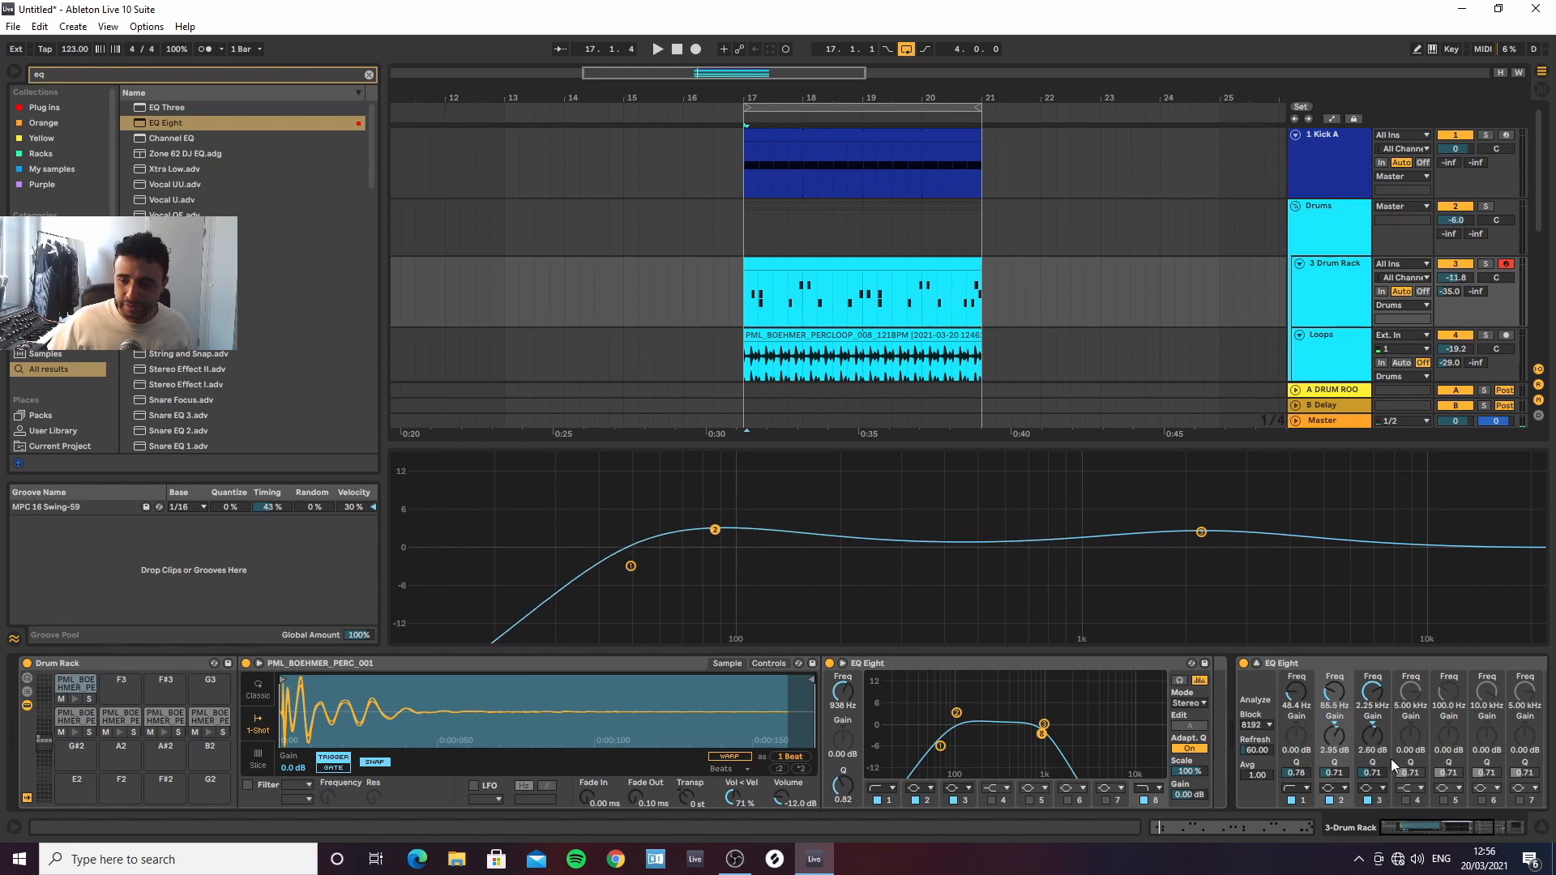
pyautogui.moveTo(1344, 782); pyautogui.dragTo(1344, 770)
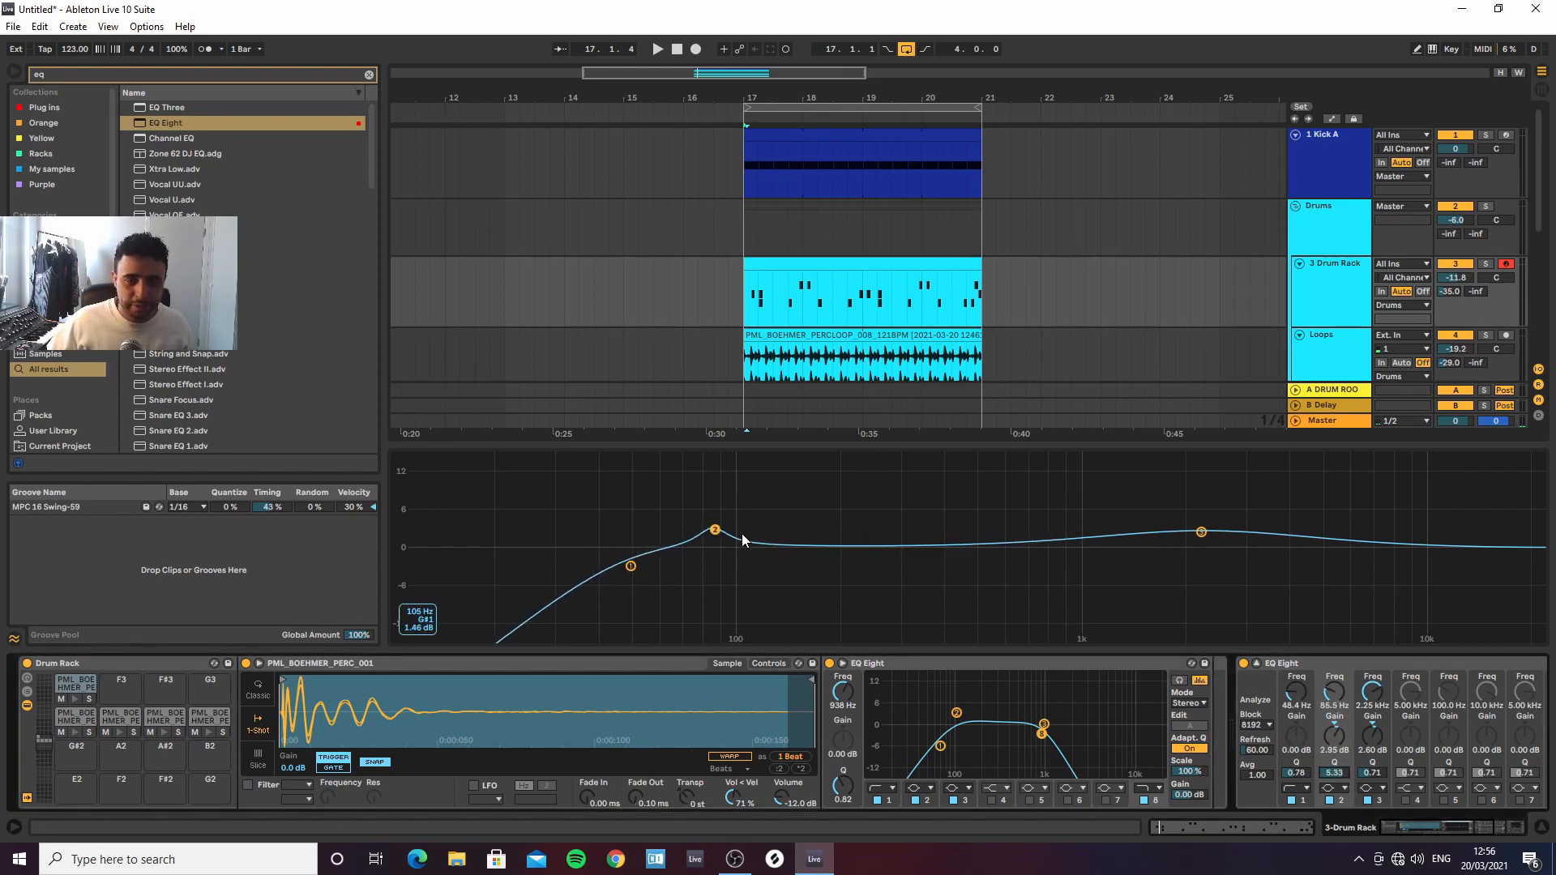
pyautogui.press('space')
pyautogui.moveTo(716, 531); pyautogui.dragTo(767, 524)
# Transpose the PML_BOEHMER_PERC_001 sample to +2 st and restart playback
pyautogui.press('space')
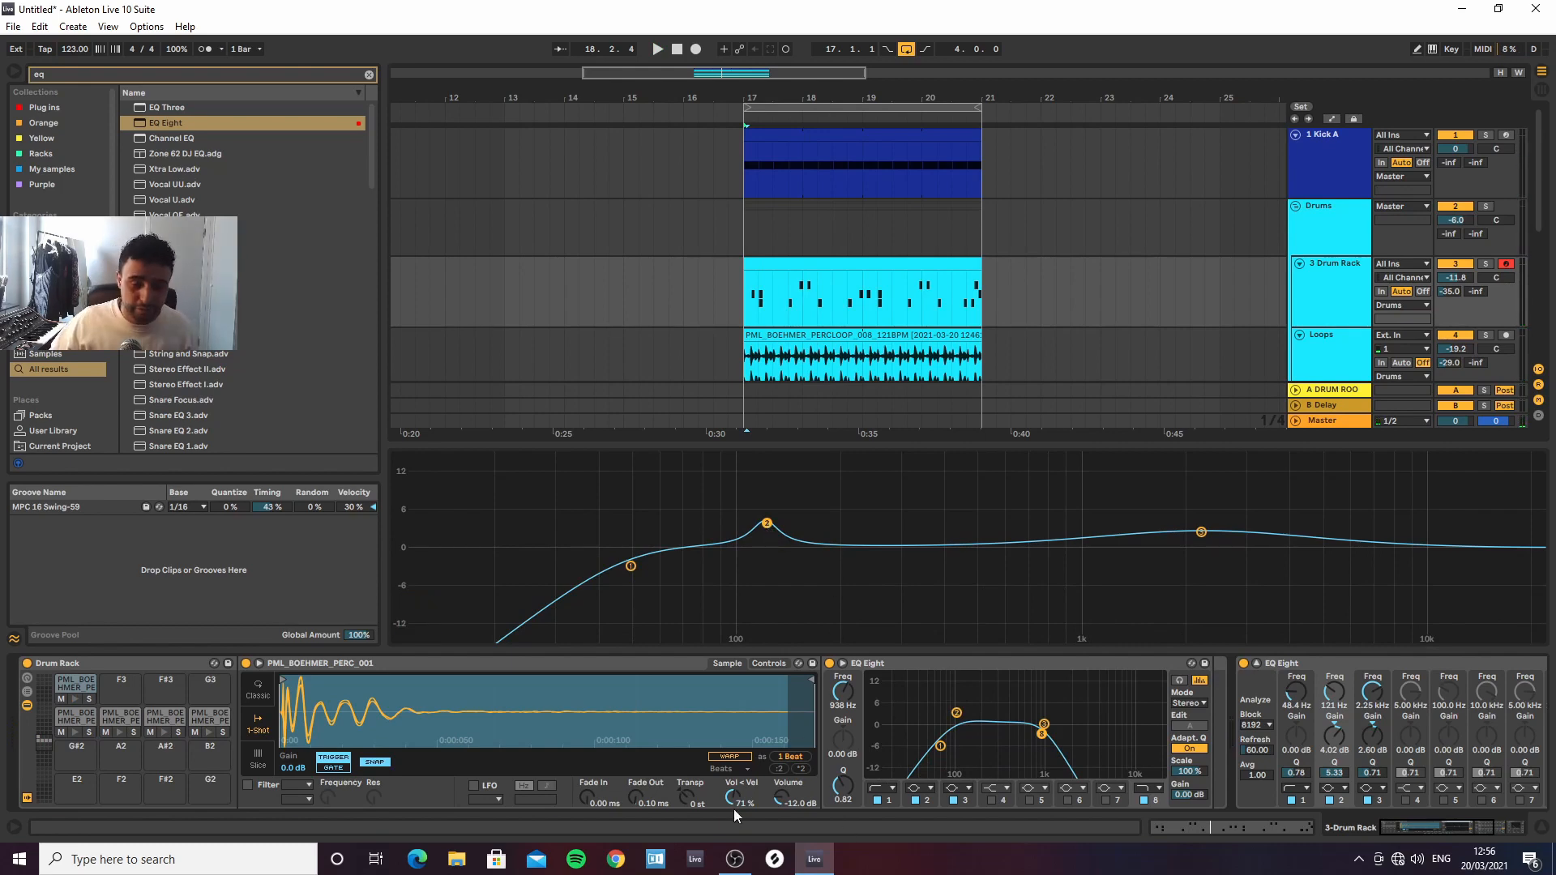
pyautogui.moveTo(675, 803); pyautogui.dragTo(676, 799)
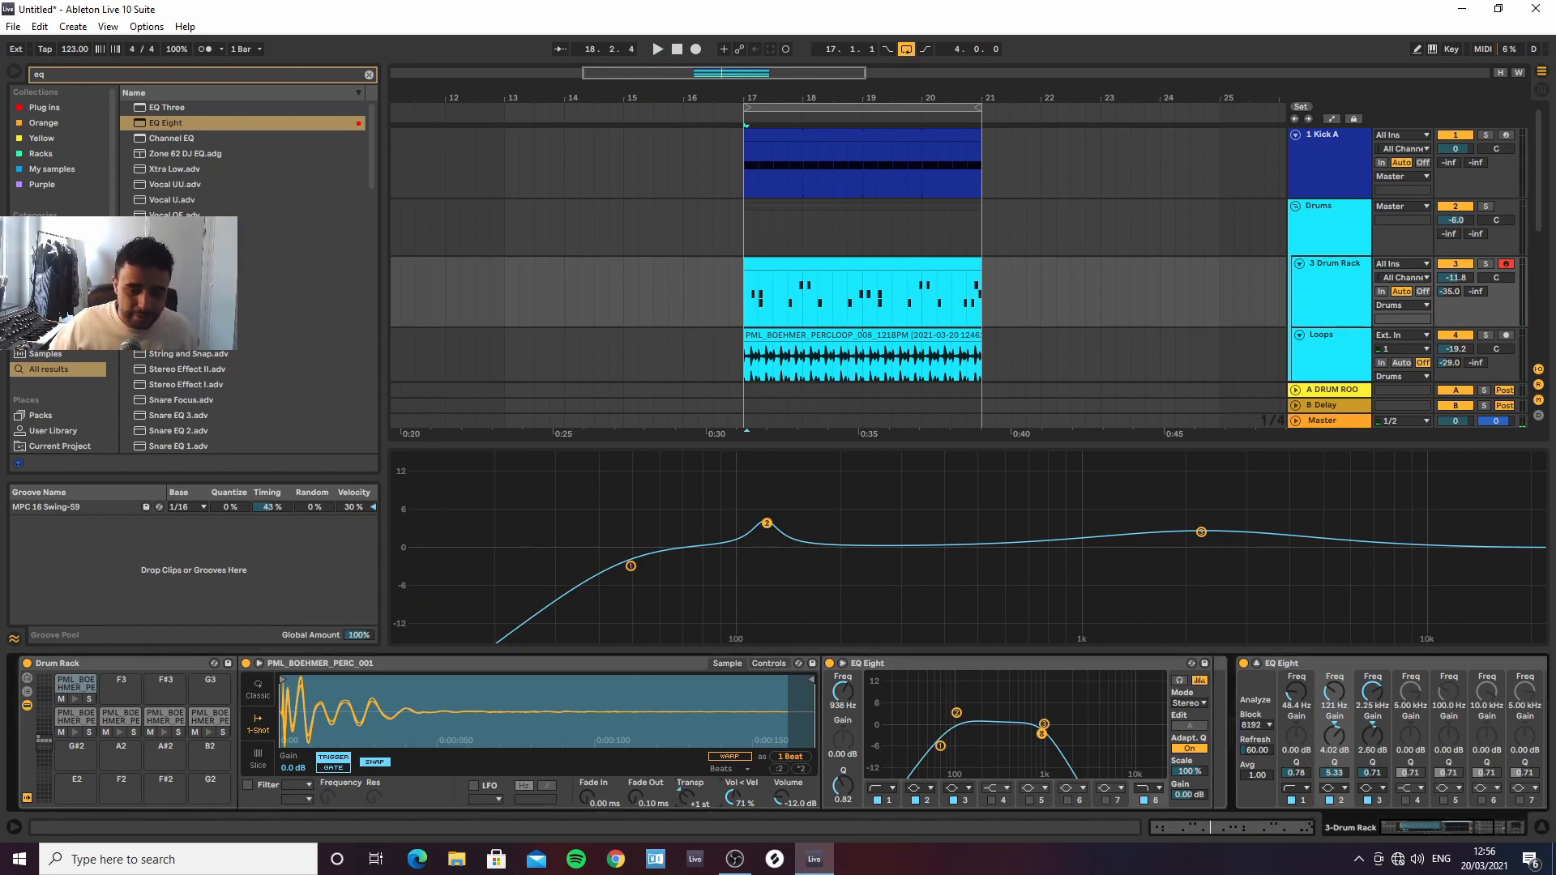
pyautogui.press('space')
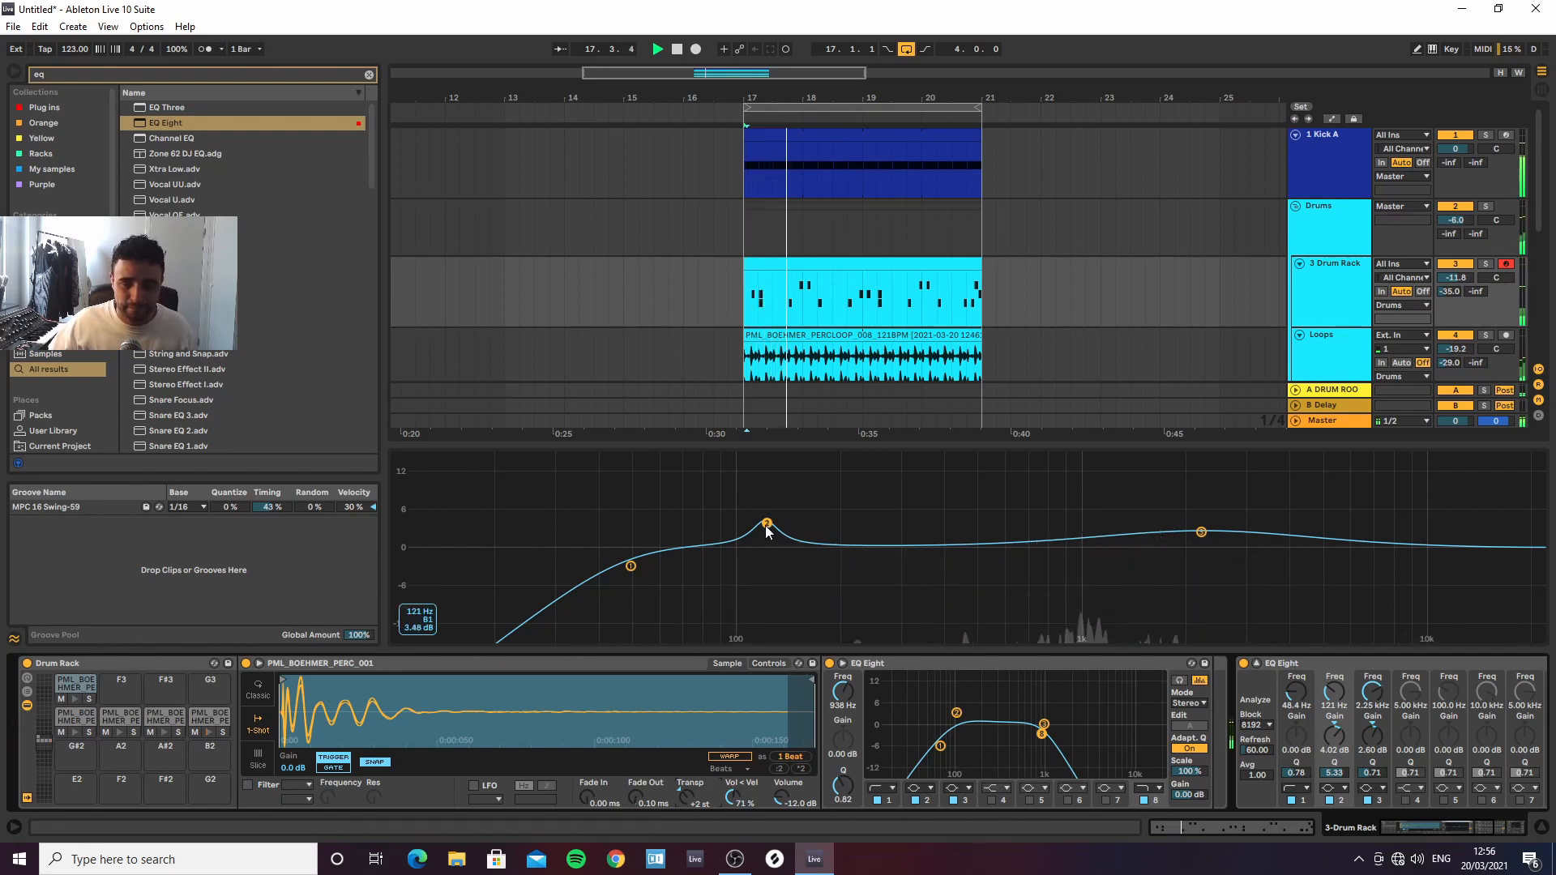
# Set band 2 of the track's EQ Eight to 137 Hz with 1.88 dB gain, then stop playback and collapse the expanded EQ display
pyautogui.moveTo(768, 527); pyautogui.dragTo(785, 524)
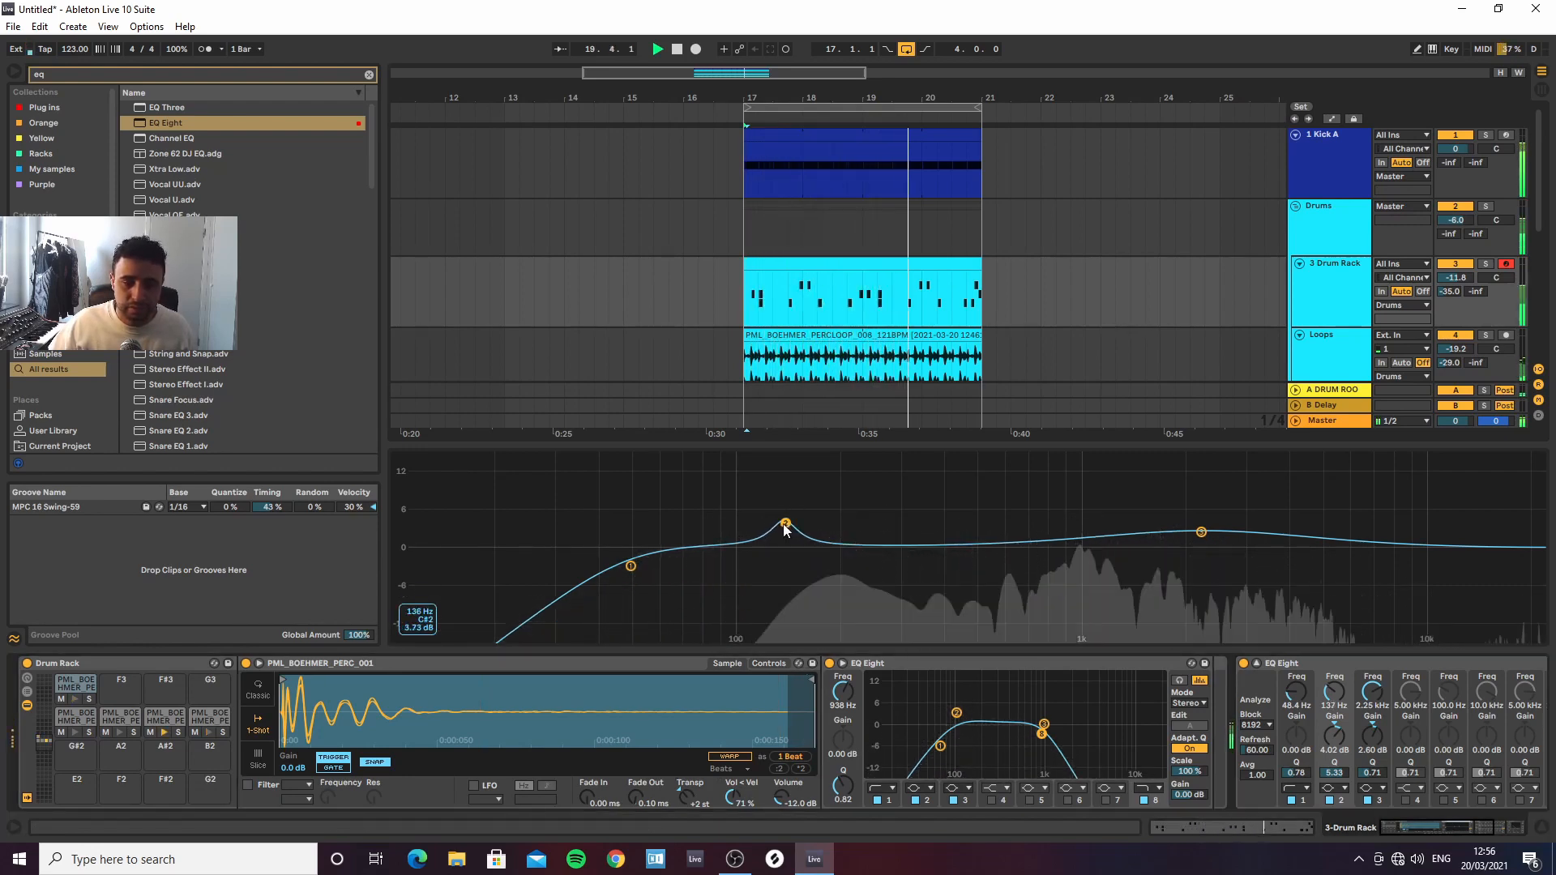
pyautogui.moveTo(784, 531); pyautogui.dragTo(785, 535)
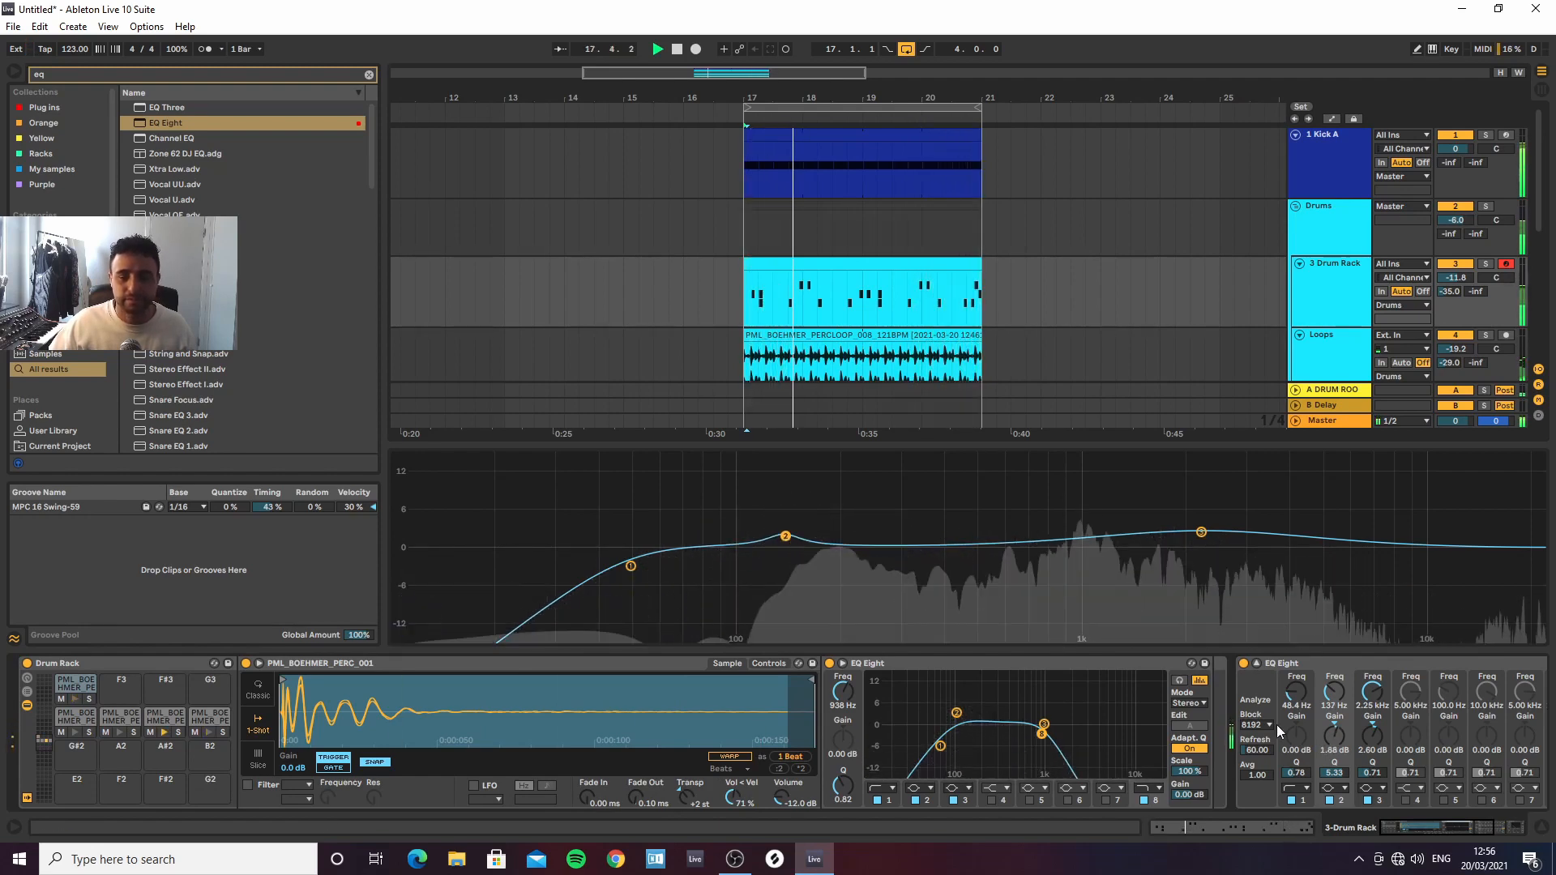
pyautogui.press('space')
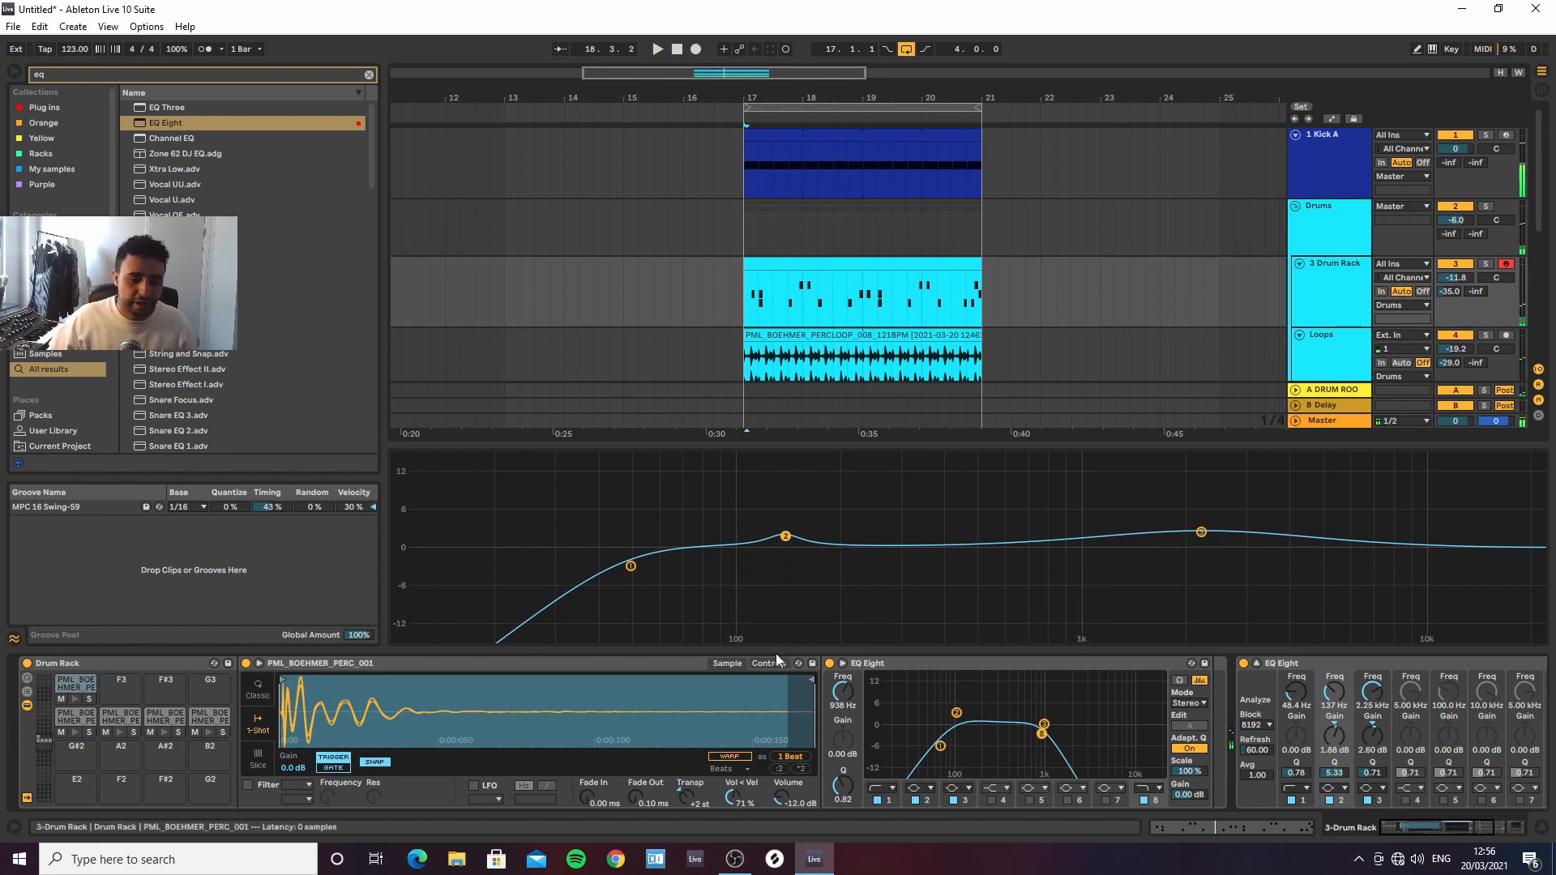
pyautogui.click(1257, 664)
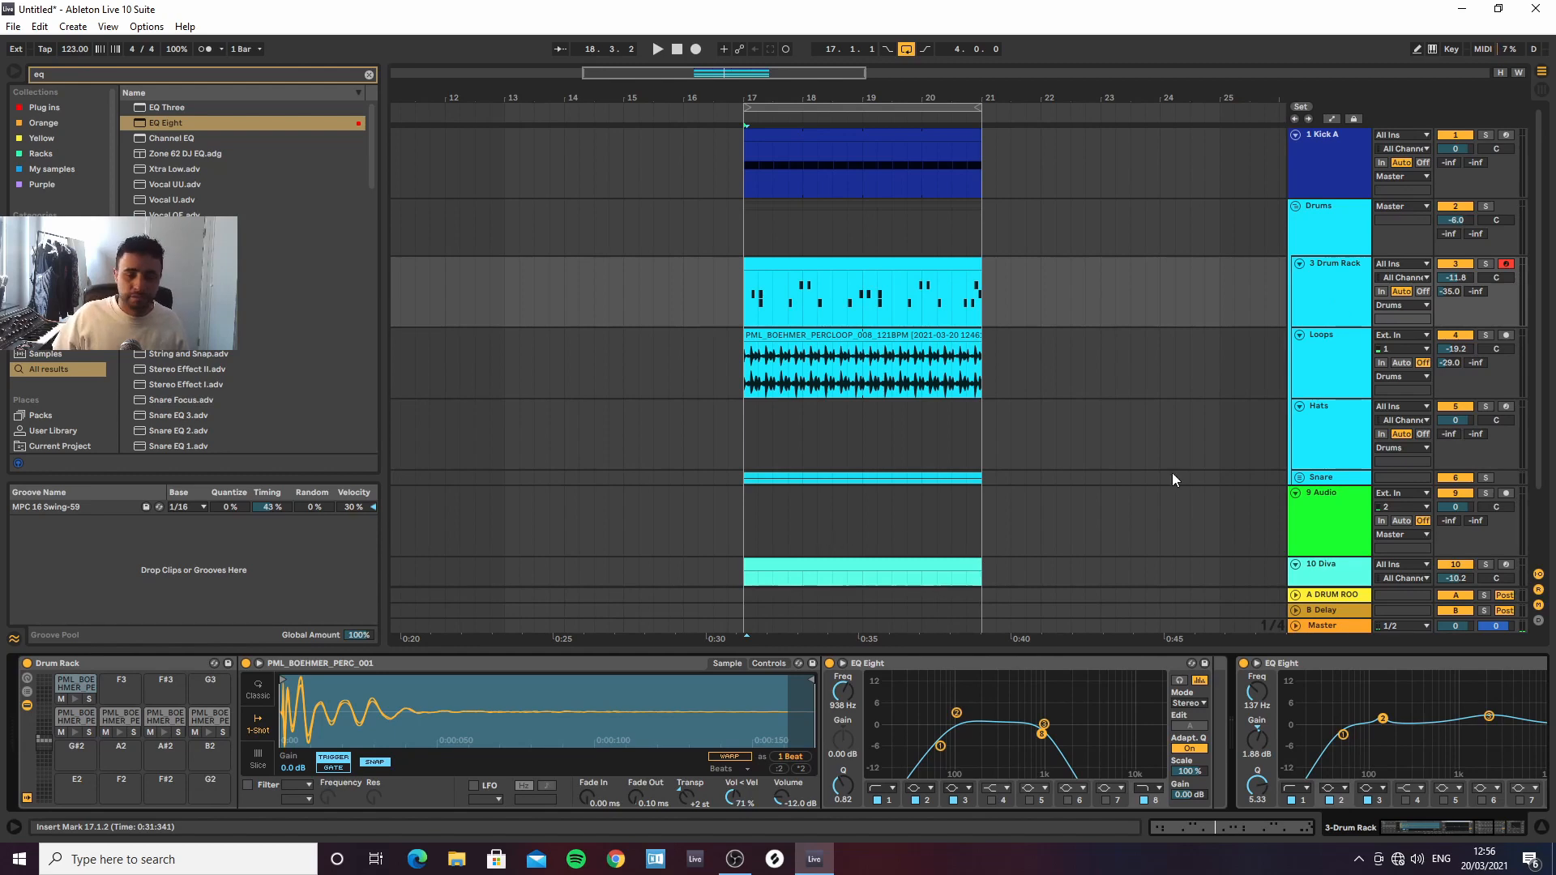
# Turn on the LFO in the PML_BOEHMER_PERC_001 sampler's controls and choose the stepped random waveform
pyautogui.click(1339, 298)
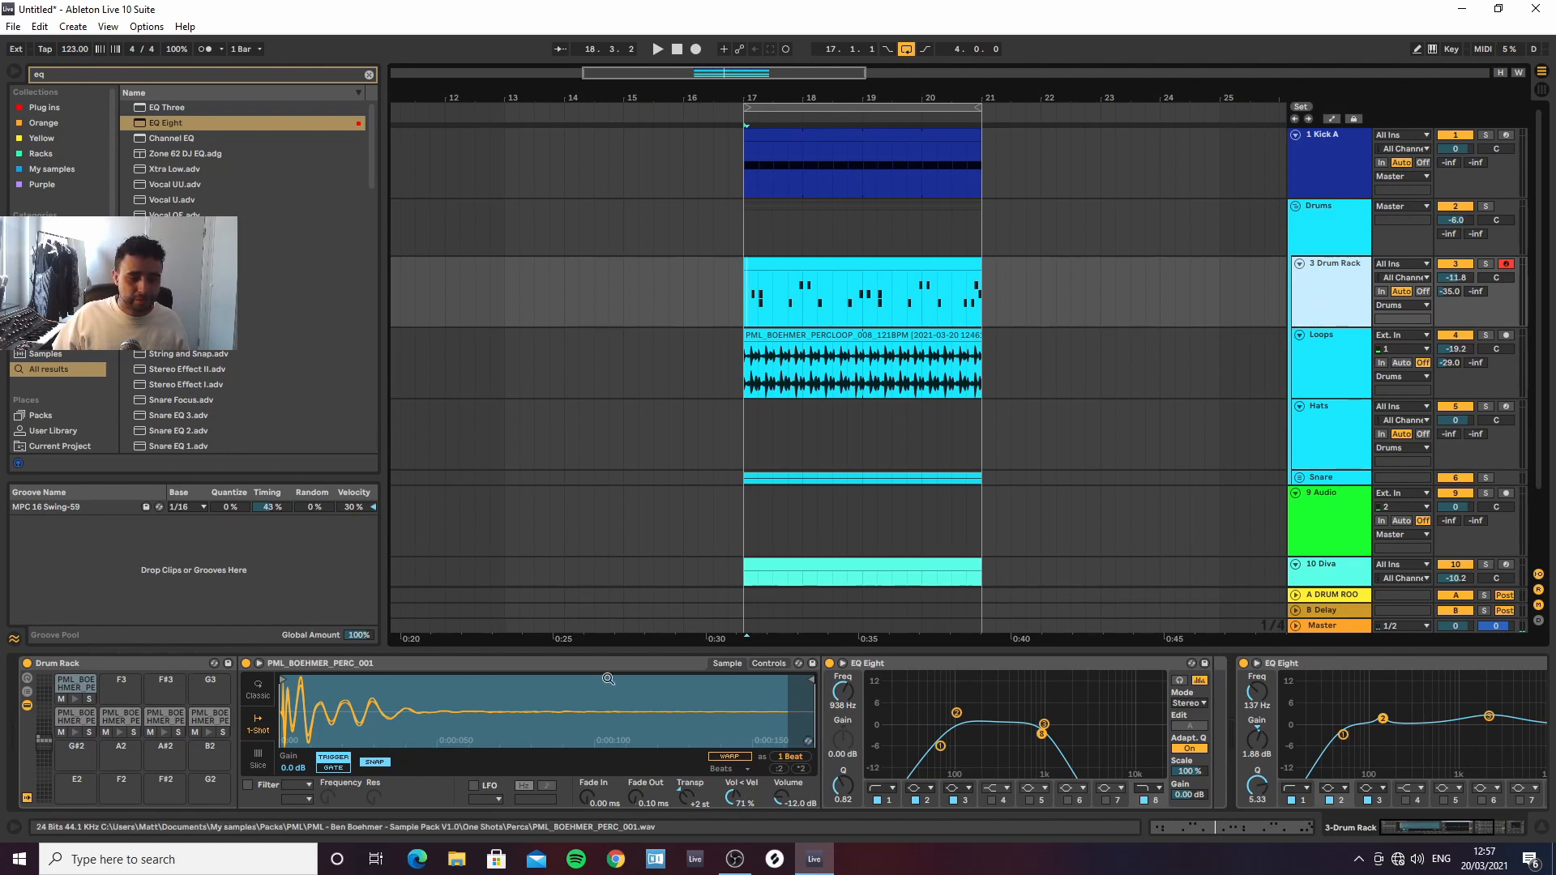
pyautogui.click(769, 663)
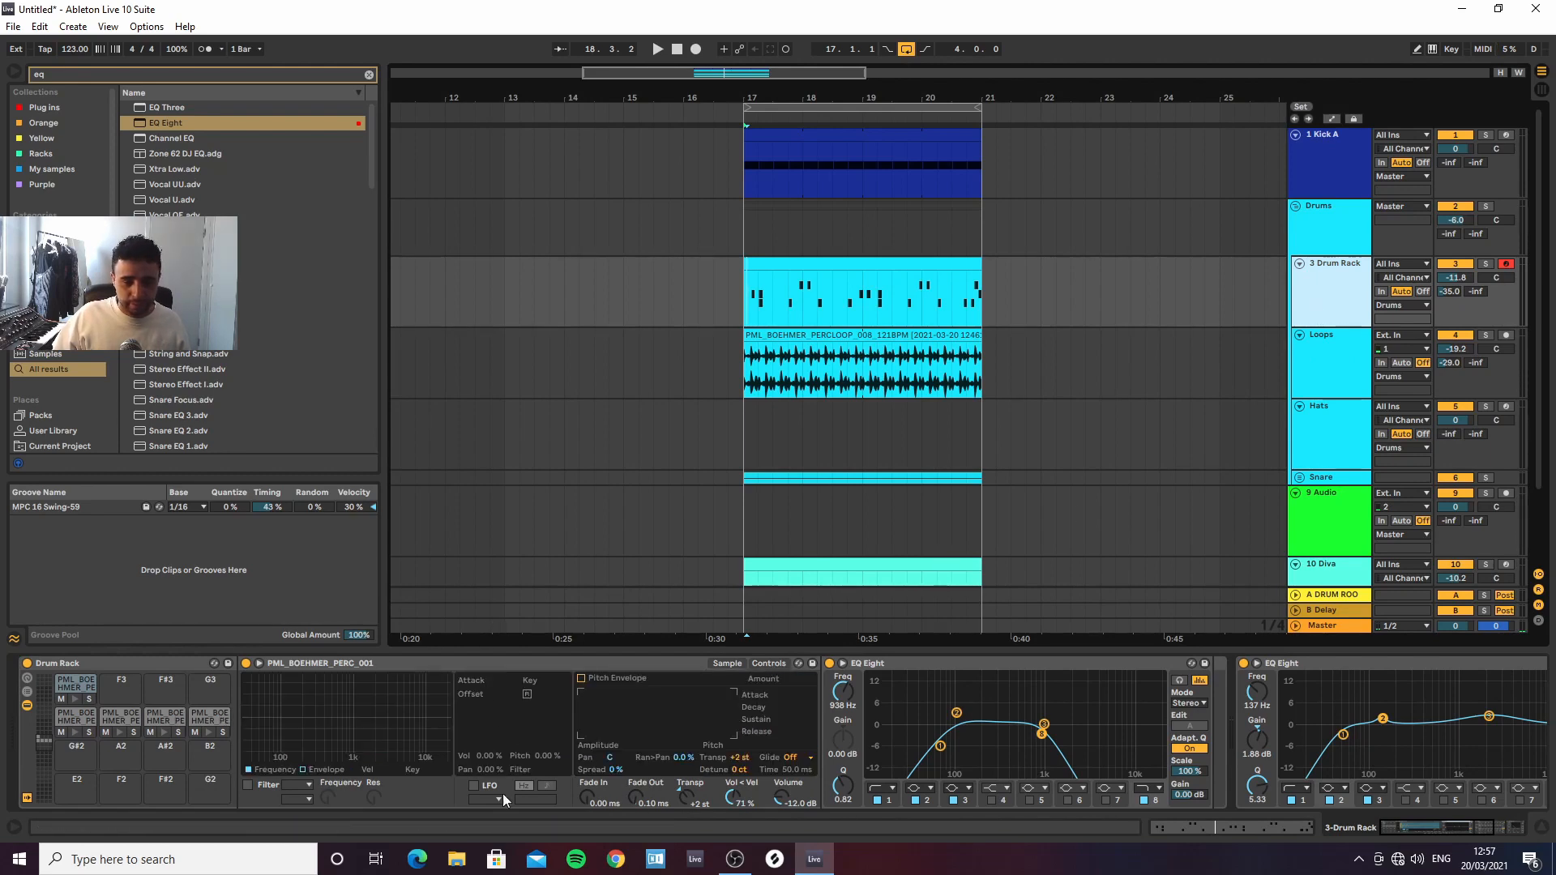
pyautogui.click(473, 785)
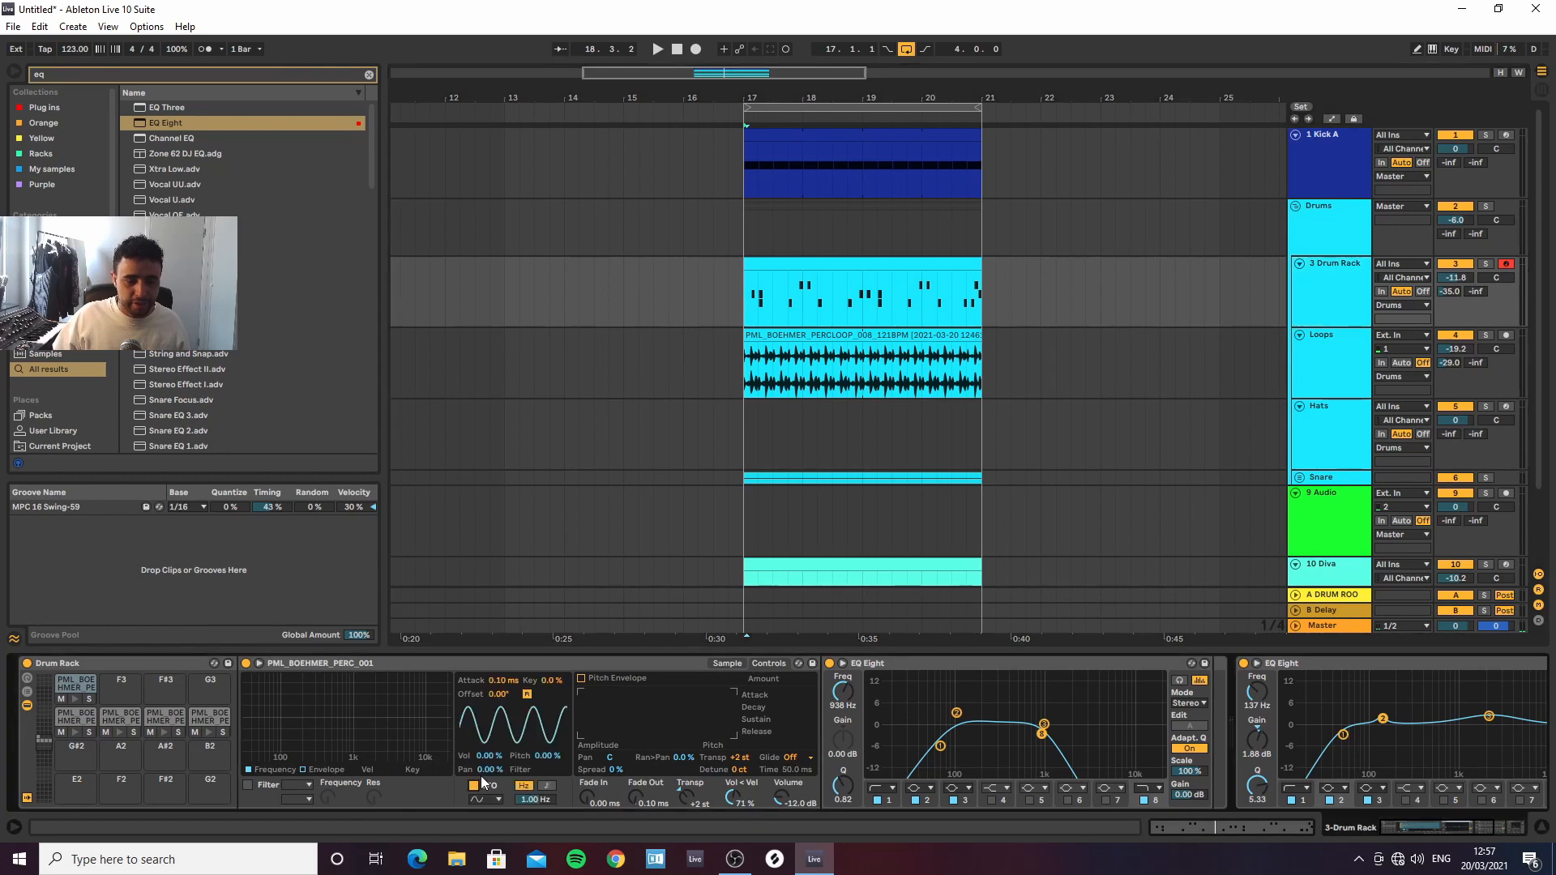
pyautogui.click(494, 799)
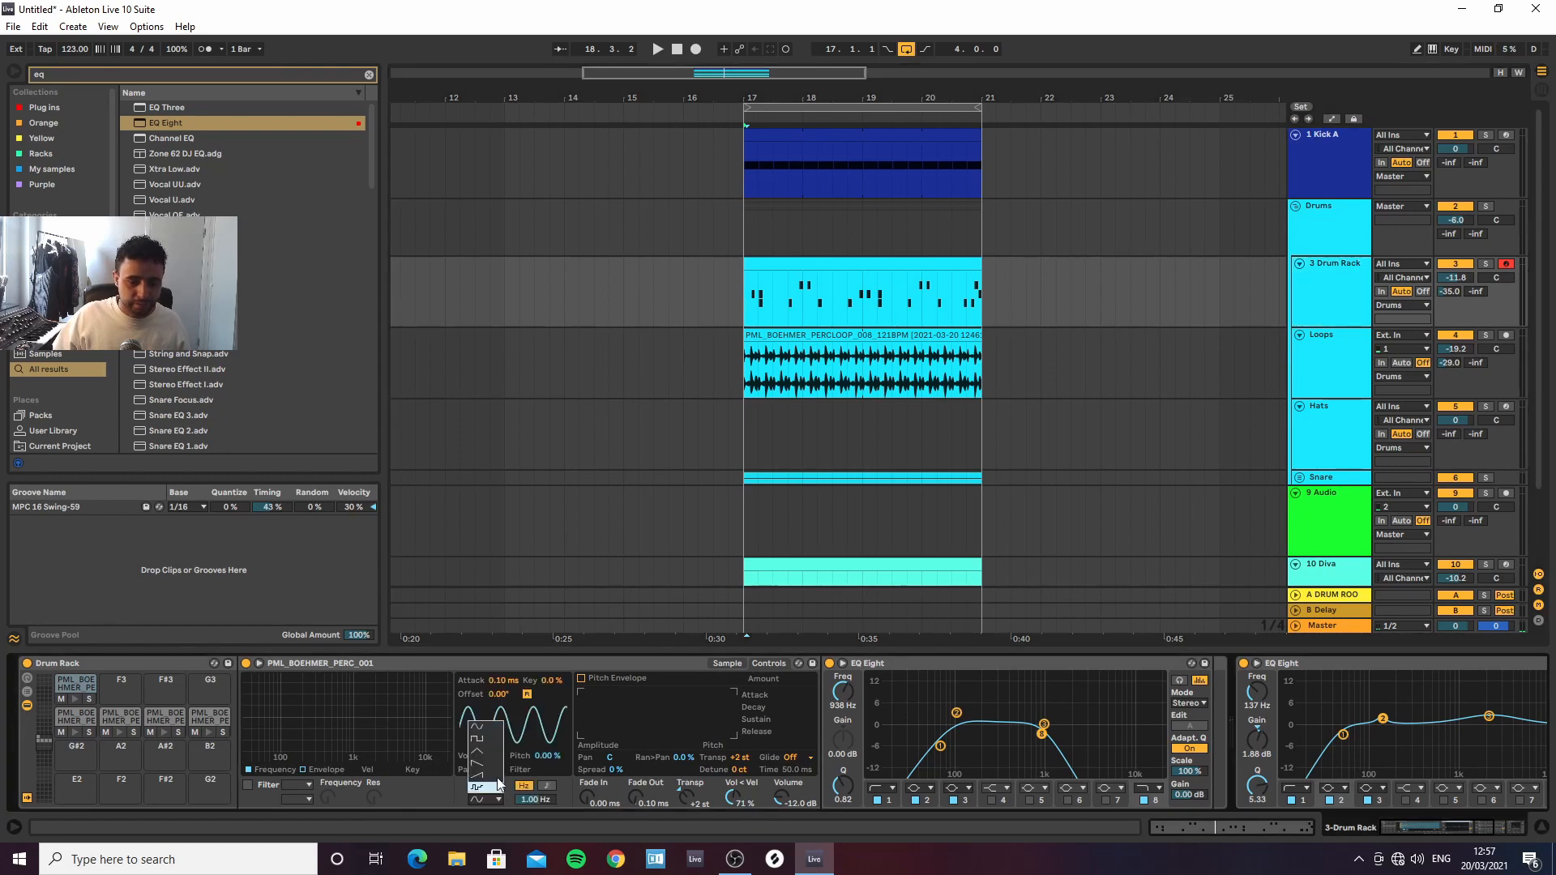
pyautogui.click(491, 785)
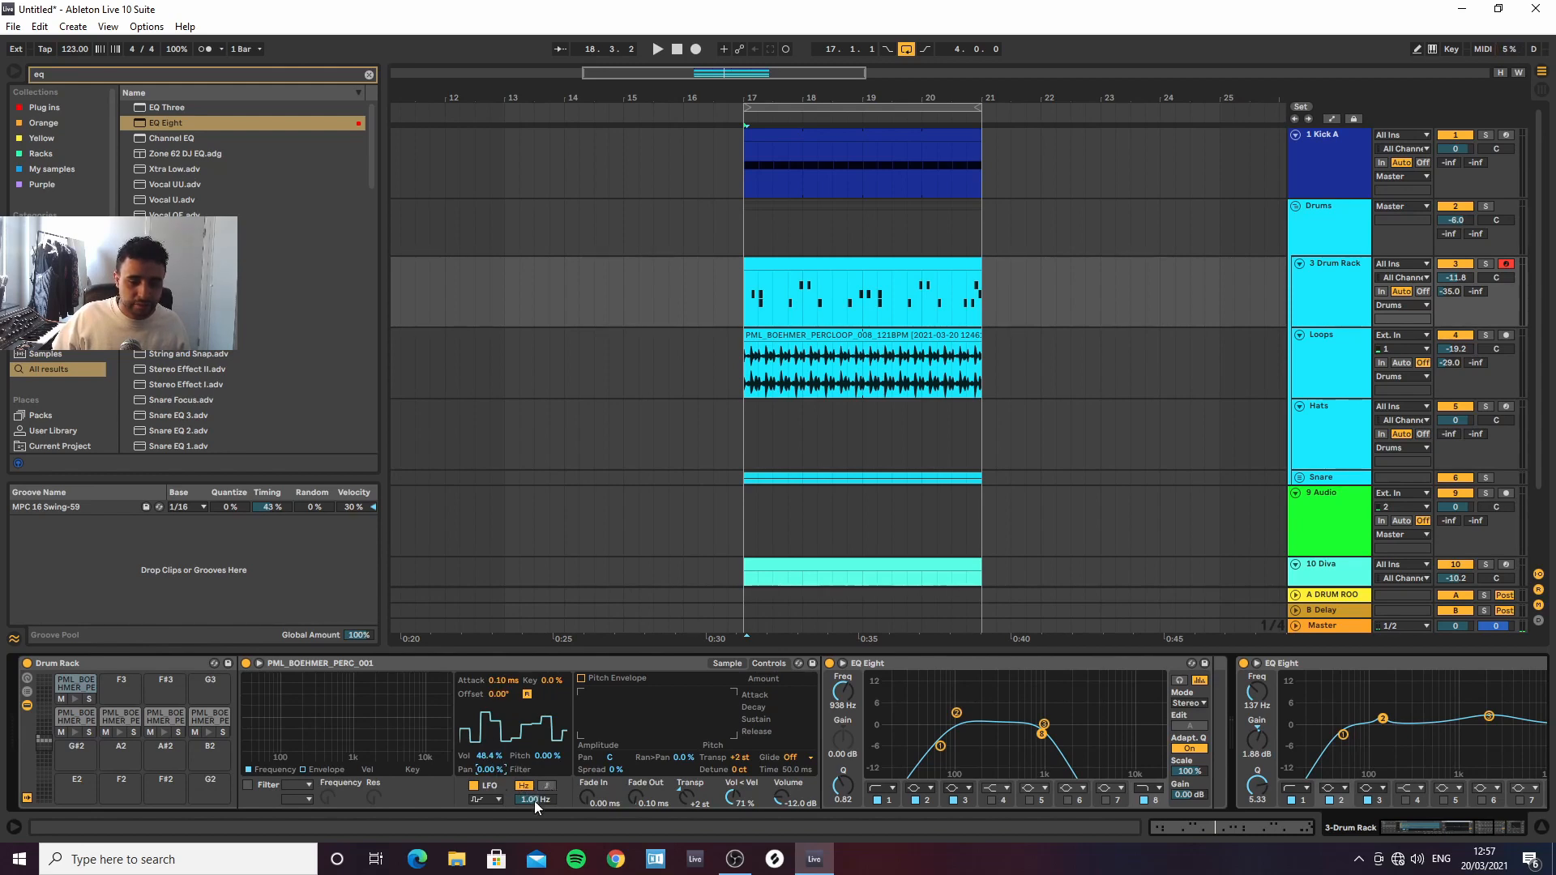
# Set the sampler's LFO rate to 0.02 Hz, its volume modulation to 65.6 % and its pan modulation to 100 % while listening
pyautogui.moveTo(534, 801); pyautogui.dragTo(533, 835)
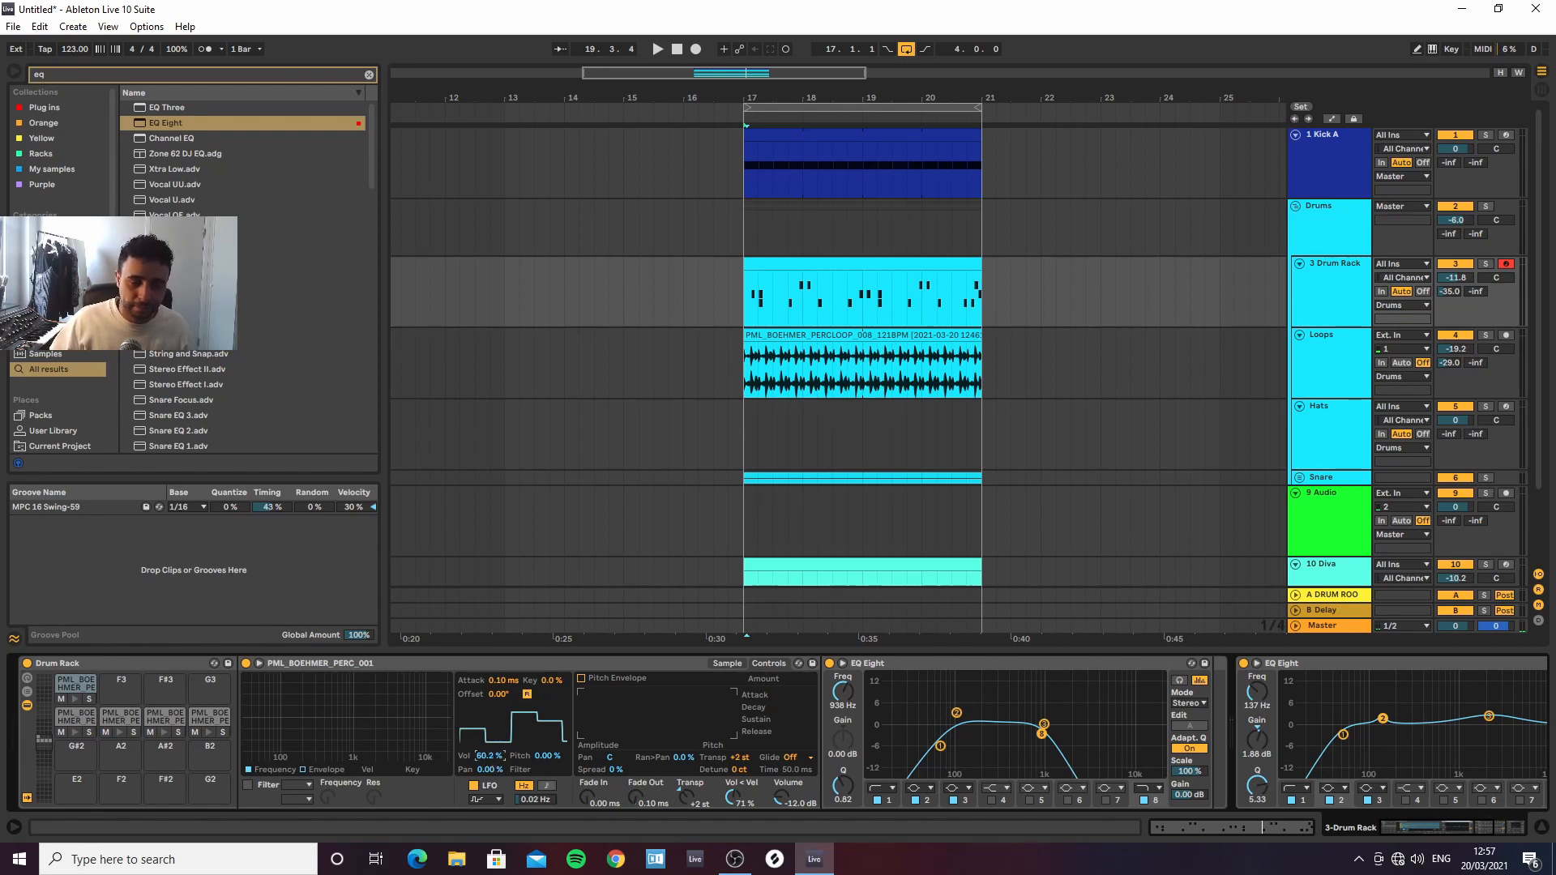
pyautogui.press('space')
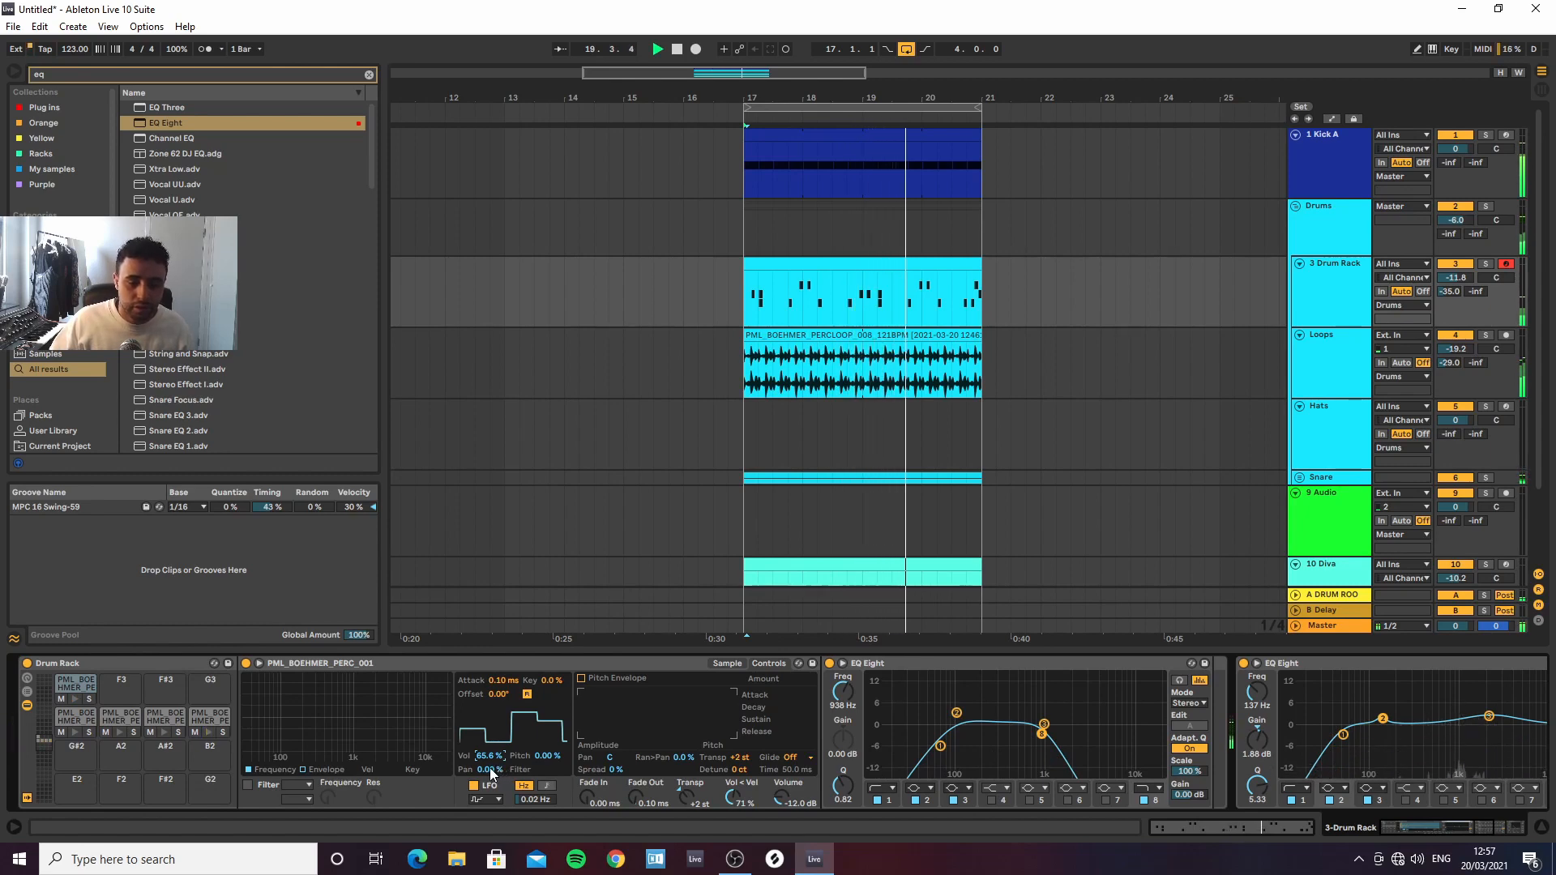
pyautogui.moveTo(490, 774); pyautogui.dragTo(561, 760)
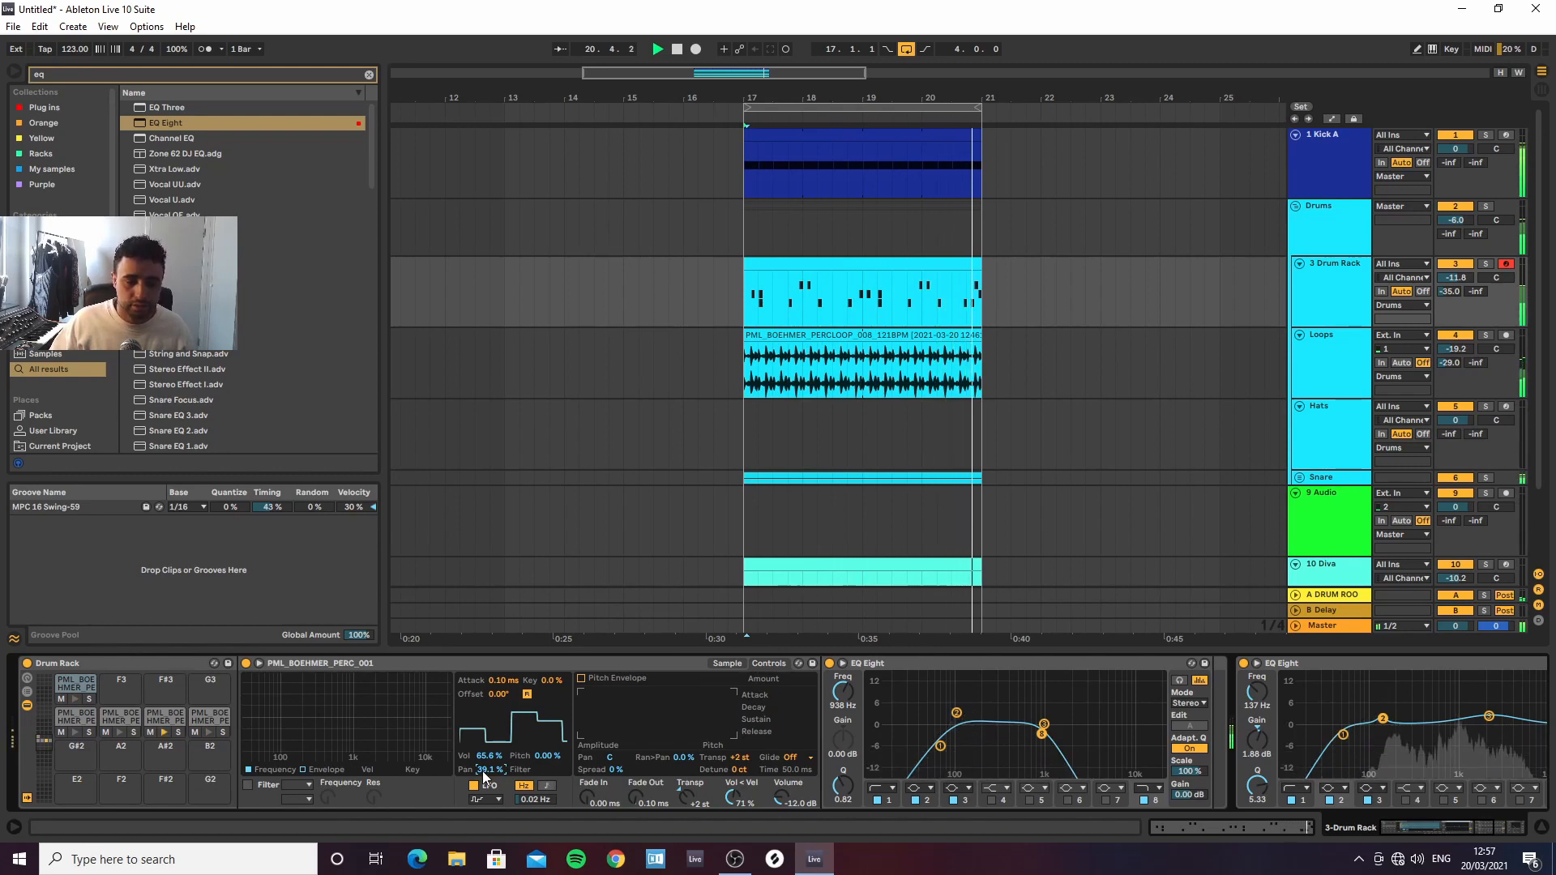
pyautogui.moveTo(483, 771); pyautogui.dragTo(555, 780)
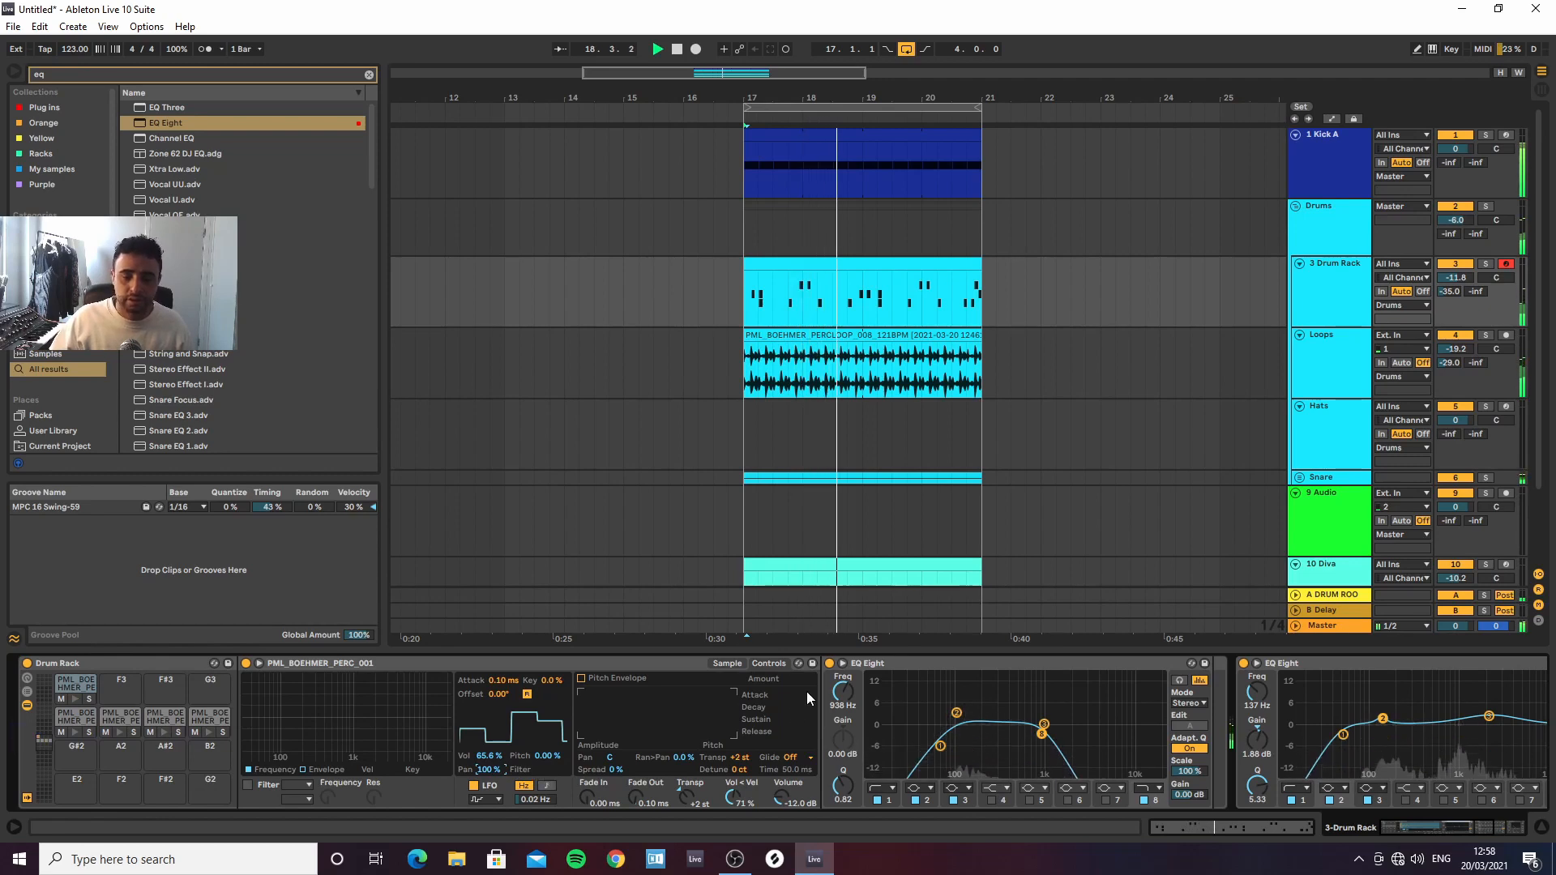
# Find Drum Buss in the browser, insert it between the track's EQ Eight and Glue Compressor, and set its Drive to 20 %
pyautogui.click(1341, 666)
pyautogui.press('Right')
pyautogui.press('Right')
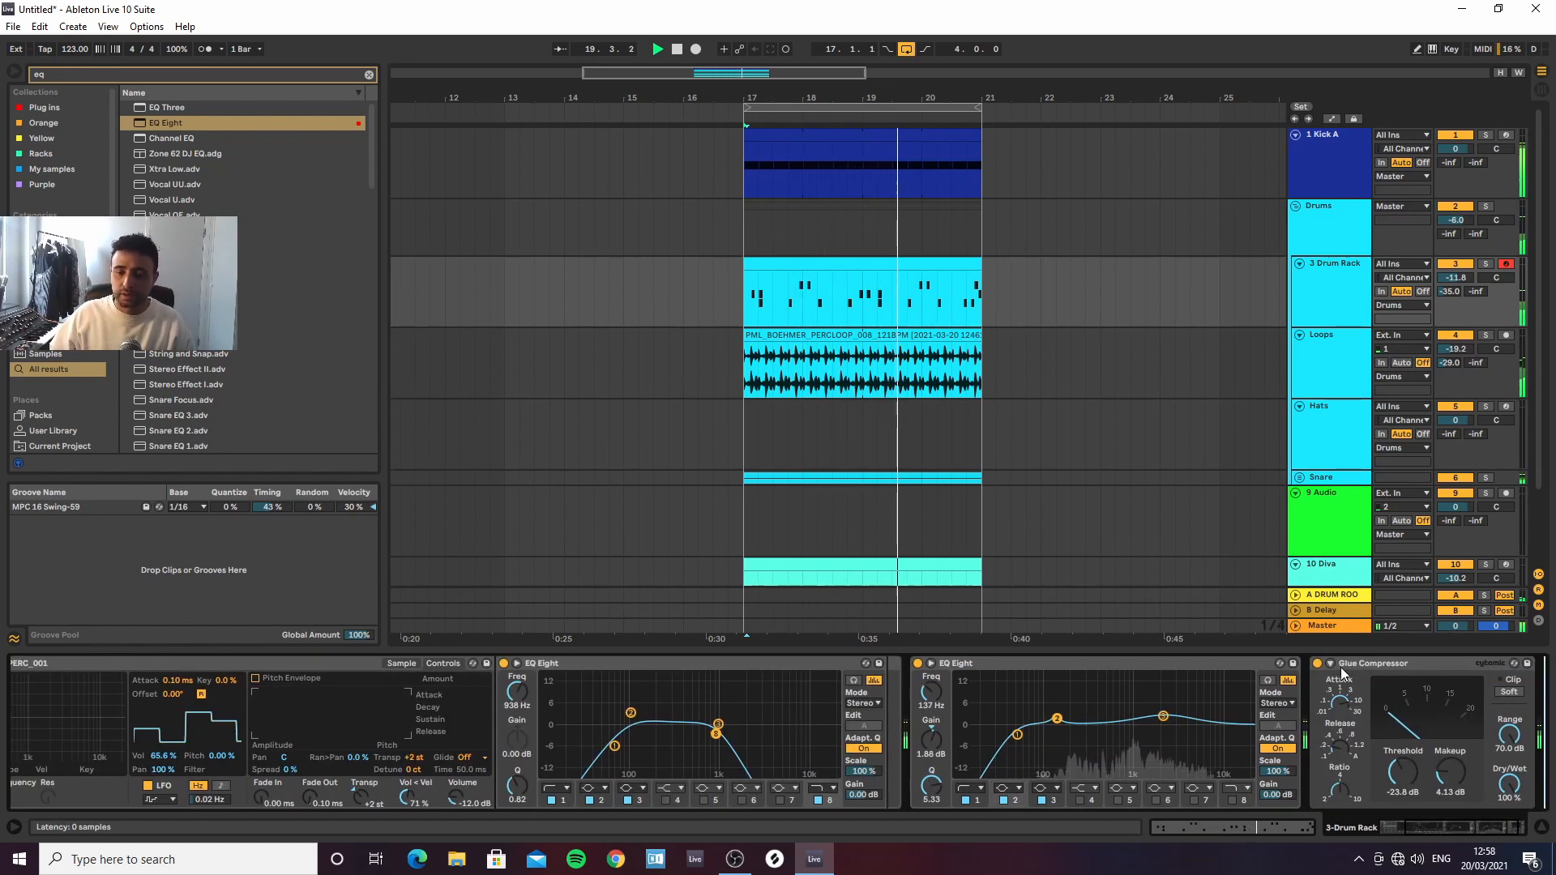
pyautogui.click(369, 74)
pyautogui.write('drum')
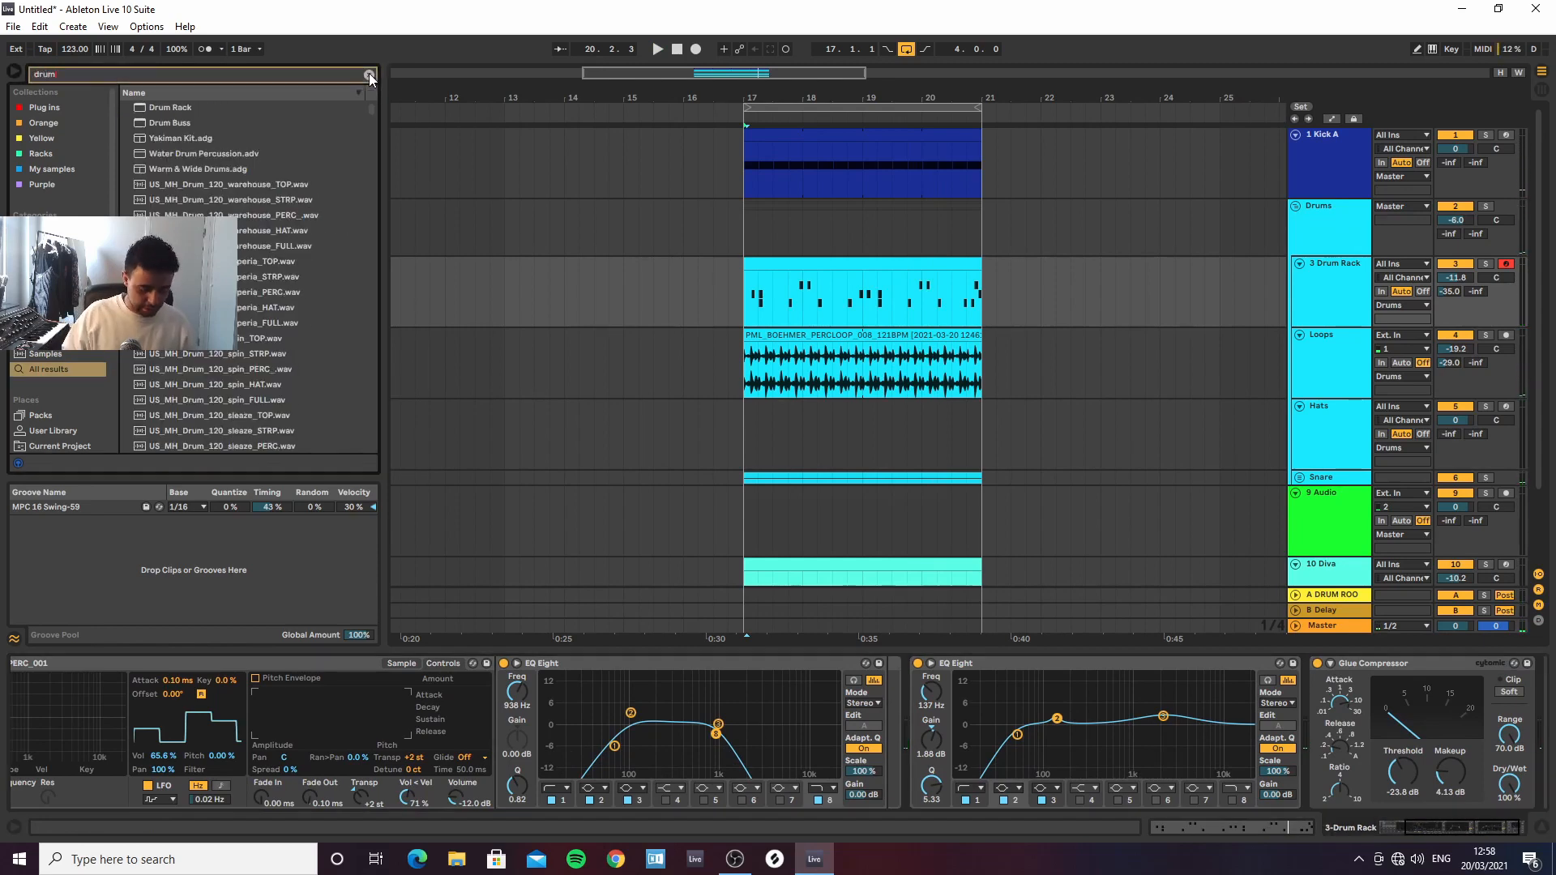
pyautogui.write(' bu')
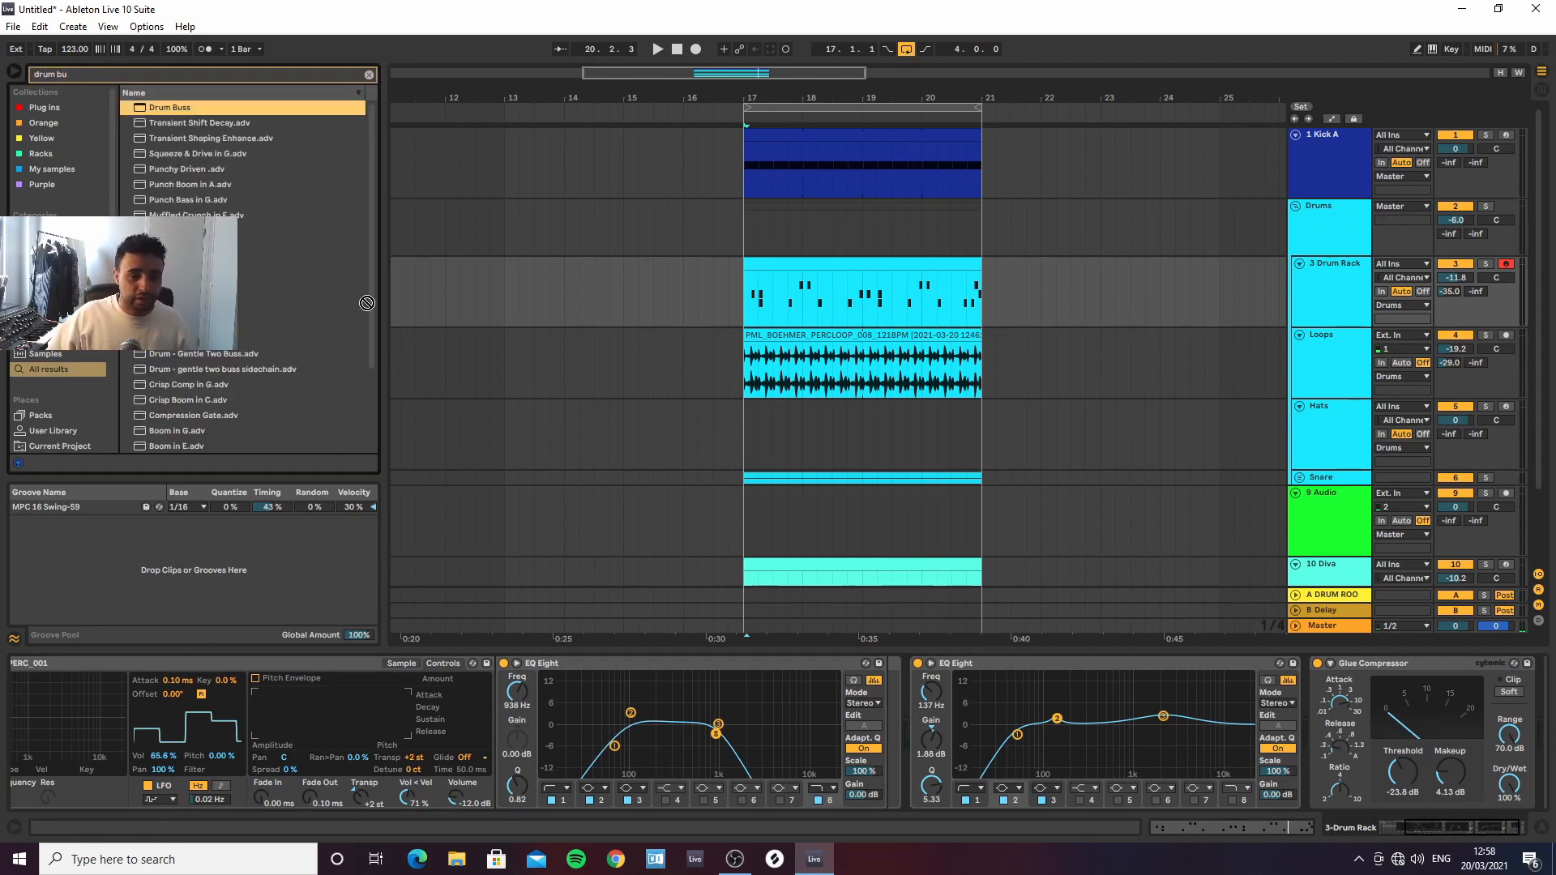
pyautogui.moveTo(366, 302); pyautogui.dragTo(868, 710)
pyautogui.moveTo(976, 718); pyautogui.dragTo(1276, 744)
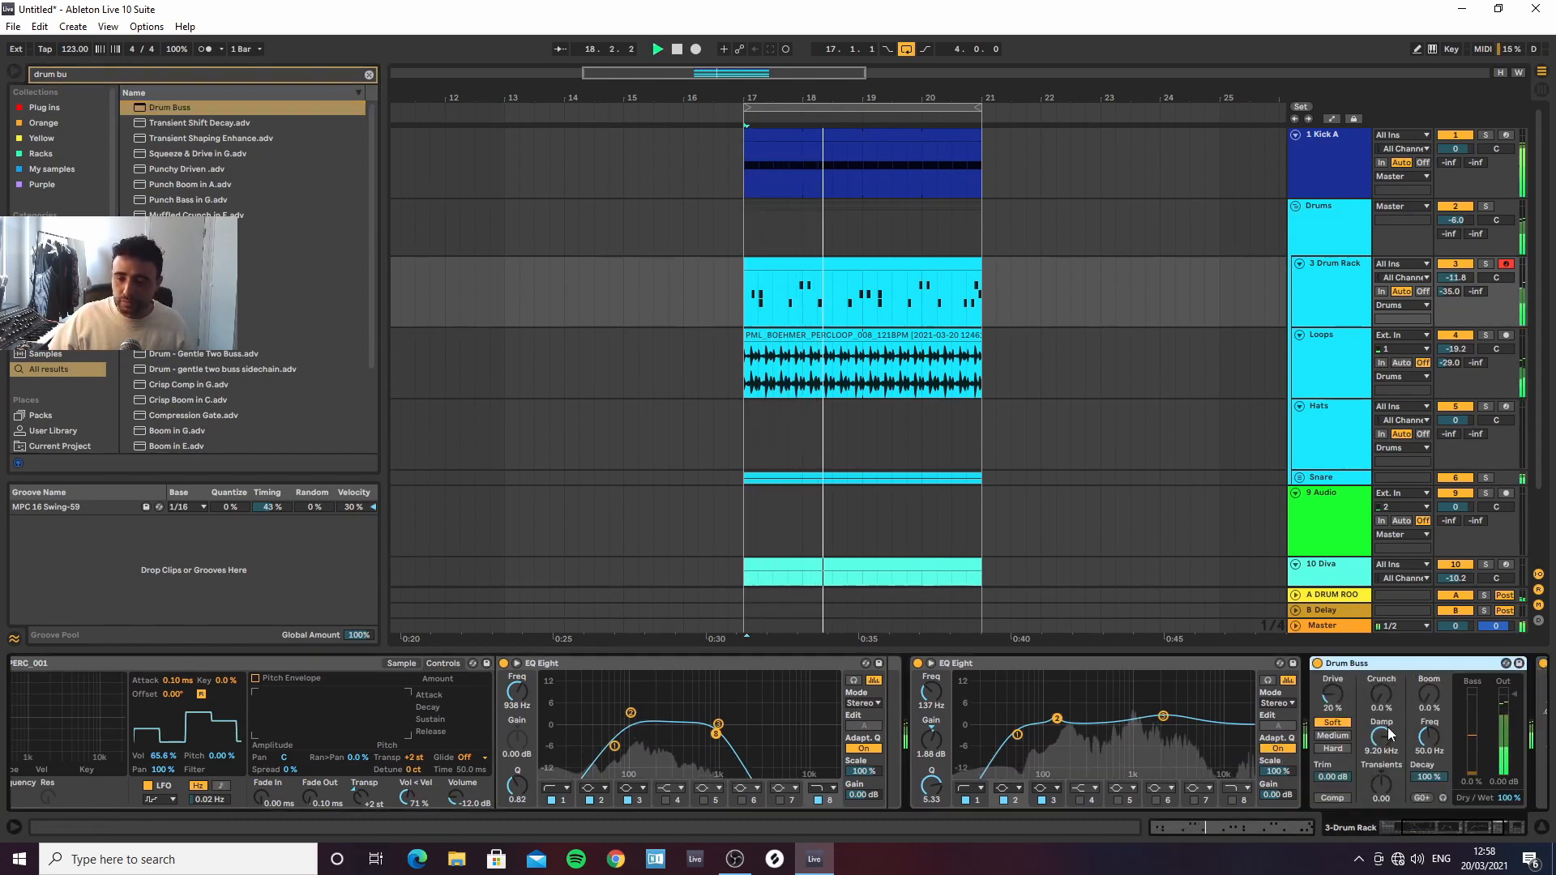
# Set the Drum Buss Crunch to 16 %, Transients to 0.16 and output gain to -7.00 dB during playback
pyautogui.moveTo(1389, 699); pyautogui.dragTo(1388, 674)
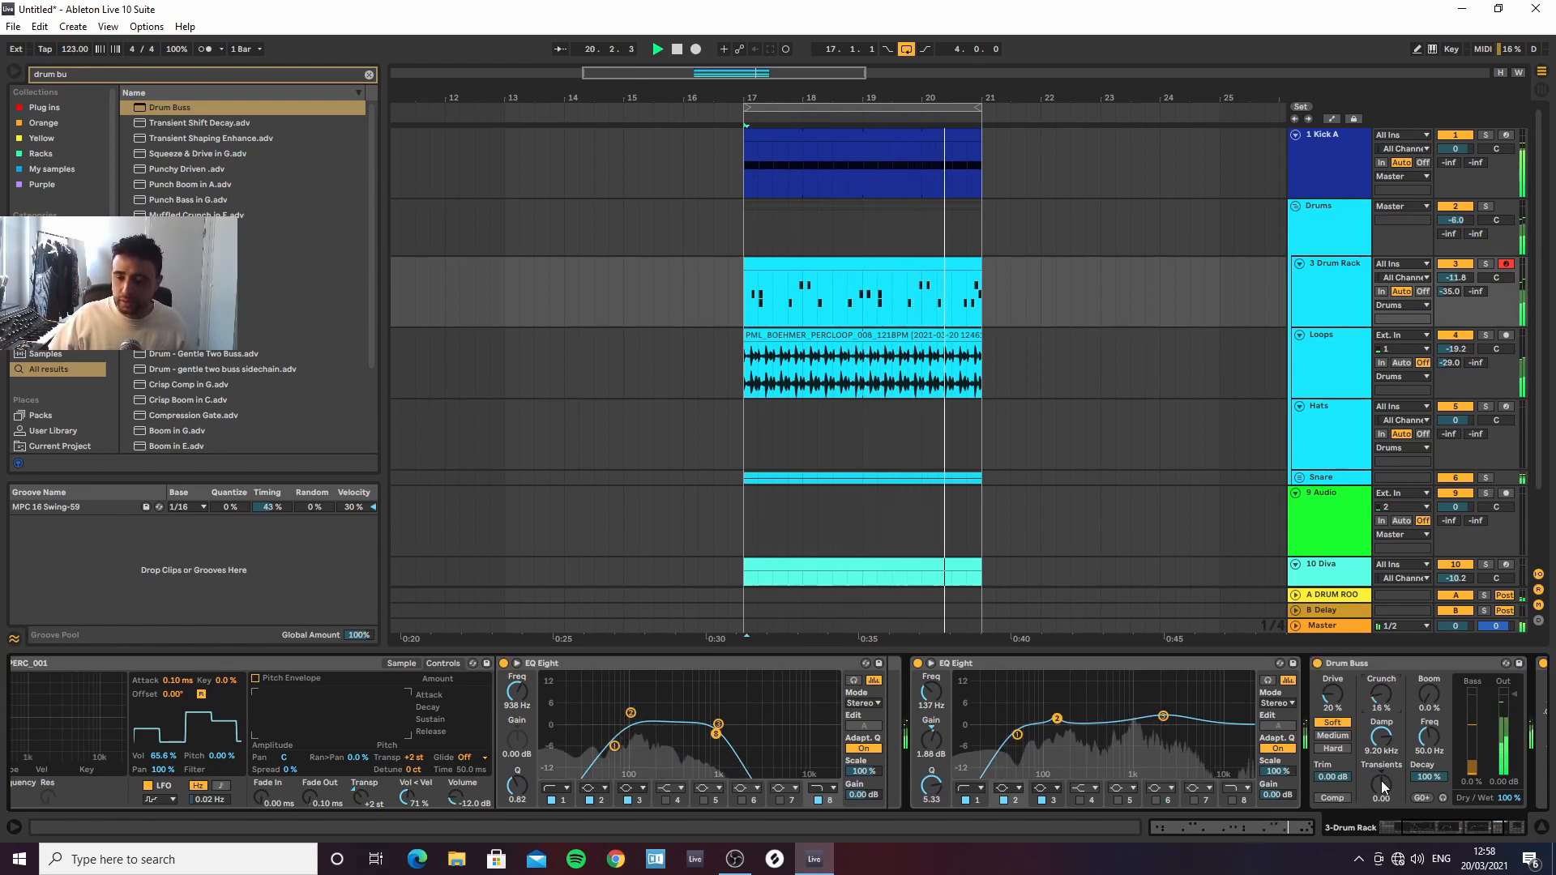
pyautogui.moveTo(1381, 780); pyautogui.dragTo(1389, 783)
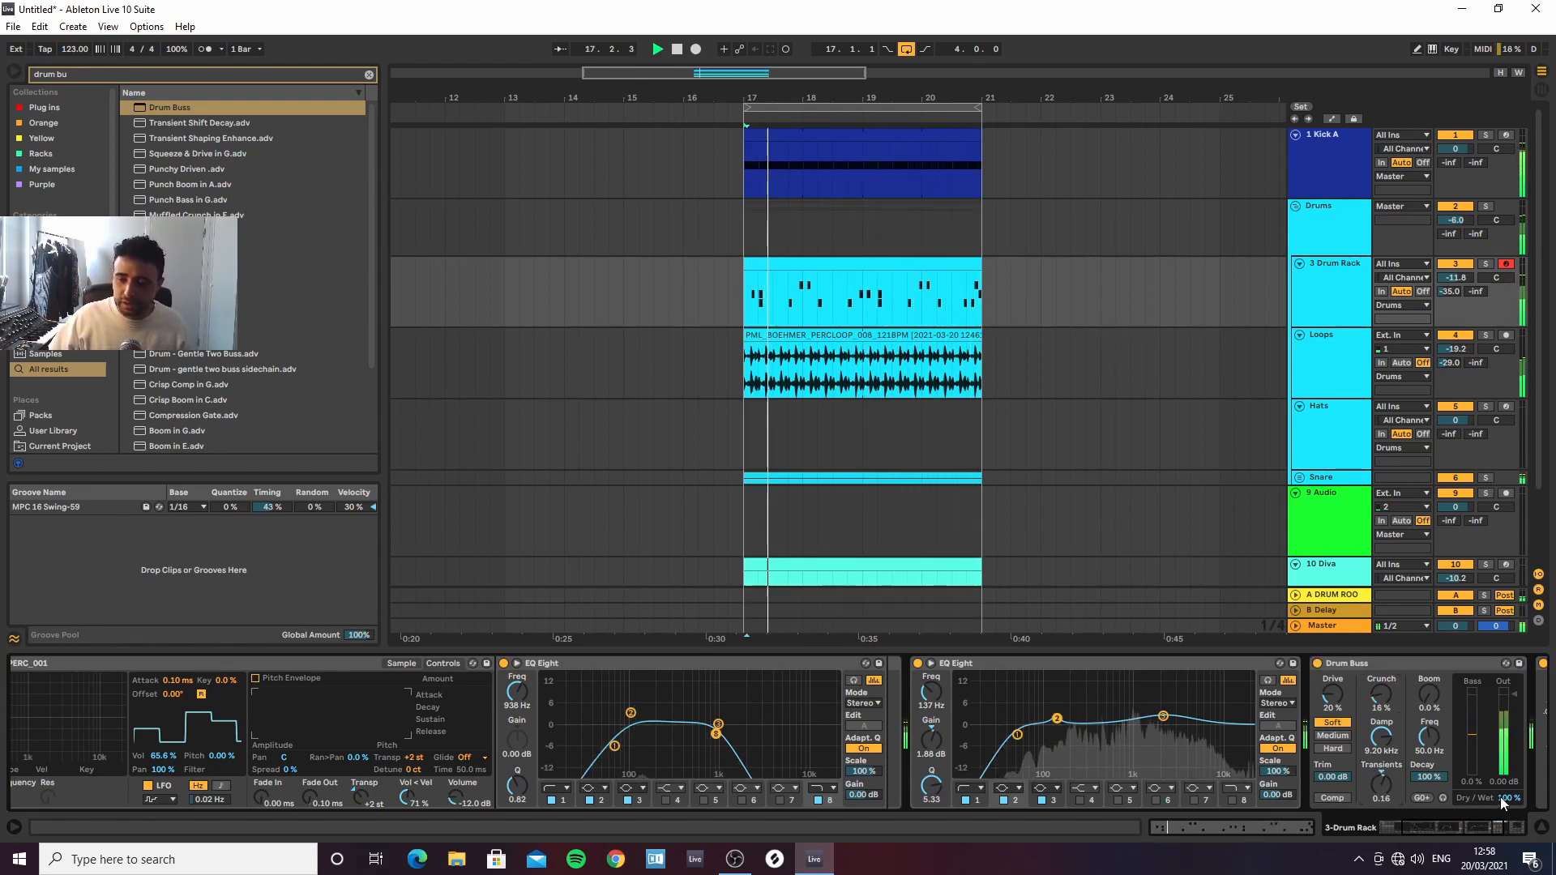
pyautogui.moveTo(1514, 707); pyautogui.dragTo(1514, 710)
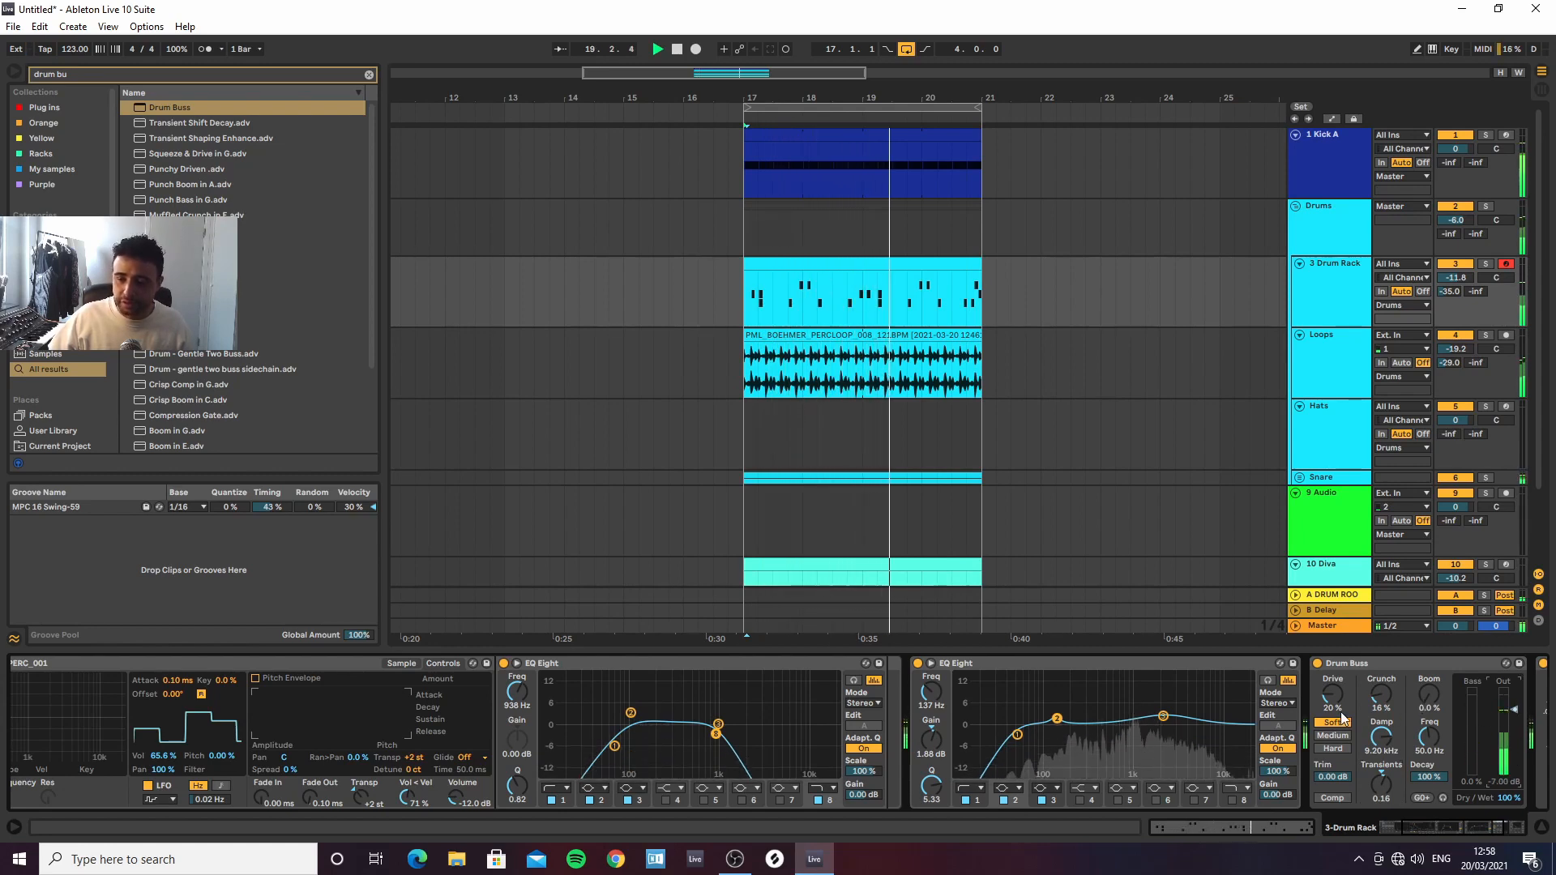
# Set the Drum Buss Drive to 29% and Crunch to 23%, and lower the first EQ Eight's high cut to 527 Hz
pyautogui.moveTo(1337, 697); pyautogui.dragTo(1337, 688)
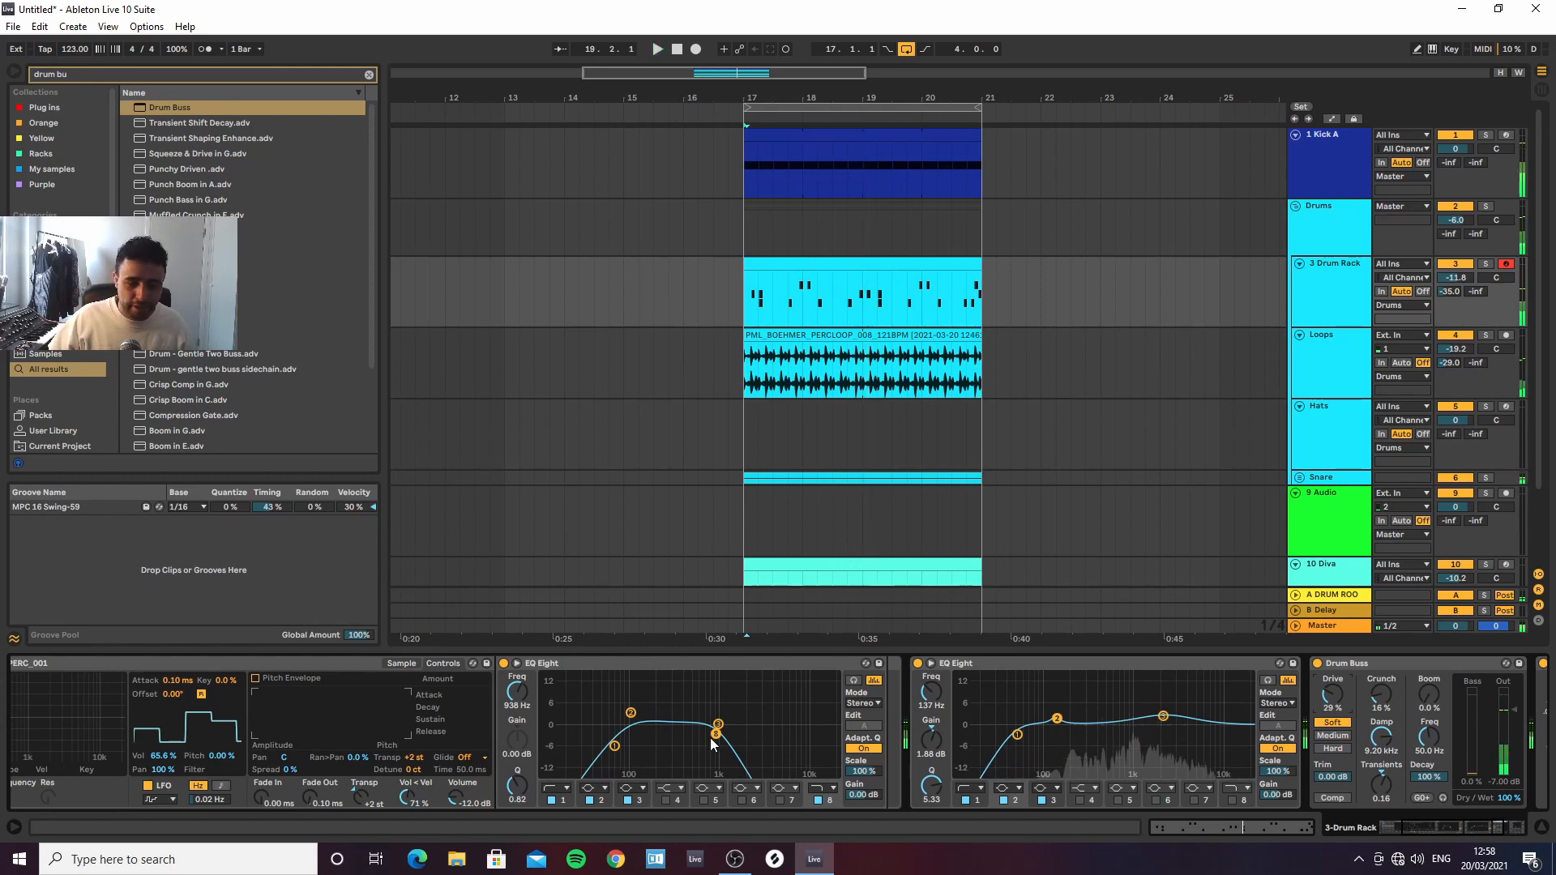
pyautogui.moveTo(716, 734); pyautogui.dragTo(706, 734)
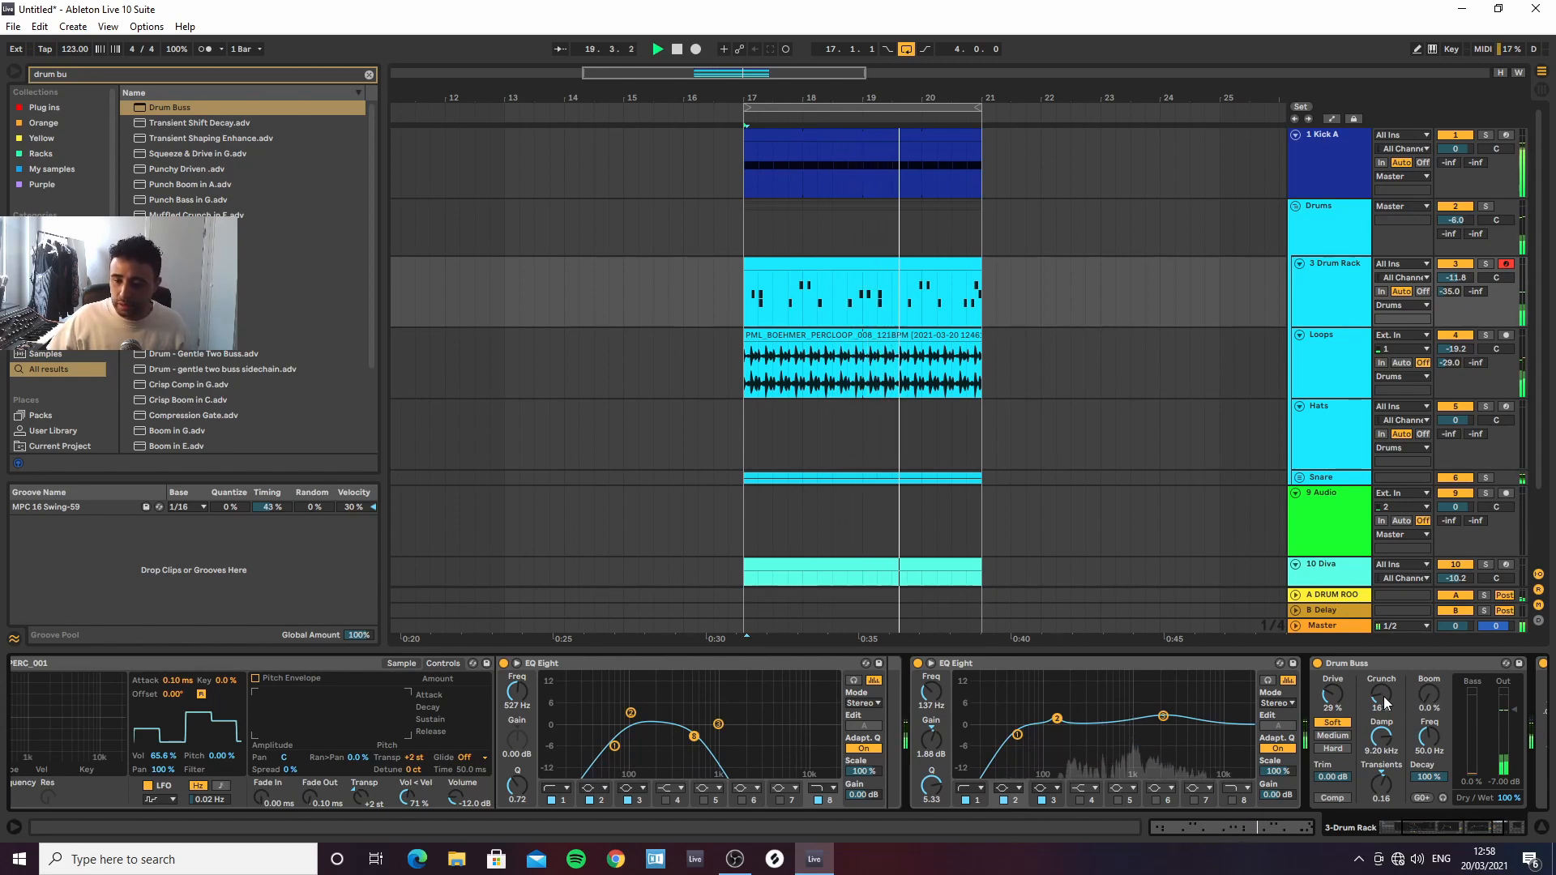
pyautogui.moveTo(1382, 697); pyautogui.dragTo(1428, 710)
# Set the Drum Buss Boom frequency to 90 Hz and the Boom amount to 25%
pyautogui.click(1428, 741)
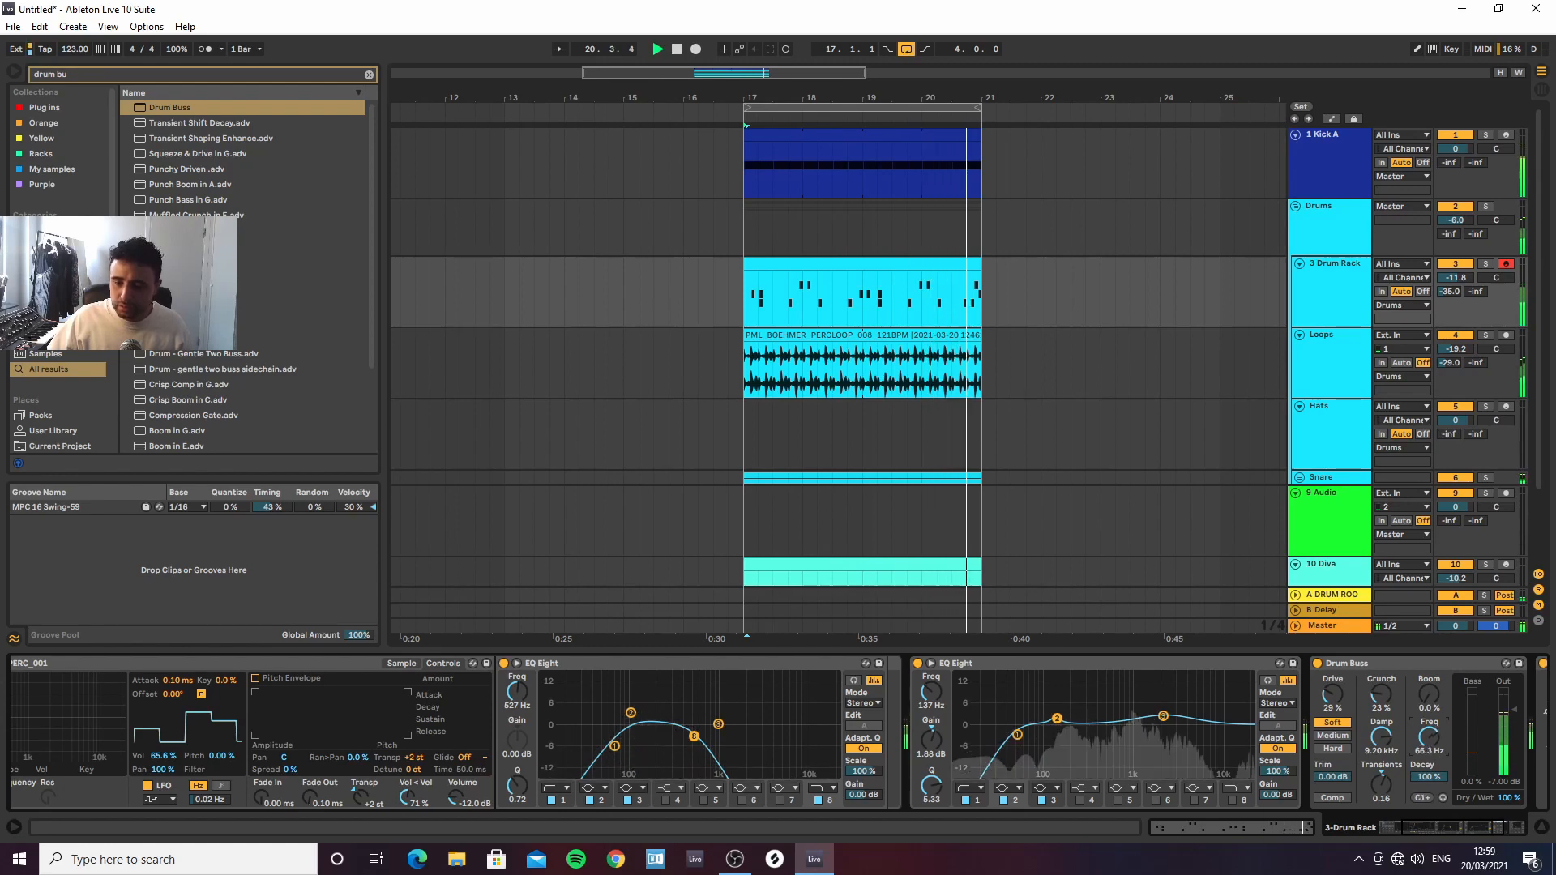
pyautogui.press('space')
pyautogui.click(631, 713)
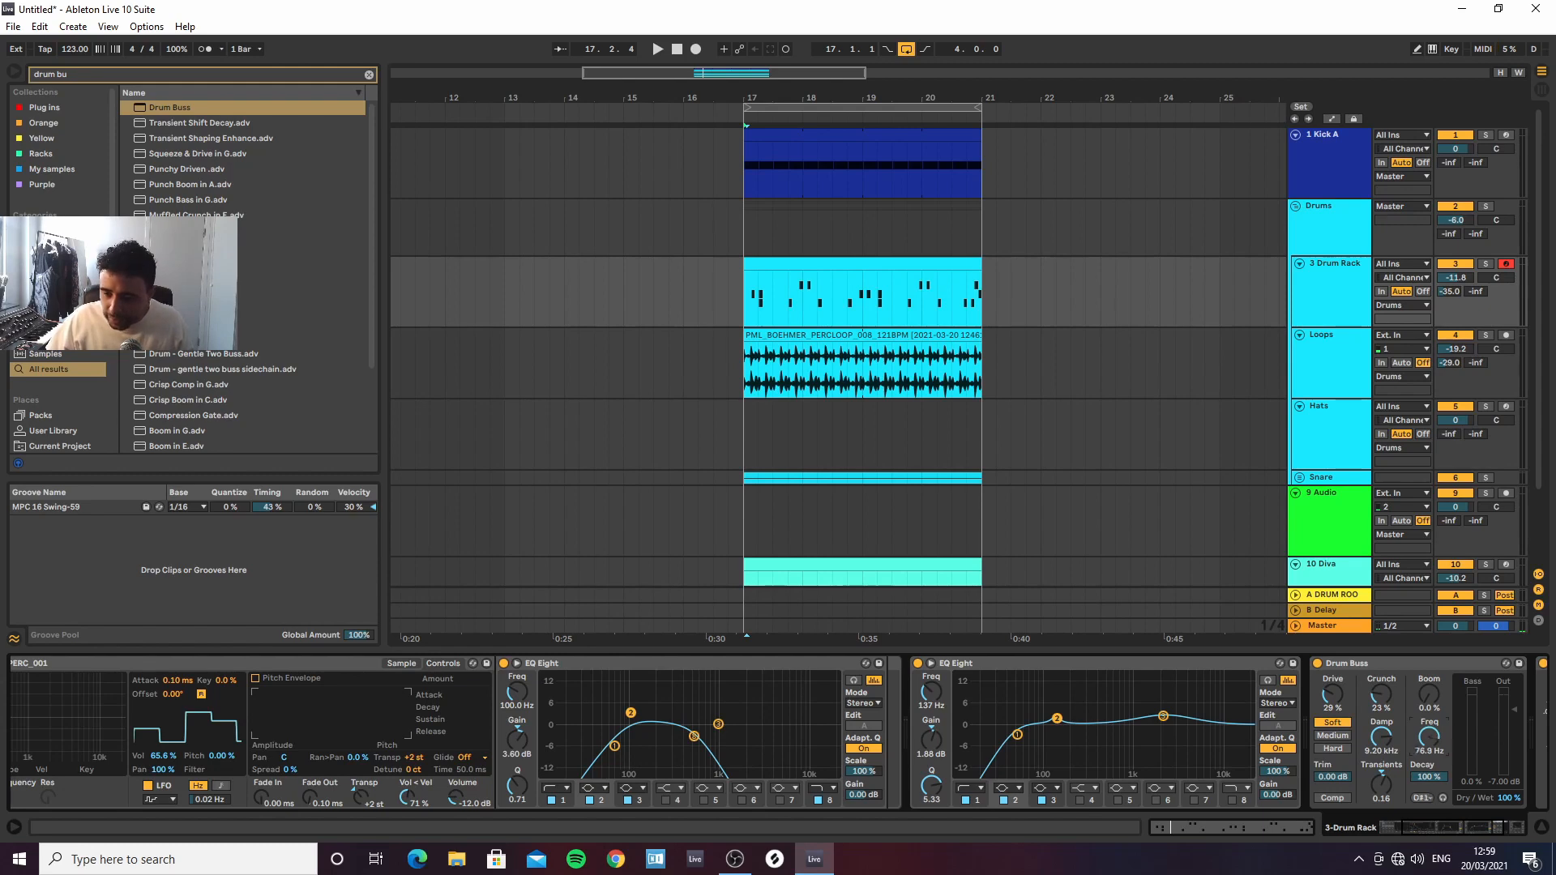
pyautogui.press('space')
pyautogui.moveTo(1429, 736); pyautogui.dragTo(1429, 715)
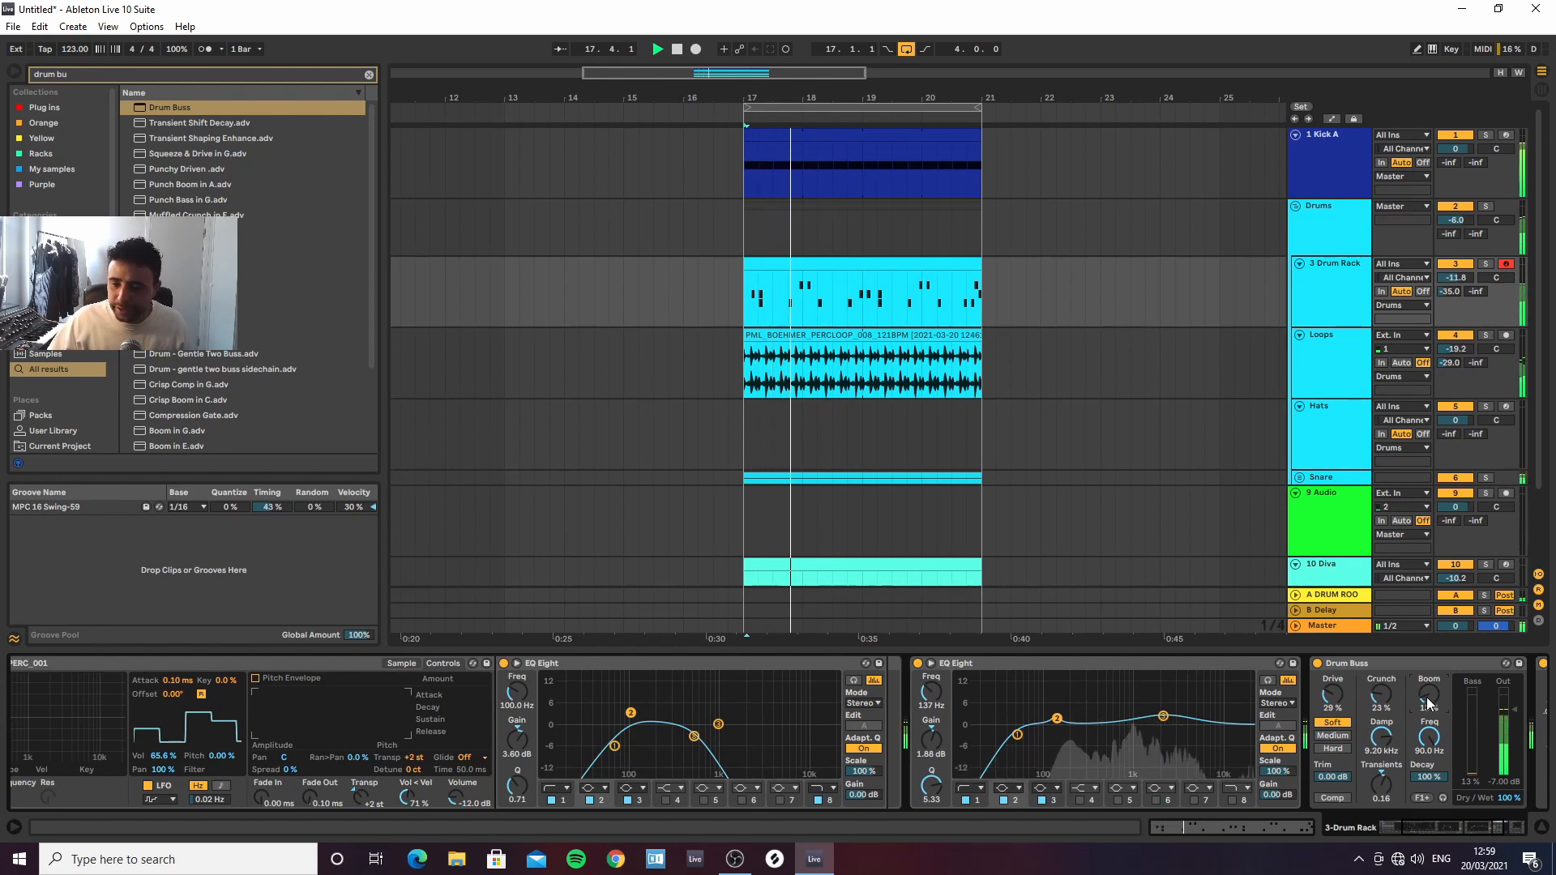
pyautogui.moveTo(1429, 704); pyautogui.dragTo(1429, 690)
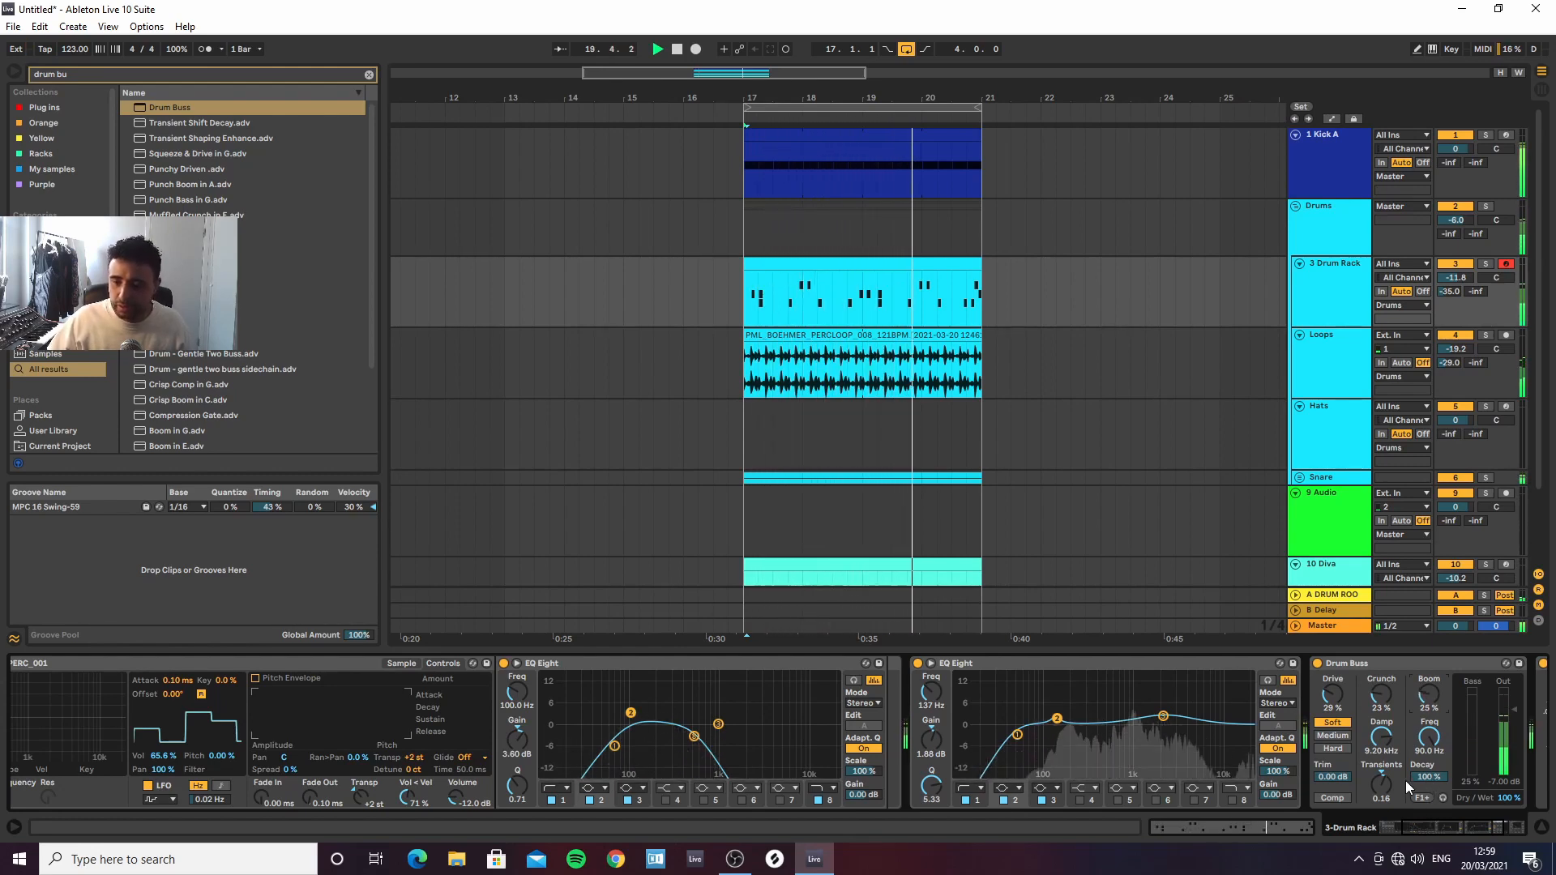
# Enable Drum Buss compression with Medium distortion, and reduce the percussion sample's LFO pan modulation to 58.6%
pyautogui.click(1333, 798)
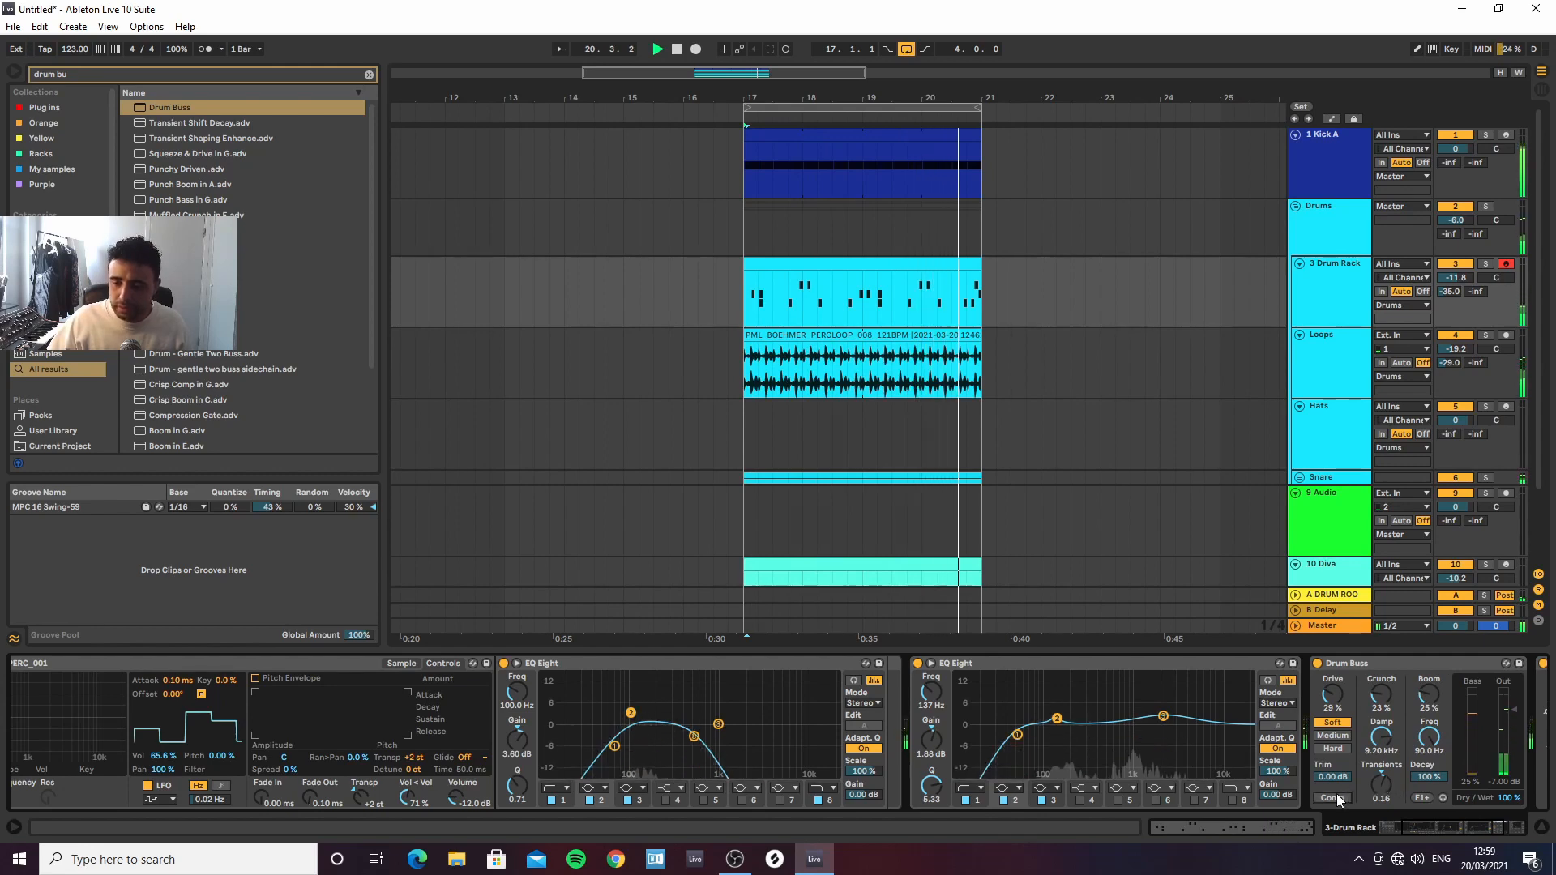
pyautogui.click(1332, 736)
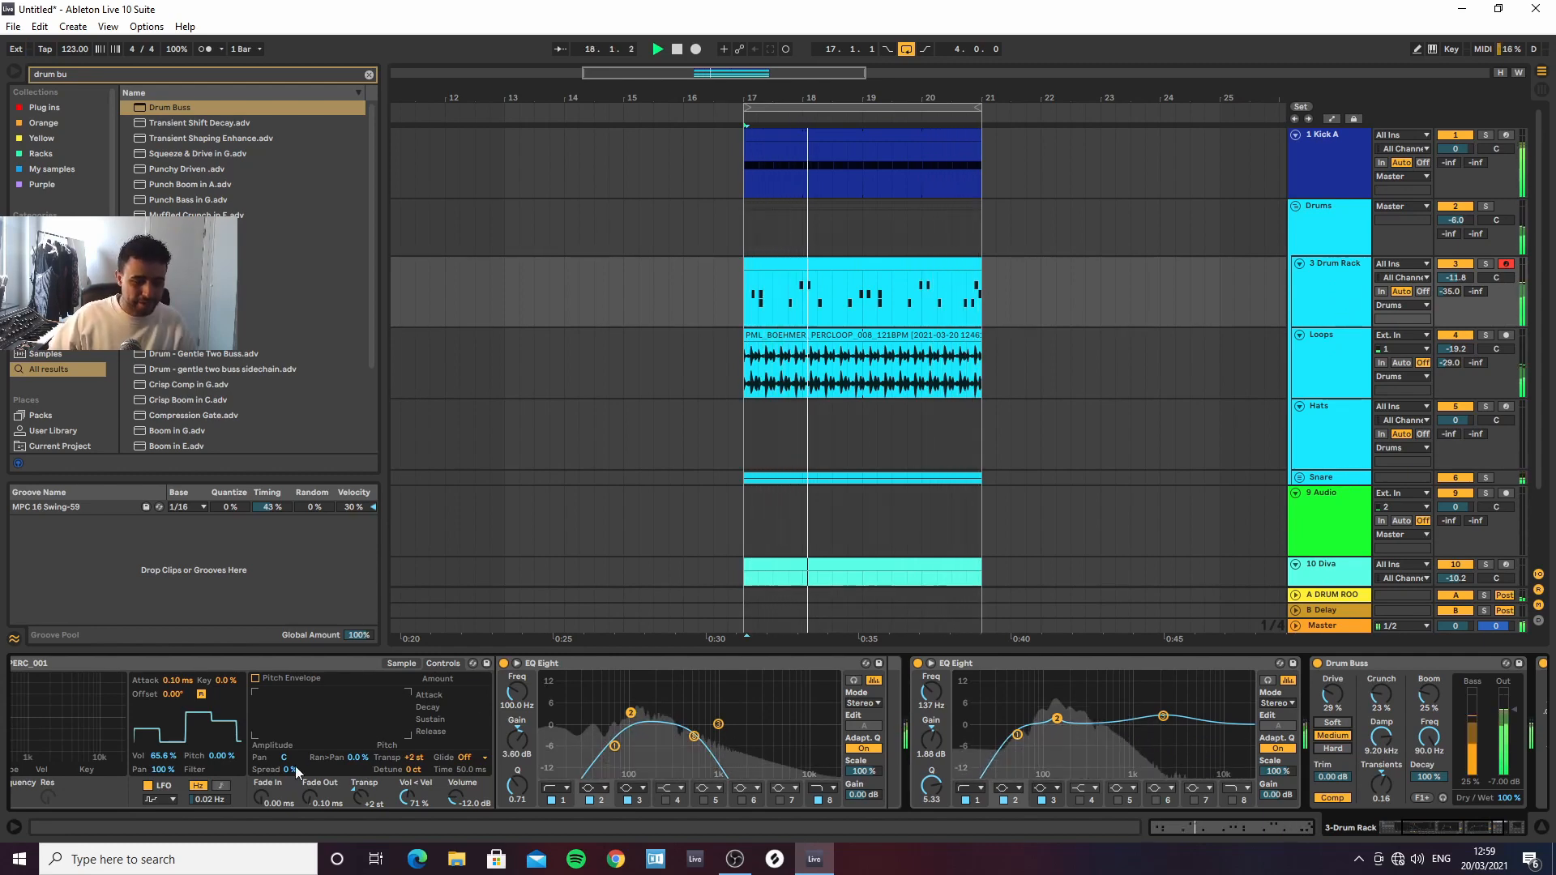
pyautogui.moveTo(165, 768); pyautogui.dragTo(166, 776)
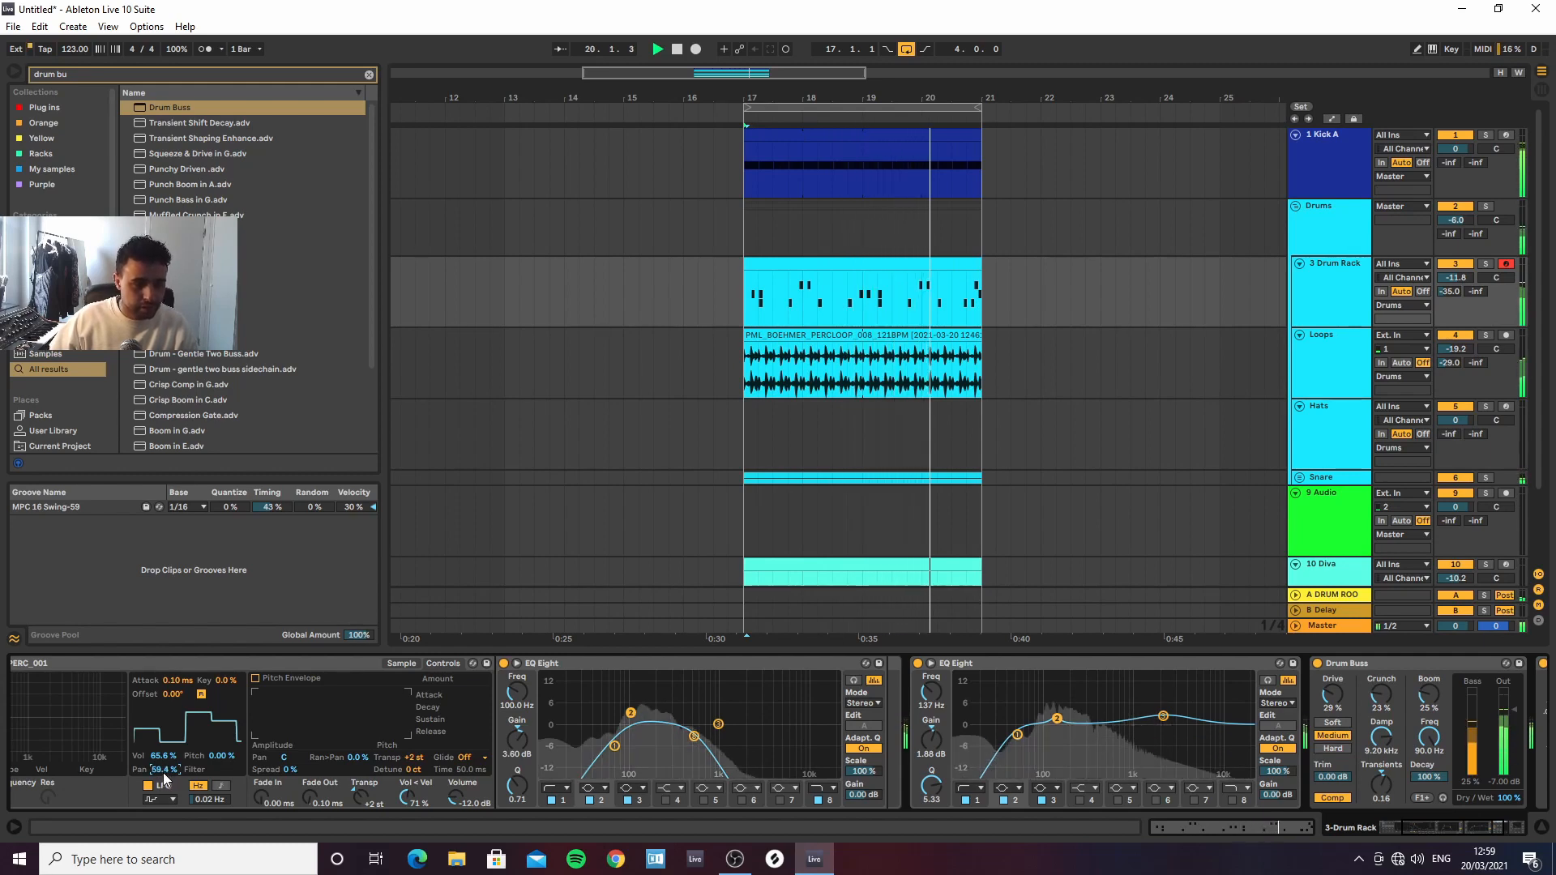
pyautogui.press('space')
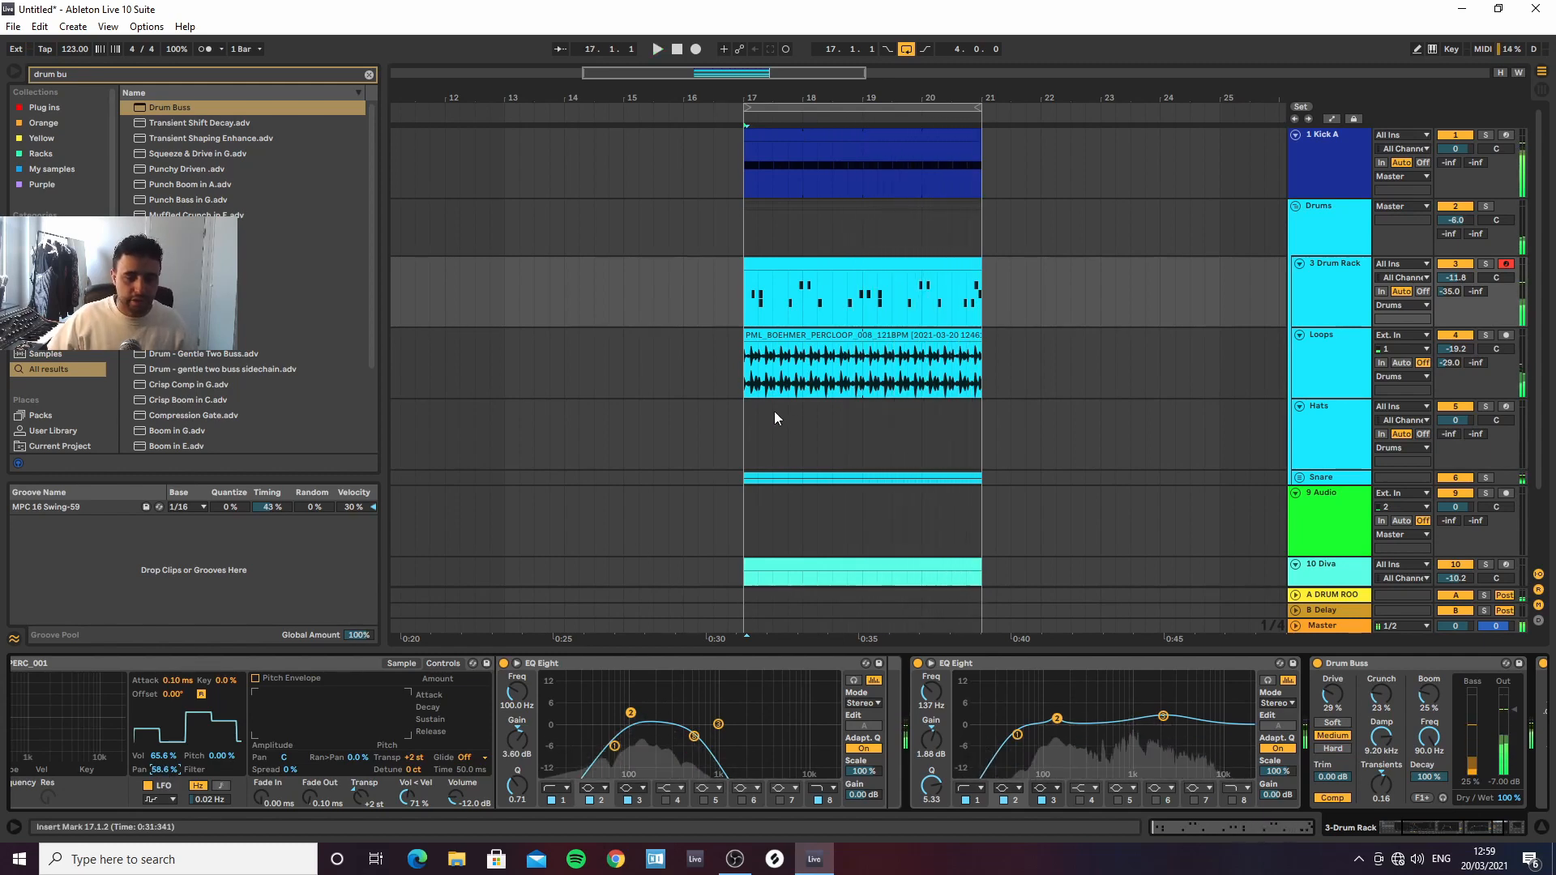
# Collapse the Drums group and add a Glue Compressor to it
pyautogui.click(1348, 310)
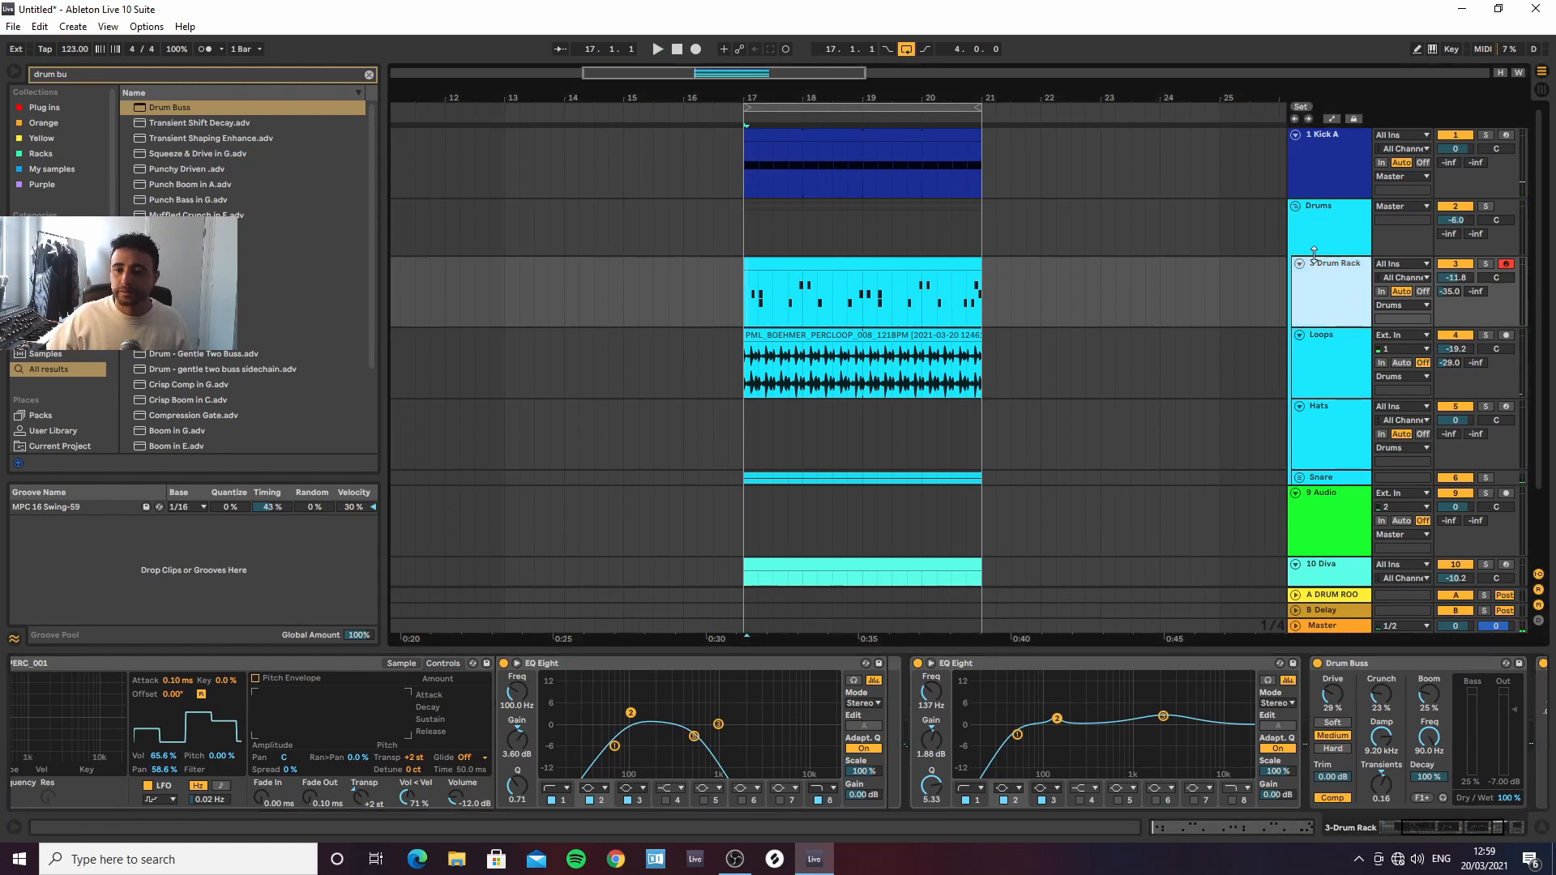
pyautogui.click(1296, 206)
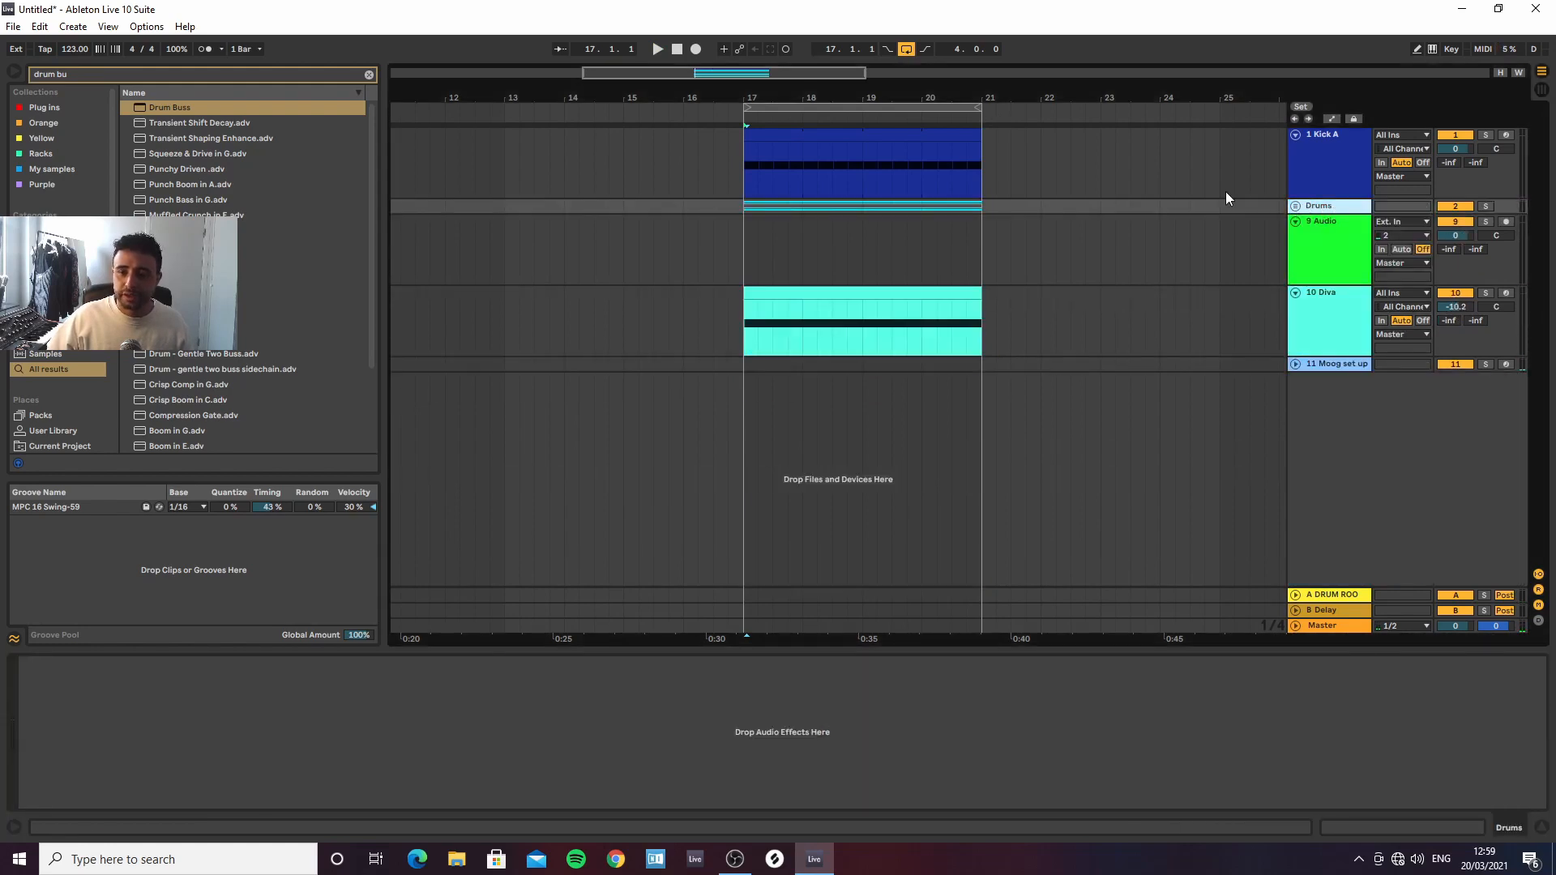
pyautogui.click(370, 75)
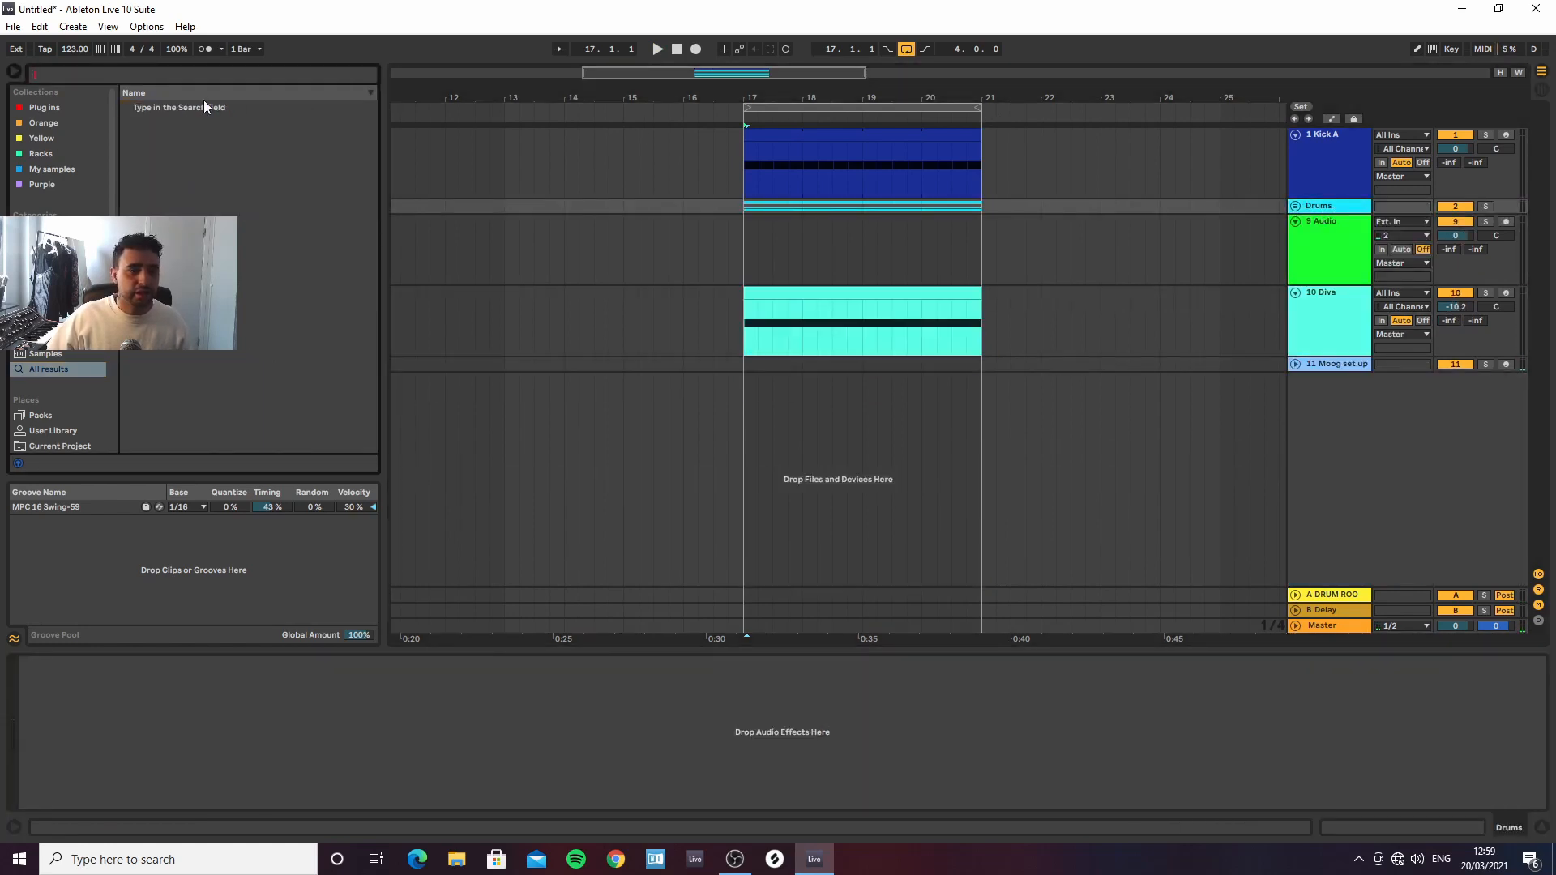
pyautogui.write('glue')
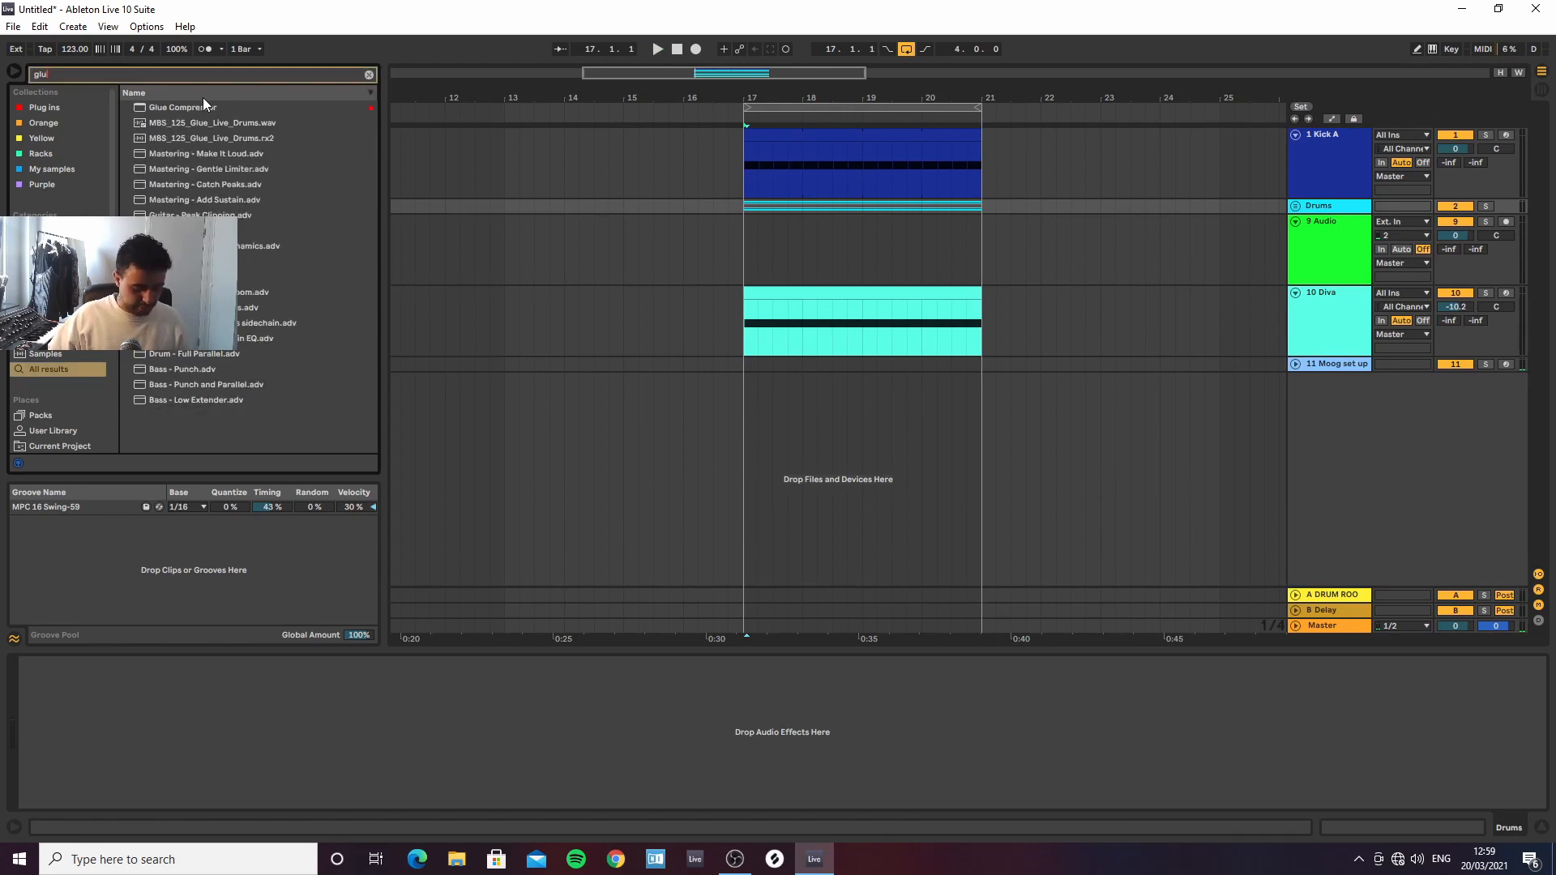
pyautogui.doubleClick(162, 109)
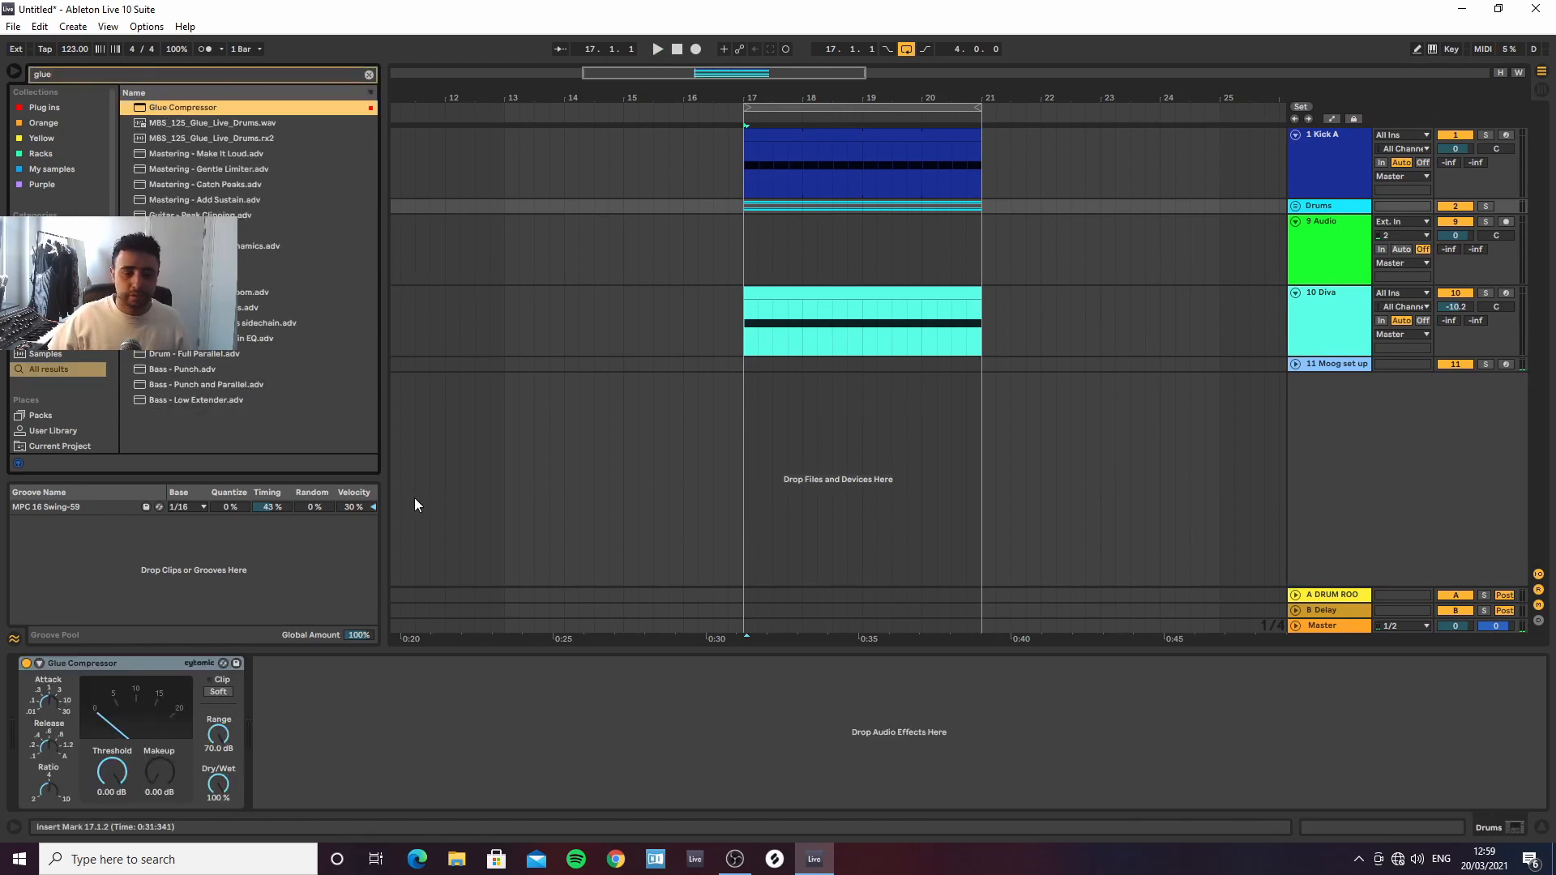
# Set the Glue Compressor's threshold to -29.2 dB and its makeup gain to 1.75 dB
pyautogui.click(46, 713)
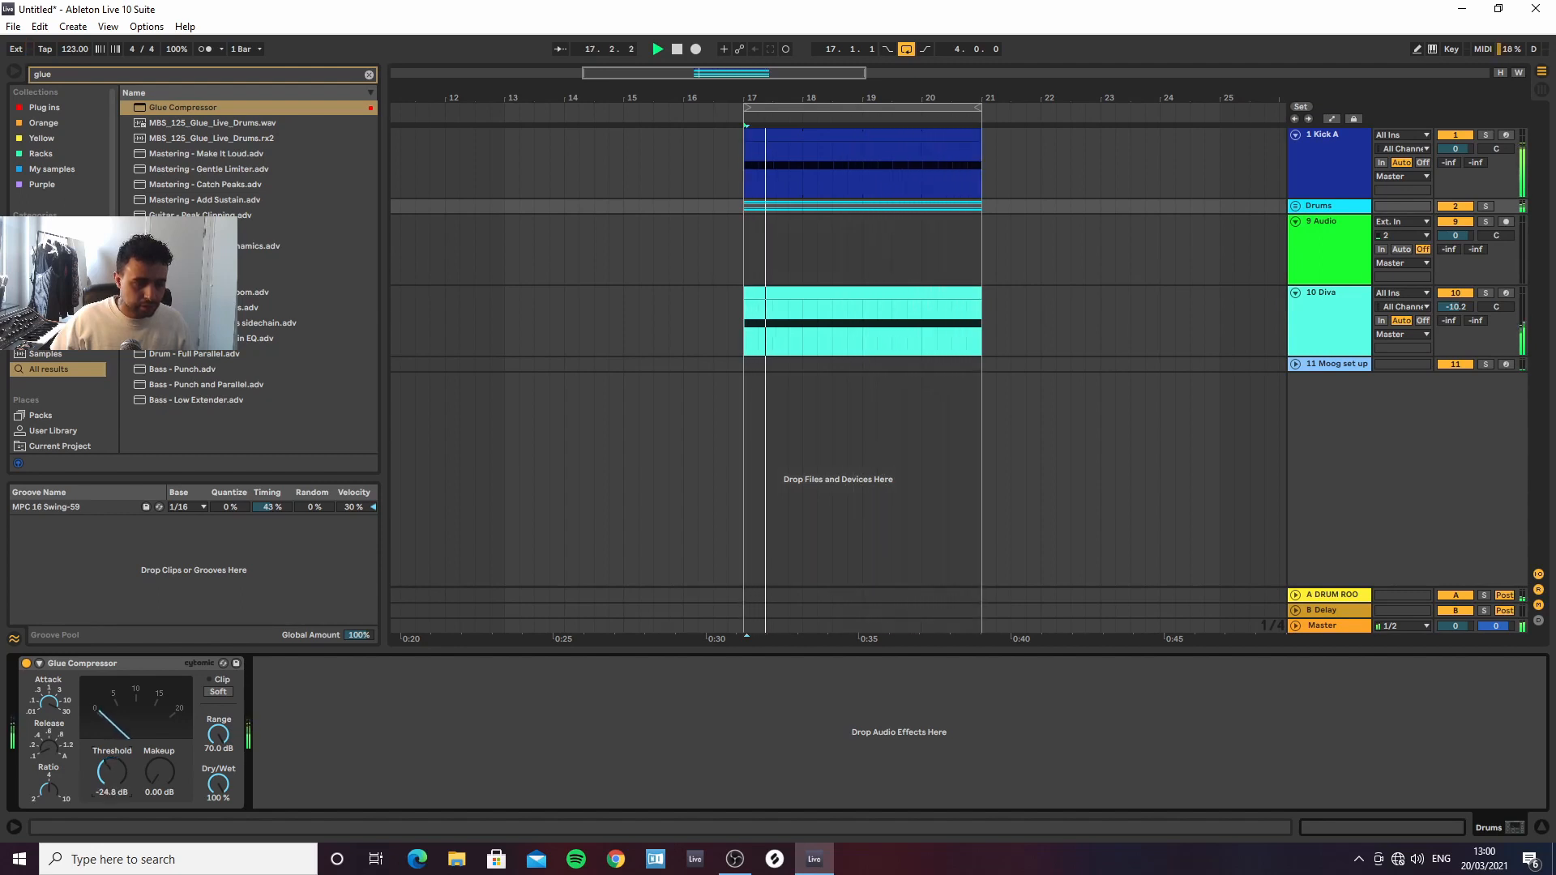
pyautogui.moveTo(111, 772); pyautogui.dragTo(112, 775)
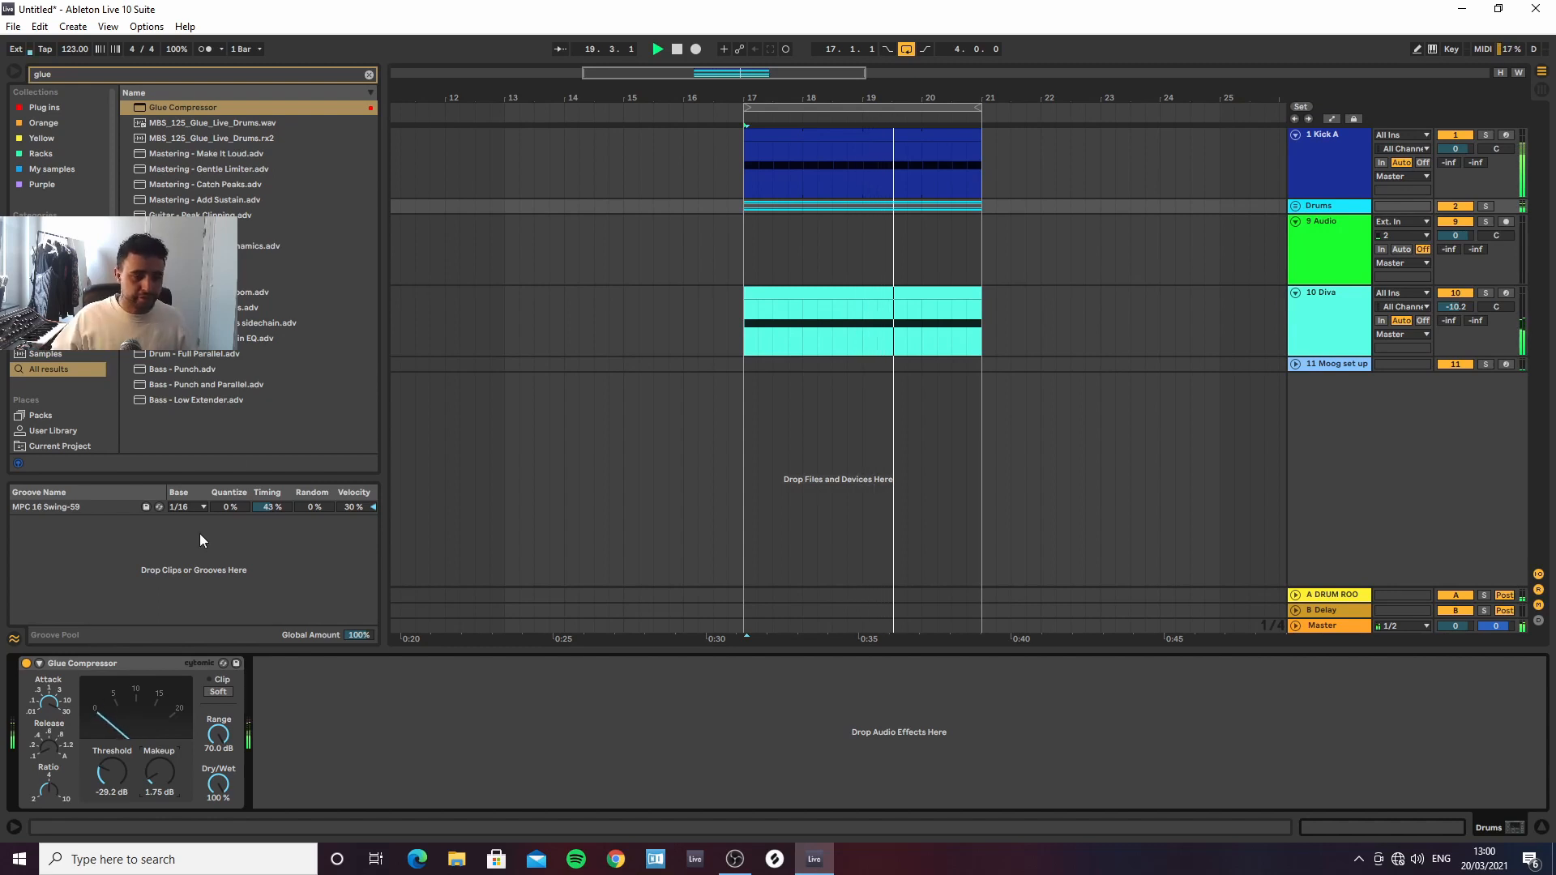
# Add an EQ Eight after the Glue Compressor and set its first band to a steep low cut at 77.4 Hz
pyautogui.click(370, 76)
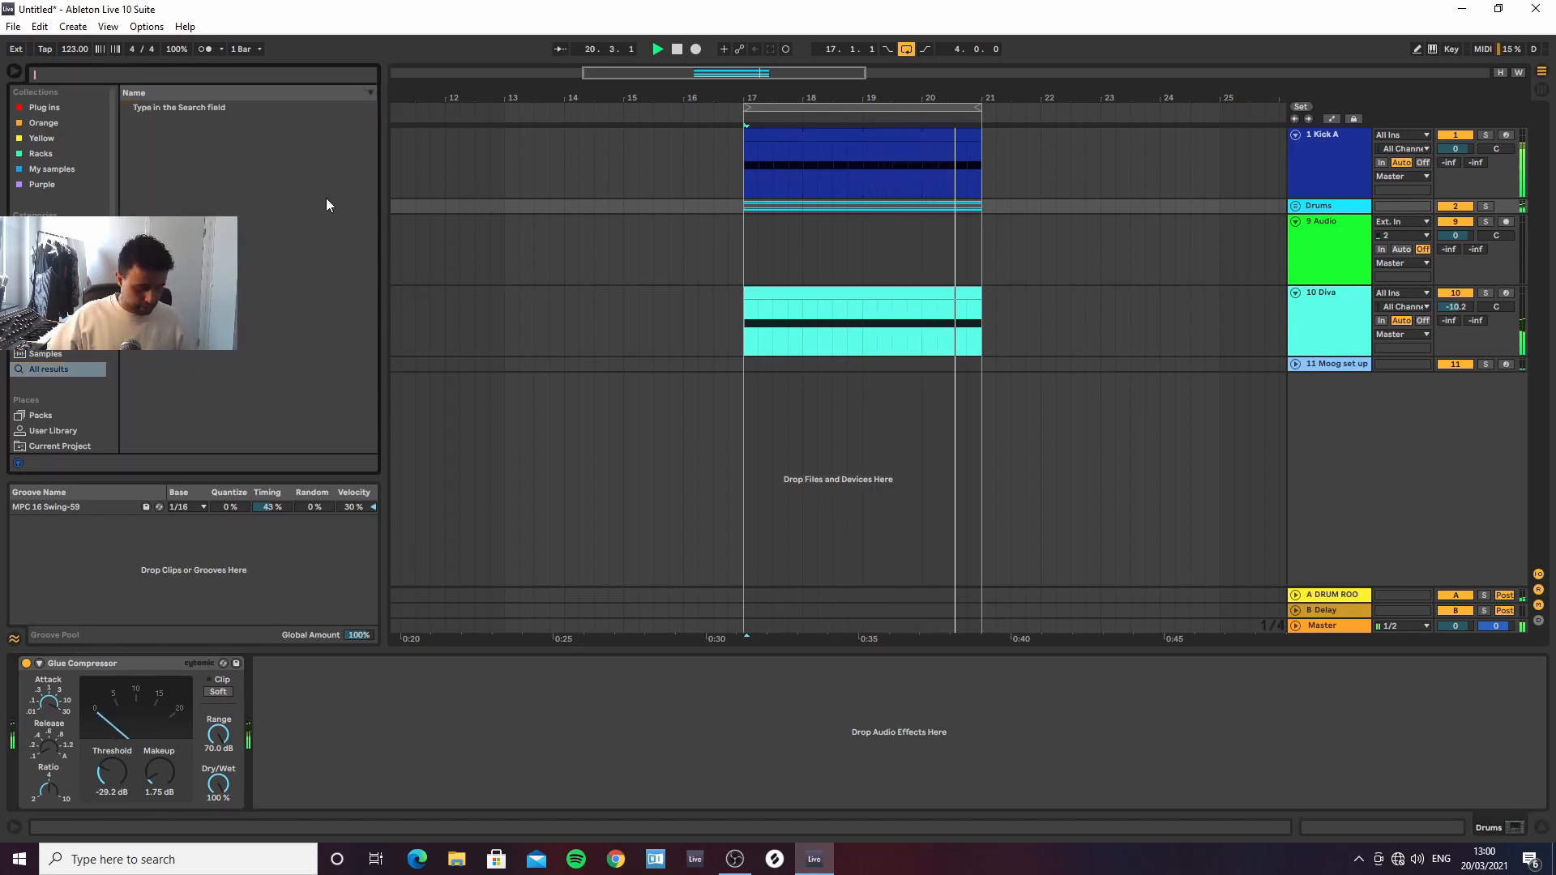
pyautogui.write('eq')
pyautogui.doubleClick(188, 128)
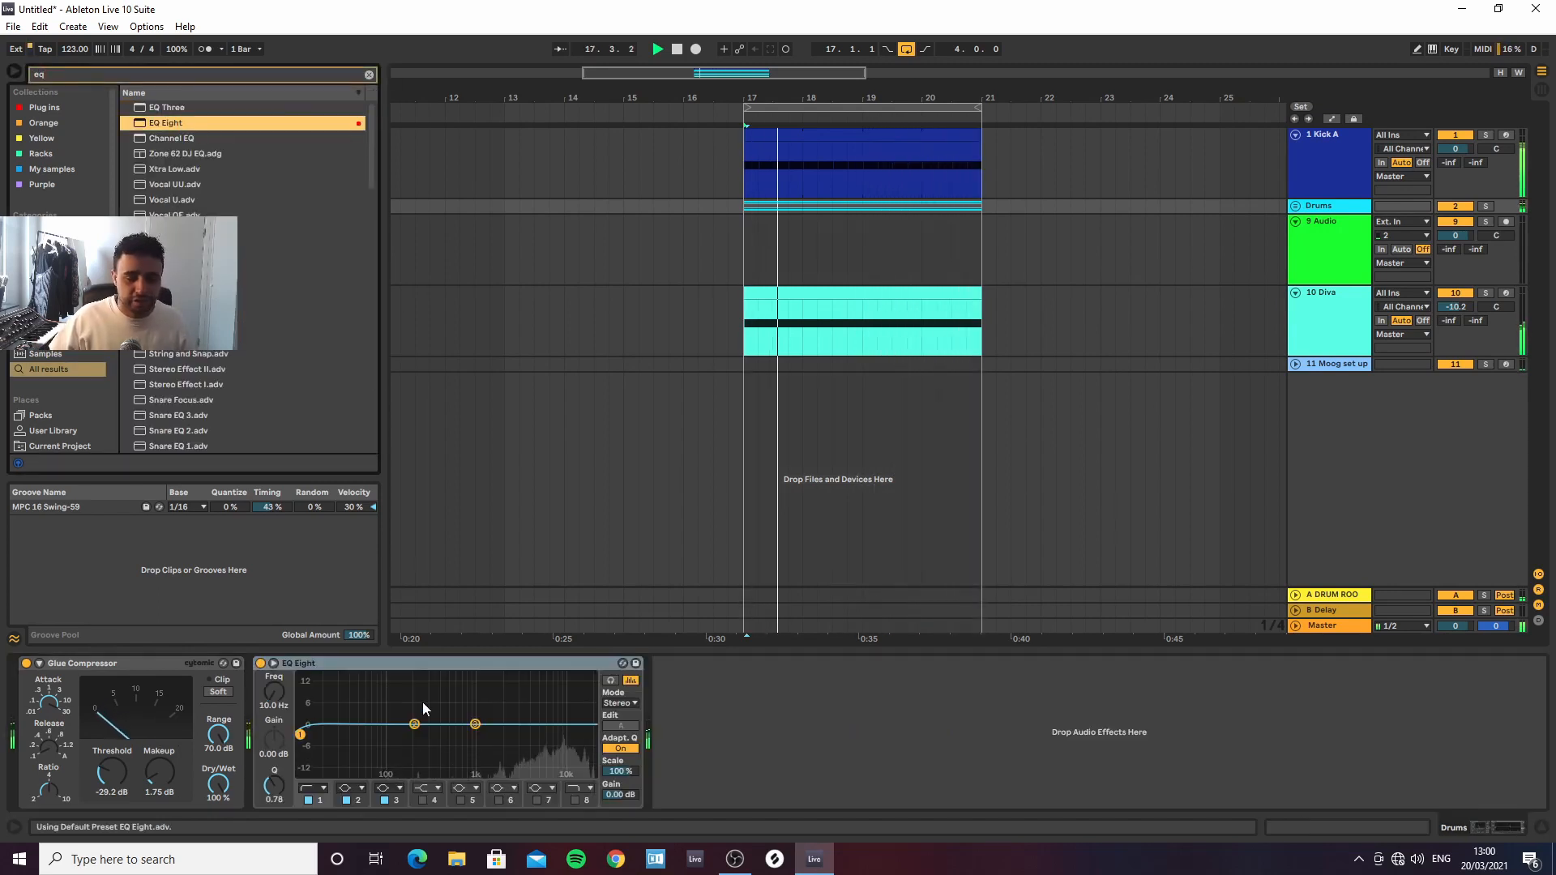
pyautogui.click(315, 788)
pyautogui.click(311, 696)
pyautogui.moveTo(301, 734); pyautogui.dragTo(378, 737)
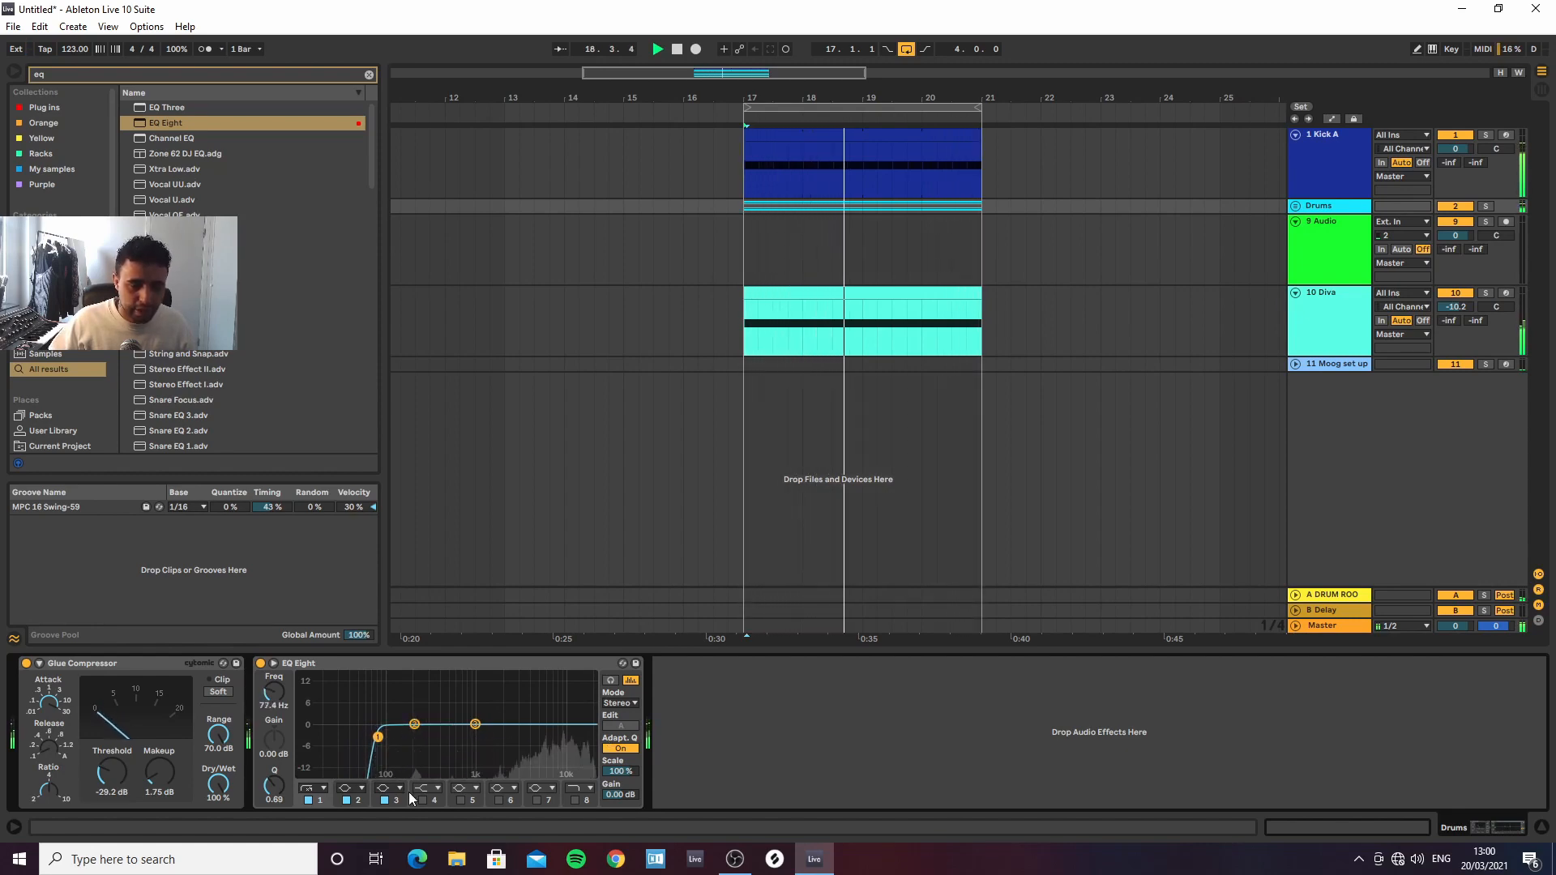
# Duplicate the EQ Eight, switch the copy to M/S mode and boost the side channel by 2.85 dB at 9.38 kHz
pyautogui.click(542, 670)
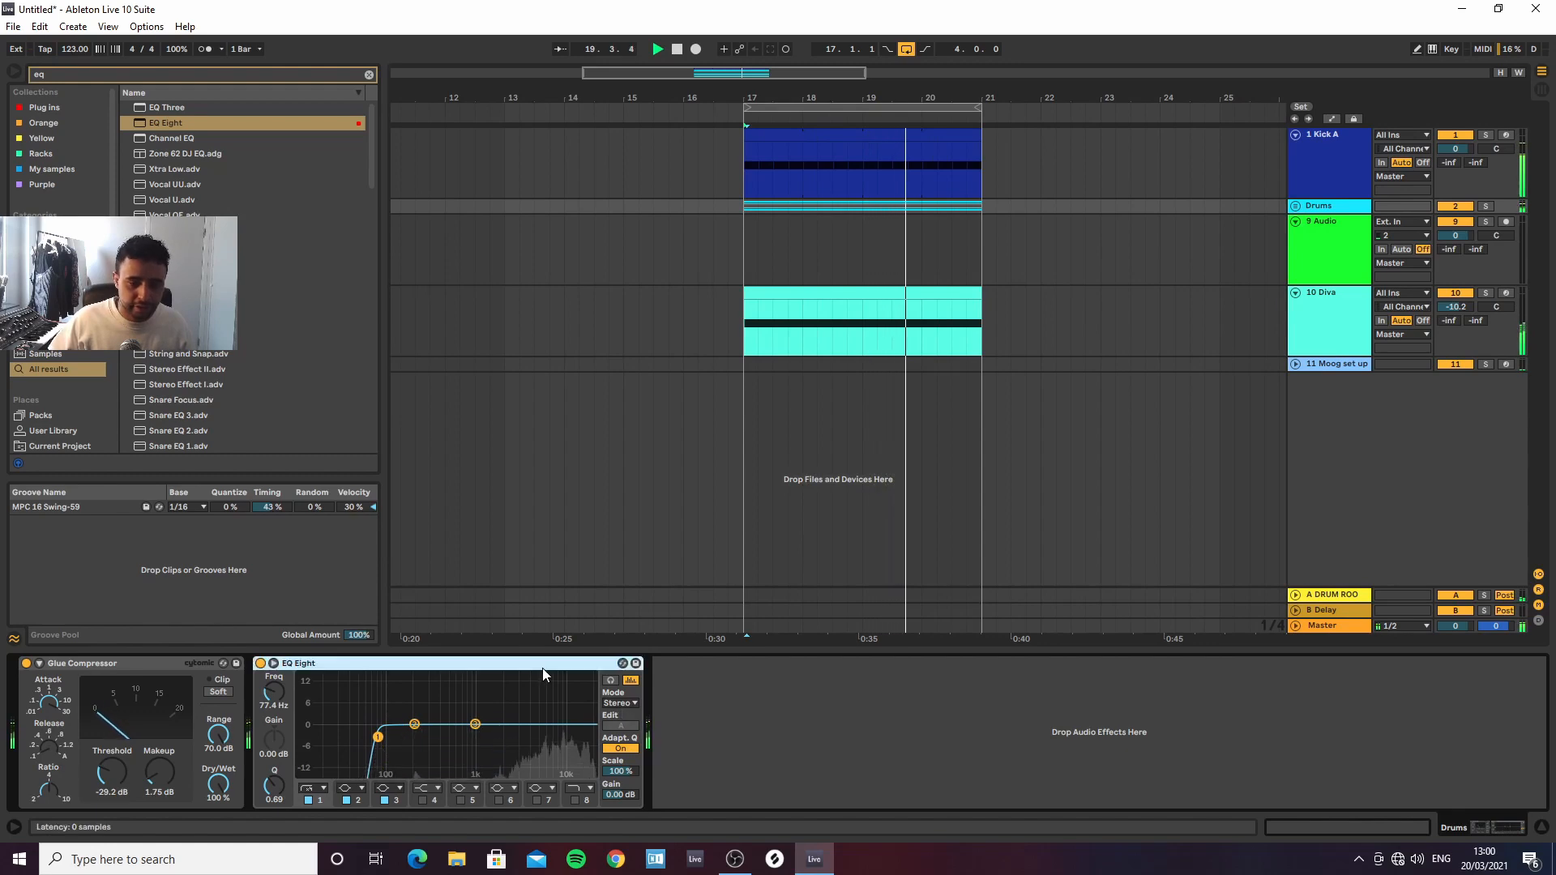
pyautogui.hotkey('ctrl', 'd')
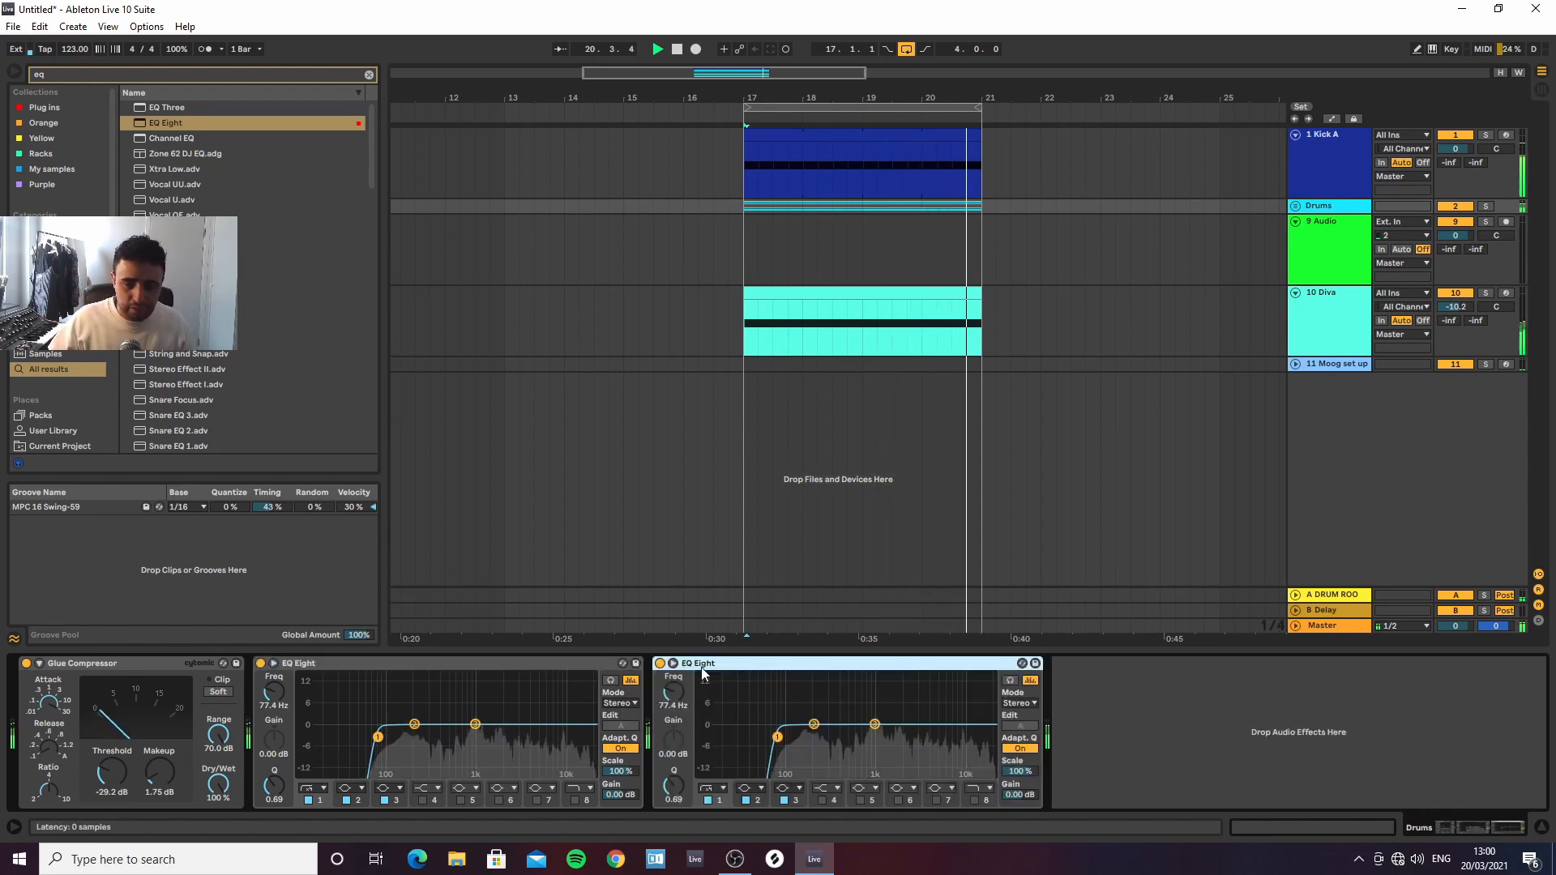
pyautogui.click(1019, 705)
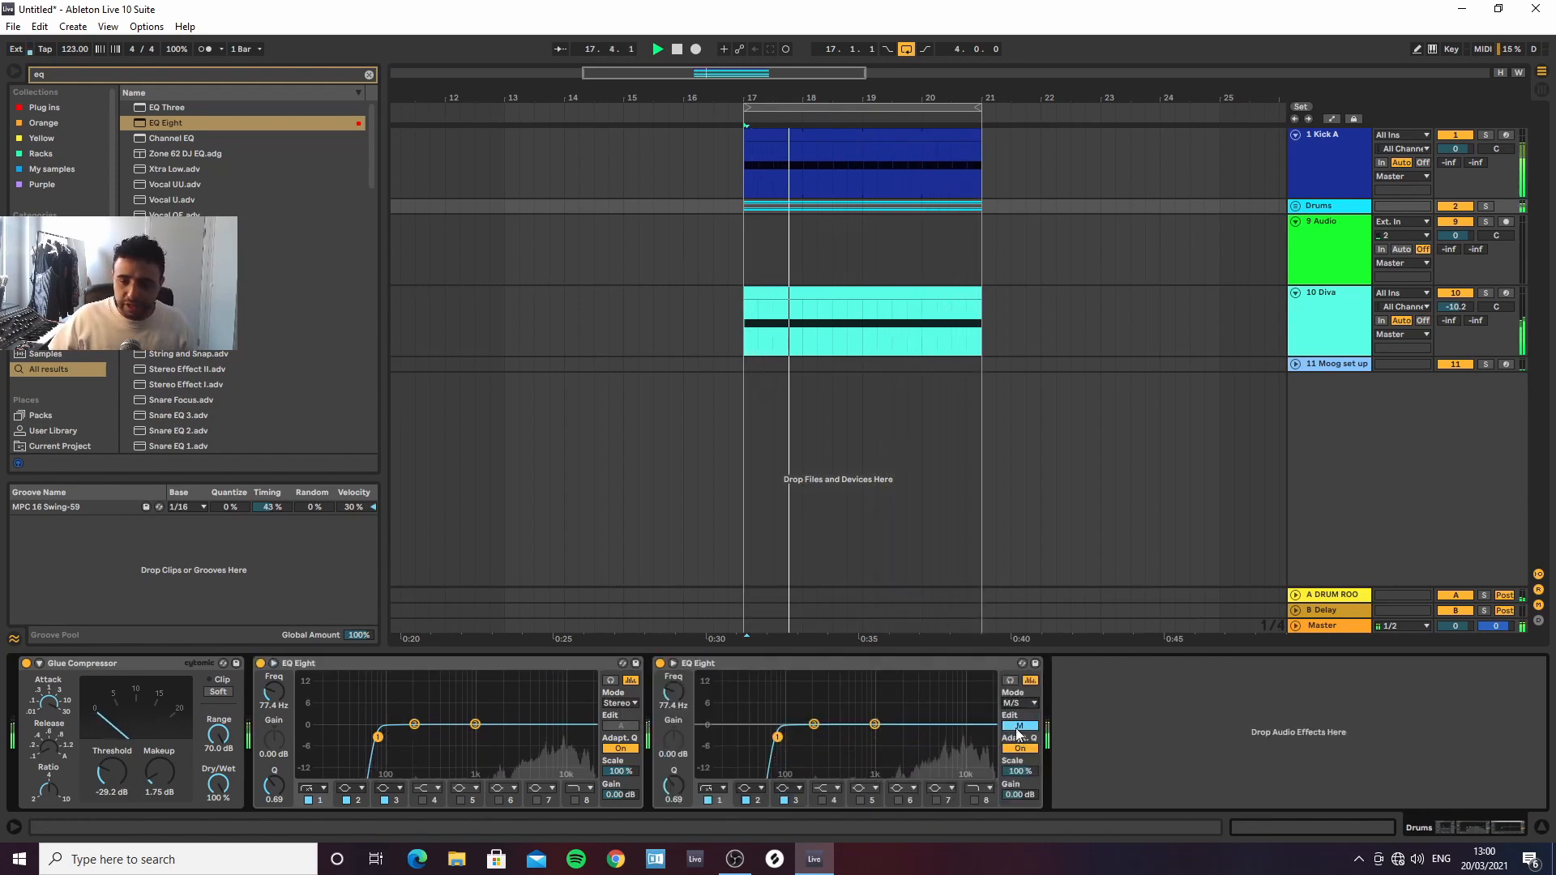
pyautogui.click(1019, 740)
pyautogui.click(1019, 727)
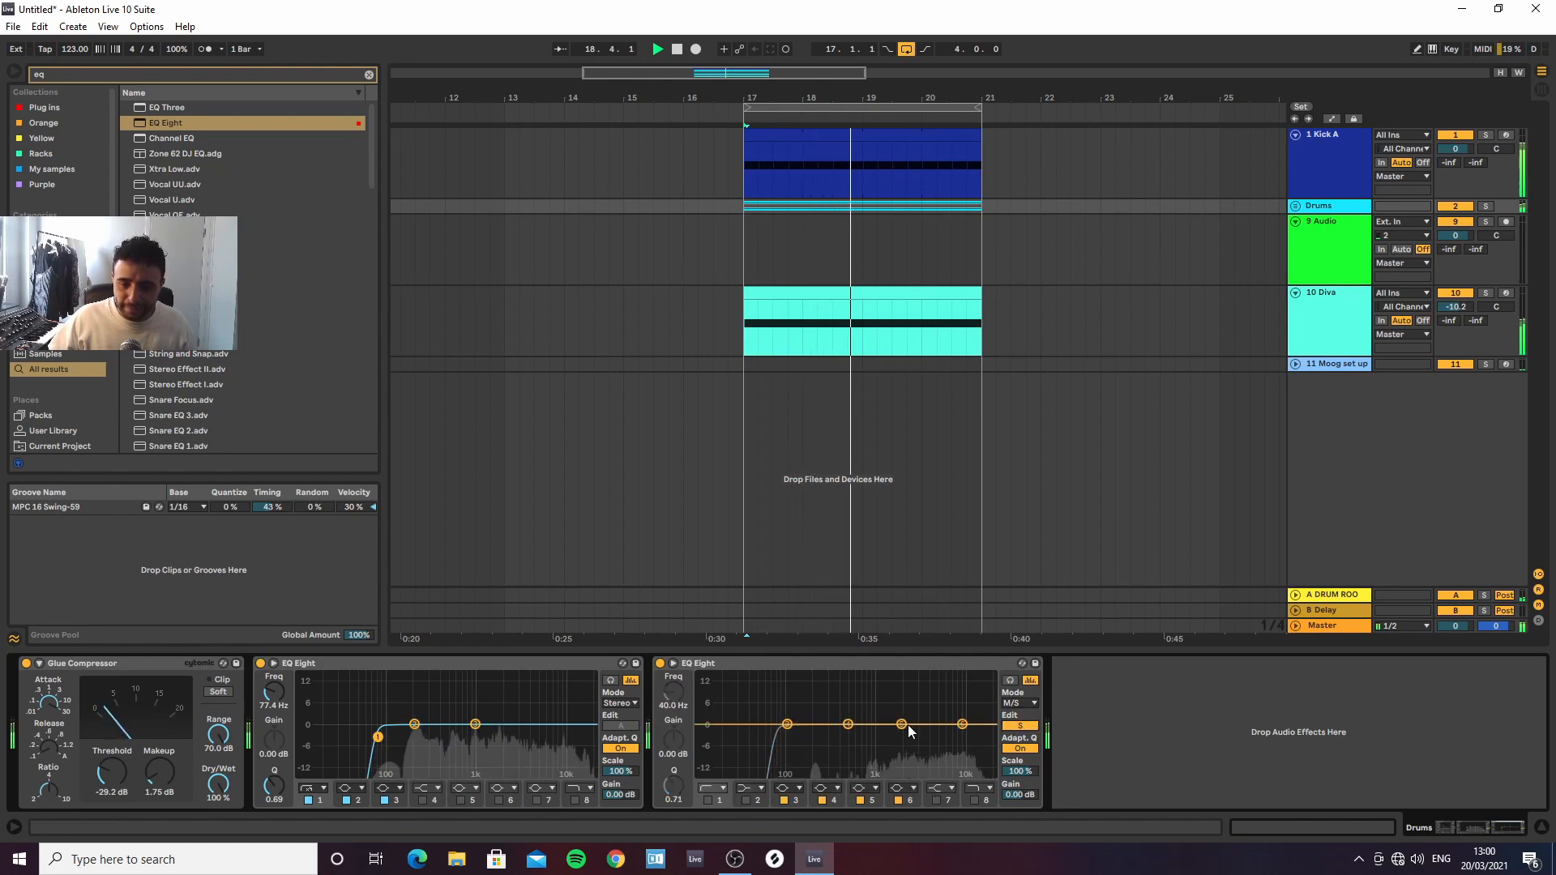
pyautogui.moveTo(903, 724); pyautogui.dragTo(960, 716)
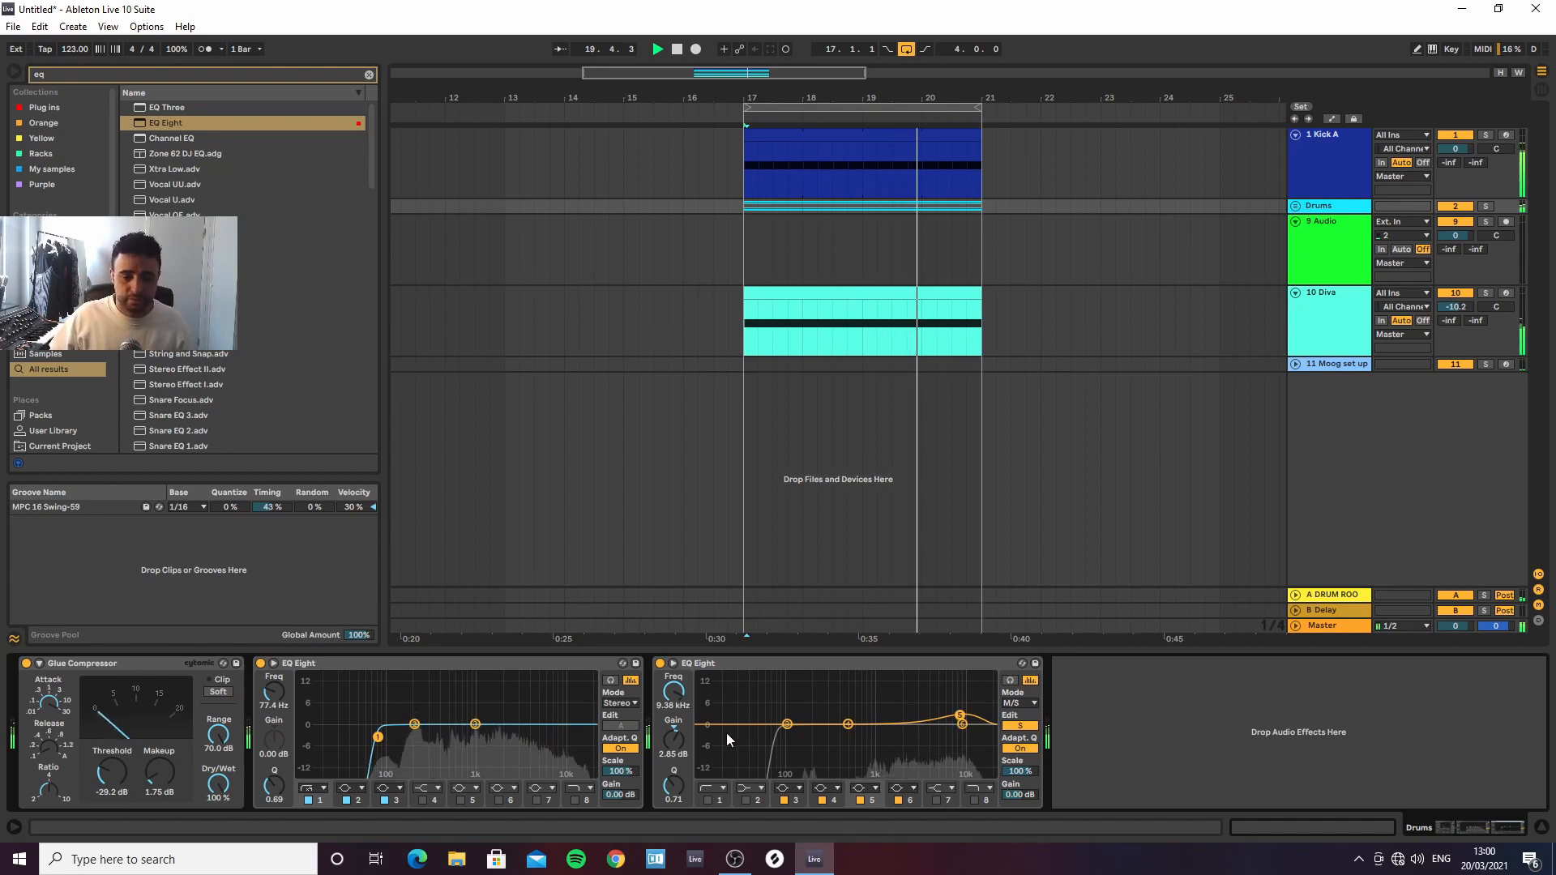
# Expand the Drums group and show the Drum Rack track's device chain from its pads onward
pyautogui.click(1542, 828)
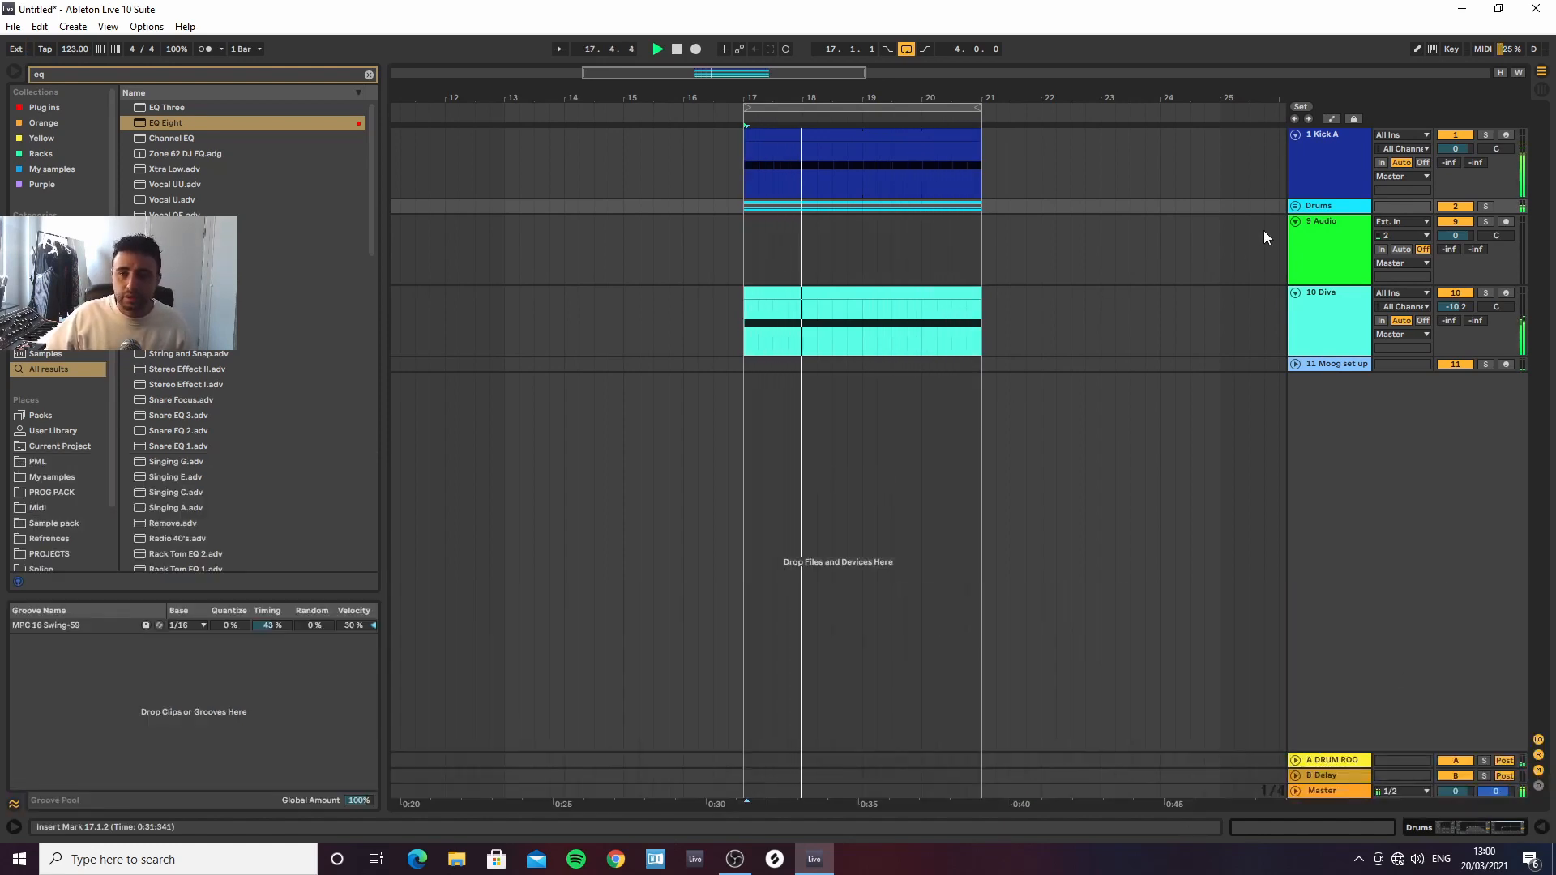
pyautogui.click(1296, 206)
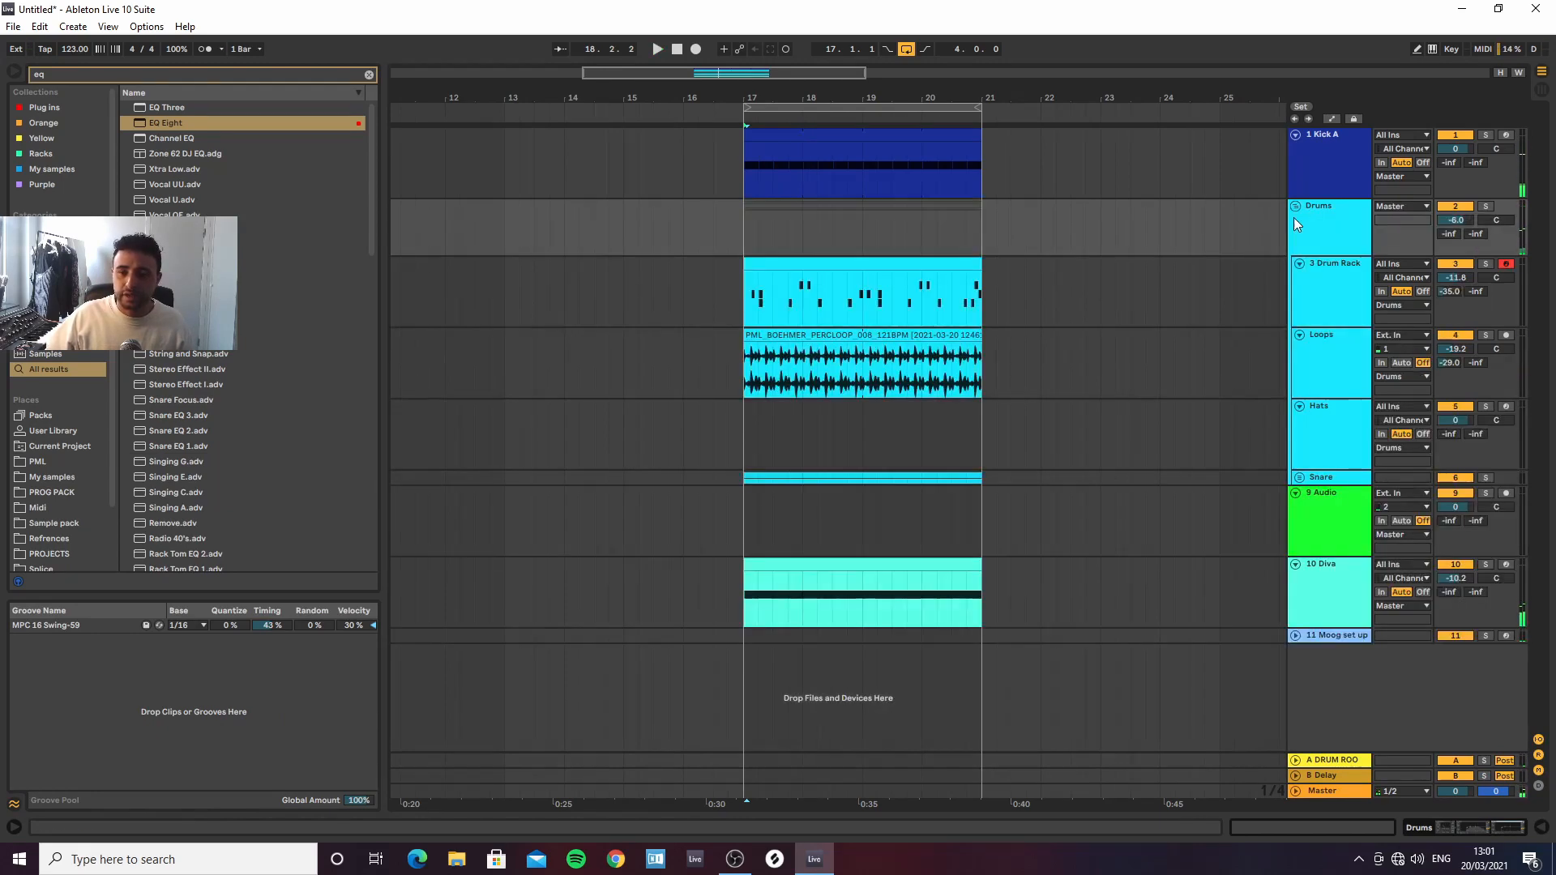
pyautogui.click(1335, 295)
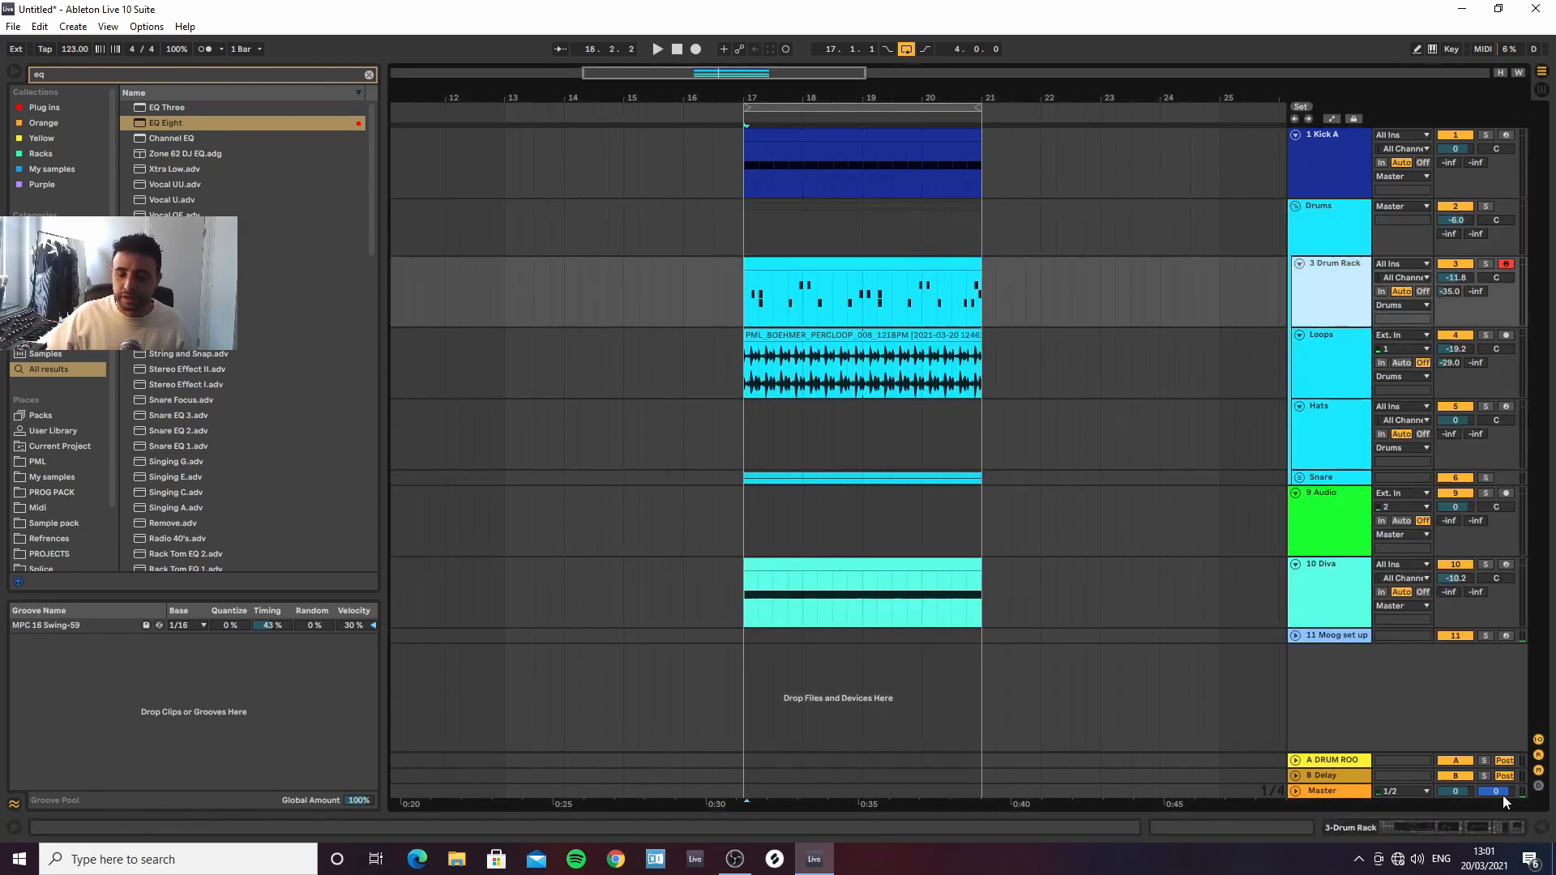
pyautogui.click(1418, 830)
pyautogui.click(652, 663)
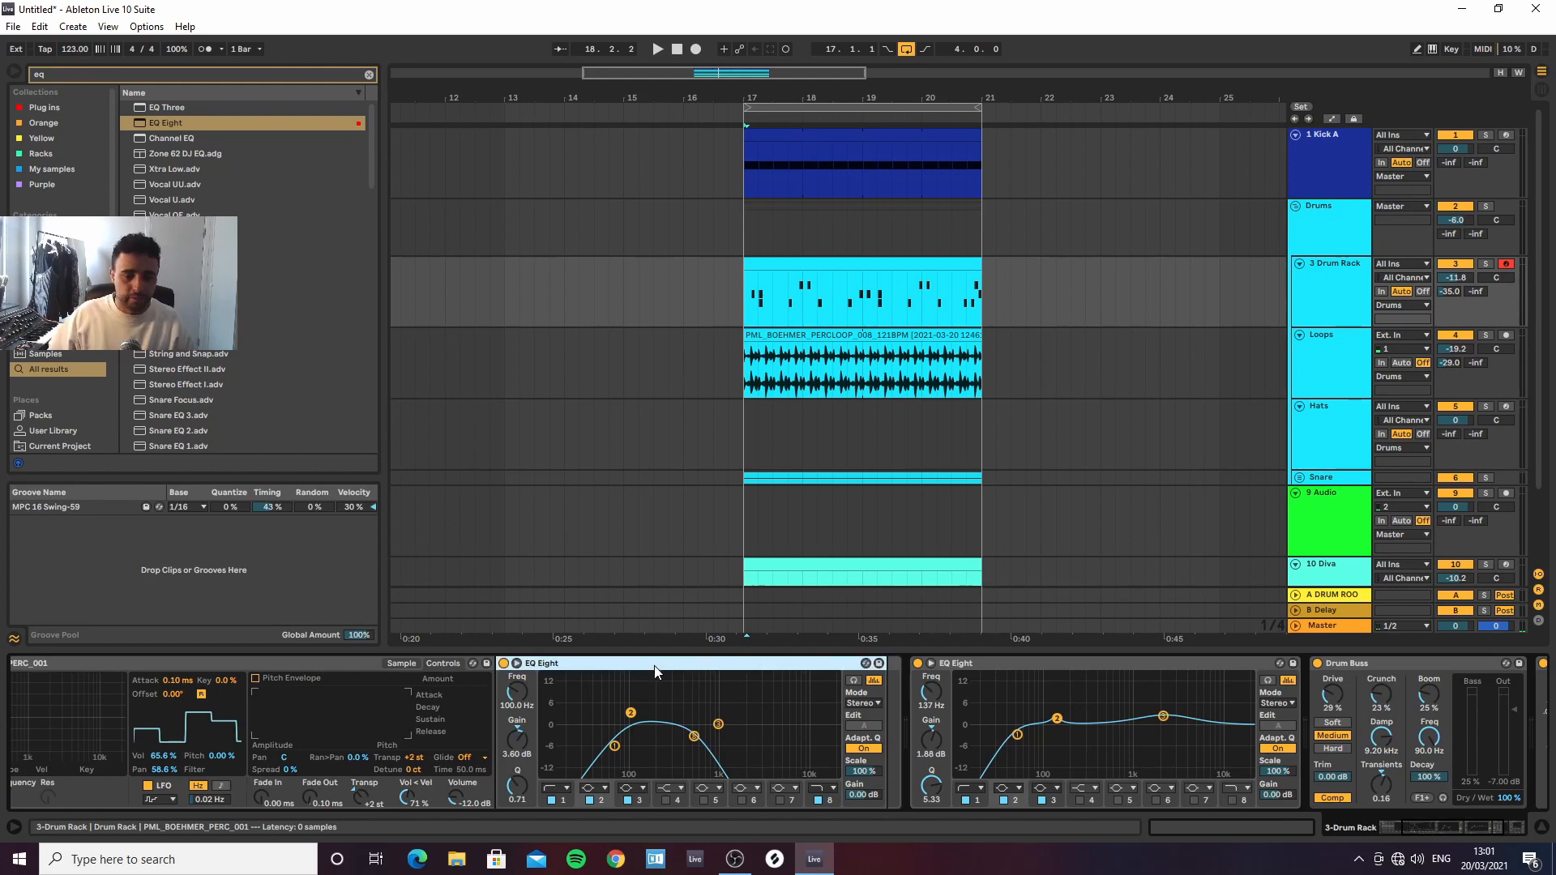
pyautogui.press('Left')
pyautogui.press('Left')
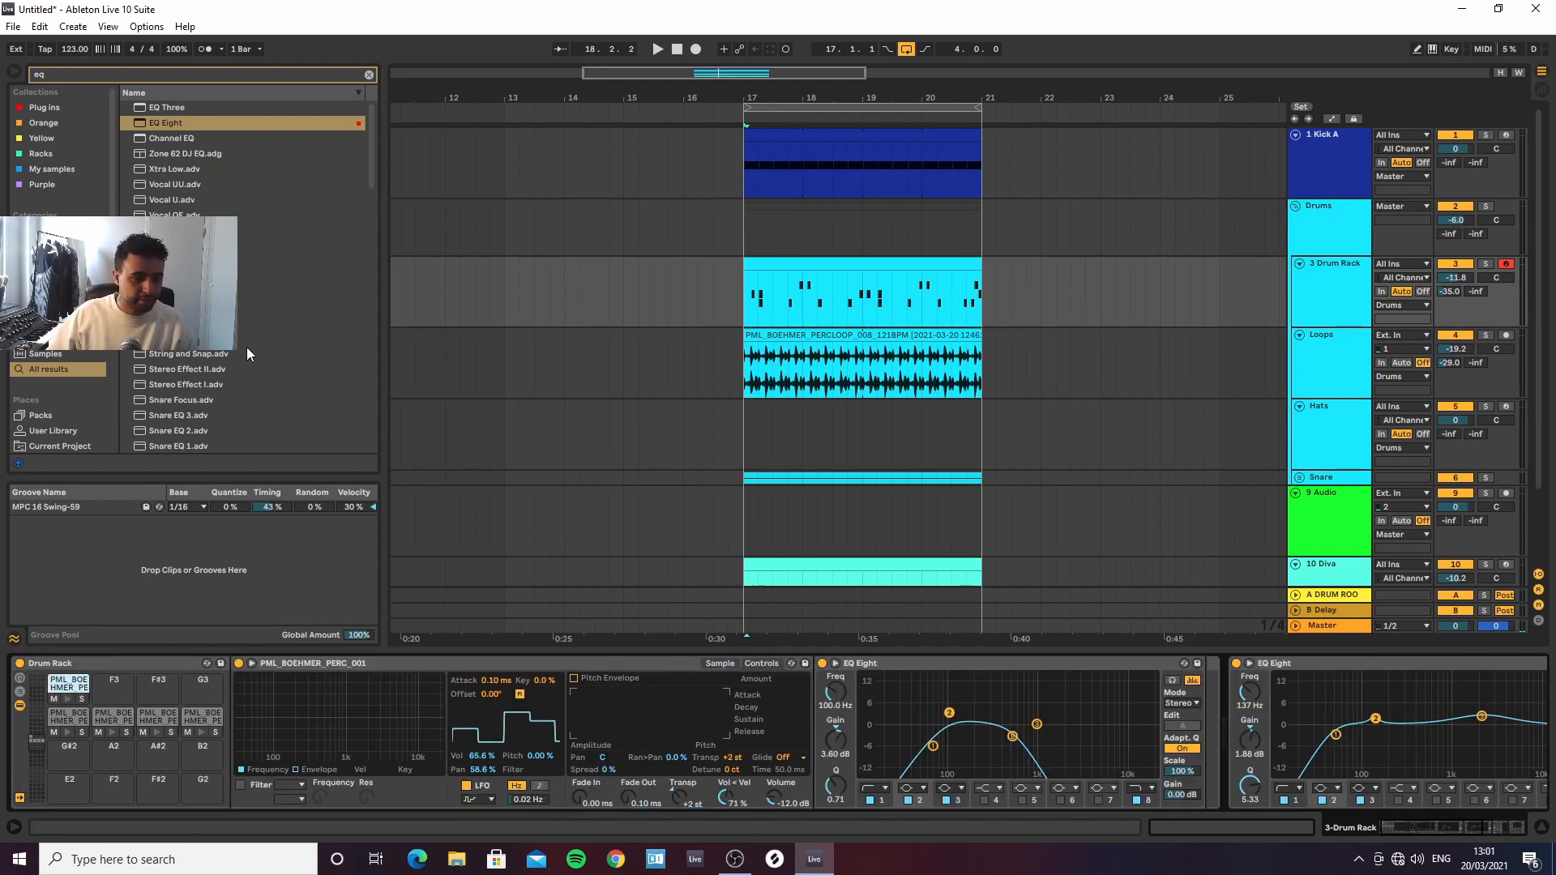
# Search the browser for "tom" and audition several of the VMH2 Toms & Deep Tones samples
pyautogui.click(369, 74)
pyautogui.write('tom')
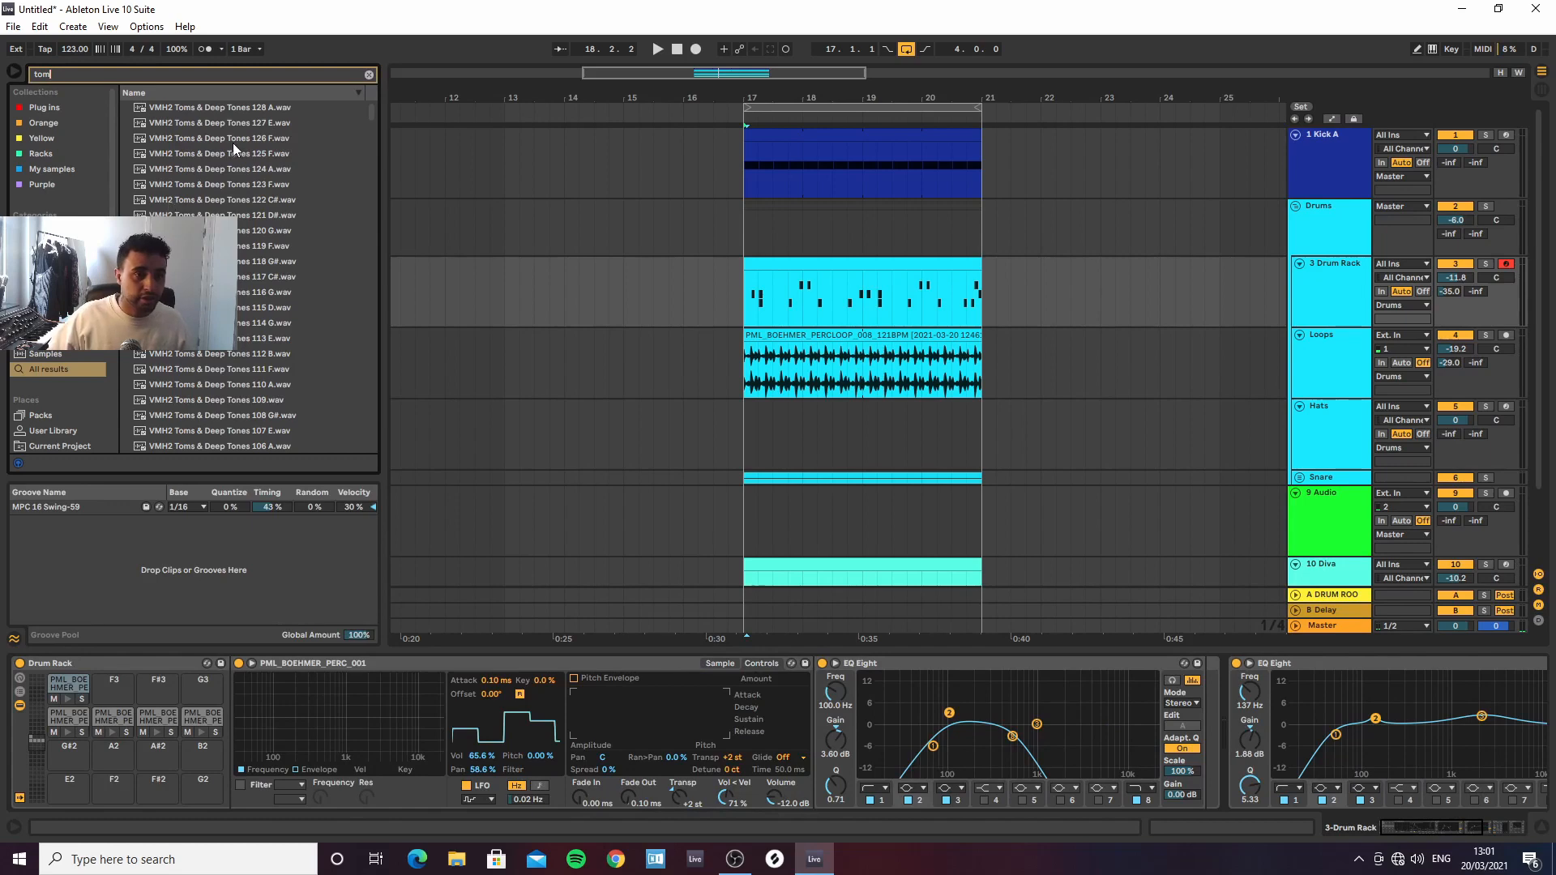
pyautogui.click(229, 175)
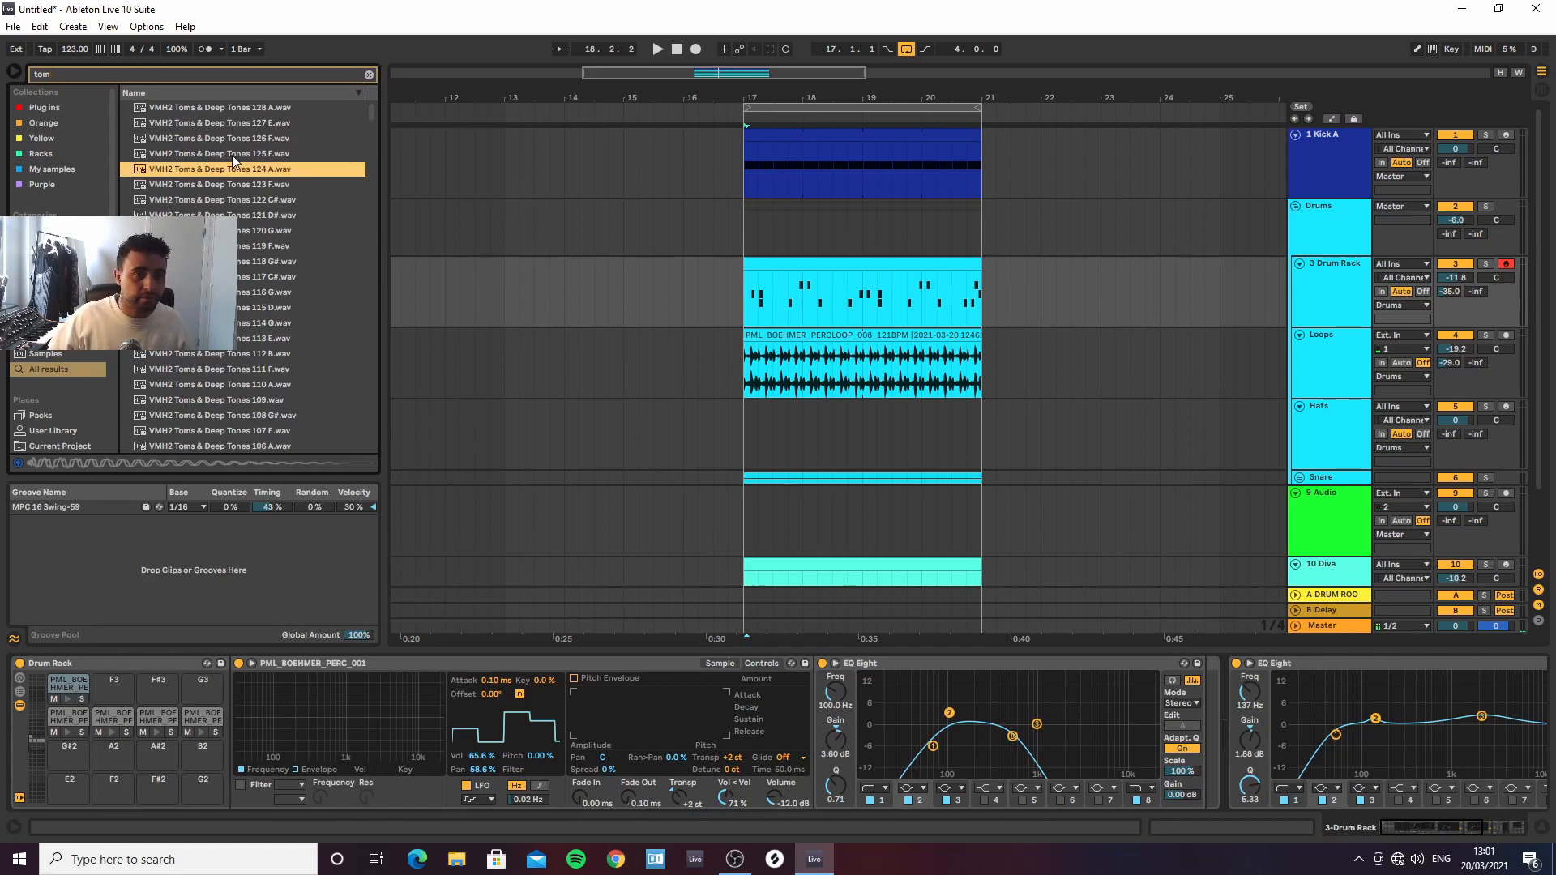
pyautogui.click(231, 154)
pyautogui.click(238, 258)
pyautogui.click(240, 277)
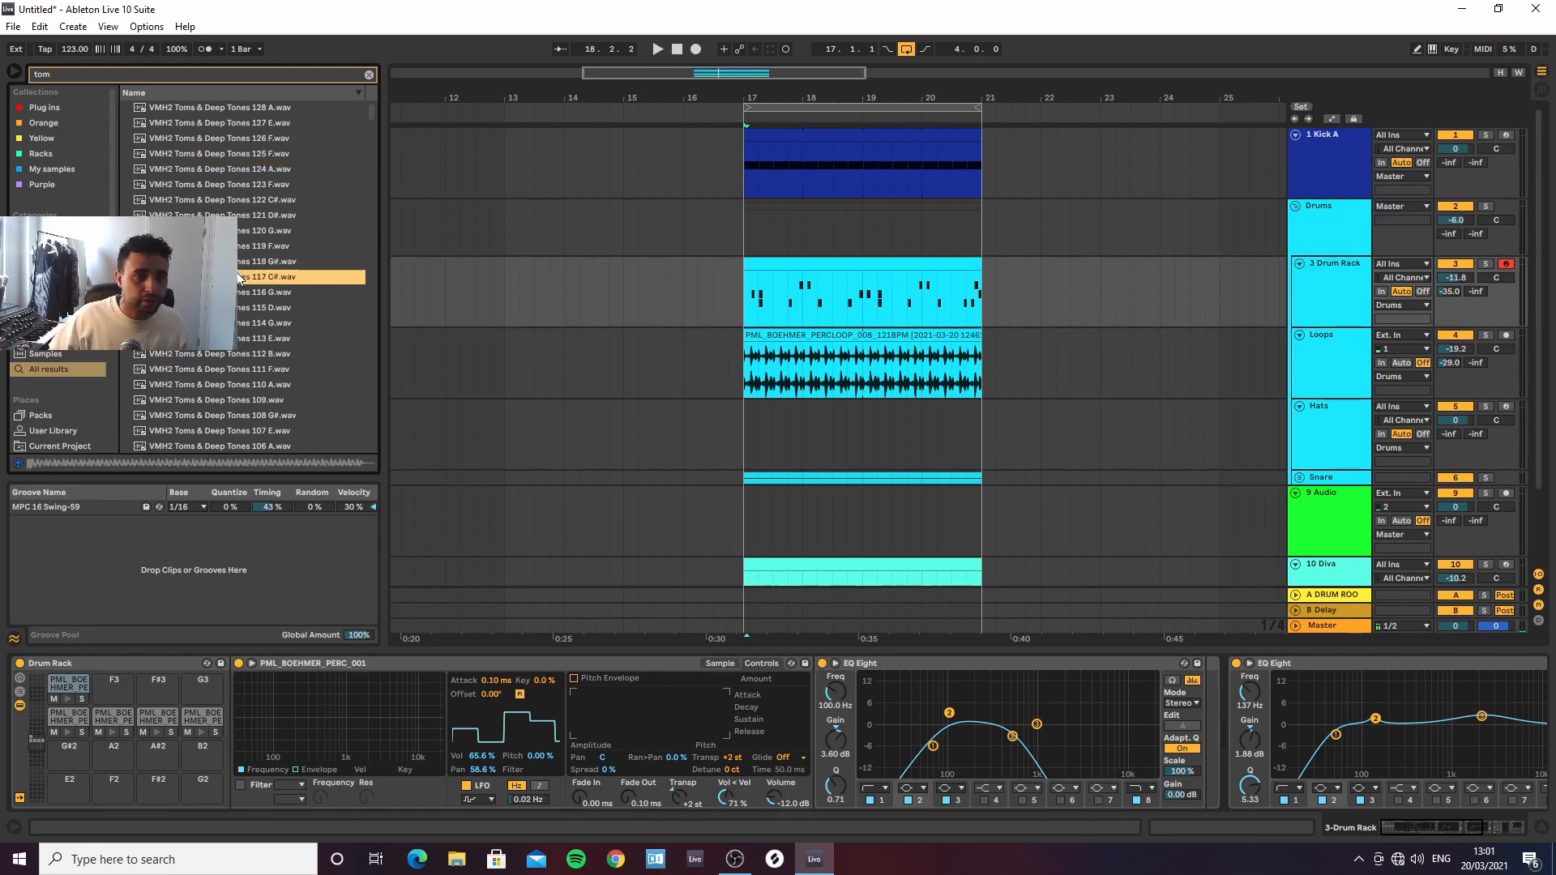
# Look through the remaining tom samples in the search results, beyond the VMH2 Toms & Deep Tones files
pyautogui.scroll(-10, 236, 274)
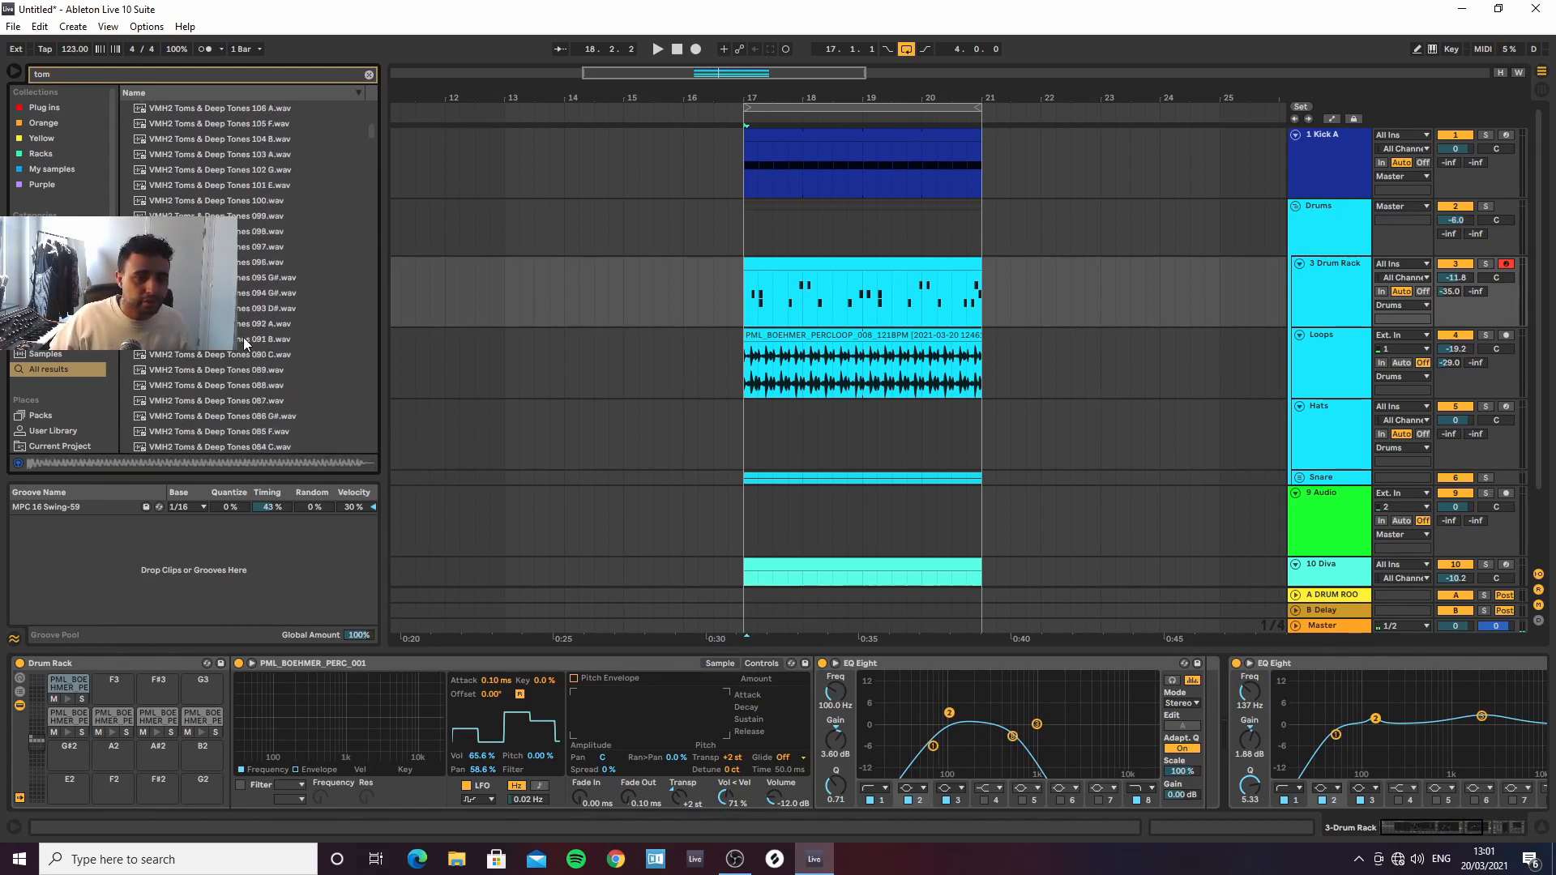
pyautogui.scroll(-1, 243, 337)
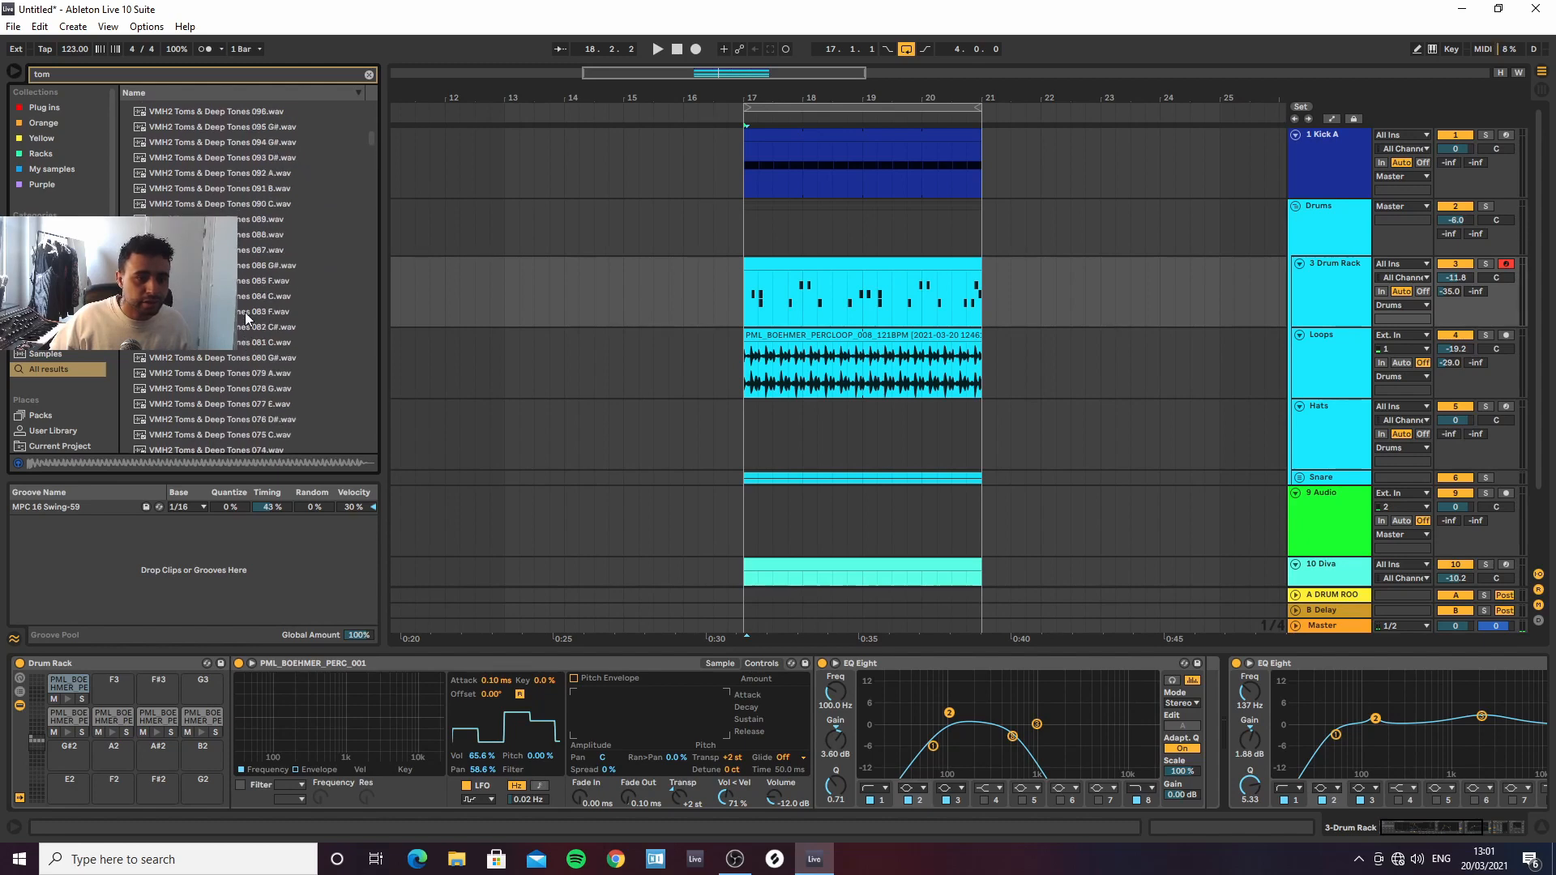
pyautogui.scroll(-2, 254, 332)
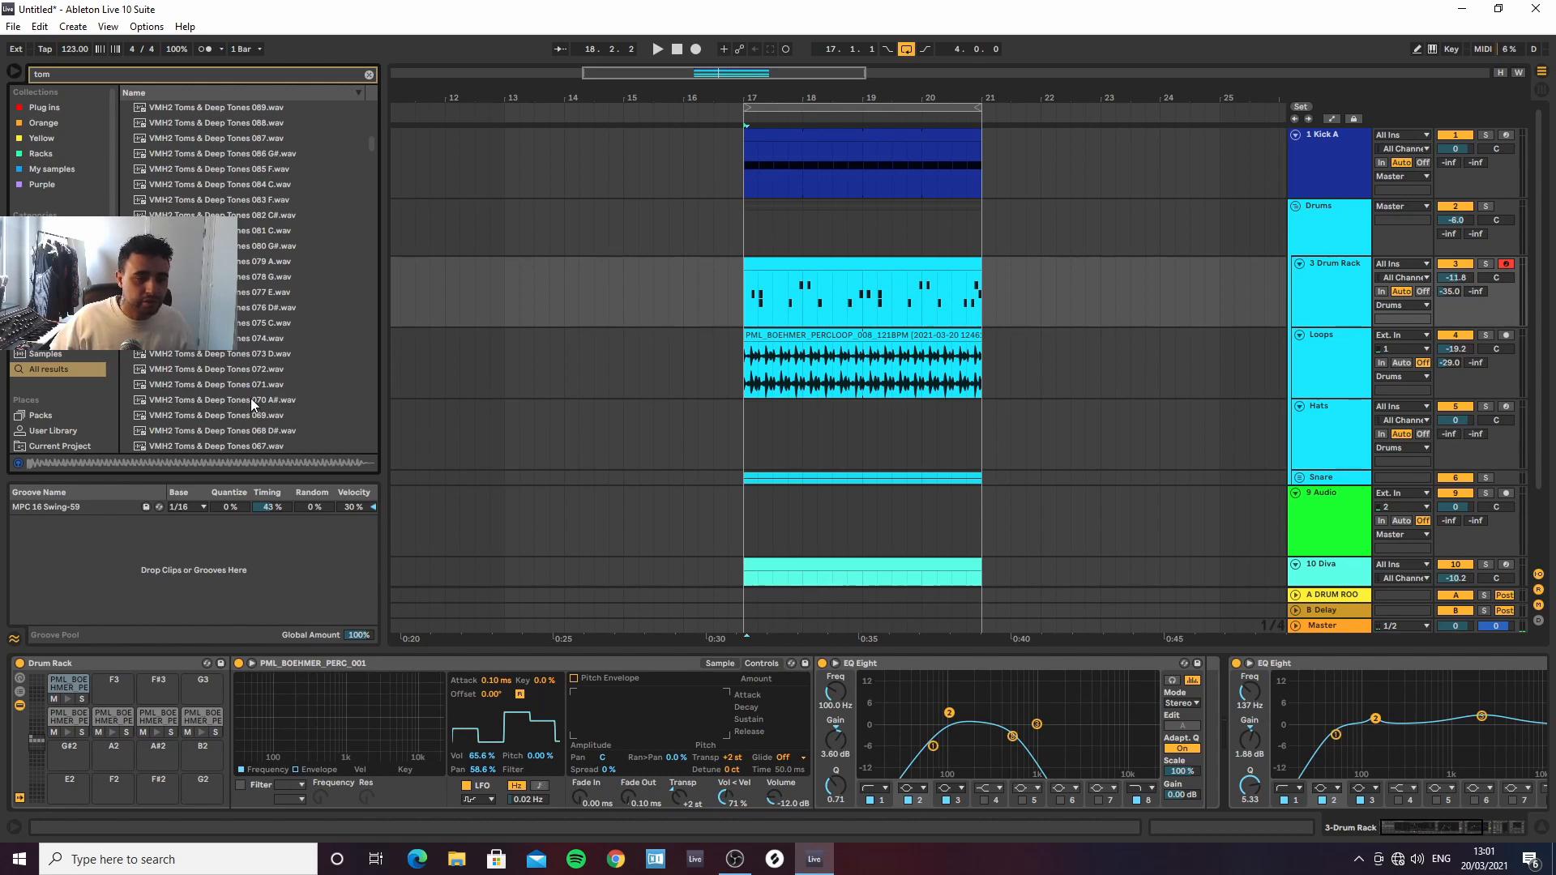
pyautogui.scroll(-2, 248, 384)
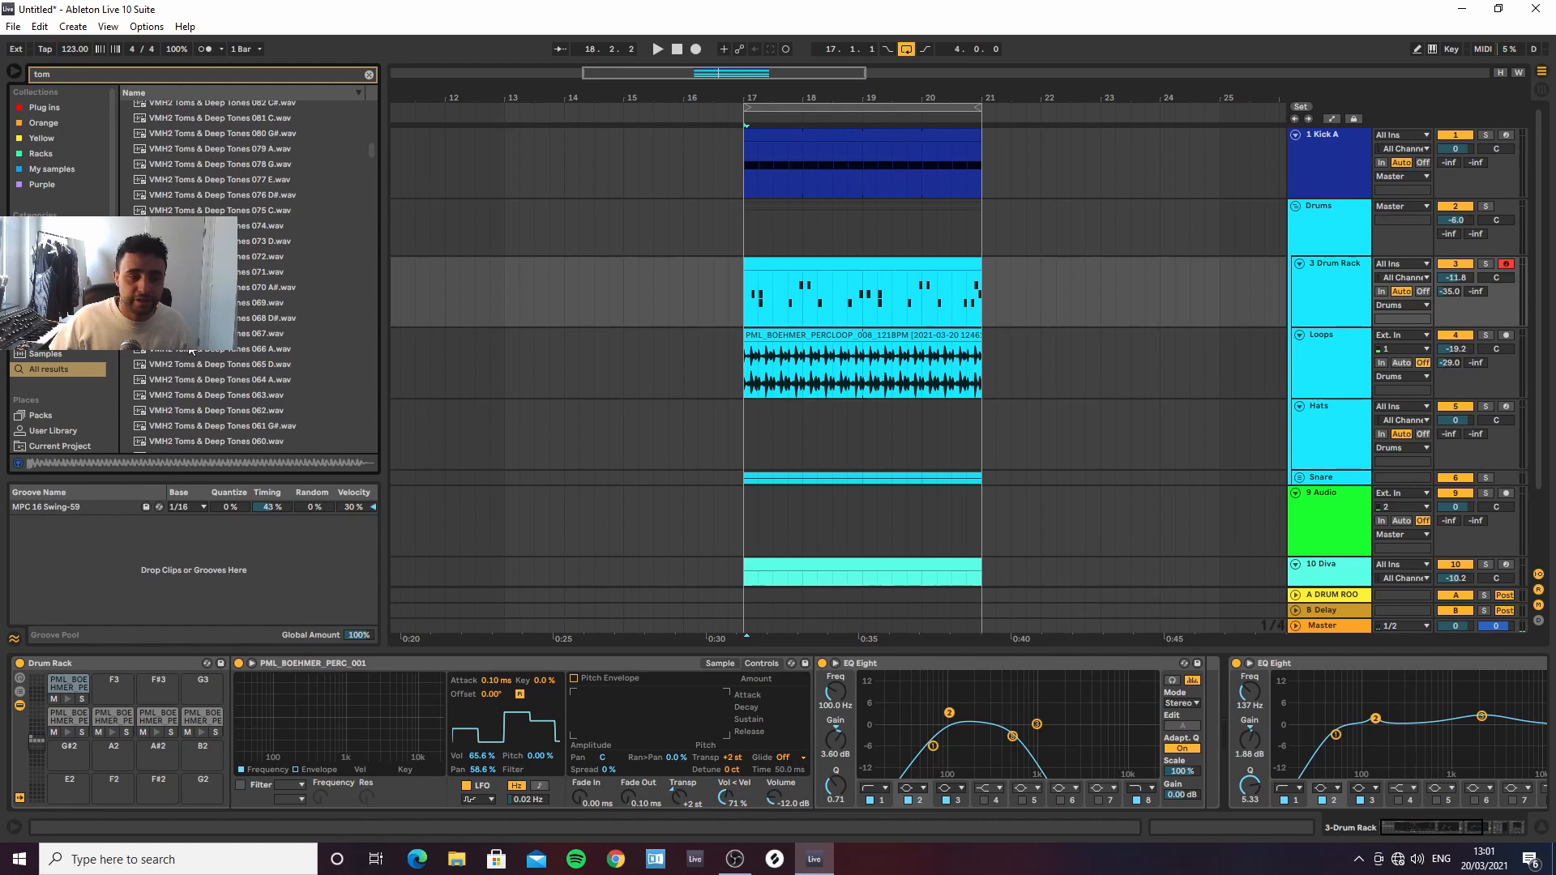
pyautogui.scroll(-4, 250, 348)
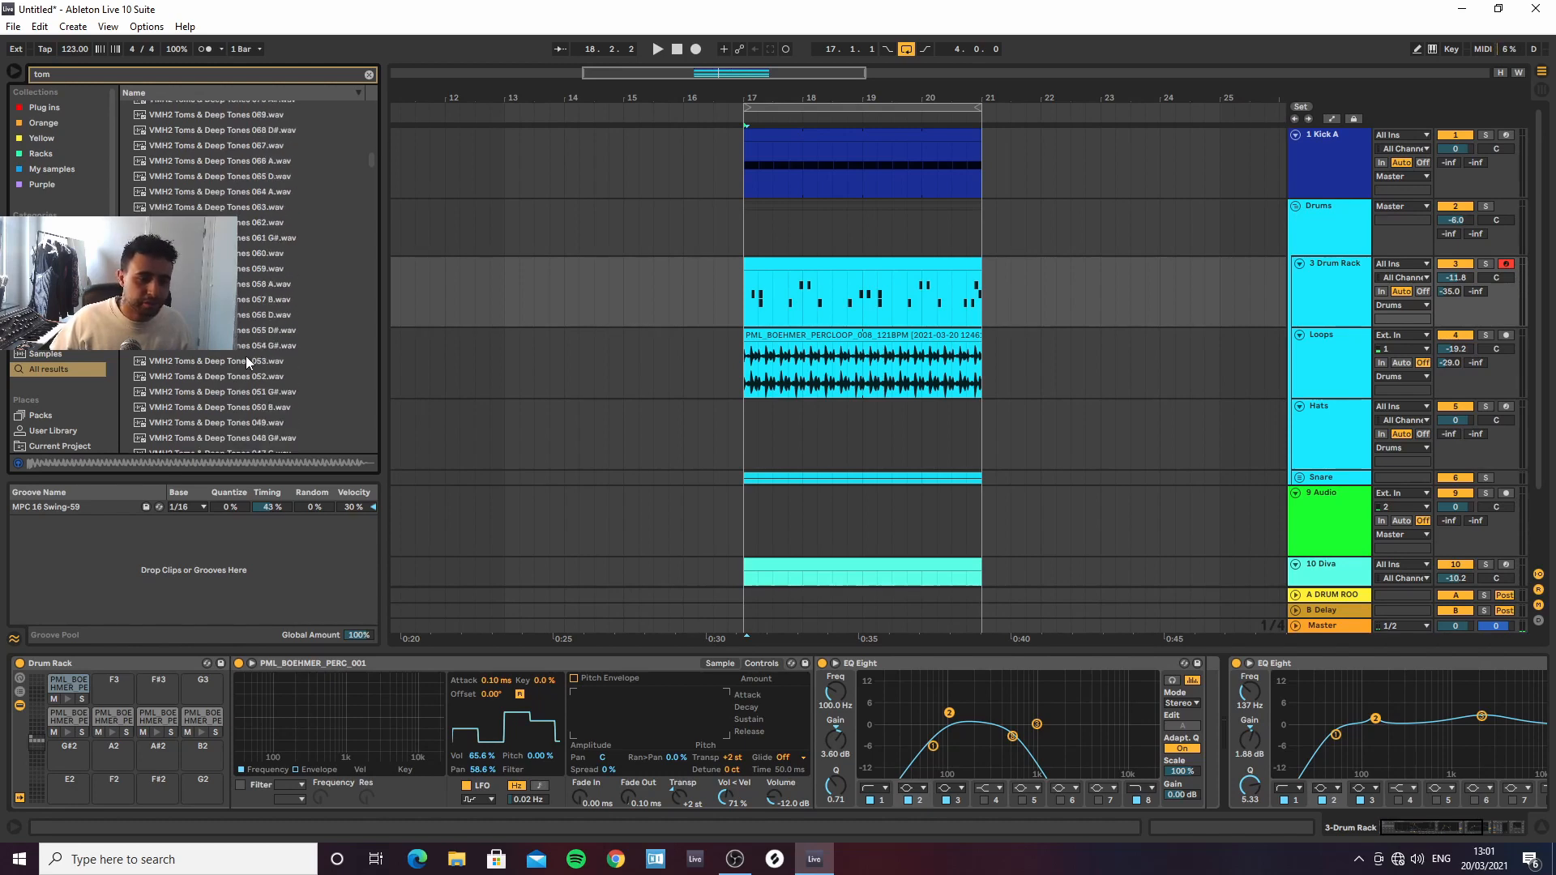
pyautogui.scroll(-2, 240, 361)
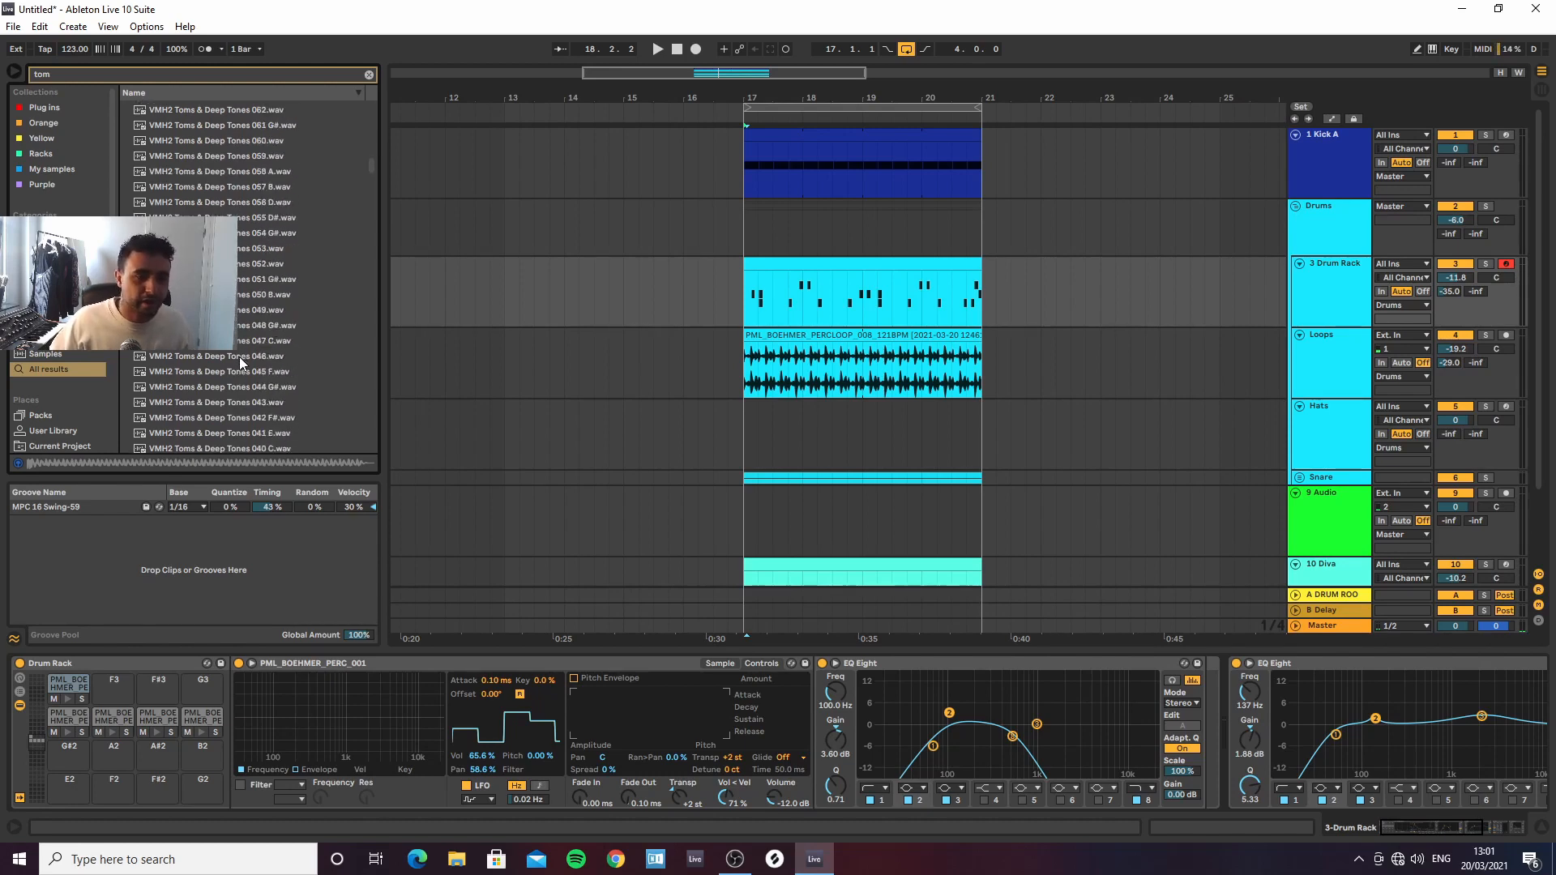
pyautogui.scroll(-2, 240, 357)
pyautogui.scroll(-2, 234, 348)
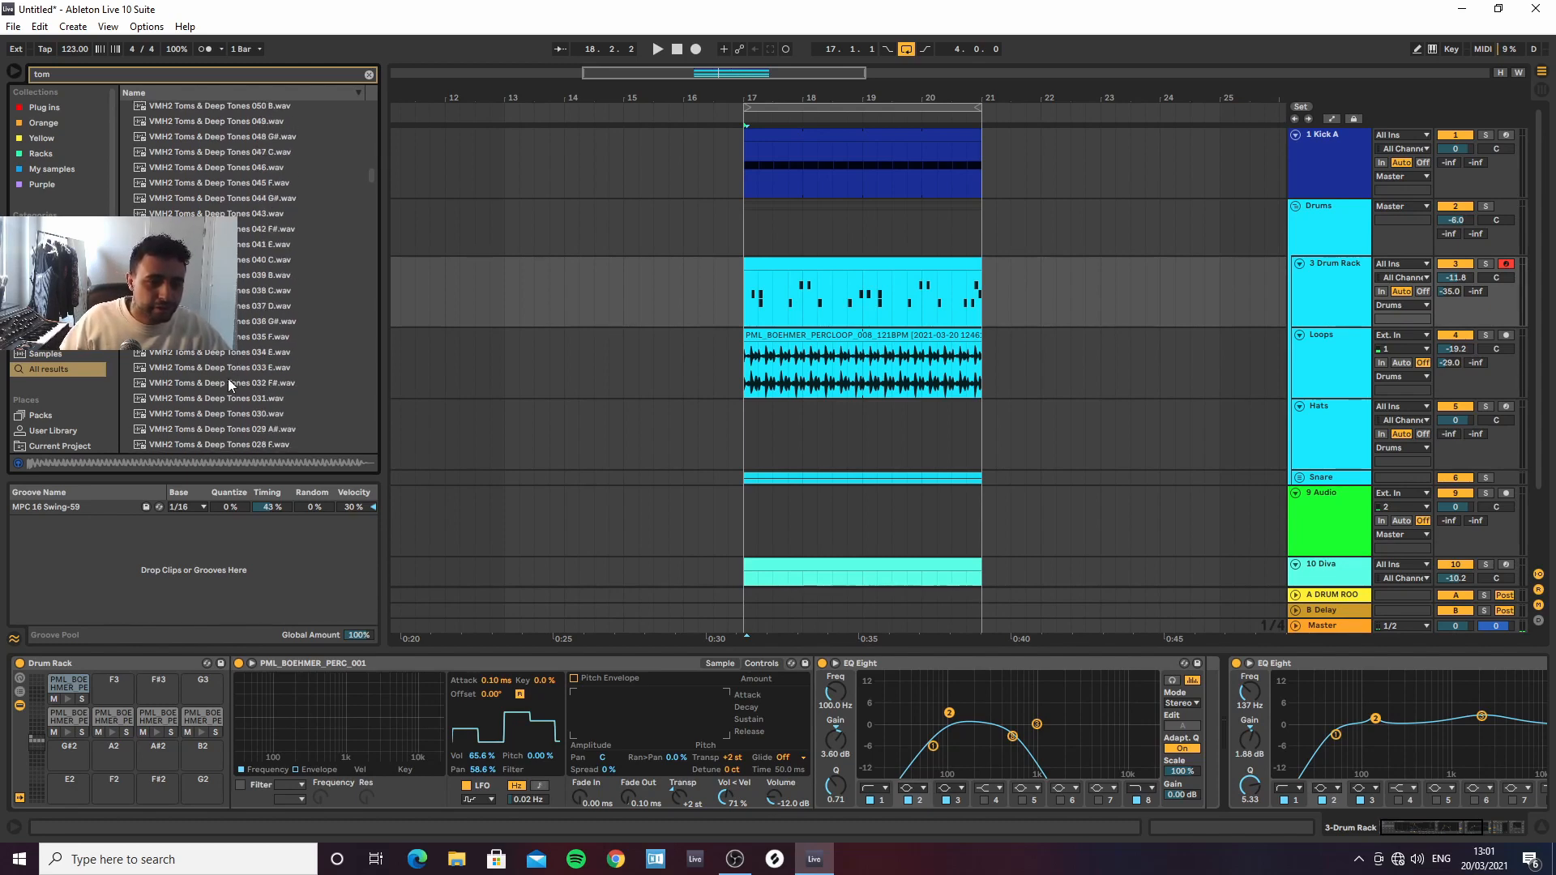
pyautogui.scroll(-10, 228, 382)
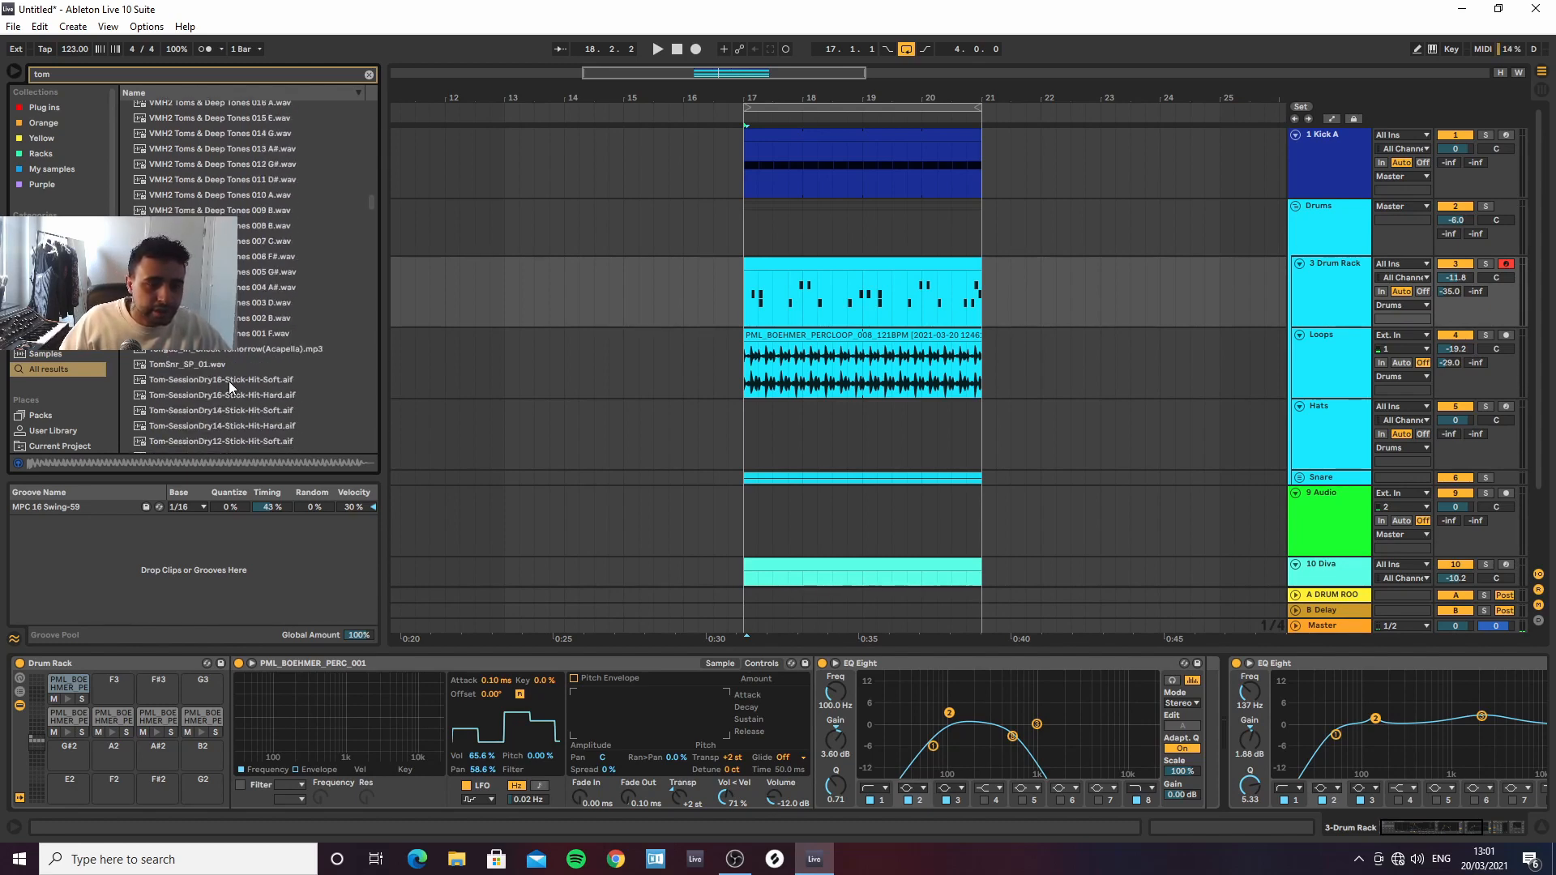
pyautogui.scroll(-10, 230, 380)
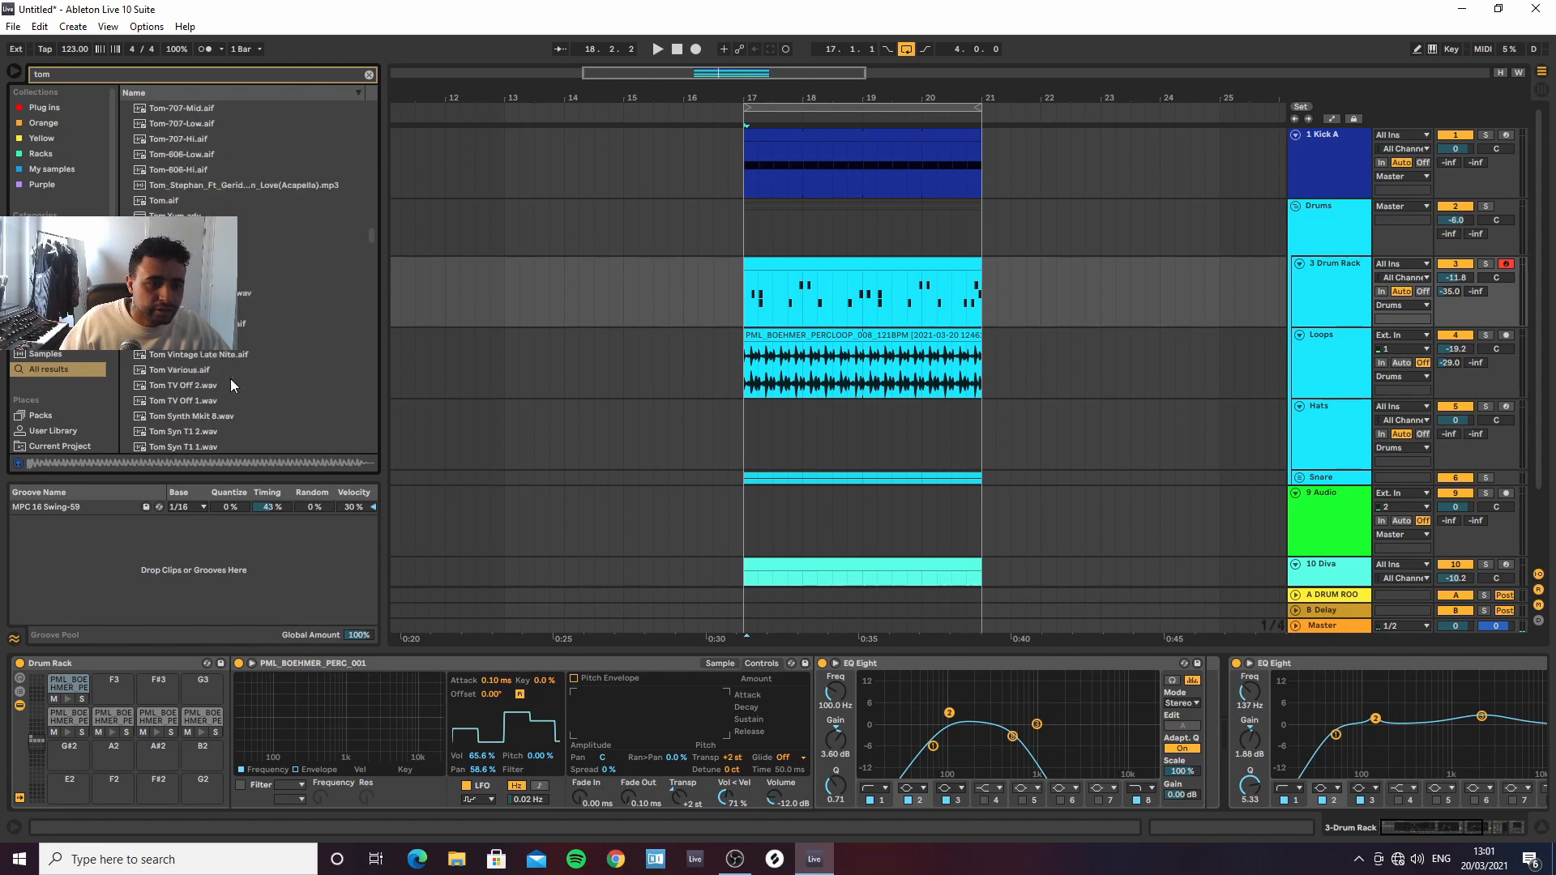
# Narrow the sample search to "tom c#" and audition the VMH2 toms numbered 082 to 122
pyautogui.click(176, 71)
pyautogui.write('c')
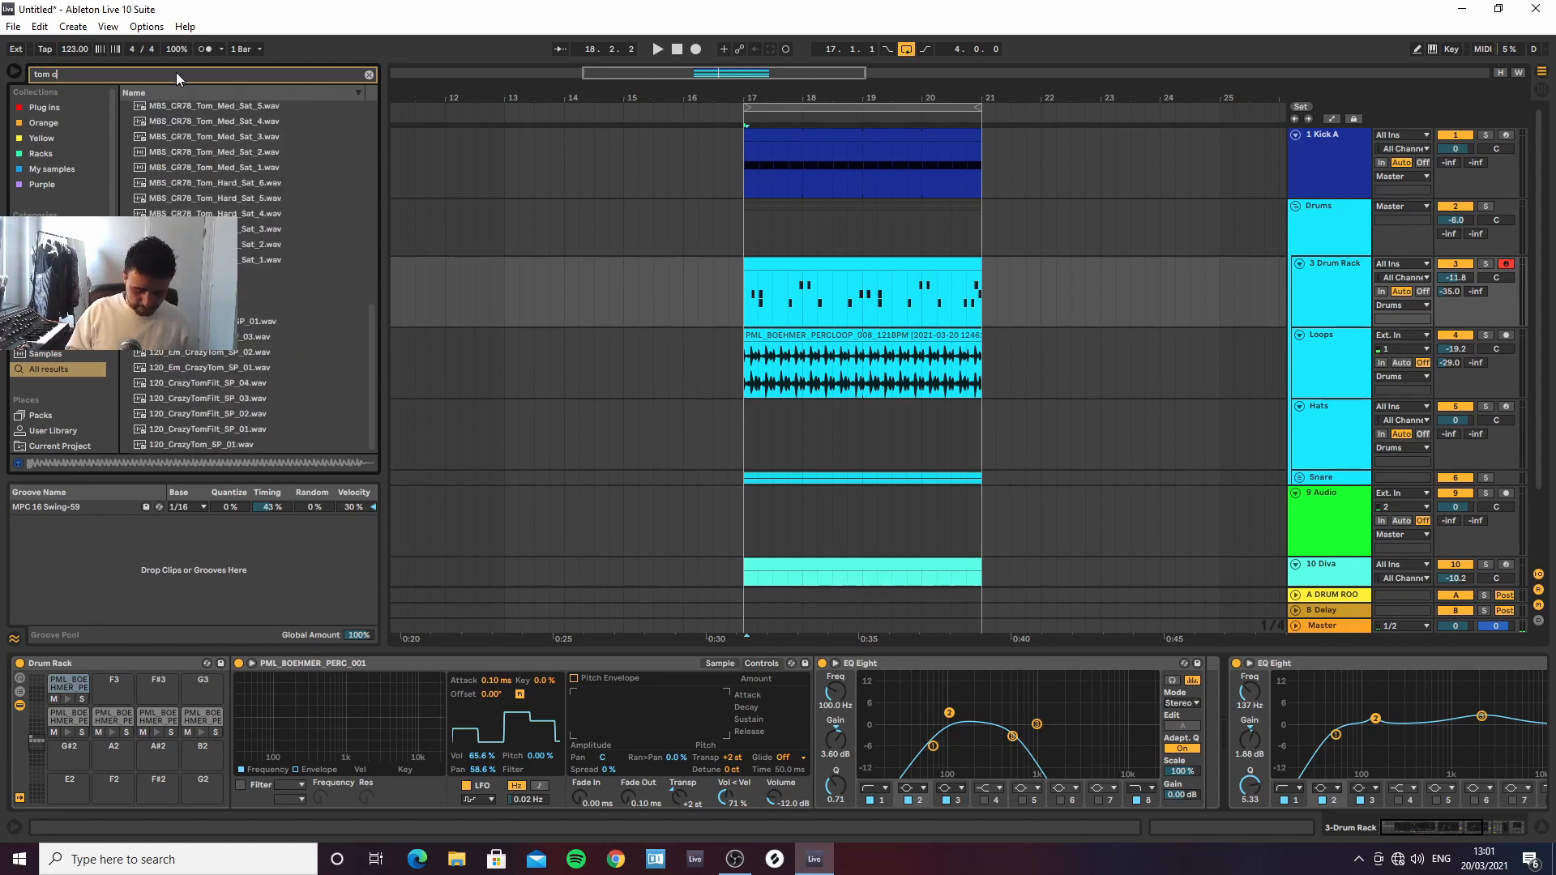
pyautogui.write('#')
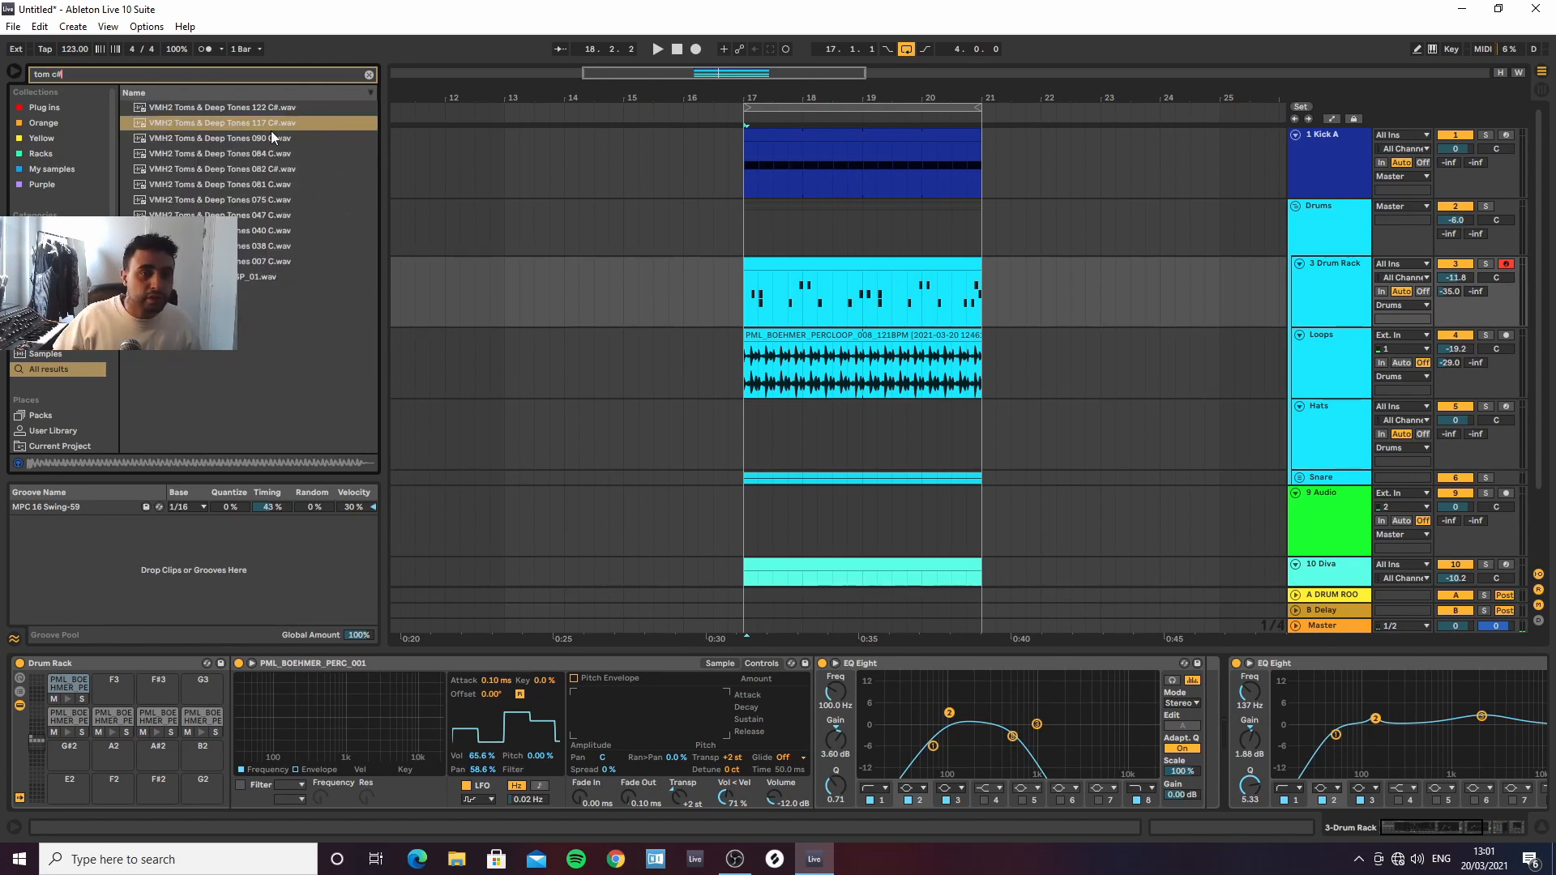
pyautogui.click(253, 162)
pyautogui.click(246, 153)
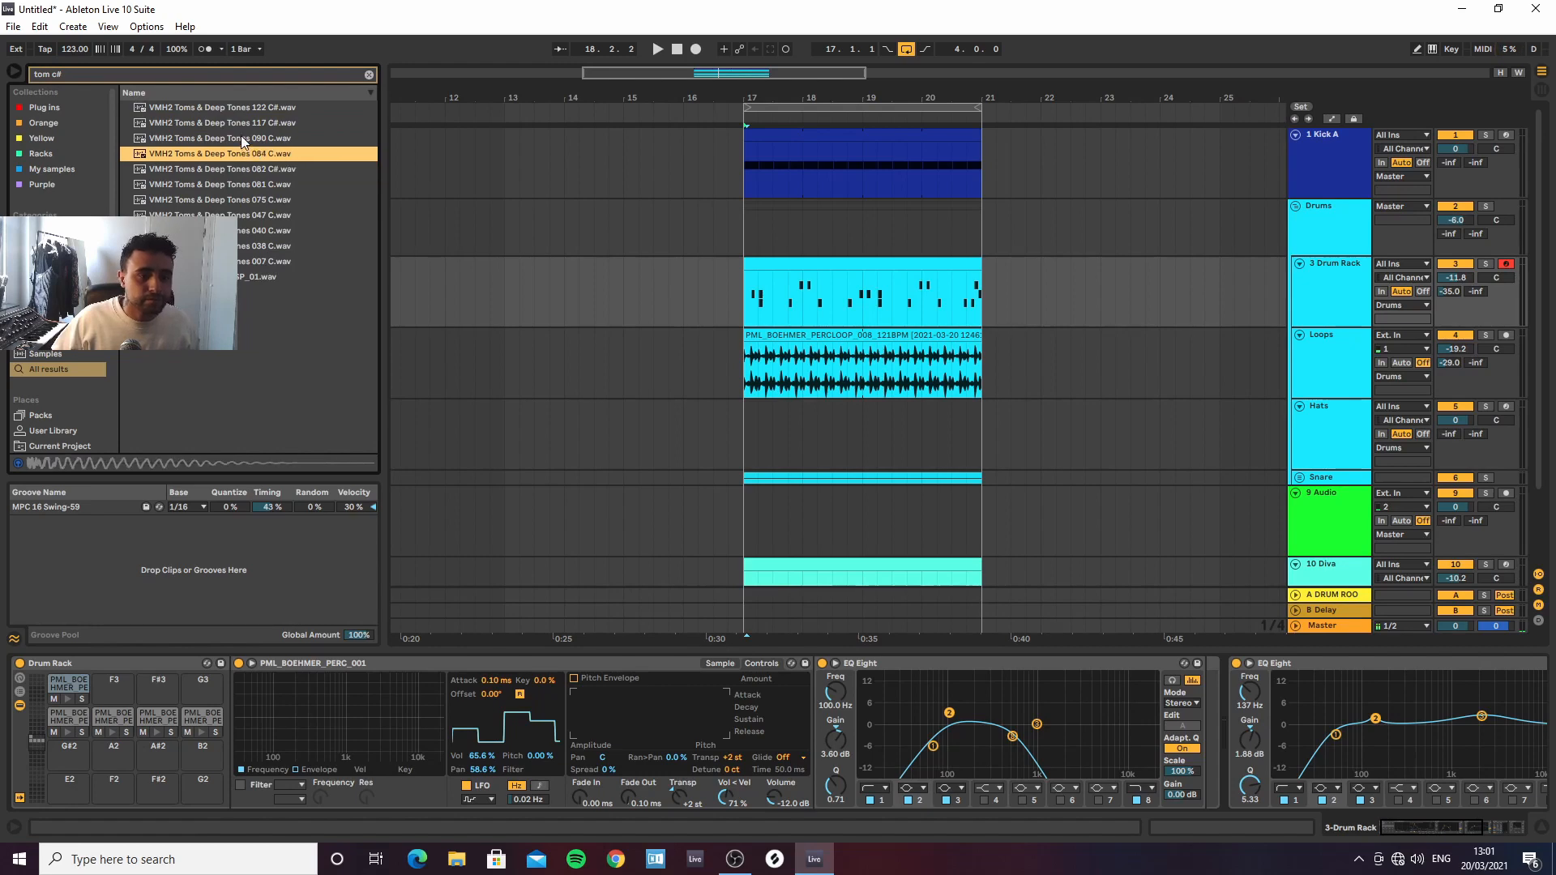
pyautogui.click(240, 138)
pyautogui.click(240, 122)
pyautogui.click(240, 107)
# Audition the lower-numbered C toms and load VMH2 Toms & Deep Tones 040 C onto the selected drum pad, replacing its percussion sample
pyautogui.click(236, 199)
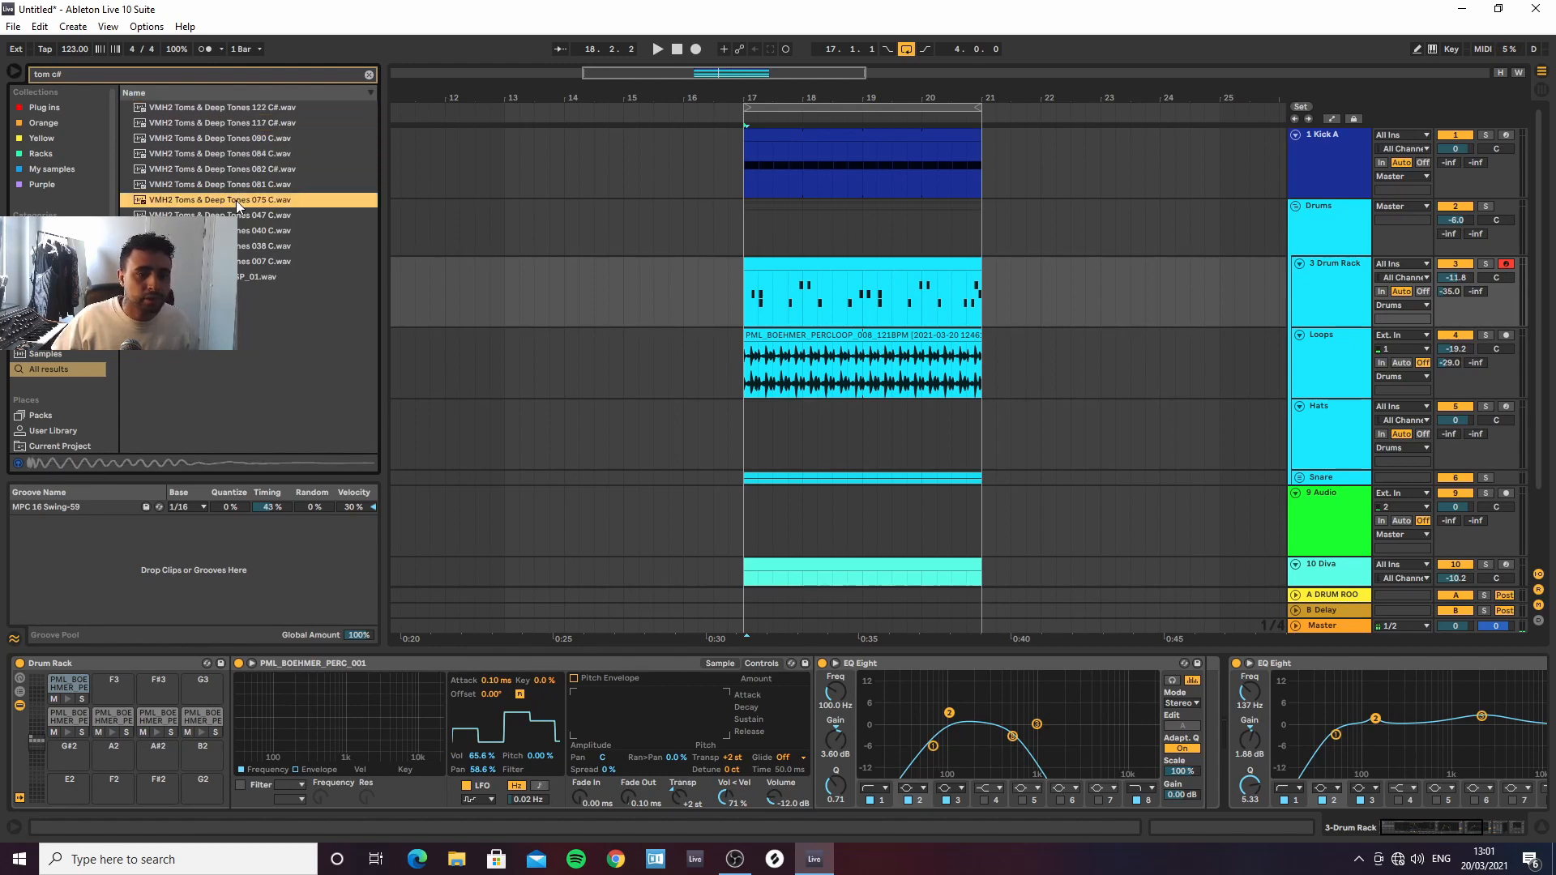
pyautogui.click(237, 216)
pyautogui.click(237, 231)
pyautogui.click(238, 246)
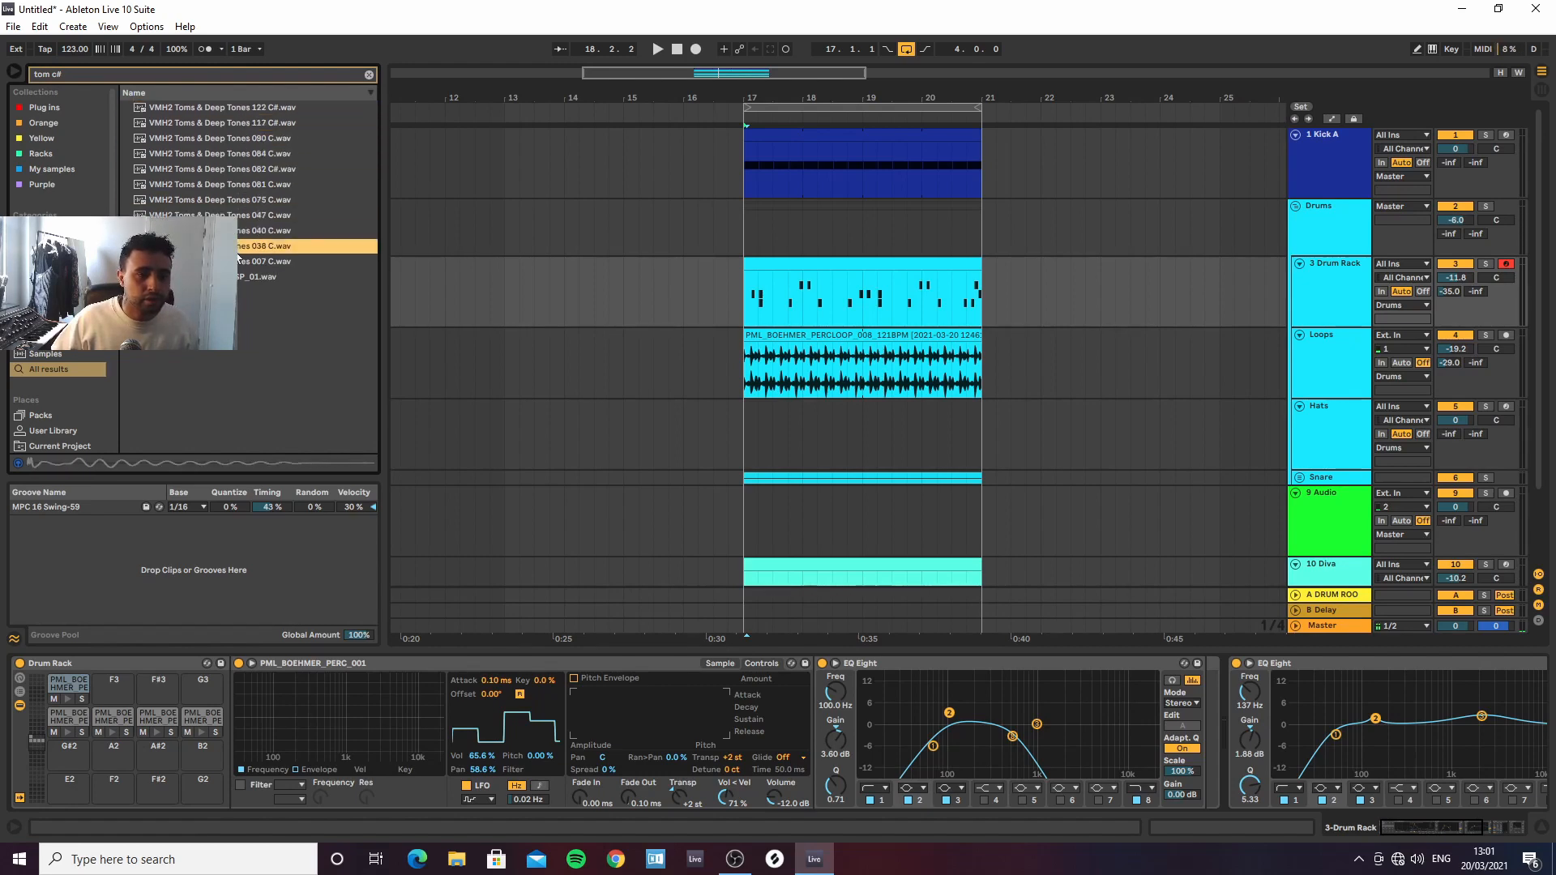
pyautogui.press('Down')
pyautogui.press('Up')
pyautogui.press('Up')
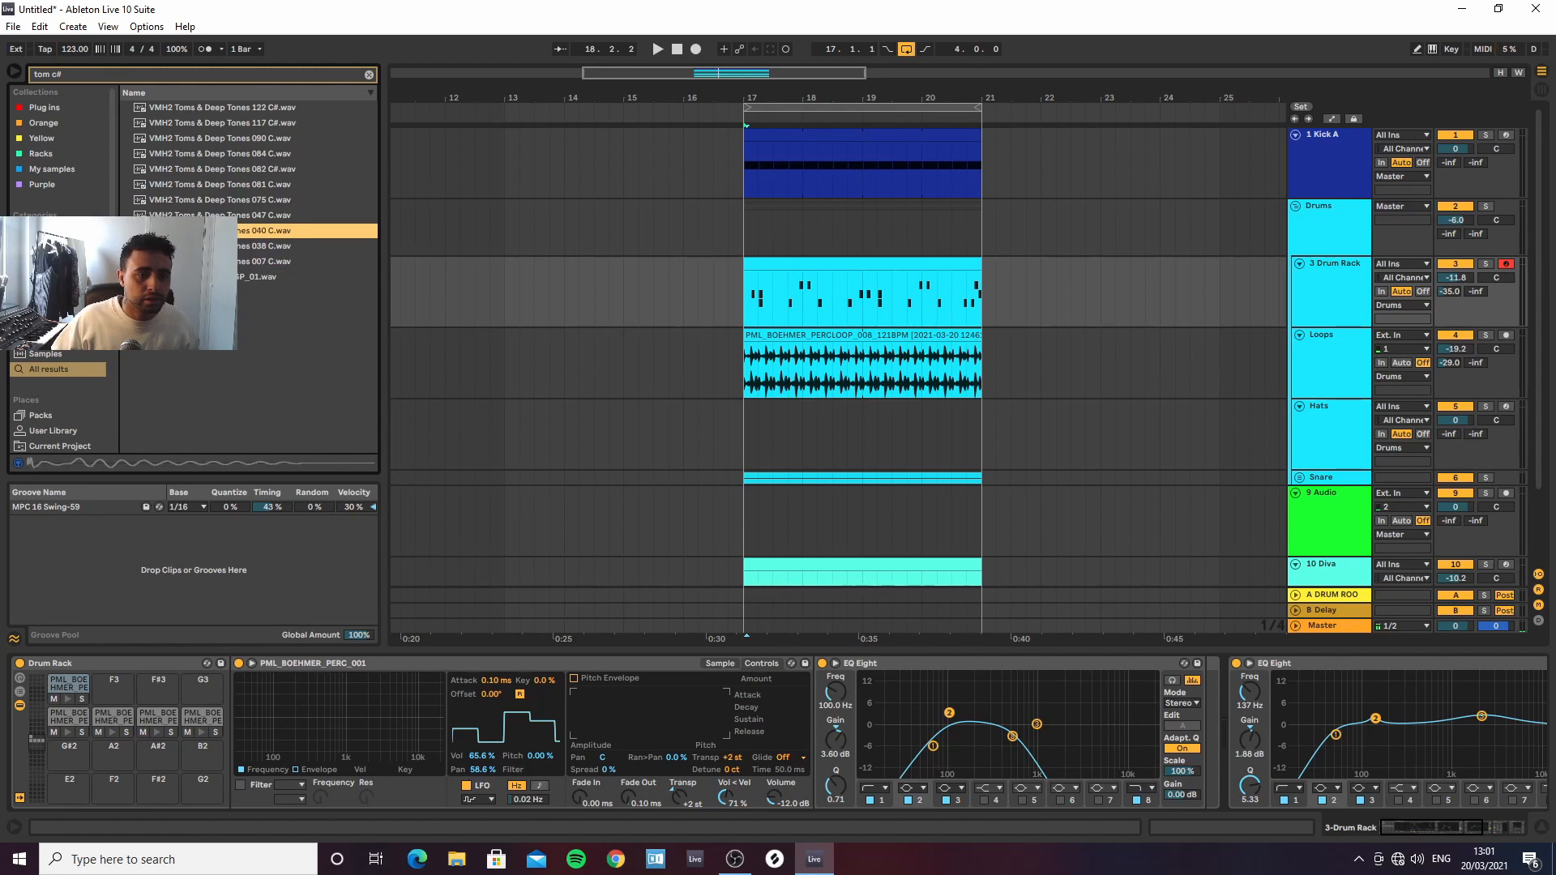
pyautogui.moveTo(78, 689); pyautogui.dragTo(77, 688)
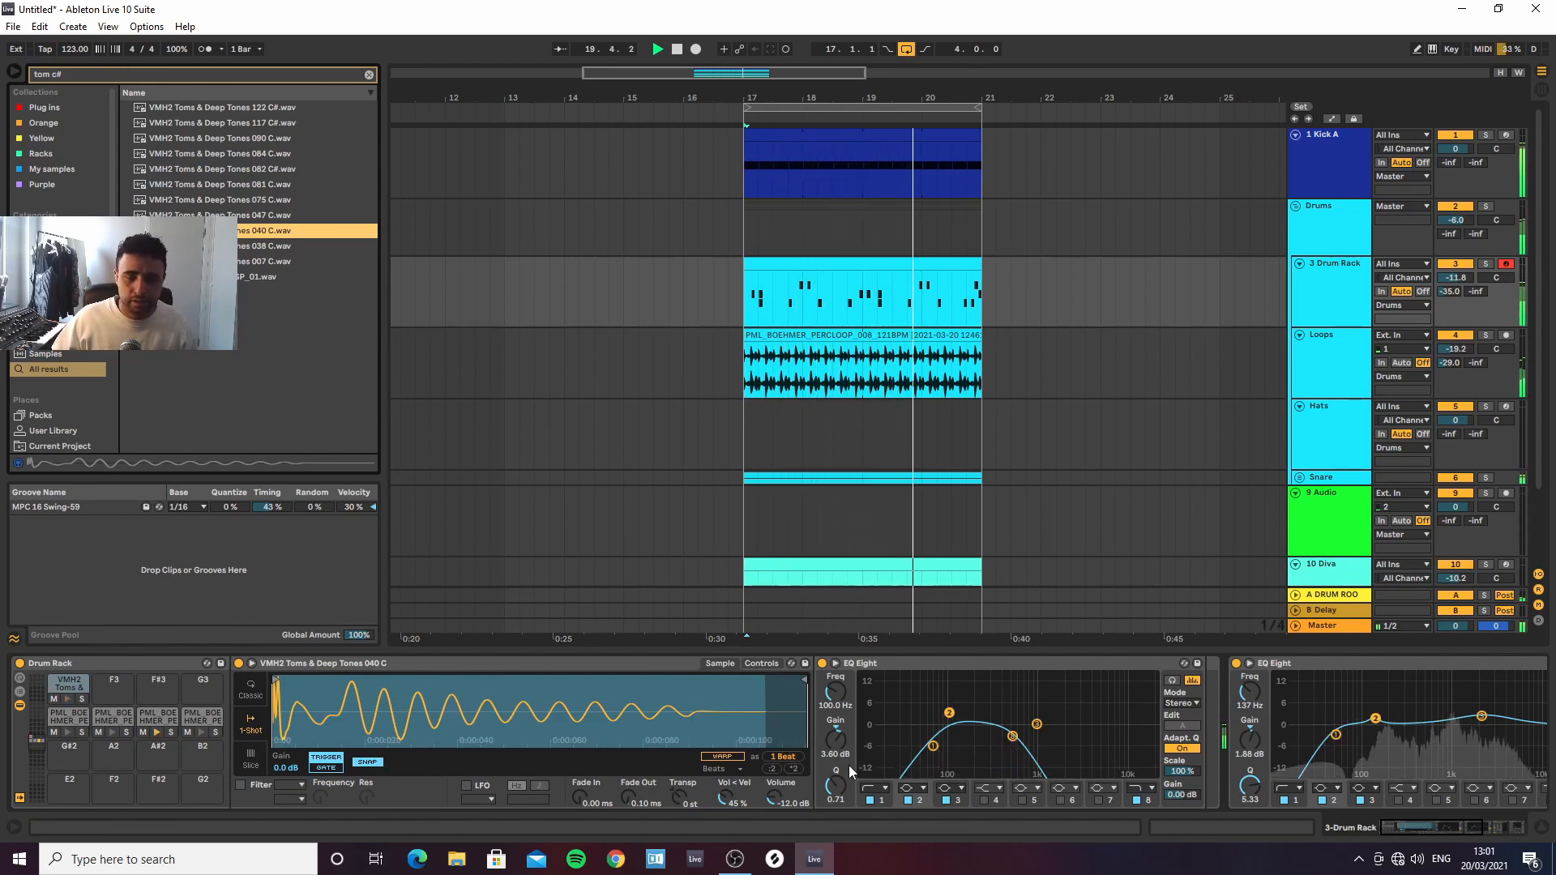
# Transpose the tom sample by +1 st, set its fade-out to 54.9 ms and shorten its playback end
pyautogui.moveTo(676, 799); pyautogui.dragTo(676, 792)
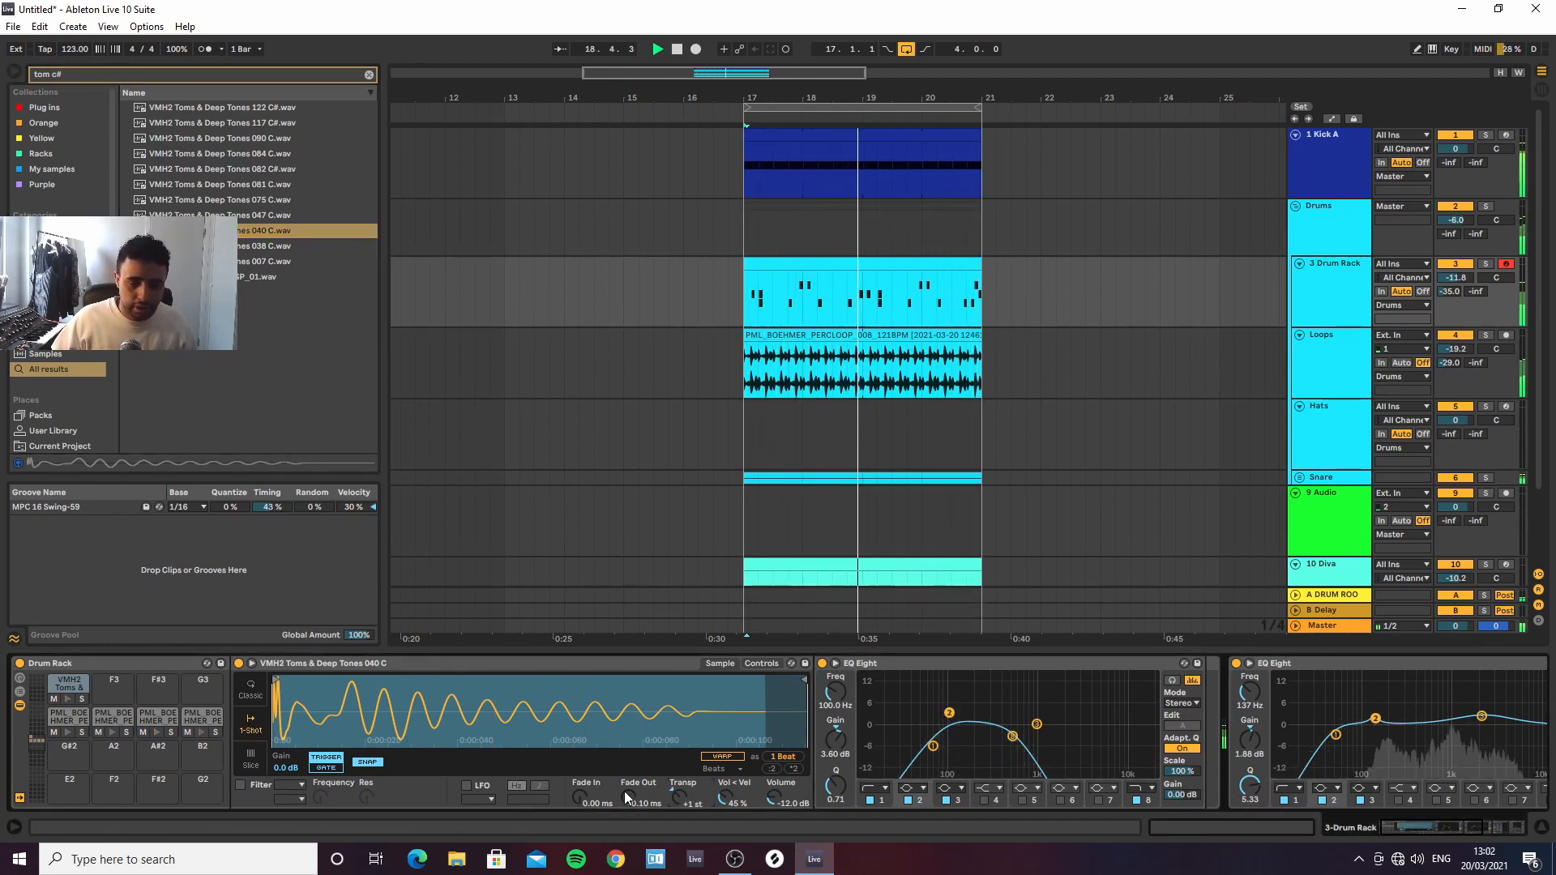
pyautogui.moveTo(629, 802); pyautogui.dragTo(629, 794)
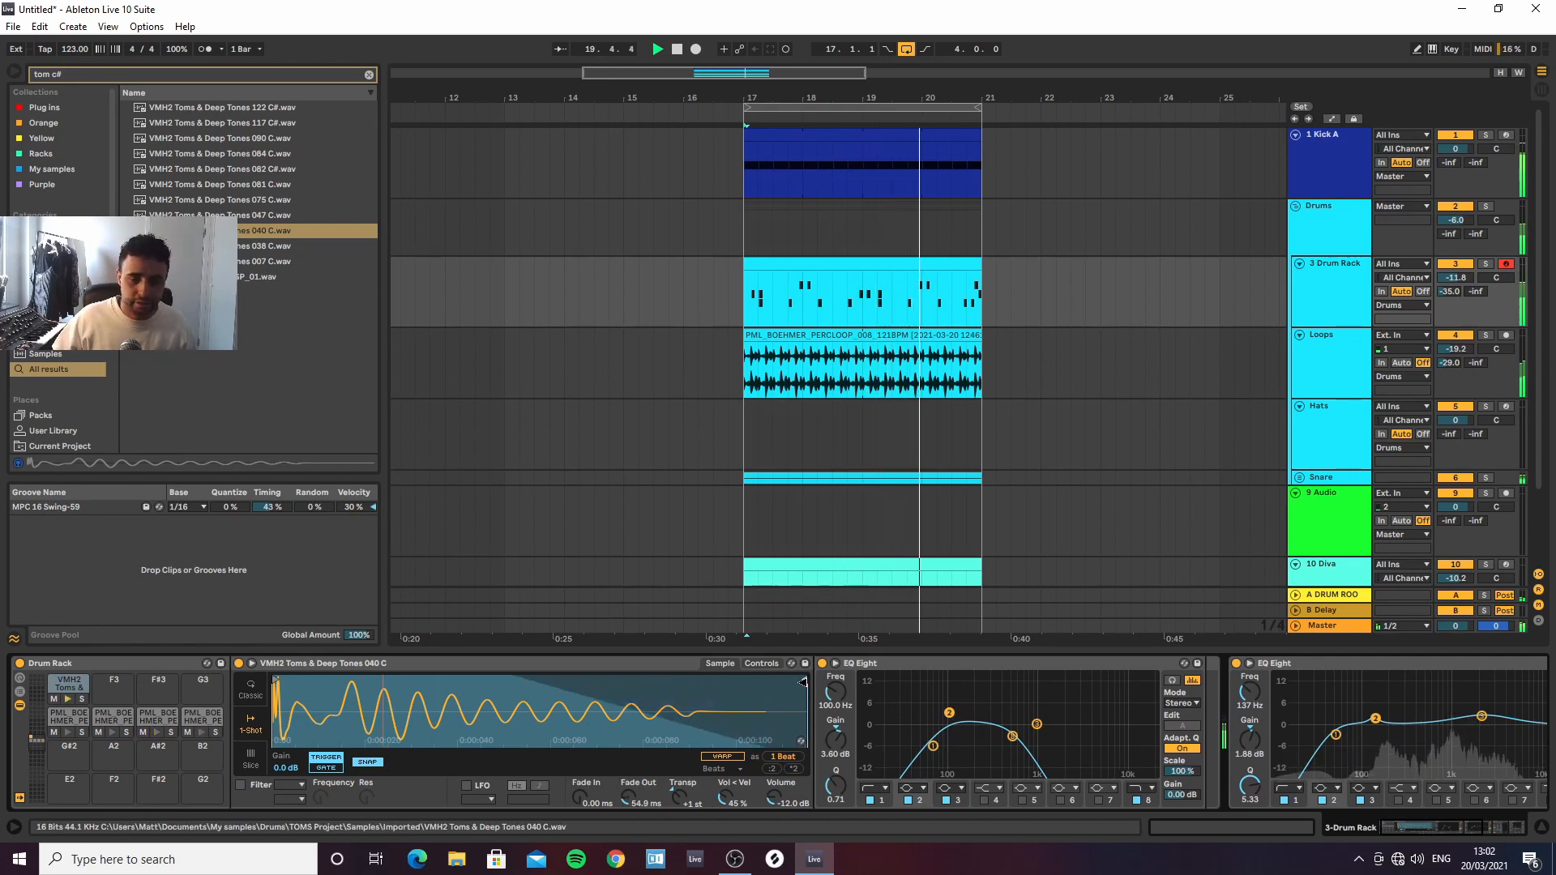
pyautogui.moveTo(804, 689); pyautogui.dragTo(650, 688)
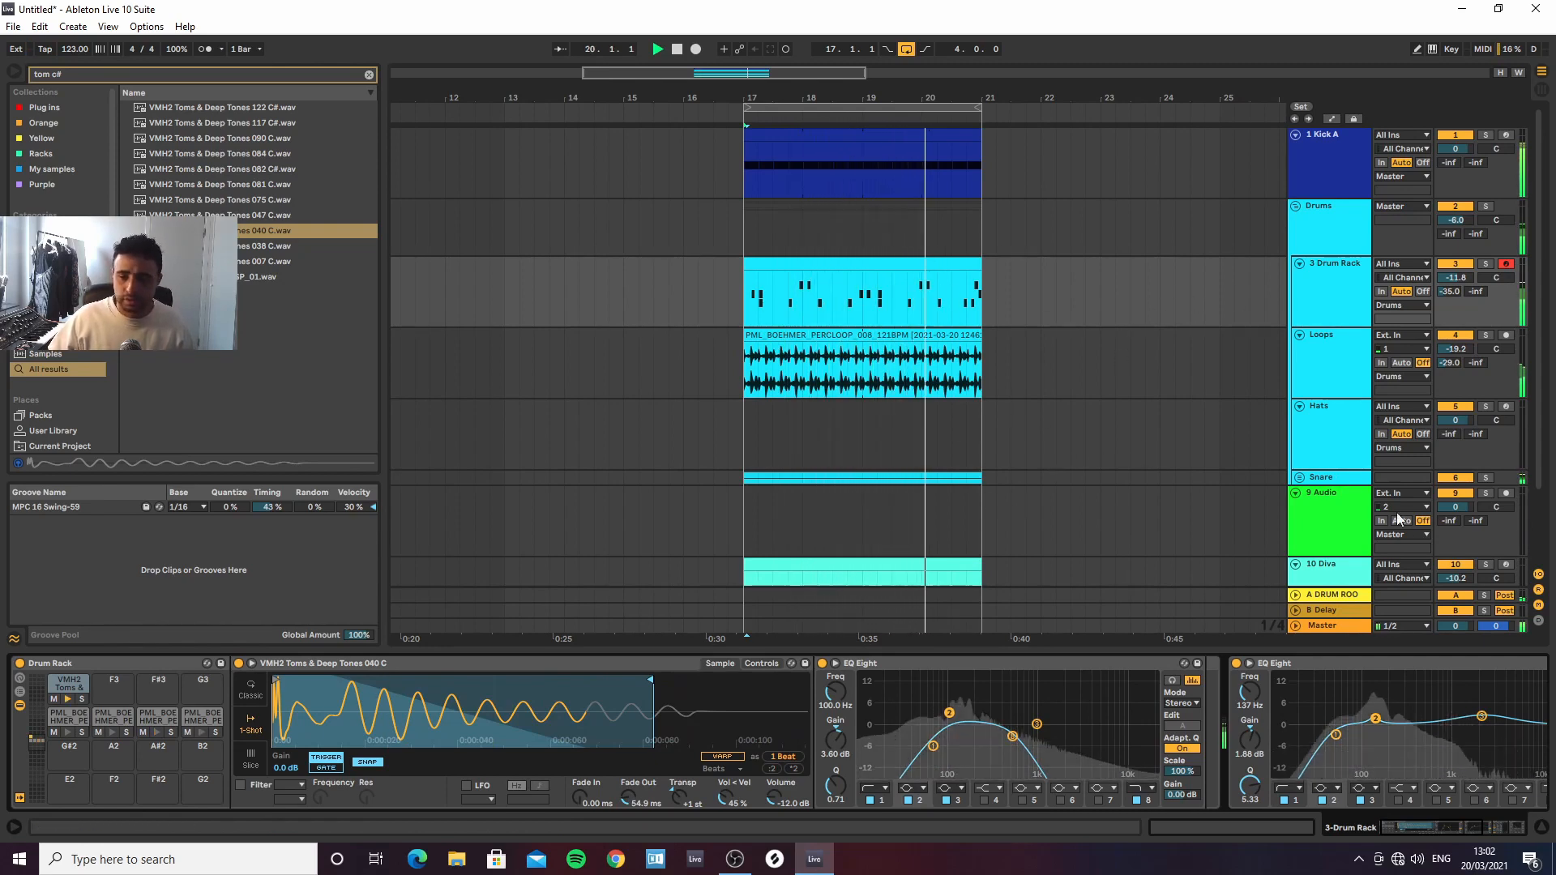
# Enable band 8 on the EQ Eight before Drum Buss as a high cut at 2.45 kHz
pyautogui.scroll(-3, 1473, 673)
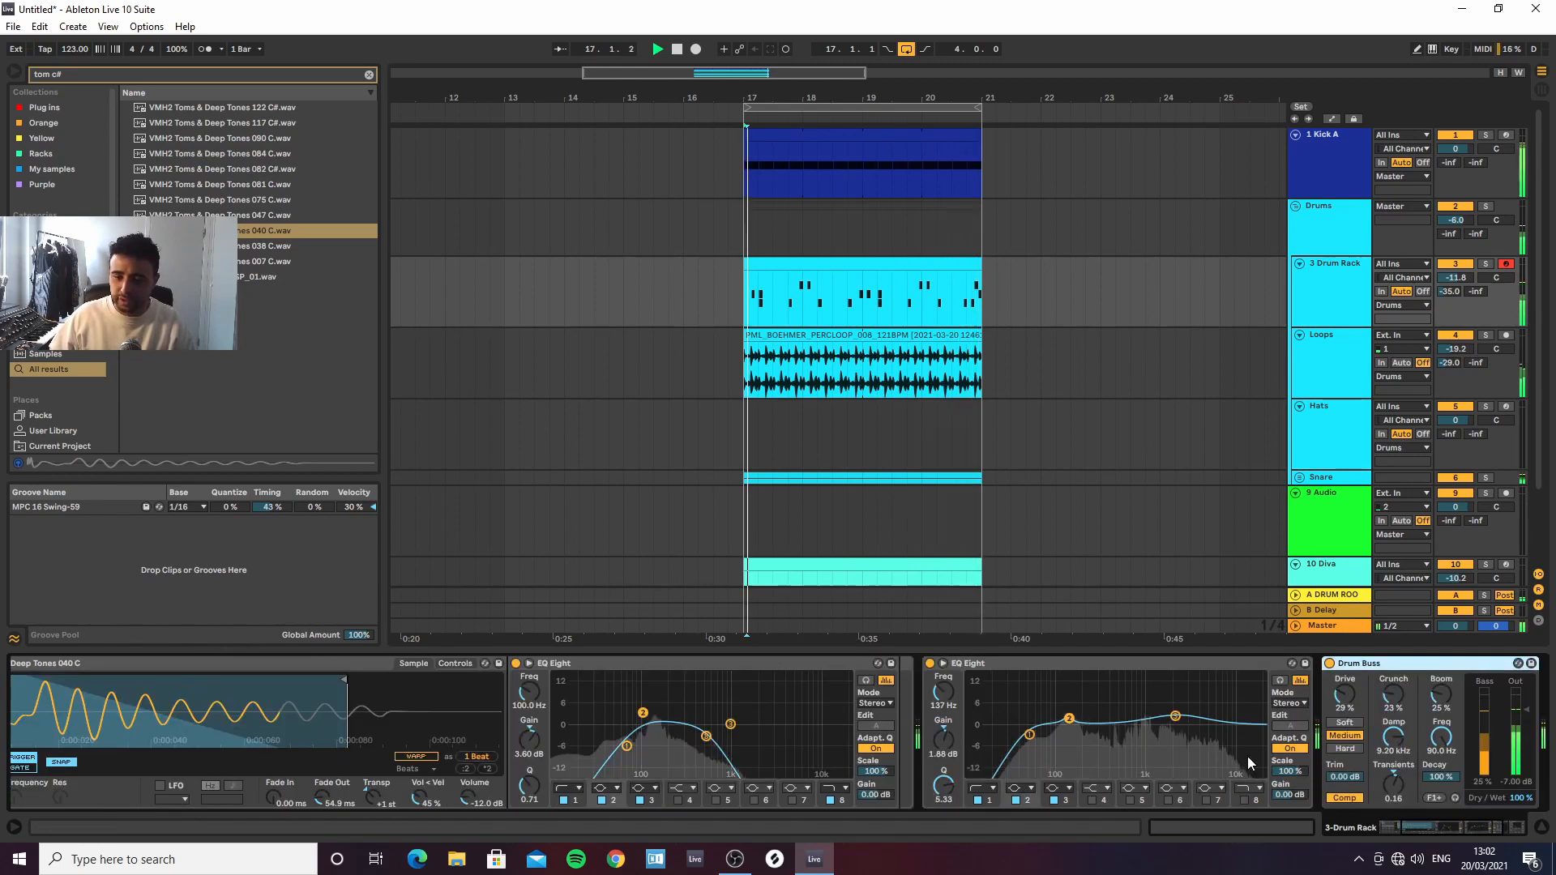
pyautogui.click(1244, 800)
pyautogui.moveTo(1239, 741); pyautogui.dragTo(1181, 744)
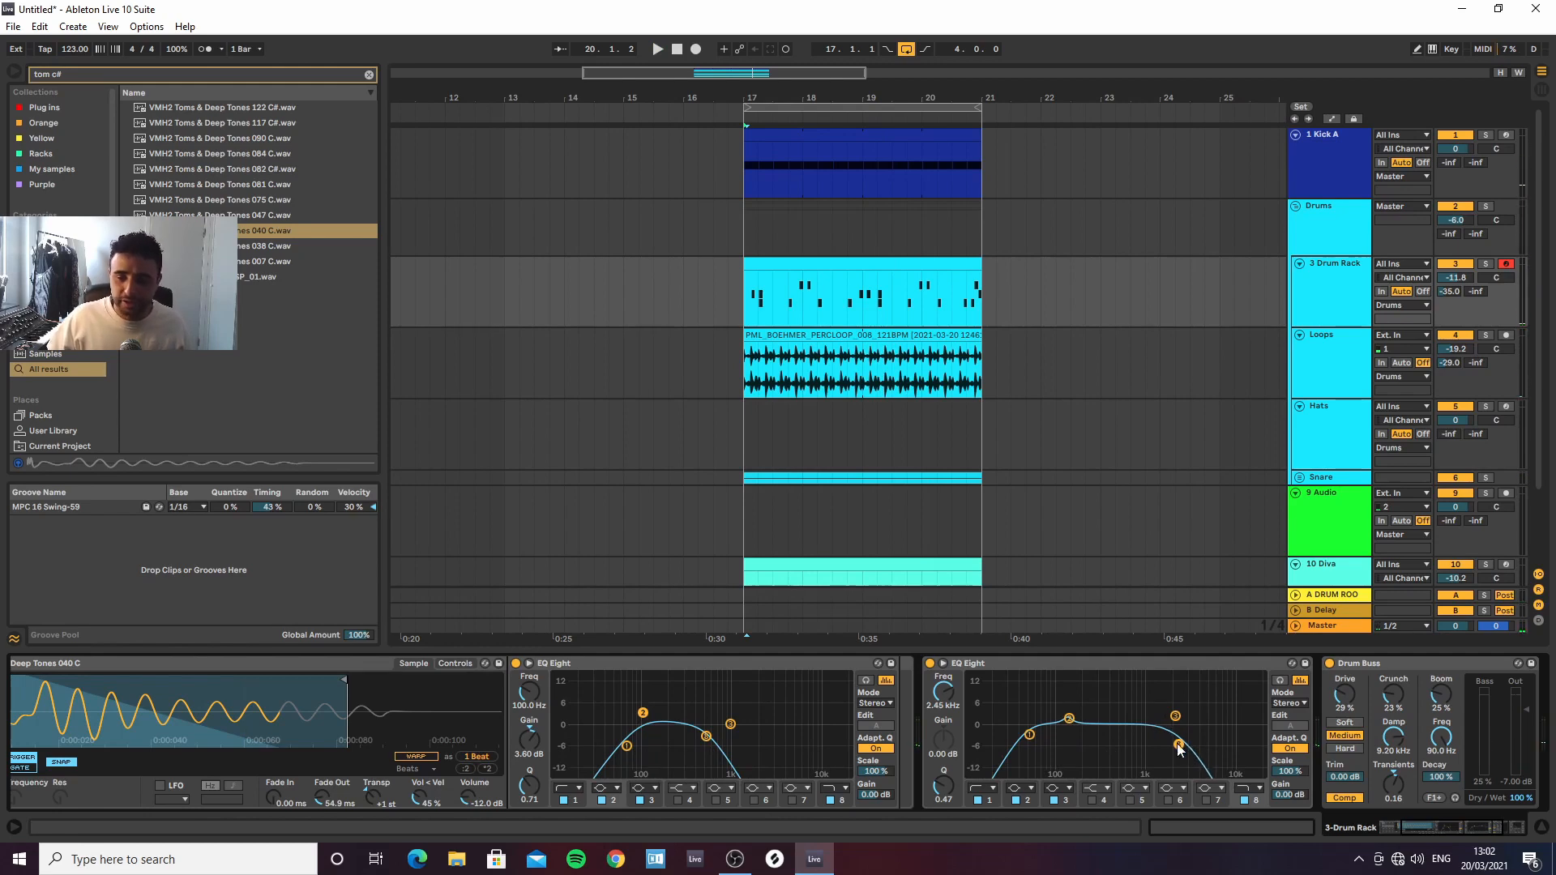
pyautogui.click(1296, 206)
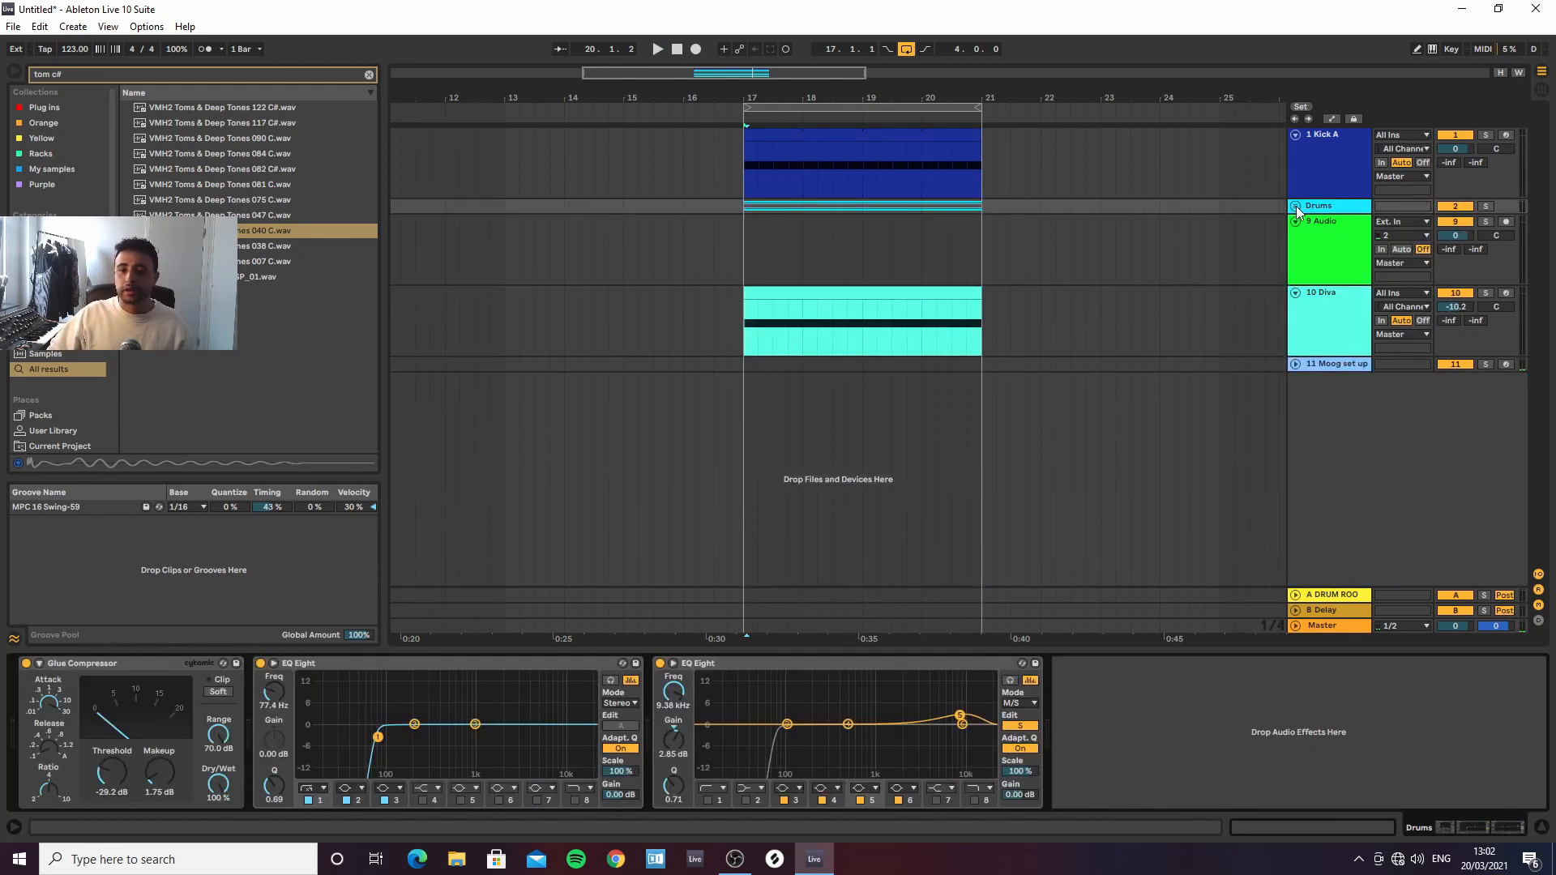
pyautogui.click(1323, 261)
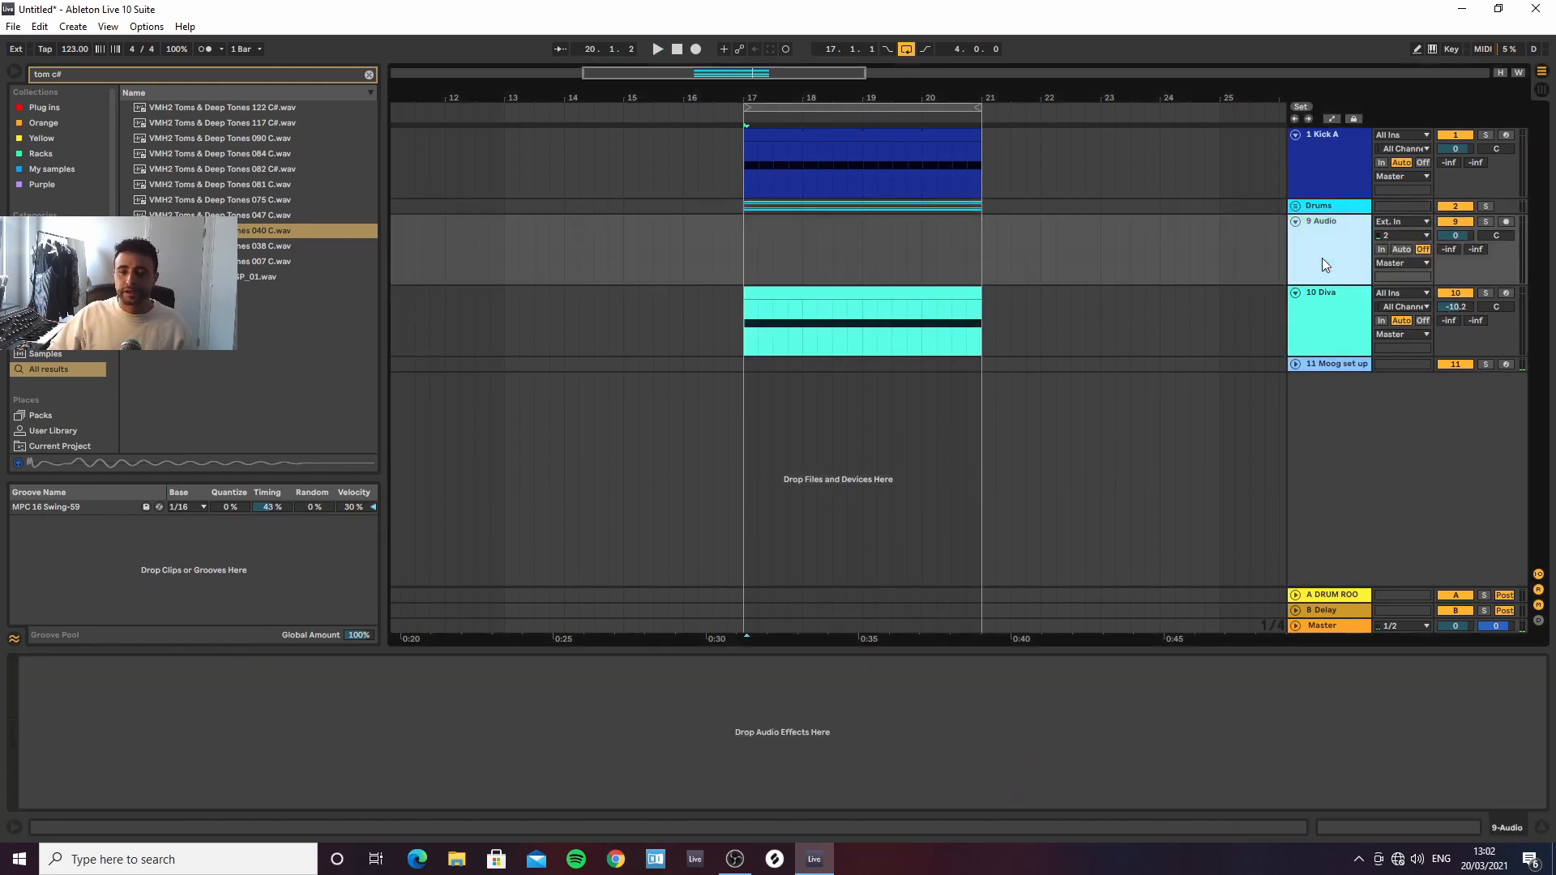
pyautogui.click(1296, 206)
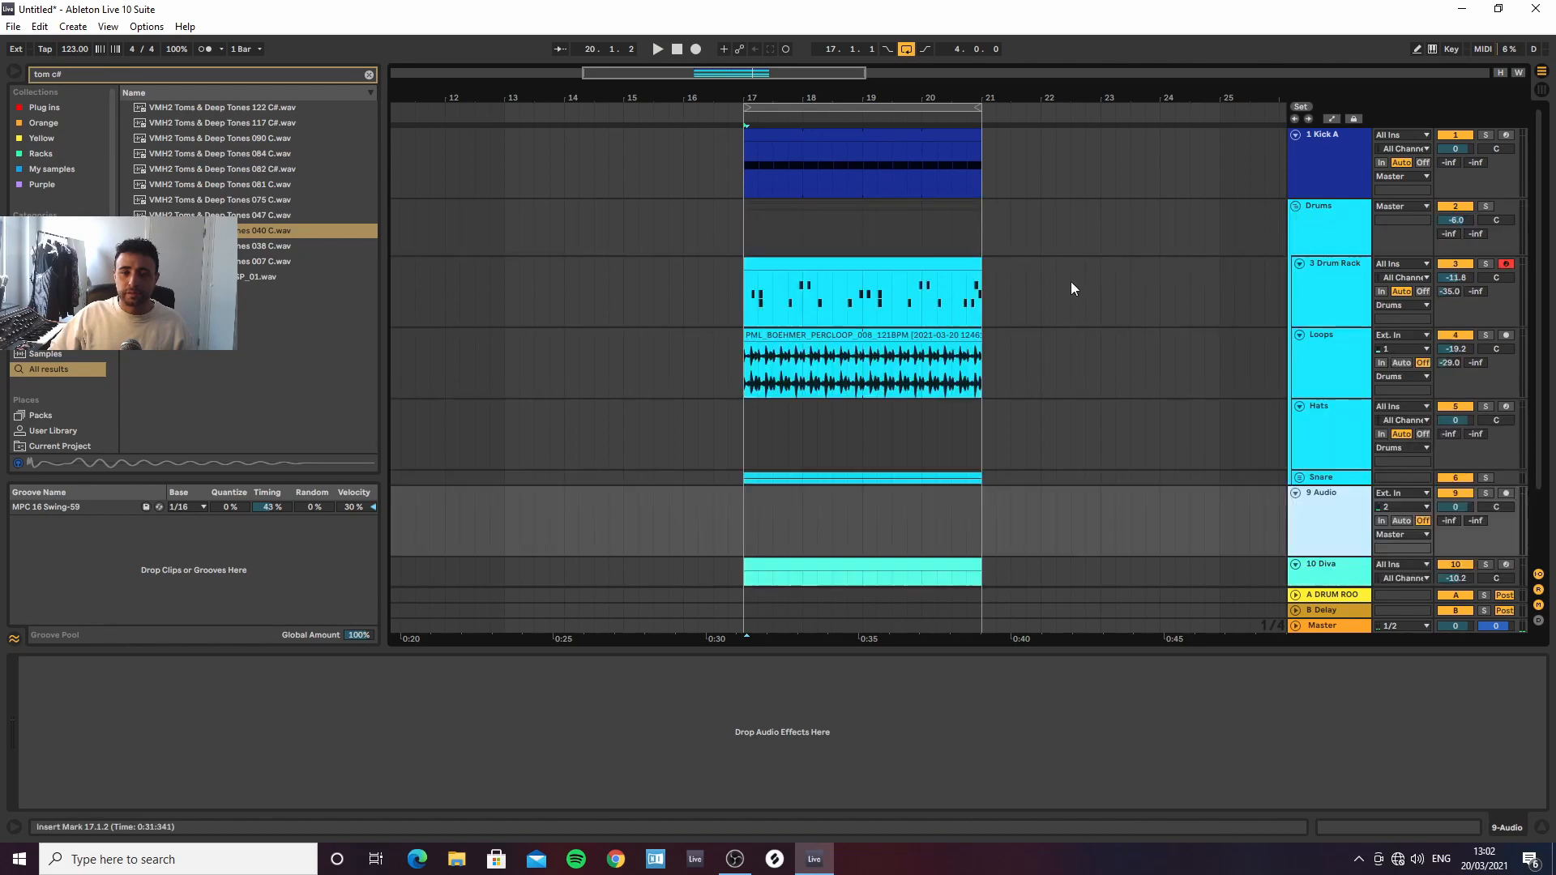
# Insert a new audio track directly below the Loops track inside the Drums group
pyautogui.click(1335, 370)
pyautogui.hotkey('ctrl', 't')
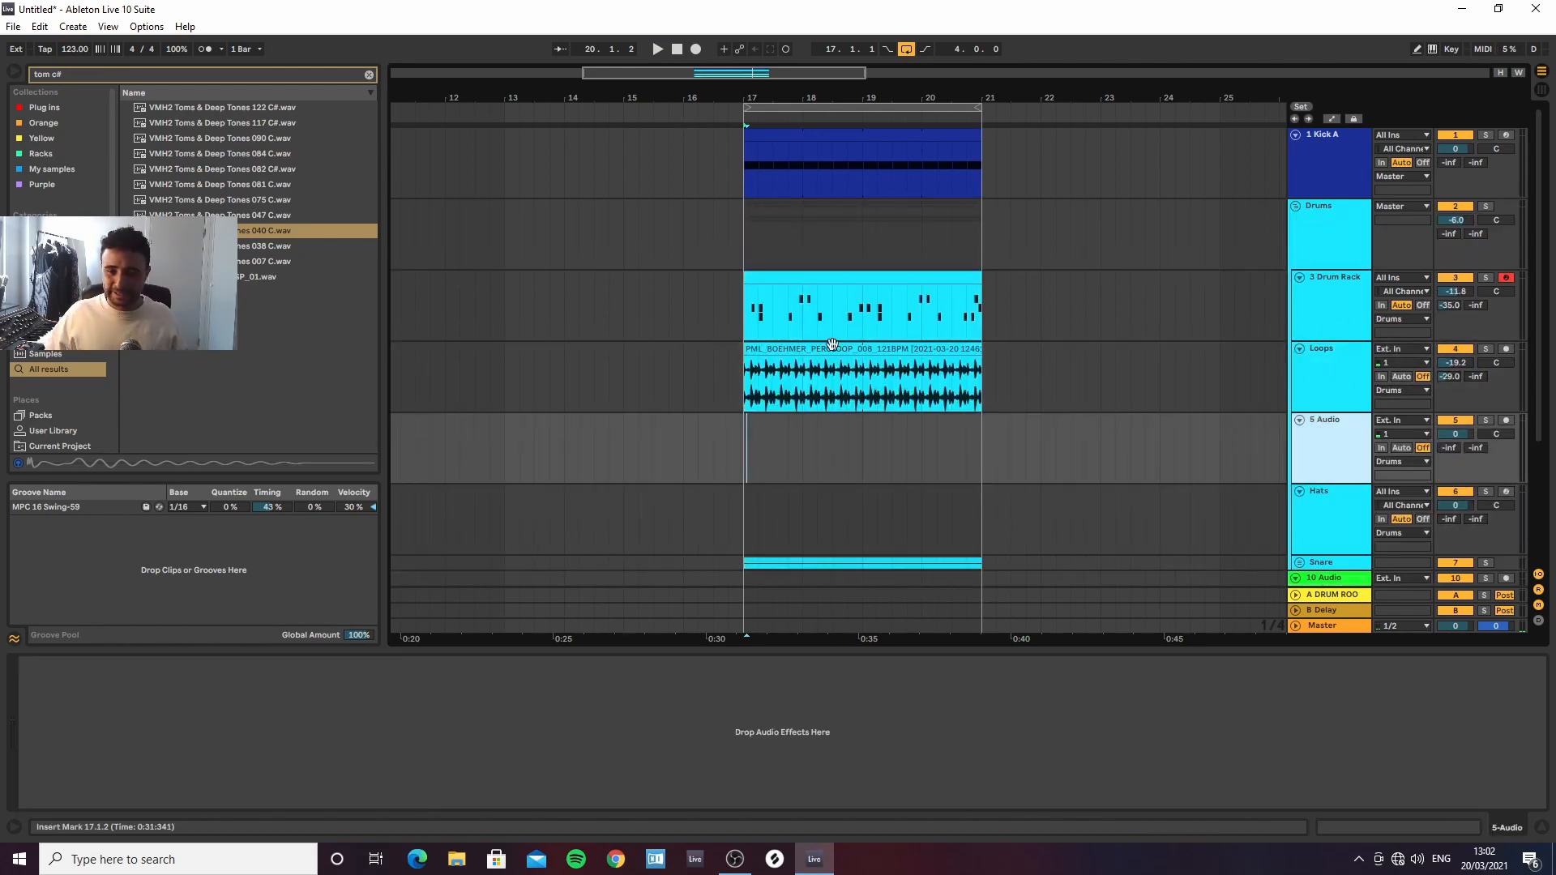
# Clear the search and open the Found Sound Loops folder of AA_Organic_Deep_House_and_Downtempo in the Orange collection
pyautogui.click(370, 76)
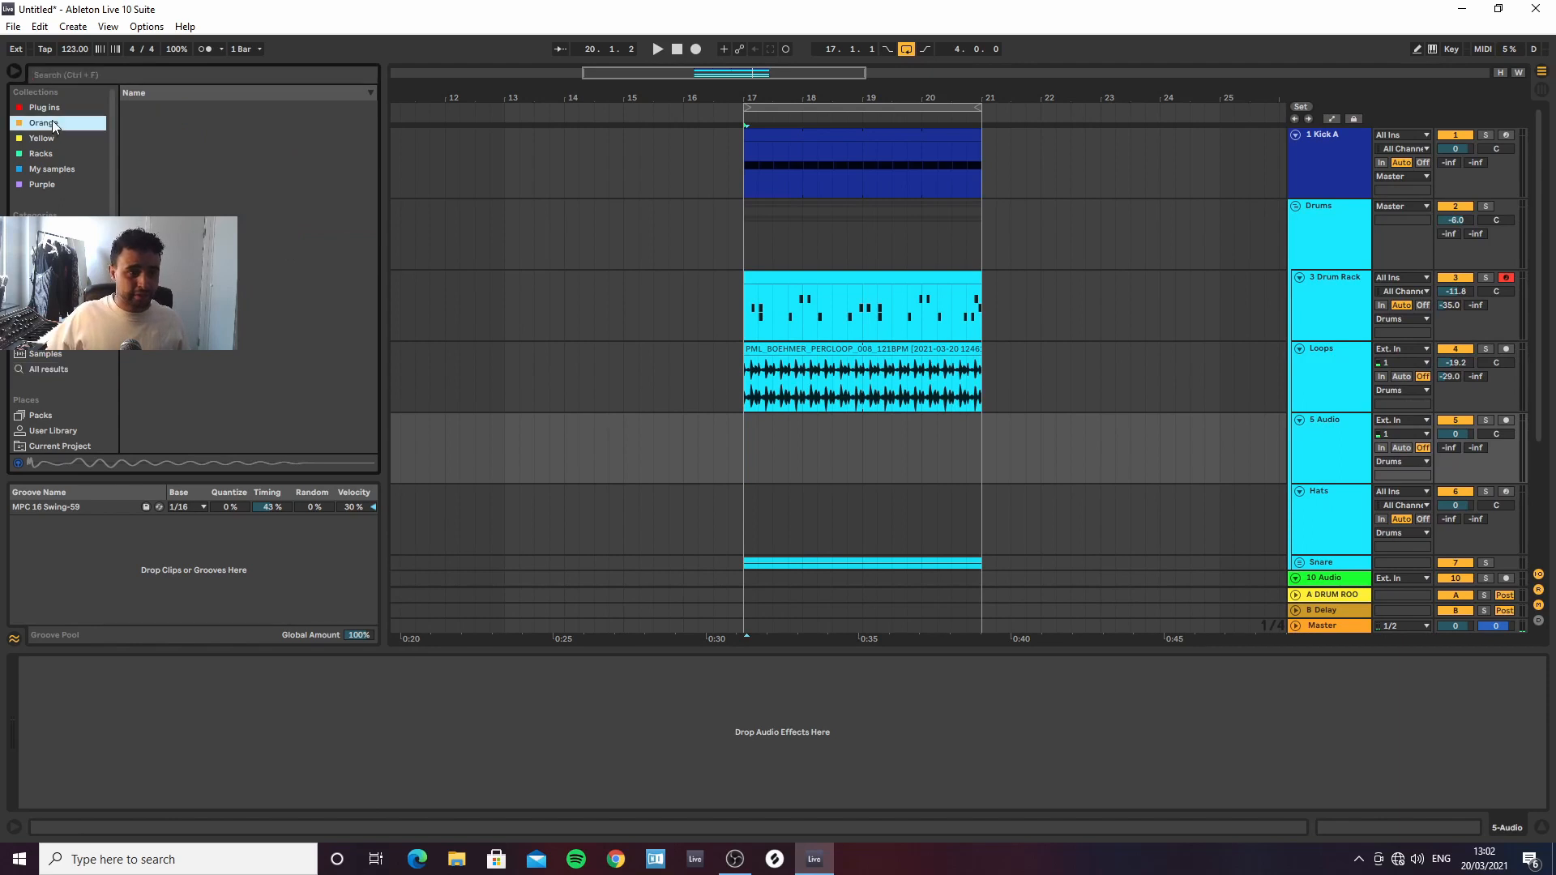
pyautogui.click(52, 120)
pyautogui.click(133, 123)
pyautogui.click(128, 124)
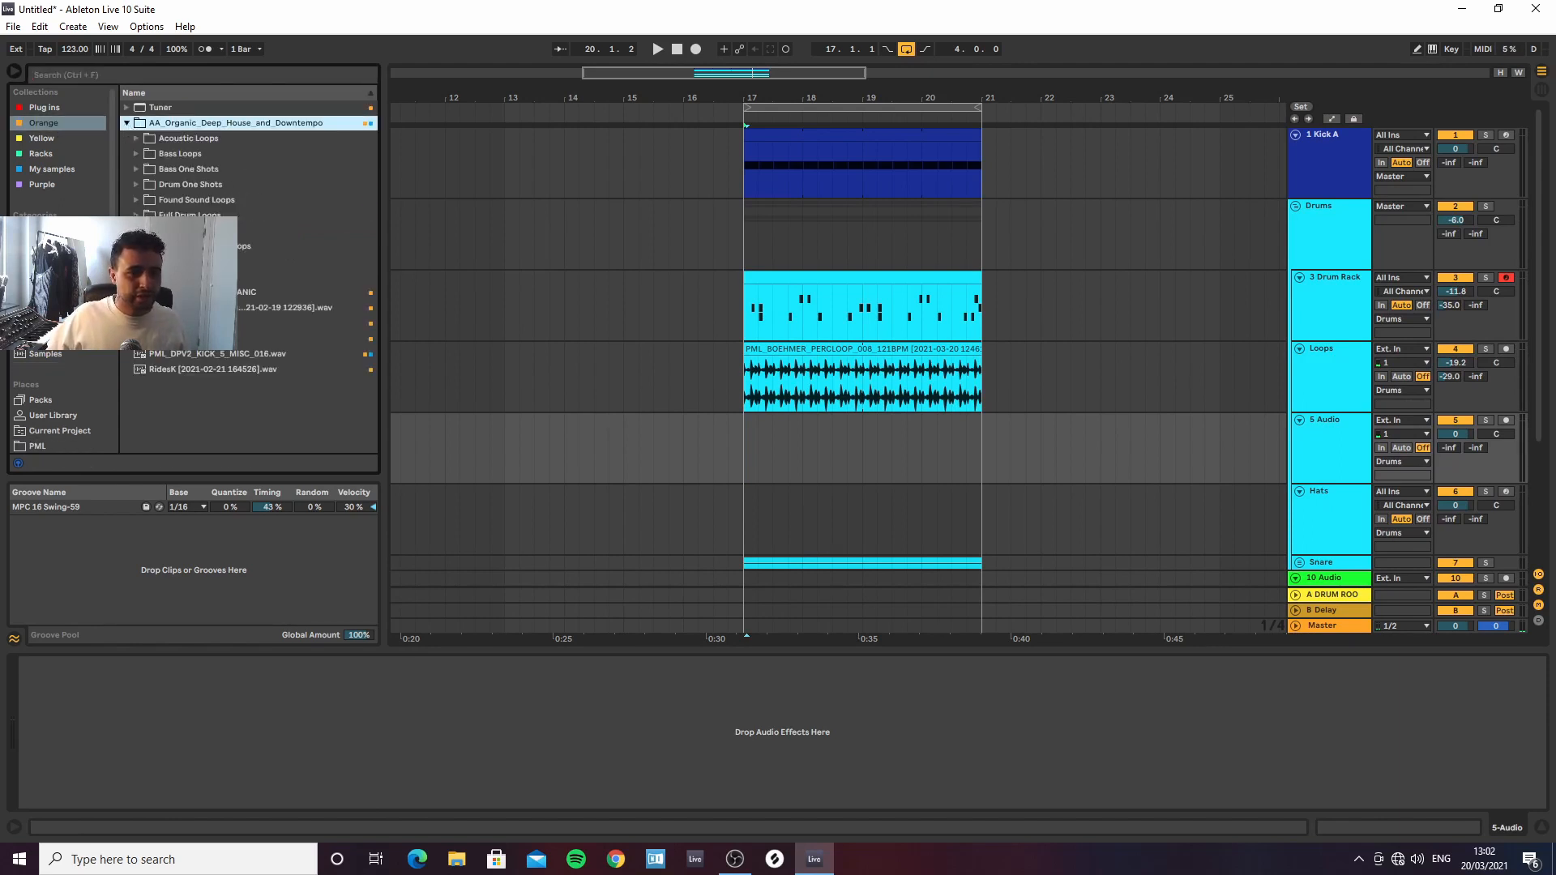
pyautogui.click(135, 202)
# Audition the first loops in the Found Sound Loops folder, starting from Air_High_Loop_120bpm_1.wav
pyautogui.press('Down')
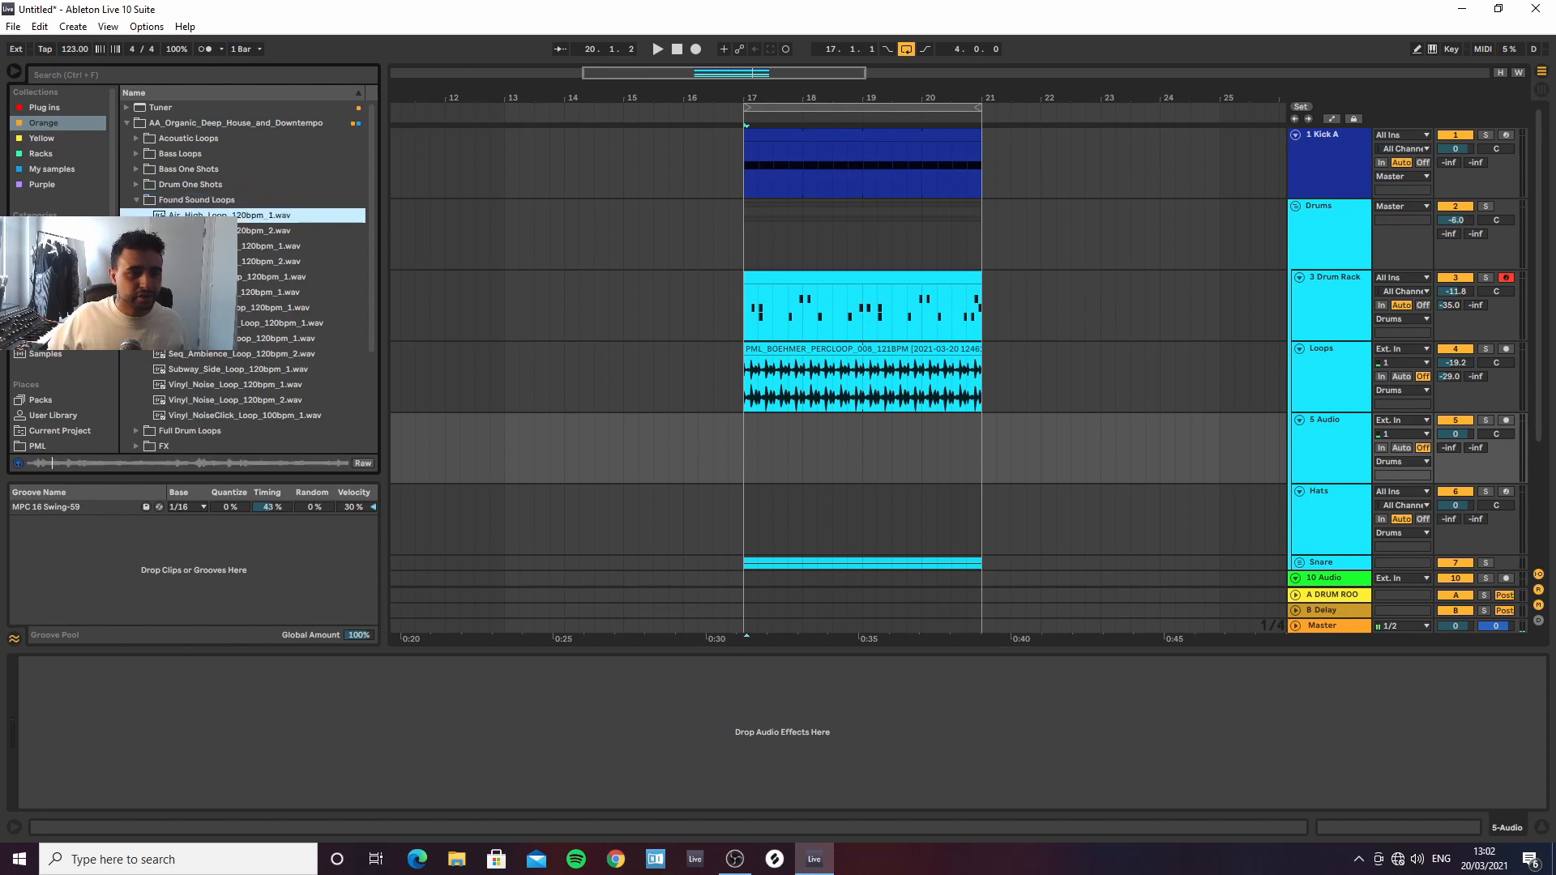
pyautogui.press('Down')
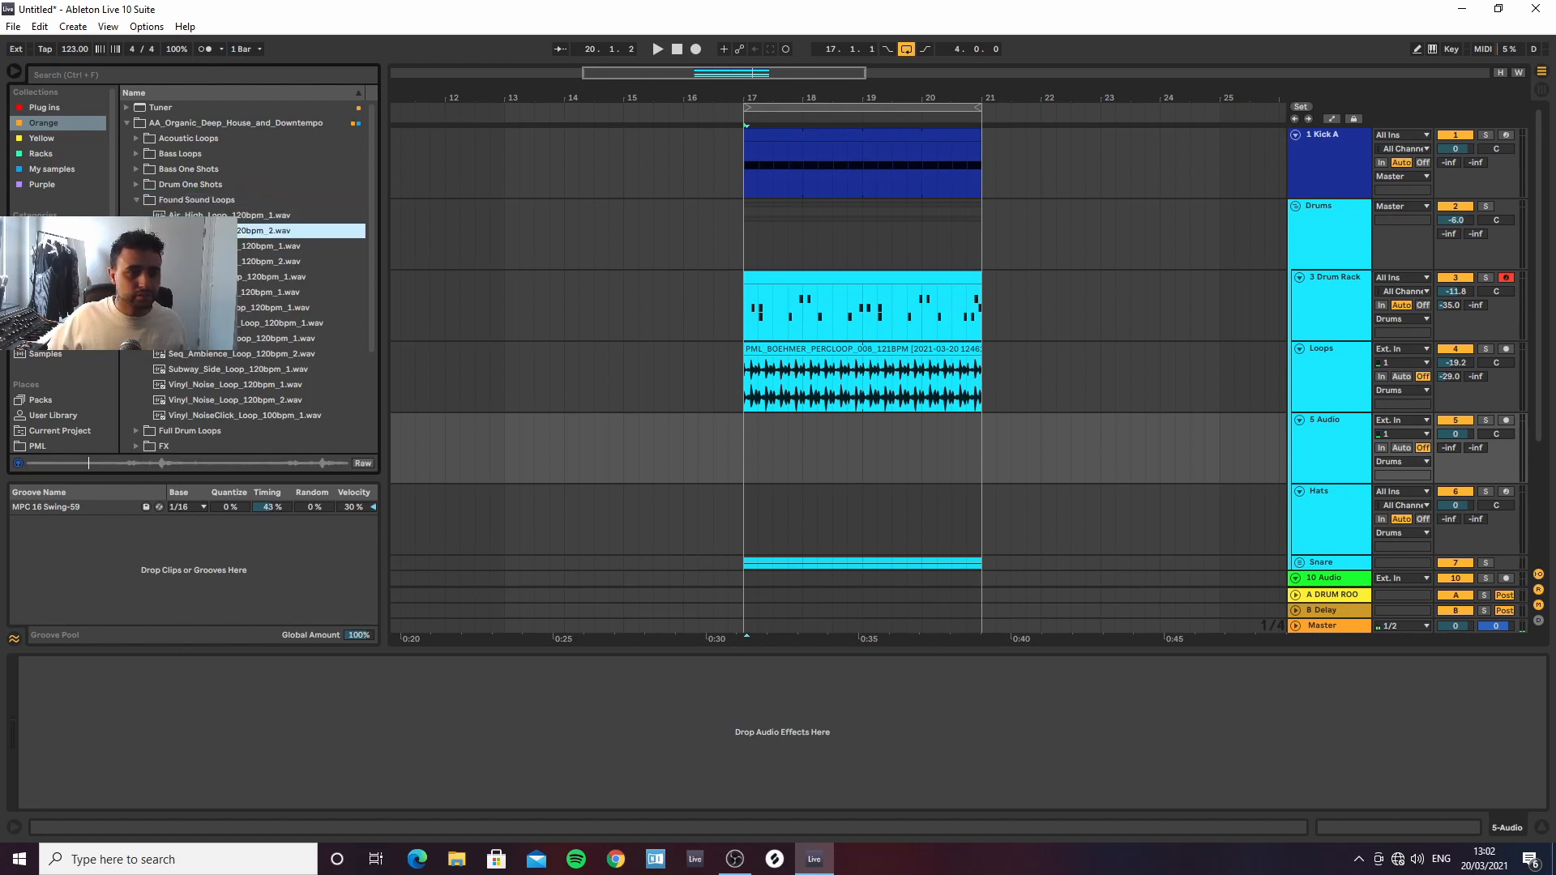
pyautogui.press('Down')
pyautogui.press('Down')
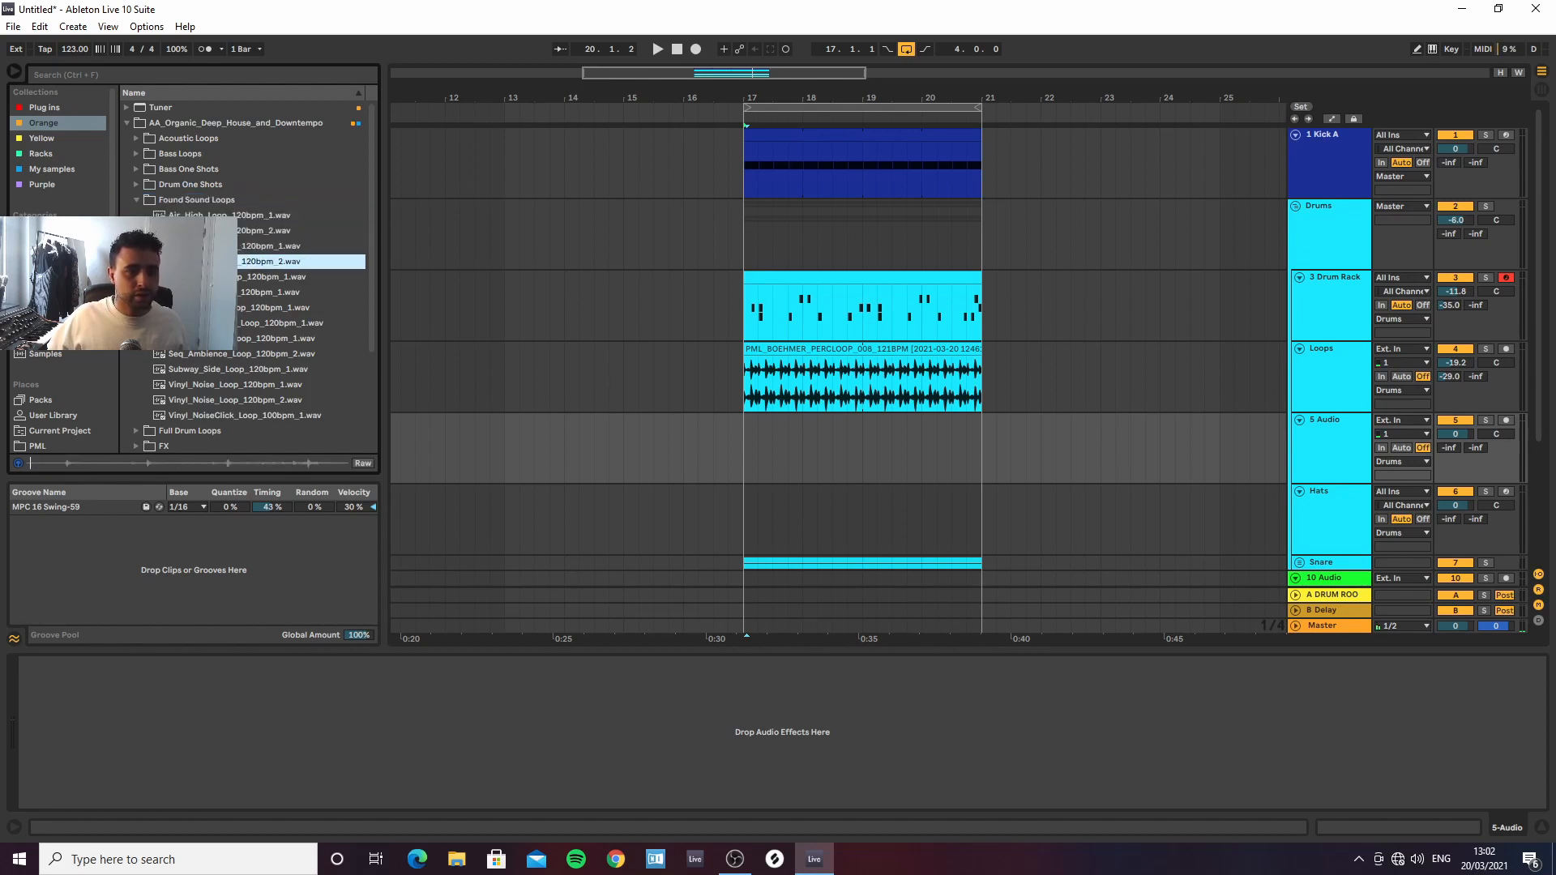
pyautogui.press('Down')
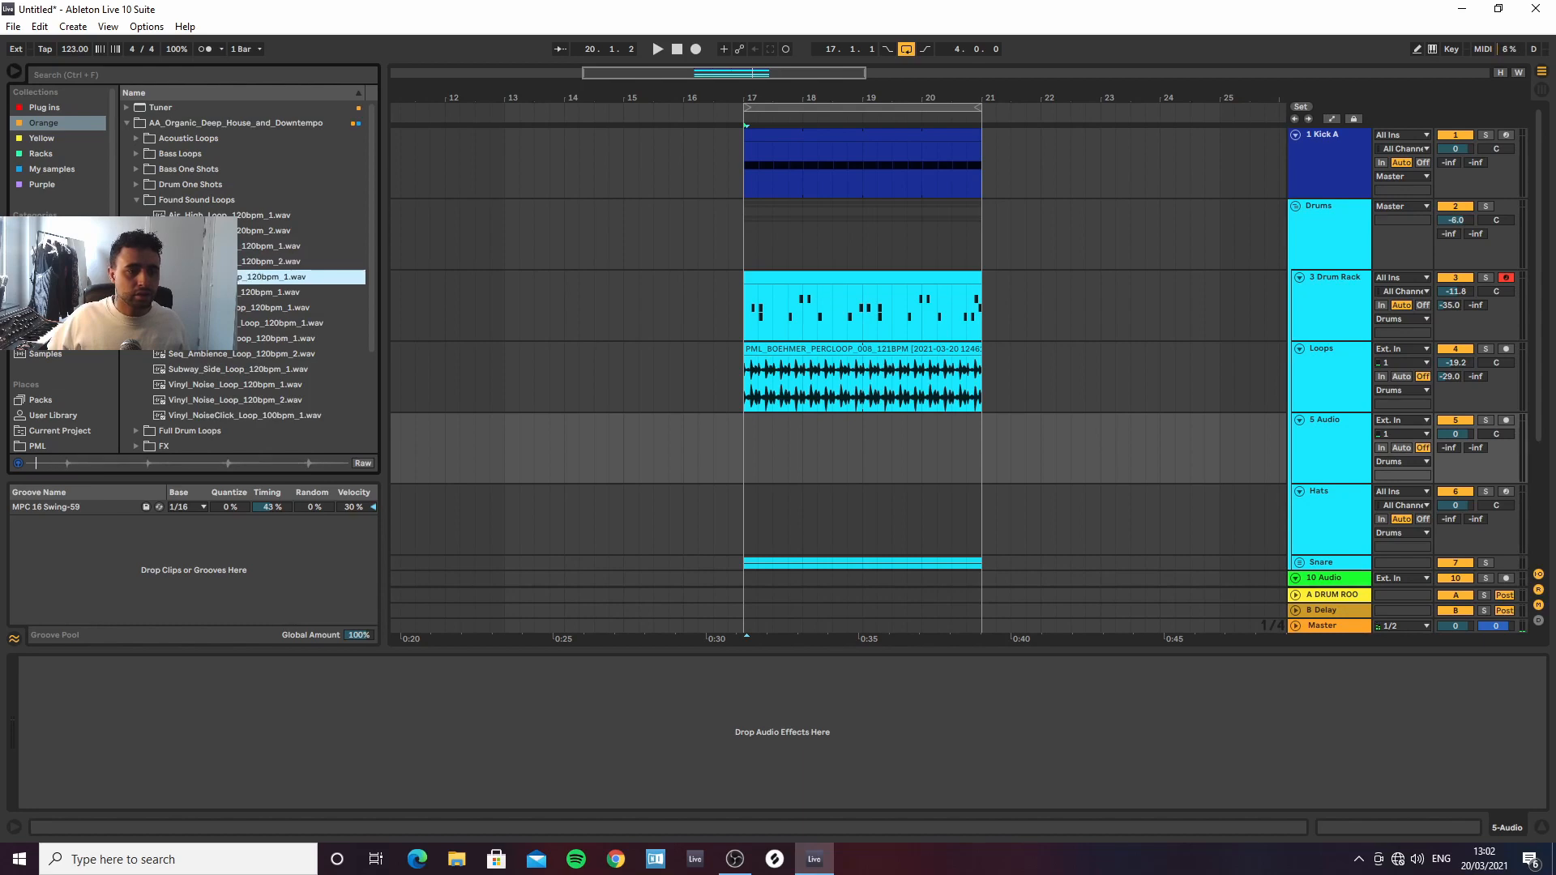
pyautogui.press('Down')
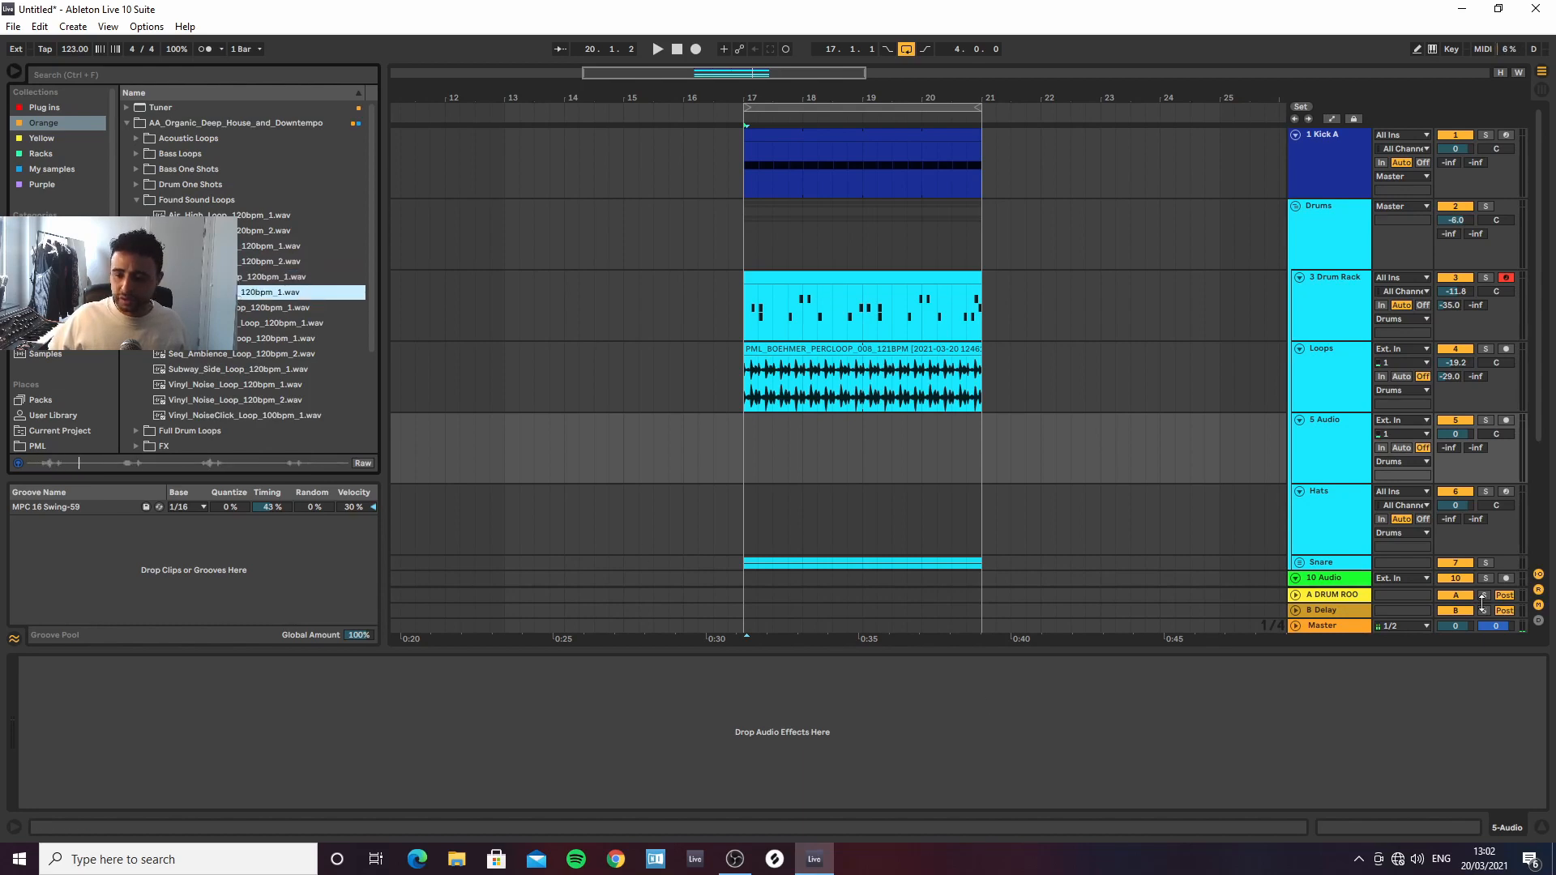
# Lower the master cue volume to -6.4 and audition the remaining found-sound loops through Vinyl_NoiseClick_Loop_100bpm_1.wav
pyautogui.moveTo(1493, 625); pyautogui.dragTo(1493, 629)
pyautogui.click(255, 309)
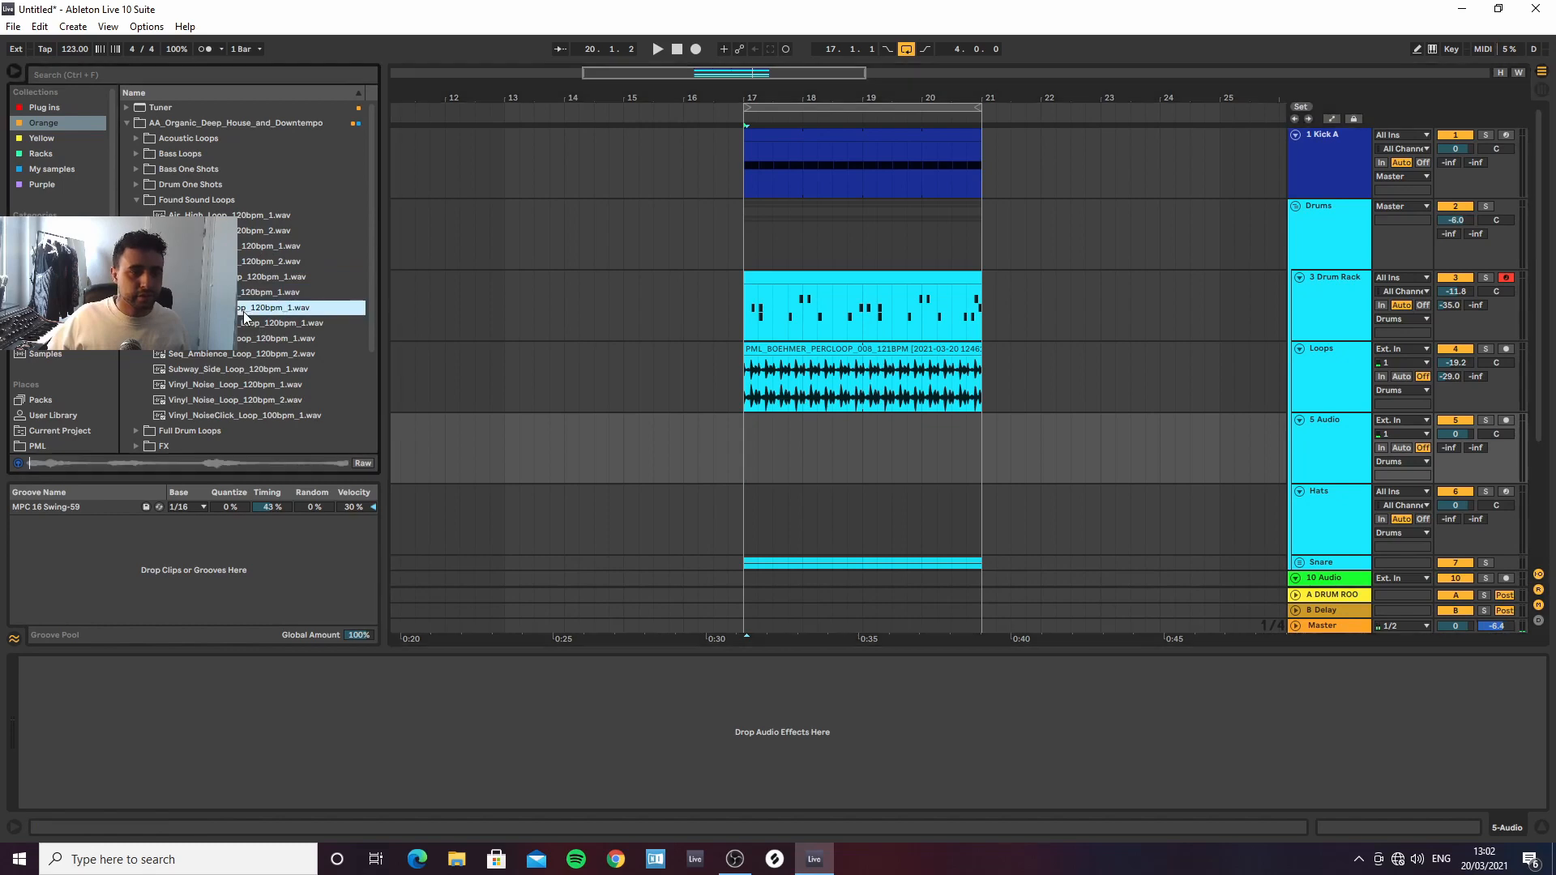
pyautogui.click(249, 338)
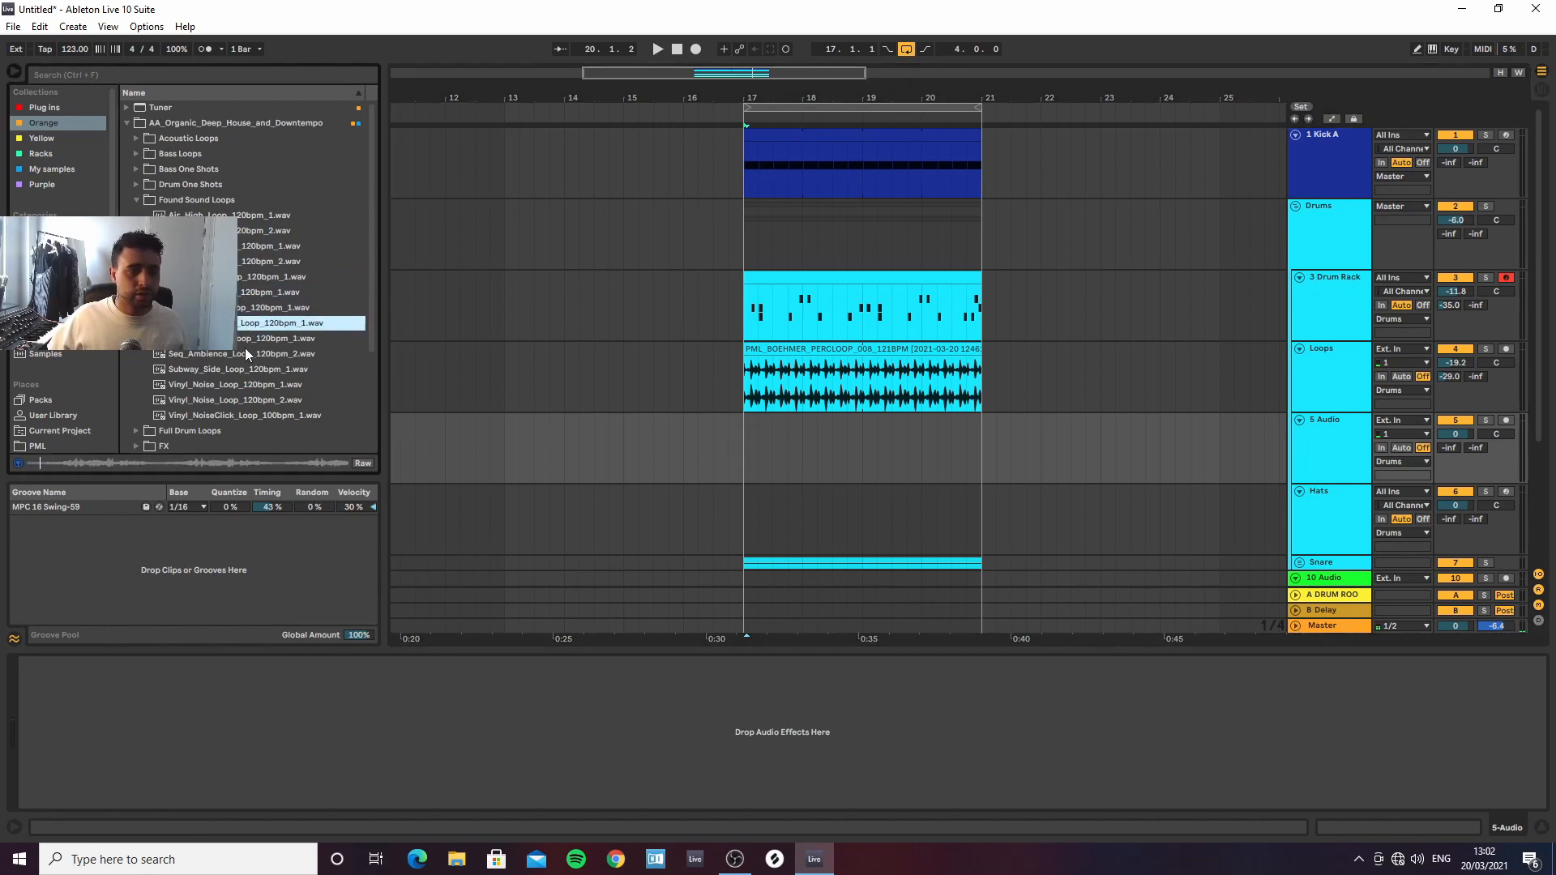
pyautogui.click(247, 353)
pyautogui.click(250, 367)
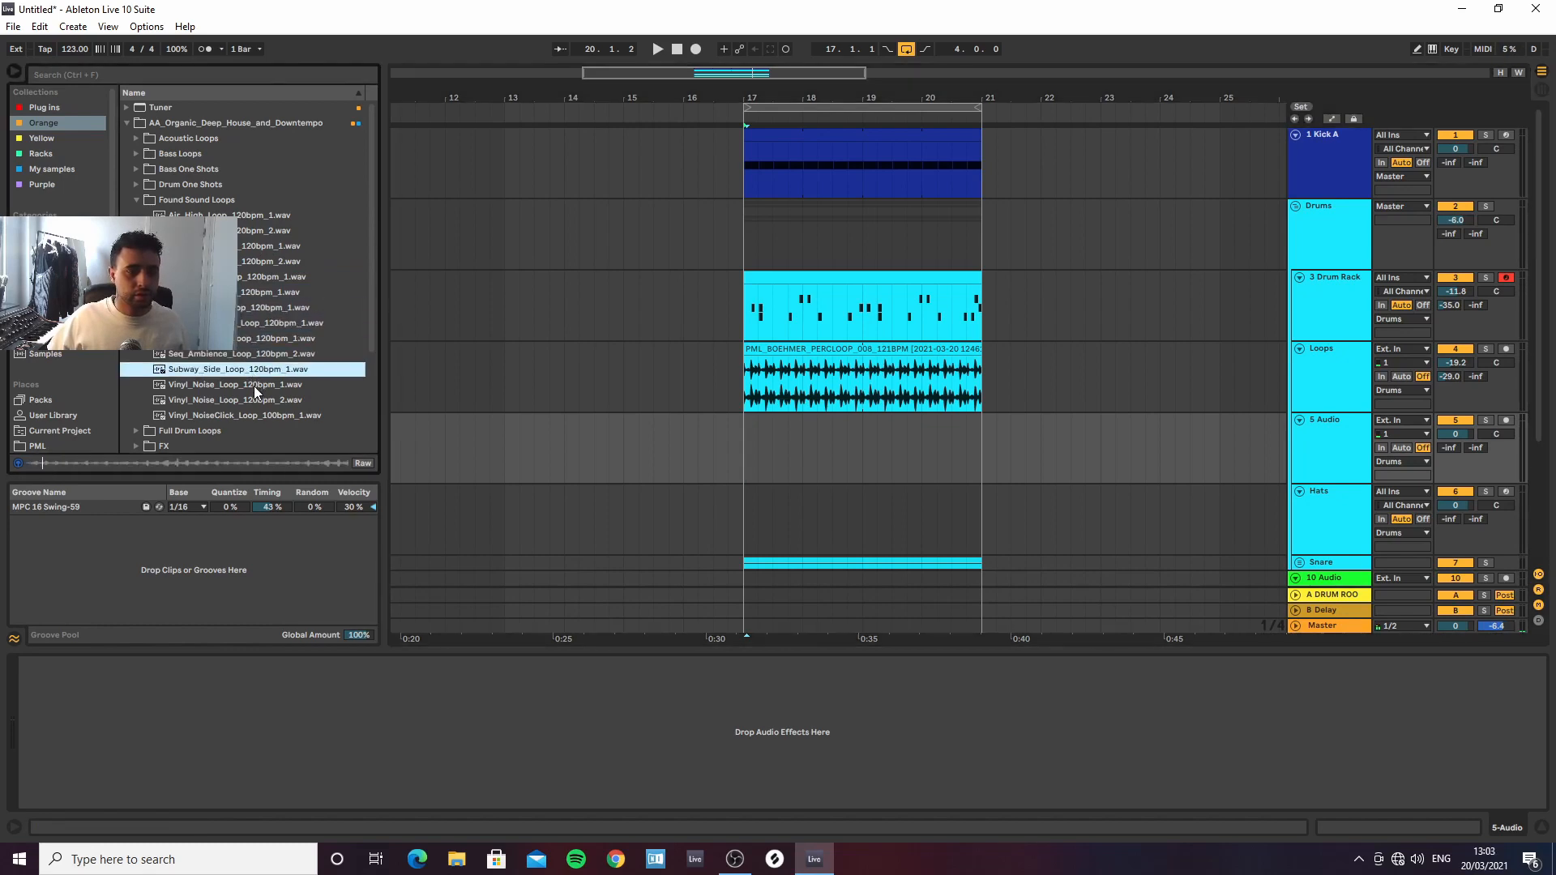
pyautogui.click(255, 385)
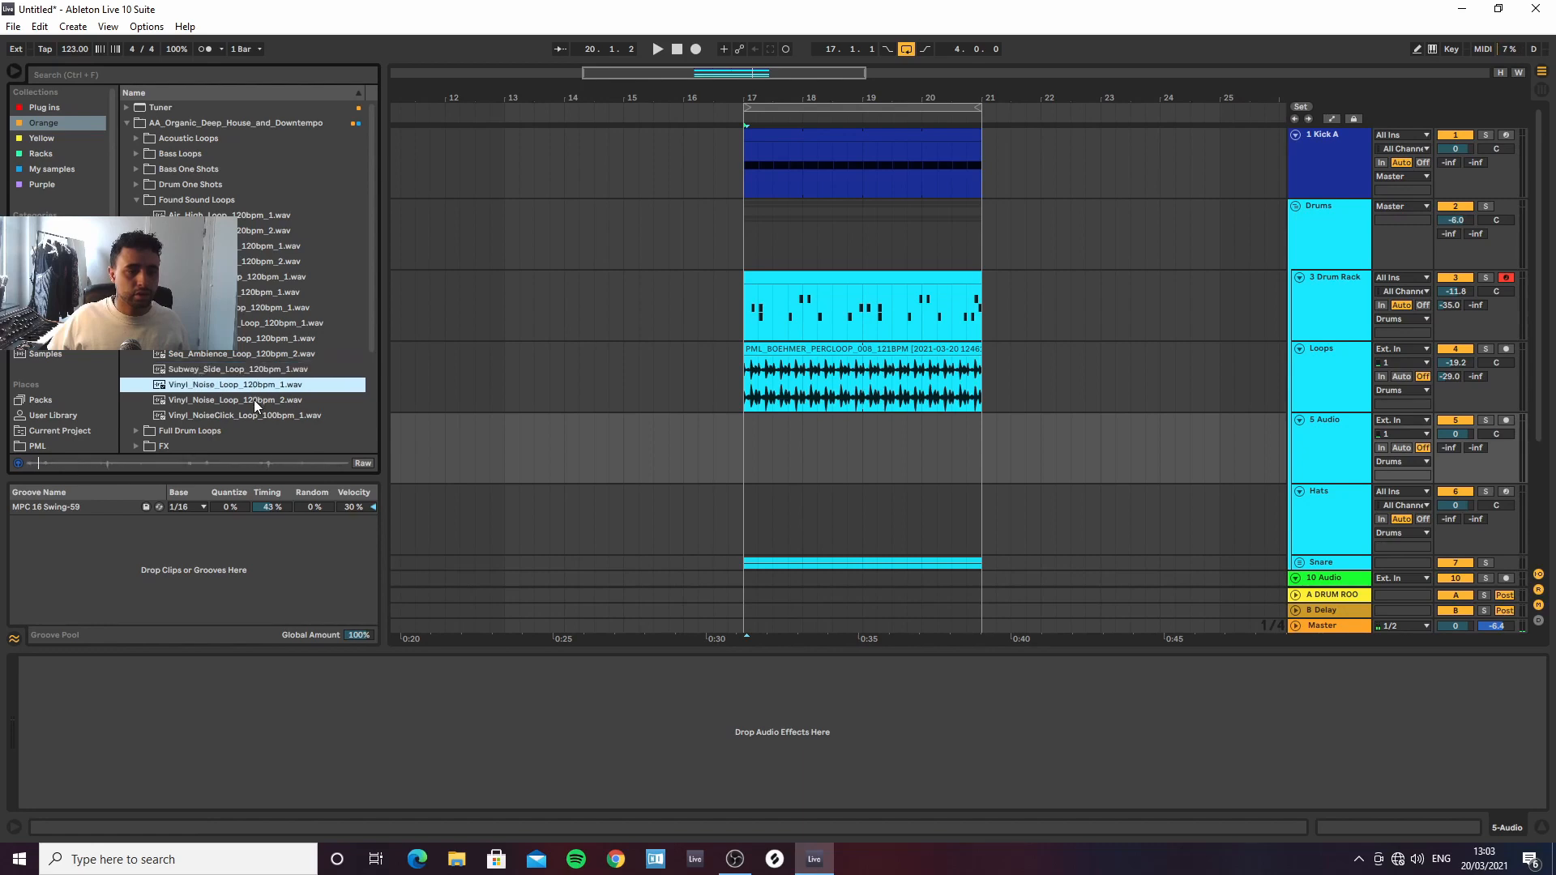
pyautogui.click(254, 400)
pyautogui.click(245, 415)
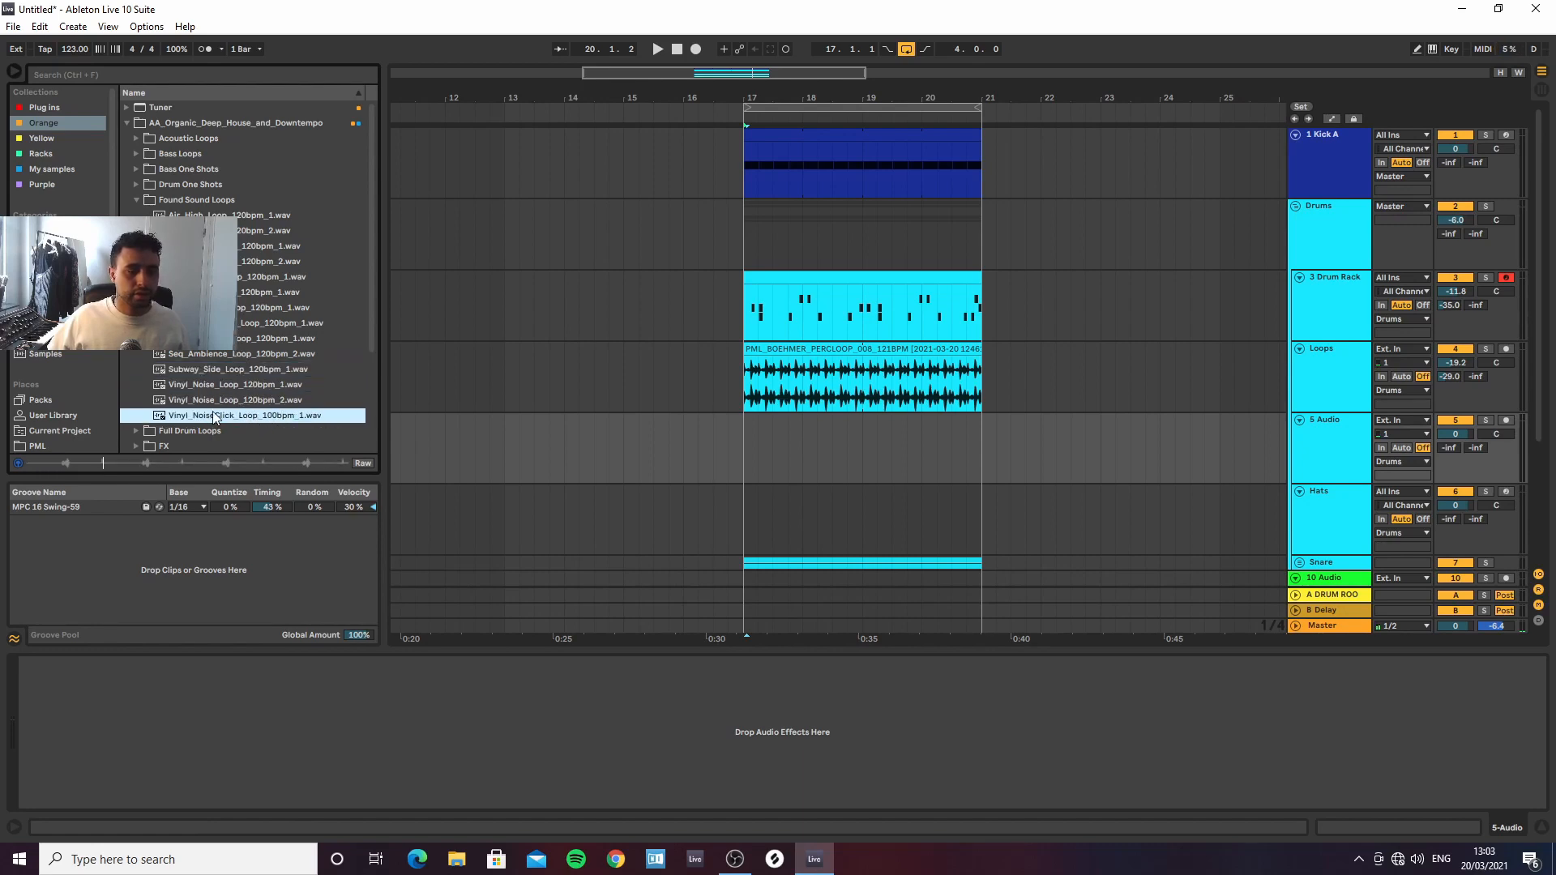
# Search the browser for "texture" and show the matches from all results
pyautogui.click(144, 75)
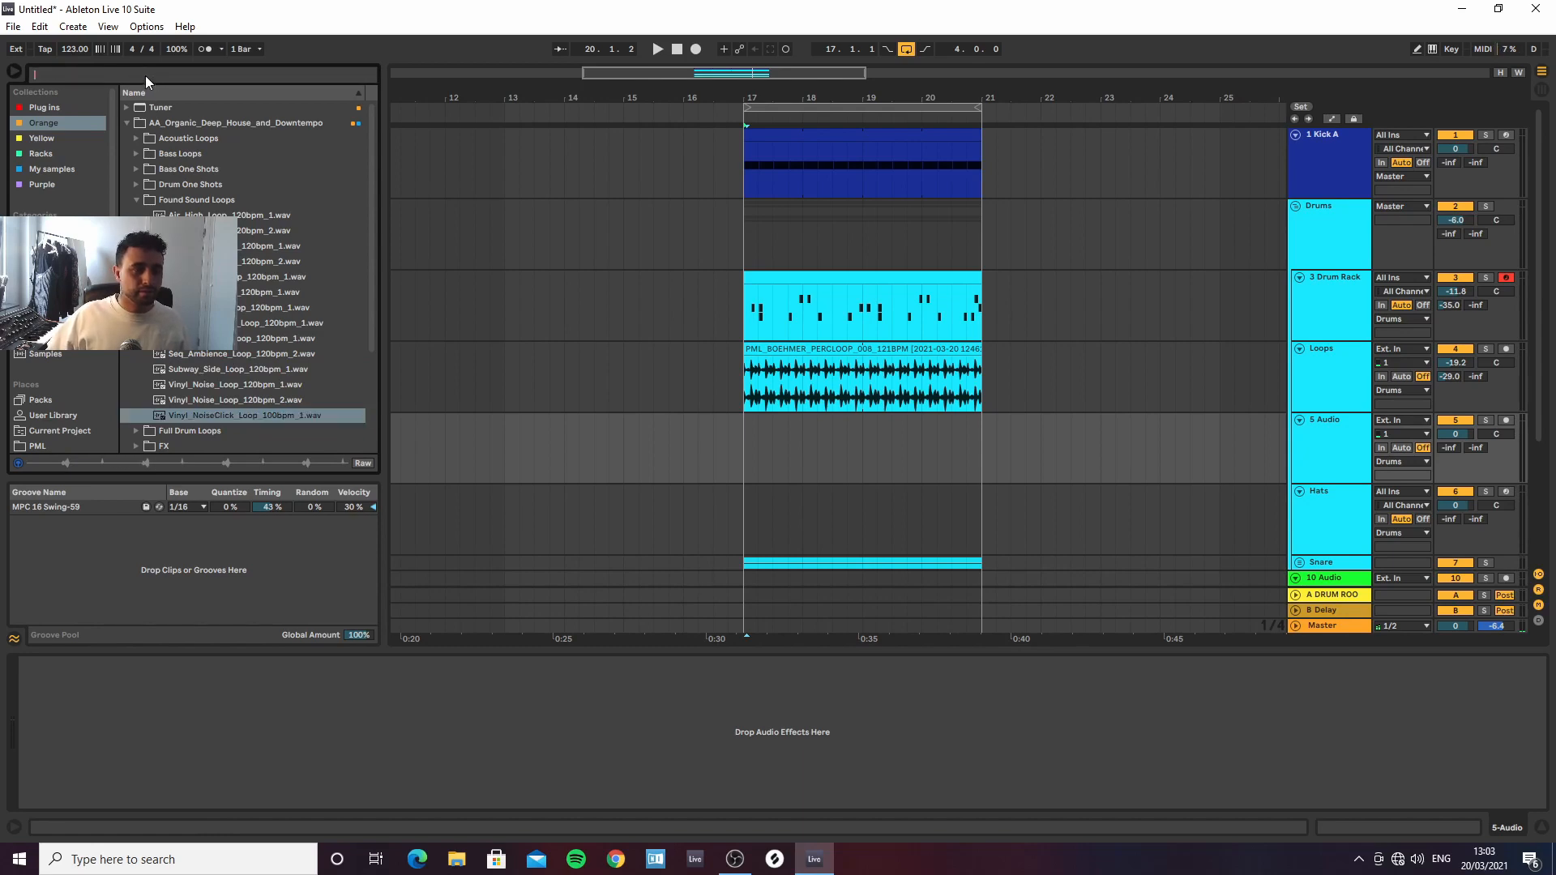
pyautogui.write('texture')
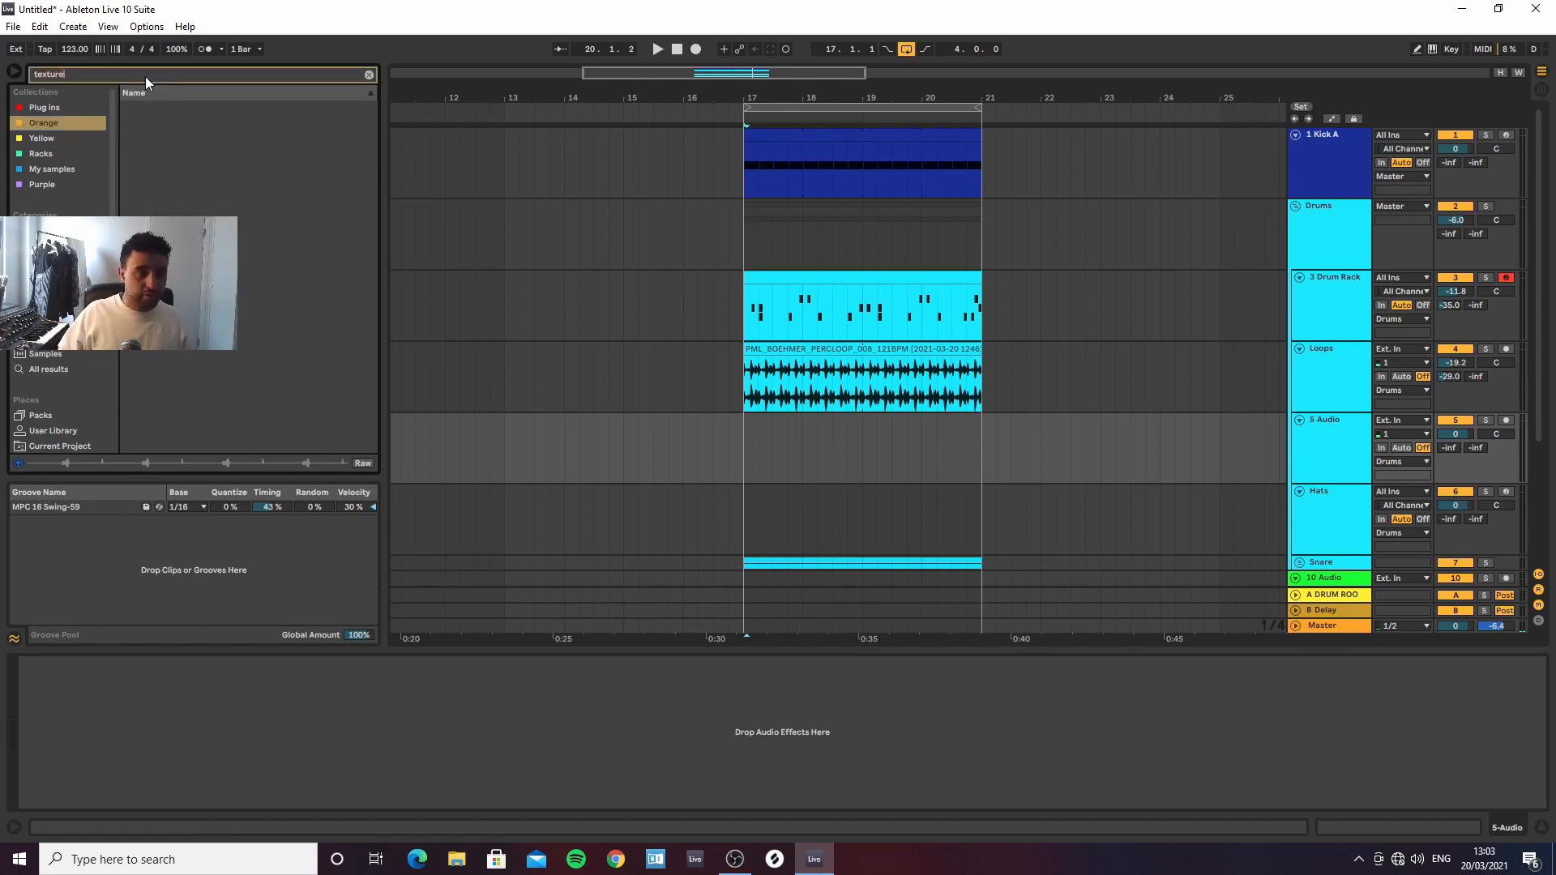
pyautogui.click(38, 374)
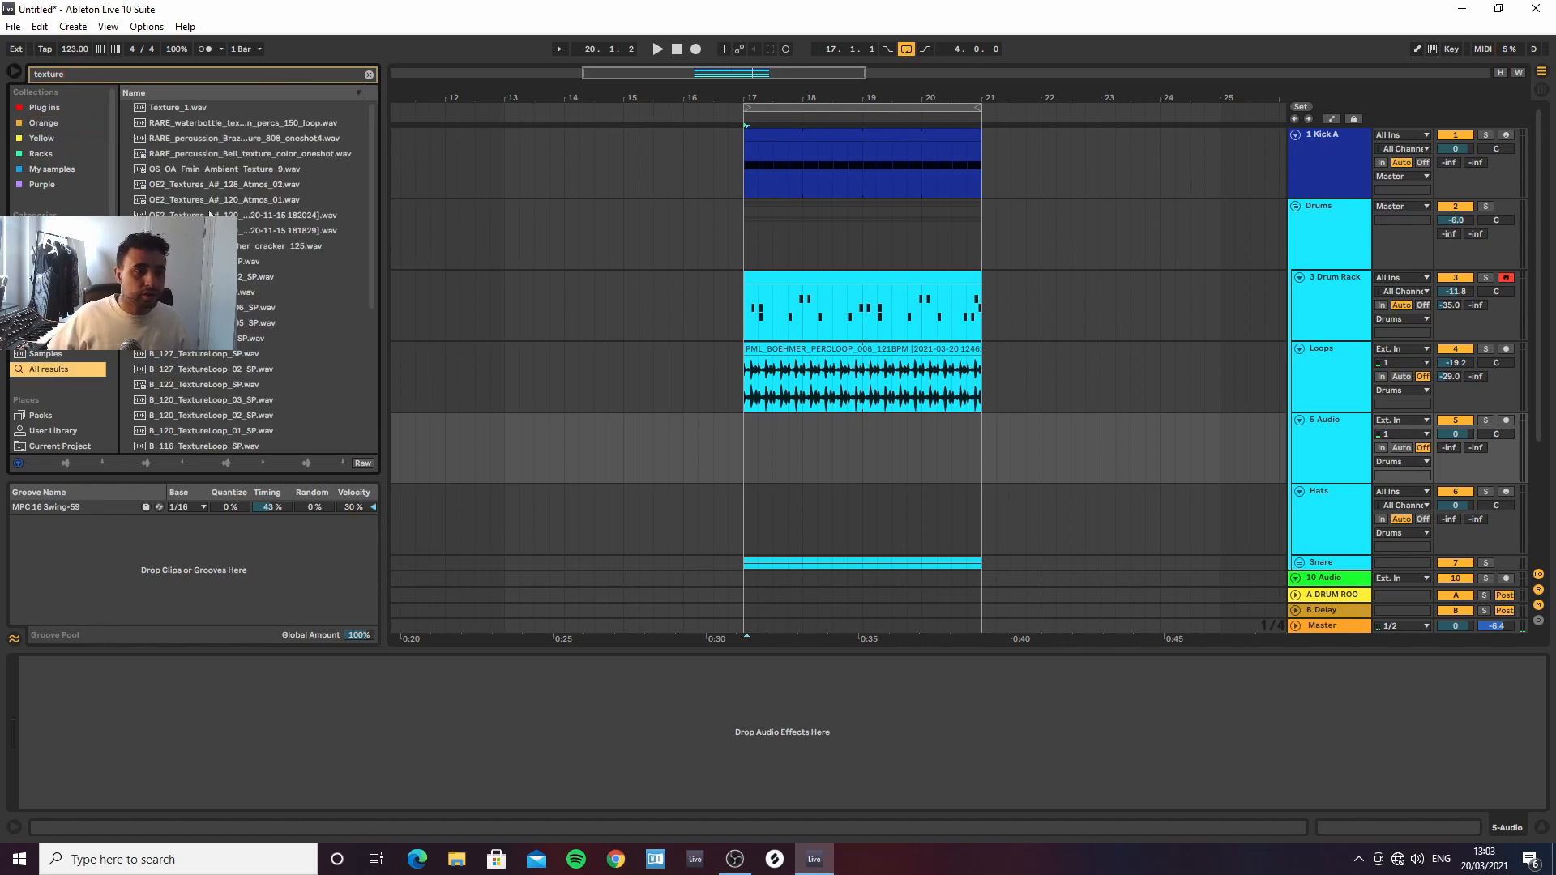
# Audition the texture samples from the RARE_waterbottle loop through C#_122_TextureLoop_SP.wav
pyautogui.click(197, 124)
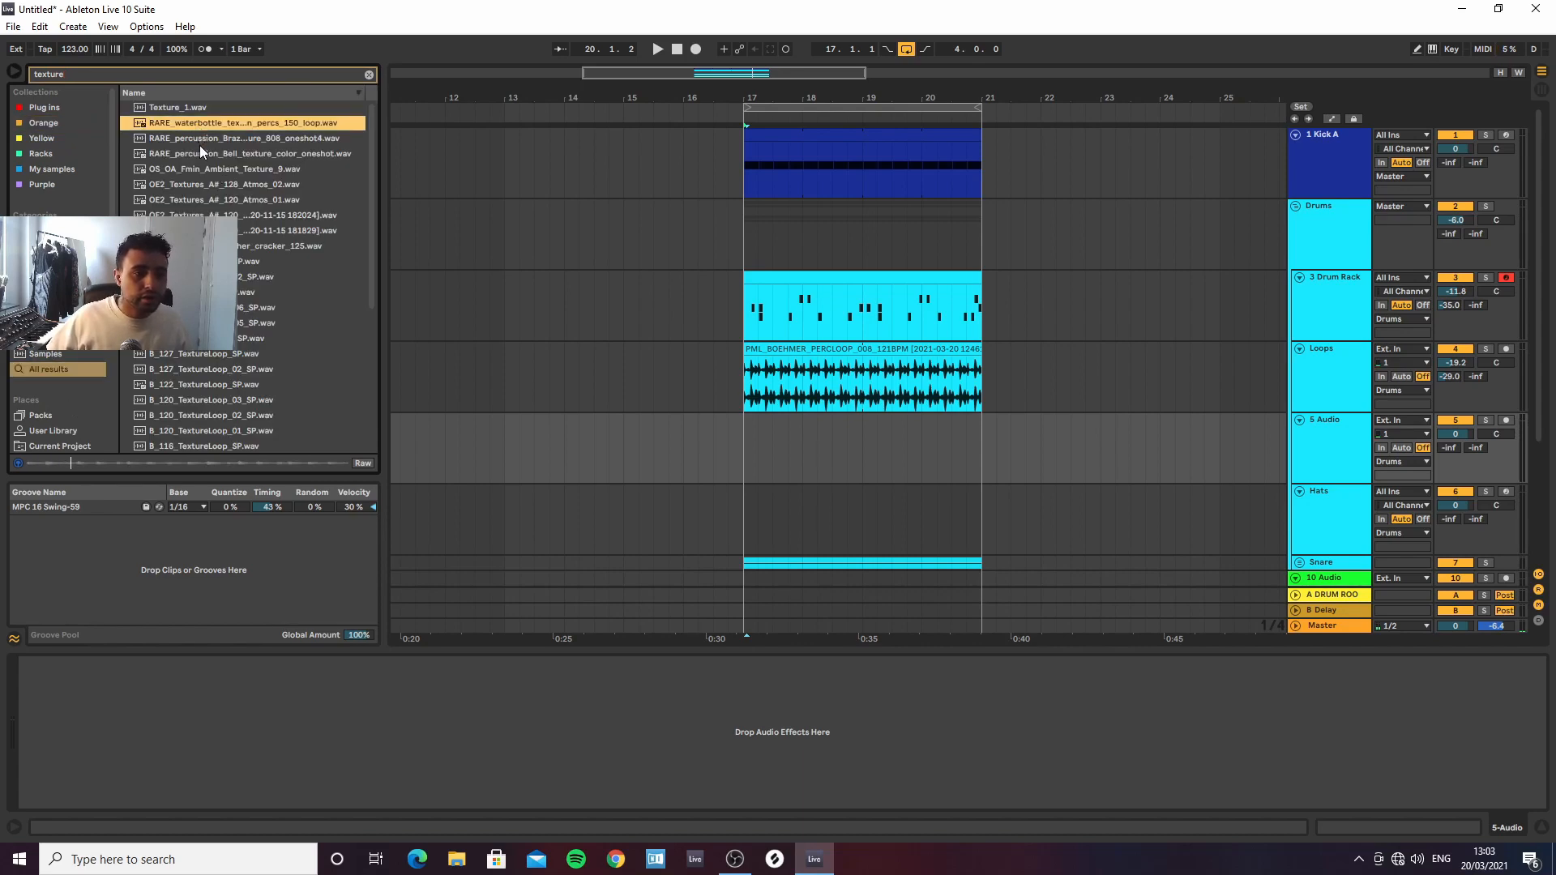
pyautogui.click(201, 145)
pyautogui.click(203, 154)
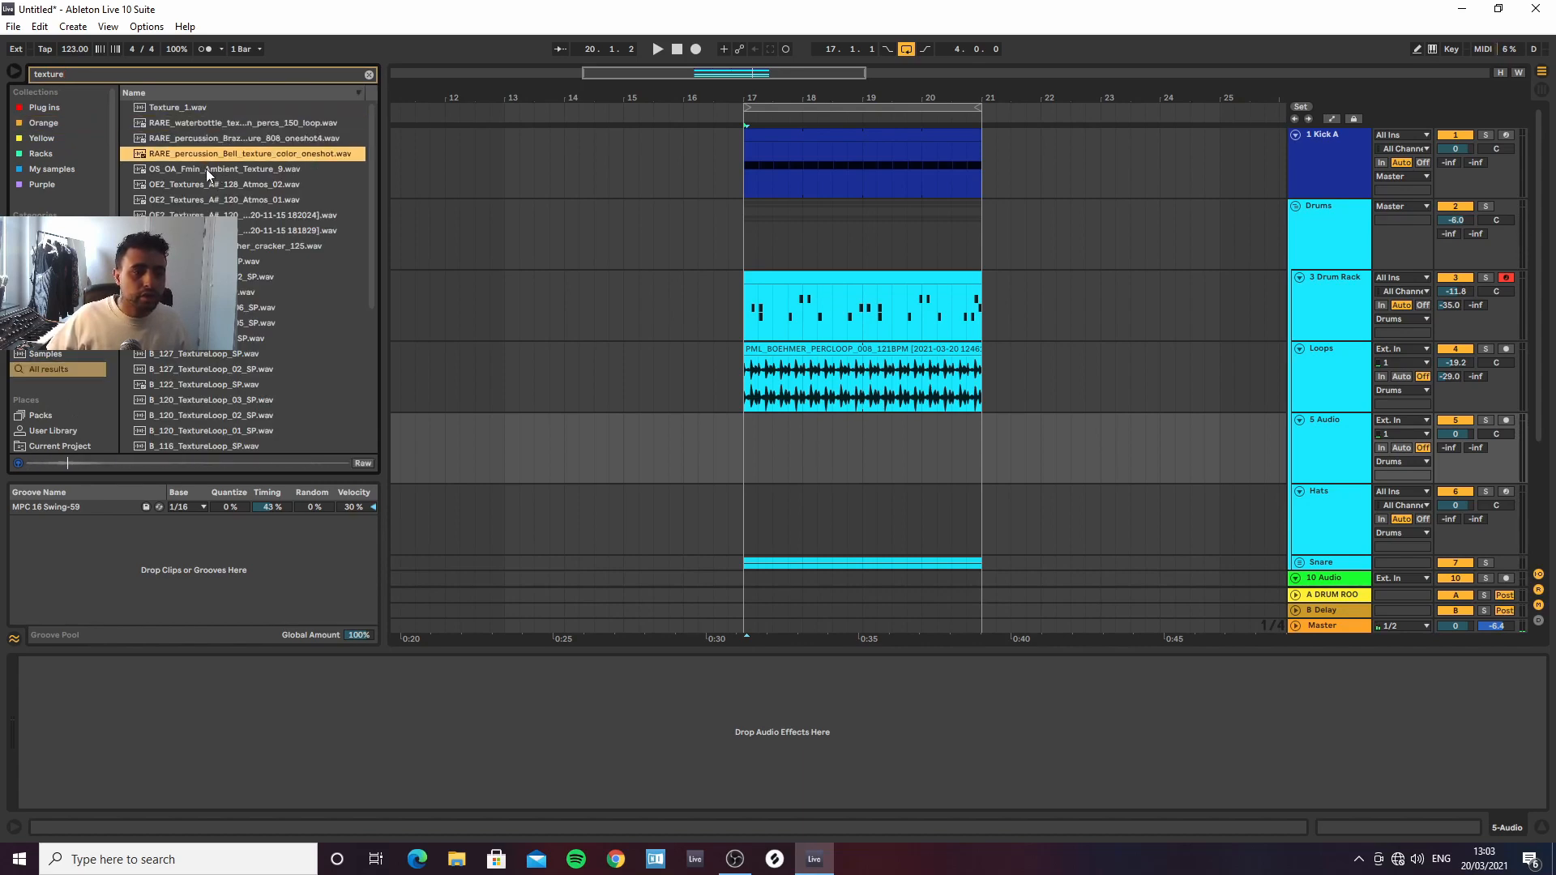
pyautogui.click(205, 169)
pyautogui.click(208, 183)
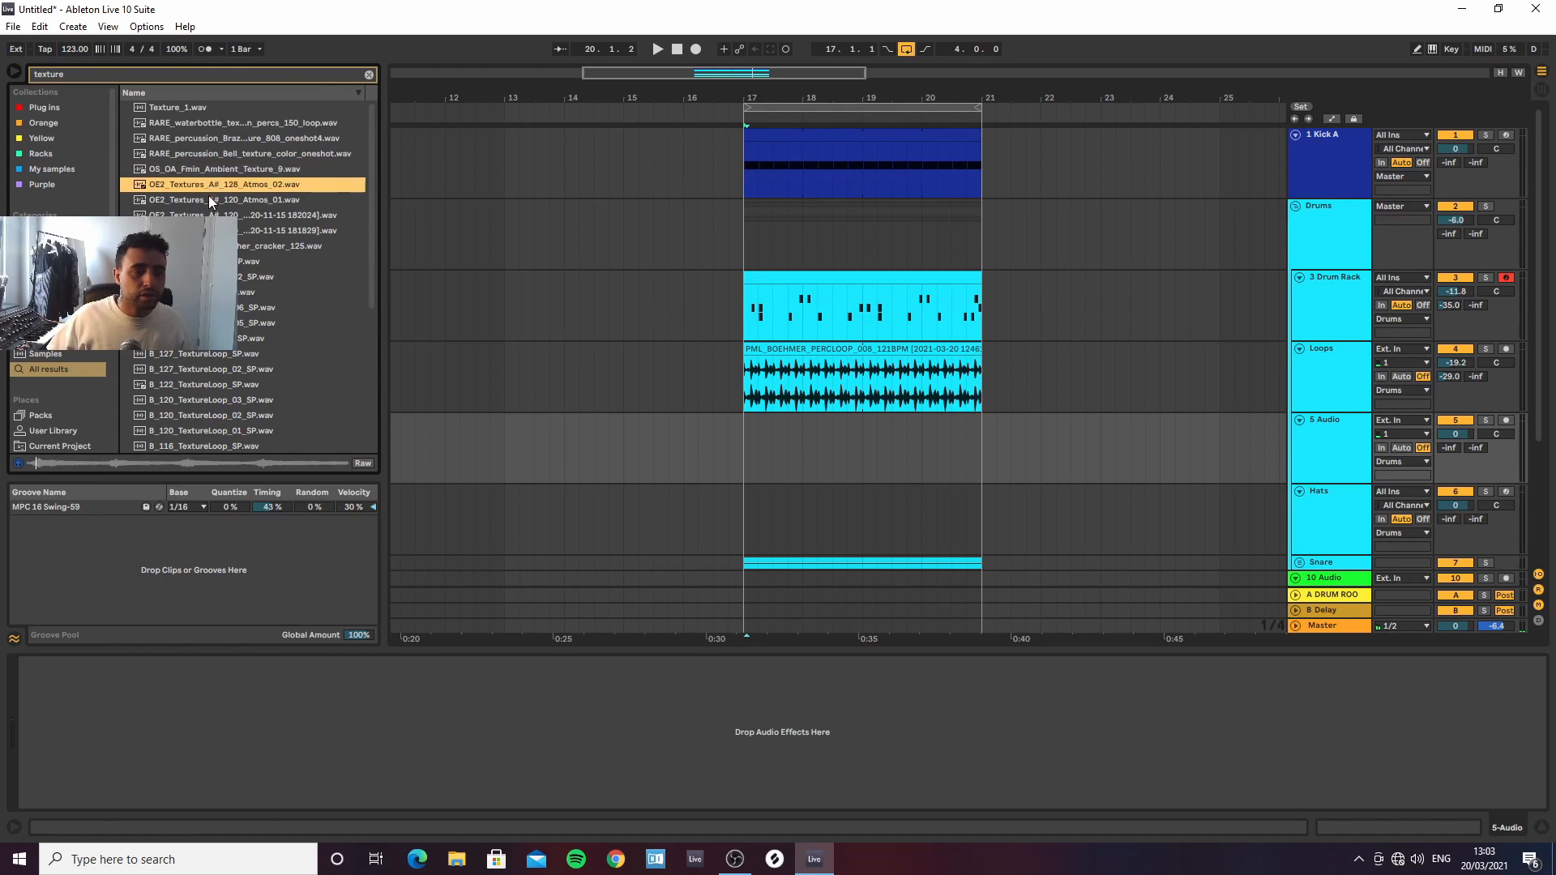
pyautogui.click(209, 199)
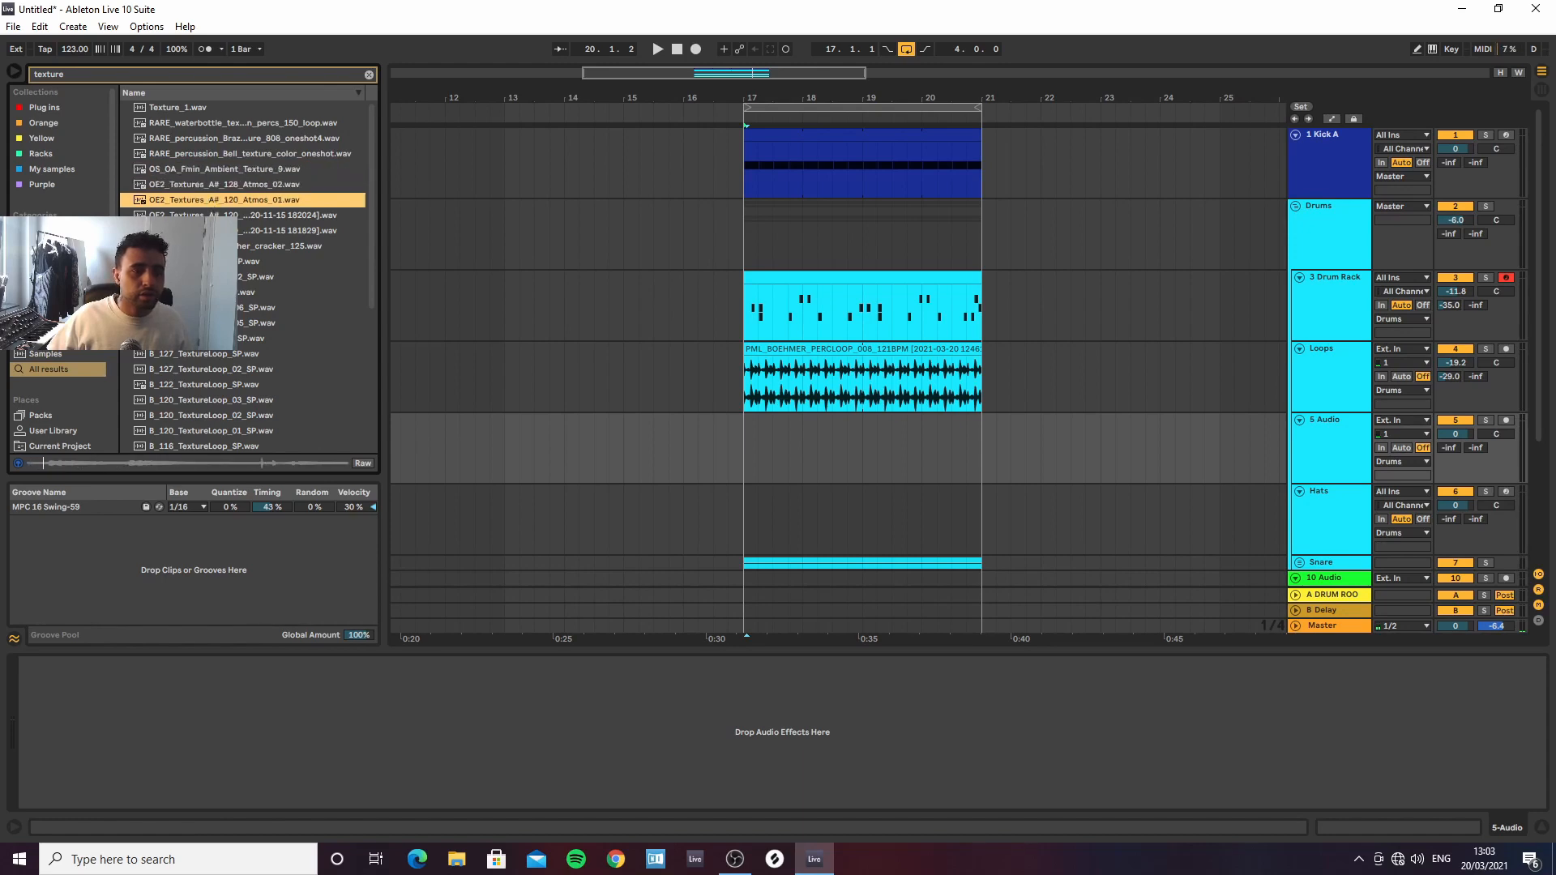
pyautogui.press('Down')
pyautogui.press('Down')
pyautogui.press('Down')
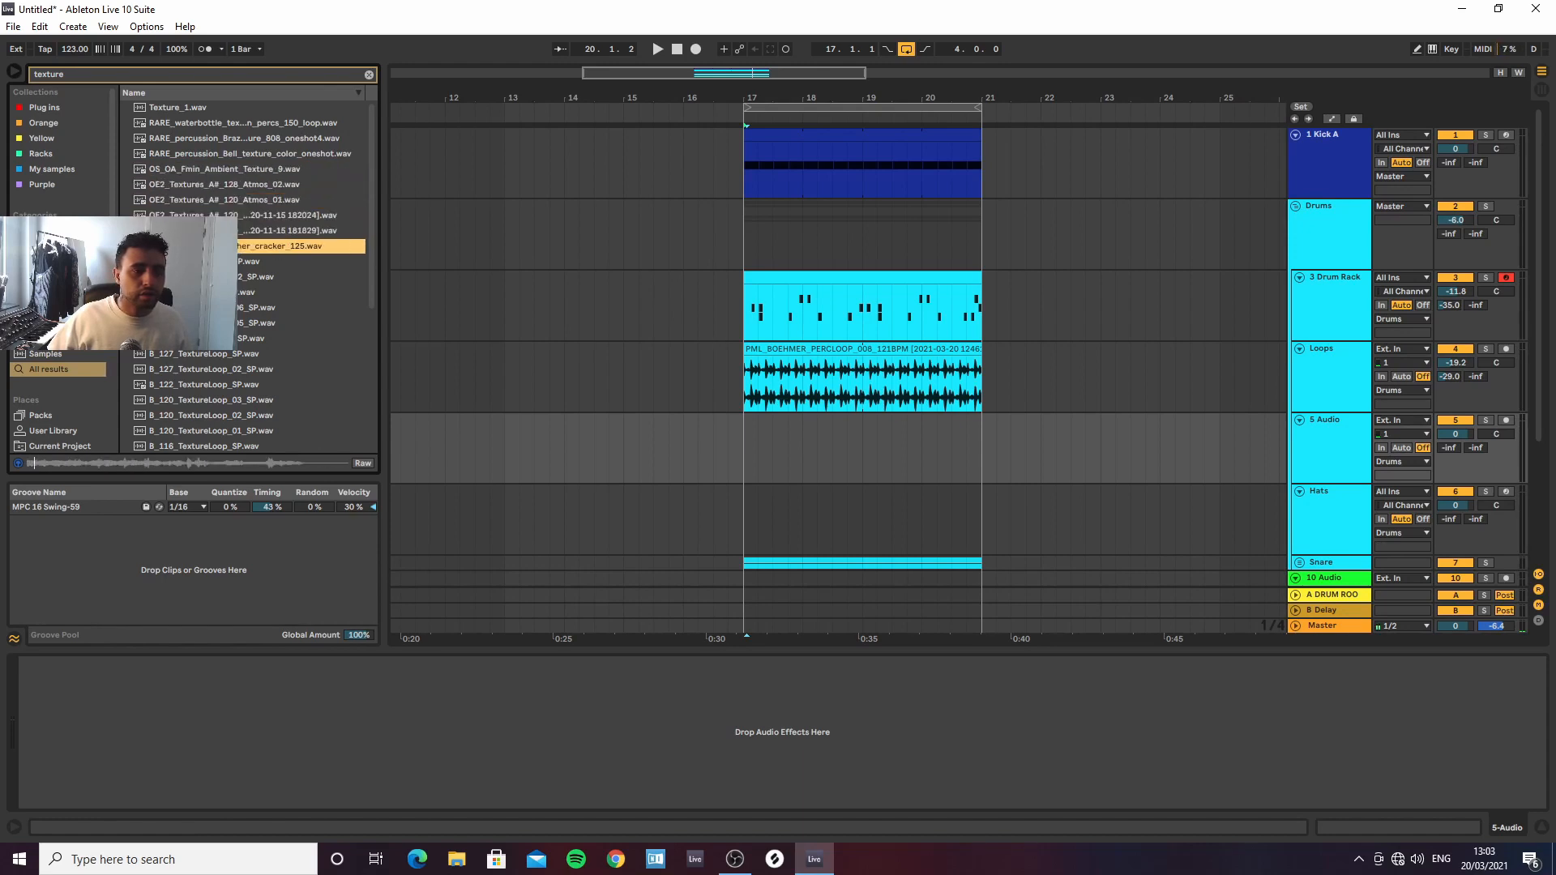
pyautogui.press('Down')
pyautogui.press('Down')
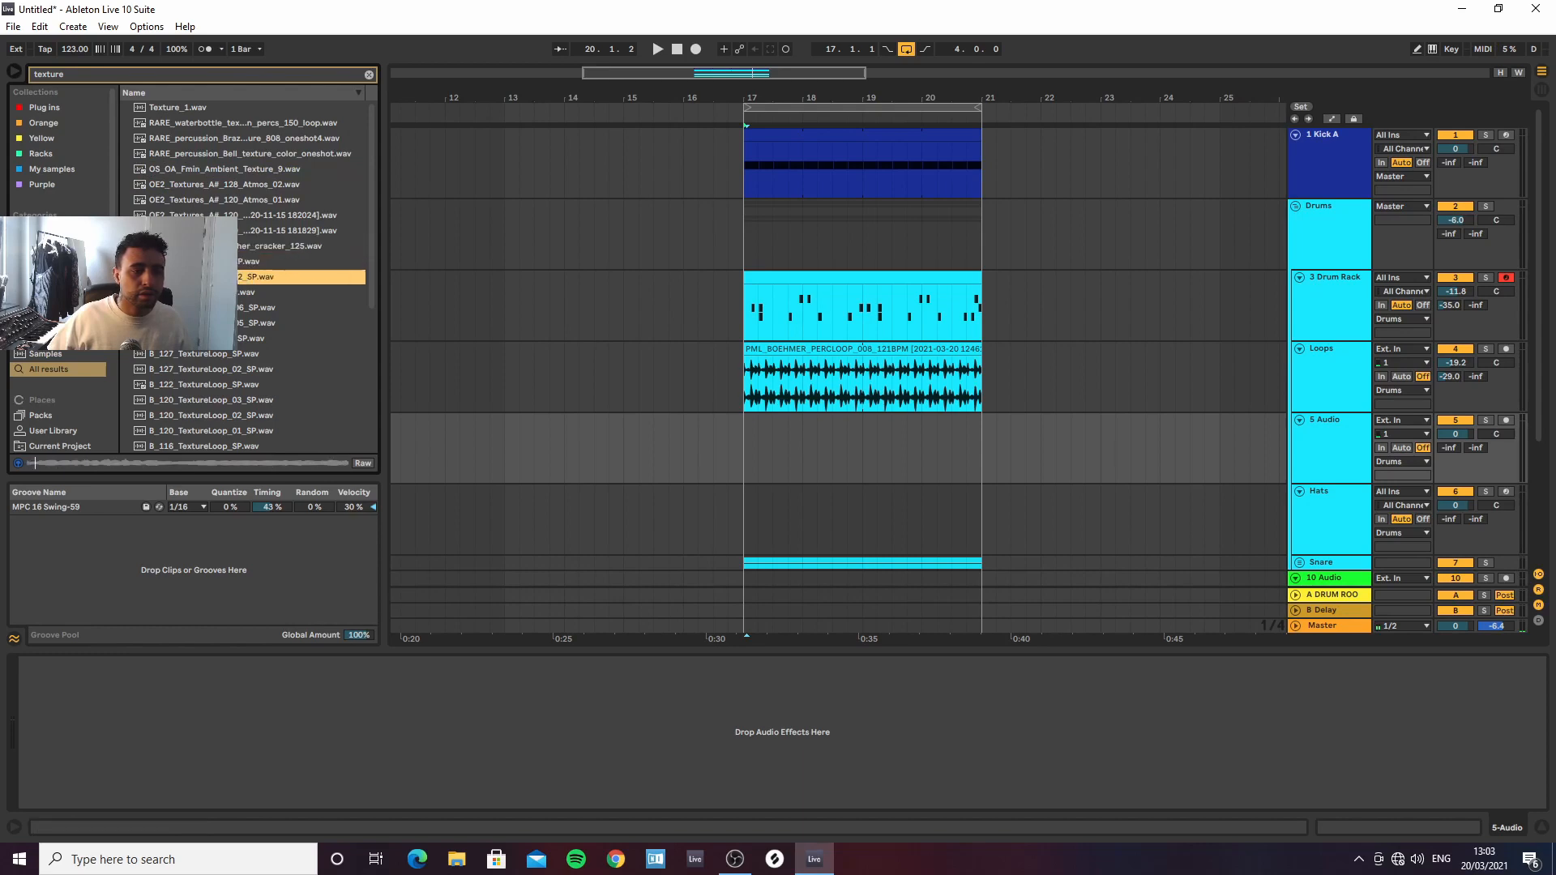
pyautogui.press('Down')
pyautogui.press('Down')
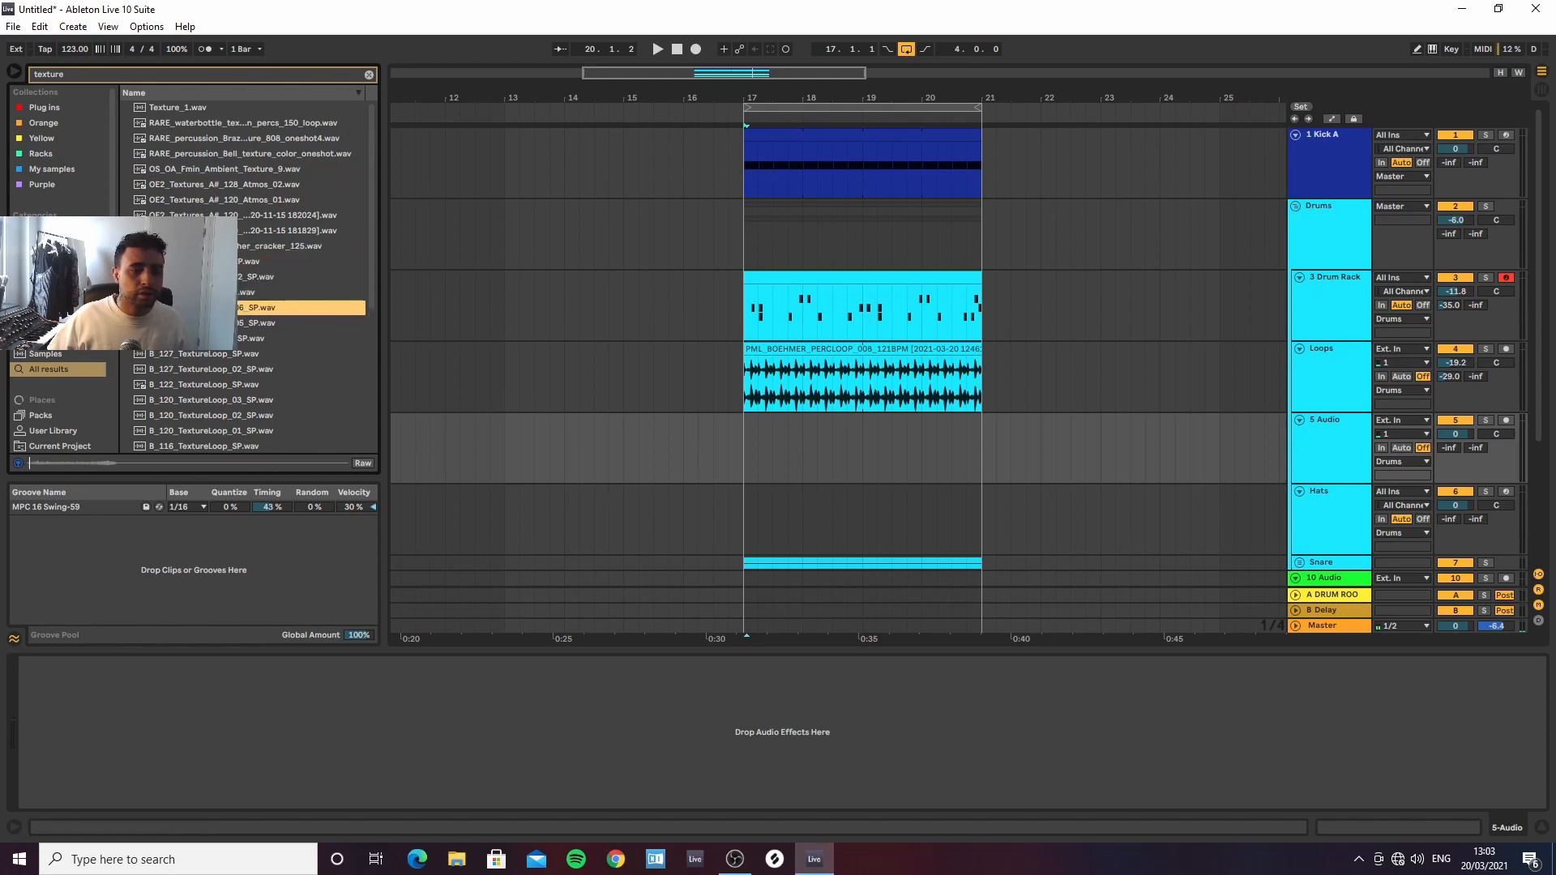
pyautogui.press('Down')
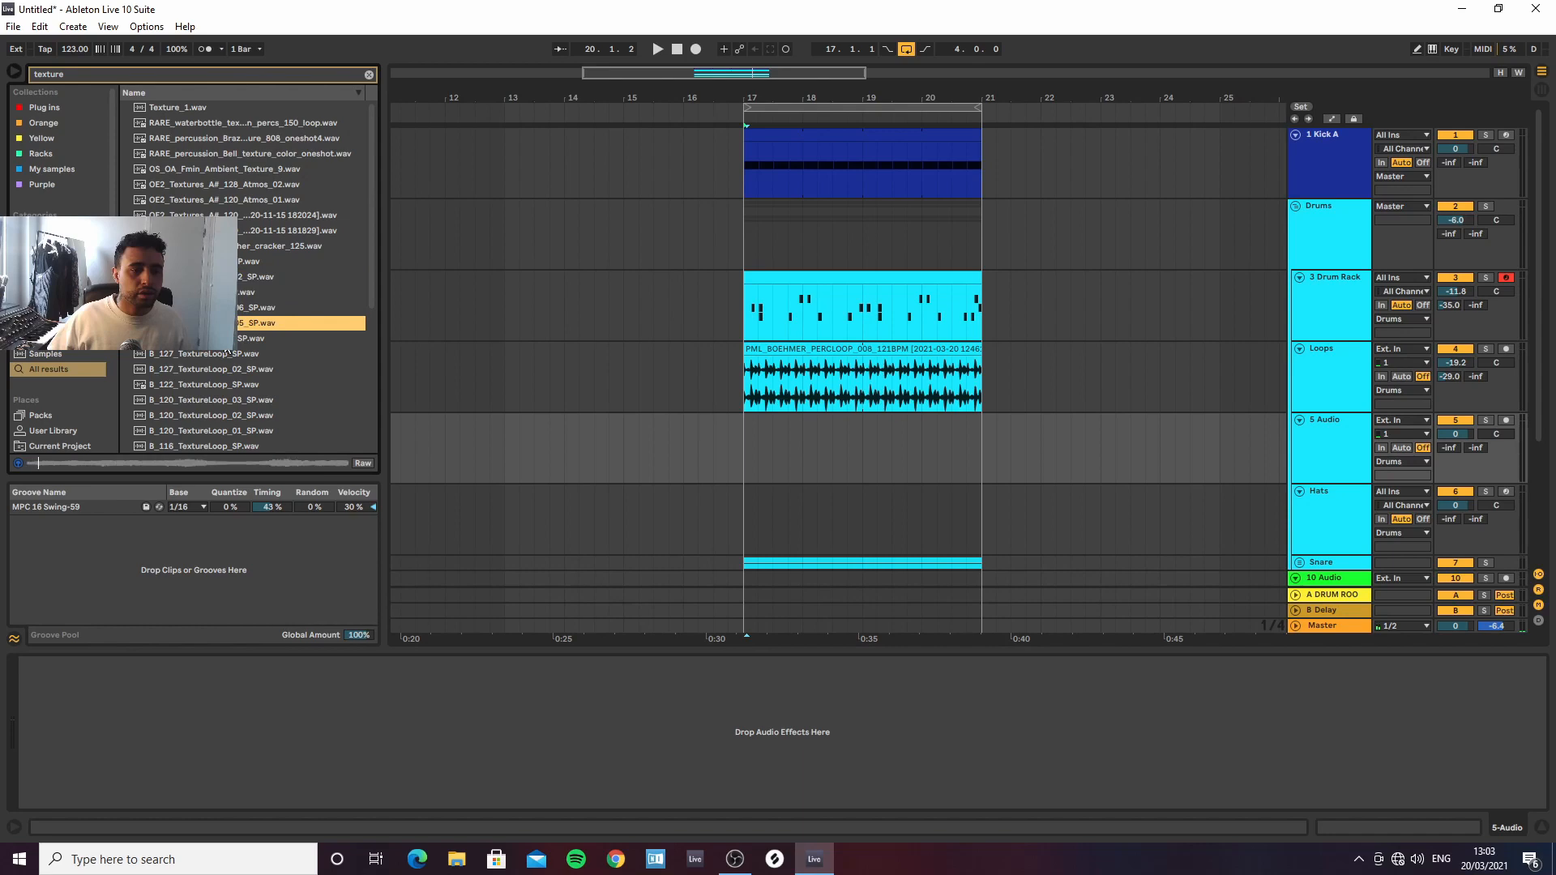
pyautogui.press('Down')
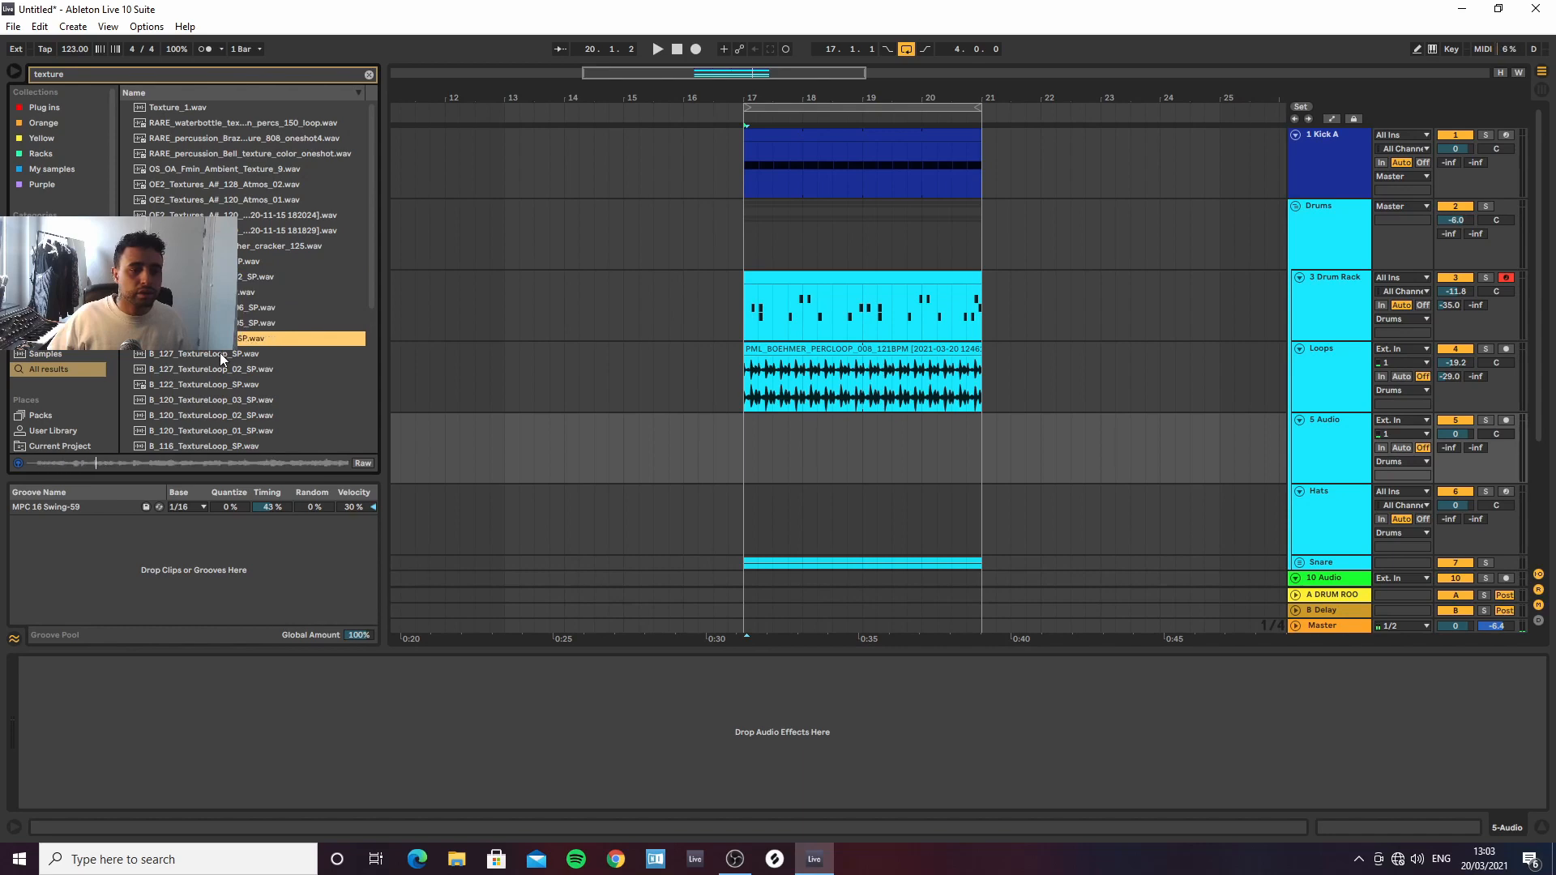
# Audition the further texture samples from B_127_TextureLoop_SP.wav through 120_ScreechTexture_SP.wav
pyautogui.scroll(-3, 215, 372)
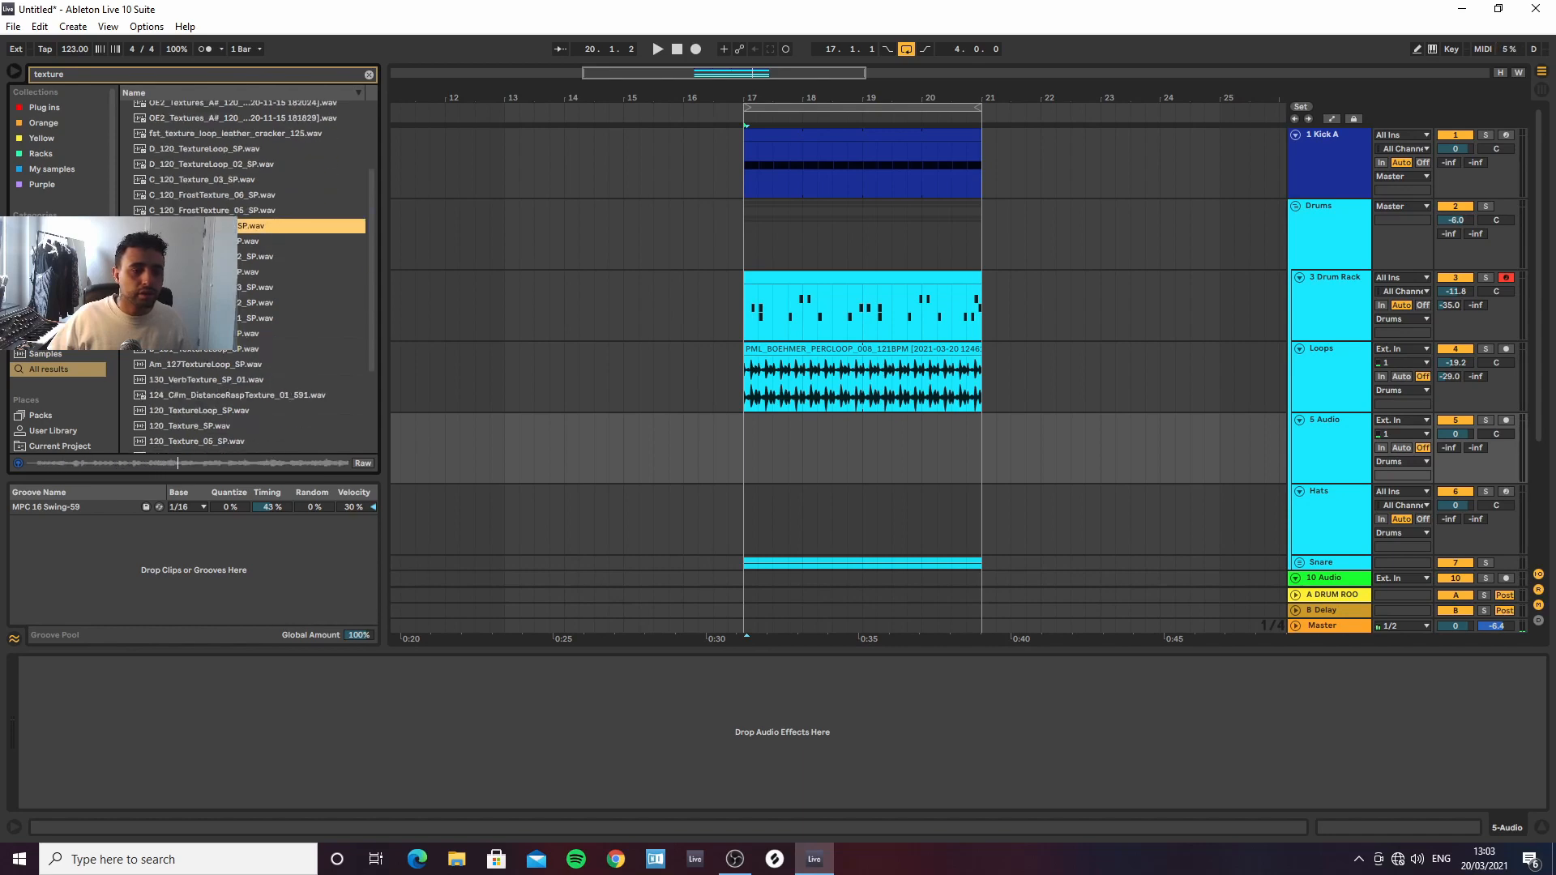
pyautogui.press('Down')
pyautogui.press('Down')
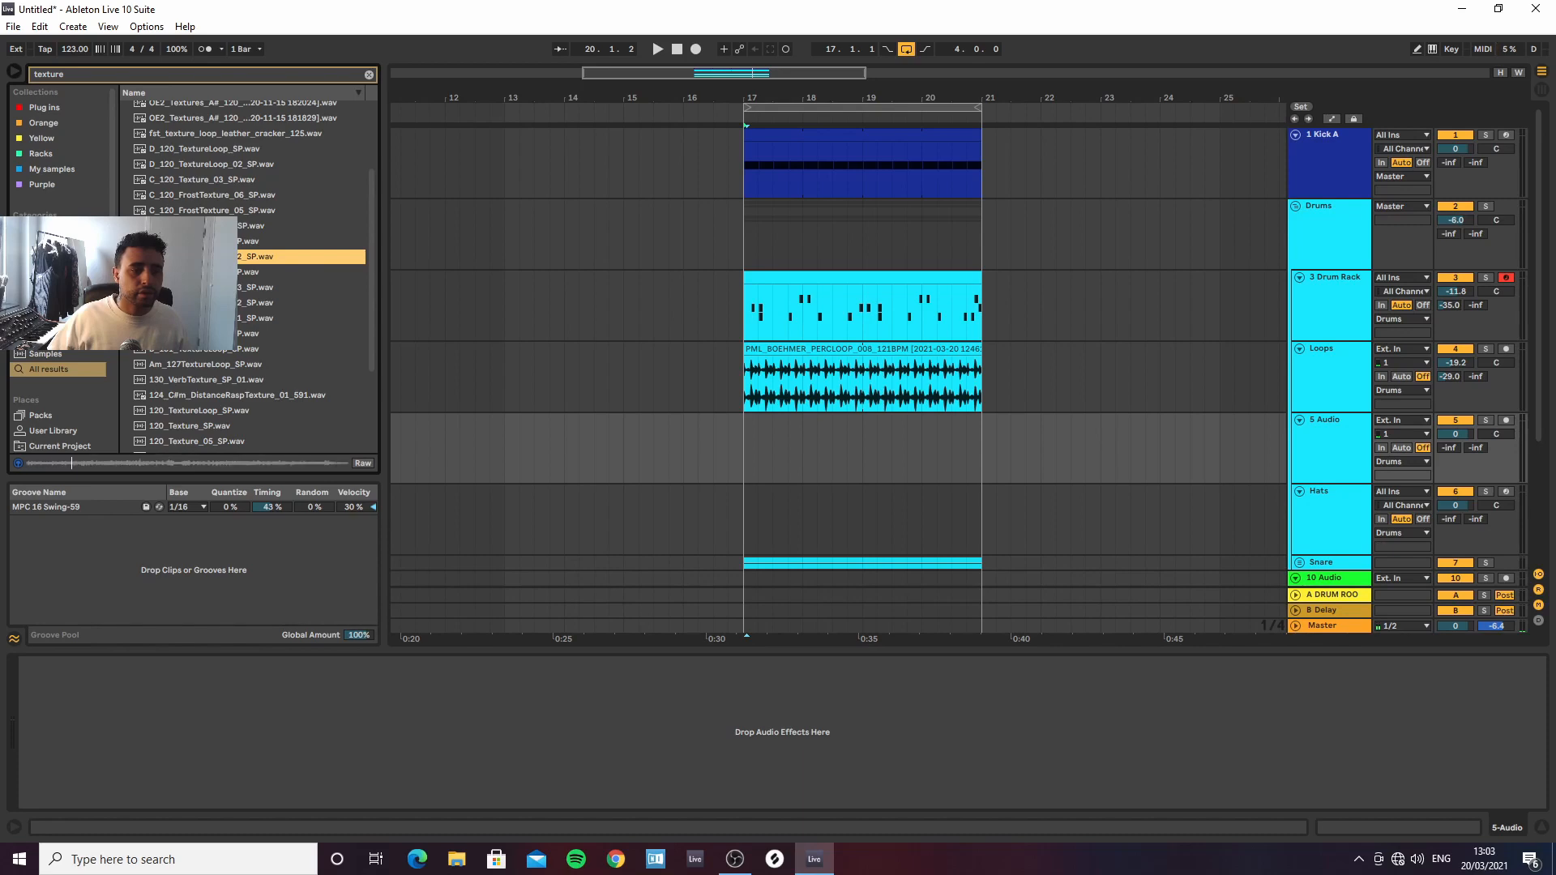
pyautogui.press('Down')
pyautogui.press('Down')
pyautogui.press('Down')
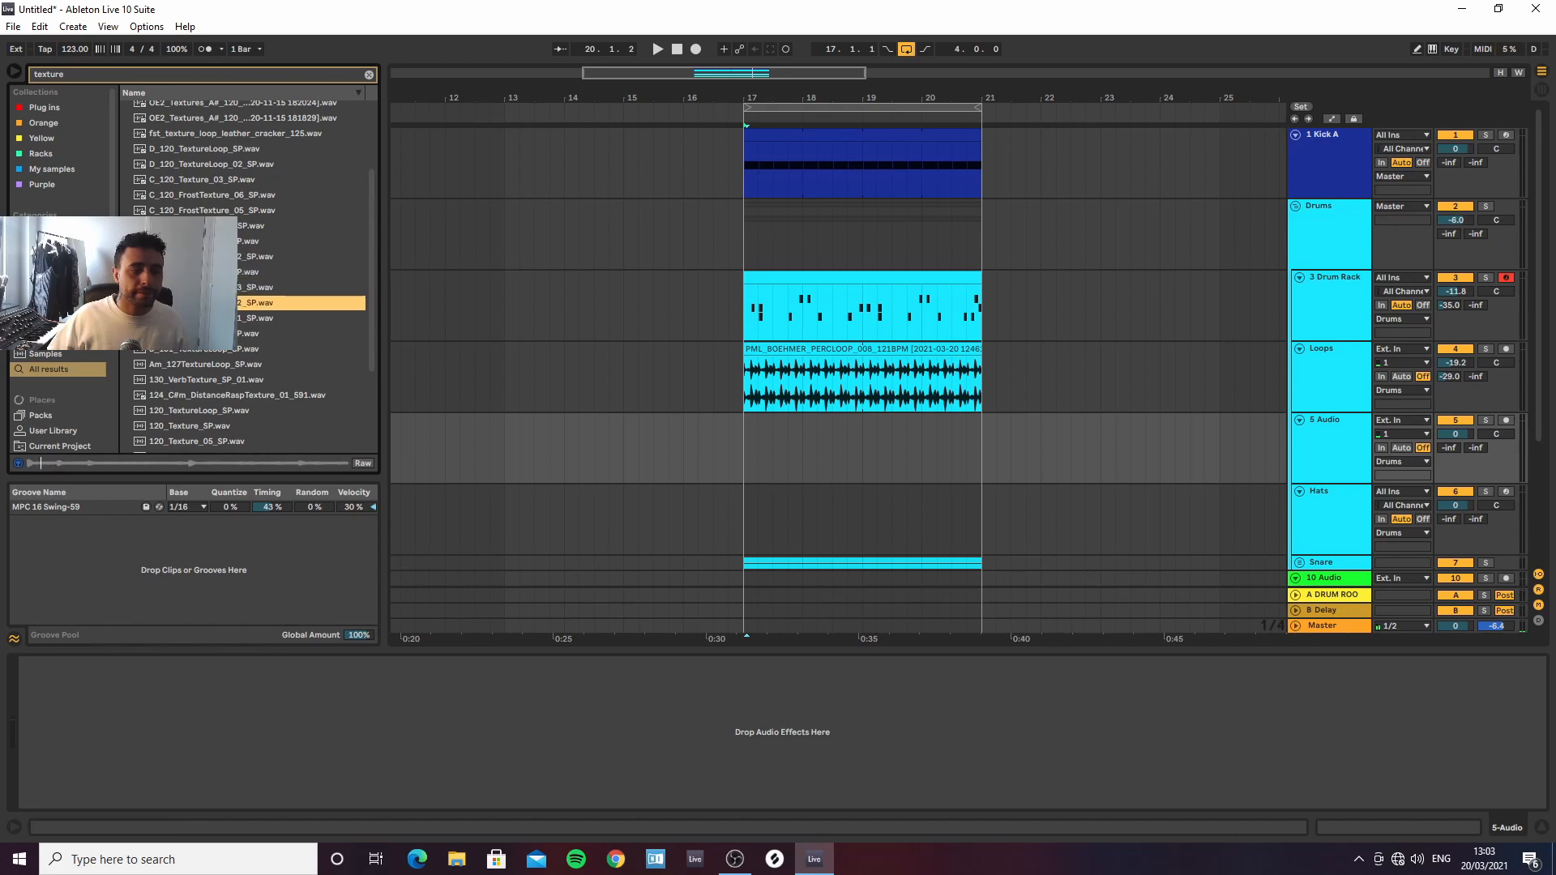
pyautogui.press('Down')
pyautogui.press('Down')
pyautogui.press('Down')
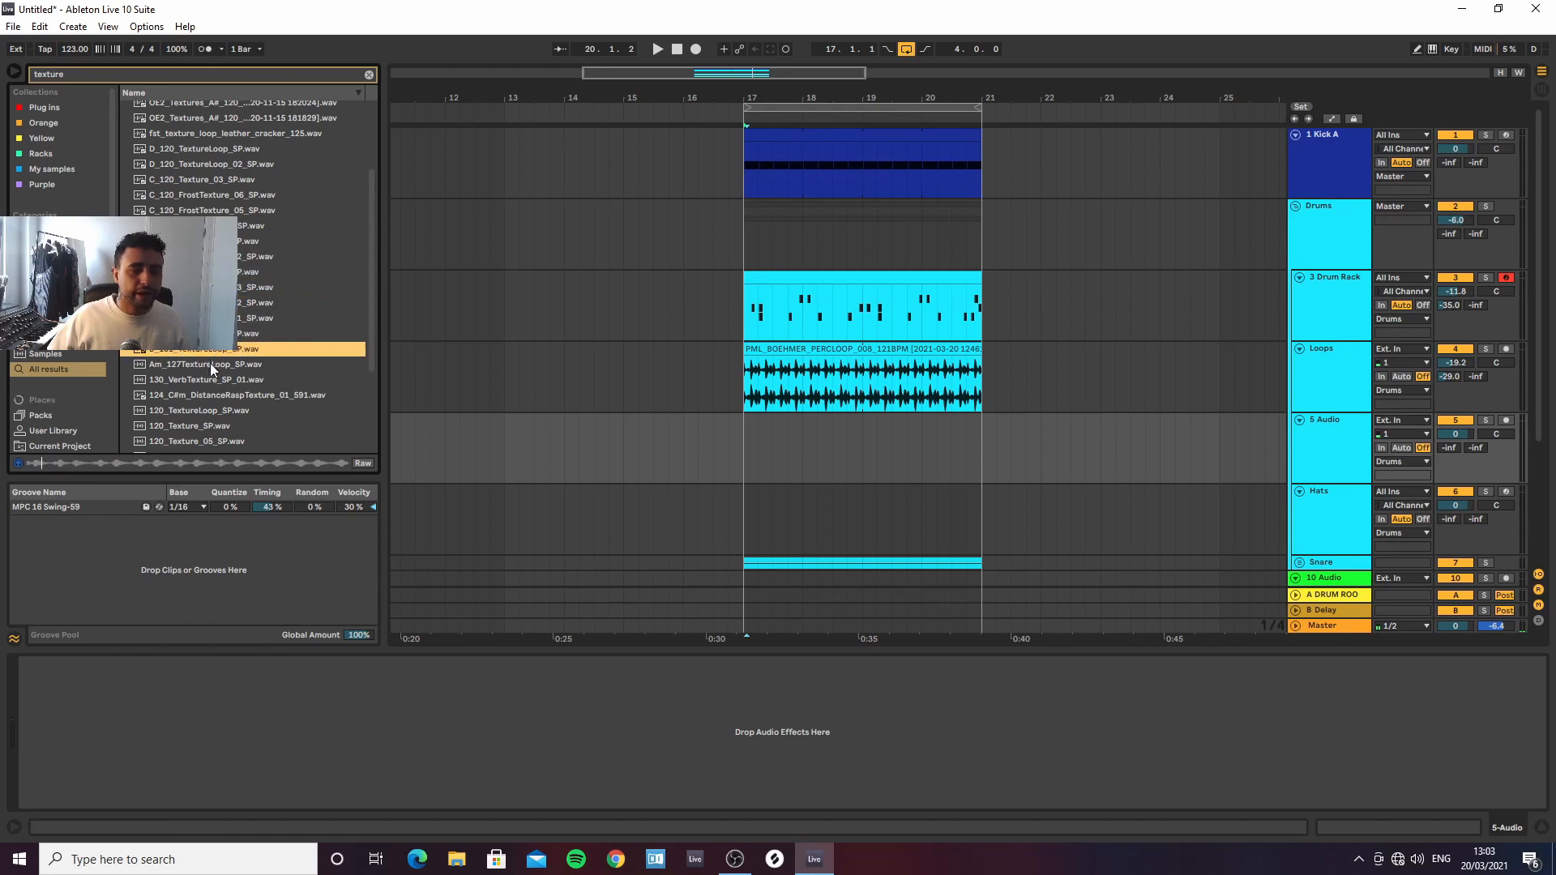
pyautogui.click(211, 364)
pyautogui.click(211, 381)
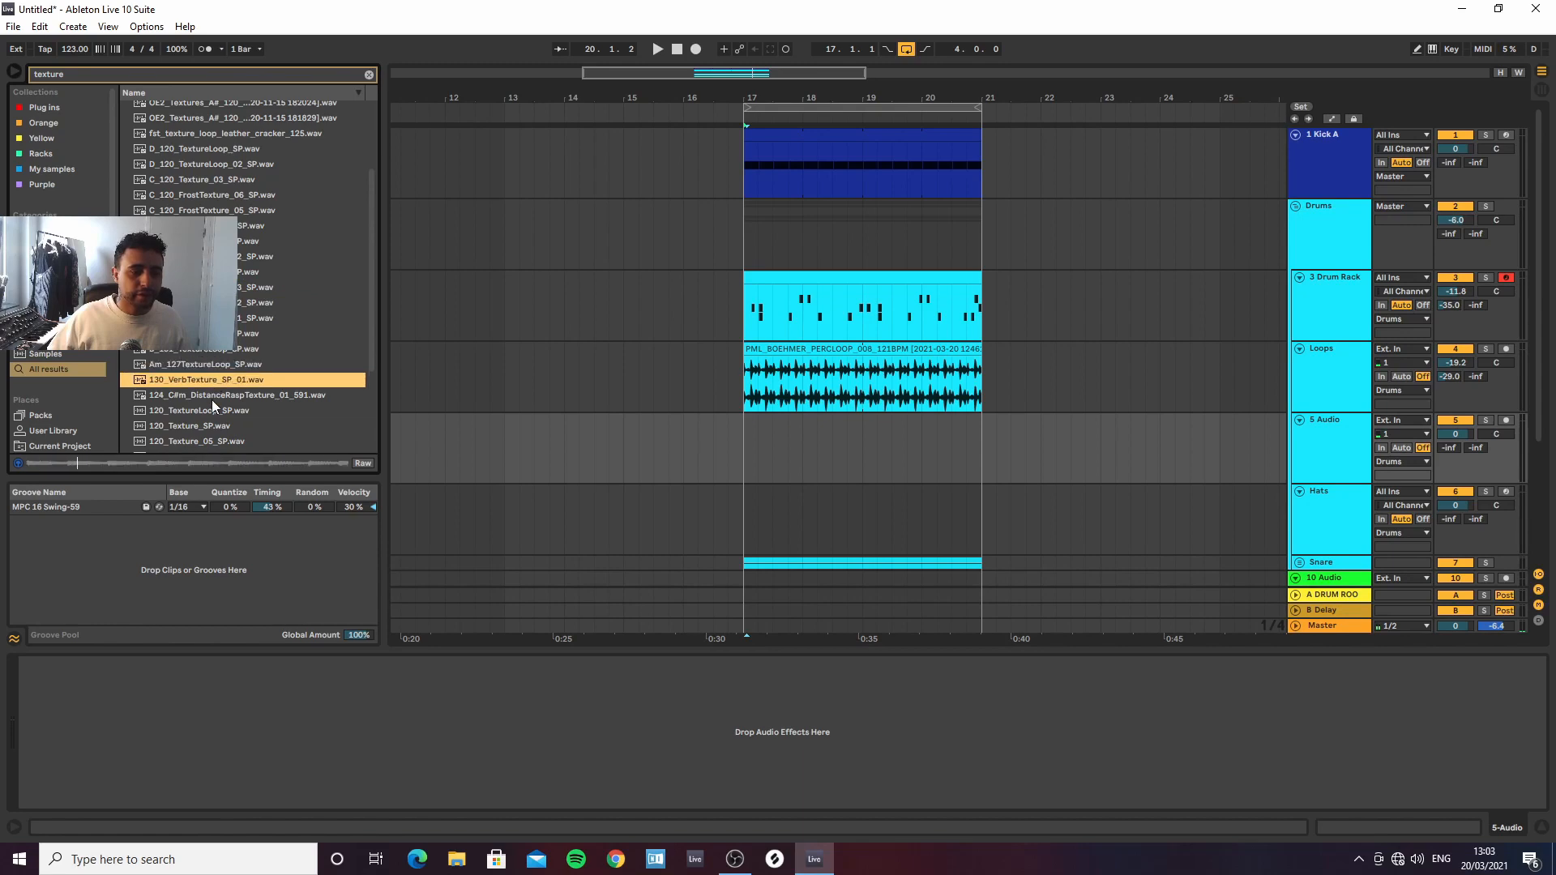
pyautogui.click(211, 397)
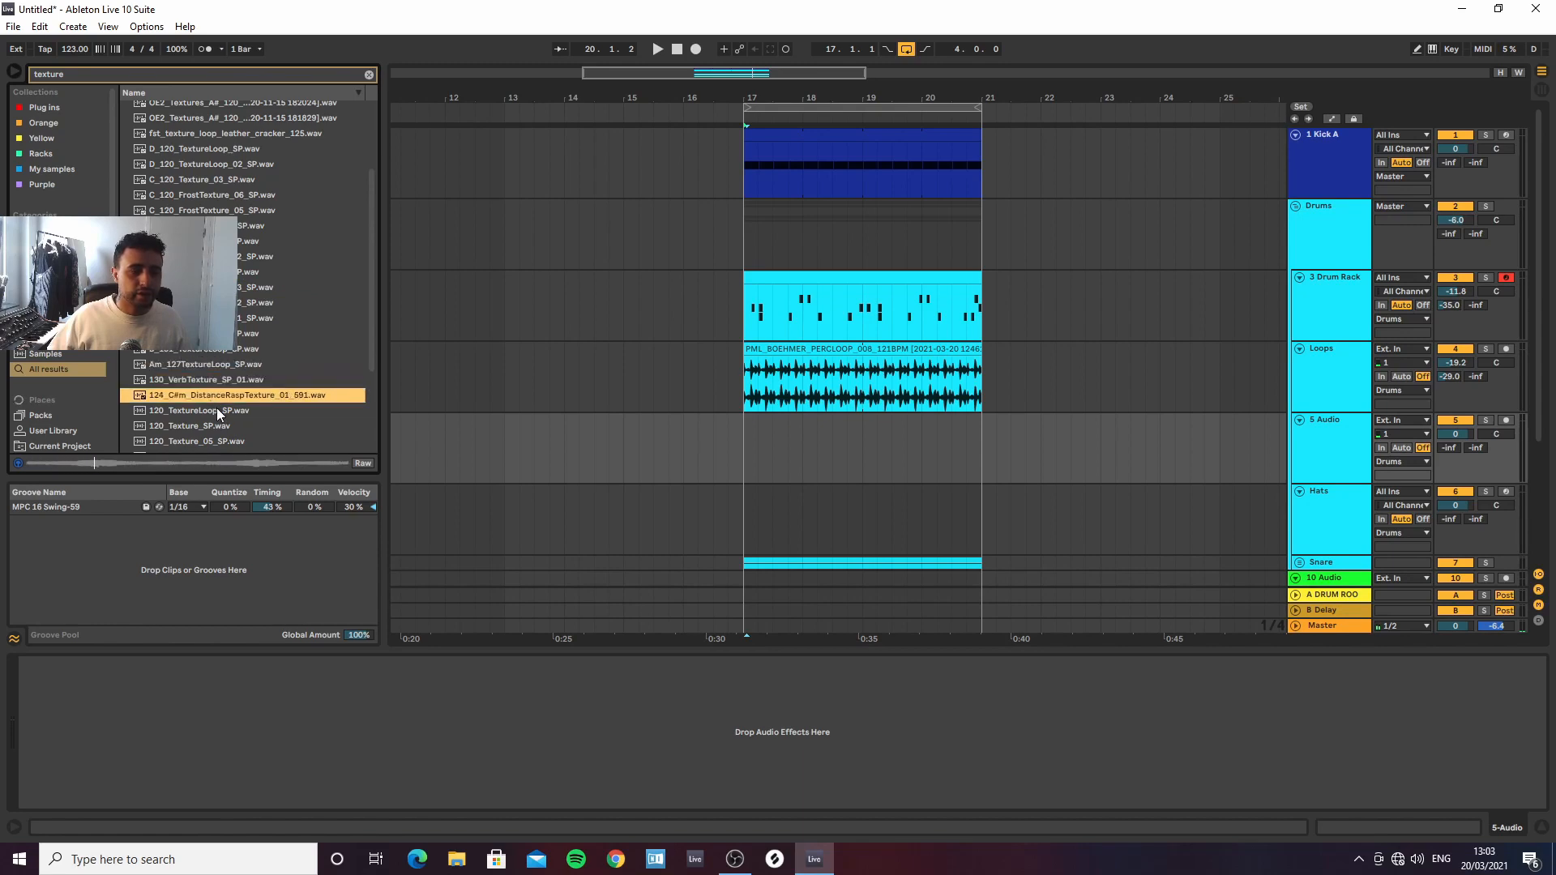
pyautogui.scroll(-2, 215, 416)
pyautogui.click(199, 335)
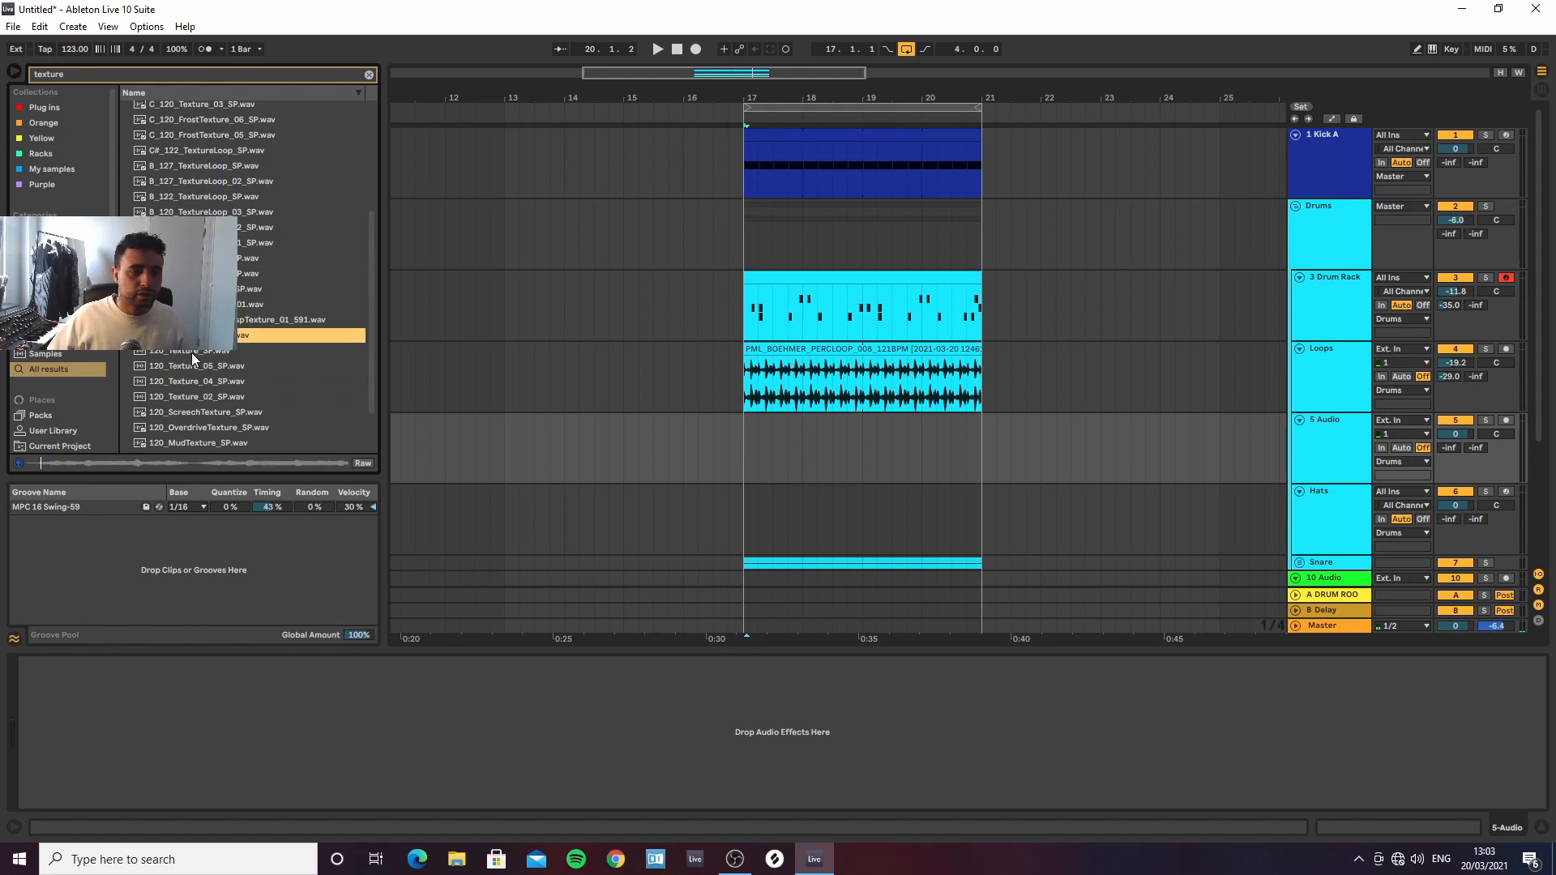
pyautogui.click(191, 351)
pyautogui.click(193, 365)
pyautogui.click(202, 382)
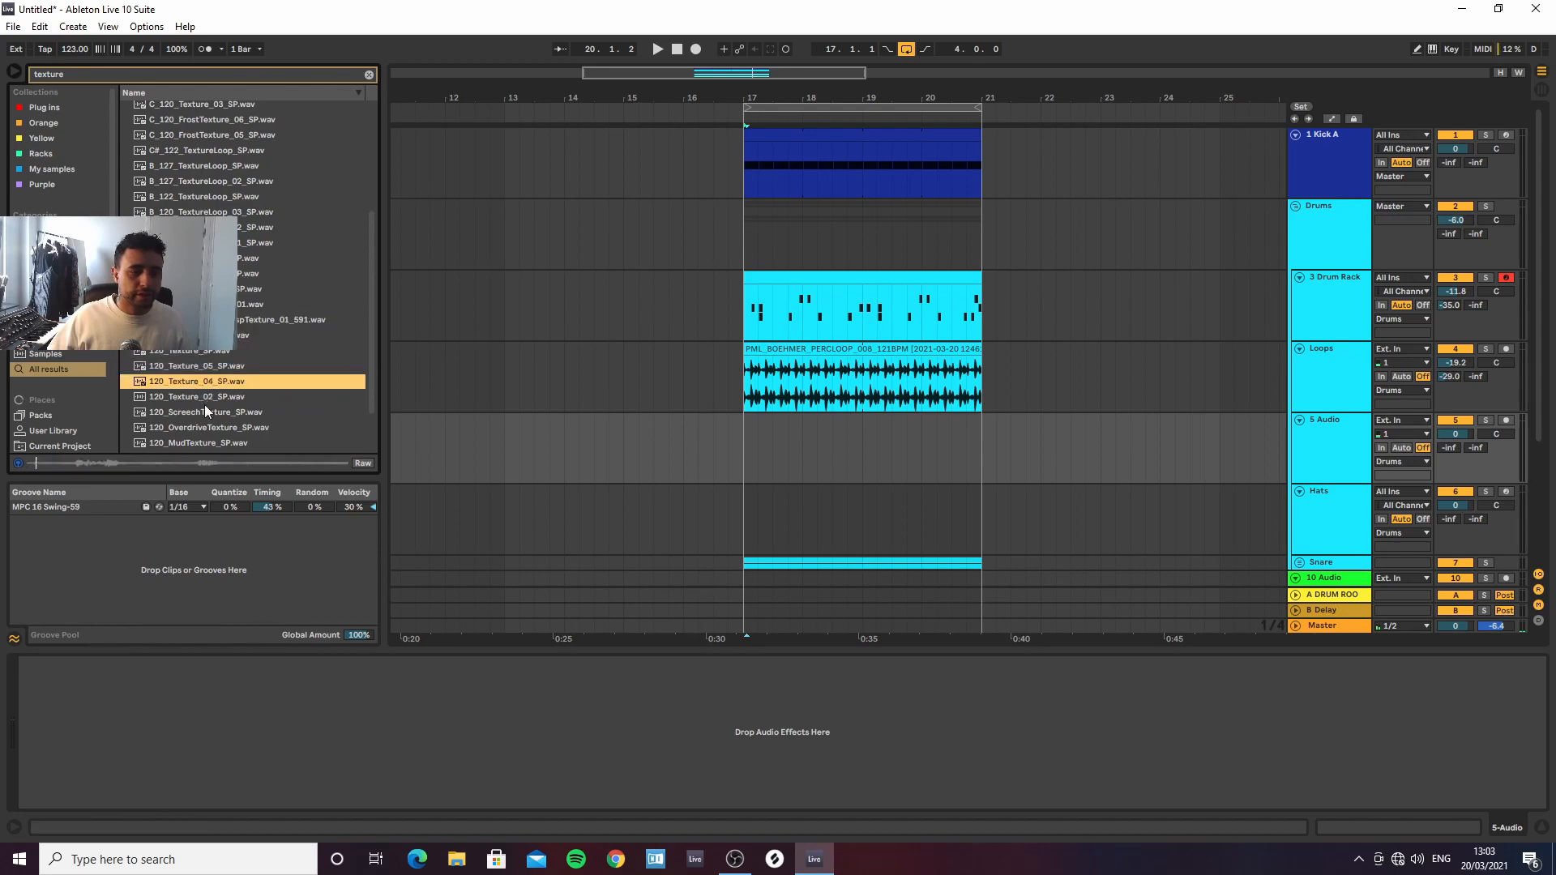
pyautogui.click(203, 399)
pyautogui.click(200, 414)
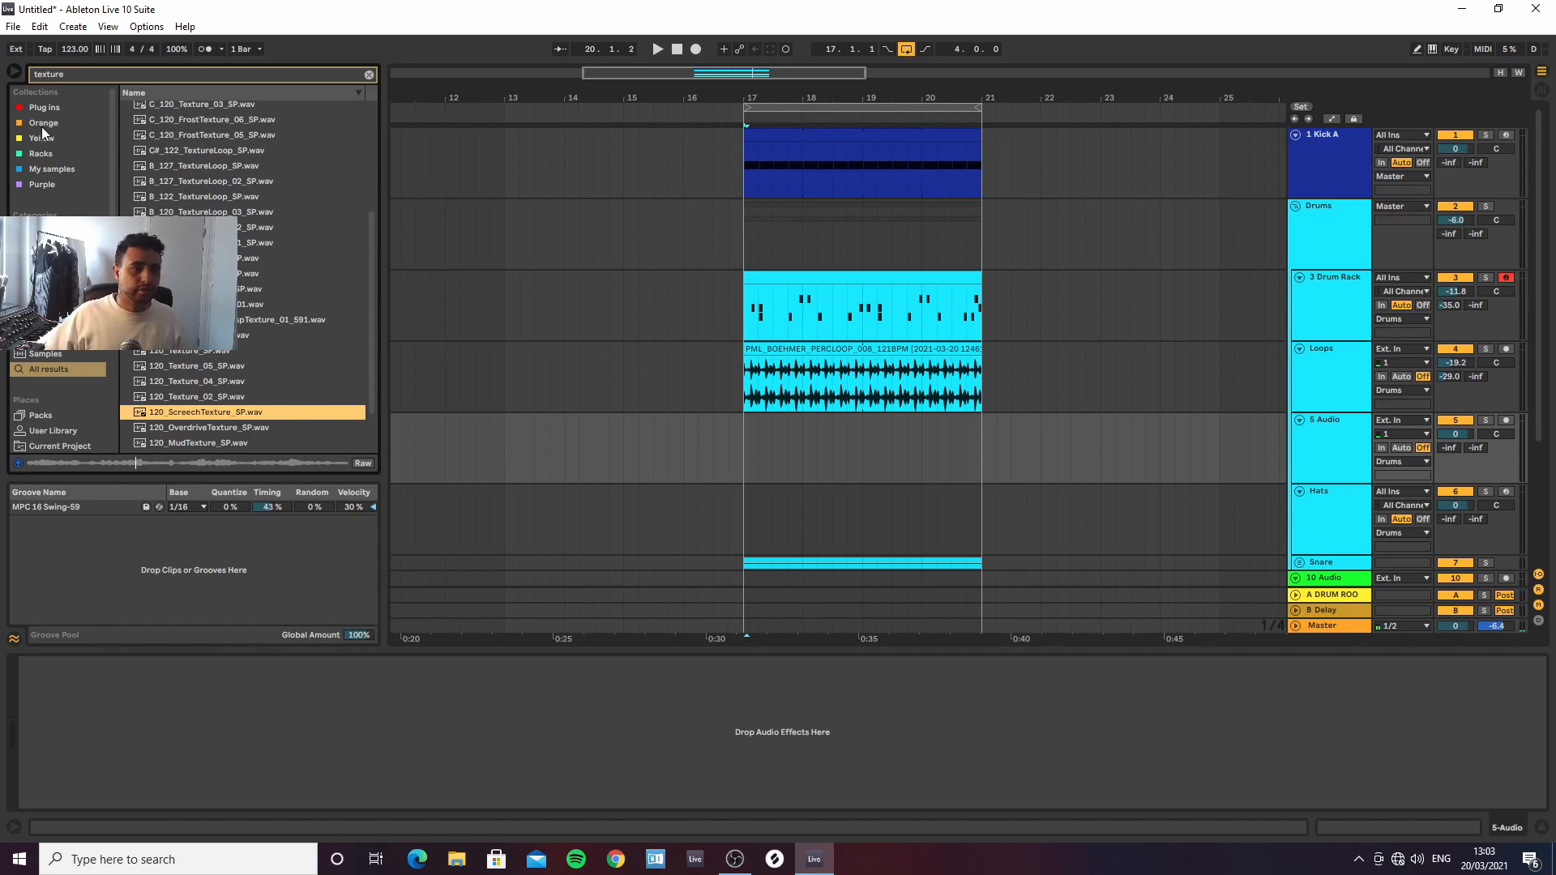
# Switch the browser to the PML folder, clear the search, and collapse Percs and One Shots in the Ben Boehmer sample pack
pyautogui.scroll(-3, 47, 377)
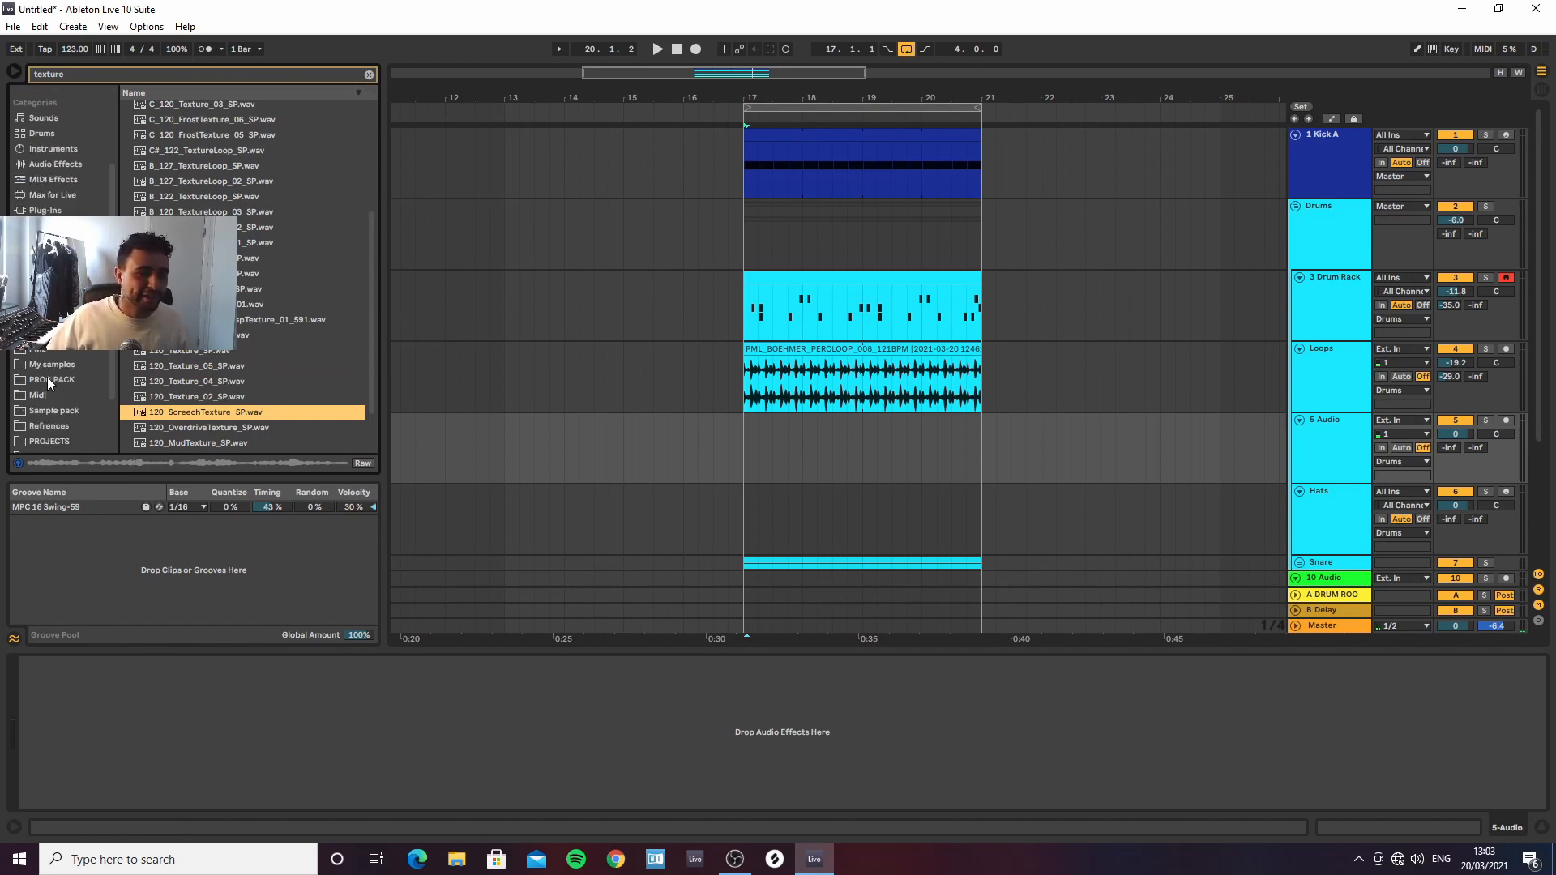
pyautogui.click(37, 349)
pyautogui.click(368, 75)
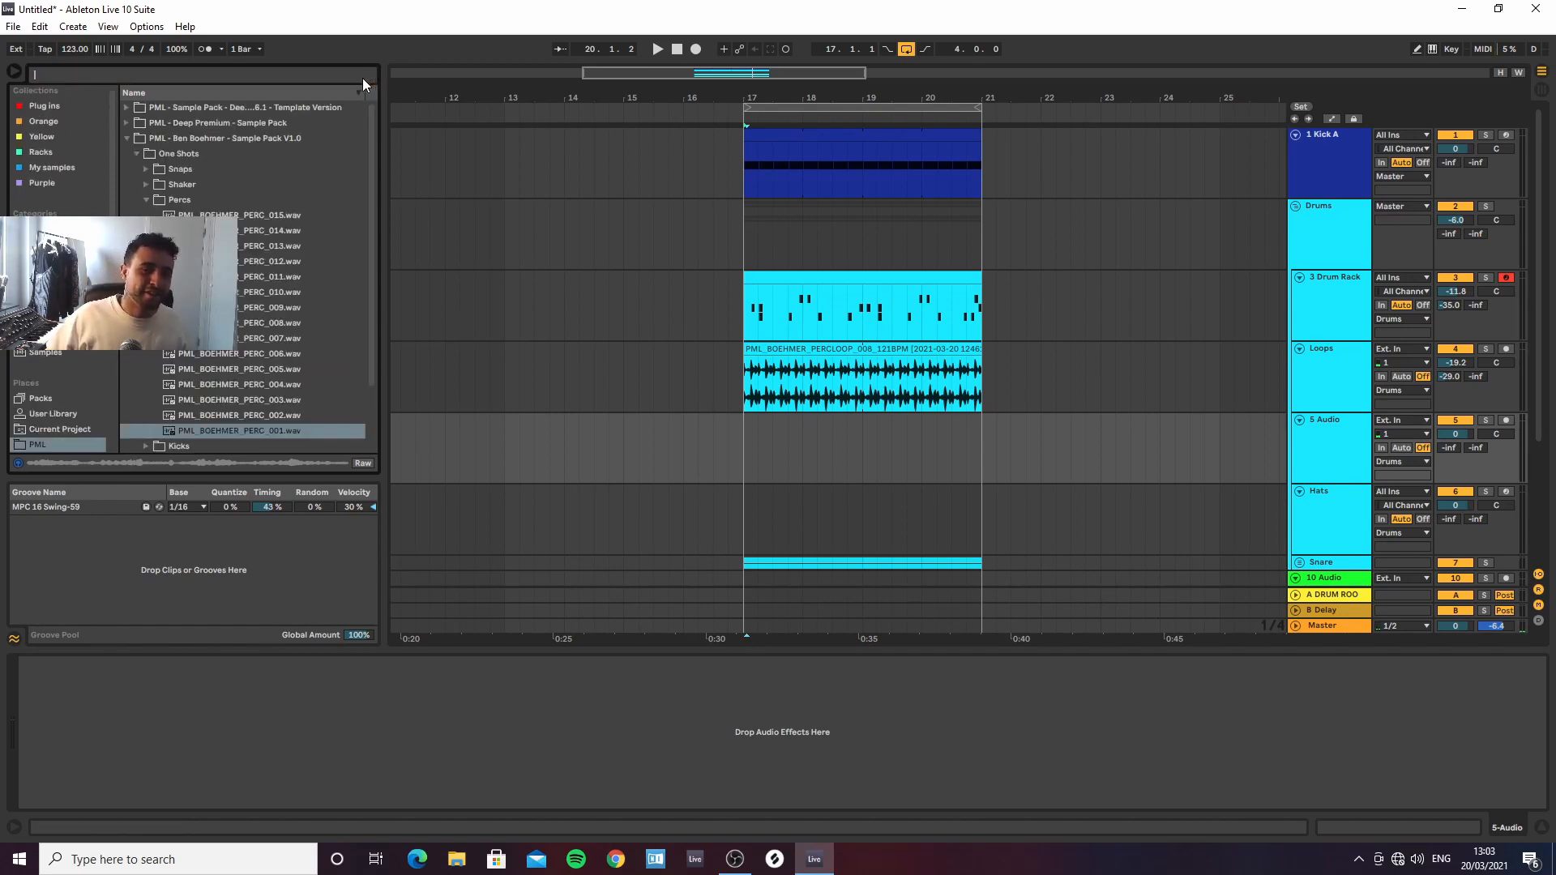
pyautogui.click(151, 200)
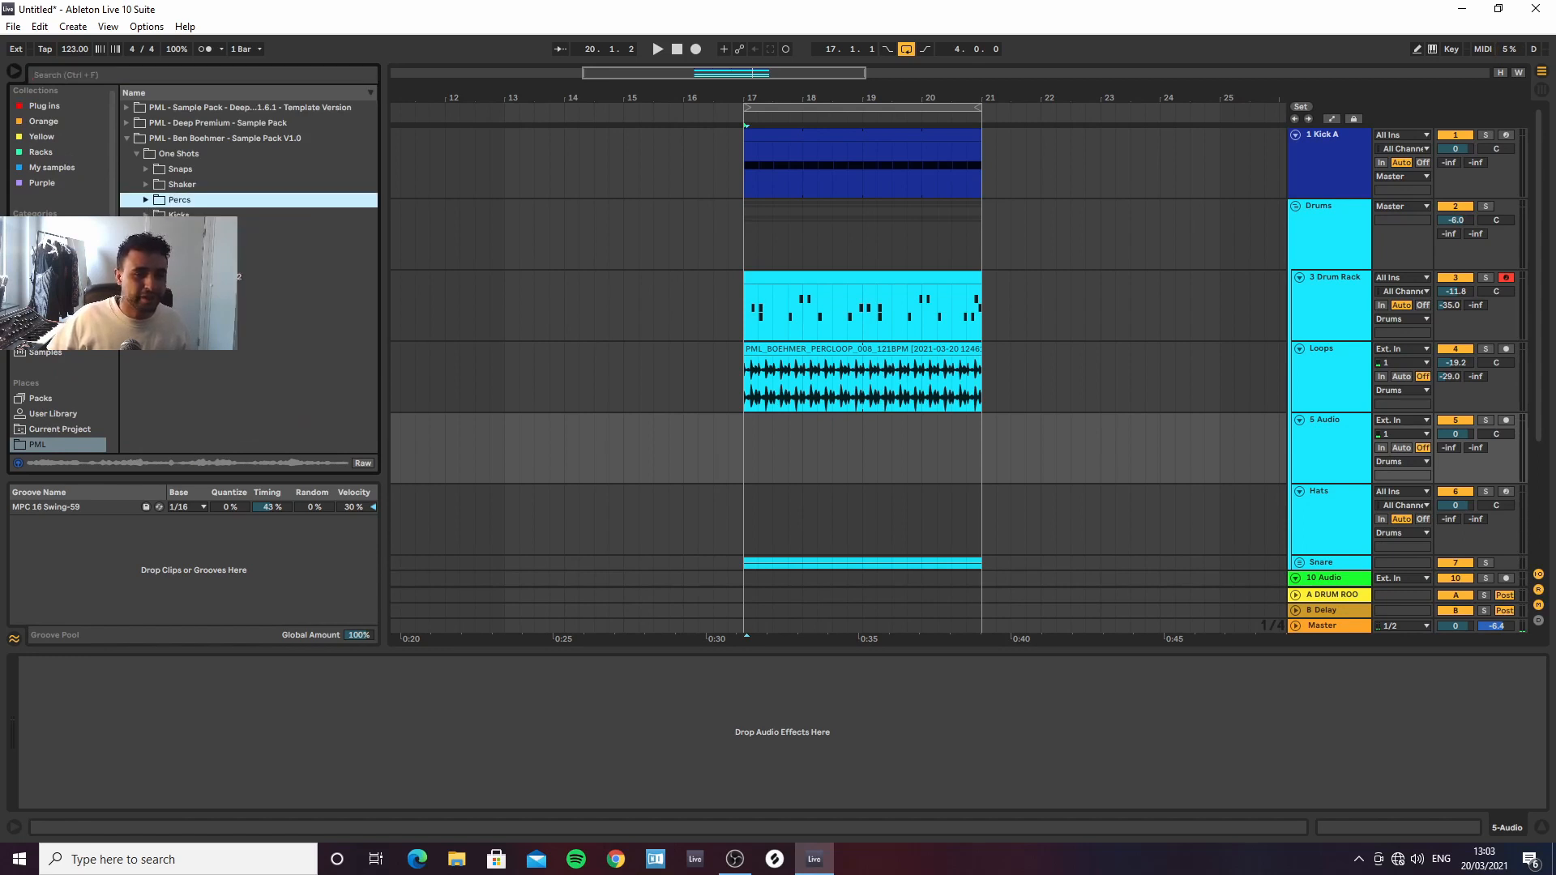
pyautogui.click(139, 153)
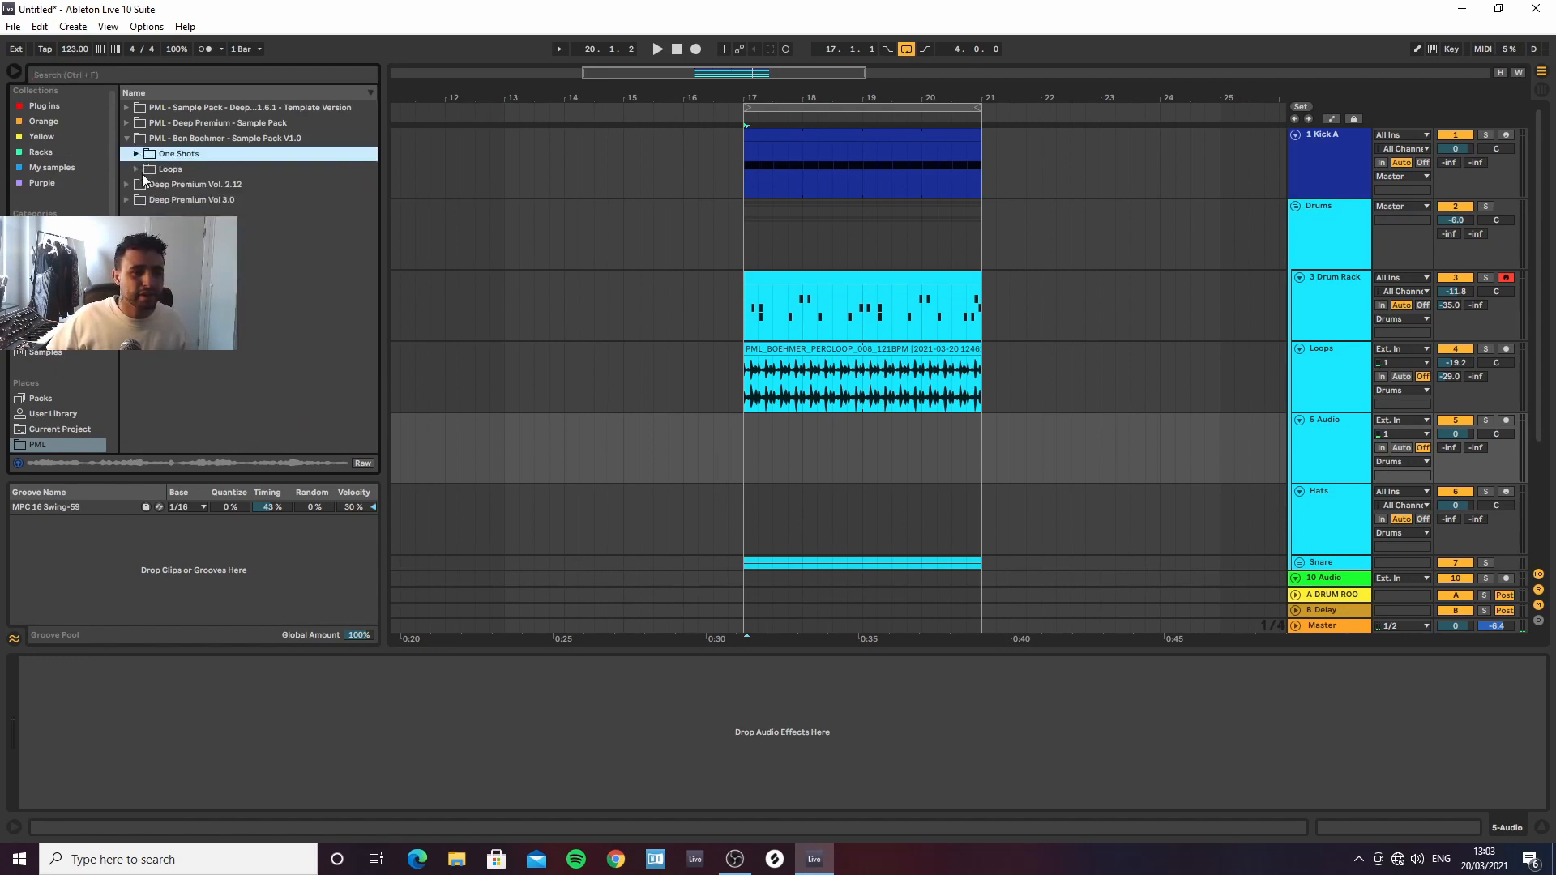
# Open the Hat Loops folder in the Ben Boehmer sample pack's Loops and audition the hat loops from 022 through 015
pyautogui.click(146, 172)
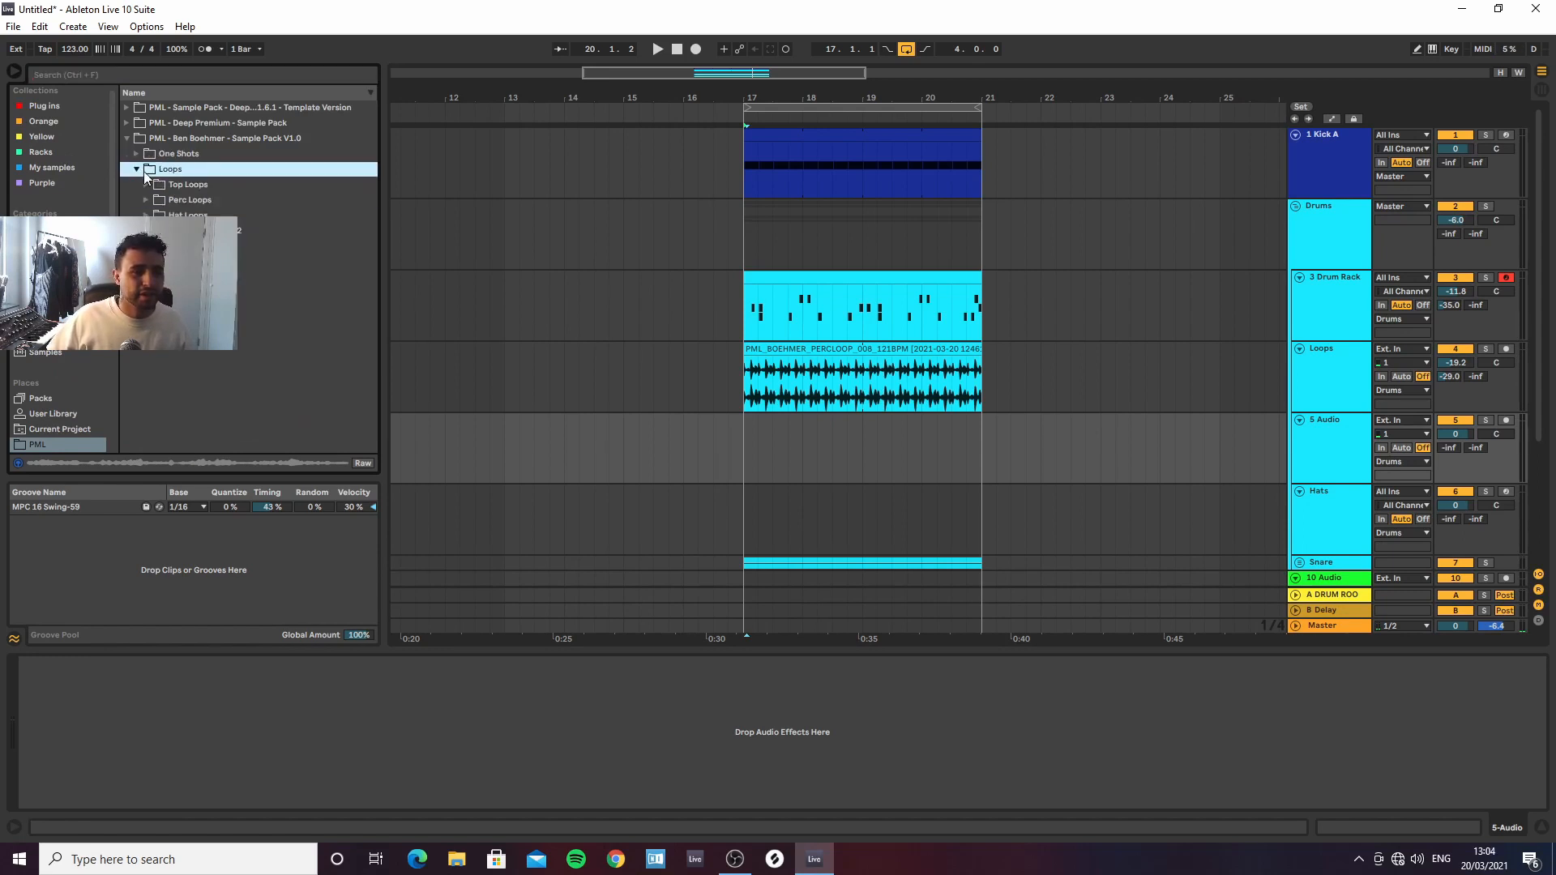
pyautogui.click(147, 218)
pyautogui.press('Down')
pyautogui.press('Down')
pyautogui.press('Down')
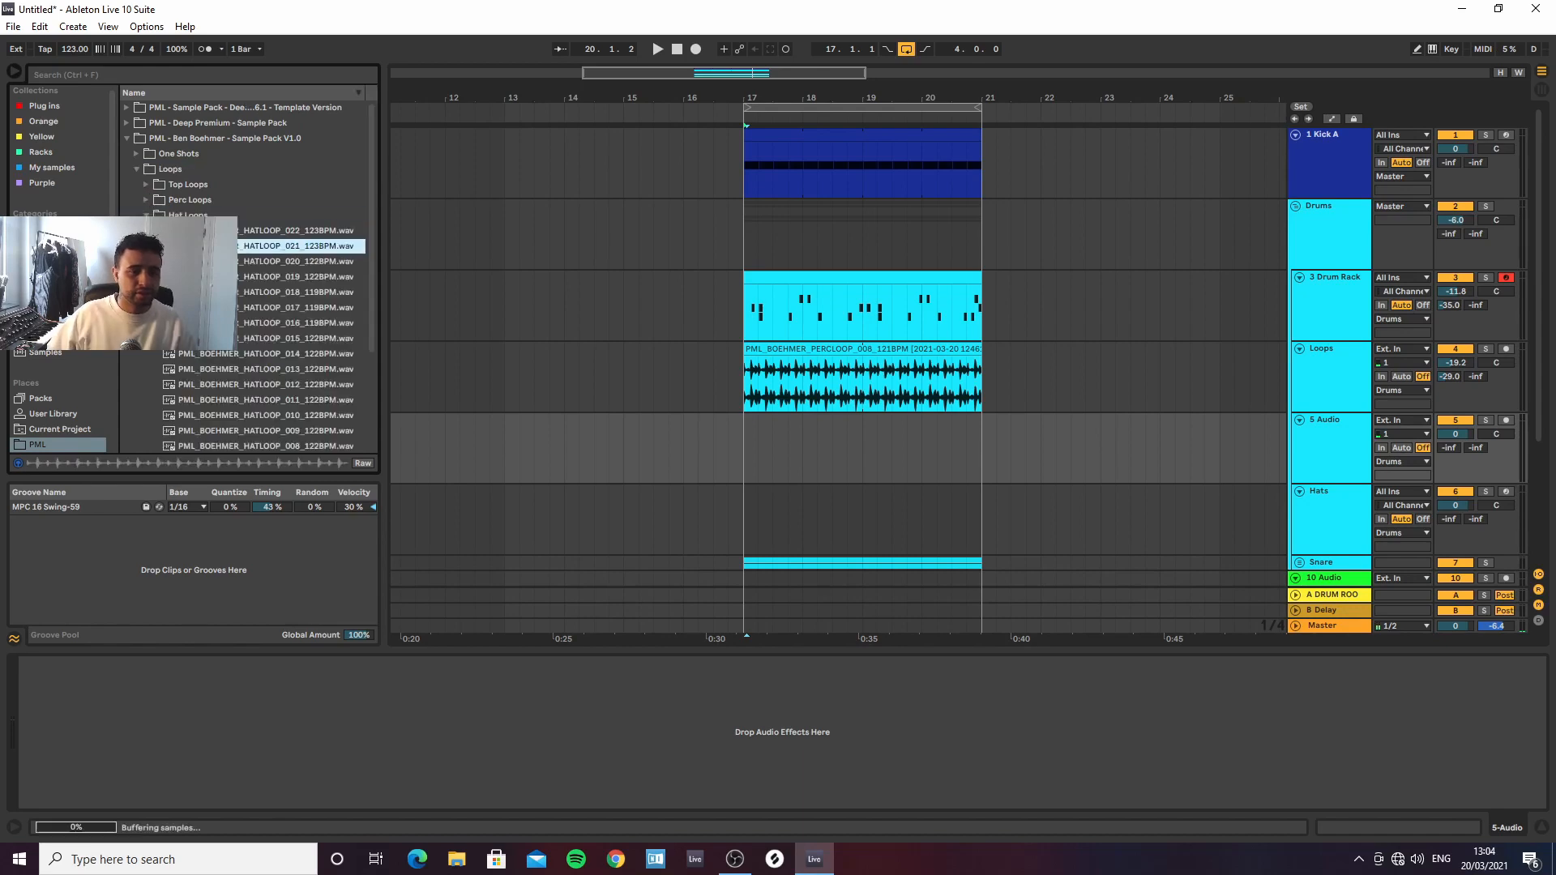
pyautogui.press('Down')
pyautogui.press('Down')
pyautogui.press('Down')
pyautogui.press('Down')
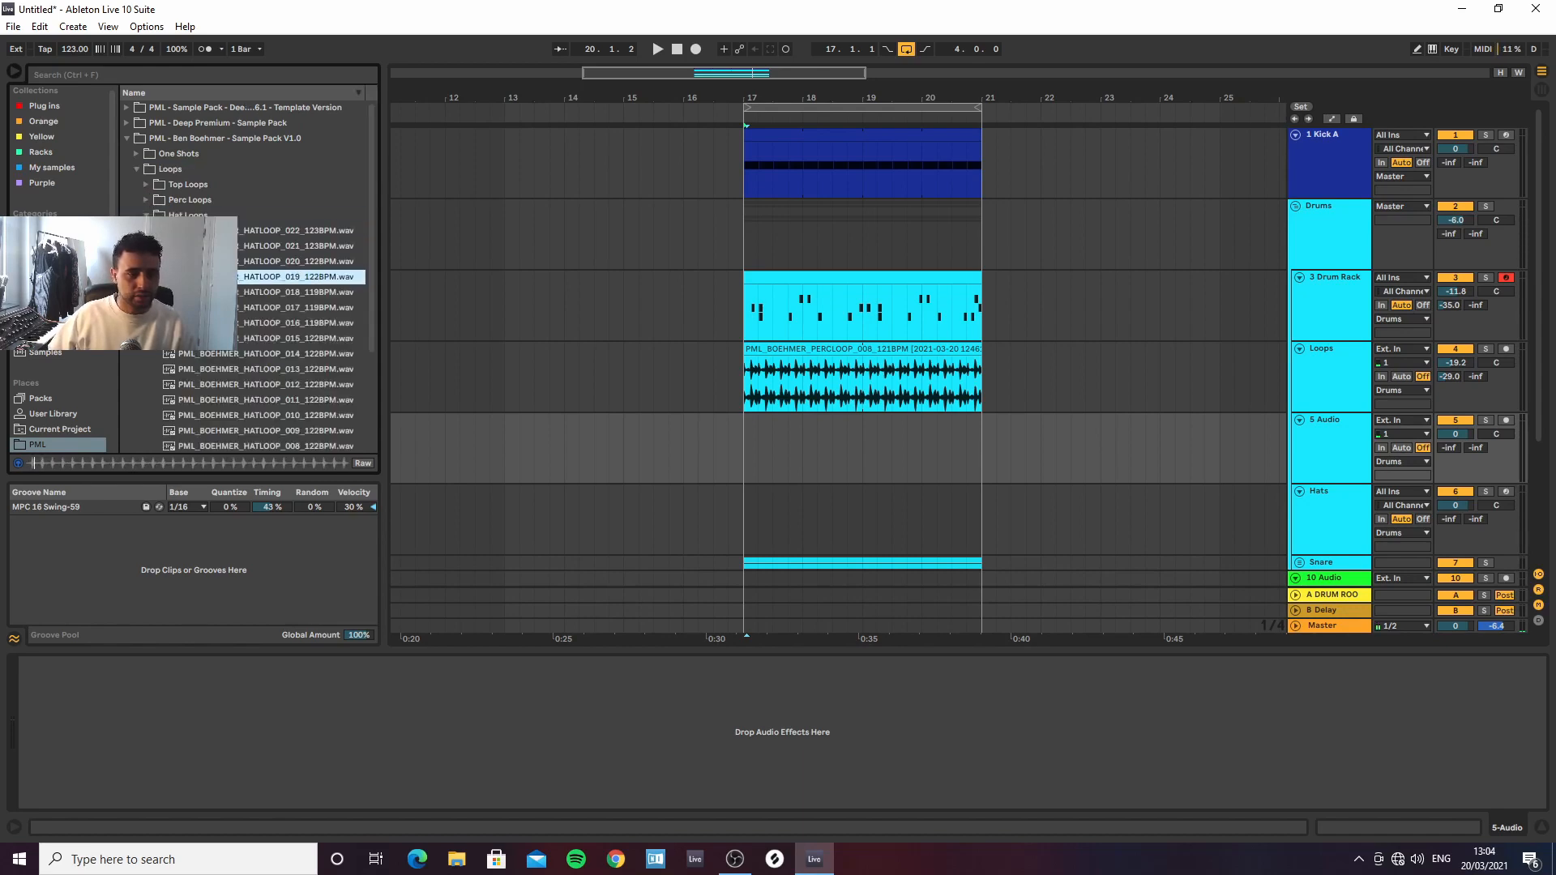
pyautogui.press('Down')
pyautogui.press('Down')
pyautogui.press('Down')
pyautogui.press('Down')
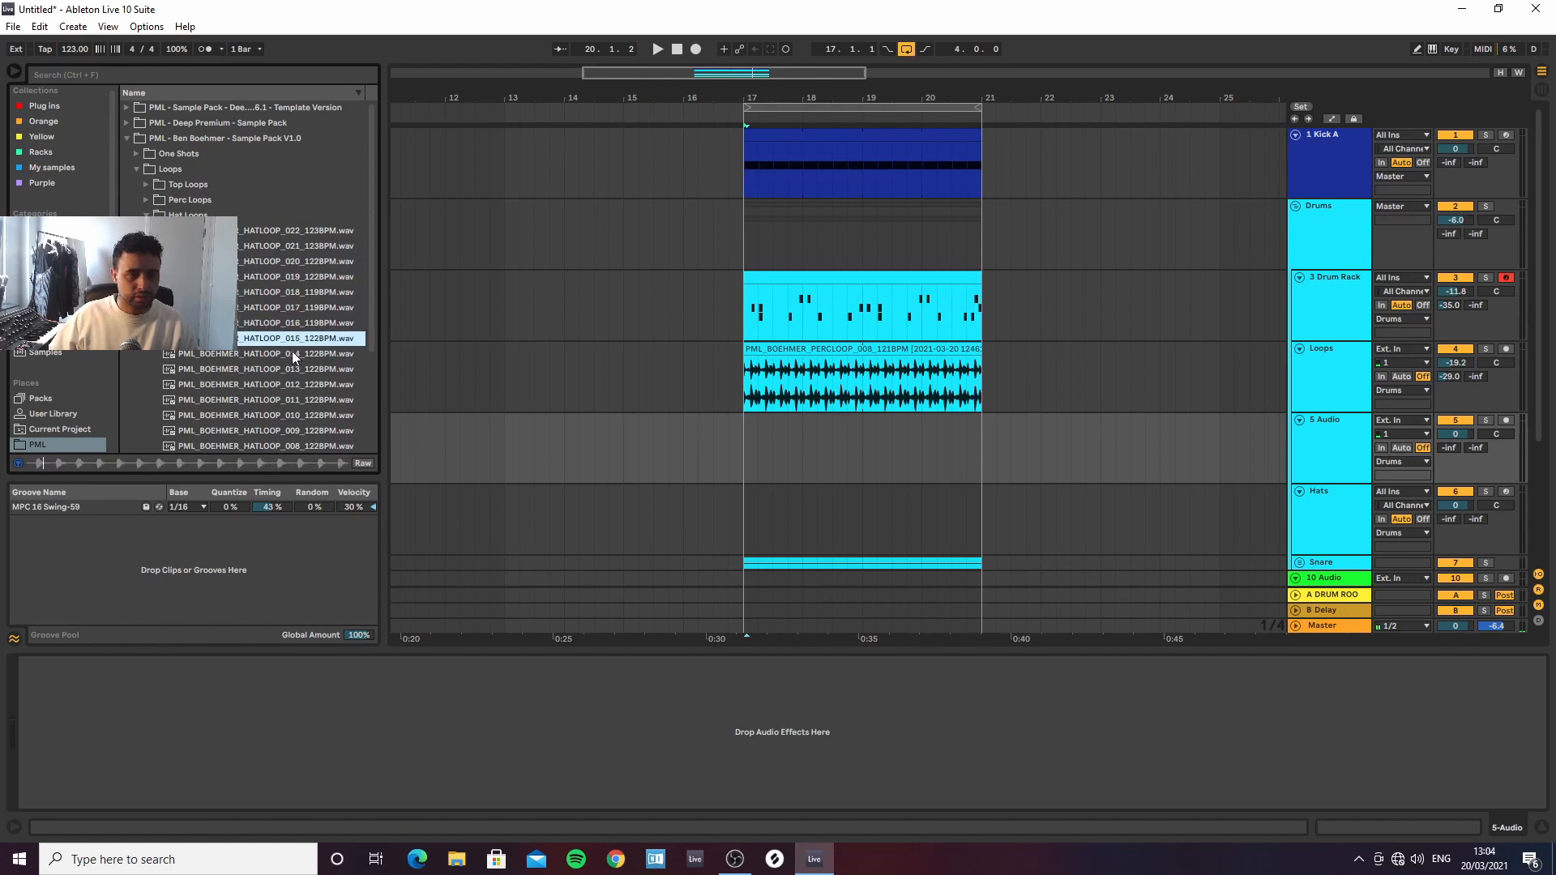
# Audition the remaining Boehmer hat loops from HATLOOP_014 down to the end of the folder
pyautogui.press('Down')
pyautogui.press('Down')
pyautogui.press('Down')
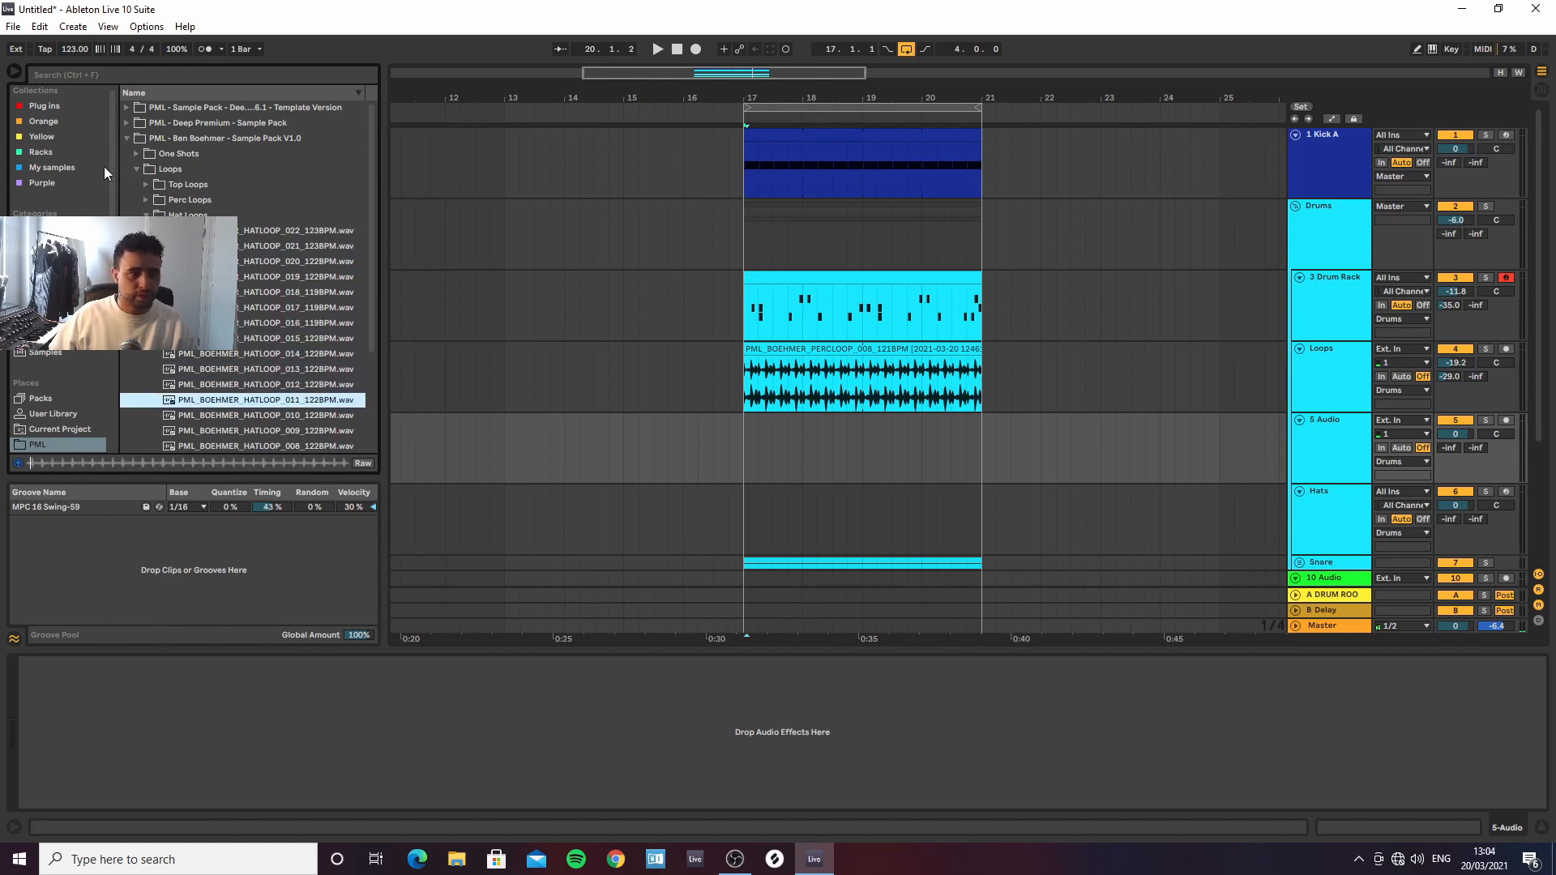
pyautogui.press('Down')
pyautogui.press('Down')
pyautogui.press('Down')
pyautogui.press('Down')
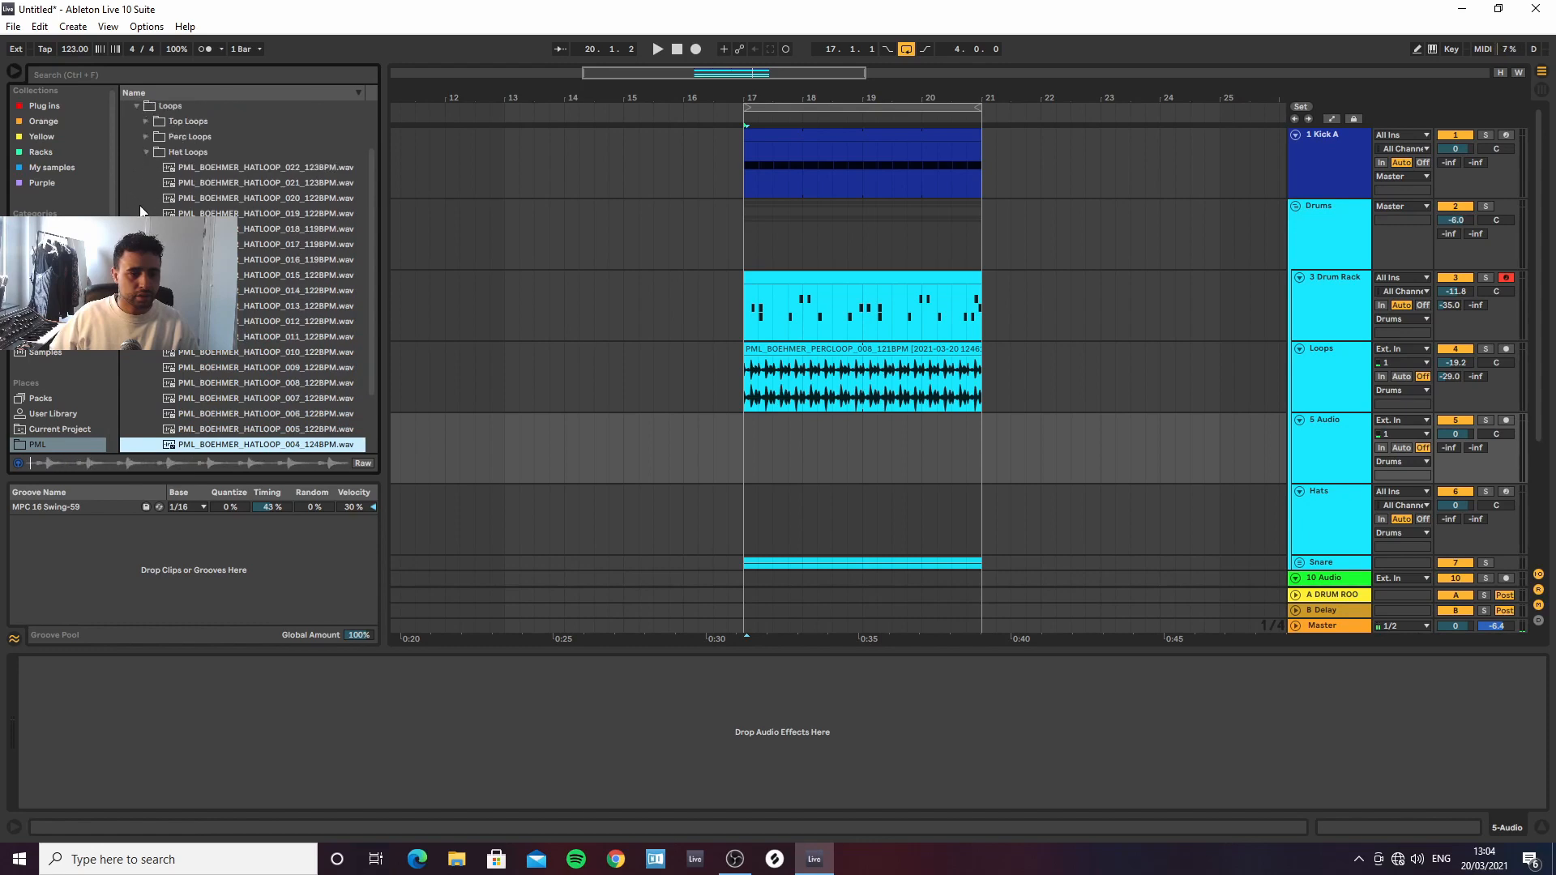
pyautogui.press('Down')
pyautogui.press('Down')
pyautogui.press('Down')
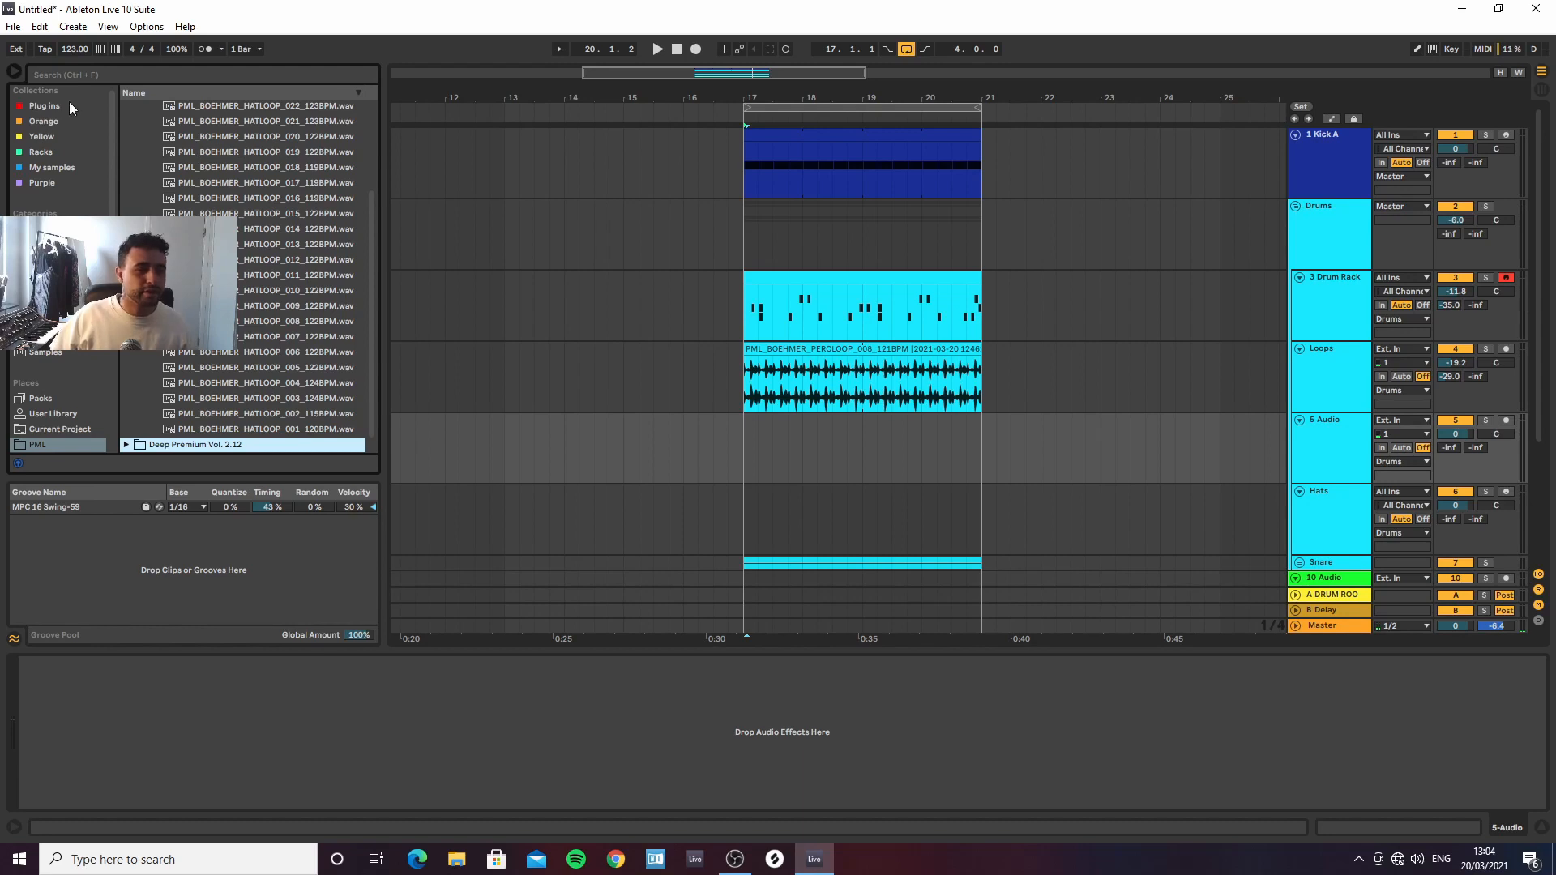
# In the Orange collection, collapse Found Sound Loops, expand Percussion & Top Loops and audition the analog hat, rim and shaker loops
pyautogui.click(45, 124)
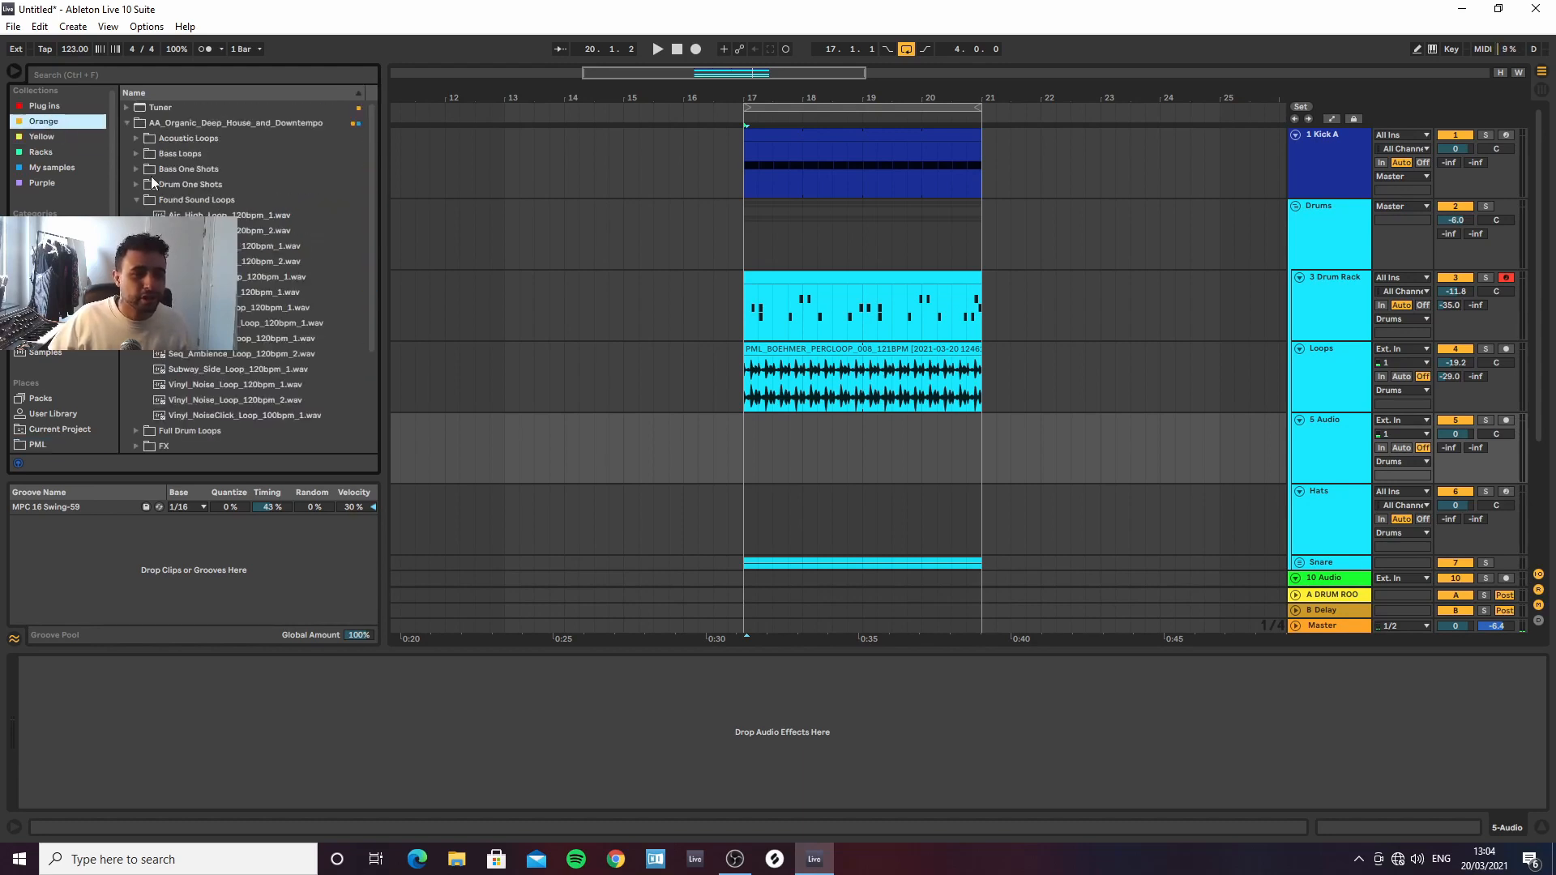
pyautogui.click(135, 200)
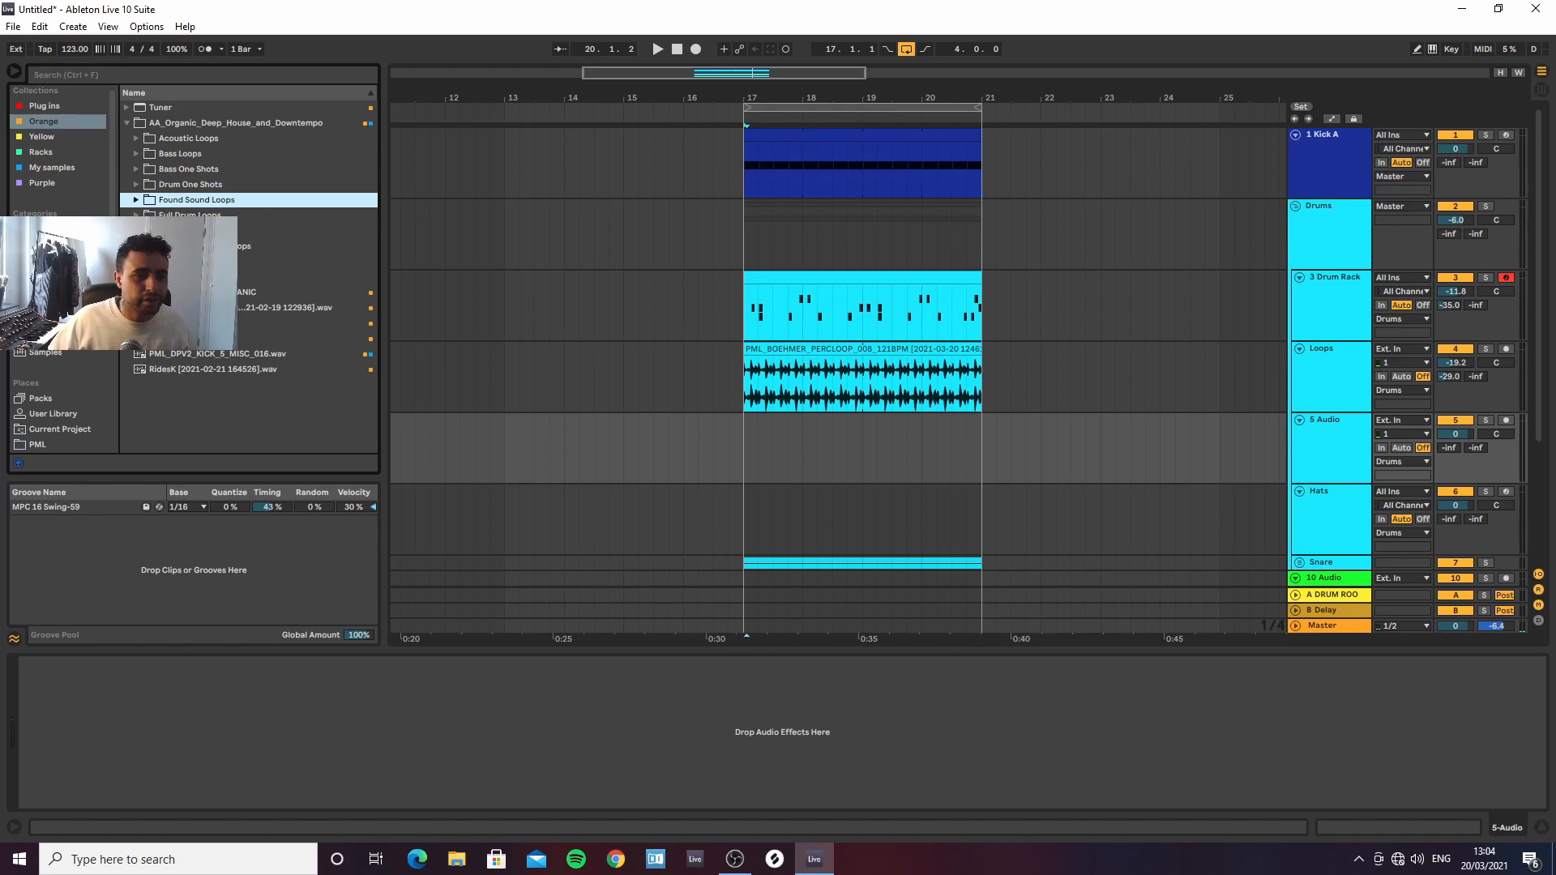
pyautogui.click(135, 245)
pyautogui.press('Down')
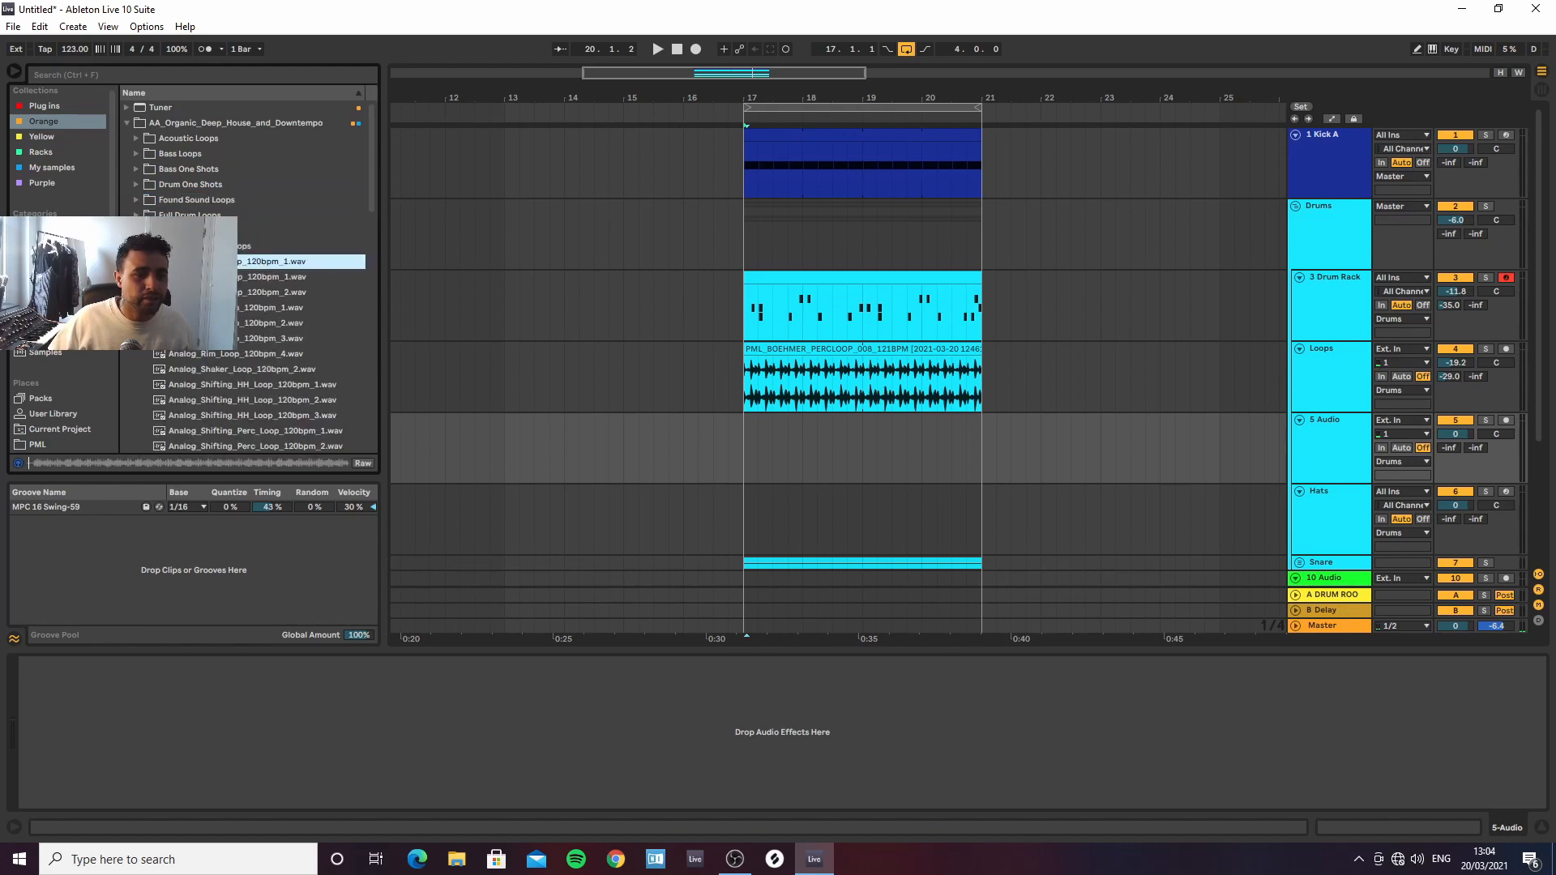
pyautogui.press('Down')
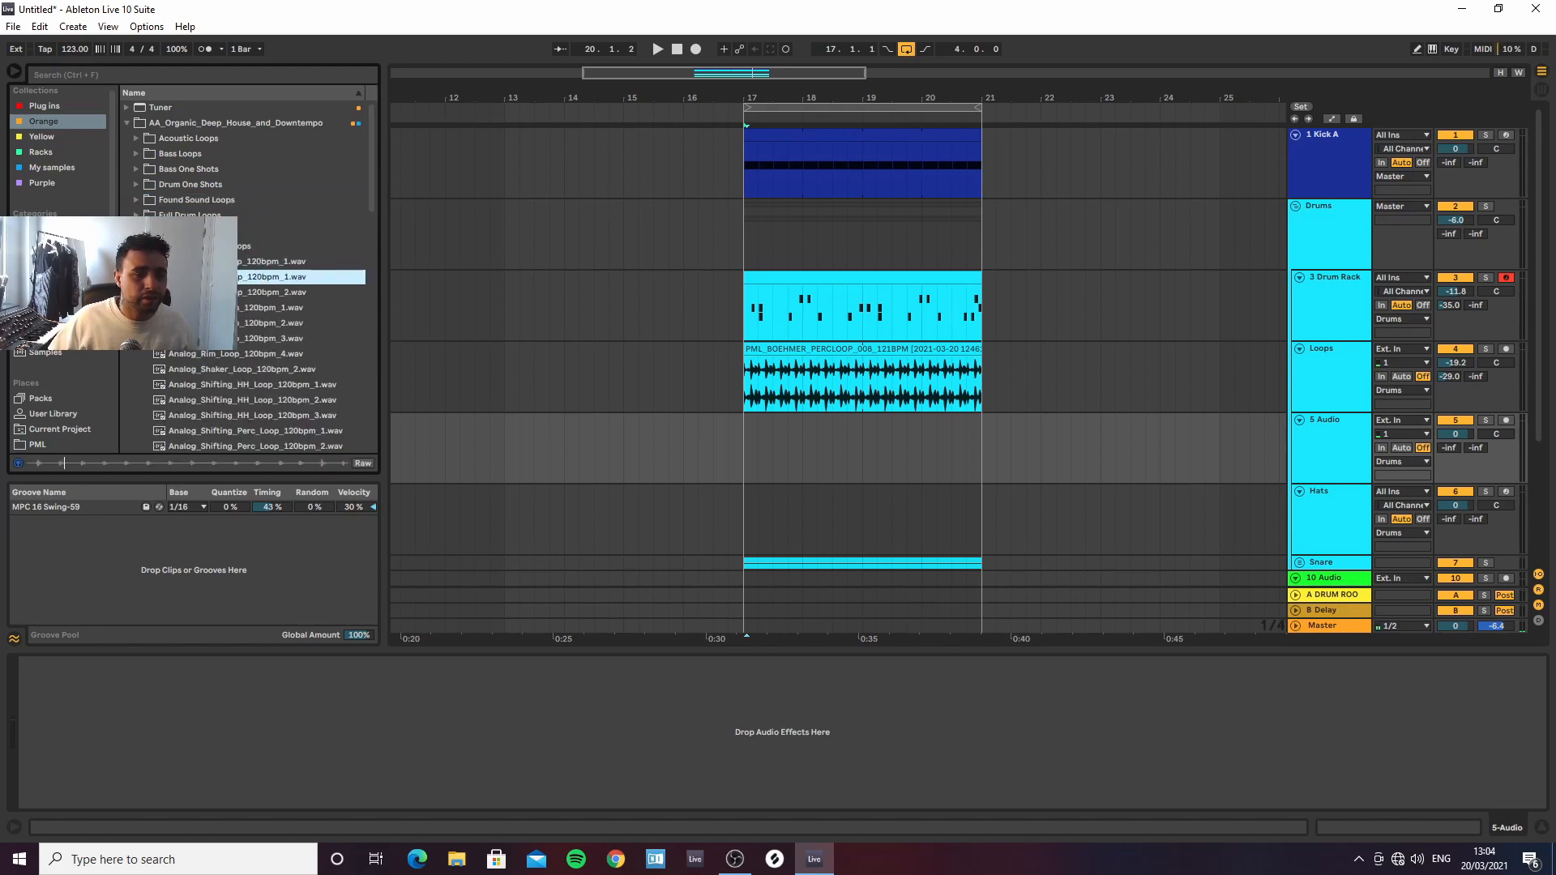
pyautogui.press('Down')
pyautogui.press('Down')
pyautogui.press('Down')
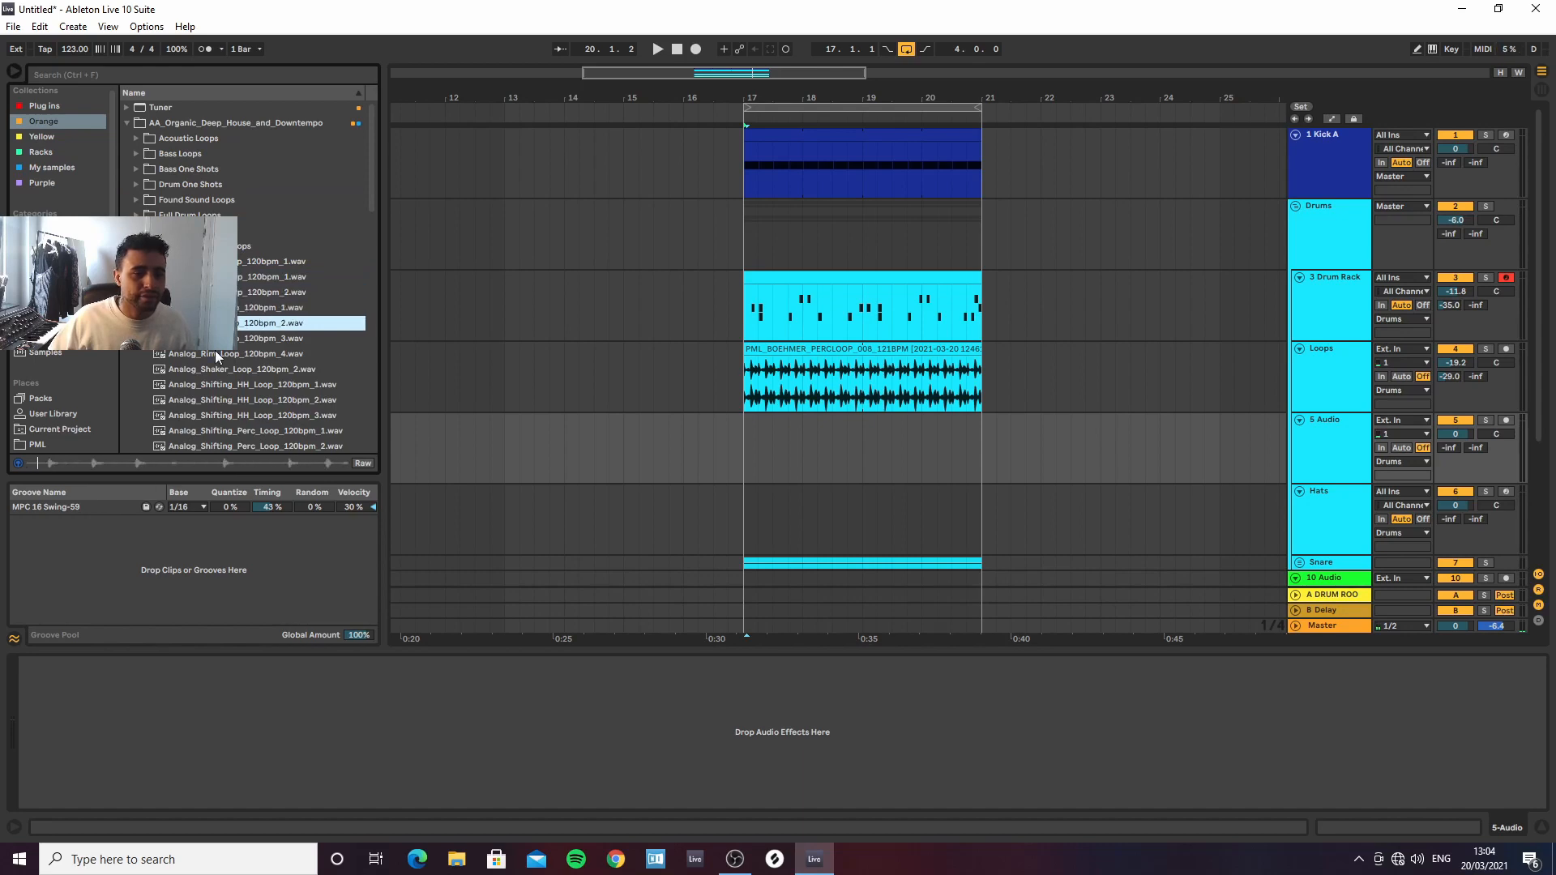
pyautogui.click(216, 366)
pyautogui.scroll(-3, 218, 373)
pyautogui.press('Down')
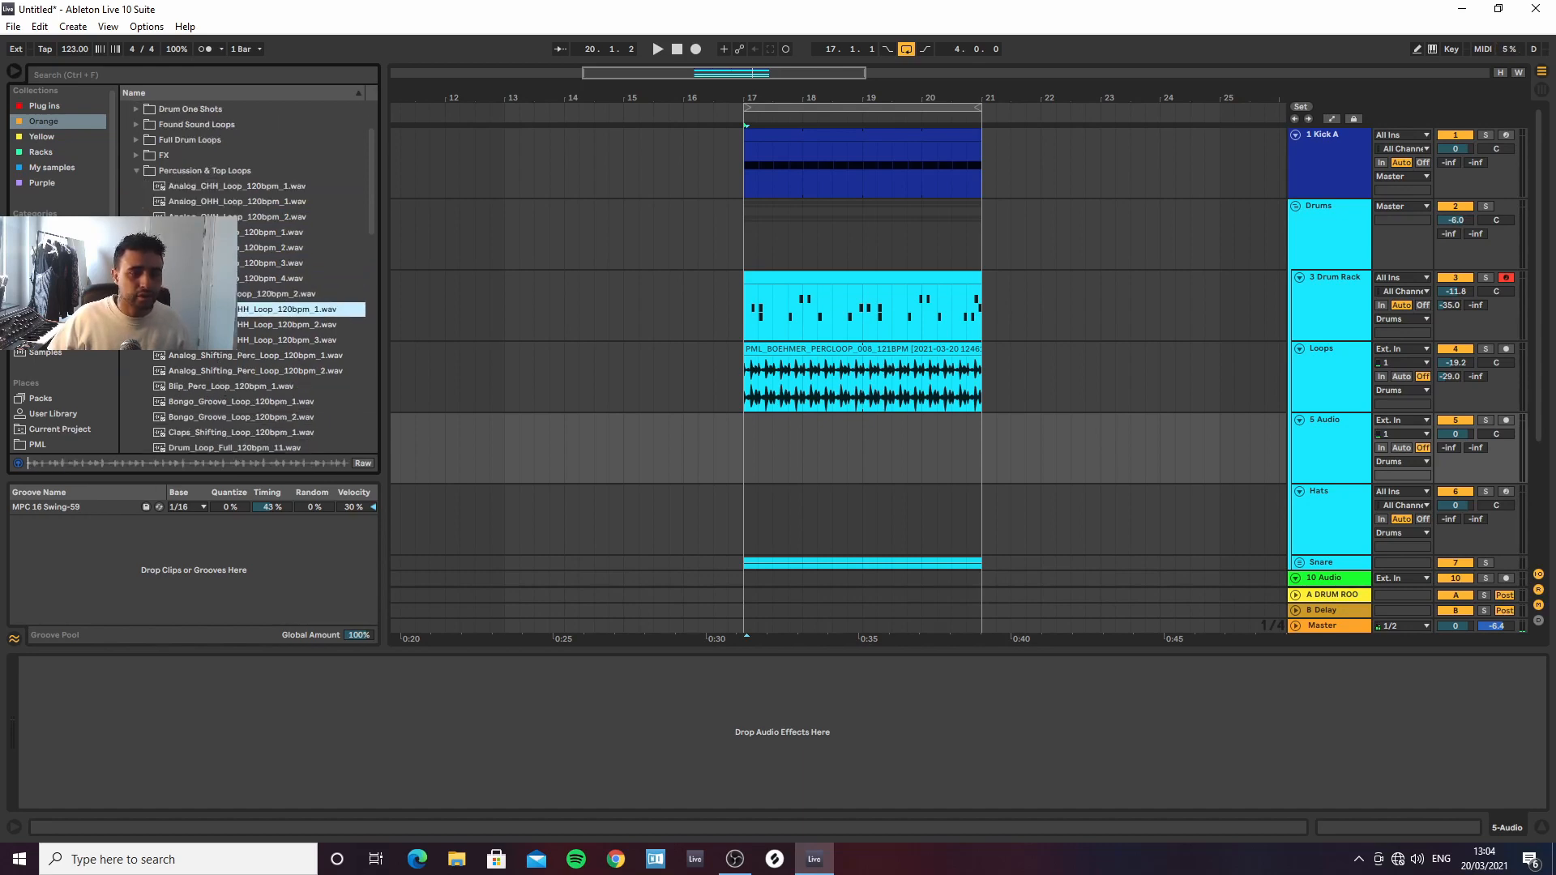
# Audition the two bongo groove loops and place Bongo_Groove_Loop_120bpm_2 on the empty 5 Audio track at bar 17
pyautogui.click(214, 397)
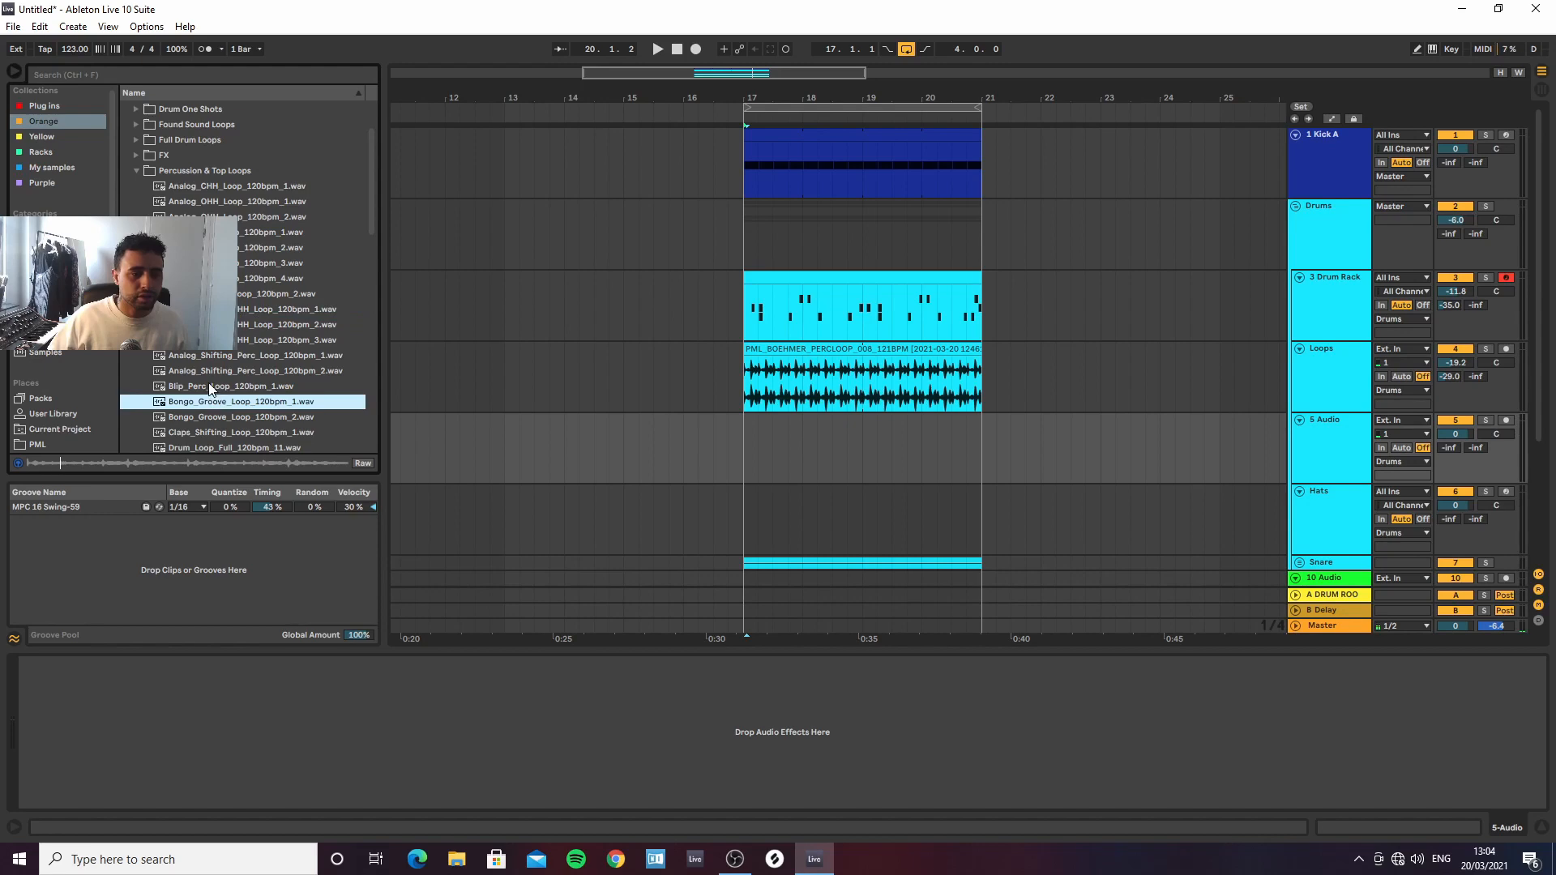
pyautogui.click(213, 412)
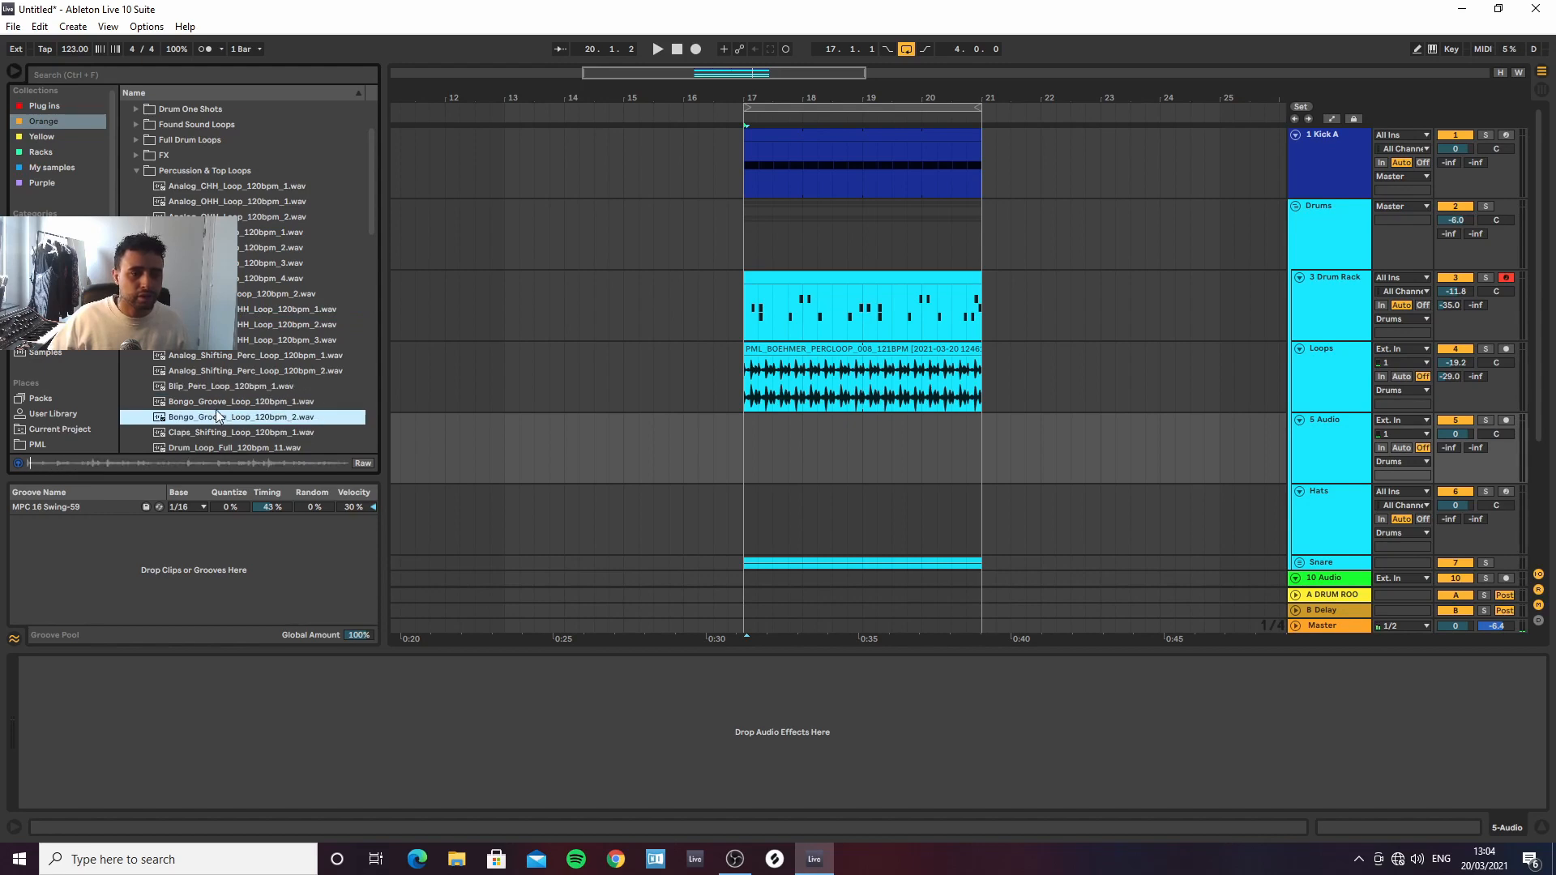
pyautogui.scroll(-4, 216, 405)
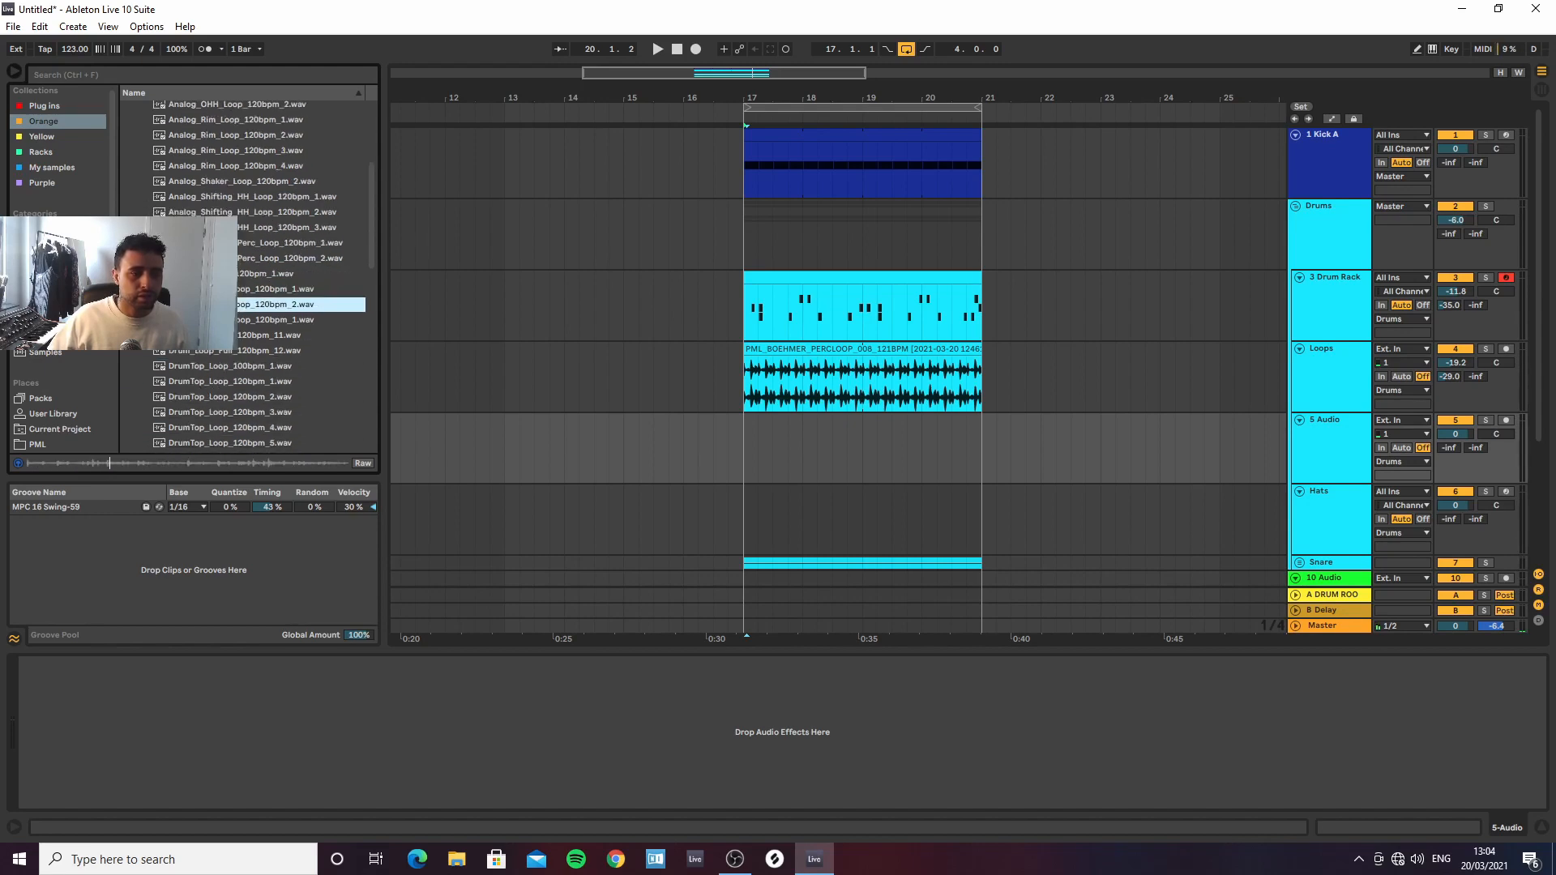
pyautogui.moveTo(750, 450)
pyautogui.mouseDown()
pyautogui.moveTo(767, 467)
pyautogui.moveTo(747, 461)
pyautogui.mouseUp()
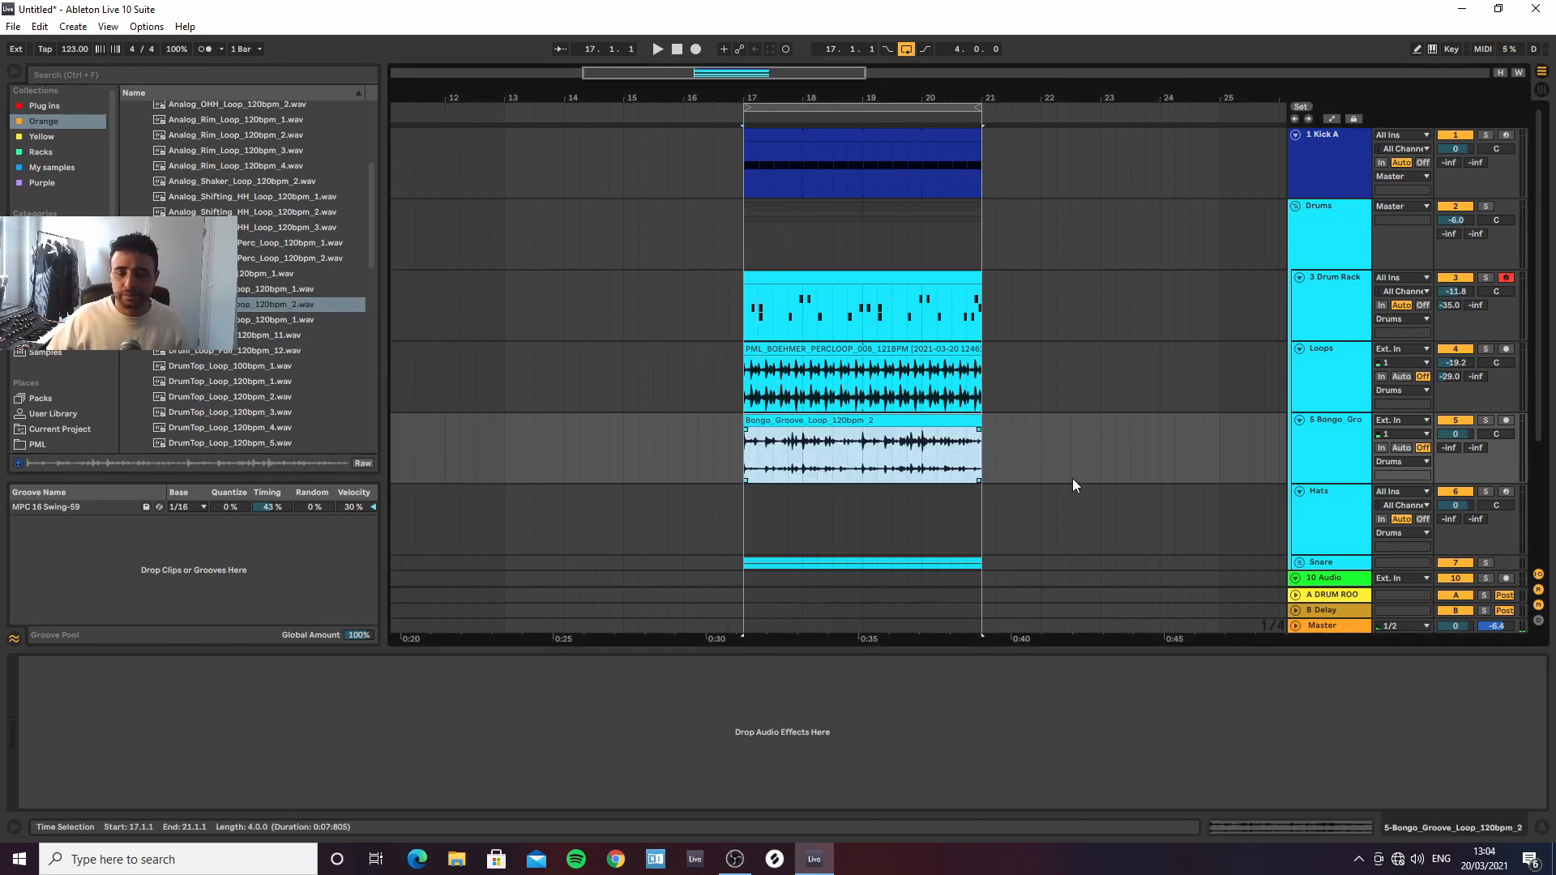
# Search all results for "filter", add Filter Delay to the bongo track, and play the loop with its dry level at -inf dB
pyautogui.click(322, 73)
pyautogui.write('filter')
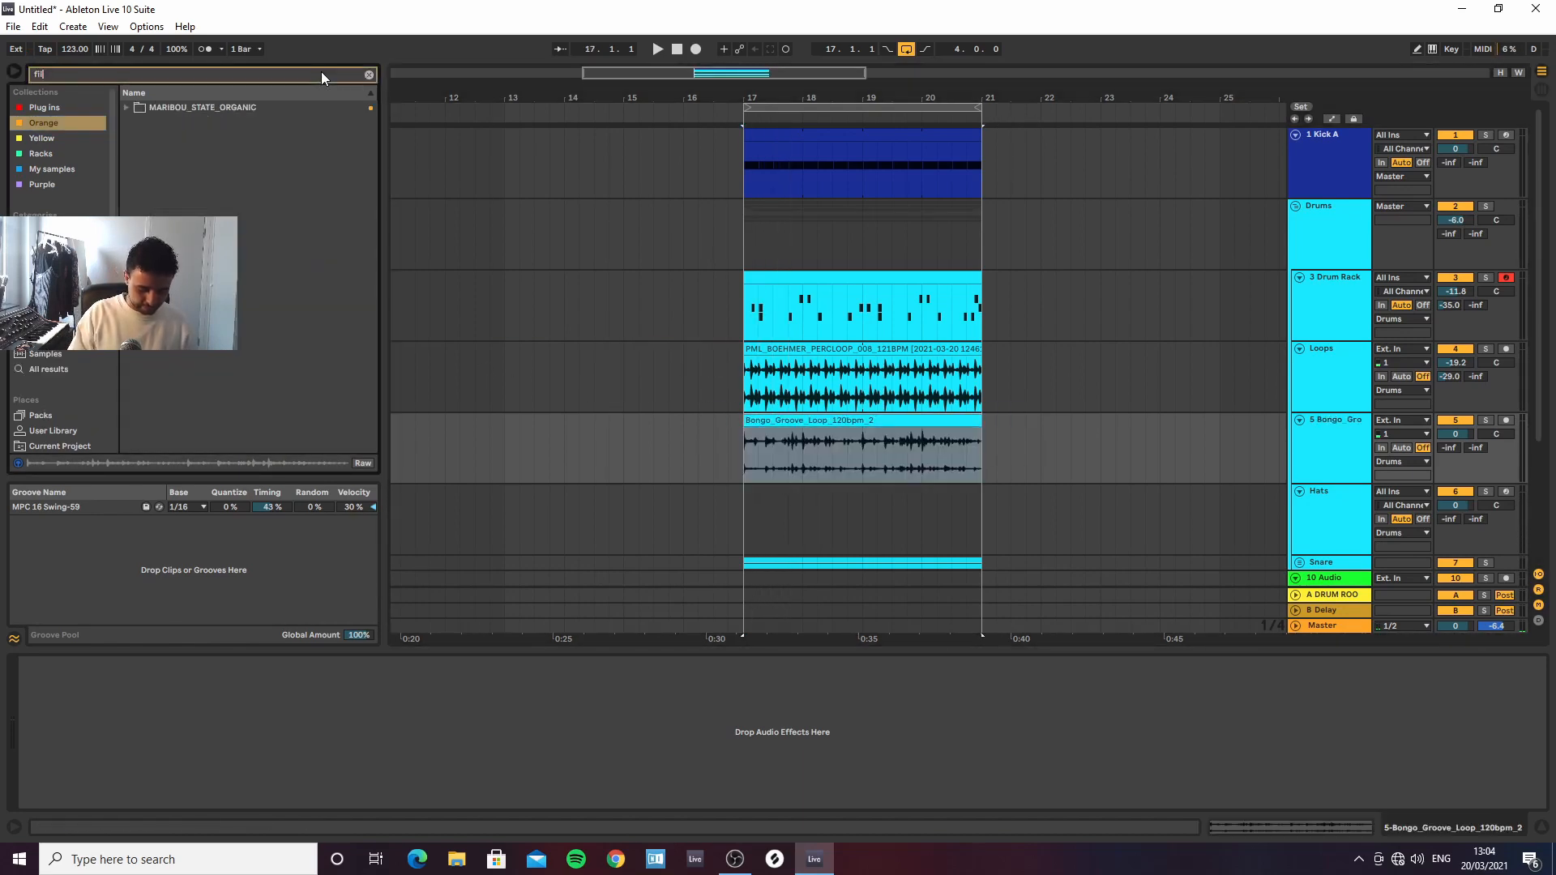
pyautogui.click(68, 373)
pyautogui.moveTo(191, 109); pyautogui.dragTo(653, 664)
pyautogui.moveTo(375, 785); pyautogui.dragTo(375, 871)
pyautogui.press('space')
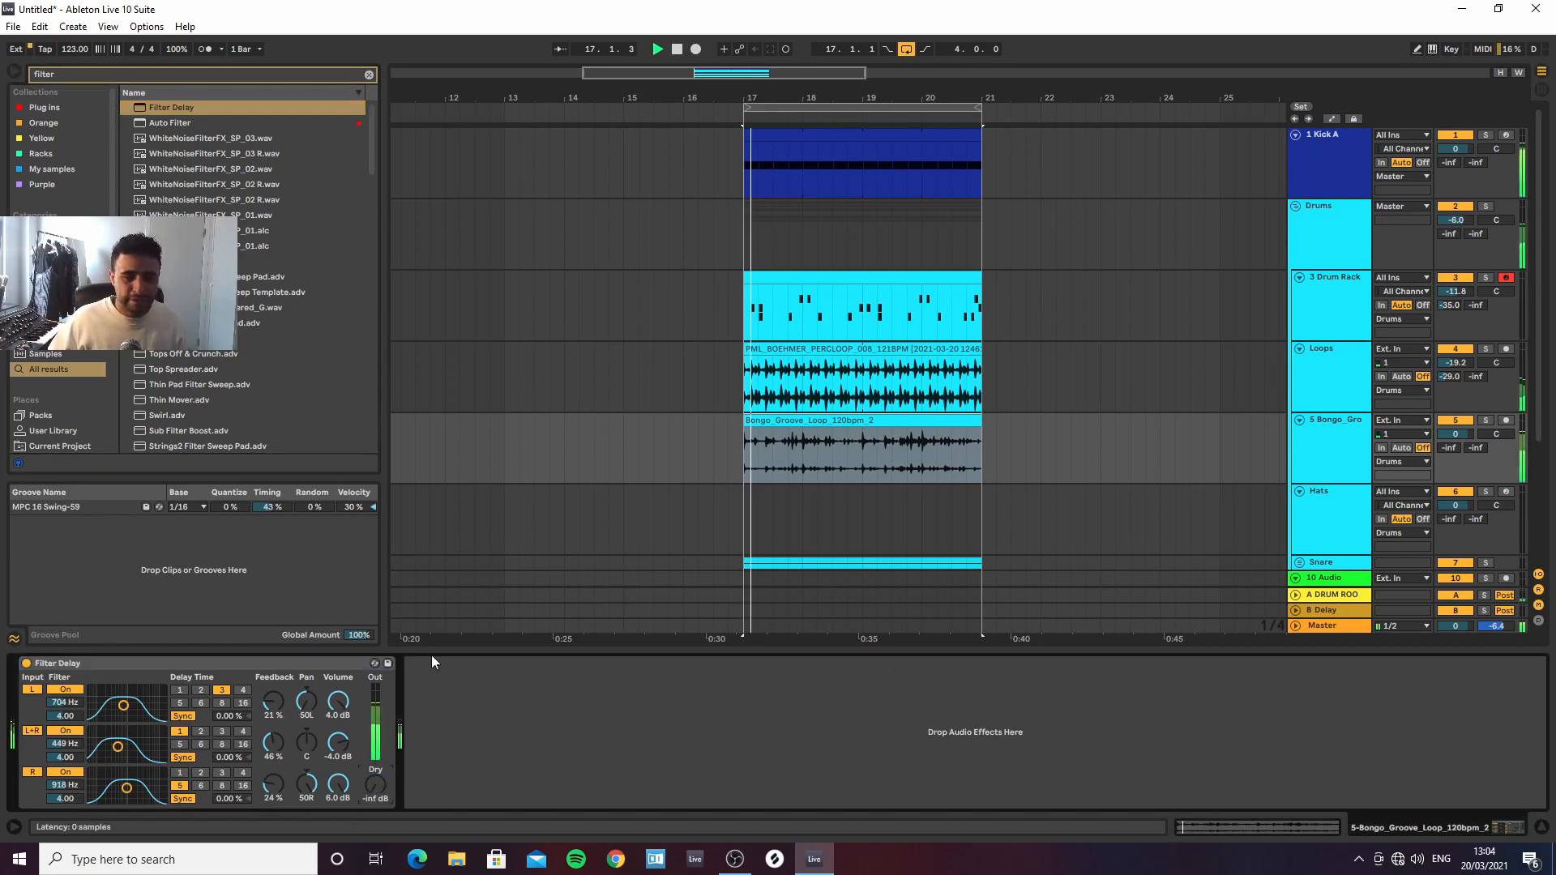
# Lower the bongo track to -18.0 dB and set Filter Delay's L feedback to 34 % and L+R volume to -11 dB
pyautogui.moveTo(1456, 434); pyautogui.dragTo(1456, 485)
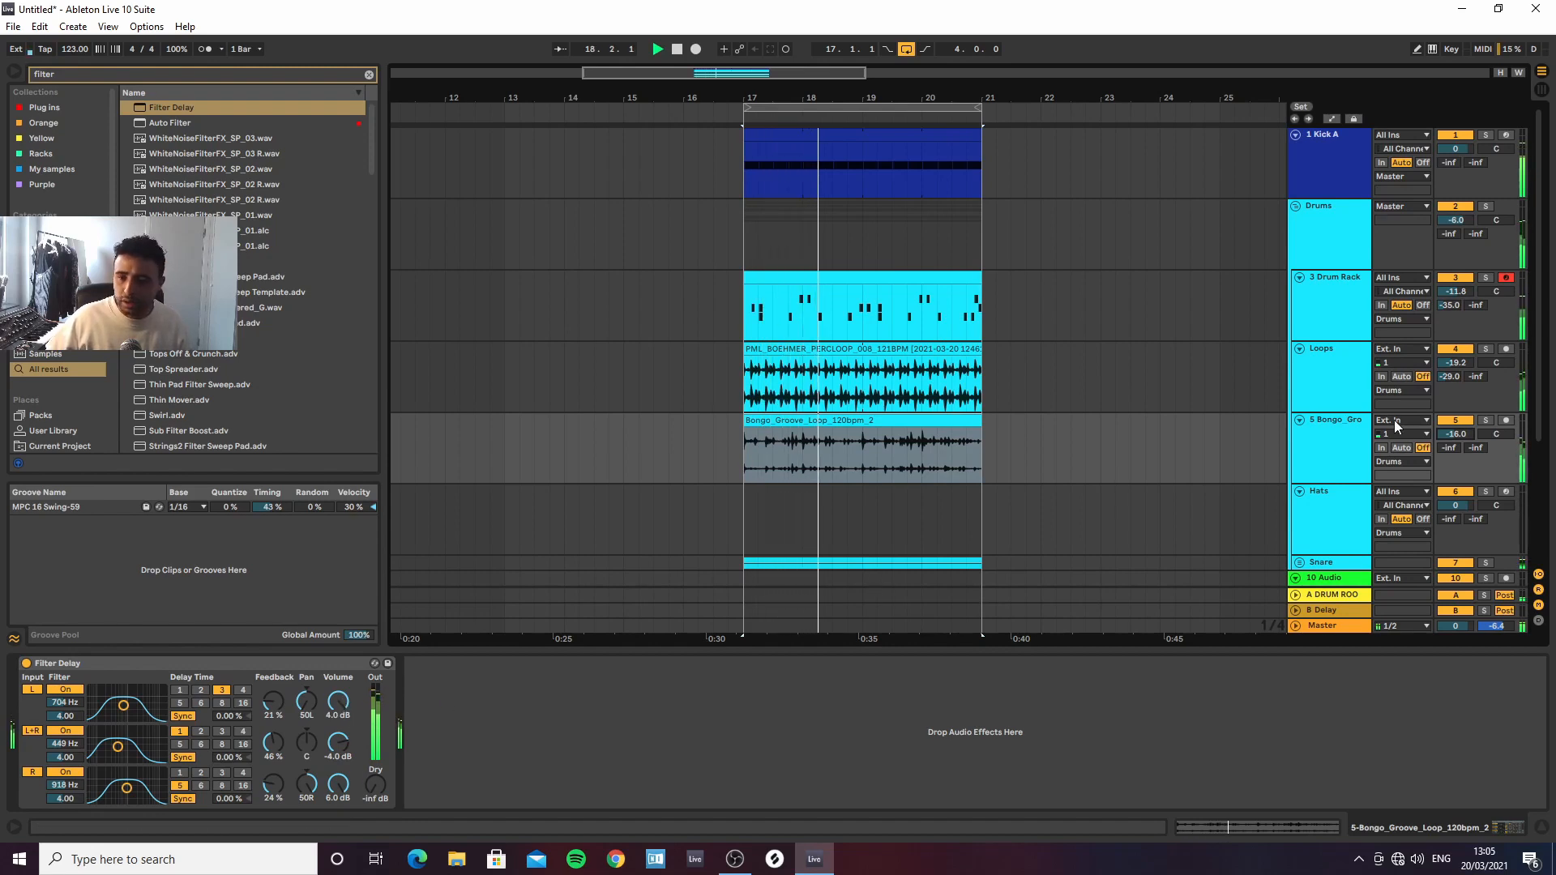
pyautogui.moveTo(1456, 433); pyautogui.dragTo(1455, 437)
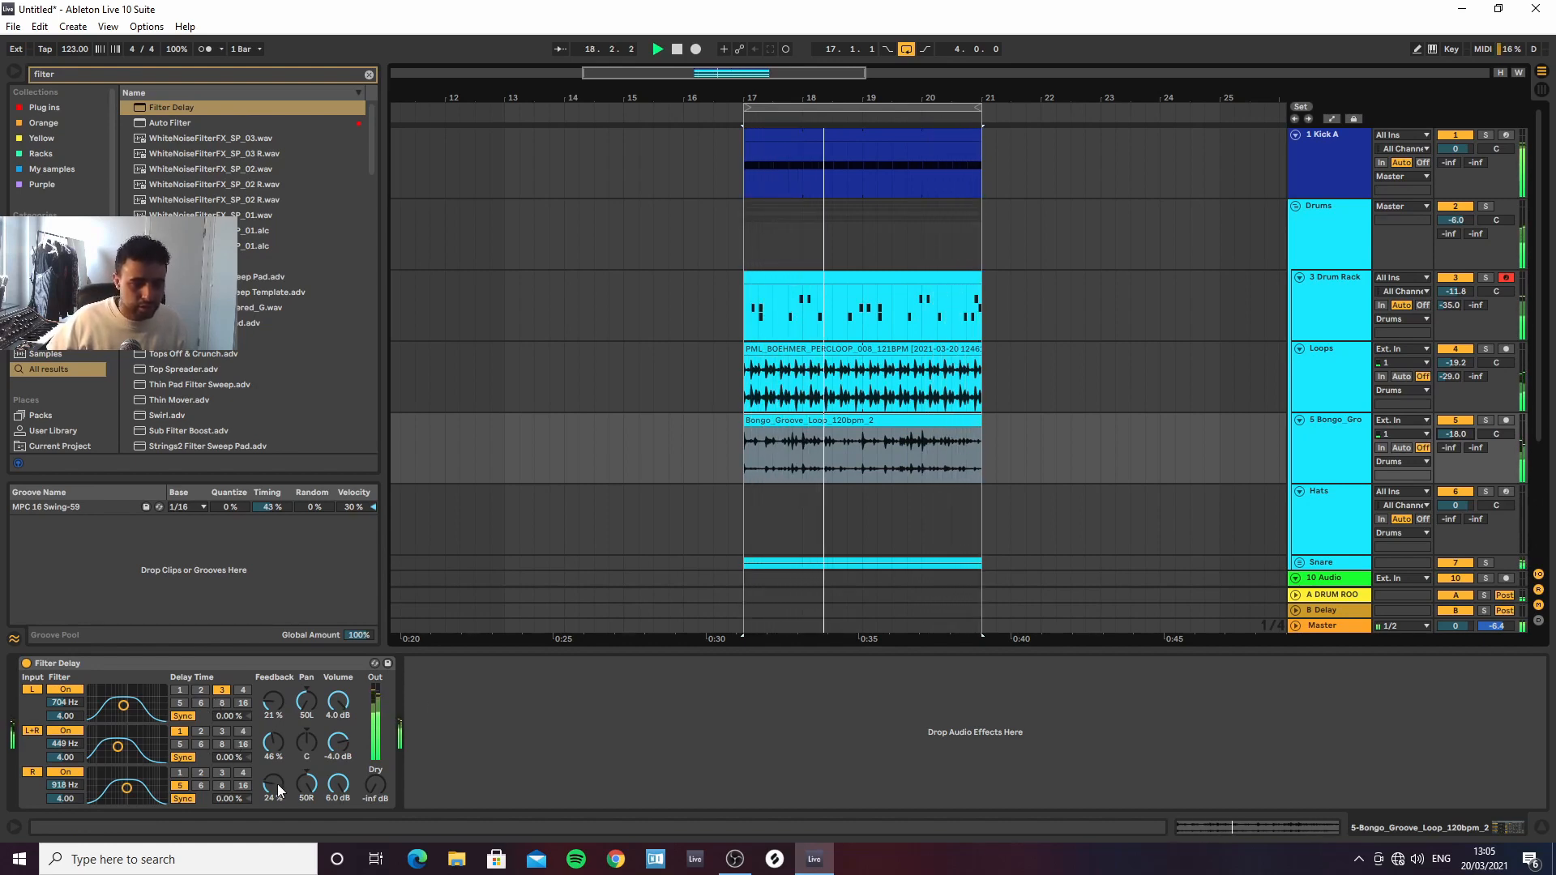
pyautogui.moveTo(275, 707); pyautogui.dragTo(276, 685)
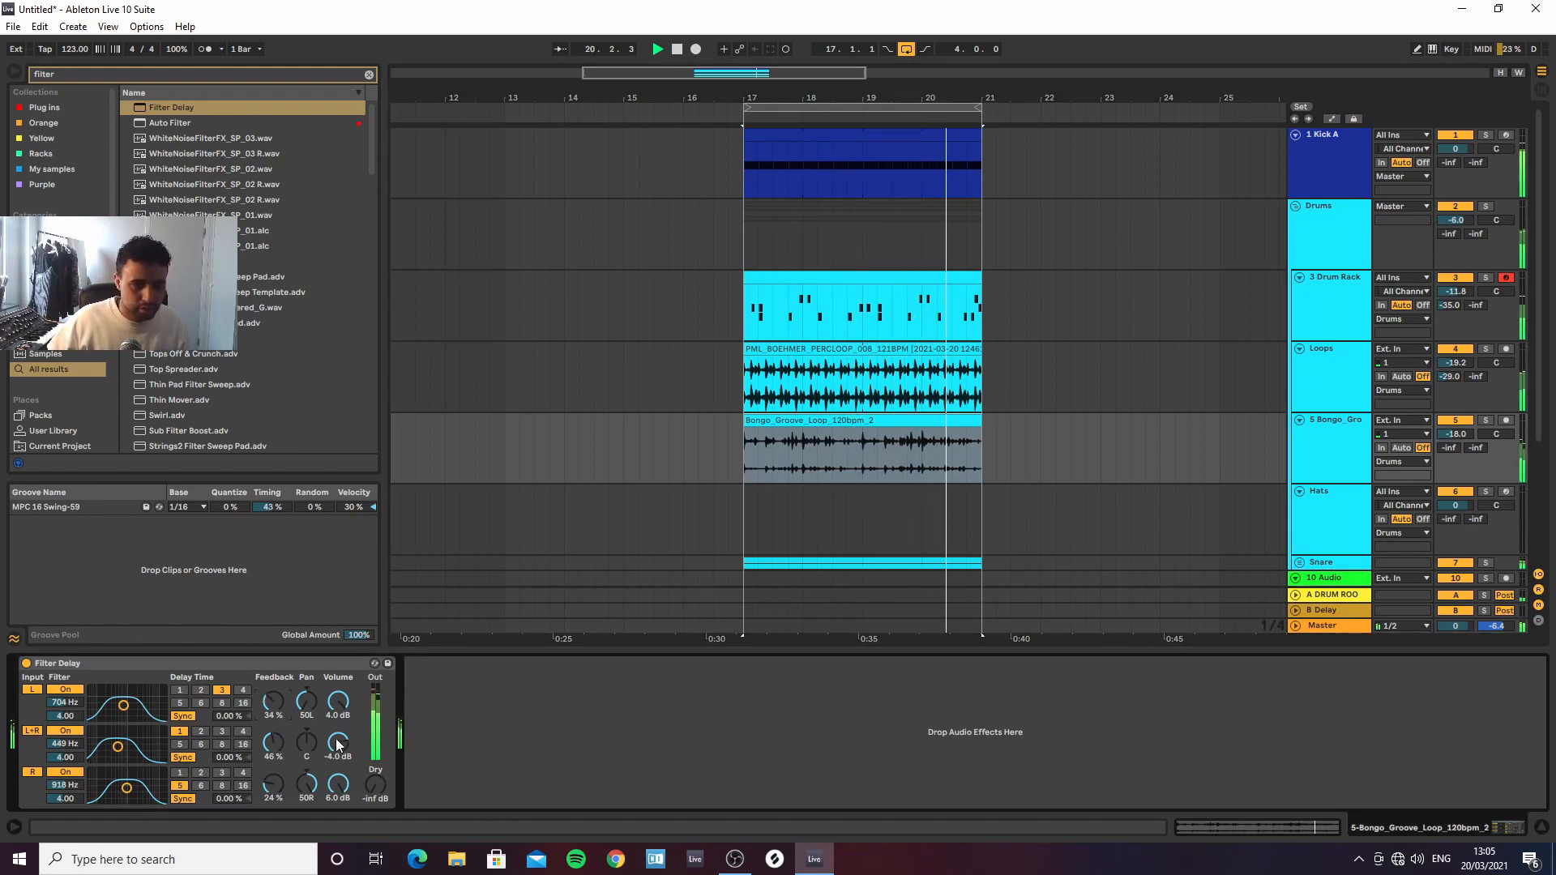
pyautogui.moveTo(339, 742); pyautogui.dragTo(339, 762)
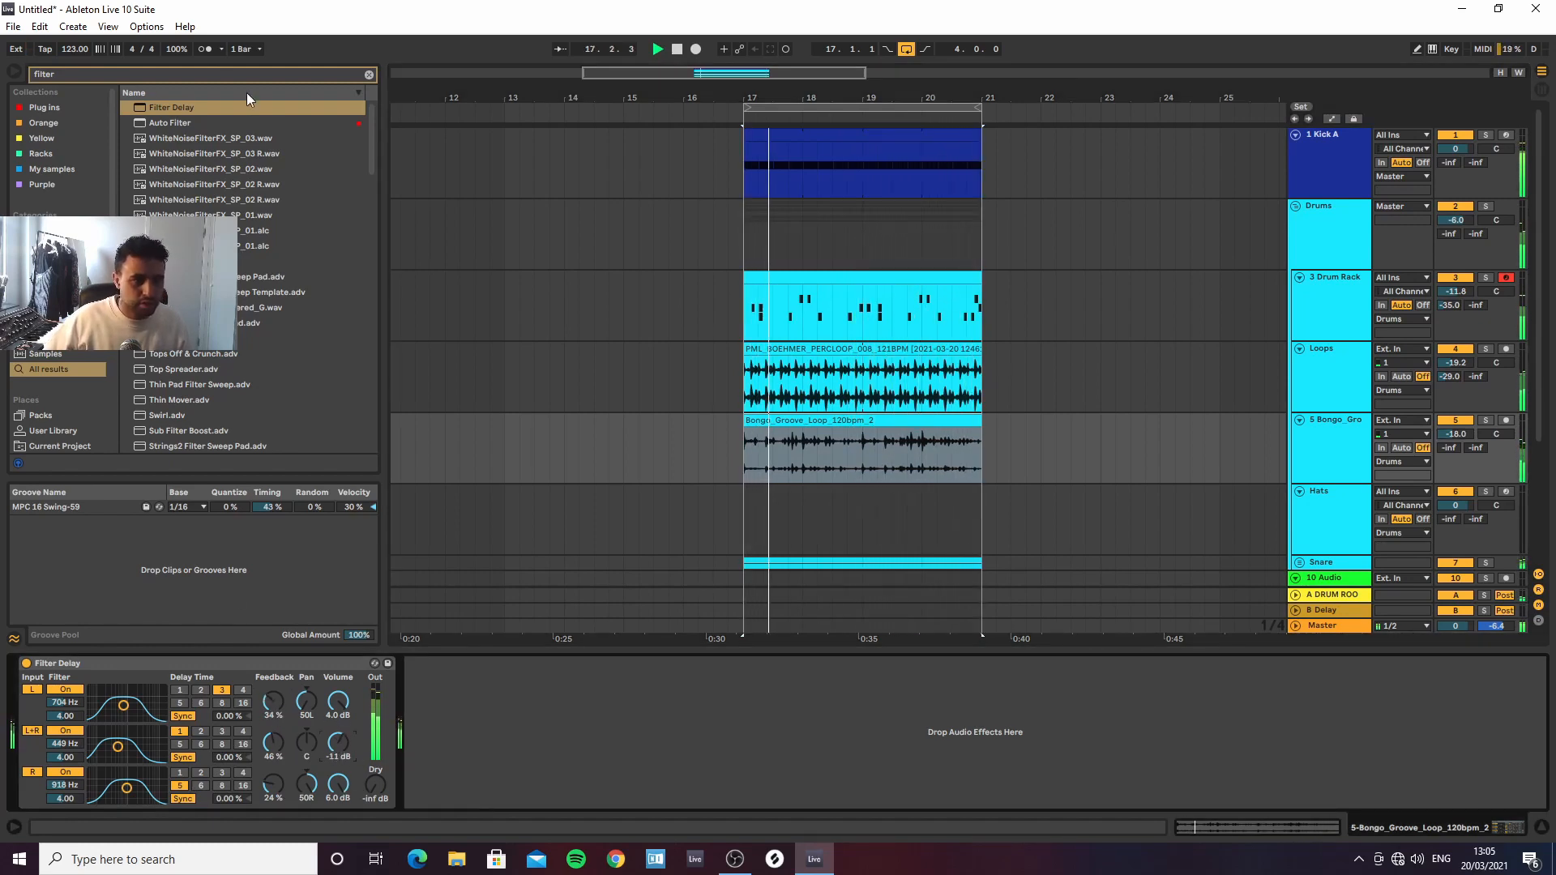
# Search the plug-ins for "filter" and add Soundtoys FilterFreak2 after Filter Delay on the bongo track
pyautogui.click(369, 73)
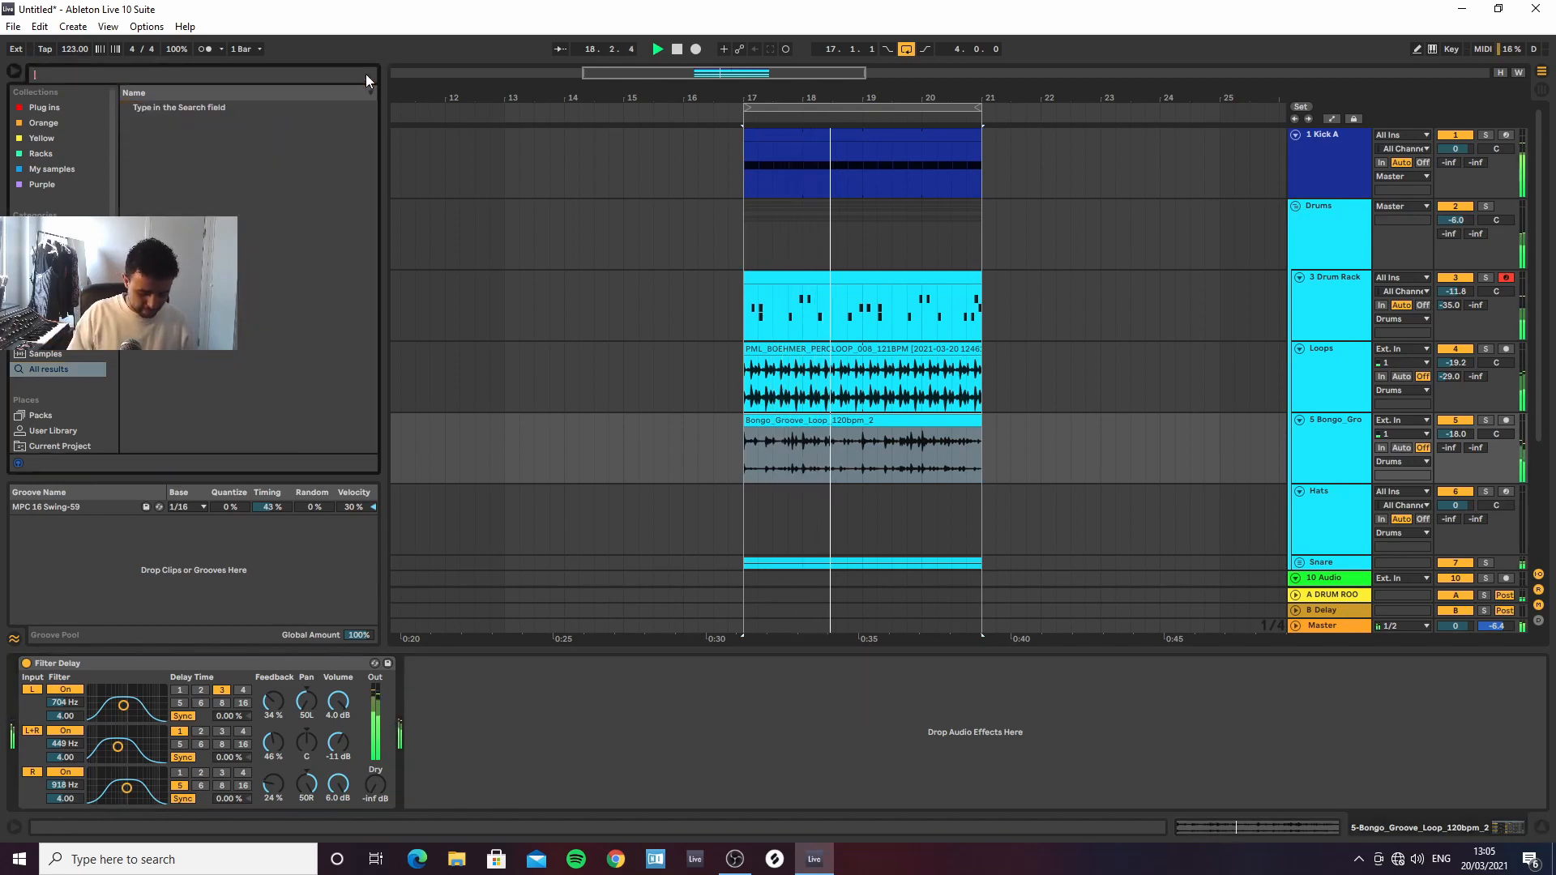
pyautogui.write('filter')
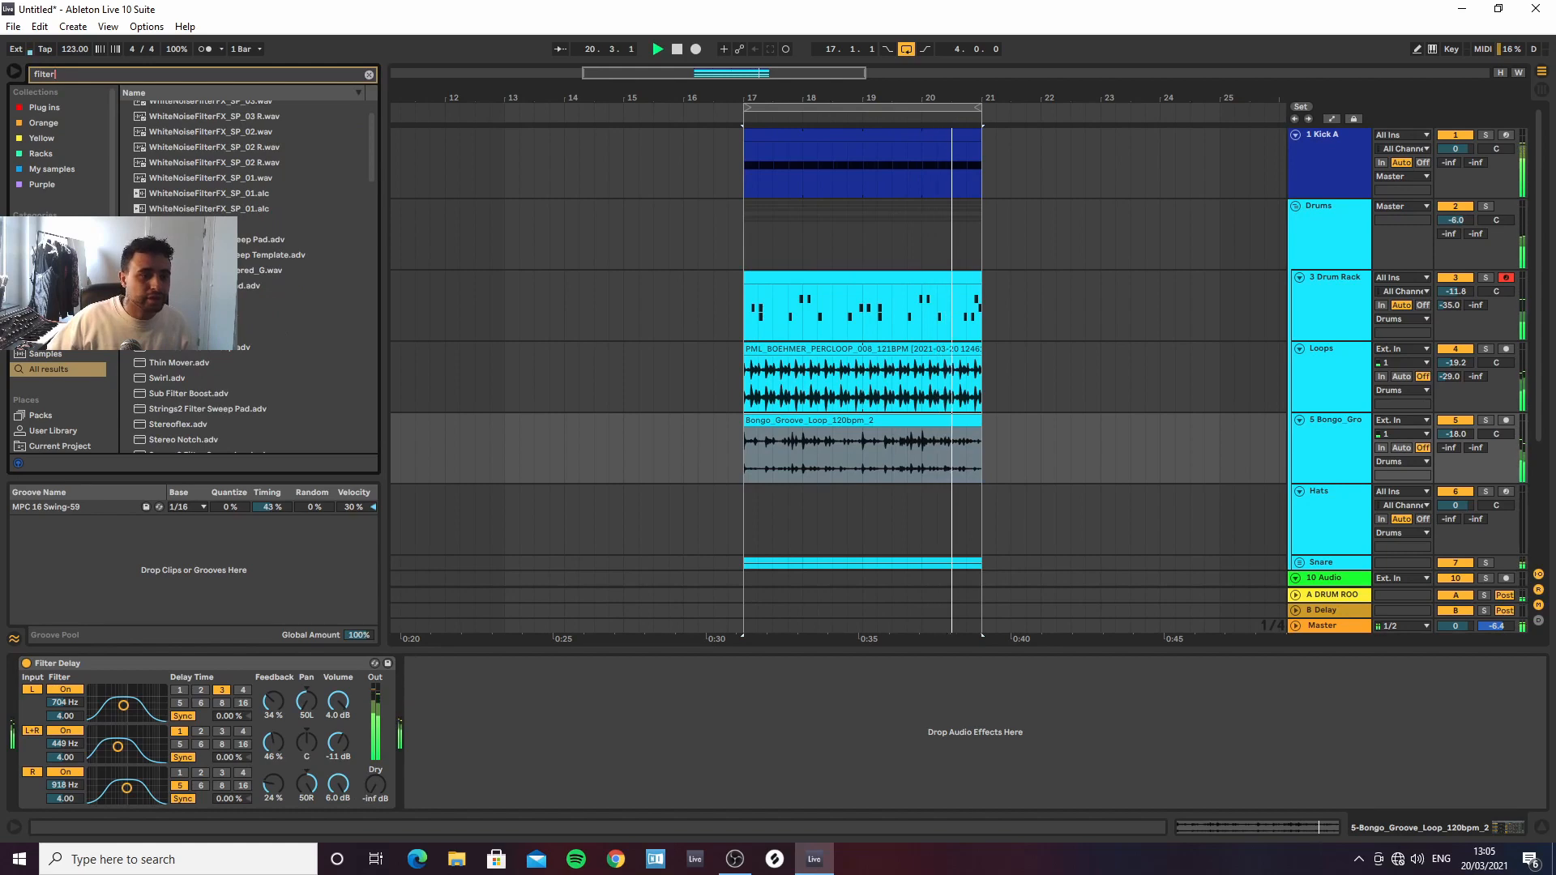
pyautogui.click(44, 323)
pyautogui.click(133, 121)
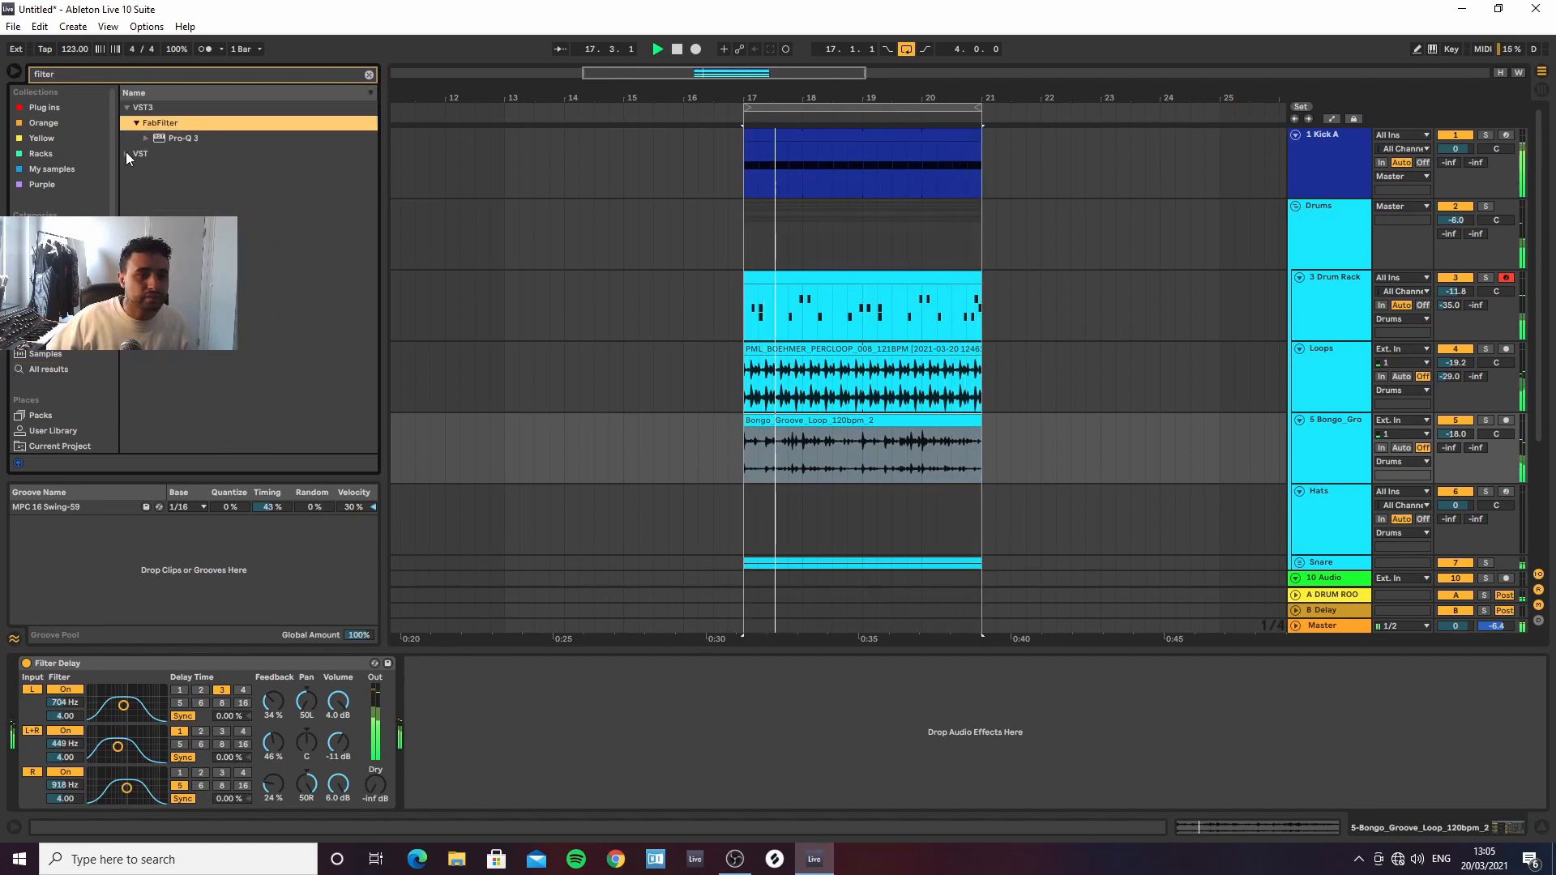
pyautogui.click(144, 138)
pyautogui.click(148, 152)
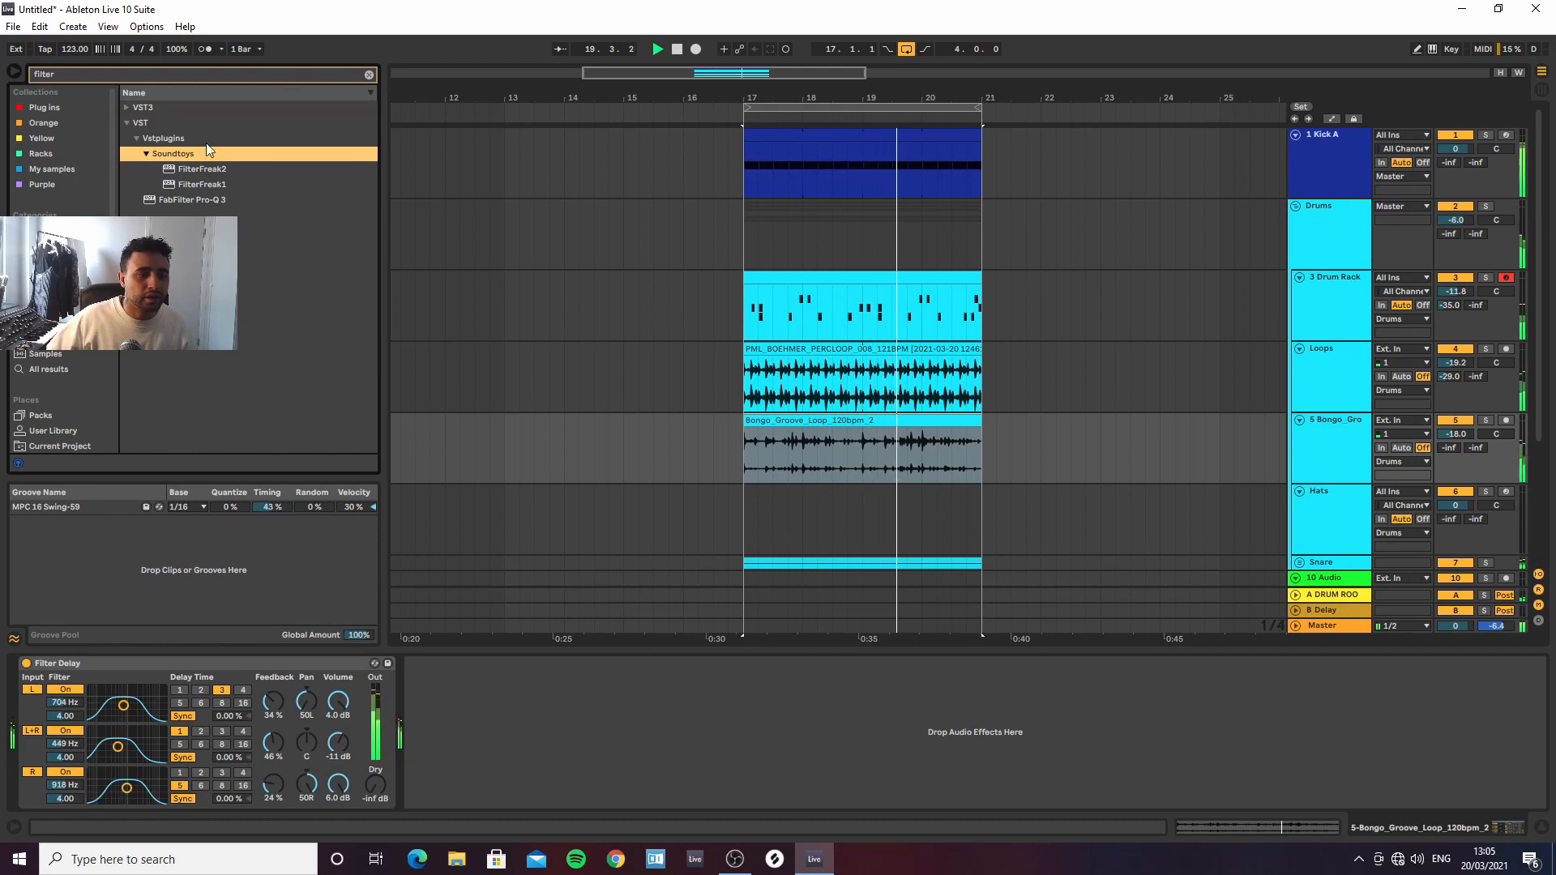
pyautogui.moveTo(206, 168)
pyautogui.mouseDown()
pyautogui.moveTo(473, 567)
pyautogui.moveTo(523, 727)
pyautogui.mouseUp()
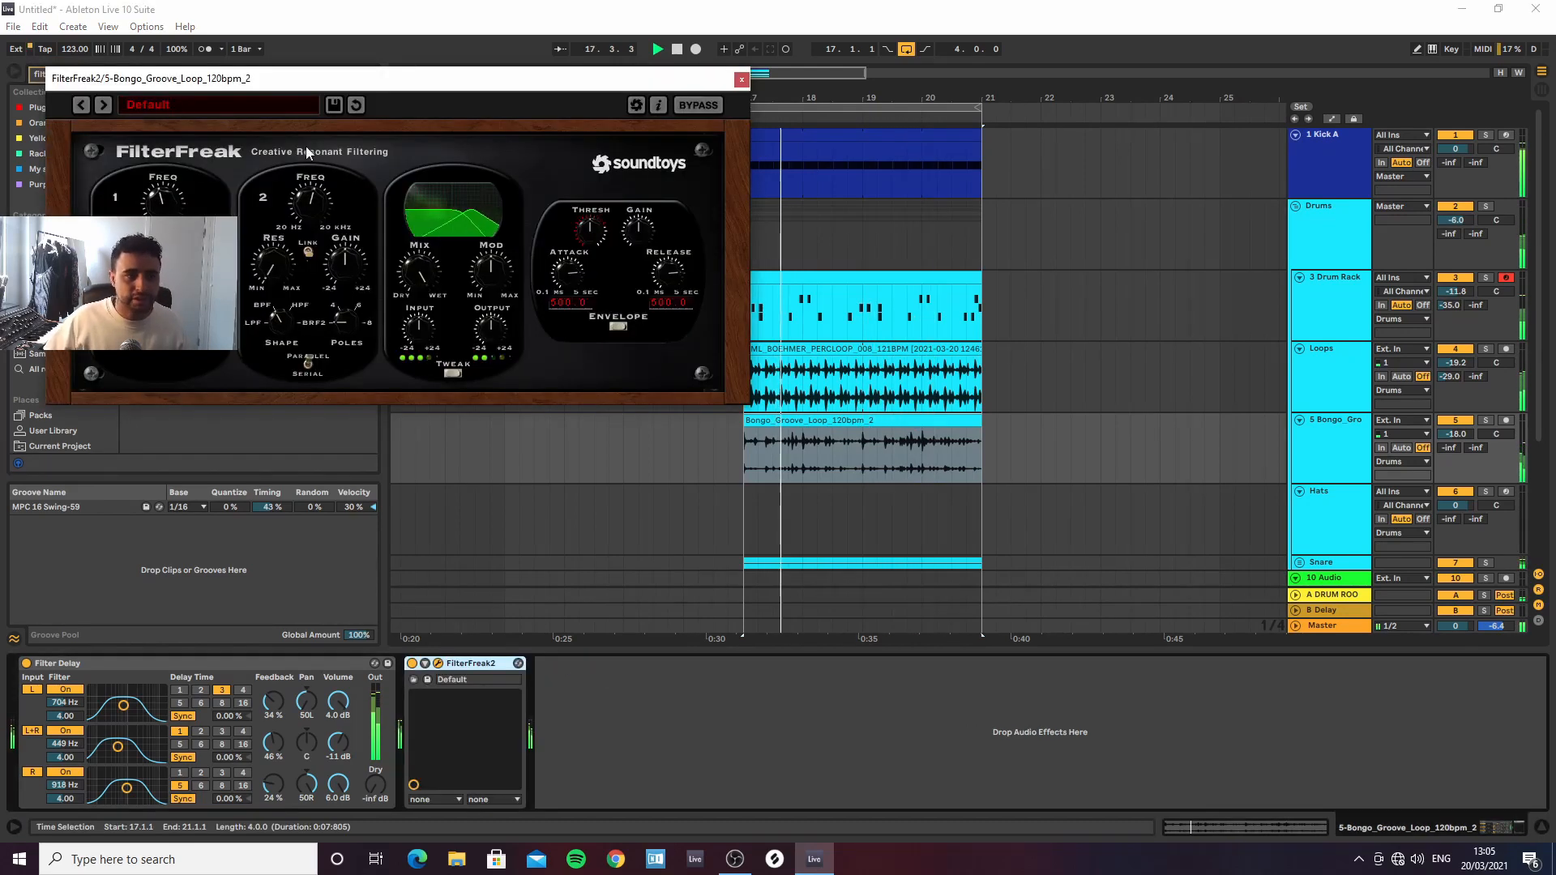
# Try FilterFreak2's Chunky Envelop preset, switch to Chunky Groove, and close the plug-in window
pyautogui.click(118, 107)
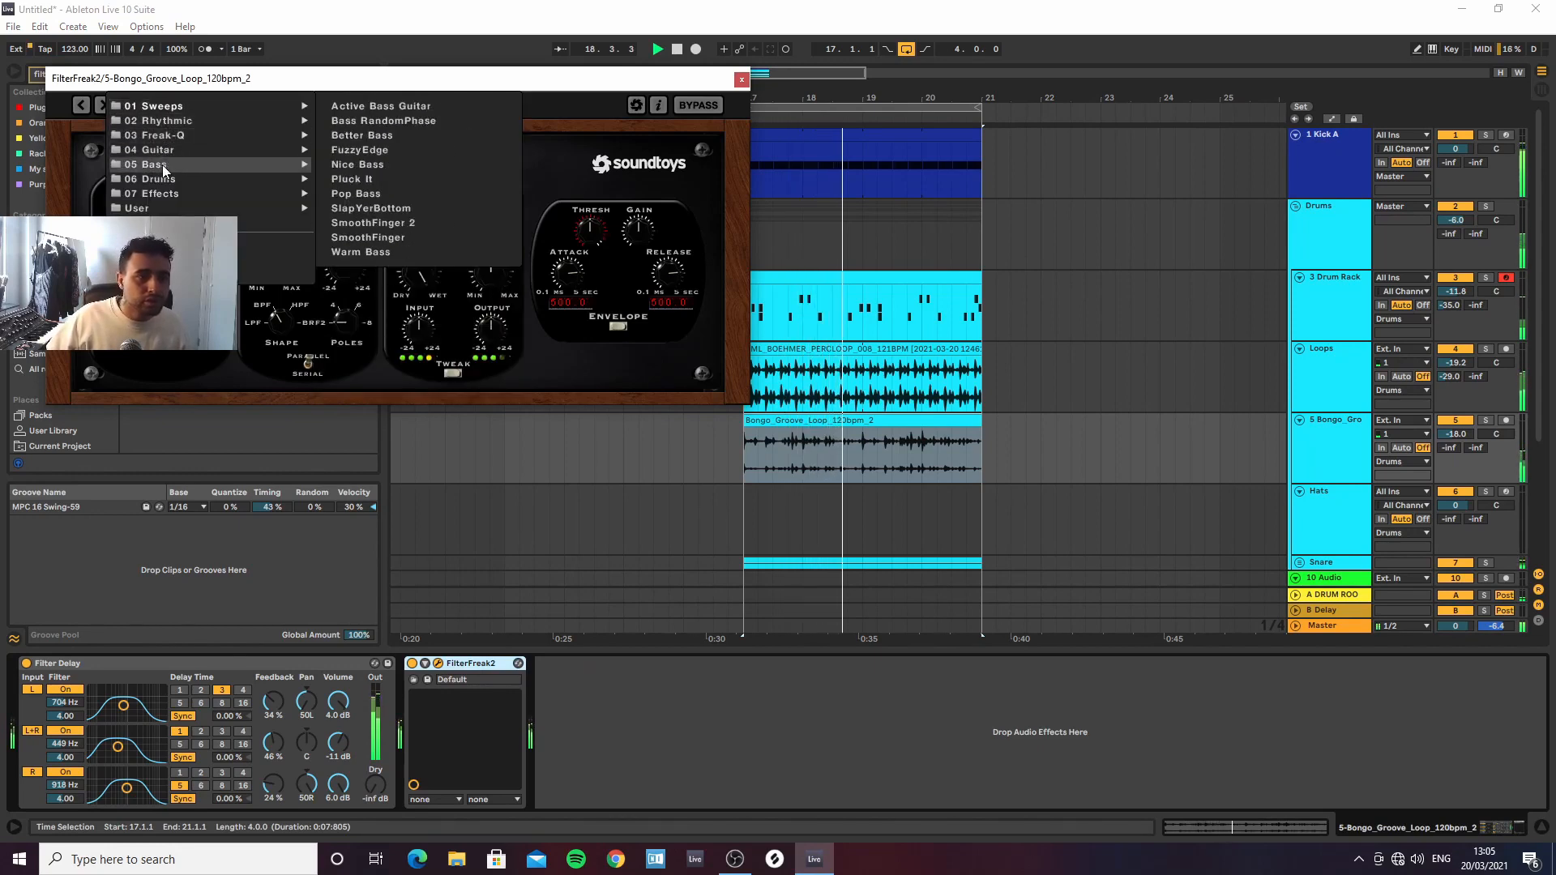
pyautogui.moveTo(162, 179)
pyautogui.click(397, 111)
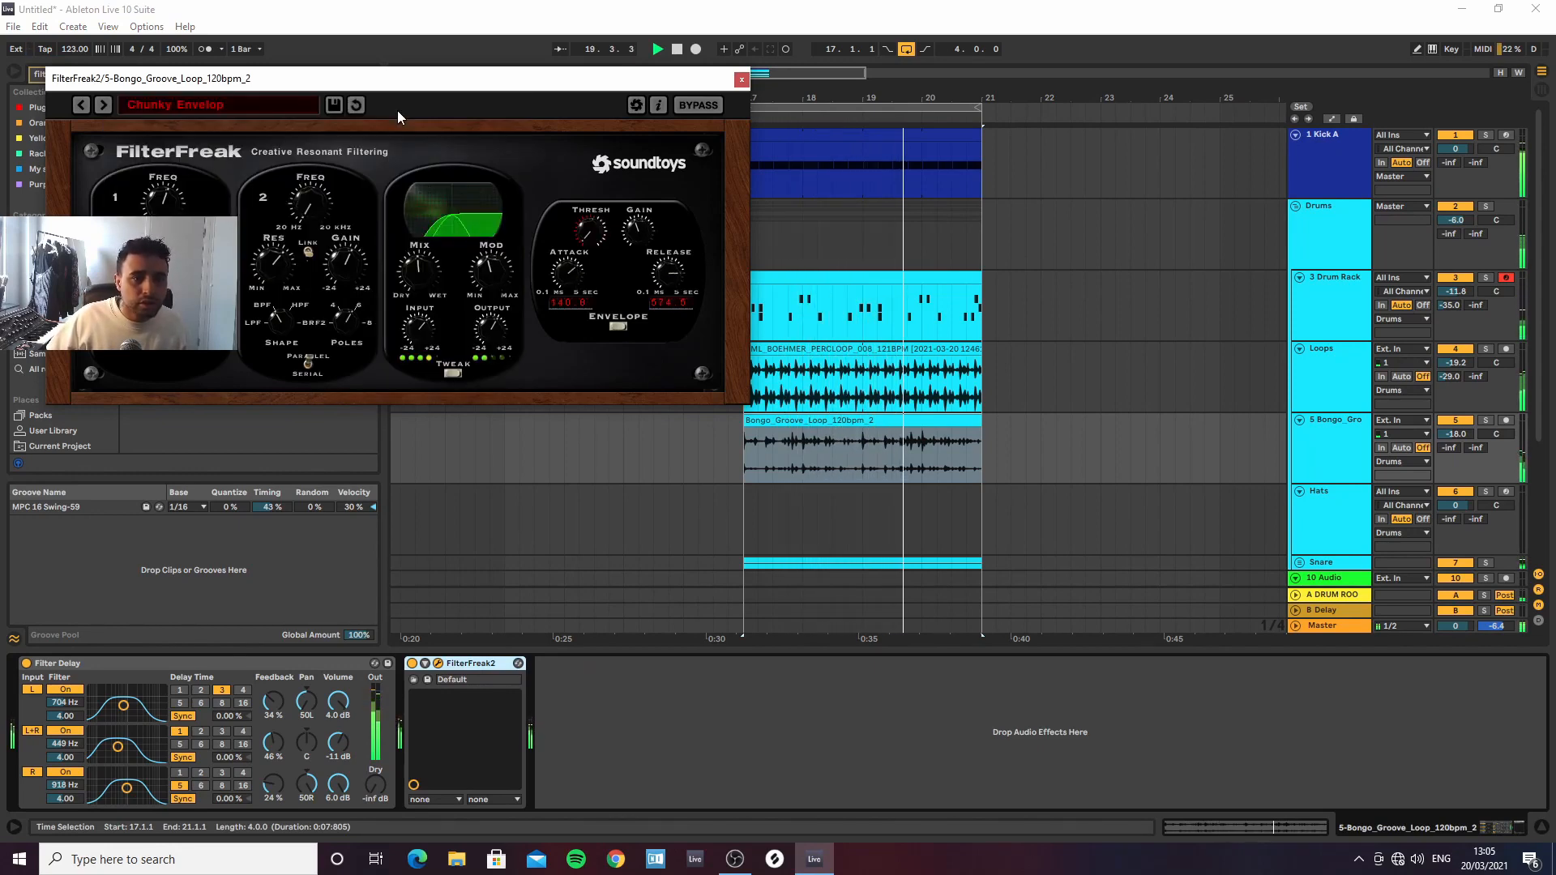
pyautogui.click(109, 106)
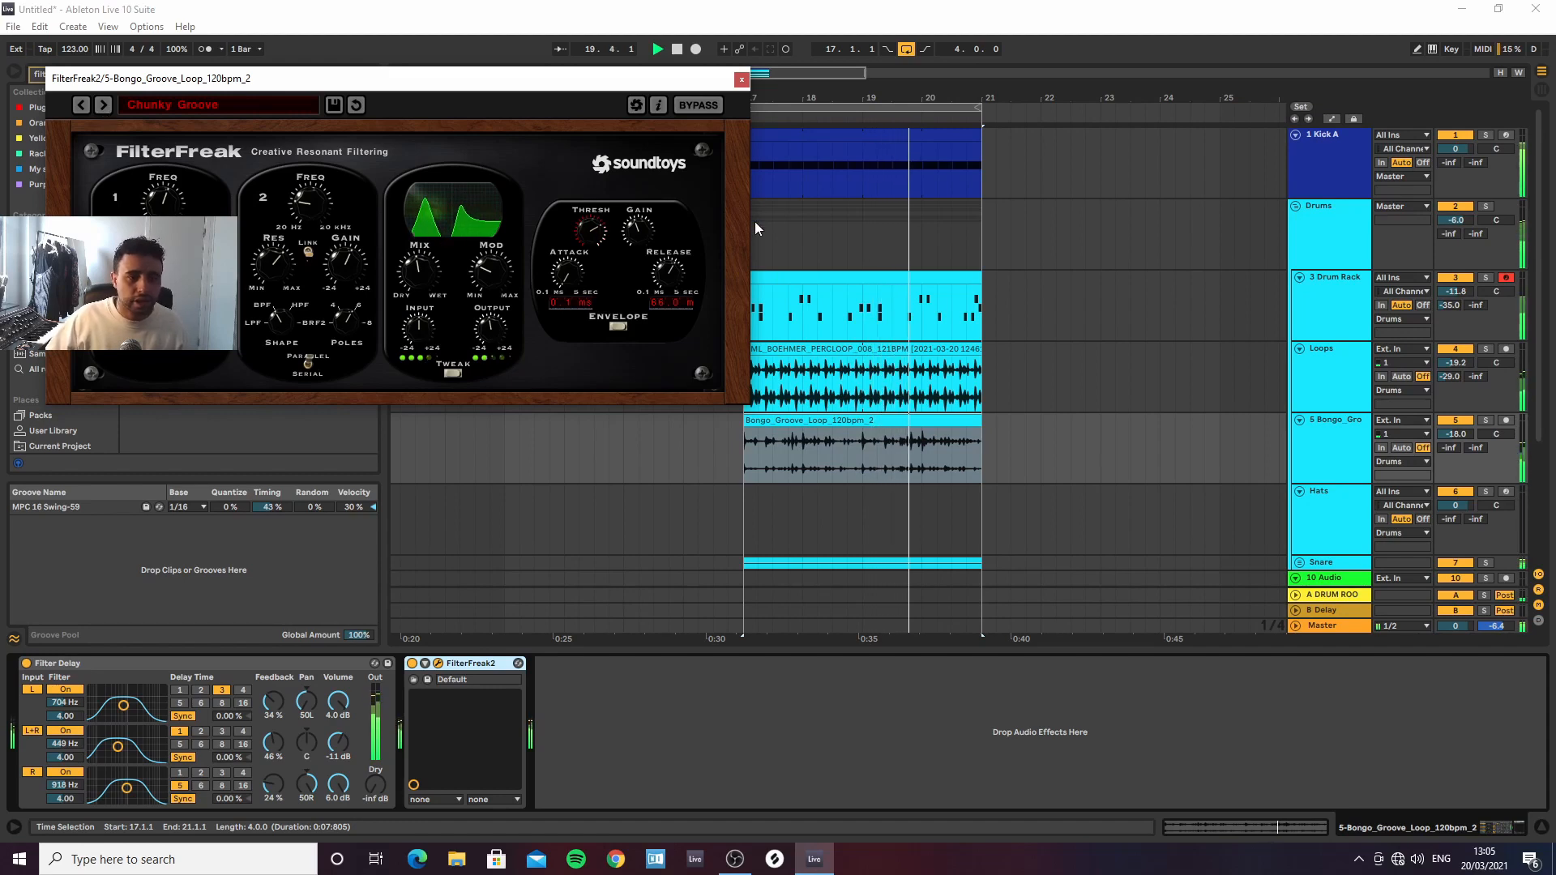
pyautogui.click(740, 81)
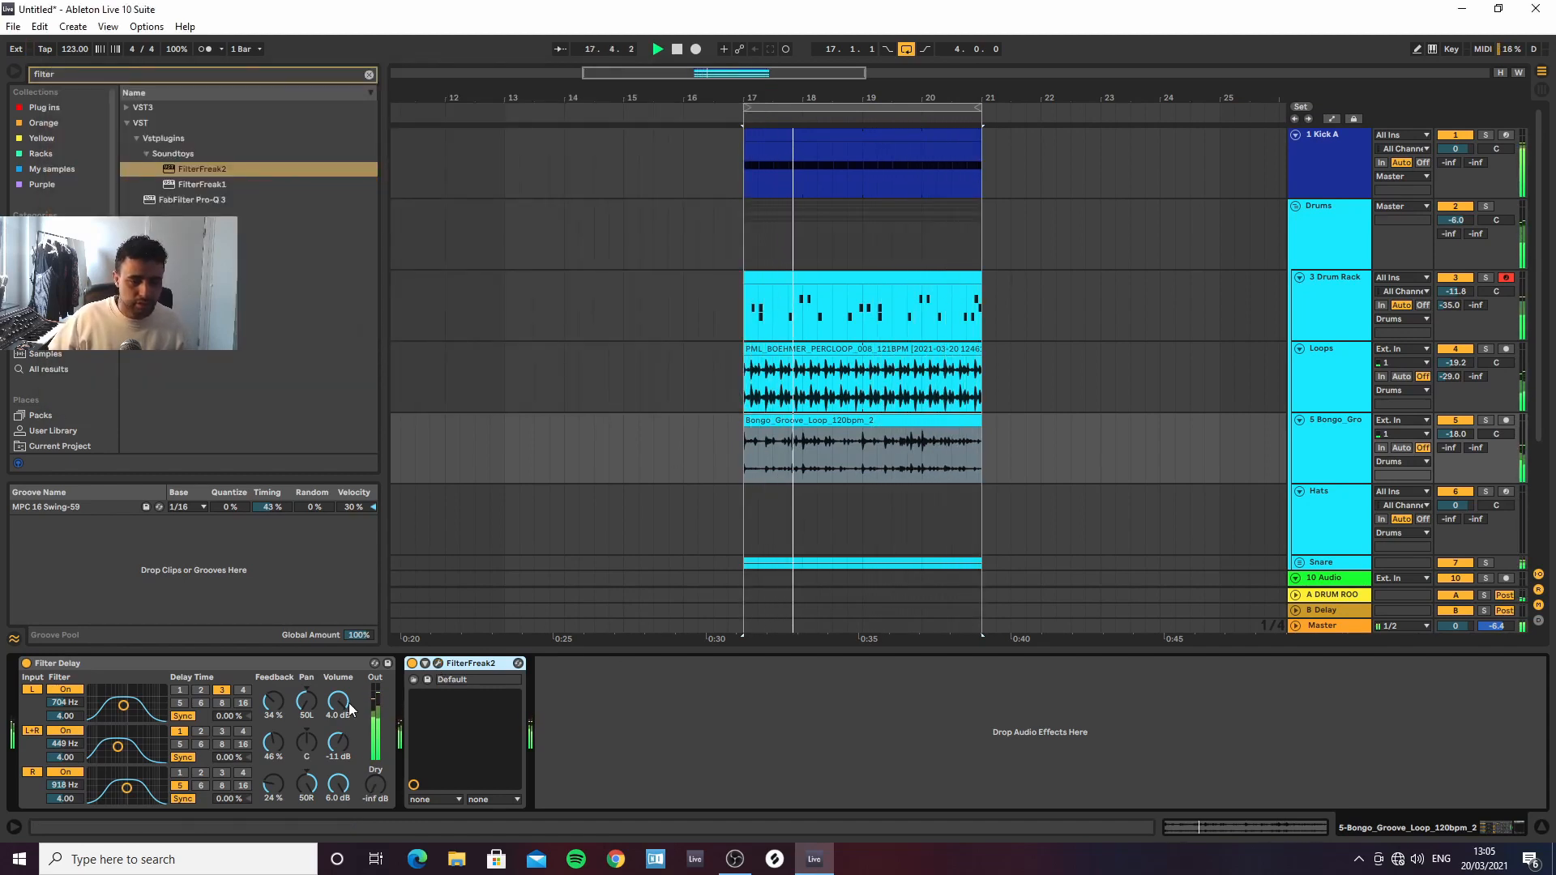
# Set Filter Delay's L, L+R and R volumes to 0.3, -13 and 2.8 dB, and the bongo track's volume to -16.7 dB
pyautogui.moveTo(338, 701); pyautogui.dragTo(338, 802)
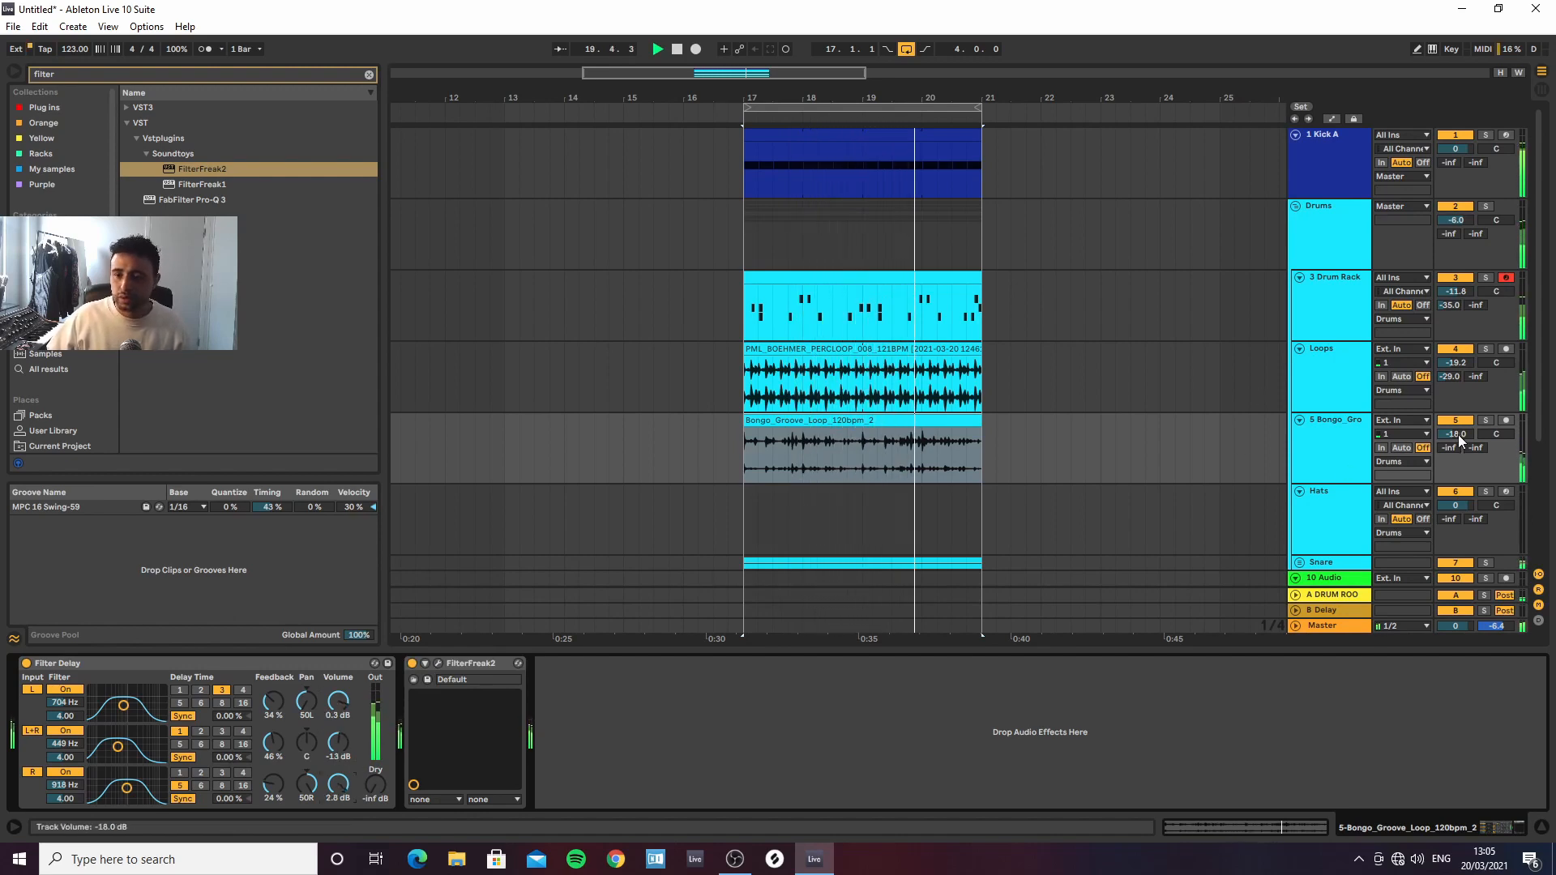
pyautogui.moveTo(1456, 433); pyautogui.dragTo(1456, 423)
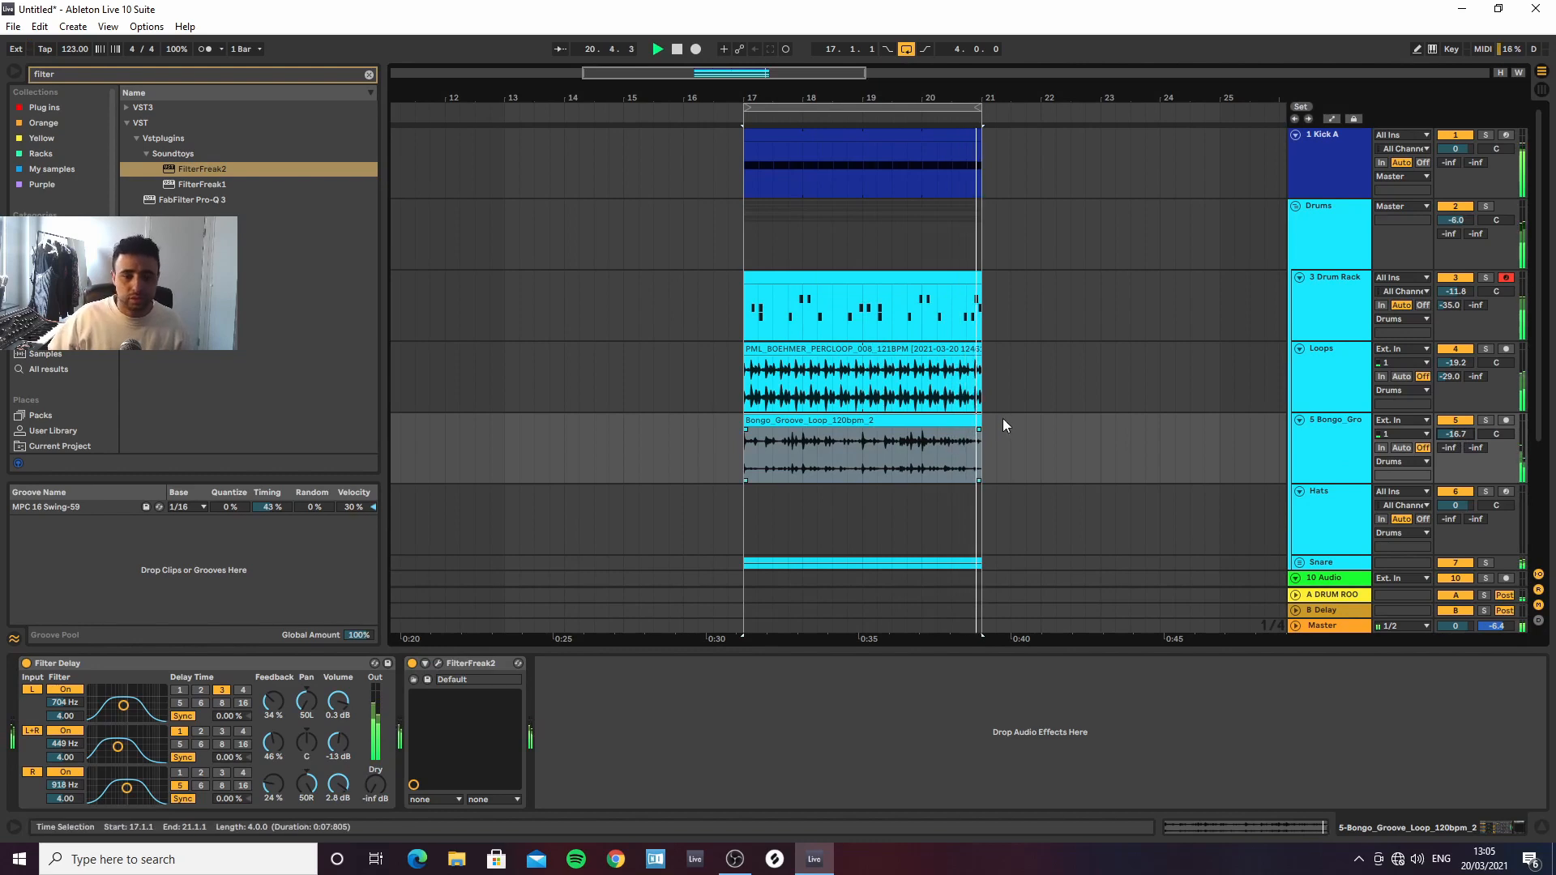
# Apply the MPC 16 Swing-59 groove to the percussion loop clip and clear the browser search
pyautogui.click(94, 509)
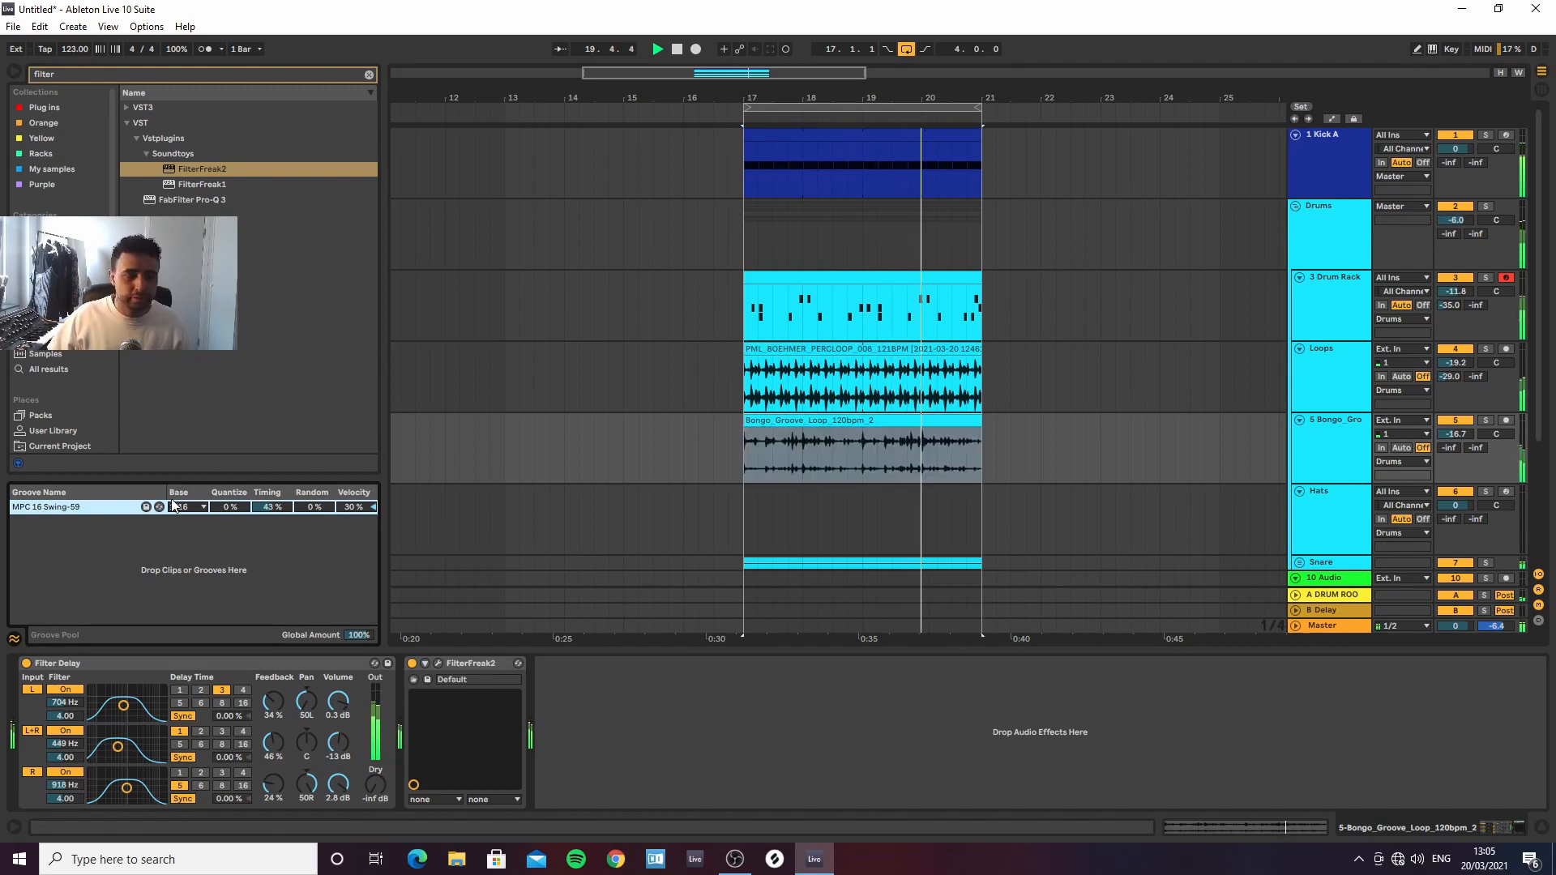
pyautogui.moveTo(66, 509); pyautogui.dragTo(840, 377)
pyautogui.scroll(-3, 839, 377)
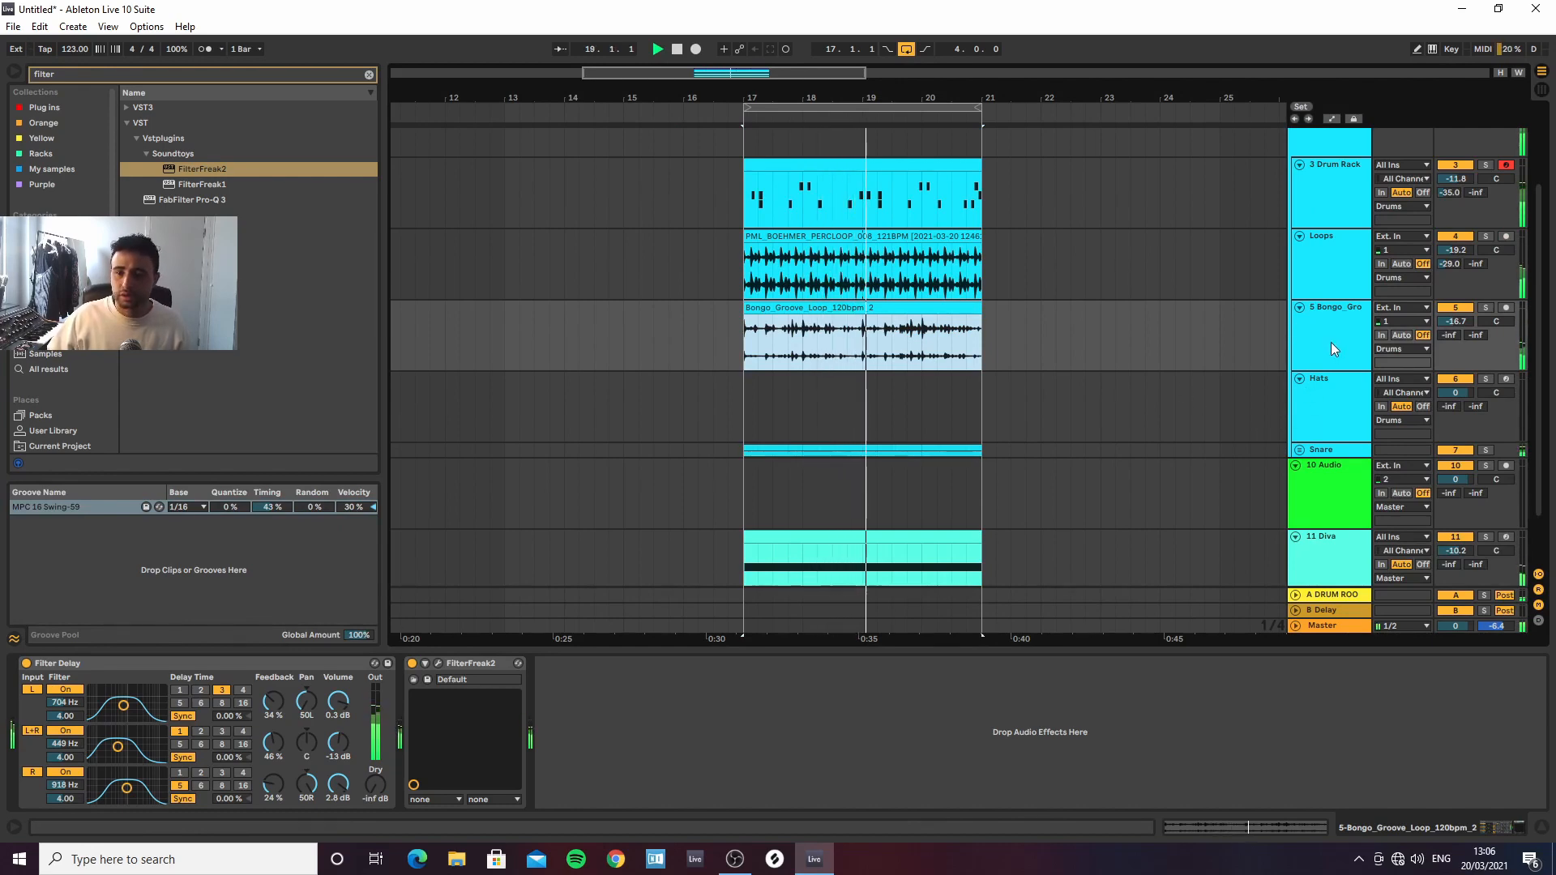
pyautogui.click(370, 75)
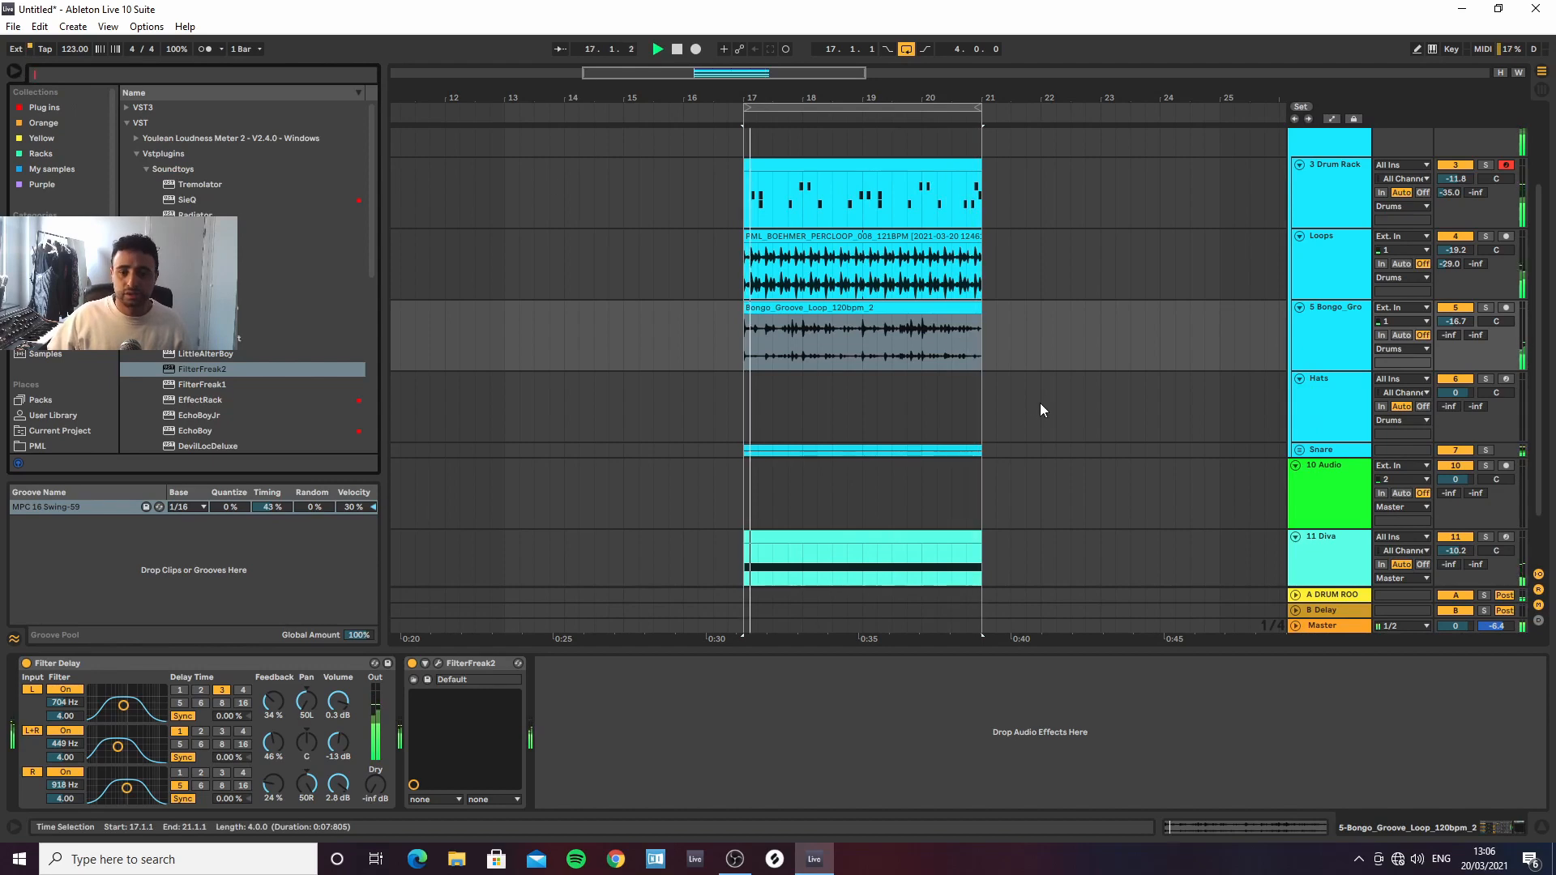
# Insert a new MIDI track directly after track 11 Diva and fold the Drums group
pyautogui.scroll(-2, 1237, 381)
pyautogui.click(1329, 495)
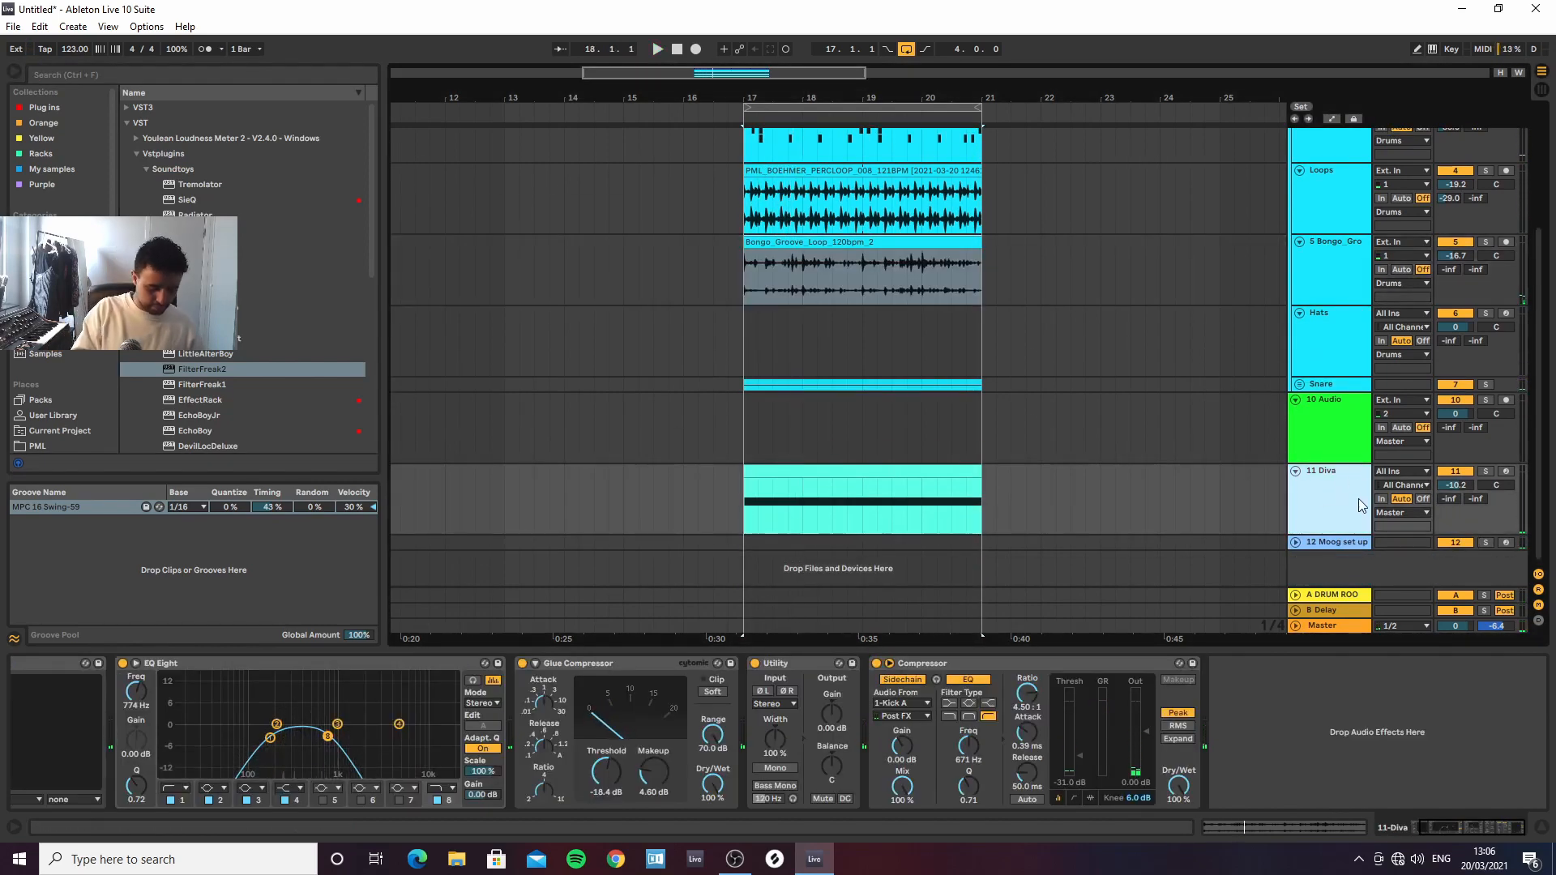
pyautogui.hotkey('ctrl', 'shift', 't')
pyautogui.scroll(4, 1371, 263)
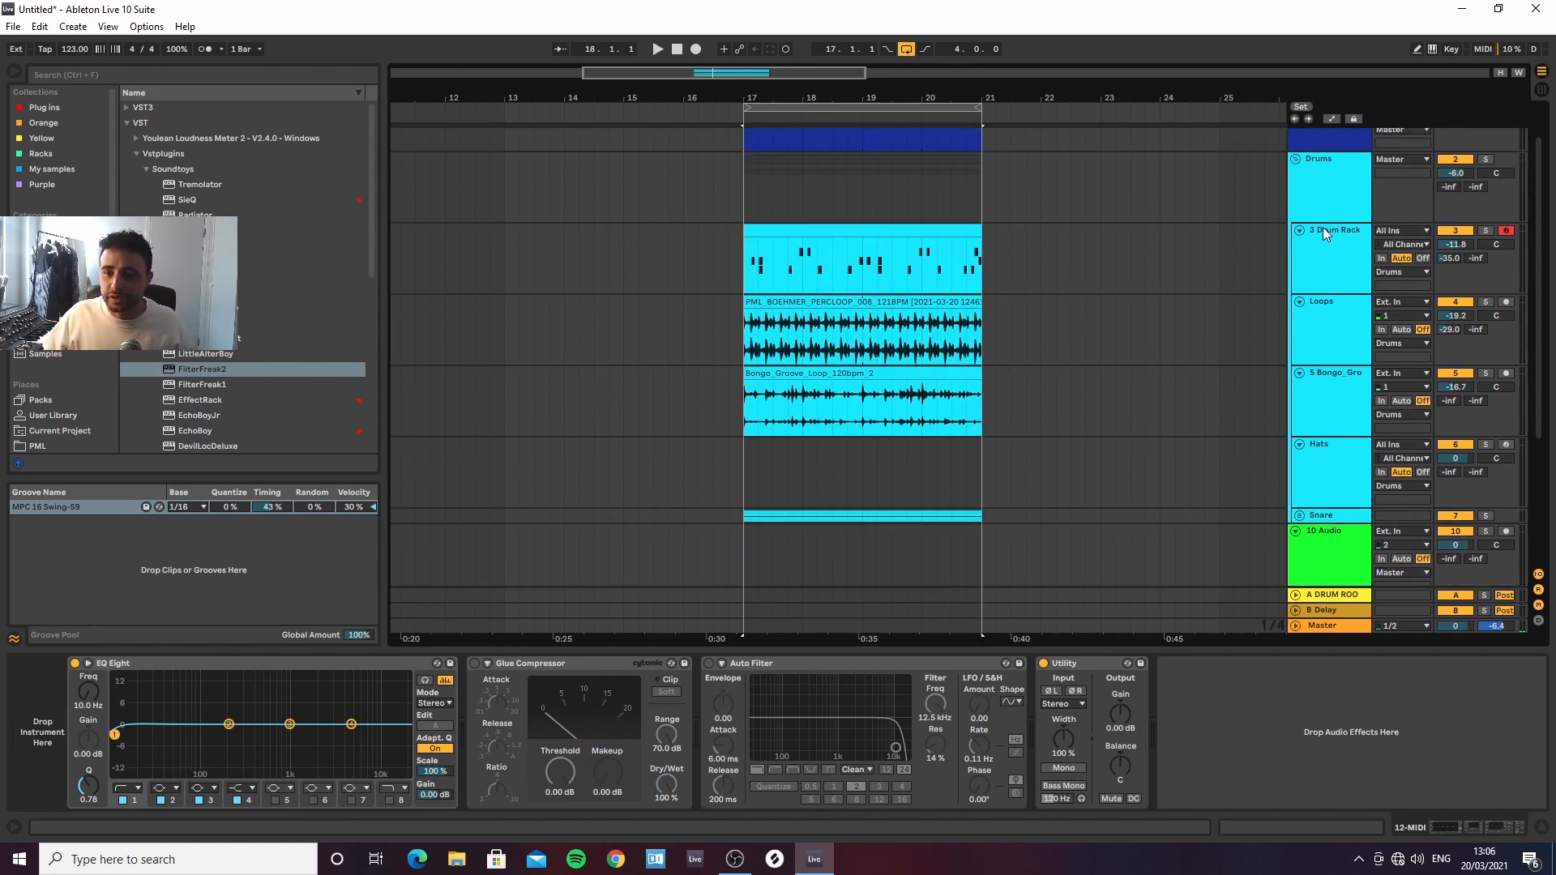
pyautogui.click(1296, 160)
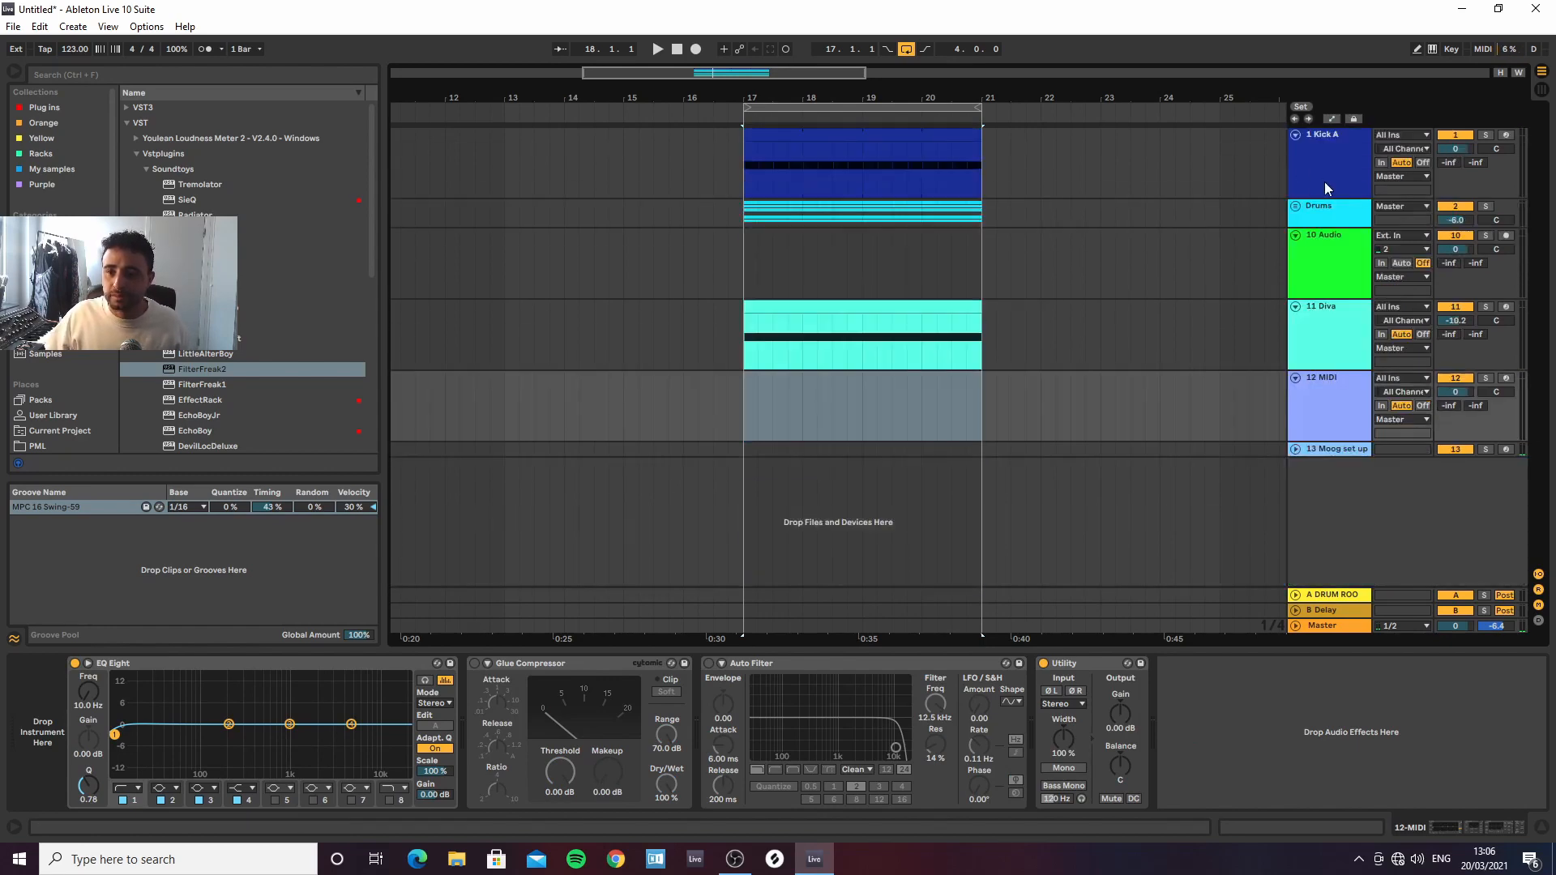
pyautogui.click(1325, 342)
pyautogui.click(1319, 411)
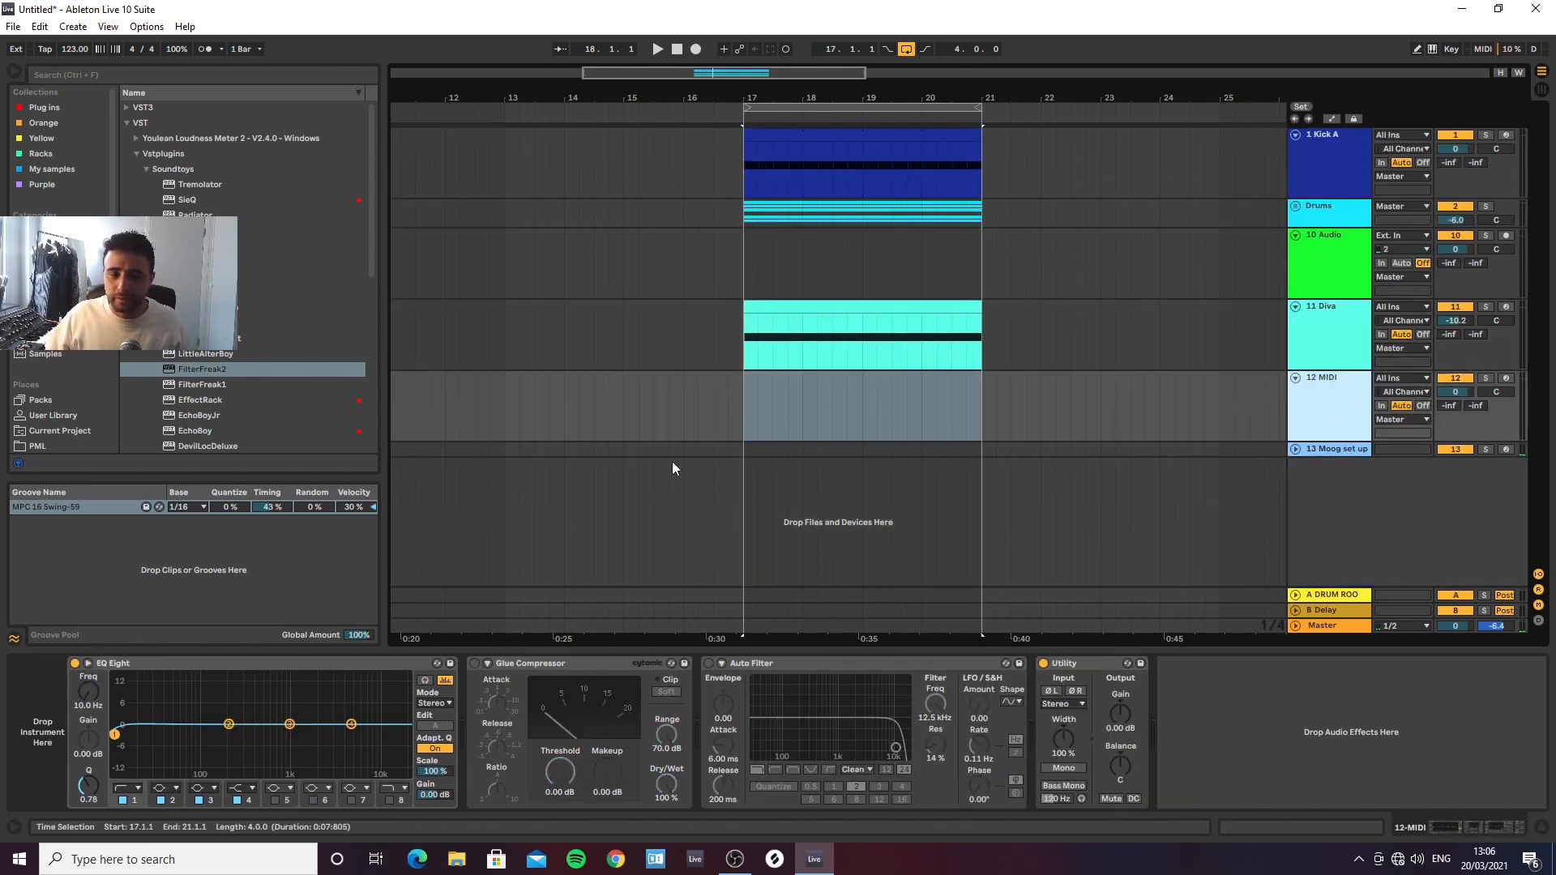
# Search the plug-ins for "diva", load Diva(x64) on the new MIDI track, and close the plug-in window
pyautogui.click(250, 75)
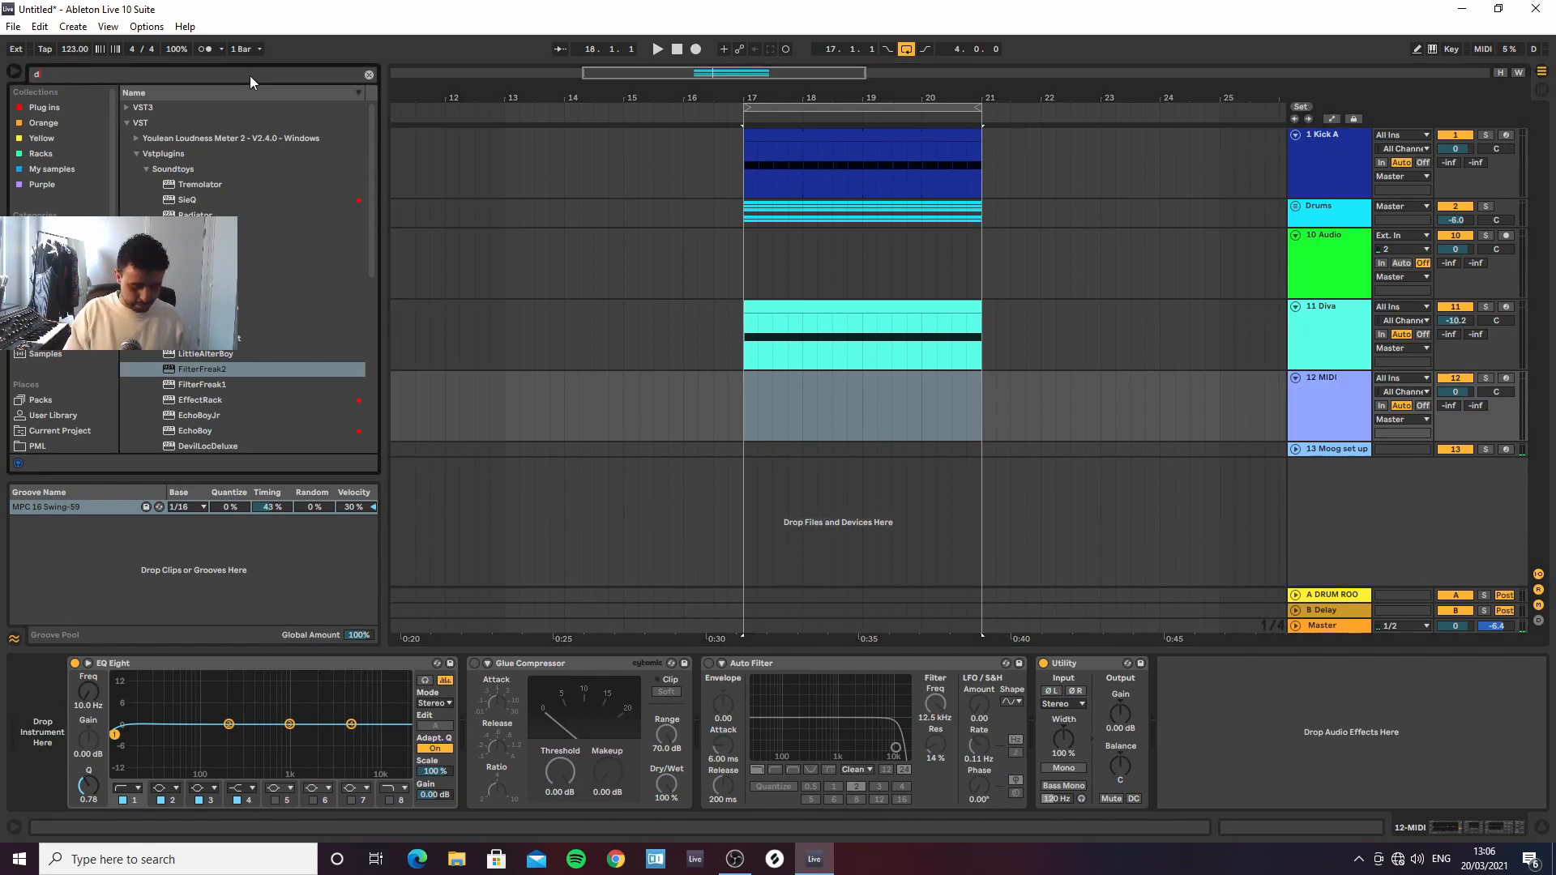
pyautogui.write('diva')
pyautogui.doubleClick(159, 137)
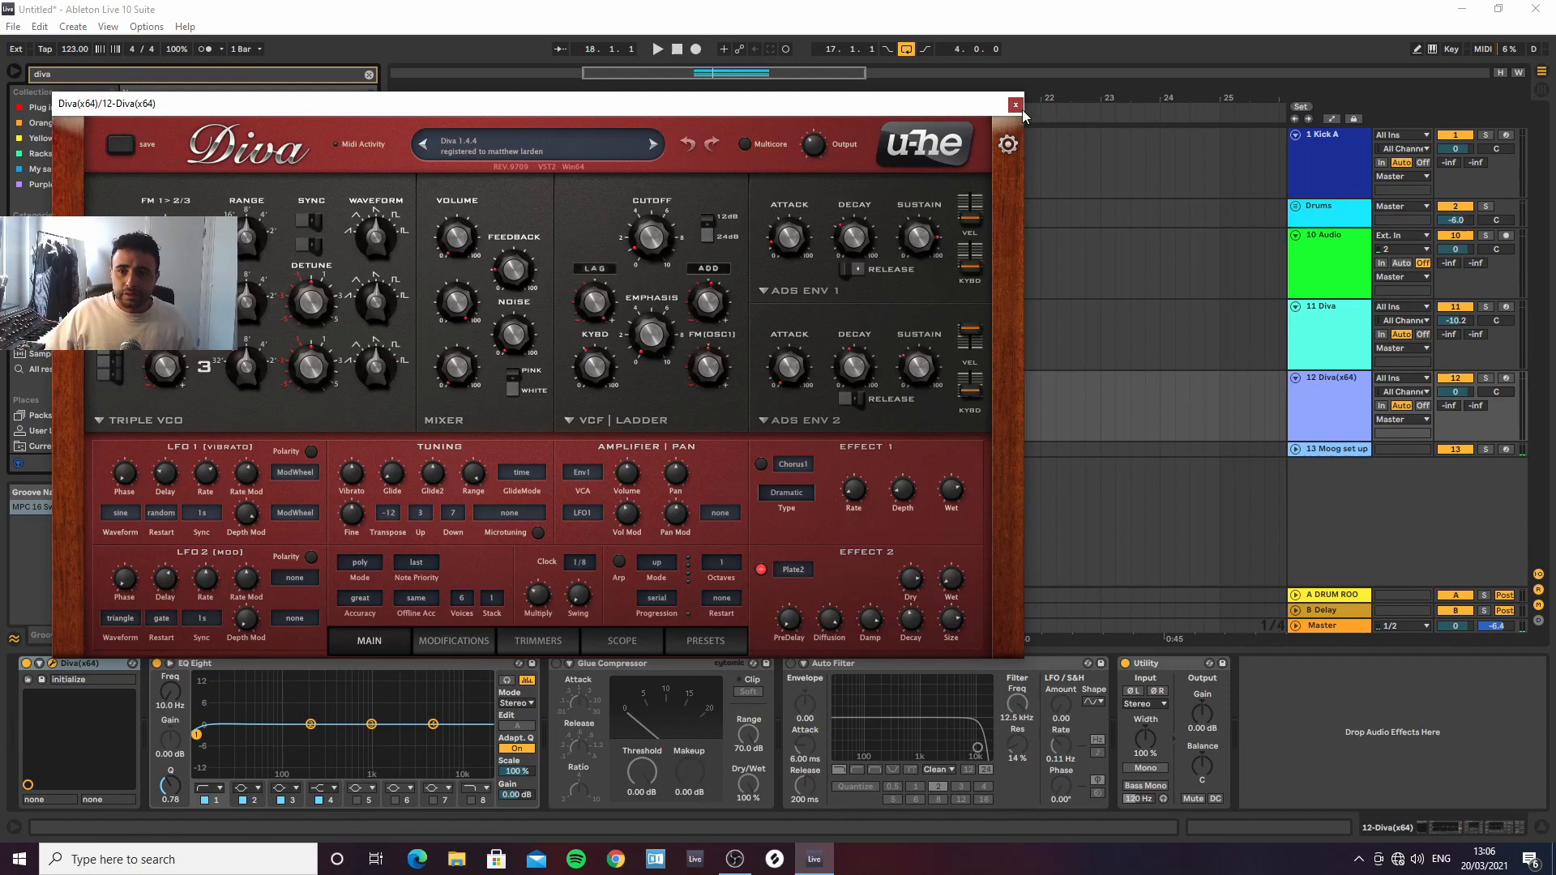
pyautogui.click(1016, 105)
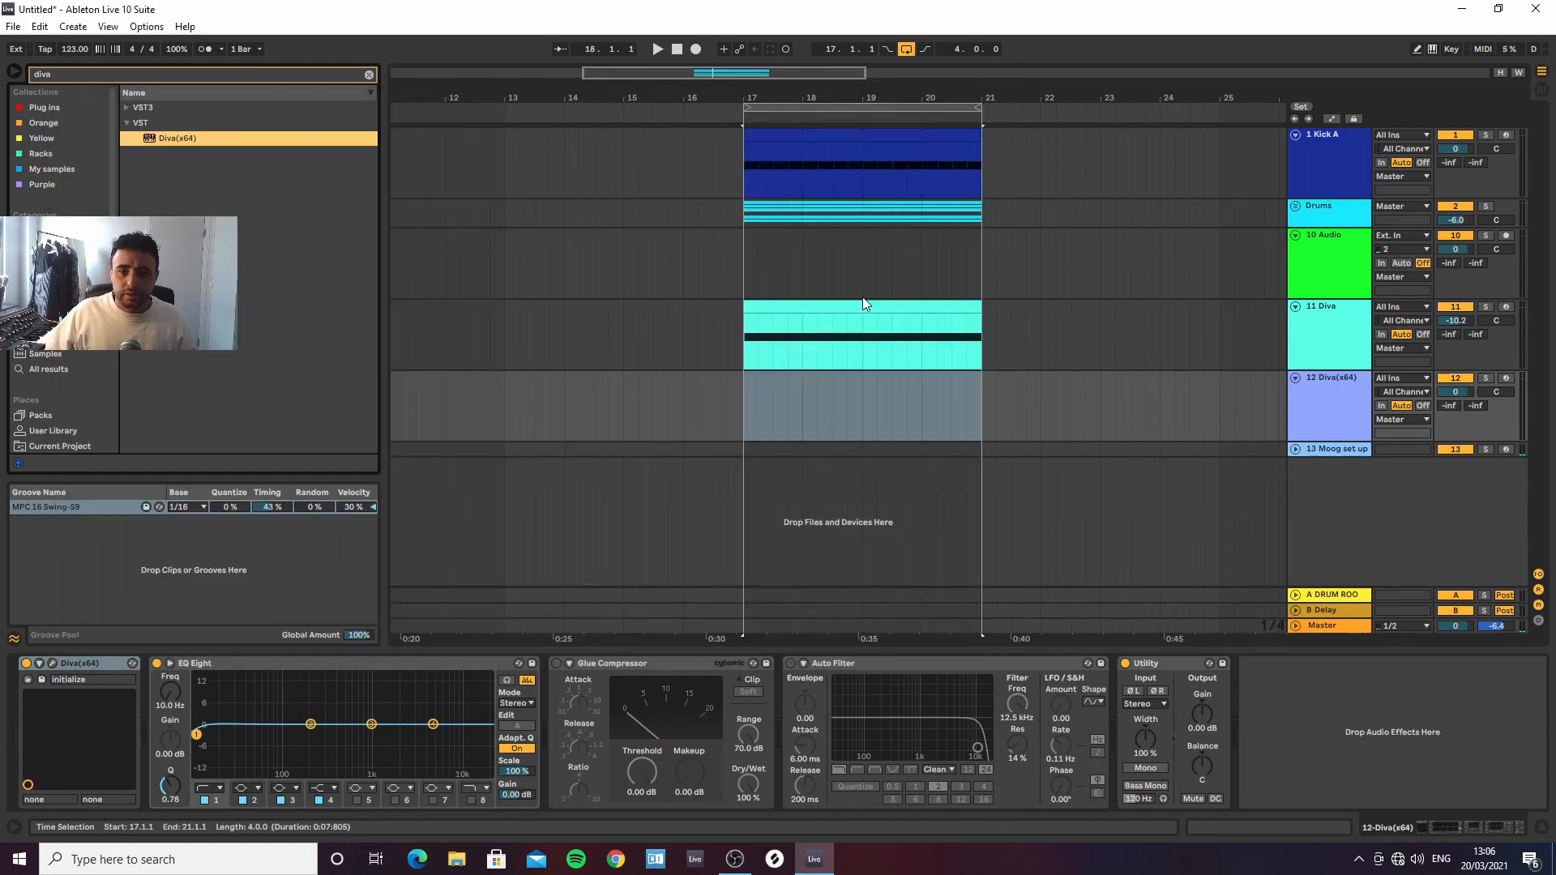
# Check the clip on track 11 Diva and duplicate that track with its clip and devices
pyautogui.doubleClick(861, 301)
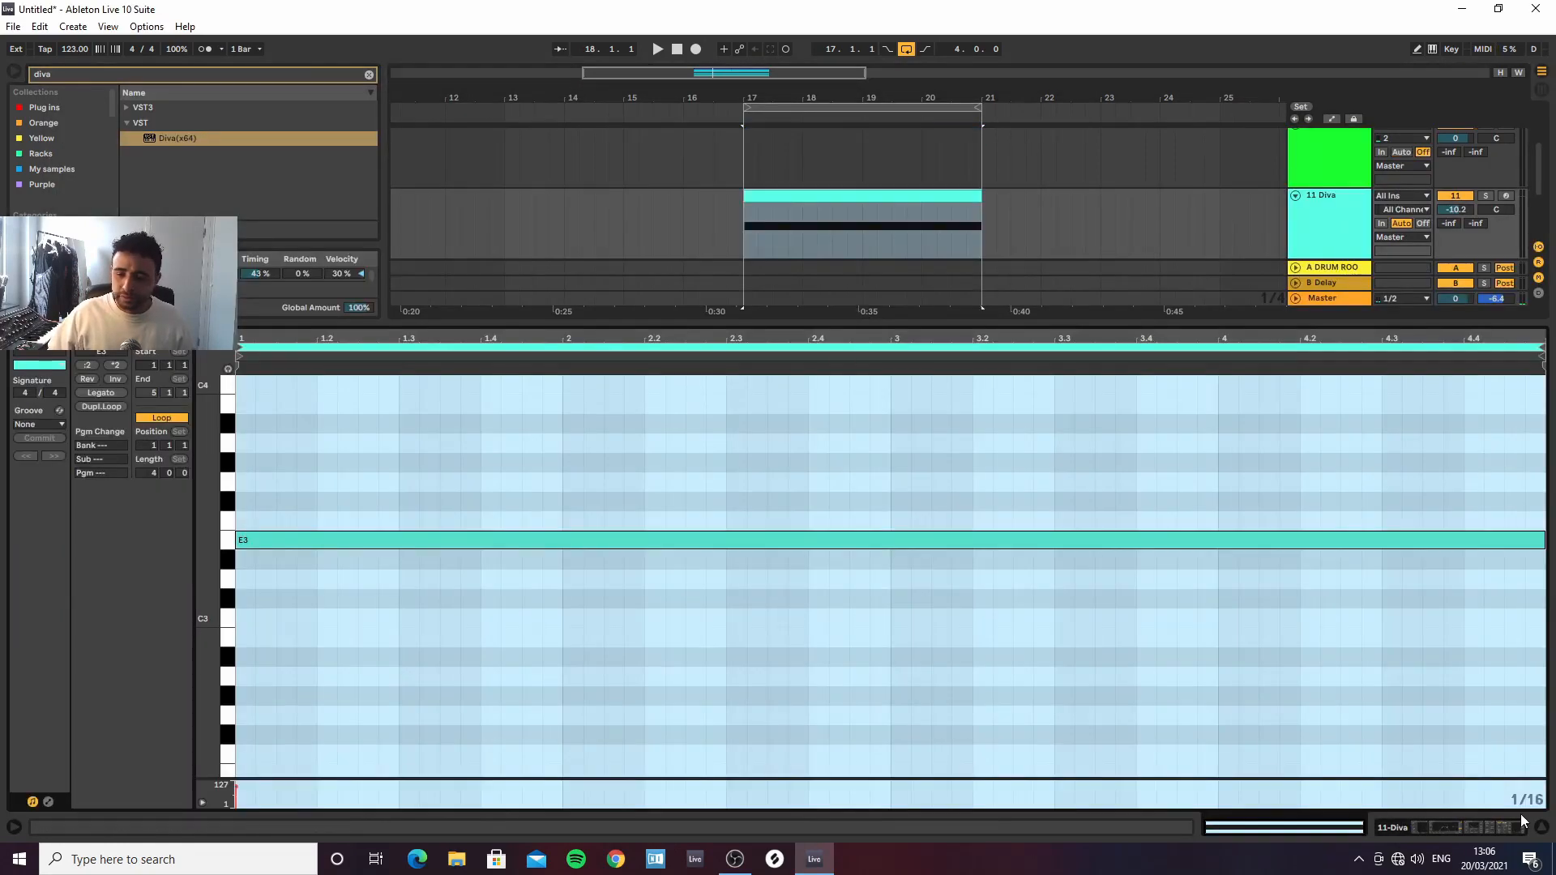
pyautogui.hotkey('ctrl', 'alt', 'l')
pyautogui.click(1335, 334)
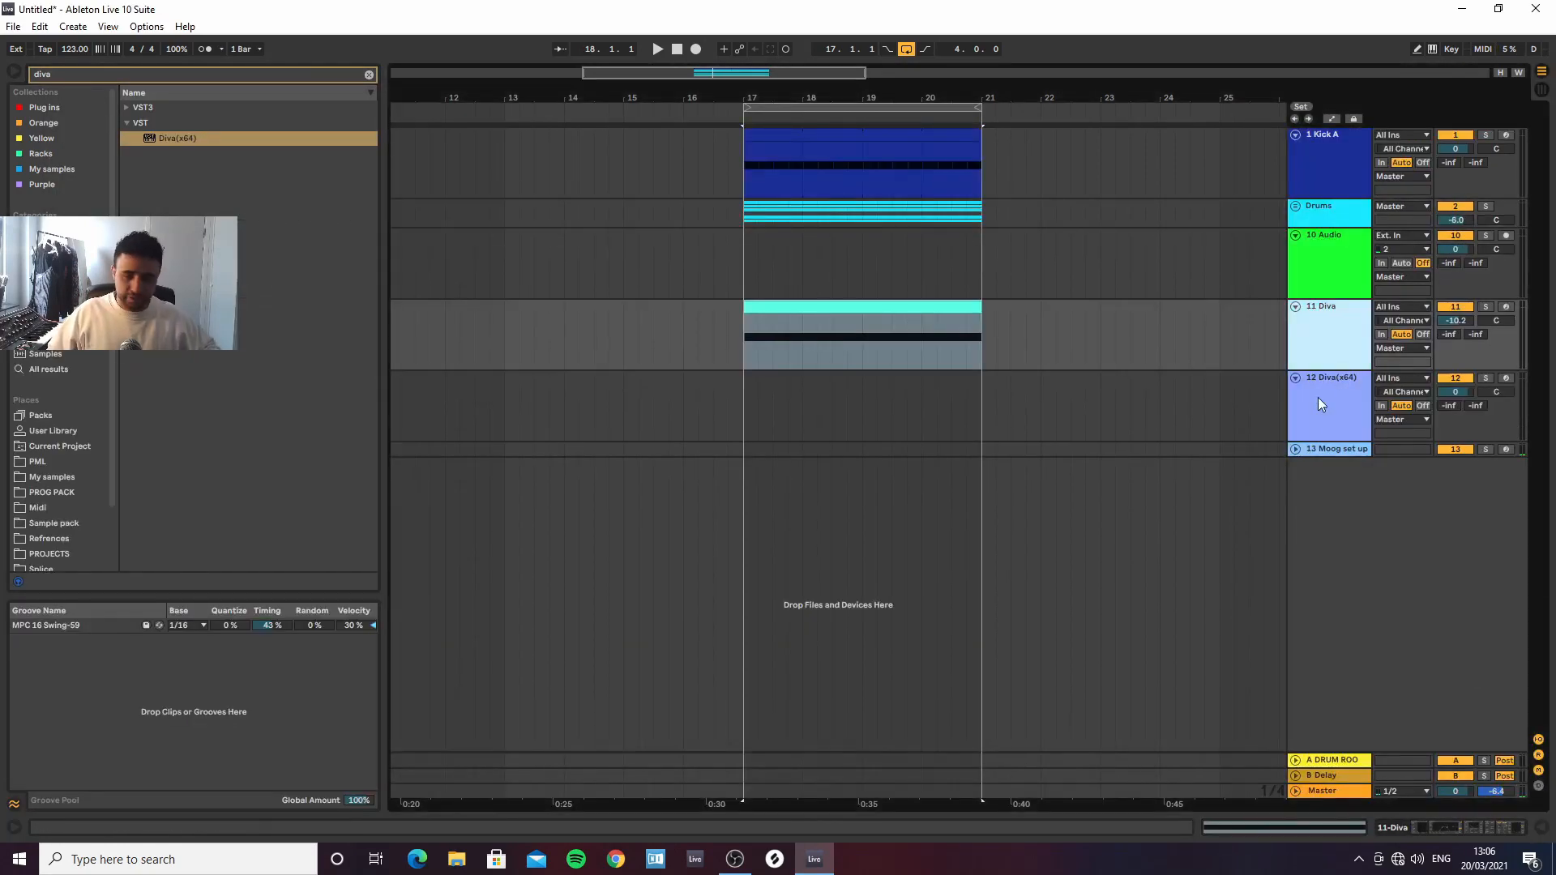
pyautogui.hotkey('ctrl', 'd')
# Add four-bar C#3 and G#3 notes to the E3 note in the duplicated Diva track's clip to form a chord
pyautogui.doubleClick(852, 382)
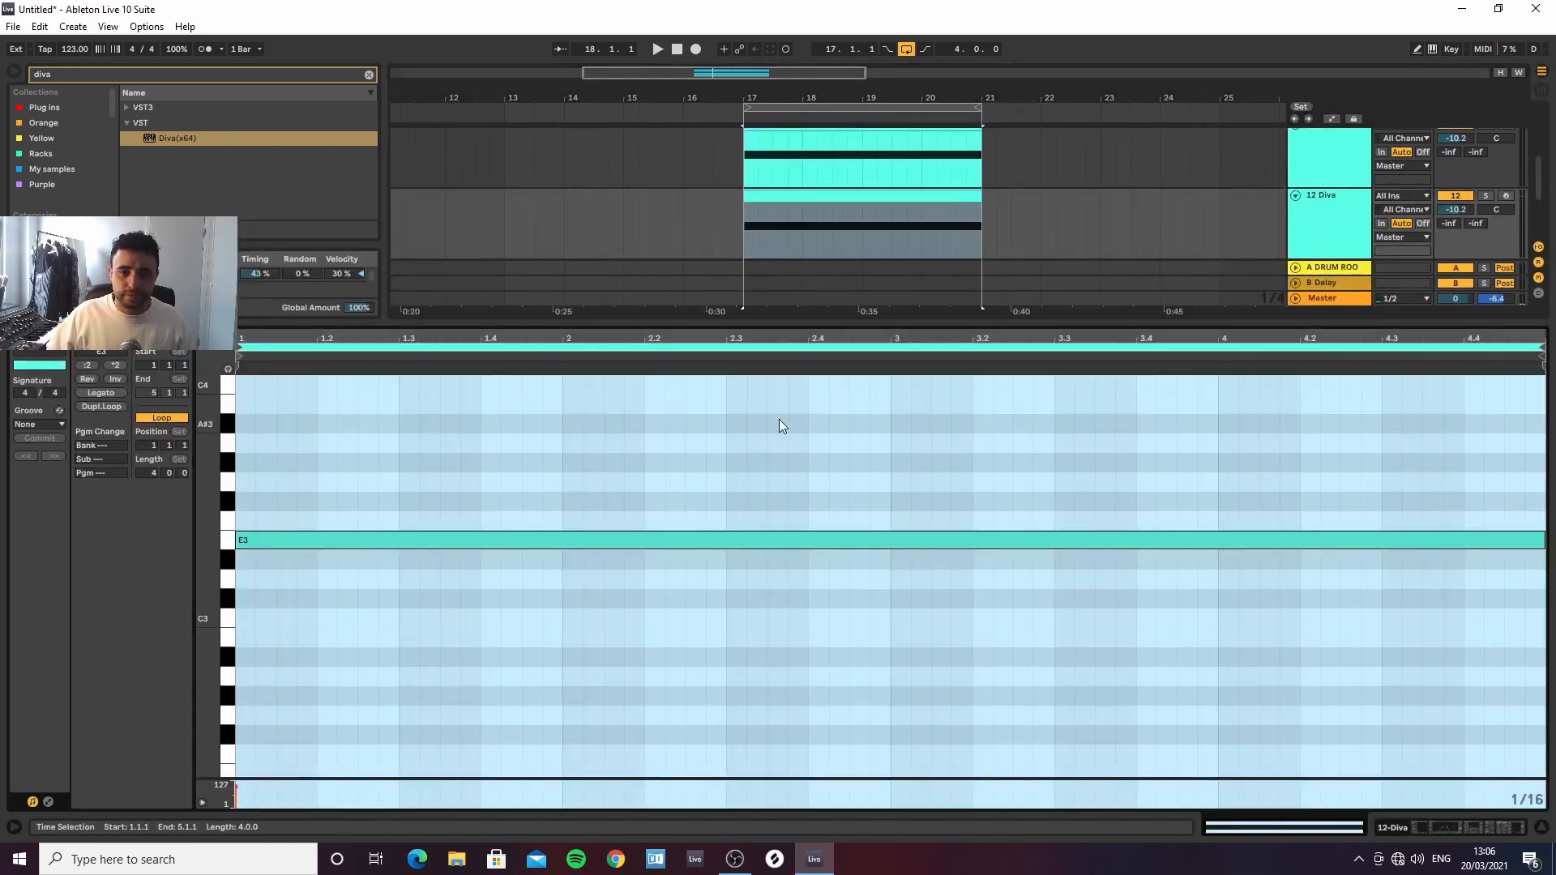
pyautogui.moveTo(406, 541); pyautogui.dragTo(387, 601)
pyautogui.moveTo(387, 600)
pyautogui.mouseDown()
pyautogui.moveTo(387, 586)
pyautogui.moveTo(446, 592)
pyautogui.moveTo(405, 595)
pyautogui.mouseUp()
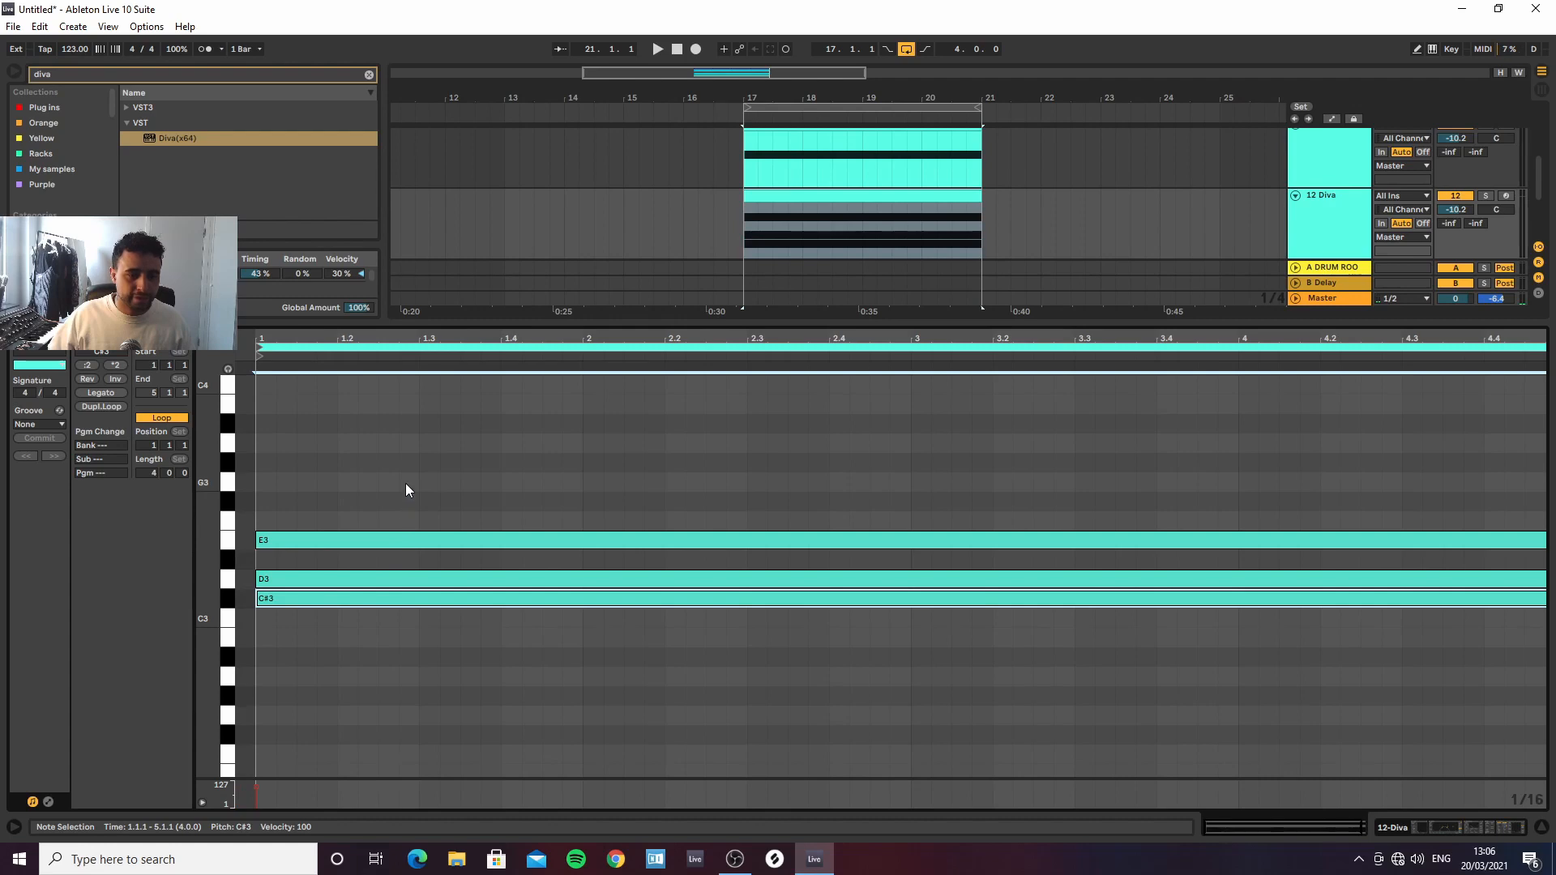
pyautogui.moveTo(371, 580); pyautogui.dragTo(371, 467)
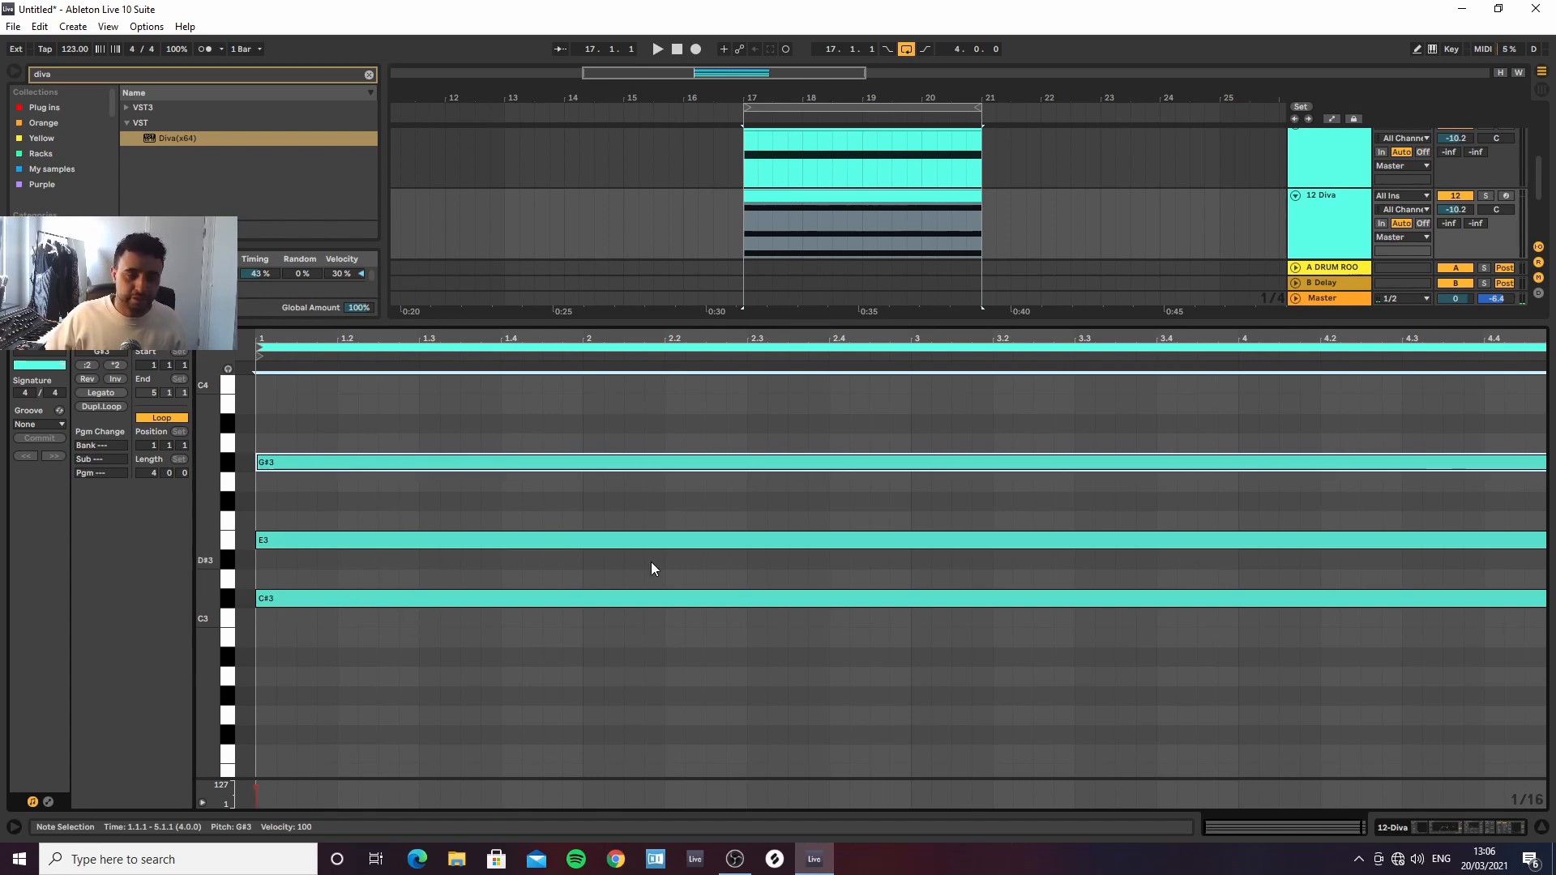
# During playback, lower track 12 Diva to -13.0 dB, raise EQ Eight's high cut, and set its low cut to 198 Hz
pyautogui.press('space')
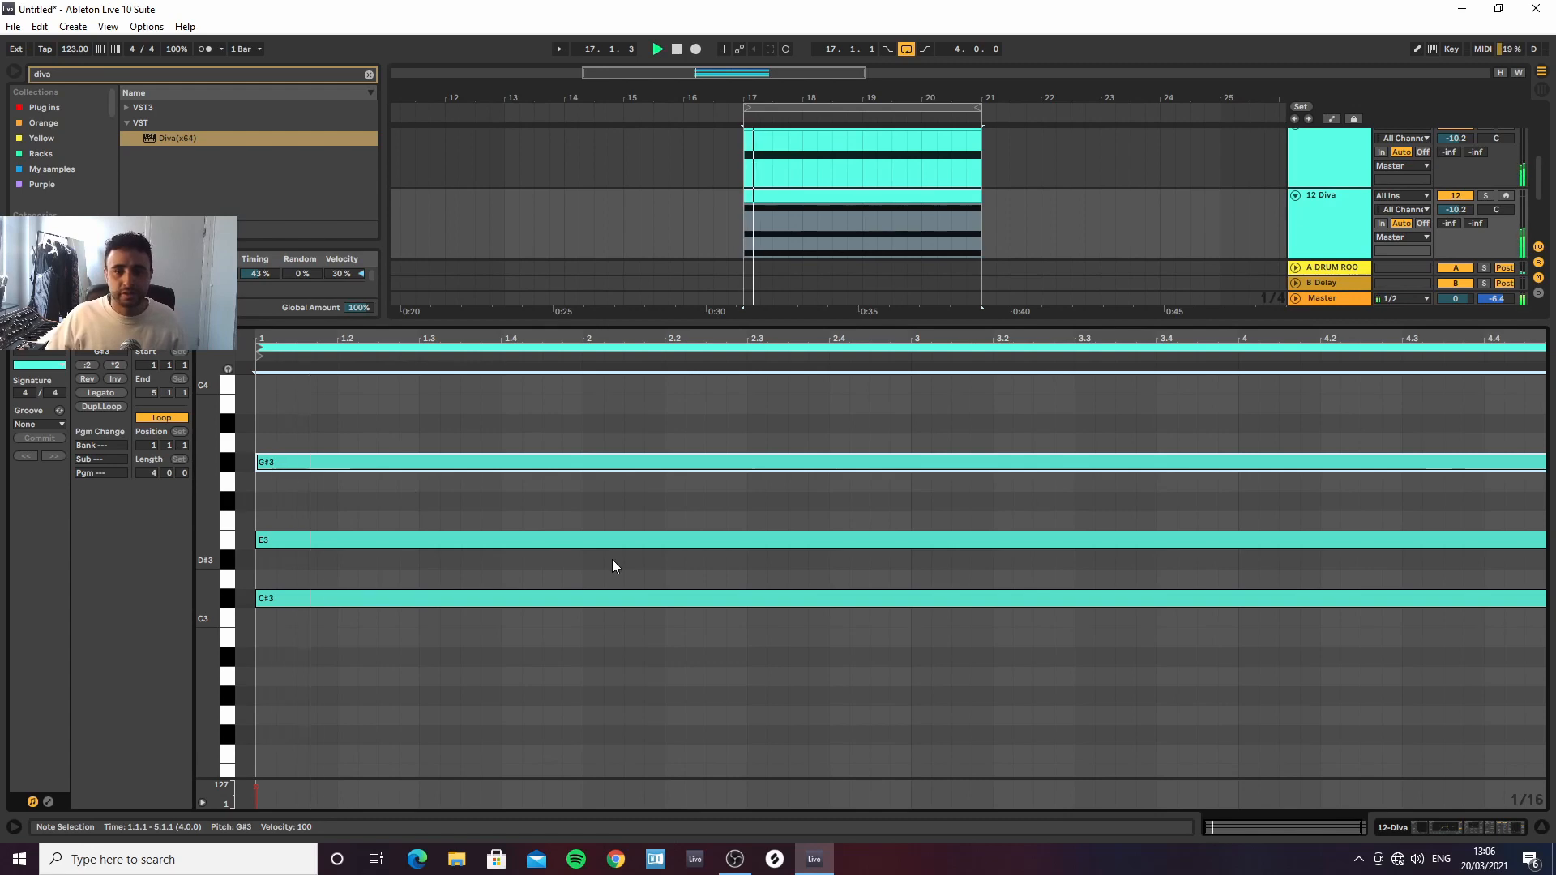
pyautogui.click(1443, 827)
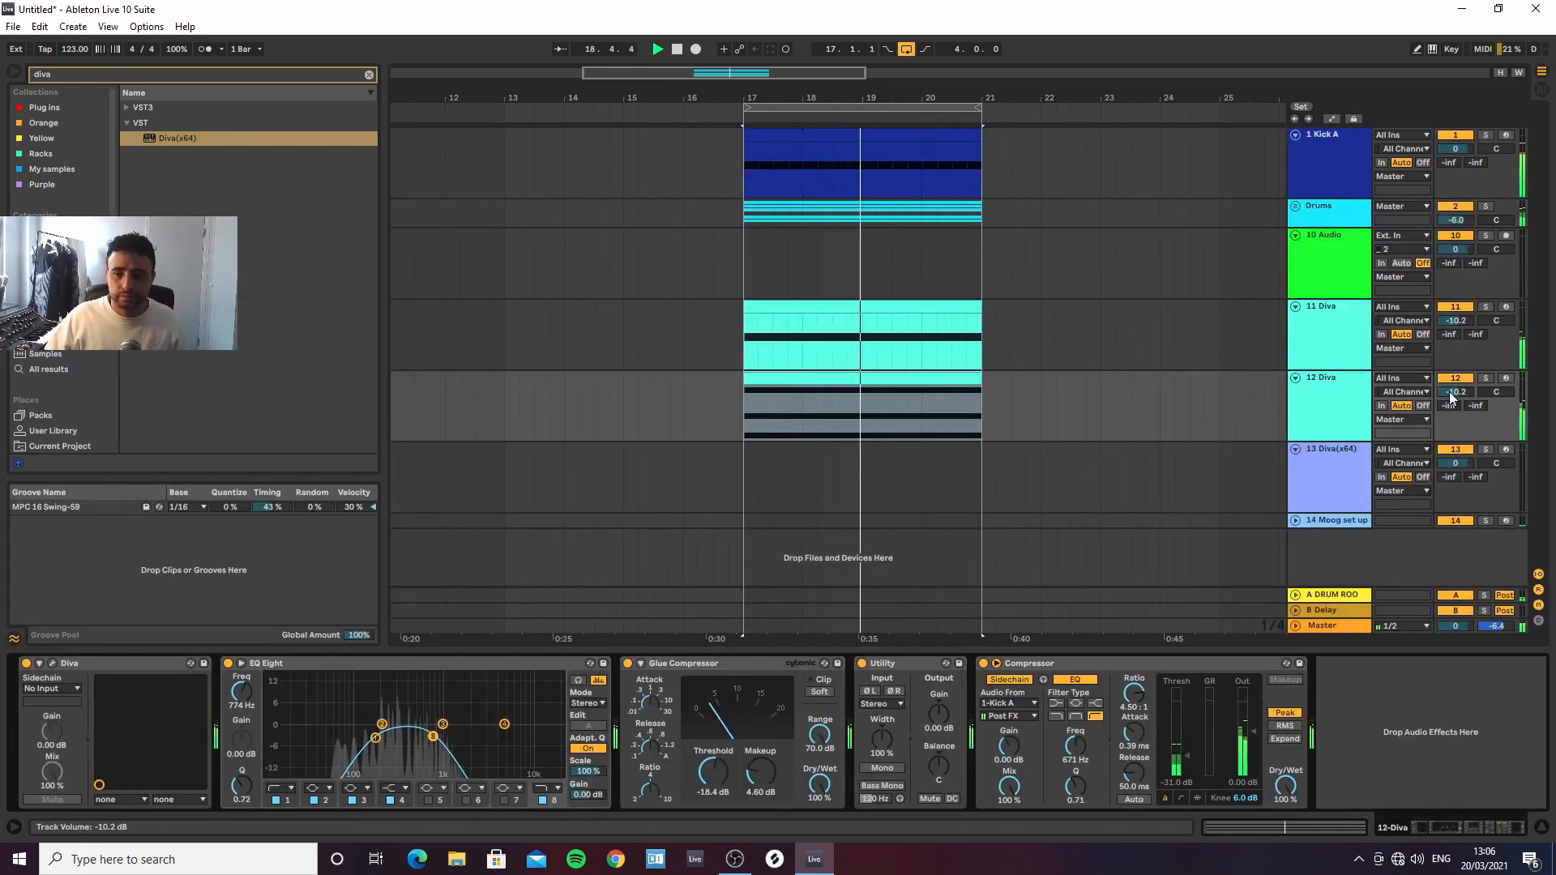
pyautogui.moveTo(1450, 394); pyautogui.dragTo(1451, 405)
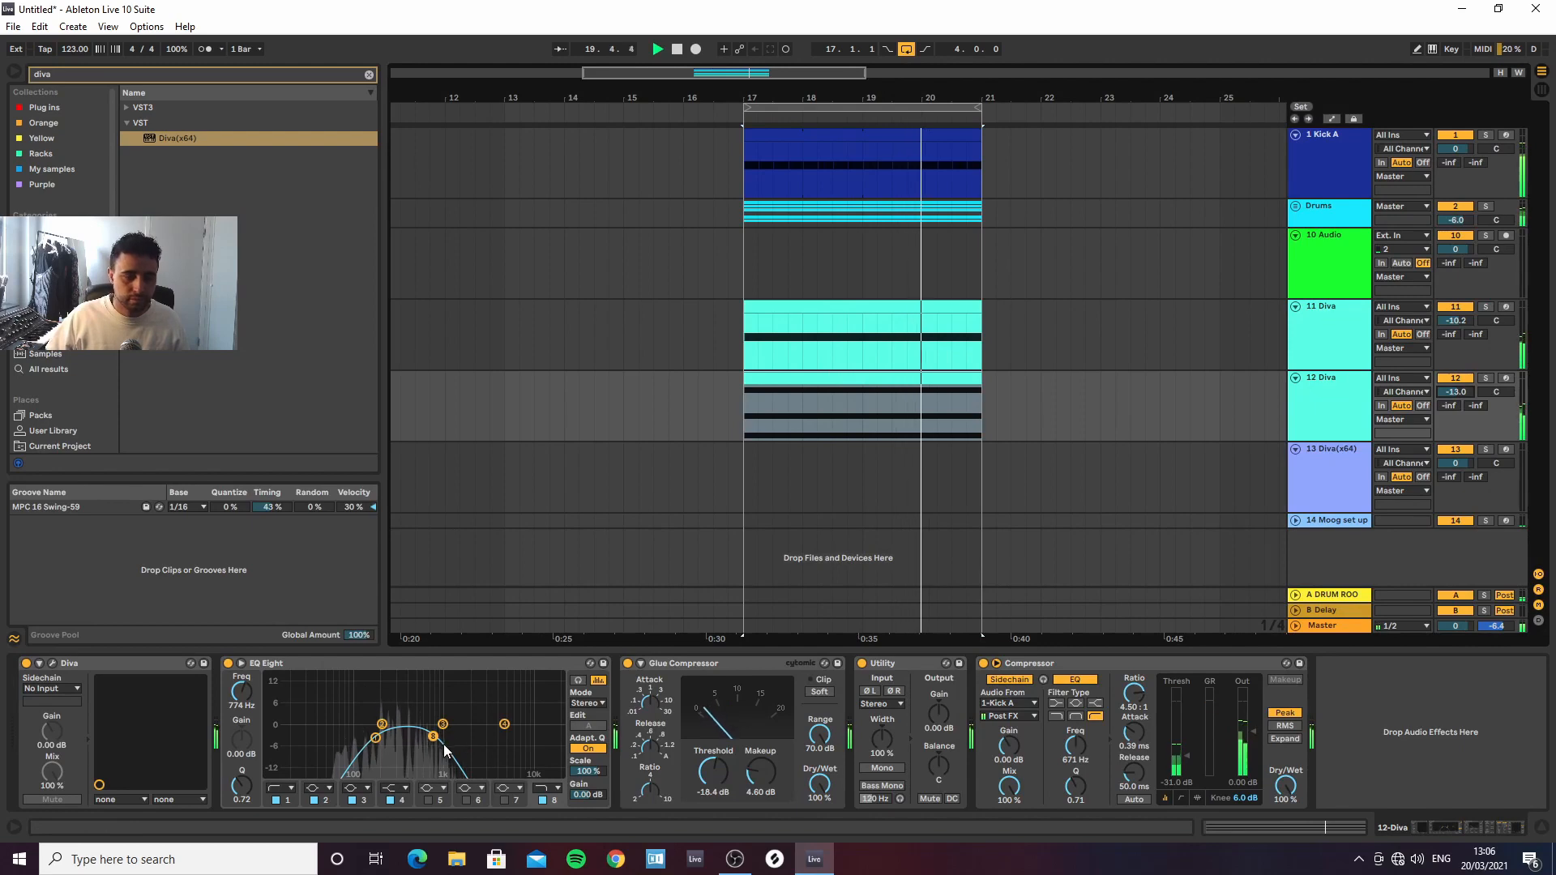
pyautogui.moveTo(434, 737); pyautogui.dragTo(511, 741)
pyautogui.moveTo(376, 738); pyautogui.dragTo(381, 741)
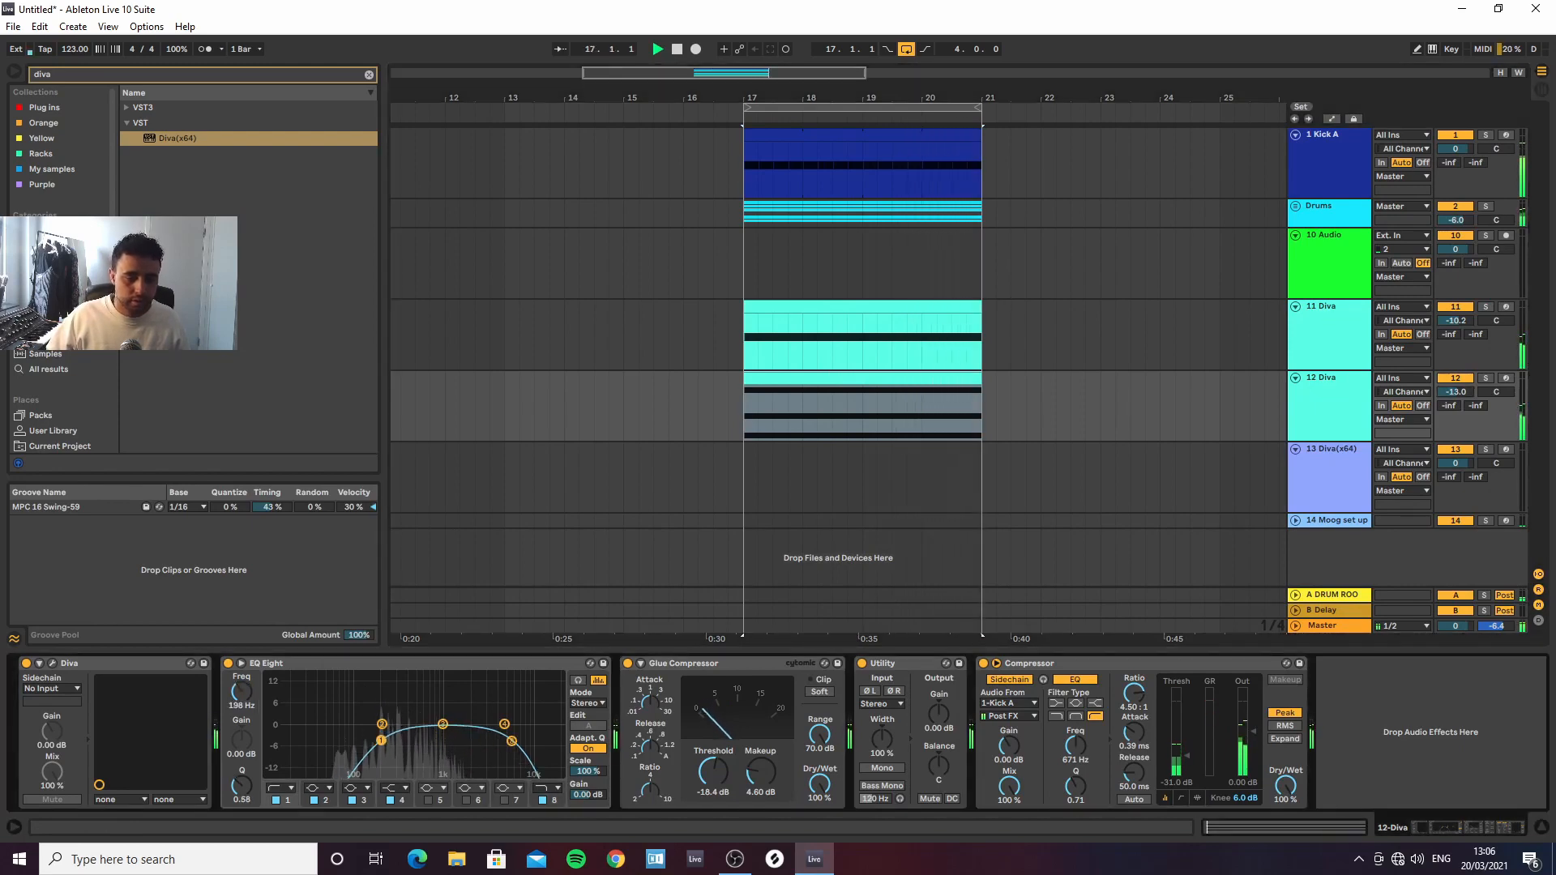
# Open track 12's Diva and try different envelope, LFO 2 modulation and cutoff amounts on its filter during playback
pyautogui.click(52, 663)
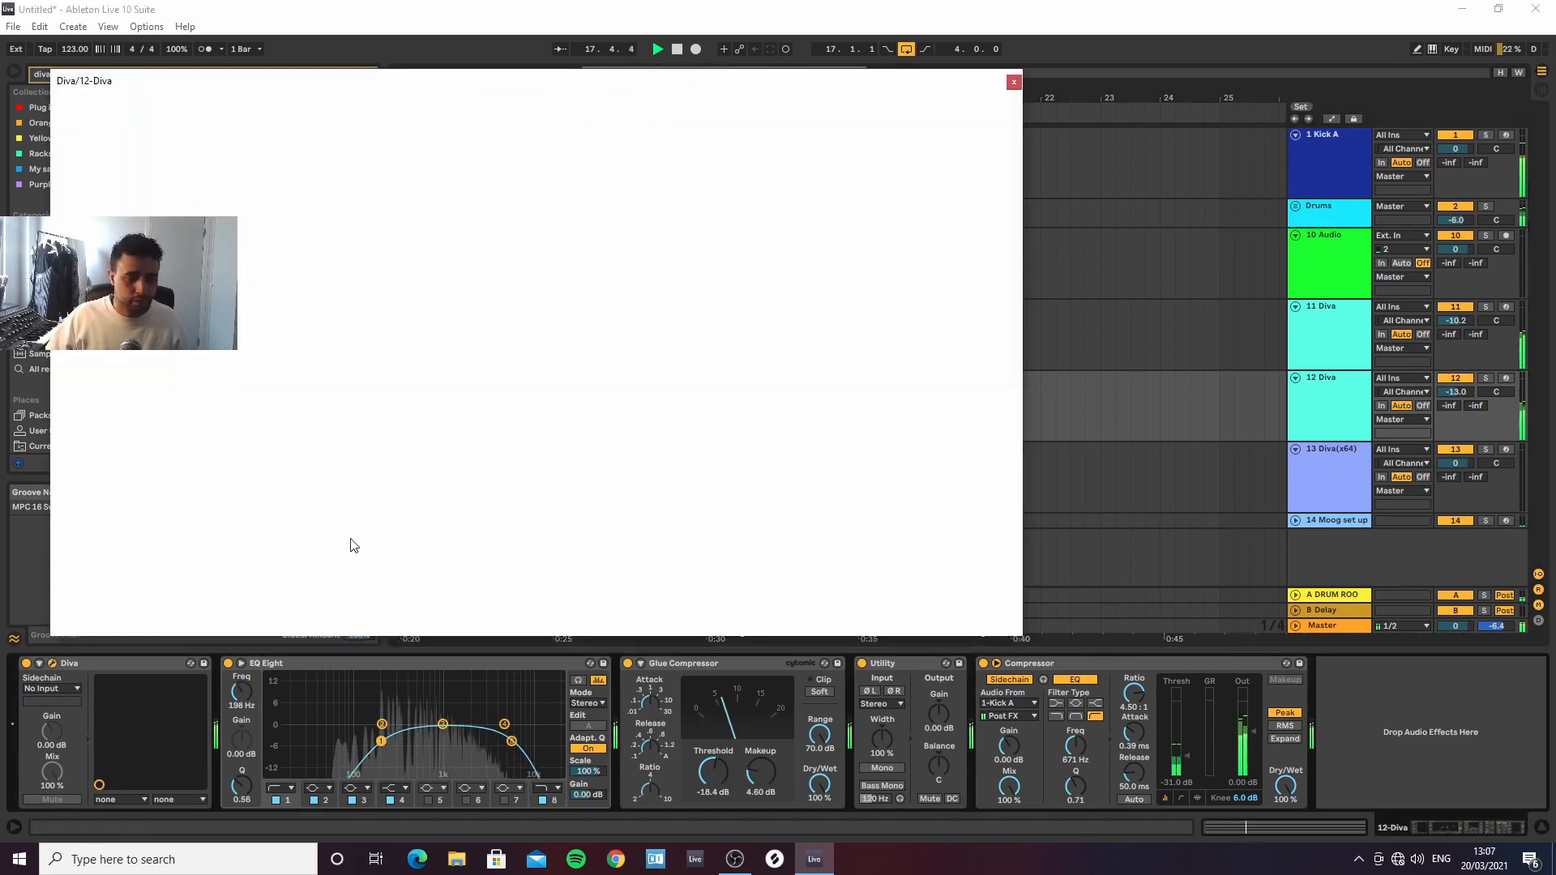
pyautogui.moveTo(785, 212); pyautogui.dragTo(784, 225)
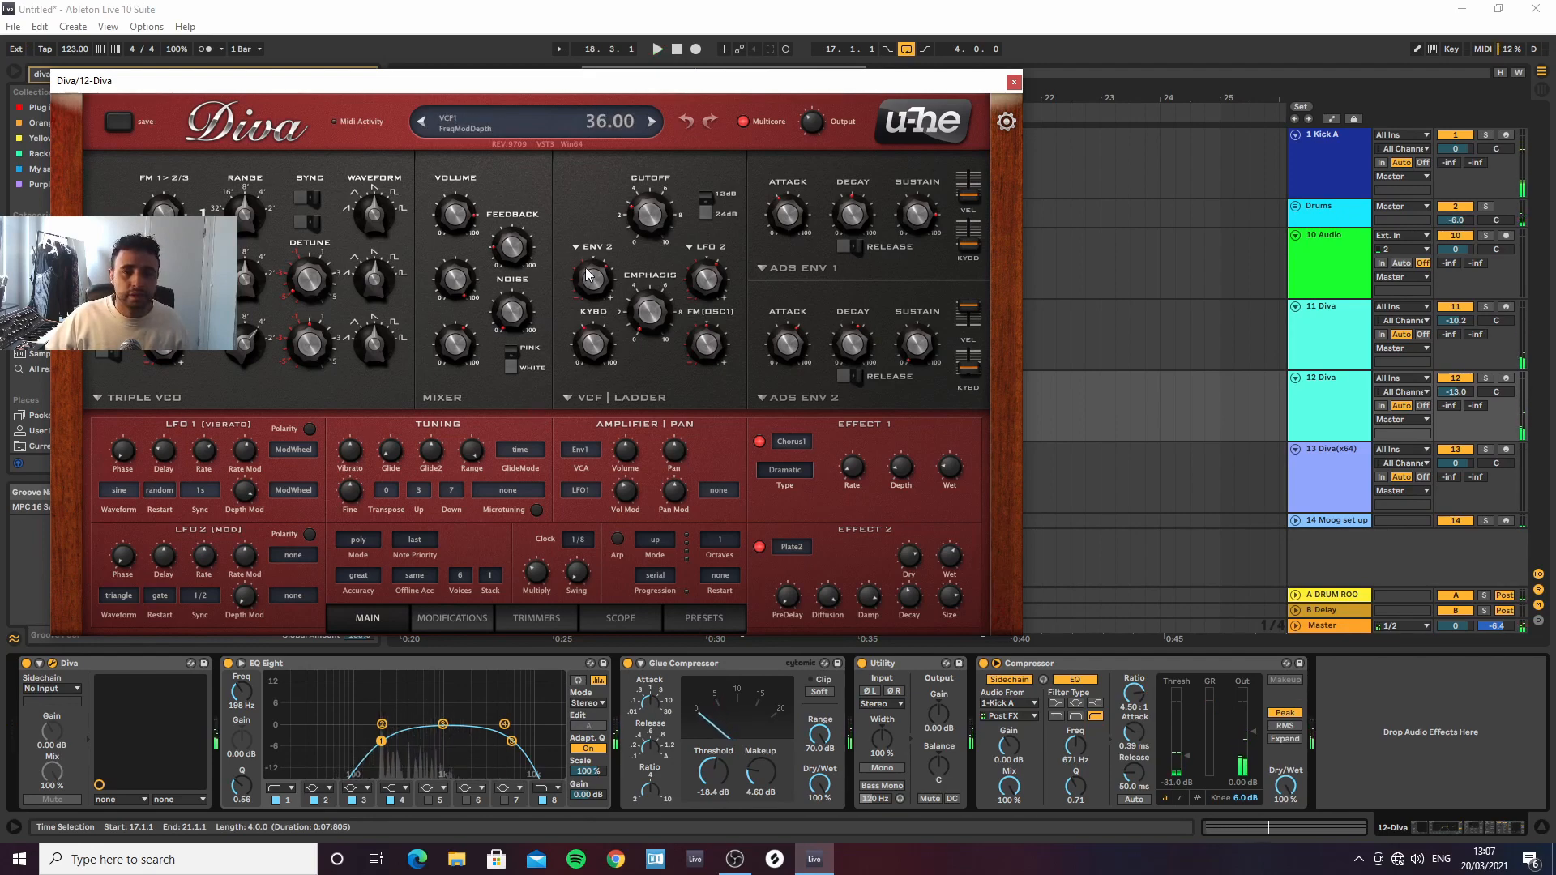
pyautogui.moveTo(710, 280); pyautogui.dragTo(710, 290)
pyautogui.moveTo(651, 223); pyautogui.dragTo(655, 215)
pyautogui.press('space')
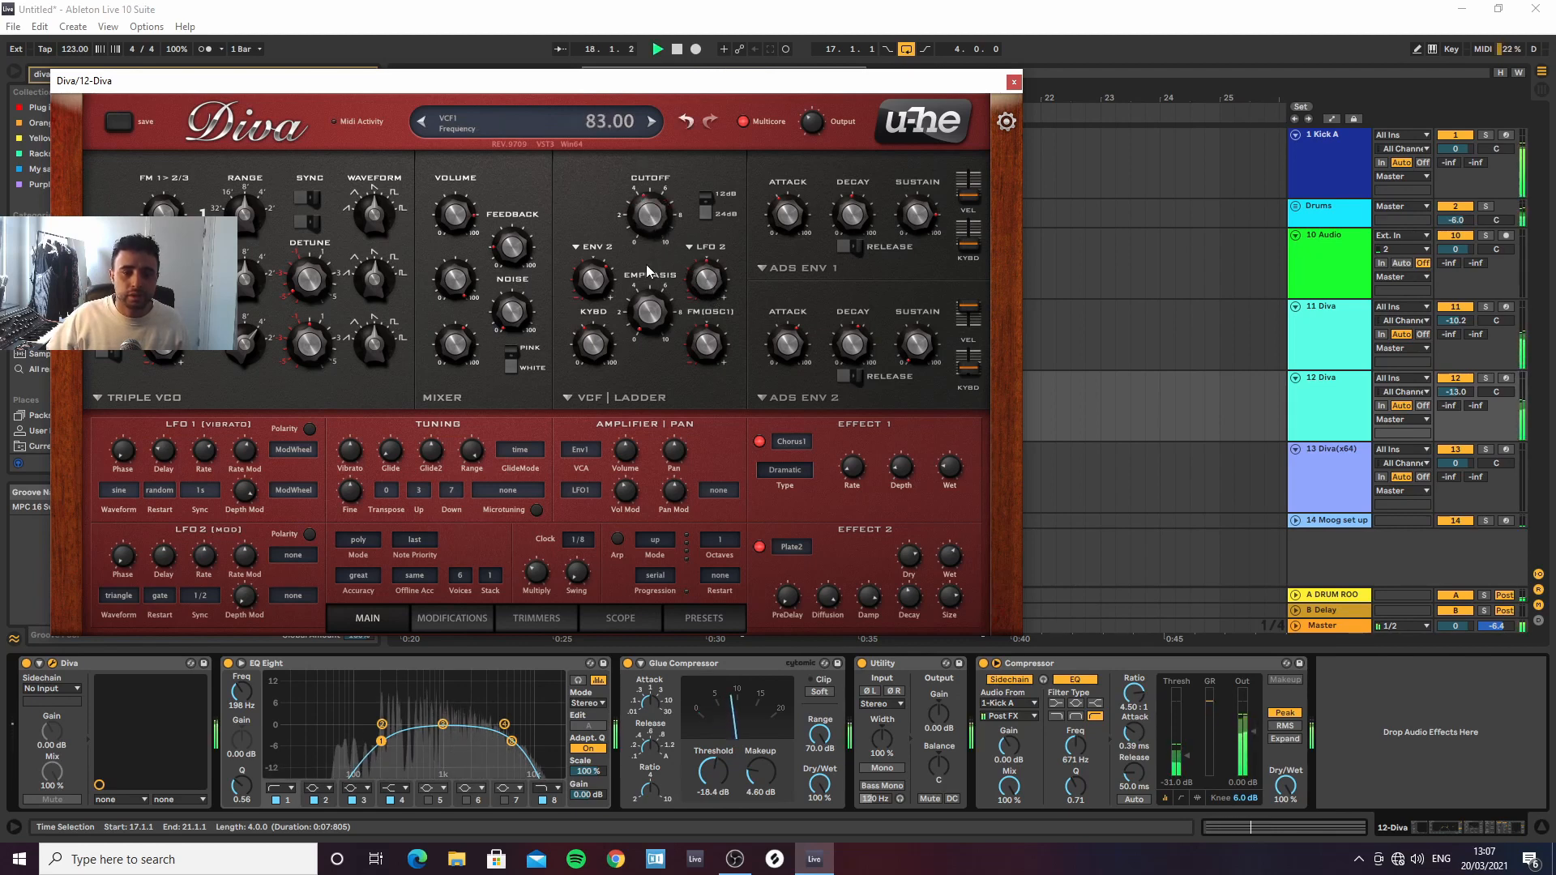
pyautogui.moveTo(649, 277); pyautogui.dragTo(653, 323)
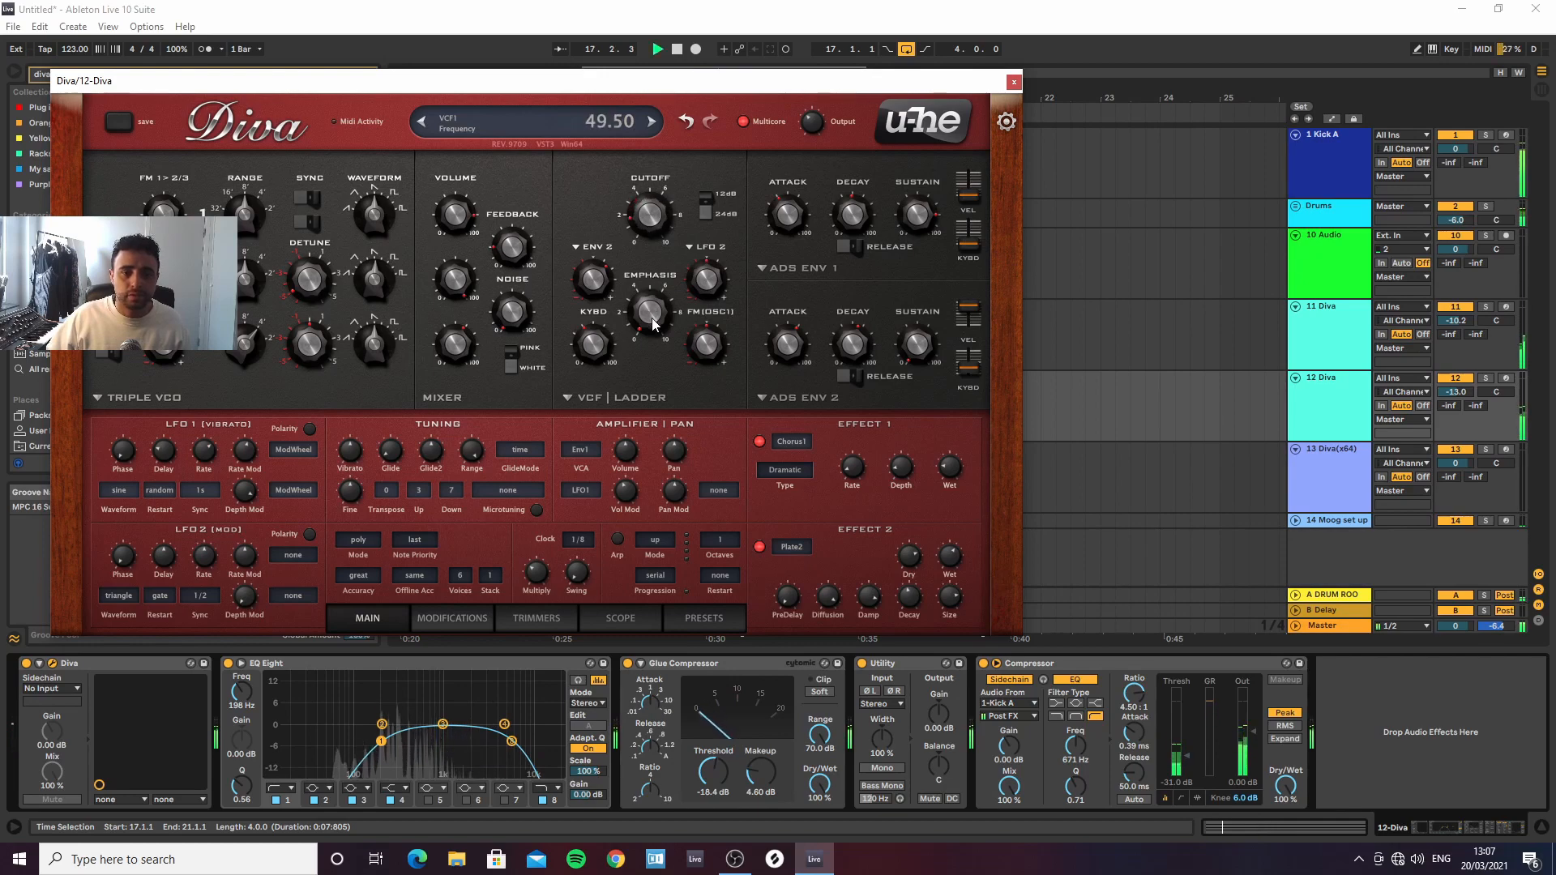
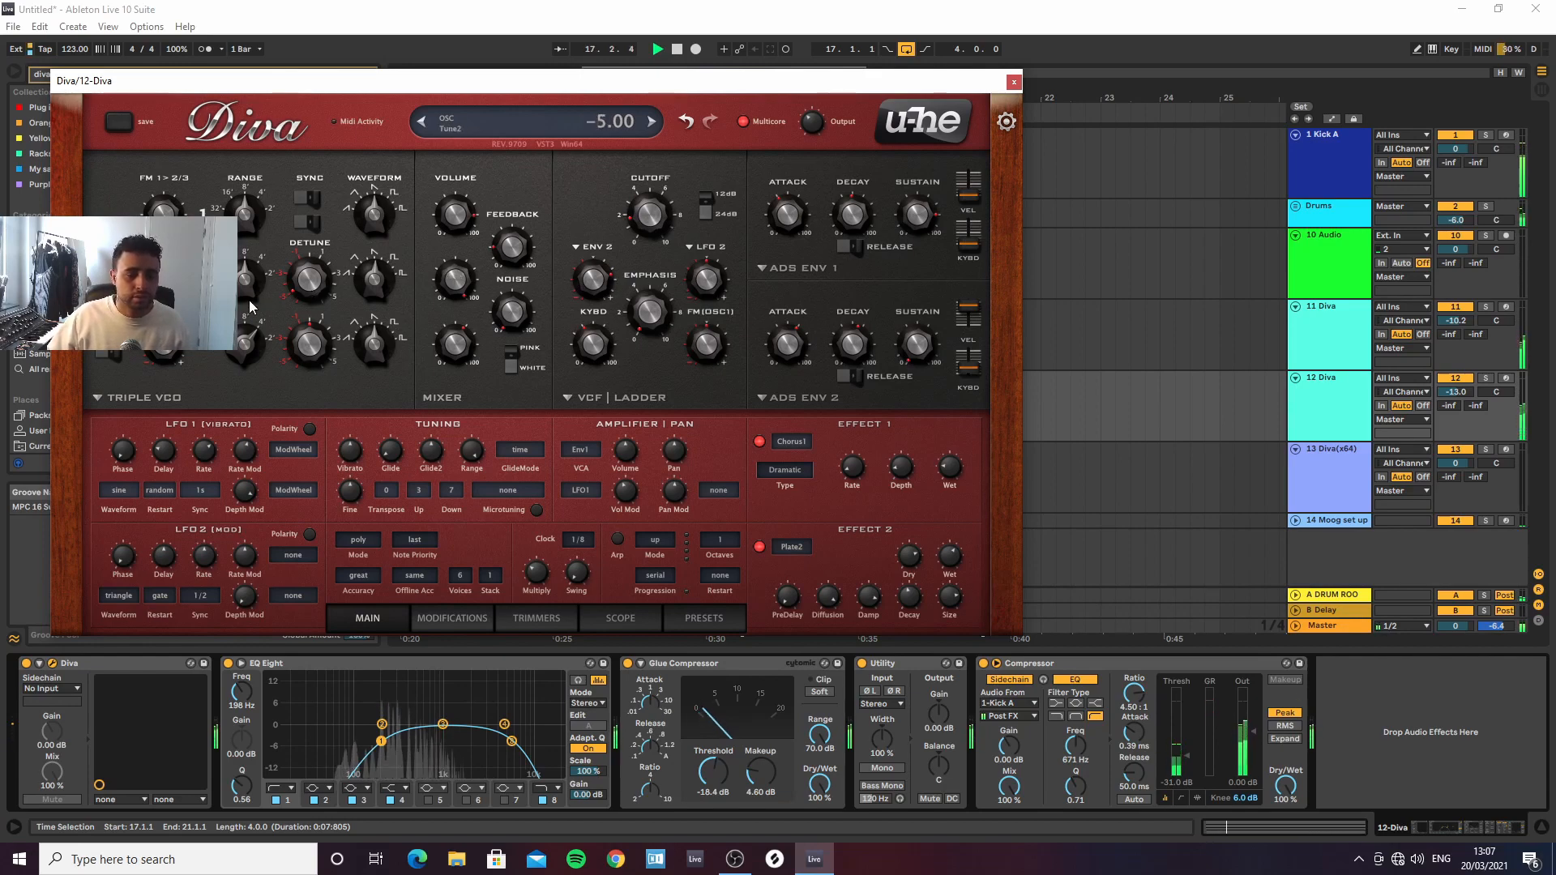
# Audition Diva's Ben B Synth user preset, load interbloom instead, and close the plug-in window
pyautogui.click(702, 618)
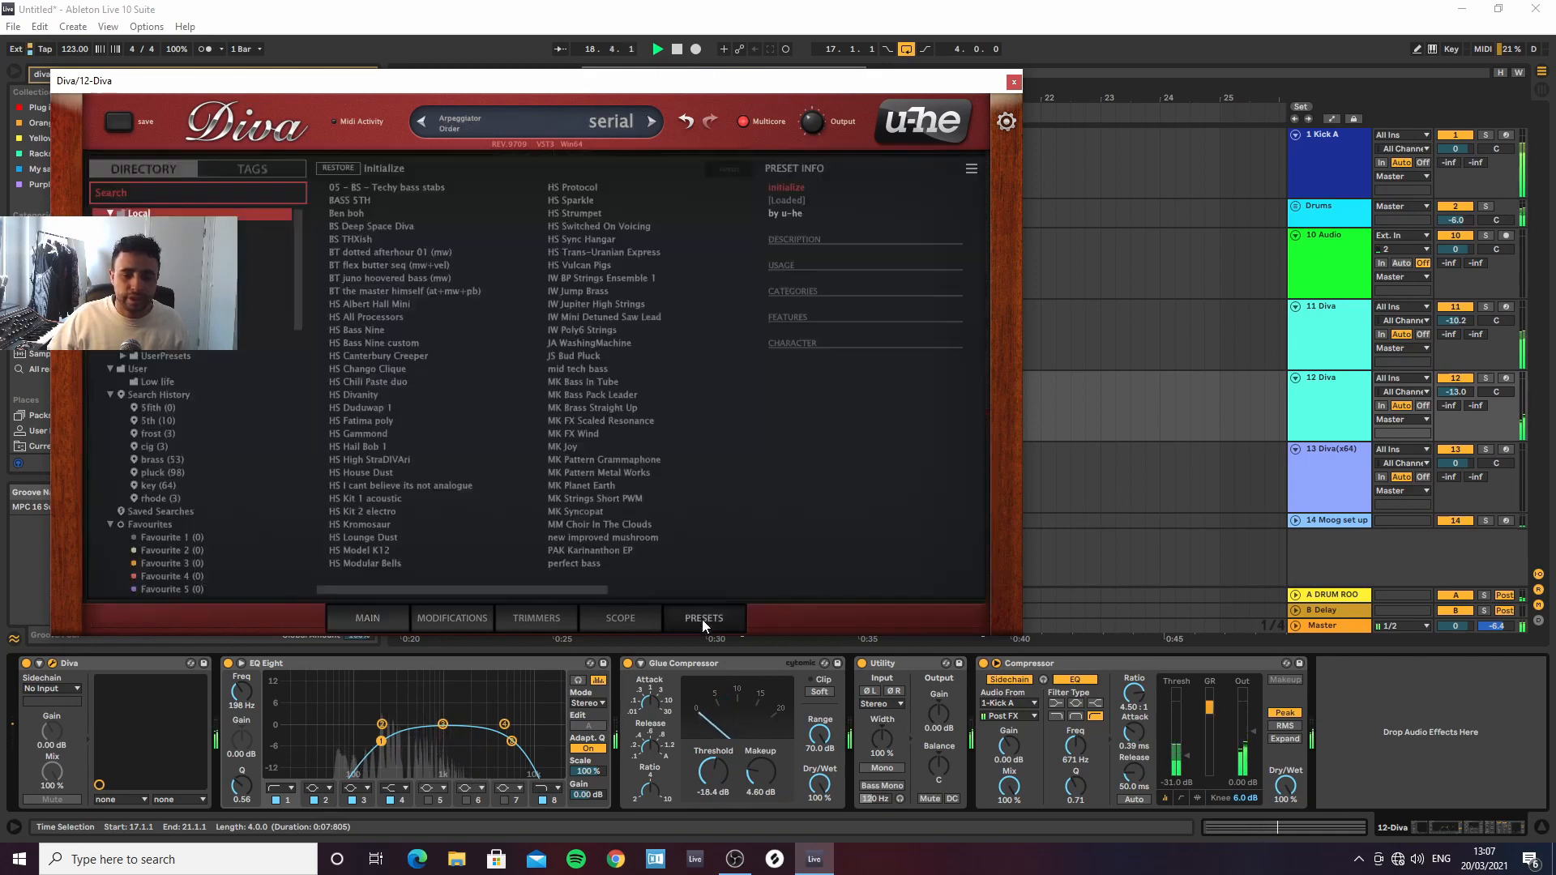
pyautogui.click(138, 373)
pyautogui.click(353, 304)
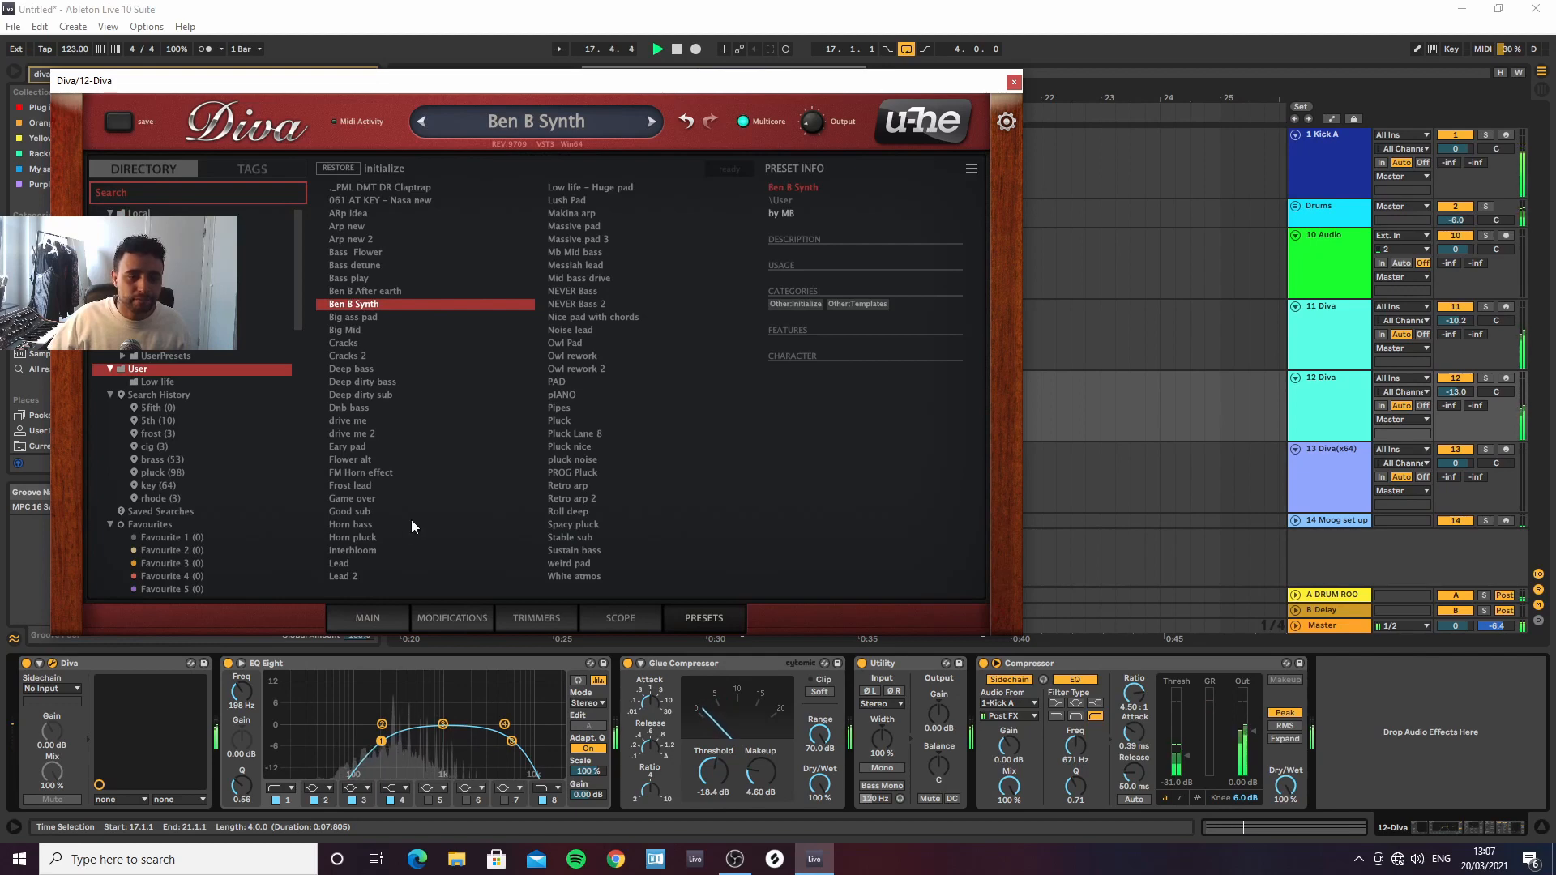
pyautogui.click(357, 550)
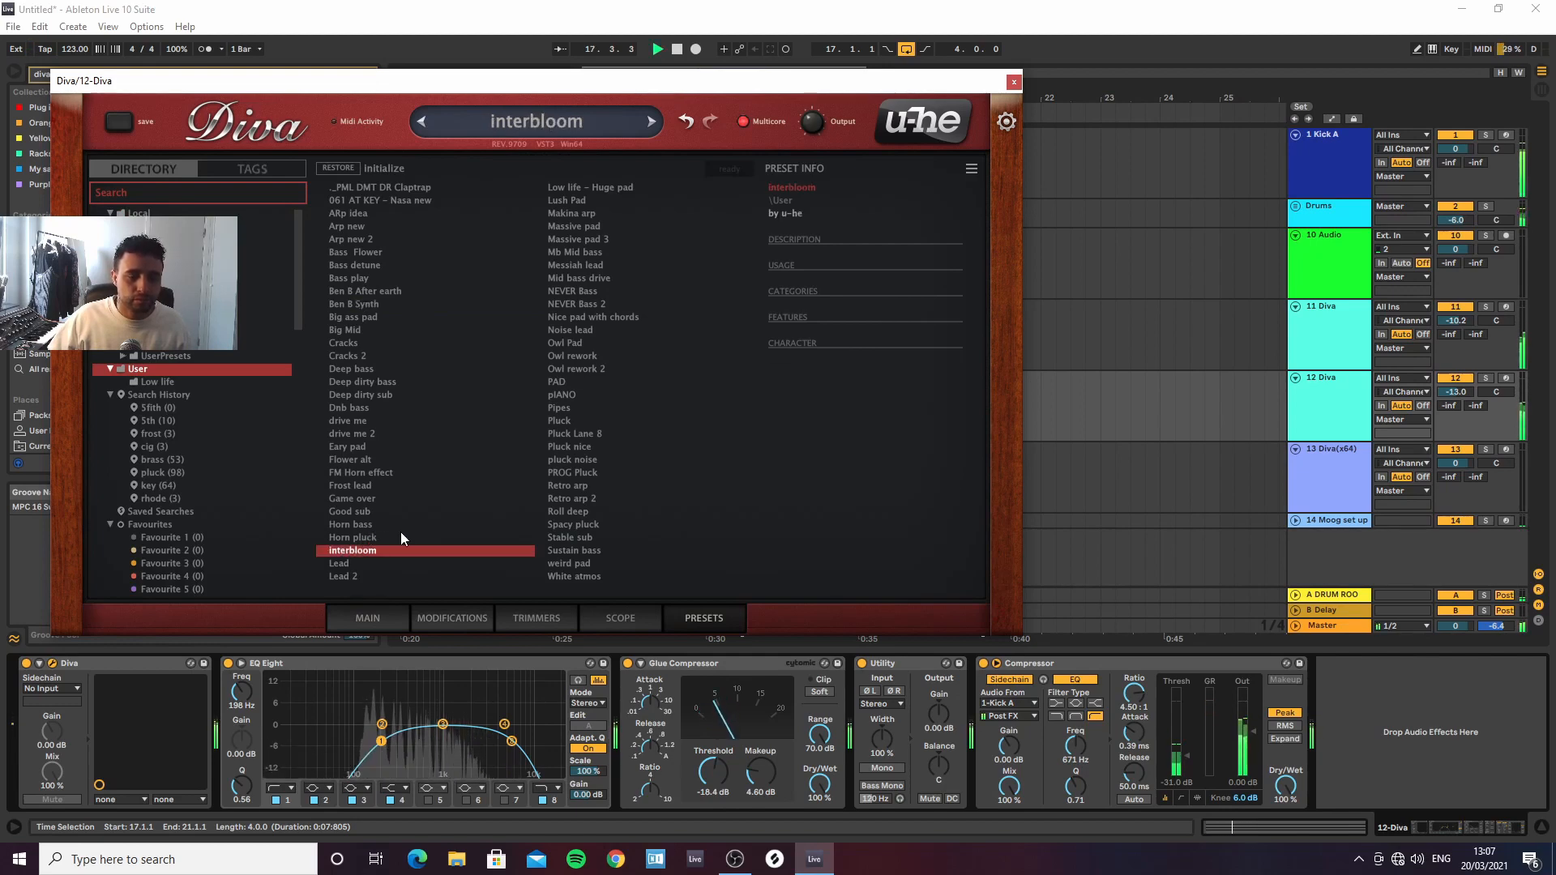
pyautogui.click(368, 617)
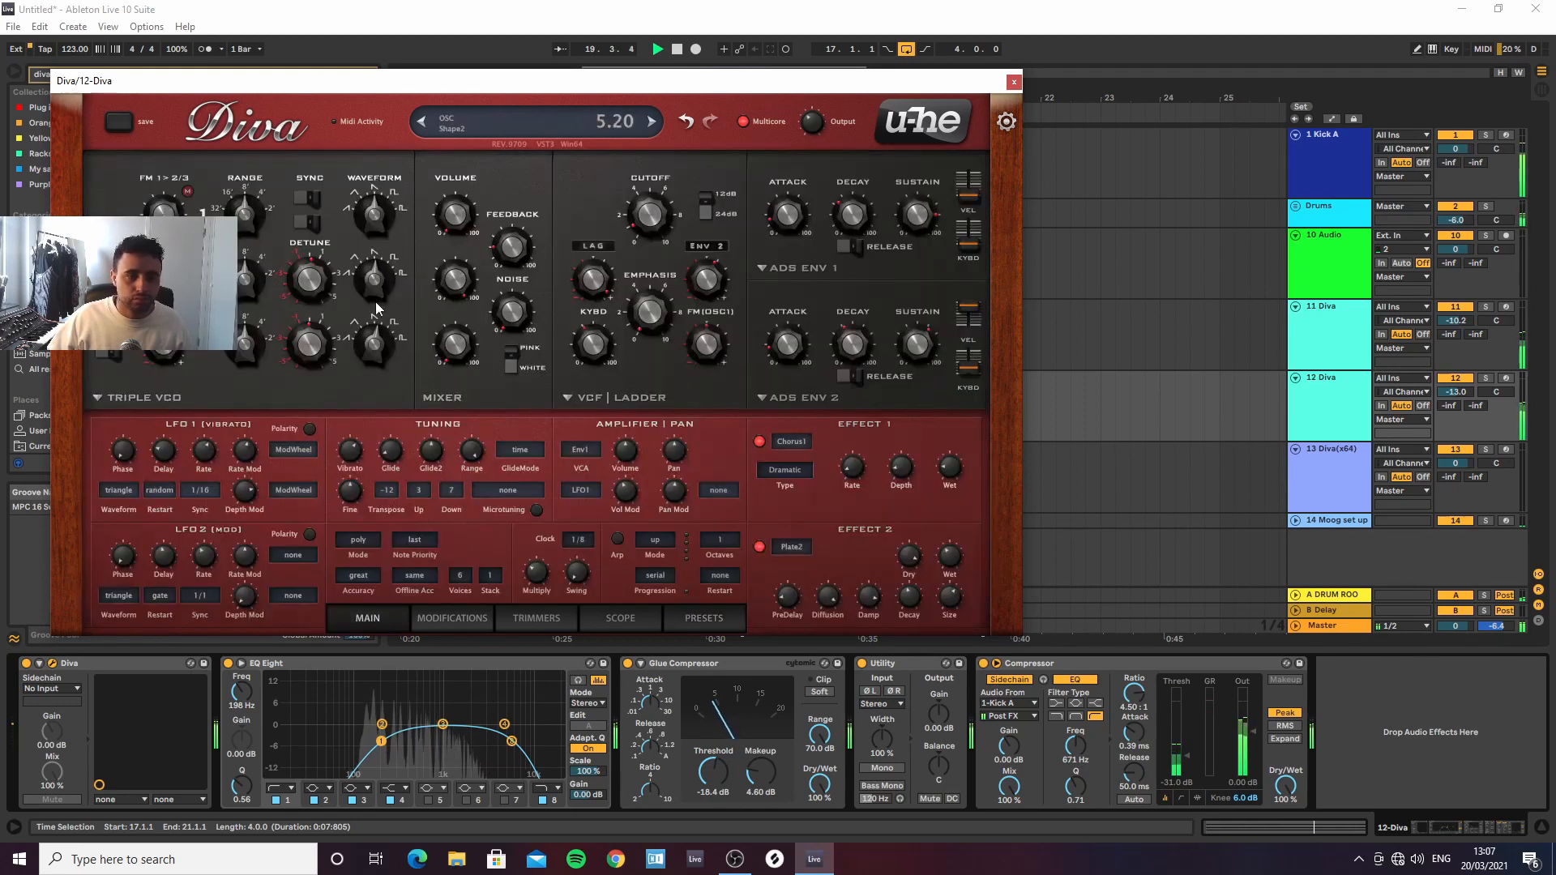
pyautogui.click(1014, 83)
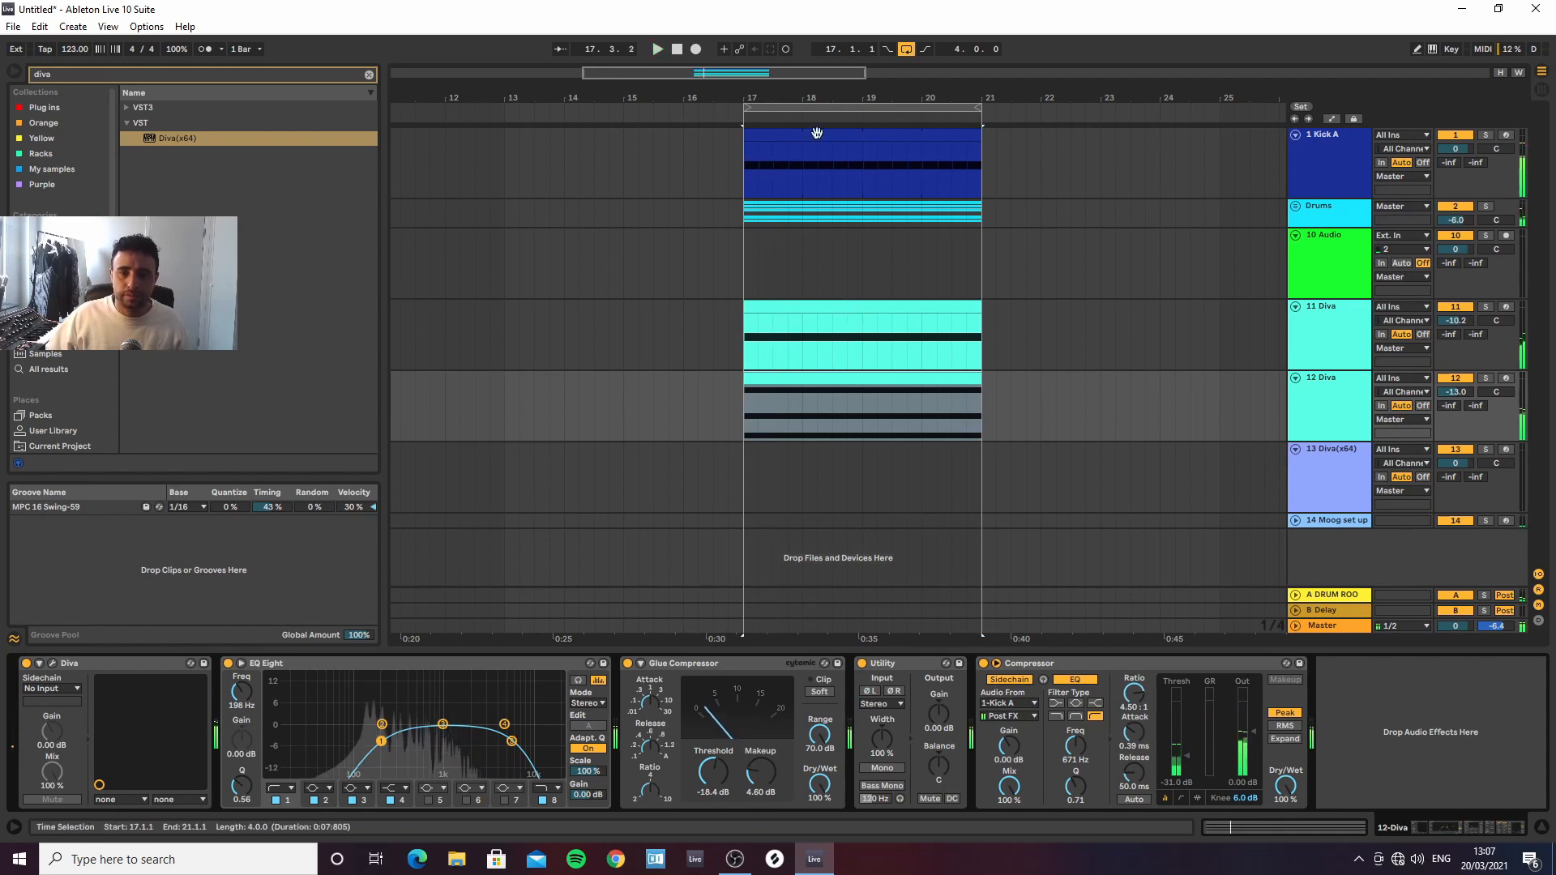
# Duplicate the four-bar section from bar 17 across all tracks and extend the arrangement loop to 8 bars
pyautogui.hotkey('ctrl', 'd')
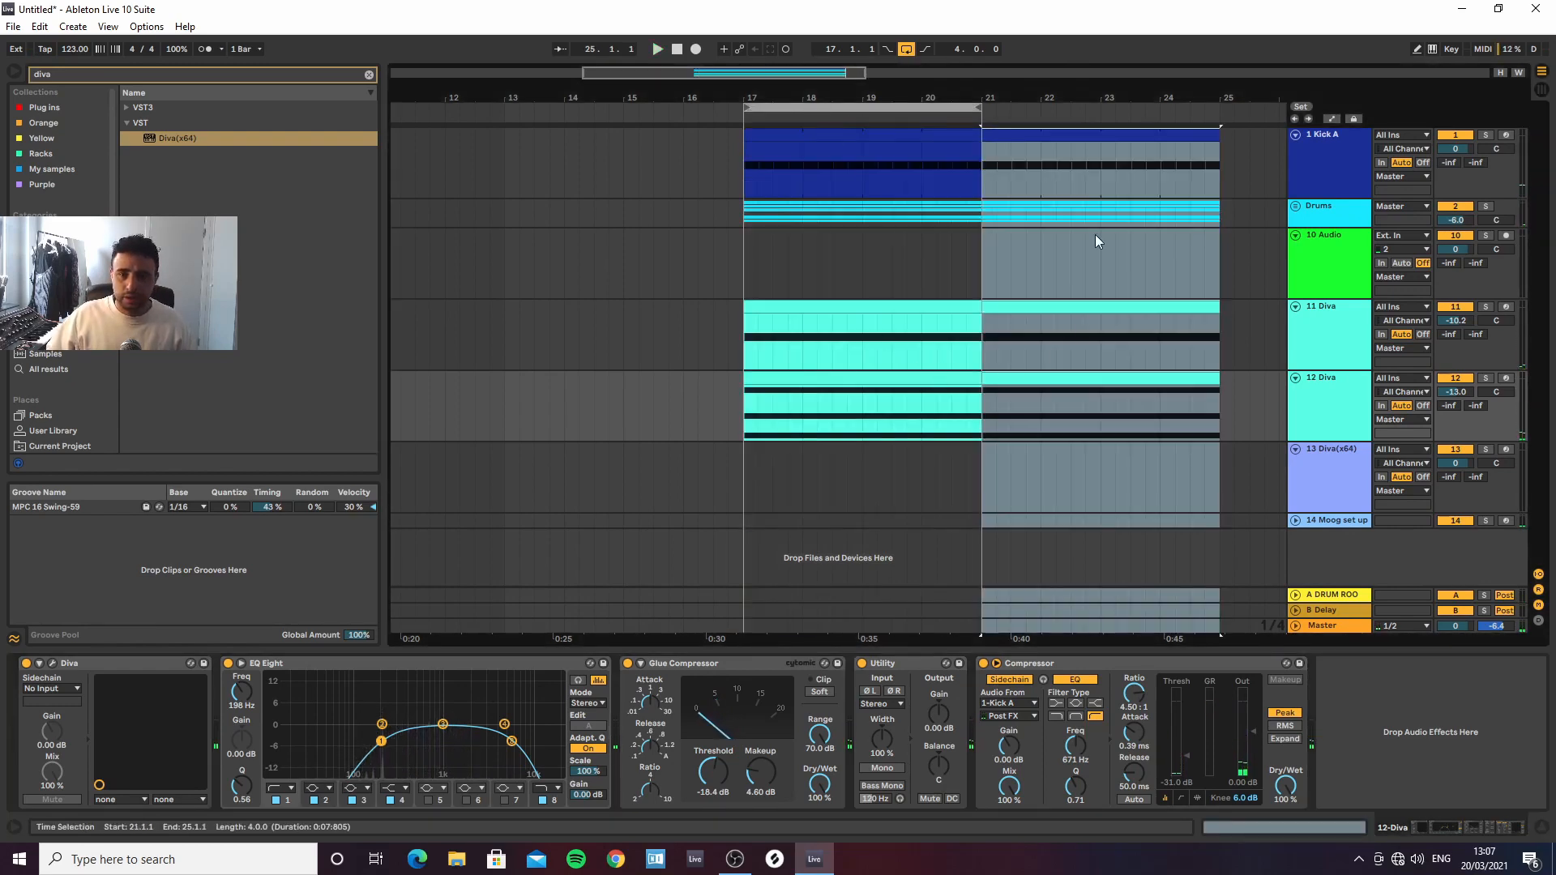
pyautogui.moveTo(991, 97)
pyautogui.mouseDown()
pyautogui.moveTo(932, 73)
pyautogui.moveTo(1044, 106)
pyautogui.mouseUp()
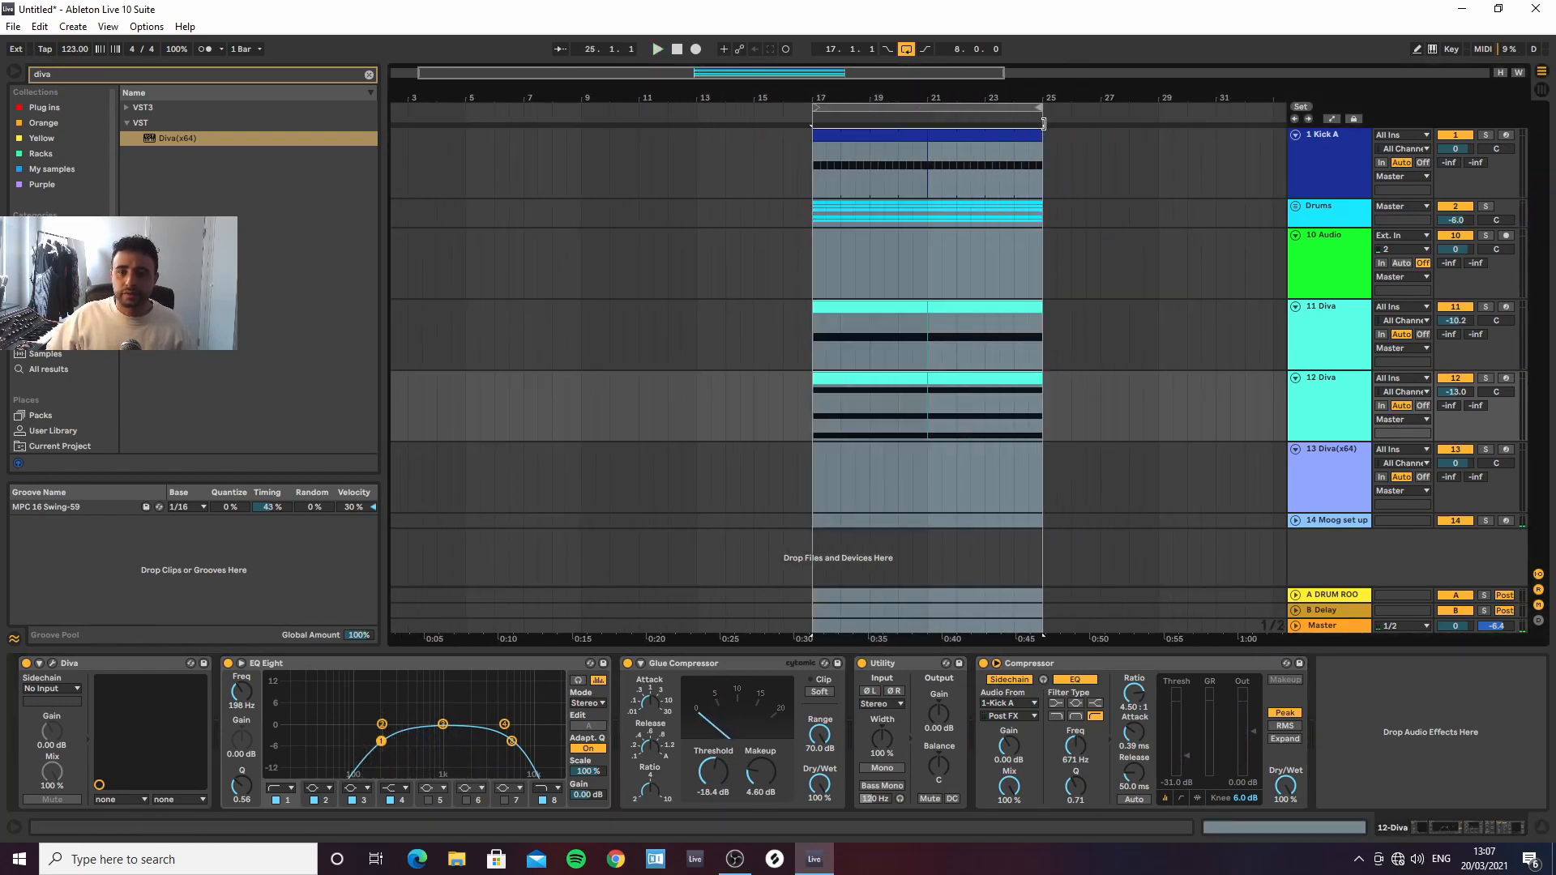
pyautogui.click(1157, 427)
# Add a four-bar C#4 note to the chord in track 12 Diva's first clip and play it back
pyautogui.click(909, 382)
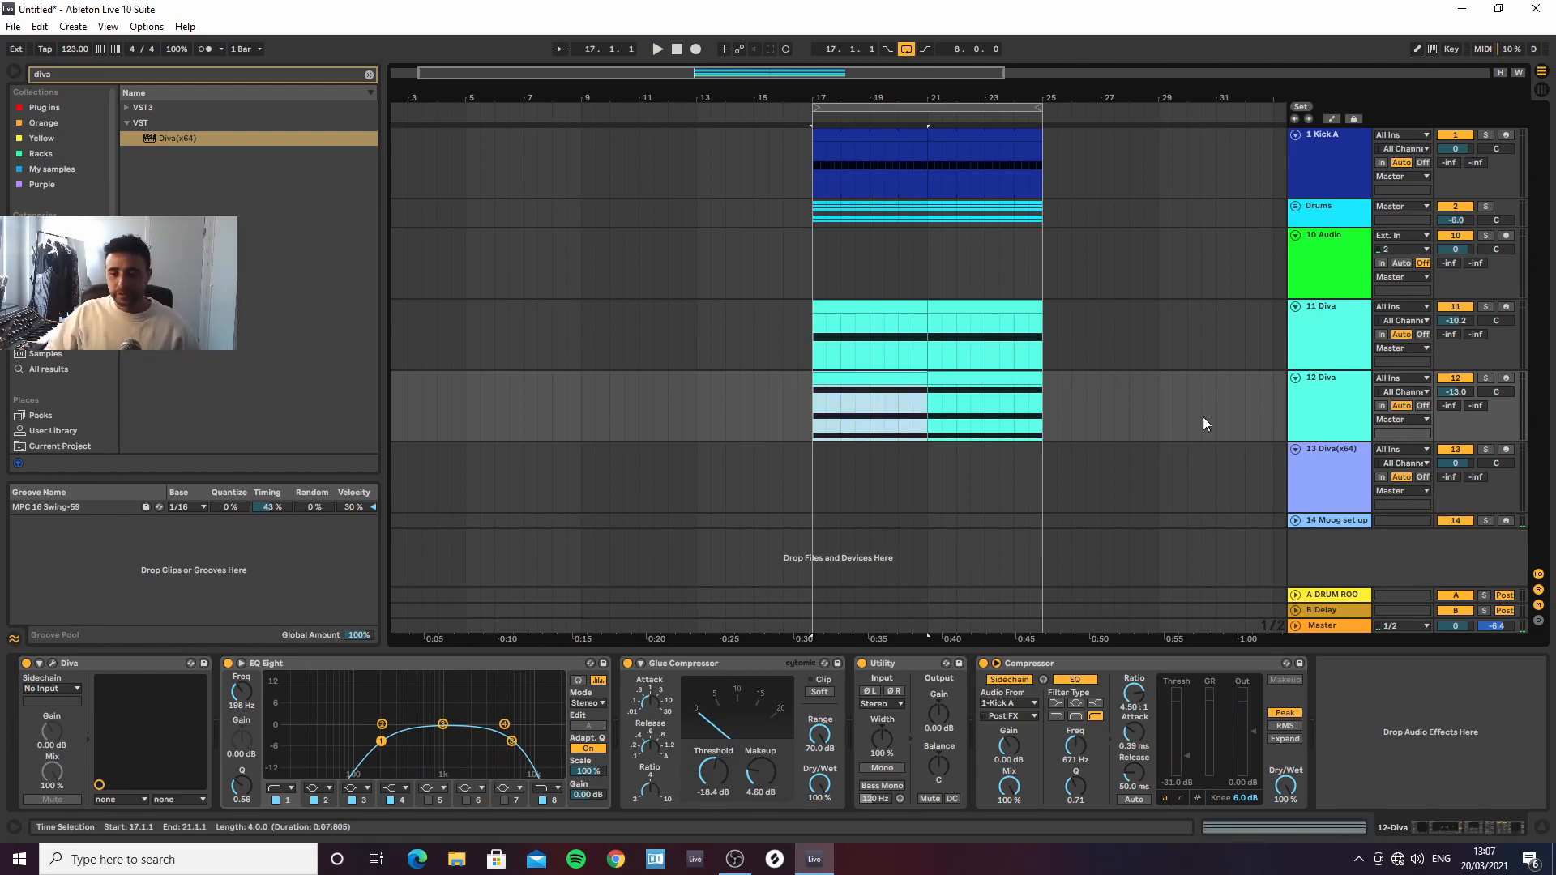
pyautogui.doubleClick(898, 380)
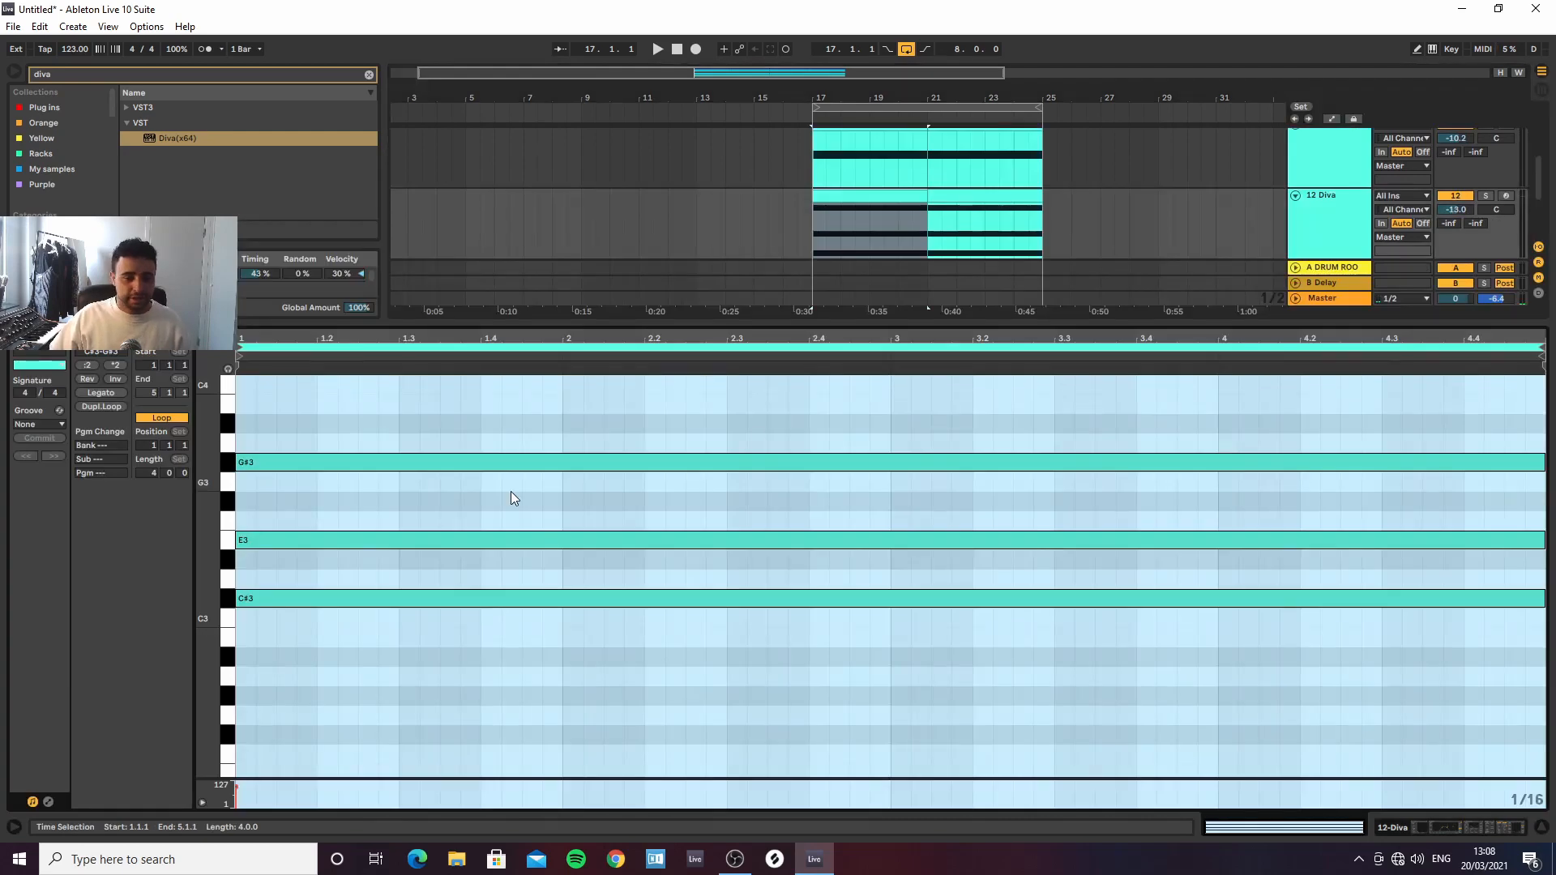
pyautogui.scroll(3, 308, 560)
pyautogui.moveTo(290, 613); pyautogui.dragTo(290, 443)
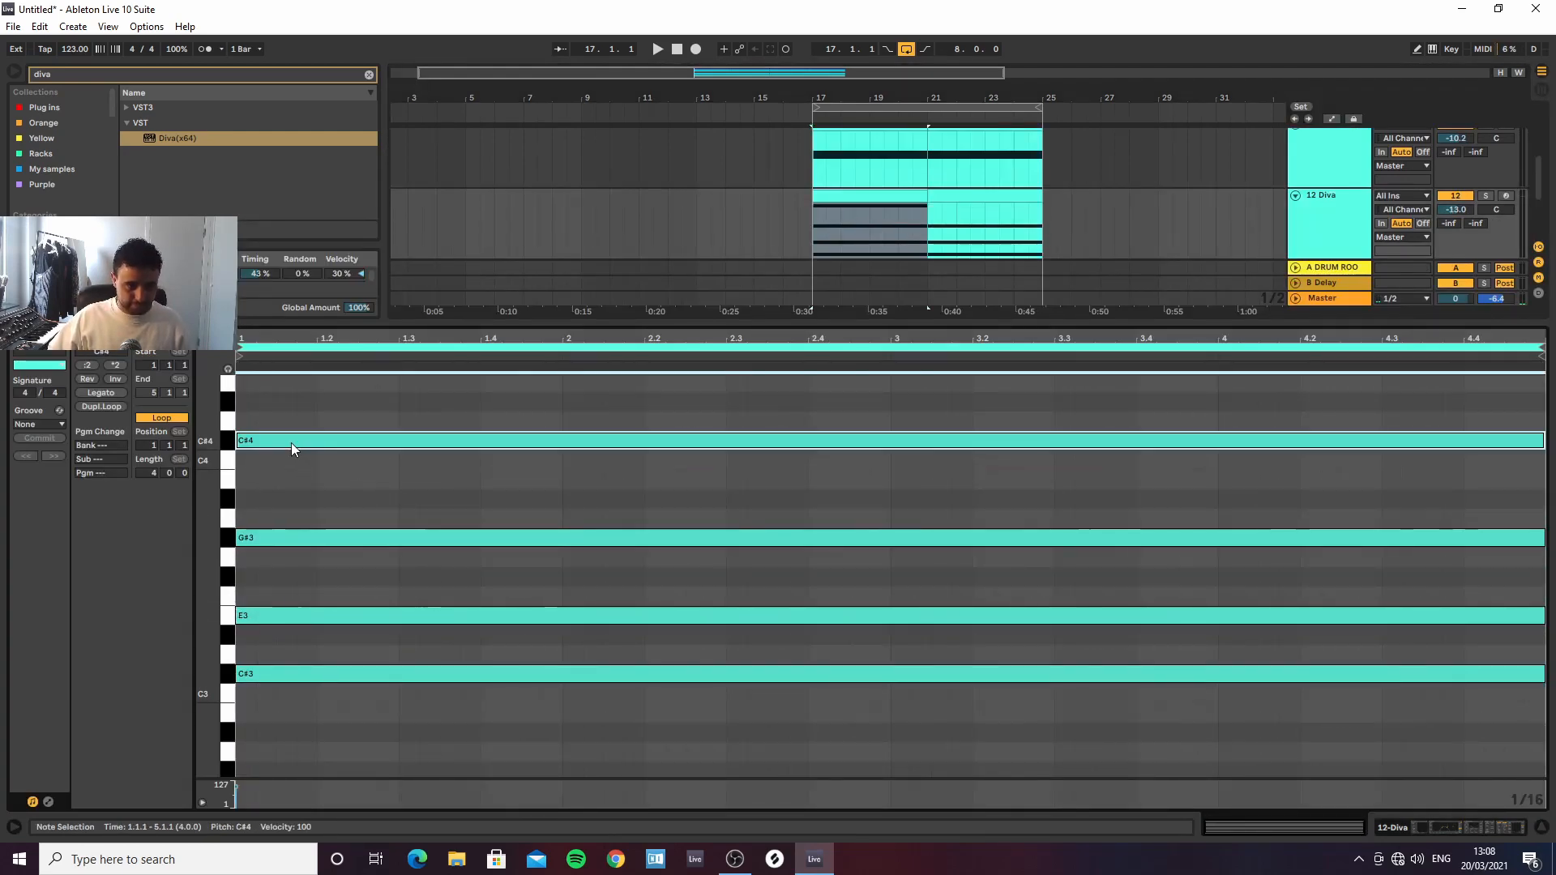
pyautogui.press('space')
pyautogui.scroll(2, 927, 175)
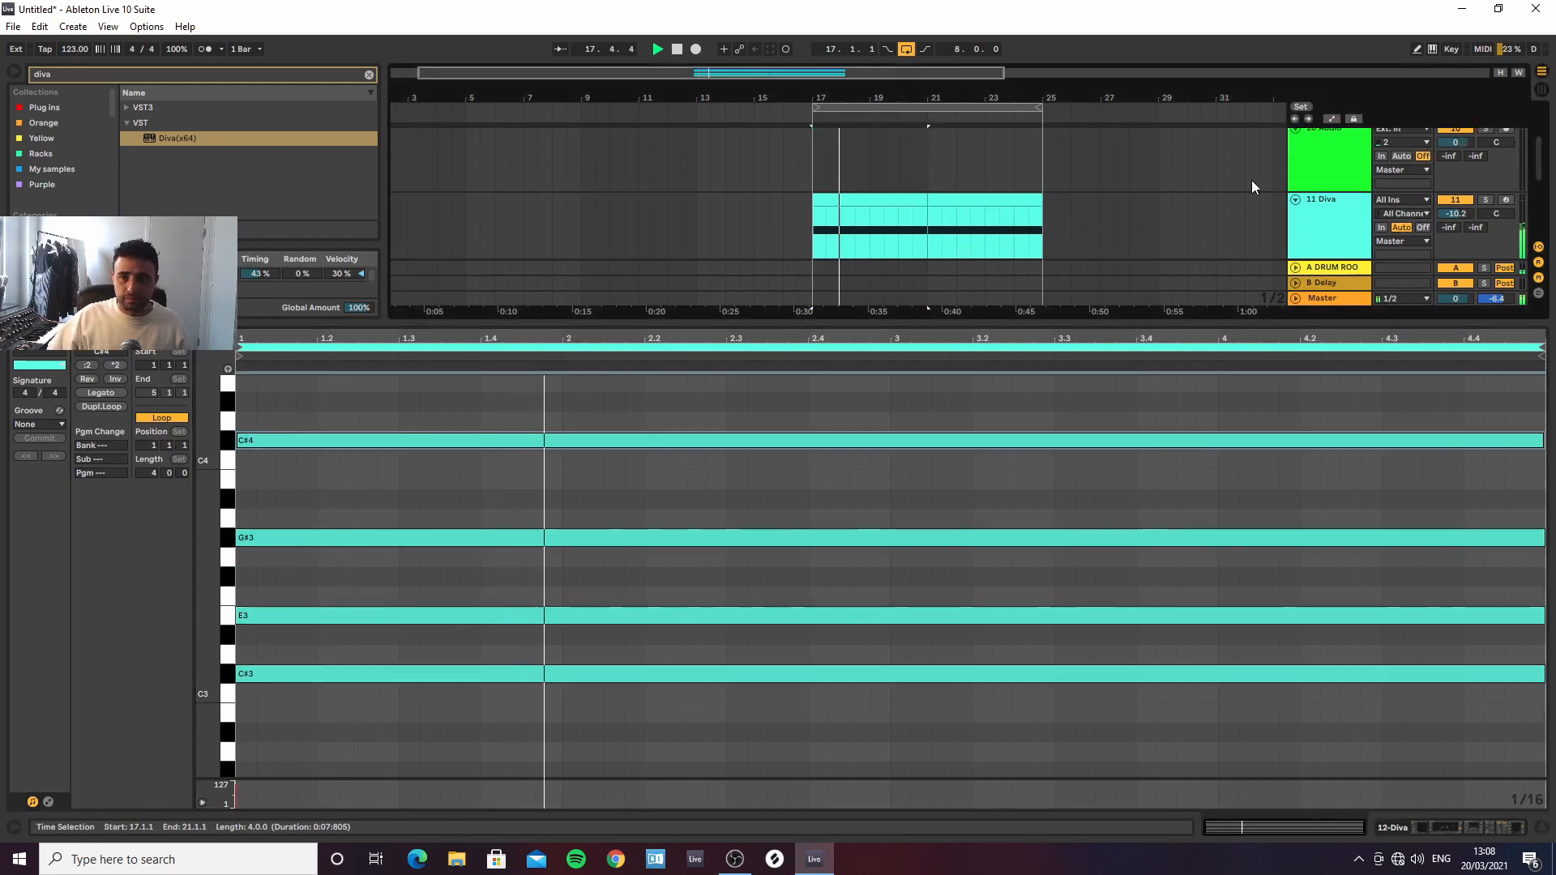
# Mute track 11 Diva, copy the C#4 note up to F#4 in track 12's first clip and play it back
pyautogui.click(1449, 200)
pyautogui.scroll(-3, 1094, 219)
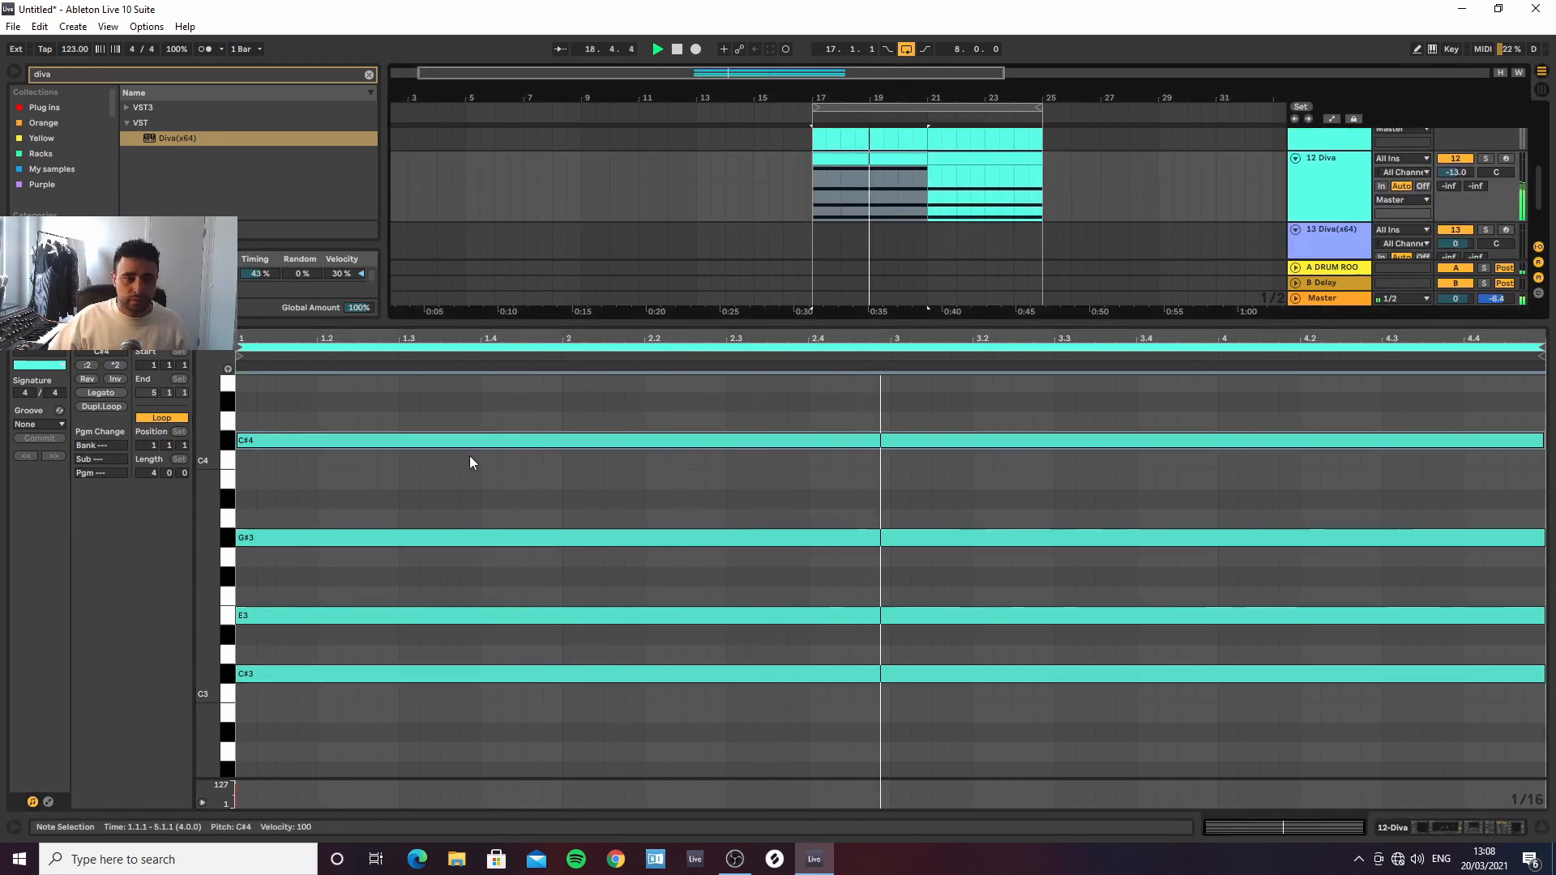
pyautogui.click(445, 466)
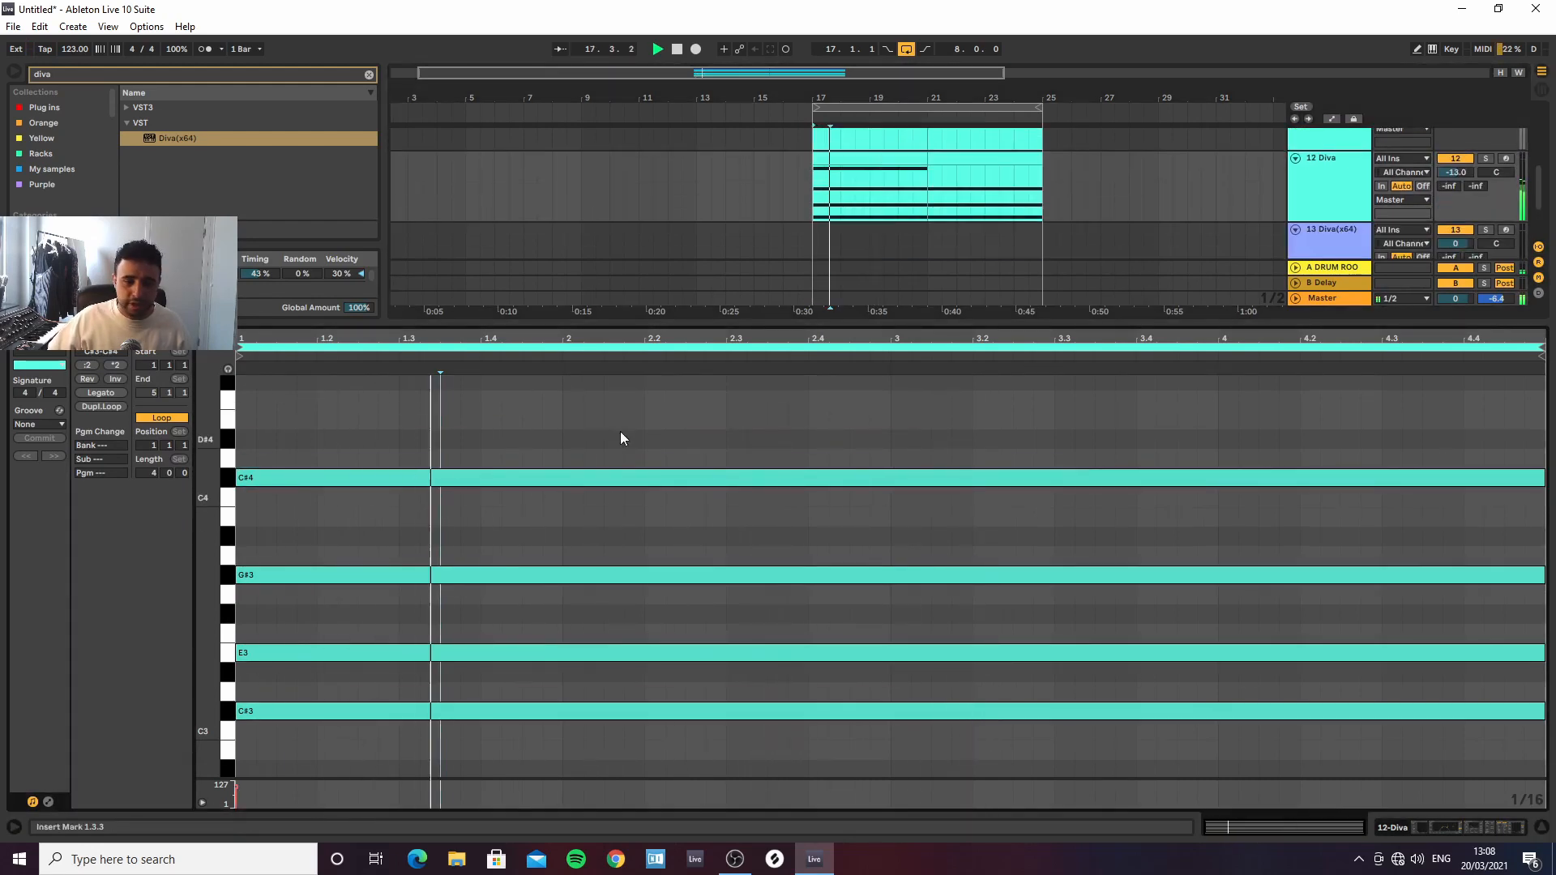
pyautogui.scroll(2, 324, 518)
pyautogui.moveTo(314, 556); pyautogui.dragTo(315, 460)
pyautogui.press('space')
pyautogui.moveTo(287, 339); pyautogui.dragTo(289, 324)
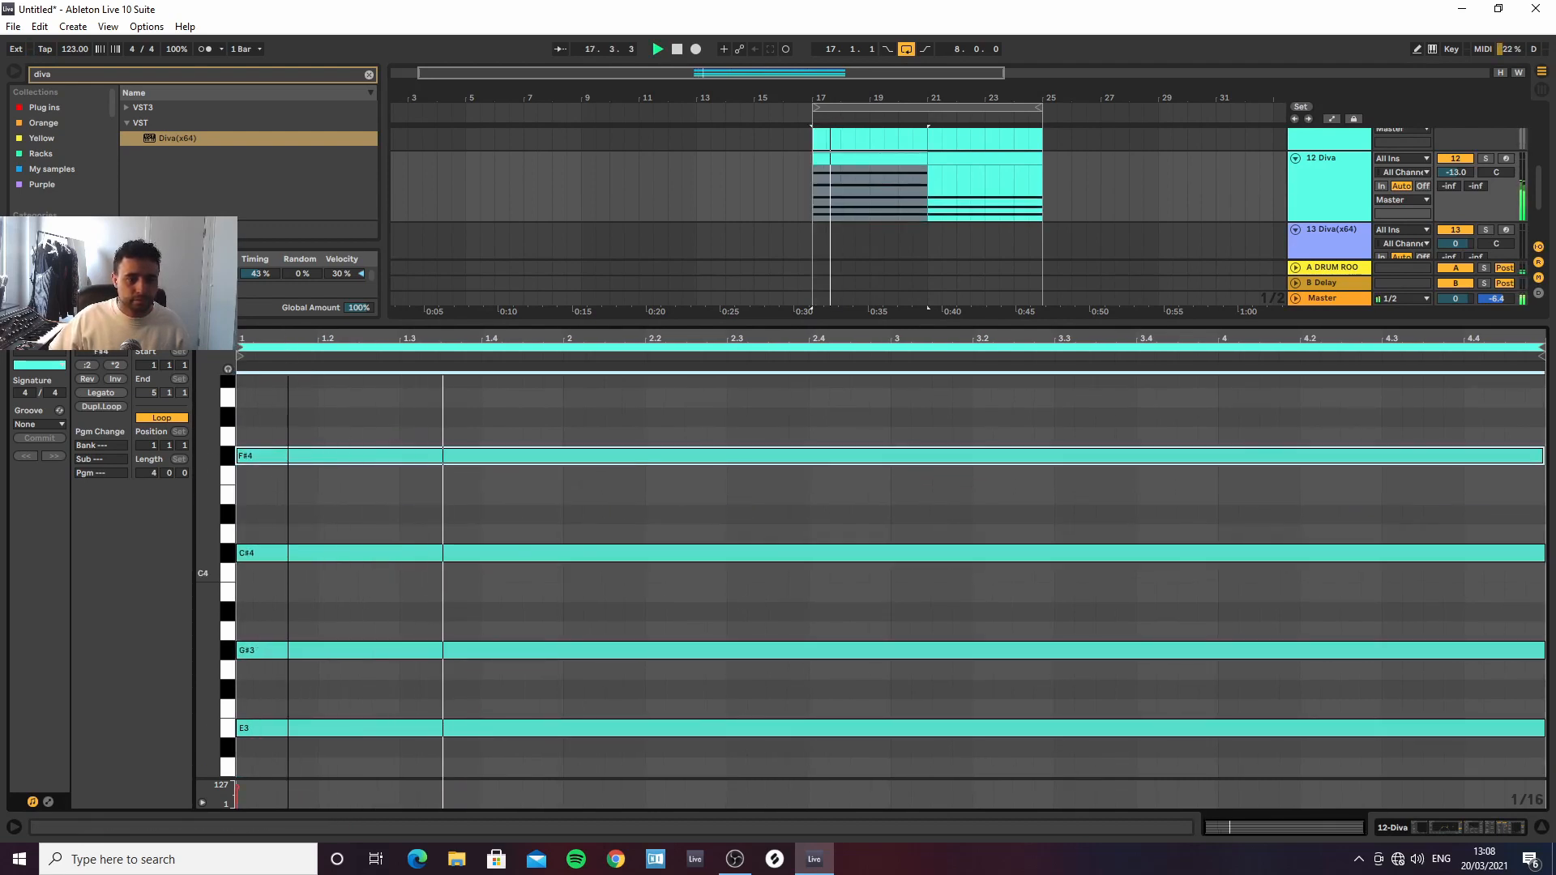
pyautogui.press('space')
pyautogui.press('space')
# Try the added top note at G#4 and D#4, plus another copy at A#4 and B4, above track 12's chord
pyautogui.moveTo(277, 464); pyautogui.dragTo(300, 424)
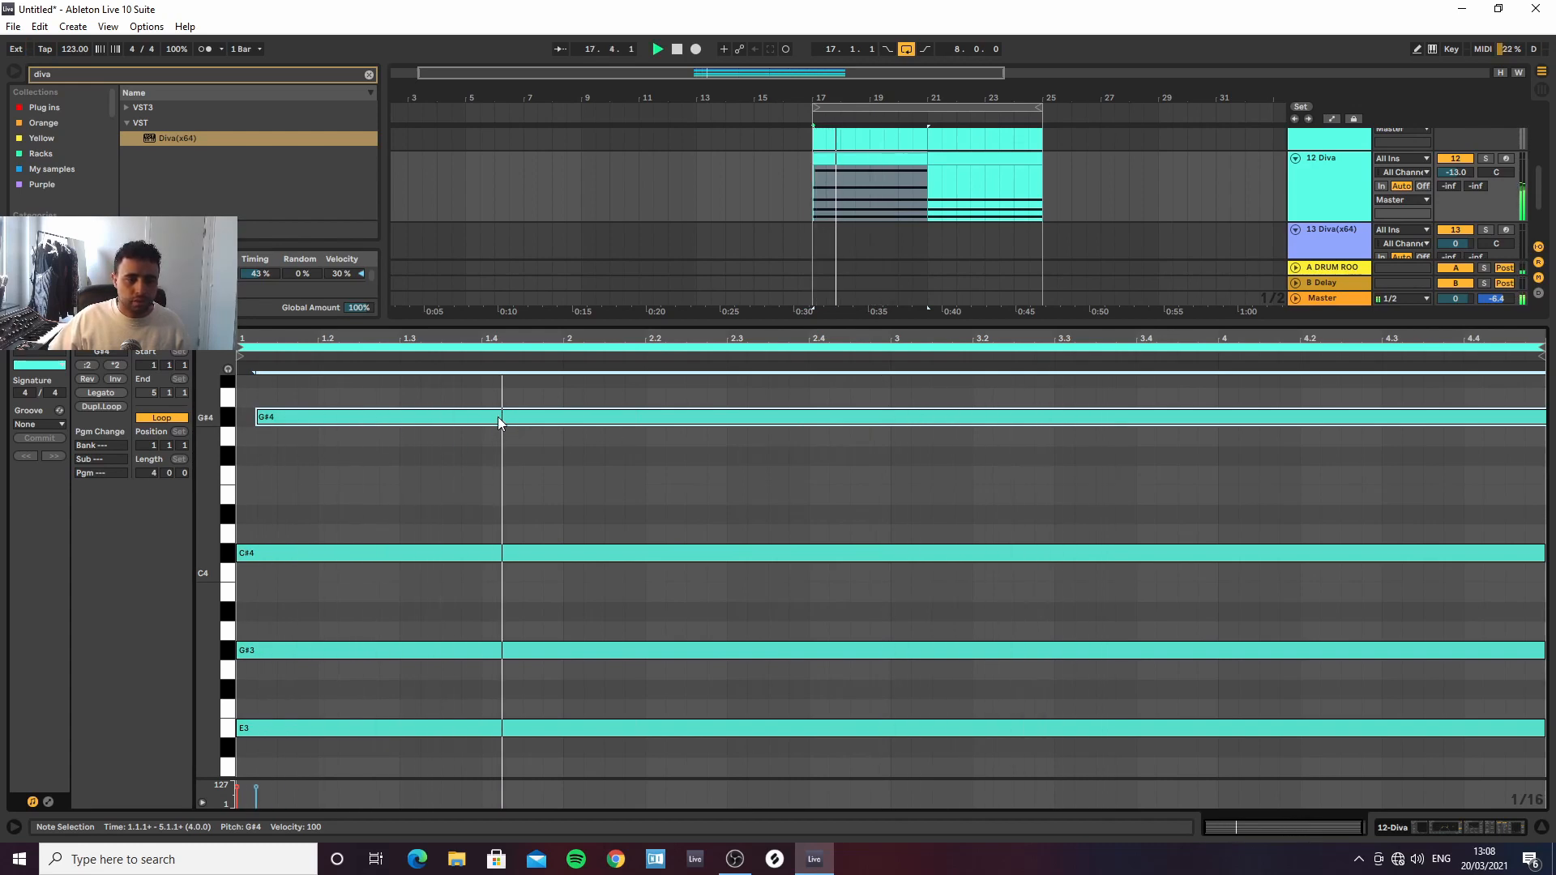
pyautogui.moveTo(498, 417); pyautogui.dragTo(500, 512)
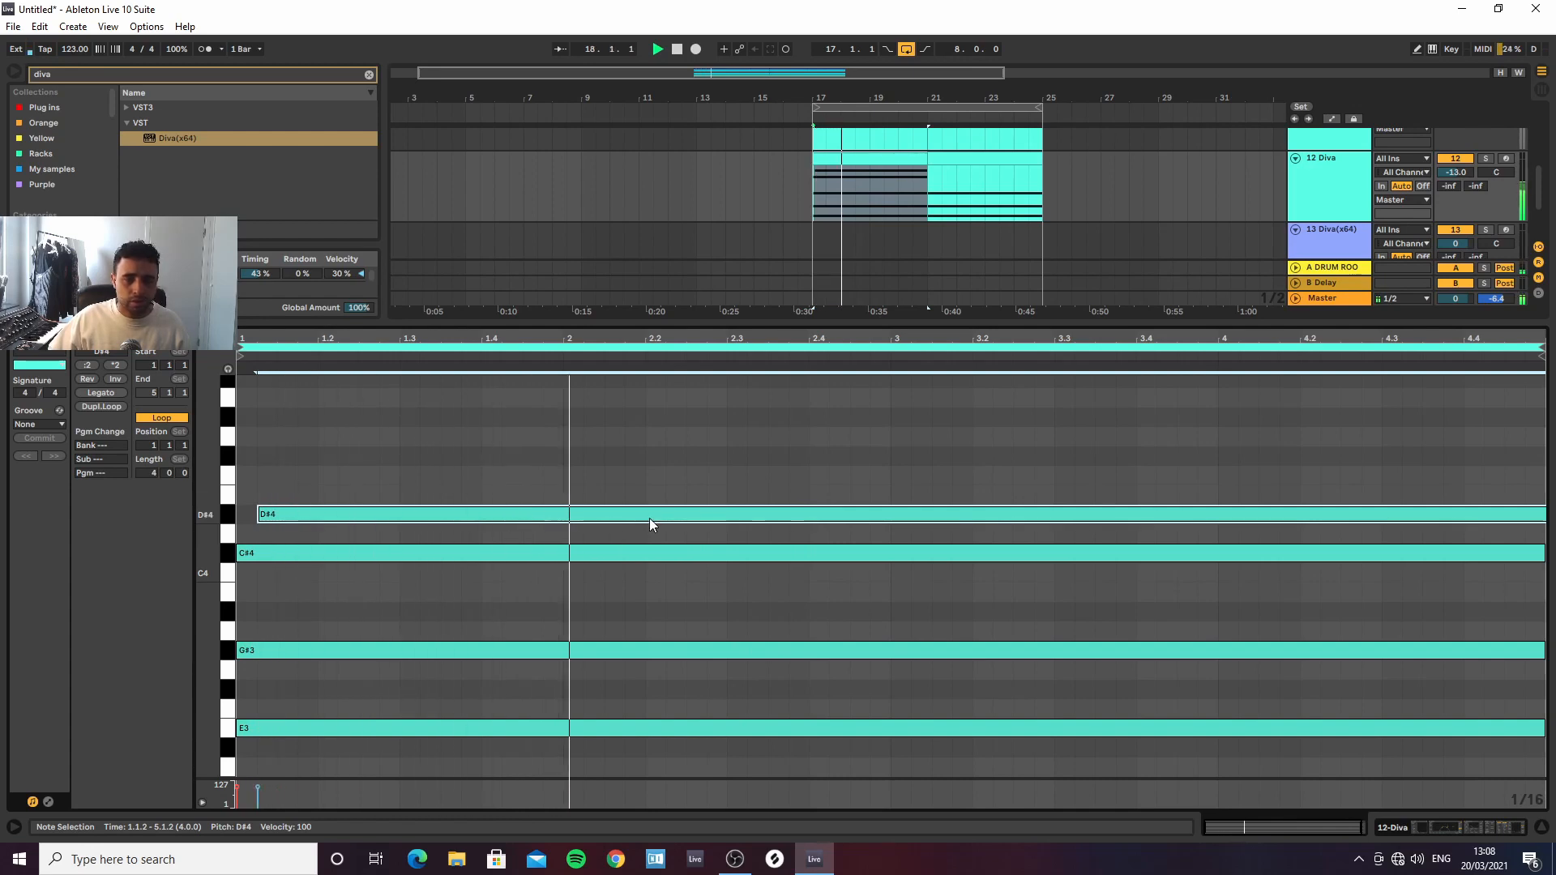
pyautogui.moveTo(650, 516); pyautogui.dragTo(645, 384)
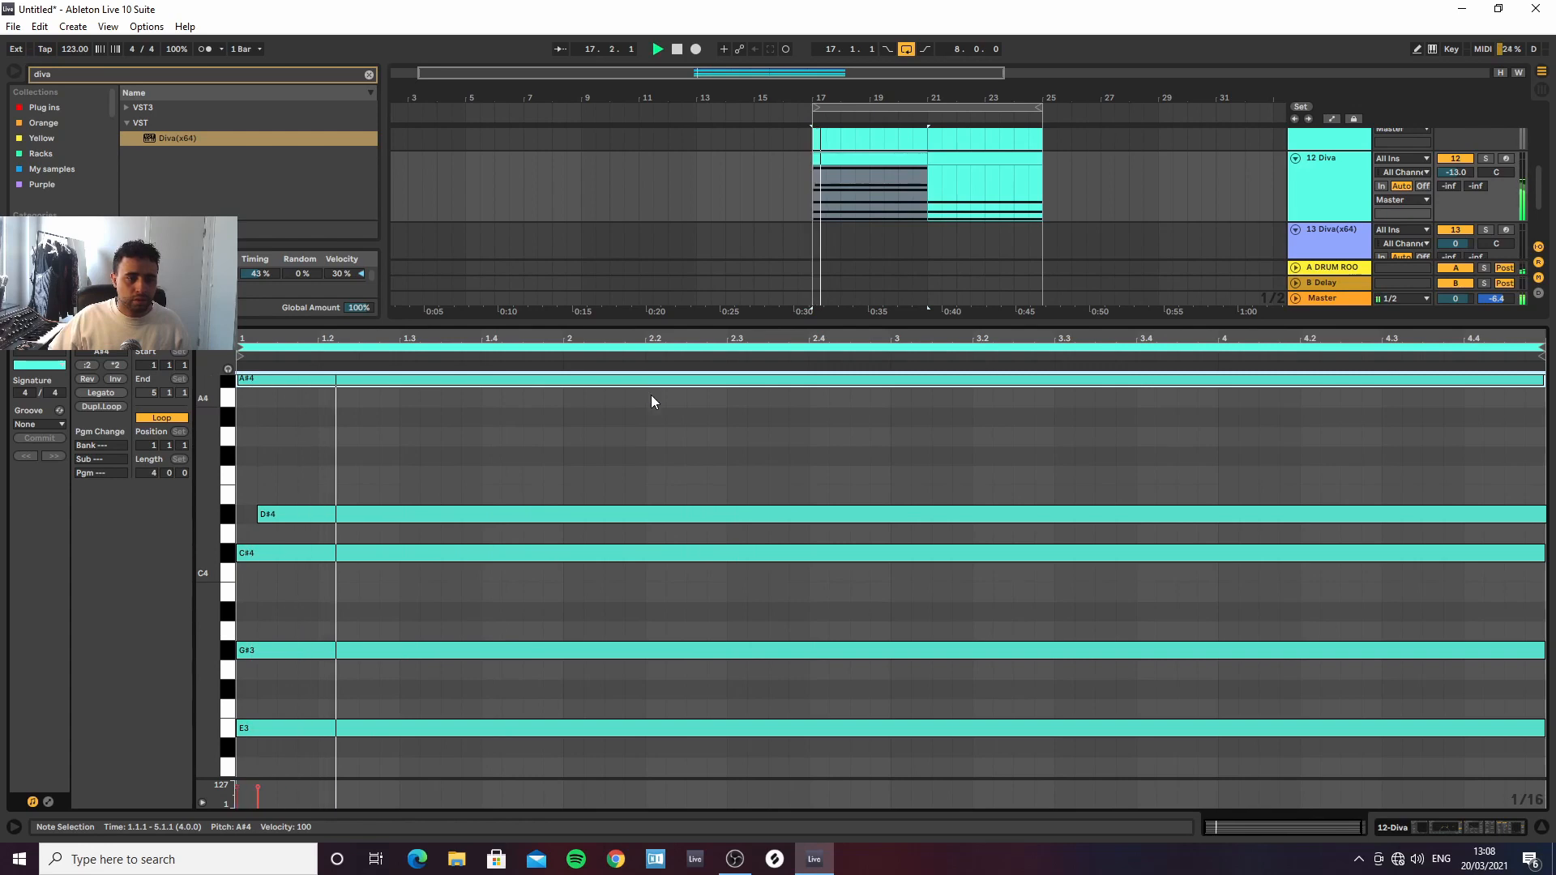
pyautogui.scroll(3, 650, 395)
pyautogui.moveTo(512, 494)
pyautogui.mouseDown()
pyautogui.moveTo(511, 434)
pyautogui.moveTo(524, 470)
pyautogui.mouseUp()
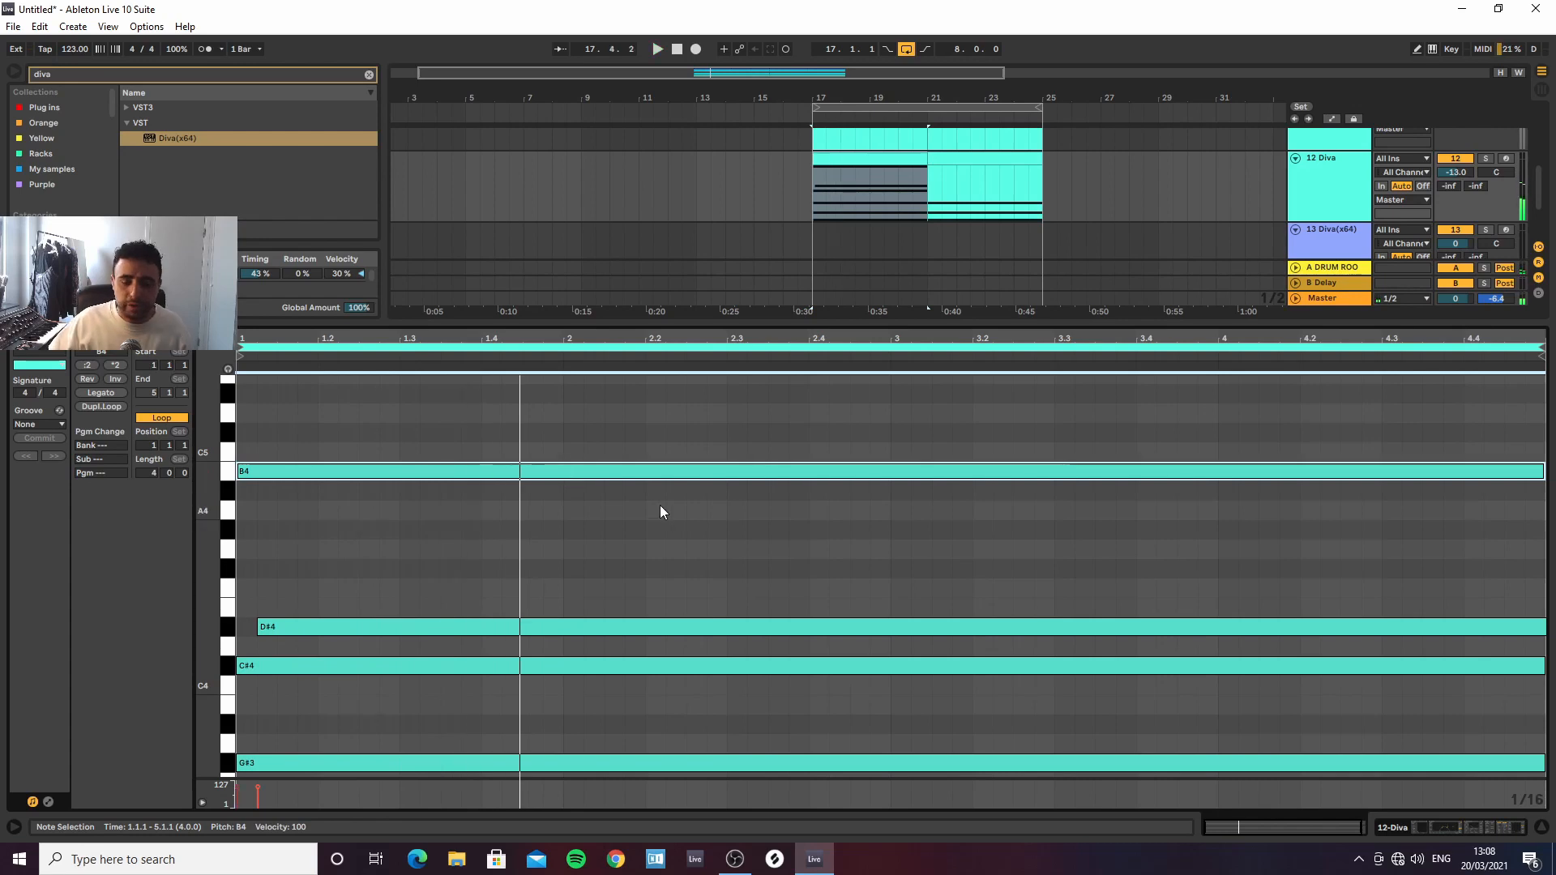
# Show track 12's device chain and search all browser results for scale
pyautogui.click(1458, 830)
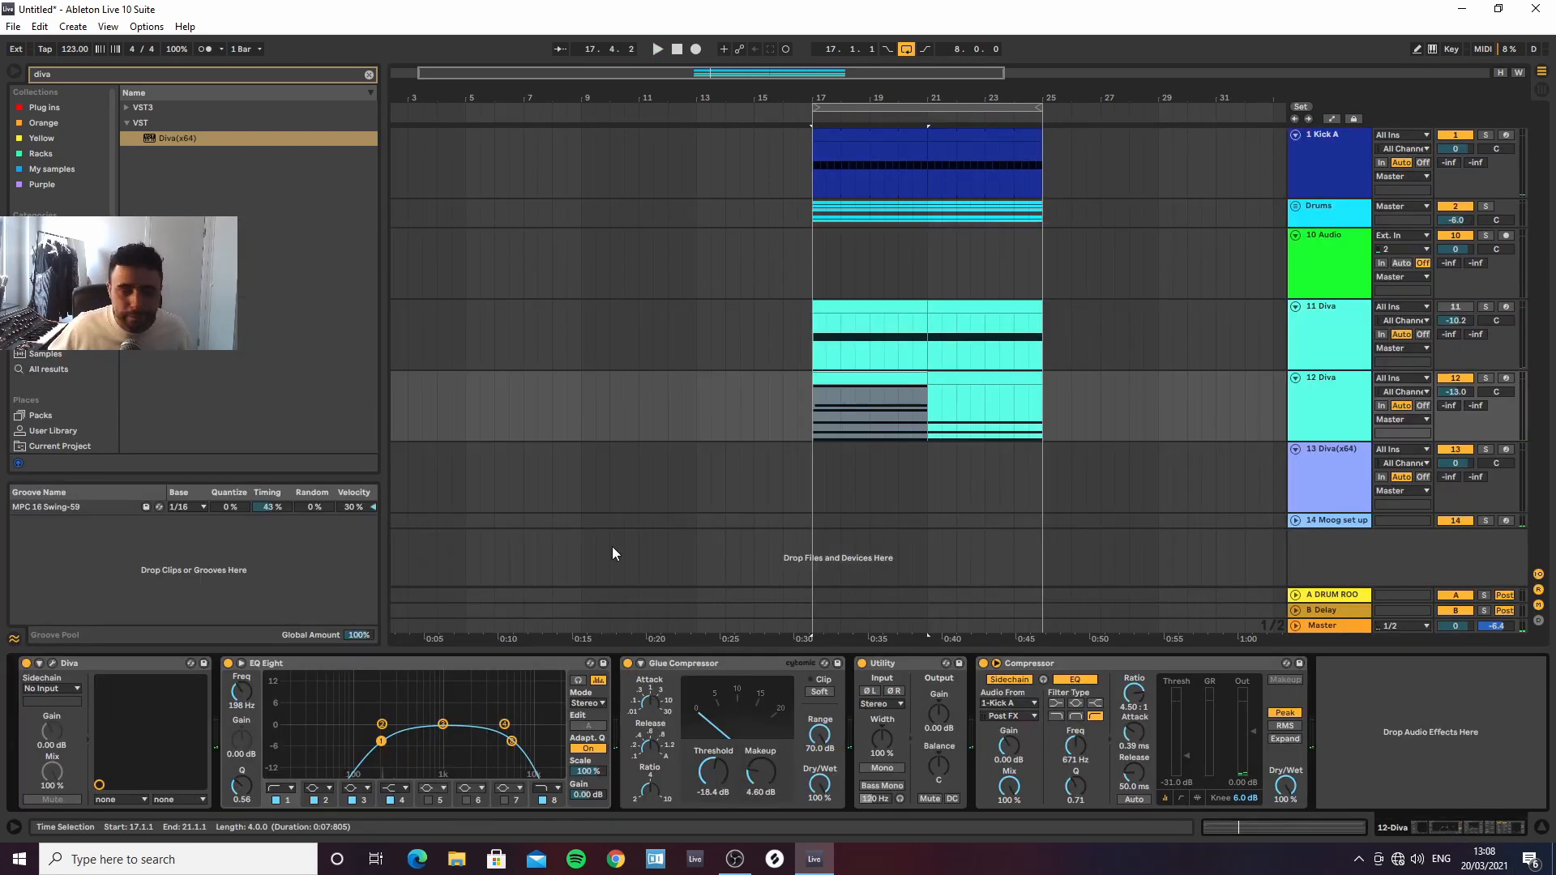
pyautogui.click(369, 75)
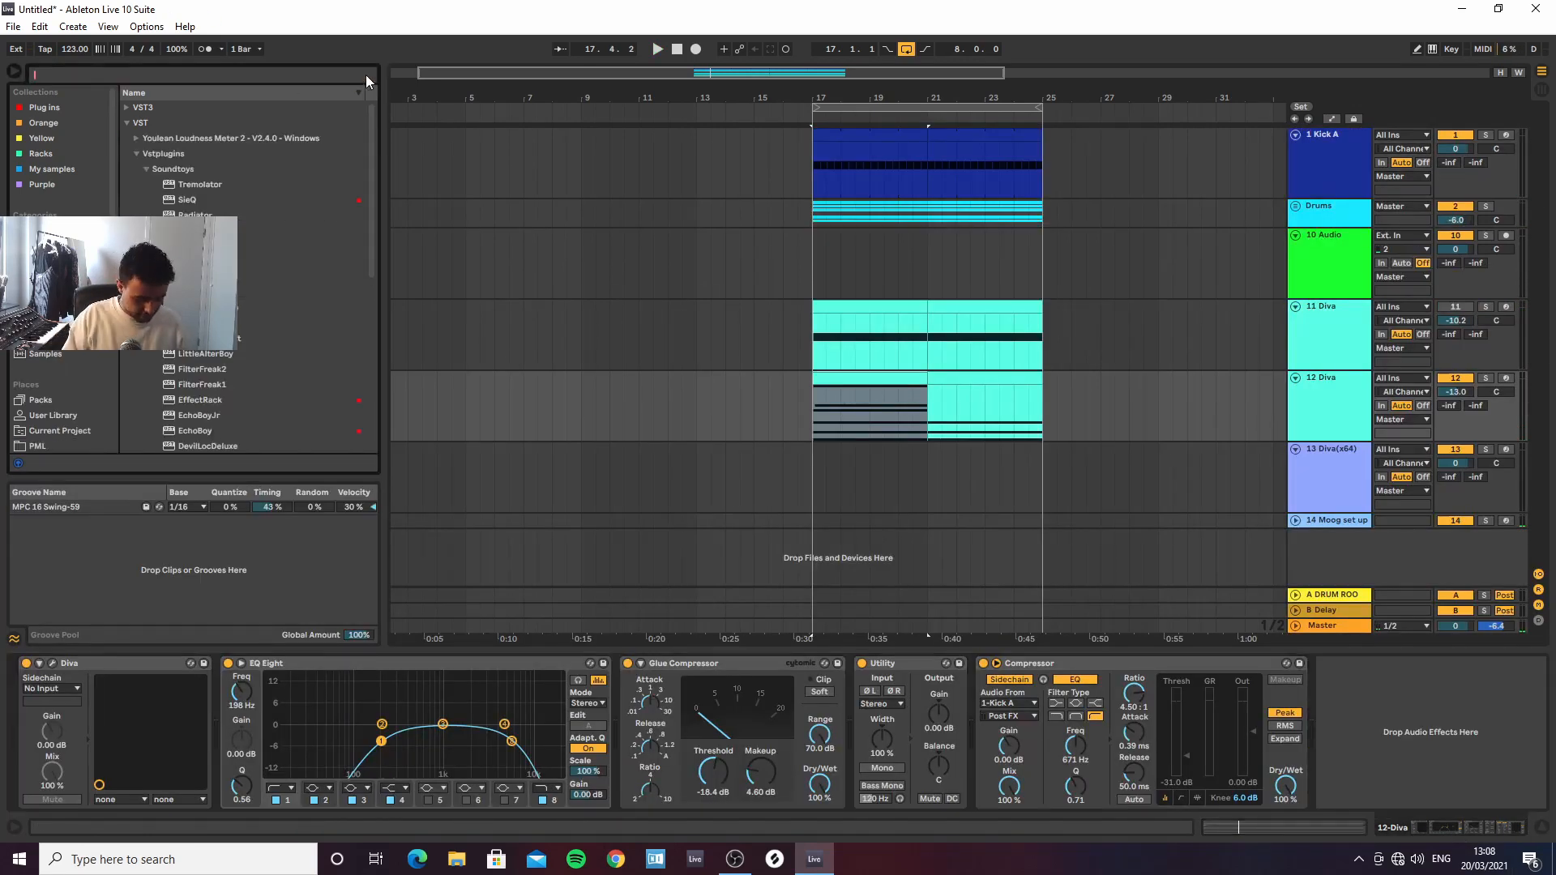
pyautogui.write('sclae')
pyautogui.click(370, 93)
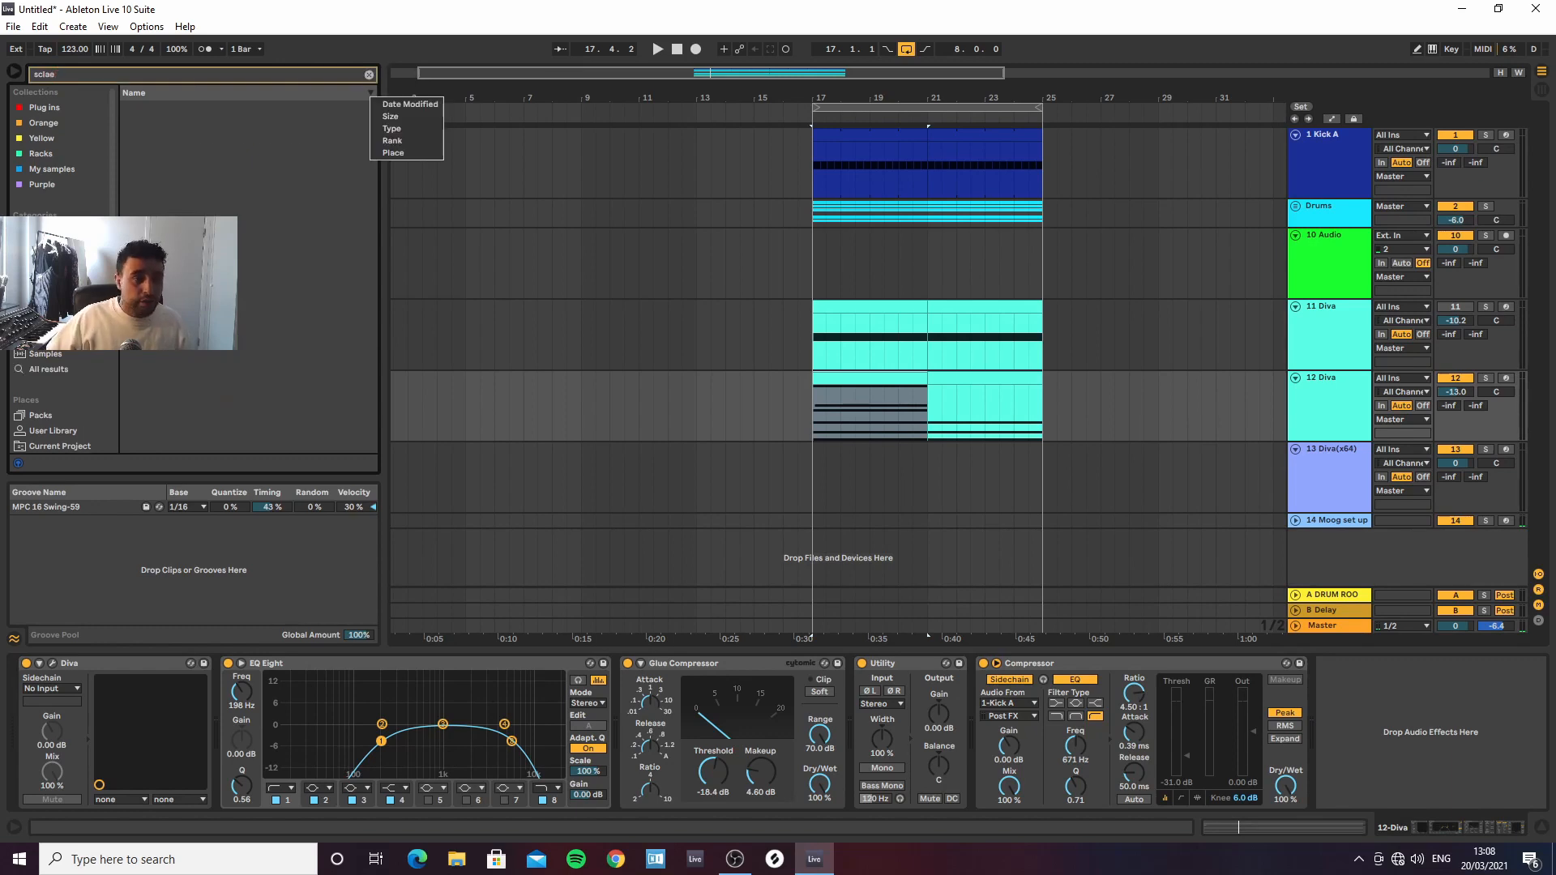
pyautogui.click(51, 370)
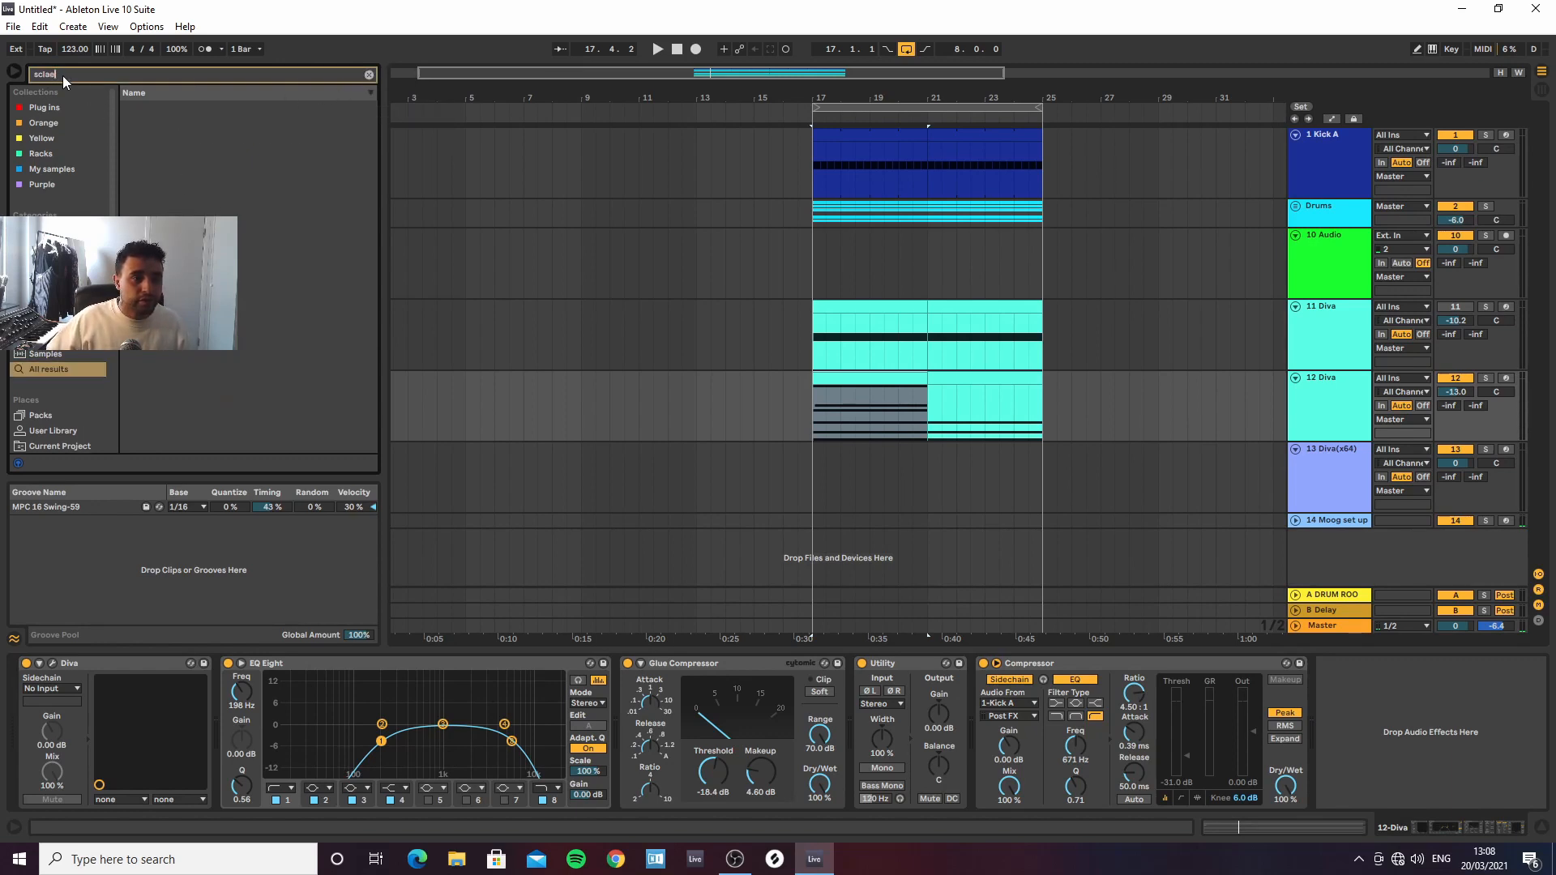
pyautogui.press('BackSpace')
pyautogui.press('BackSpace')
pyautogui.press('BackSpace')
pyautogui.write('a')
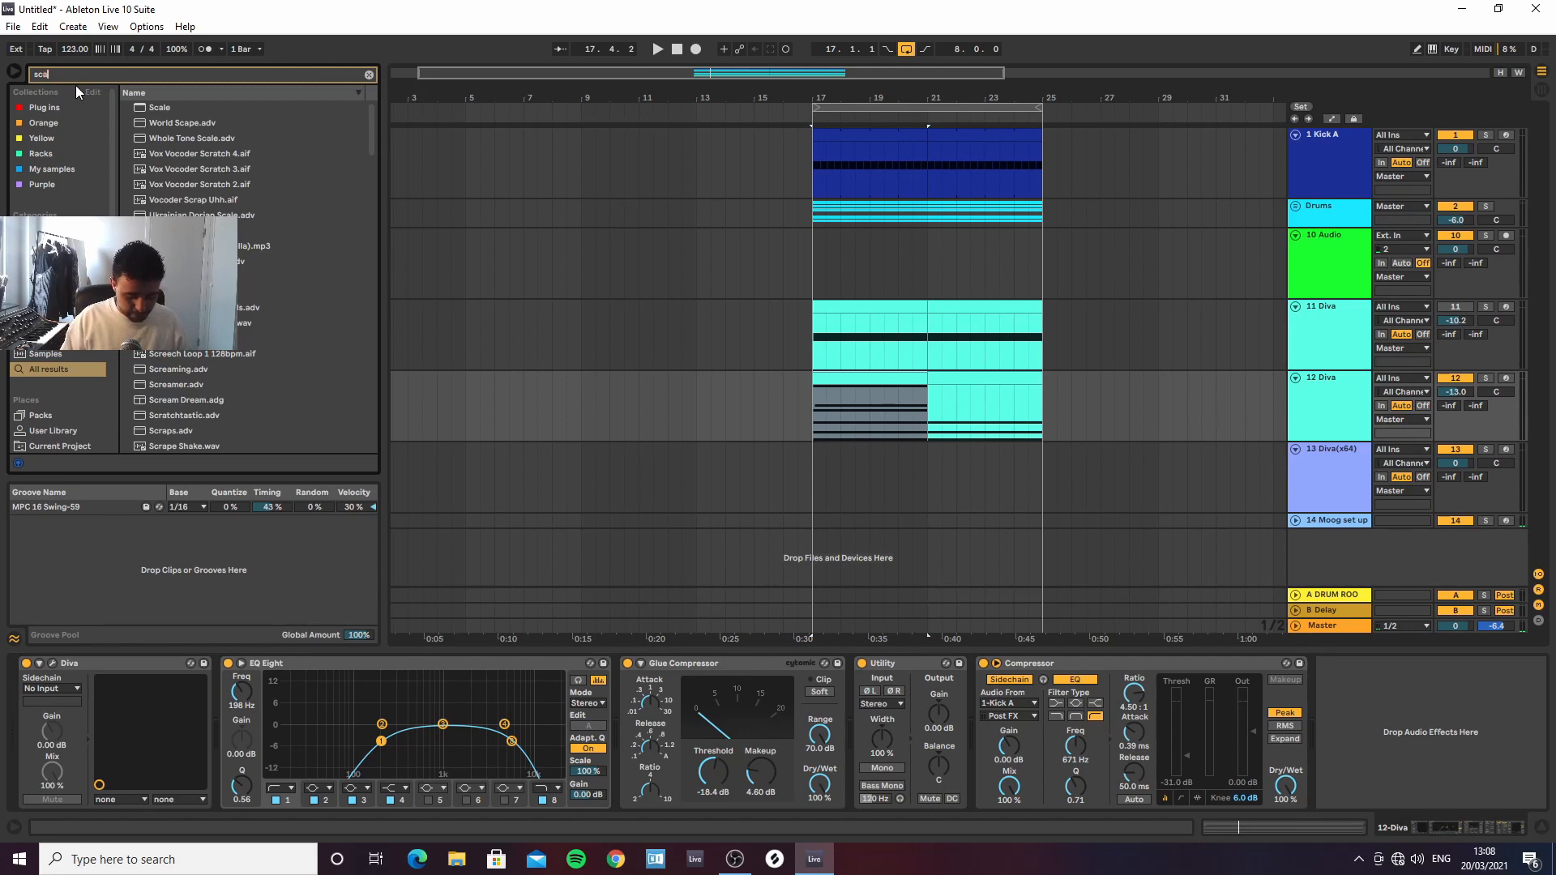
pyautogui.write('le')
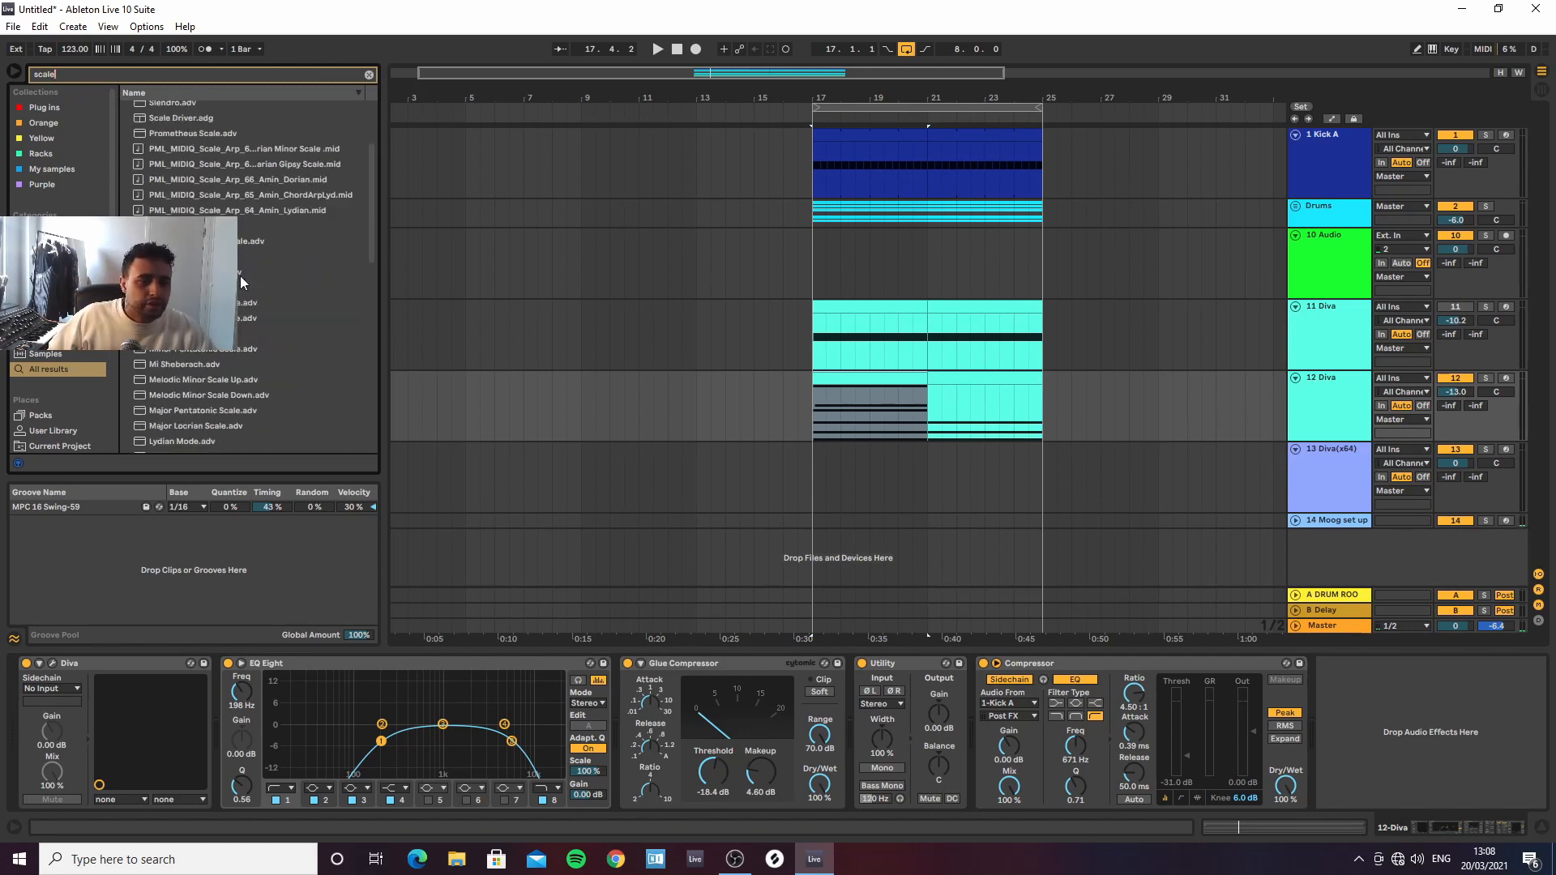
# Add the C Minor scale preset in front of Diva on track 12 and play the chord back
pyautogui.scroll(-2, 242, 281)
pyautogui.scroll(-3, 245, 282)
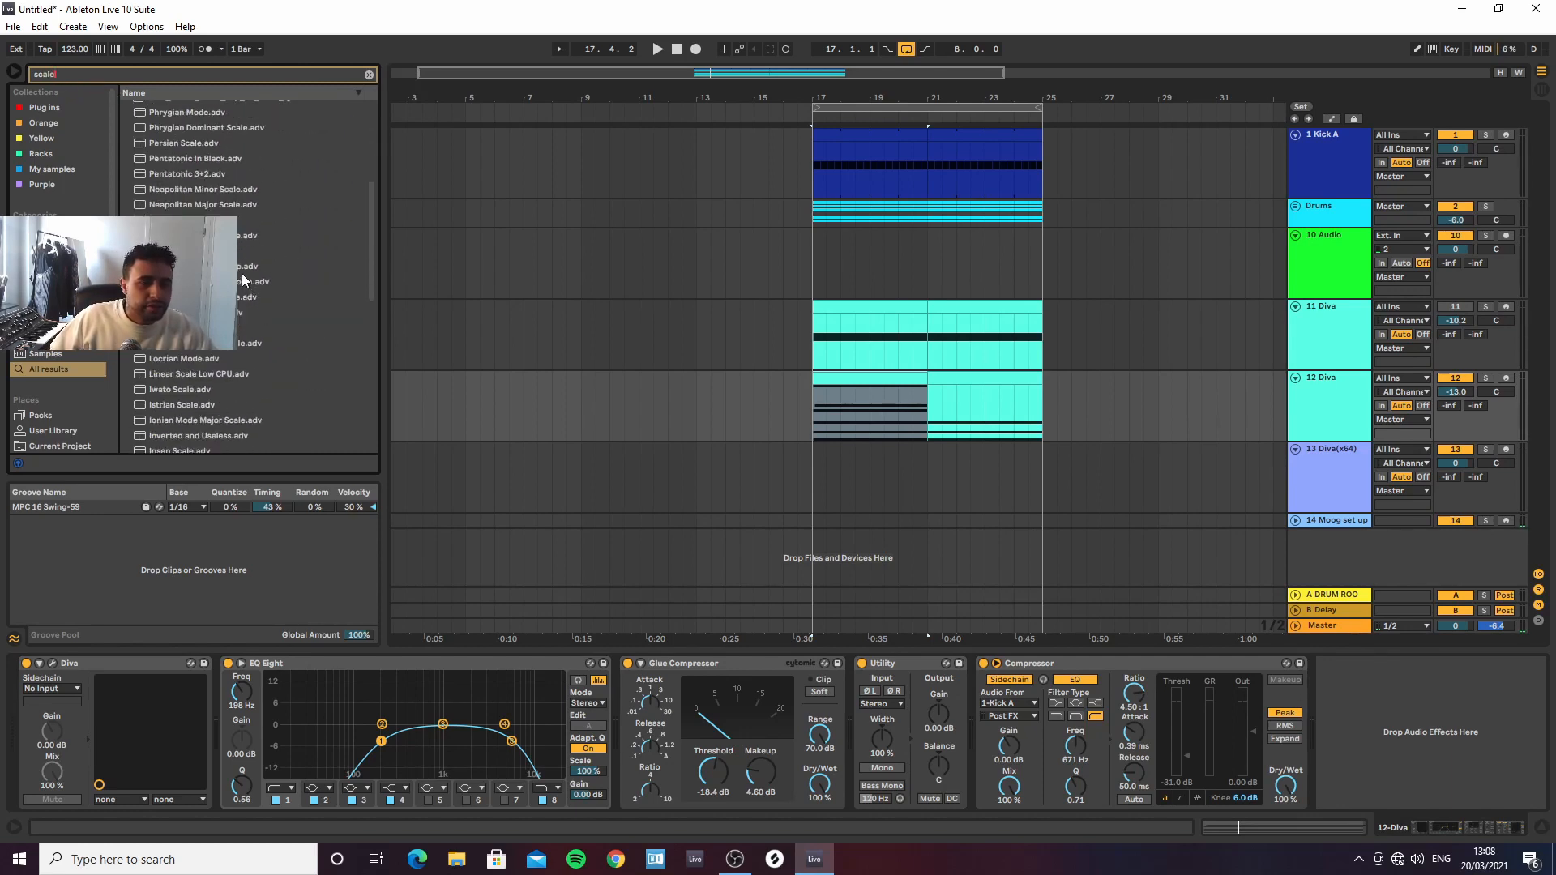
pyautogui.scroll(-3, 243, 281)
pyautogui.scroll(-5, 243, 279)
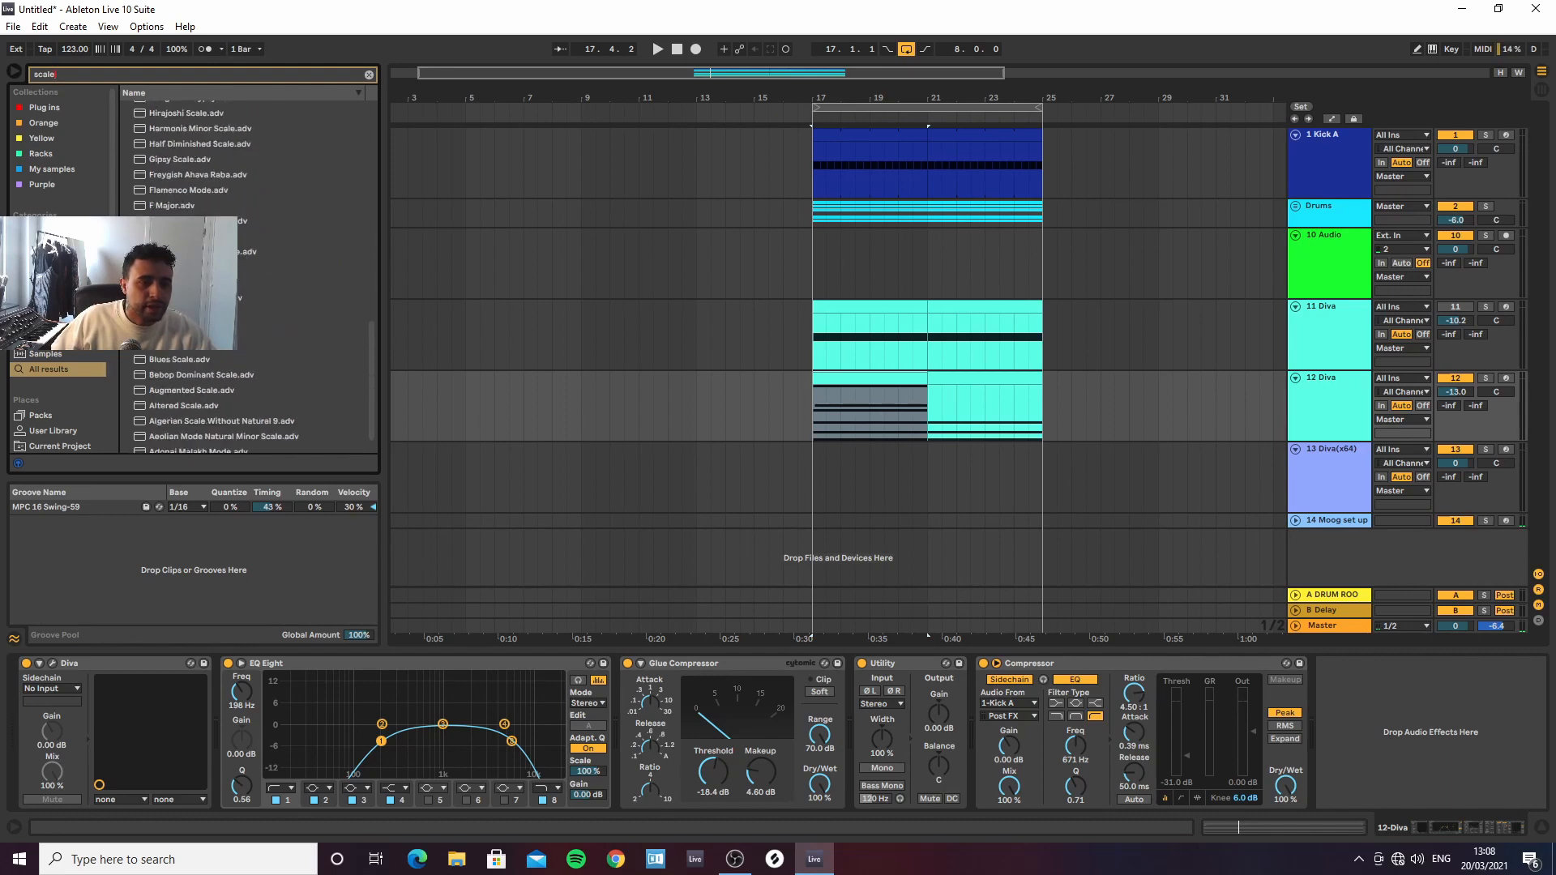
pyautogui.moveTo(188, 283); pyautogui.dragTo(111, 673)
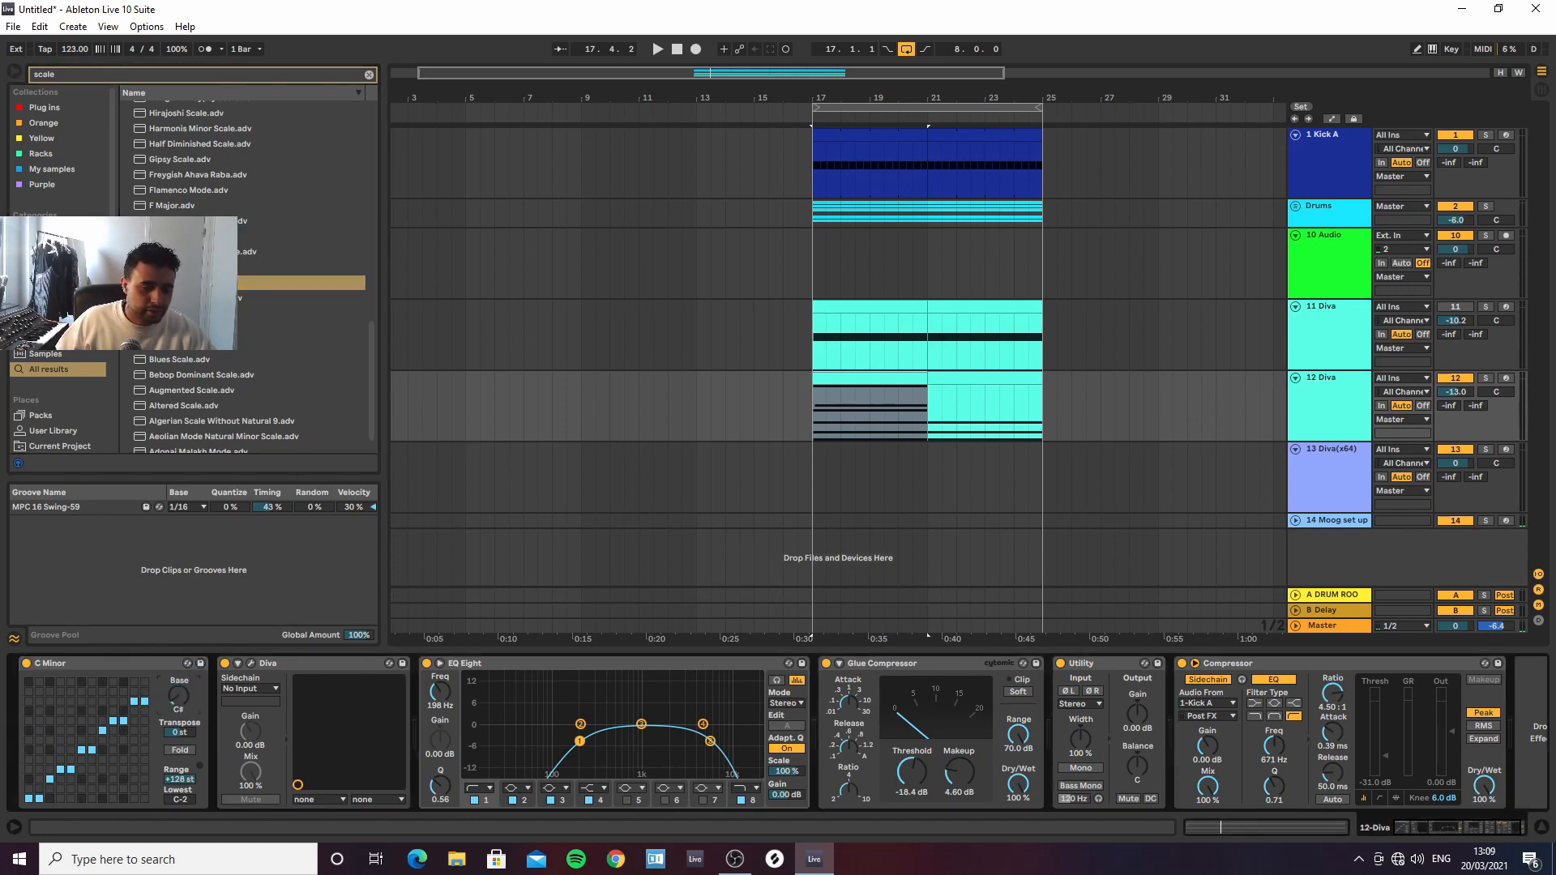
pyautogui.press('space')
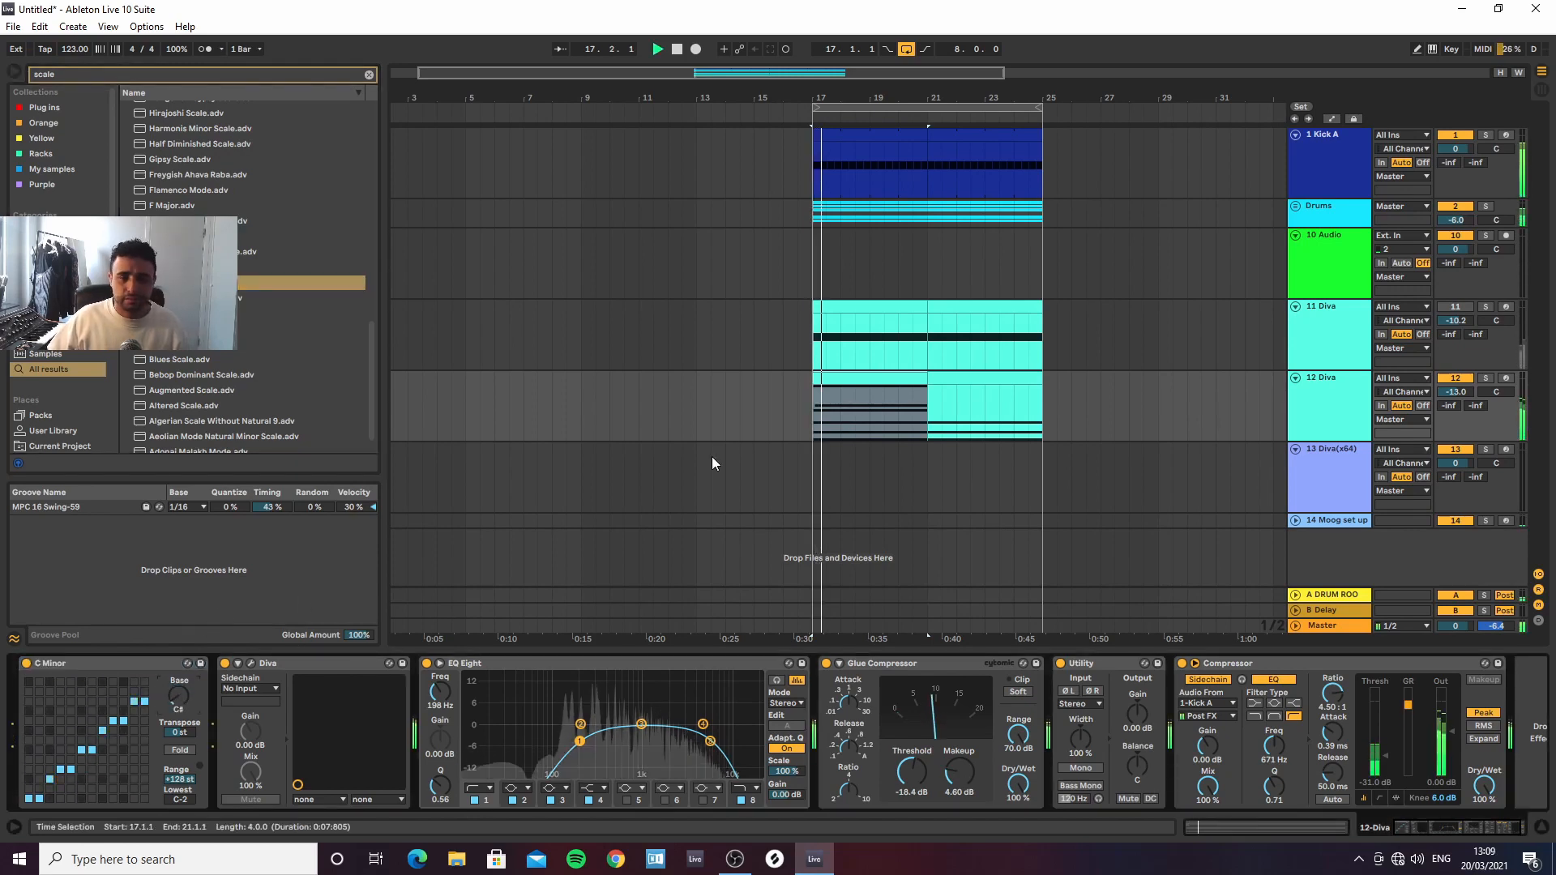
# Delete the B4 note from track 12's first clip and listen to the remaining chord
pyautogui.doubleClick(877, 377)
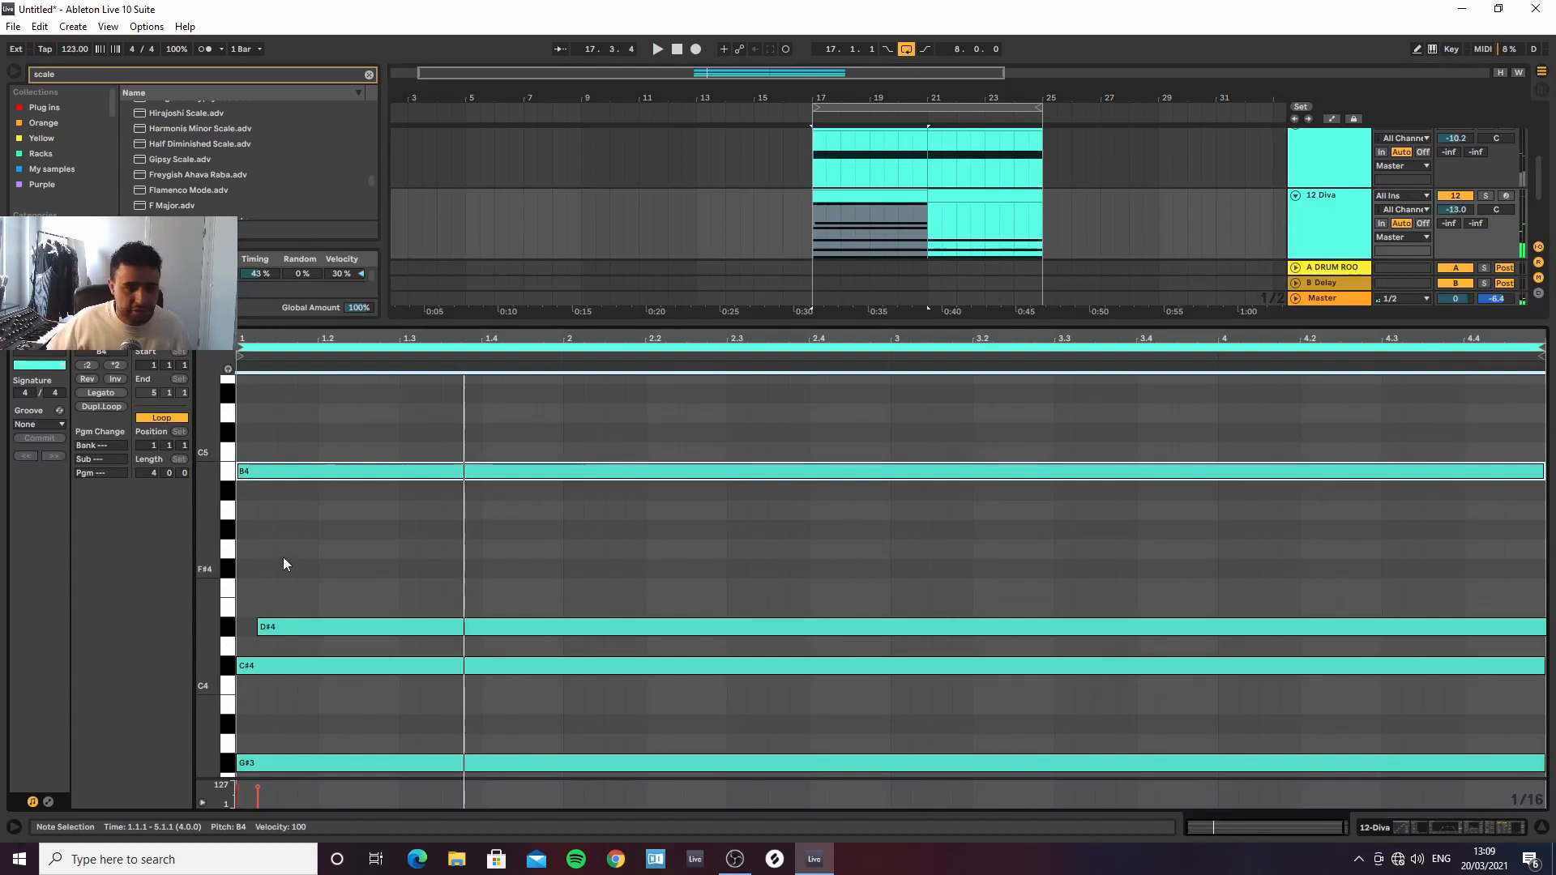
pyautogui.doubleClick(317, 470)
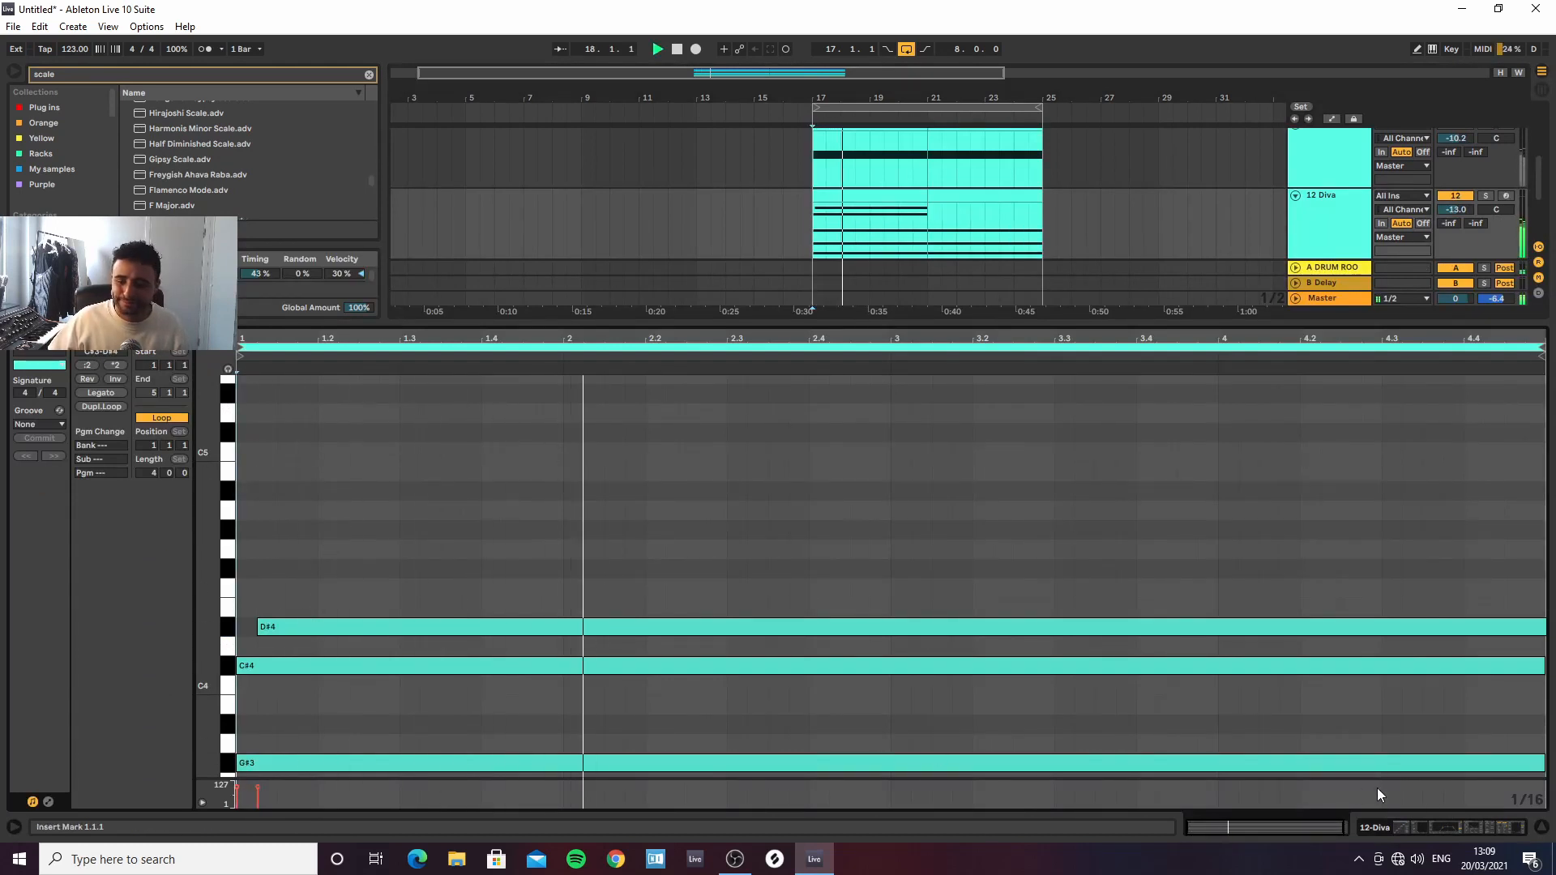
pyautogui.scroll(1, 561, 670)
pyautogui.scroll(-5, 689, 669)
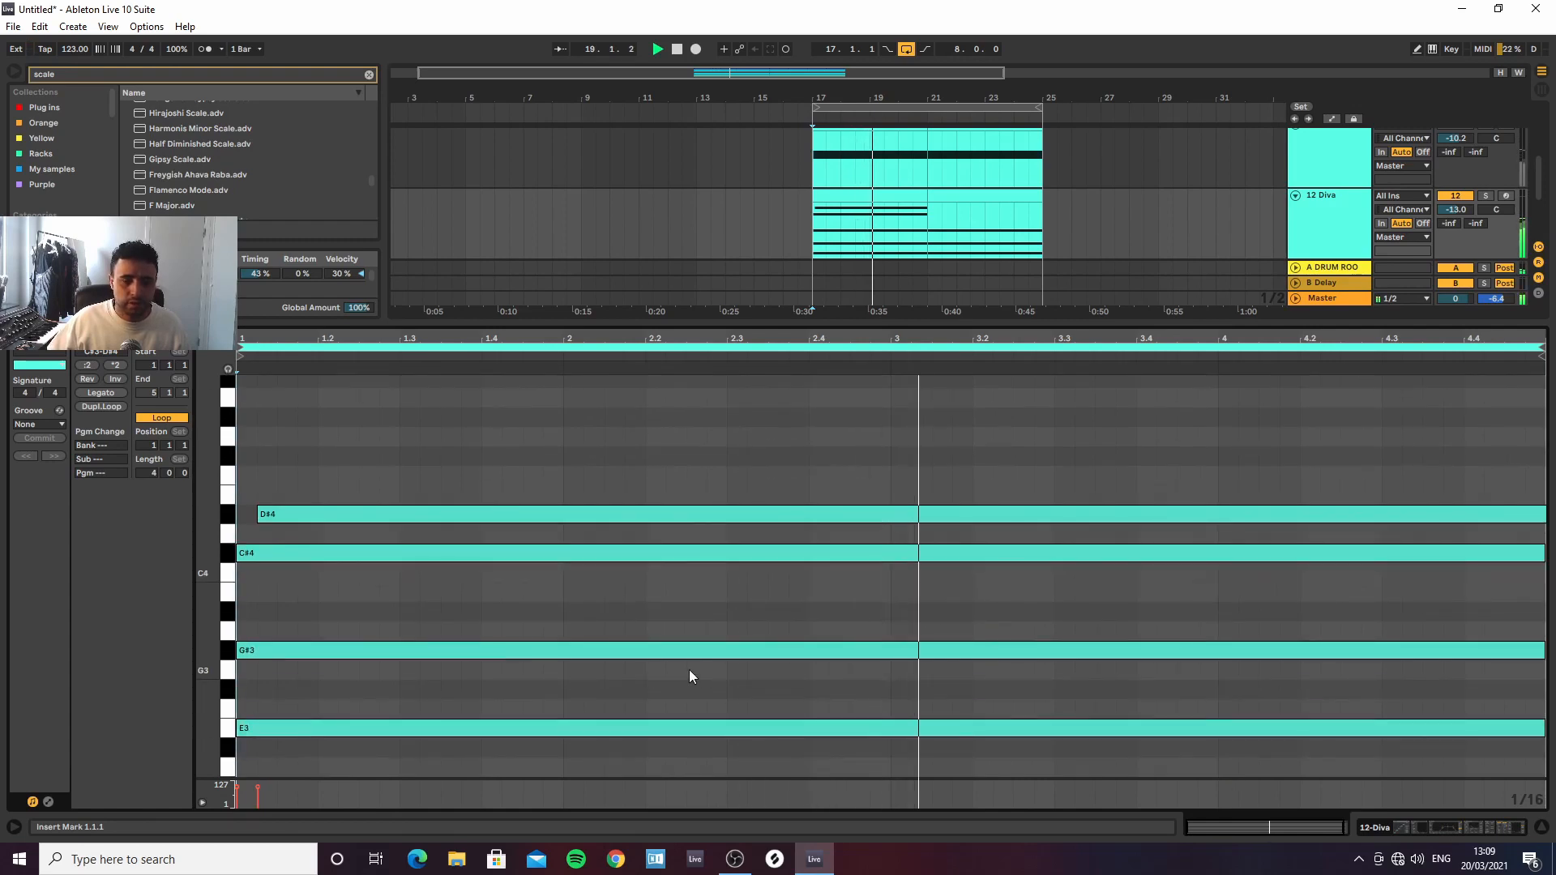
pyautogui.scroll(3, 767, 501)
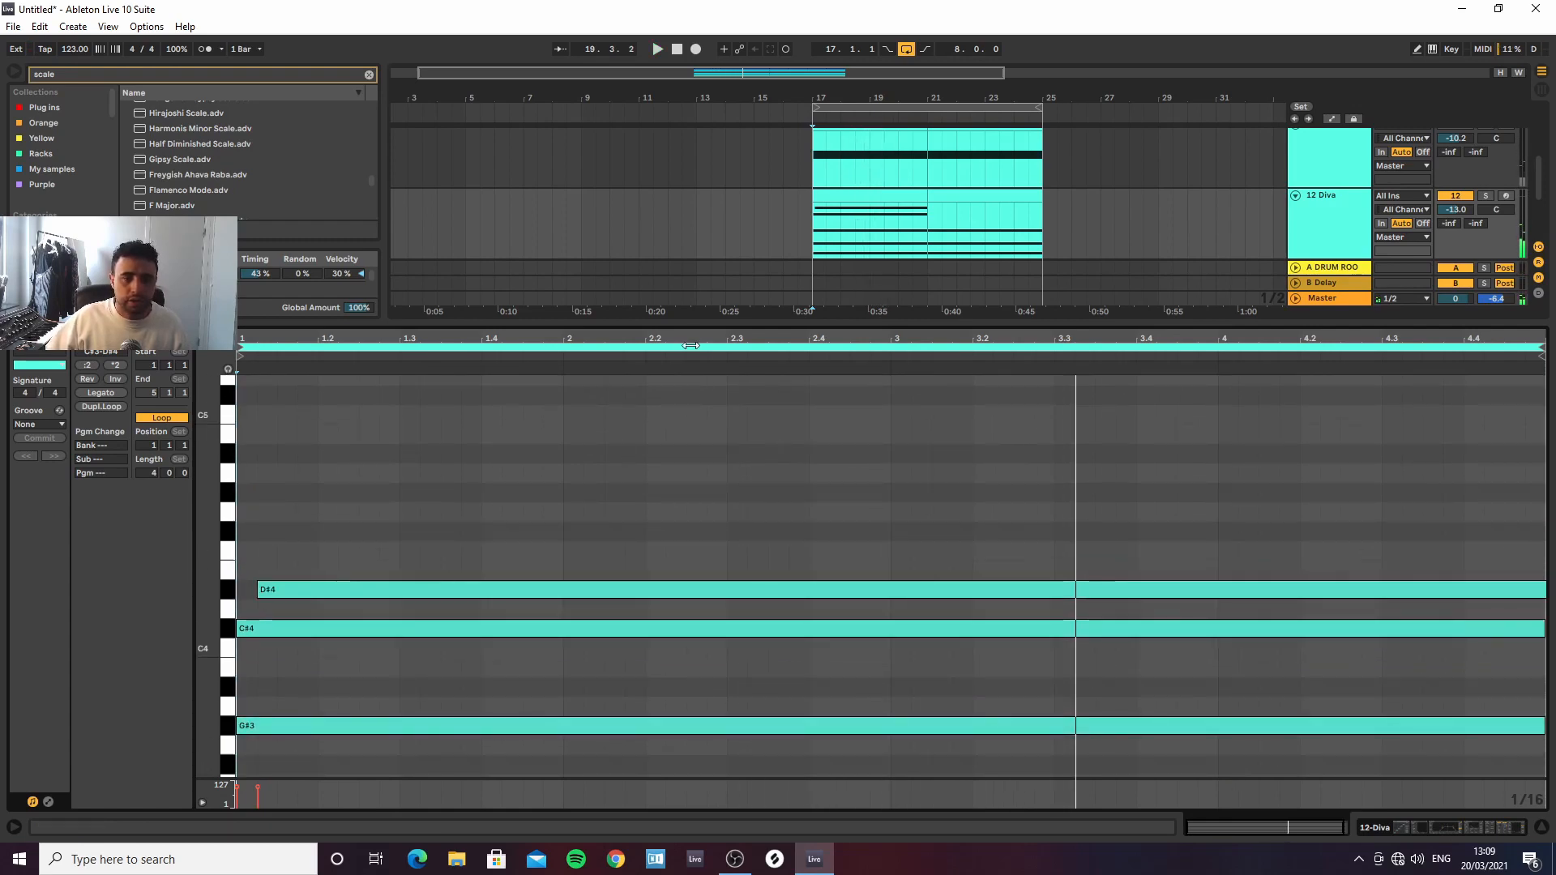
# Duplicate the loop of track 12's first clip twice so its contents span 16 bars
pyautogui.moveTo(688, 333); pyautogui.dragTo(681, 316)
pyautogui.scroll(-3, 1055, 642)
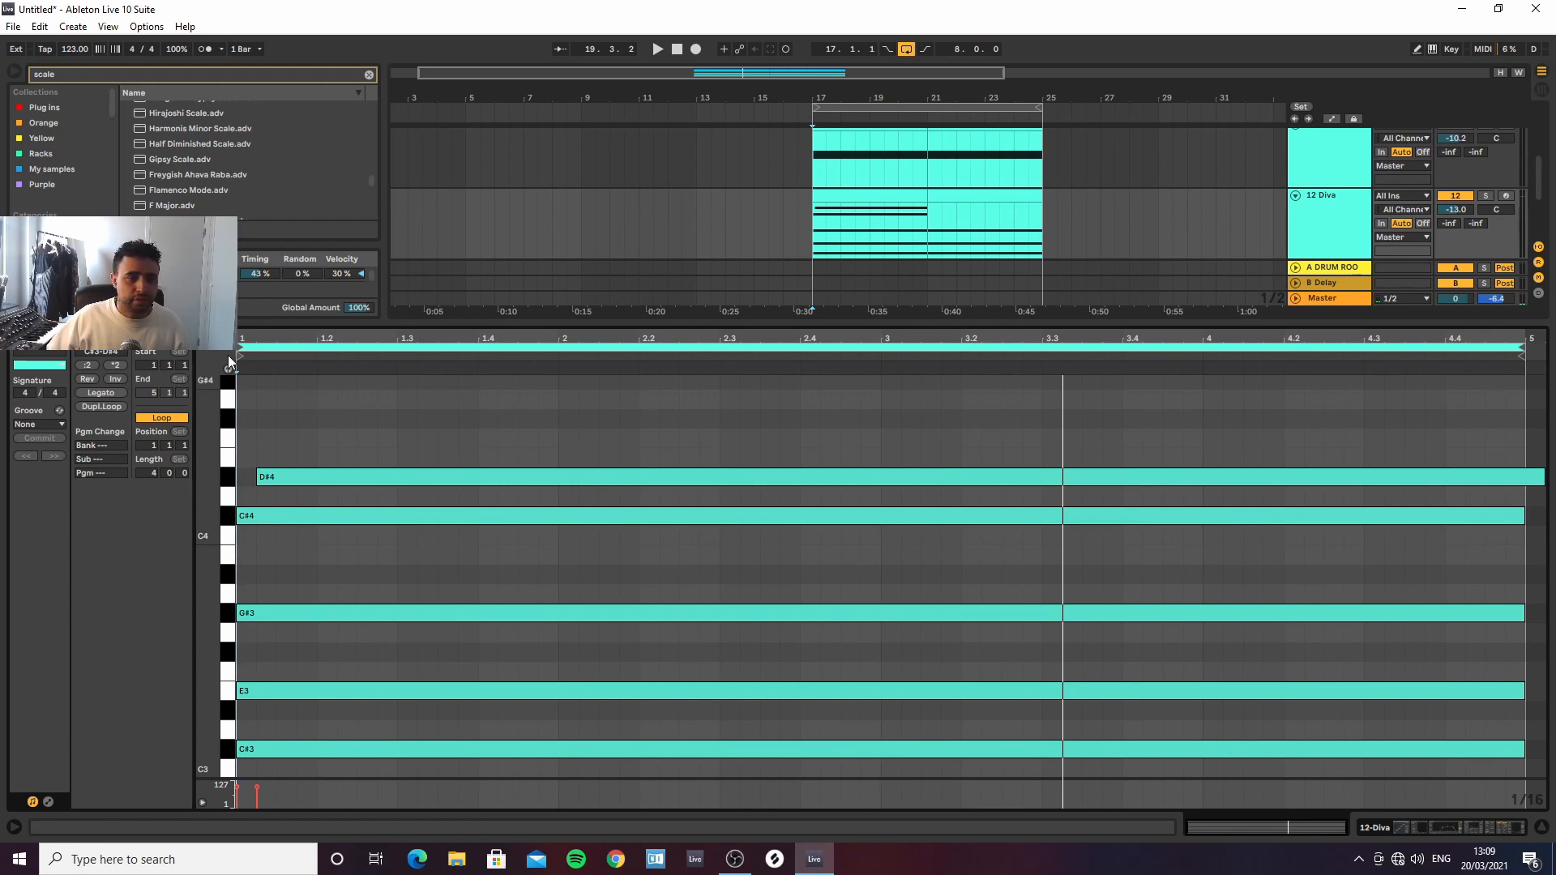
pyautogui.click(114, 410)
pyautogui.click(115, 410)
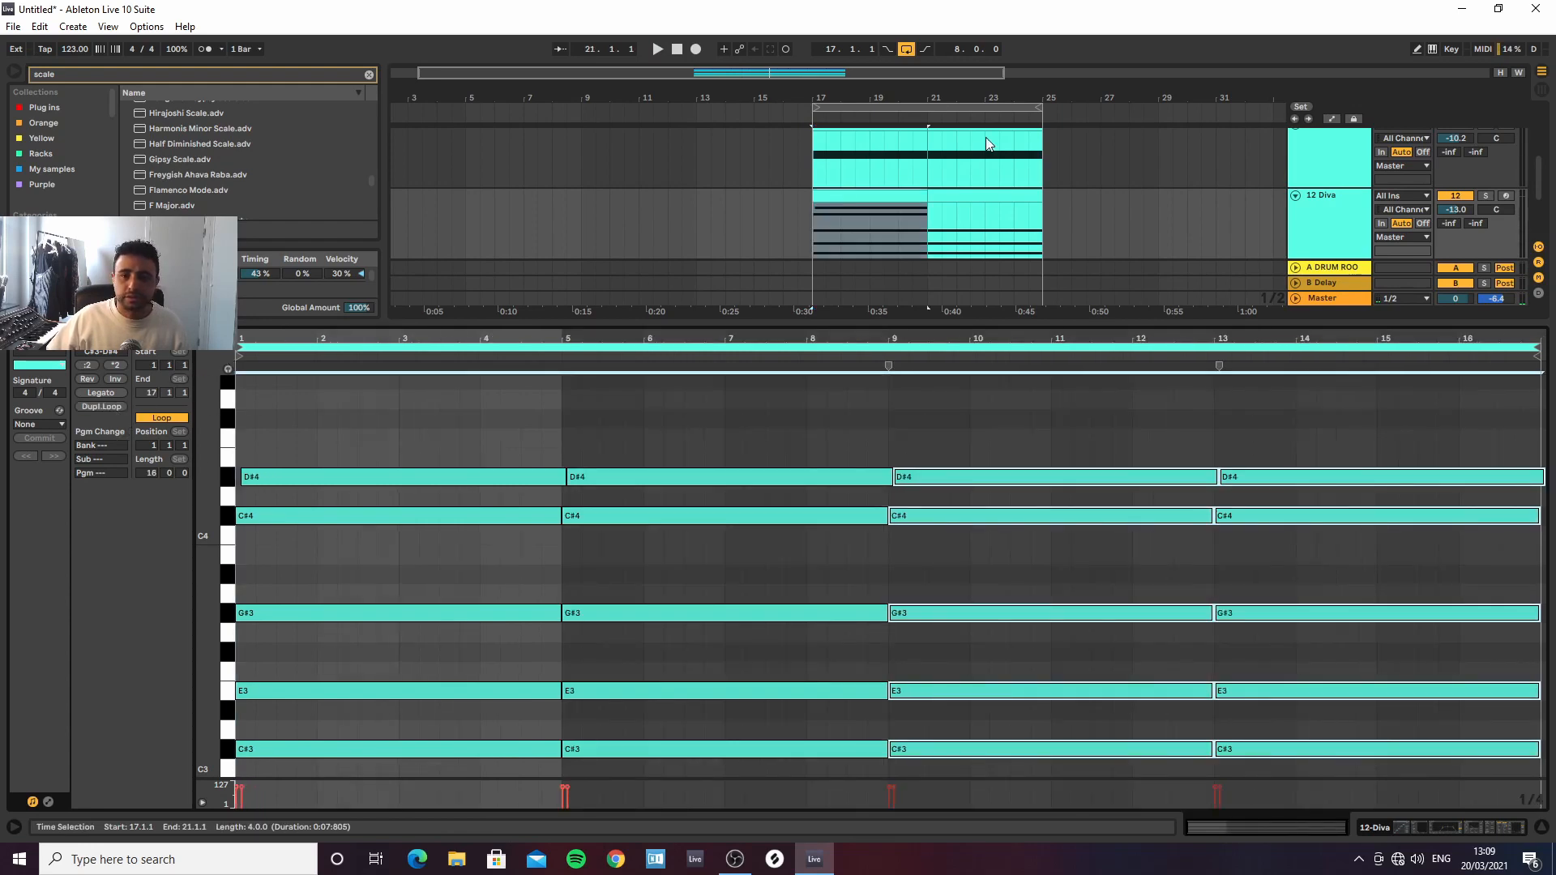
# Duplicate the eight-bar section from bar 17 across all tracks and extend the arrangement loop to 16 bars
pyautogui.click(930, 106)
pyautogui.hotkey('ctrl', 'd')
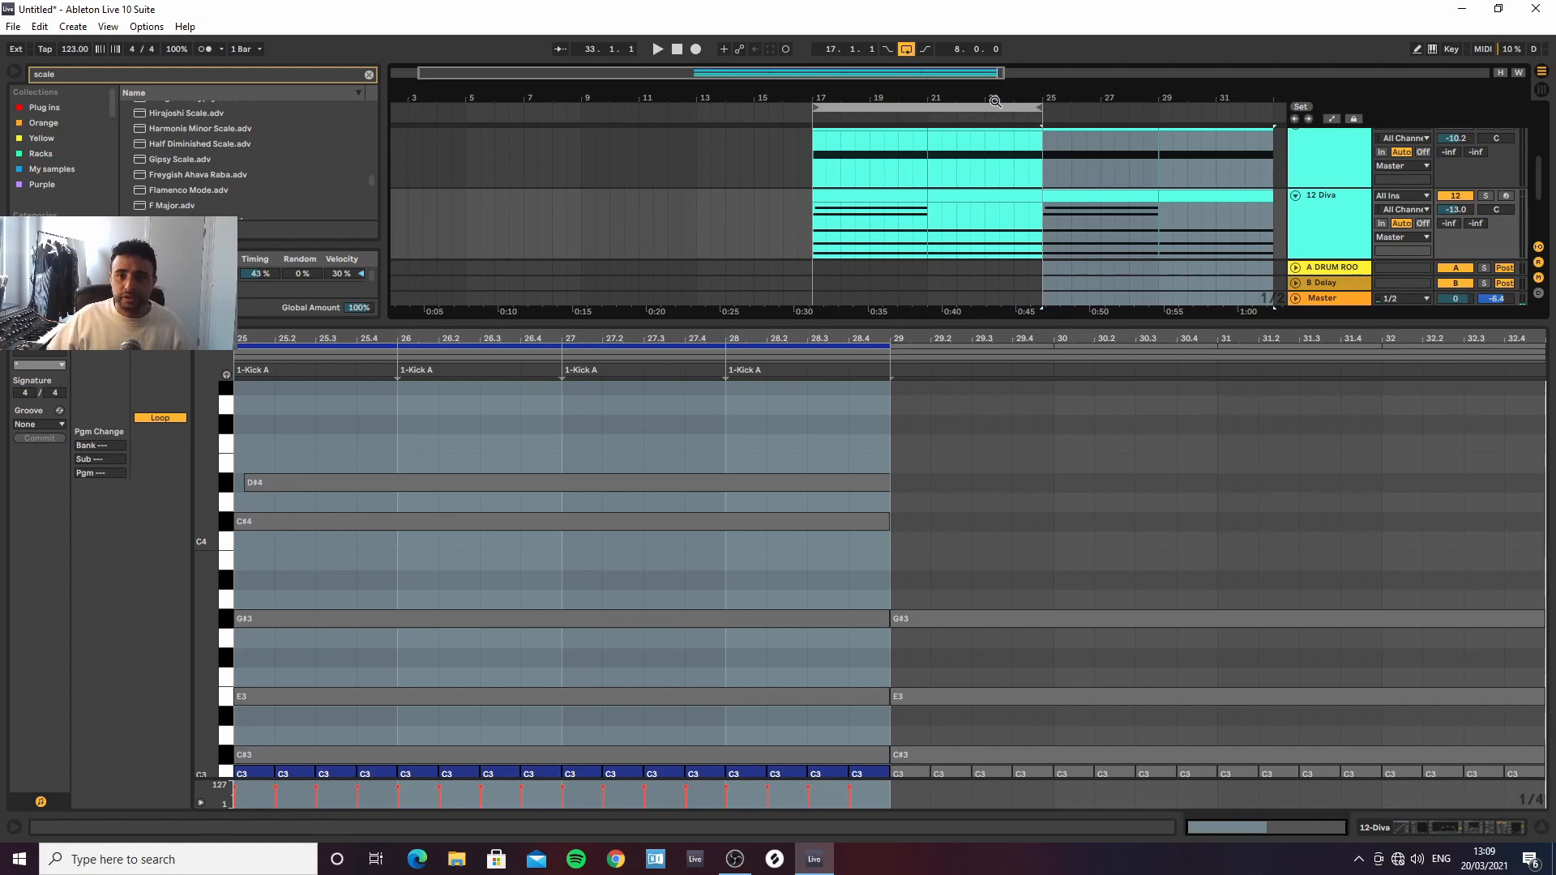
pyautogui.moveTo(1001, 103)
pyautogui.mouseDown()
pyautogui.moveTo(727, 103)
pyautogui.moveTo(883, 109)
pyautogui.mouseUp()
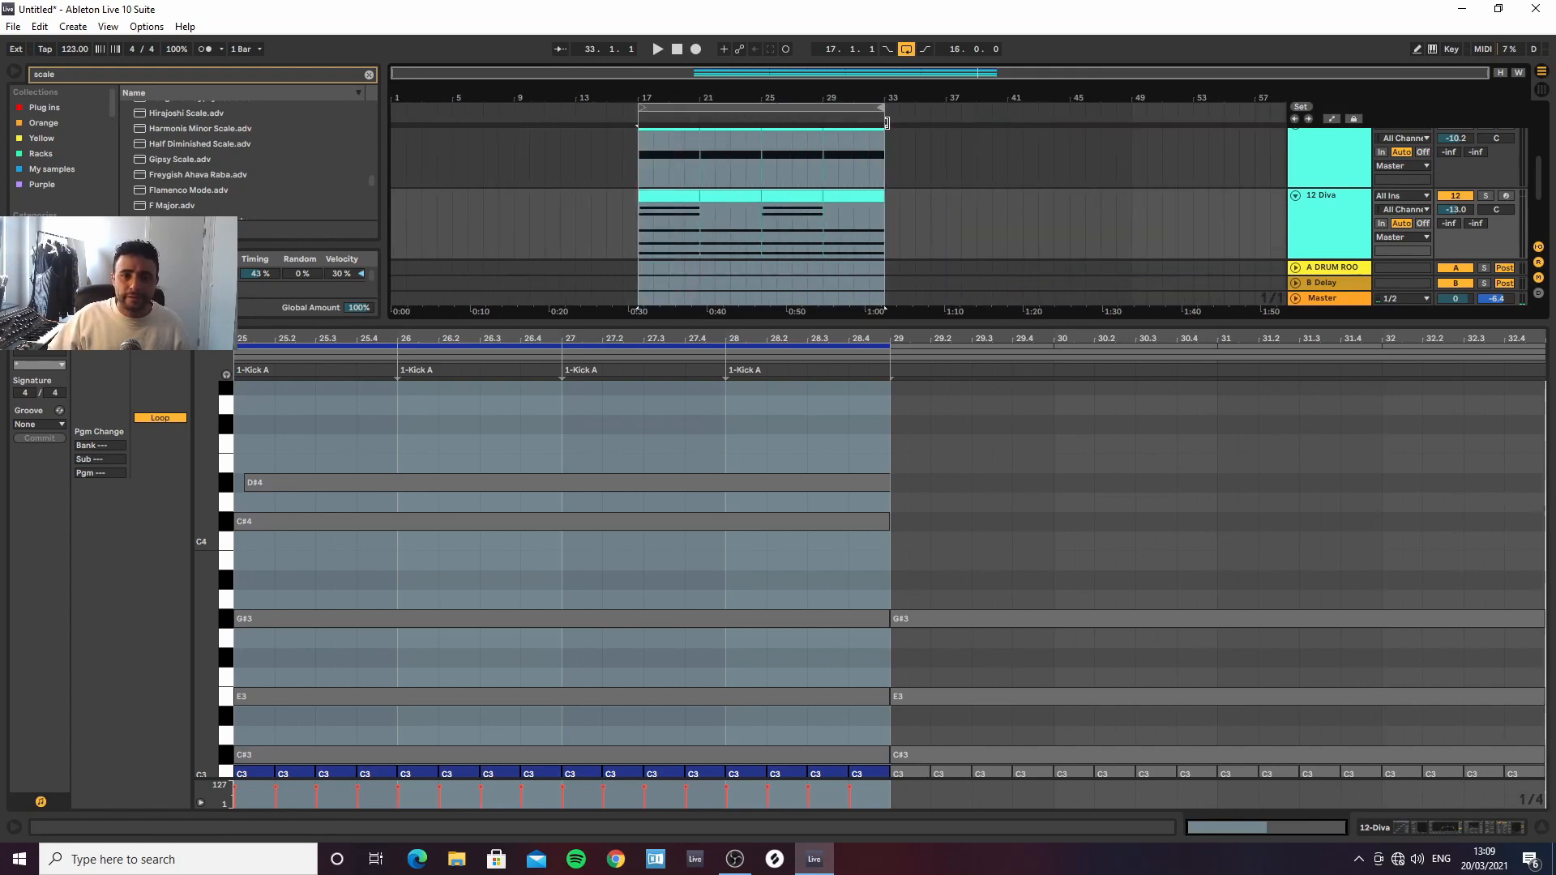
# Extend track 12's first Diva clip to bar 33 and delete its three chord copies from bar 5 onward
pyautogui.click(727, 213)
pyautogui.click(696, 203)
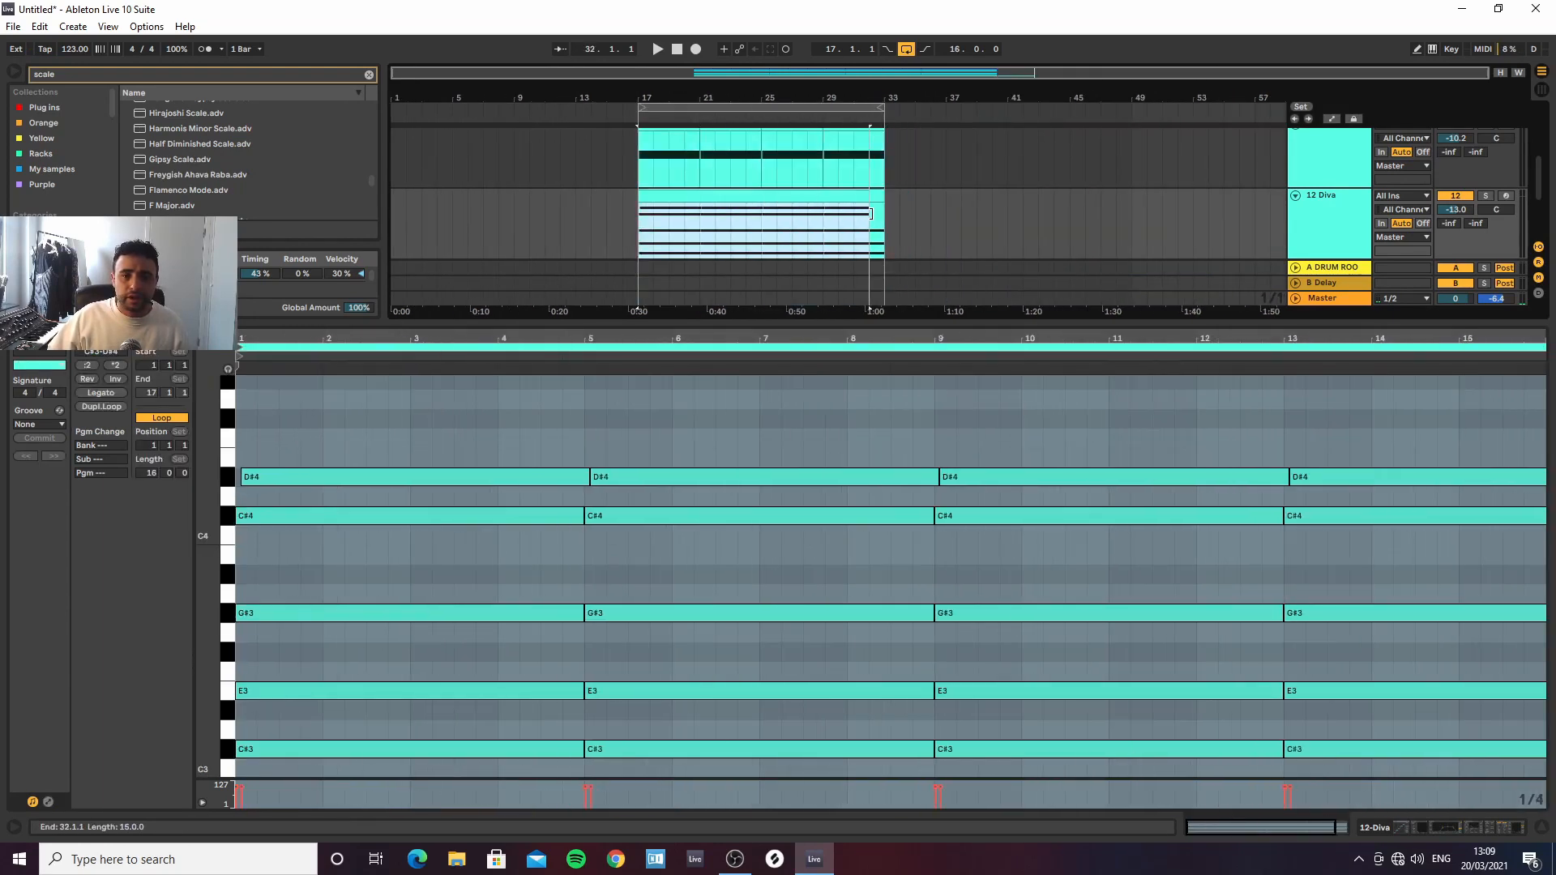
pyautogui.scroll(-2, 591, 566)
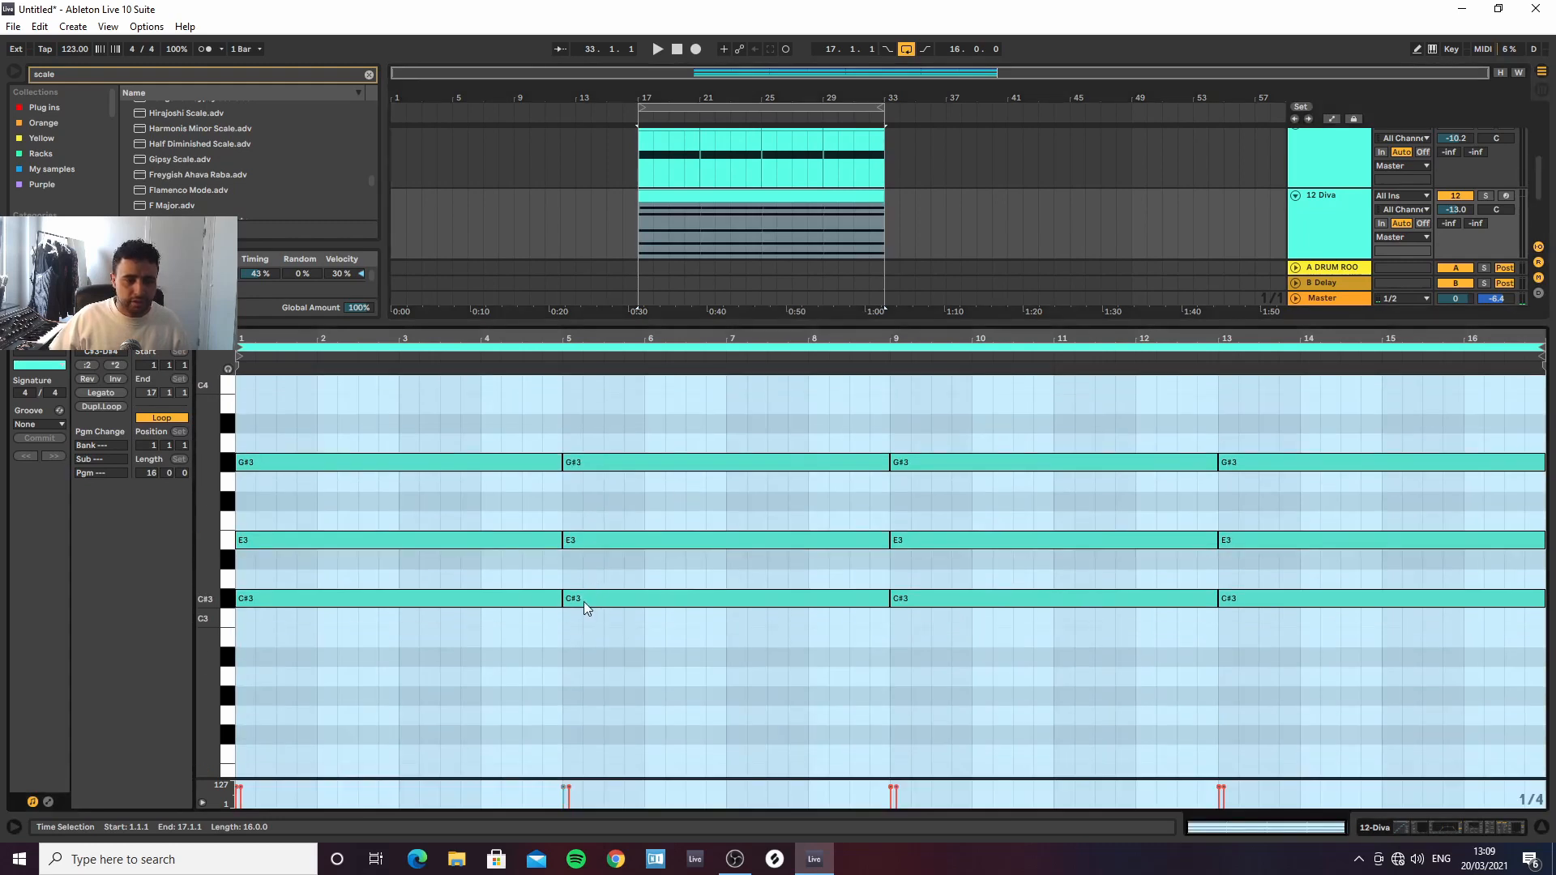
pyautogui.moveTo(639, 703); pyautogui.dragTo(699, 399)
pyautogui.press('Delete')
pyautogui.moveTo(960, 709); pyautogui.dragTo(1436, 366)
pyautogui.press('Delete')
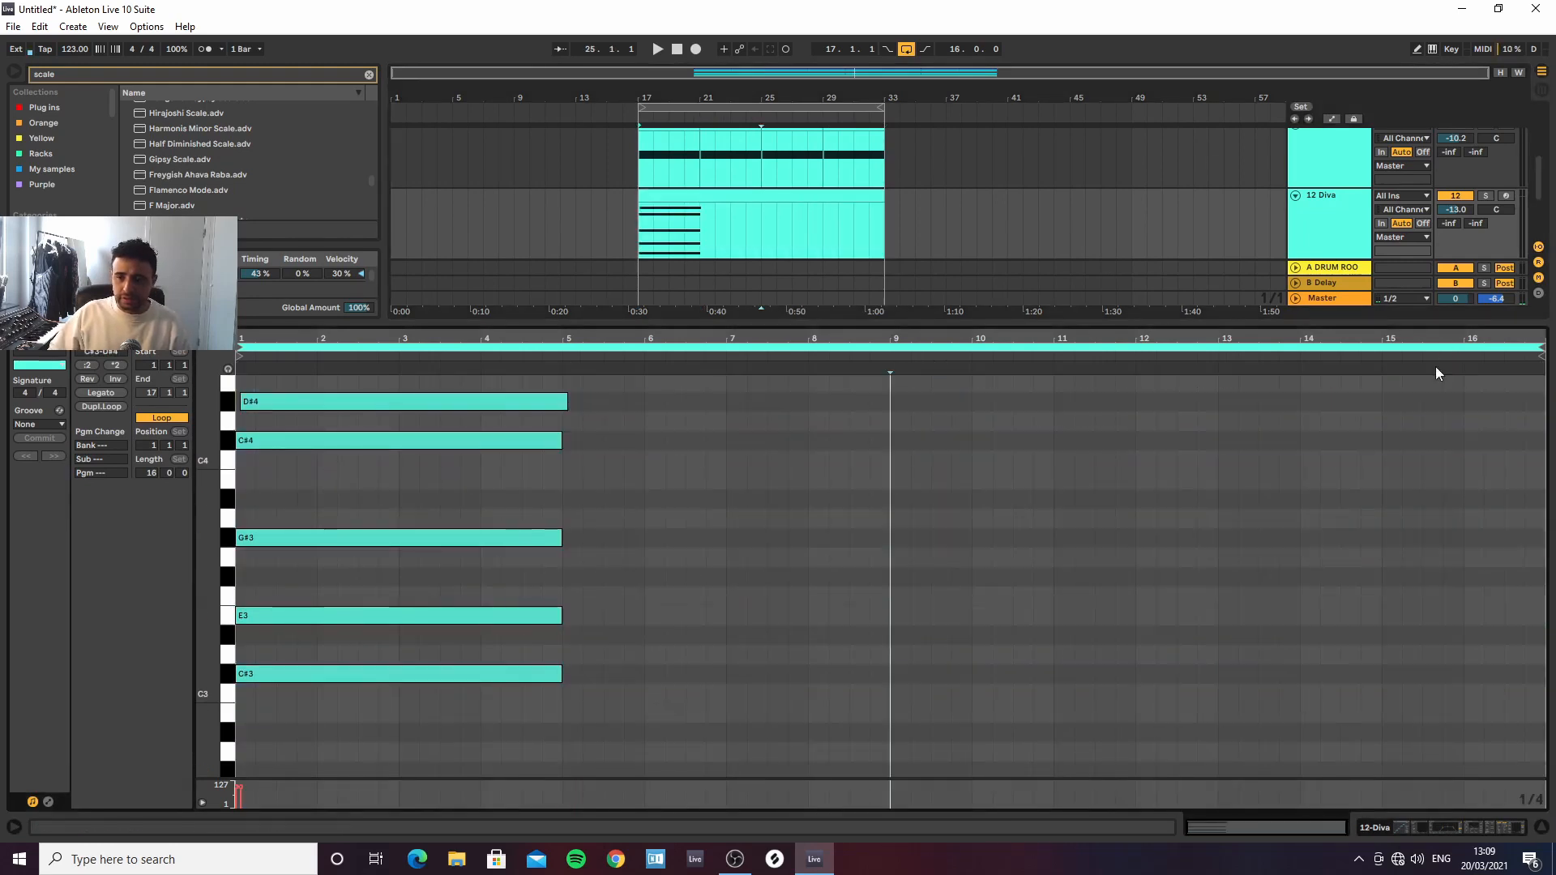
# Play the remaining four-bar chord, delete its D#4 note and deactivate its G#3 note
pyautogui.press('space')
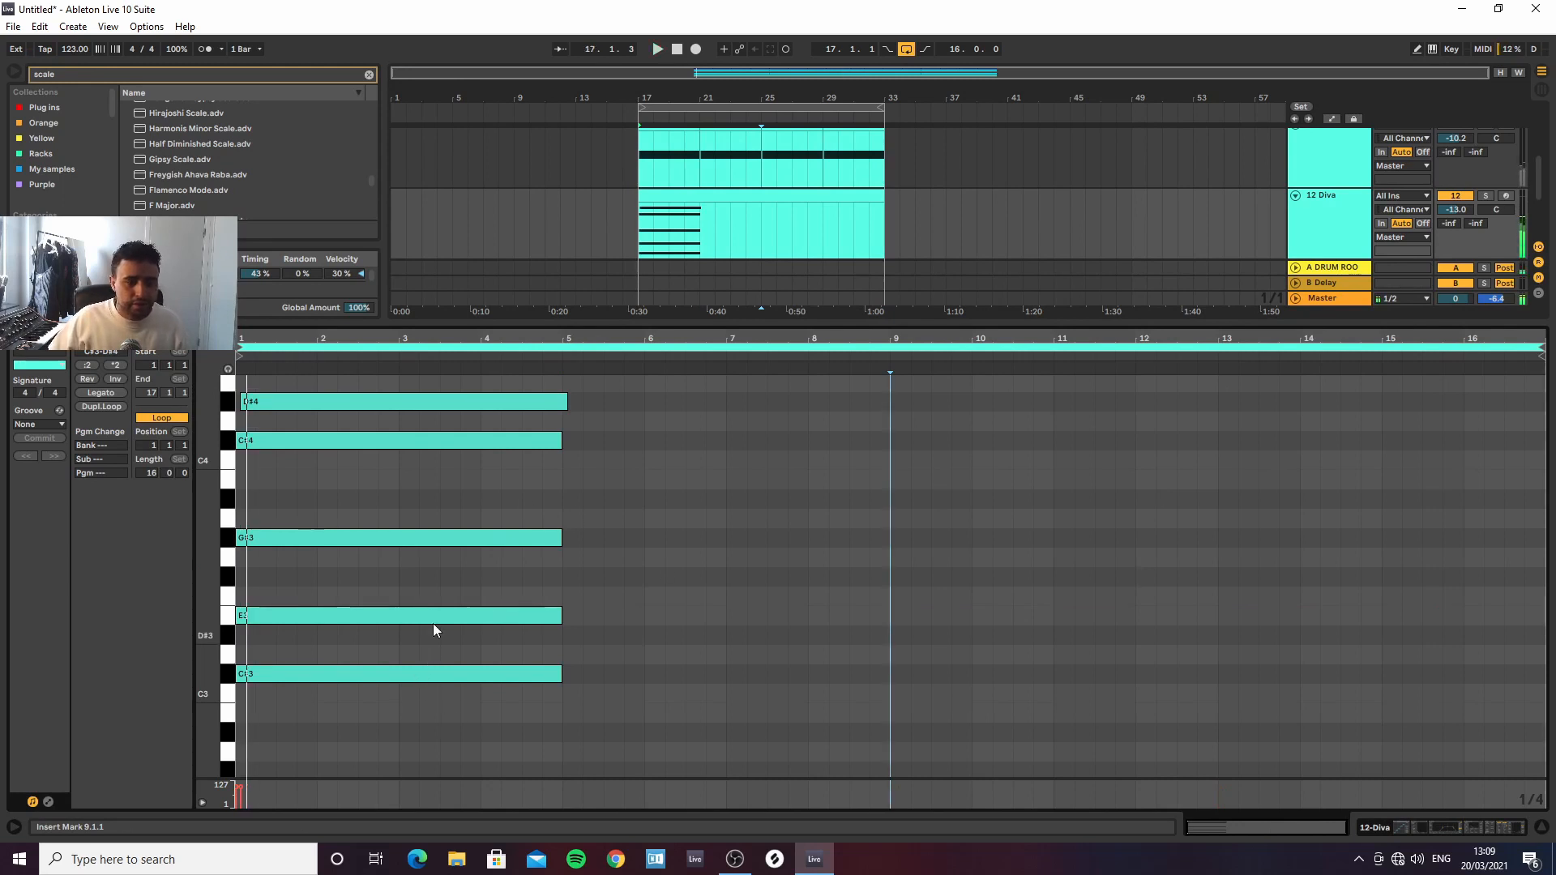
pyautogui.doubleClick(289, 406)
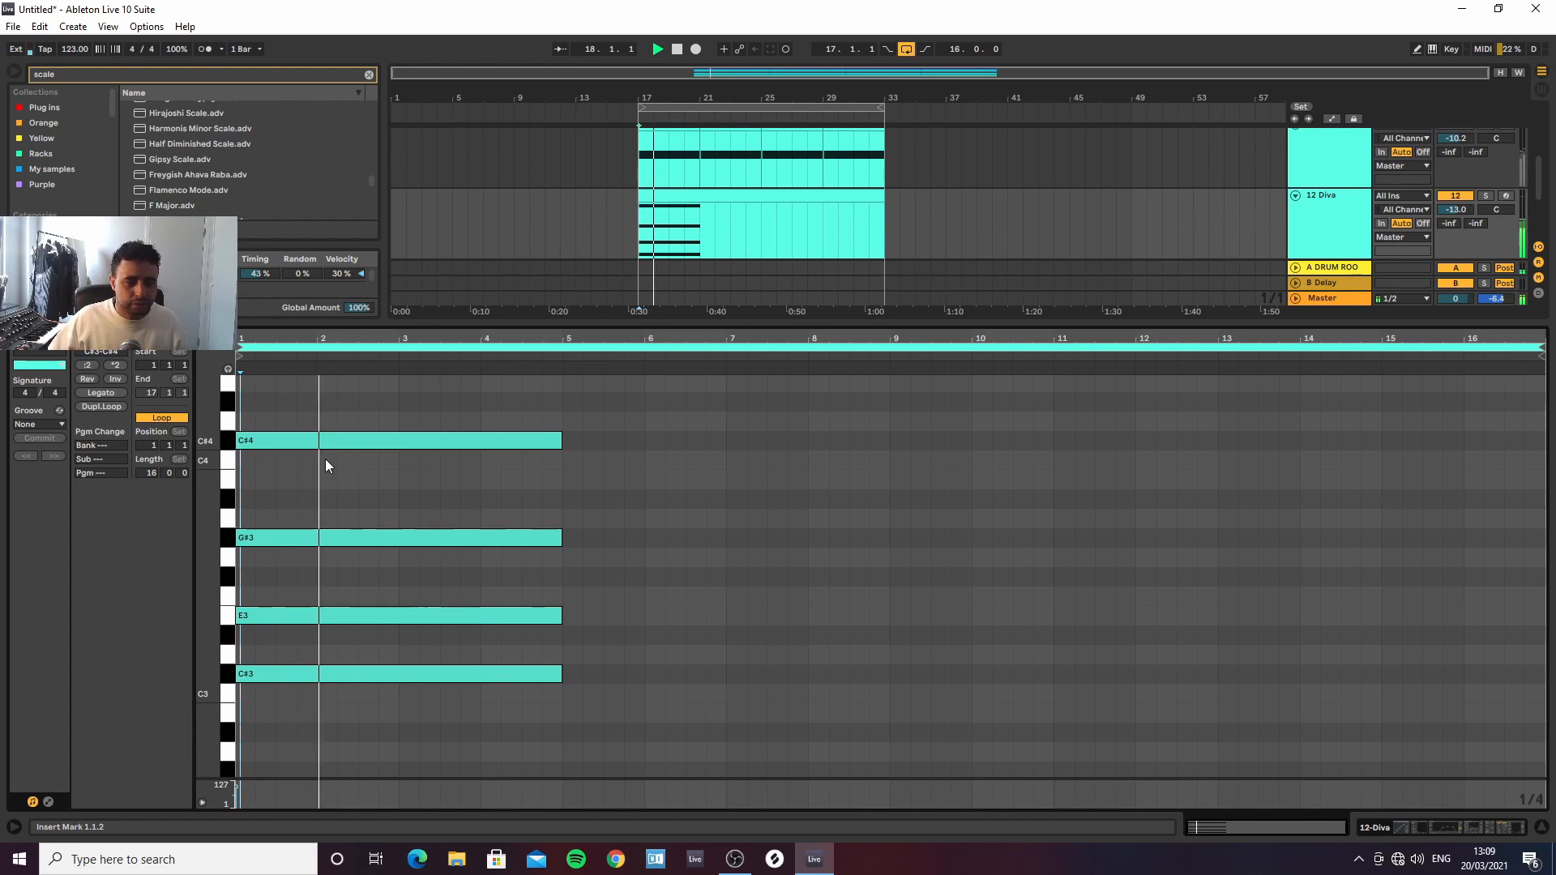
pyautogui.click(299, 539)
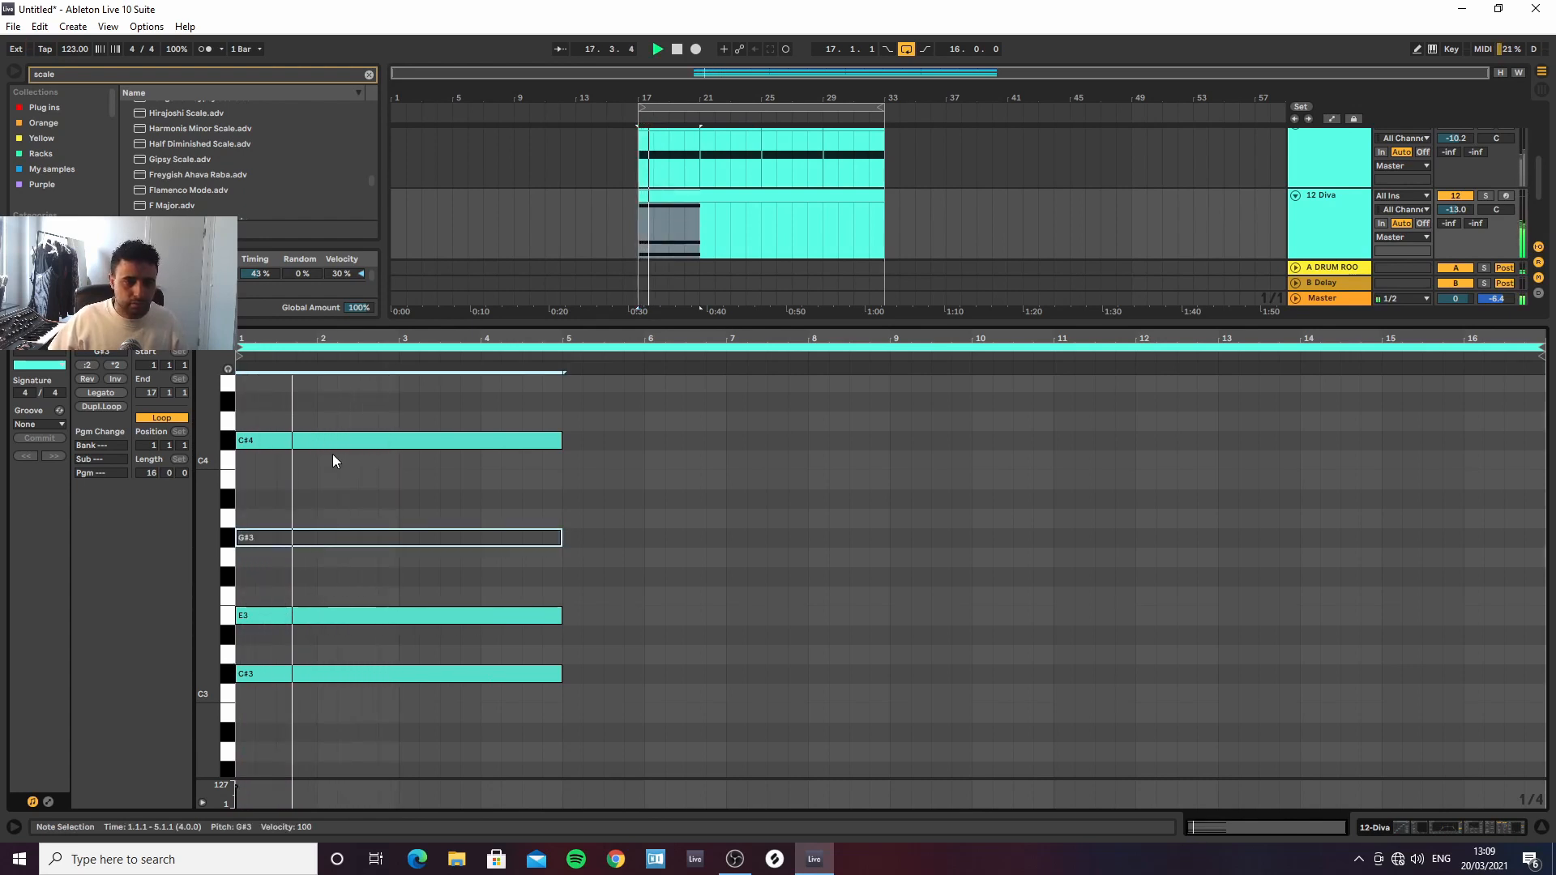
# Copy the whole four-bar chord to bar 3, transposed down three semitones to A#2, C#3, F3 and A#3, and play it back
pyautogui.click(522, 732)
pyautogui.moveTo(523, 732)
pyautogui.mouseDown()
pyautogui.moveTo(537, 659)
pyautogui.moveTo(495, 443)
pyautogui.mouseUp()
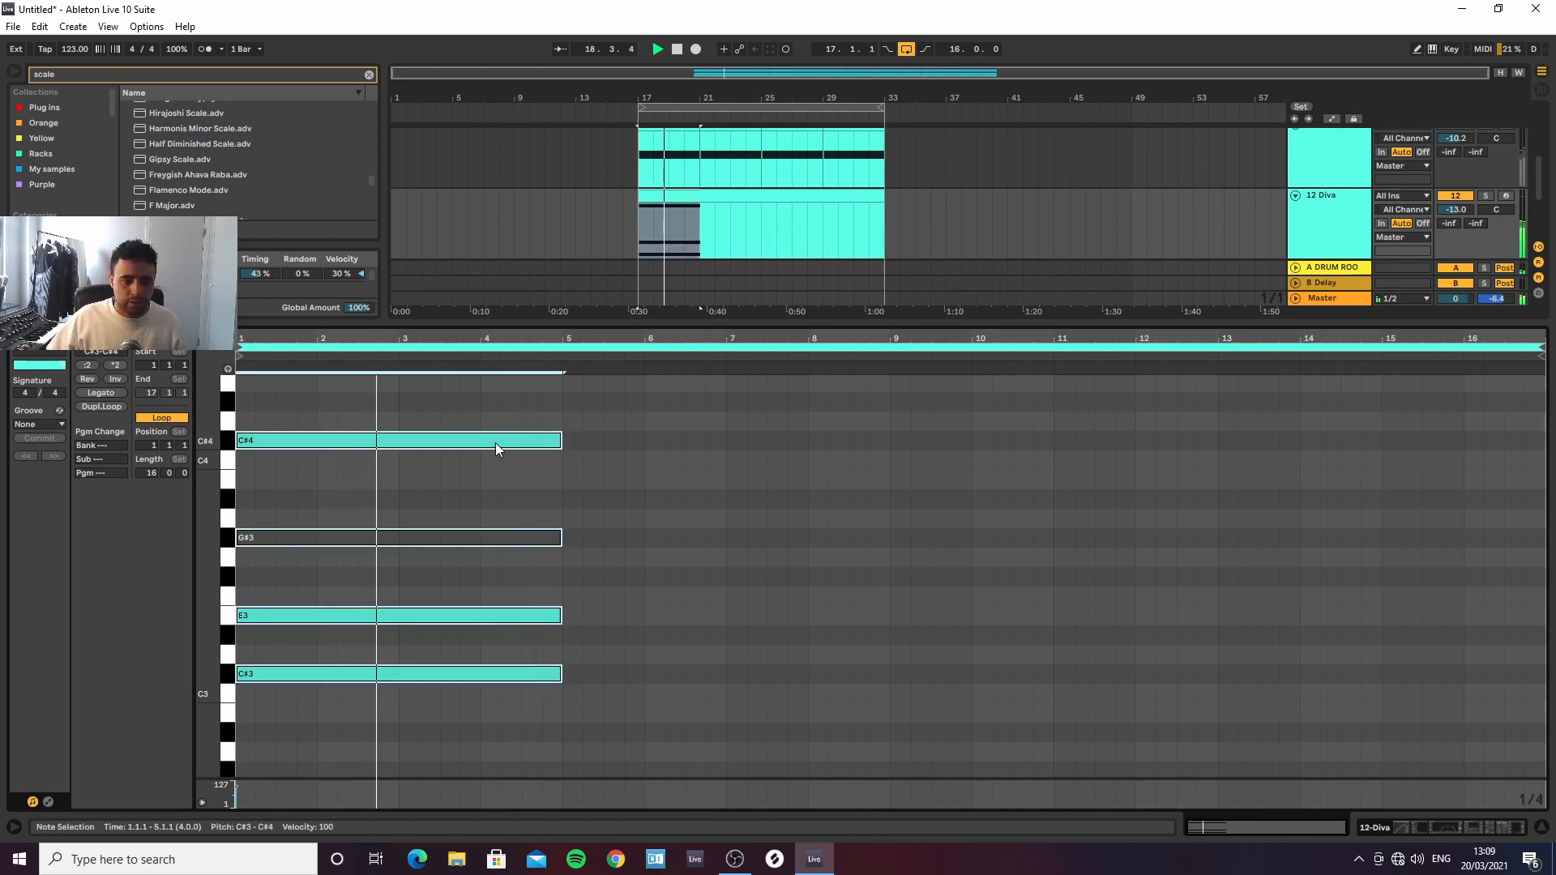
pyautogui.moveTo(543, 473); pyautogui.dragTo(504, 492)
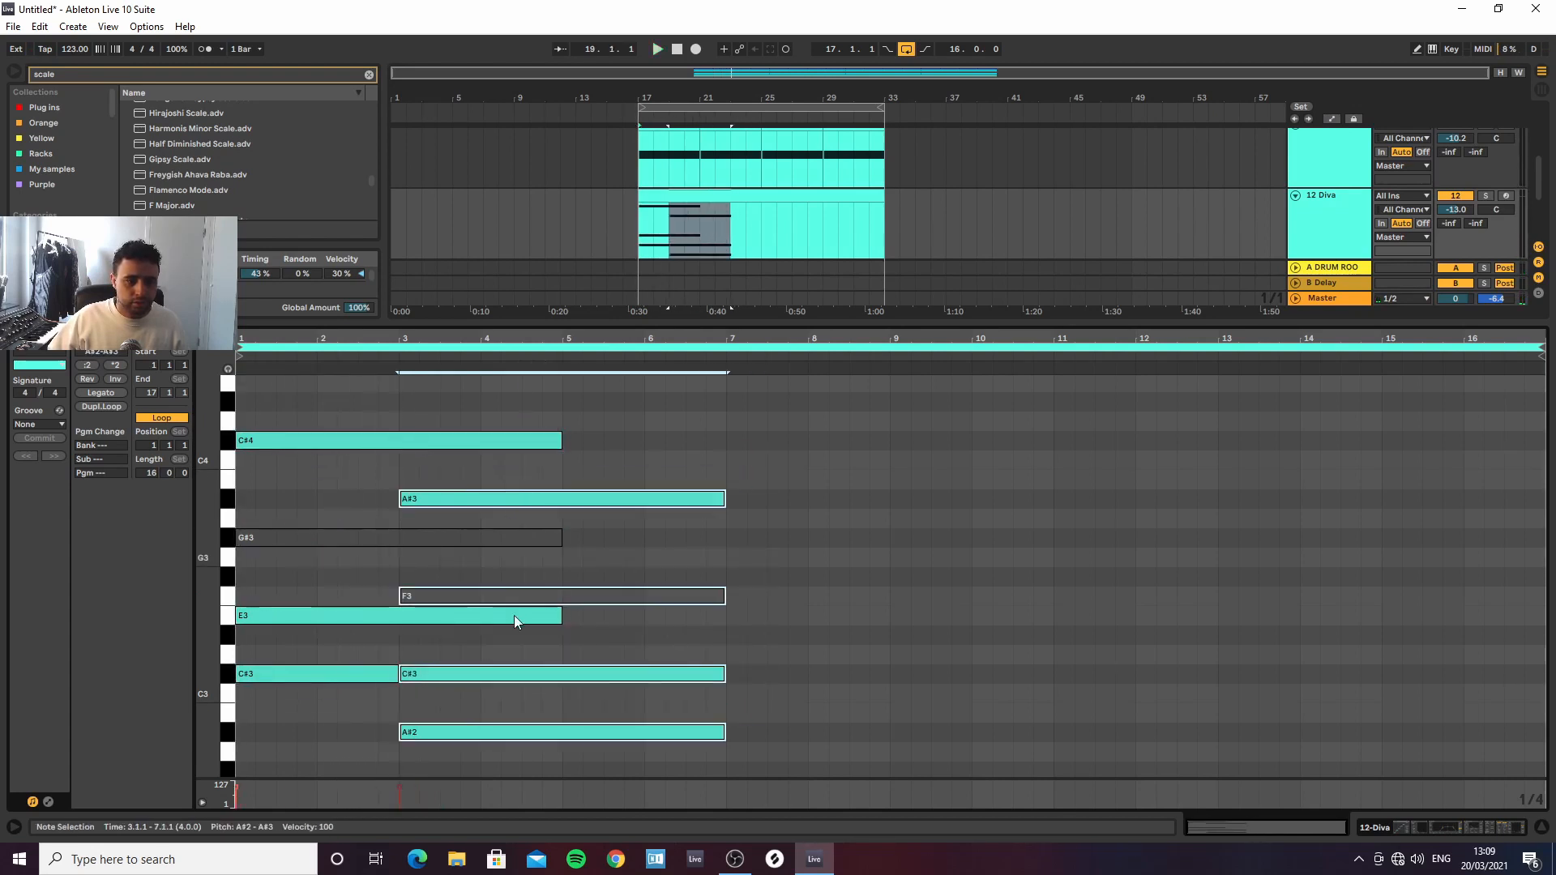
pyautogui.press('space')
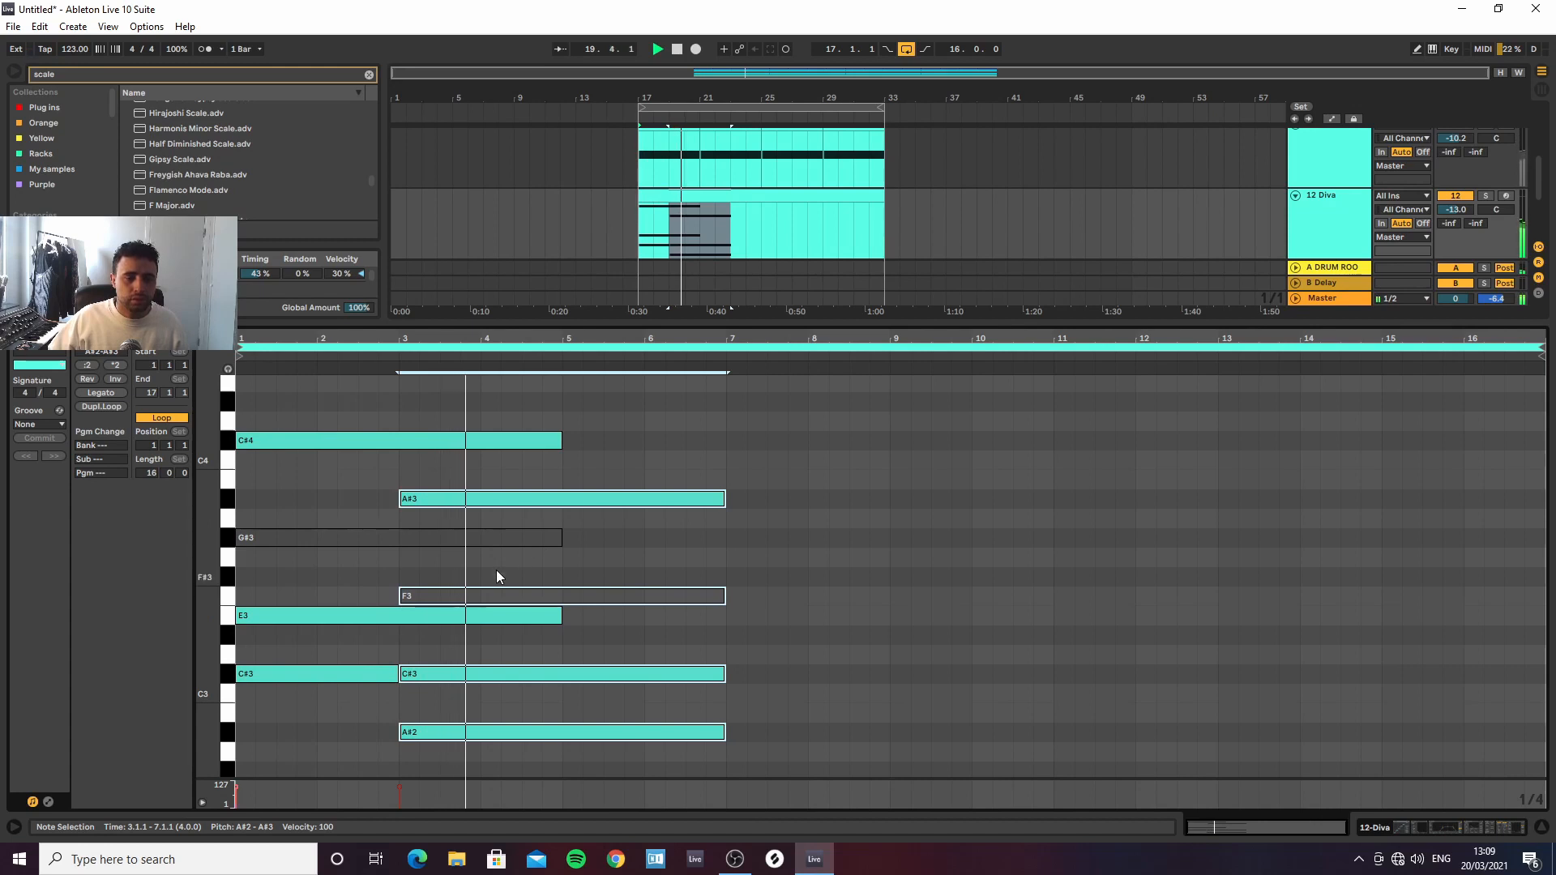
pyautogui.click(583, 551)
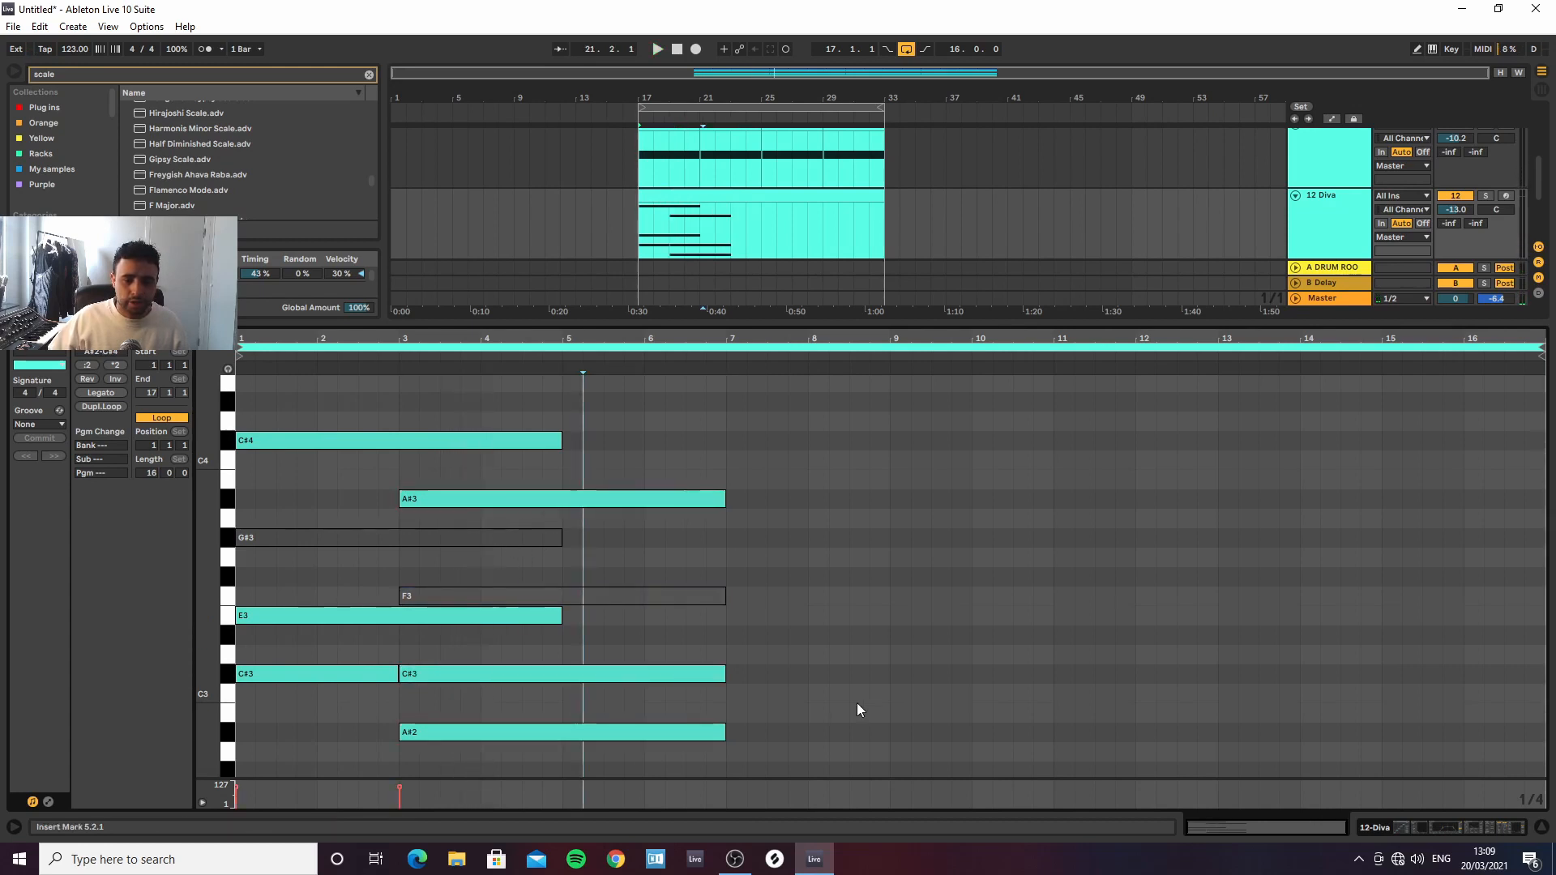
# Delete all the notes from track 12's Diva clip and close the clip editor
pyautogui.moveTo(783, 747); pyautogui.dragTo(313, 318)
pyautogui.press('Delete')
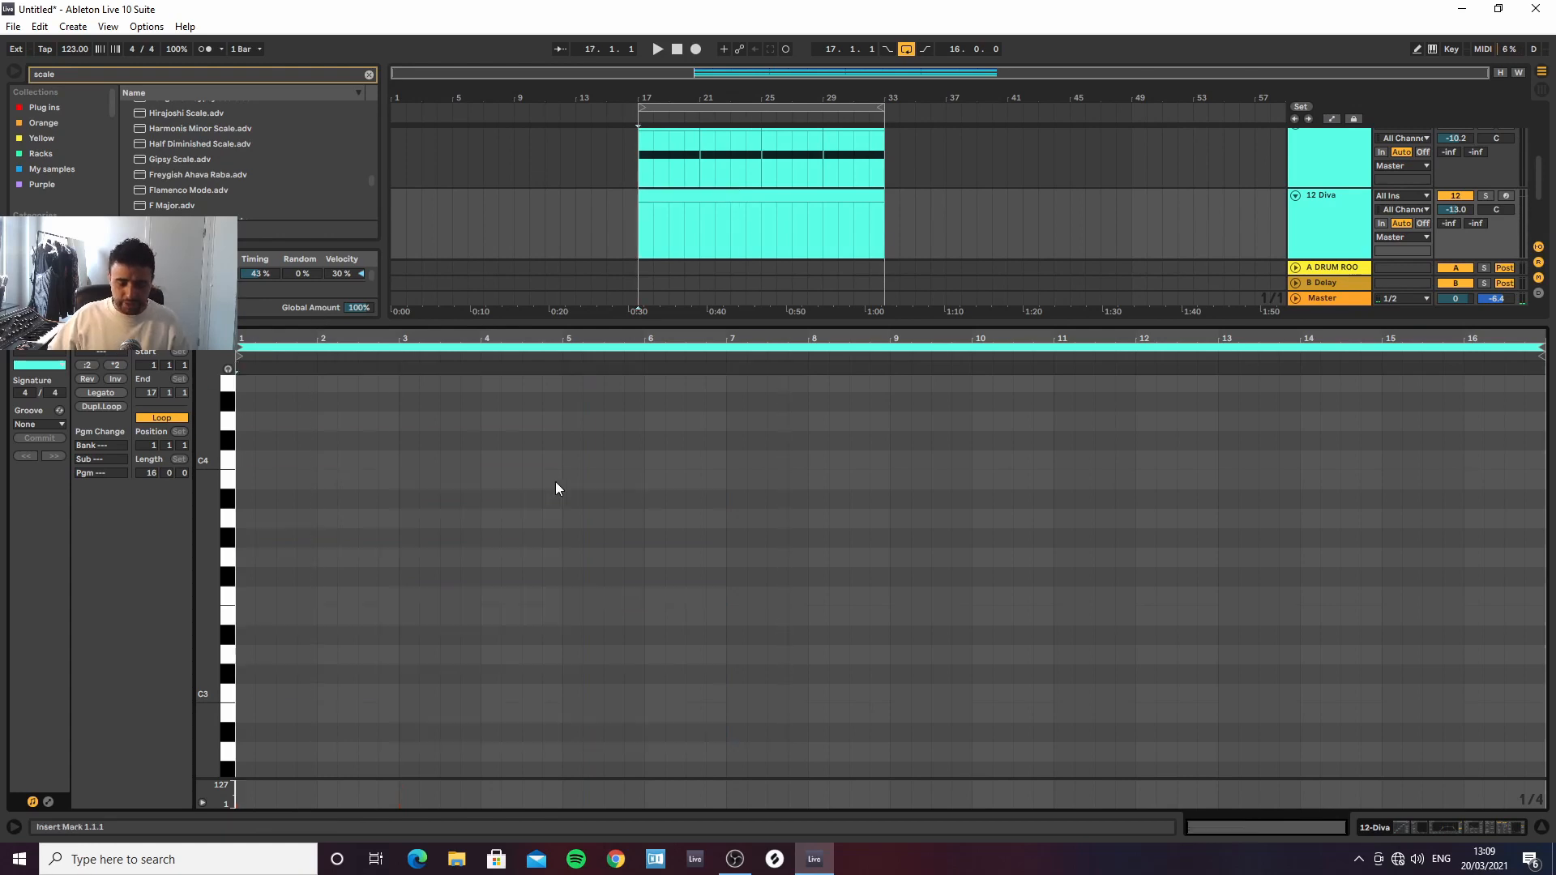
pyautogui.click(1542, 827)
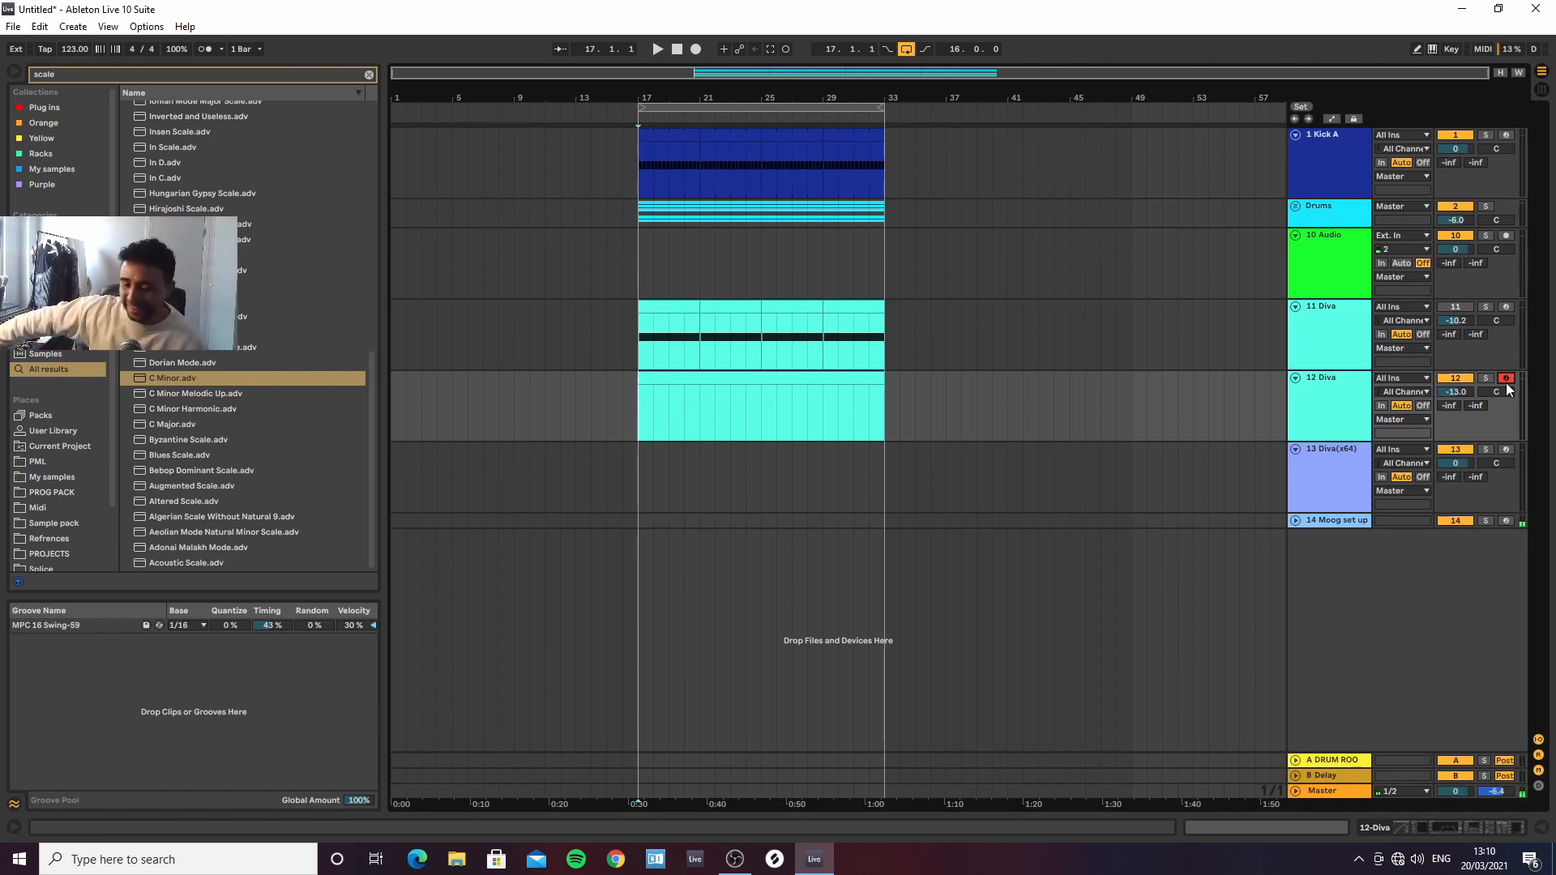
# Deactivate track 13, play the loop, and load the user preset "Nice pad with chords" in track 12's Diva
pyautogui.click(1468, 450)
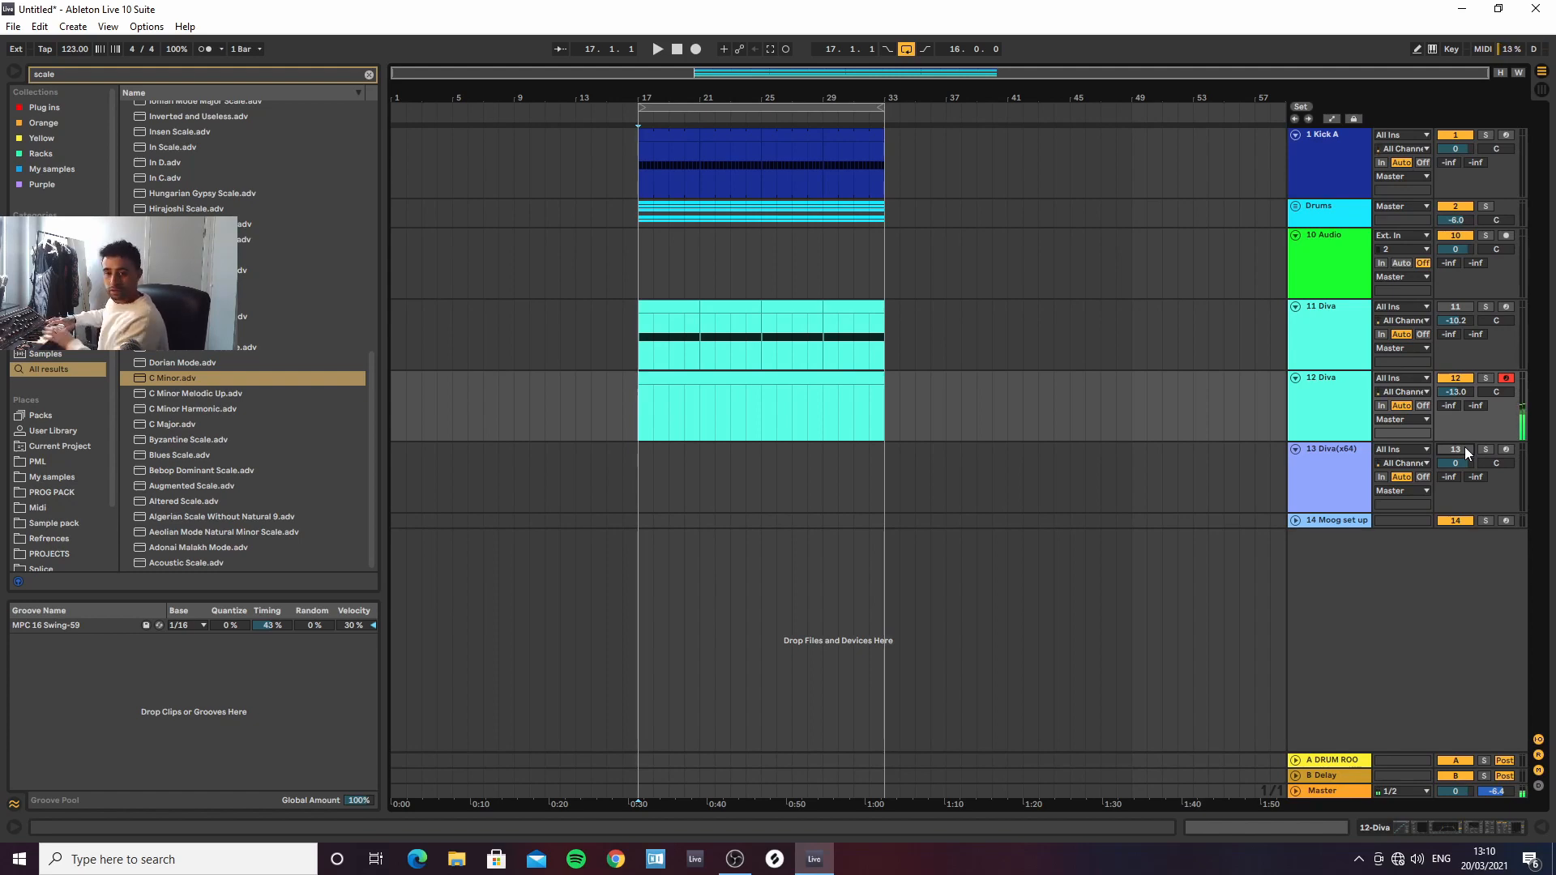
pyautogui.press('space')
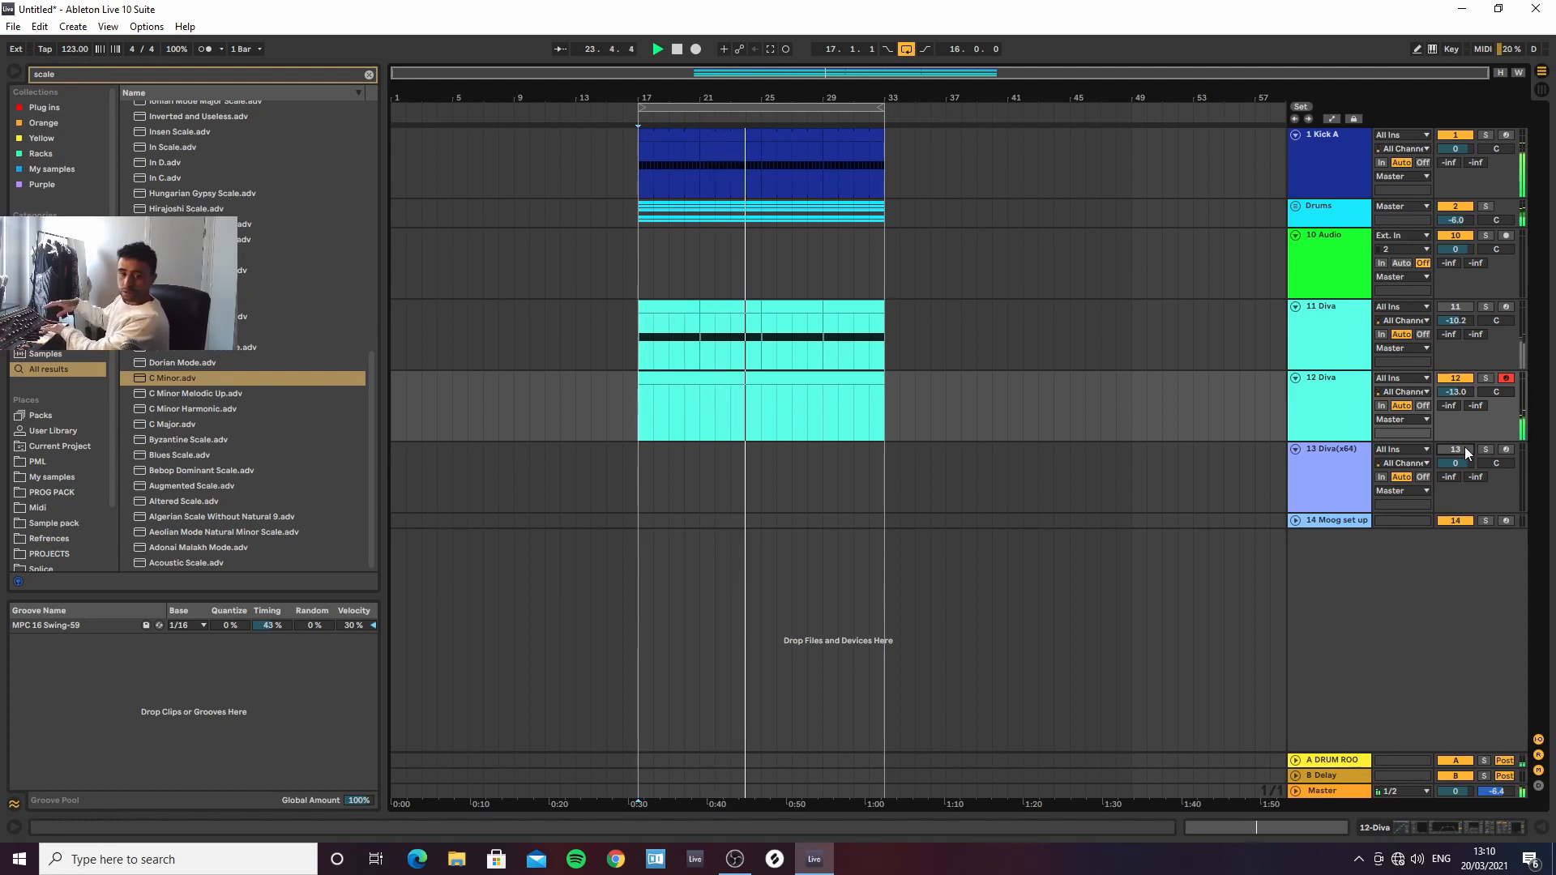
pyautogui.click(1433, 825)
pyautogui.click(250, 663)
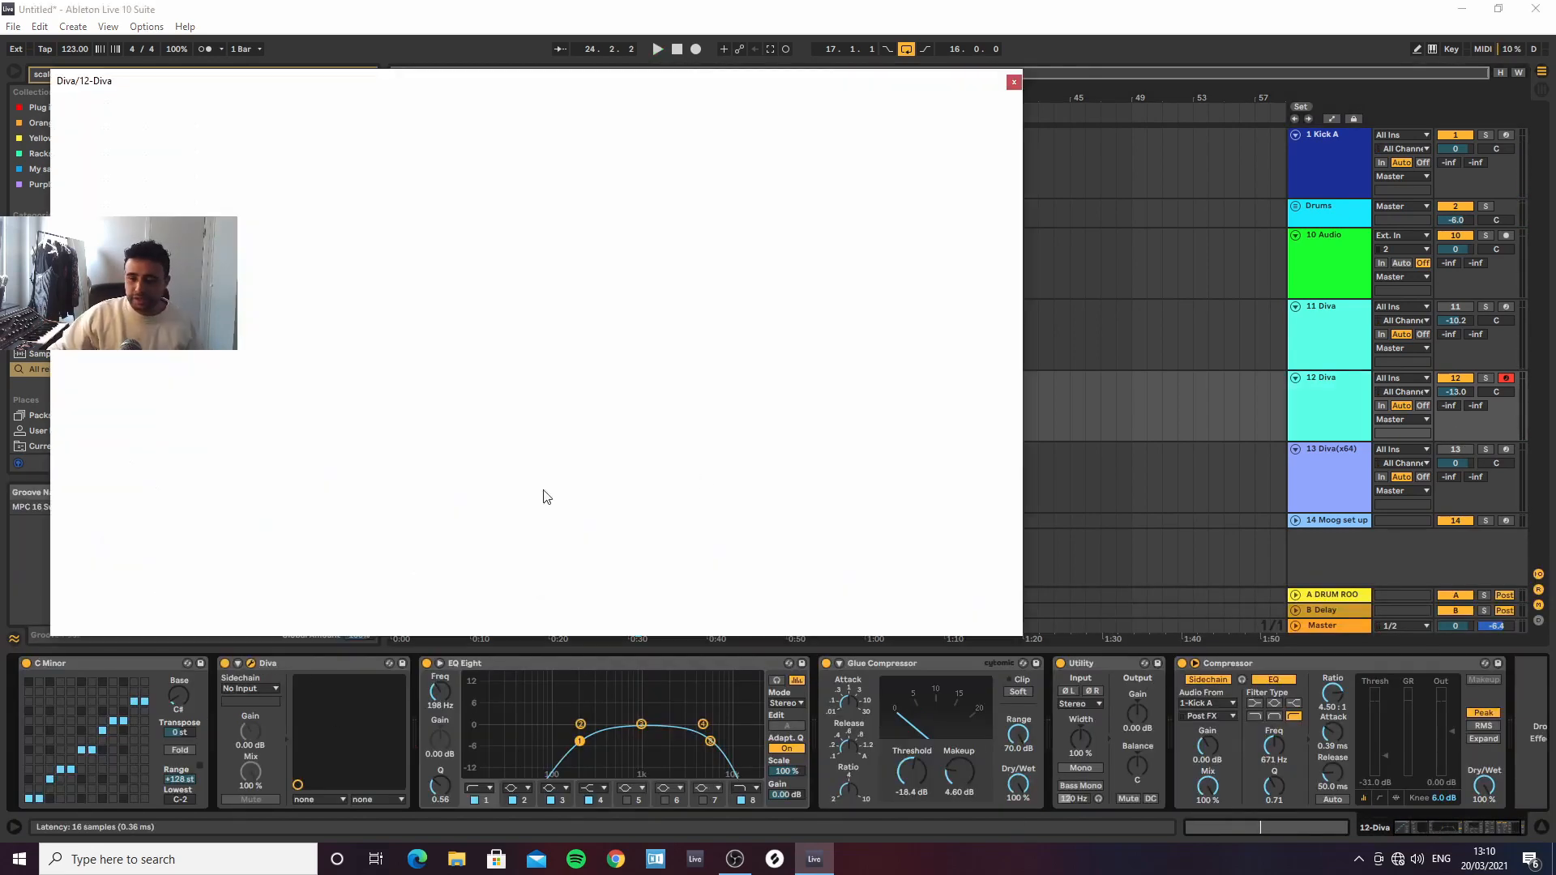
pyautogui.click(703, 618)
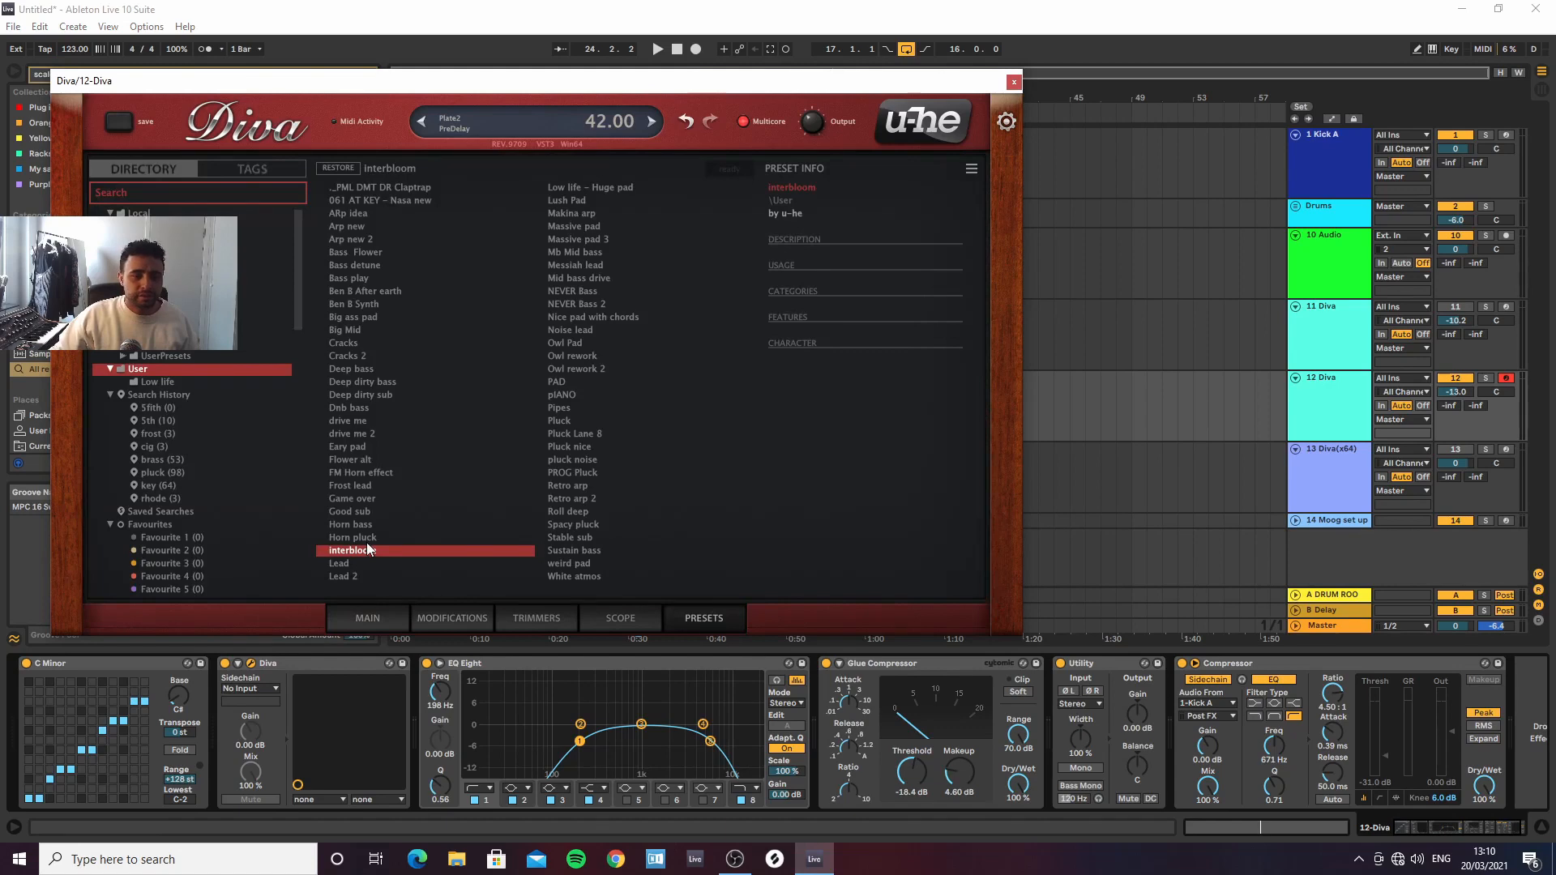
pyautogui.click(586, 319)
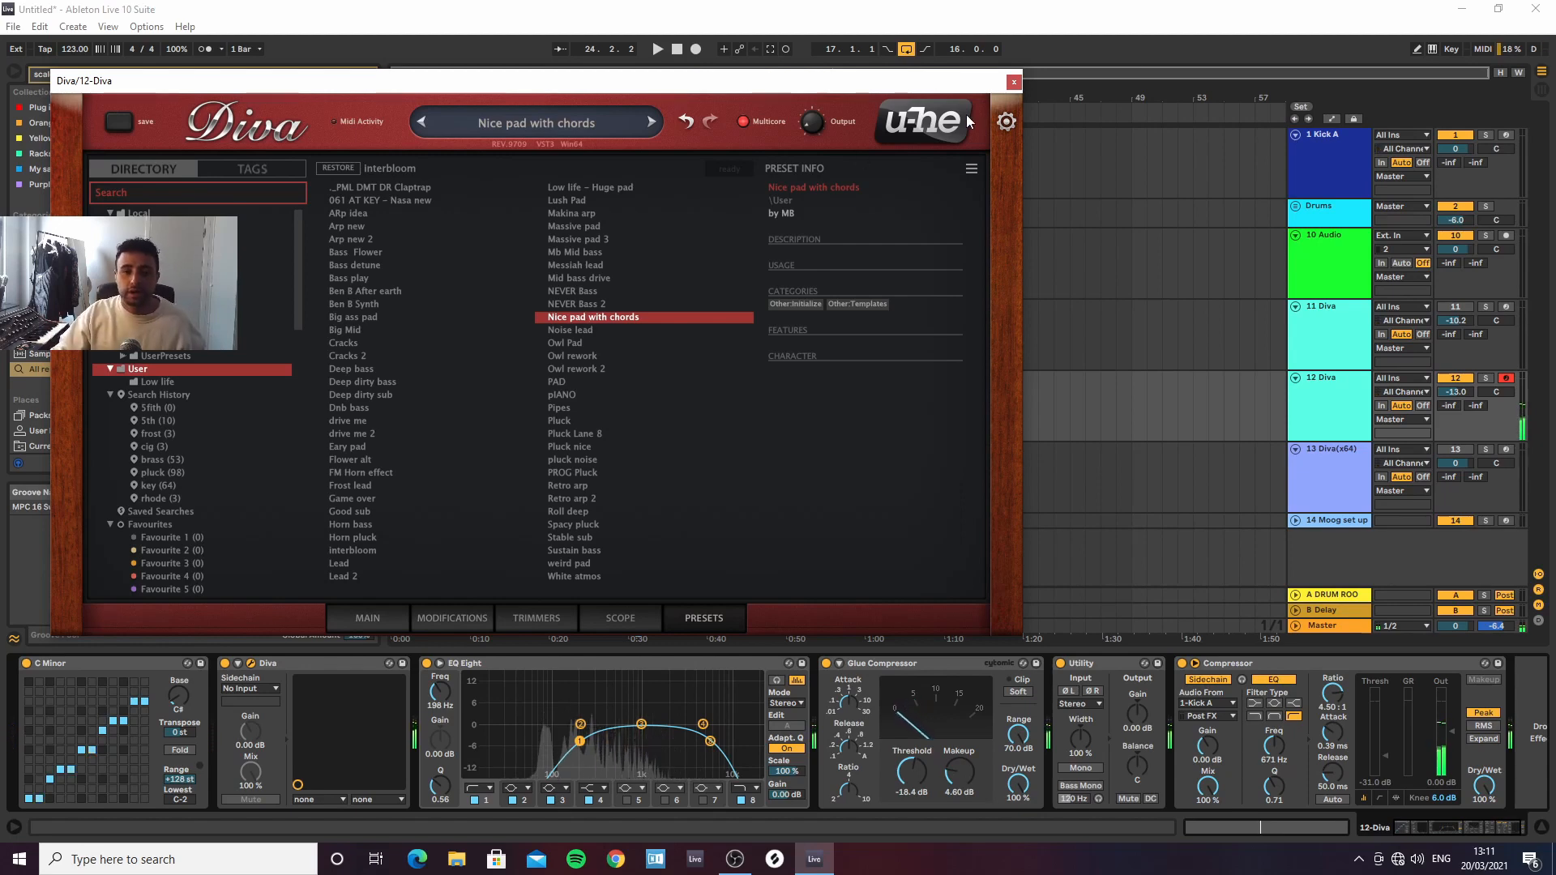
pyautogui.click(1013, 82)
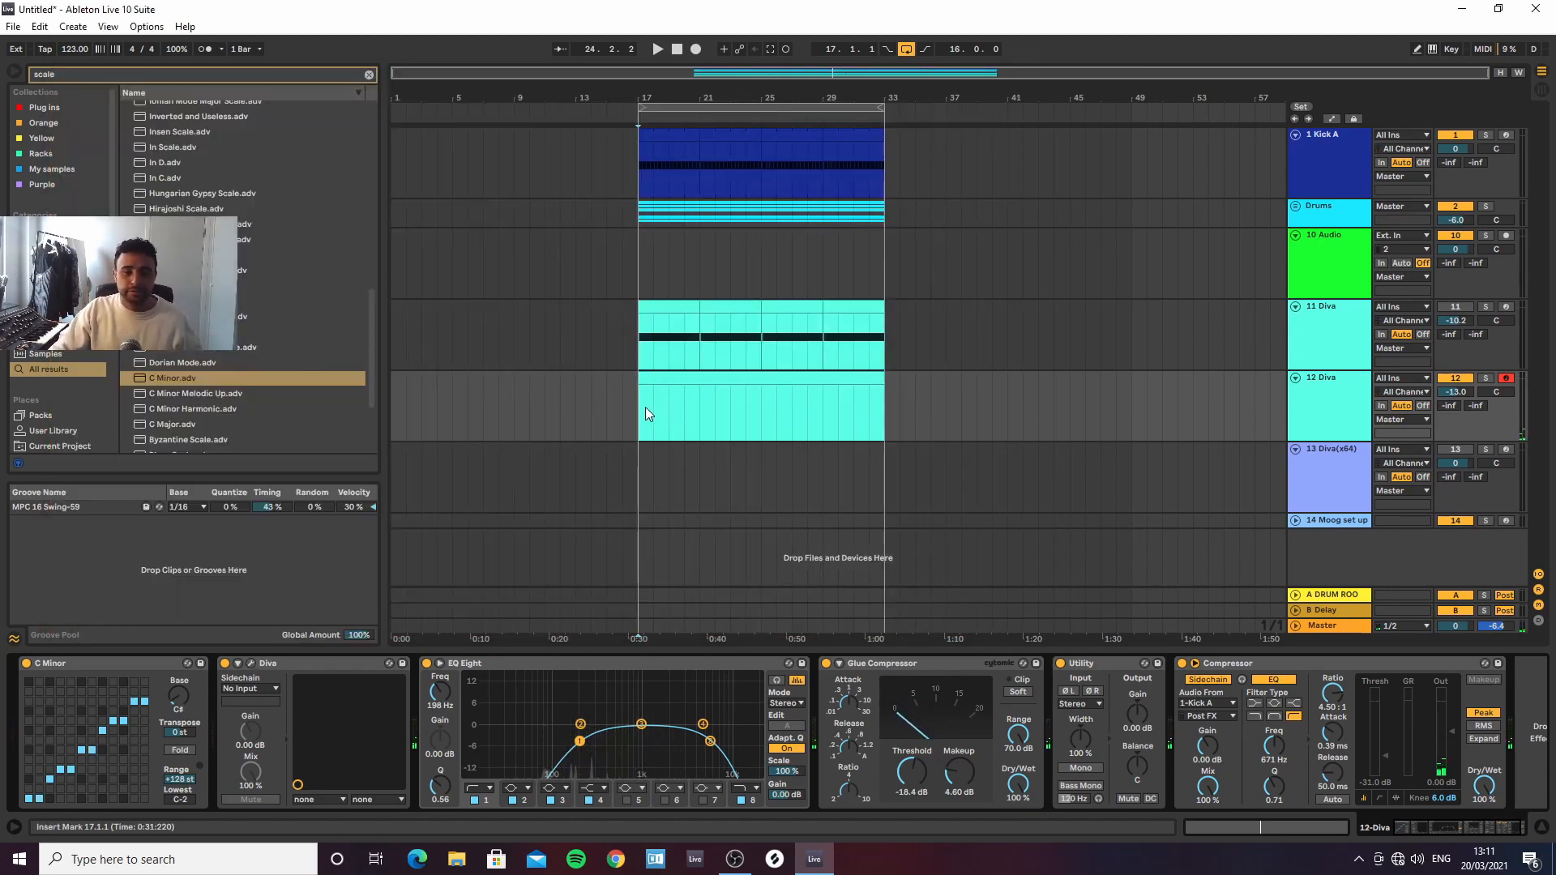
# Play chords on track 12 over the loop from bar 17 and capture the performance as MIDI
pyautogui.press('space')
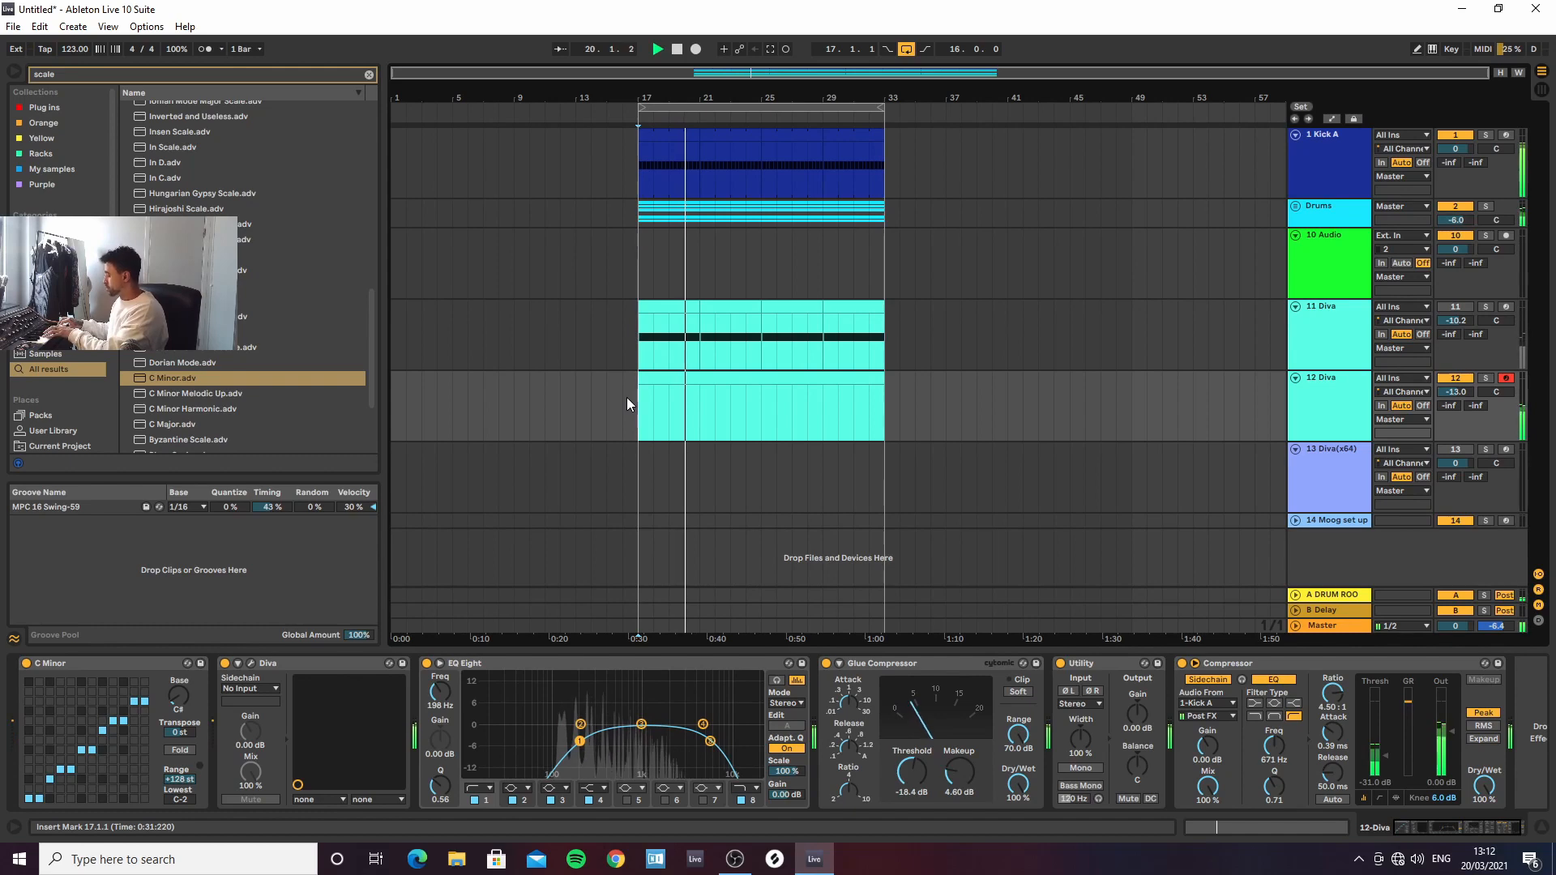
pyautogui.press('space')
pyautogui.press('space')
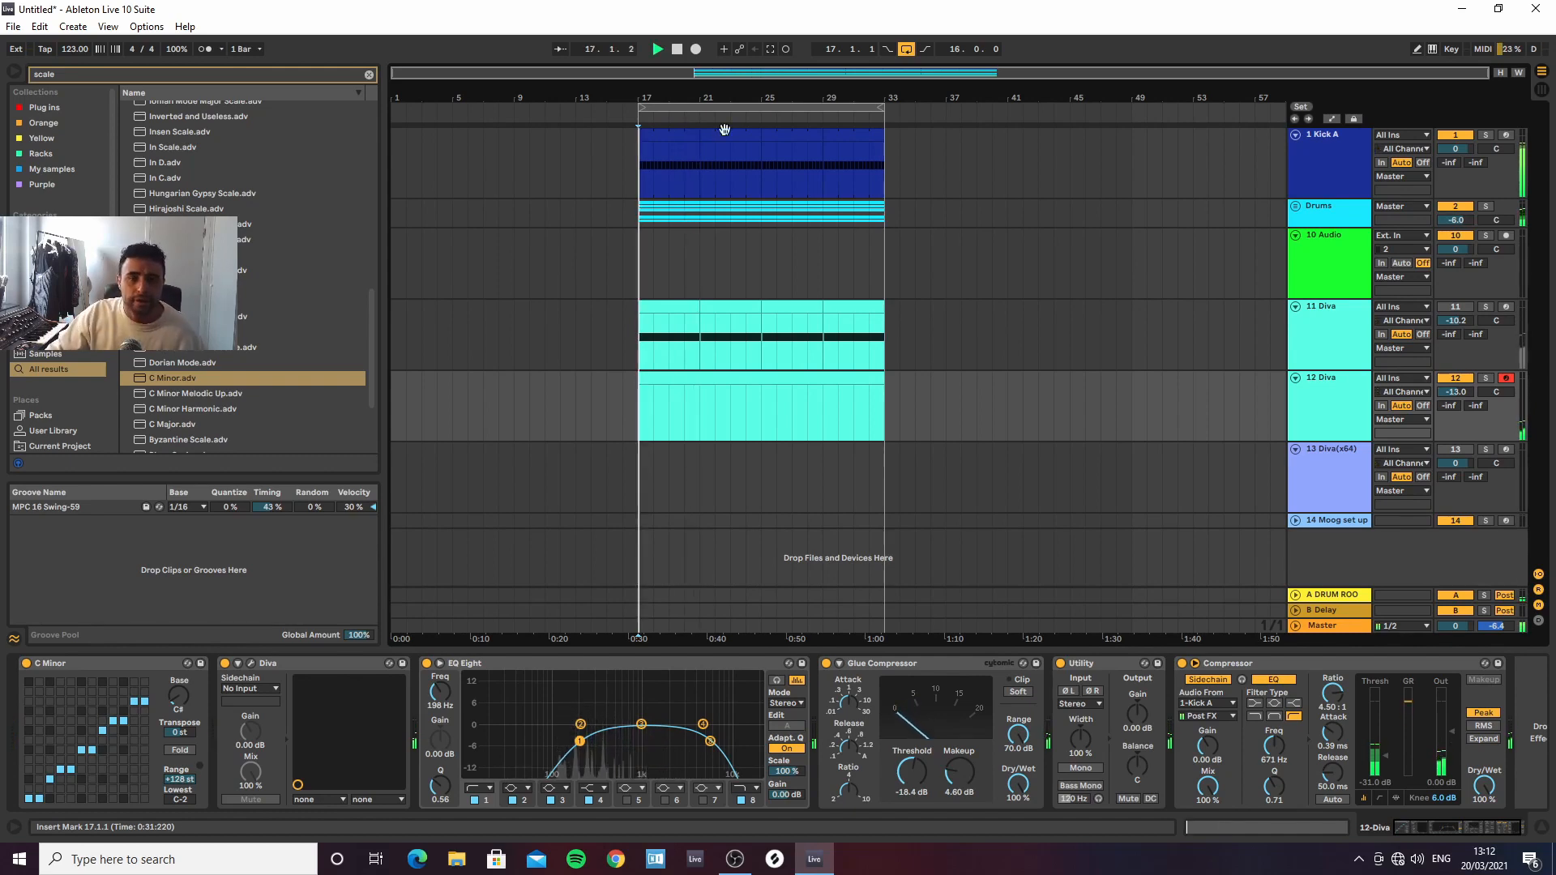
pyautogui.press('space')
pyautogui.click(769, 50)
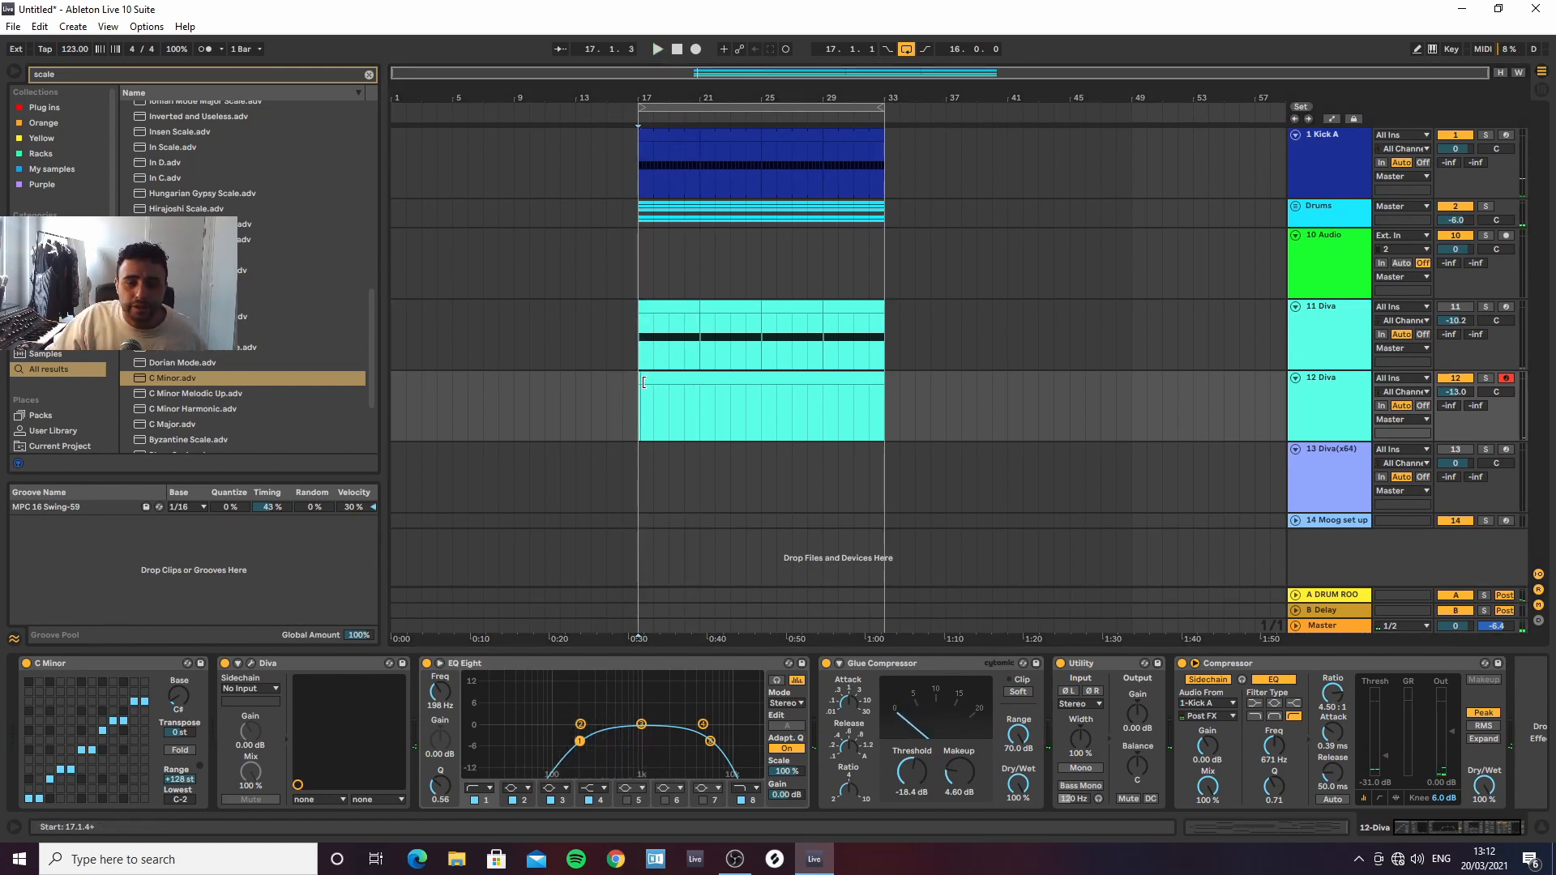
# Trim the empty track 12 clip to start at bar 25 and extend the captured clip's start backward to reveal its notes
pyautogui.moveTo(642, 381); pyautogui.dragTo(760, 382)
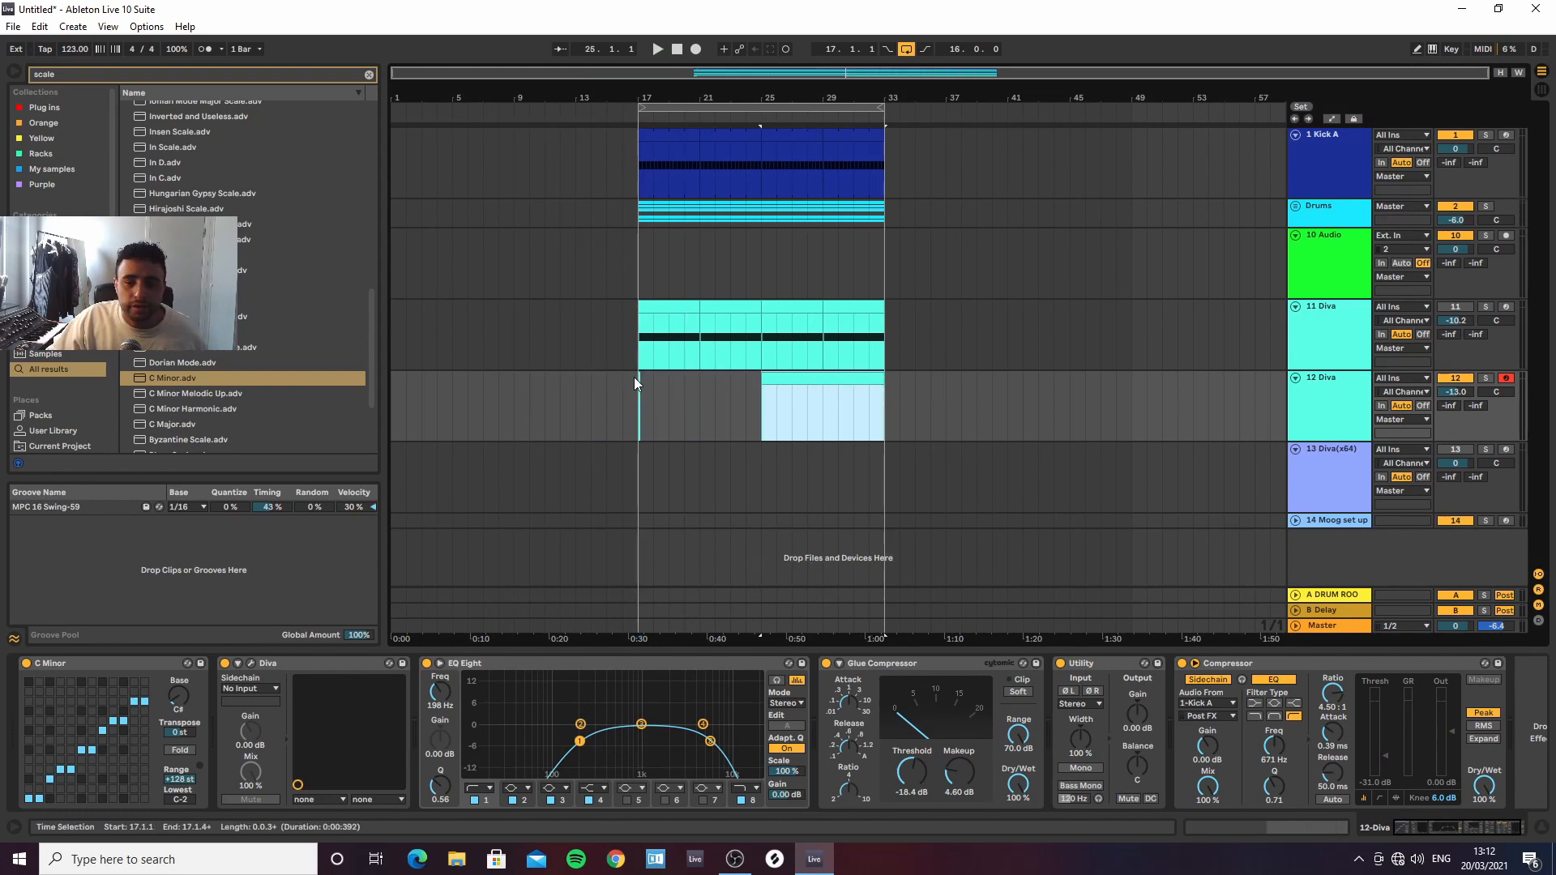
pyautogui.click(640, 378)
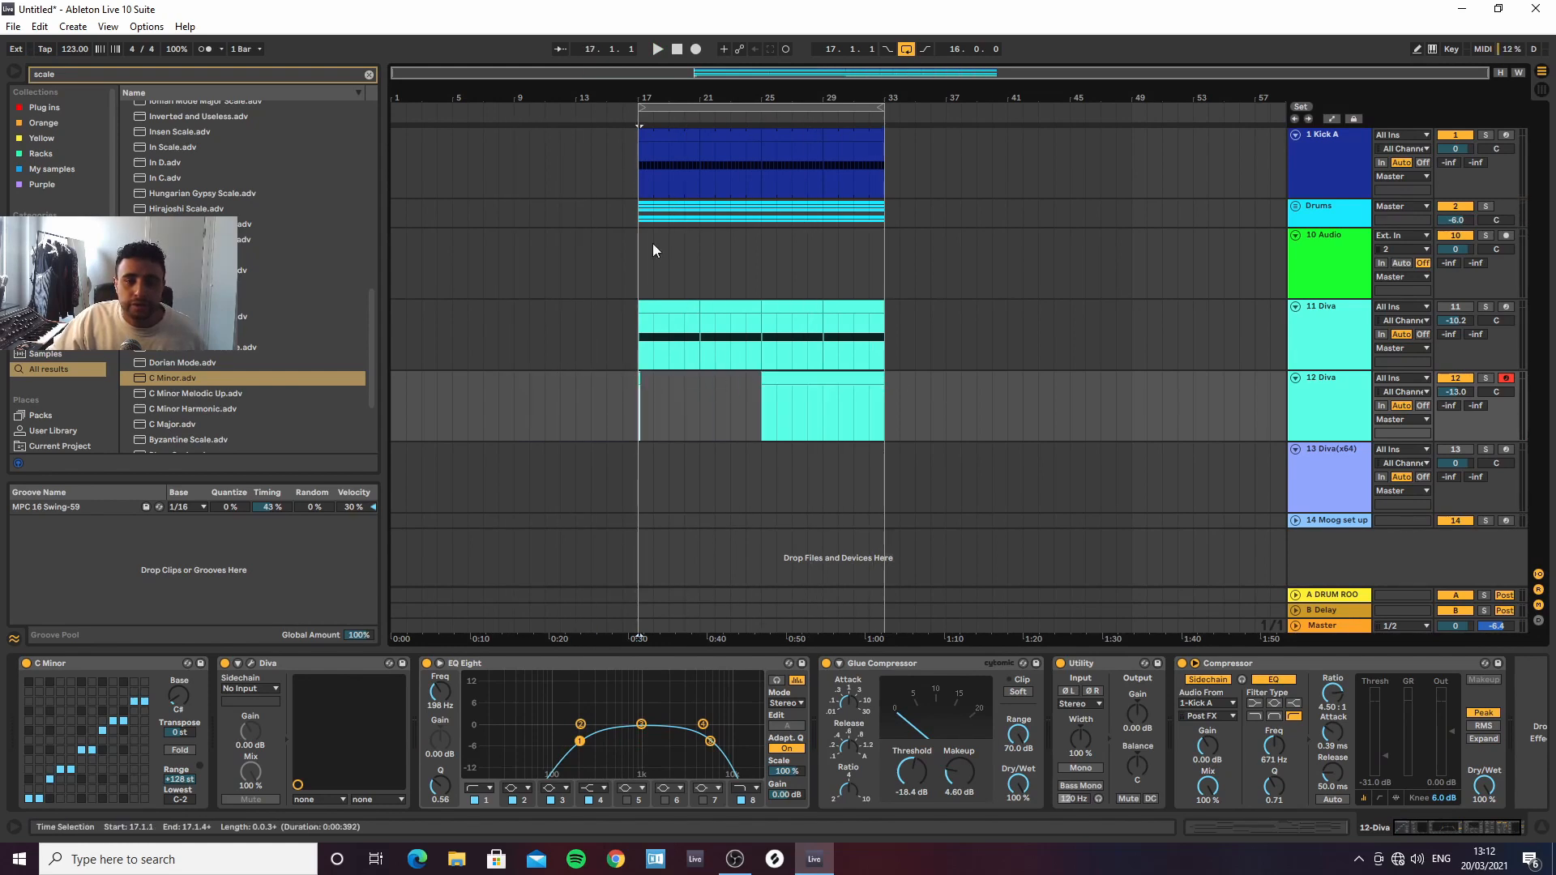
pyautogui.scroll(8, 657, 276)
pyautogui.moveTo(764, 375); pyautogui.dragTo(357, 387)
pyautogui.moveTo(706, 73); pyautogui.dragTo(706, 24)
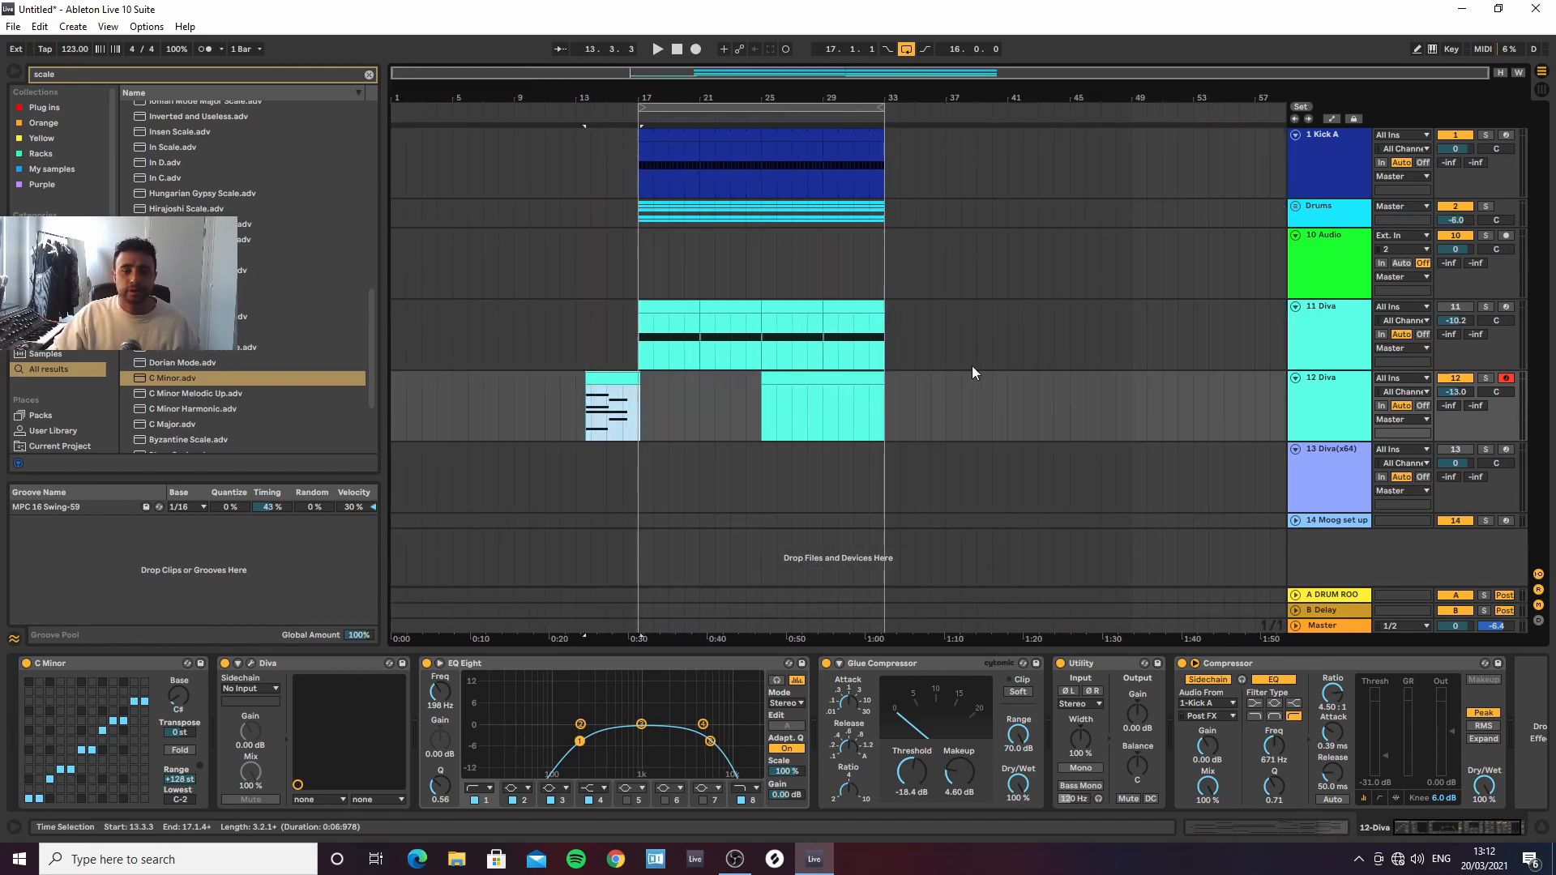
# Delete the empty clip at bar 25 and place the full captured clip so that it starts at bar 17
pyautogui.click(870, 377)
pyautogui.press('Delete')
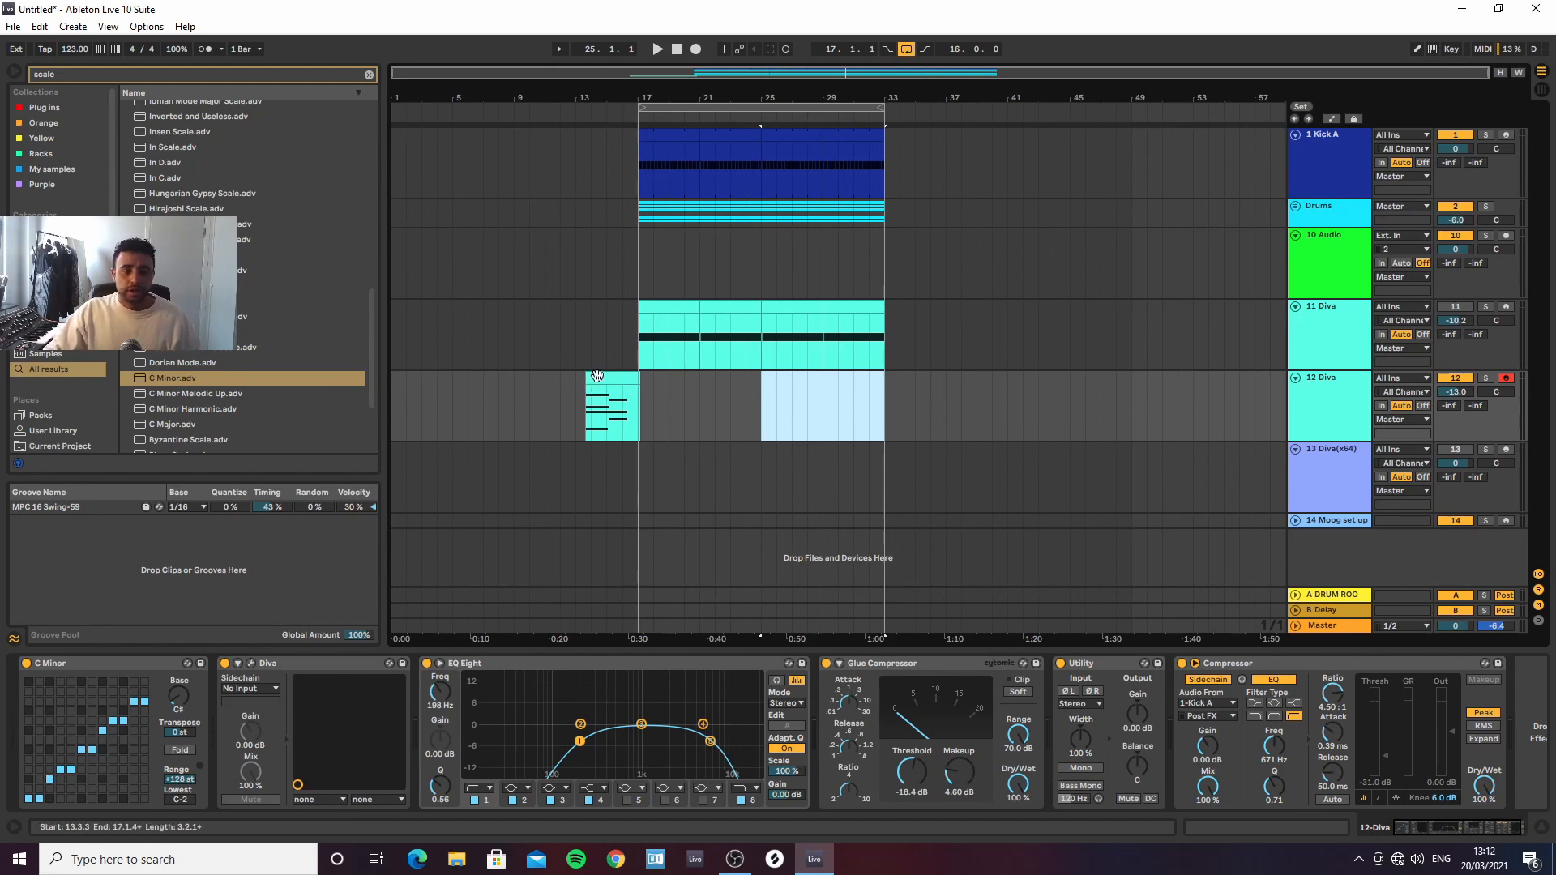
pyautogui.moveTo(585, 384); pyautogui.dragTo(639, 381)
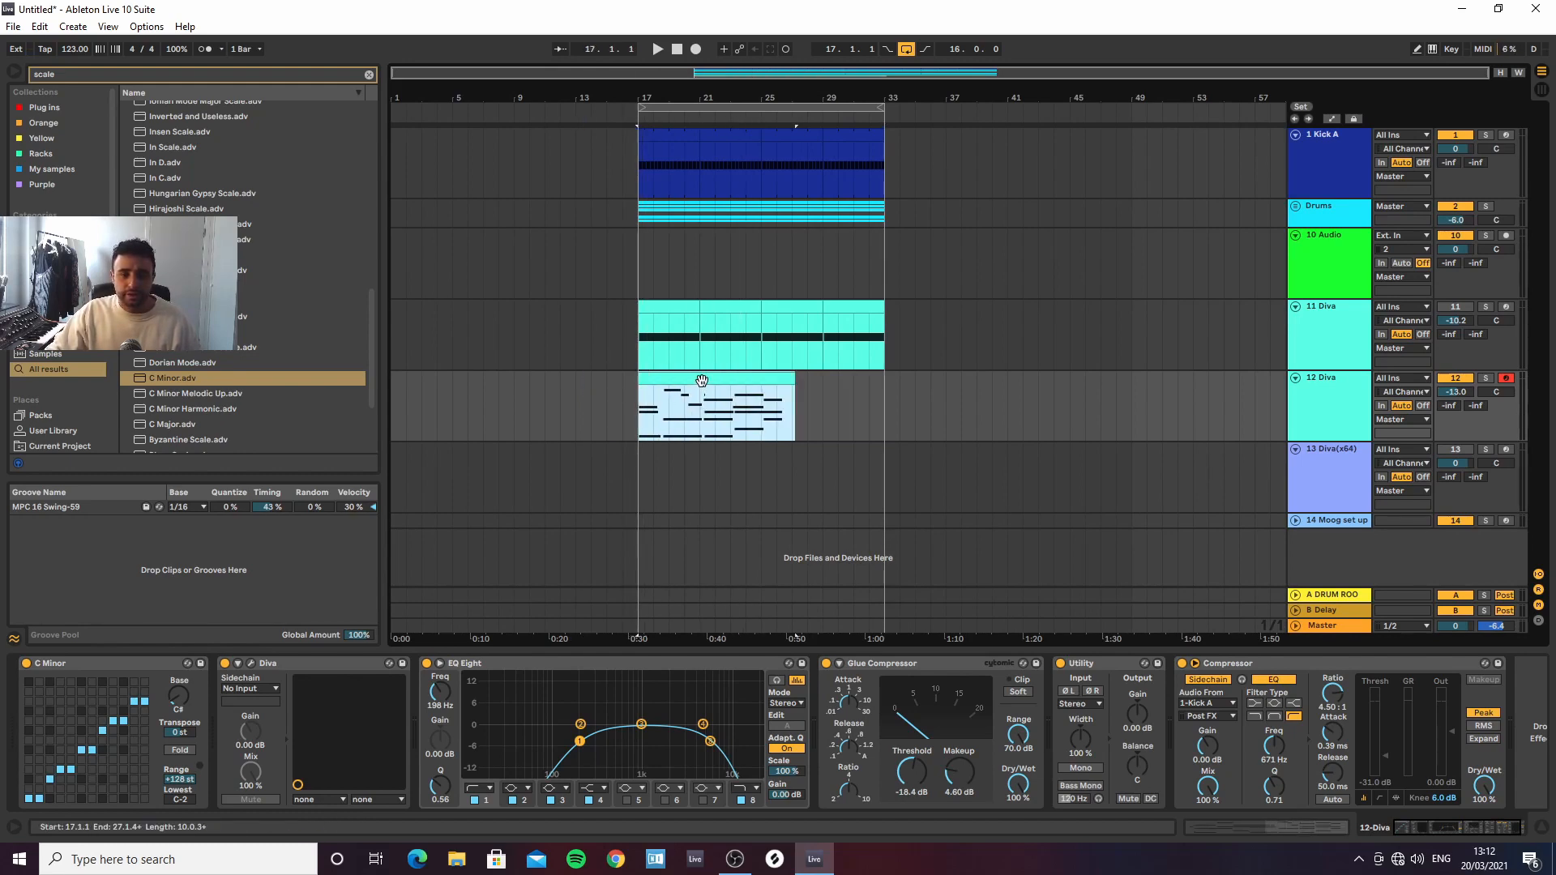
# Delete the captured clip's part from bar 17 to bar 23 and move the remaining section back to bar 17
pyautogui.press('space')
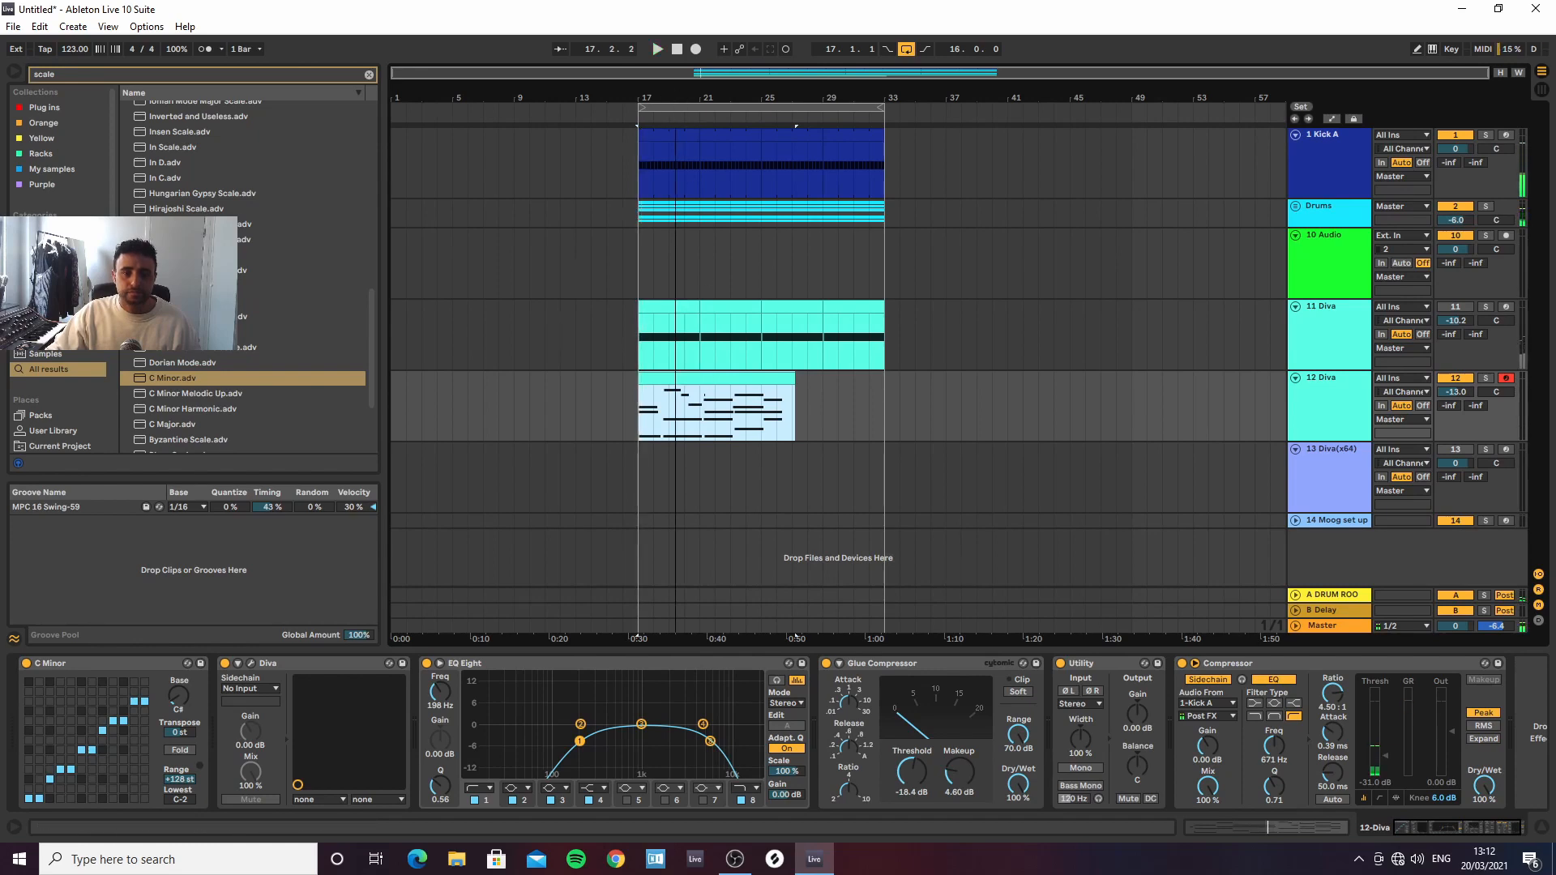
pyautogui.moveTo(702, 99); pyautogui.dragTo(744, 162)
pyautogui.click(804, 417)
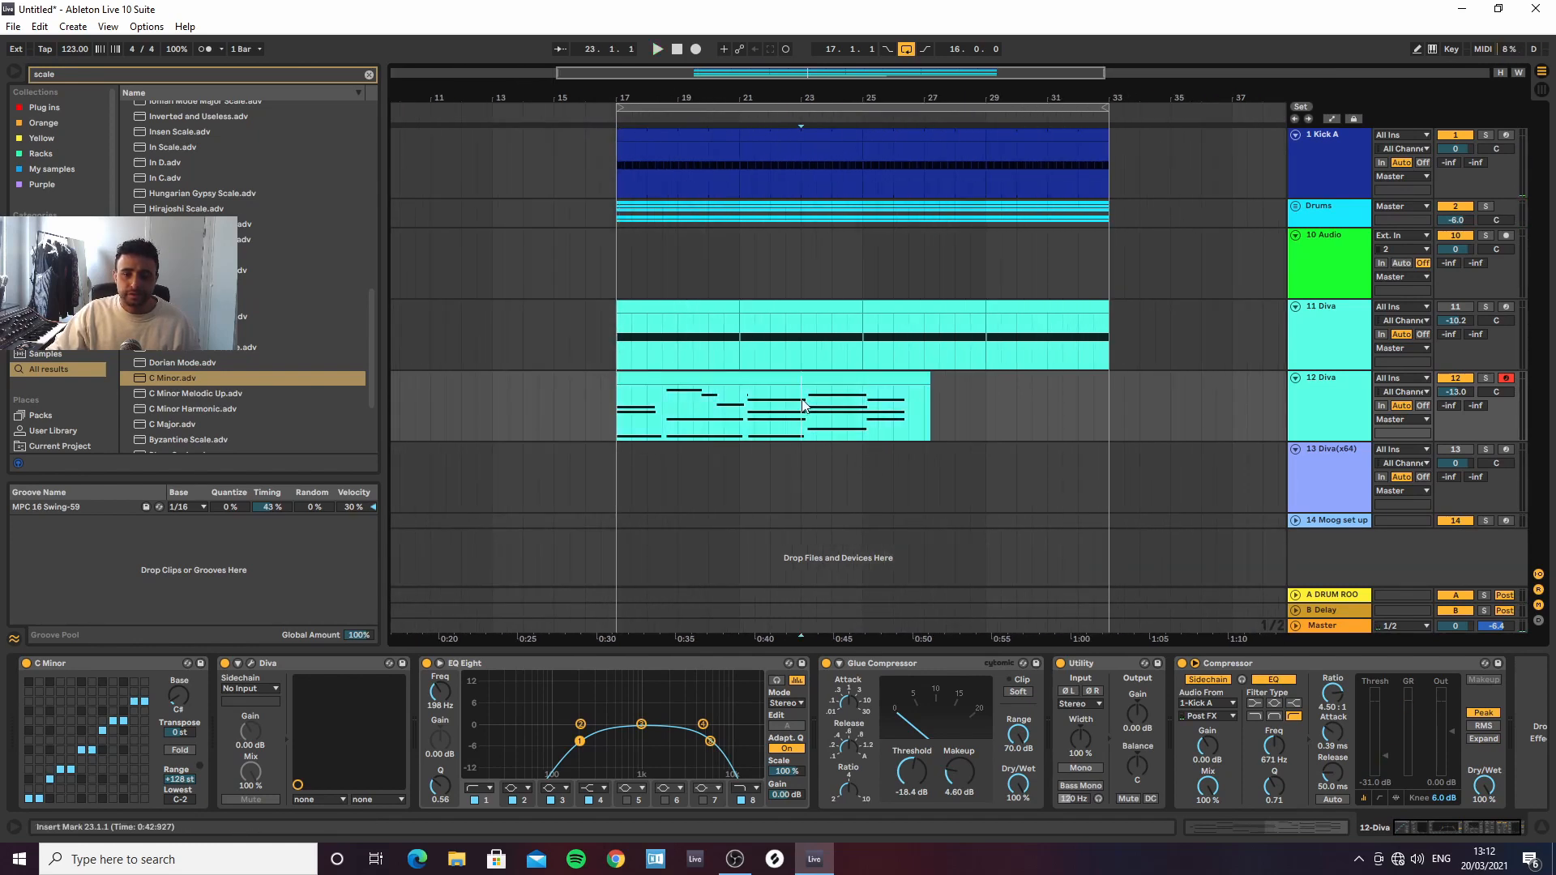
pyautogui.moveTo(799, 414); pyautogui.dragTo(634, 417)
pyautogui.press('Delete')
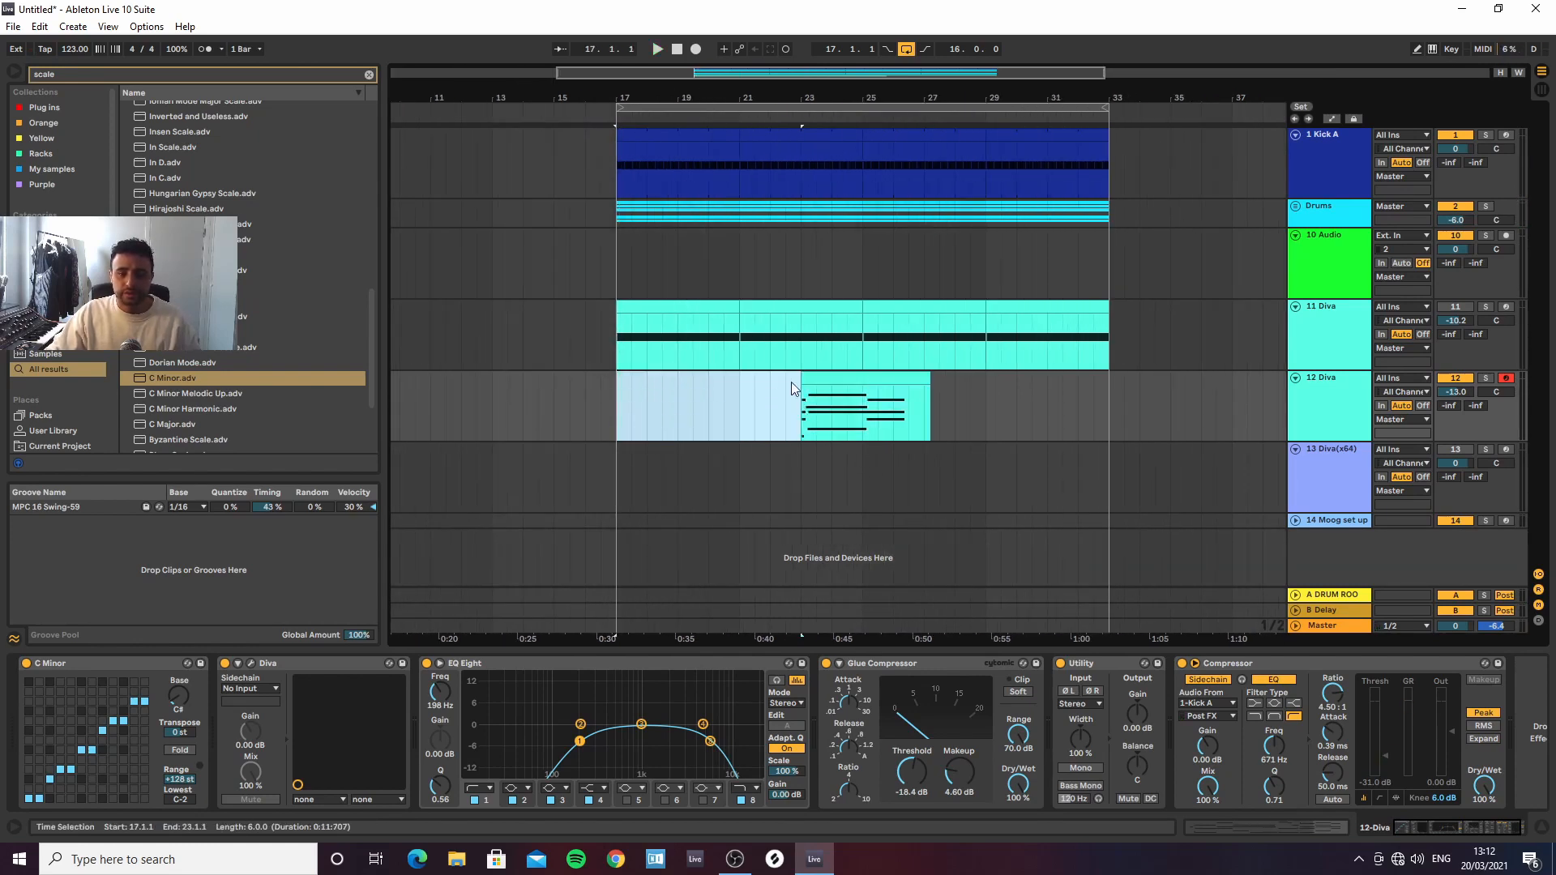
pyautogui.moveTo(823, 380); pyautogui.dragTo(644, 379)
# Open the trimmed clip's notes and delete the leftover G2, D2, B1 and E1 remnants before the first chord
pyautogui.doubleClick(643, 381)
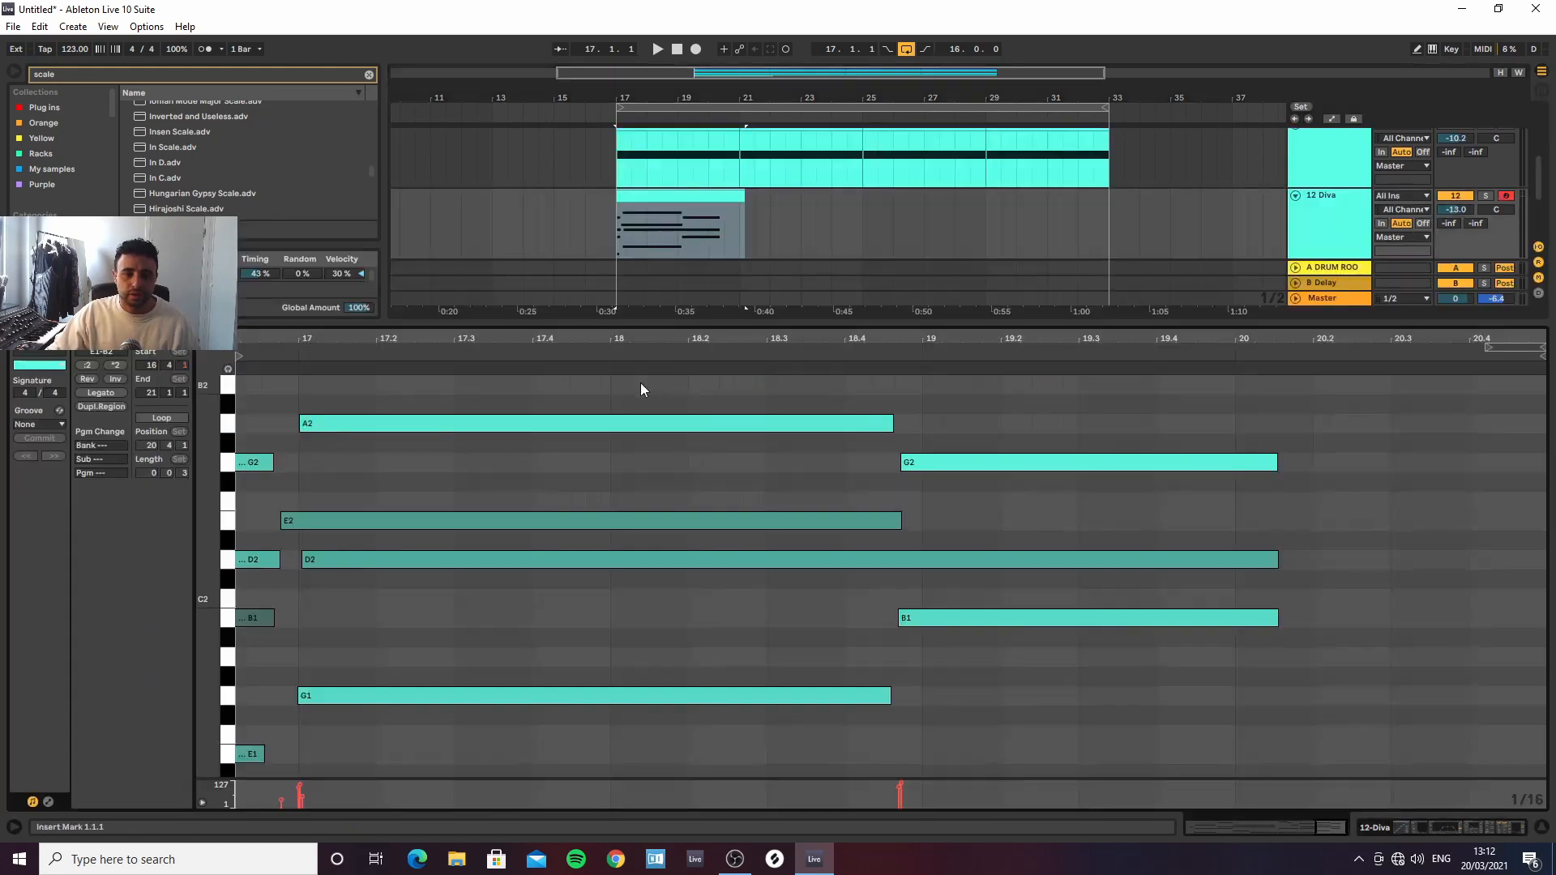
pyautogui.moveTo(271, 765); pyautogui.dragTo(243, 448)
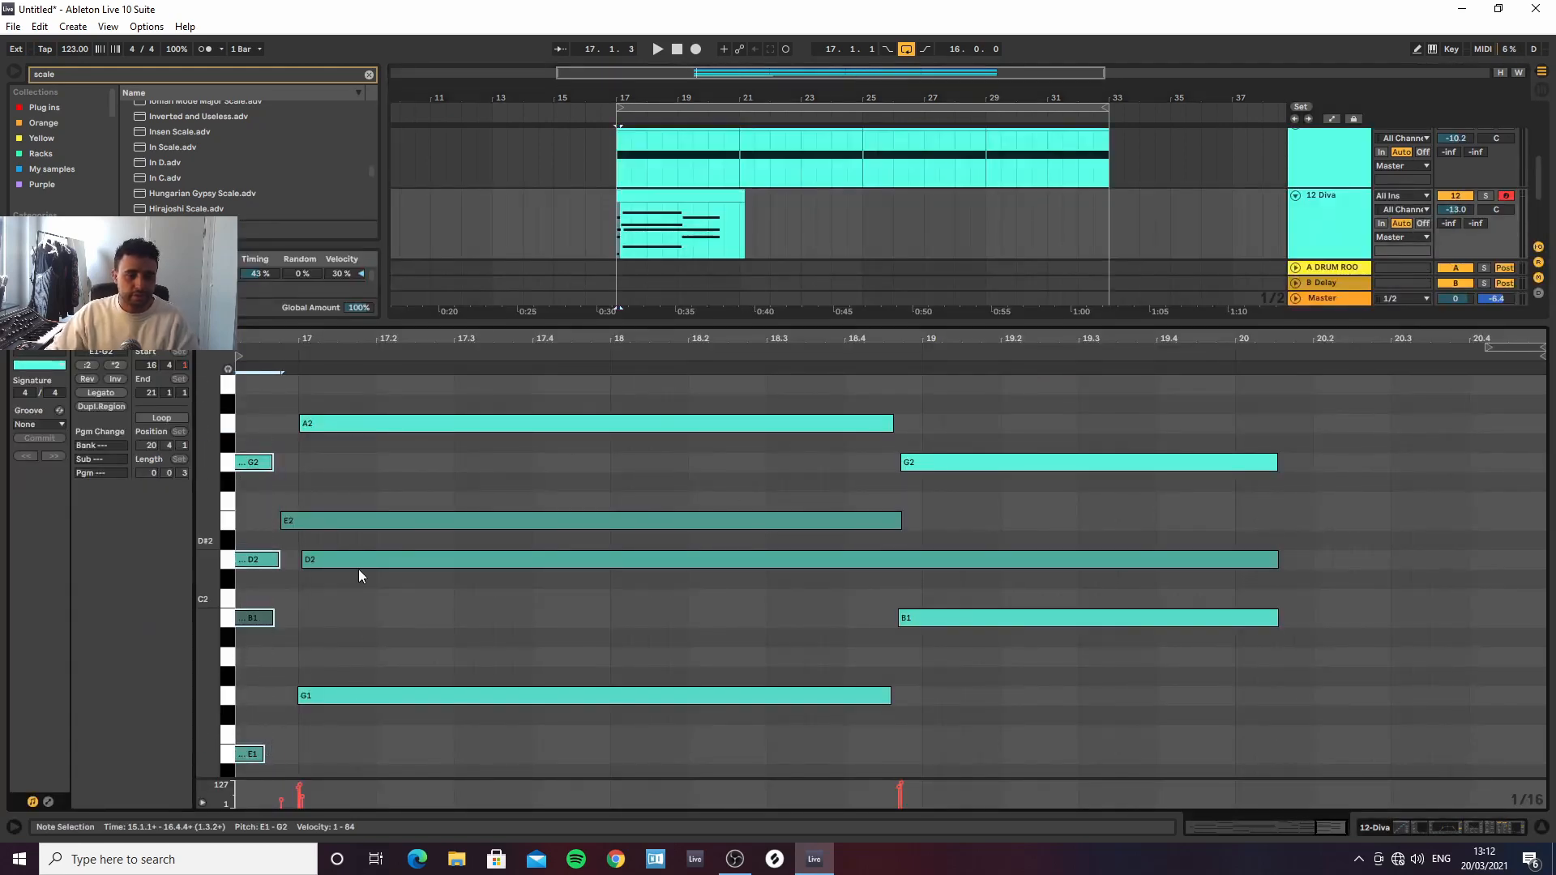
pyautogui.press('Delete')
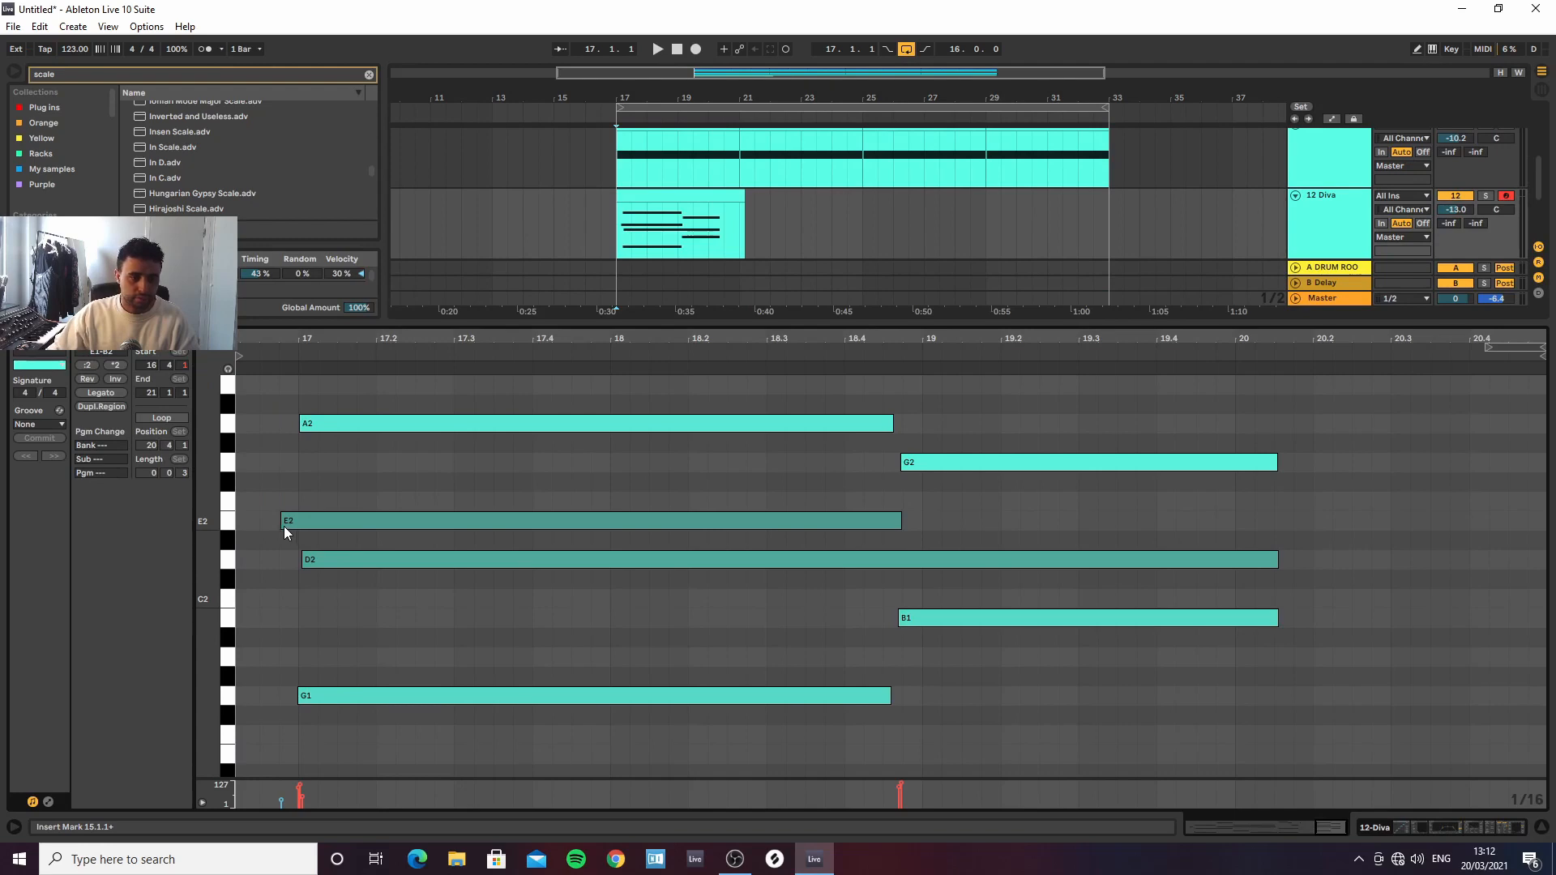
# Align the E2 and D2 note starts with bar 17 and move the clip start to 17.1.1
pyautogui.moveTo(283, 527); pyautogui.dragTo(299, 559)
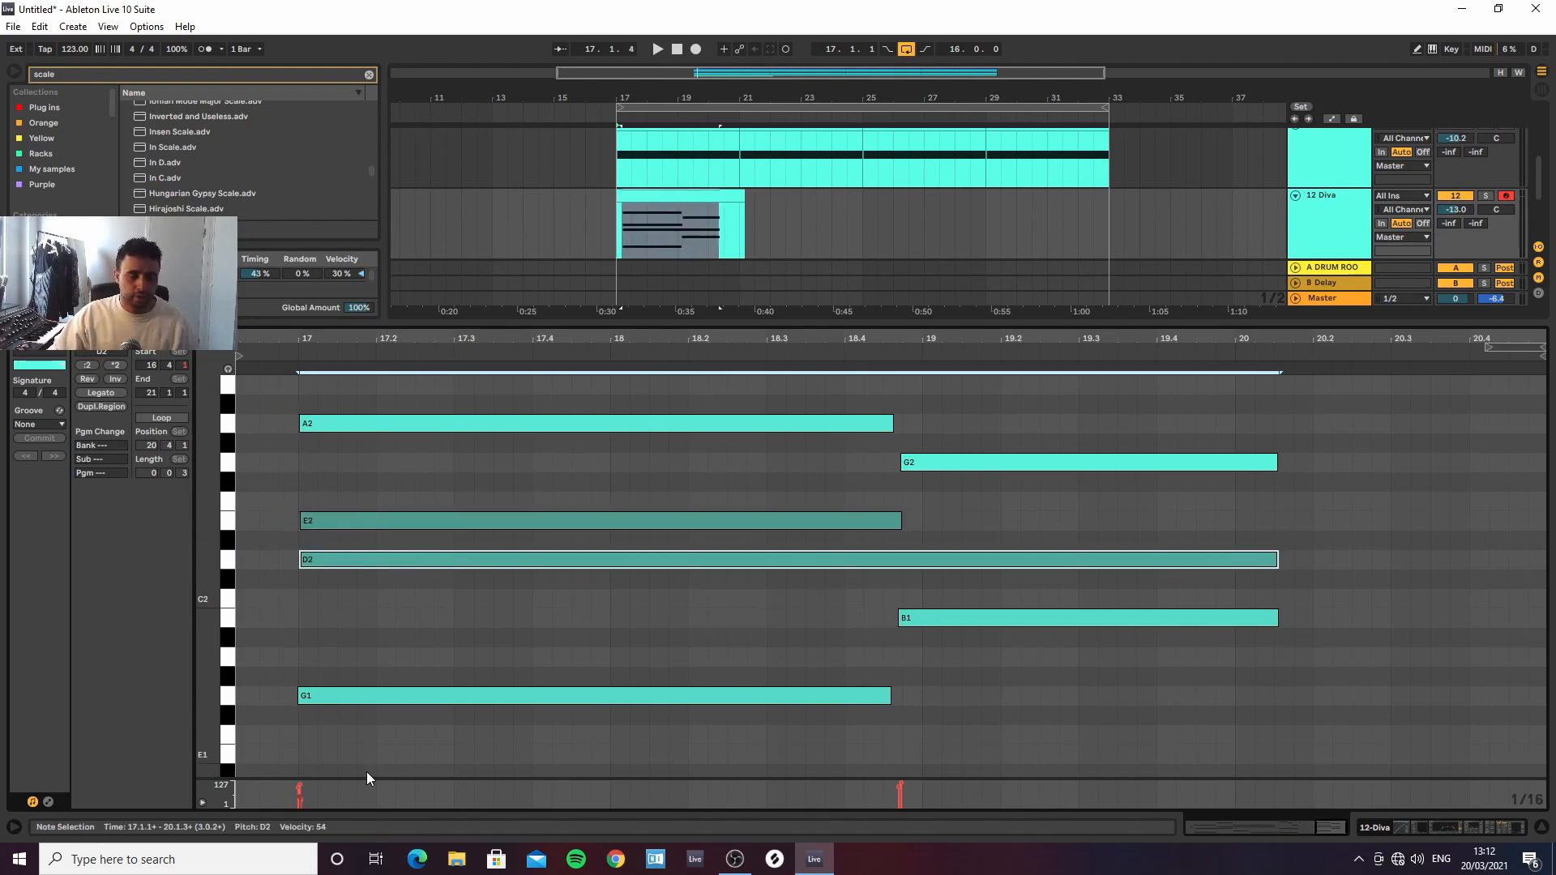
pyautogui.moveTo(357, 739); pyautogui.dragTo(434, 431)
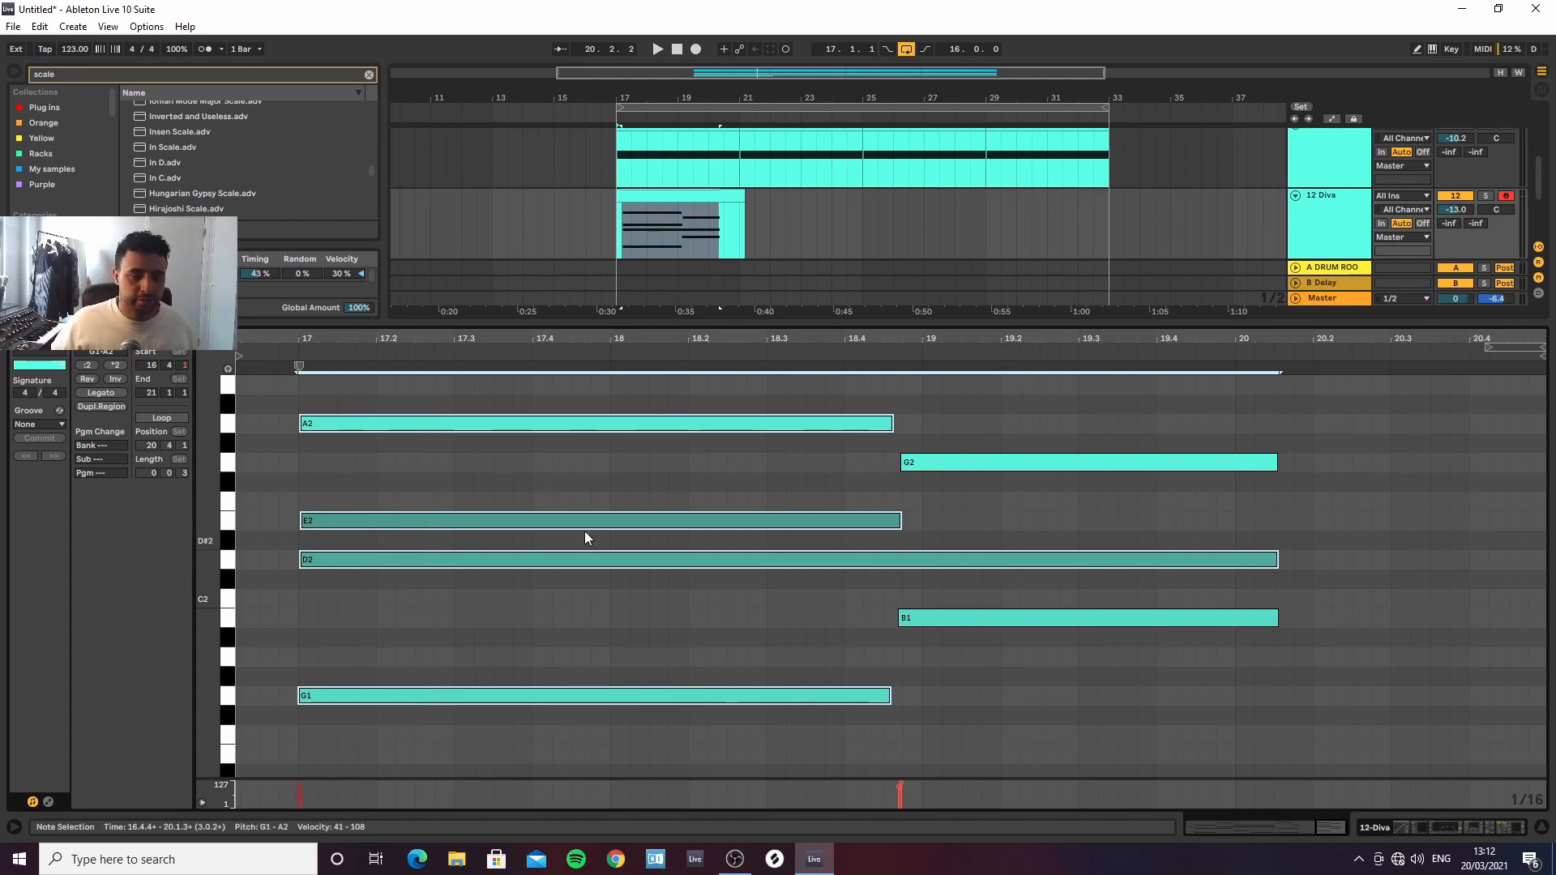
pyautogui.moveTo(242, 356); pyautogui.dragTo(300, 365)
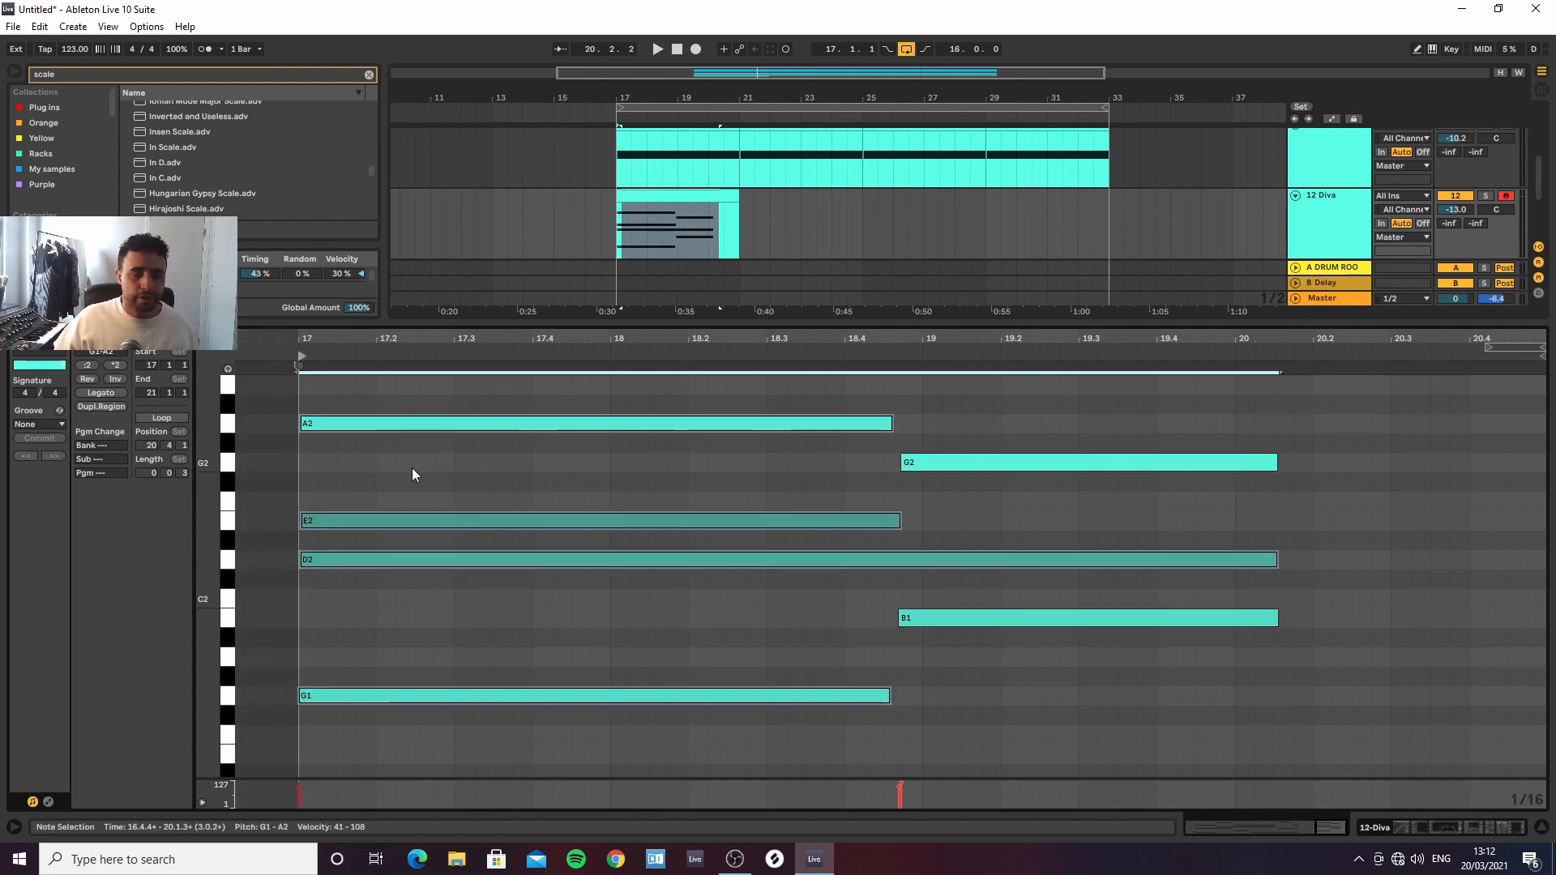
# Play back the trimmed chords and consolidate track 12's clip into a clean four-bar clip
pyautogui.press('space')
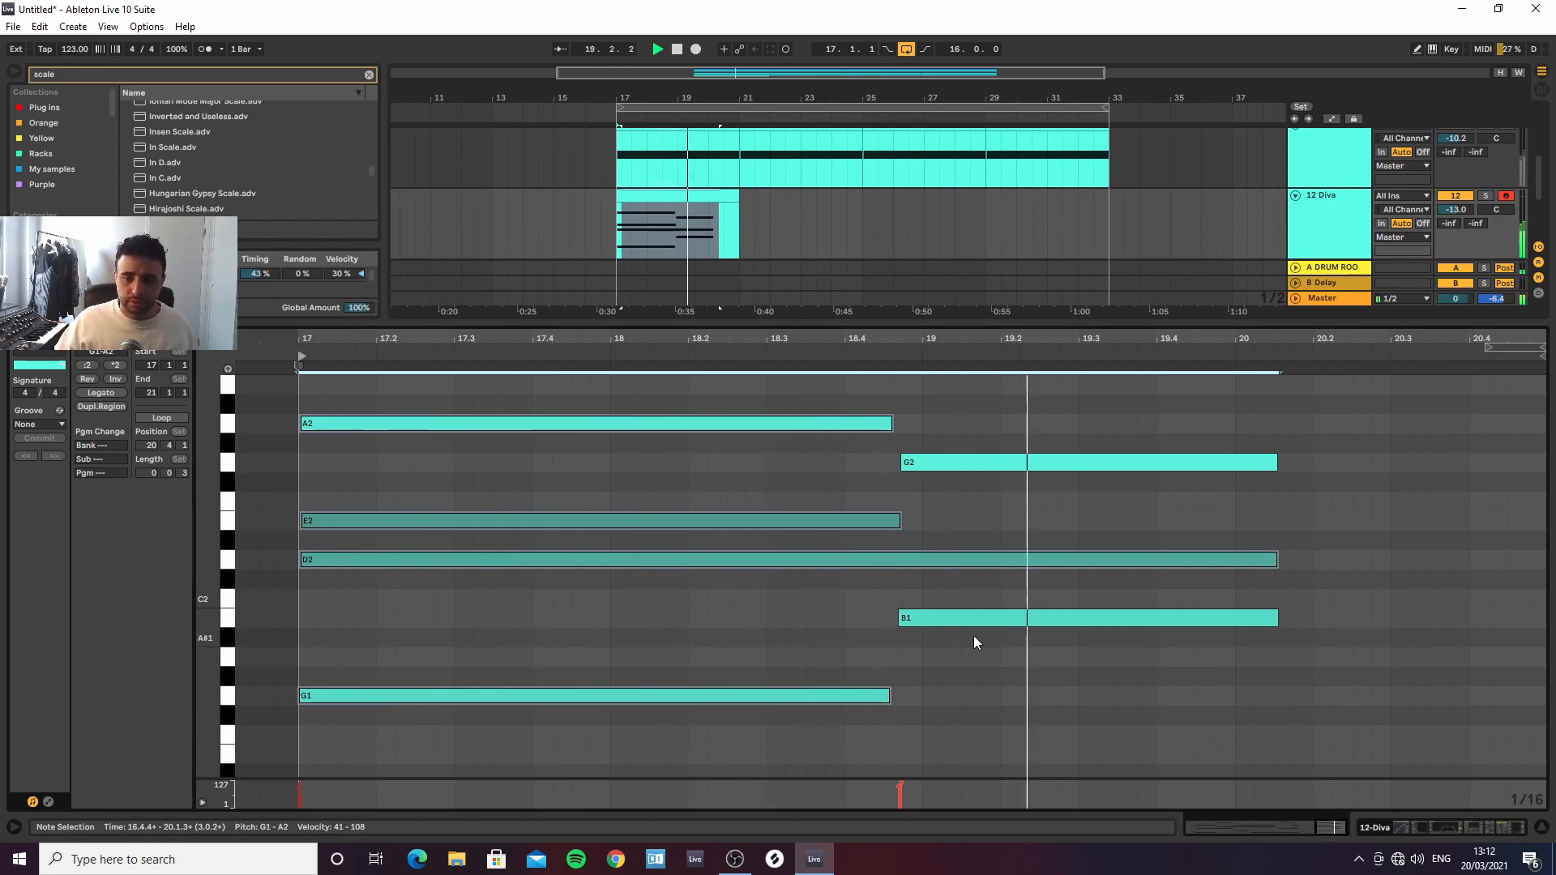
pyautogui.scroll(-6, 1511, 608)
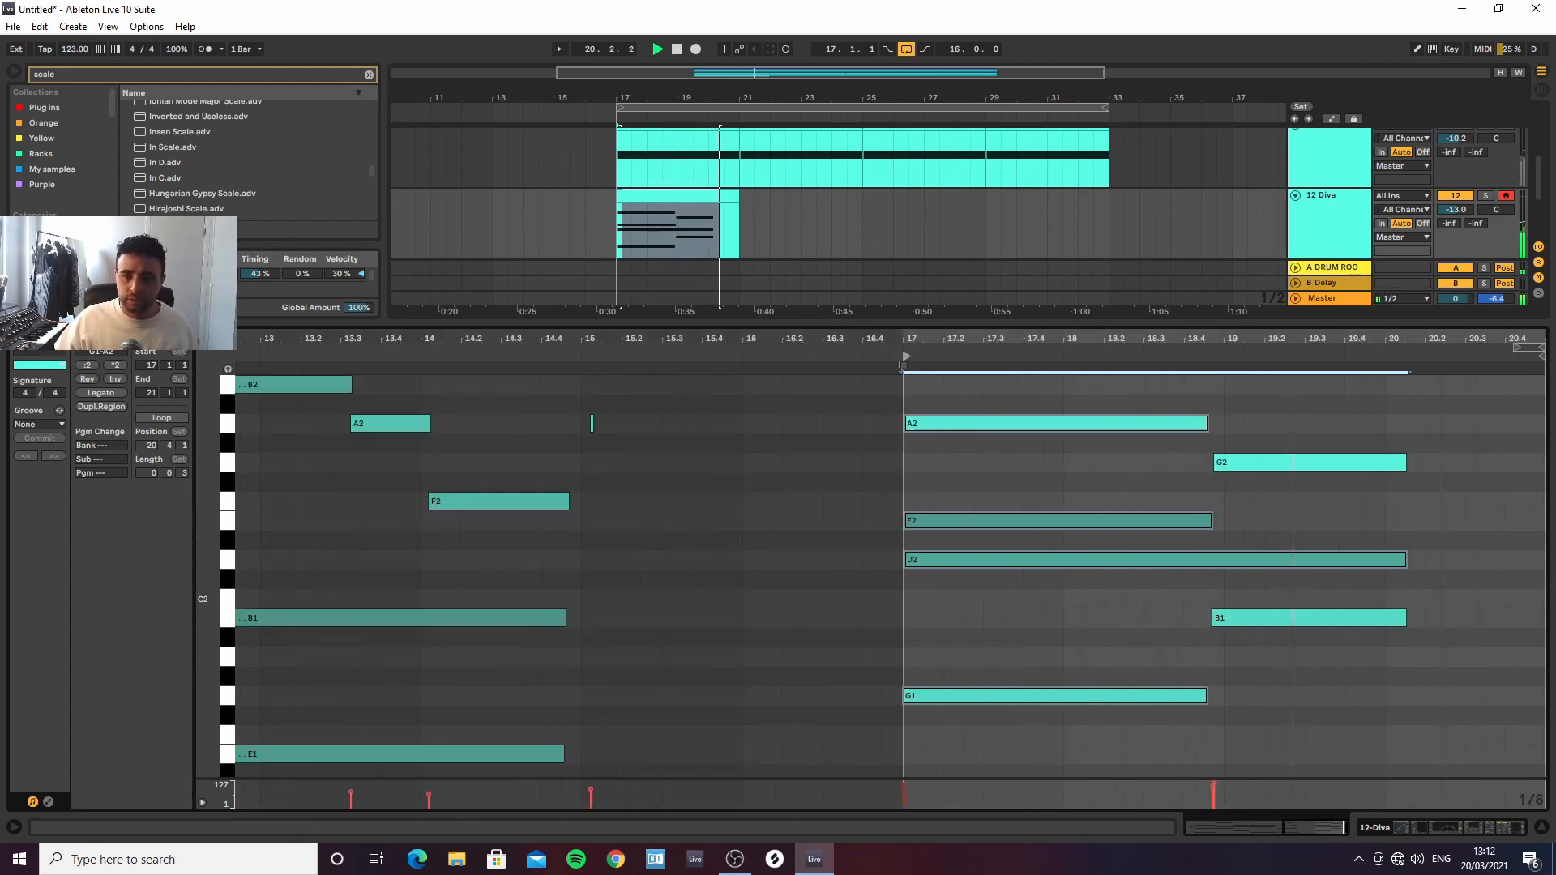
pyautogui.click(705, 197)
pyautogui.press('space')
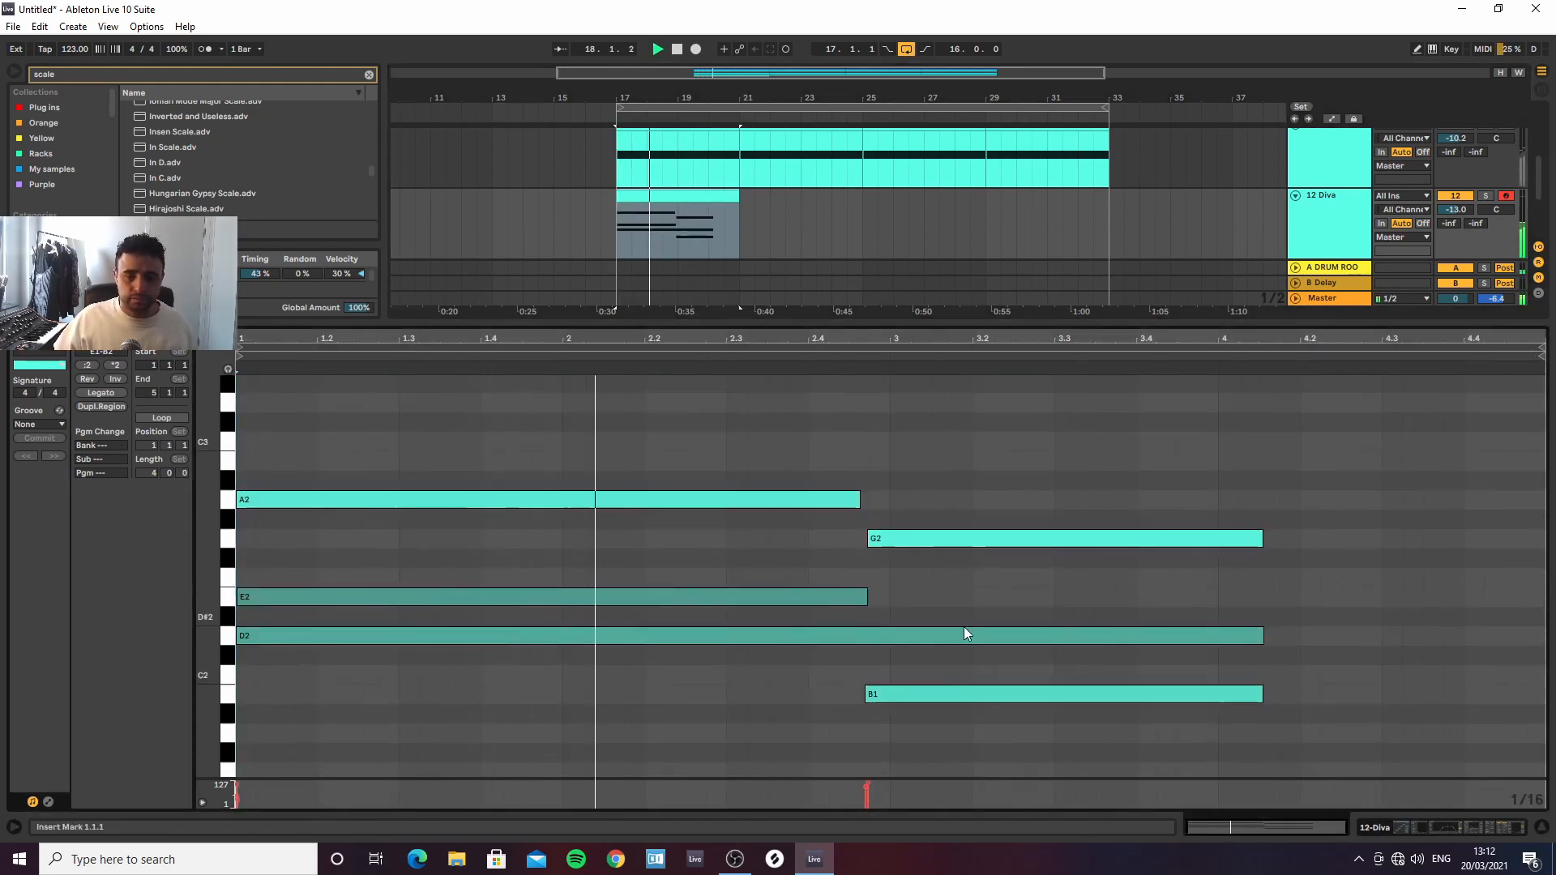
# Extend the G2, D2 and B1 notes to the end of bar 4 and duplicate the region to eight bars
pyautogui.moveTo(1157, 739); pyautogui.dragTo(1543, 538)
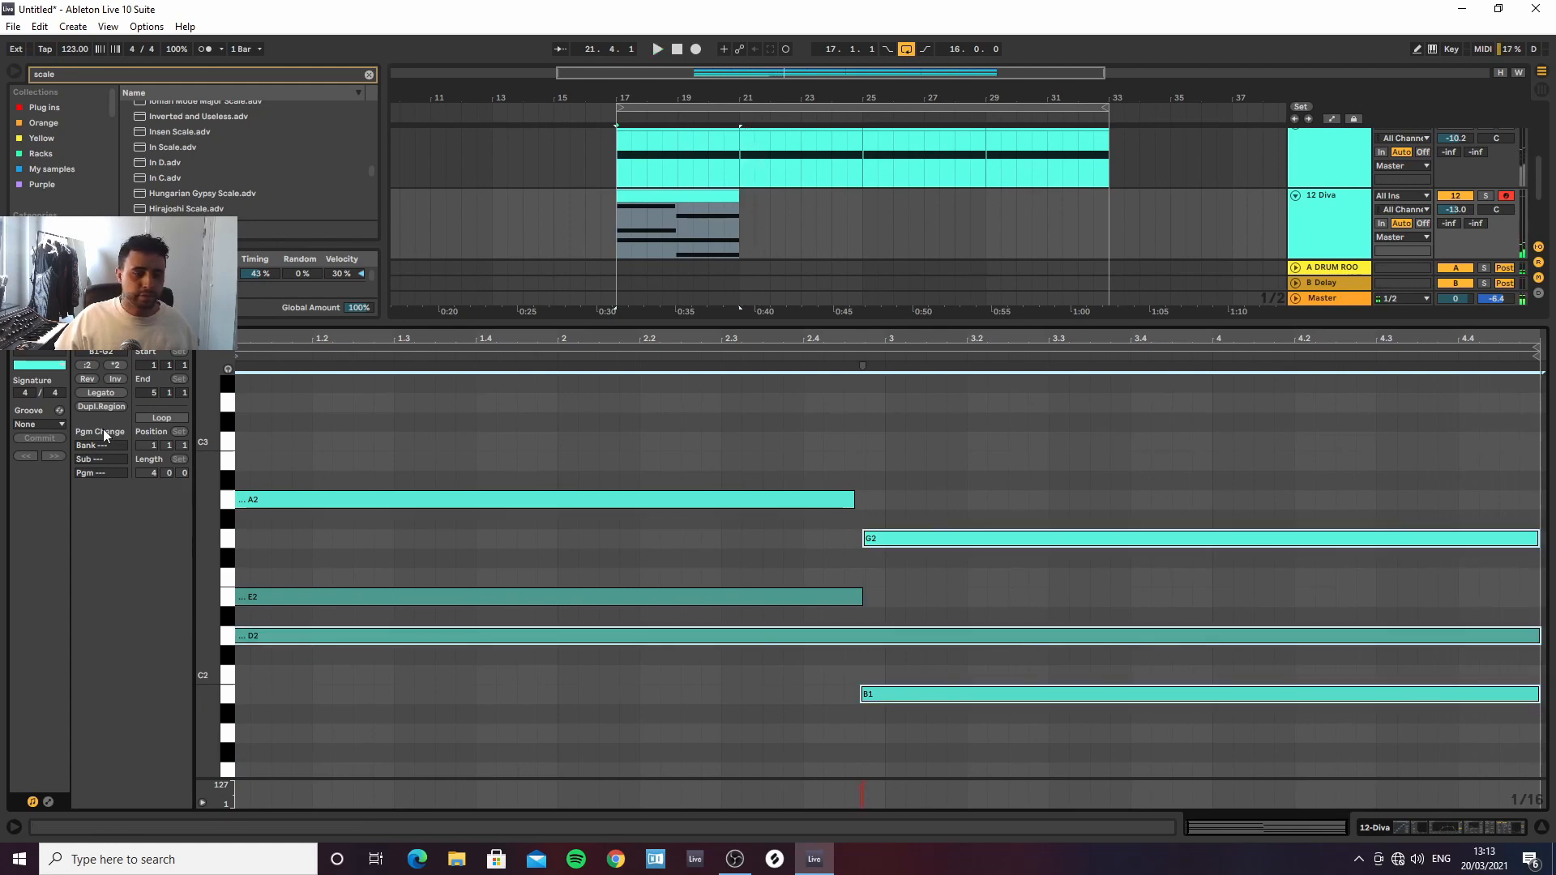
pyautogui.click(96, 406)
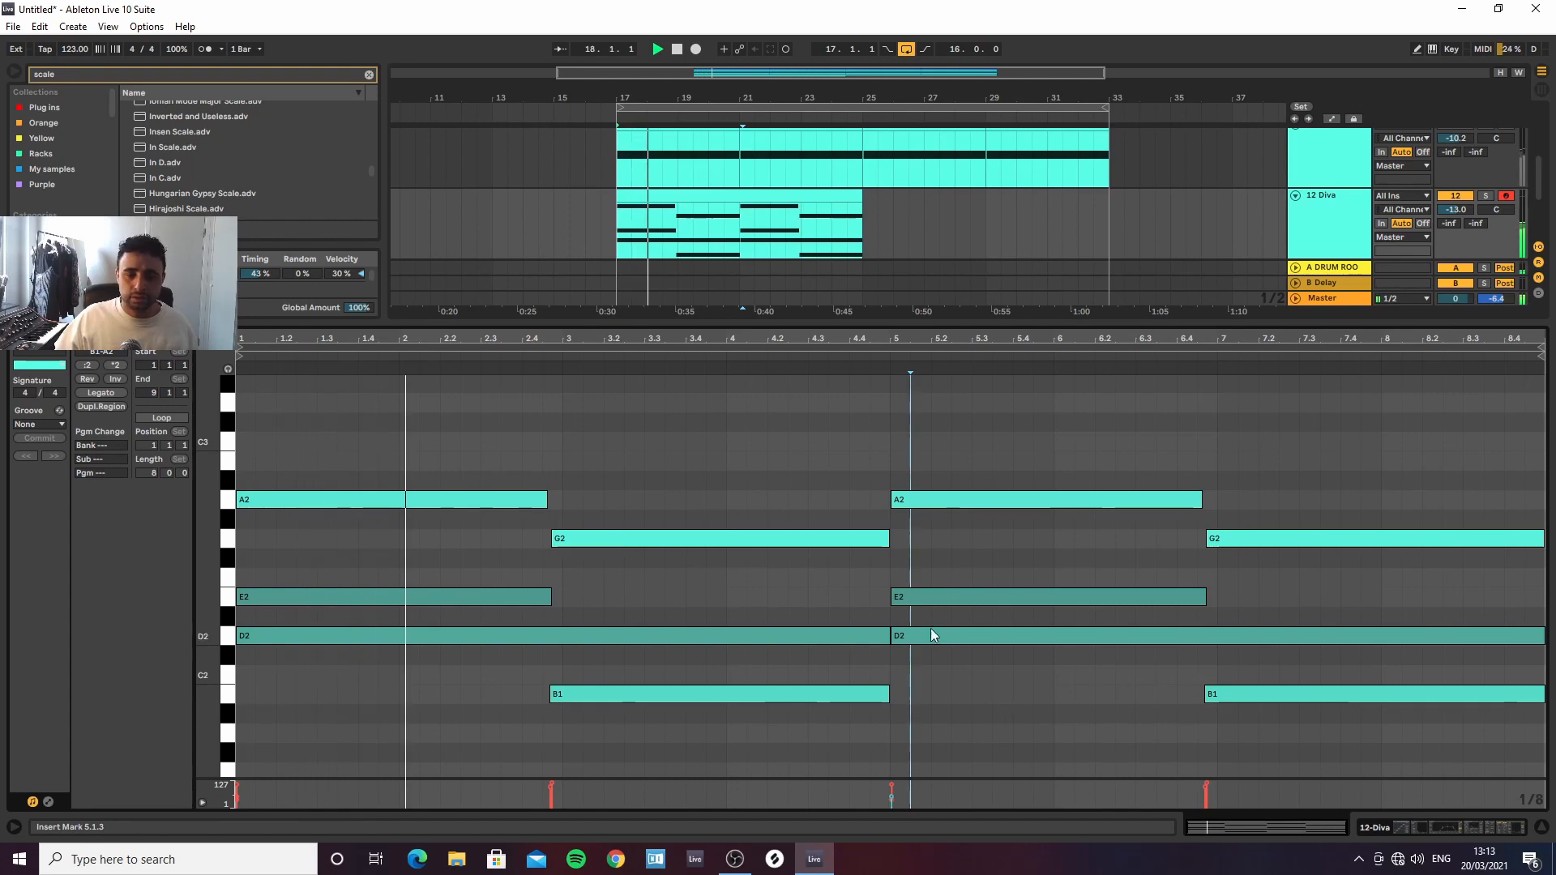
# Transpose the A2, E2 and D2 notes at bar 5 down two semitones to G2, D2 and C2
pyautogui.moveTo(971, 692); pyautogui.dragTo(940, 509)
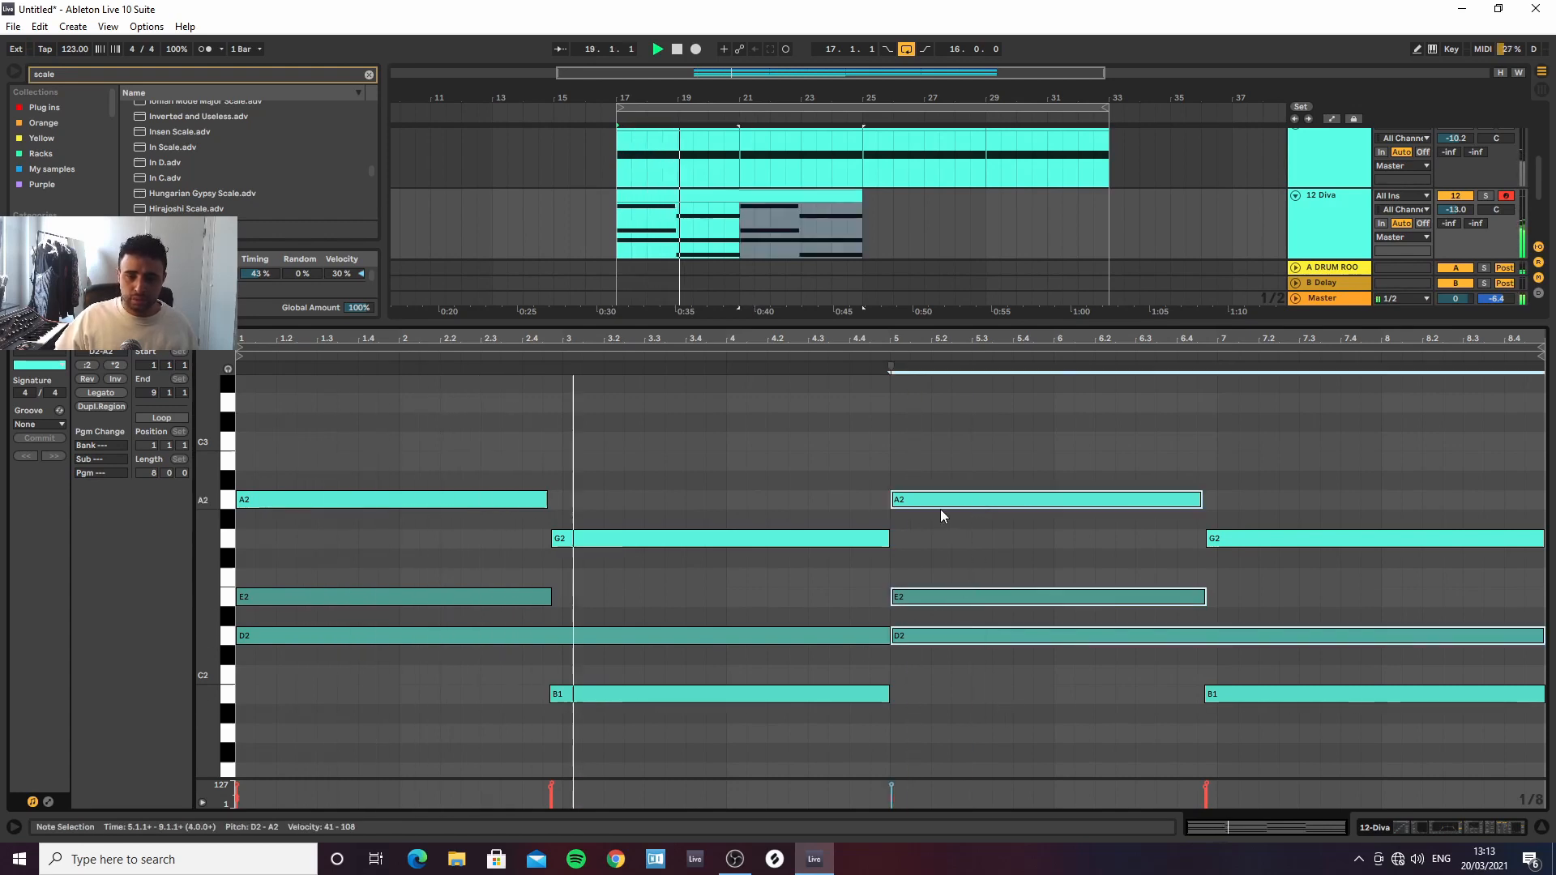
pyautogui.press('Down')
pyautogui.press('Down')
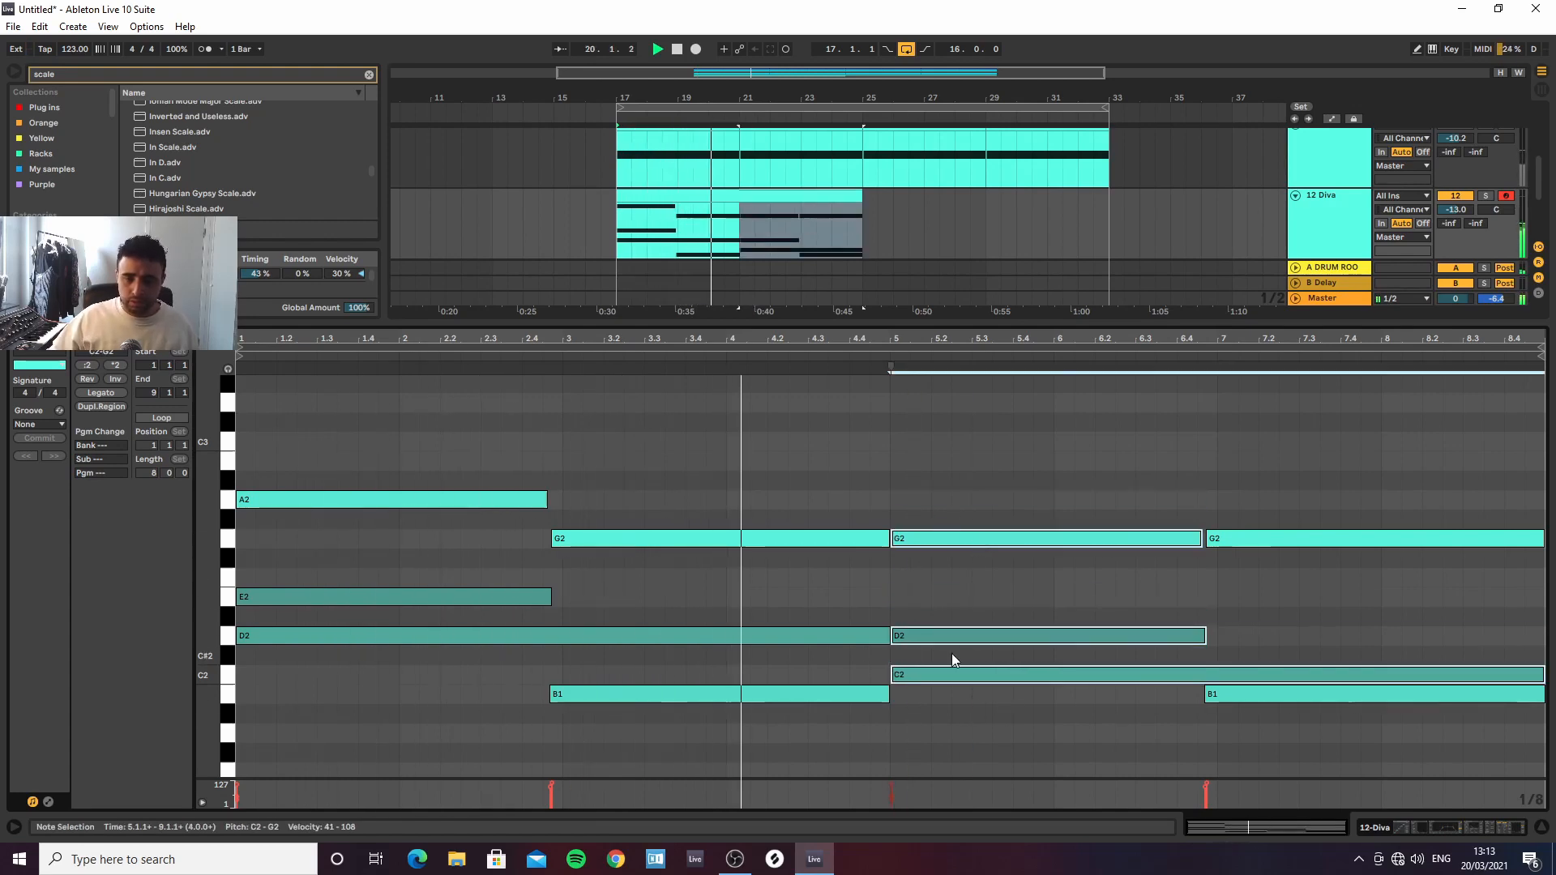
pyautogui.click(985, 708)
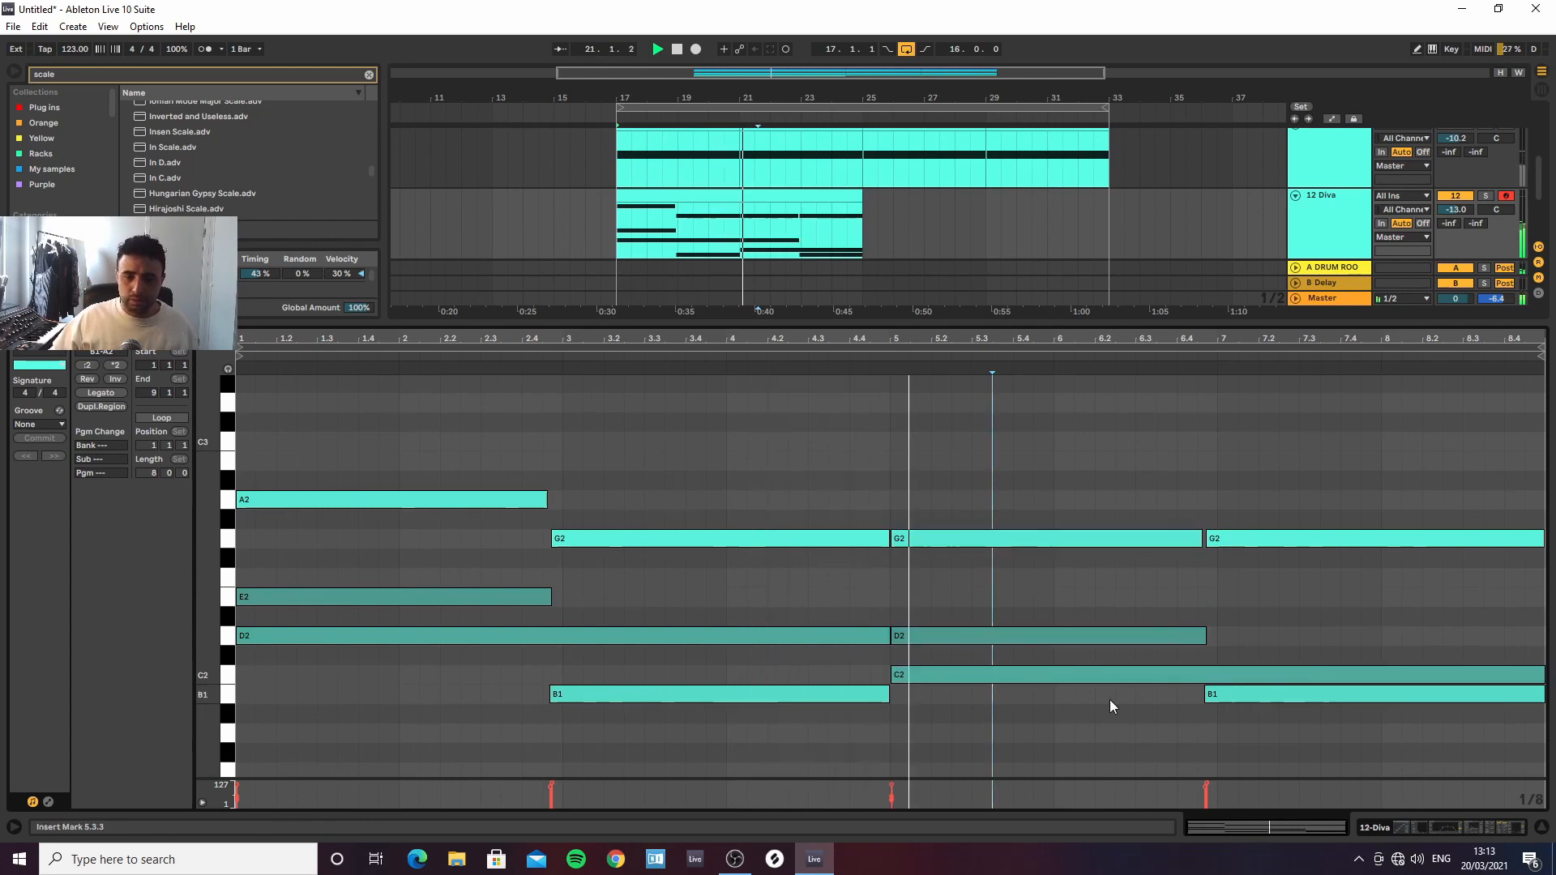
# Lower the long C2 note at bar 5 by three semitones to A1
pyautogui.click(1016, 669)
pyautogui.press('Down')
pyautogui.press('Down')
pyautogui.press('Down')
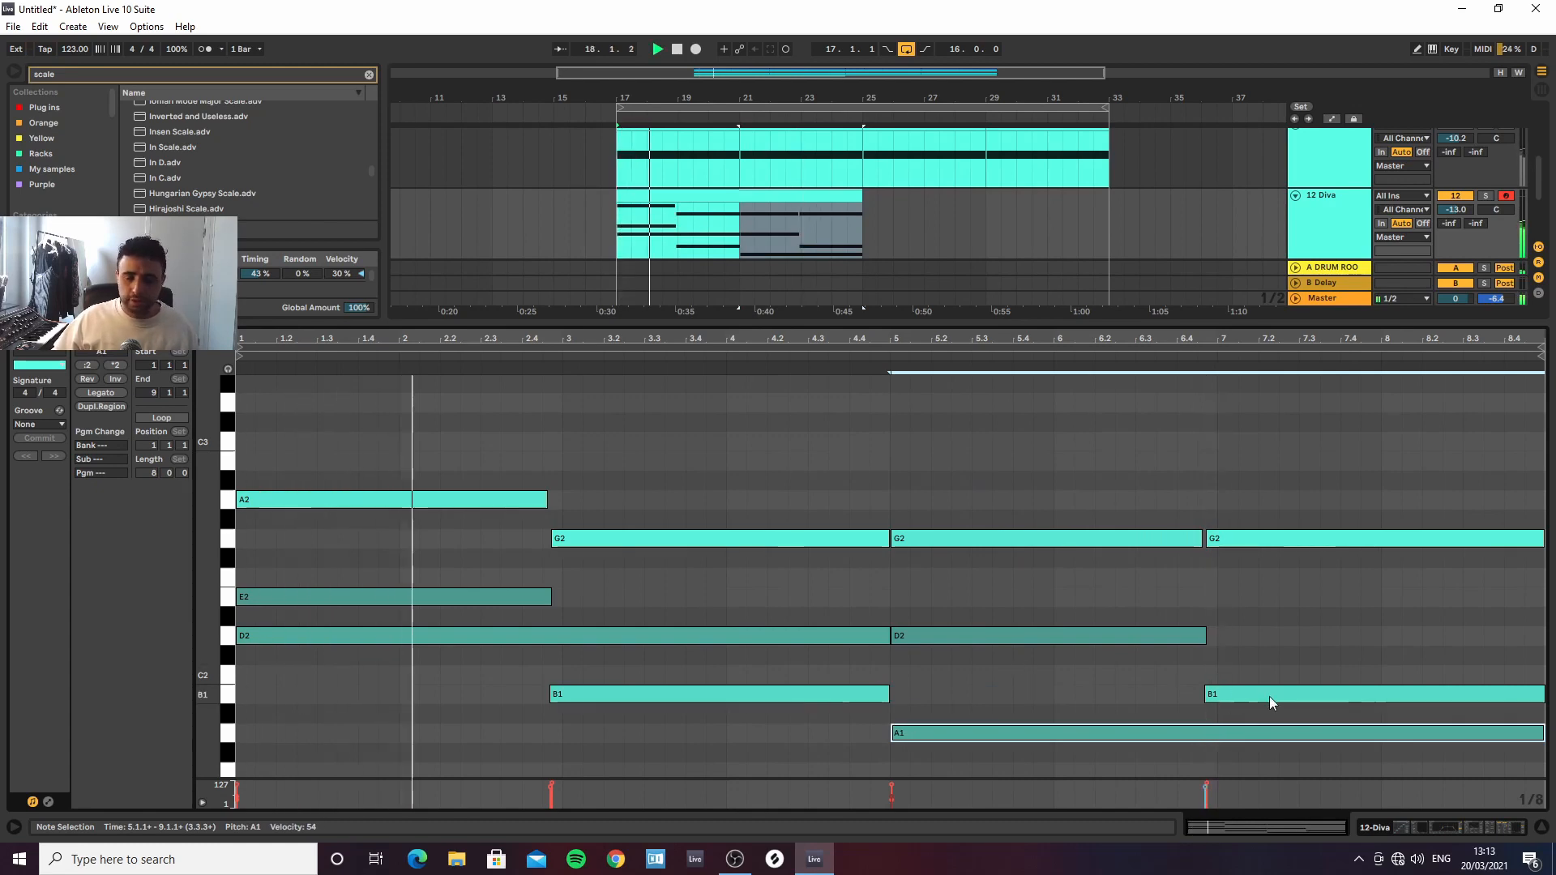
# Raise the last B1 note, which runs from the end of bar 6, to E2
pyautogui.click(1289, 704)
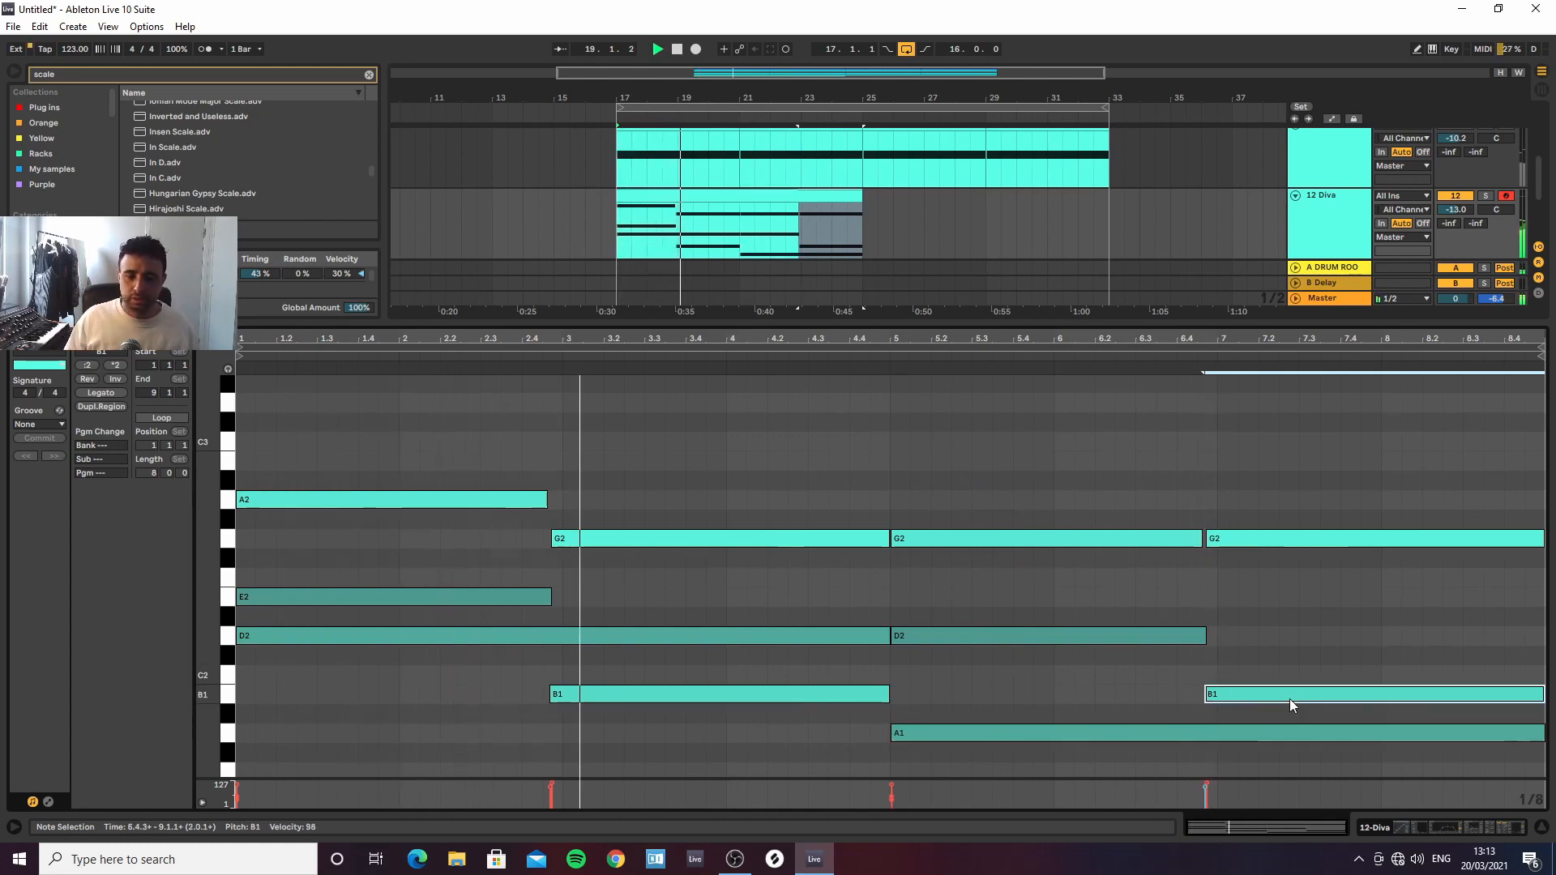
pyautogui.press('Up')
pyautogui.press('Up')
pyautogui.press('Up')
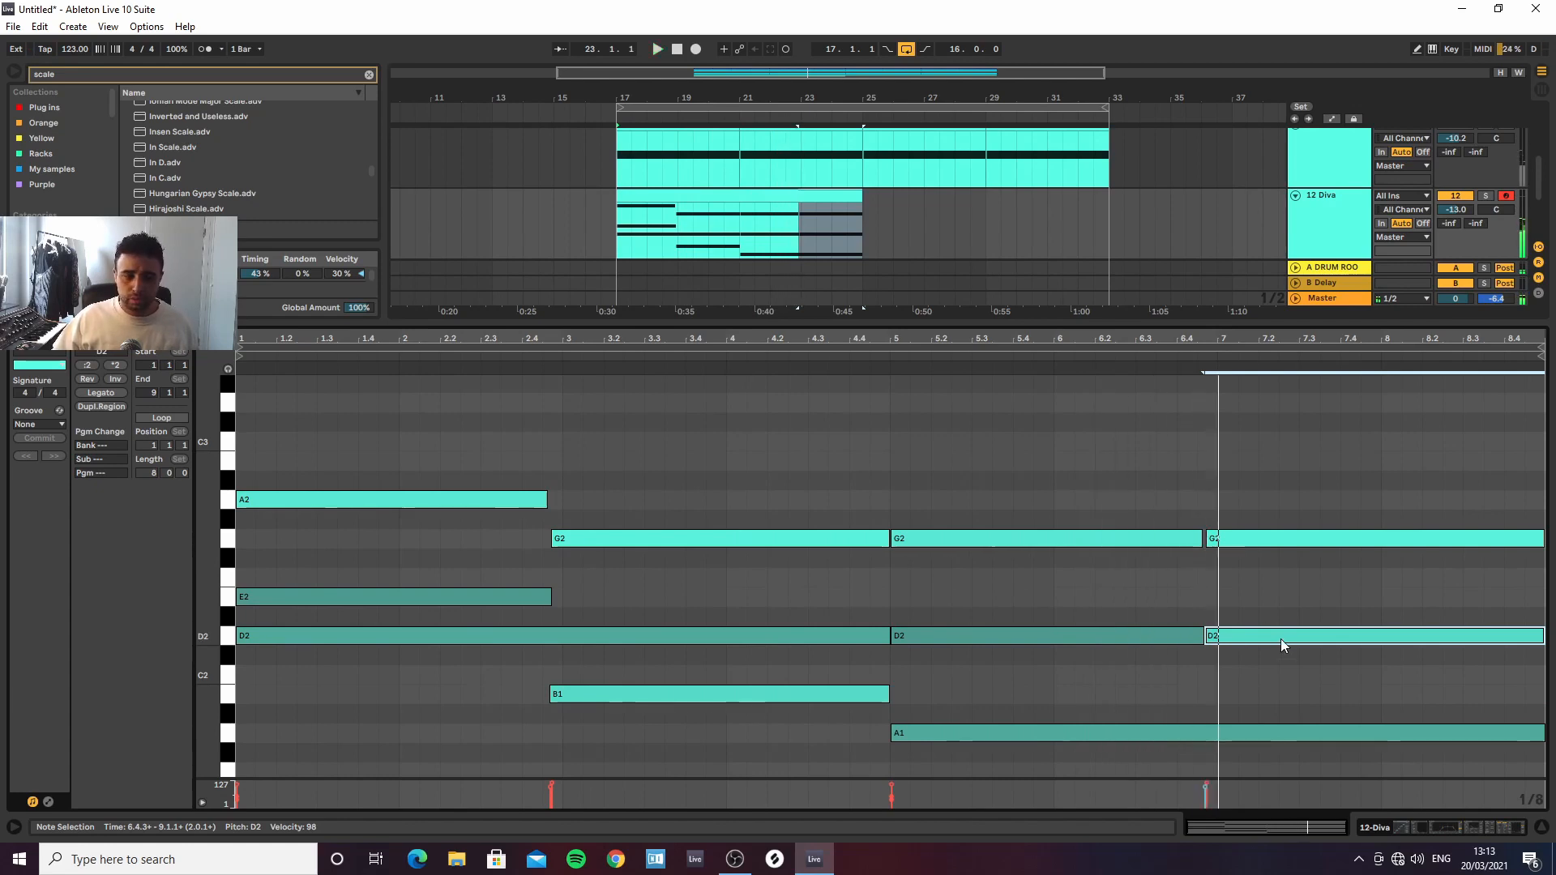
pyautogui.moveTo(1280, 639); pyautogui.dragTo(1283, 598)
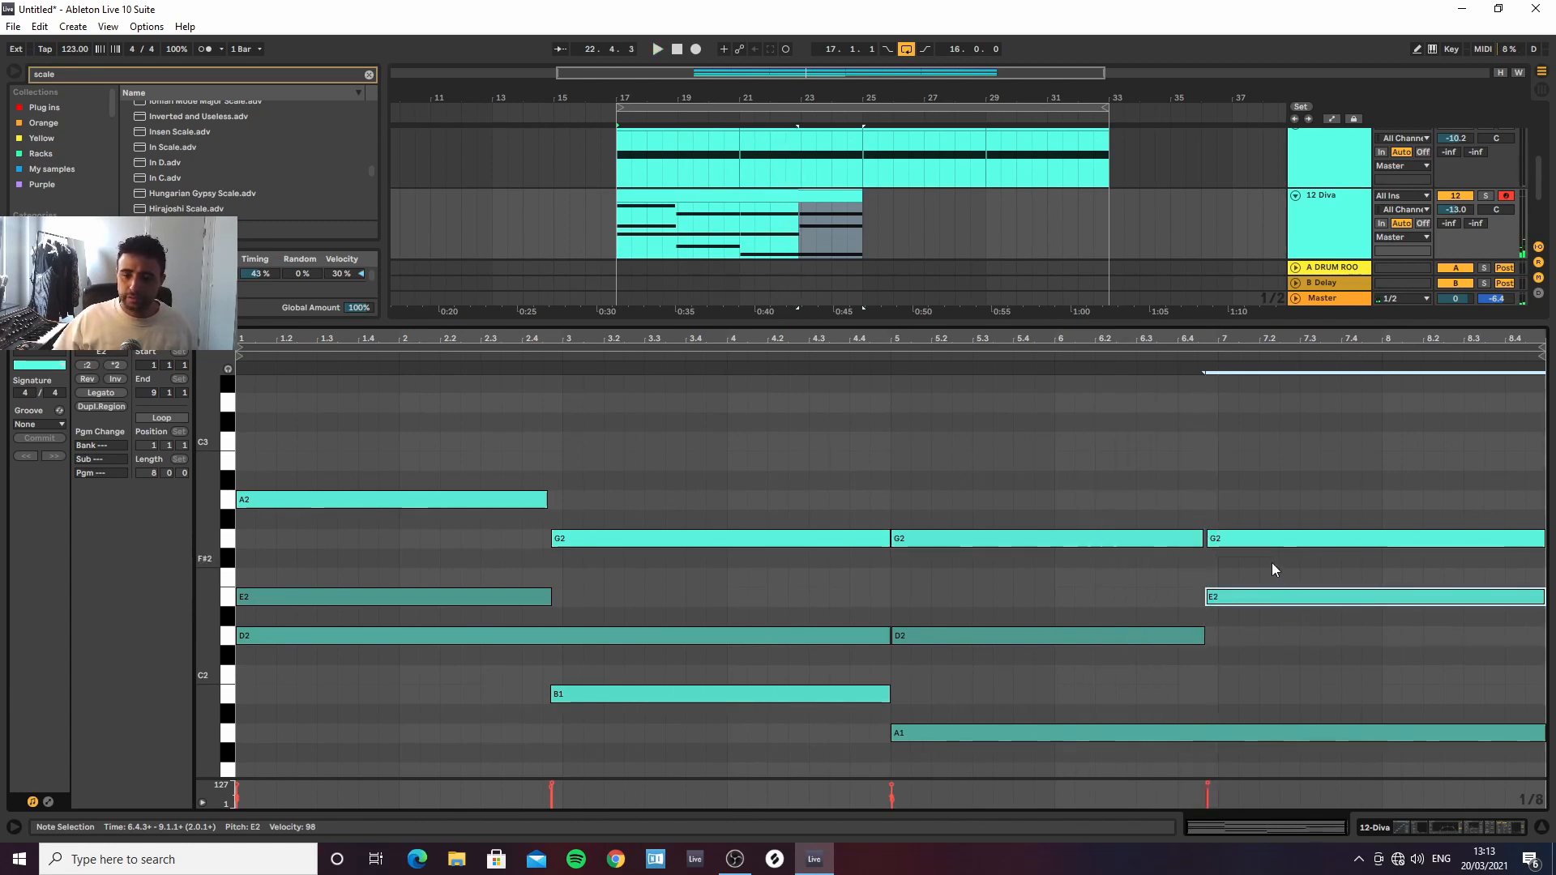
# Copy the last G2 note up to B2 and extend the A1 note's start back to 4.4.3 while playing the chords
pyautogui.moveTo(1239, 540); pyautogui.dragTo(1243, 480)
pyautogui.press('space')
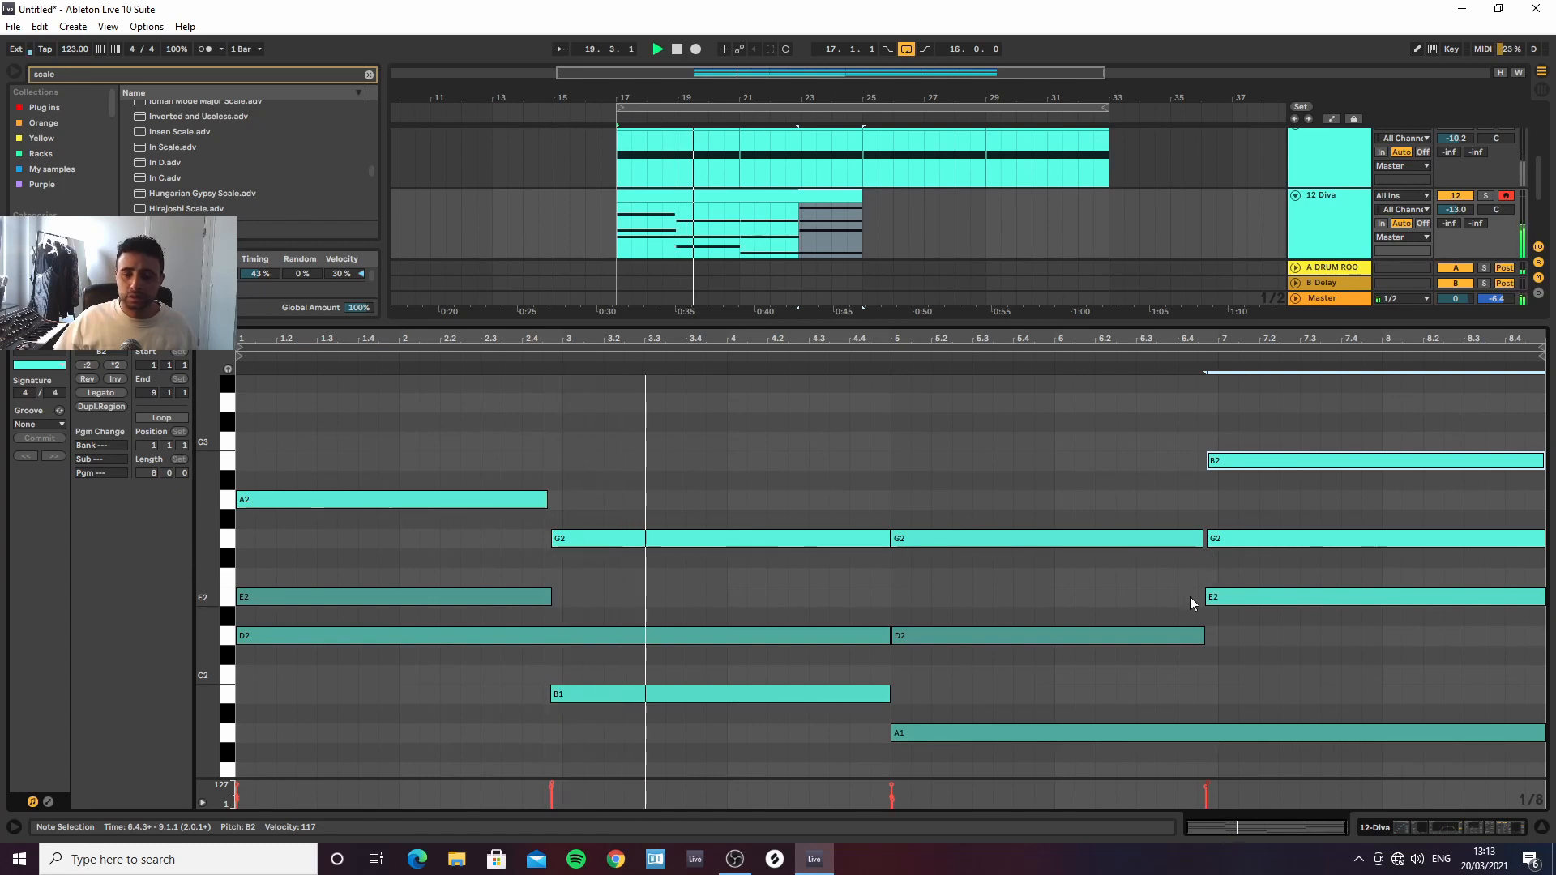
pyautogui.moveTo(891, 738); pyautogui.dragTo(872, 736)
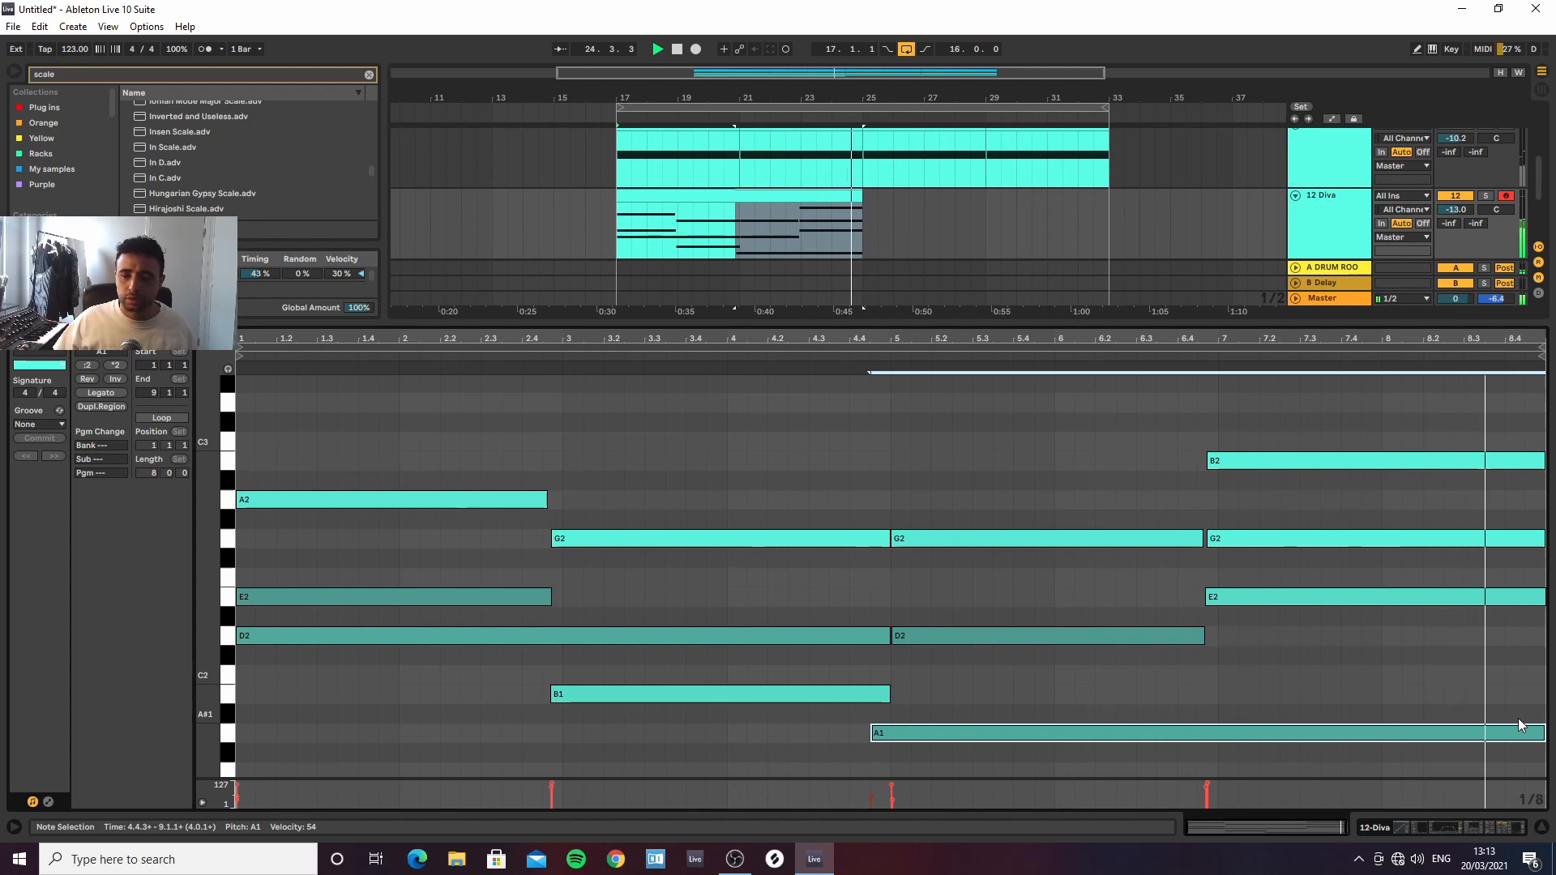
pyautogui.press('space')
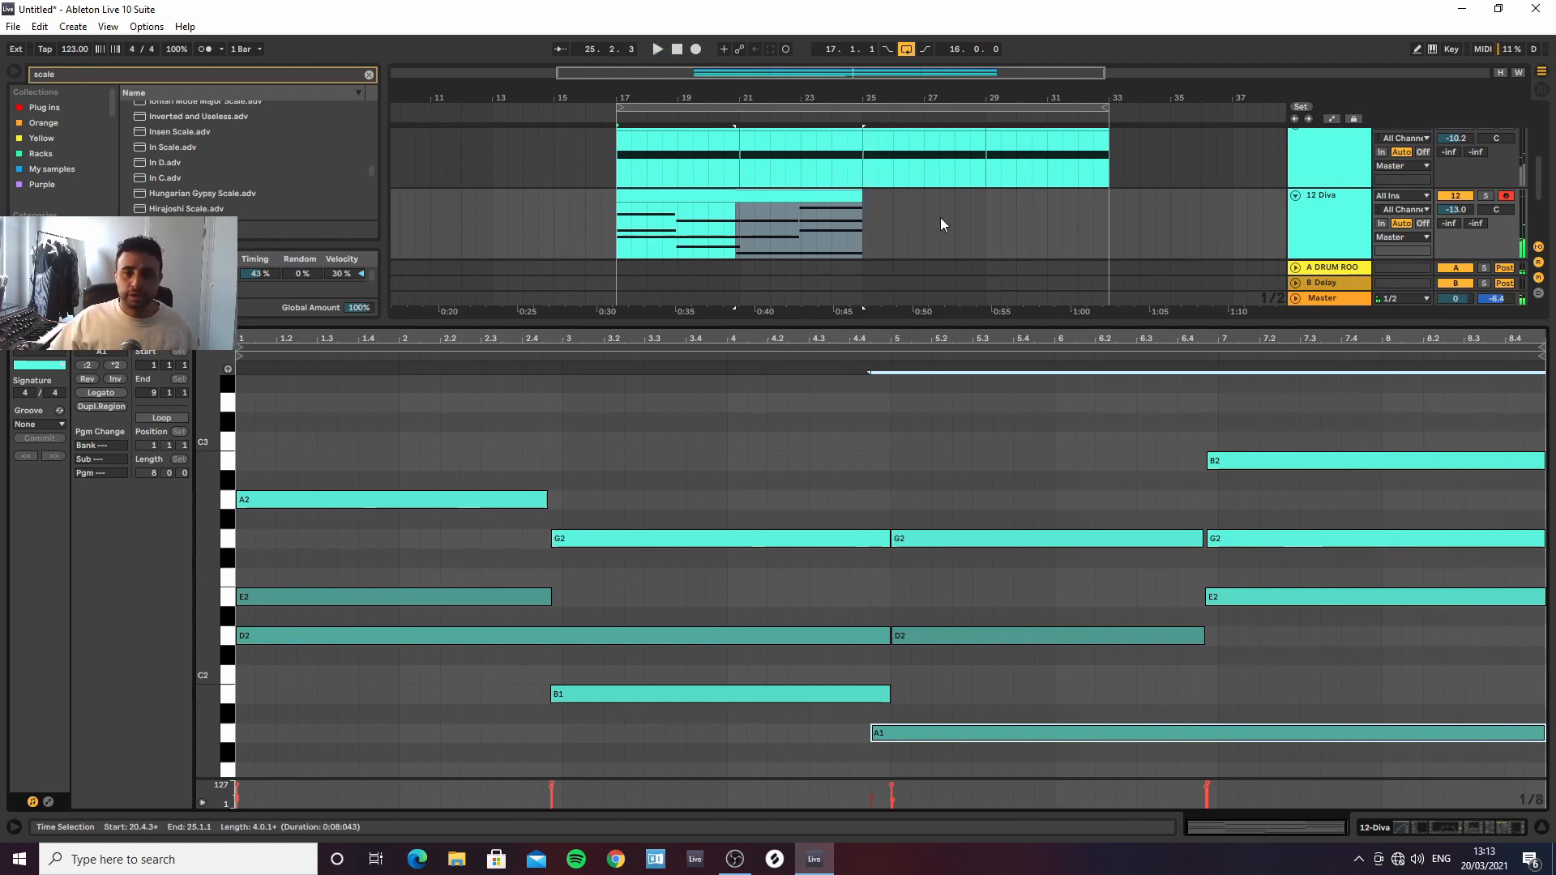
# Loop track 12's eight-bar chord clip, extend it from bar 25 to bar 33, and play the arrangement
pyautogui.click(167, 420)
pyautogui.moveTo(861, 198); pyautogui.dragTo(1108, 208)
pyautogui.press('space')
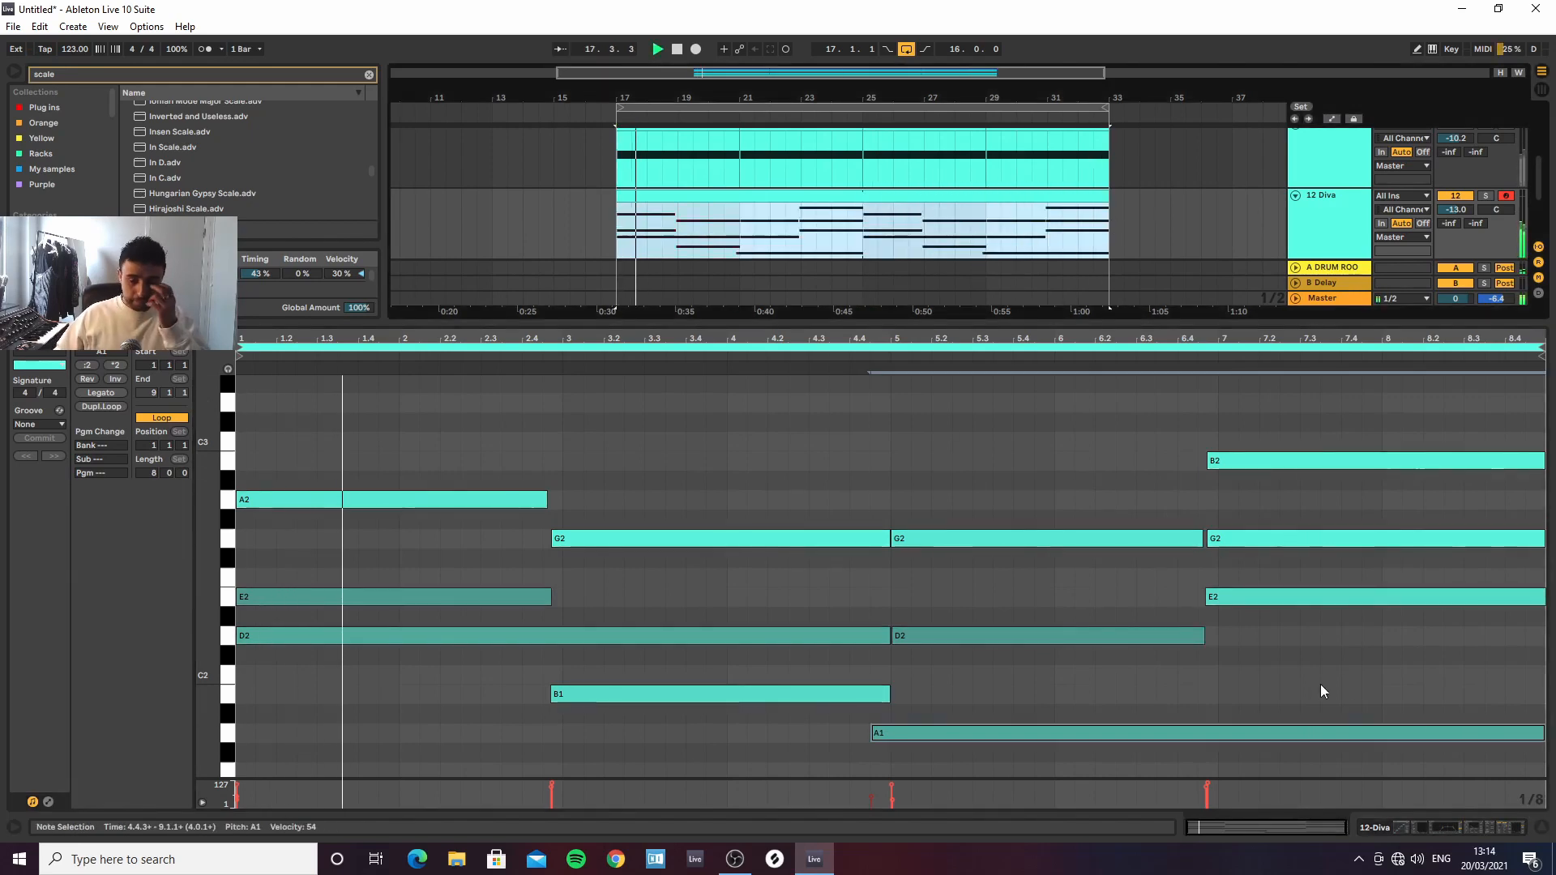
# Widen track 12's EQ Eight range with the low cut at 91.8 Hz and the high cut at 10.7 kHz
pyautogui.click(1478, 827)
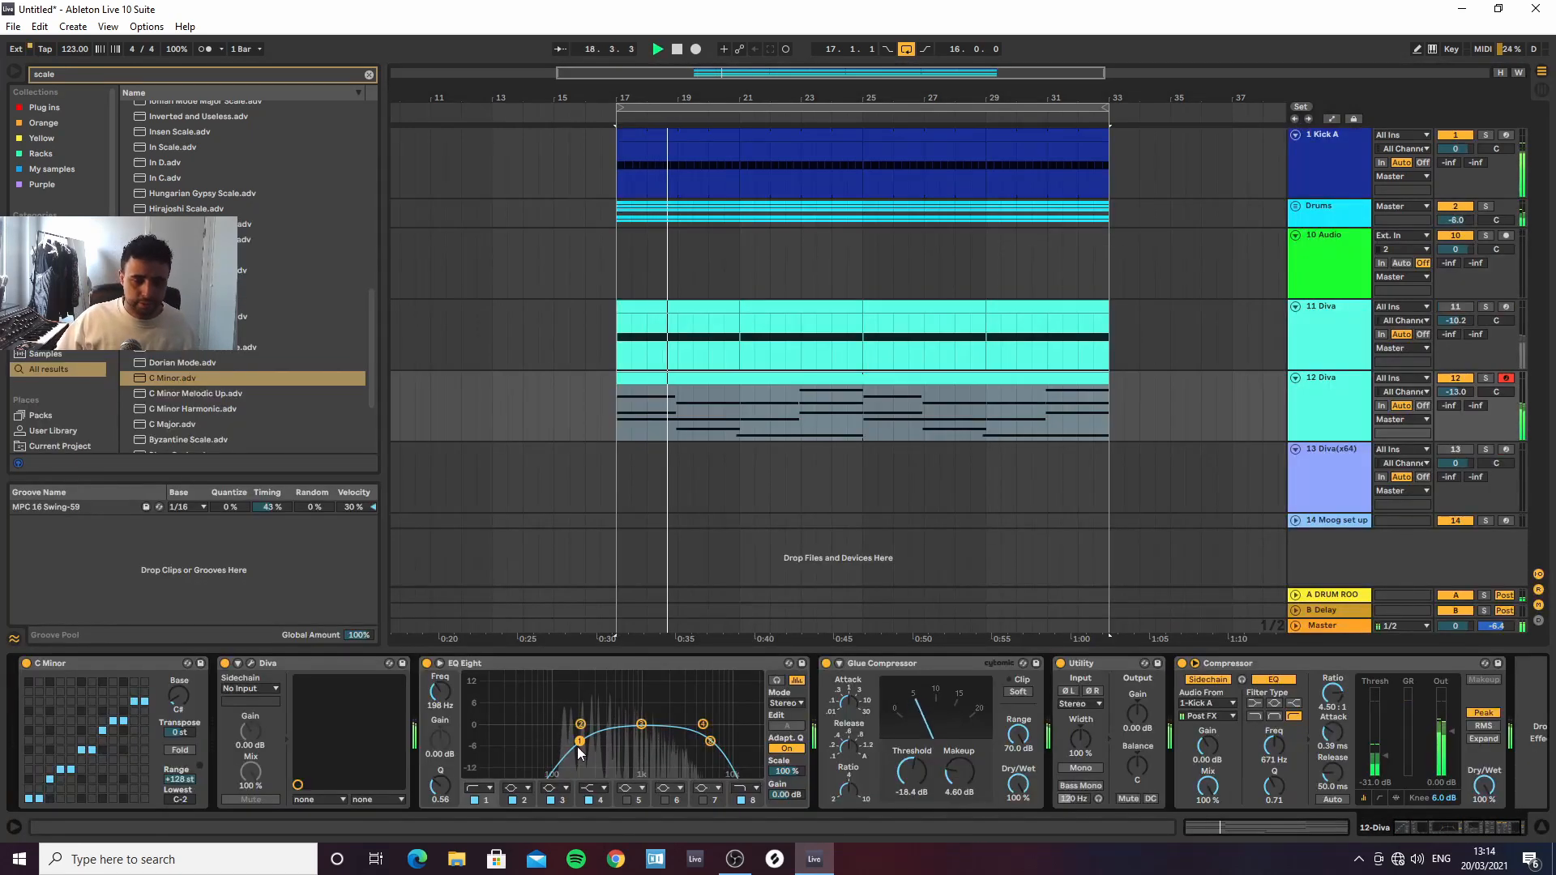
pyautogui.moveTo(578, 746); pyautogui.dragTo(547, 739)
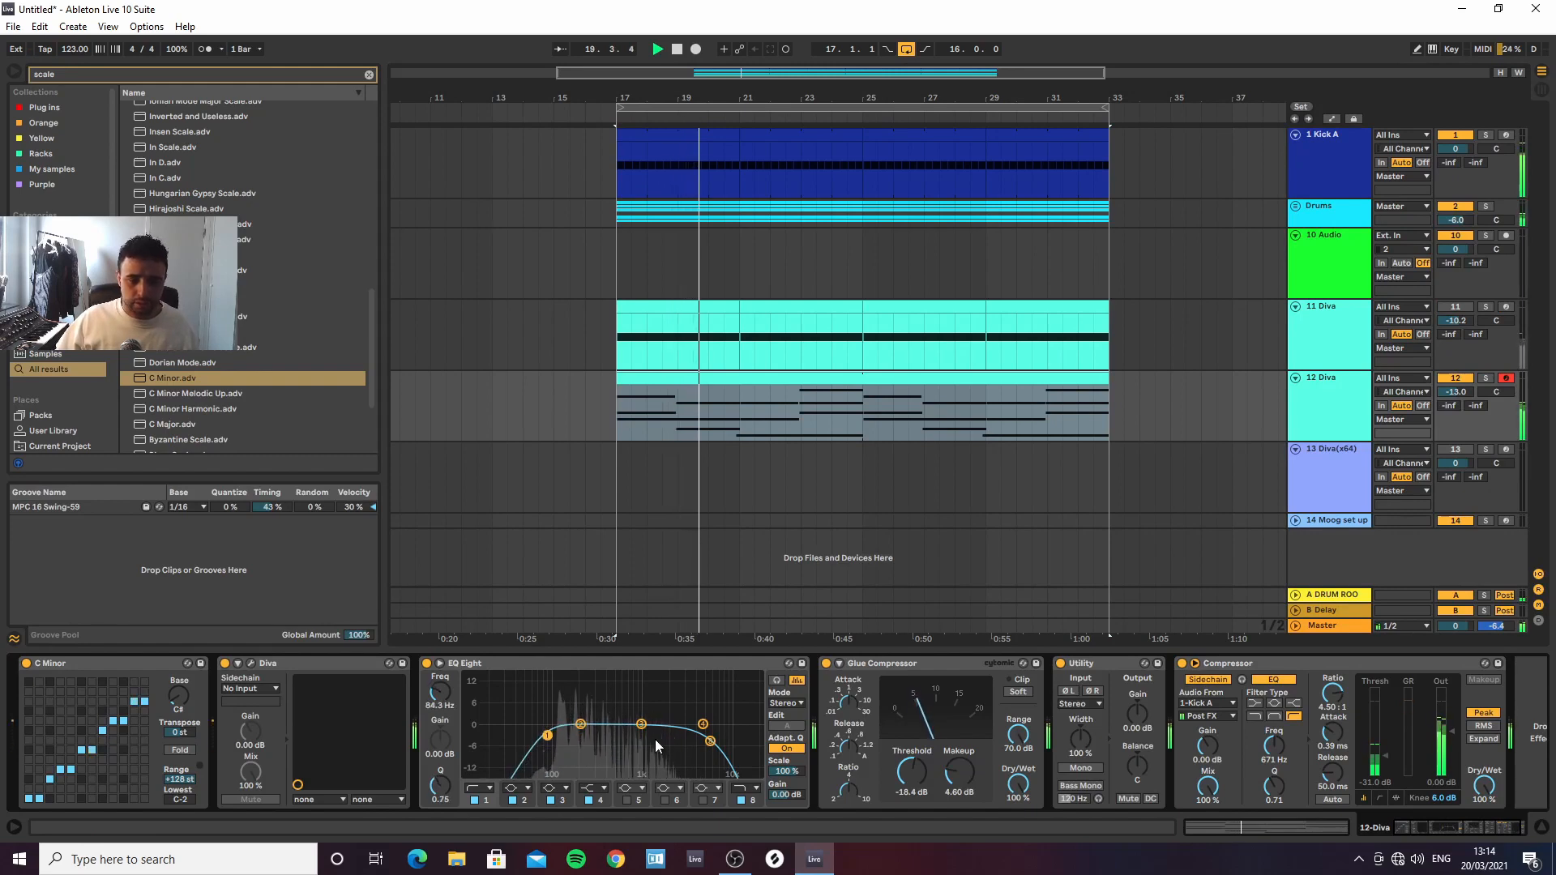
pyautogui.moveTo(710, 741); pyautogui.dragTo(731, 733)
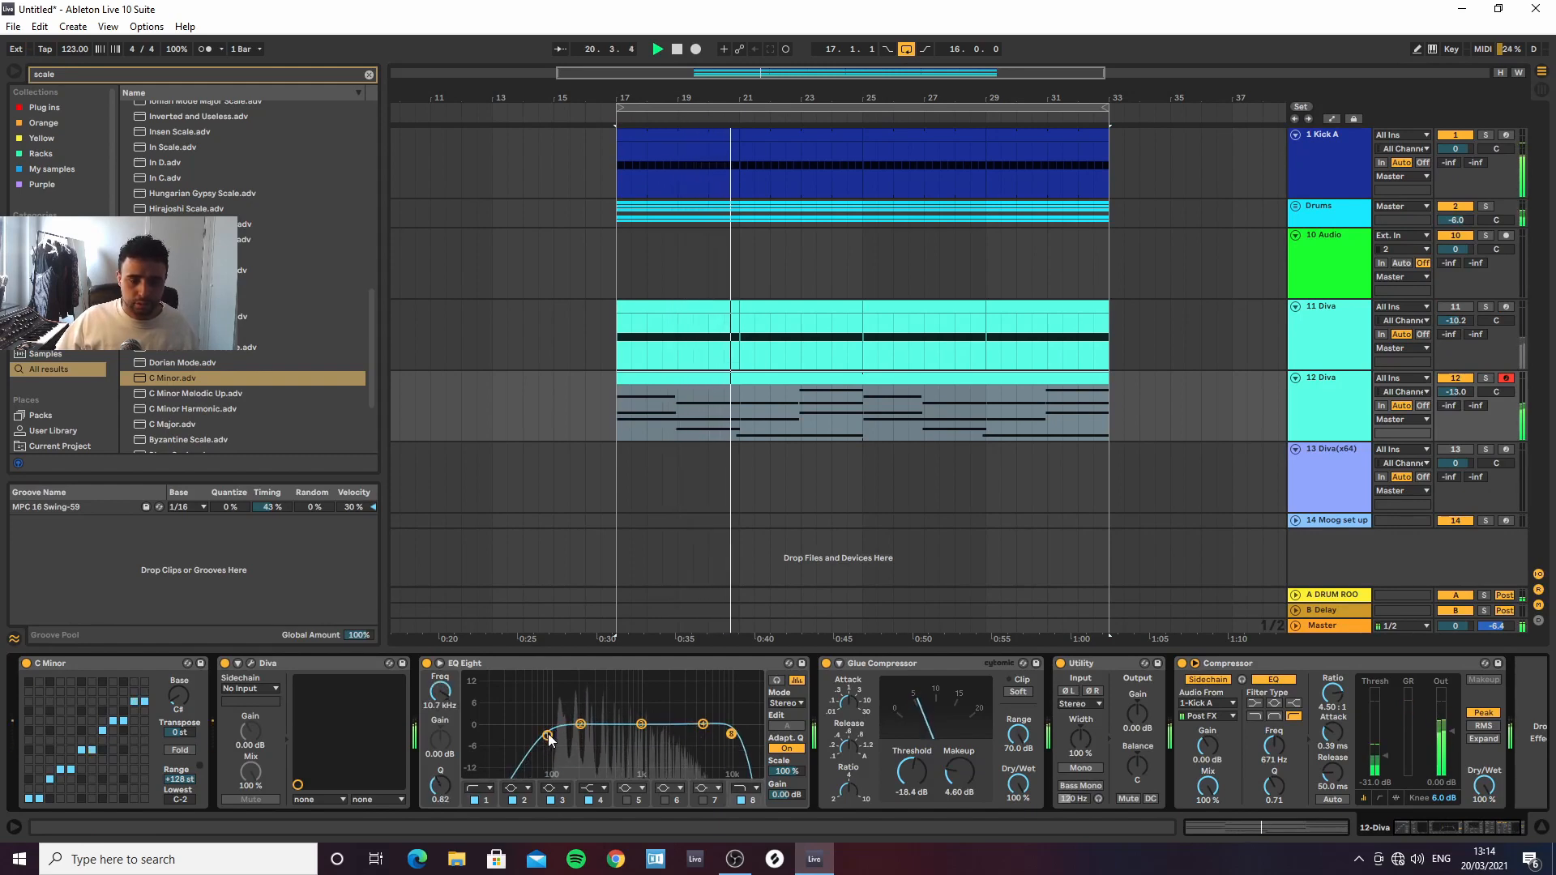
pyautogui.moveTo(549, 739); pyautogui.dragTo(552, 734)
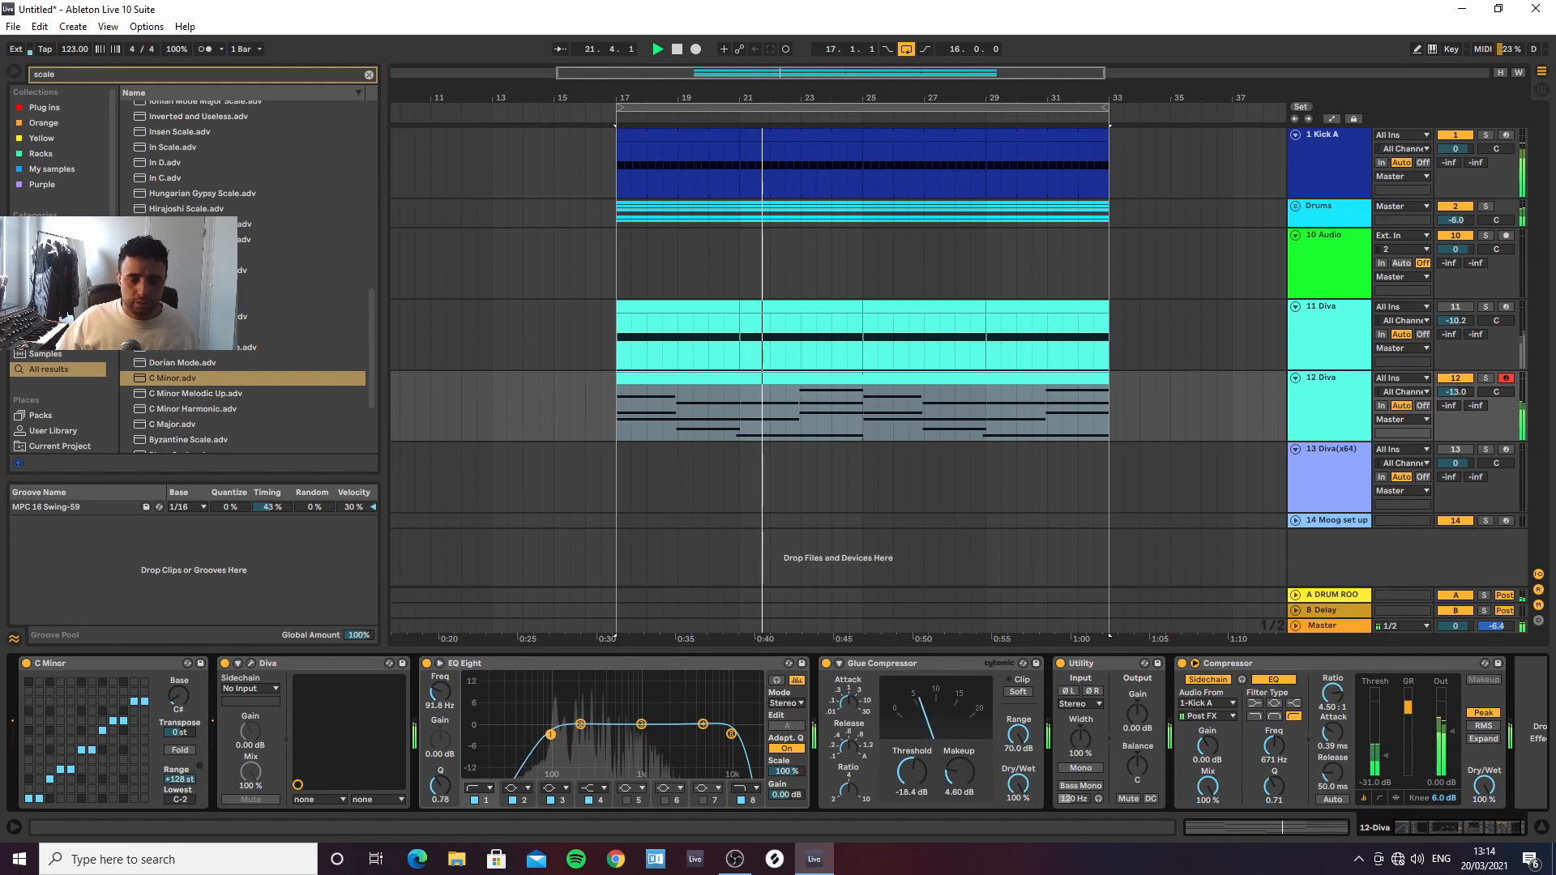
# Open track 12's Diva synth on its main controls and examine the oscillator waveform and detune settings
pyautogui.click(252, 662)
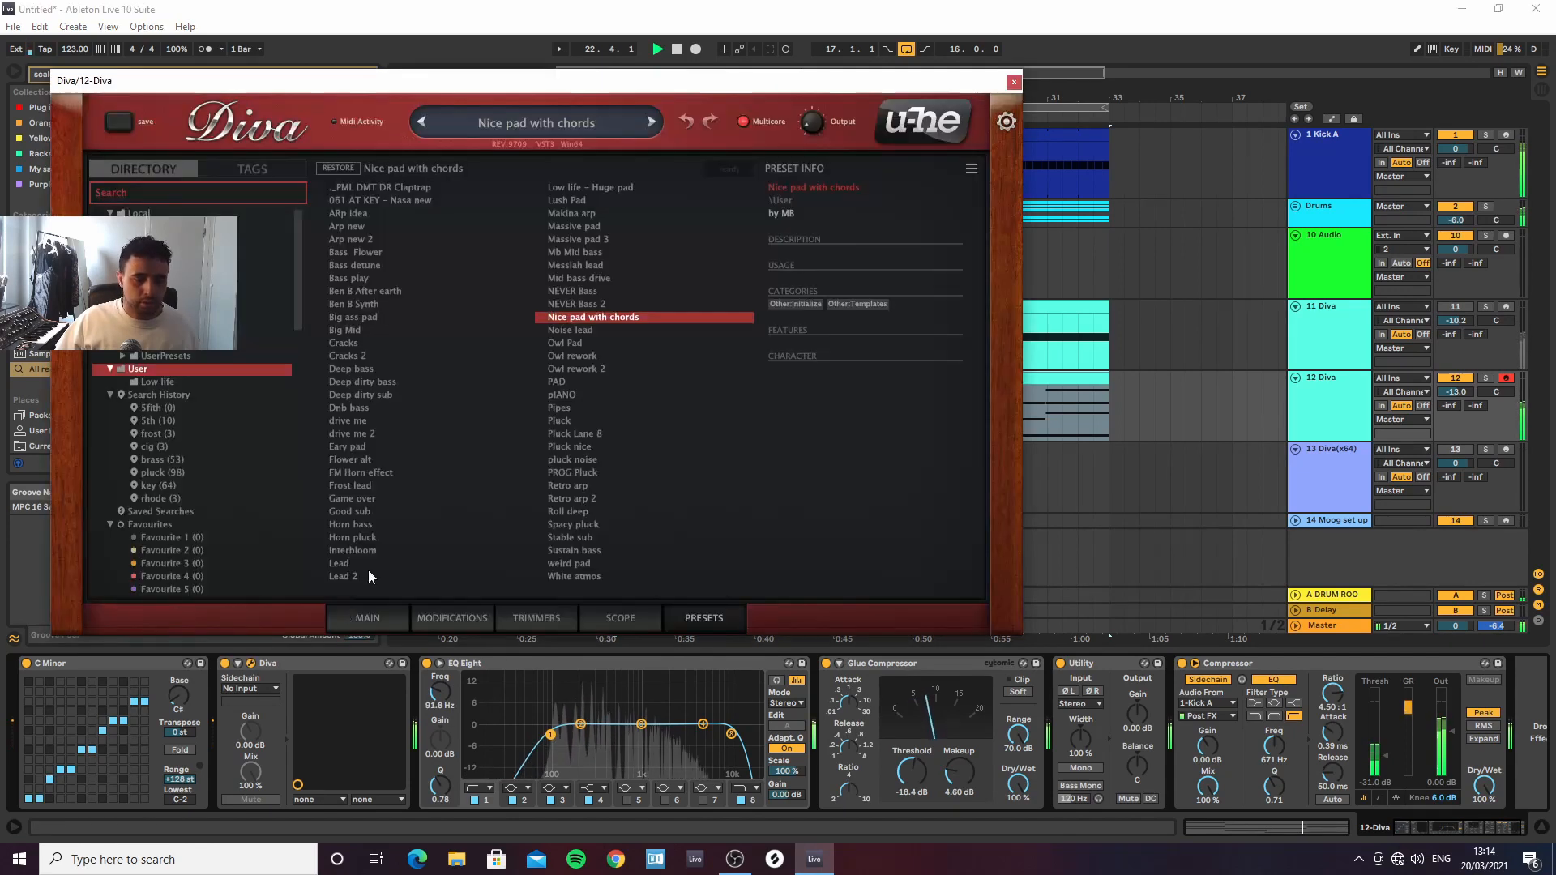
pyautogui.click(367, 618)
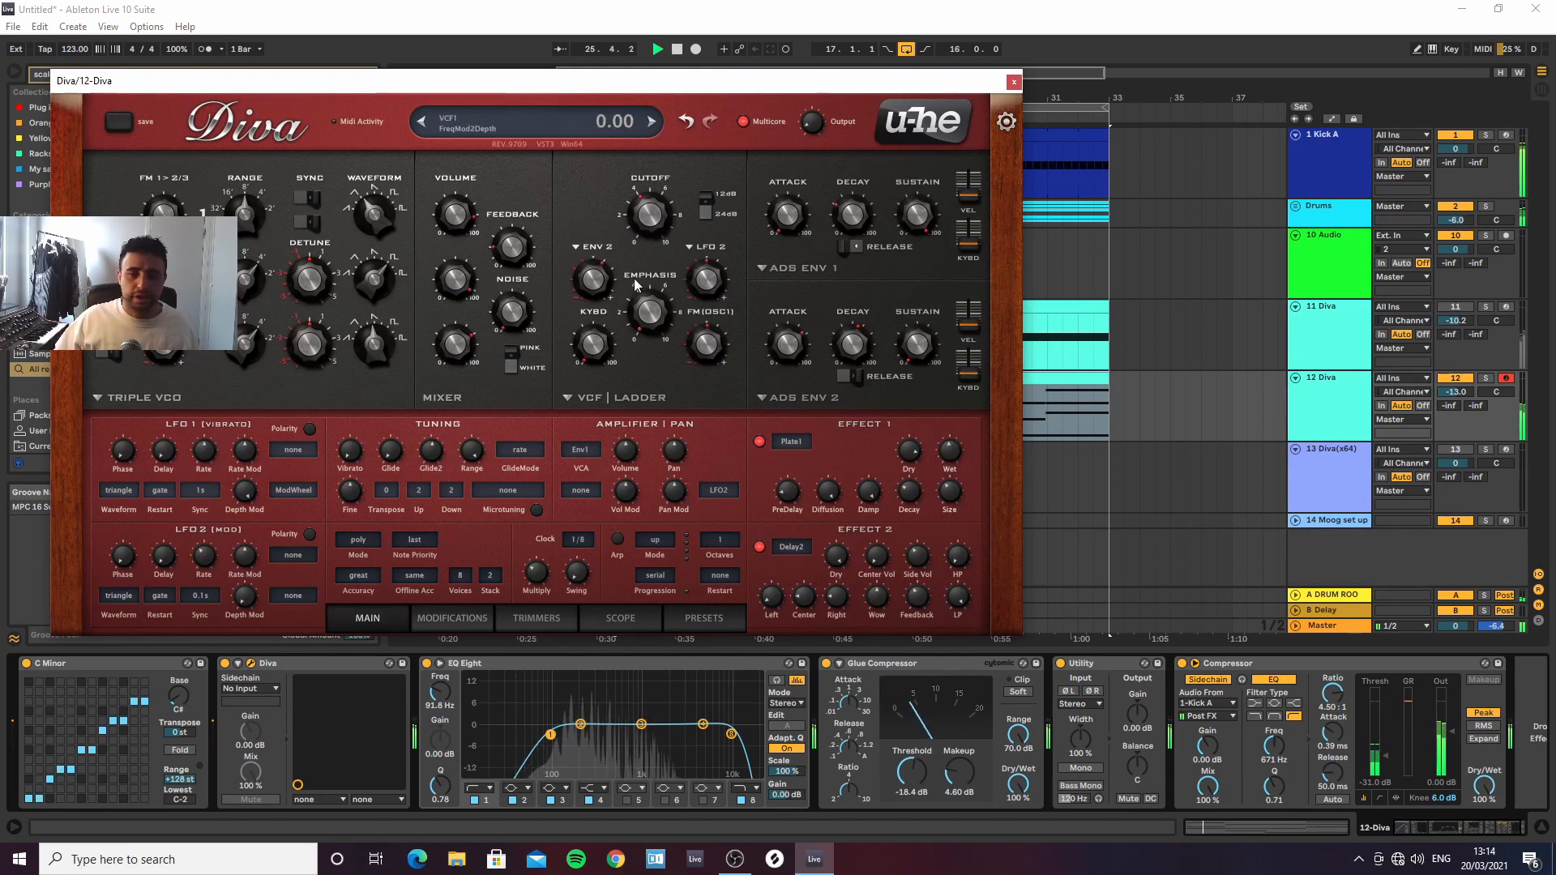
pyautogui.moveTo(379, 220); pyautogui.dragTo(385, 209)
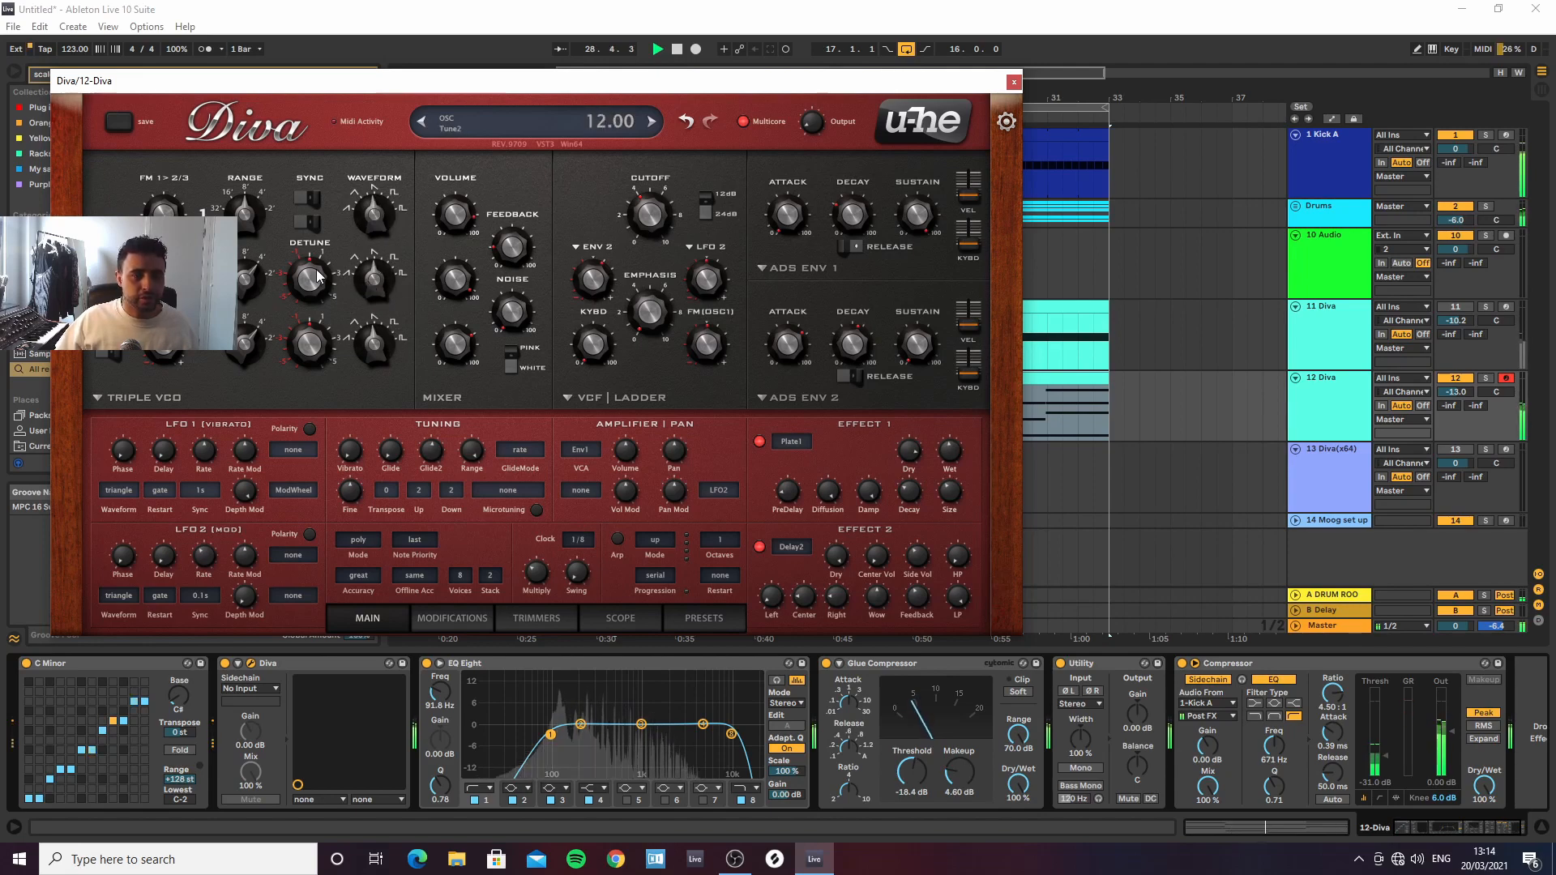
pyautogui.moveTo(314, 295)
pyautogui.mouseDown()
pyautogui.moveTo(289, 154)
pyautogui.moveTo(315, 271)
pyautogui.mouseUp()
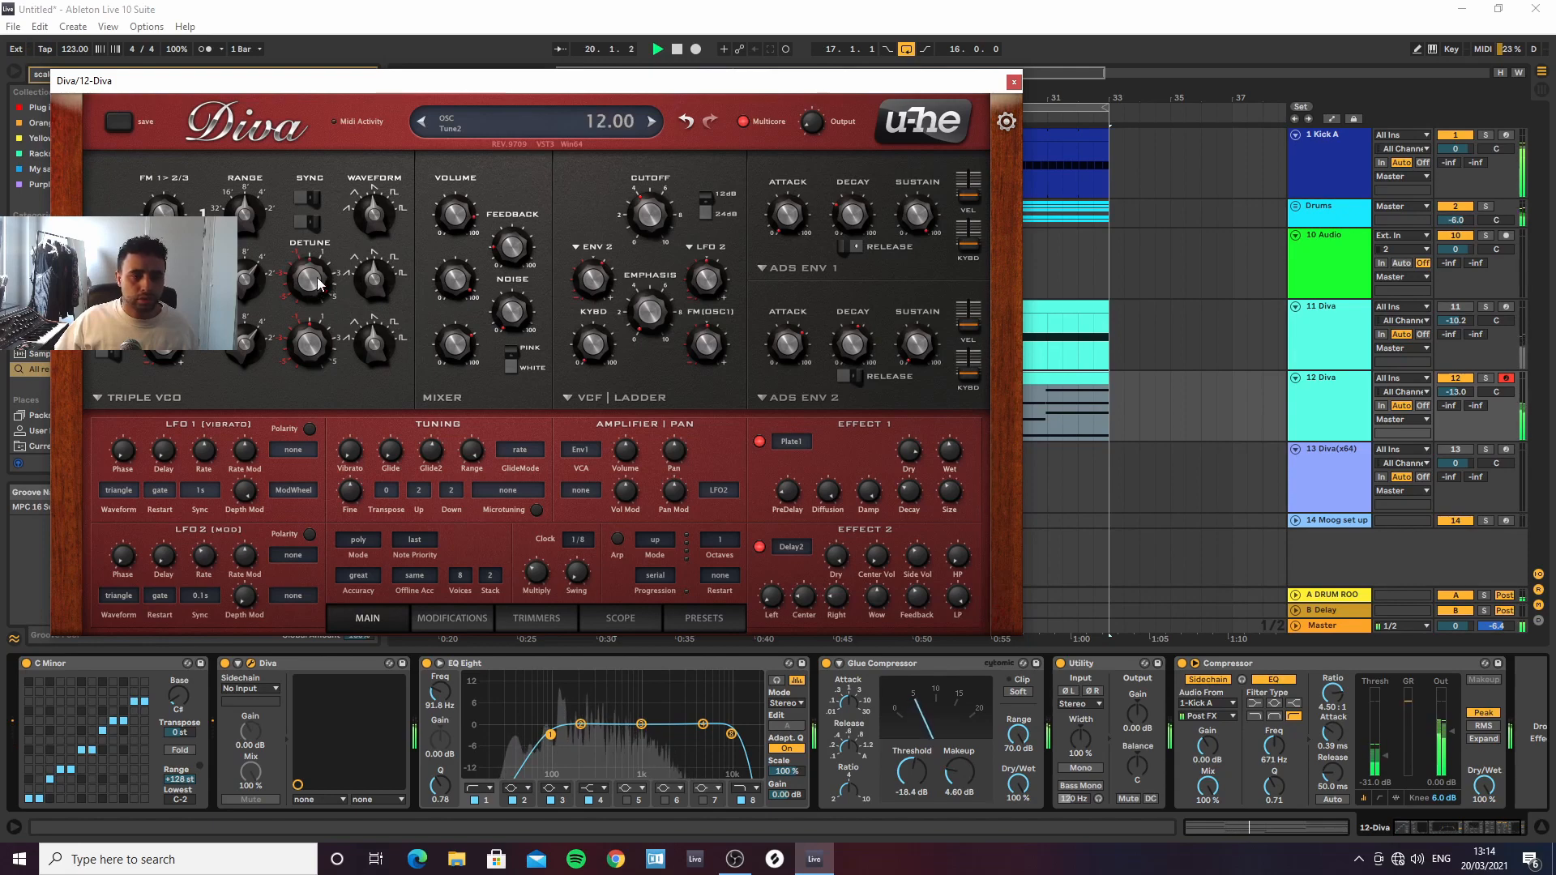
pyautogui.moveTo(305, 317); pyautogui.dragTo(315, 347)
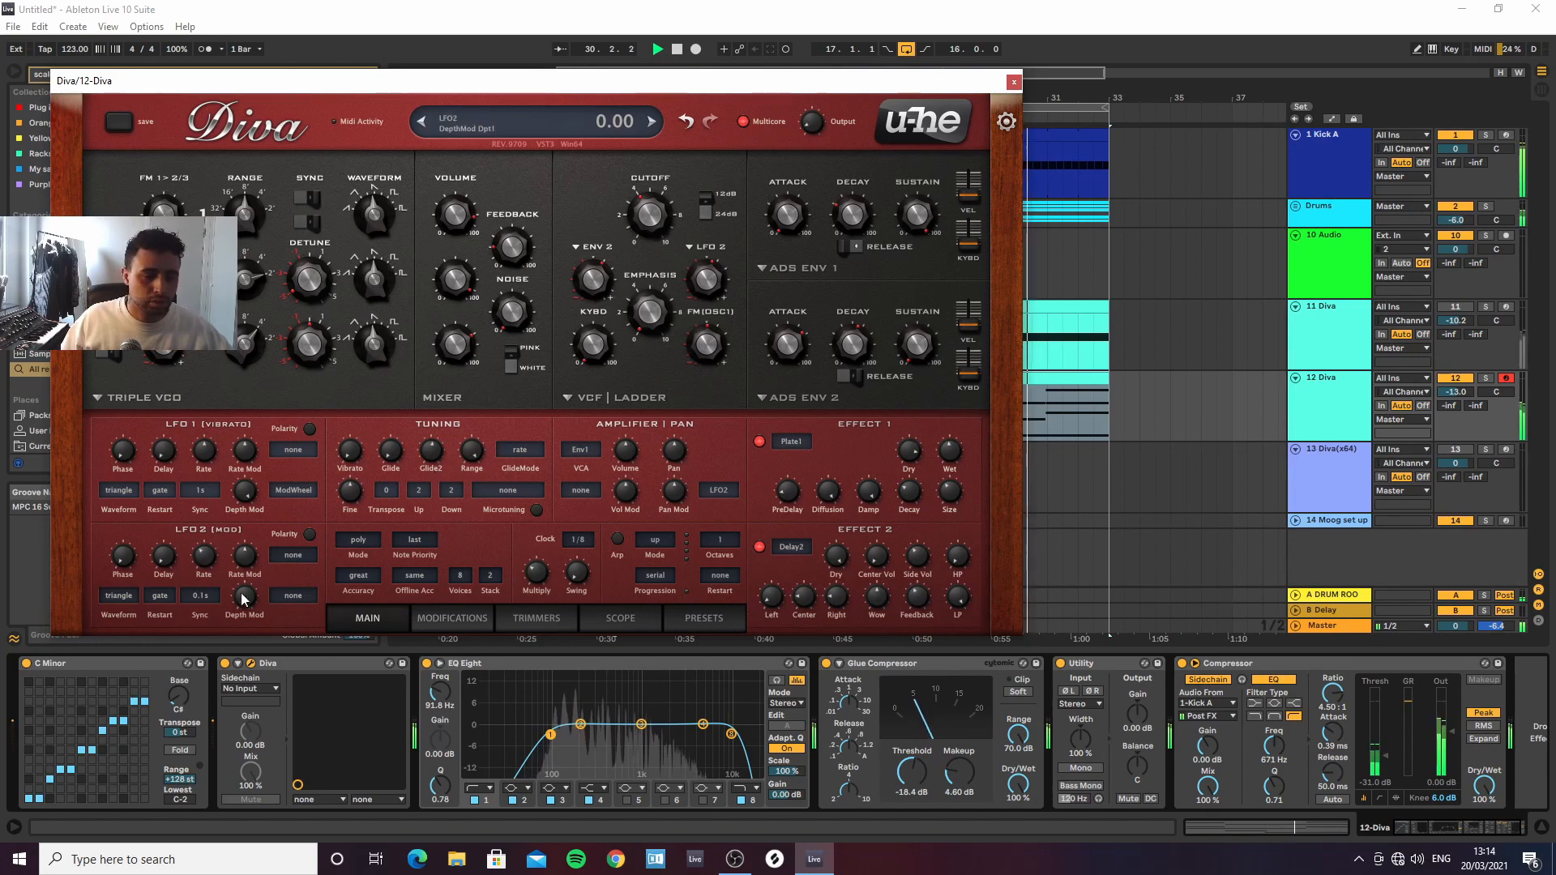
# Set Diva's LFO2 restart to sync and try its sync rate at 1/1 and 1/2
pyautogui.click(159, 595)
pyautogui.click(187, 607)
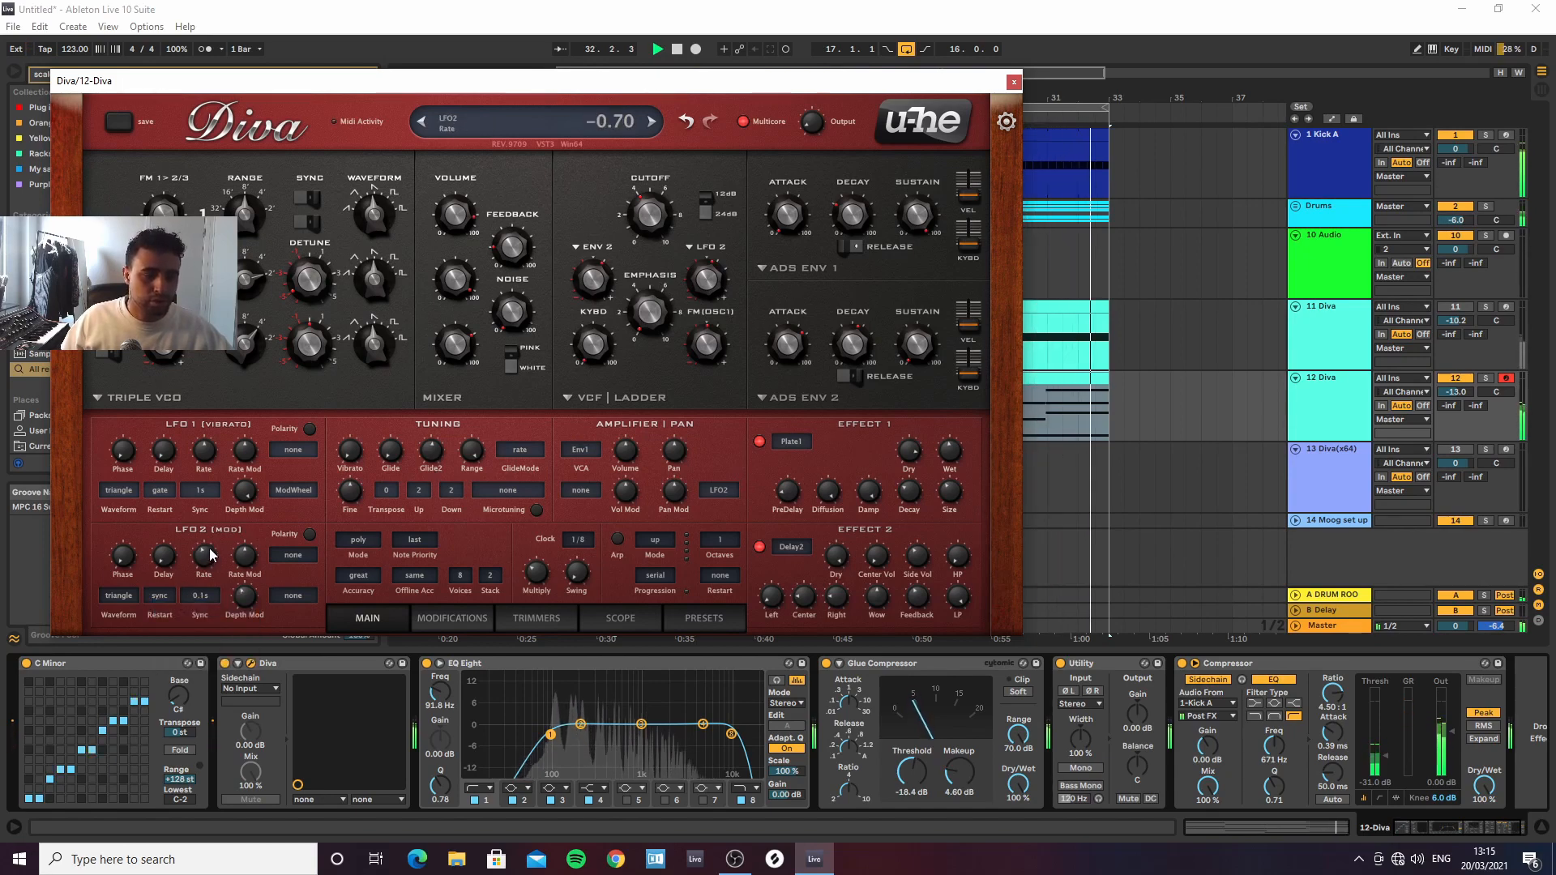
pyautogui.click(201, 595)
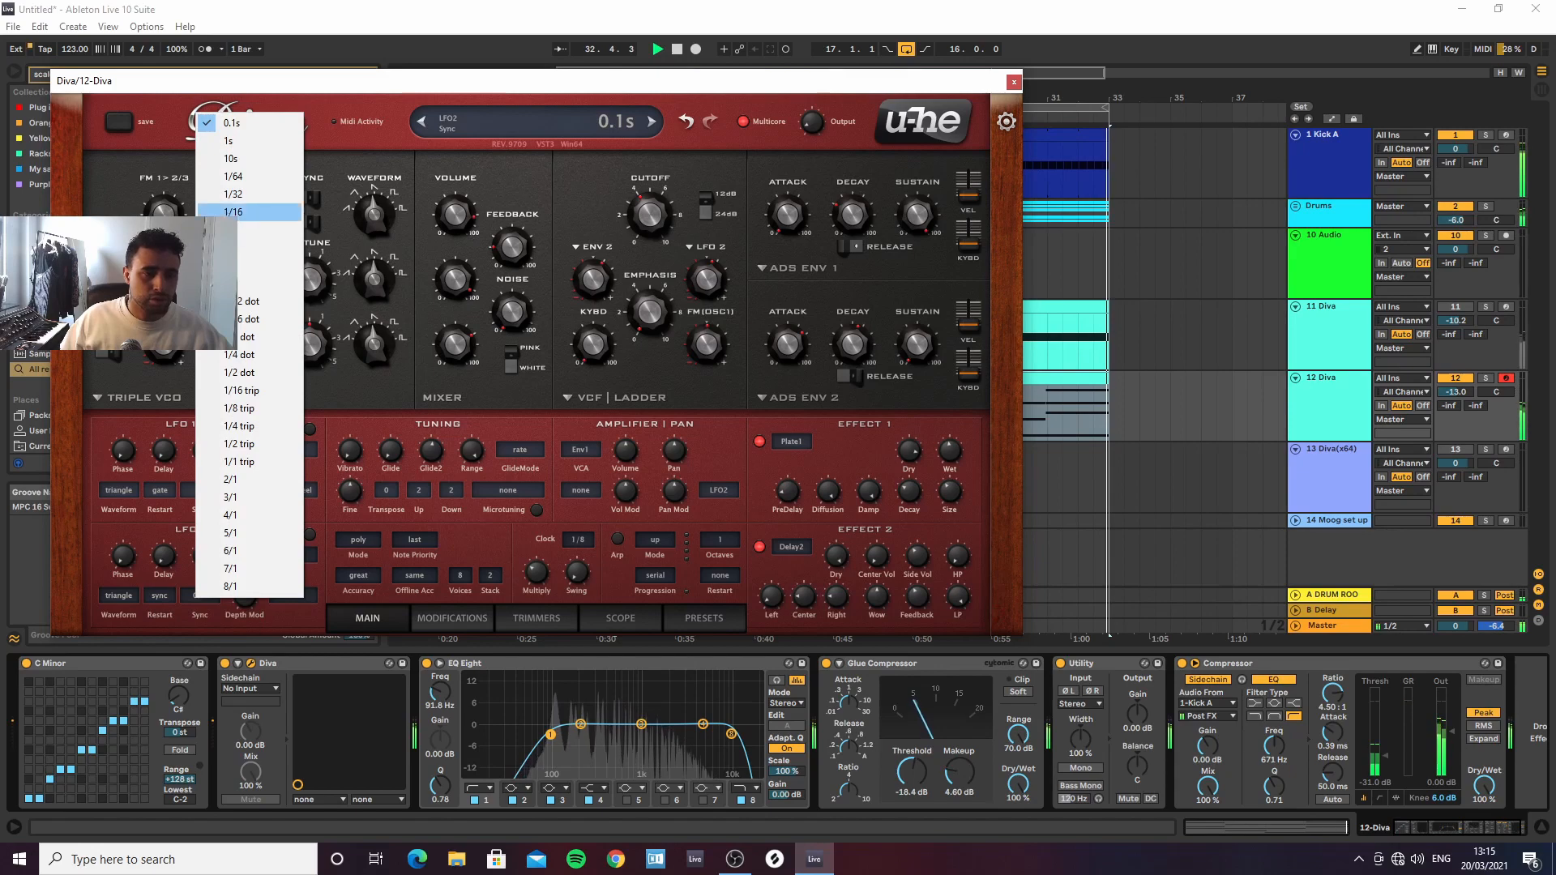
pyautogui.click(240, 283)
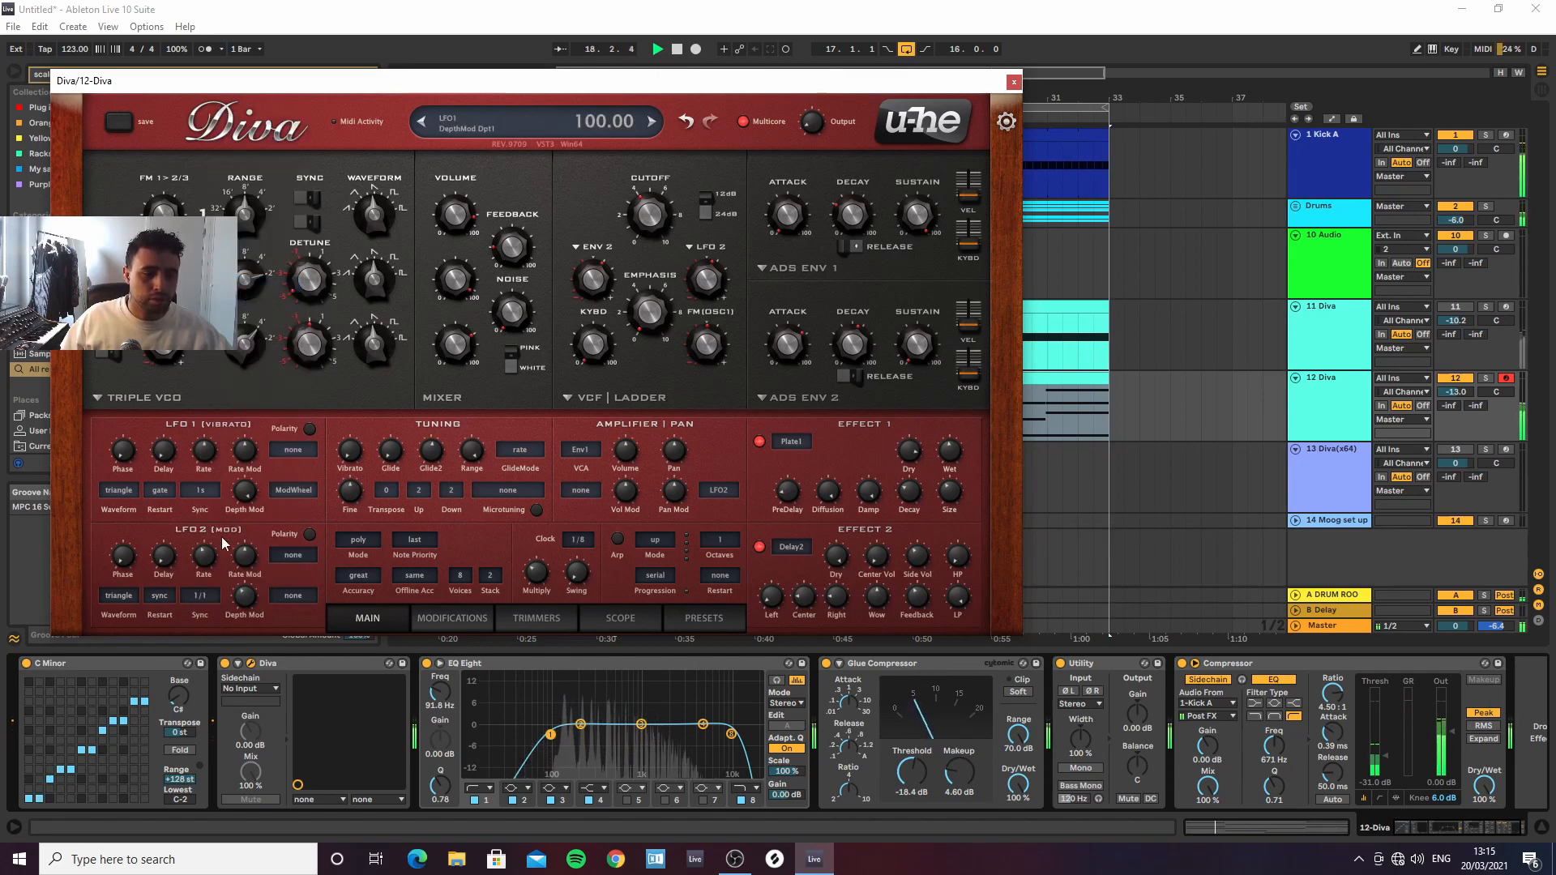
pyautogui.click(203, 600)
pyautogui.click(250, 303)
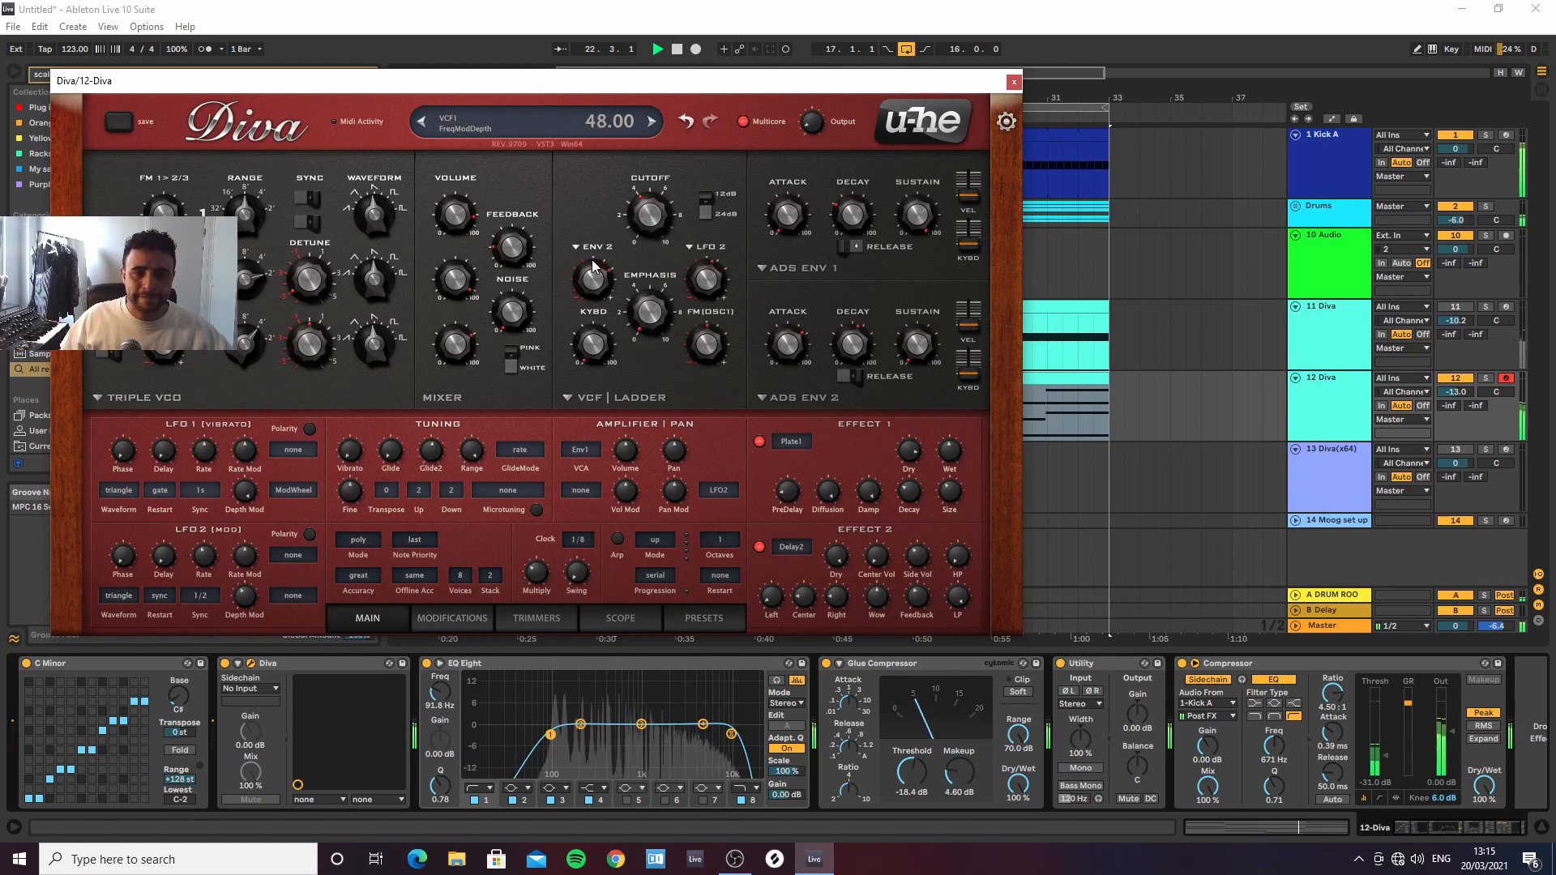
# Set Diva's LFO2 sync to 0.1s, lower its rate to about -2.80, and close the synth window
pyautogui.scroll(-10, 591, 264)
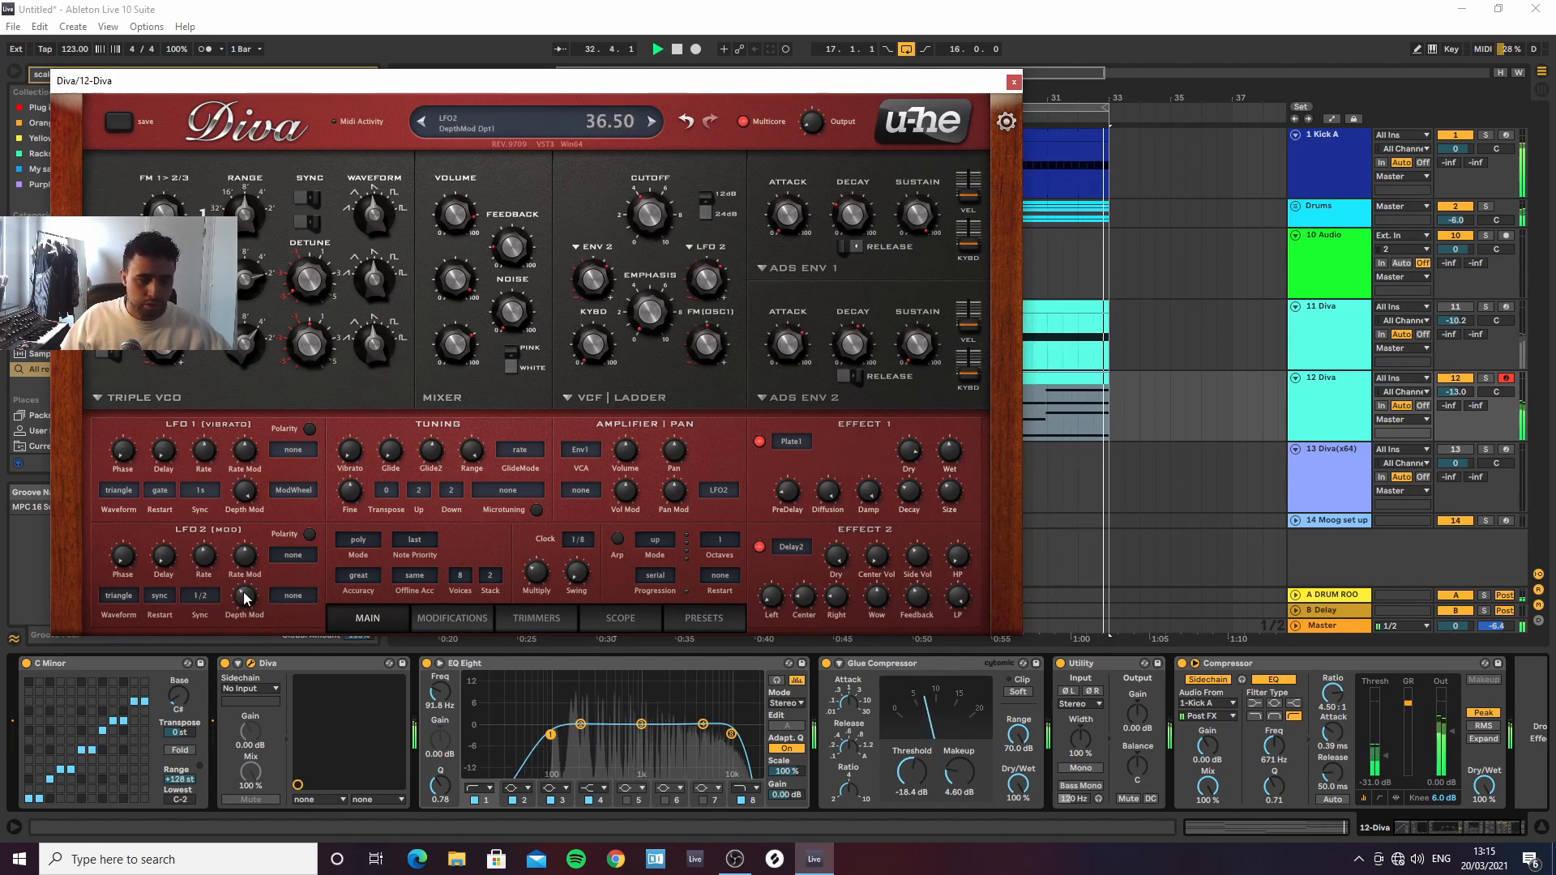
pyautogui.click(202, 596)
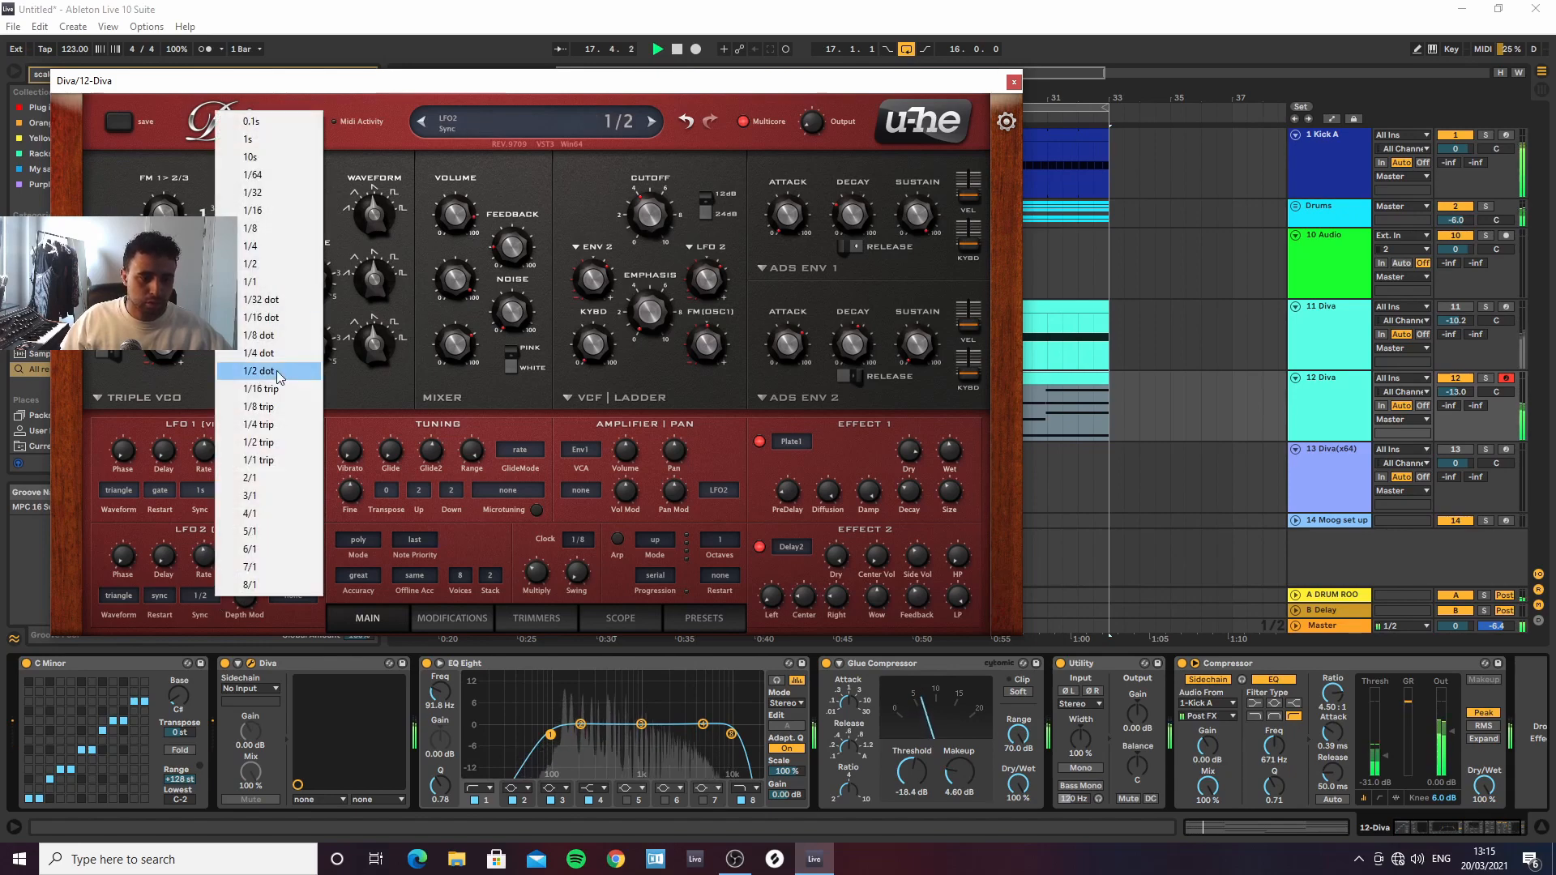
pyautogui.click(269, 146)
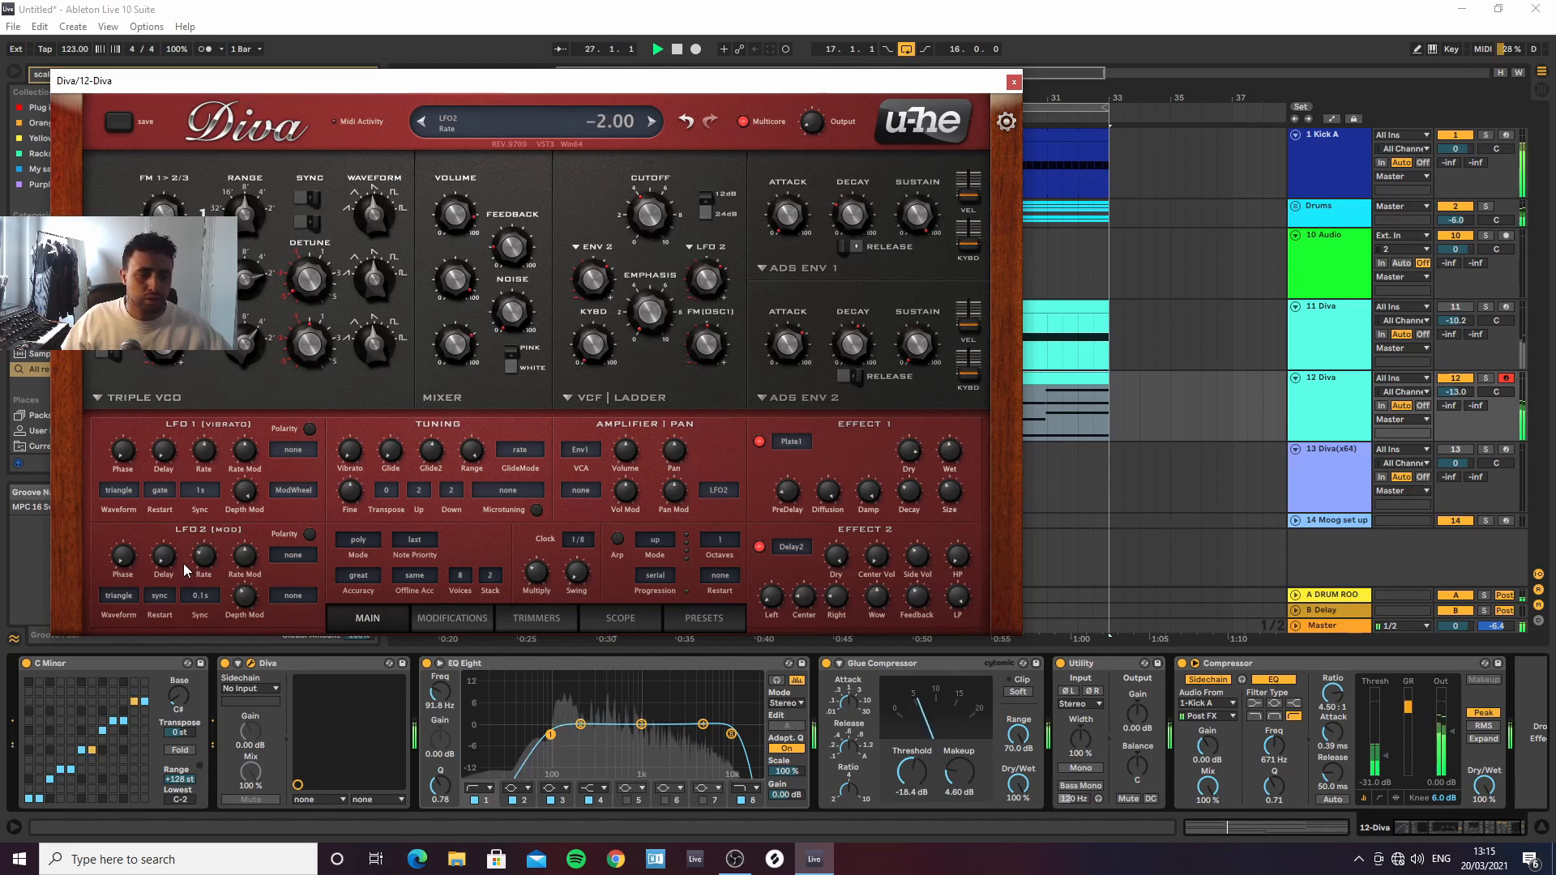
pyautogui.moveTo(183, 579); pyautogui.dragTo(180, 569)
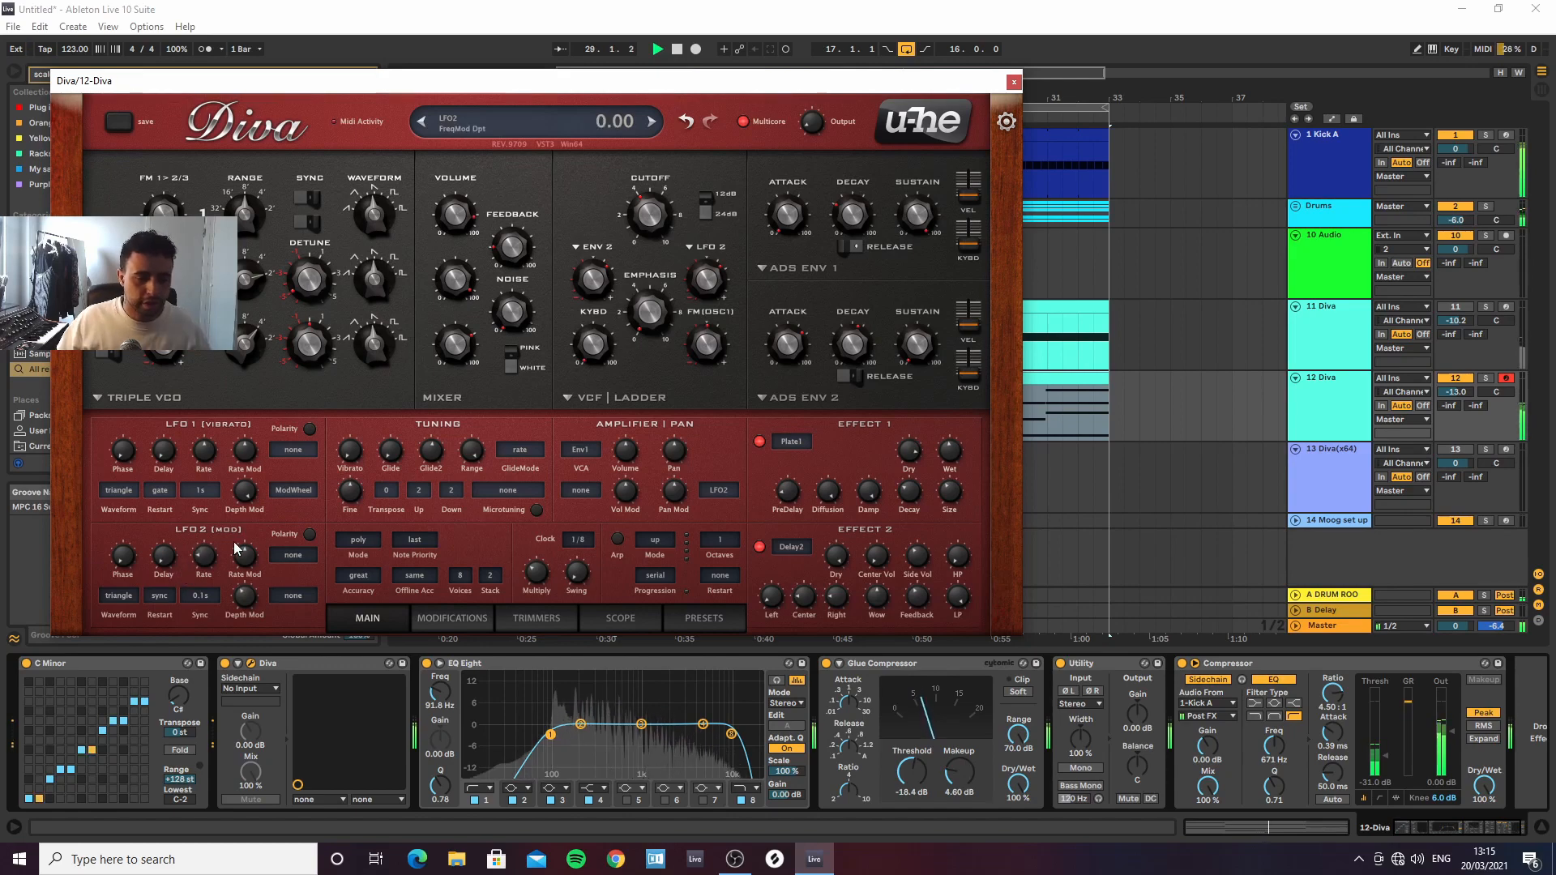
pyautogui.click(1014, 83)
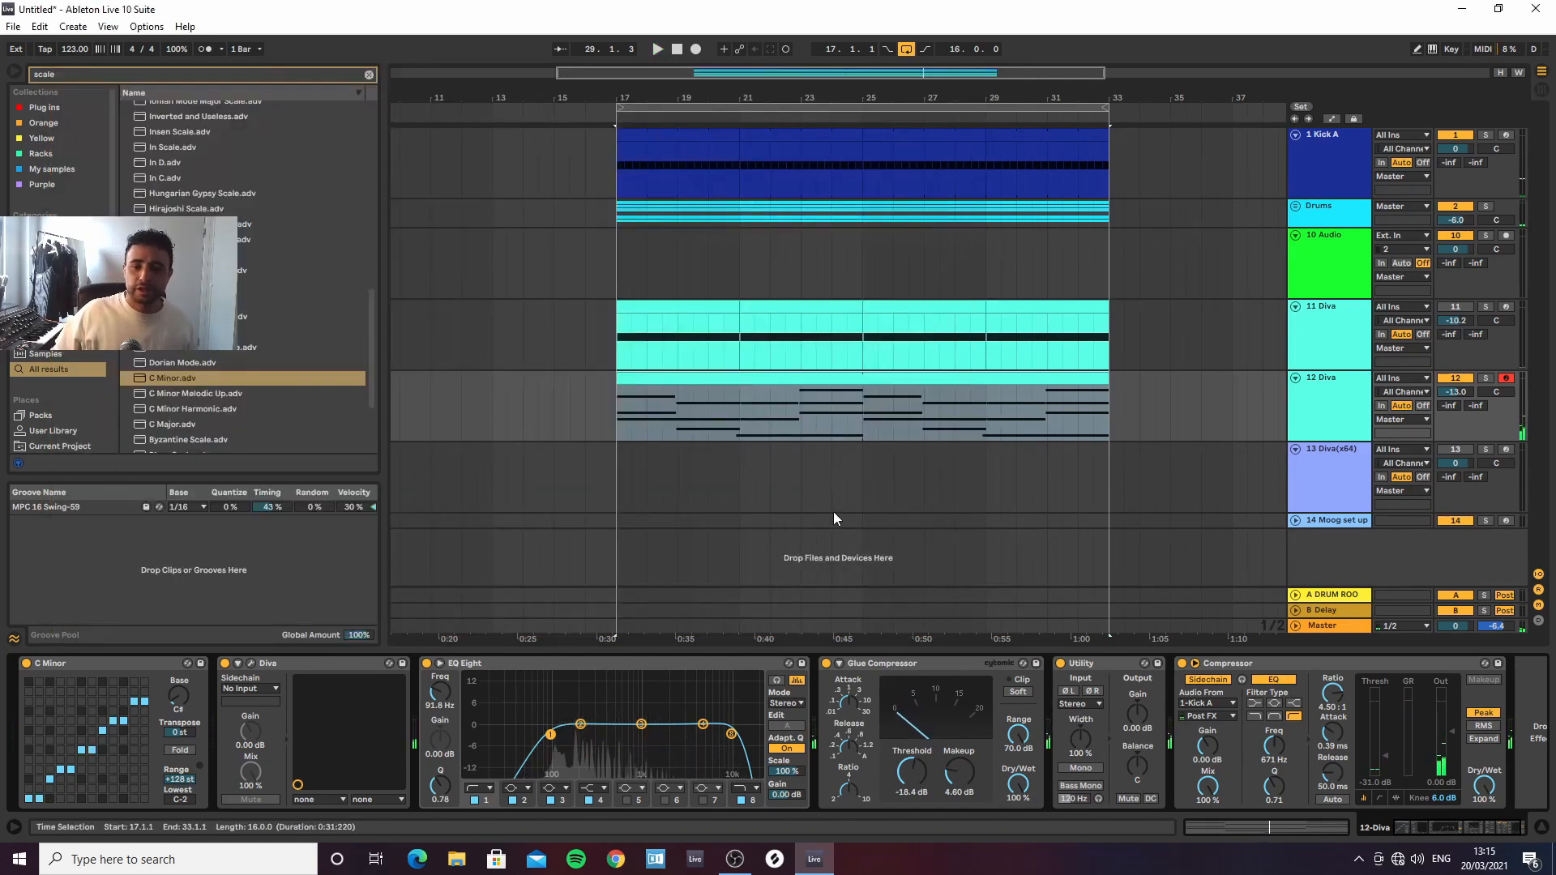
# Show automation and make track 12's Diva rate rise from -5.00 at bar 17 to -2.80 at bar 25, then play
pyautogui.press('a')
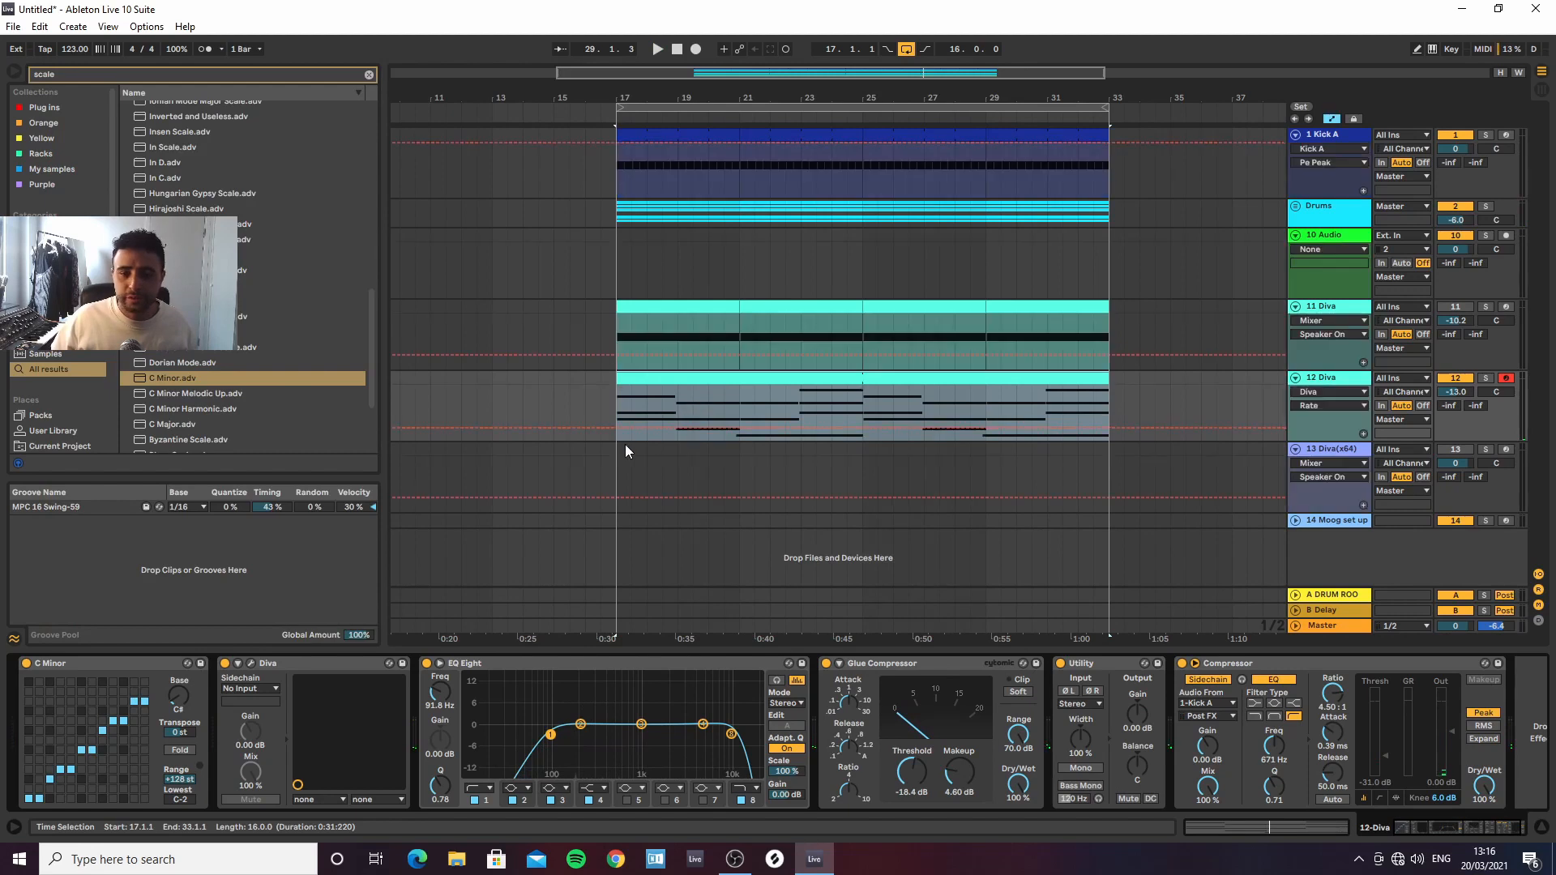
pyautogui.click(863, 428)
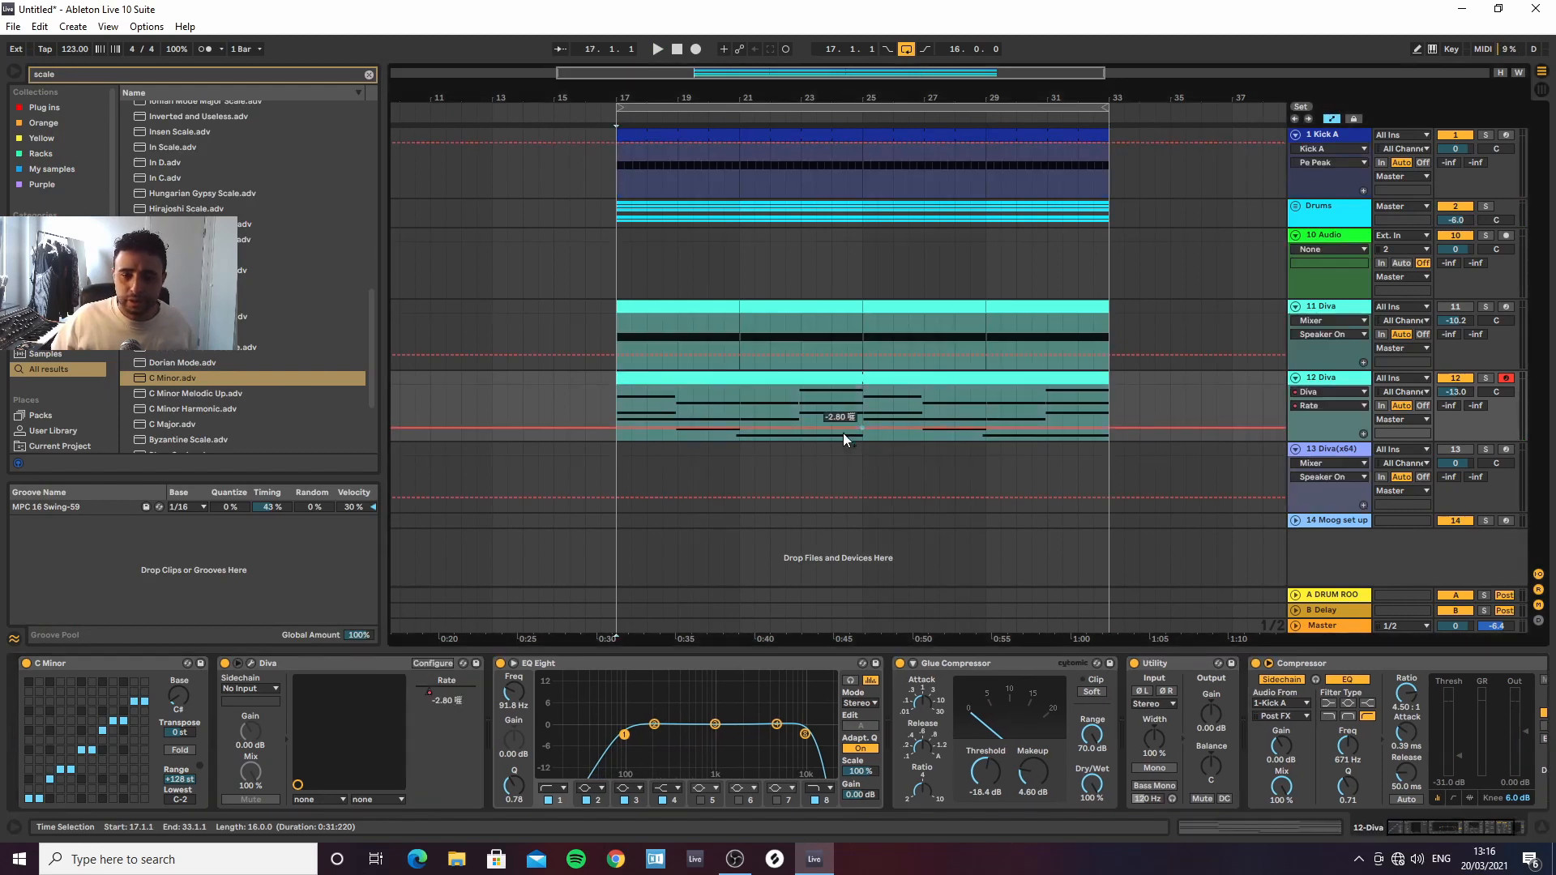
pyautogui.moveTo(632, 428); pyautogui.dragTo(632, 440)
pyautogui.press('space')
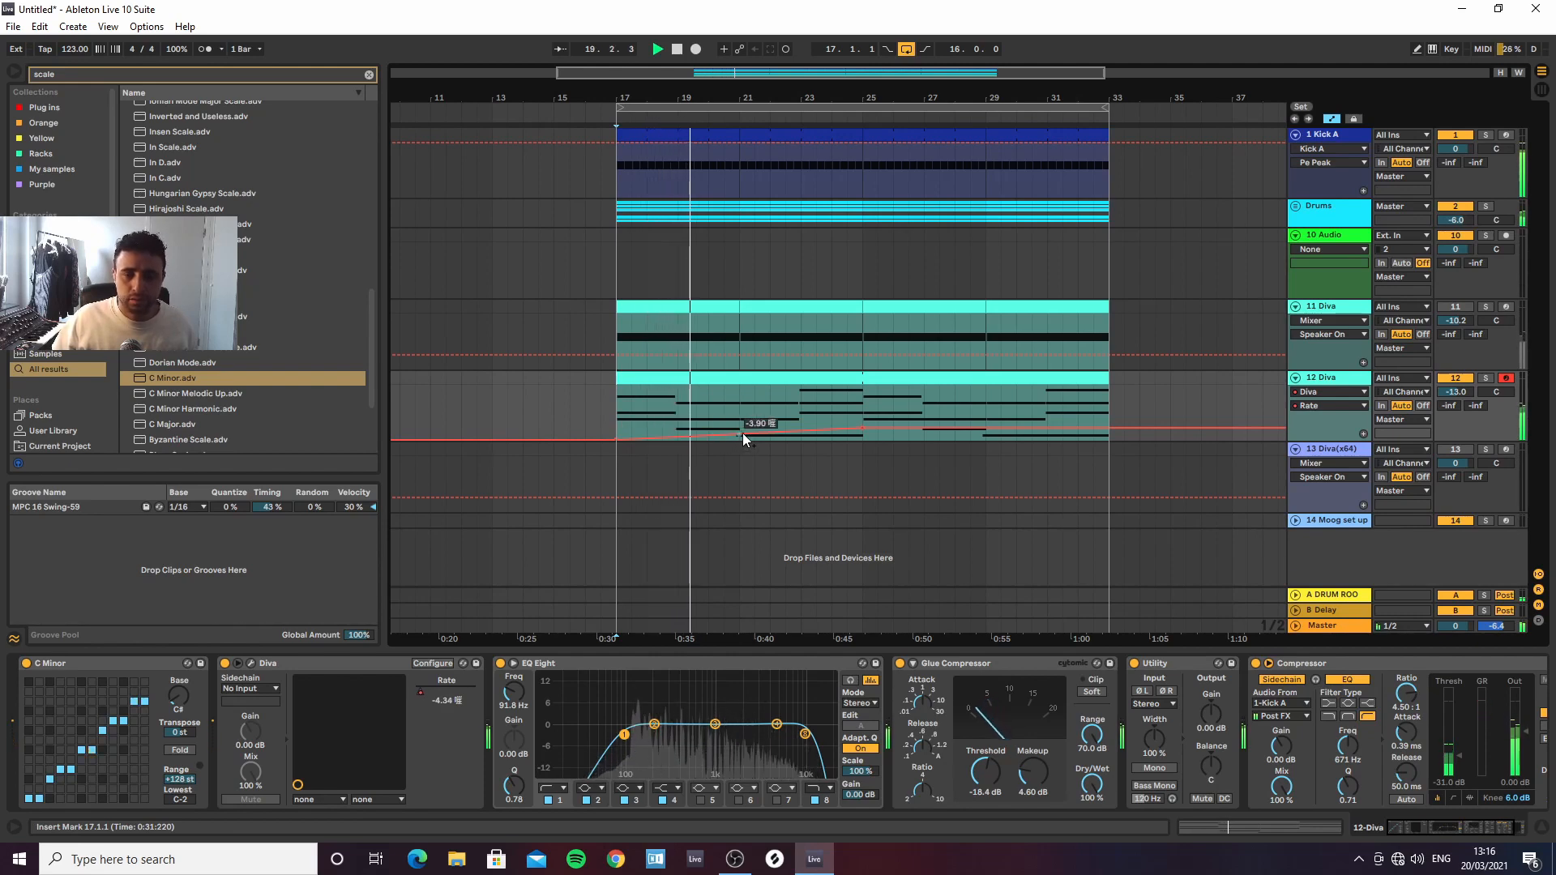
# Shape the Diva rate automation into ramps peaking at bars 21, 25, 29 and 33, with low points at bars 22 and 27
pyautogui.moveTo(758, 433)
pyautogui.mouseDown()
pyautogui.moveTo(740, 412)
pyautogui.moveTo(770, 438)
pyautogui.mouseUp()
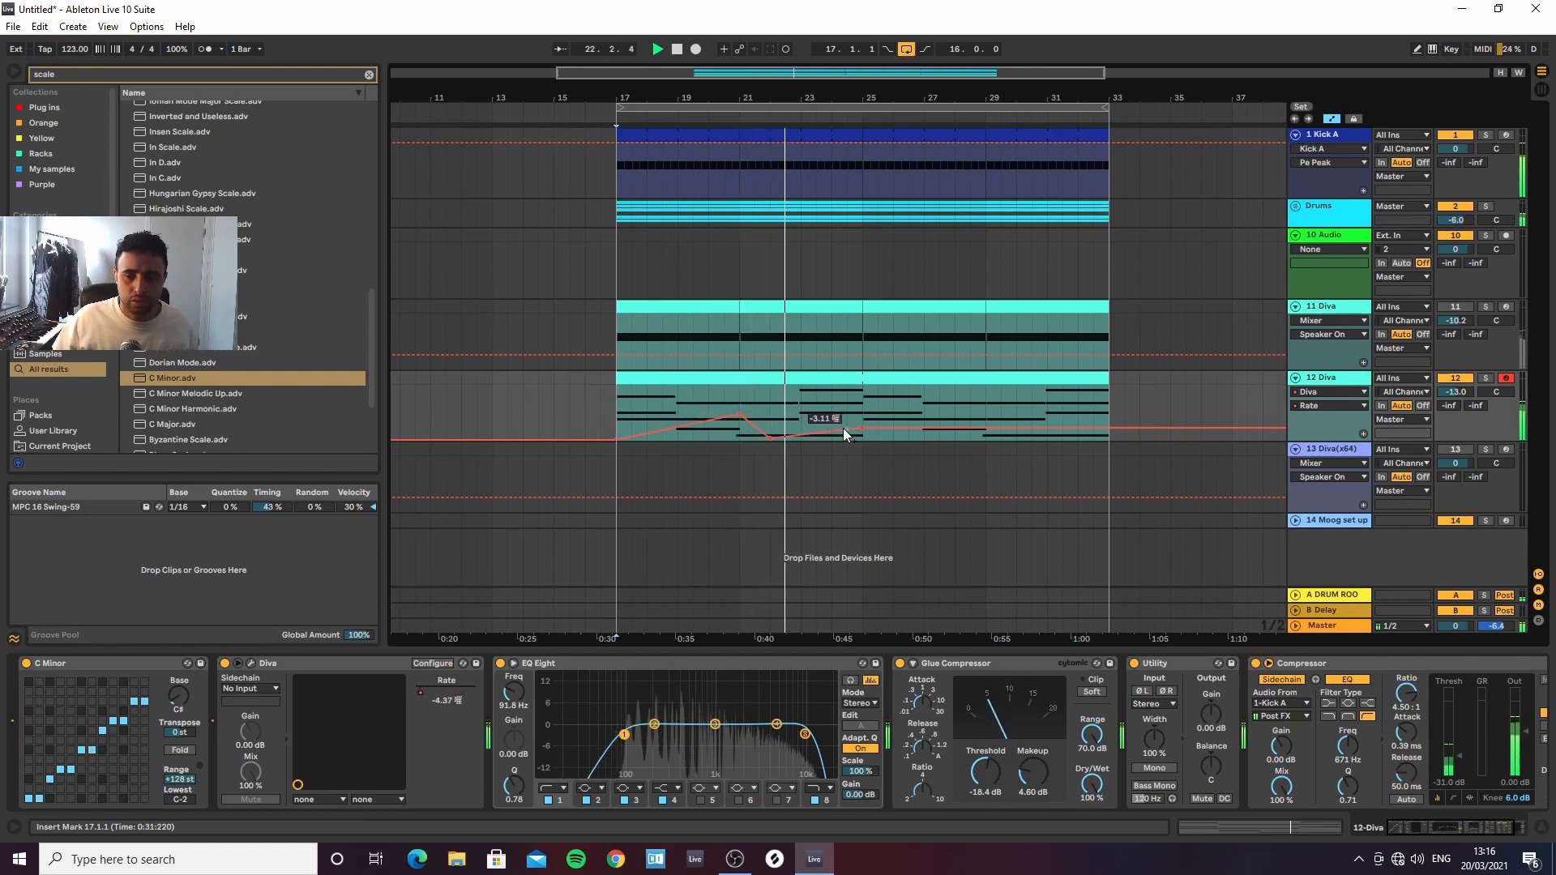
pyautogui.moveTo(864, 429); pyautogui.dragTo(923, 439)
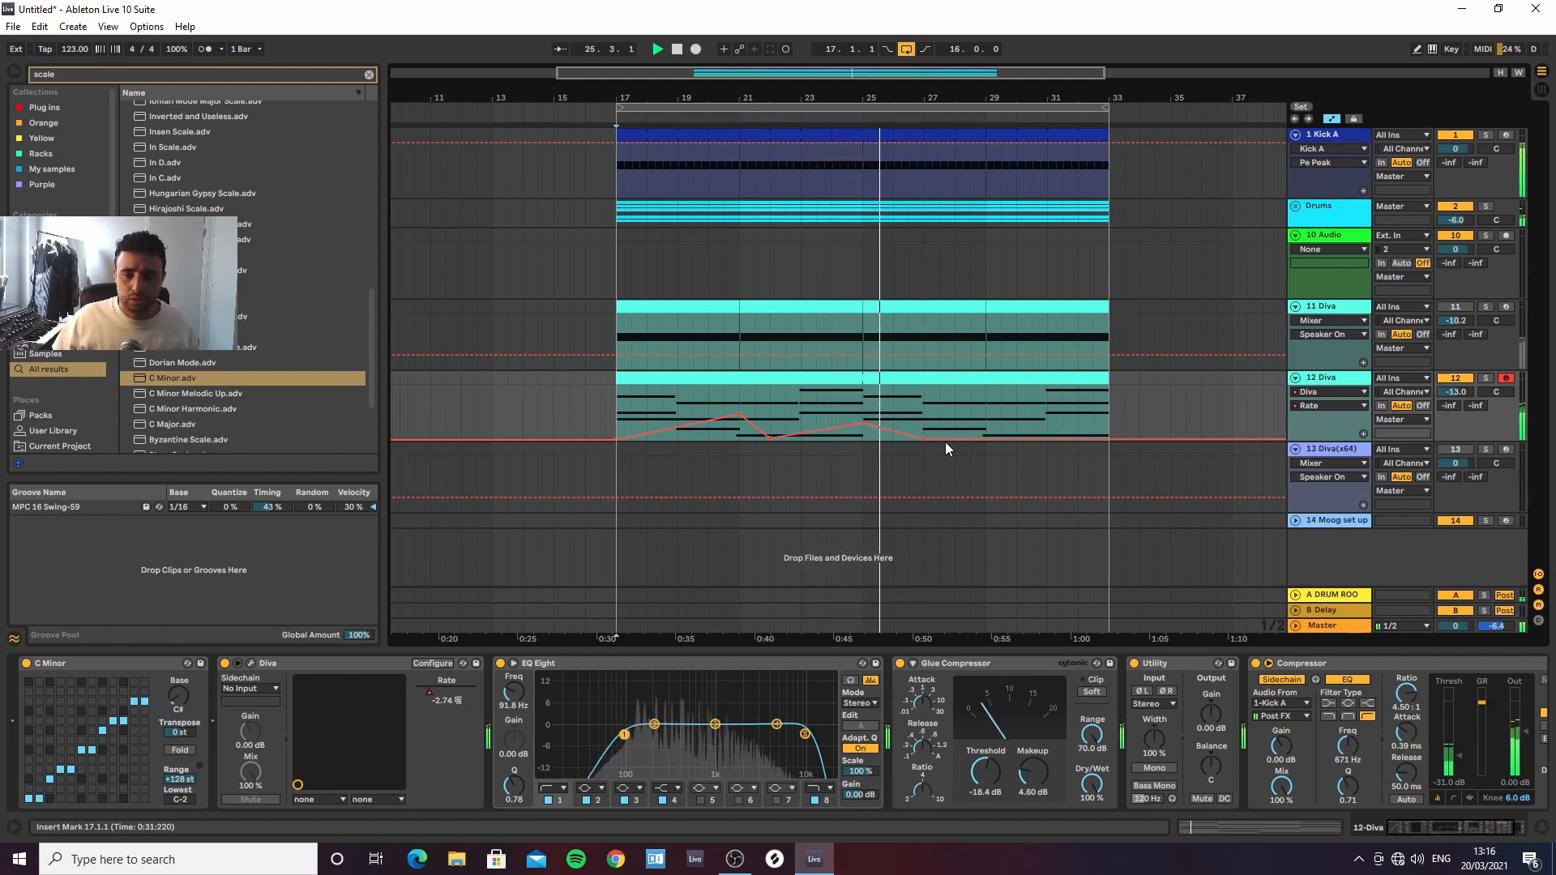
pyautogui.moveTo(984, 440); pyautogui.dragTo(985, 418)
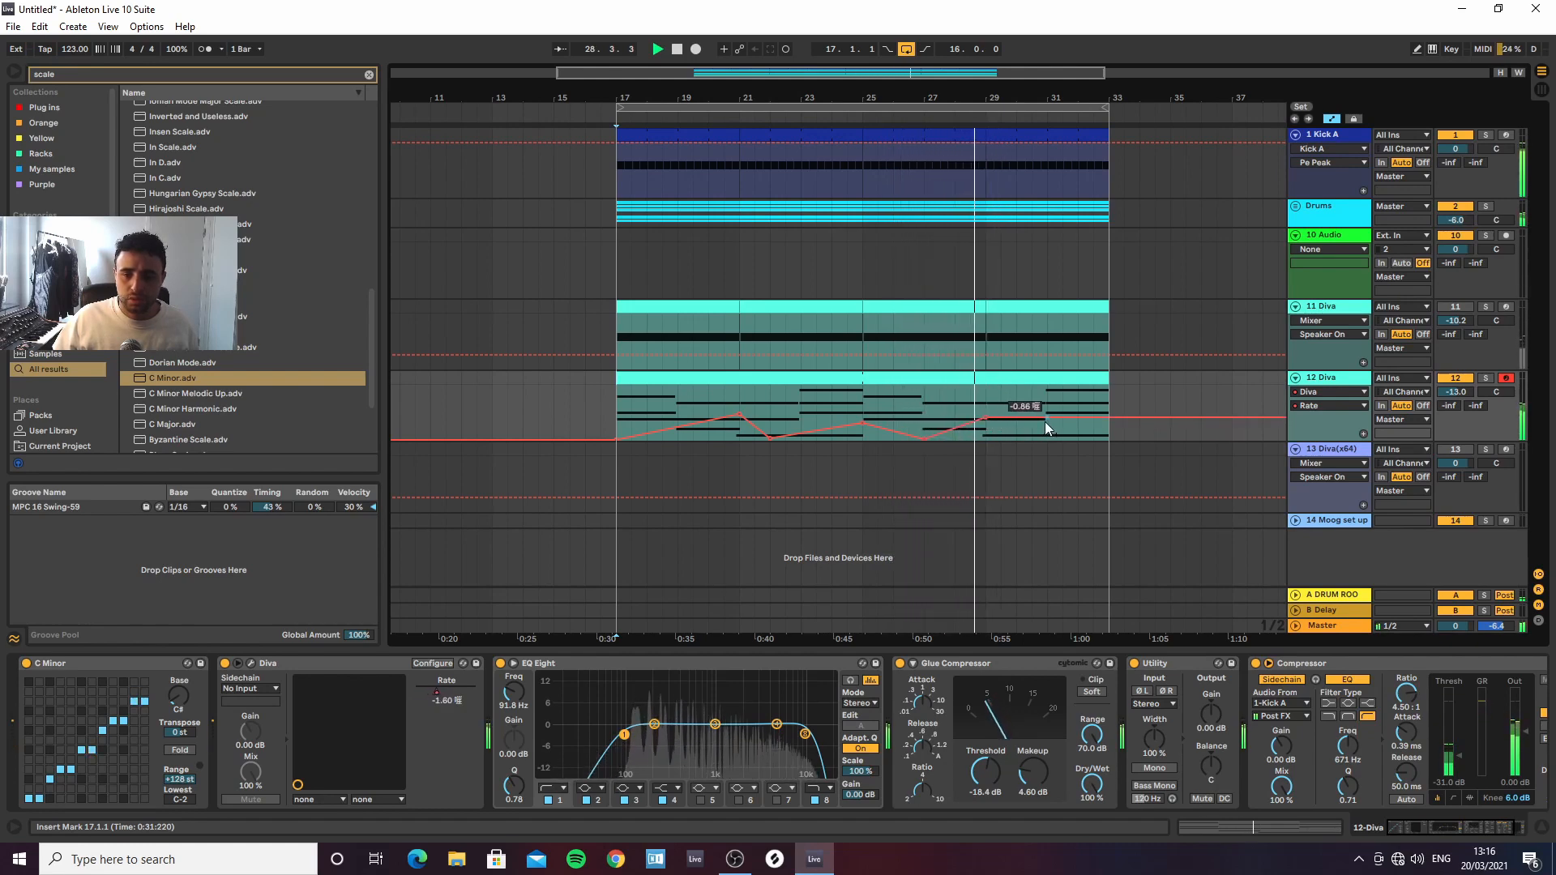
pyautogui.moveTo(1044, 422); pyautogui.dragTo(1078, 420)
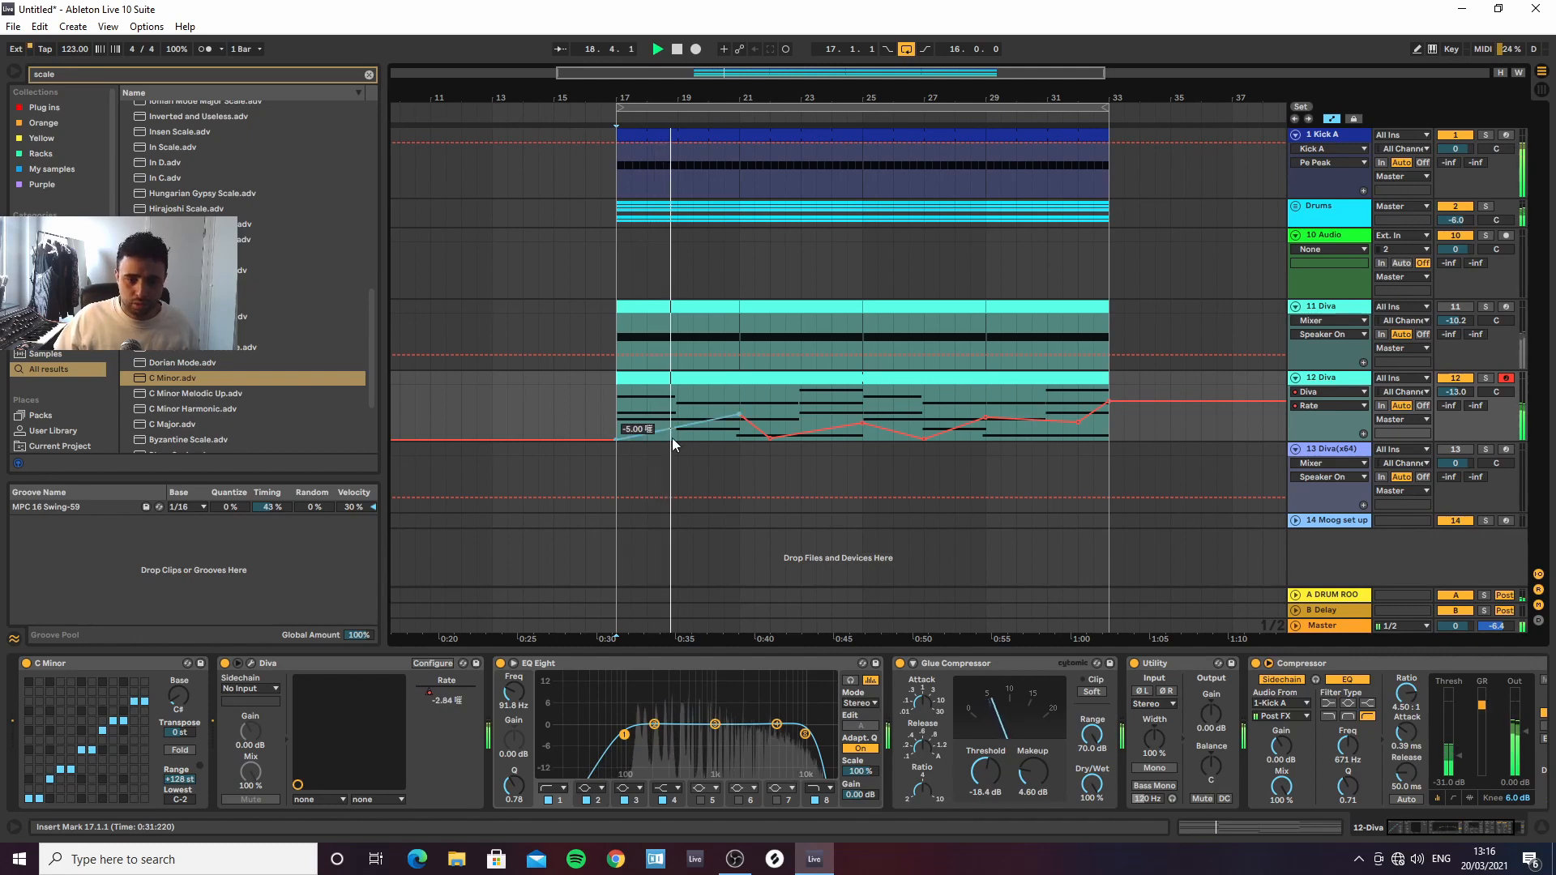
# Boost EQ Eight's high shelf 5.83 dB at 2.61 kHz, and set the Glue Compressor to a -11.1 dB threshold with soft clipping
pyautogui.moveTo(805, 734); pyautogui.dragTo(751, 706)
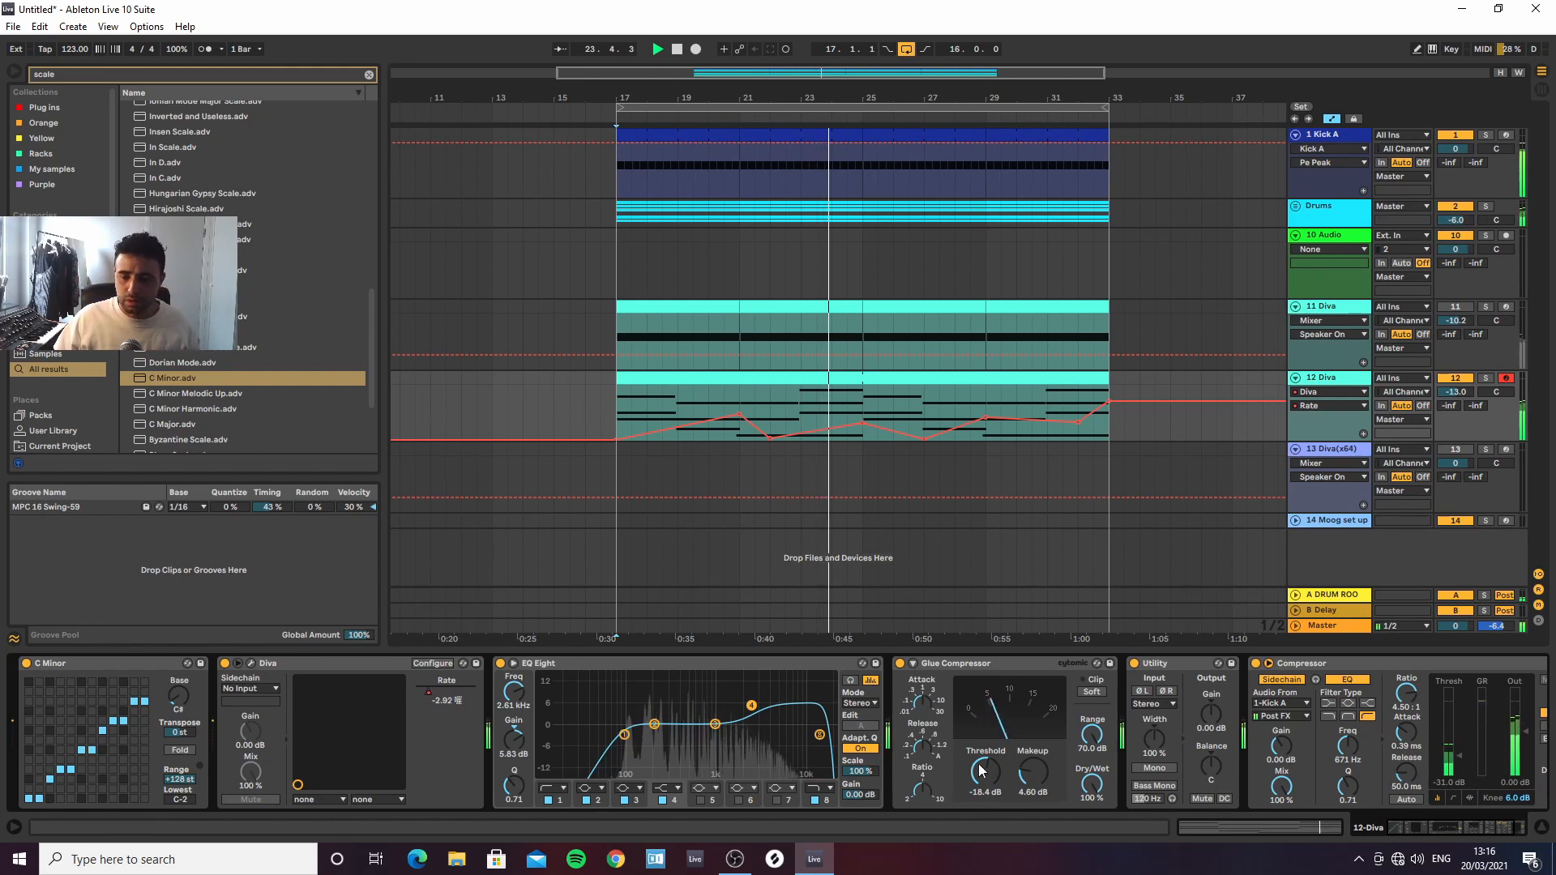
pyautogui.moveTo(984, 770); pyautogui.dragTo(984, 741)
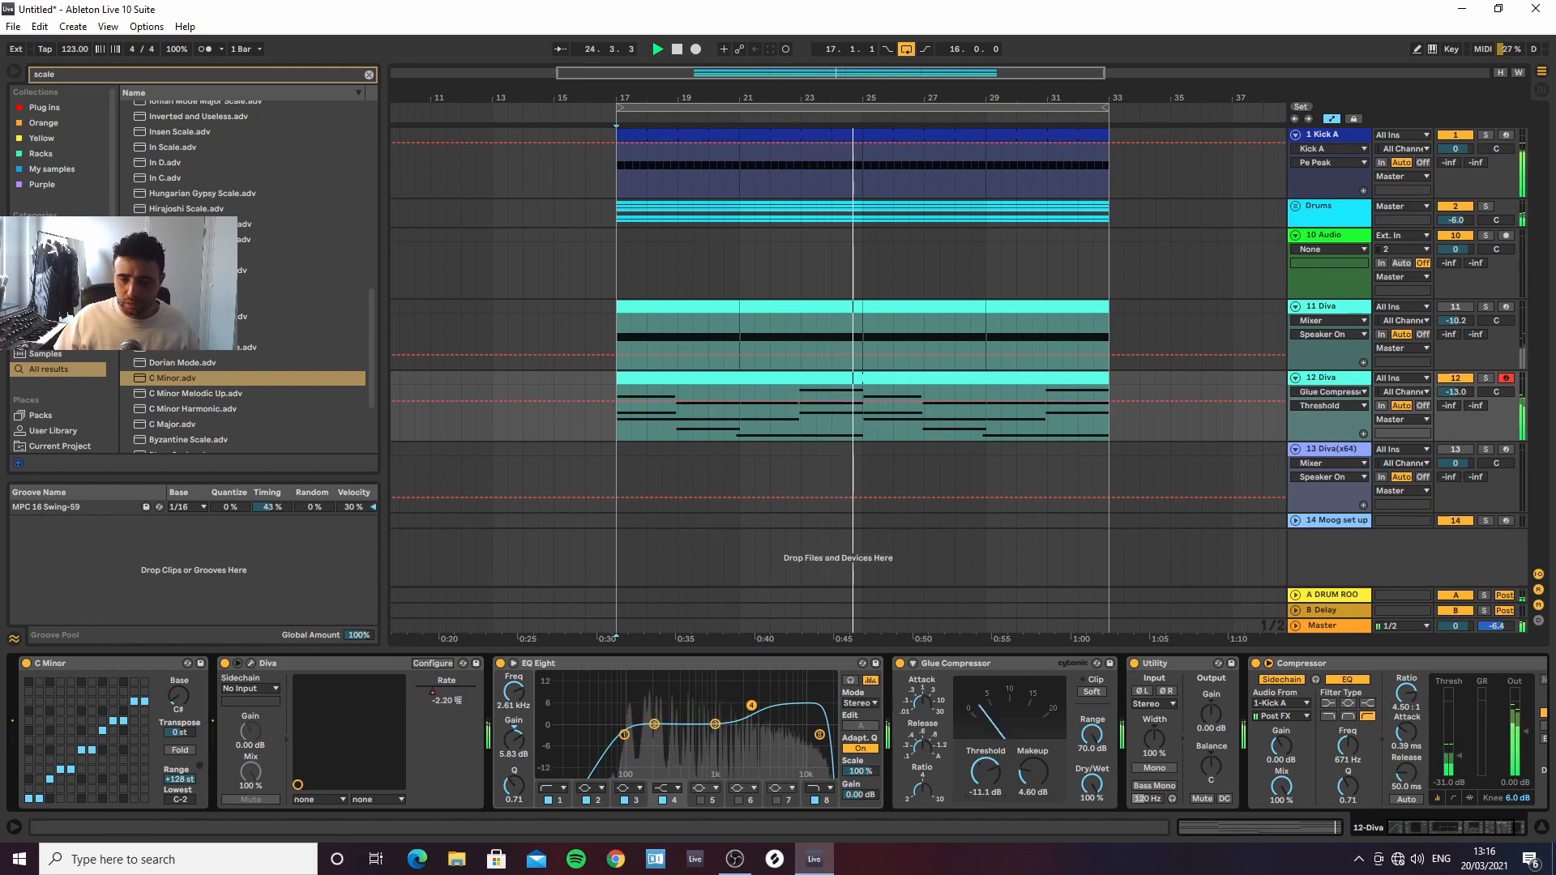
pyautogui.click(1089, 694)
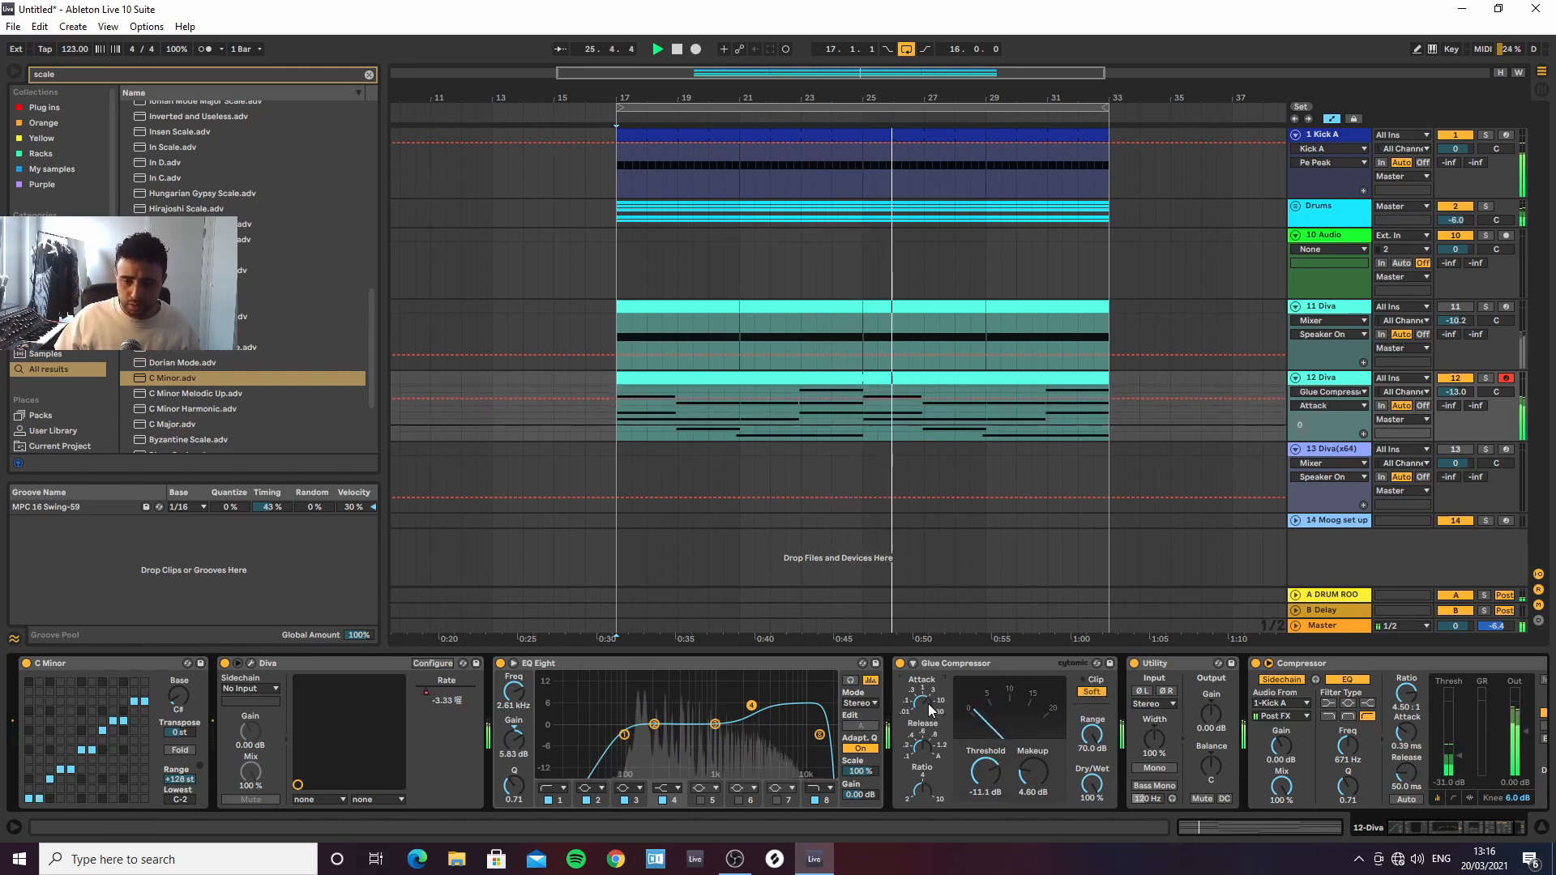
# Adjust the release and reduce the makeup to 2.22 dB in track 12's Glue Compressor, and enable Bass Mono in its Utility
pyautogui.moveTo(922, 747); pyautogui.dragTo(923, 755)
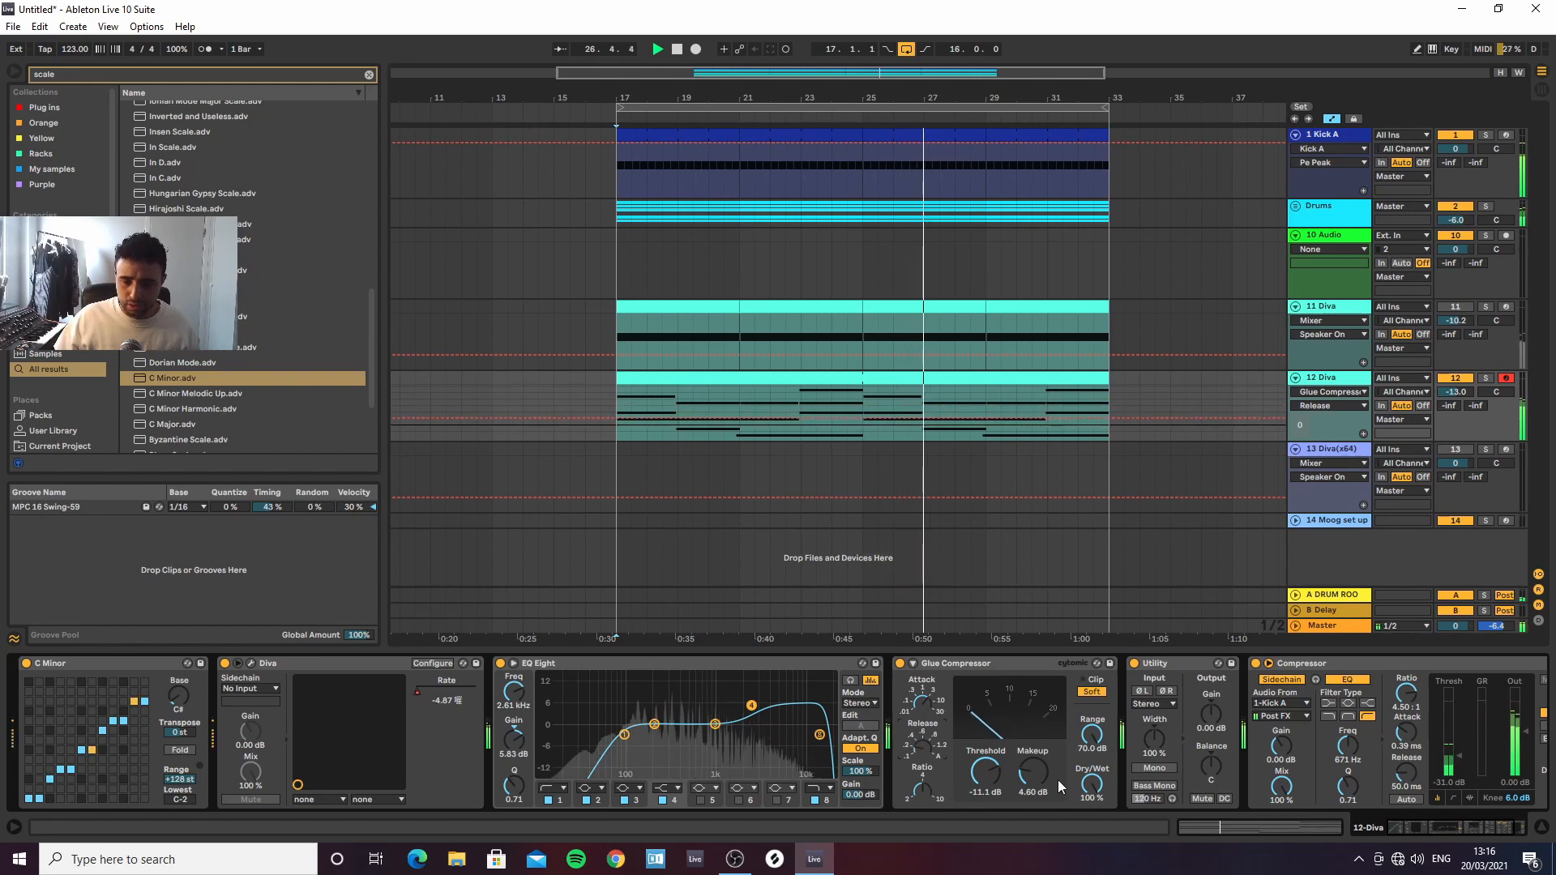
pyautogui.moveTo(1034, 774); pyautogui.dragTo(1033, 793)
pyautogui.click(1156, 788)
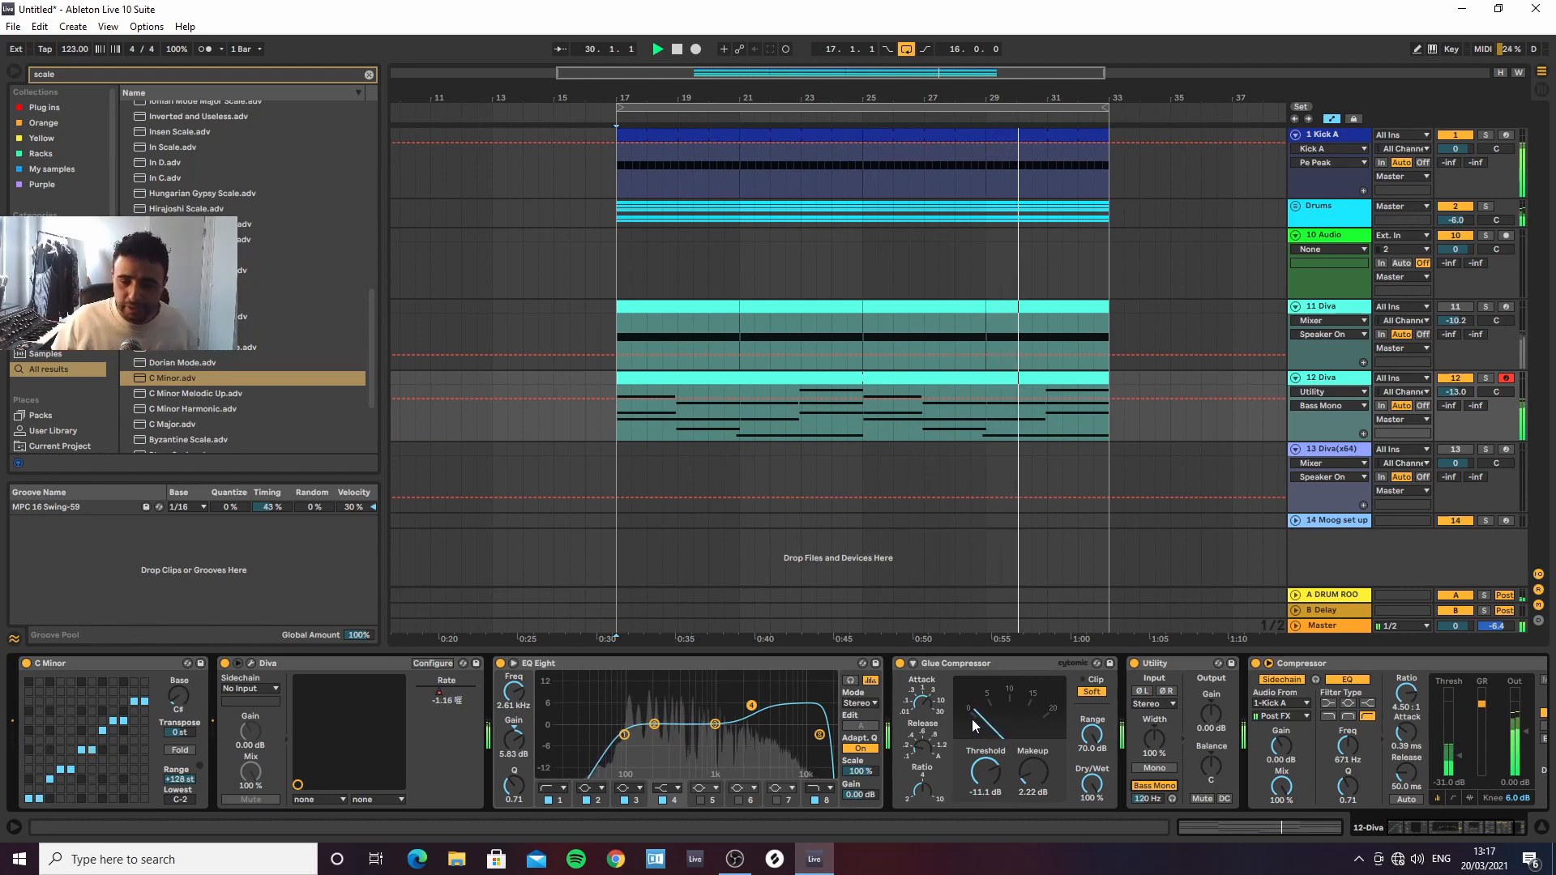
pyautogui.click(925, 704)
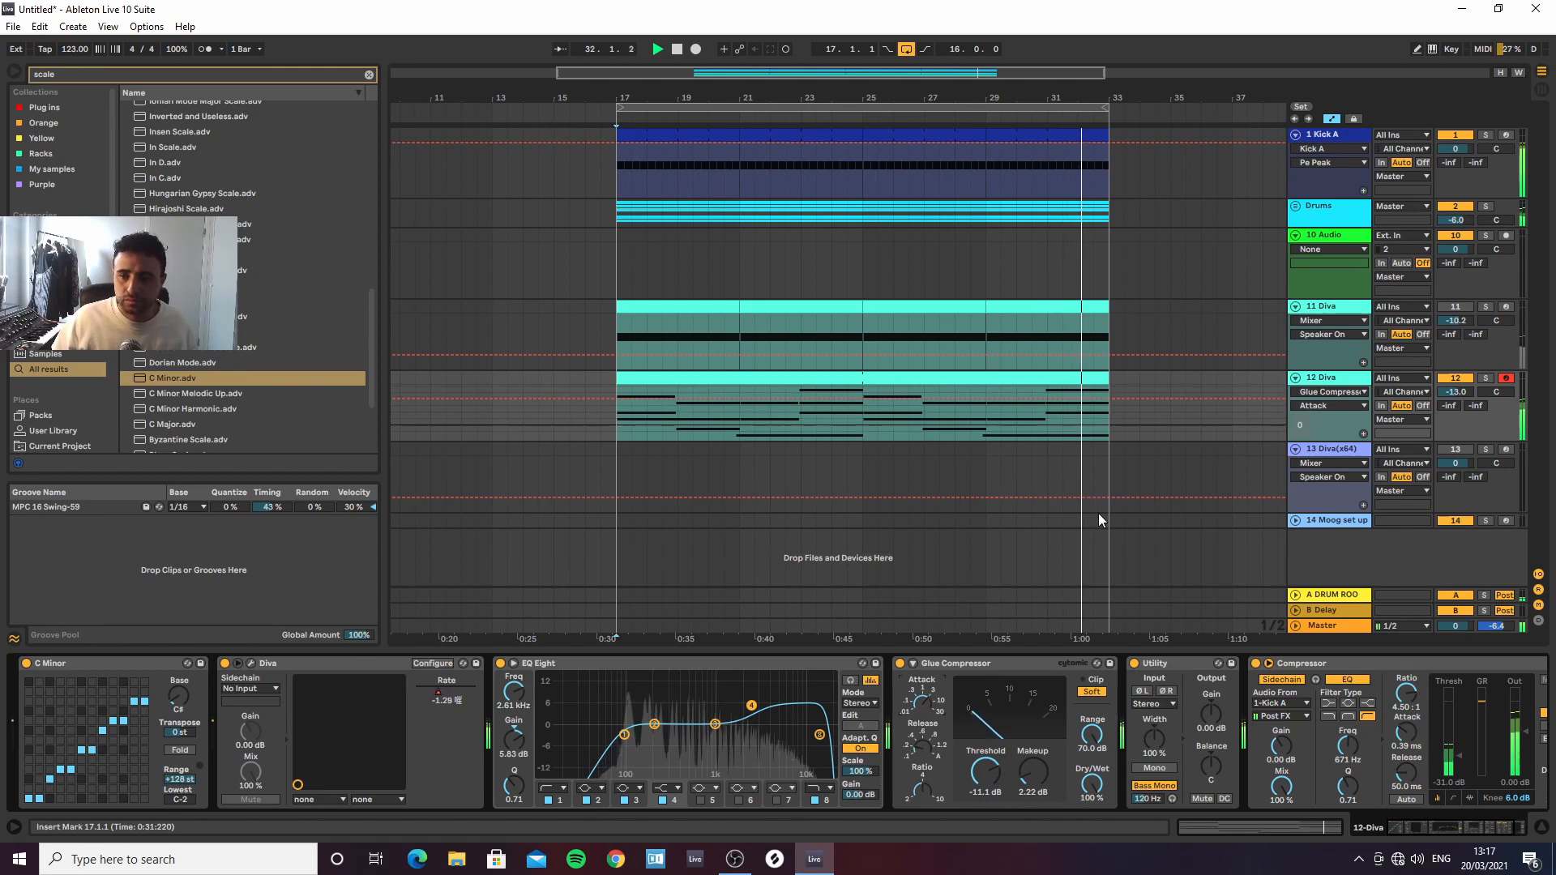
# Lower track 12's volume to -16.0 dB and restart playback from bar 17
pyautogui.moveTo(1456, 392); pyautogui.dragTo(1456, 406)
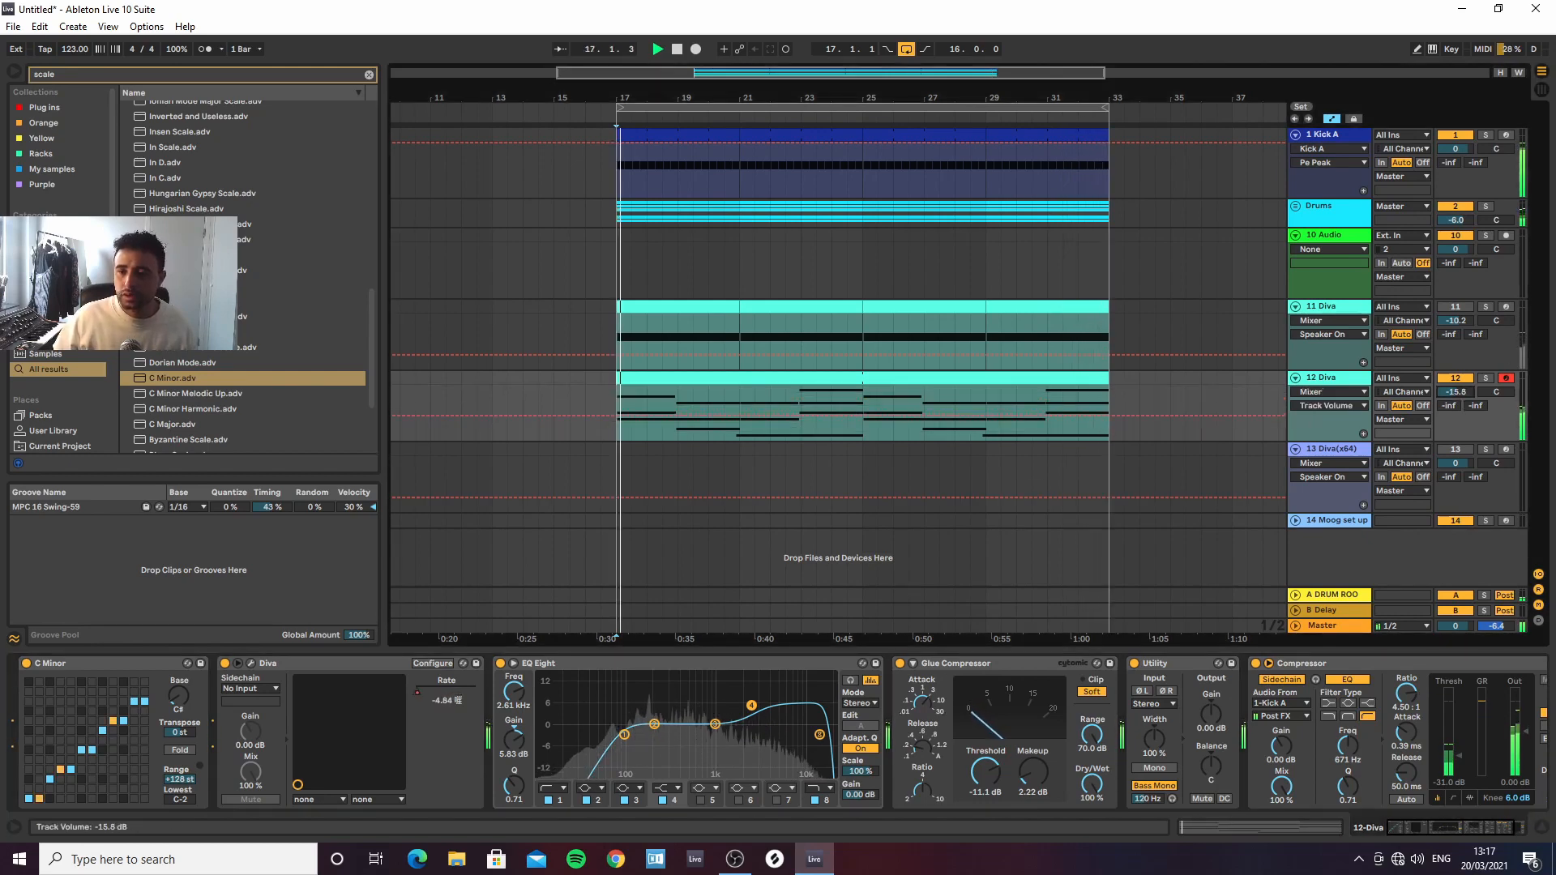
pyautogui.press('space')
pyautogui.press('space')
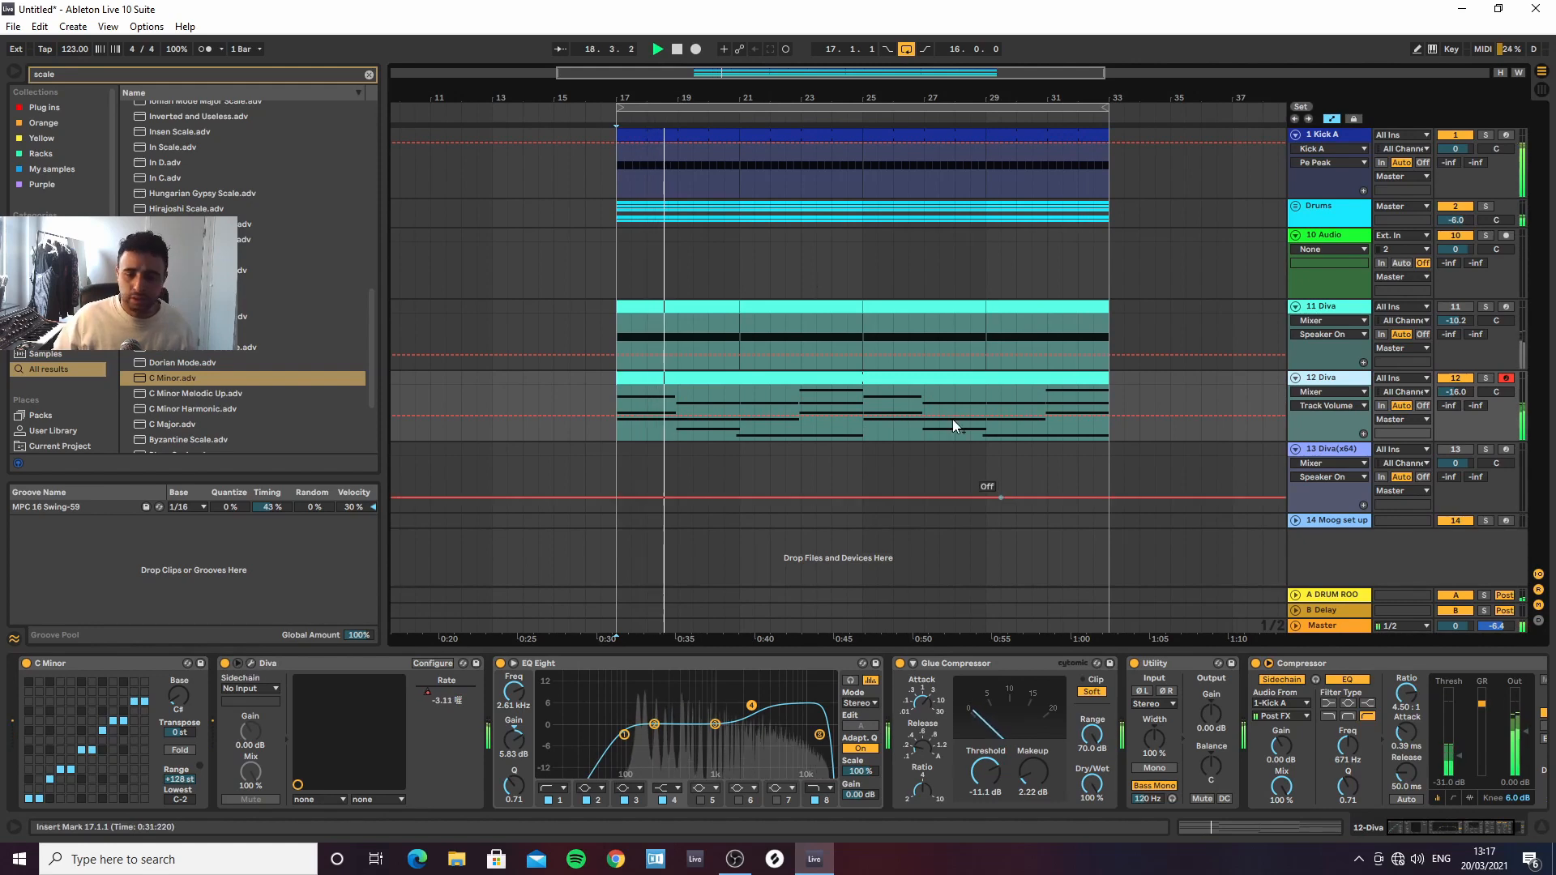
# Hide the automation, search the browser for "im", add Ozone 9 Imager at the end of track 12's device chain, and close its window
pyautogui.click(369, 73)
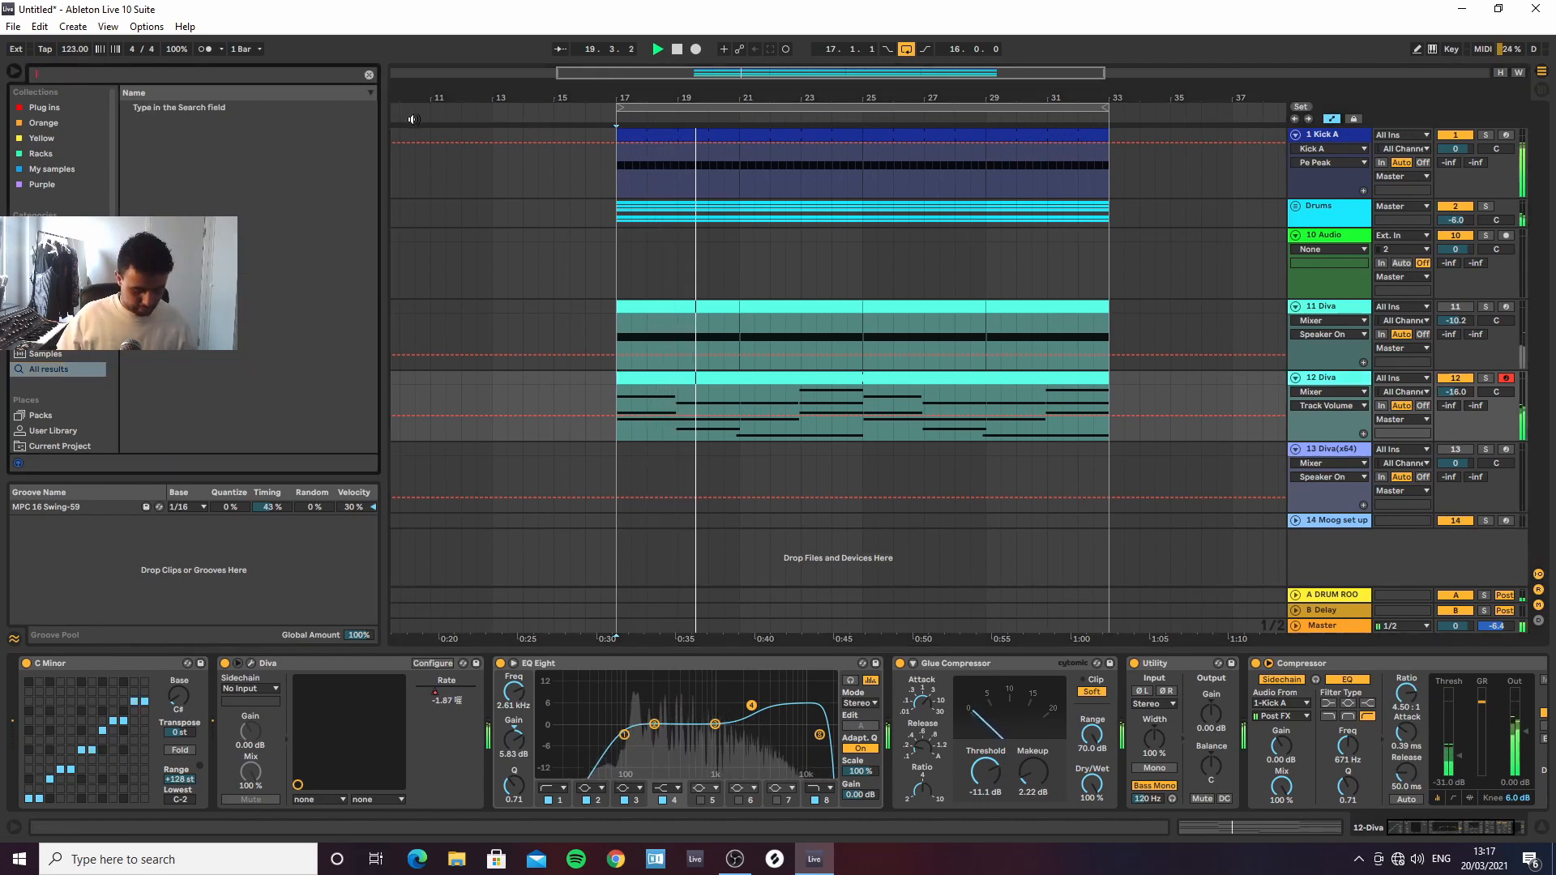
pyautogui.click(567, 269)
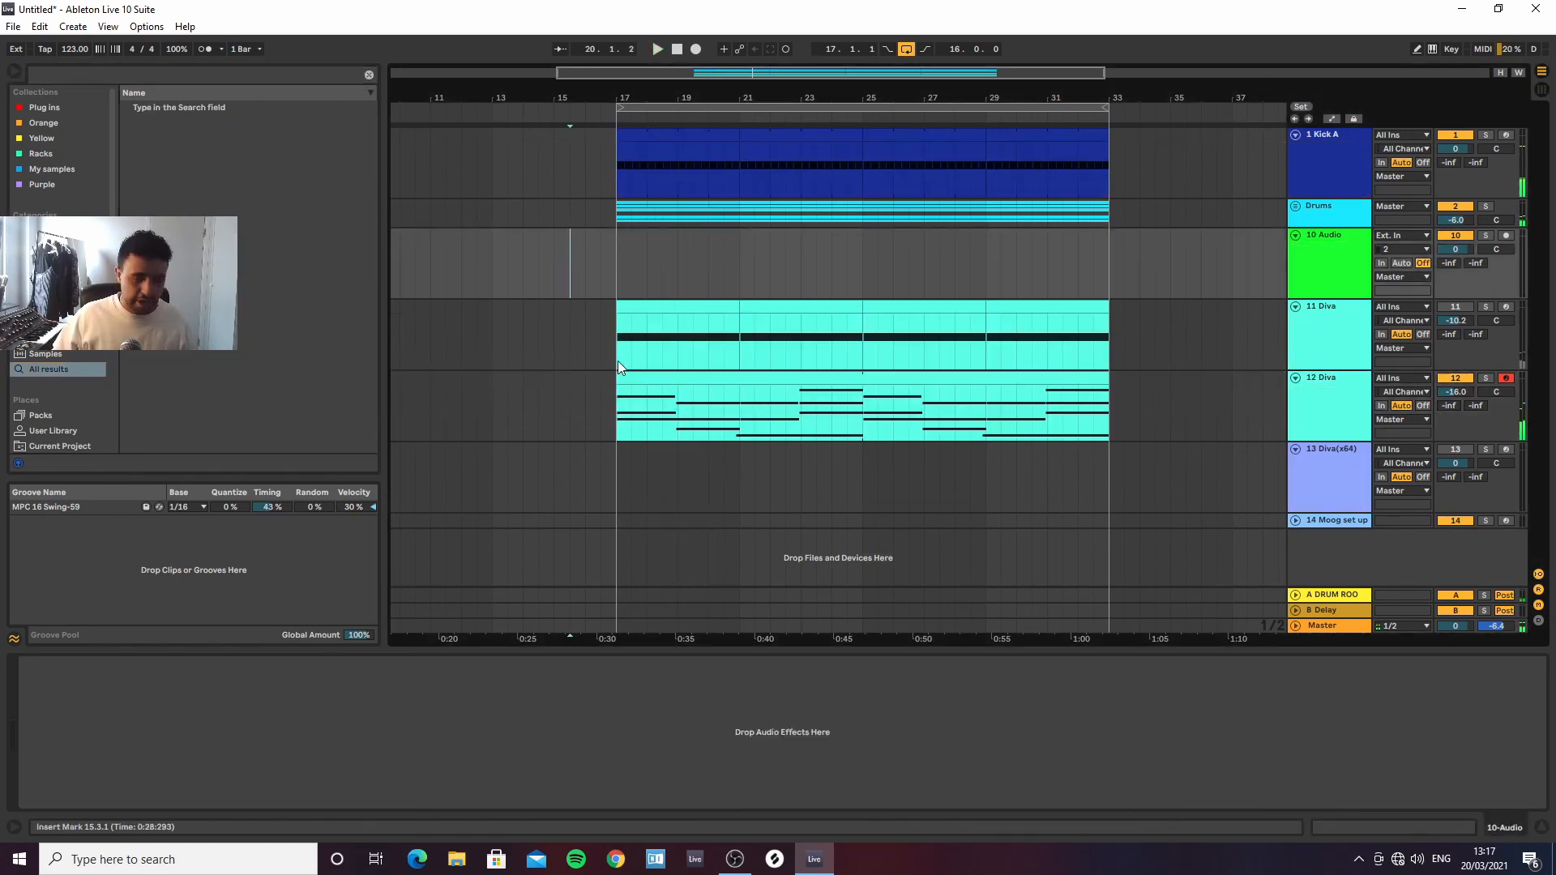
pyautogui.click(1294, 396)
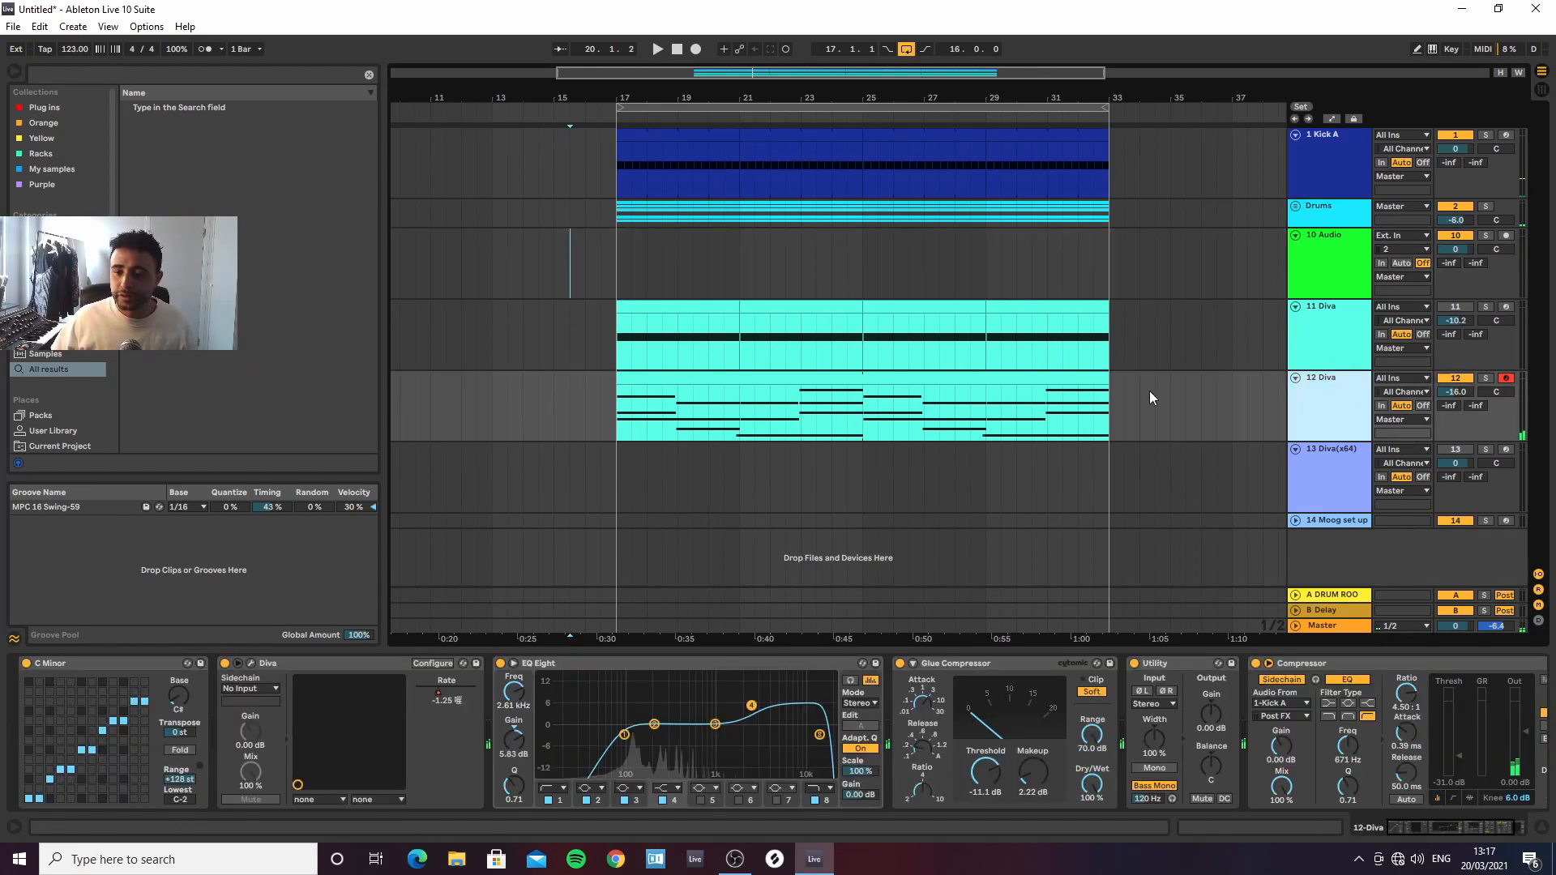
pyautogui.click(367, 74)
pyautogui.write('im')
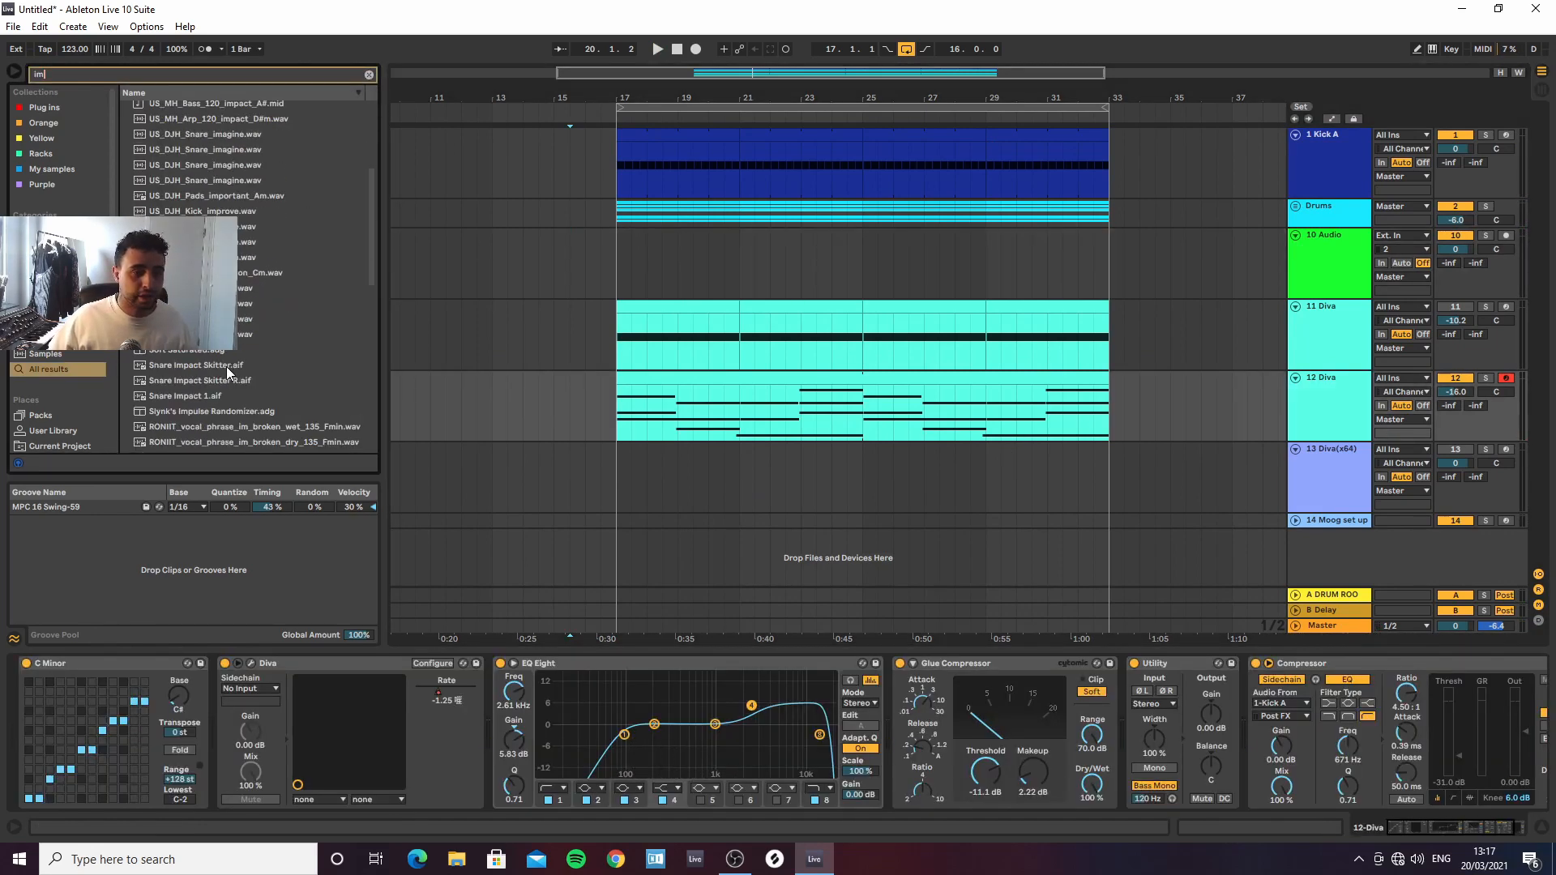
pyautogui.scroll(-15, 210, 381)
pyautogui.moveTo(182, 452); pyautogui.dragTo(1243, 708)
pyautogui.press('space')
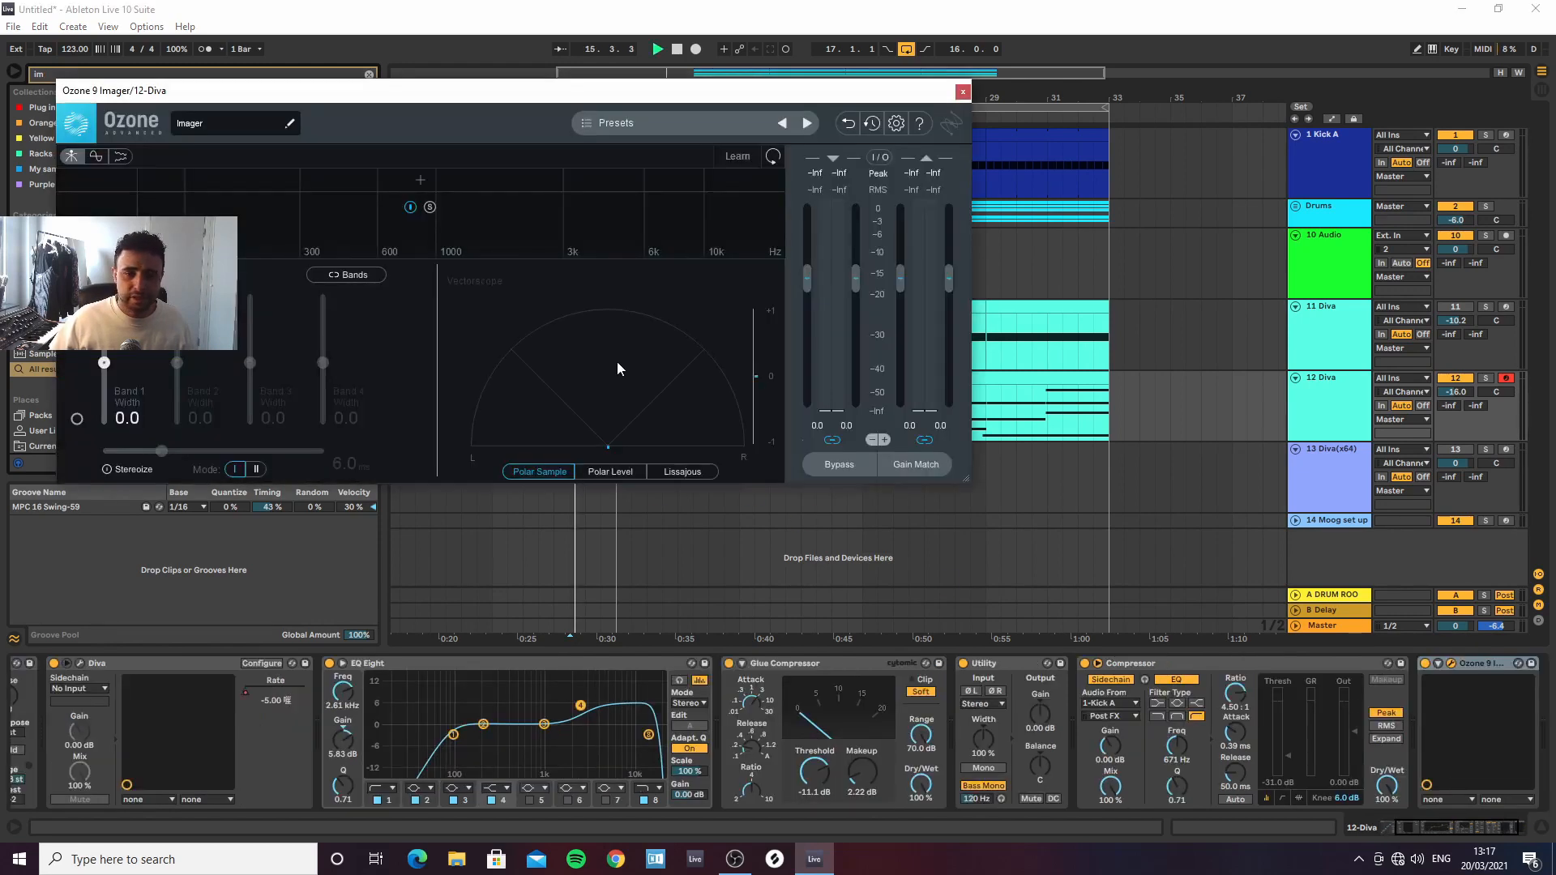
pyautogui.click(963, 90)
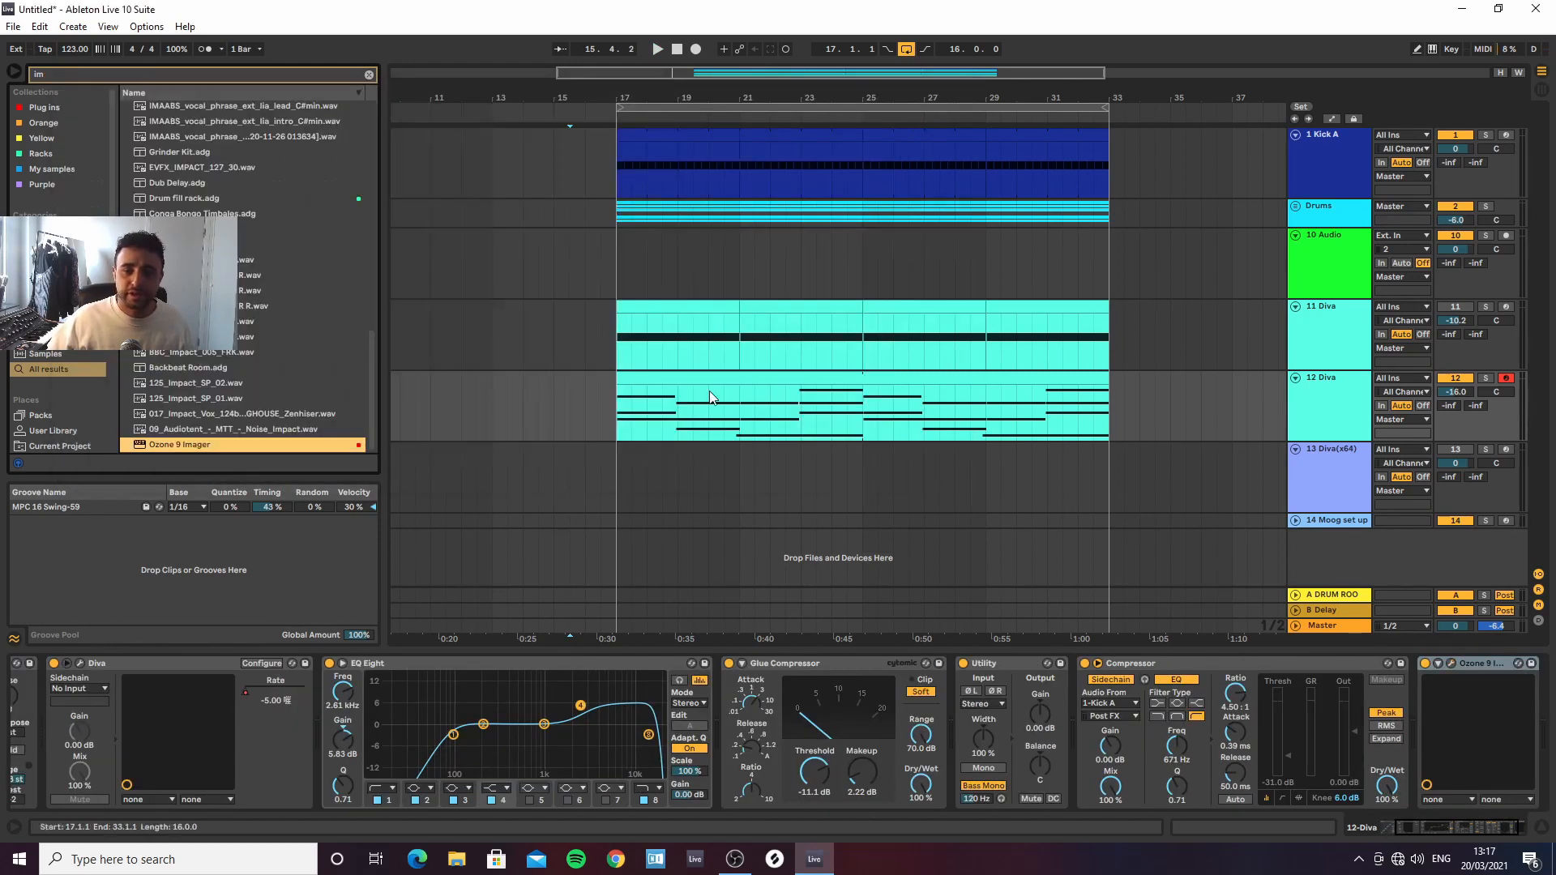
# During playback, set Ozone Imager's Band 1 width to 25.3 and Stereoize to 7.3 ms, and lower track 12 to -21.6 dB
pyautogui.click(624, 421)
pyautogui.press('space')
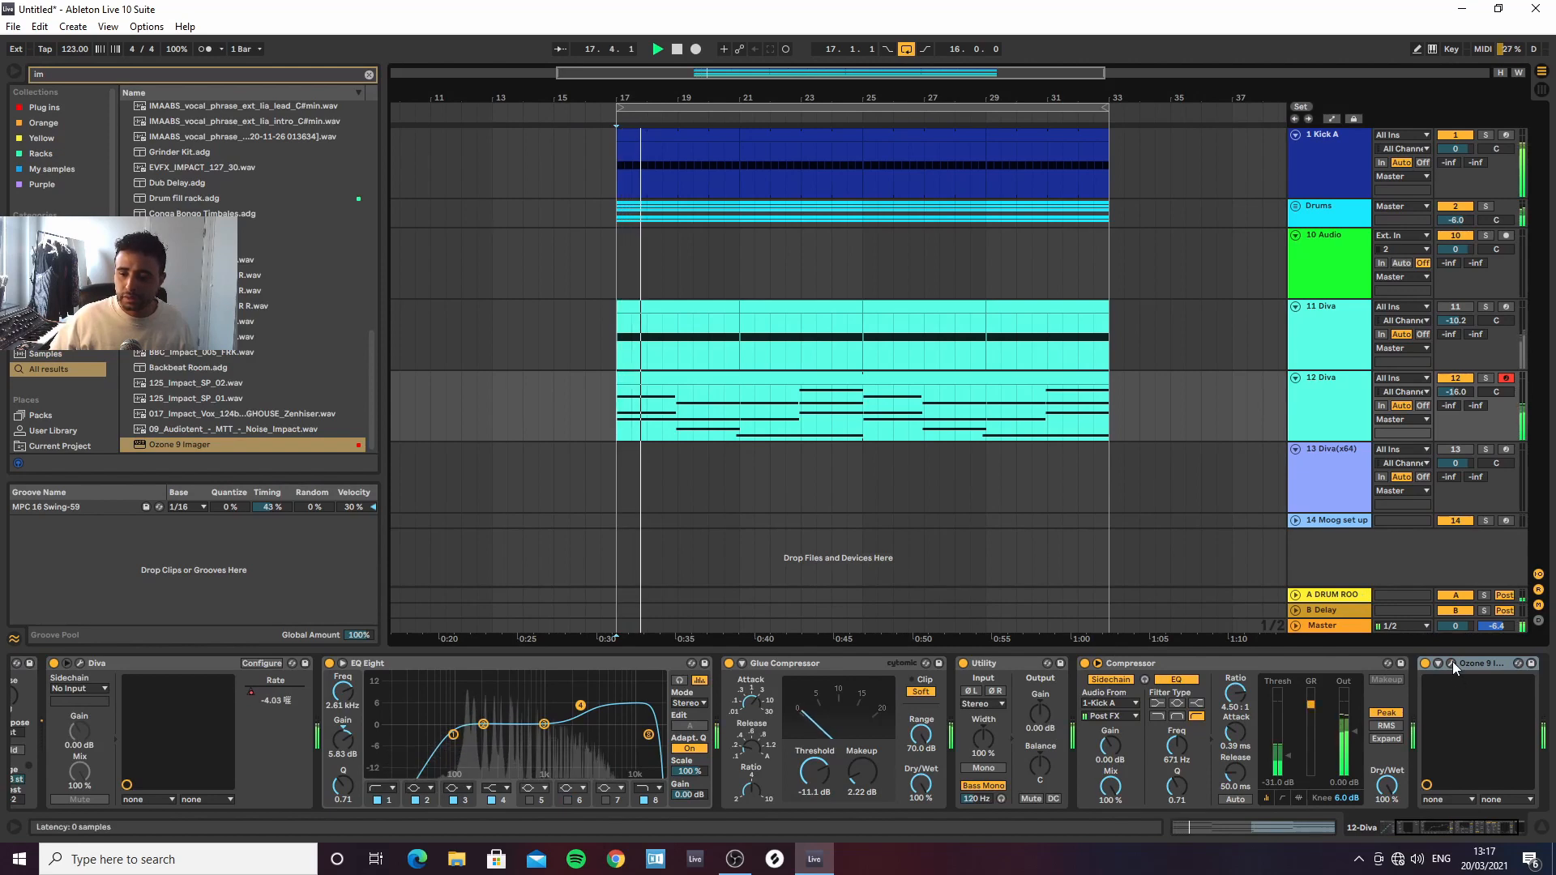
pyautogui.click(1451, 663)
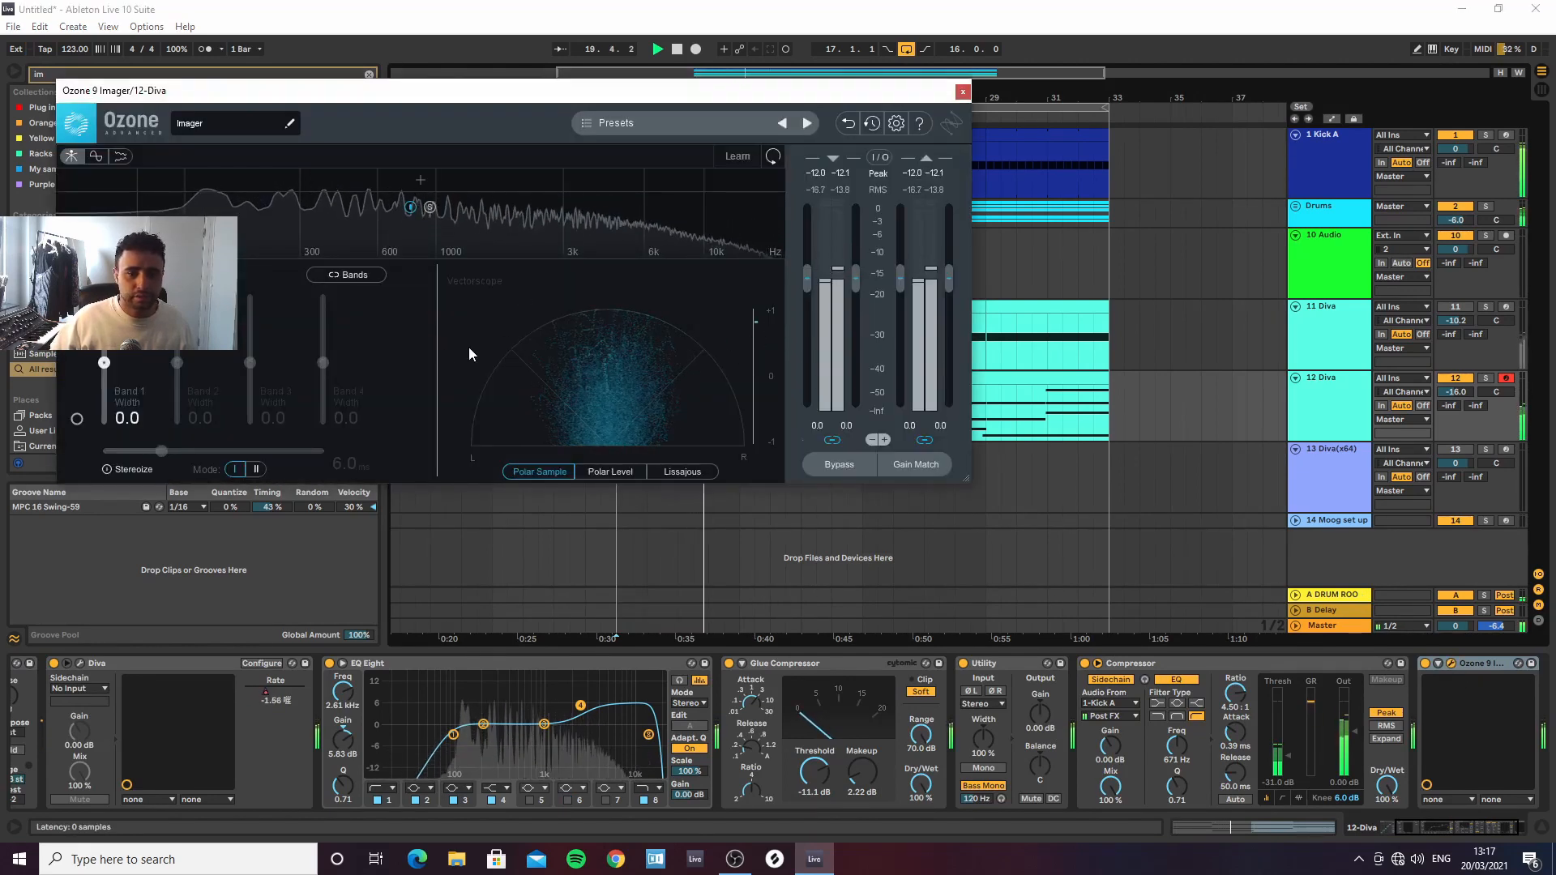
pyautogui.moveTo(103, 362); pyautogui.dragTo(105, 350)
pyautogui.click(107, 468)
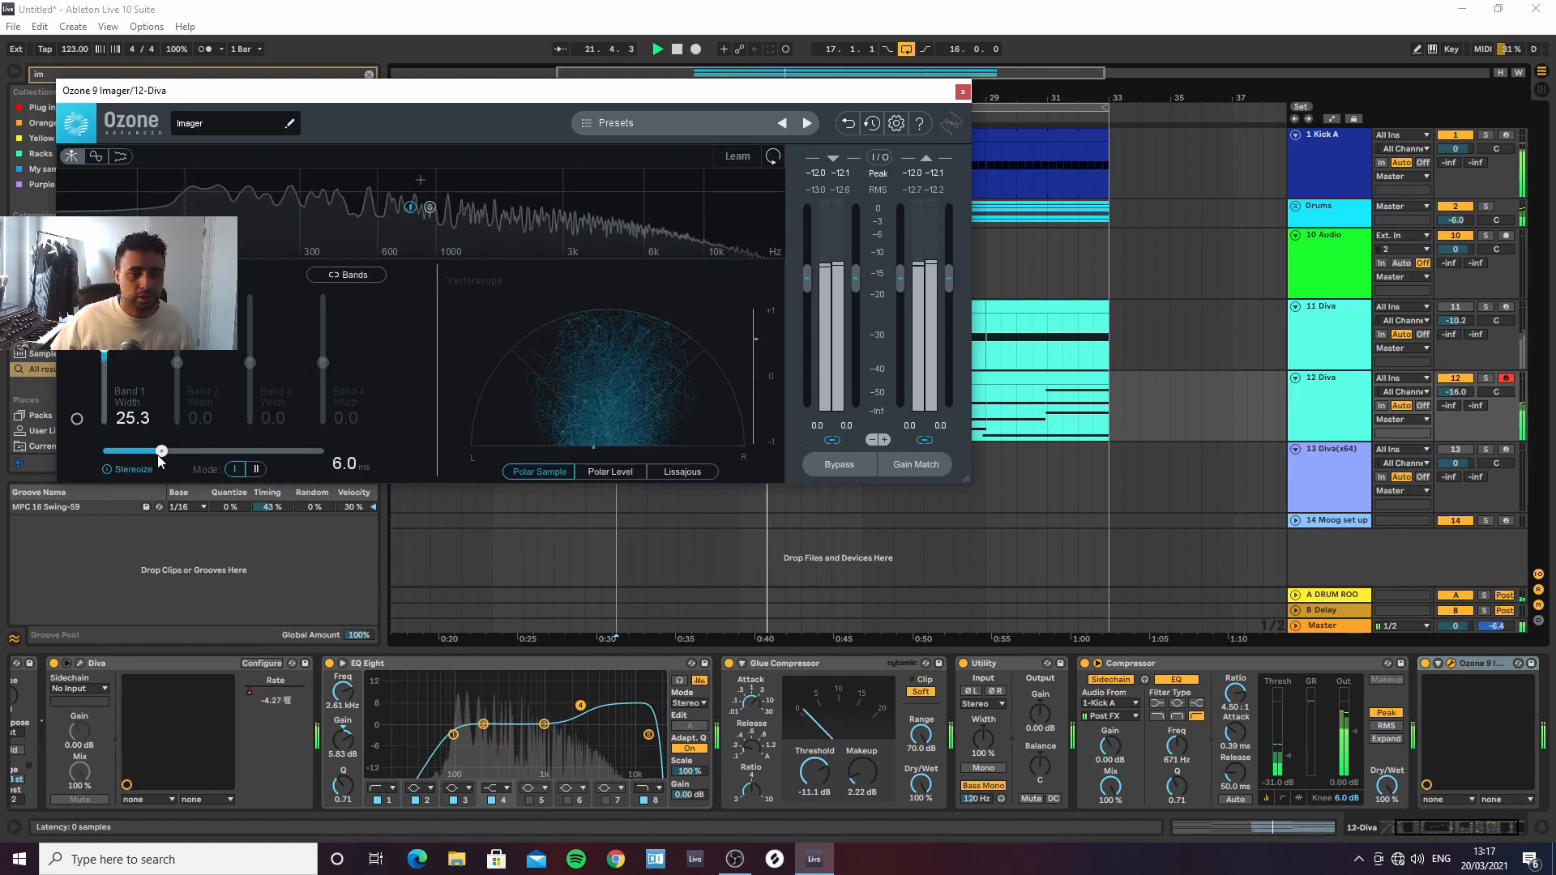
pyautogui.moveTo(161, 454); pyautogui.dragTo(176, 456)
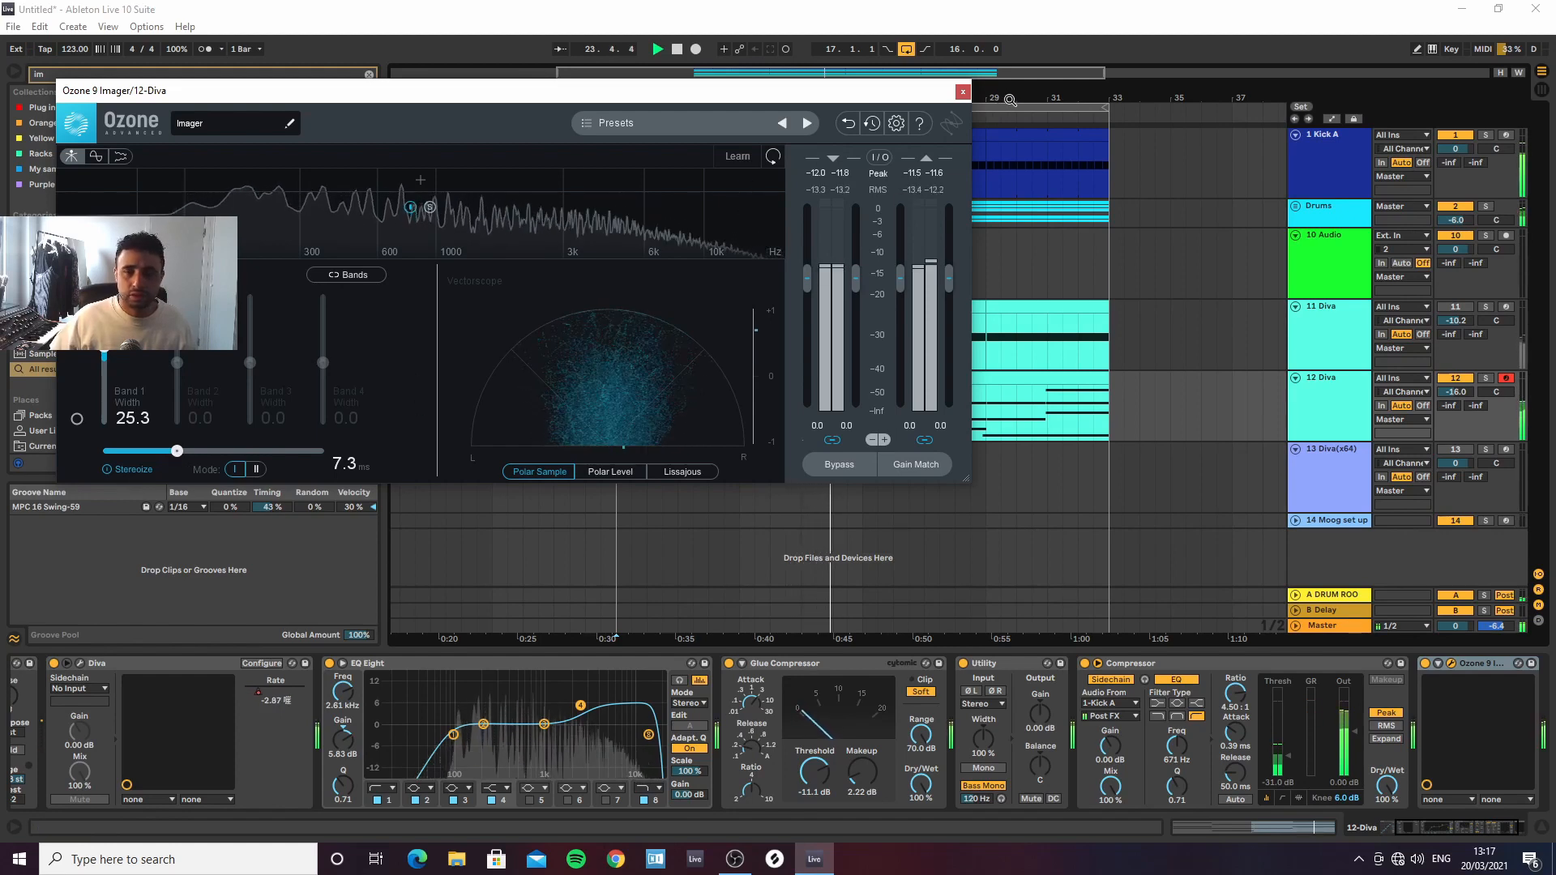
pyautogui.click(963, 91)
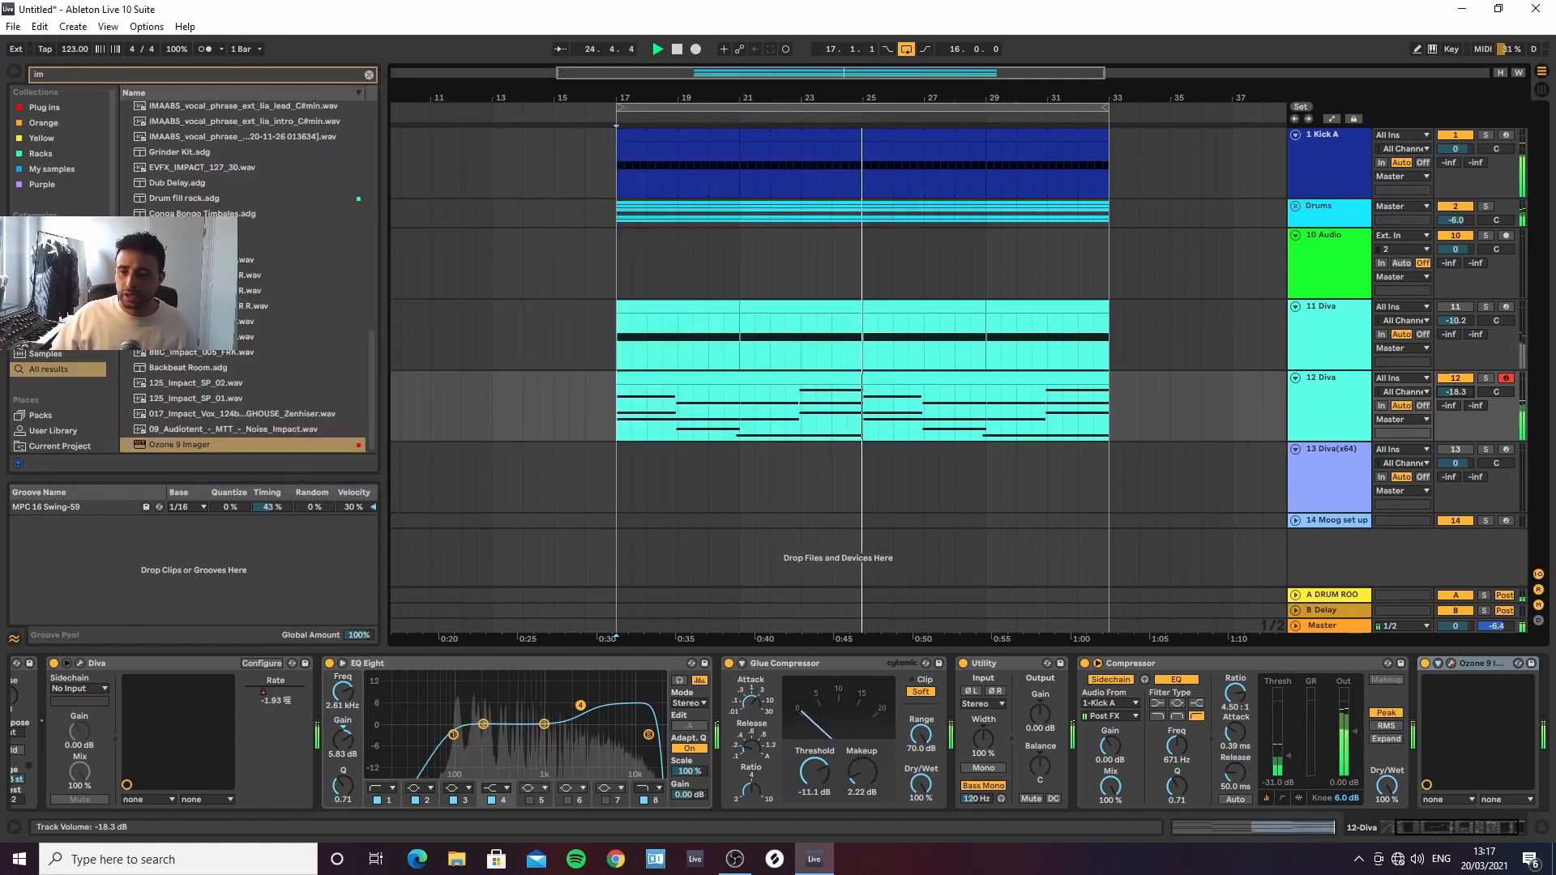
# Activate track 11 Diva and enable Bass Mono at 120 Hz in its Utility
pyautogui.click(1349, 332)
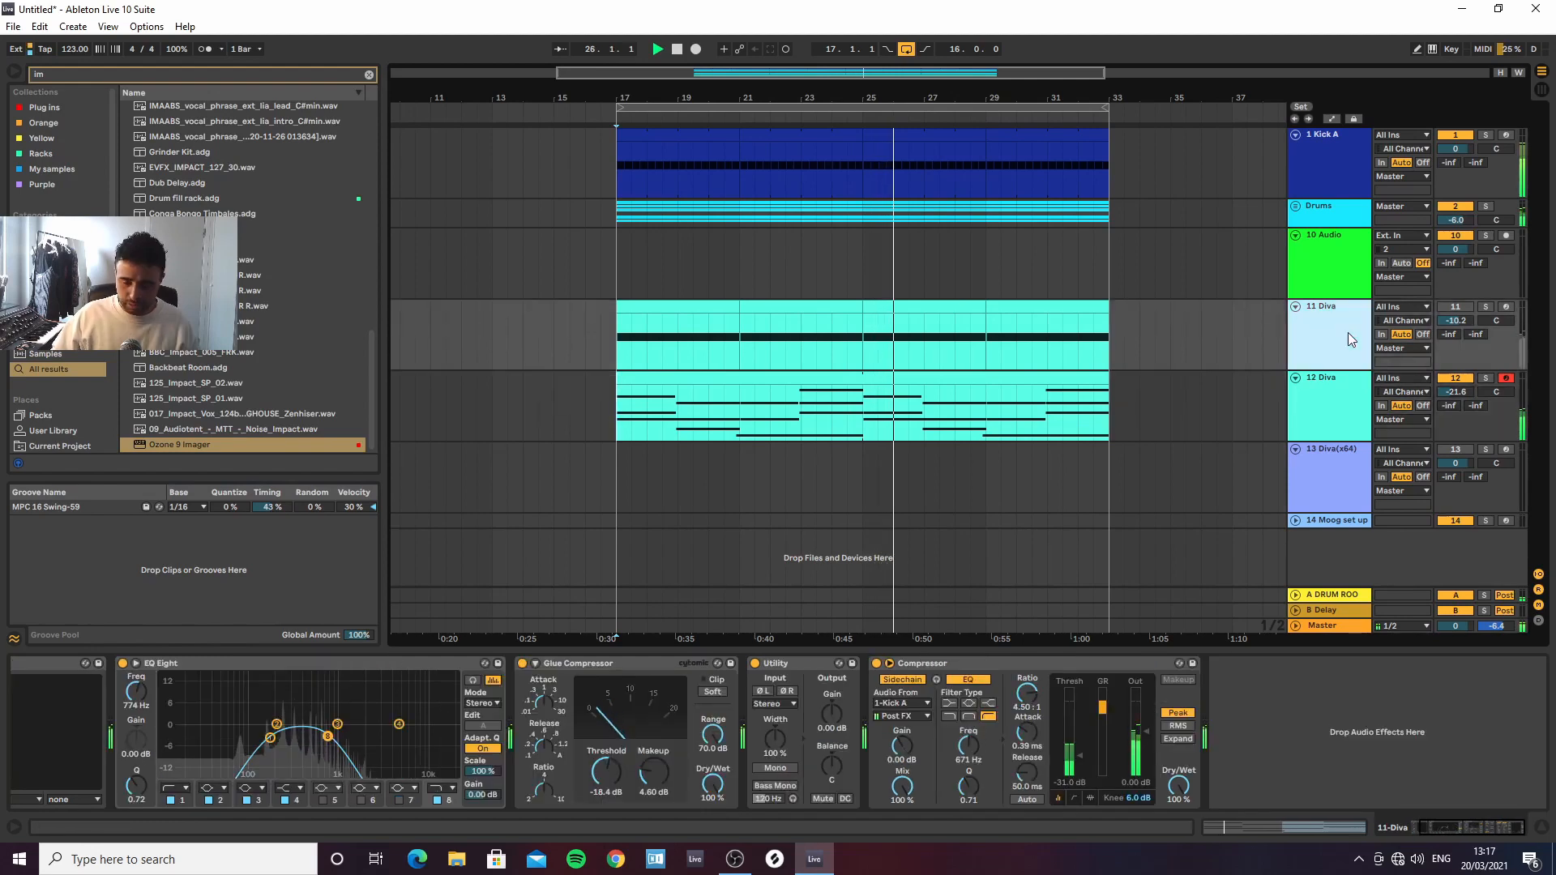
pyautogui.click(1454, 309)
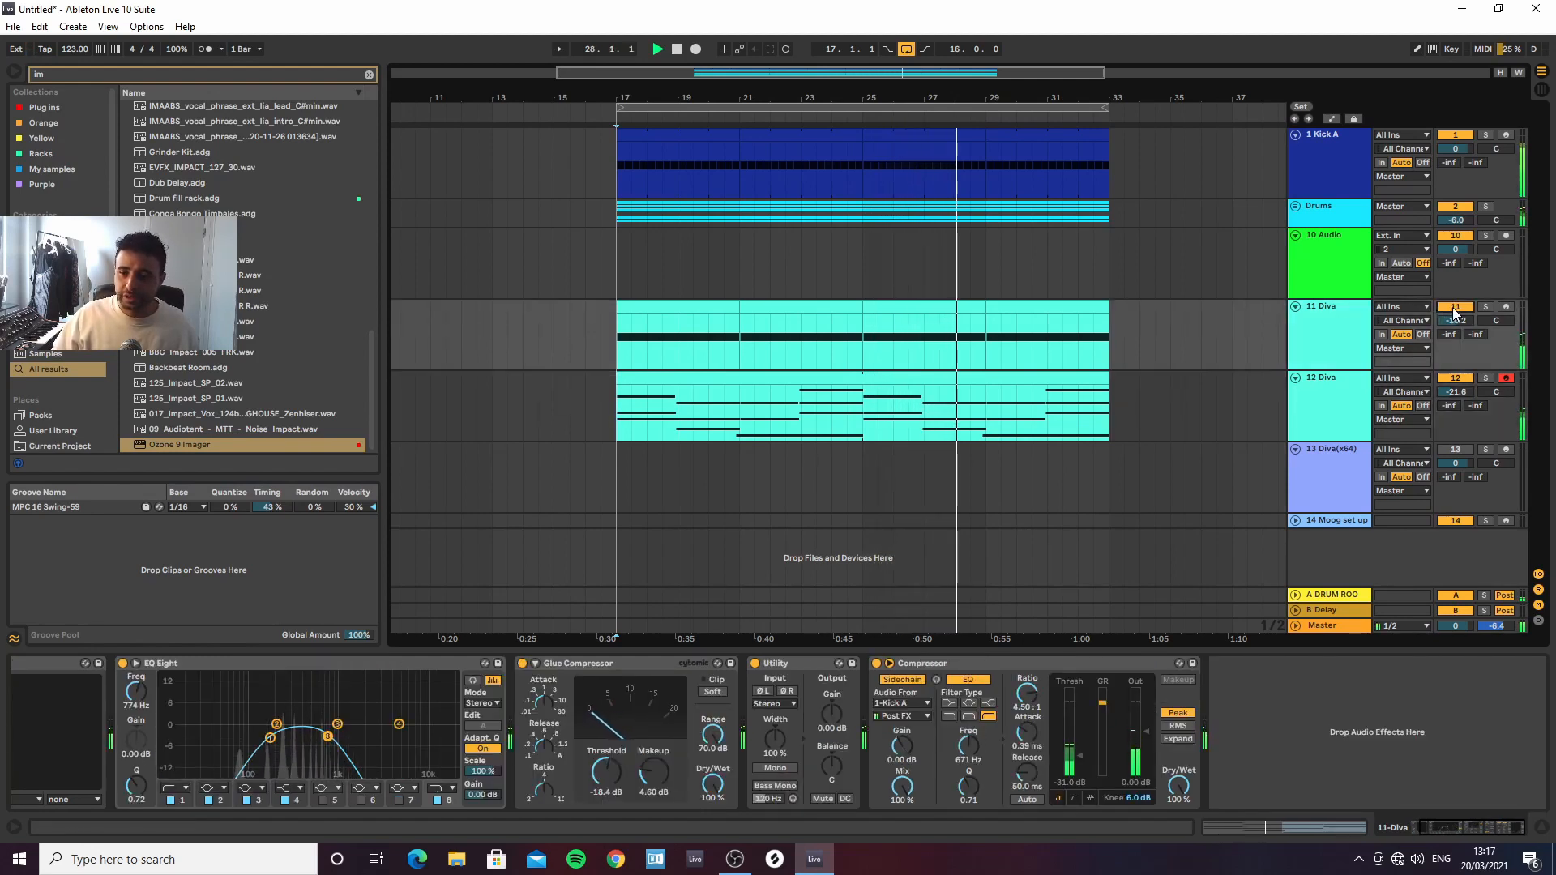
pyautogui.click(1341, 342)
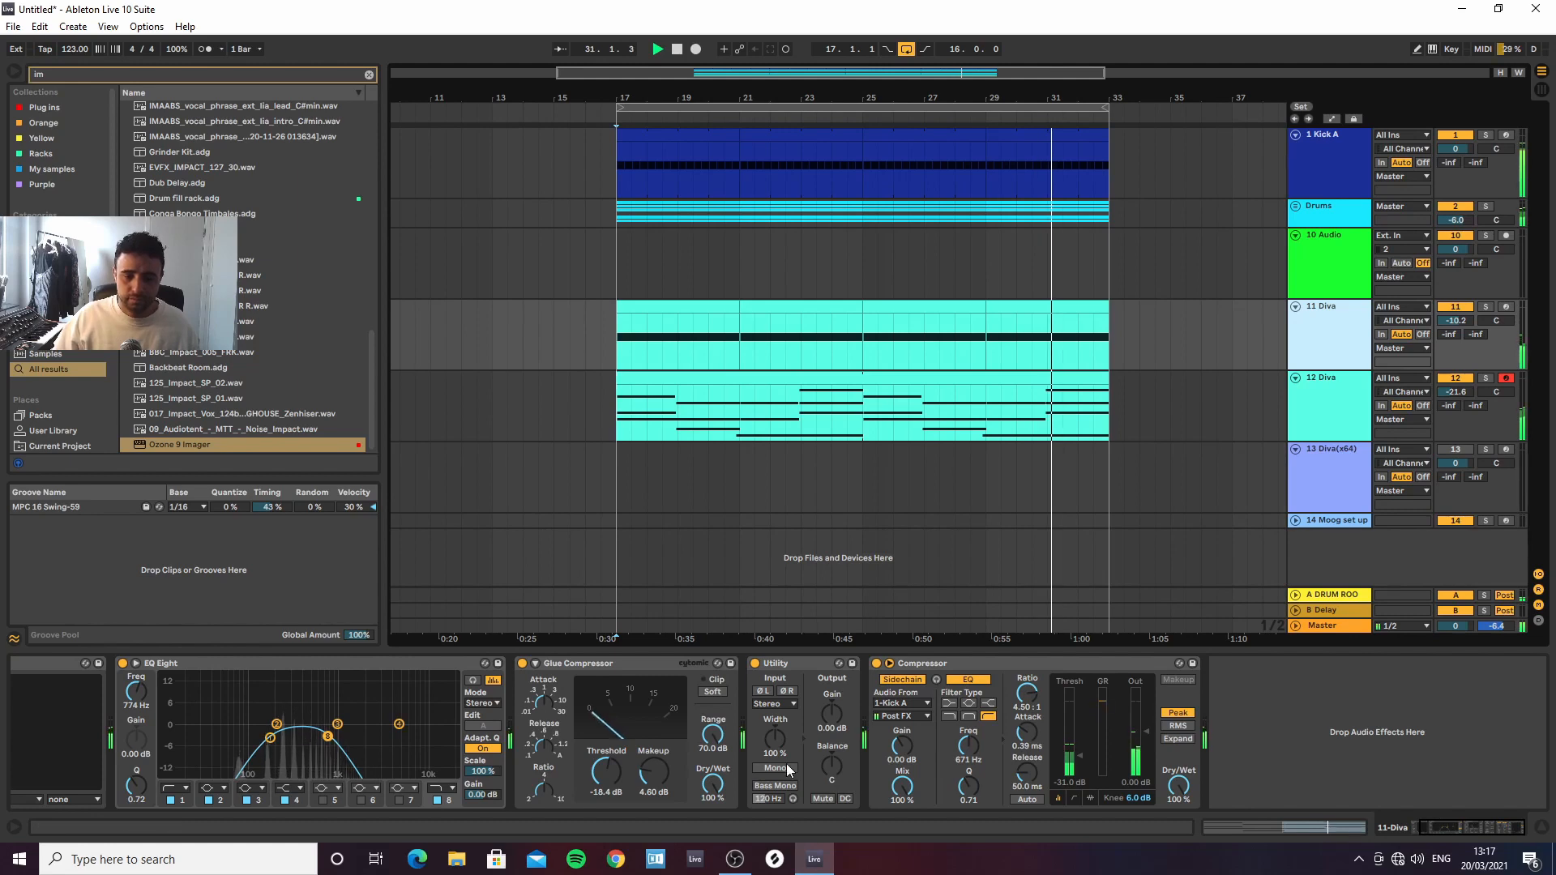
pyautogui.click(774, 785)
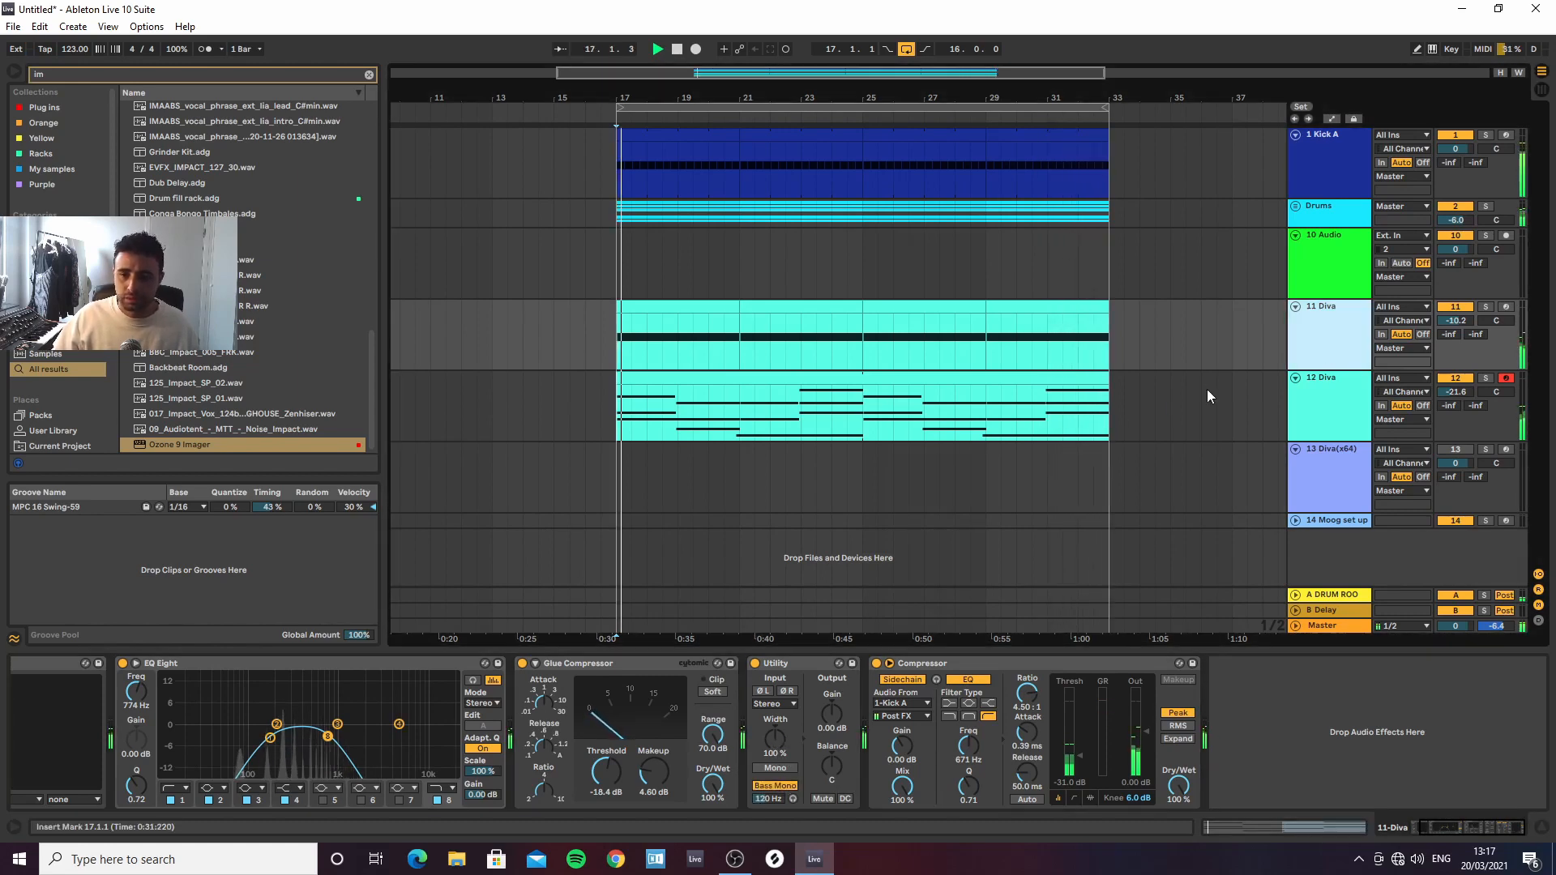
# Open track 11's Diva, set the LFO2 restart mode to sync, and close the synth window
pyautogui.press('space')
pyautogui.click(24, 668)
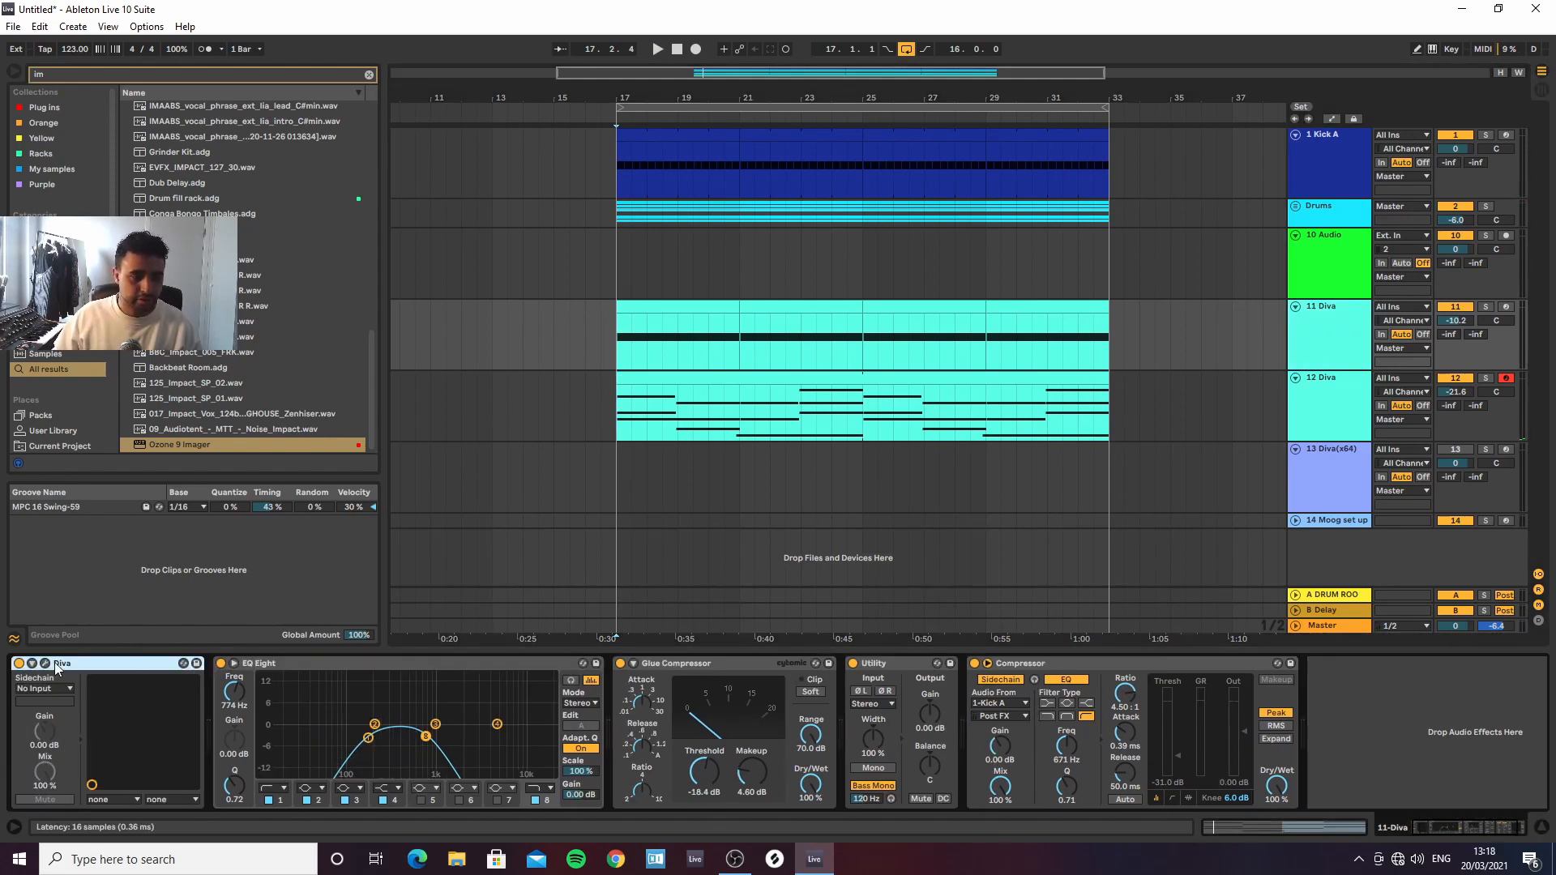
pyautogui.click(45, 665)
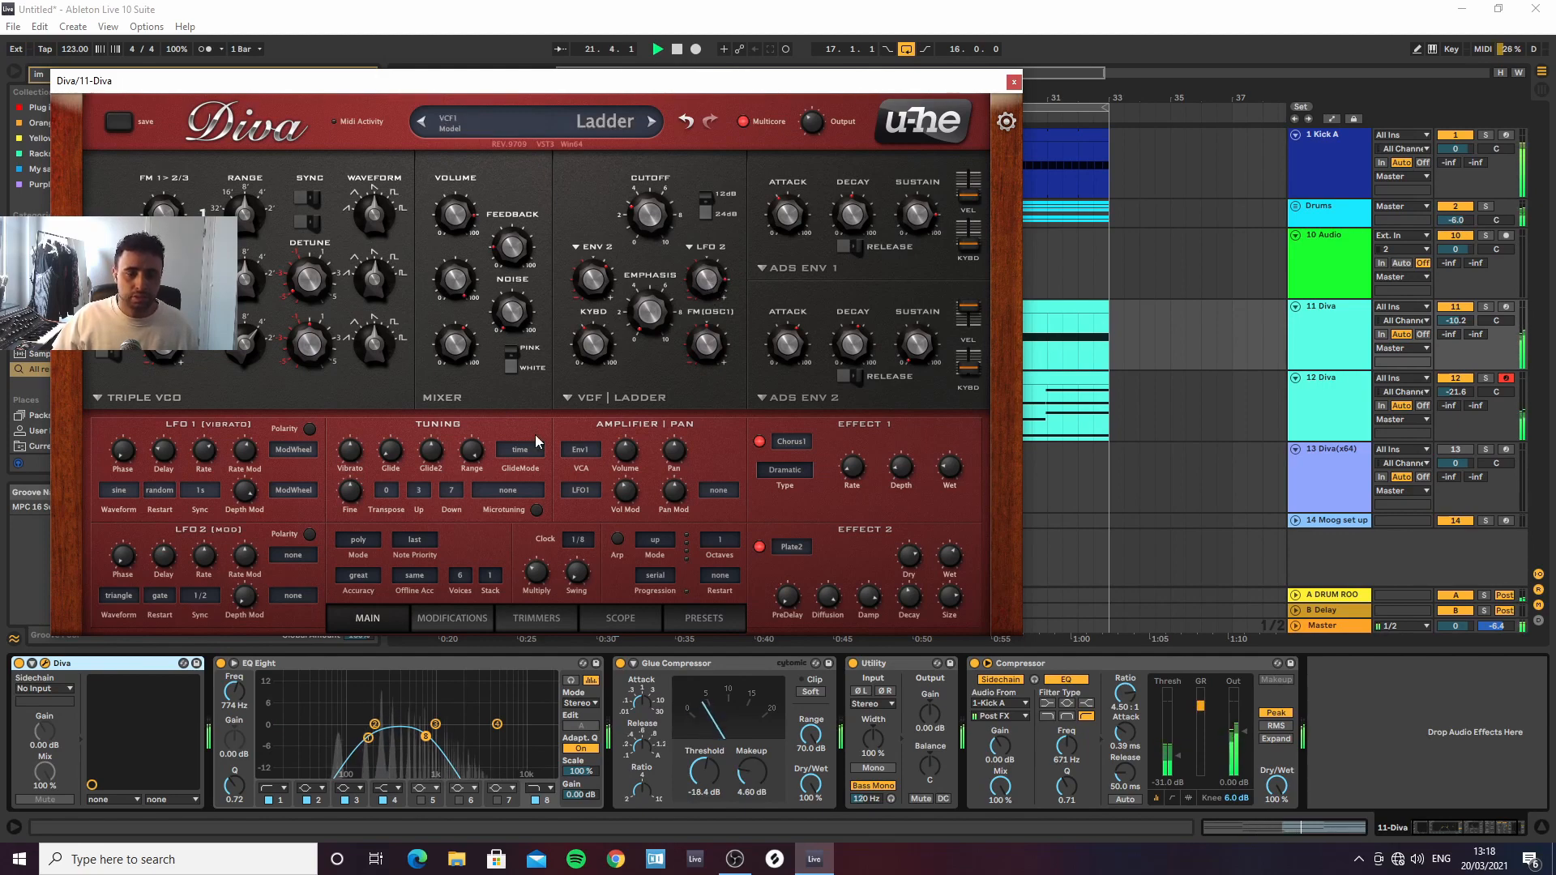
pyautogui.click(162, 601)
pyautogui.click(194, 605)
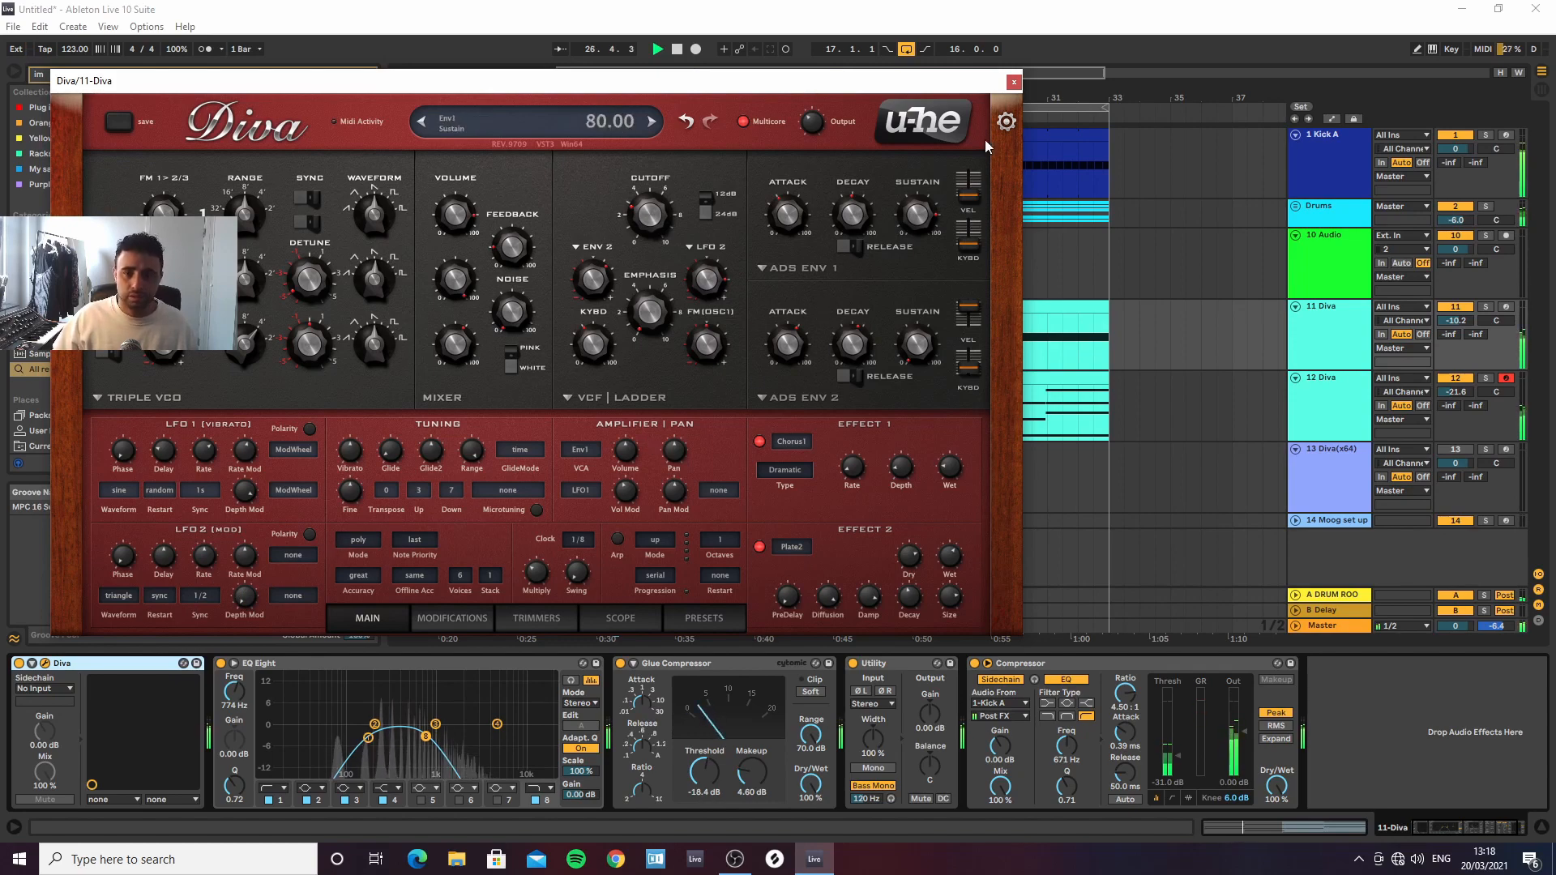
pyautogui.click(1013, 84)
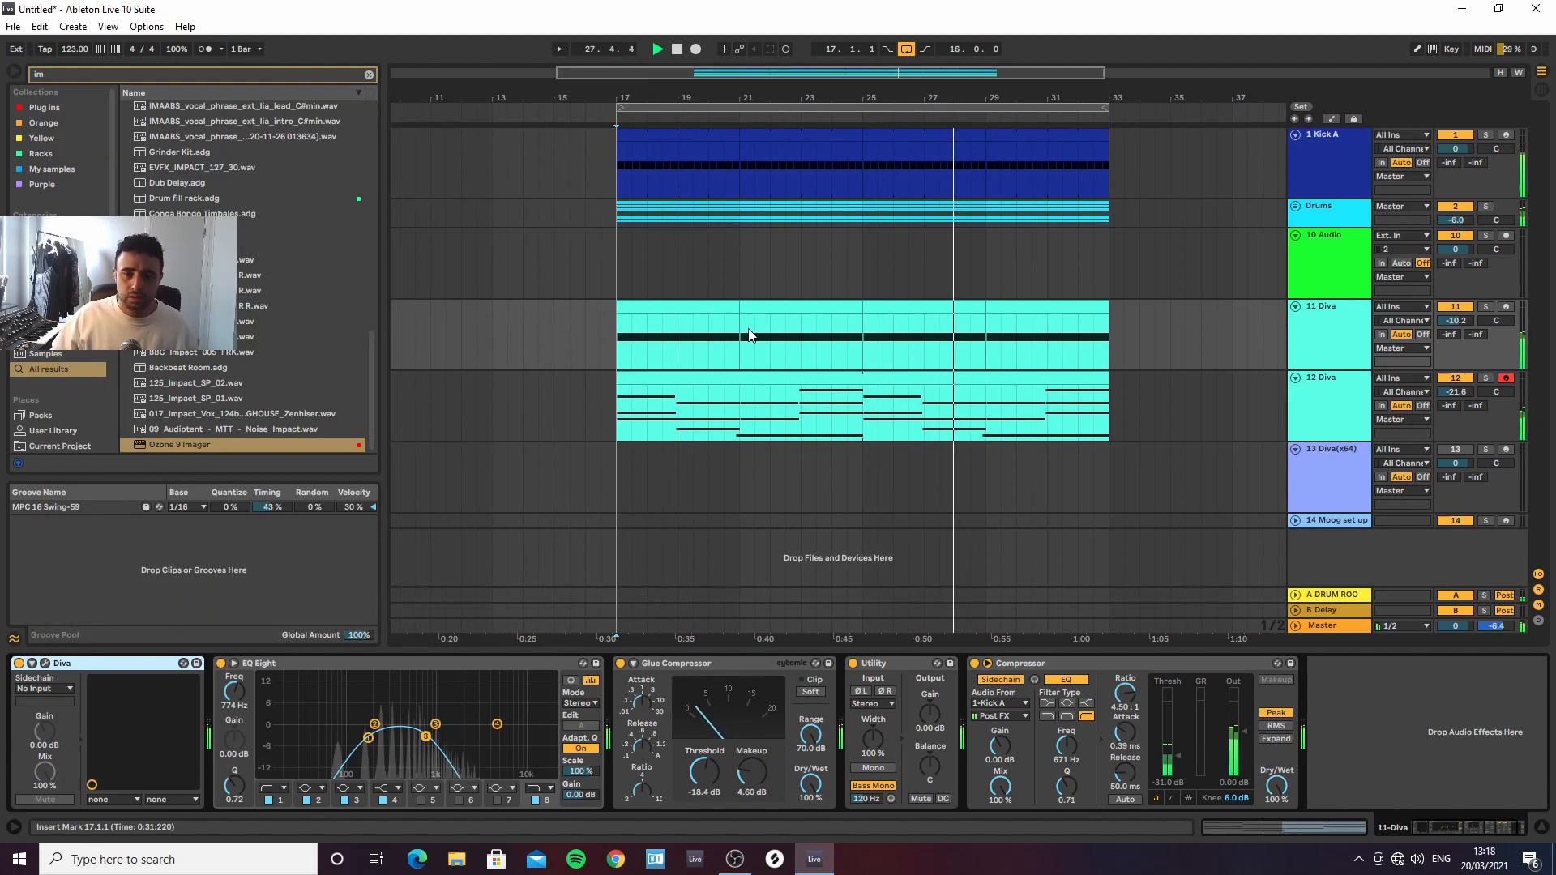
# Select track 11's clips from bar 17 to 33, and set the ratio of track 12's sidechain Compressor to inf:1
pyautogui.moveTo(738, 309); pyautogui.dragTo(1109, 311)
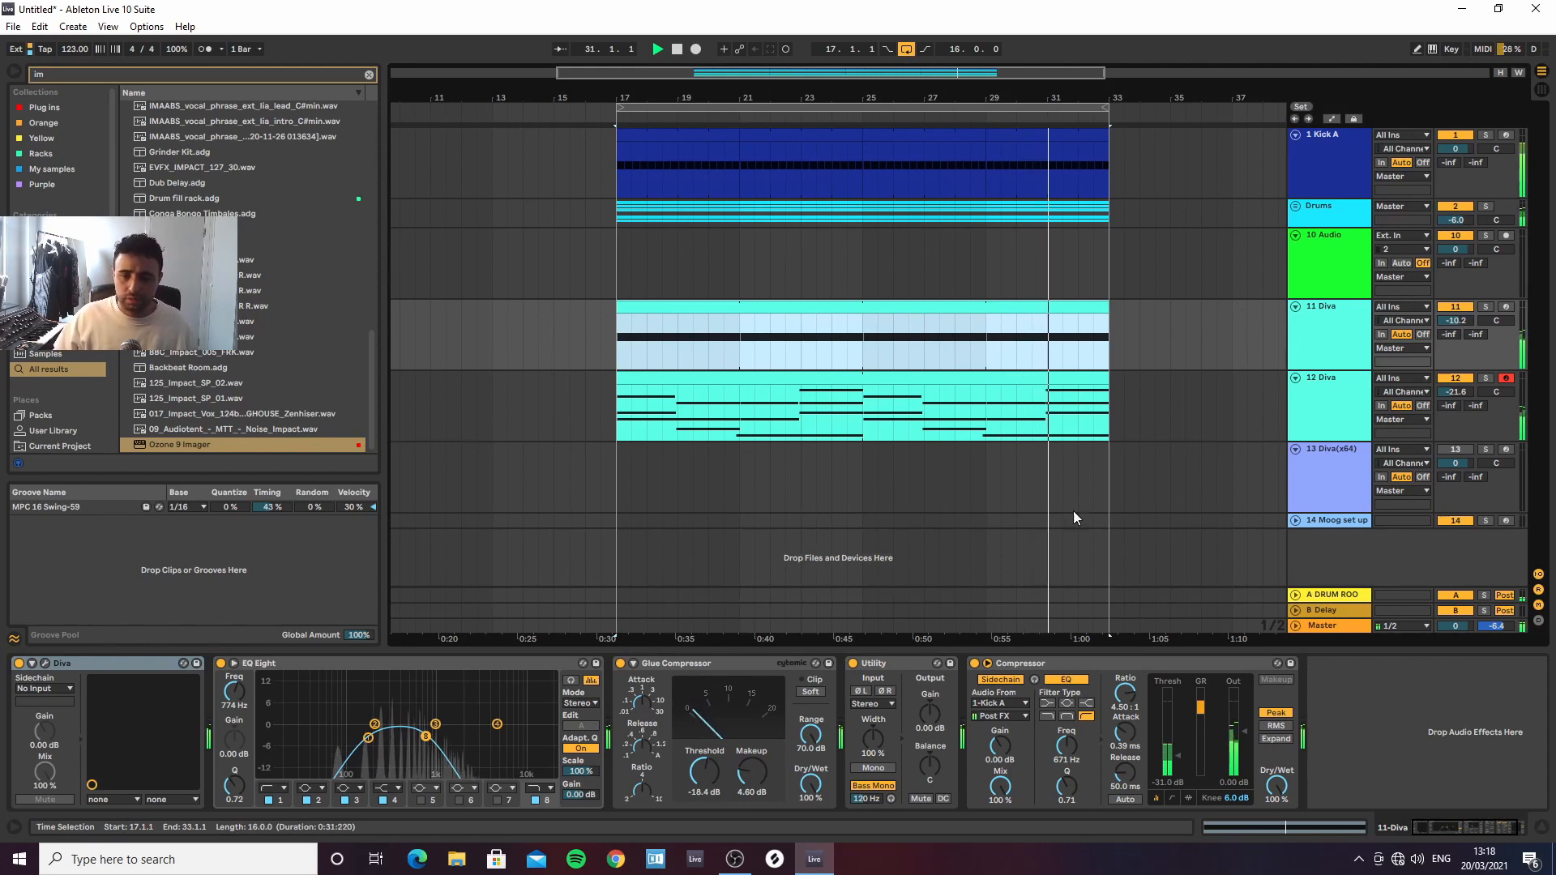
pyautogui.click(1320, 406)
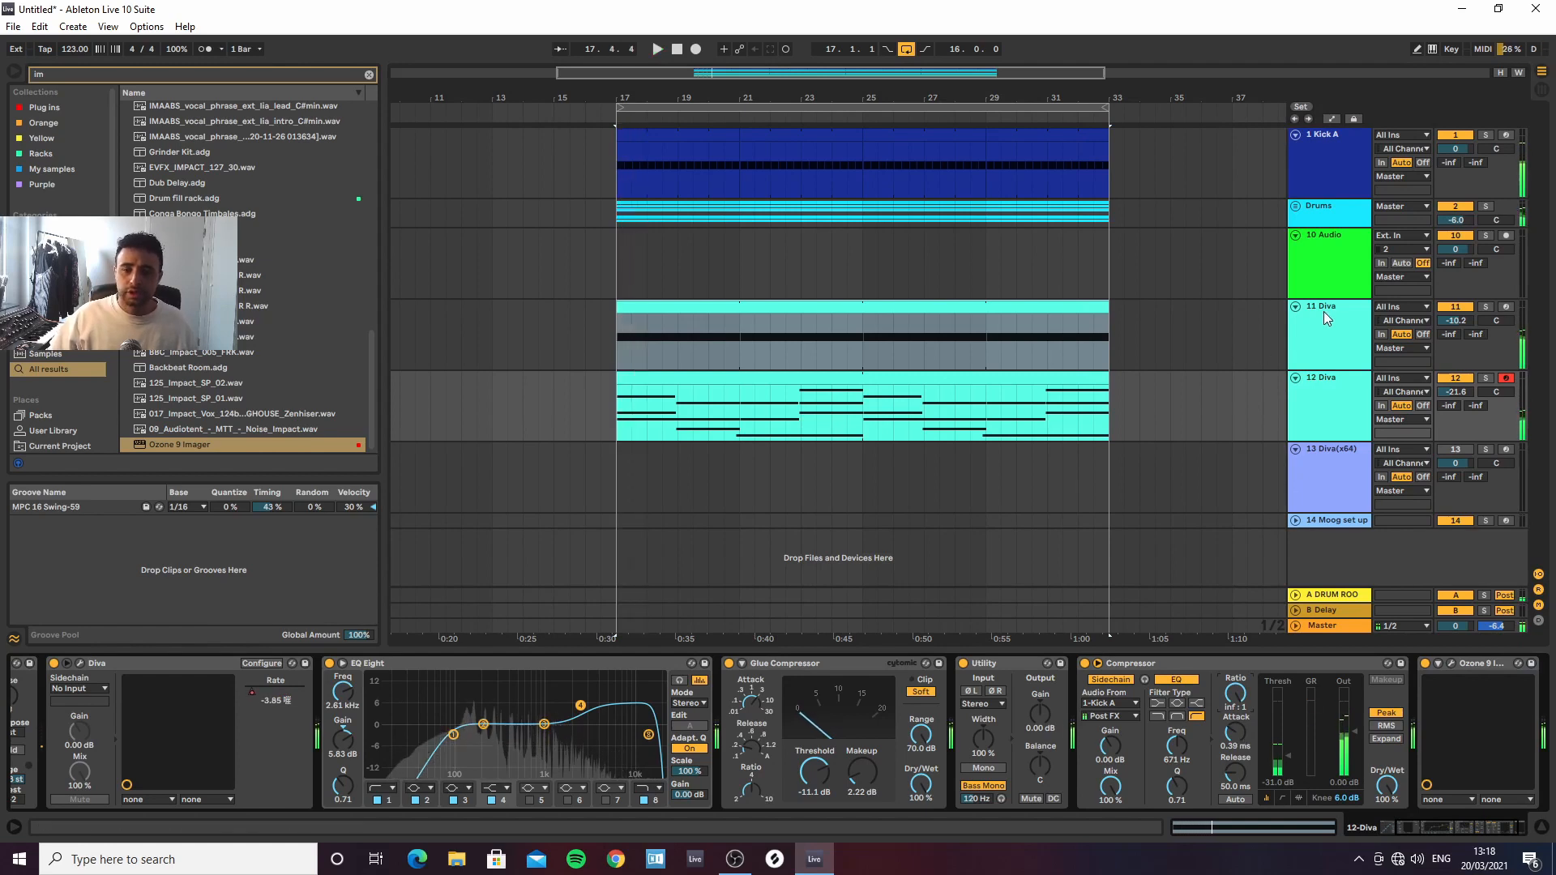
pyautogui.click(1331, 398)
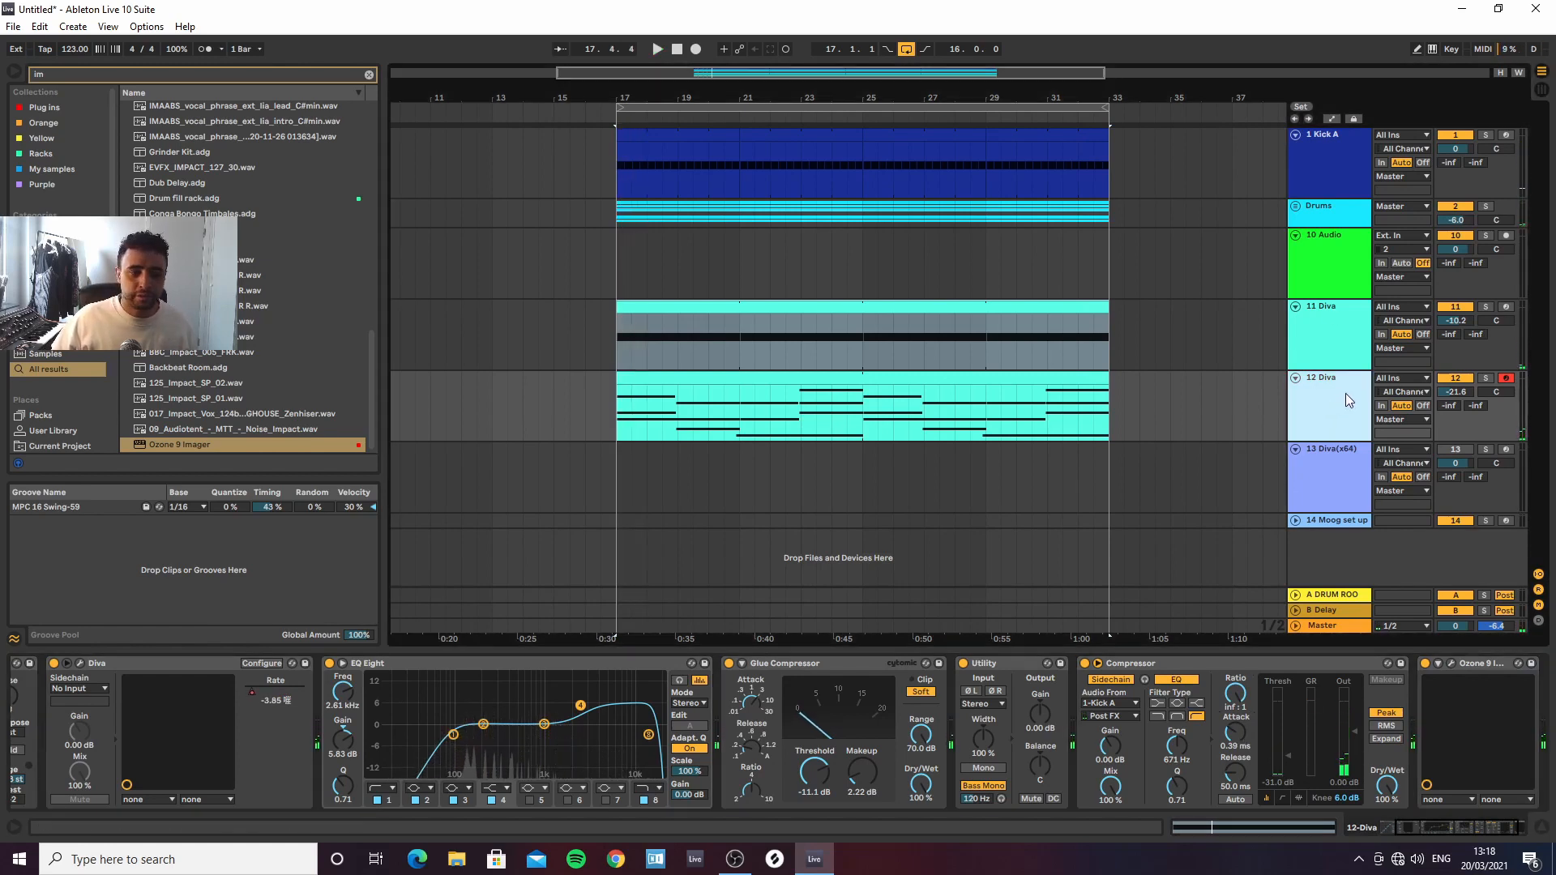
# Examine the device chains of the Drums group, track 13 Diva(x64) and track 14 Moog set up
pyautogui.click(1316, 214)
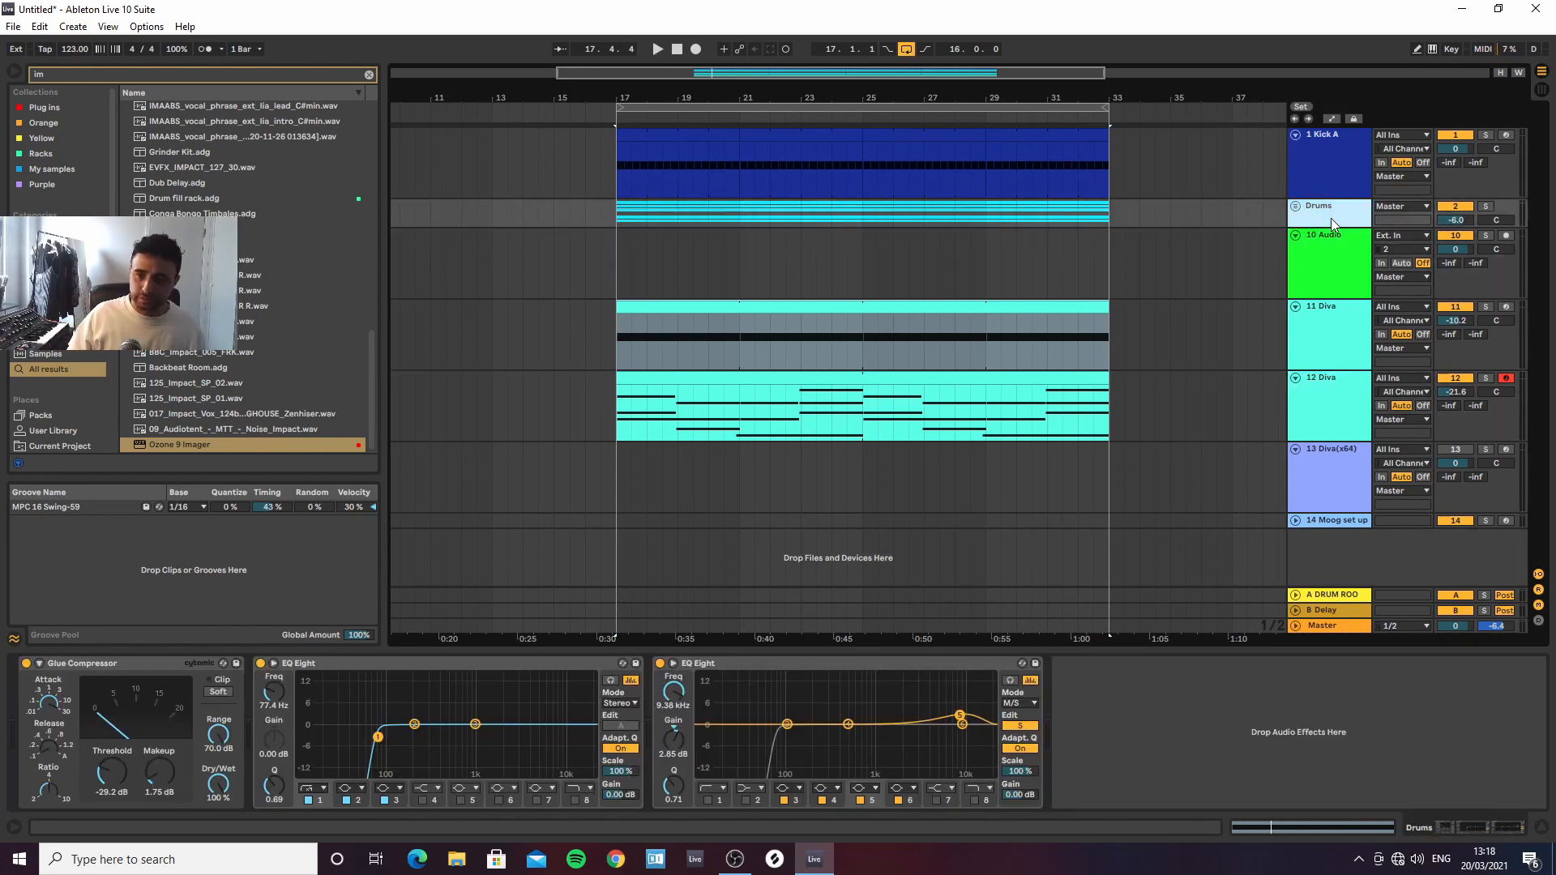
pyautogui.click(1330, 483)
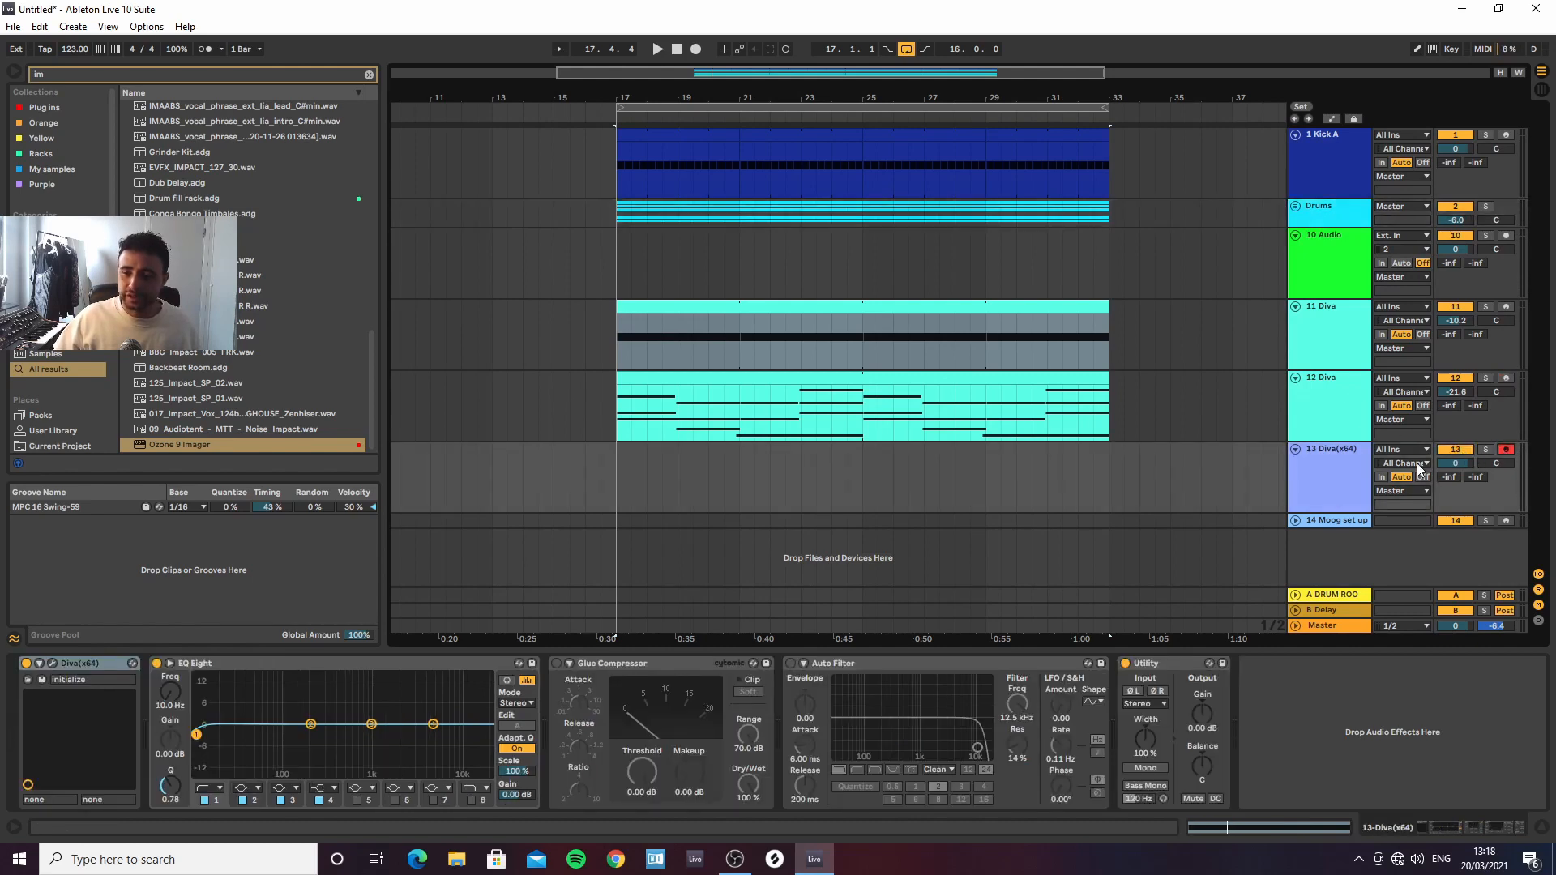
pyautogui.click(1303, 483)
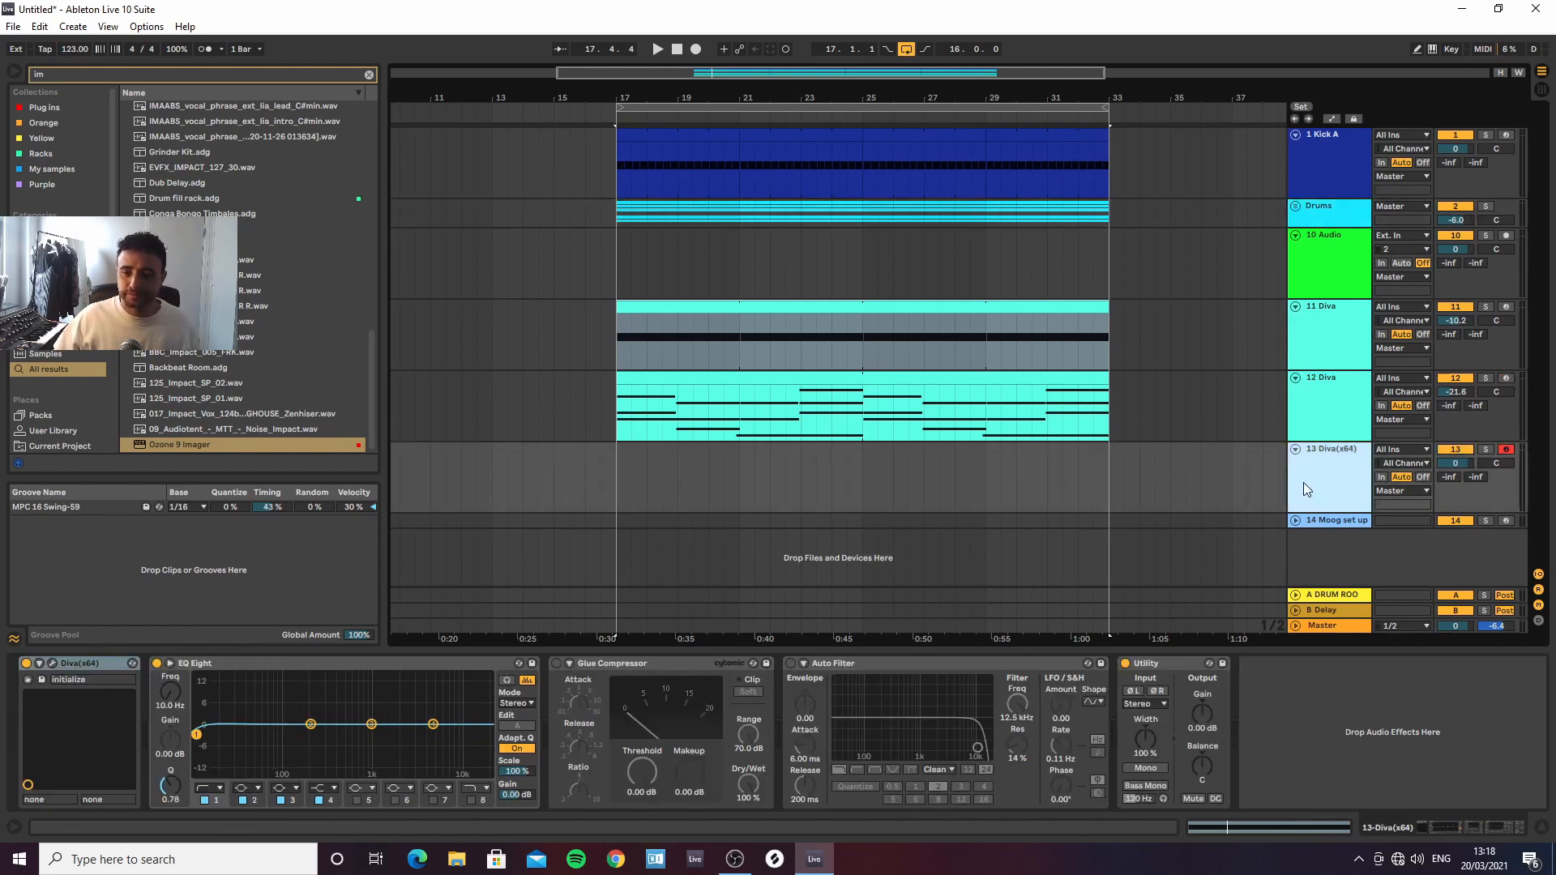
pyautogui.click(1321, 523)
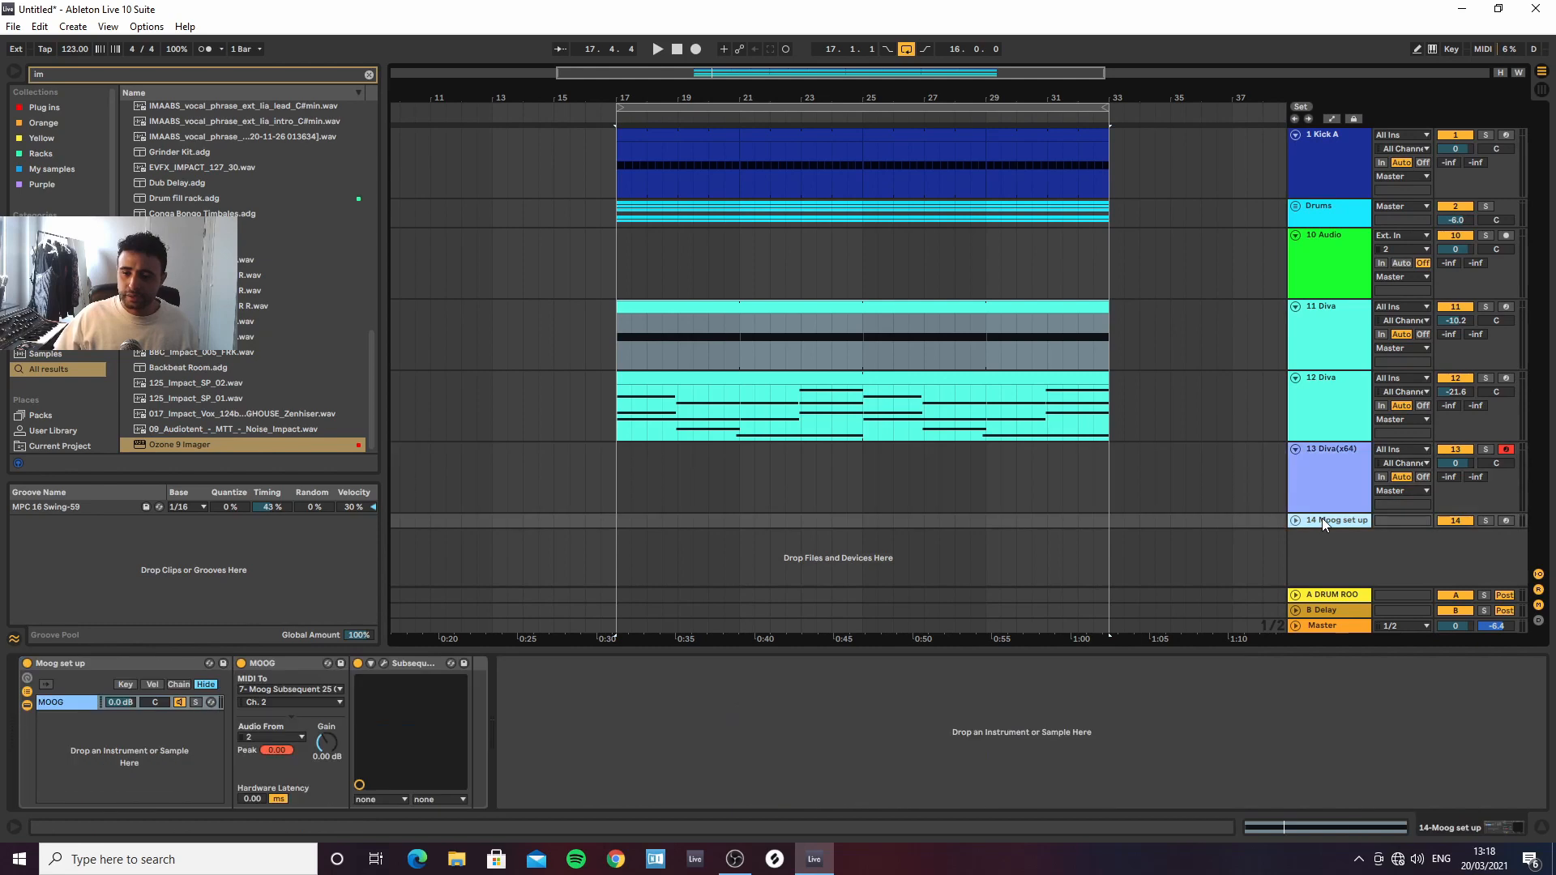
# Open track 13's Diva(x64), view its preset browser, and close the synth window
pyautogui.click(1338, 471)
pyautogui.click(52, 663)
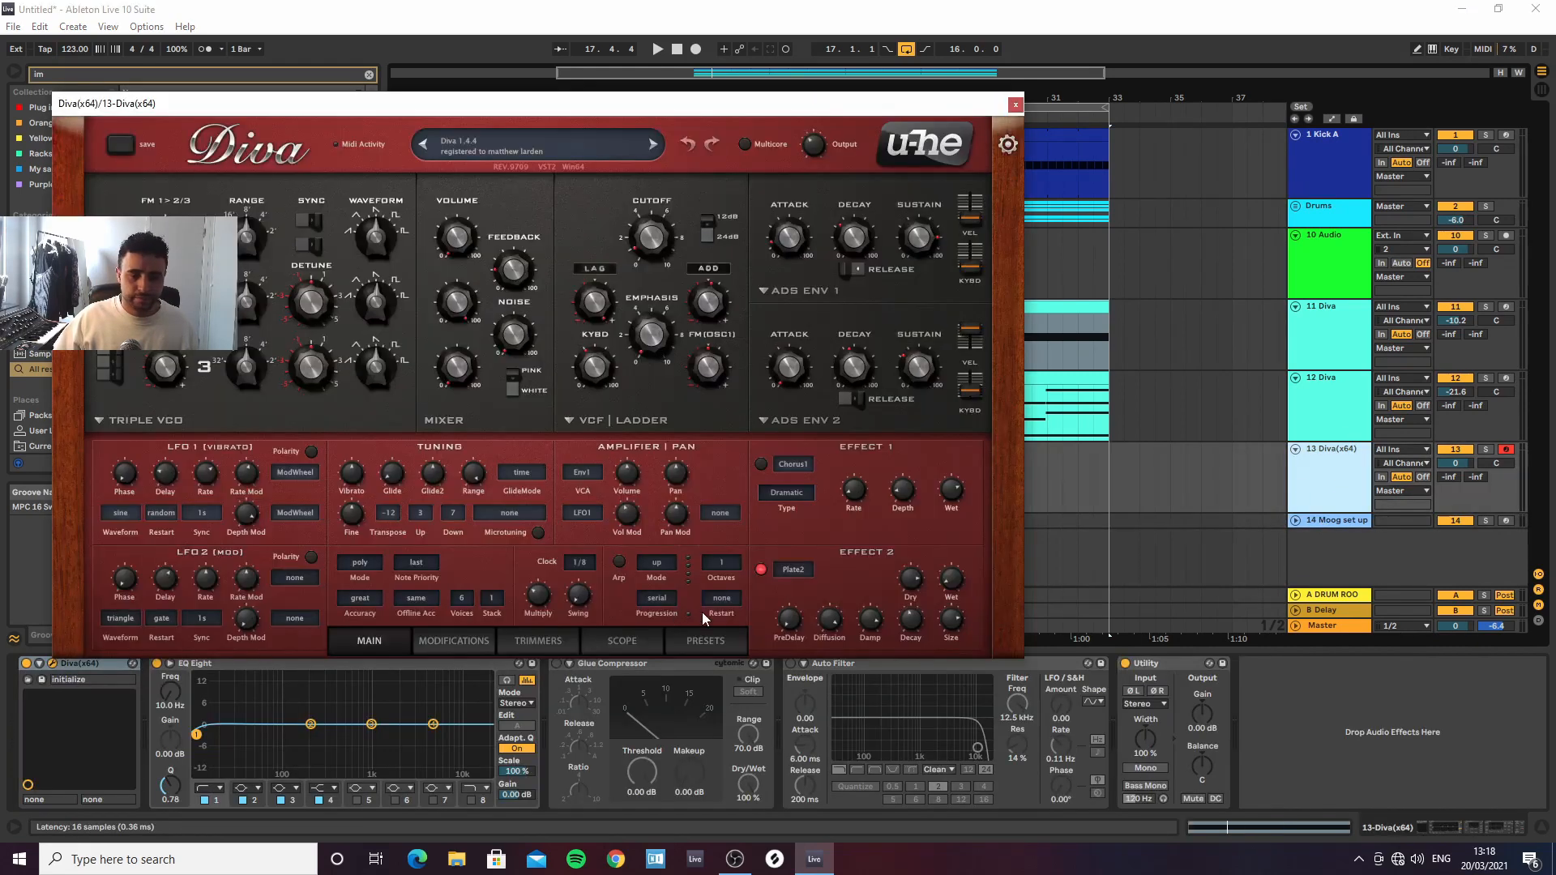
pyautogui.click(706, 641)
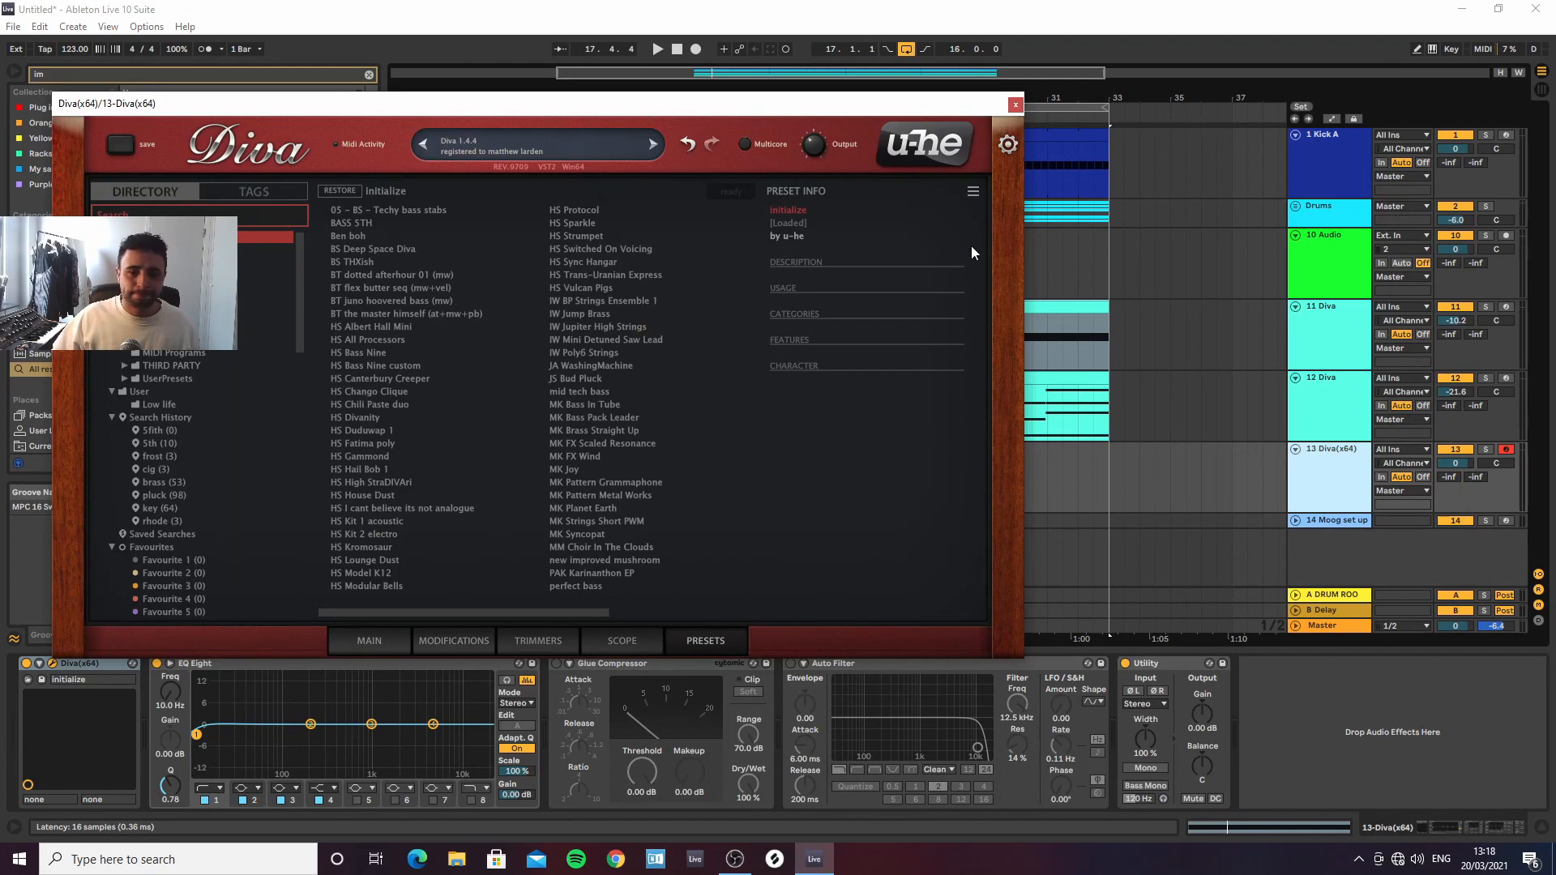
pyautogui.click(1015, 104)
# Open track 12's Diva to examine its sound settings and noise level
pyautogui.click(1350, 415)
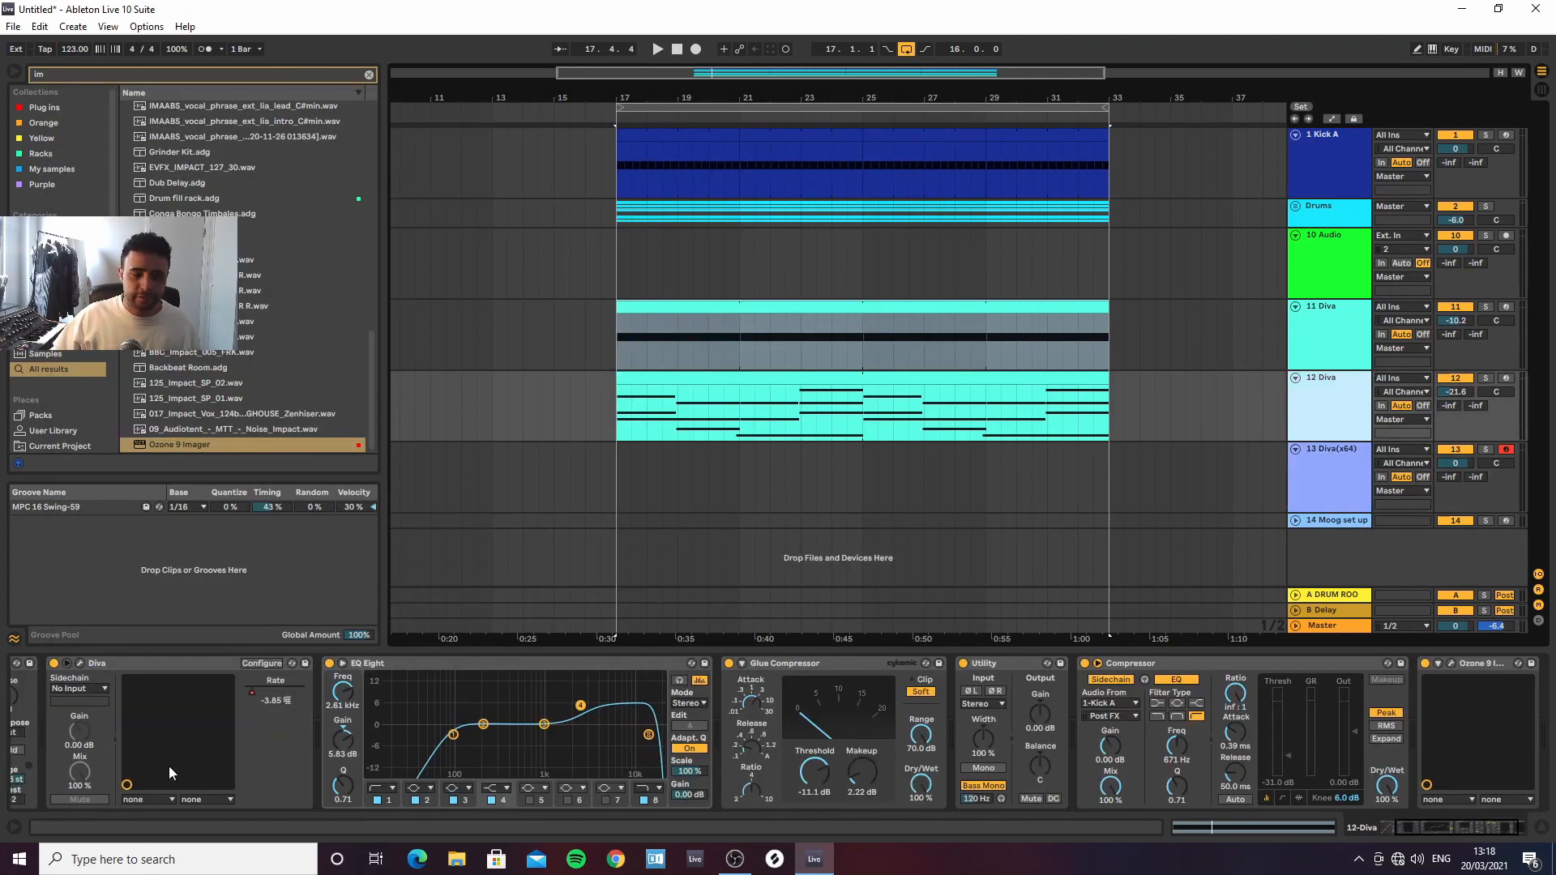
pyautogui.click(79, 664)
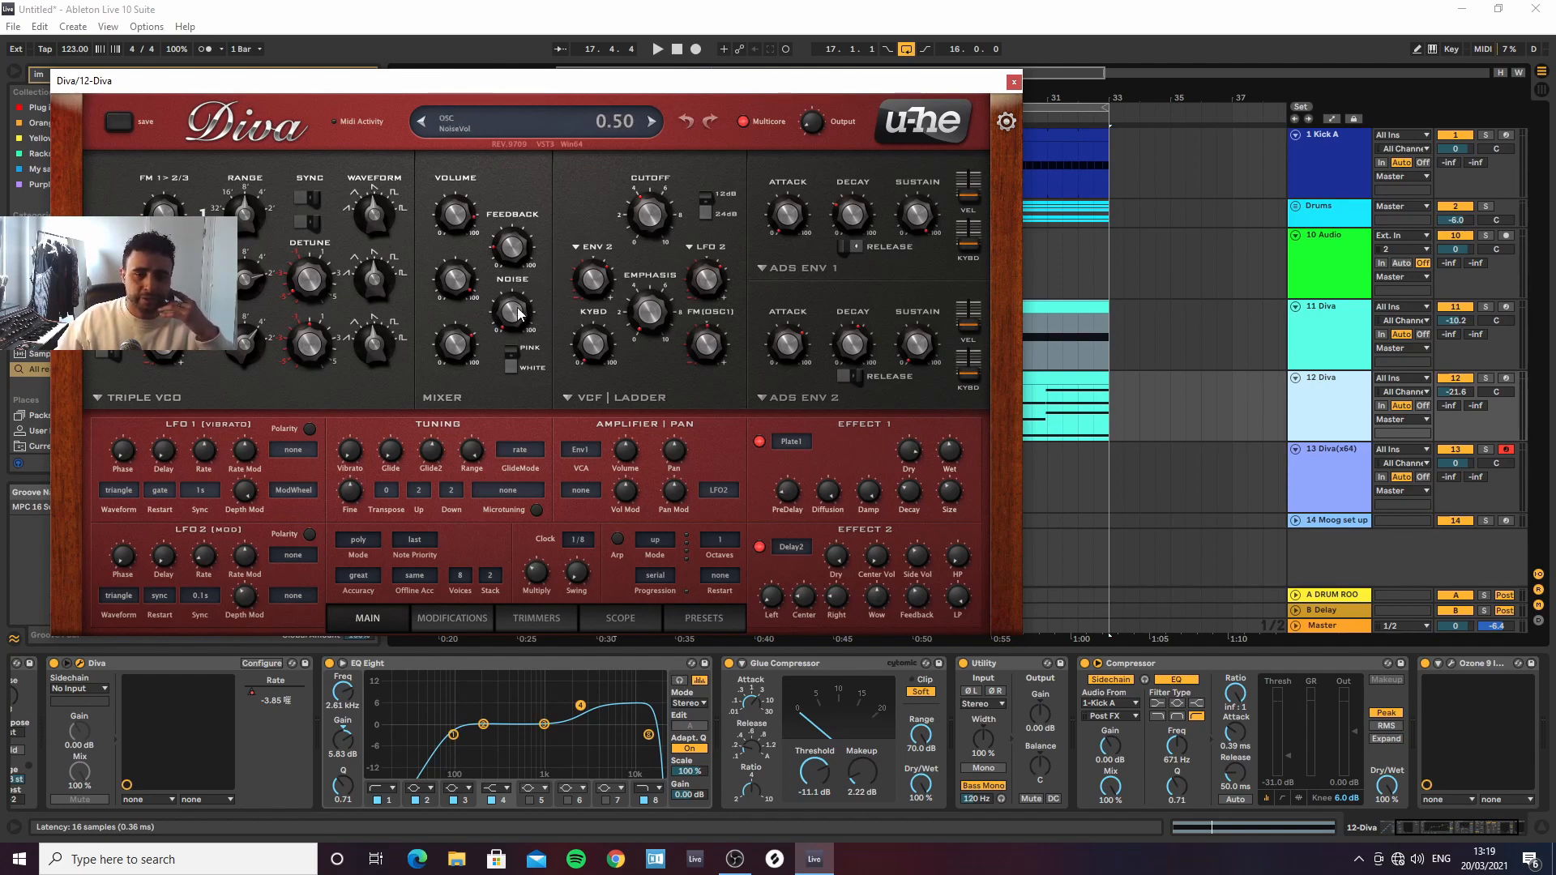
# Examine the noise, glide and modification settings of track 12's Diva, and close the synth window
pyautogui.moveTo(519, 315); pyautogui.dragTo(532, 250)
pyautogui.press('space')
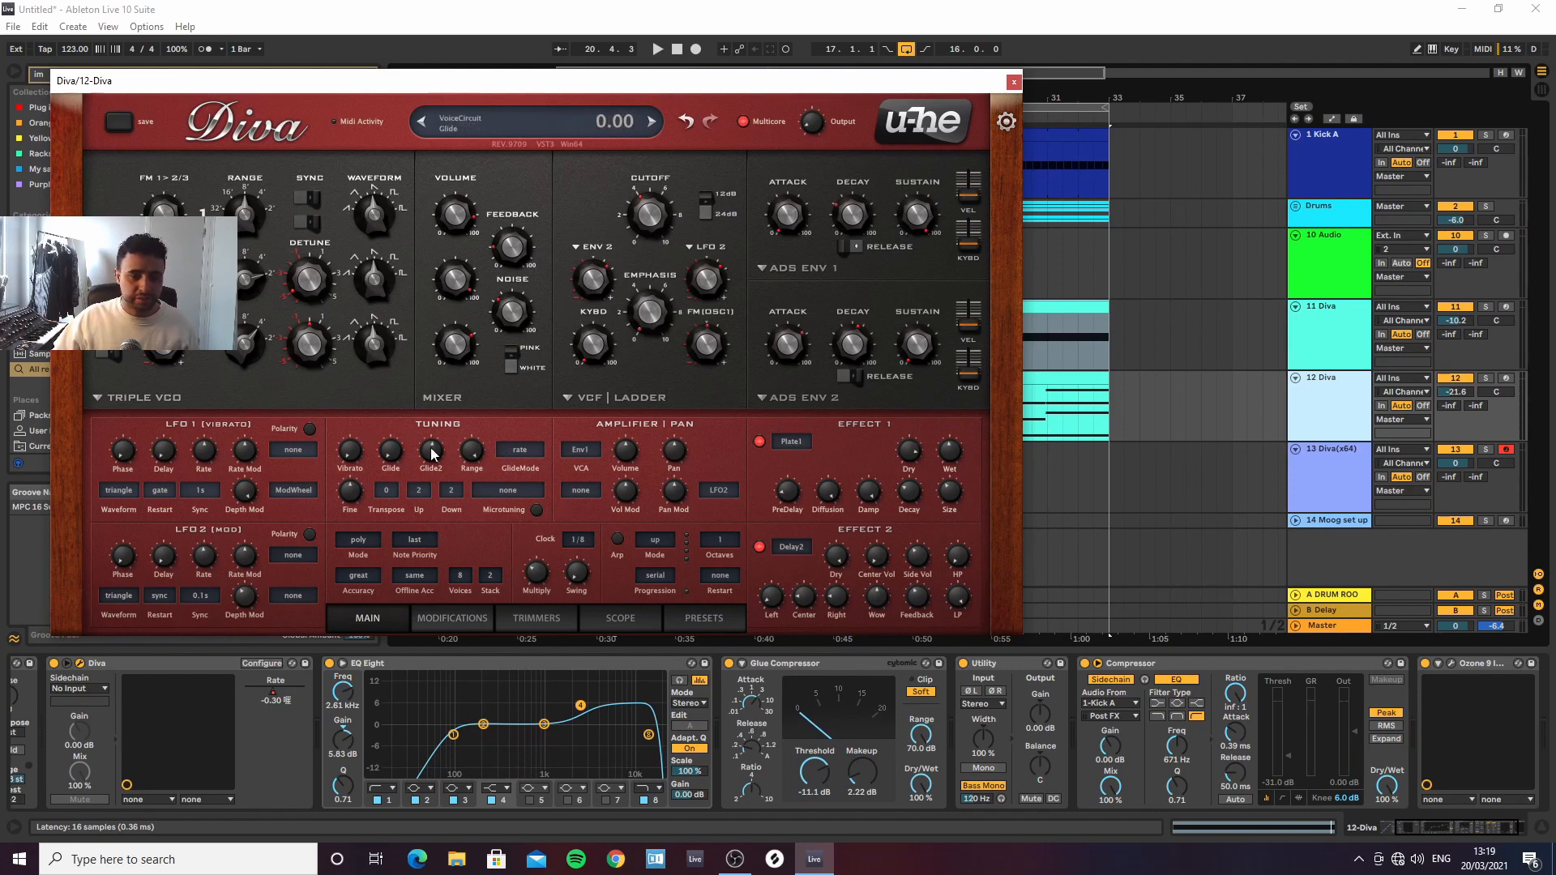
pyautogui.click(452, 619)
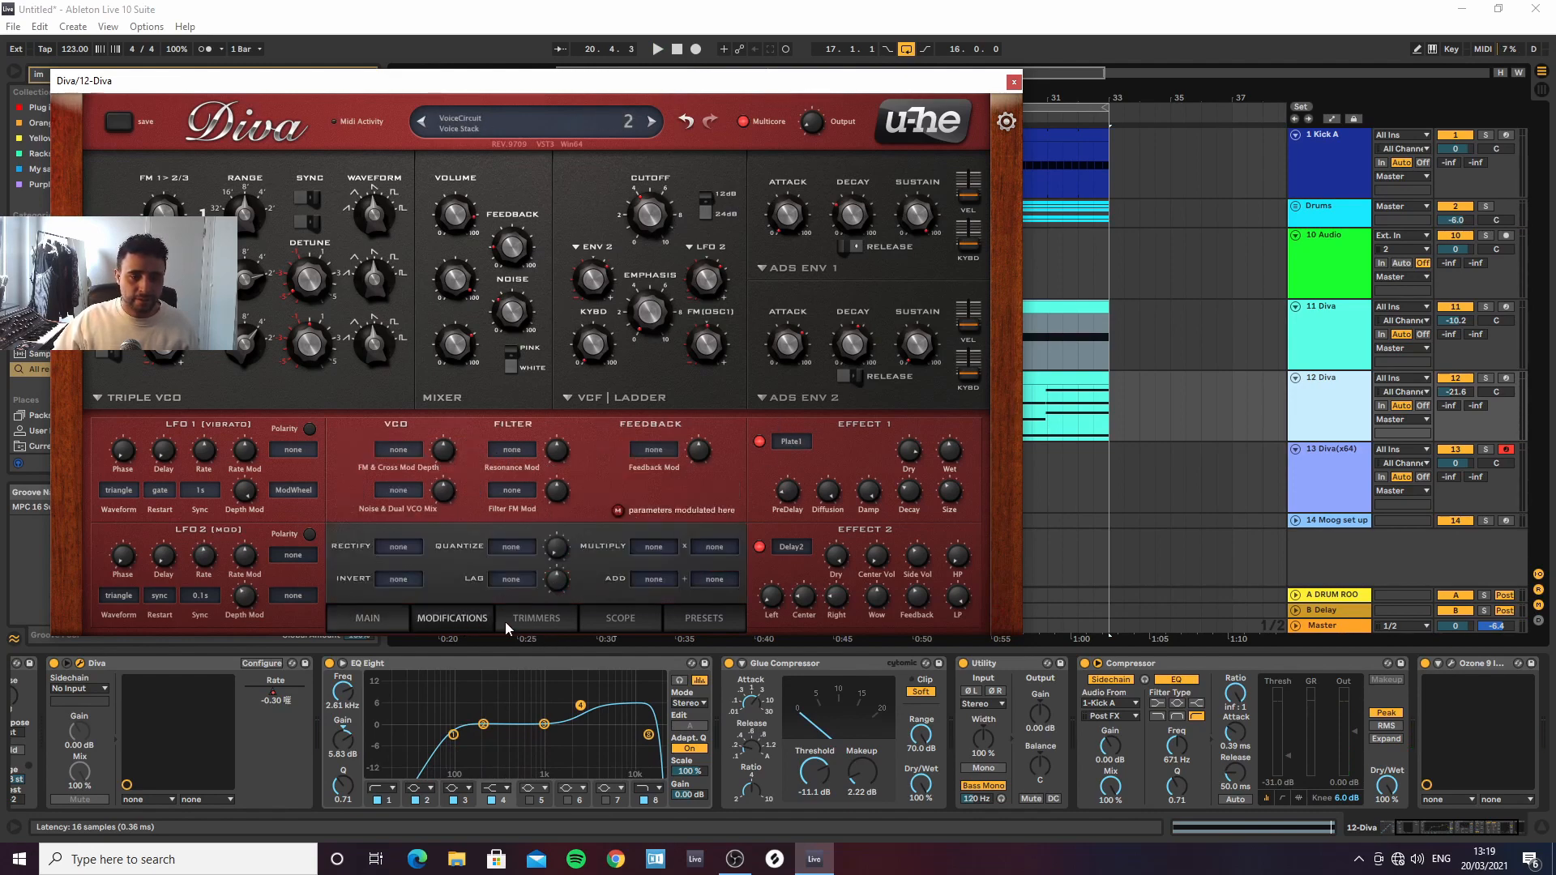
pyautogui.click(1012, 82)
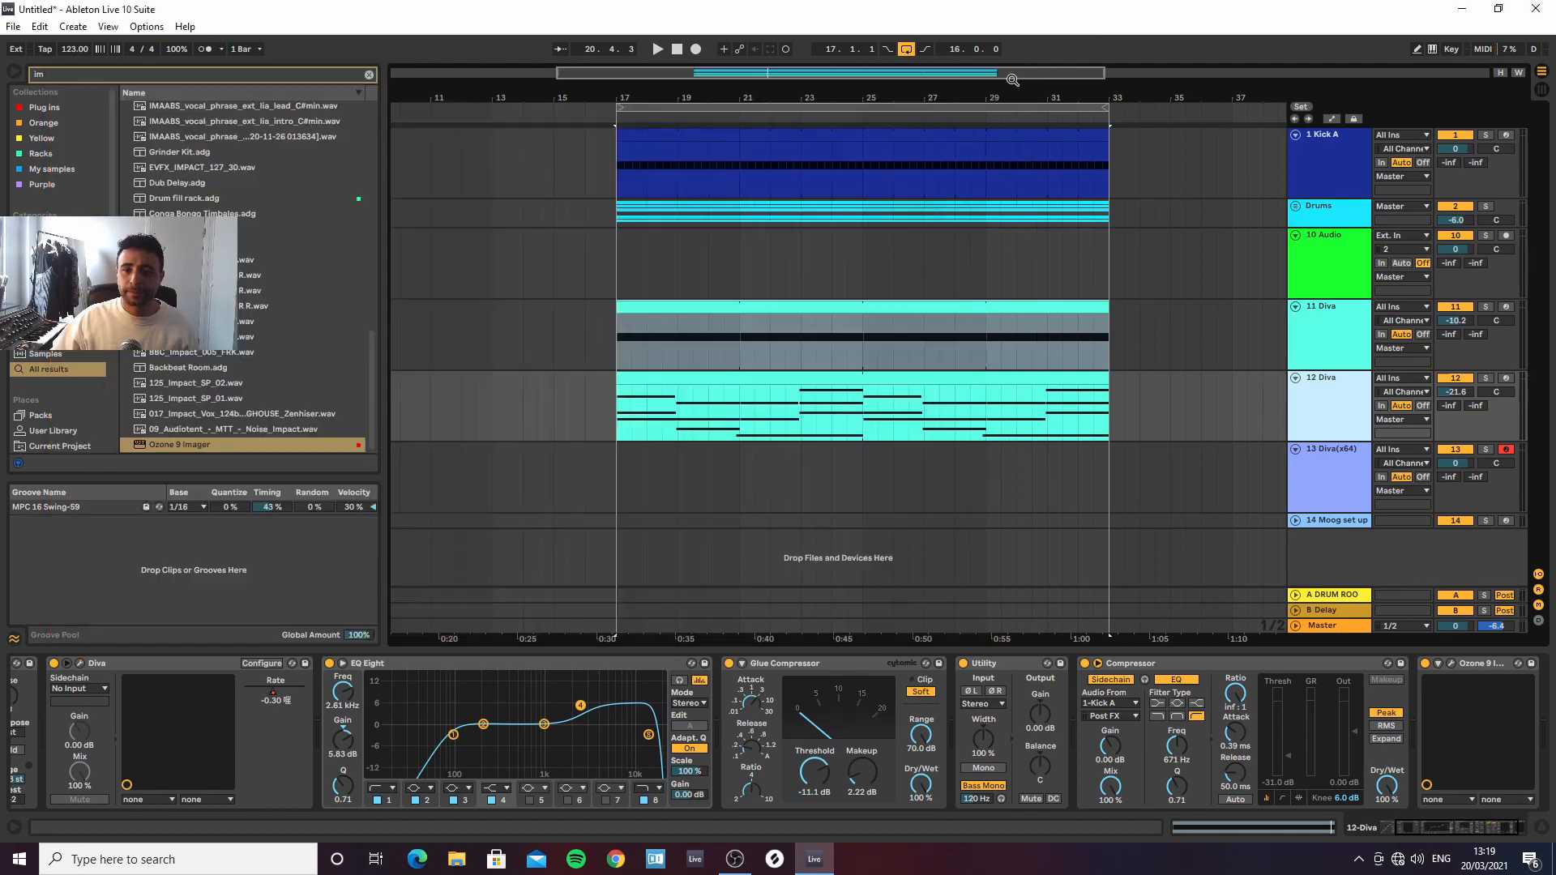
# Load the Ben boh preset in track 13's Diva(x64) and show its main sound settings
pyautogui.click(1333, 480)
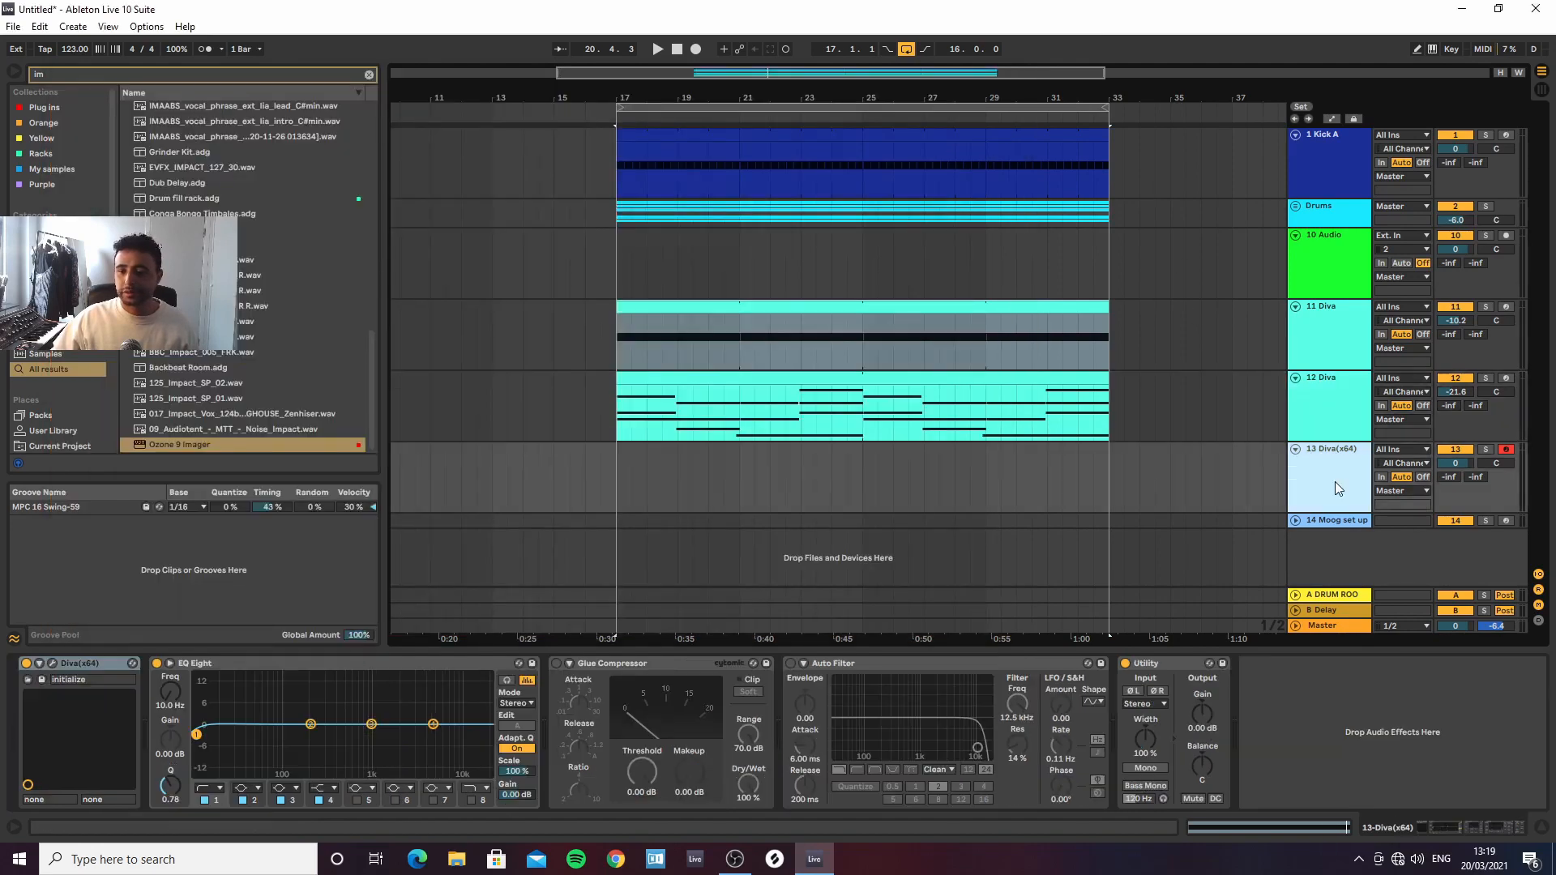
pyautogui.click(52, 663)
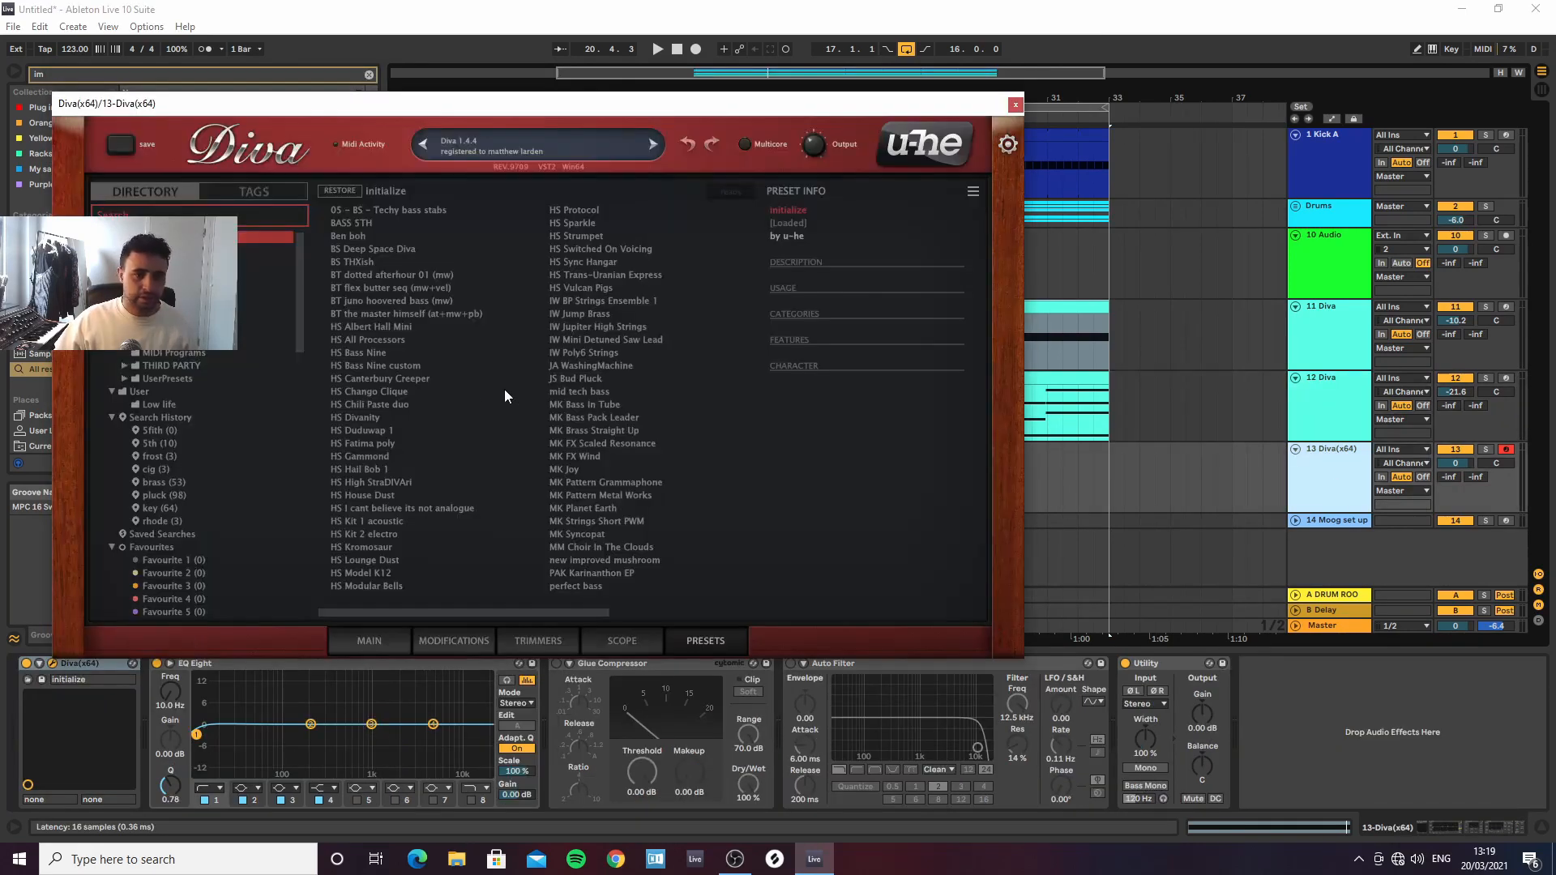
pyautogui.click(342, 236)
pyautogui.click(370, 641)
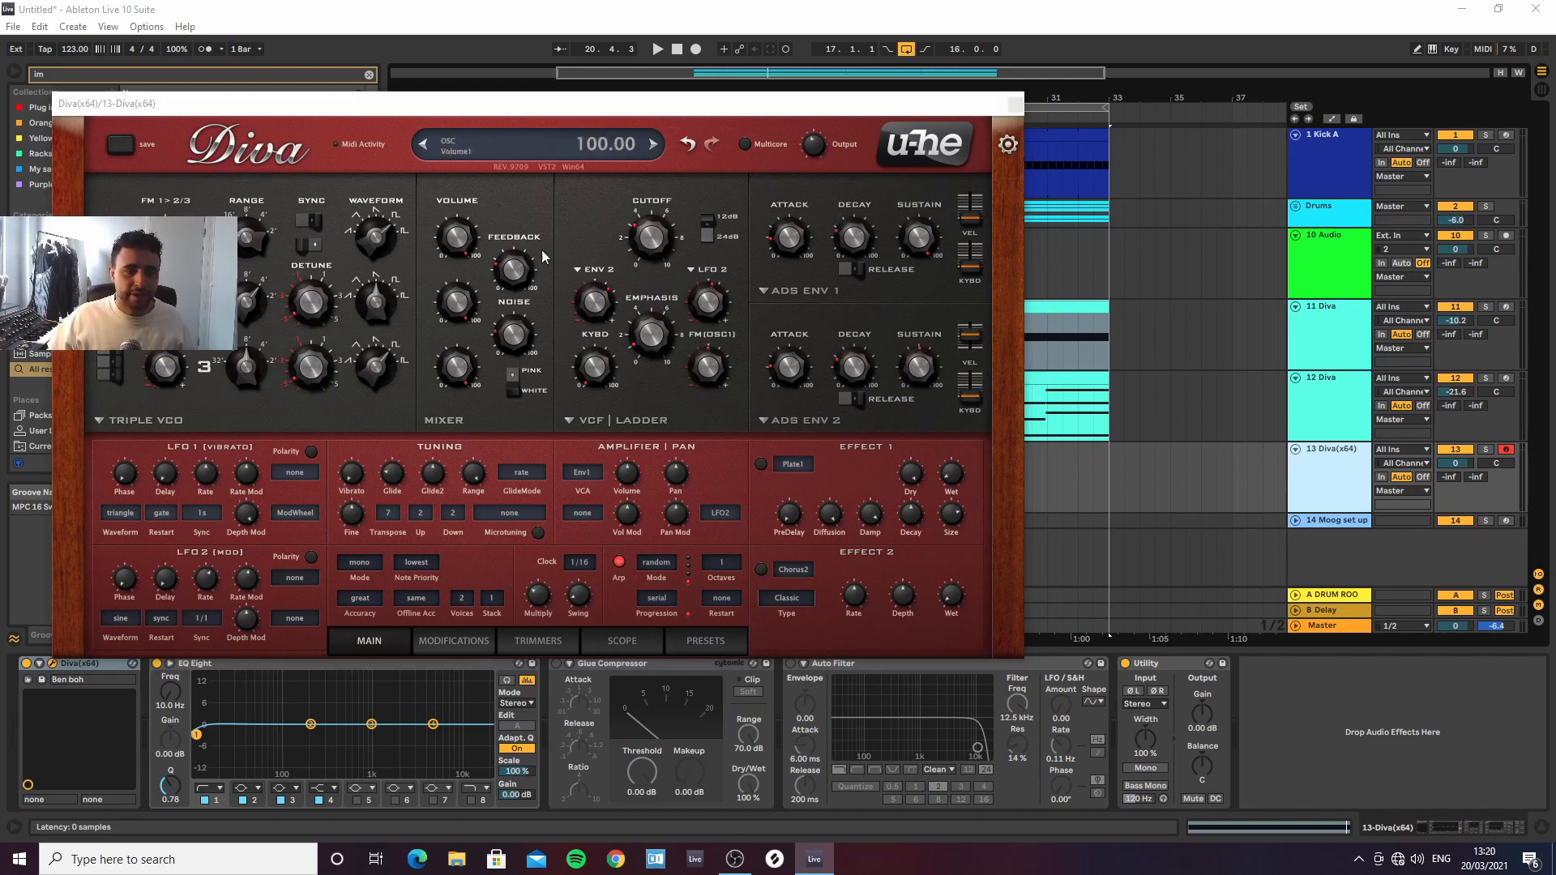
# Enable the Chorus2 effect in track 13's Diva(x64) and close the synth window
pyautogui.click(774, 528)
pyautogui.click(1046, 152)
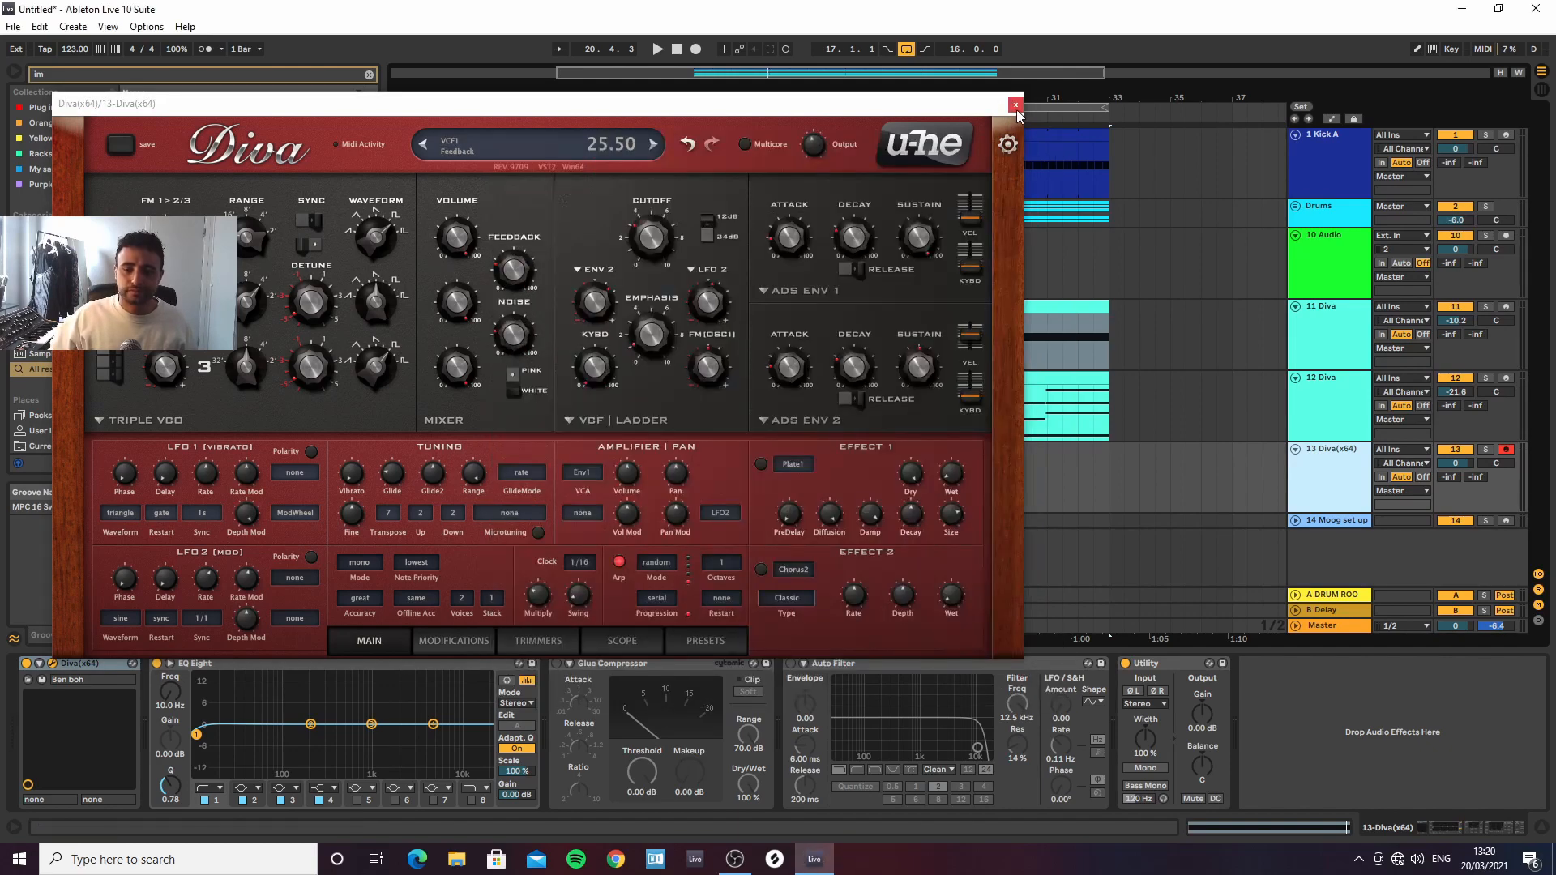
pyautogui.click(762, 570)
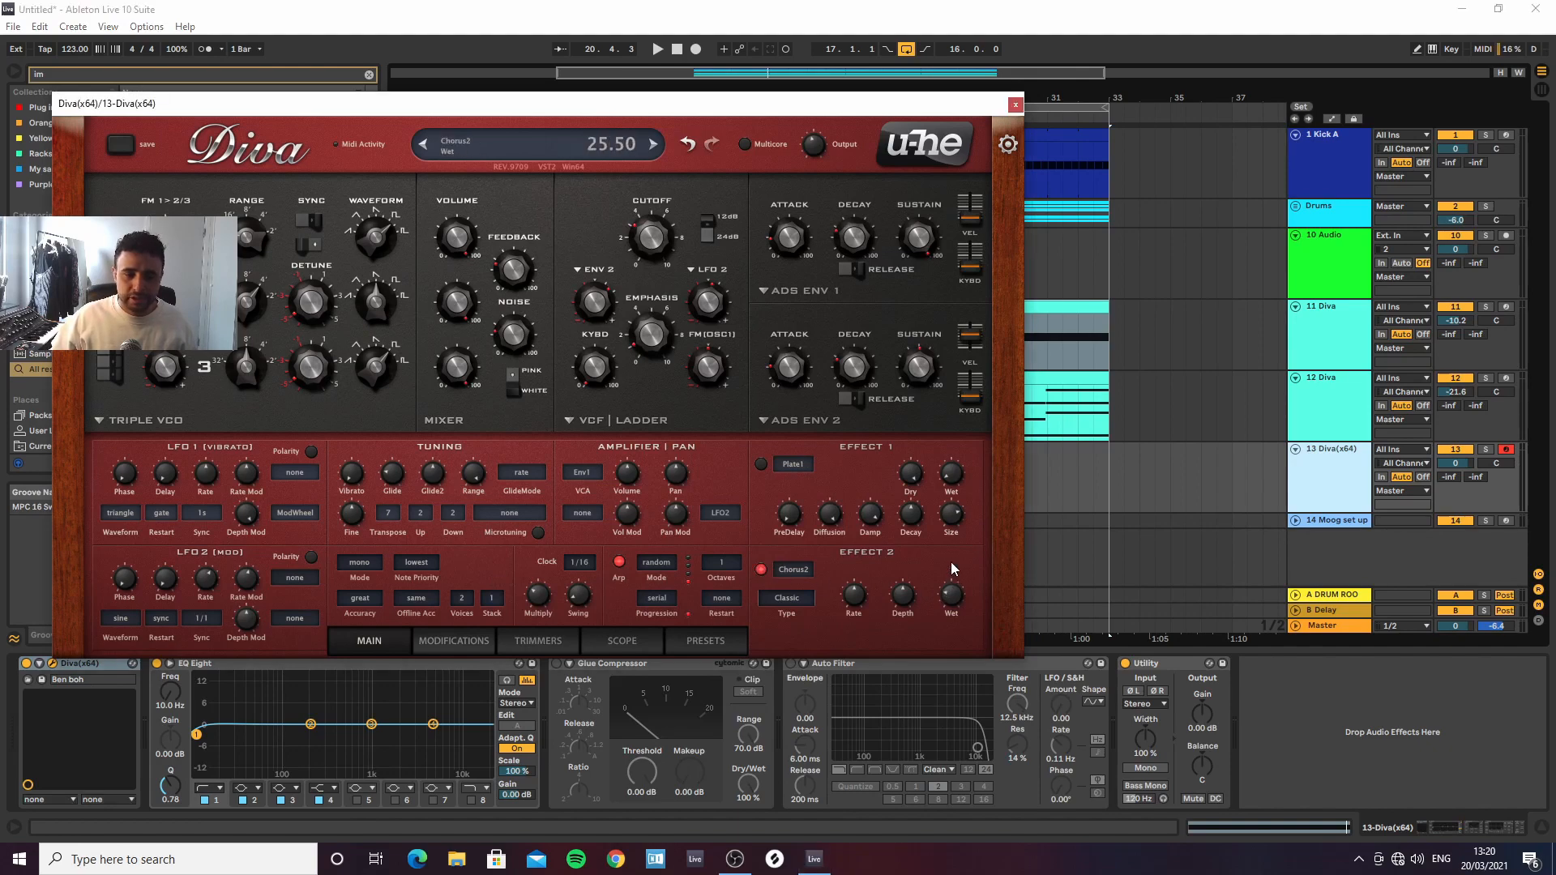
pyautogui.click(1015, 106)
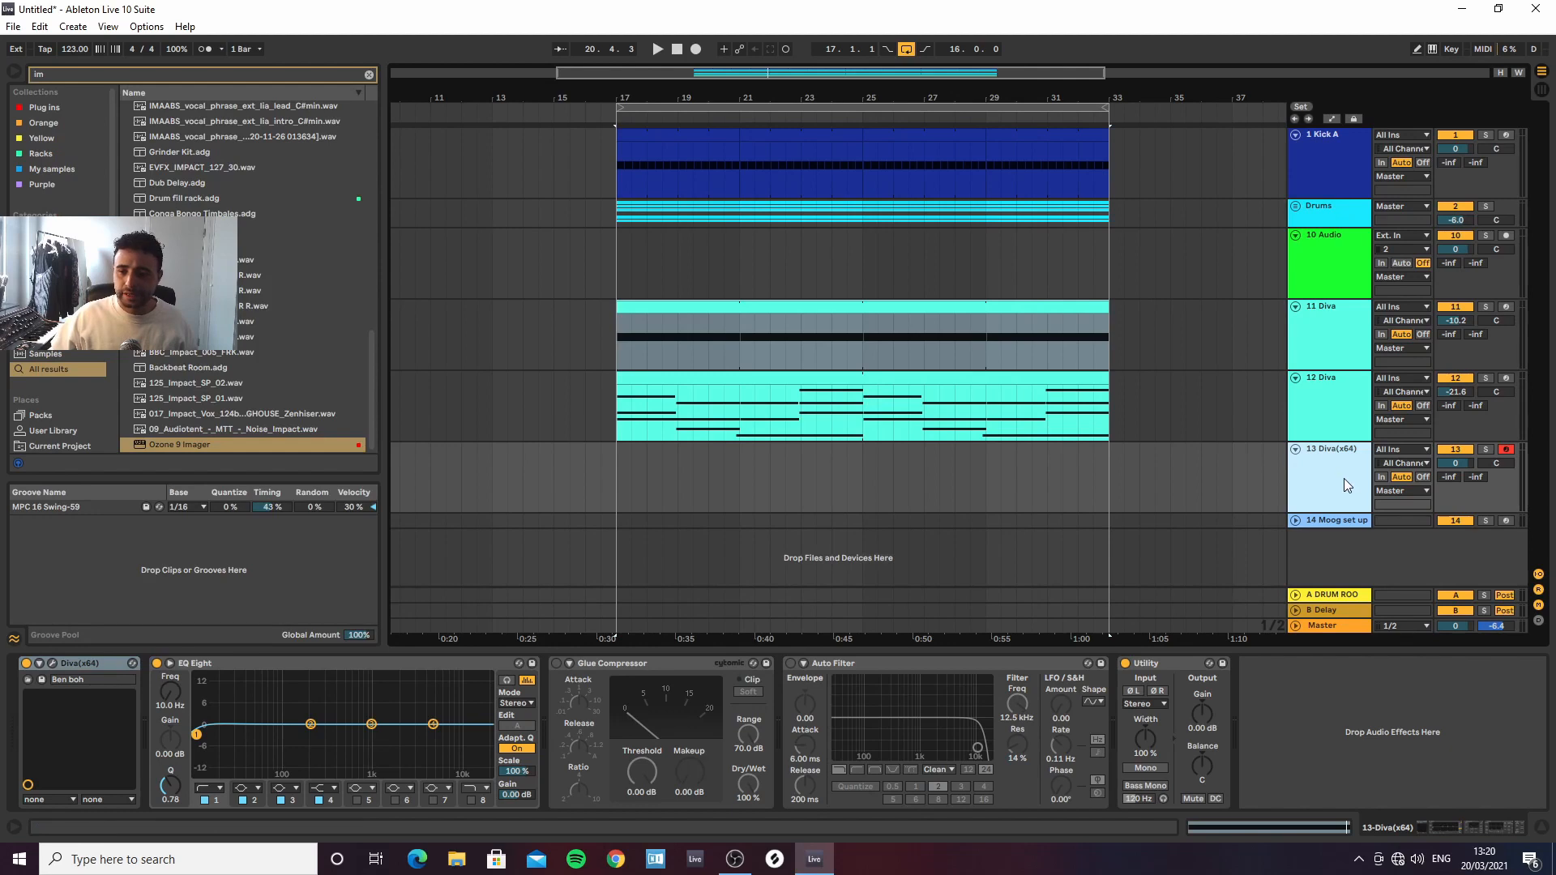
# Play the loop and lower the volume of track 13 Diva(x64) to -8.4 dB
pyautogui.press('space')
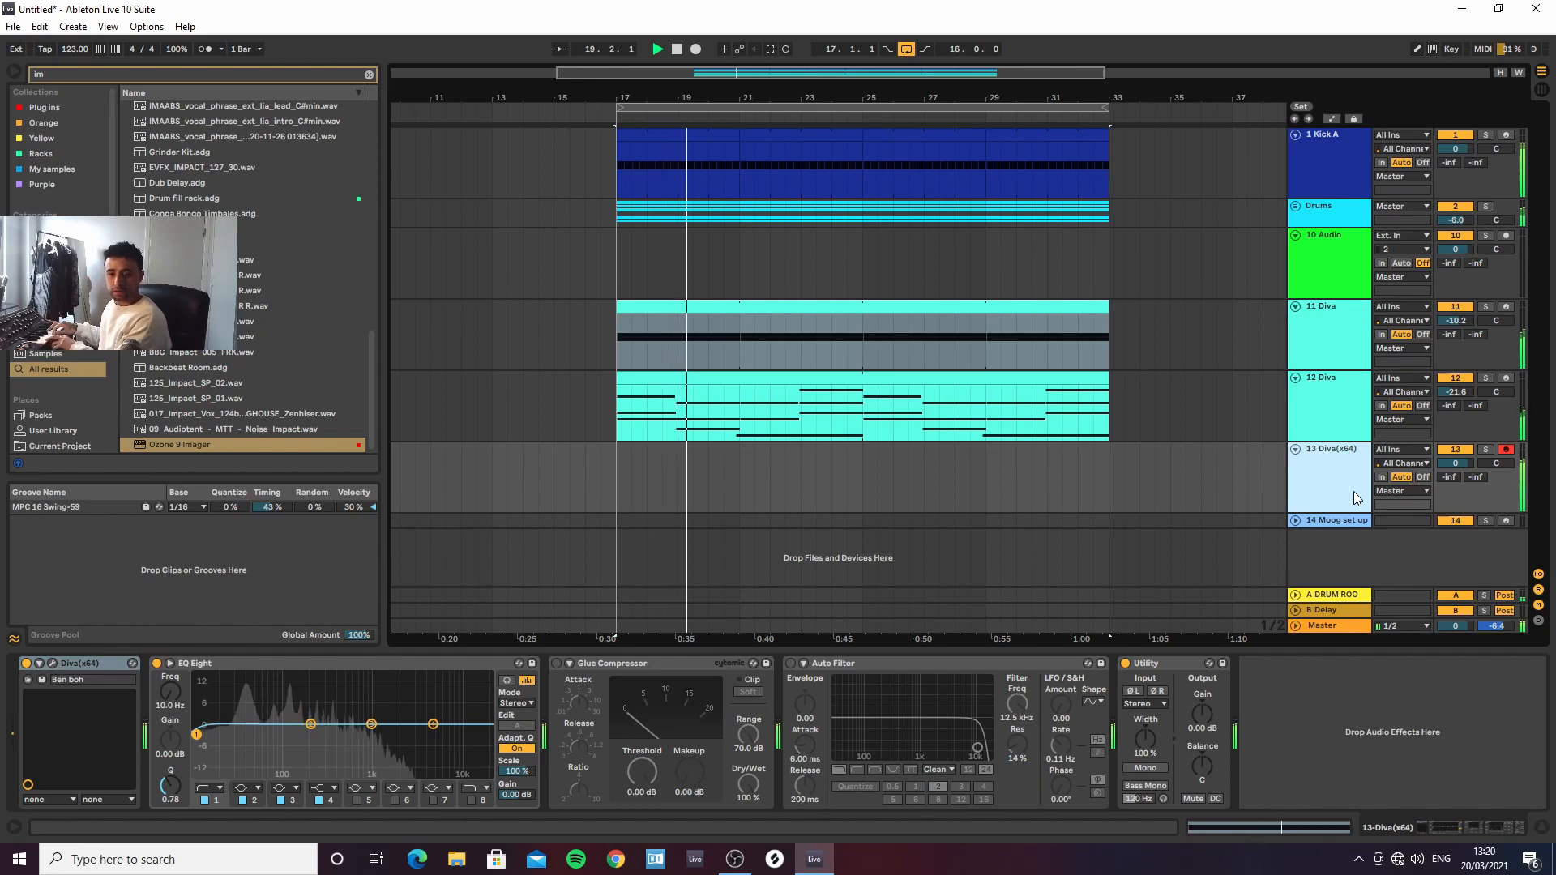
pyautogui.moveTo(1448, 465); pyautogui.dragTo(1448, 520)
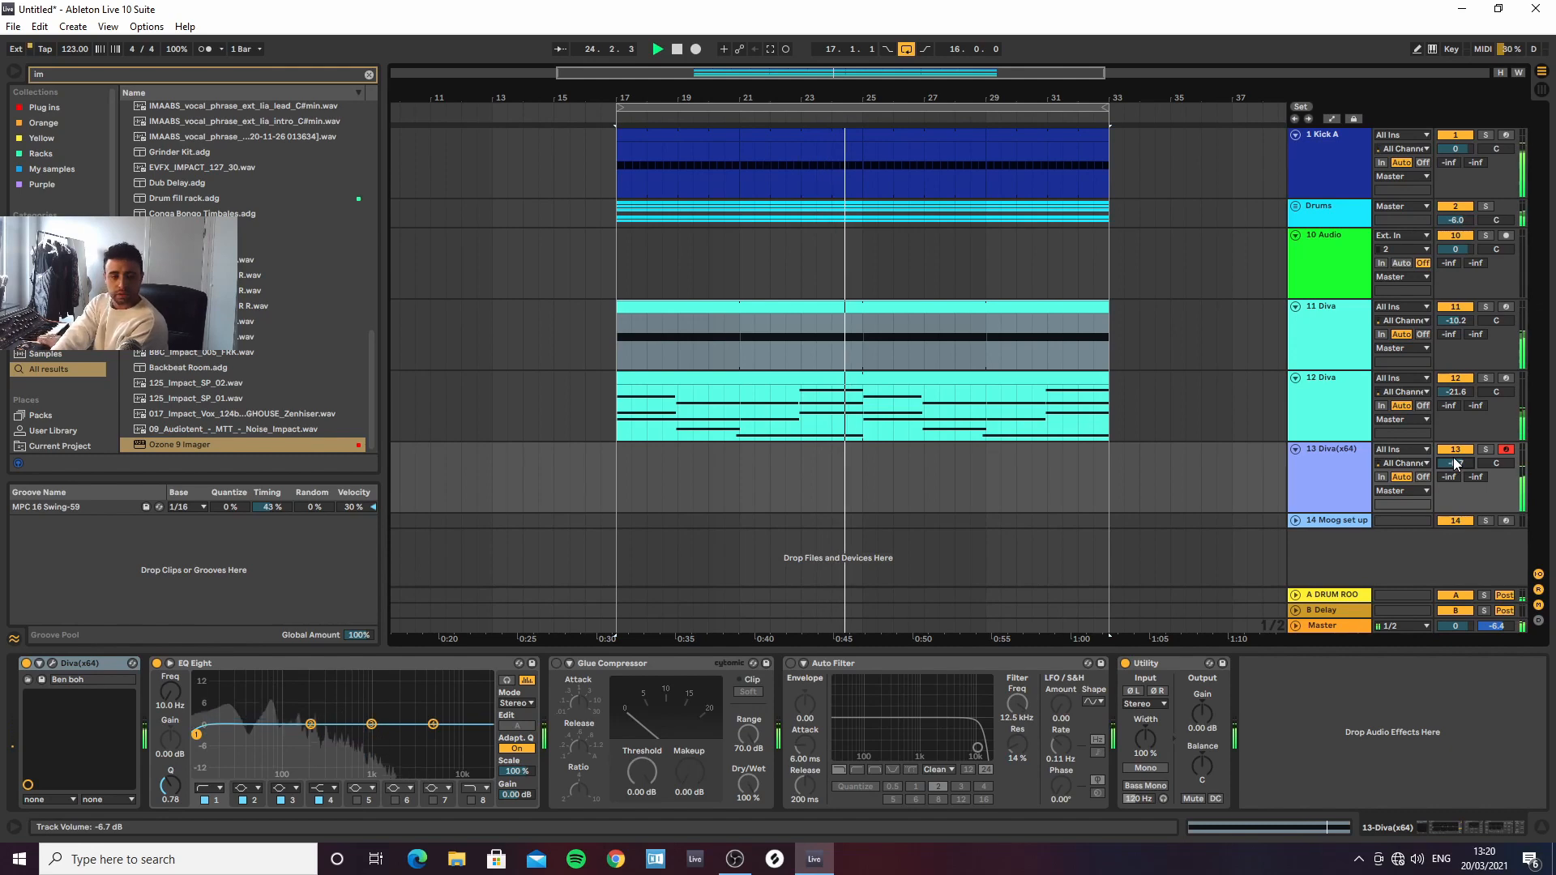
pyautogui.moveTo(1456, 457); pyautogui.dragTo(1457, 465)
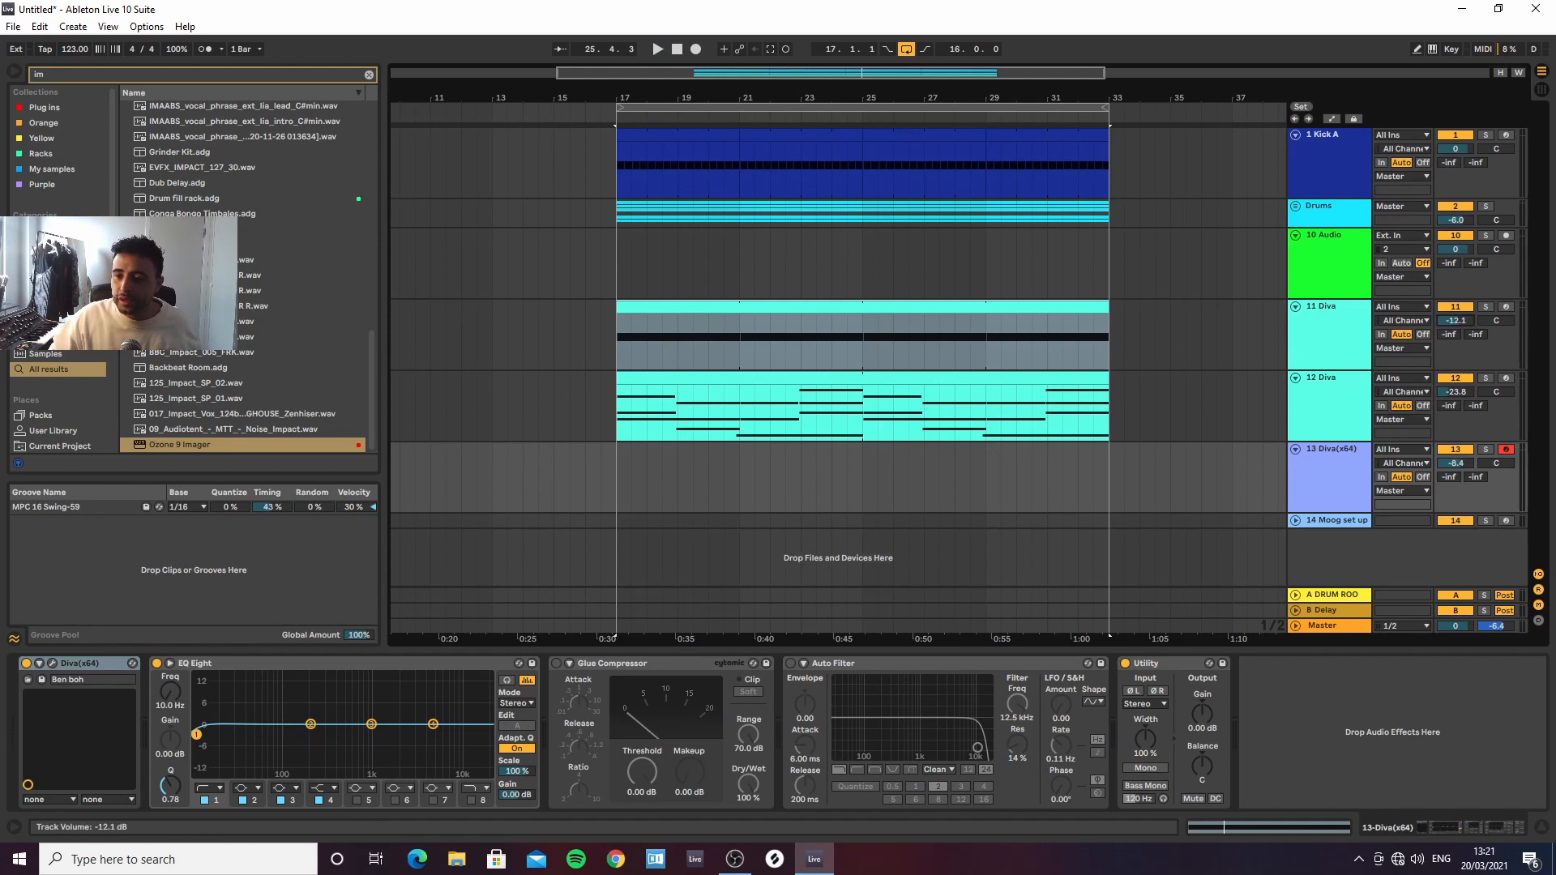
# Group Diva tracks 11 and 12 under the name Pads, and set the group's volume to -2.9 dB
pyautogui.click(1330, 347)
pyautogui.keyDown('shift'); pyautogui.click(1335, 420); pyautogui.keyUp('shift')
pyautogui.hotkey('ctrl', 'g')
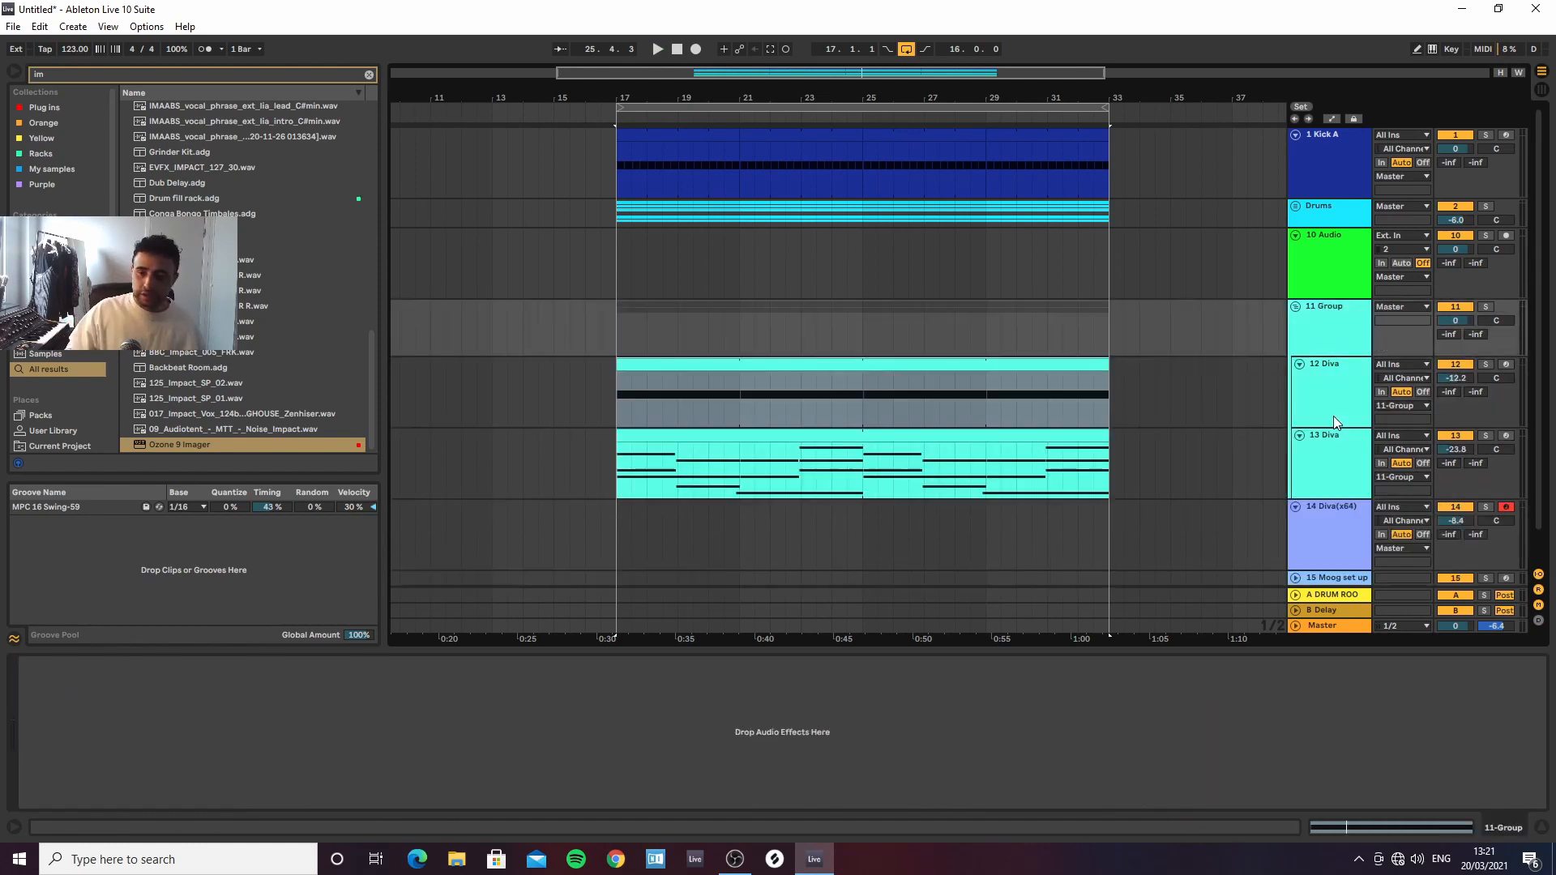
pyautogui.write('Pads')
pyautogui.click(1264, 310)
pyautogui.click(1343, 337)
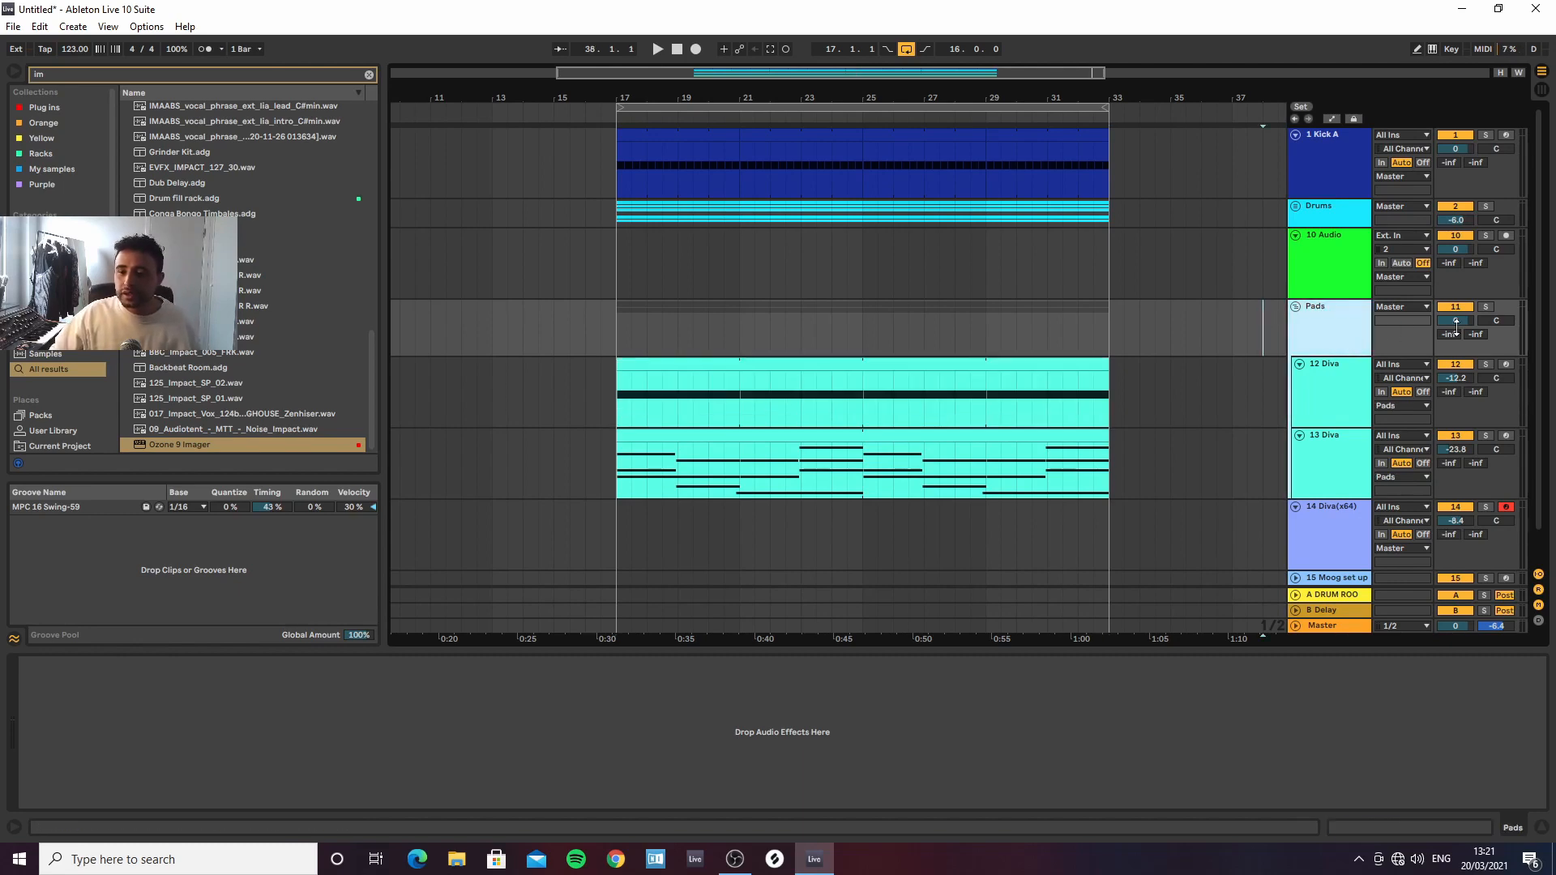
pyautogui.moveTo(1453, 321); pyautogui.dragTo(1453, 325)
# Insert an empty 16-bar MIDI clip on track 14 Diva(x64) from bar 17 to bar 33
pyautogui.scroll(-1, 1167, 486)
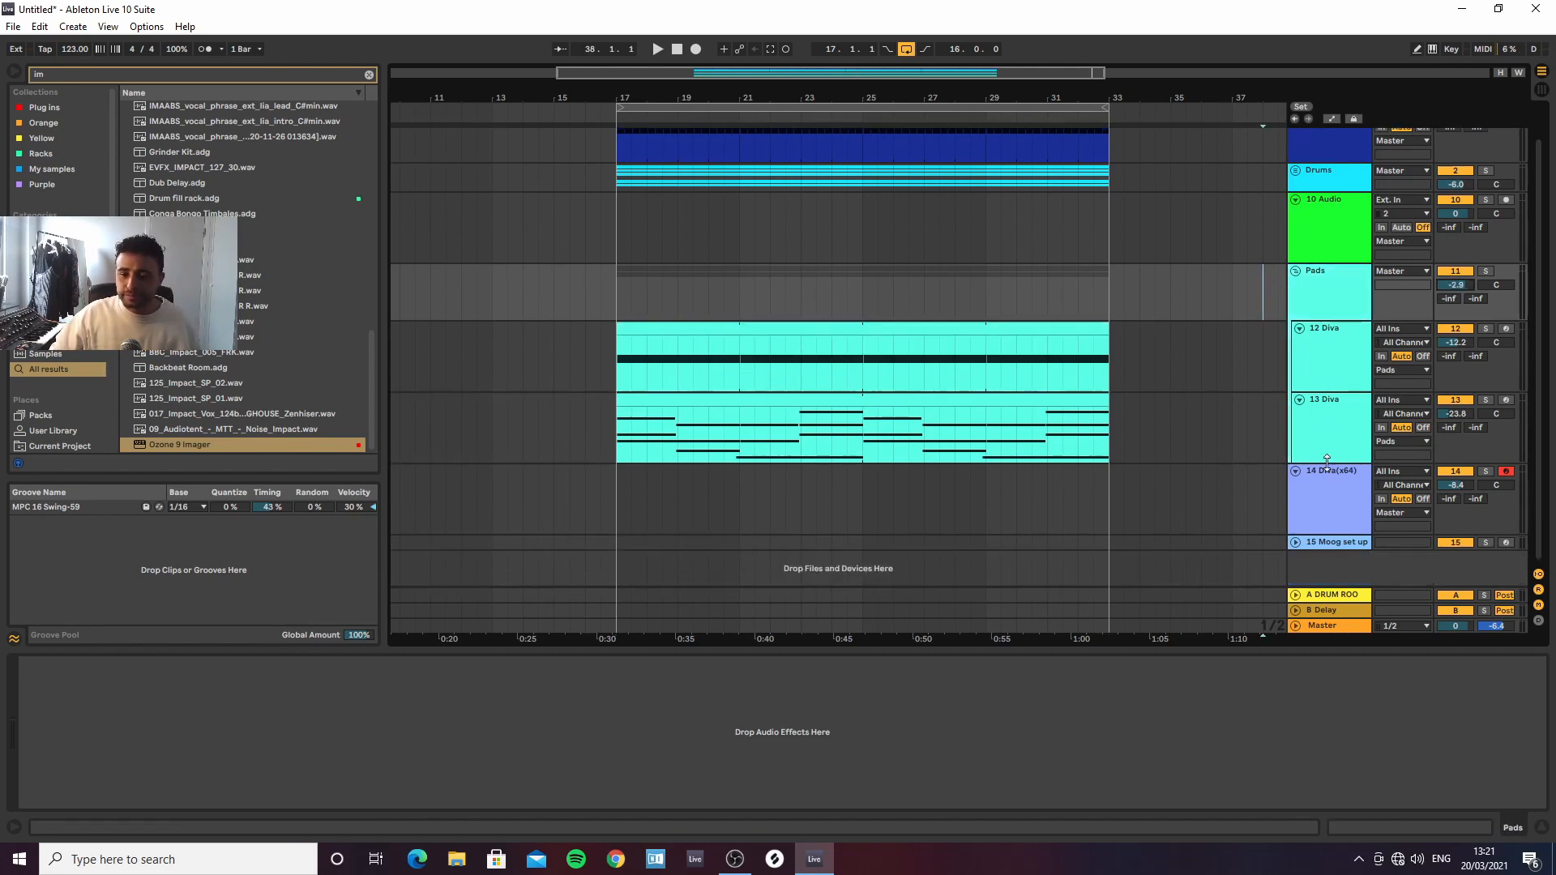
pyautogui.click(1133, 470)
pyautogui.click(617, 506)
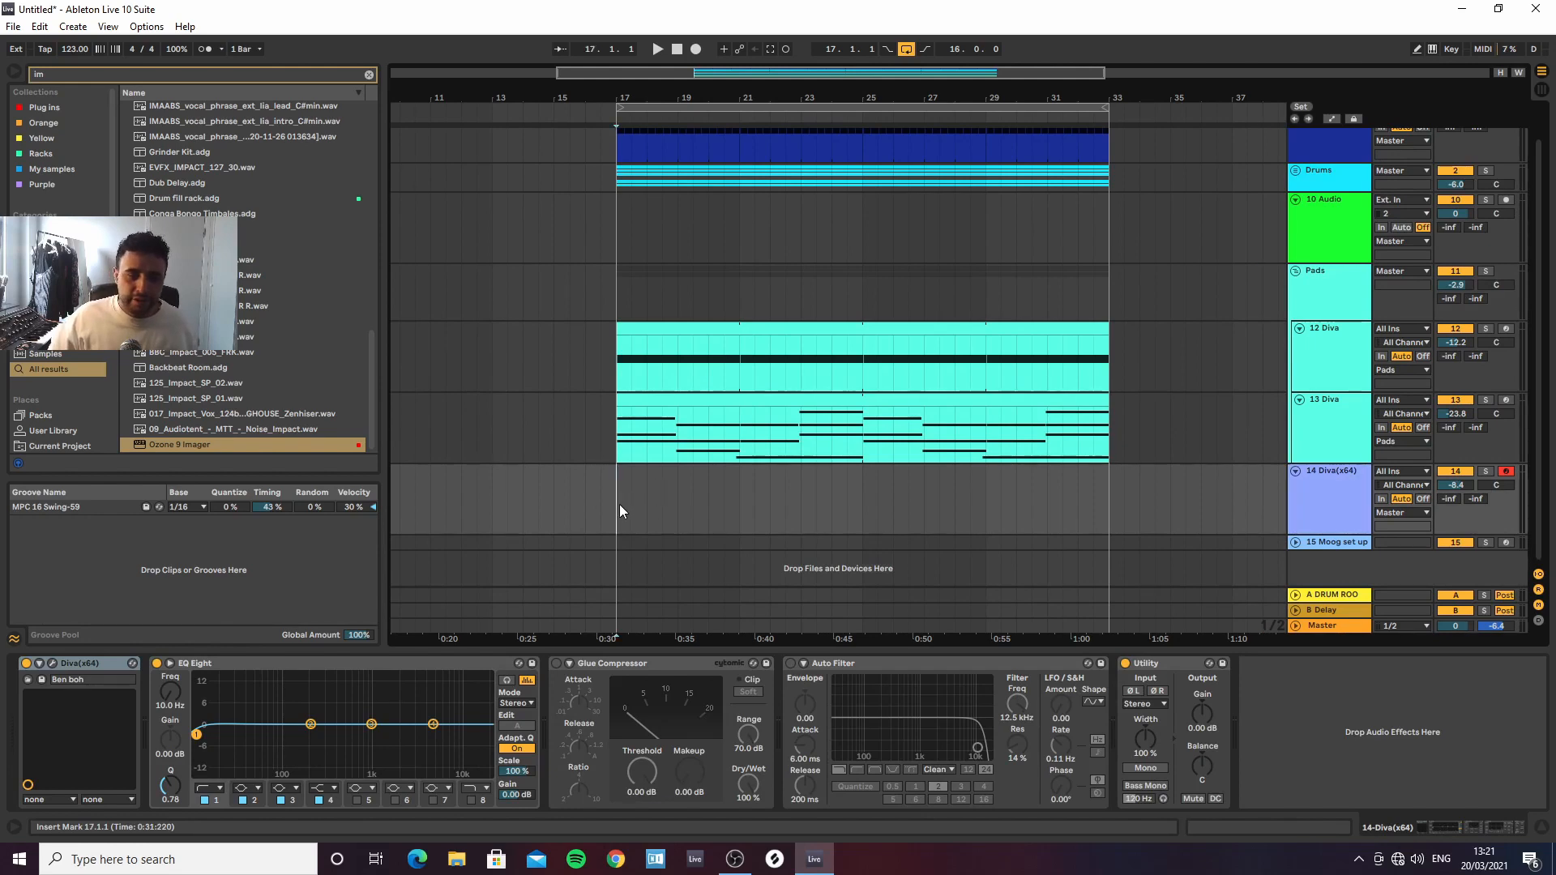
pyautogui.moveTo(619, 504); pyautogui.dragTo(1049, 503)
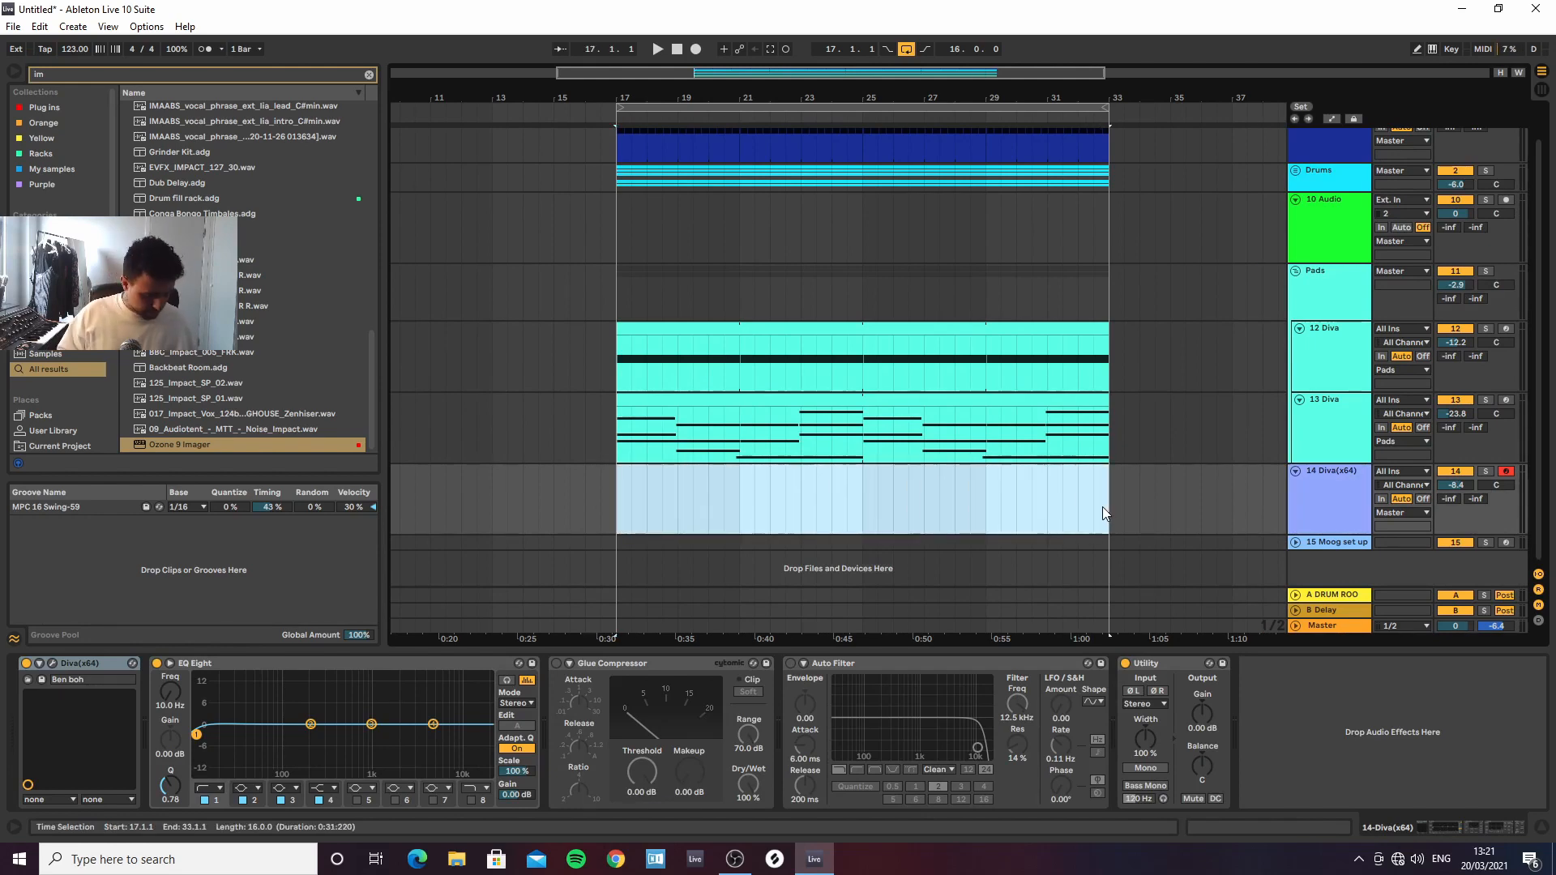
pyautogui.hotkey('ctrl', 'shift', 'm')
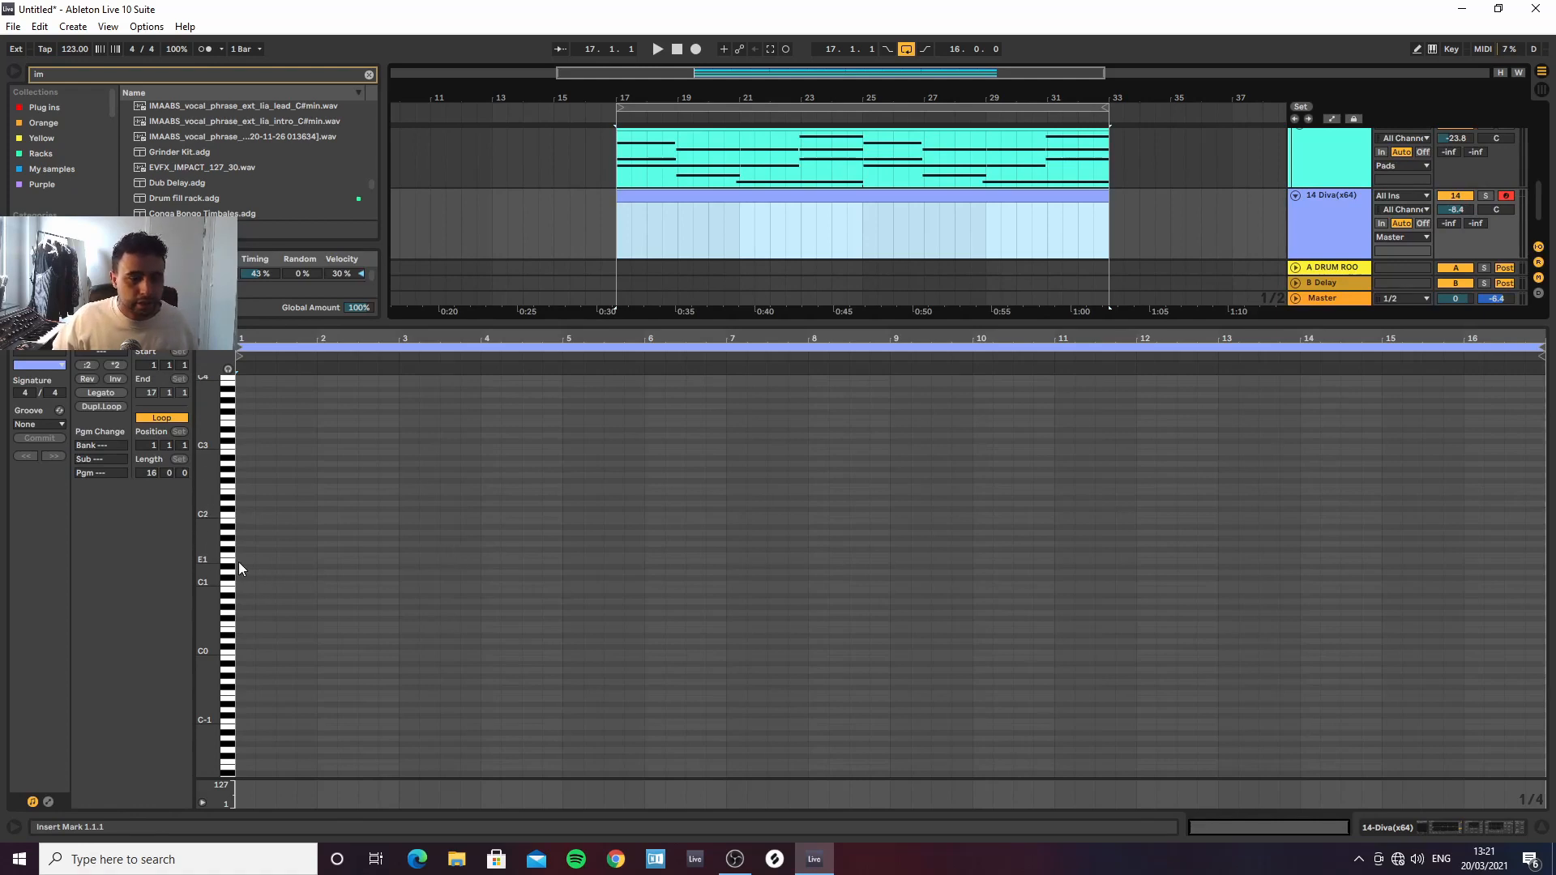
# Add a D2 note lasting four bars from the start of the clip, and audition it
pyautogui.press('space')
pyautogui.press('space')
pyautogui.doubleClick(240, 503)
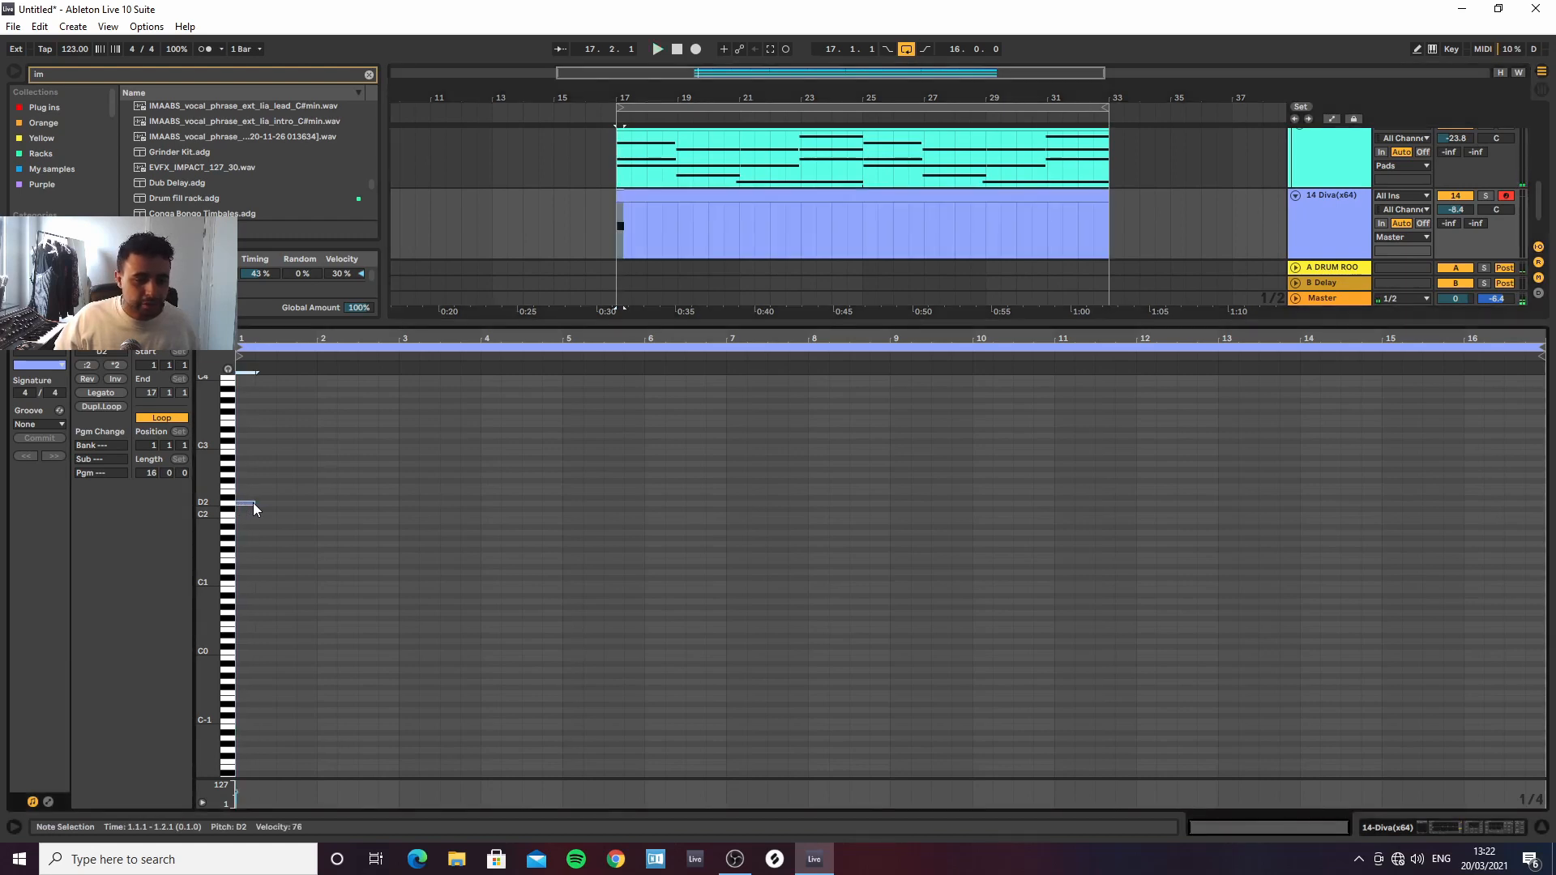
pyautogui.moveTo(254, 505); pyautogui.dragTo(562, 509)
pyautogui.press('space')
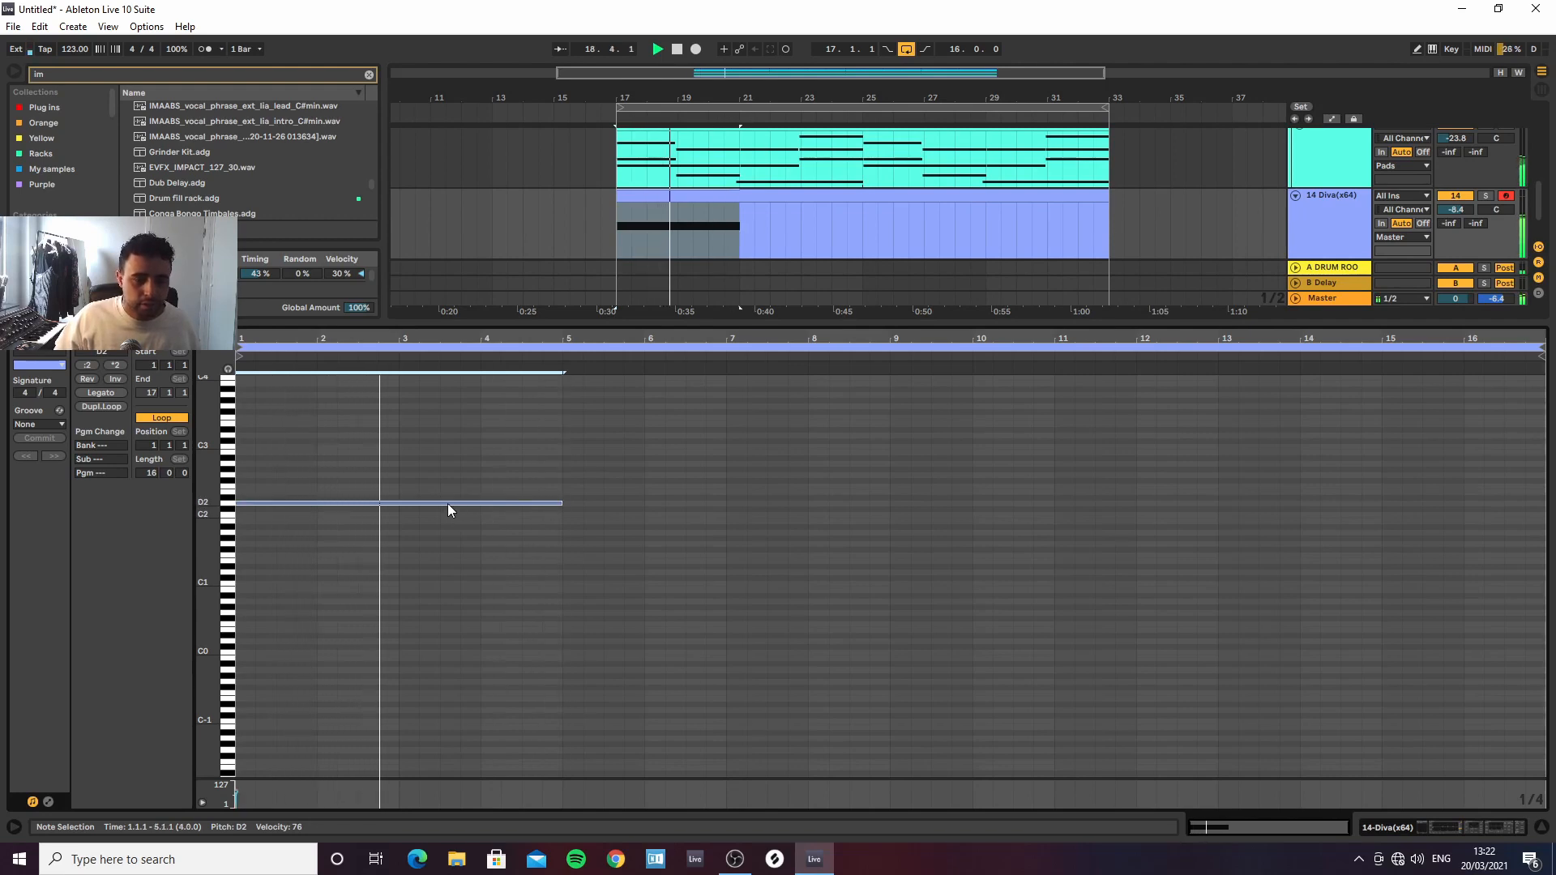
# Duplicate the D2 note as an A1 note starting at 2.4.4, and play it back
pyautogui.moveTo(448, 508)
pyautogui.mouseDown()
pyautogui.moveTo(726, 544)
pyautogui.moveTo(761, 514)
pyautogui.moveTo(778, 527)
pyautogui.moveTo(643, 535)
pyautogui.moveTo(382, 502)
pyautogui.moveTo(397, 539)
pyautogui.mouseUp()
pyautogui.press('space')
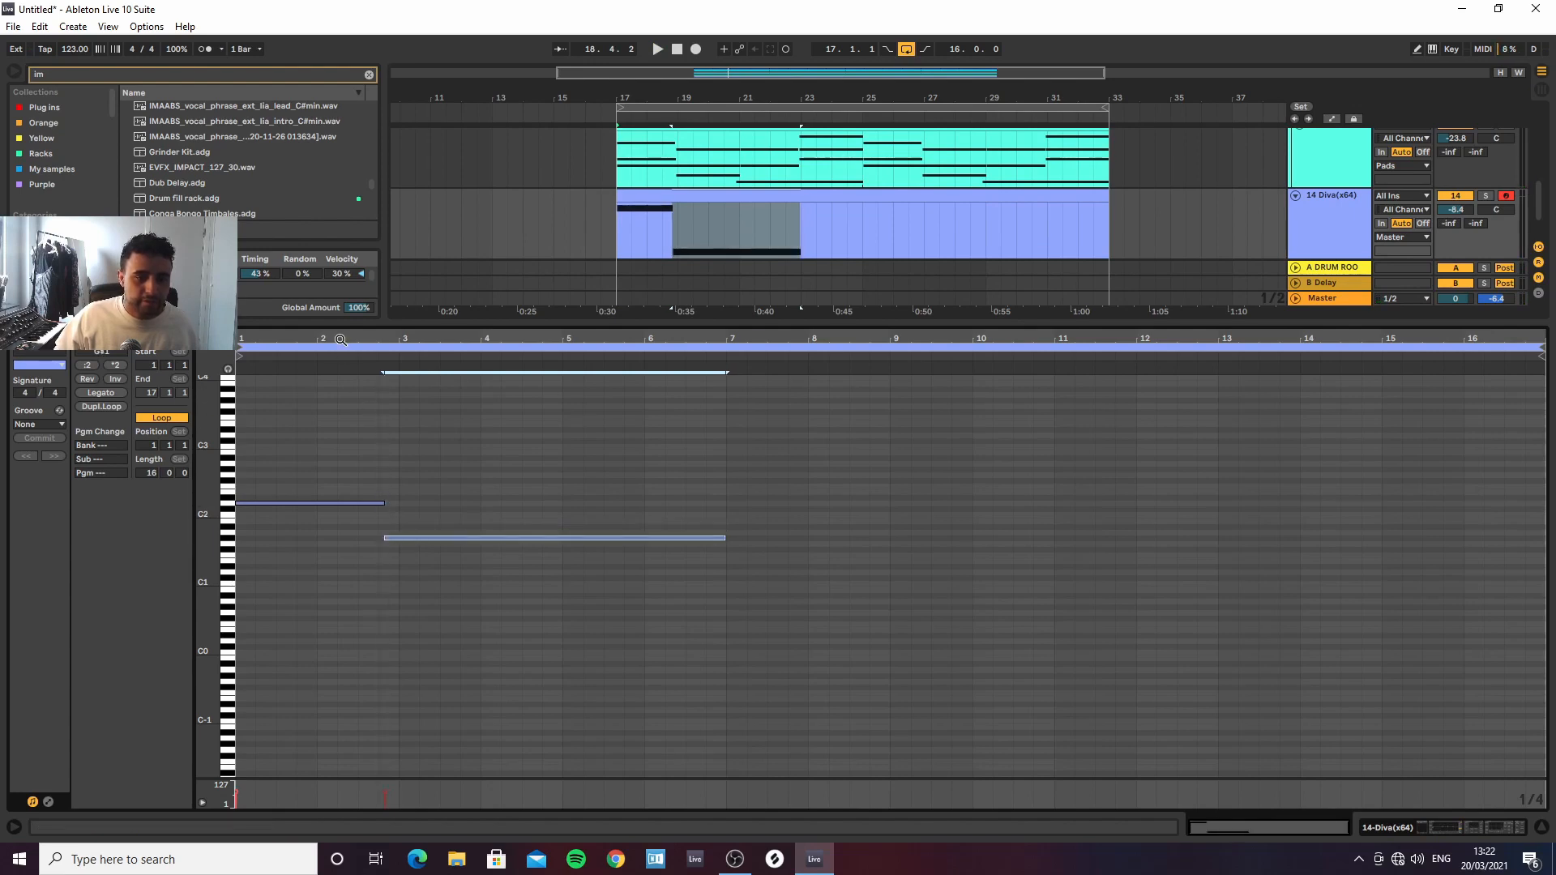
pyautogui.moveTo(386, 338)
pyautogui.mouseDown()
pyautogui.moveTo(572, 442)
pyautogui.moveTo(637, 509)
pyautogui.moveTo(674, 504)
pyautogui.moveTo(684, 549)
pyautogui.moveTo(678, 535)
pyautogui.mouseUp()
pyautogui.press('space')
pyautogui.moveTo(442, 339); pyautogui.dragTo(442, 307)
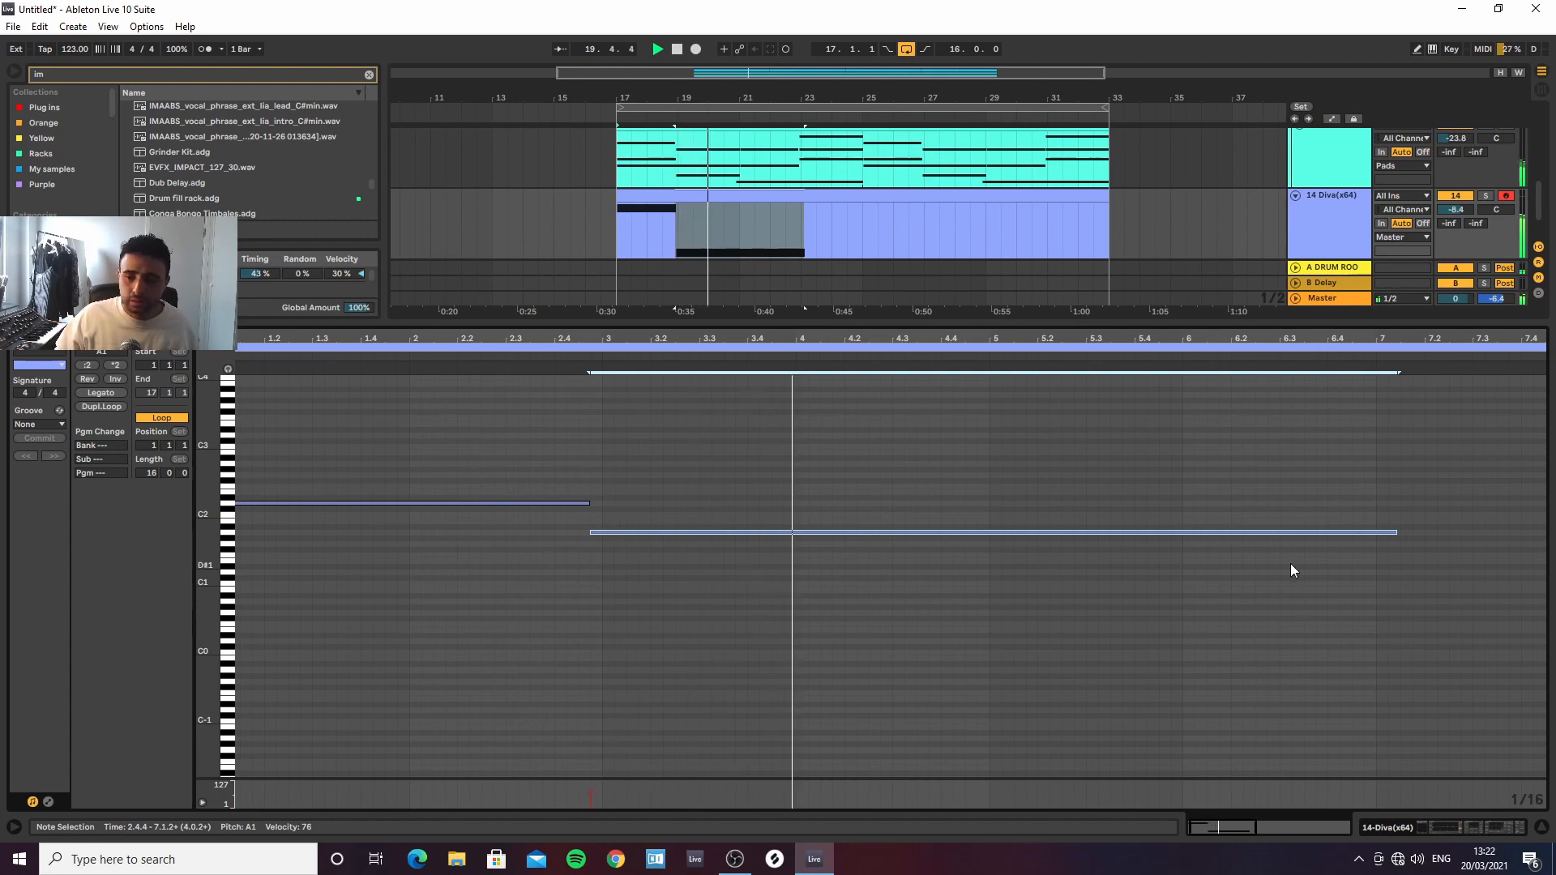
# Shorten the A1 note to end at 4.4.4 and add a two-bar E2 note directly after it
pyautogui.moveTo(1398, 532); pyautogui.dragTo(1290, 496)
pyautogui.press('space')
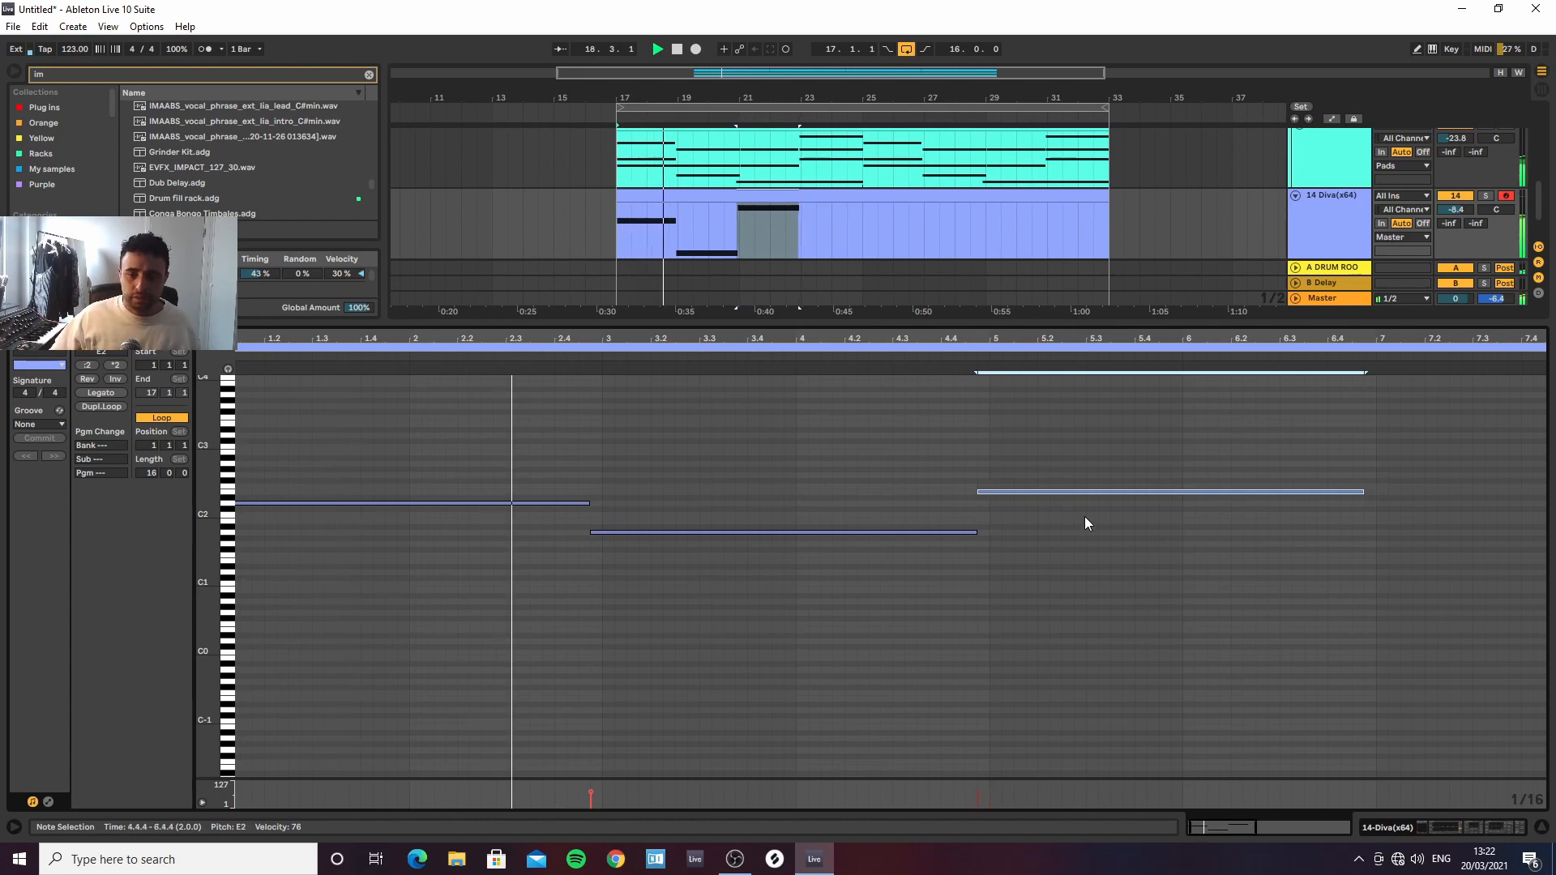
pyautogui.moveTo(1074, 492); pyautogui.dragTo(1062, 492)
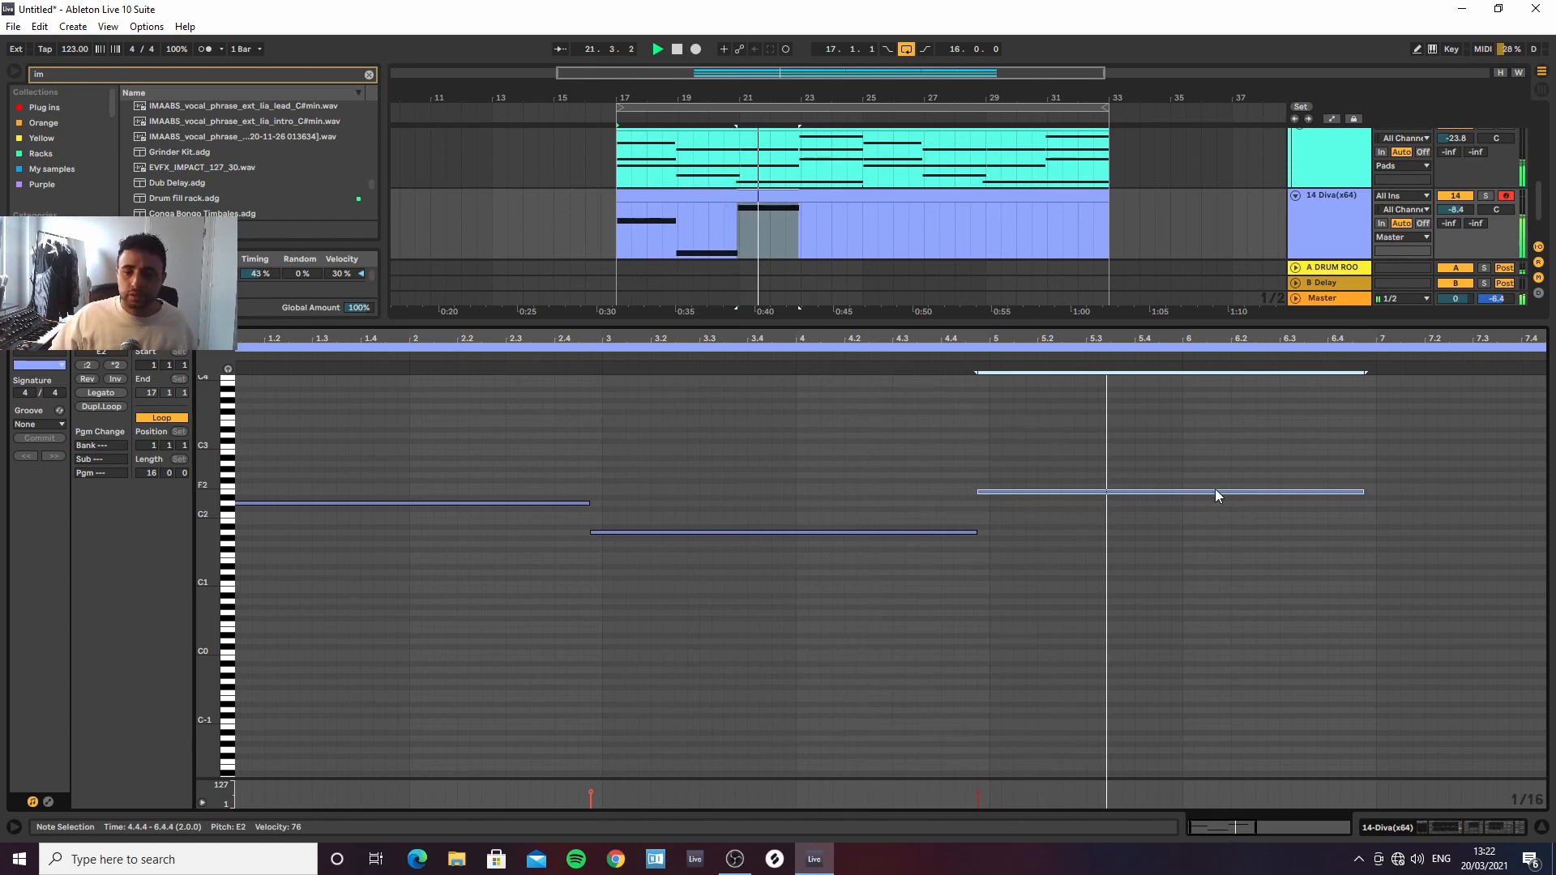
# Copy a fourth bass note after the E2 note, pitched at B1 and spanning 6.4.4 to 9.1.1
pyautogui.moveTo(1134, 491)
pyautogui.mouseDown()
pyautogui.moveTo(1530, 537)
pyautogui.moveTo(1517, 537)
pyautogui.mouseUp()
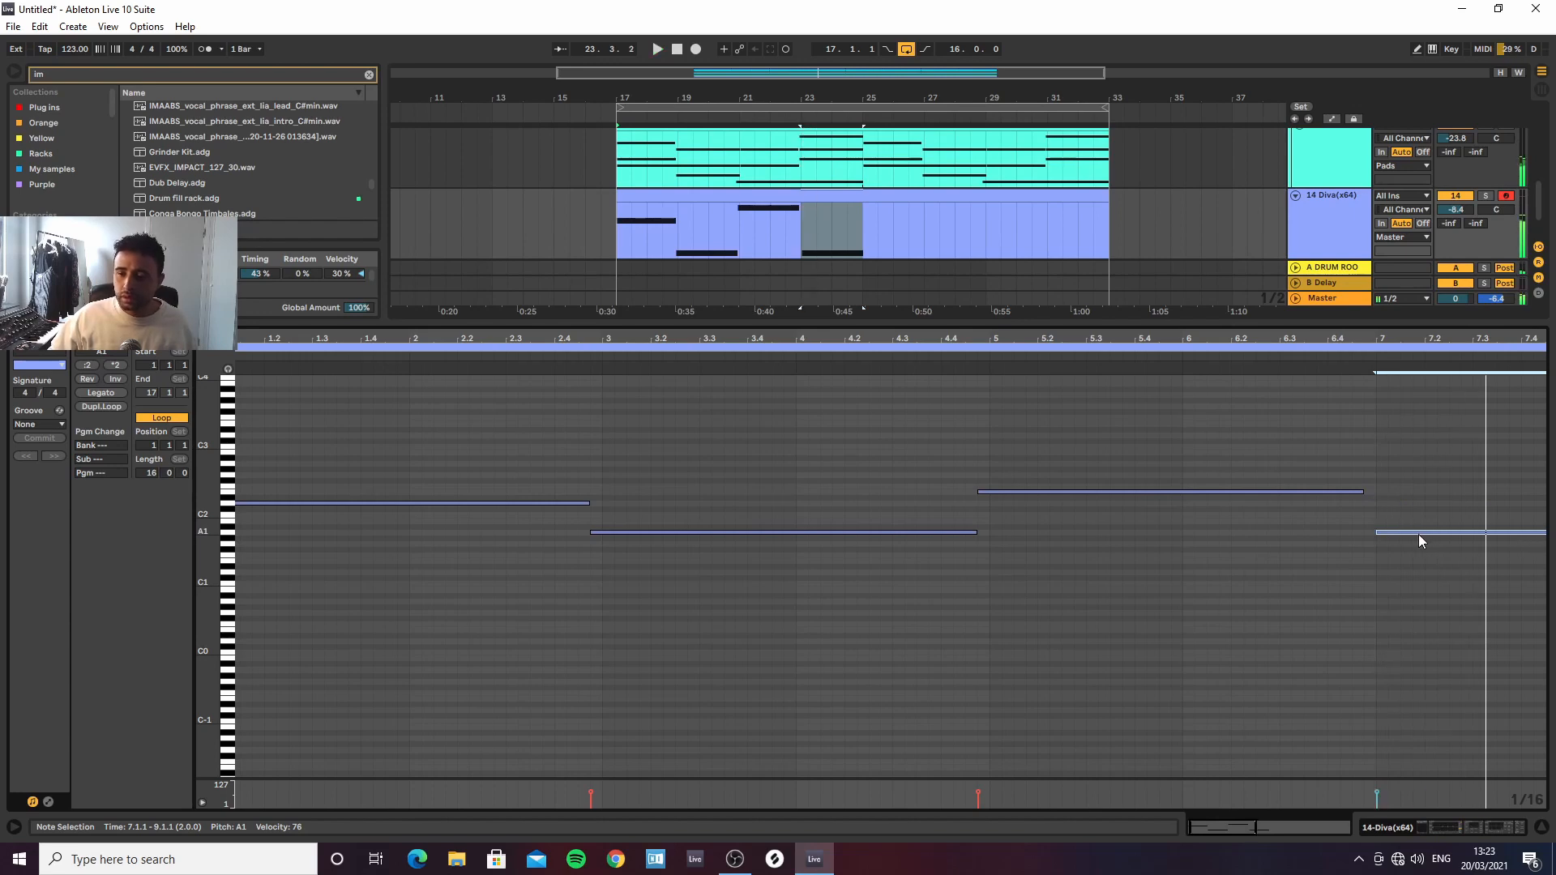
pyautogui.moveTo(1419, 536); pyautogui.dragTo(1387, 514)
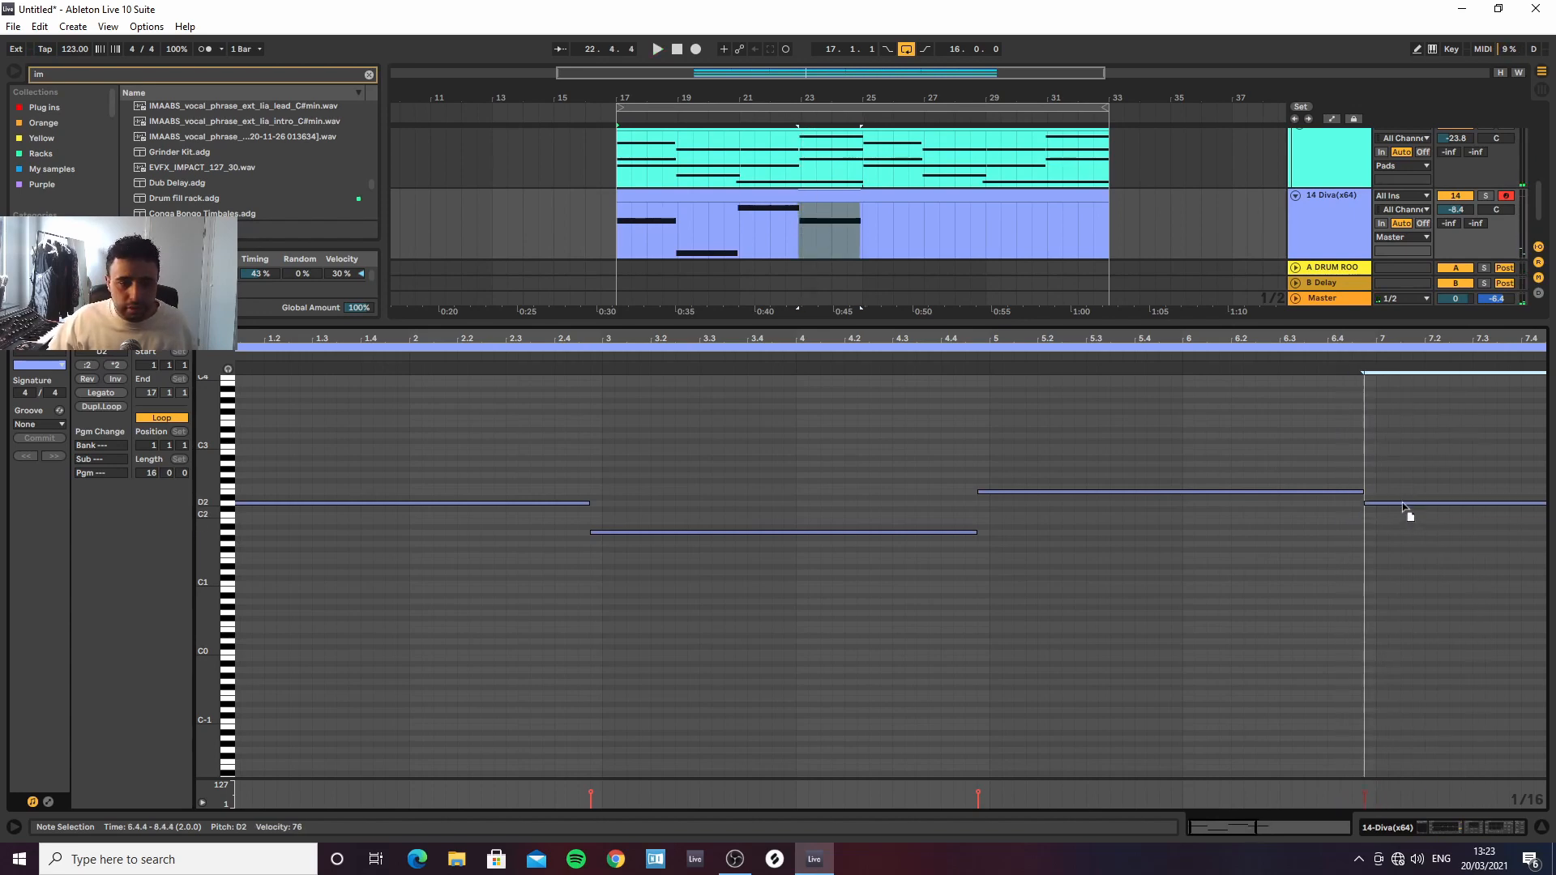
pyautogui.moveTo(1404, 507); pyautogui.dragTo(1405, 522)
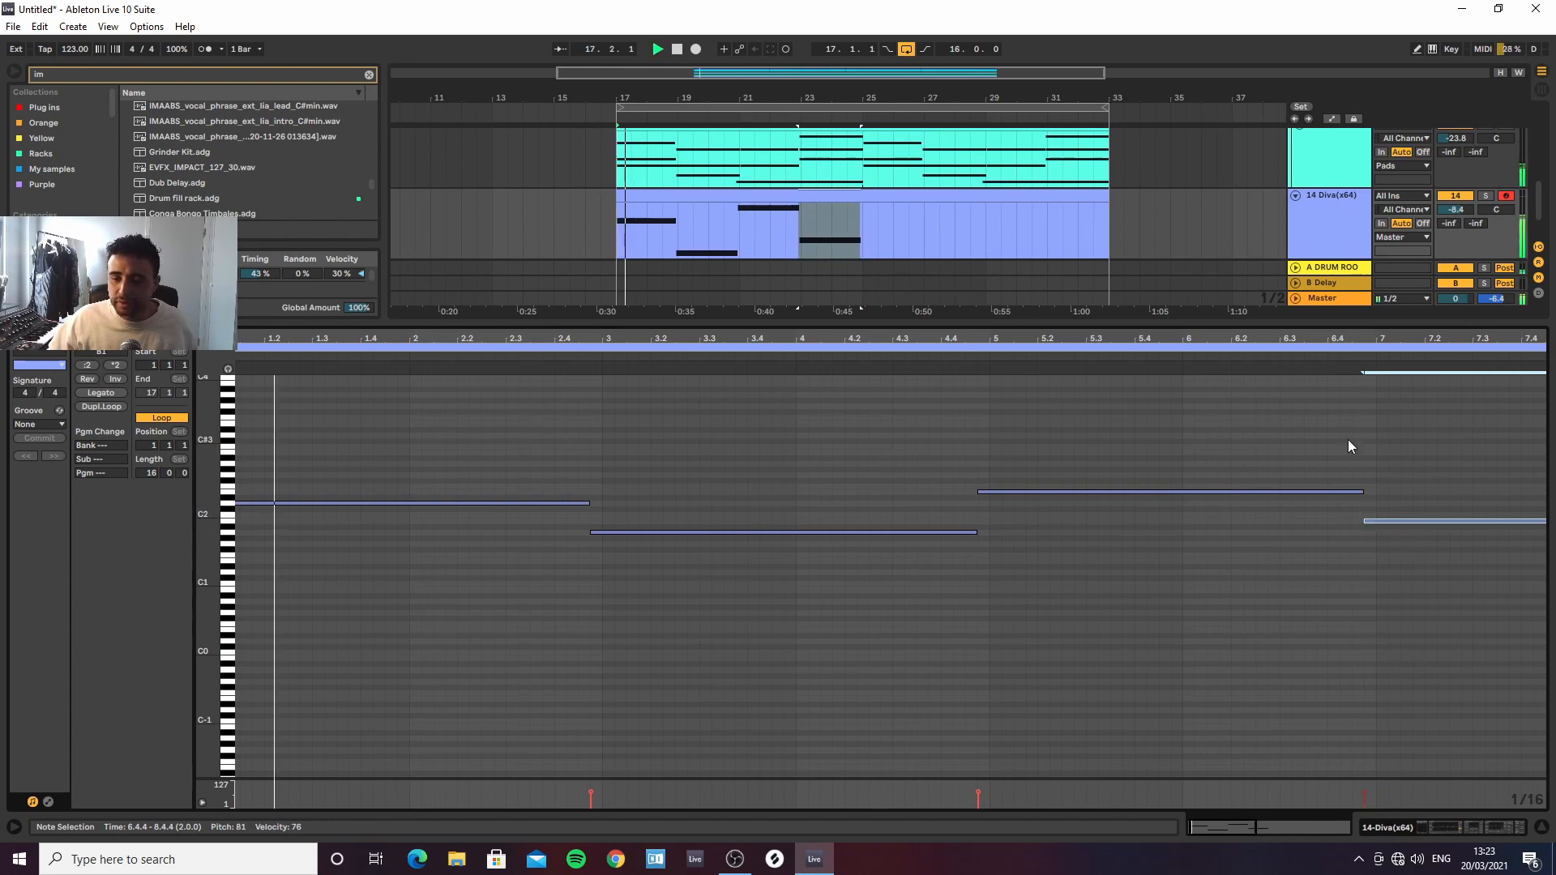
pyautogui.moveTo(1372, 338); pyautogui.dragTo(1372, 251)
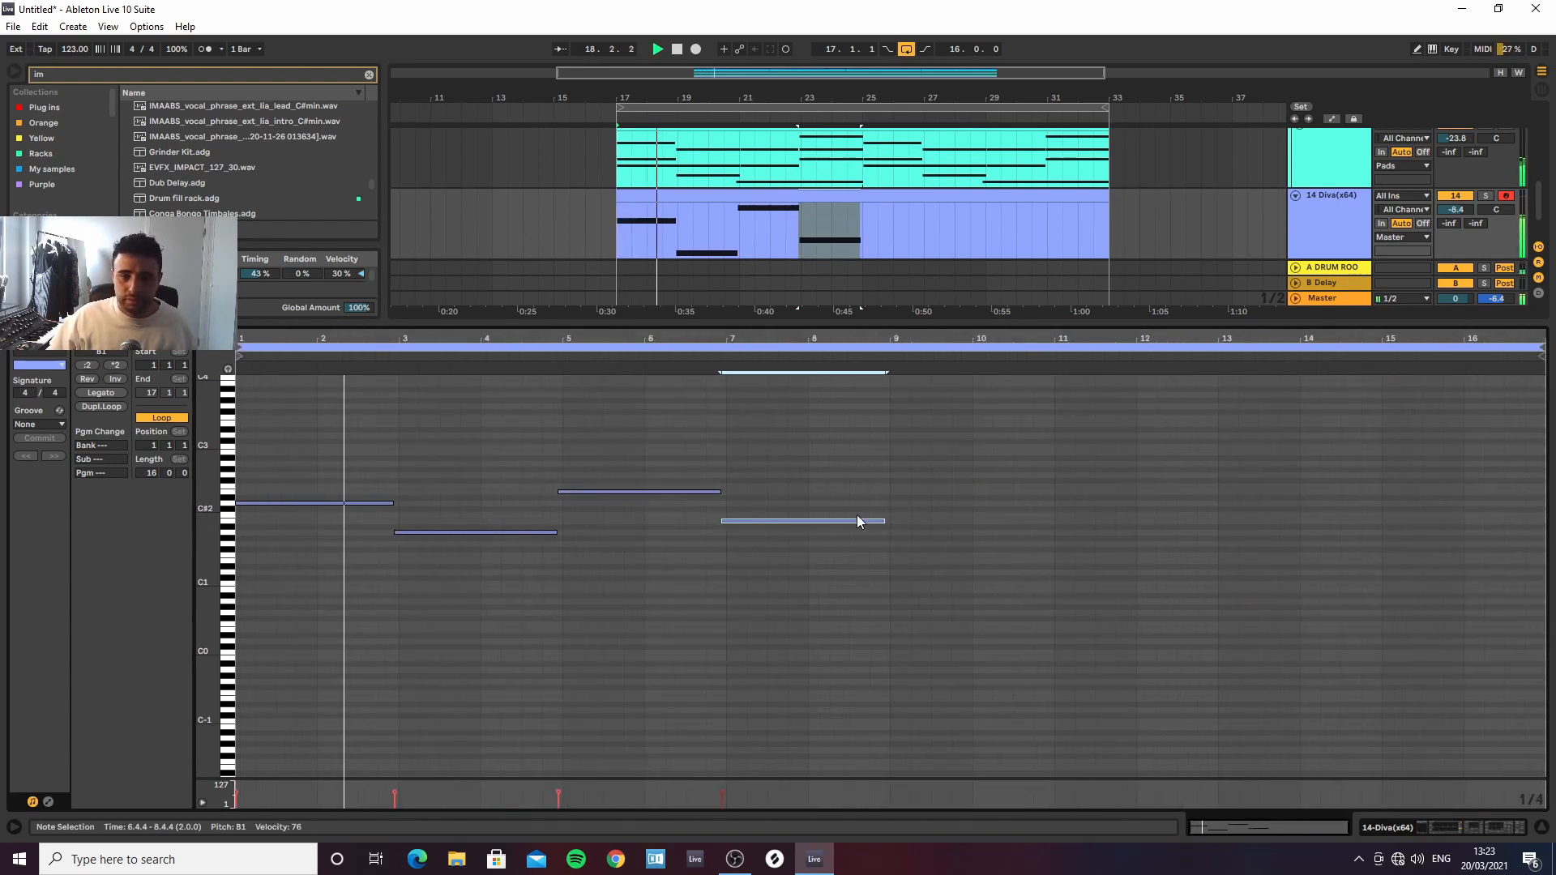
pyautogui.moveTo(882, 521); pyautogui.dragTo(890, 521)
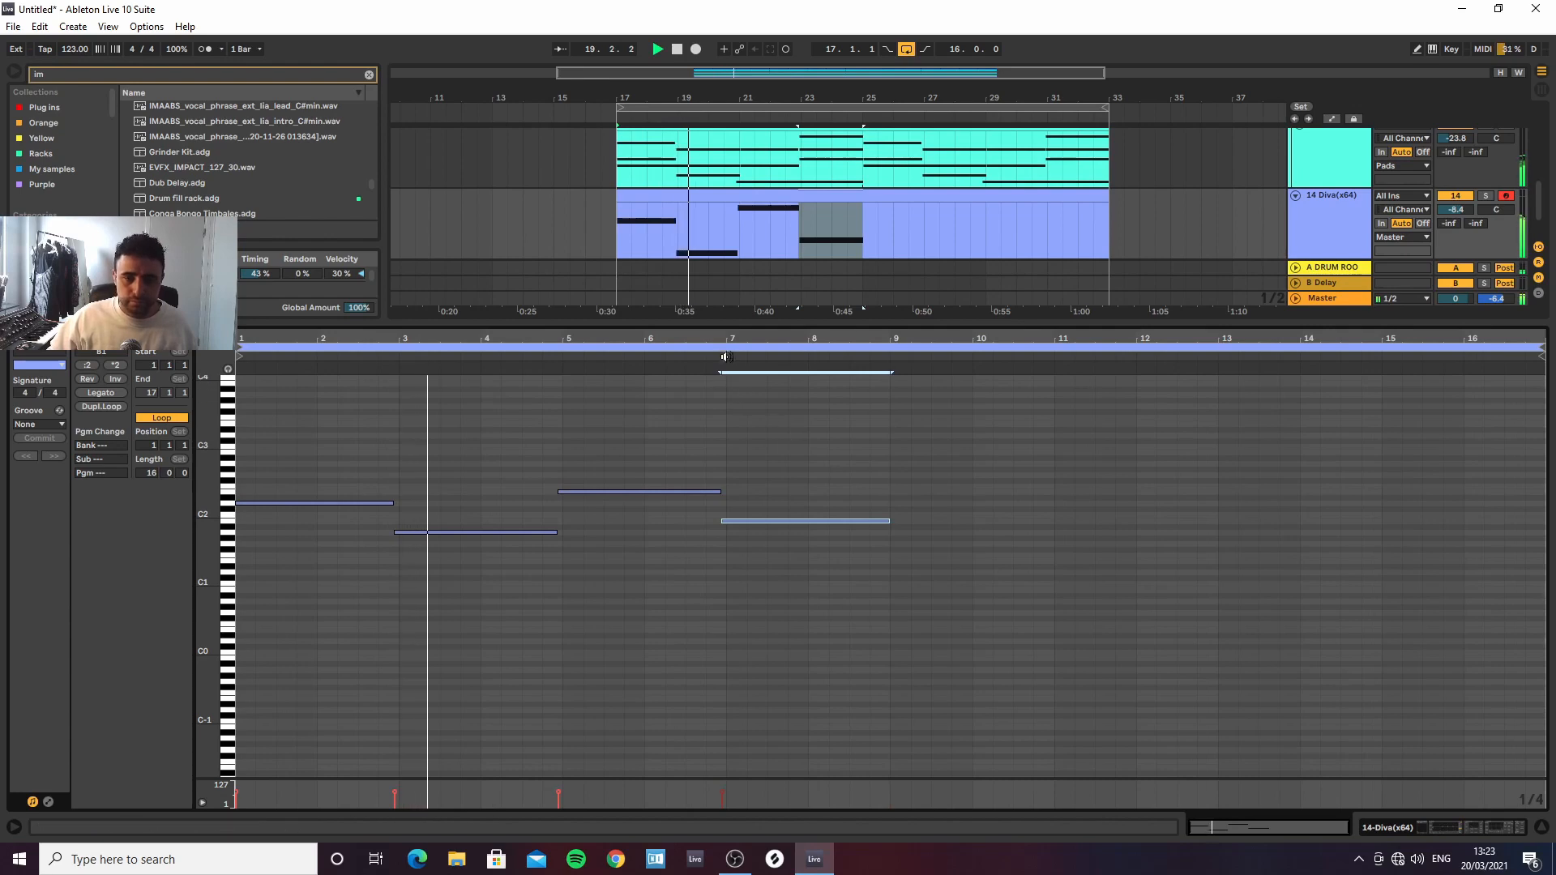
# Add a short G2 note from 8.4.1 to 9.1.1, and trim the B1 note to end at 8.4.1
pyautogui.moveTo(725, 340); pyautogui.dragTo(724, 430)
pyautogui.moveTo(740, 340); pyautogui.dragTo(740, 280)
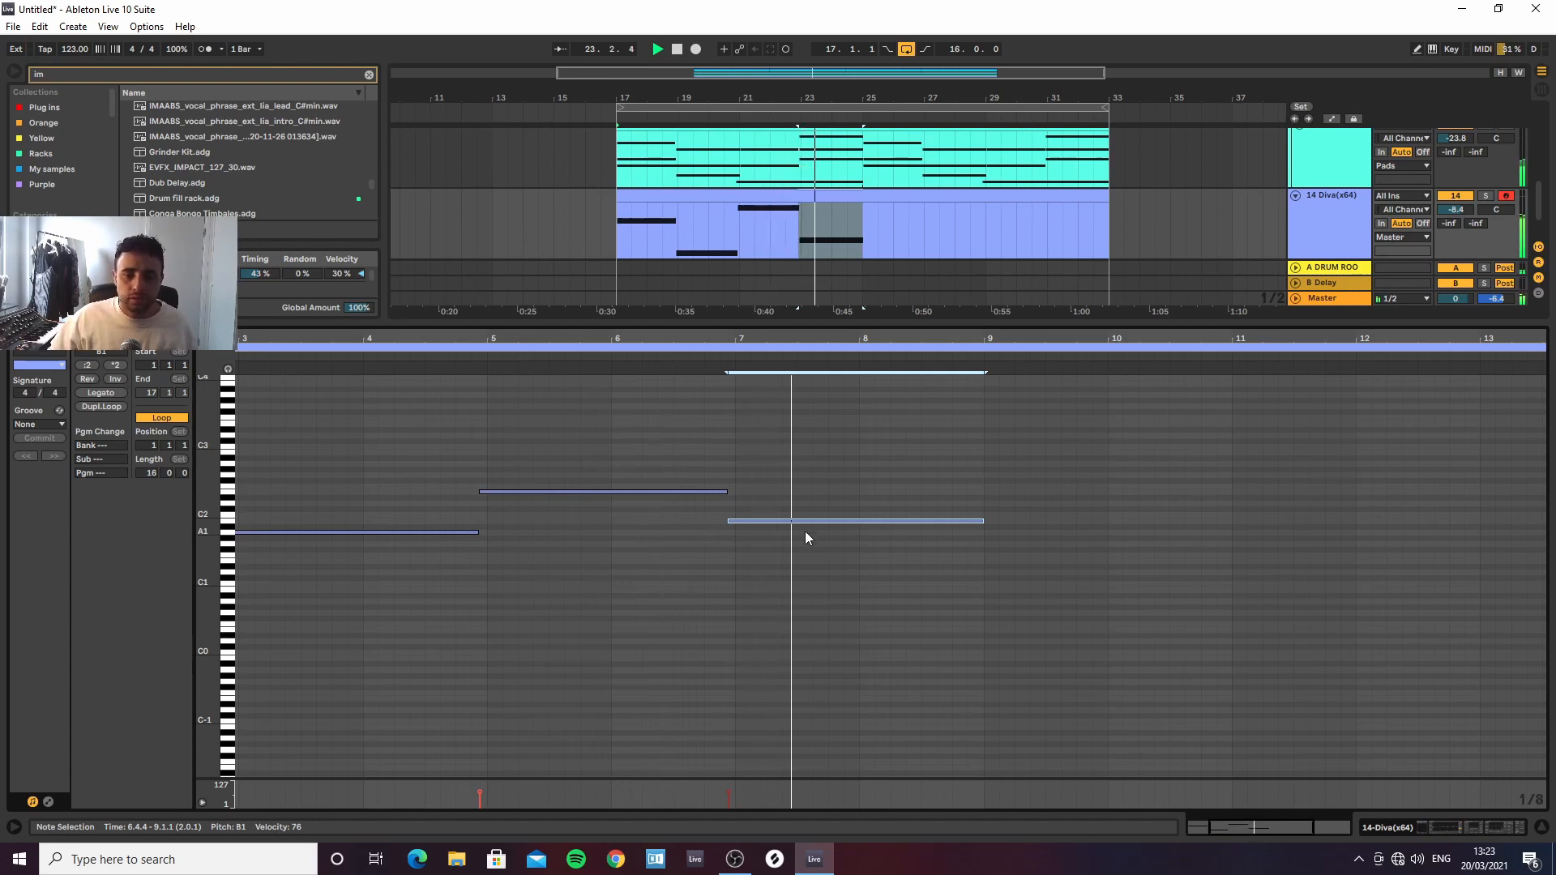
pyautogui.moveTo(892, 339); pyautogui.dragTo(848, 321)
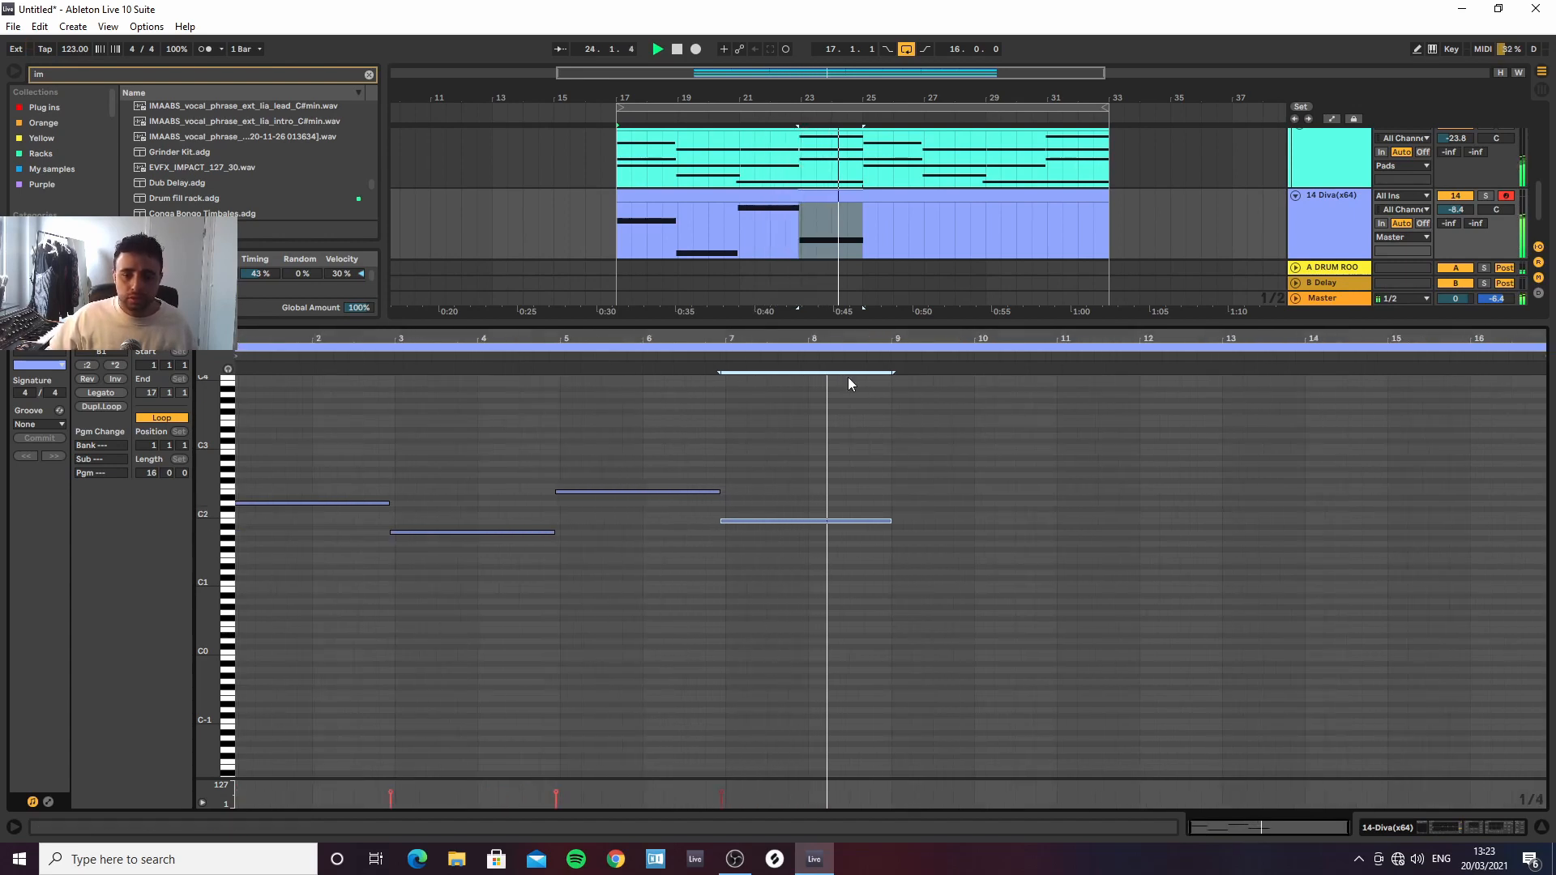
pyautogui.doubleClick(877, 477)
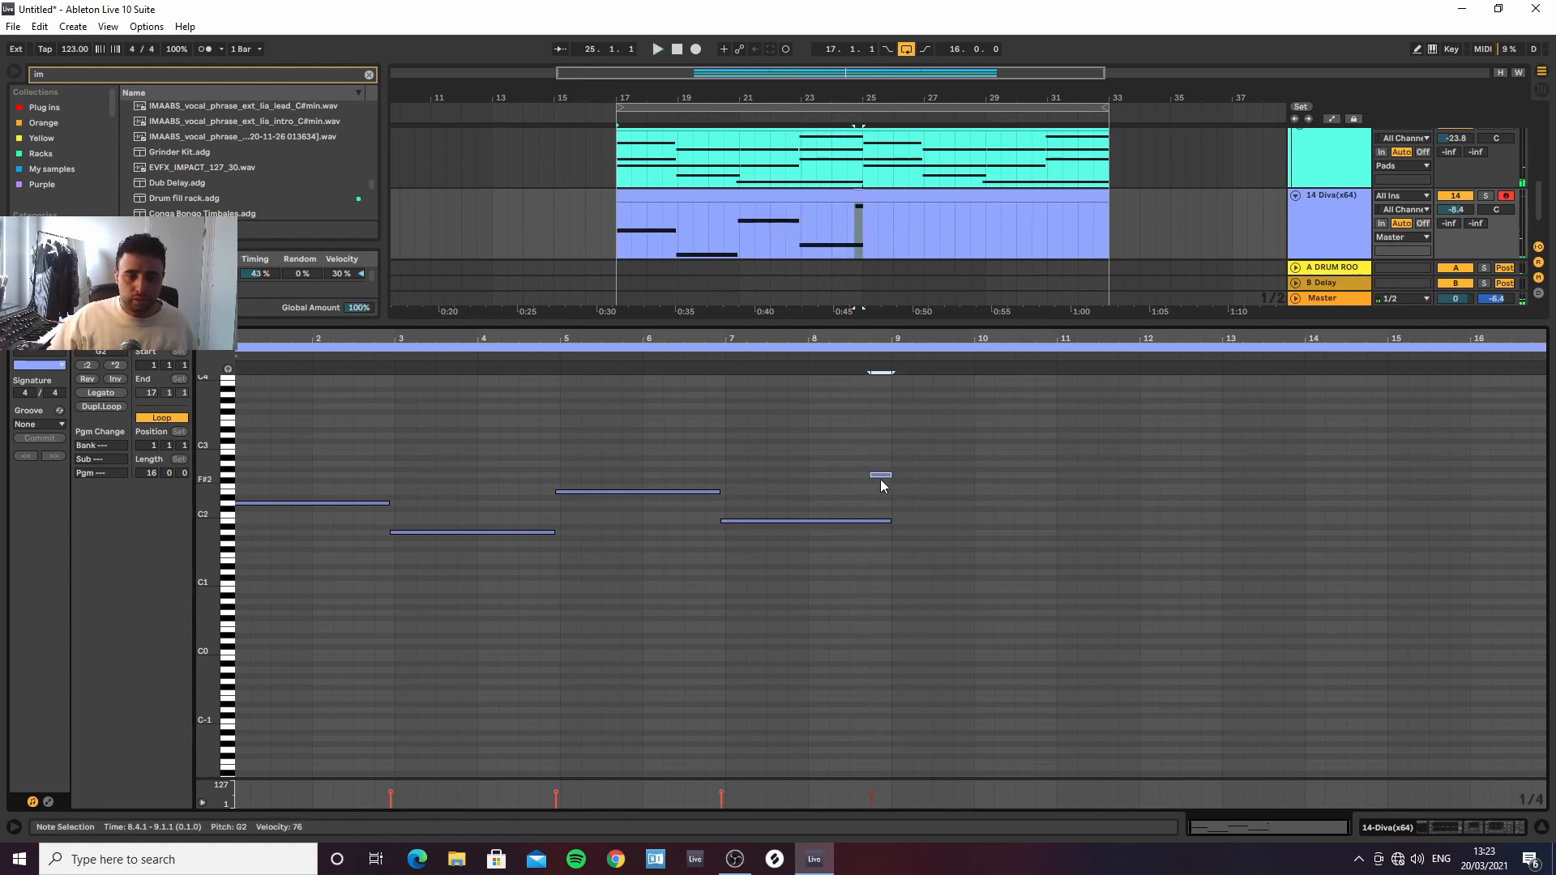
pyautogui.moveTo(890, 522); pyautogui.dragTo(872, 521)
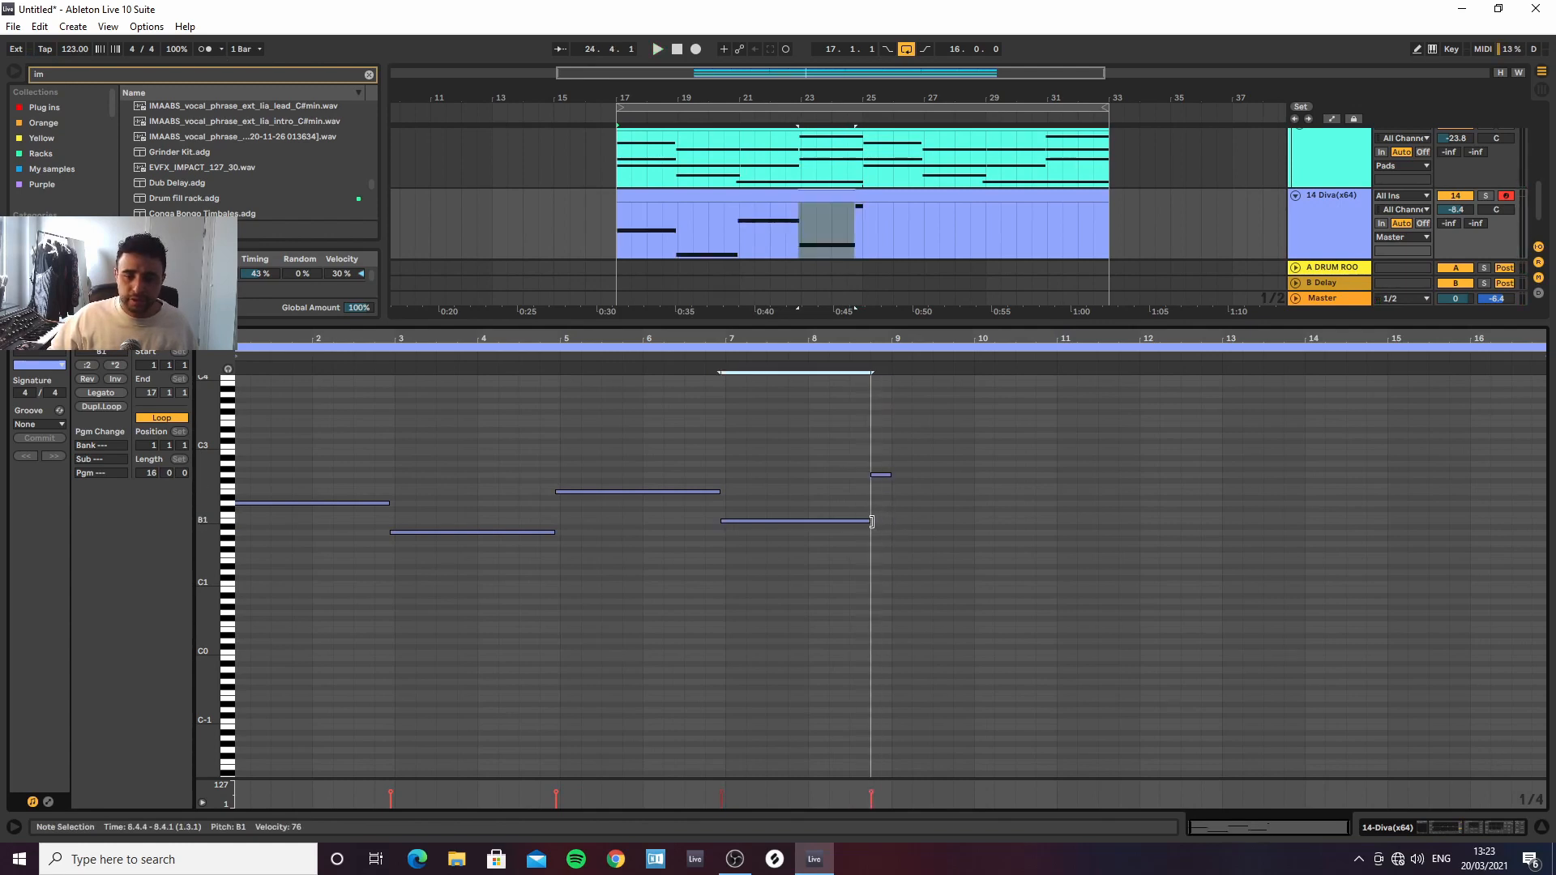
# Audition the phrase ending and shorten the bass clip's loop to eight bars, ending at bar 9
pyautogui.click(805, 355)
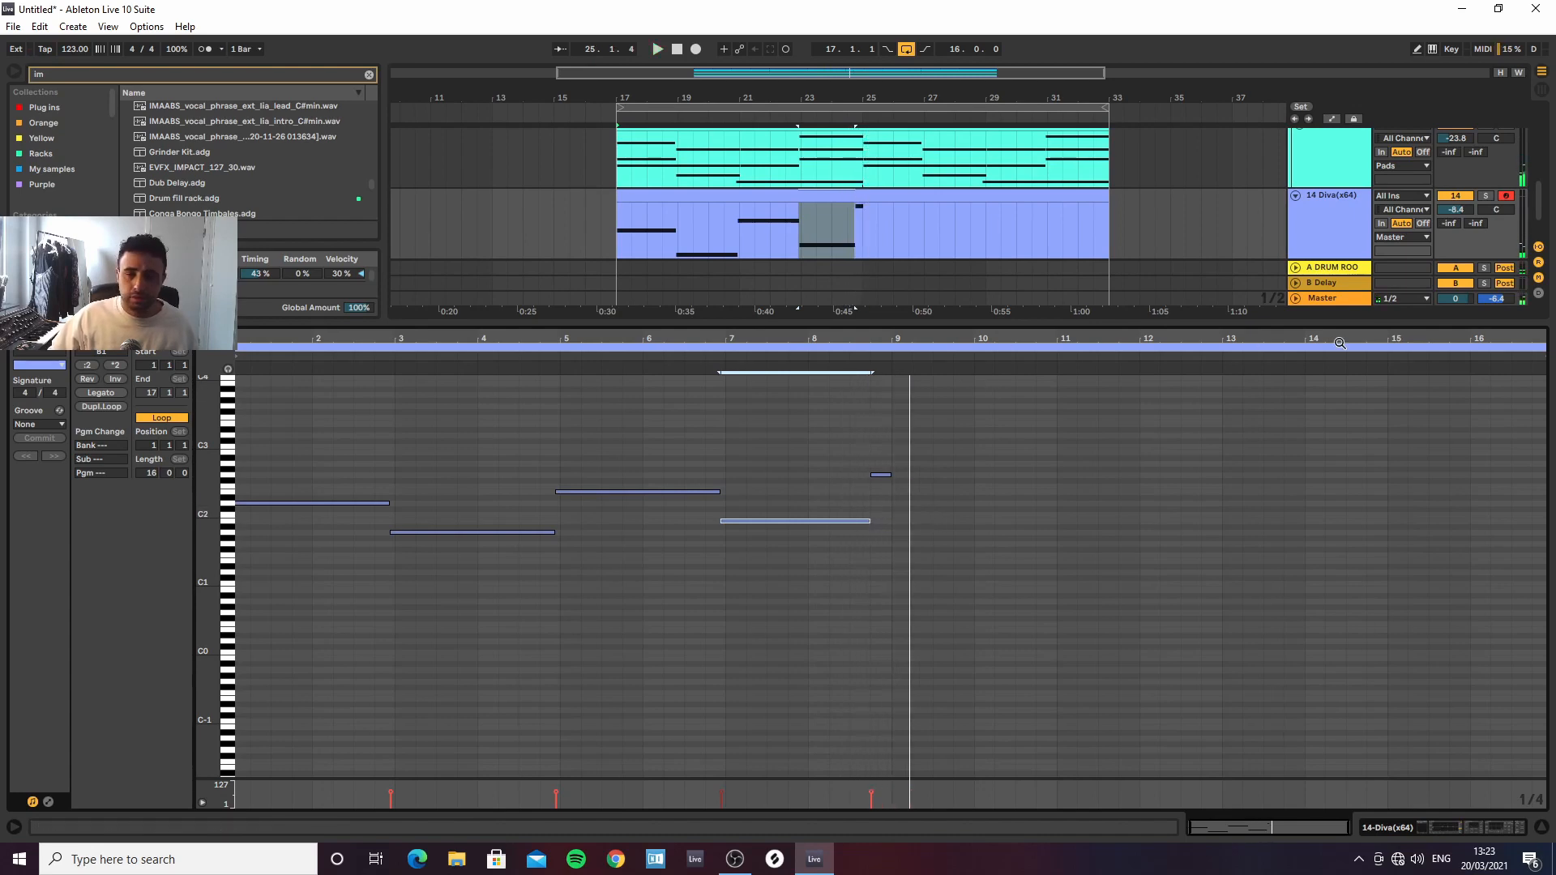
pyautogui.moveTo(1542, 349); pyautogui.dragTo(893, 349)
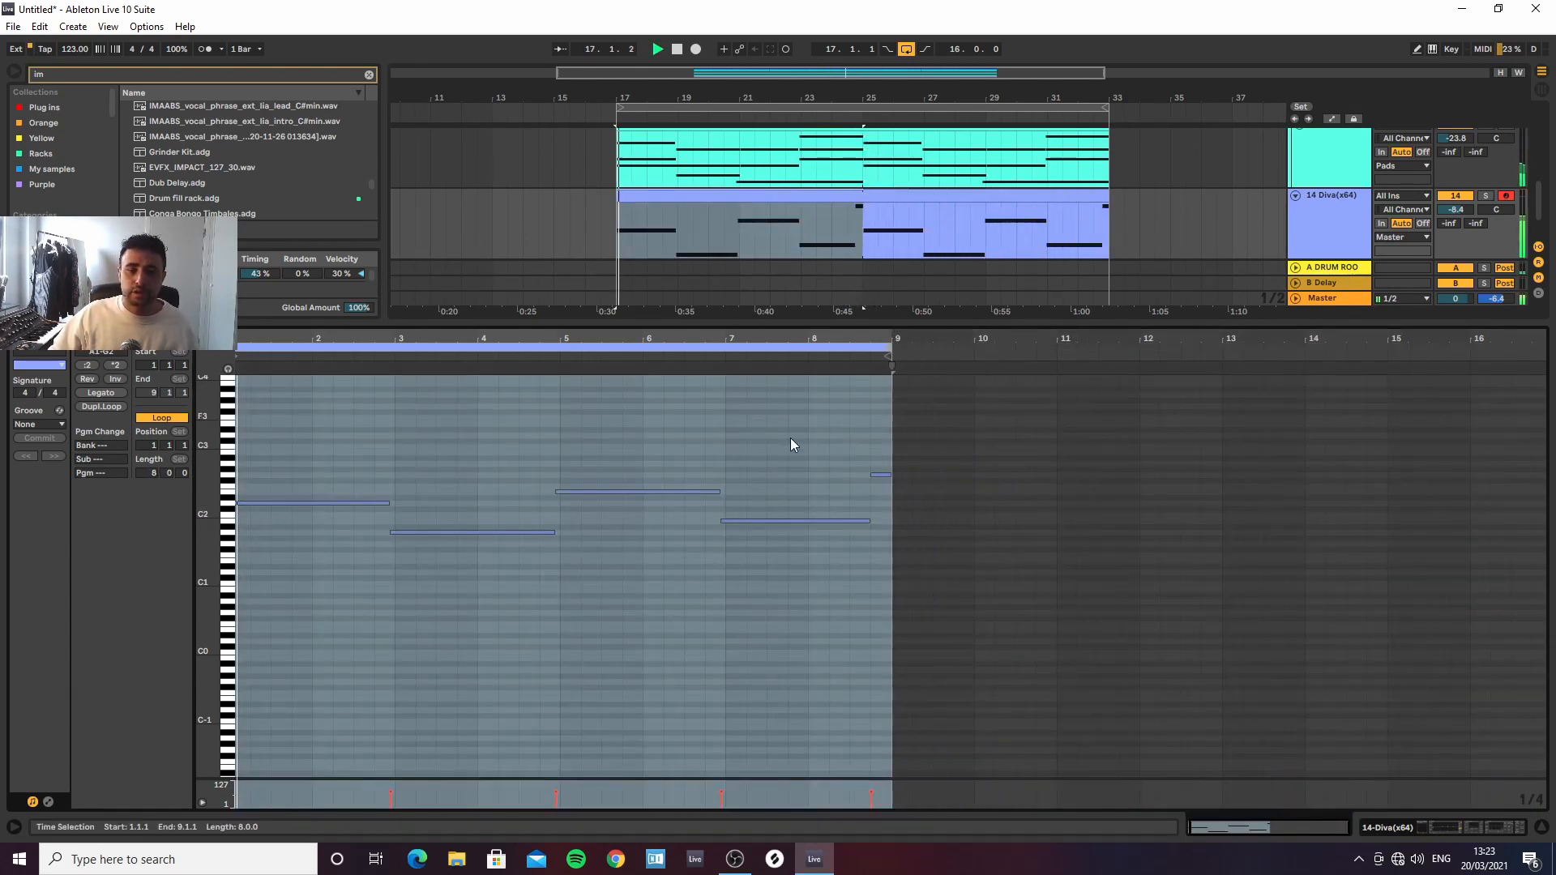
# Raise the low cut on the Diva bass's EQ Eight to 18.2 Hz and enable its Glue Compressor with threshold -10.5 dB
pyautogui.click(1446, 827)
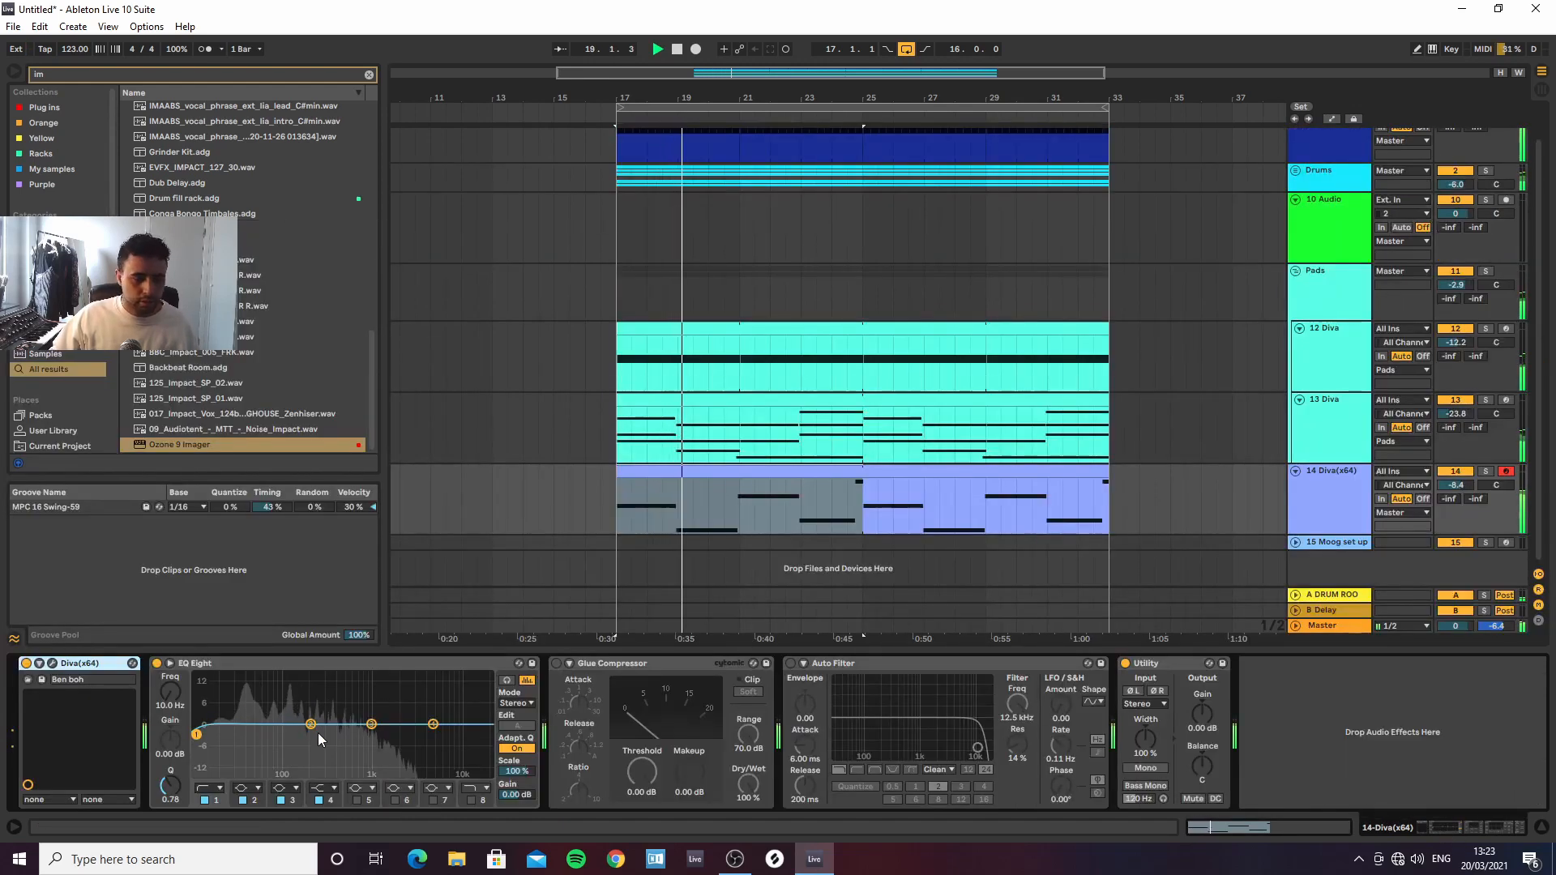
pyautogui.moveTo(197, 735); pyautogui.dragTo(211, 734)
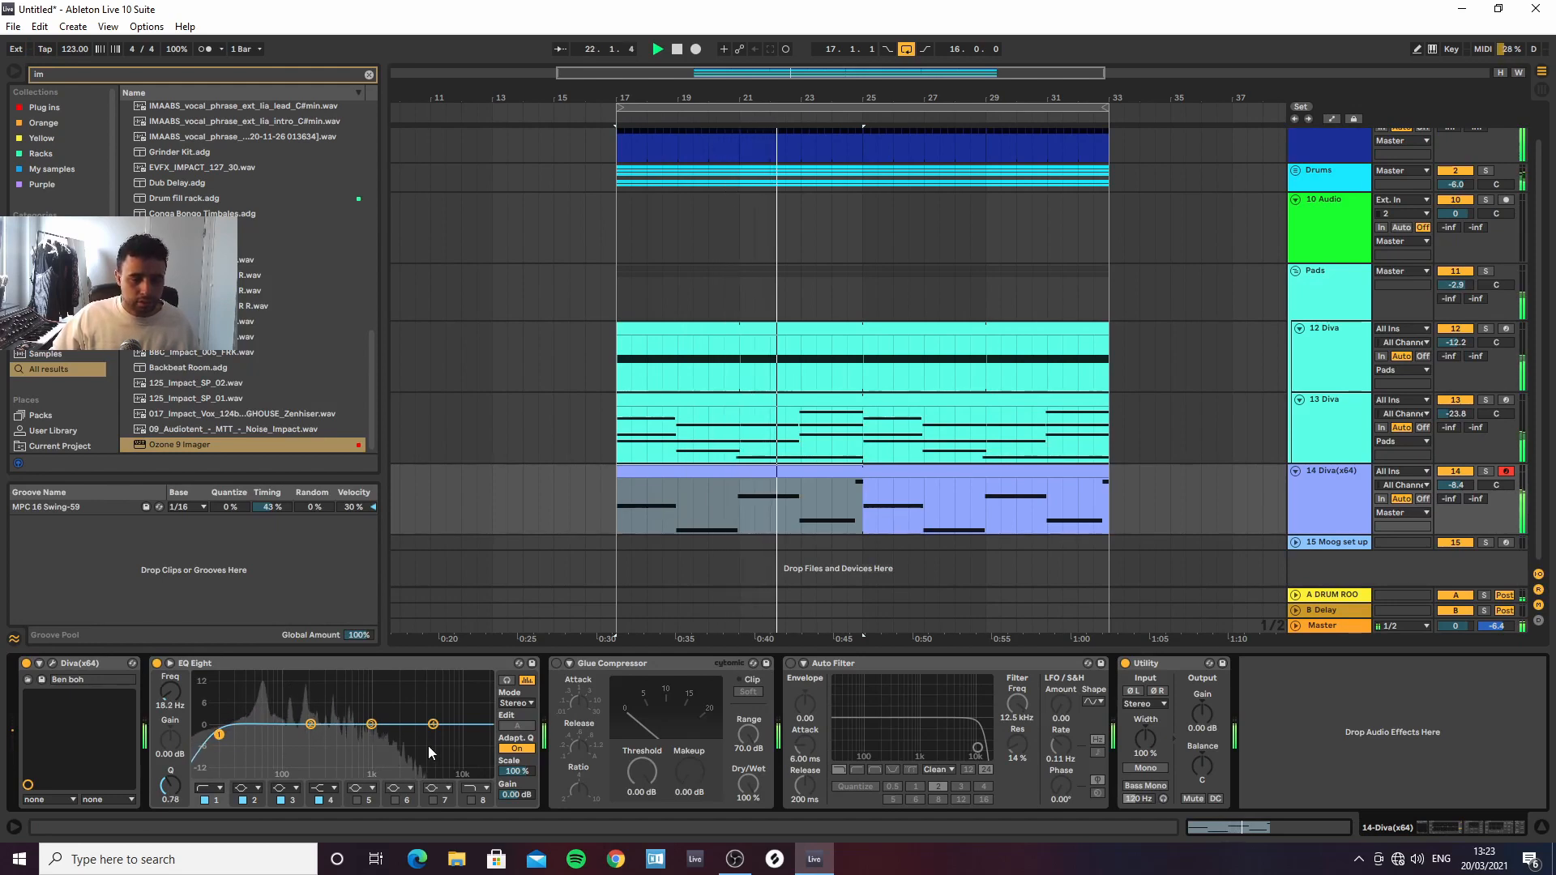
pyautogui.click(557, 663)
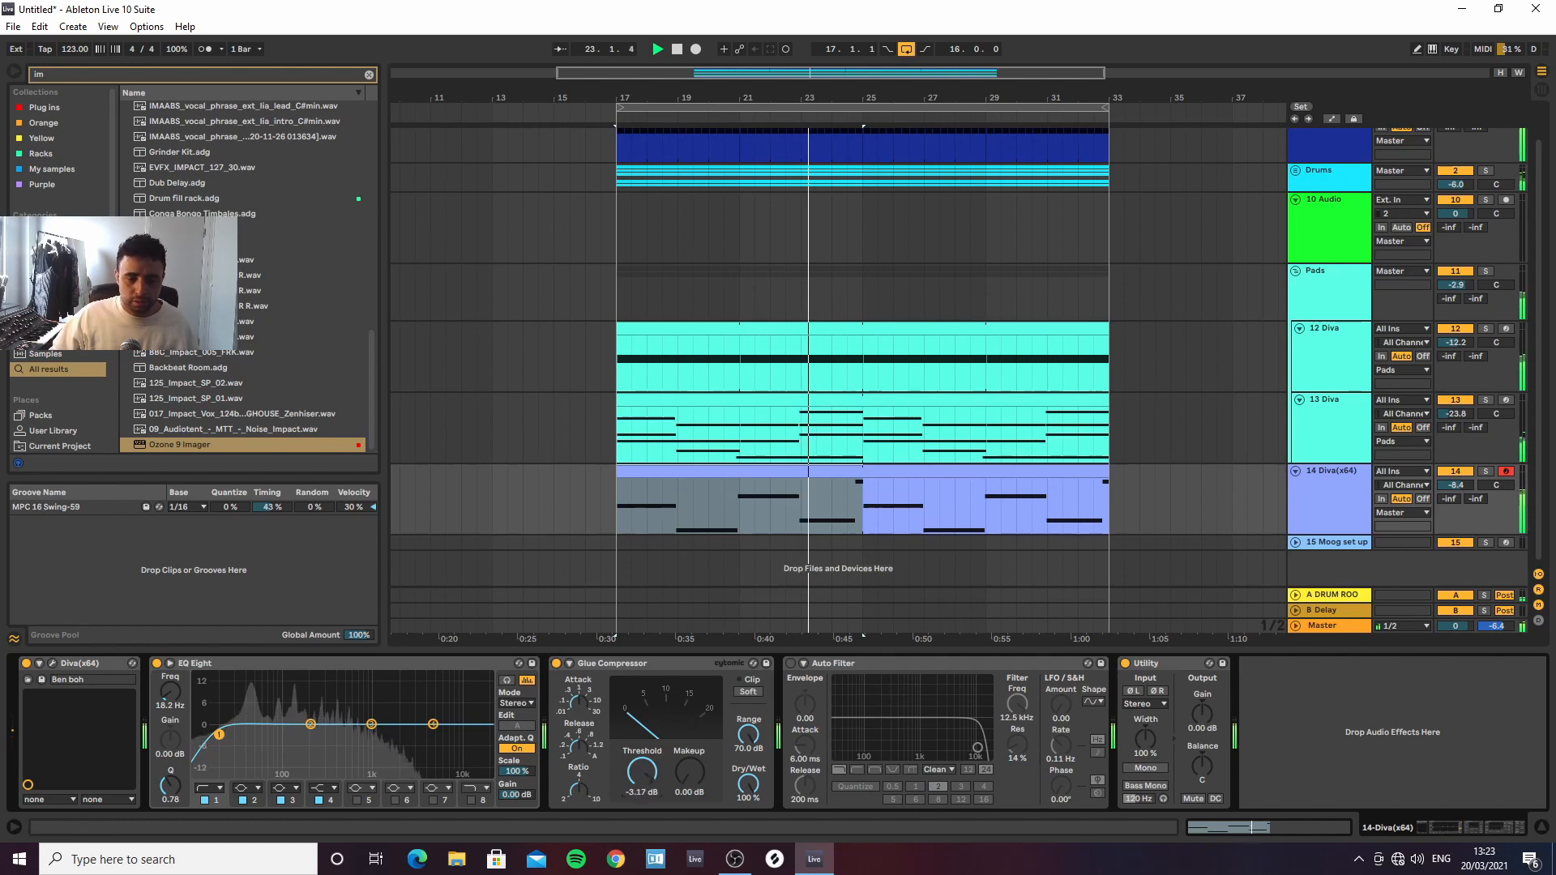
pyautogui.moveTo(642, 772); pyautogui.dragTo(642, 802)
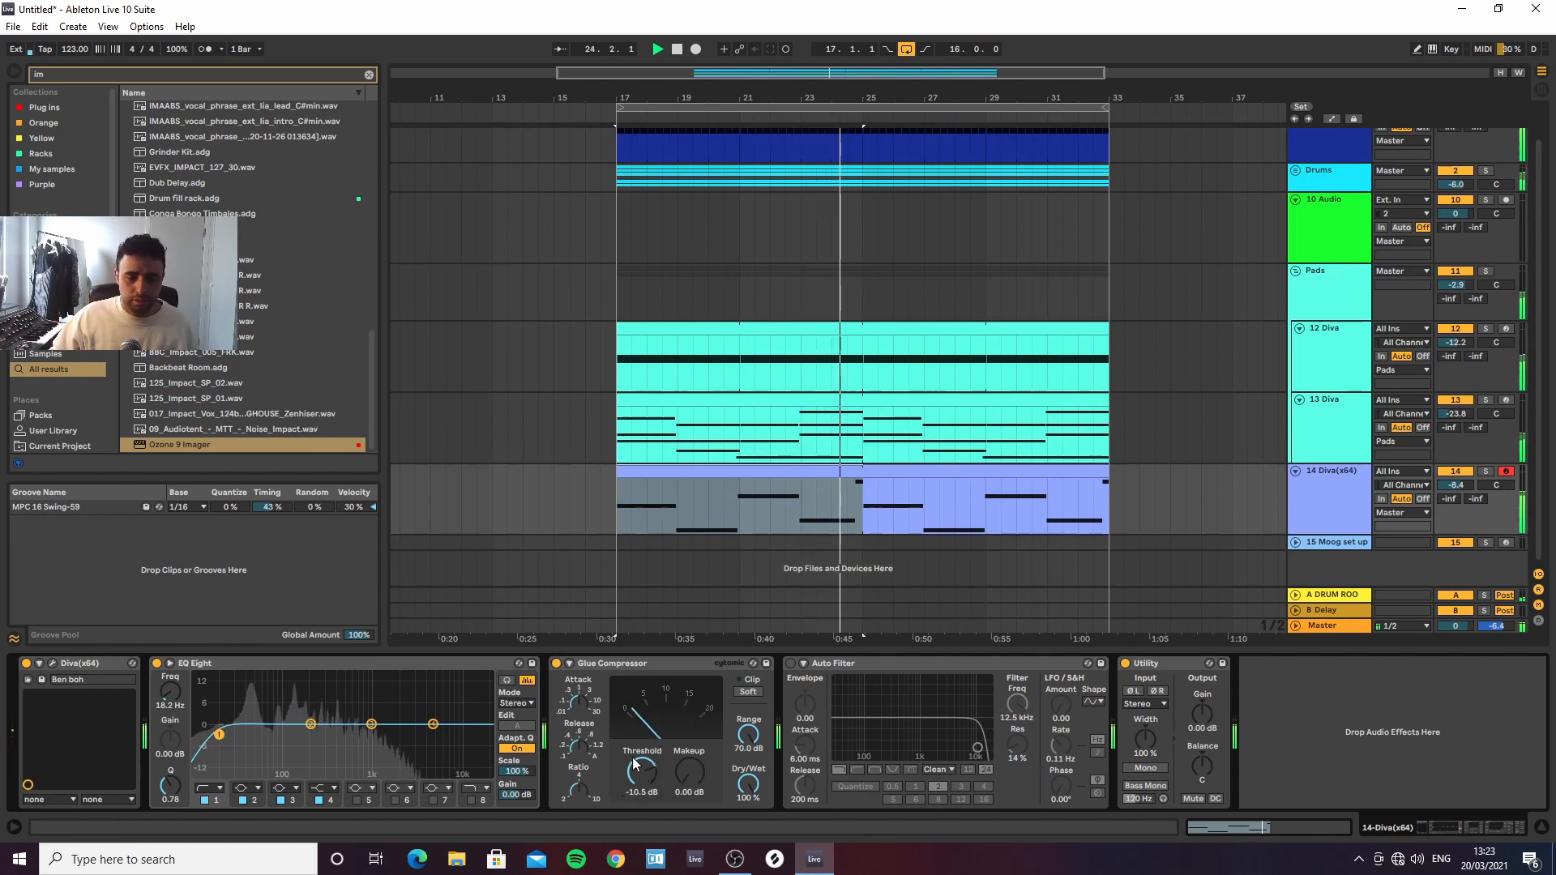
# Search the library for "bass comp", replace the bass track's Glue Compressor with the Bass comp preset, and check Diva's settings
pyautogui.click(370, 75)
pyautogui.write('bass')
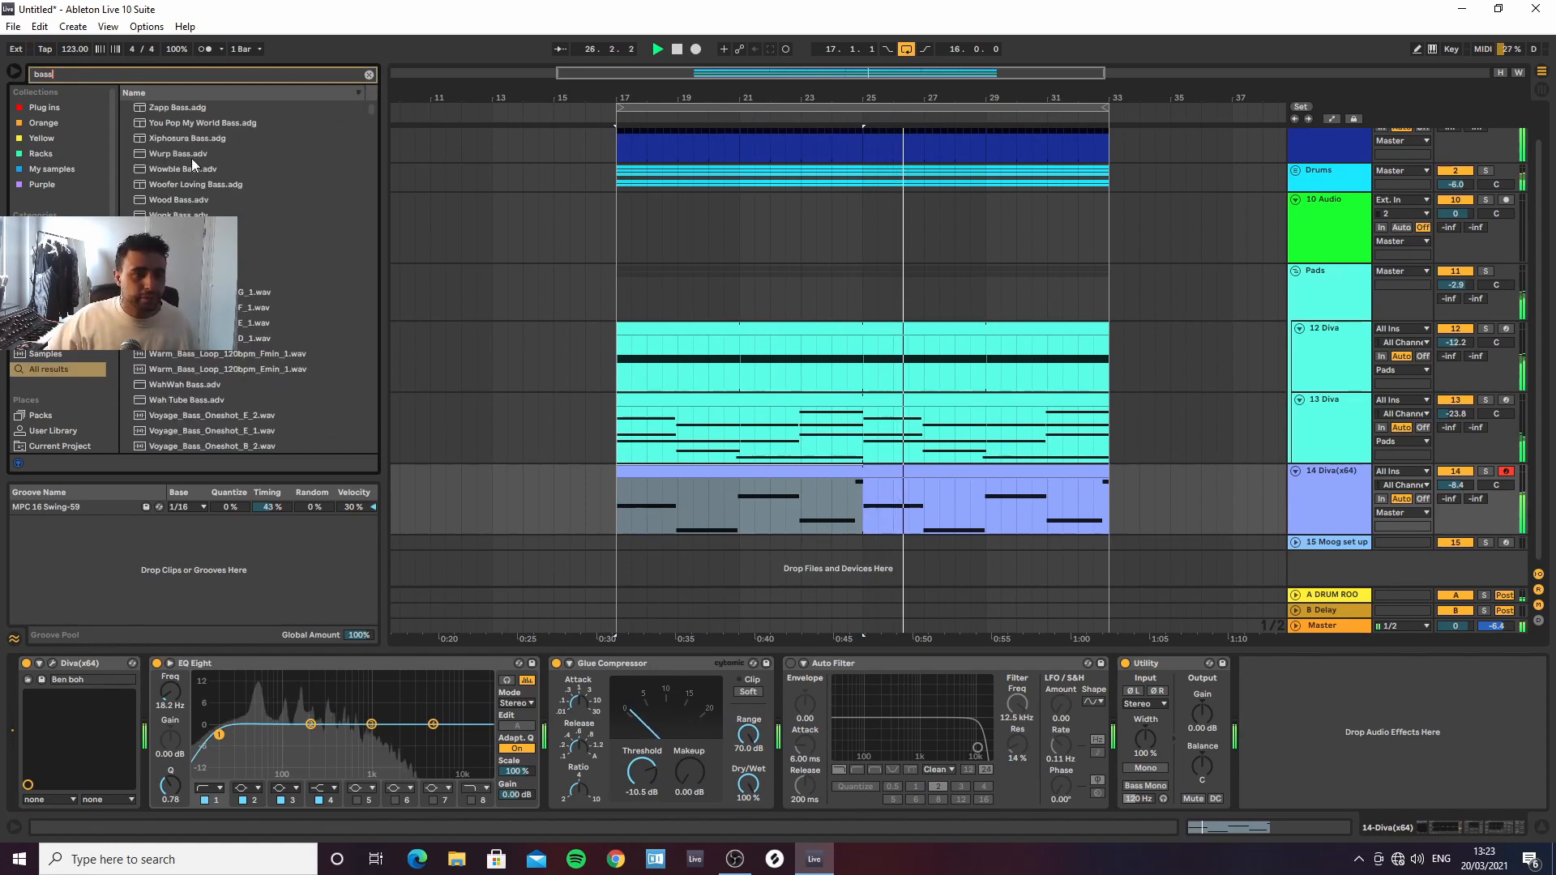
pyautogui.write(' comp')
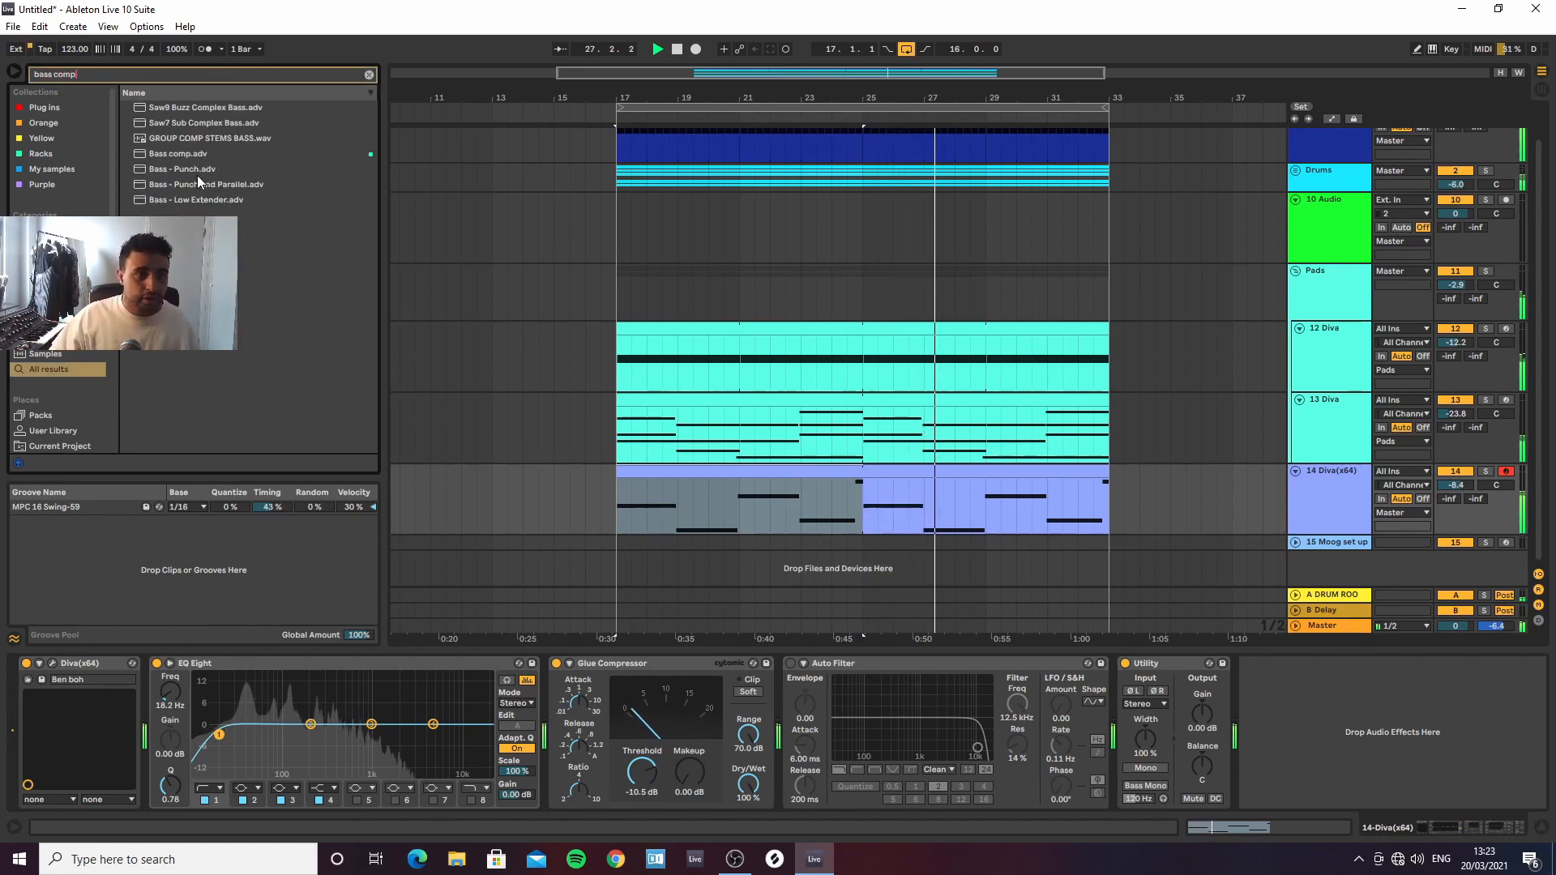
pyautogui.moveTo(189, 153)
pyautogui.mouseDown()
pyautogui.moveTo(618, 694)
pyautogui.moveTo(623, 732)
pyautogui.mouseUp()
pyautogui.click(814, 663)
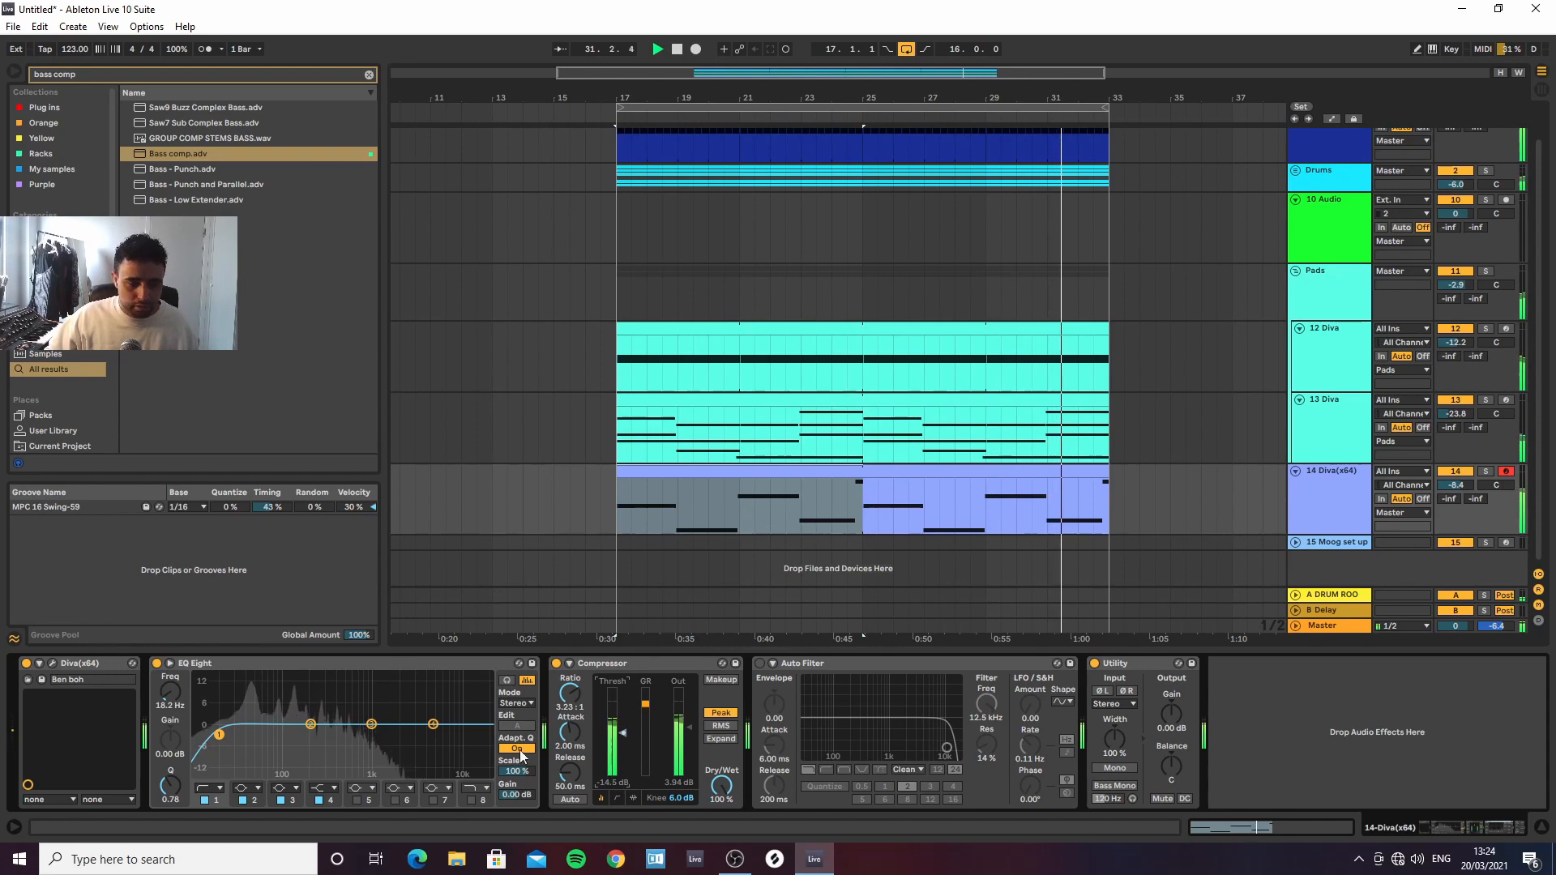
pyautogui.click(53, 663)
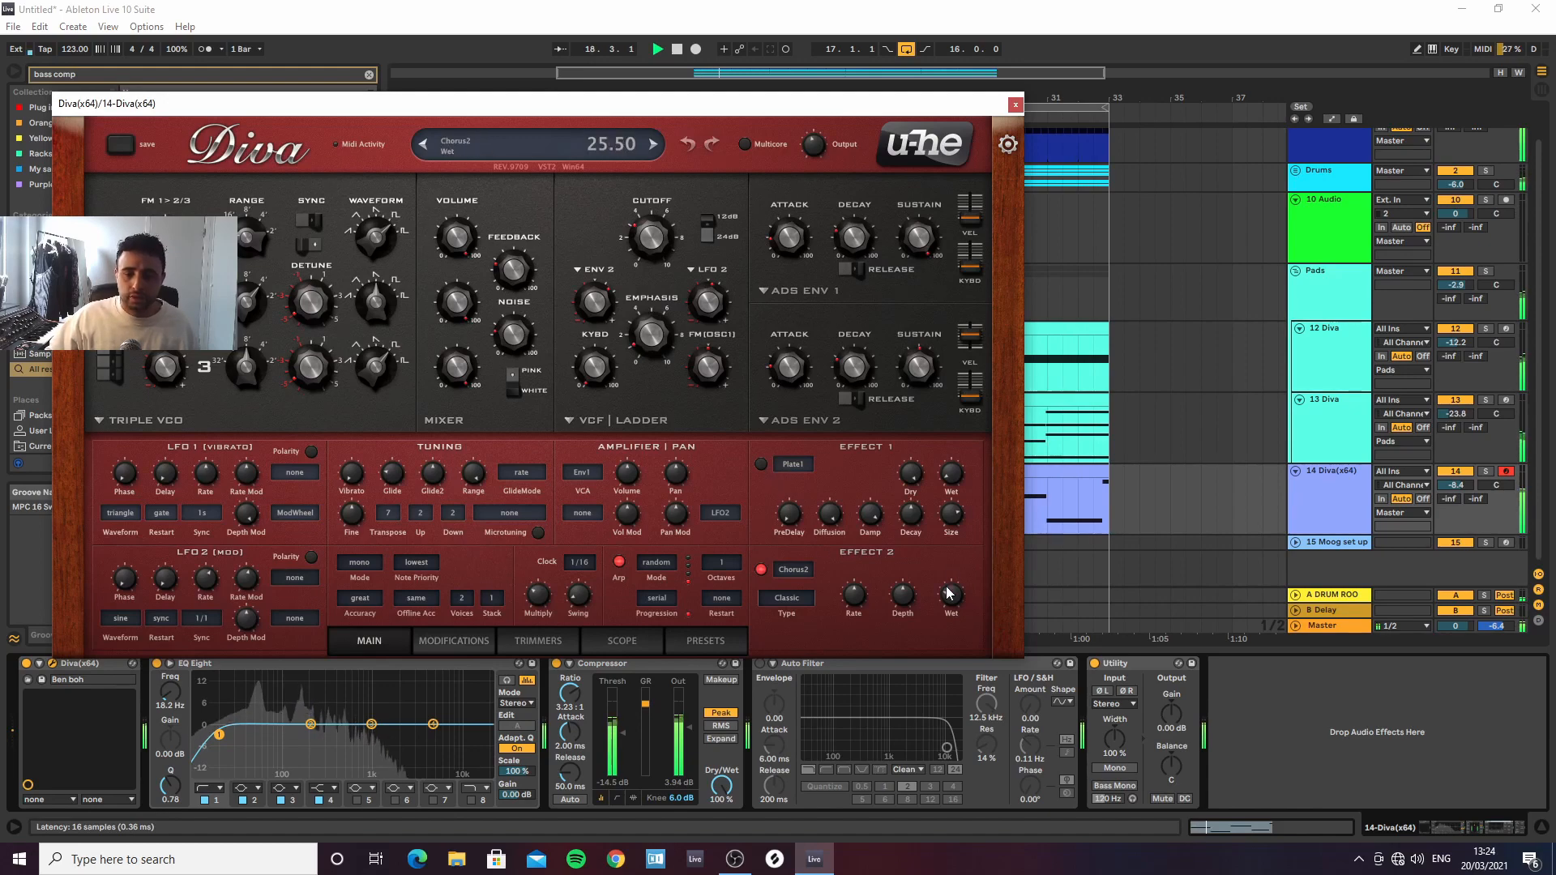
pyautogui.click(1014, 106)
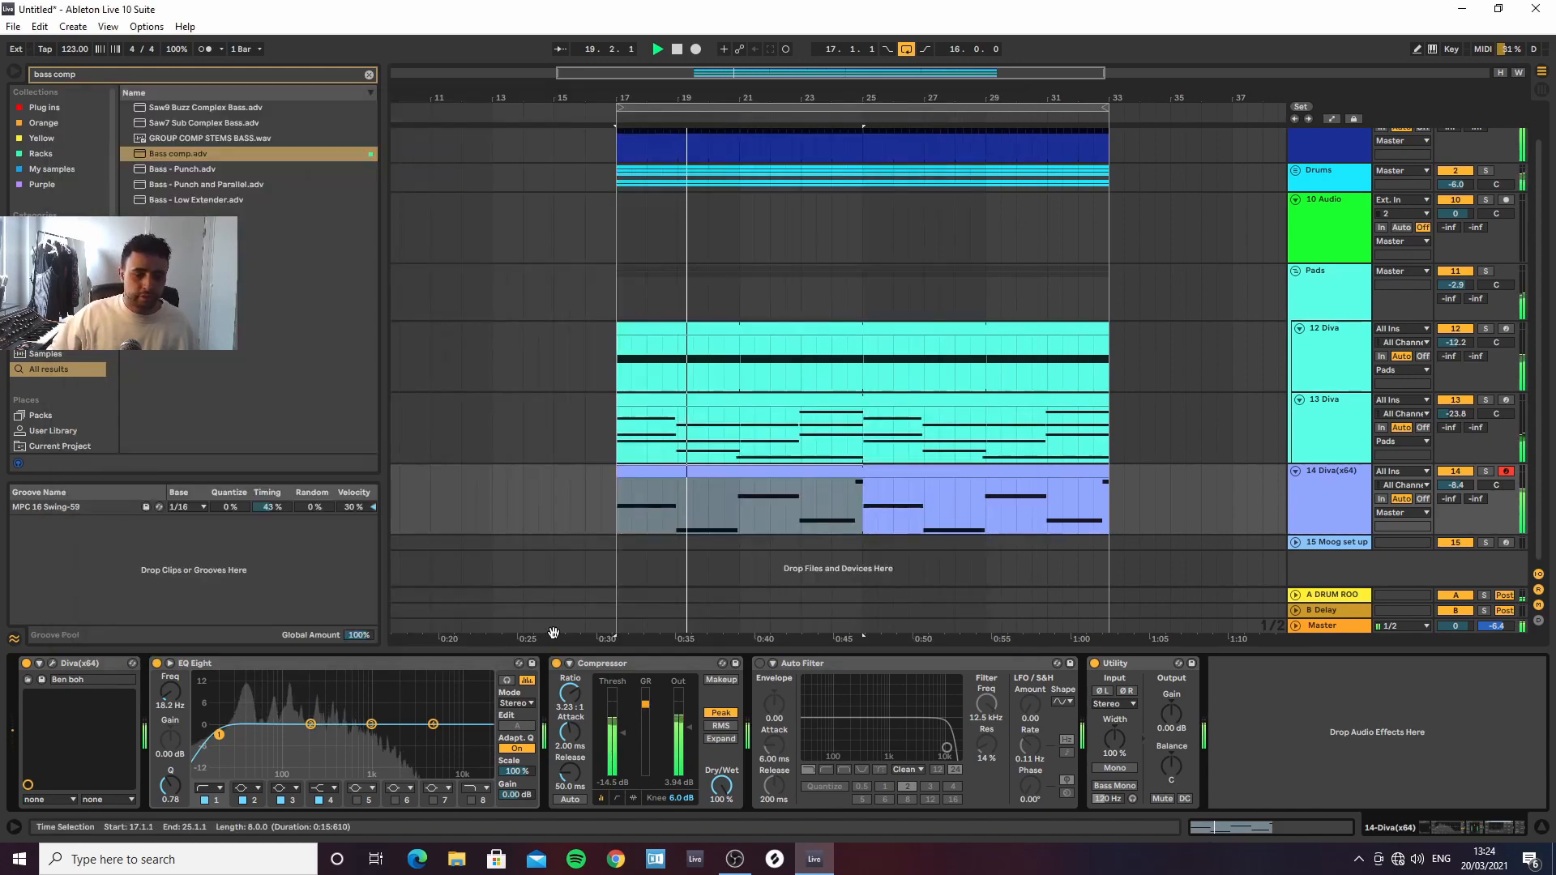
# Duplicate the bass EQ Eight, switch the copy to M/S mode, and low-cut its side channel at 153 Hz
pyautogui.click(450, 669)
pyautogui.hotkey('ctrl', 'd')
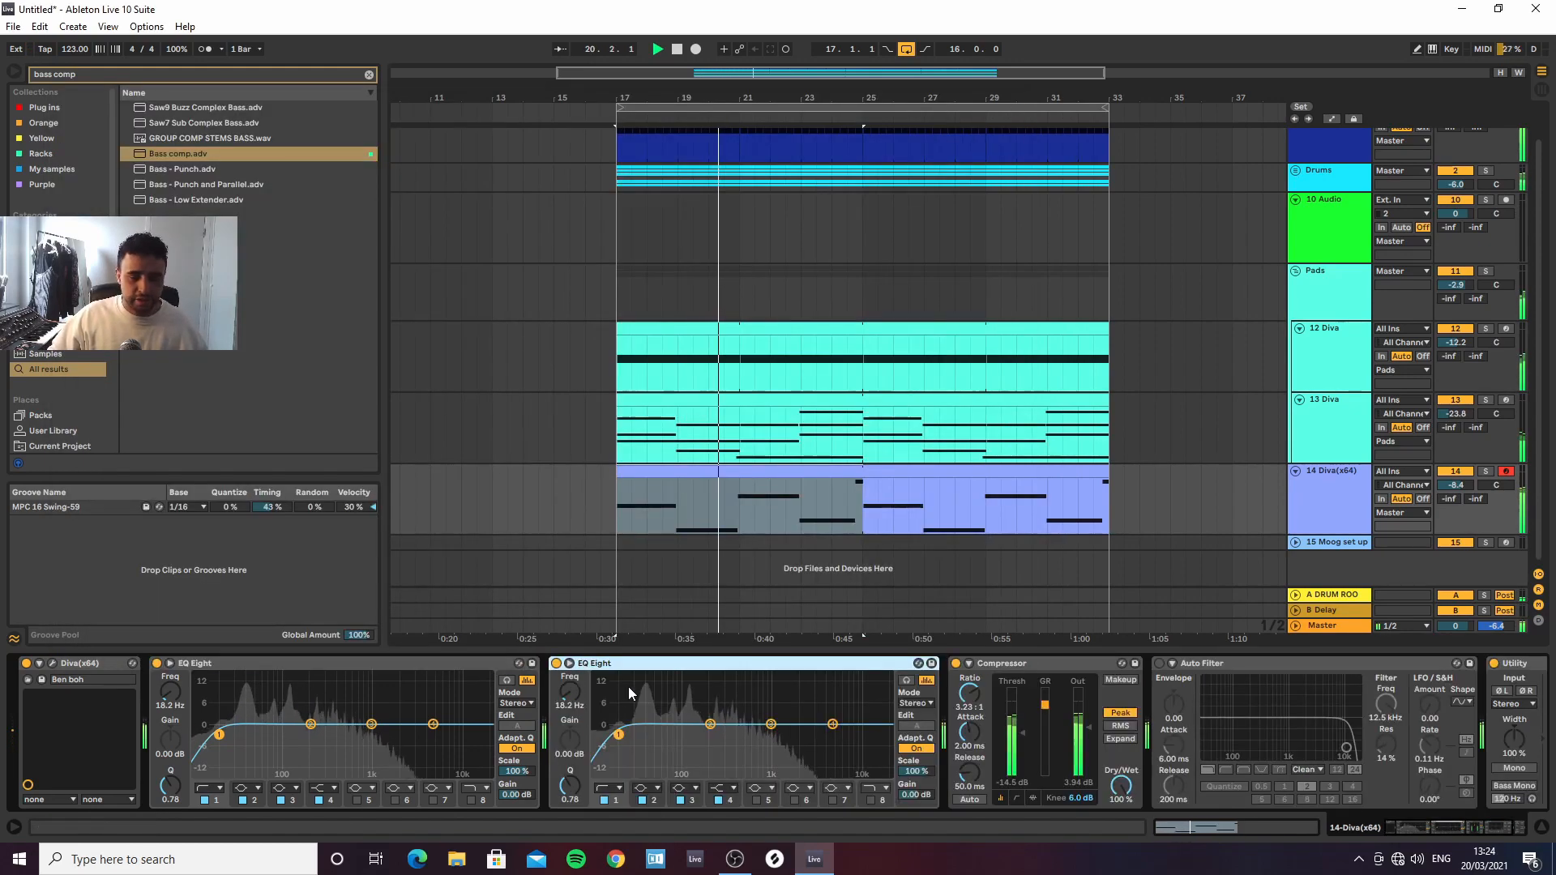
pyautogui.click(916, 702)
pyautogui.click(907, 740)
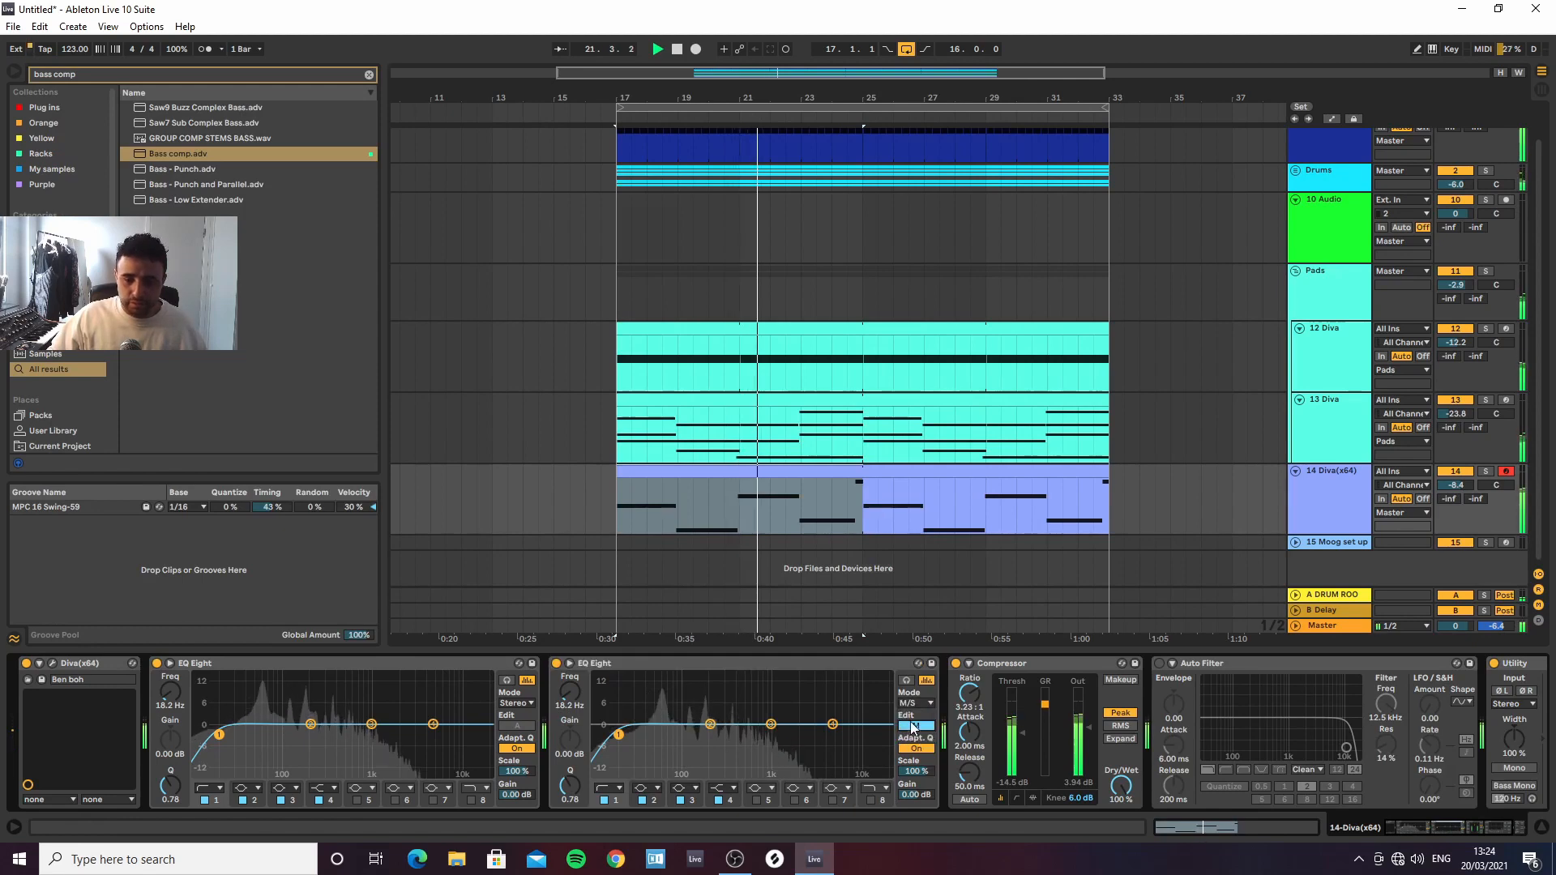
pyautogui.click(604, 800)
pyautogui.moveTo(658, 747); pyautogui.dragTo(700, 736)
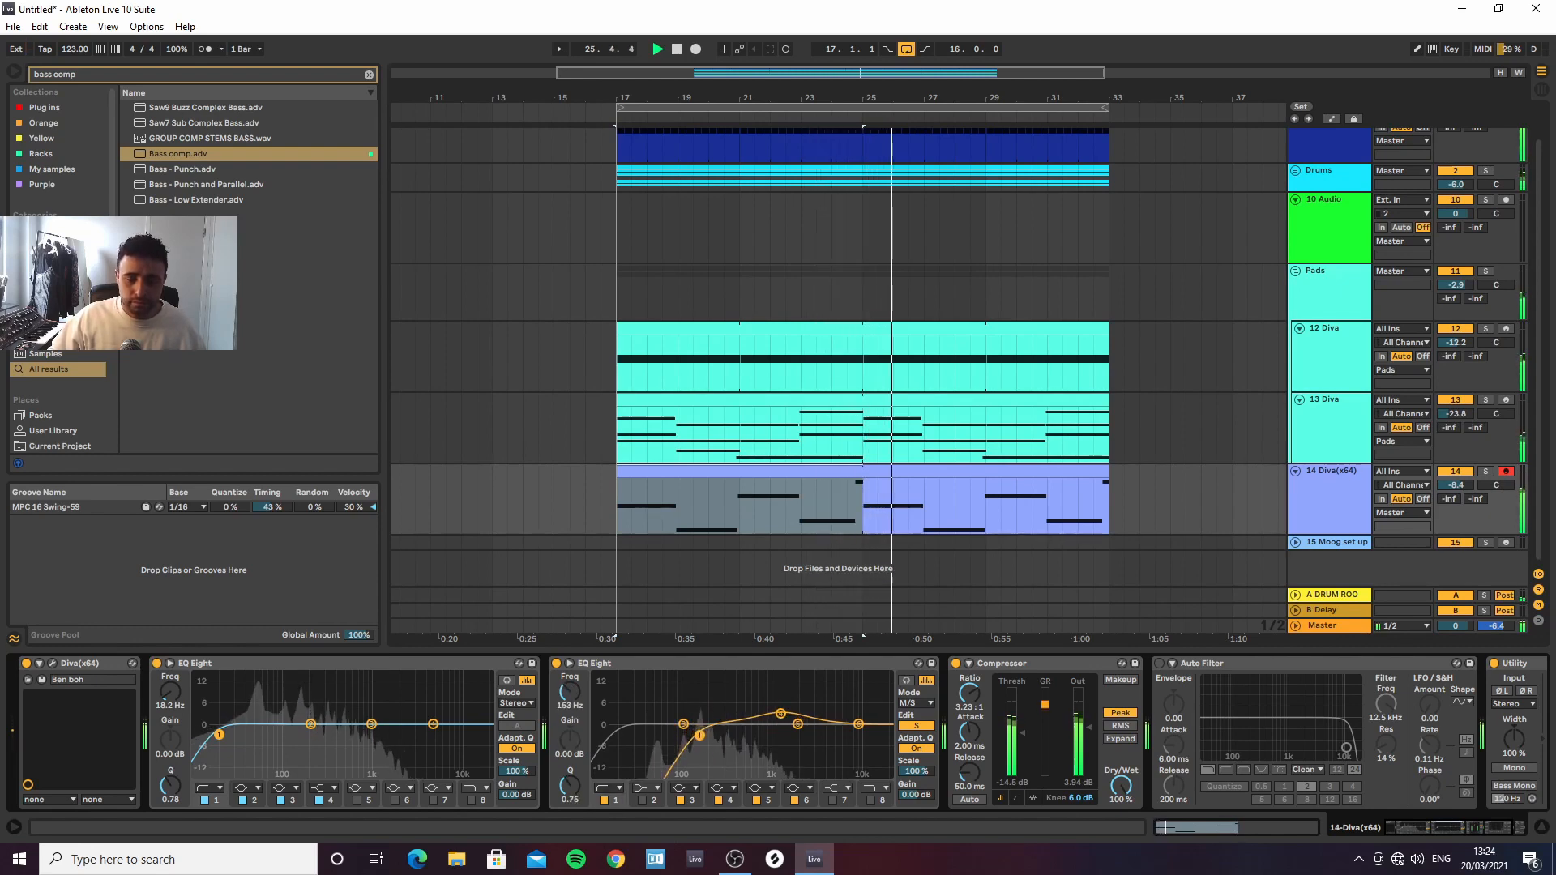
# Shape the M/S EQ's mid channel with a -4.09 dB dip at 198 Hz and a Q of 1.29 on band 2
pyautogui.click(916, 726)
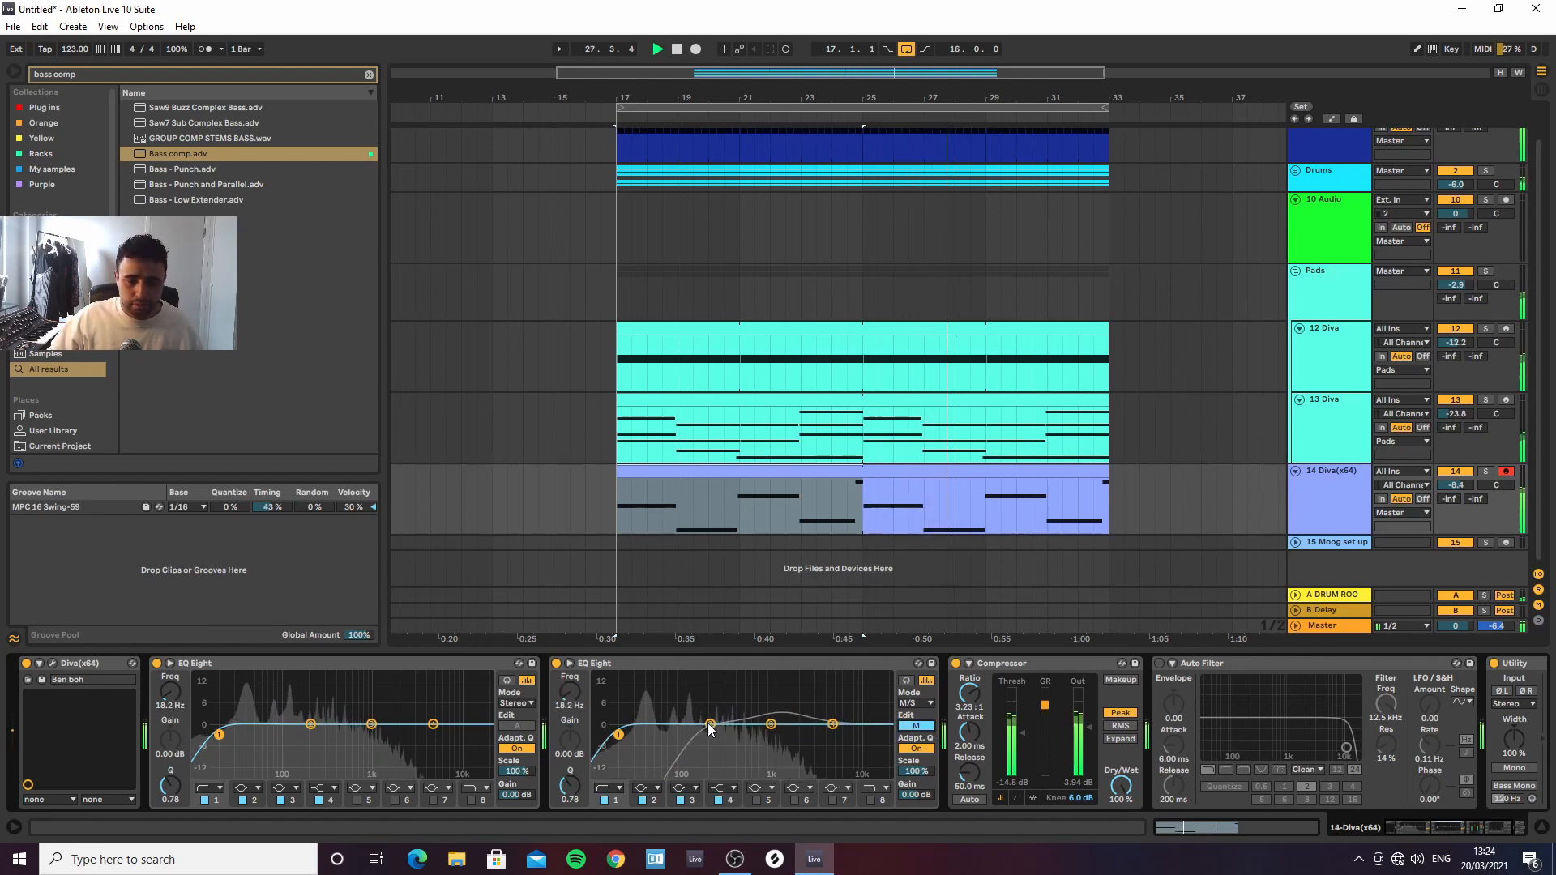
pyautogui.moveTo(710, 724)
pyautogui.mouseDown()
pyautogui.moveTo(781, 732)
pyautogui.moveTo(766, 717)
pyautogui.moveTo(720, 731)
pyautogui.mouseUp()
pyautogui.moveTo(571, 787); pyautogui.dragTo(570, 758)
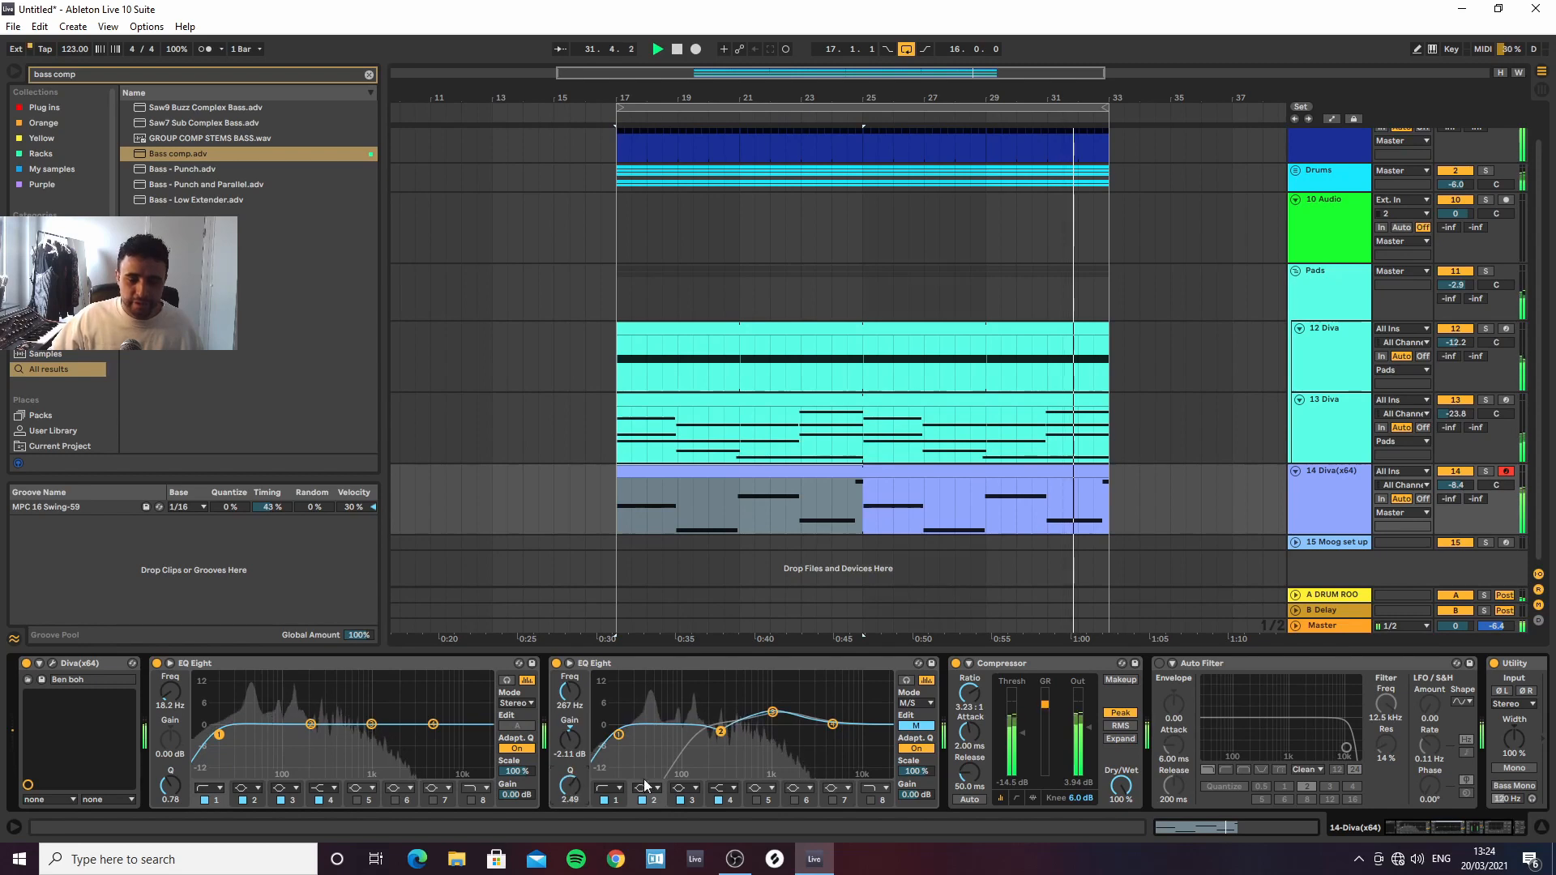
pyautogui.moveTo(720, 732); pyautogui.dragTo(709, 738)
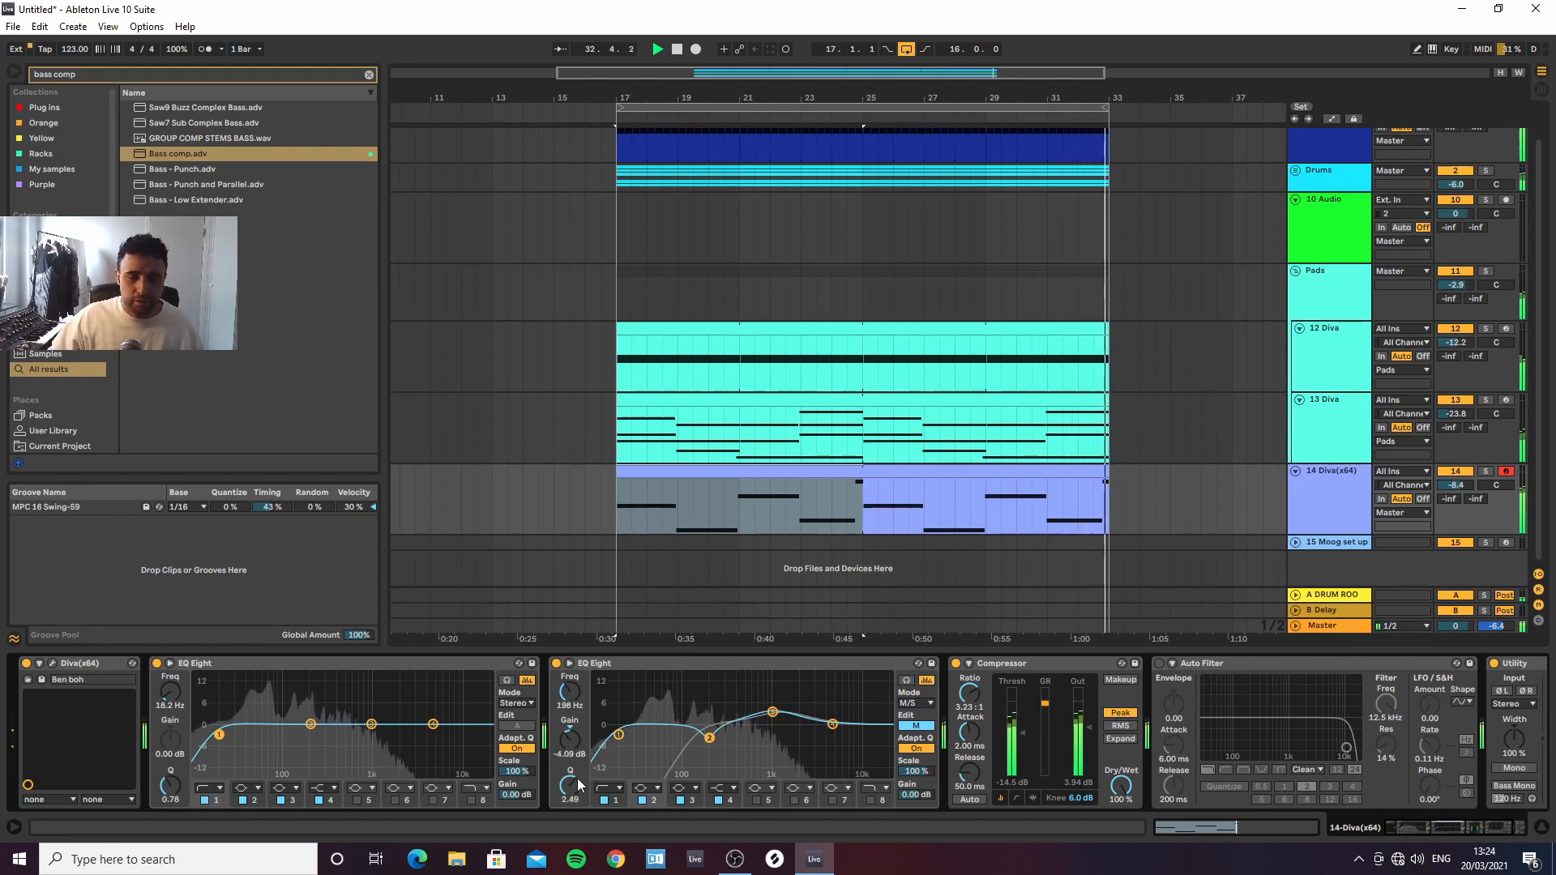
pyautogui.moveTo(571, 786); pyautogui.dragTo(570, 801)
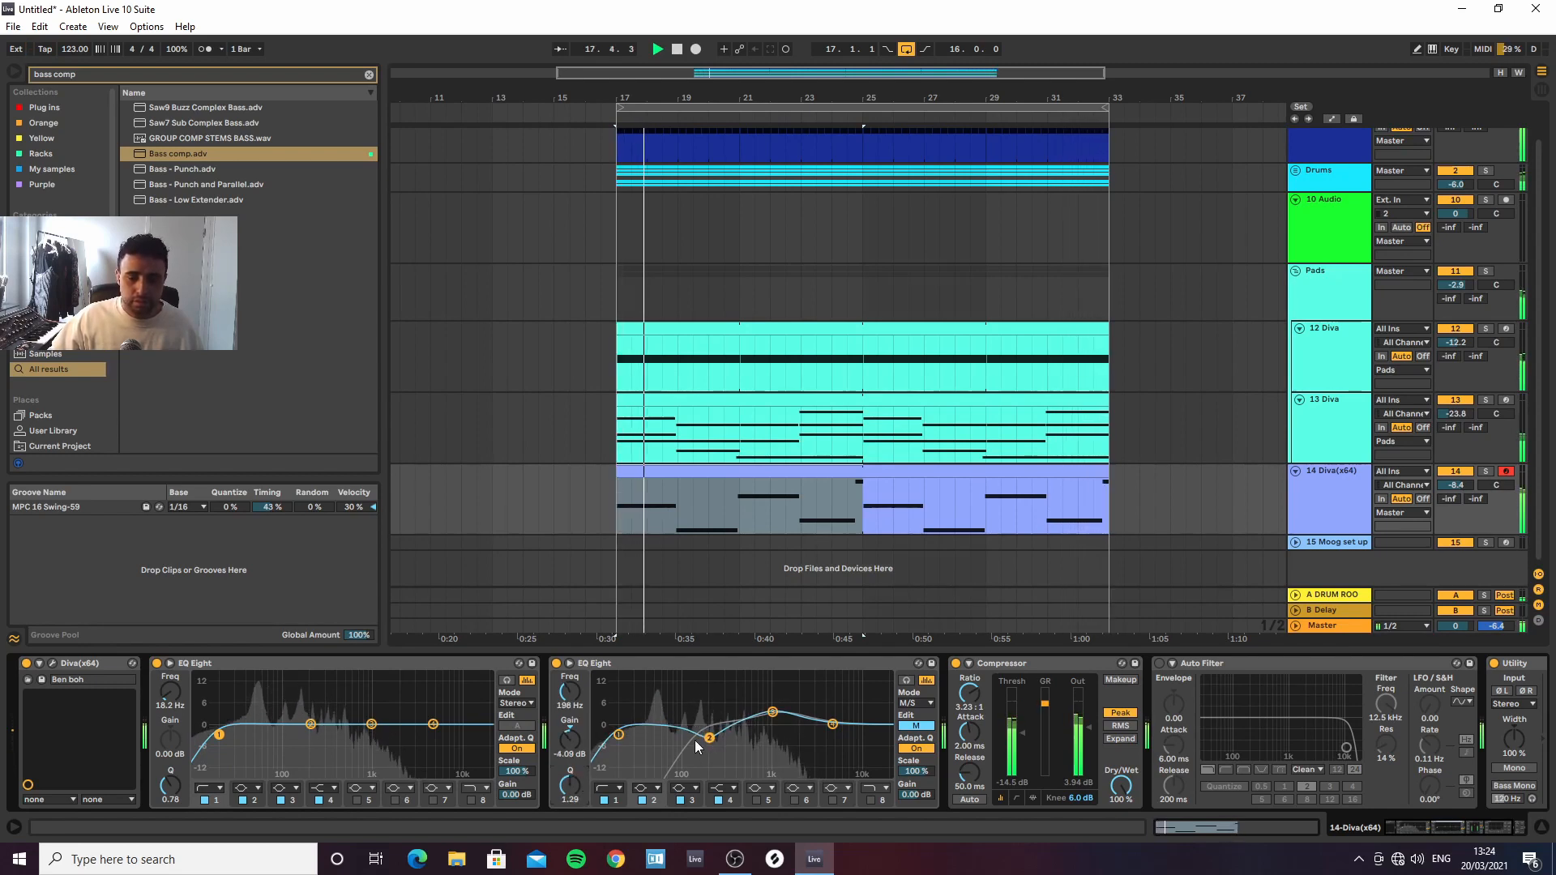
# Restart playback and give the first EQ Eight a steeper low cut at 18.6 Hz with a Q of 0.66
pyautogui.press('space')
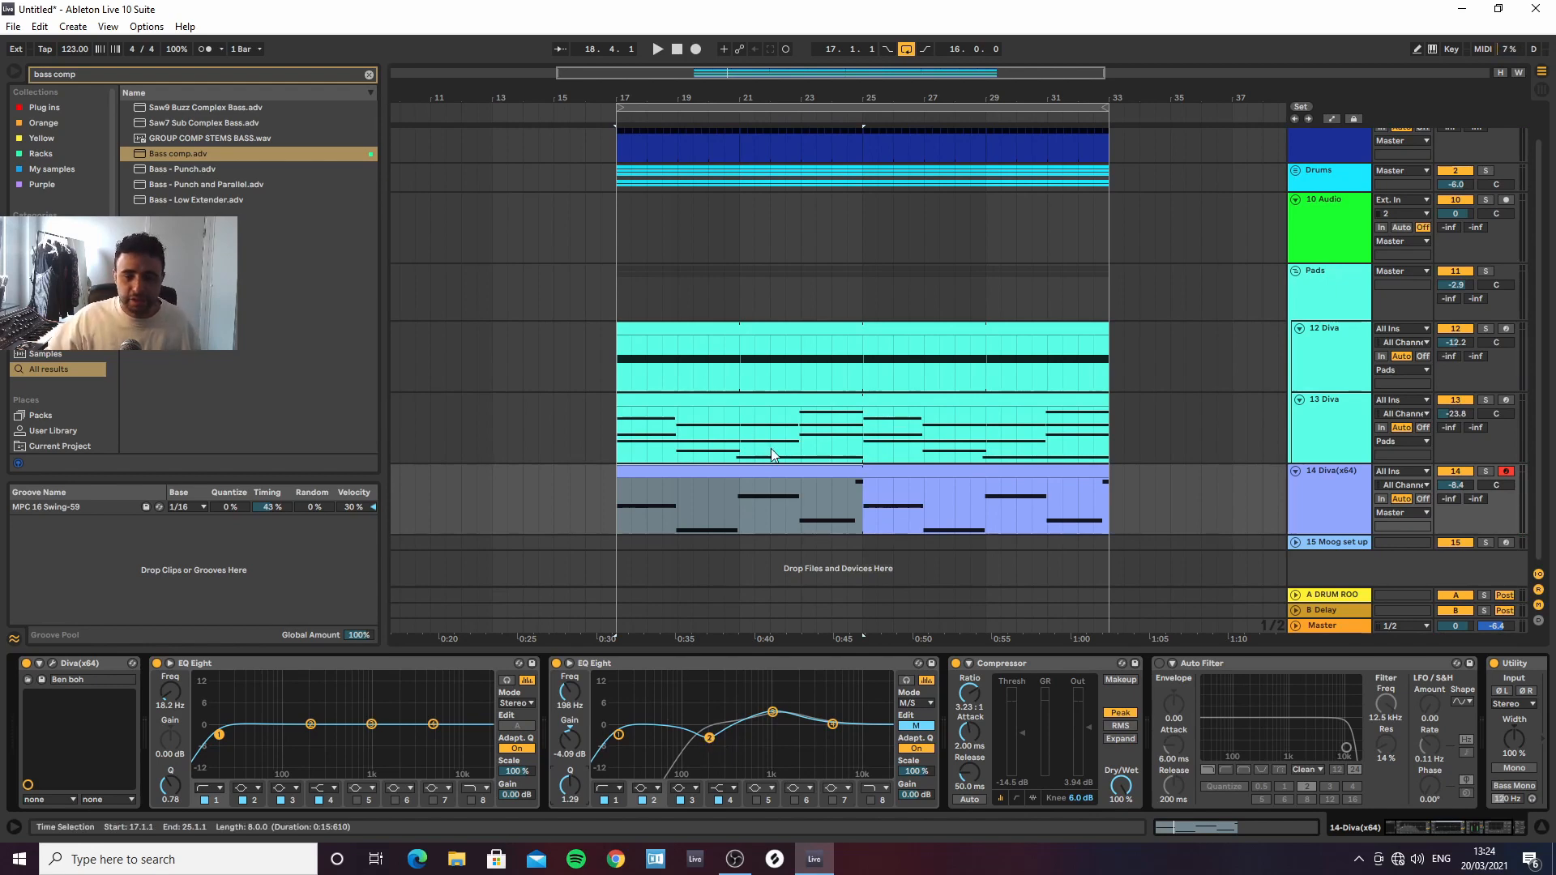
pyautogui.press('space')
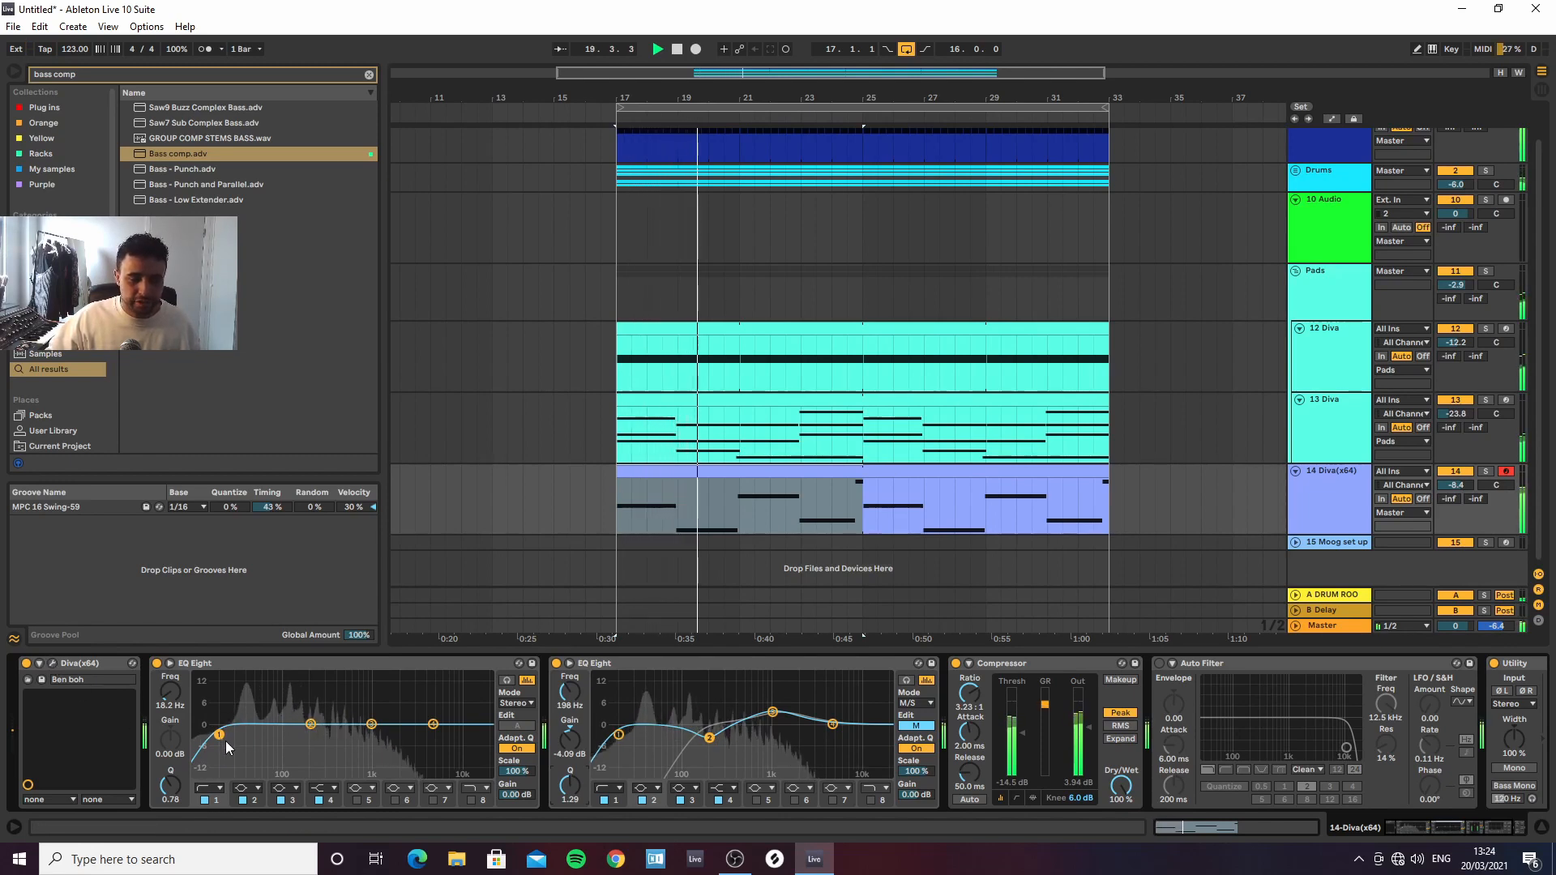
pyautogui.click(210, 789)
pyautogui.click(209, 691)
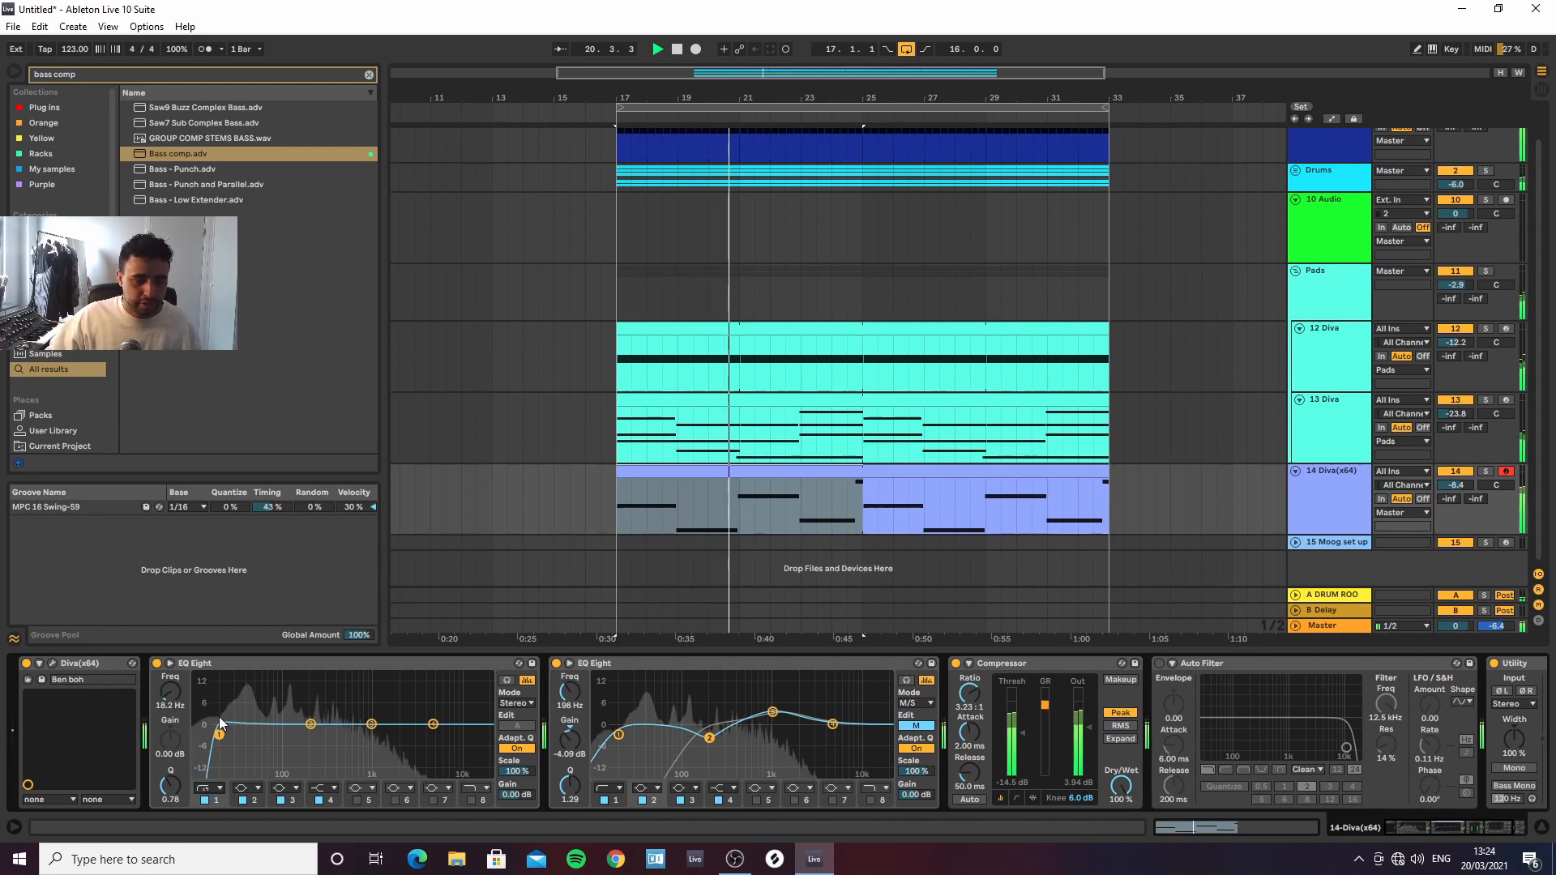
pyautogui.moveTo(220, 737); pyautogui.dragTo(221, 740)
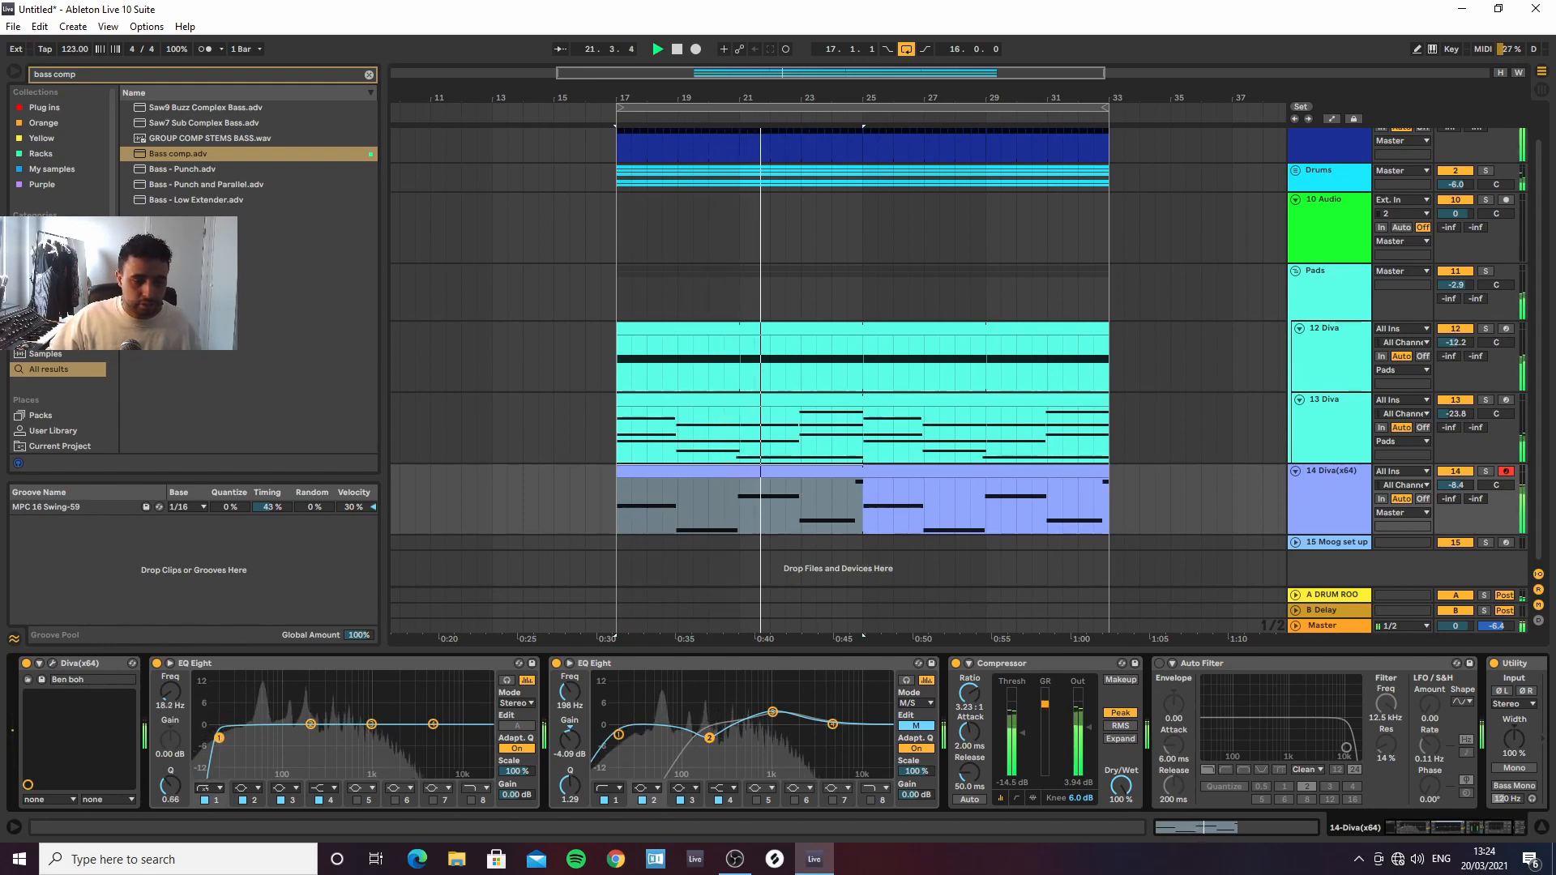
# Duplicate the bass Compressor and sidechain the copy from the 1-Kick A track
pyautogui.click(1043, 664)
pyautogui.hotkey('ctrl', 'd')
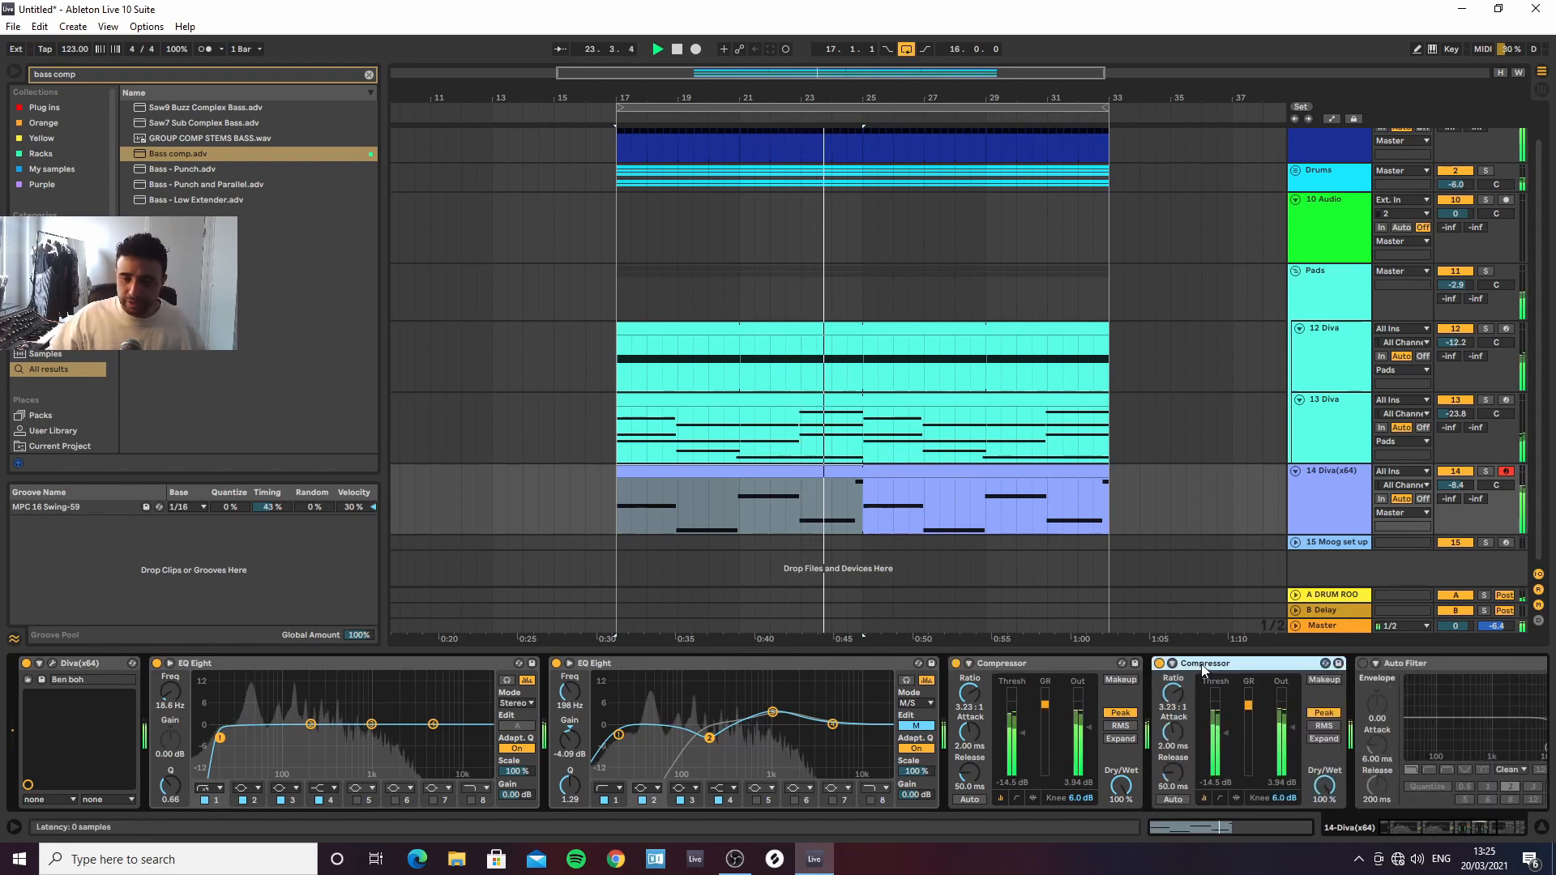
pyautogui.click(1172, 664)
pyautogui.click(1183, 702)
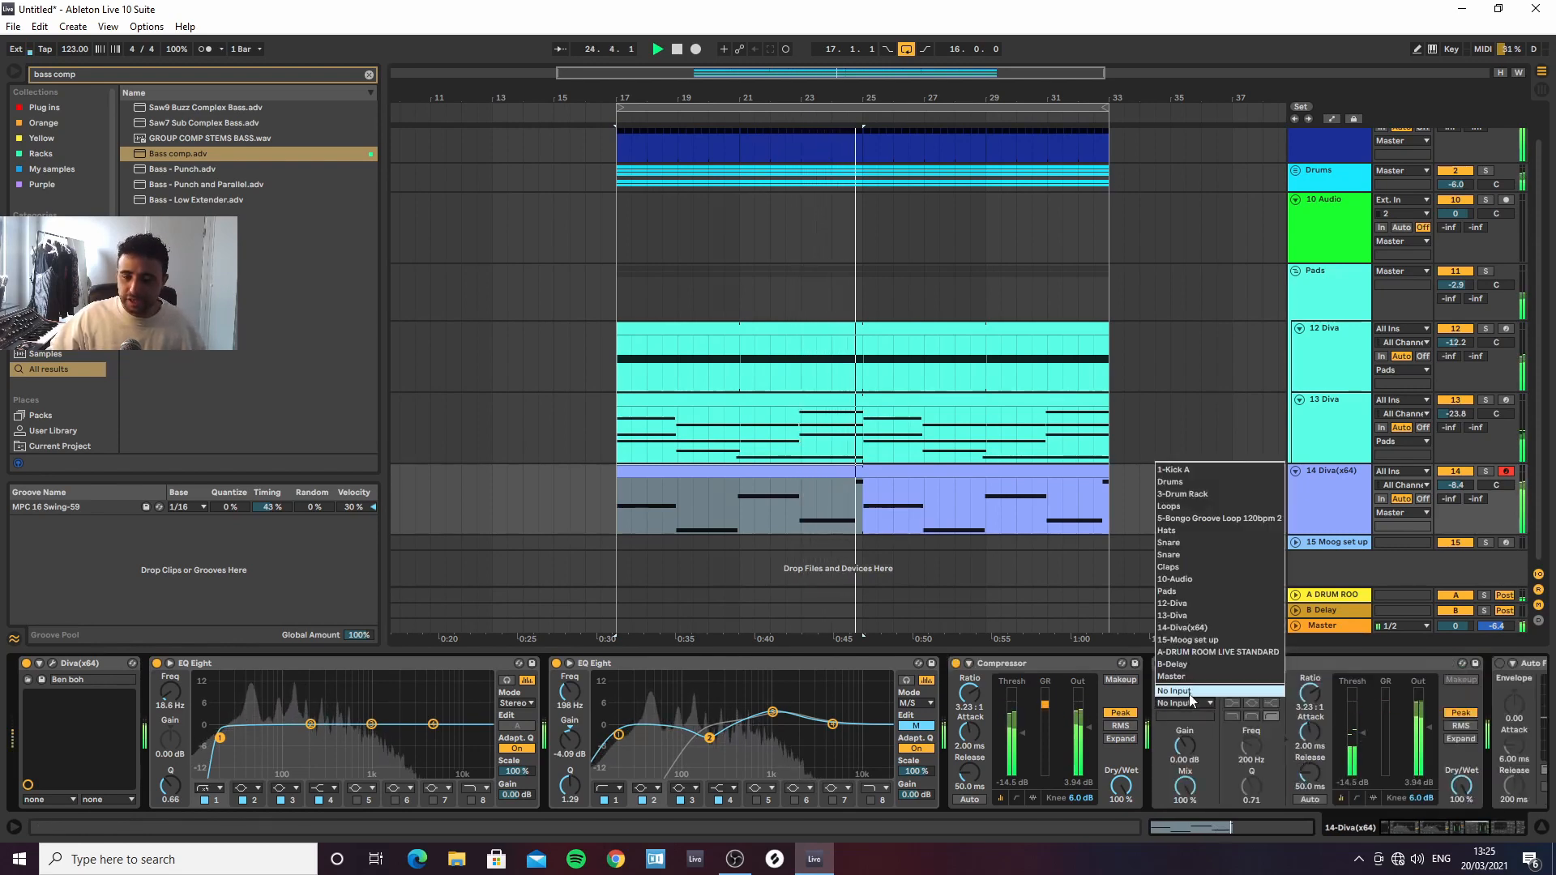
pyautogui.click(1201, 472)
# Set the sidechain compressor to ratio inf:1, threshold -16.0 dB and attack 0.42 ms, with a 200 Hz low-pass sidechain EQ
pyautogui.moveTo(1313, 697); pyautogui.dragTo(1313, 633)
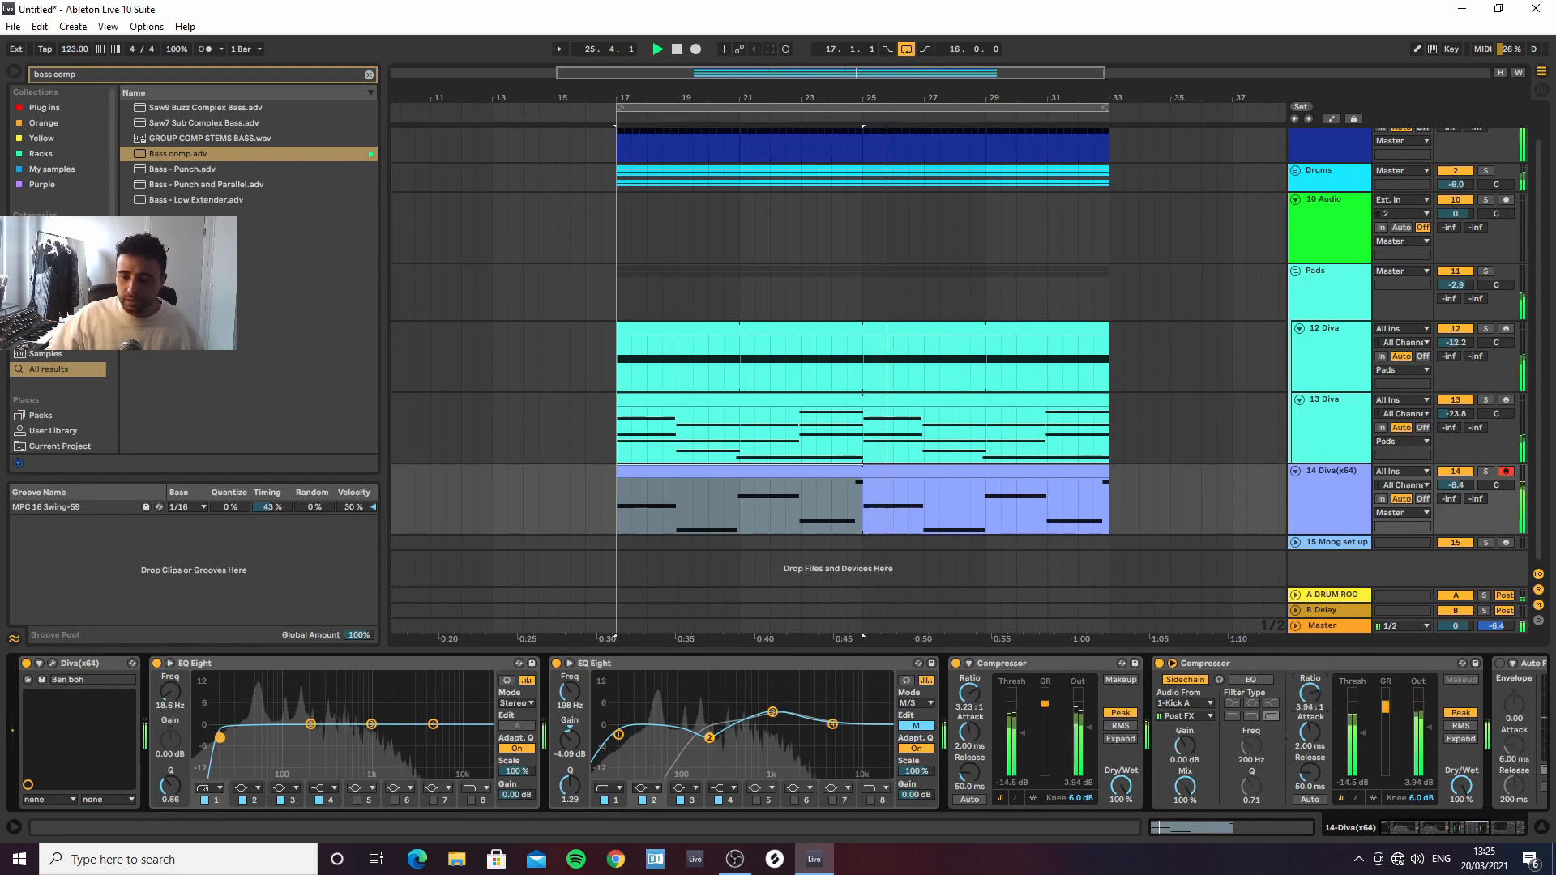
pyautogui.click(1250, 680)
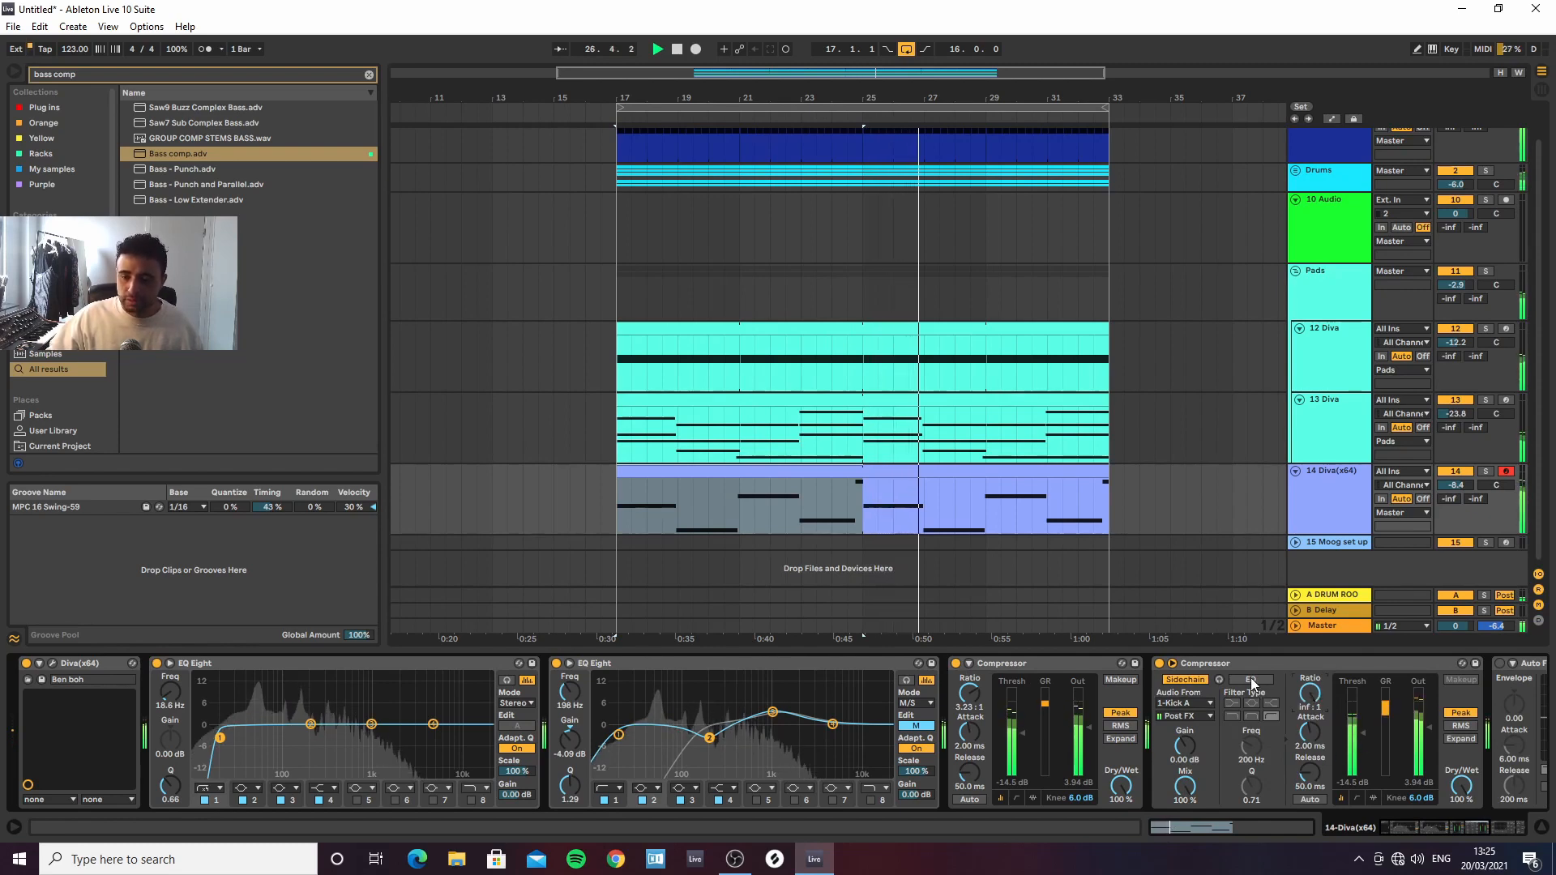
pyautogui.click(1234, 716)
pyautogui.moveTo(1364, 733); pyautogui.dragTo(1305, 762)
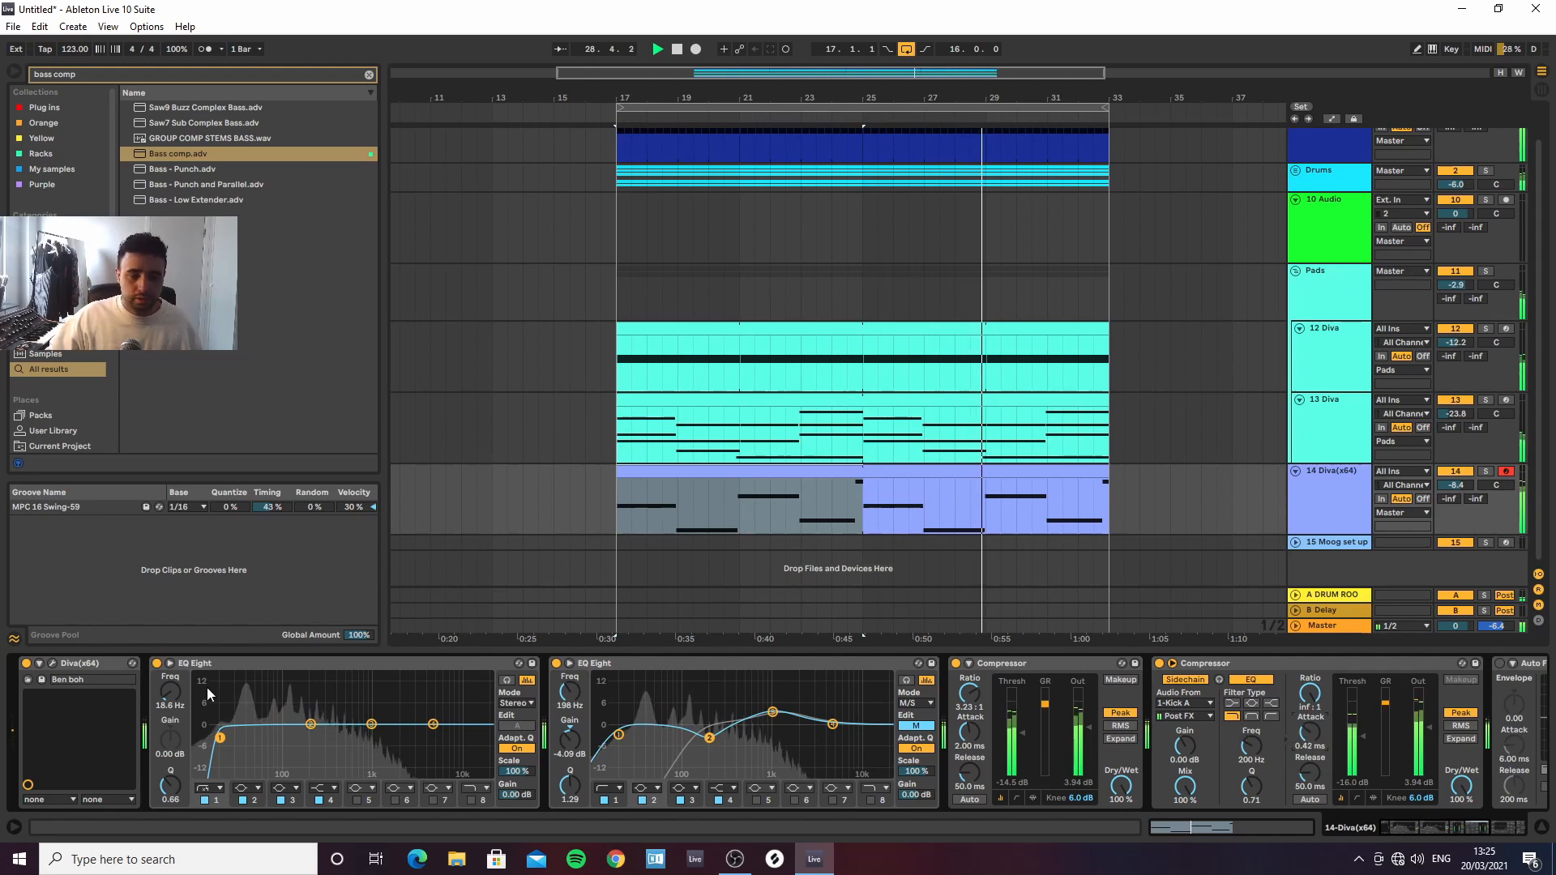
# Lower the bass Diva's filter cutoff to 58.38 and set its LFO 2 filter modulation depth to 2.00
pyautogui.click(61, 661)
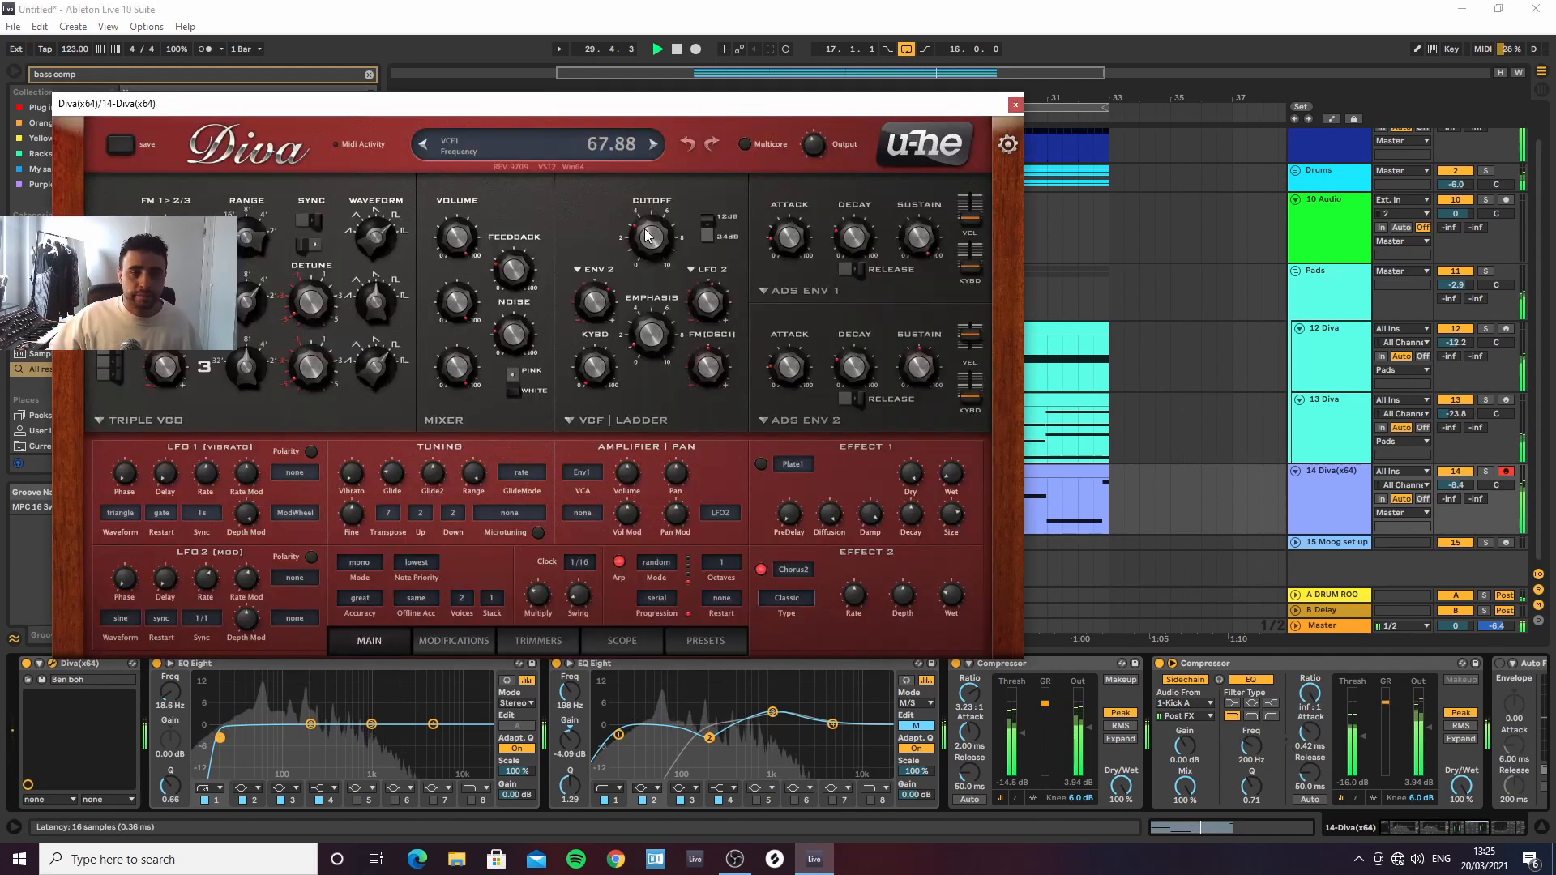
pyautogui.moveTo(644, 232); pyautogui.dragTo(642, 245)
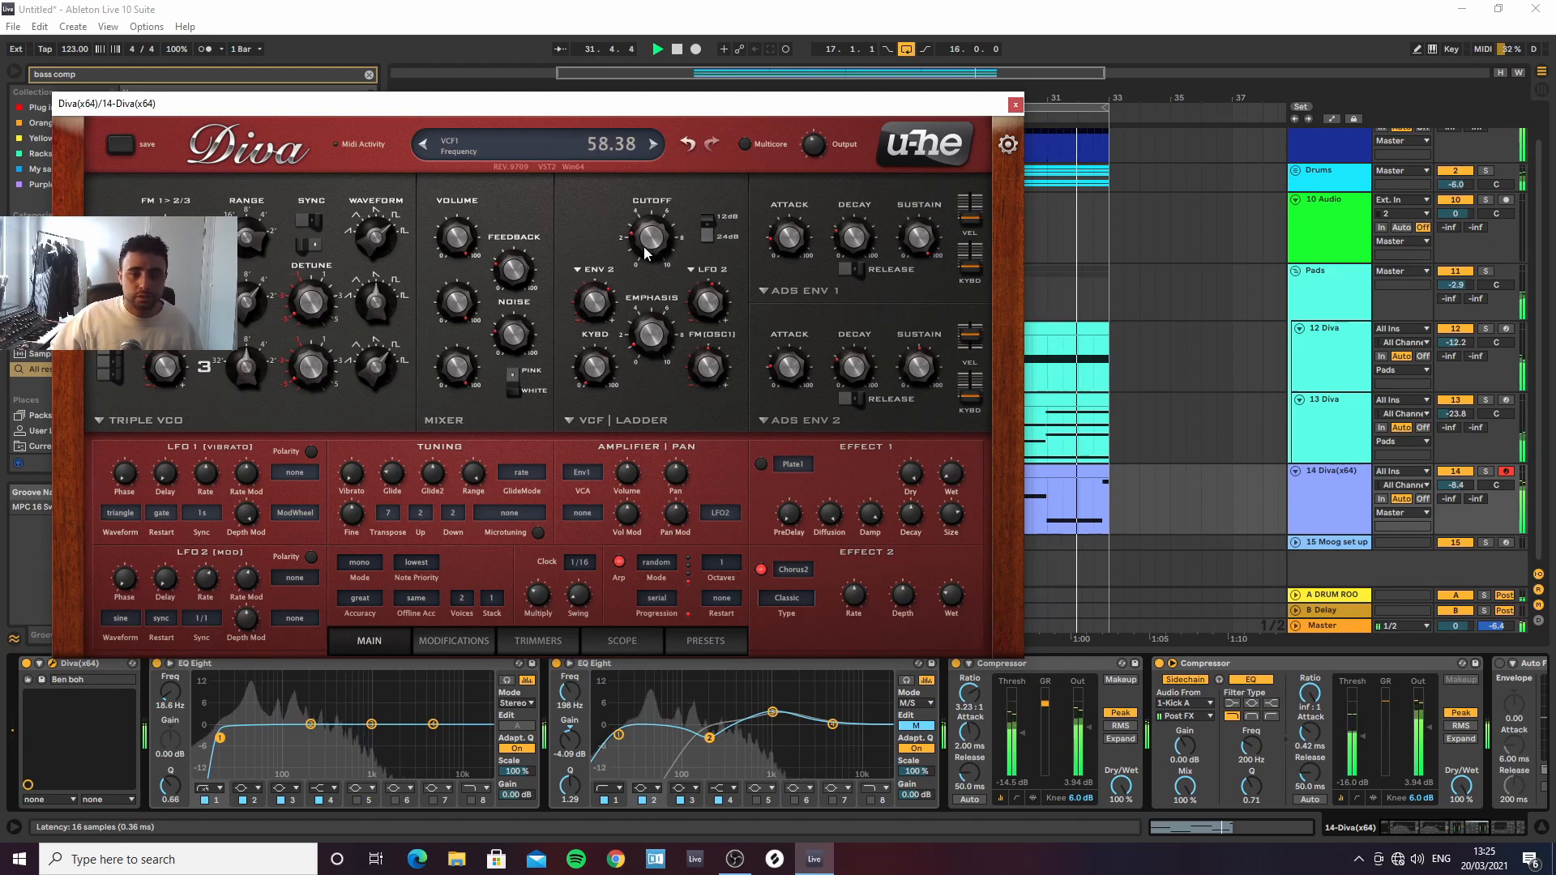
pyautogui.moveTo(702, 300); pyautogui.dragTo(703, 282)
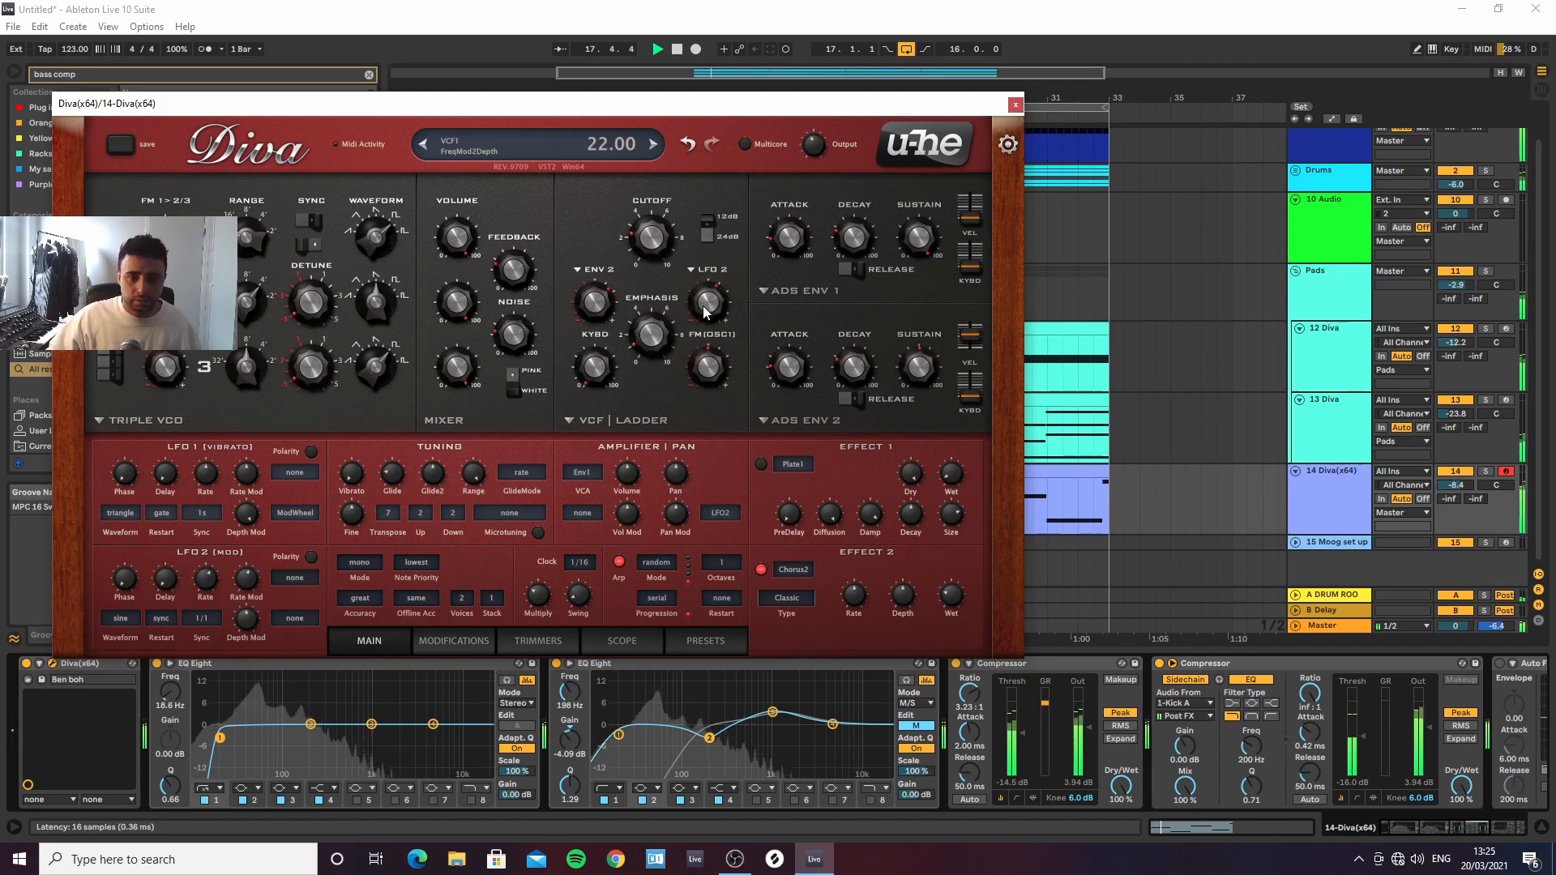
pyautogui.moveTo(703, 307); pyautogui.dragTo(702, 311)
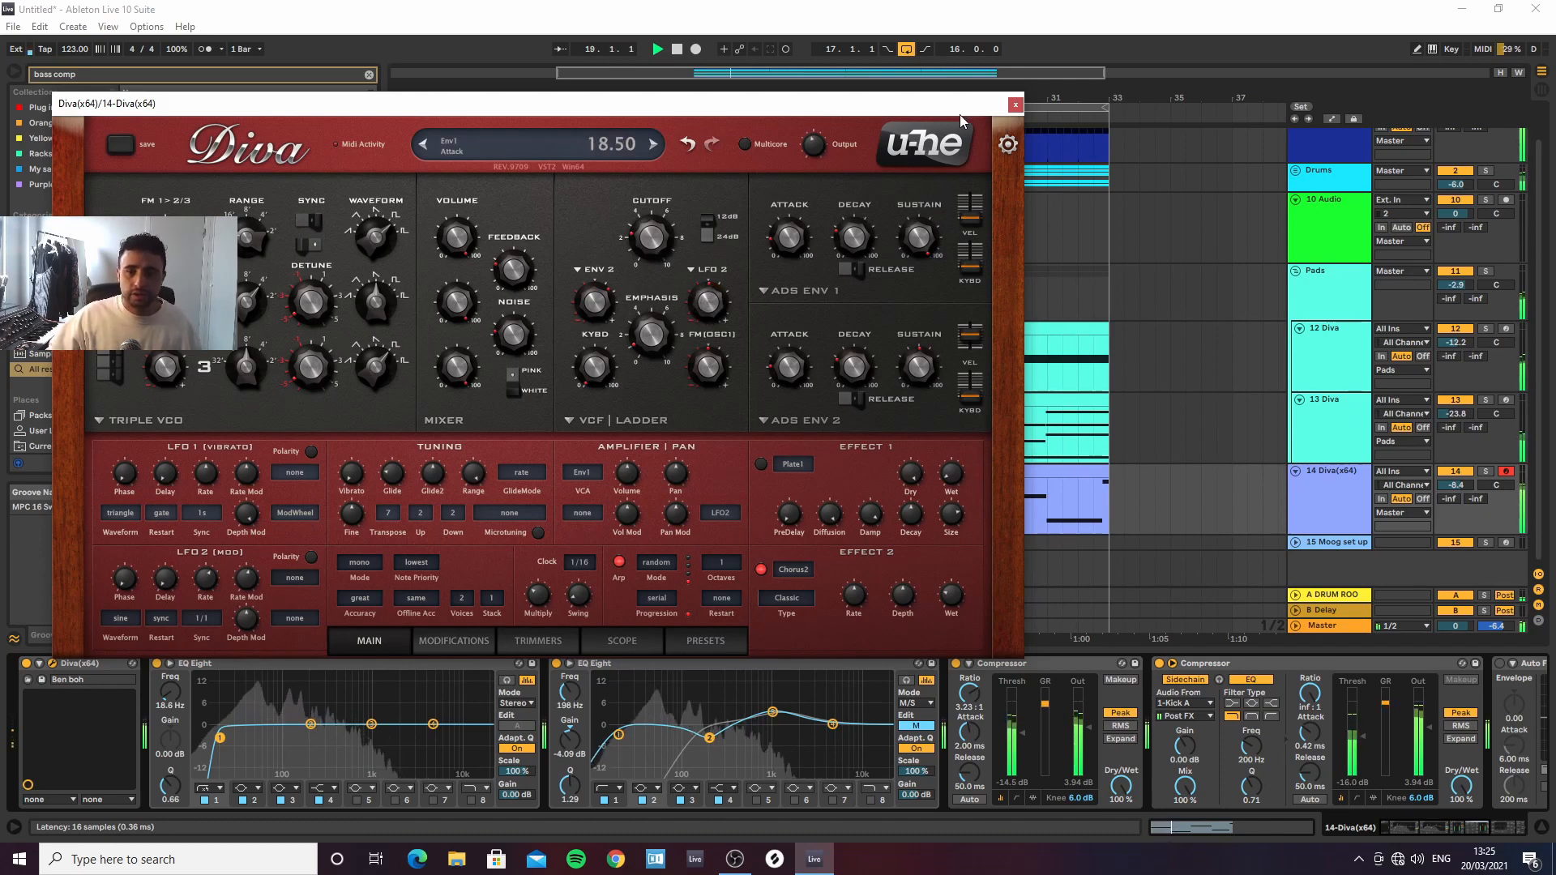
pyautogui.click(1015, 104)
# Automate Diva's LFO 2 filter modulation depth on the bass track, raising it to about 37 between bars 25 and 33
pyautogui.press('-')
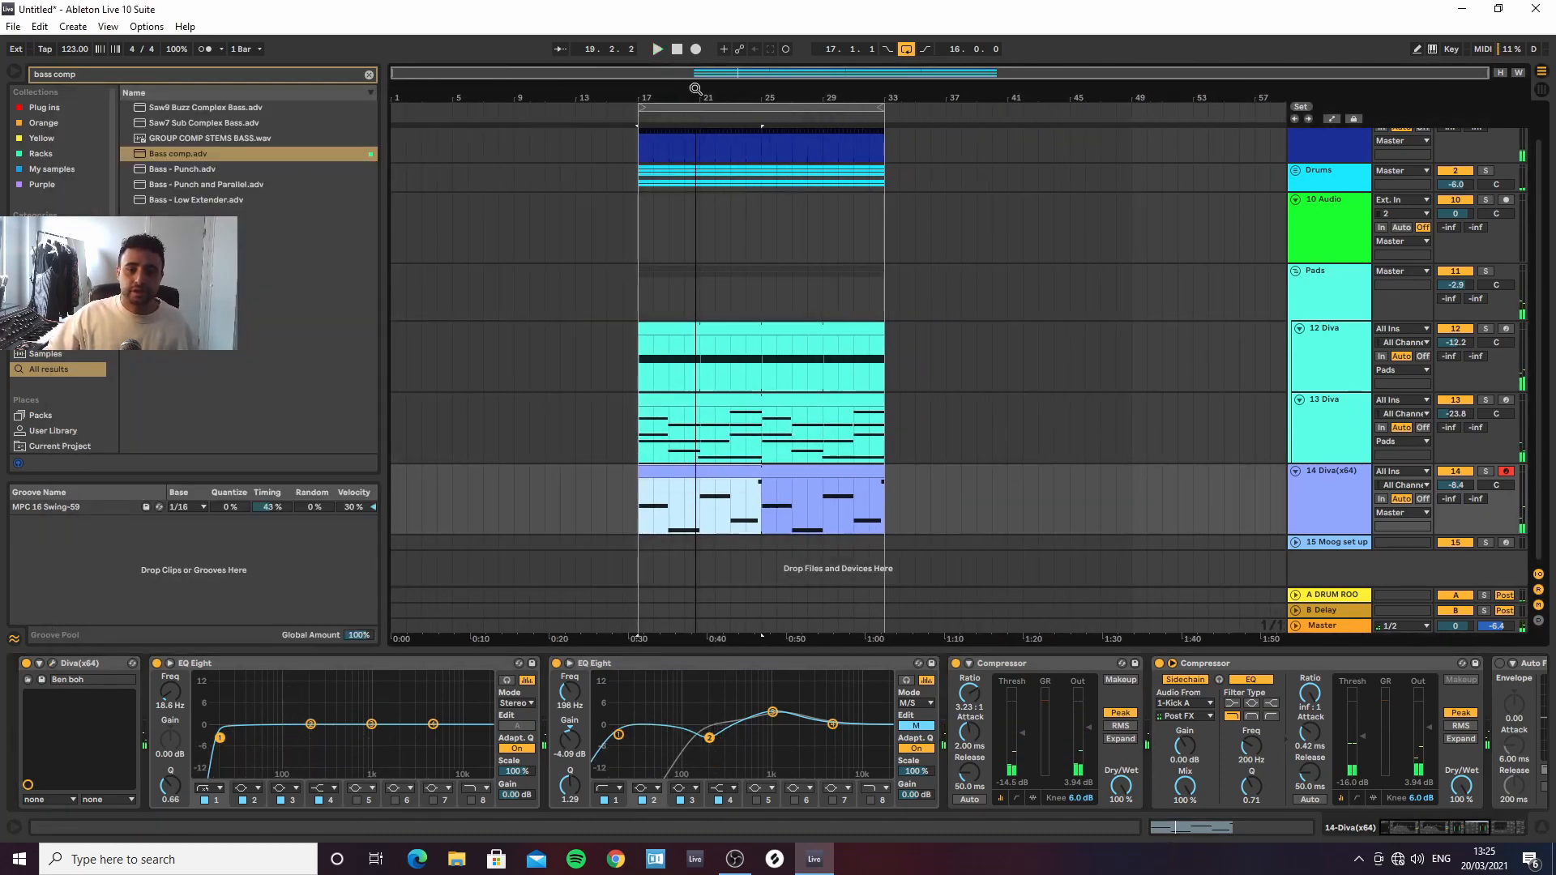
pyautogui.press('a')
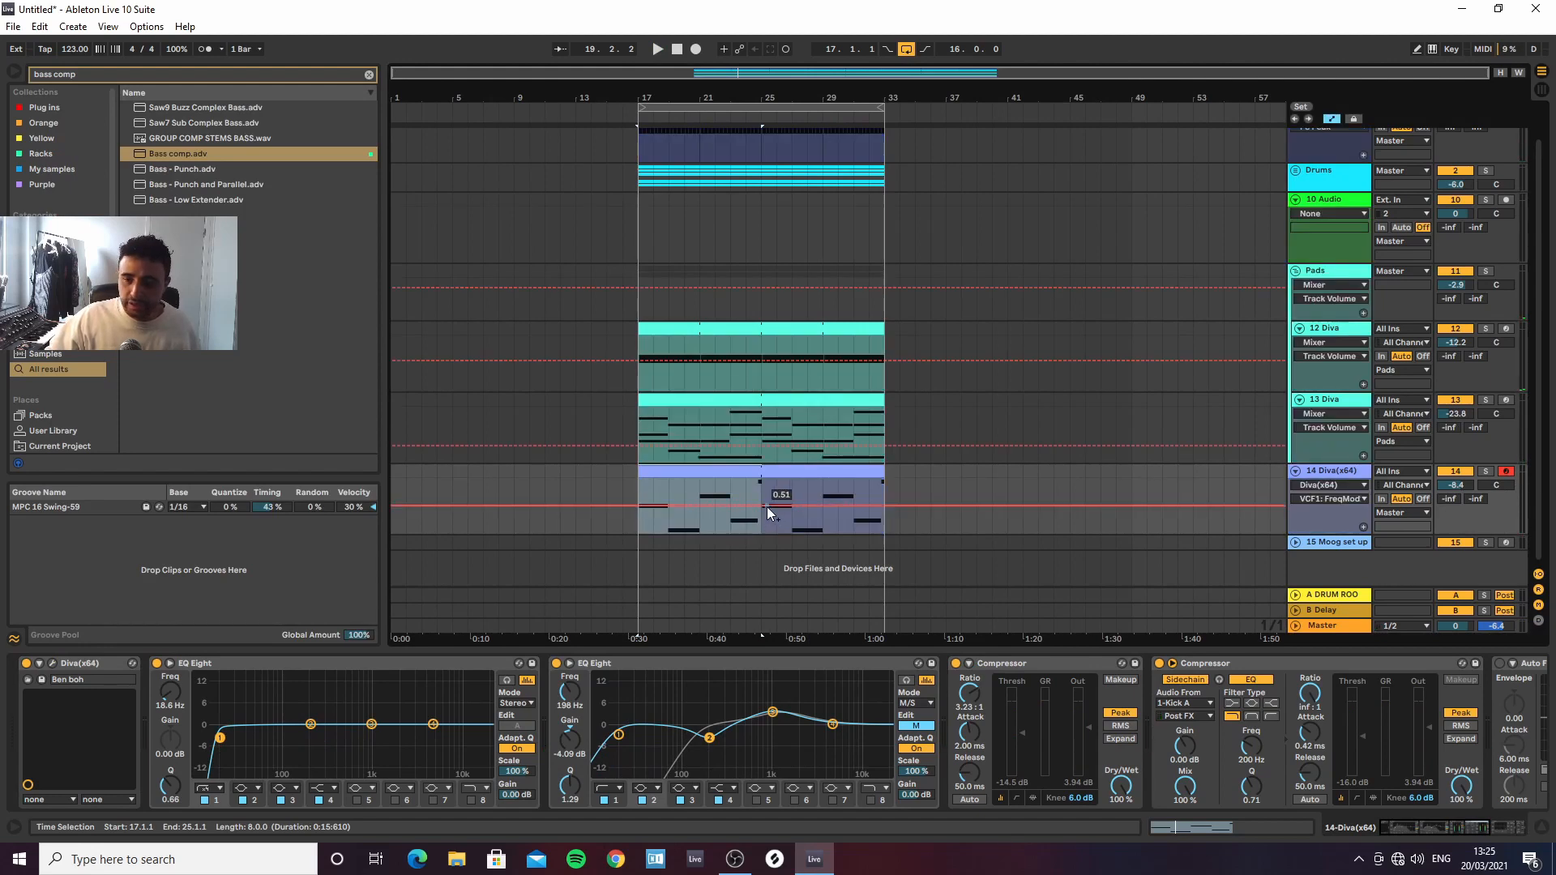
pyautogui.click(761, 508)
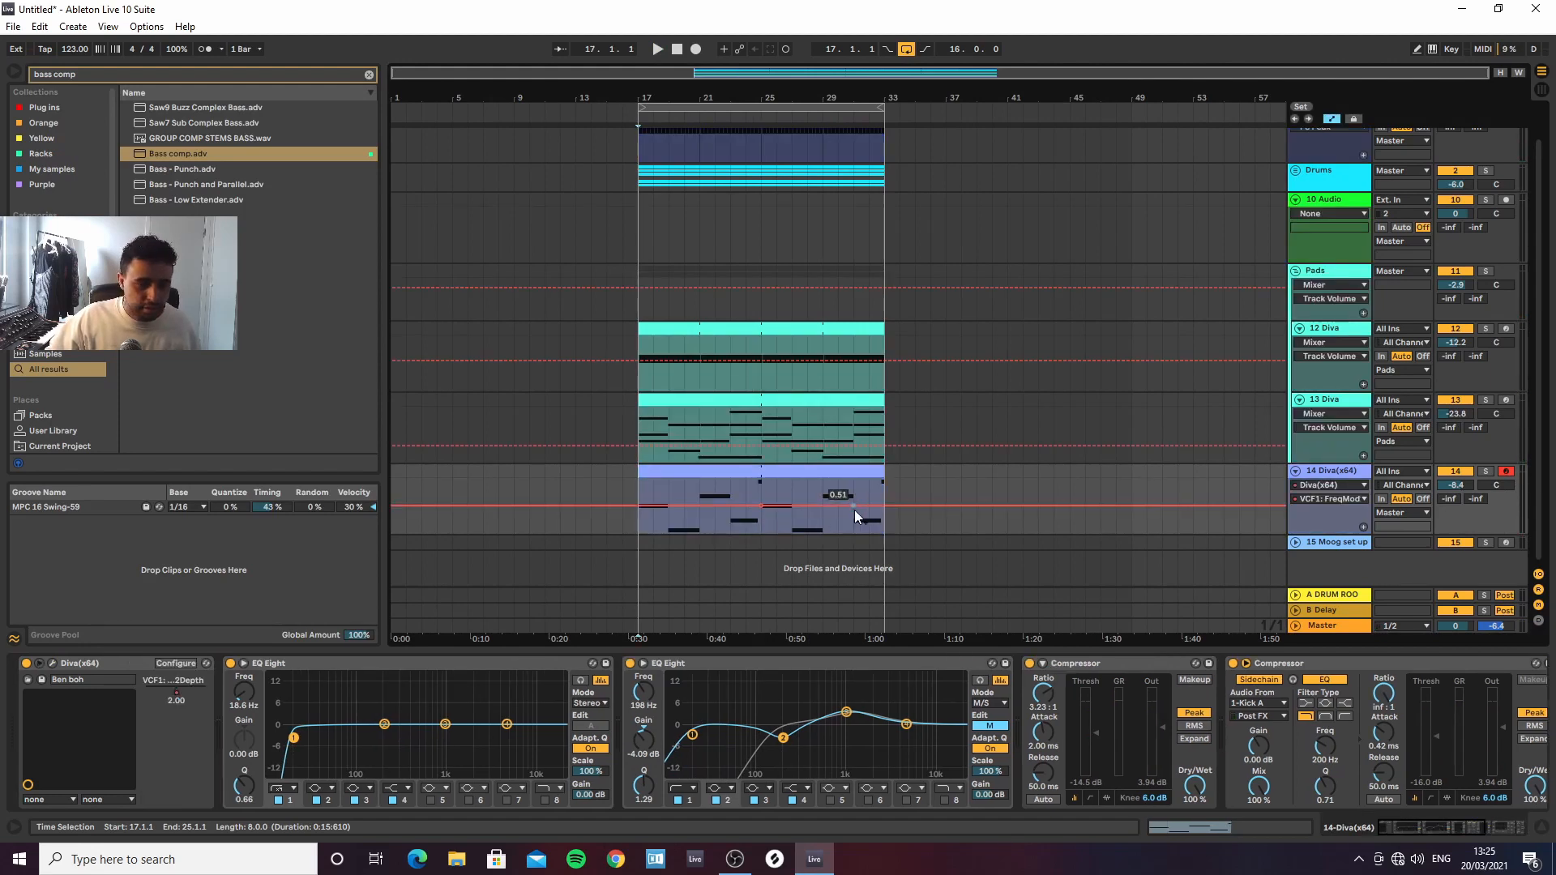
pyautogui.click(880, 504)
pyautogui.moveTo(776, 507); pyautogui.dragTo(761, 506)
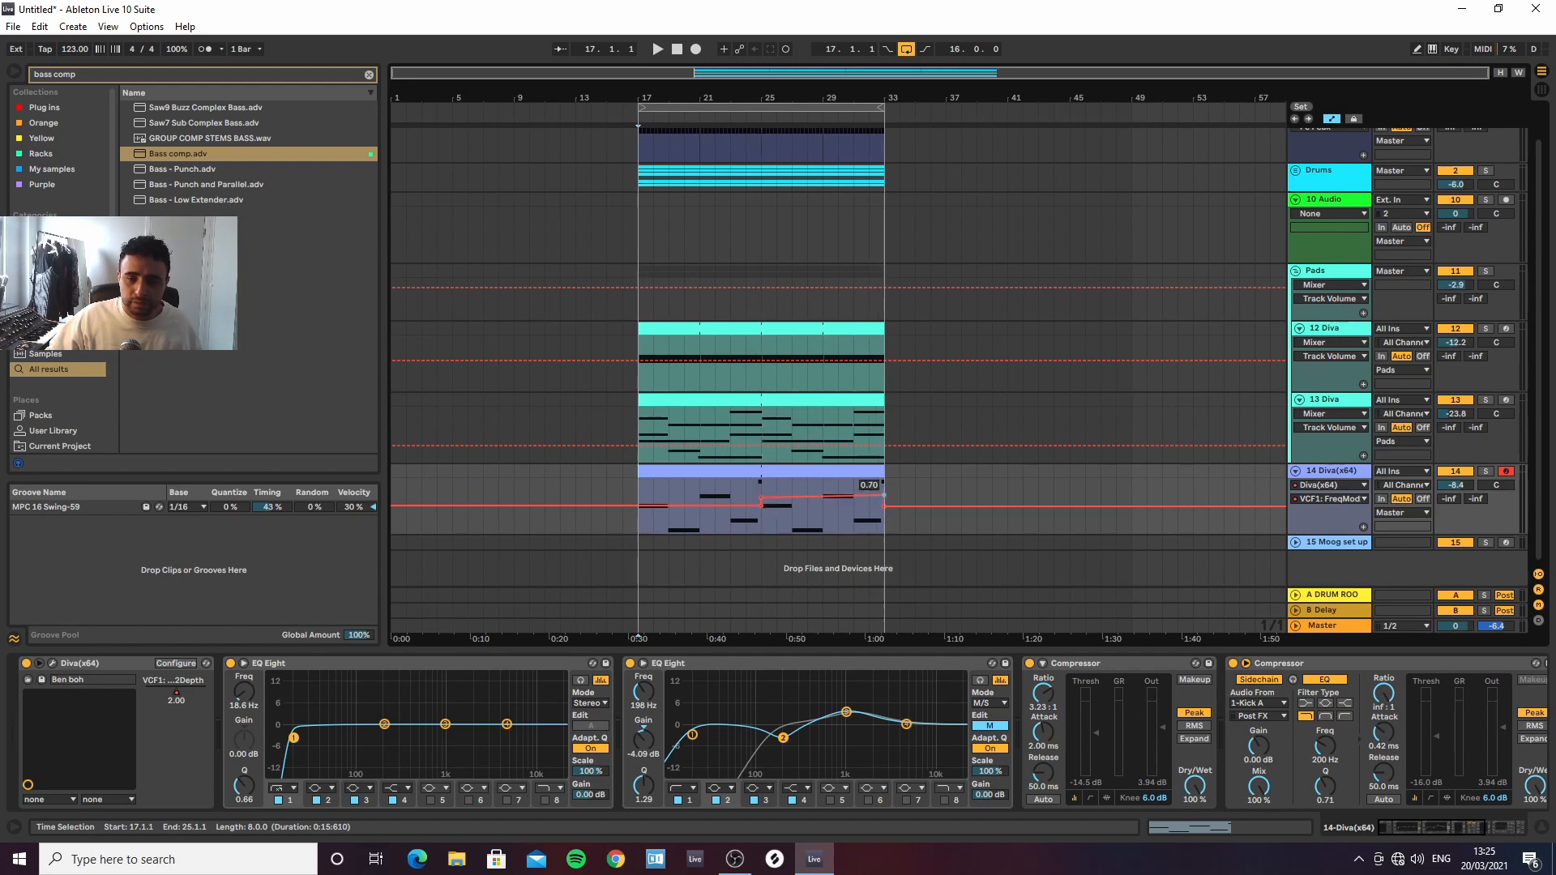
# Audition the bass modulation automation from bar 24 and fine-tune its raised breakpoint at bar 33
pyautogui.click(748, 490)
pyautogui.press('space')
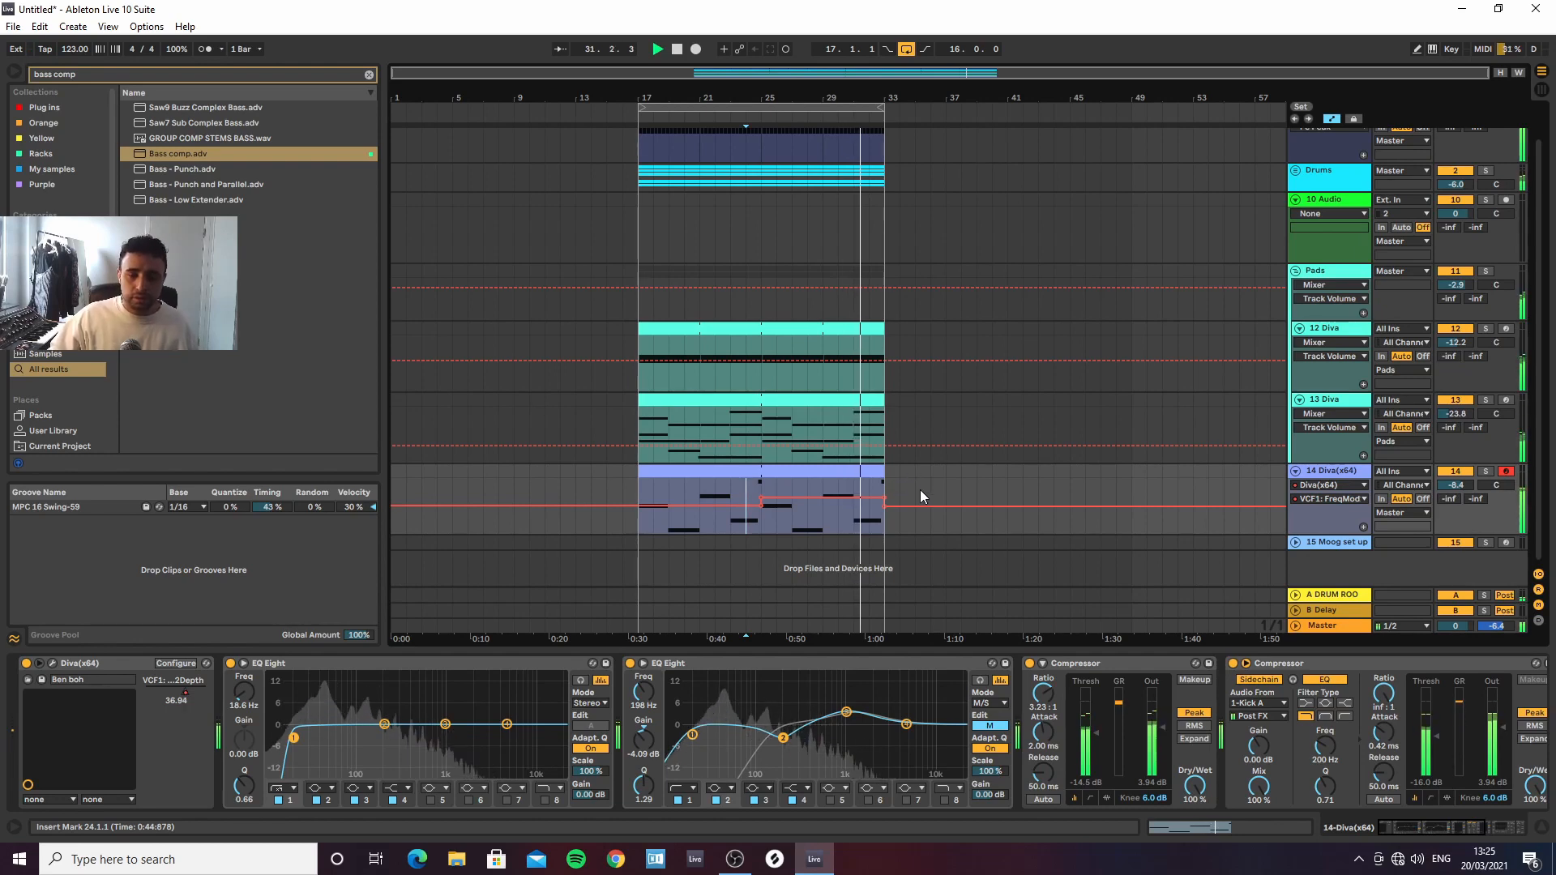
pyautogui.click(877, 499)
pyautogui.moveTo(883, 497); pyautogui.dragTo(883, 498)
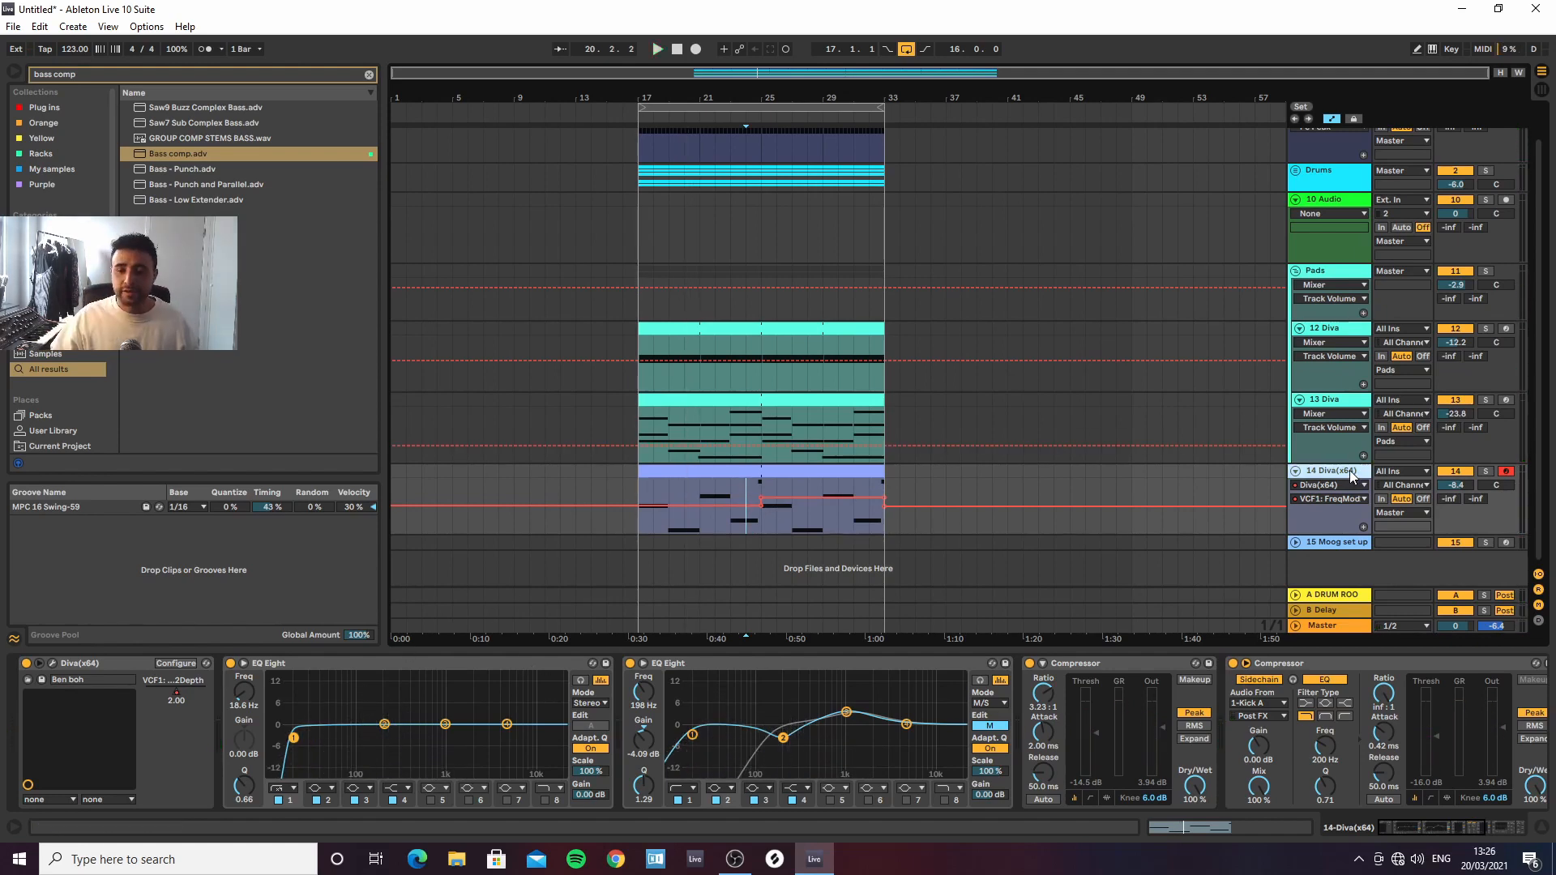
# Enable the Plate1 effect in the bass Diva and try an arpeggiator range of 2 octaves during playback
pyautogui.click(52, 664)
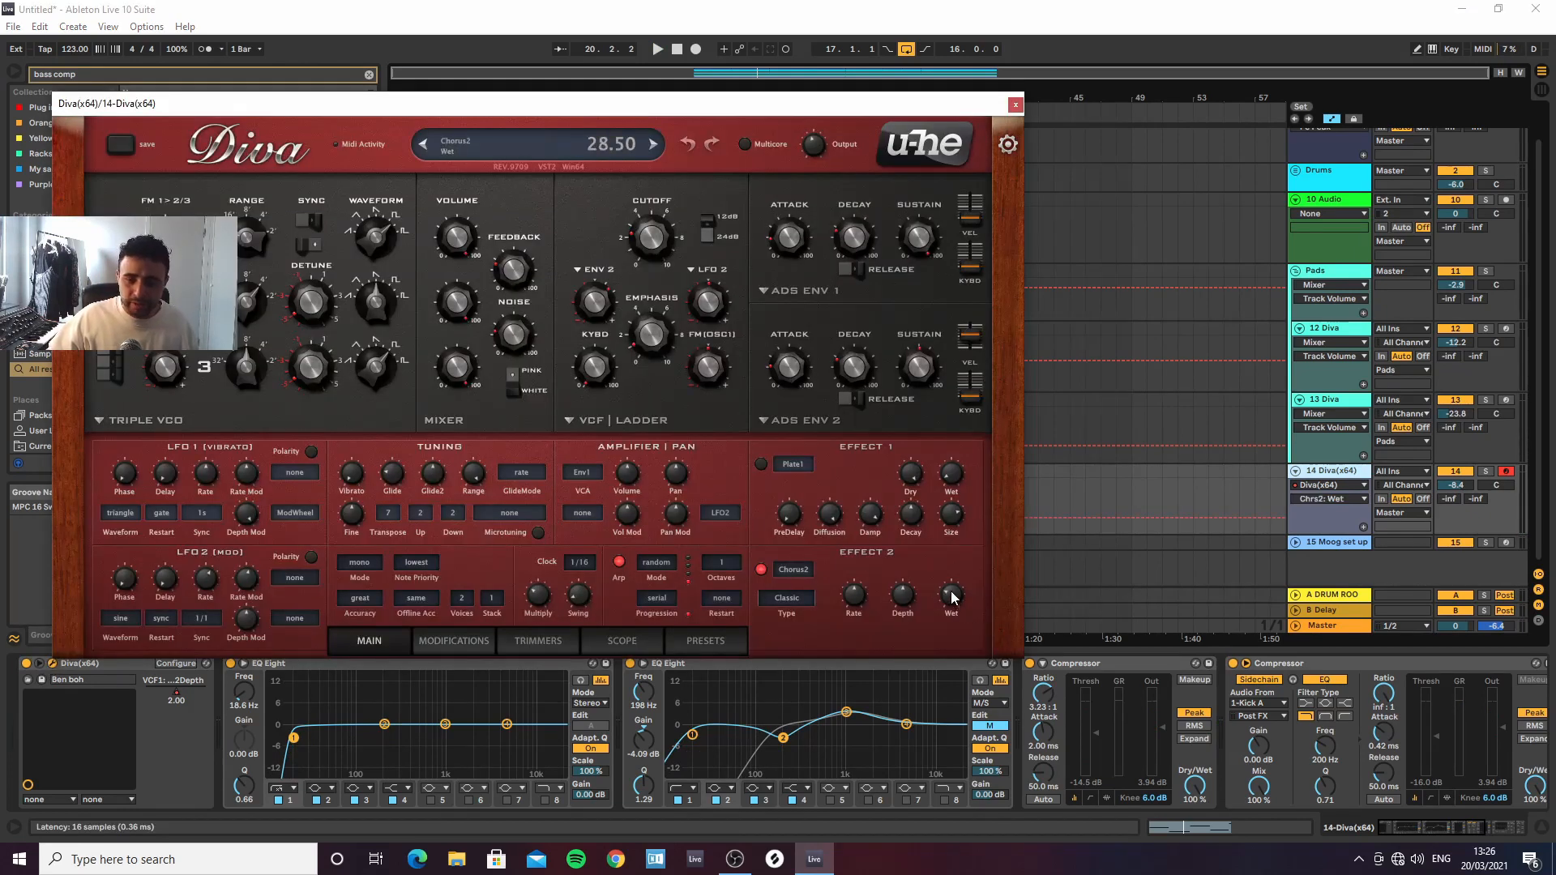
pyautogui.press('space')
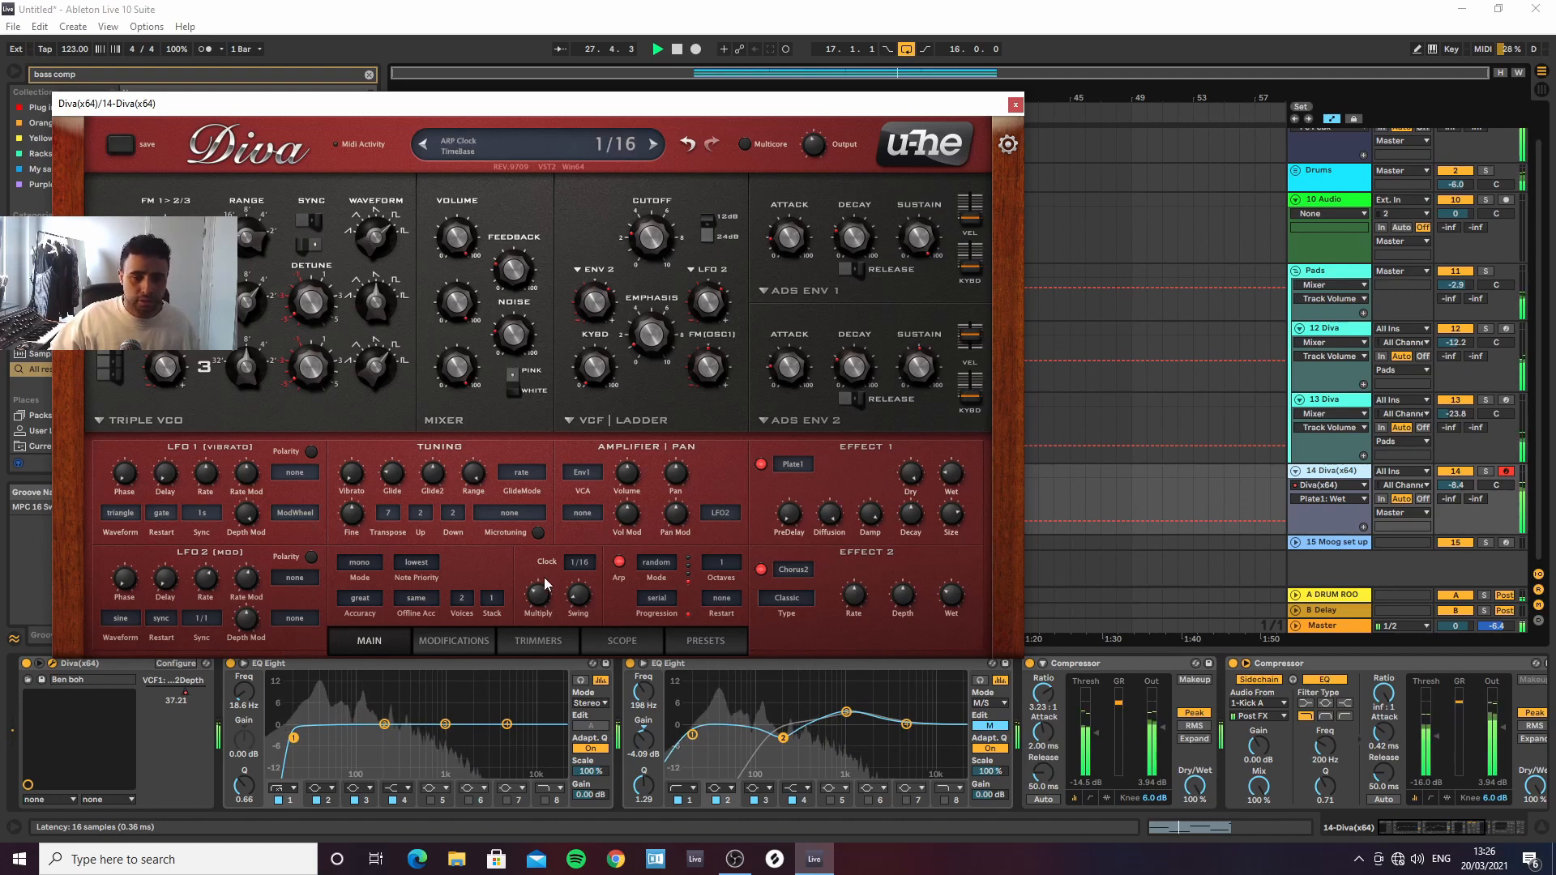
pyautogui.click(718, 567)
pyautogui.click(744, 594)
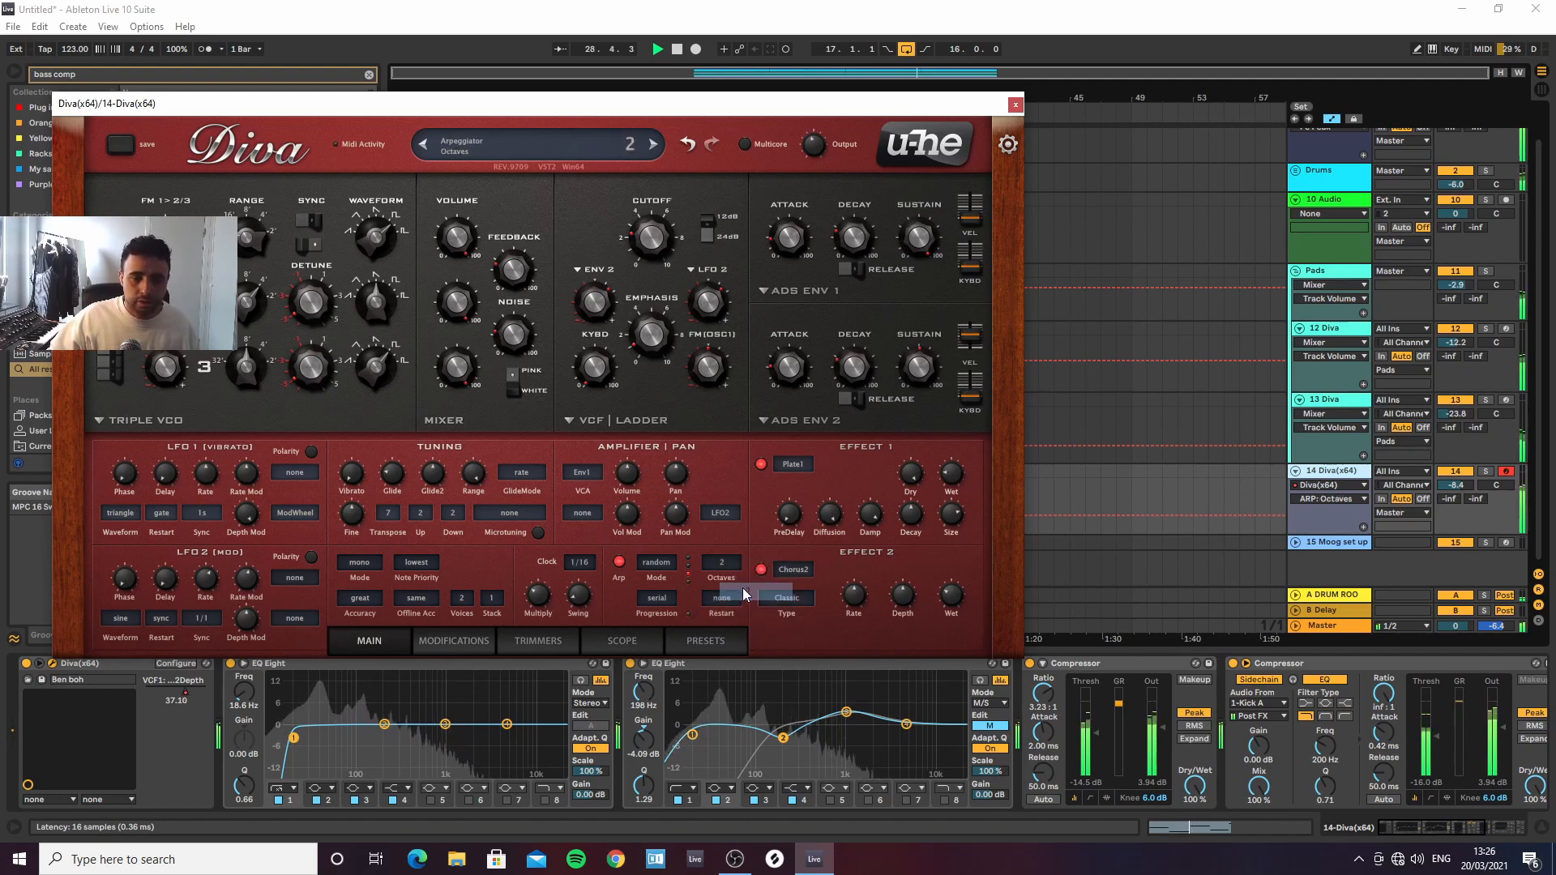
pyautogui.click(721, 568)
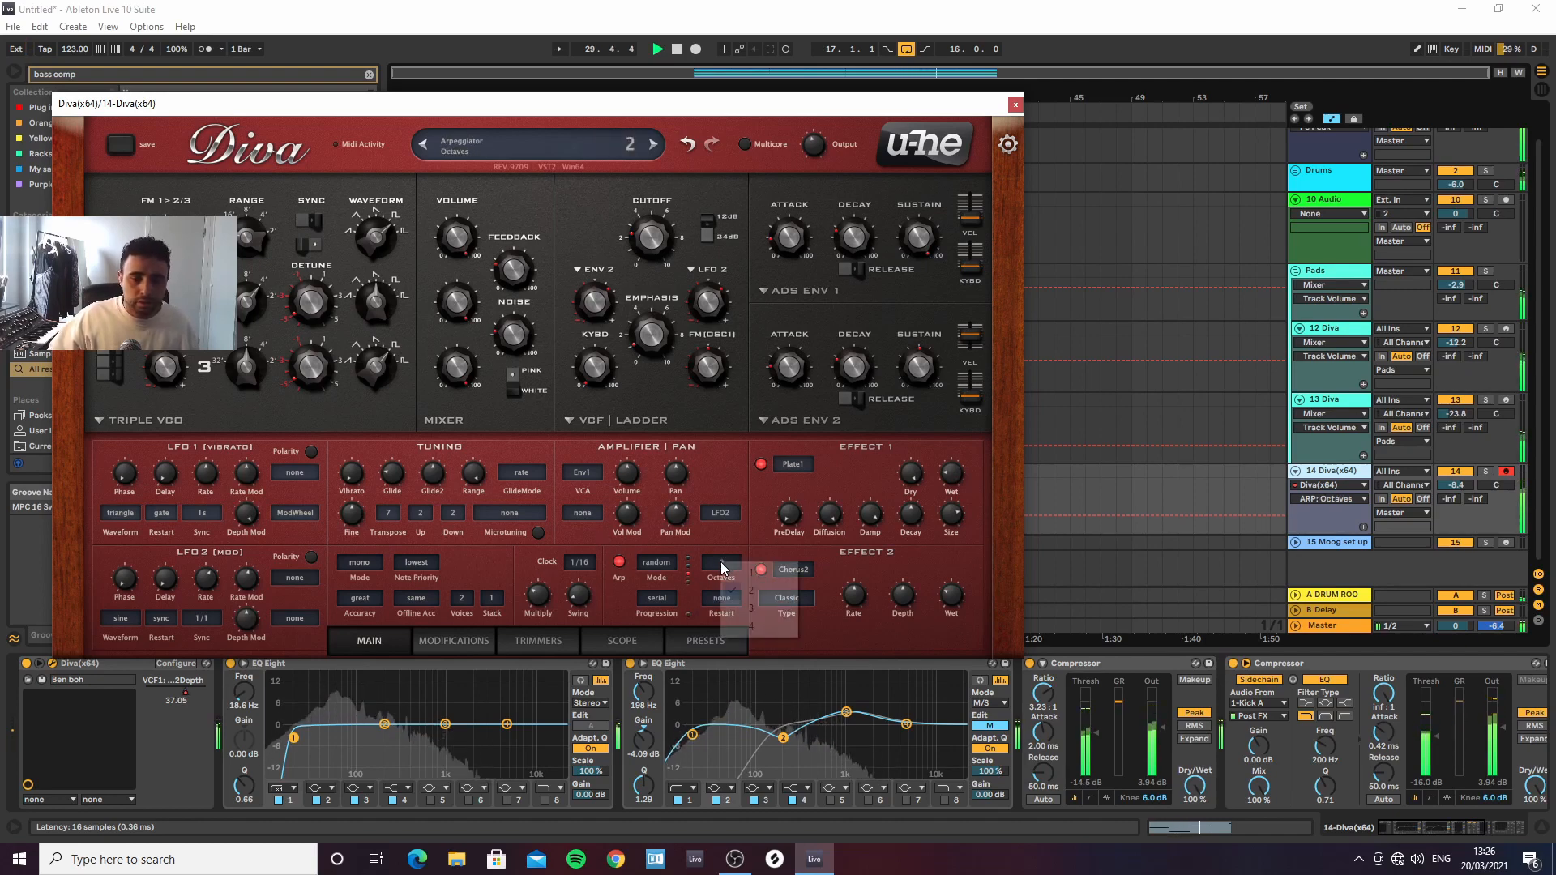
# Refine the Diva bass patch: arpeggiator limited to 1 octave, first oscillator's waveform adjusted, filter ENV 2 depth set to 34
pyautogui.click(739, 576)
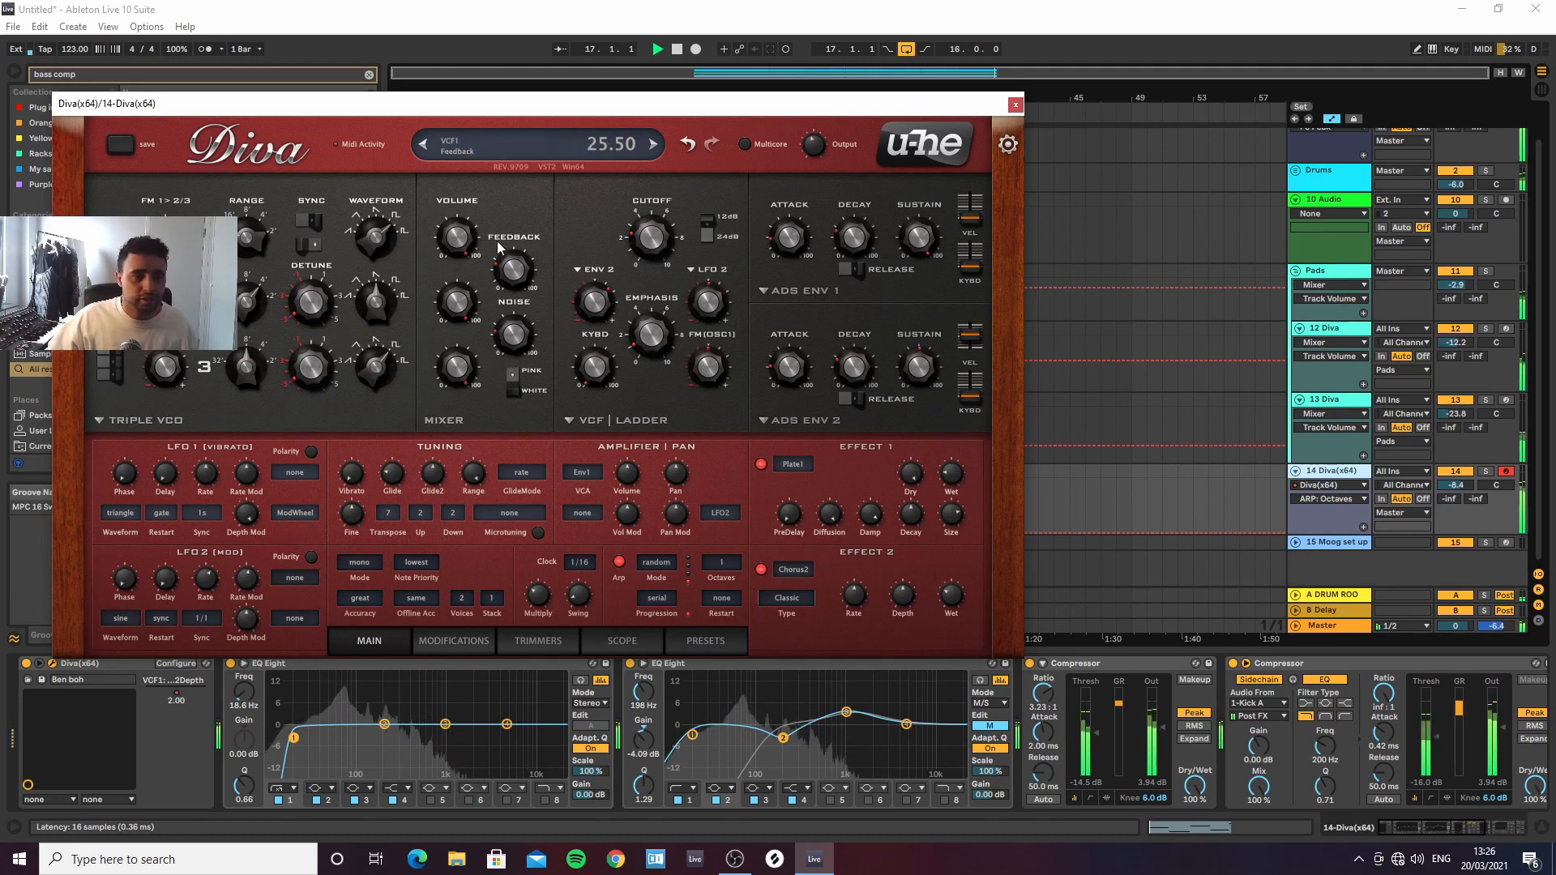
pyautogui.moveTo(401, 247); pyautogui.dragTo(376, 246)
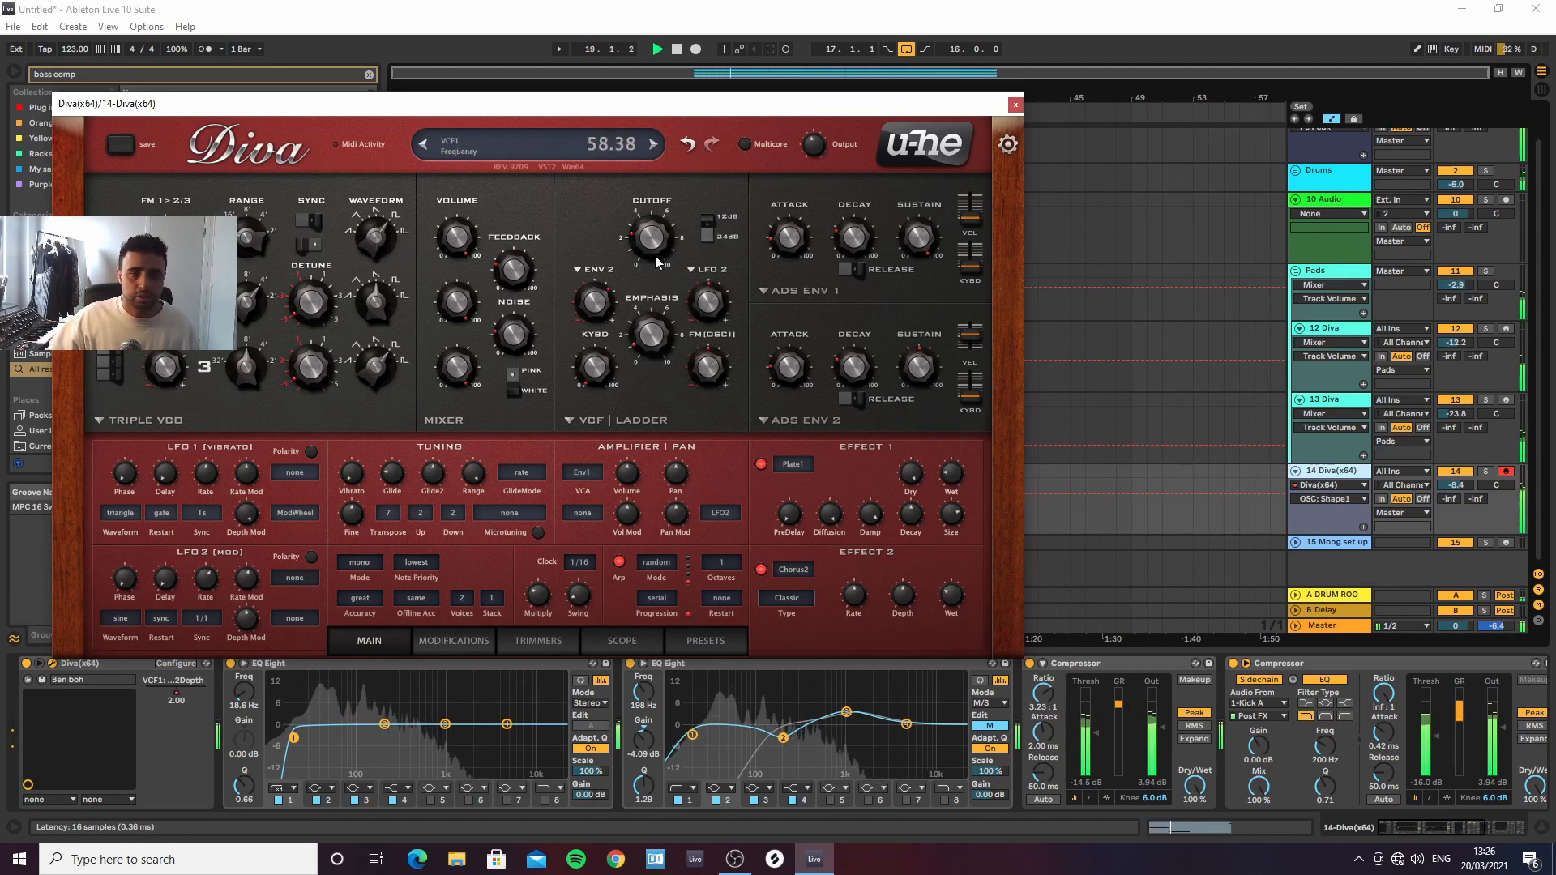
pyautogui.moveTo(603, 291)
pyautogui.mouseDown()
pyautogui.moveTo(602, 270)
pyautogui.moveTo(588, 299)
pyautogui.mouseUp()
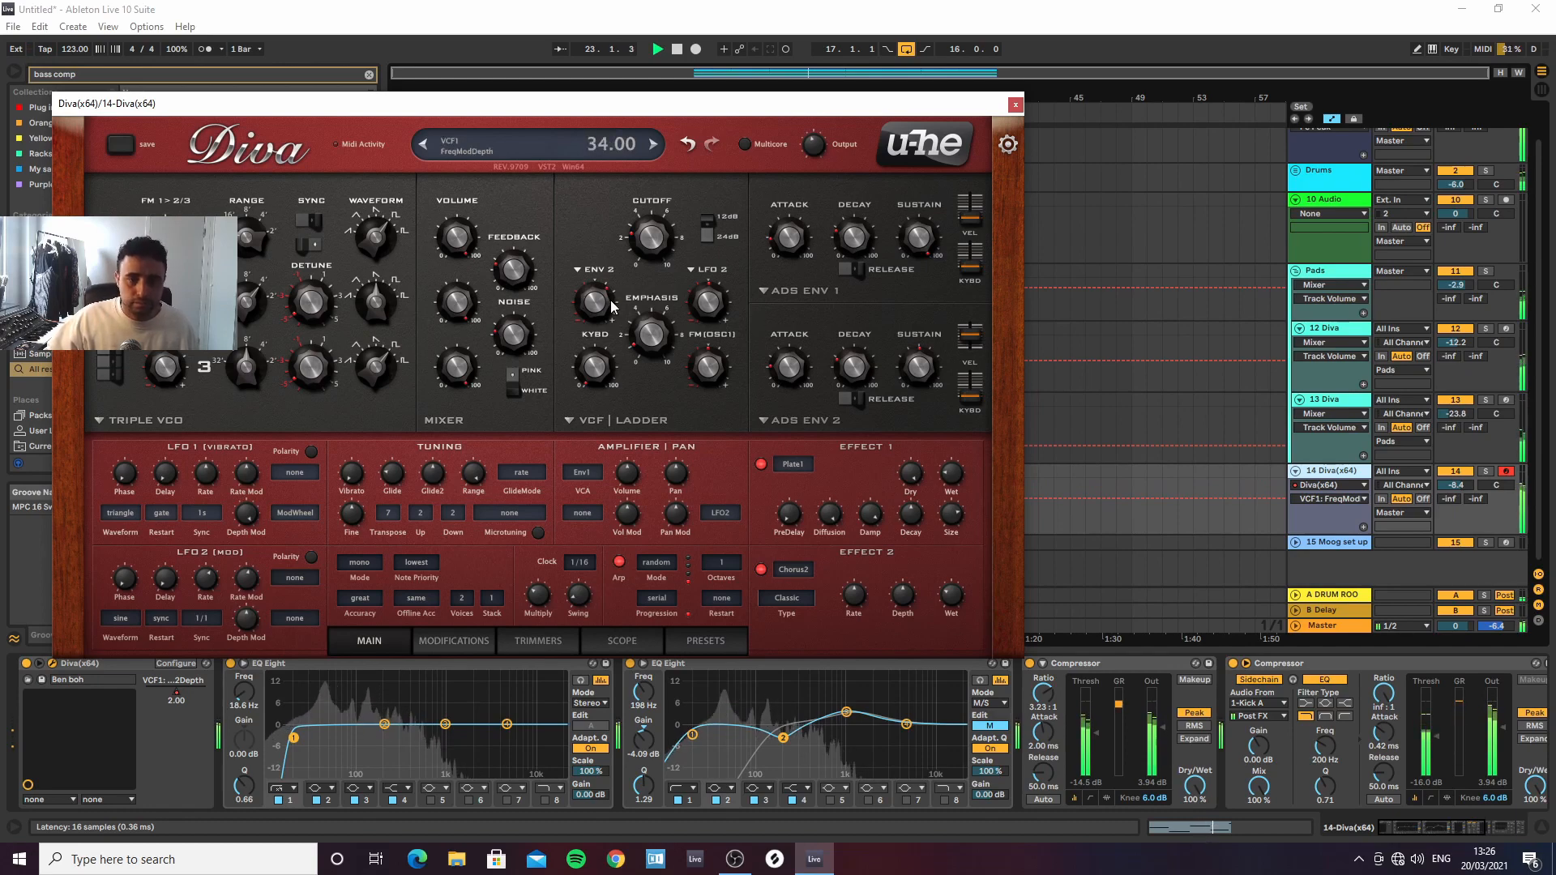
pyautogui.click(1015, 104)
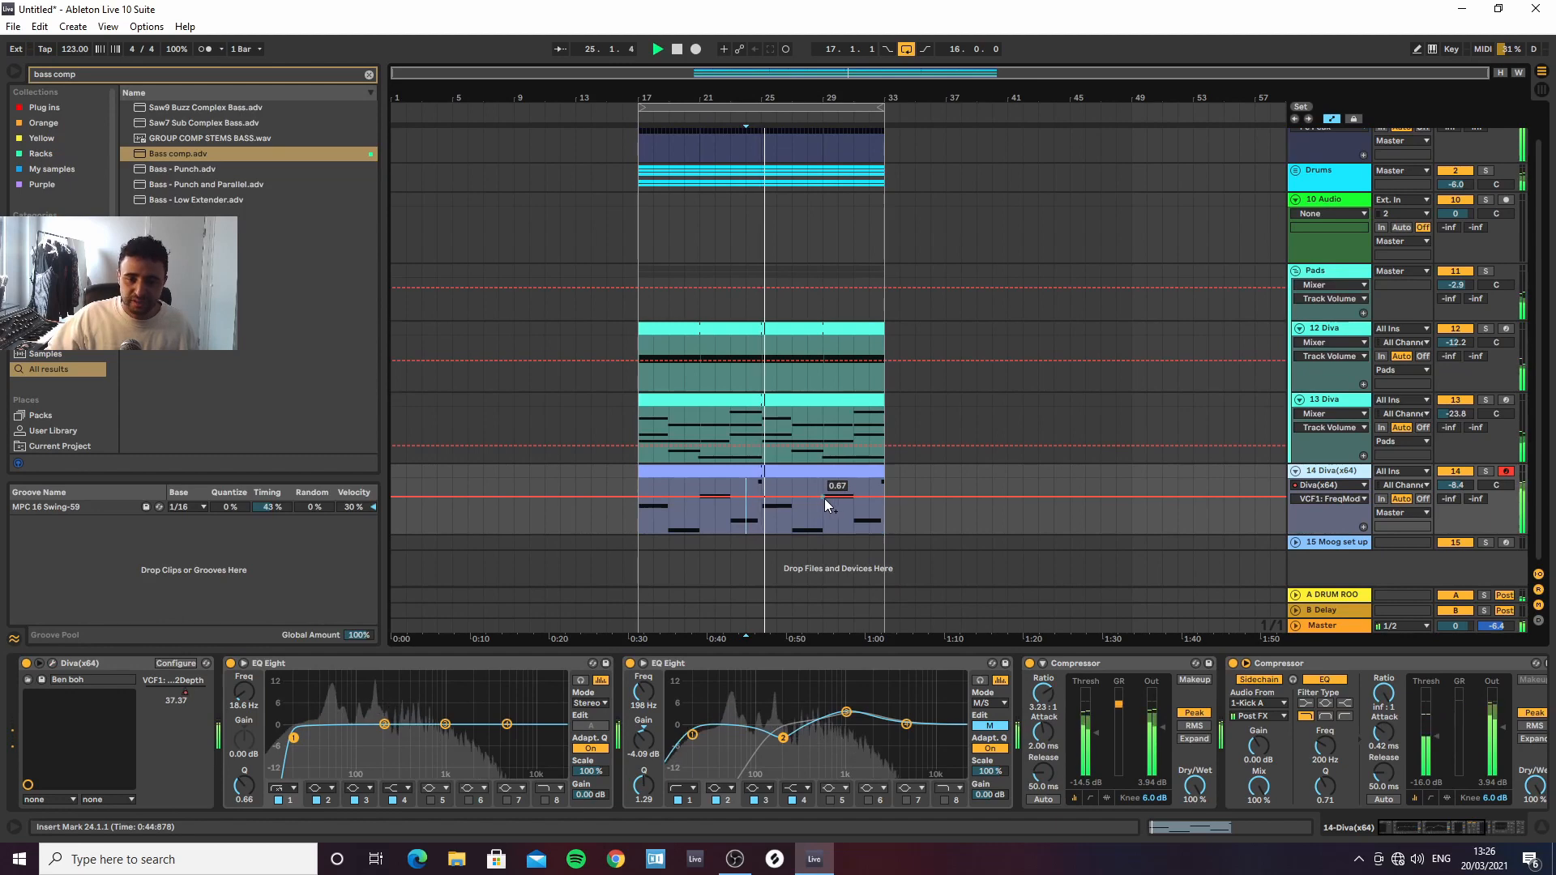
# Automate the 14 Diva track's filter modulation depth to rise over about the last two bars before bar 33, and hide the automation lanes
pyautogui.click(888, 496)
pyautogui.moveTo(859, 499)
pyautogui.mouseDown()
pyautogui.moveTo(884, 482)
pyautogui.moveTo(854, 507)
pyautogui.mouseUp()
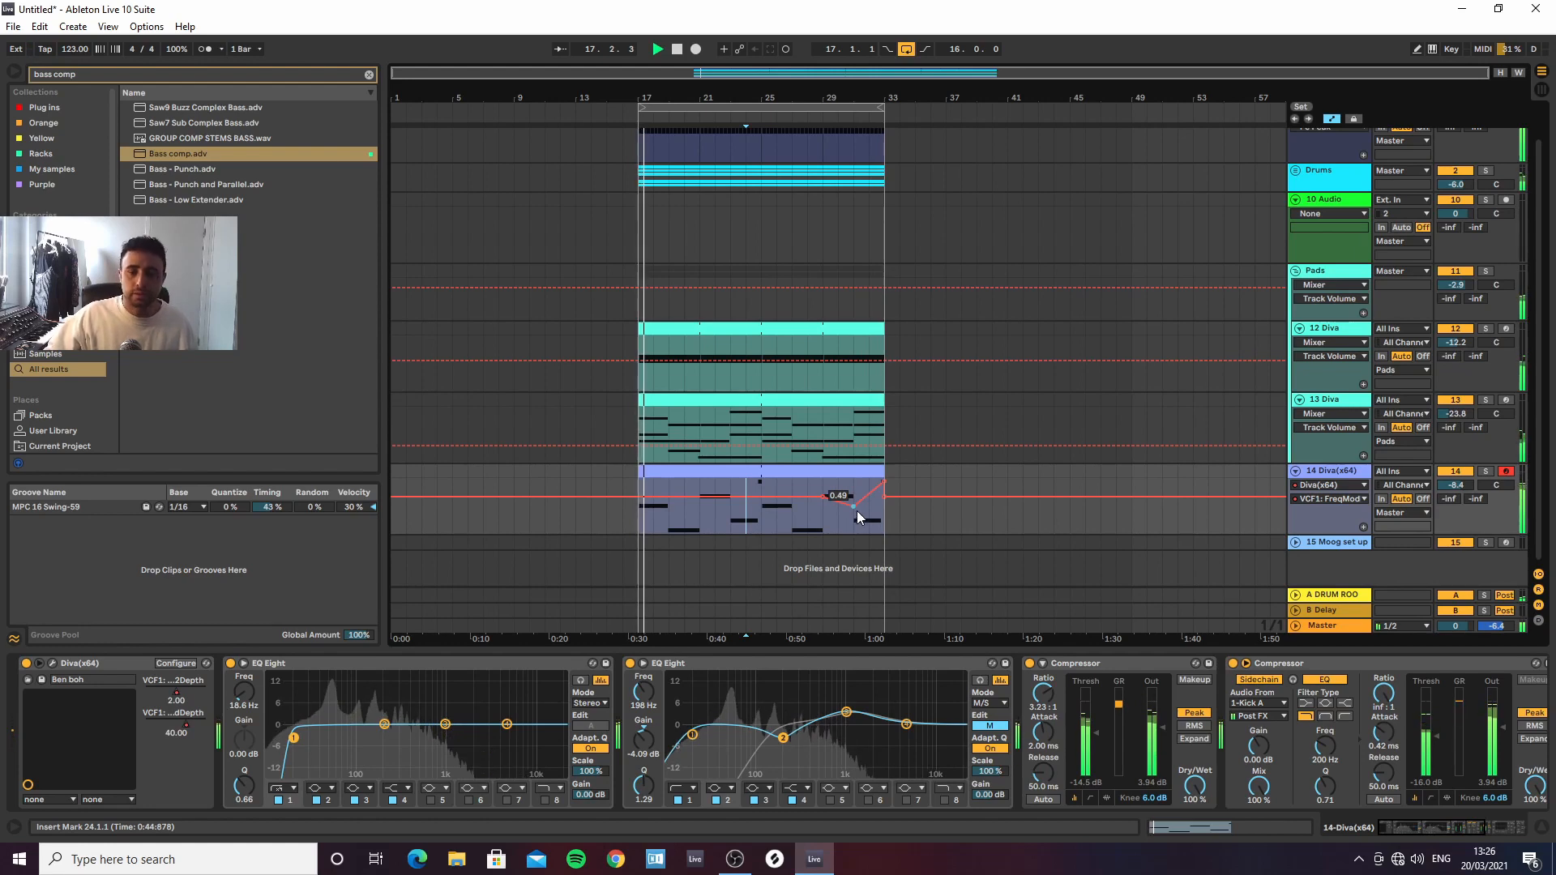
pyautogui.moveTo(854, 506); pyautogui.dragTo(853, 496)
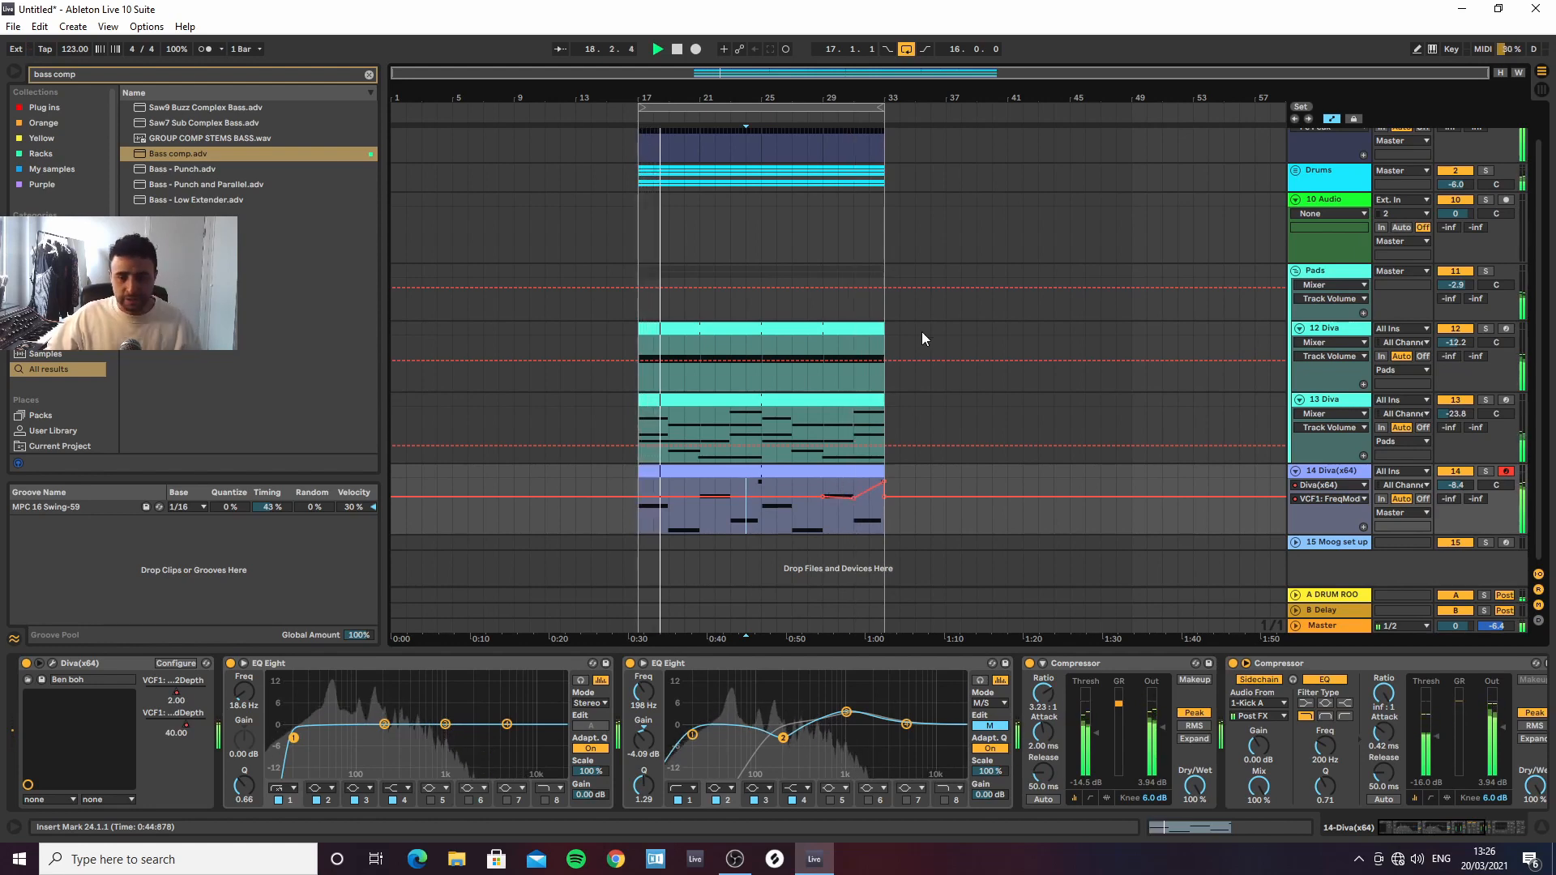
pyautogui.press('a')
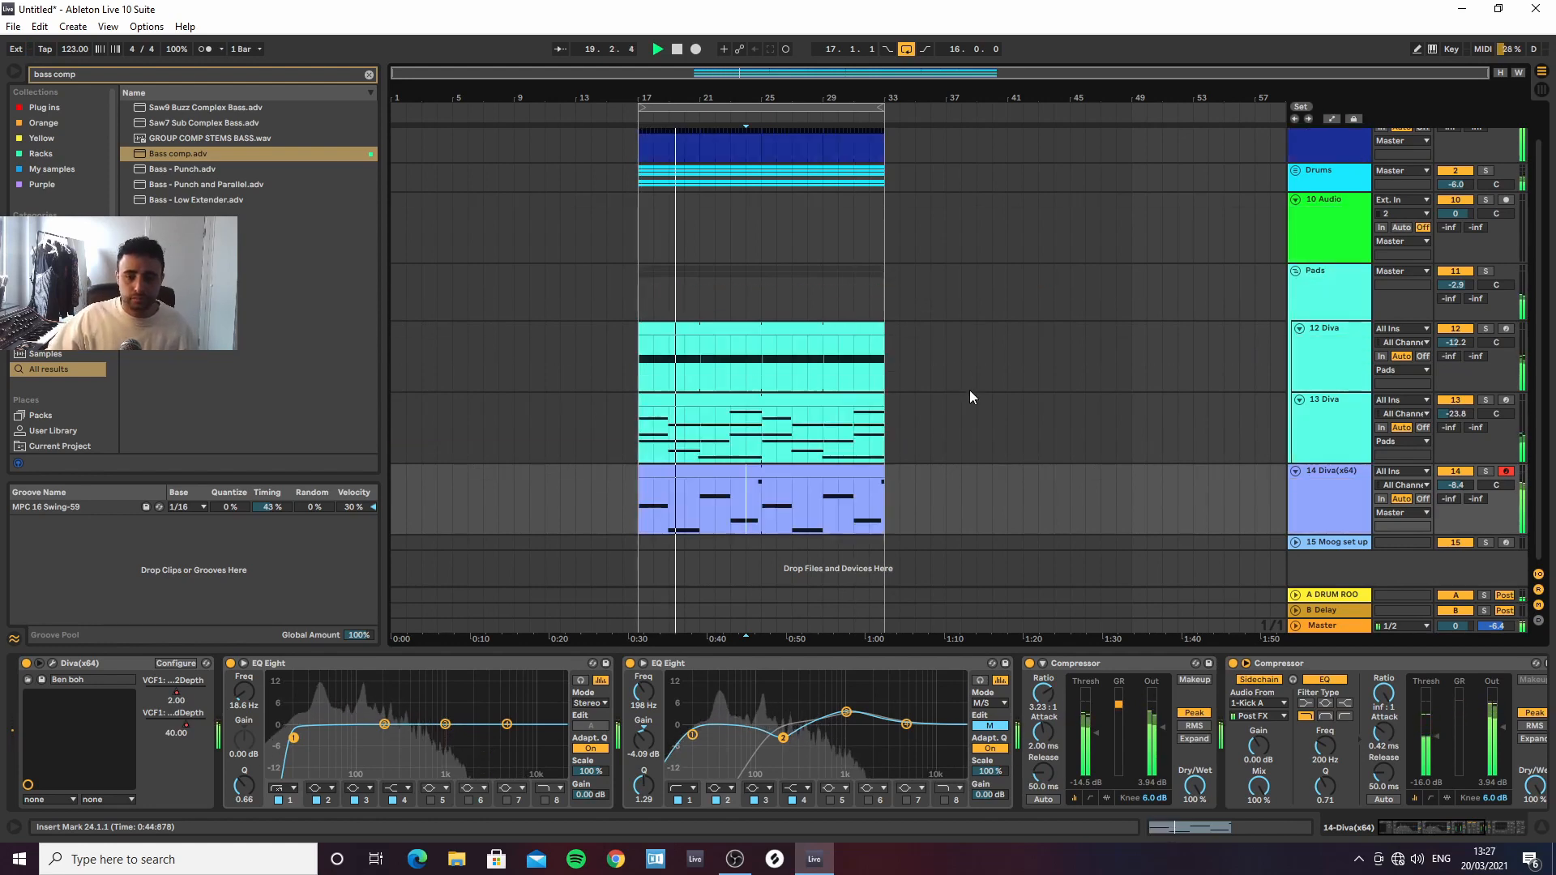
# Fold the 14 Diva track and add EQ Eight to the Pads group with a low cut and a 5.33 dB boost at 3.91 kHz
pyautogui.click(1297, 470)
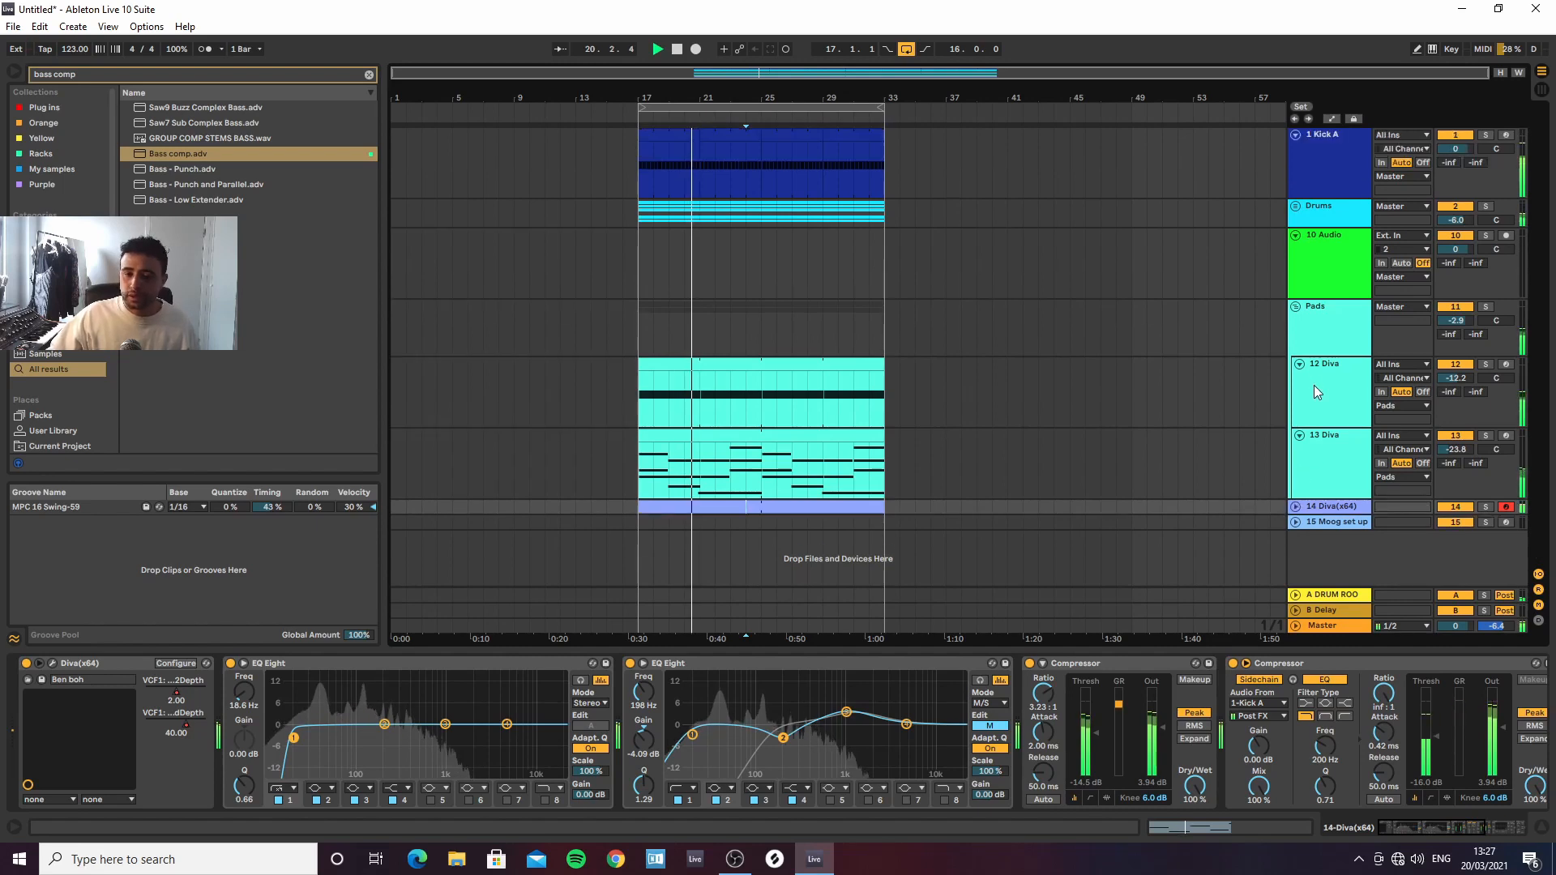
pyautogui.click(1343, 314)
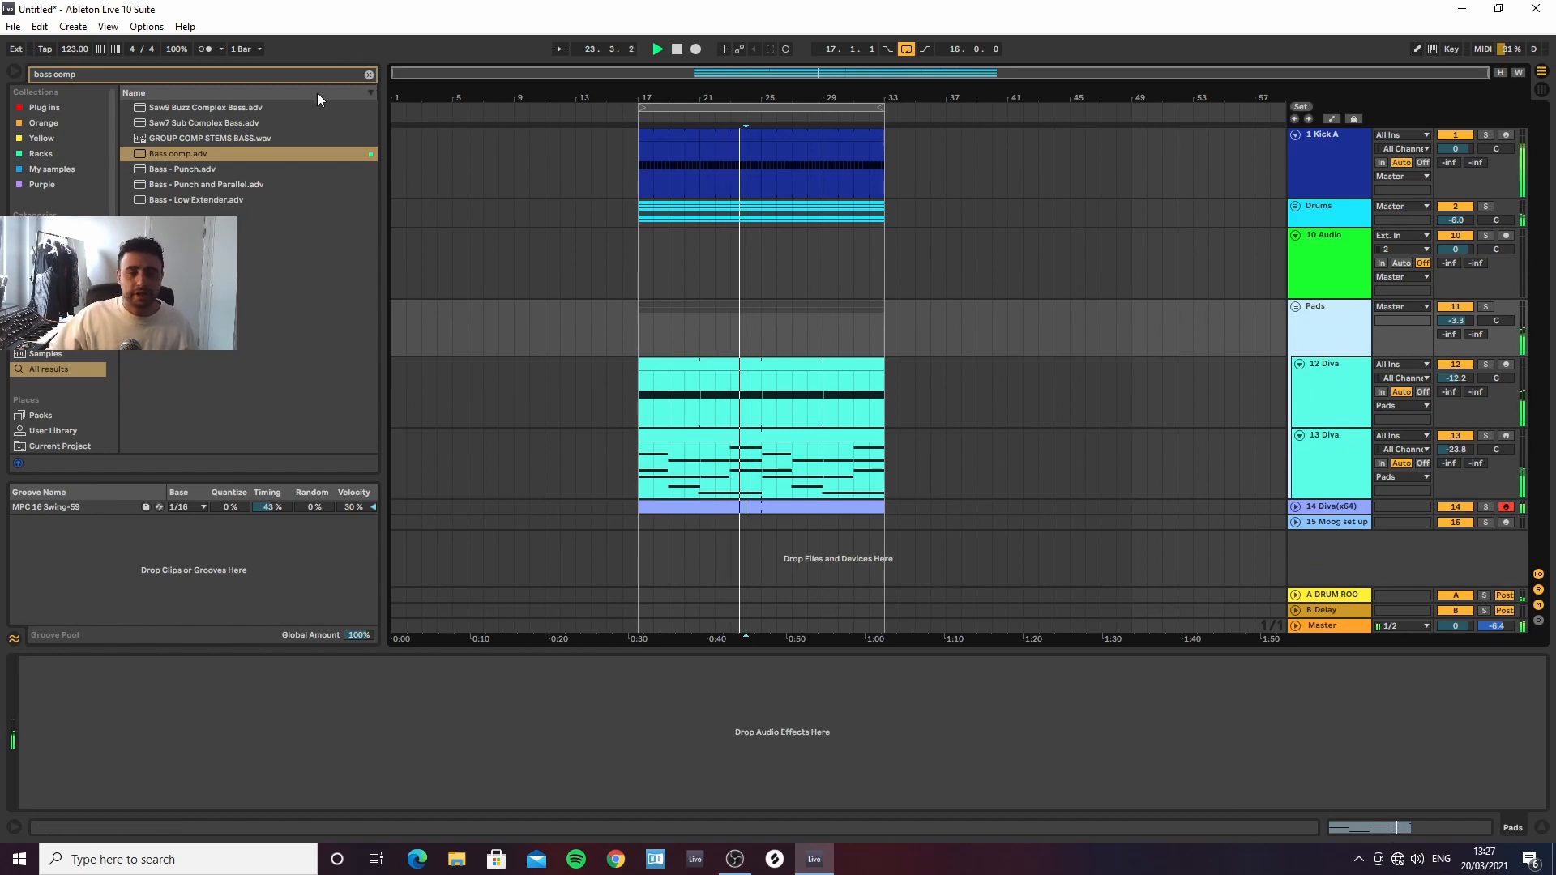
pyautogui.click(369, 74)
pyautogui.write('eq')
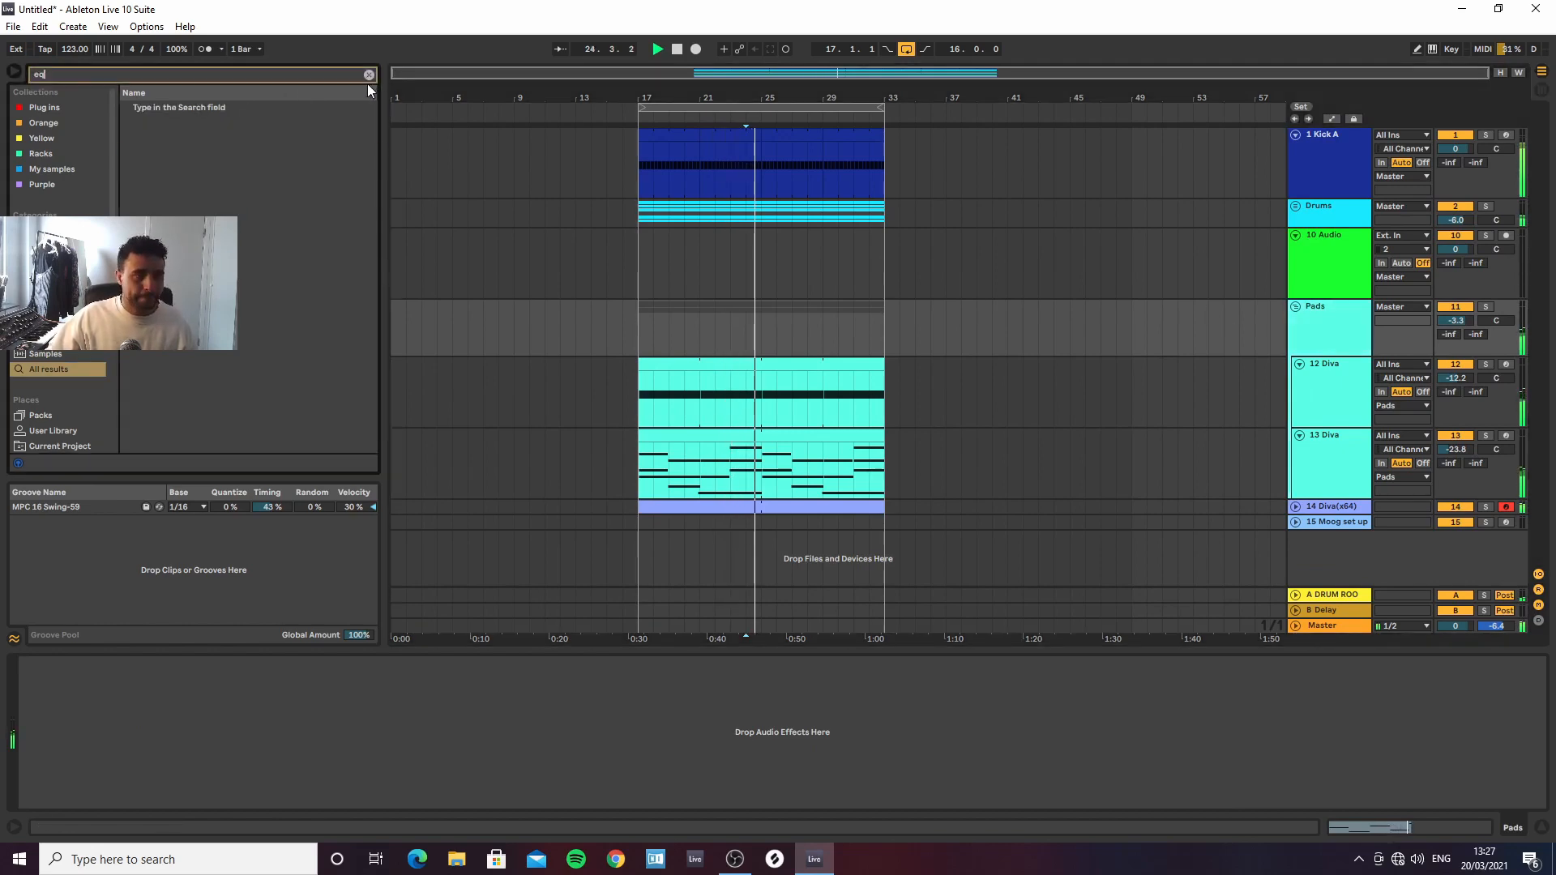
pyautogui.click(165, 124)
pyautogui.doubleClick(165, 124)
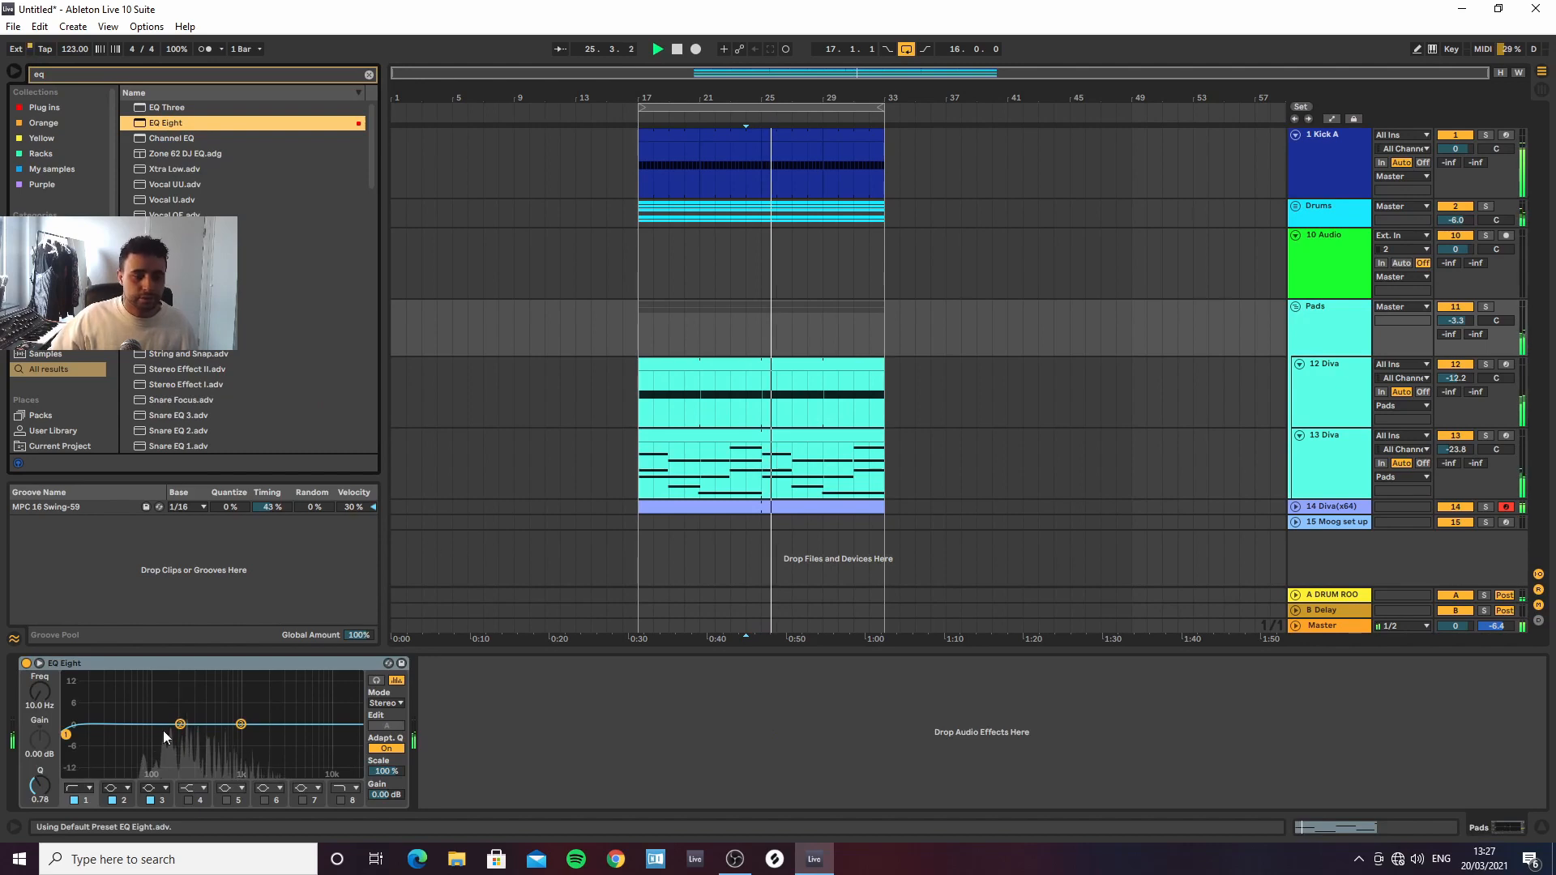
pyautogui.moveTo(66, 735); pyautogui.dragTo(293, 708)
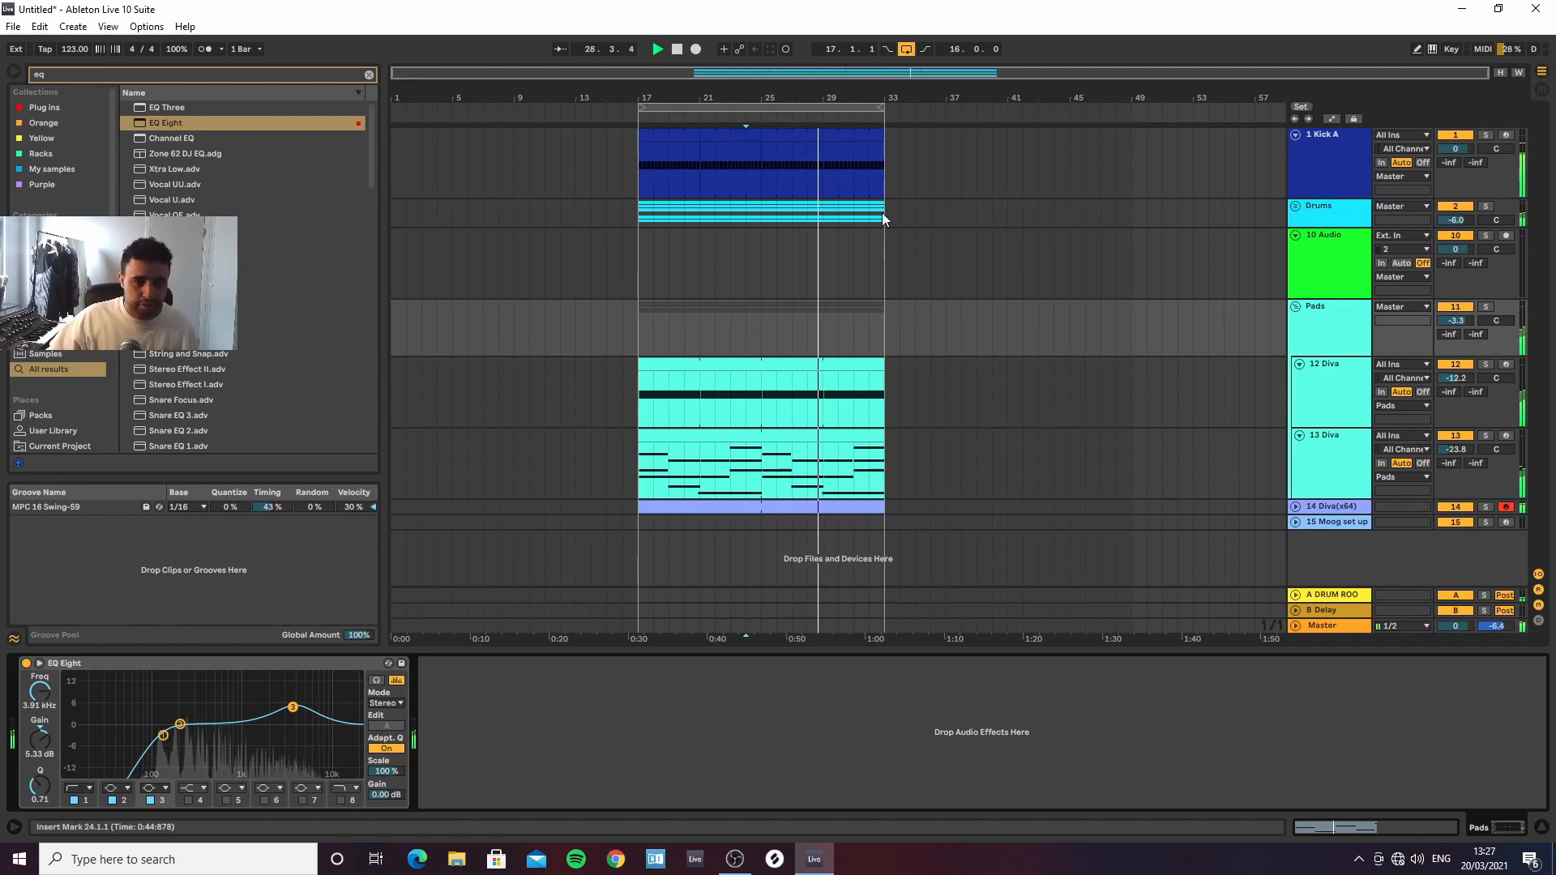
# Add the SieQ plug-in to the Drums group and set its mid frequency to 5.6 kHz
pyautogui.click(1282, 200)
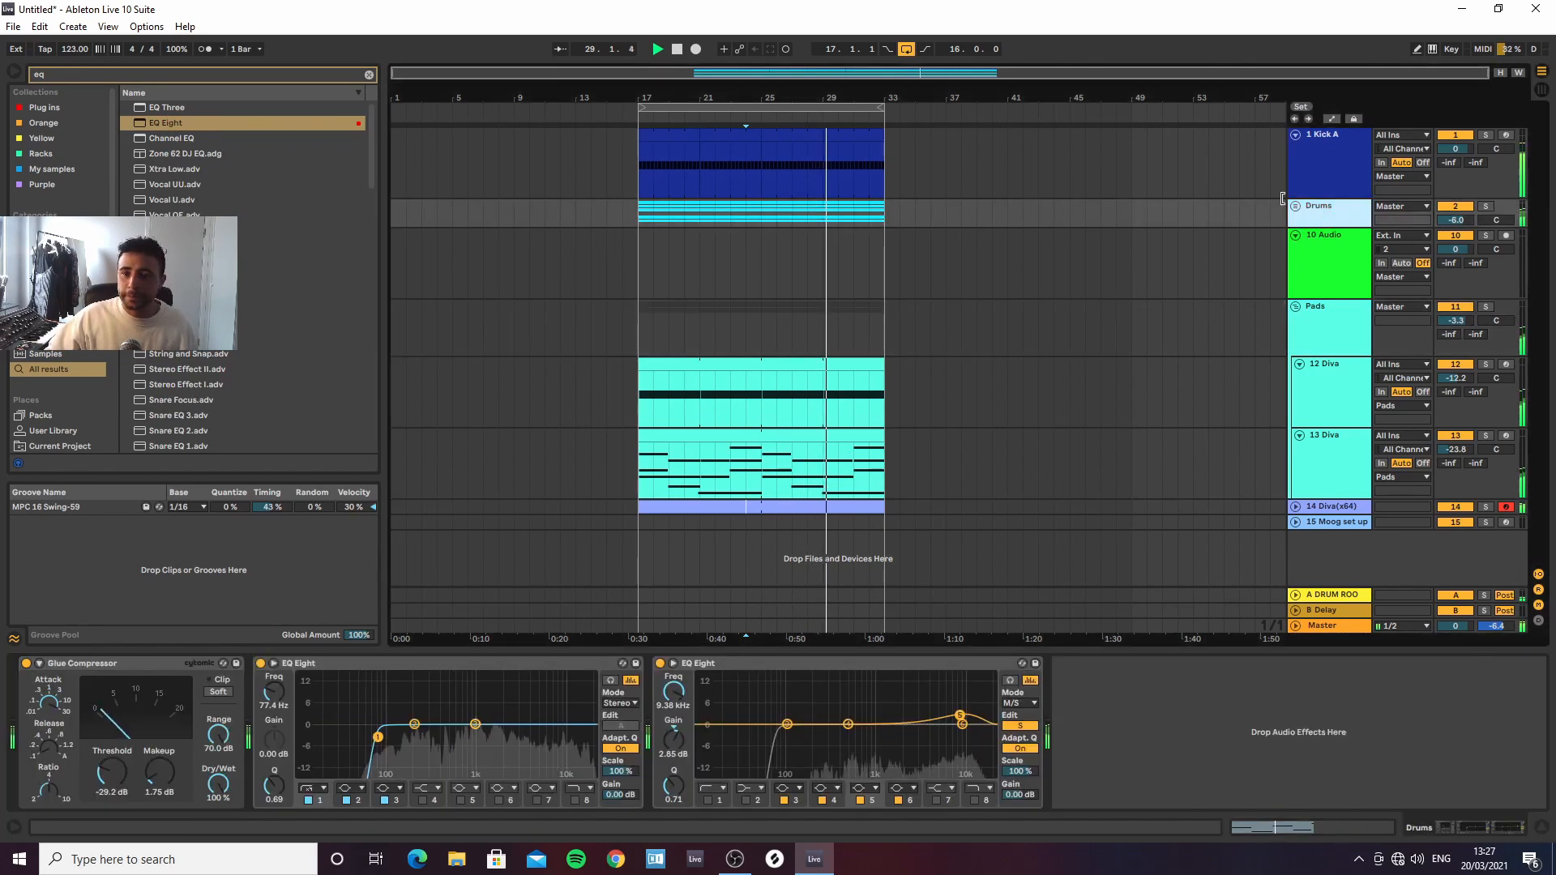
pyautogui.click(368, 74)
pyautogui.write('sie')
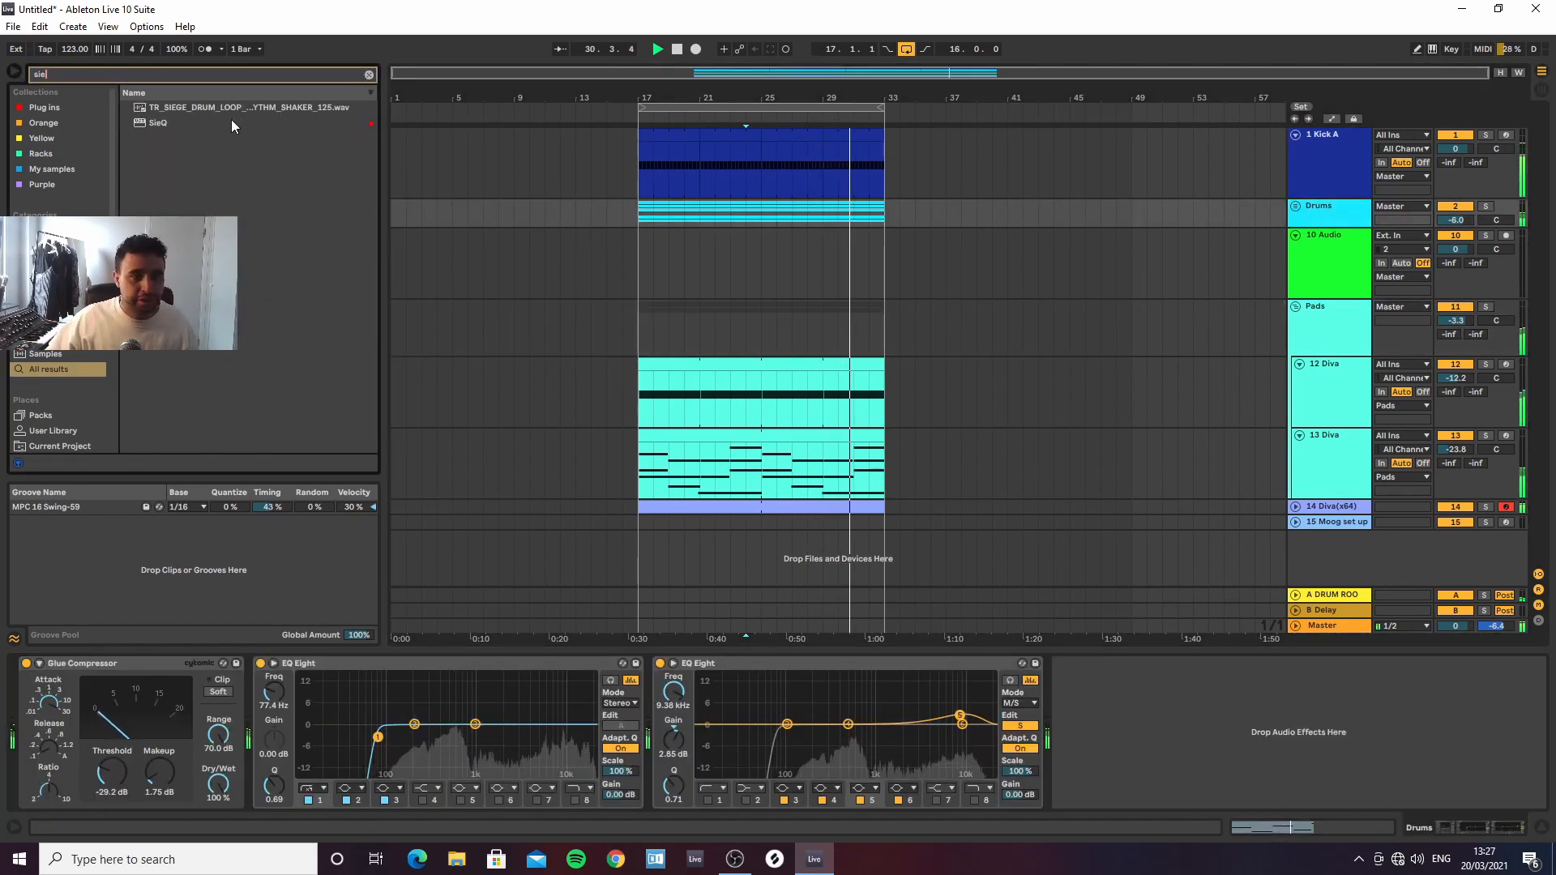
pyautogui.click(180, 123)
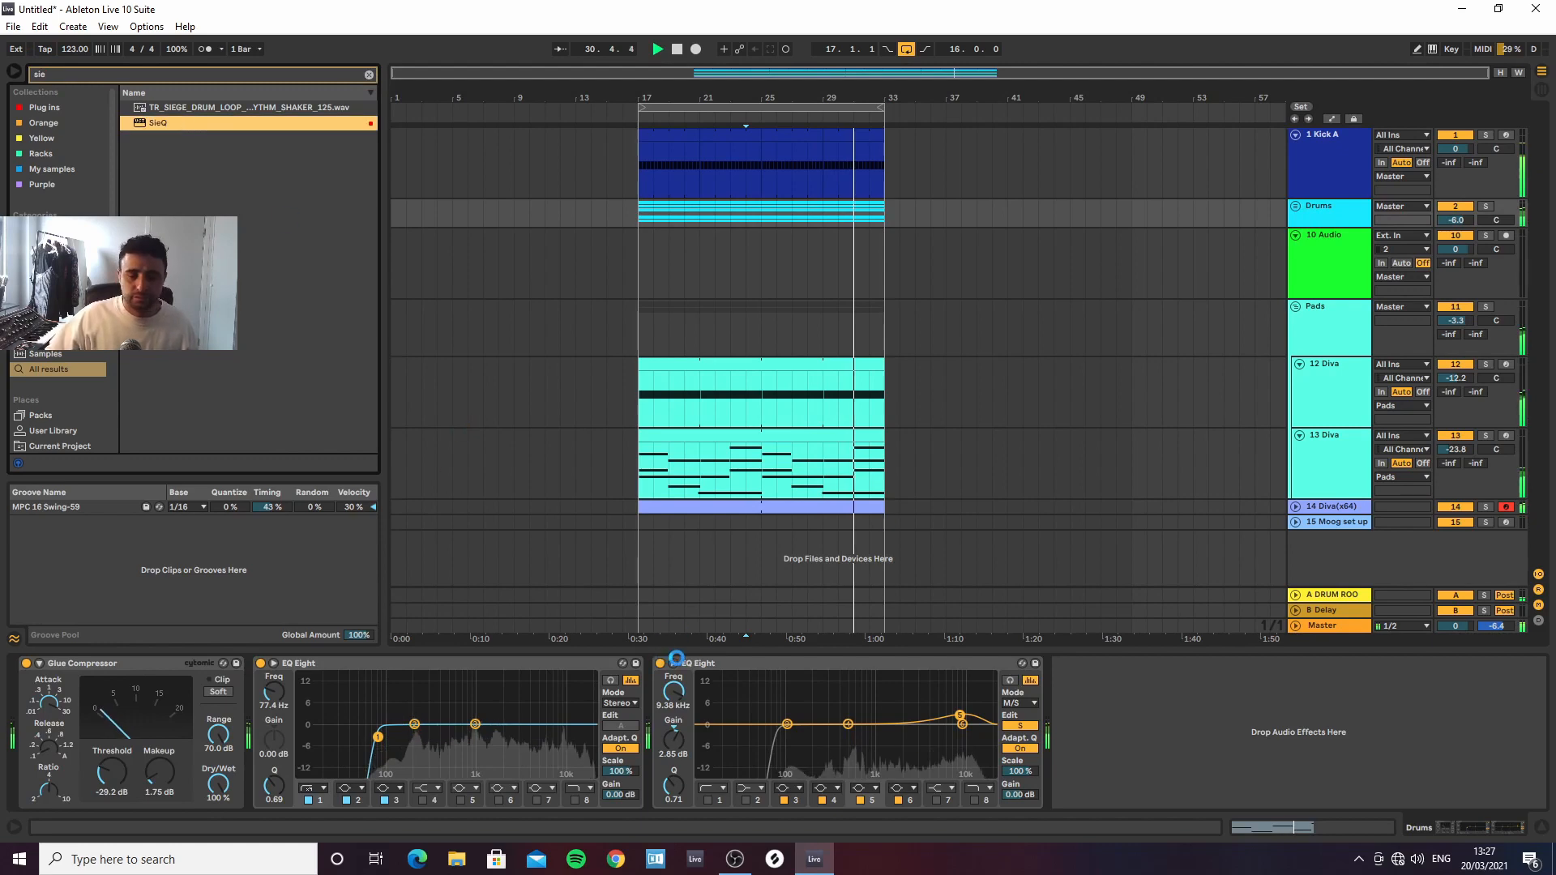
pyautogui.press('Return')
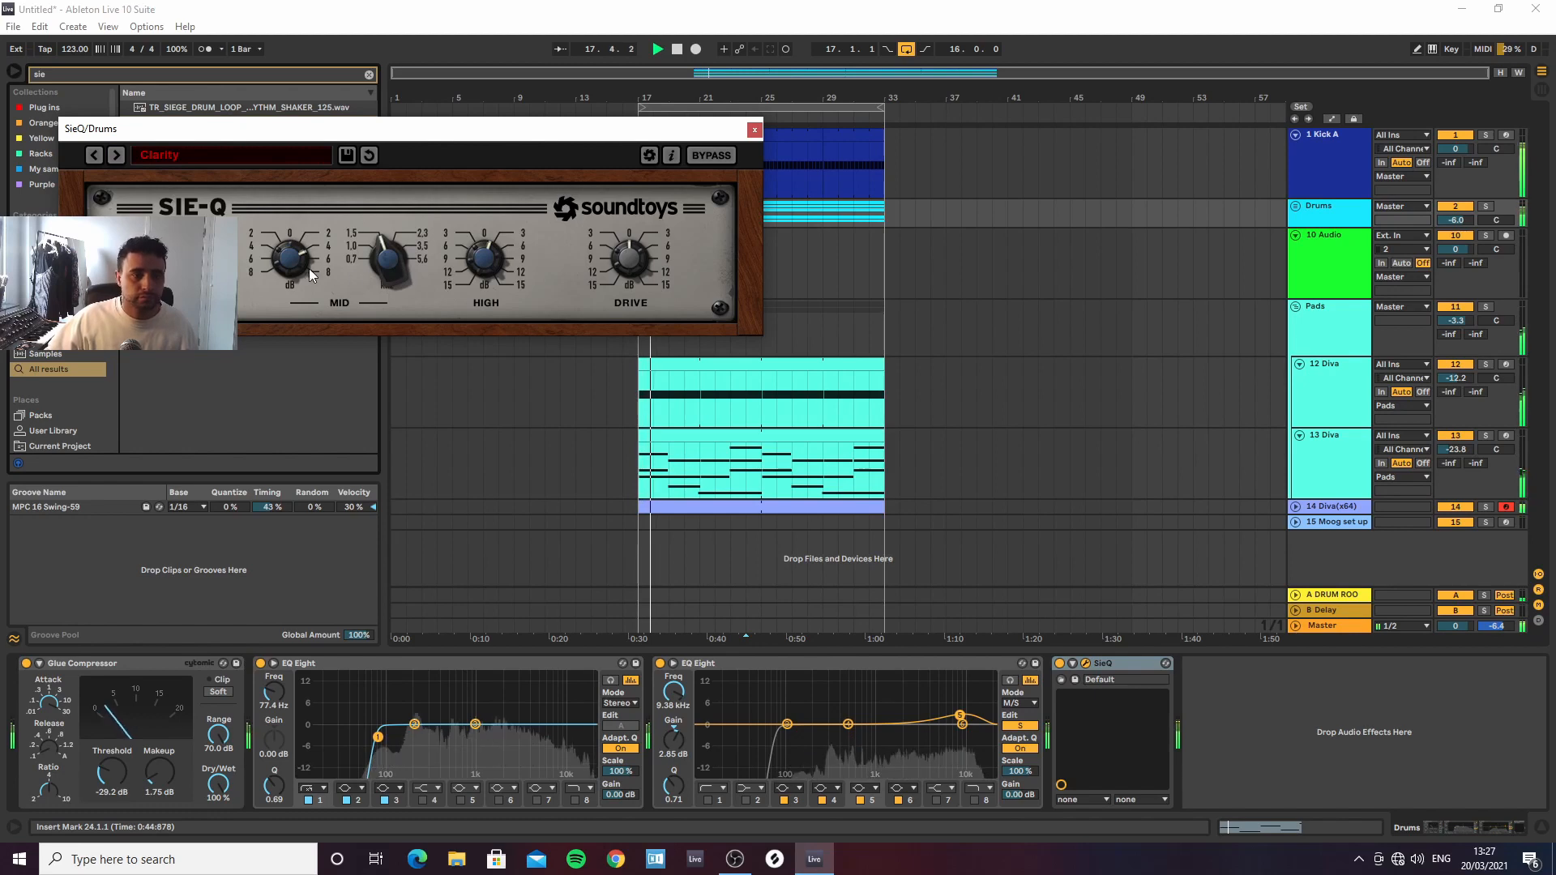
pyautogui.moveTo(396, 240)
pyautogui.mouseDown()
pyautogui.moveTo(405, 252)
pyautogui.moveTo(393, 235)
pyautogui.mouseUp()
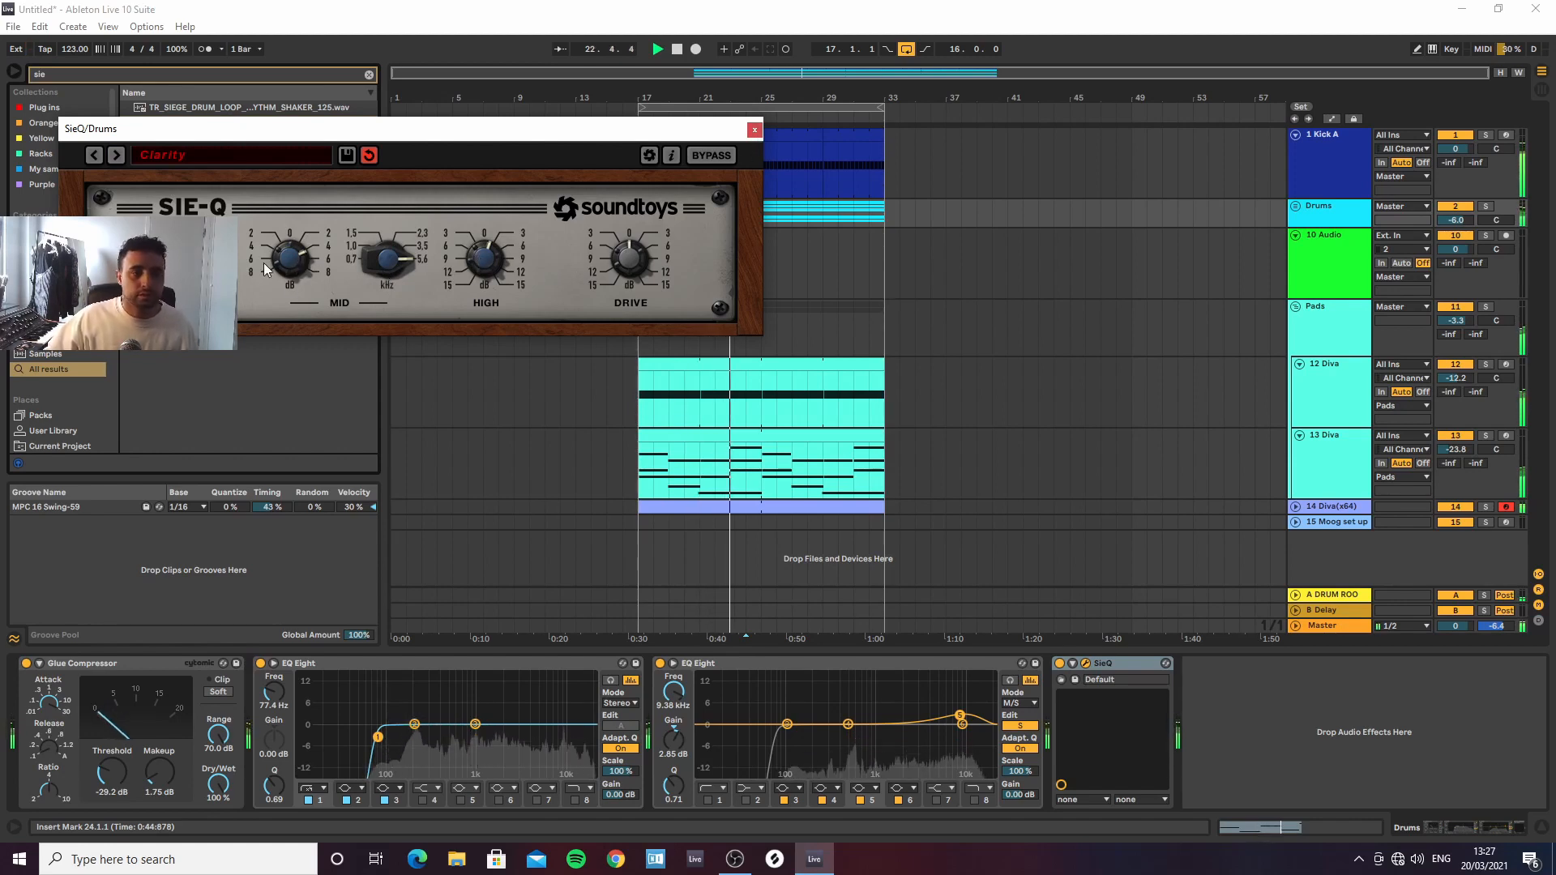
pyautogui.click(754, 130)
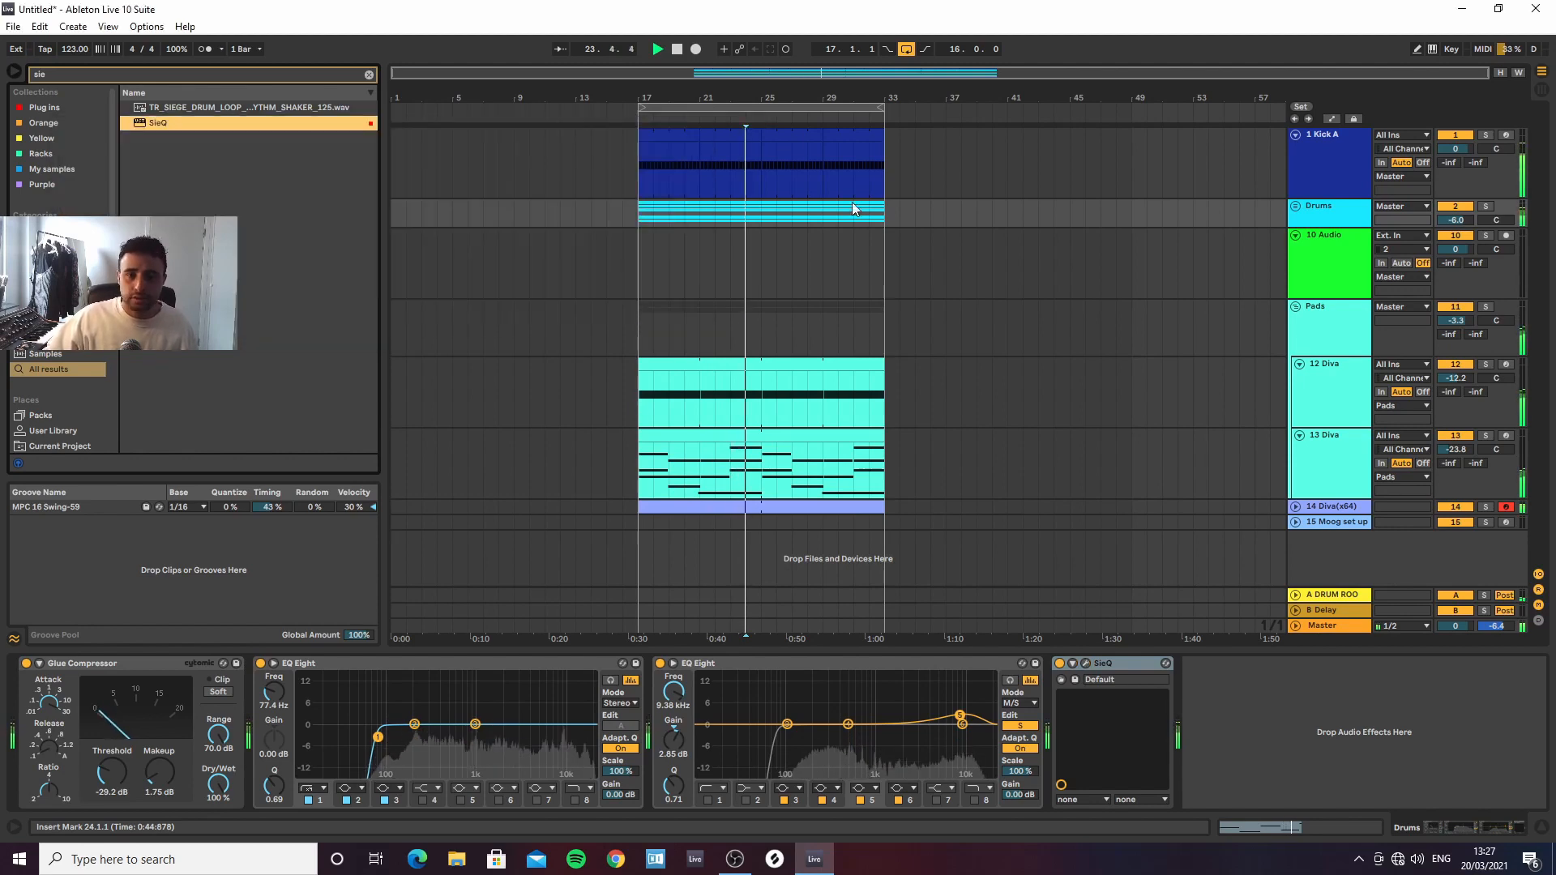
pyautogui.doubleClick(781, 138)
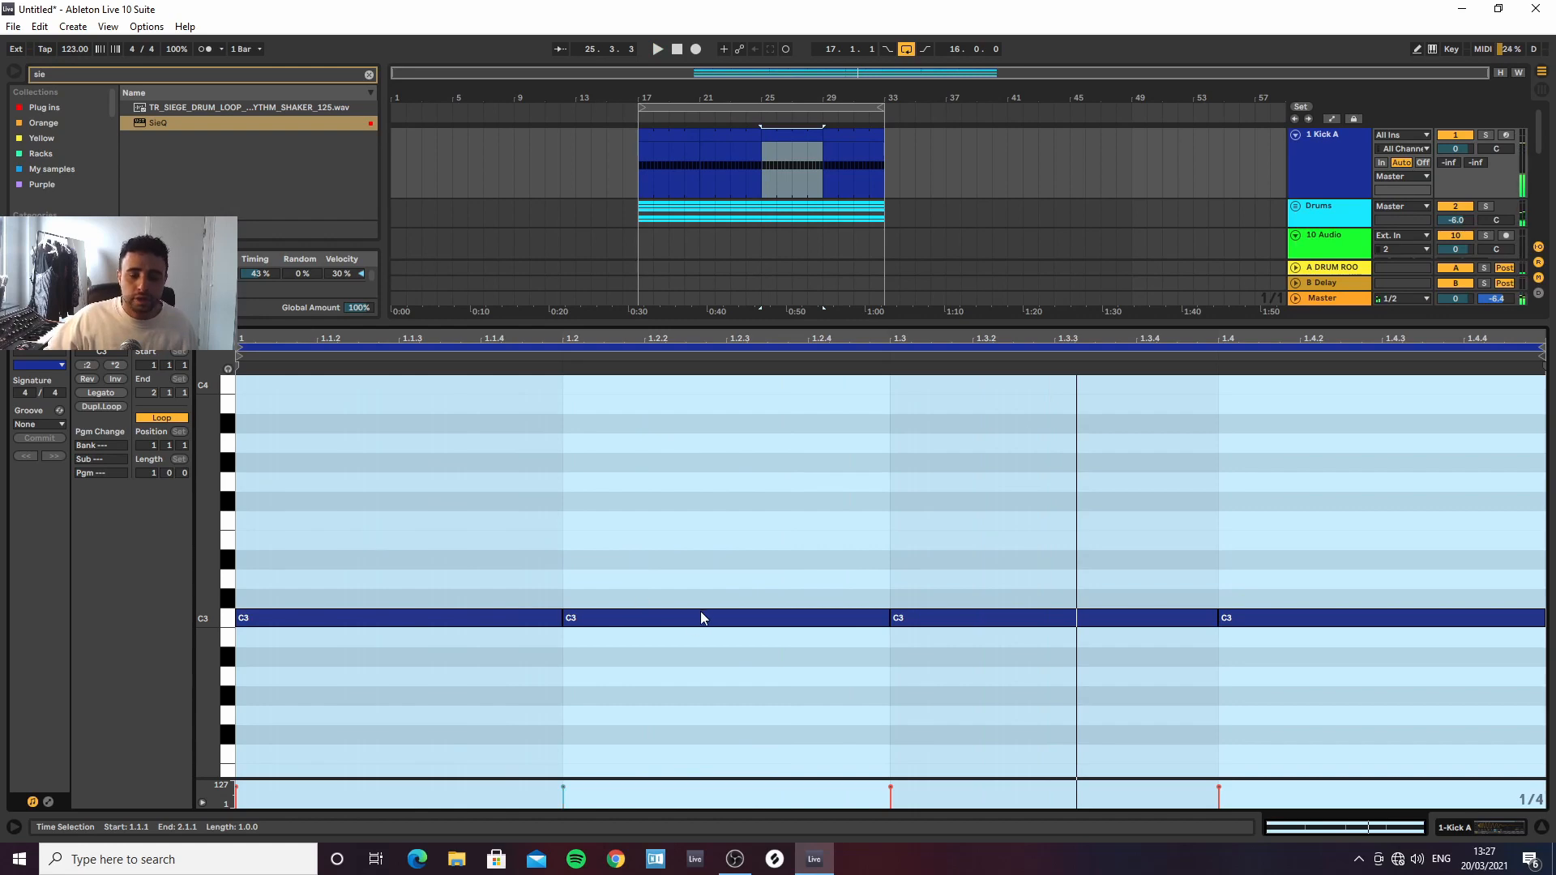
pyautogui.hotkey('ctrl', 'alt', 'l')
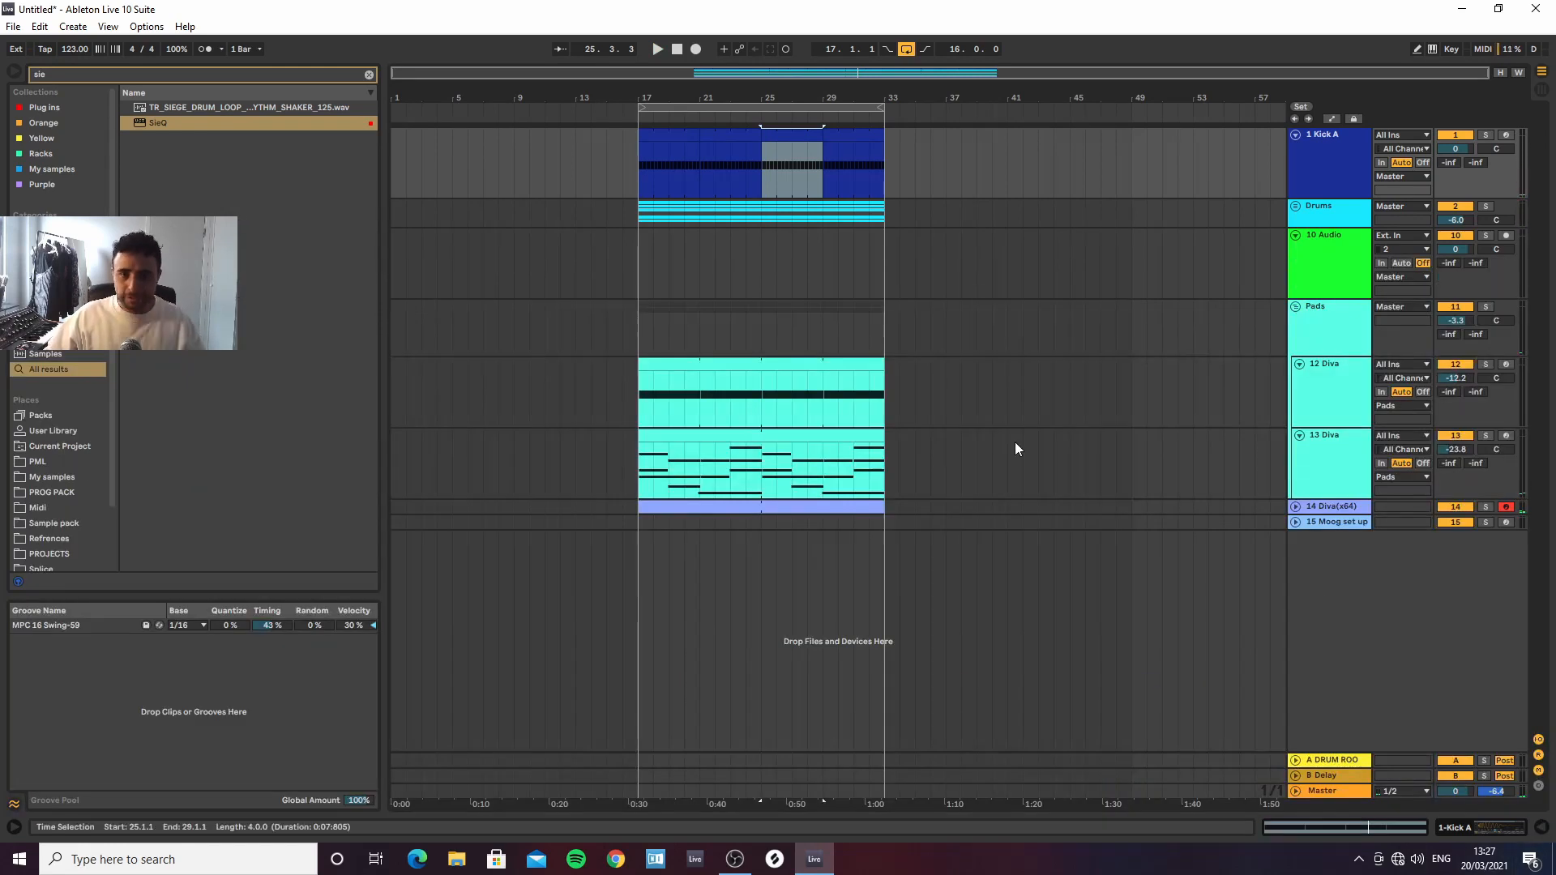
# Fold the Pads group, unfold the 14 Diva(x64) track with its devices shown, and rename it Bass
pyautogui.click(1323, 215)
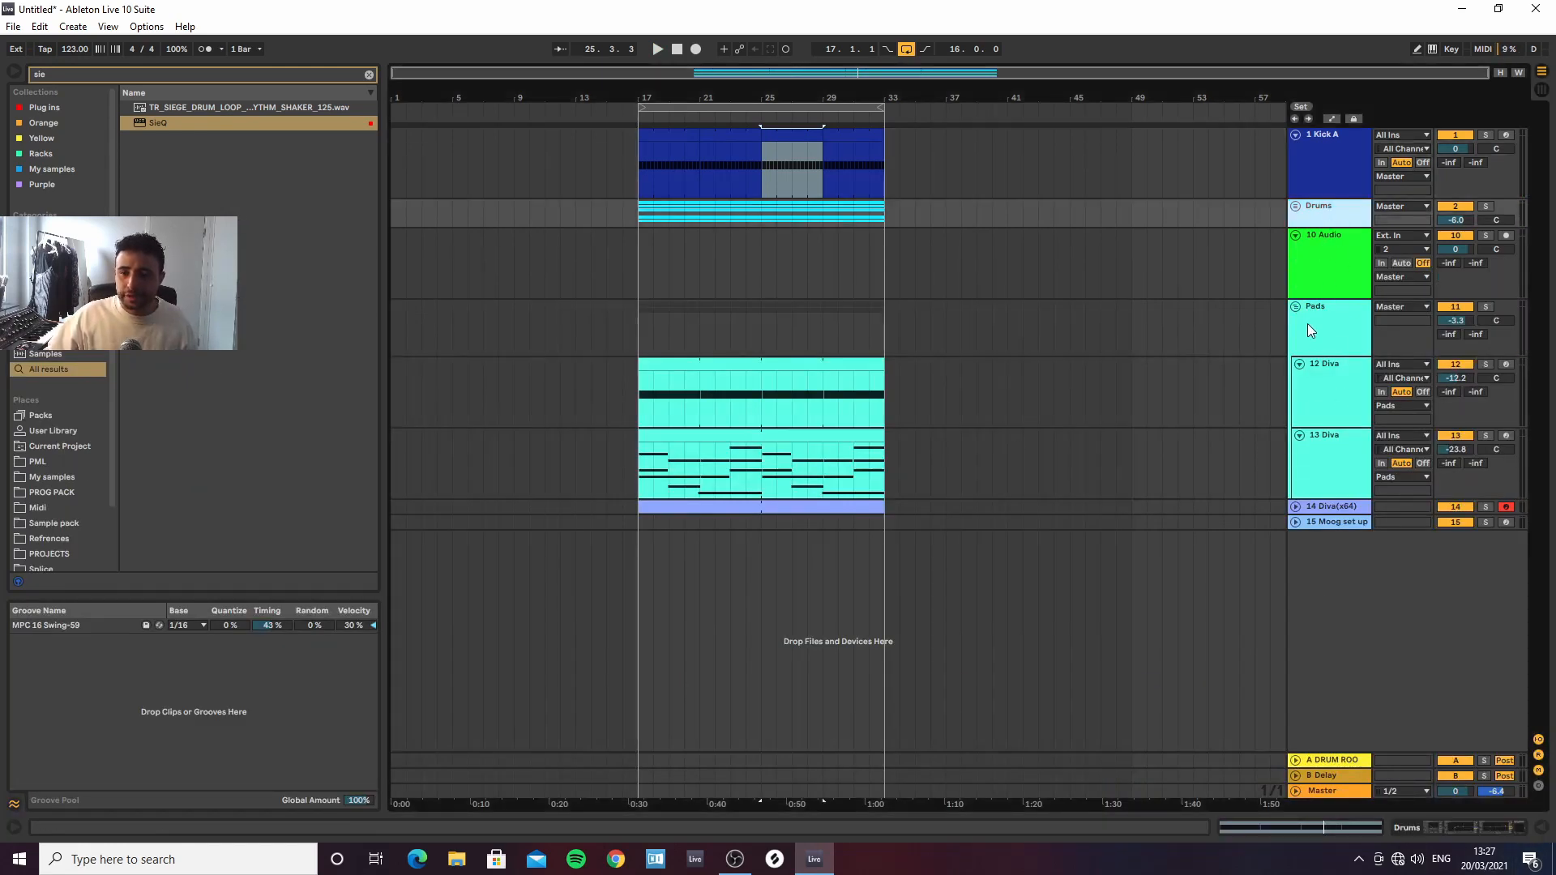
pyautogui.click(1295, 306)
pyautogui.click(1321, 324)
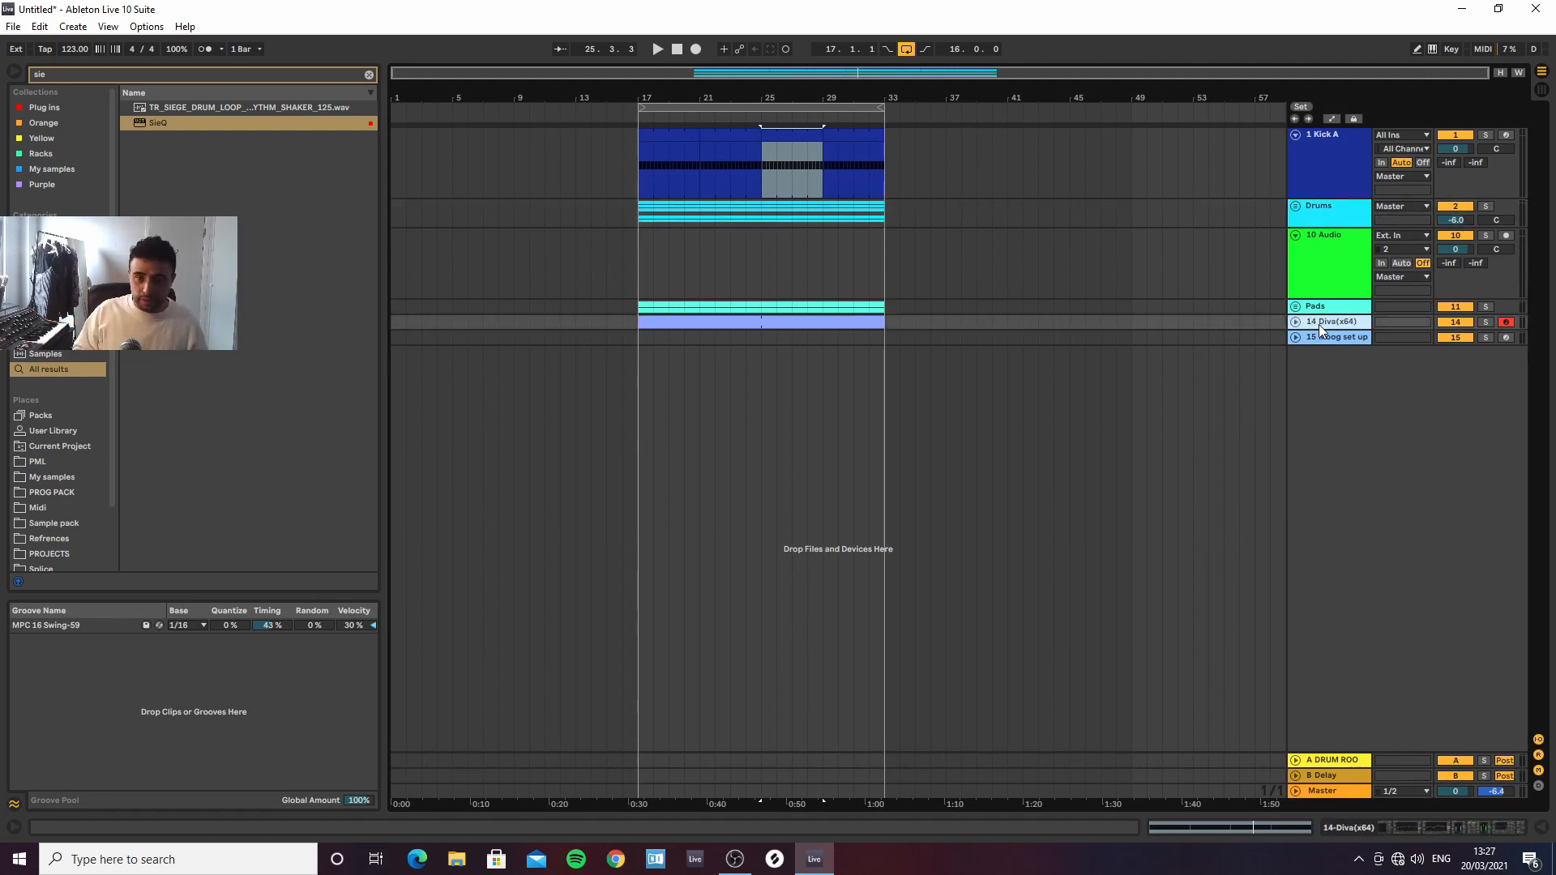
pyautogui.click(1295, 322)
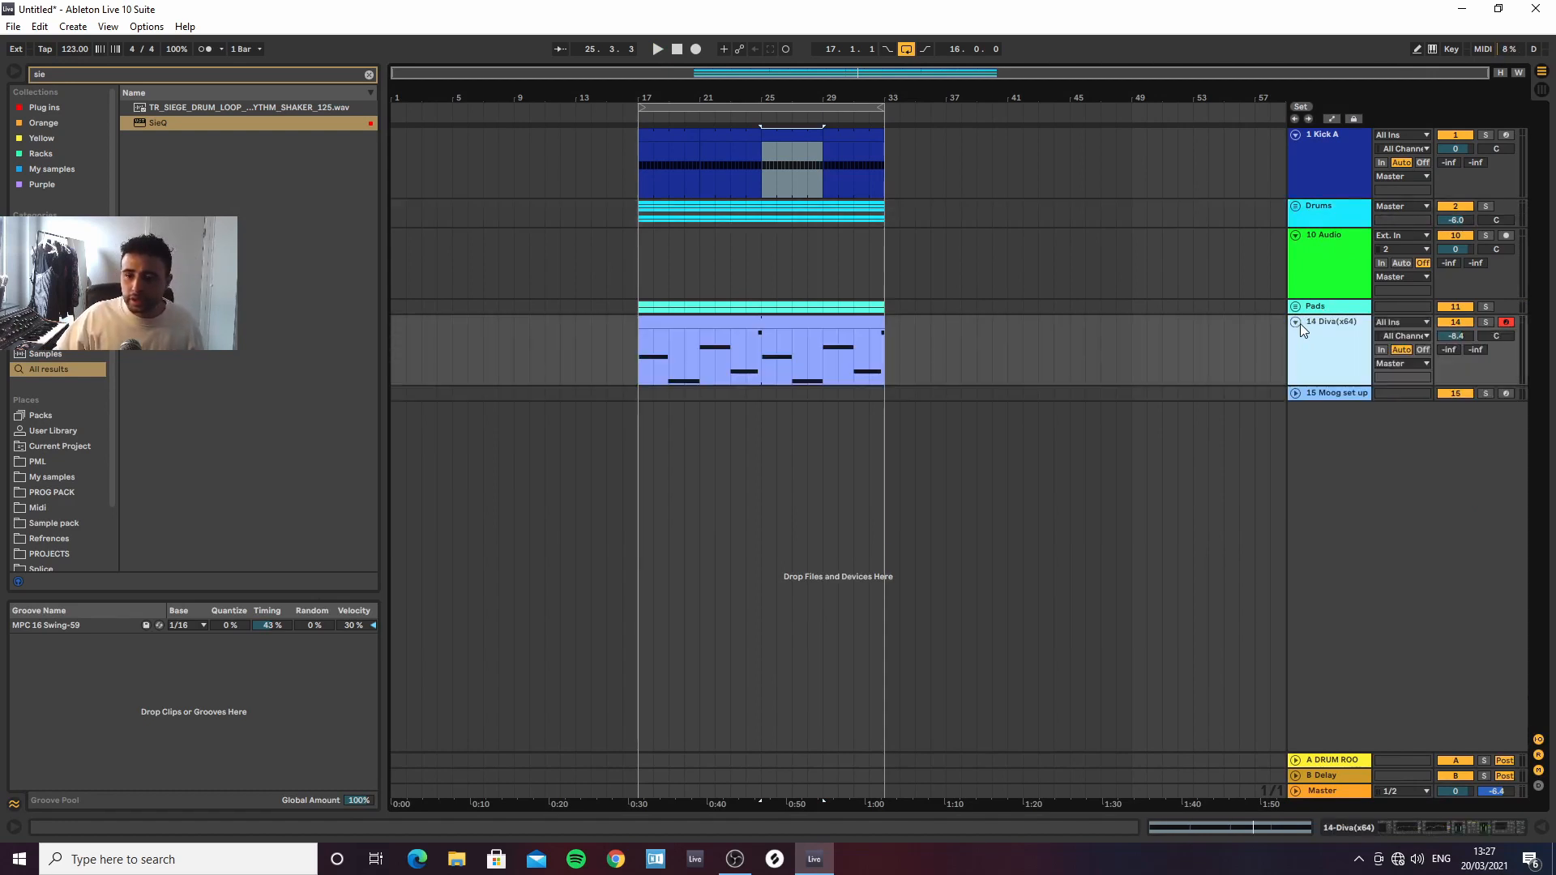
pyautogui.click(1428, 829)
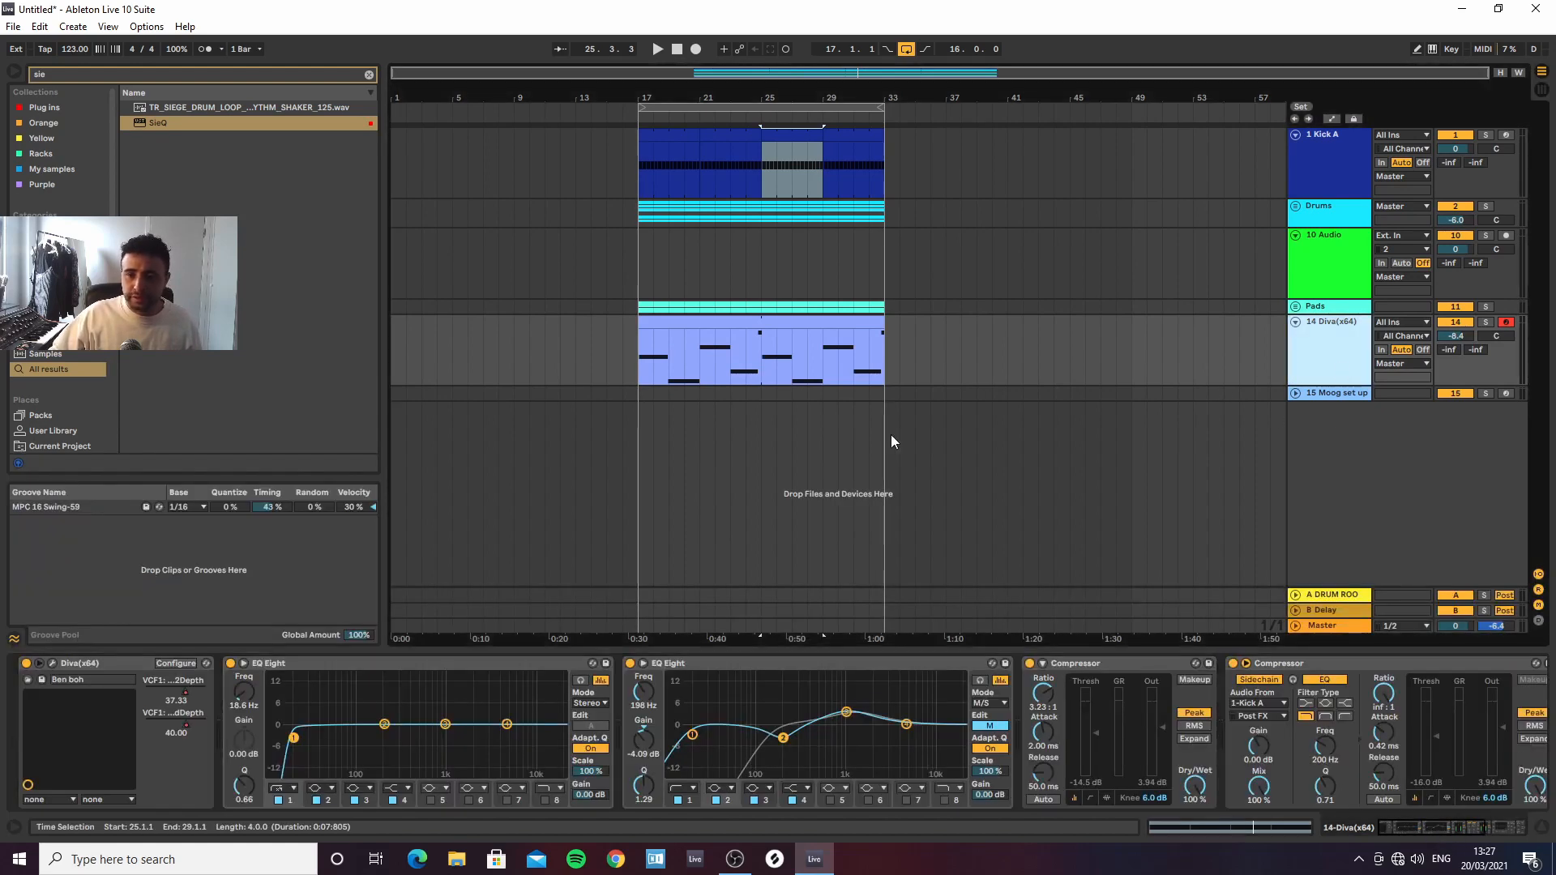
pyautogui.write('Bass')
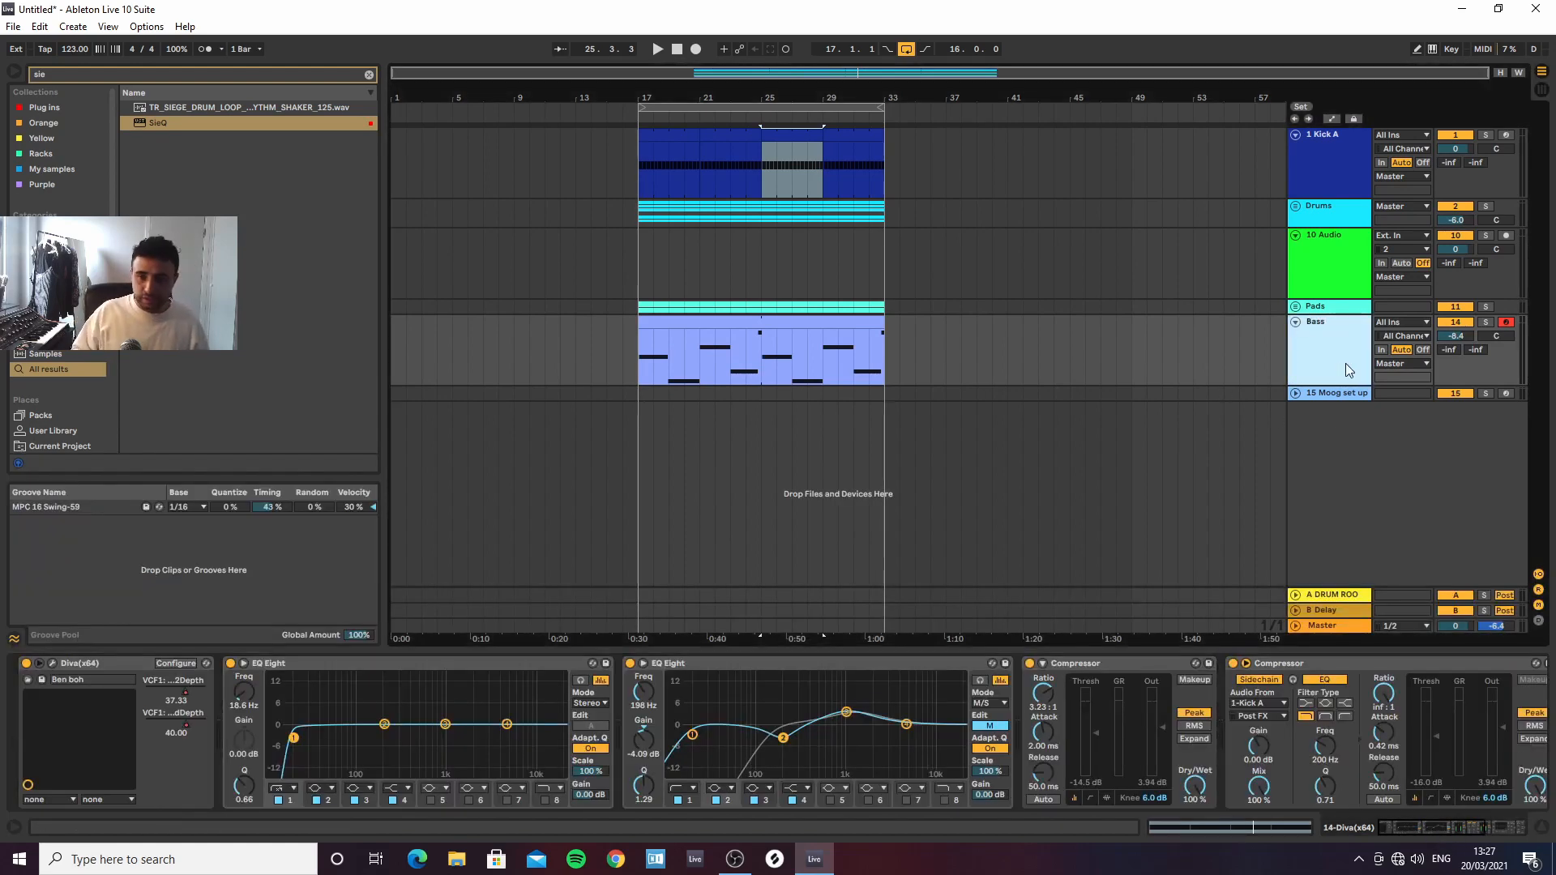
pyautogui.click(1225, 369)
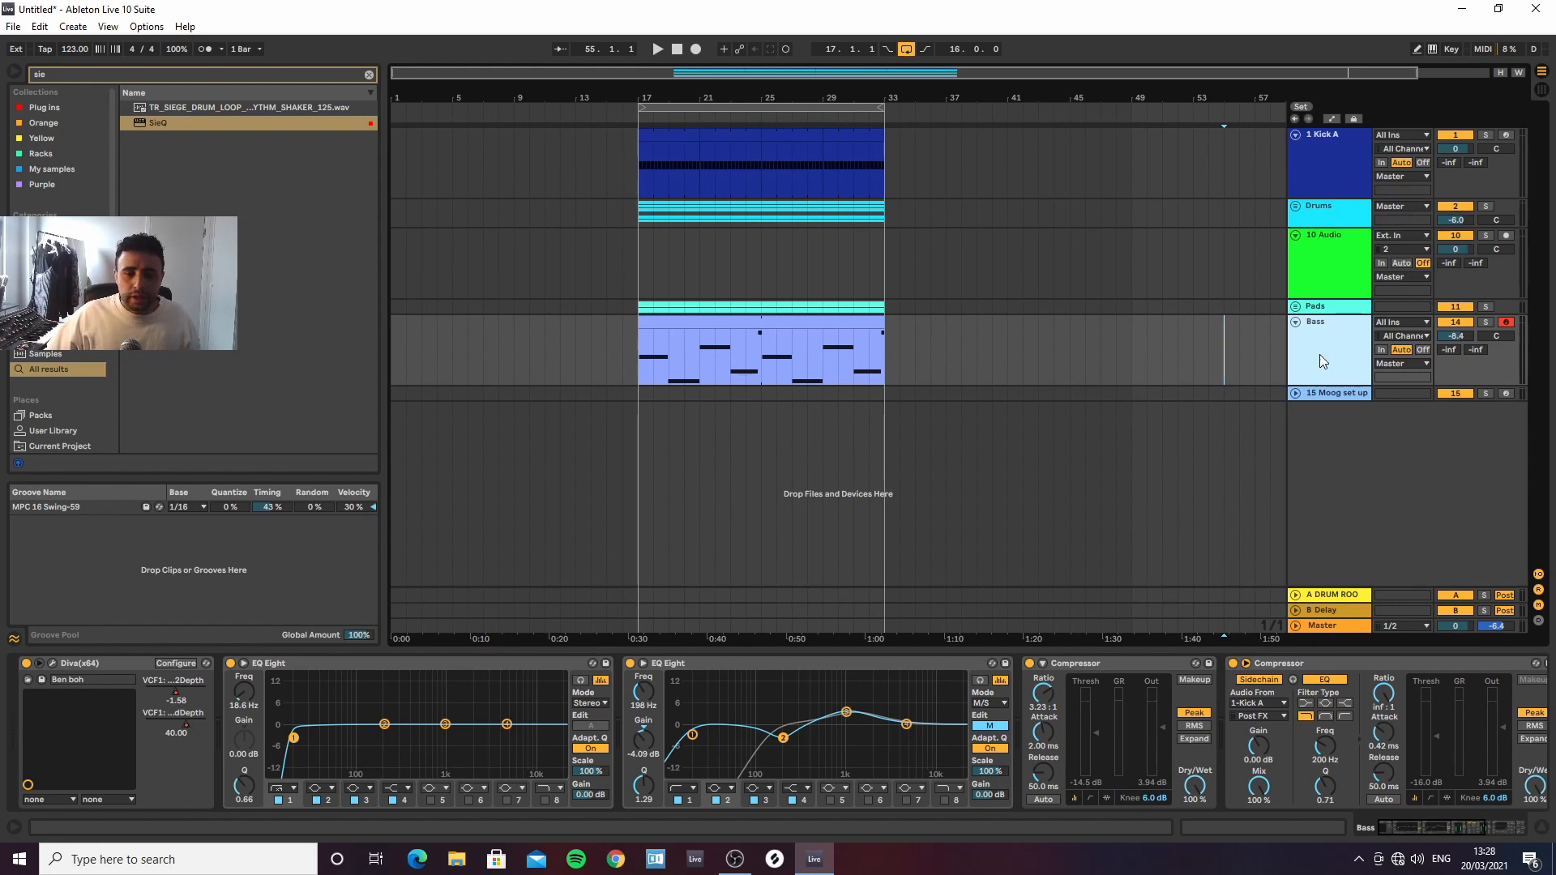
pyautogui.click(763, 316)
pyautogui.click(778, 108)
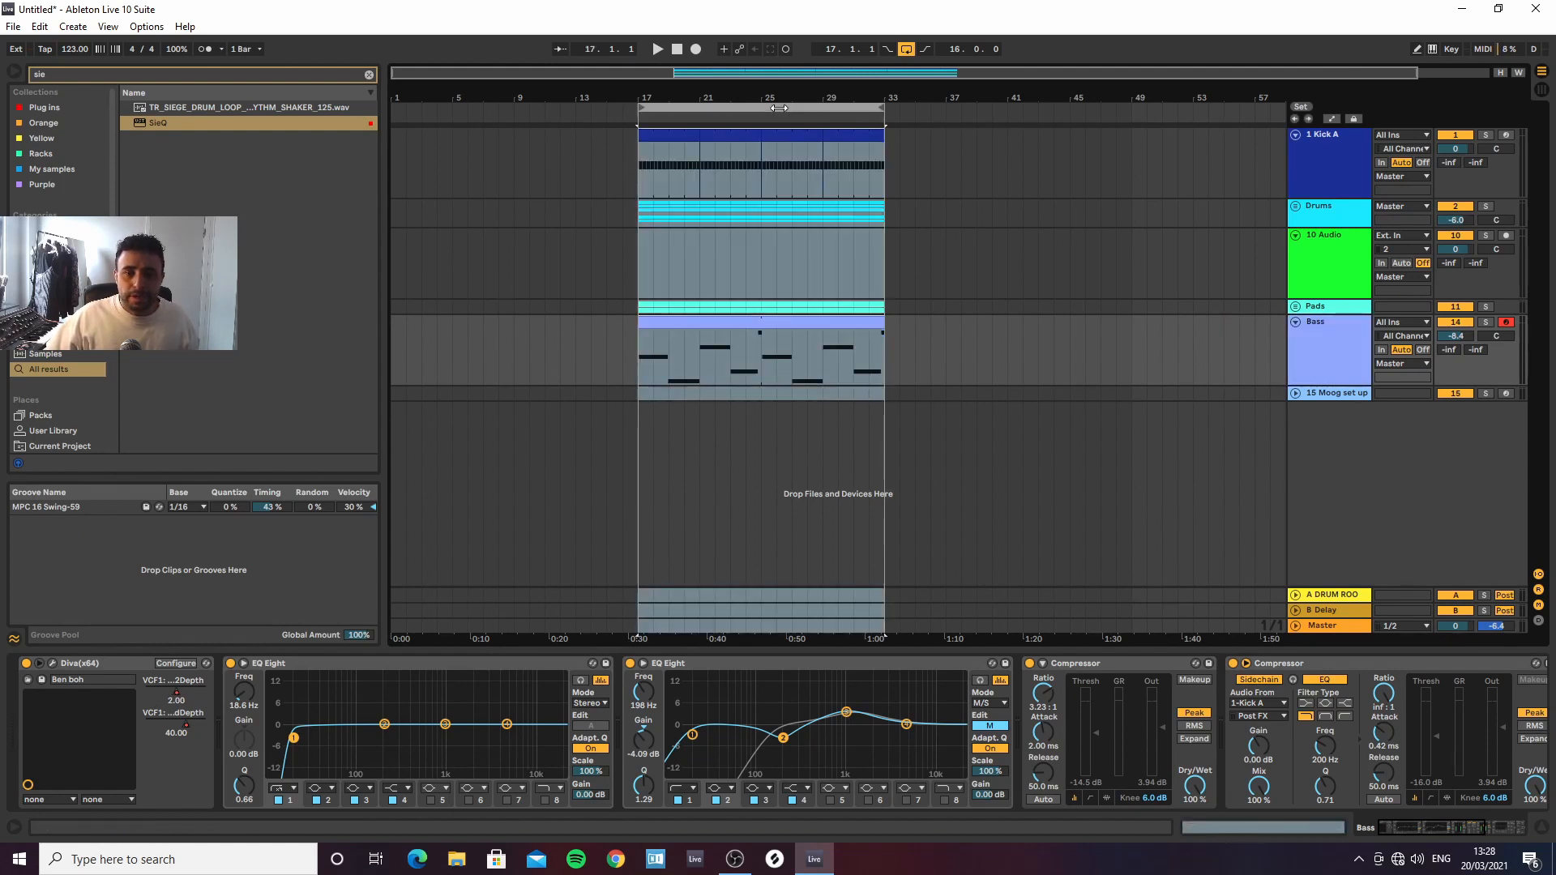
pyautogui.click(711, 363)
pyautogui.keyDown('ctrl'); pyautogui.click(692, 167); pyautogui.keyUp('ctrl')
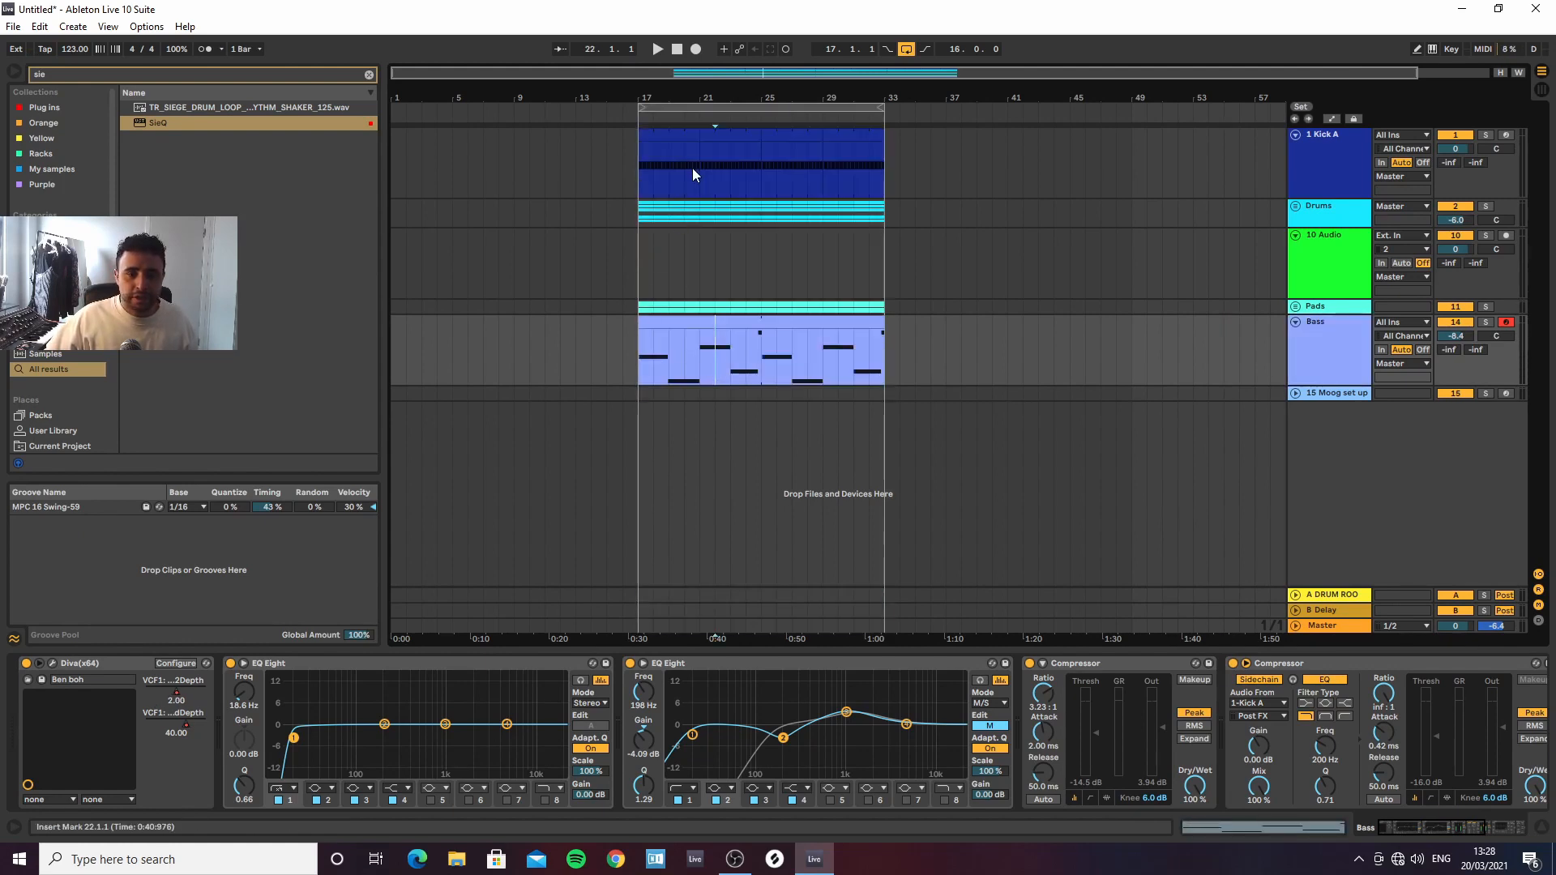
# Extend the first Kick A clip backwards from bar 17 so it starts at bar 1
pyautogui.click(683, 133)
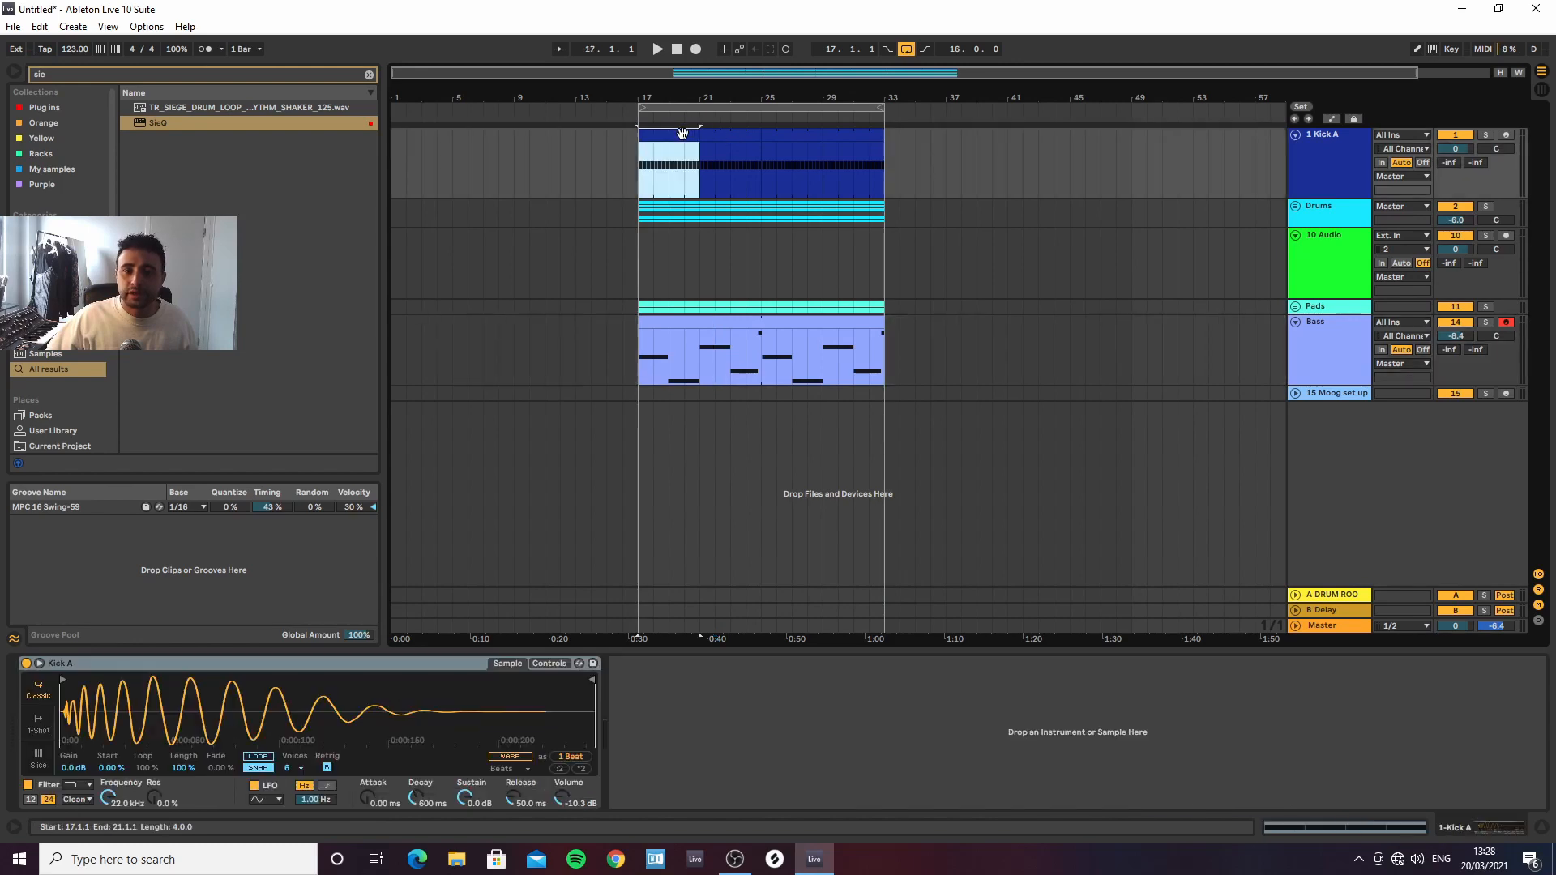
pyautogui.moveTo(631, 137); pyautogui.dragTo(514, 148)
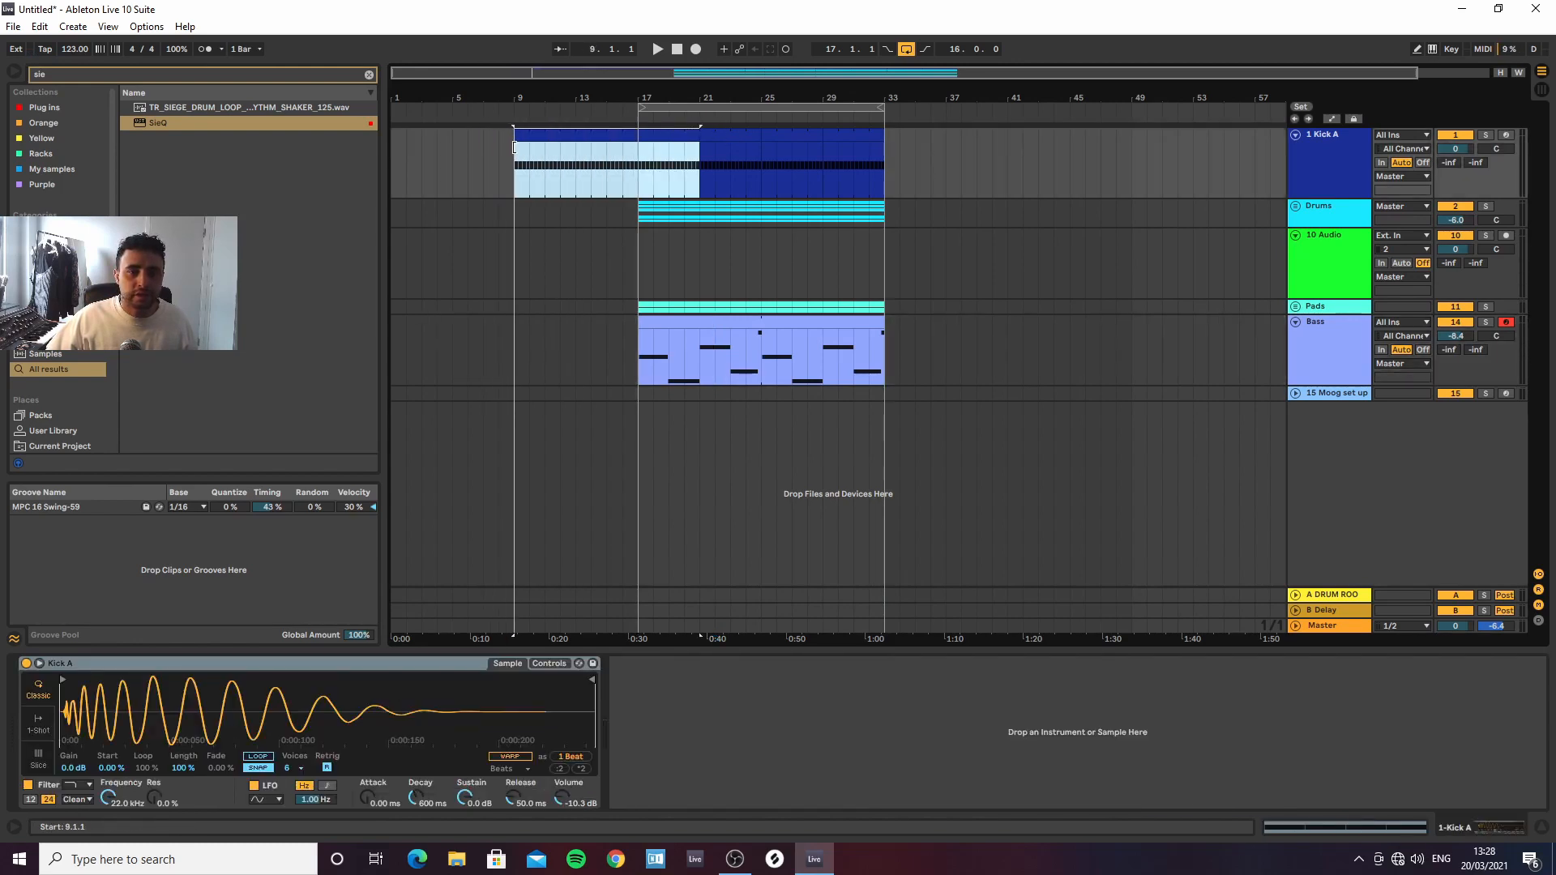
pyautogui.moveTo(513, 148); pyautogui.dragTo(391, 147)
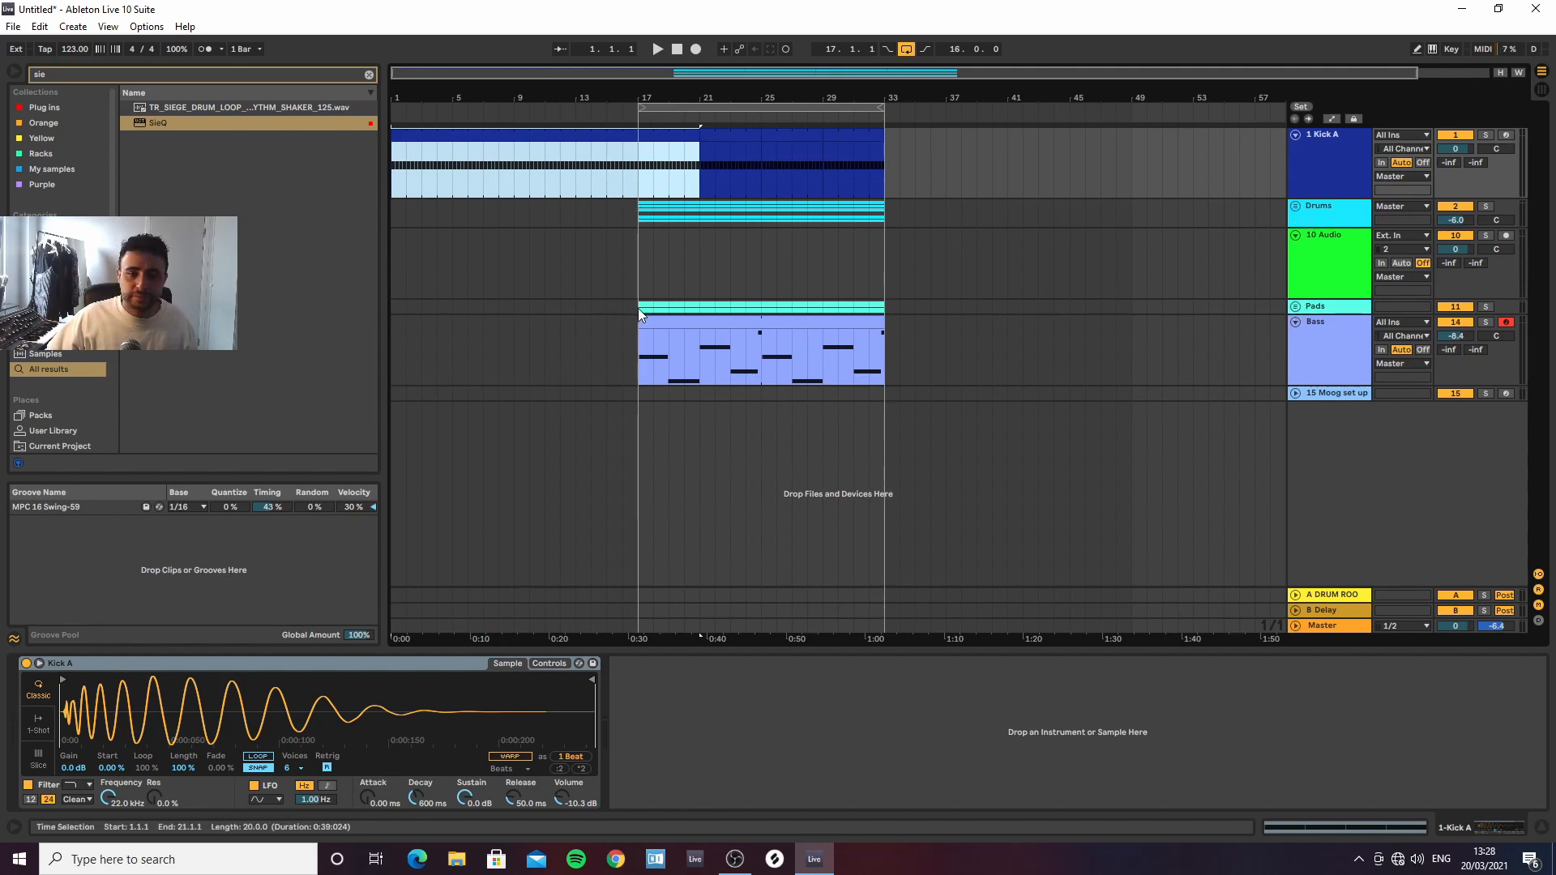
# Copy the Pads group's section from bars 17–33 to bars 1–17 and play the arrangement from bar 1
pyautogui.moveTo(638, 308); pyautogui.dragTo(894, 316)
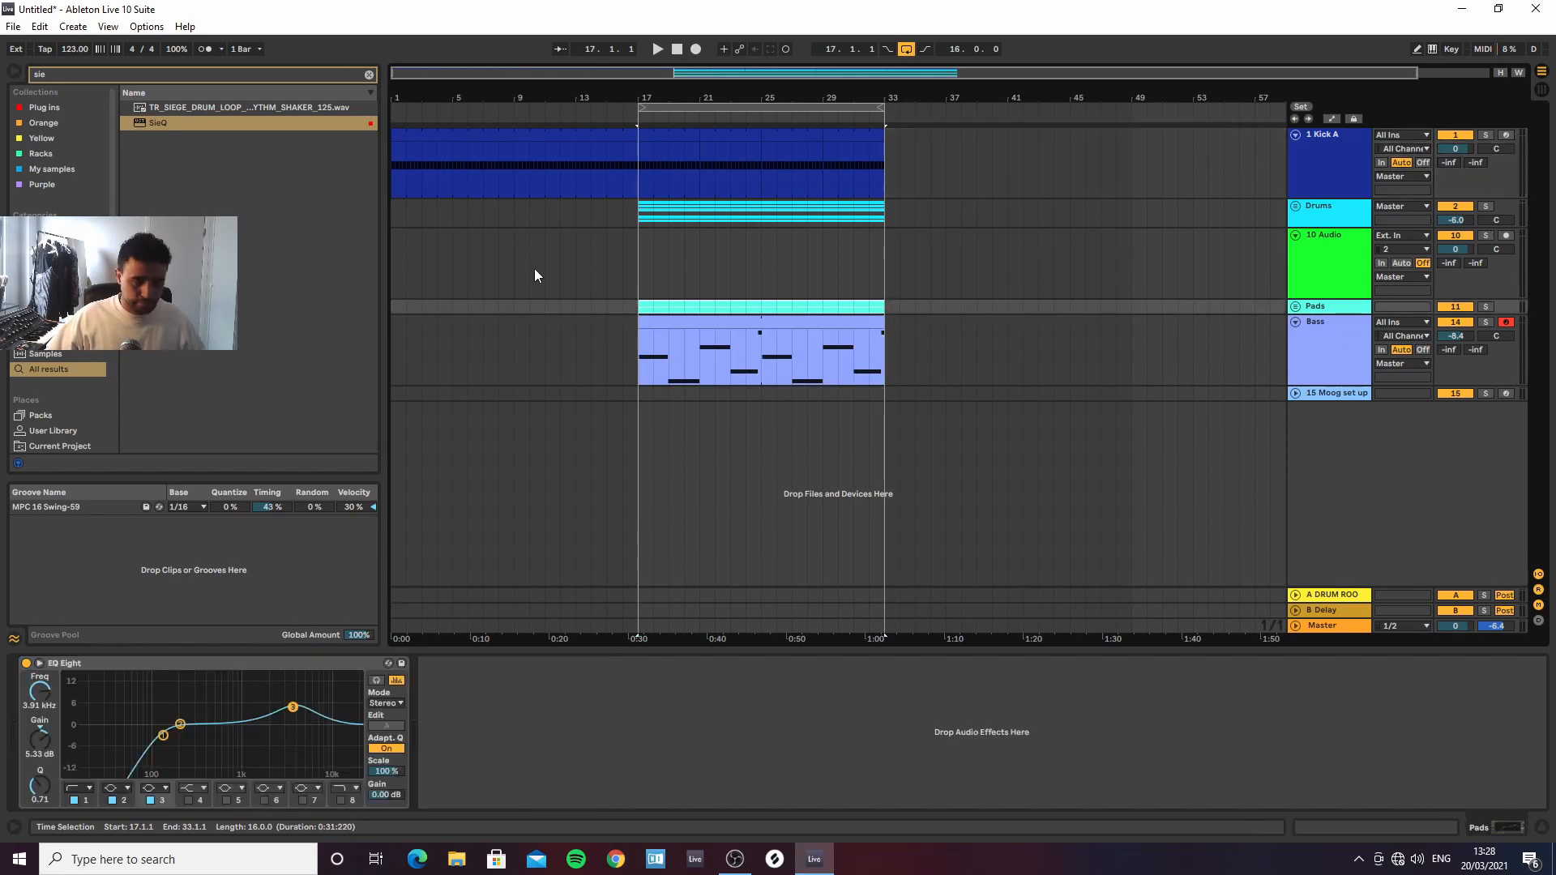
pyautogui.keyDown('shift'); pyautogui.click(407, 304); pyautogui.keyUp('shift')
pyautogui.press('space')
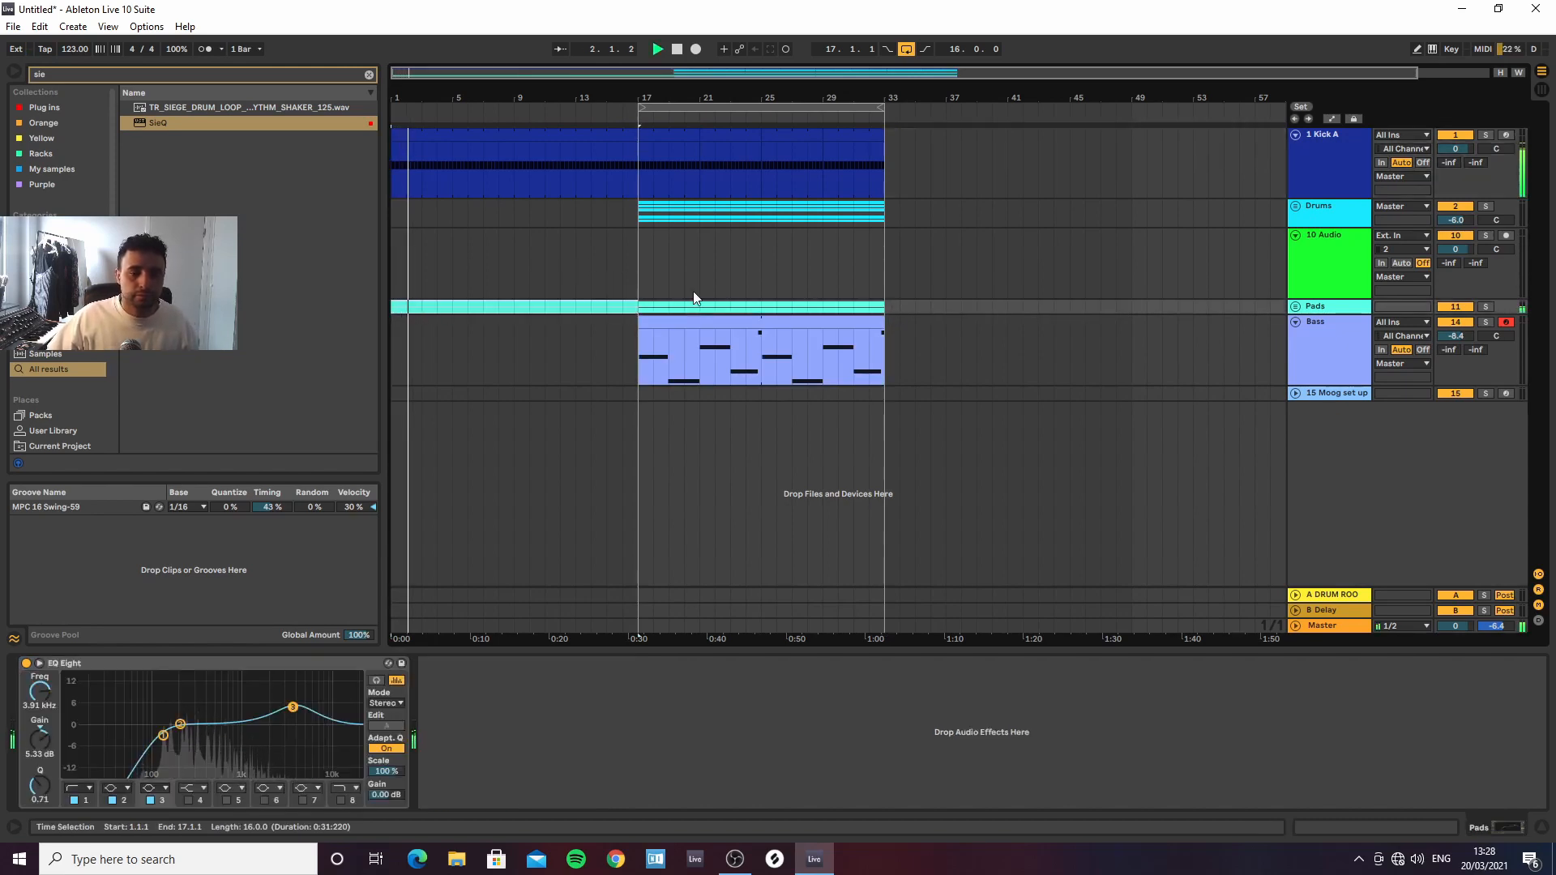
# Add an Auto Filter to the Pads group and lower its cutoff frequency to 497 Hz
pyautogui.click(1341, 308)
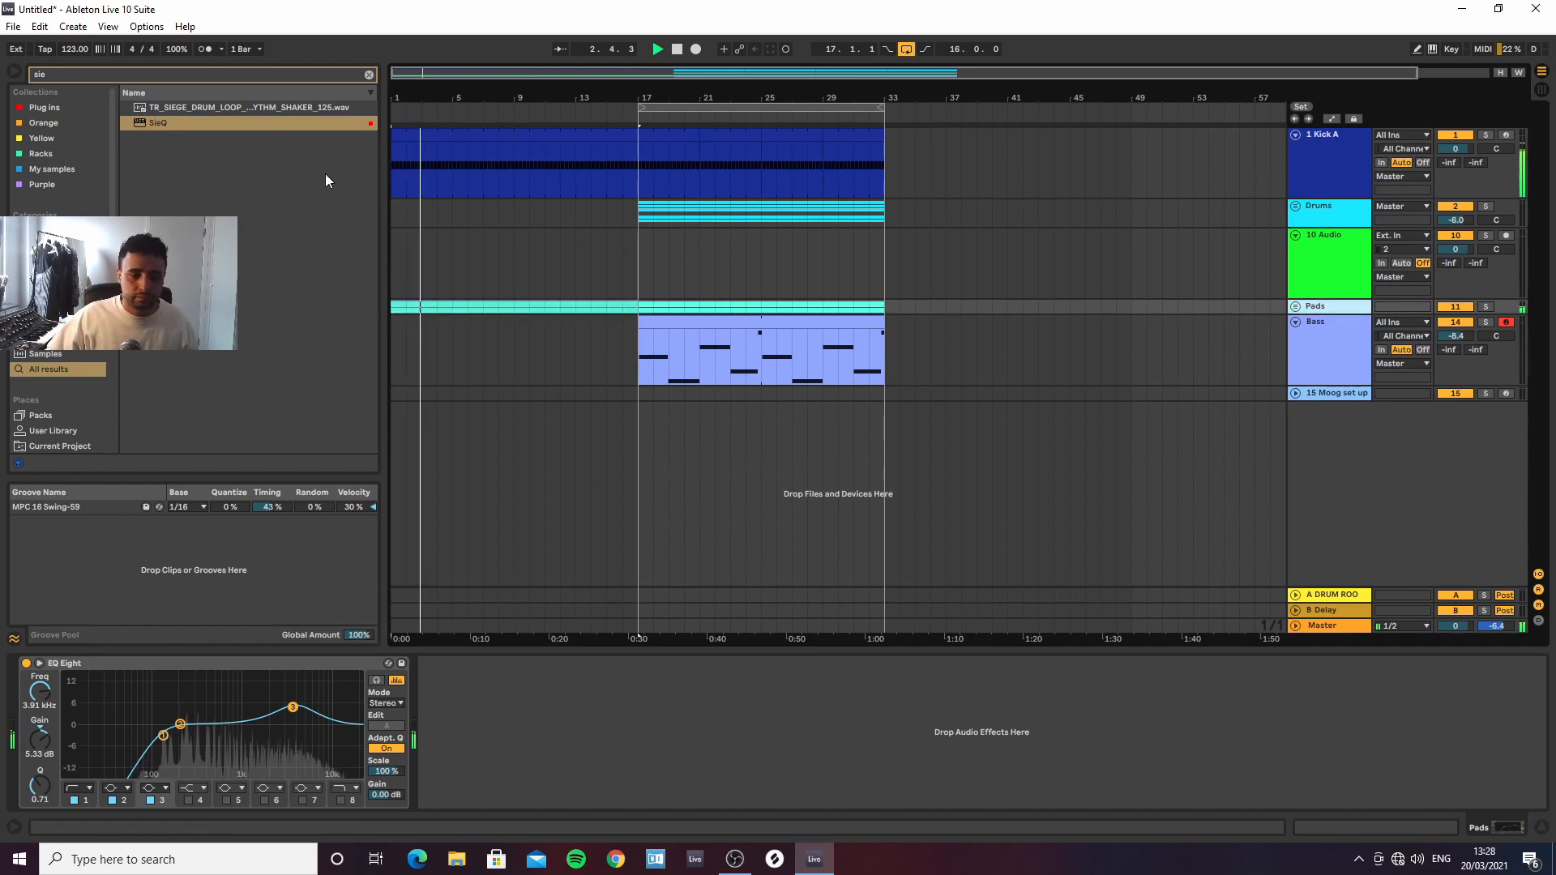
pyautogui.click(369, 74)
pyautogui.write('eq')
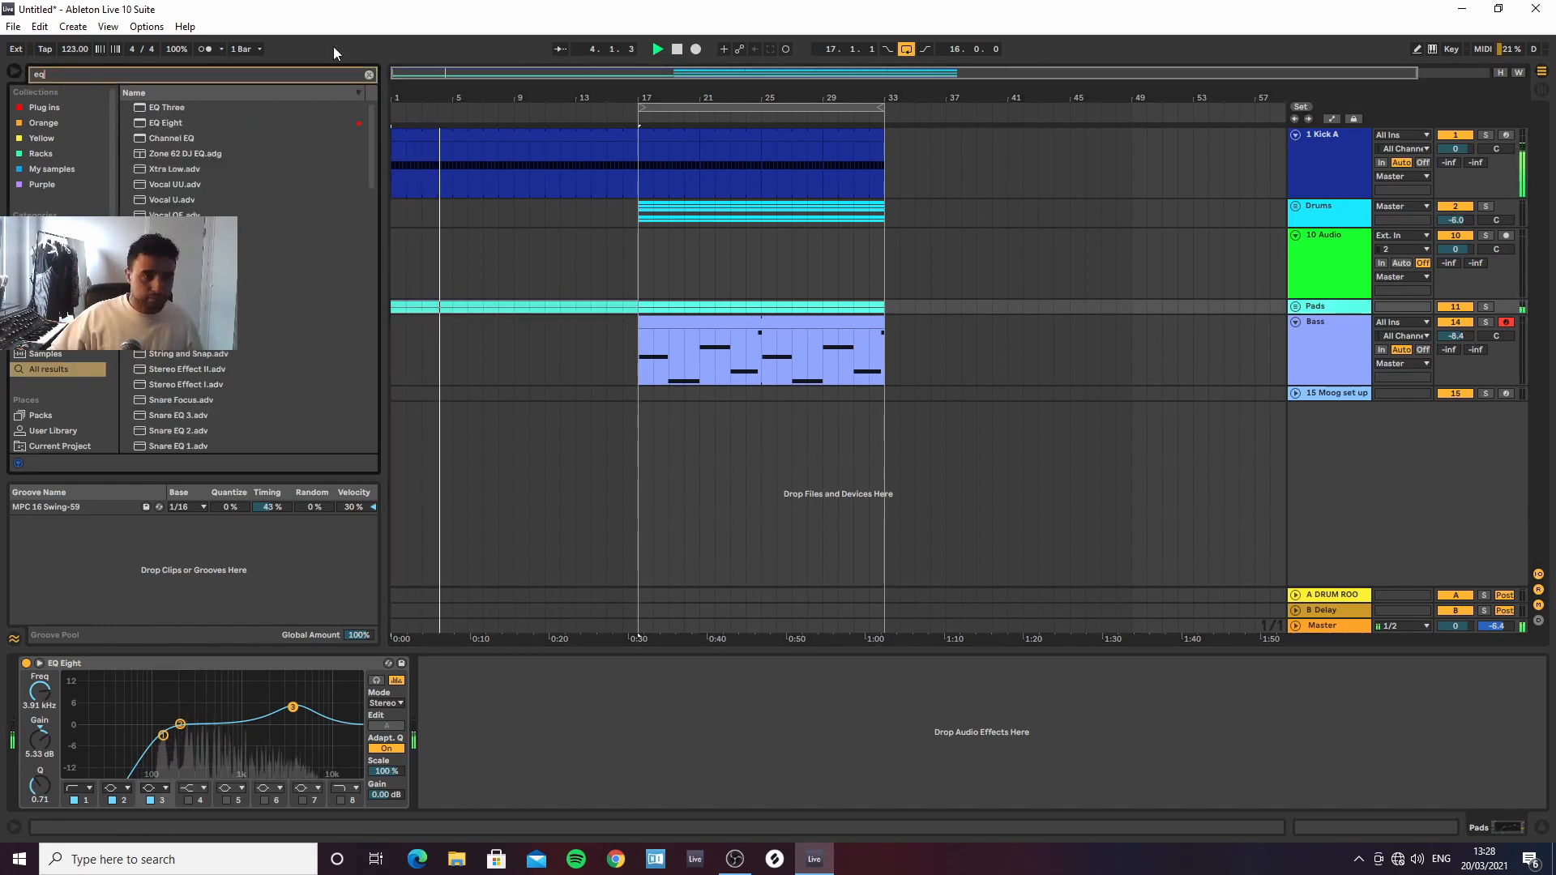
pyautogui.press('BackSpace')
pyautogui.press('BackSpace')
pyautogui.write('aut')
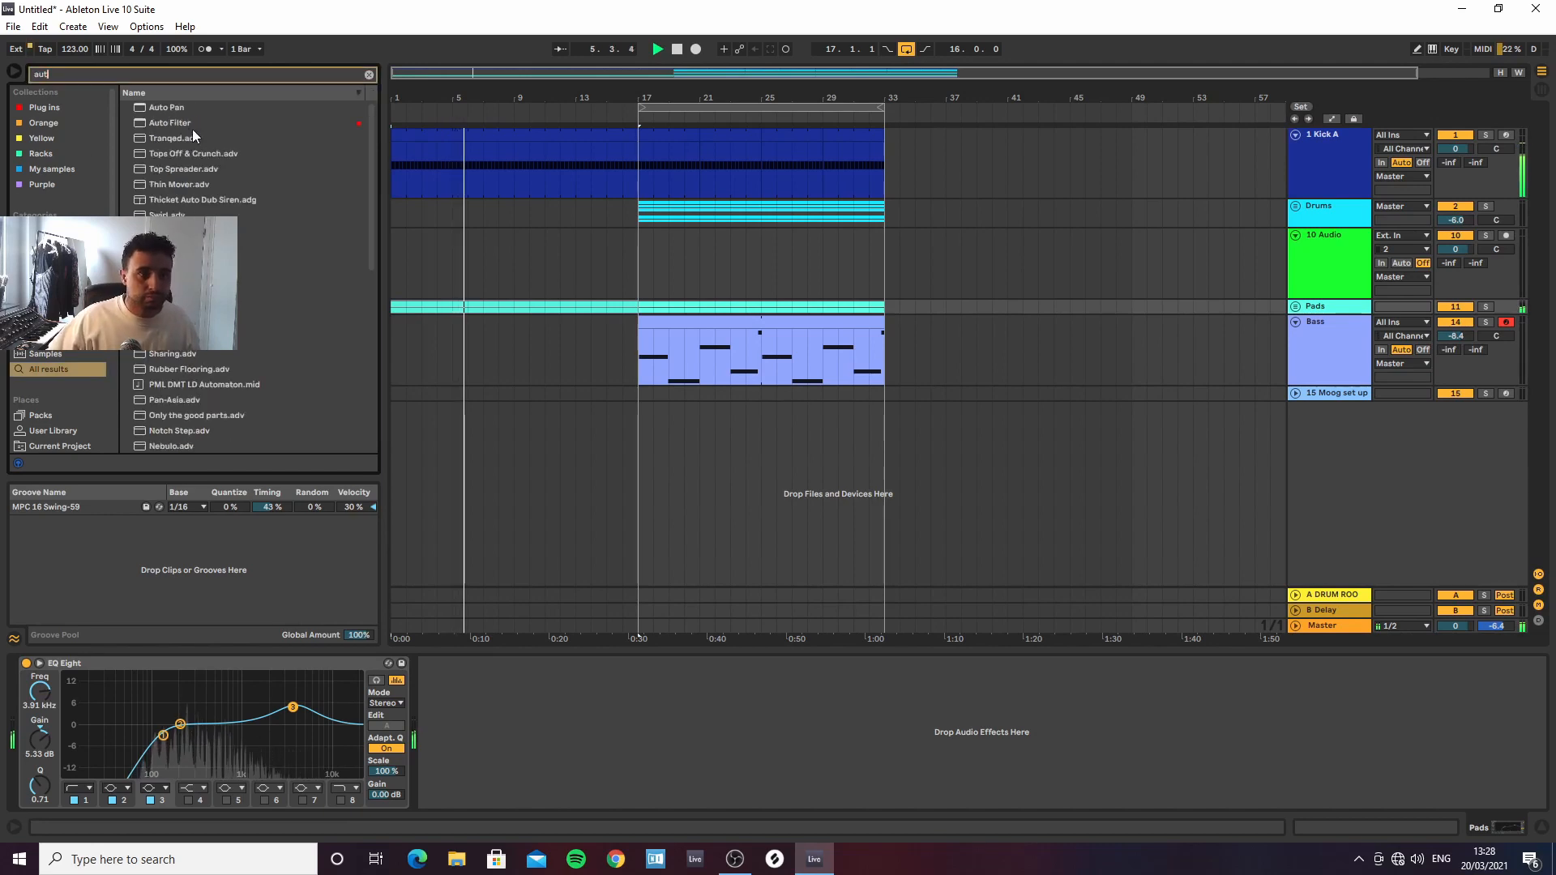
pyautogui.doubleClick(192, 126)
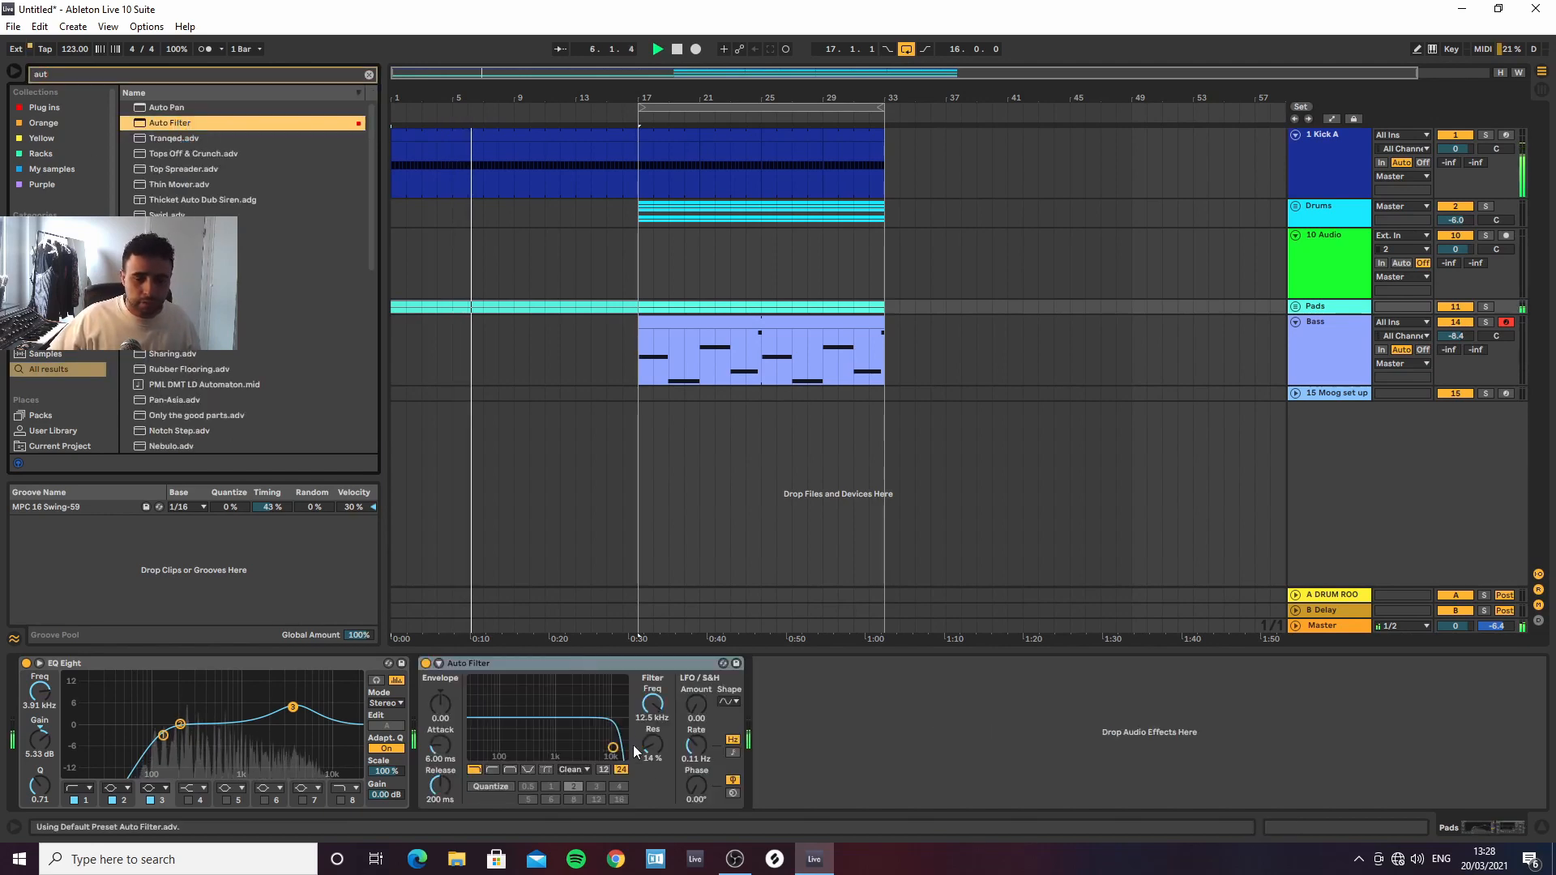
pyautogui.moveTo(652, 703); pyautogui.dragTo(653, 758)
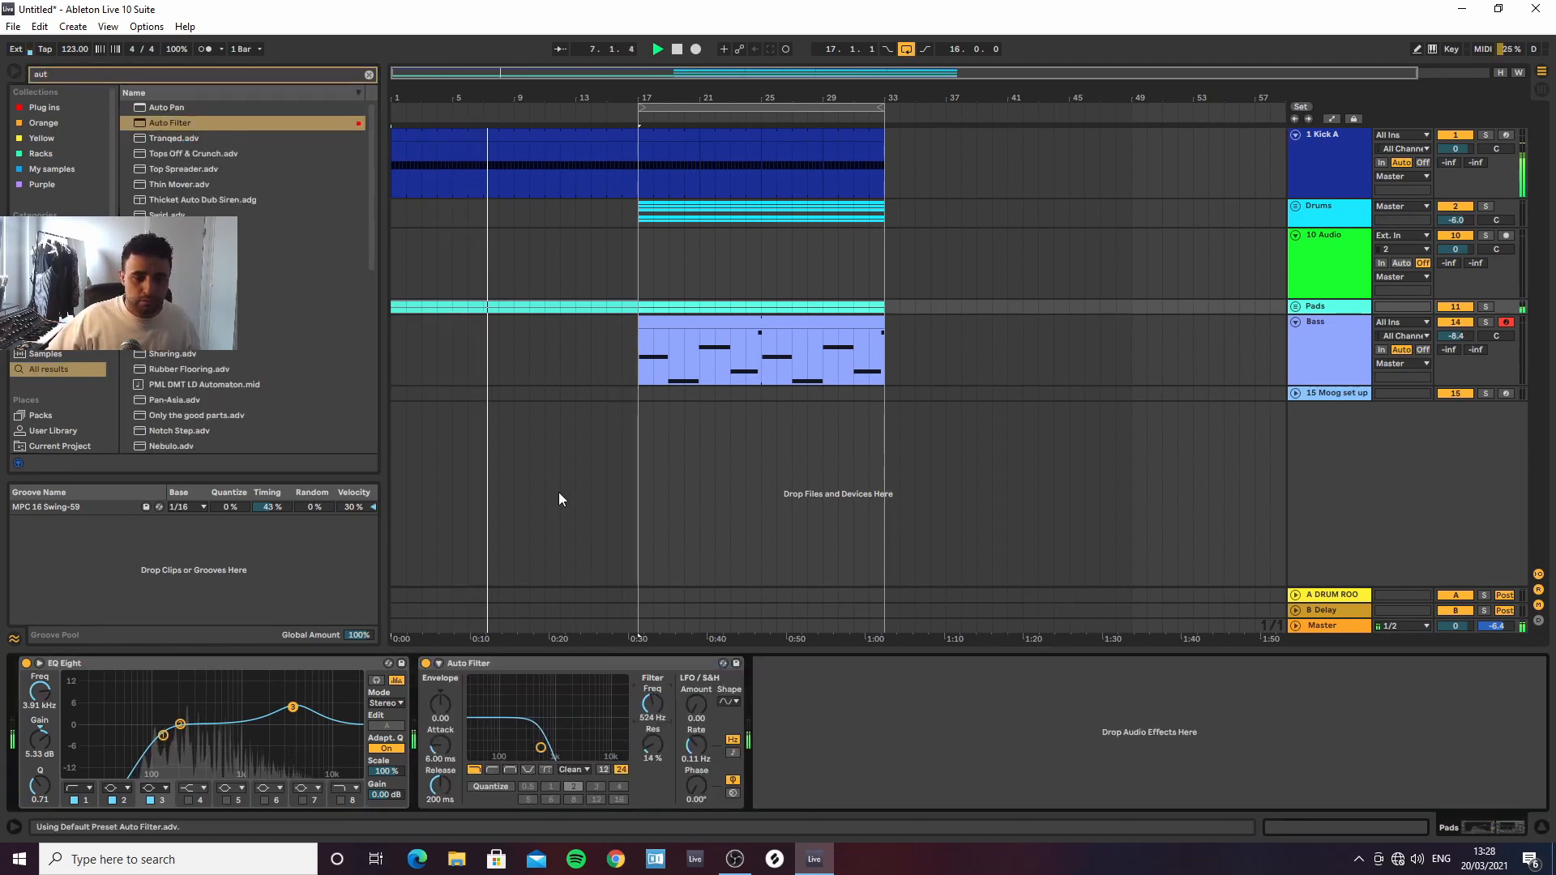
# Automate the Pads Auto Filter frequency to rise from bar 9 to bar 17, then drop back to 497 Hz
pyautogui.press('a')
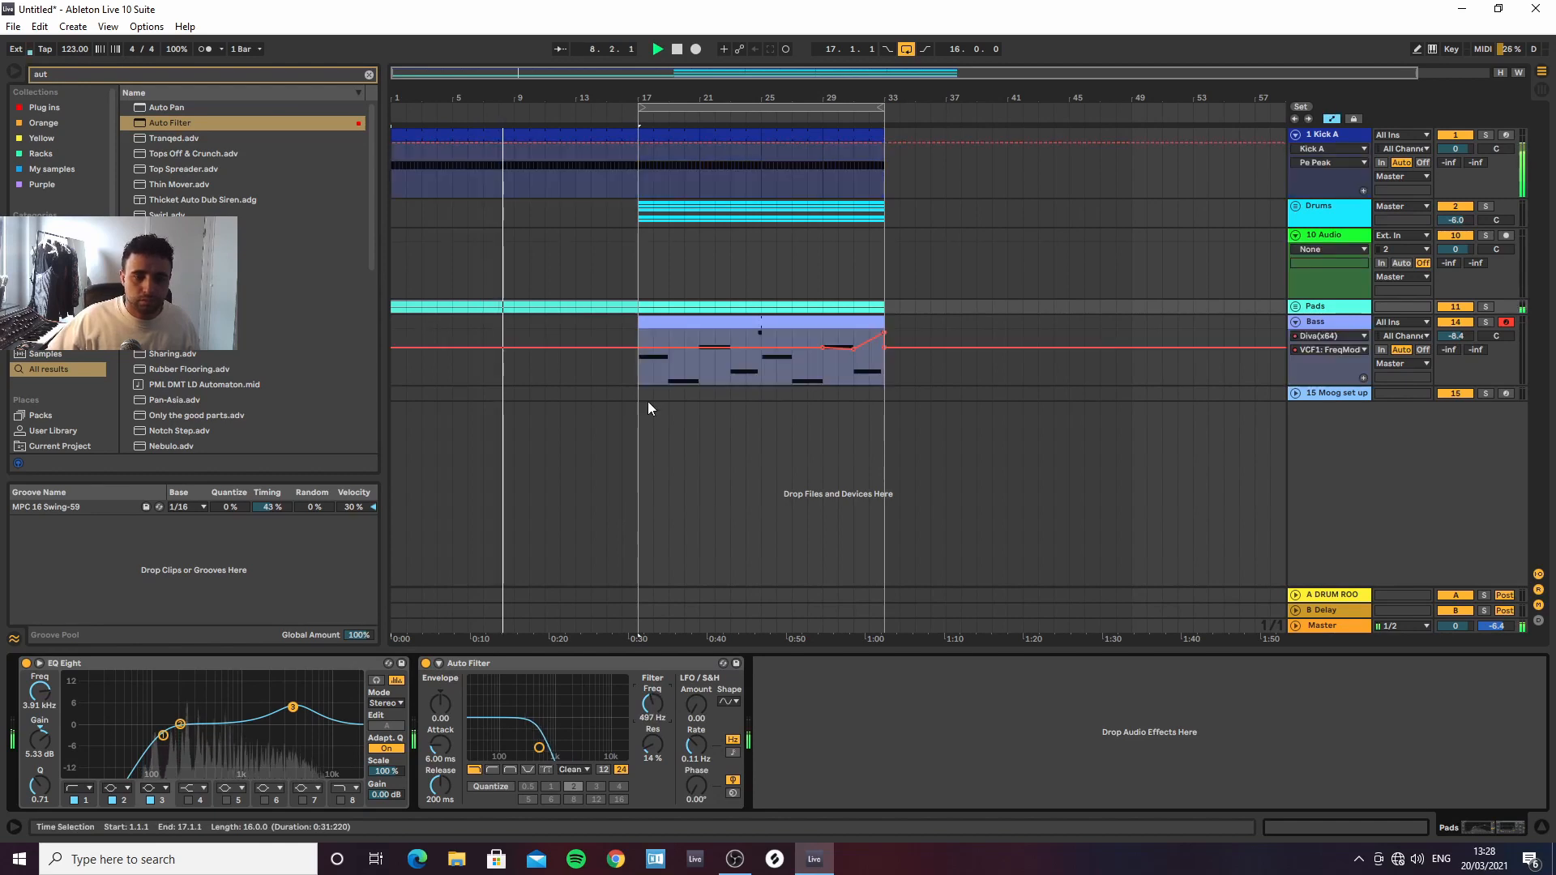
pyautogui.click(1295, 306)
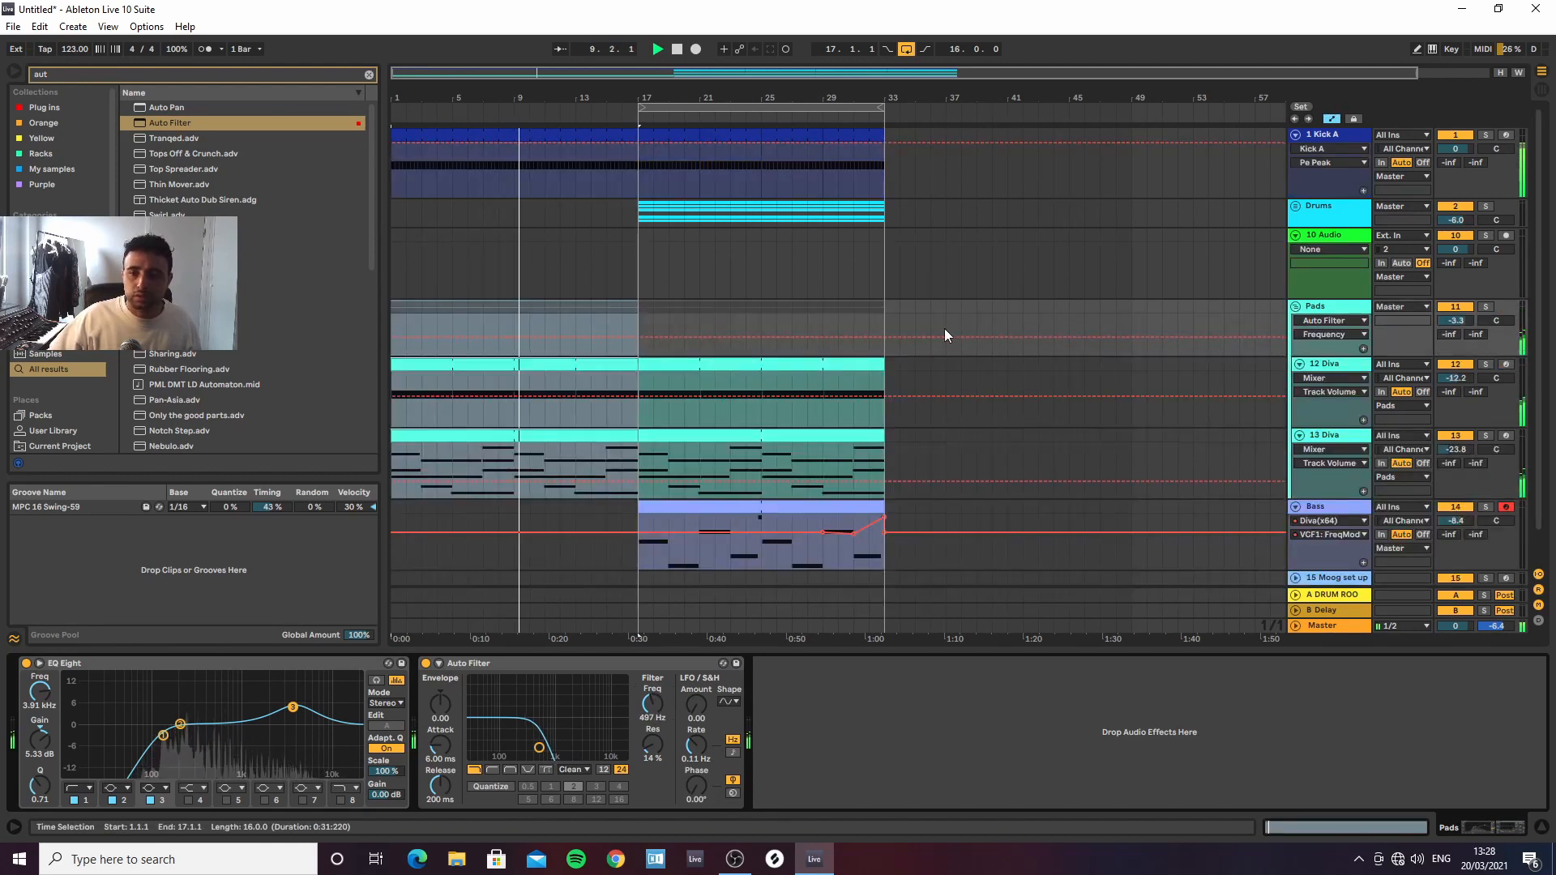
pyautogui.click(514, 335)
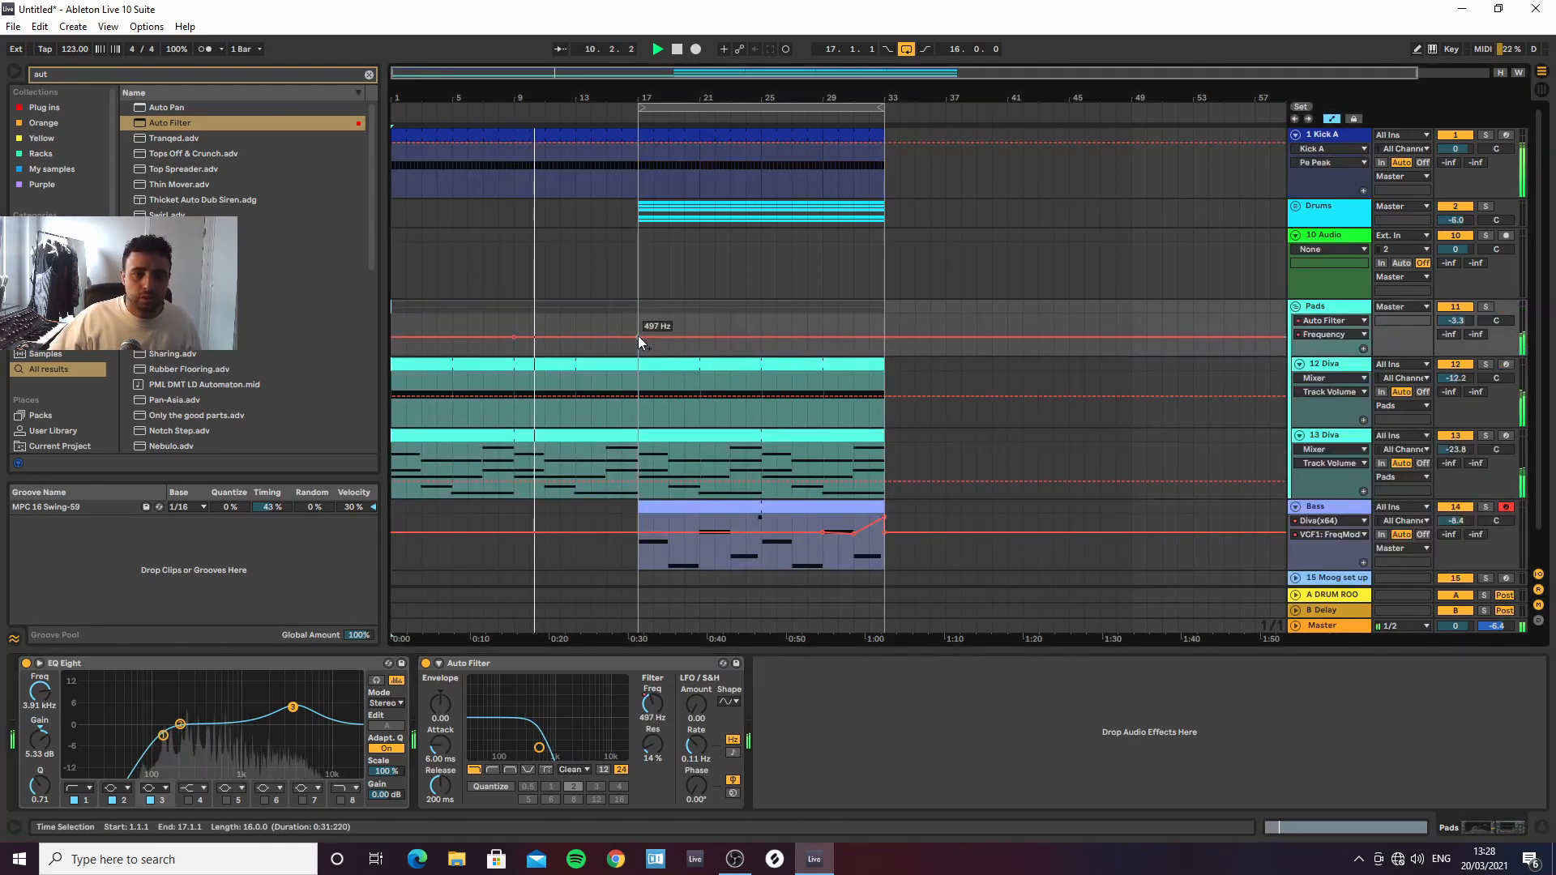
pyautogui.moveTo(636, 336); pyautogui.dragTo(637, 321)
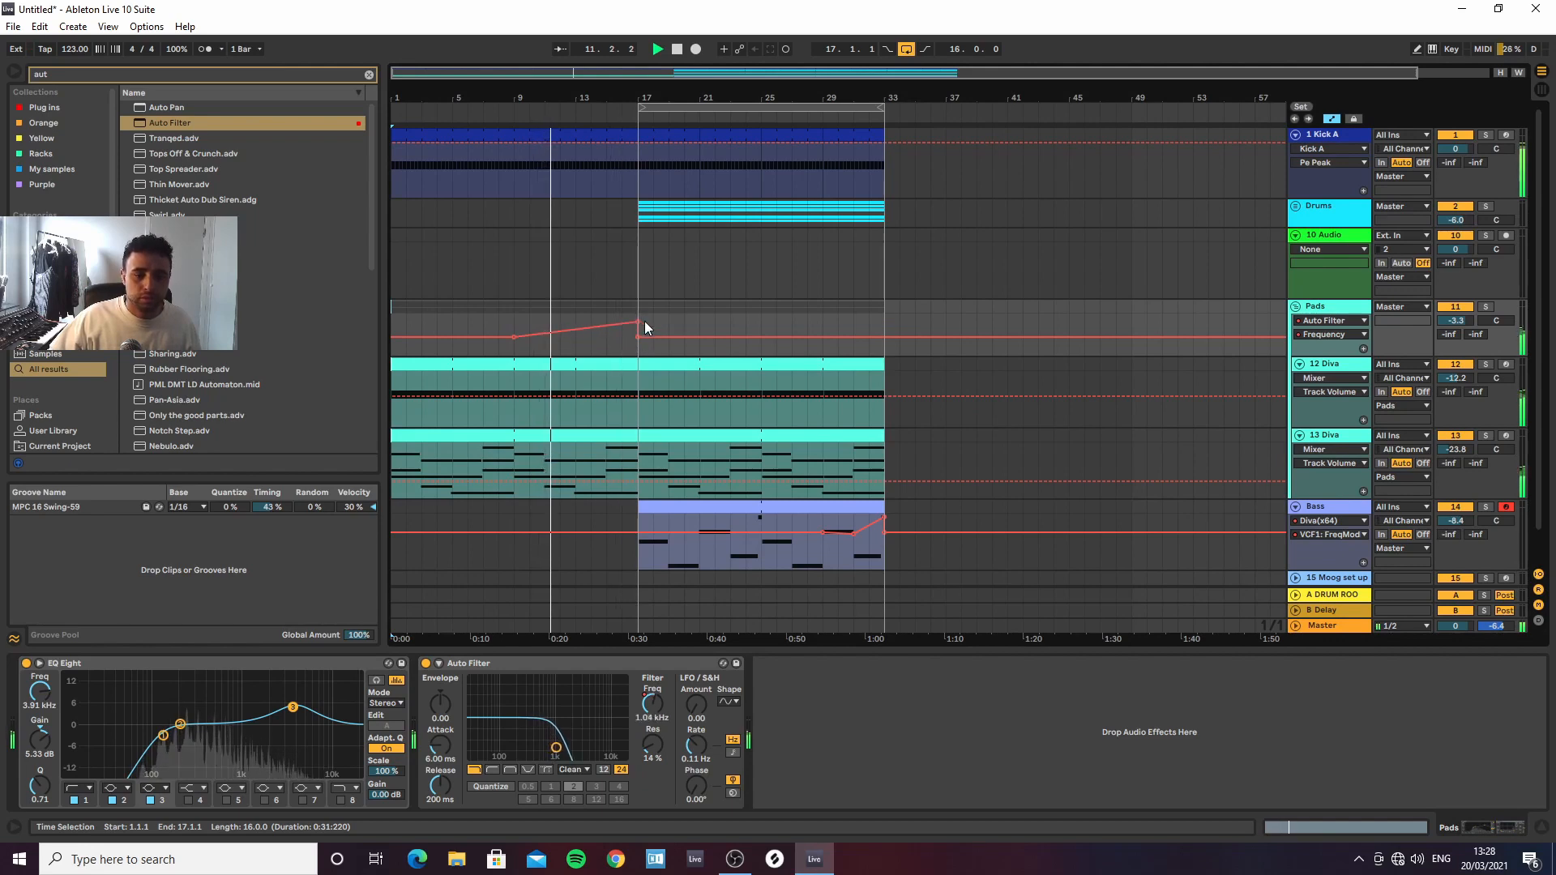
# Flatten the early peak in the 13 Diva track's Rate automation so it stays low until about bar 6, and play from bar 1
pyautogui.scroll(-1, 1194, 420)
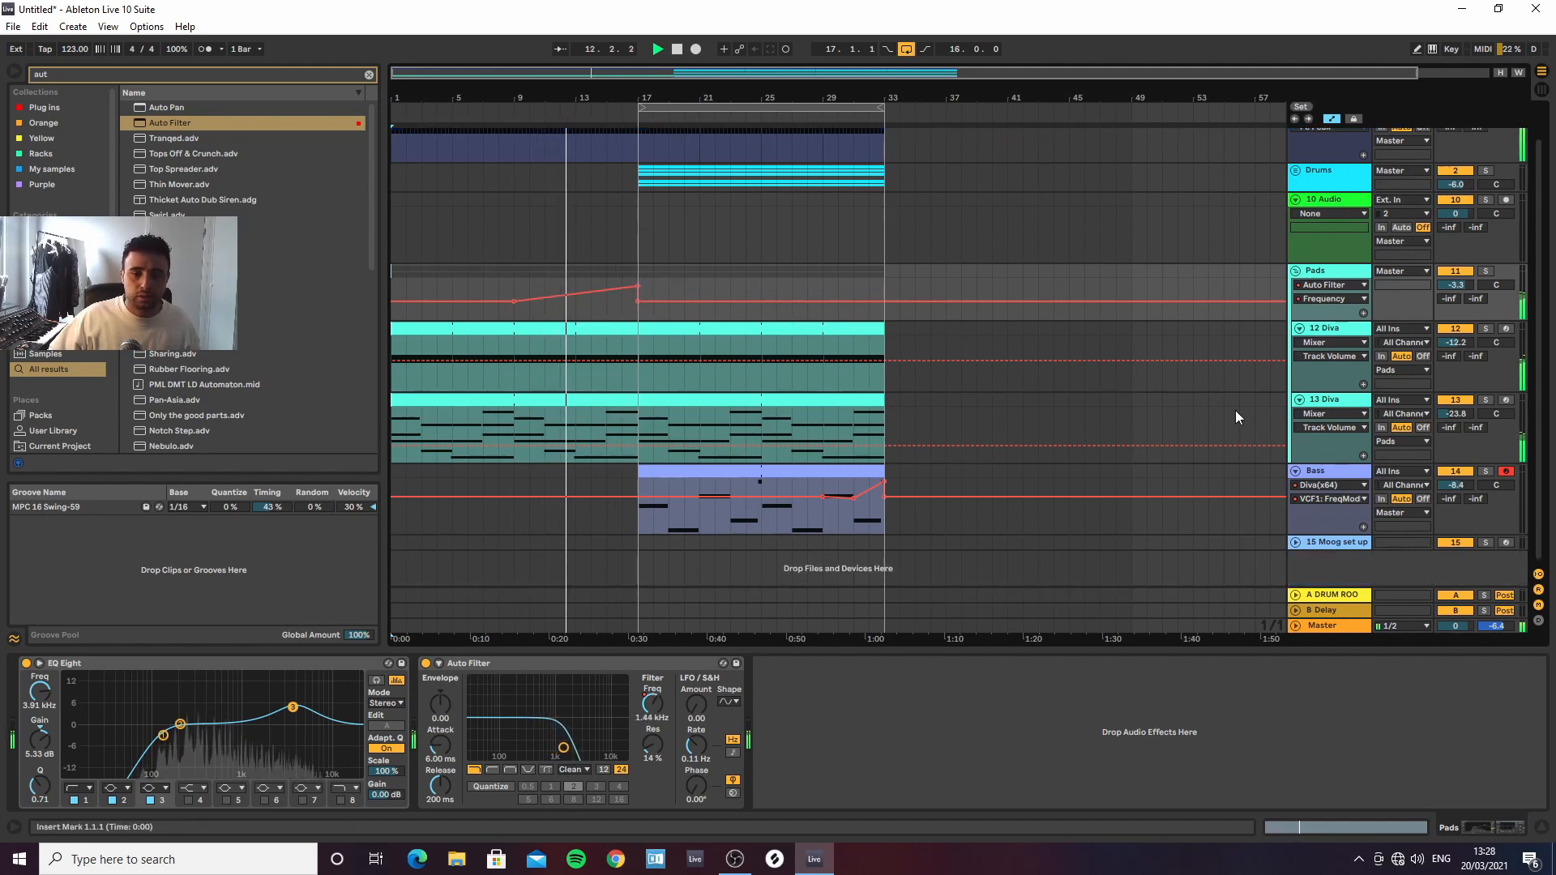
pyautogui.click(1331, 401)
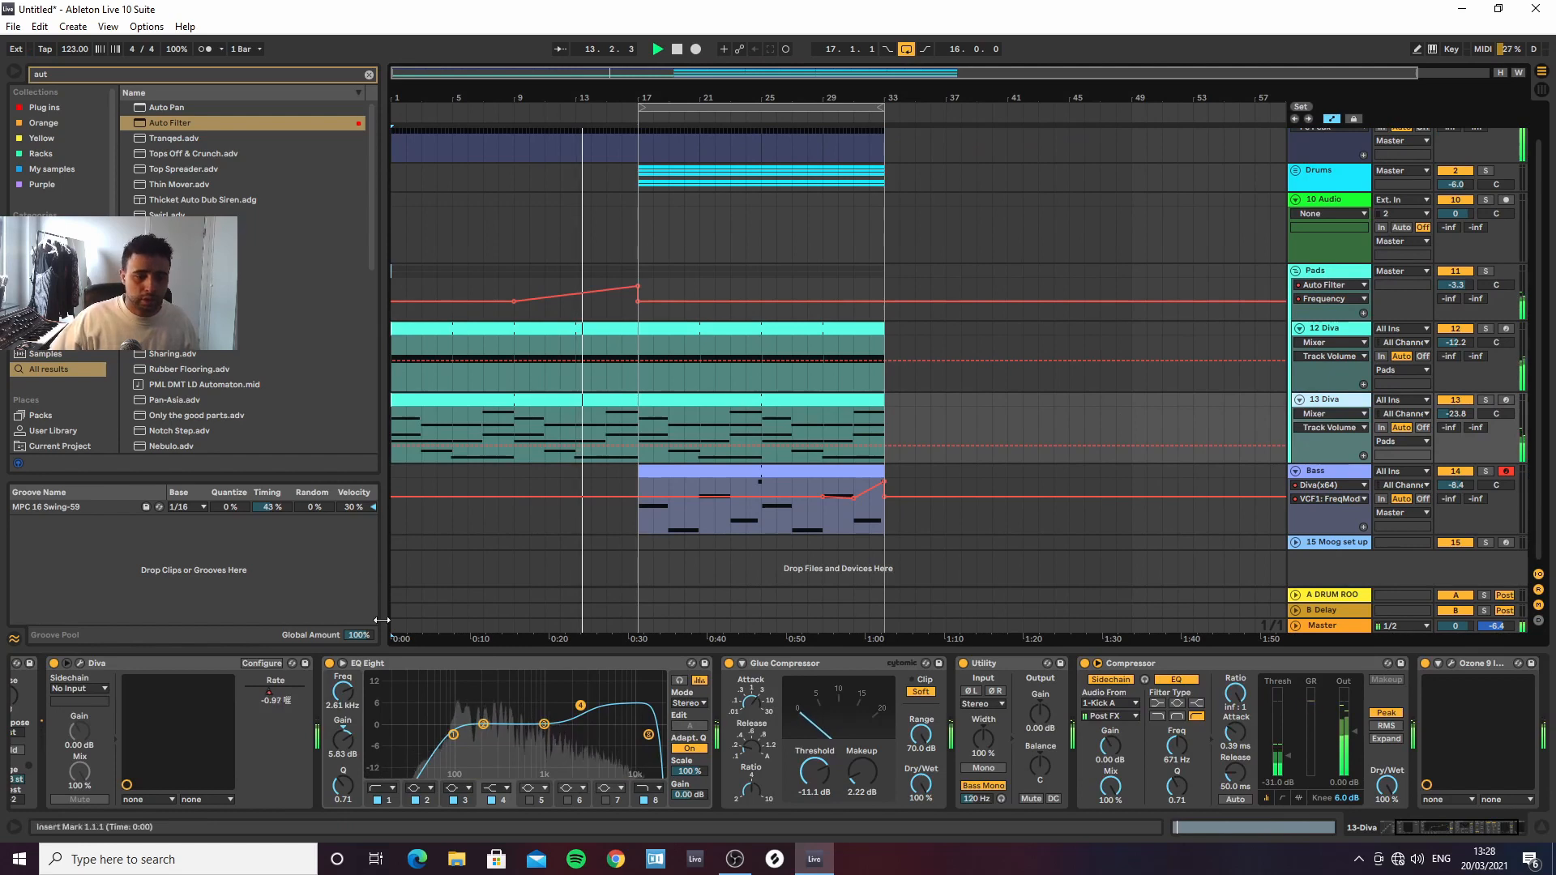
pyautogui.click(267, 695)
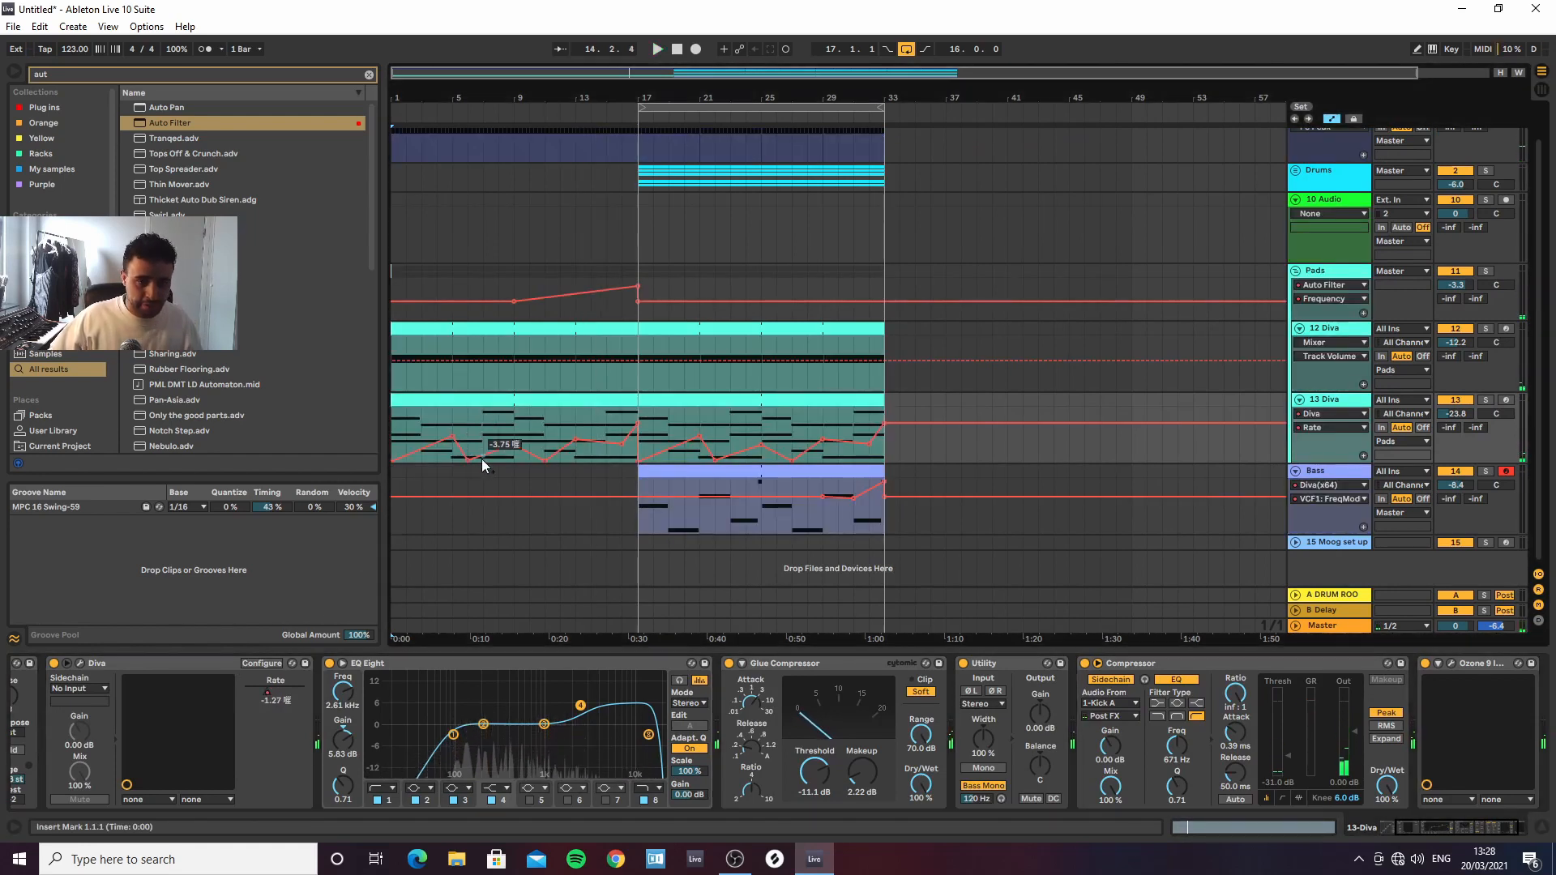
pyautogui.moveTo(452, 436); pyautogui.dragTo(469, 458)
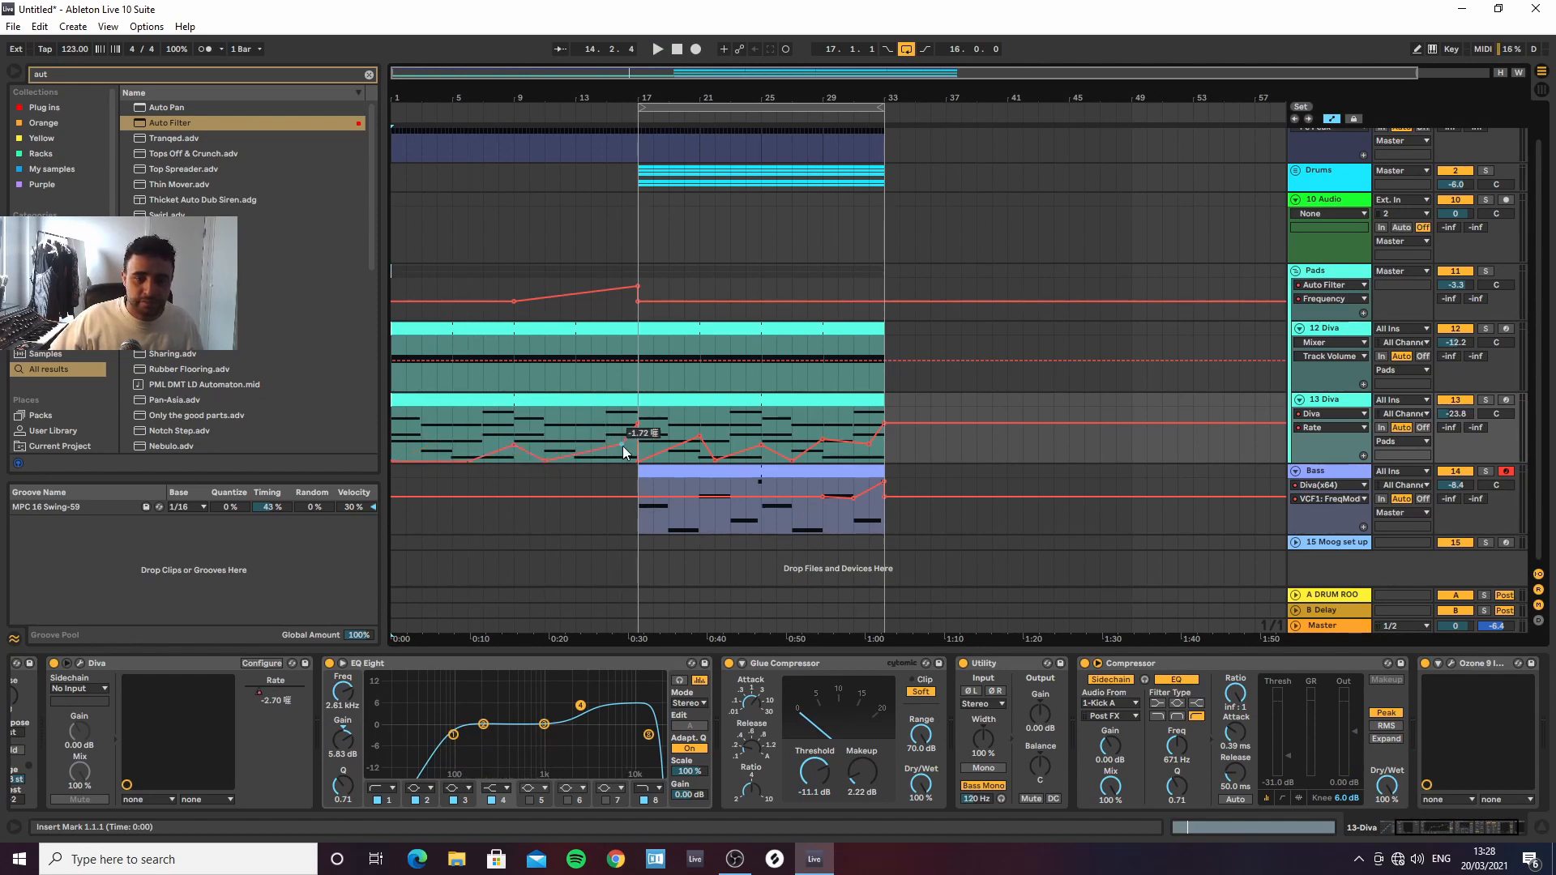
pyautogui.press('space')
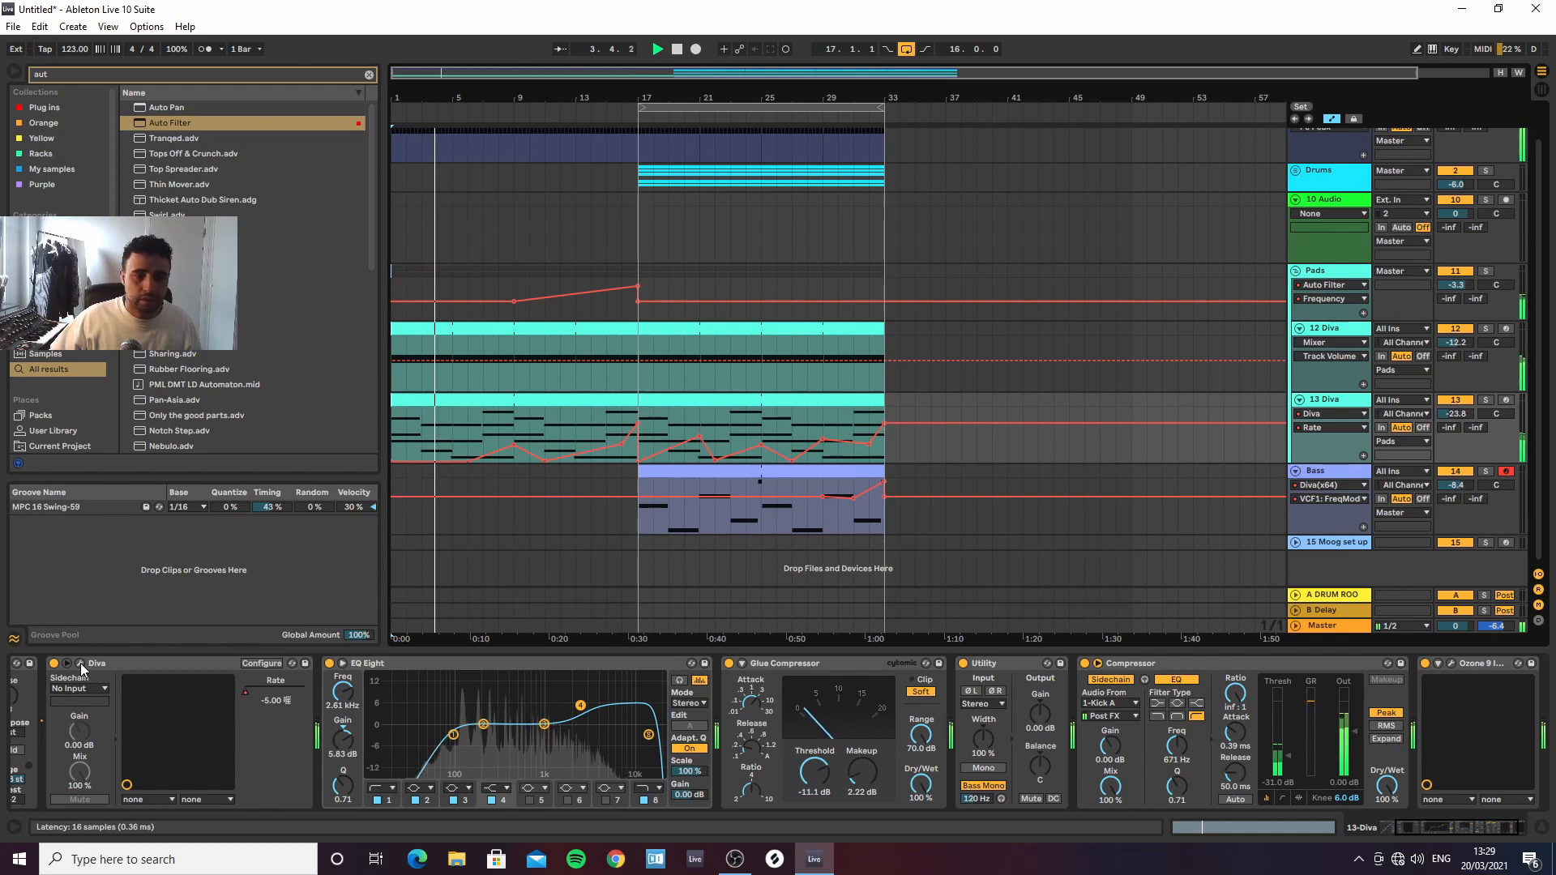
# Set the Pads Auto Filter to the OSR circuit with 4.38 dB drive, an LFO amount of 15.2 and a phase of 183°
pyautogui.press('a')
pyautogui.click(1320, 314)
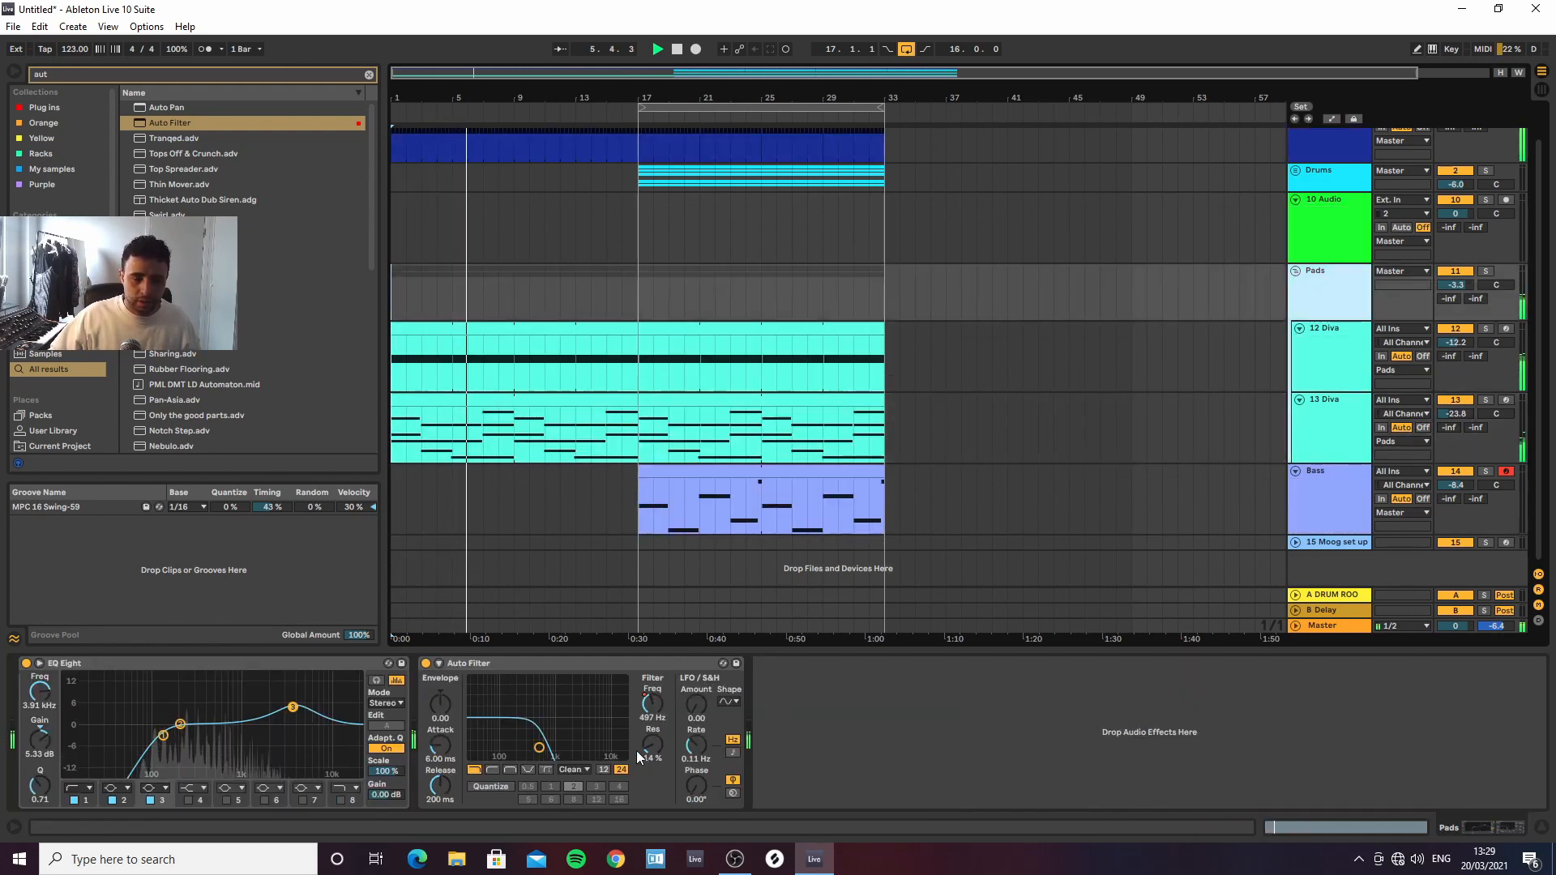
pyautogui.click(574, 769)
pyautogui.click(582, 786)
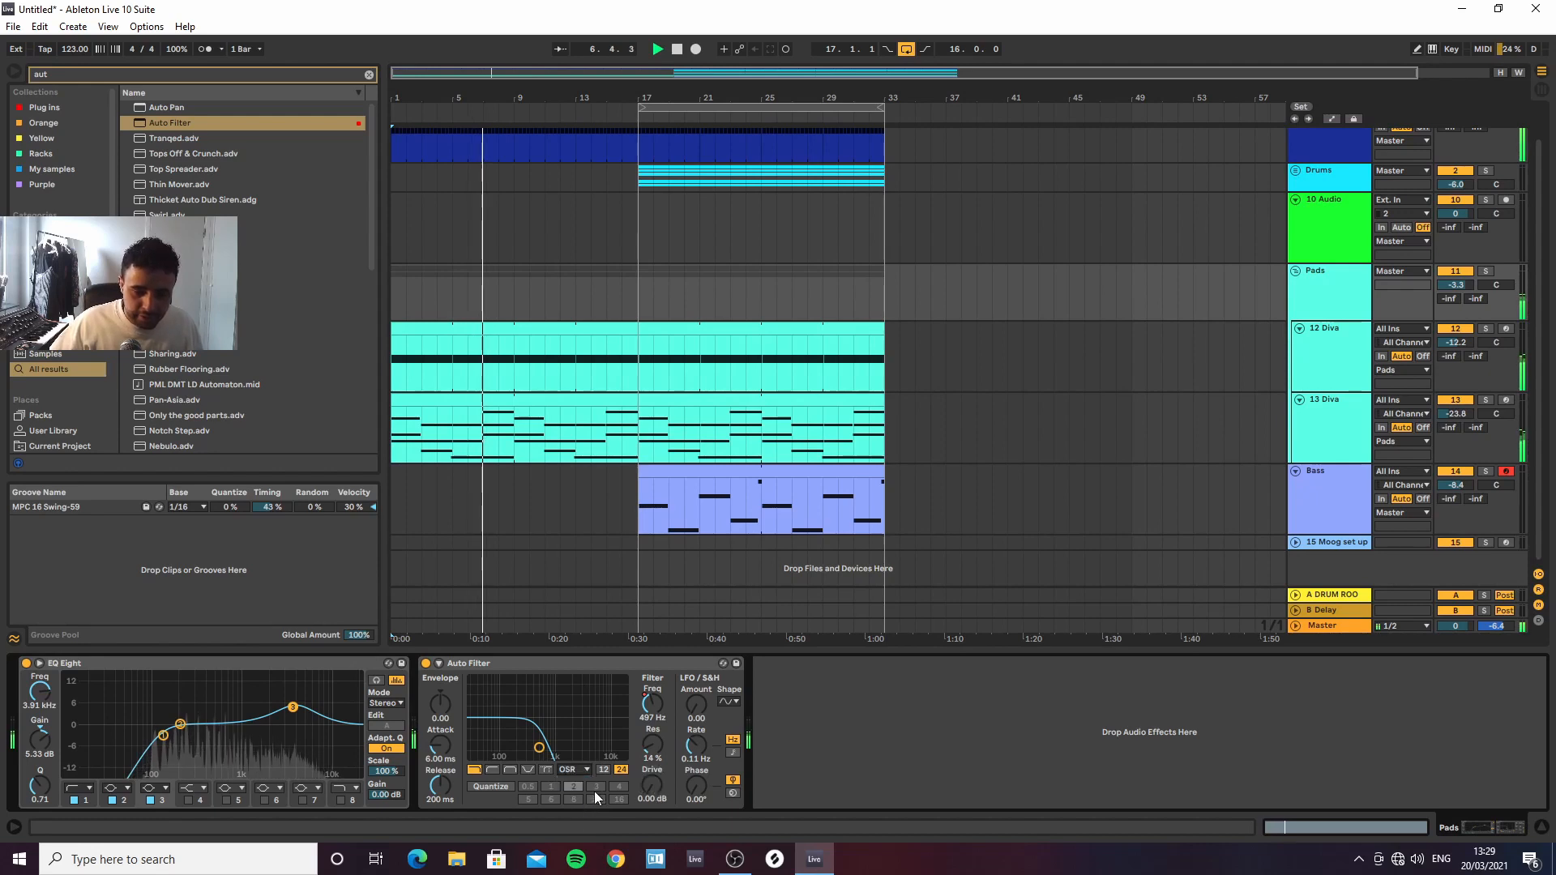
pyautogui.moveTo(649, 790); pyautogui.dragTo(653, 770)
pyautogui.moveTo(699, 702); pyautogui.dragTo(698, 679)
pyautogui.click(729, 702)
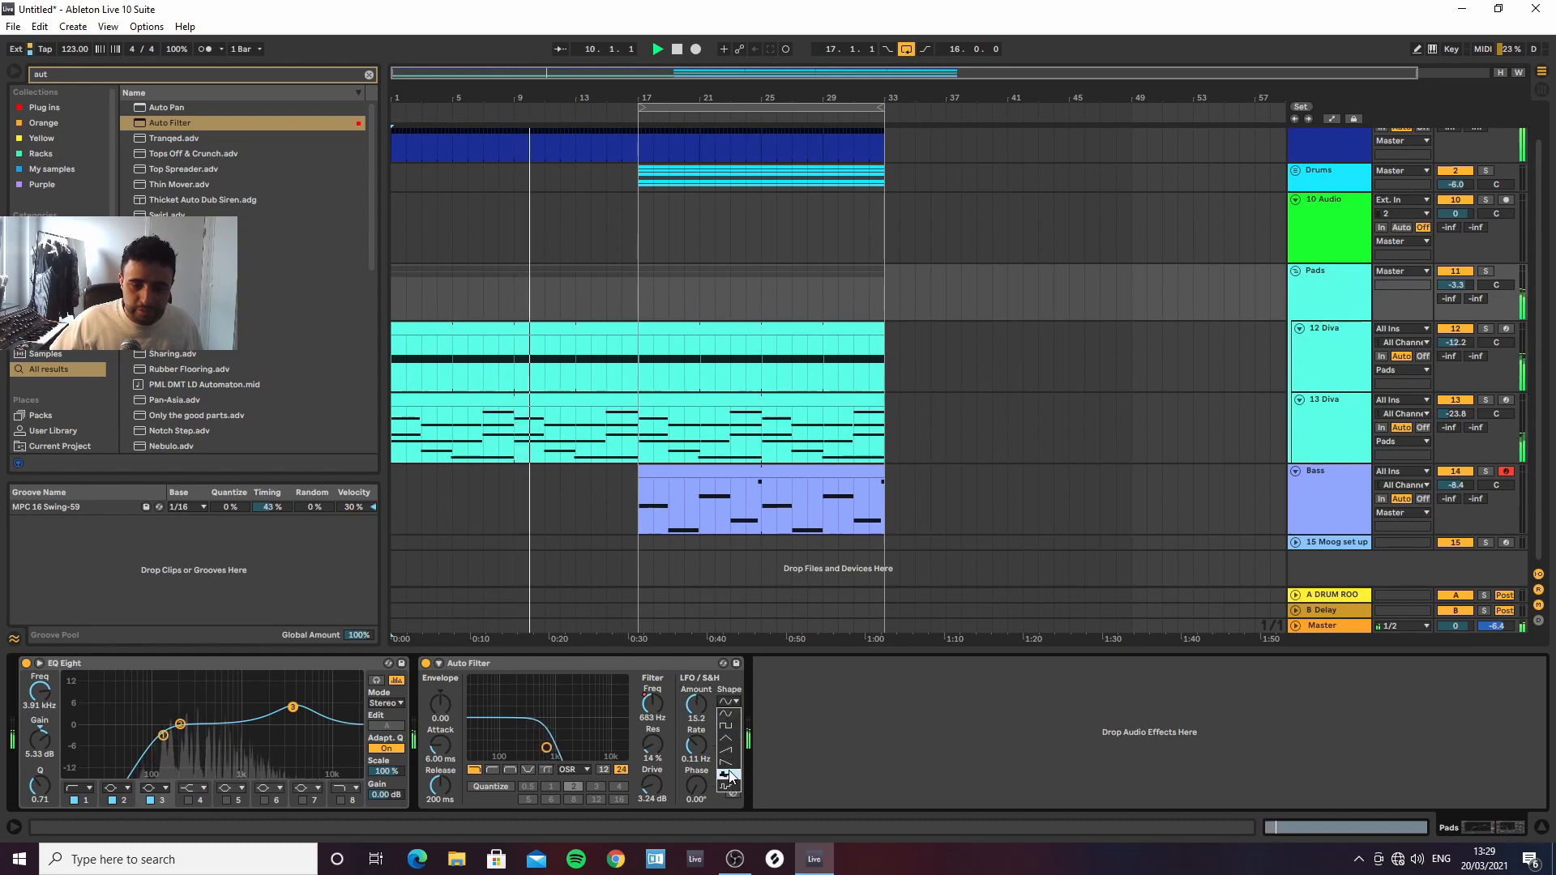
pyautogui.click(727, 714)
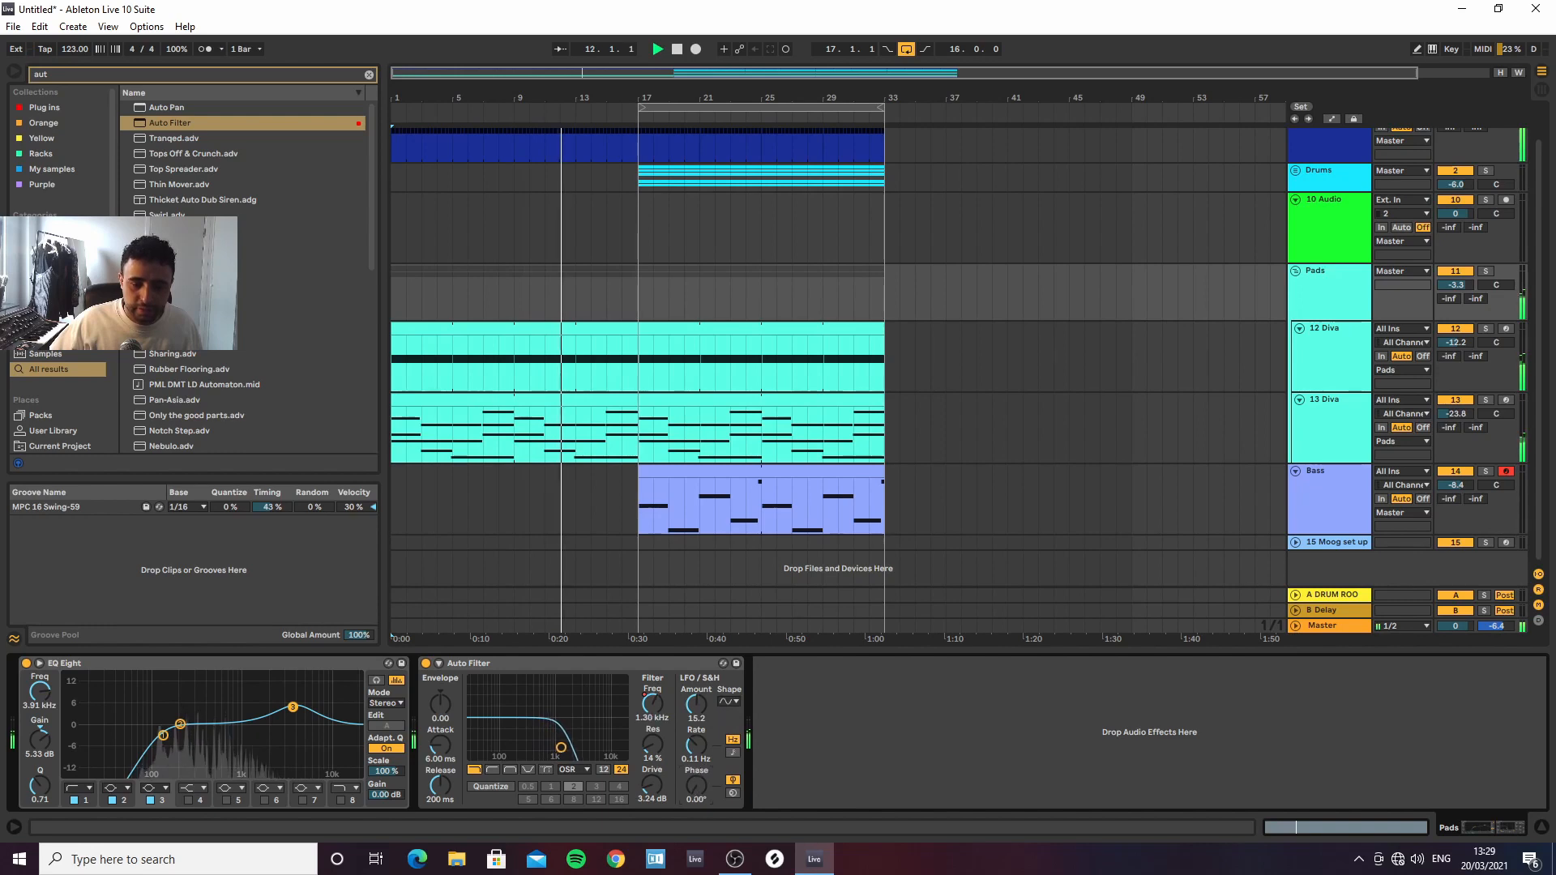
pyautogui.moveTo(696, 785); pyautogui.dragTo(660, 774)
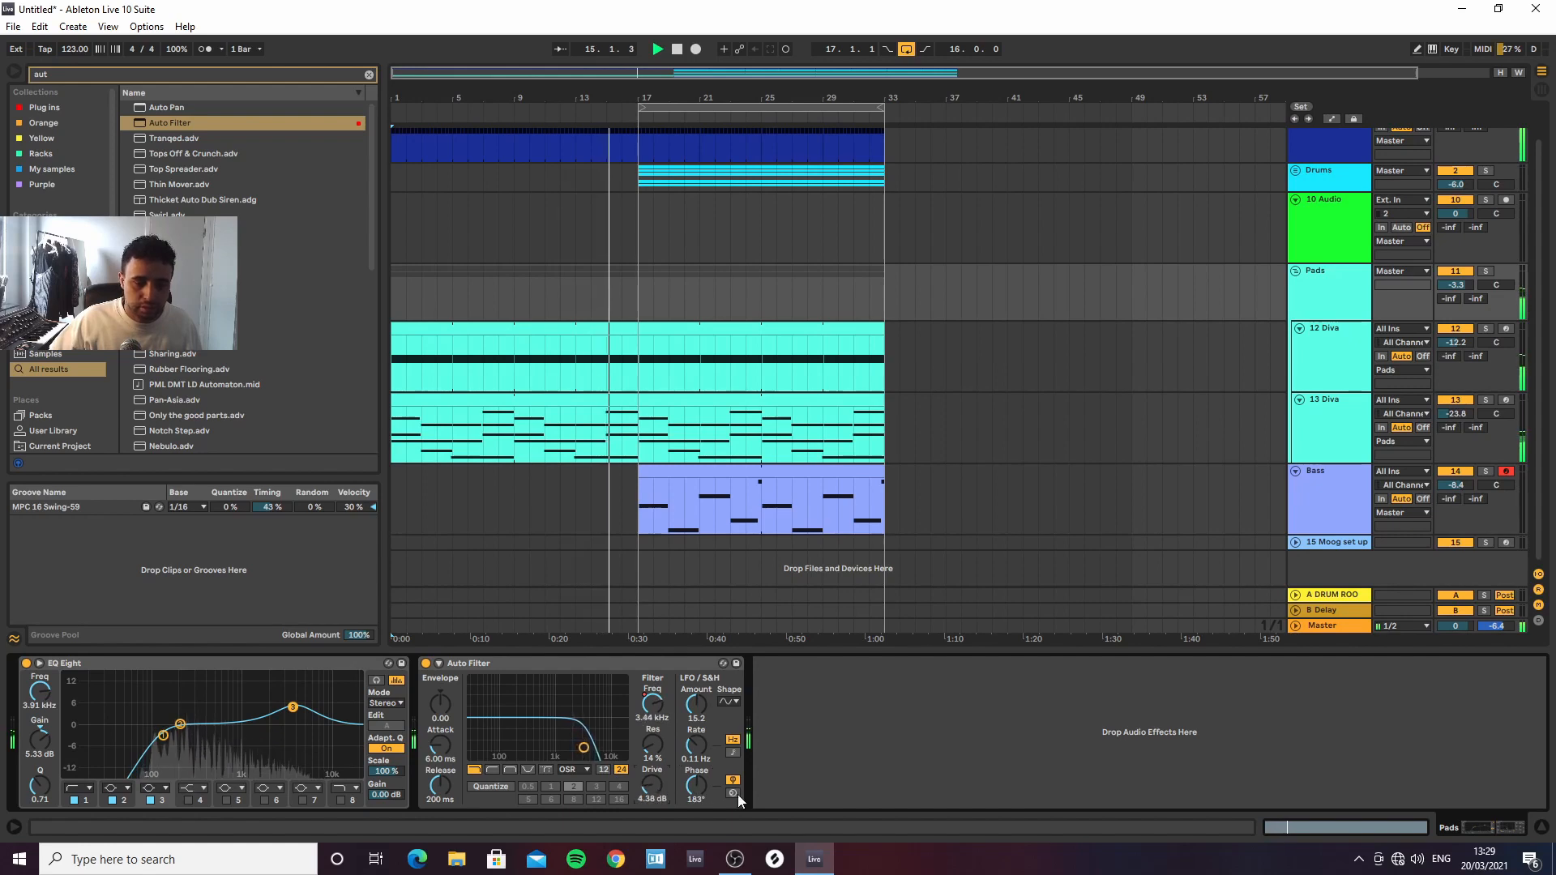
# Delete the half bar from 16.3.1 to 17.1.1 across the Kick A through Pads tracks
pyautogui.moveTo(621, 106); pyautogui.dragTo(629, 142)
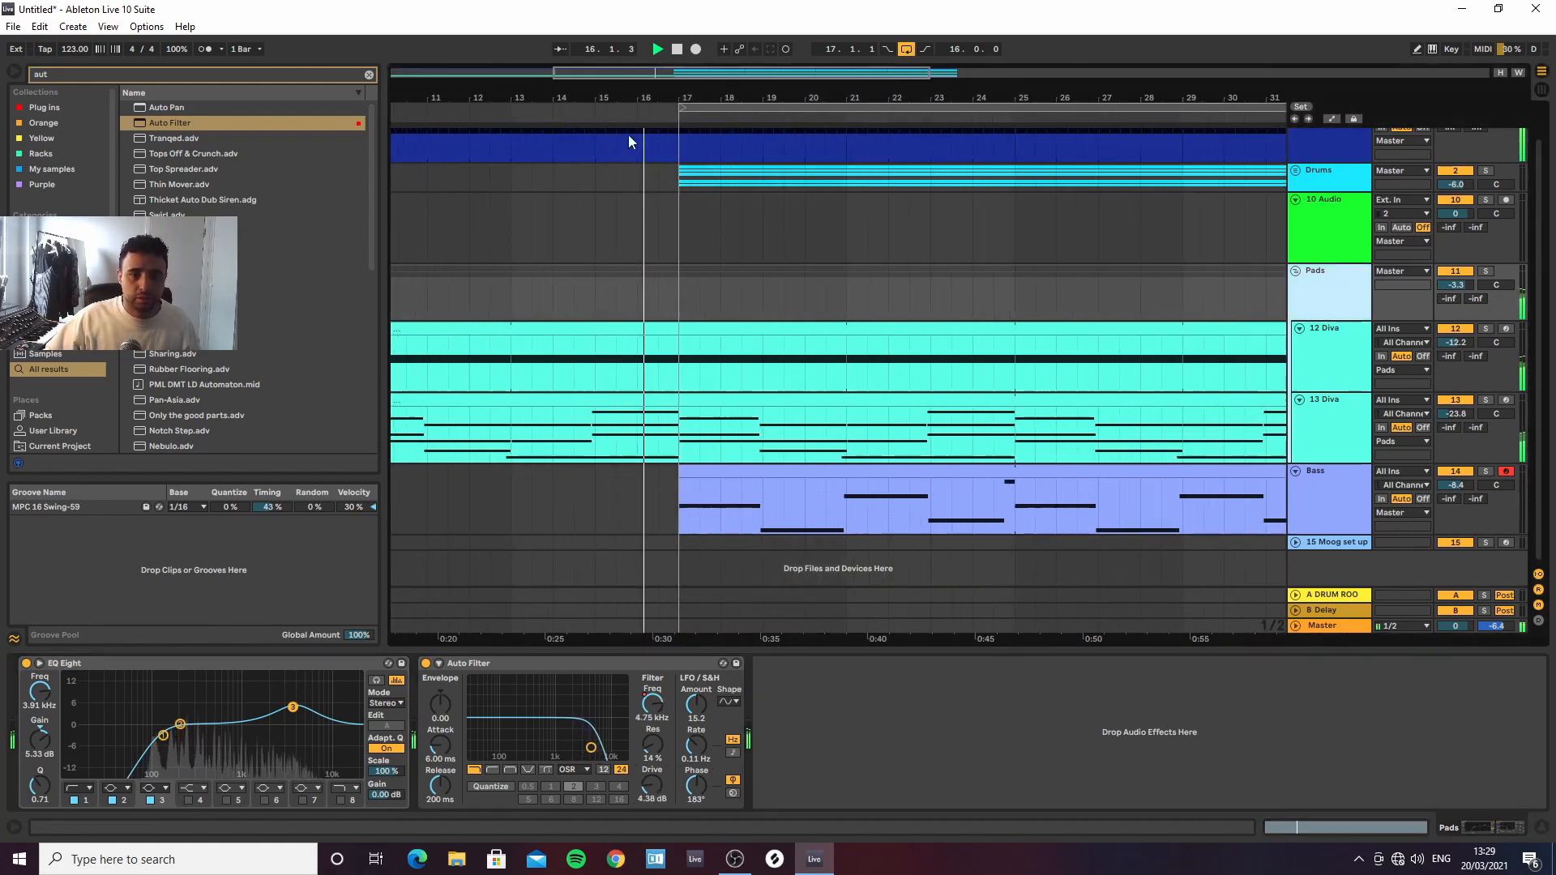
pyautogui.scroll(1, 633, 244)
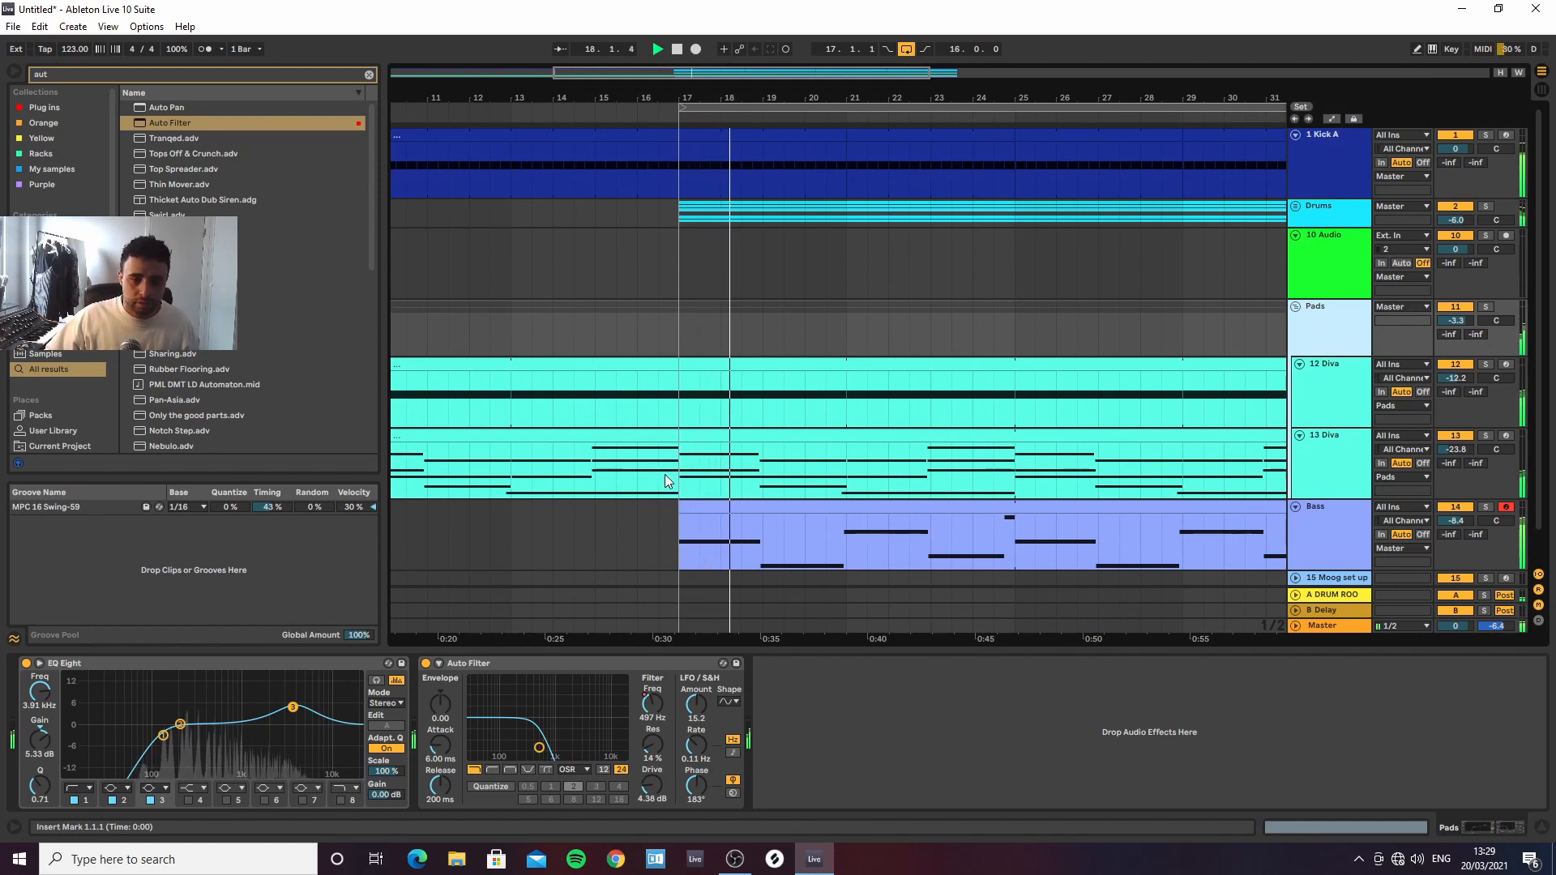
pyautogui.moveTo(655, 180); pyautogui.dragTo(679, 348)
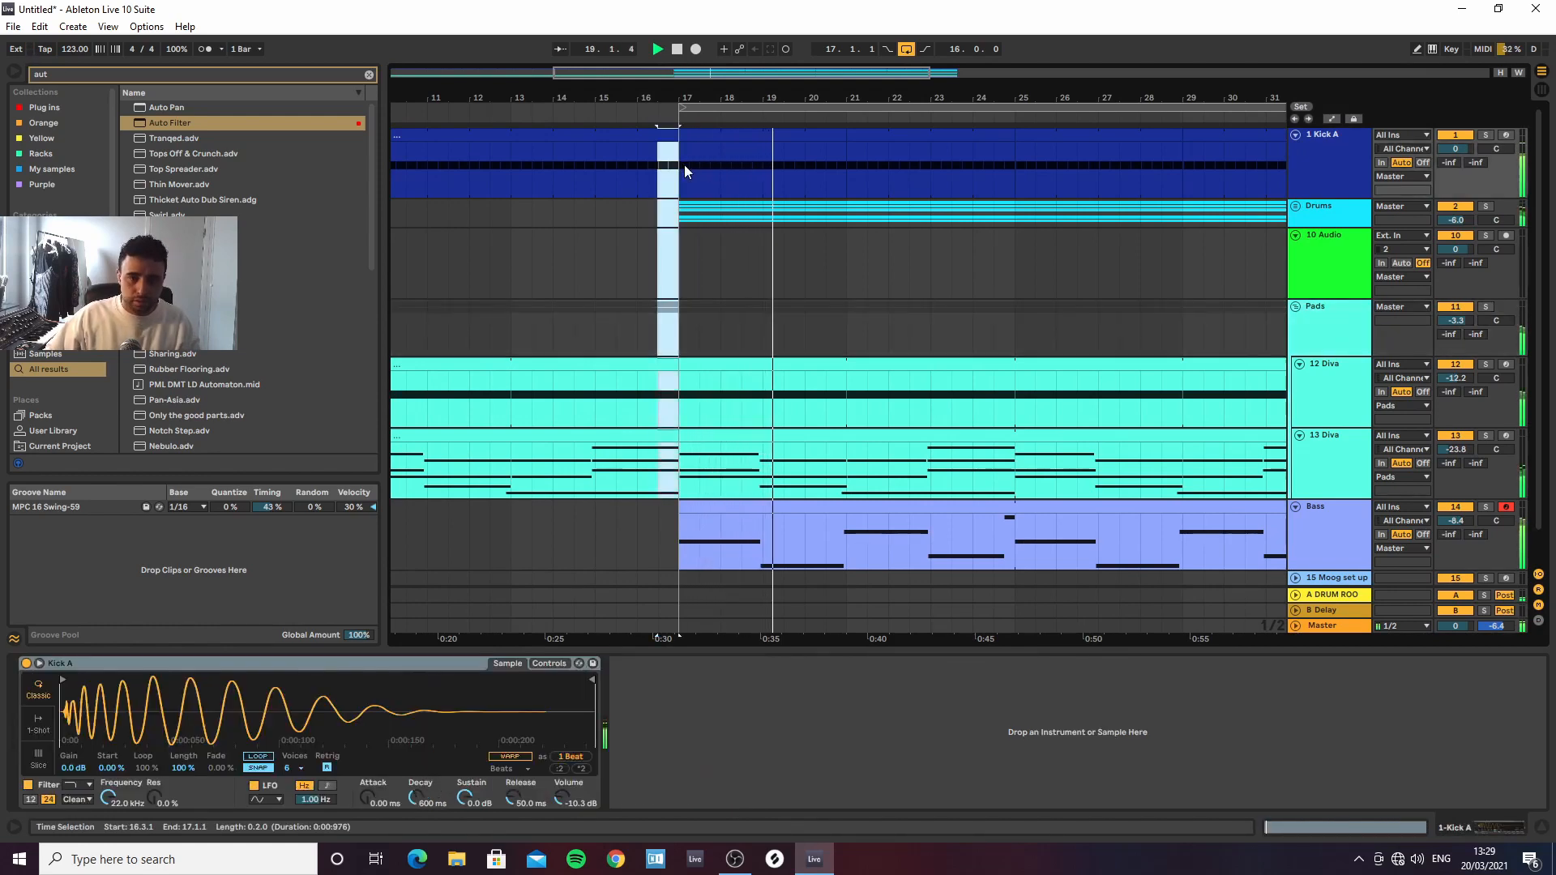
pyautogui.press('-')
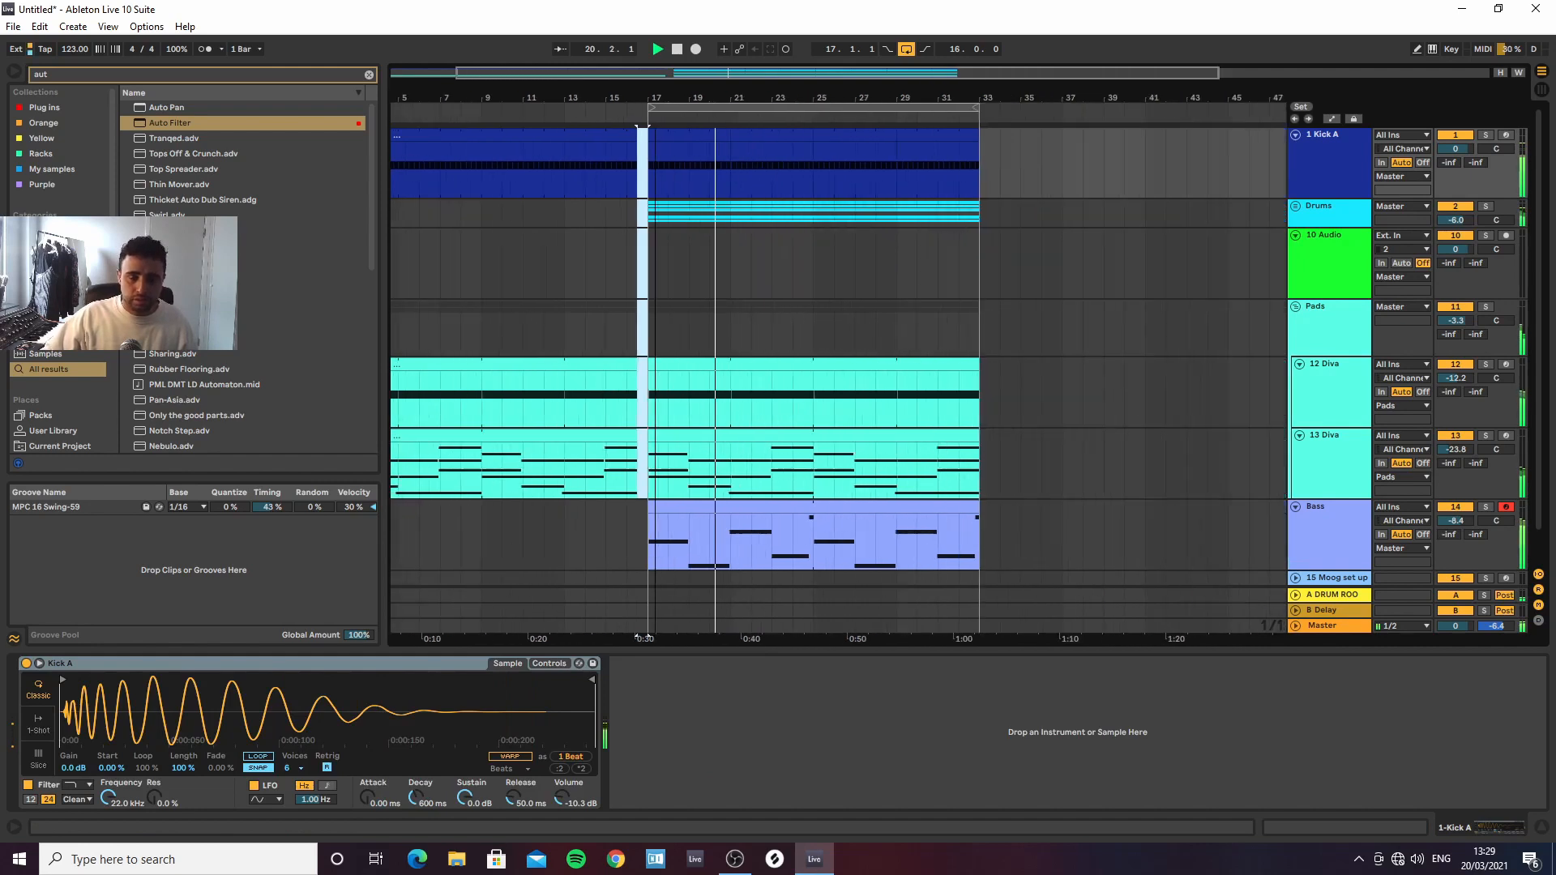
# Automate the Bass Diva's VCF1 frequency to dip to 48.51 at bar 17 and climb back by bar 33, and play from 16.3.1
pyautogui.click(1305, 535)
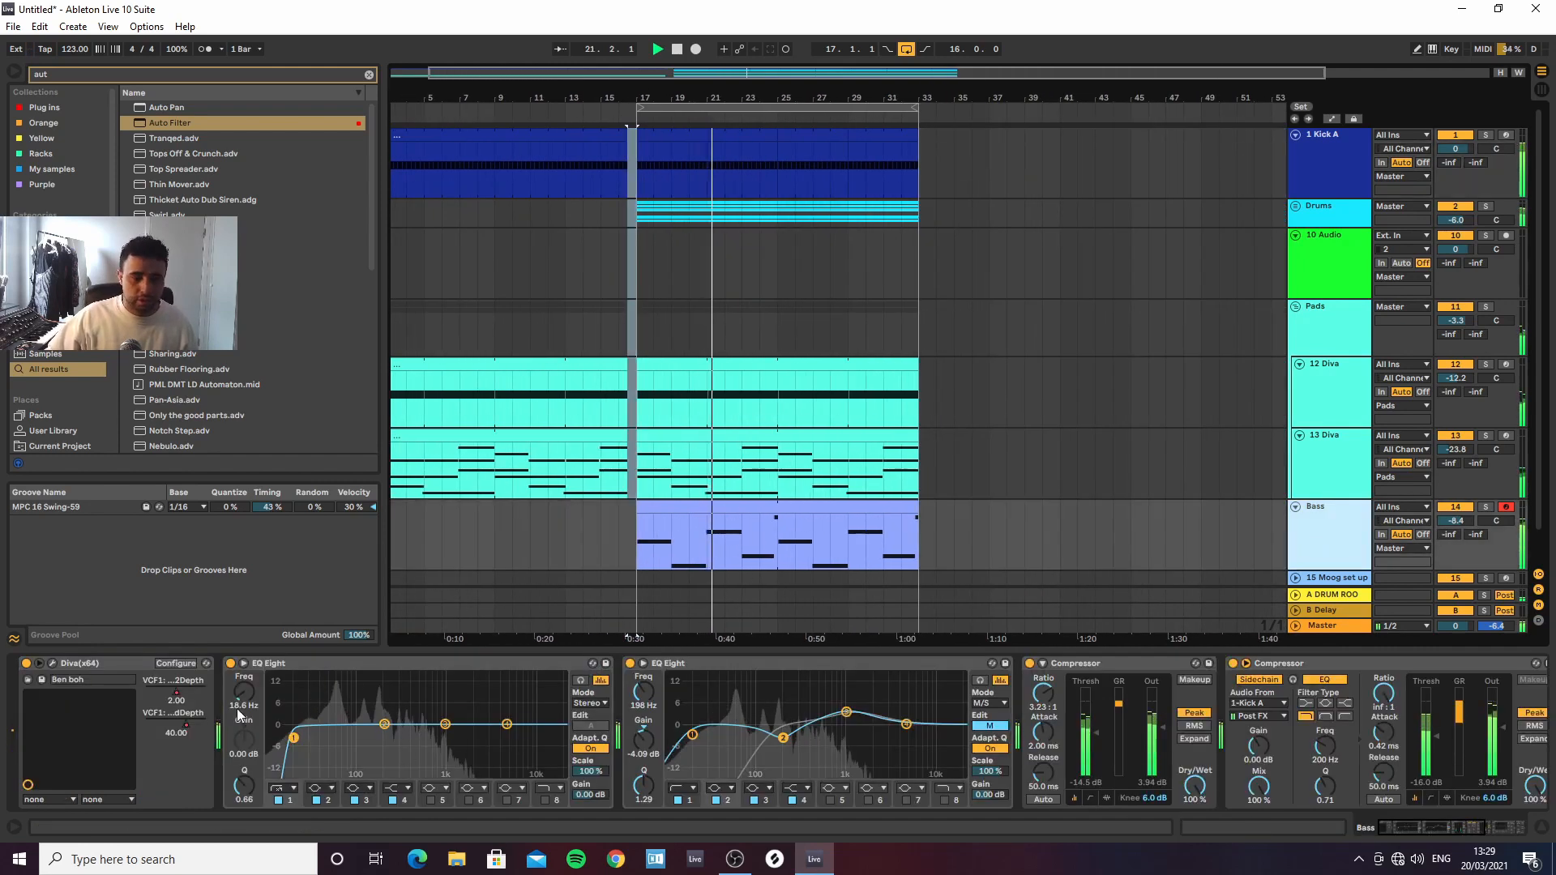
pyautogui.click(52, 663)
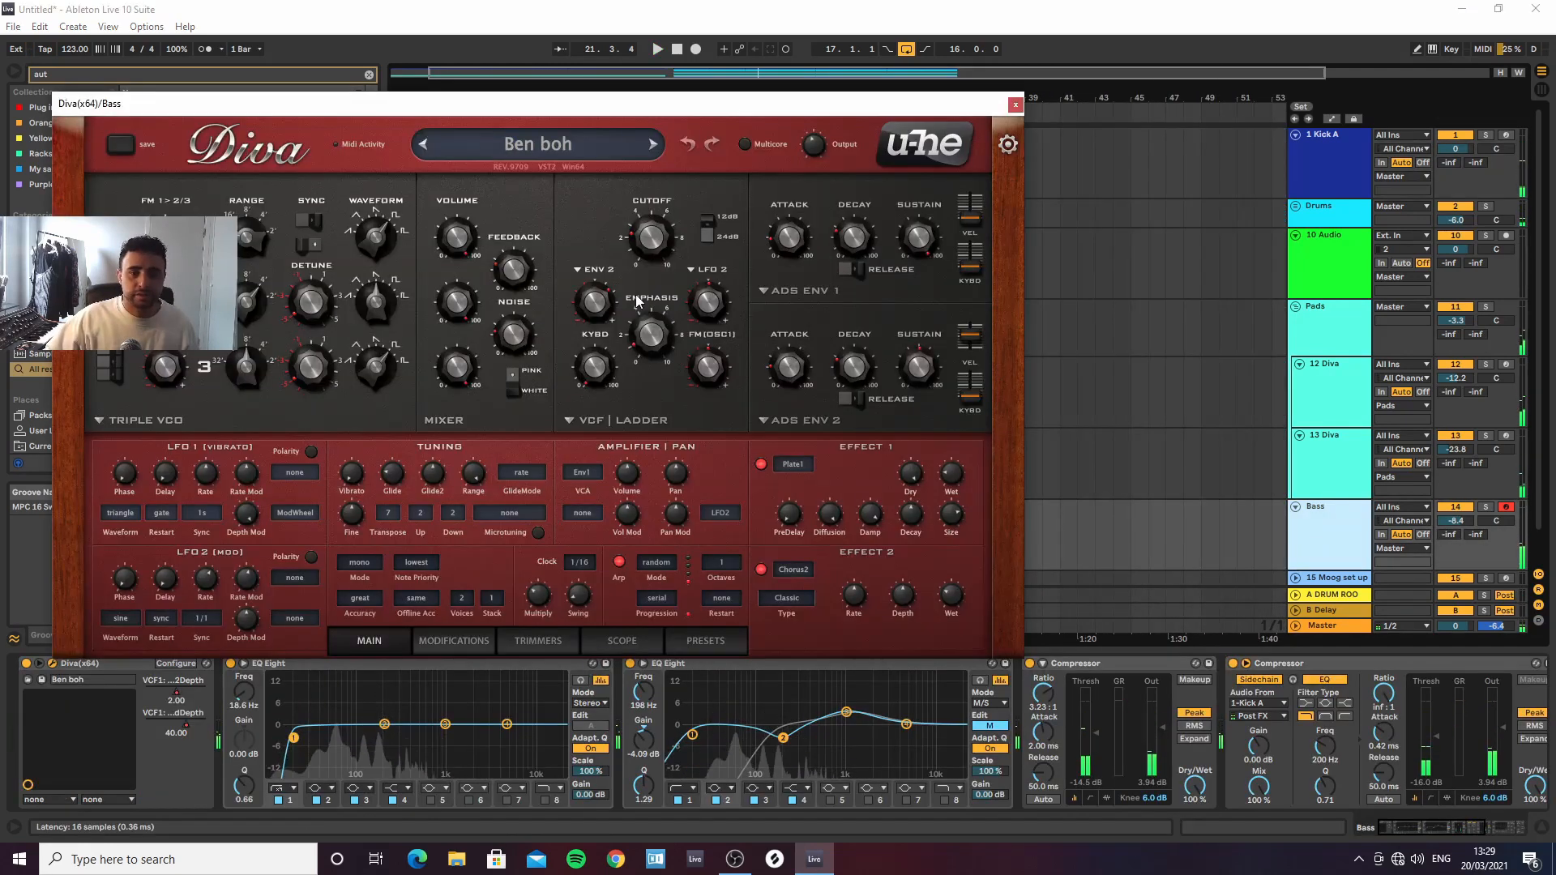
pyautogui.moveTo(659, 247)
pyautogui.click(1014, 106)
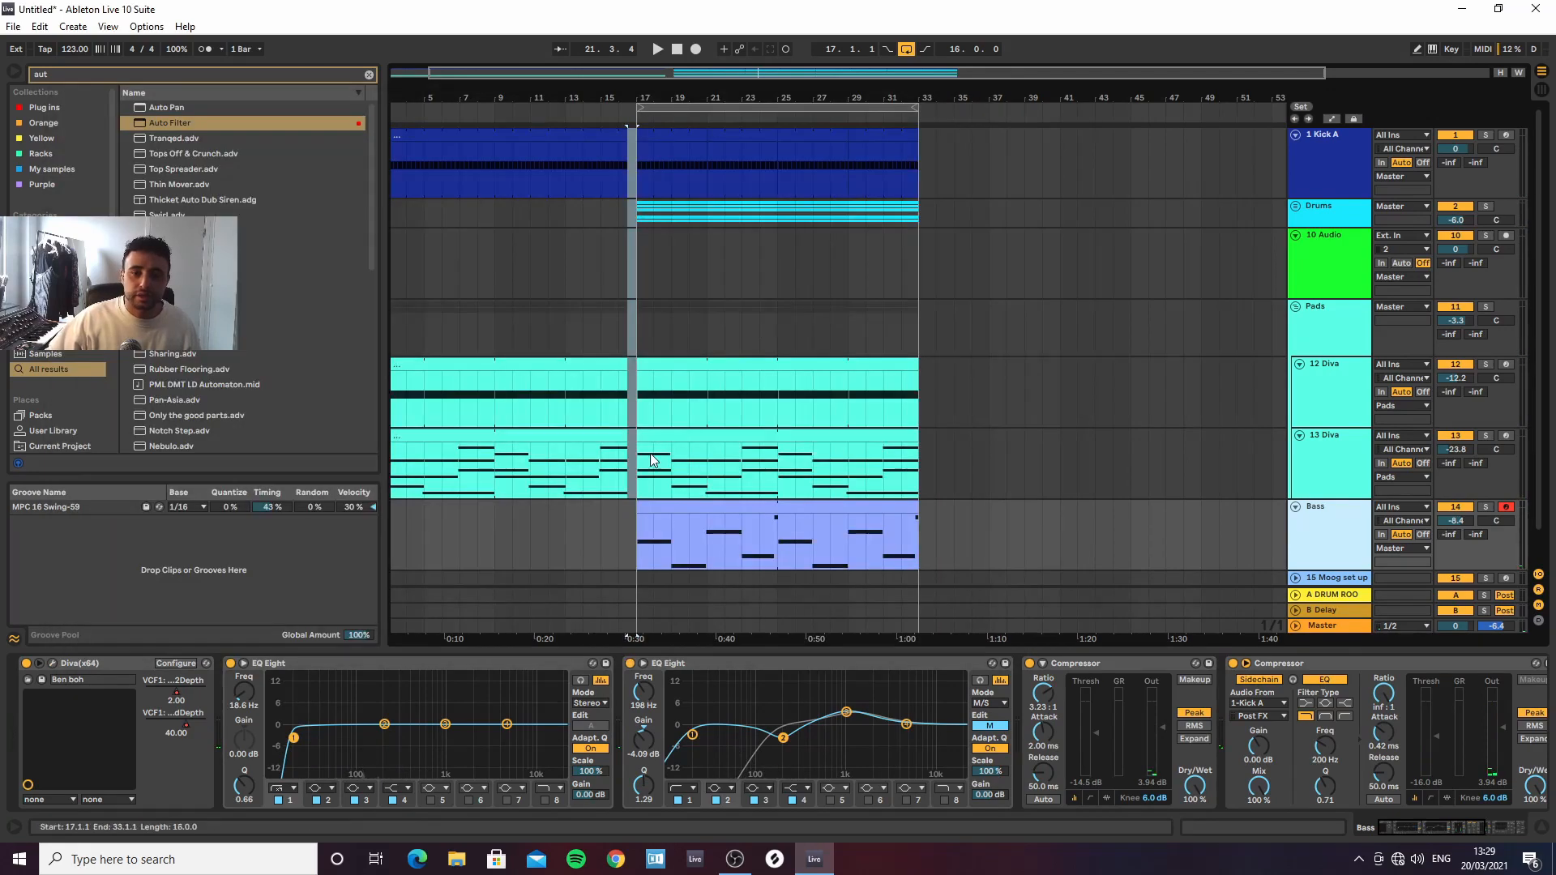
pyautogui.press('a')
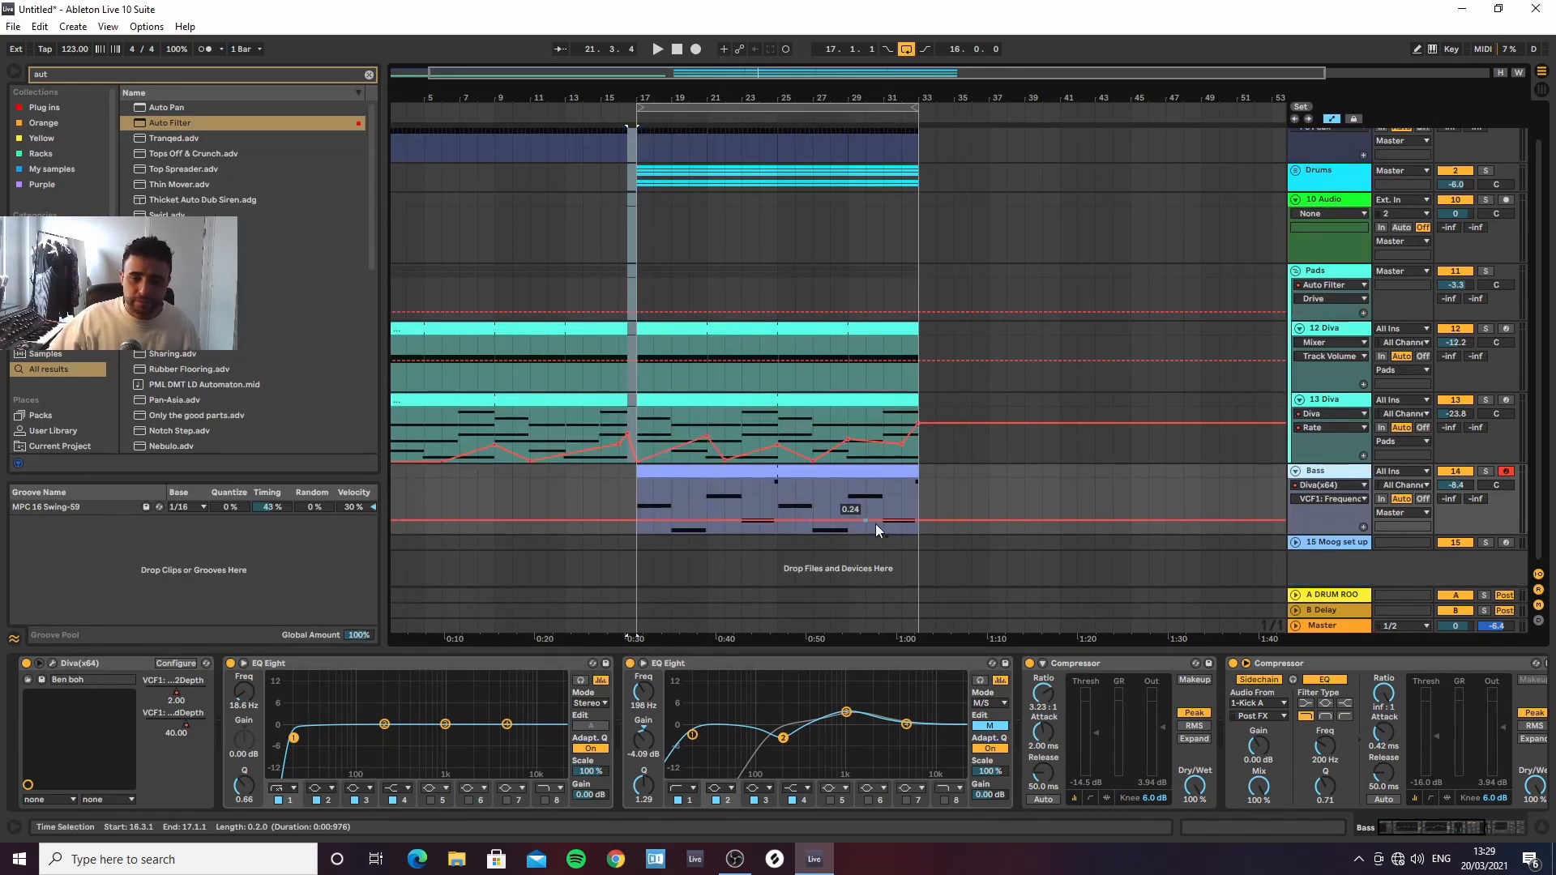
pyautogui.click(911, 522)
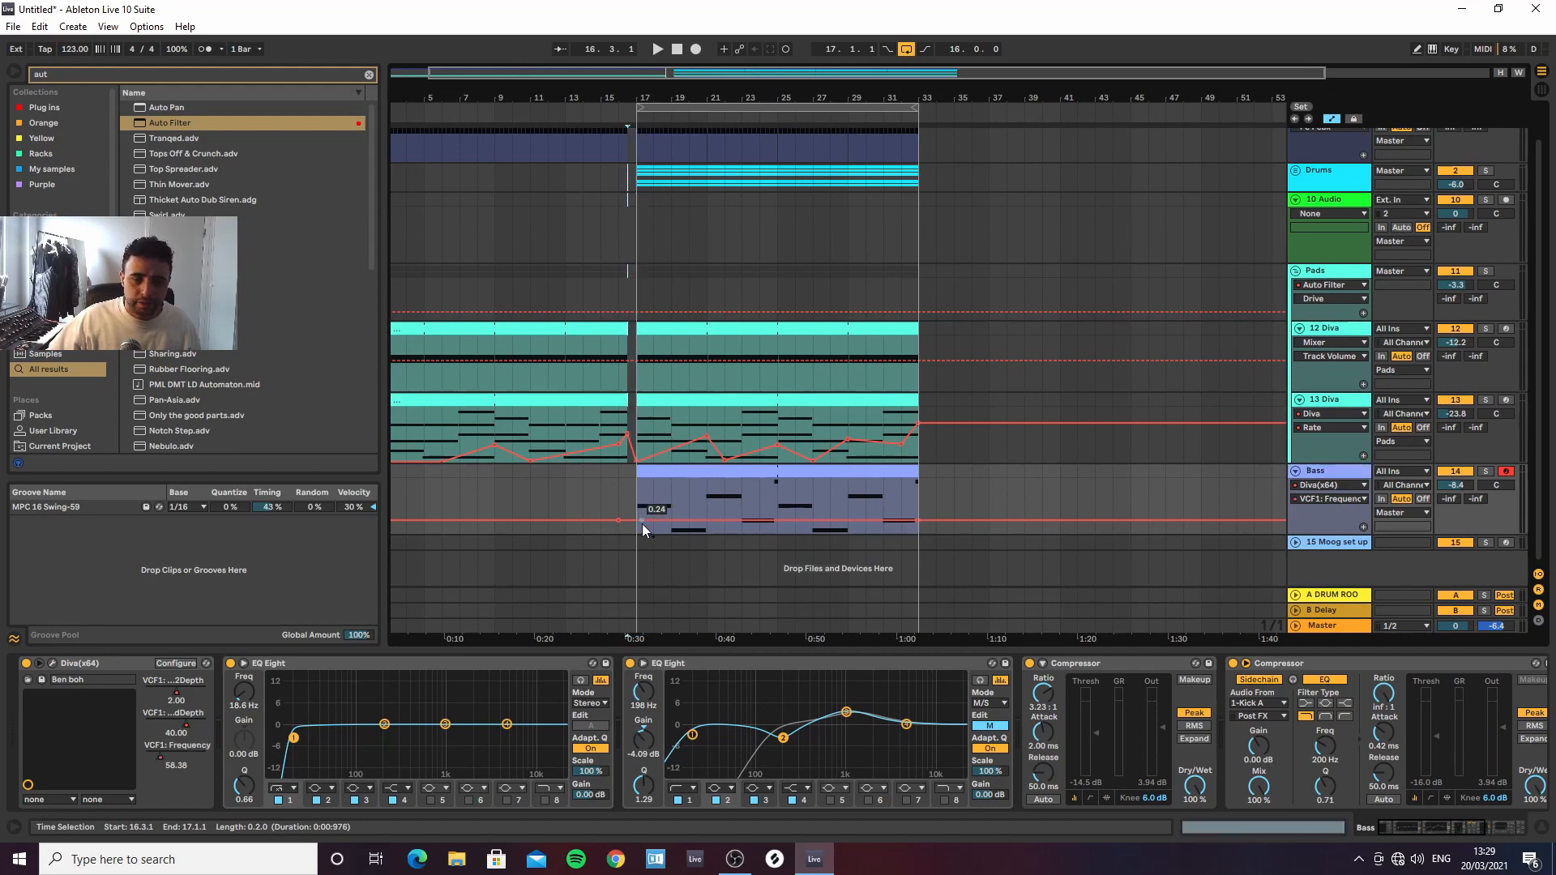
pyautogui.moveTo(640, 523); pyautogui.dragTo(640, 529)
pyautogui.press('space')
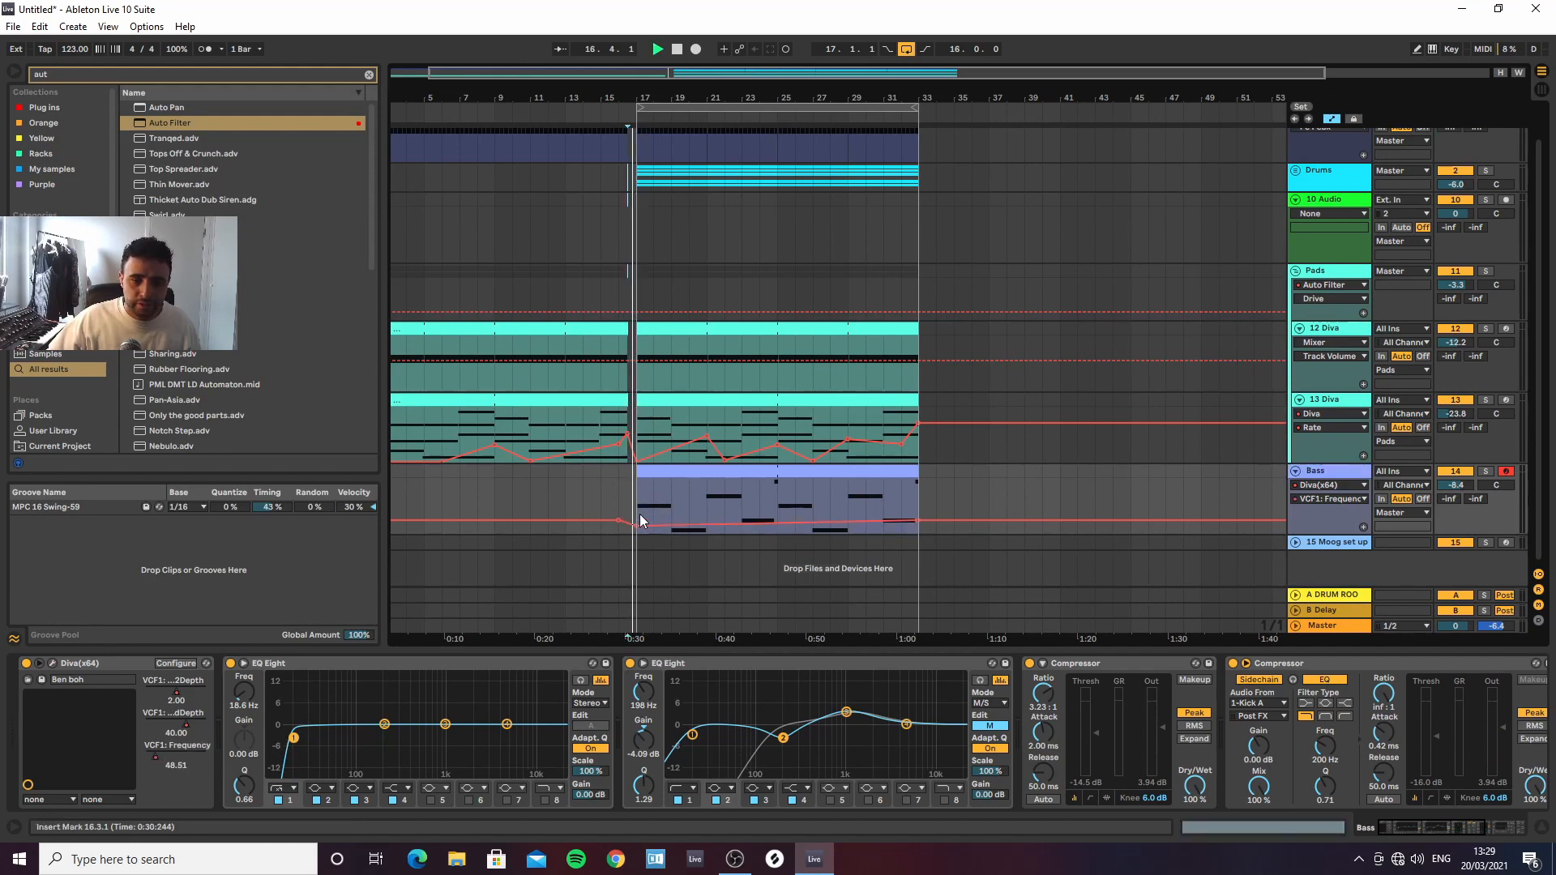
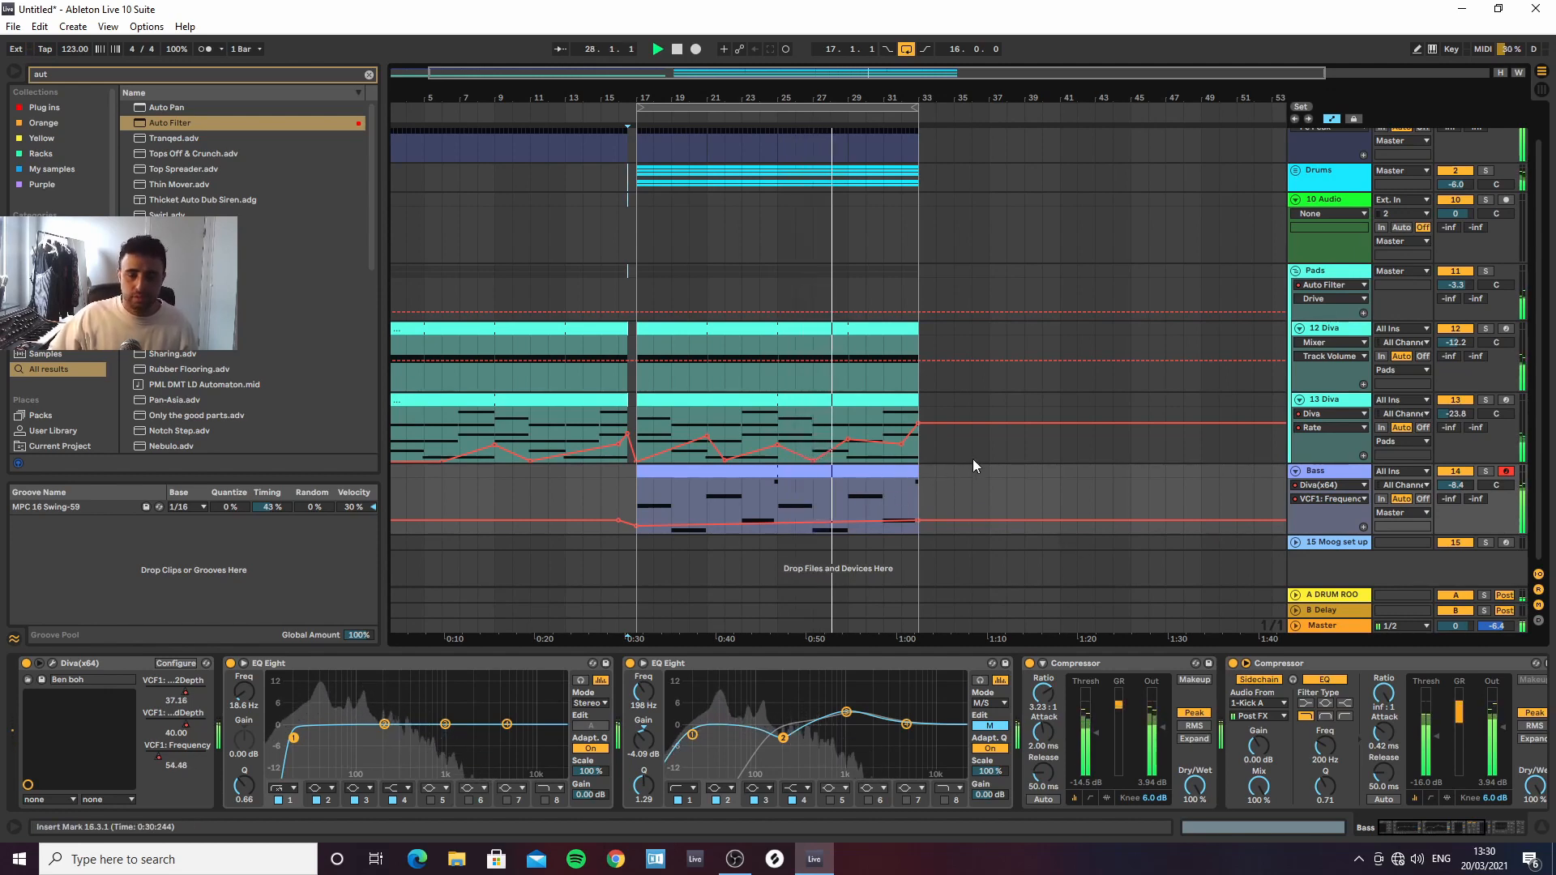
# Hide the automation, stop playback and unfold the Drums group and its Snare subgroup
pyautogui.press('a')
pyautogui.scroll(1, 1250, 258)
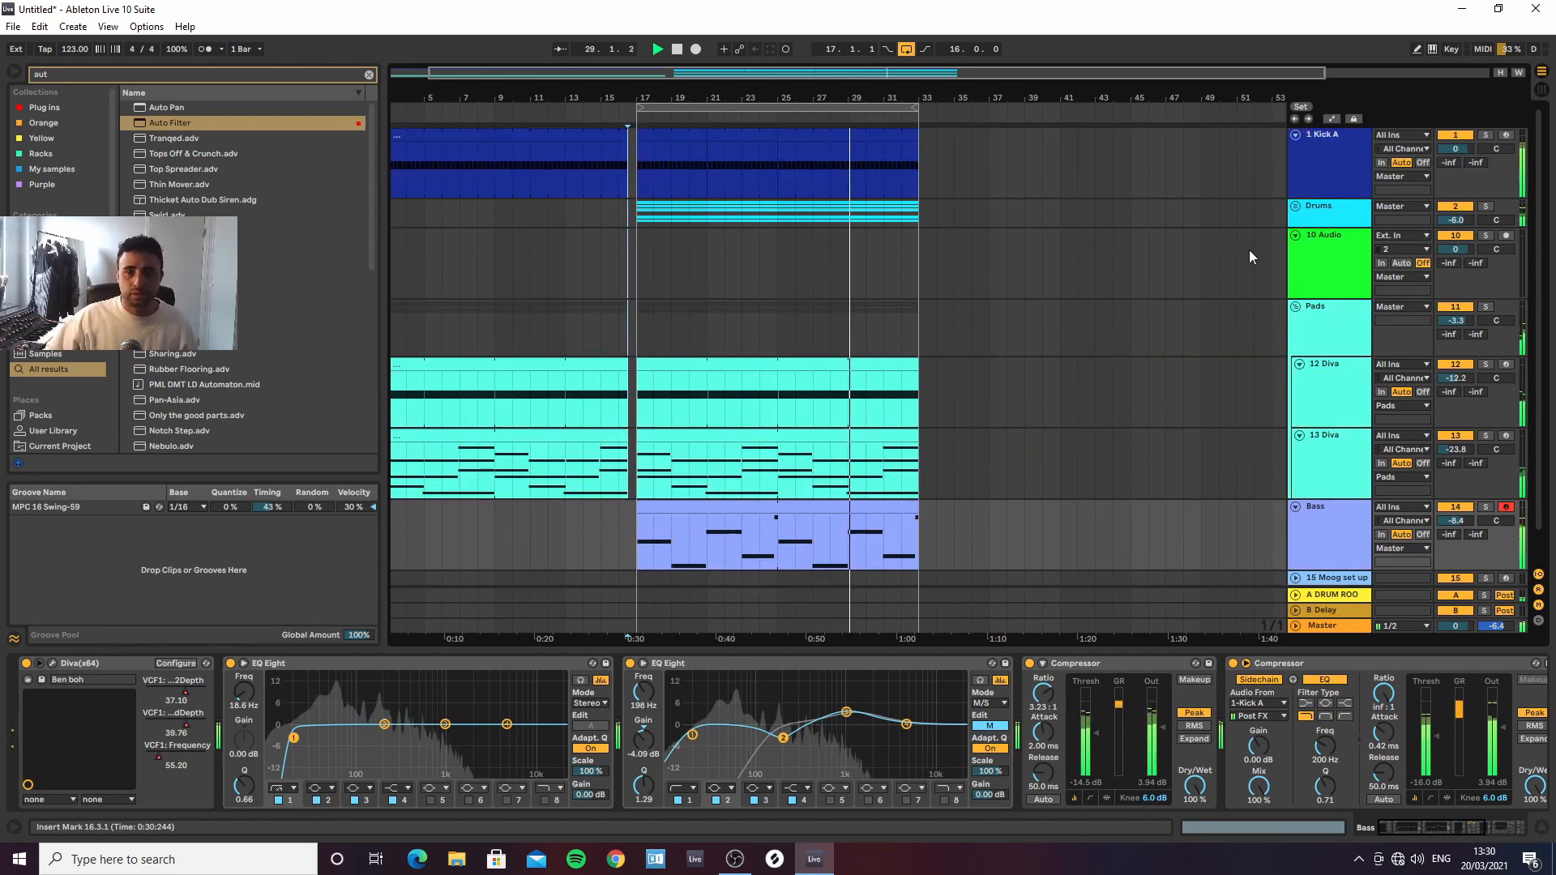
pyautogui.click(1296, 206)
pyautogui.press('space')
pyautogui.scroll(-3, 736, 438)
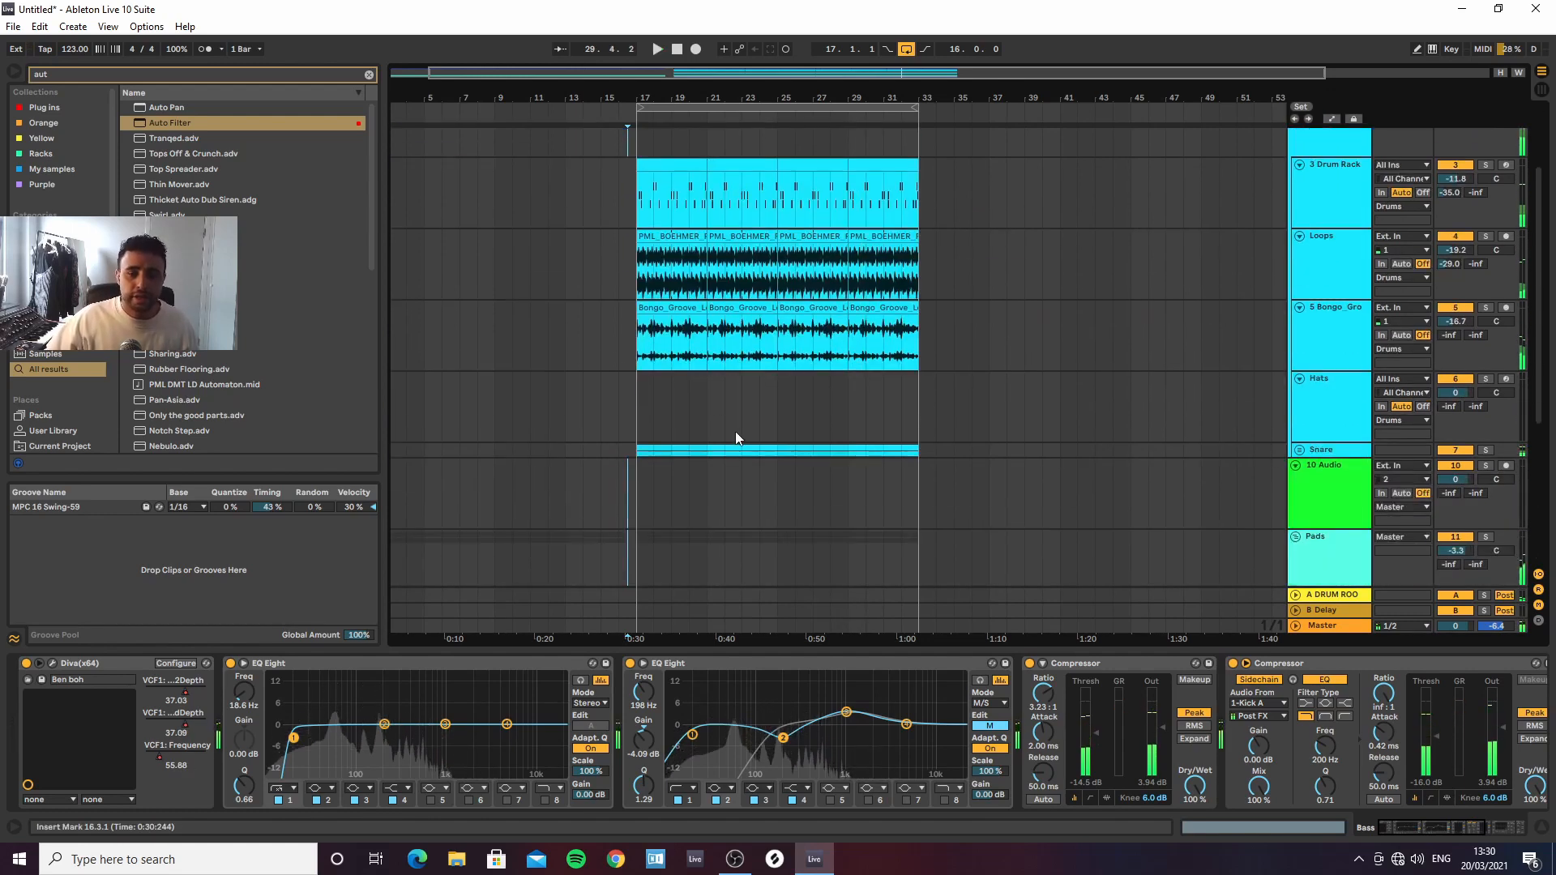
pyautogui.scroll(-1, 768, 446)
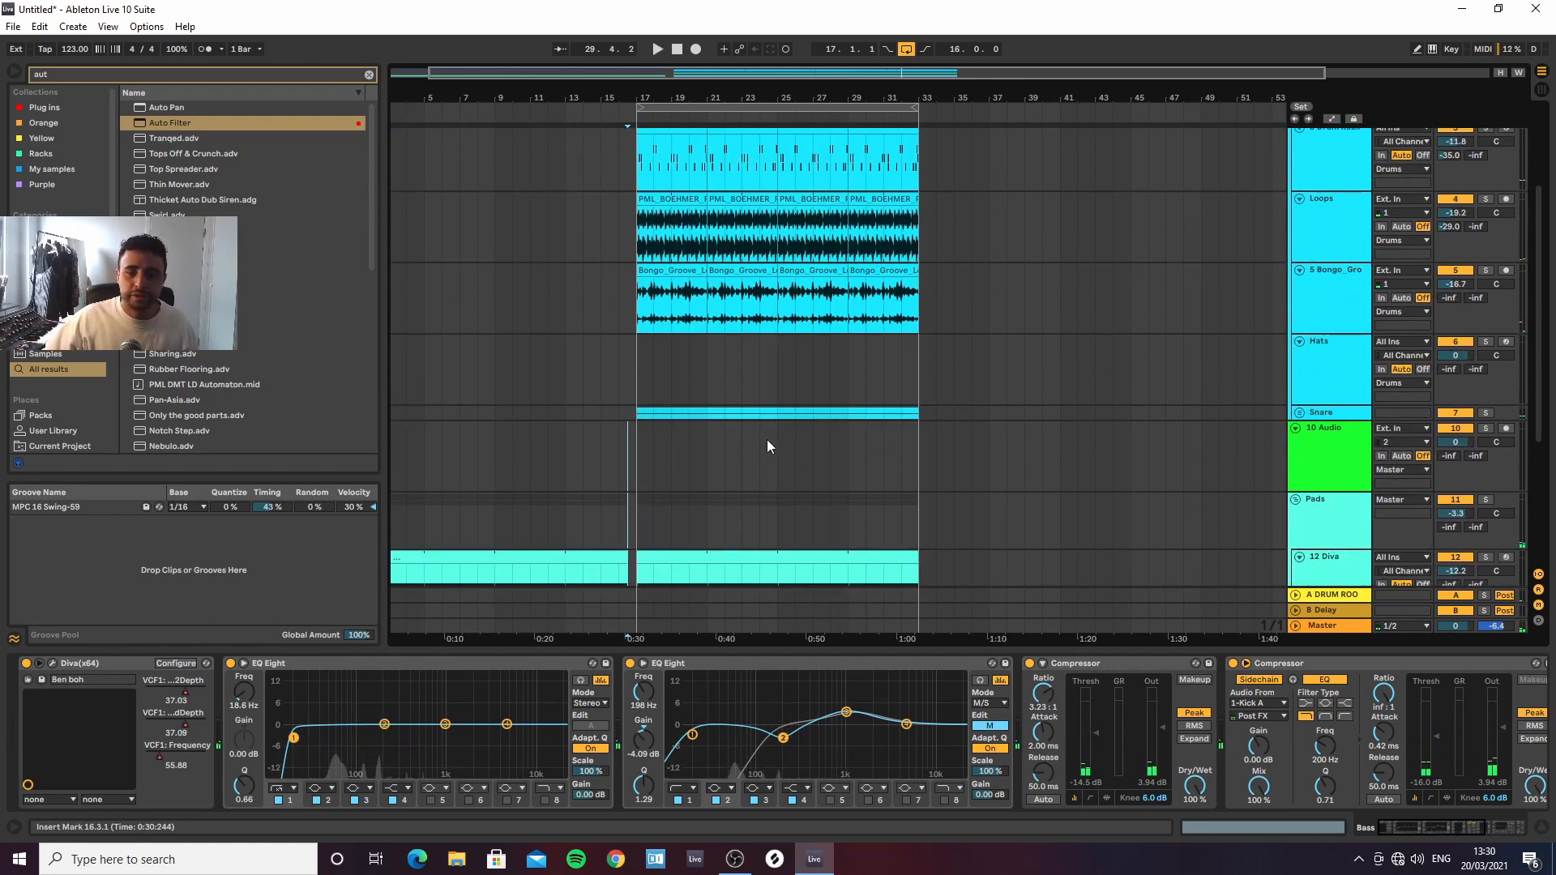
pyautogui.click(1299, 414)
pyautogui.scroll(-4, 861, 406)
# Delete the Claps clips from bar 17 to bar 25 and extend the remaining clip's start back to 24.3.1
pyautogui.moveTo(677, 390); pyautogui.dragTo(734, 390)
pyautogui.press('Delete')
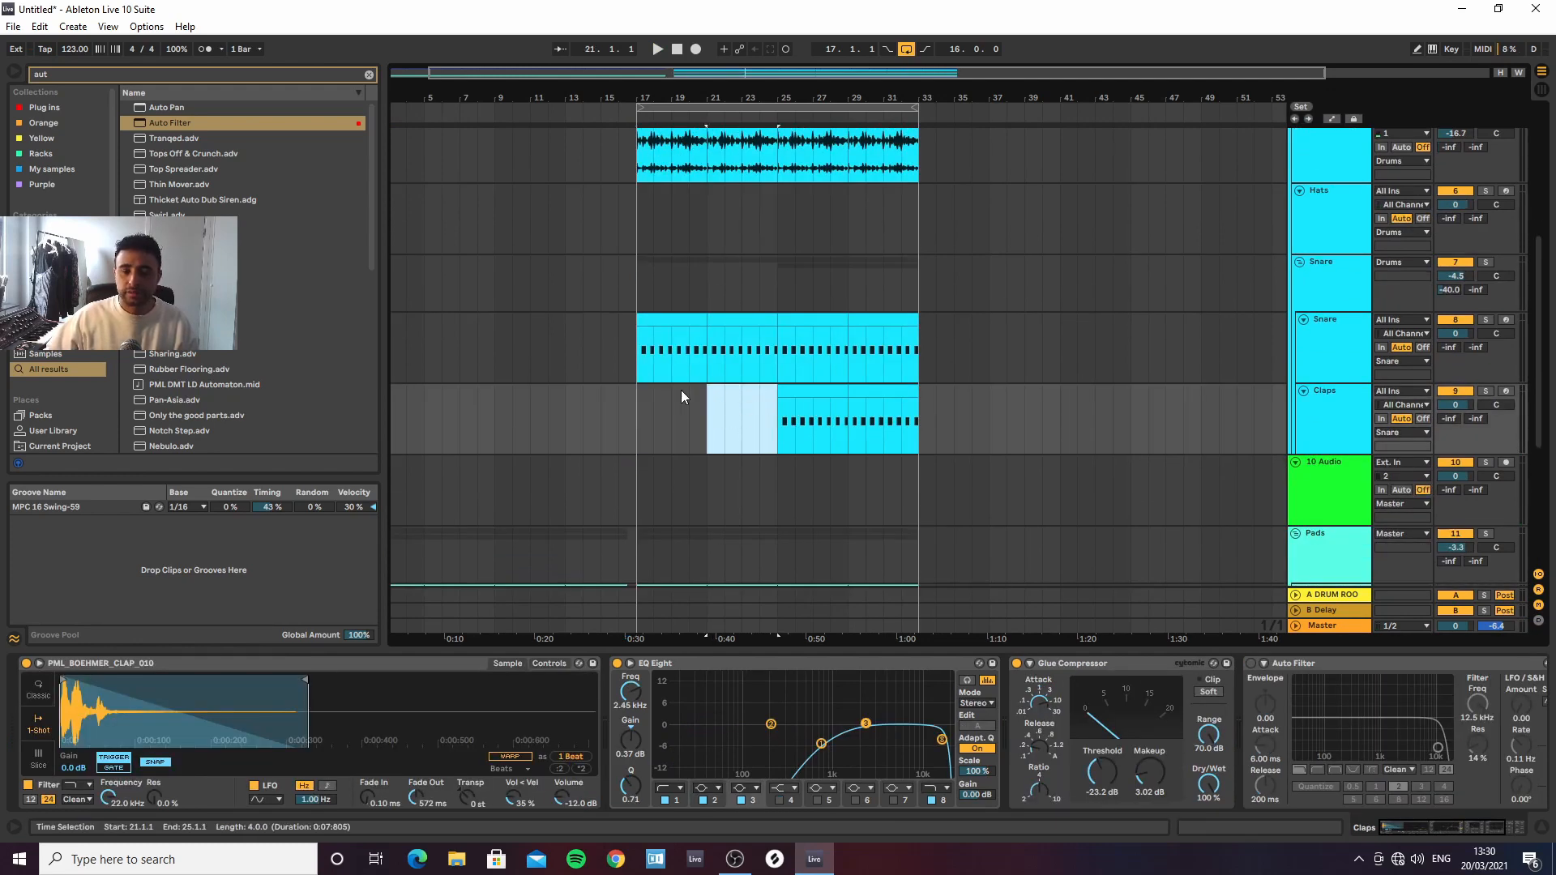
pyautogui.moveTo(762, 87); pyautogui.dragTo(789, 394)
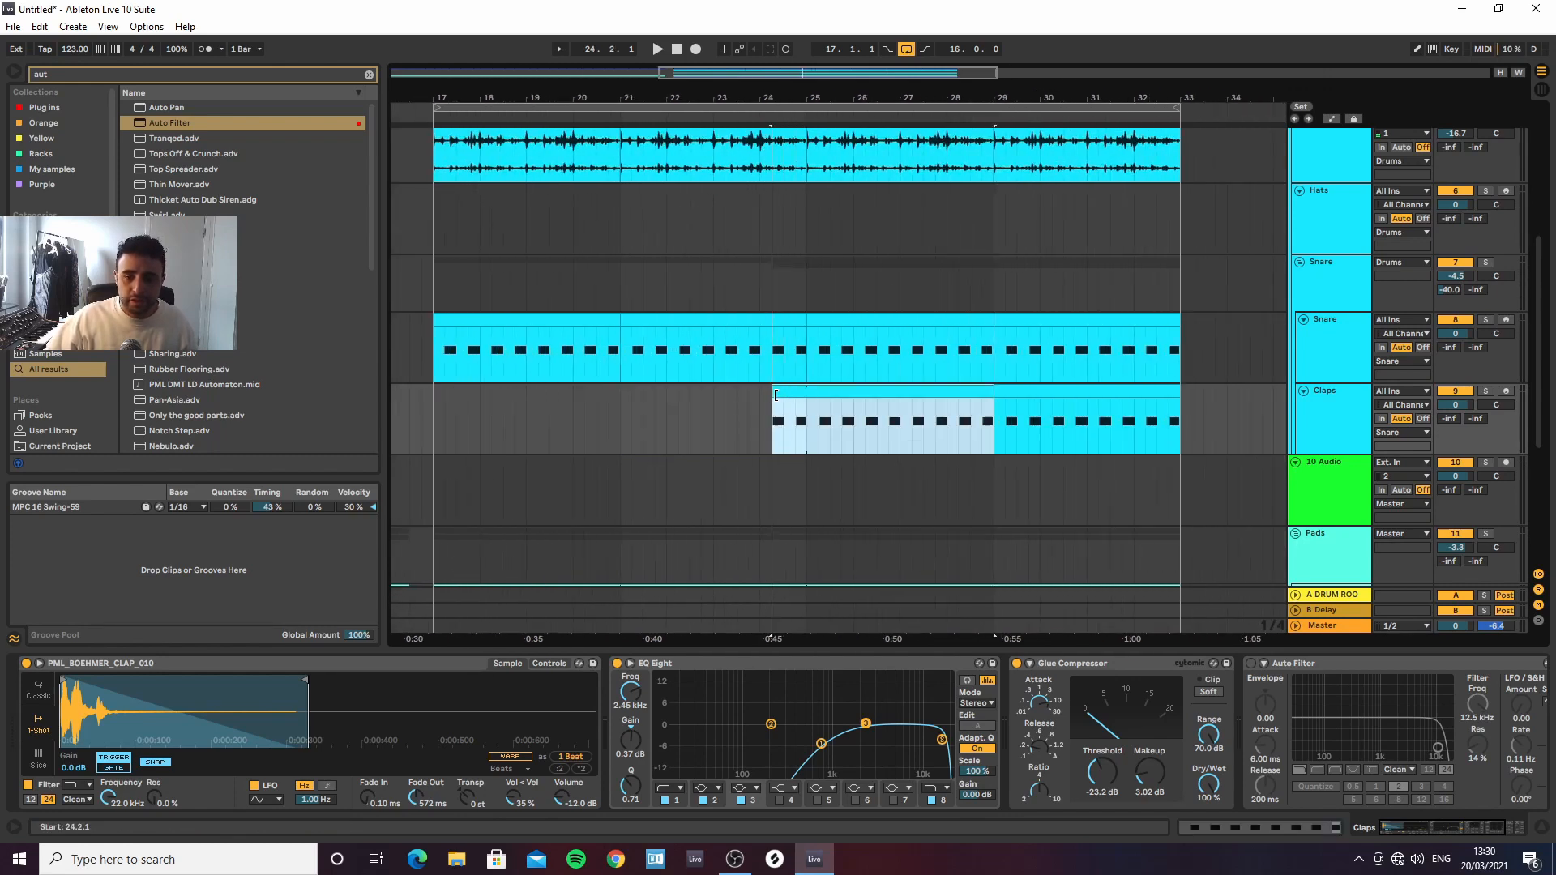
pyautogui.click(804, 421)
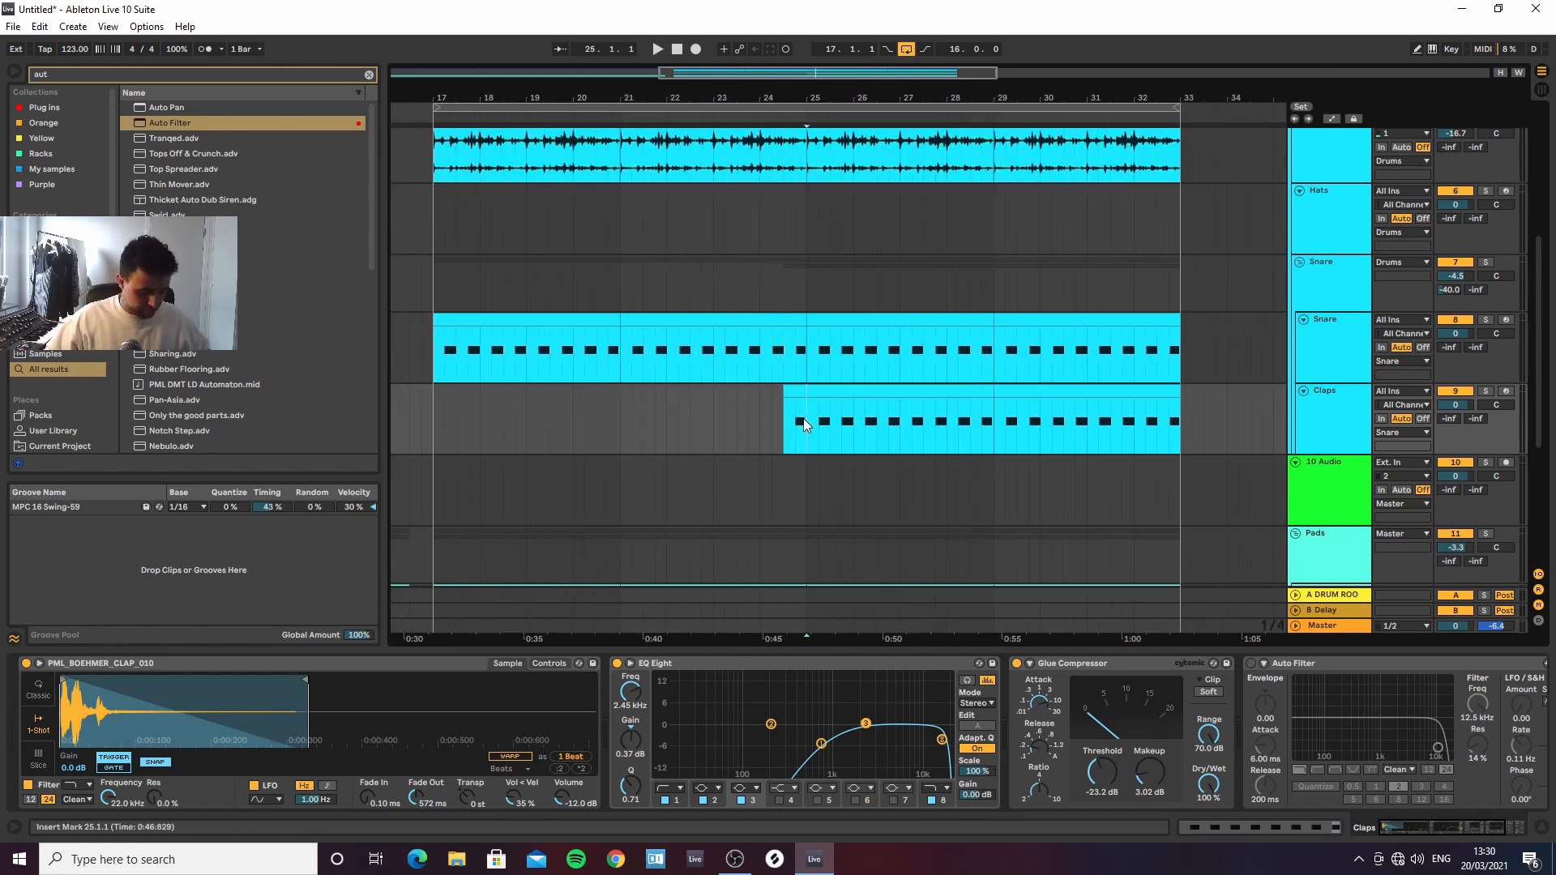
# In the short clap clip before bar 25, set the grid to 1/16 and place the C3 note at 4.3.2 with a two-sixteenth length
pyautogui.doubleClick(793, 390)
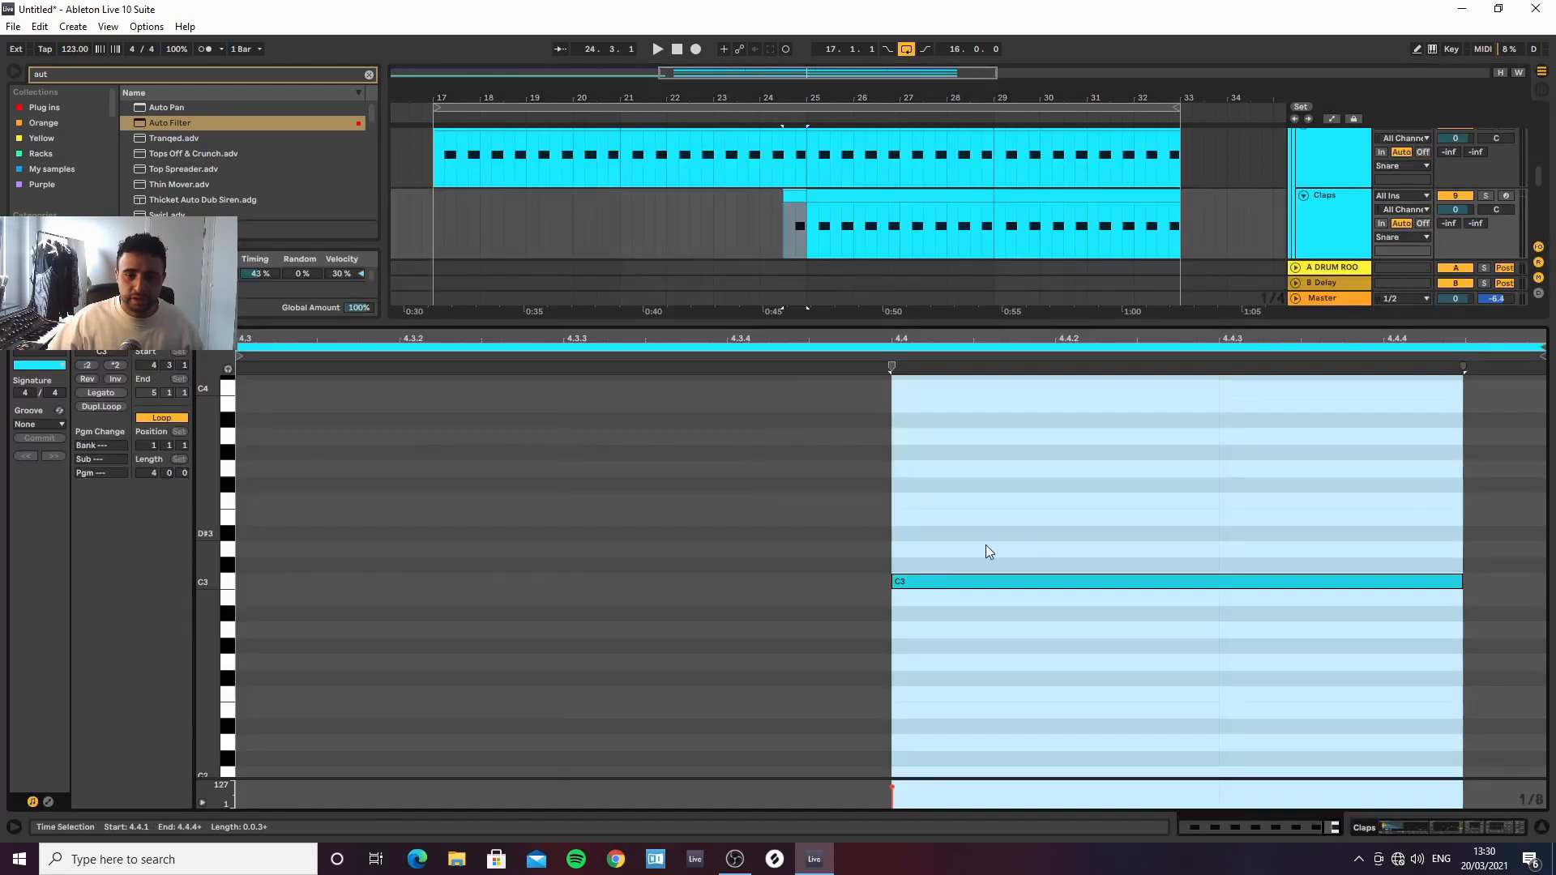
pyautogui.click(899, 587)
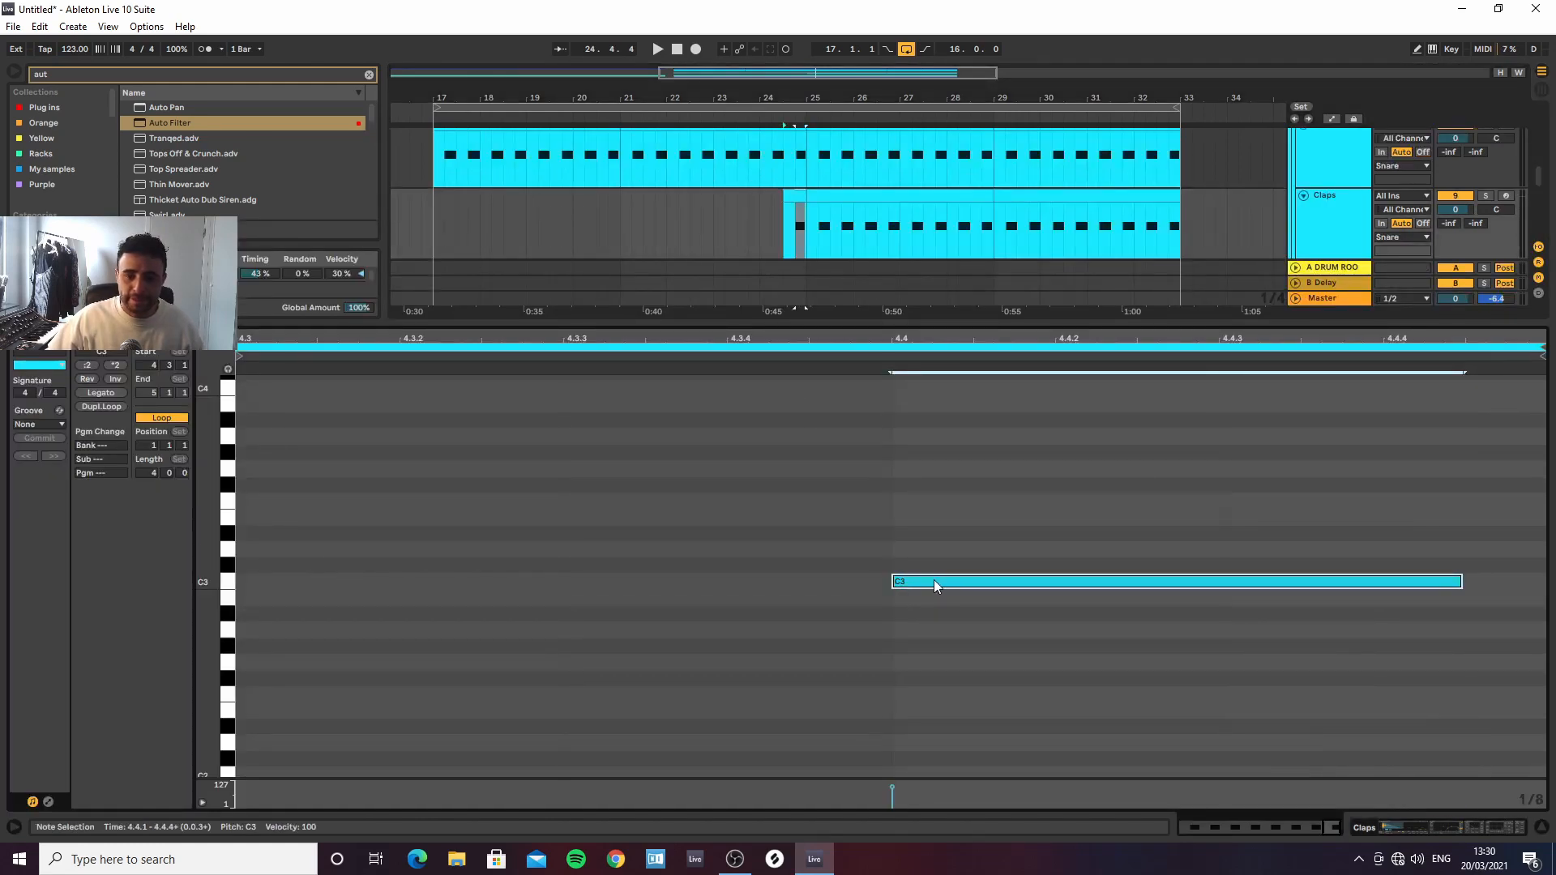
pyautogui.moveTo(937, 586); pyautogui.dragTo(493, 590)
pyautogui.rightClick(494, 590)
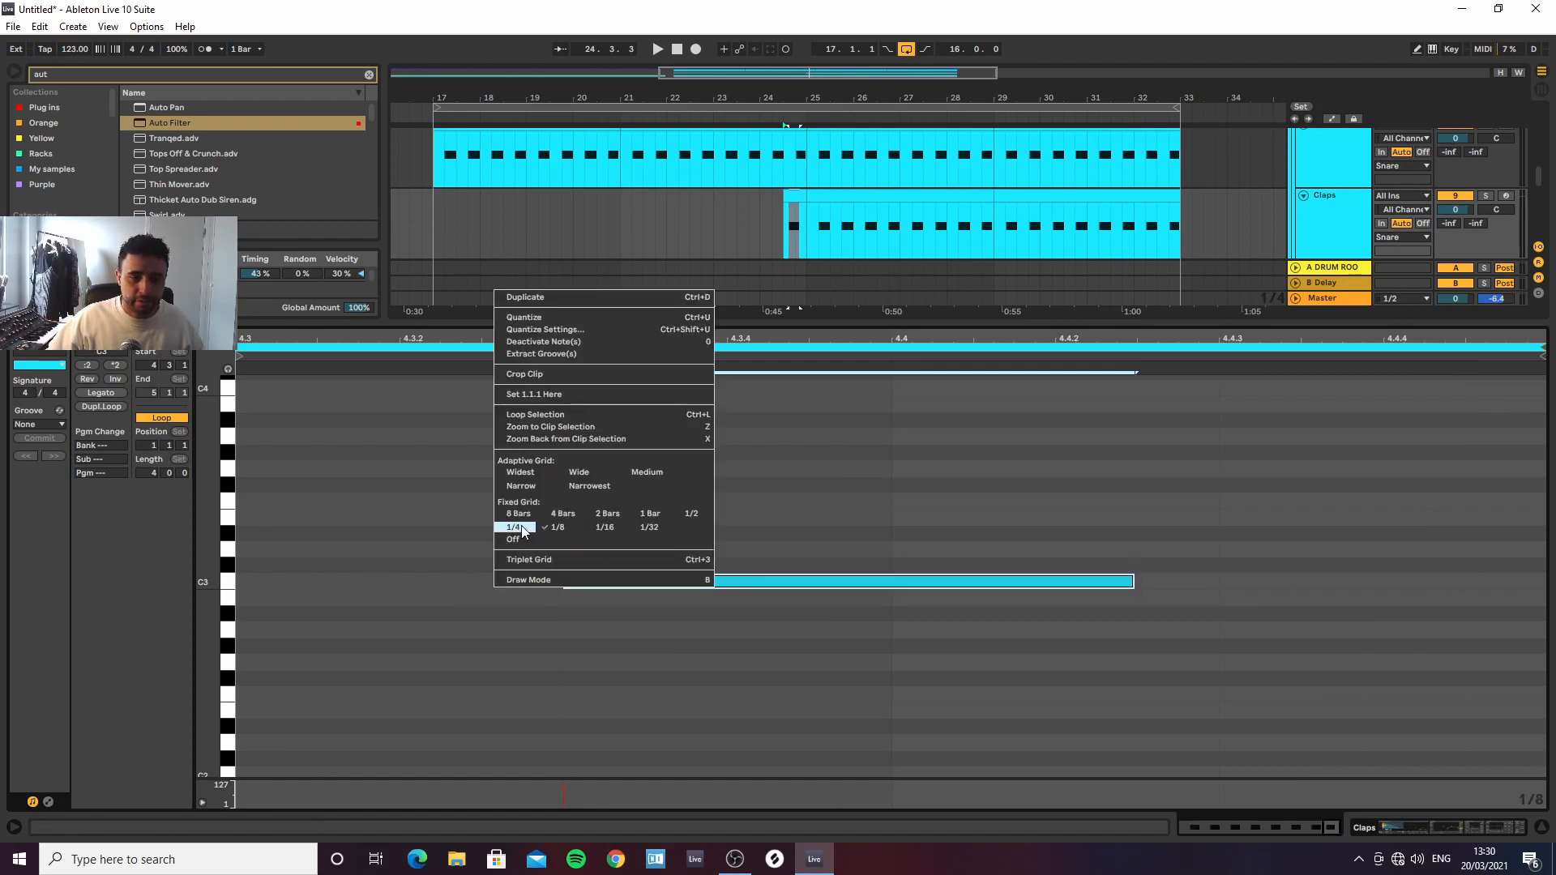
pyautogui.click(522, 531)
pyautogui.rightClick(574, 531)
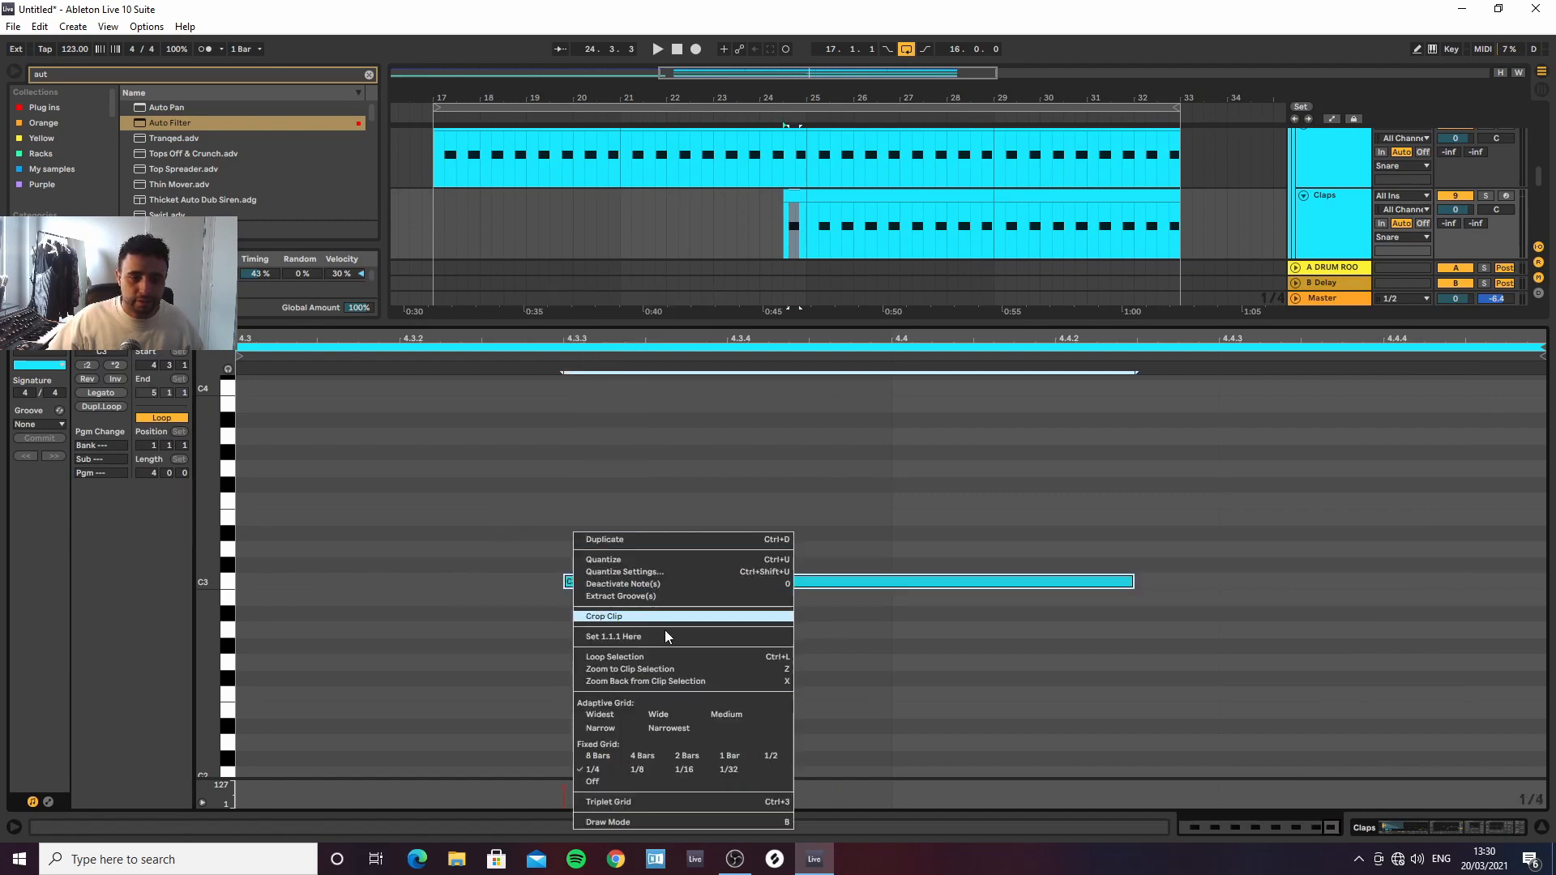
pyautogui.click(683, 771)
pyautogui.moveTo(592, 585); pyautogui.dragTo(455, 597)
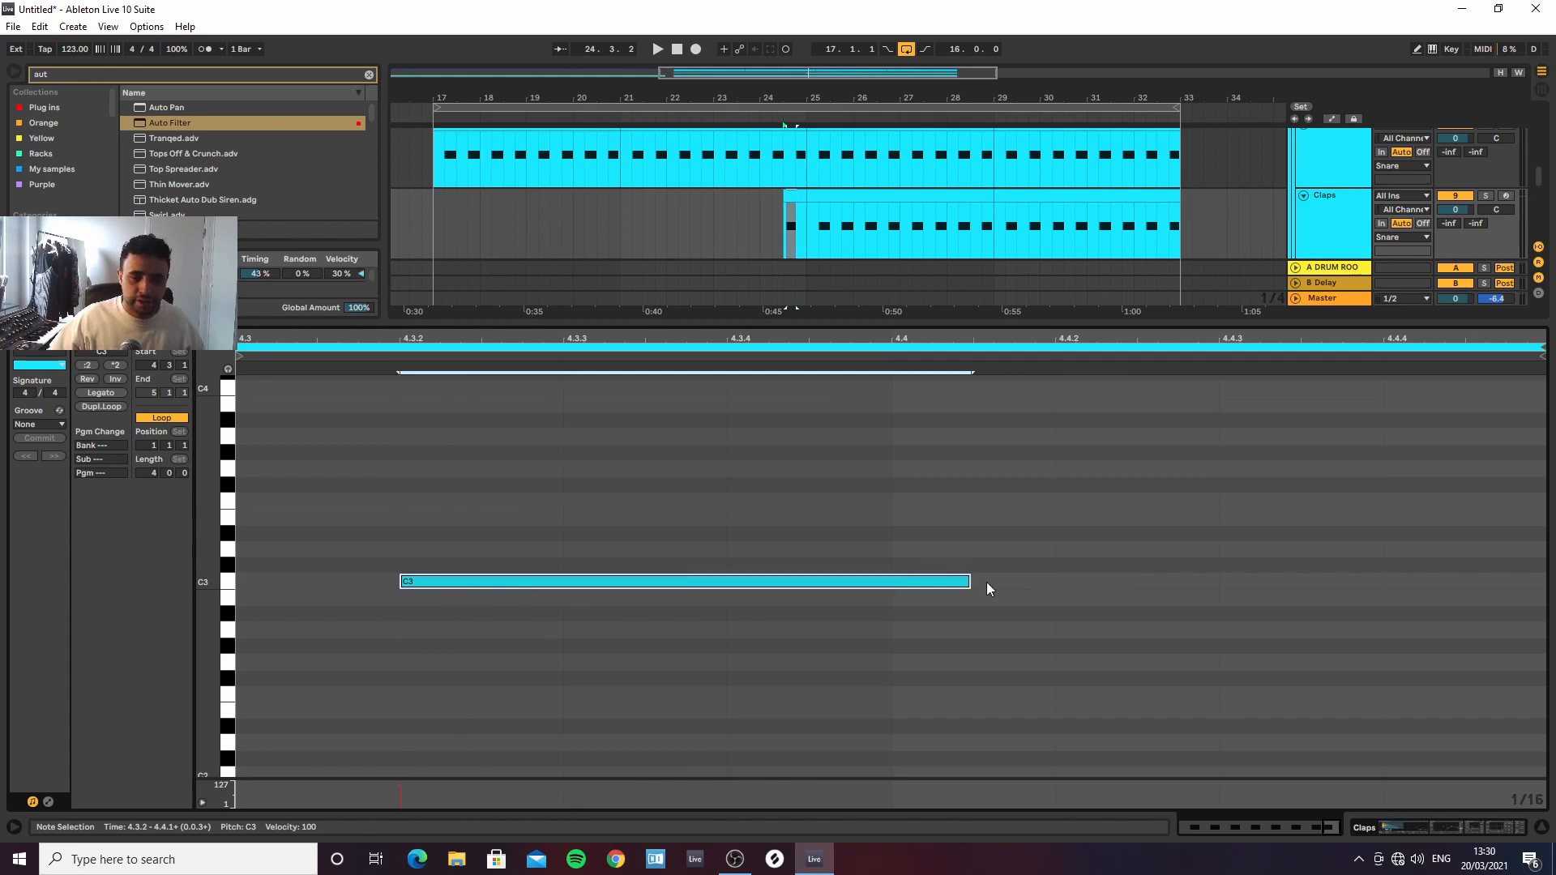
pyautogui.moveTo(972, 582); pyautogui.dragTo(744, 568)
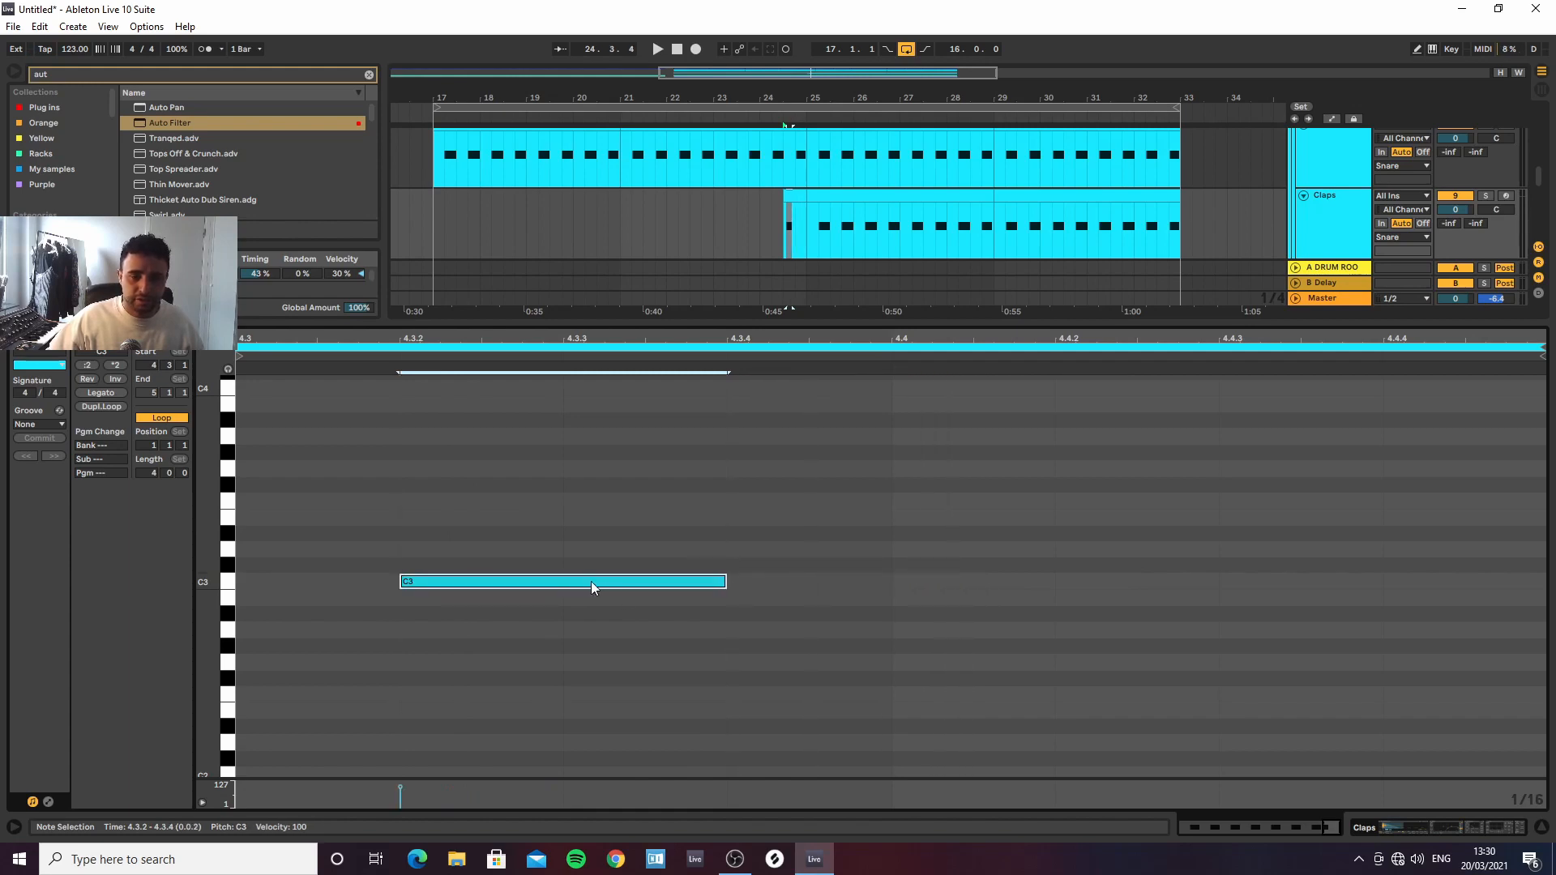
# Copy the clap note to 4.4.1 and 4.4.4 on C3 and play the fill
pyautogui.moveTo(591, 581); pyautogui.dragTo(1227, 604)
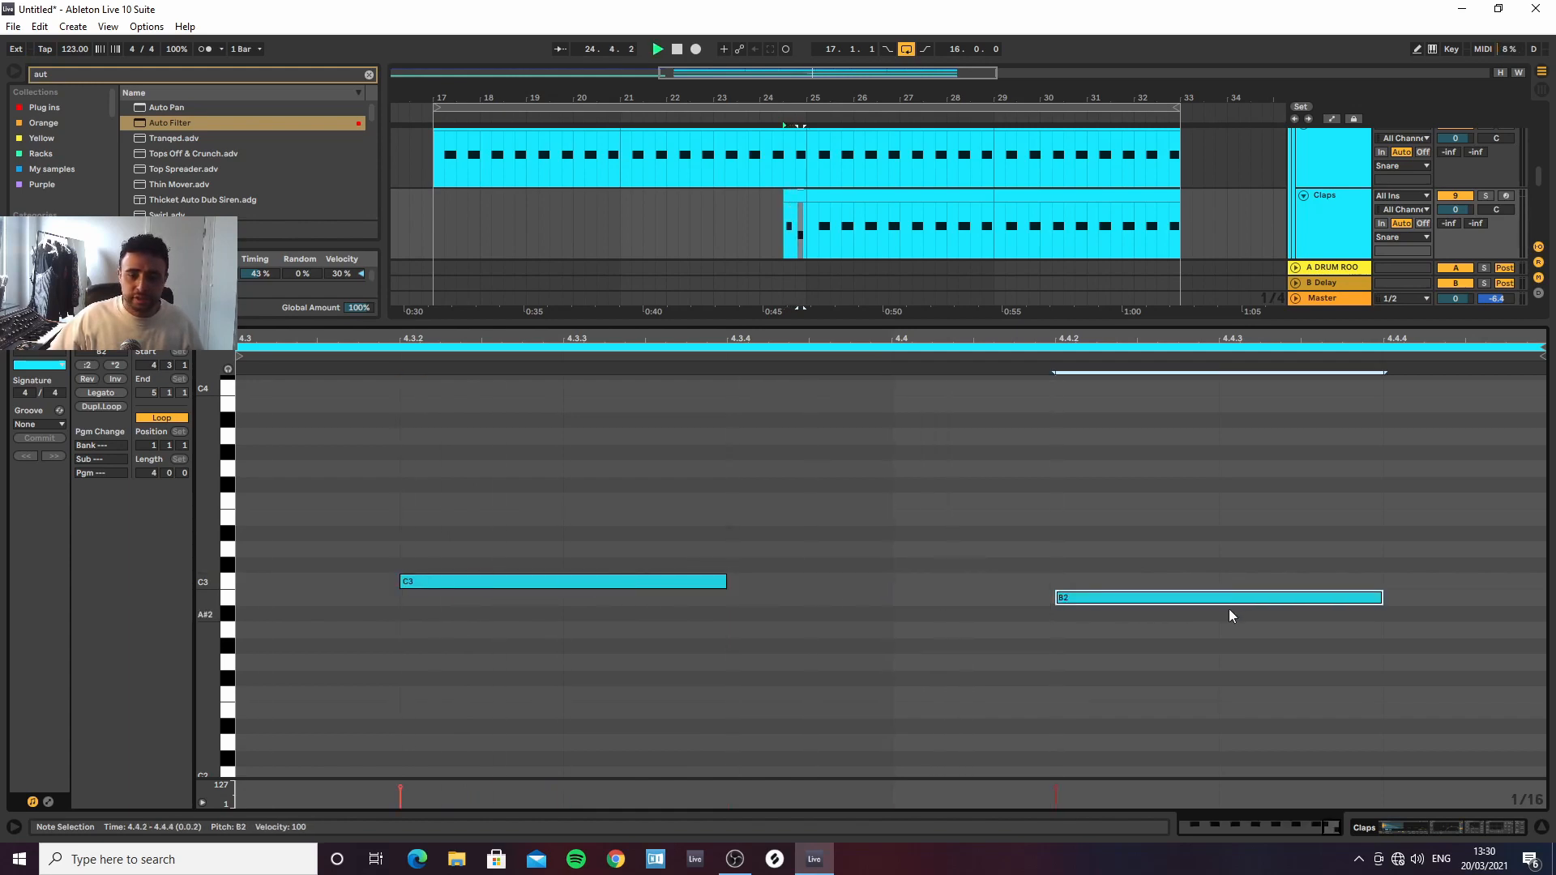
pyautogui.moveTo(1133, 600); pyautogui.dragTo(1531, 593)
pyautogui.press('space')
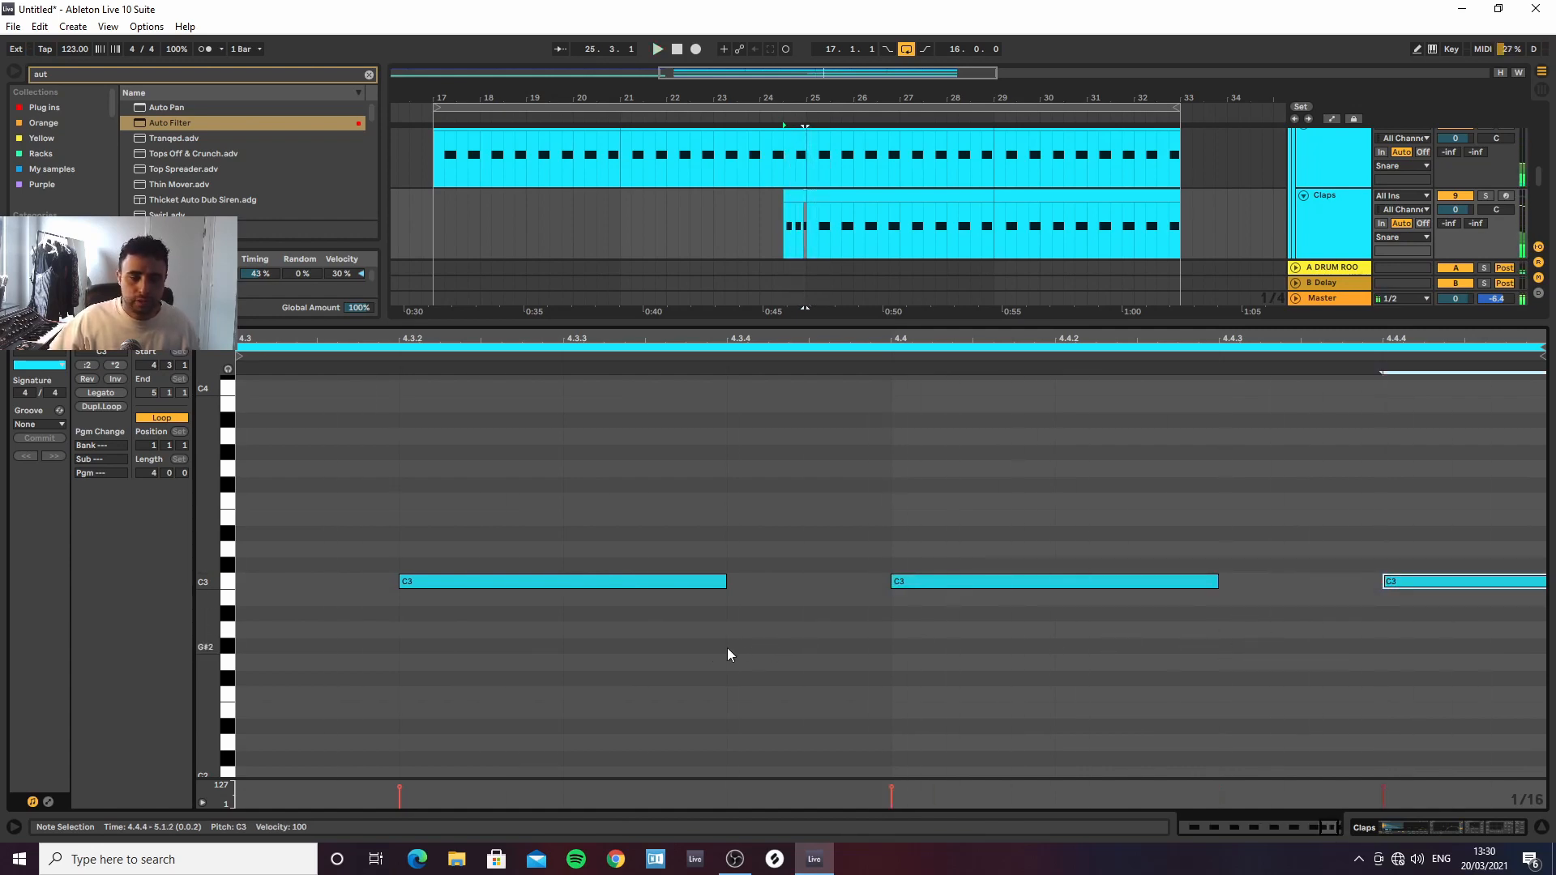
pyautogui.moveTo(666, 640); pyautogui.dragTo(1022, 537)
pyautogui.click(992, 632)
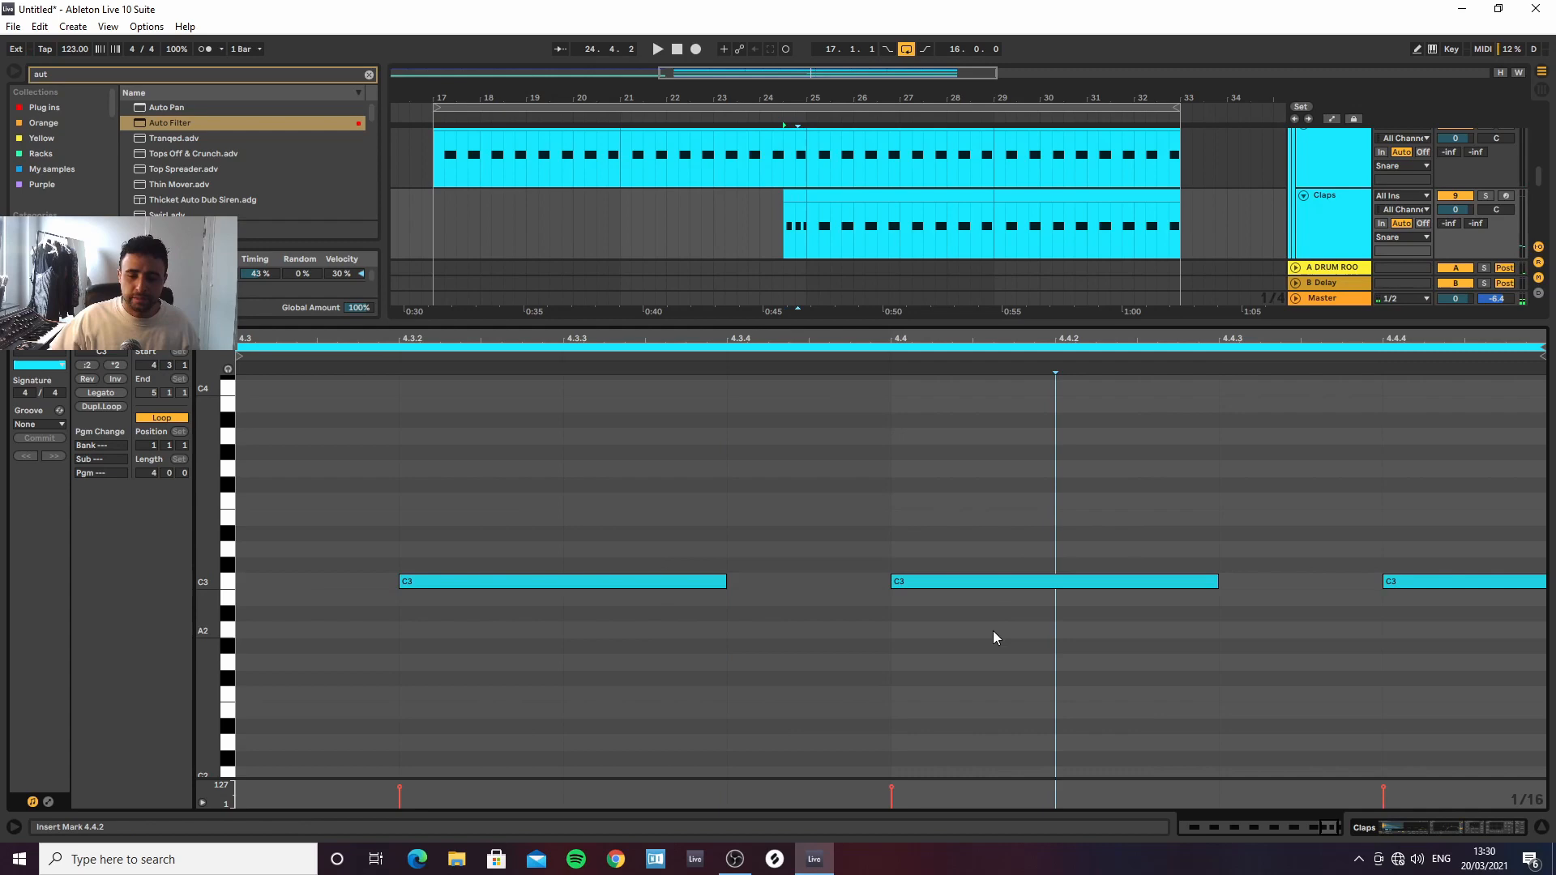
# Play the section while transposing the clap sample to -4 st and lowering the Claps track volume to -4.8 dB
pyautogui.click(1457, 833)
pyautogui.press('space')
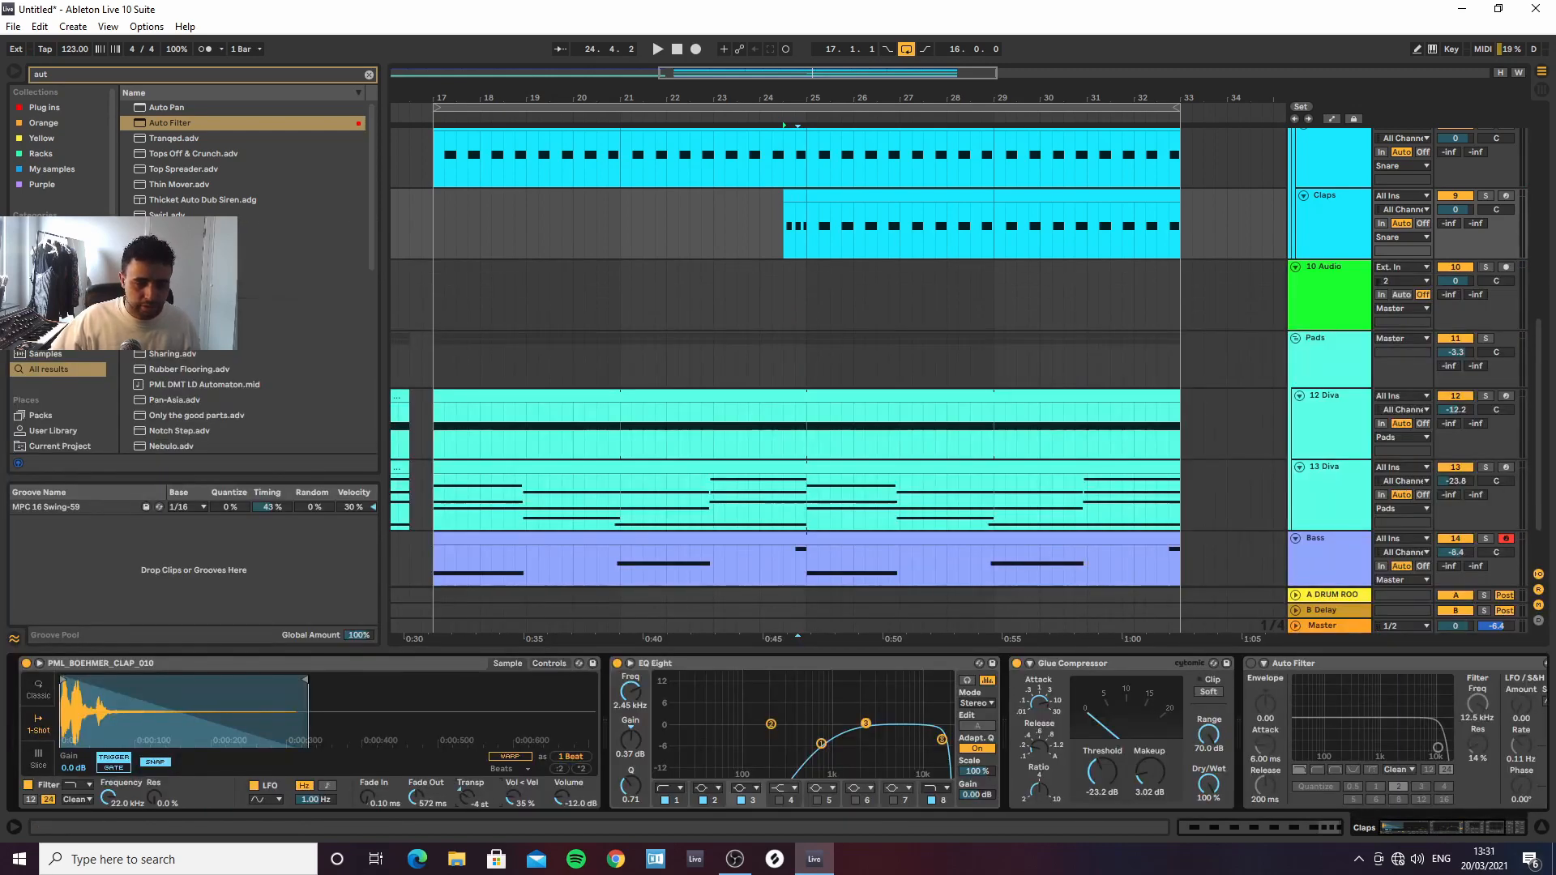
pyautogui.moveTo(459, 796); pyautogui.dragTo(460, 807)
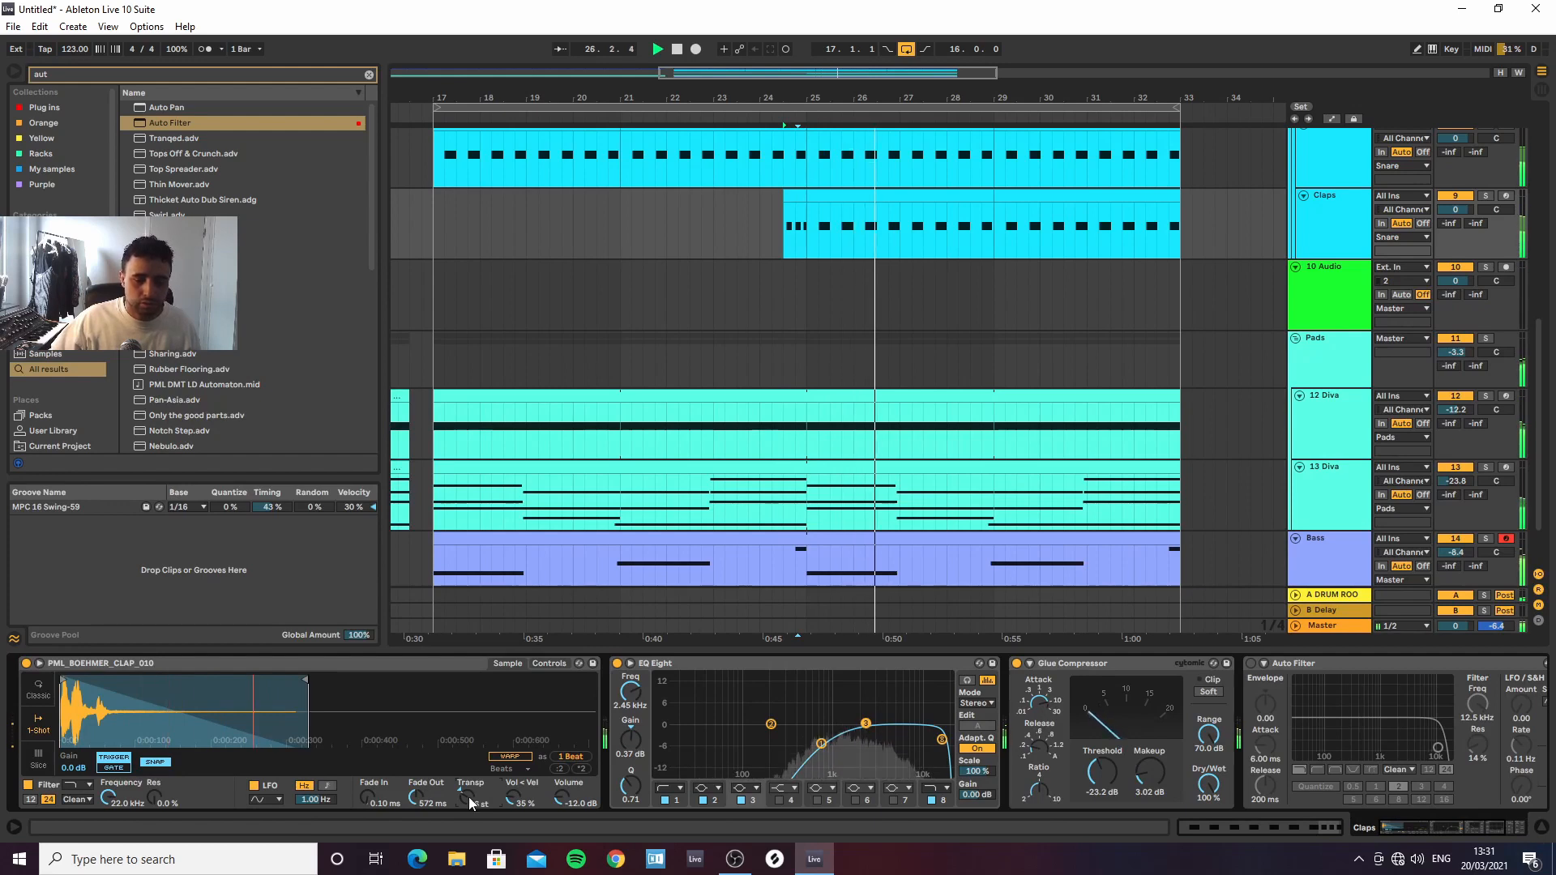
pyautogui.moveTo(468, 796); pyautogui.dragTo(469, 794)
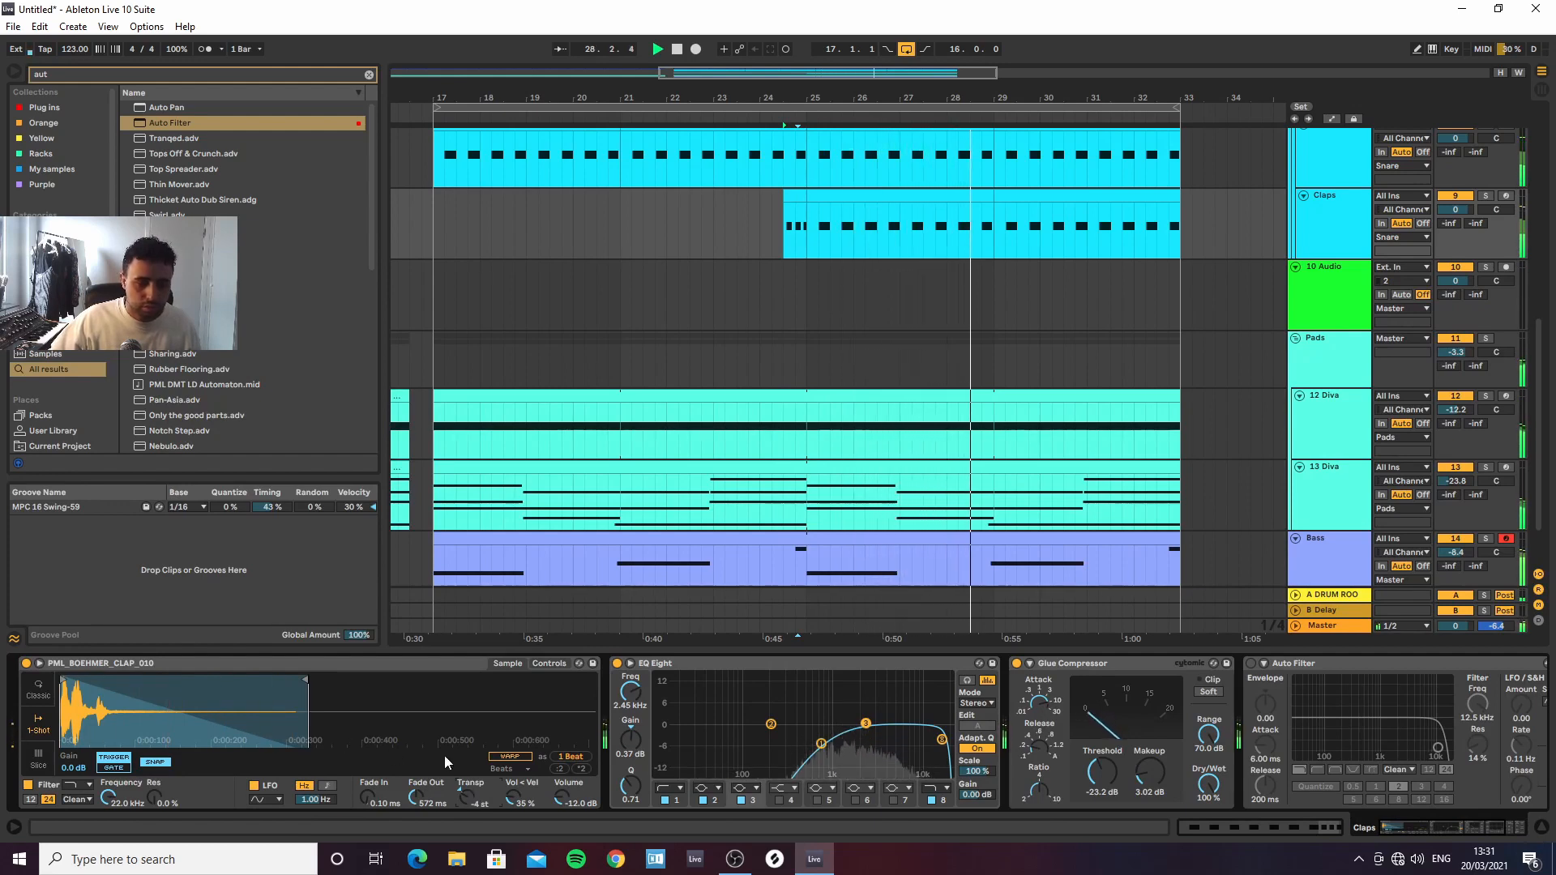
pyautogui.moveTo(1460, 211); pyautogui.dragTo(1461, 235)
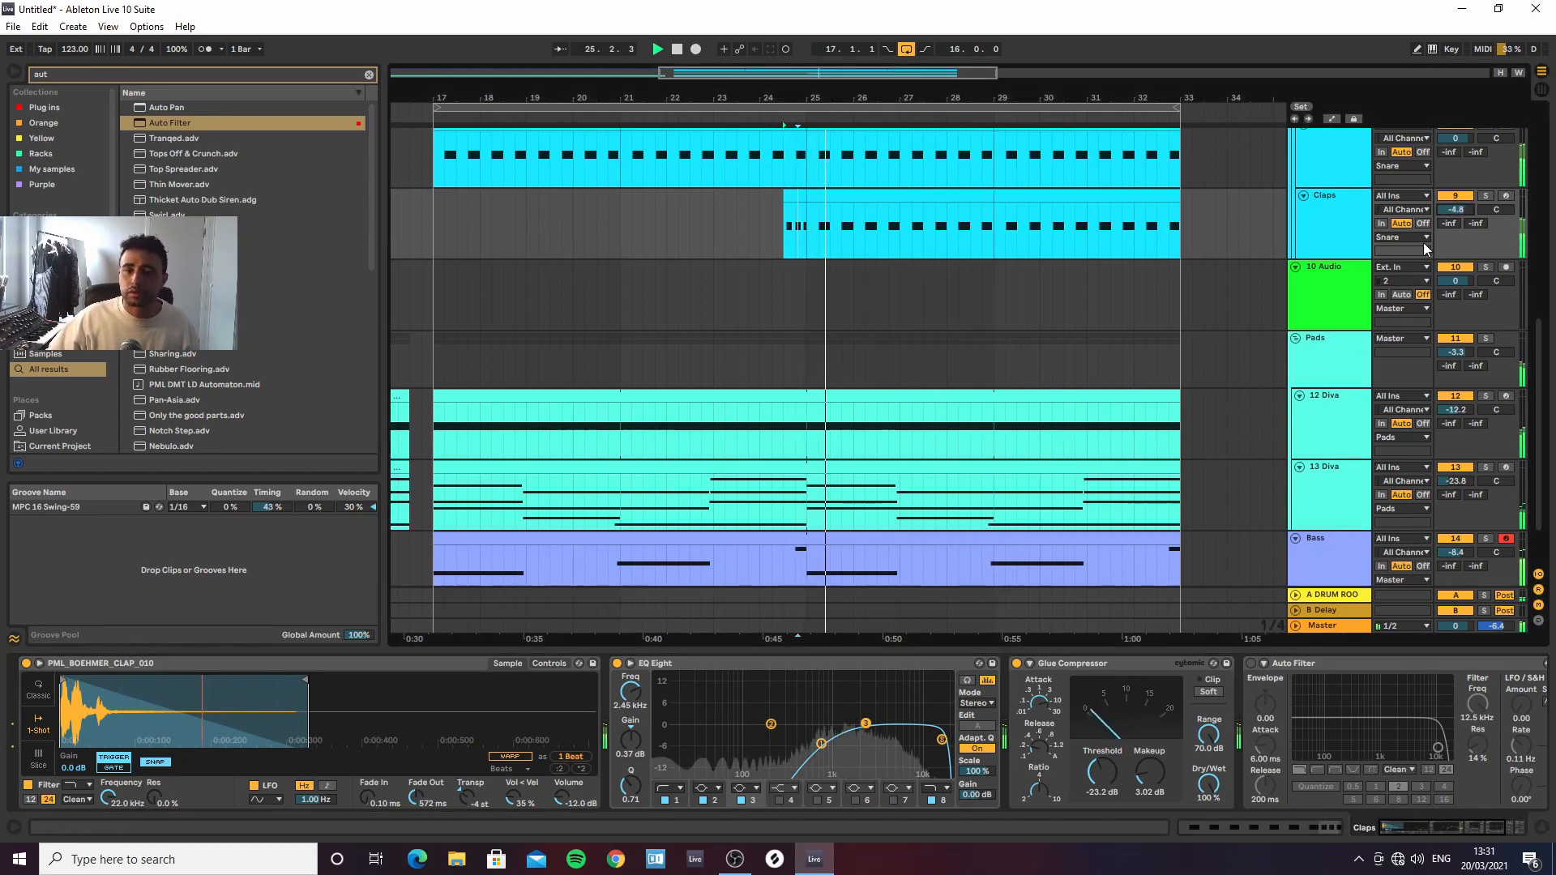
# Copy the half-bar clap fill from 24.3.1 to 25.1.1 onto the Snare track at the same position
pyautogui.moveTo(809, 103); pyautogui.dragTo(787, 57)
pyautogui.scroll(2, 781, 324)
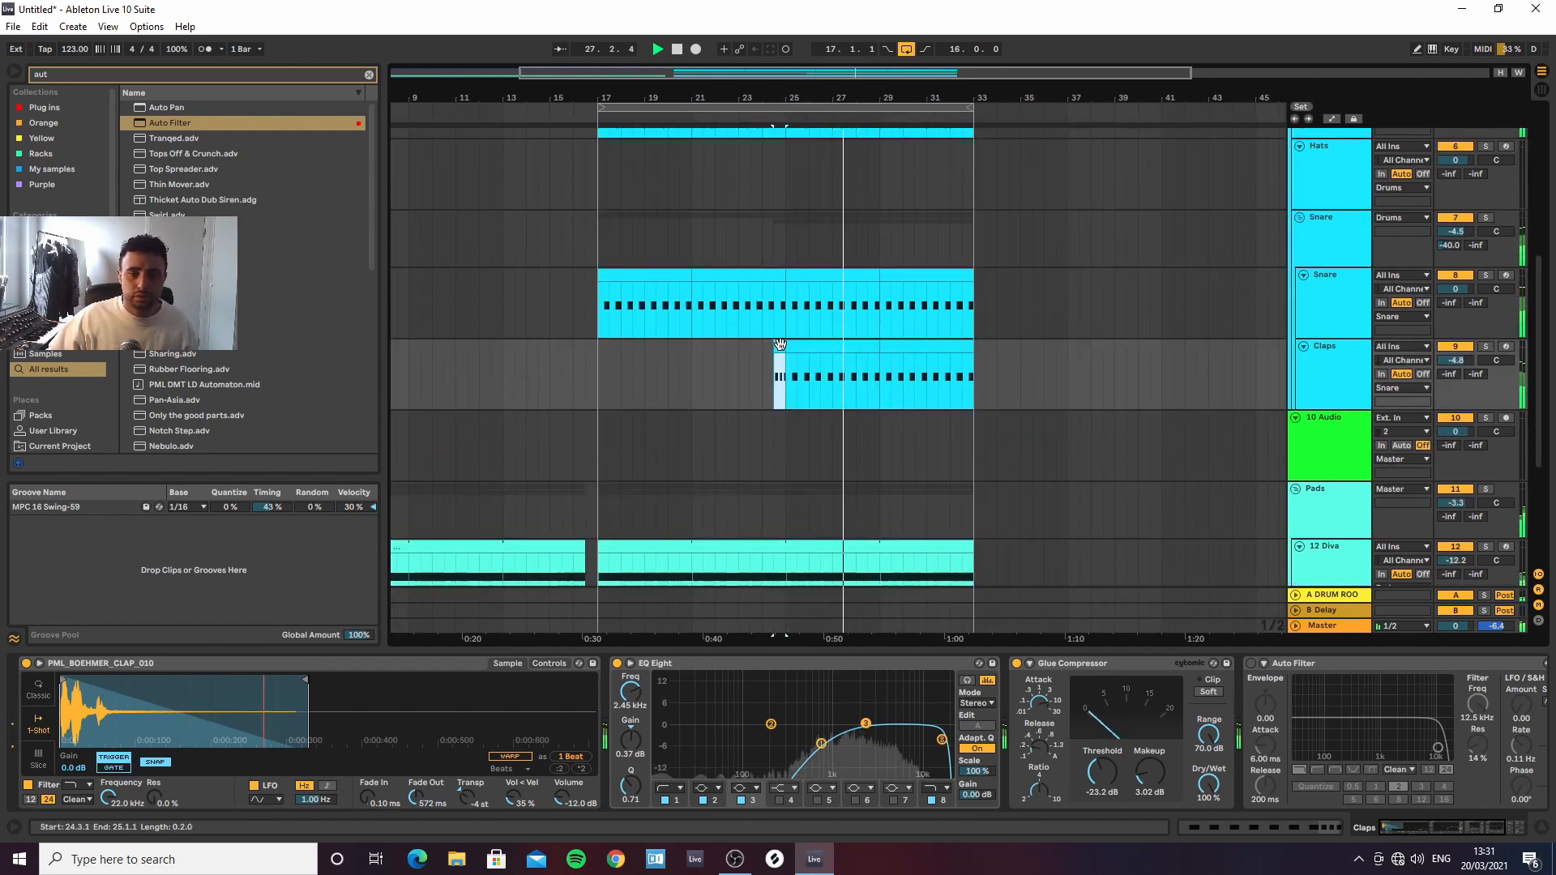
pyautogui.click(780, 305)
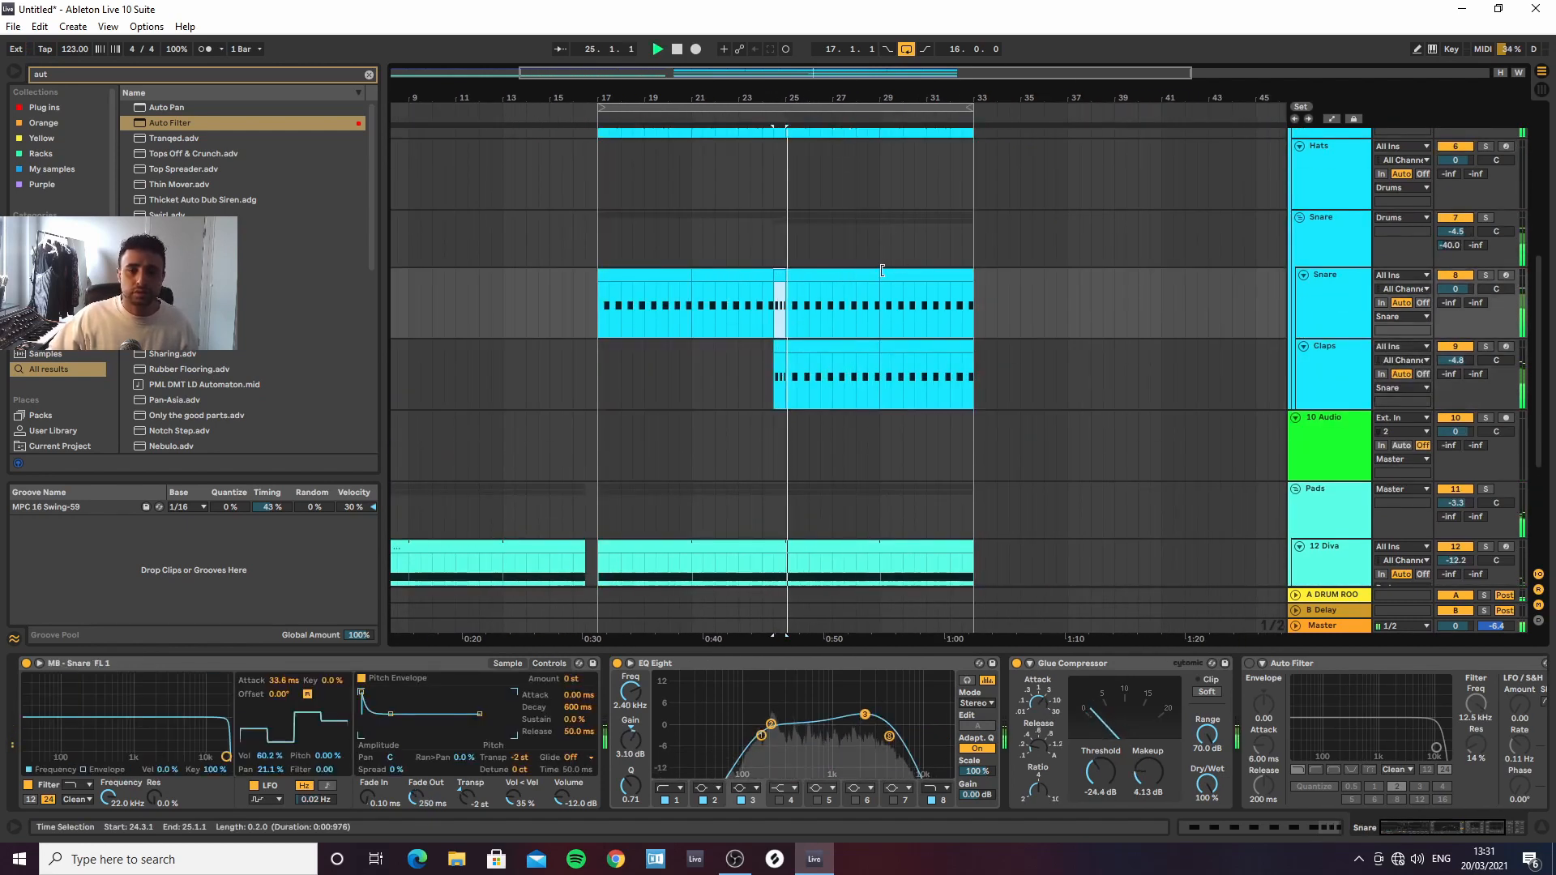
# Search the sample library for "clap" and open the One Shots Claps folder of the PML - Ben Boehmer sample pack
pyautogui.click(981, 375)
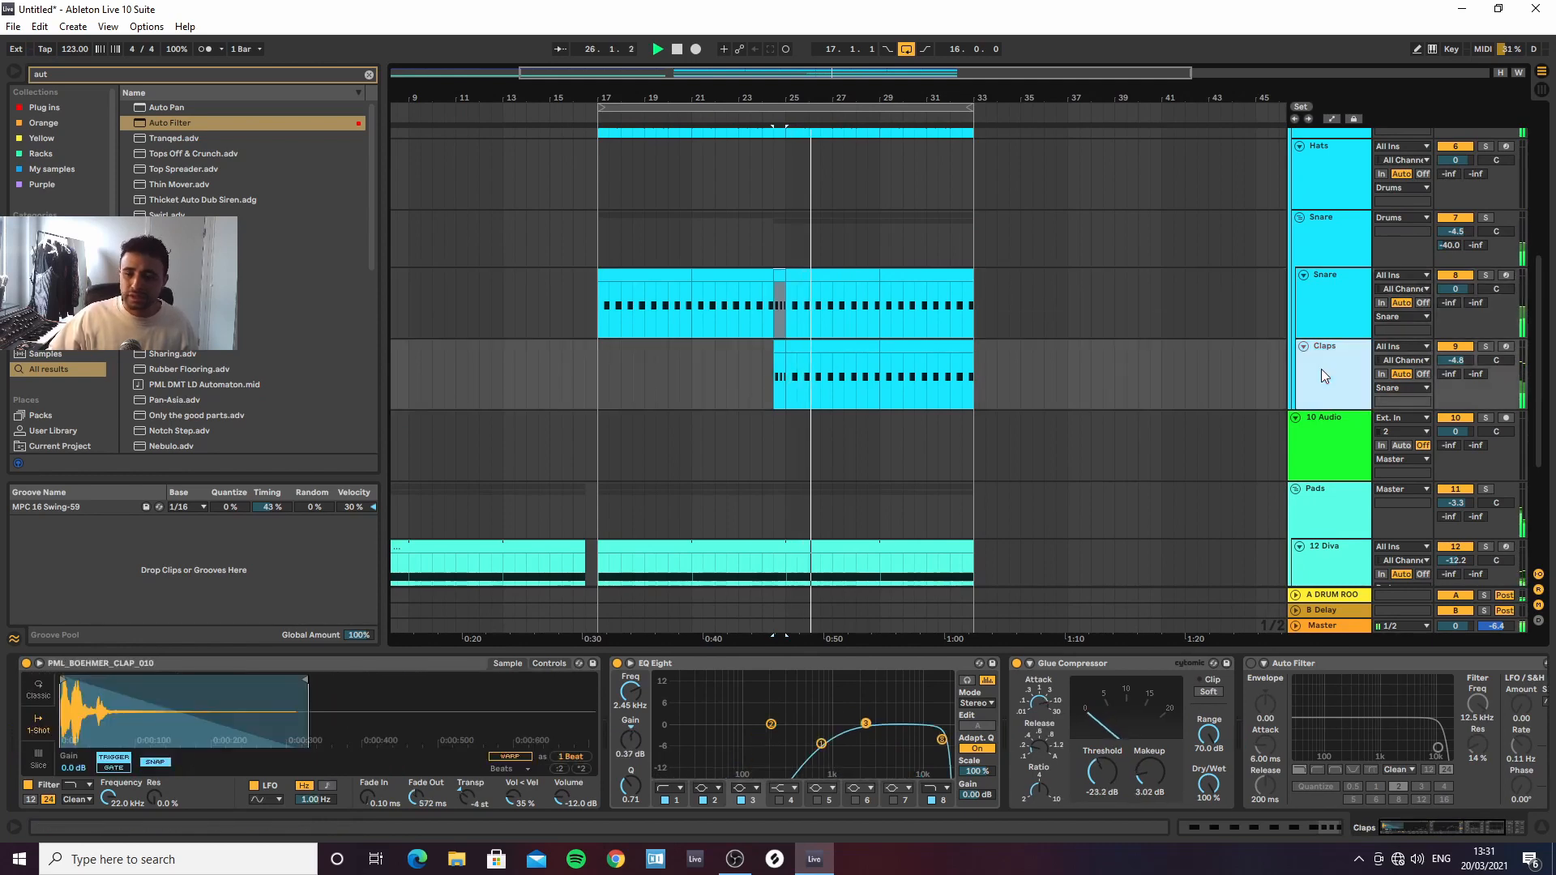
pyautogui.click(369, 75)
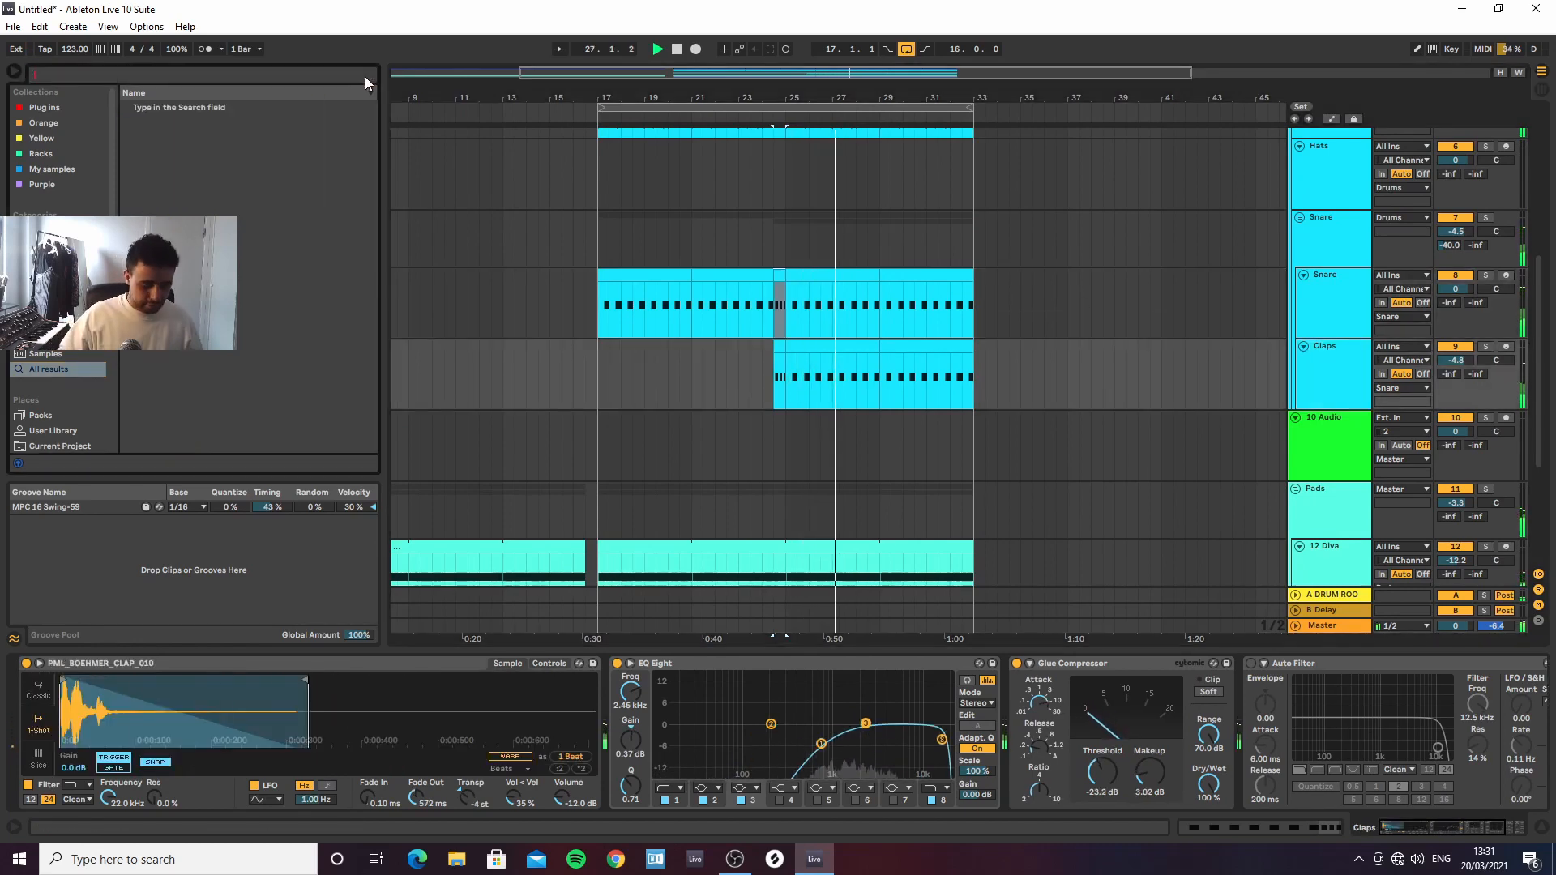
pyautogui.write('clap')
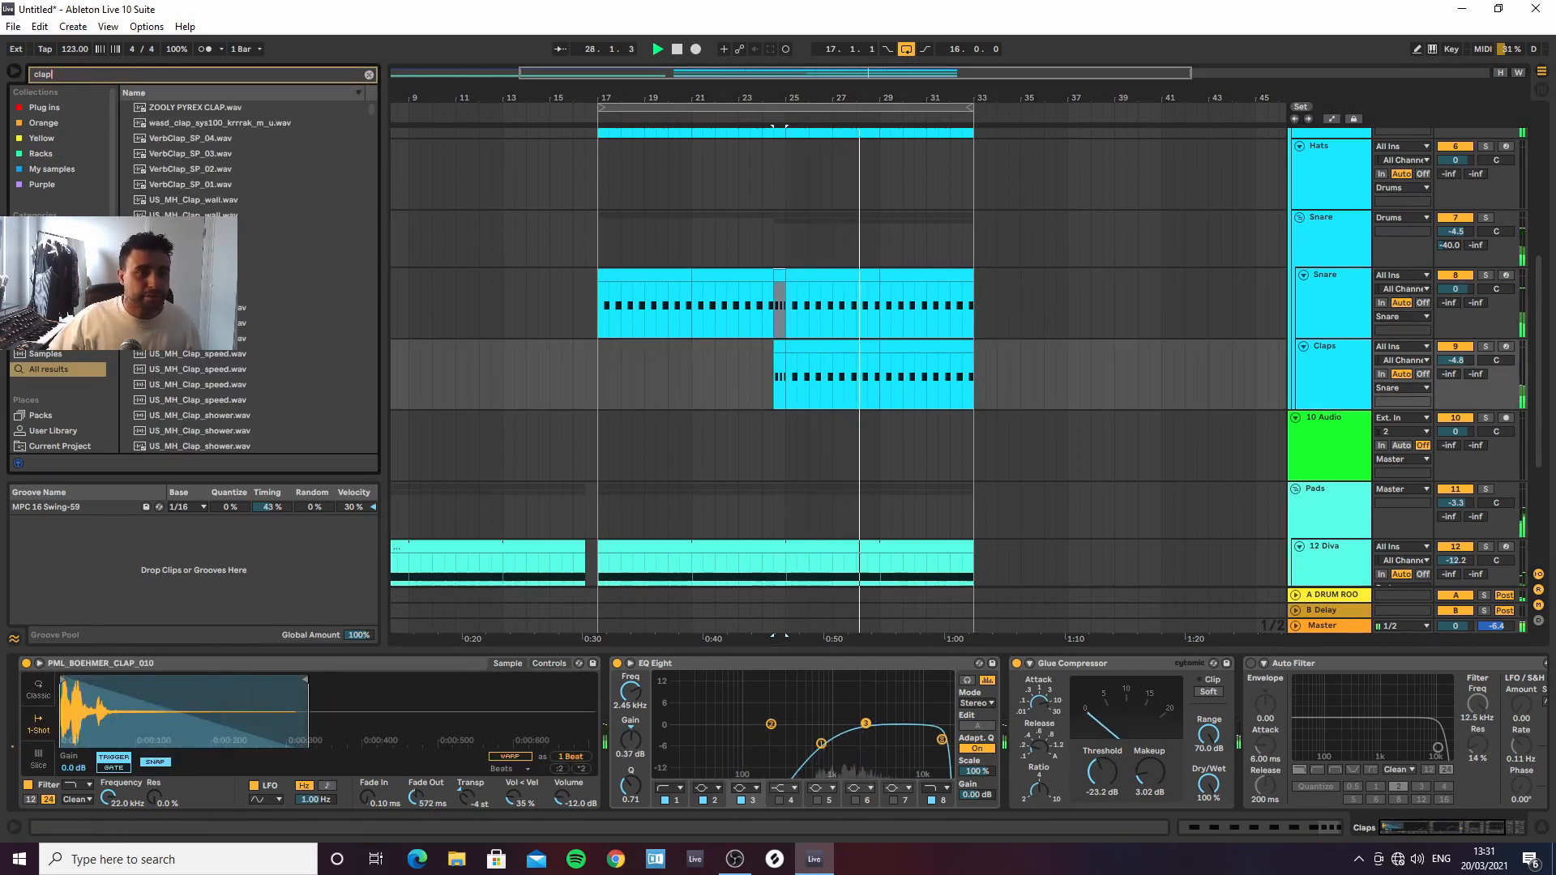
pyautogui.scroll(-10, 195, 284)
pyautogui.scroll(-4, 195, 284)
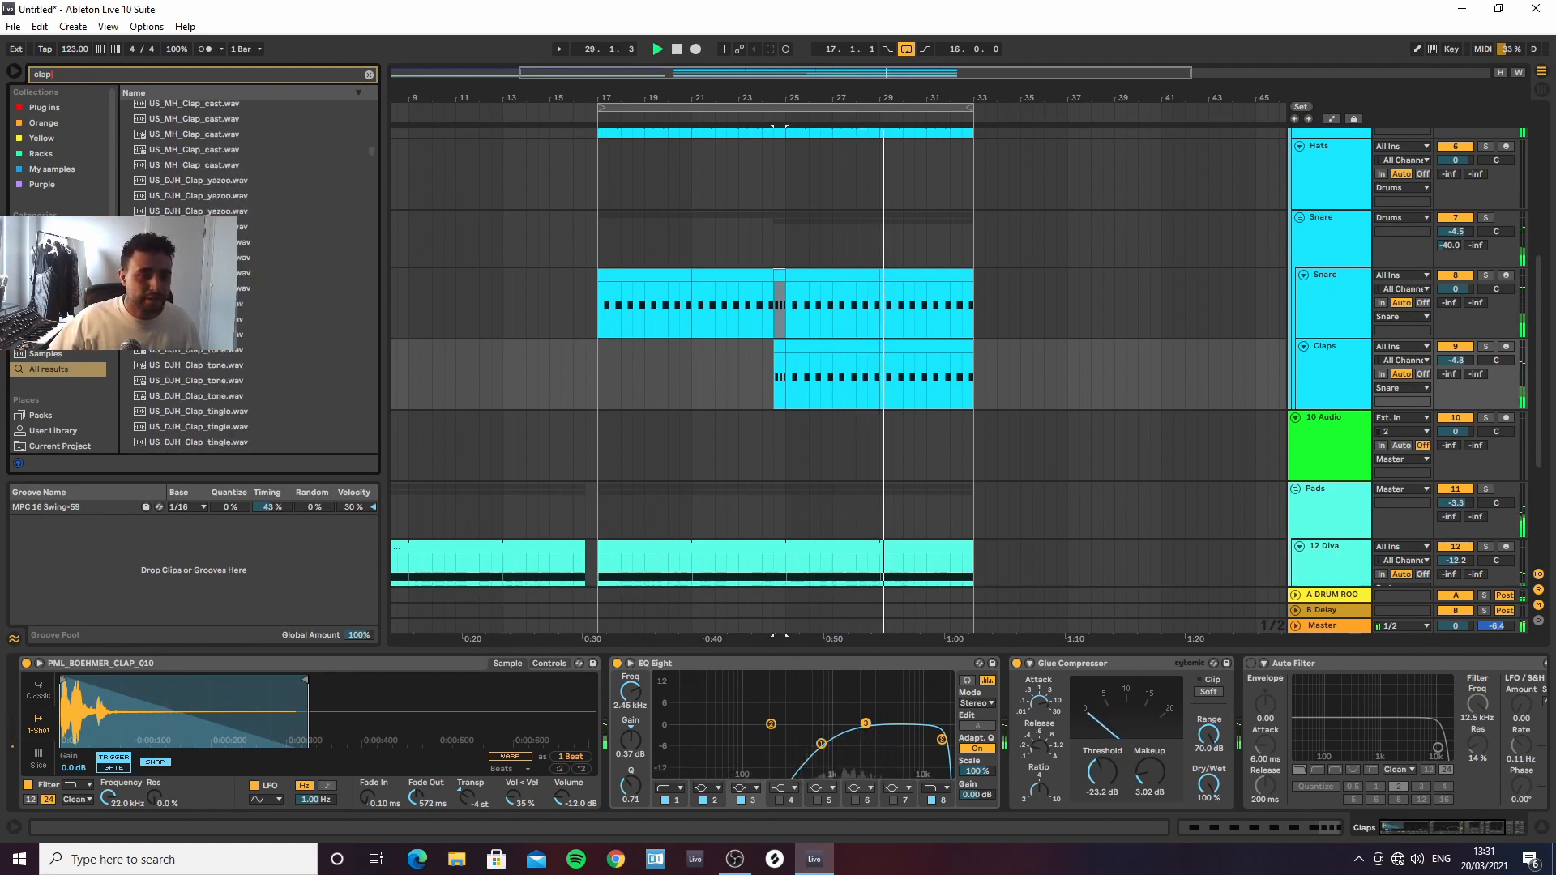
pyautogui.scroll(-5, 51, 357)
pyautogui.click(50, 323)
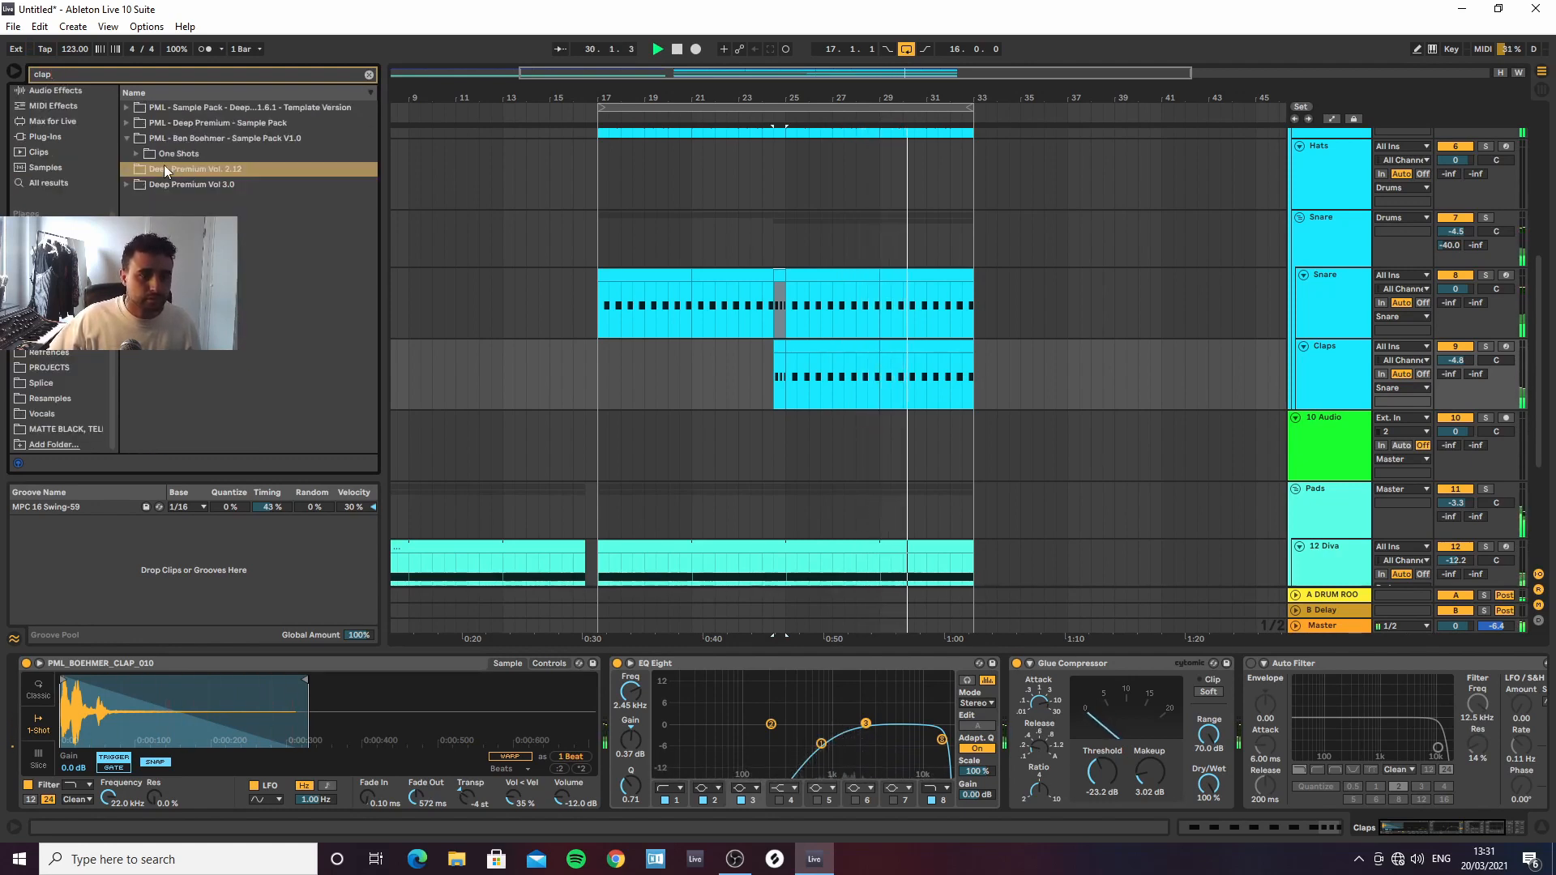
pyautogui.click(135, 153)
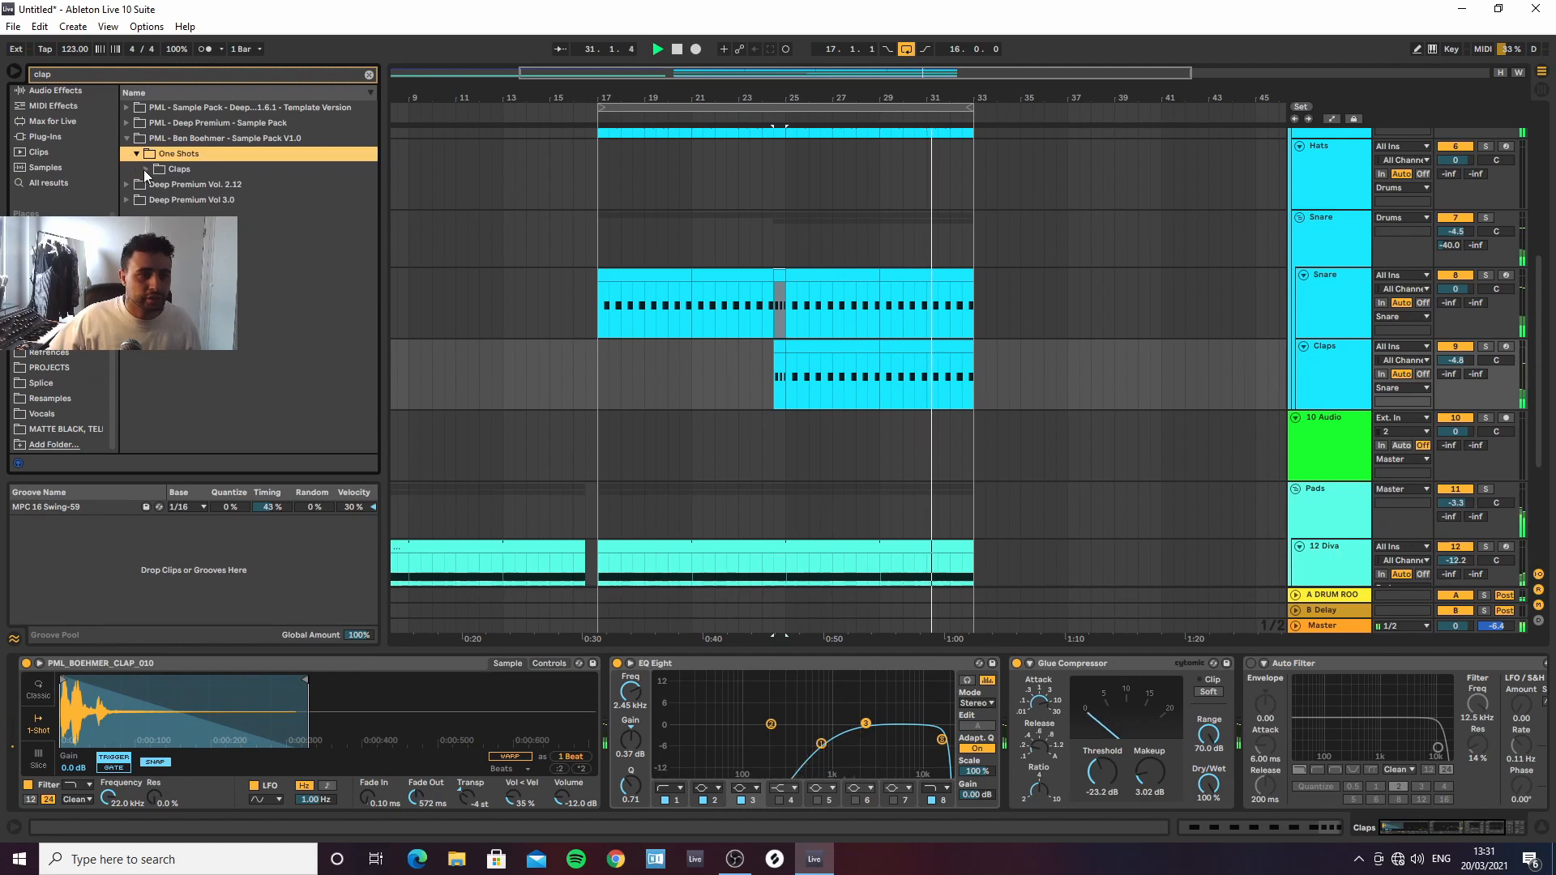
pyautogui.click(146, 169)
# Audition the pack's clap samples during playback and load PML_BOEHMER_CLAP_007 into the Claps track's sampler
pyautogui.click(192, 184)
pyautogui.press('Down')
pyautogui.press('Down')
pyautogui.press('Down')
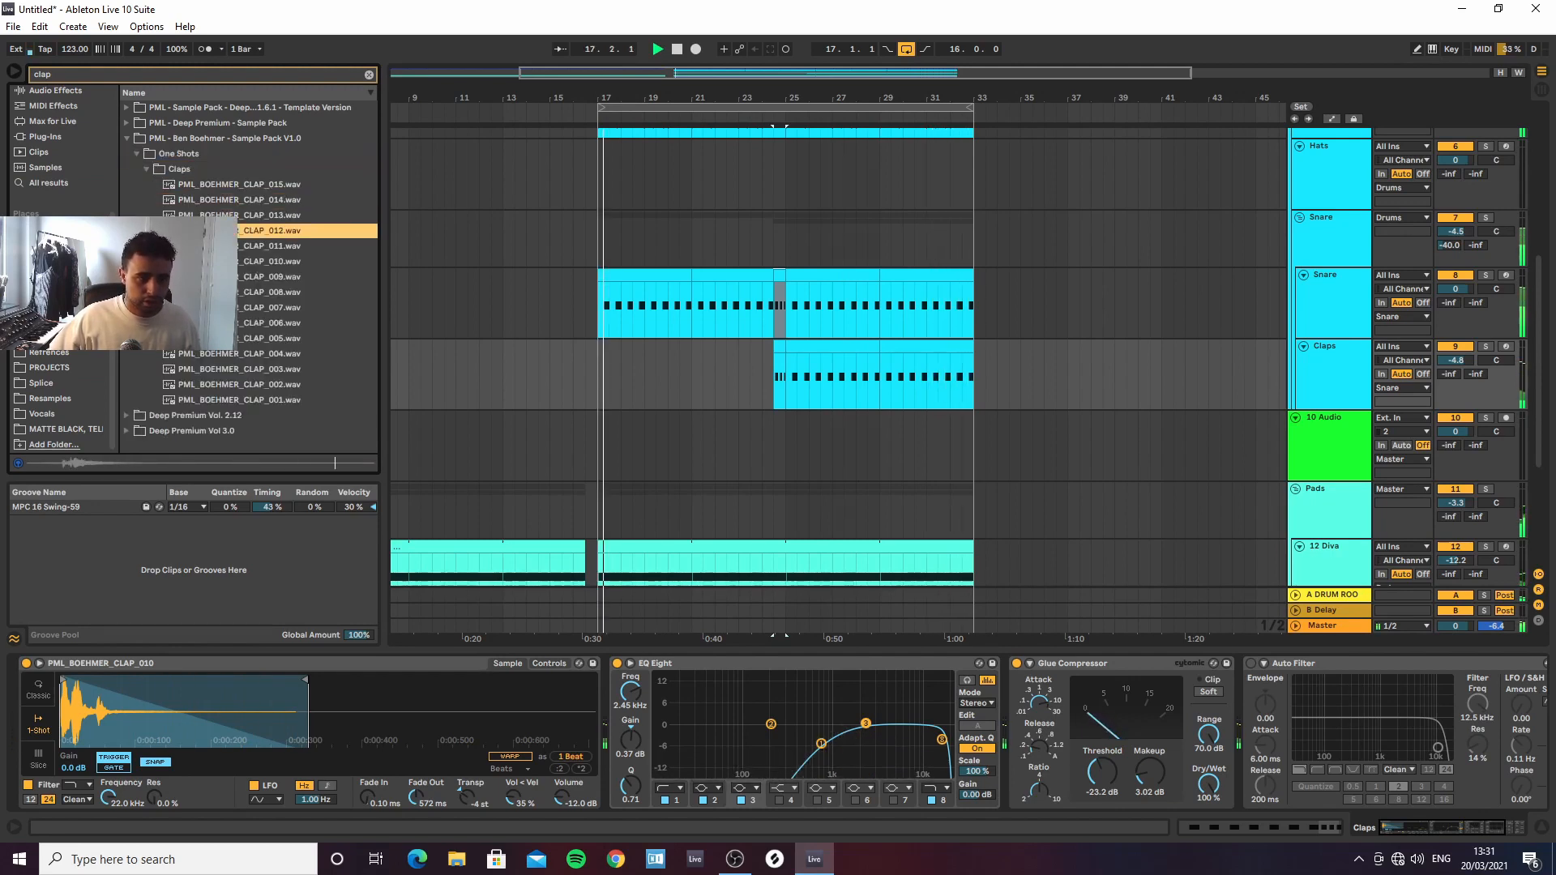
pyautogui.press('Down')
pyautogui.press('Down')
pyautogui.press('Down')
pyautogui.press('Down')
pyautogui.press('Down')
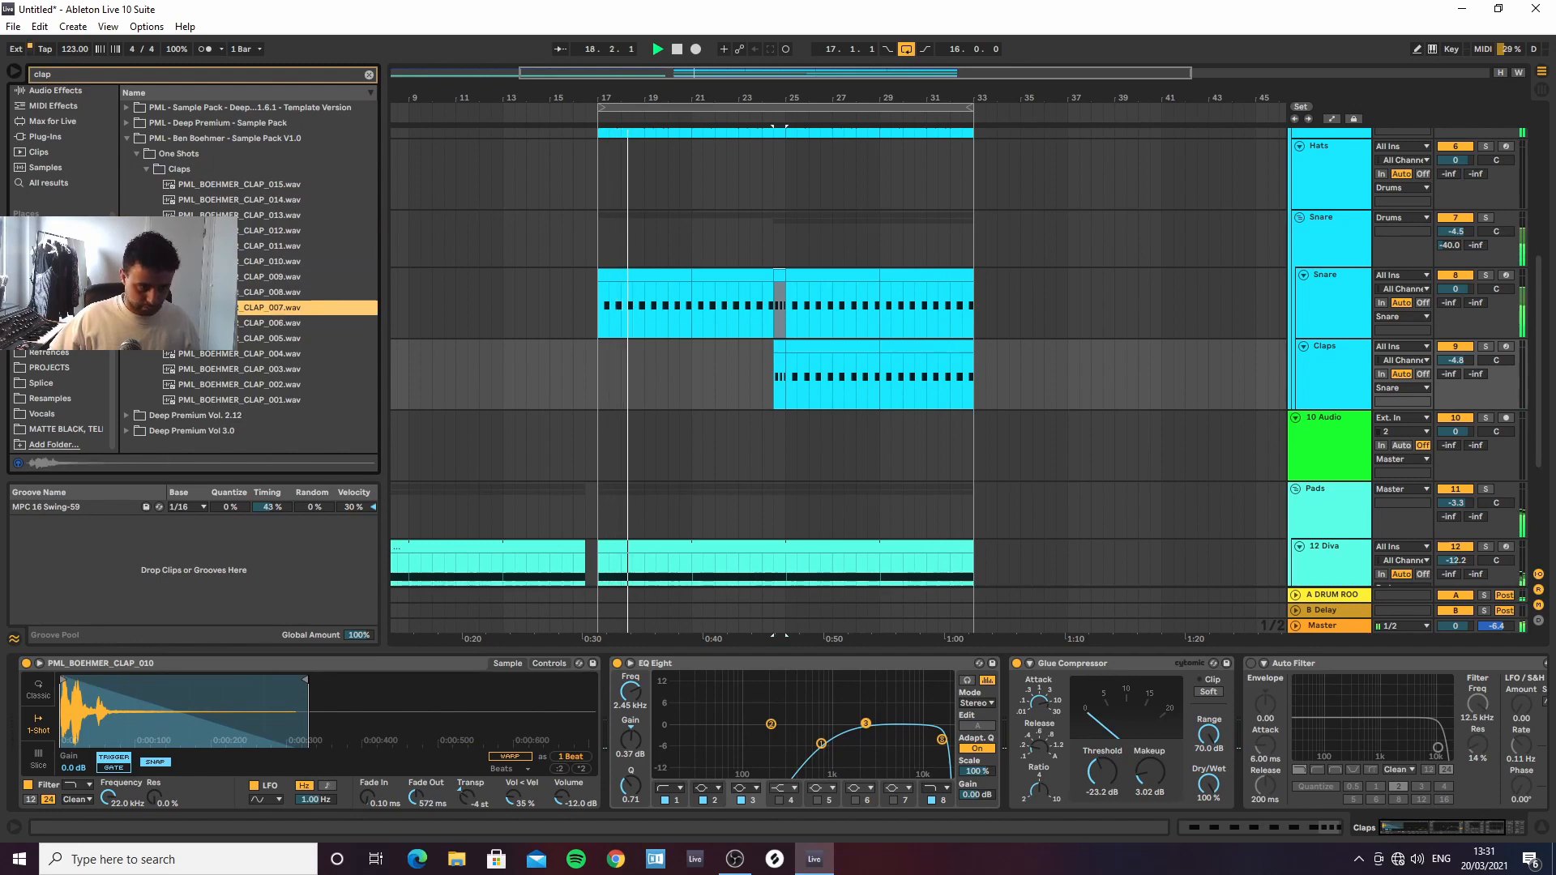
pyautogui.press('Down')
pyautogui.press('Down')
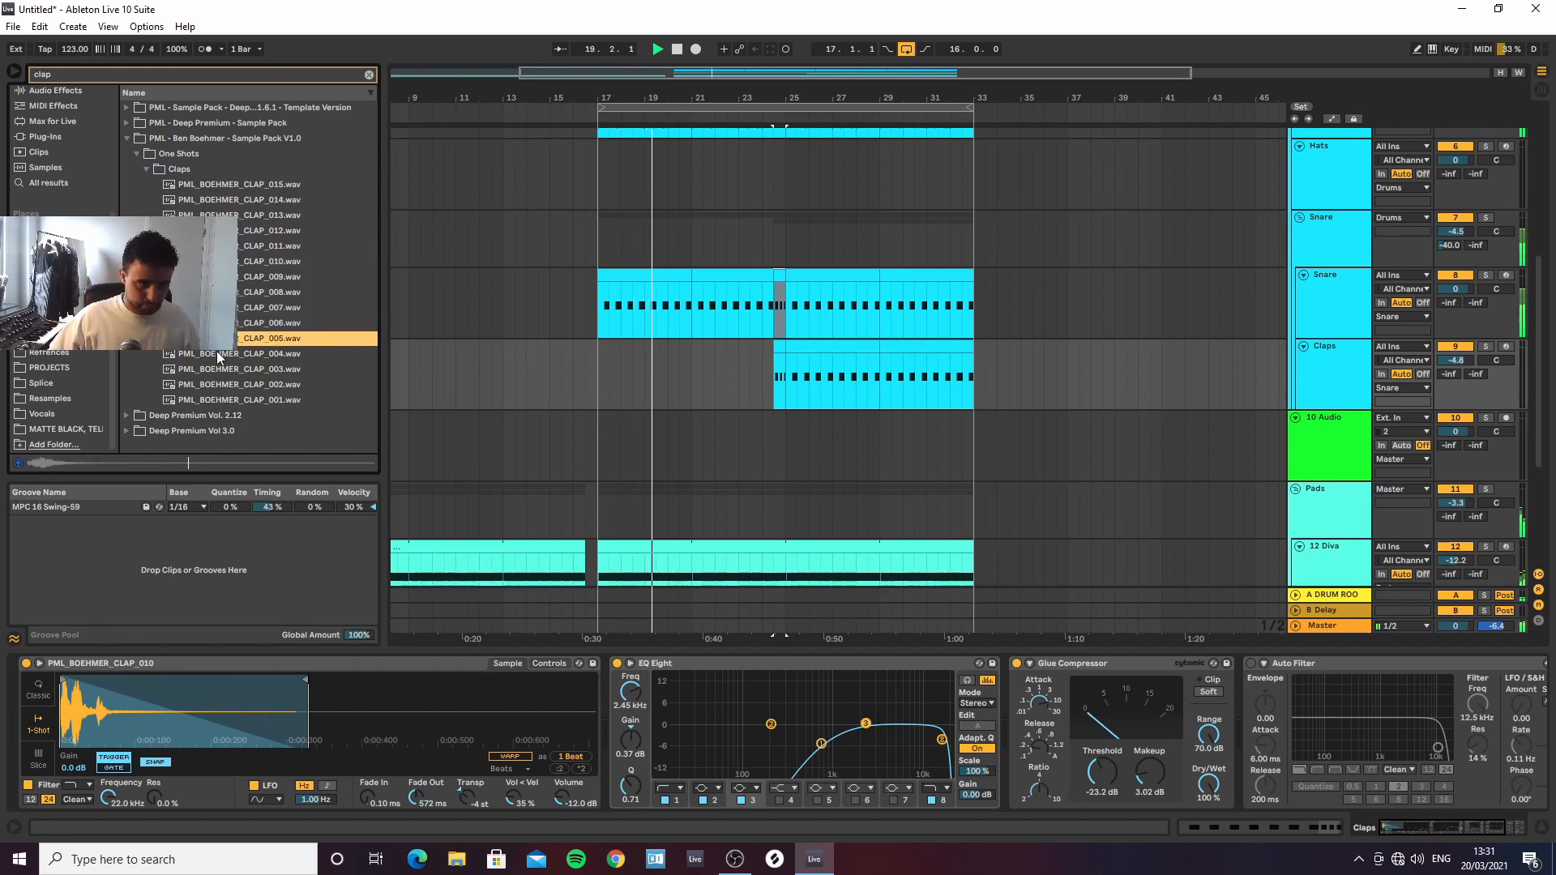
pyautogui.press('Down')
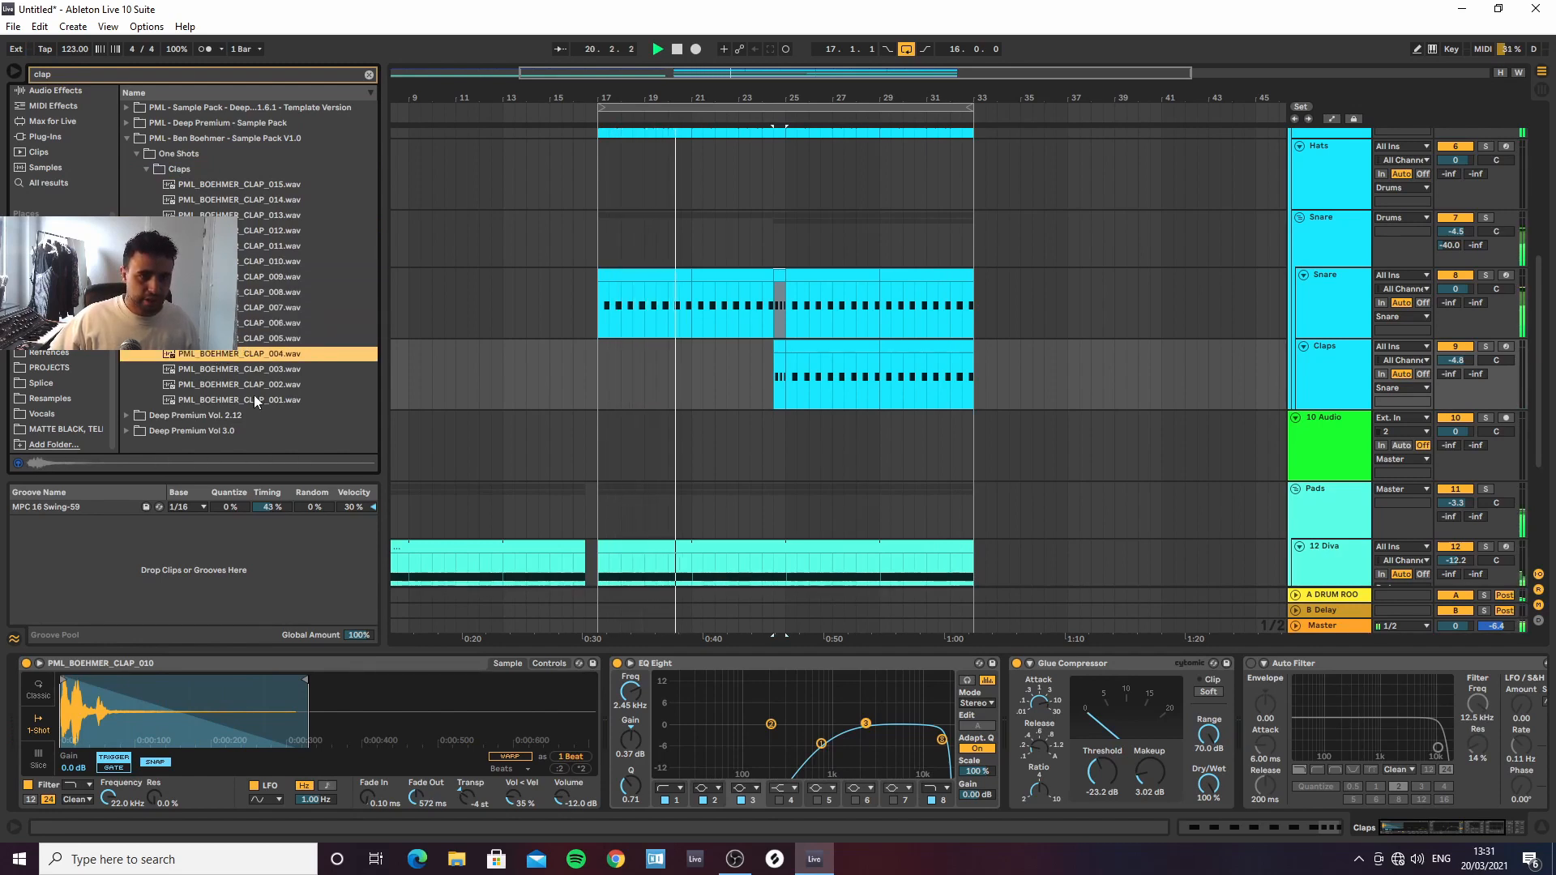
pyautogui.click(230, 308)
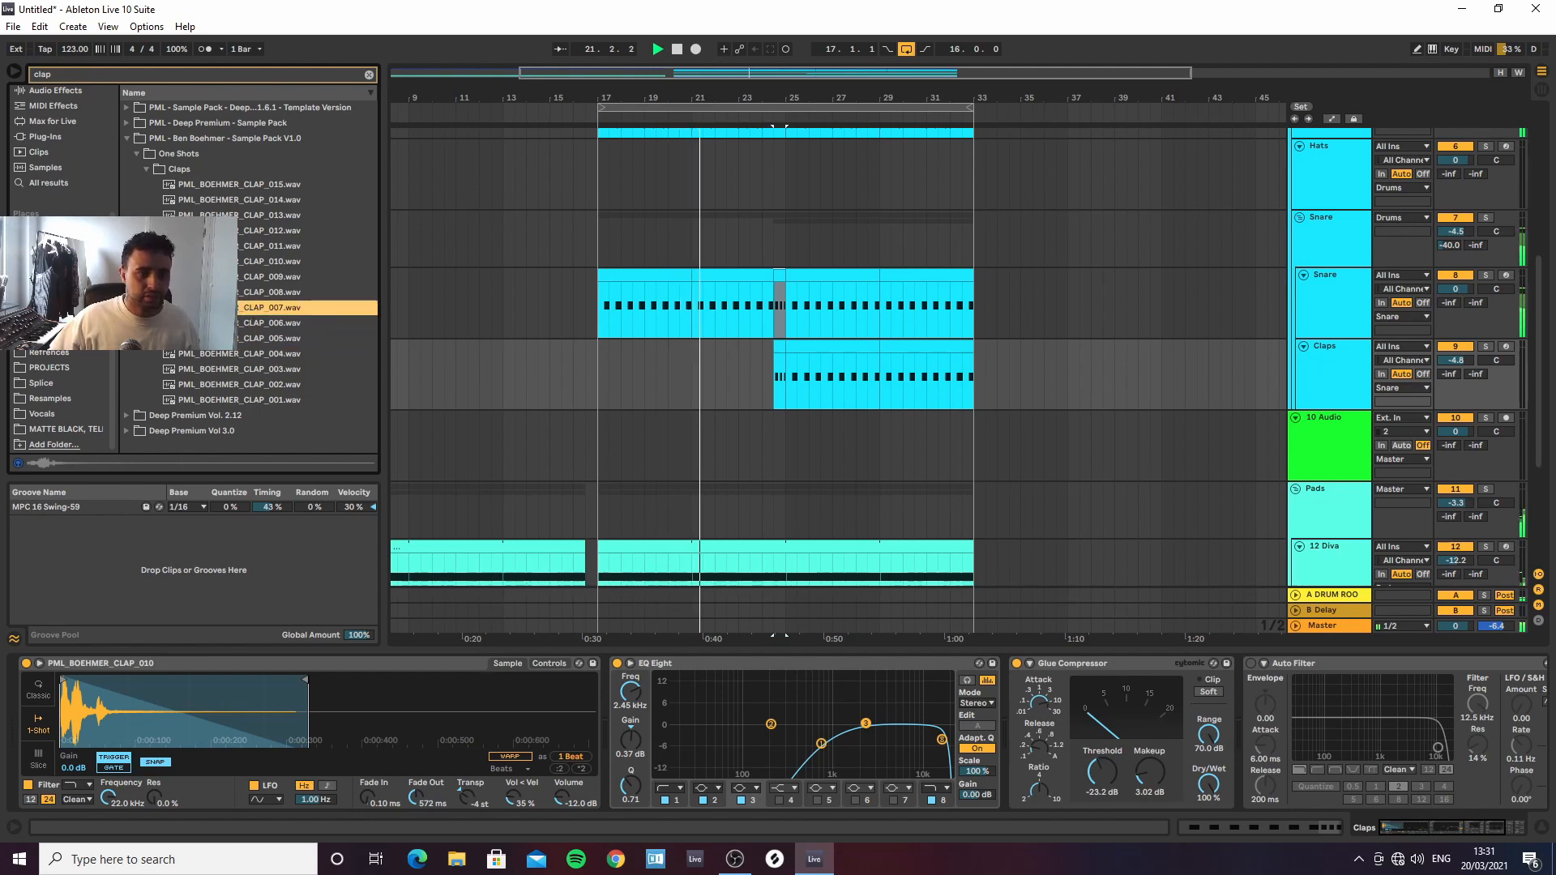
pyautogui.doubleClick(230, 308)
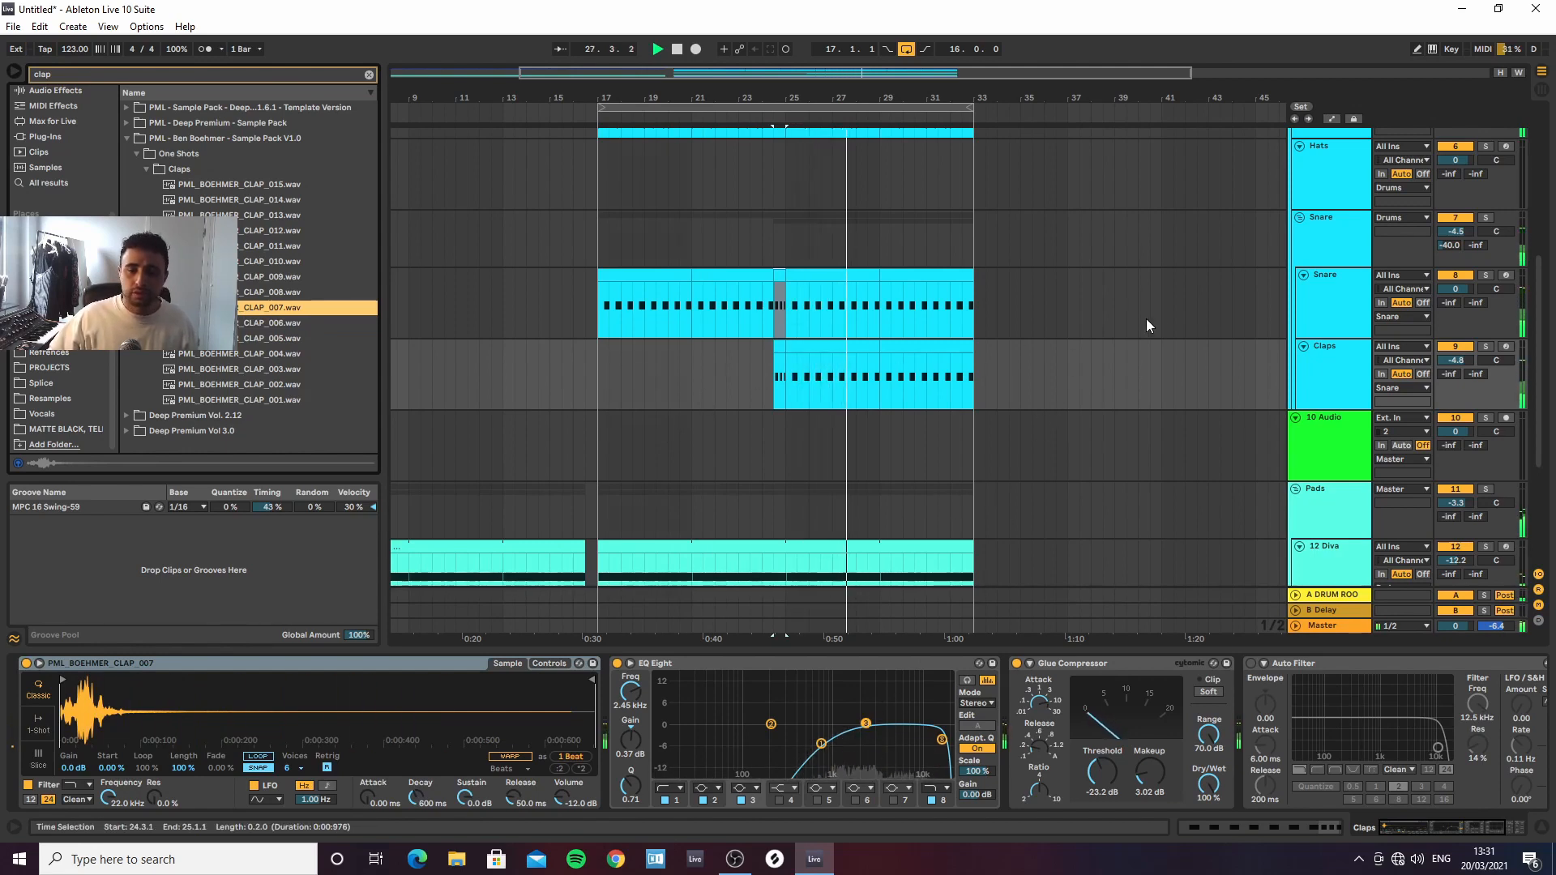
# Fold the Snare group and extend the first Bongo Groove clip's start back to 9.1.1
pyautogui.scroll(-2, 902, 207)
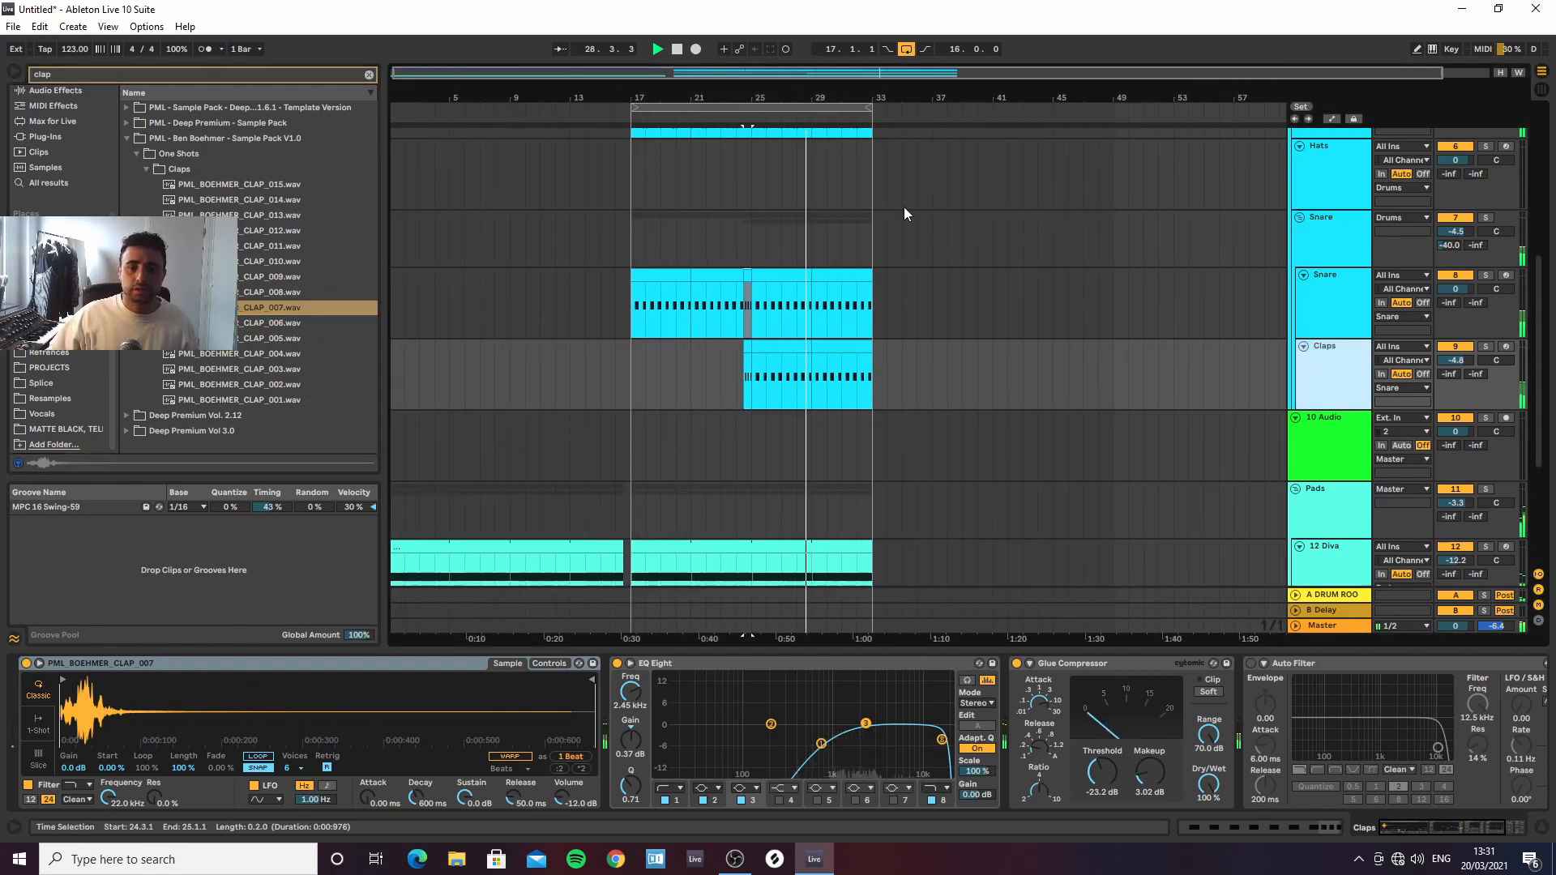
pyautogui.click(1299, 218)
pyautogui.scroll(2, 1198, 199)
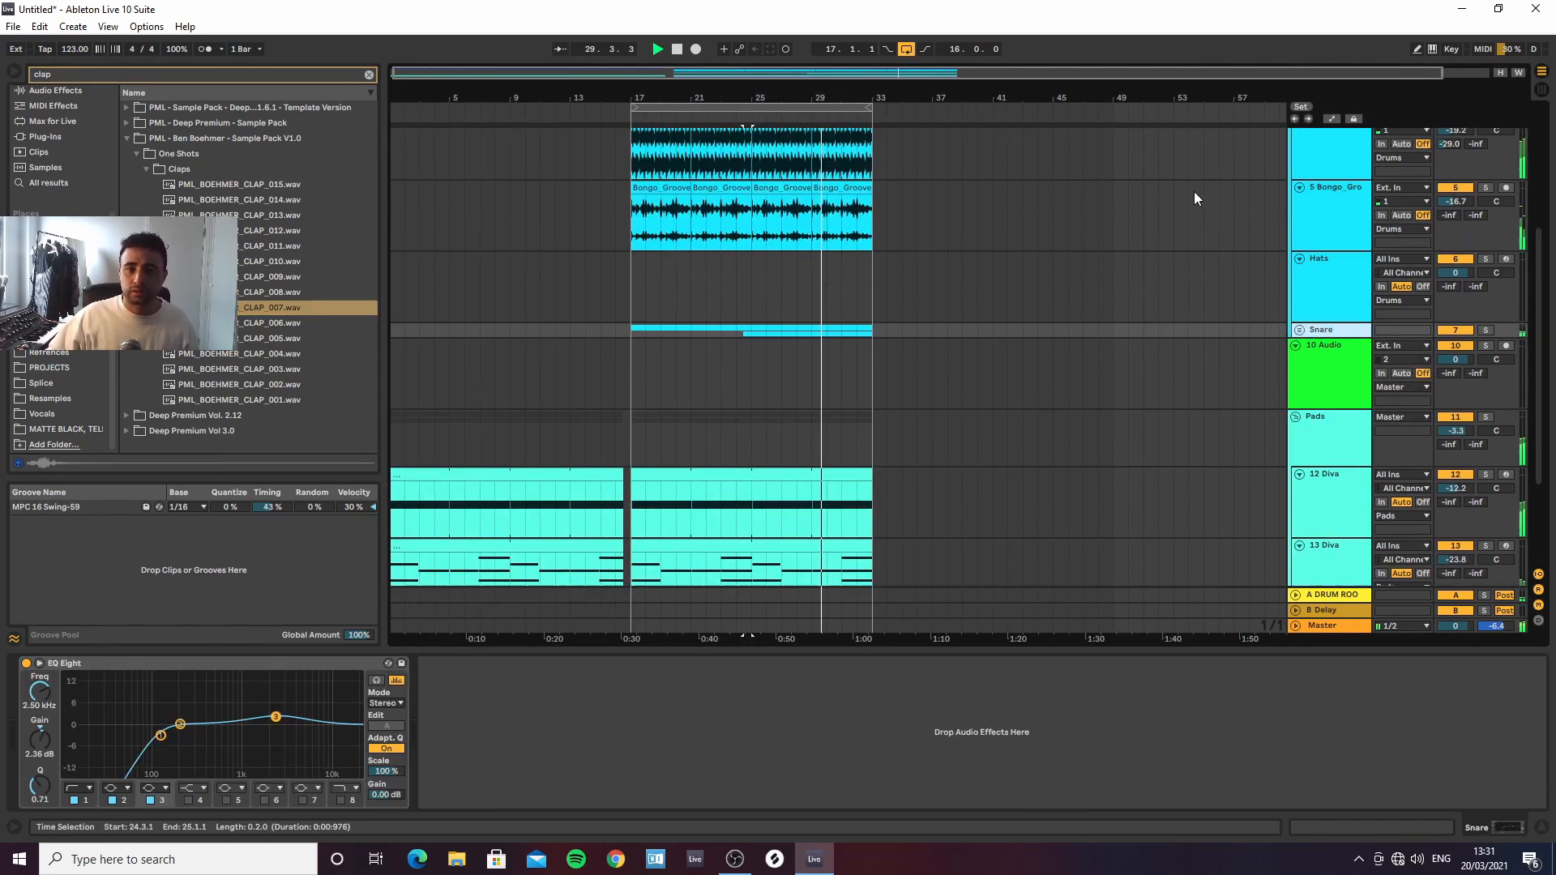
pyautogui.scroll(2, 770, 259)
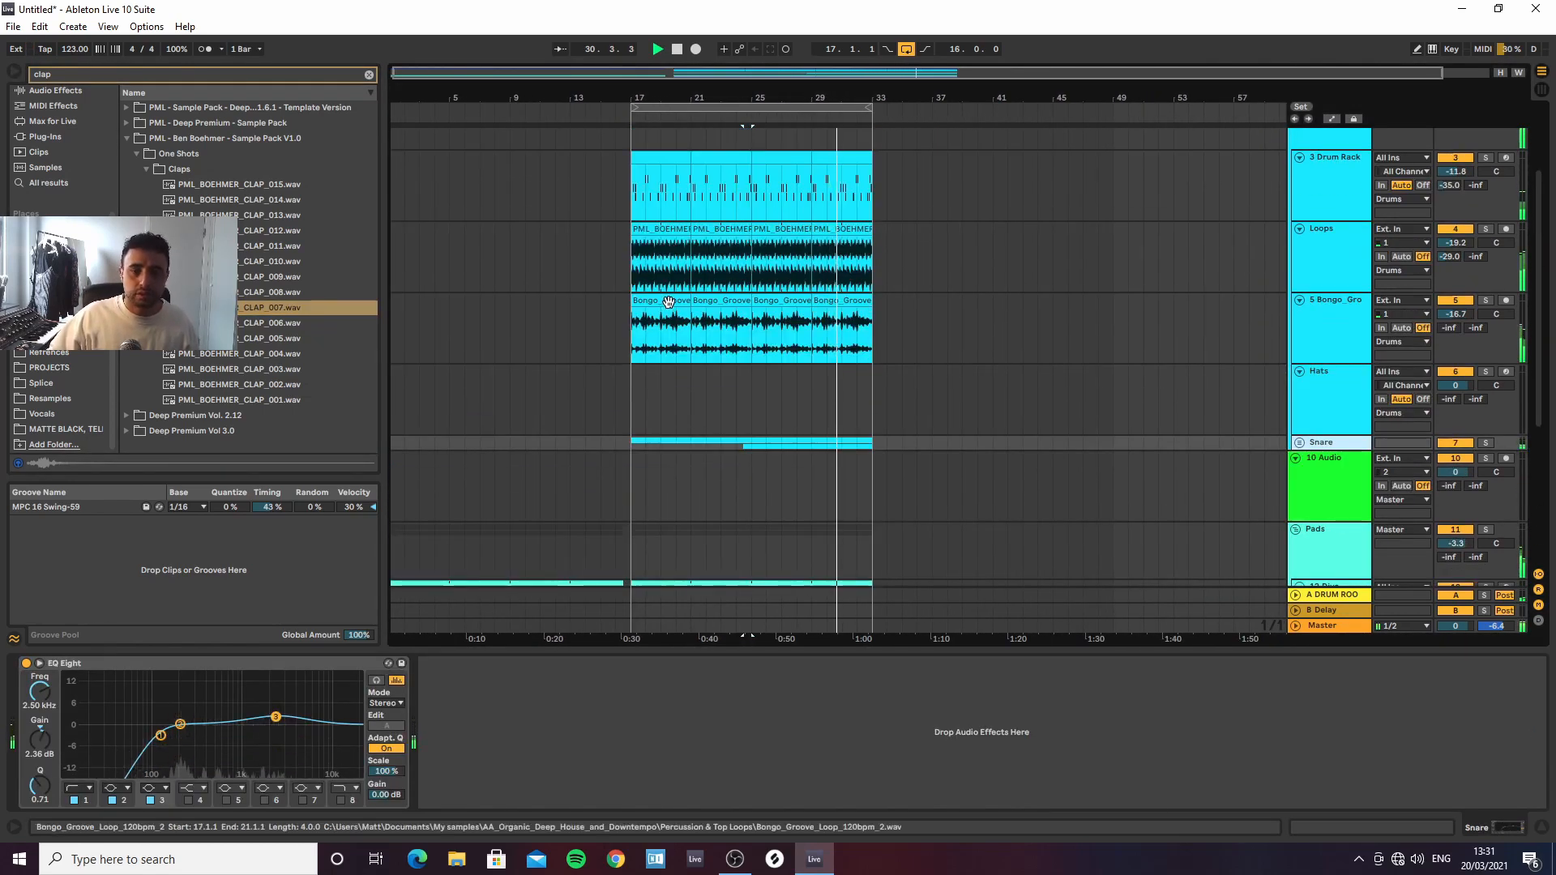
pyautogui.moveTo(631, 318); pyautogui.dragTo(510, 319)
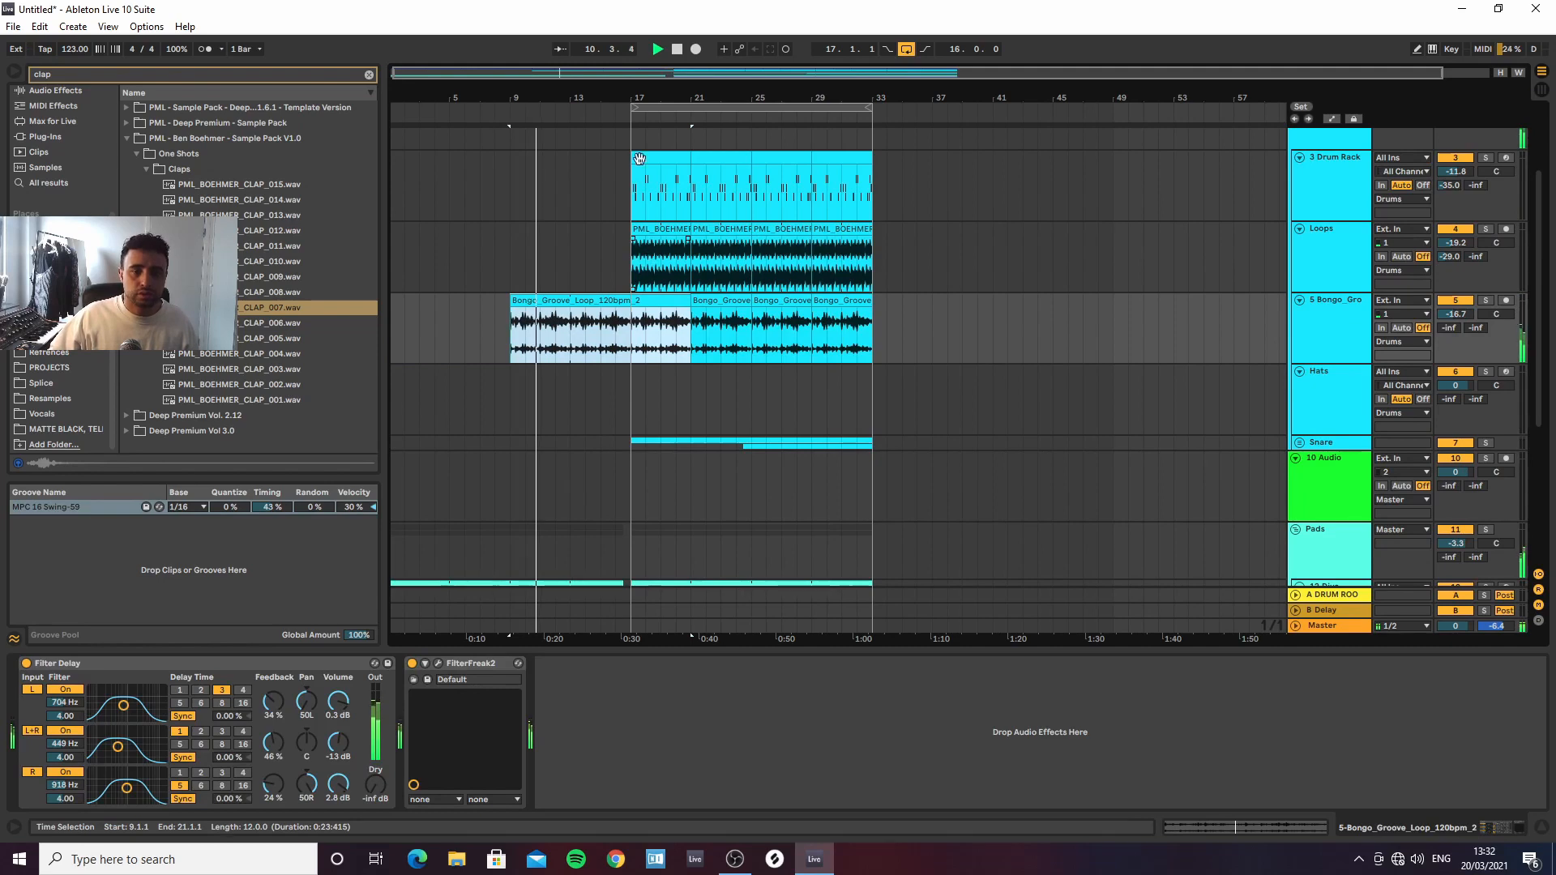
pyautogui.click(671, 231)
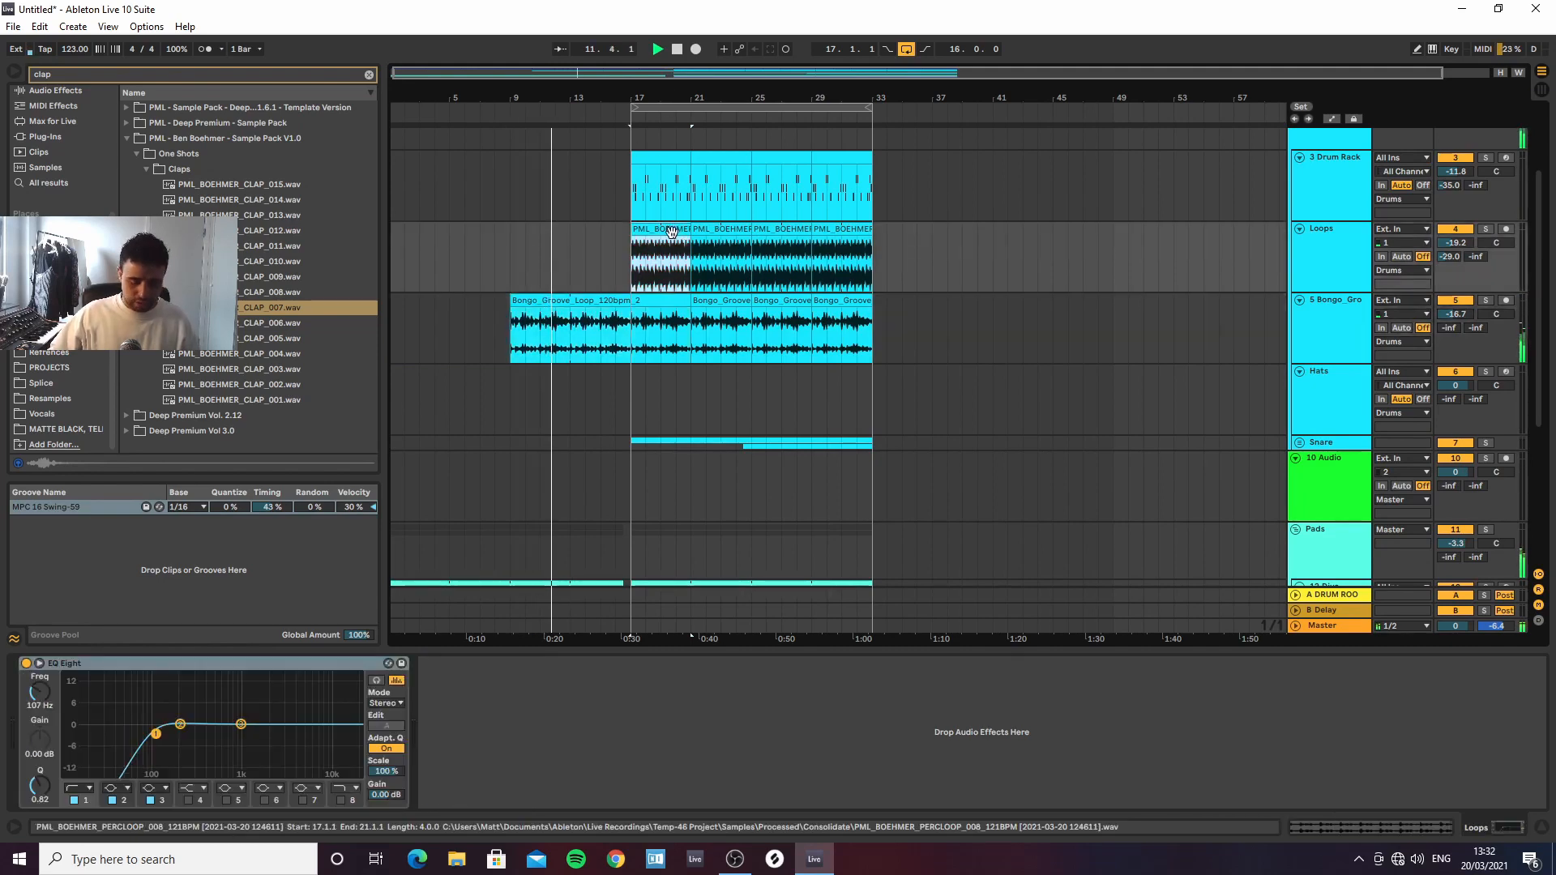
# Deactivate the first percussion loop clip on the Loops track, from 17.1.1 to 21.1.1
pyautogui.press('0')
pyautogui.scroll(3, 676, 243)
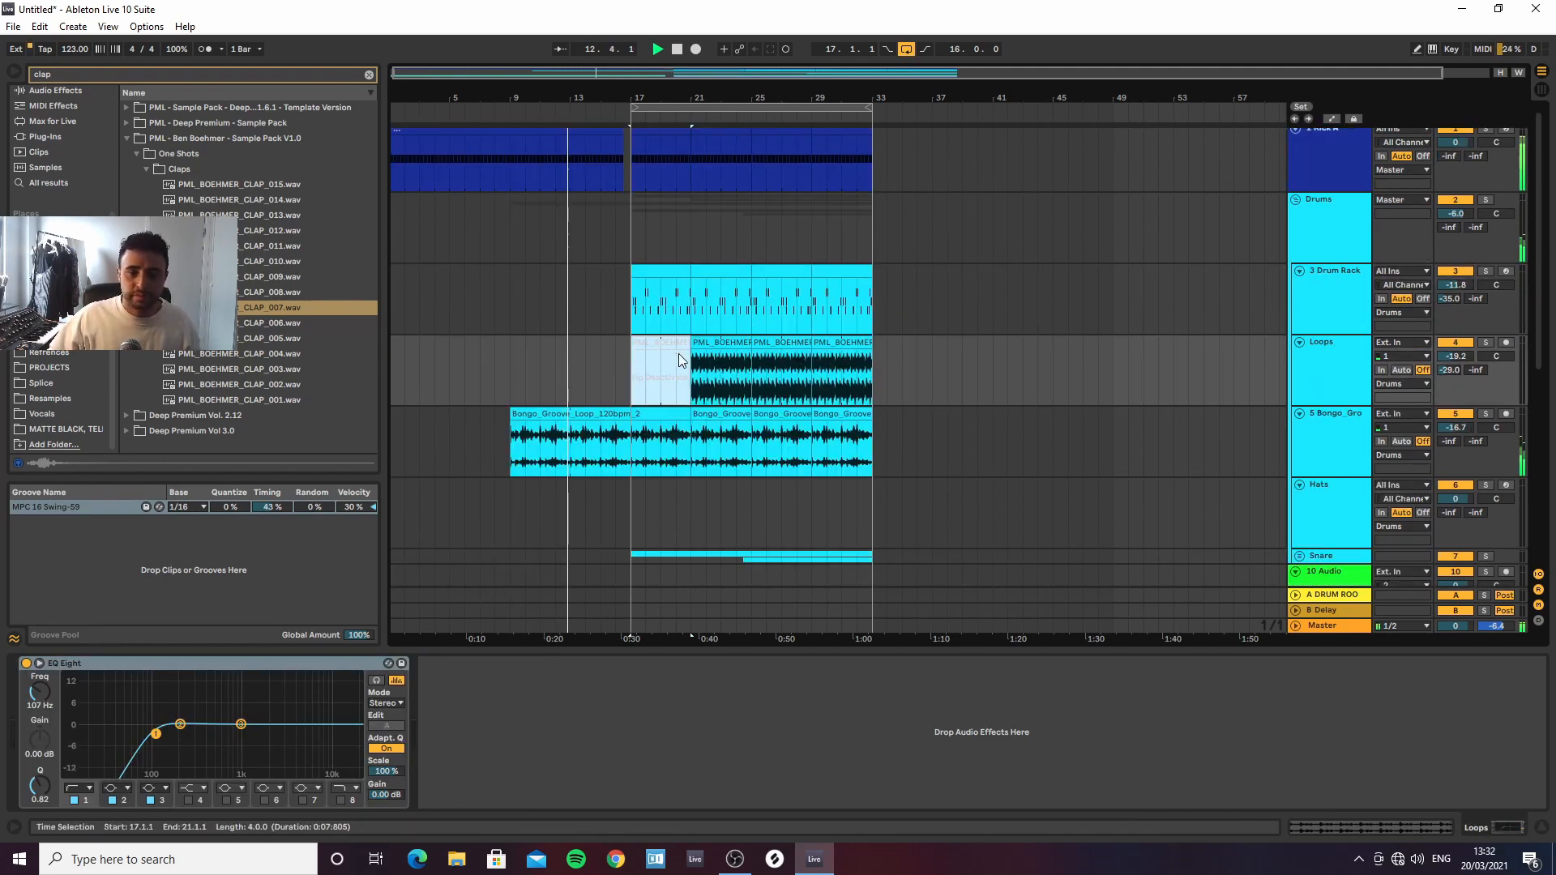
pyautogui.scroll(-4, 891, 367)
pyautogui.scroll(2, 1005, 326)
# Insert an empty 16-bar MIDI clip on the Hats track from 17.1.1 to 33.1.1
pyautogui.click(1328, 422)
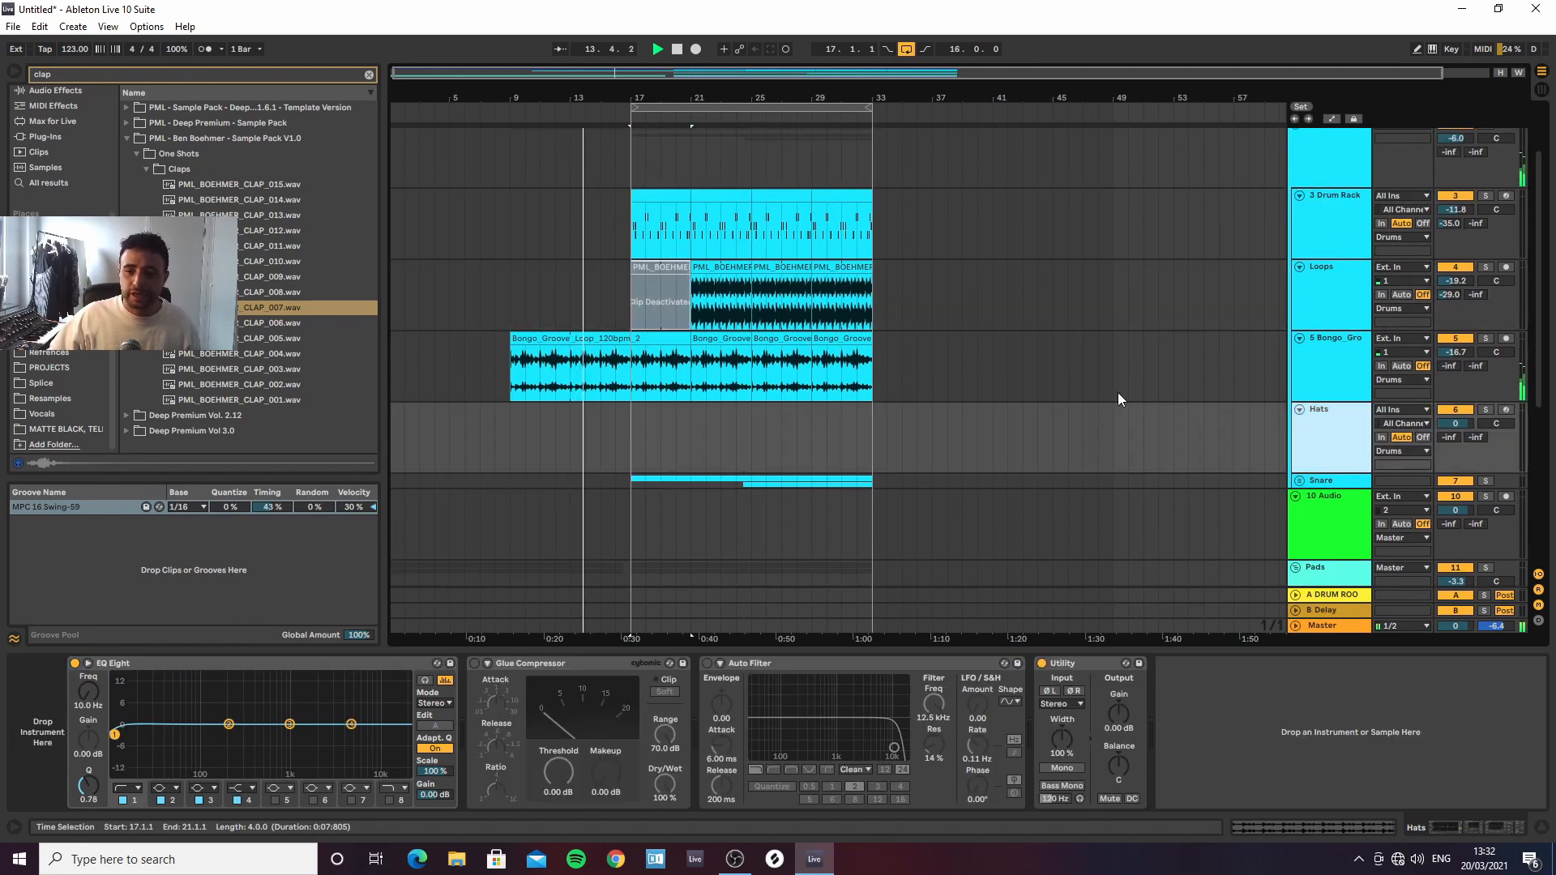
pyautogui.moveTo(628, 441); pyautogui.dragTo(859, 438)
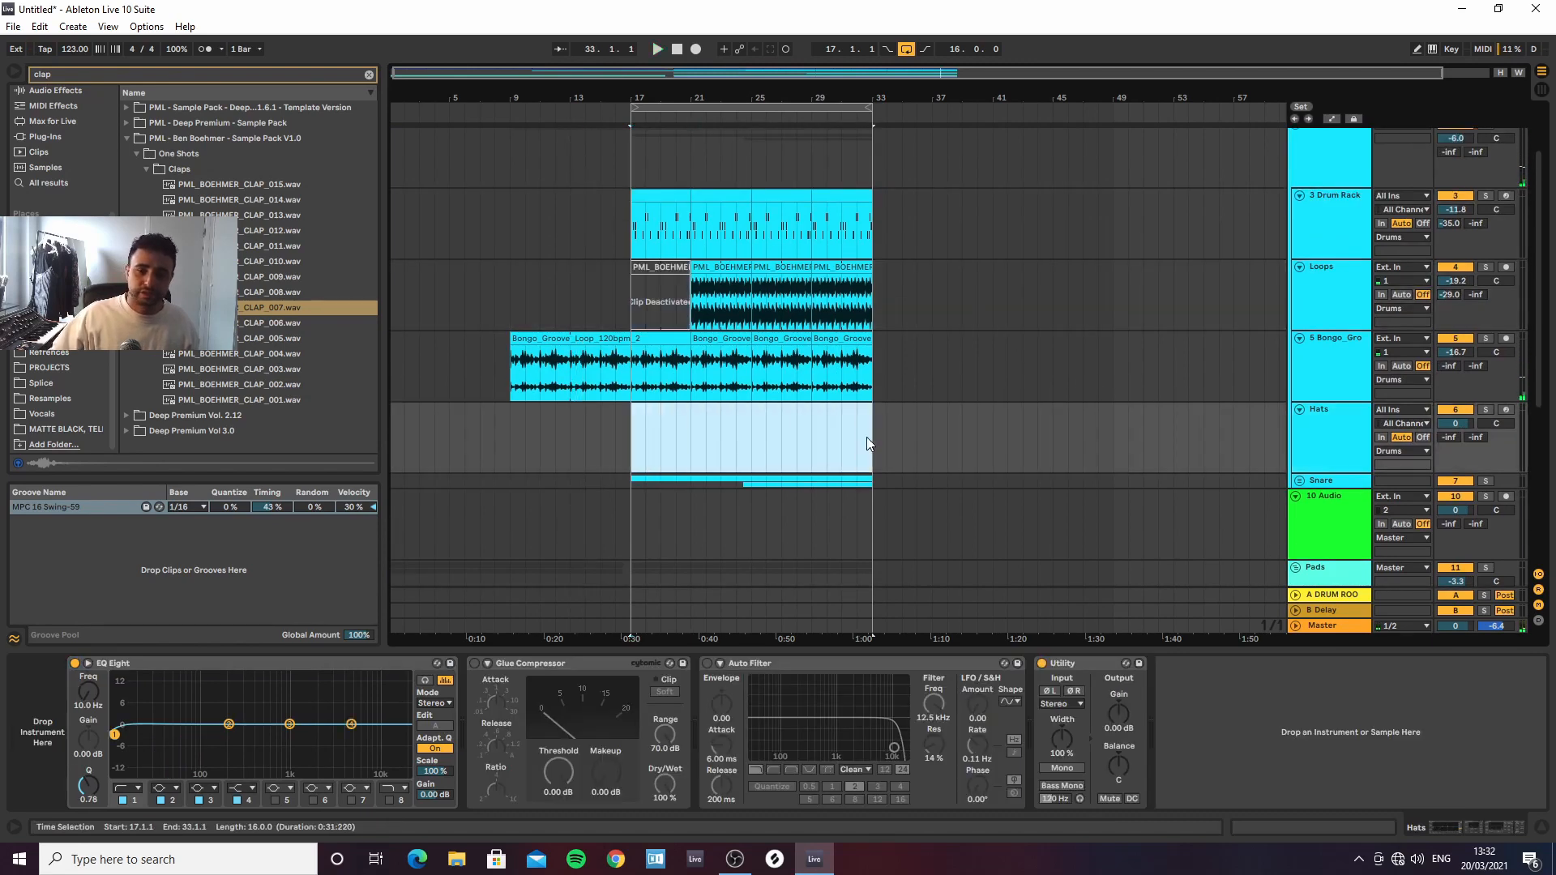
pyautogui.hotkey('ctrl', 'shift', 'm')
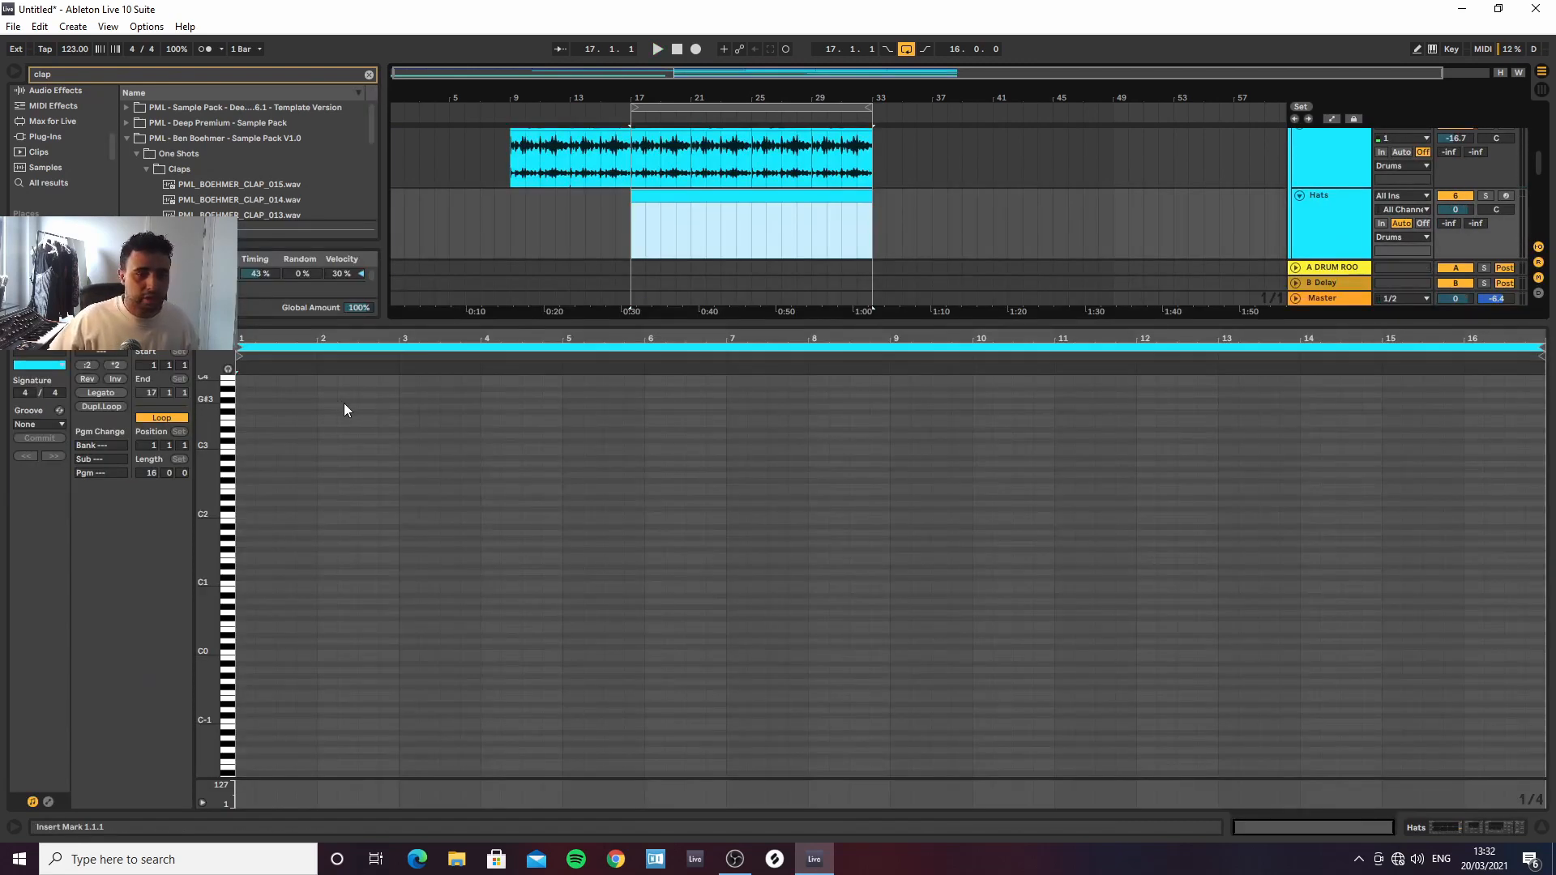
# Draw an eighth-note C2 at 1.1.3 in the new Hats clip and copy it to 1.2.3
pyautogui.moveTo(272, 341); pyautogui.dragTo(365, 504)
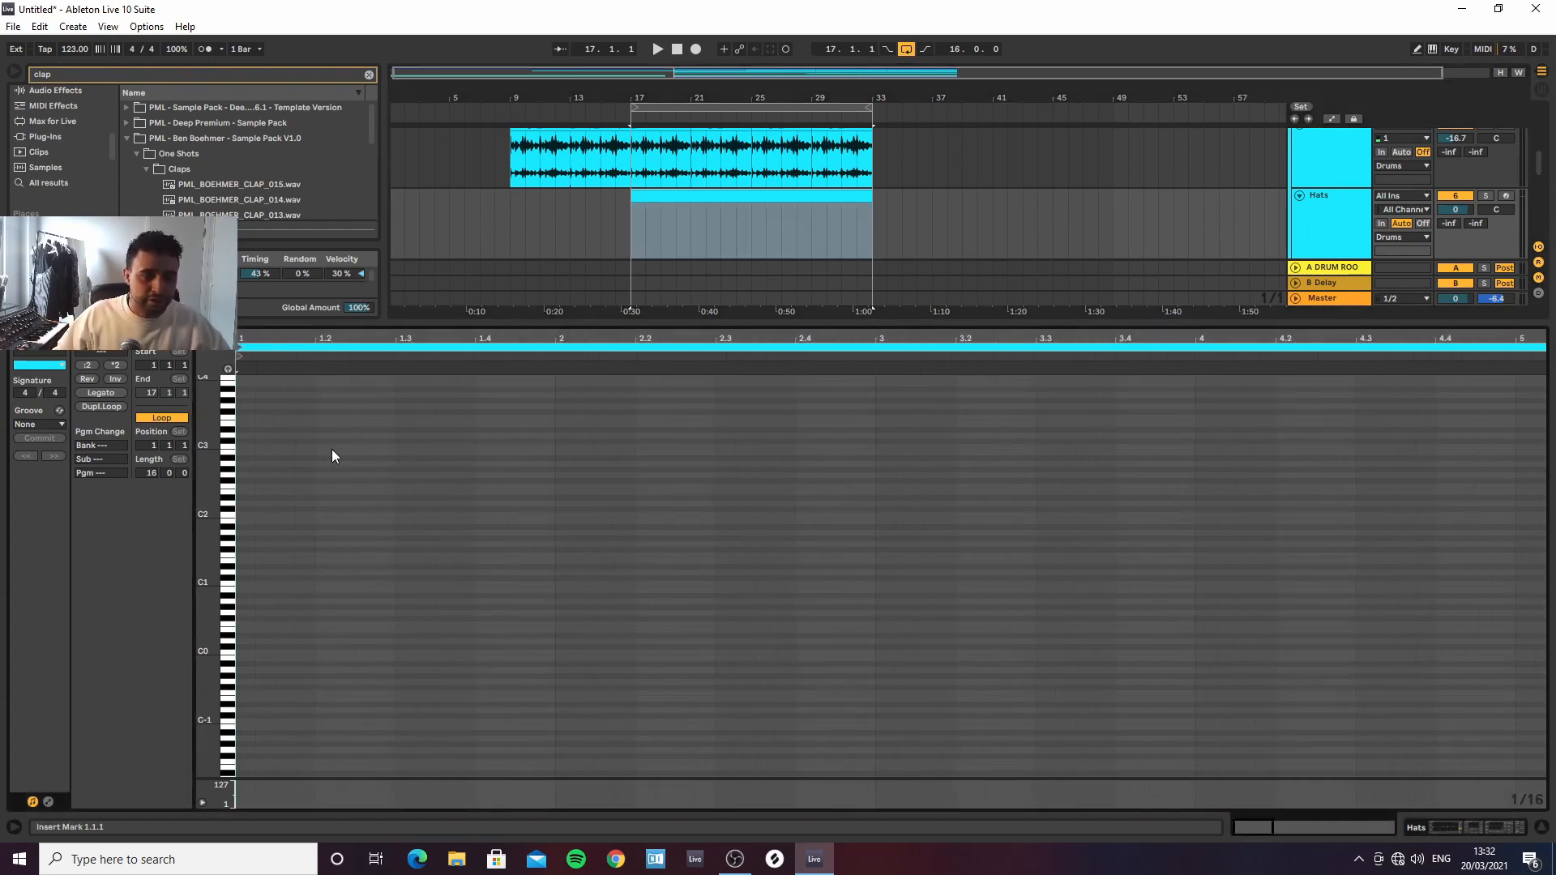
pyautogui.moveTo(275, 341); pyautogui.dragTo(328, 472)
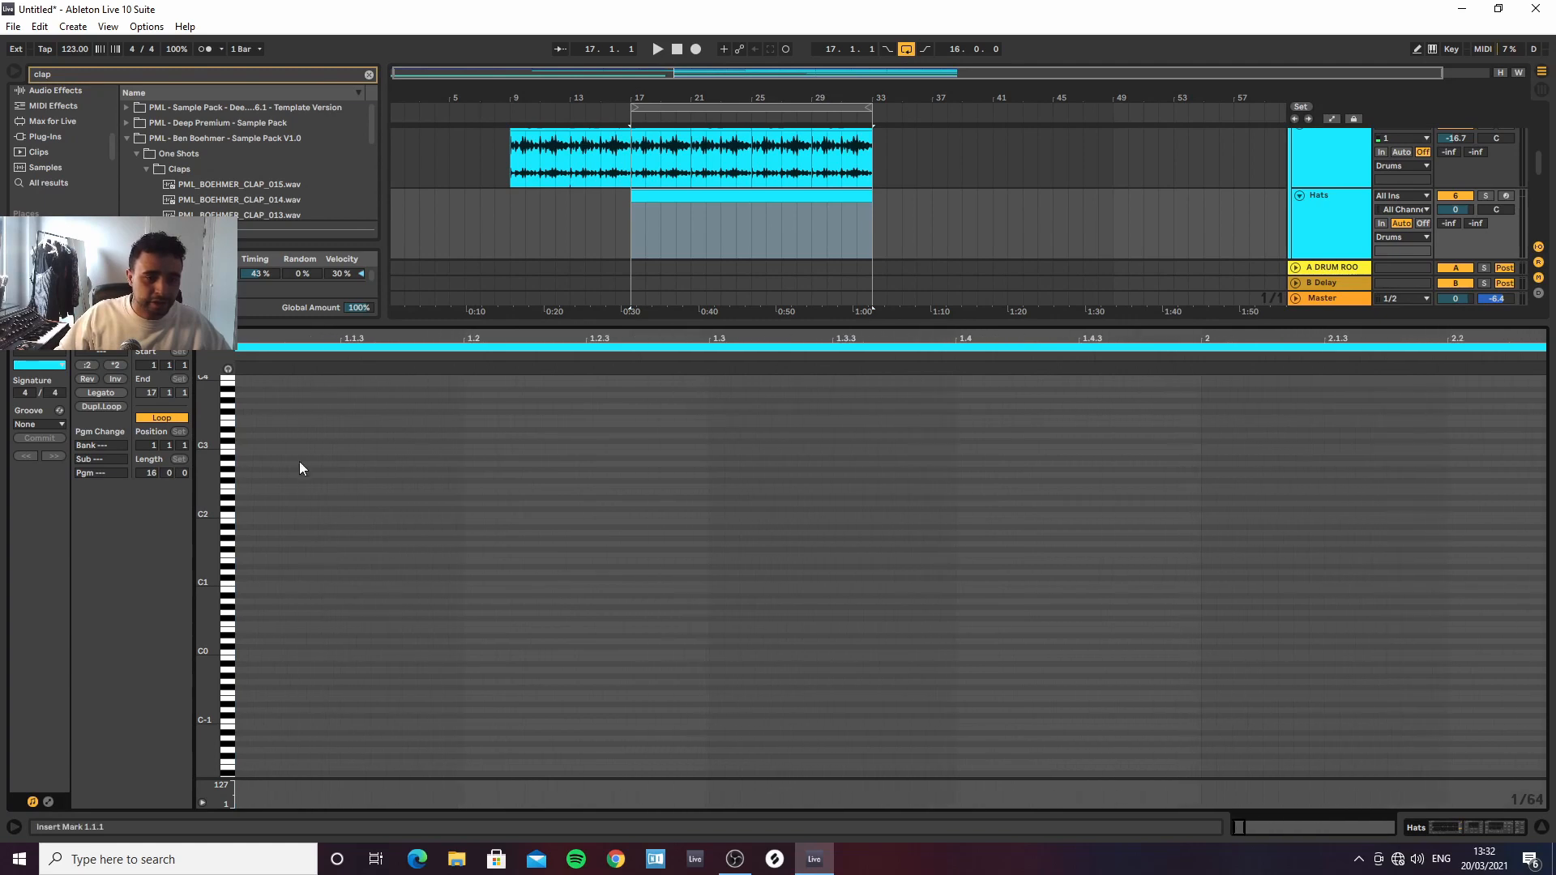
pyautogui.click(344, 519)
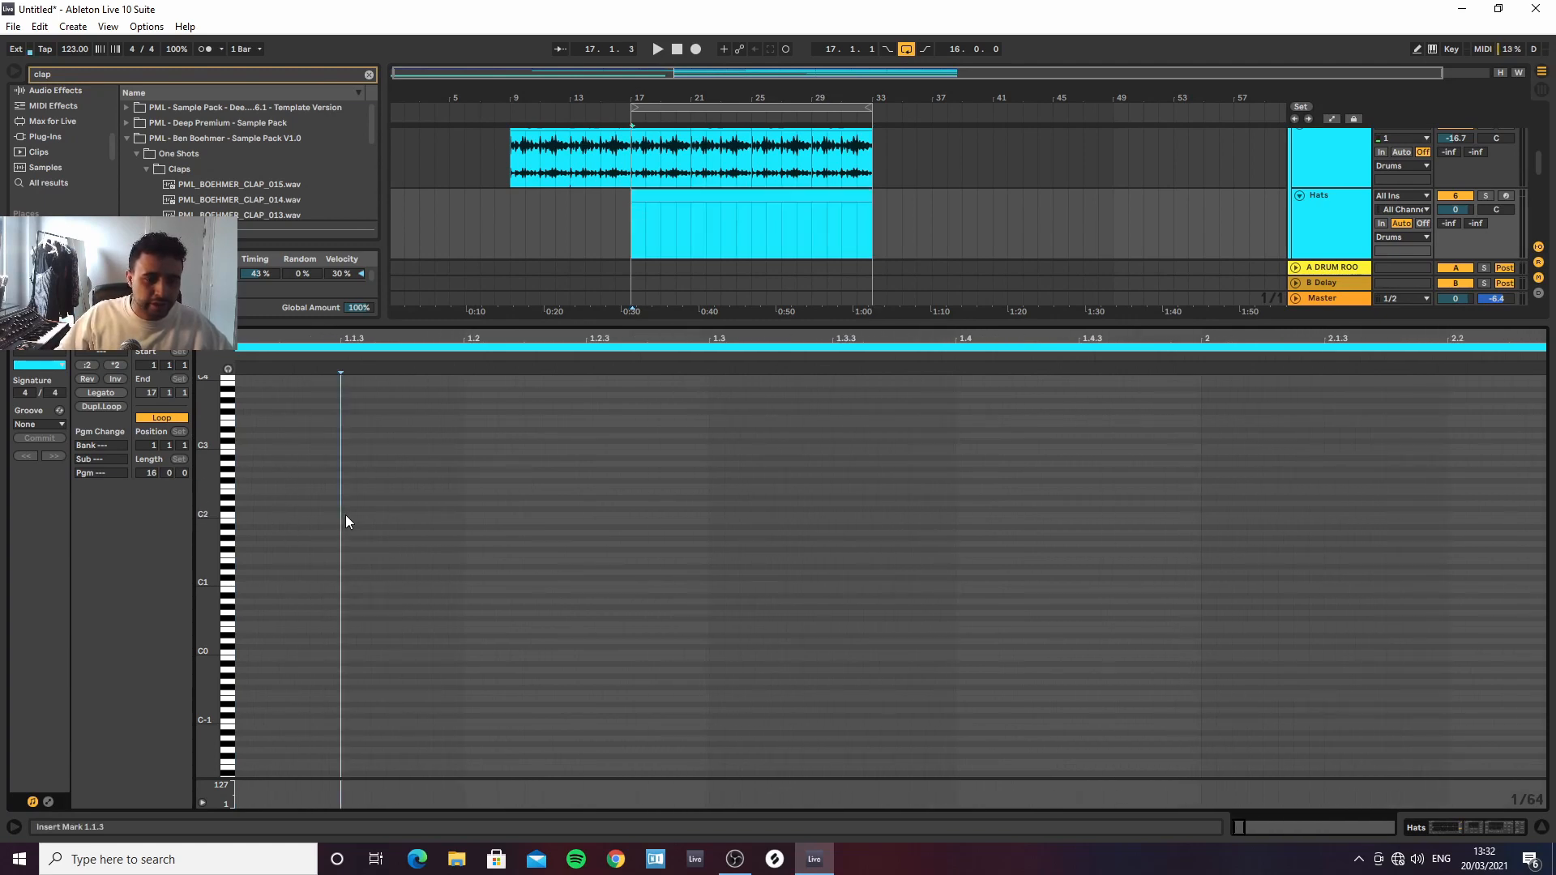
pyautogui.doubleClick(347, 517)
pyautogui.moveTo(351, 517); pyautogui.dragTo(413, 516)
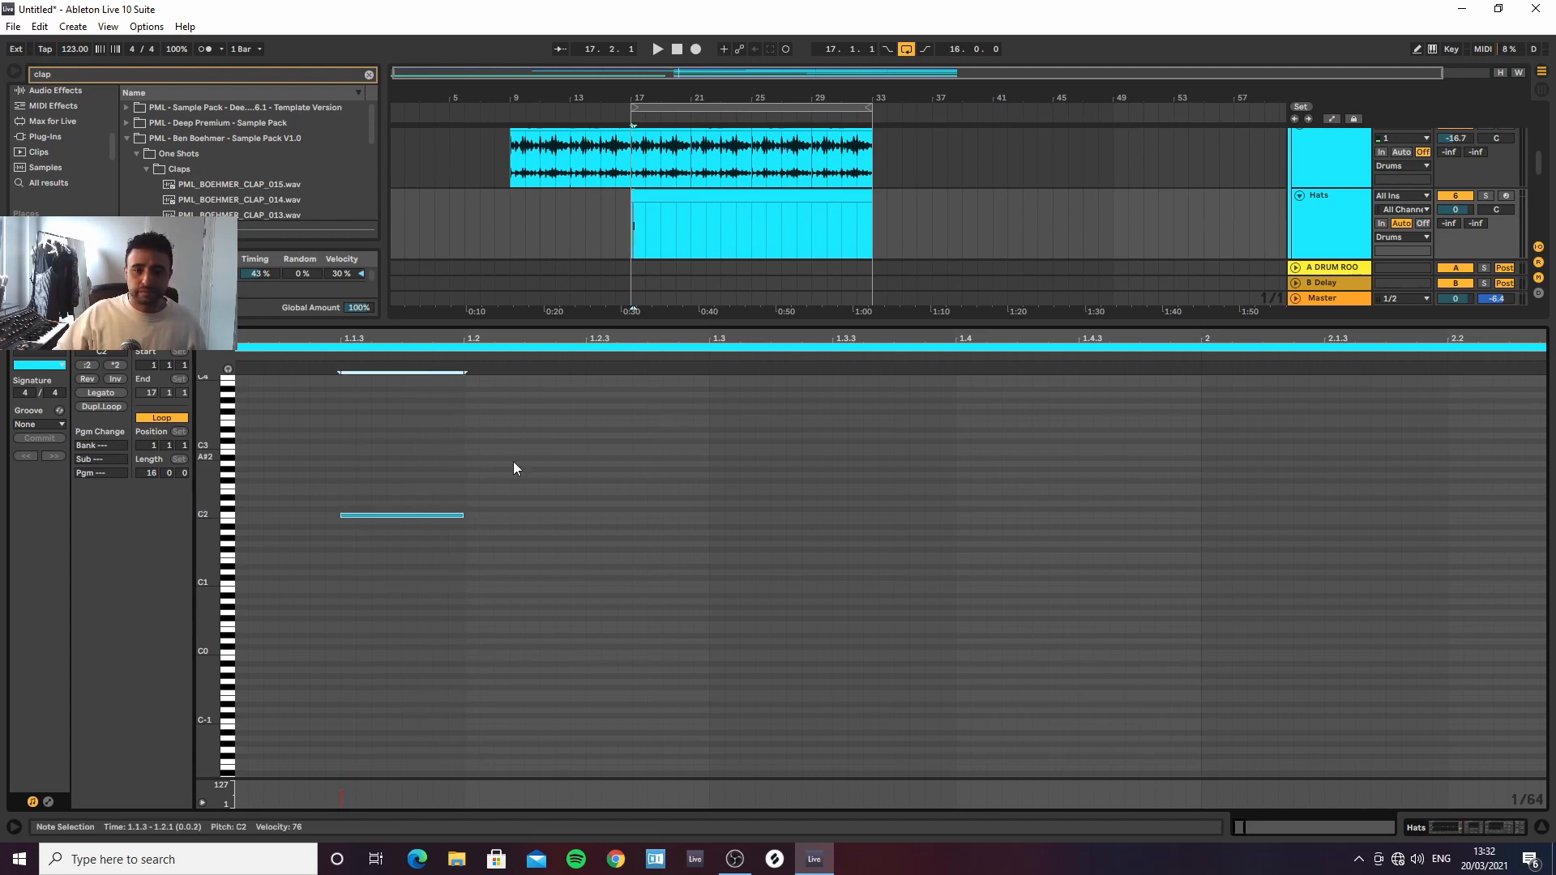
pyautogui.moveTo(410, 518); pyautogui.dragTo(659, 517)
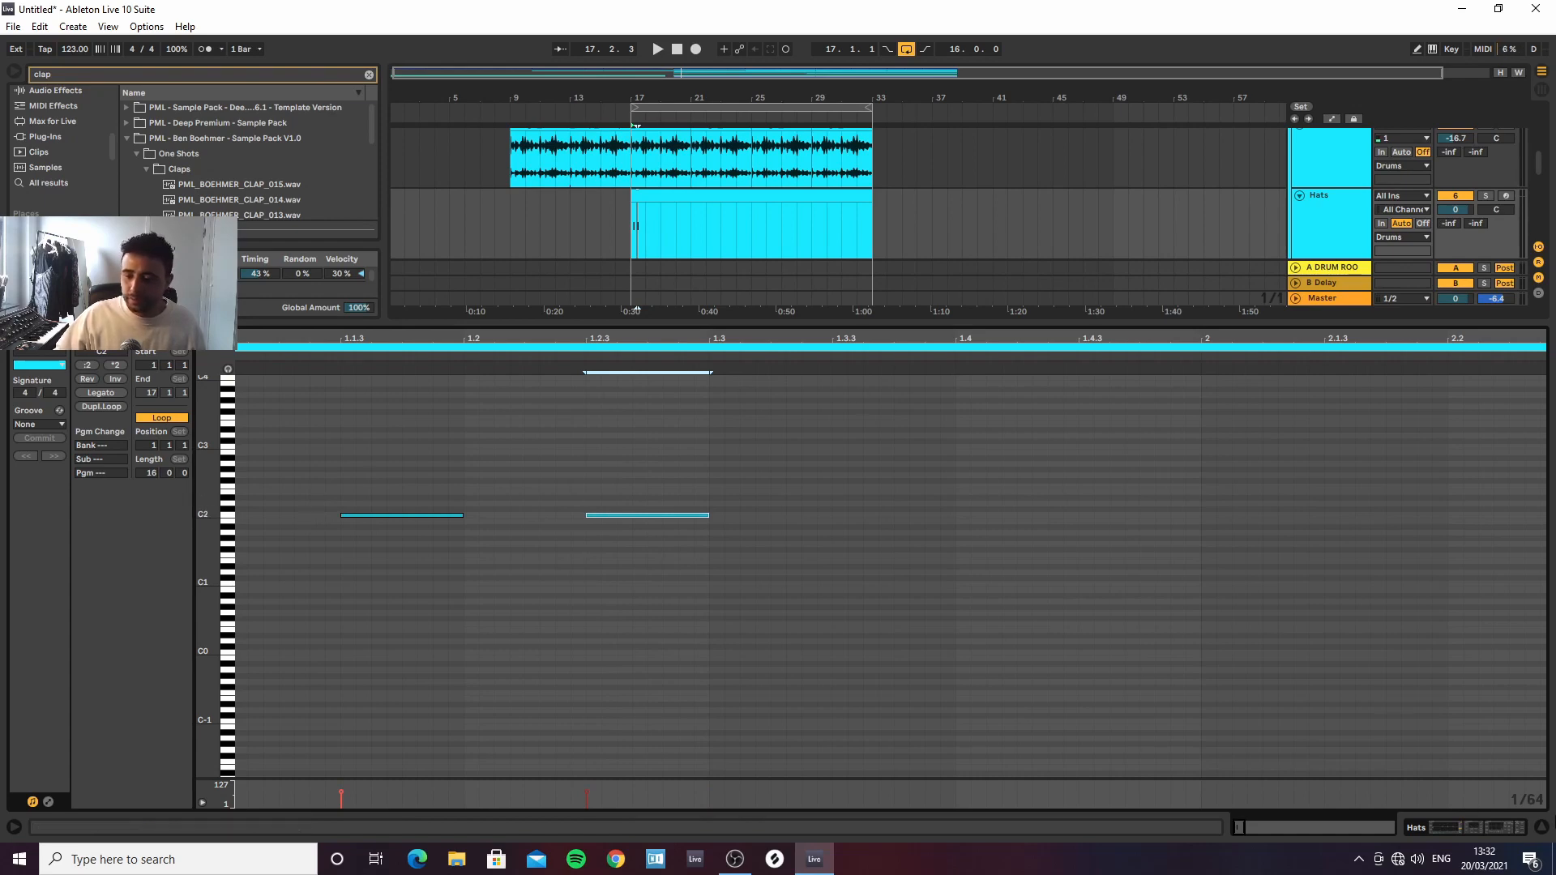
# Arm the Hats track, search the sample library for "hat" and open the Ben Boehmer pack's One Shots Hats folder
pyautogui.click(1543, 827)
pyautogui.click(1505, 278)
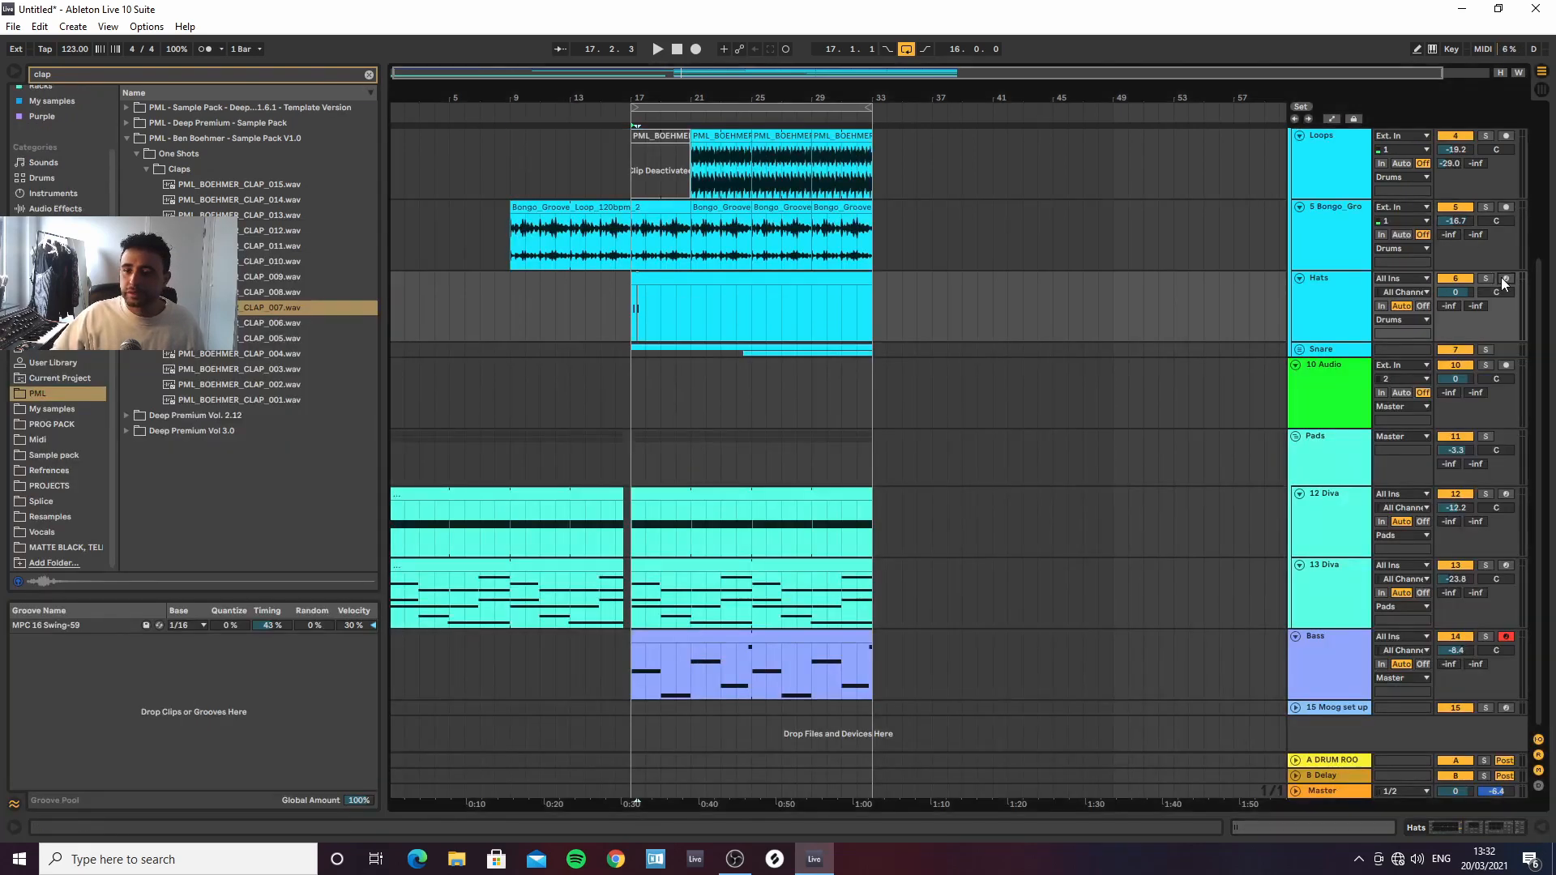
pyautogui.click(718, 278)
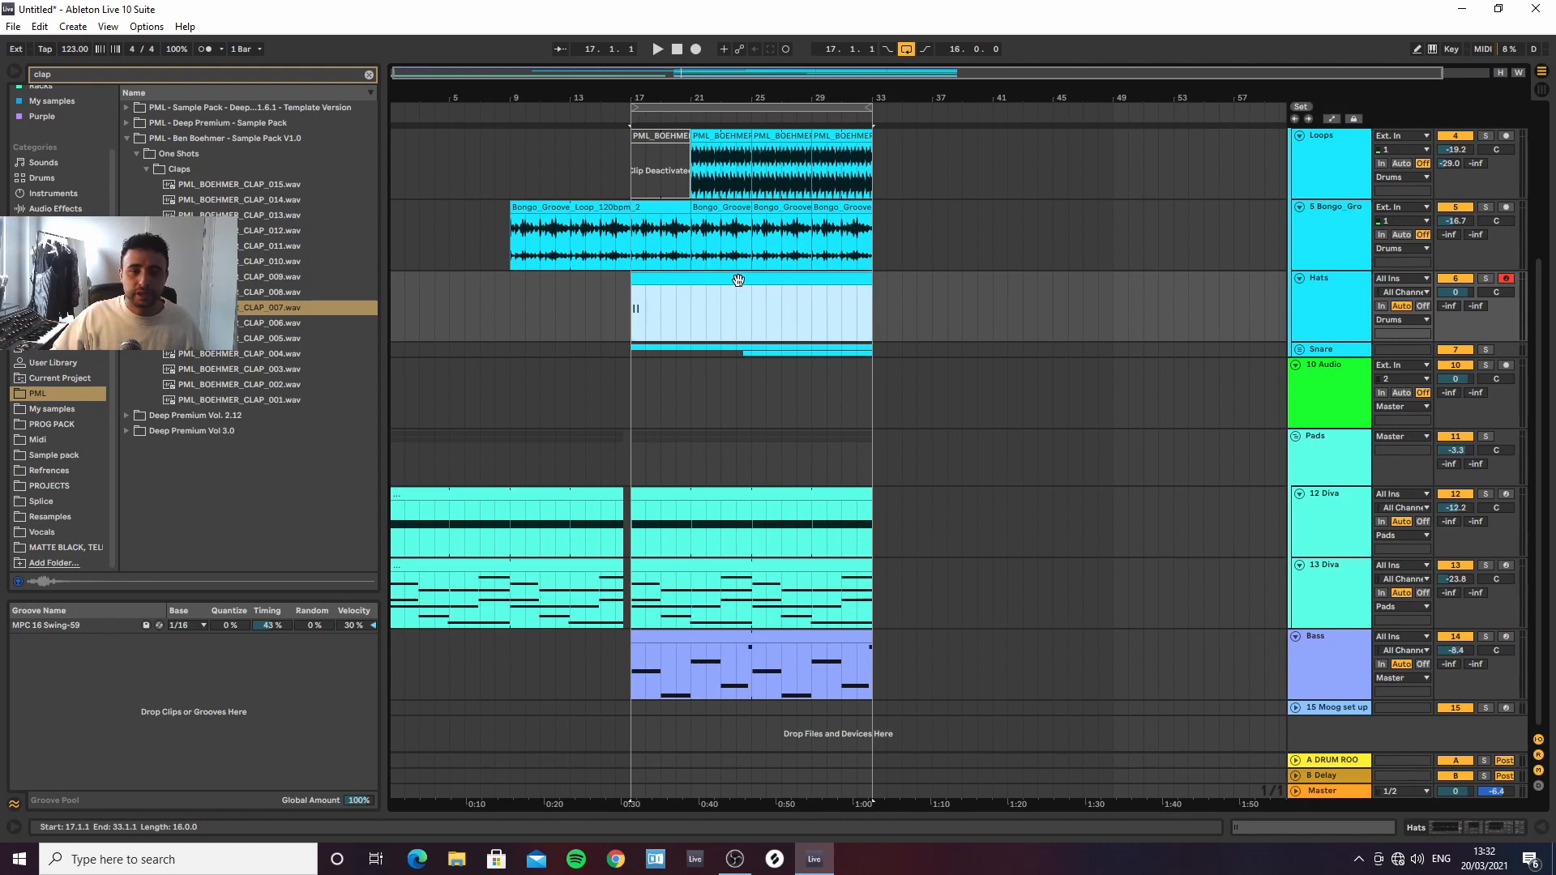
pyautogui.click(368, 74)
pyautogui.write('hat')
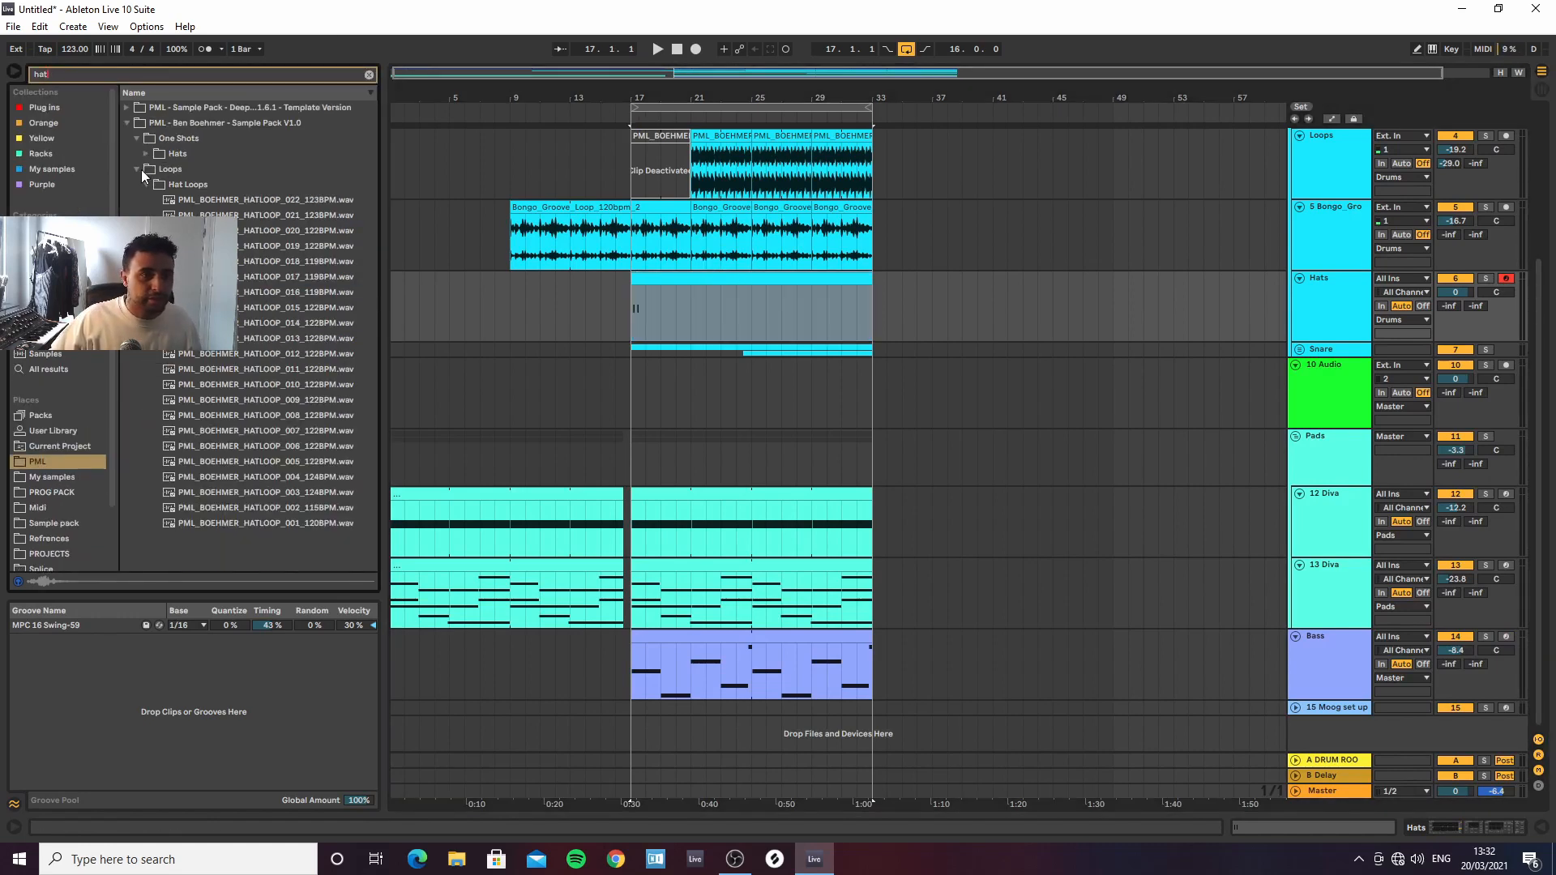
pyautogui.click(137, 169)
pyautogui.click(146, 153)
# Audition the pack's hat one-shots and load PML_BOEHMER_HAT_010 onto the Hats track
pyautogui.click(192, 185)
pyautogui.press('Down')
pyautogui.press('Down')
pyautogui.press('Down')
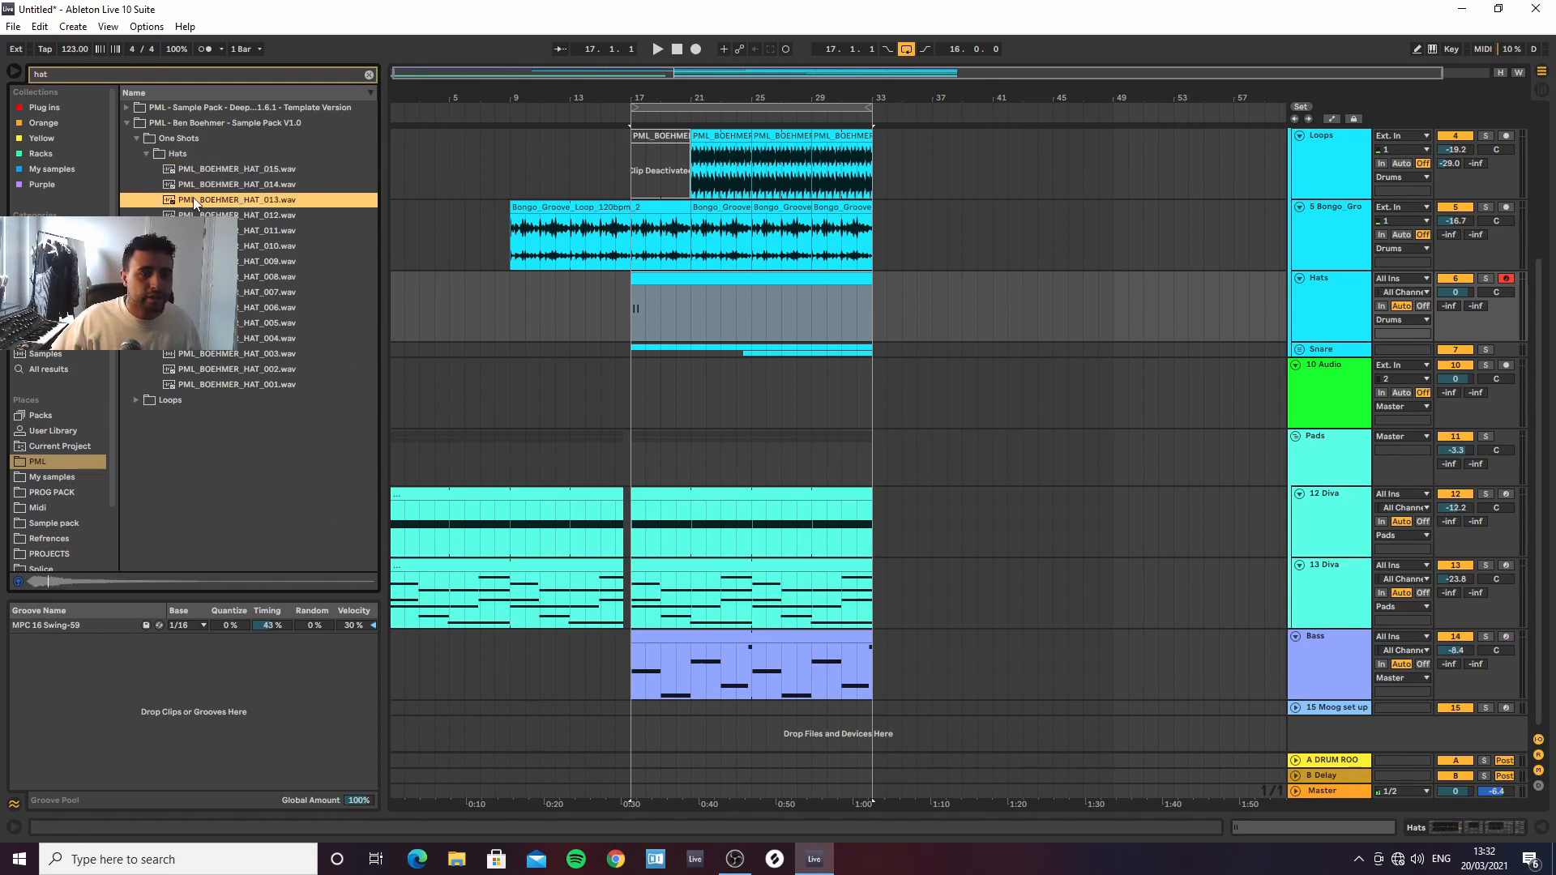
pyautogui.press('Down')
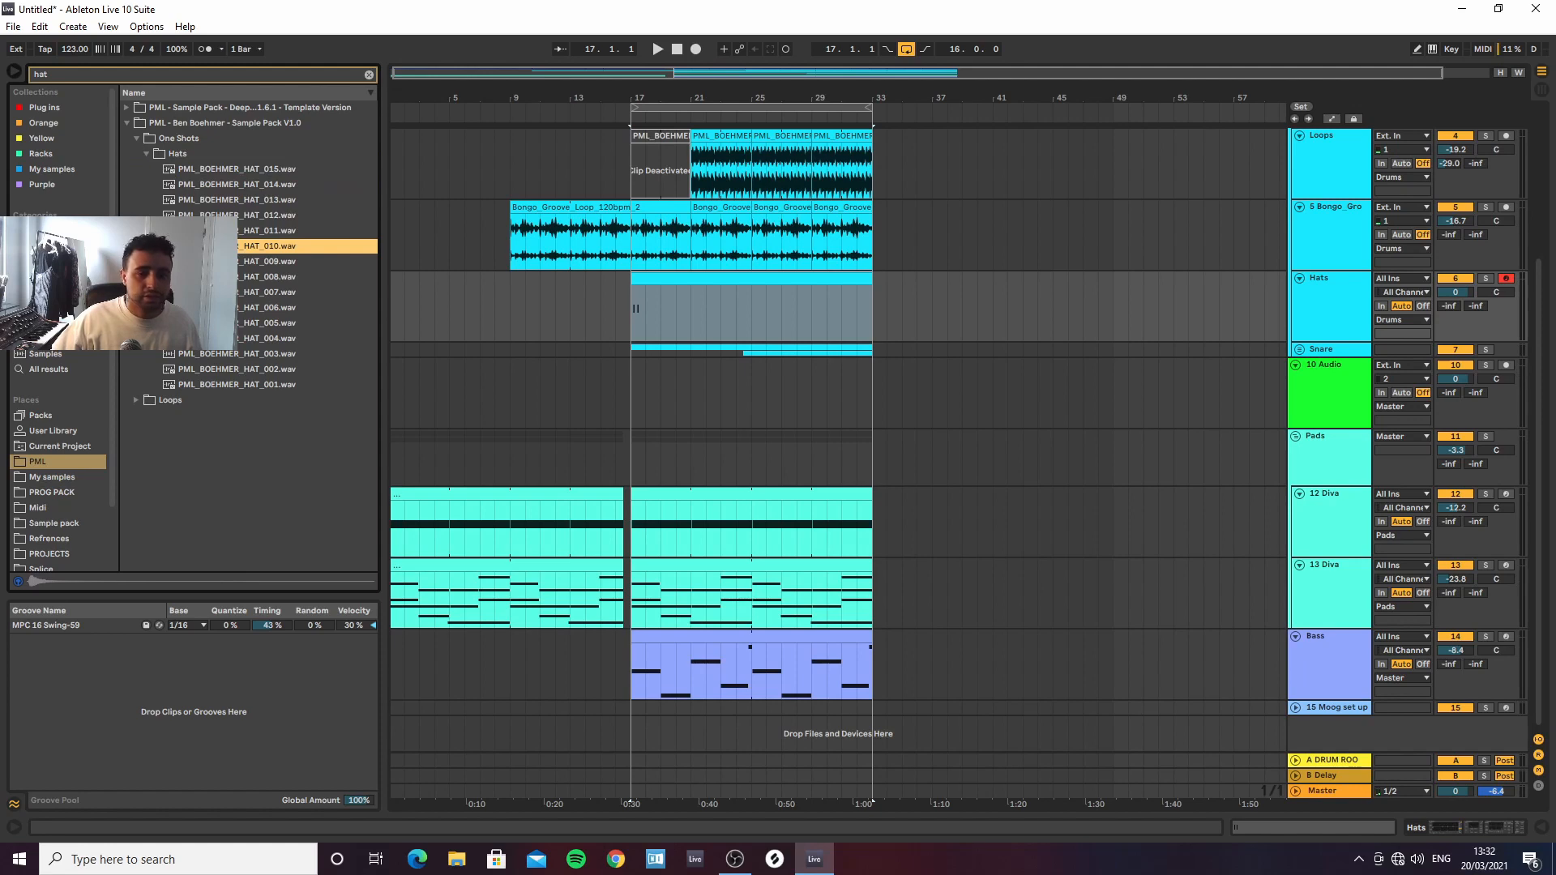
pyautogui.press('Return')
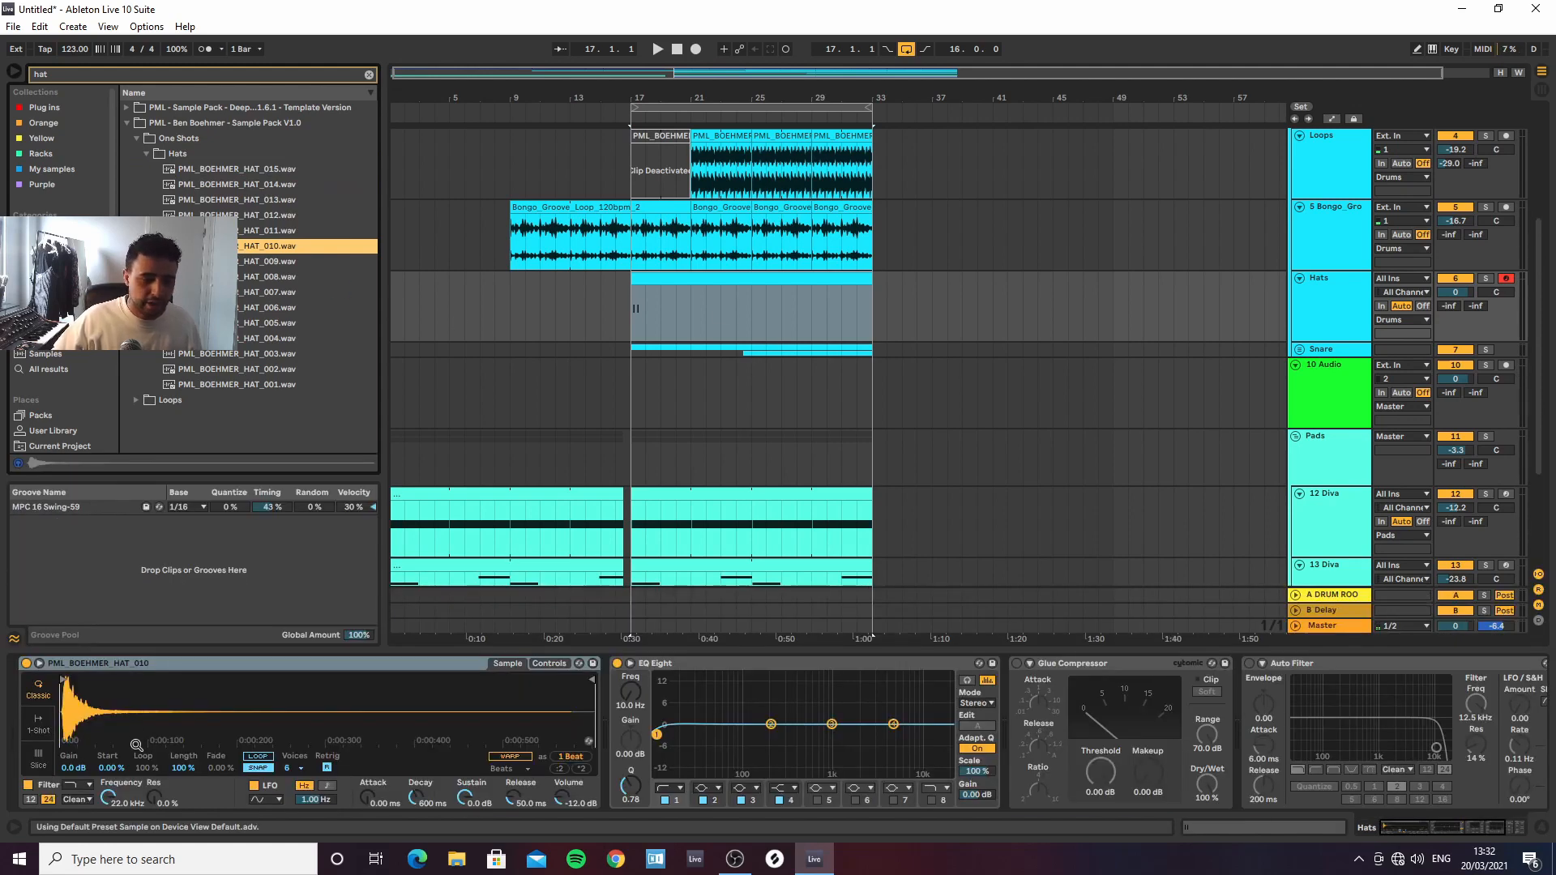
# Switch the hat sampler to 1-Shot mode and bring the sample's end forward to shorten its tail, checking it in playback
pyautogui.click(39, 722)
pyautogui.moveTo(591, 678); pyautogui.dragTo(399, 676)
pyautogui.click(707, 280)
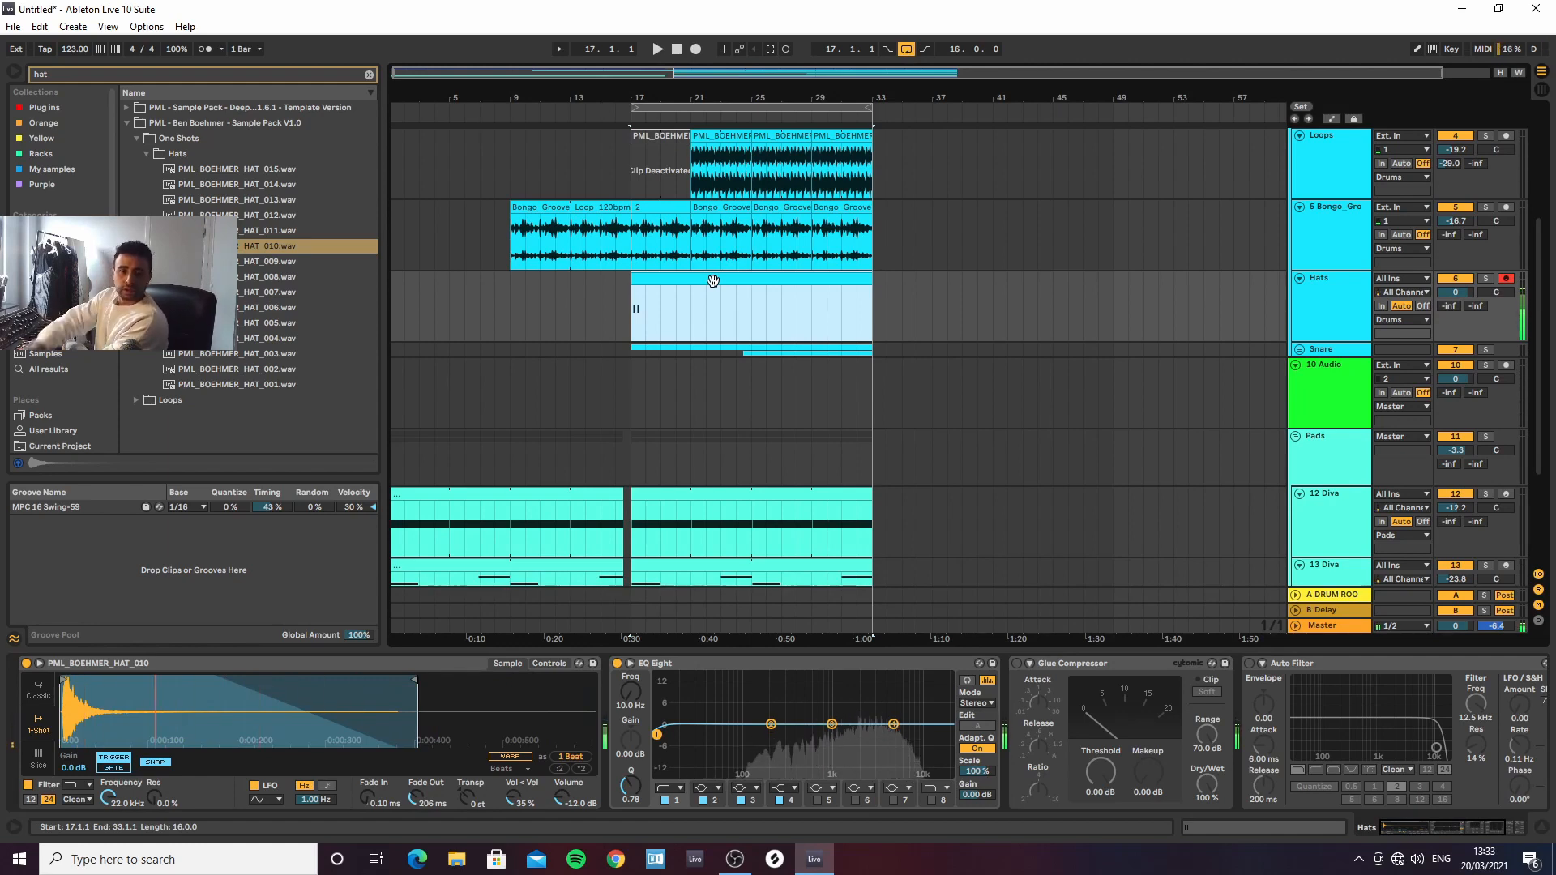
pyautogui.doubleClick(697, 277)
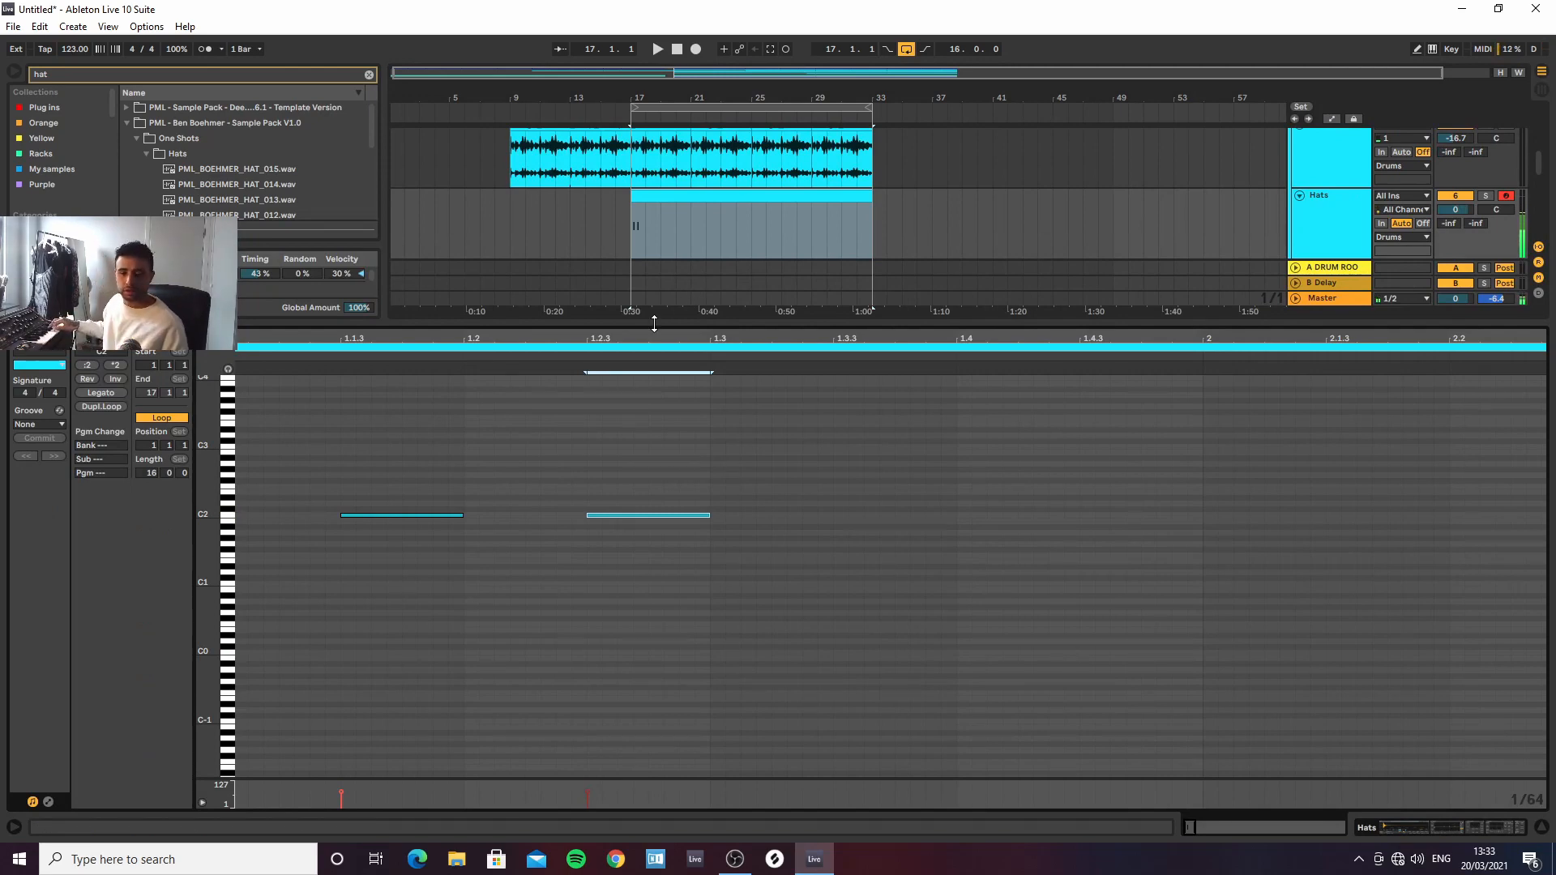
pyautogui.click(1417, 821)
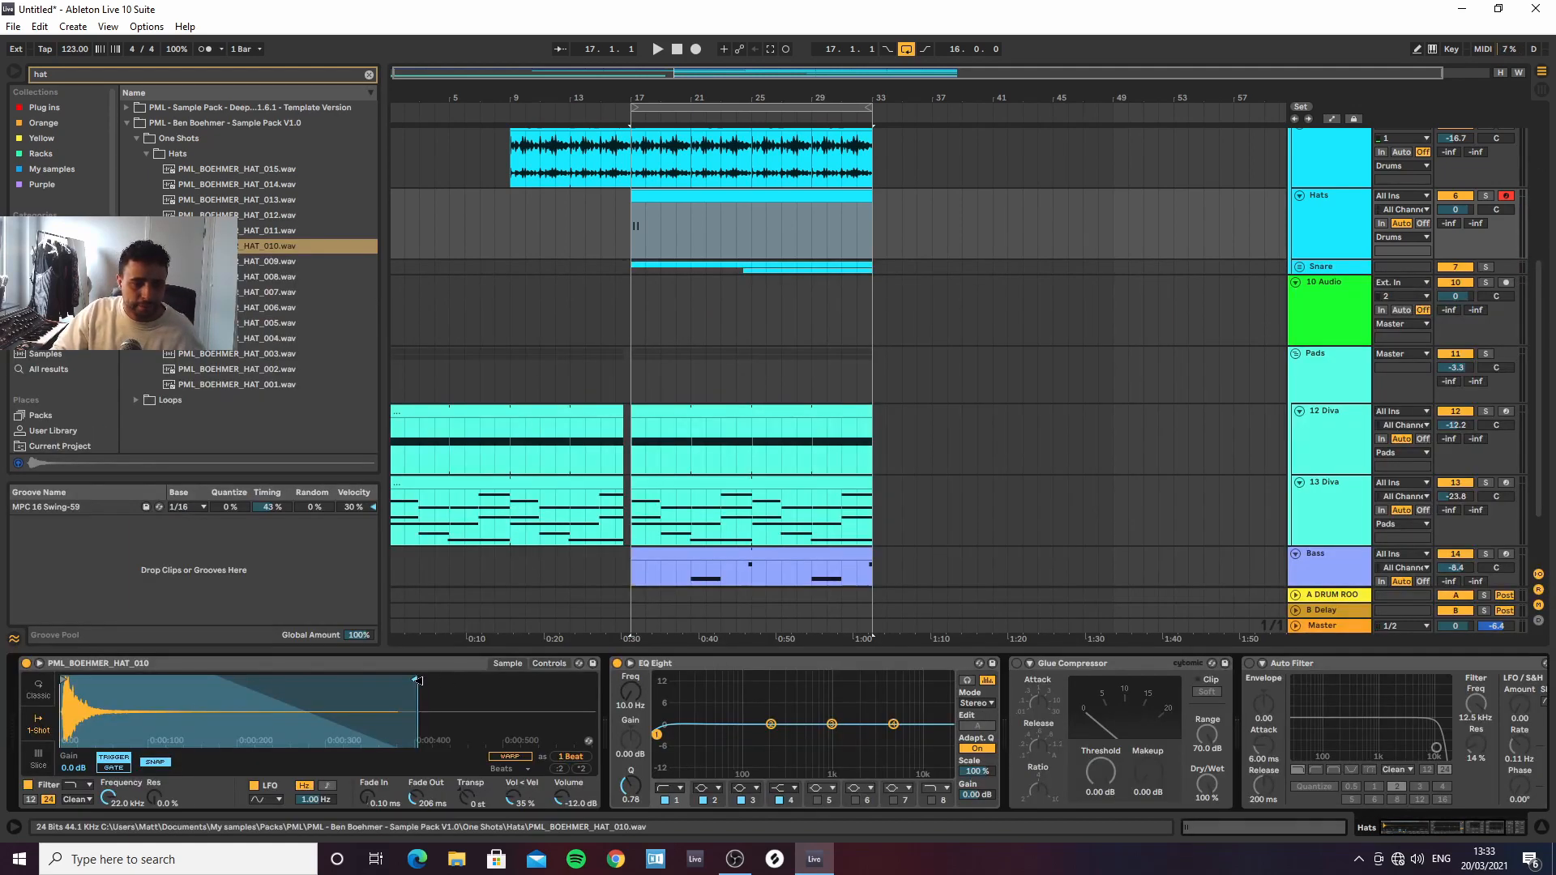
pyautogui.moveTo(419, 680)
pyautogui.mouseDown()
pyautogui.moveTo(105, 677)
pyautogui.moveTo(263, 673)
pyautogui.mouseUp()
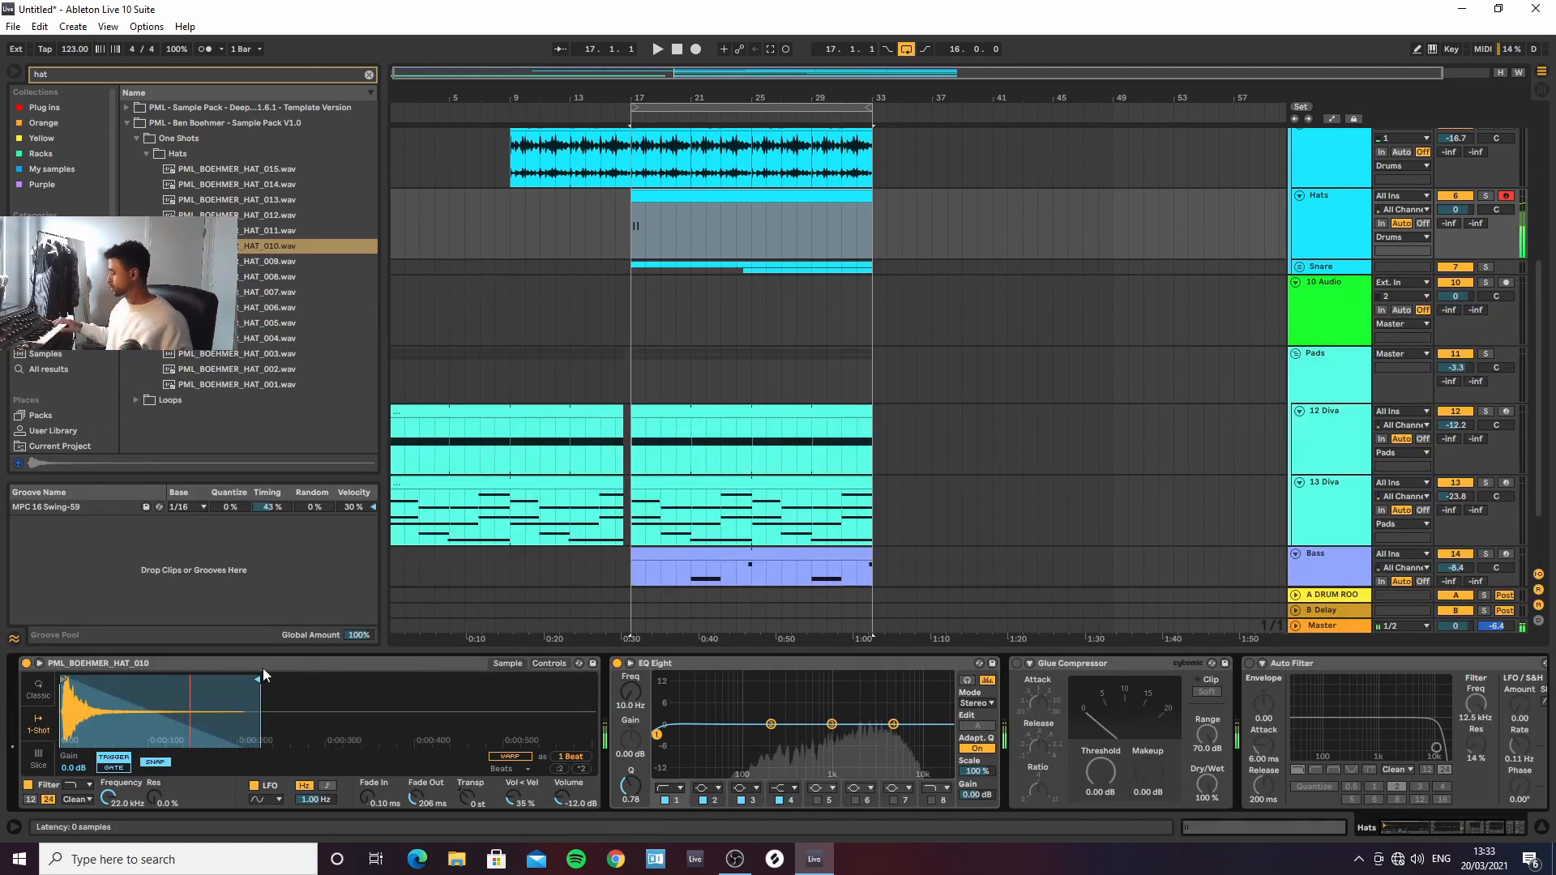
pyautogui.press('space')
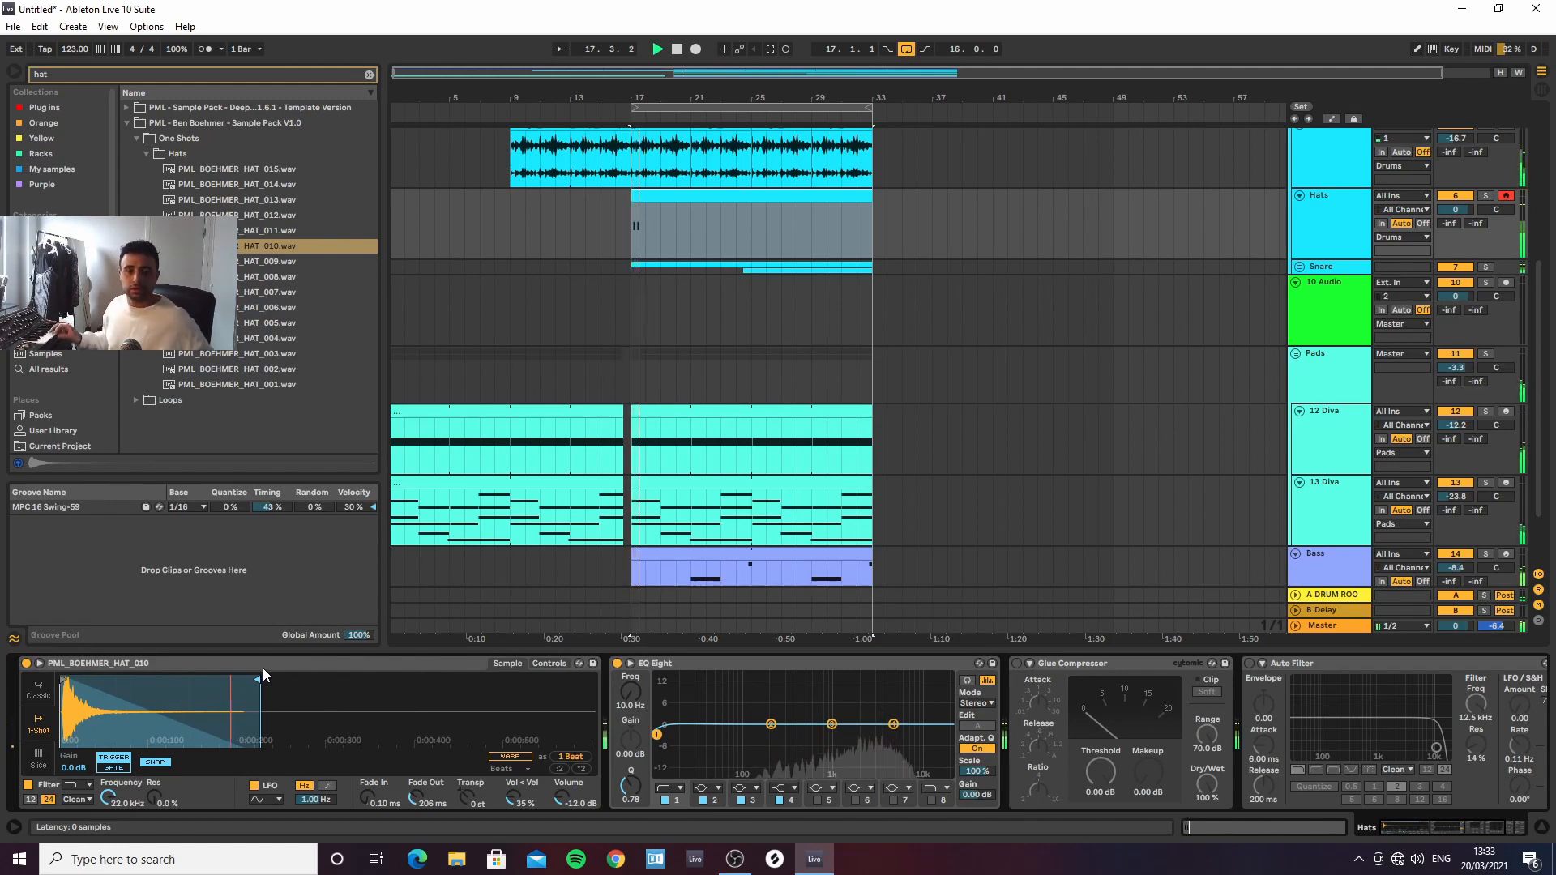
pyautogui.press('space')
# Play the Hats clip with the track and lower the Hats volume to -15.8 dB
pyautogui.doubleClick(679, 198)
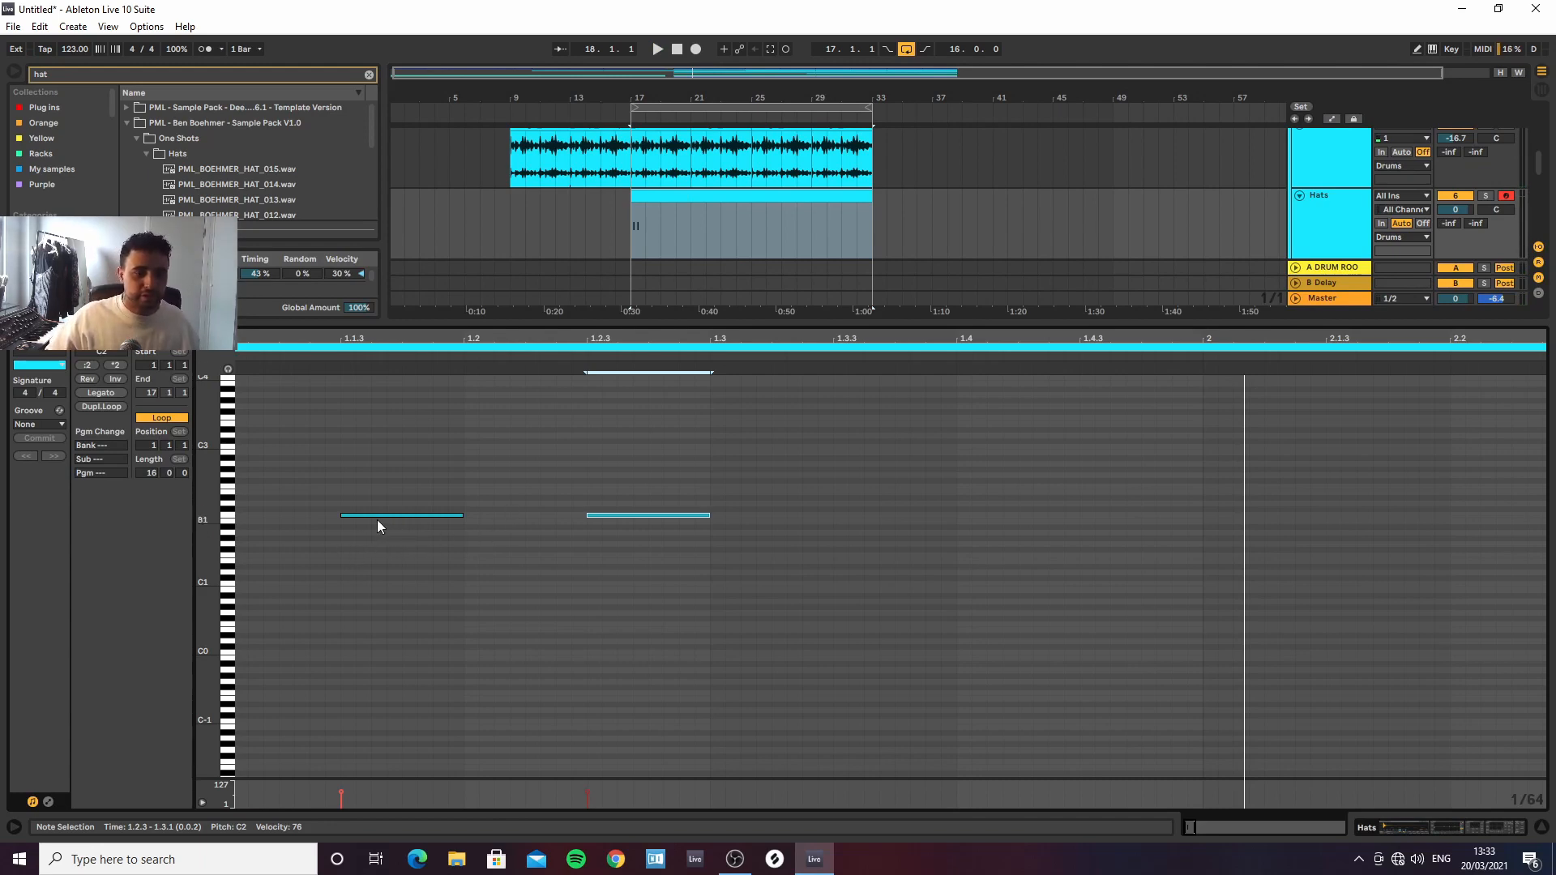
pyautogui.press('space')
pyautogui.press('space')
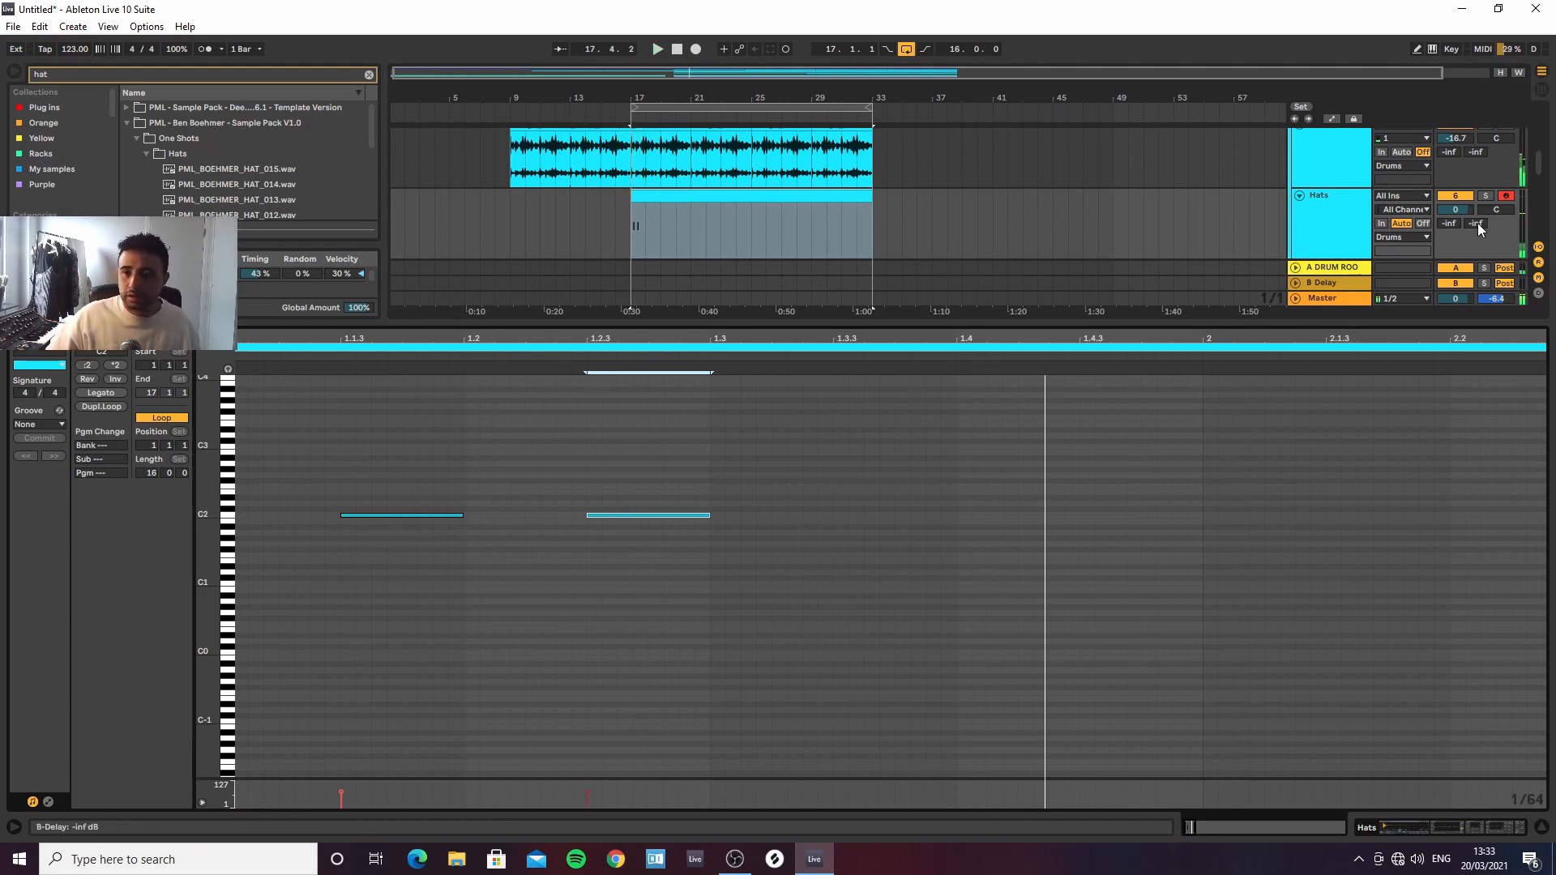
pyautogui.moveTo(1457, 210); pyautogui.dragTo(1457, 218)
pyautogui.press('space')
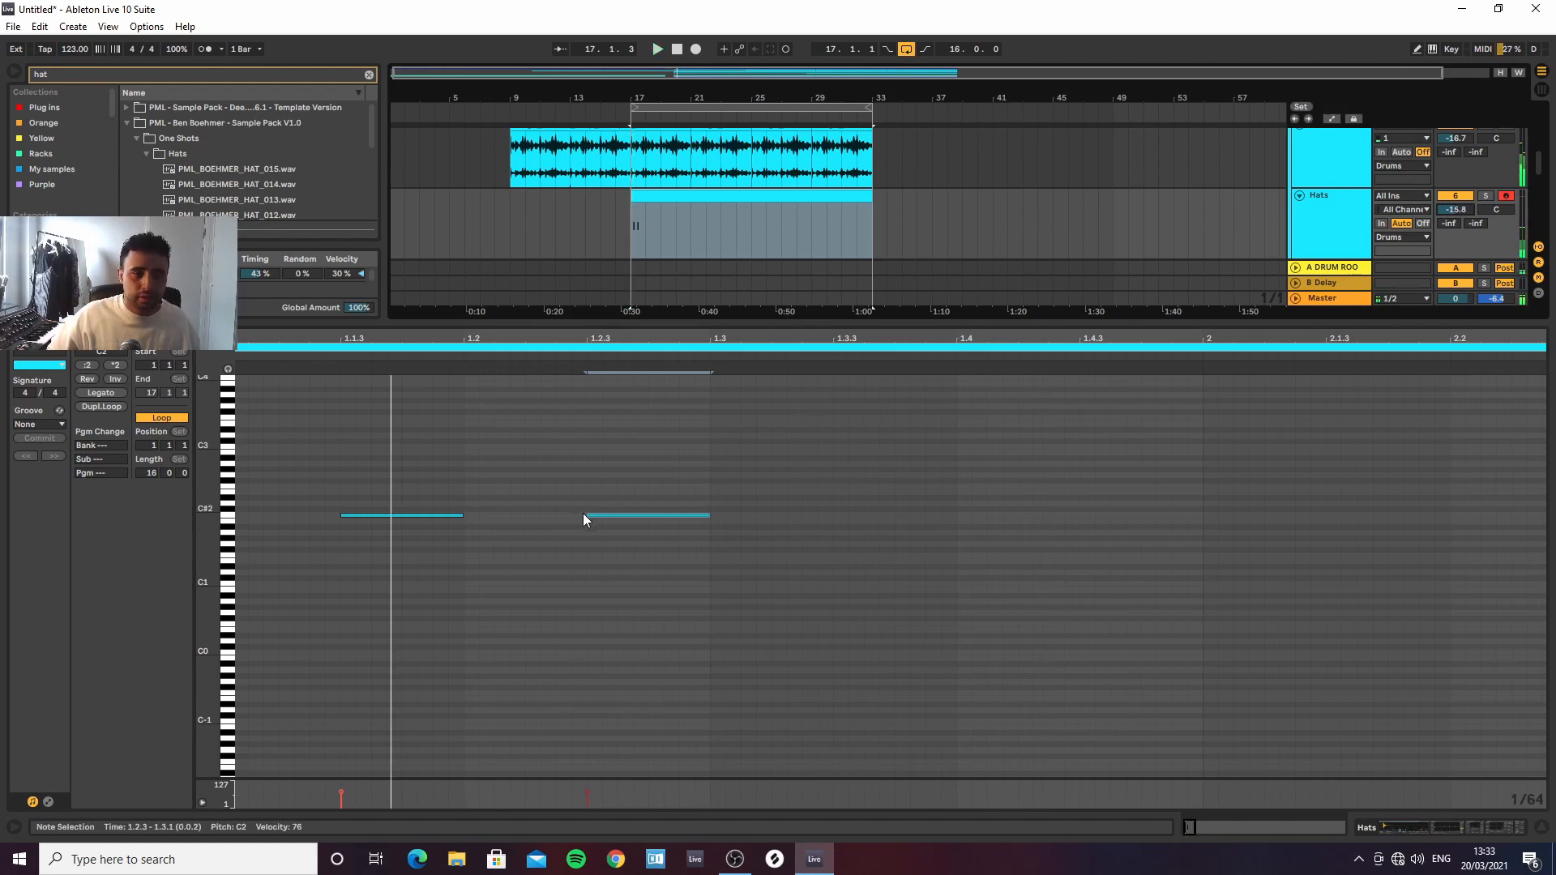
# Delete the hat note at 1.2.3 and set the Hats track volume to -10.4 dB
pyautogui.moveTo(392, 340); pyautogui.dragTo(388, 276)
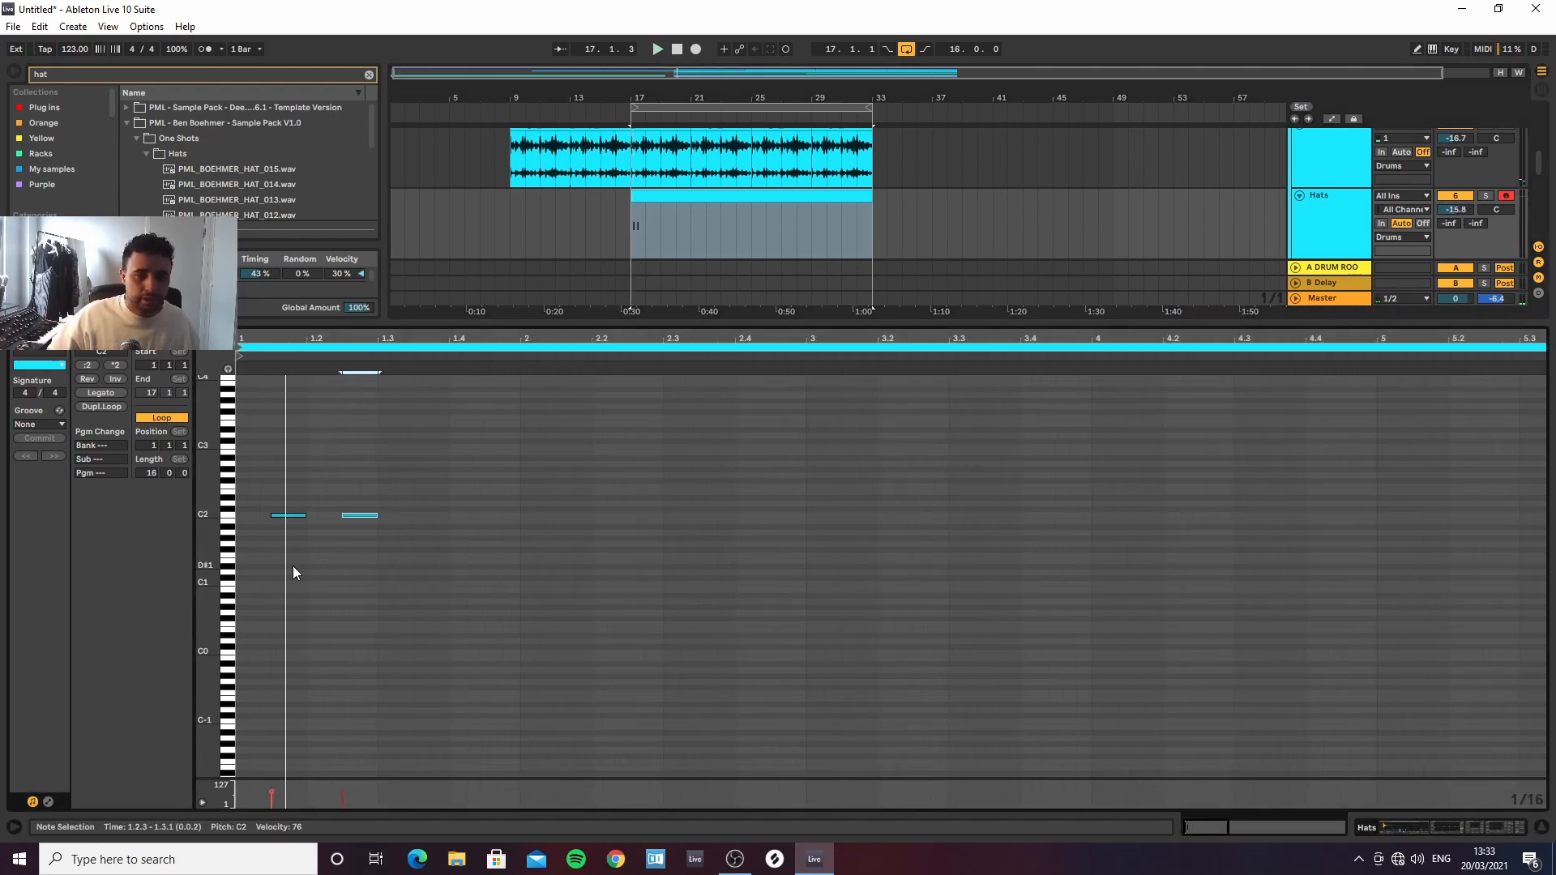
pyautogui.doubleClick(354, 519)
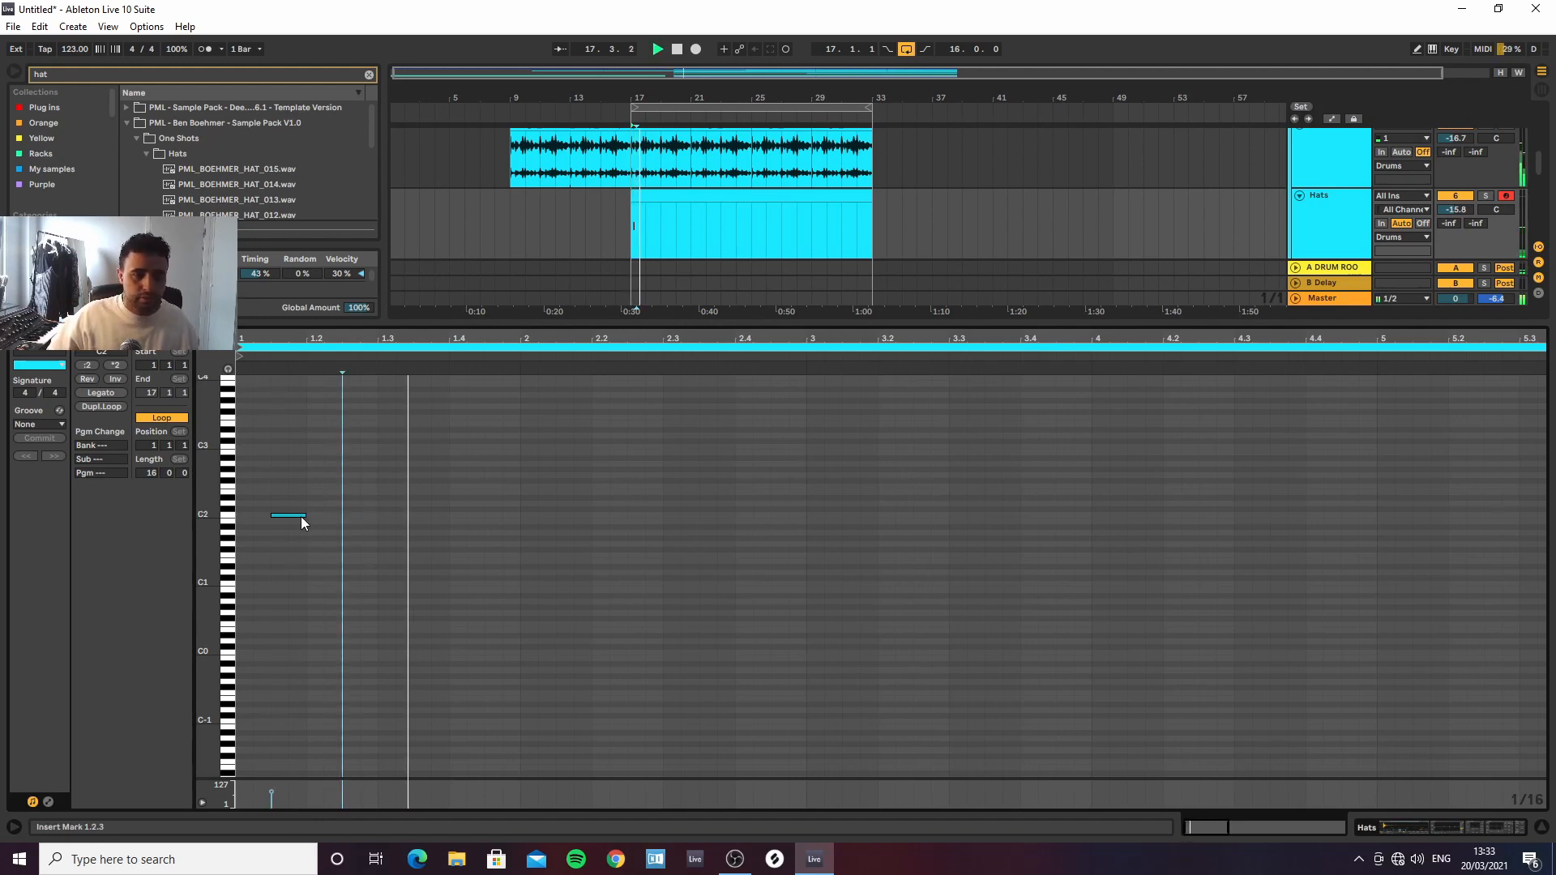
pyautogui.click(1330, 236)
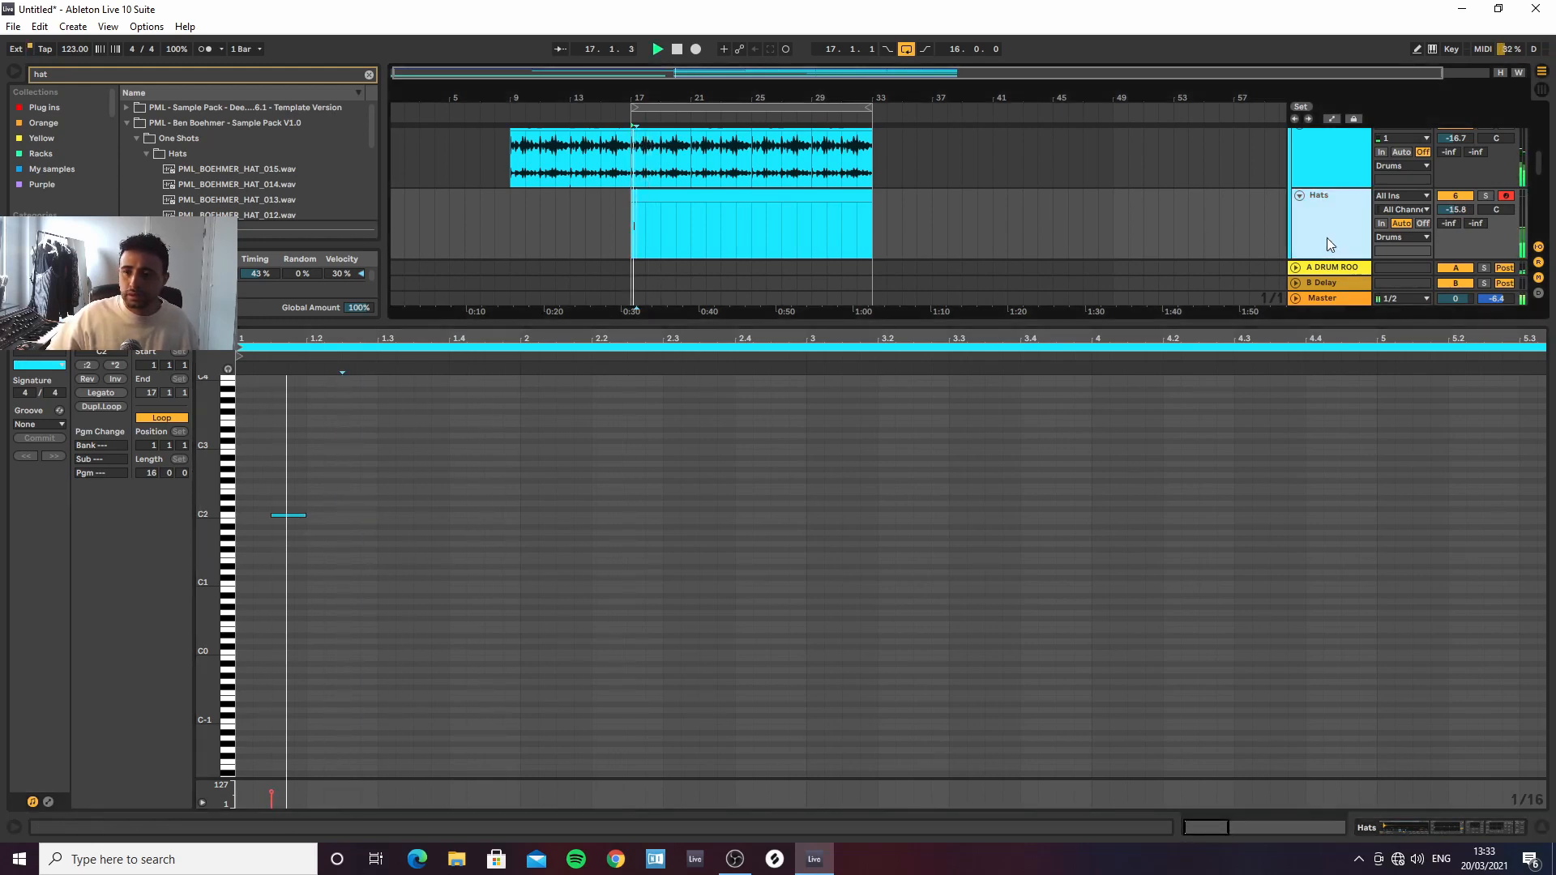
pyautogui.moveTo(1462, 209); pyautogui.dragTo(1462, 188)
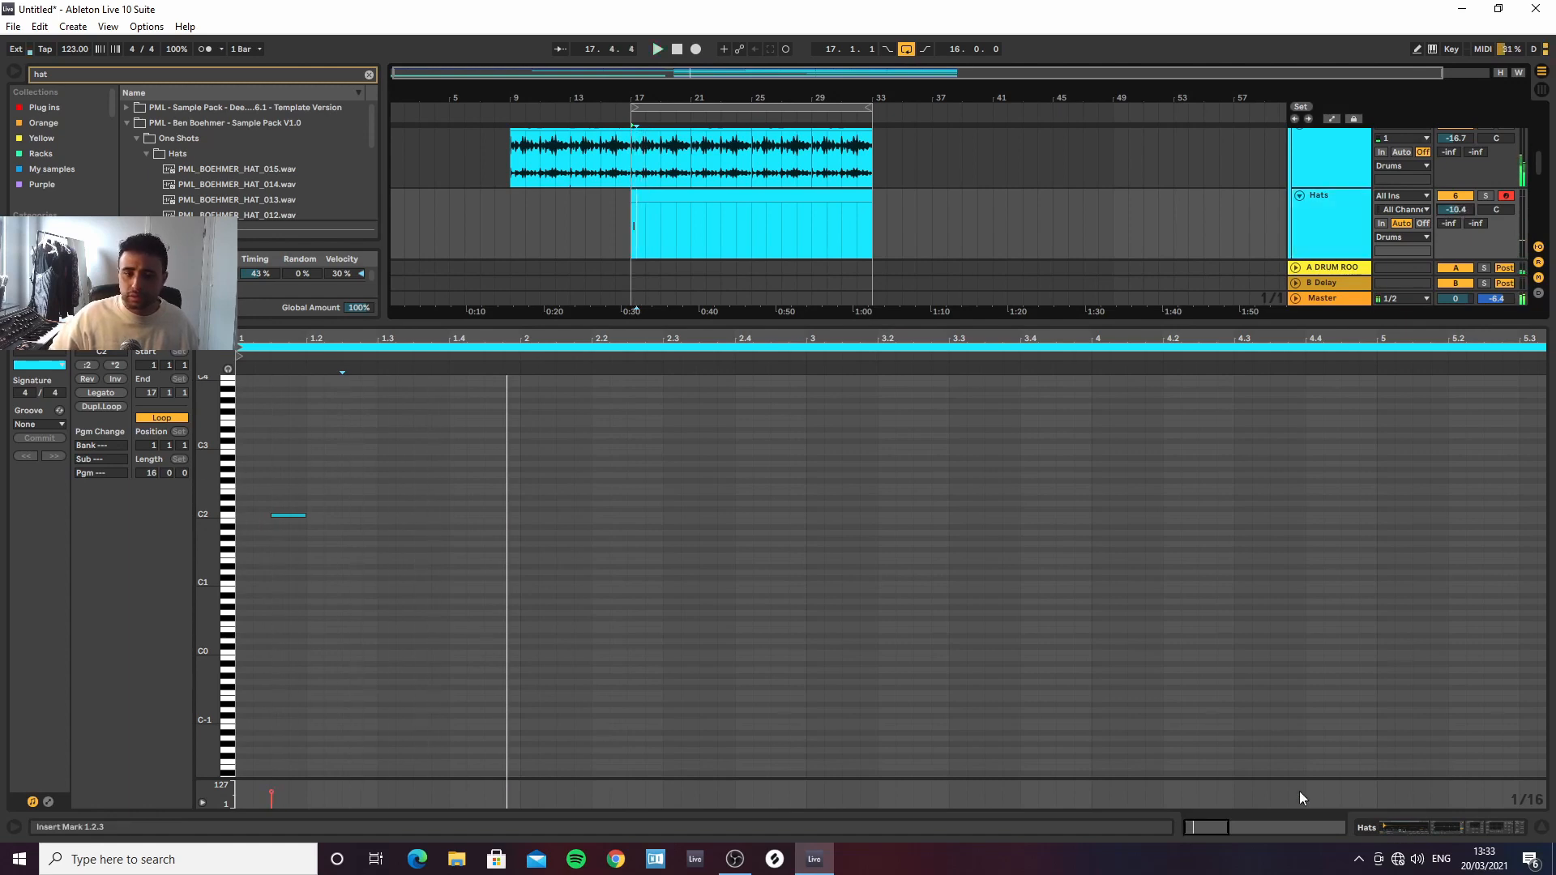
# Duplicate the first beat with its off-beat C2 hat note repeatedly, filling every beat of the Hats clip up to 6.4.1
pyautogui.click(288, 516)
pyautogui.press('space')
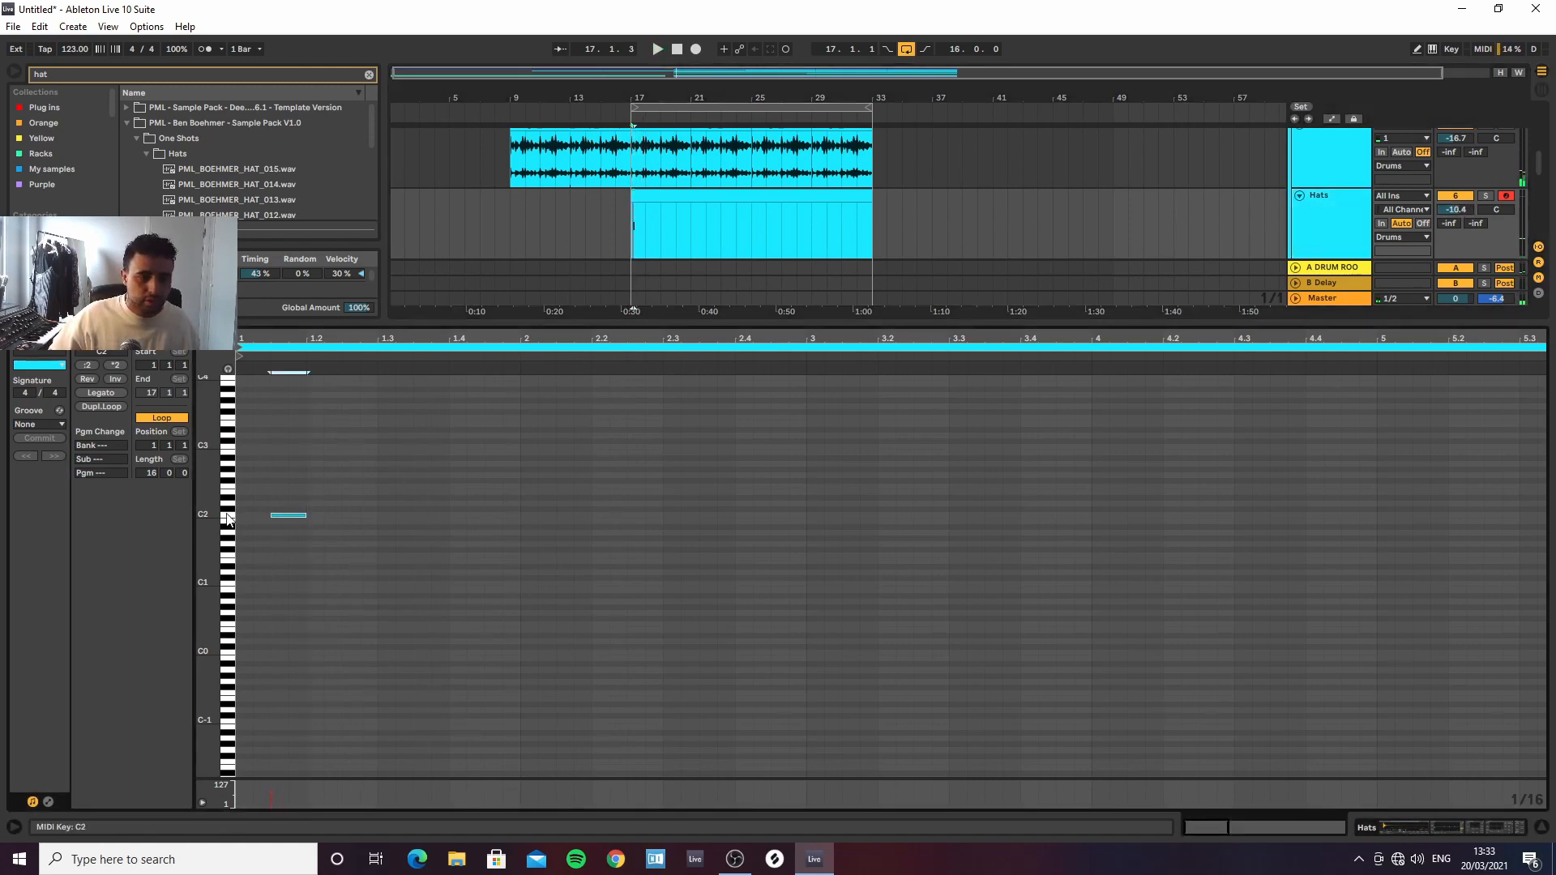
pyautogui.moveTo(239, 518); pyautogui.dragTo(306, 517)
pyautogui.hotkey('ctrl', 'd')
pyautogui.hotkey('ctrl', 'd')
pyautogui.hotkey('ctrl', 'd')
pyautogui.hotkey('ctrl', 'd')
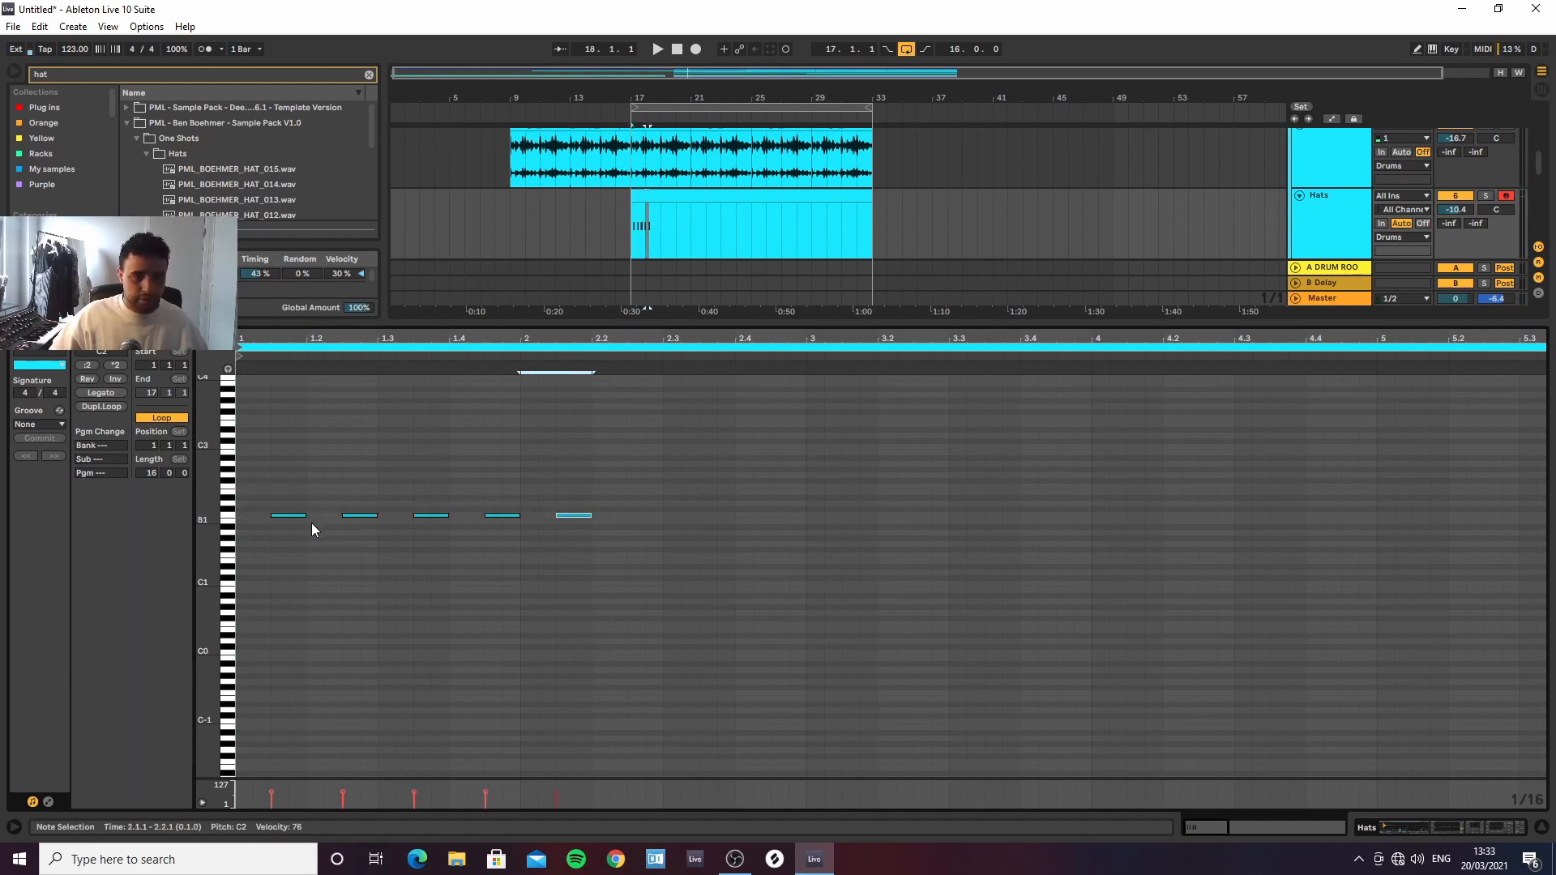
pyautogui.hotkey('ctrl', 'd')
pyautogui.press('space')
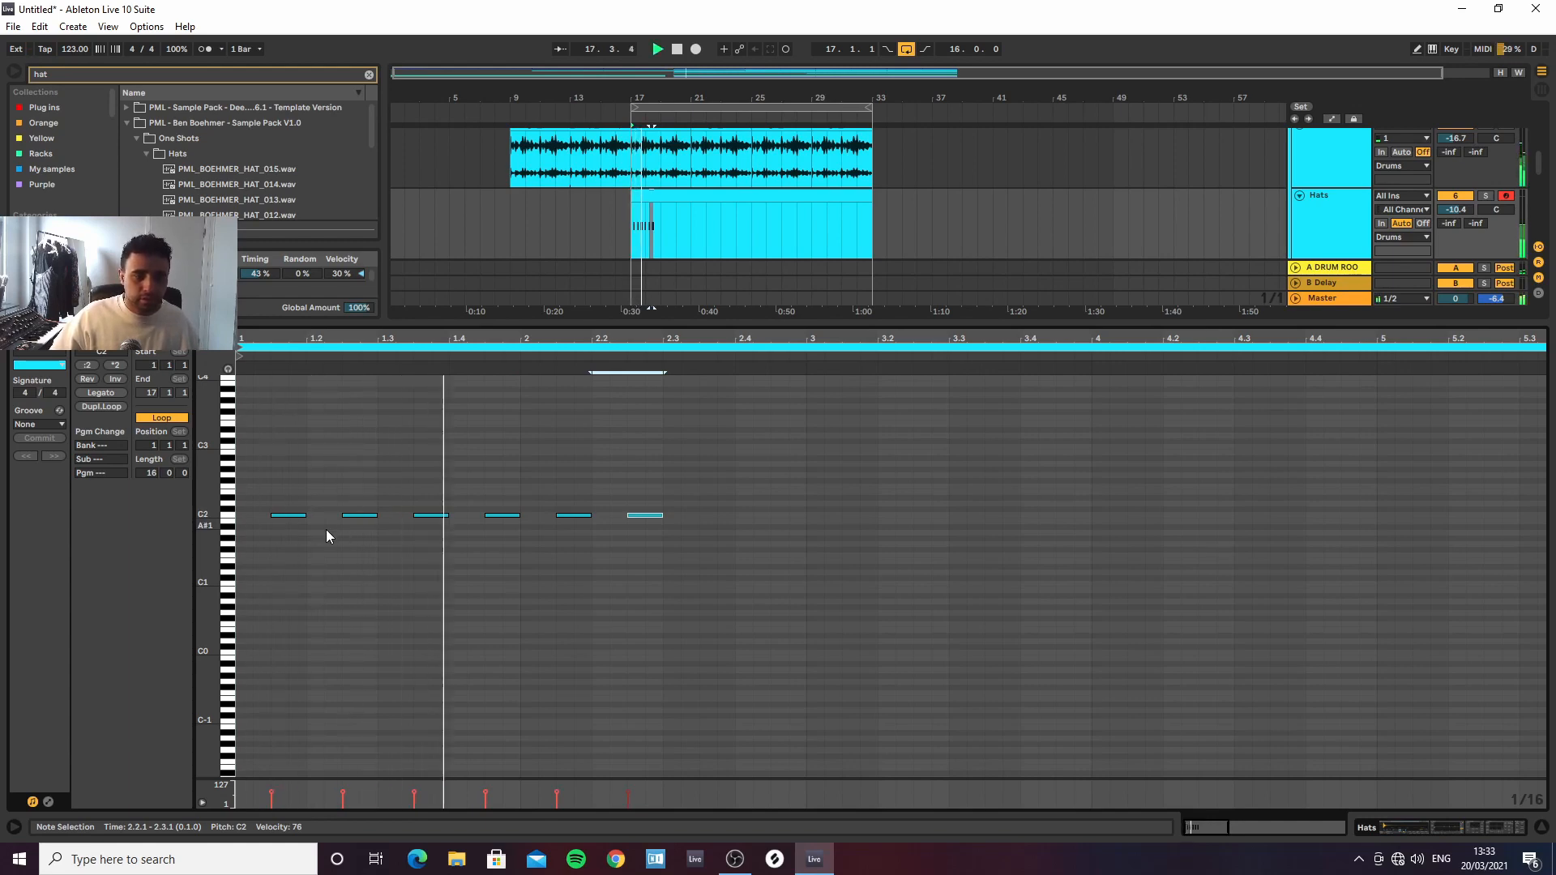
pyautogui.hotkey('ctrl', 'd')
pyautogui.hotkey('ctrl', 'd')
pyautogui.hotkey('ctrl', 'd')
pyautogui.hotkey('ctrl', 'd')
pyautogui.hotkey('ctrl', 'd')
pyautogui.hotkey('ctrl', 'd')
pyautogui.hotkey('ctrl', 'd')
pyautogui.hotkey('ctrl', 'd')
pyautogui.hotkey('ctrl', 'd')
pyautogui.hotkey('ctrl', 'd')
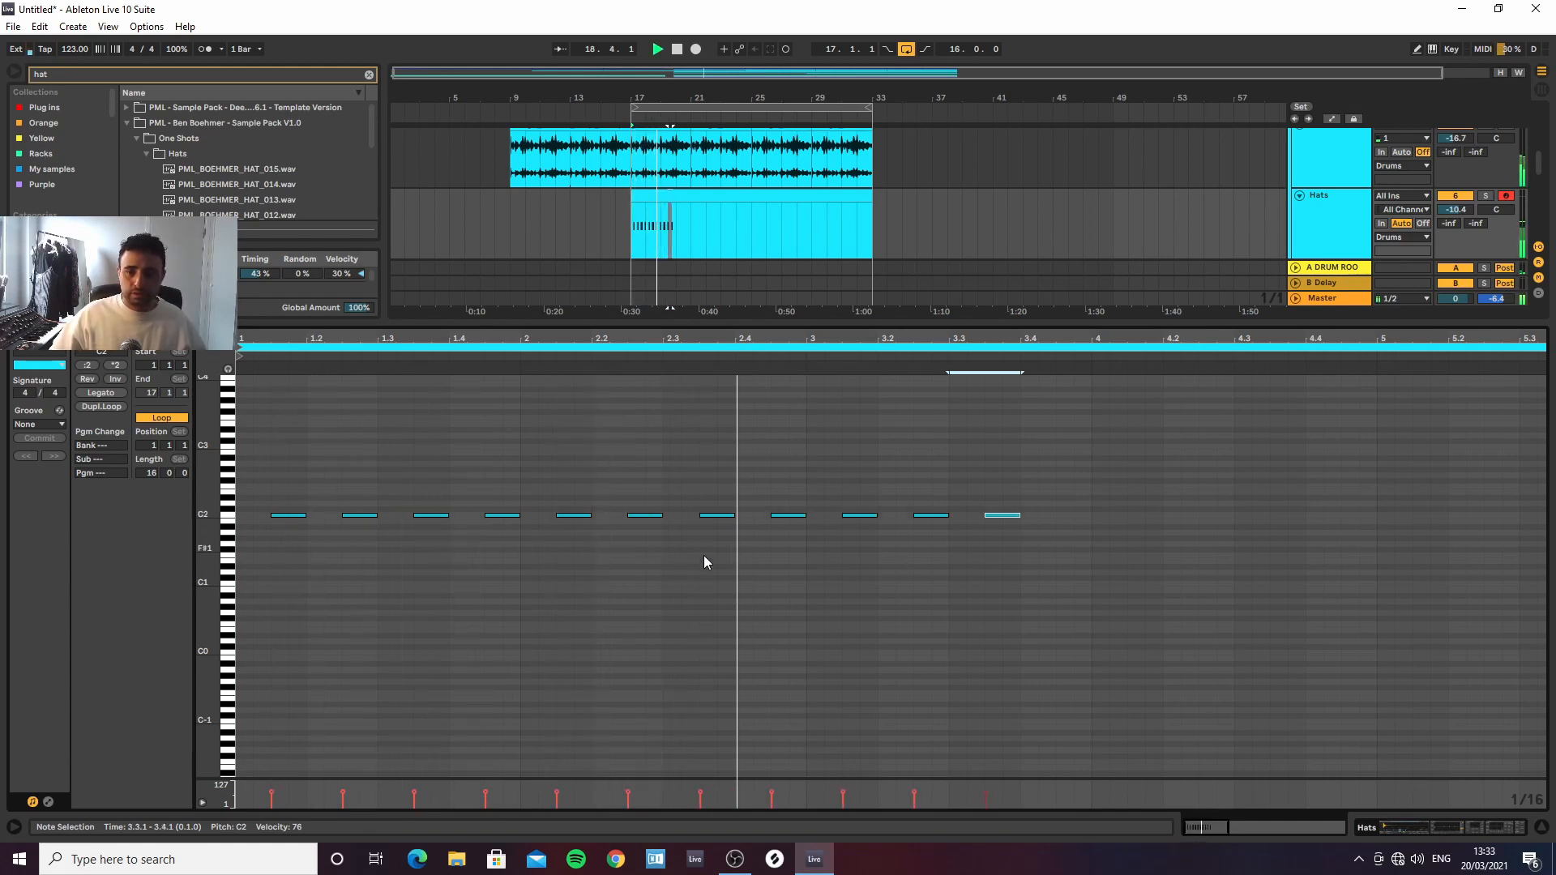
pyautogui.hotkey('ctrl', 'd')
pyautogui.hotkey('ctrl', 'd')
pyautogui.hotkey('ctrl', 'd')
pyautogui.hotkey('ctrl', 'd')
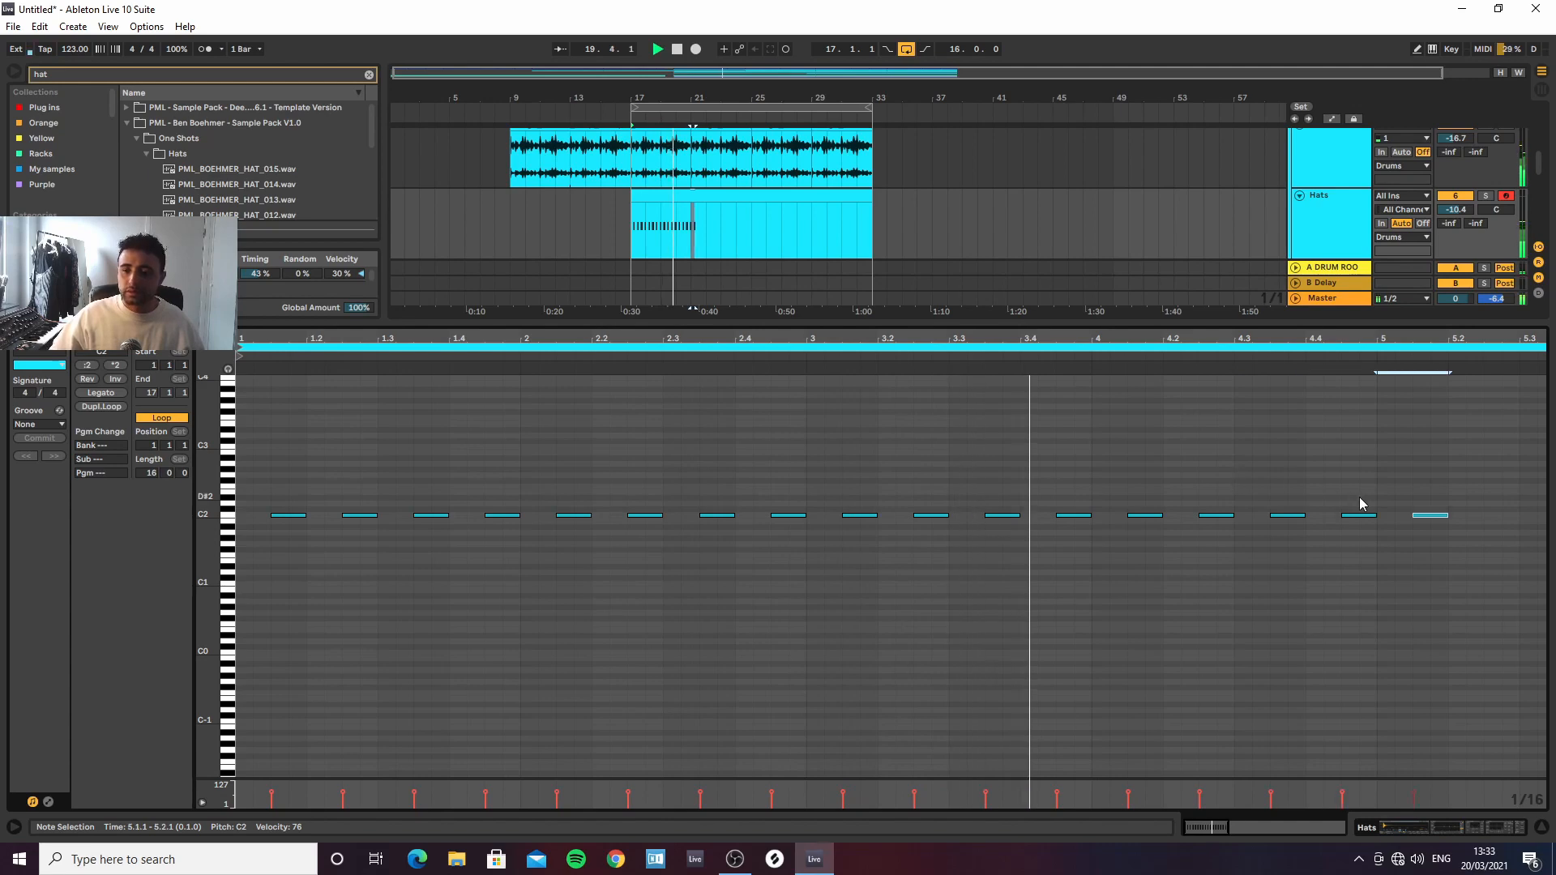
pyautogui.hotkey('ctrl', 'd')
pyautogui.hotkey('ctrl', 'd')
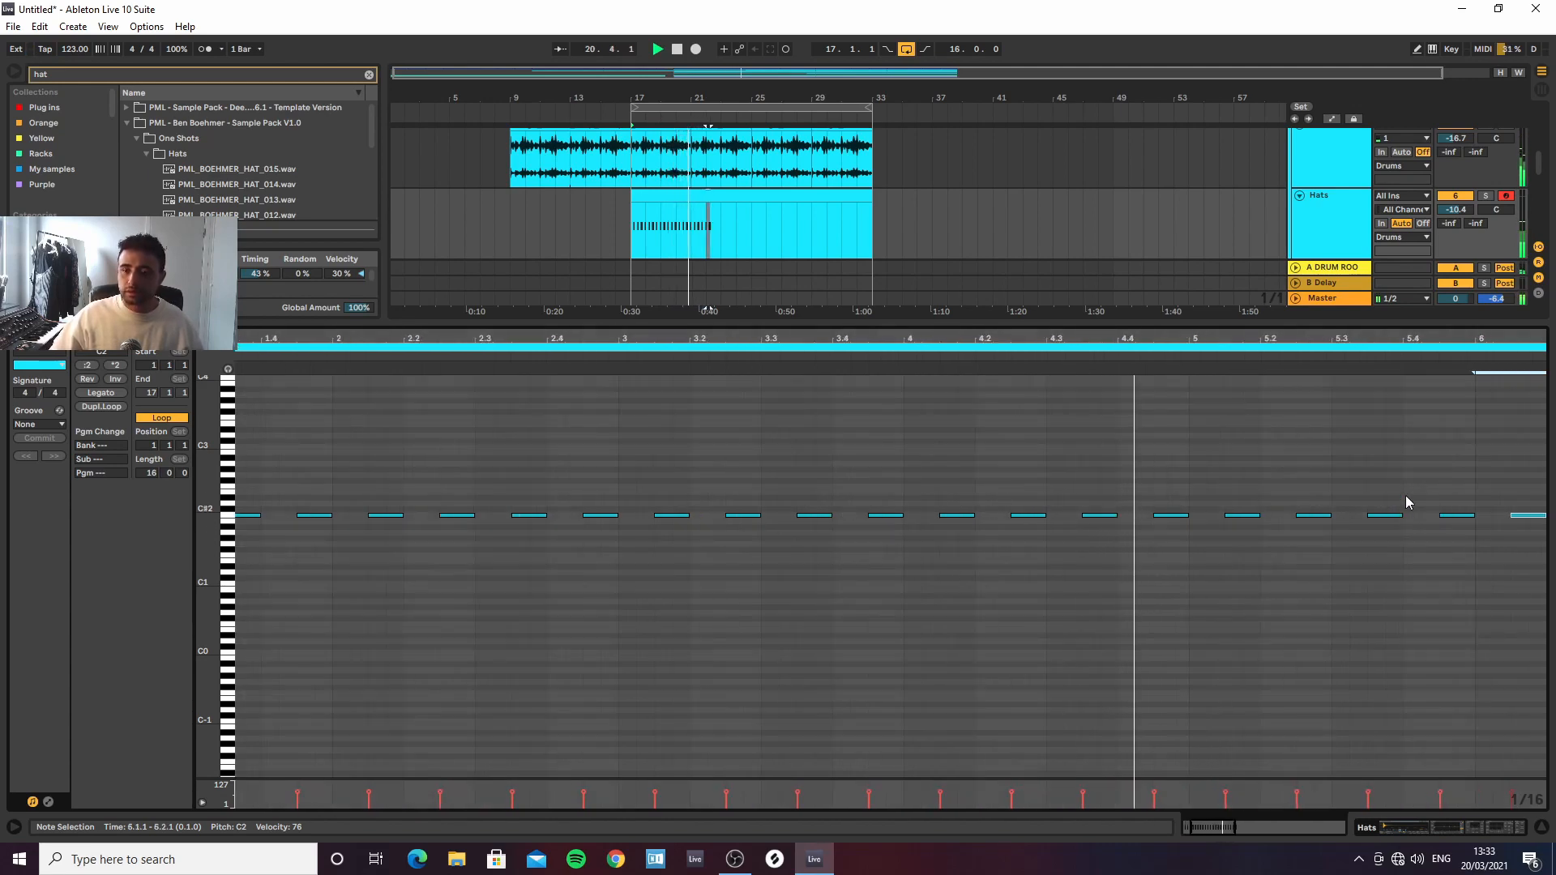
pyautogui.moveTo(1410, 339); pyautogui.dragTo(750, 336)
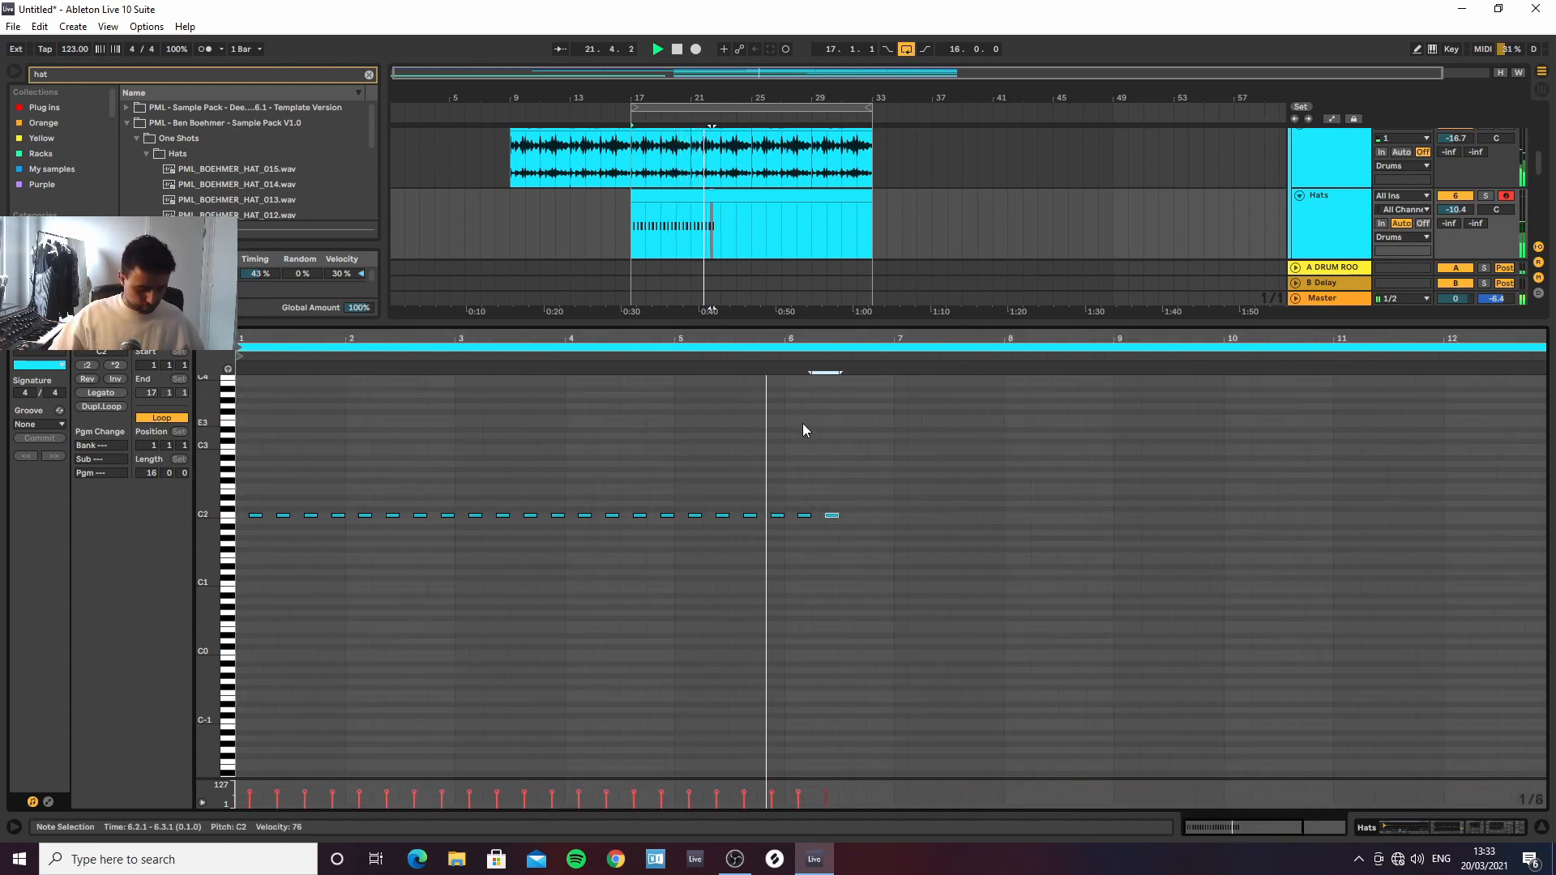
pyautogui.hotkey('ctrl', 'd')
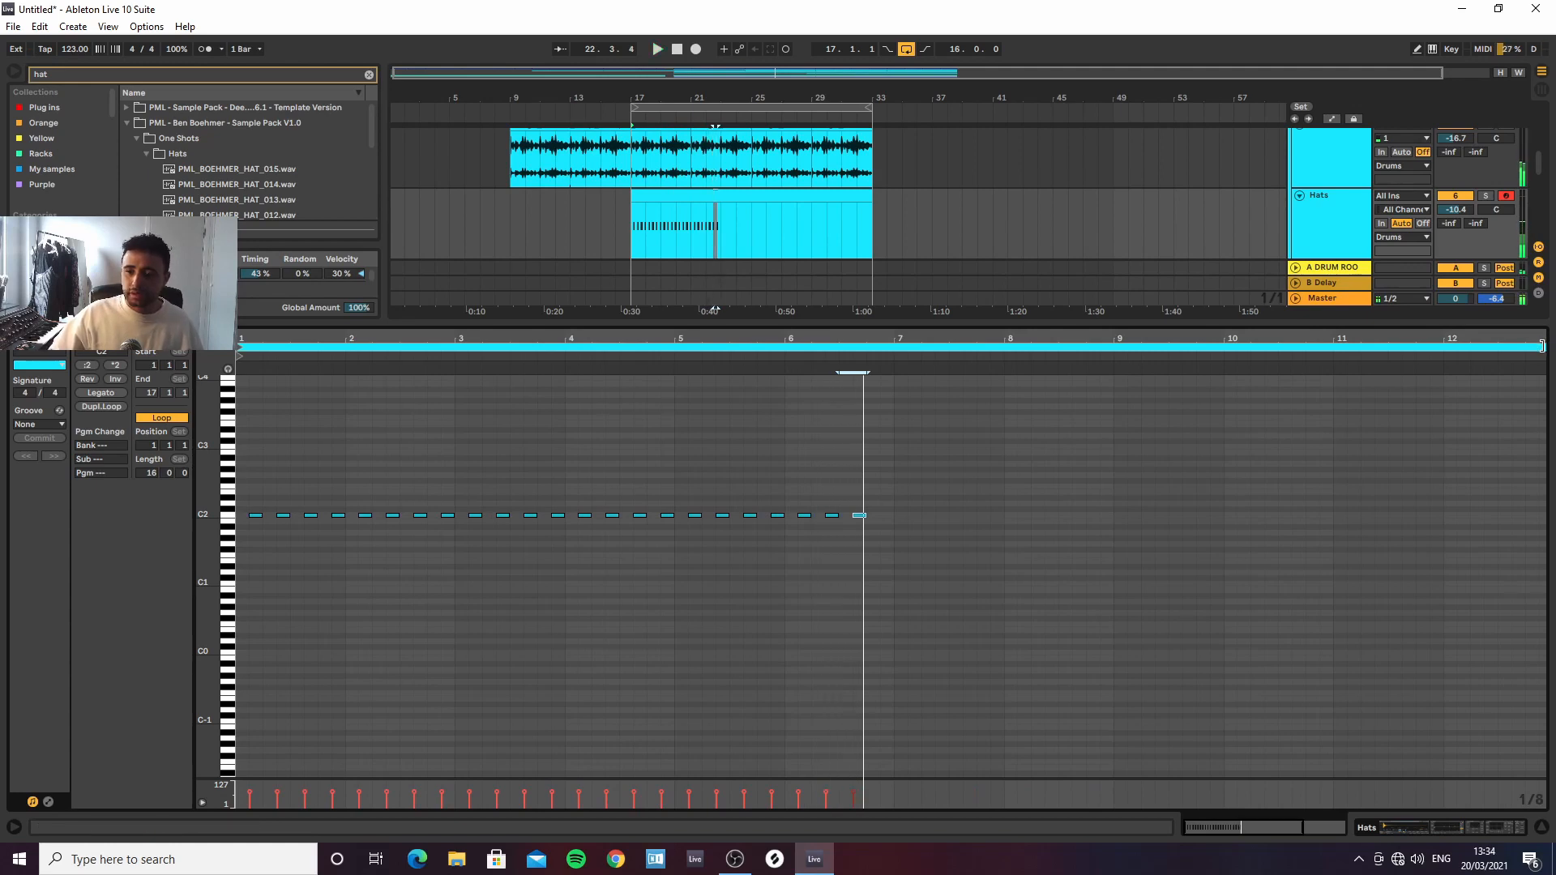
# Shorten the Hats clip's loop to 4 bars and delete the leftover hat notes beyond bar 5
pyautogui.moveTo(1541, 347); pyautogui.dragTo(679, 385)
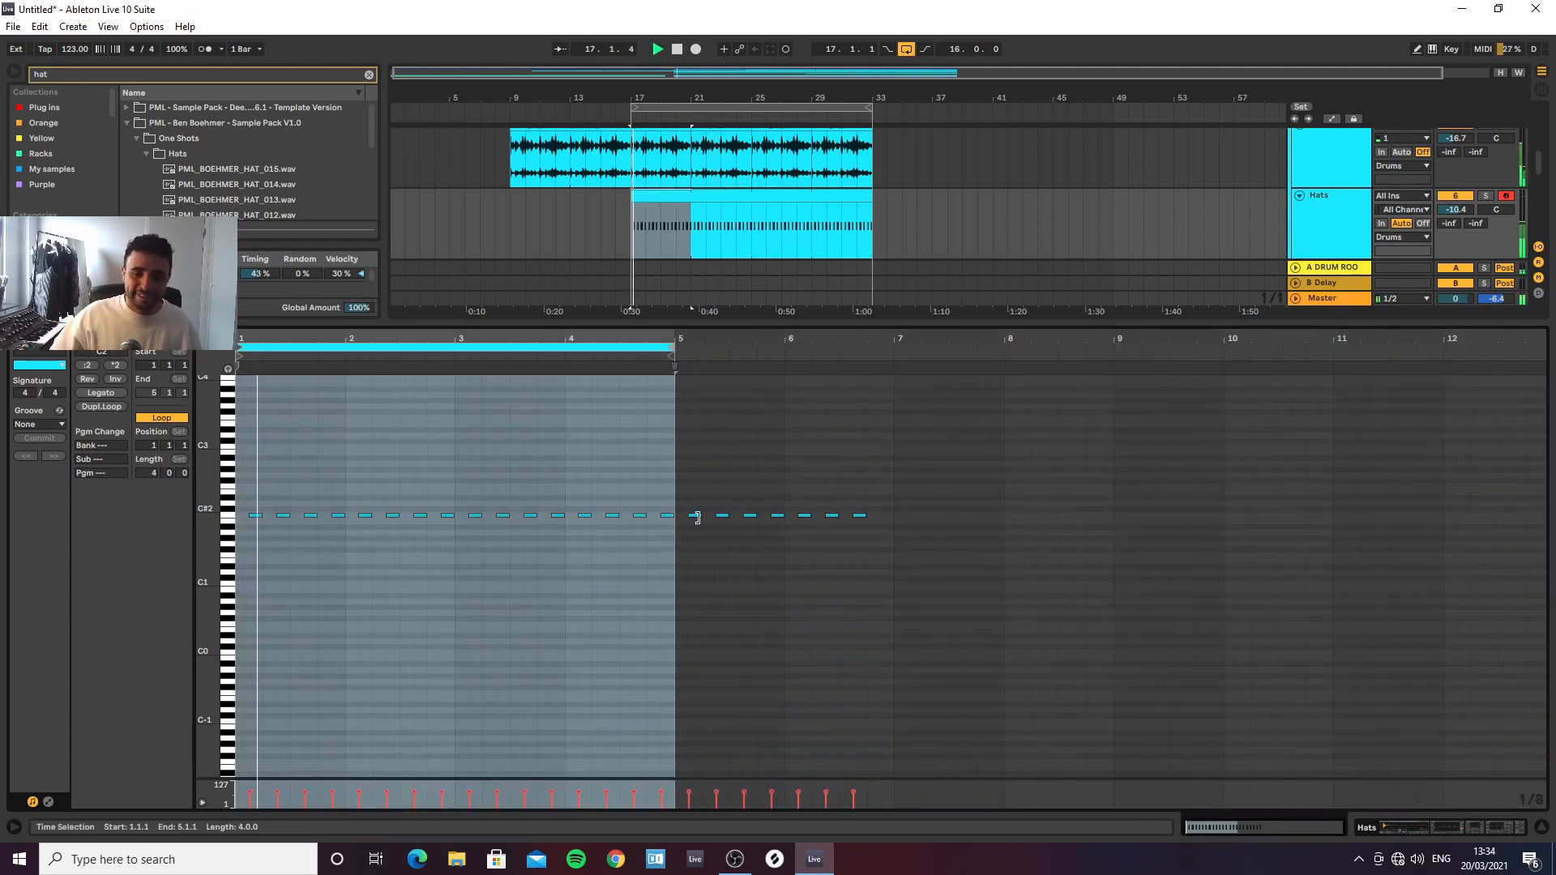
pyautogui.moveTo(690, 514); pyautogui.dragTo(928, 502)
pyautogui.press('Delete')
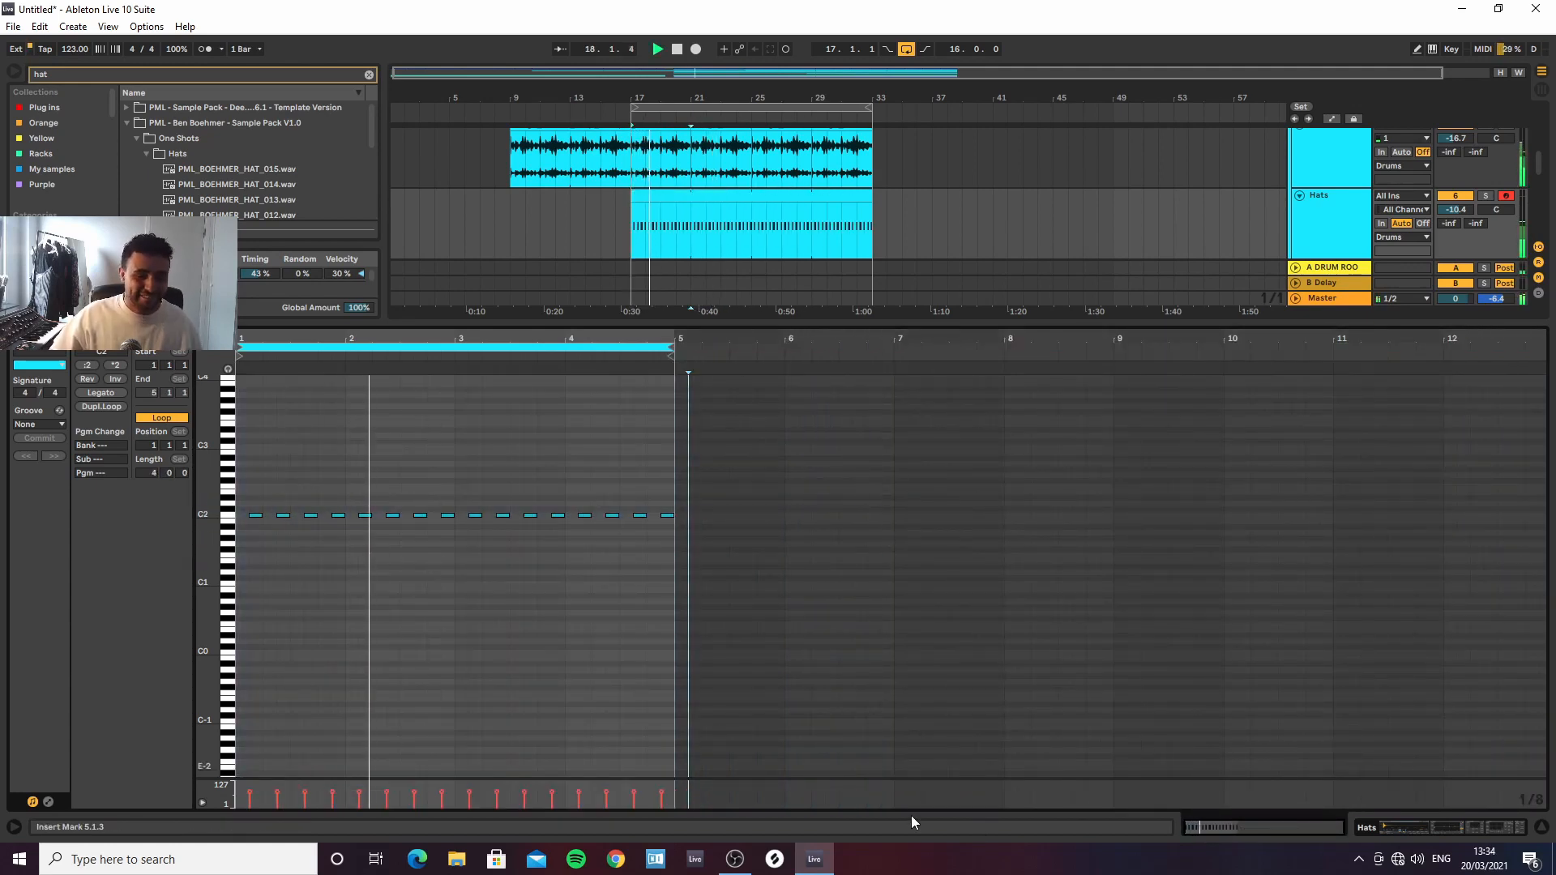
# Set the low cut of the Hats track's EQ Eight to 344 Hz
pyautogui.click(1367, 828)
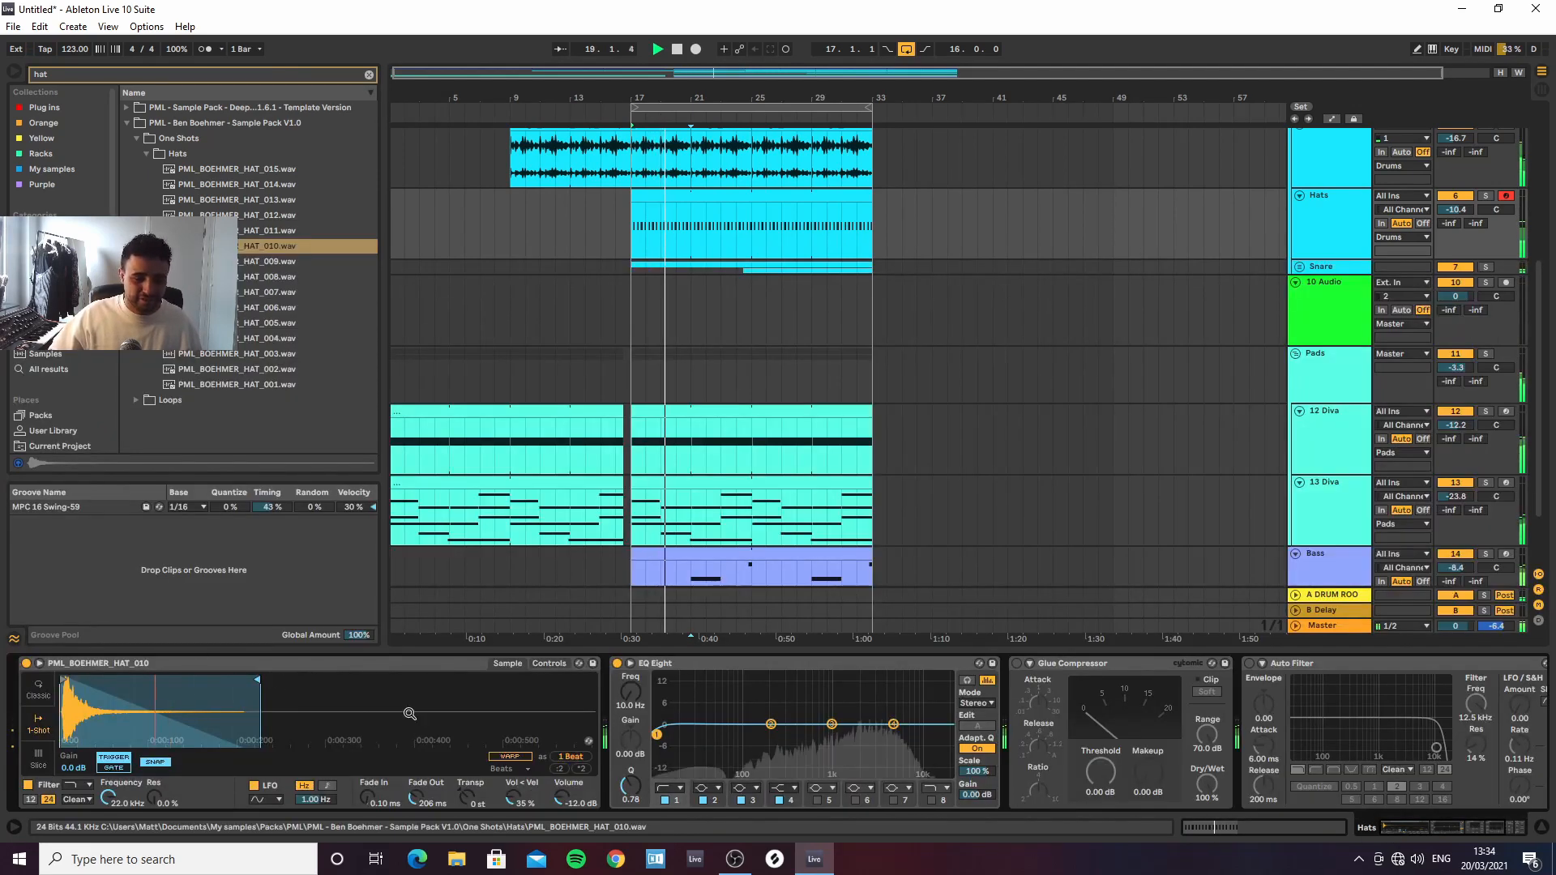
pyautogui.moveTo(467, 796); pyautogui.dragTo(467, 797)
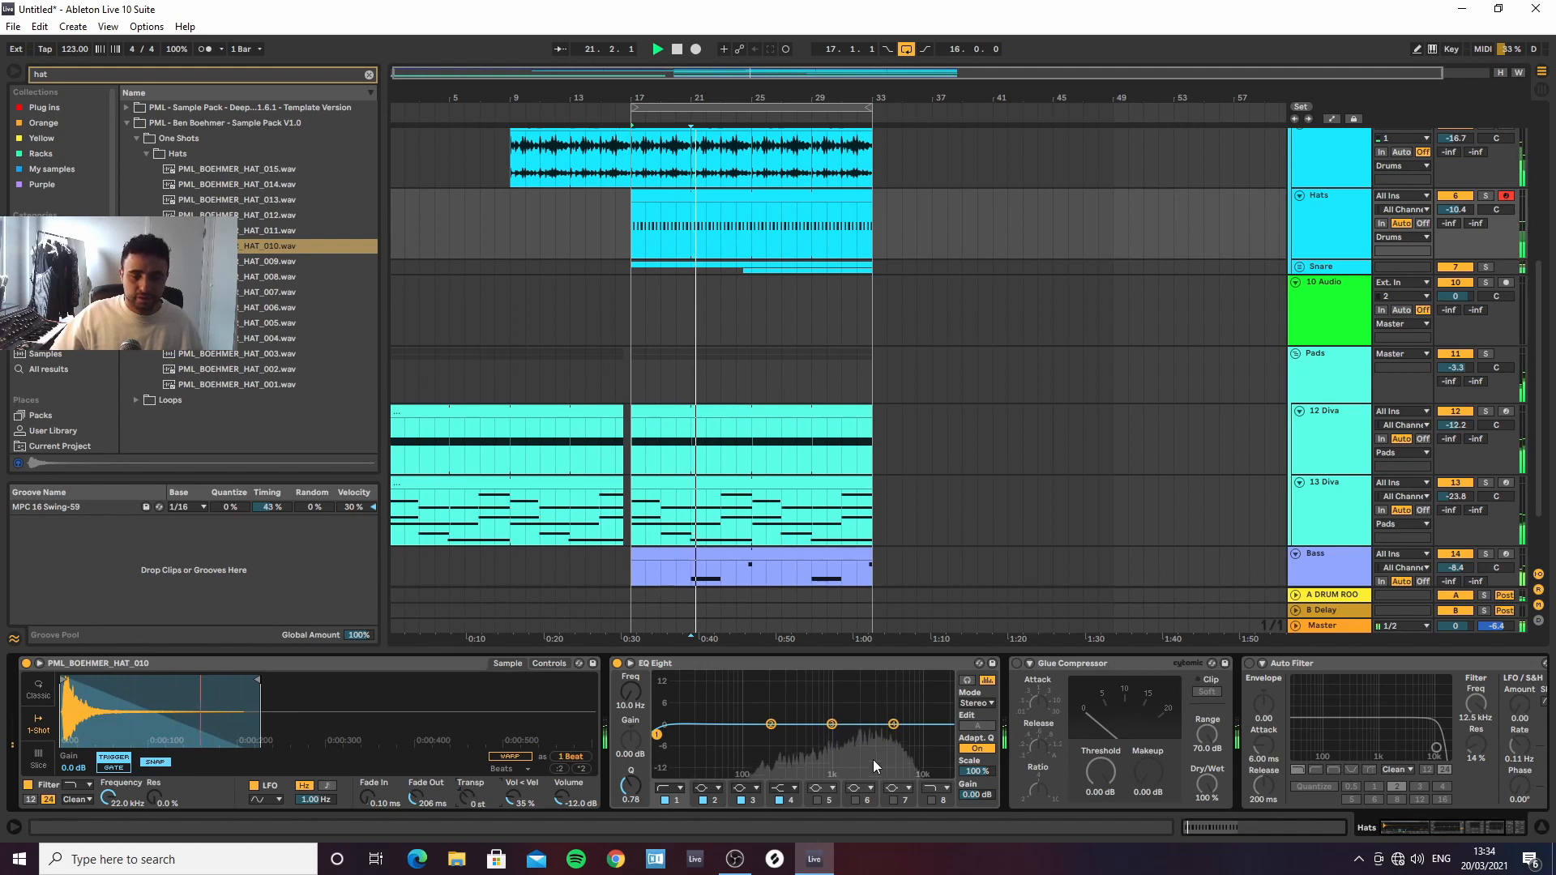
pyautogui.moveTo(657, 734); pyautogui.dragTo(791, 737)
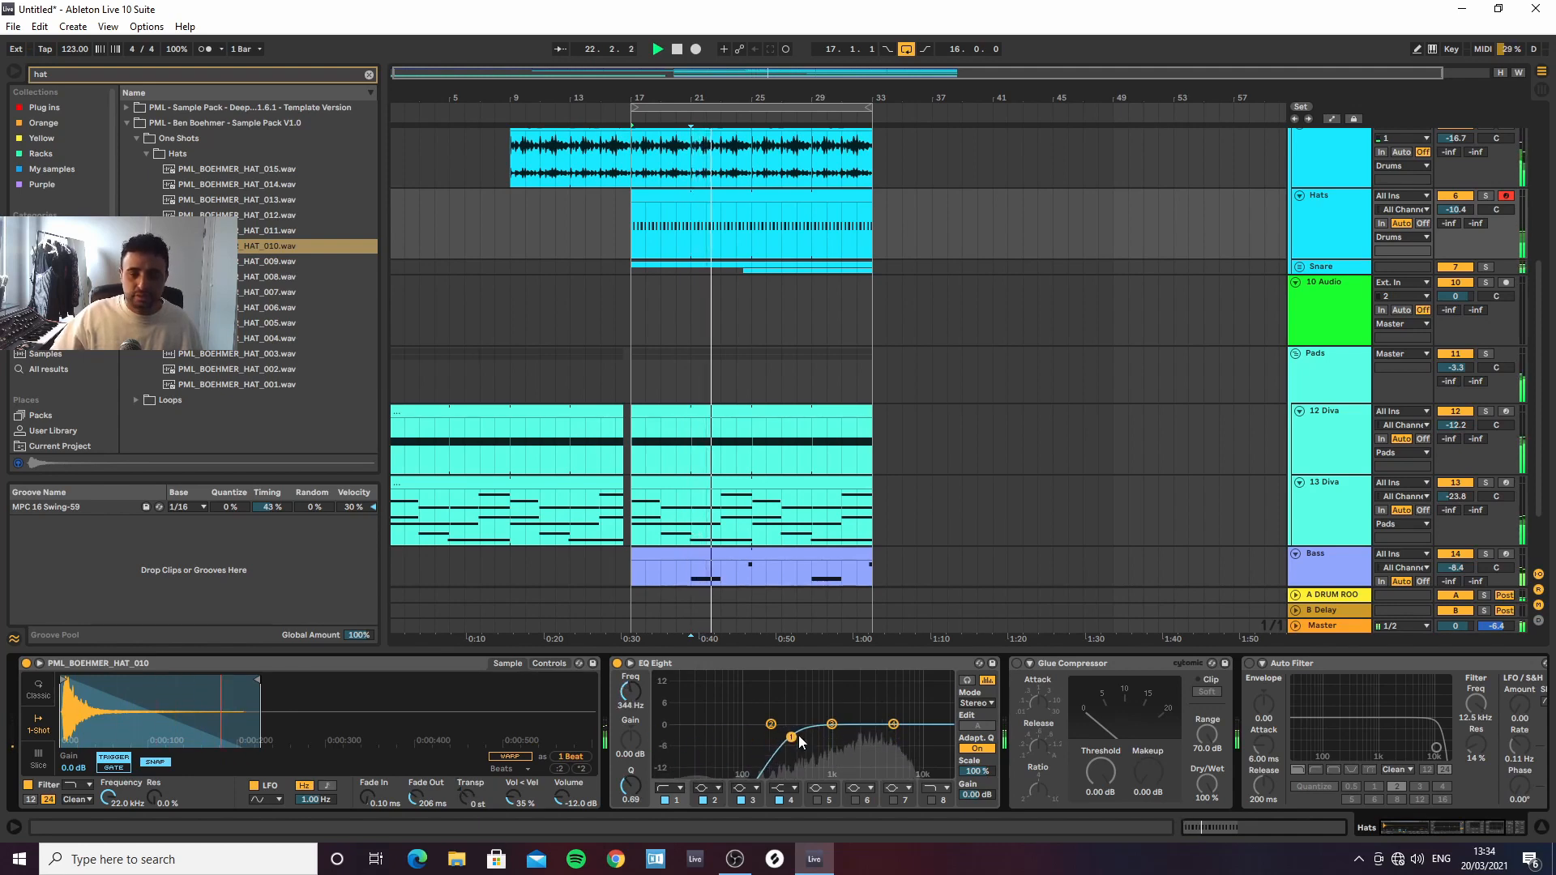
# Delete the percussion loop clip spanning bars 21 to 25 on the Loops track and restart playback from bar 17
pyautogui.scroll(3, 757, 295)
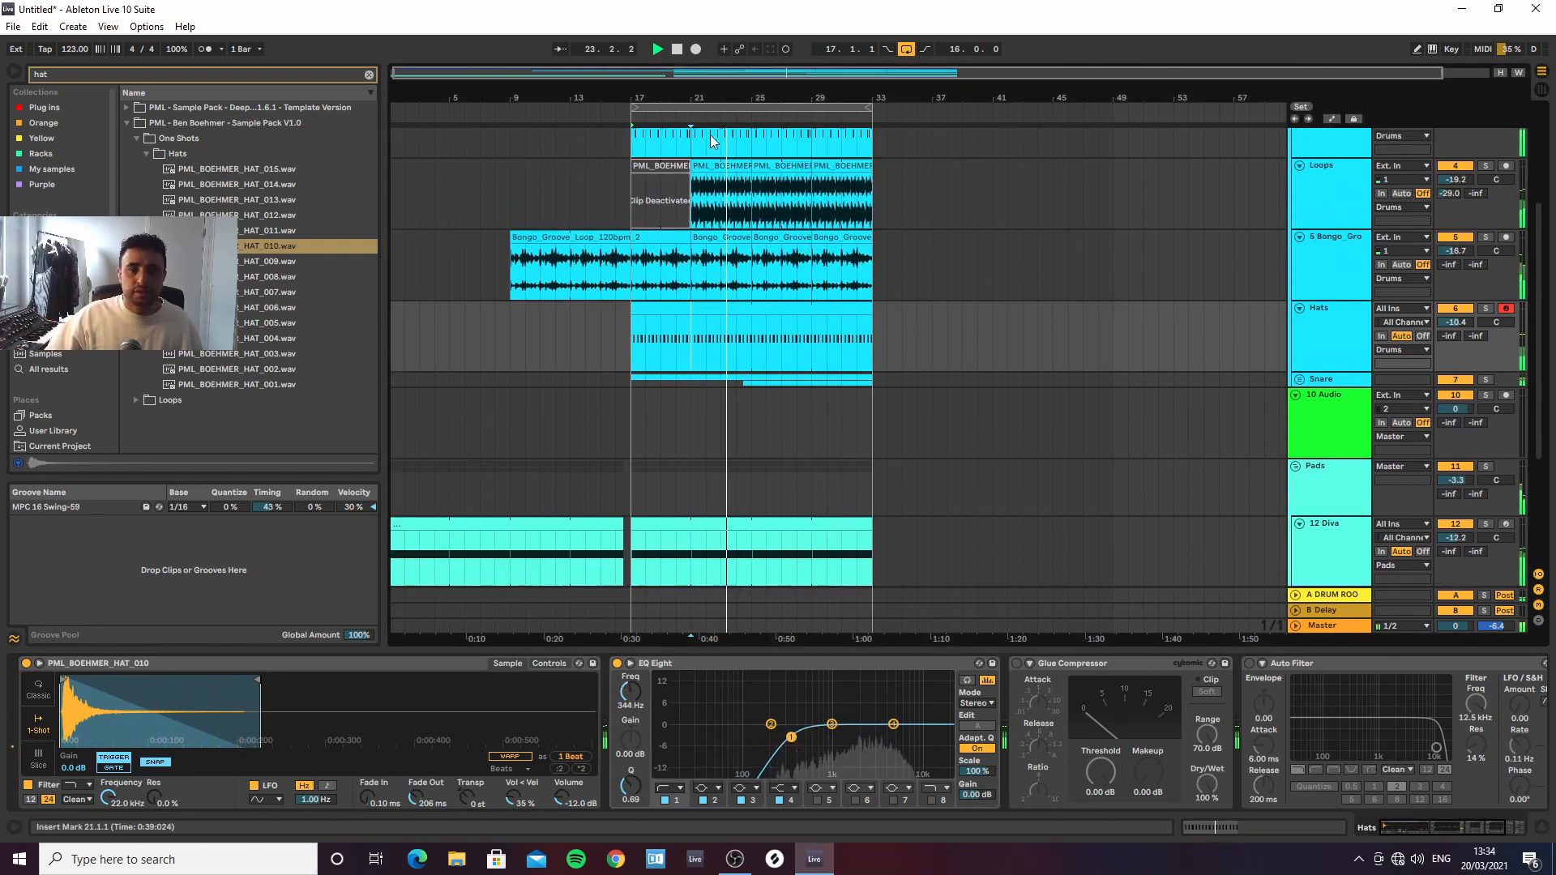
pyautogui.scroll(3, 757, 295)
pyautogui.click(669, 167)
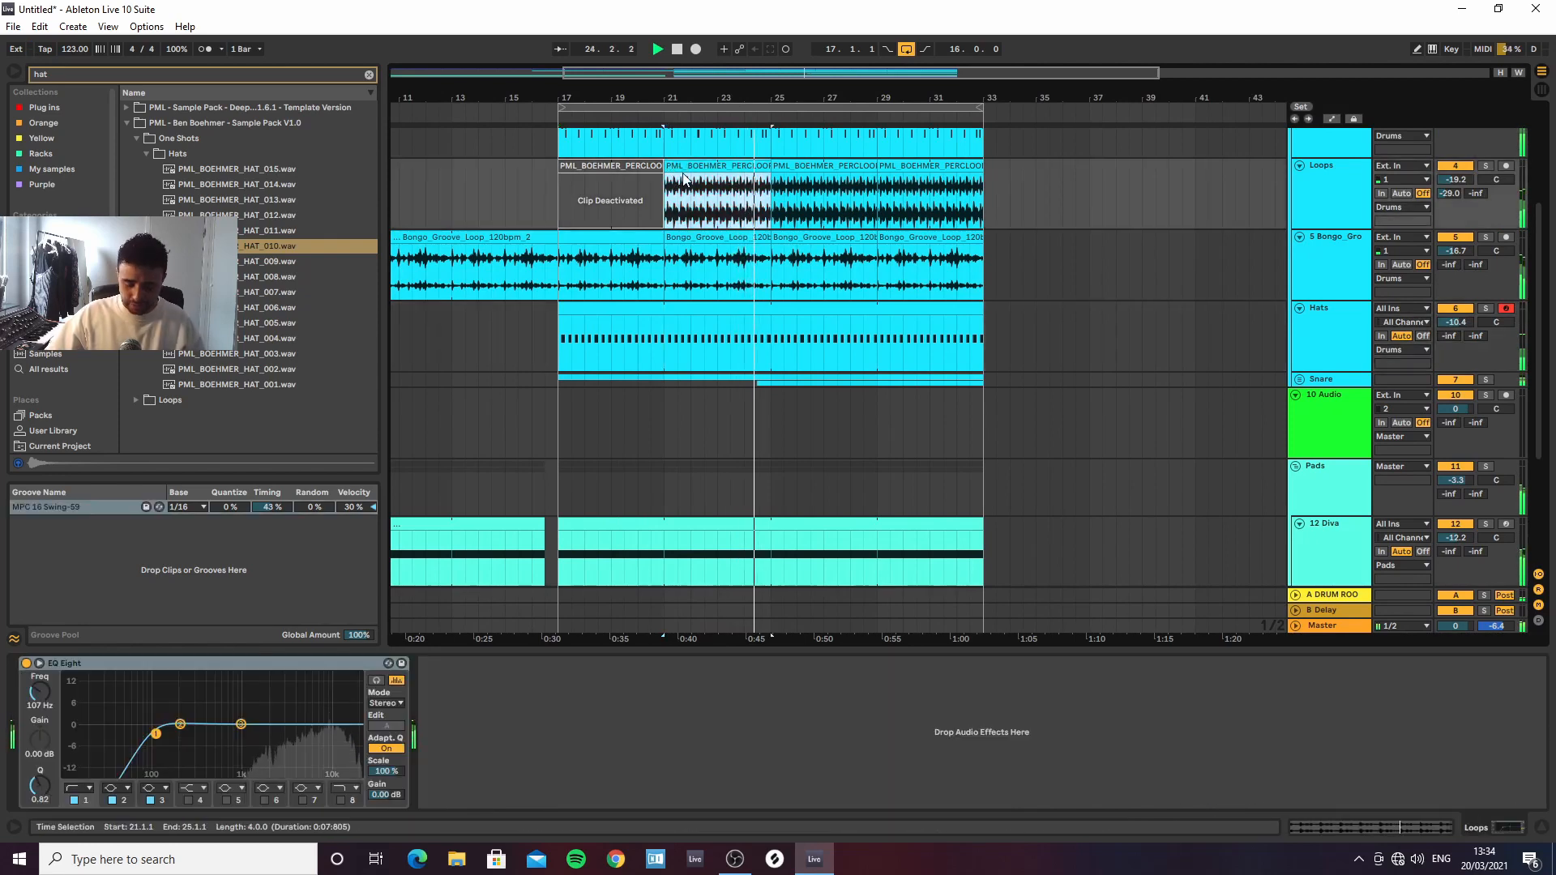
pyautogui.click(704, 187)
pyautogui.press('Delete')
pyautogui.click(558, 192)
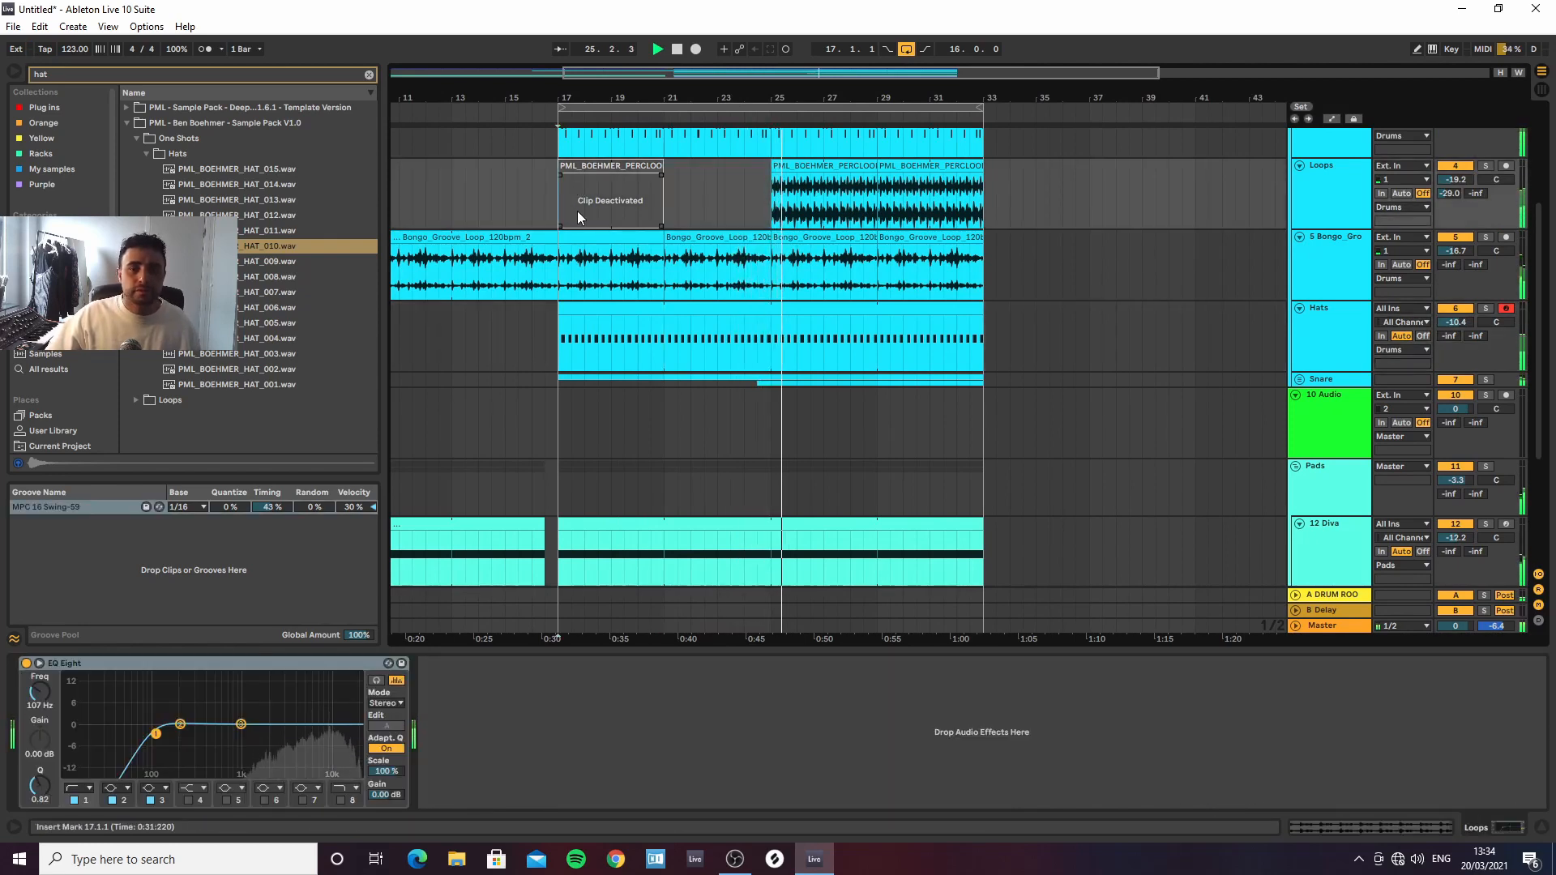
pyautogui.press('space')
pyautogui.press('space')
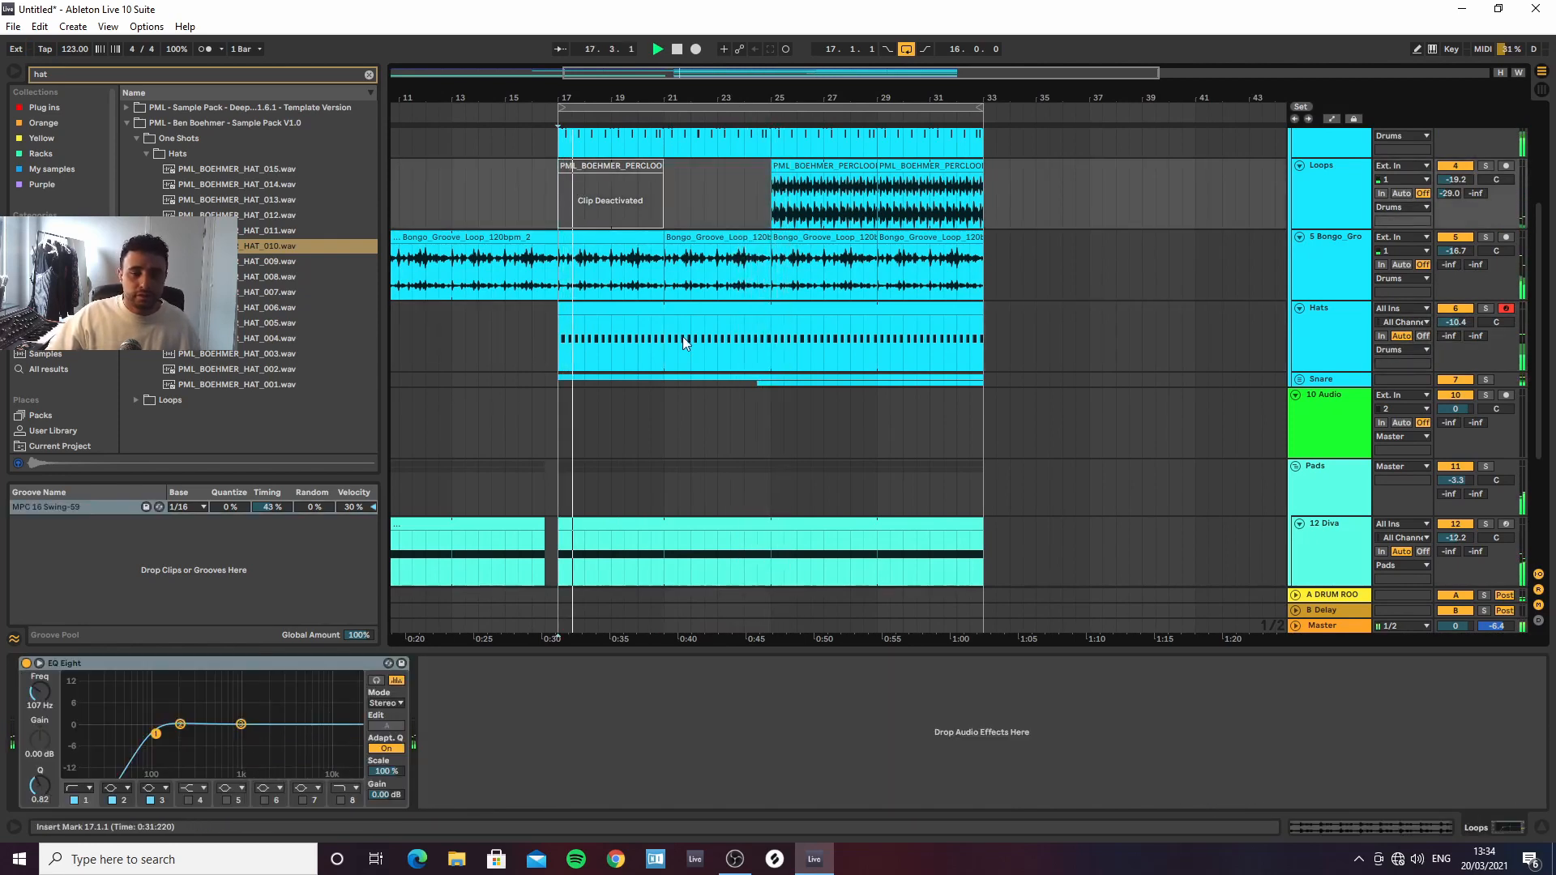
# Try PML_BOEHMER_HAT_008.wav as the Hats sampler's sample, switched to 1-Shot mode
pyautogui.click(1327, 351)
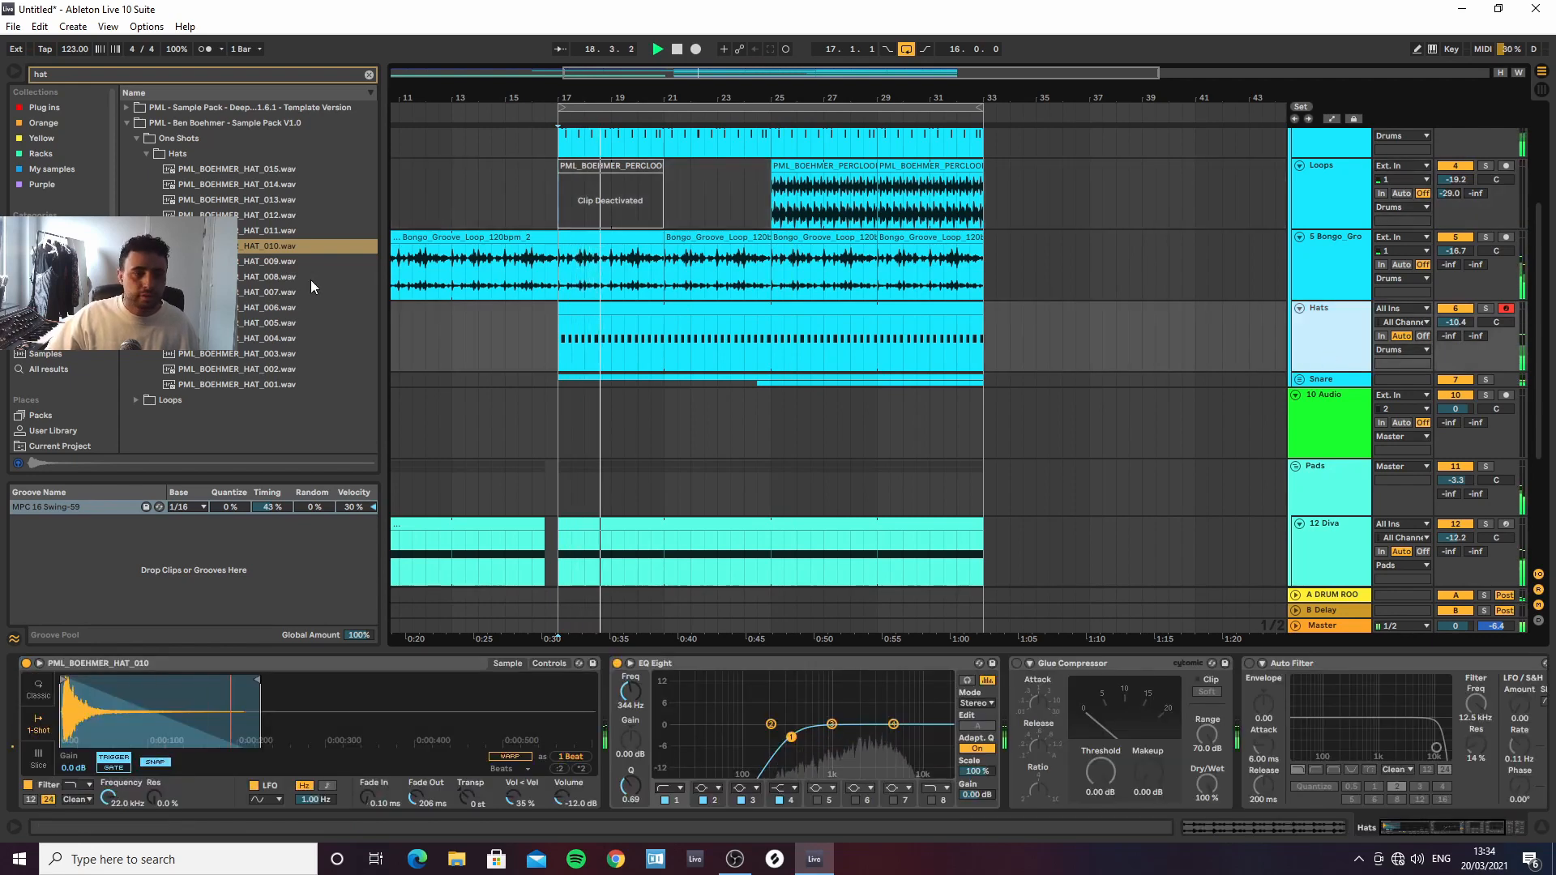
pyautogui.click(245, 276)
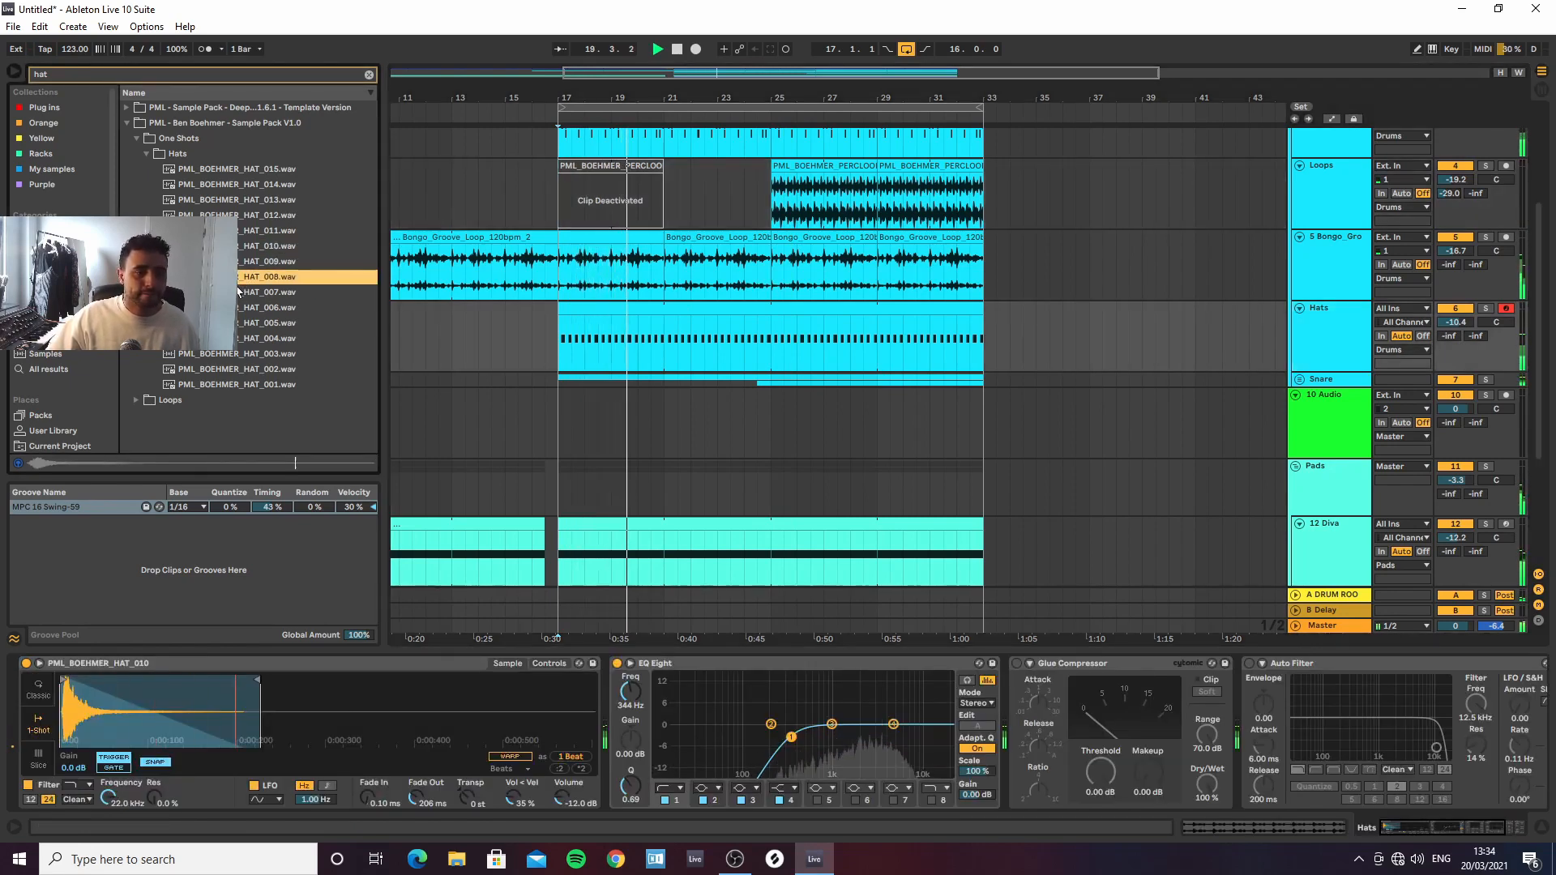
pyautogui.doubleClick(245, 277)
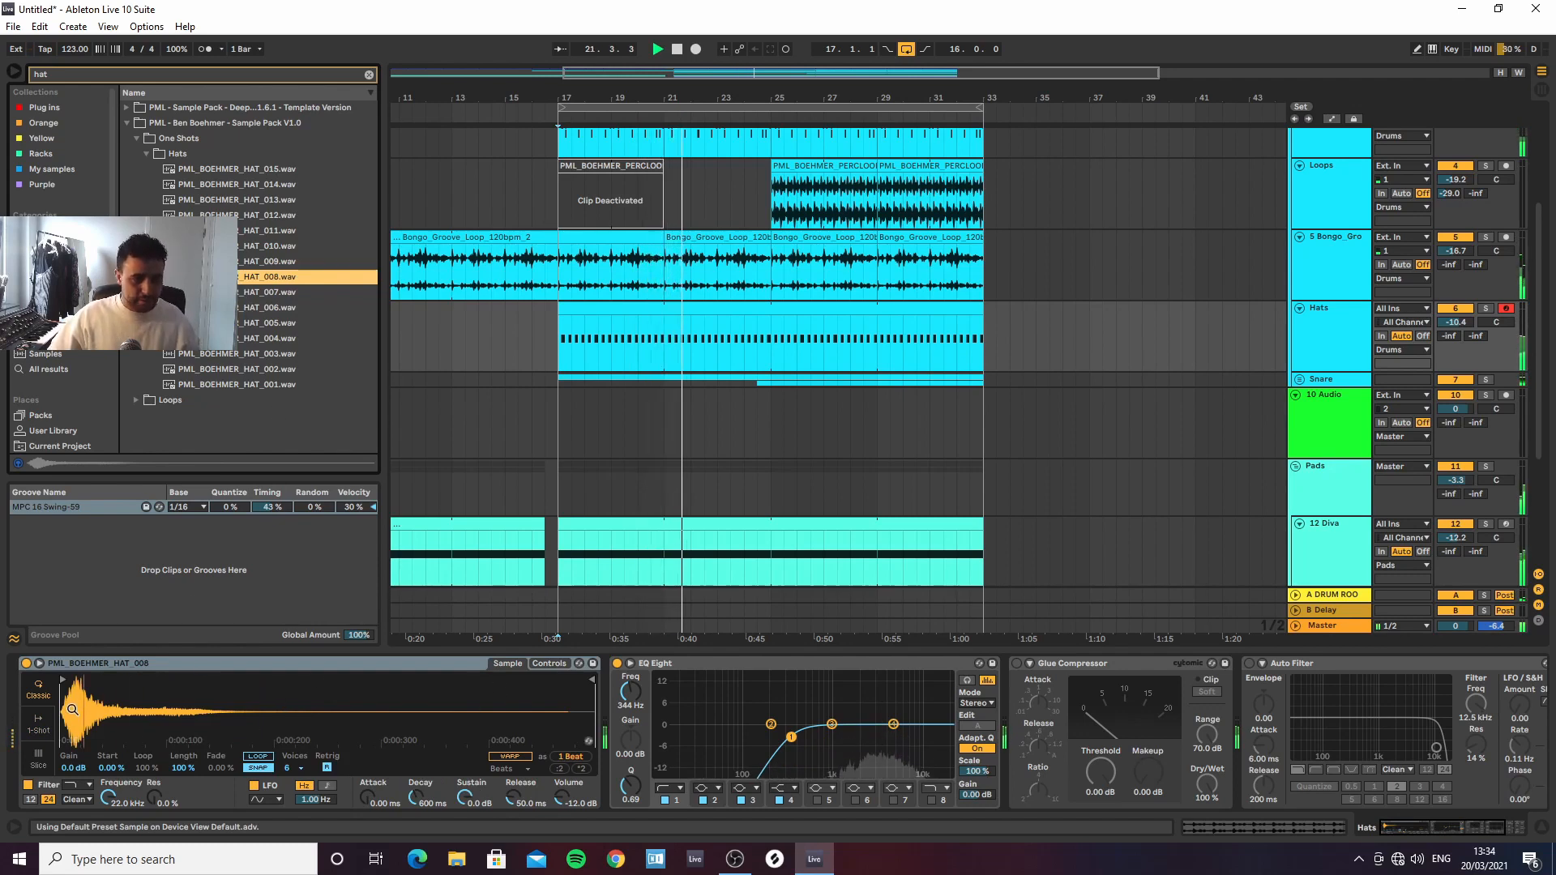
pyautogui.click(37, 723)
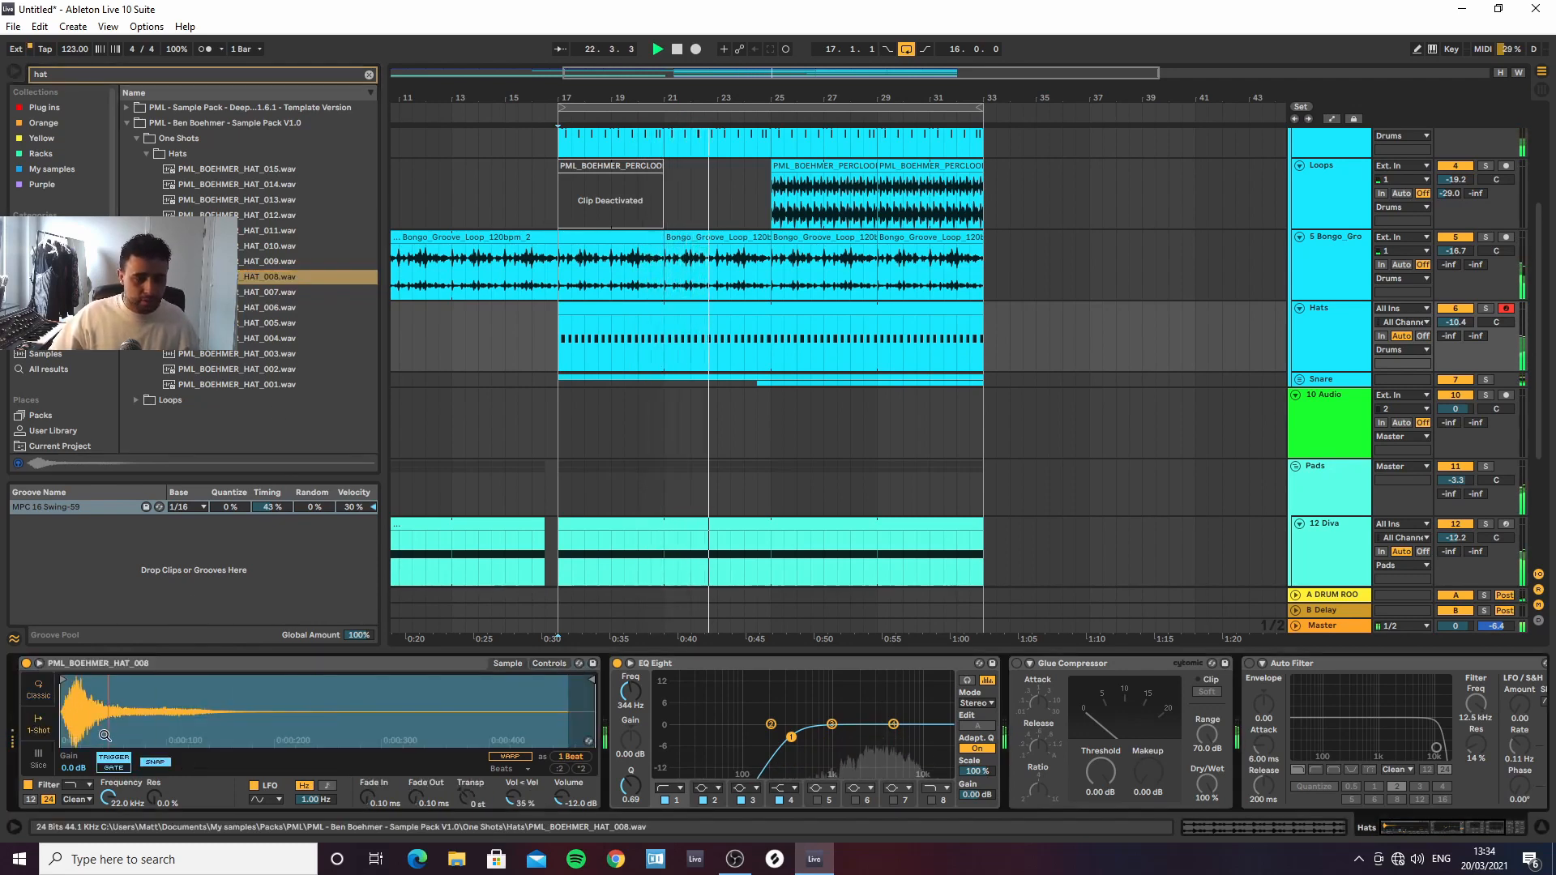
pyautogui.doubleClick(622, 306)
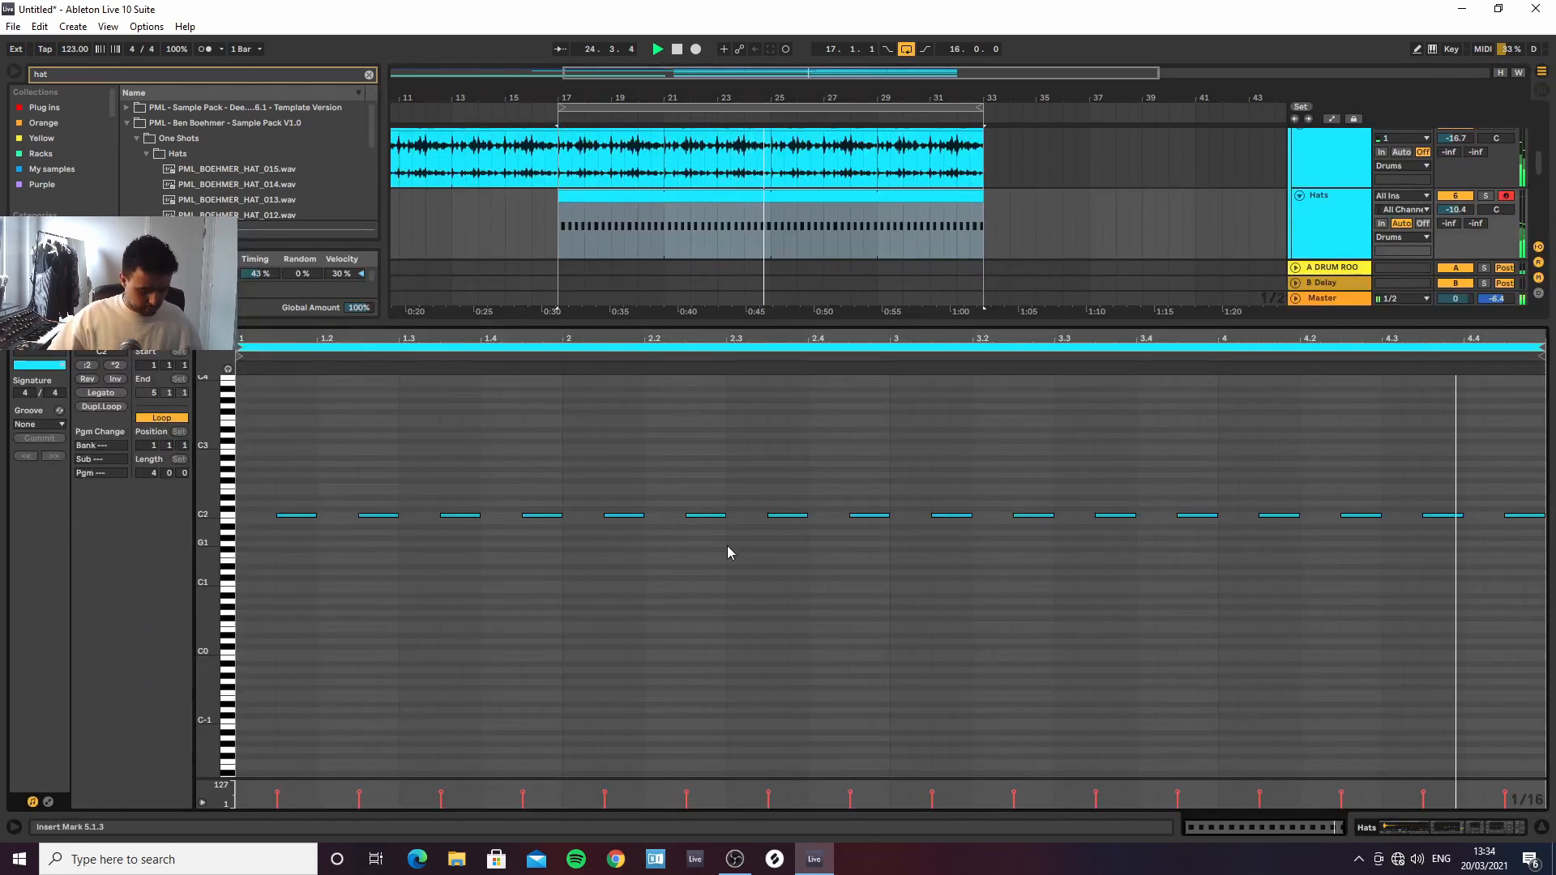
pyautogui.hotkey('ctrl', 'a')
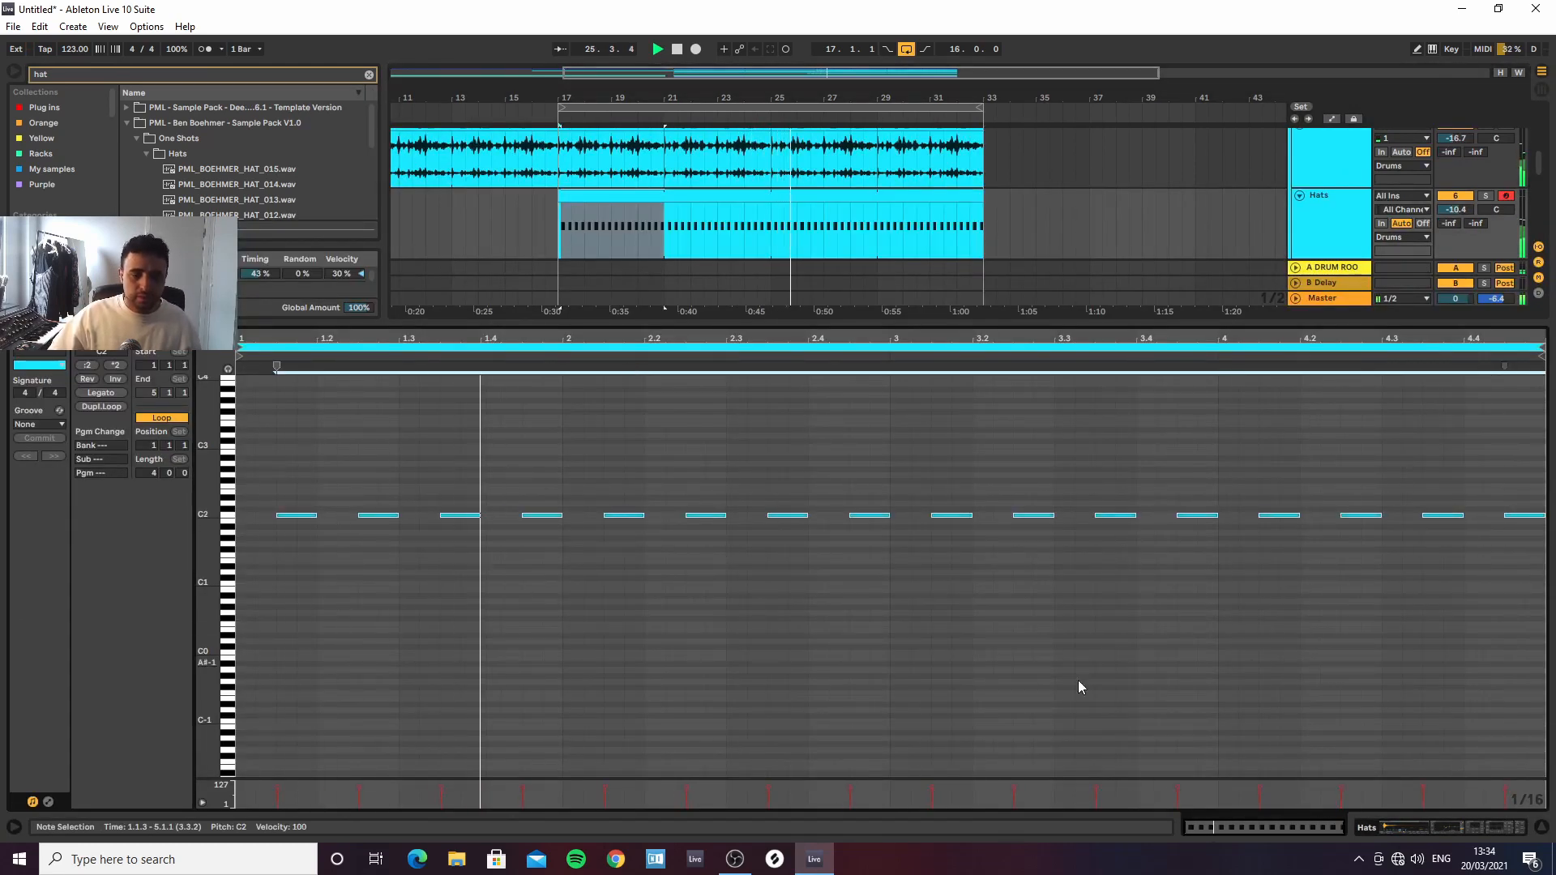
pyautogui.click(1541, 827)
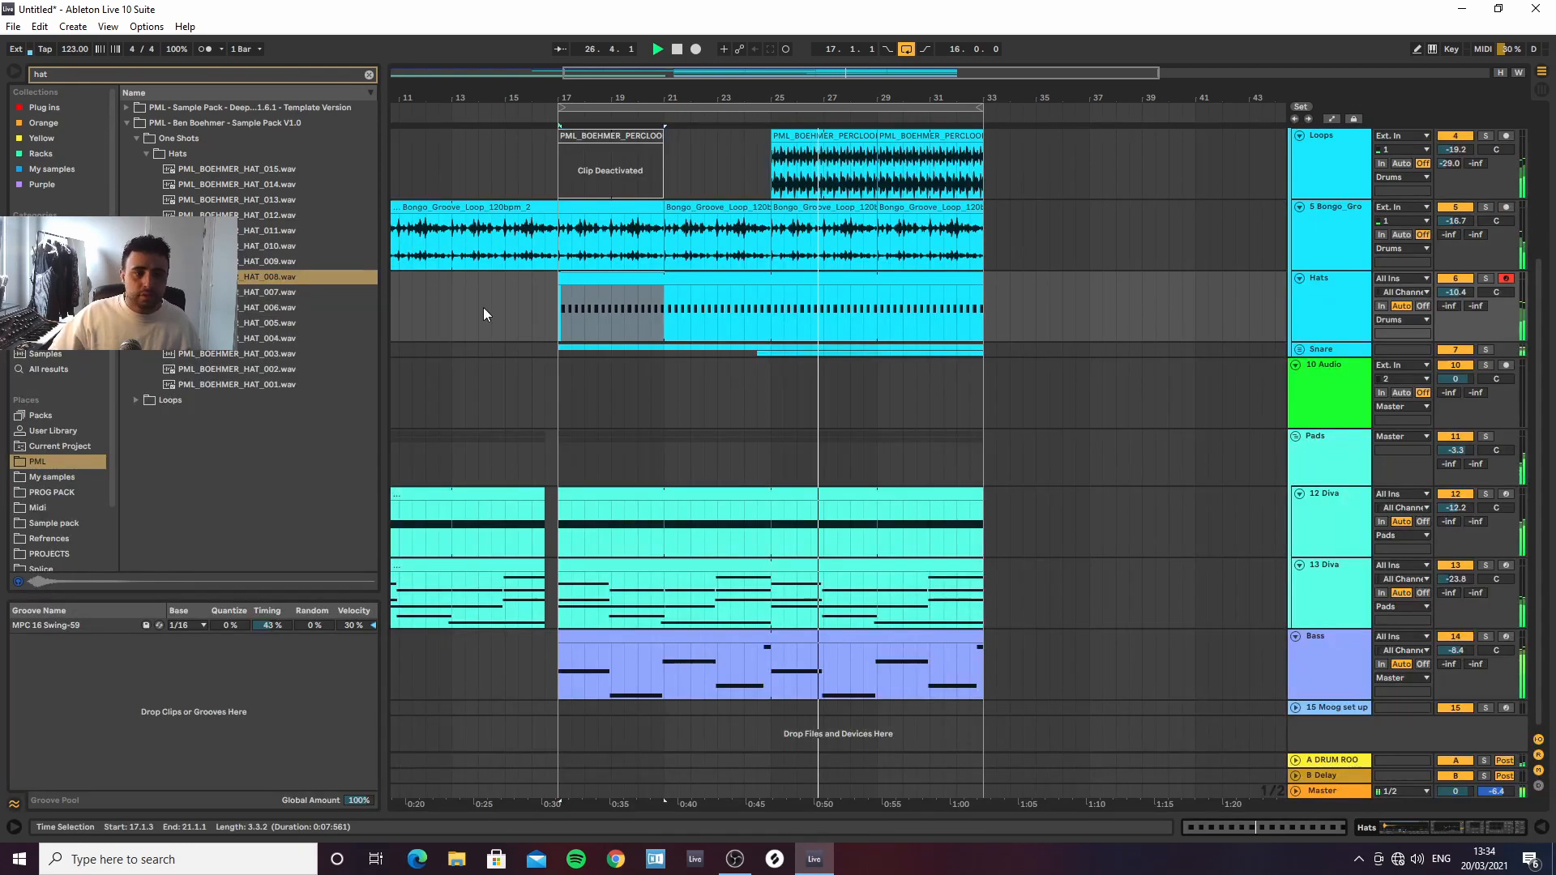
# Audition PML_BOEHMER_HAT_007.wav, then load PML_BOEHMER_HAT_006.wav into the Hats sampler
pyautogui.click(240, 293)
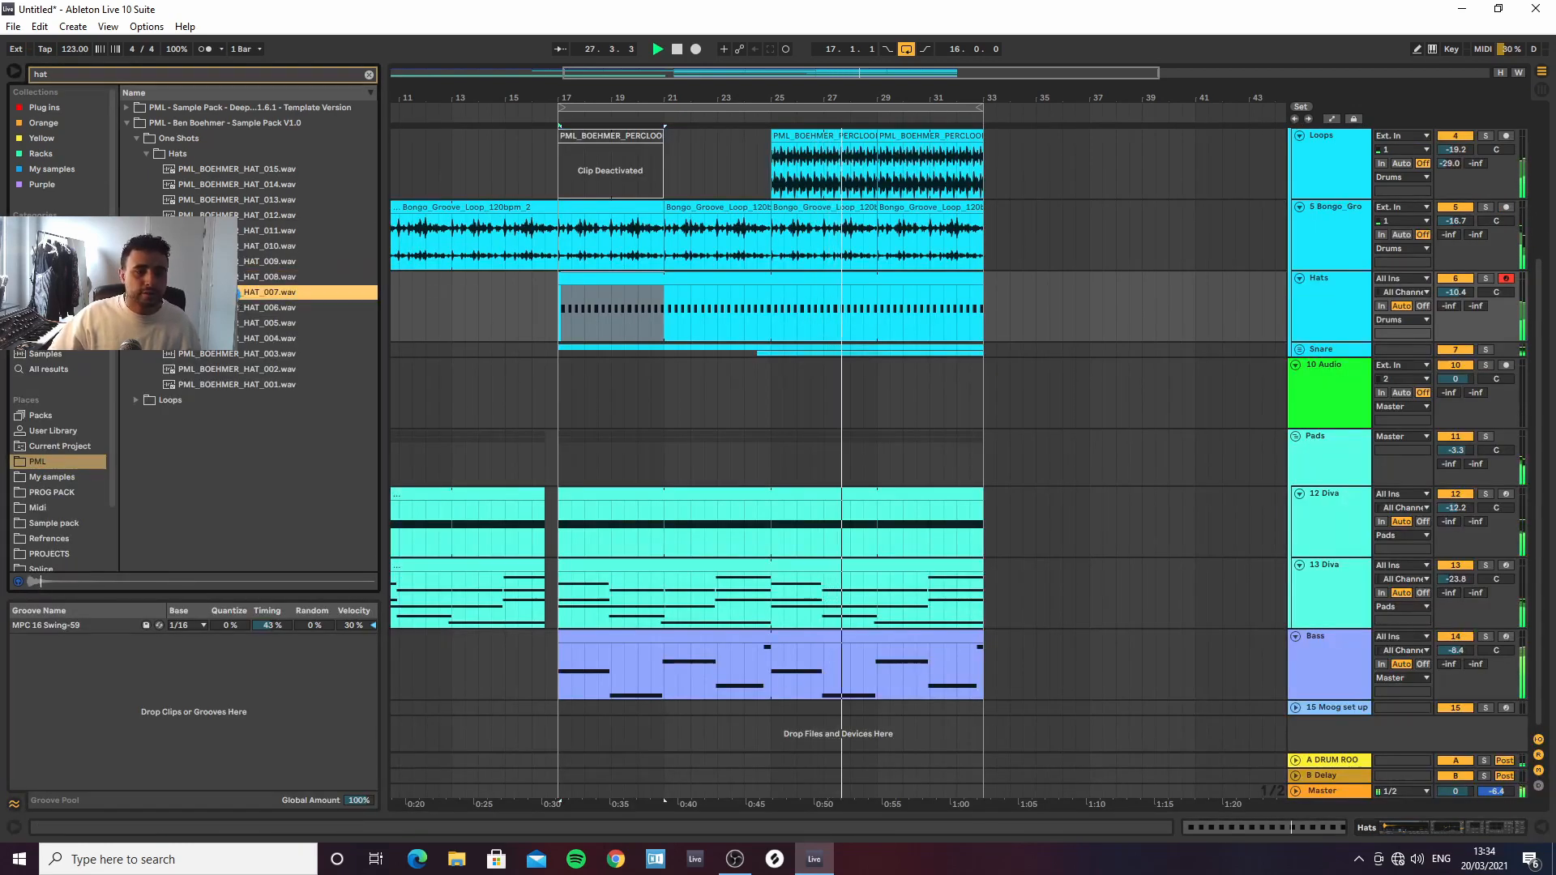
pyautogui.doubleClick(237, 295)
pyautogui.doubleClick(230, 308)
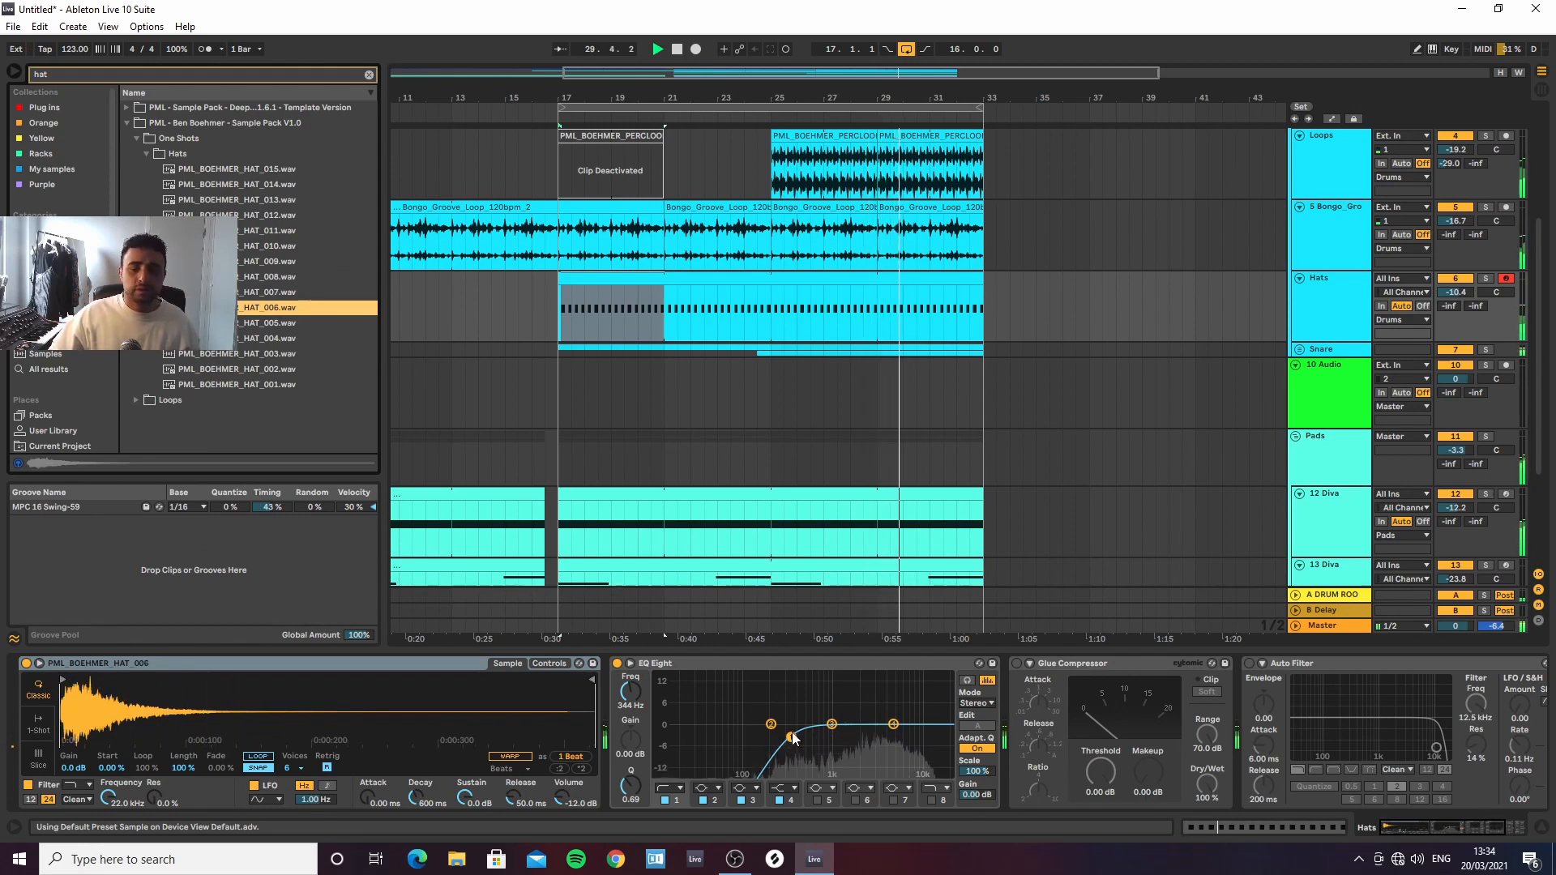
# Raise the Hats EQ Eight low cut to 417 Hz and shape a gentle high boost with the fourth band at 4.26 kHz
pyautogui.moveTo(791, 738); pyautogui.dragTo(798, 738)
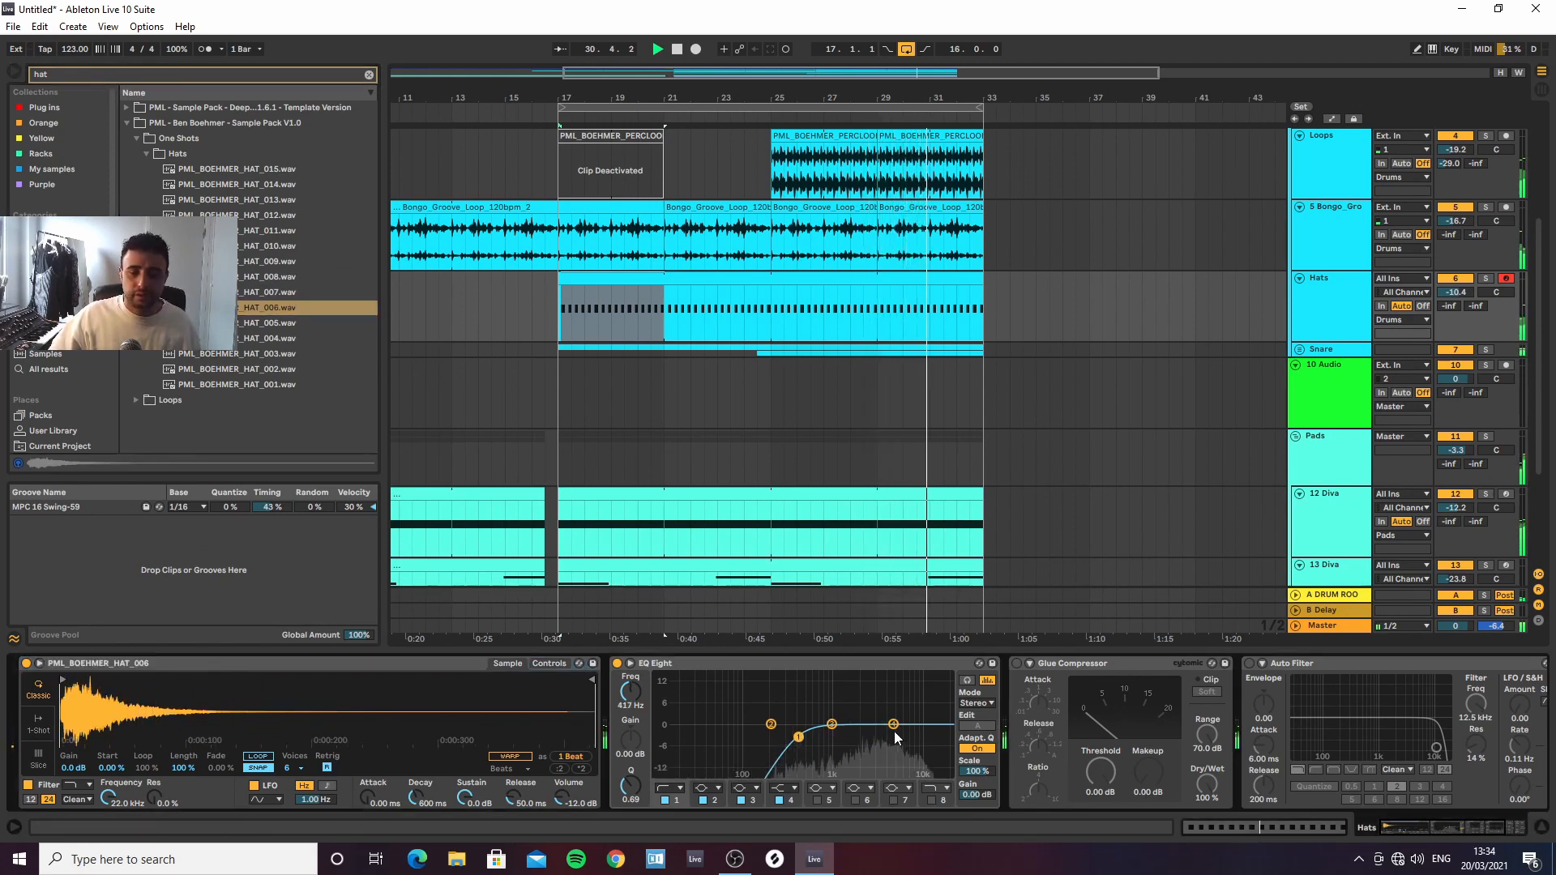
pyautogui.moveTo(893, 724)
pyautogui.mouseDown()
pyautogui.moveTo(866, 719)
pyautogui.moveTo(898, 715)
pyautogui.moveTo(886, 724)
pyautogui.mouseUp()
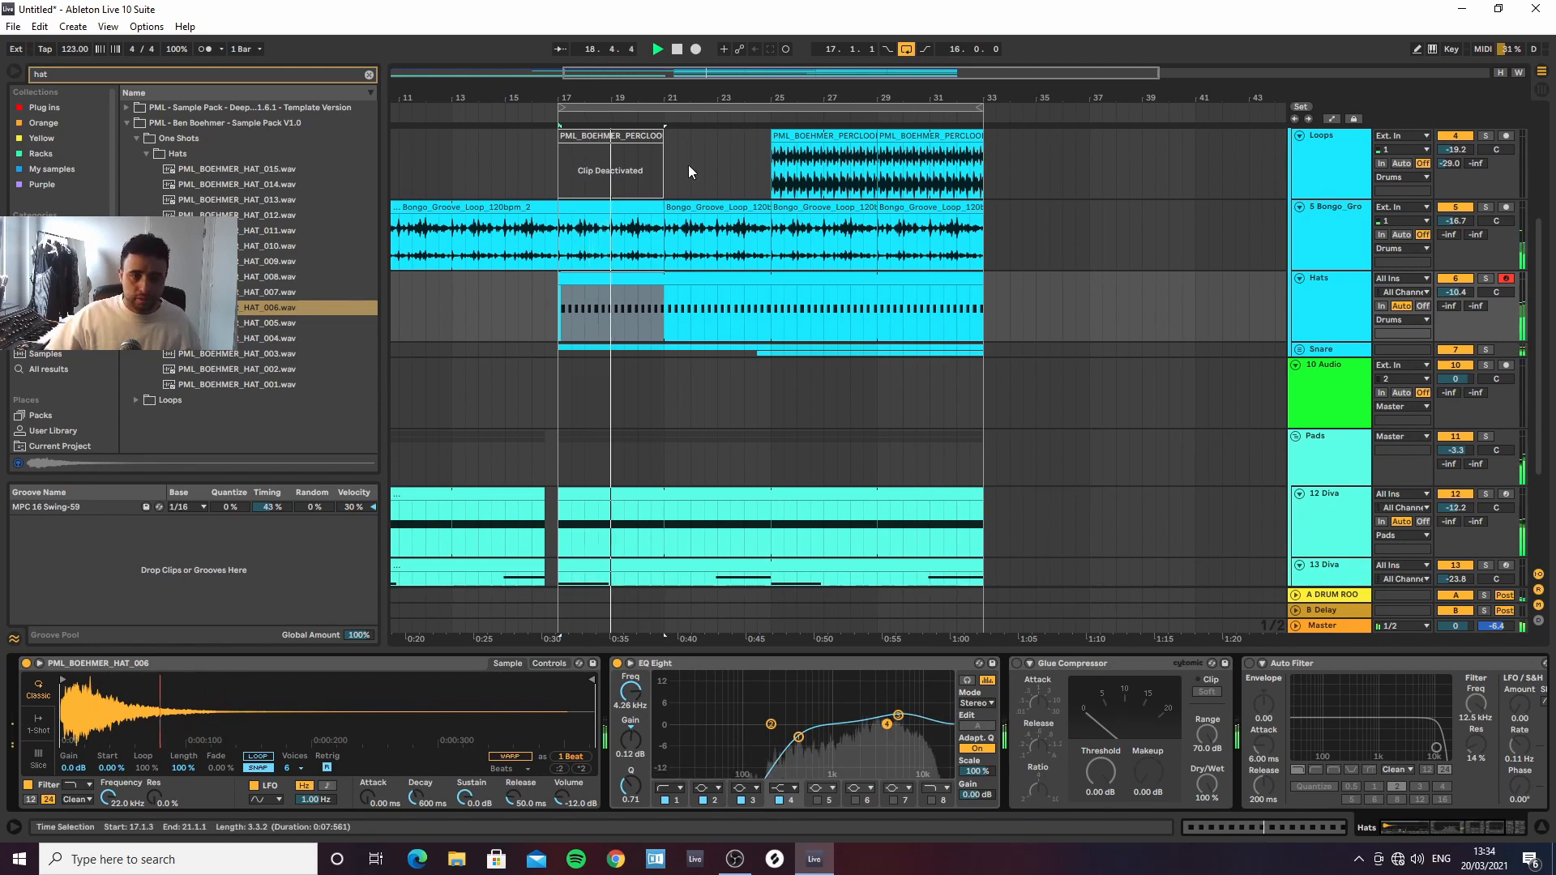
pyautogui.press('space')
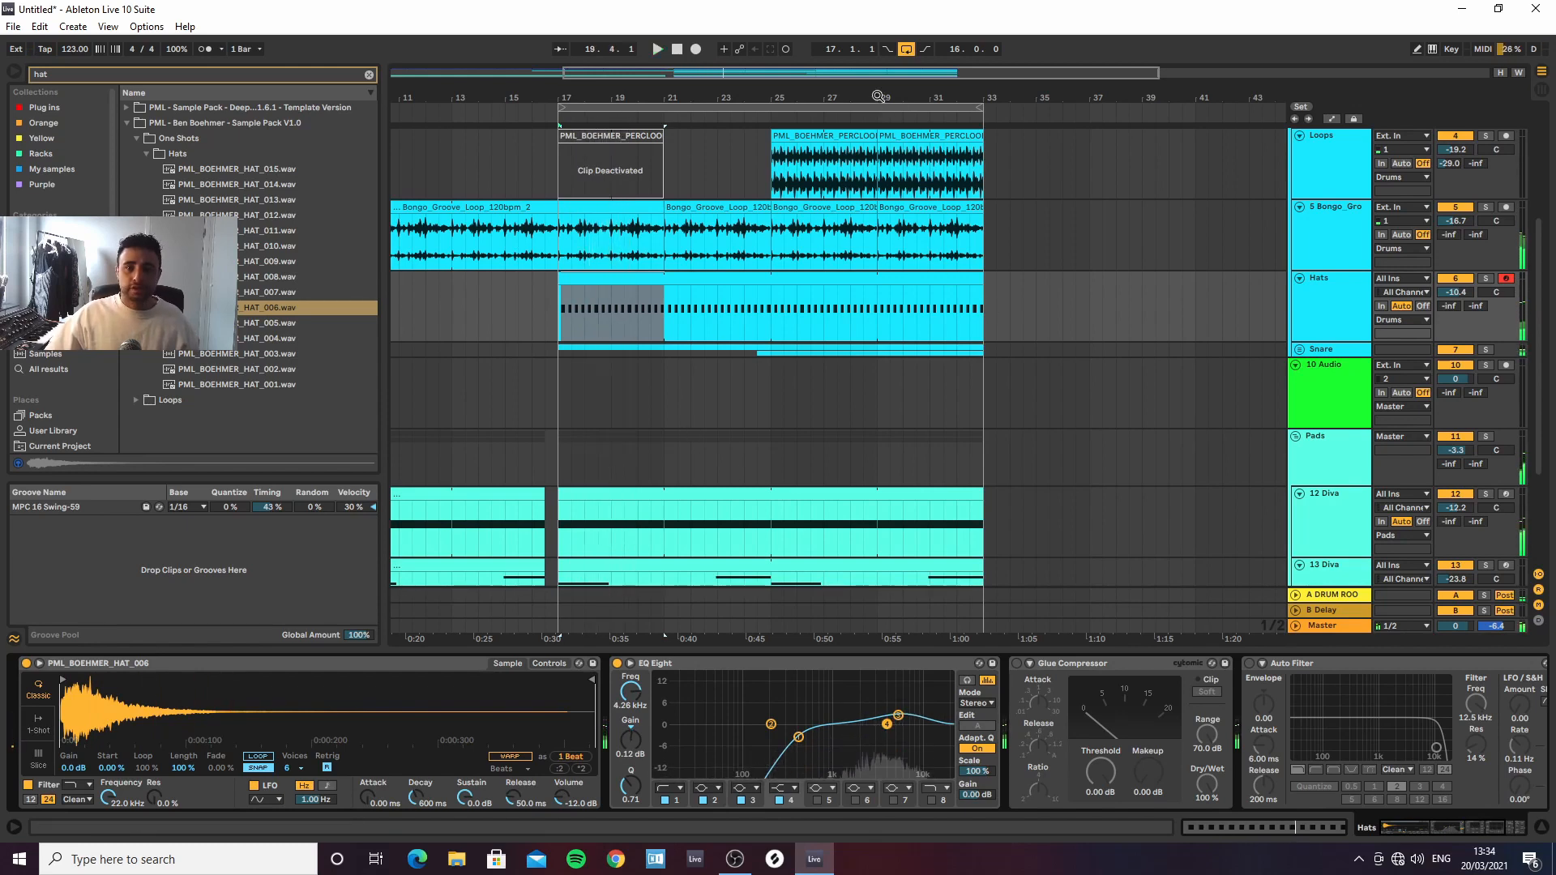
# Extend the 13 Diva clip from bar 33 to bar 49
pyautogui.moveTo(877, 96); pyautogui.dragTo(861, 49)
pyautogui.scroll(-4, 868, 348)
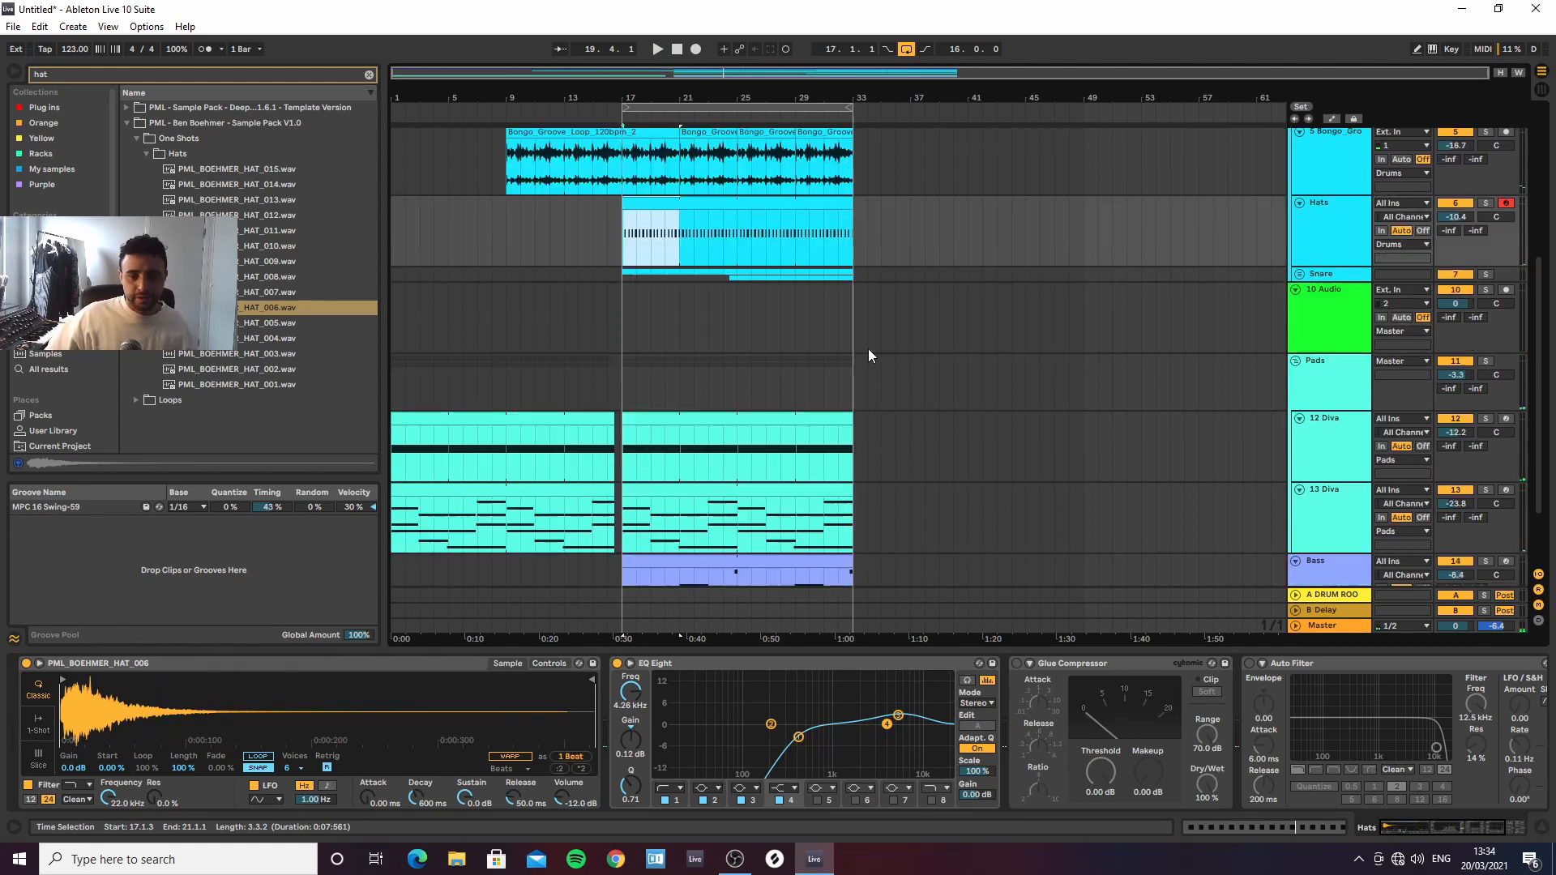
pyautogui.click(853, 402)
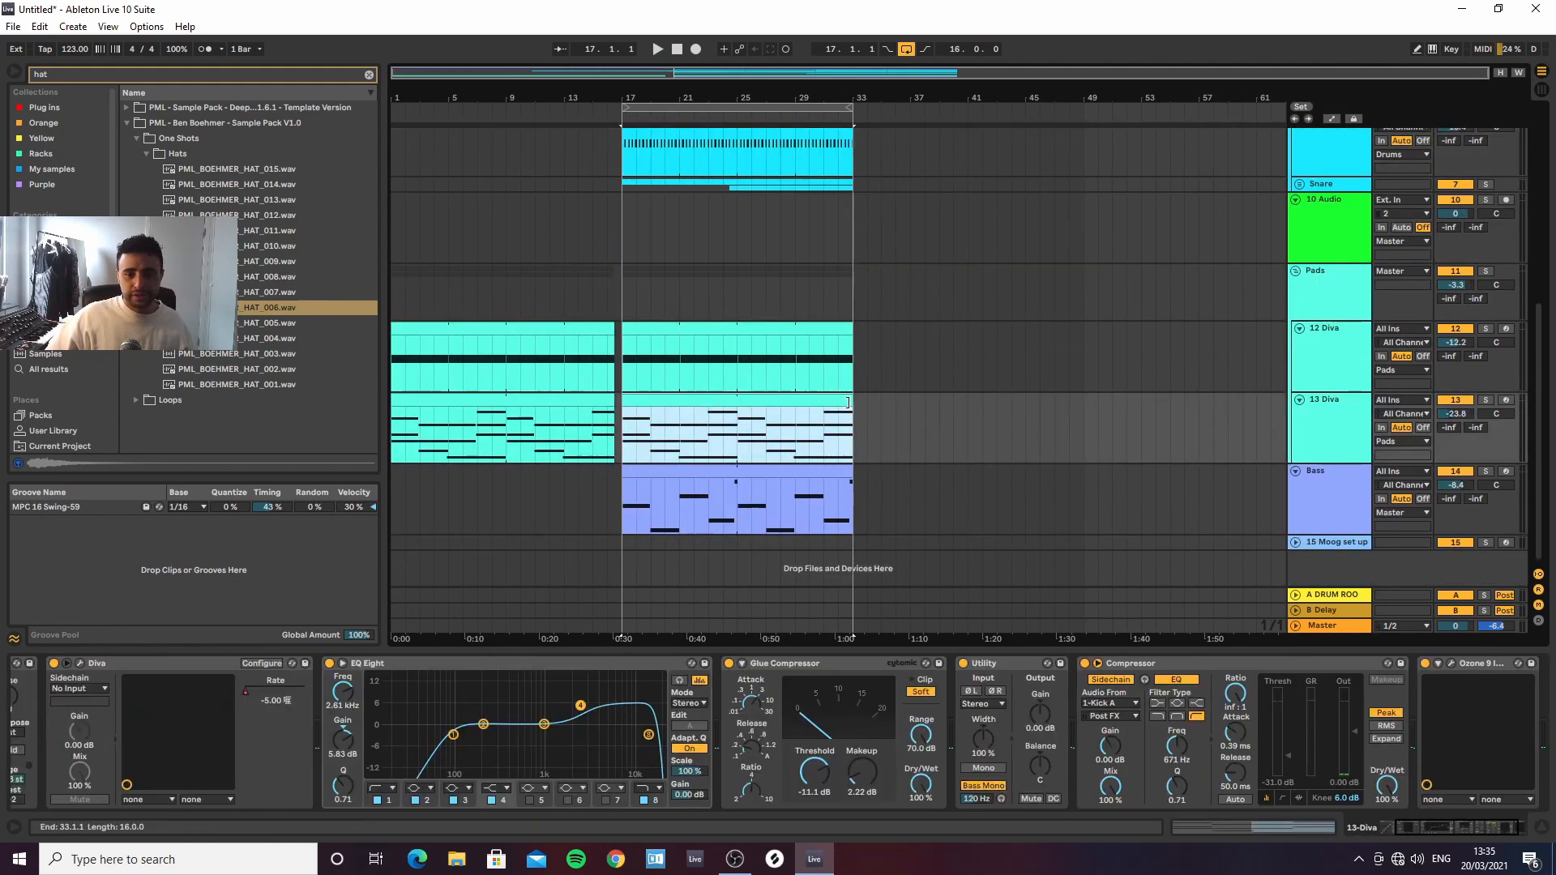
pyautogui.moveTo(853, 402); pyautogui.dragTo(1077, 426)
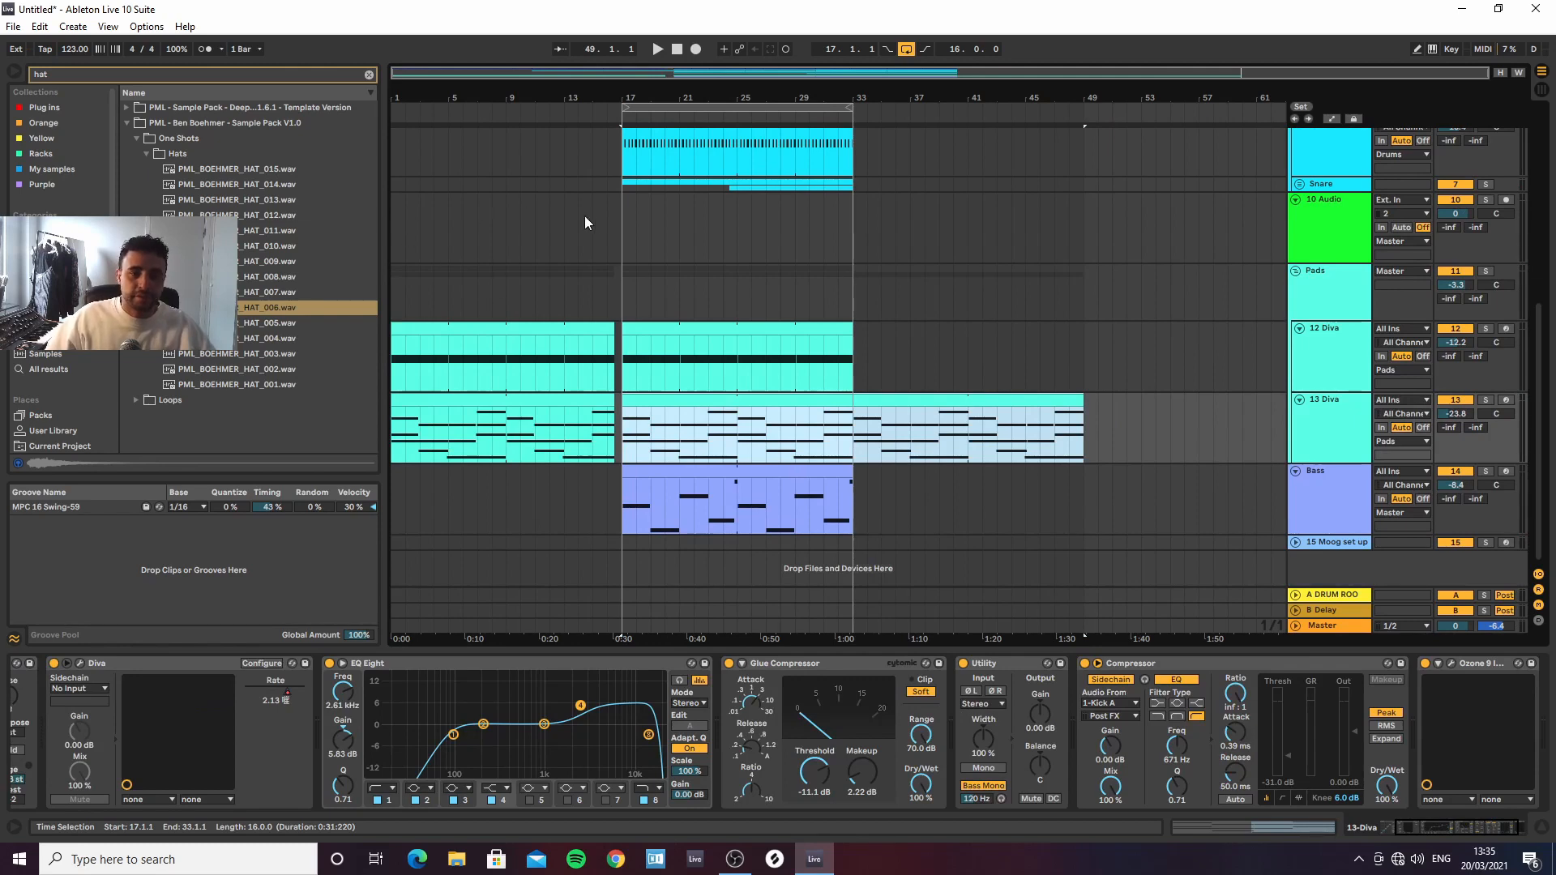
# Duplicate the 16-bar 12 Diva clip at bar 33 and extend the Bass clip to bar 49
pyautogui.click(820, 473)
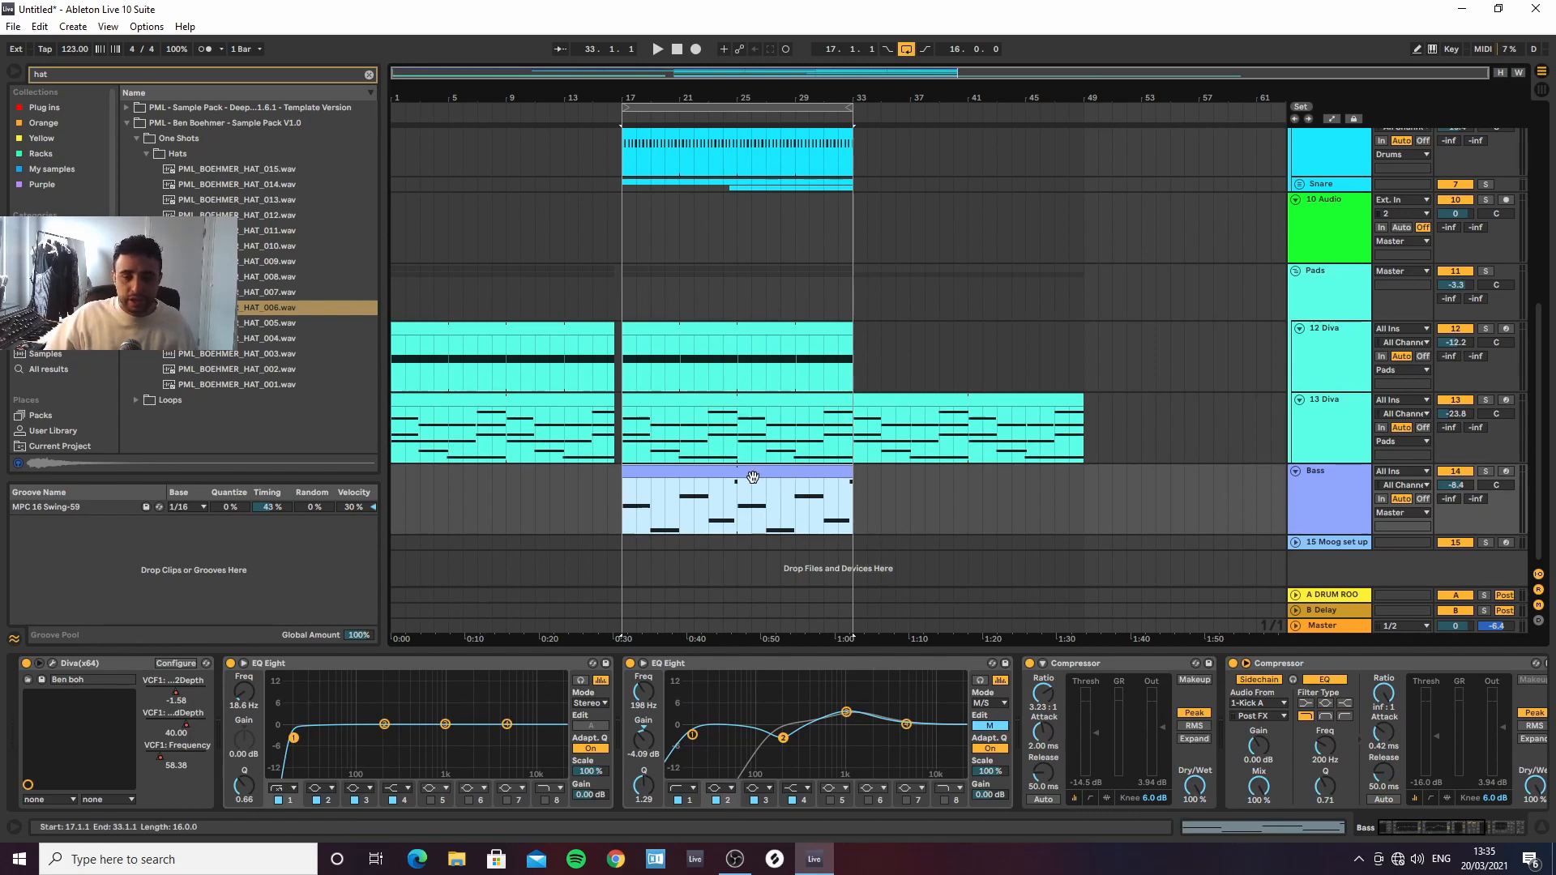
pyautogui.moveTo(852, 474)
pyautogui.mouseDown()
pyautogui.moveTo(1067, 479)
pyautogui.moveTo(858, 482)
pyautogui.mouseUp()
pyautogui.click(774, 330)
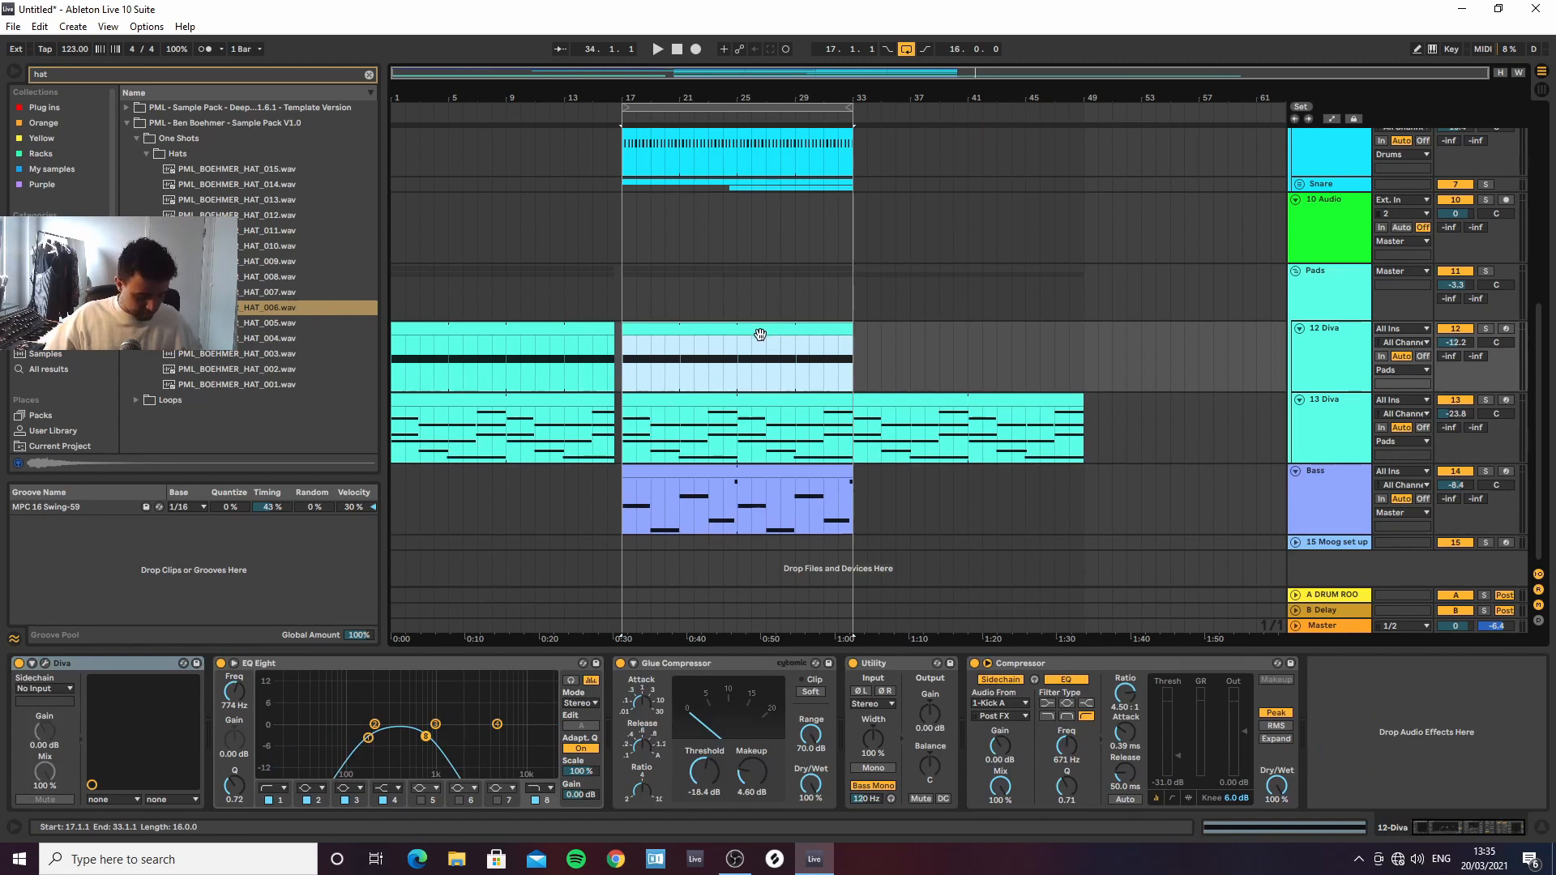
pyautogui.hotkey('ctrl', 'd')
pyautogui.click(843, 485)
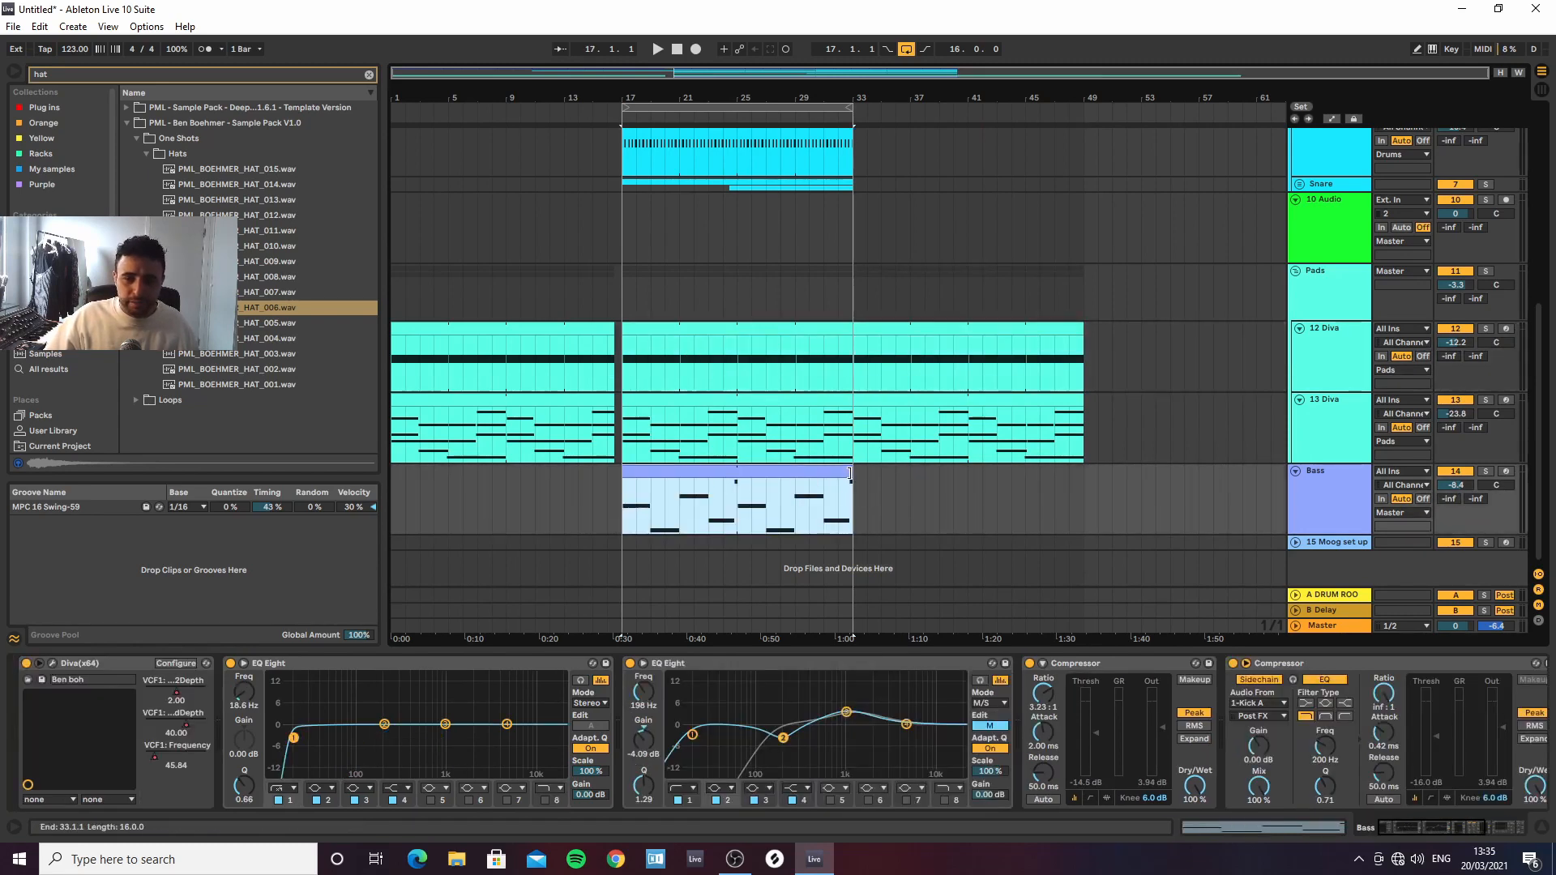
pyautogui.moveTo(850, 474); pyautogui.dragTo(1084, 476)
# Lower the Bass Diva automation from bar 33, with VCF1: Frequency at 0.13 and VCF1: FreqMod2Depth at 0.45
pyautogui.press('a')
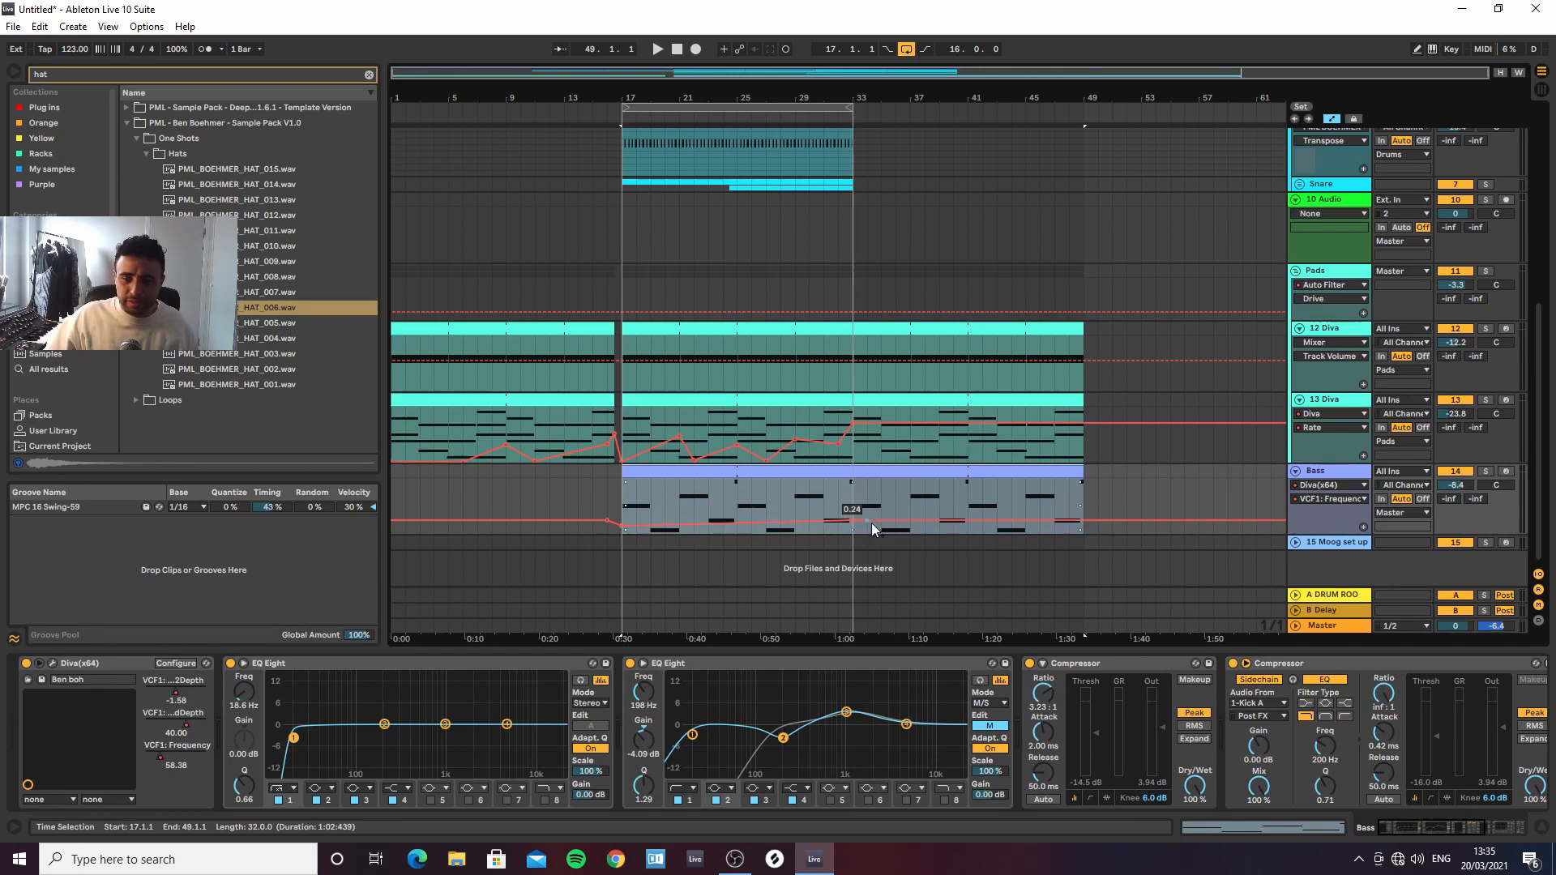
pyautogui.moveTo(868, 523); pyautogui.dragTo(853, 530)
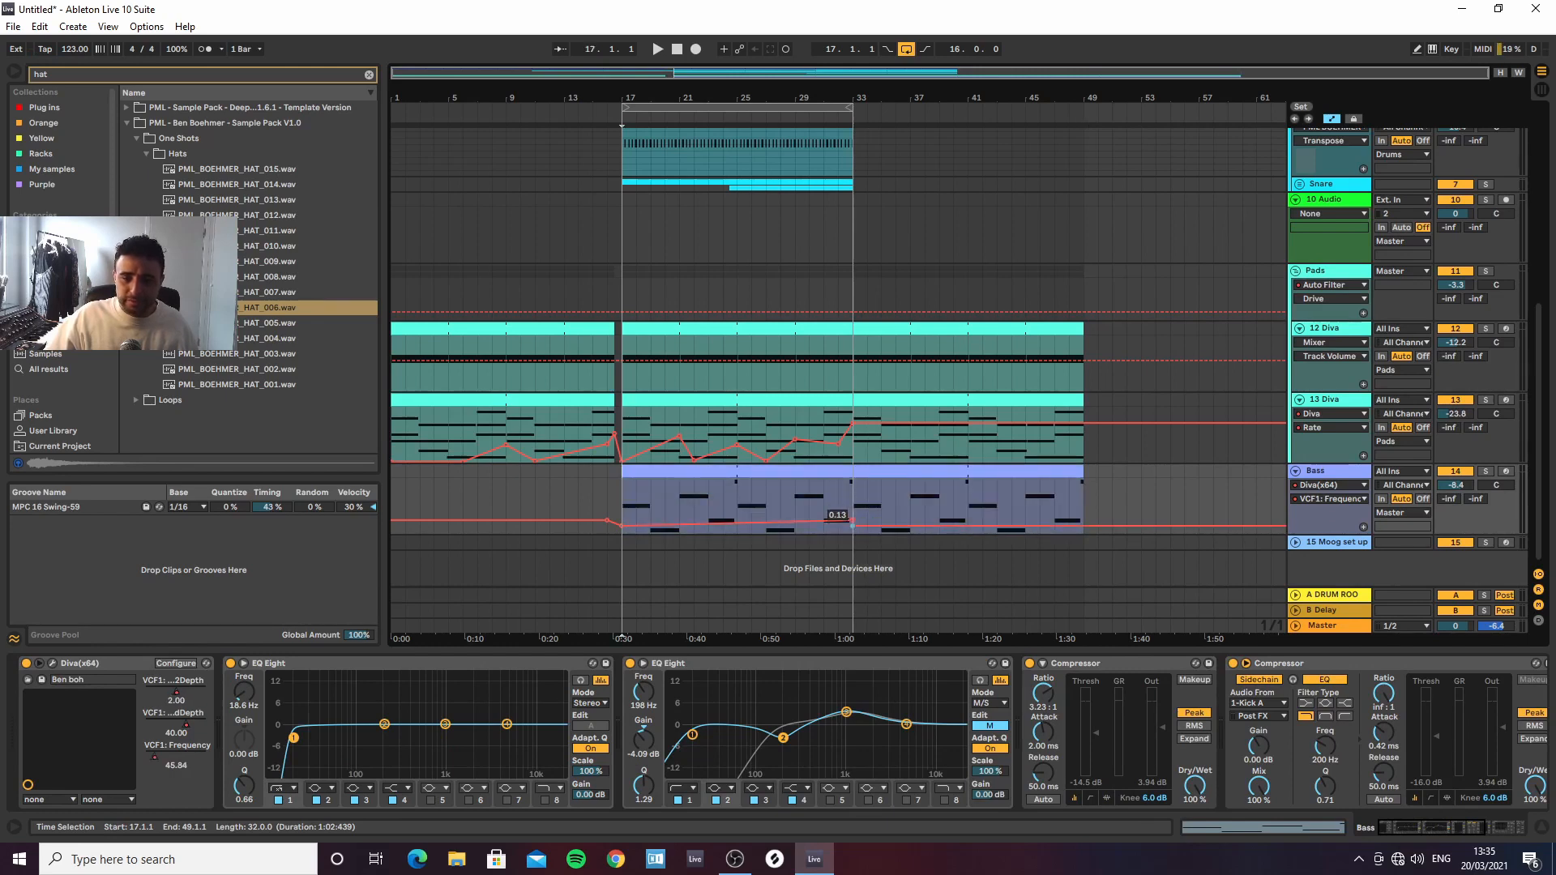
pyautogui.click(1327, 484)
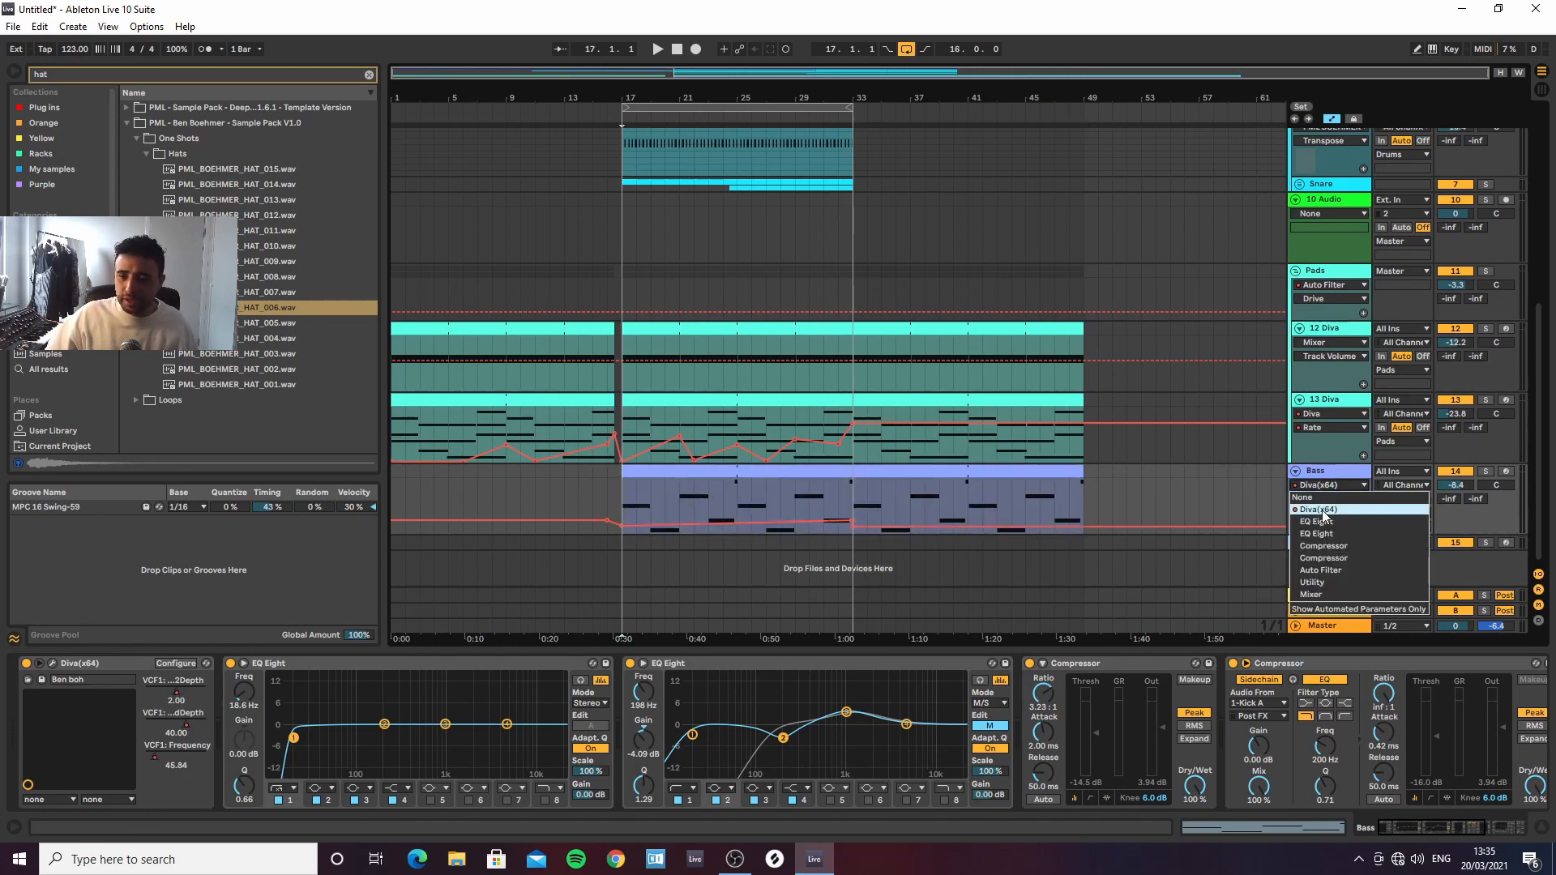
pyautogui.click(1328, 484)
pyautogui.click(1329, 499)
pyautogui.click(1323, 525)
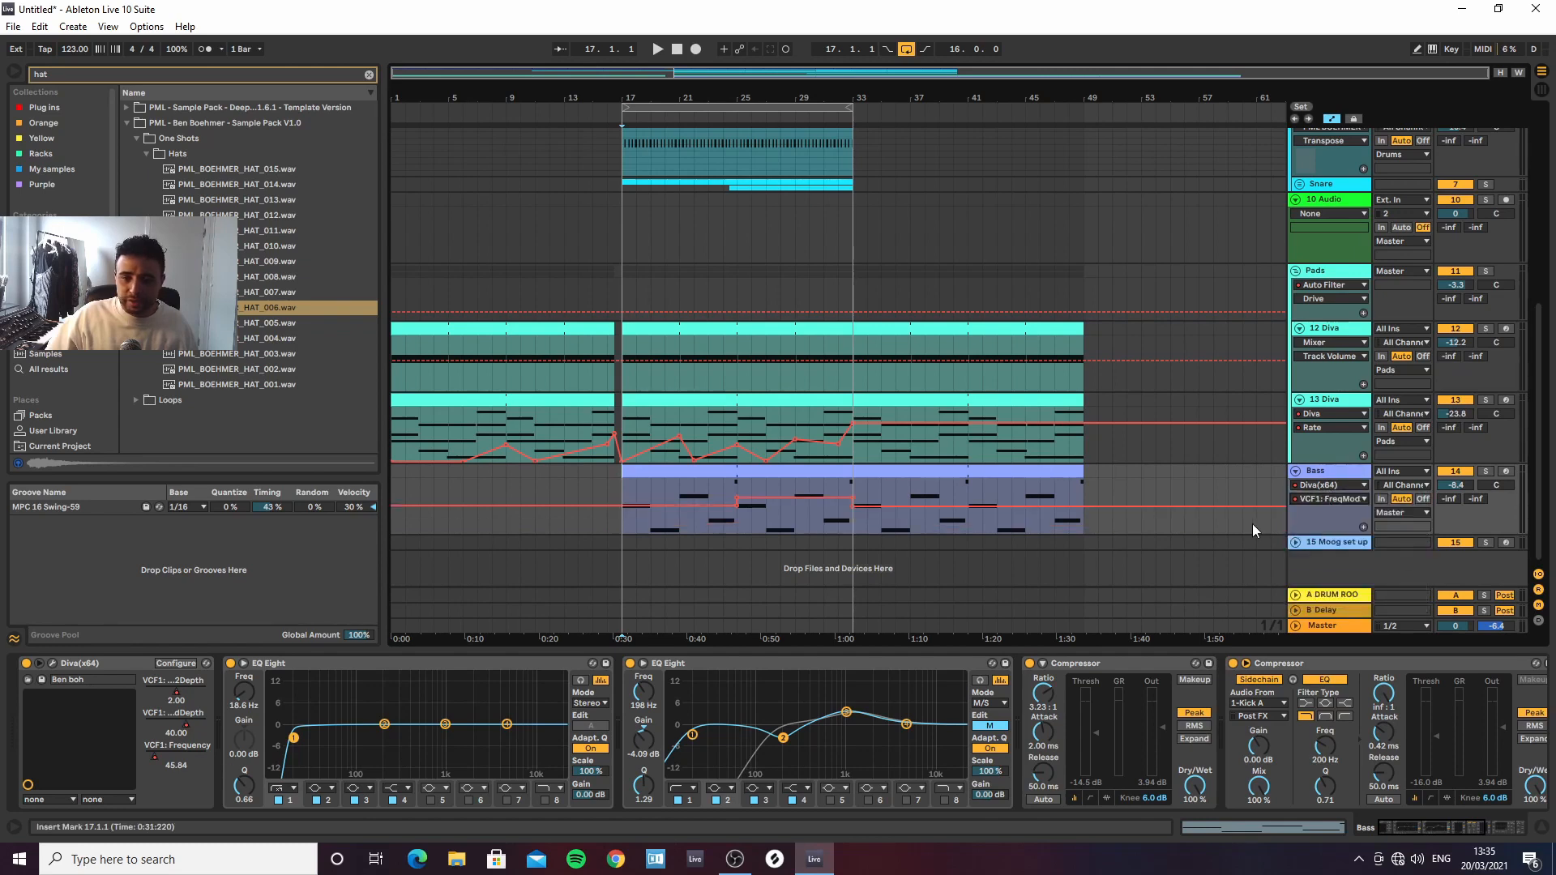
pyautogui.moveTo(854, 507); pyautogui.dragTo(854, 509)
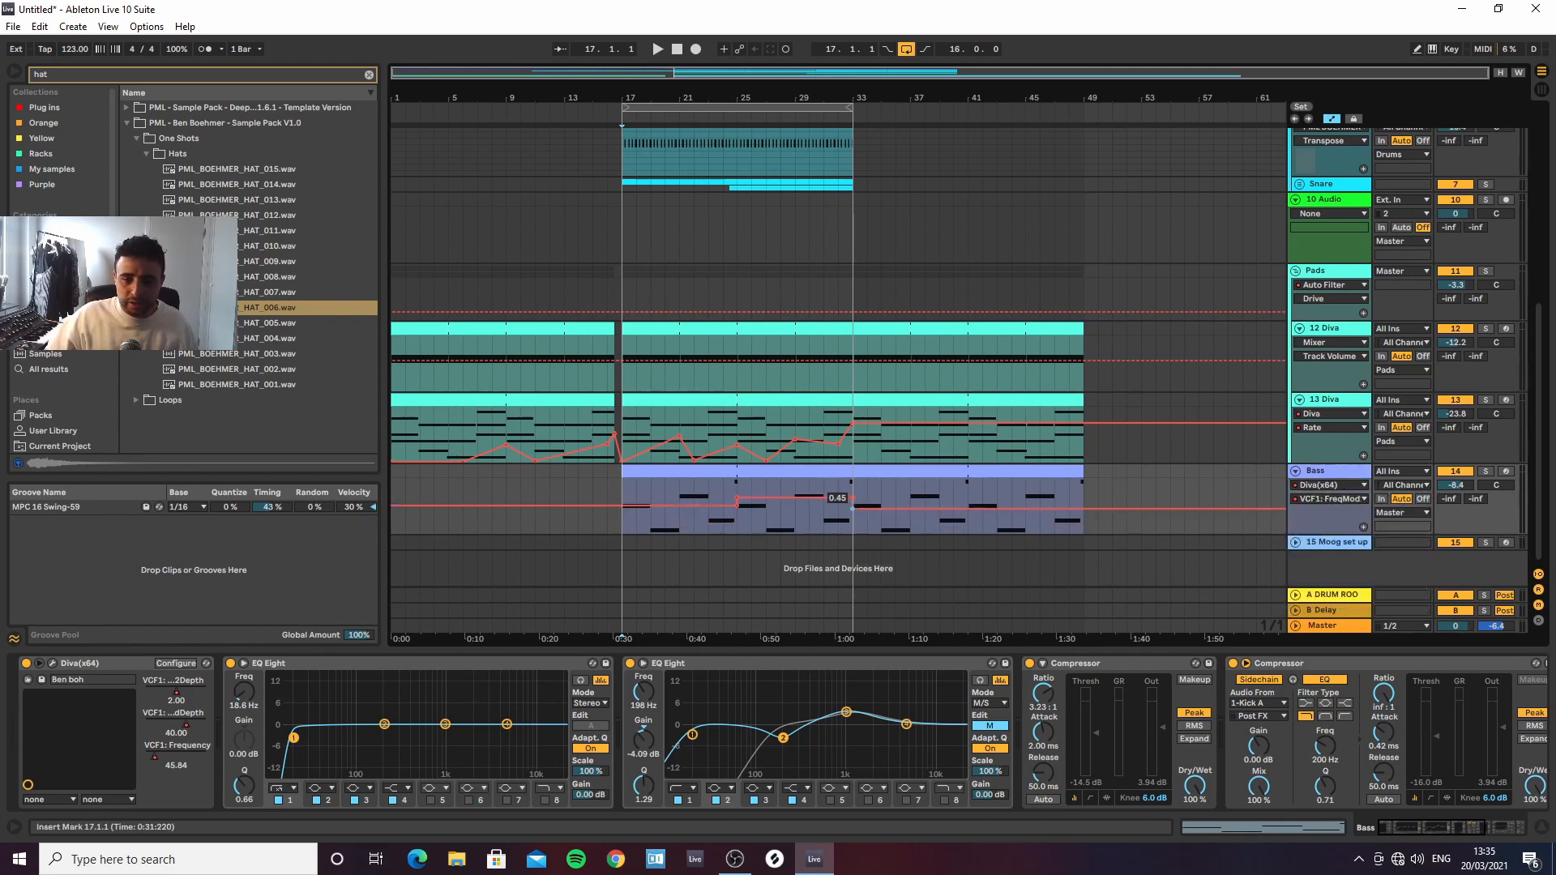
# Play the transition from bar 32 and extend the arrangement loop to end at bar 45
pyautogui.click(841, 528)
pyautogui.press('space')
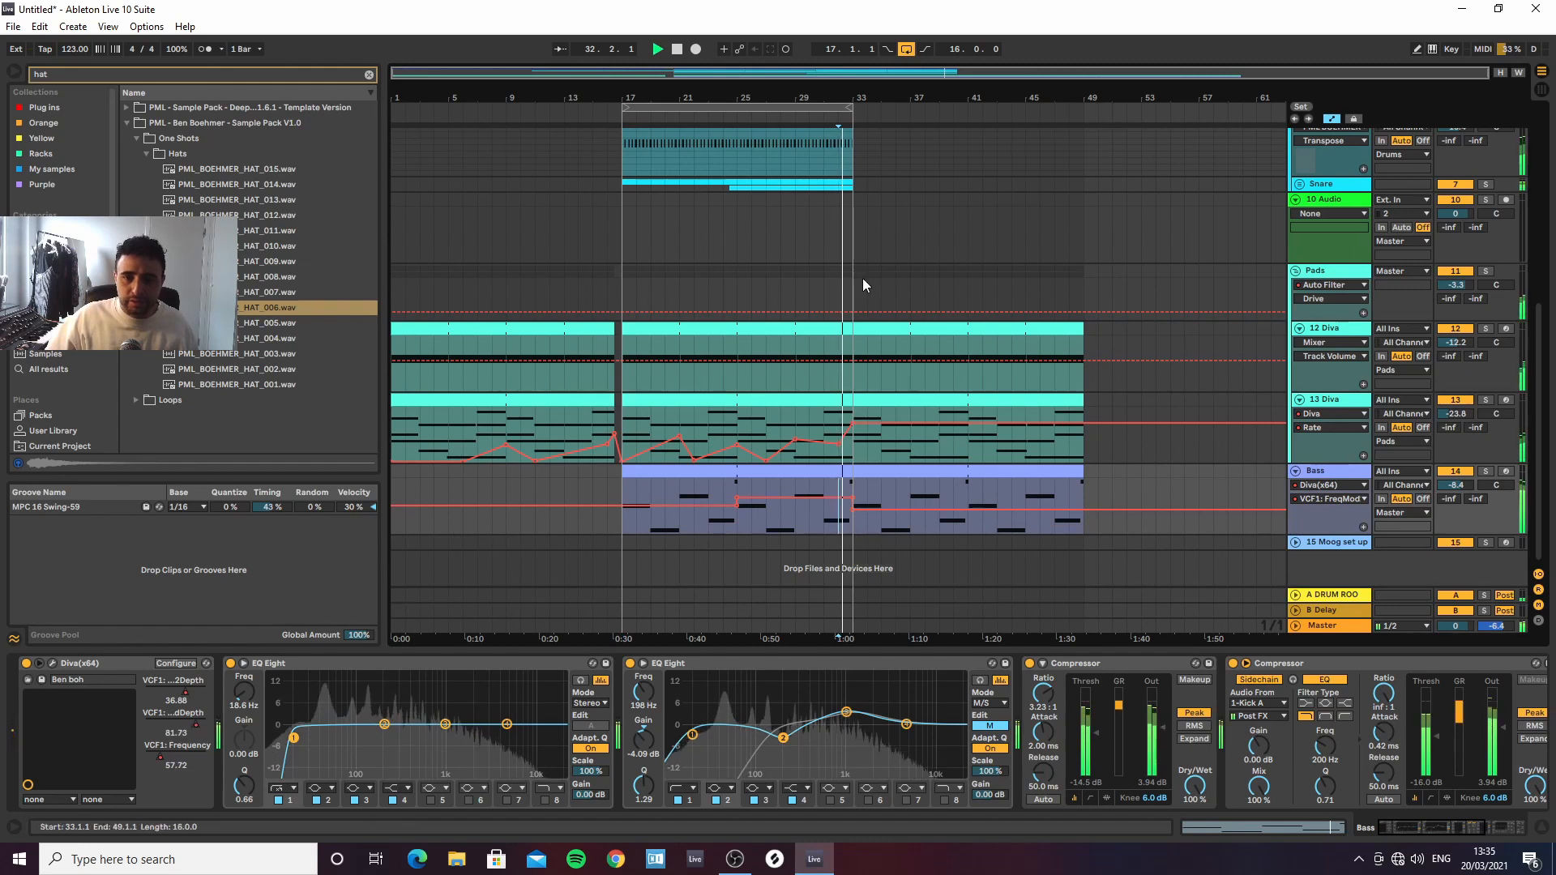
pyautogui.moveTo(849, 108); pyautogui.dragTo(1021, 136)
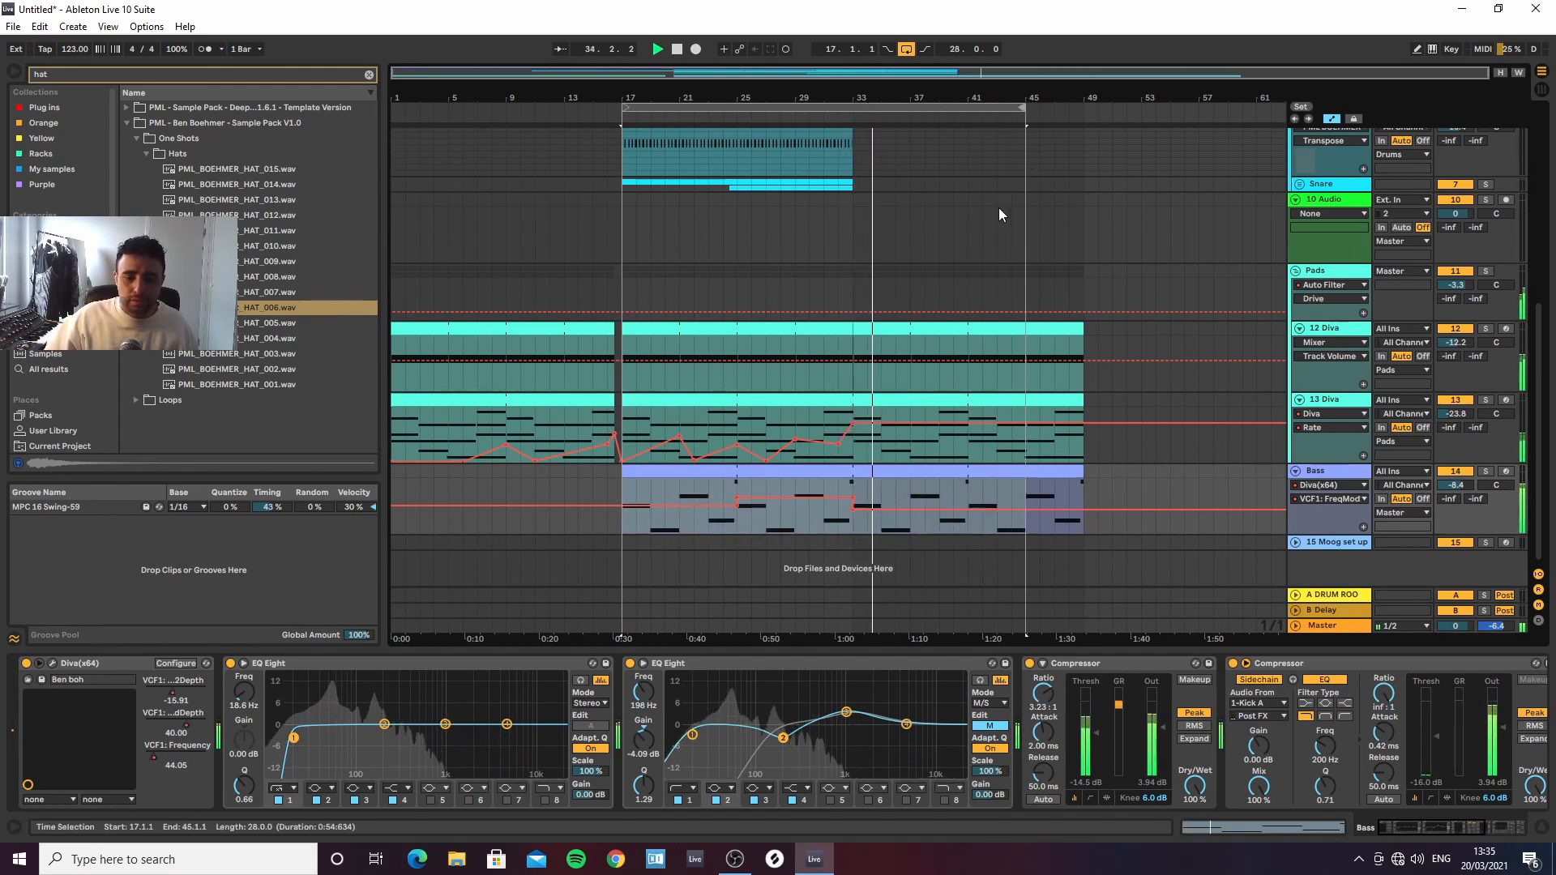
# Show the Bass VCF1: FreqModDepth automation, extend the arrangement loop to bar 49 and shorten the Bass clip to bar 41
pyautogui.click(1324, 500)
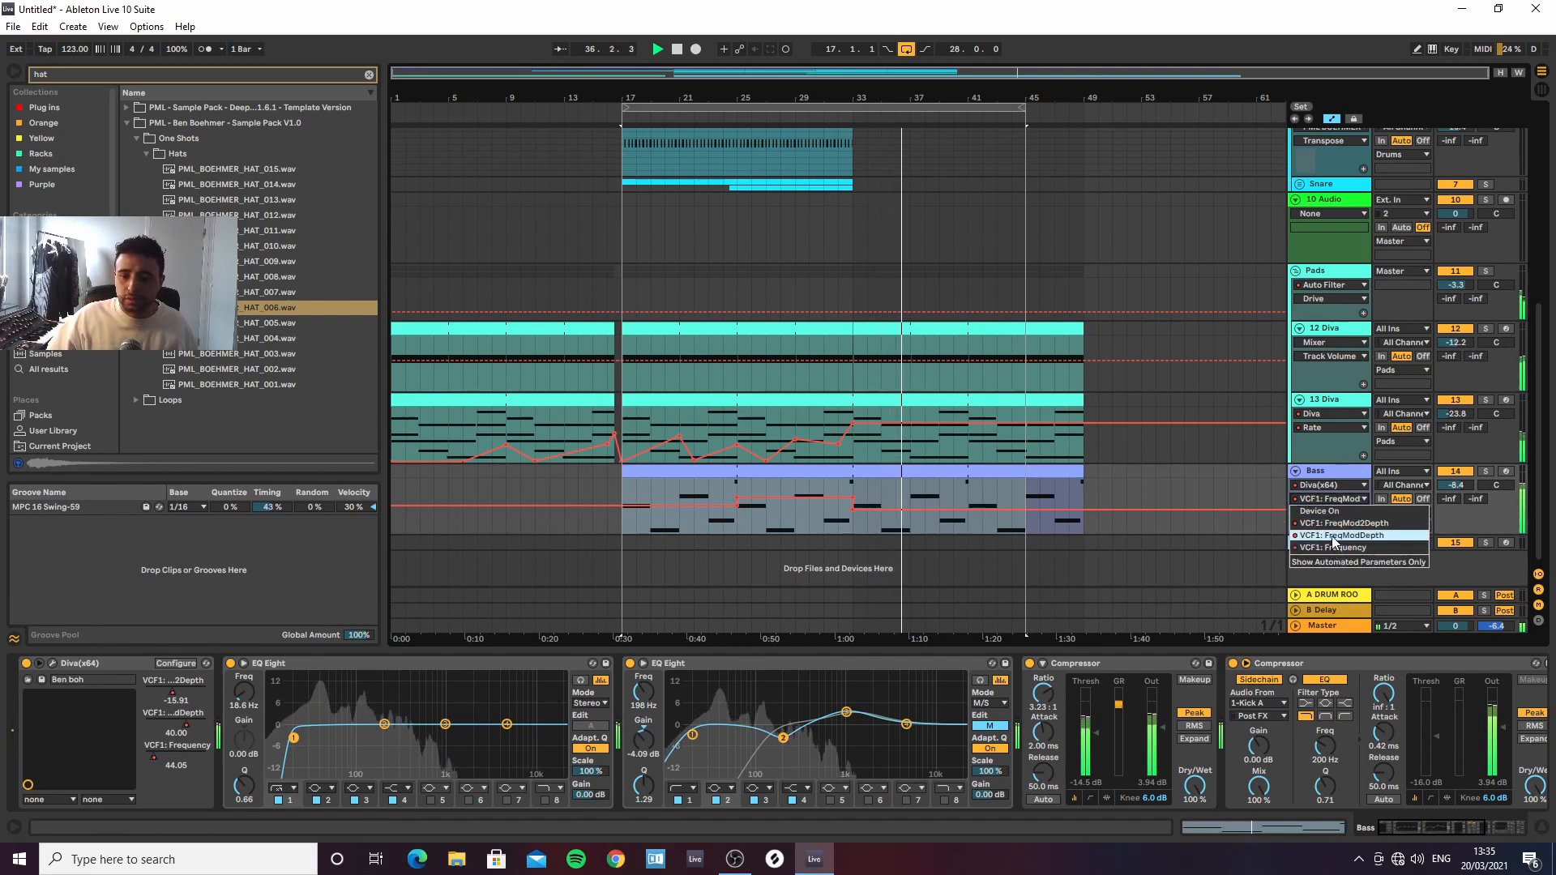
pyautogui.click(1329, 536)
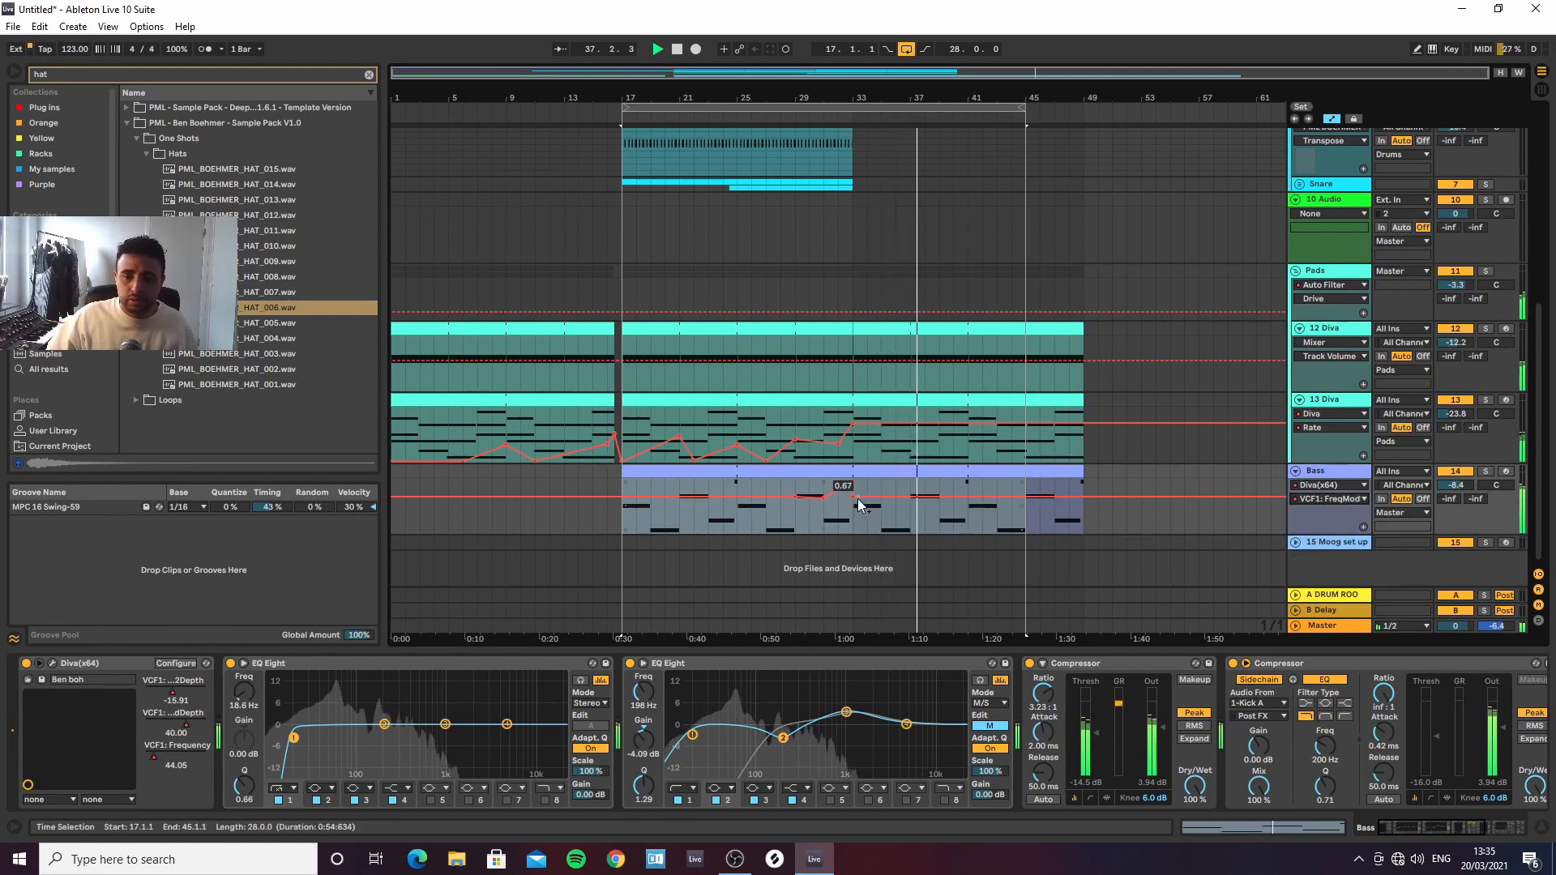
pyautogui.moveTo(1026, 107); pyautogui.dragTo(1083, 107)
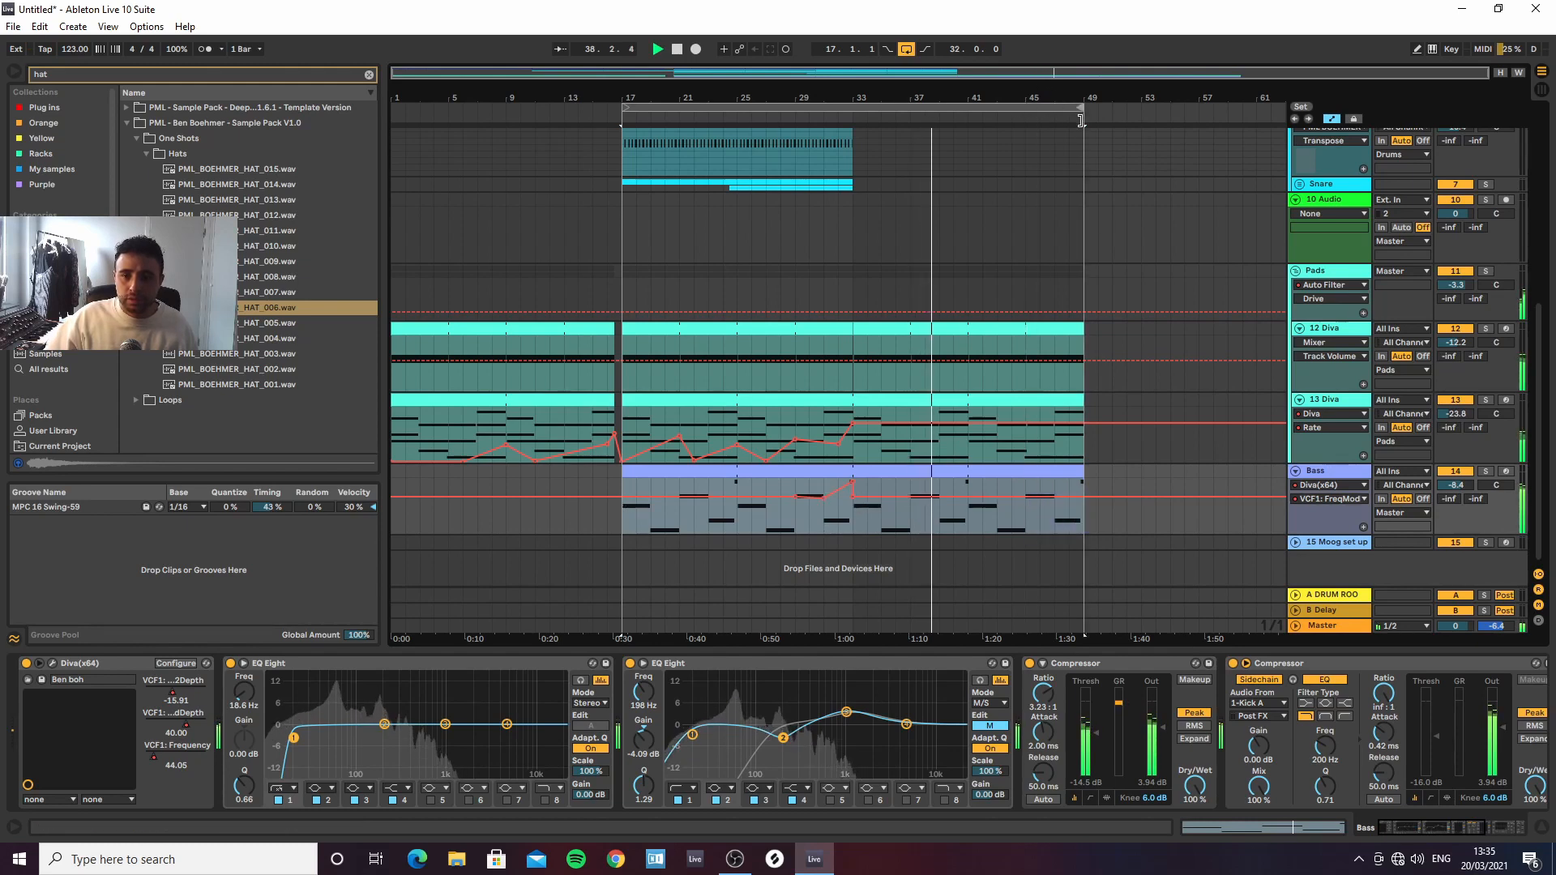
pyautogui.moveTo(1076, 472); pyautogui.dragTo(967, 474)
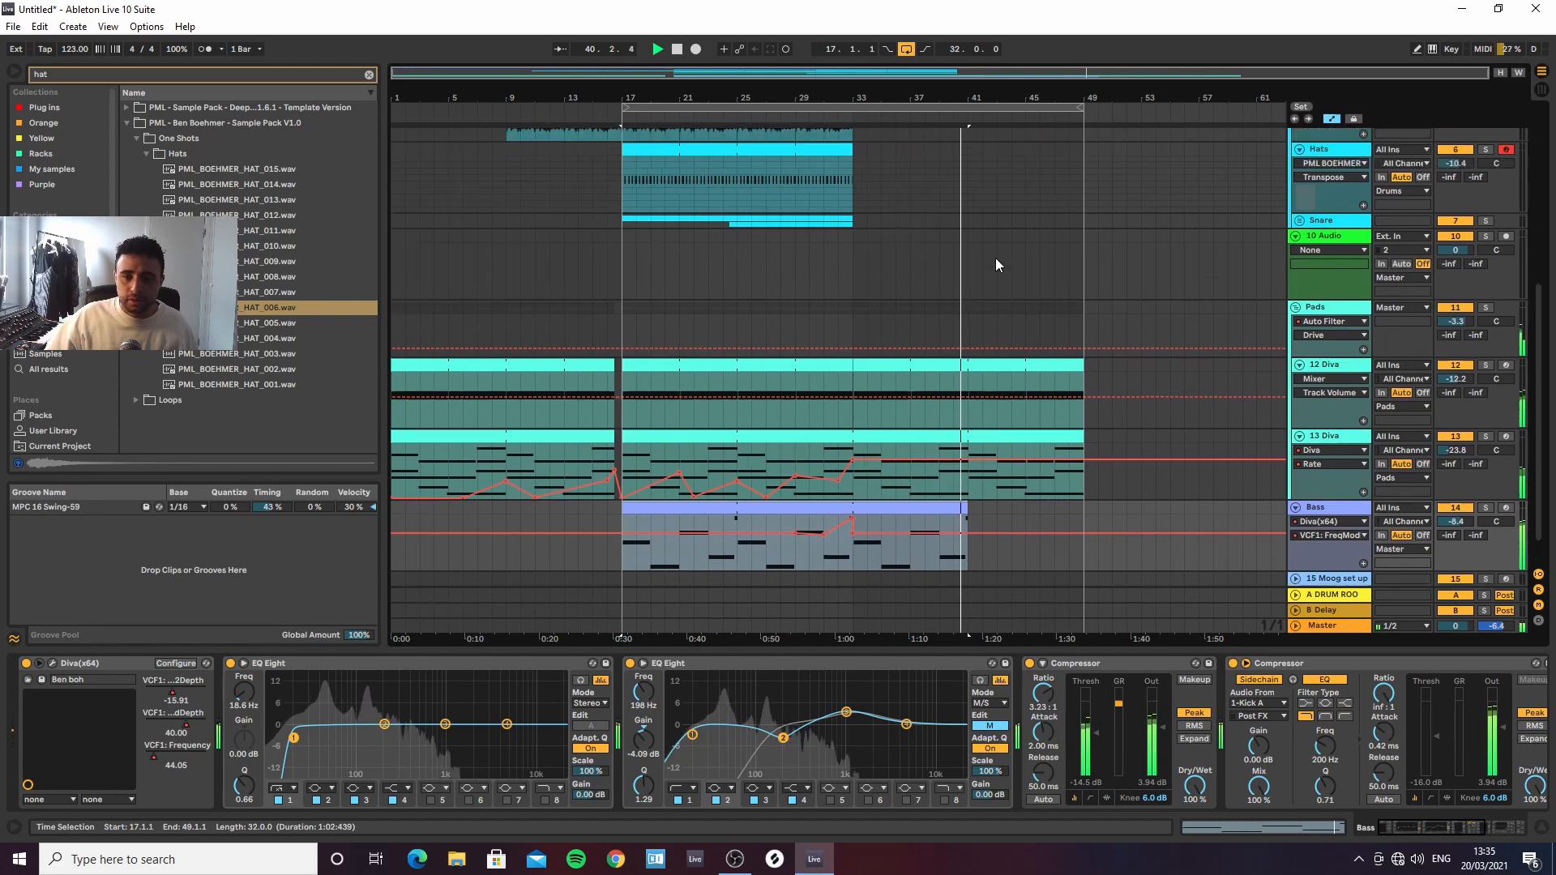
pyautogui.scroll(5, 995, 257)
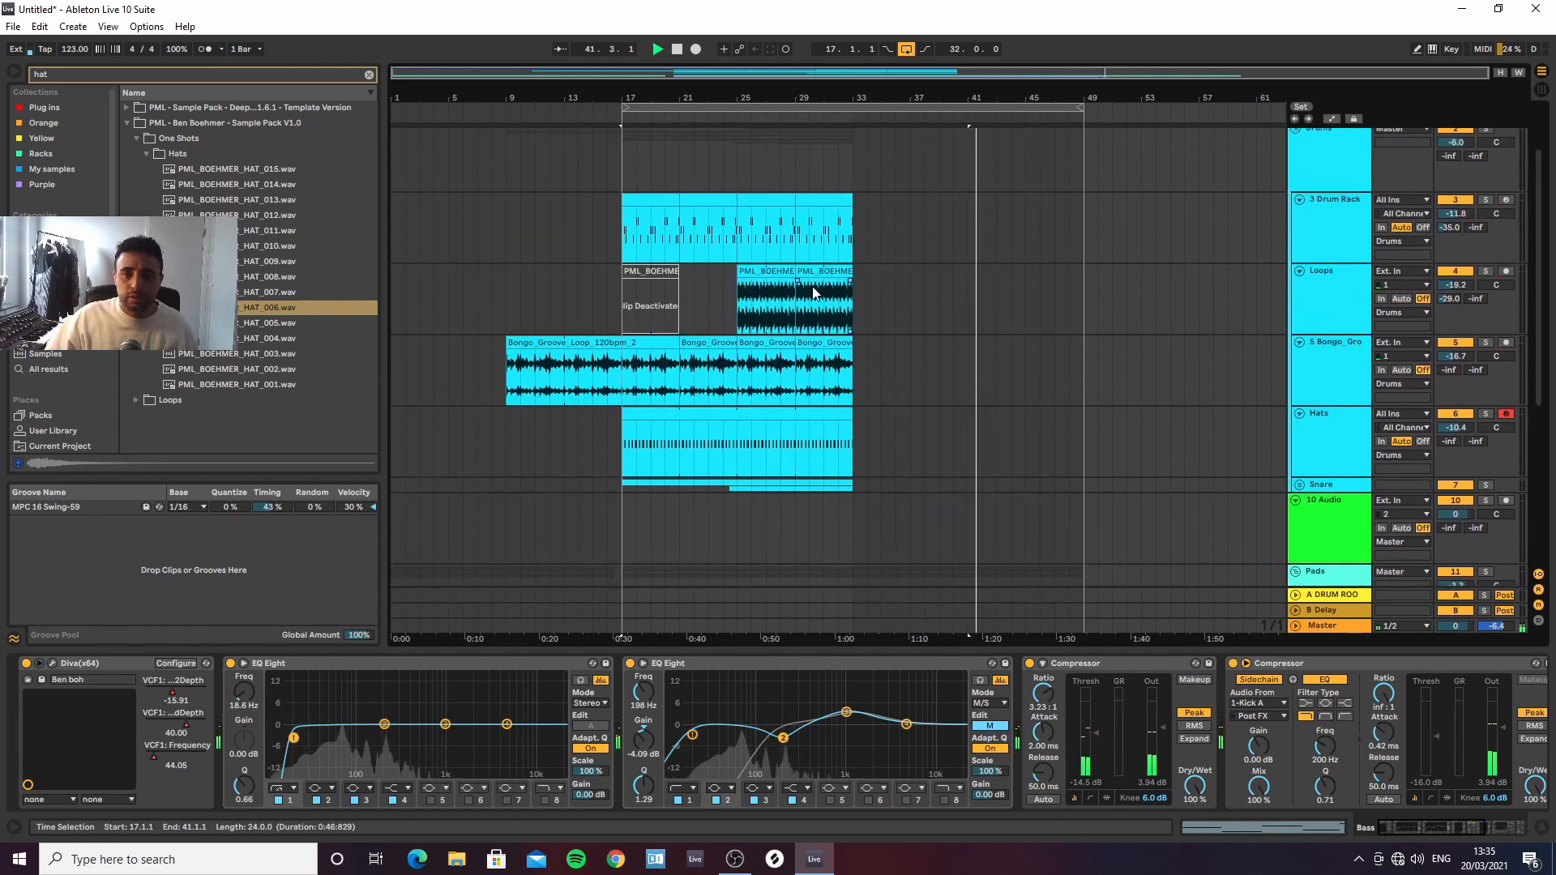
pyautogui.moveTo(818, 294); pyautogui.dragTo(1018, 295)
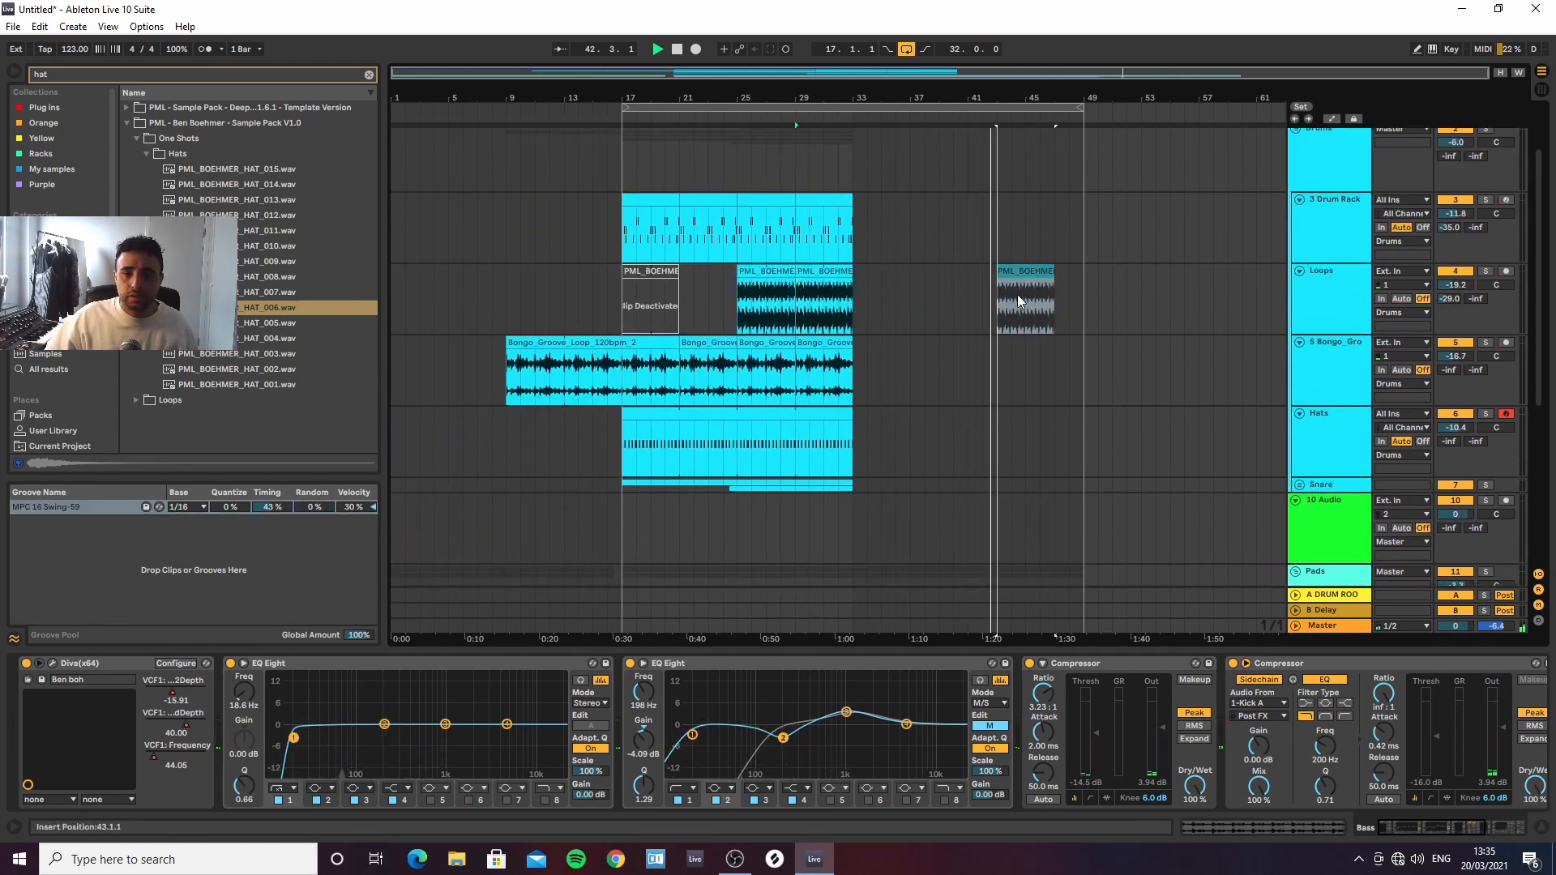
pyautogui.scroll(-3, 1030, 261)
pyautogui.scroll(3, 1031, 264)
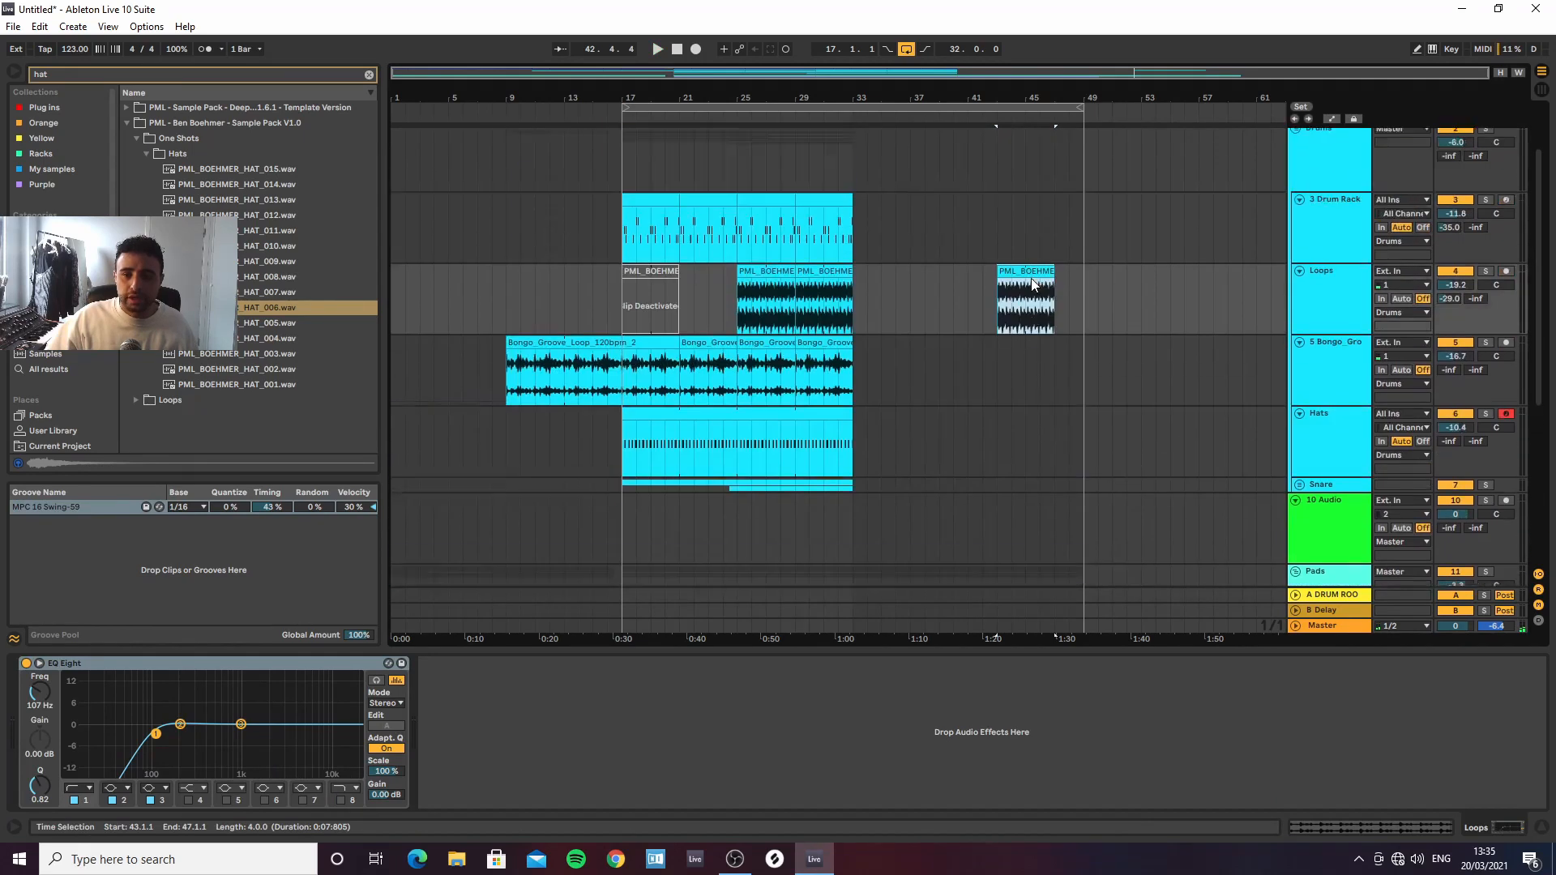
pyautogui.press('Delete')
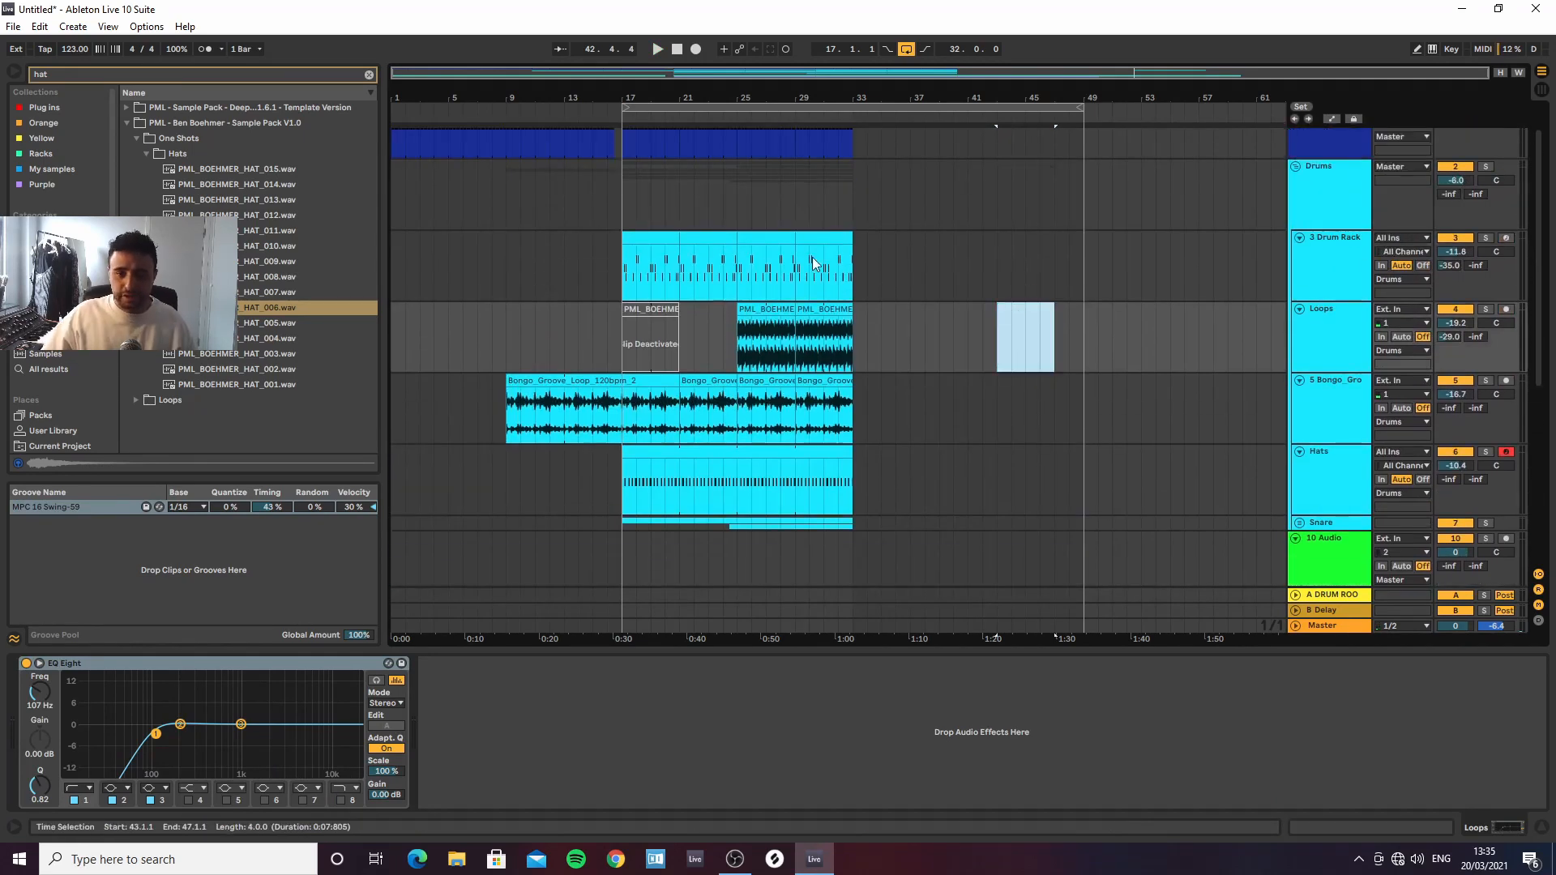
# Loop bars 25 to 33 and copy that eight-bar section across all tracks to bar 49
pyautogui.click(776, 311)
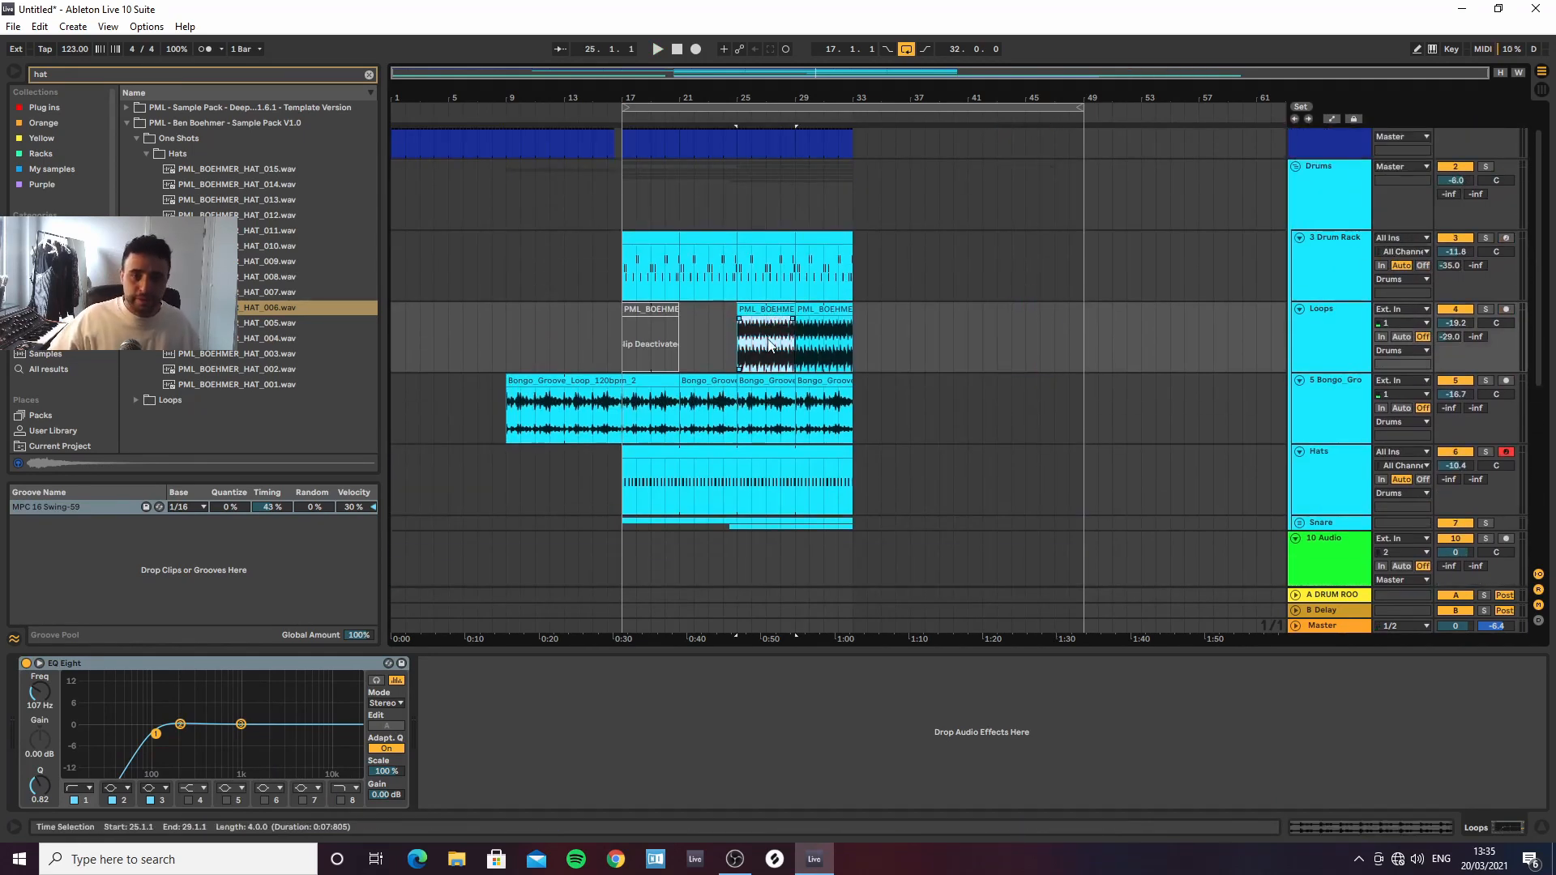
pyautogui.moveTo(738, 351); pyautogui.dragTo(835, 359)
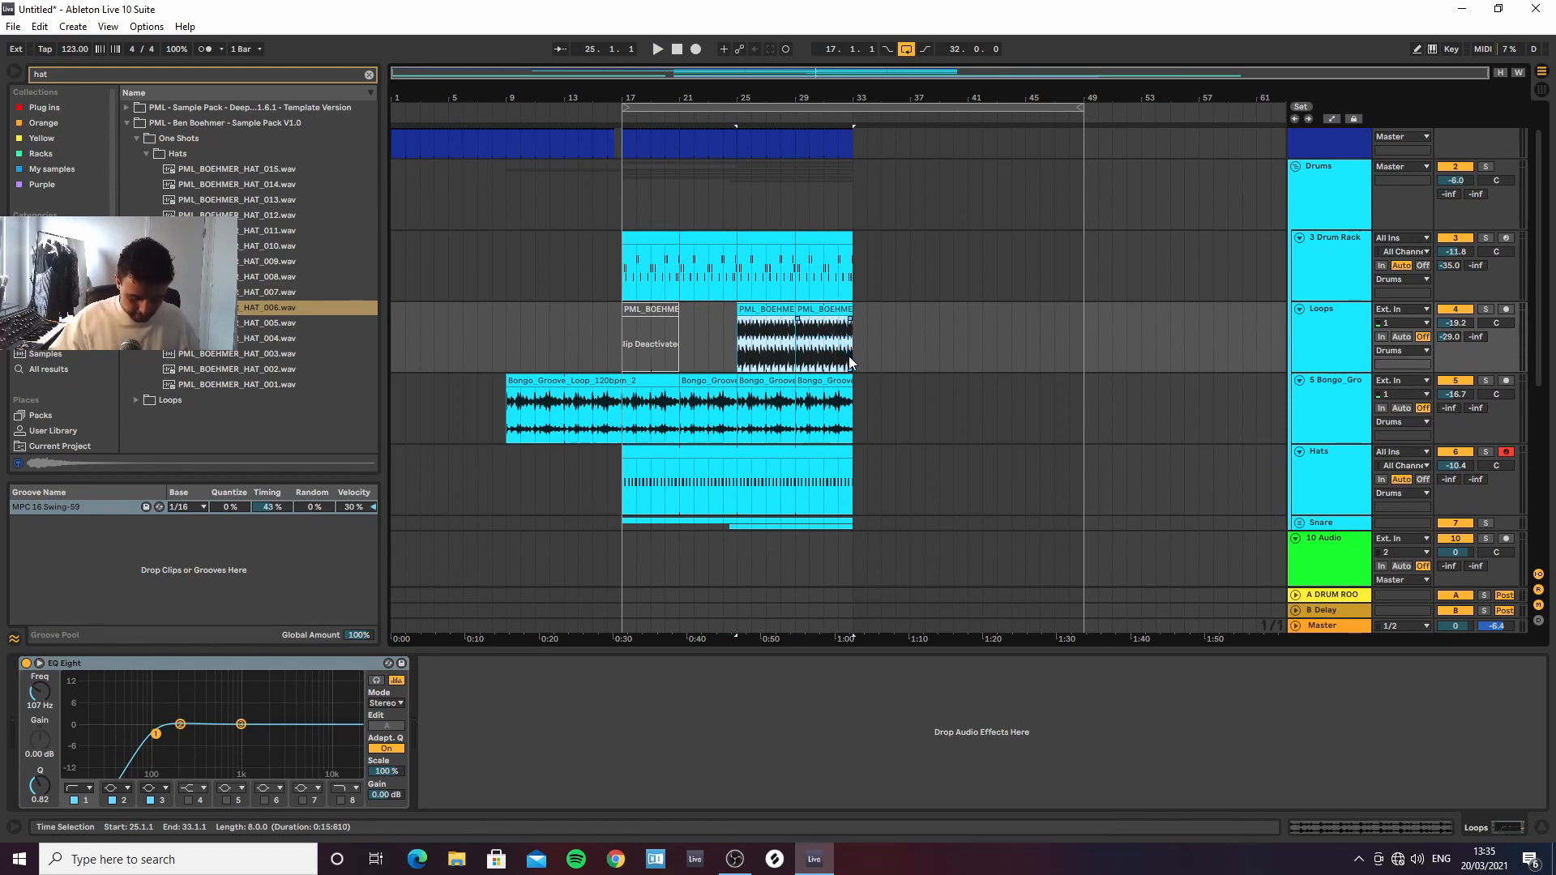
pyautogui.hotkey('ctrl', 'l')
pyautogui.click(804, 107)
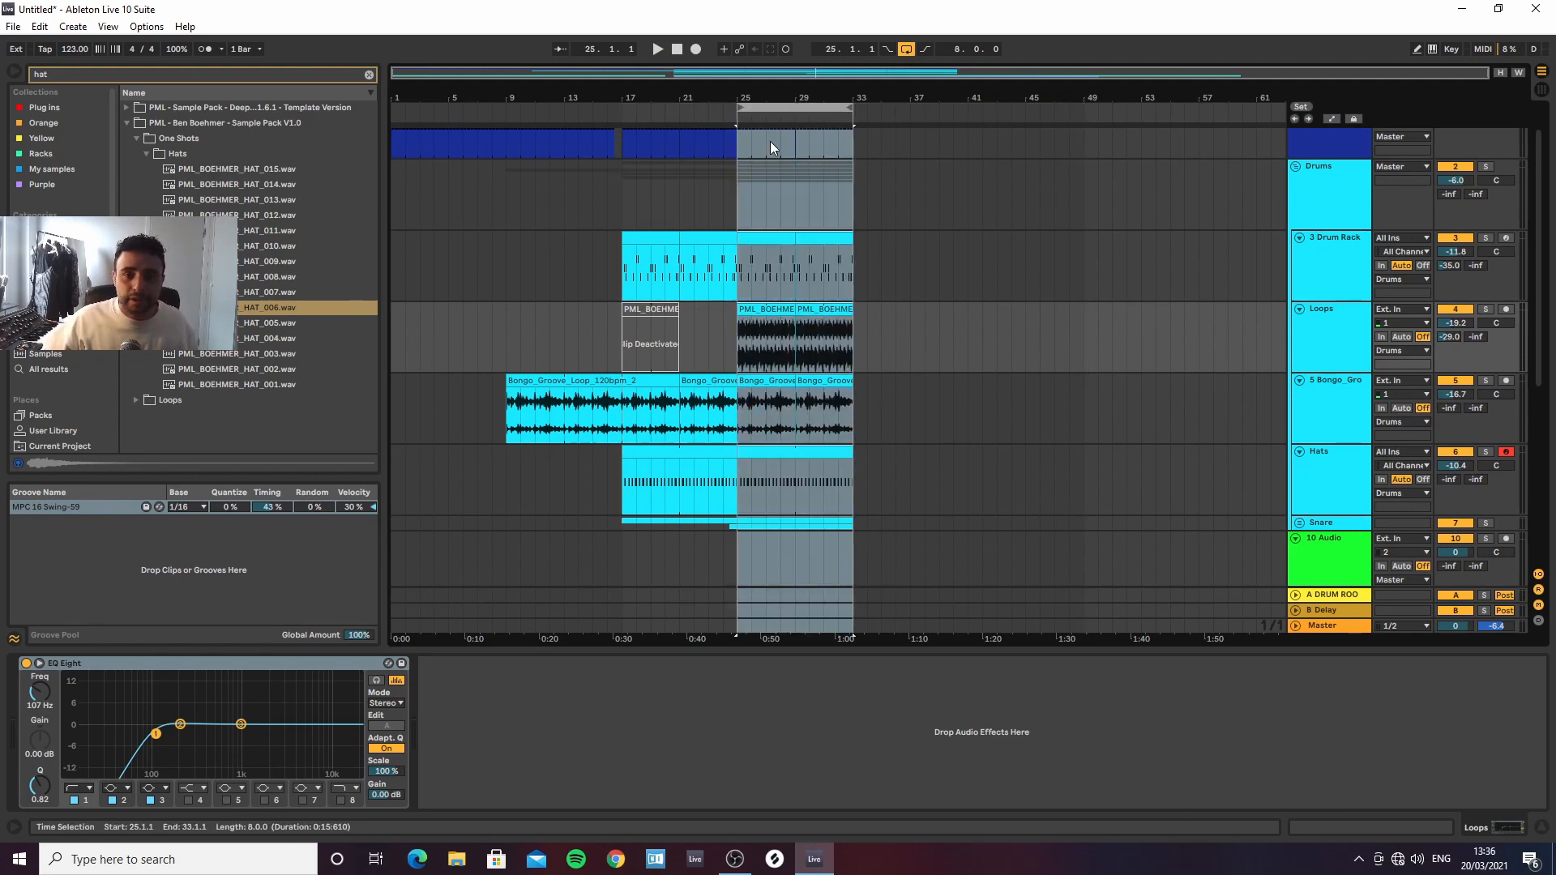
pyautogui.moveTo(755, 236); pyautogui.dragTo(1100, 282)
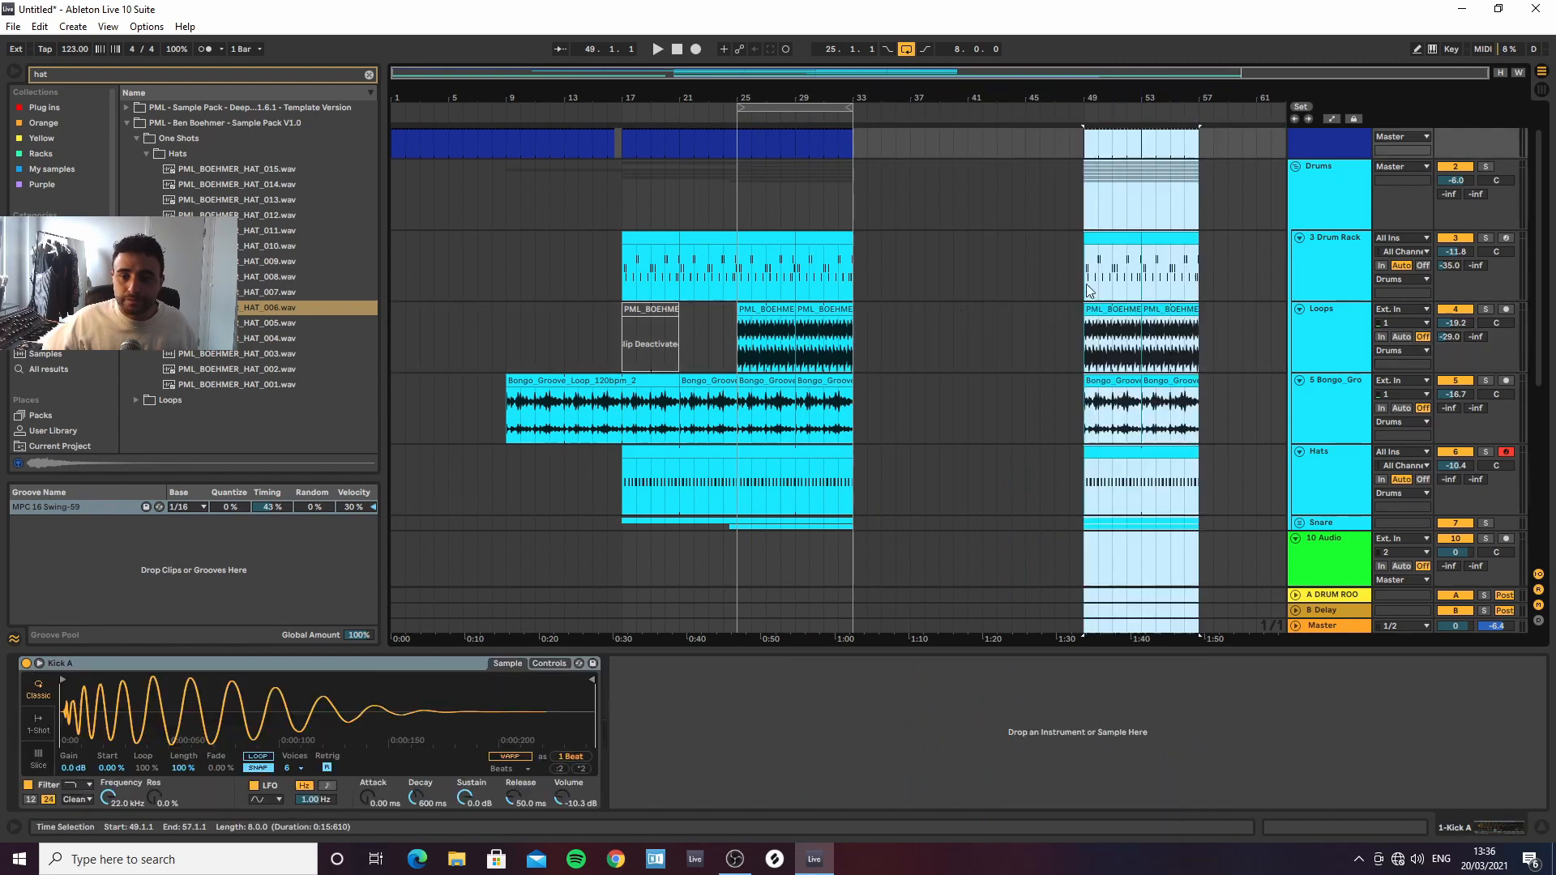
# Play the arrangement from bar 33 and add an Auto Filter to the end of the Bass track's device chain
pyautogui.scroll(-5, 967, 326)
pyautogui.scroll(-1, 967, 325)
pyautogui.click(852, 233)
pyautogui.press('space')
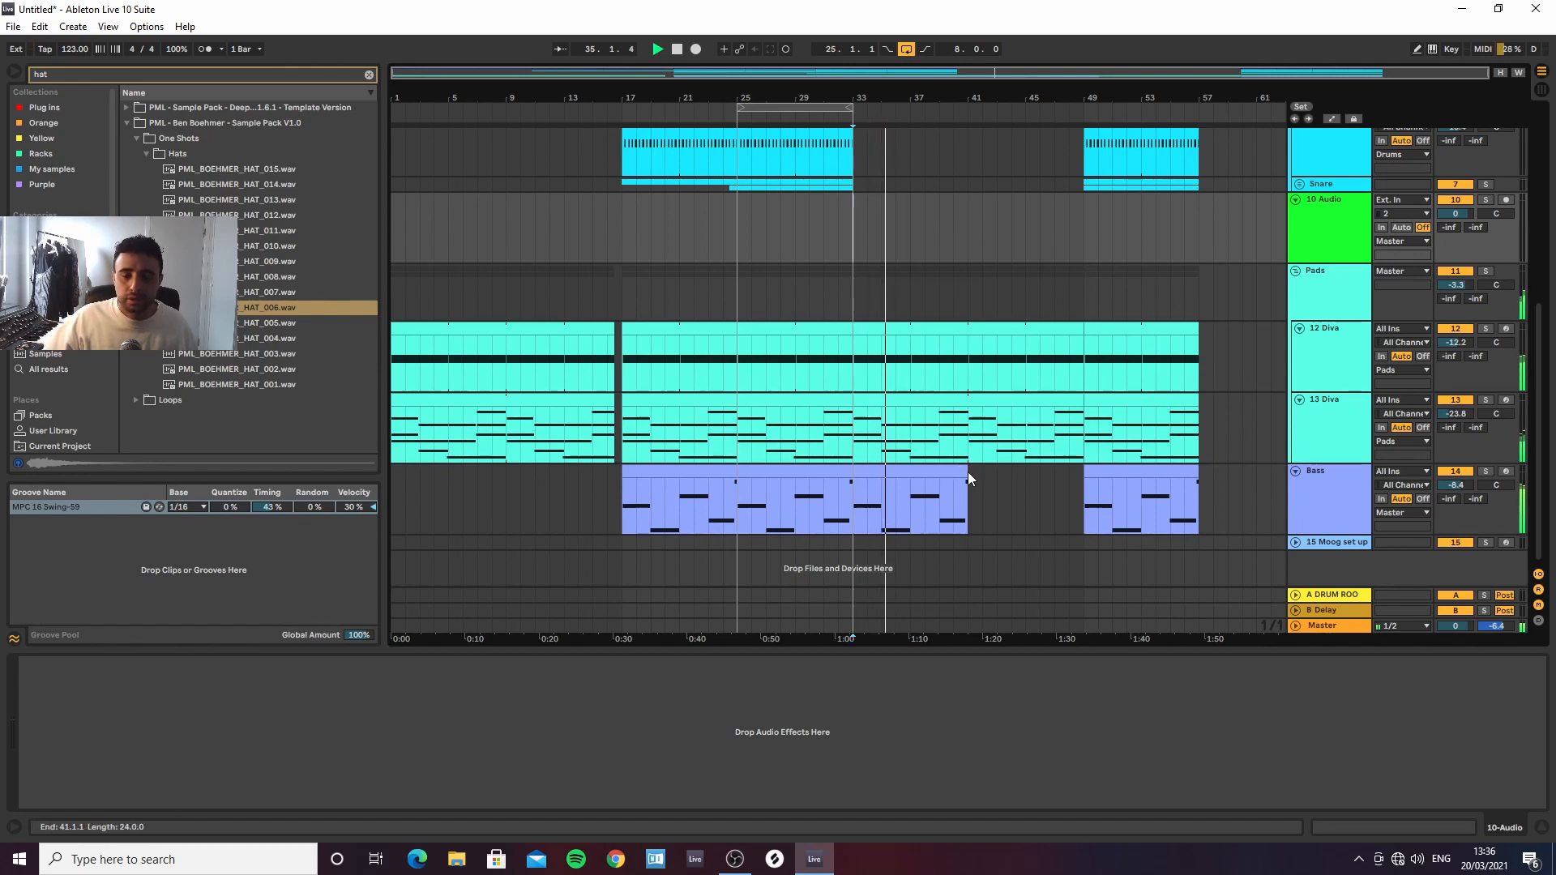
pyautogui.click(1315, 496)
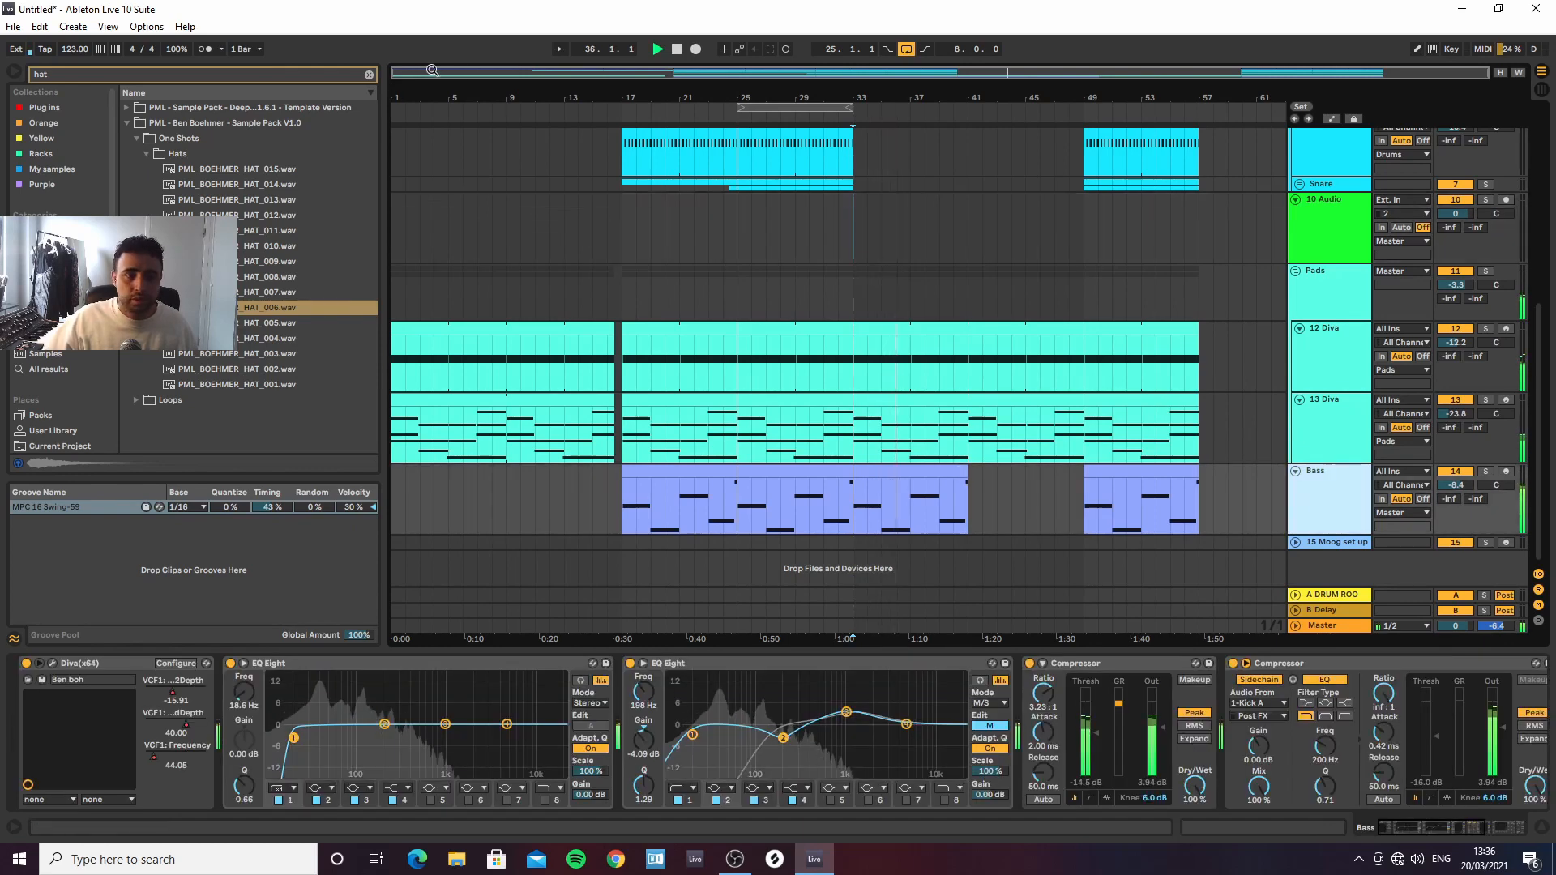
pyautogui.click(368, 74)
pyautogui.write('aut')
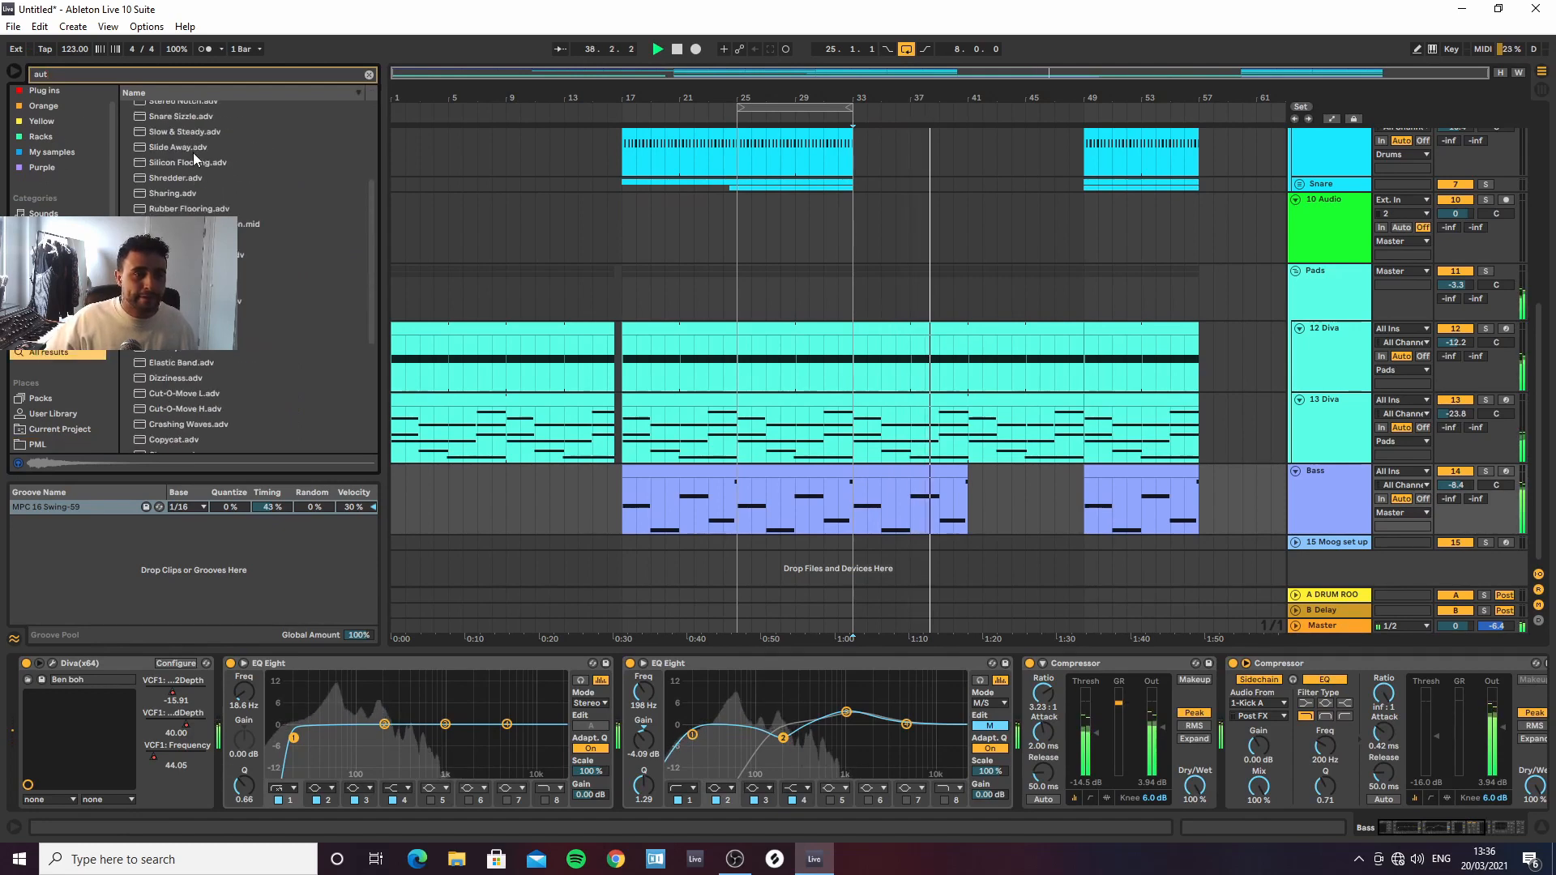
pyautogui.moveTo(170, 122); pyautogui.dragTo(604, 539)
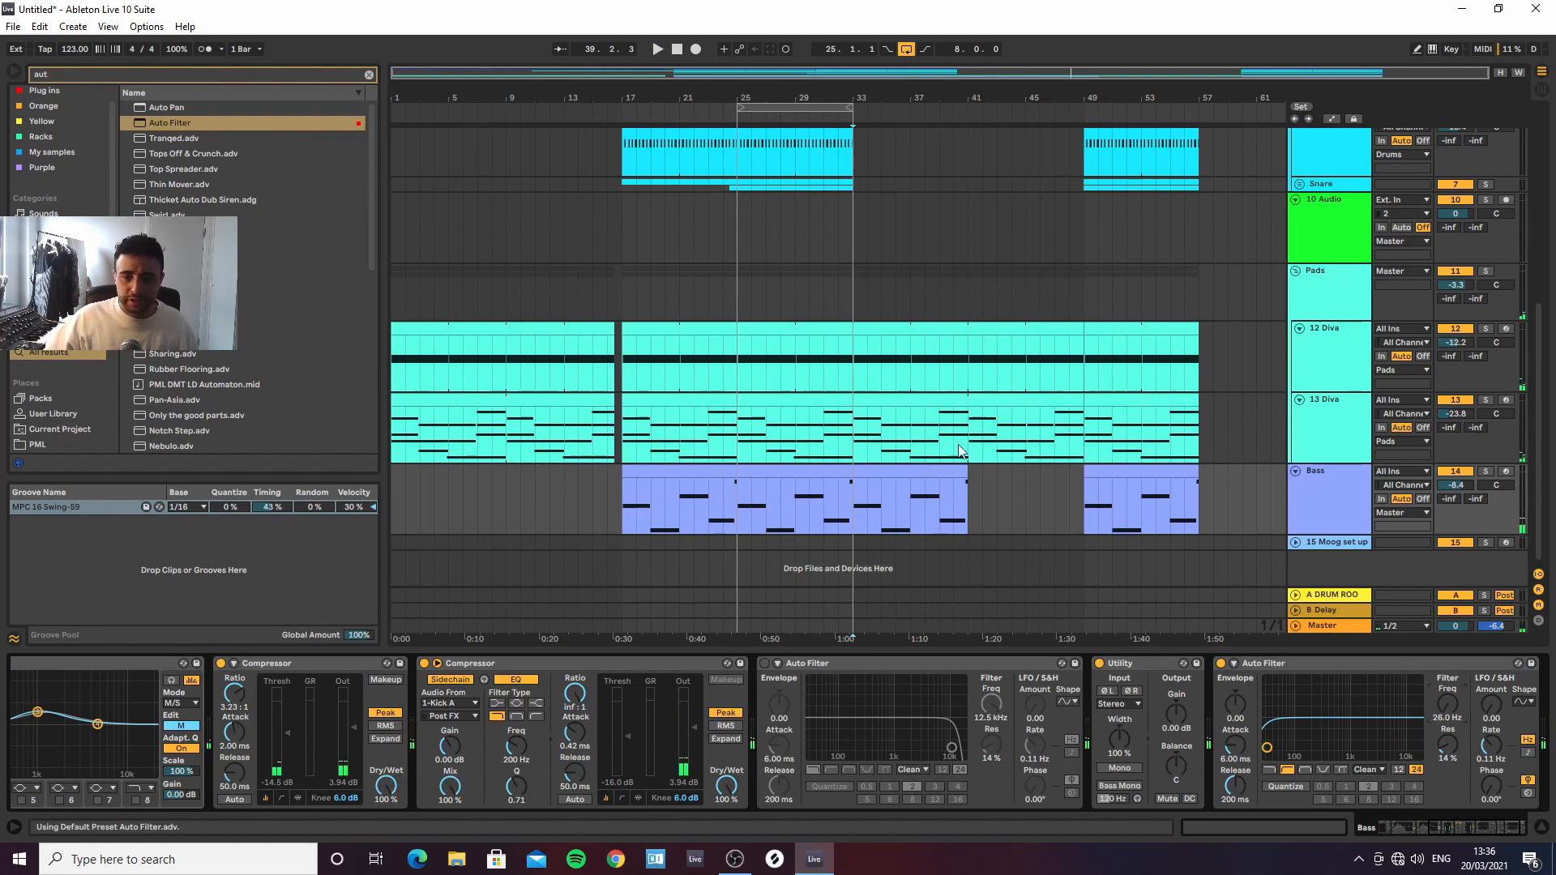
# Extend the Bass clip from bar 41 to bar 49 and ramp its new Auto Filter's Frequency automation upward over those bars
pyautogui.moveTo(964, 470); pyautogui.dragTo(1082, 478)
pyautogui.press('a')
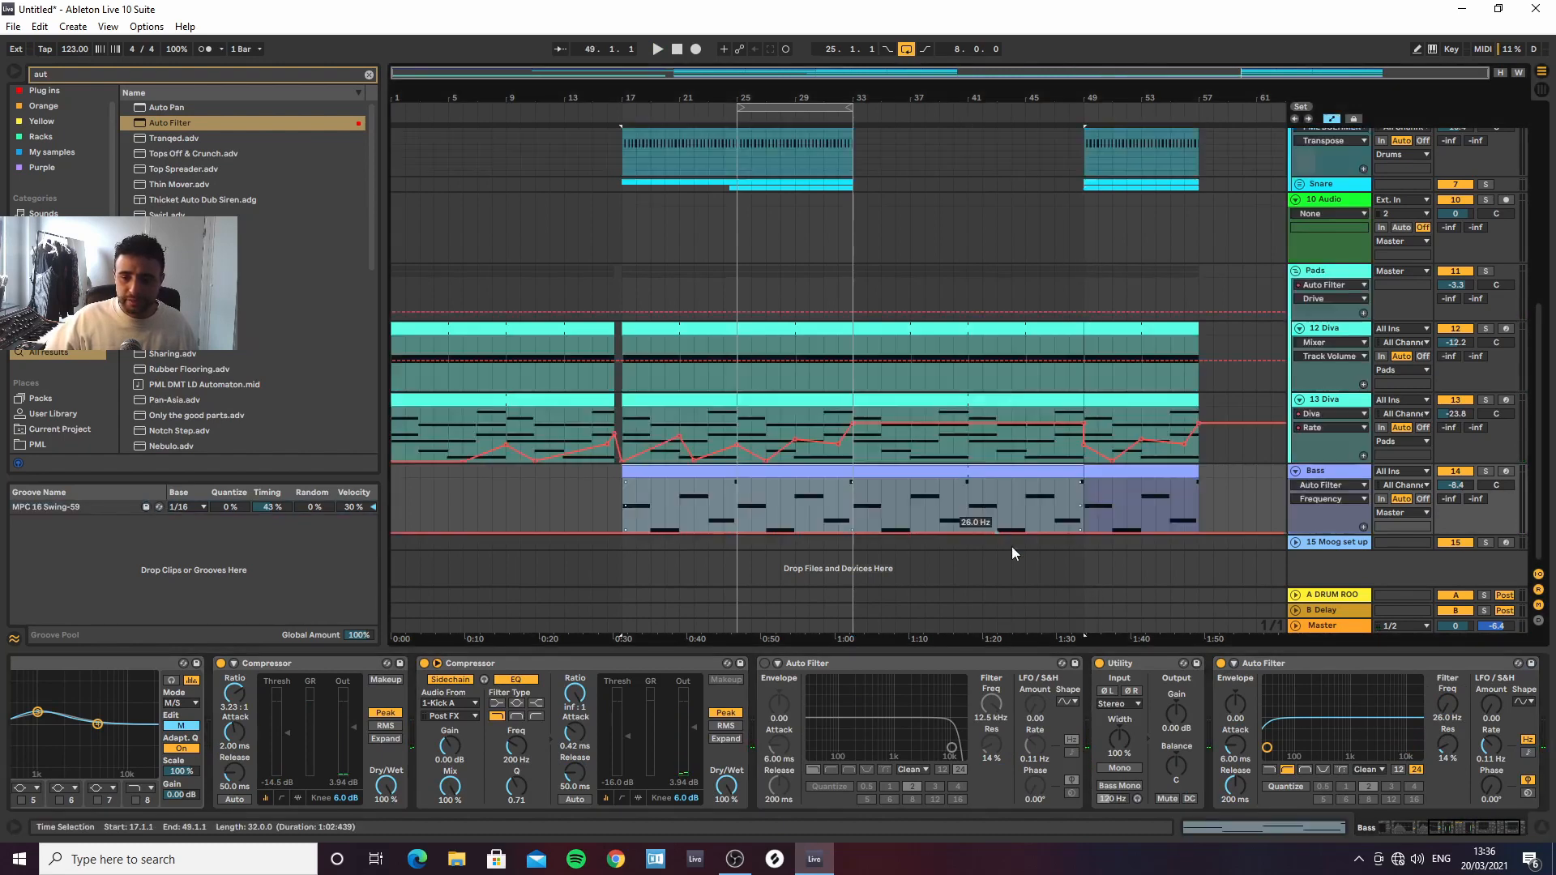
pyautogui.click(969, 533)
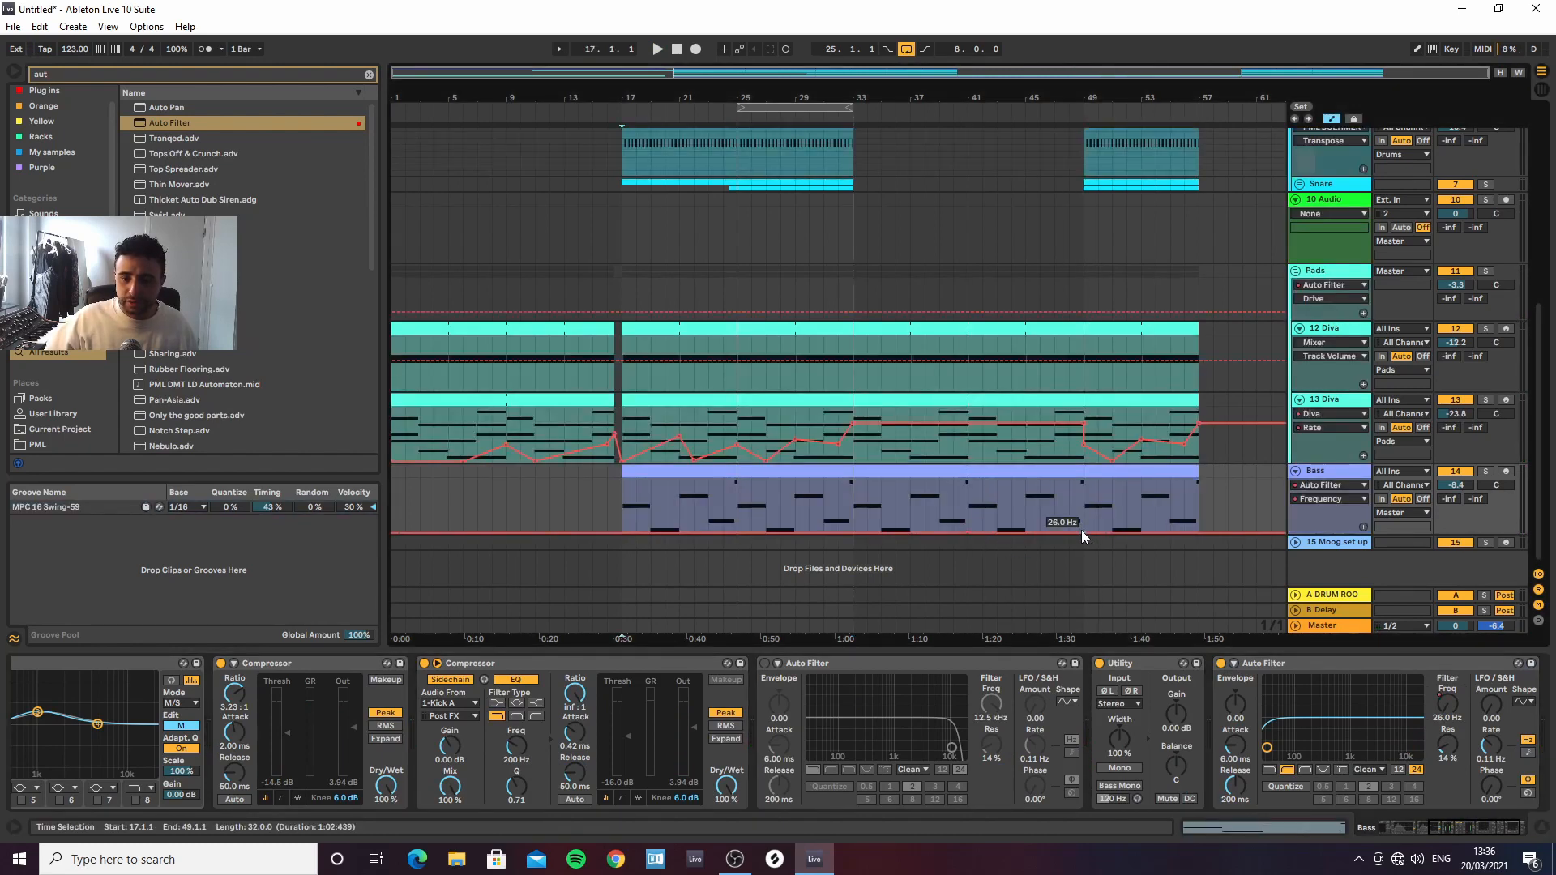
pyautogui.moveTo(1068, 533); pyautogui.dragTo(1082, 516)
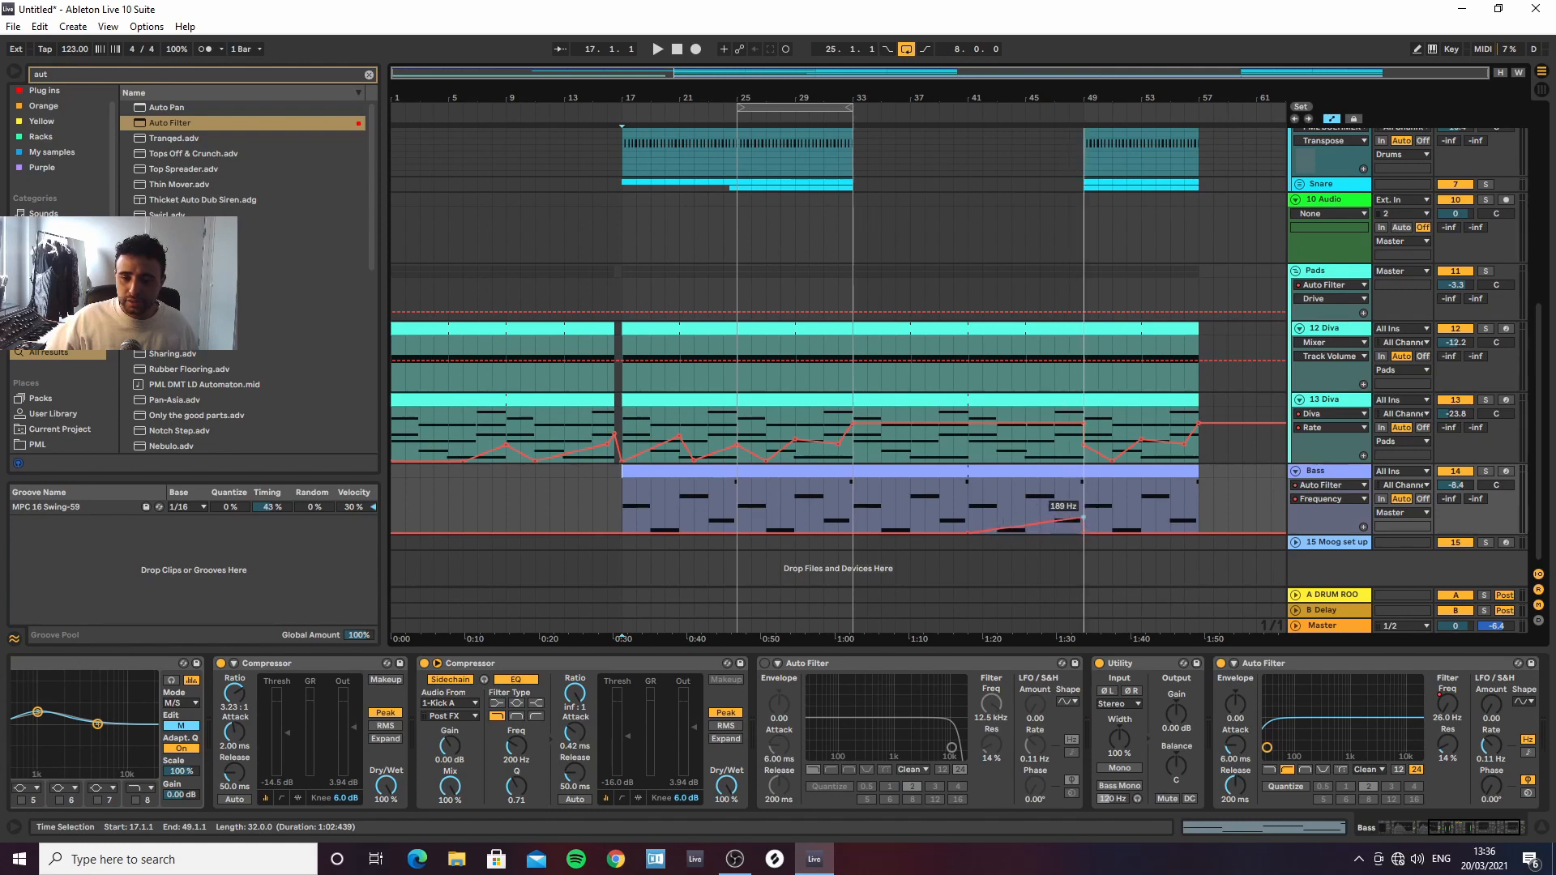
pyautogui.click(953, 495)
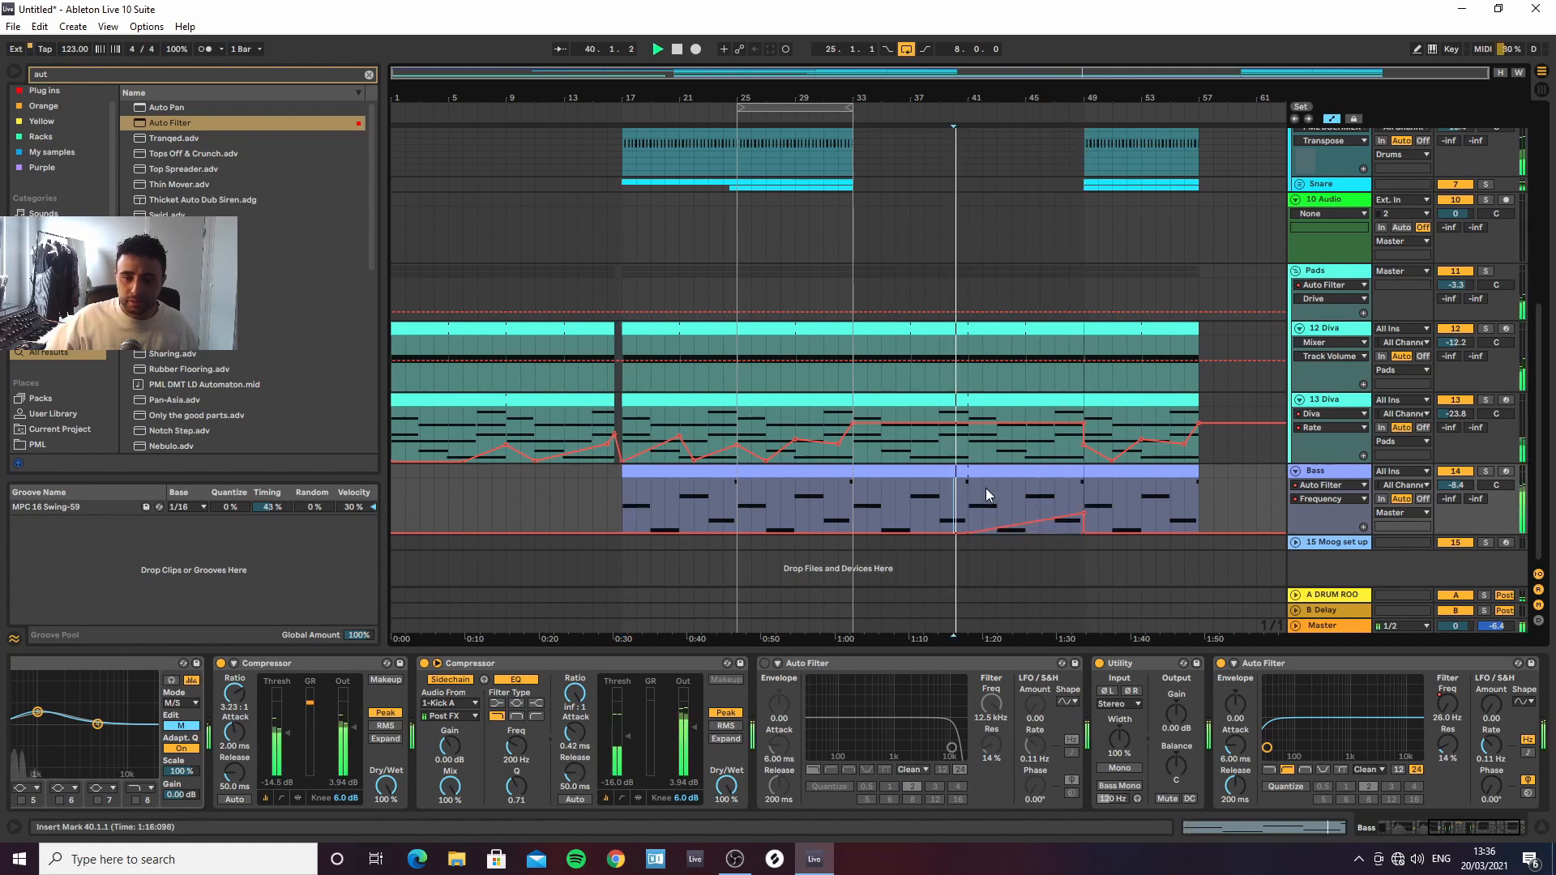
# Try raising the 13 Diva Rate automation slightly toward bar 49 and check the device's automatable parameters
pyautogui.click(1086, 425)
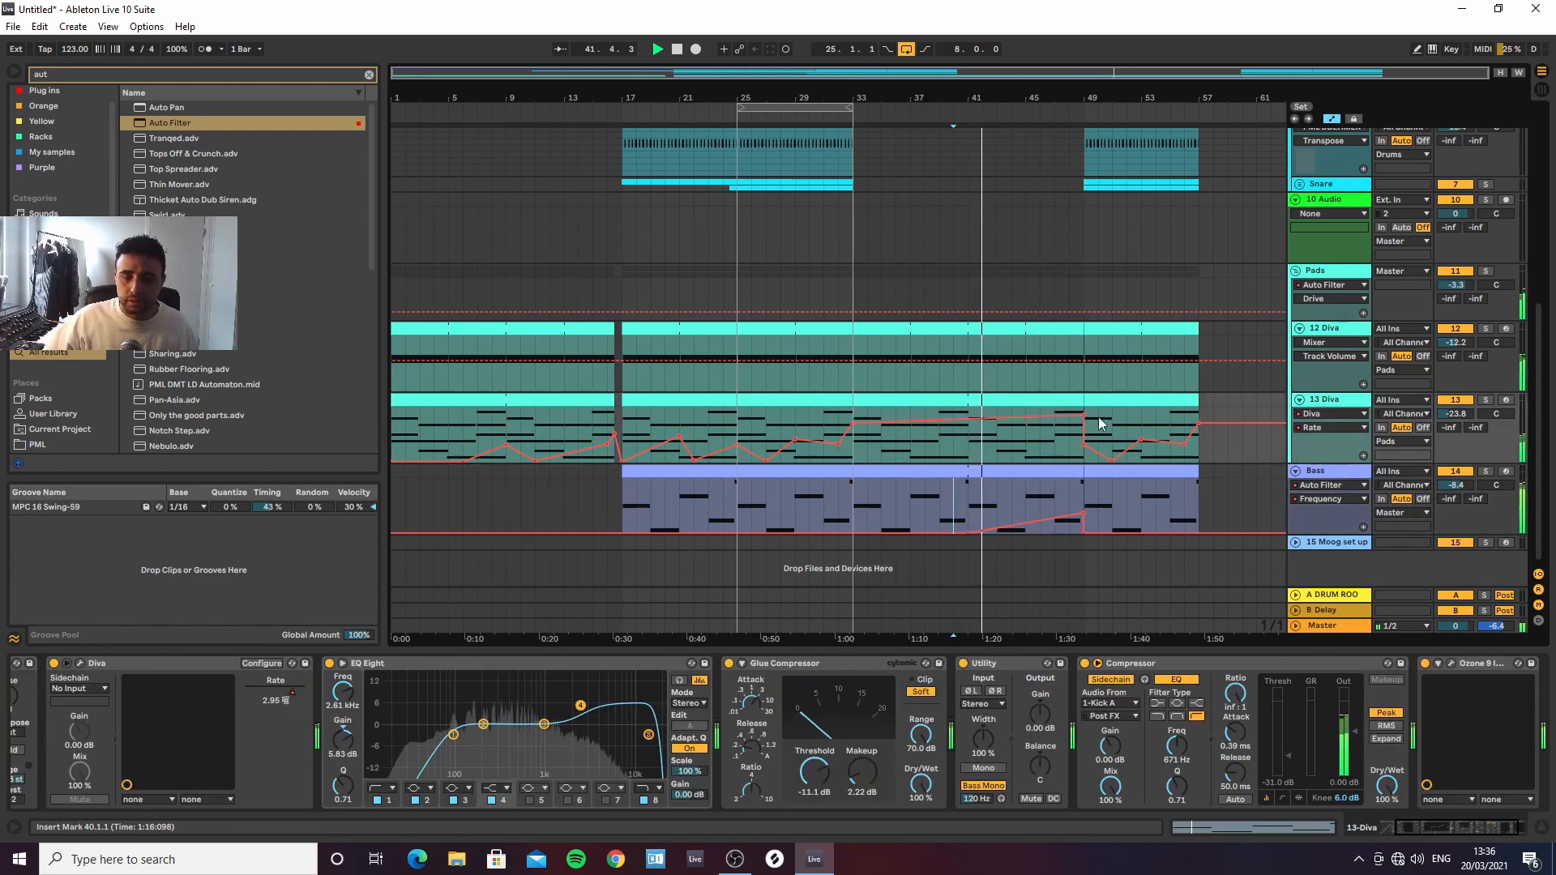
pyautogui.click(1329, 426)
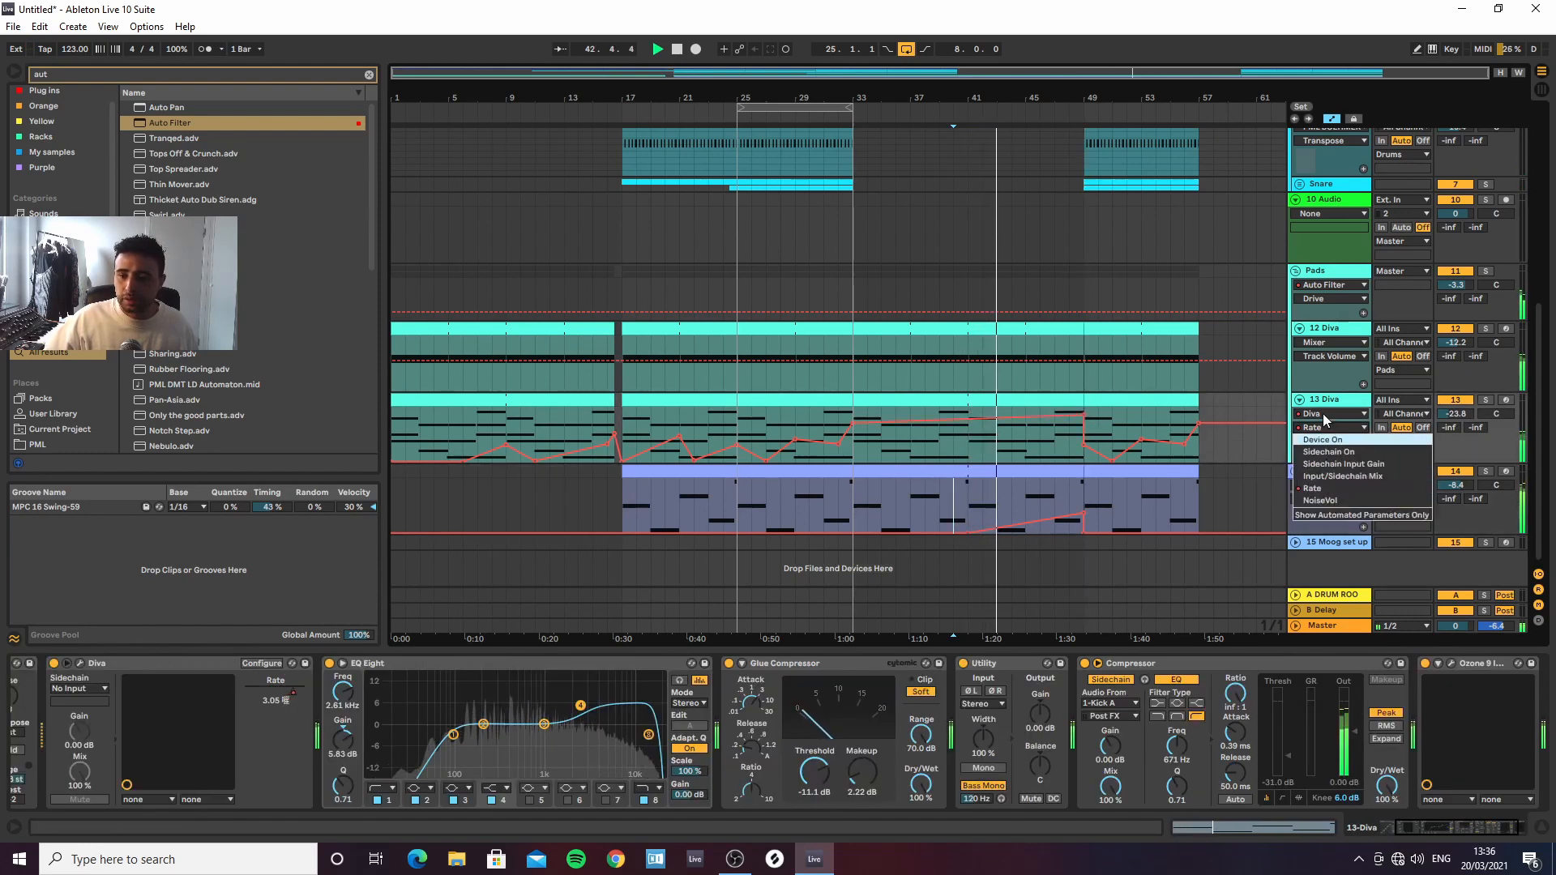
pyautogui.click(1323, 413)
pyautogui.click(1324, 413)
pyautogui.click(1324, 404)
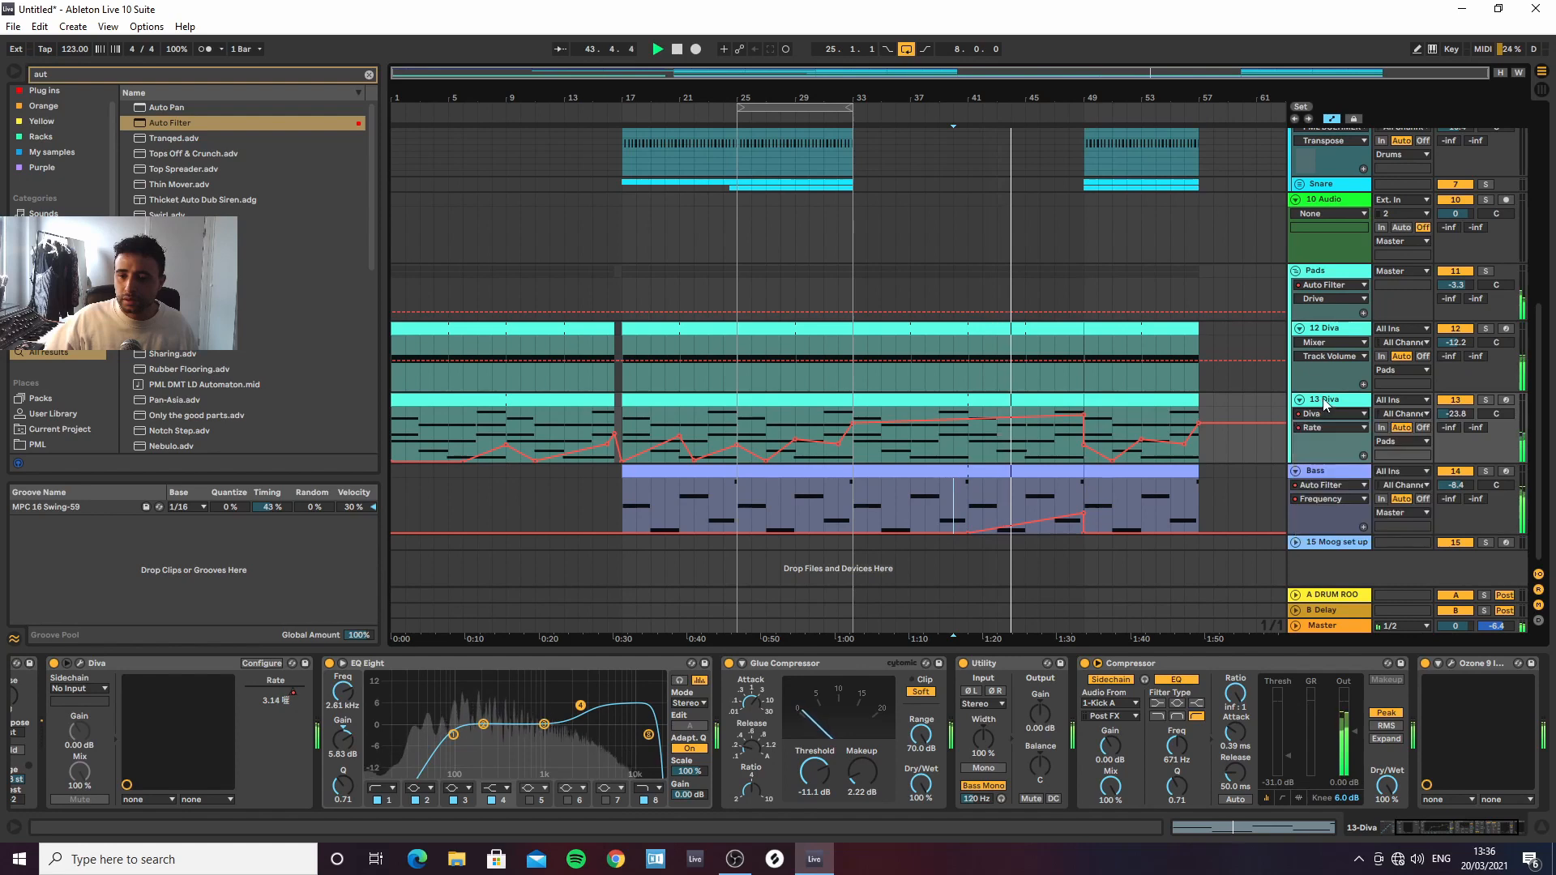
# Automate the Pads Auto Filter Frequency to rise from bar 33 to about 12.1 kHz at bar 49
pyautogui.click(1327, 295)
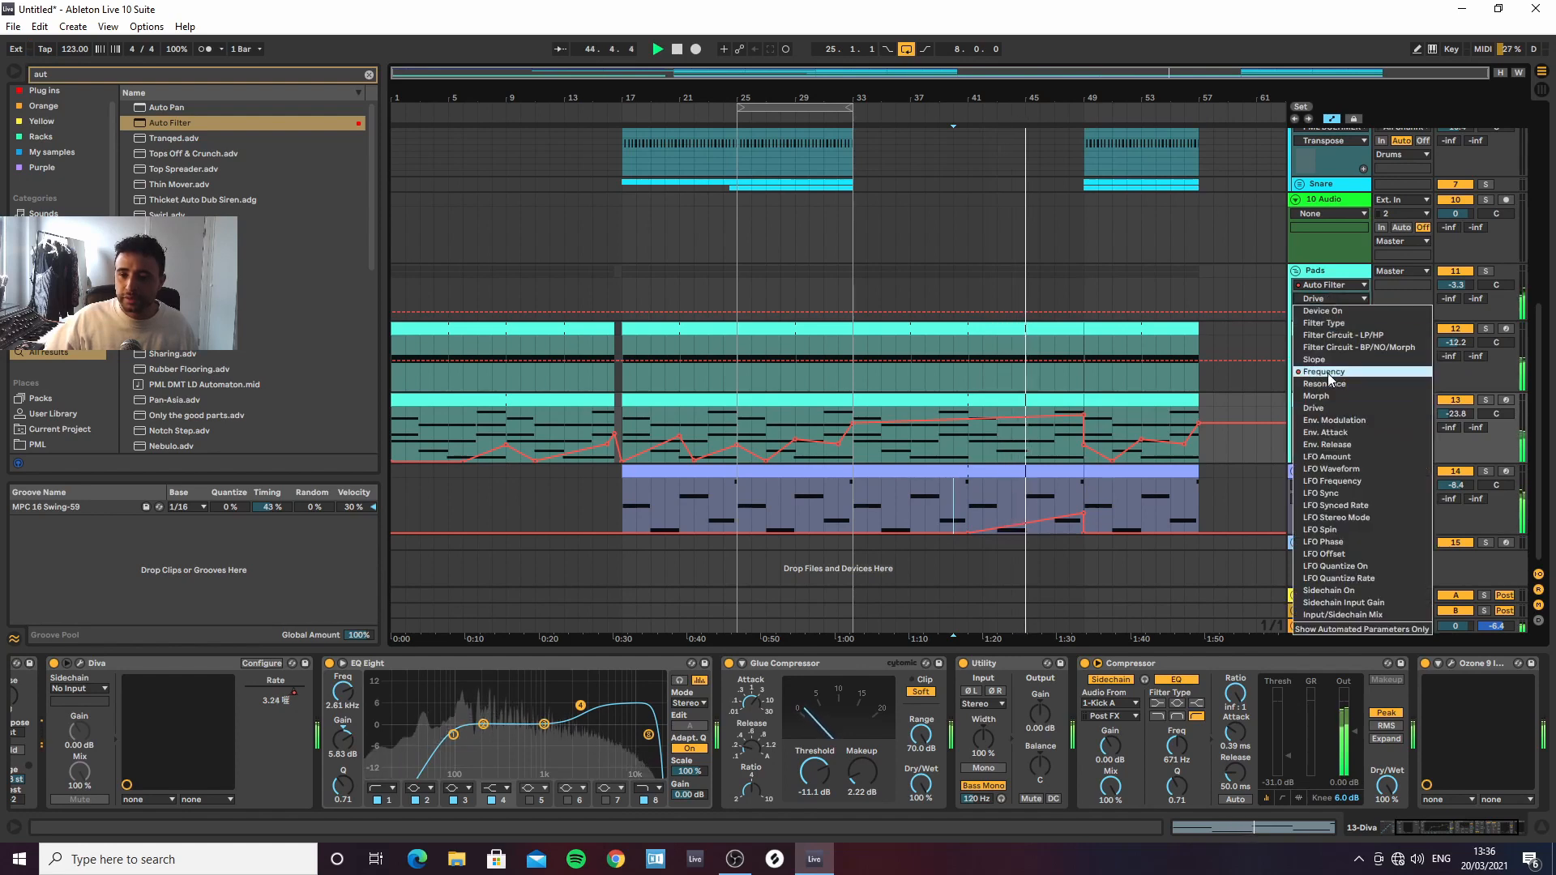
pyautogui.click(1327, 373)
pyautogui.click(855, 303)
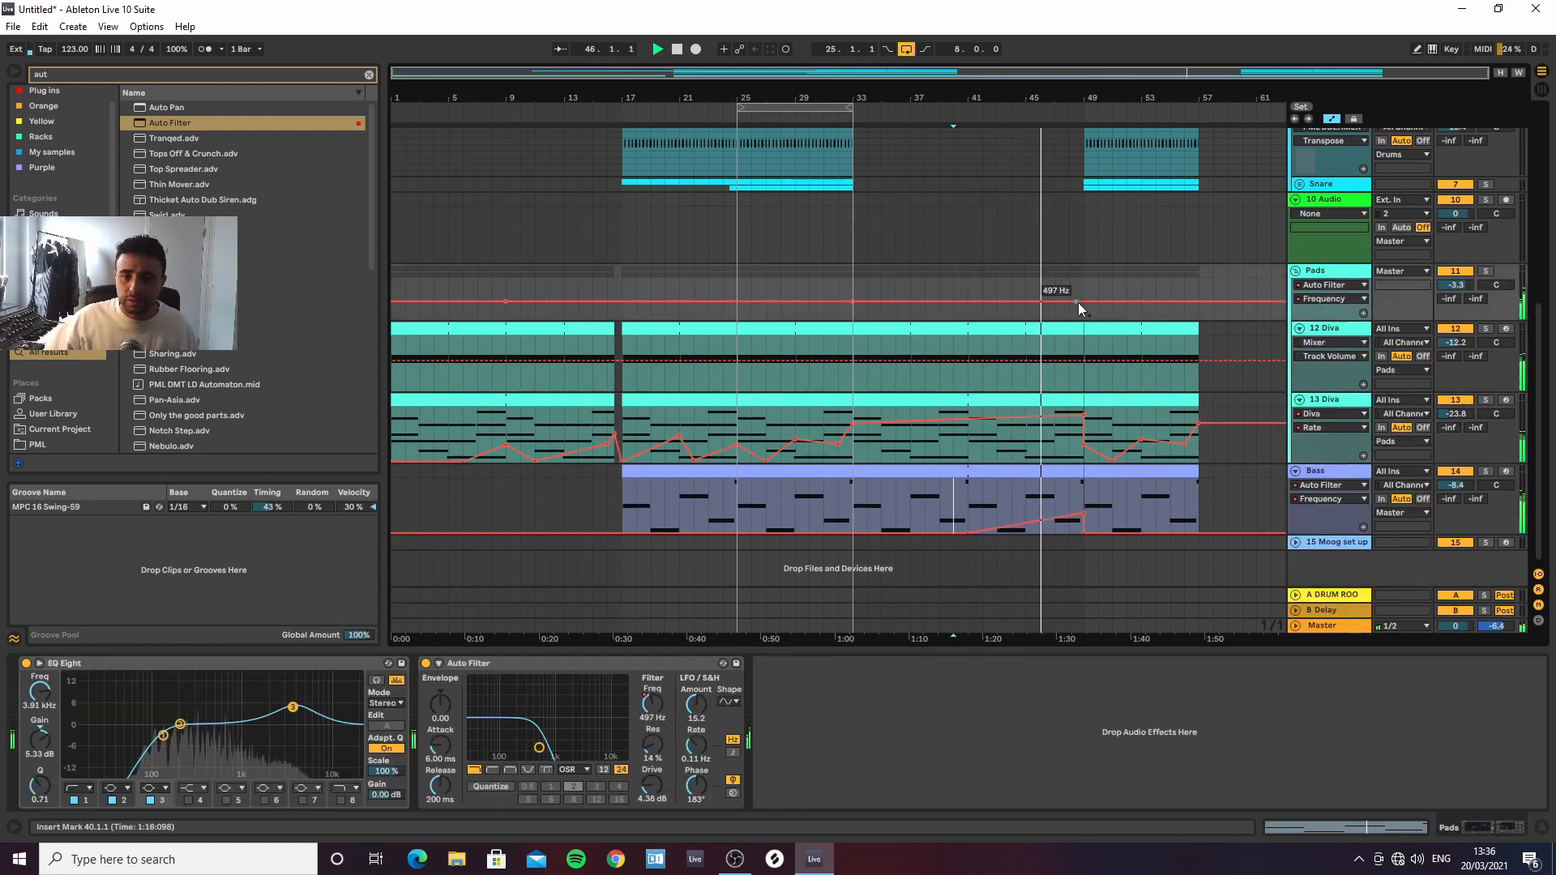
pyautogui.moveTo(1062, 303); pyautogui.dragTo(1084, 282)
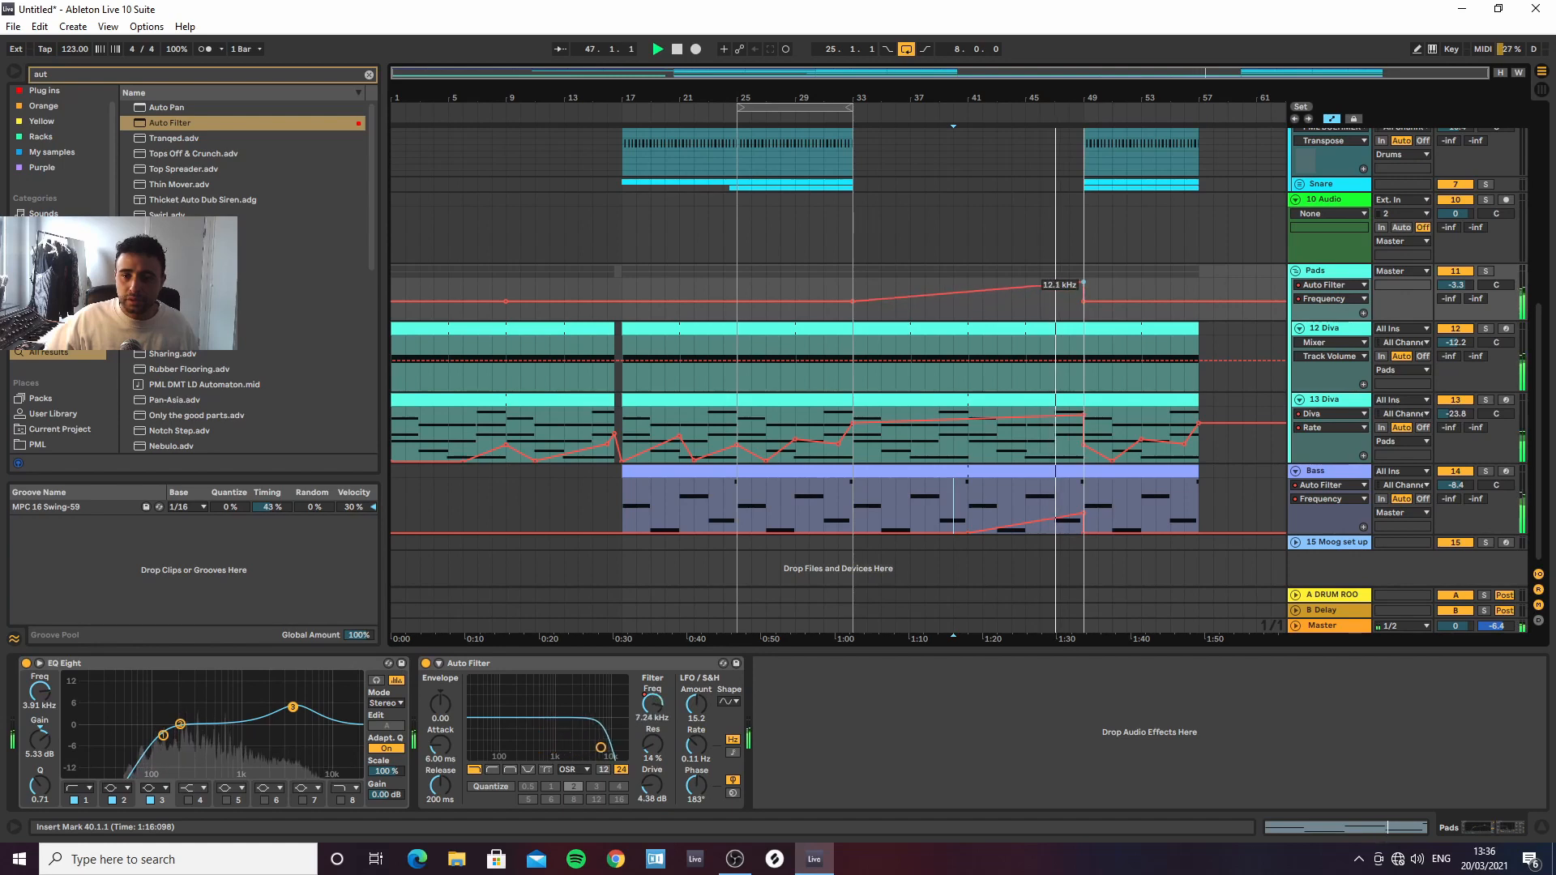
# Duplicate the 13 Diva section with its Rate automation from bars 17–33 onto bars 33–49 and play from bar 33
pyautogui.click(1082, 413)
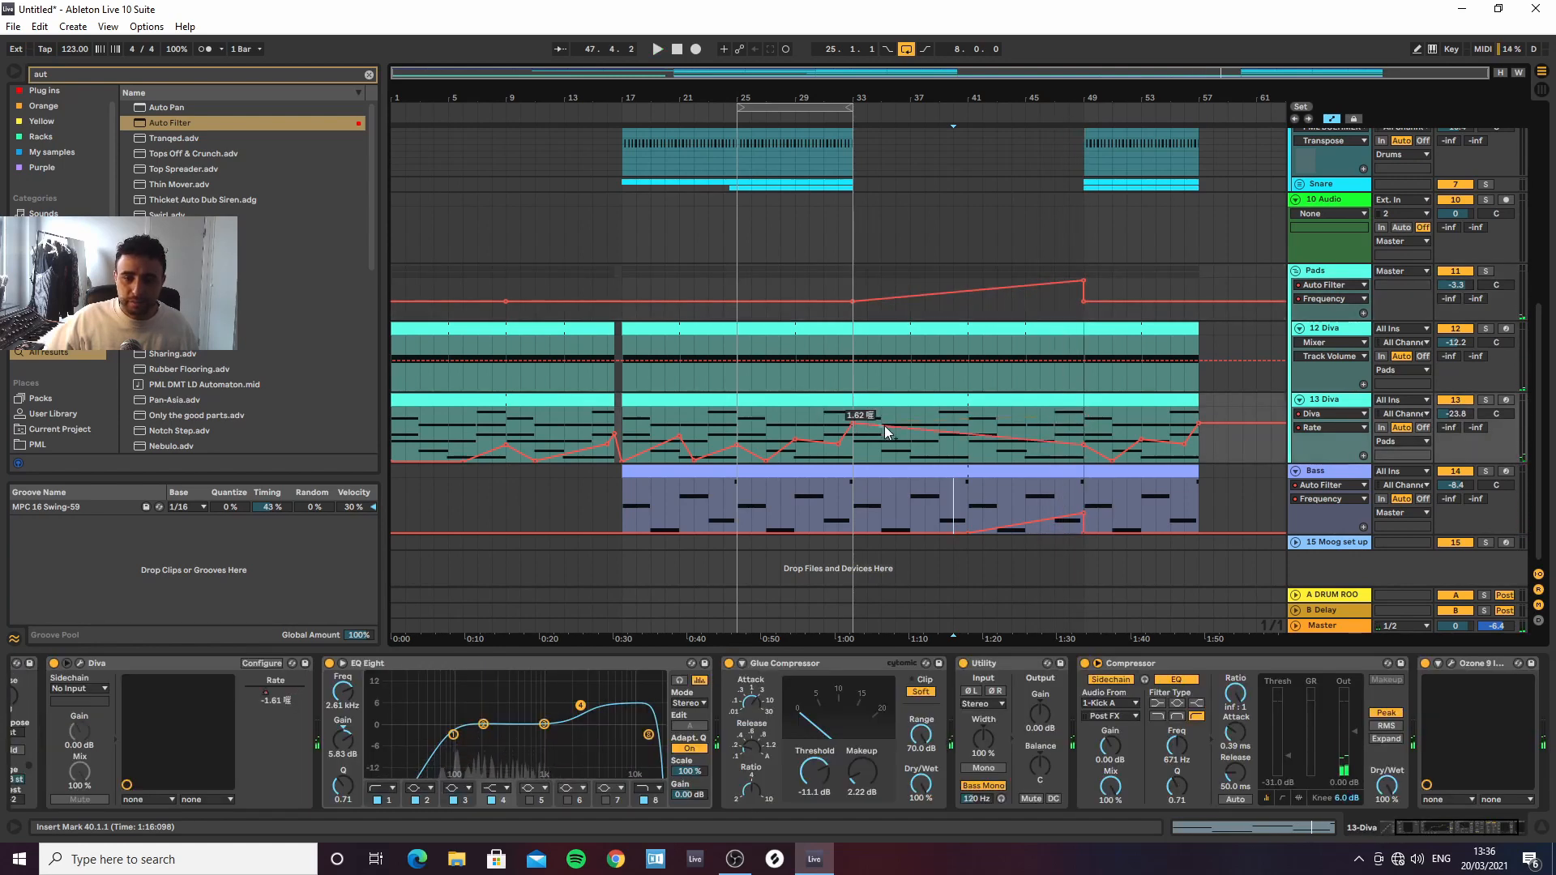
pyautogui.moveTo(626, 428); pyautogui.dragTo(846, 425)
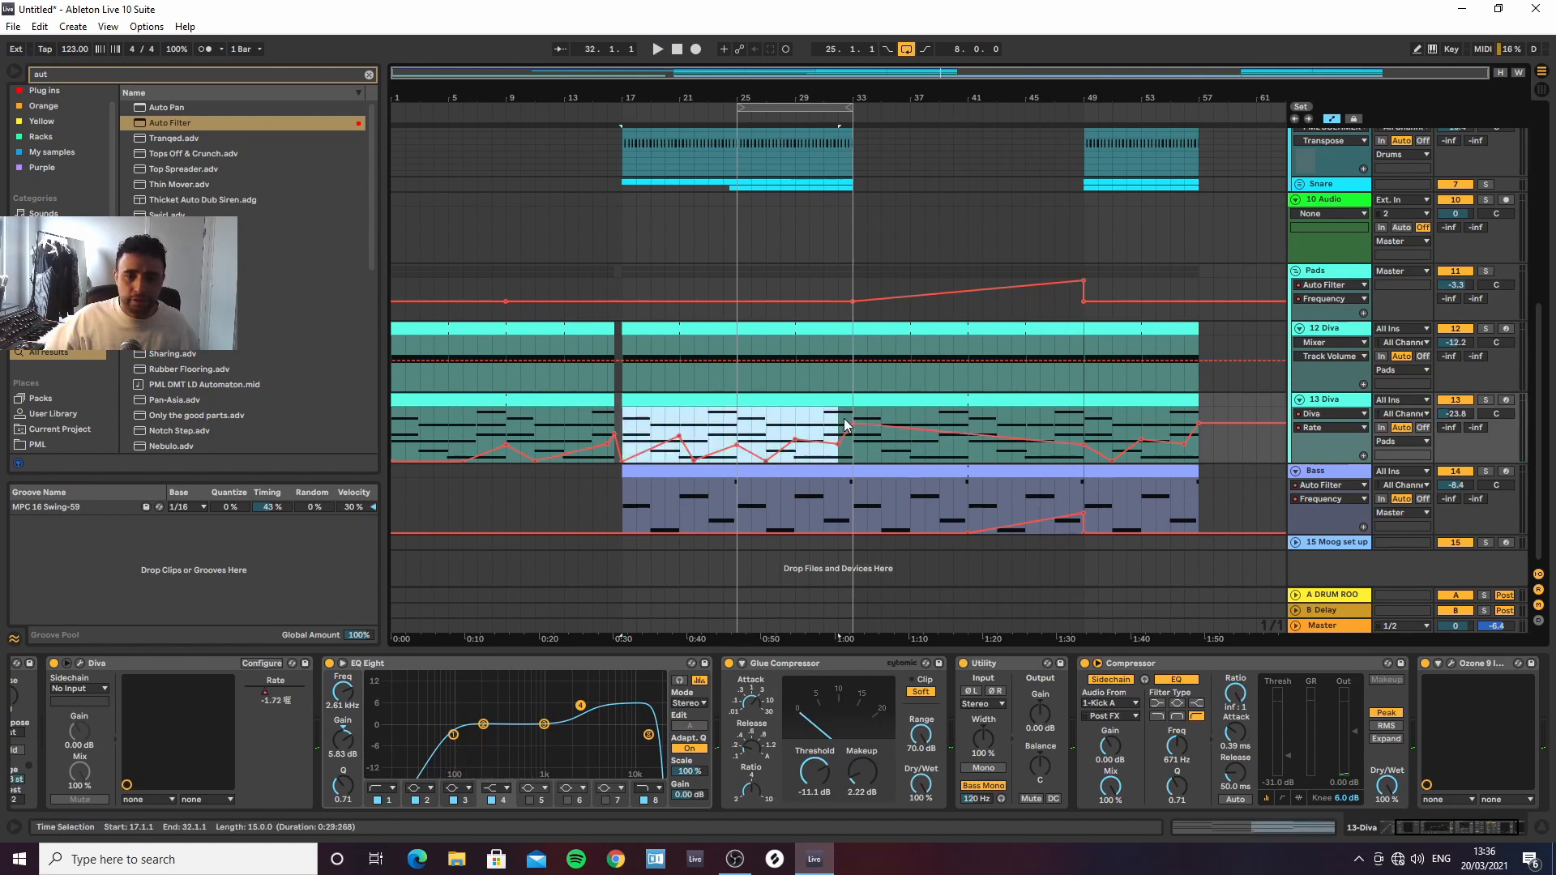
pyautogui.hotkey('ctrl', 'd')
pyautogui.press('space')
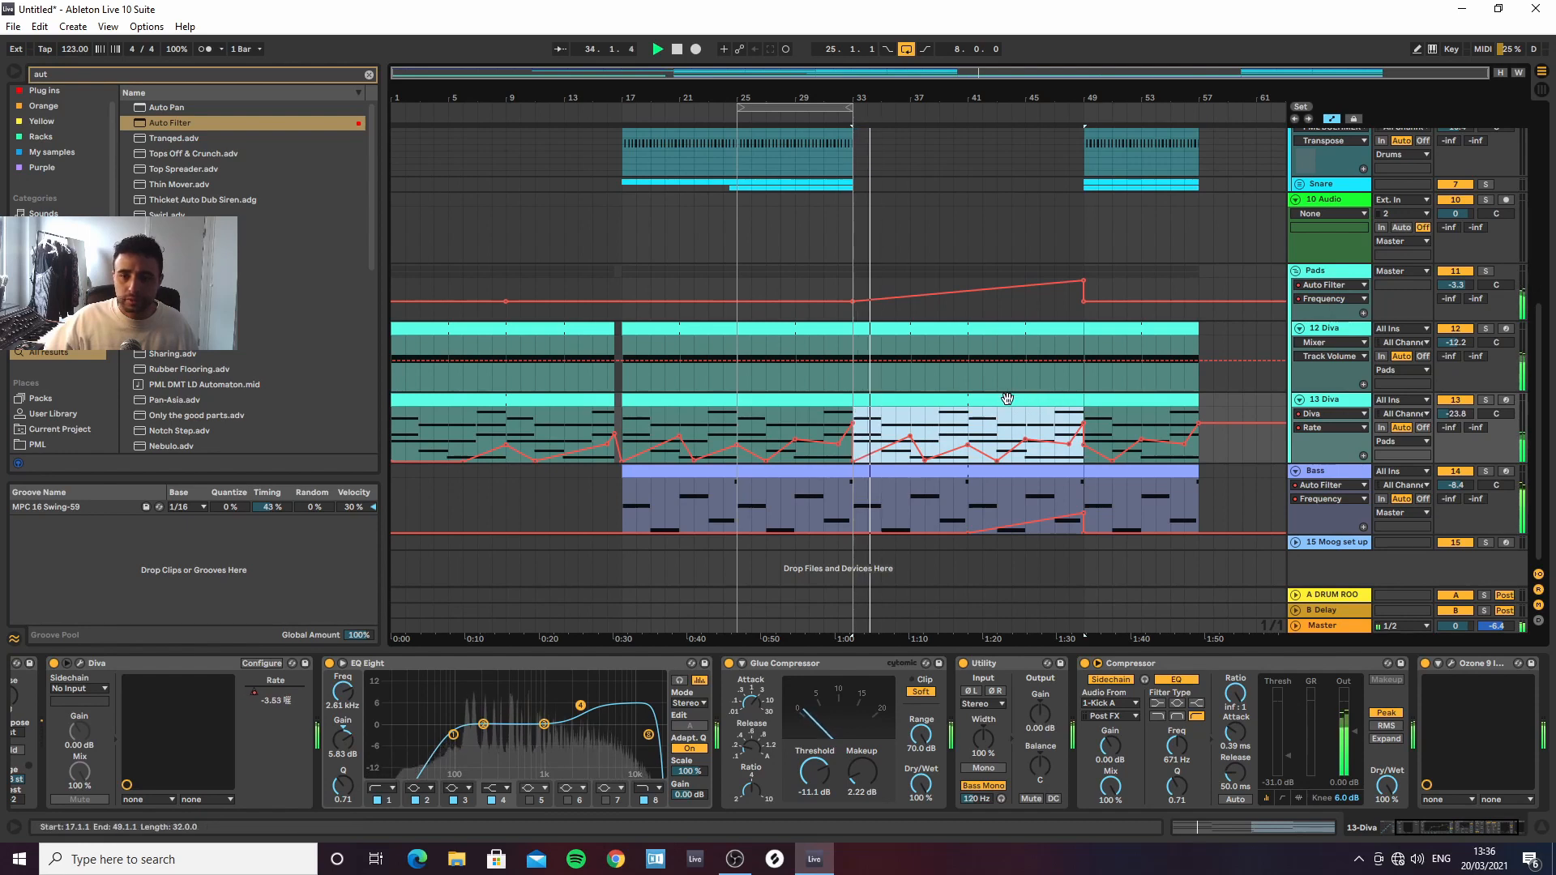
# Ramp the Bass Diva VCF1: FreqModDepth automation from 0.67 at bar 41 to about 0.83 at bar 49
pyautogui.click(1331, 486)
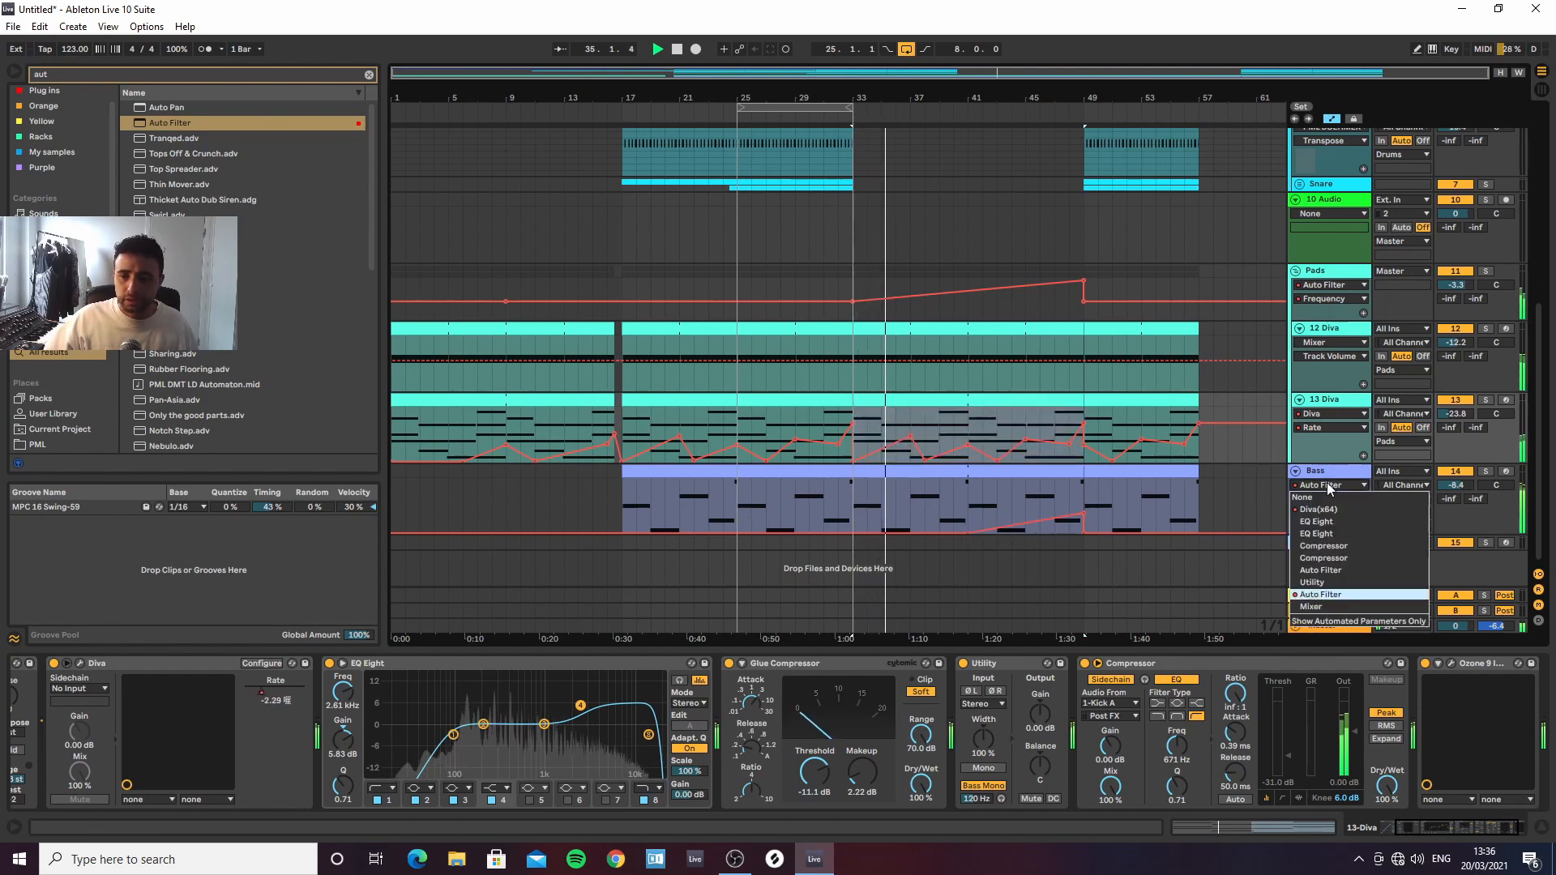
pyautogui.click(1322, 513)
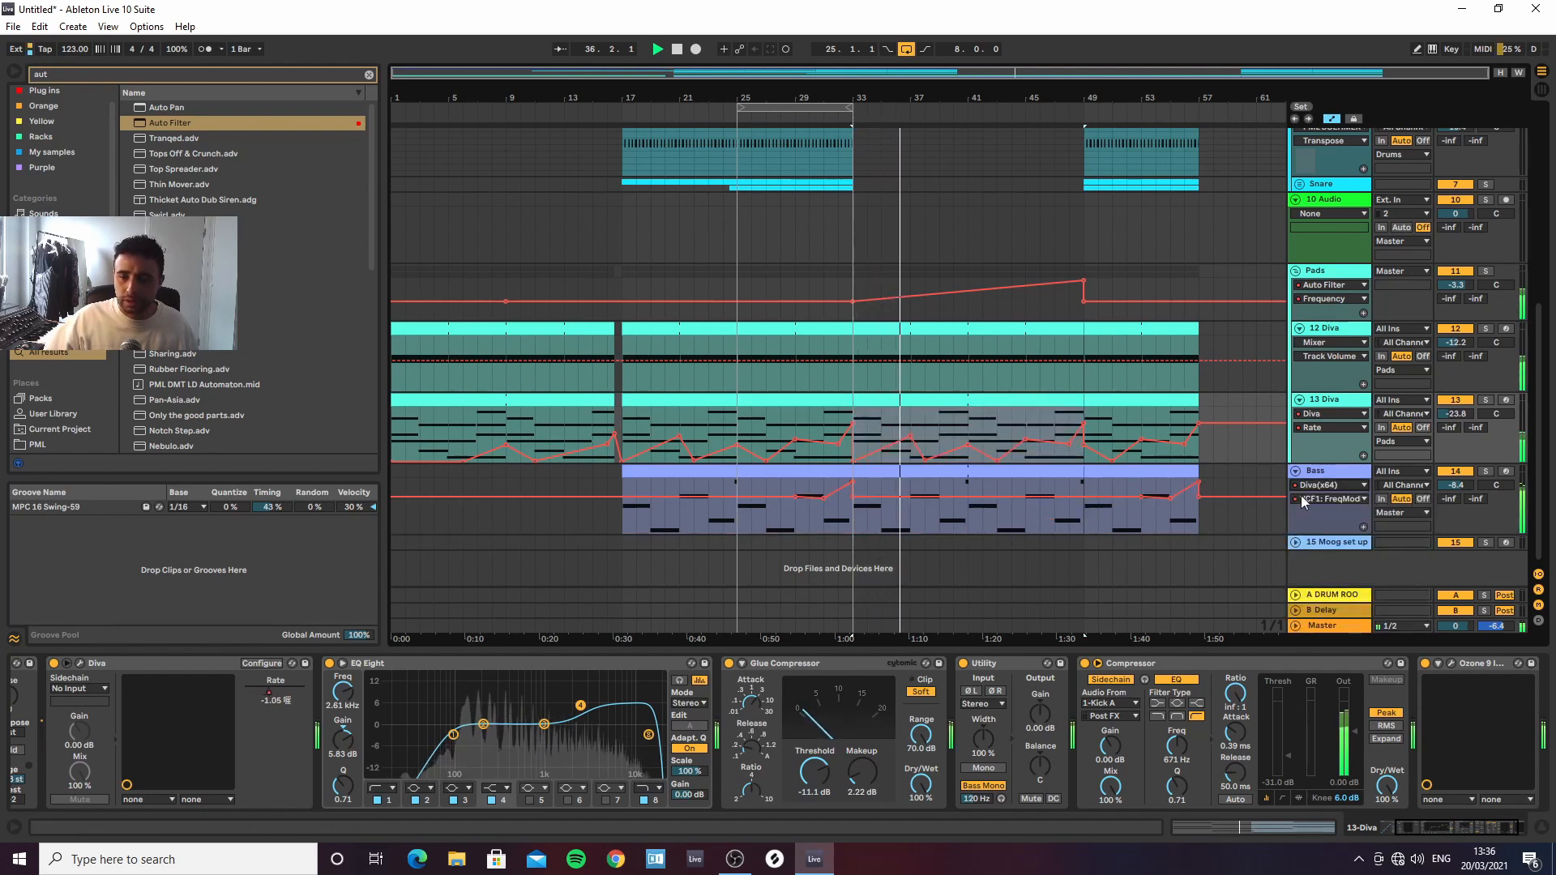
pyautogui.click(968, 497)
pyautogui.click(1085, 497)
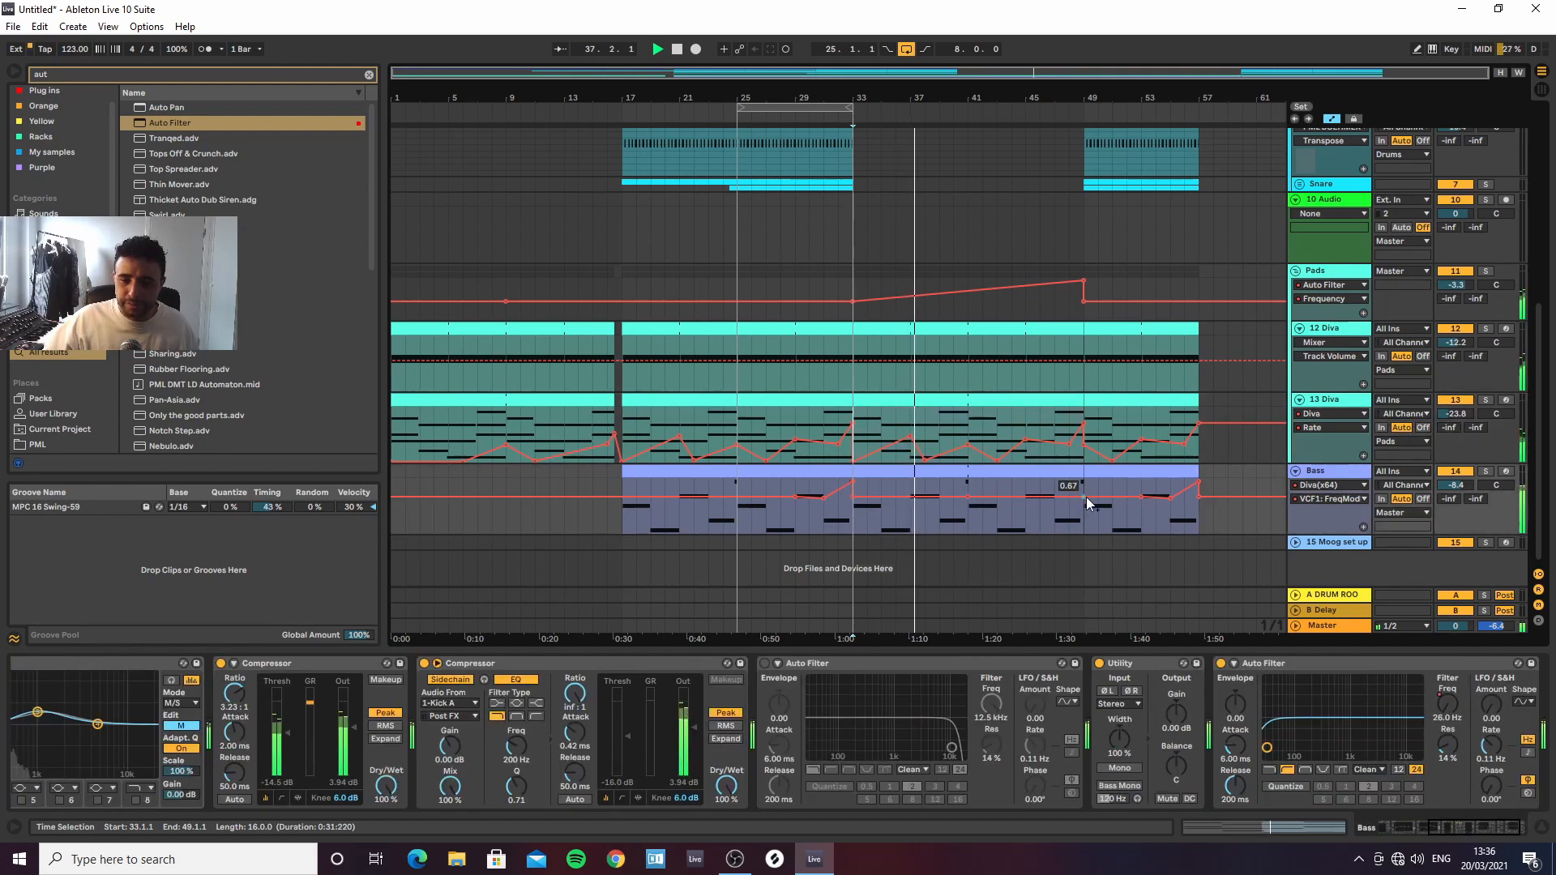
pyautogui.moveTo(1055, 497); pyautogui.dragTo(1084, 487)
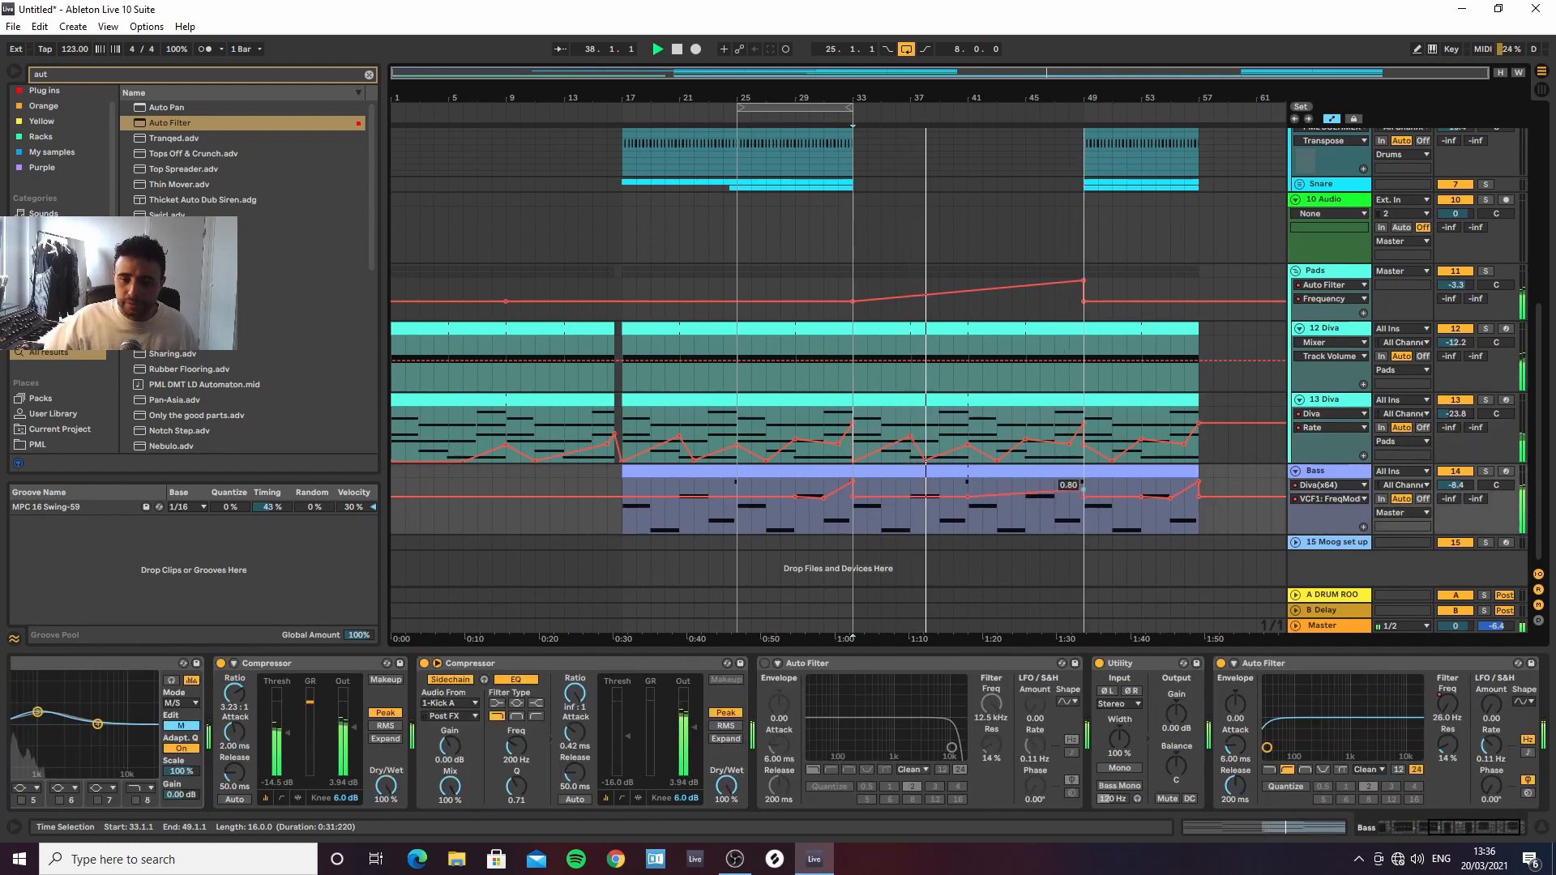
pyautogui.click(1083, 498)
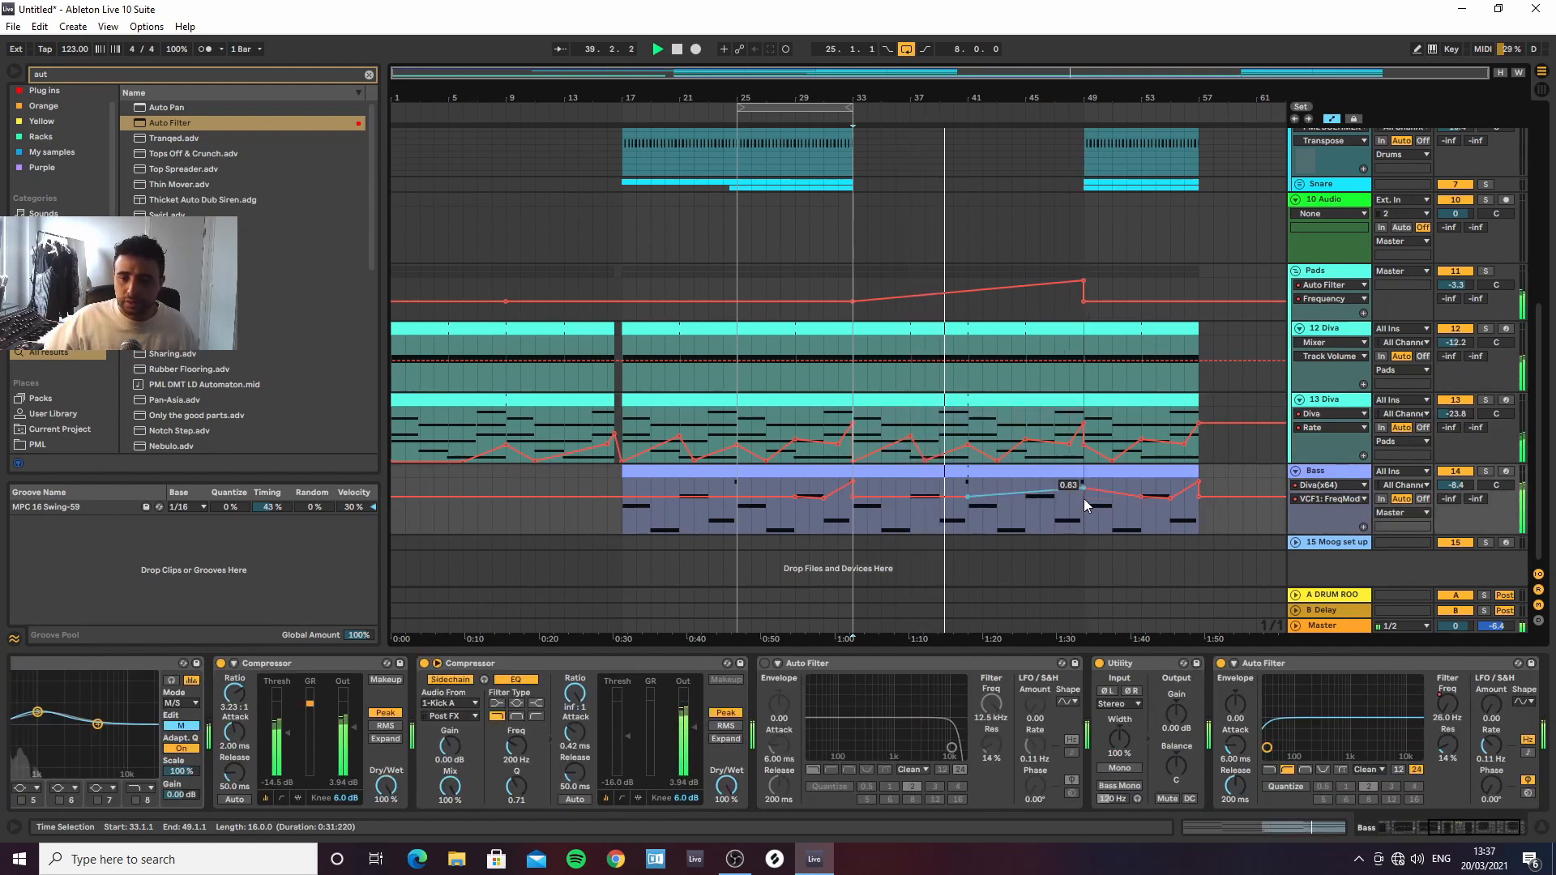
# Raise the Bass track's Diva VCF1: Frequency automation point at bar 49 so the filter opens slightly through the breakdown
pyautogui.click(1313, 499)
pyautogui.click(1329, 542)
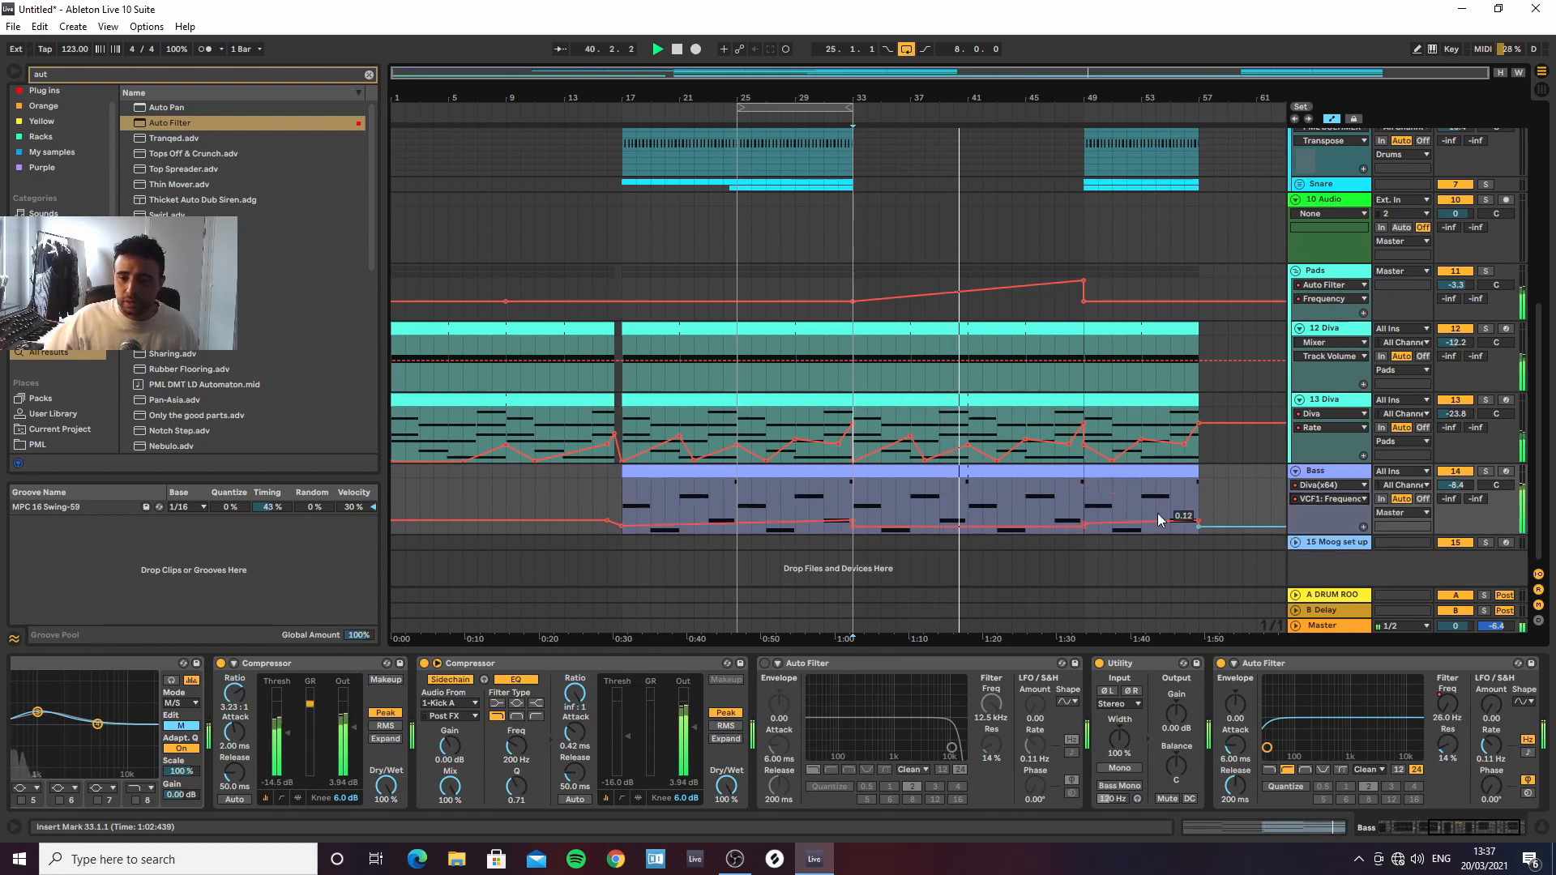
pyautogui.moveTo(1083, 527); pyautogui.dragTo(1083, 515)
# Delete the last two beats before bar 49, from 48.3.1 to 49.1.1, on the 12 Diva, 13 Diva and Bass clips
pyautogui.moveTo(1058, 98); pyautogui.dragTo(945, 371)
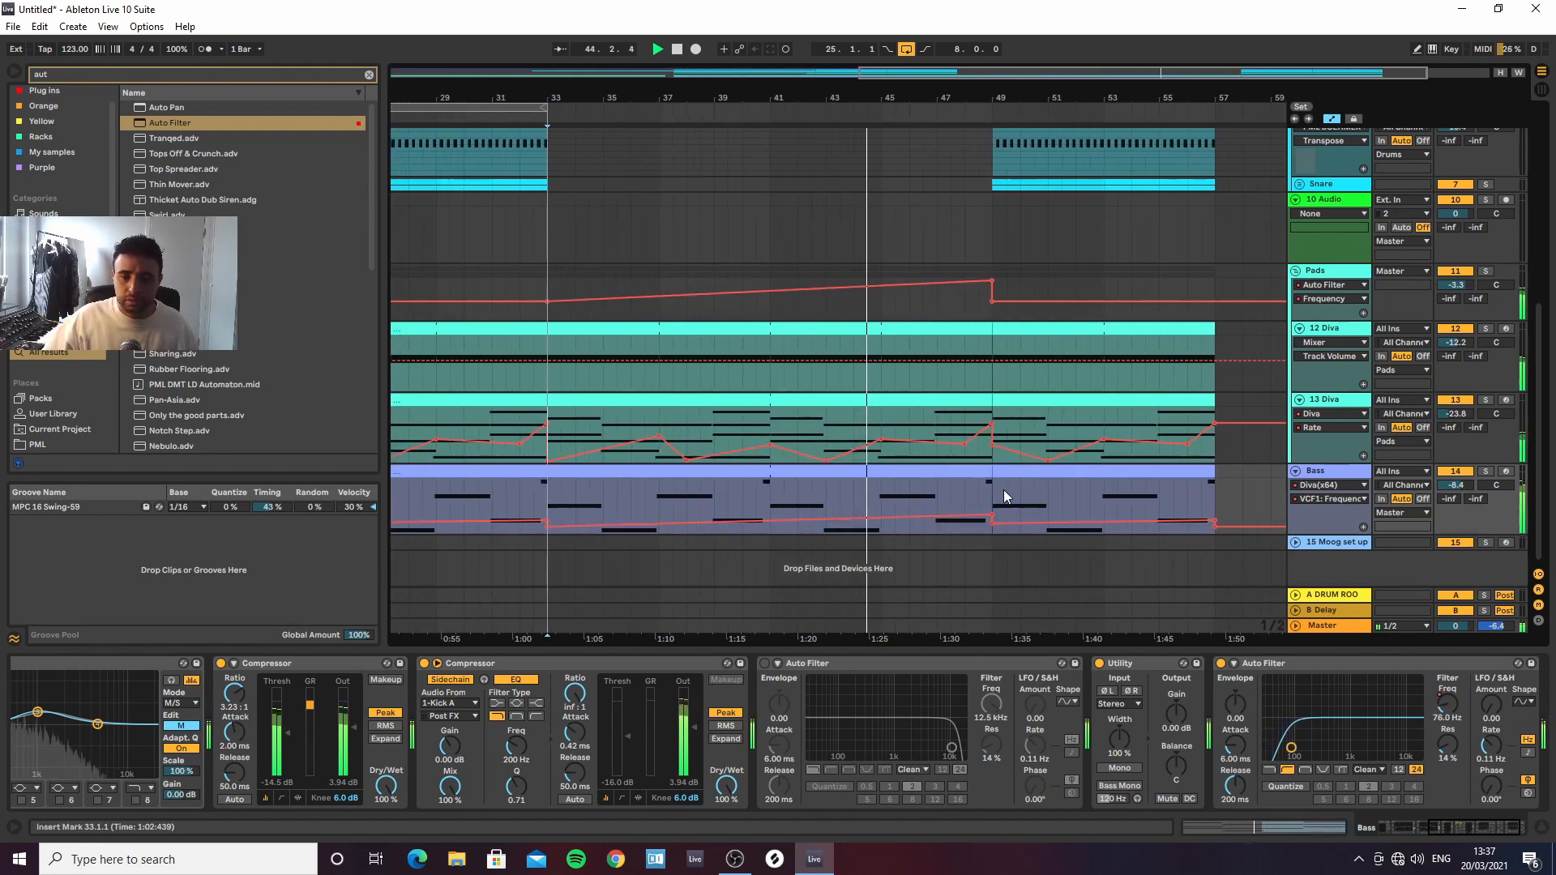
pyautogui.press('a')
pyautogui.moveTo(976, 498); pyautogui.dragTo(997, 356)
pyautogui.press('Delete')
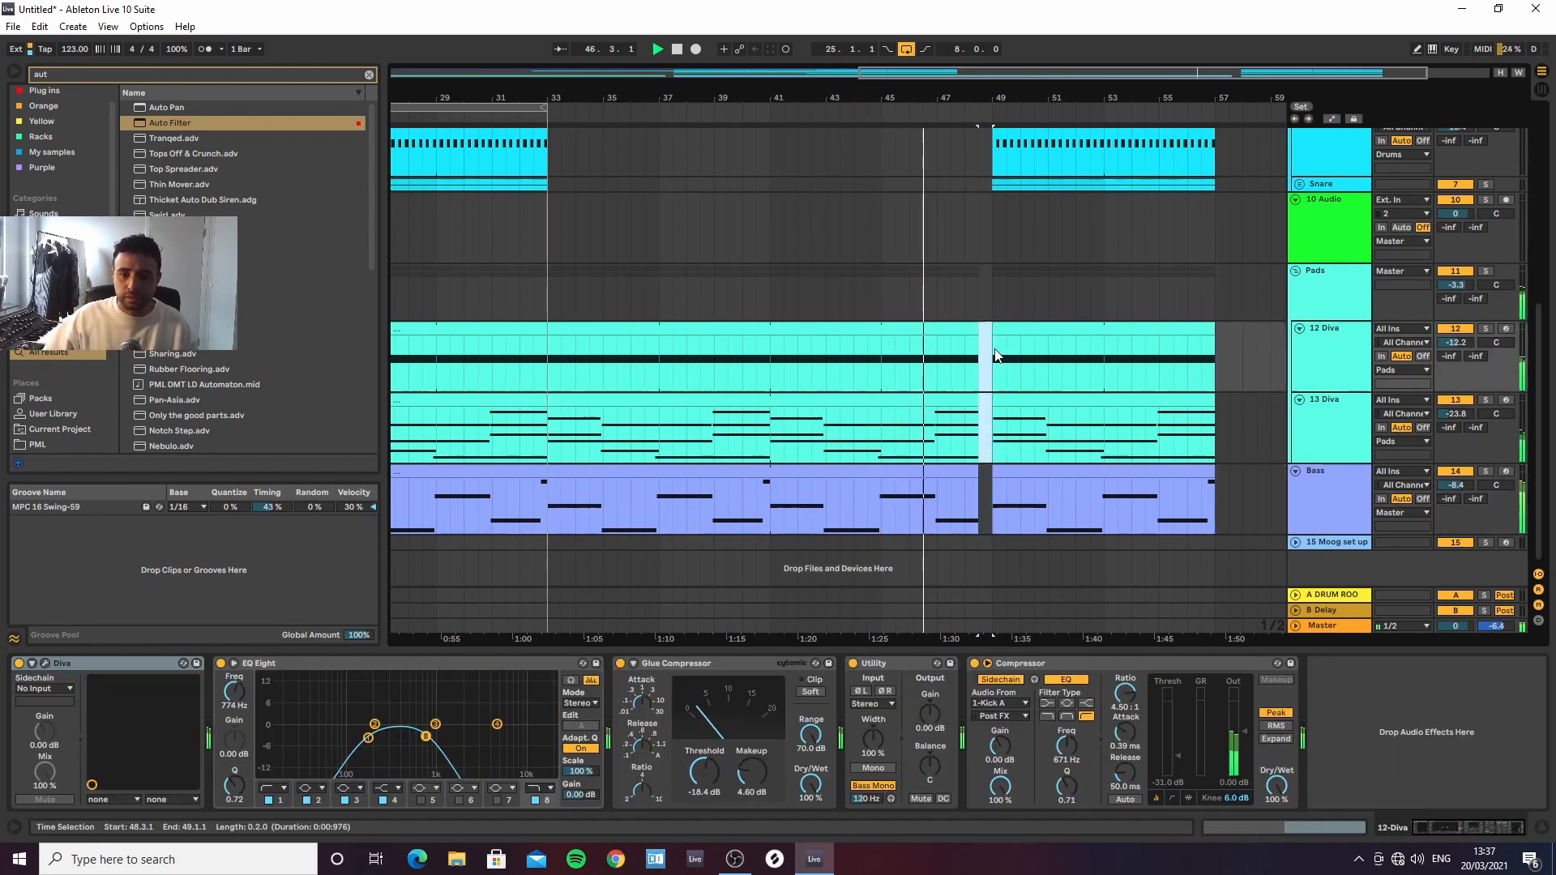
# Listen through the gap into the drum return at bar 49 while reviewing the tracks, and stop playback
pyautogui.scroll(5, 1002, 340)
pyautogui.moveTo(824, 99); pyautogui.dragTo(840, 48)
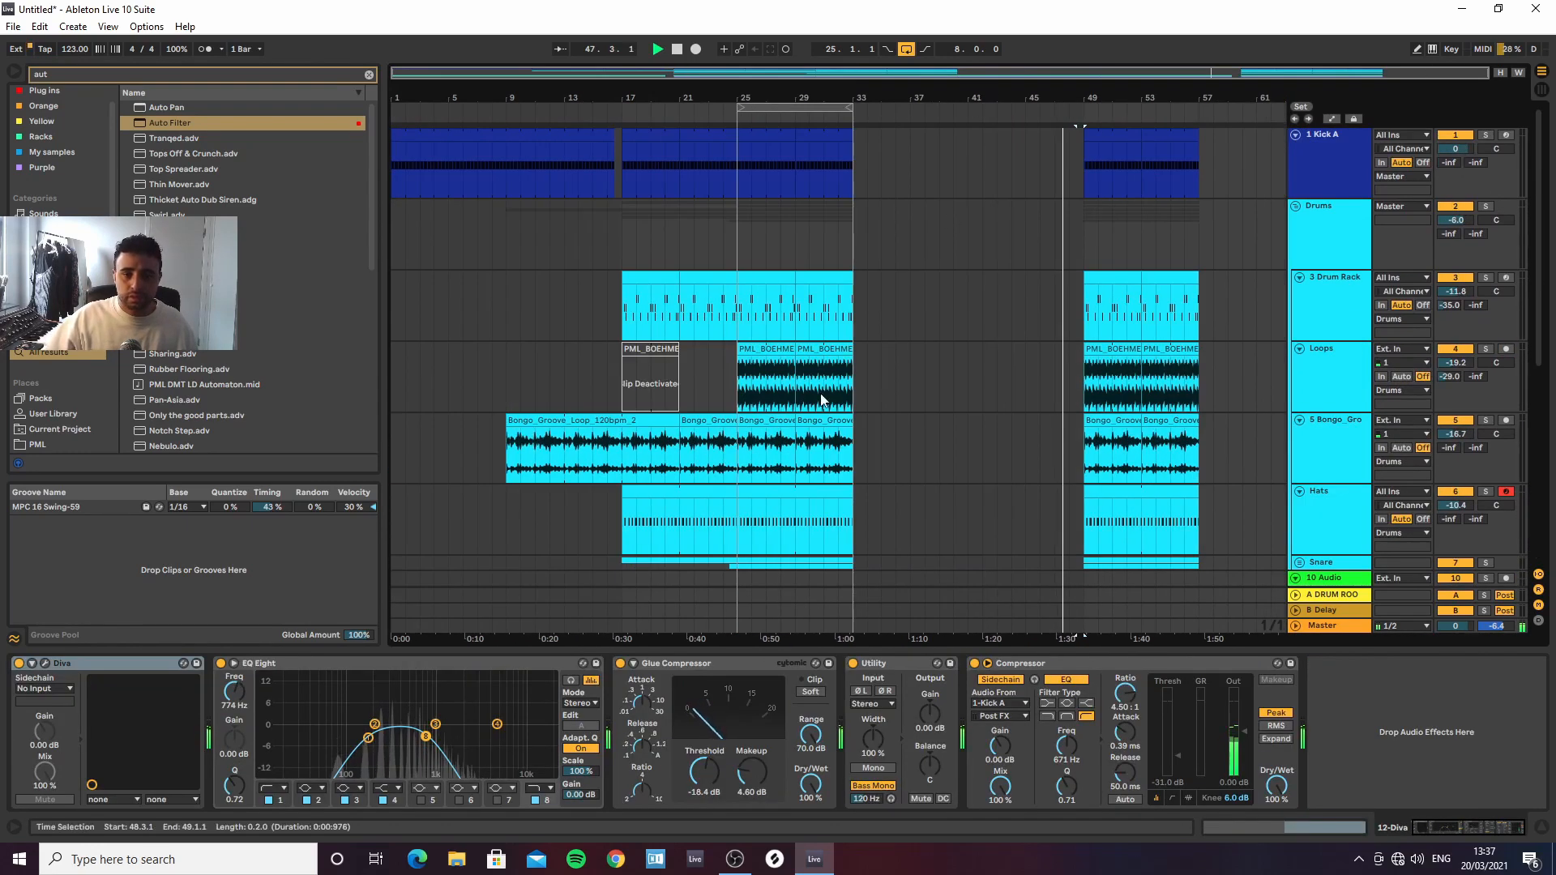
pyautogui.scroll(-2, 1062, 357)
pyautogui.scroll(2, 1076, 312)
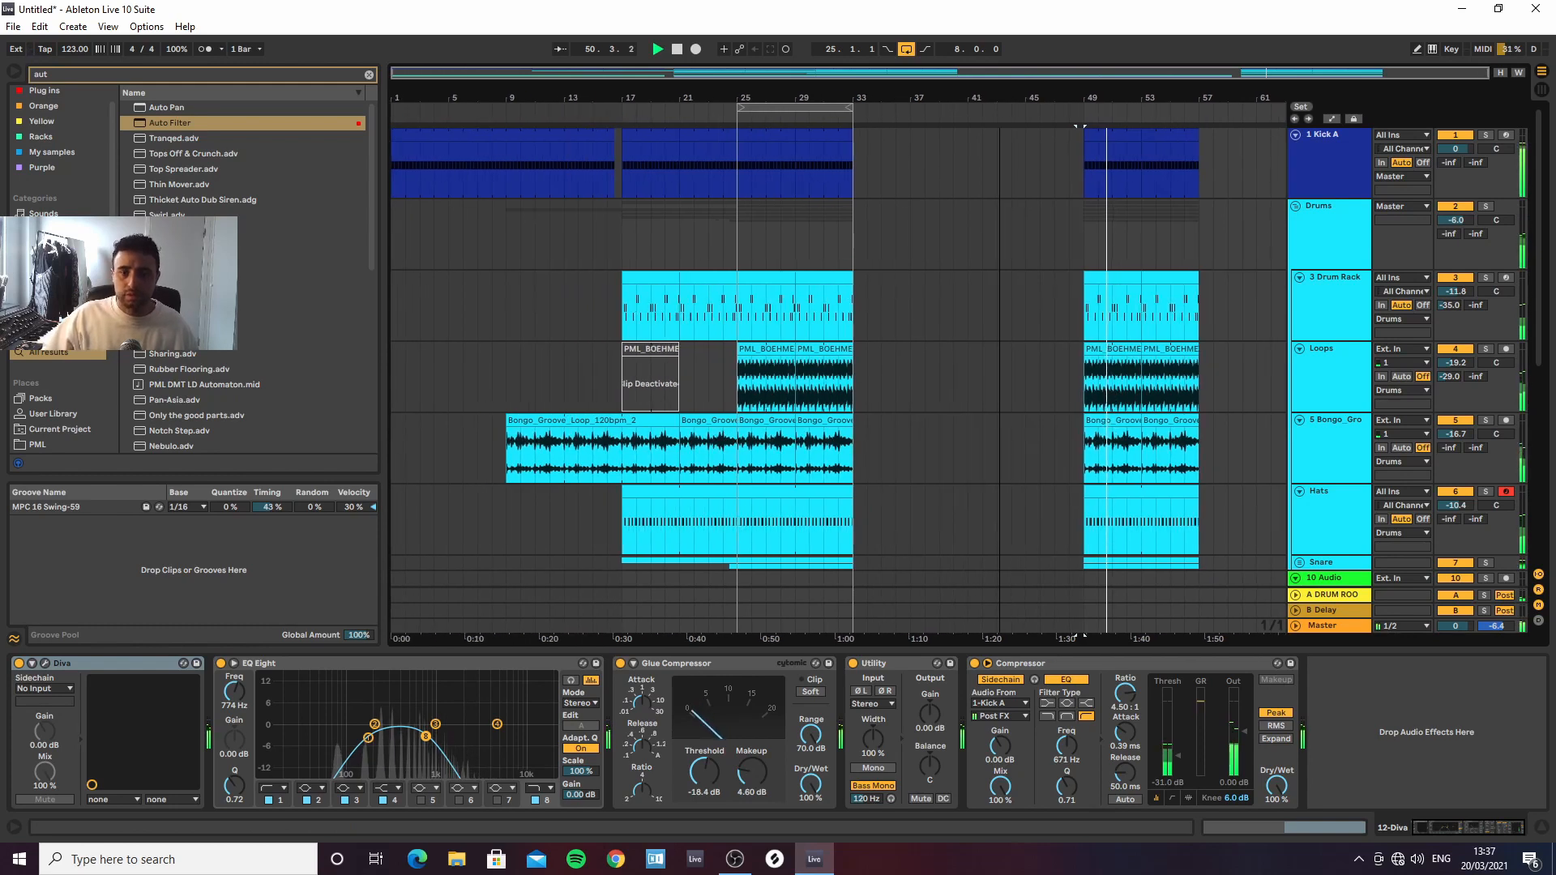
pyautogui.scroll(-3, 1009, 347)
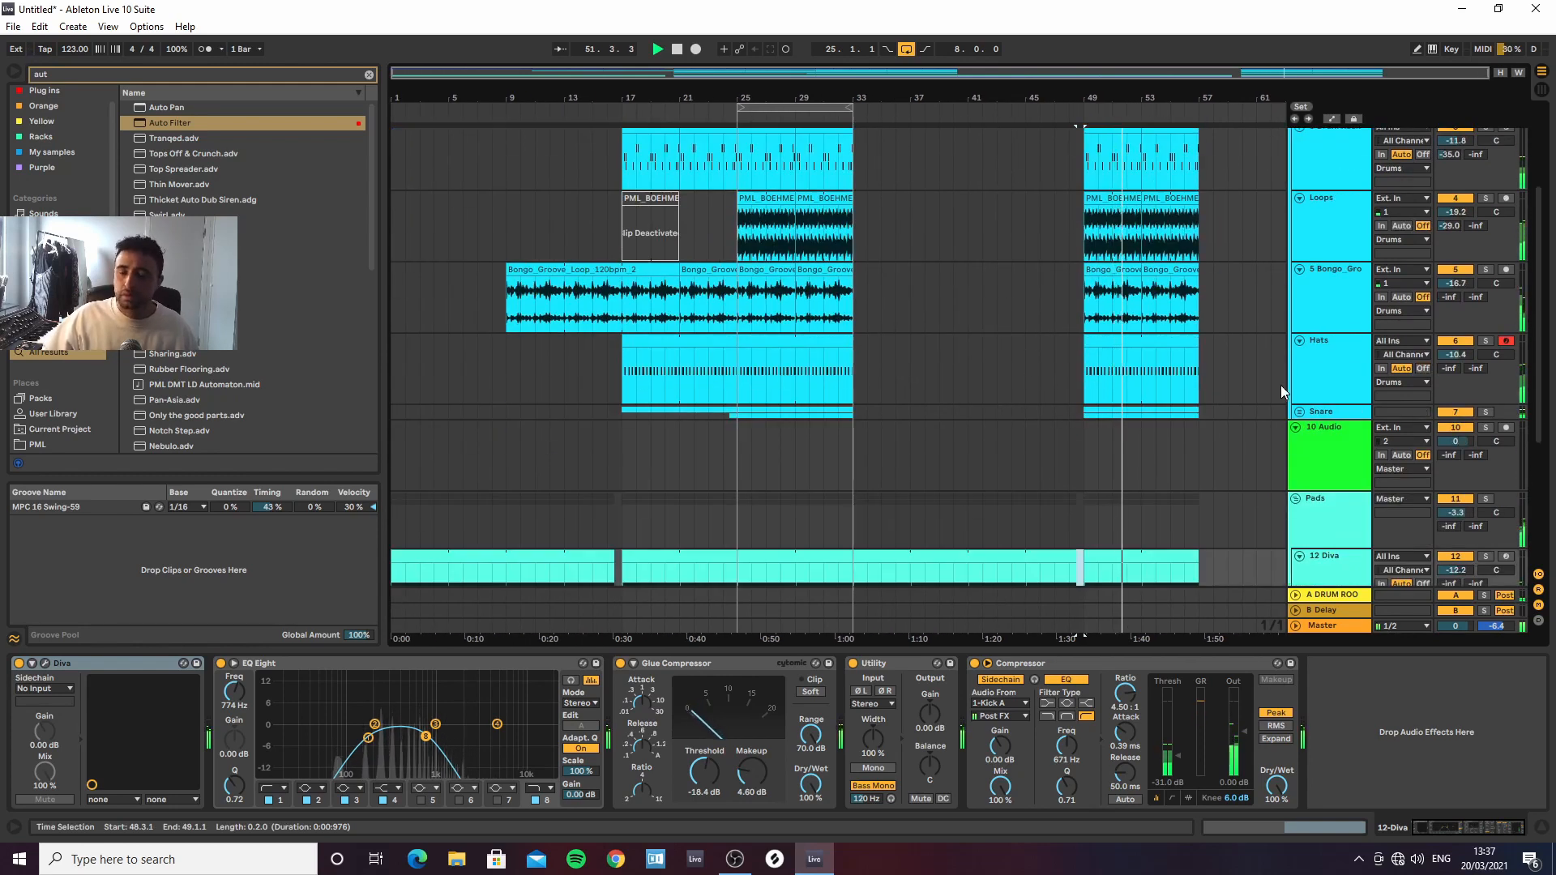
pyautogui.scroll(1, 1213, 416)
pyautogui.press('space')
# Inspect the MIDI notes of the Hats clip at bar 49, and return to the Hats device chain
pyautogui.click(1313, 410)
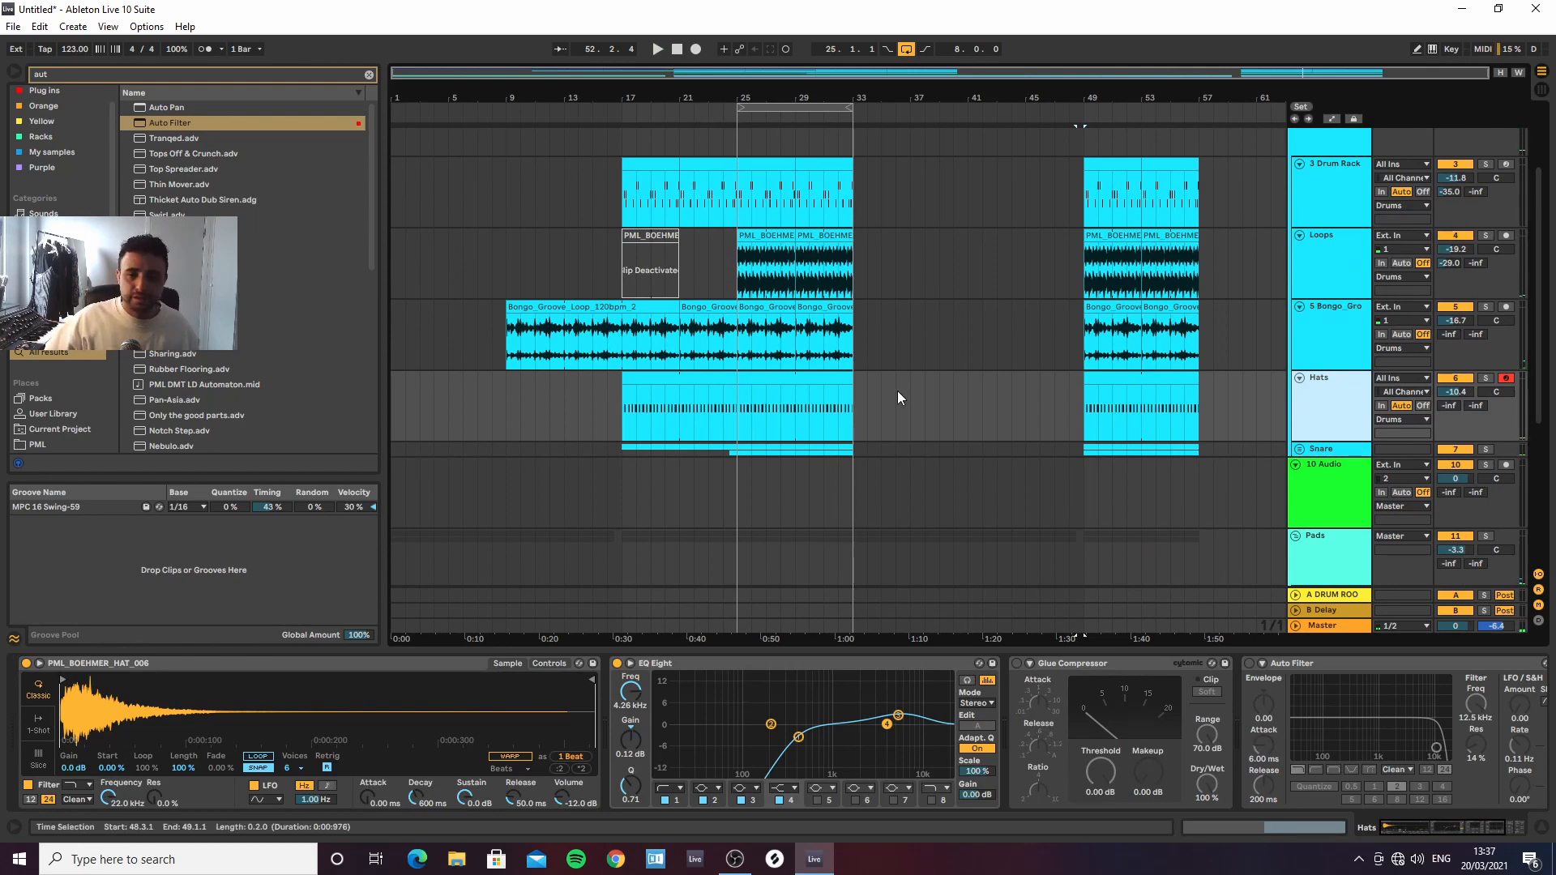
pyautogui.doubleClick(1139, 387)
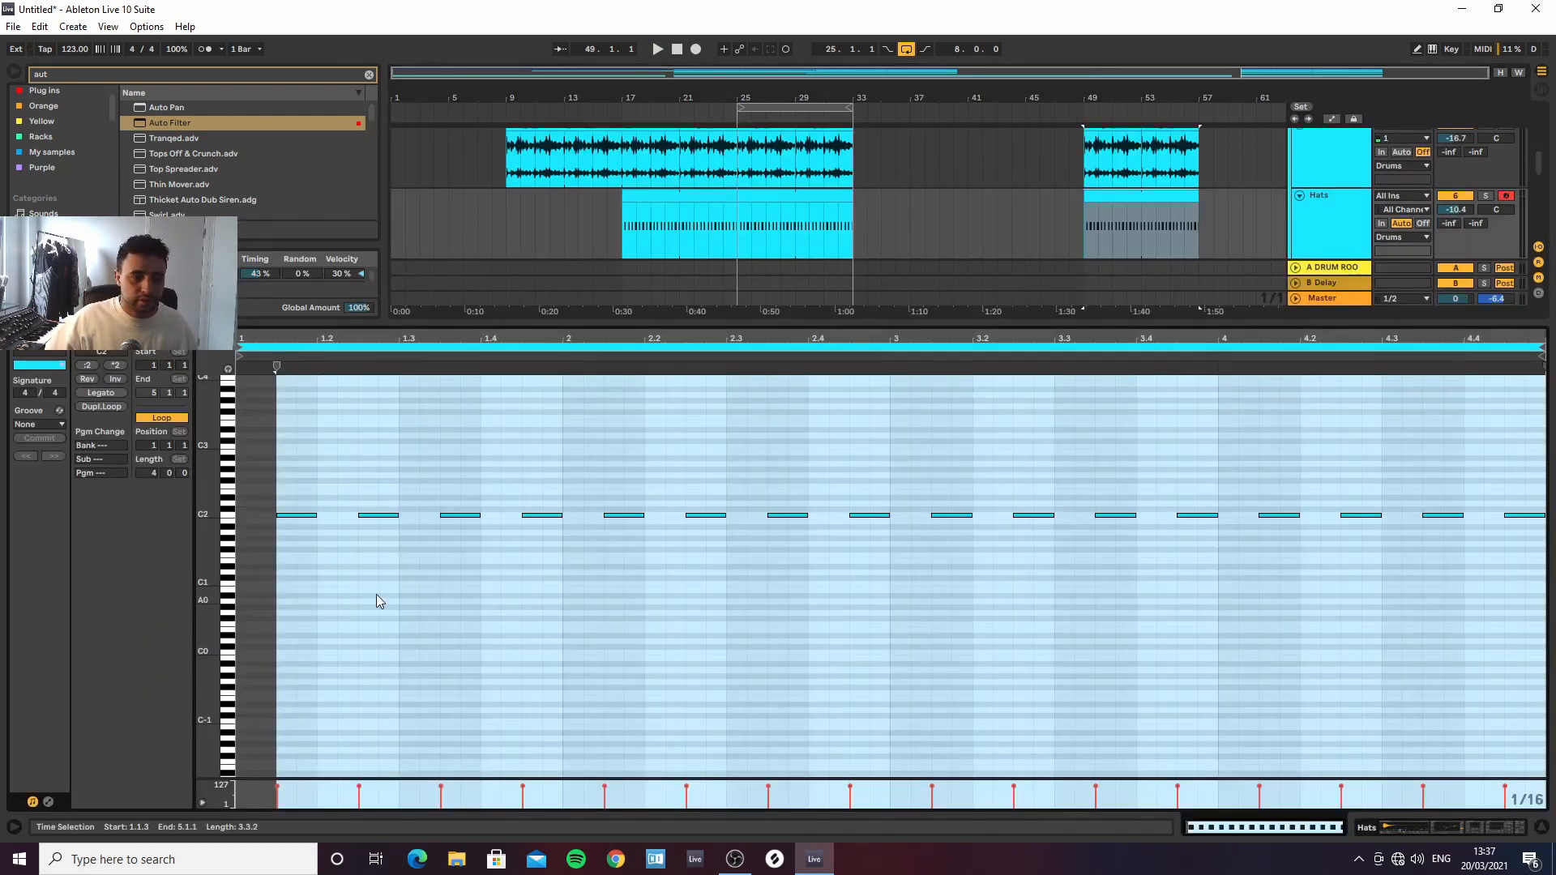
pyautogui.click(1392, 830)
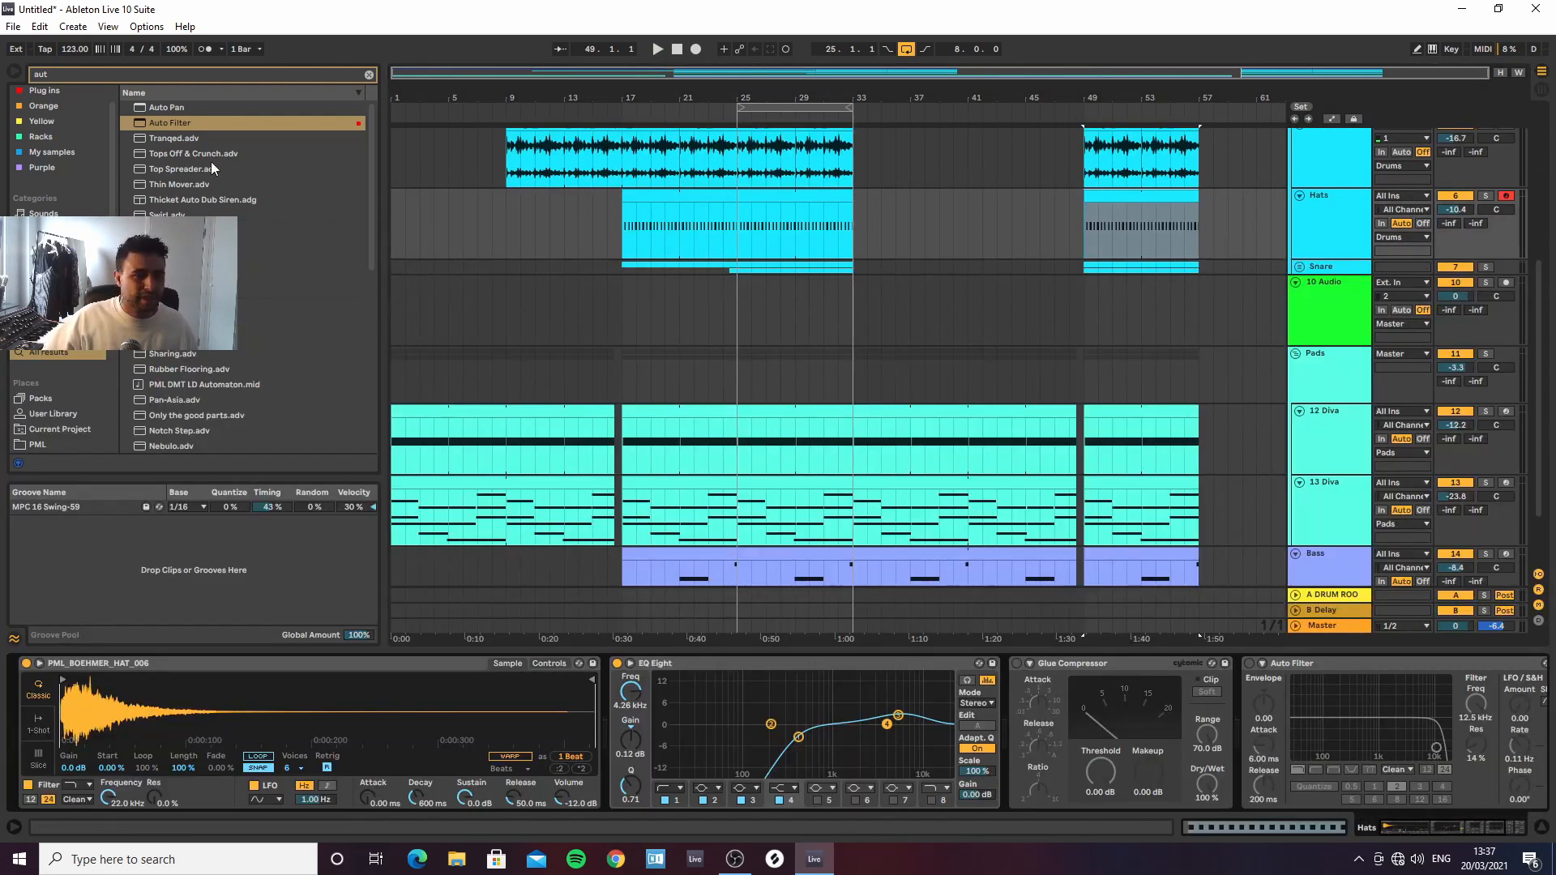
# Search the browser for "open" and audition several PML_DPV3_HIHAT_OPEN samples down to number 012
pyautogui.click(370, 76)
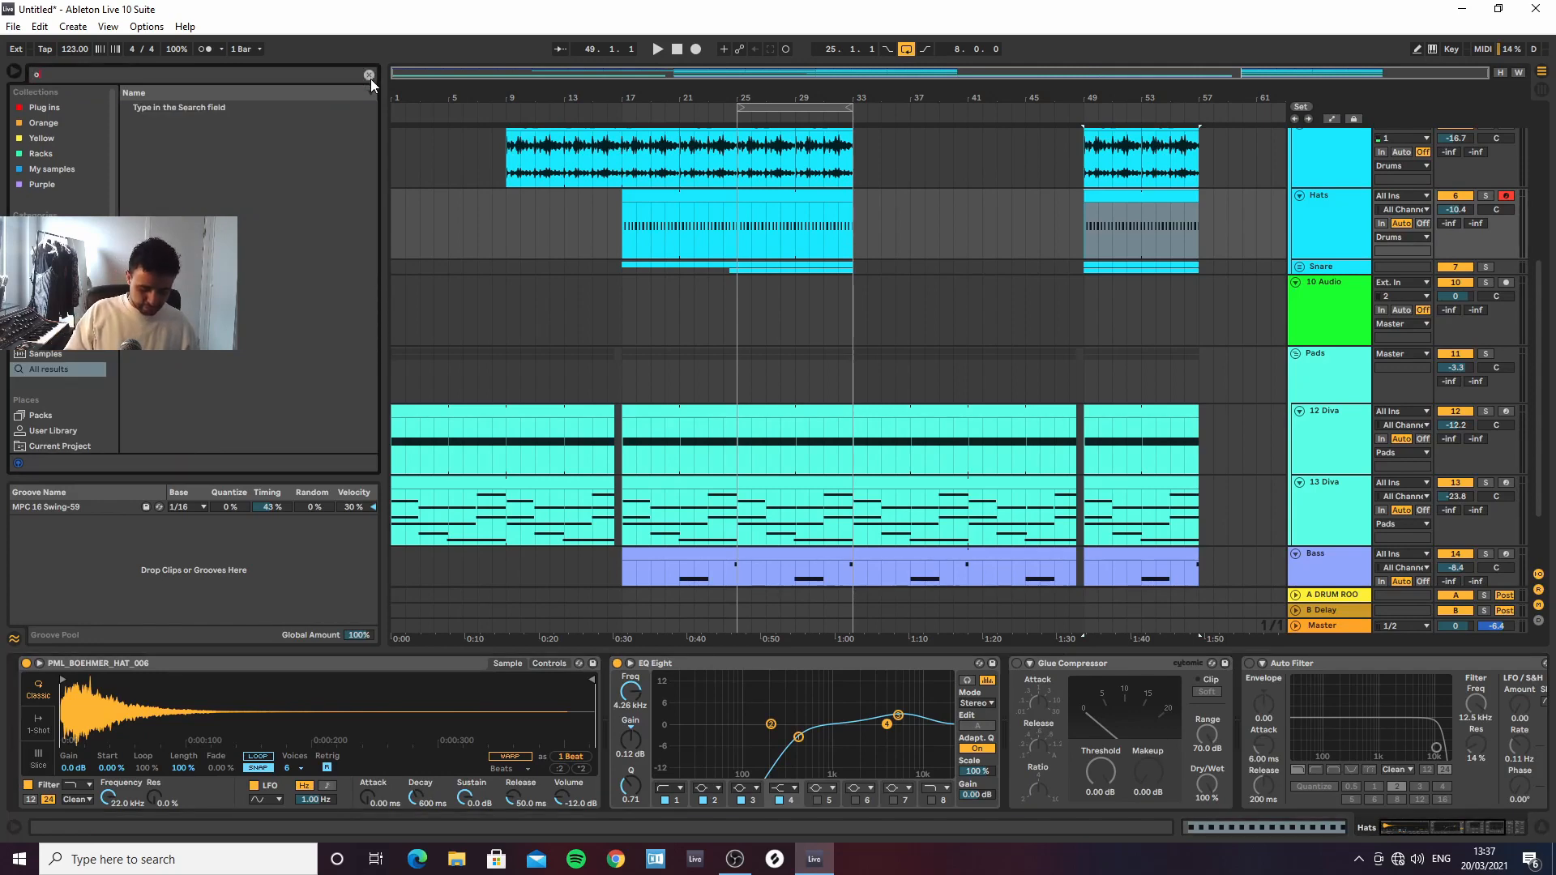
pyautogui.write('open')
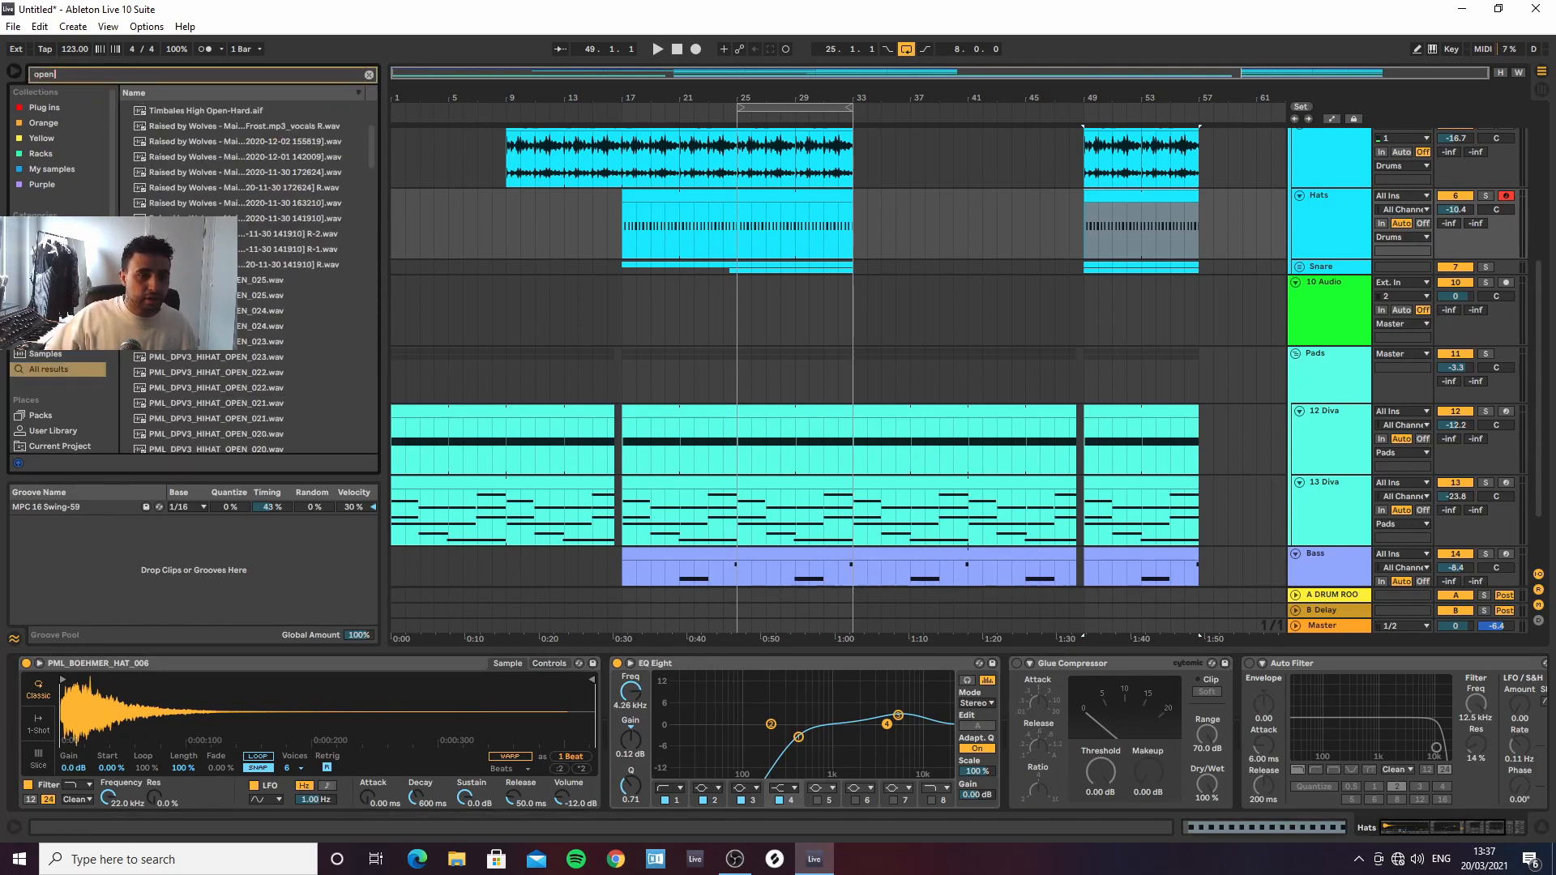
pyautogui.press('Up')
pyautogui.click(203, 312)
pyautogui.scroll(-2, 202, 357)
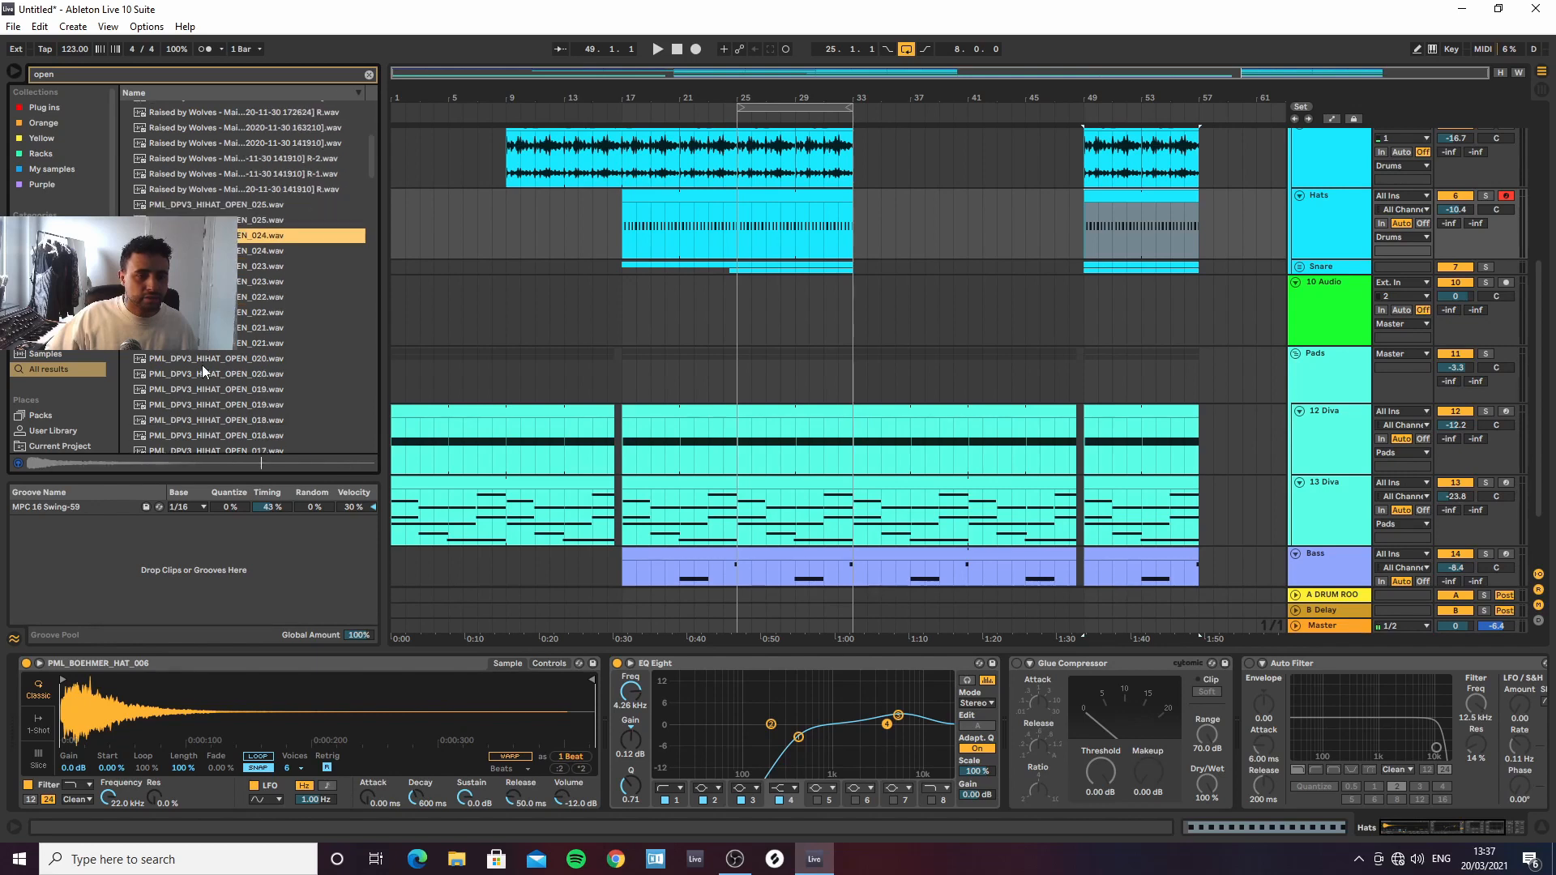
pyautogui.click(201, 363)
pyautogui.scroll(-1, 201, 367)
pyautogui.click(199, 372)
pyautogui.scroll(-3, 199, 376)
pyautogui.click(199, 381)
pyautogui.scroll(-3, 199, 381)
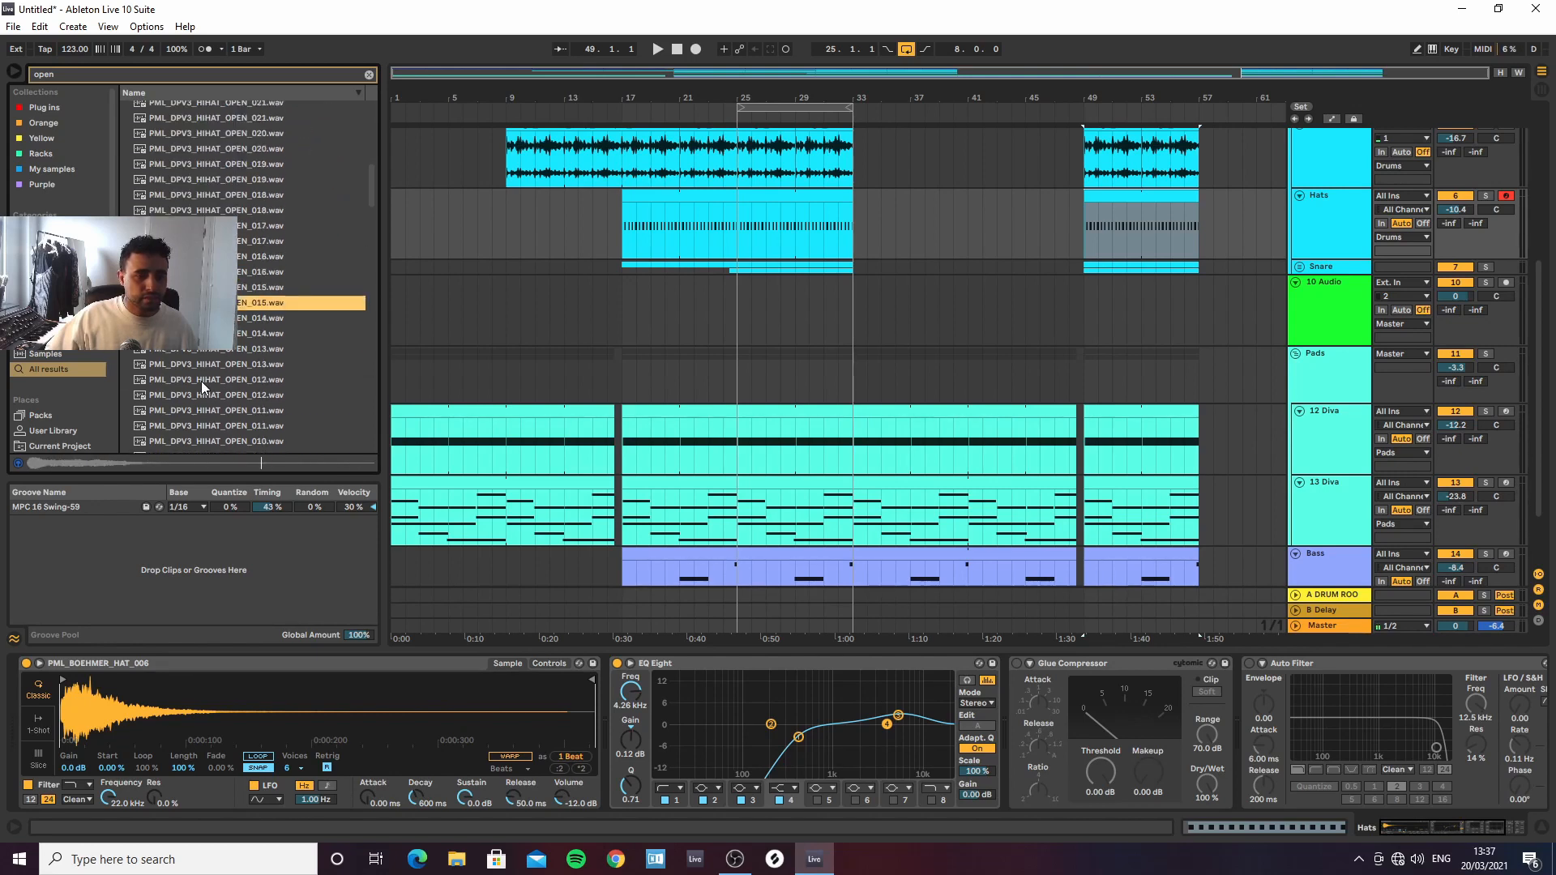
pyautogui.click(201, 381)
pyautogui.scroll(-3, 69, 414)
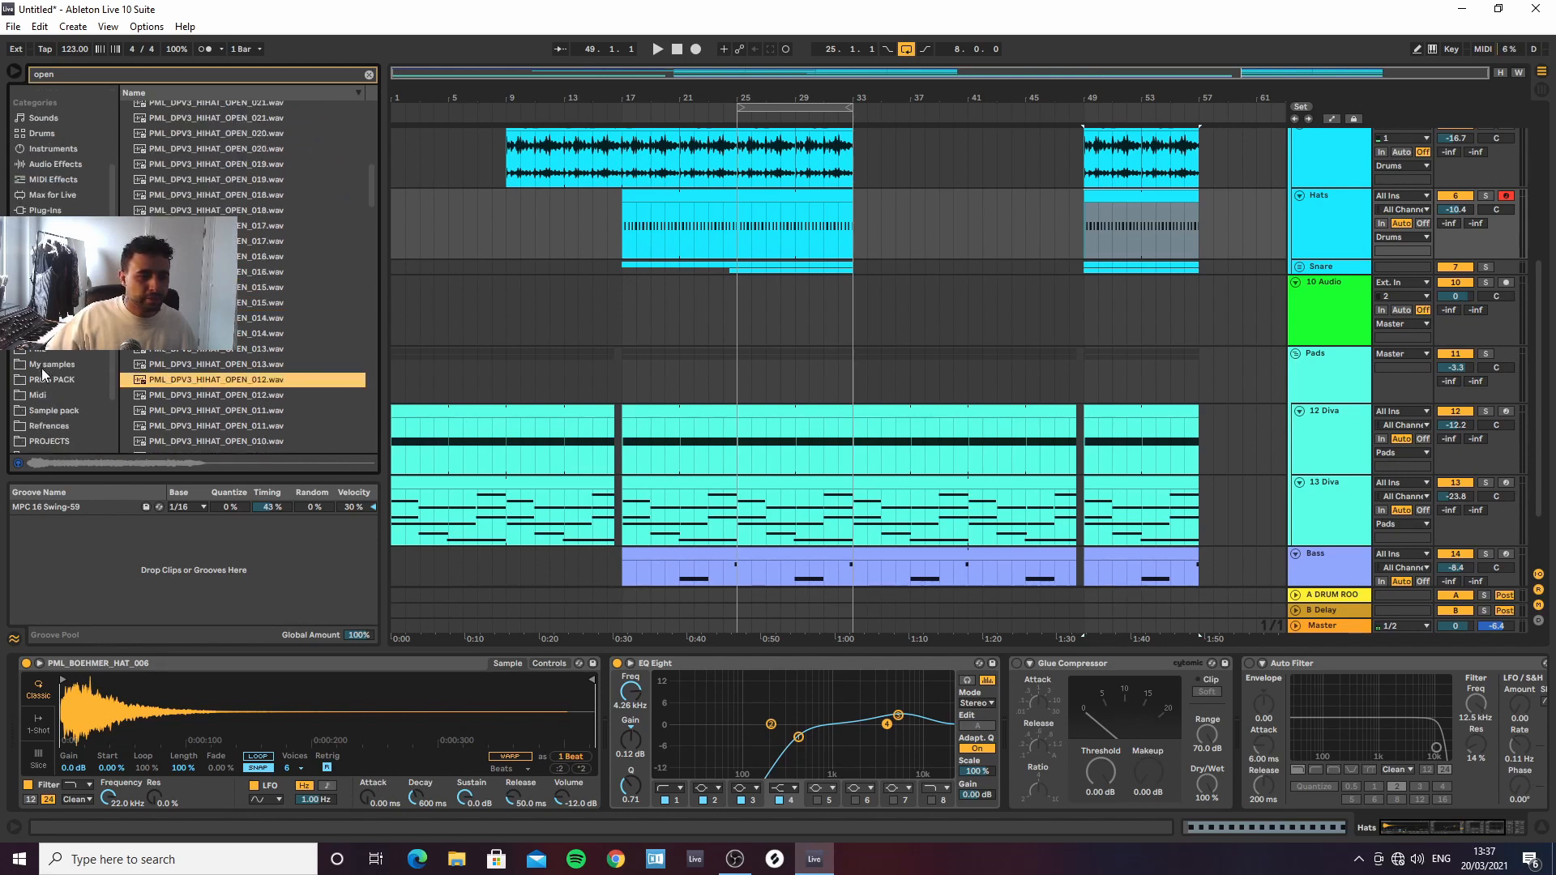
# Browse to the Hats folder of Pure drums in the Sample pack and audition MB - Hat 1 and MB - Hat 2
pyautogui.click(46, 410)
pyautogui.click(368, 75)
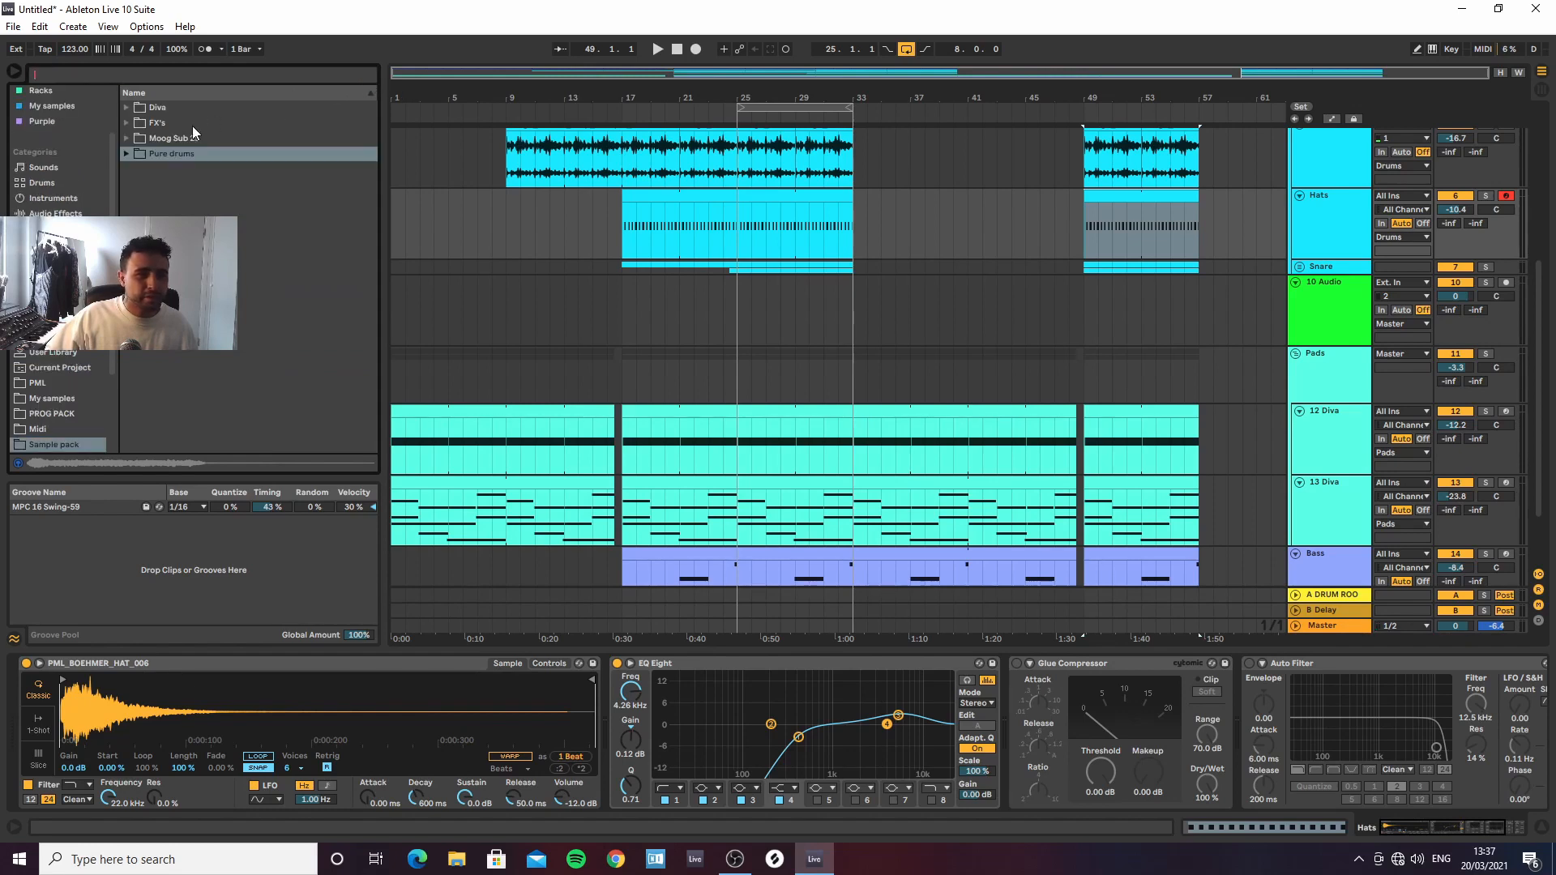
pyautogui.click(128, 154)
pyautogui.click(142, 170)
pyautogui.click(183, 186)
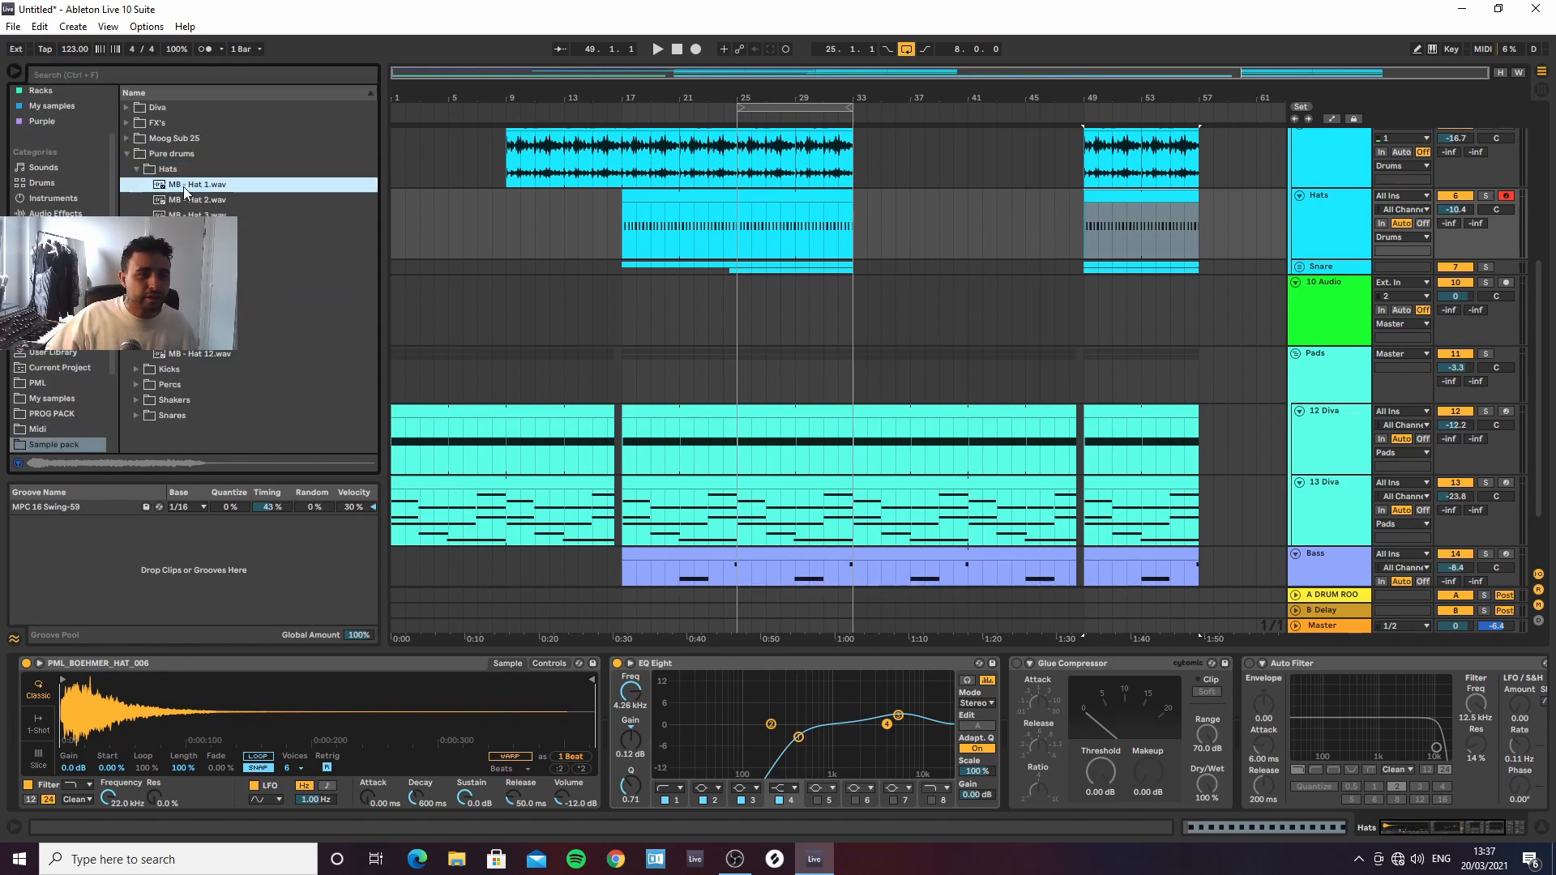
pyautogui.click(188, 199)
pyautogui.press('Up')
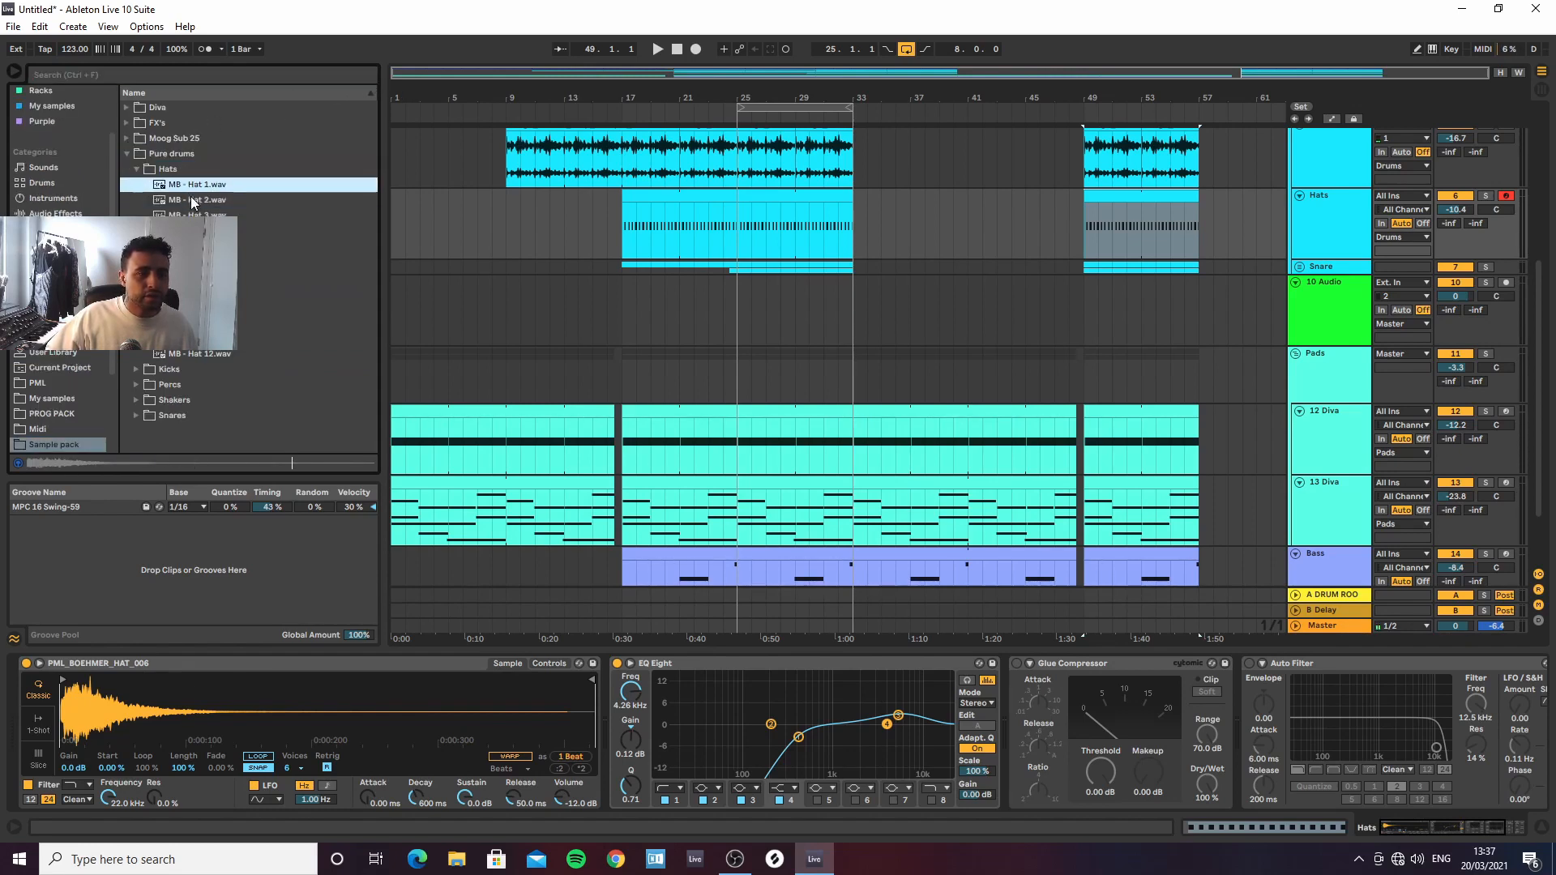
# Load MB - Hat 2 as the Hats track's sample and play it from bar 49
pyautogui.click(190, 201)
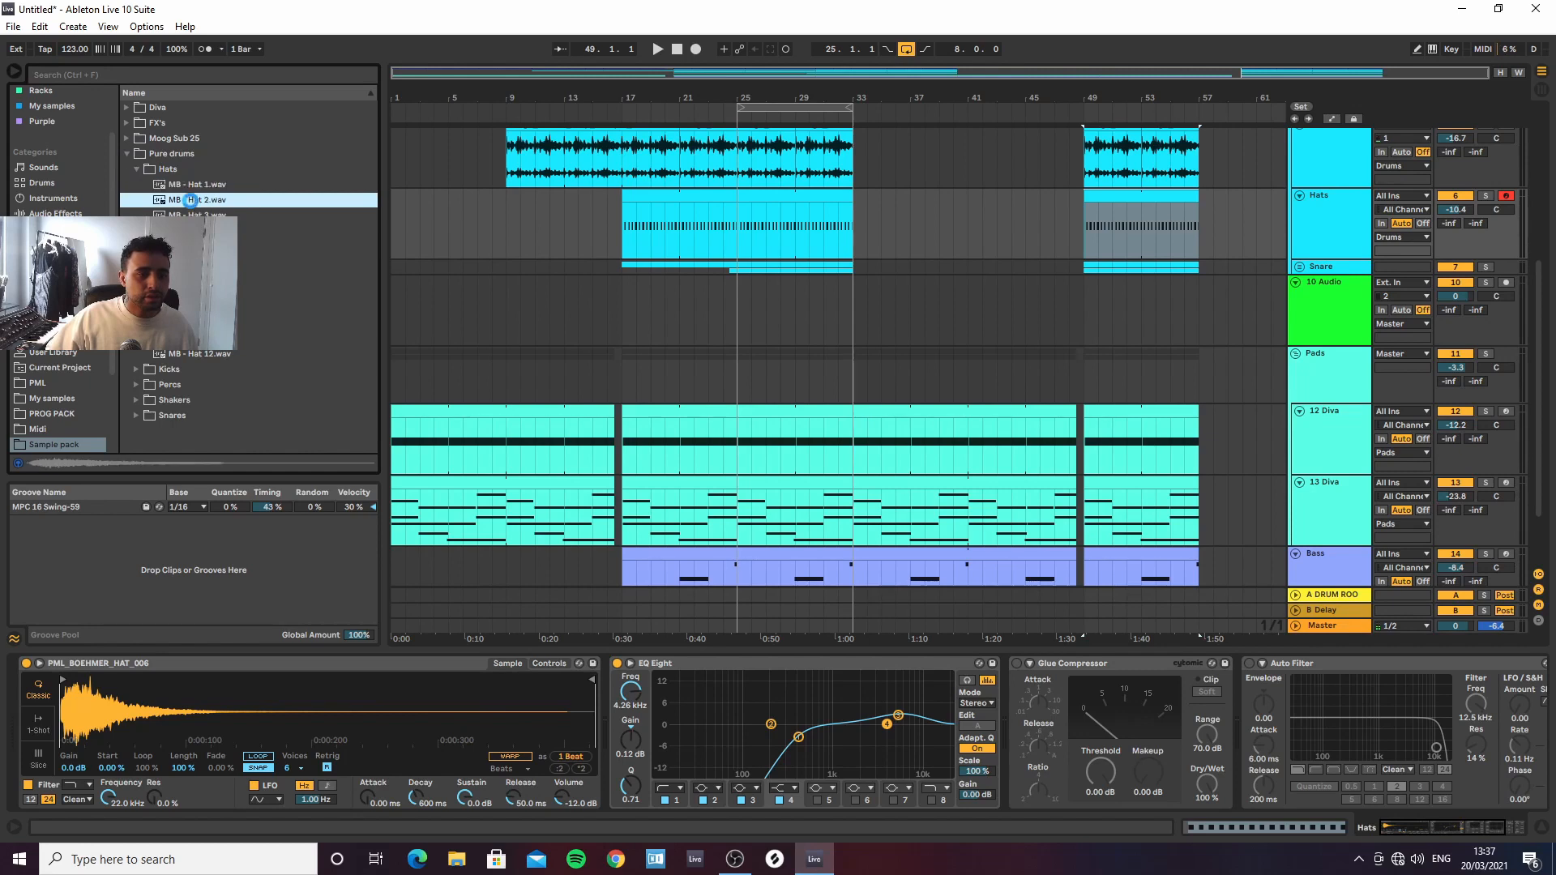
pyautogui.doubleClick(189, 200)
pyautogui.press('space')
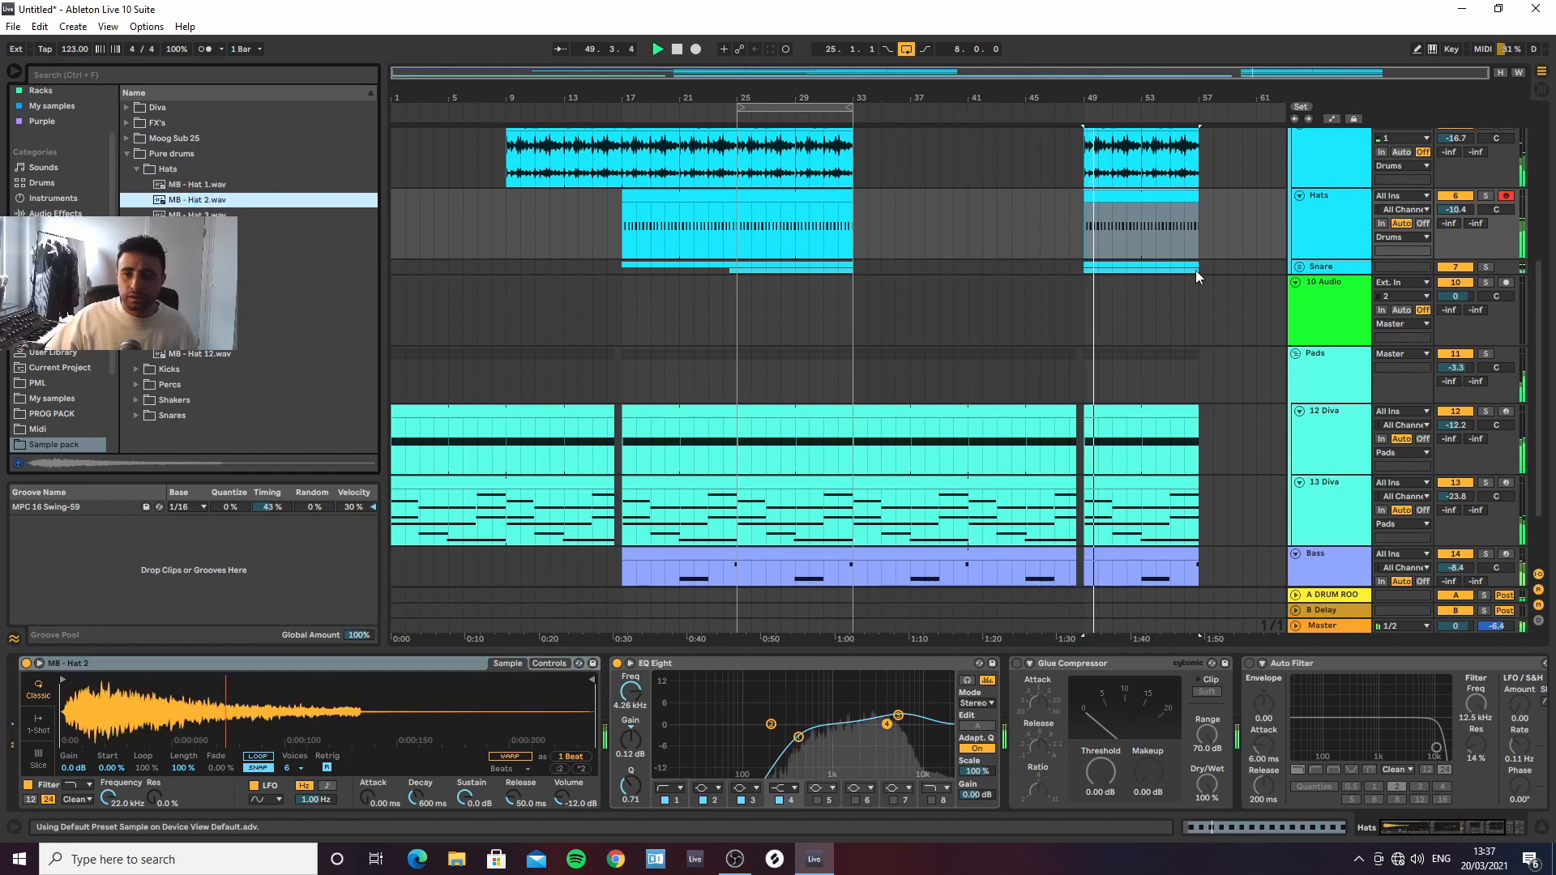
pyautogui.click(1310, 224)
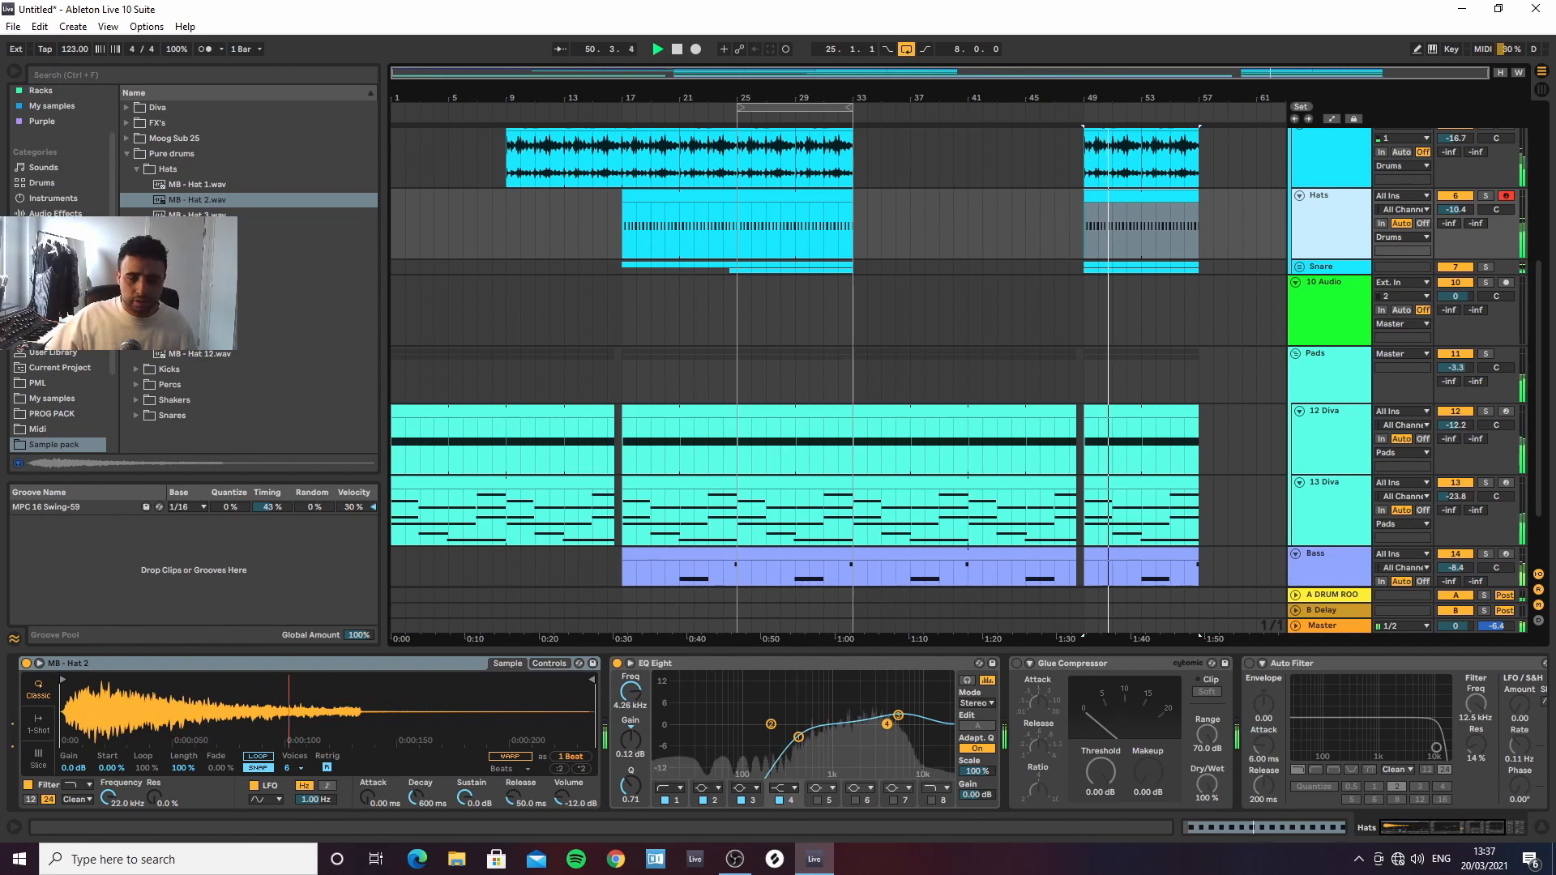
# Replace the Hats track's sample with MB - Hat 3, listen to it in the mix, and stop playback
pyautogui.click(192, 216)
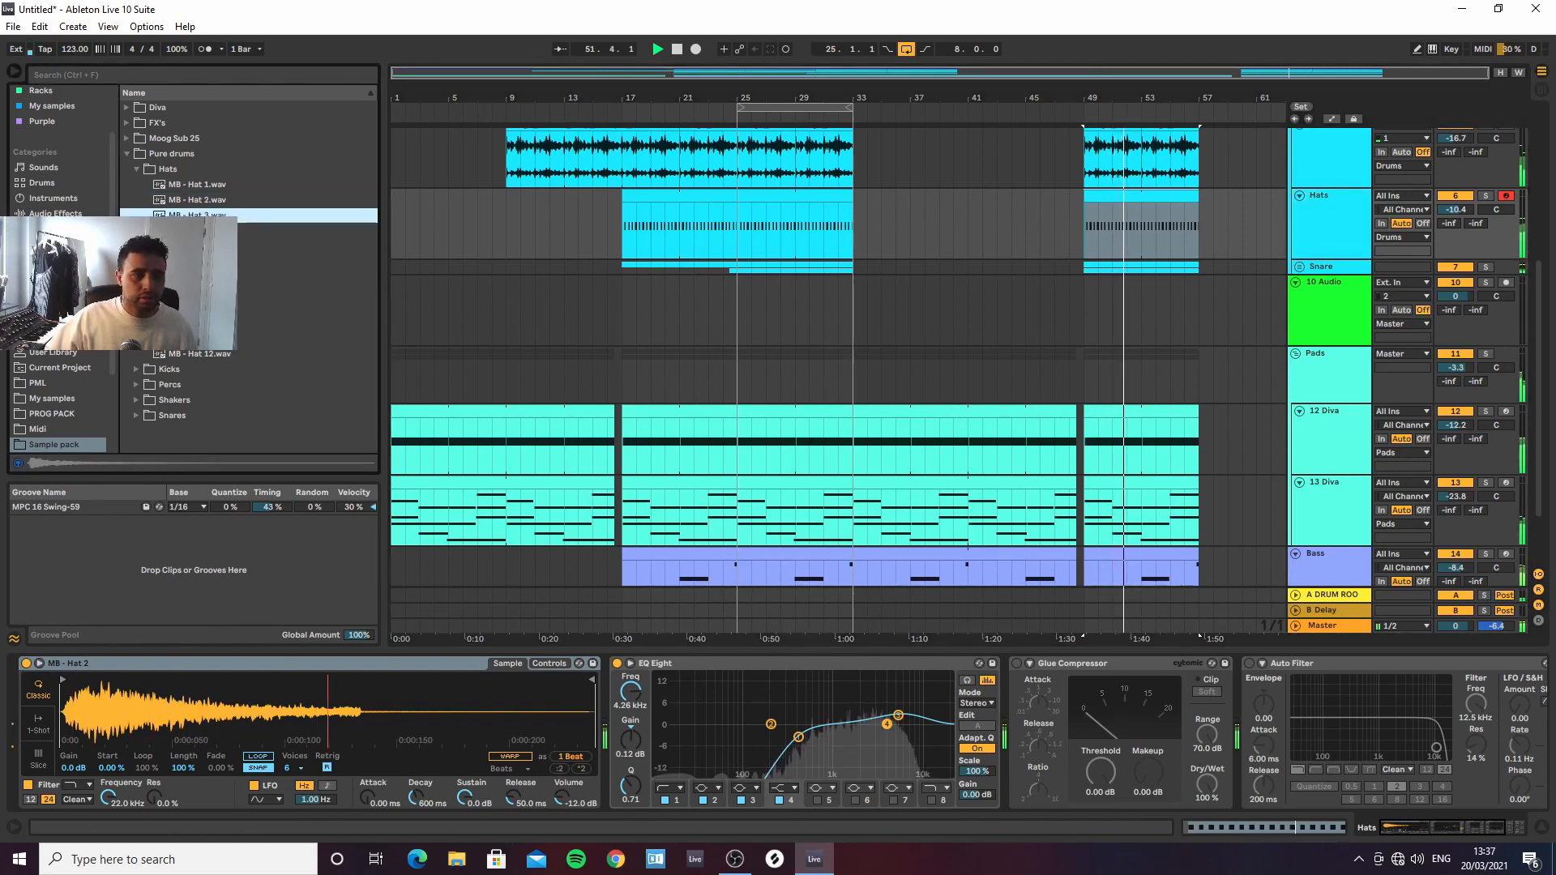
pyautogui.doubleClick(194, 216)
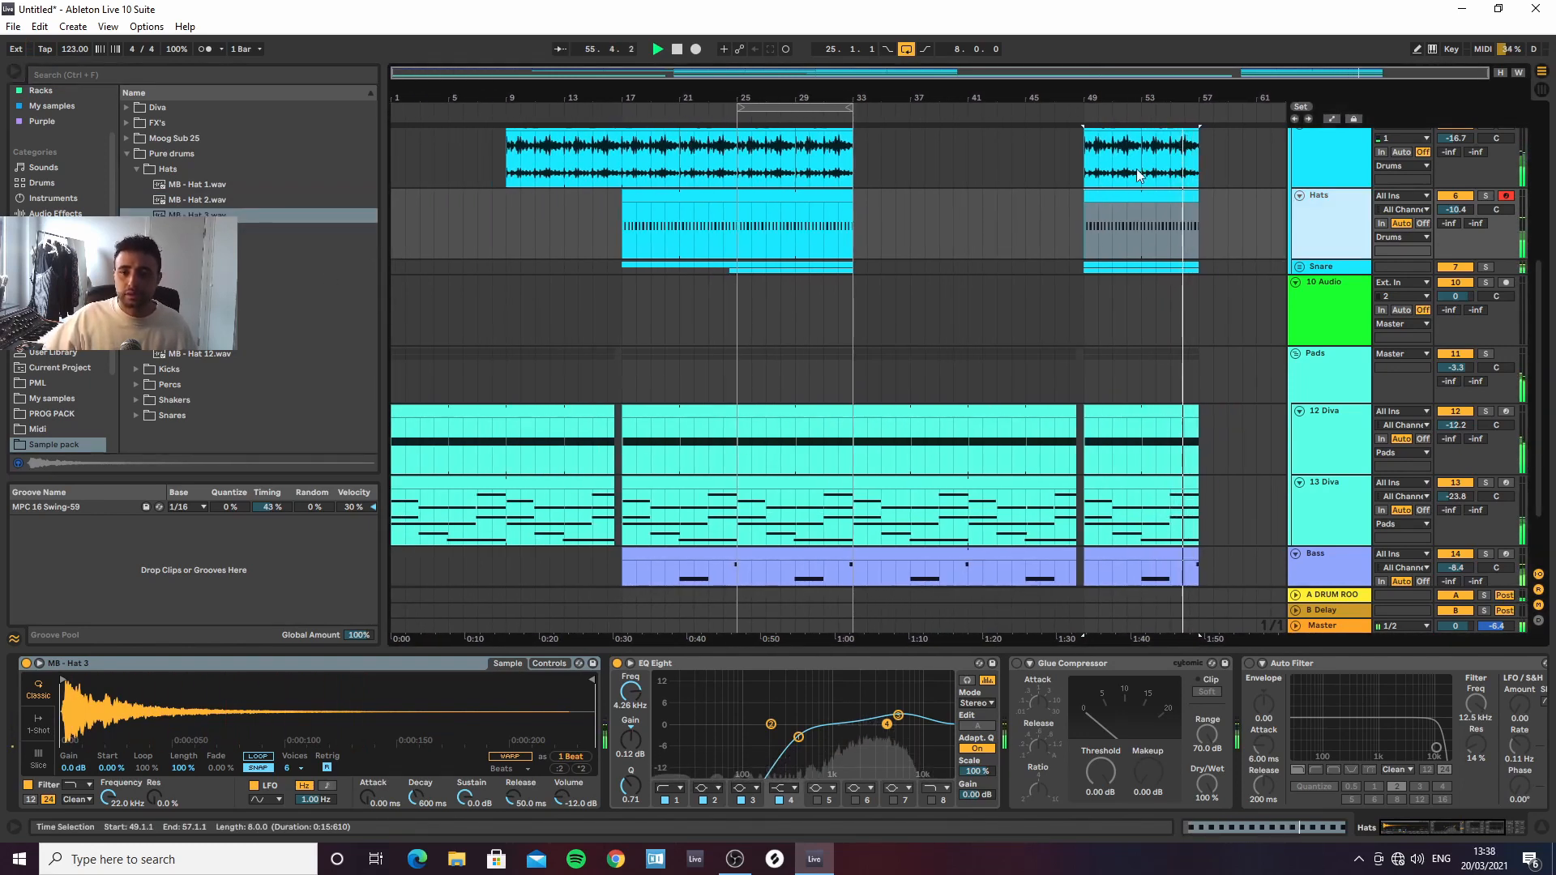
pyautogui.press('space')
# Insert a new audio track below the Hats track
pyautogui.scroll(5, 1086, 219)
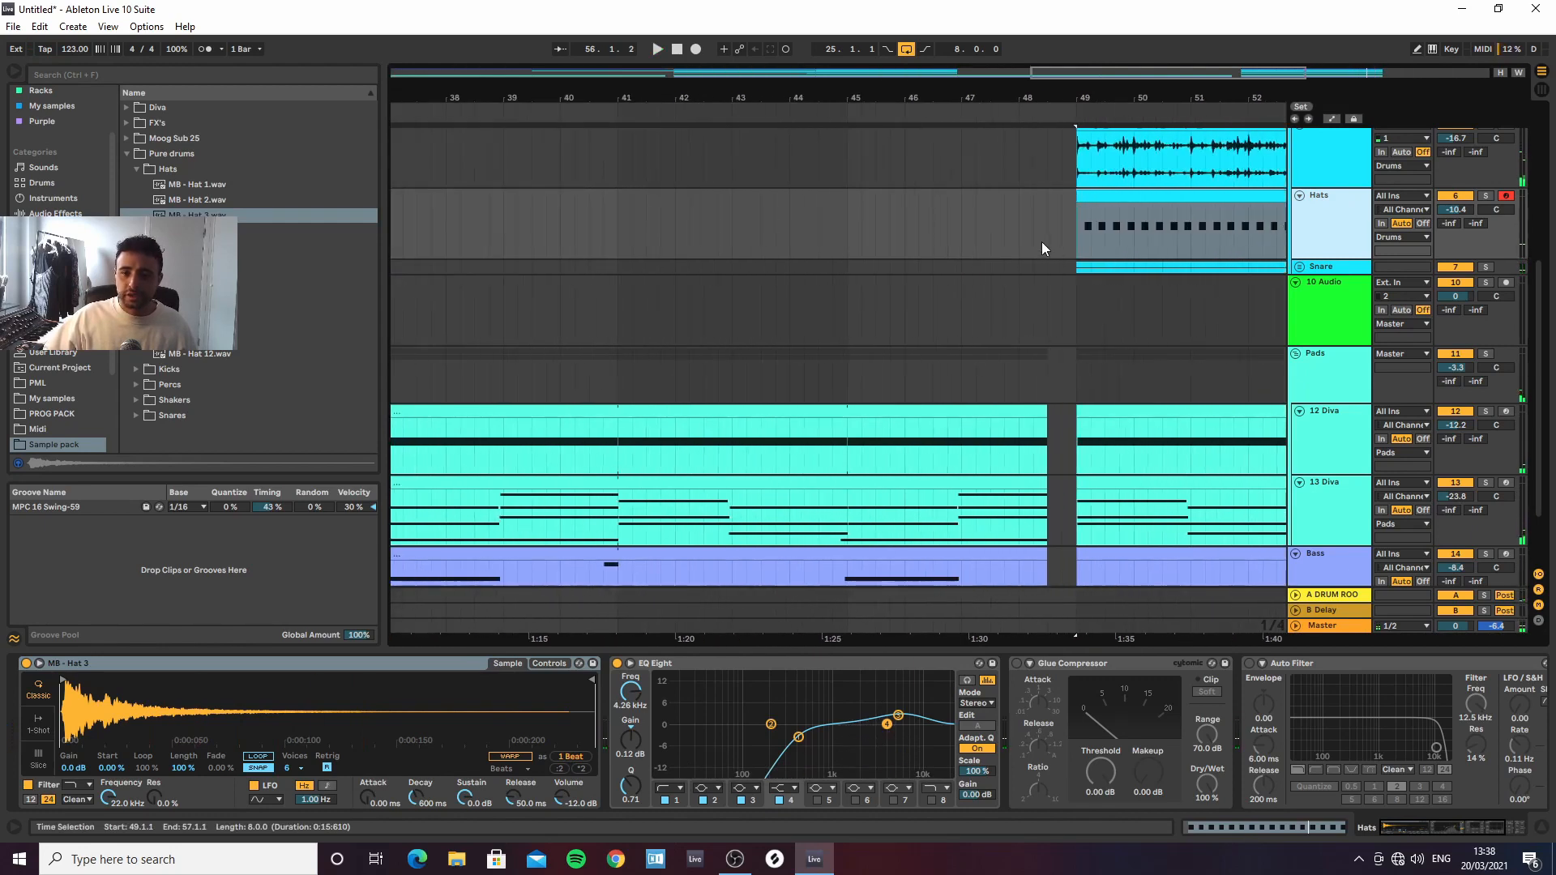
pyautogui.scroll(2, 1045, 241)
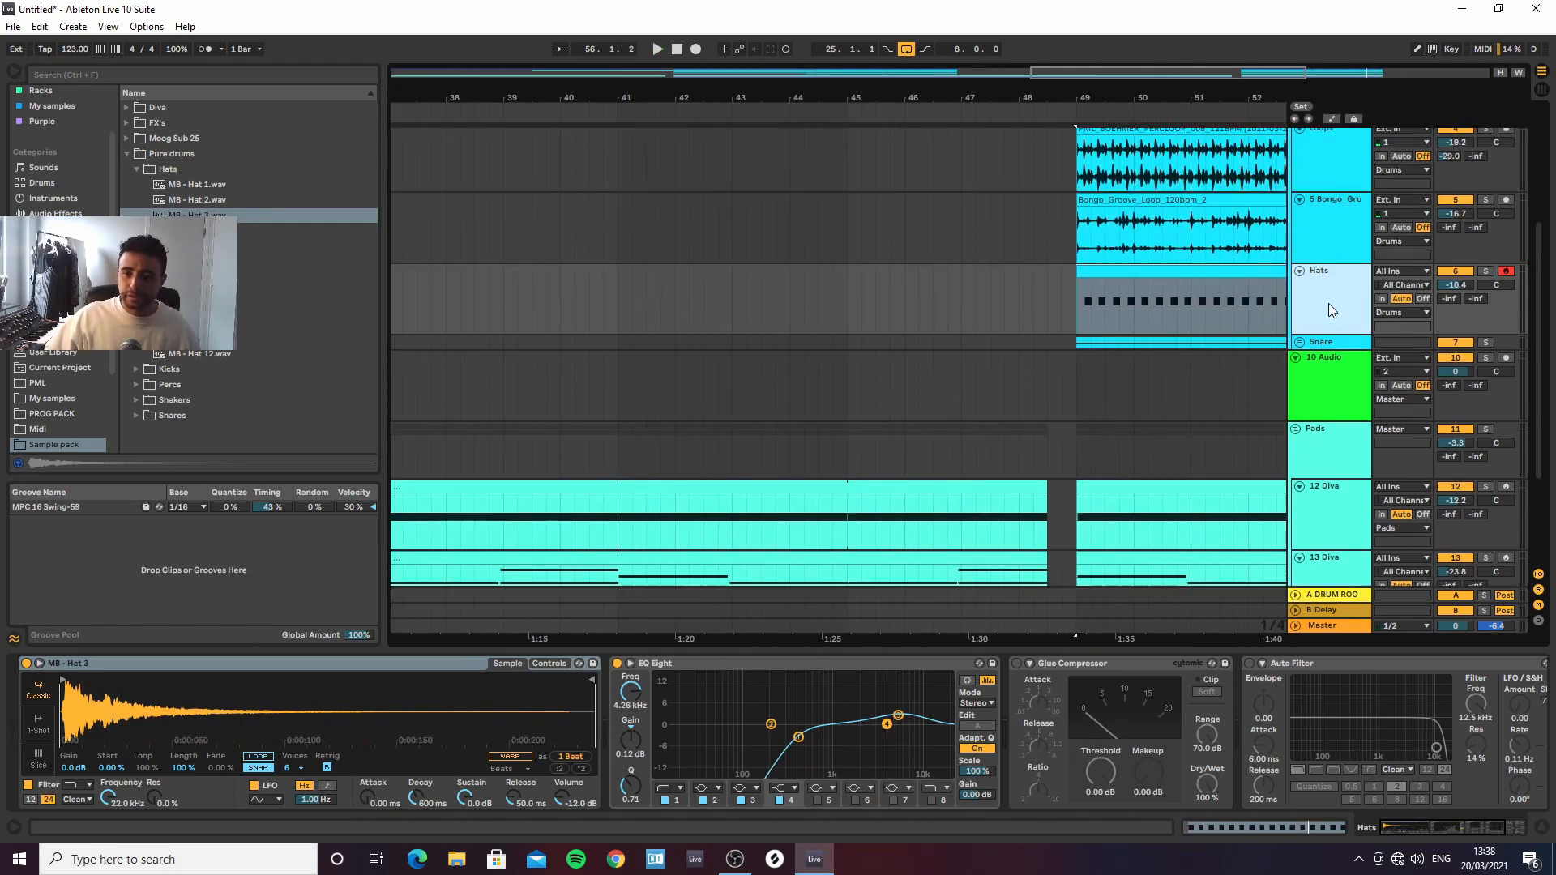
pyautogui.hotkey('ctrl', 't')
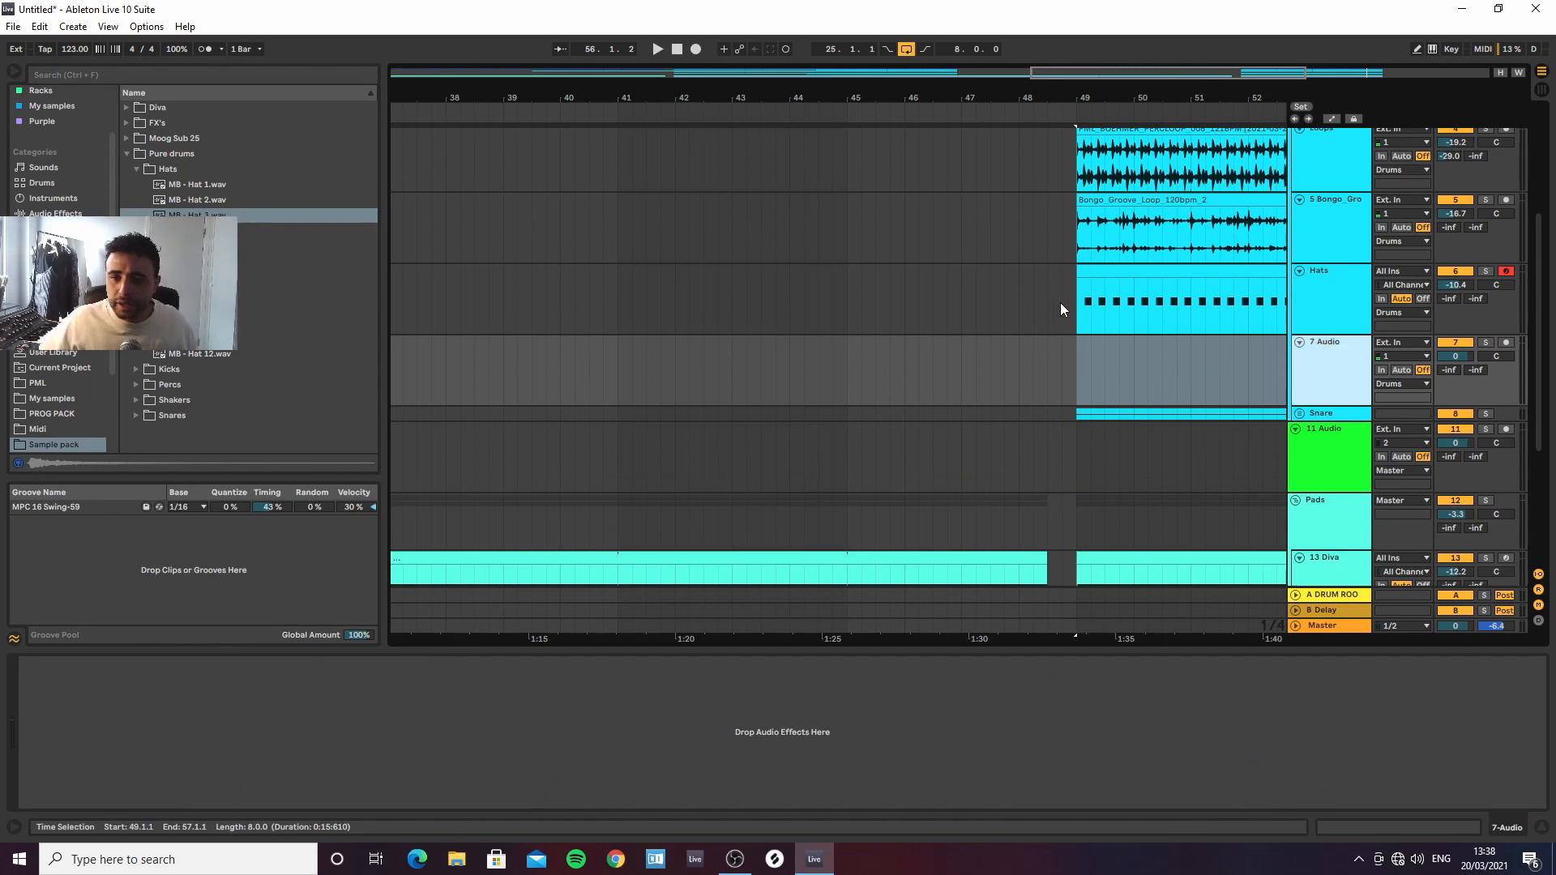
# Extend the starts of the bar 49 Drum Rack and Bongo Groove Loop clips back to 48.4.1
pyautogui.scroll(2, 1090, 260)
pyautogui.moveTo(1096, 102); pyautogui.dragTo(1029, 132)
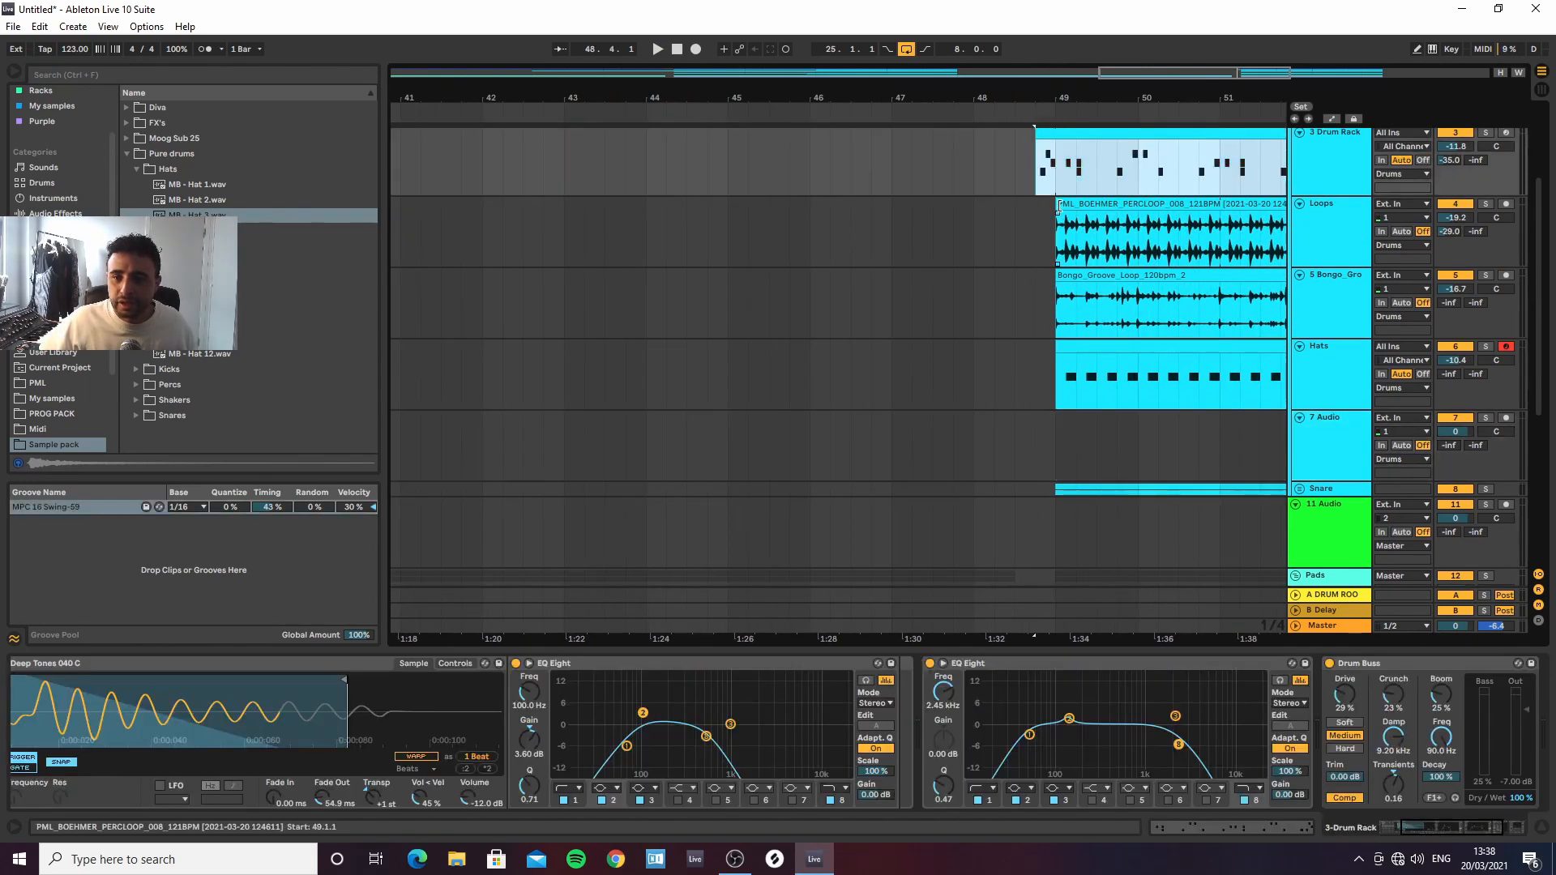
pyautogui.moveTo(1057, 280); pyautogui.dragTo(1036, 276)
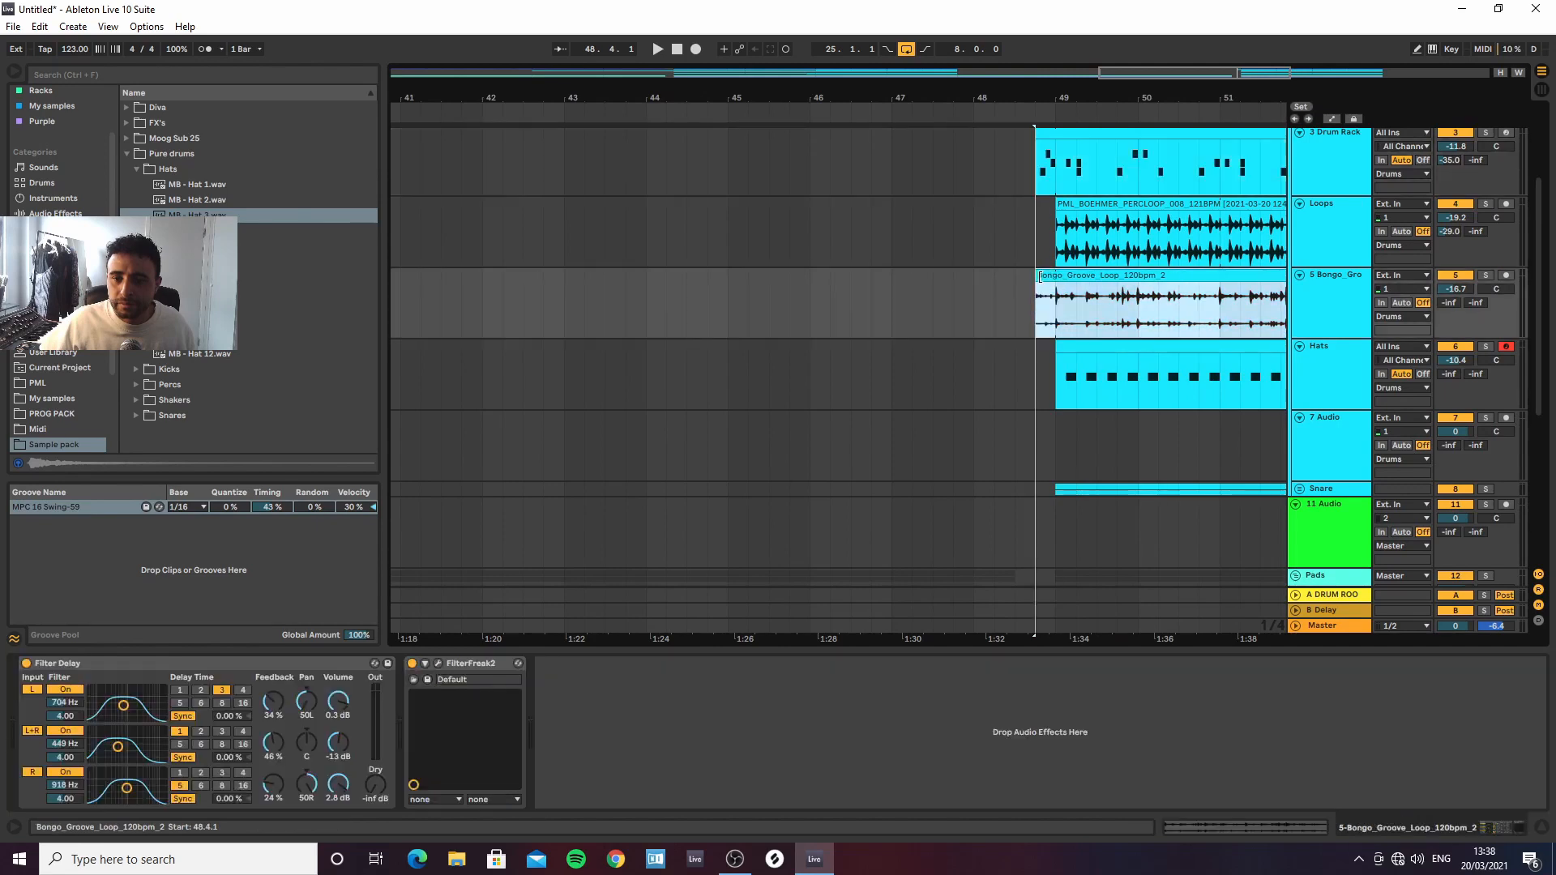
# Play from 48.3.1 to hear the percussion pickup leading into bar 49
pyautogui.click(1020, 293)
pyautogui.press('space')
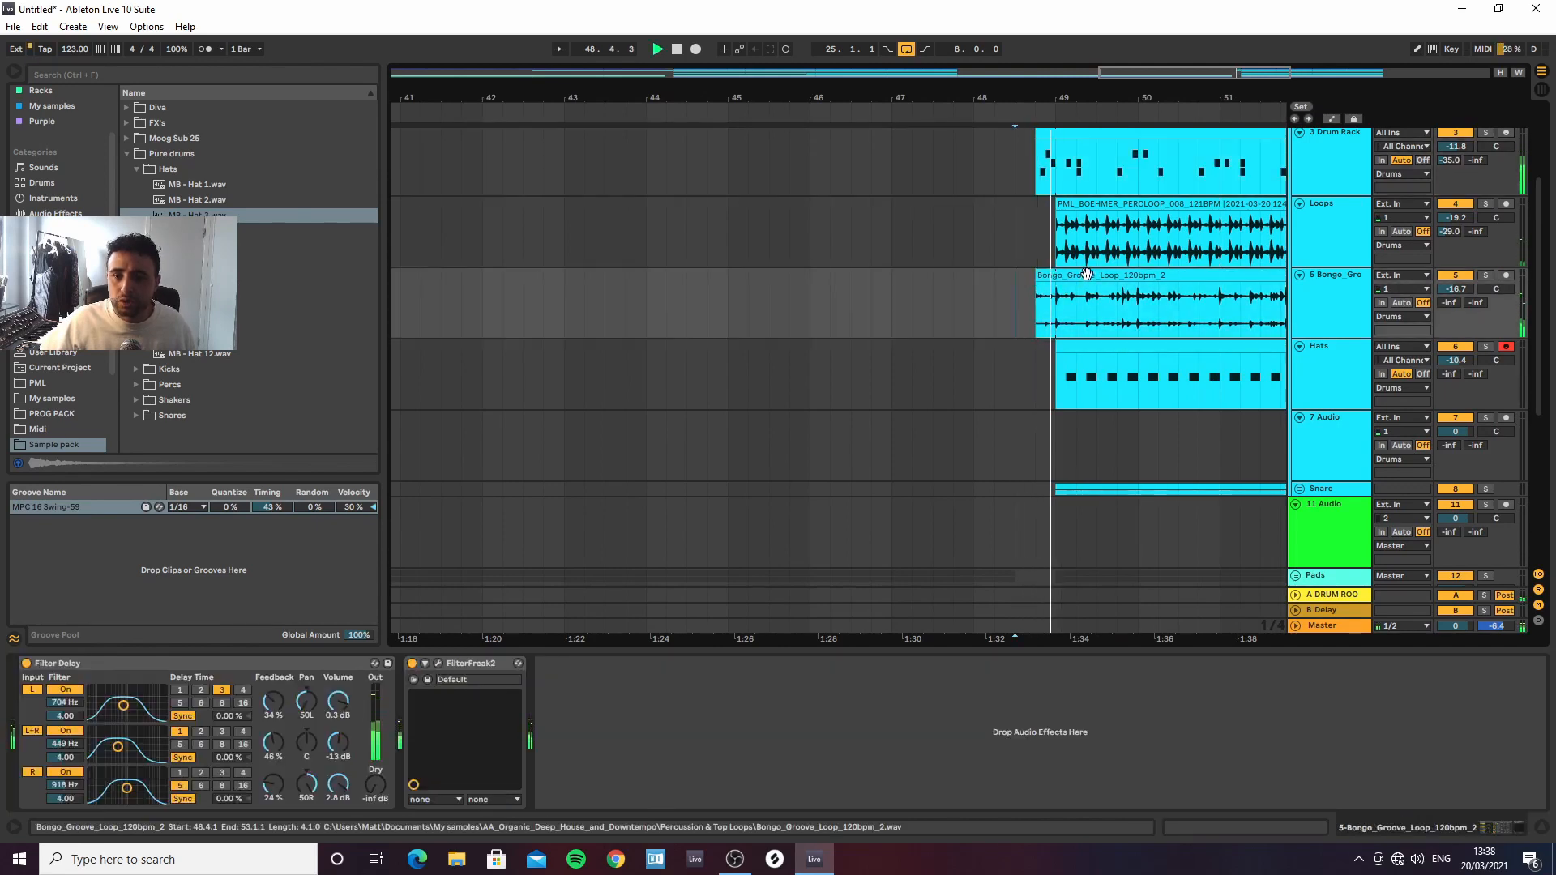
pyautogui.scroll(3, 1045, 244)
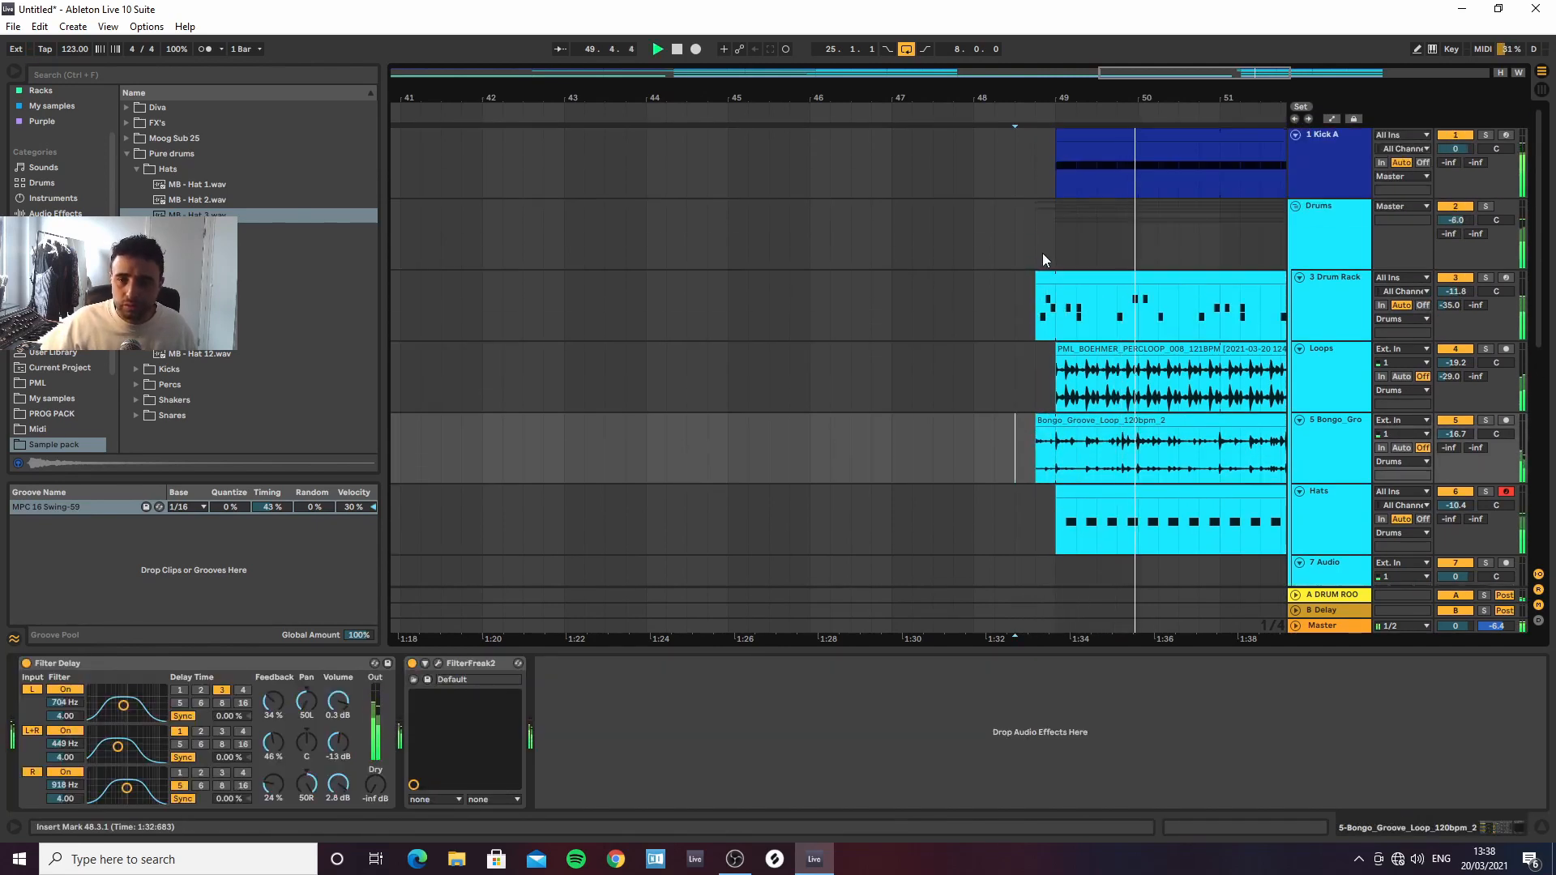
# Remove the Hats part from bars 49–53 so it starts at 53.1.1, and lower the Hats track volume to -13.7 dB
pyautogui.scroll(-5, 1000, 365)
pyautogui.scroll(-3, 1000, 440)
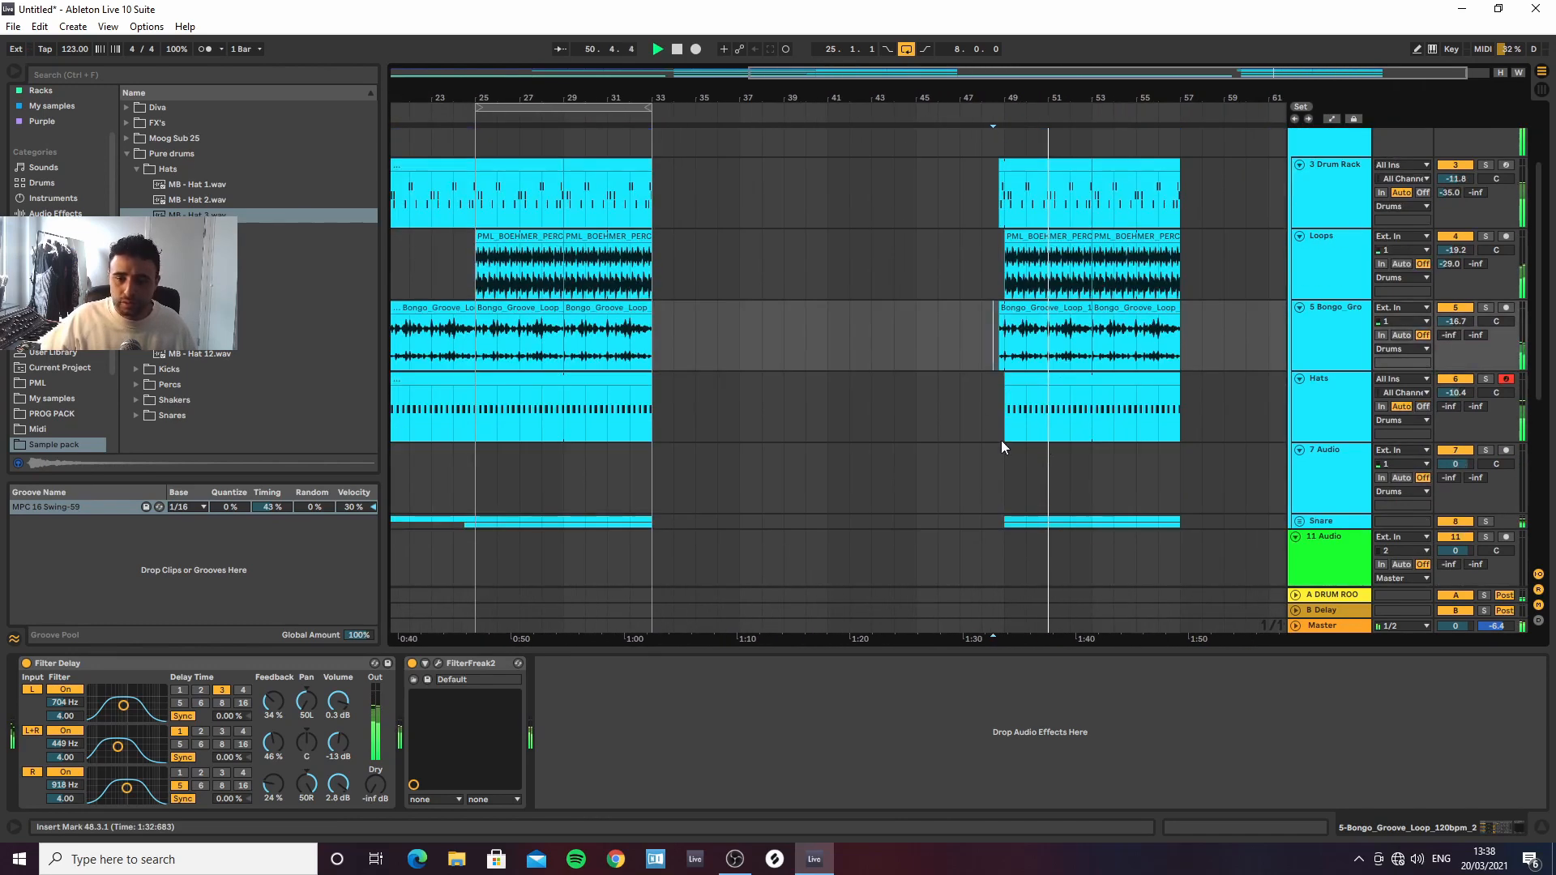
pyautogui.click(1095, 386)
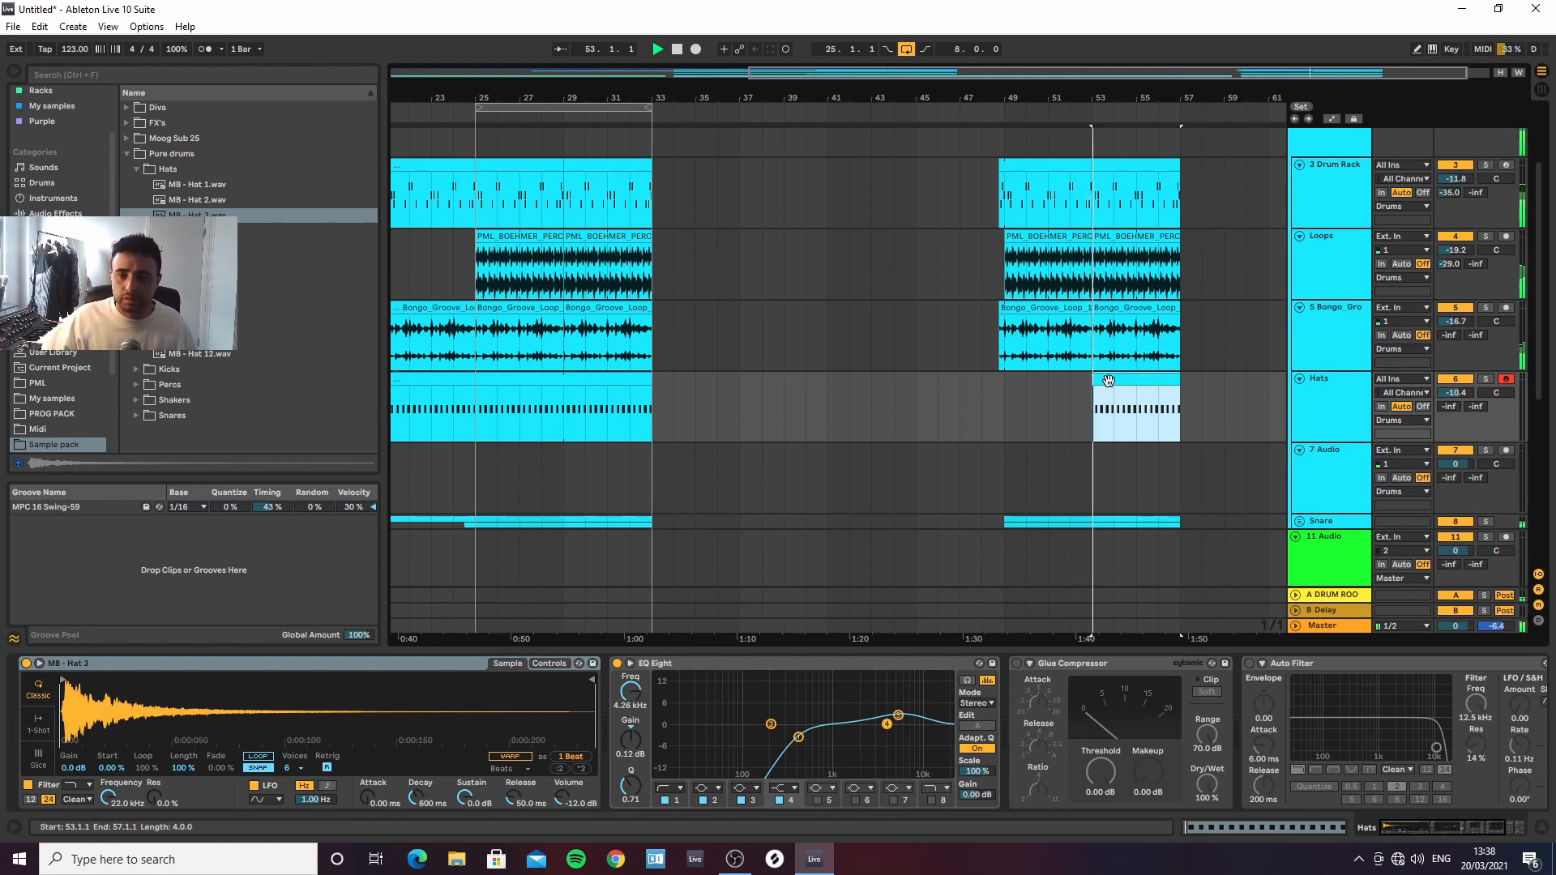
pyautogui.moveTo(1456, 393); pyautogui.dragTo(1457, 405)
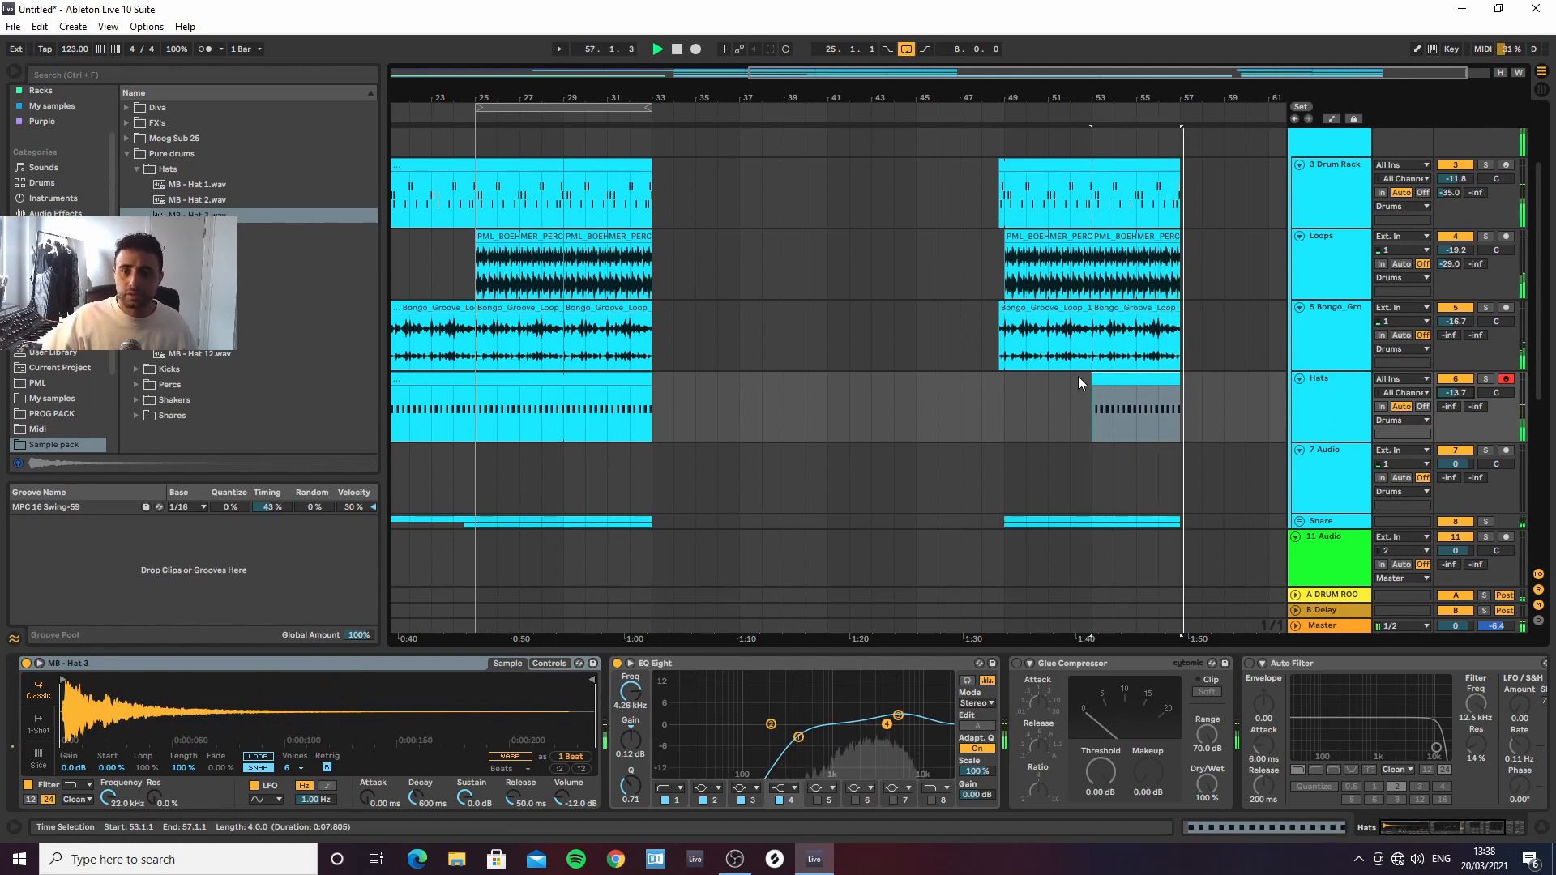
# Set the arrangement loop to bars 49–57 and switch to OBS
pyautogui.click(1081, 160)
pyautogui.hotkey('ctrl', 'l')
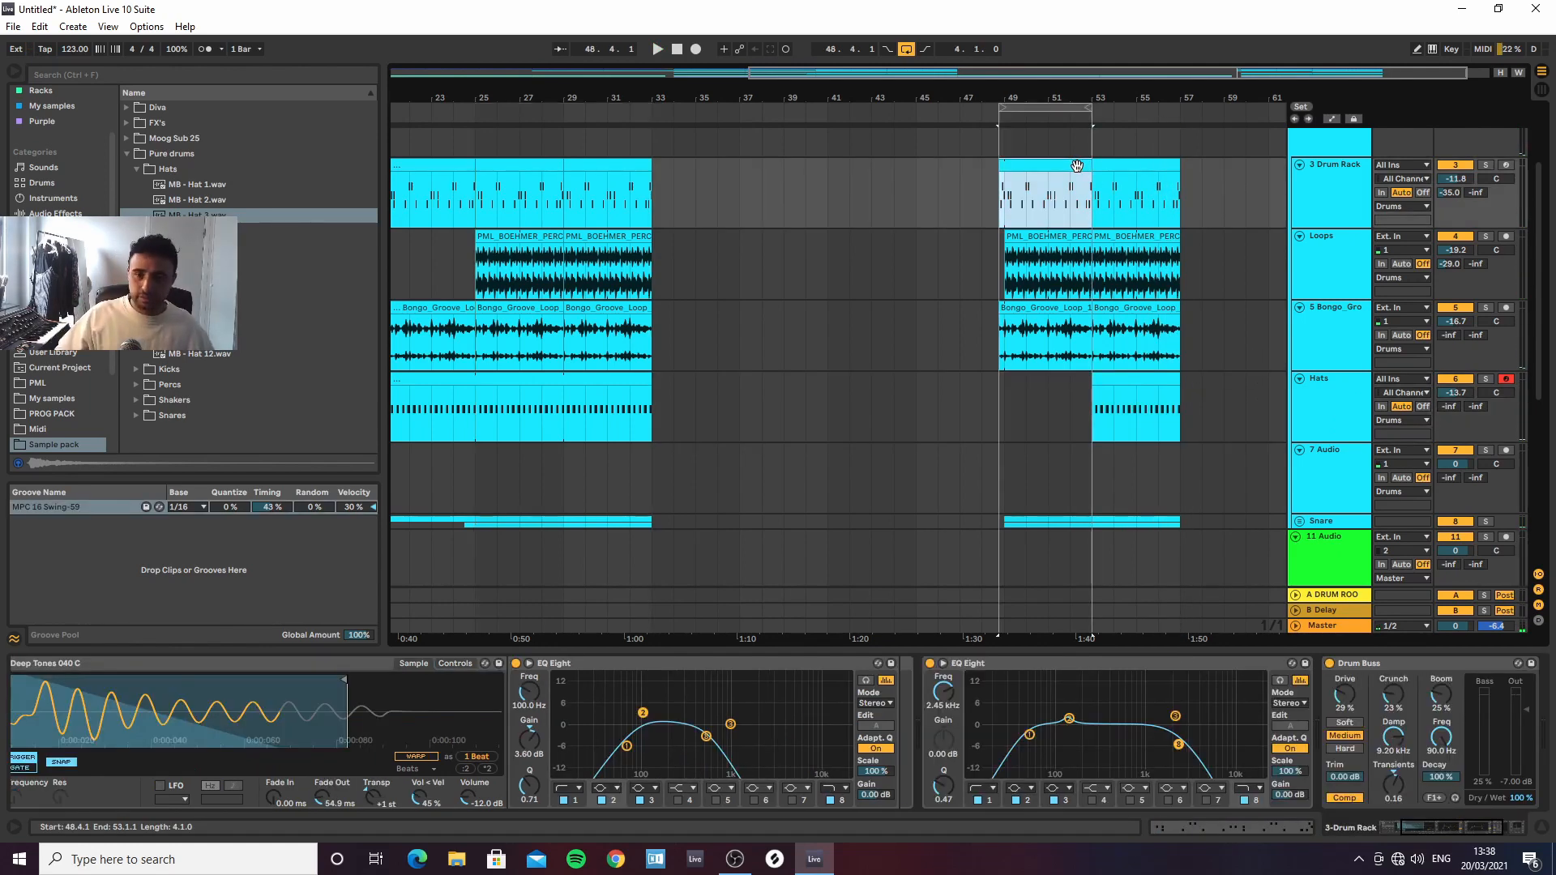
pyautogui.moveTo(1088, 109); pyautogui.dragTo(1180, 109)
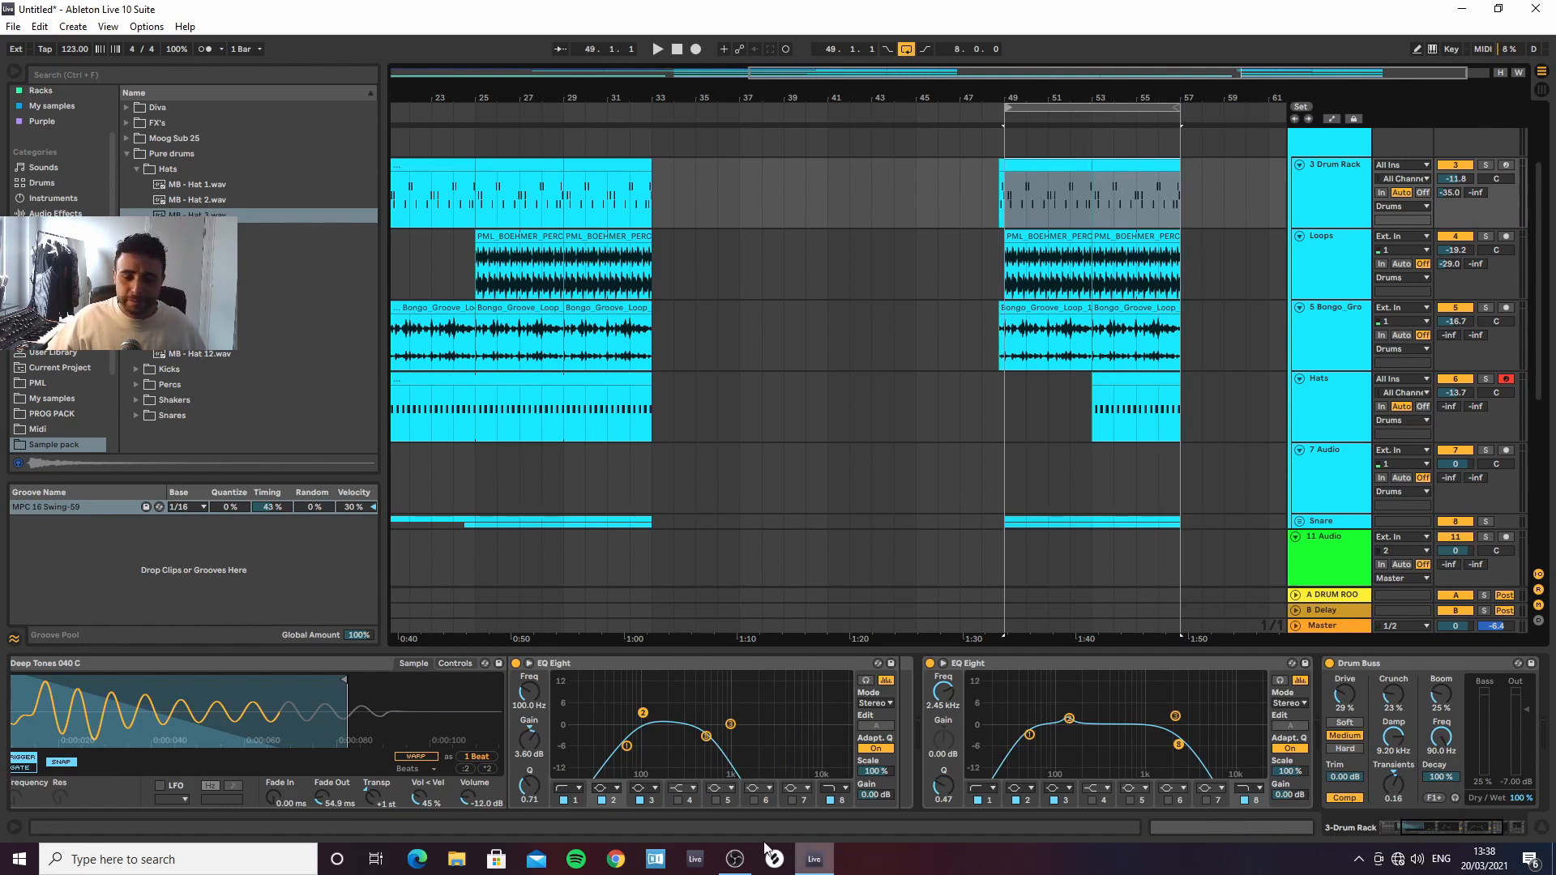
pyautogui.click(732, 861)
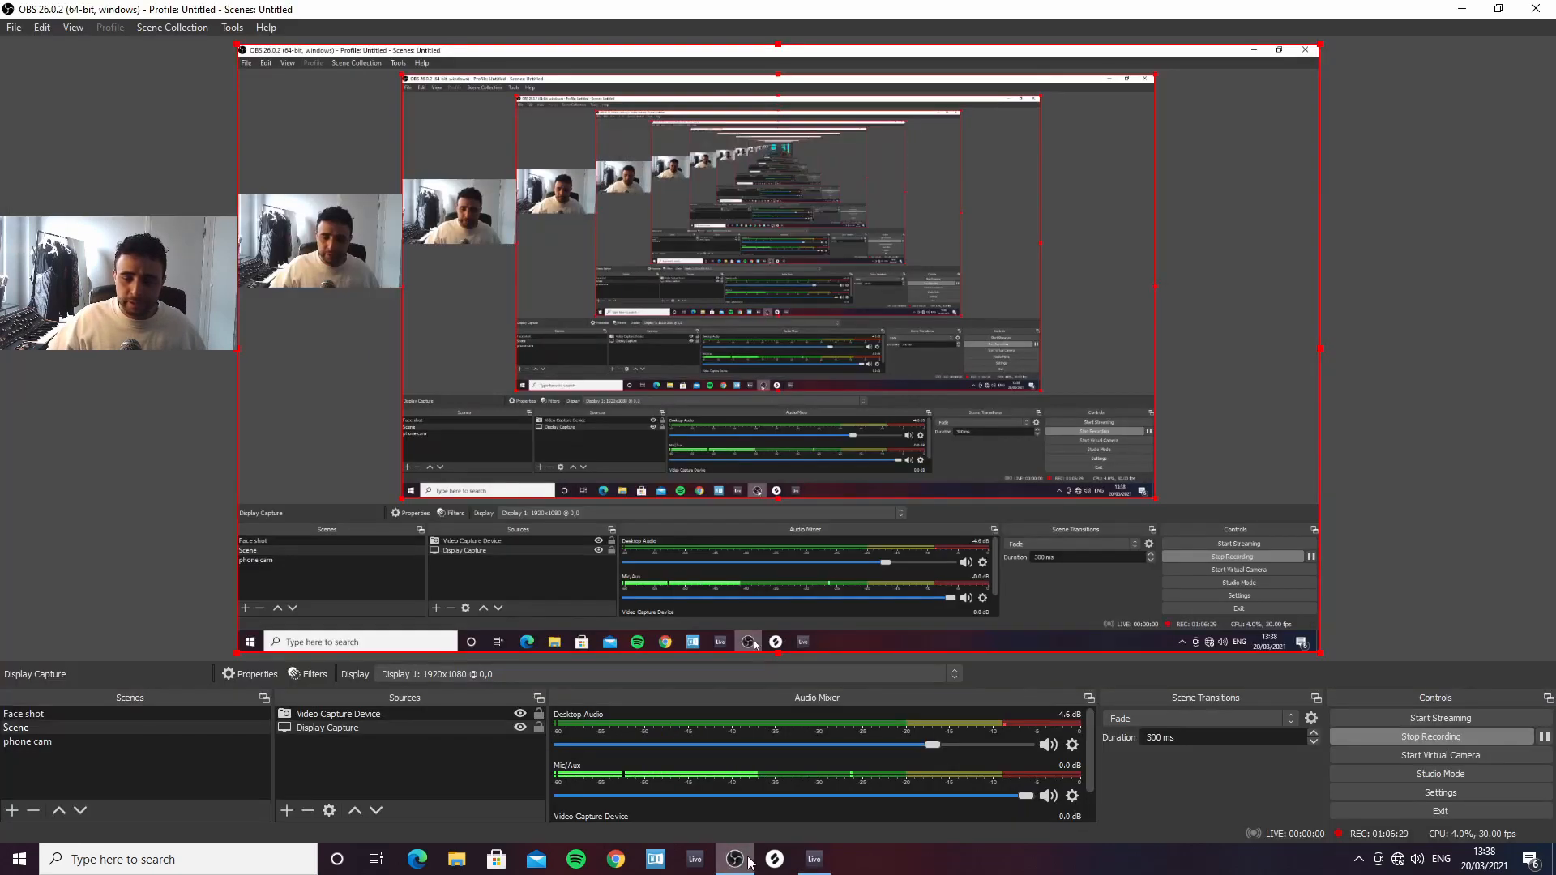
# Switch to Ableton Live and play the arrangement from bar 1
pyautogui.click(815, 859)
pyautogui.moveTo(672, 95); pyautogui.dragTo(882, 183)
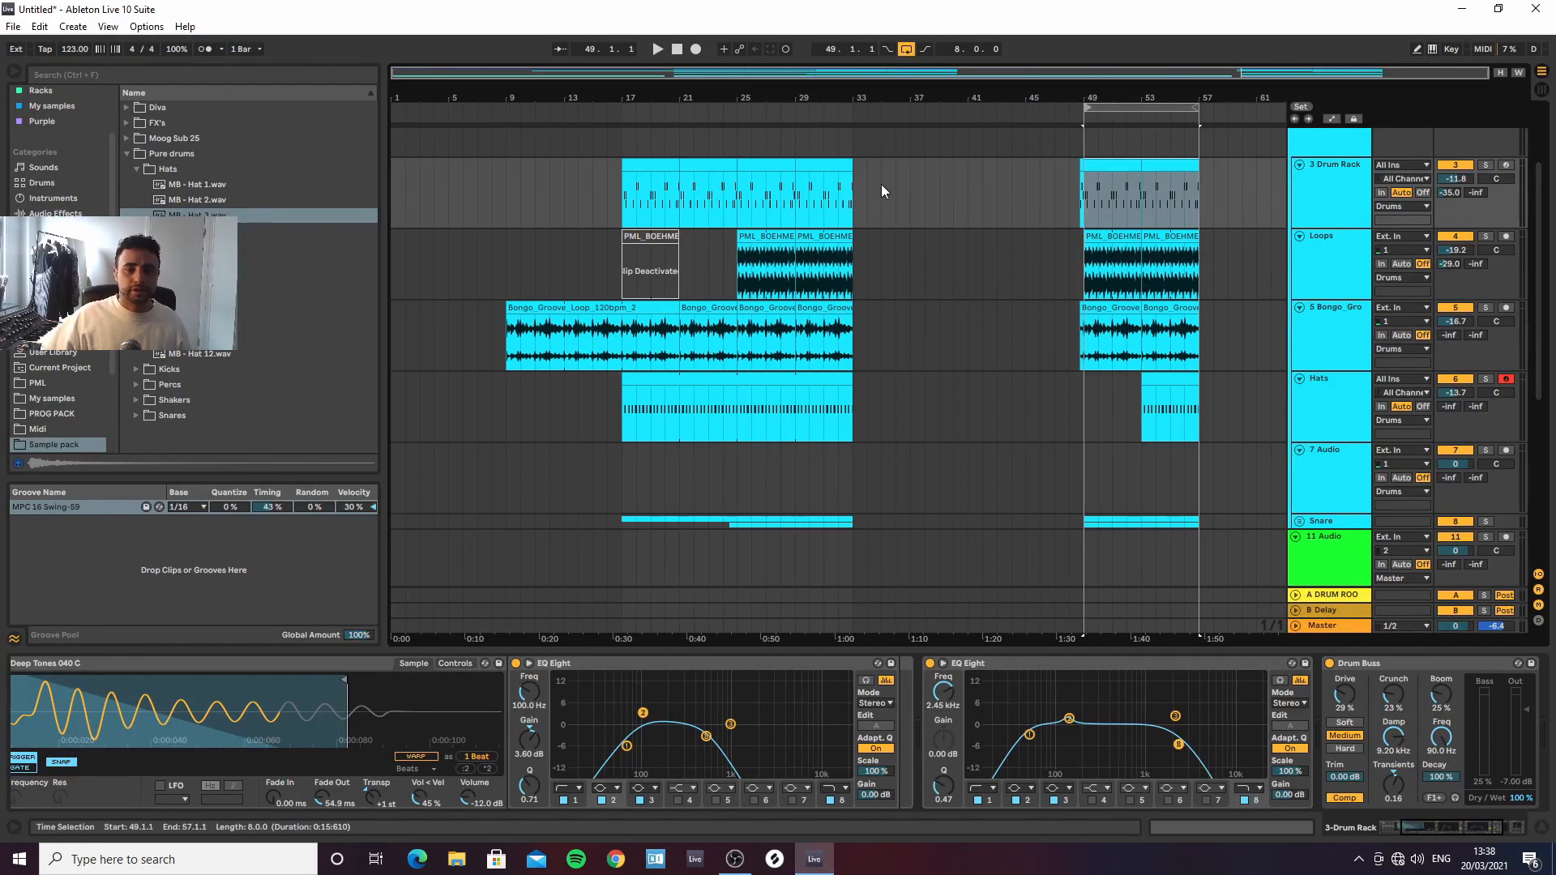
pyautogui.scroll(-6, 840, 337)
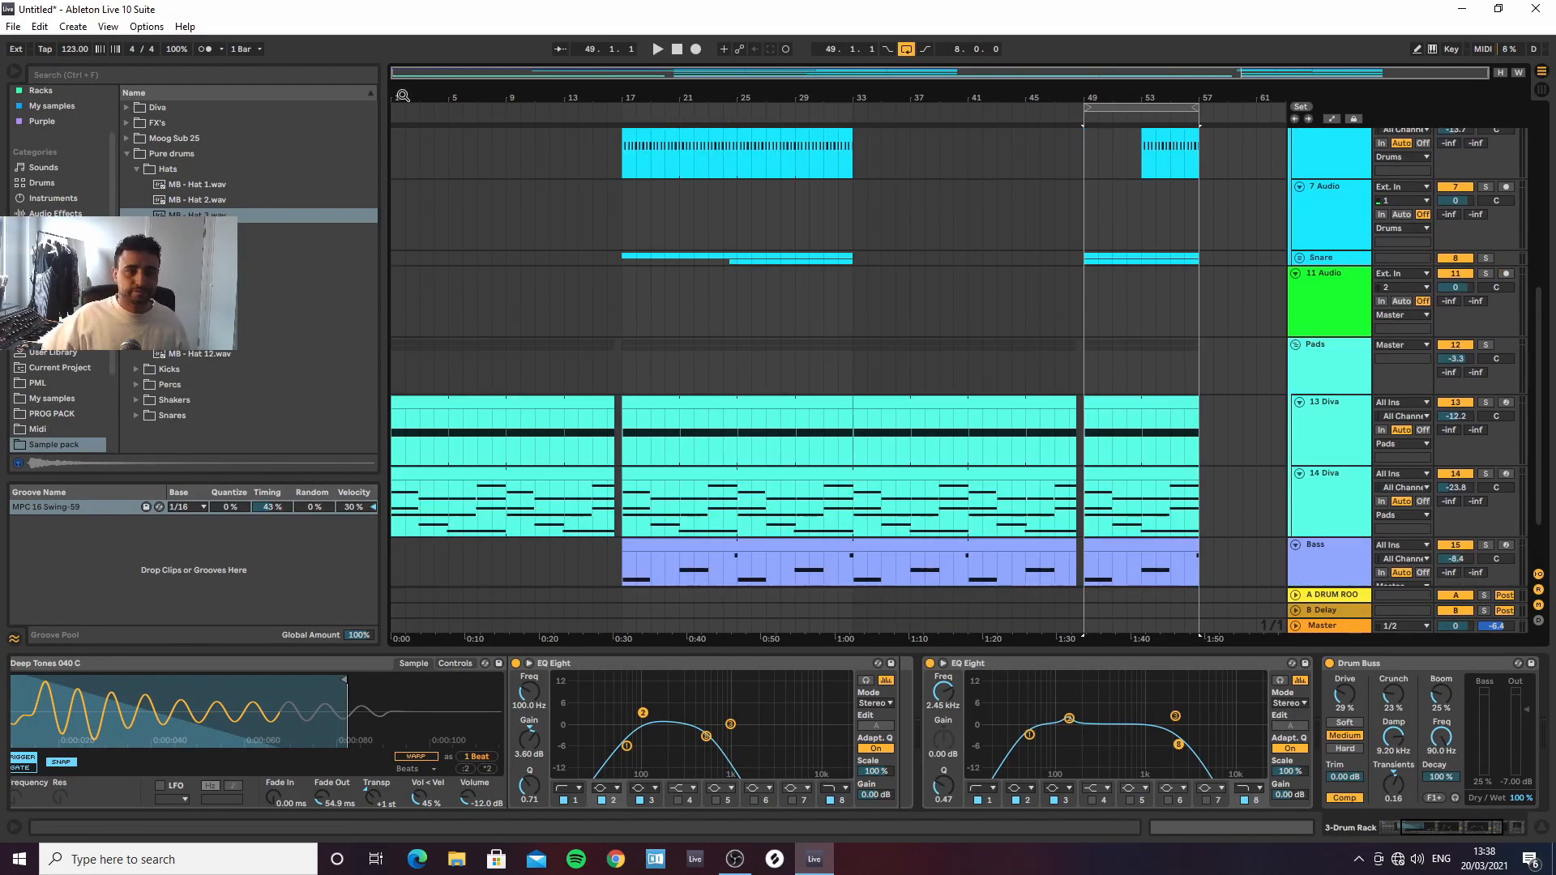
pyautogui.click(394, 279)
pyautogui.press('space')
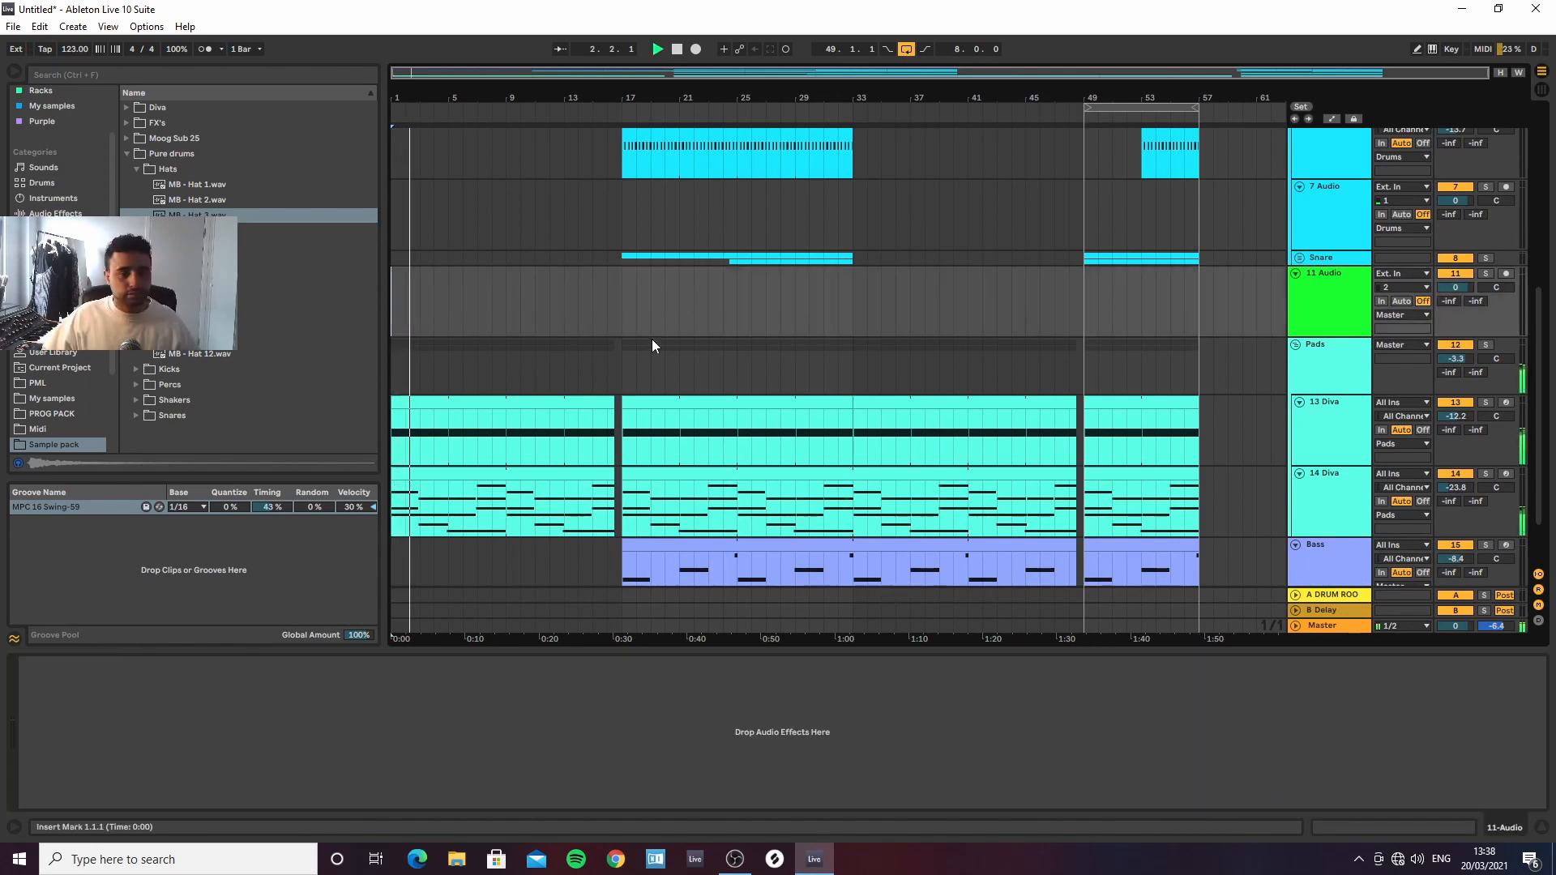
# Collapse the Pads group and look over the drum tracks while the arrangement plays
pyautogui.scroll(-2, 1065, 347)
pyautogui.scroll(-2, 1065, 347)
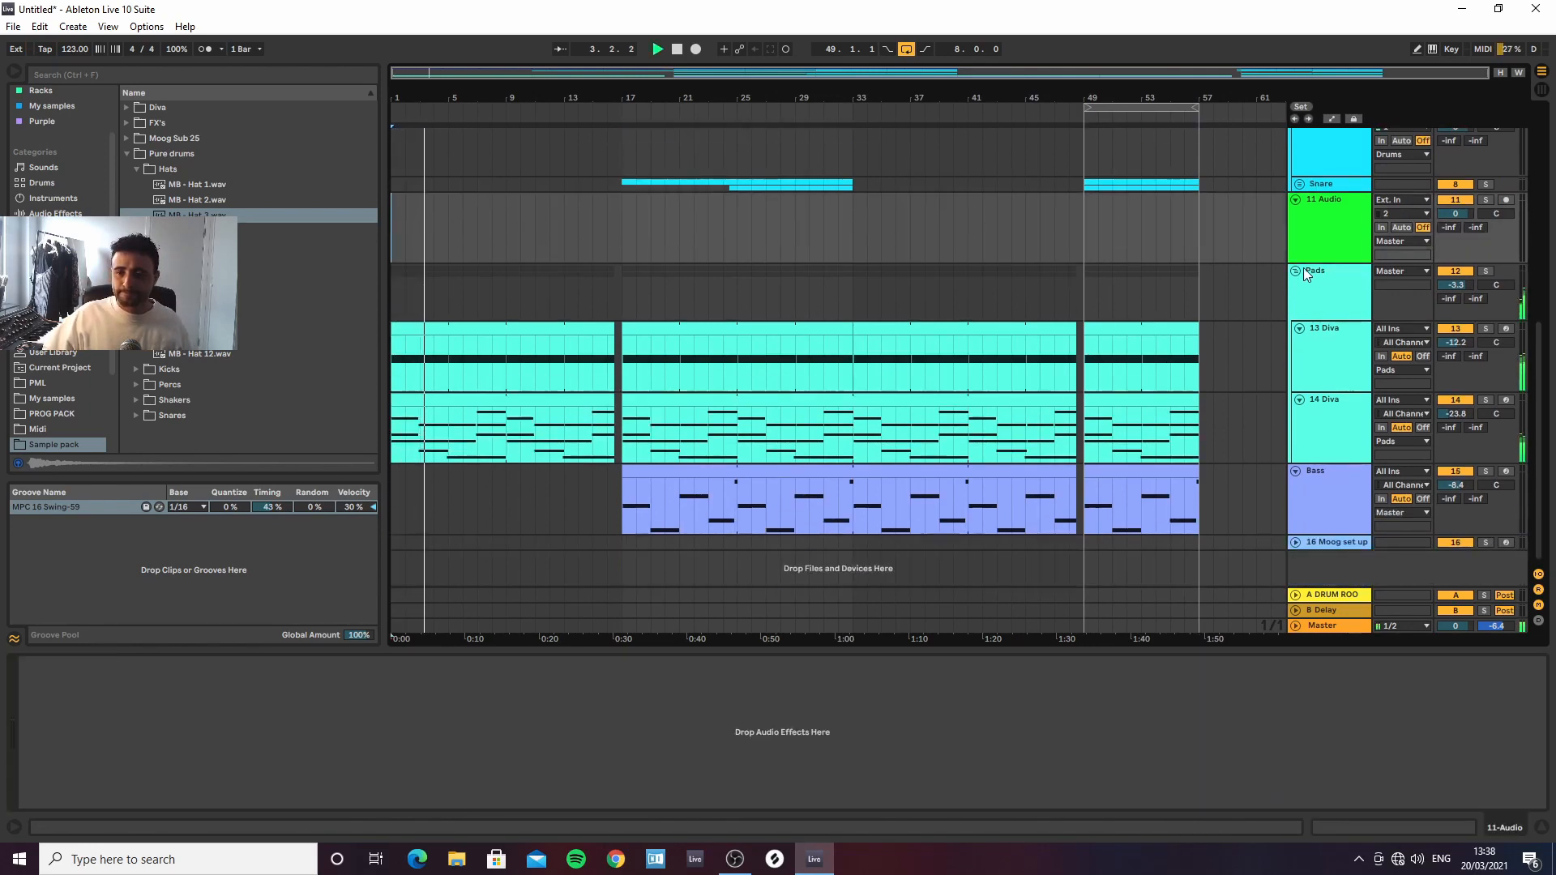
pyautogui.click(1296, 270)
pyautogui.scroll(8, 1301, 324)
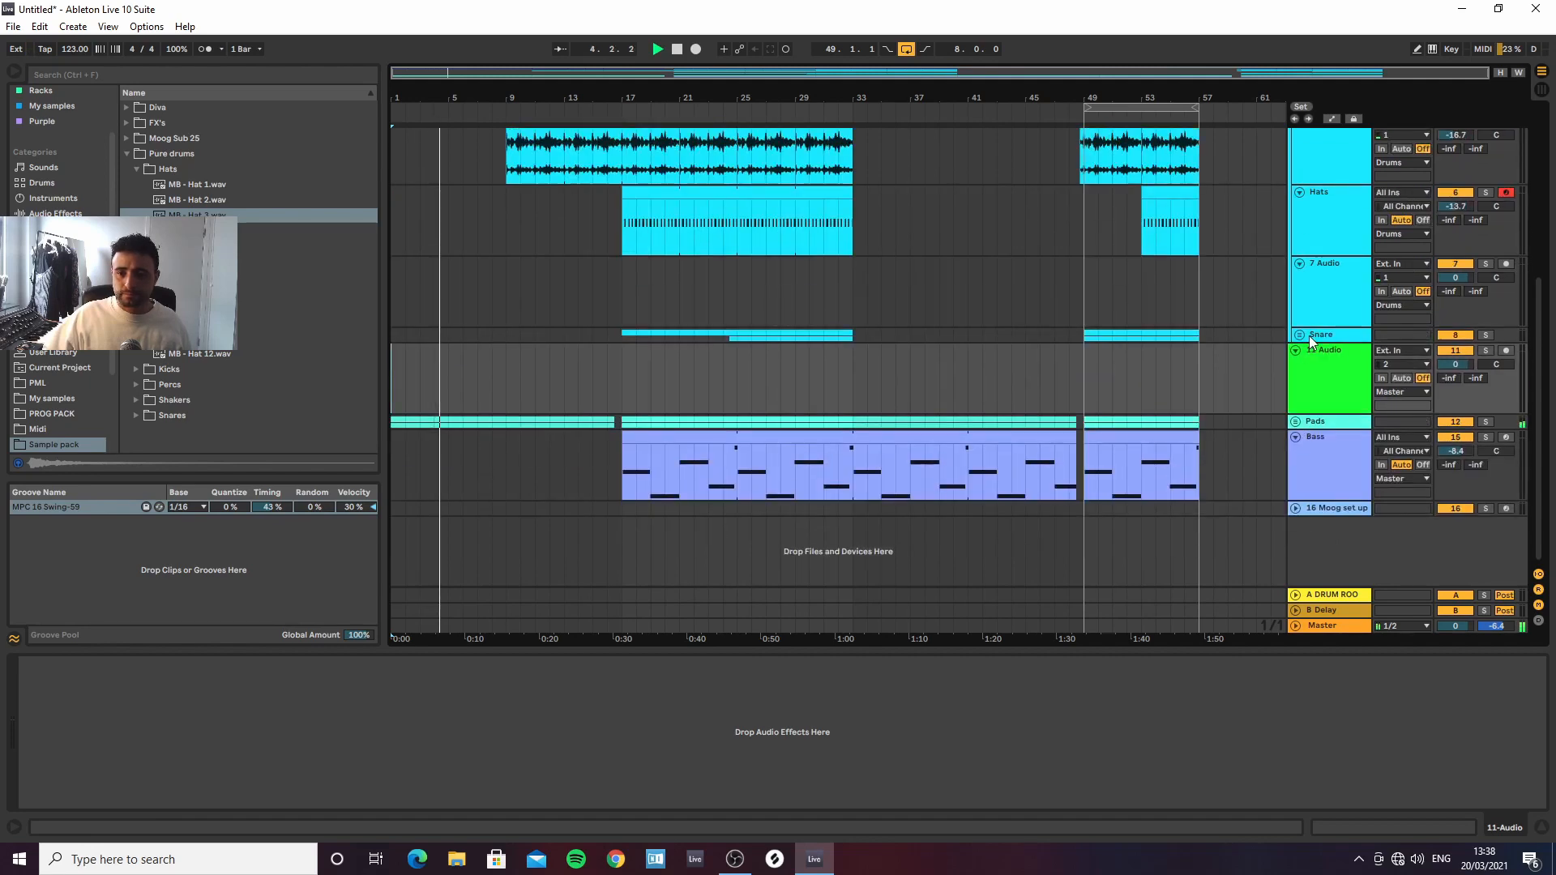
pyautogui.scroll(4, 1297, 332)
pyautogui.scroll(8, 1044, 345)
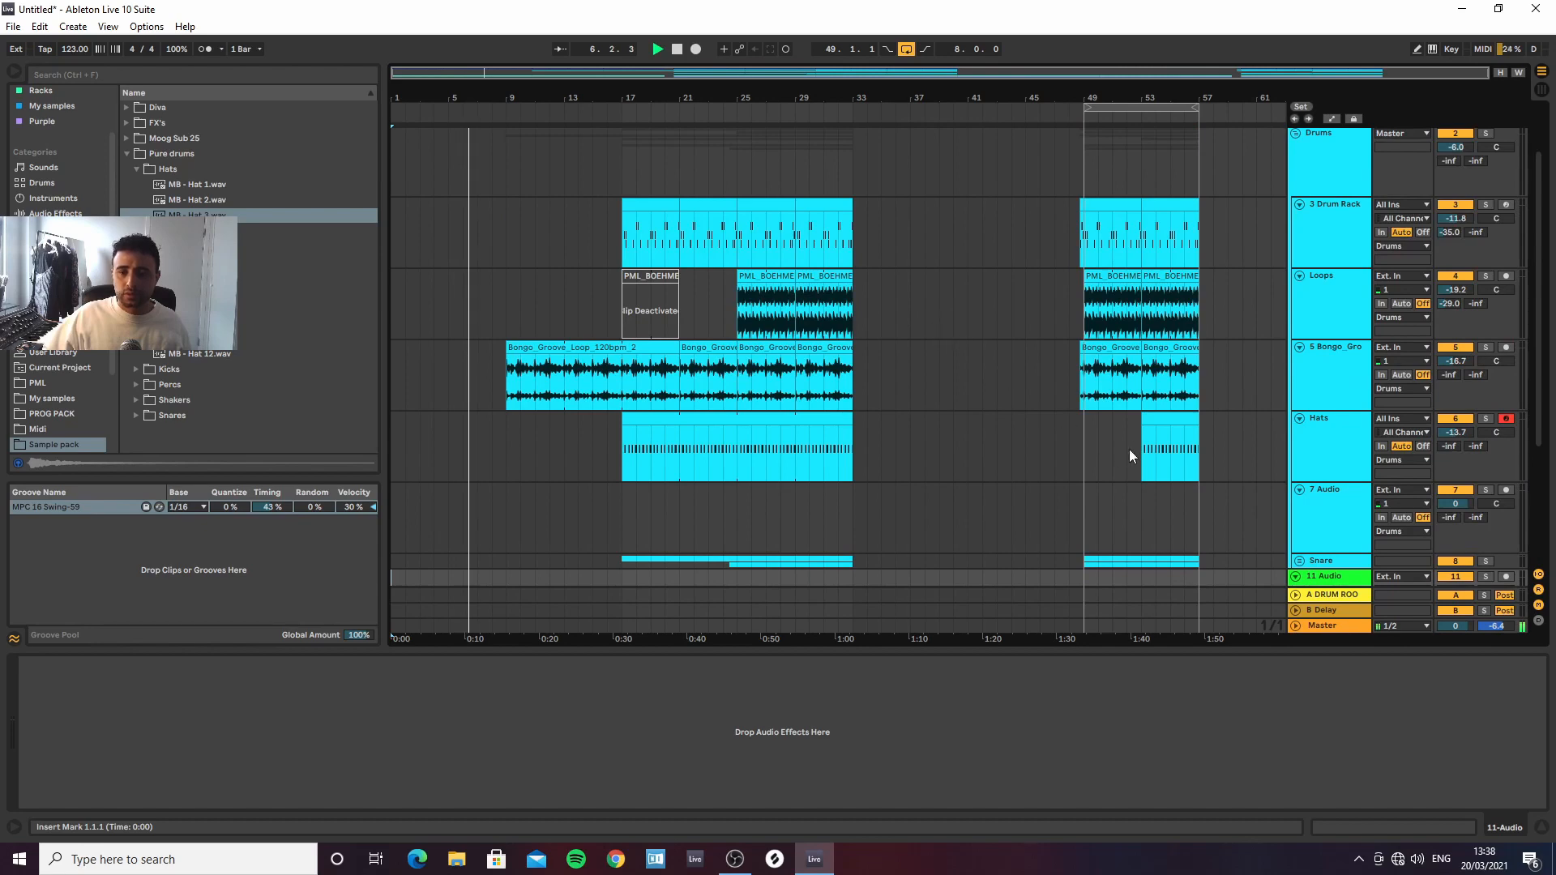
pyautogui.scroll(-6, 1094, 422)
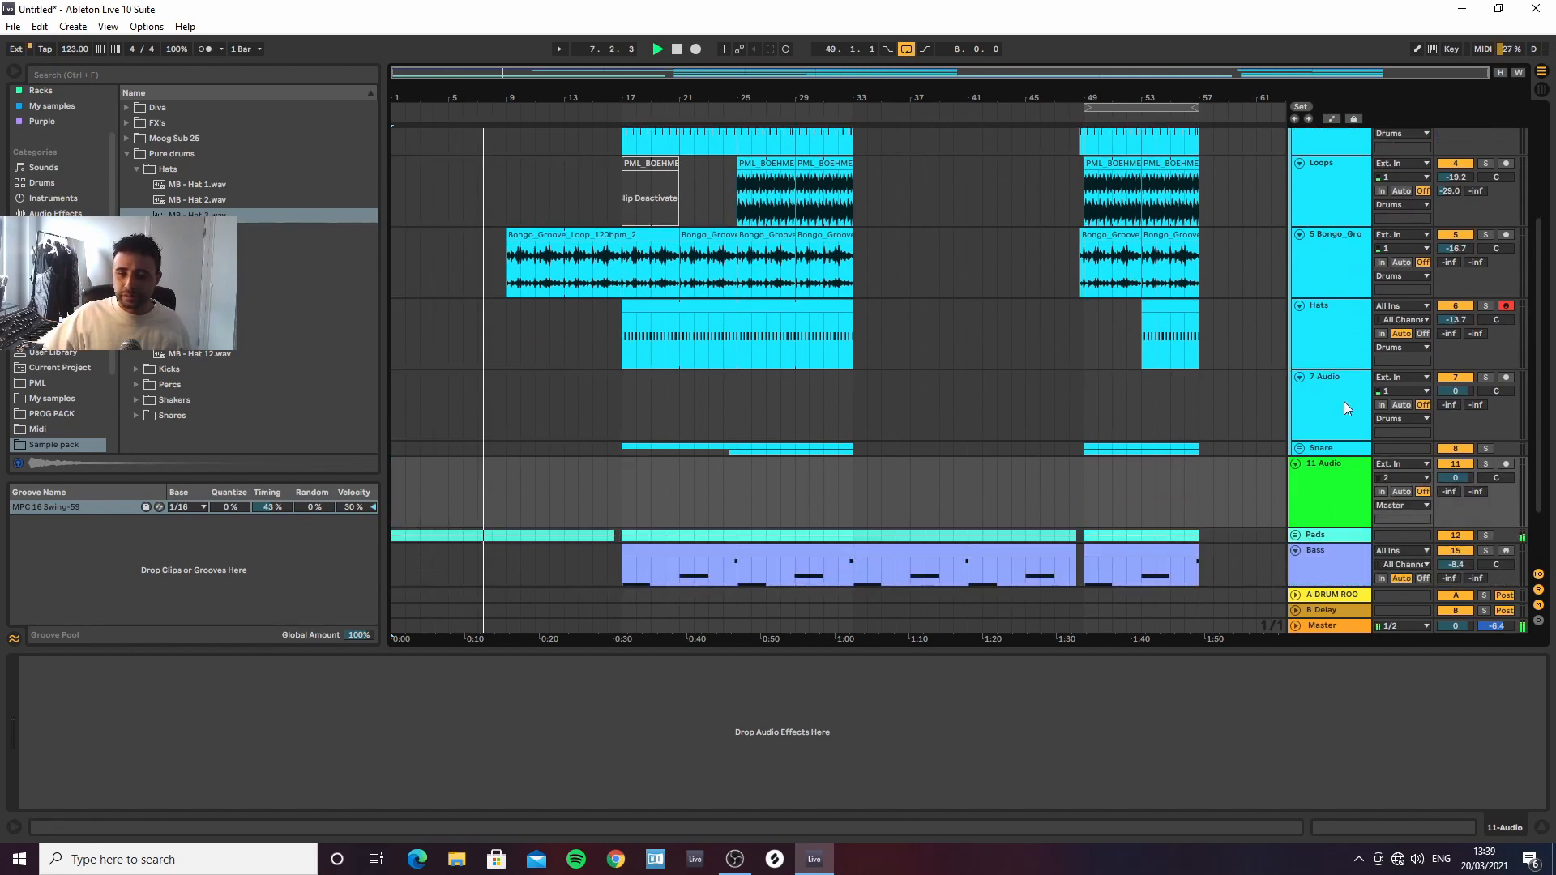
# Search the browser for "drum fill" and audition the Evolution Of Sound short fills up to Short Drum Fill 15
pyautogui.click(359, 71)
pyautogui.write('dr')
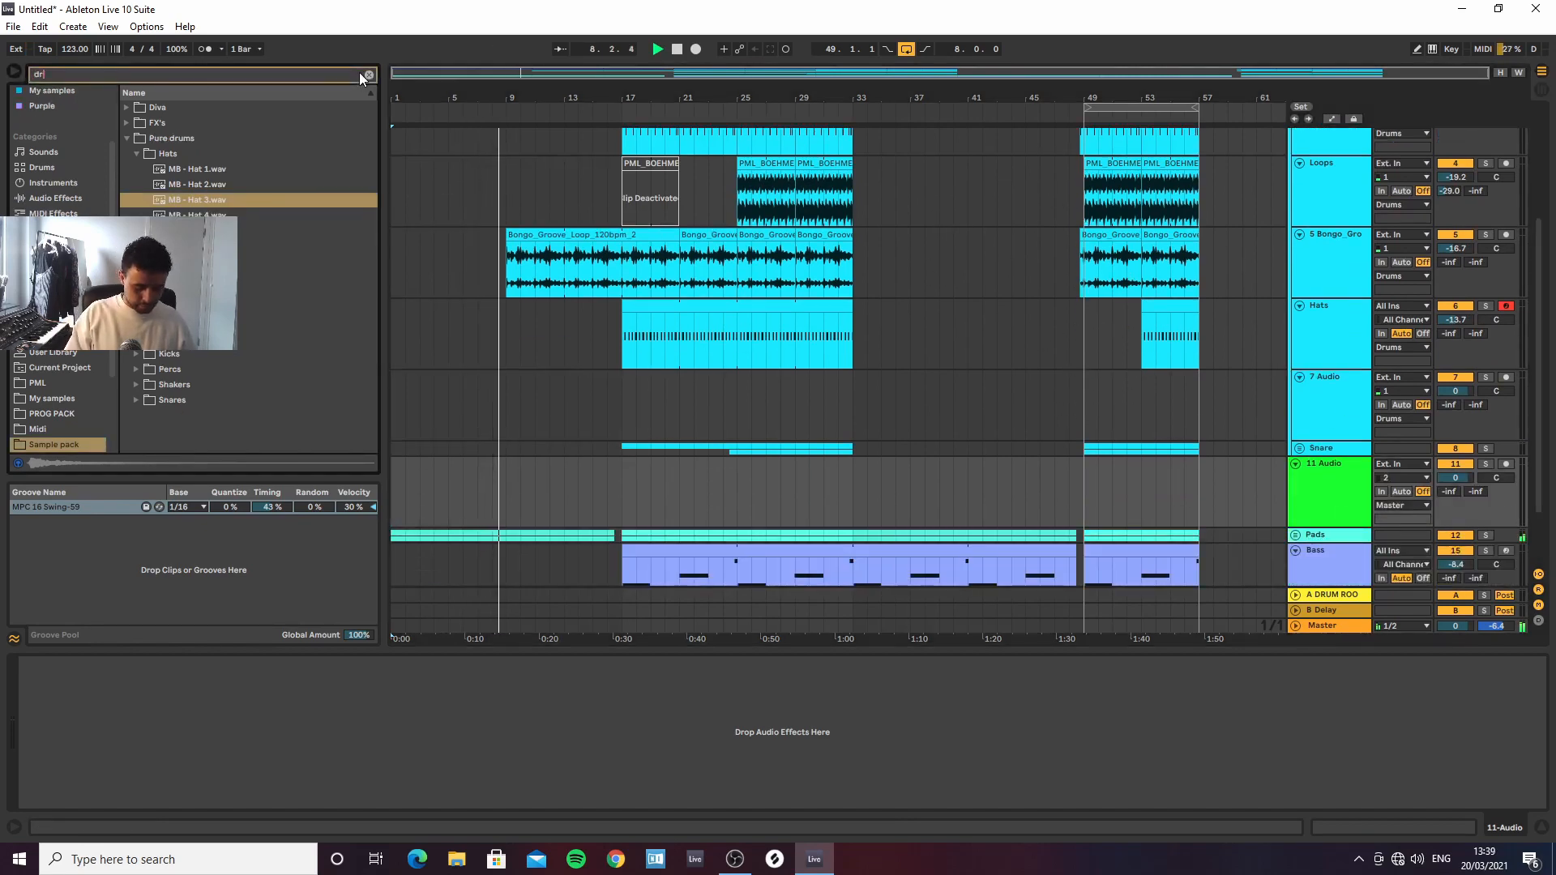
pyautogui.write('um fill')
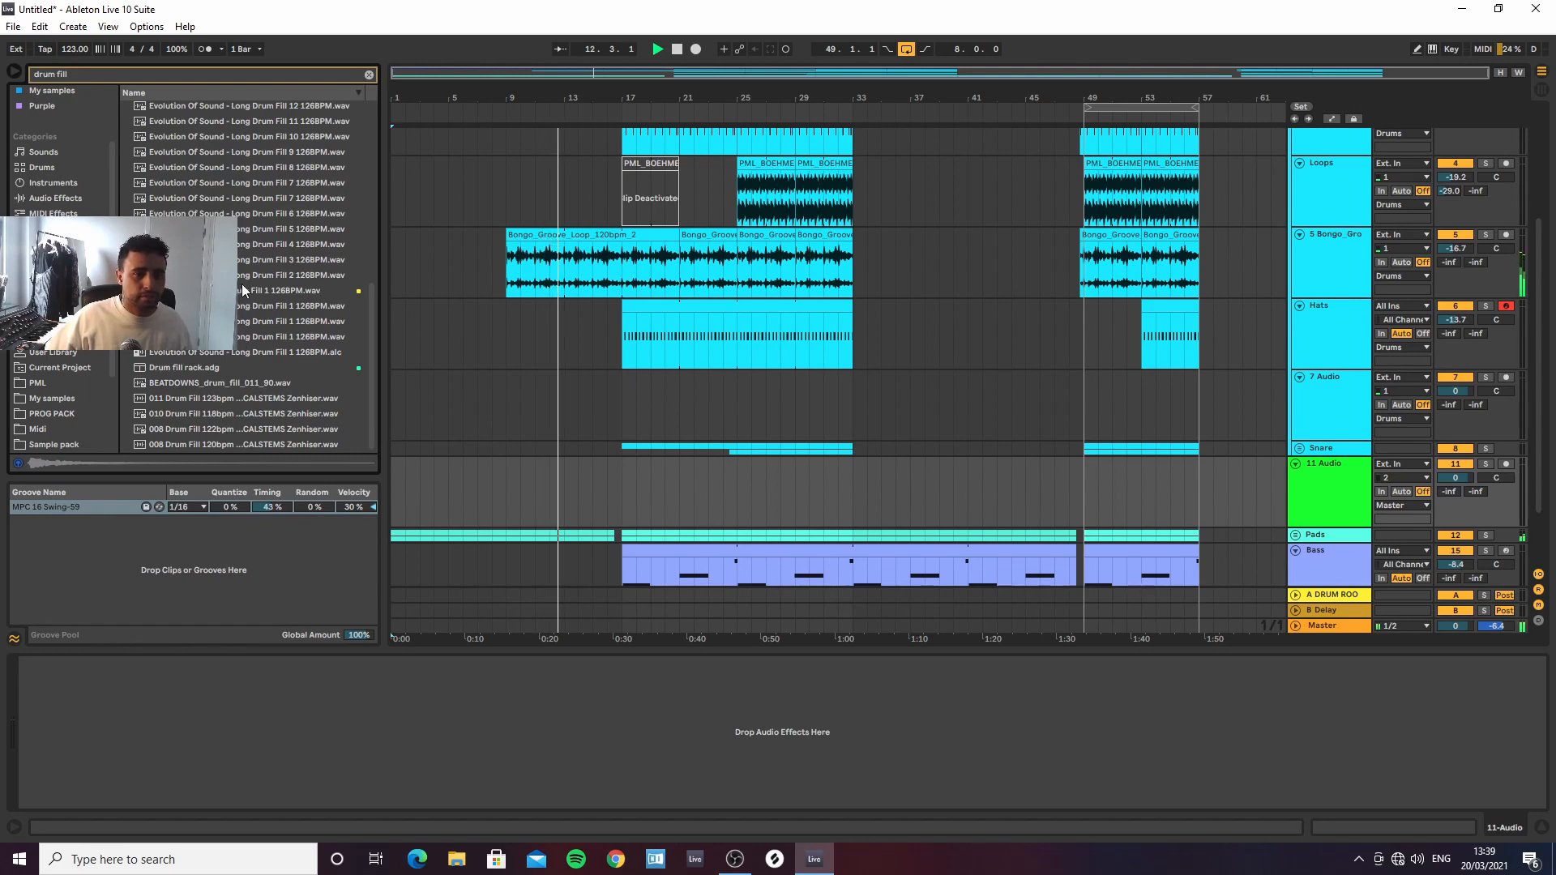
pyautogui.scroll(8, 247, 267)
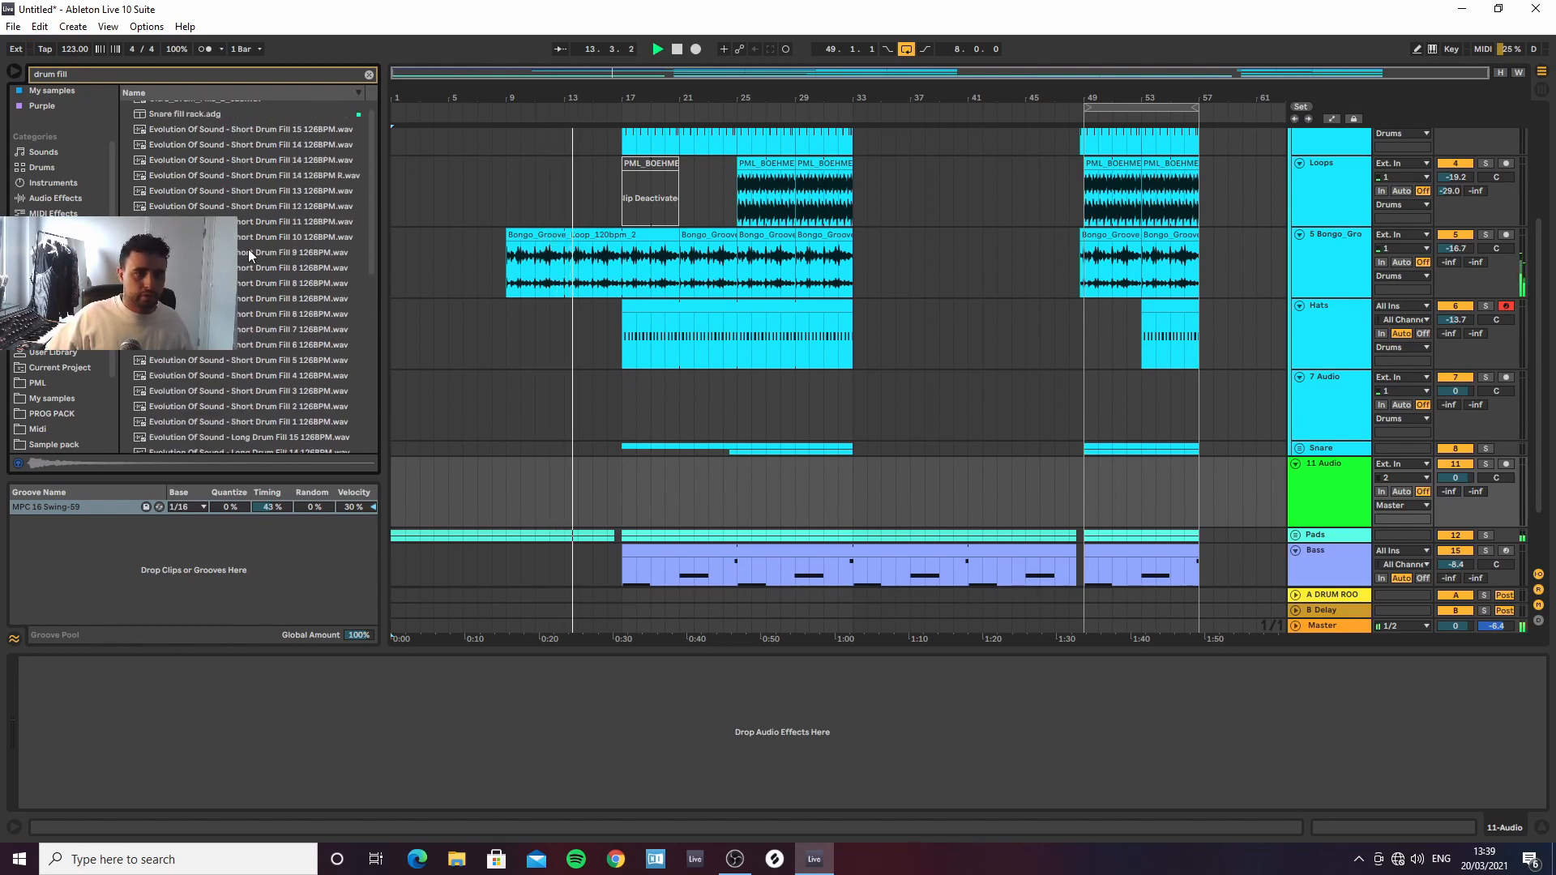
pyautogui.click(246, 204)
pyautogui.click(244, 173)
pyautogui.click(248, 131)
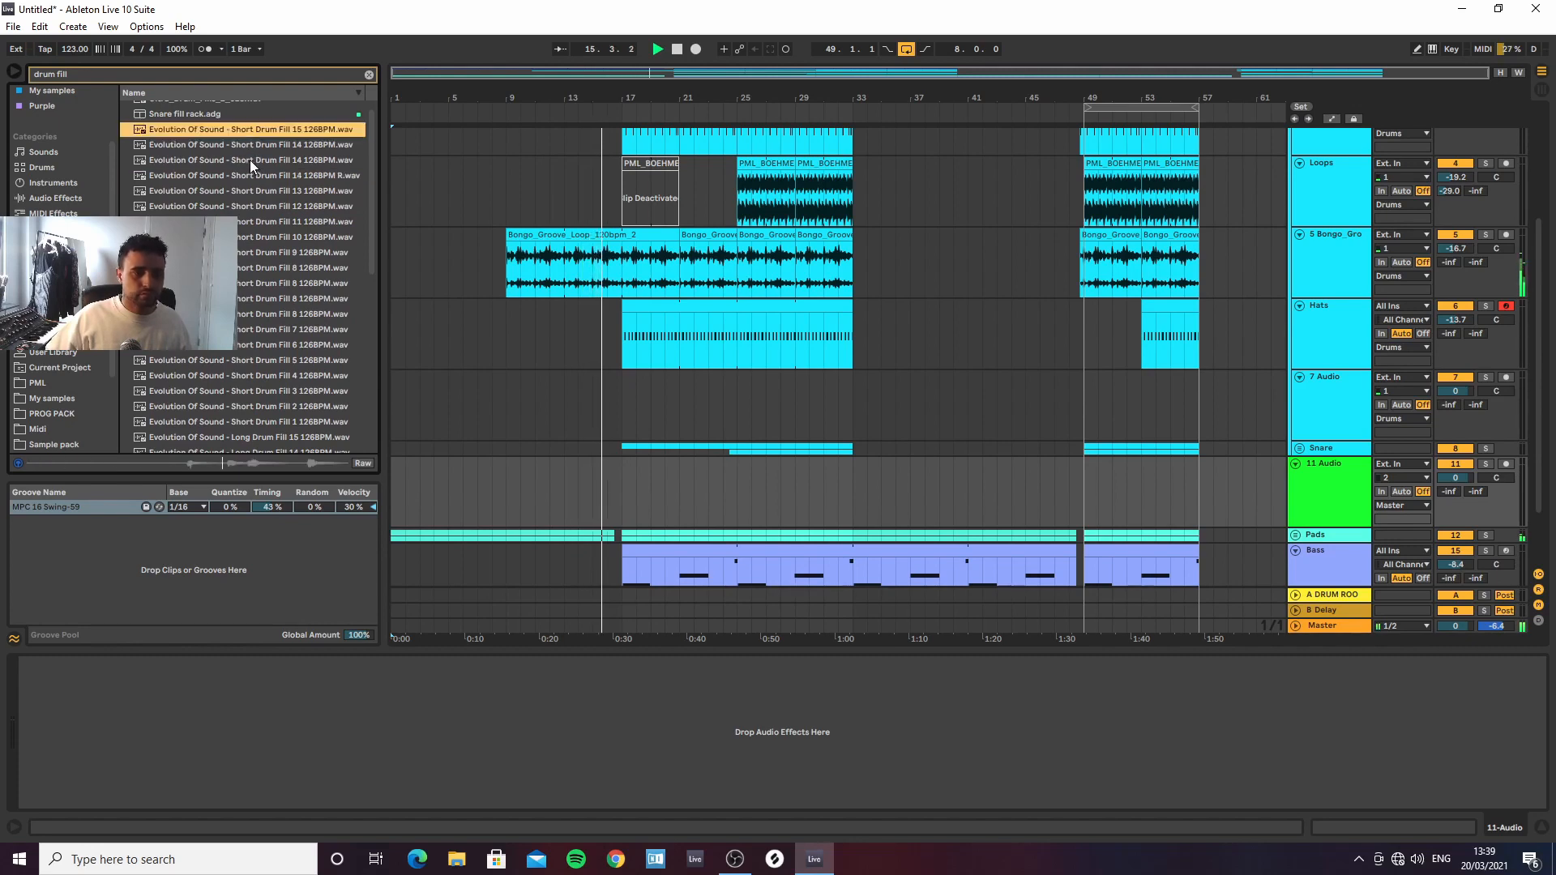
# Place Evolution Of Sound - Short Drum Fill 15 on the empty 7 Audio track at 48.1.1, leading into bar 49
pyautogui.moveTo(254, 130); pyautogui.dragTo(1067, 339)
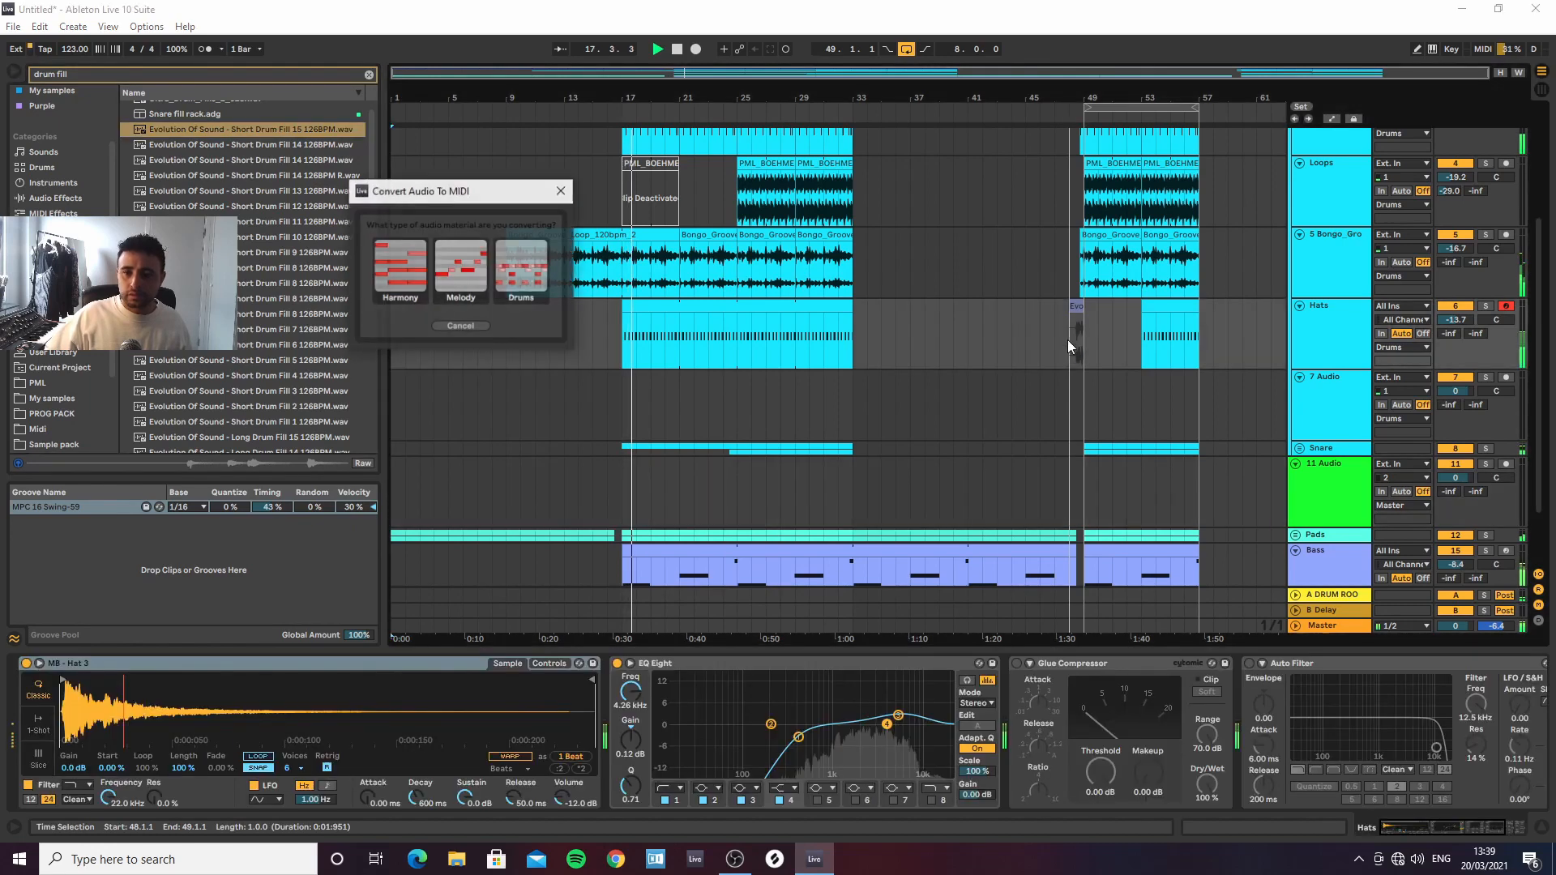
pyautogui.click(561, 190)
pyautogui.moveTo(230, 131); pyautogui.dragTo(1052, 391)
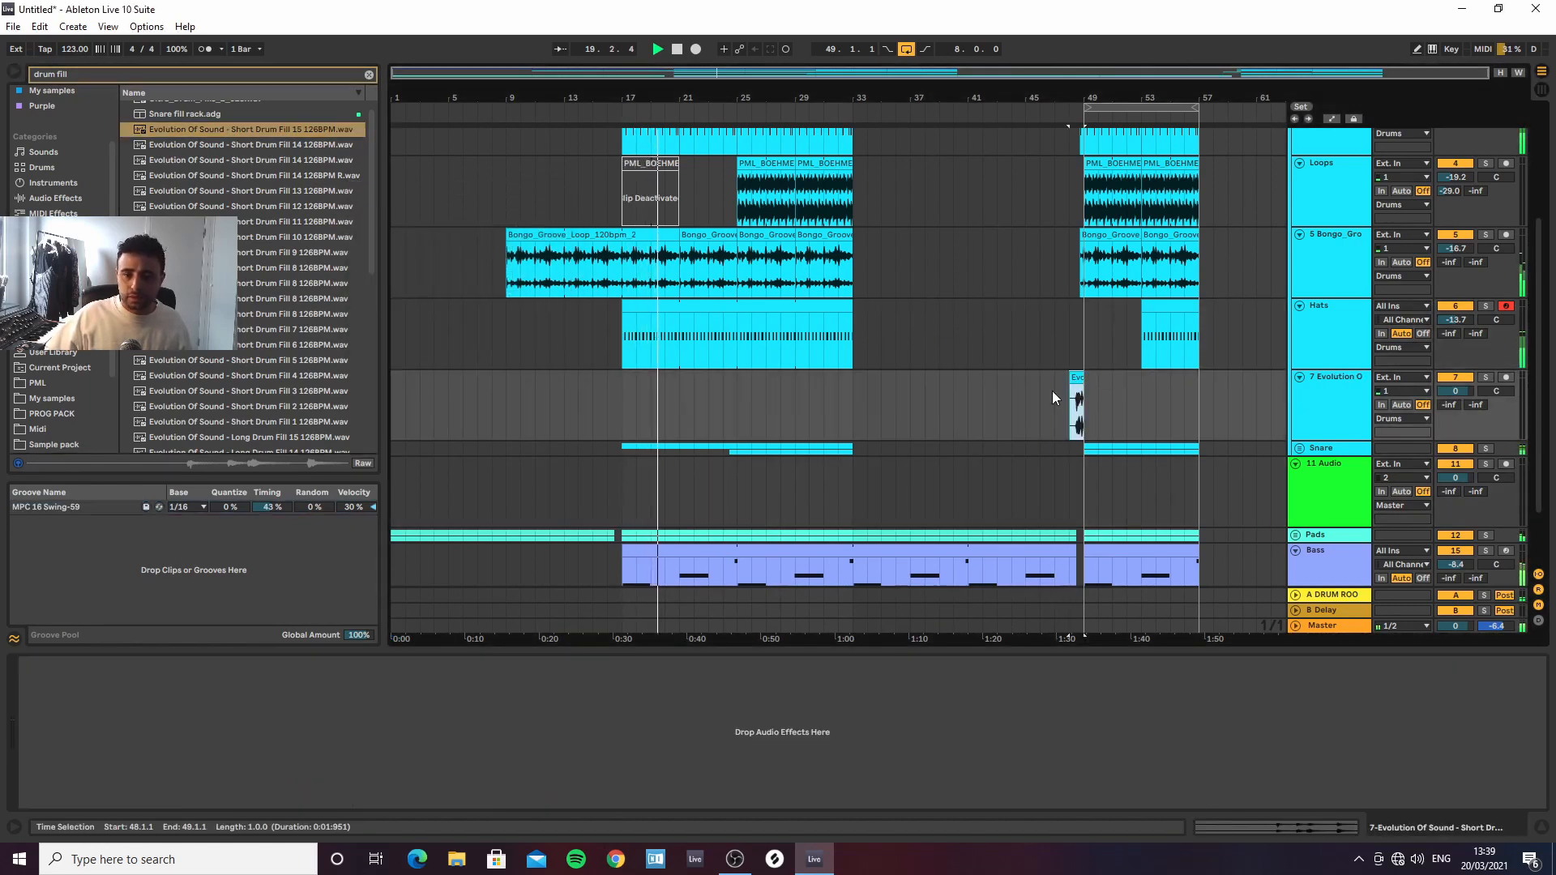
# Remove the Hats part from bars 17–33
pyautogui.click(633, 315)
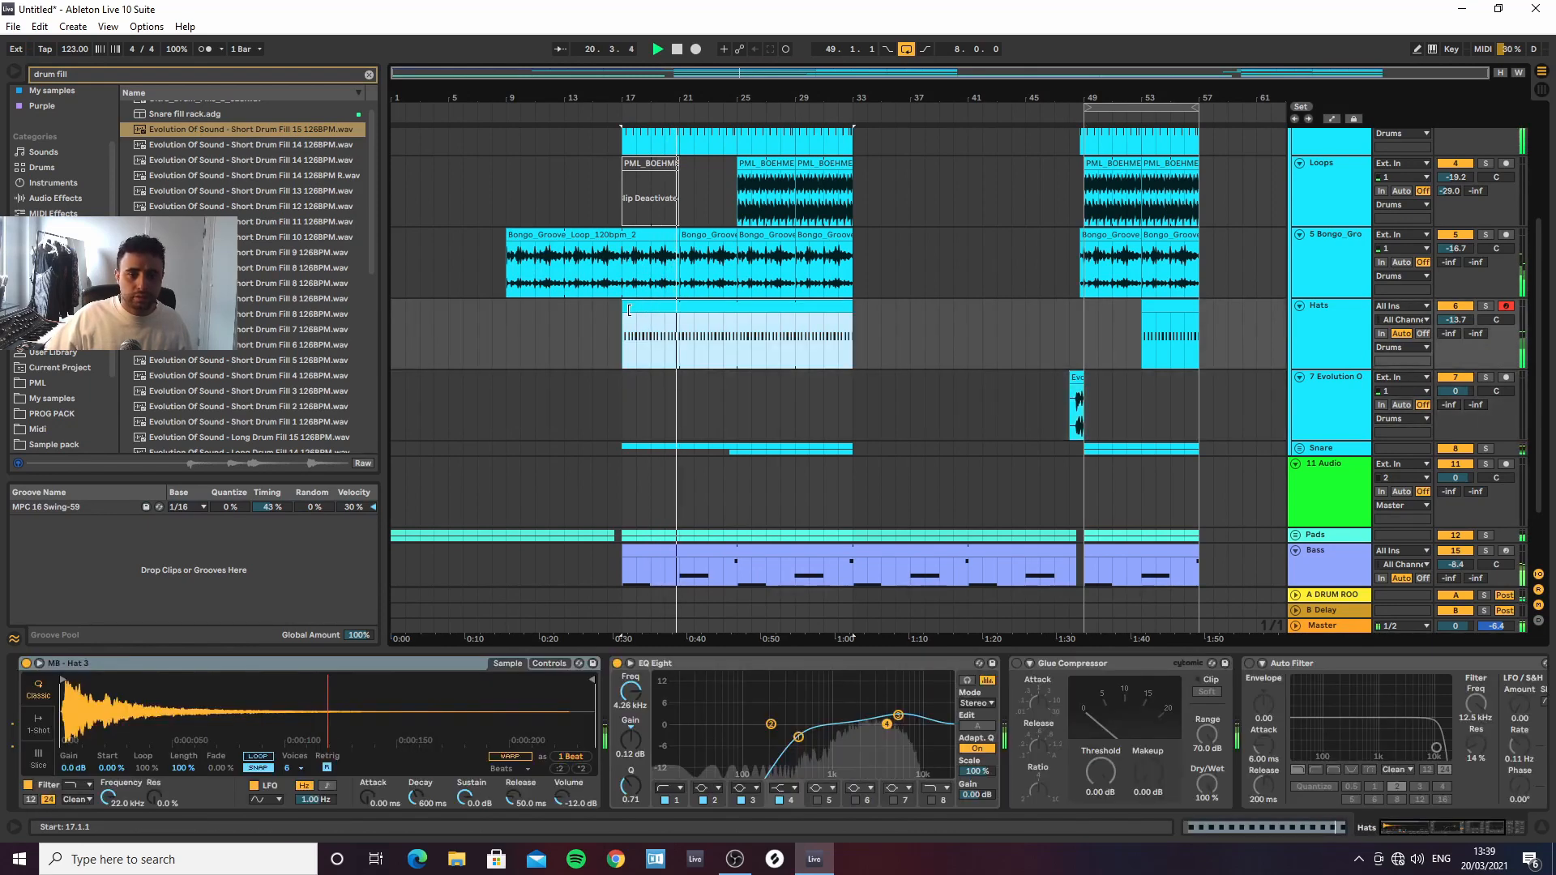
pyautogui.moveTo(629, 310); pyautogui.dragTo(756, 320)
pyautogui.press('Delete')
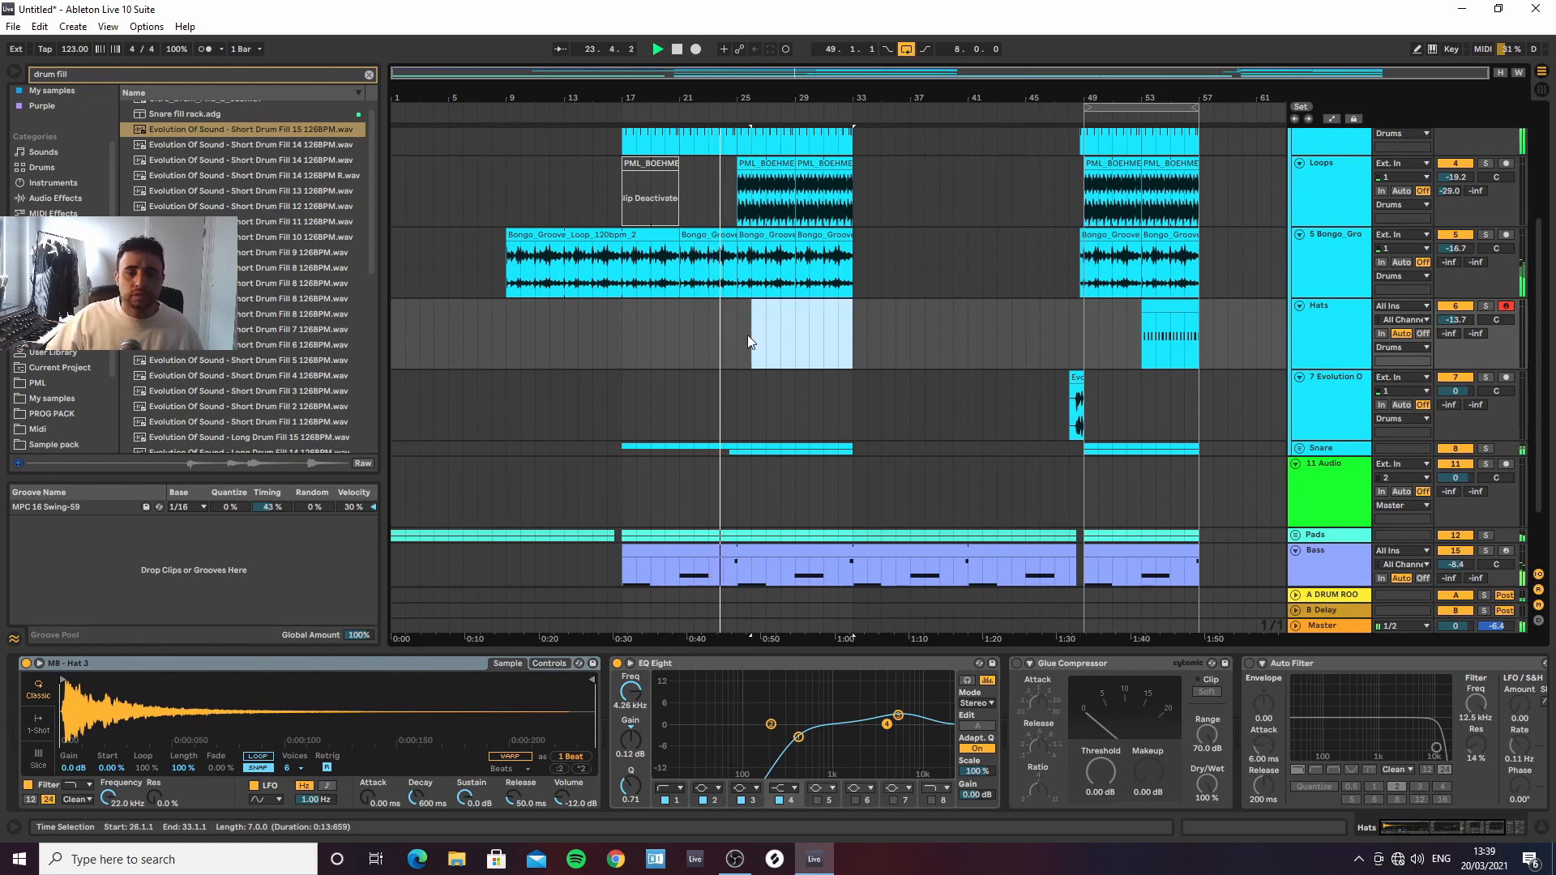
# Lower the Drum Rack track volume to -12.9 dB
pyautogui.scroll(4, 747, 334)
pyautogui.click(1361, 286)
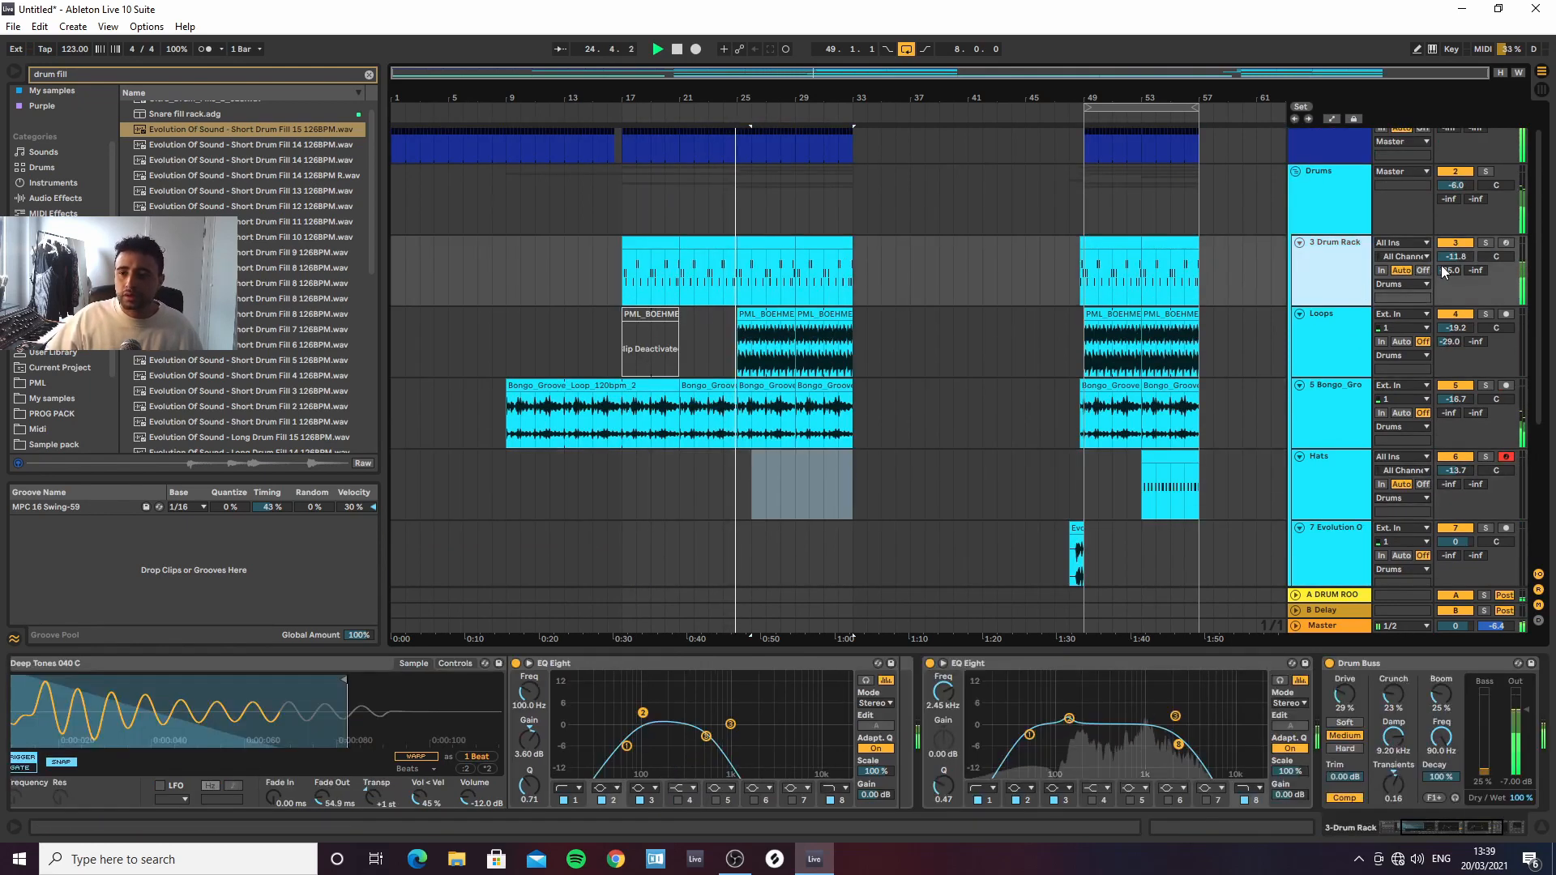
pyautogui.moveTo(1456, 256); pyautogui.dragTo(1455, 261)
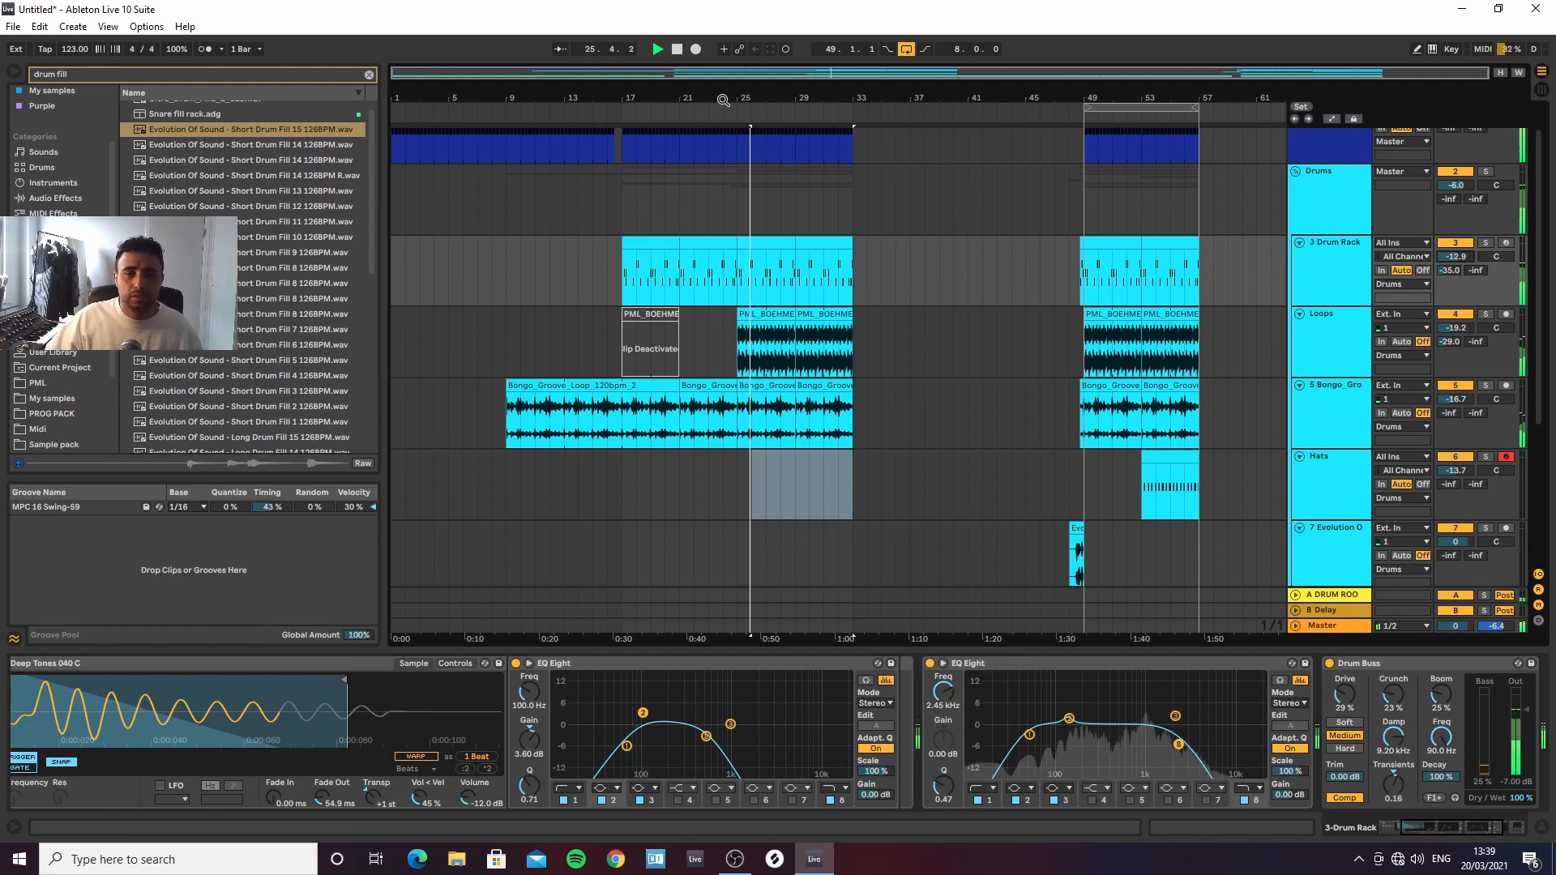
# Expand the Snare group and delete the short Claps pickup from 24.3.1 to 25.1.1
pyautogui.keyDown('ctrl'); pyautogui.scroll(2, 747, 379); pyautogui.keyUp('ctrl')
pyautogui.scroll(-3, 747, 379)
pyautogui.scroll(-1, 747, 380)
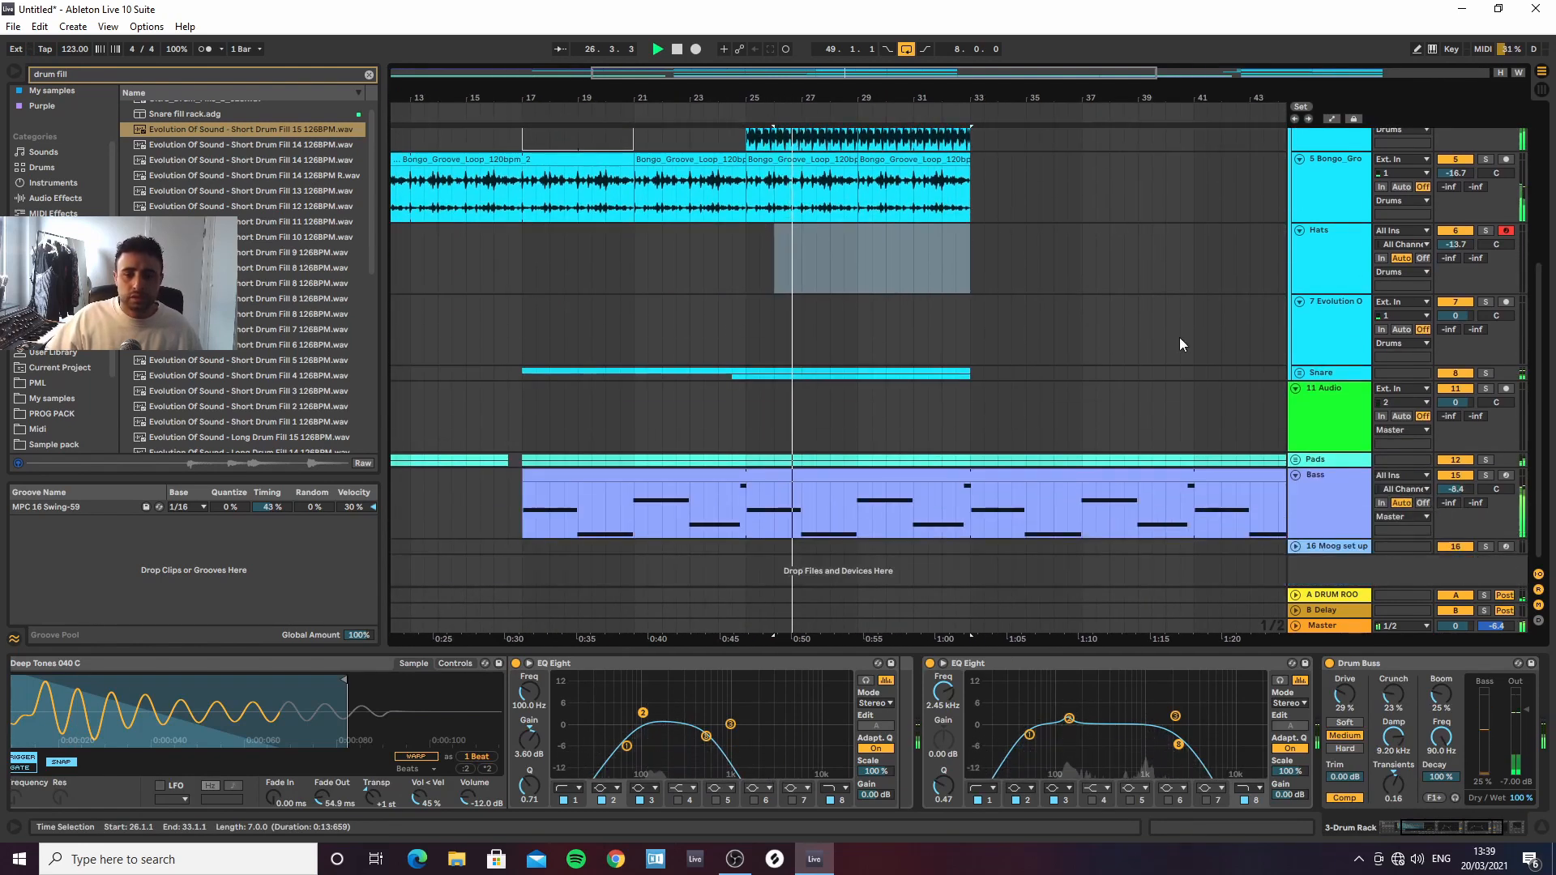
pyautogui.click(1299, 373)
pyautogui.scroll(-2, 742, 379)
pyautogui.click(738, 350)
pyautogui.press('Delete')
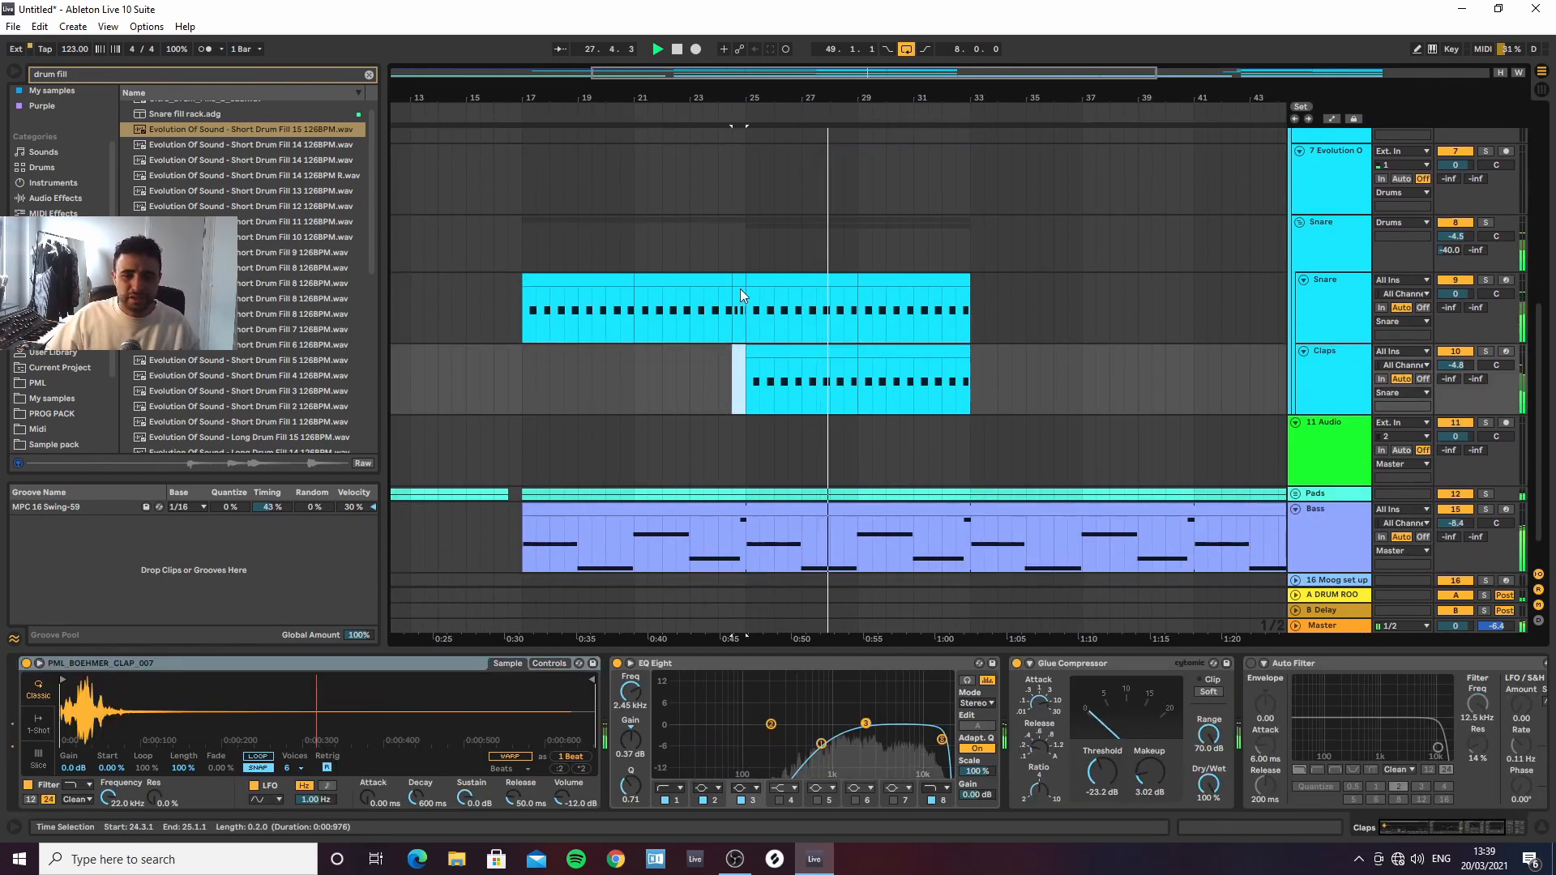
# Delete the short Snare fill before bar 25, extend the preceding Snare clip to 25.1.1, and play from 24.1.1
pyautogui.click(737, 281)
pyautogui.press('Delete')
pyautogui.moveTo(732, 281); pyautogui.dragTo(747, 280)
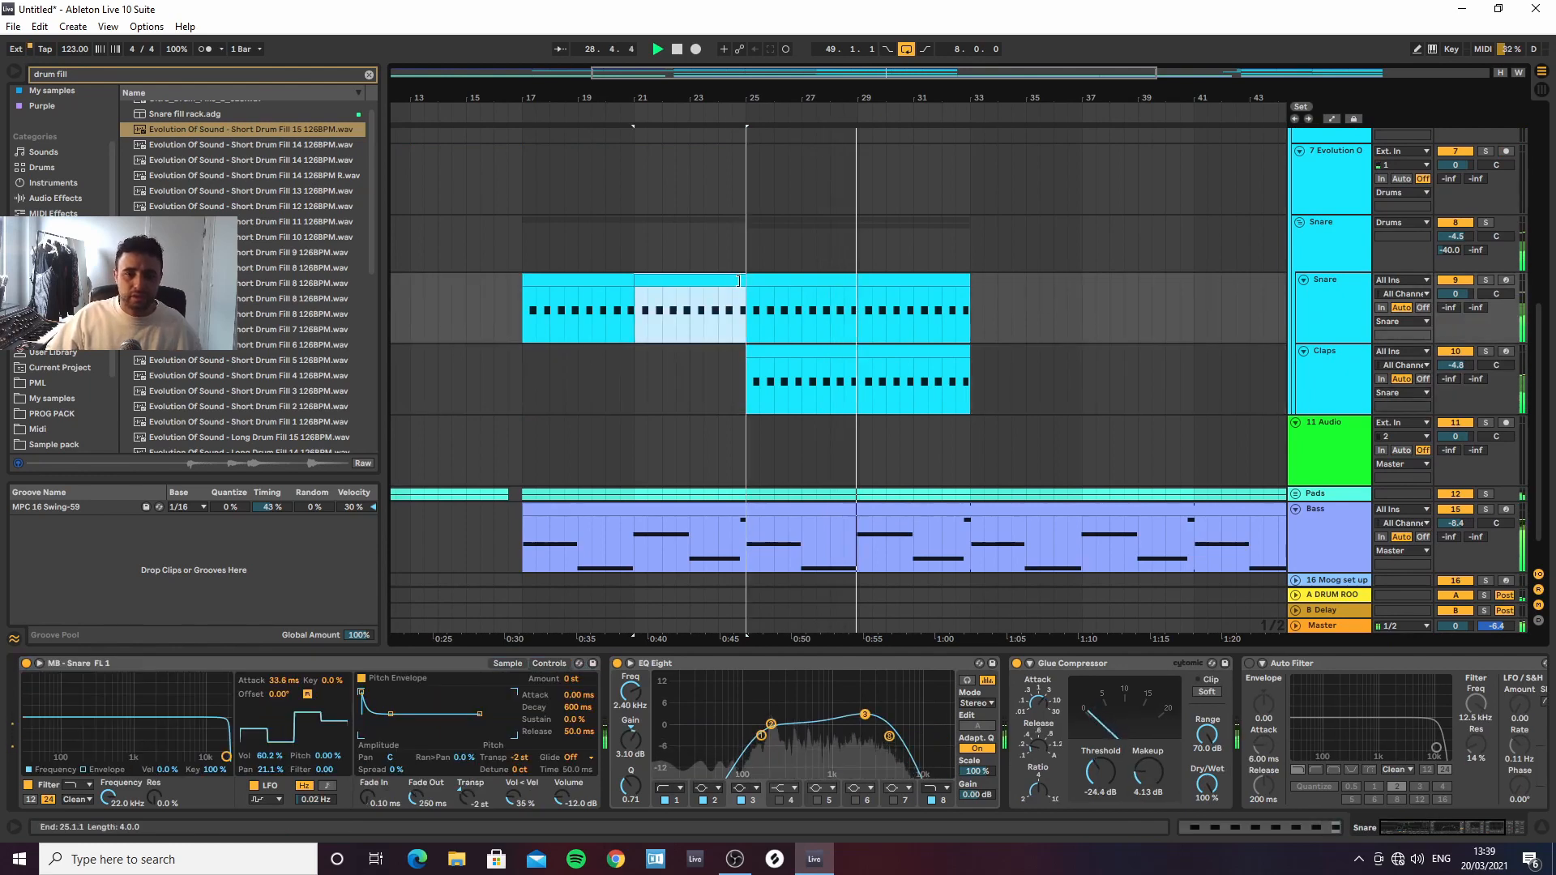
pyautogui.keyDown('ctrl'); pyautogui.scroll(-2, 729, 106); pyautogui.keyUp('ctrl')
pyautogui.click(723, 386)
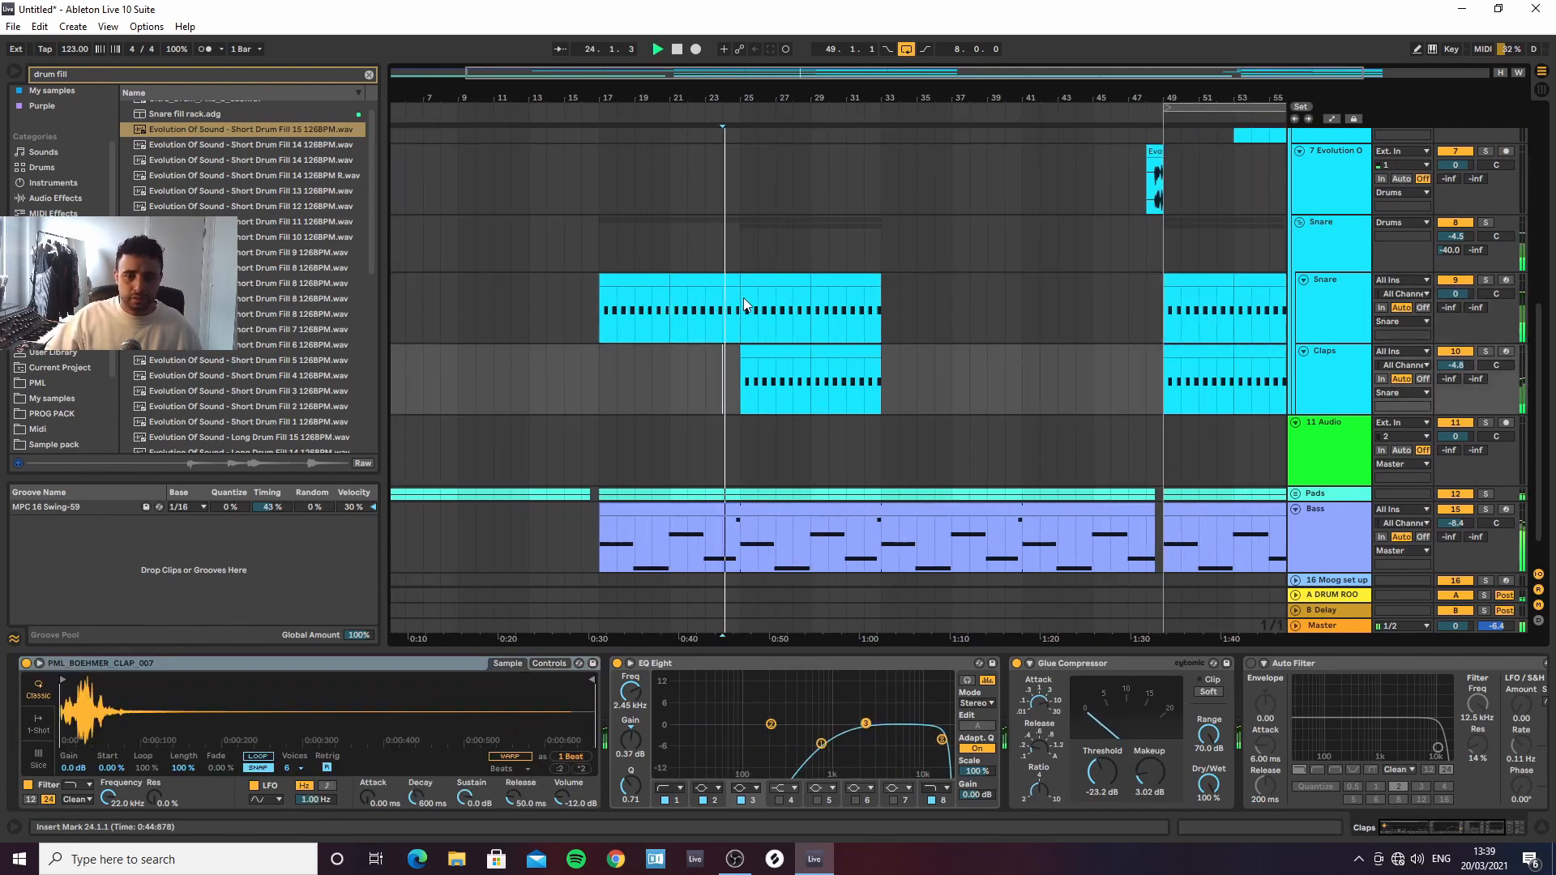
# Cut a gap in the Kick A part from 24.4.3 to 25.1.1 and play from 24.3.1
pyautogui.scroll(5, 742, 298)
pyautogui.click(740, 130)
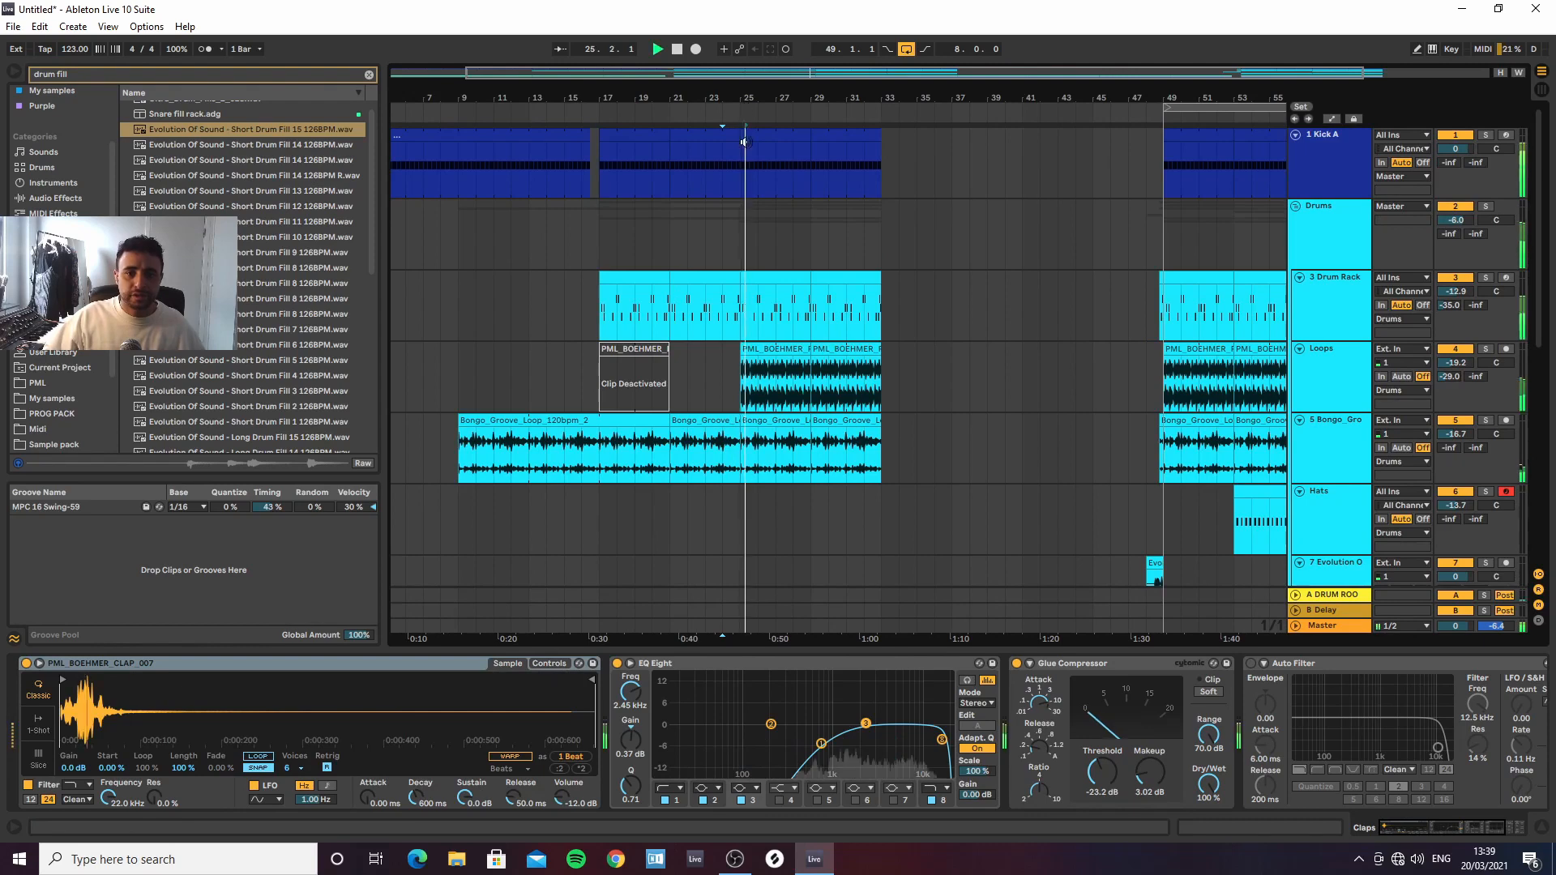
pyautogui.scroll(5, 737, 171)
pyautogui.click(741, 177)
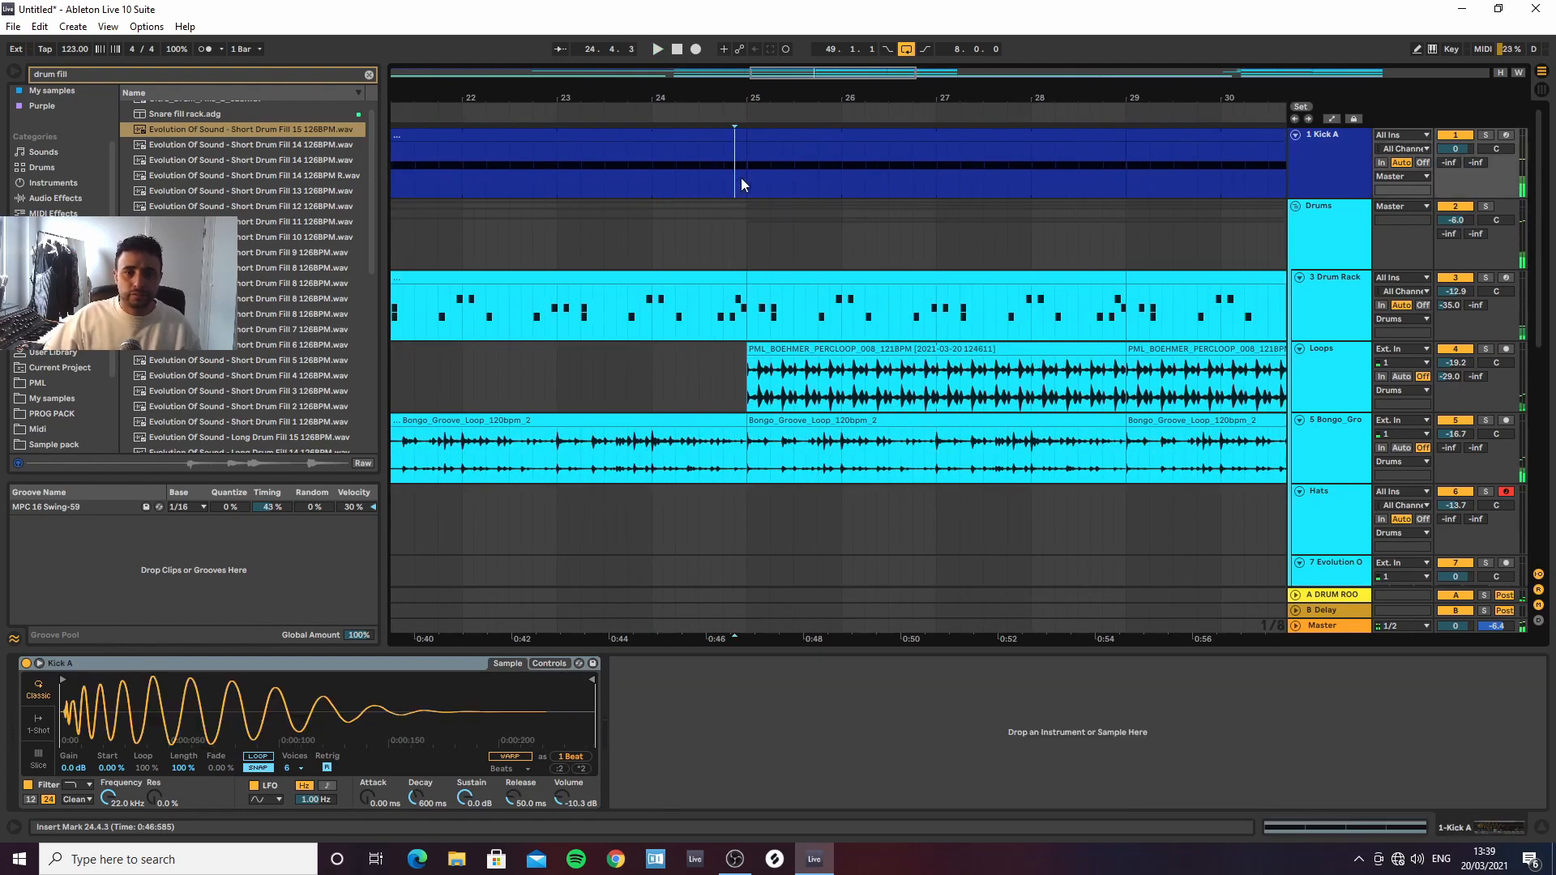
pyautogui.moveTo(741, 177); pyautogui.dragTo(732, 182)
pyautogui.click(702, 158)
pyautogui.press('space')
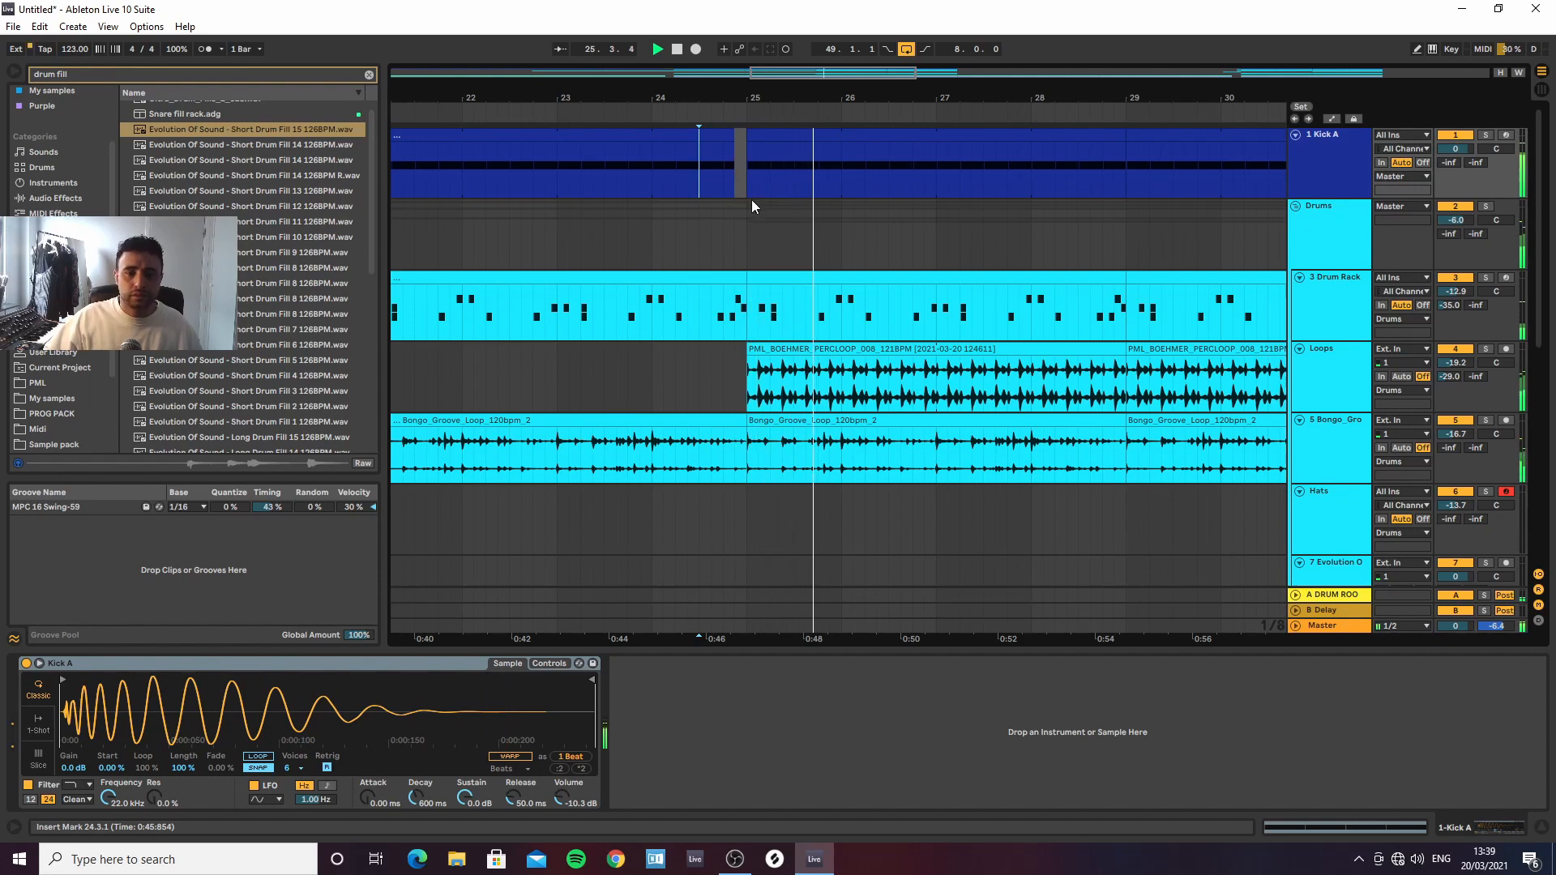
# Shorten the Kick A clip before bar 25 so it ends at 24.3.1, and play from 24.2.1
pyautogui.moveTo(801, 94); pyautogui.dragTo(794, 75)
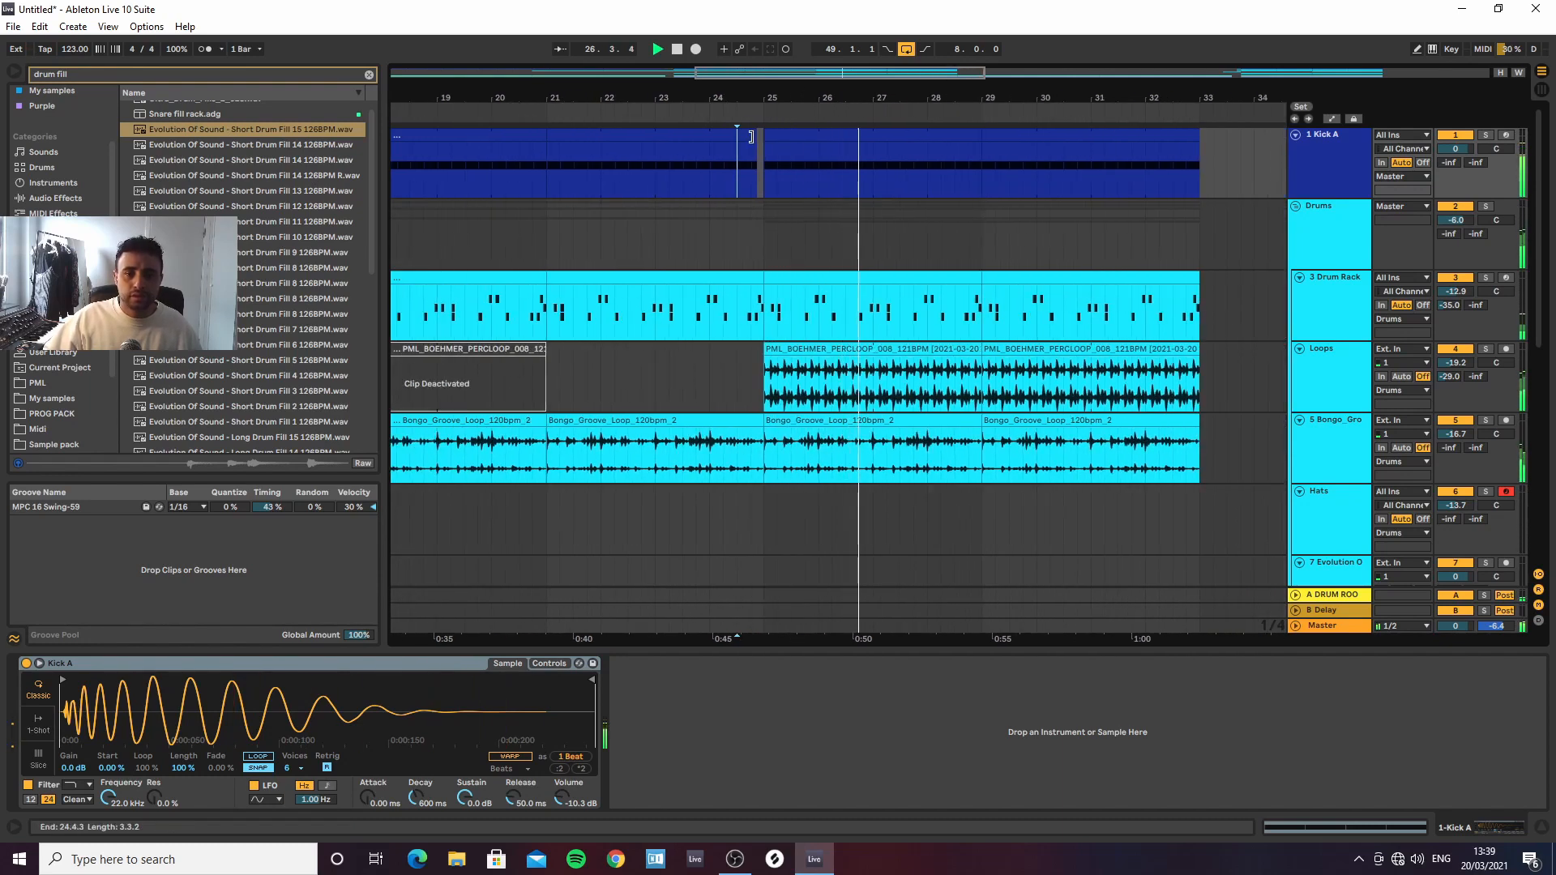
pyautogui.moveTo(755, 136); pyautogui.dragTo(741, 135)
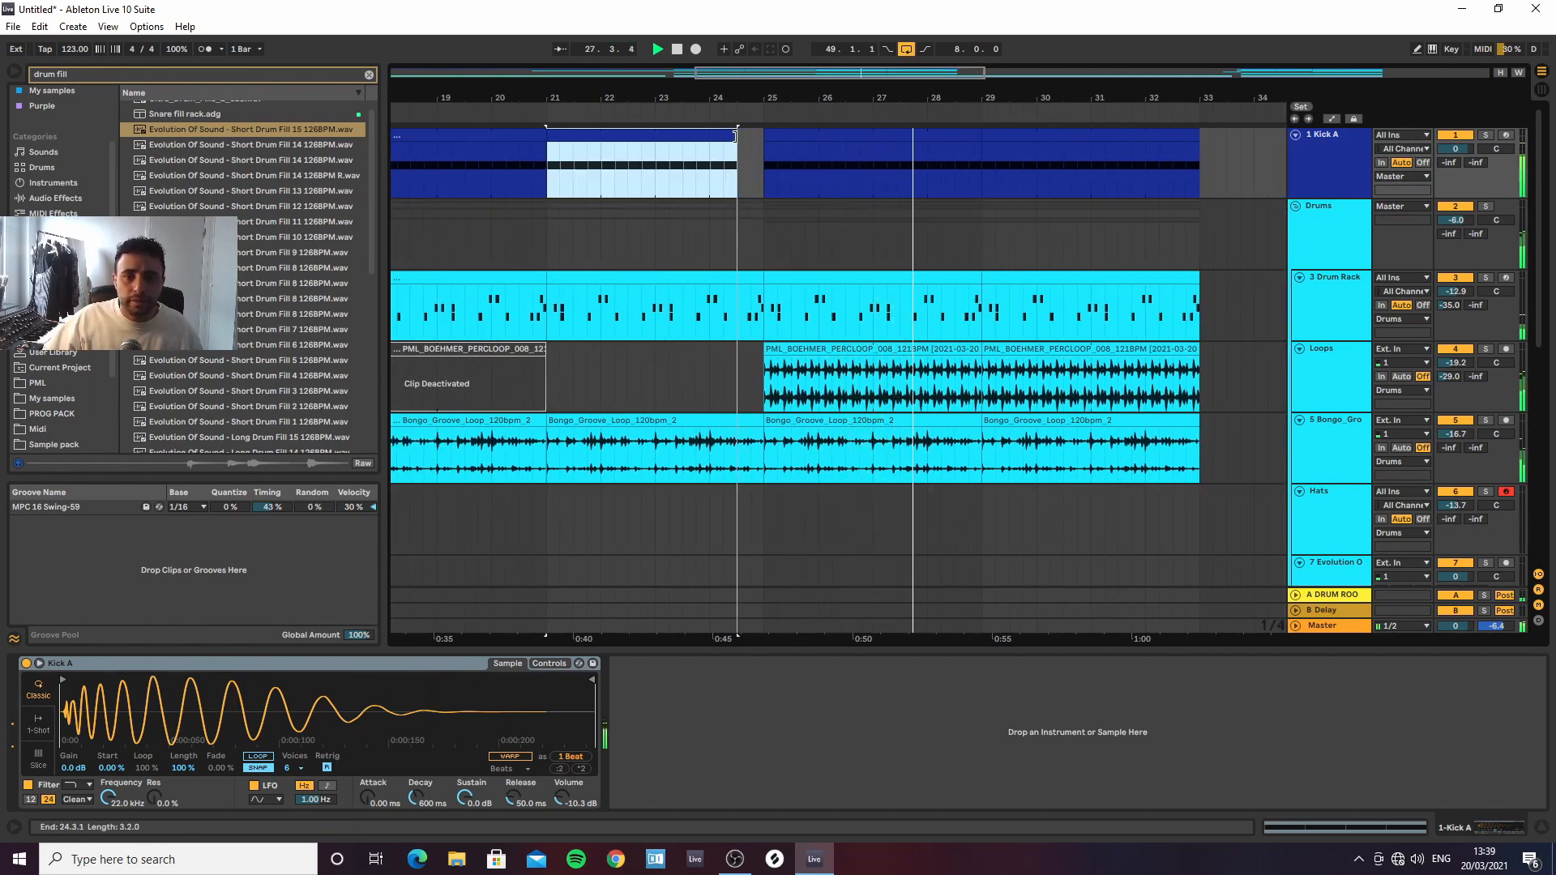
pyautogui.click(722, 175)
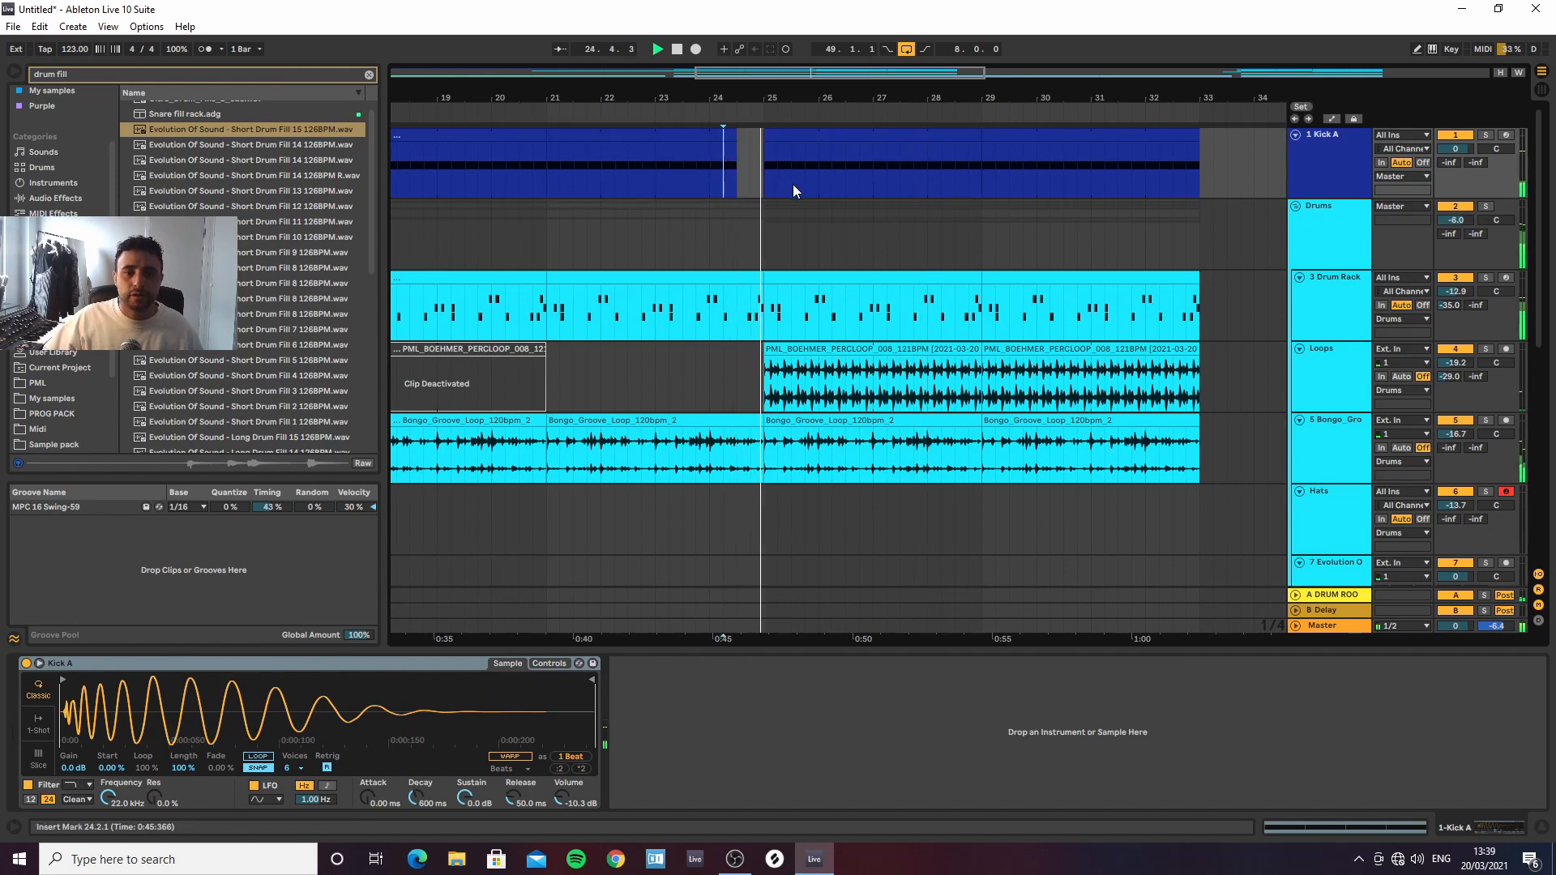
# Copy the drum fill to 24.1.1–25.1.1, and set its track volume to -10.7 dB and A send to -28.6 dB
pyautogui.moveTo(808, 95); pyautogui.dragTo(728, 59)
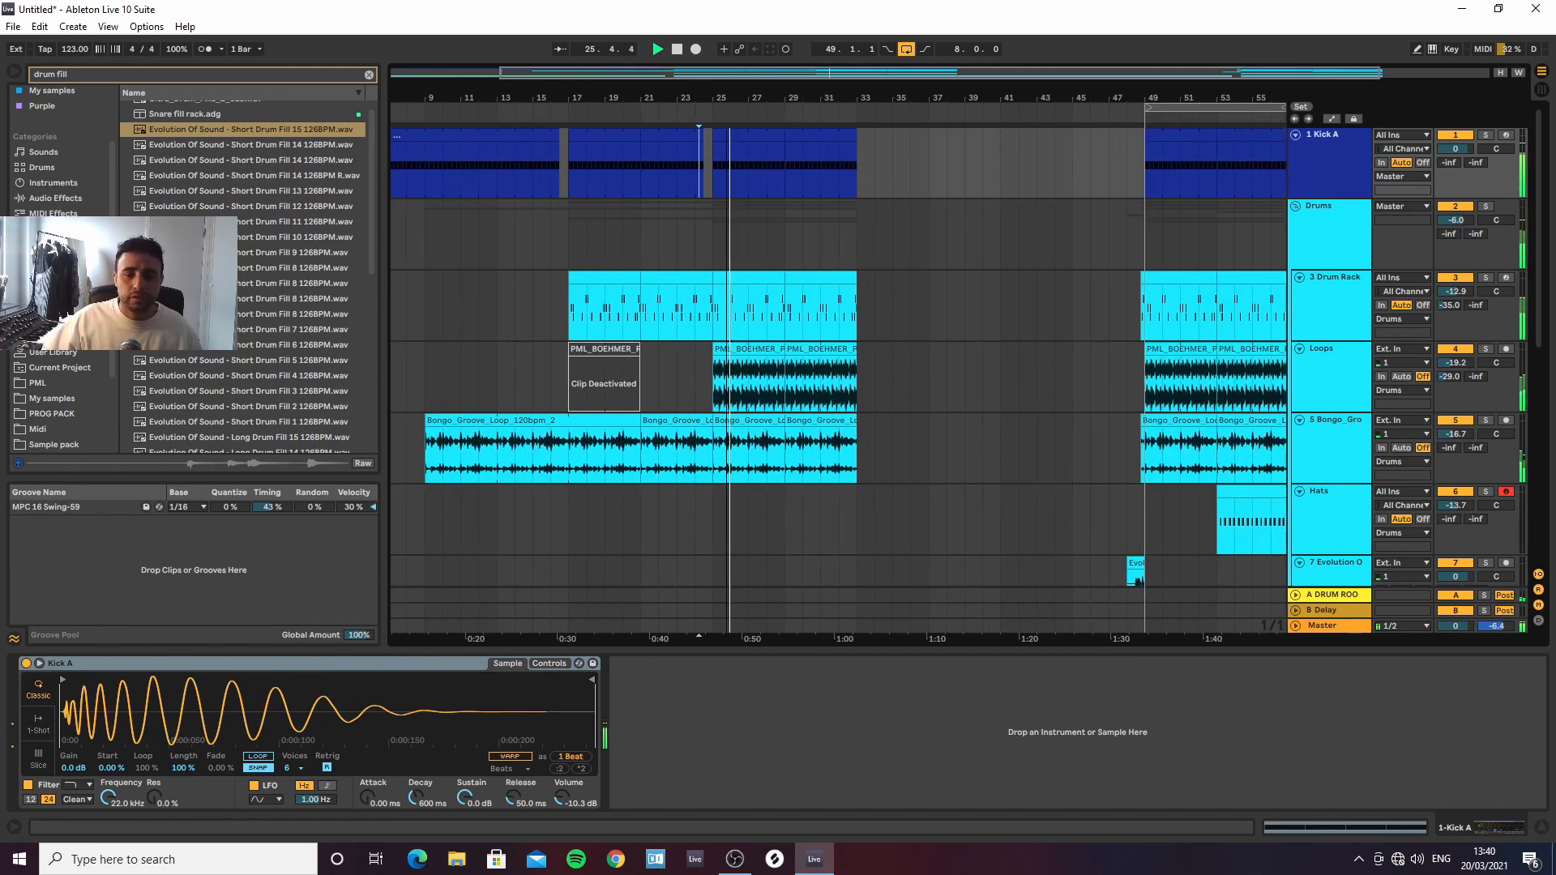
pyautogui.click(1137, 562)
pyautogui.moveTo(1136, 563); pyautogui.dragTo(705, 511)
pyautogui.moveTo(1450, 525); pyautogui.dragTo(1450, 553)
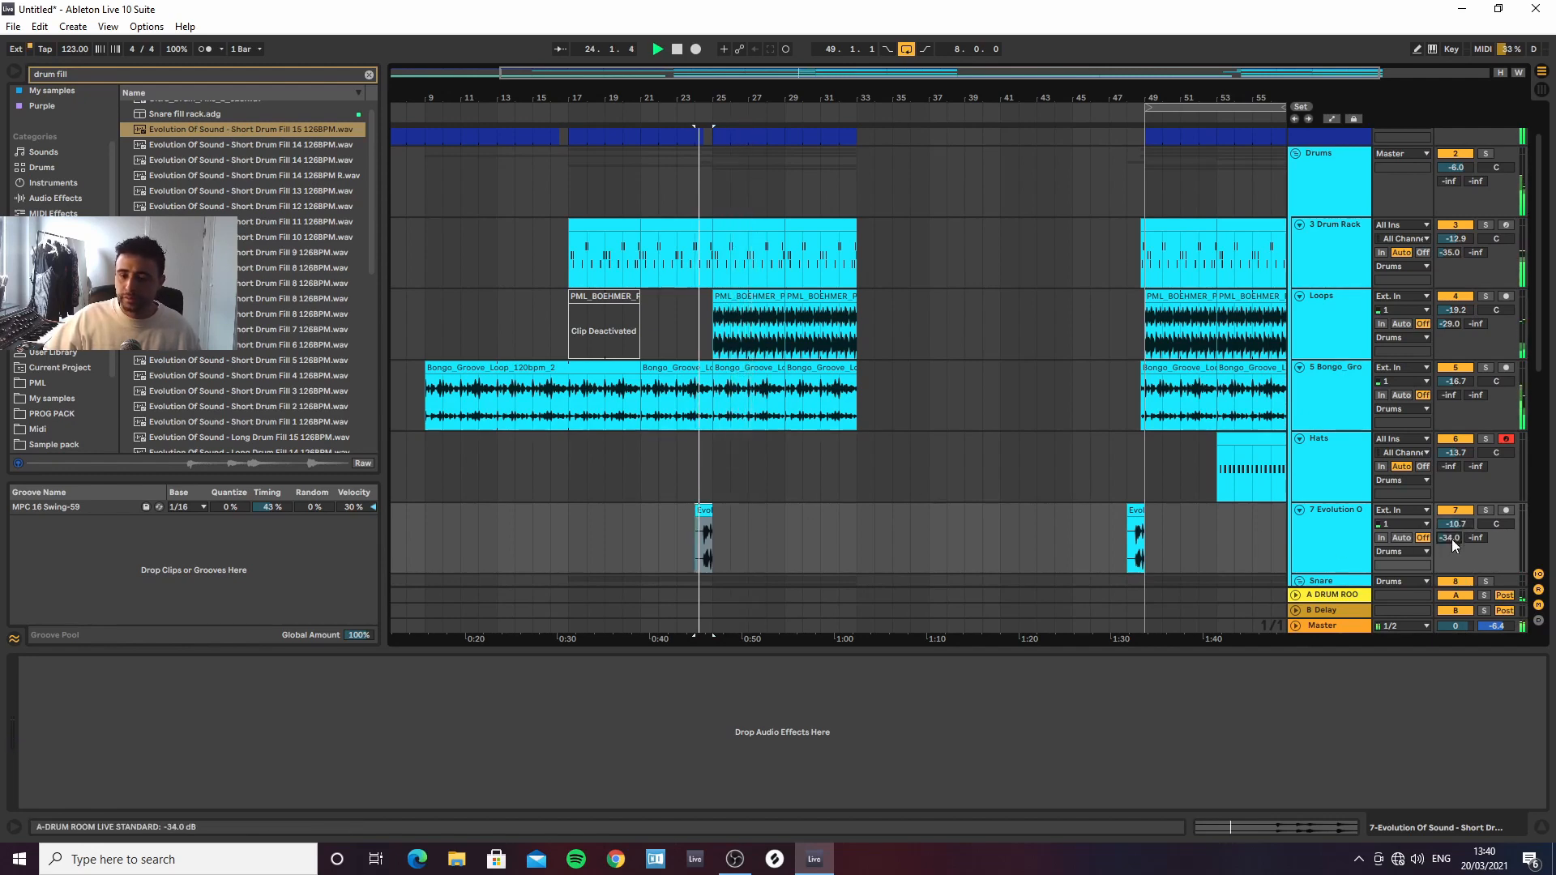
pyautogui.moveTo(1452, 538); pyautogui.dragTo(1438, 541)
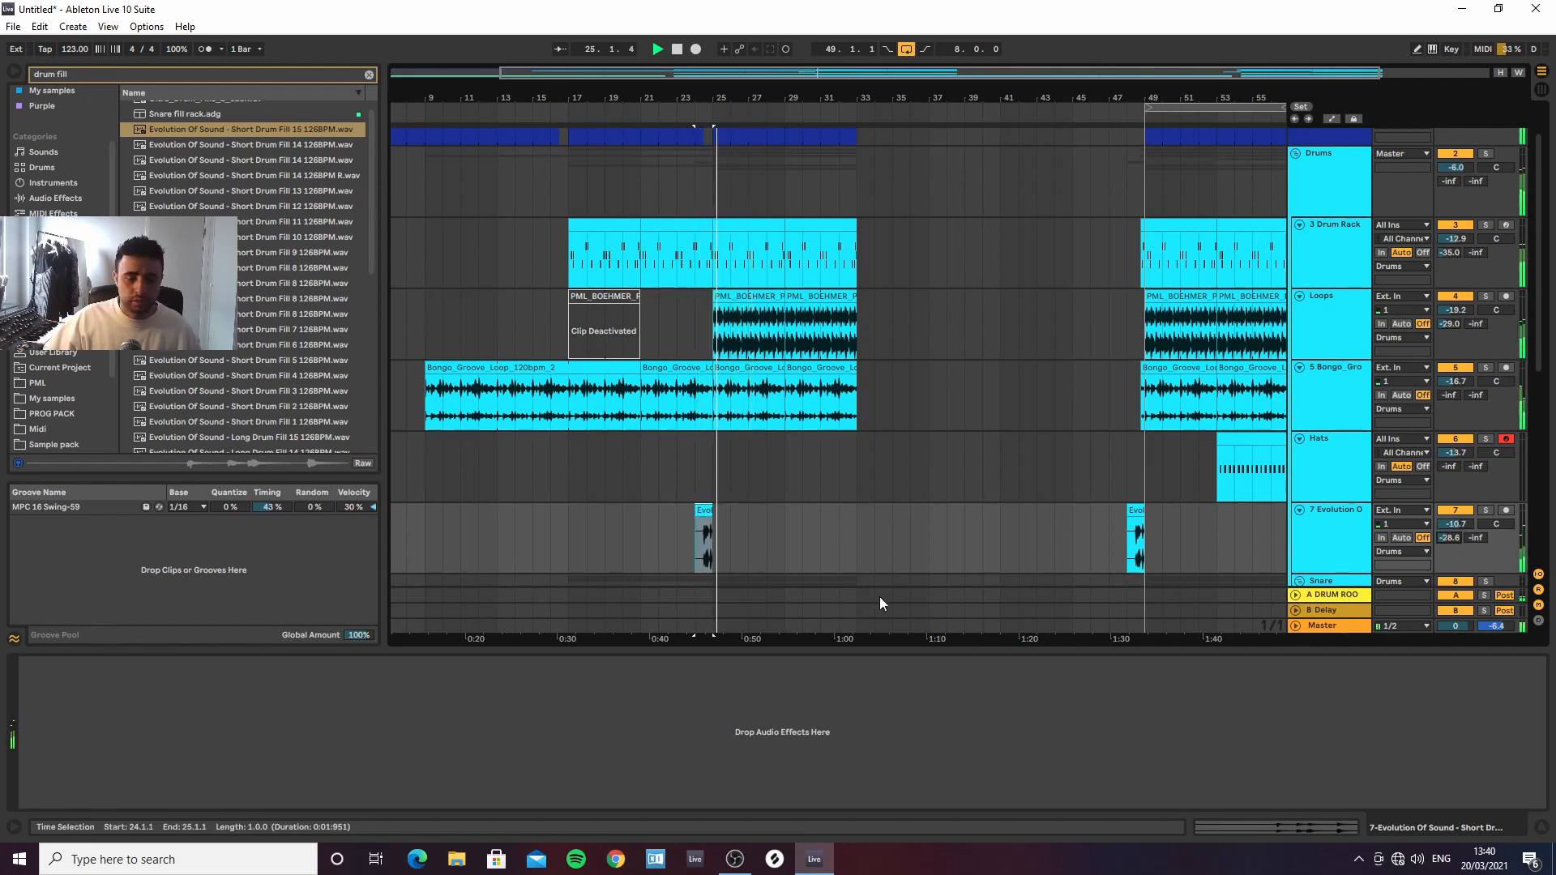
# Show the arrangement's automation and examine the Bass track's VCF1: Frequency envelope
pyautogui.click(1308, 215)
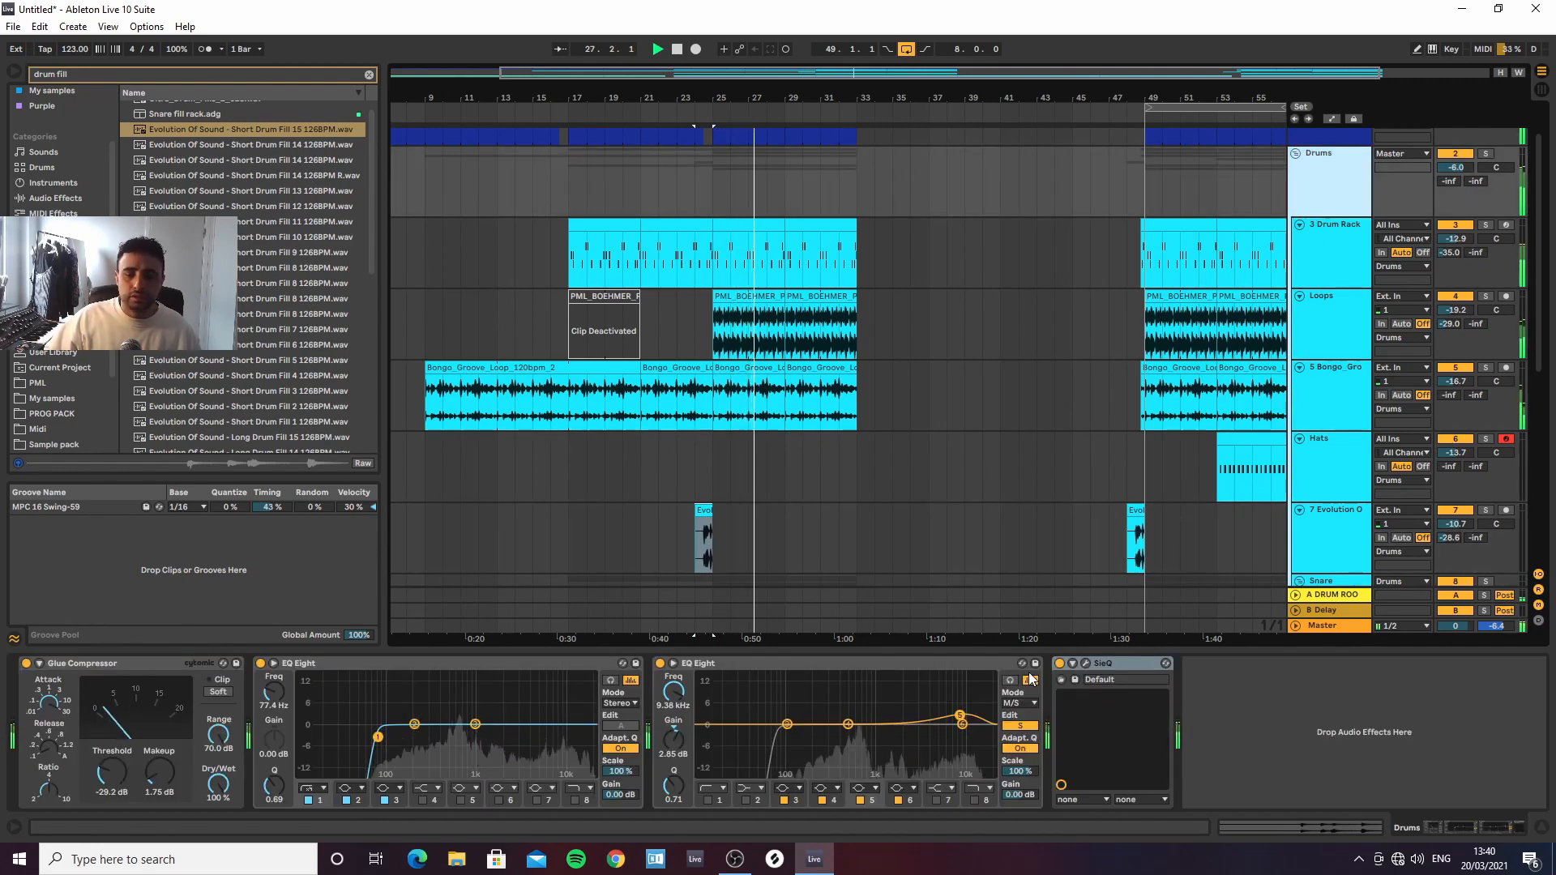
pyautogui.scroll(-4, 898, 438)
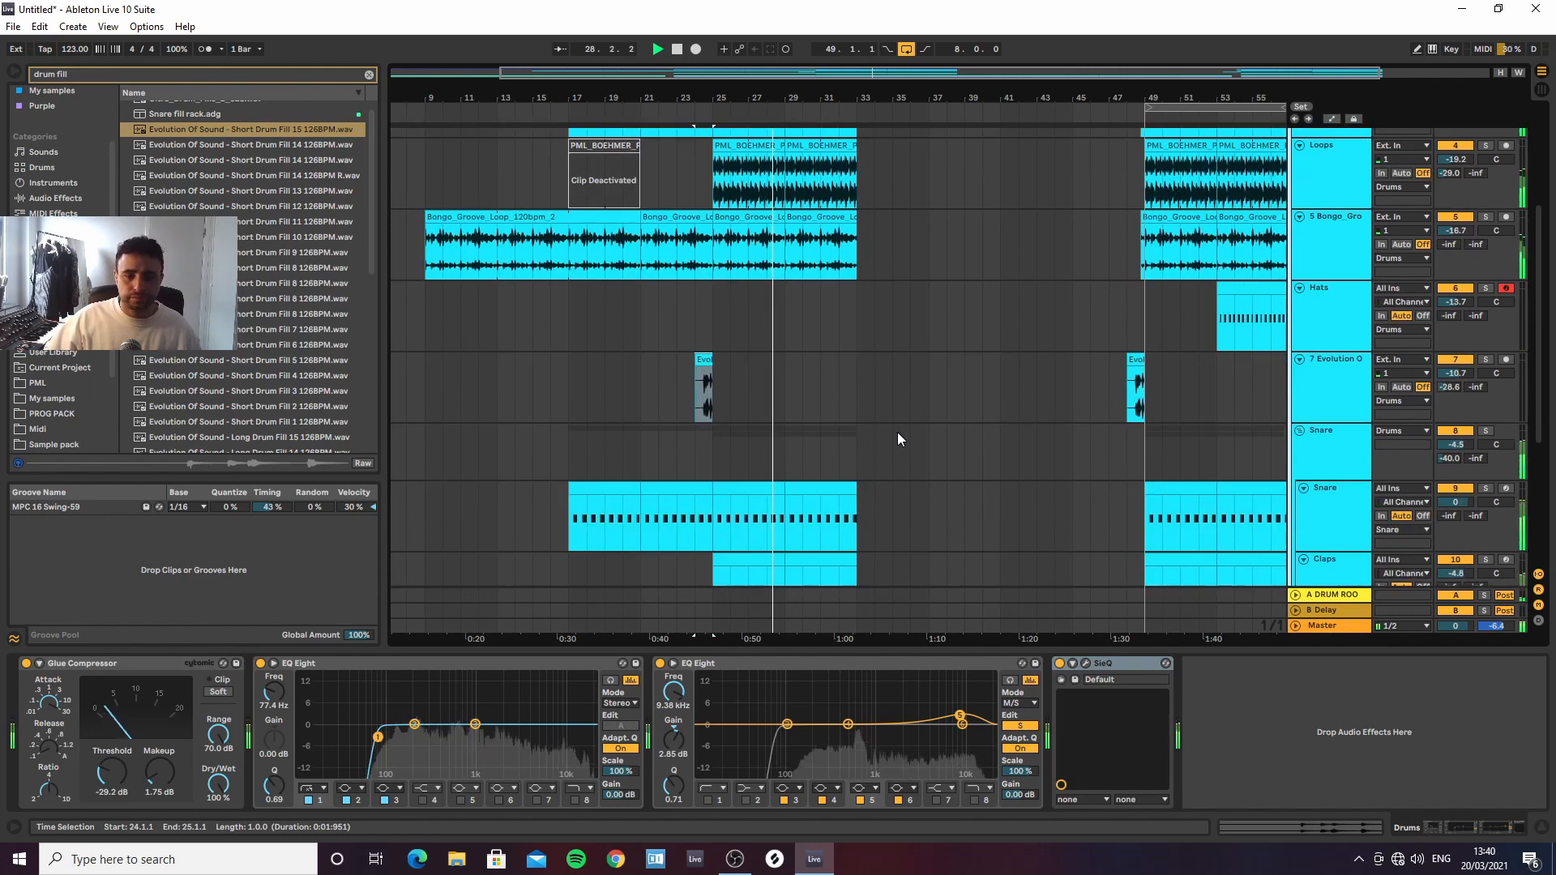
pyautogui.scroll(-3, 899, 425)
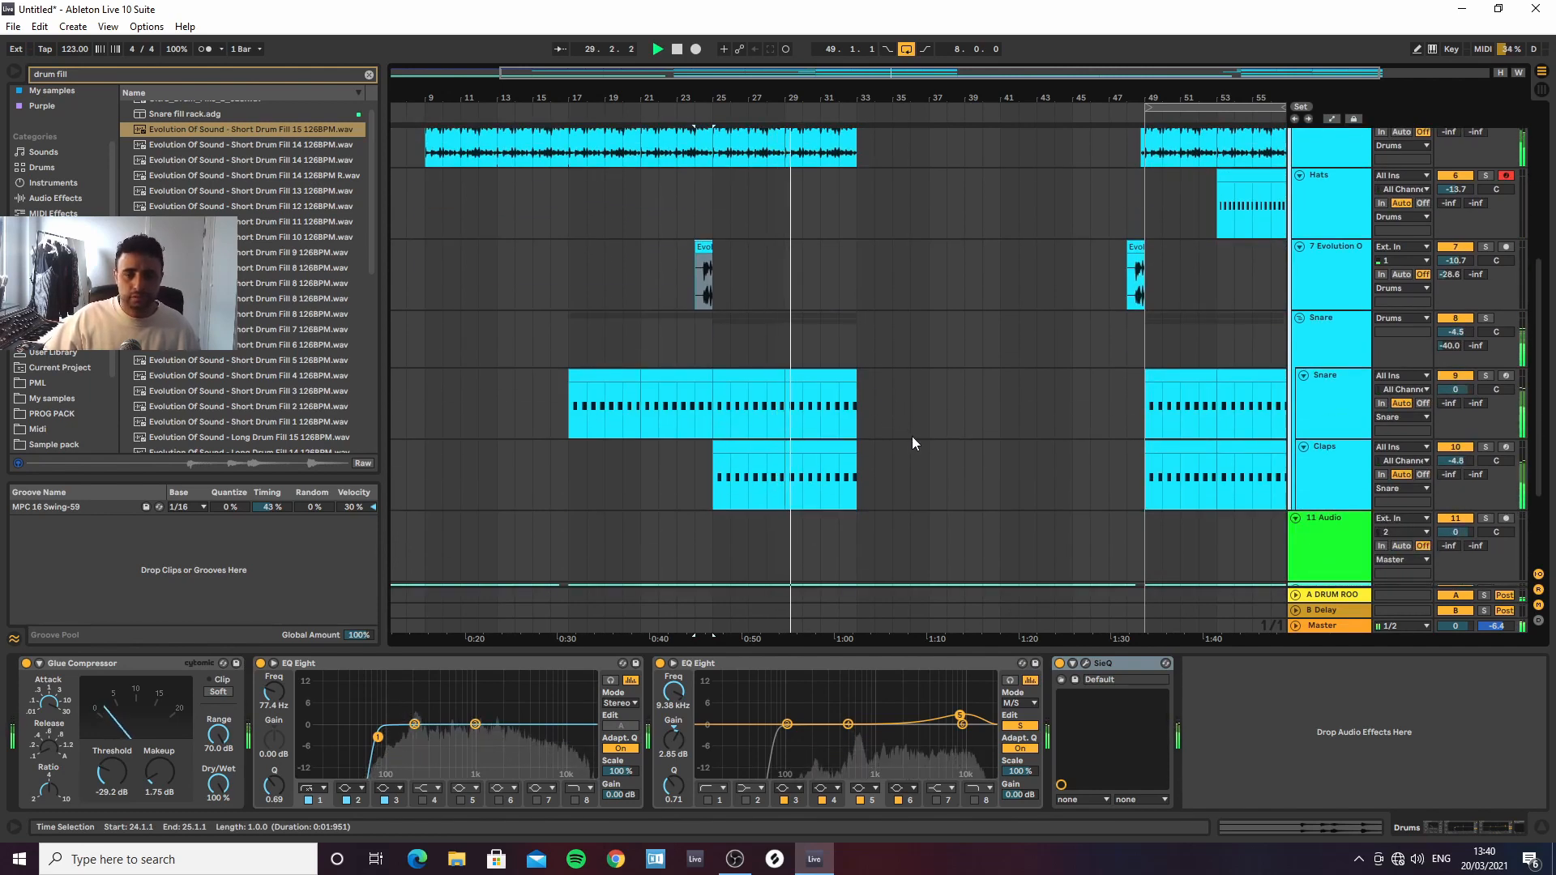
pyautogui.scroll(-3, 916, 430)
pyautogui.click(1317, 519)
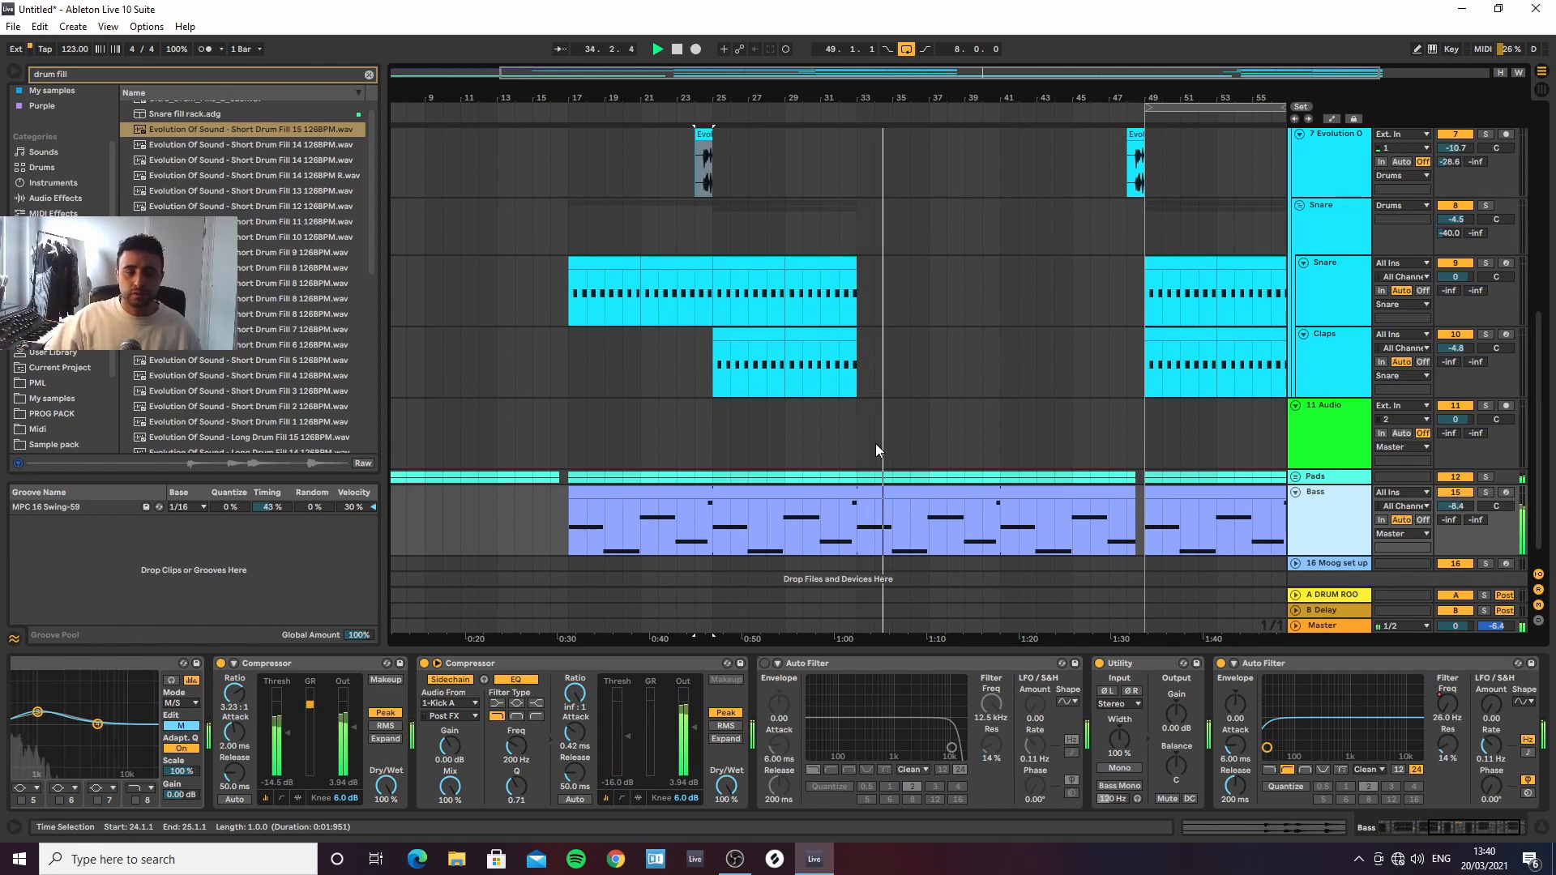
pyautogui.press('a')
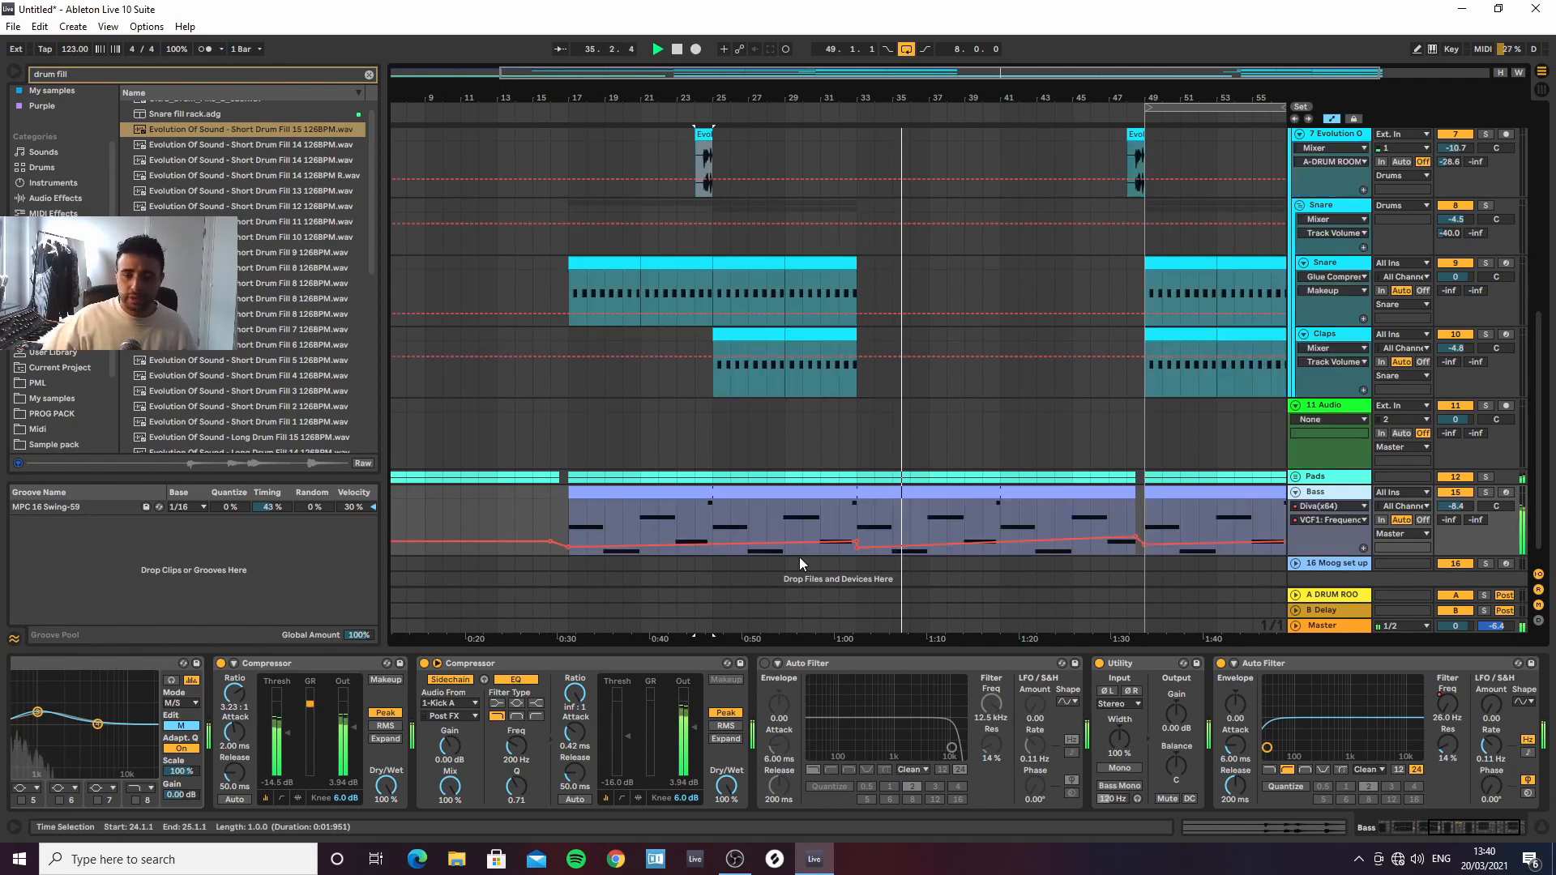
pyautogui.click(1331, 520)
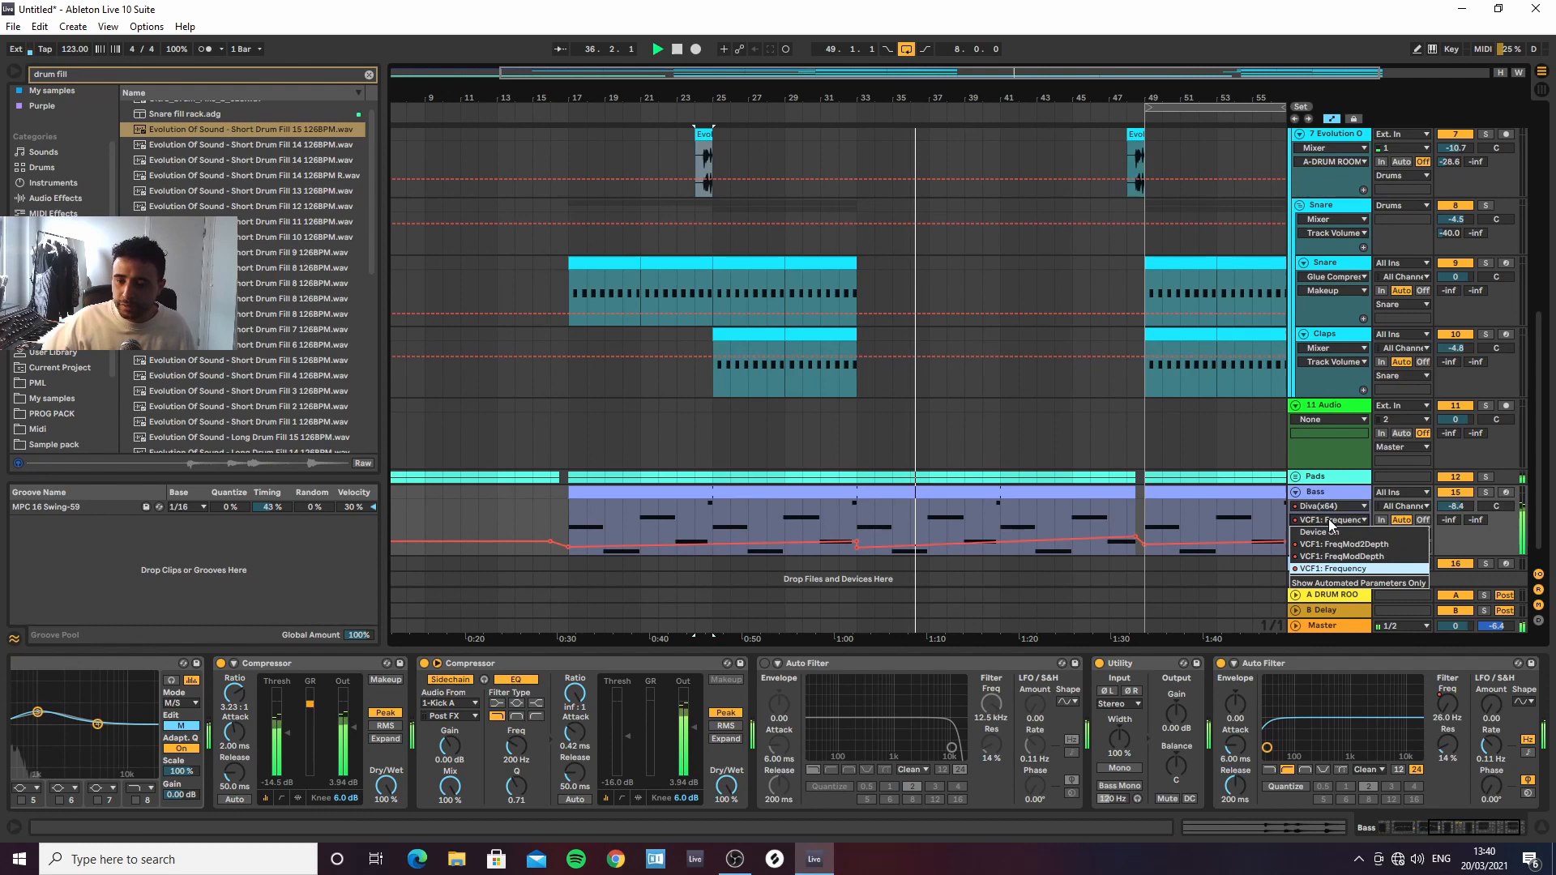
pyautogui.click(1336, 569)
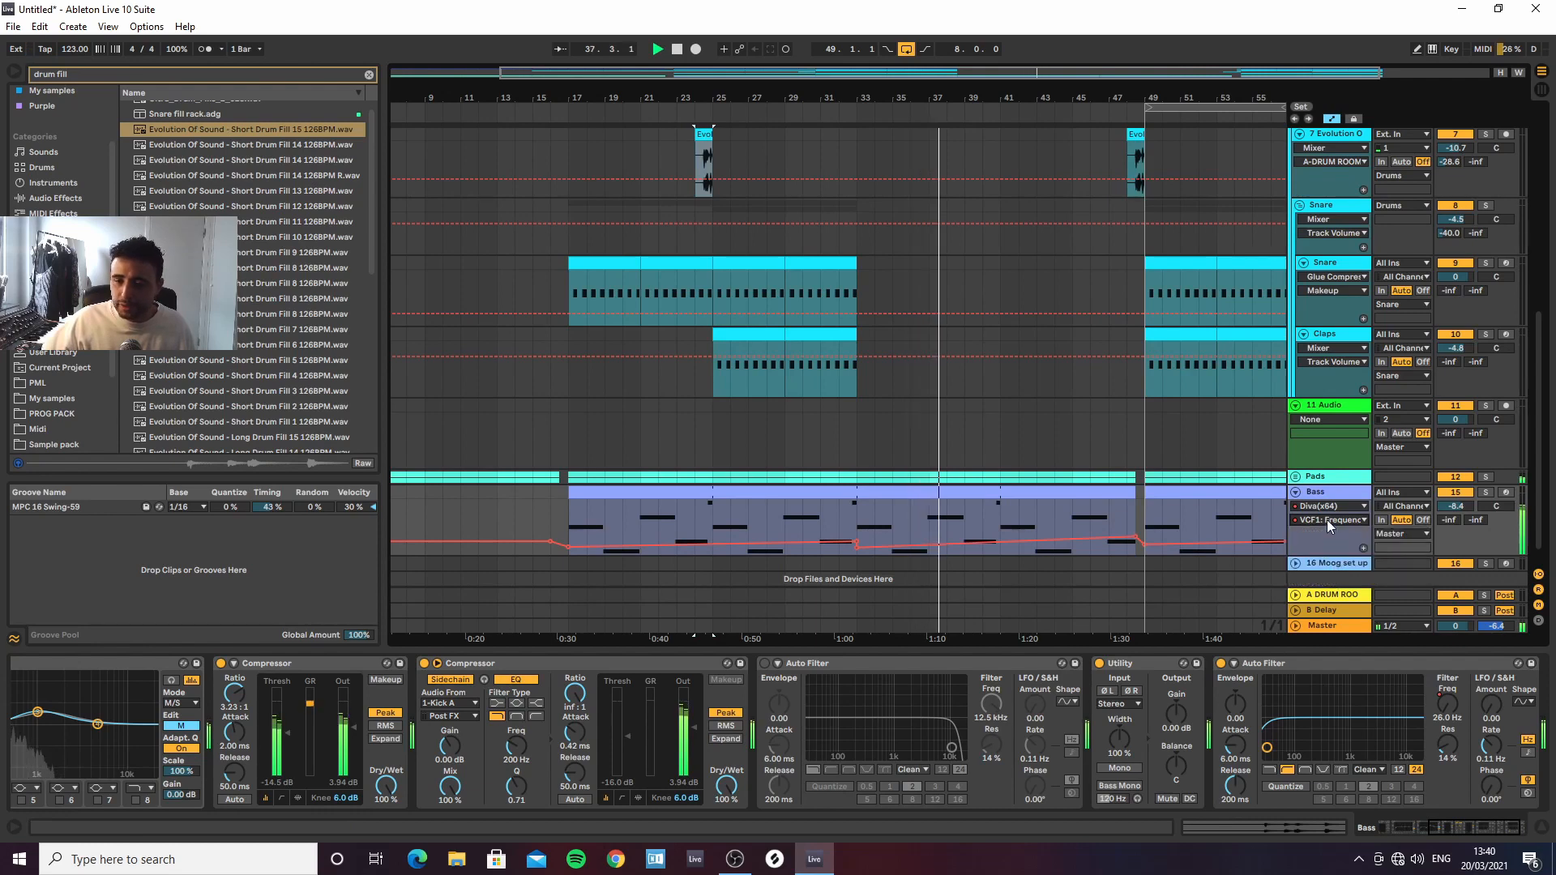
# Display the Bass track's VCF1: FreqMod2Depth automation and adjust its breakpoint at bar 33
pyautogui.click(1329, 527)
pyautogui.click(1335, 568)
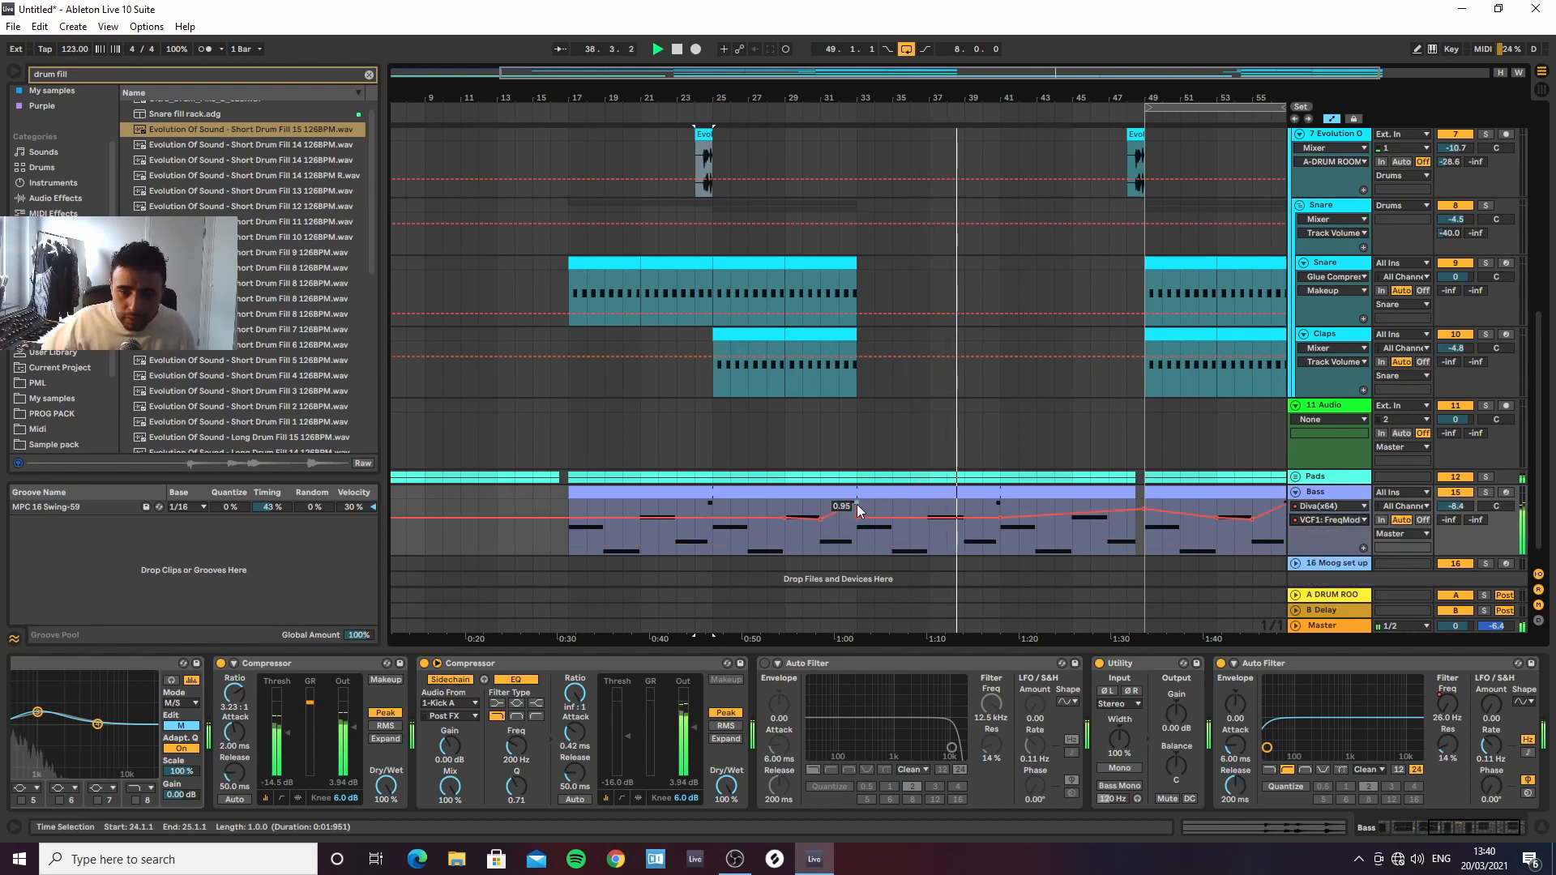
pyautogui.moveTo(859, 509); pyautogui.dragTo(857, 514)
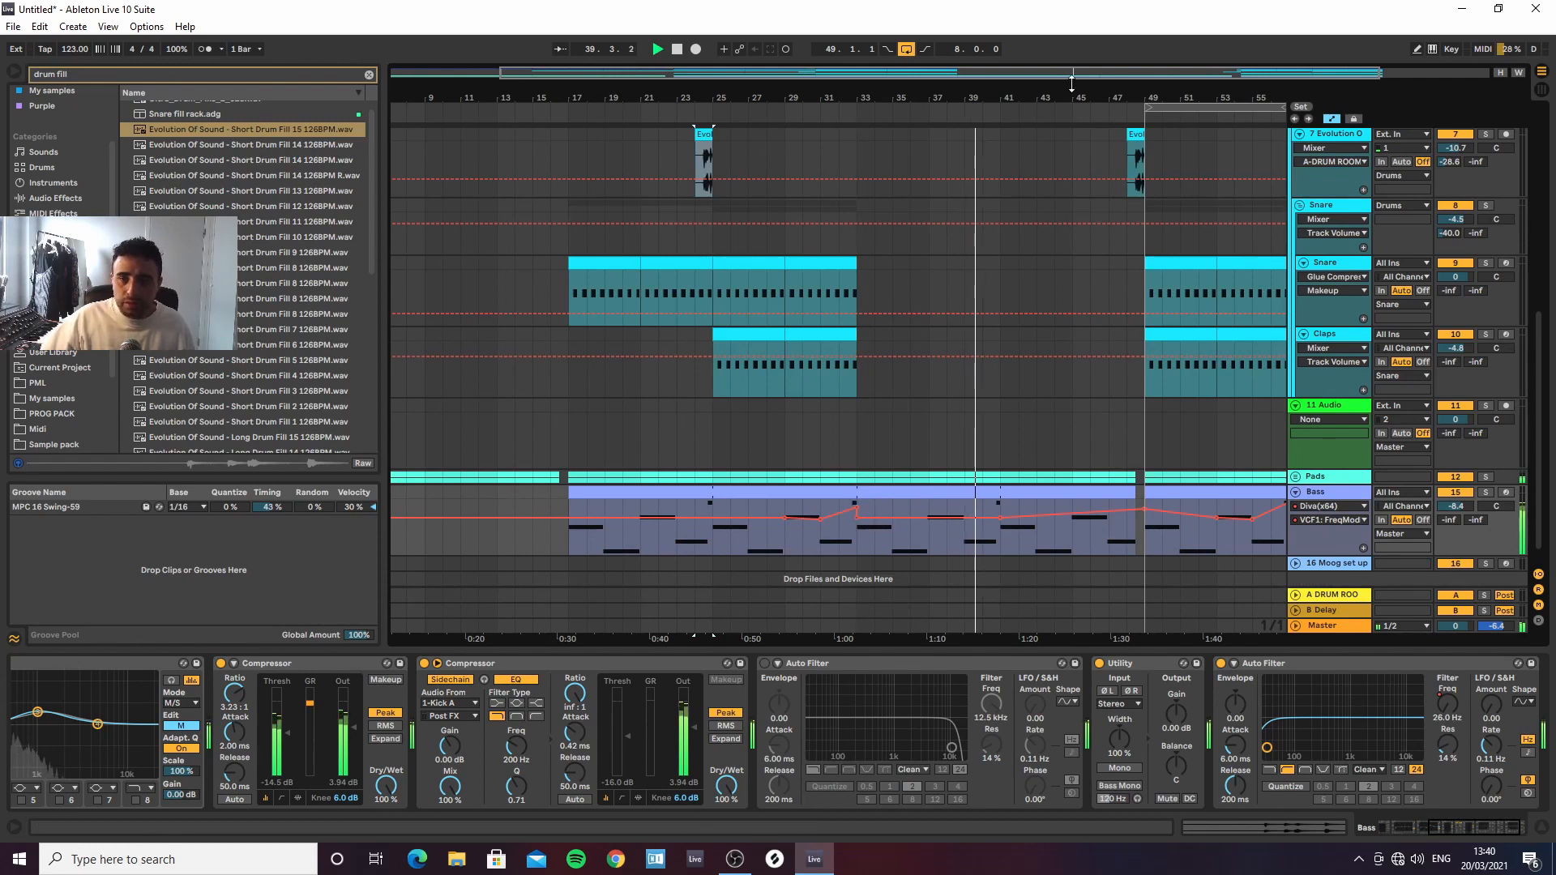
pyautogui.moveTo(1074, 91); pyautogui.dragTo(1075, 57)
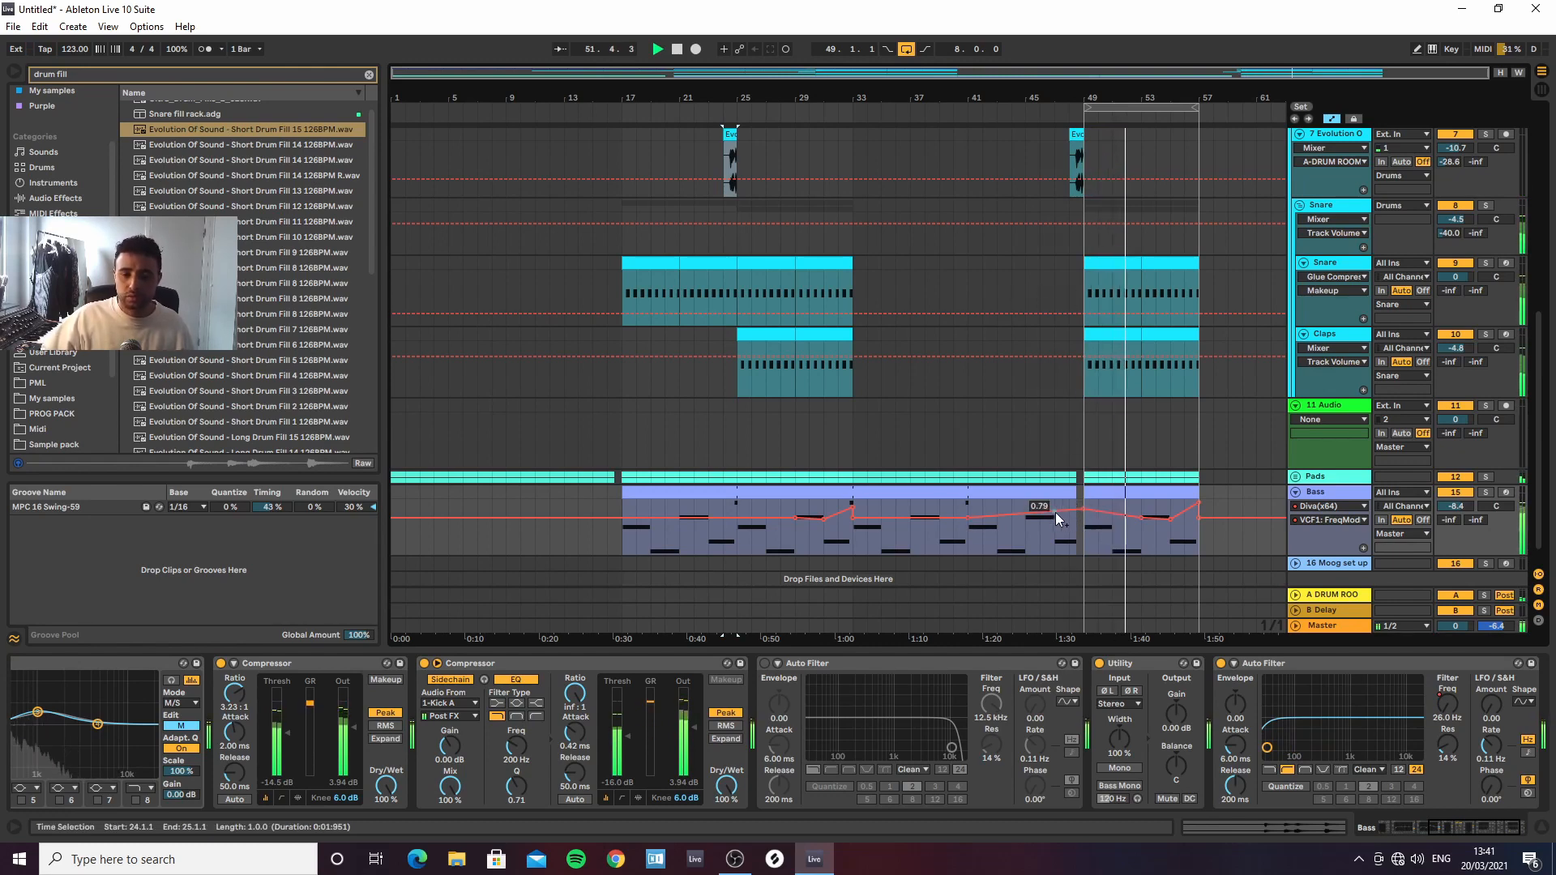
# In the Bass track's VCF1: FreqModDepth automation, start the ramp at bar 46 and raise its bar 49 breakpoint
pyautogui.click(1333, 520)
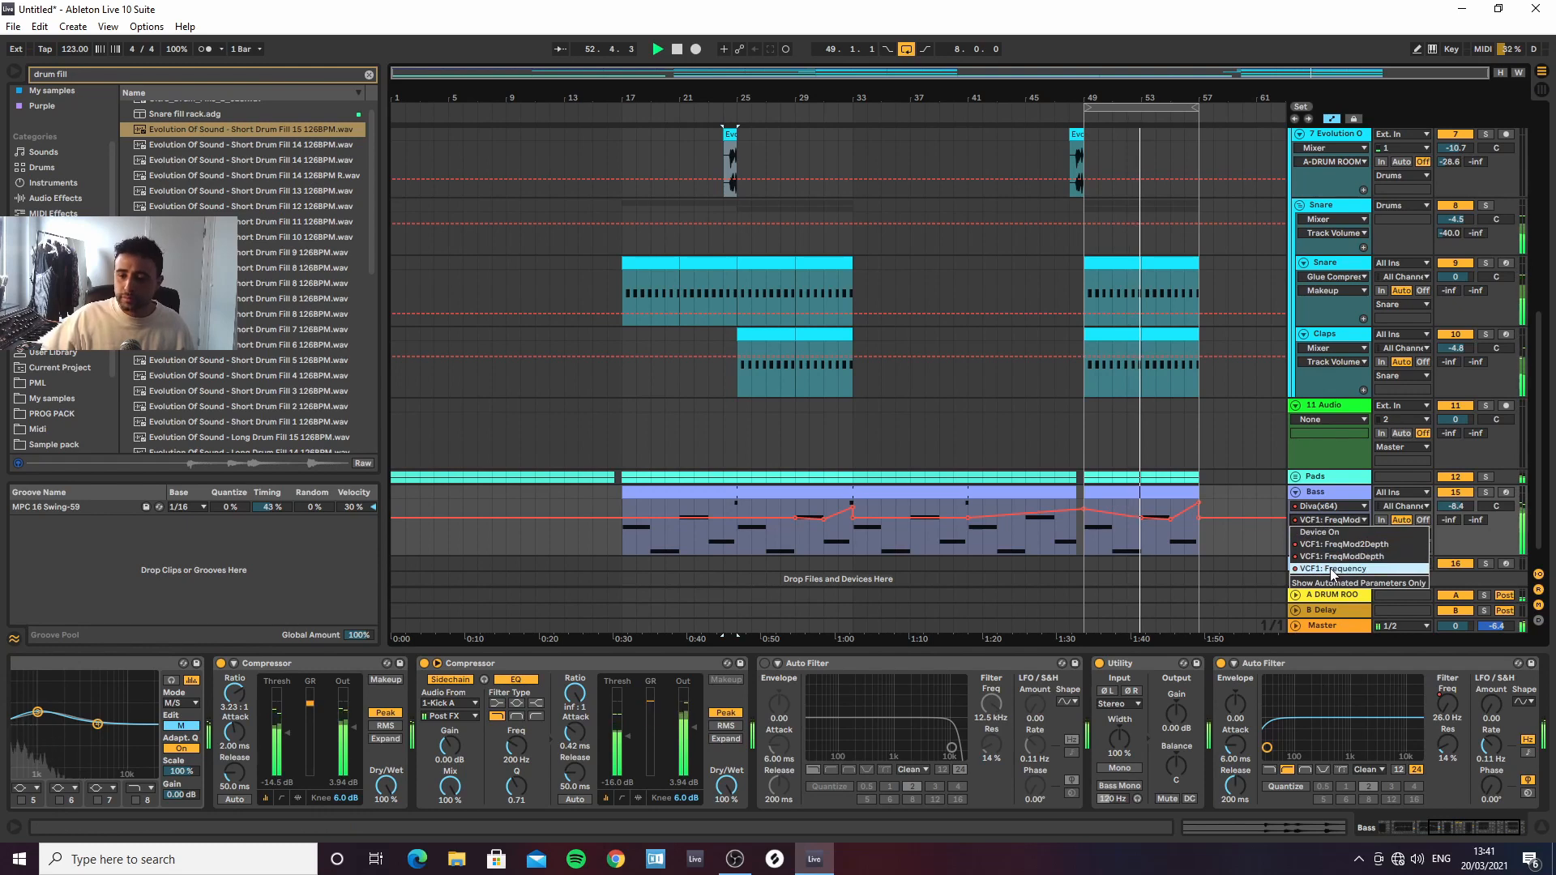
pyautogui.click(1342, 556)
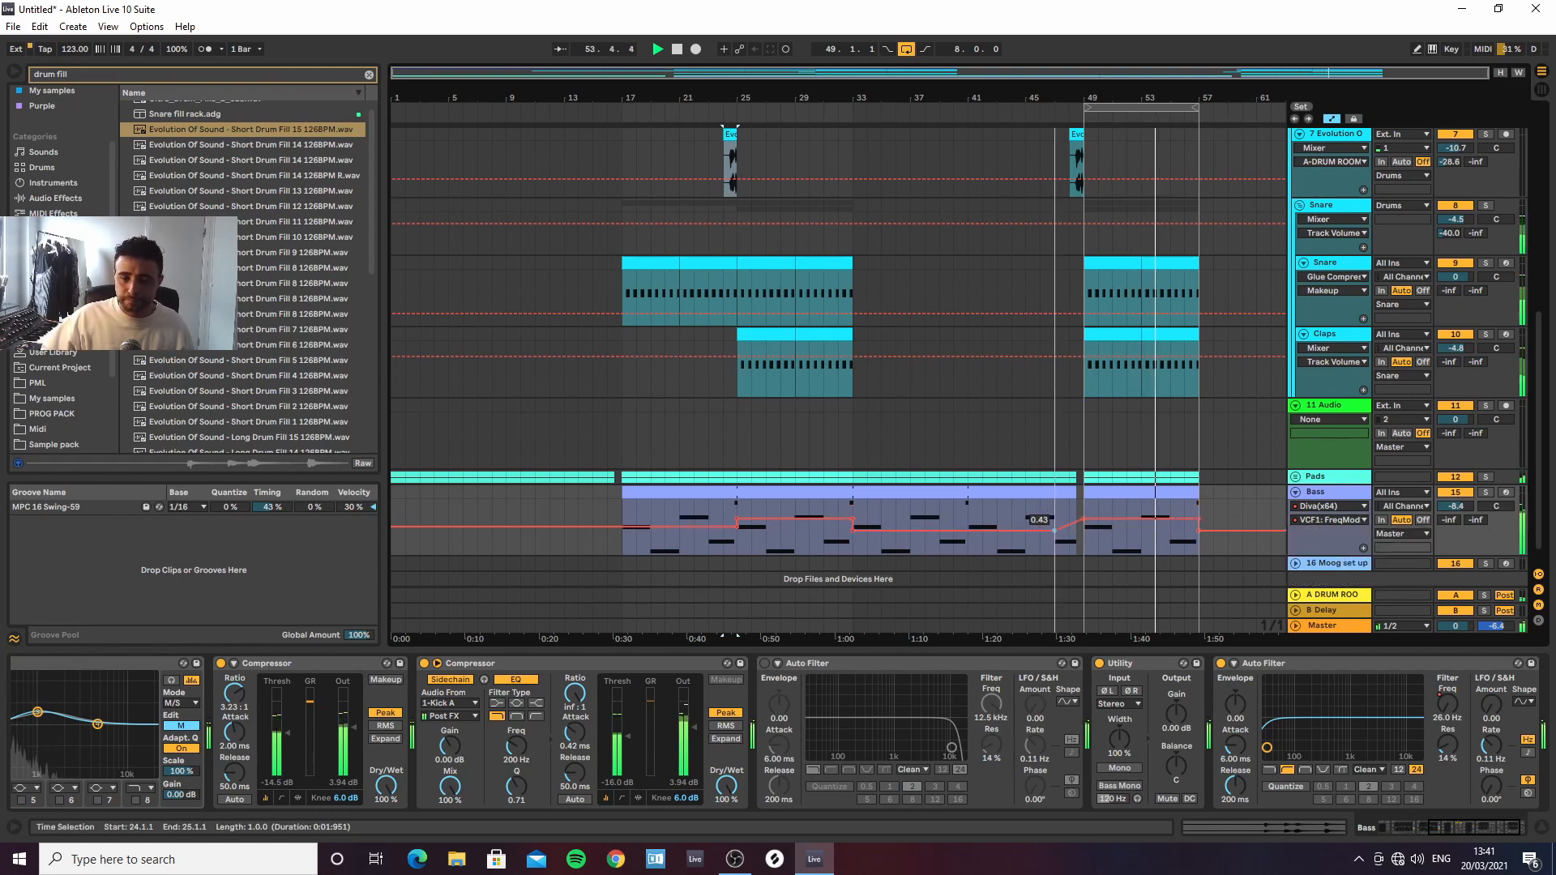
pyautogui.click(1037, 517)
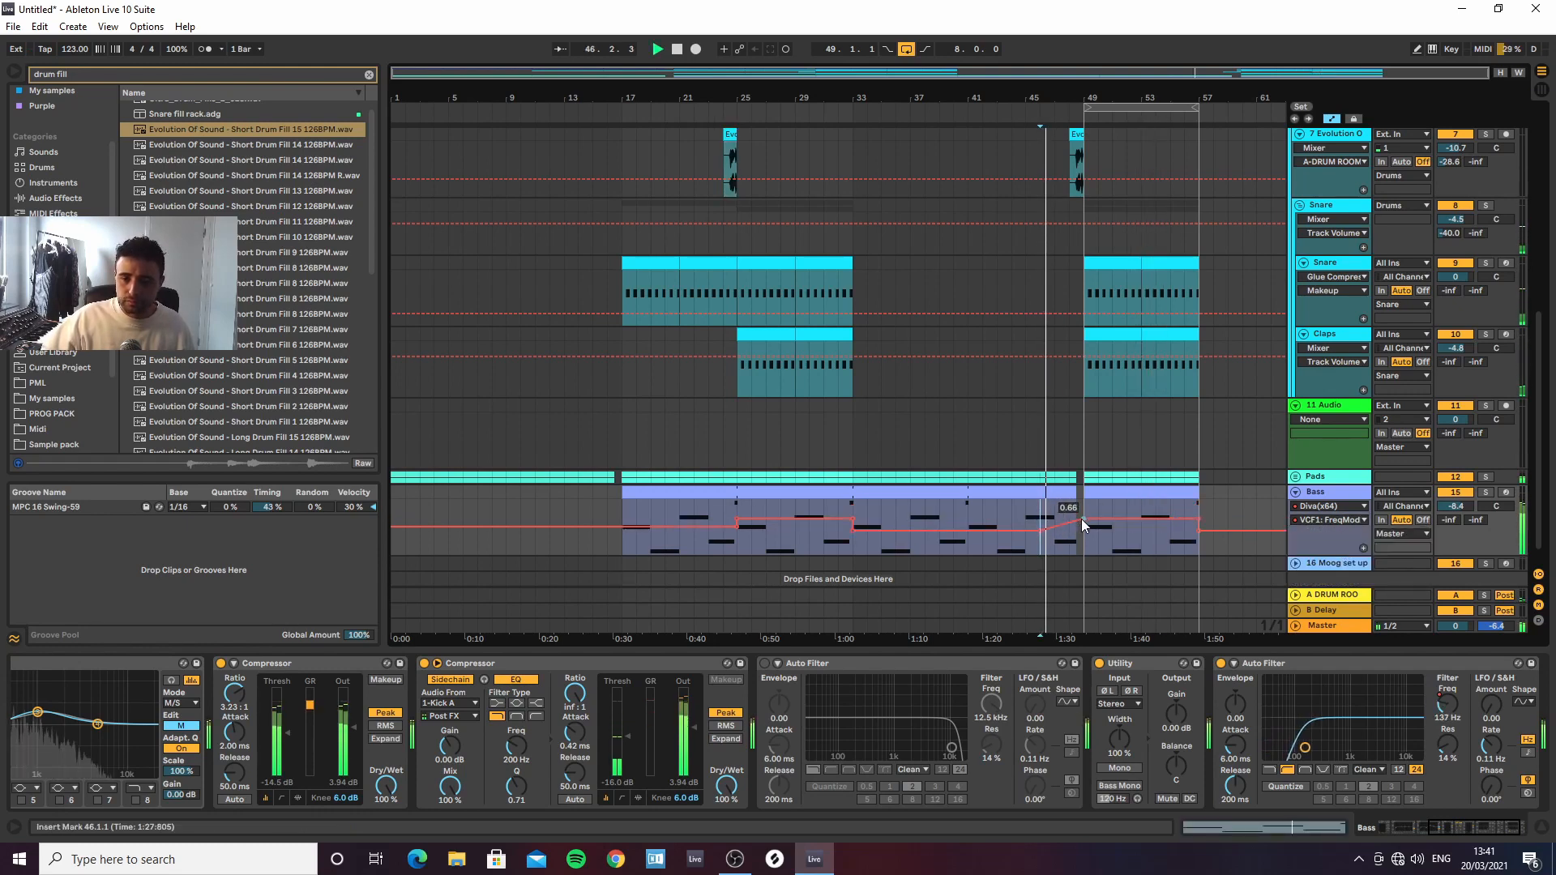
pyautogui.moveTo(1083, 522)
pyautogui.mouseDown()
pyautogui.moveTo(1068, 505)
pyautogui.moveTo(1083, 501)
pyautogui.moveTo(1084, 523)
pyautogui.moveTo(1068, 525)
pyautogui.moveTo(1084, 515)
pyautogui.mouseUp()
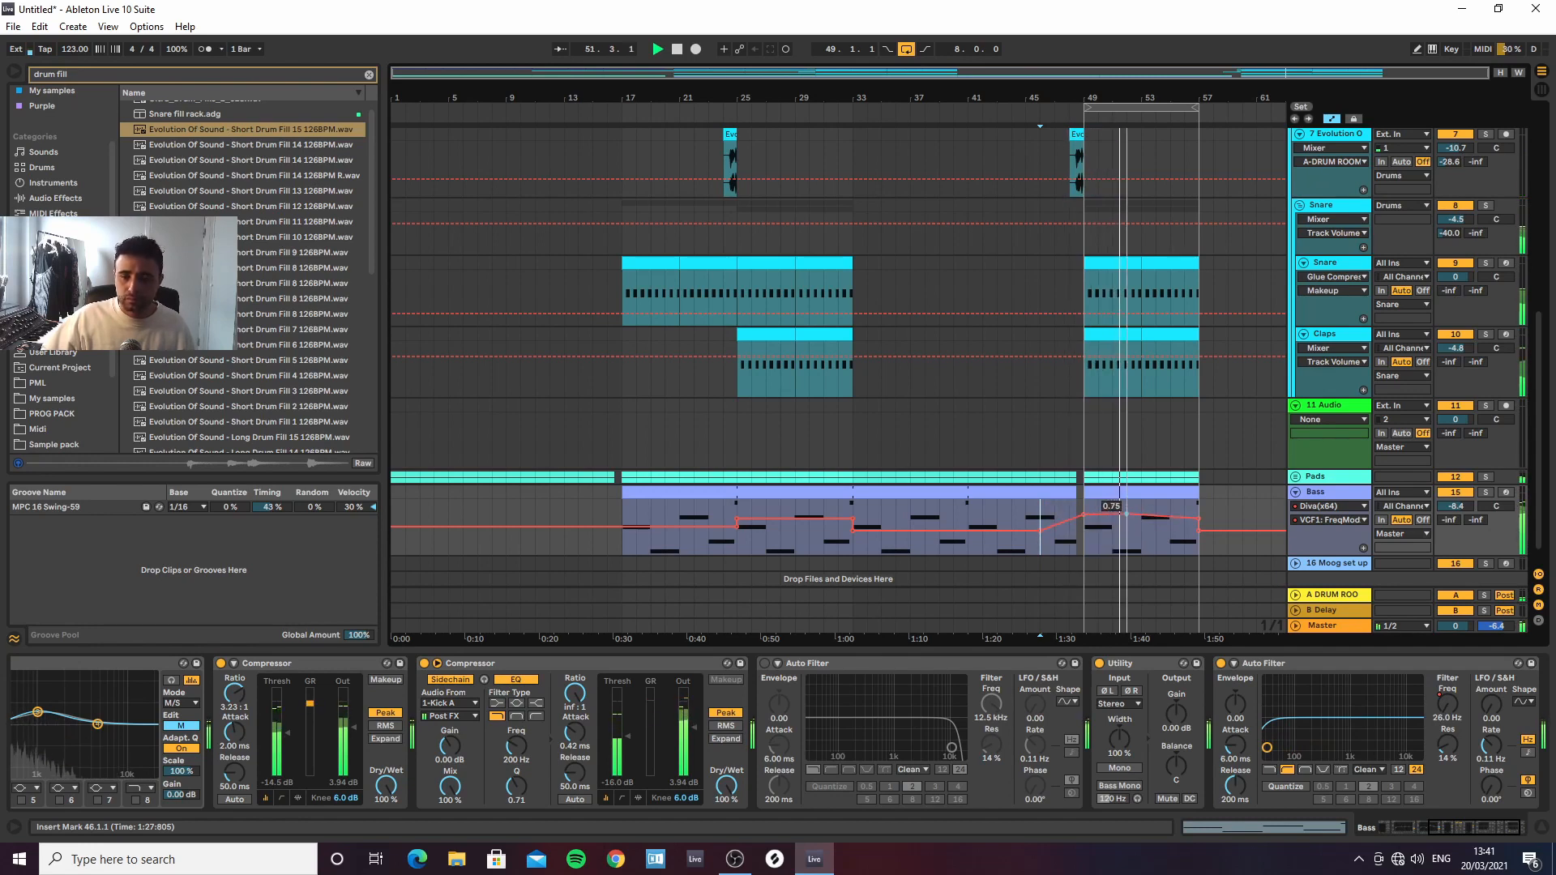
# Shape the Bass FreqModDepth automation with a peak near bar 52, a dip near bar 54 and a peak near bar 56, then hide automation
pyautogui.moveTo(1126, 514); pyautogui.dragTo(1155, 526)
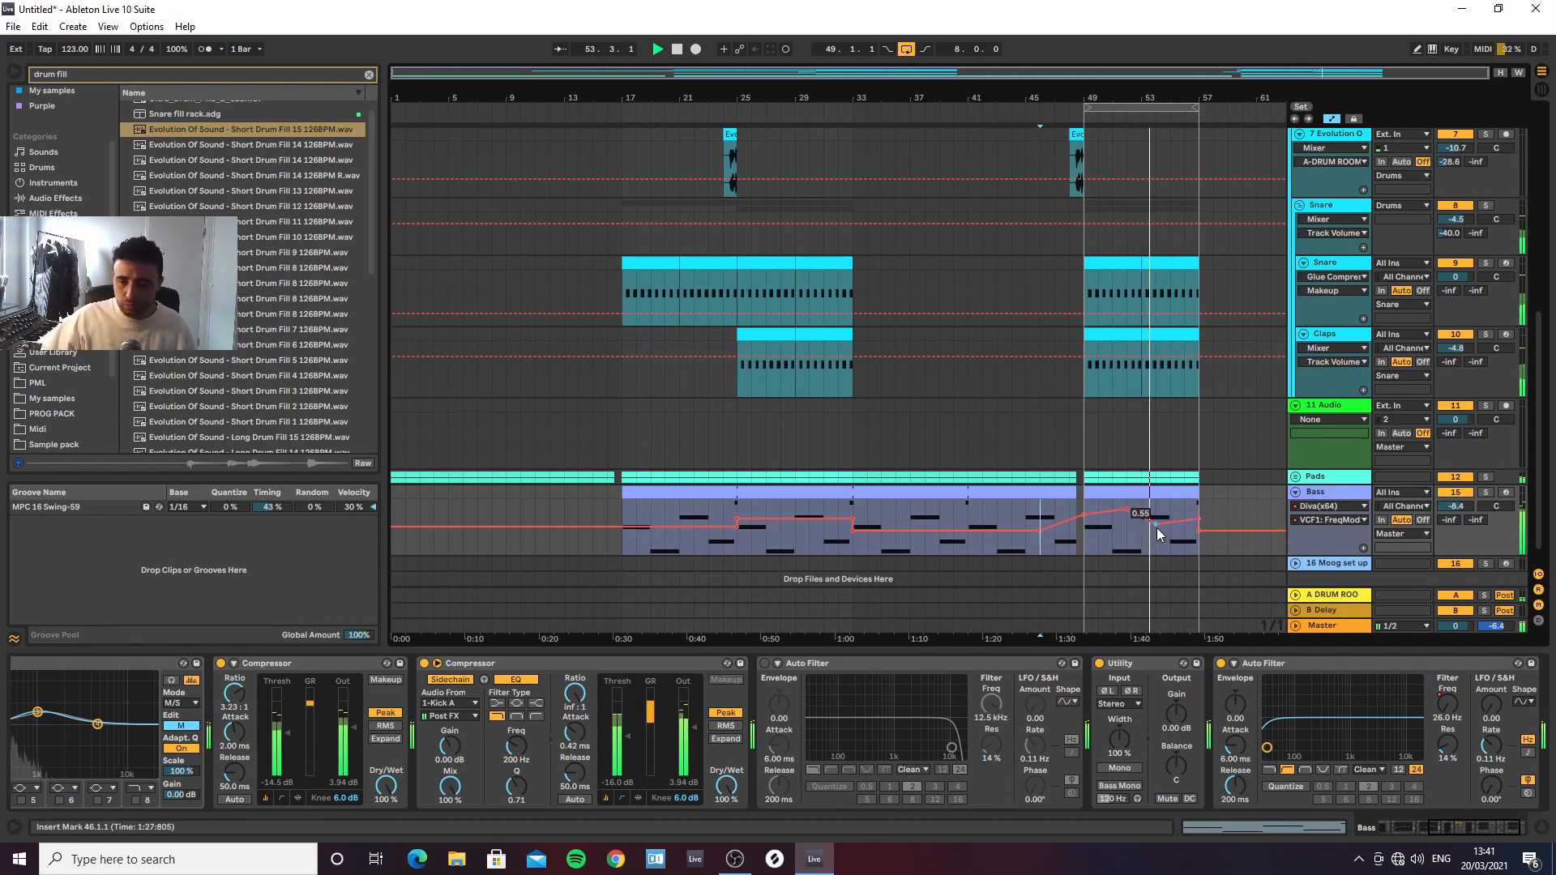
pyautogui.click(1184, 518)
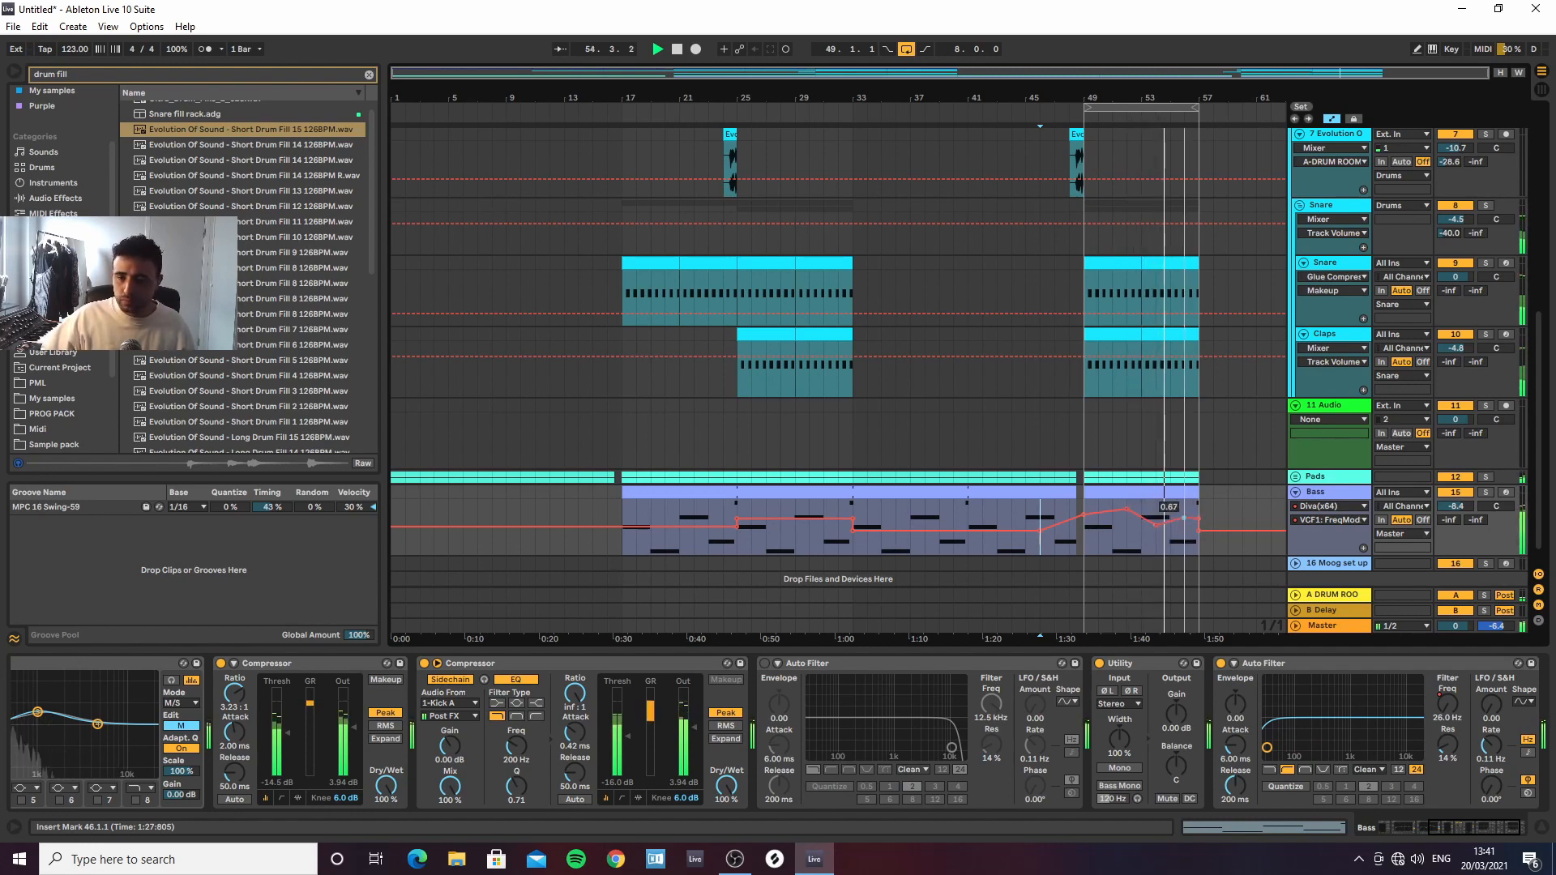
pyautogui.moveTo(1185, 518); pyautogui.dragTo(1193, 523)
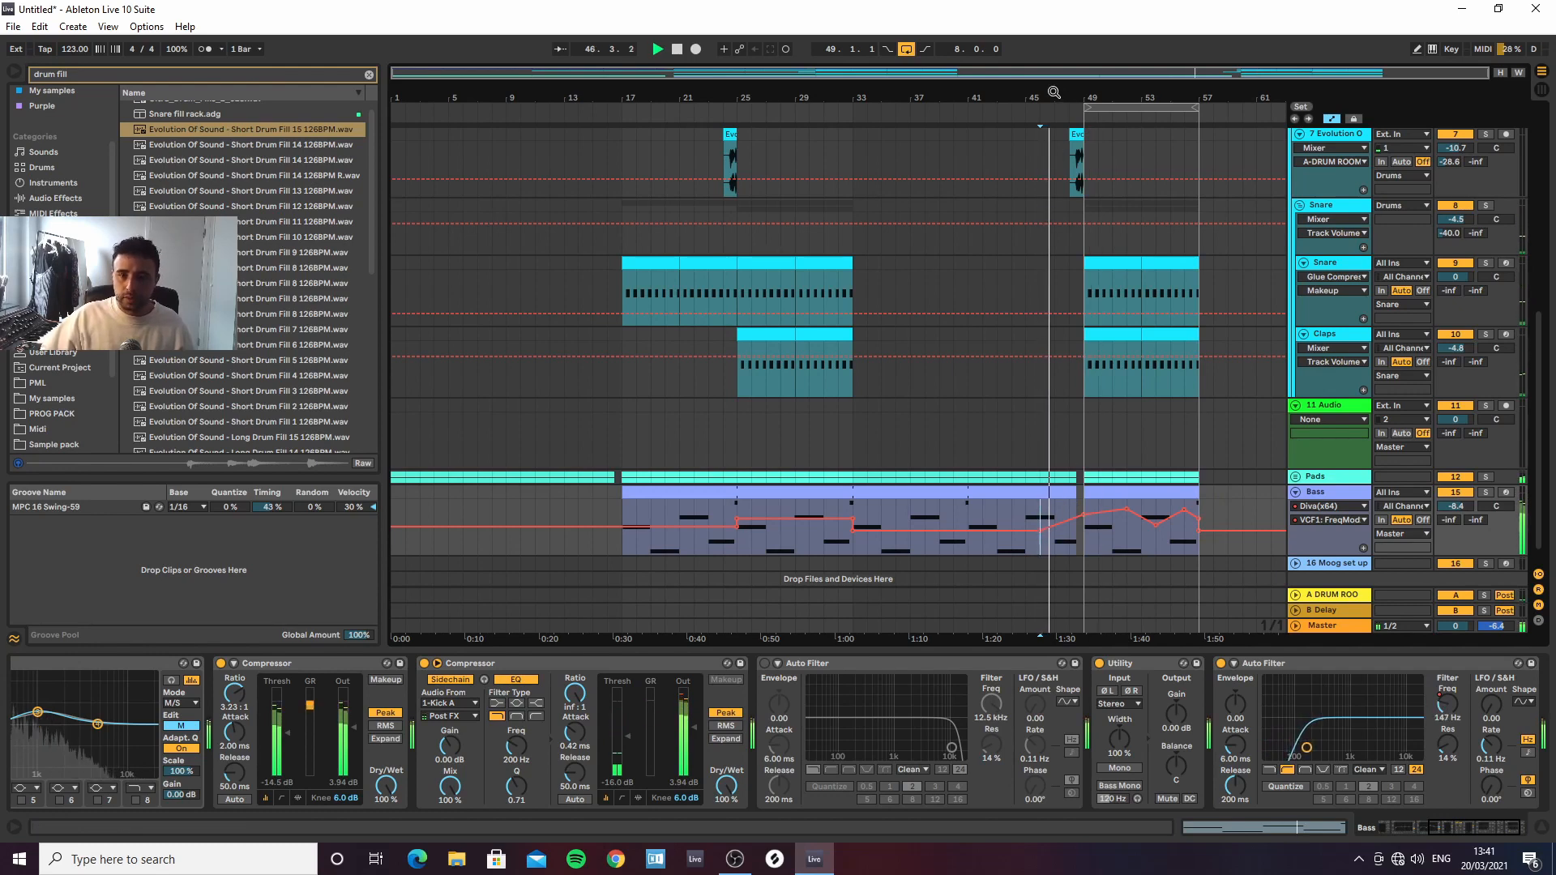
pyautogui.scroll(3, 1069, 504)
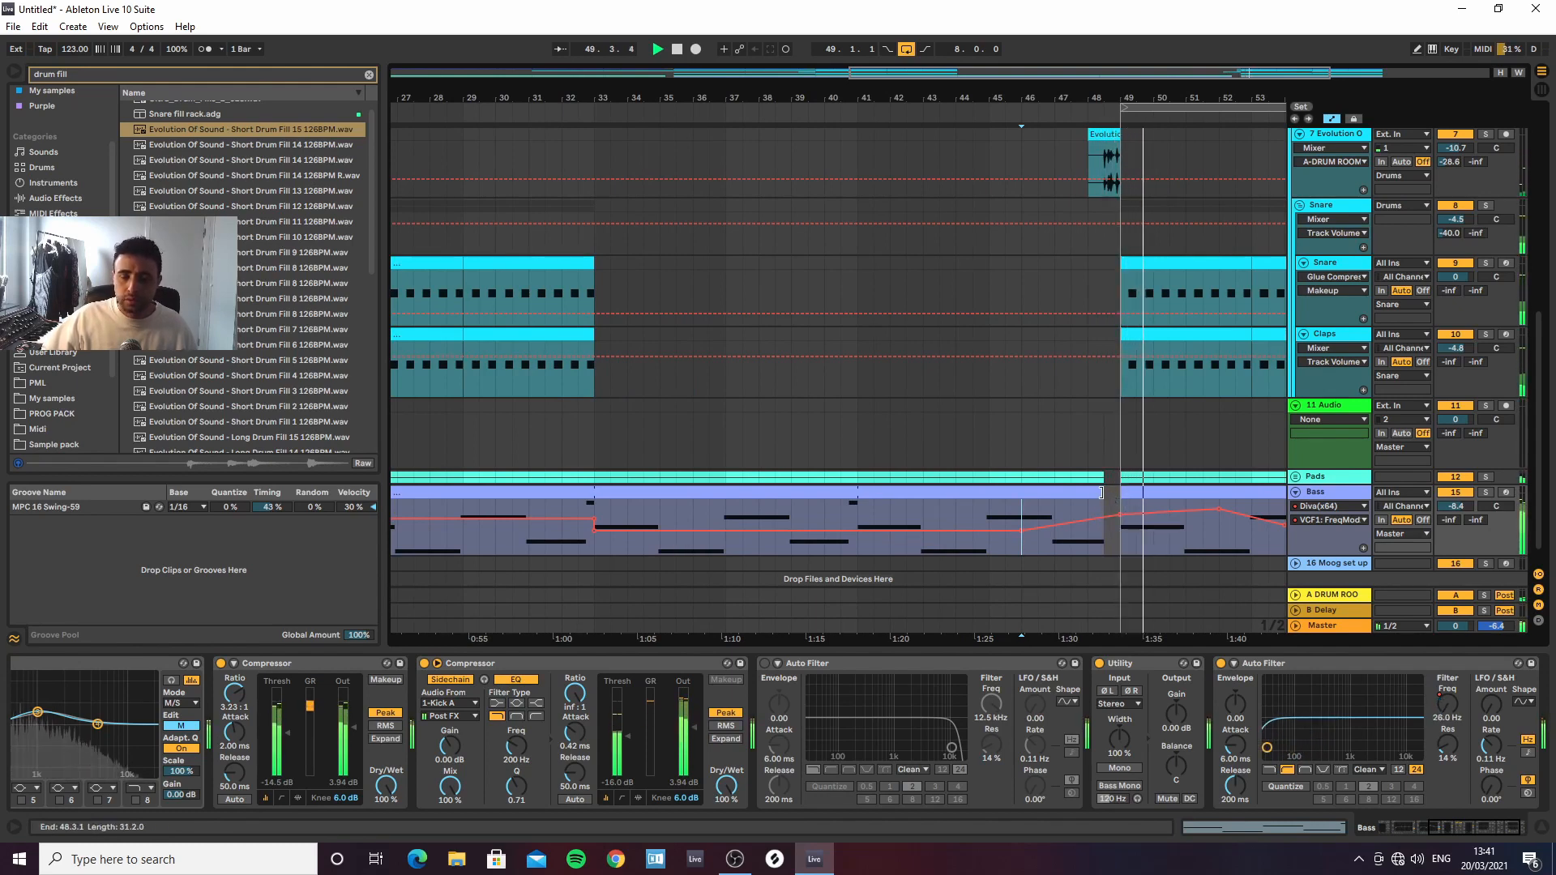
pyautogui.doubleClick(949, 98)
pyautogui.press('a')
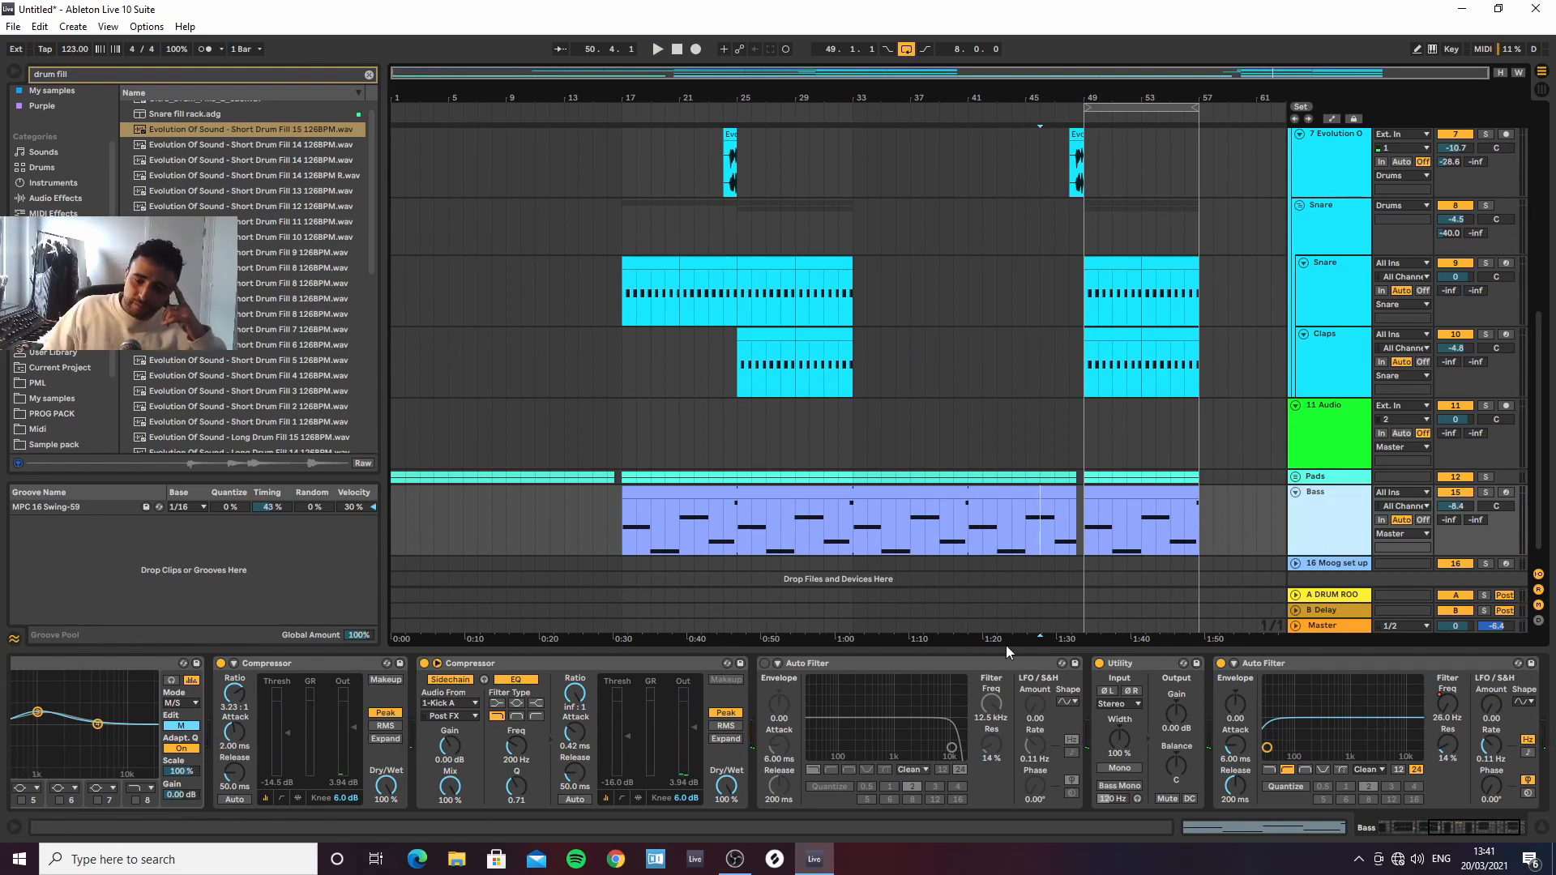
# Enable band 8 of the Bass track's second EQ Eight during playback and set its high cut to 1.63 kHz
pyautogui.scroll(5, 313, 679)
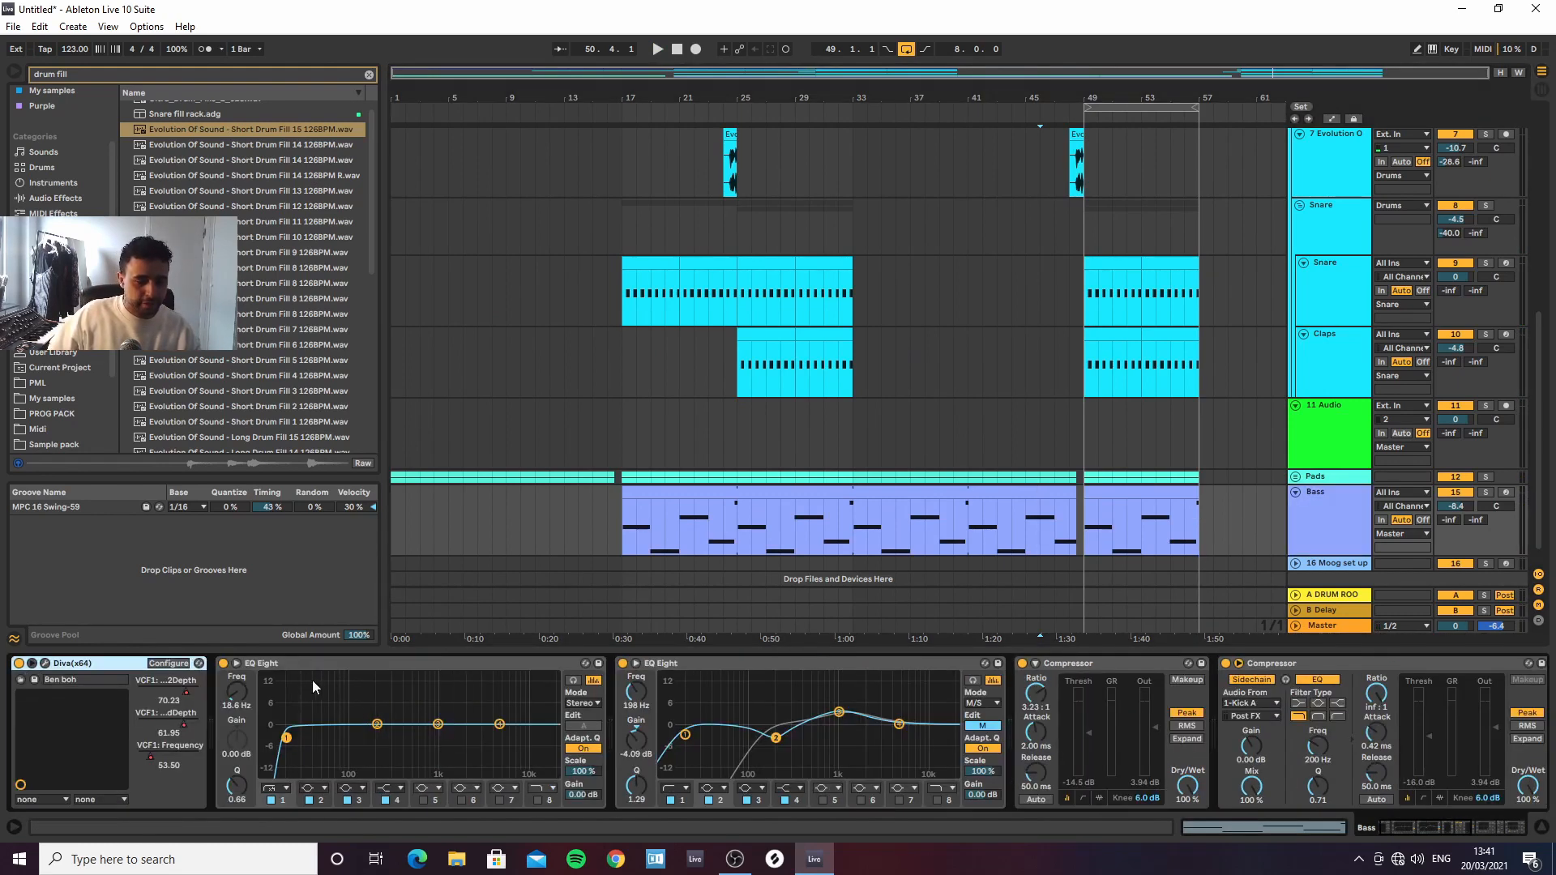
pyautogui.click(937, 800)
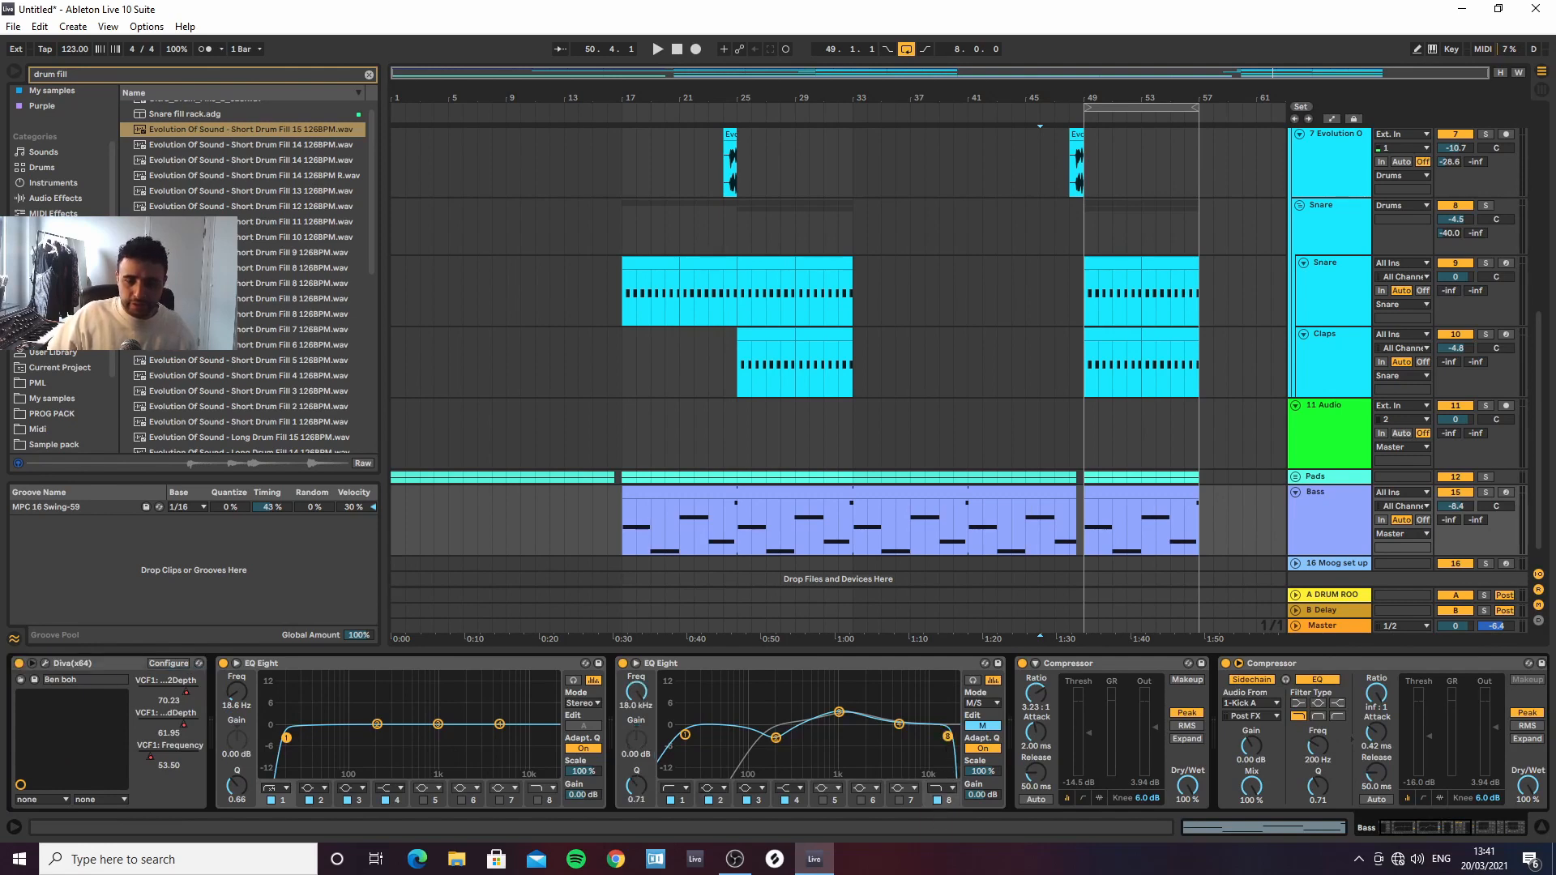
pyautogui.press('space')
pyautogui.moveTo(948, 736); pyautogui.dragTo(819, 732)
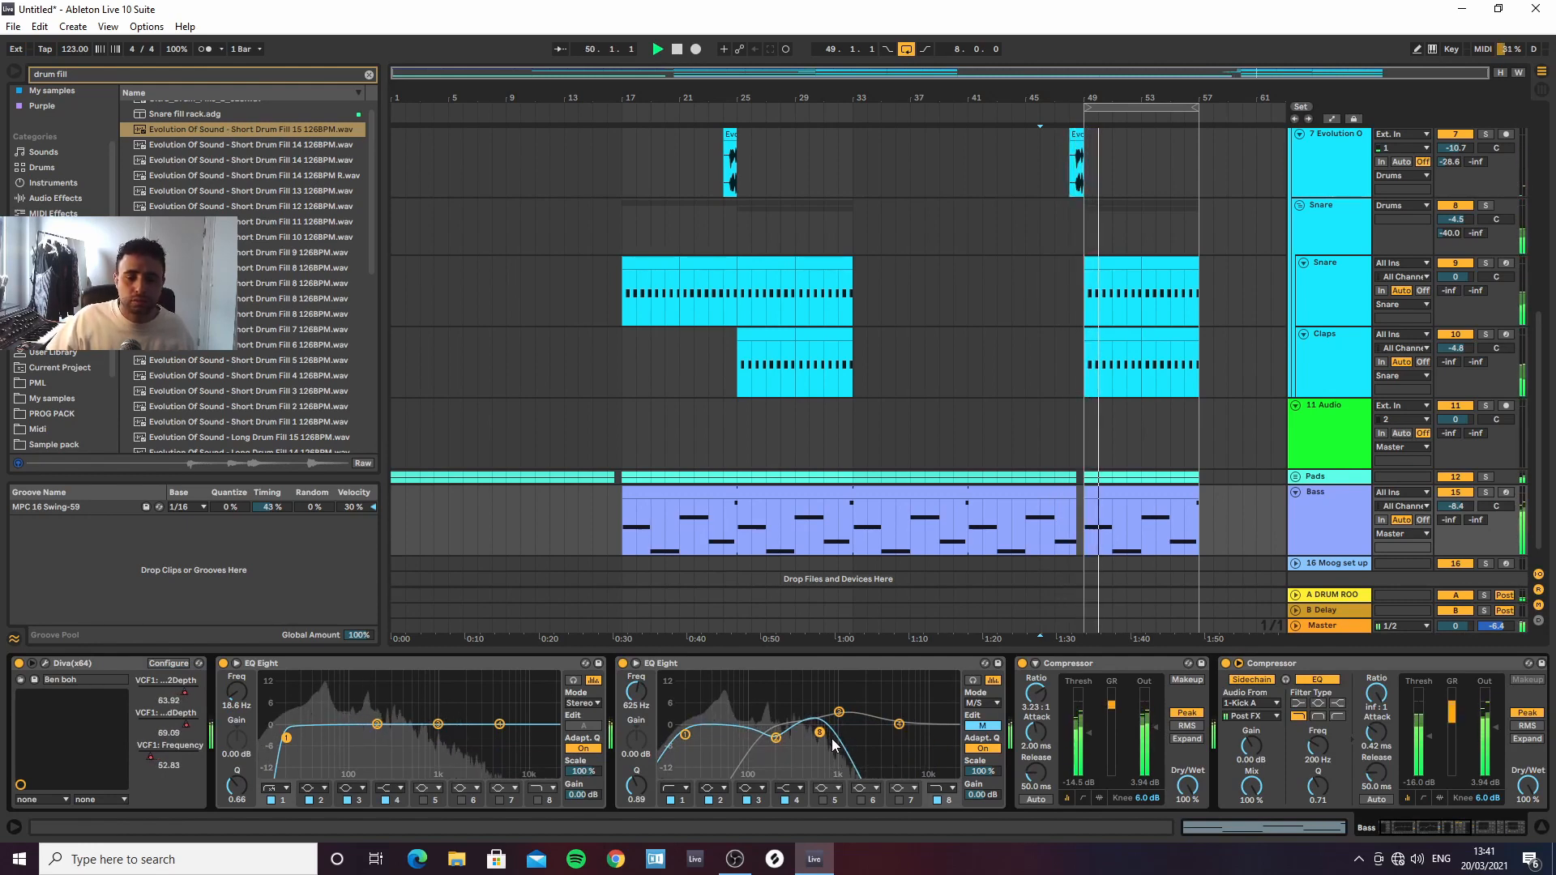
pyautogui.moveTo(819, 734); pyautogui.dragTo(858, 739)
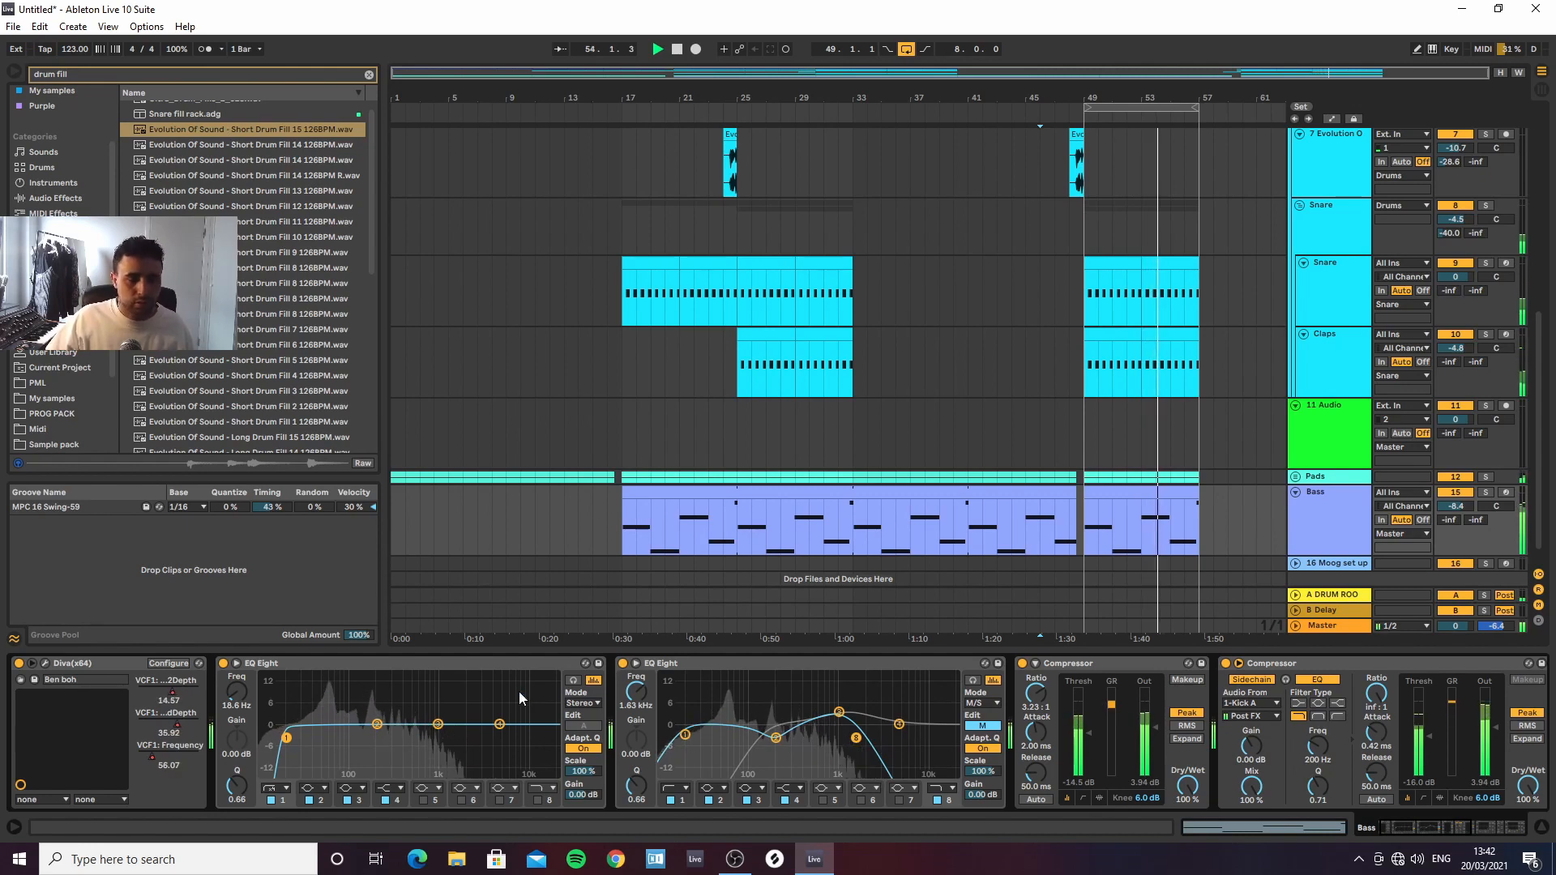
# Insert a new MIDI track below the Bass track and arm it for recording
pyautogui.click(1321, 512)
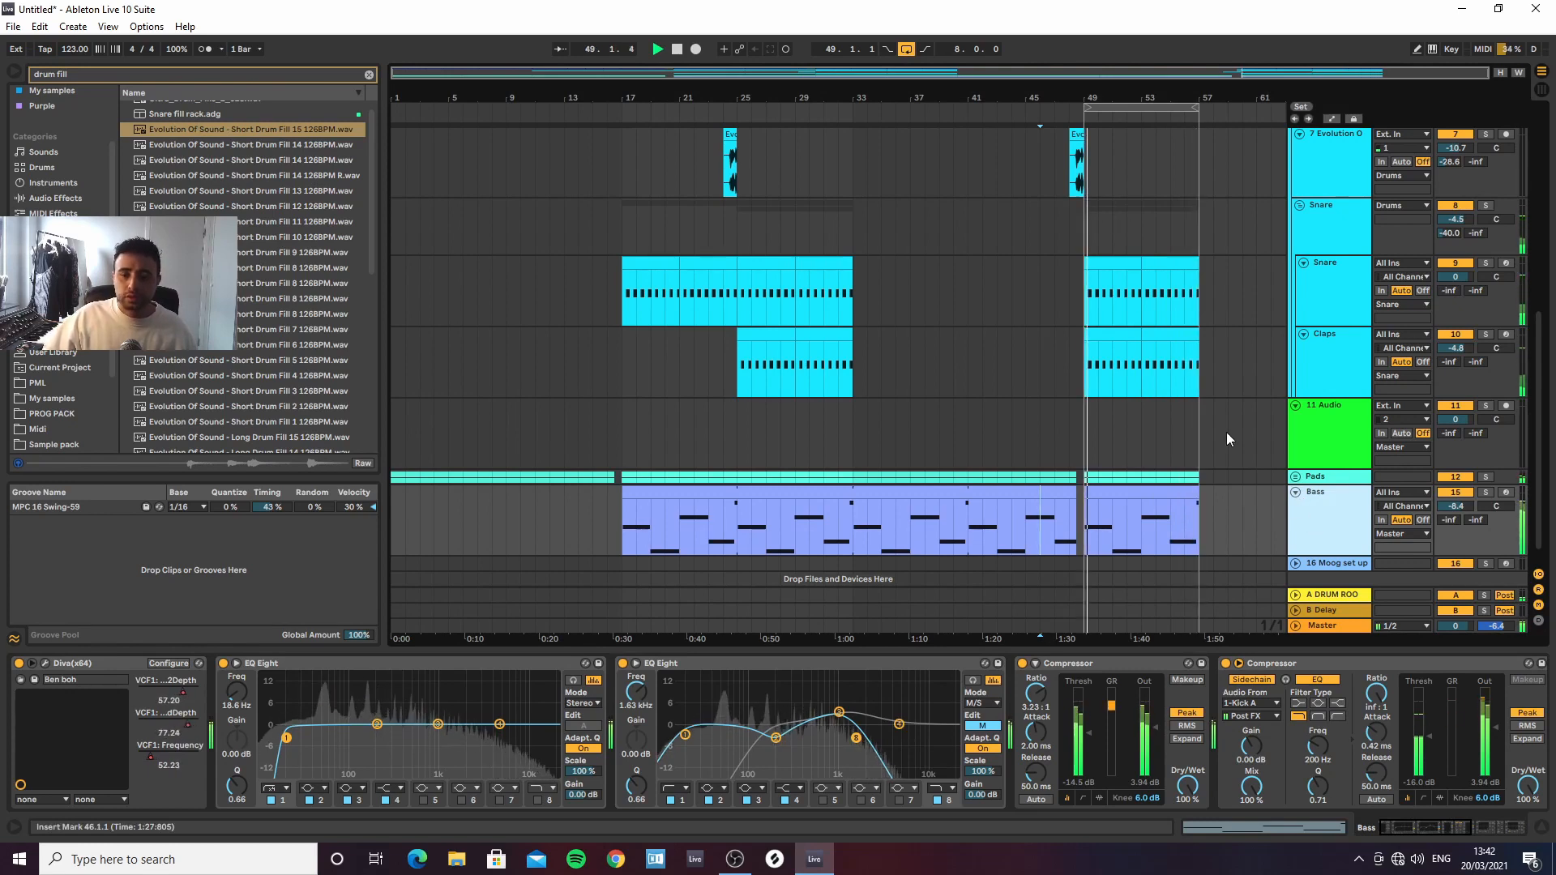
pyautogui.scroll(-1, 1326, 513)
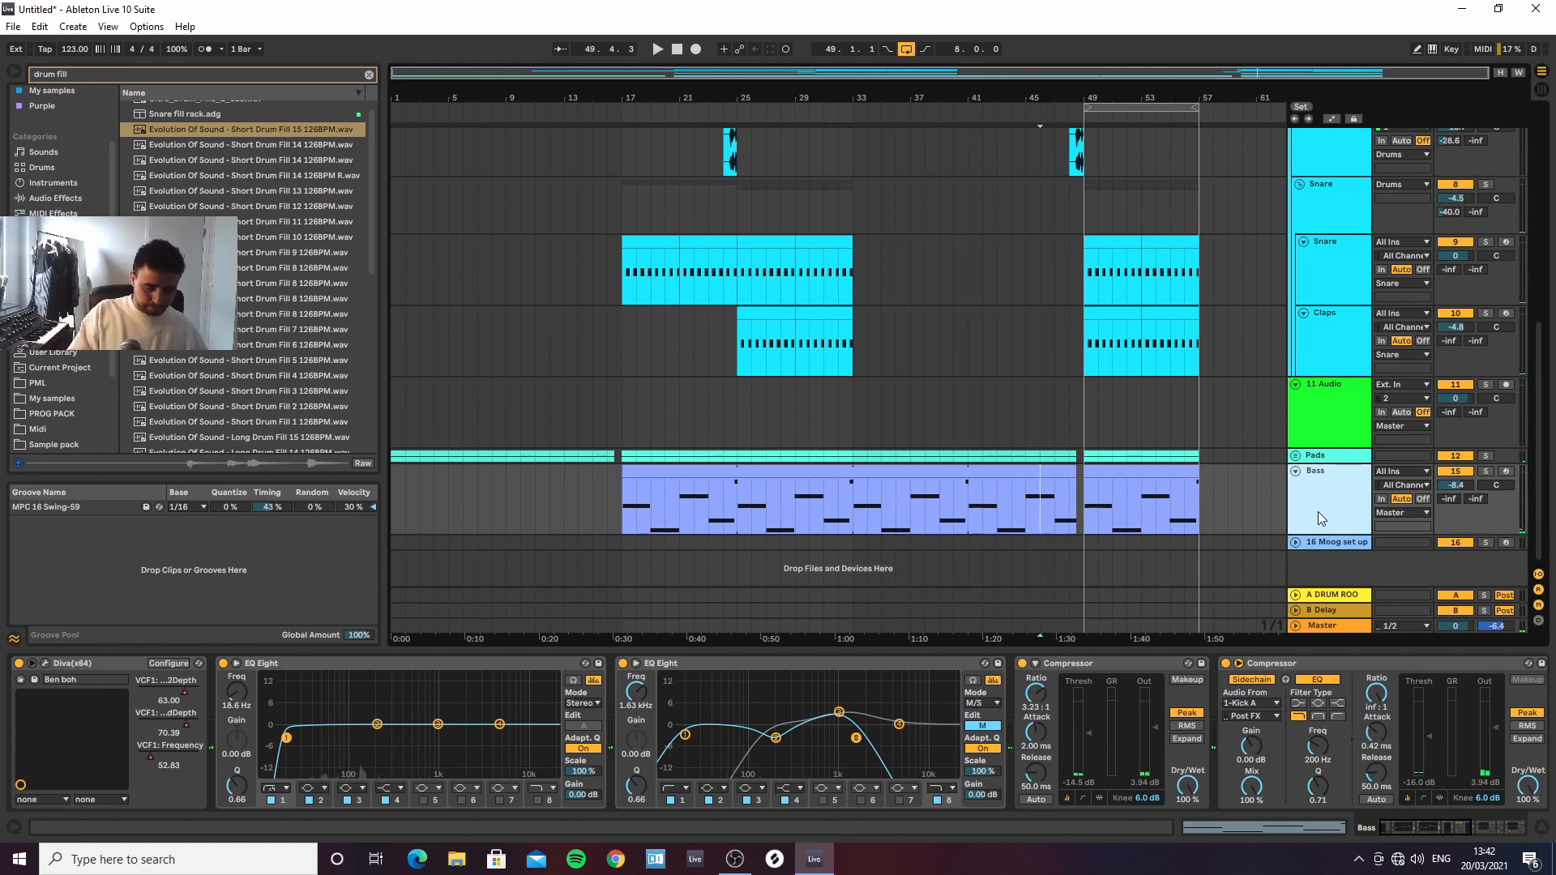
pyautogui.hotkey('ctrl', 'shift', 't')
pyautogui.click(1330, 561)
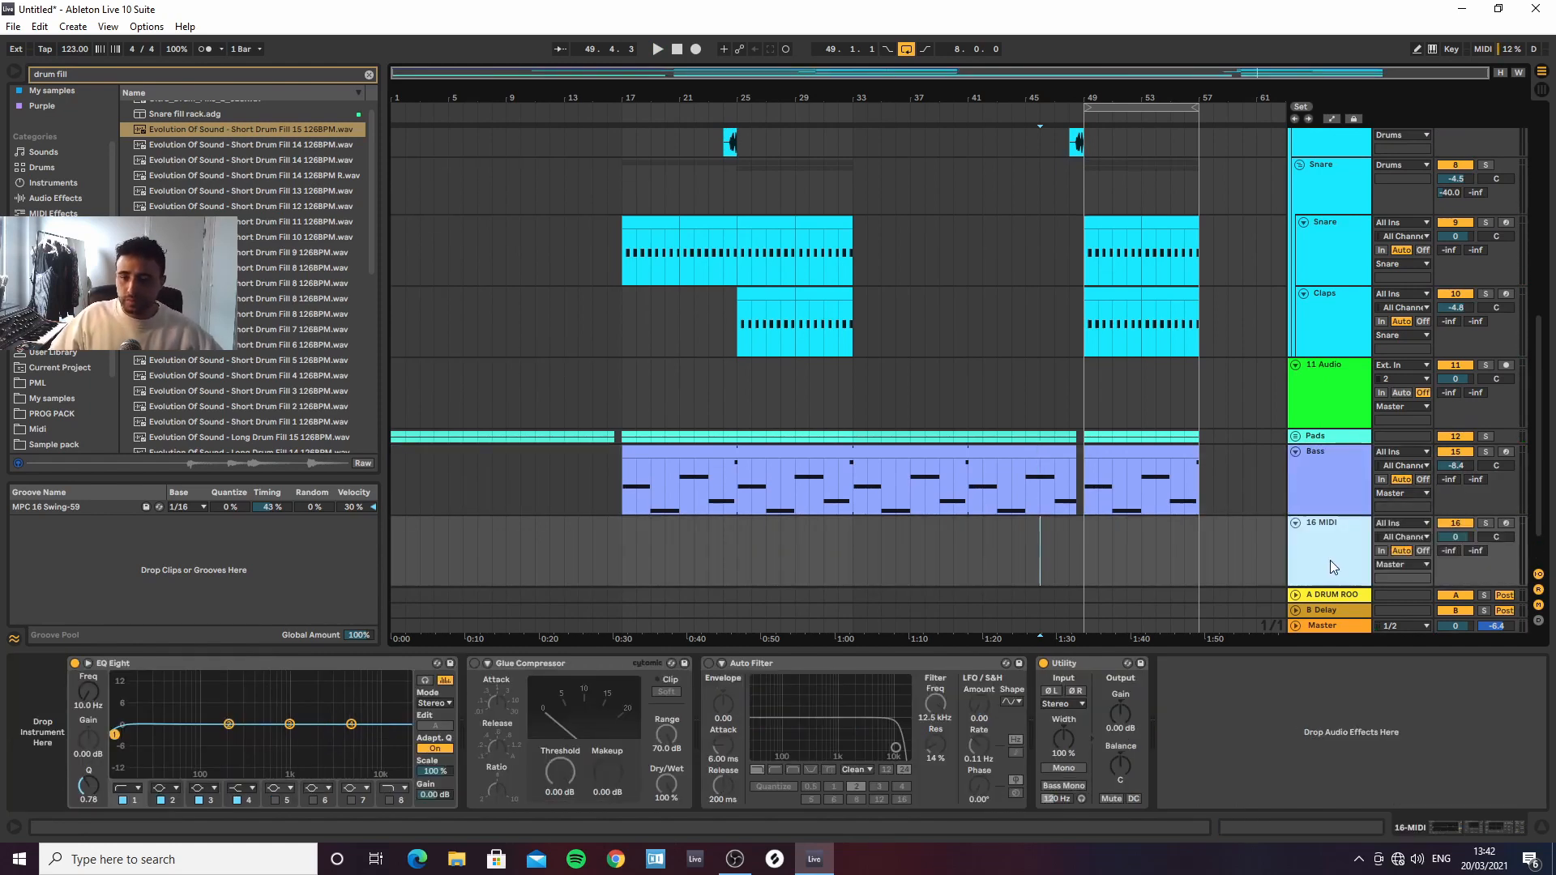
pyautogui.click(1506, 523)
# Search the browser for "diva" and load the Diva synth onto the new MIDI track
pyautogui.click(369, 74)
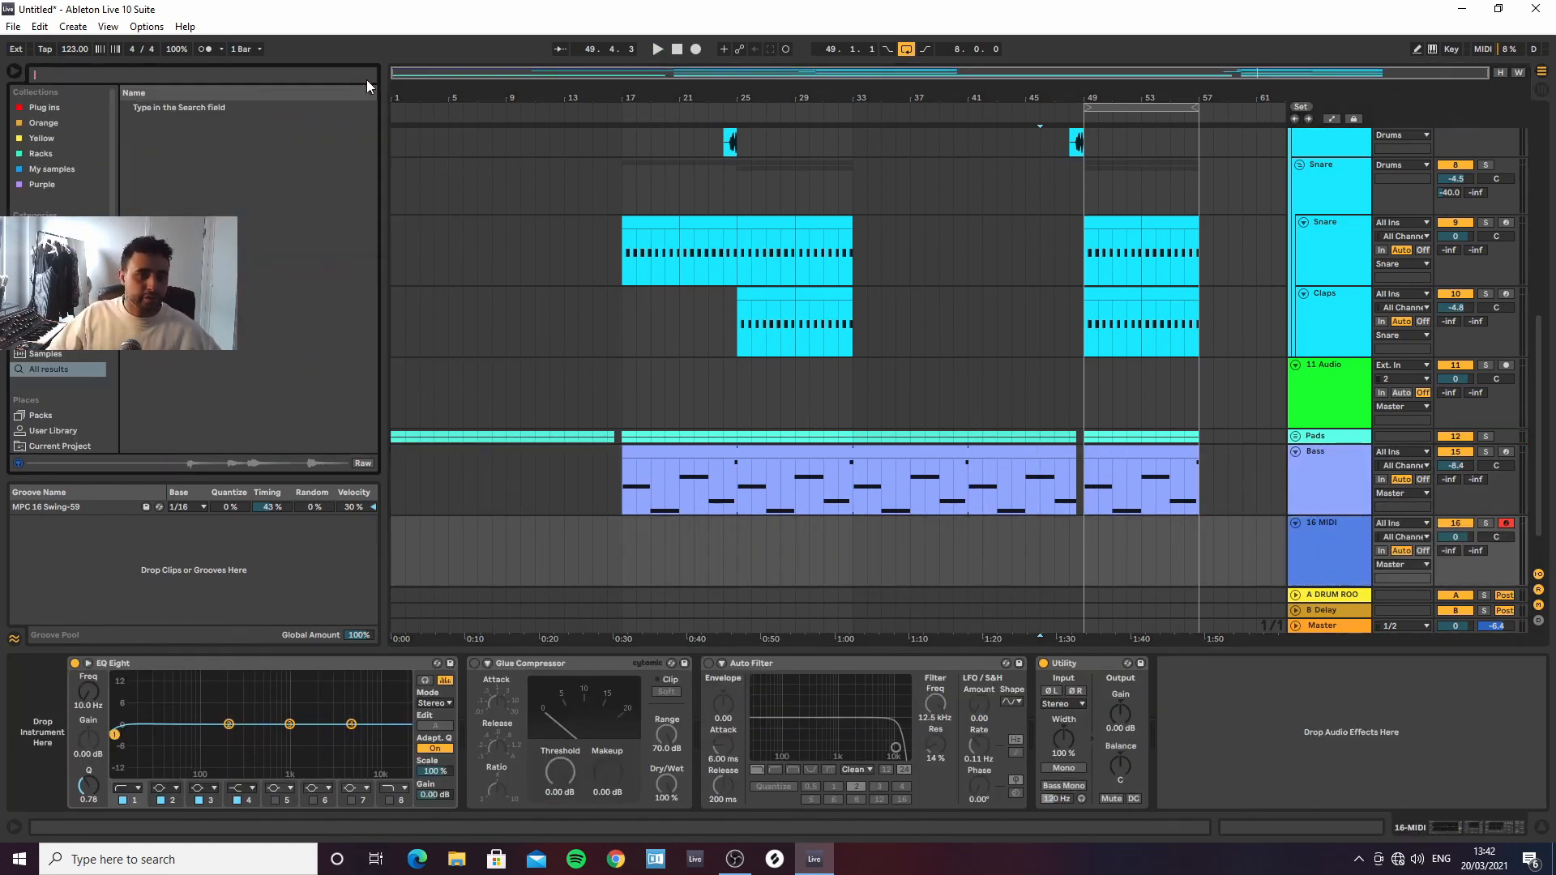
pyautogui.write('diva')
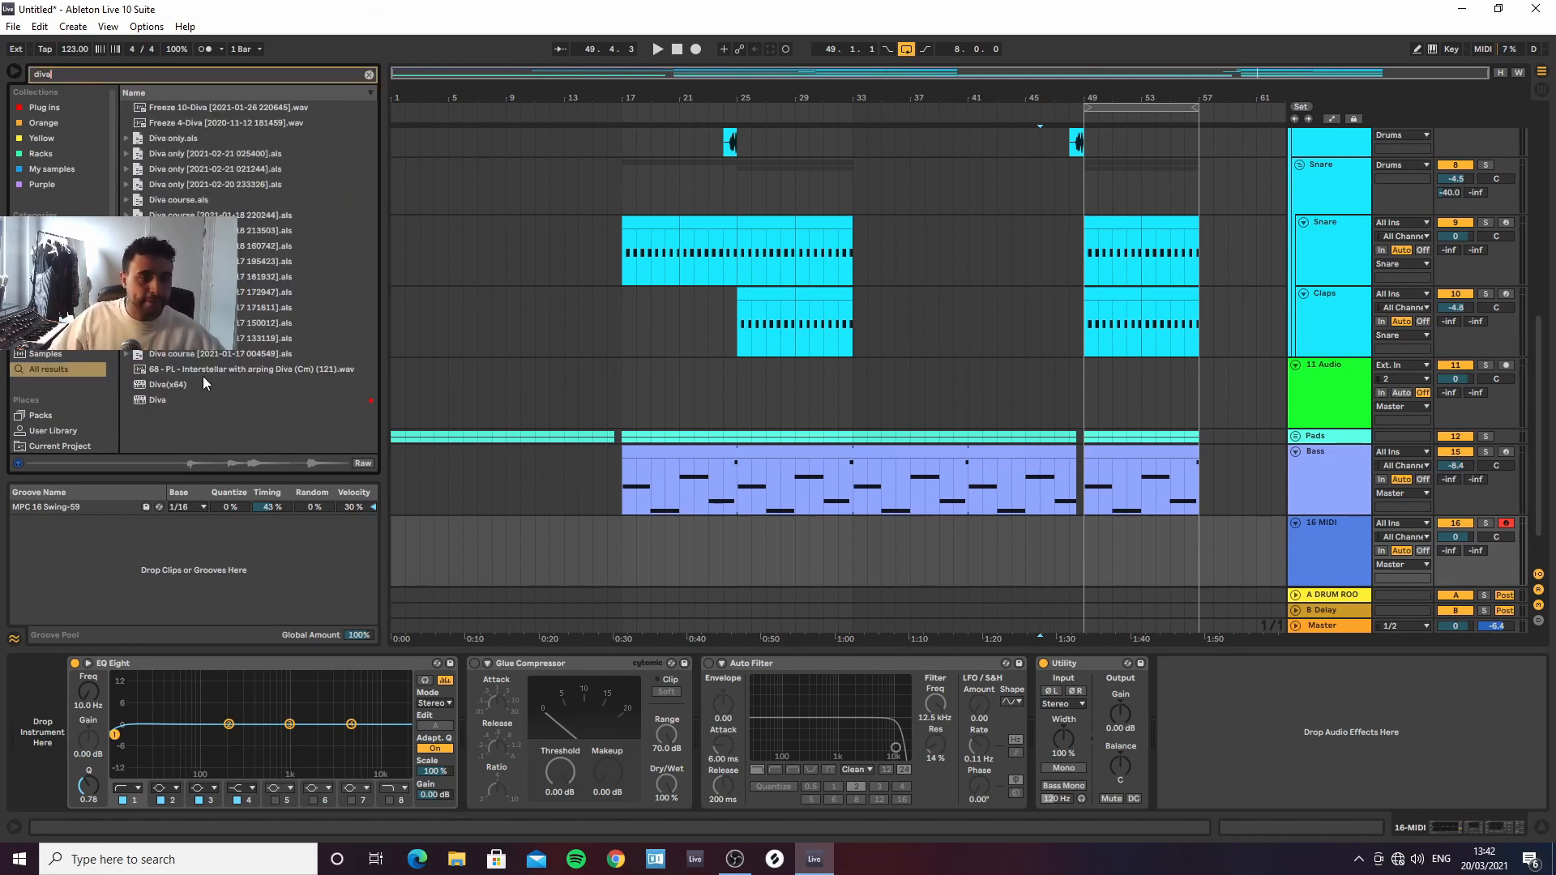
pyautogui.doubleClick(158, 400)
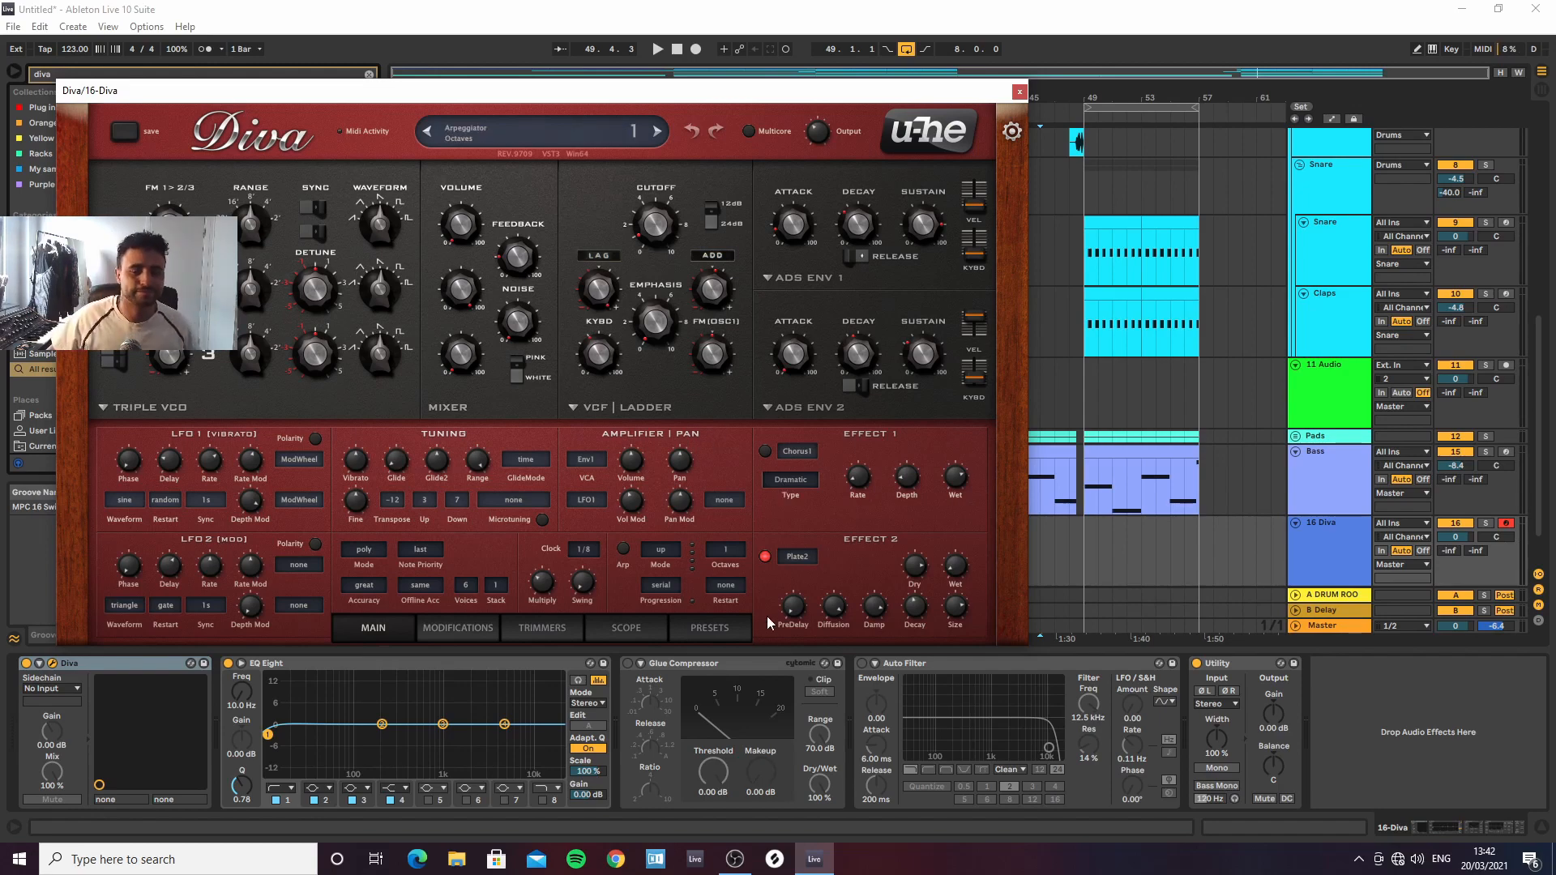
# Audition the Lead melodic t and Pluck MB presets from the Diva folder of Diva's UserPresets
pyautogui.click(708, 628)
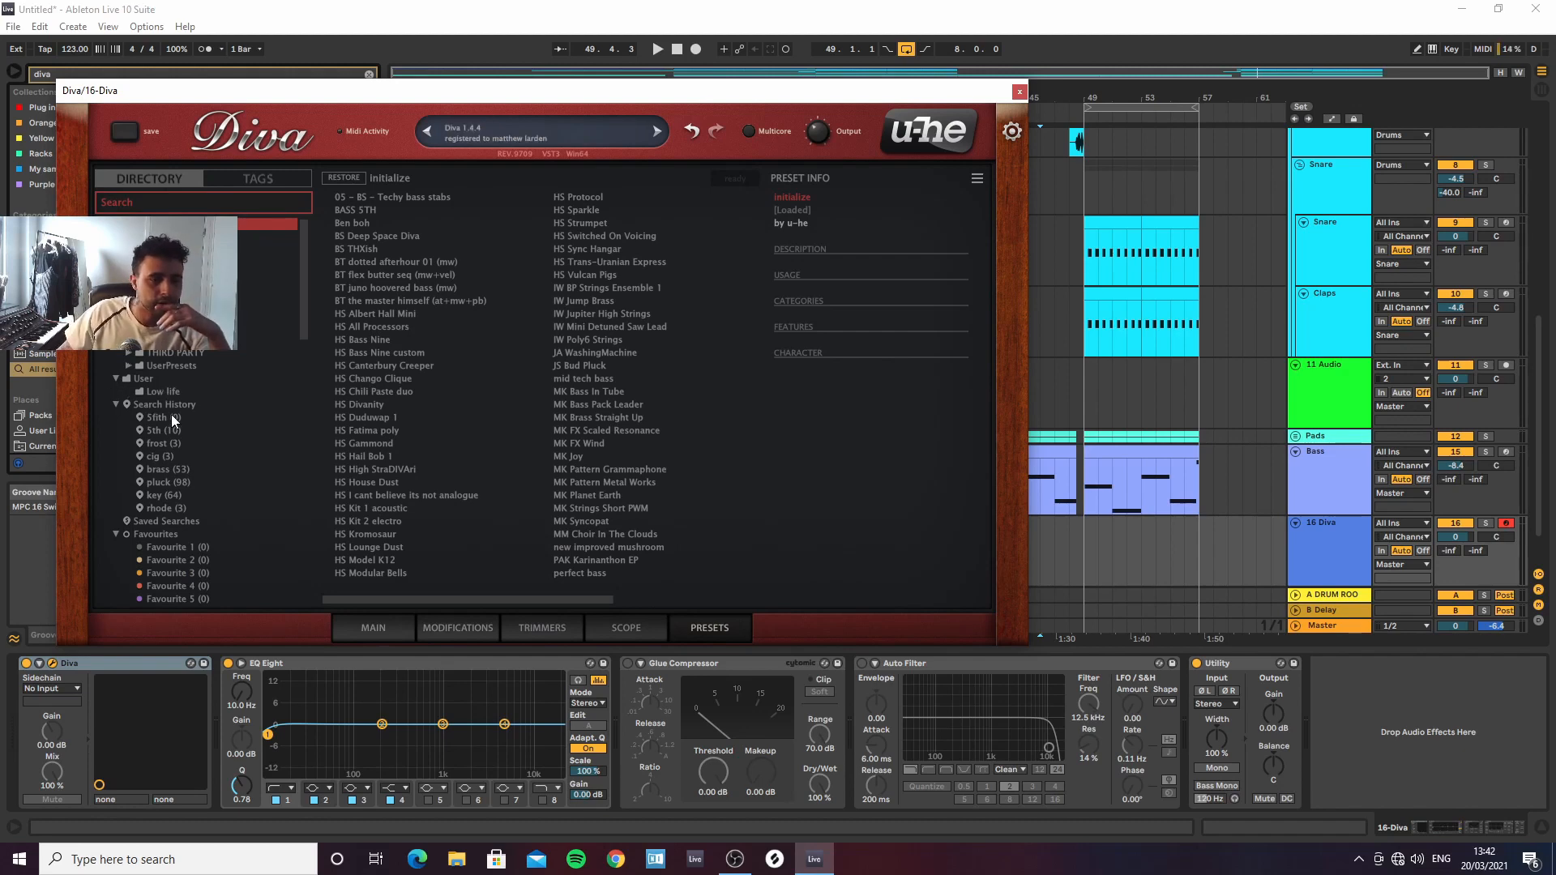
pyautogui.click(162, 366)
pyautogui.click(129, 366)
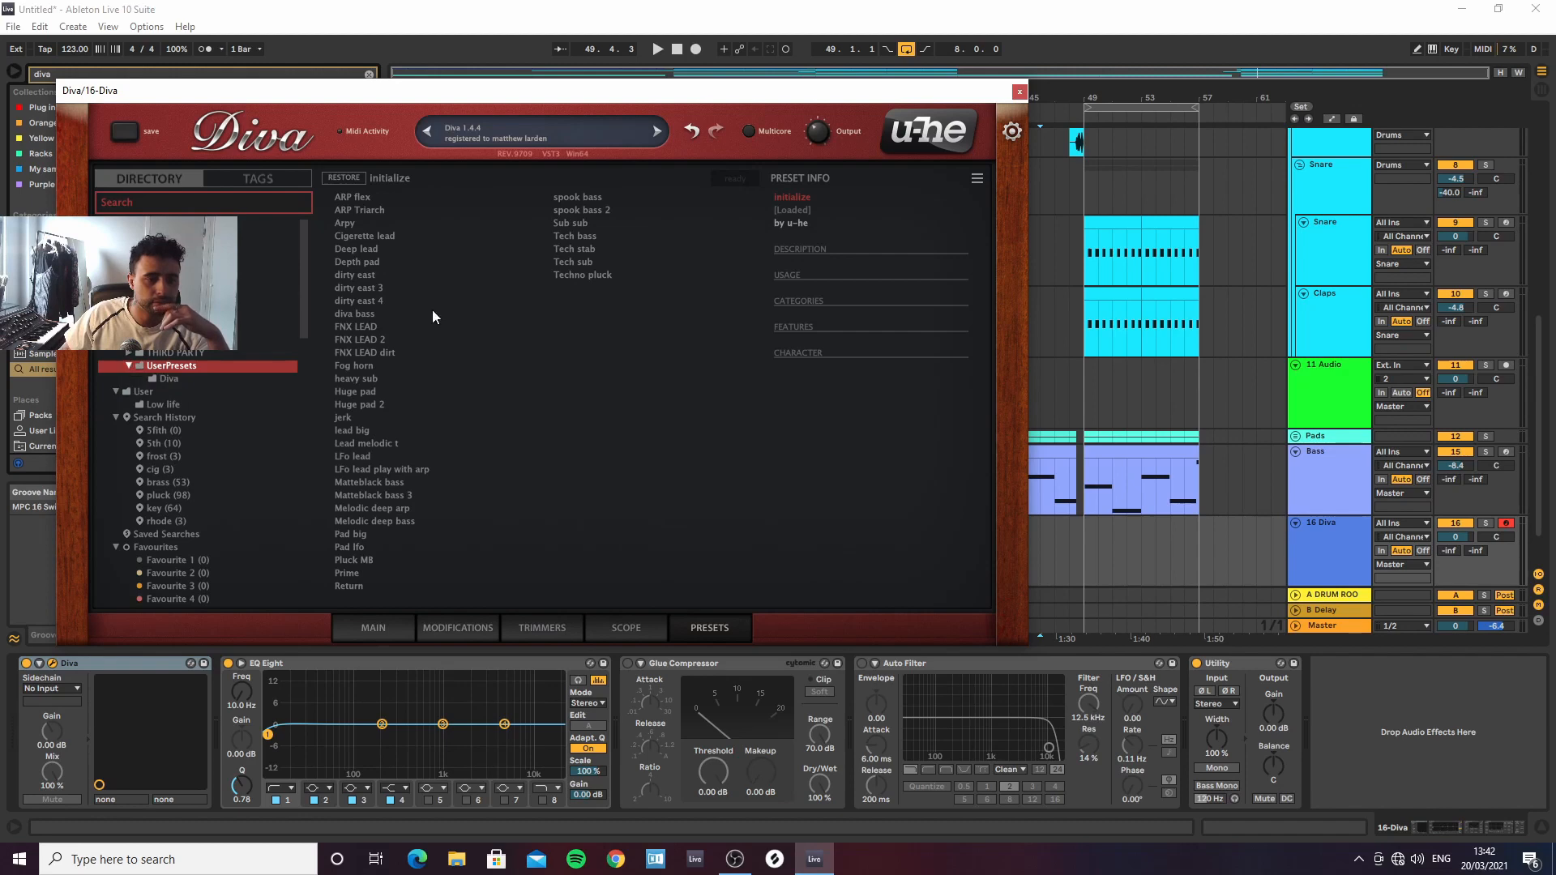
pyautogui.click(174, 380)
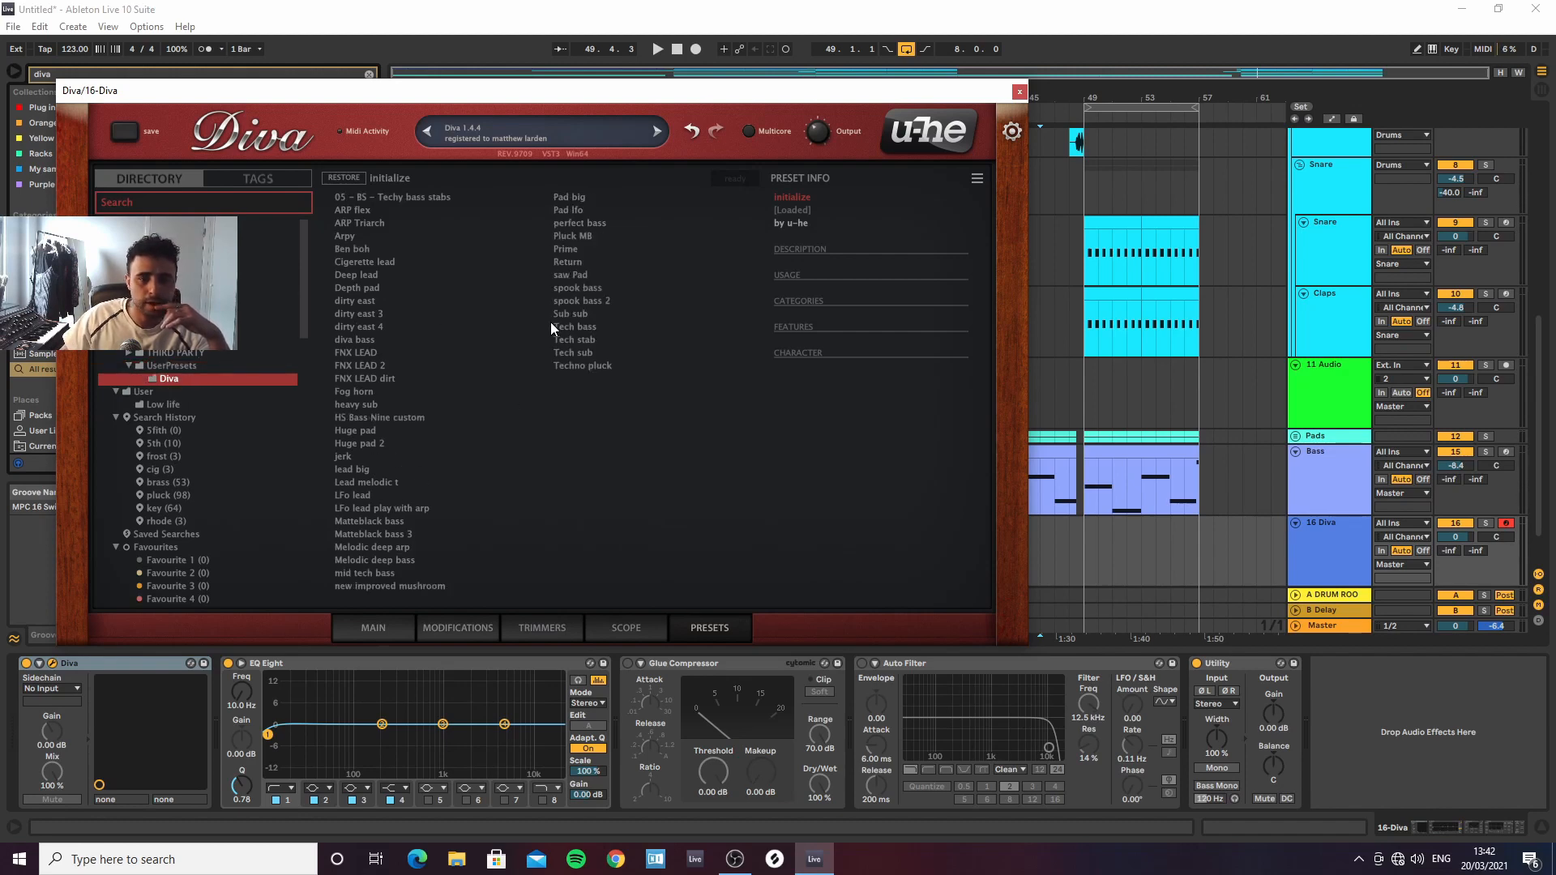
pyautogui.click(372, 481)
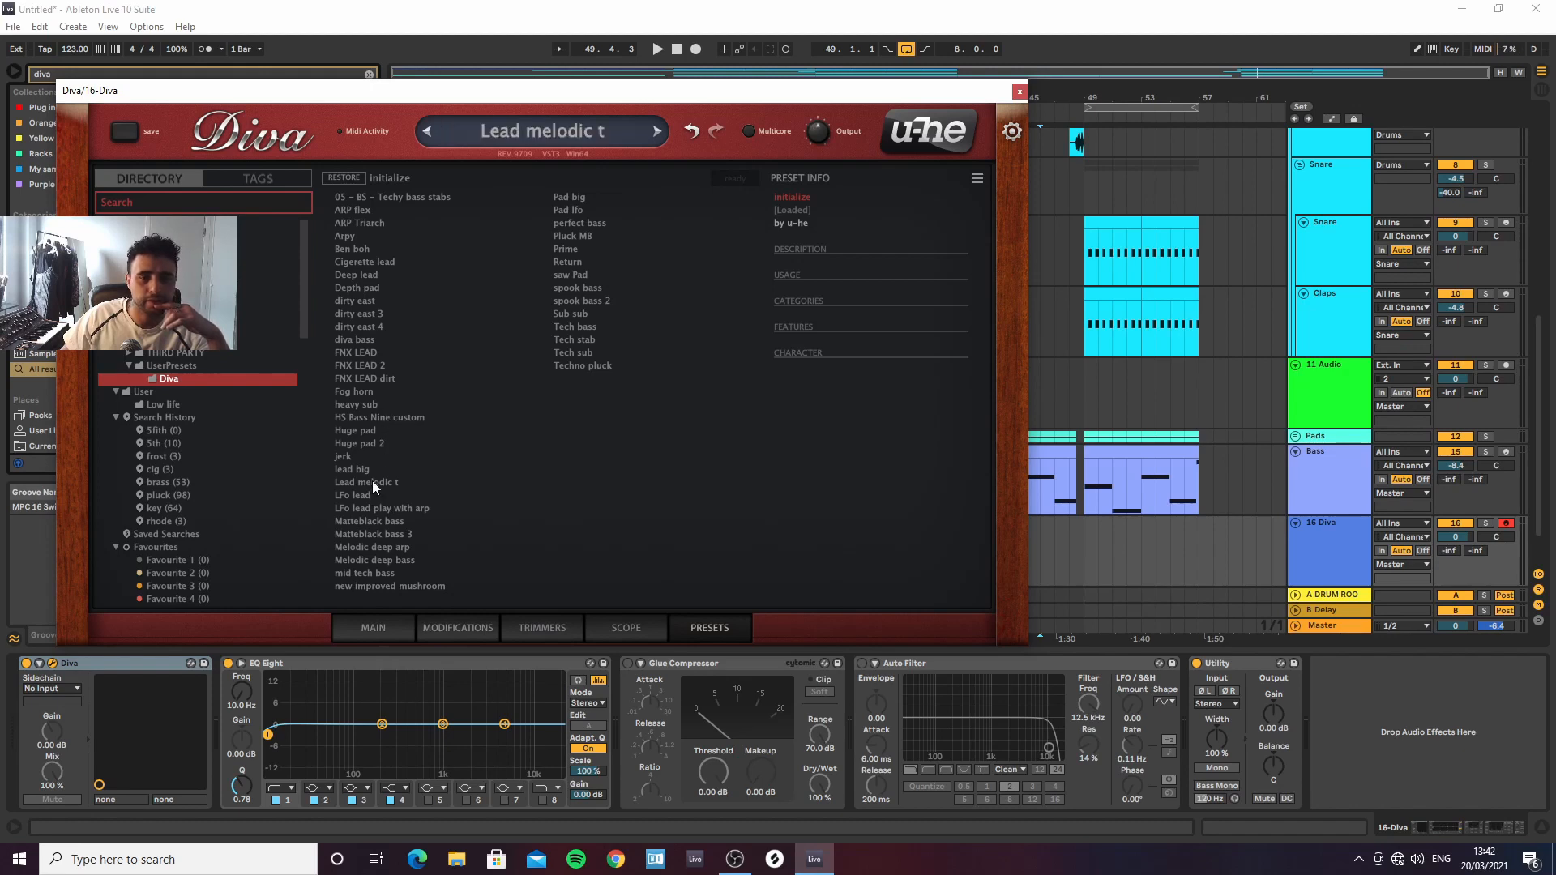
pyautogui.click(577, 237)
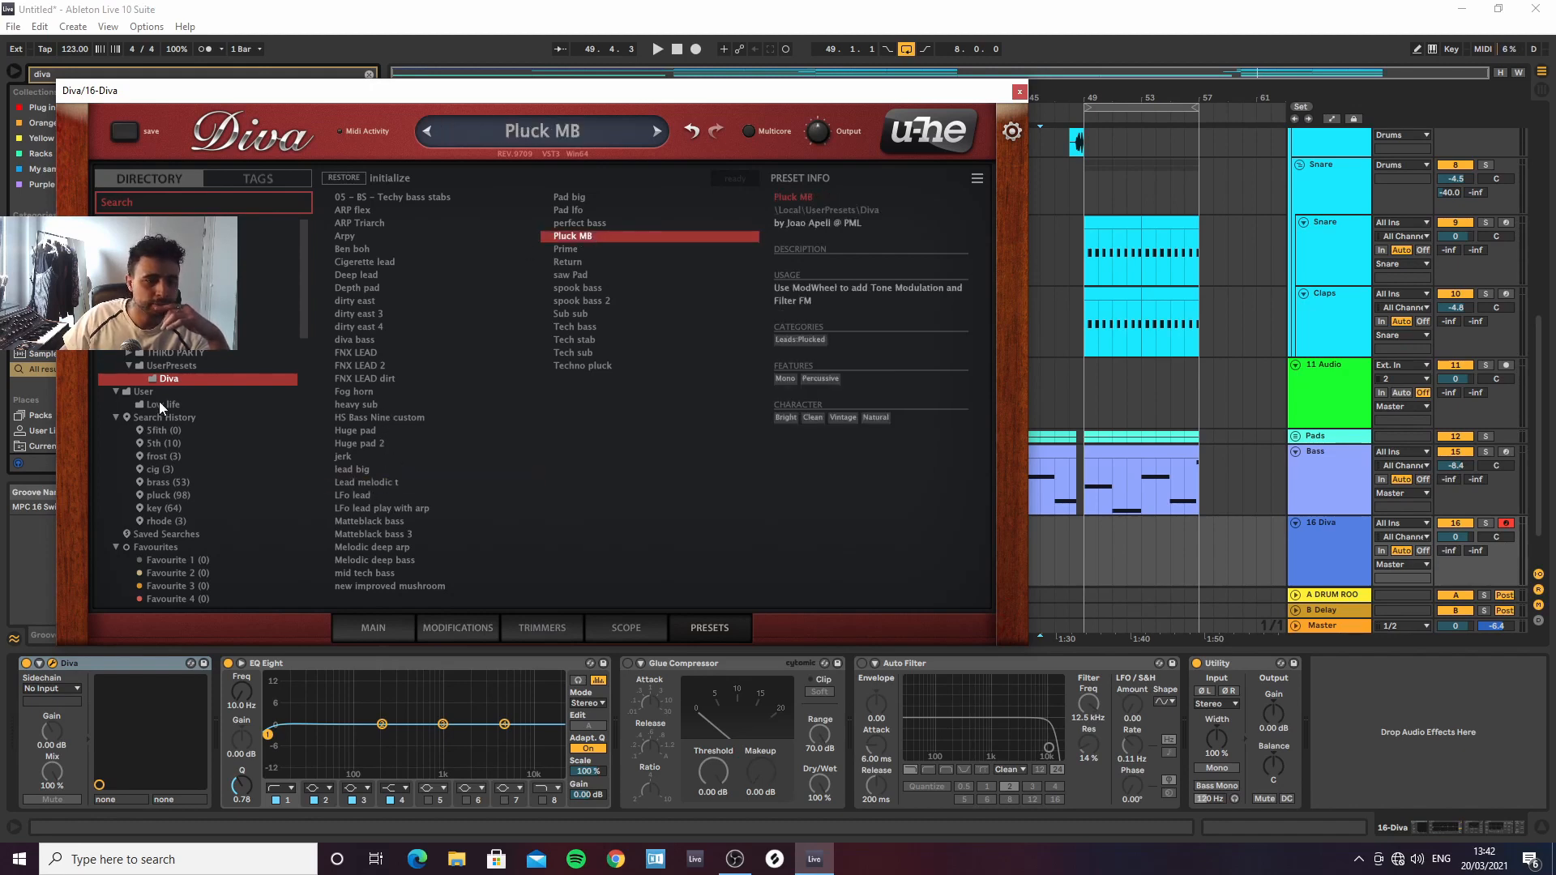
# Load the PROG Pluck preset from Diva's User folder and close the synth window
pyautogui.click(138, 393)
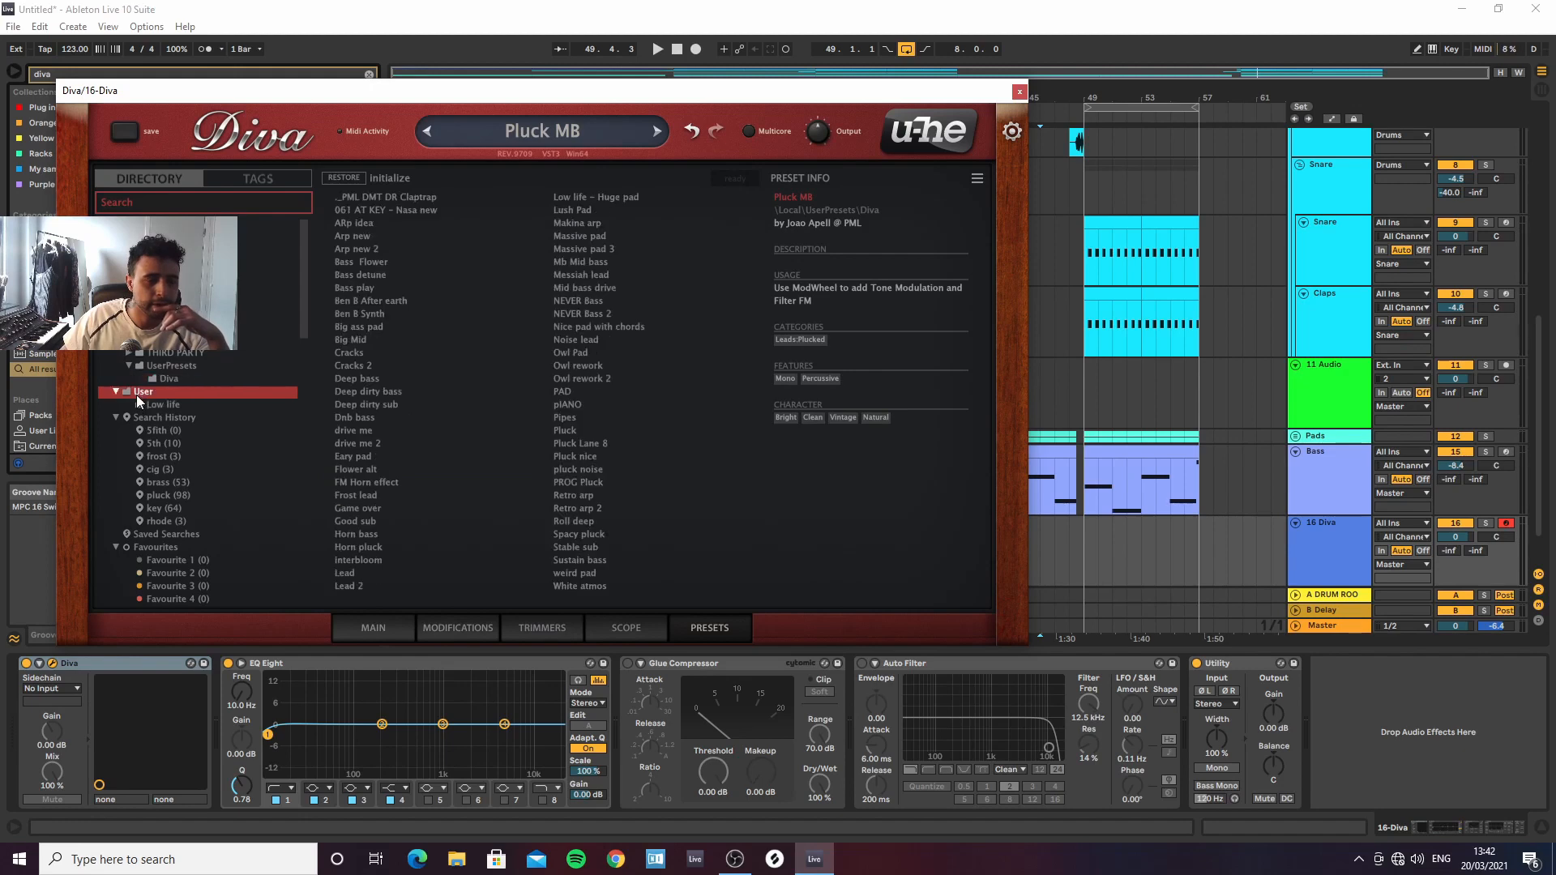
pyautogui.click(590, 481)
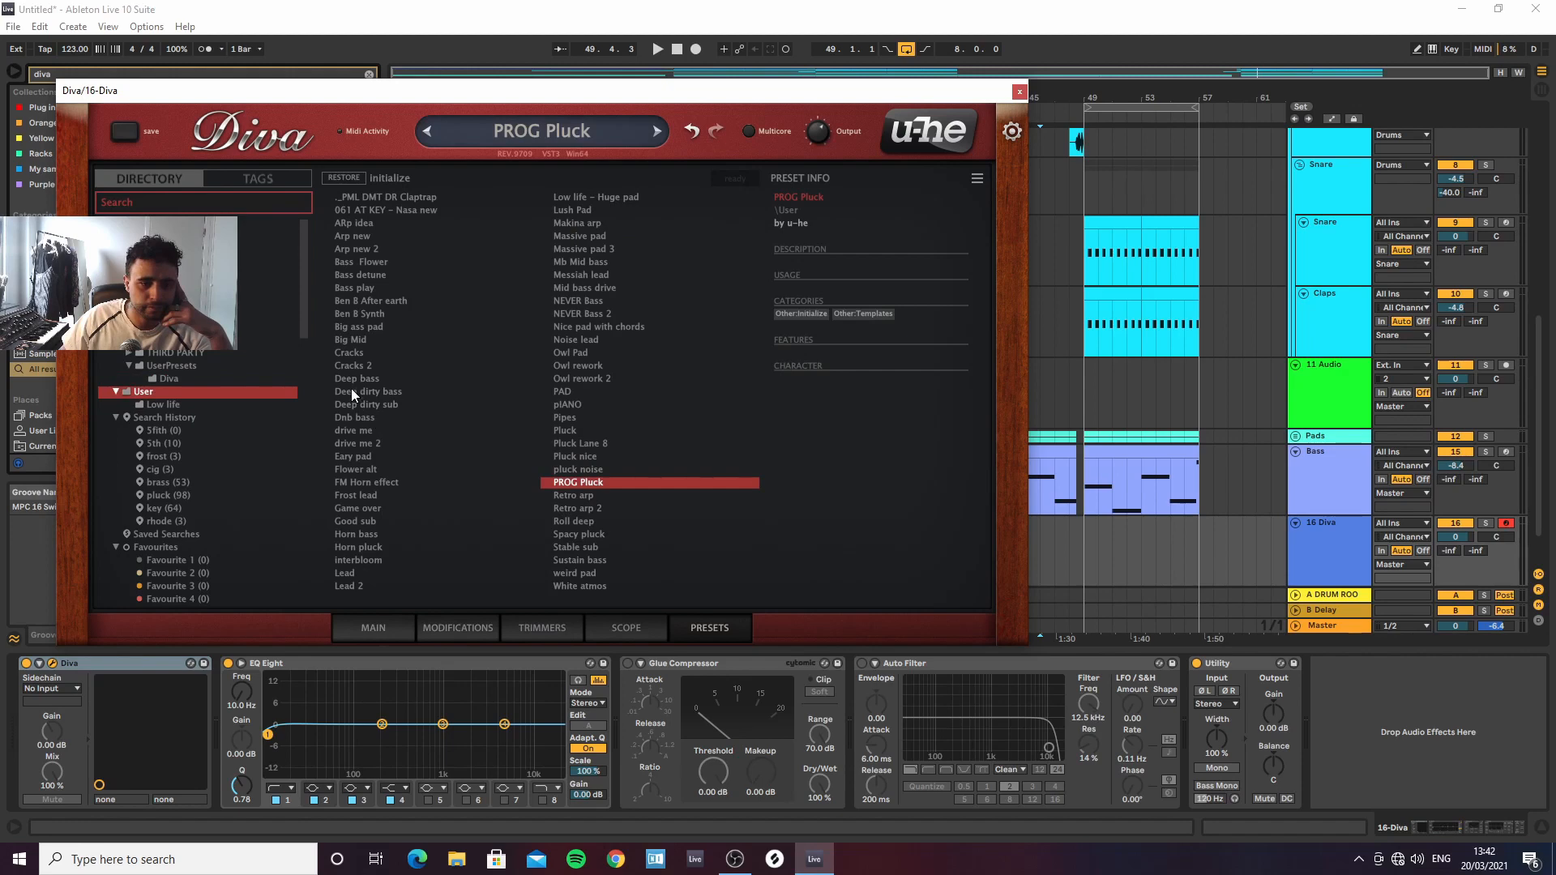
pyautogui.click(1021, 92)
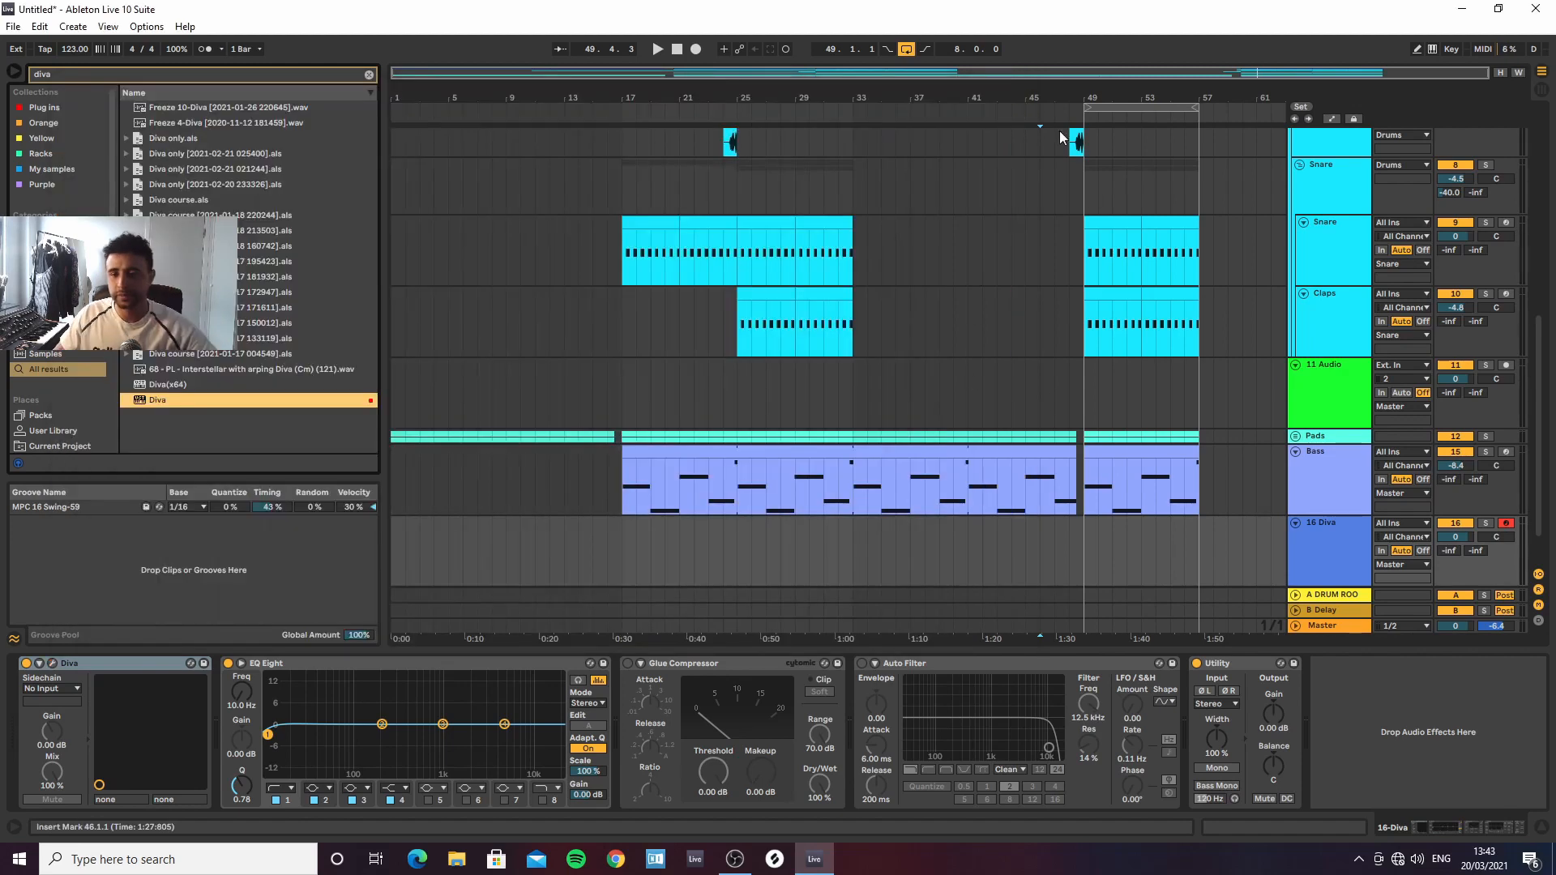
# Turn on Multicore processing for the Diva synth and close its window
pyautogui.press('+')
pyautogui.moveTo(873, 98); pyautogui.dragTo(851, 109)
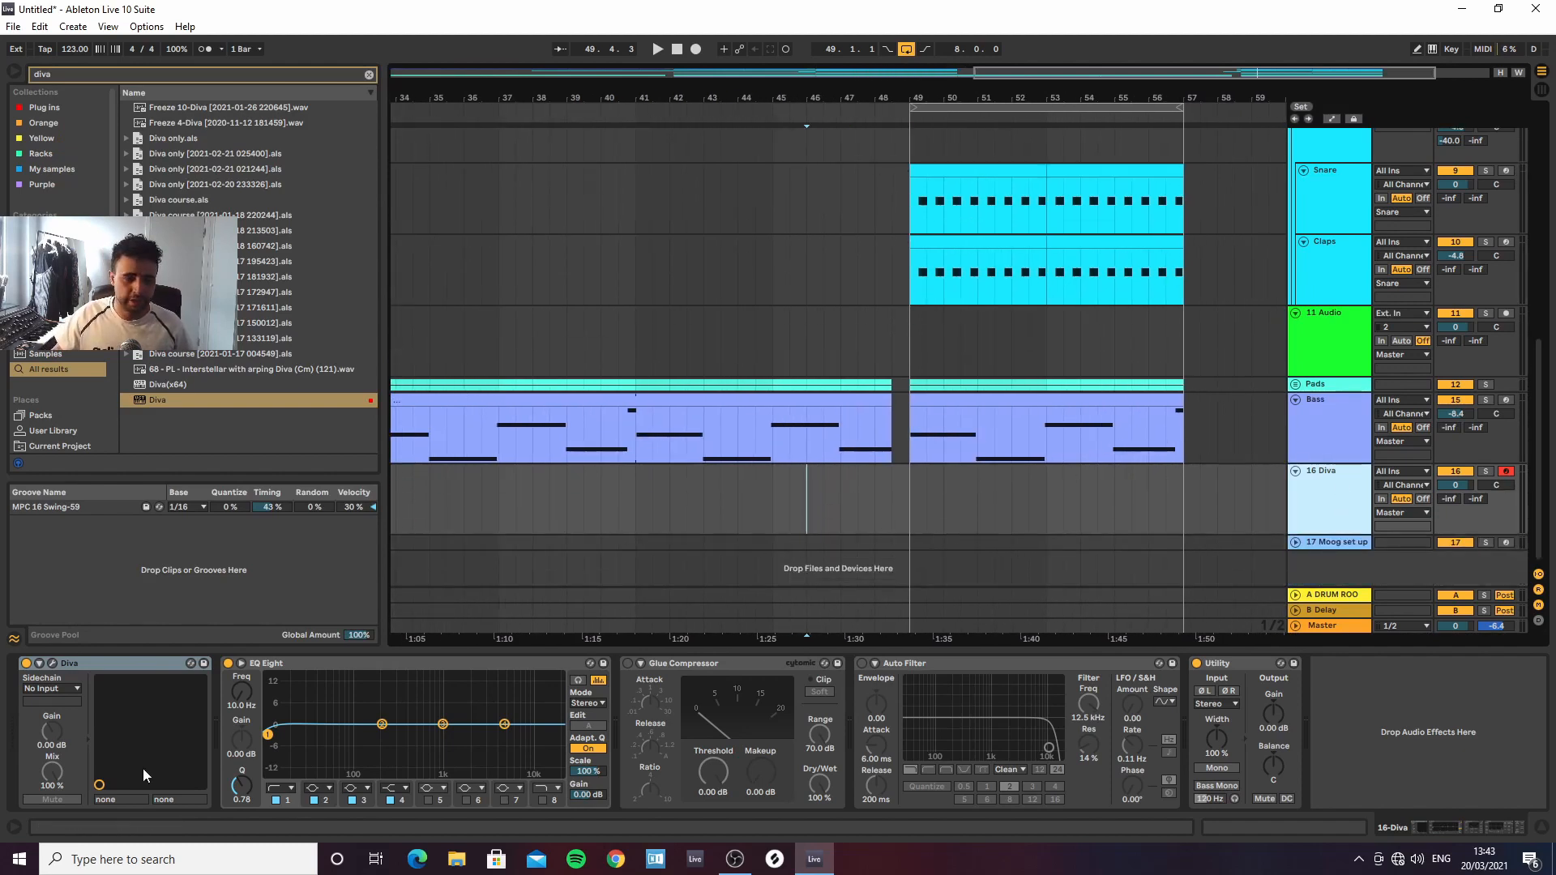
pyautogui.click(51, 663)
pyautogui.click(375, 626)
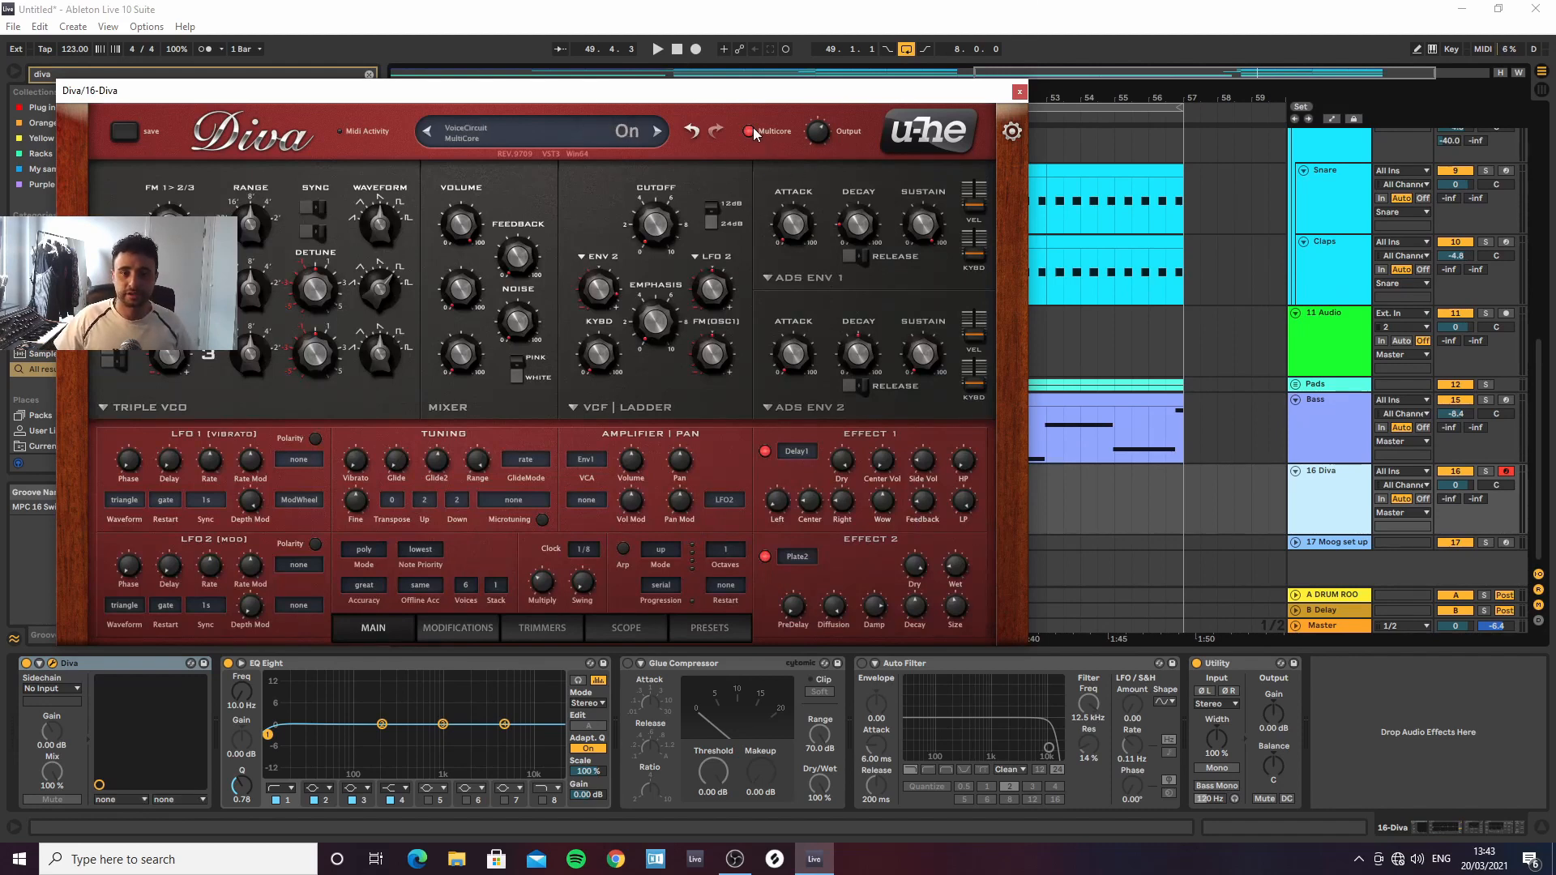
pyautogui.click(1018, 91)
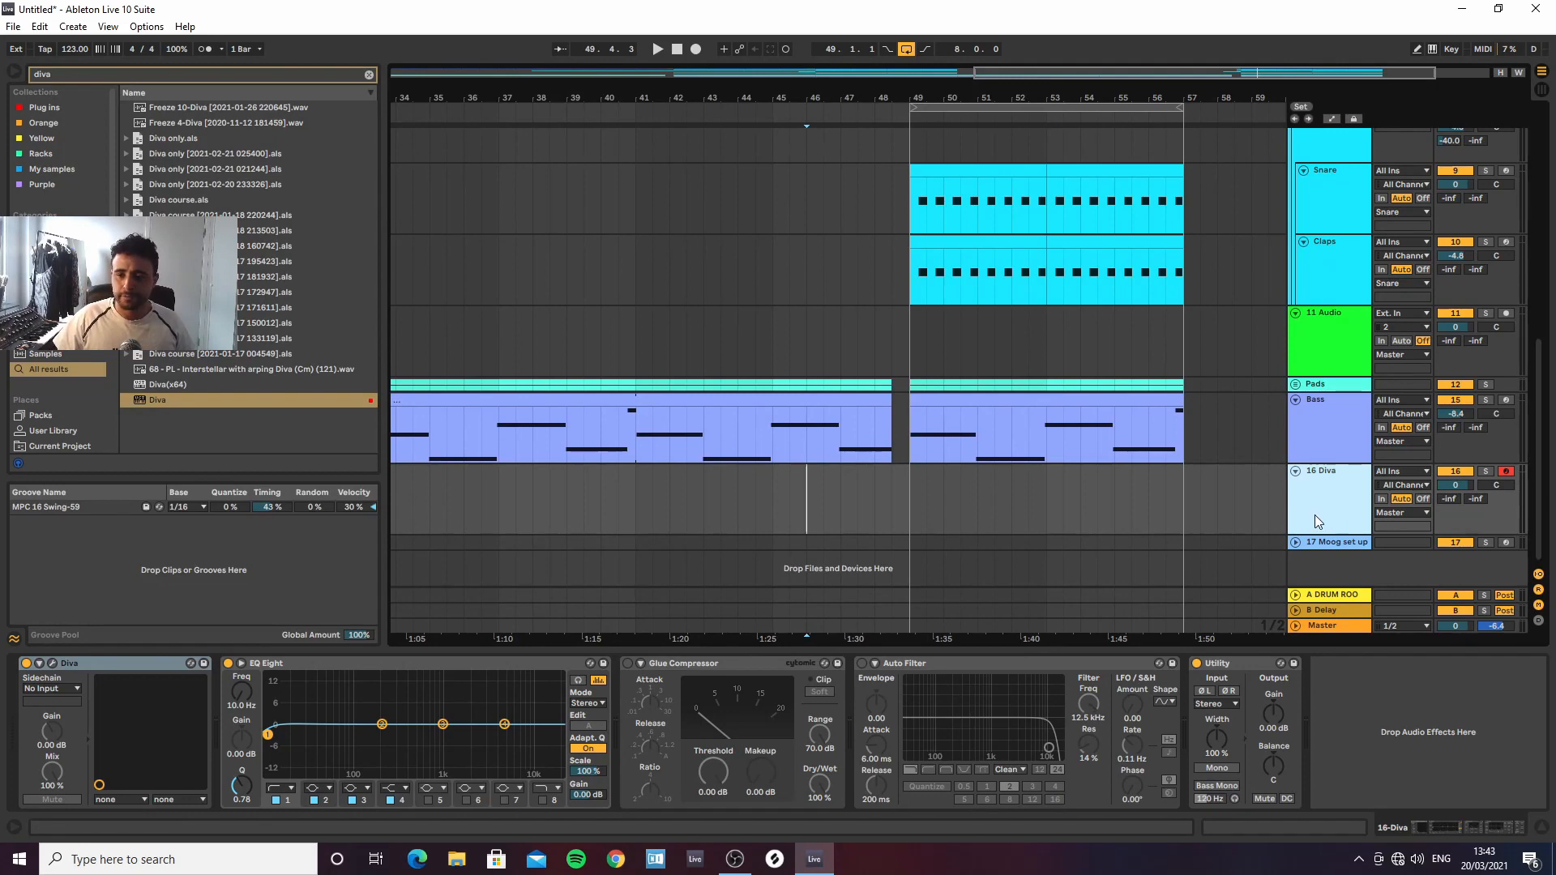
# Create an empty MIDI clip from bar 49 to 57 on the Diva track and set the track volume to -17.3 dB
pyautogui.moveTo(914, 520); pyautogui.dragTo(1166, 508)
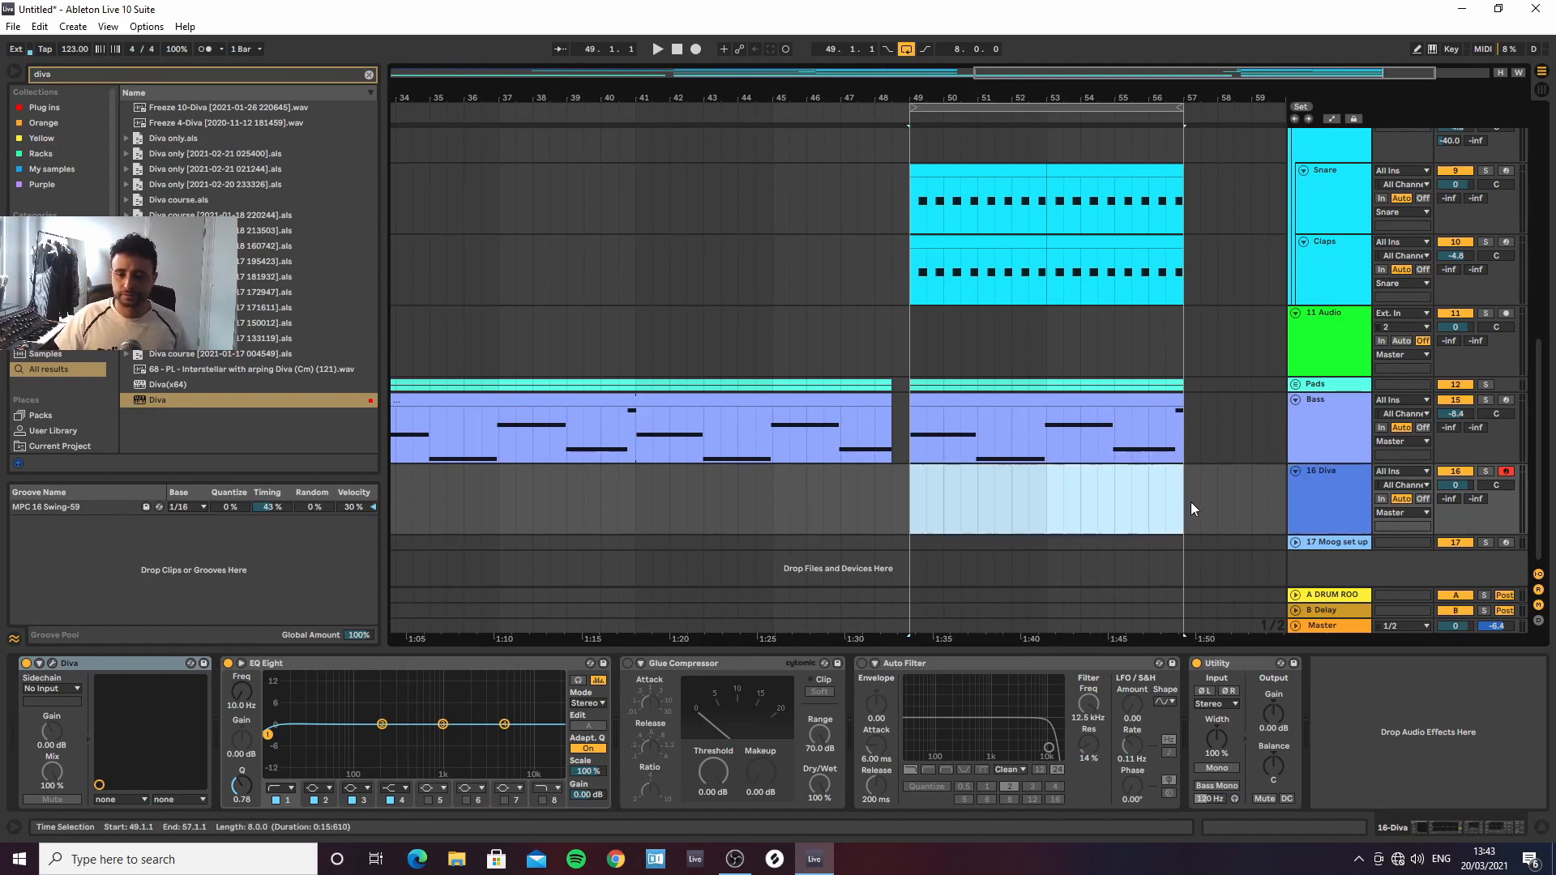
pyautogui.hotkey('ctrl', 'shift', 'm')
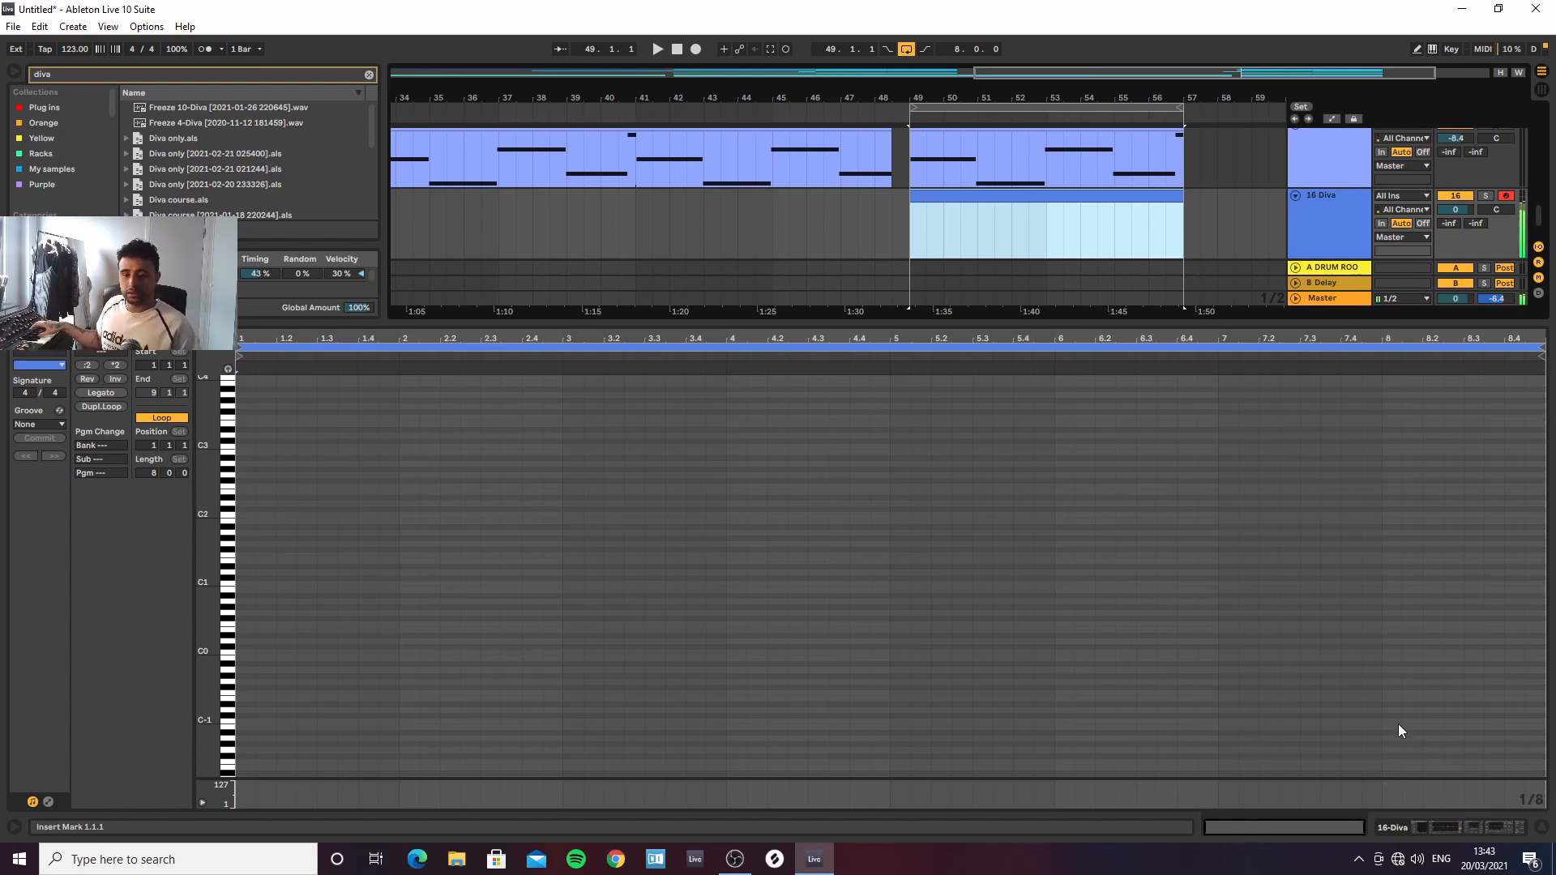
pyautogui.click(1530, 832)
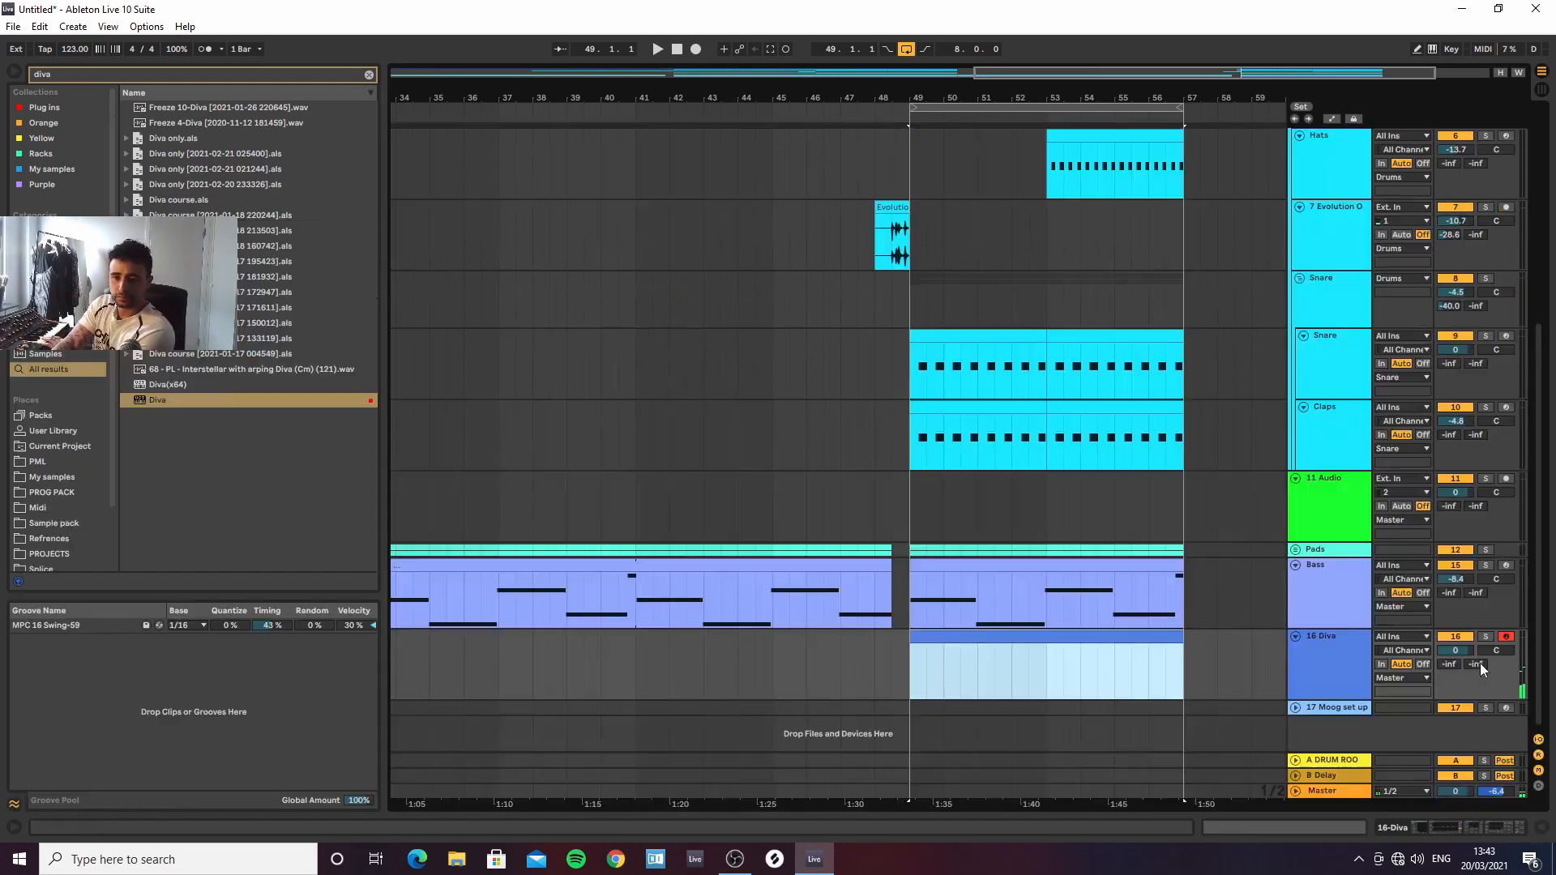
pyautogui.click(1455, 651)
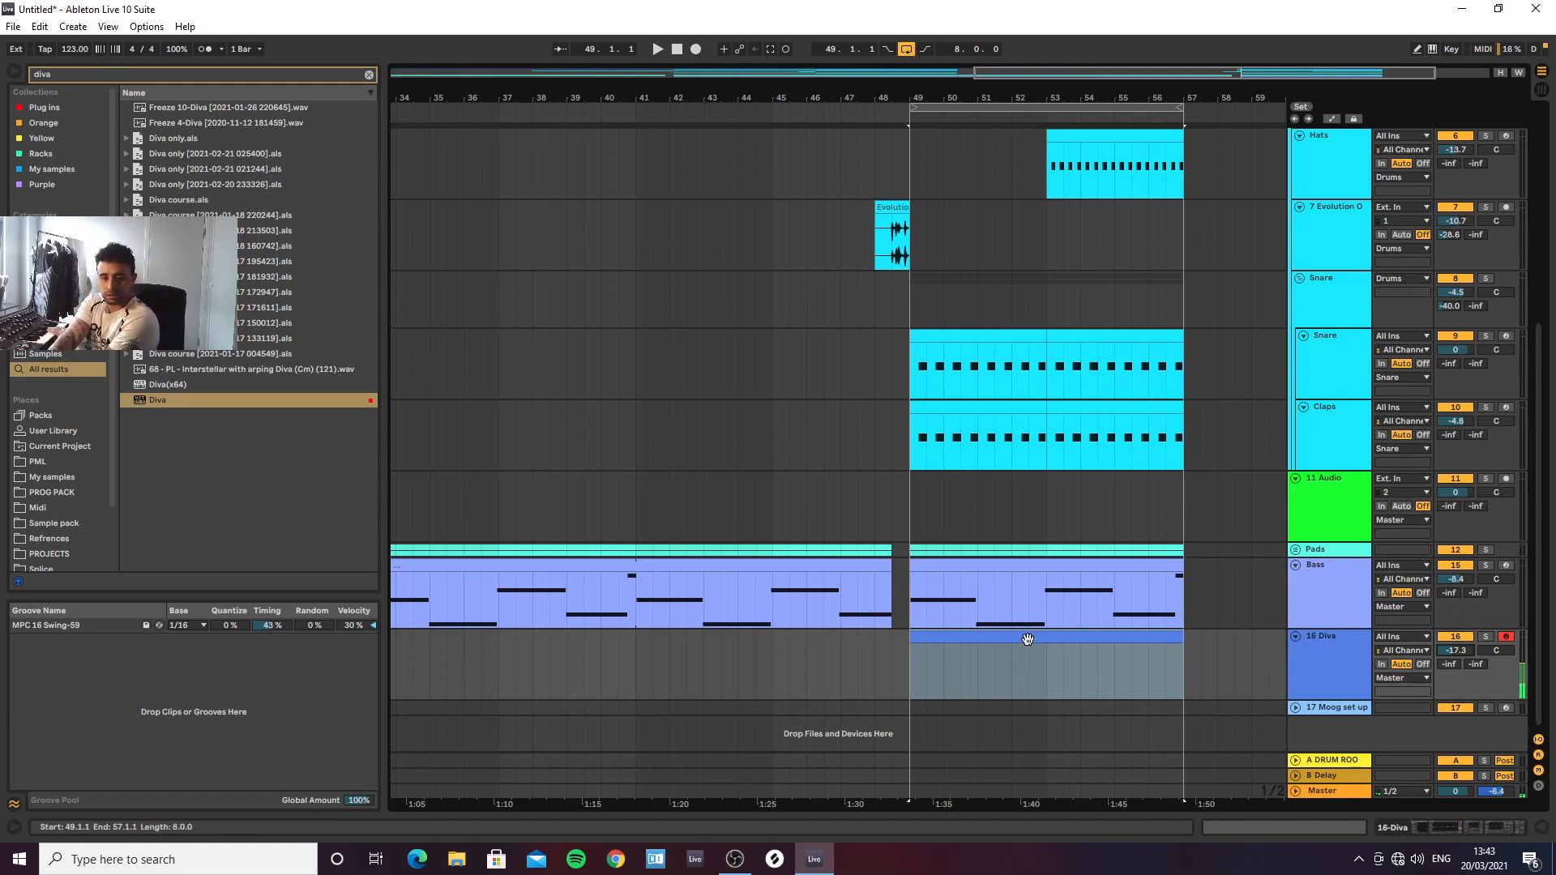
# Raise the low cut on the Diva track's EQ Eight and enable band 8 as a high cut at 2.15 kHz
pyautogui.click(1433, 829)
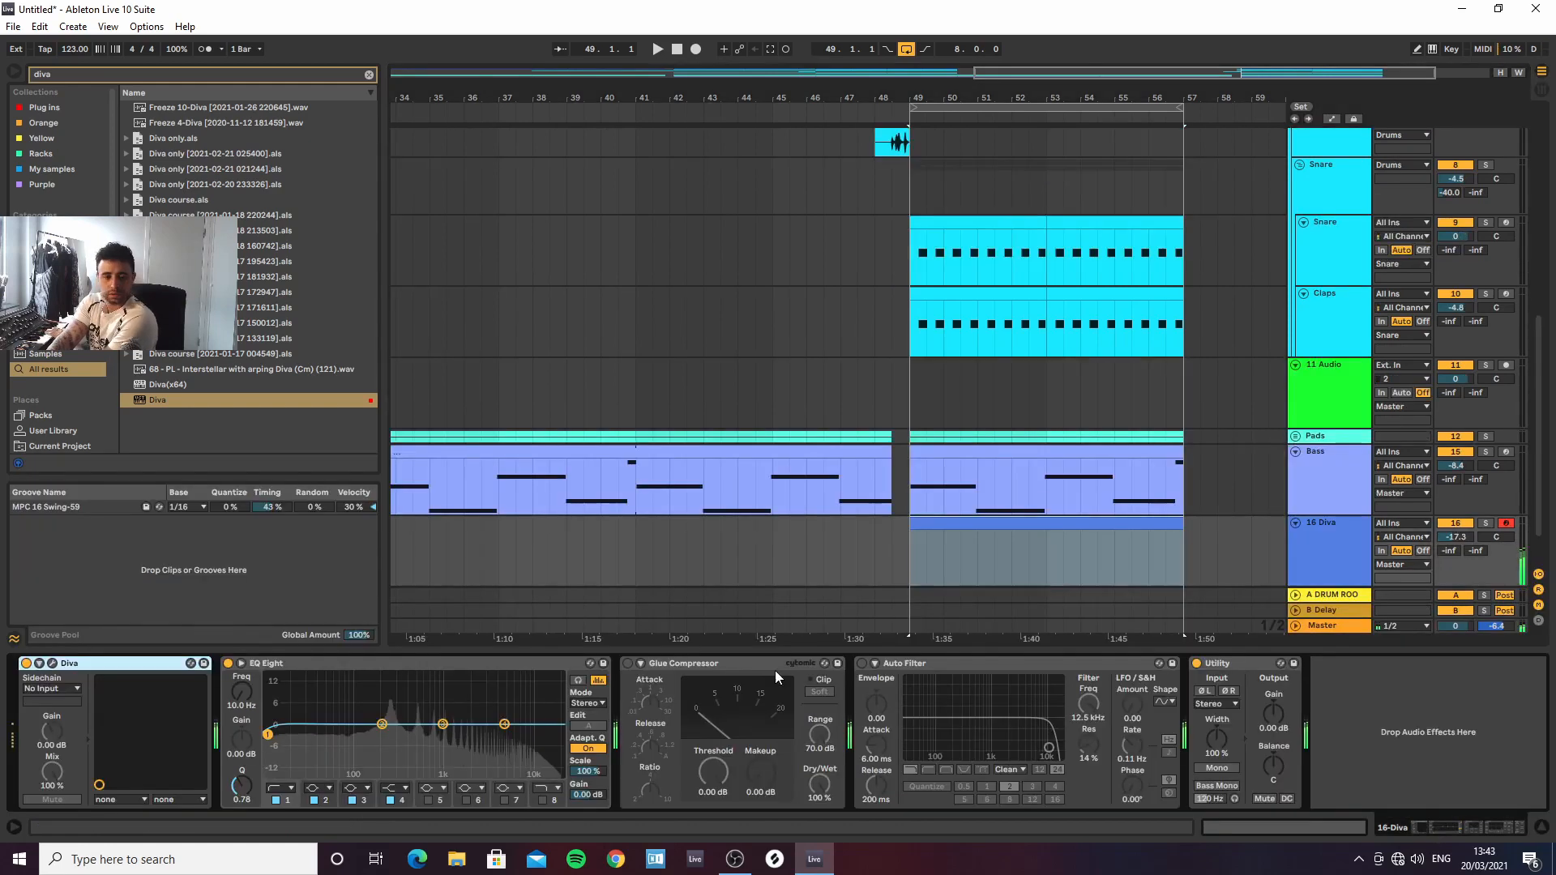
pyautogui.moveTo(268, 734); pyautogui.dragTo(369, 739)
pyautogui.click(545, 800)
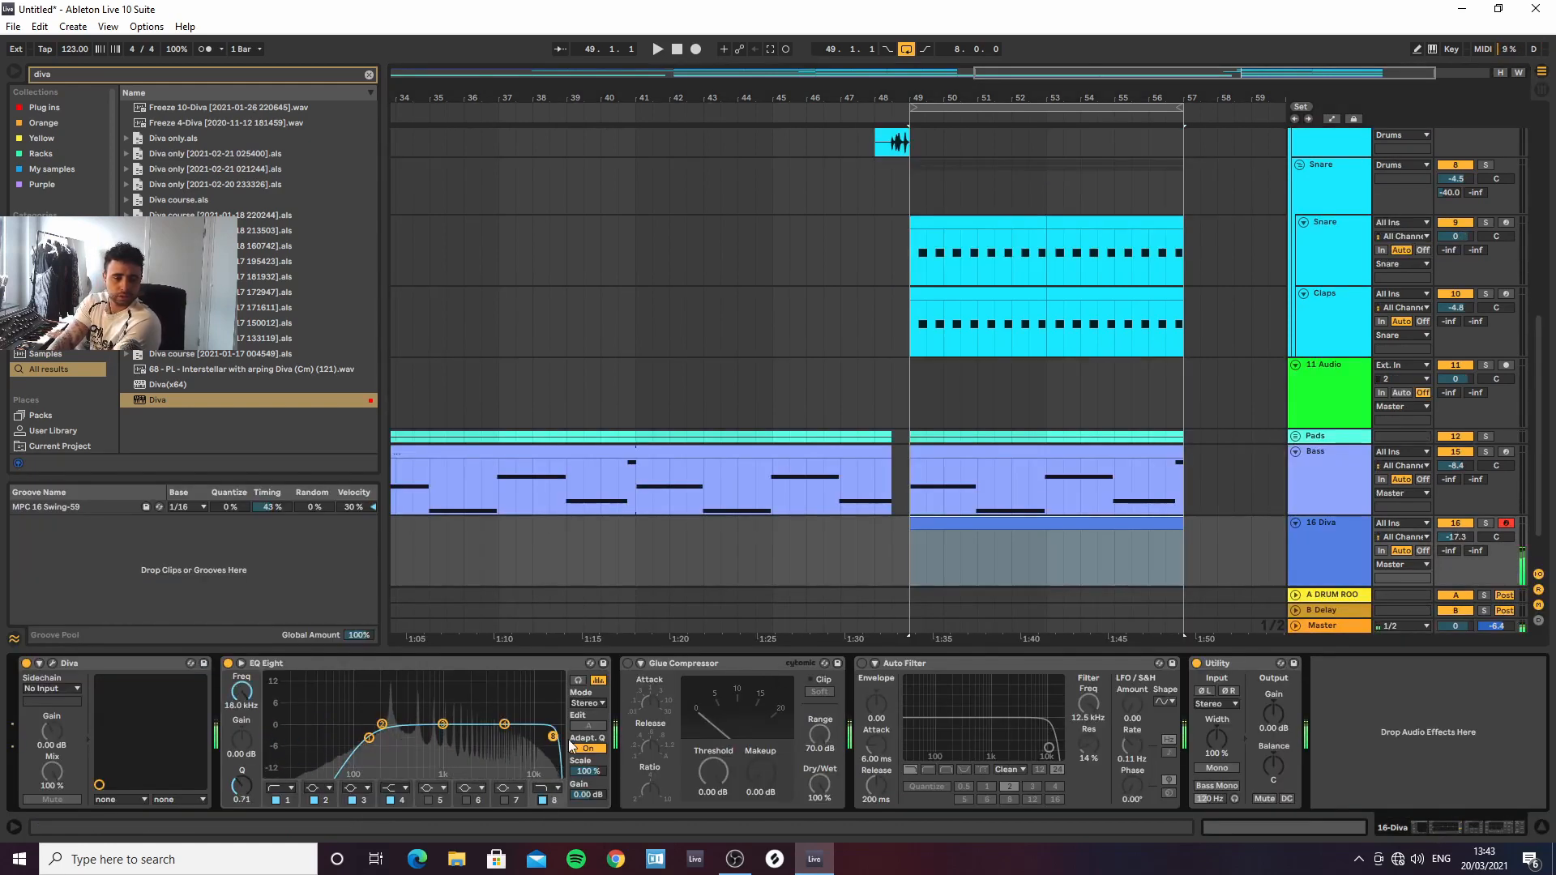
pyautogui.moveTo(556, 734); pyautogui.dragTo(472, 737)
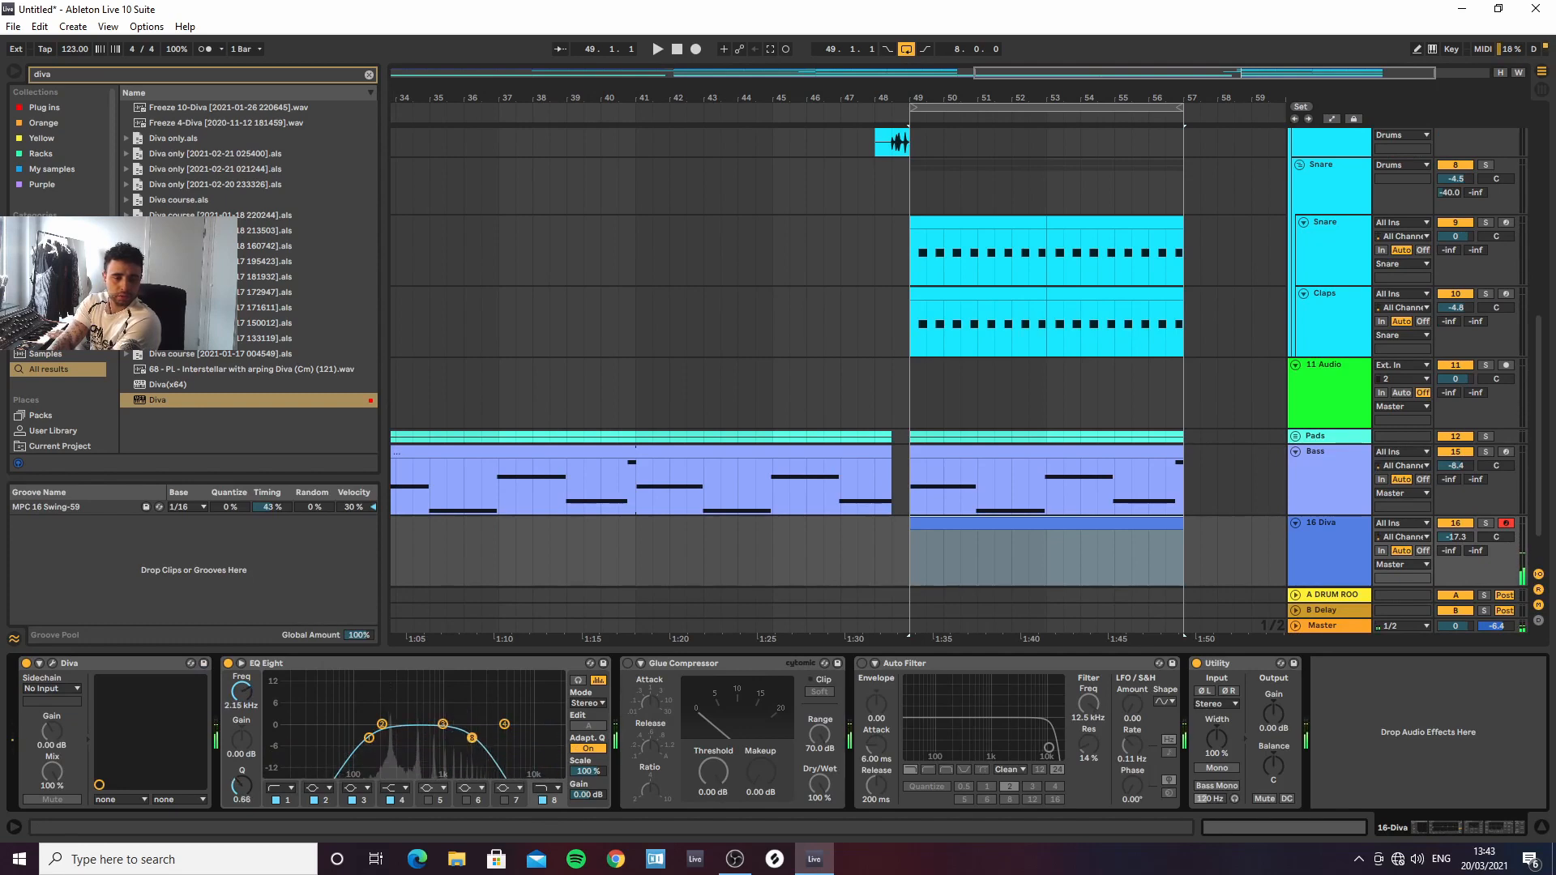
# Adjust Diva's envelope attack and decay, filter cutoff and noise volume on the PROG Pluck sound
pyautogui.click(51, 665)
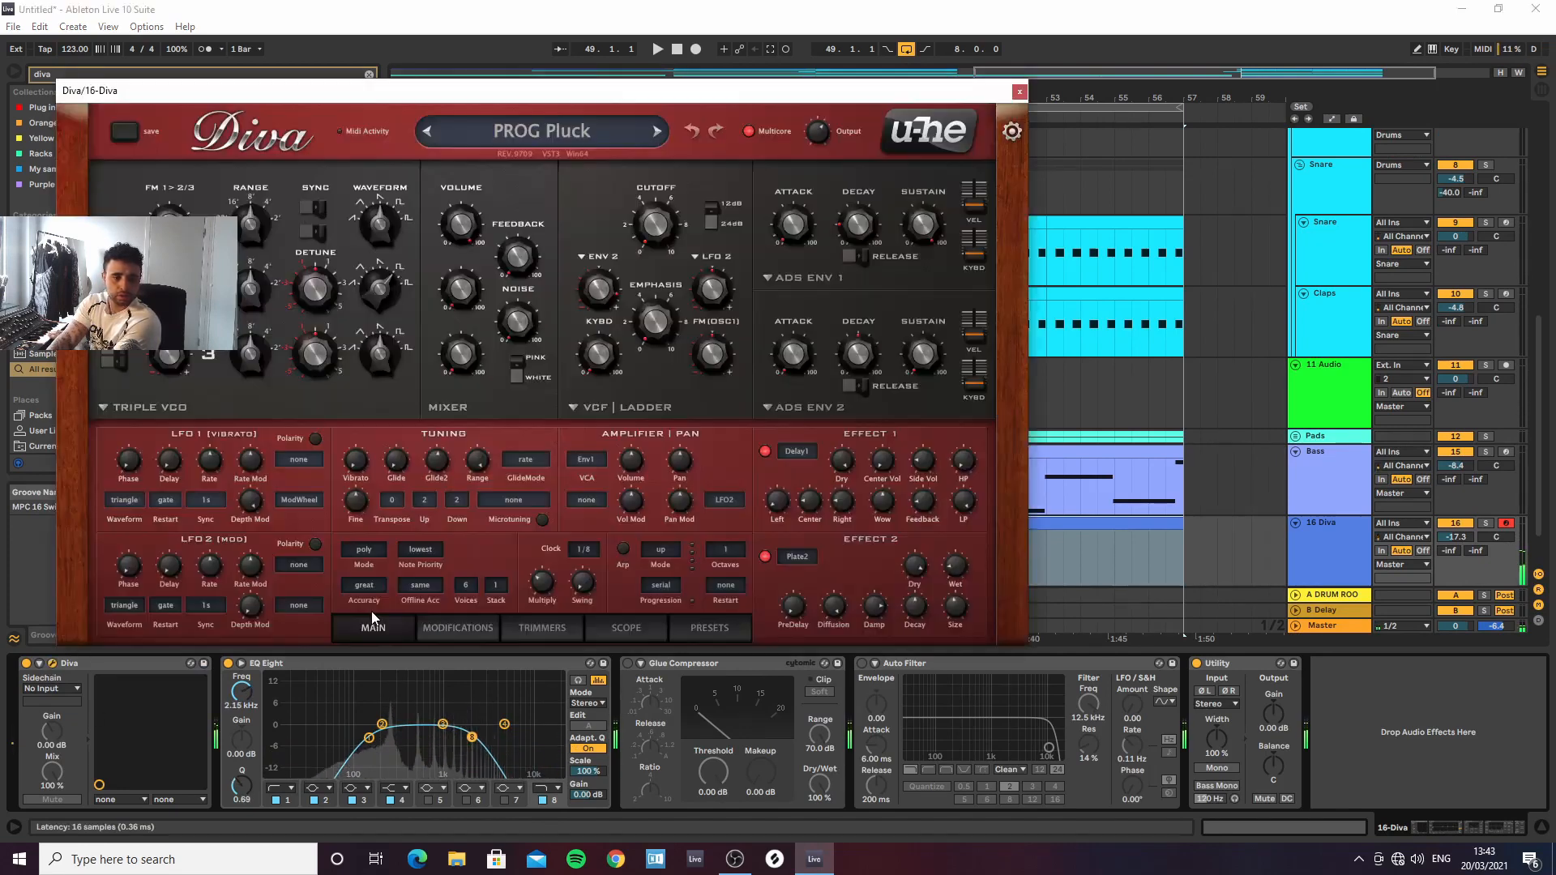
pyautogui.moveTo(805, 356); pyautogui.dragTo(784, 301)
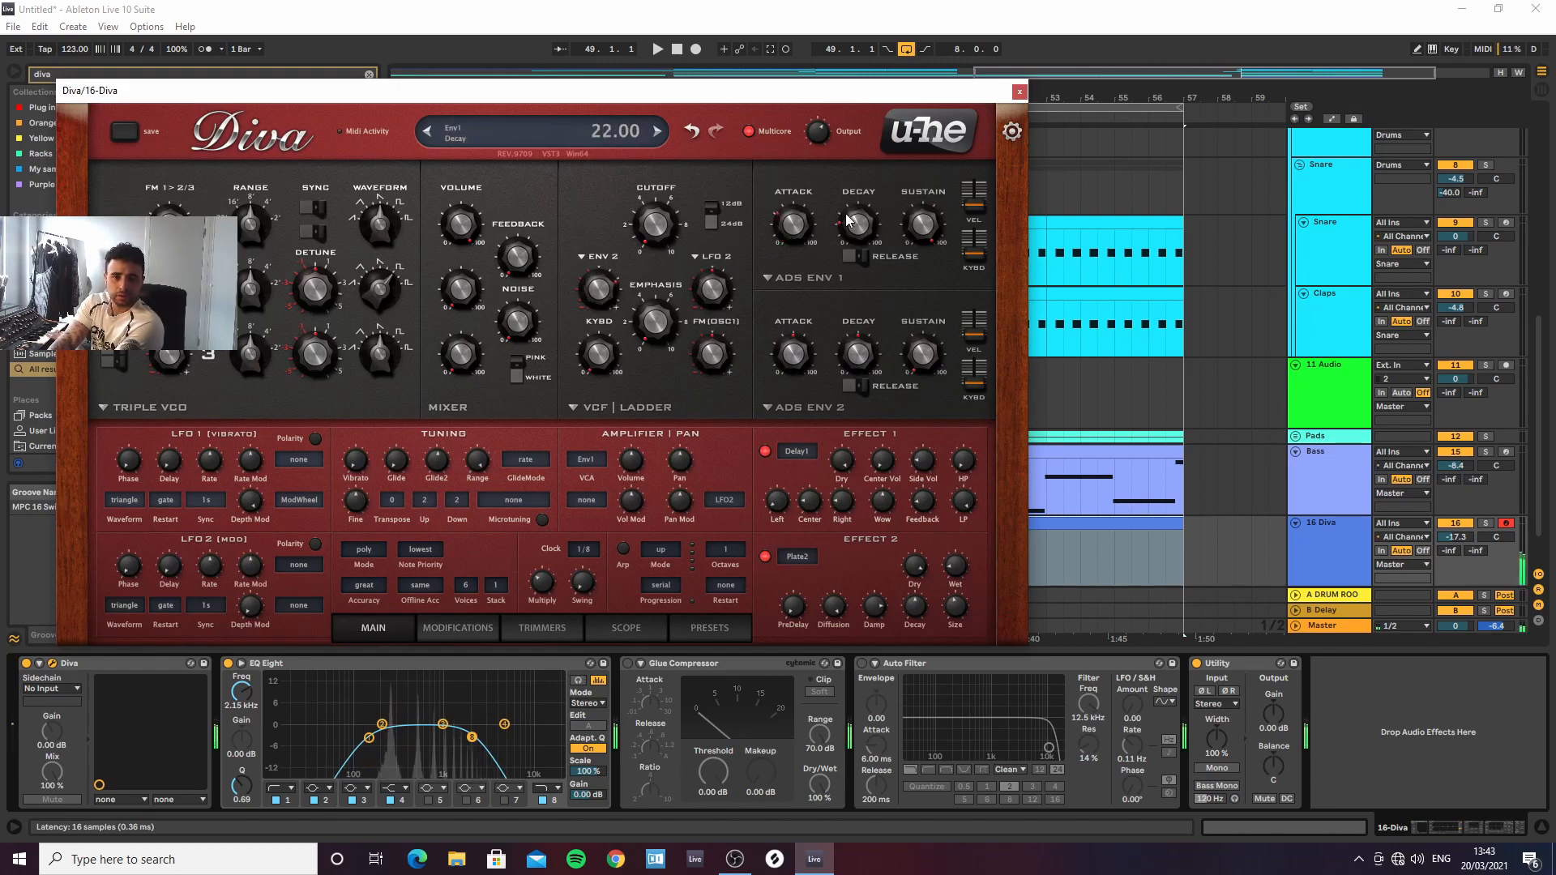
pyautogui.moveTo(850, 222); pyautogui.dragTo(851, 194)
pyautogui.moveTo(662, 225); pyautogui.dragTo(665, 206)
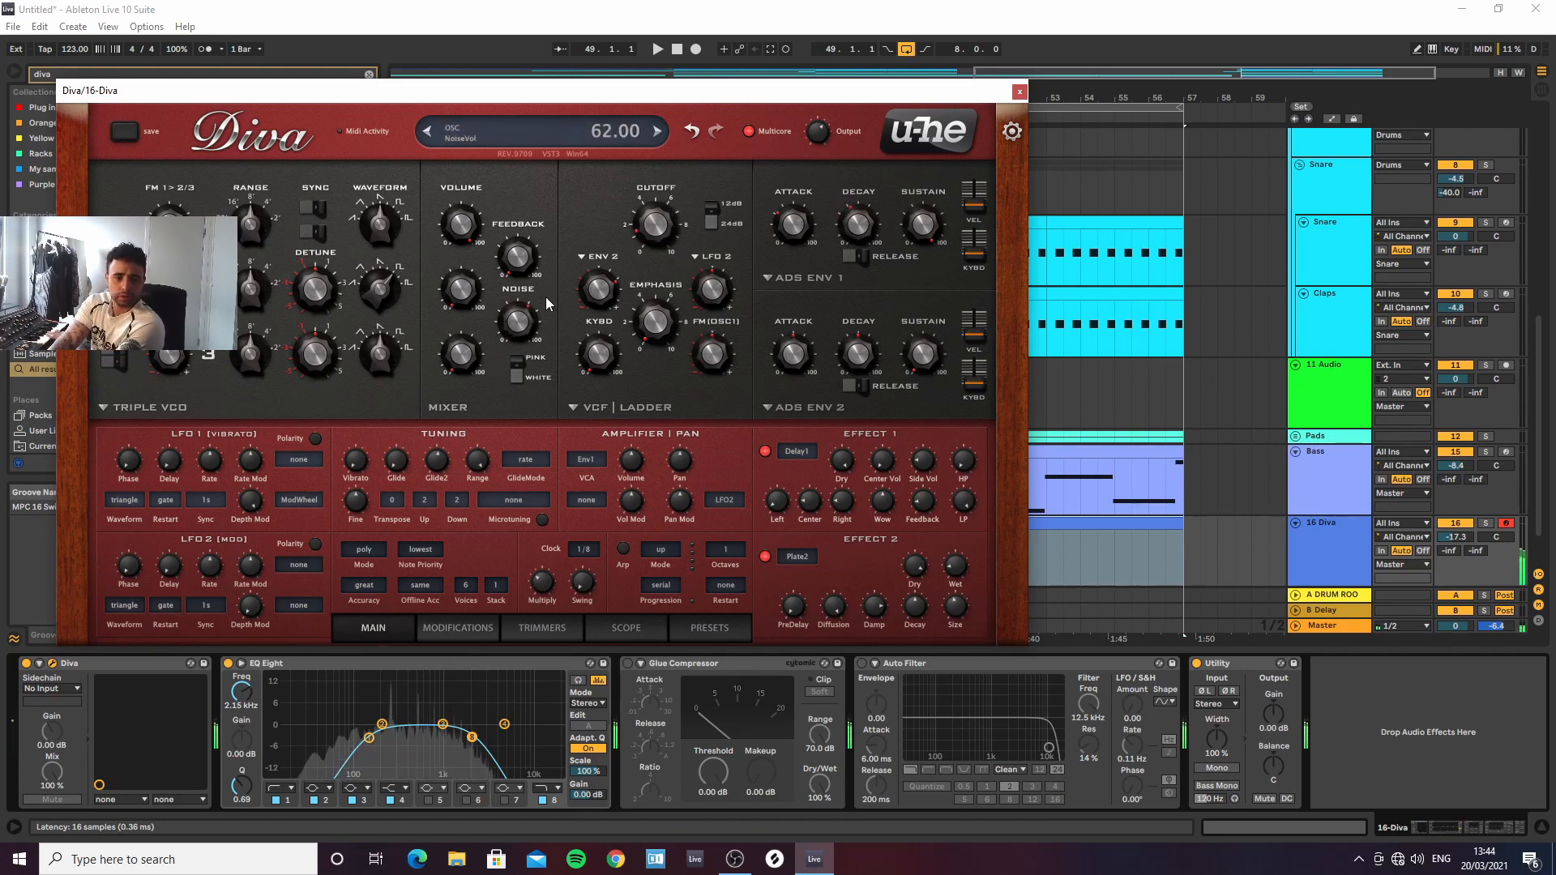
# Set Diva's LFO 2 rate to -1.30, its sync to 0.1s and its restart mode to sync, then close the synth
pyautogui.scroll(-4, 513, 334)
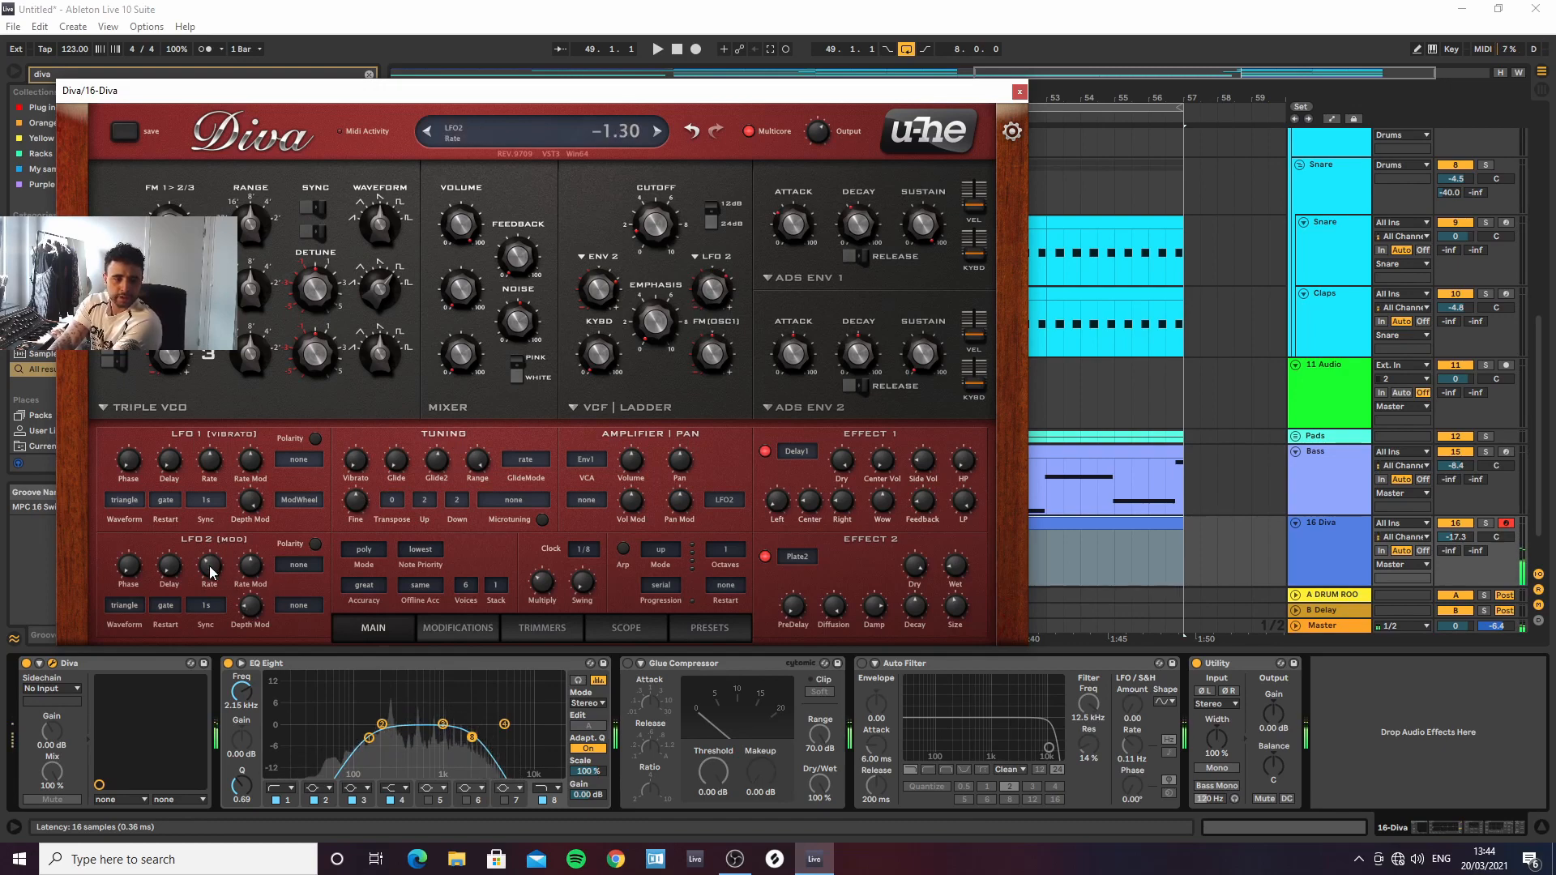
pyautogui.click(206, 605)
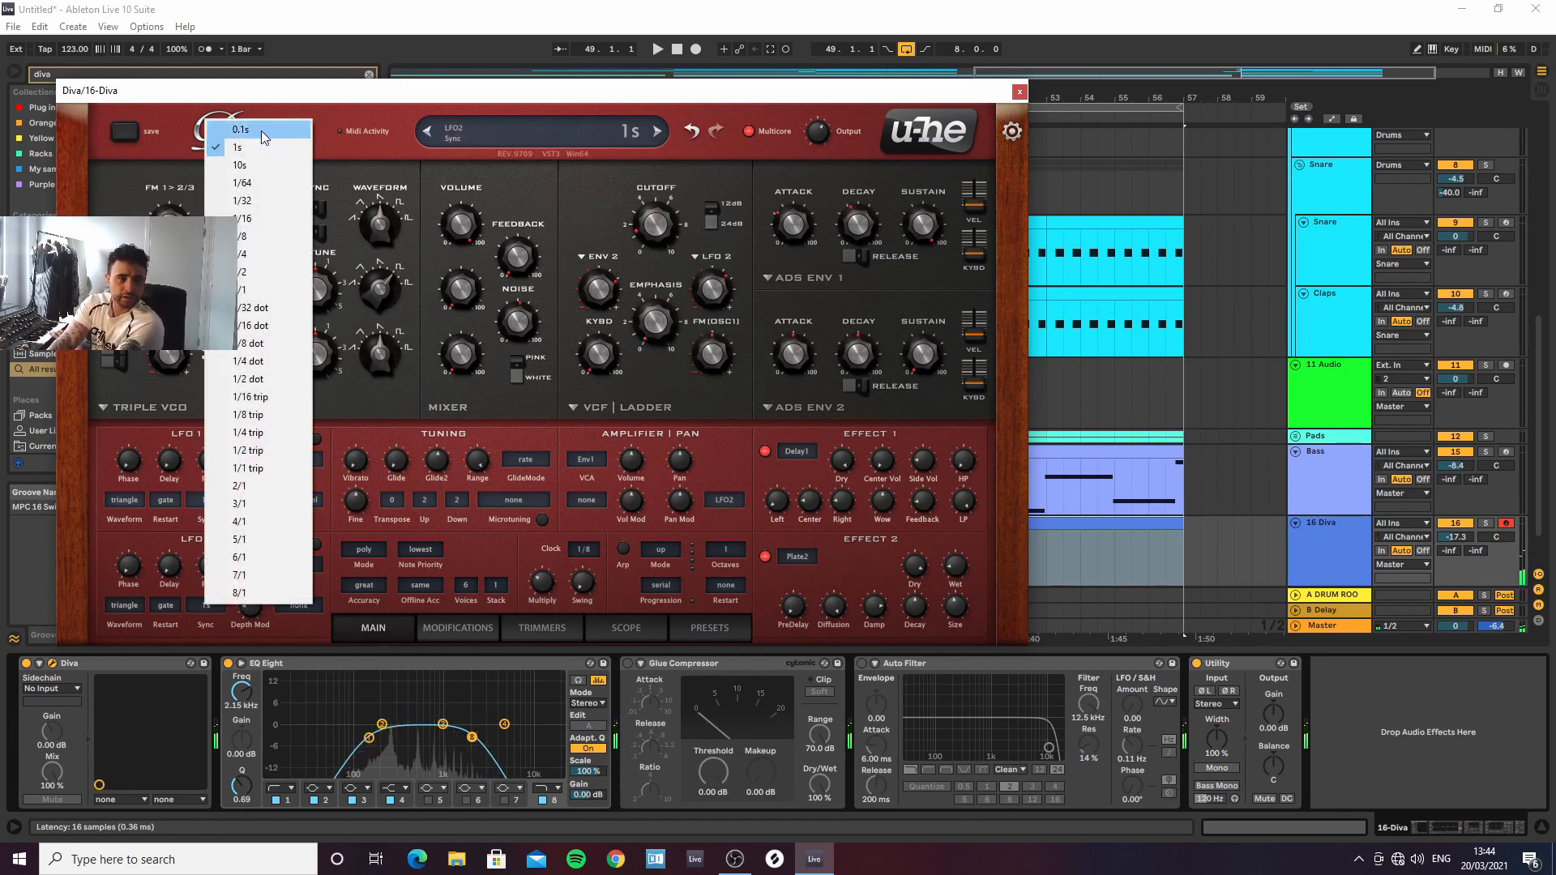
pyautogui.click(232, 134)
pyautogui.click(166, 605)
pyautogui.click(180, 632)
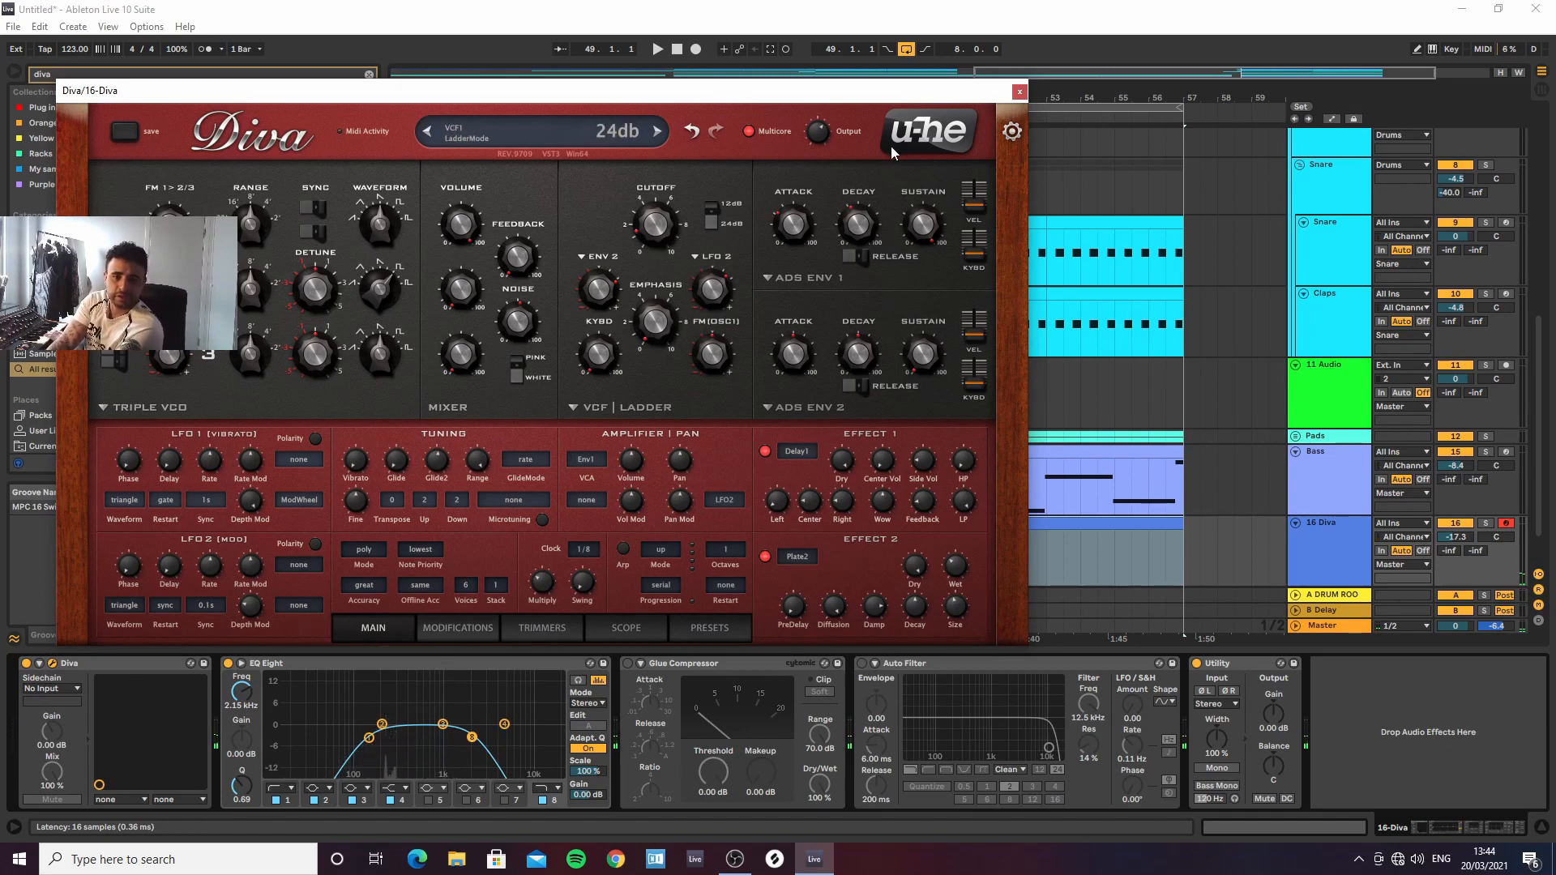
pyautogui.click(1020, 91)
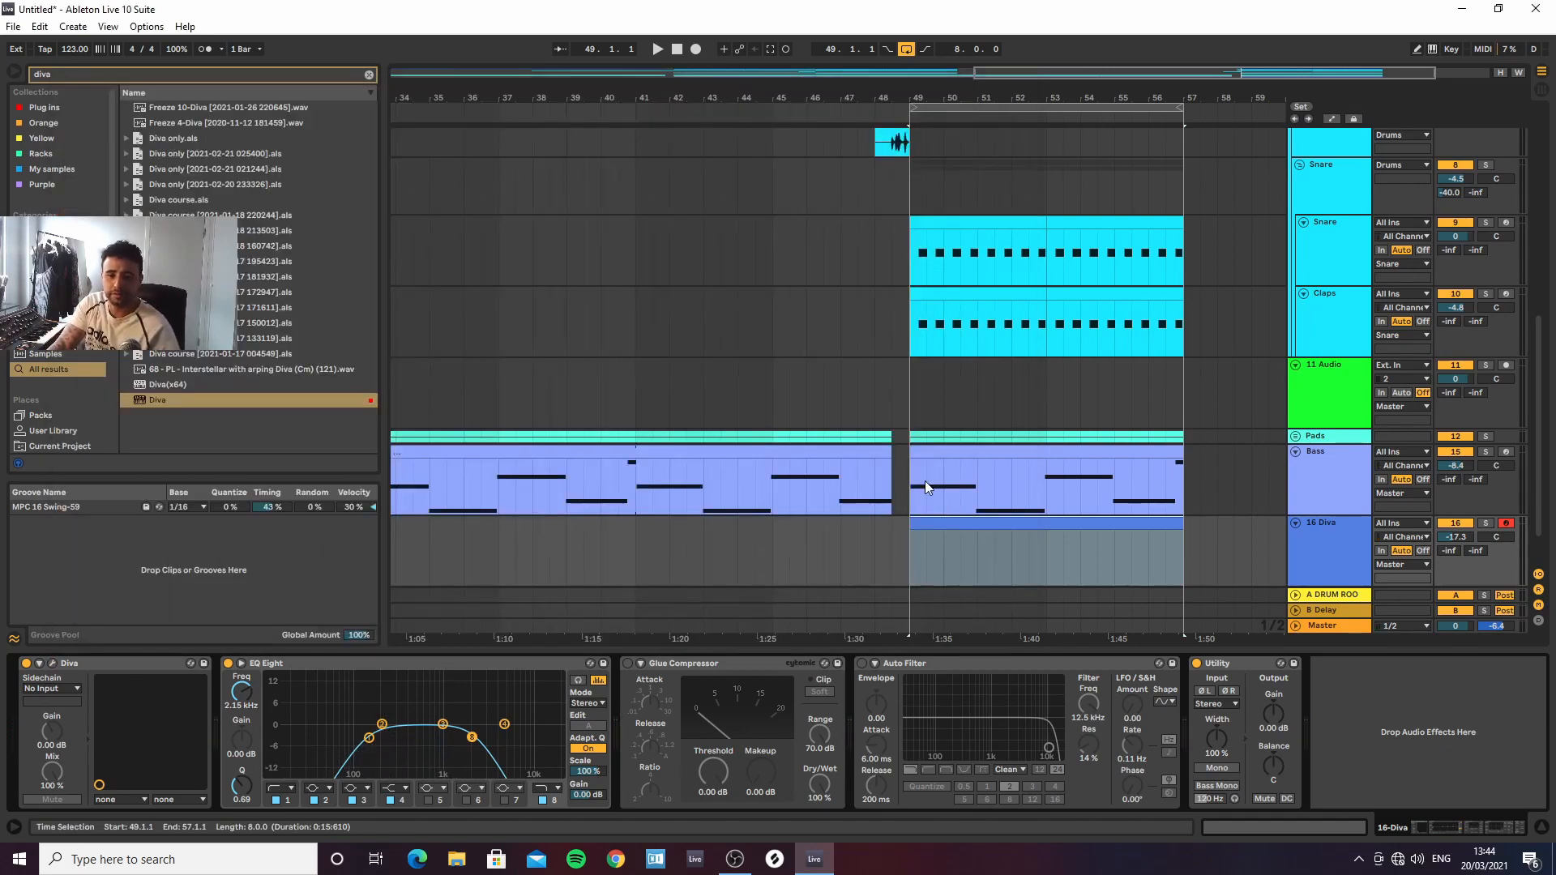
# Draw a D1 note from 1.4.1 to 2.2.1 in the Diva clip and play it with the loop
pyautogui.keyDown('ctrl'); pyautogui.scroll(2, 925, 480); pyautogui.keyUp('ctrl')
pyautogui.scroll(-2, 926, 480)
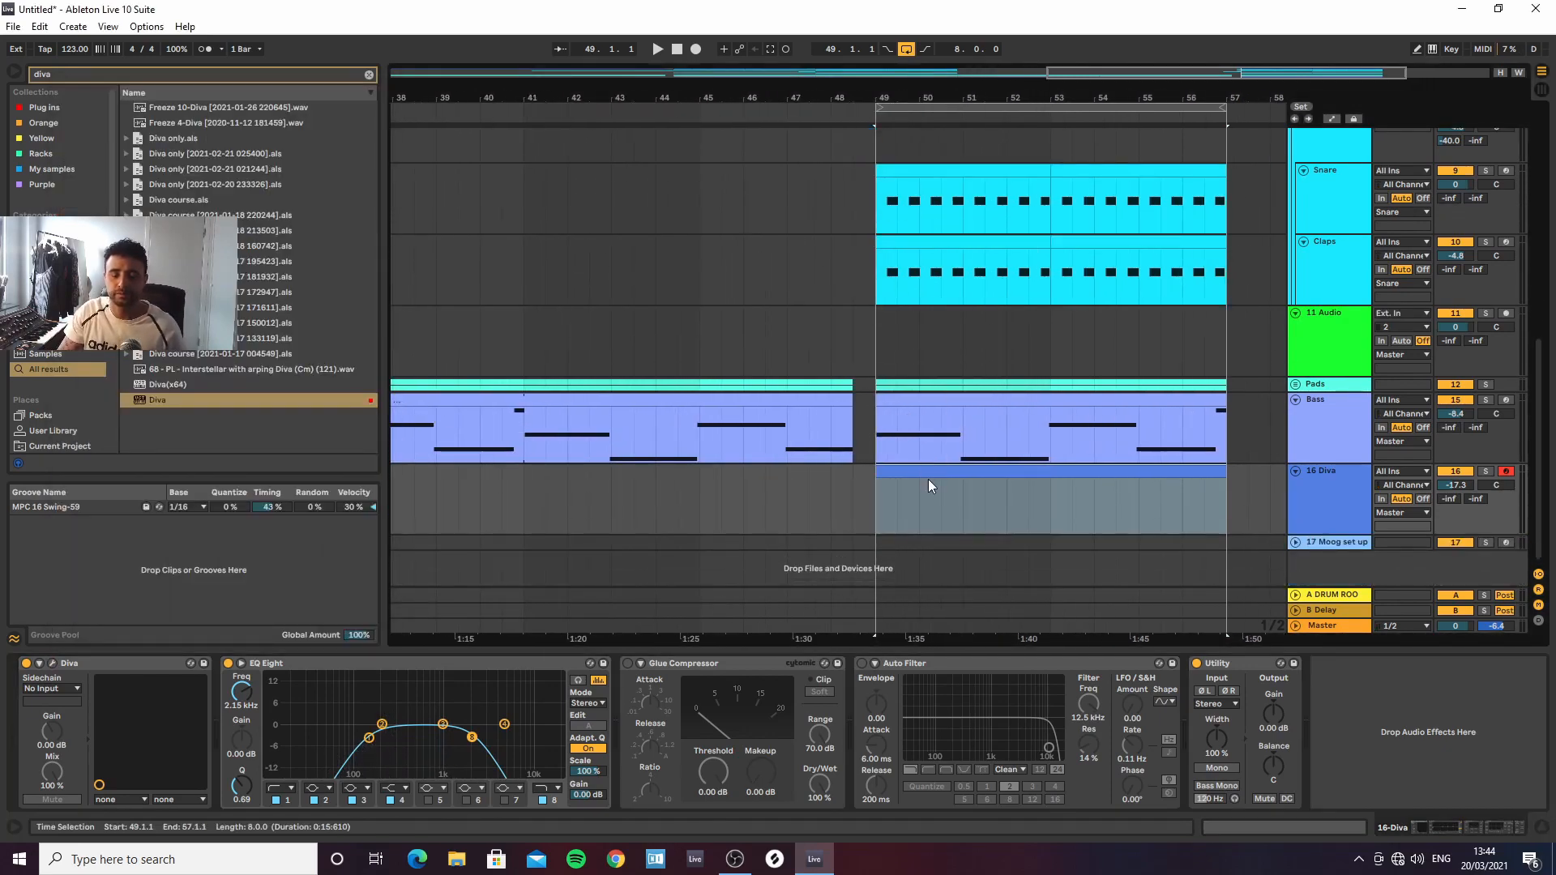
pyautogui.click(929, 474)
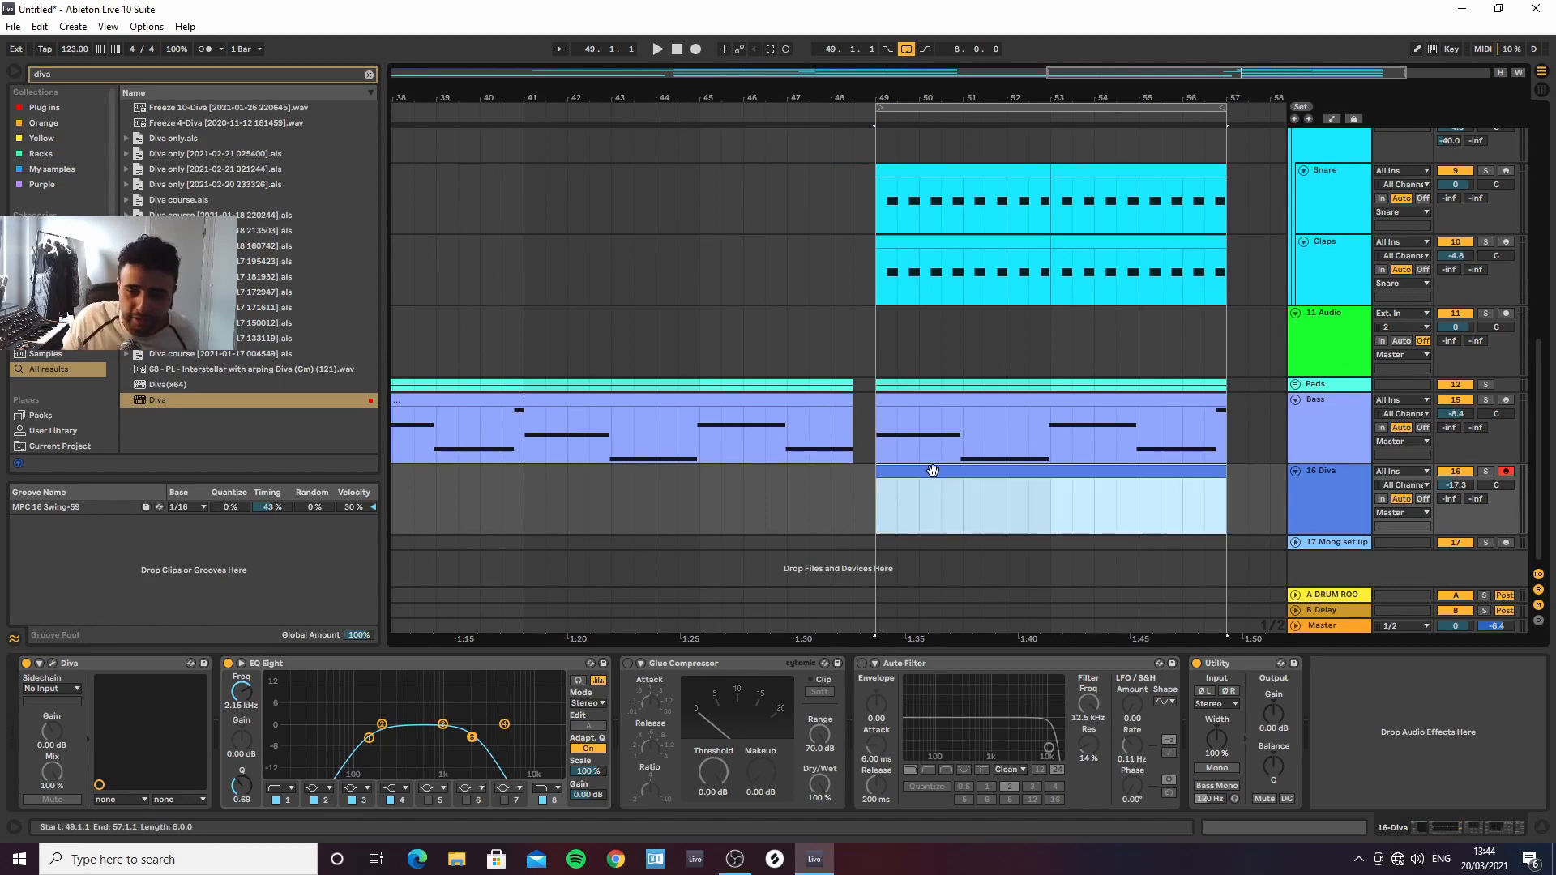
pyautogui.press('space')
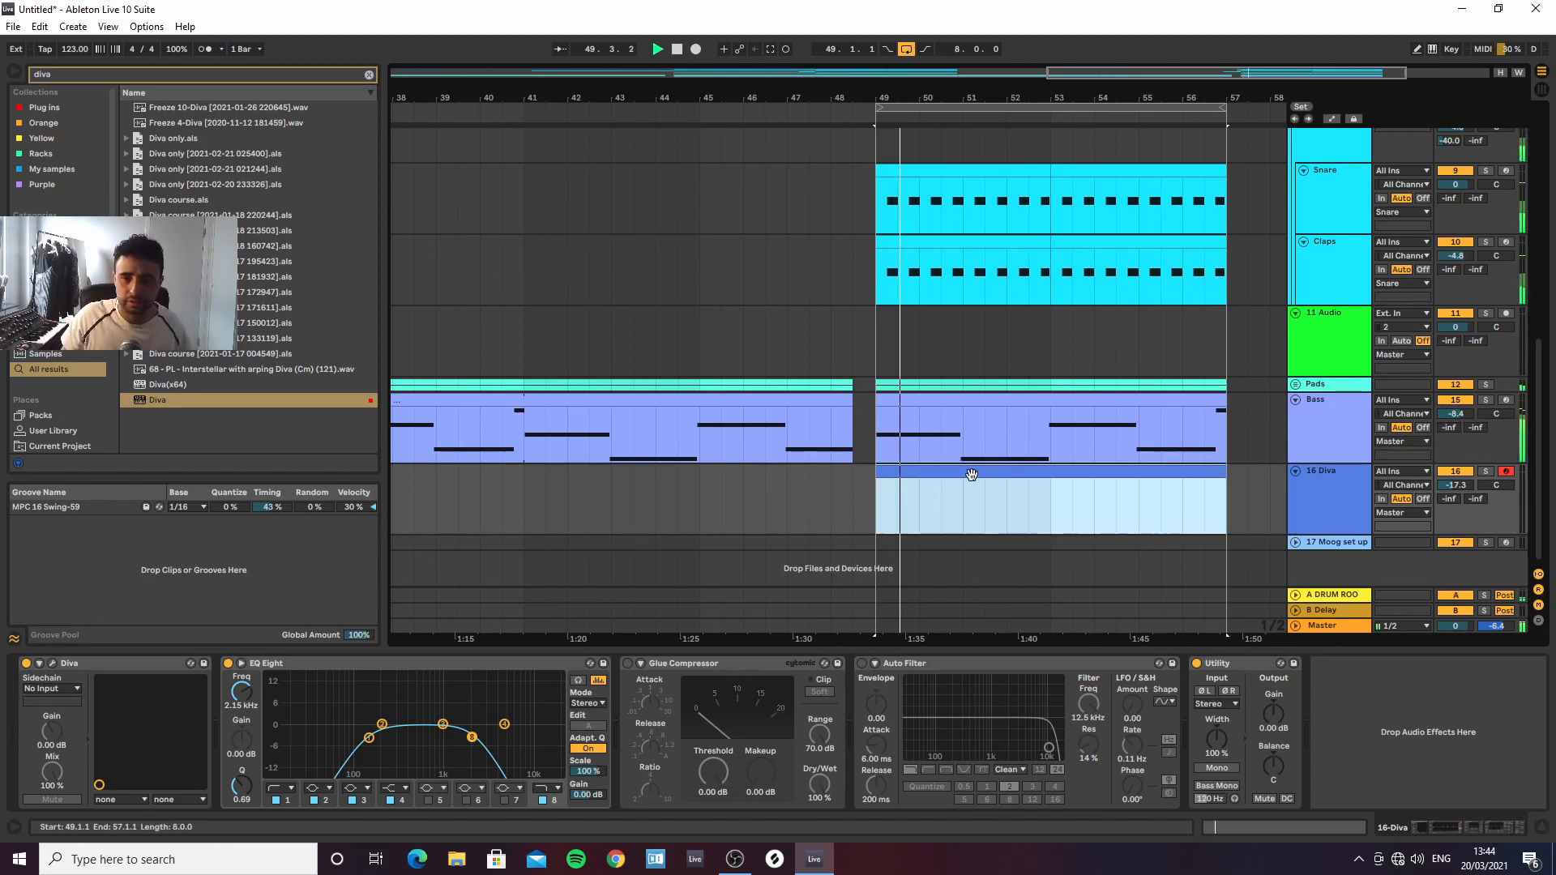
pyautogui.doubleClick(968, 473)
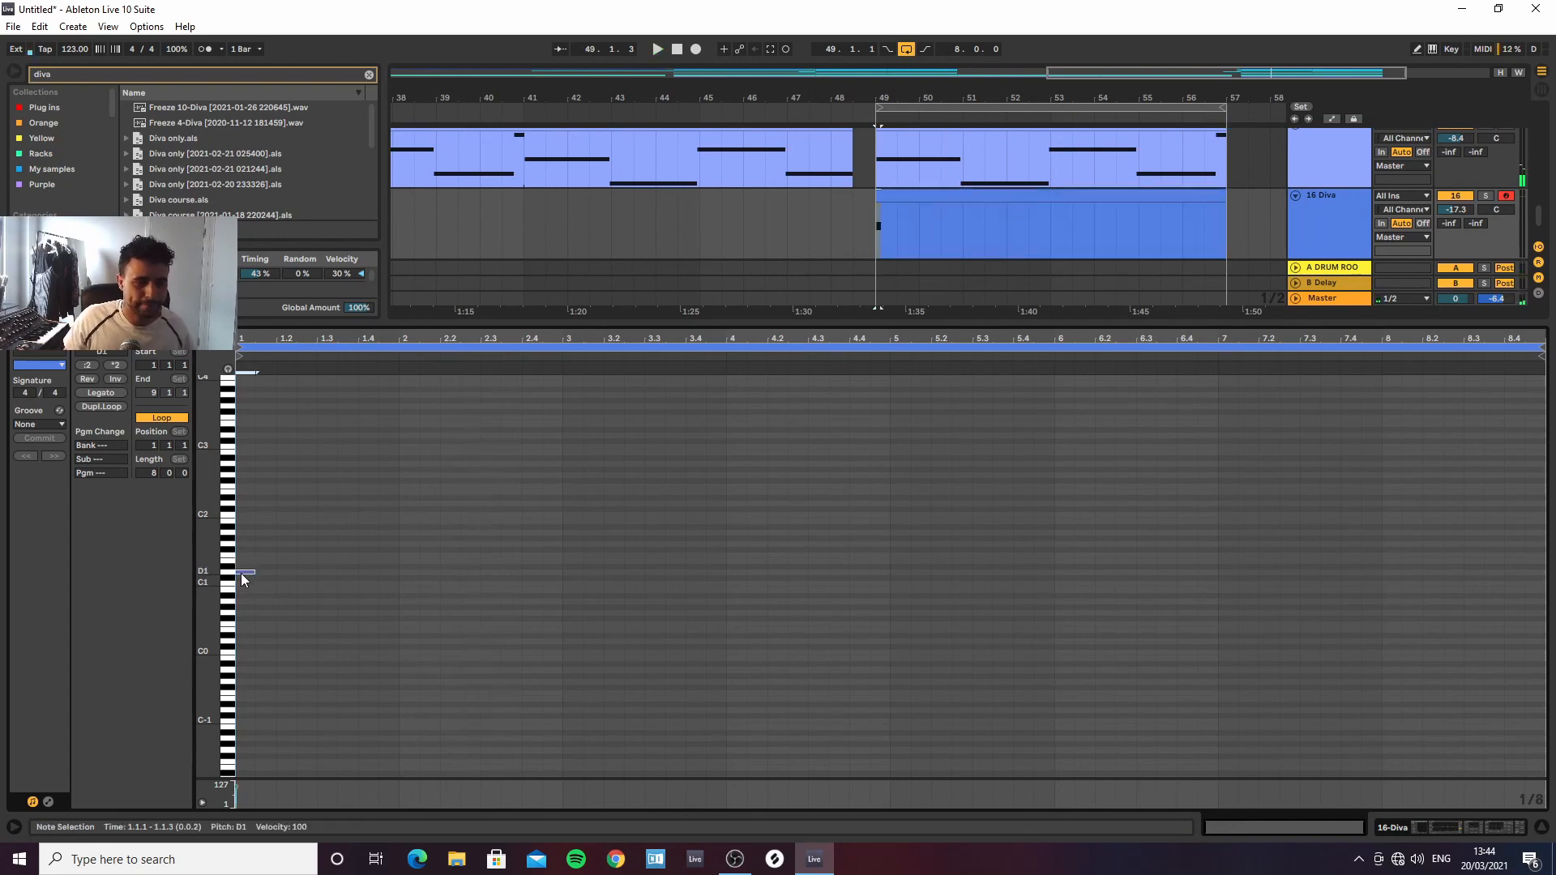
pyautogui.doubleClick(367, 568)
pyautogui.moveTo(366, 568); pyautogui.dragTo(441, 576)
pyautogui.press('space')
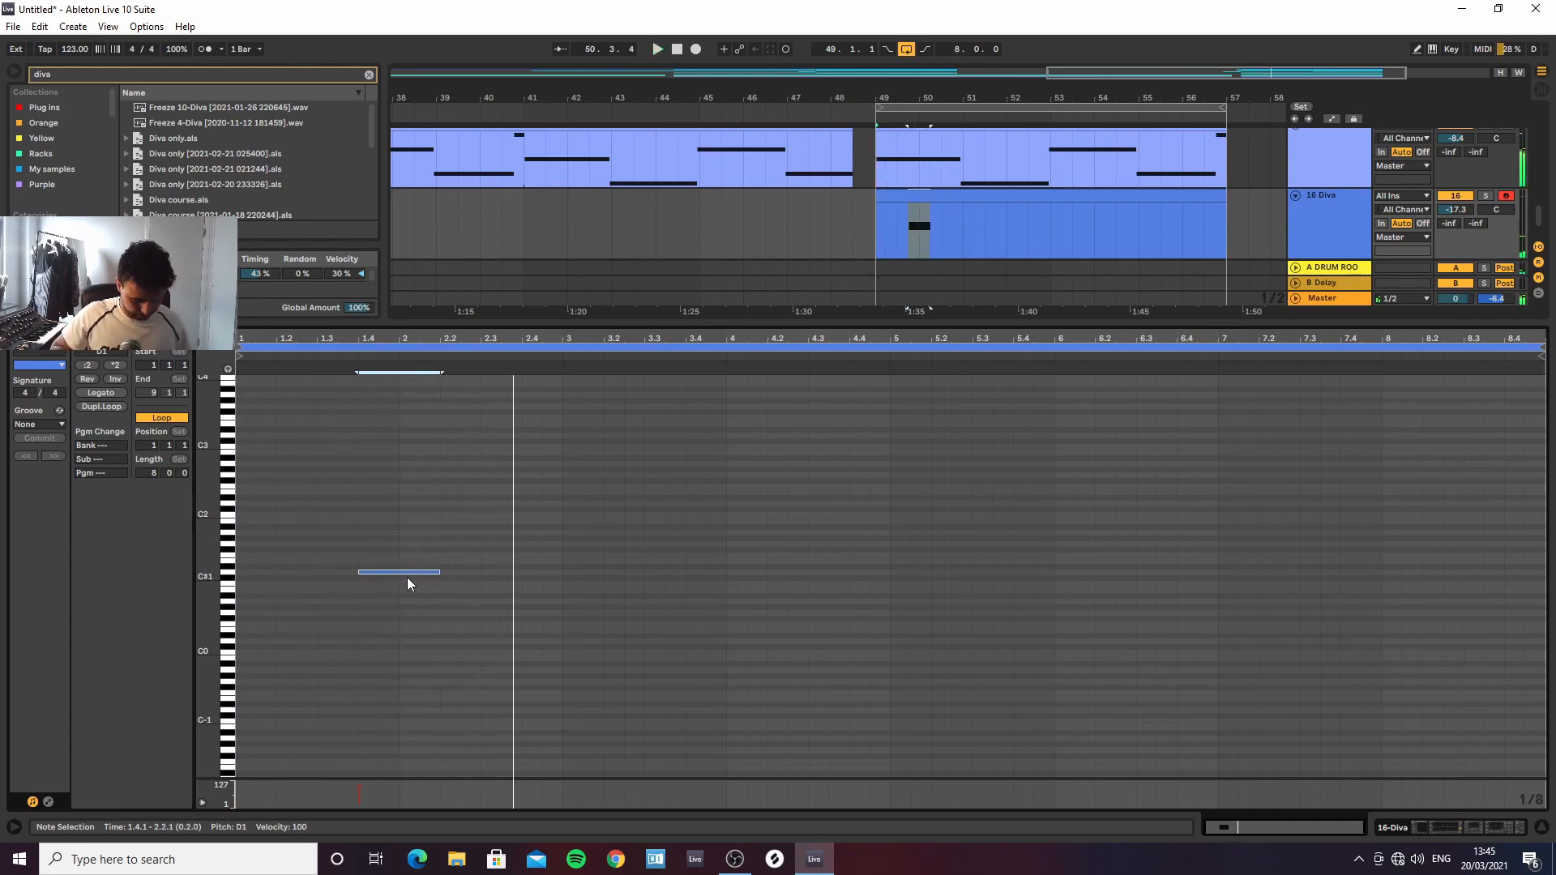
# Transpose the Diva note up two octaves to D3 and replay the loop from bar 49
pyautogui.hotkey('shift', 'Up')
pyautogui.press('space')
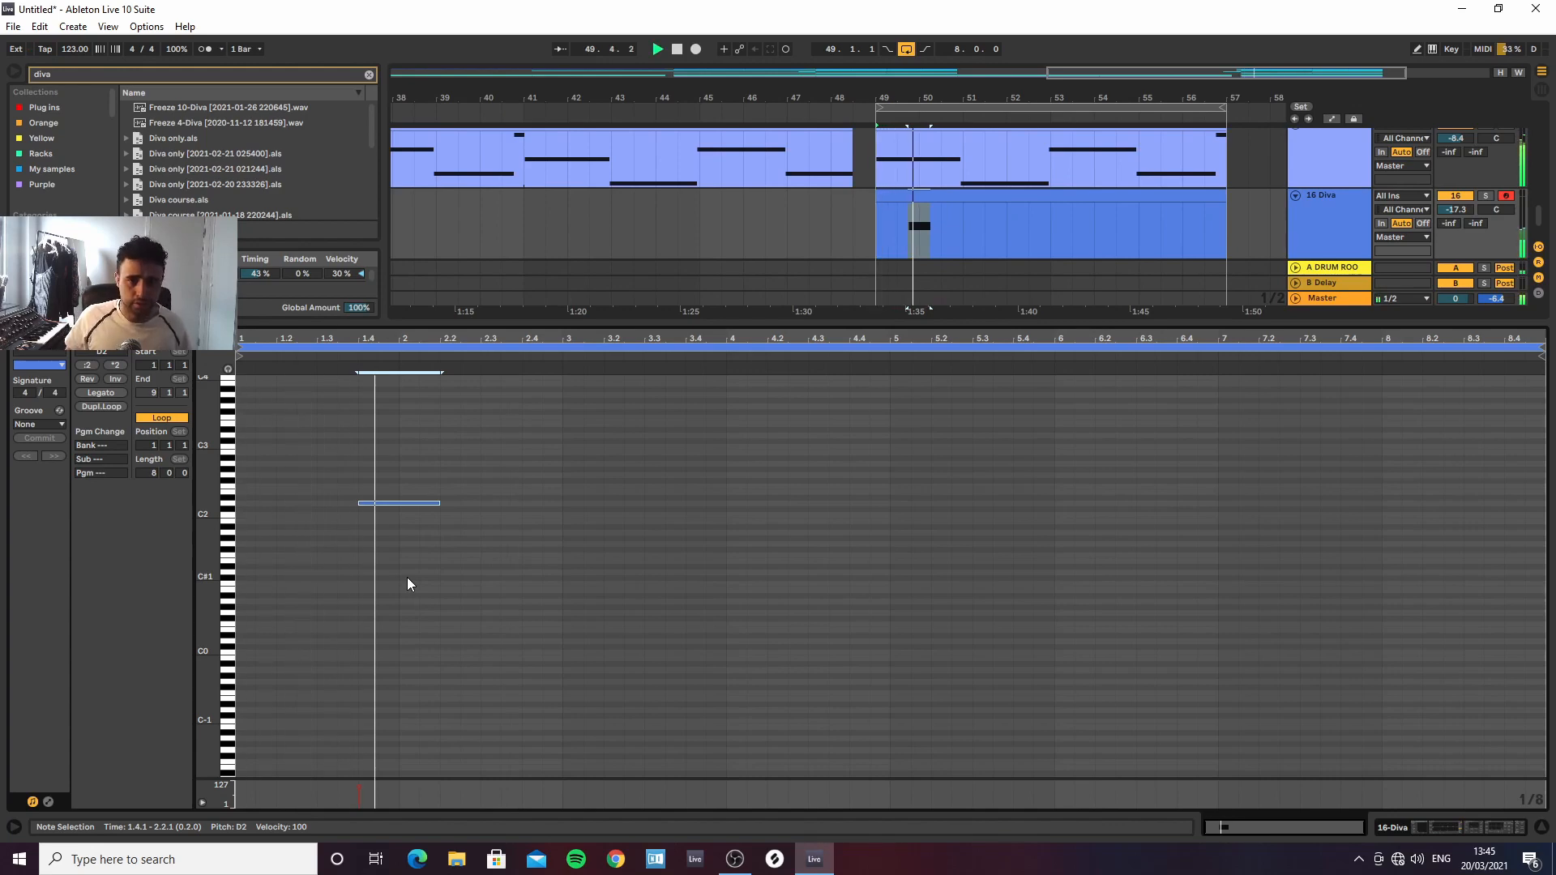
pyautogui.hotkey('shift', 'Up')
pyautogui.press('space')
pyautogui.press('space')
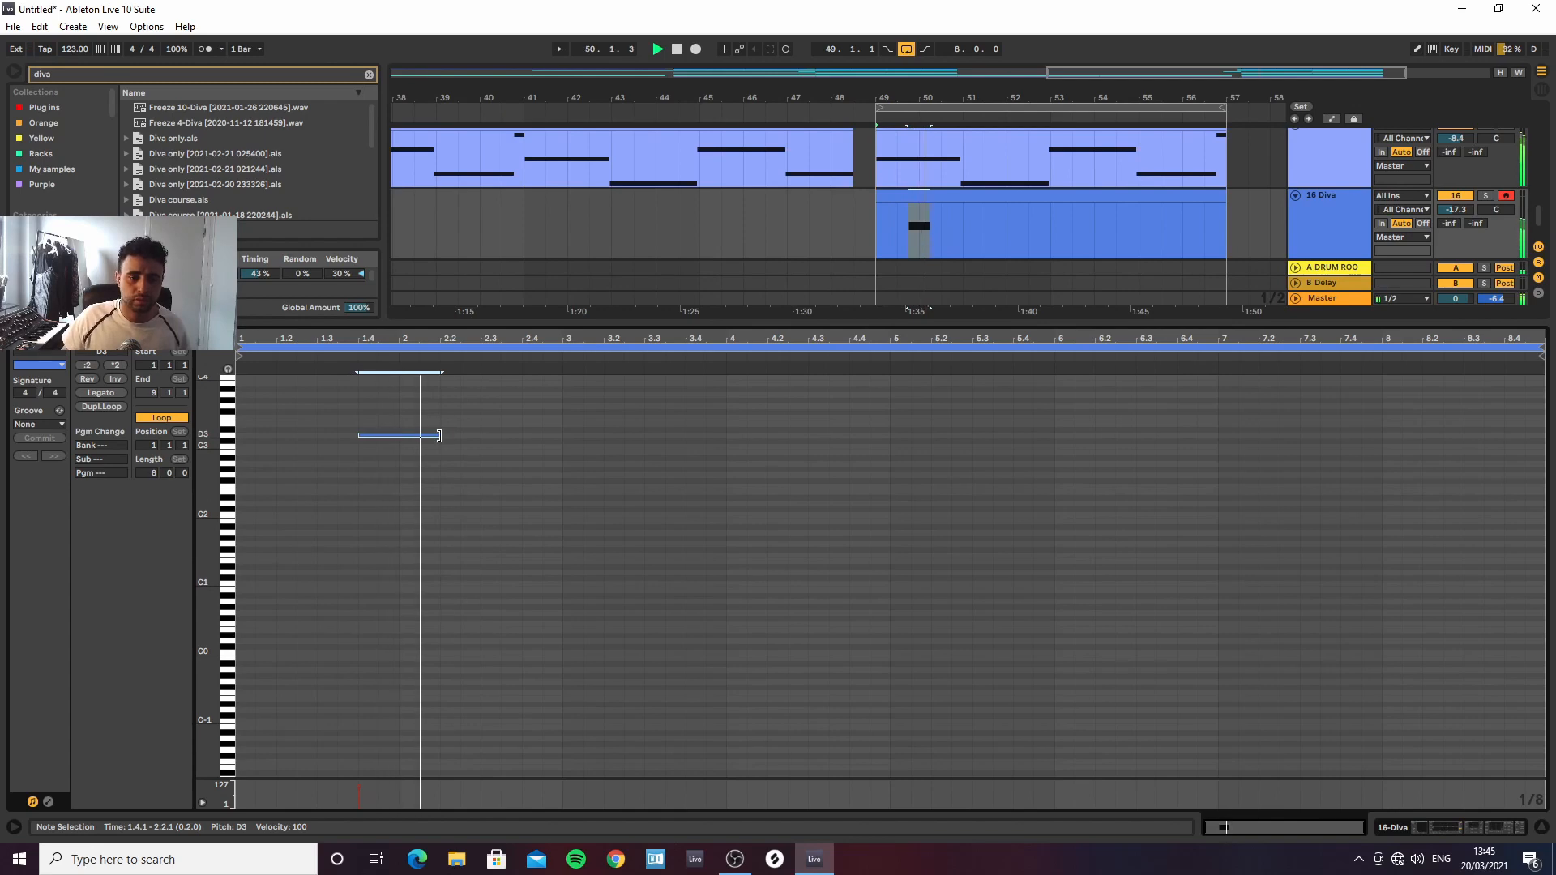
# Lengthen the Diva note to end at 3.2.1, raise it to E3 and listen again
pyautogui.moveTo(439, 436); pyautogui.dragTo(611, 439)
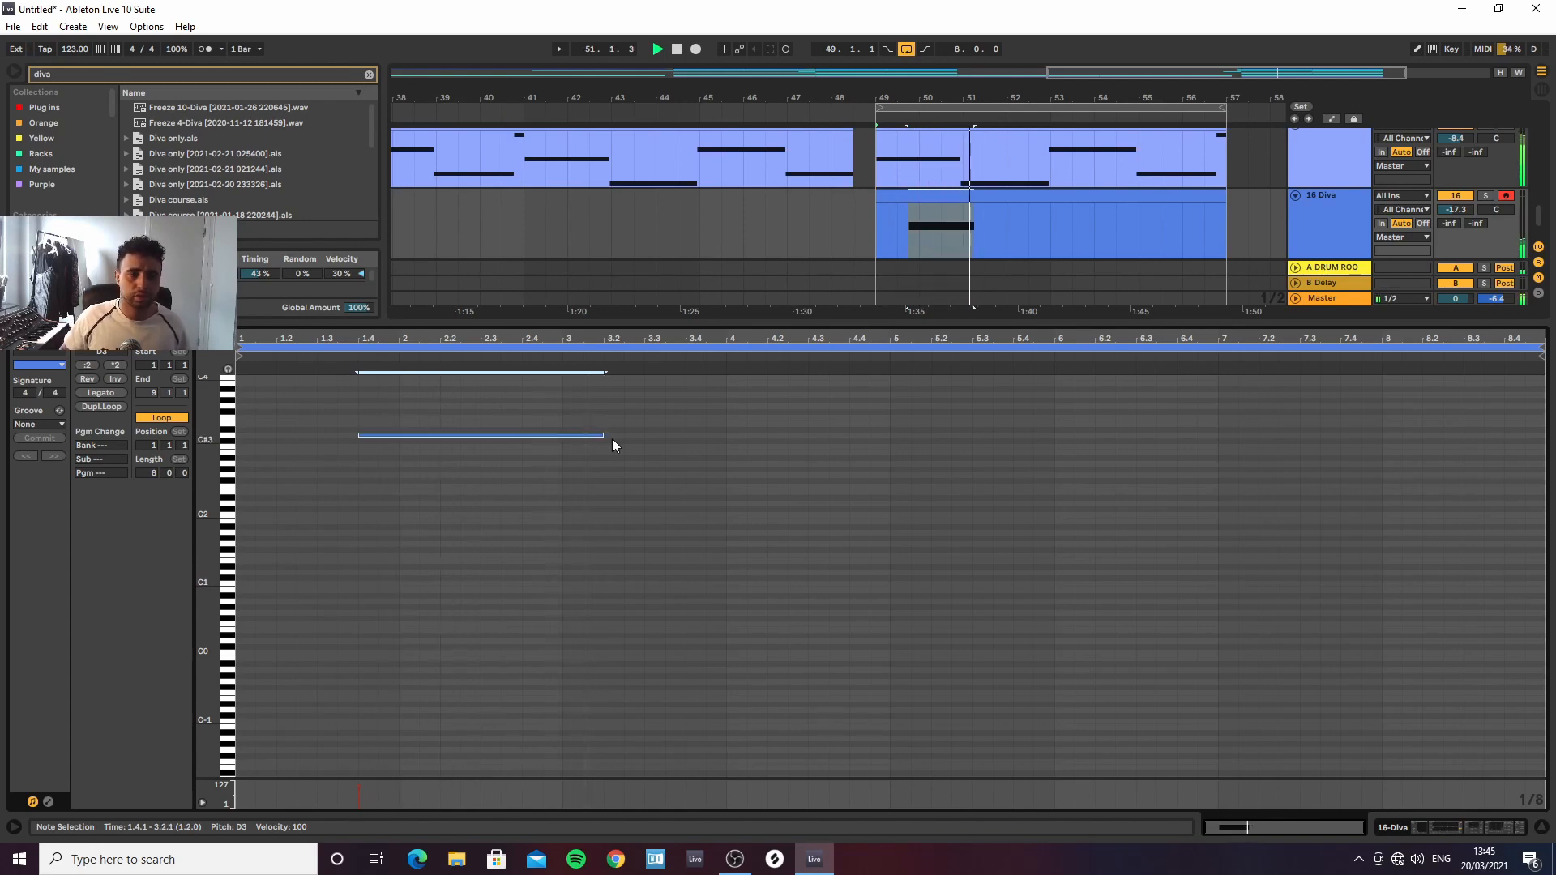
pyautogui.press('Up')
pyautogui.press('Up')
pyautogui.press('space')
pyautogui.press('space')
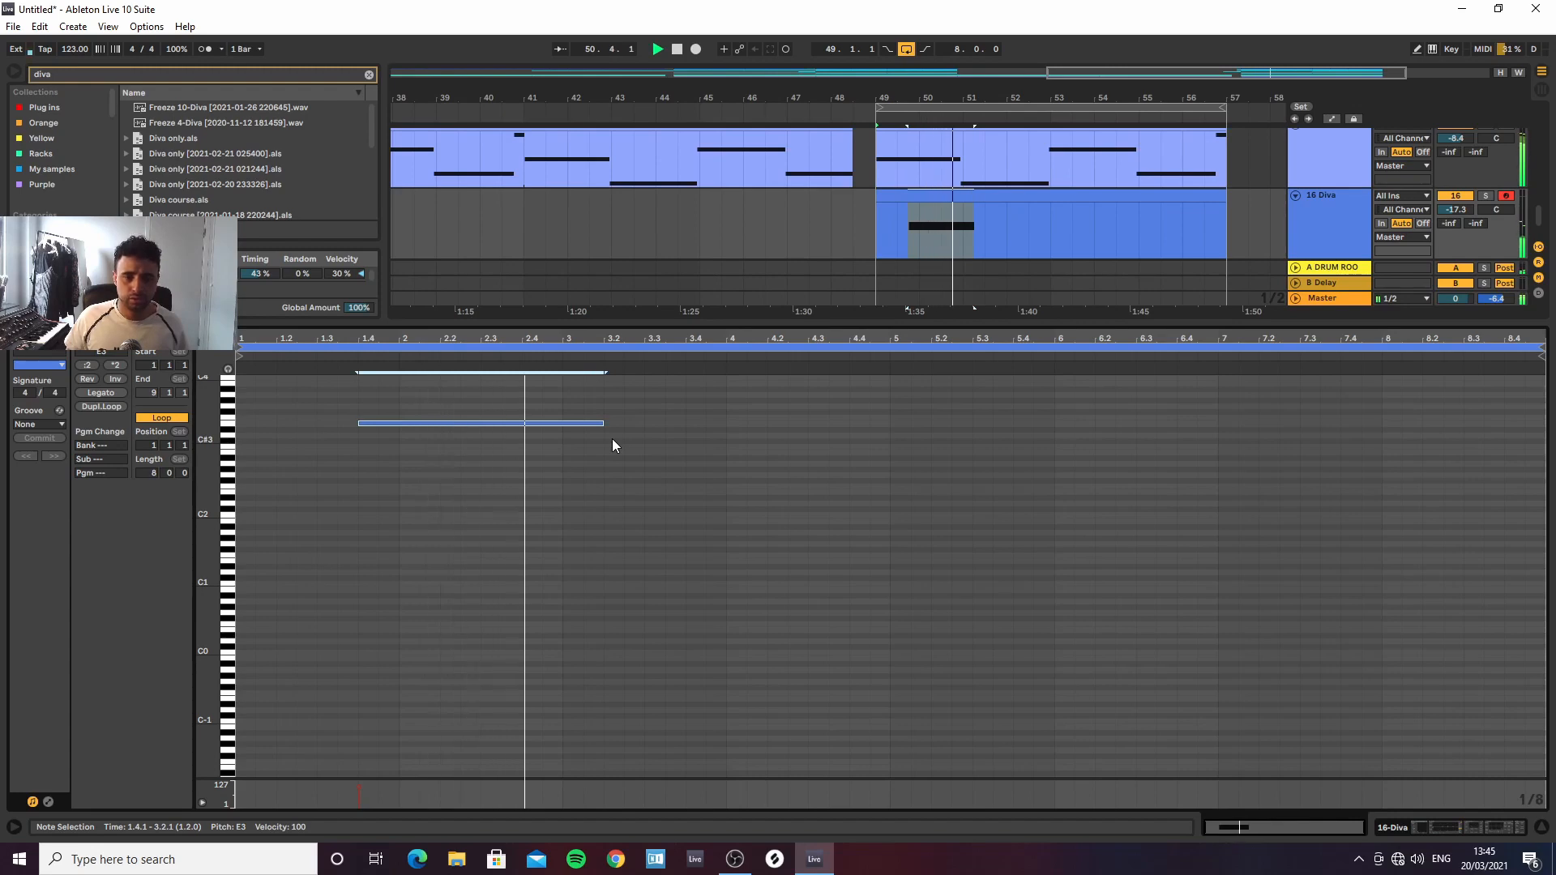
# Delete the E3 note from the Diva clip and restart playback of the loop
pyautogui.press('Delete')
pyautogui.press('space')
pyautogui.press('space')
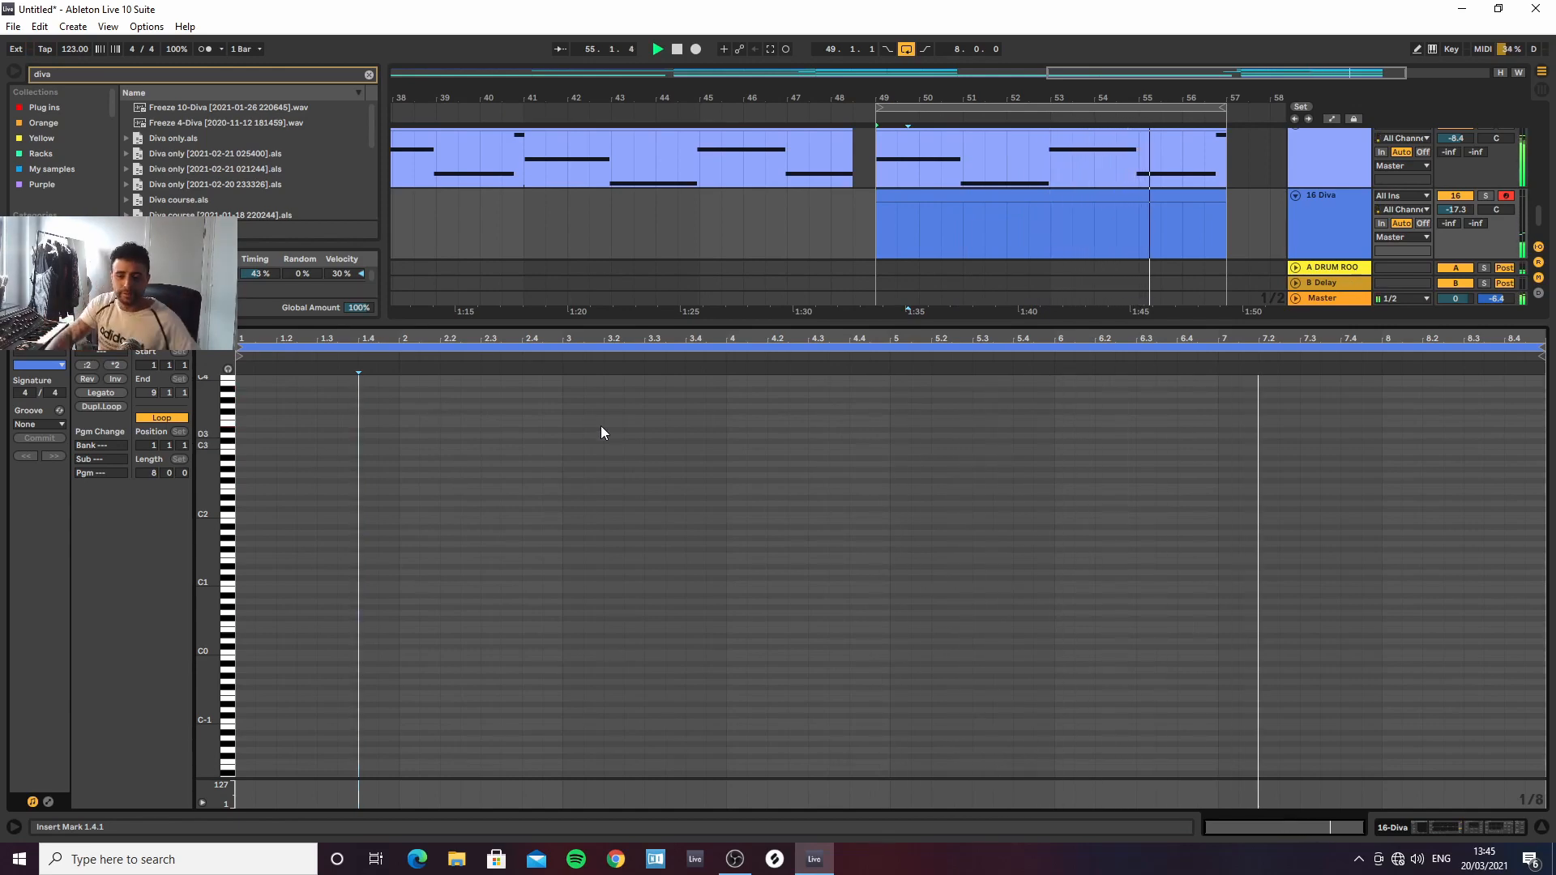
# Load the Retro arp preset in Diva and turn on its arpeggiator with a 1/16 clock
pyautogui.click(1452, 827)
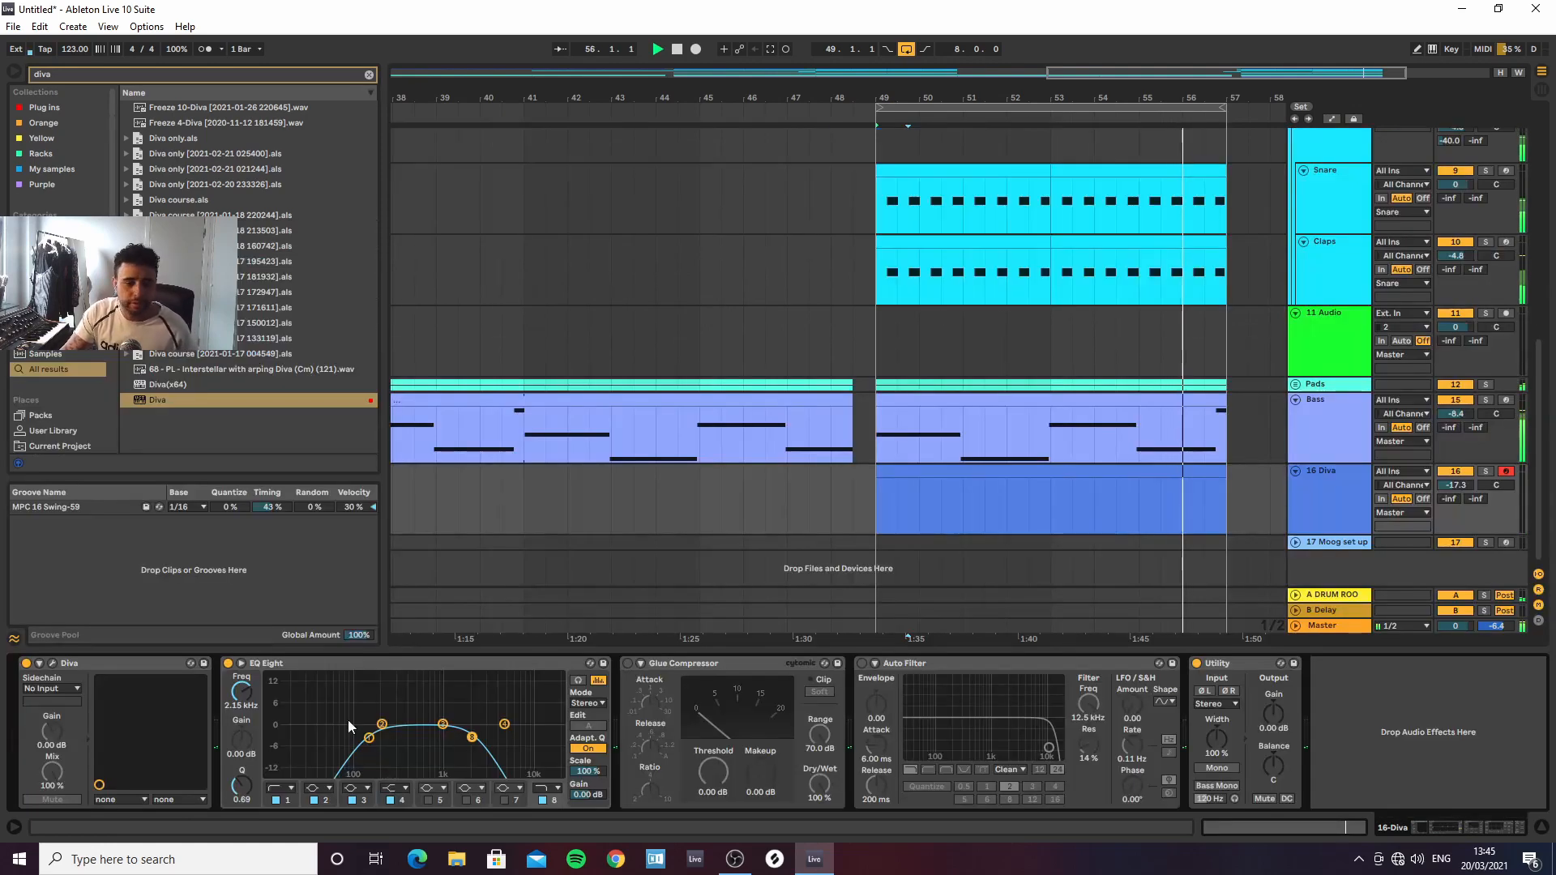
pyautogui.click(52, 663)
pyautogui.click(658, 131)
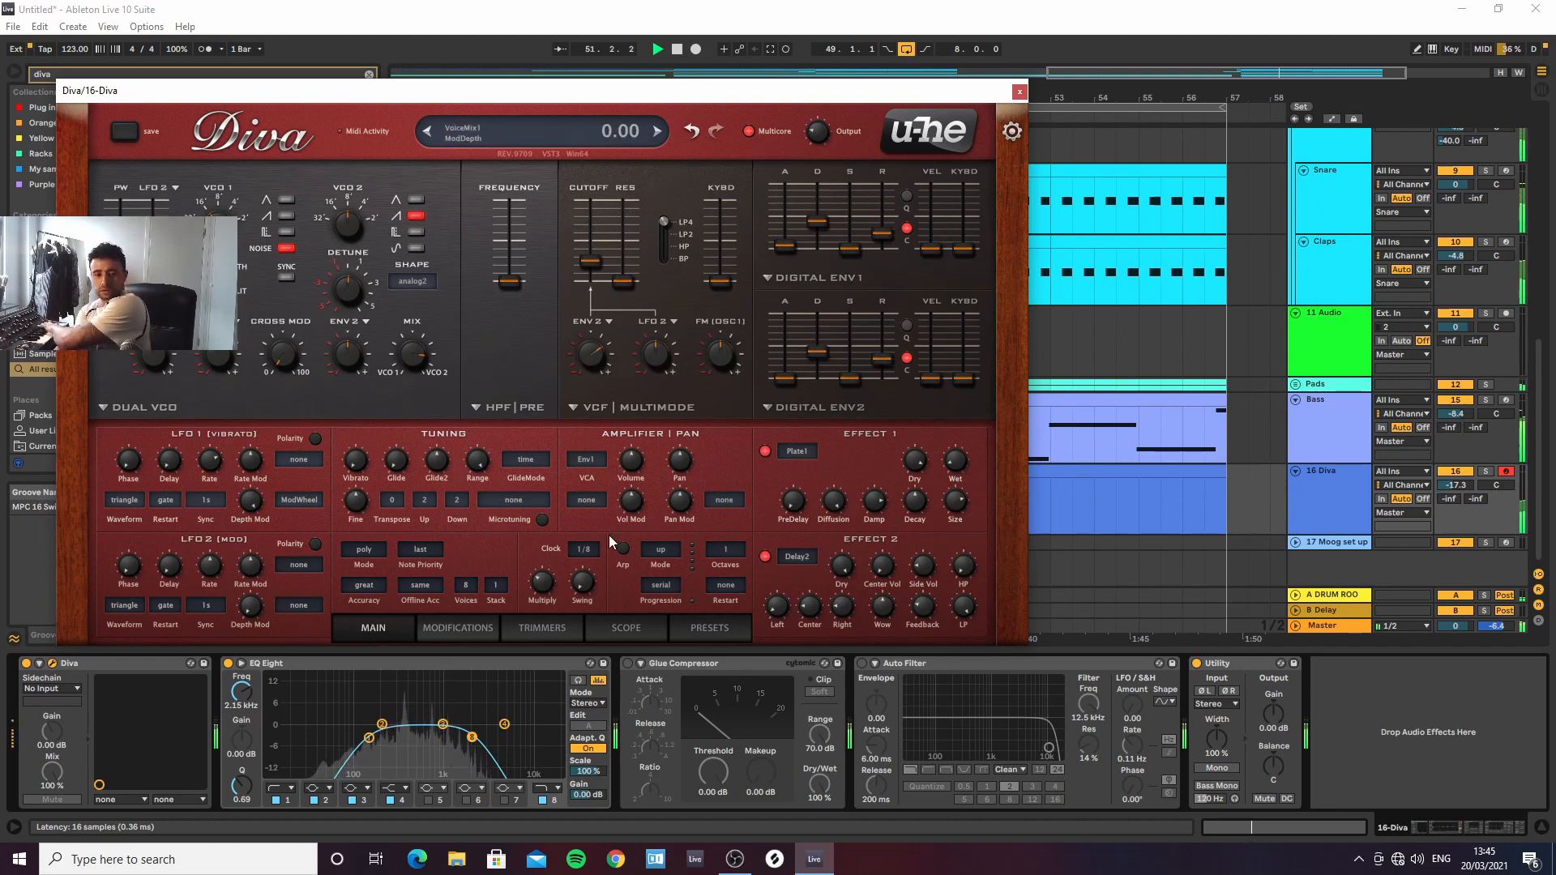
pyautogui.click(624, 554)
pyautogui.click(585, 549)
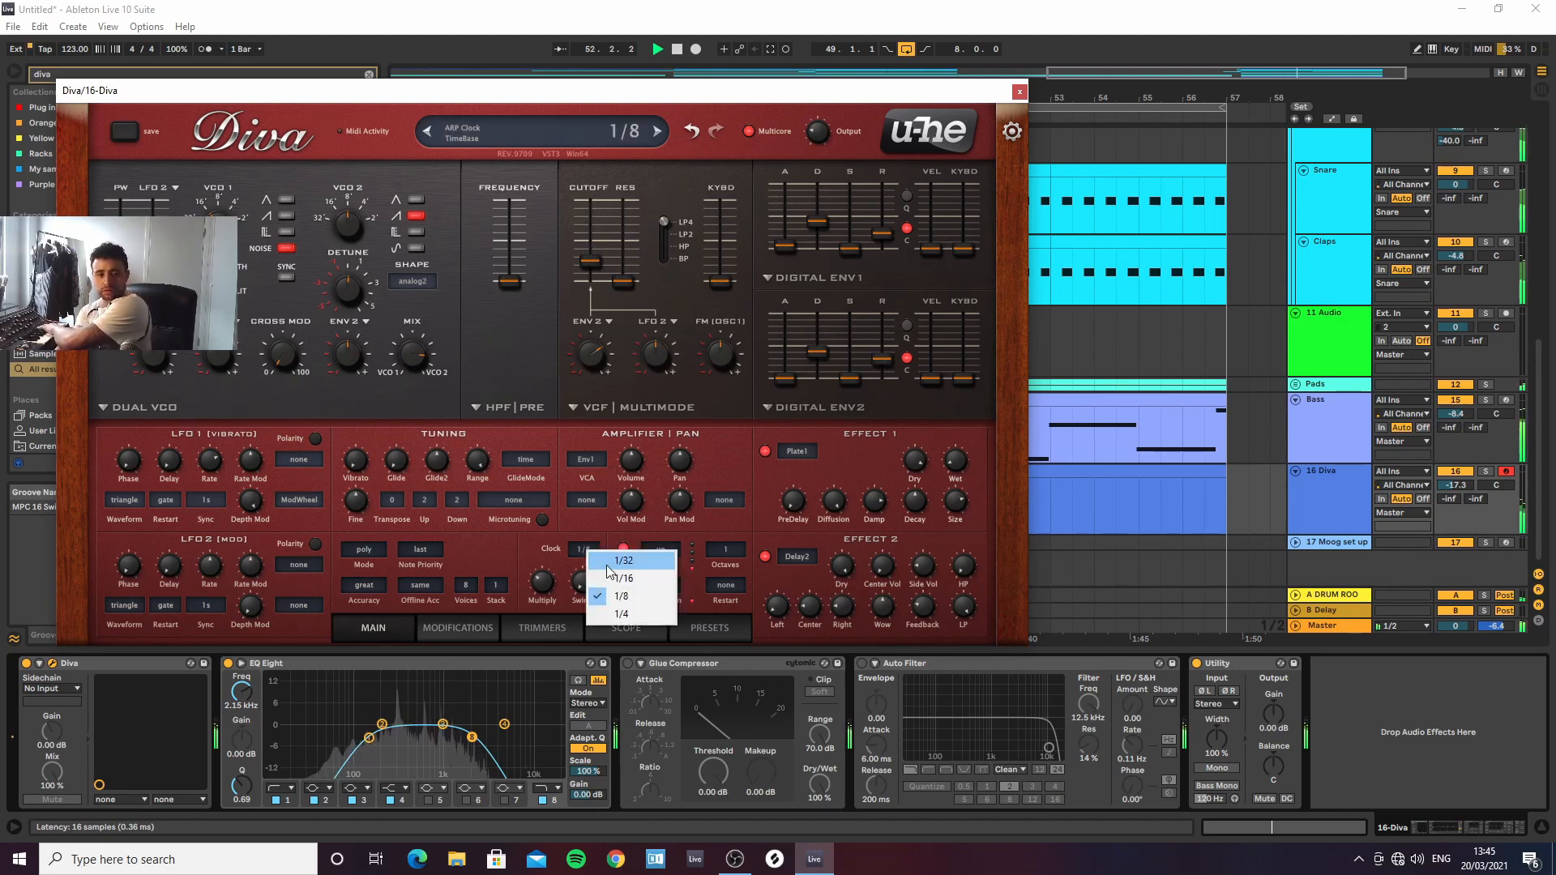
pyautogui.click(613, 578)
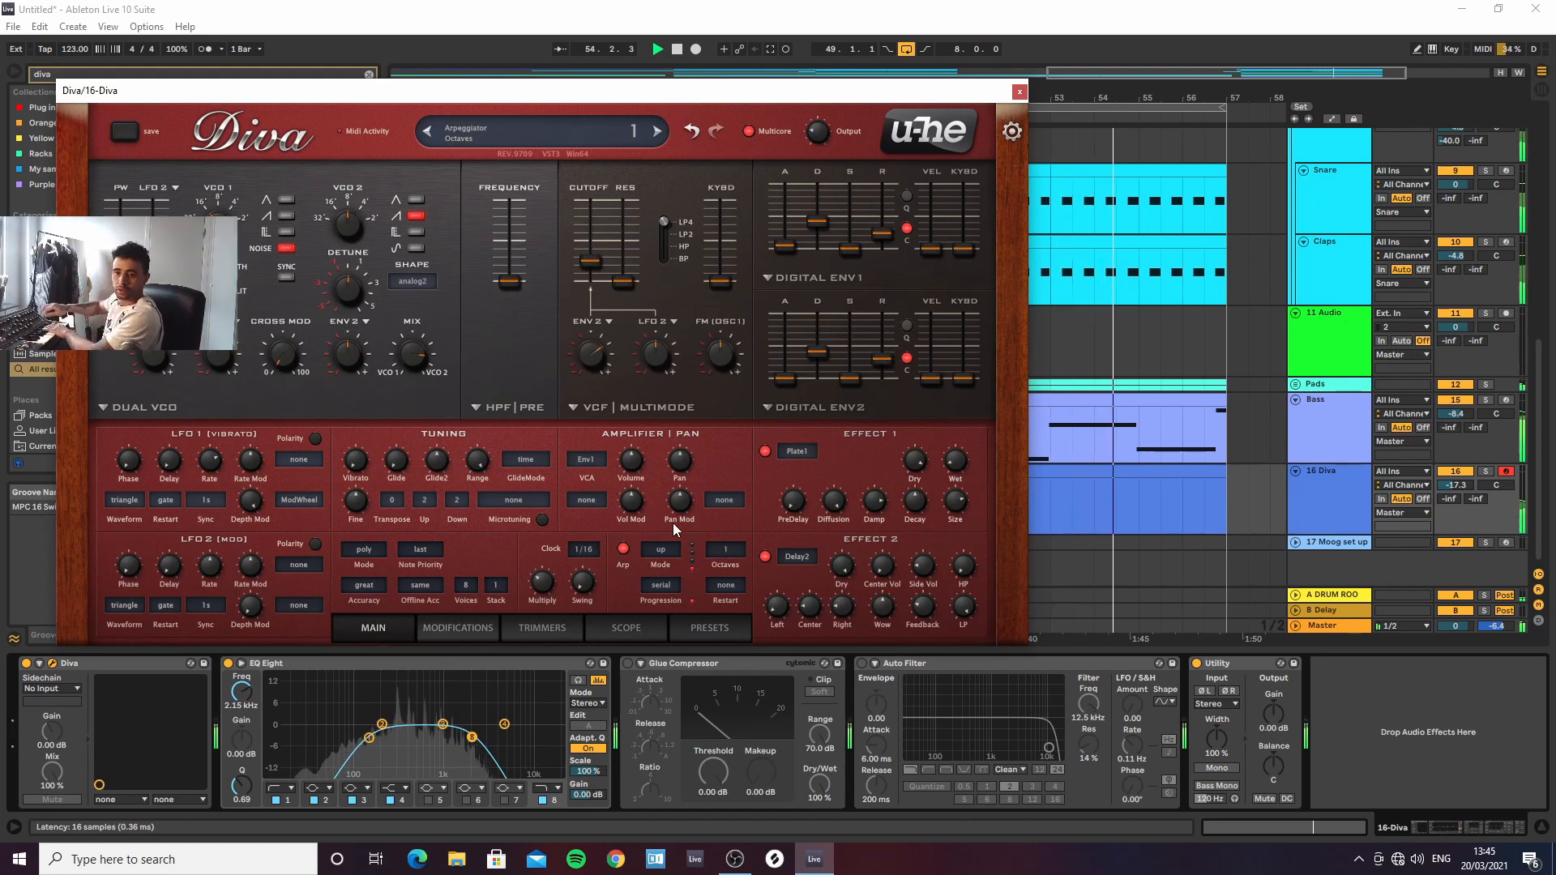
# Set the Diva track's volume to -12.4 dB and capture the played MIDI notes into the clip starting at bar 49
pyautogui.moveTo(1456, 485)
pyautogui.mouseDown()
pyautogui.moveTo(1456, 447)
pyautogui.moveTo(1455, 488)
pyautogui.mouseUp()
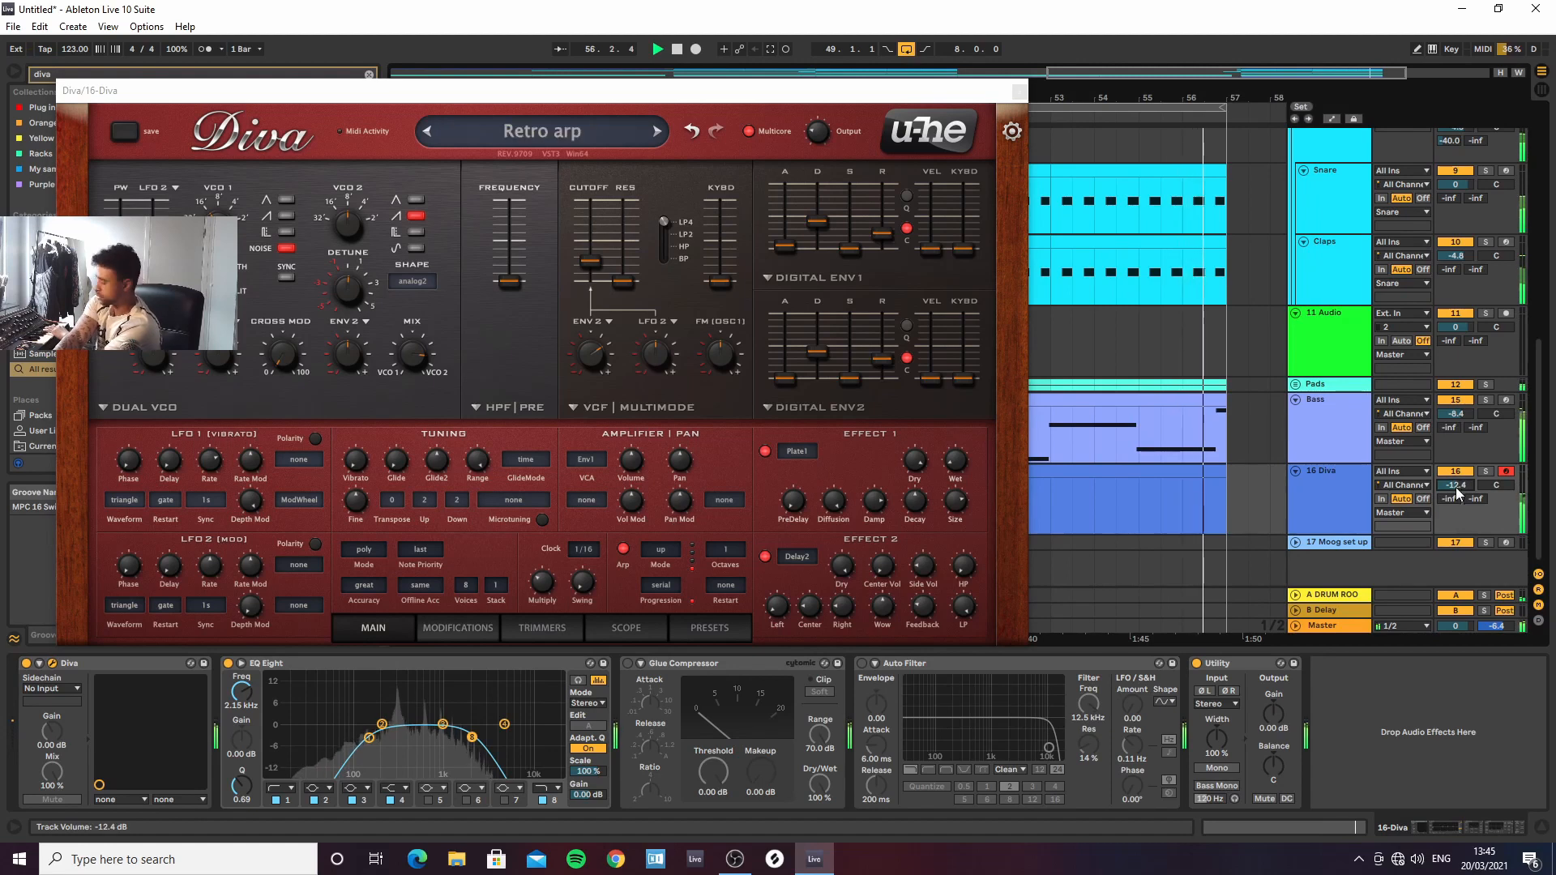
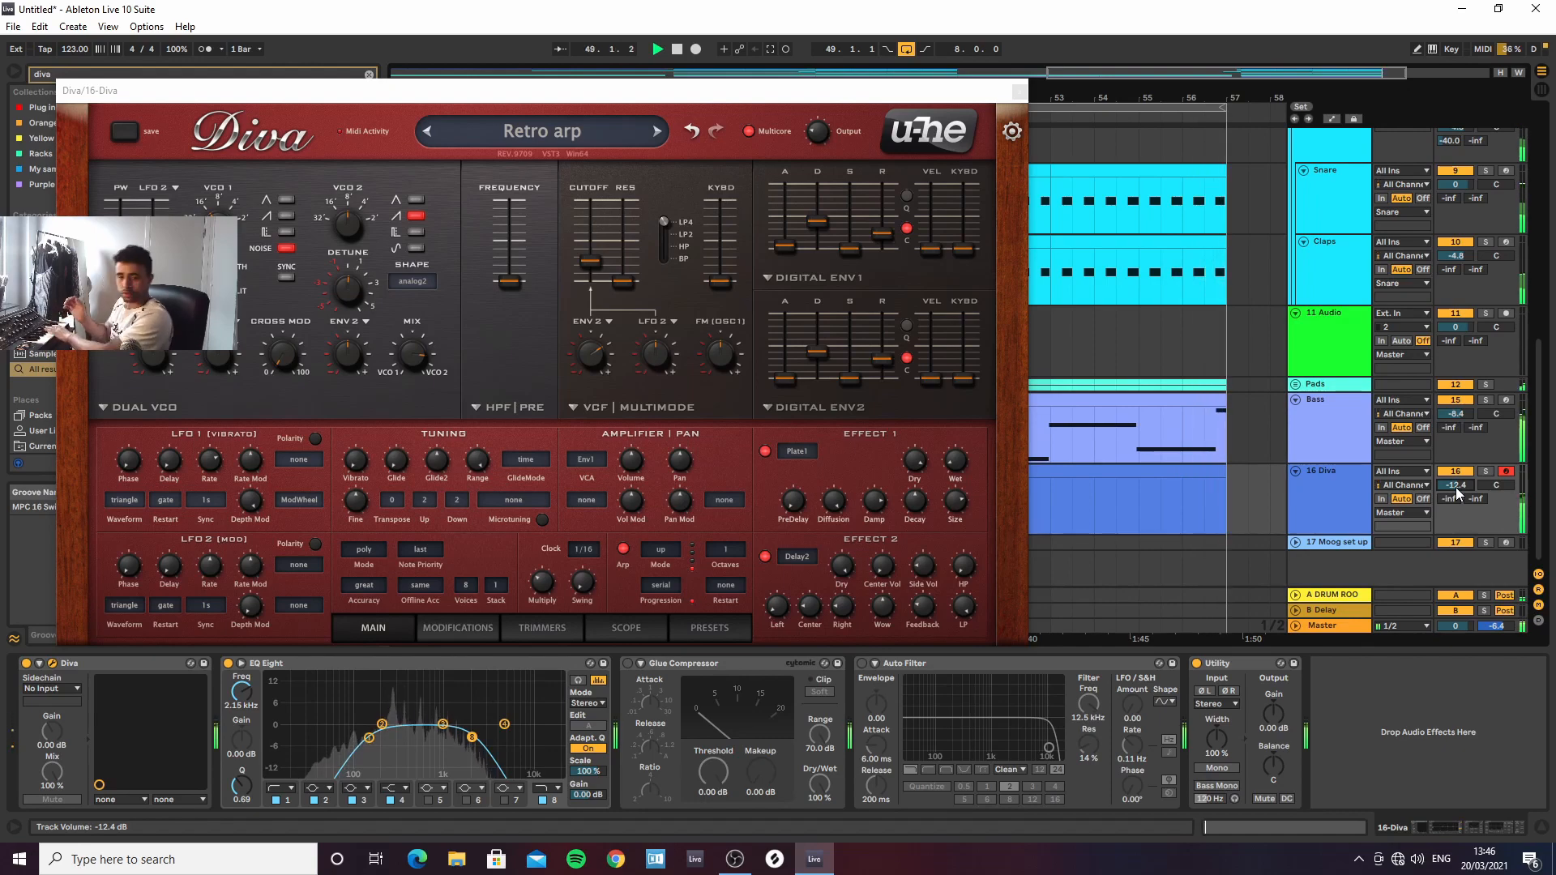
pyautogui.click(1018, 91)
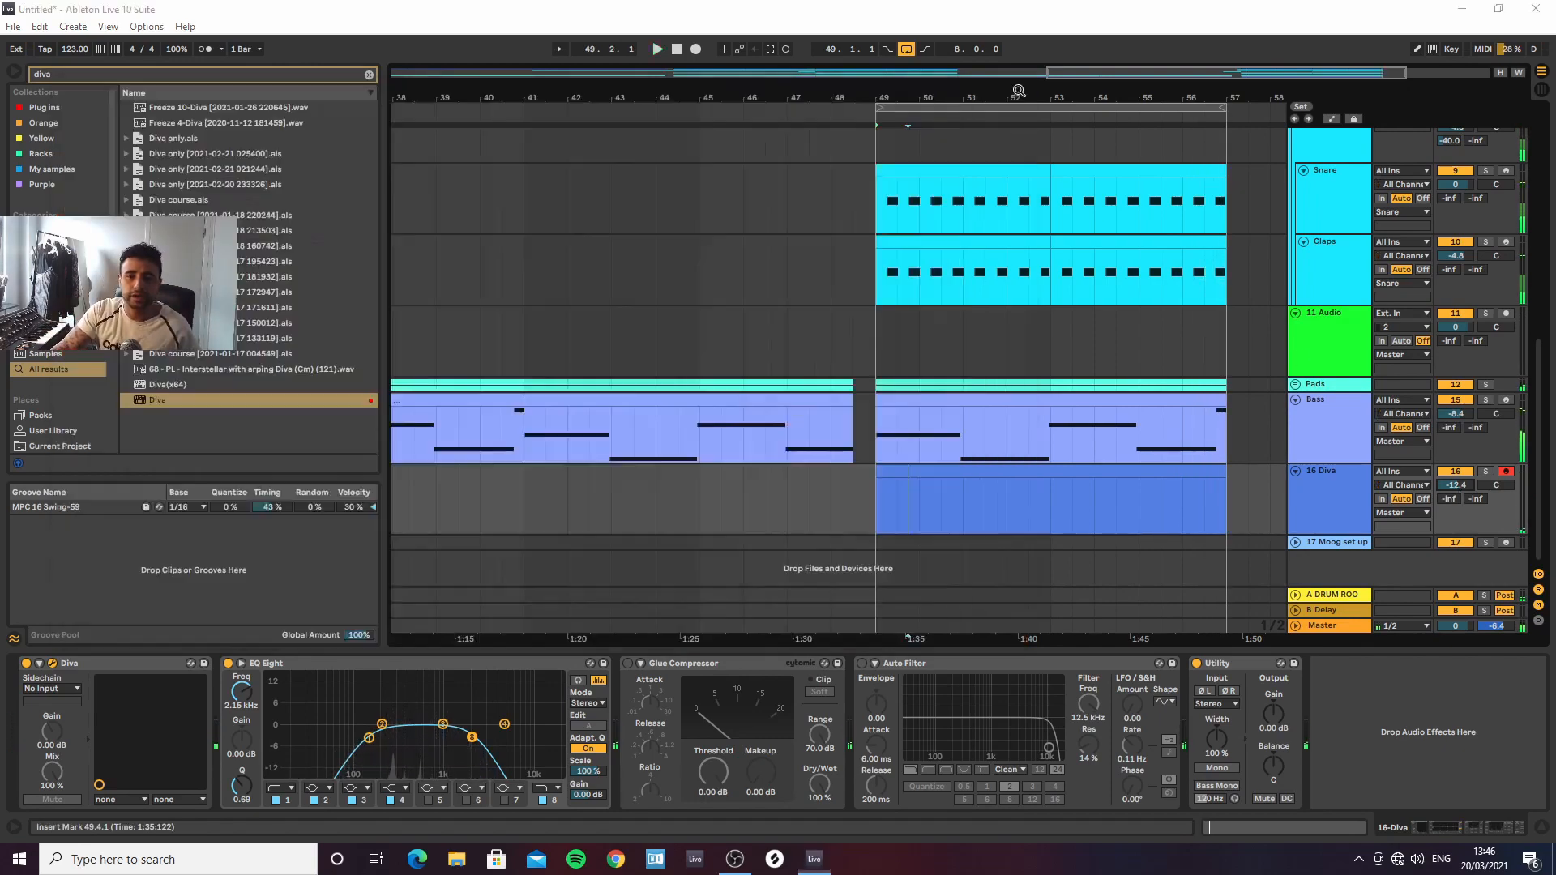
pyautogui.click(1343, 495)
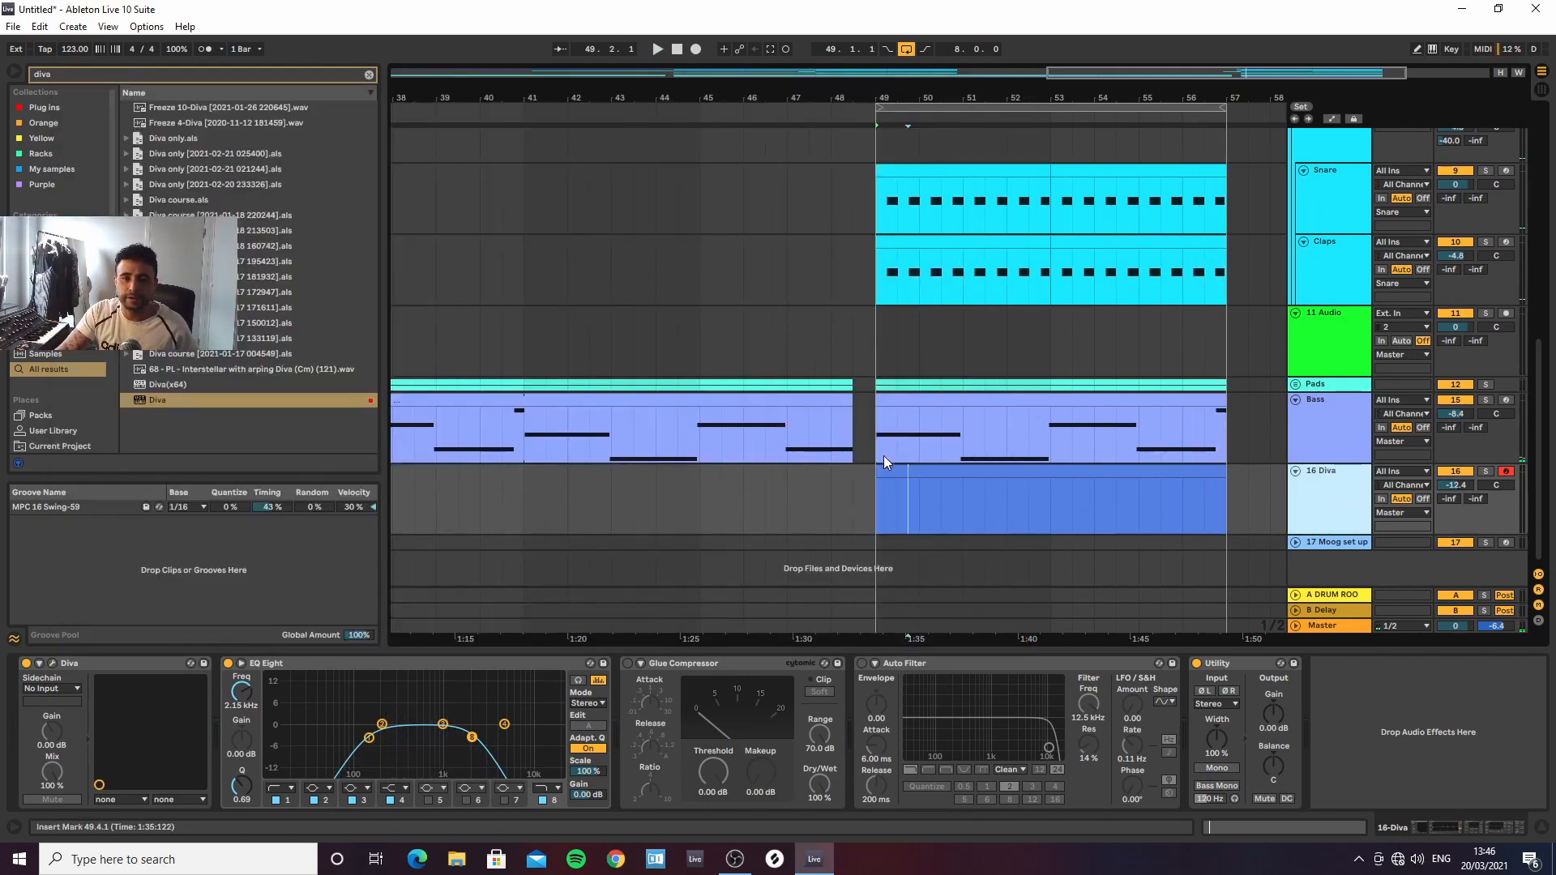
pyautogui.click(773, 48)
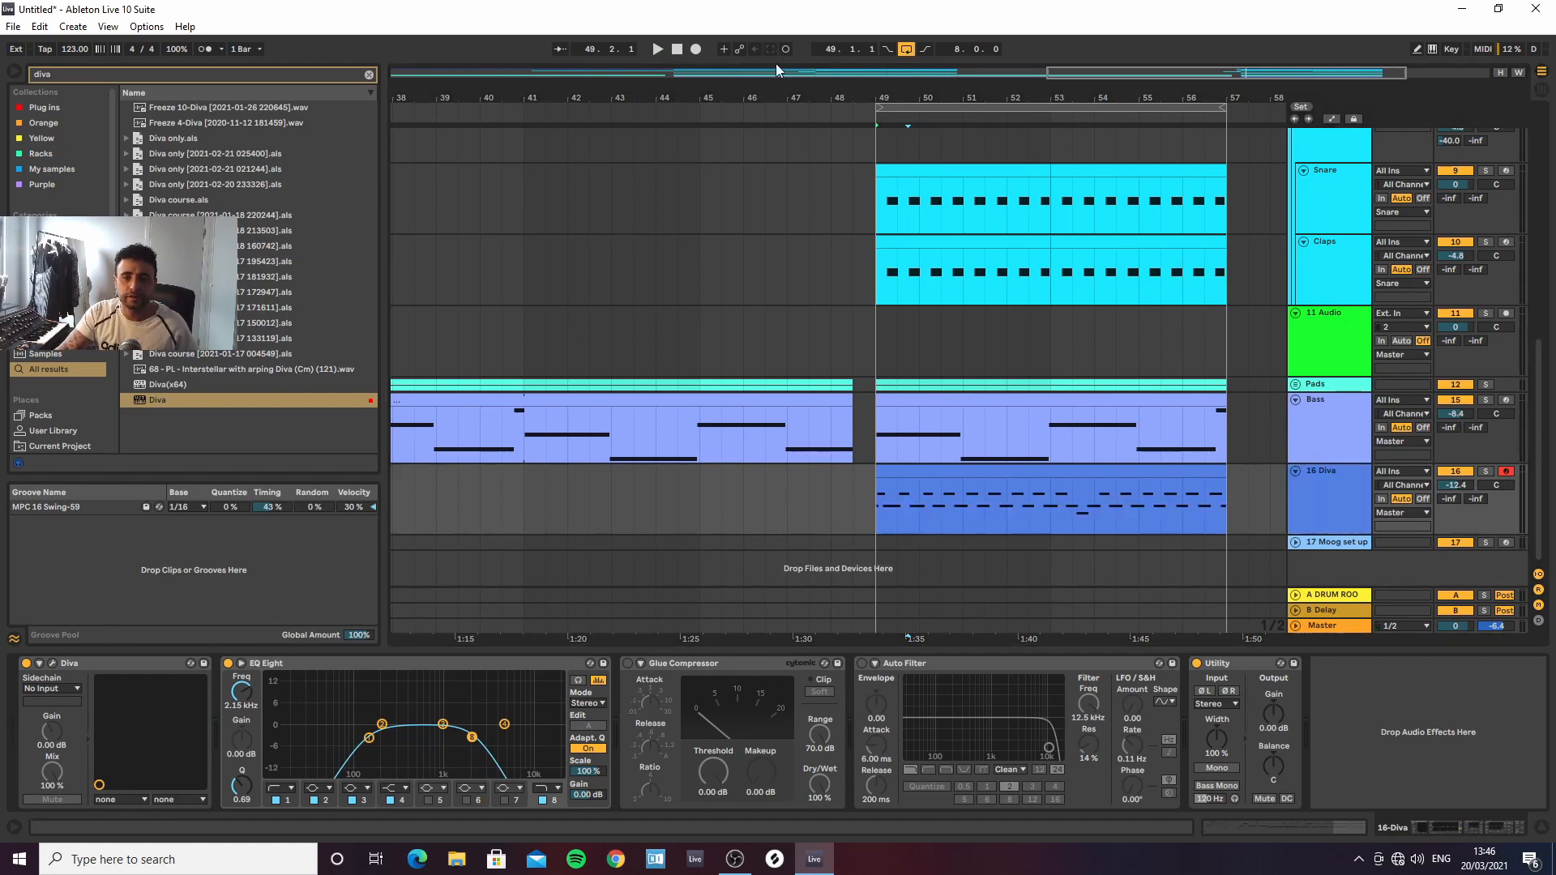
# Open the captured Diva clip and listen to it while examining its notes
pyautogui.click(891, 473)
pyautogui.doubleClick(892, 473)
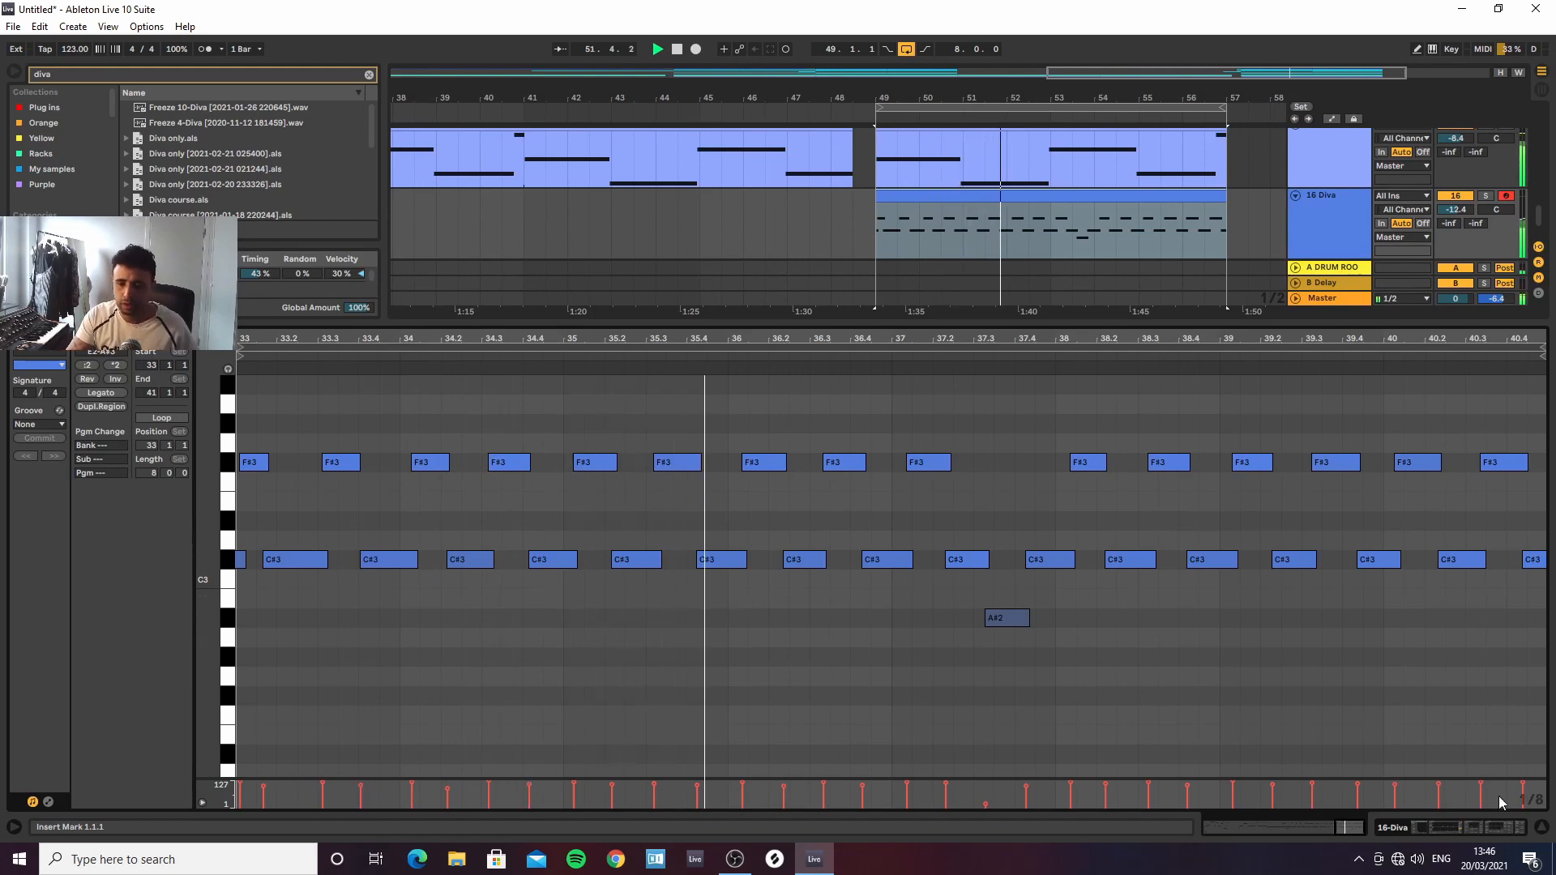
pyautogui.click(1539, 830)
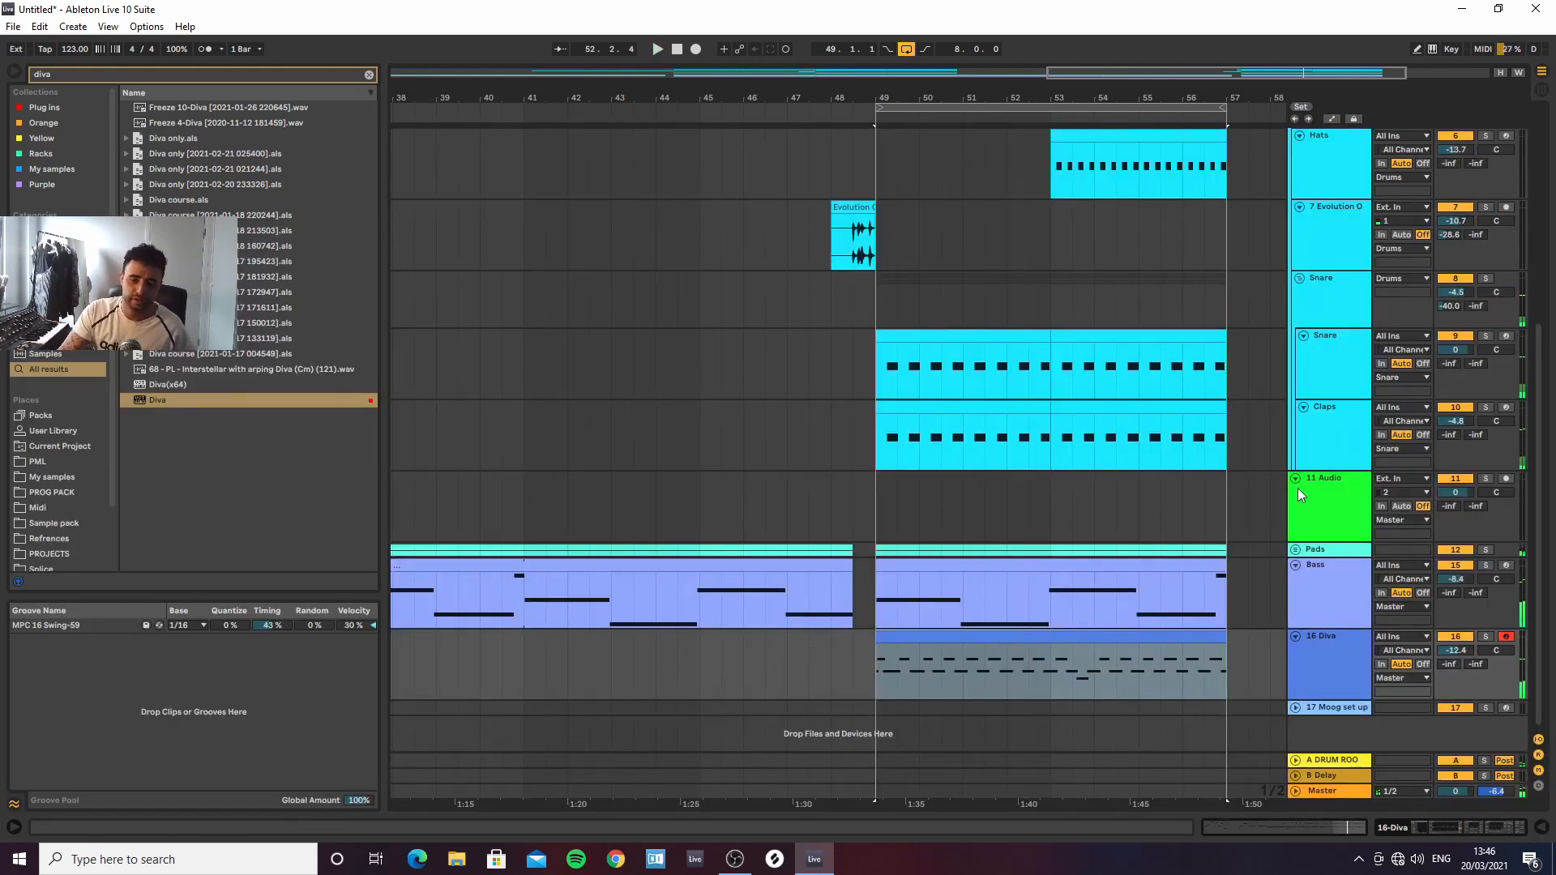
# Rename the Diva track as Arp and play the arrangement from bar 49
pyautogui.click(1347, 663)
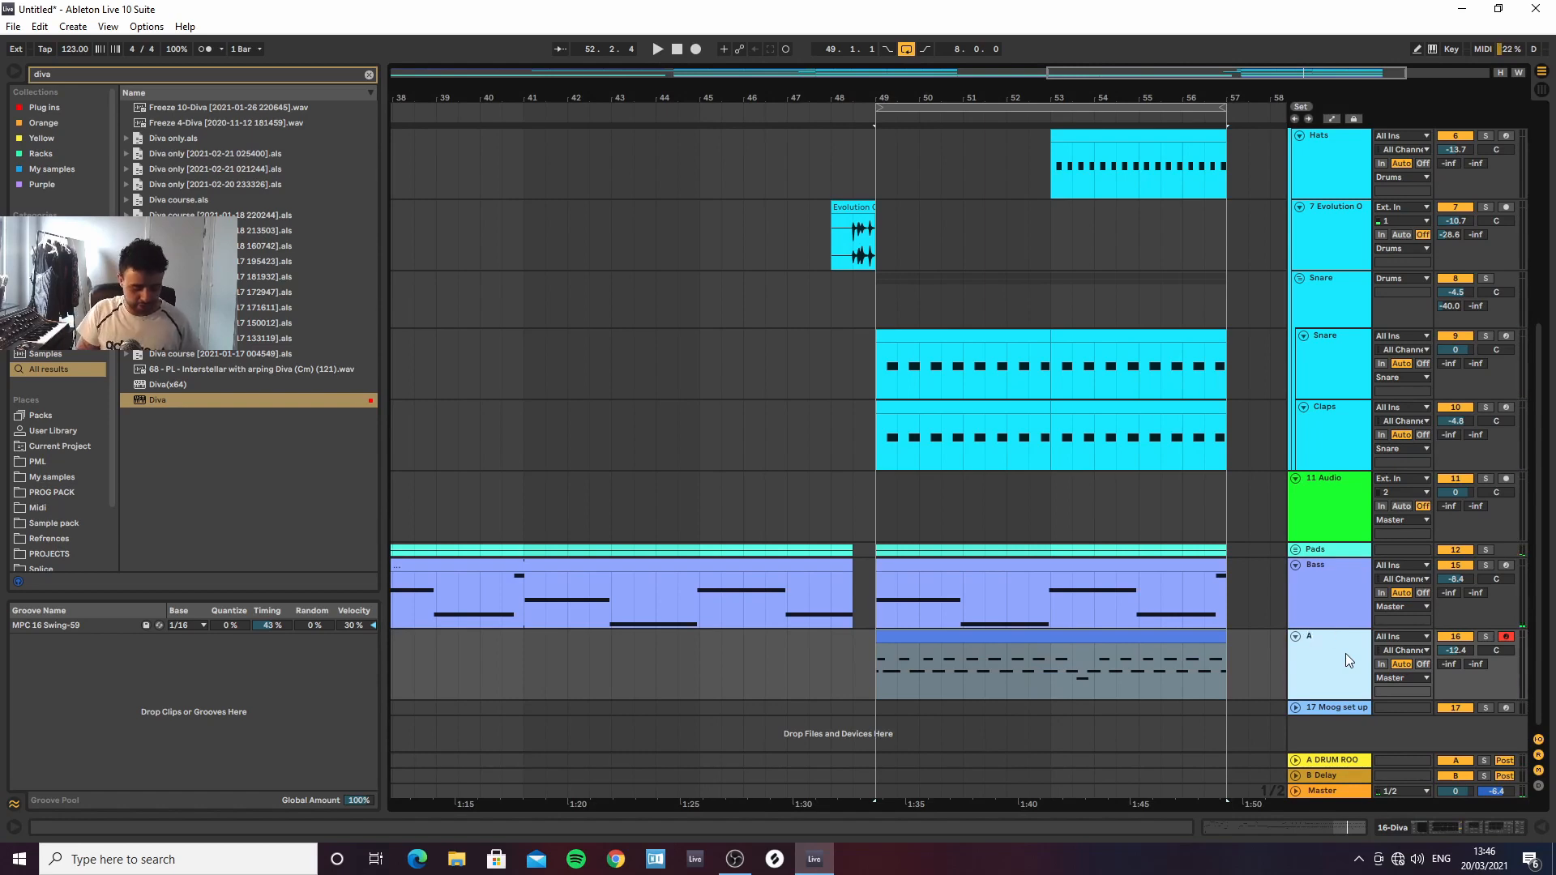
pyautogui.click(1286, 668)
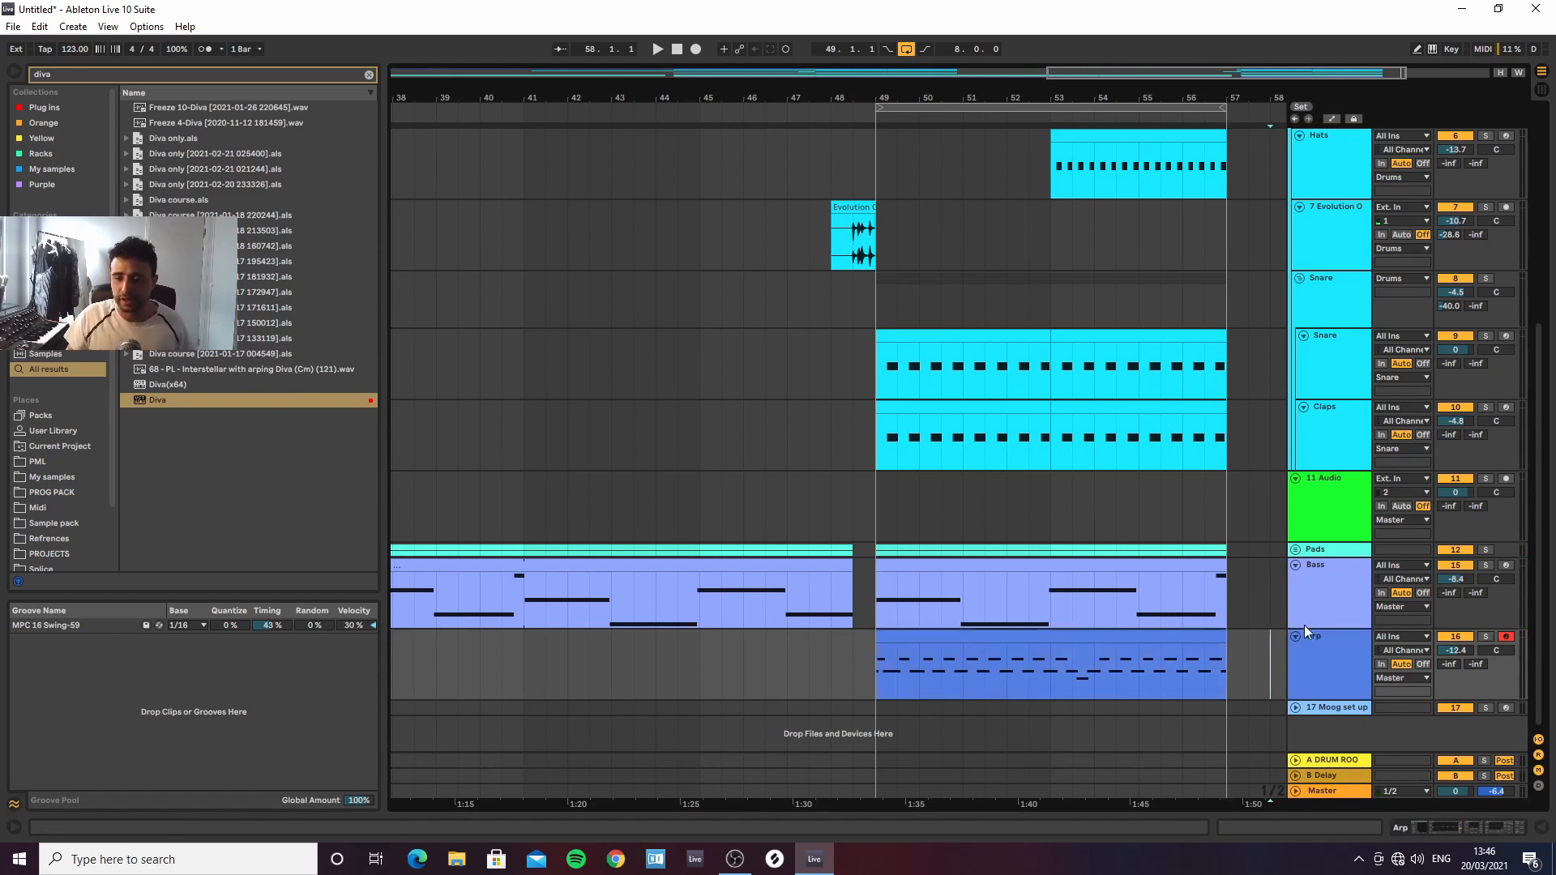
pyautogui.press('space')
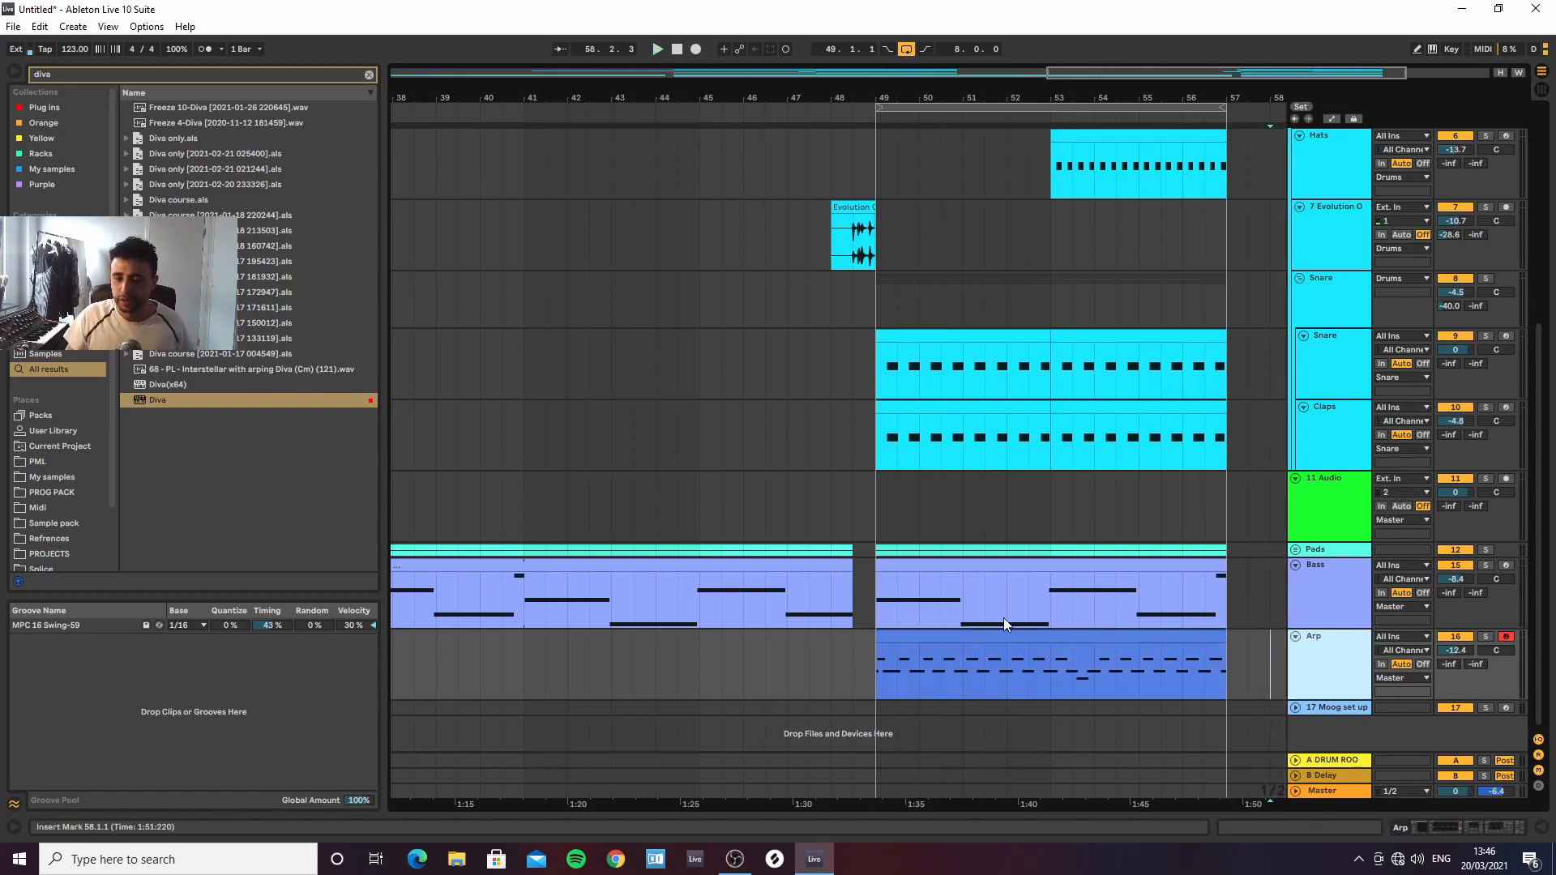
pyautogui.click(882, 672)
pyautogui.press('space')
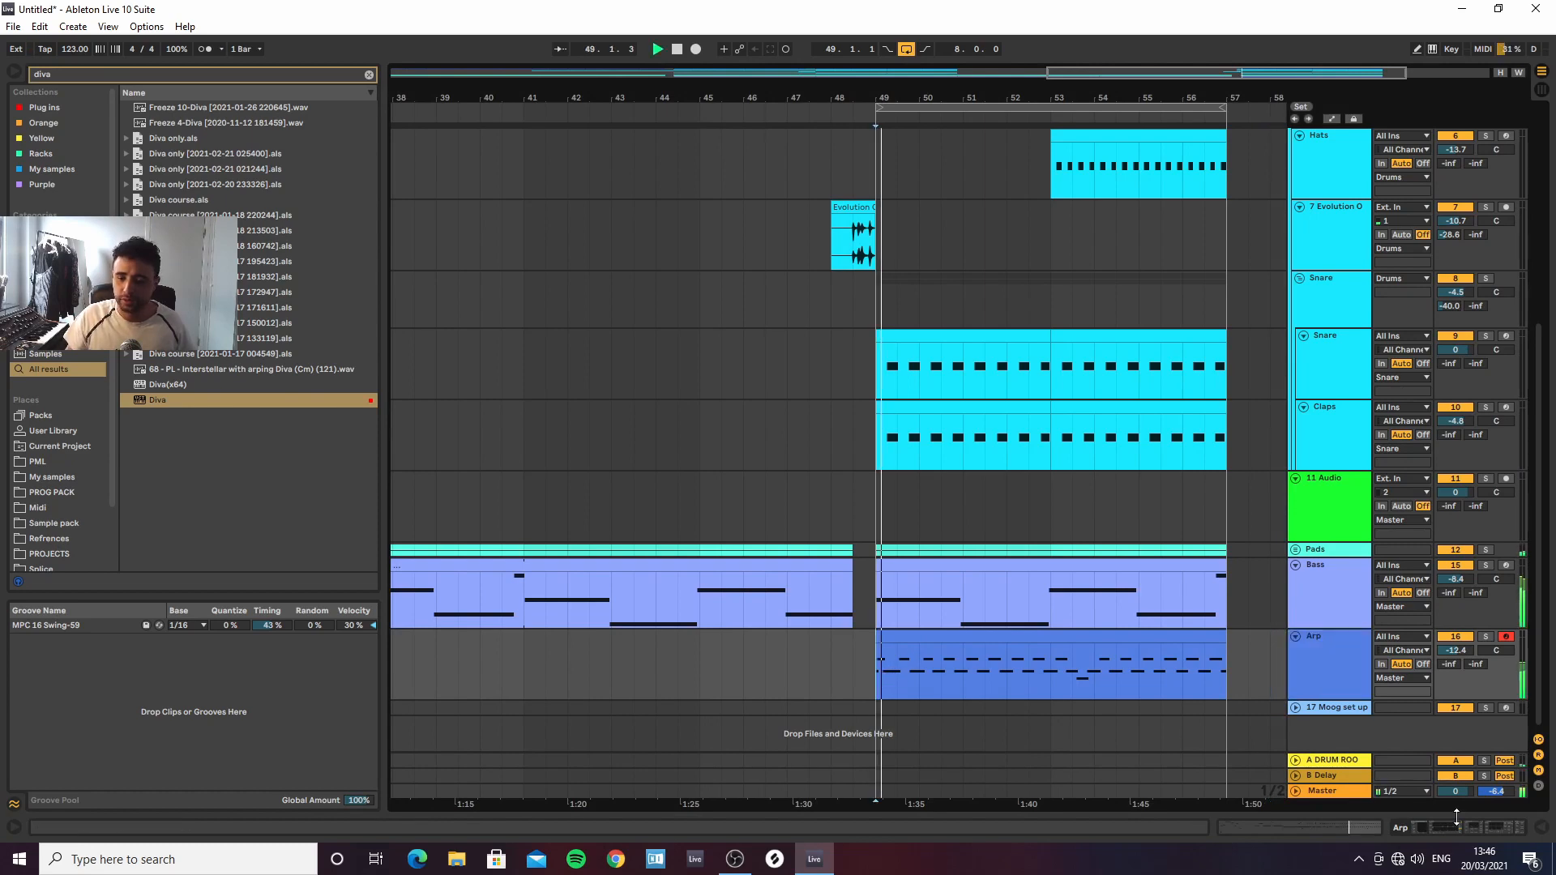
# Reshape the Arp track's EQ Eight by raising the high-cut frequency and boosting a band 2.36 dB at 2.06 kHz
pyautogui.click(1454, 828)
pyautogui.moveTo(471, 736); pyautogui.dragTo(526, 732)
pyautogui.moveTo(371, 739); pyautogui.dragTo(470, 717)
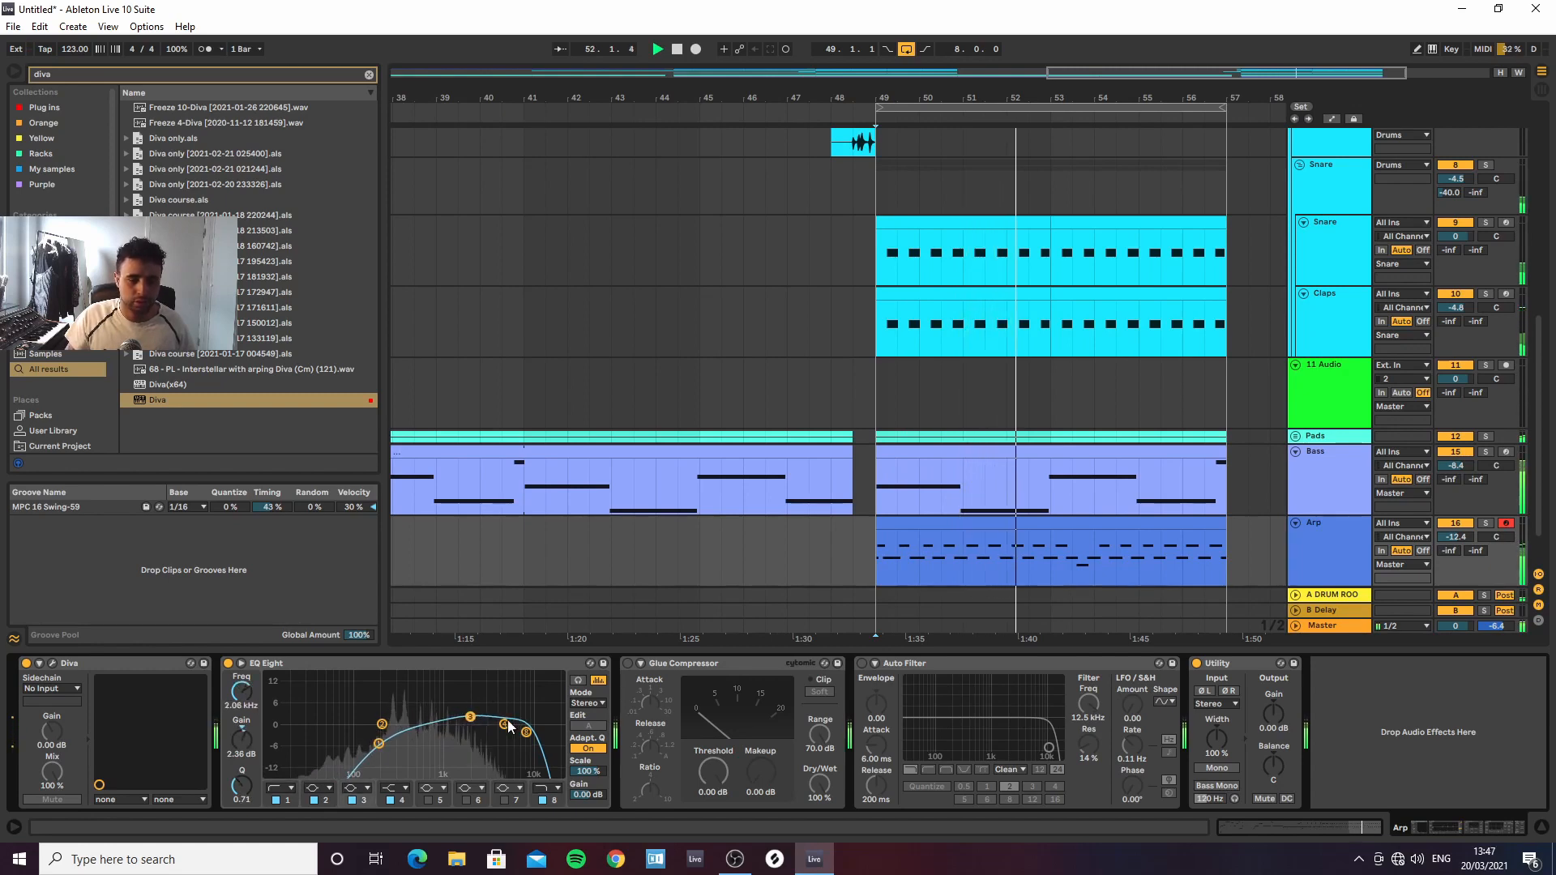
# Enable the Arp track's Glue Compressor with a -15.9 dB threshold and 3.17 dB makeup gain, and adjust its release
pyautogui.click(629, 664)
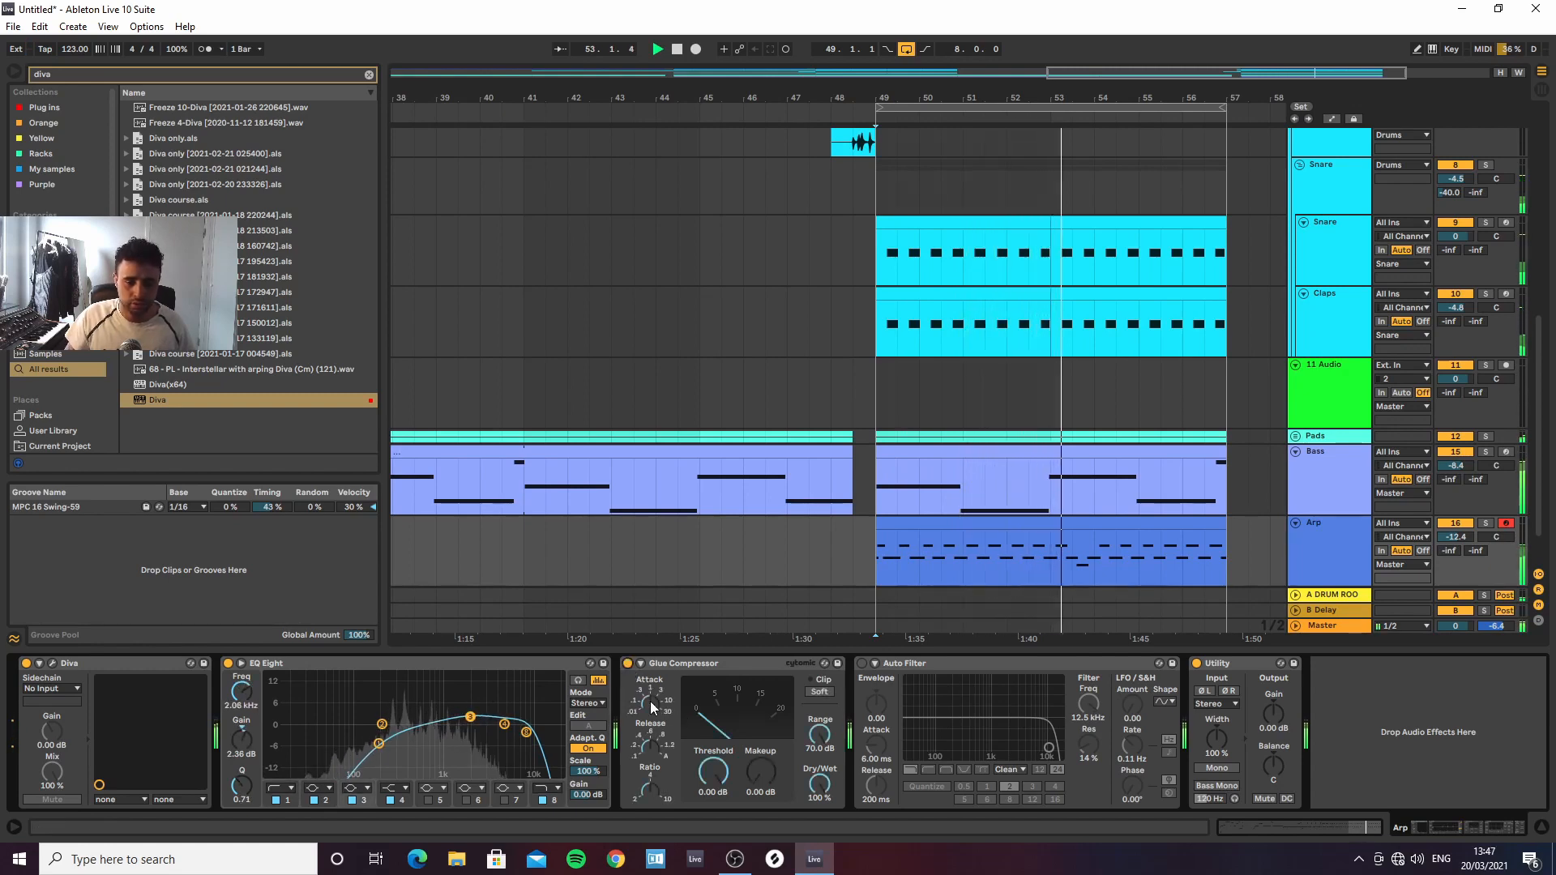
pyautogui.moveTo(714, 771); pyautogui.dragTo(760, 753)
pyautogui.moveTo(651, 746); pyautogui.dragTo(651, 760)
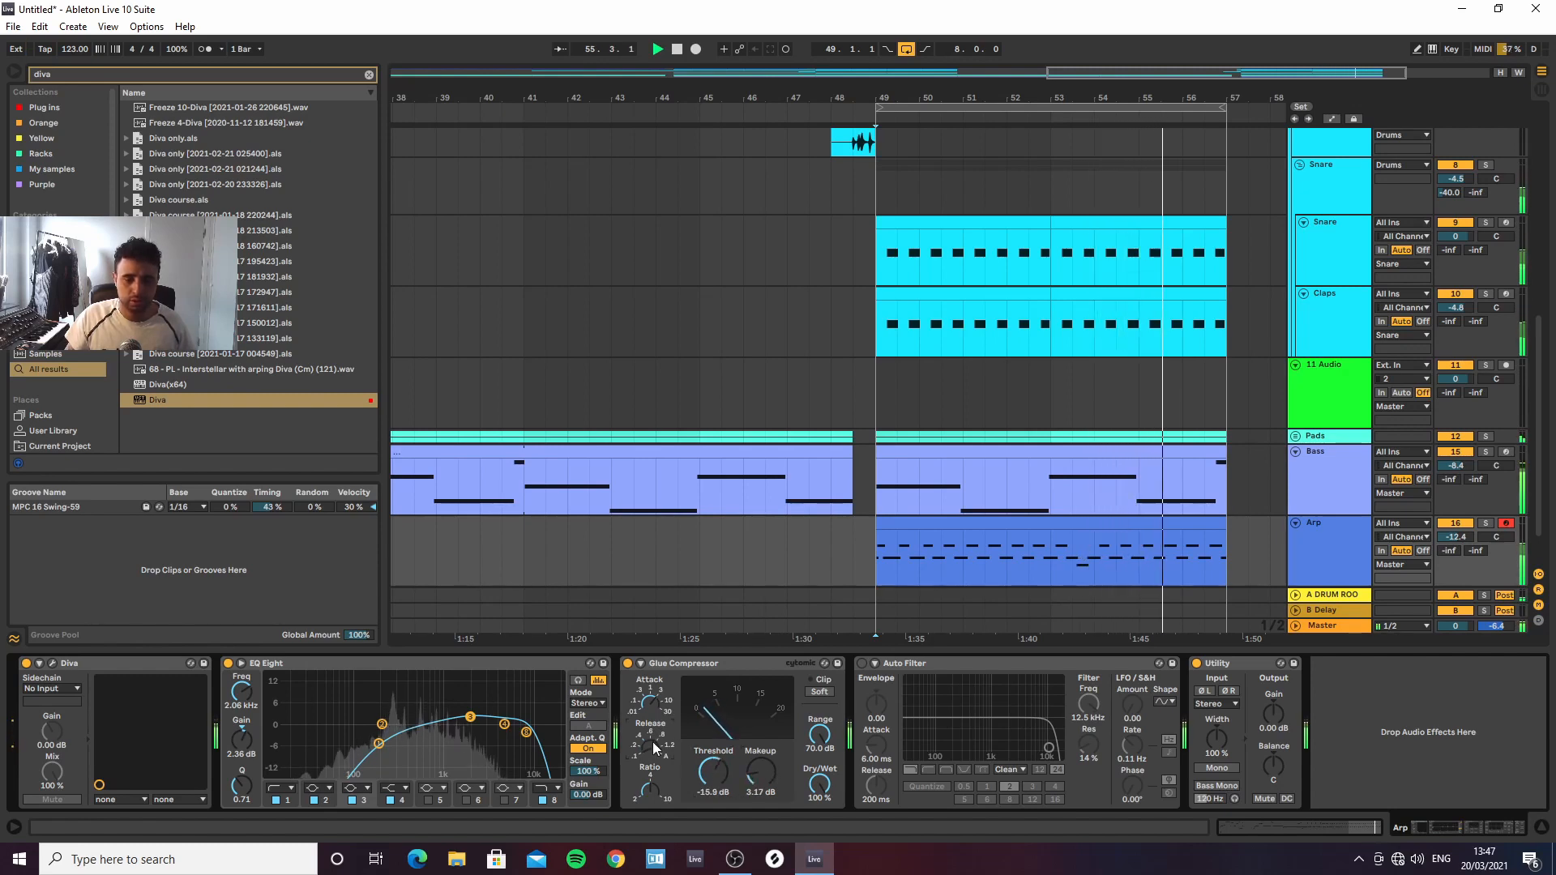
# Set the Diva arpeggiator's range to 2 octaves
pyautogui.click(52, 663)
pyautogui.click(726, 550)
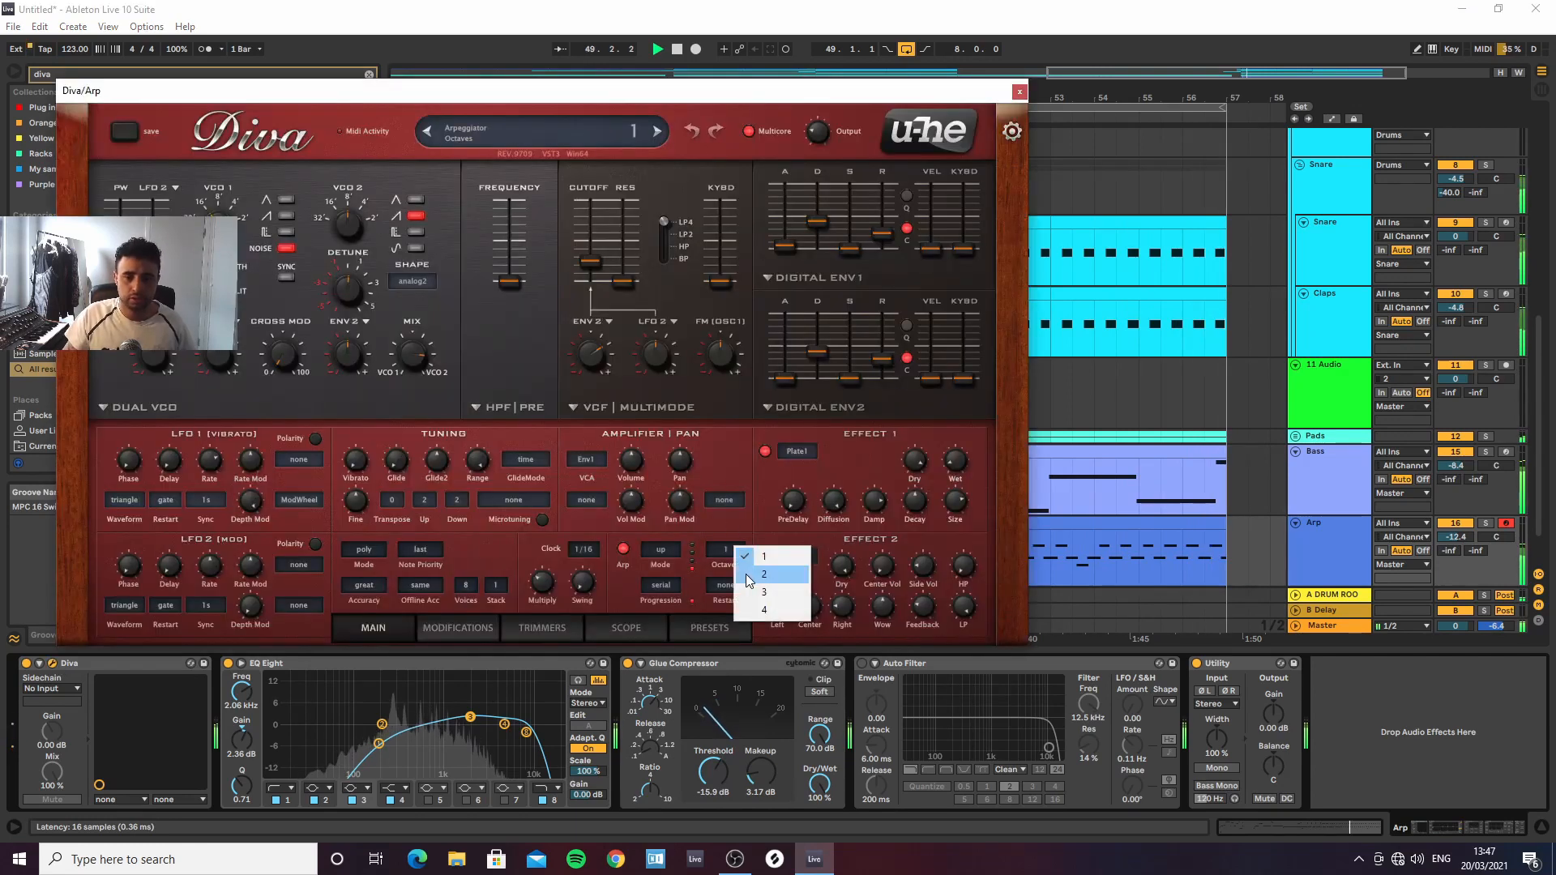
pyautogui.click(745, 574)
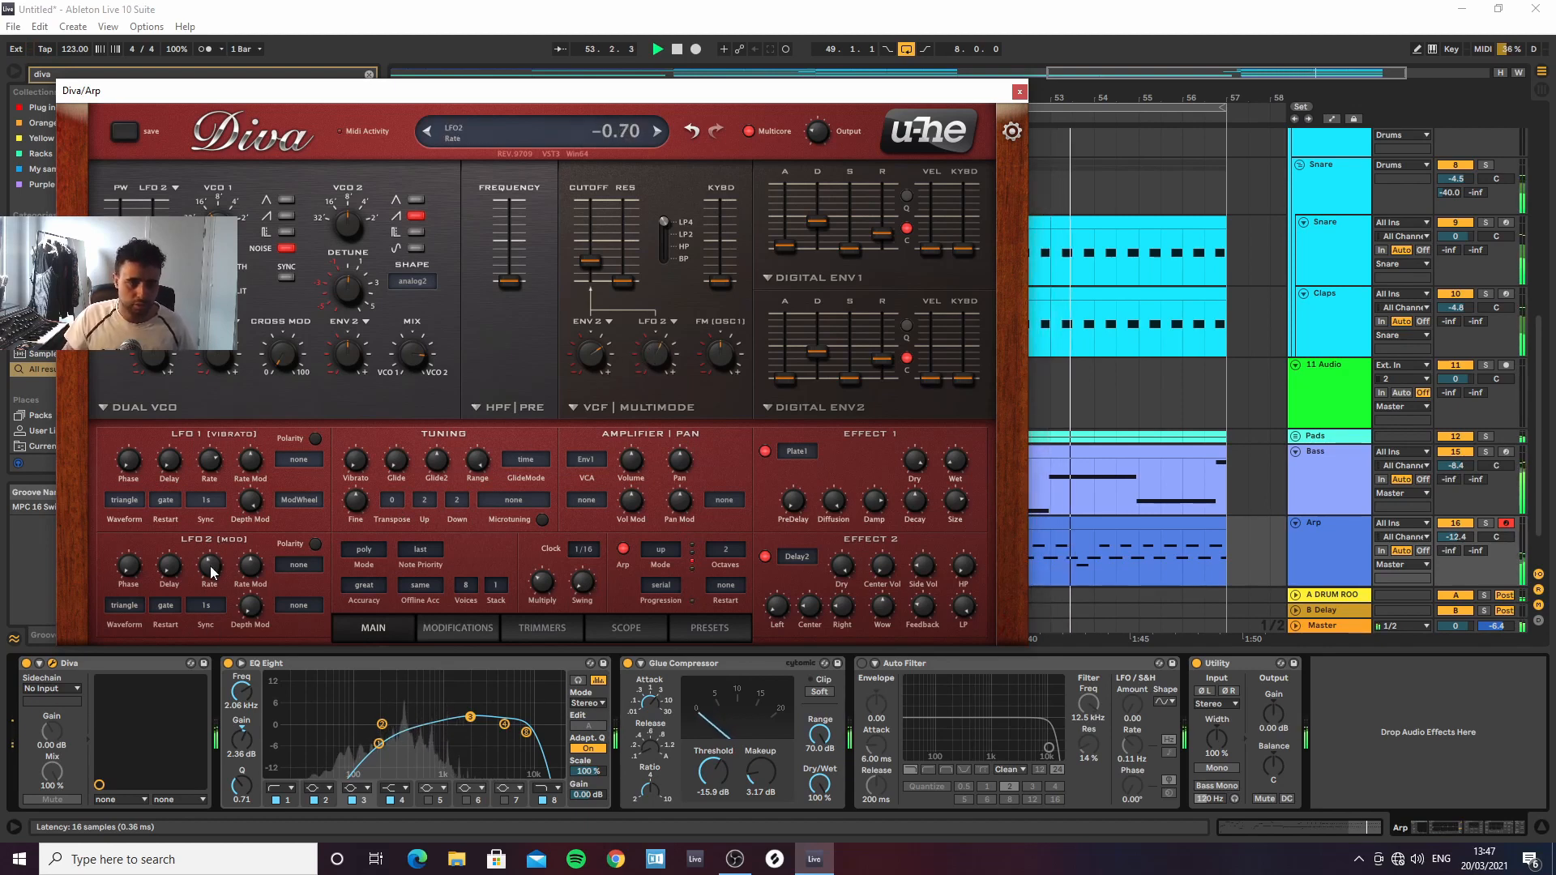
# Sync Diva's LFO 2 to 1/8, set its restart mode to sync and close the synth window
pyautogui.moveTo(251, 615)
pyautogui.mouseDown()
pyautogui.moveTo(251, 586)
pyautogui.moveTo(249, 619)
pyautogui.mouseUp()
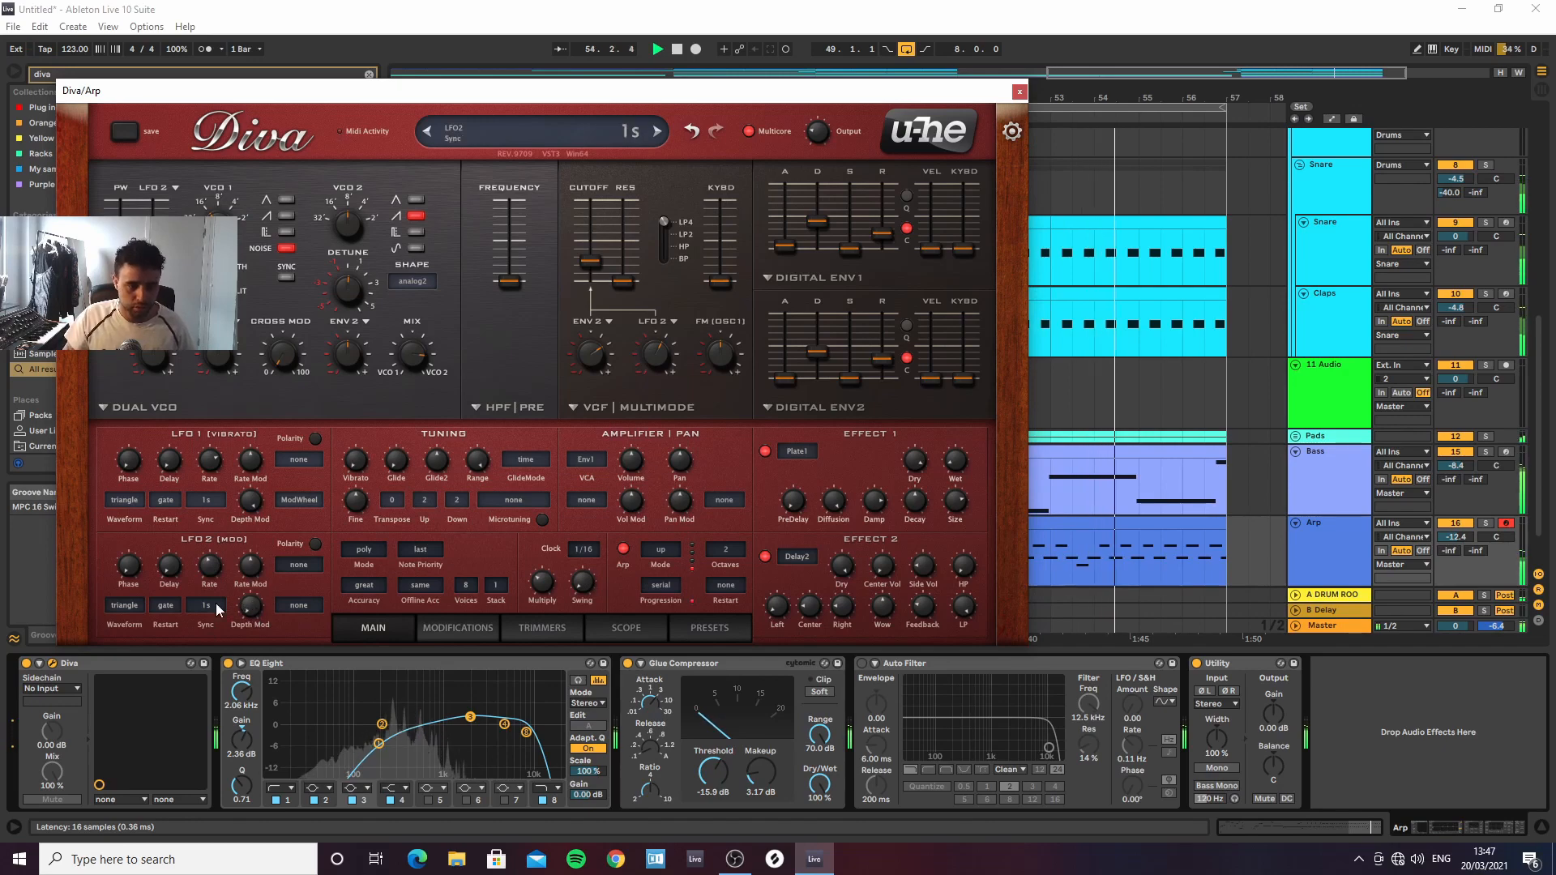
pyautogui.click(214, 608)
pyautogui.click(267, 234)
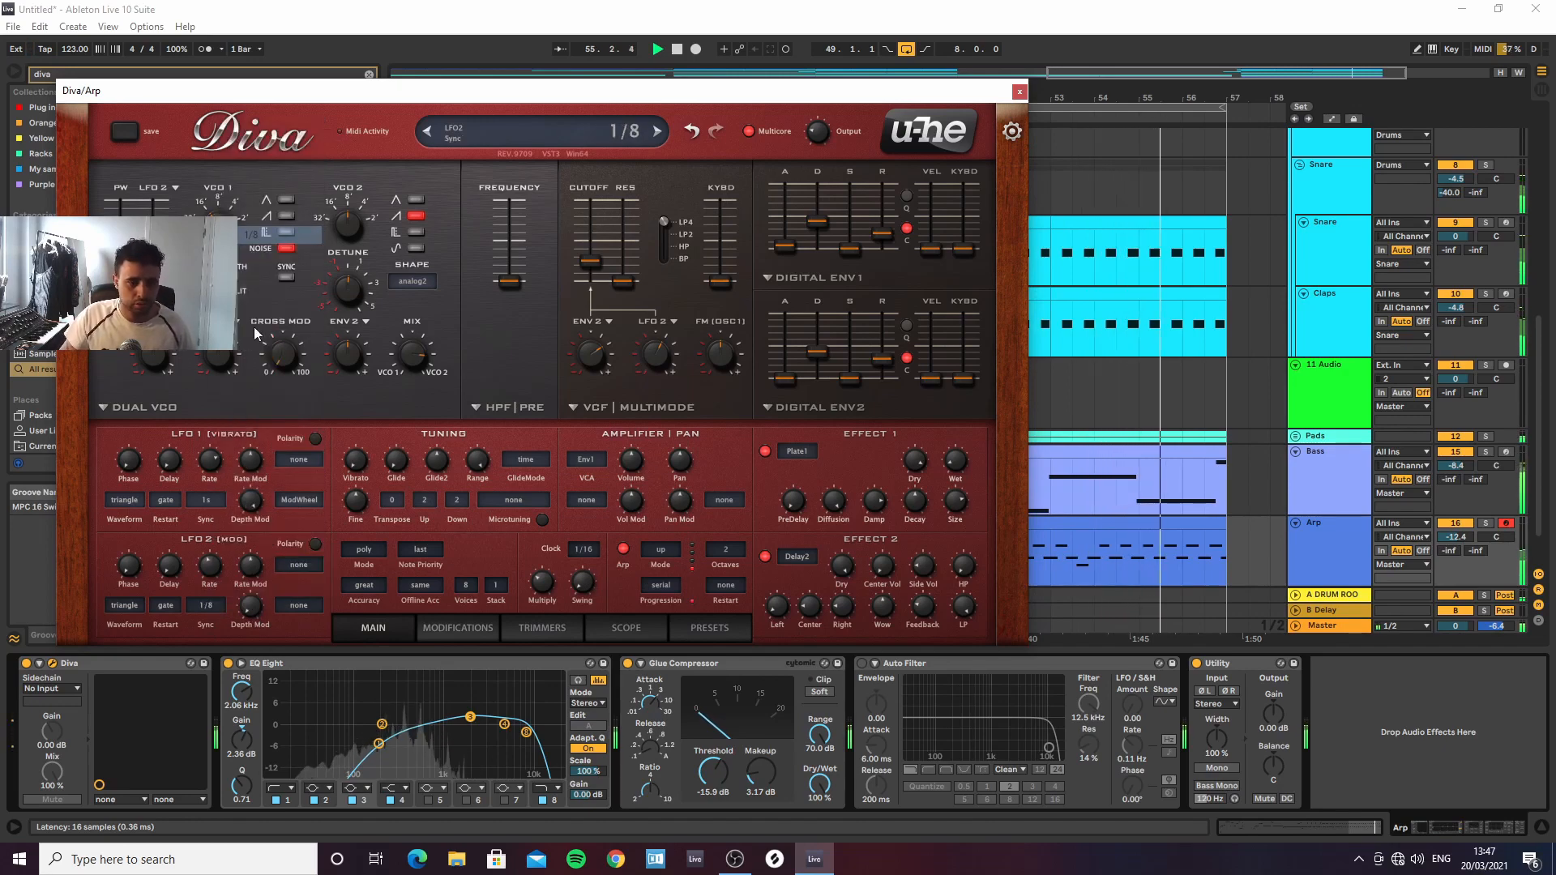
pyautogui.click(162, 606)
pyautogui.click(175, 617)
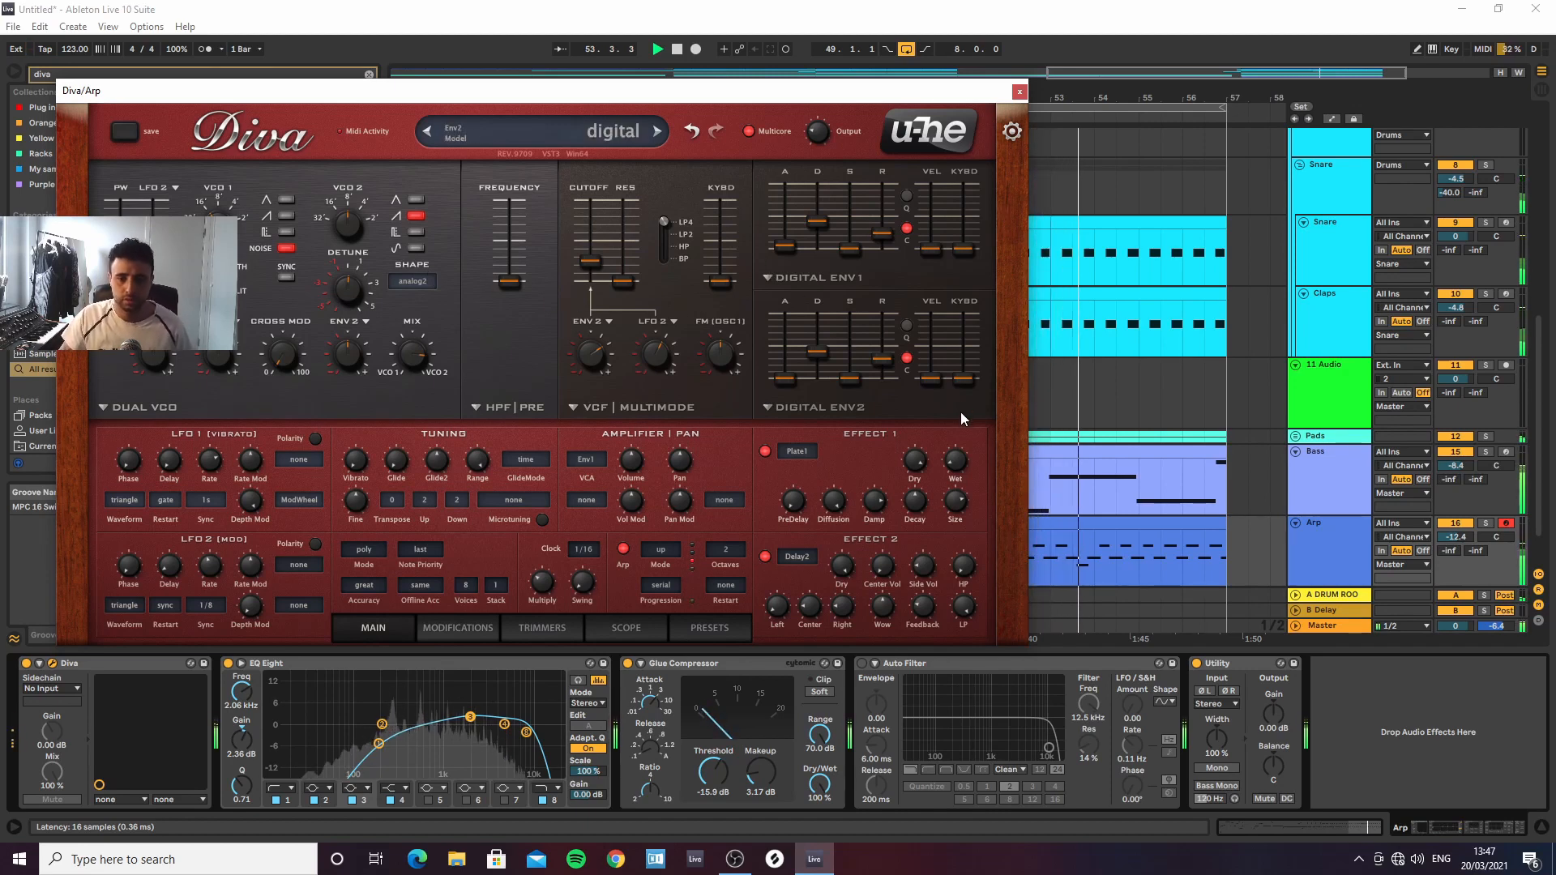
pyautogui.click(1019, 92)
# Delete the stray A#2 note and the cut-off C#3 note at the start of the Arp clip
pyautogui.doubleClick(1059, 513)
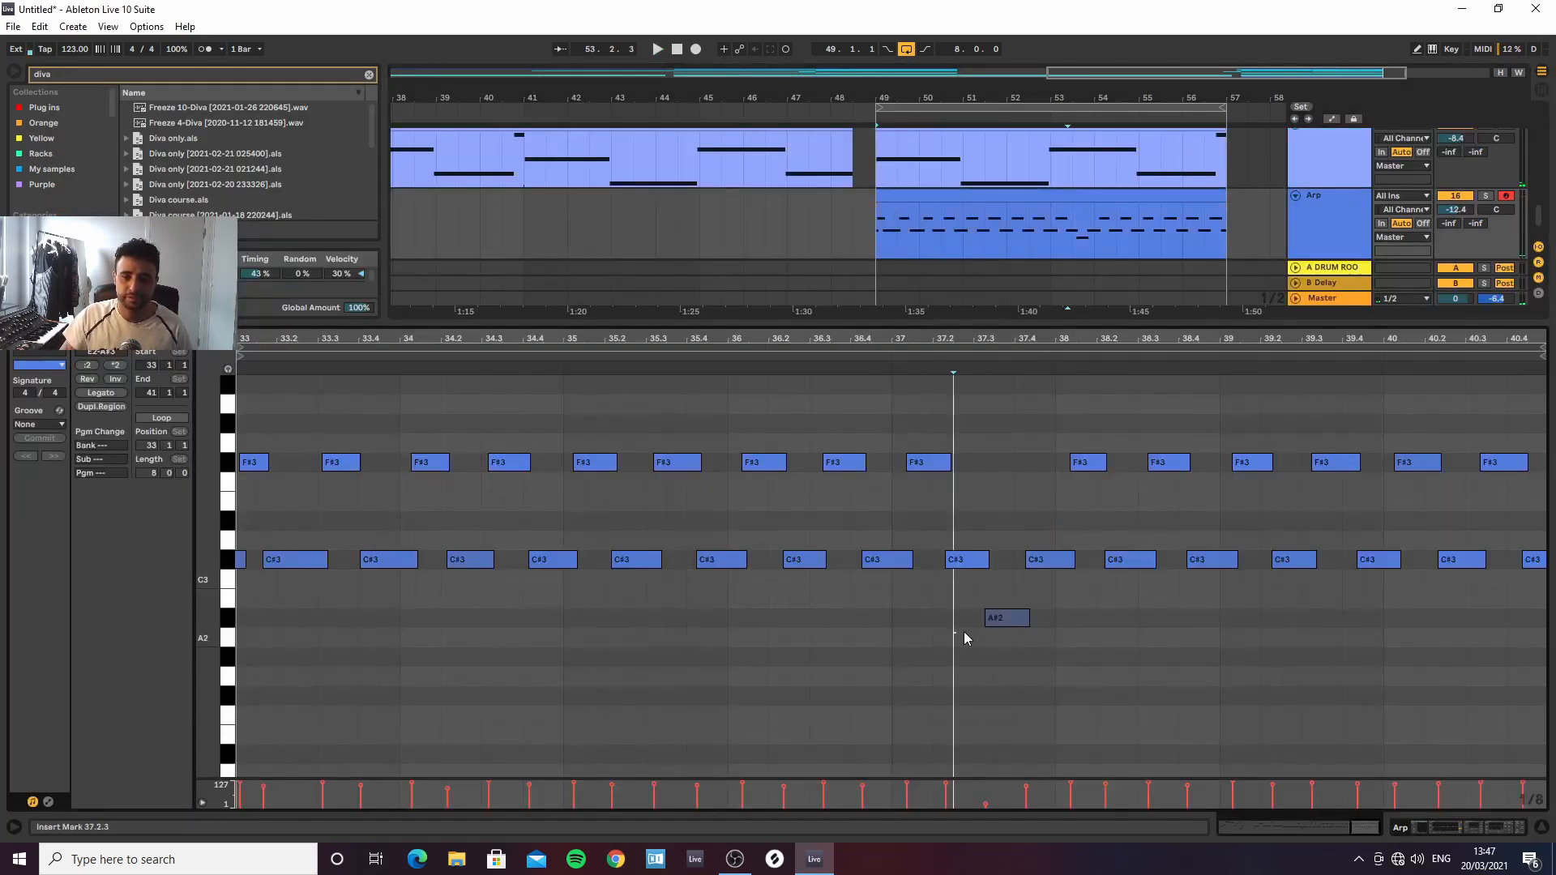
pyautogui.doubleClick(998, 618)
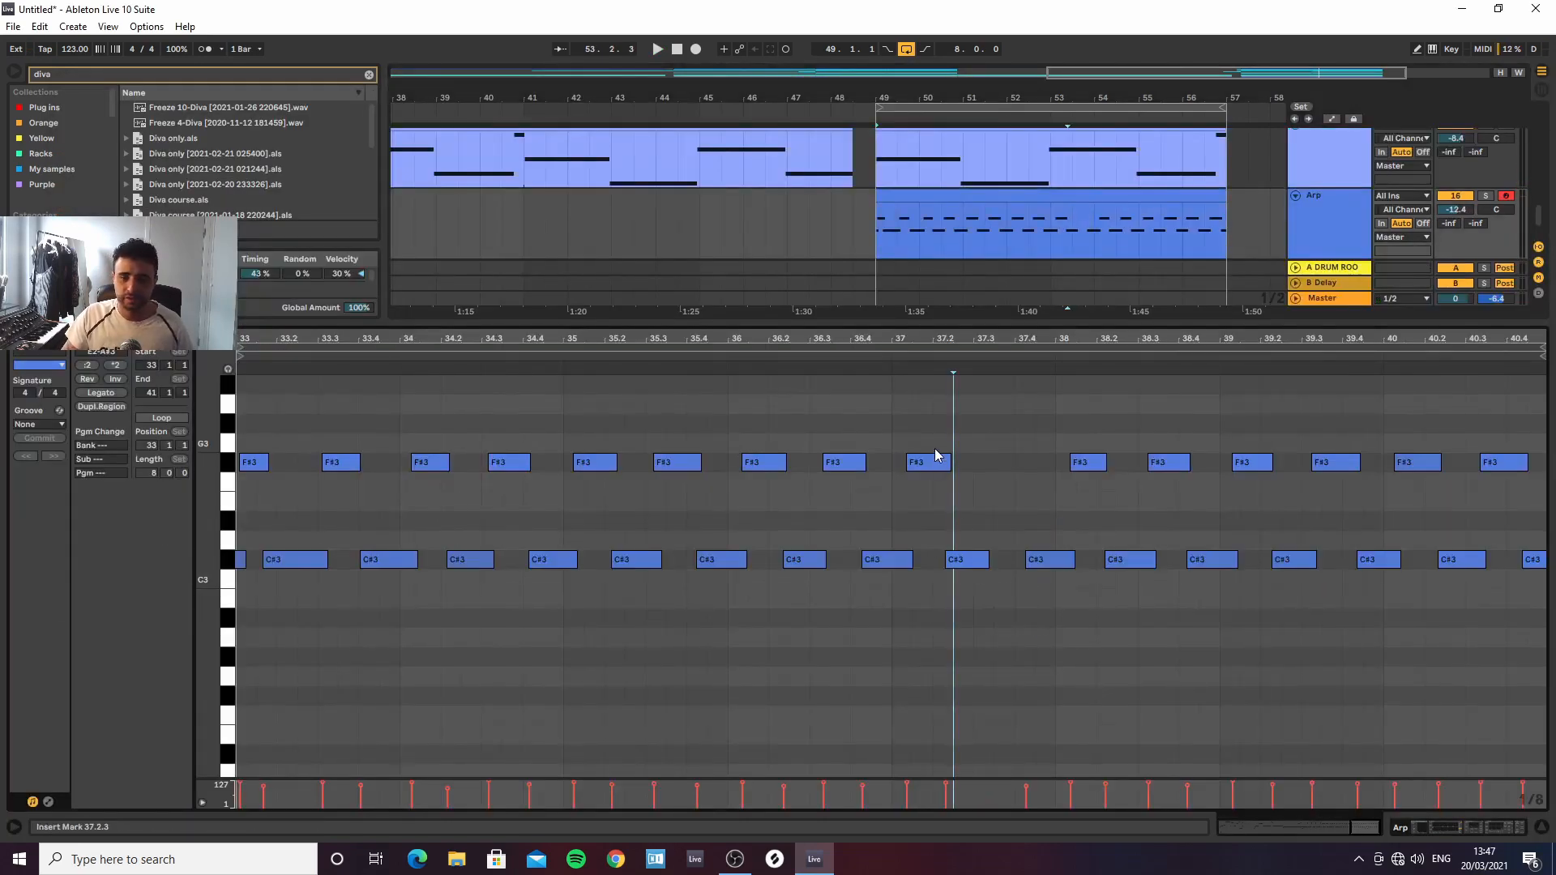
pyautogui.press('space')
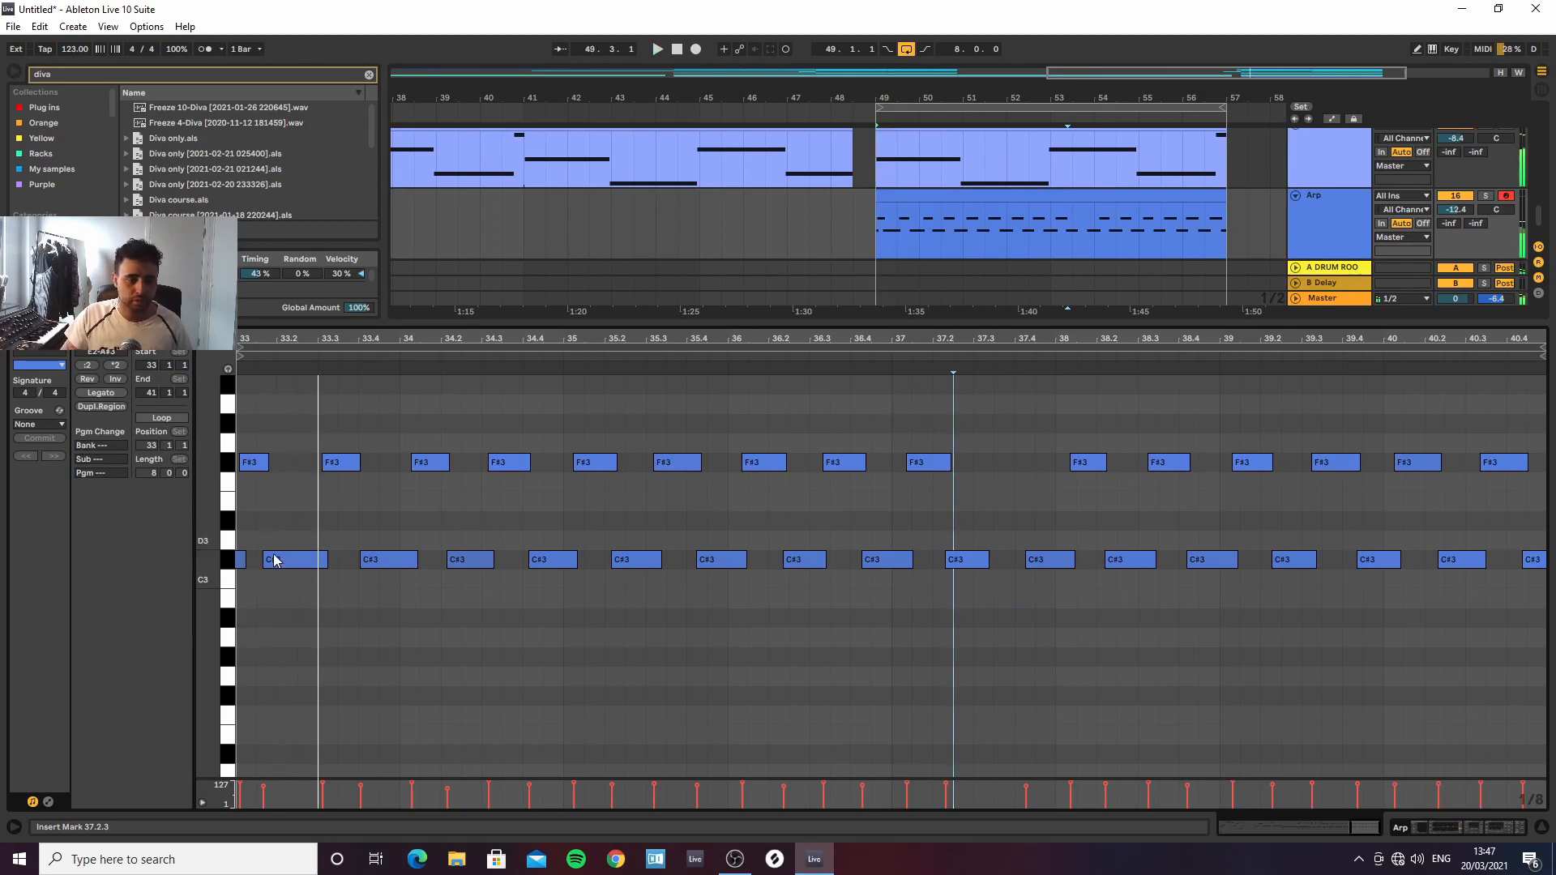
pyautogui.doubleClick(244, 560)
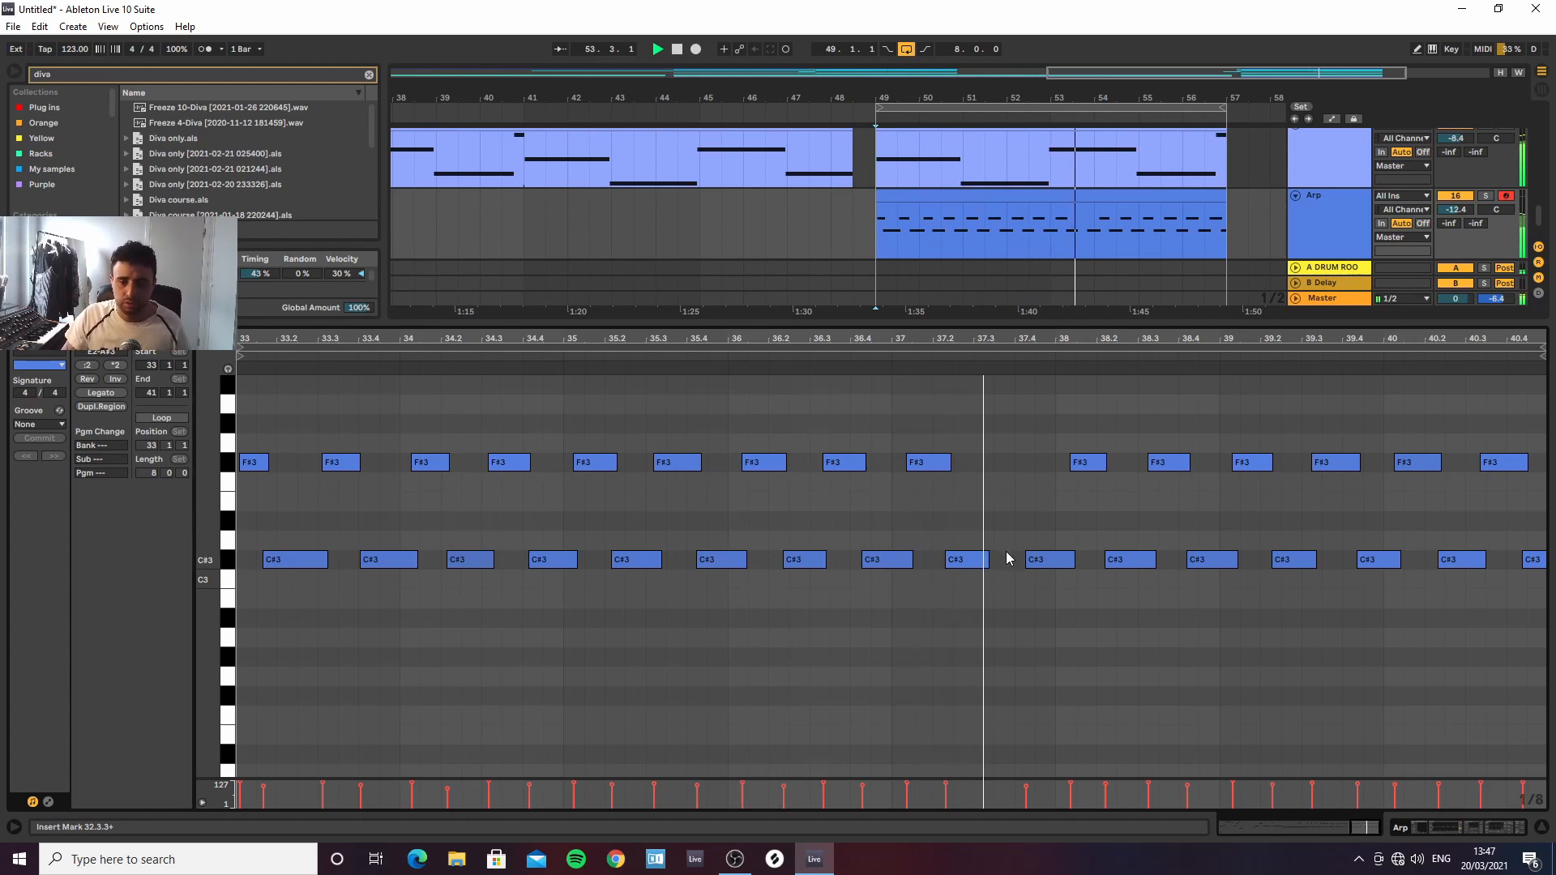
# Draw an F#3 note at 37.3.1 in the Arp clip and delete the first F#3 note at 33.1.1
pyautogui.doubleClick(993, 464)
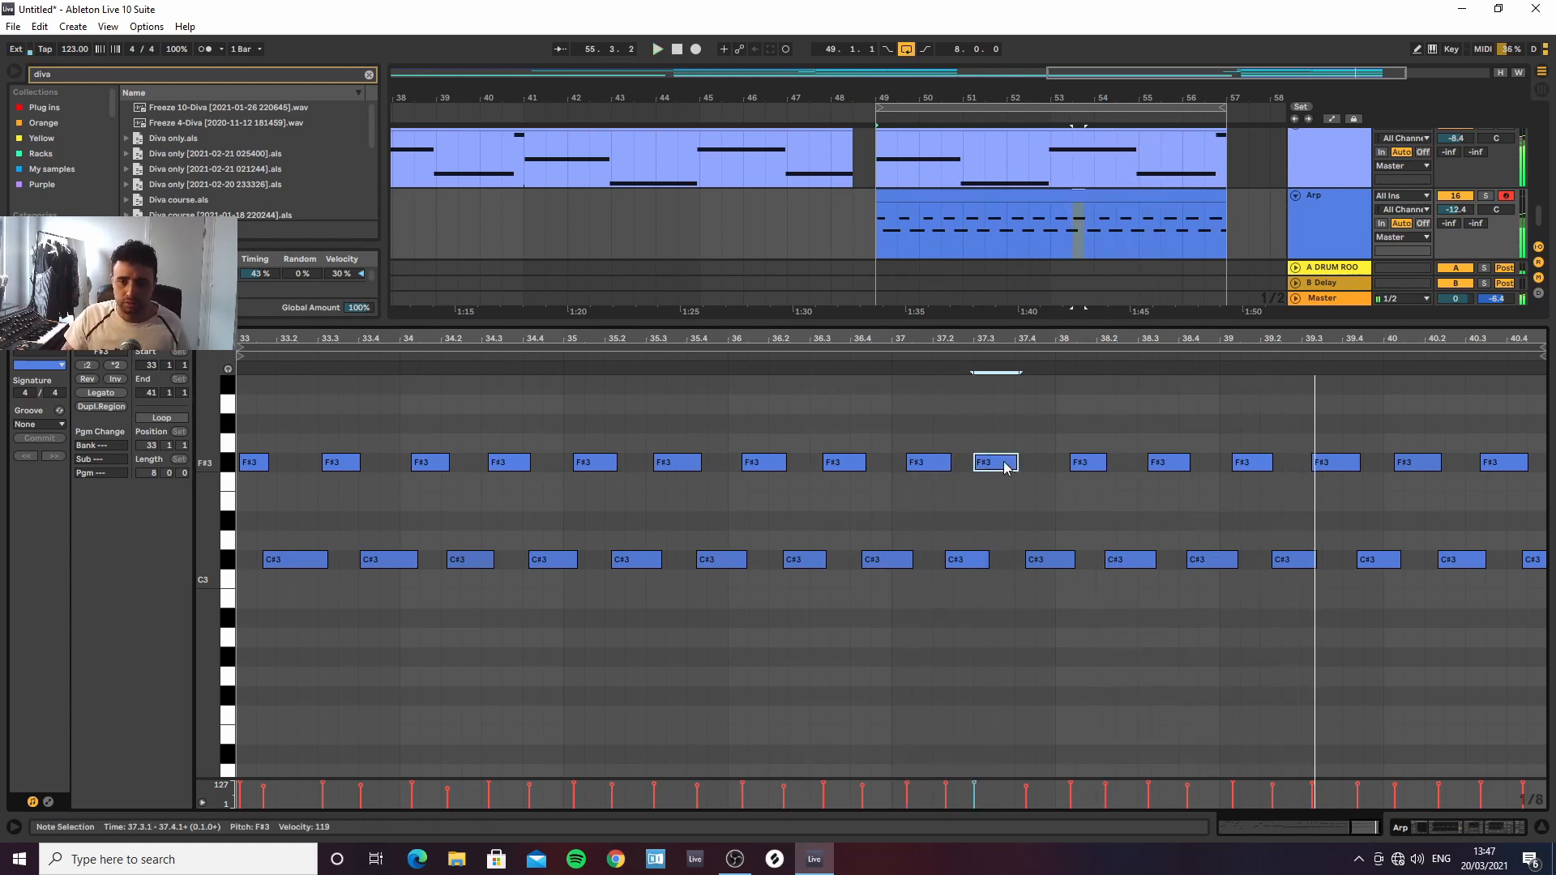
pyautogui.press('space')
pyautogui.click(252, 469)
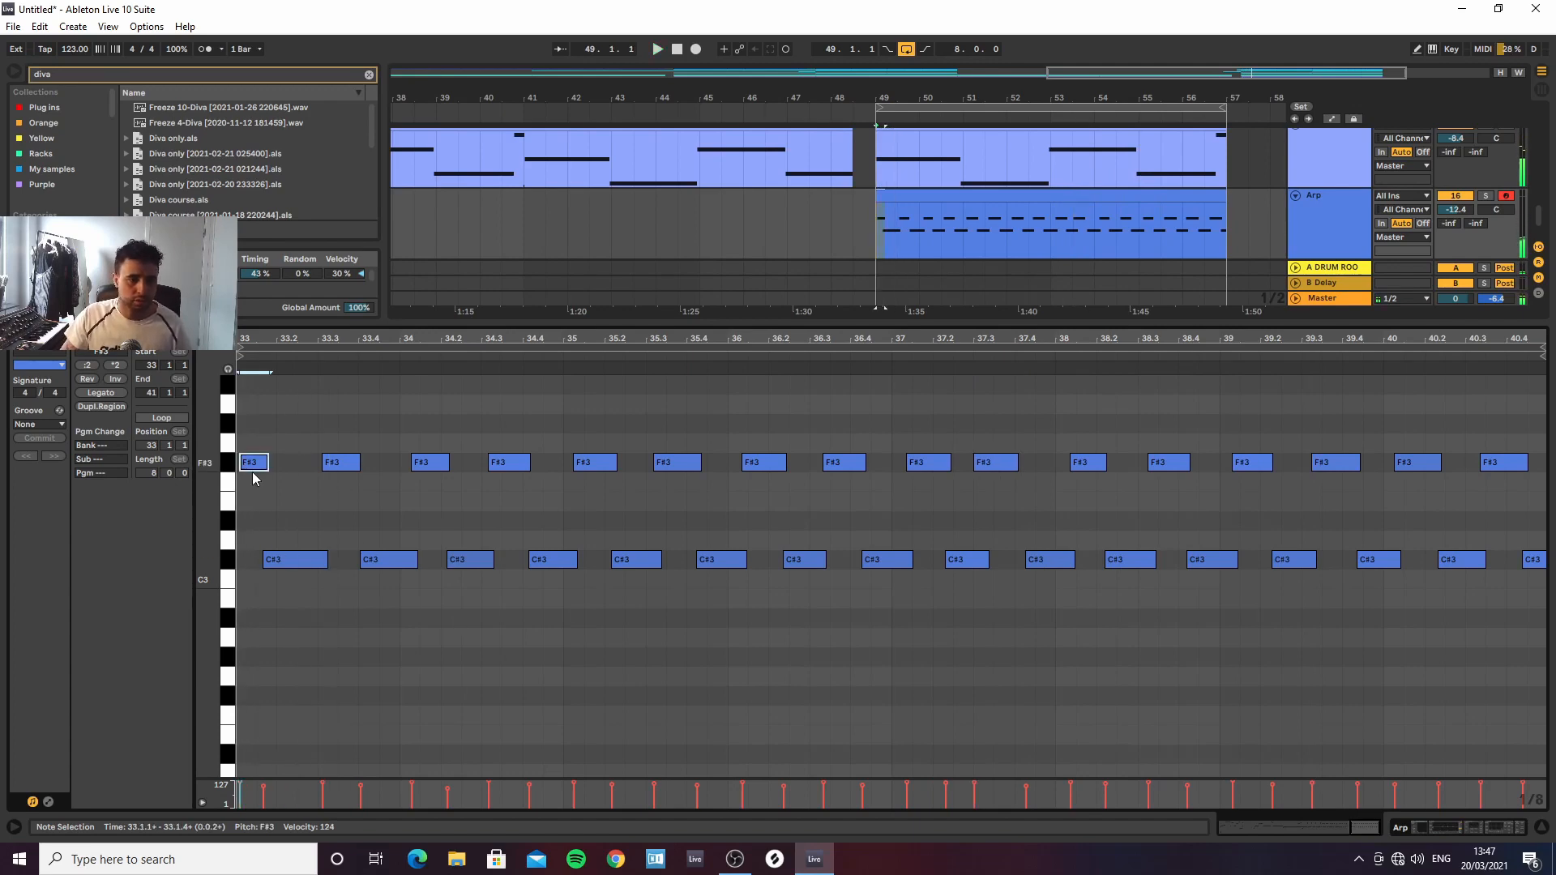
pyautogui.press('Delete')
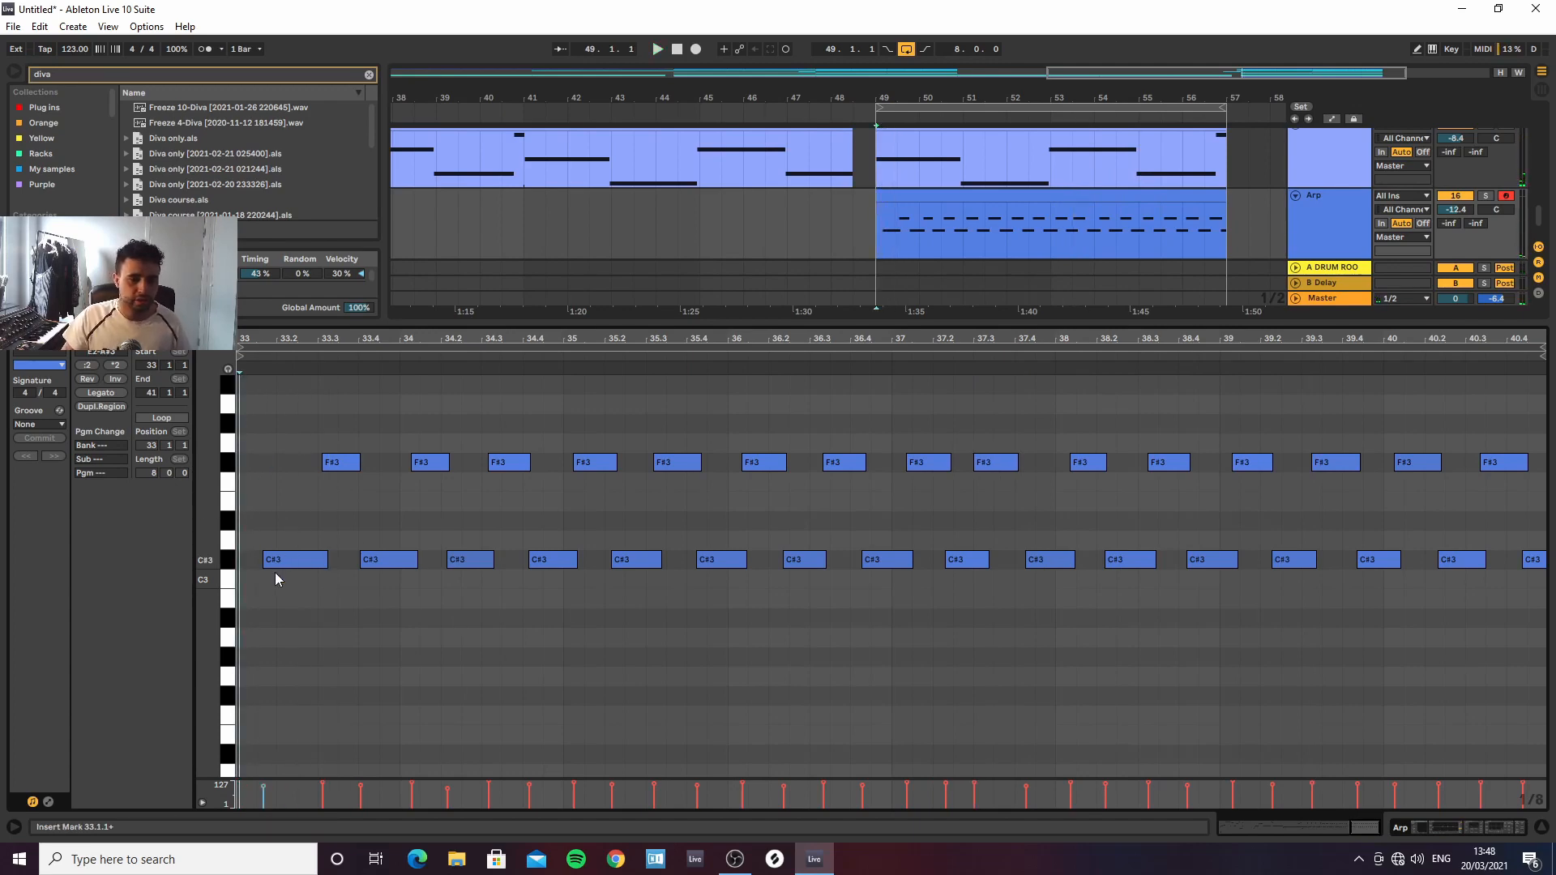
# Move the Arp clip's start marker to the first C#3 note, listen, and extend the clip's end to bar 57
pyautogui.moveTo(241, 355); pyautogui.dragTo(266, 355)
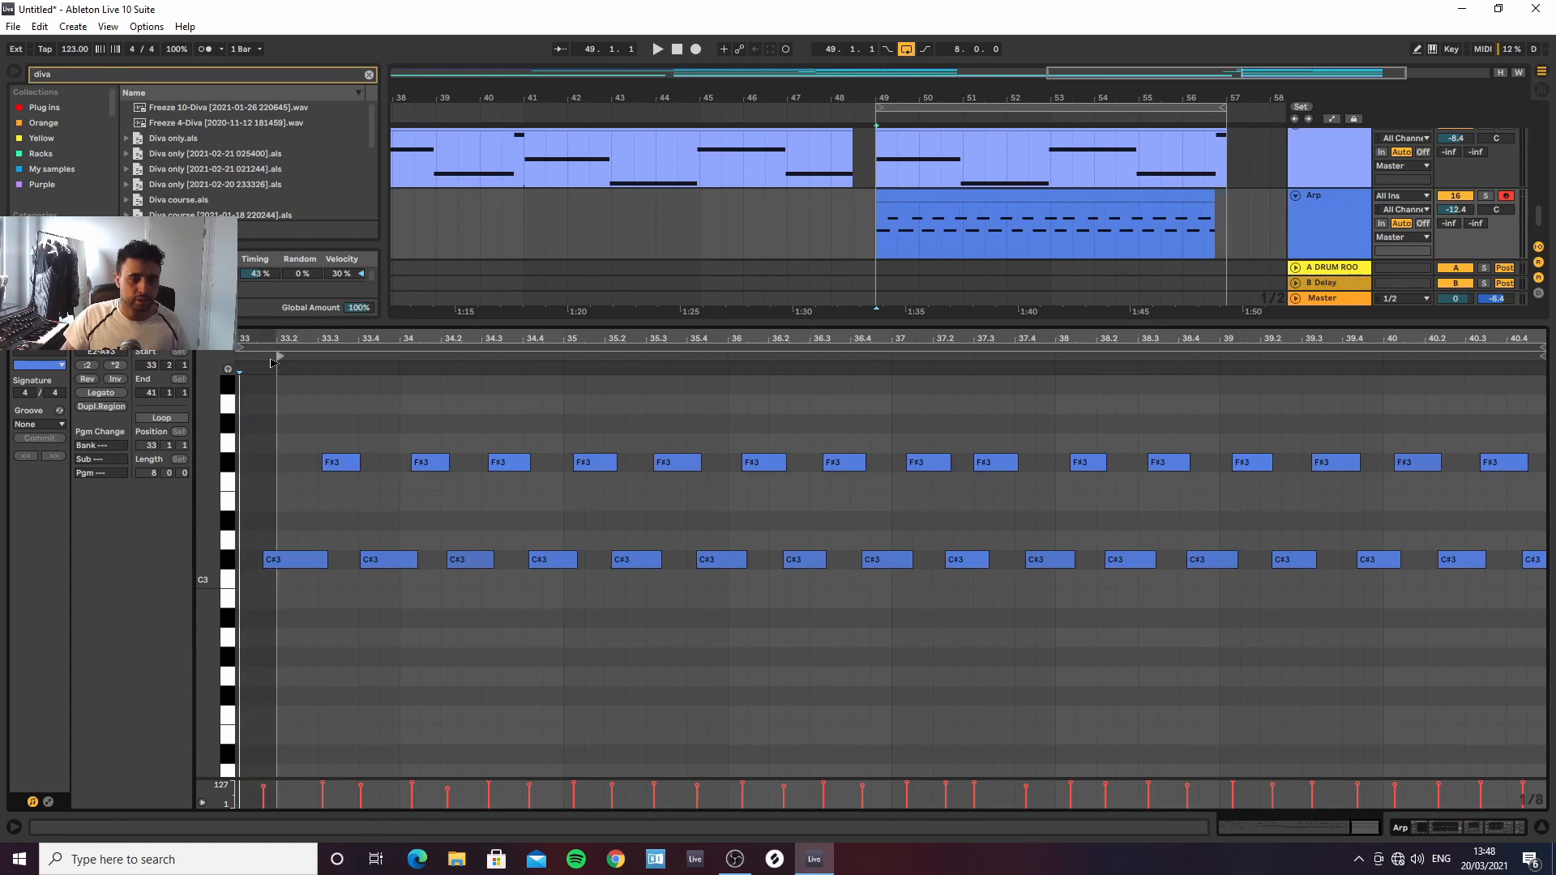
pyautogui.press('space')
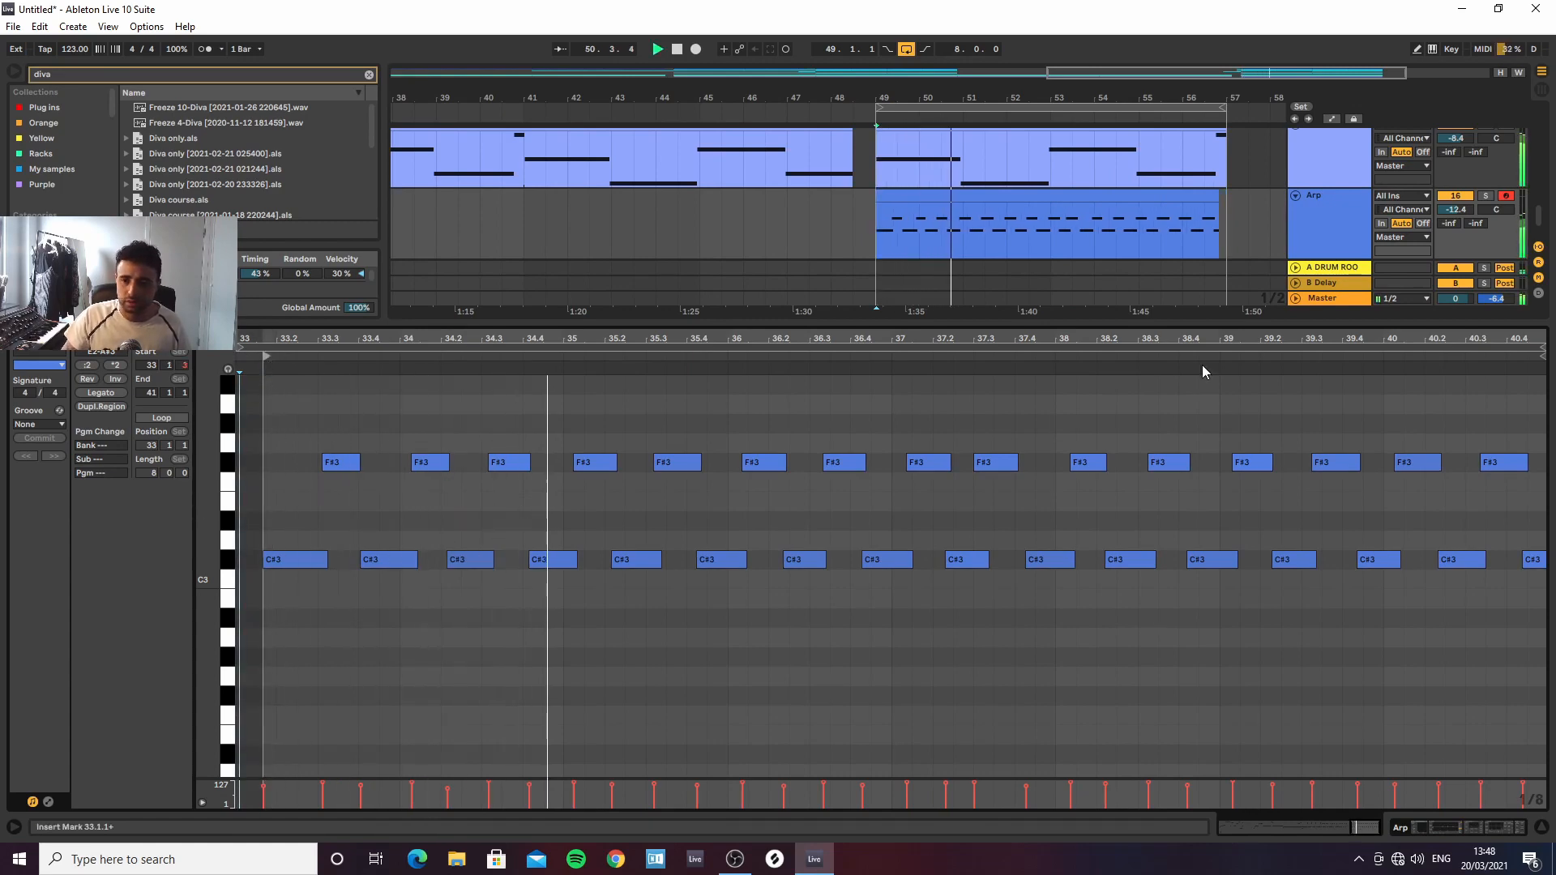
pyautogui.moveTo(1214, 198); pyautogui.dragTo(1226, 197)
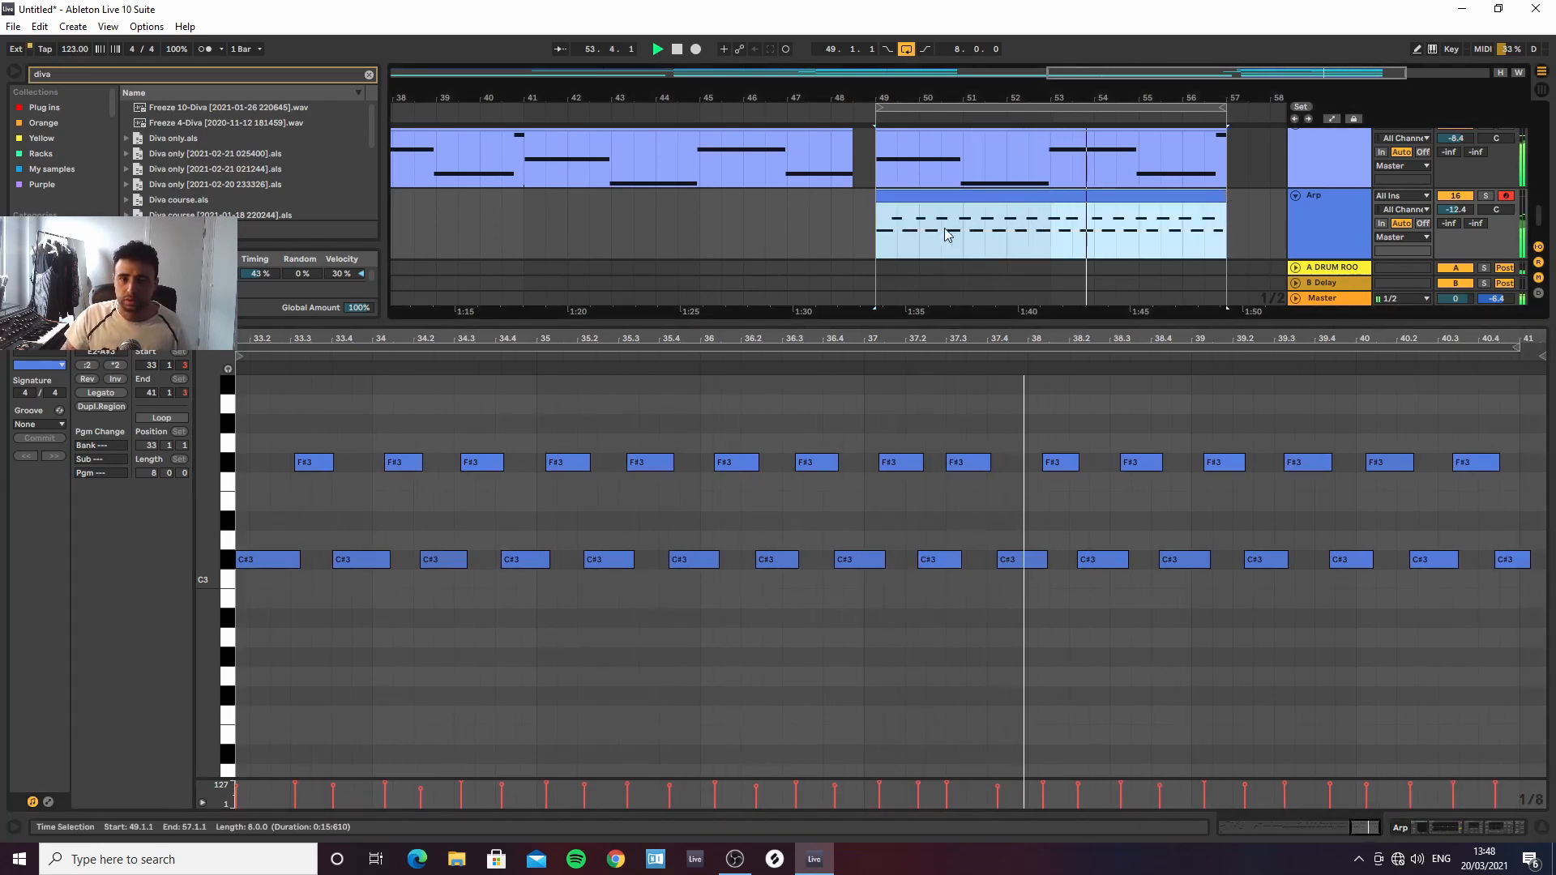
# Consolidate the Arp clip across bars 49 to 57 and turn on its loop
pyautogui.moveTo(878, 226); pyautogui.dragTo(1225, 232)
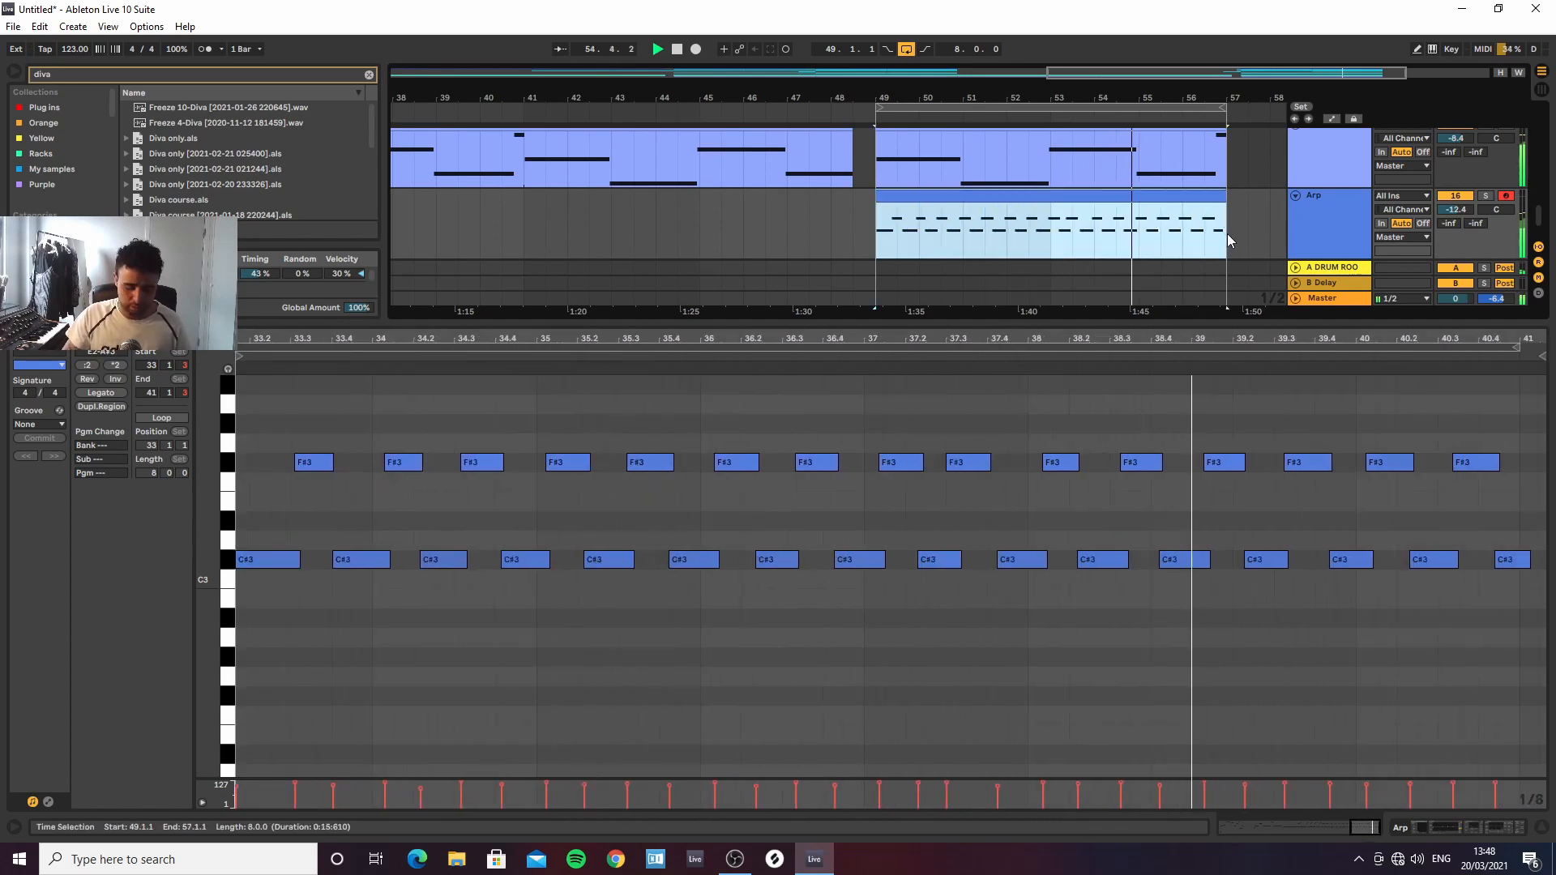
pyautogui.click(161, 418)
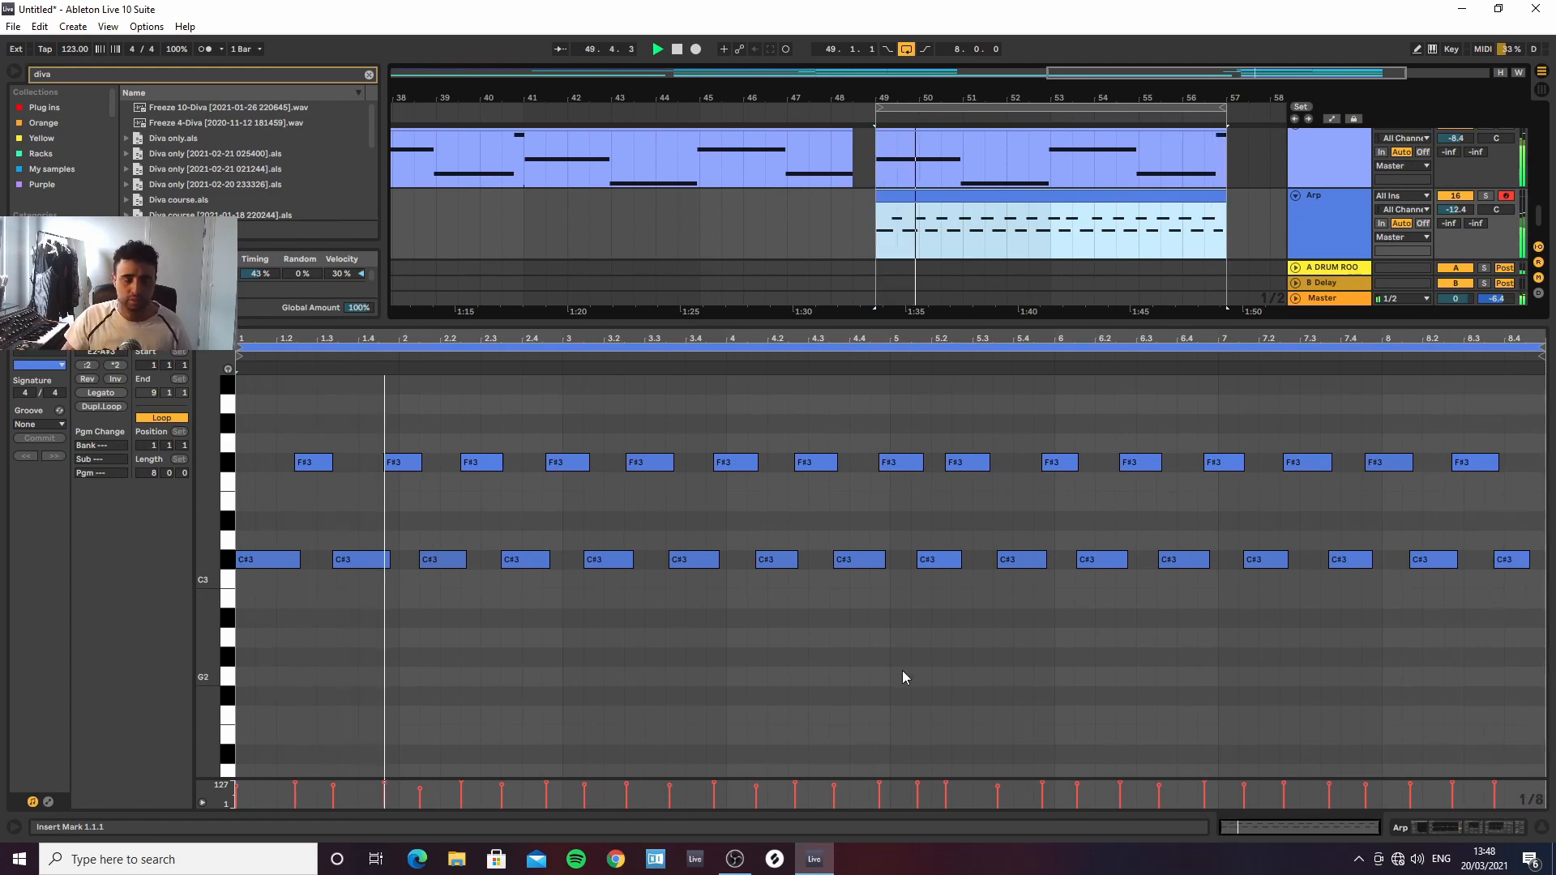
# Add a G#3 note of length 0.1.0 at the end of the Arp clip and move it to start at 8.4.3
pyautogui.click(1514, 428)
pyautogui.doubleClick(1514, 425)
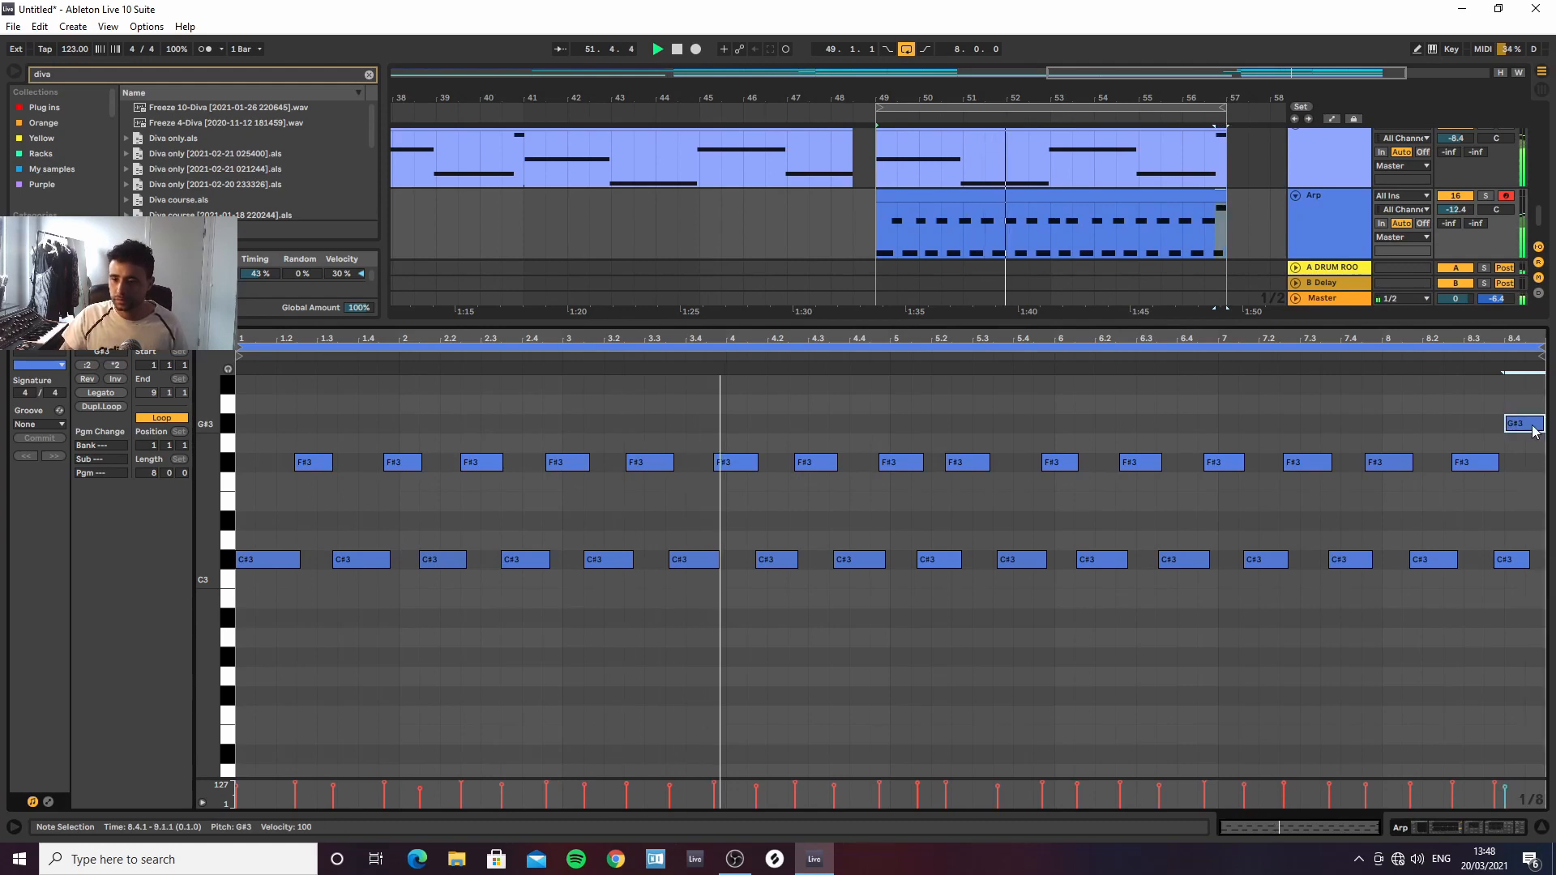
pyautogui.moveTo(1527, 430); pyautogui.dragTo(1548, 428)
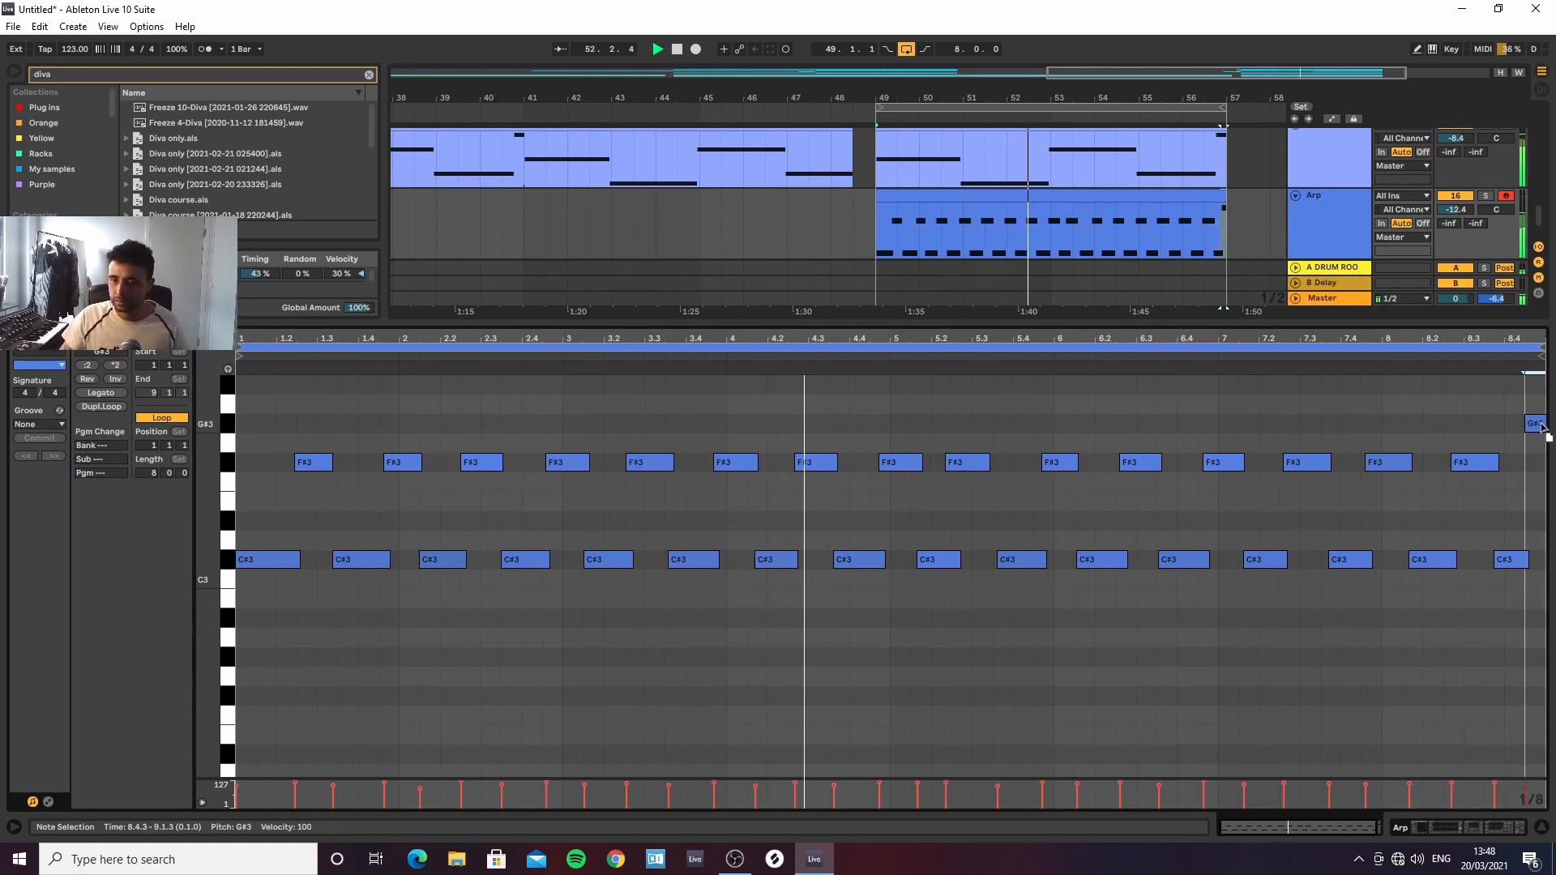
# Try the Arp clip's last F#3 note at other pitches, including A#3, G#3 and D#3, and return it to F#3
pyautogui.click(1480, 467)
pyautogui.press('Up')
pyautogui.press('Up')
pyautogui.press('Up')
pyautogui.press('Up')
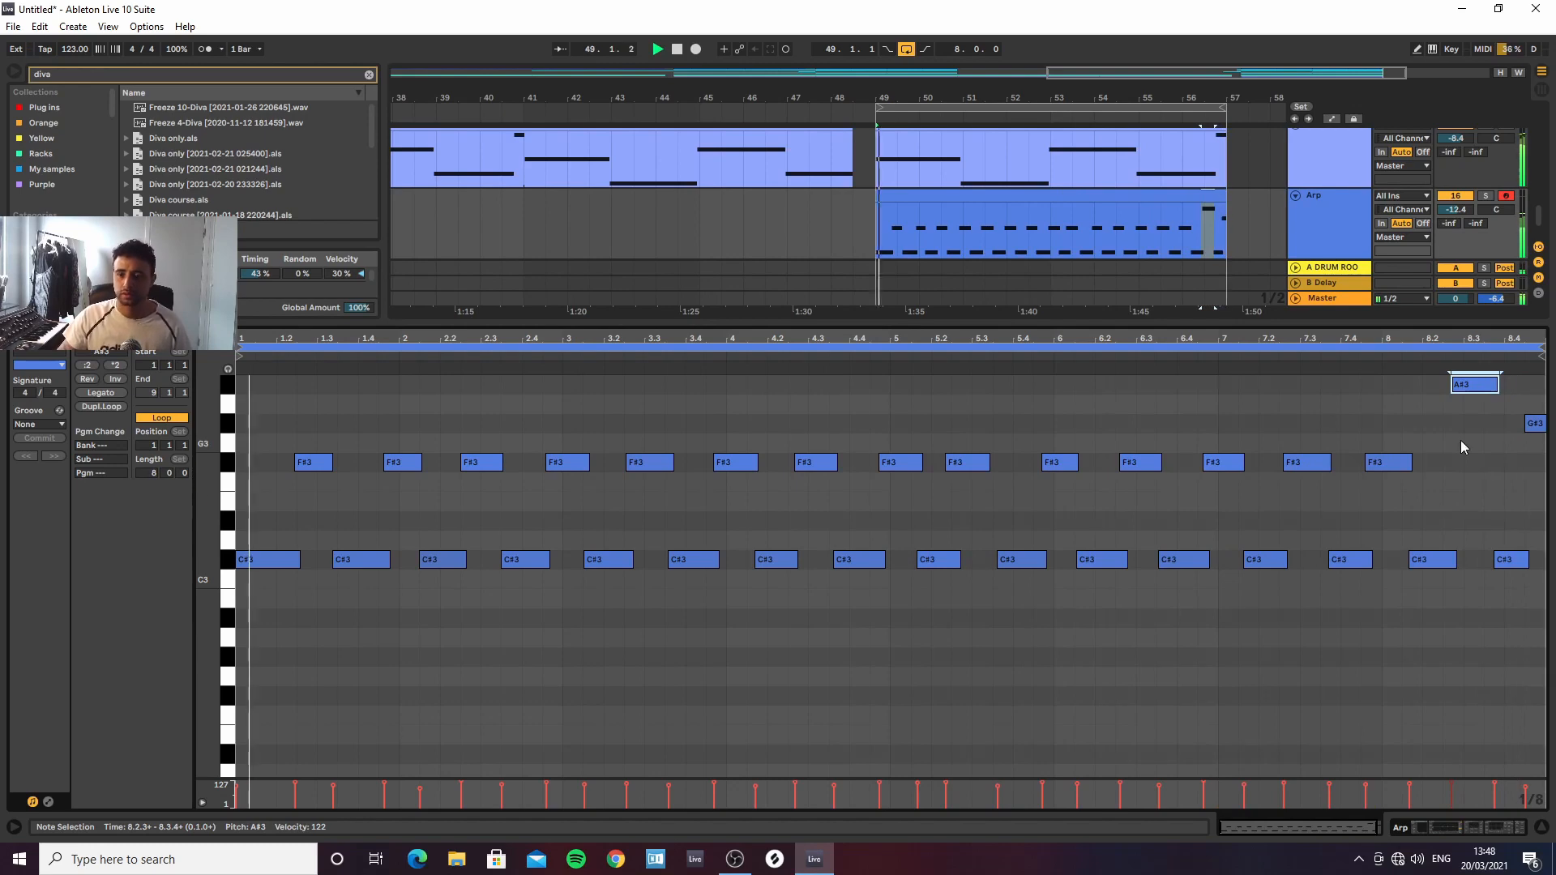
pyautogui.press('Down')
pyautogui.press('Down')
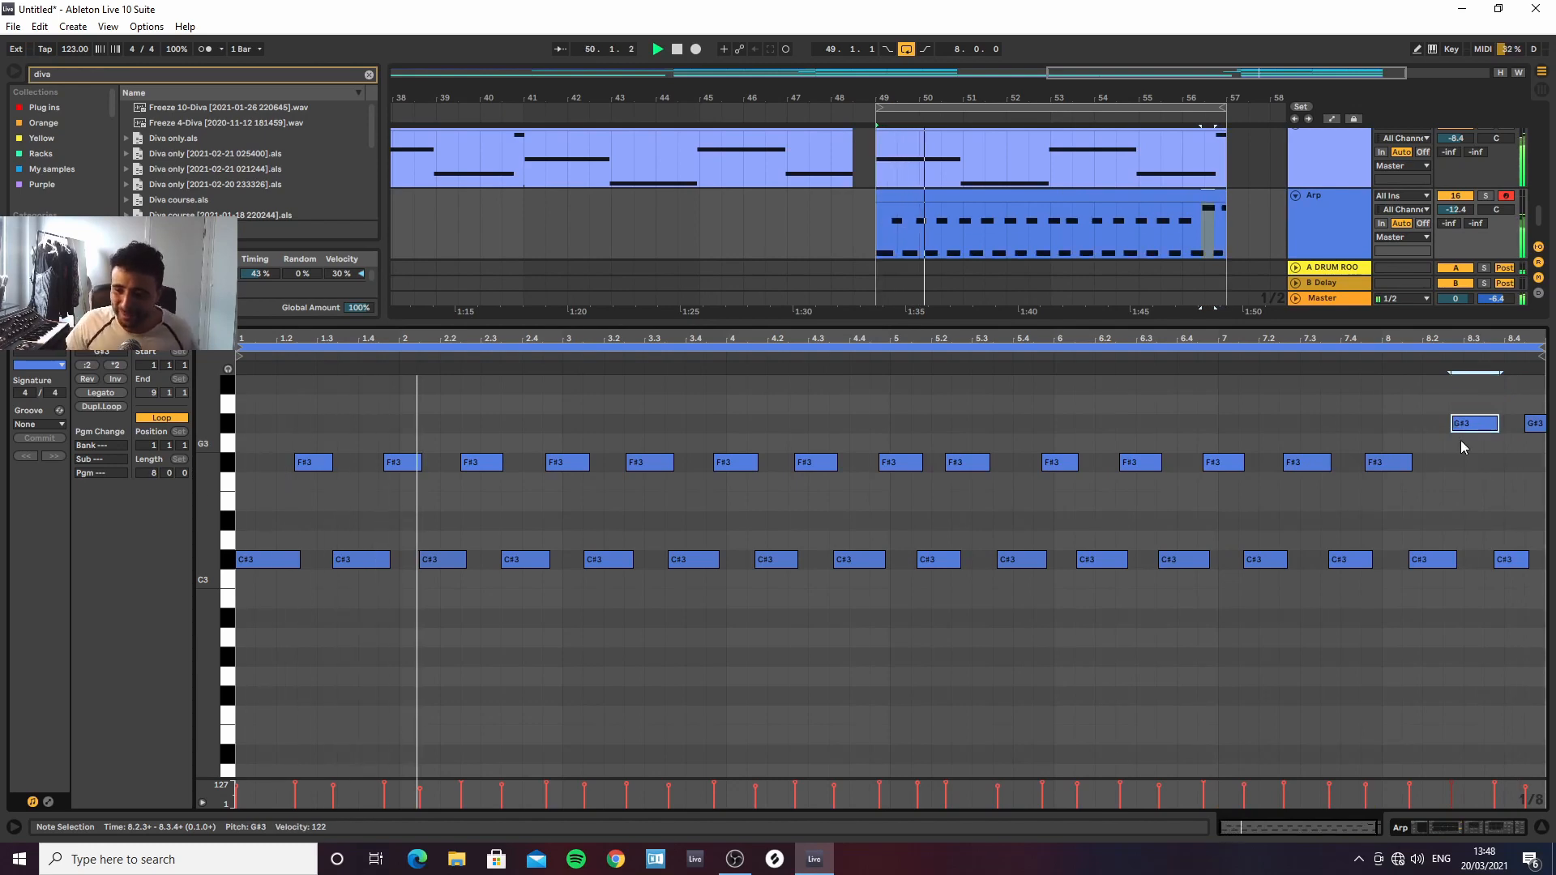
pyautogui.press('Down')
pyautogui.press('Down')
pyautogui.press('Down')
pyautogui.press('Down')
pyautogui.press('Down')
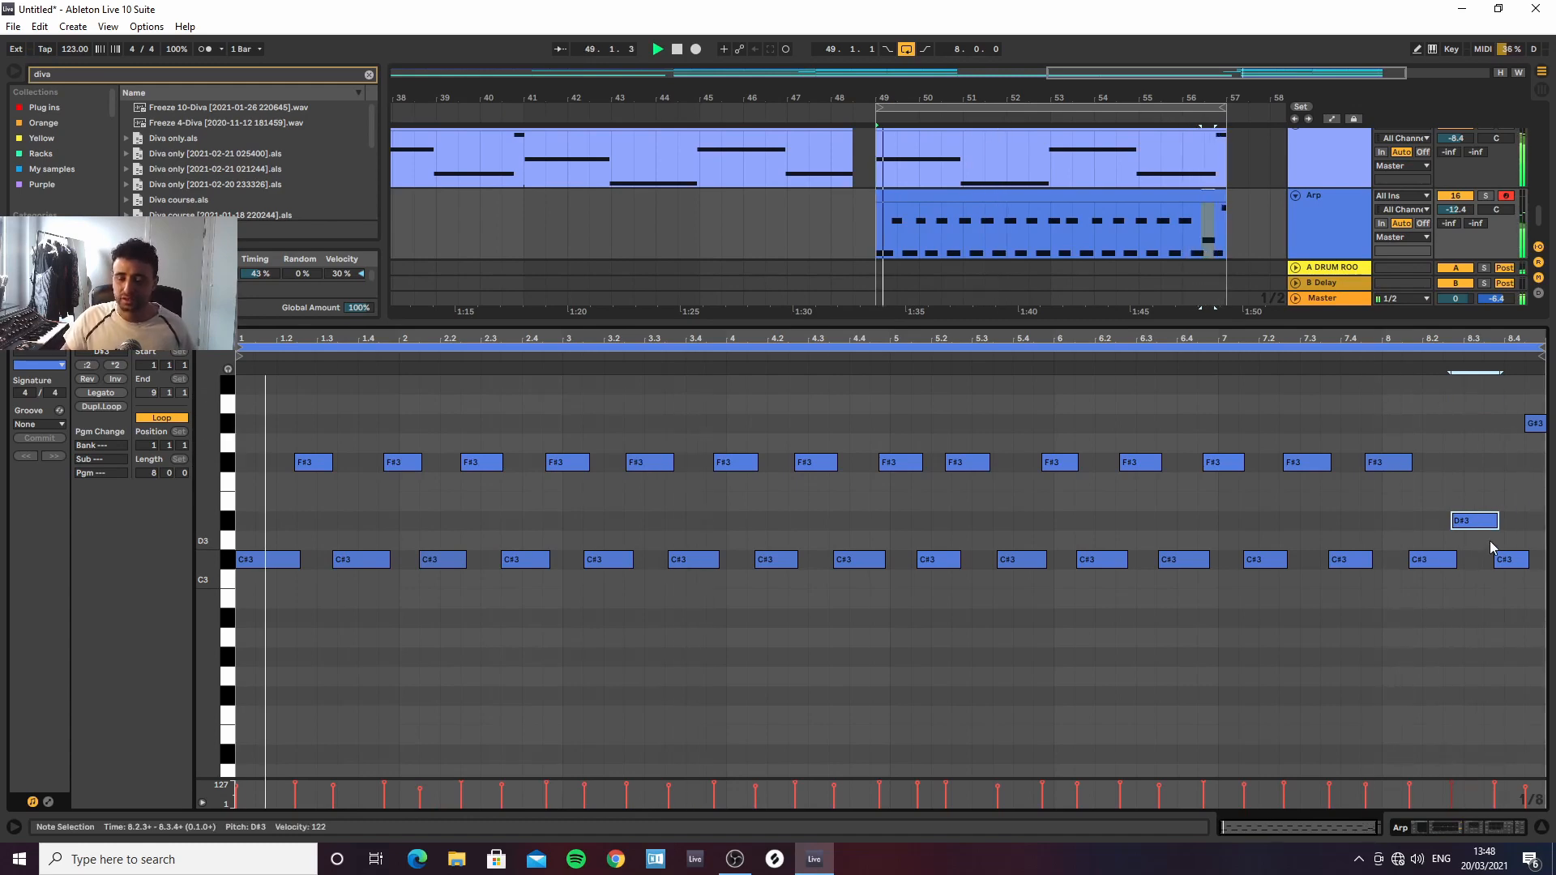
pyautogui.press('Up')
pyautogui.press('Up')
pyautogui.press('Up')
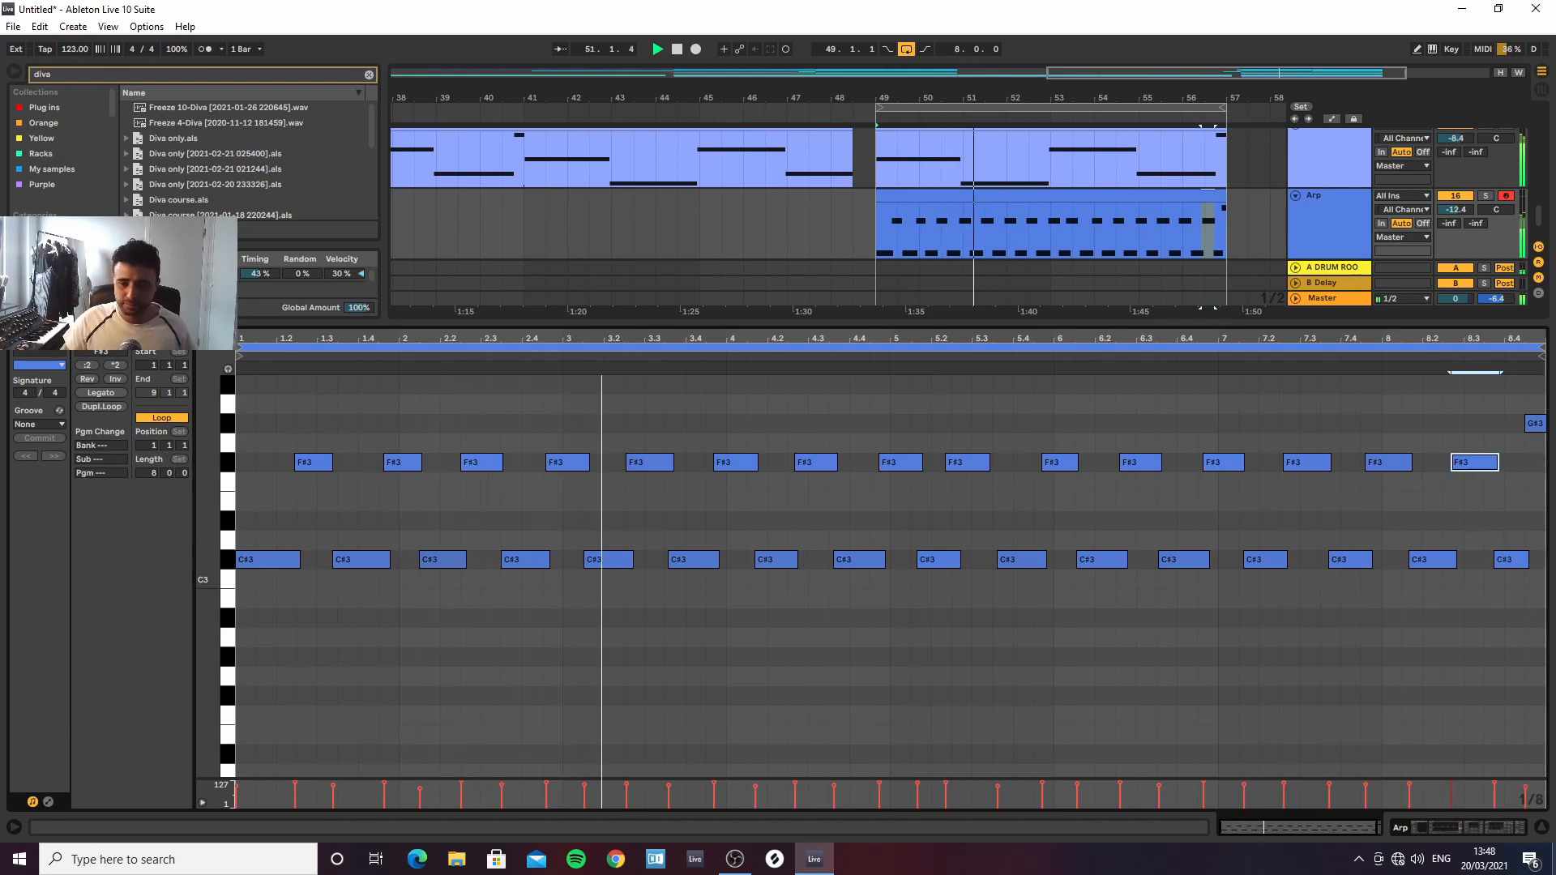
# Hide the Arp clip's note editor and show a longer stretch of the arrangement around bars 49 to 57
pyautogui.click(1539, 829)
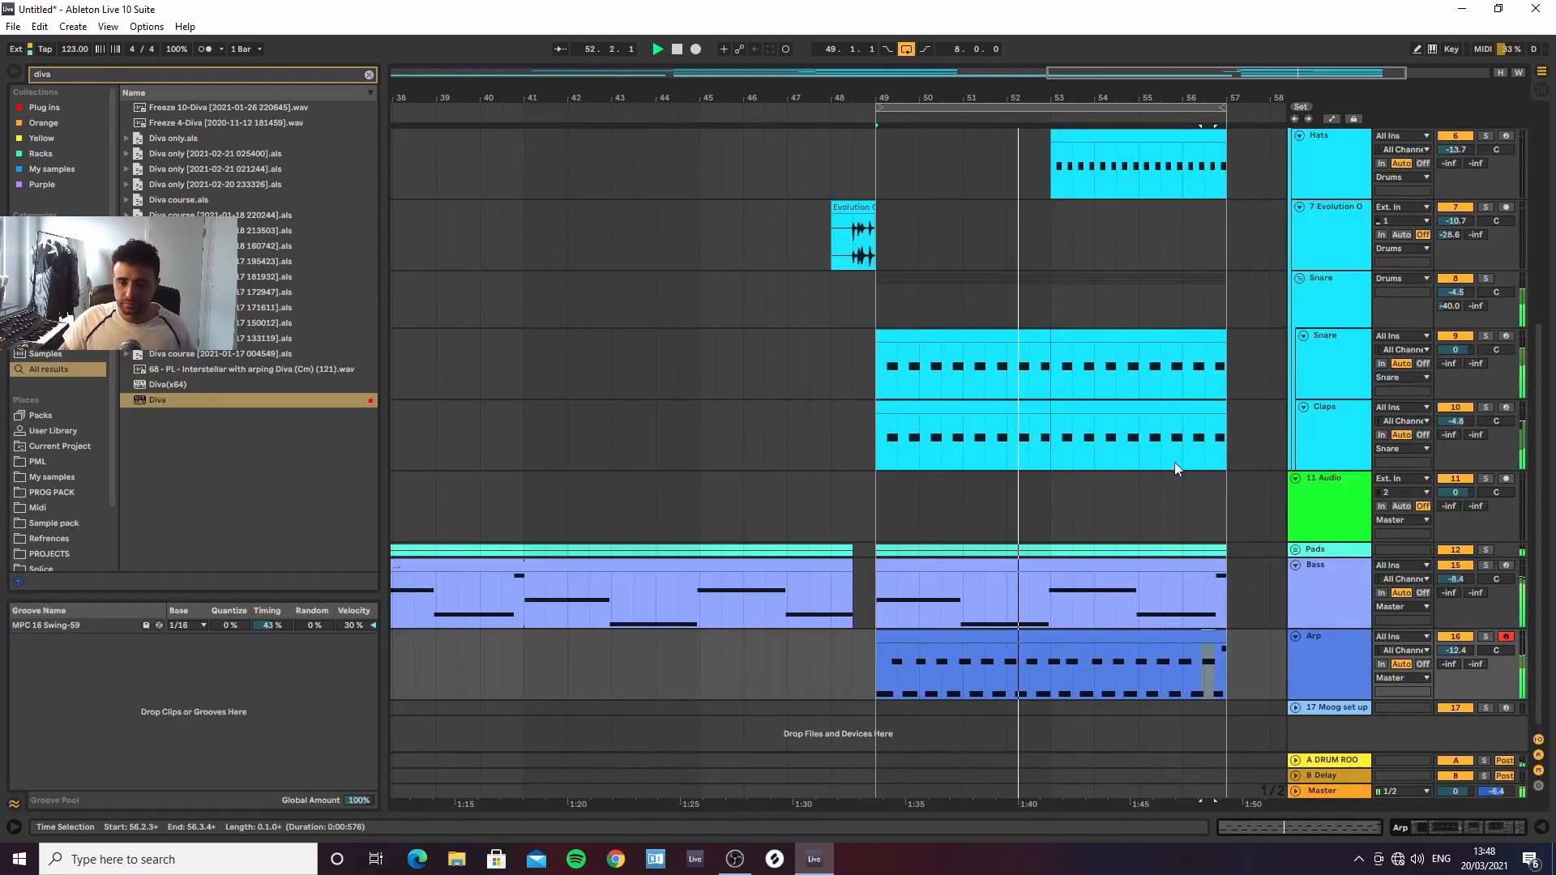
pyautogui.press('-')
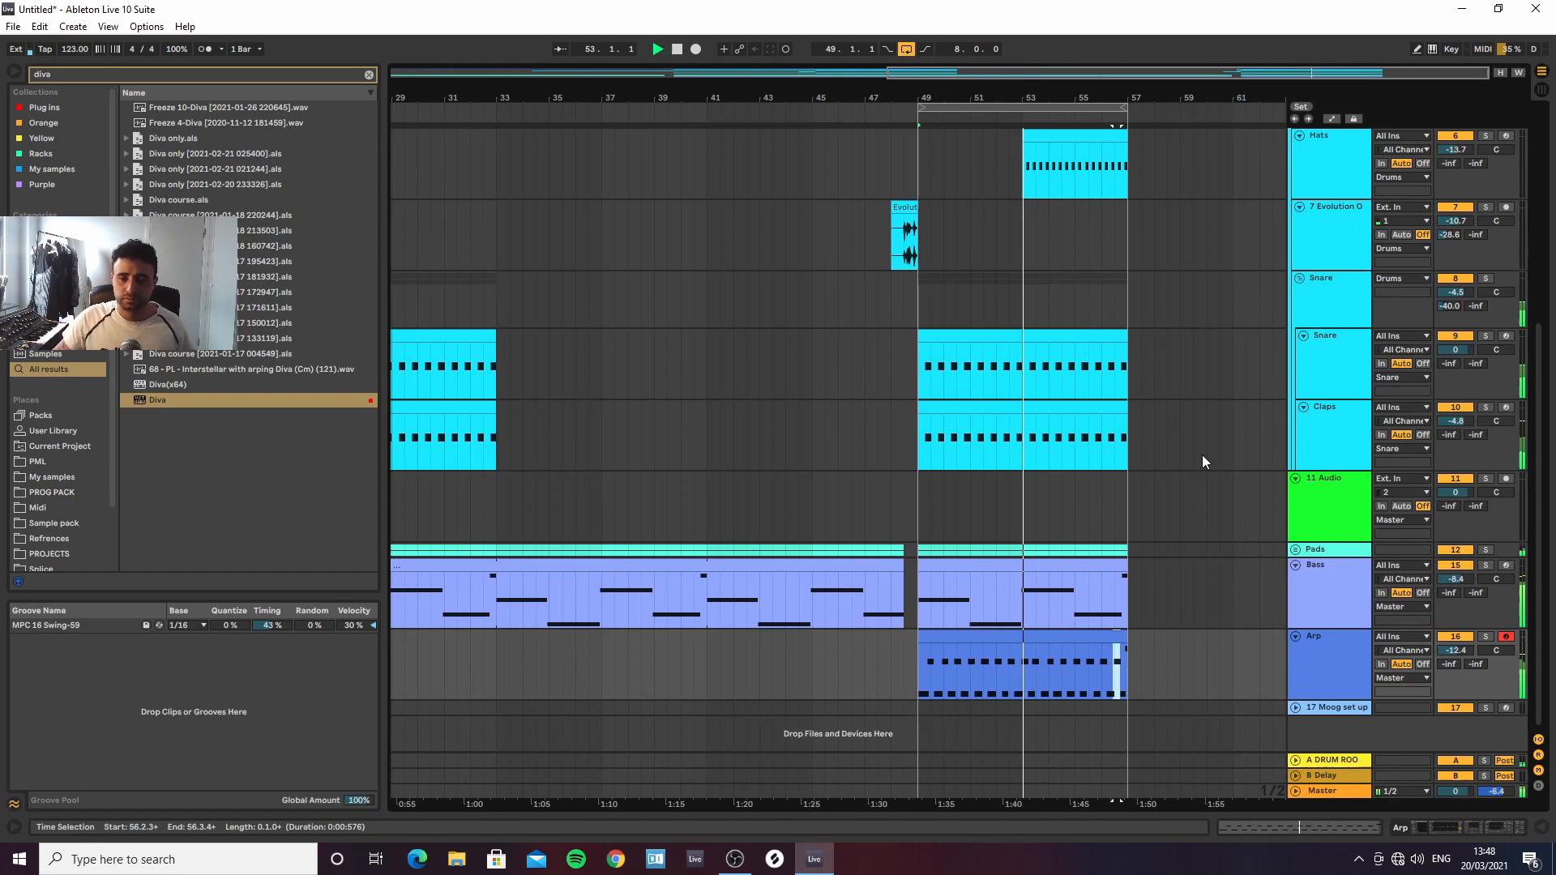
# Copy the closing G#3 note of the Arp clip to the end of its fourth bar
pyautogui.click(1316, 579)
pyautogui.click(1461, 834)
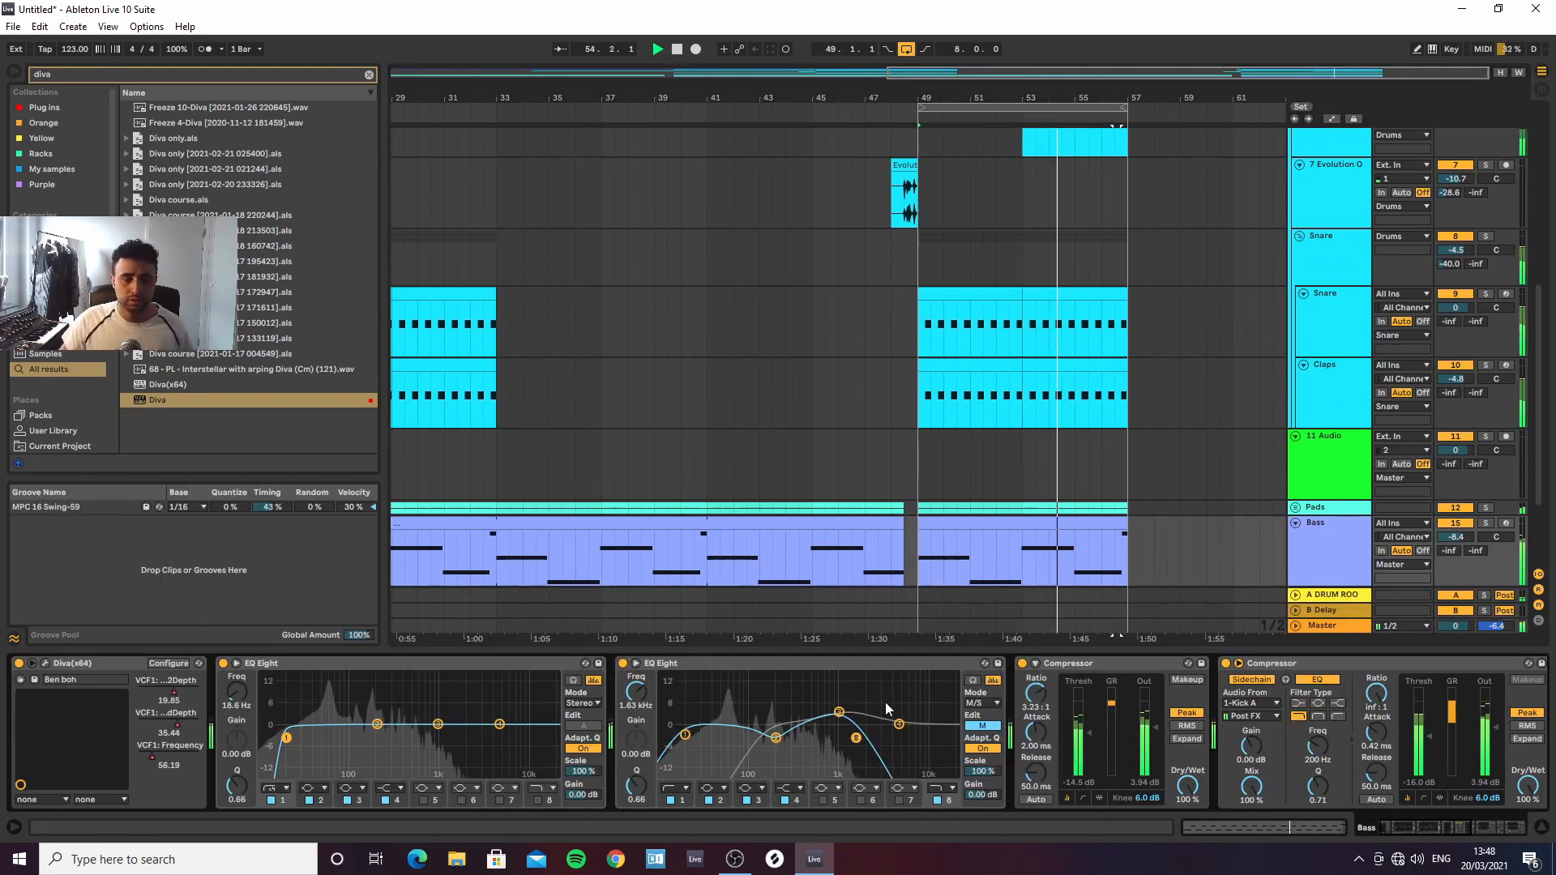
pyautogui.scroll(-4, 1236, 452)
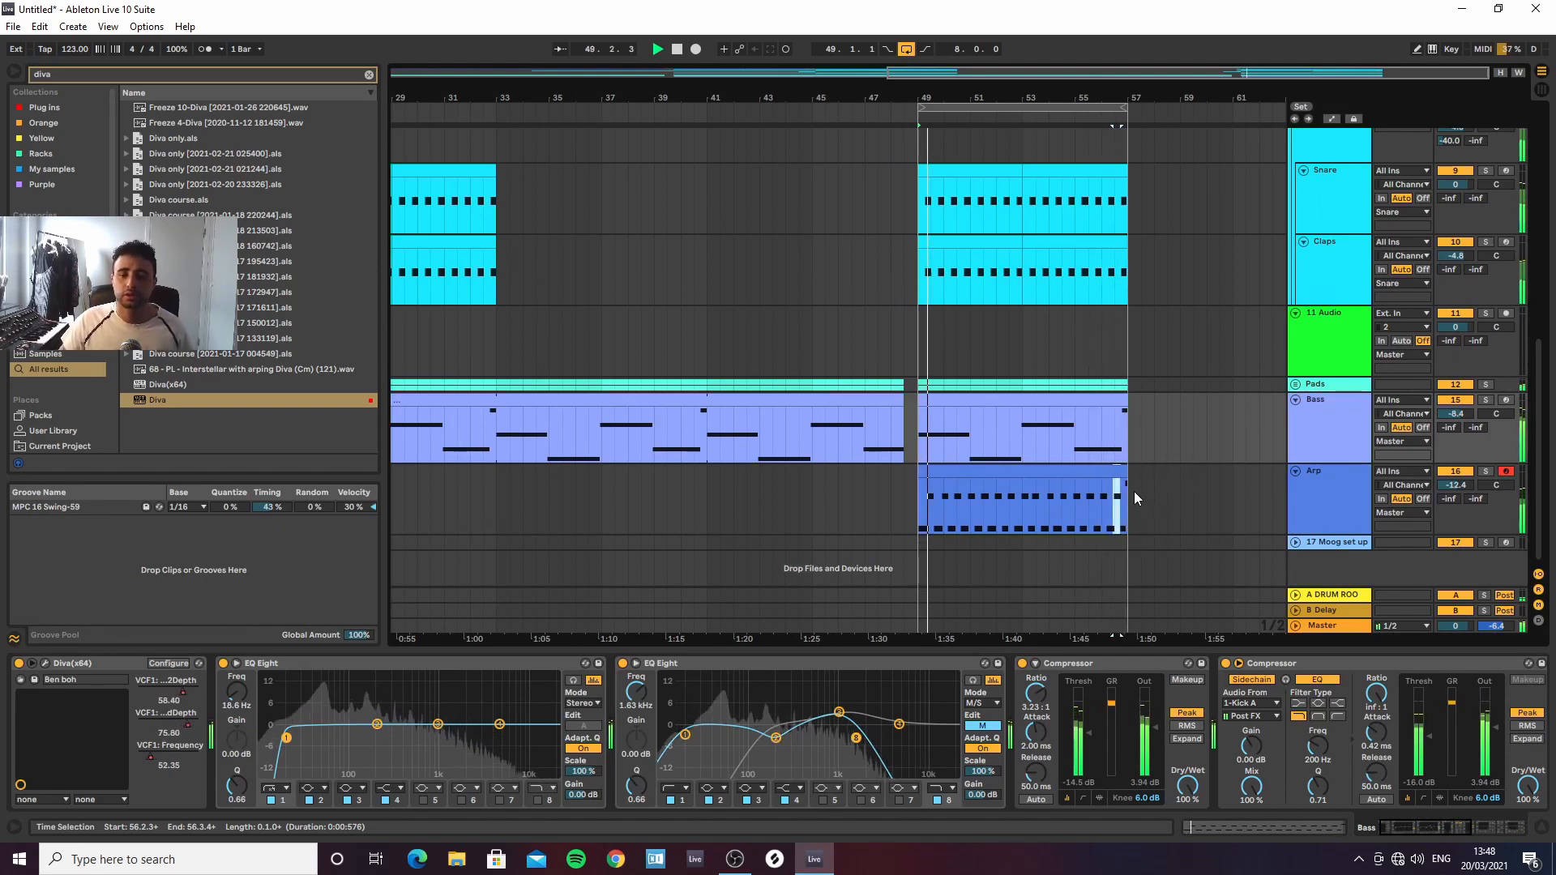
pyautogui.doubleClick(1070, 476)
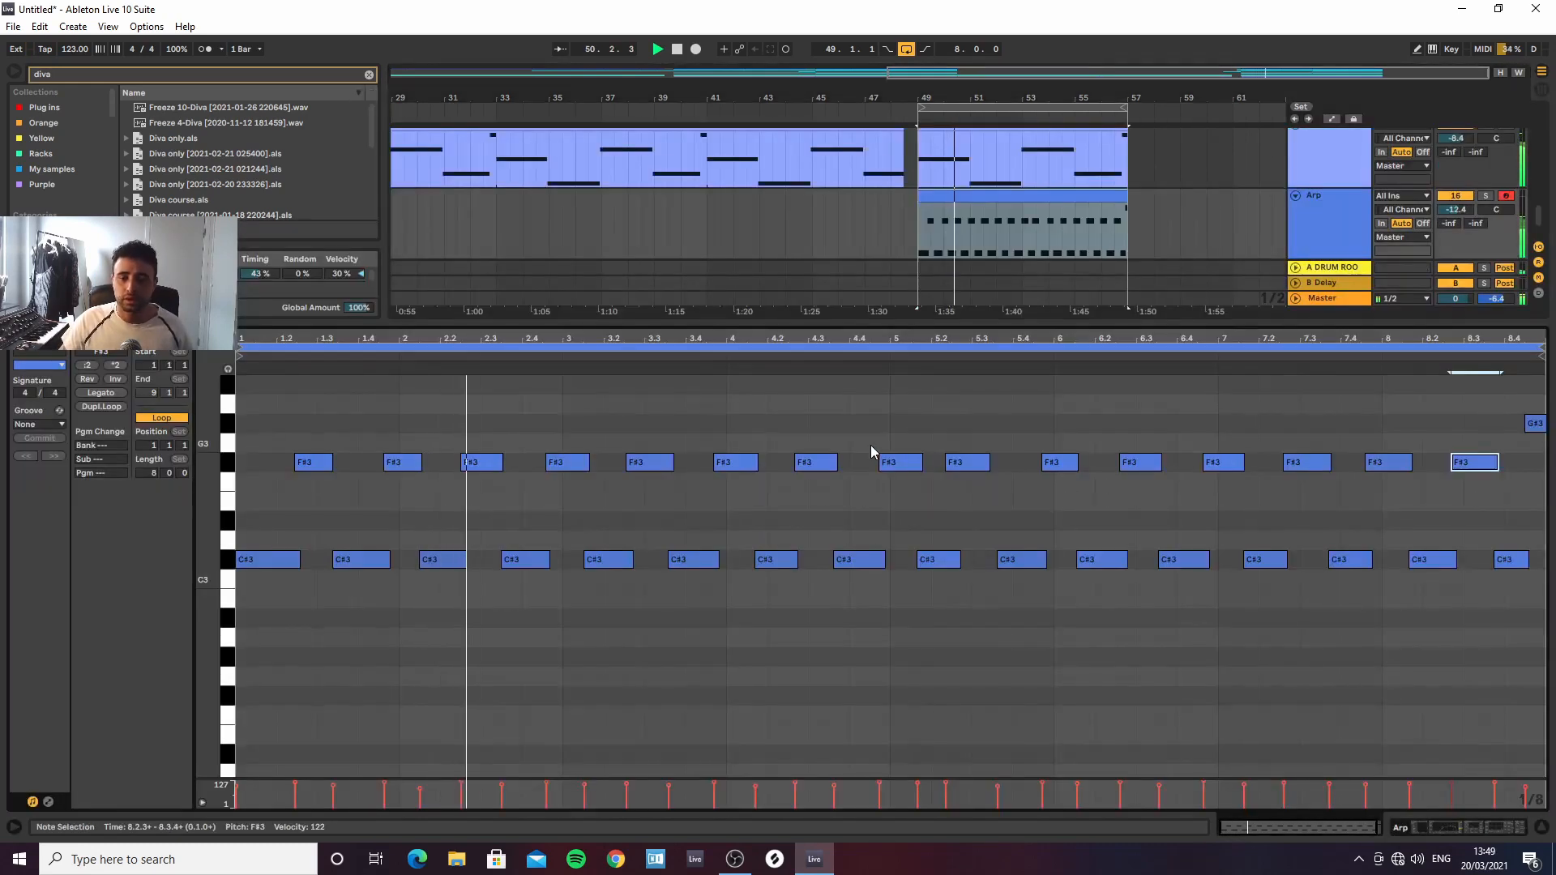
pyautogui.moveTo(1535, 424); pyautogui.dragTo(879, 435)
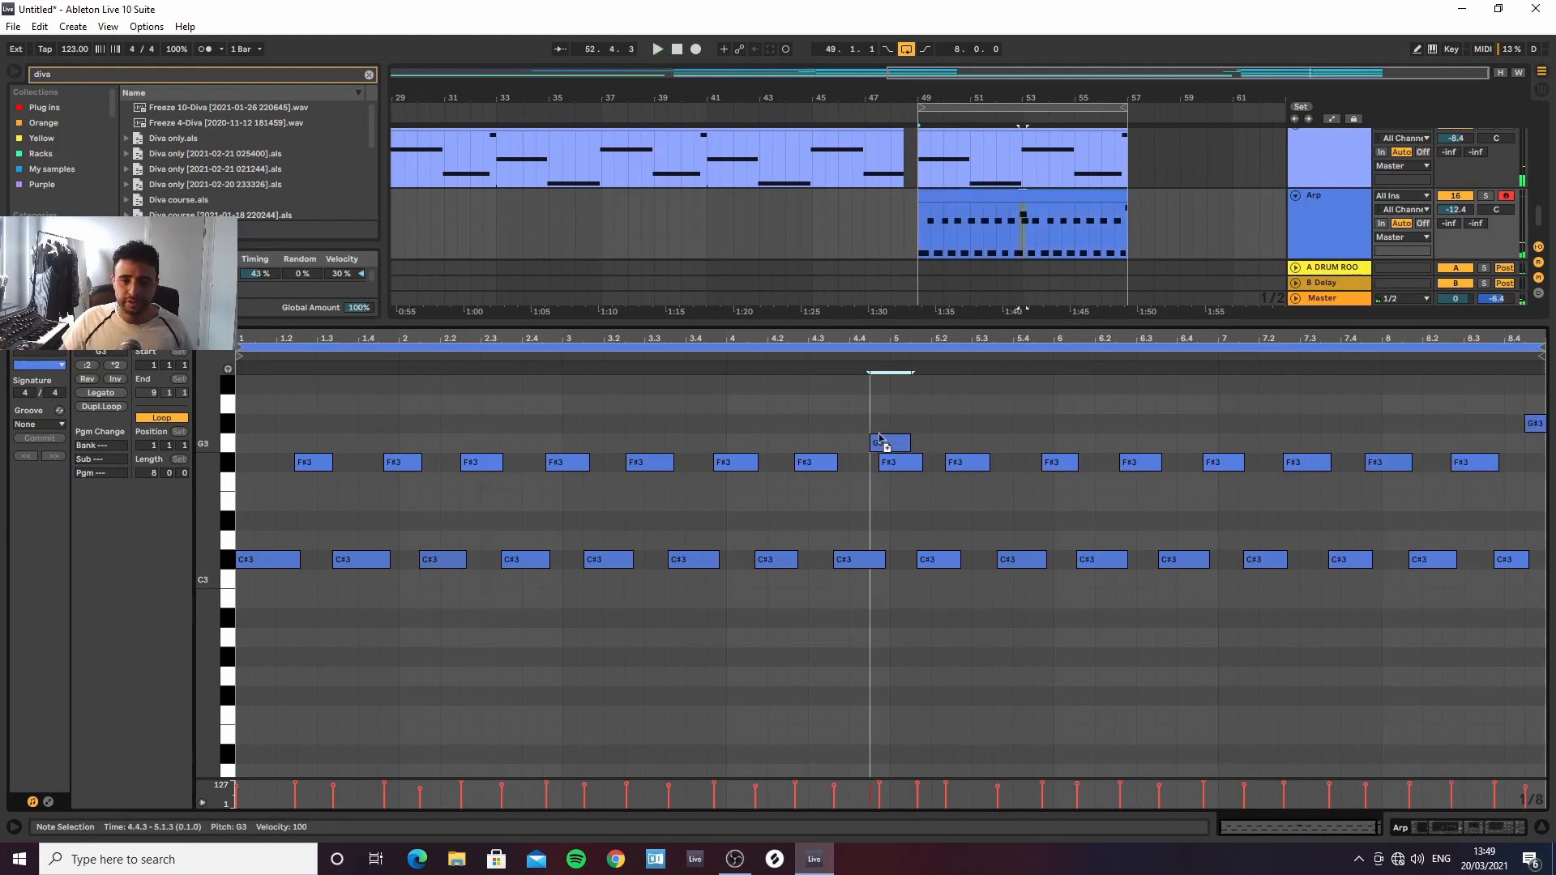
pyautogui.click(1541, 828)
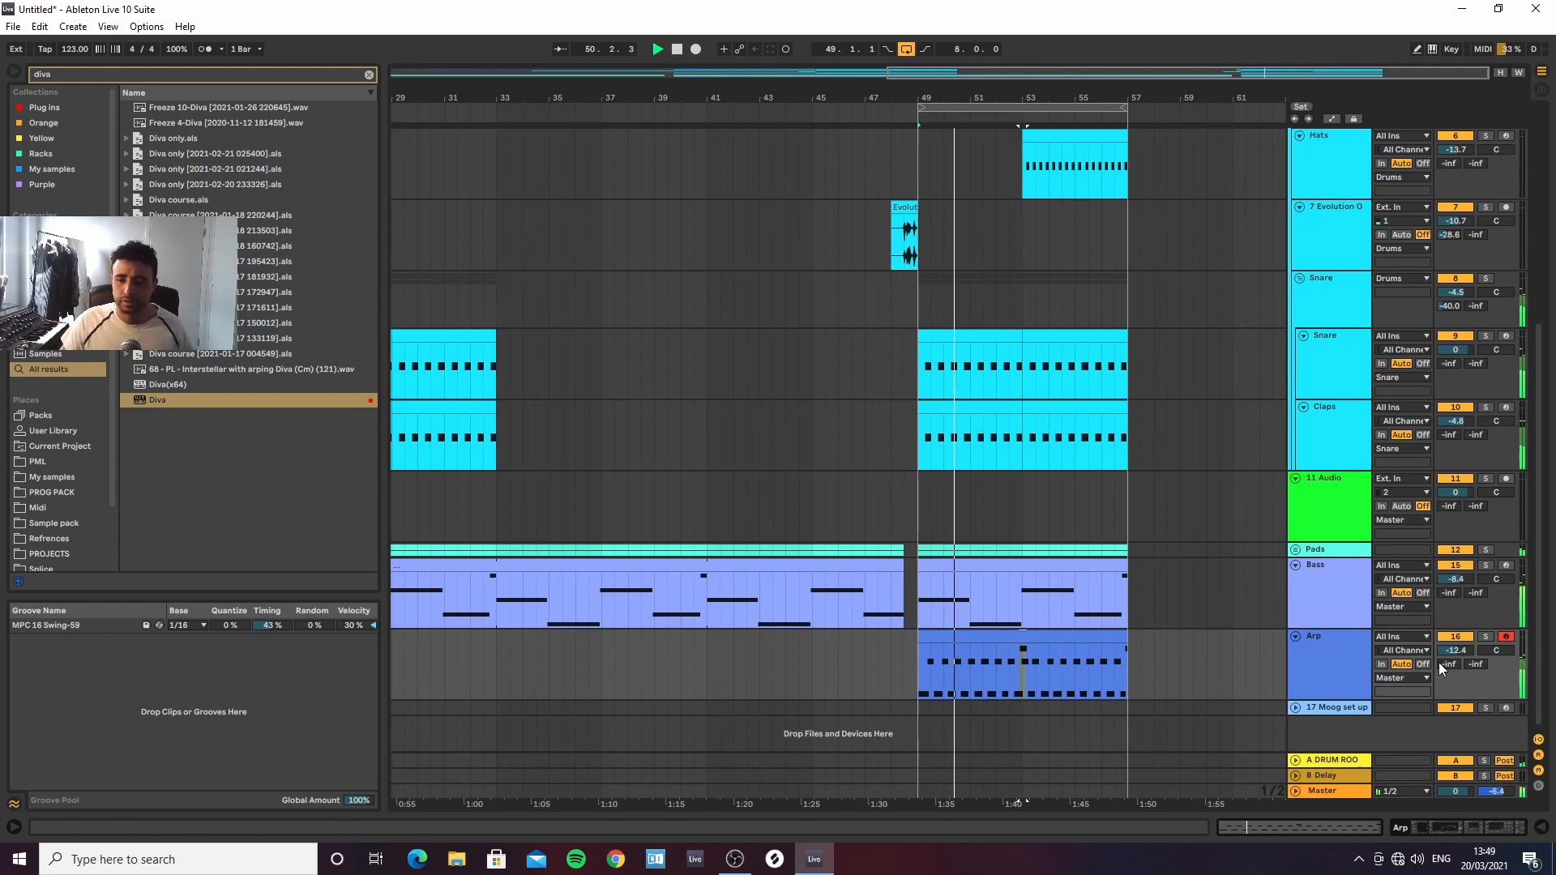
# Set the Arp track's volume to -15.3 dB and open its Diva synth window
pyautogui.moveTo(1456, 650); pyautogui.dragTo(1457, 655)
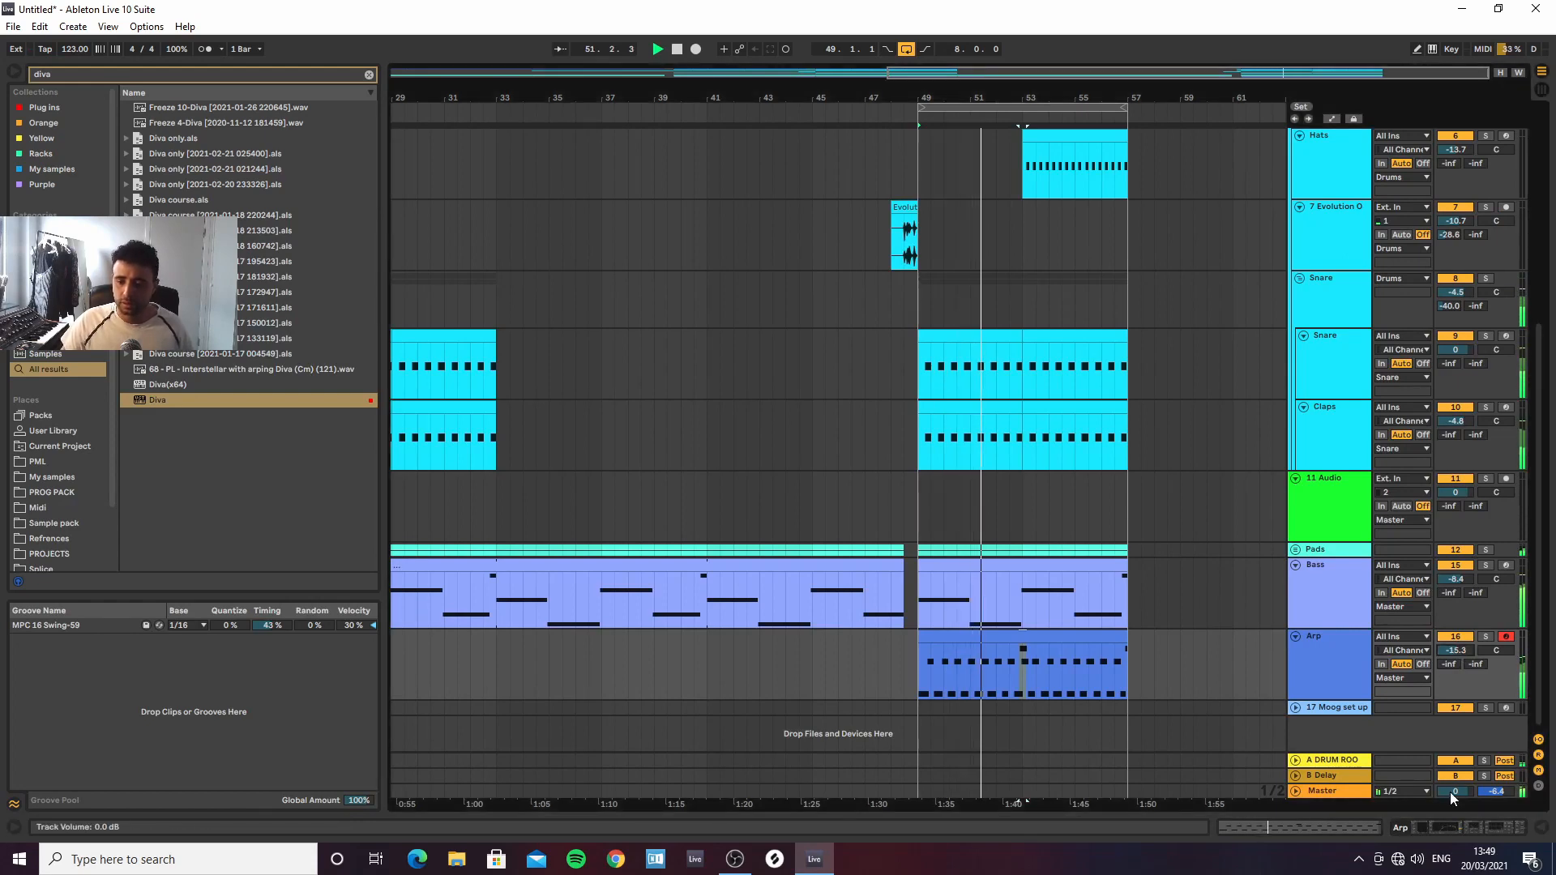
pyautogui.hotkey('ctrl', 'alt', 'l')
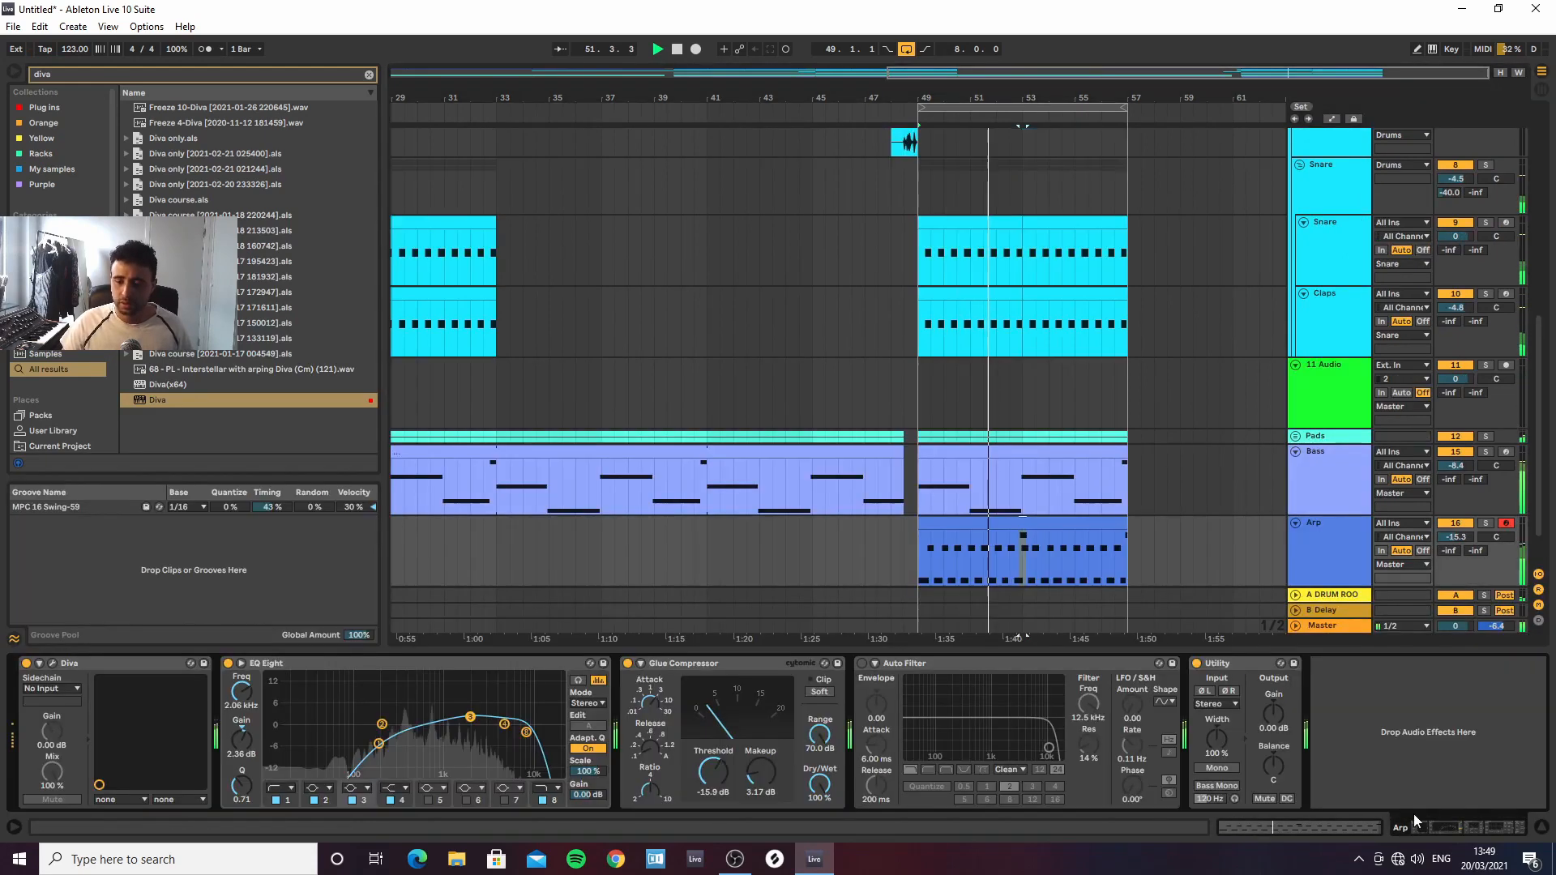
pyautogui.click(52, 663)
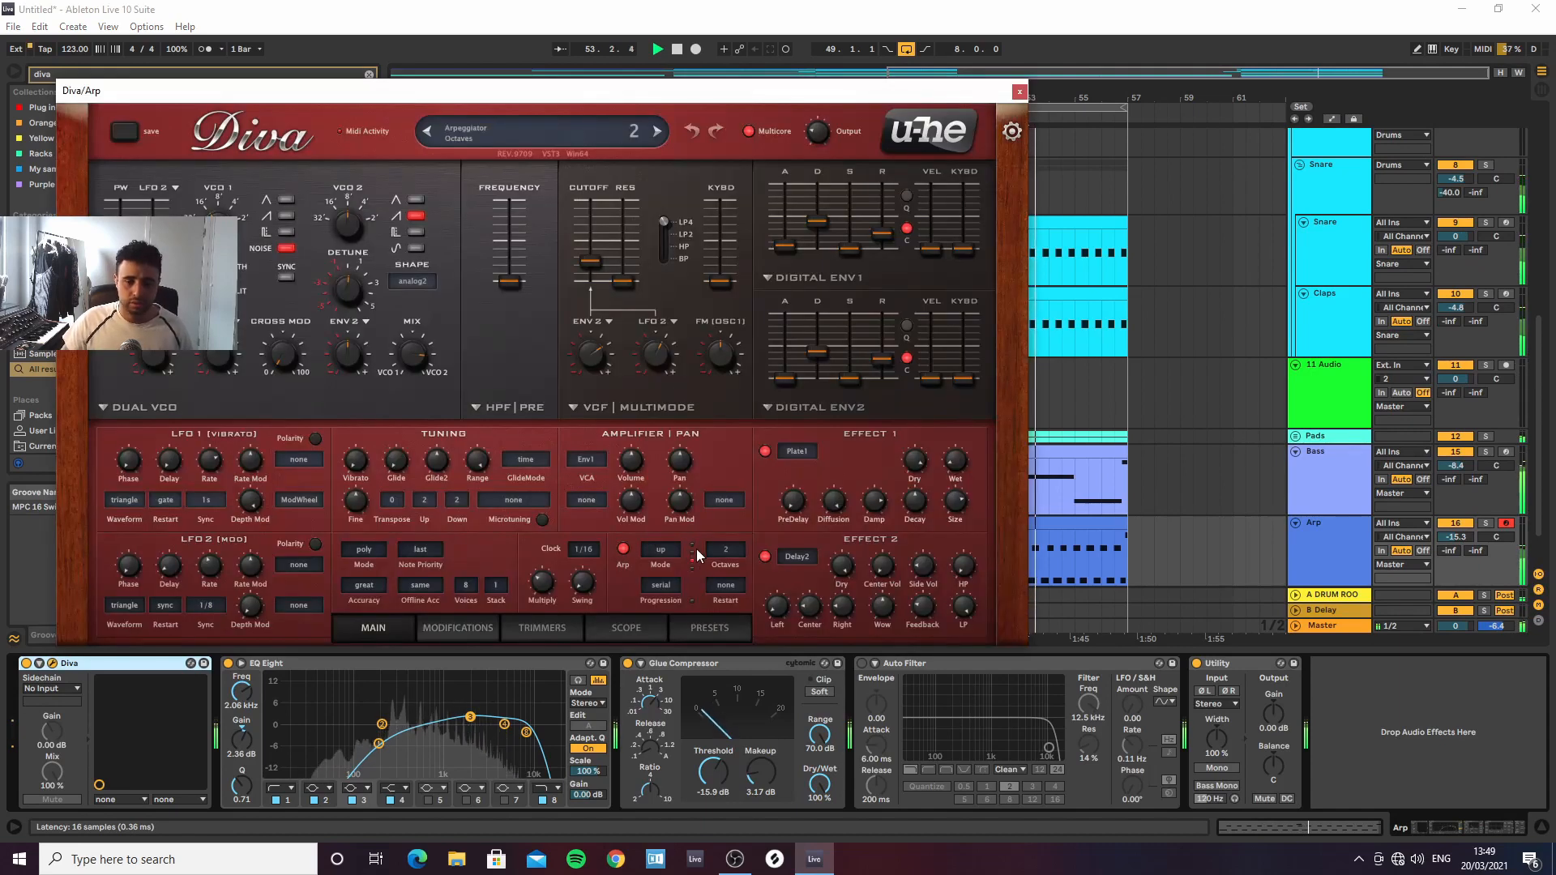
# Set Diva's arpeggiator range to 1 octave and its voice stack to 2
pyautogui.click(725, 550)
pyautogui.click(731, 563)
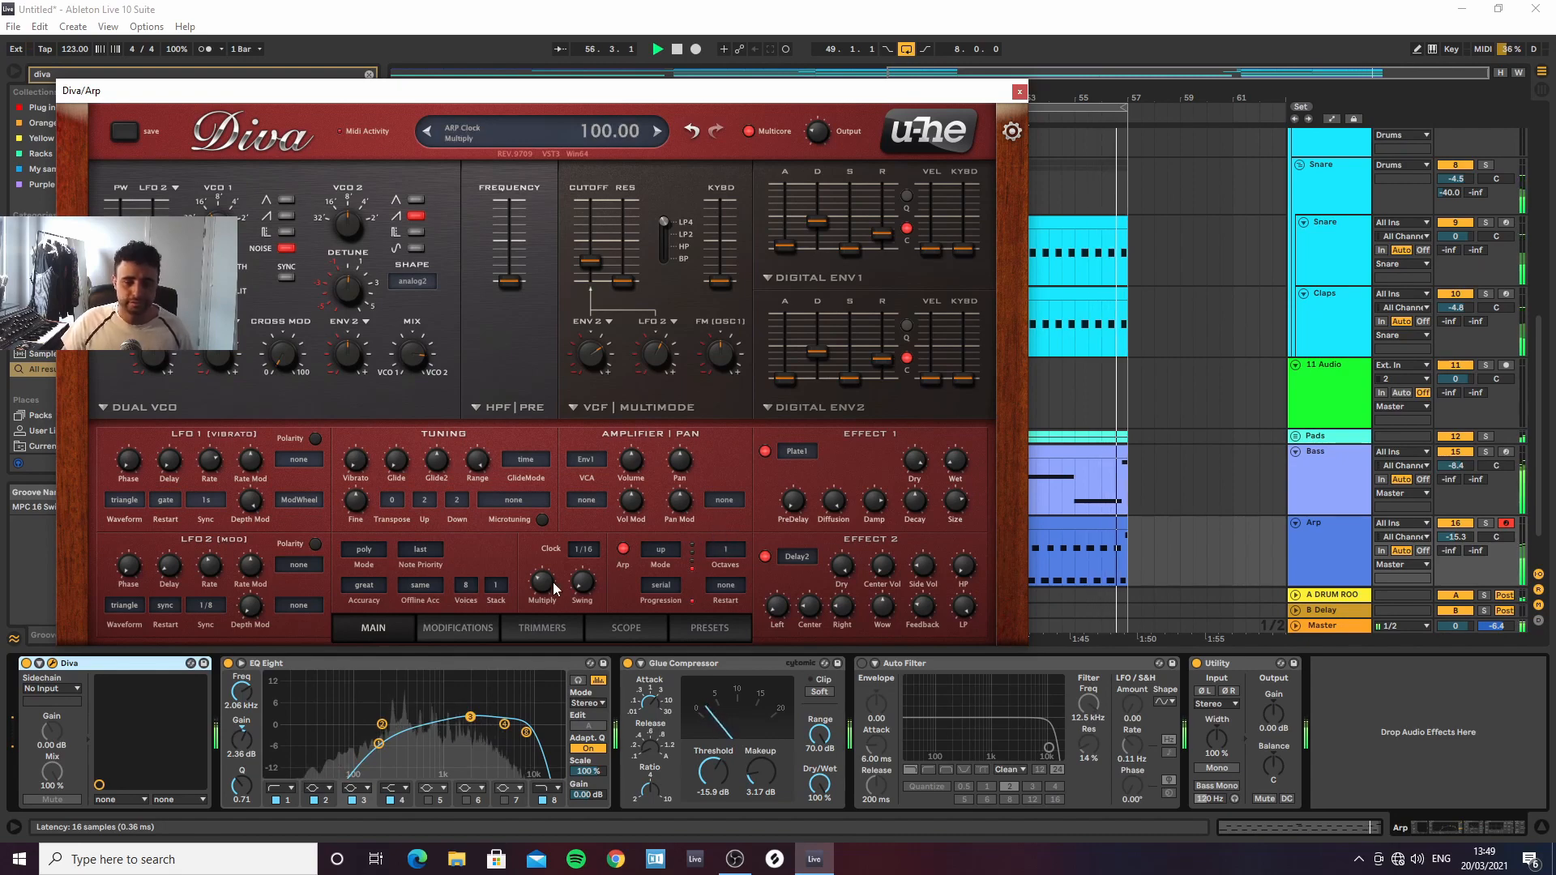
pyautogui.click(495, 585)
pyautogui.click(523, 614)
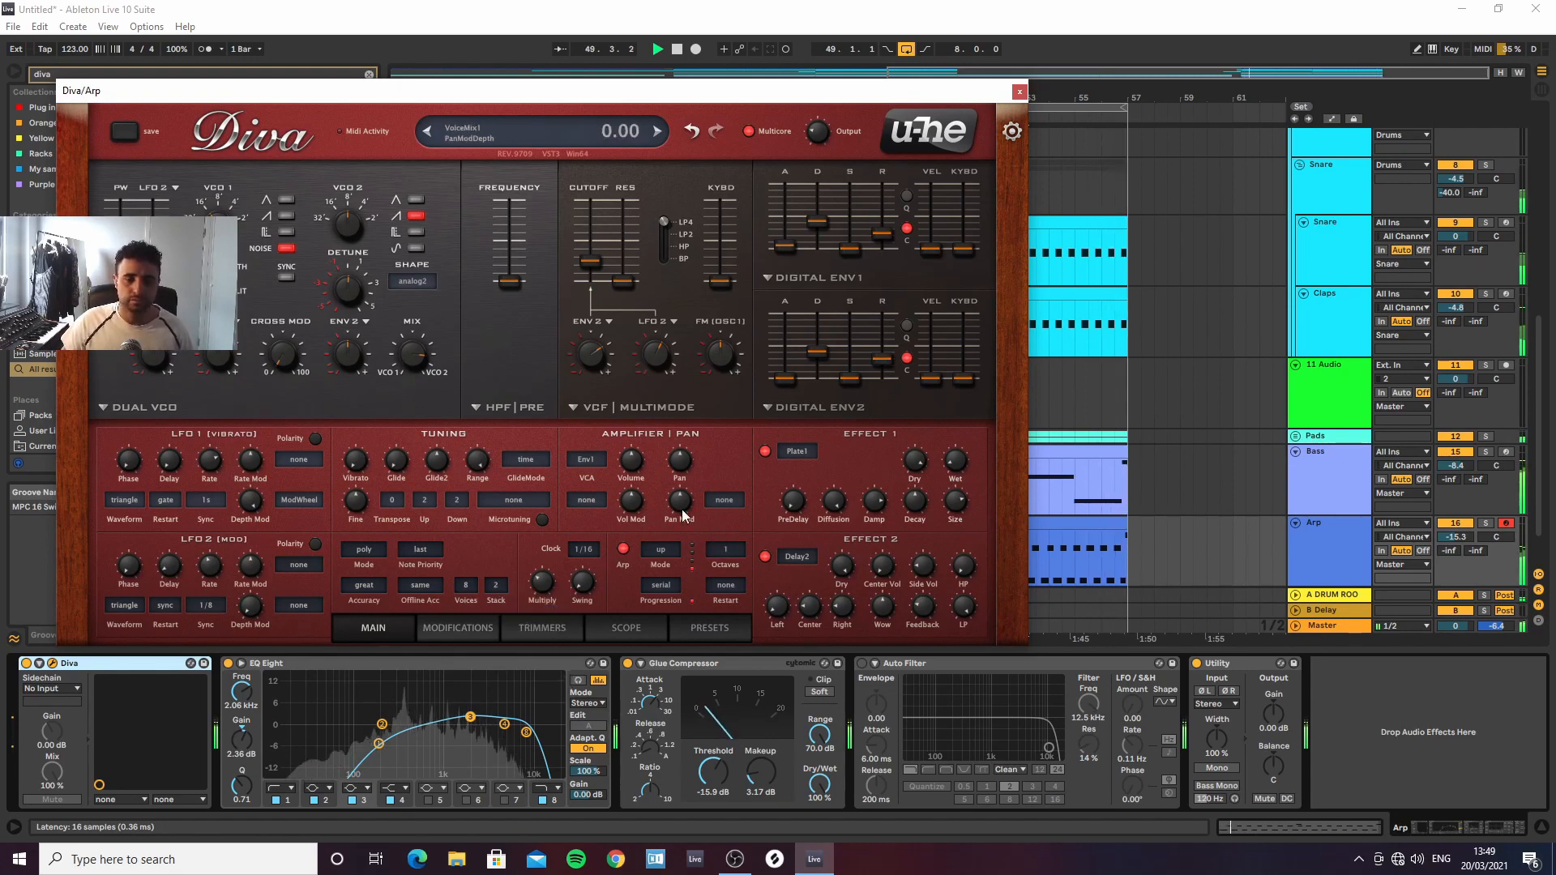
# Set Diva's pan modulation source to StackIndex and its VCF1 frequency modulation depth to 36, and close the synth window
pyautogui.click(711, 498)
pyautogui.click(748, 451)
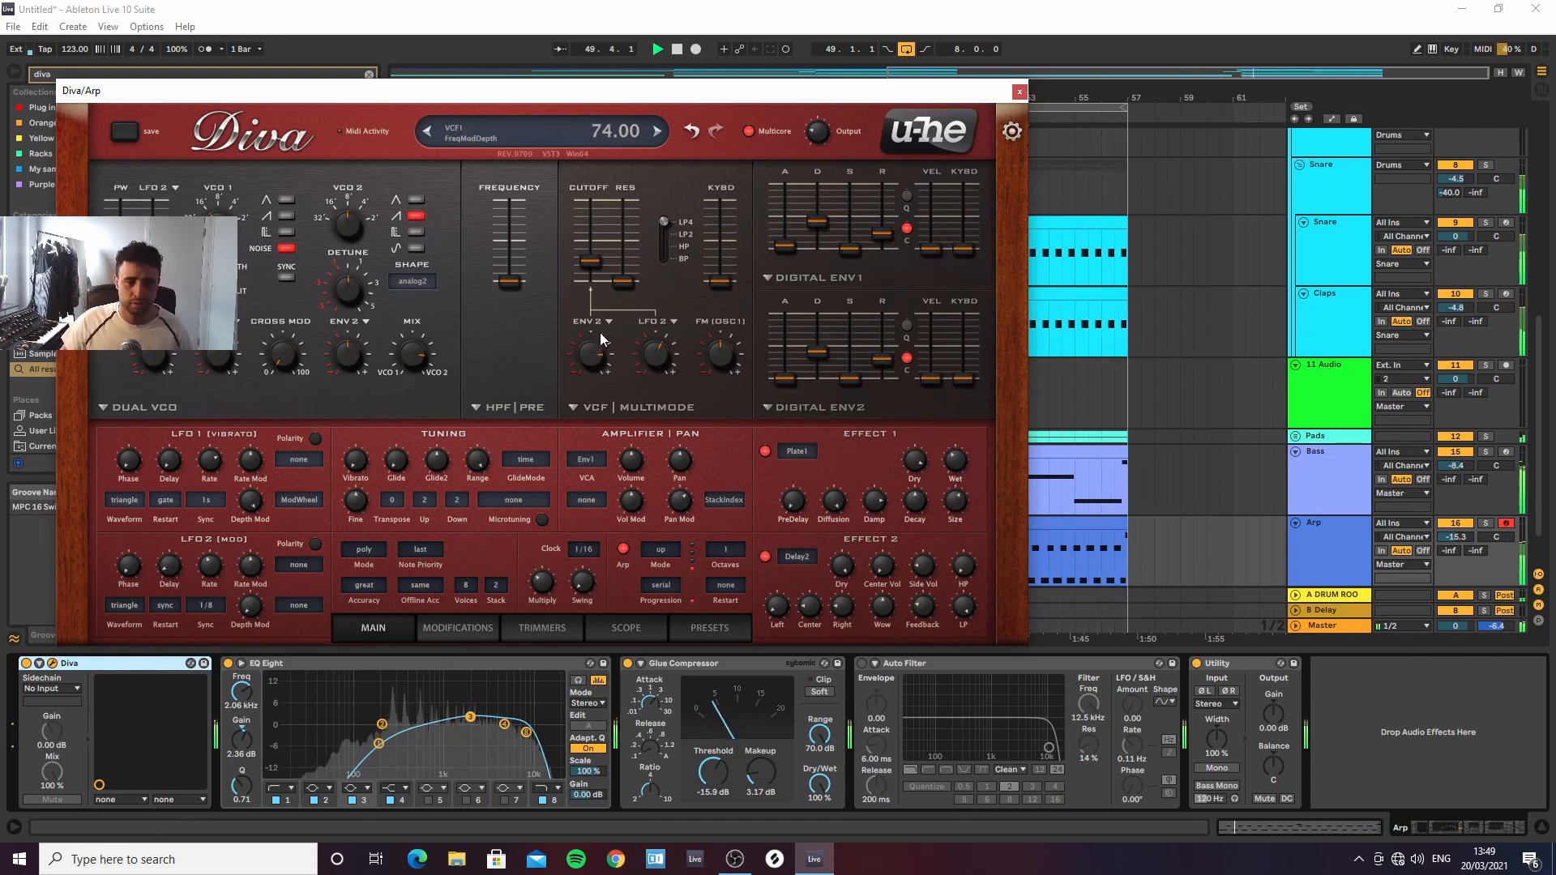
pyautogui.moveTo(605, 346); pyautogui.dragTo(602, 342)
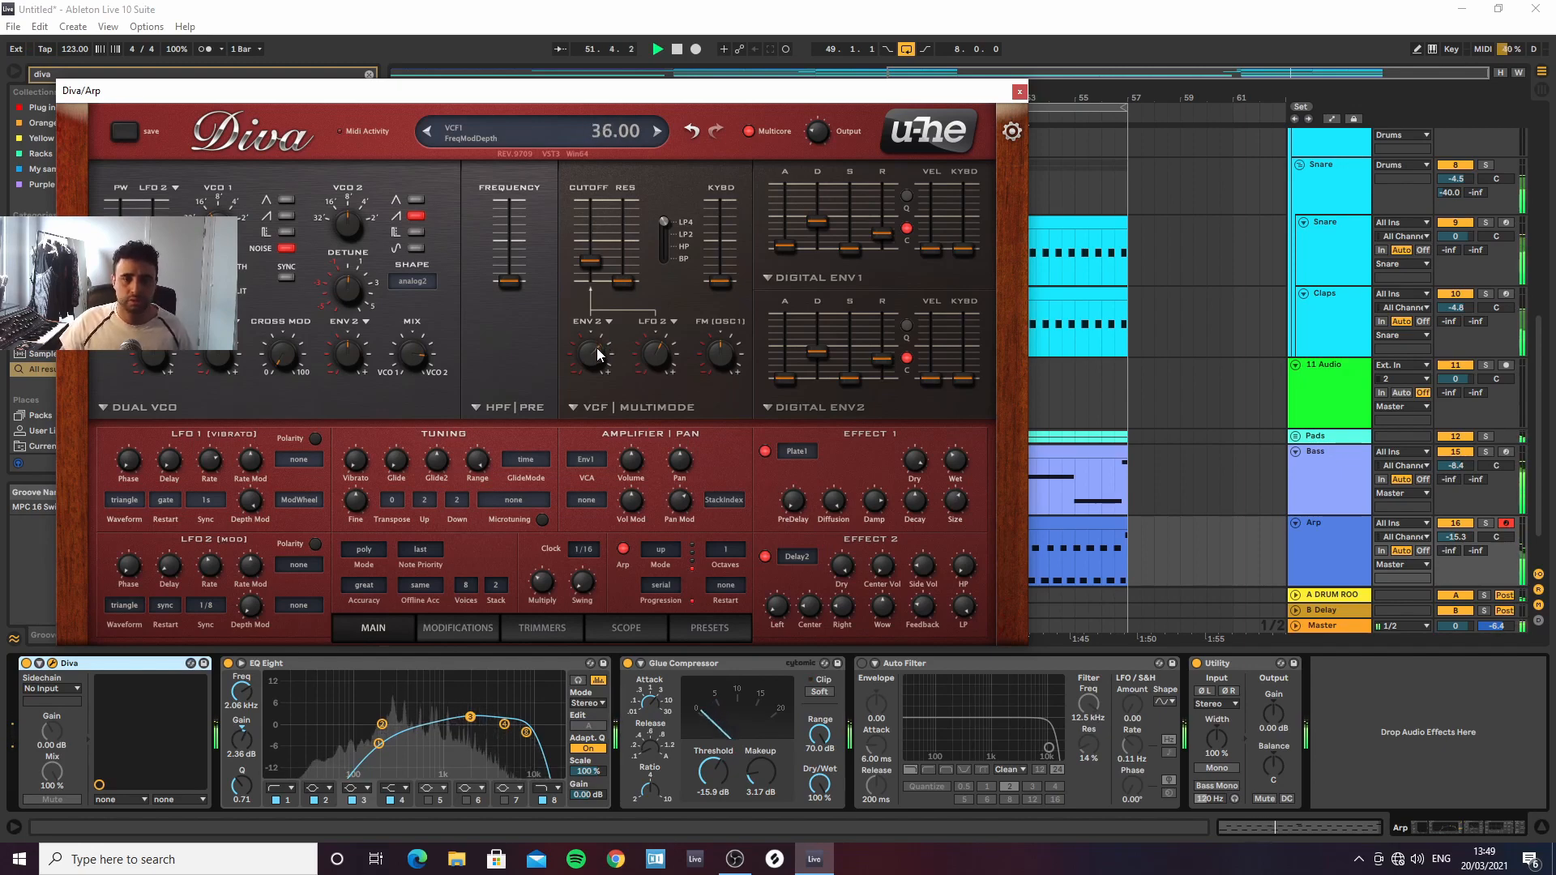
pyautogui.click(1019, 93)
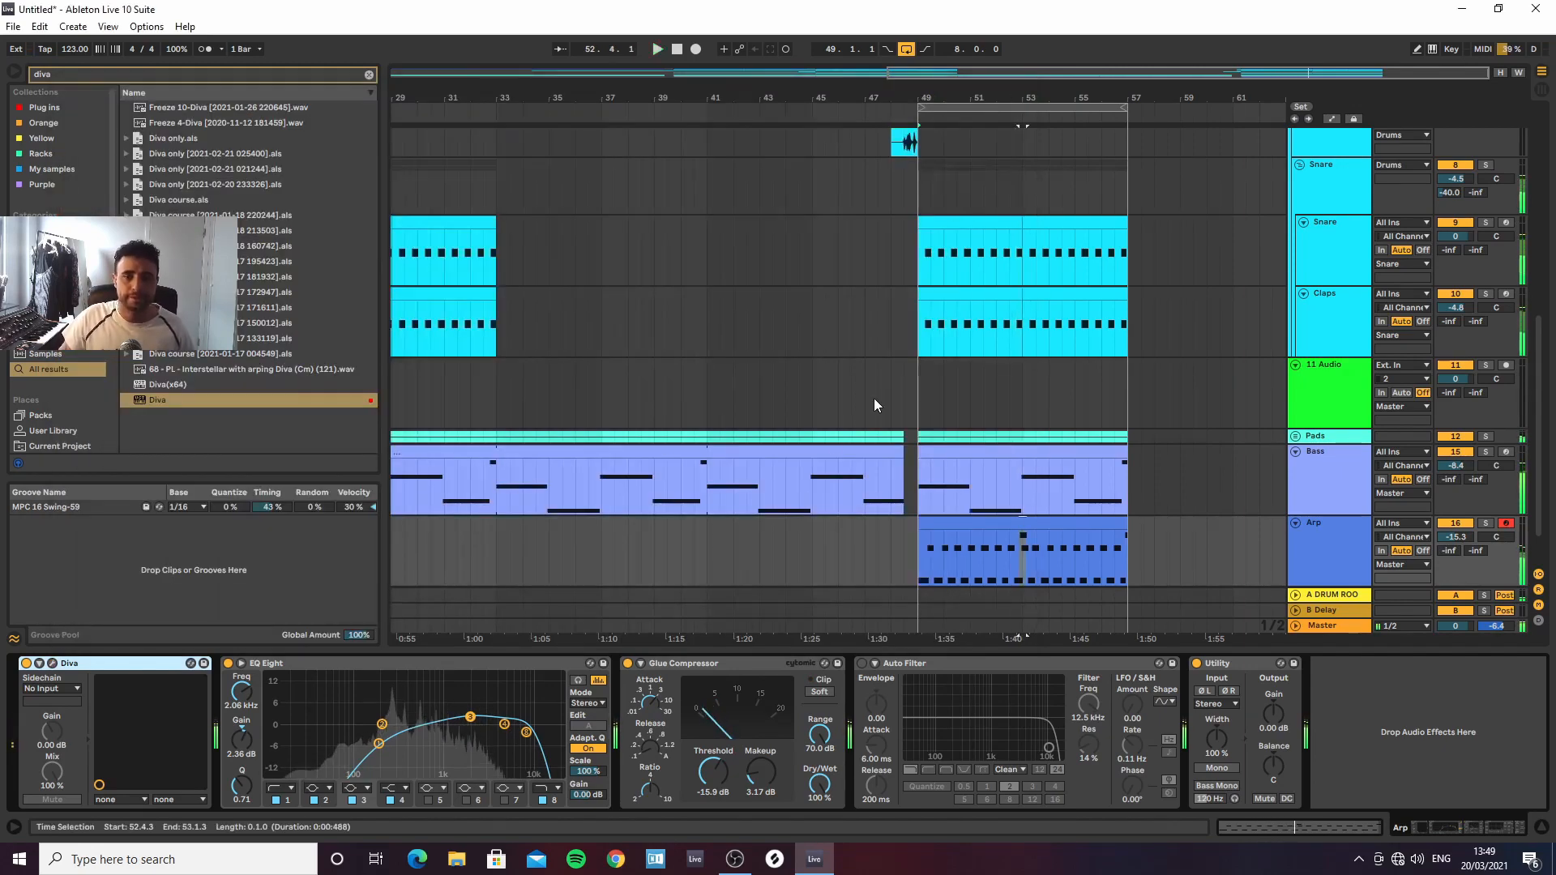
# Automate Diva's FreqModDepth on the Arp track with a peak of about 53 near bar 54 and a second rise towards bar 57
pyautogui.press('a')
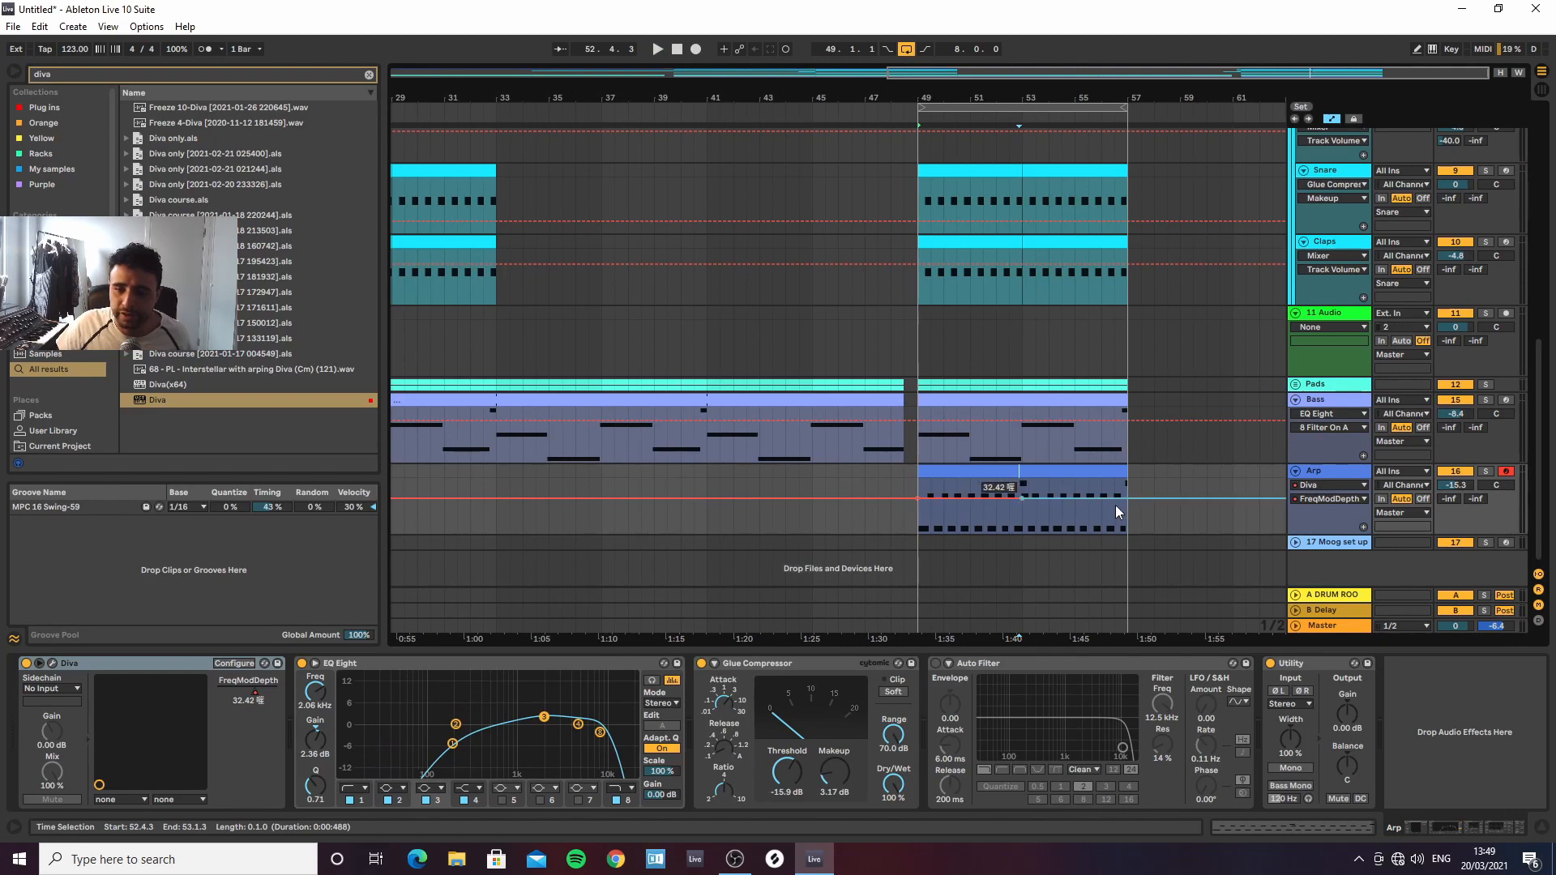
pyautogui.click(1077, 499)
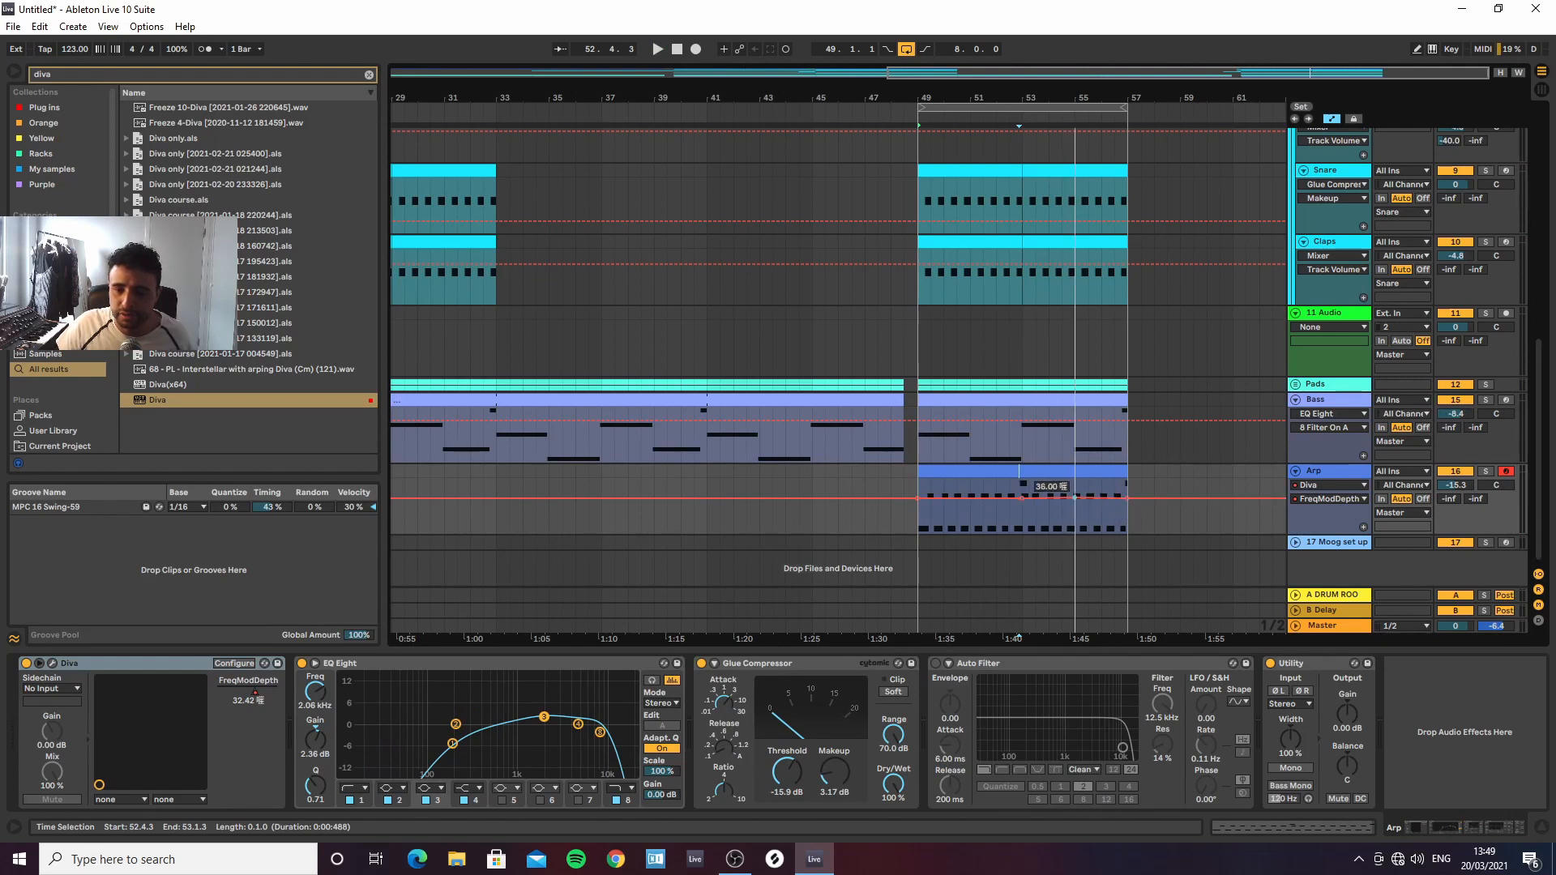
pyautogui.moveTo(1048, 498); pyautogui.dragTo(1049, 492)
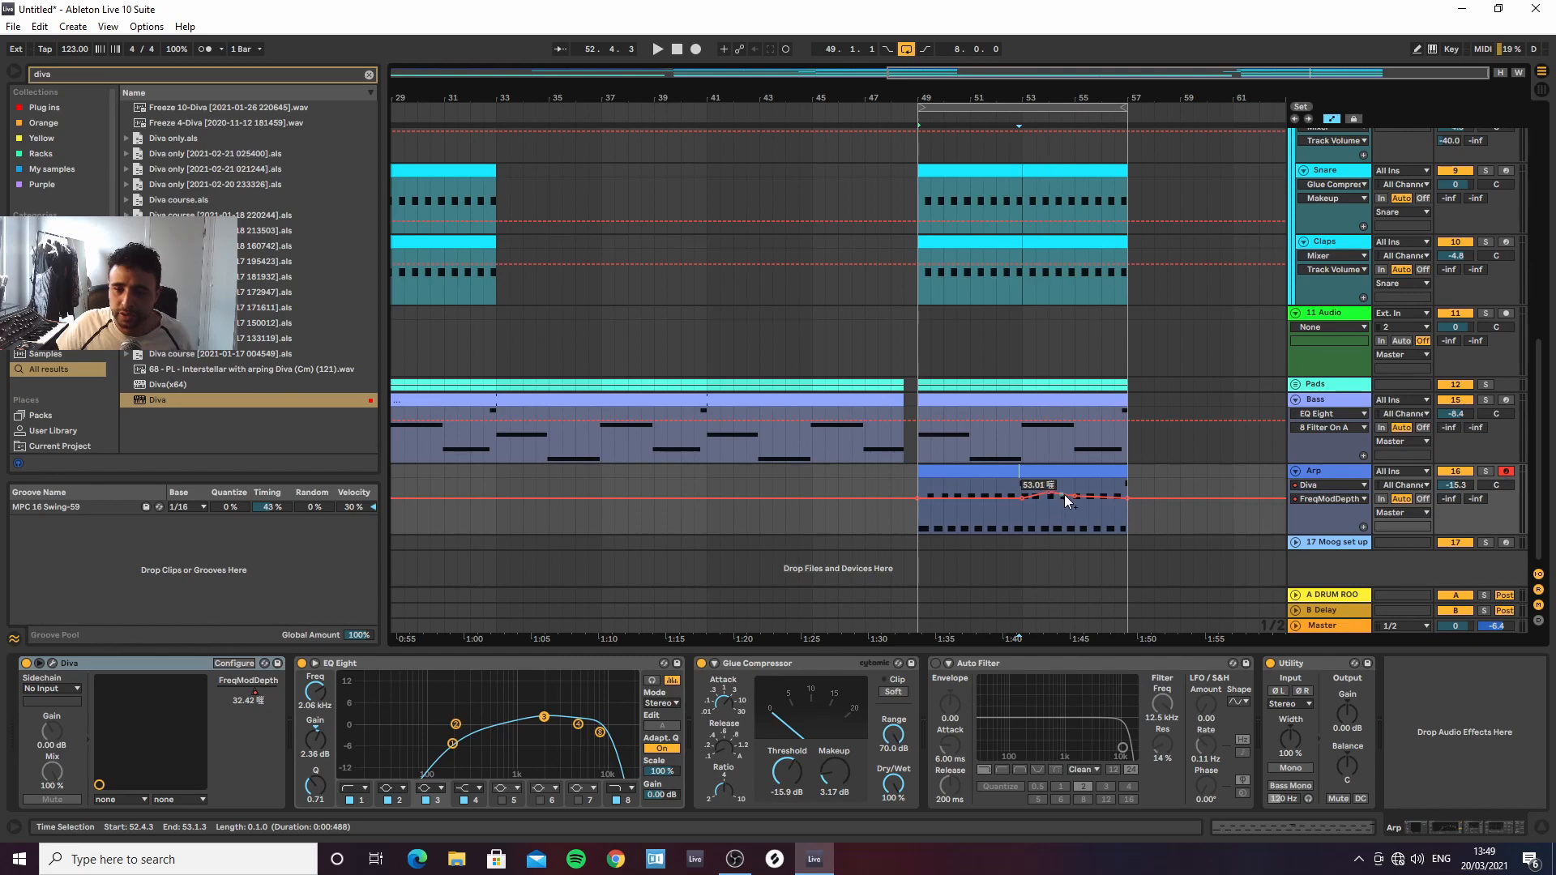
pyautogui.press('space')
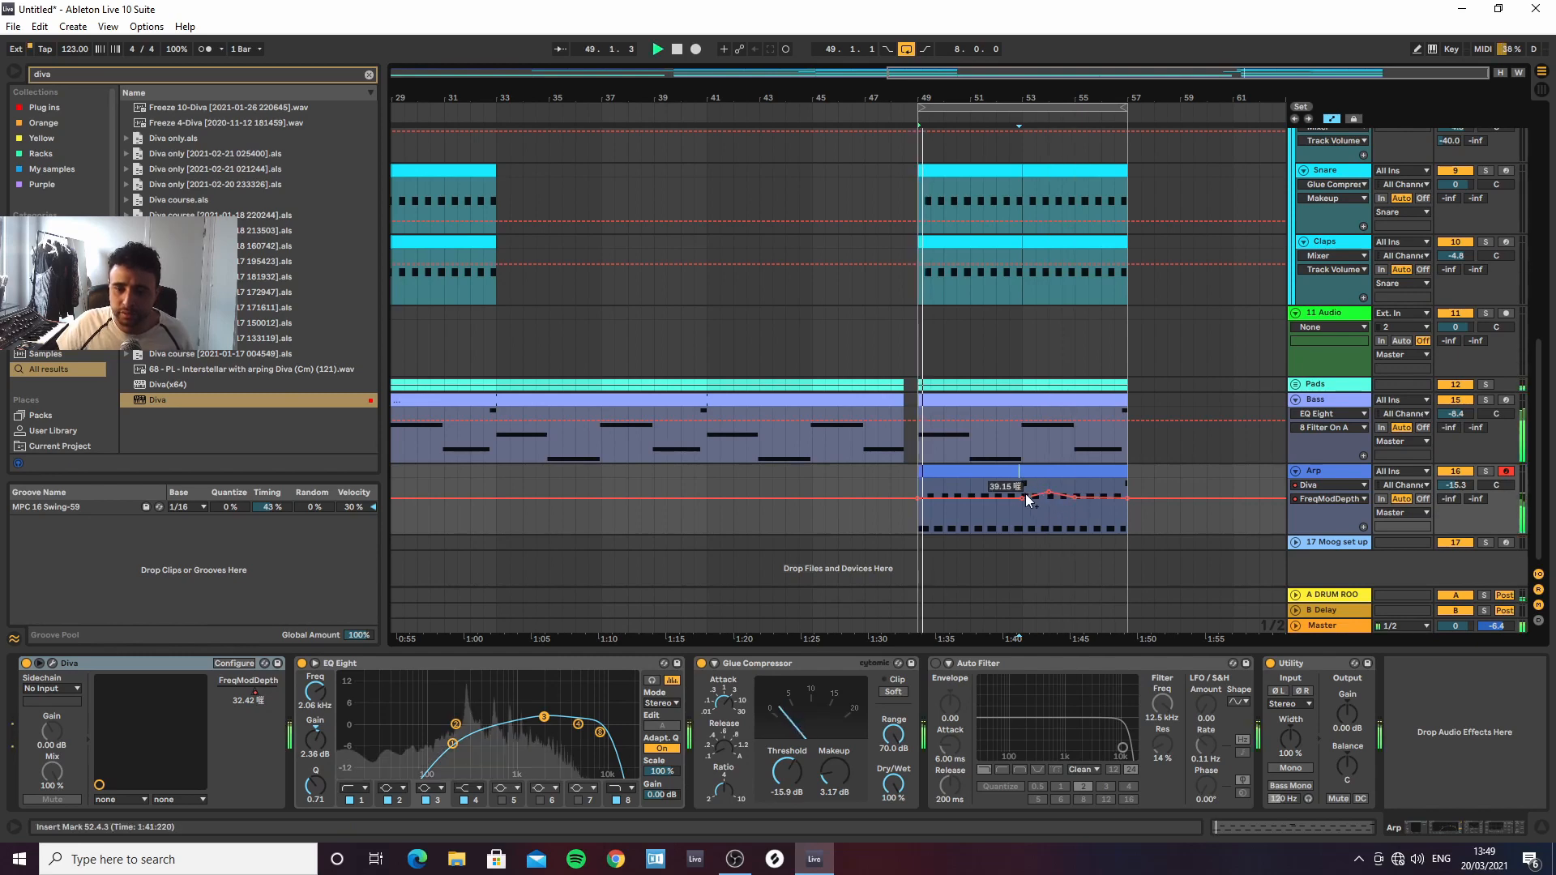
pyautogui.click(1019, 486)
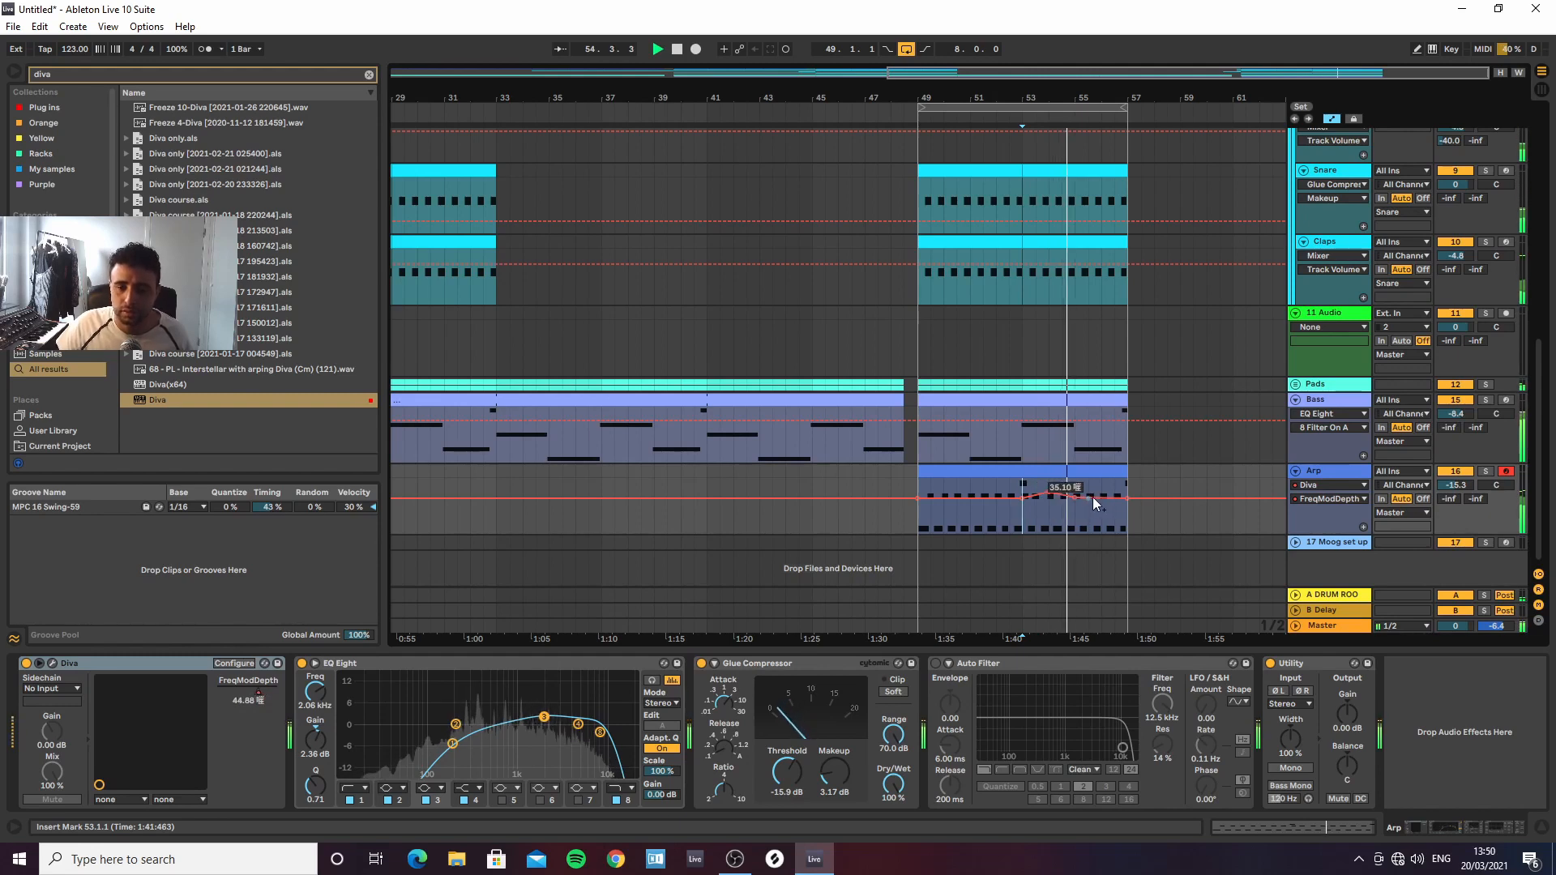
pyautogui.moveTo(1101, 499); pyautogui.dragTo(1127, 493)
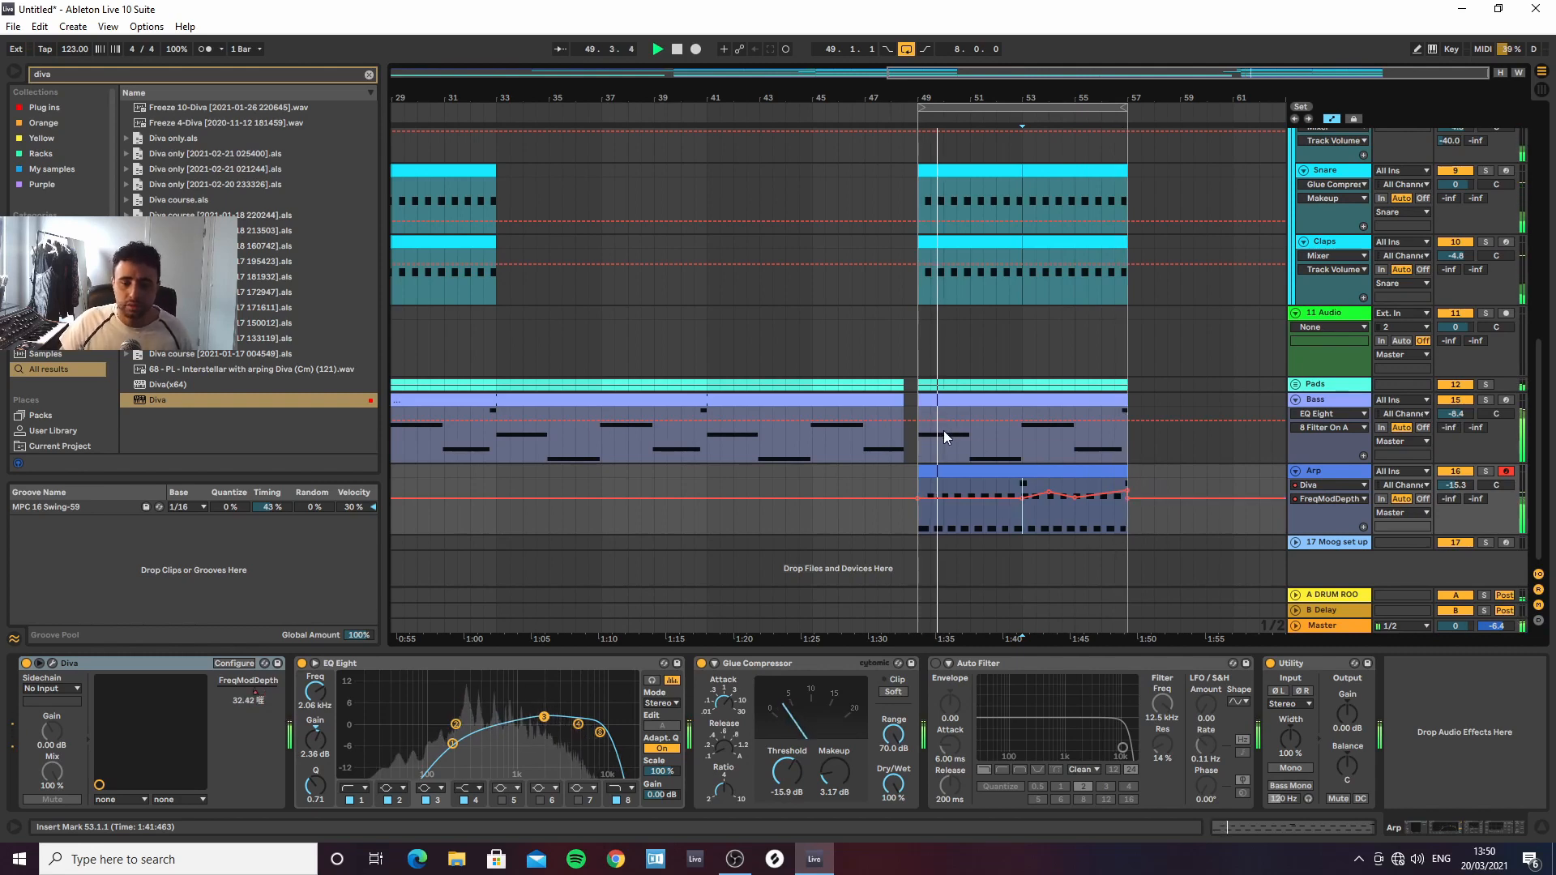
# Extend the Arp clip's start back to bar 33 and lower its FreqModDepth automation there to about -10.57
pyautogui.doubleClick(712, 72)
pyautogui.press('space')
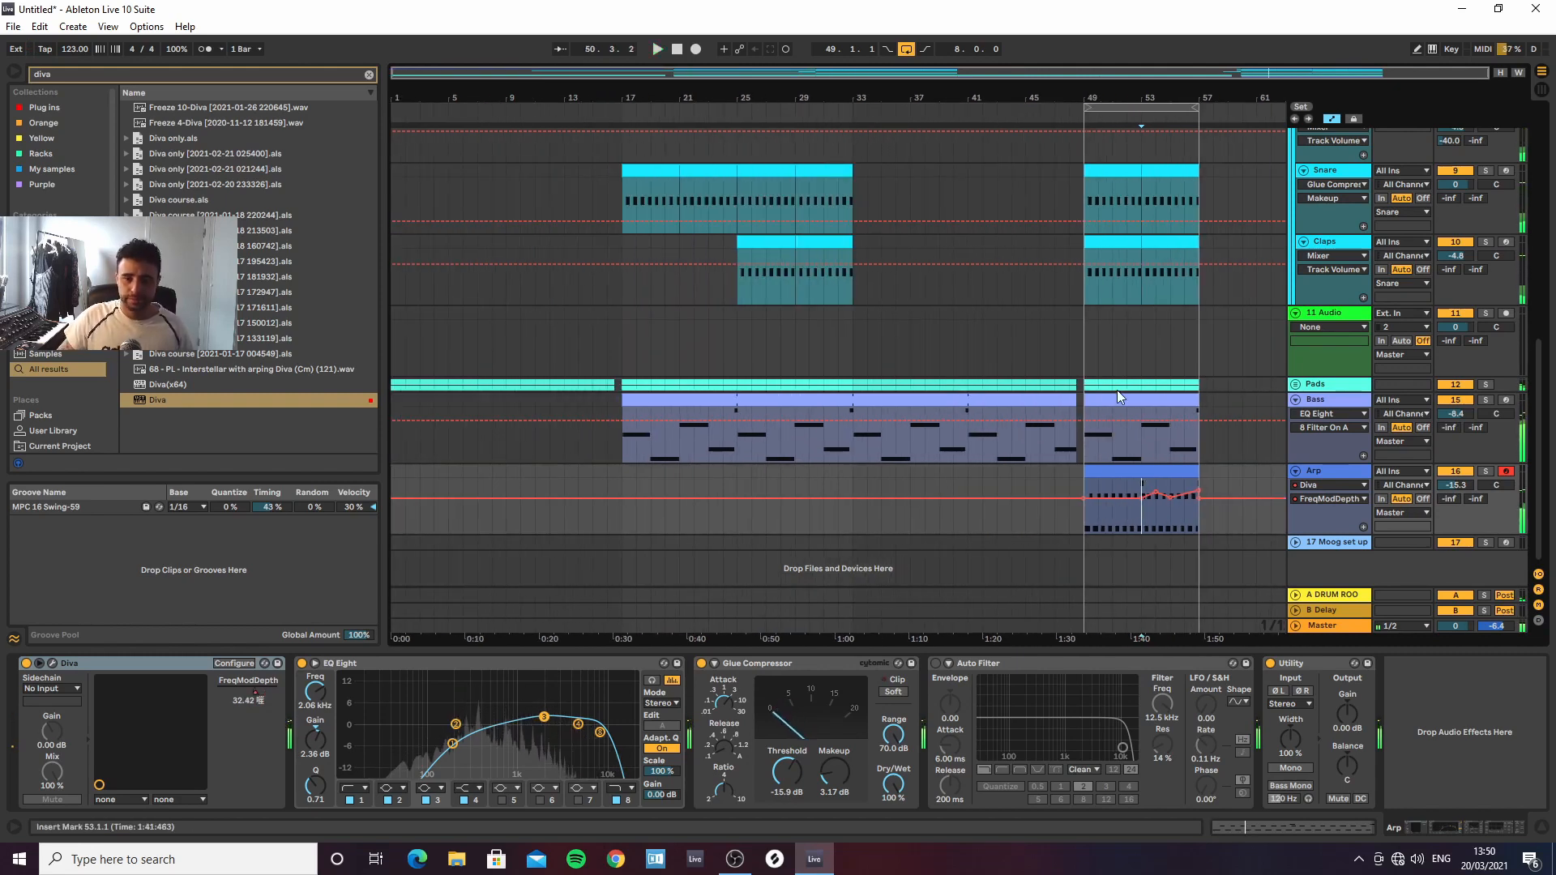
pyautogui.moveTo(1084, 479); pyautogui.dragTo(853, 488)
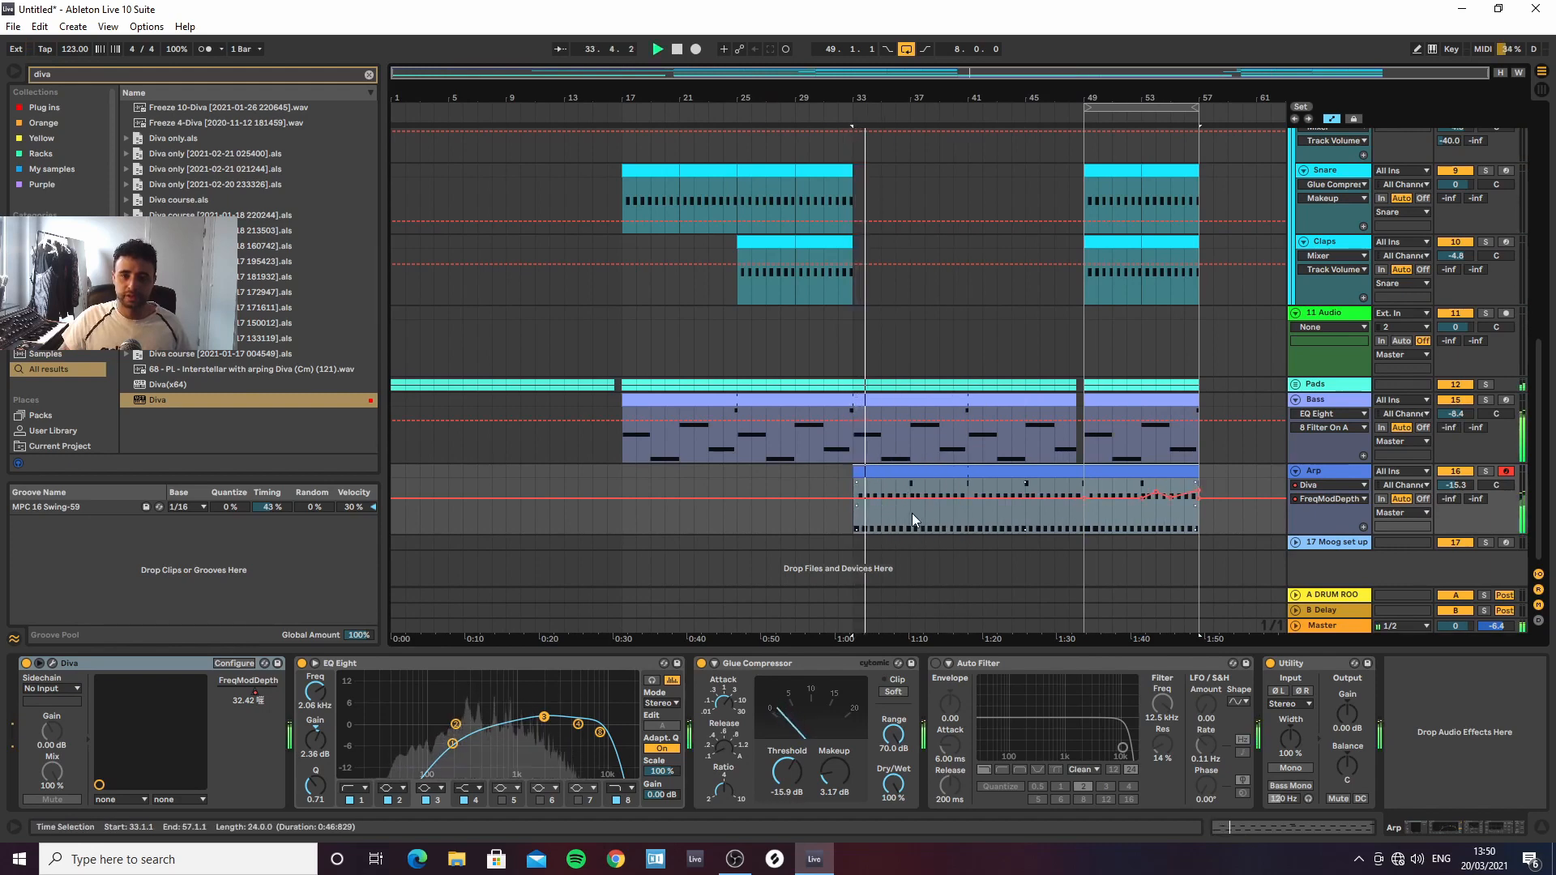
pyautogui.press('space')
pyautogui.press('space')
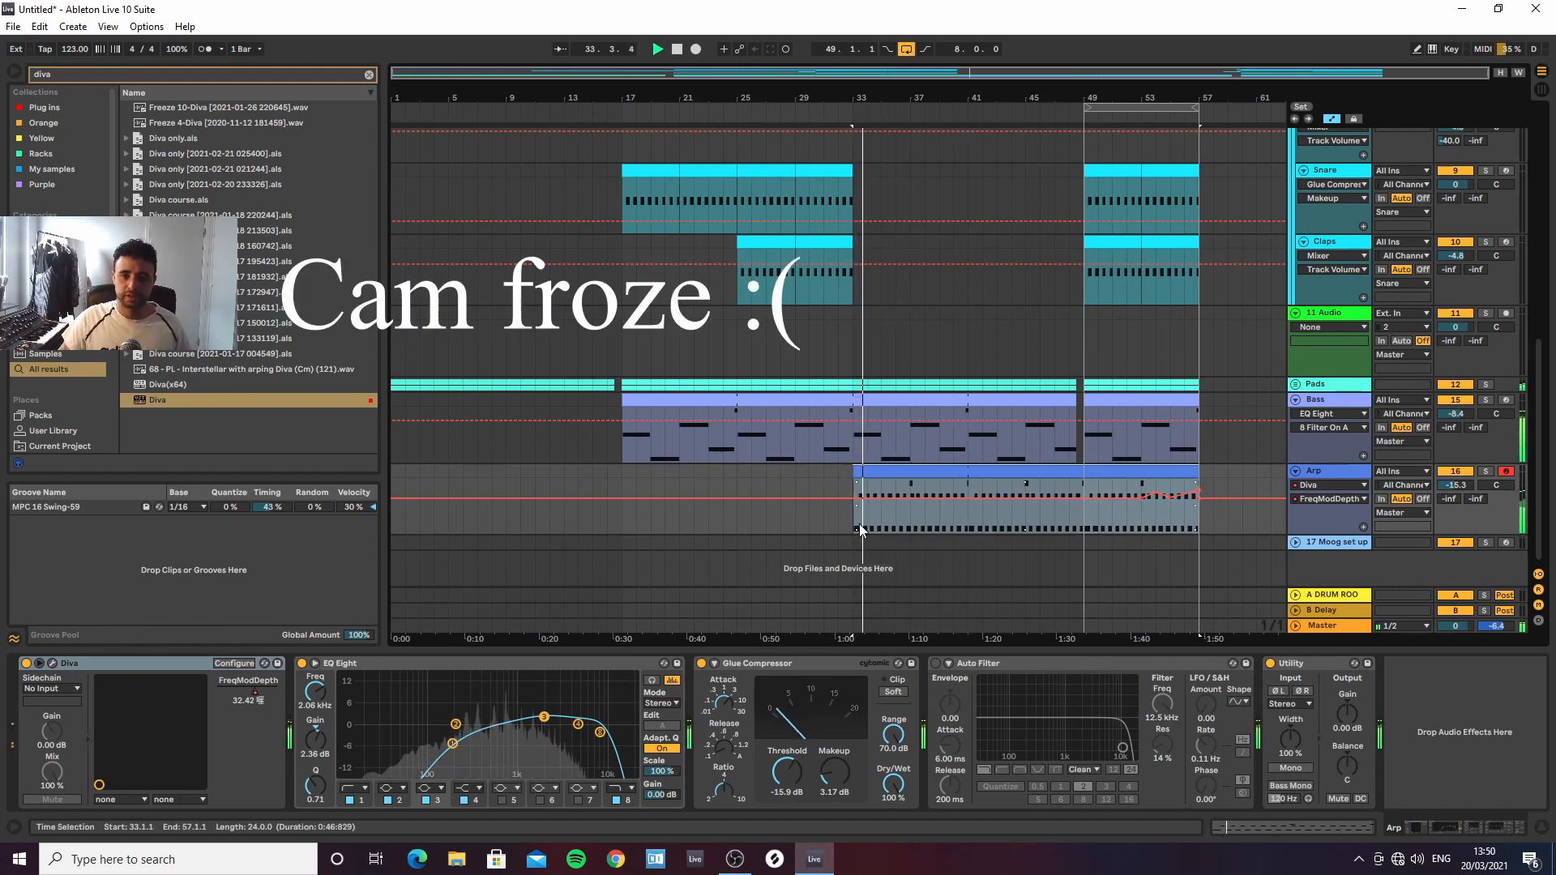
pyautogui.moveTo(876, 500); pyautogui.dragTo(854, 509)
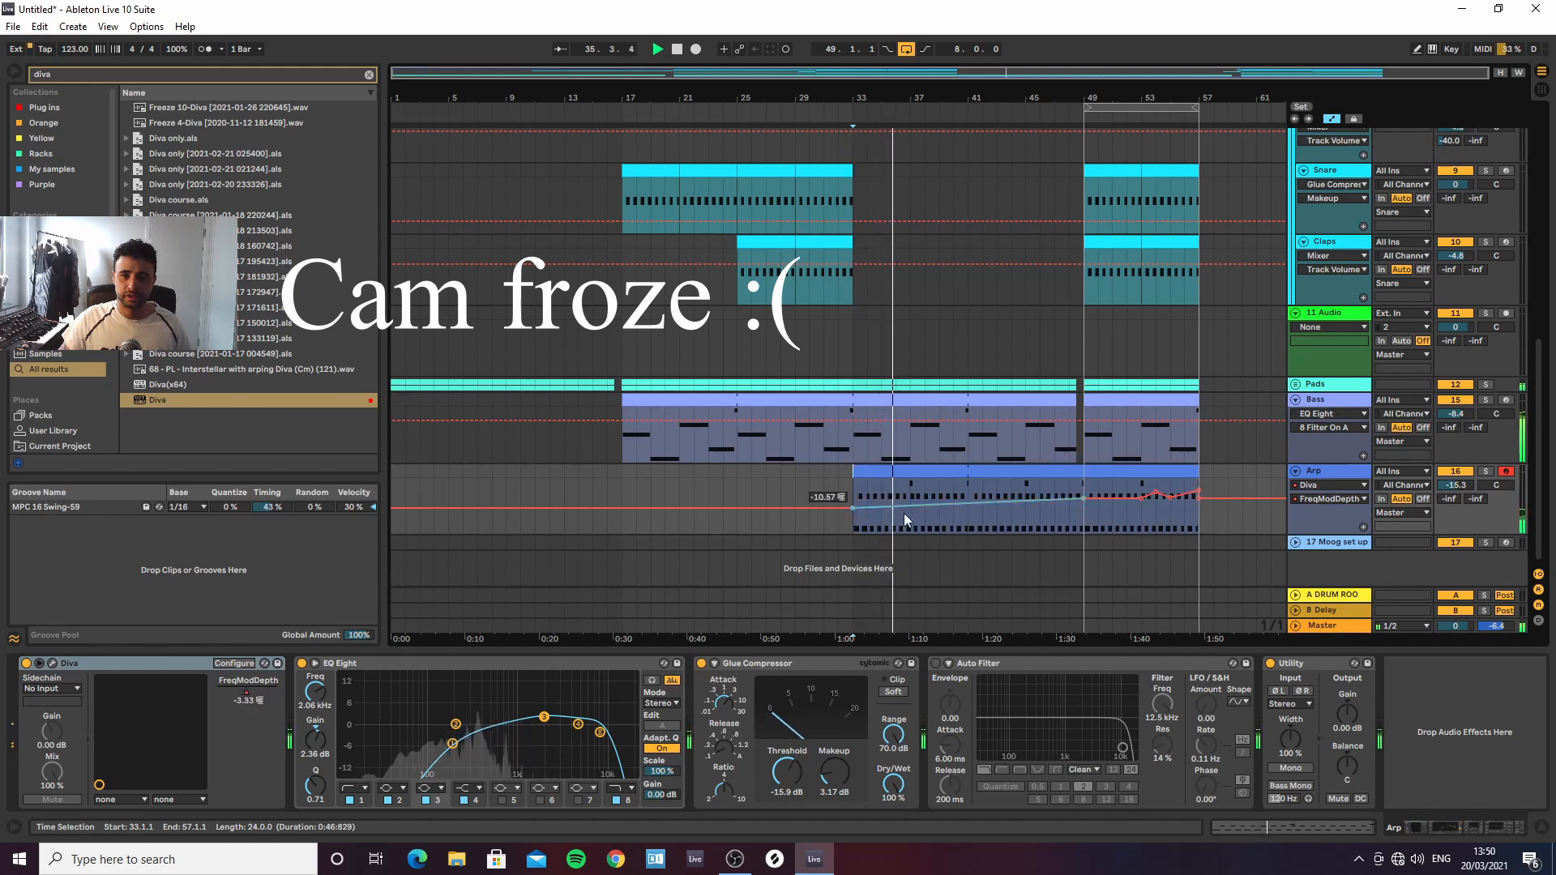
# Enable the Auto Filter on the Arp track and set its frequency to 214 Hz
pyautogui.click(936, 663)
pyautogui.moveTo(1071, 707); pyautogui.dragTo(989, 707)
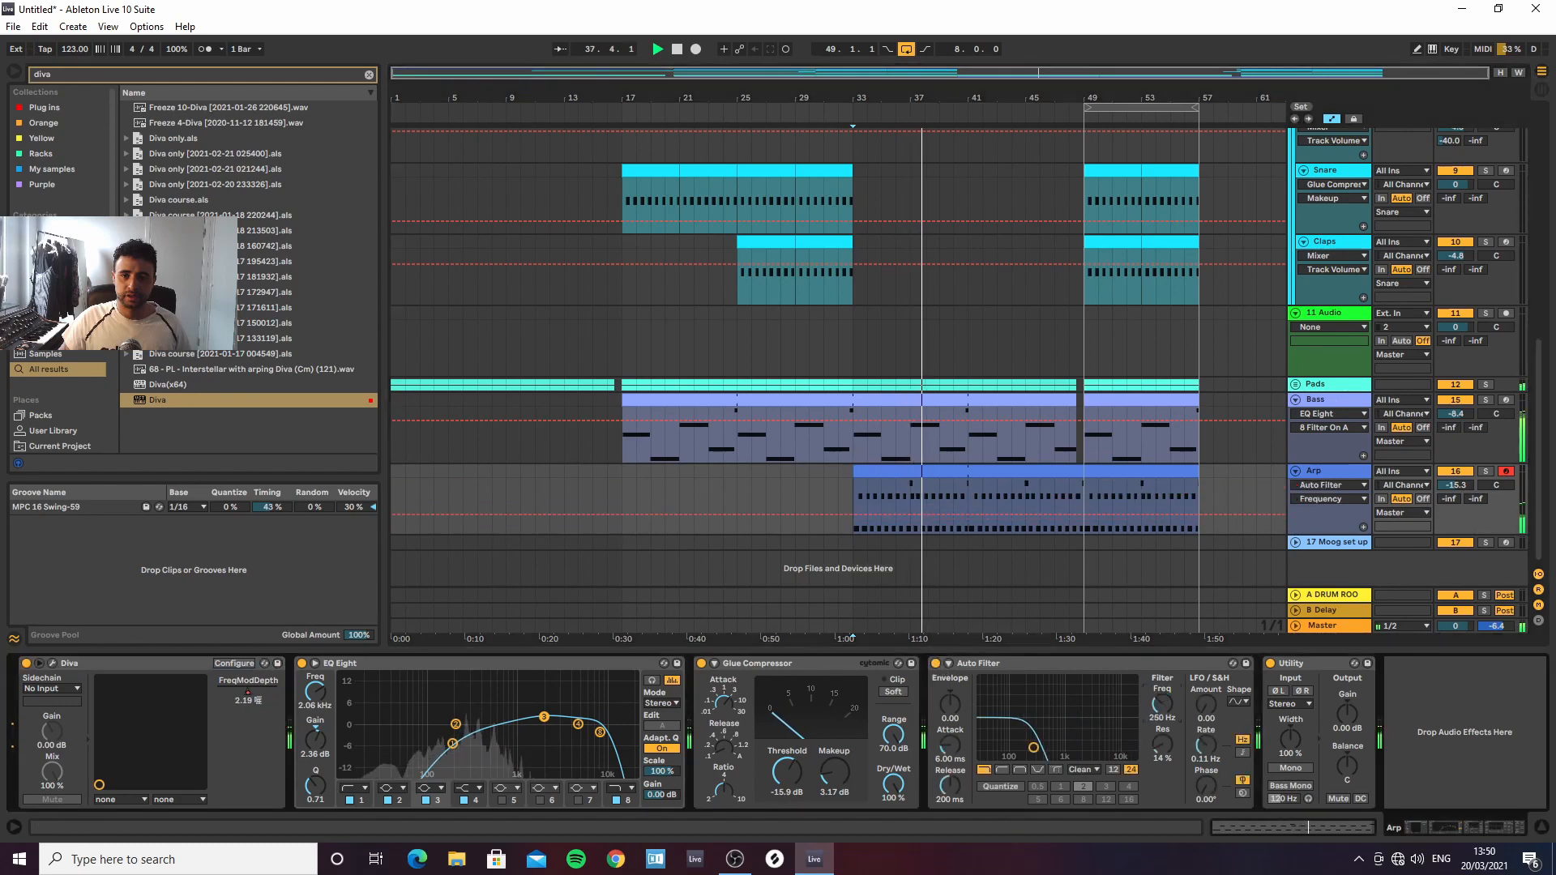
pyautogui.press('space')
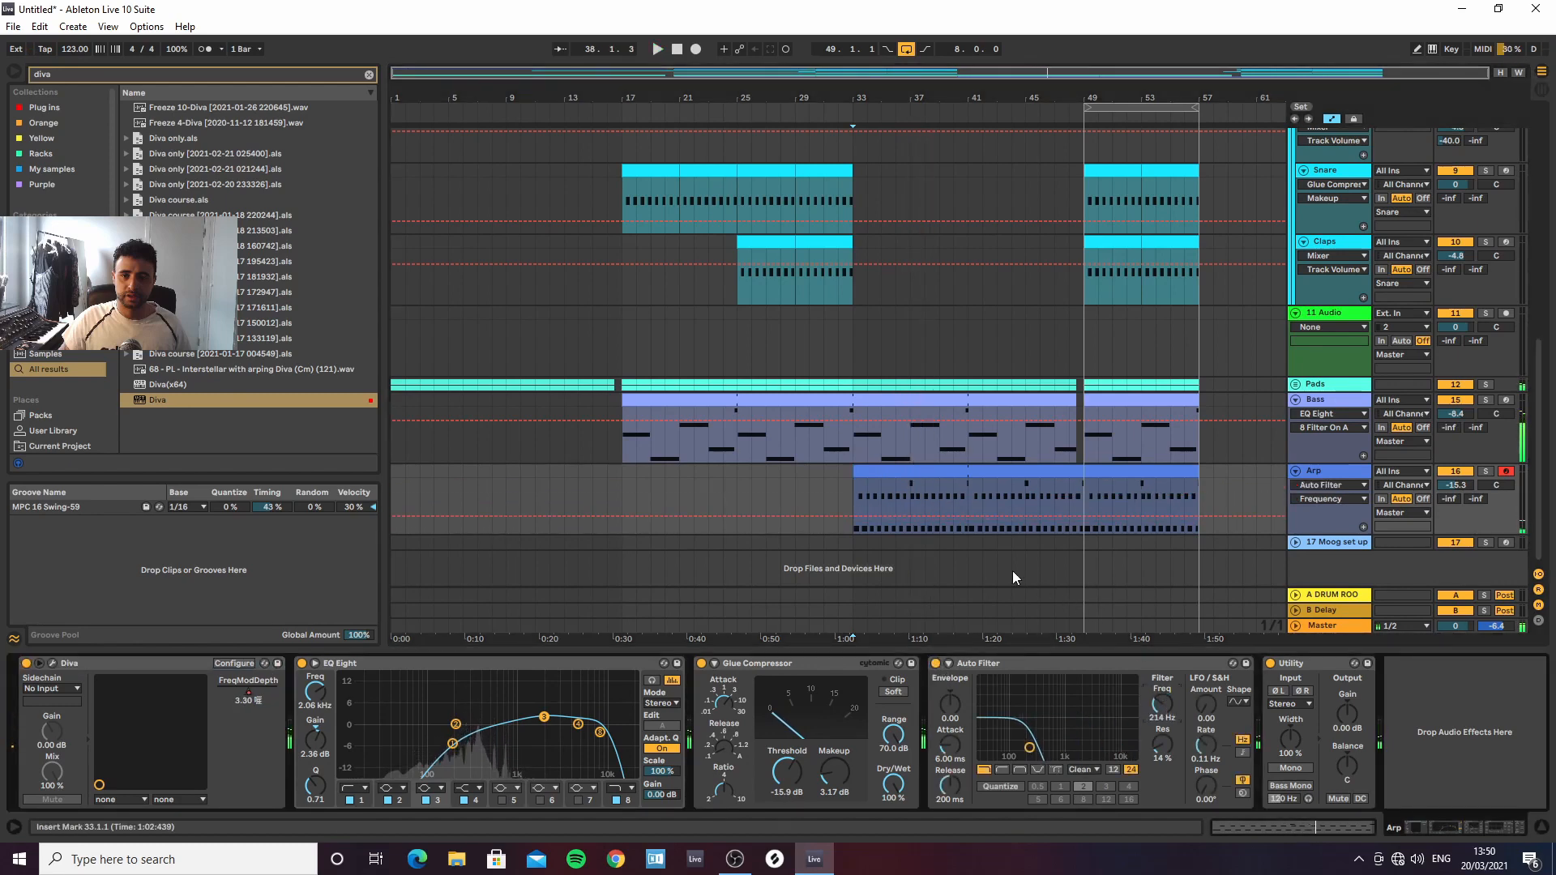
# Automate the Arp's Auto Filter frequency as a ramp from 214 Hz at bar 33 up to about 5.10 kHz at bar 49, and play it
pyautogui.click(853, 516)
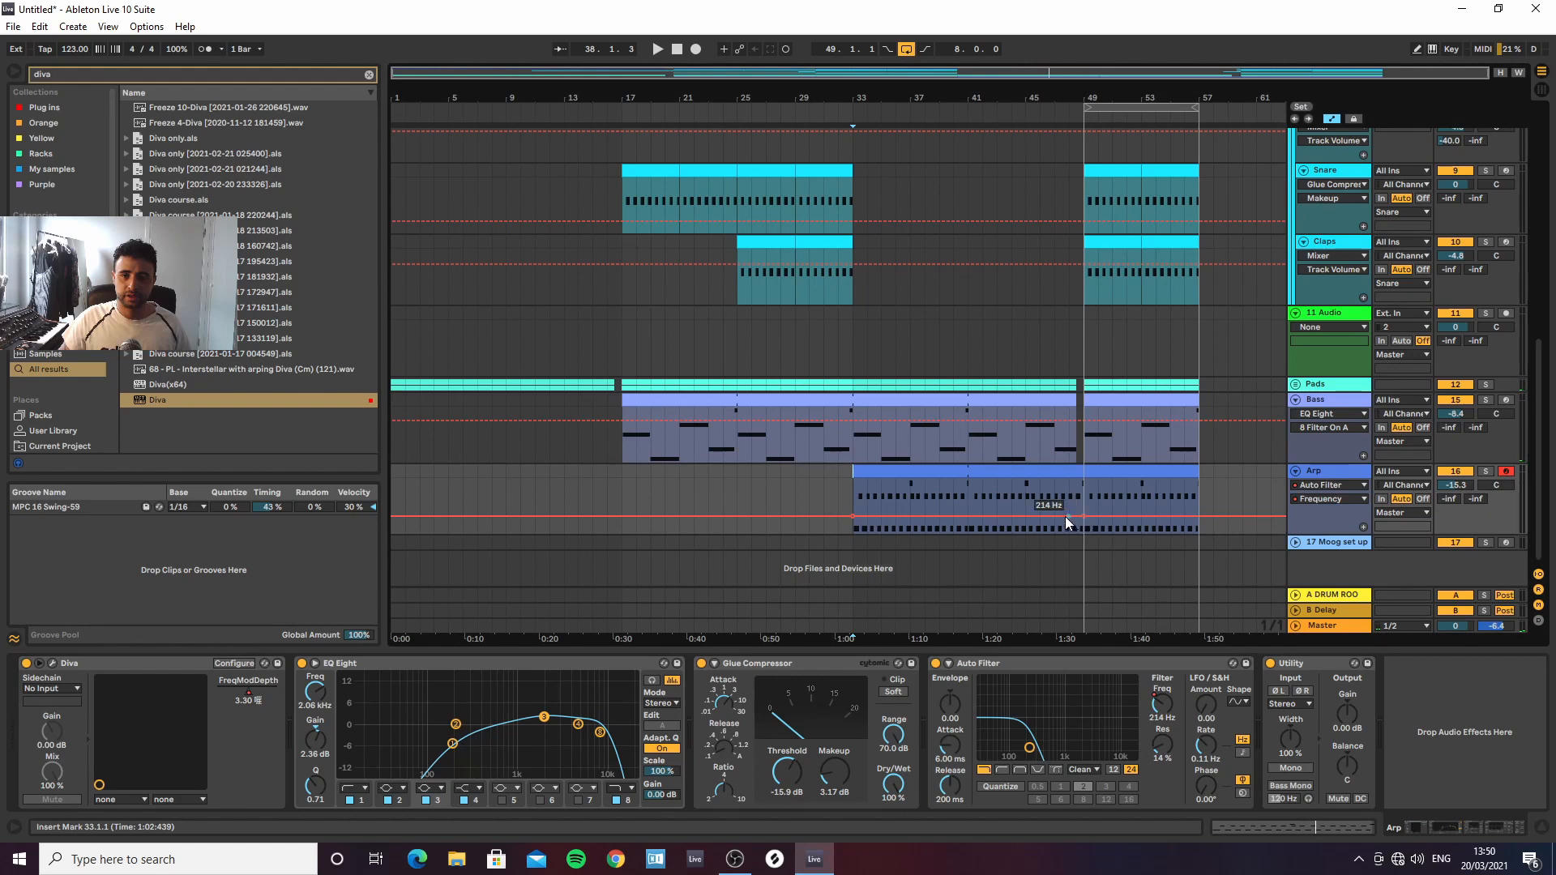
pyautogui.moveTo(1084, 515); pyautogui.dragTo(1083, 503)
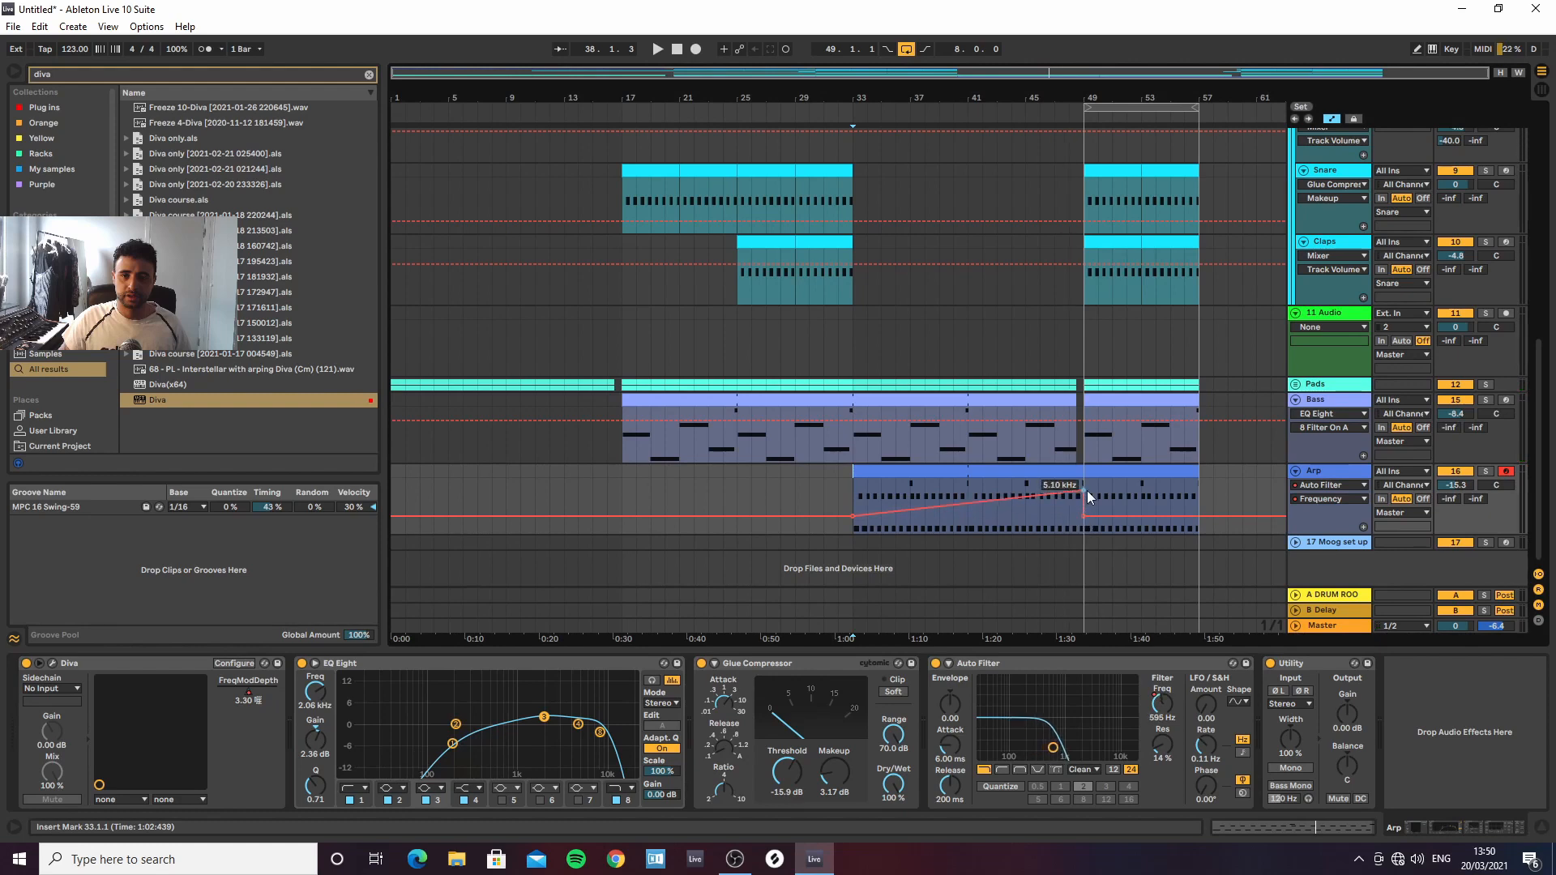
pyautogui.press('space')
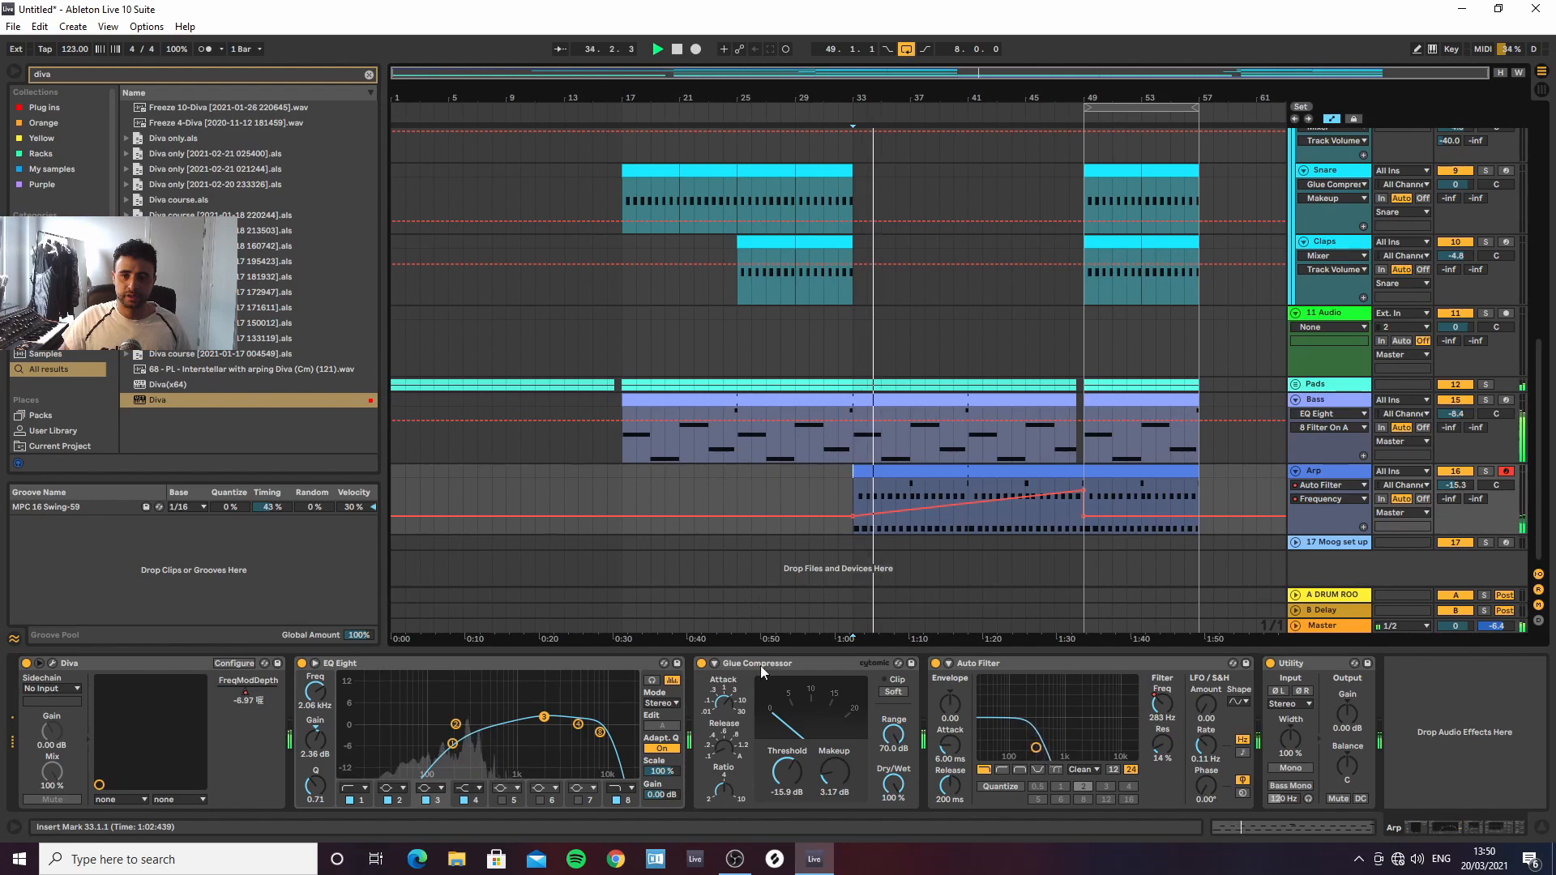
# Switch to OBS to check the running recording, and return to Ableton Live
pyautogui.click(733, 856)
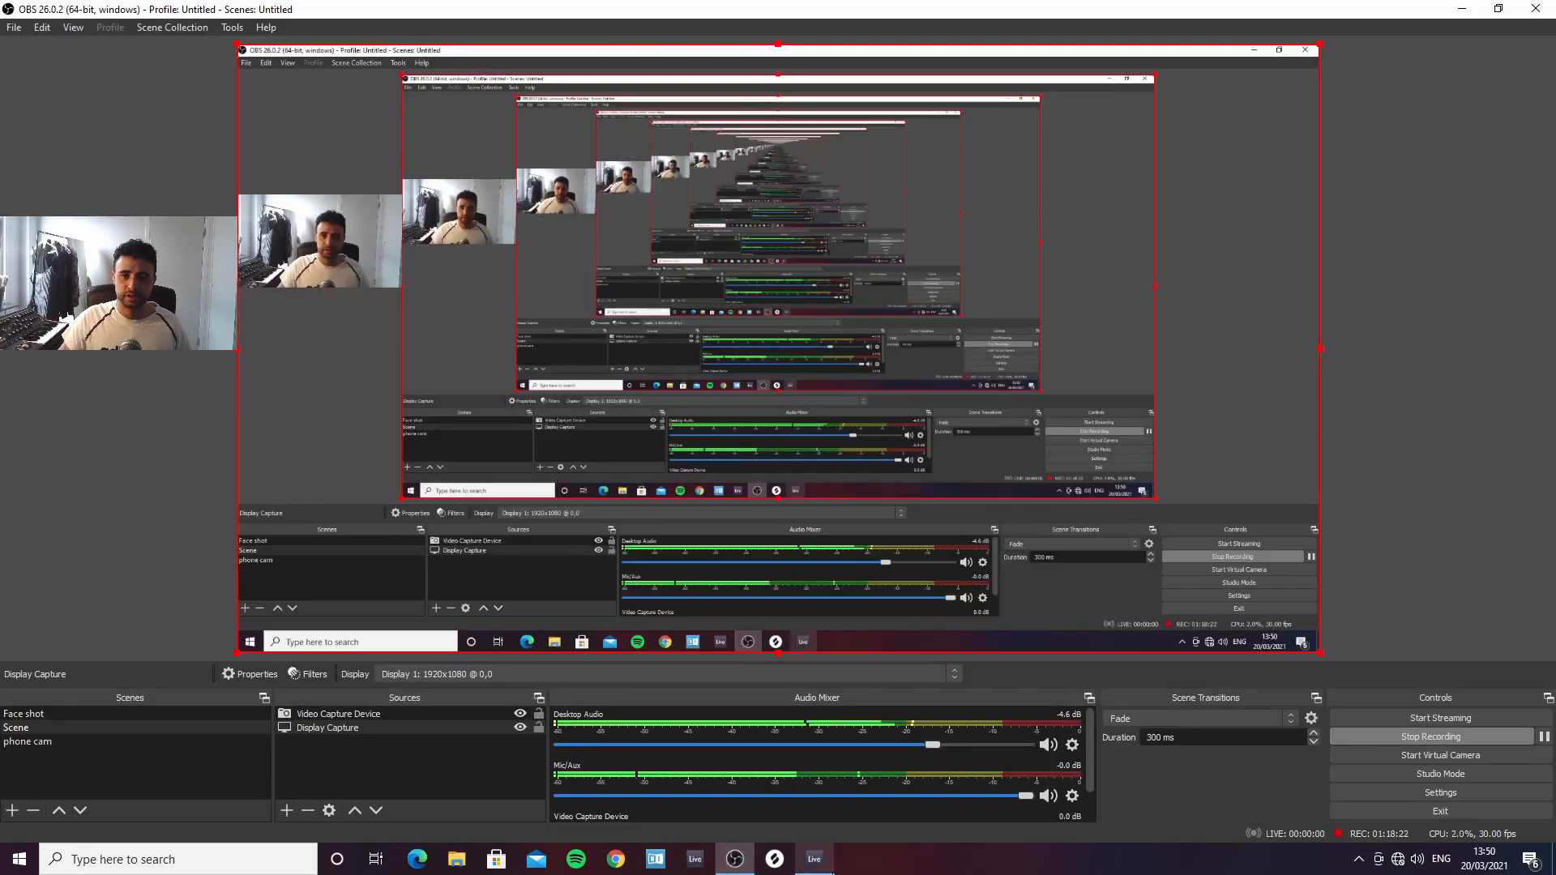
pyautogui.moveTo(818, 860)
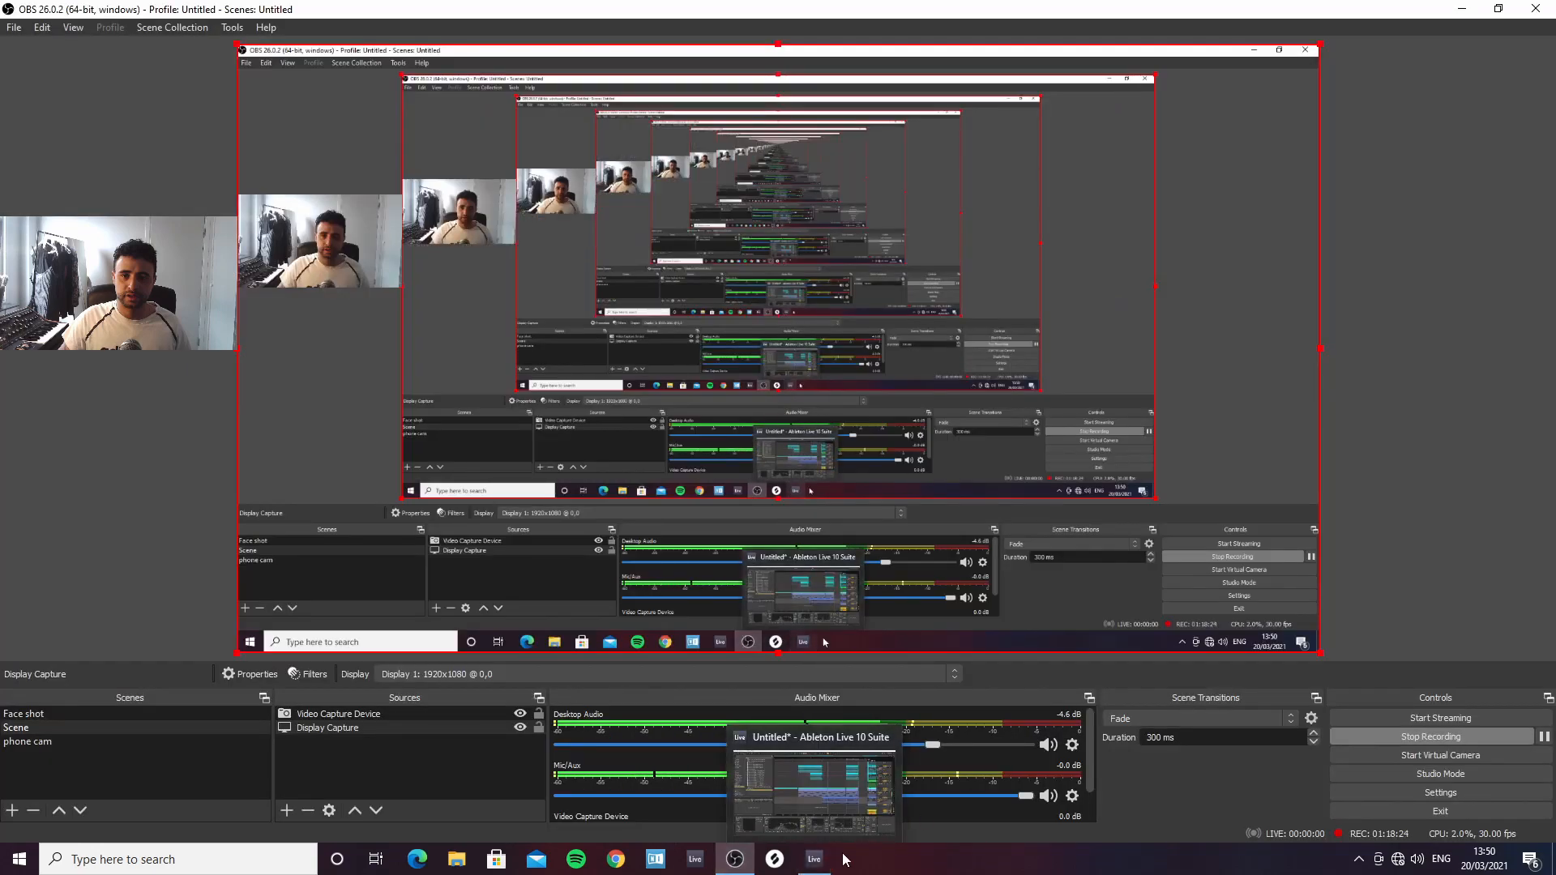
pyautogui.click(825, 860)
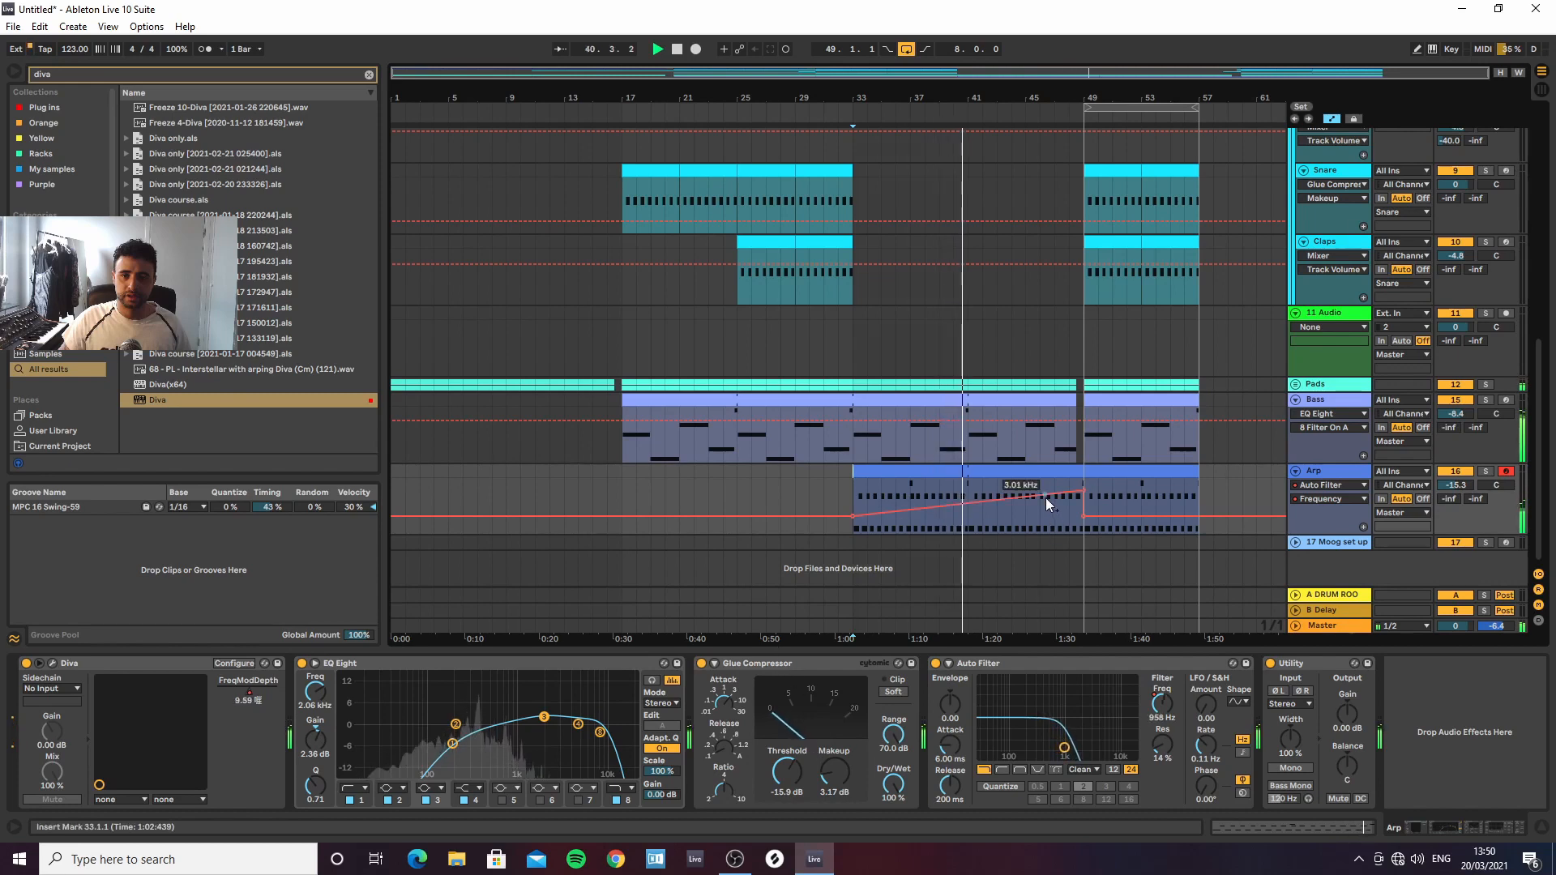
# Raise the Arp's Auto Filter frequency automation from bar 49 onwards to about 19.9 kHz
pyautogui.press('a')
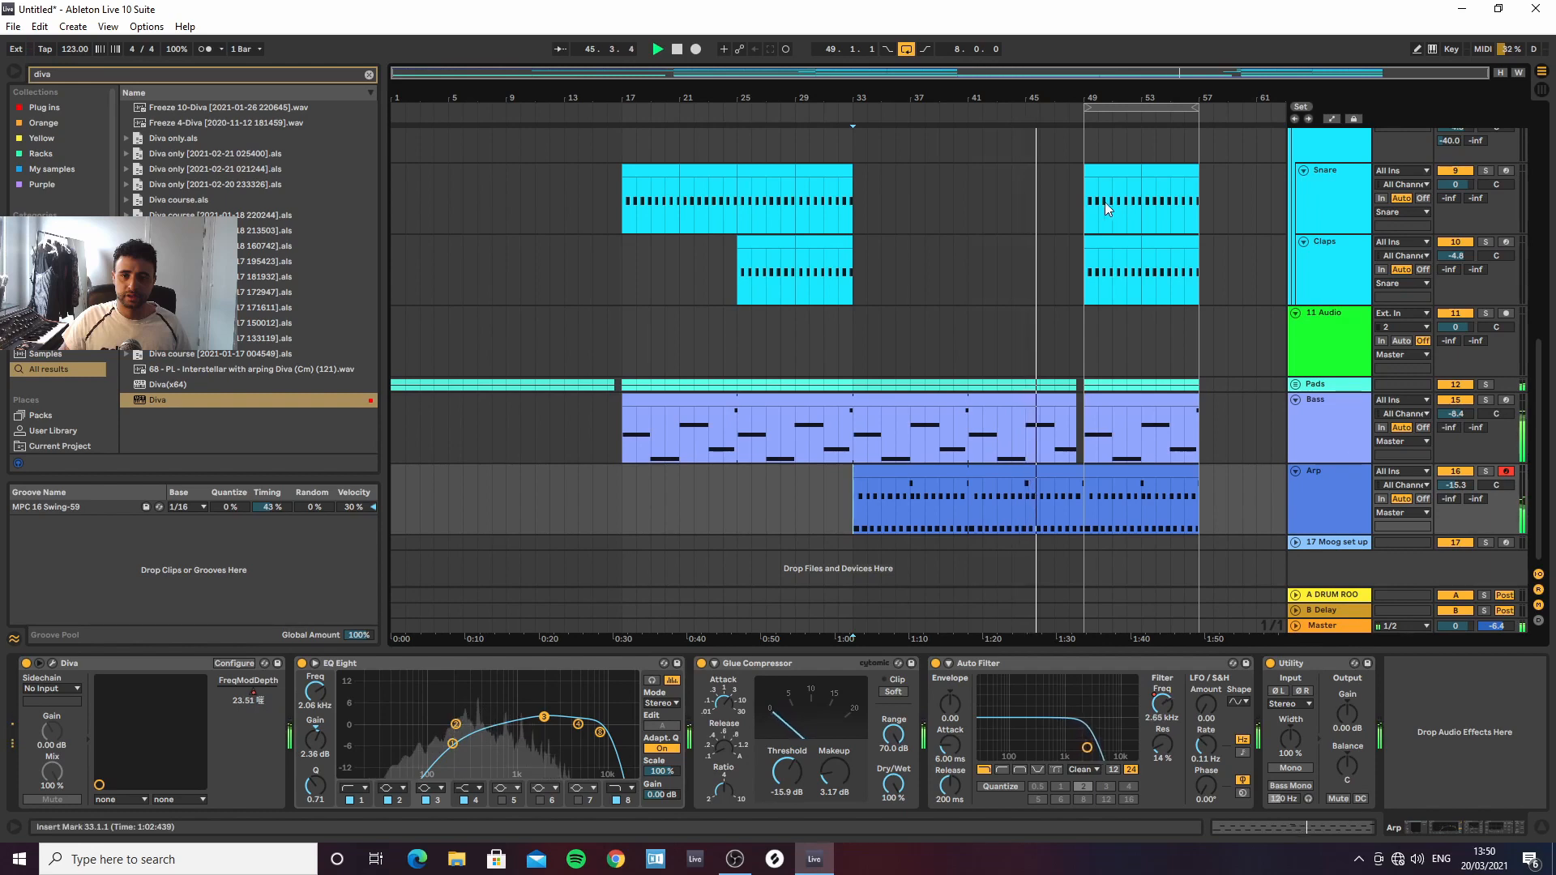
pyautogui.moveTo(1091, 110); pyautogui.dragTo(1067, 299)
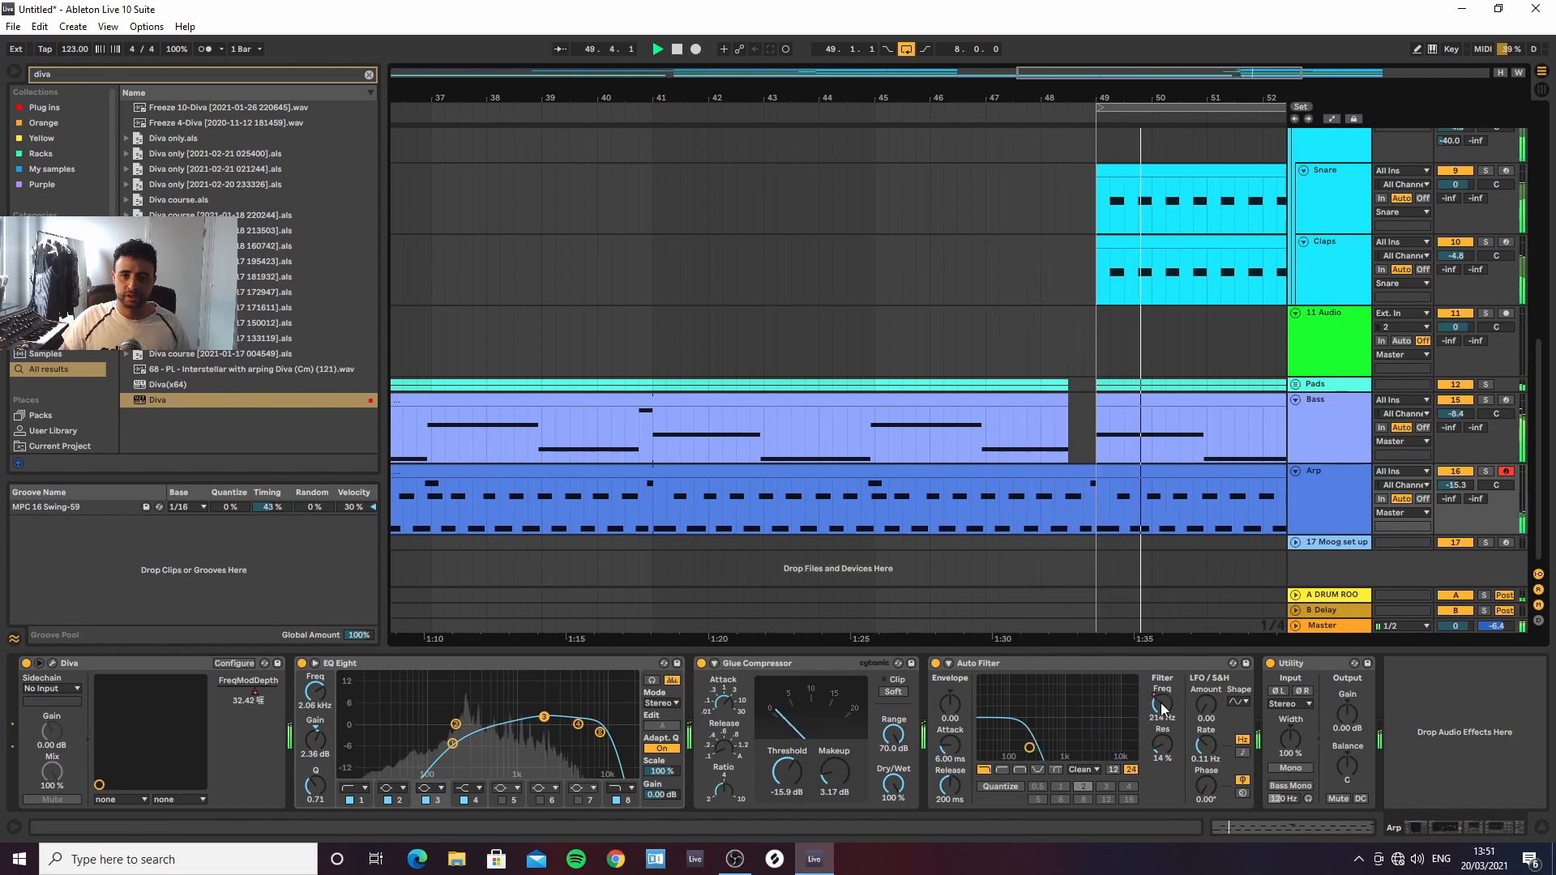
pyautogui.press('a')
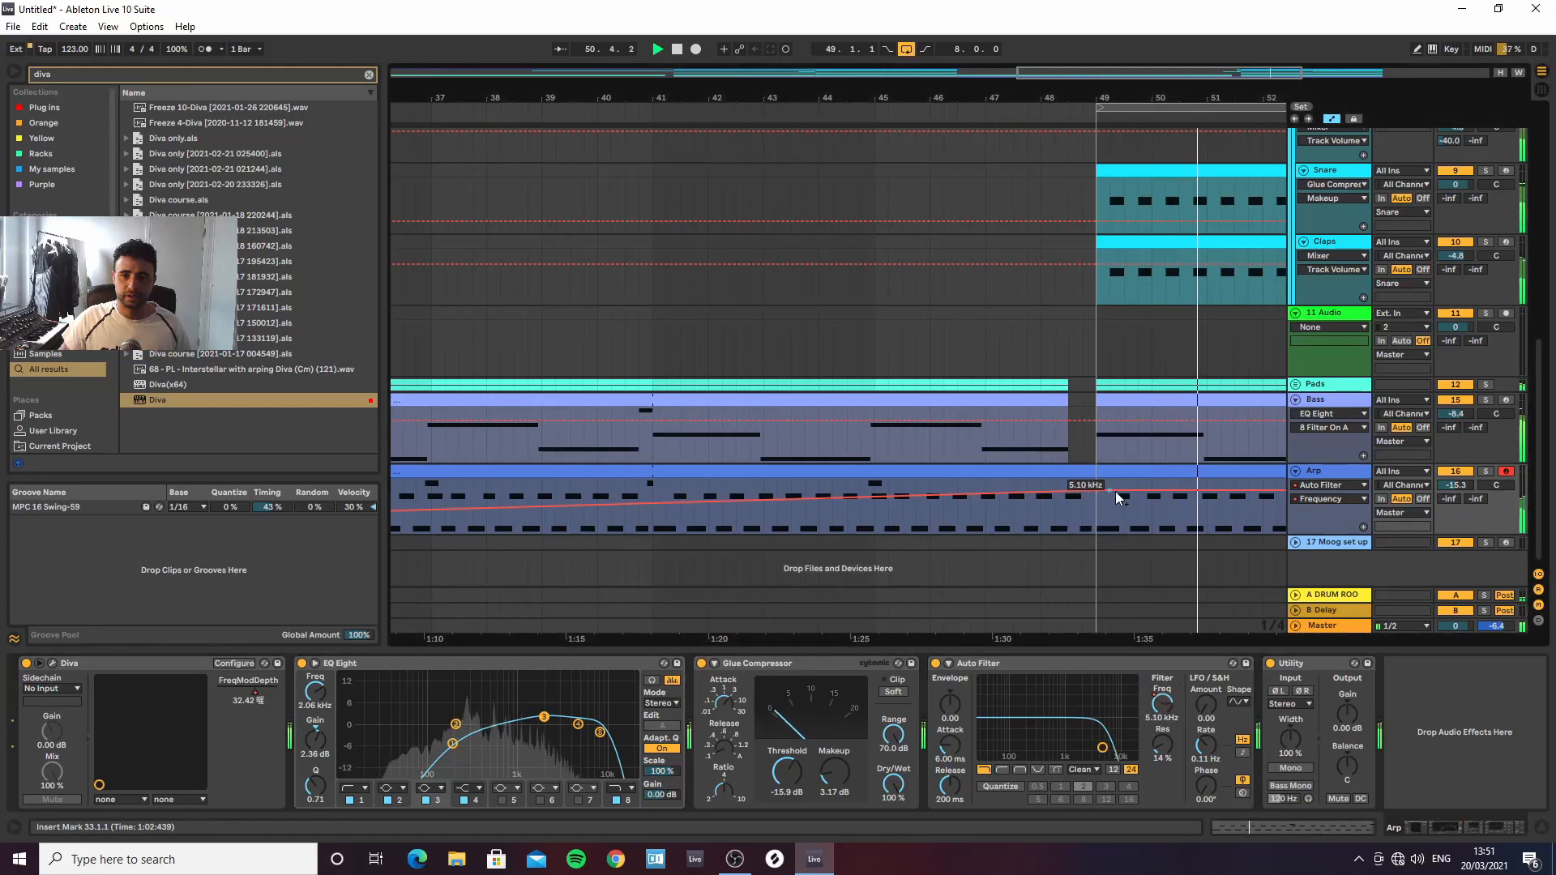
pyautogui.moveTo(1109, 484); pyautogui.dragTo(1091, 480)
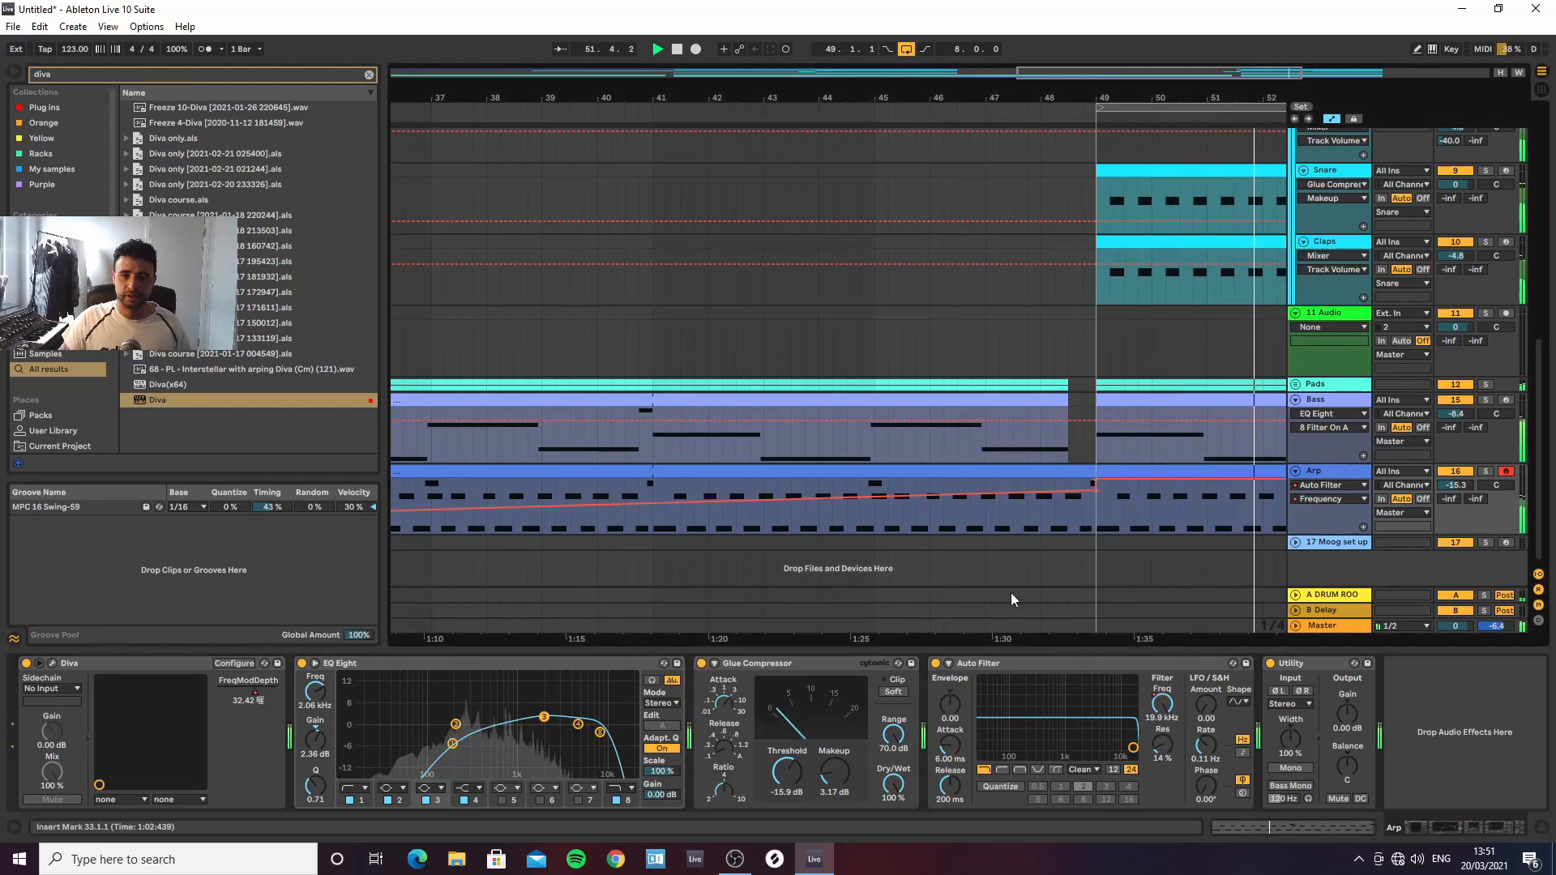
# Show the Arp's Diva FreqModDepth automation, replay from bar 33 and set the Arp track volume to -14.3 dB
pyautogui.moveTo(834, 98); pyautogui.dragTo(957, 41)
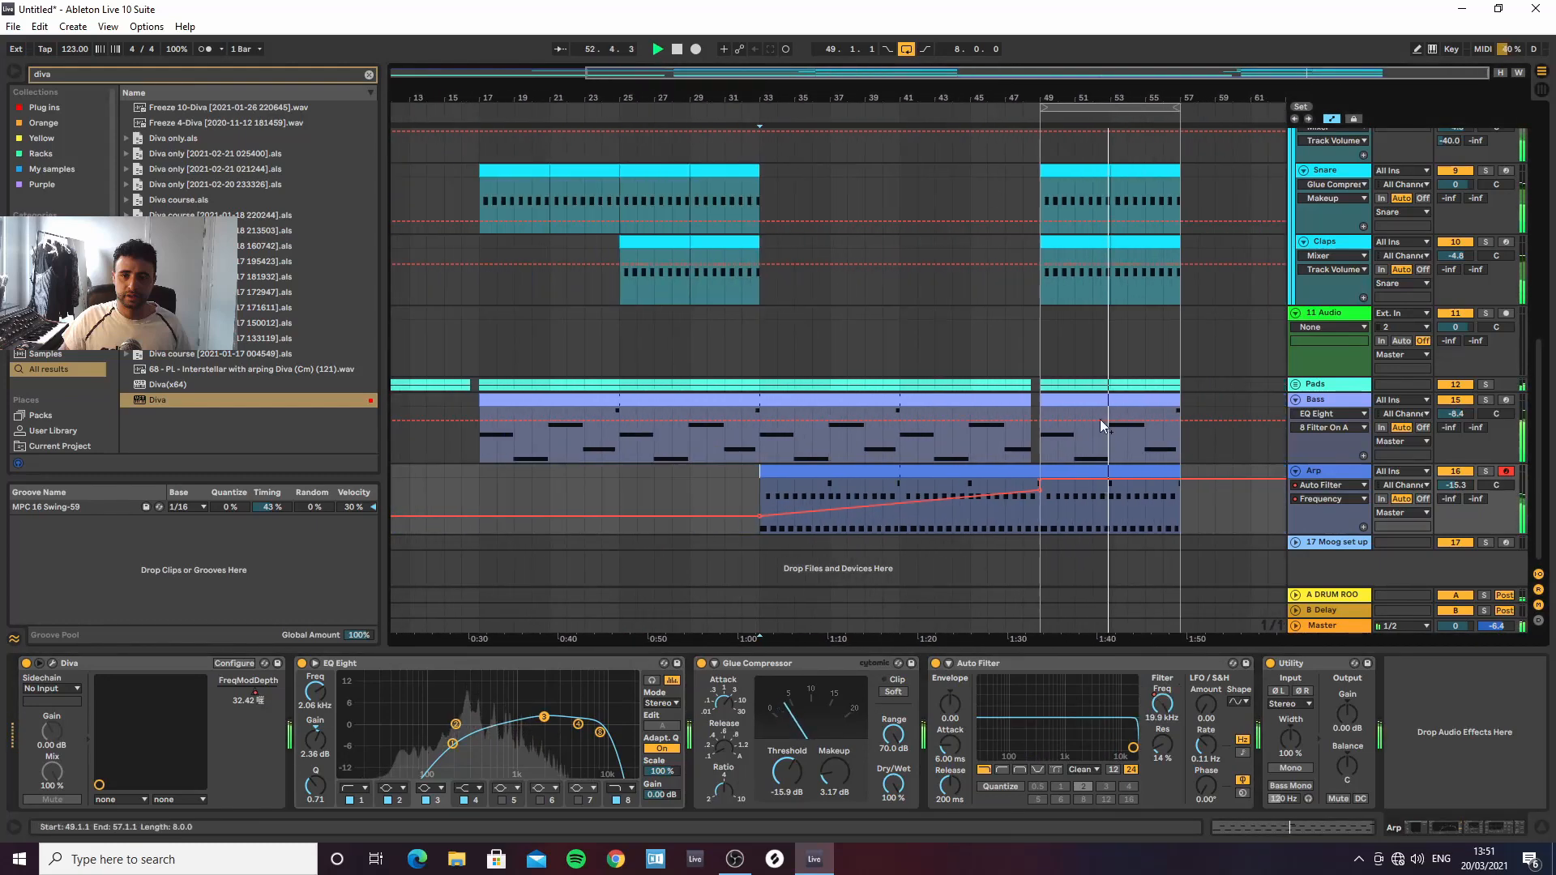
pyautogui.click(1322, 484)
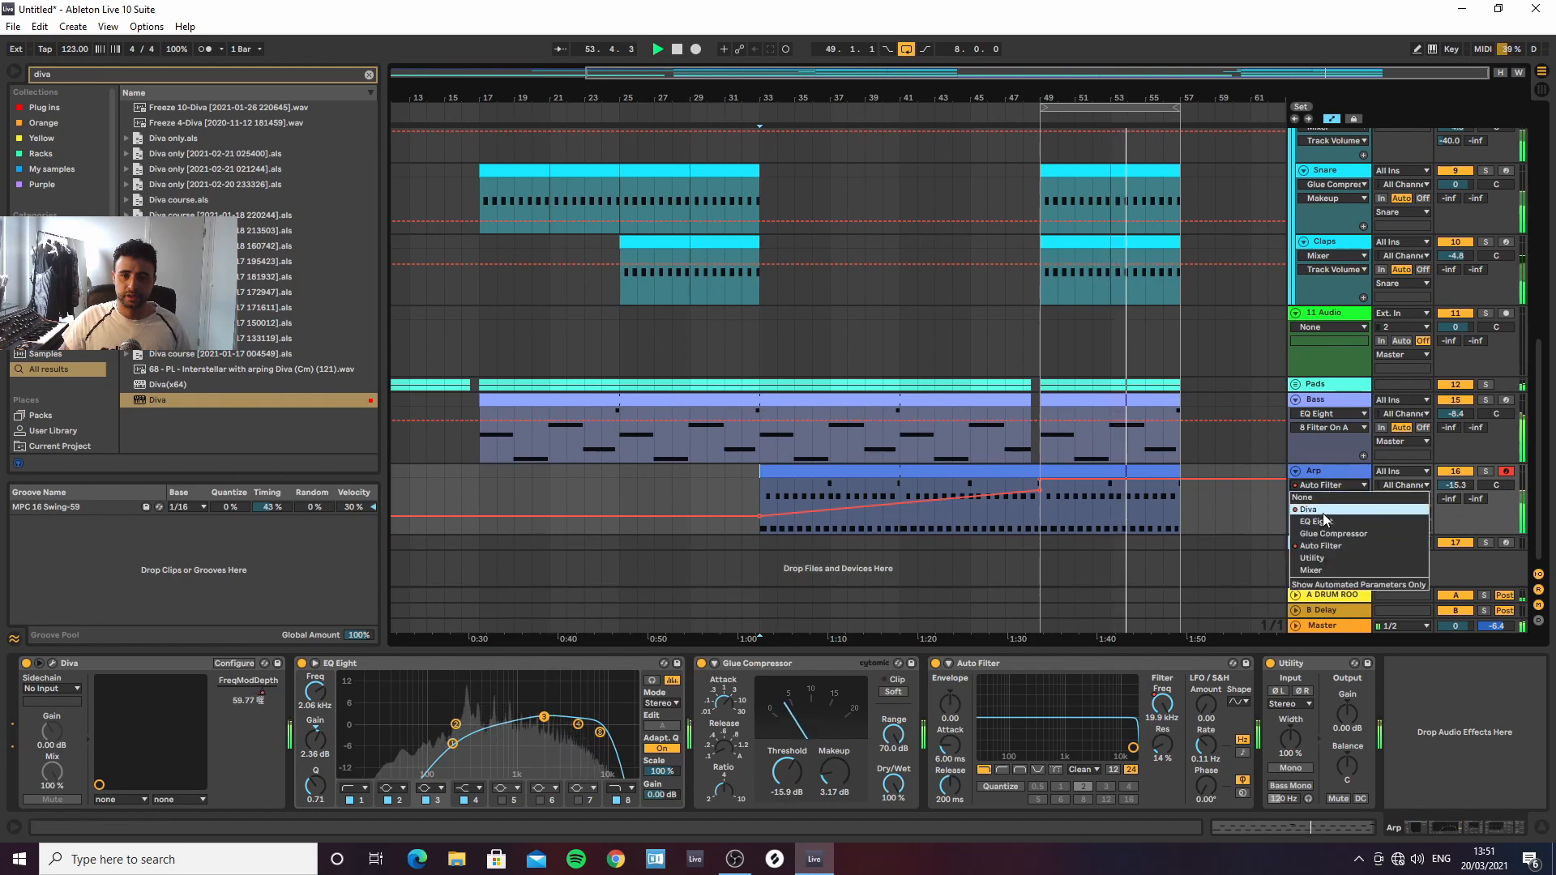
pyautogui.click(1322, 513)
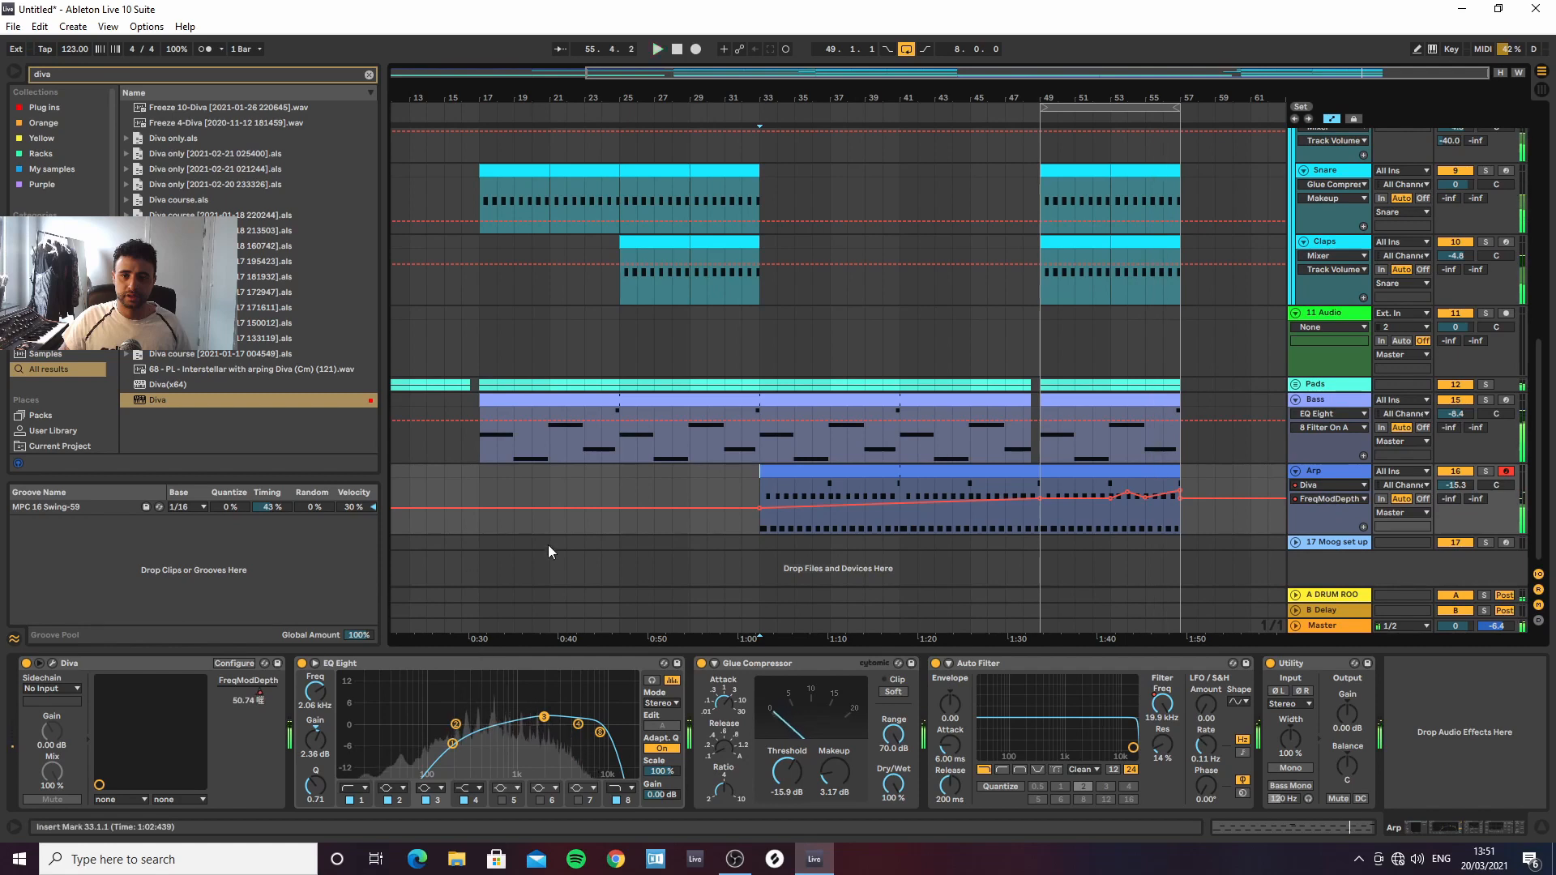
pyautogui.press('space')
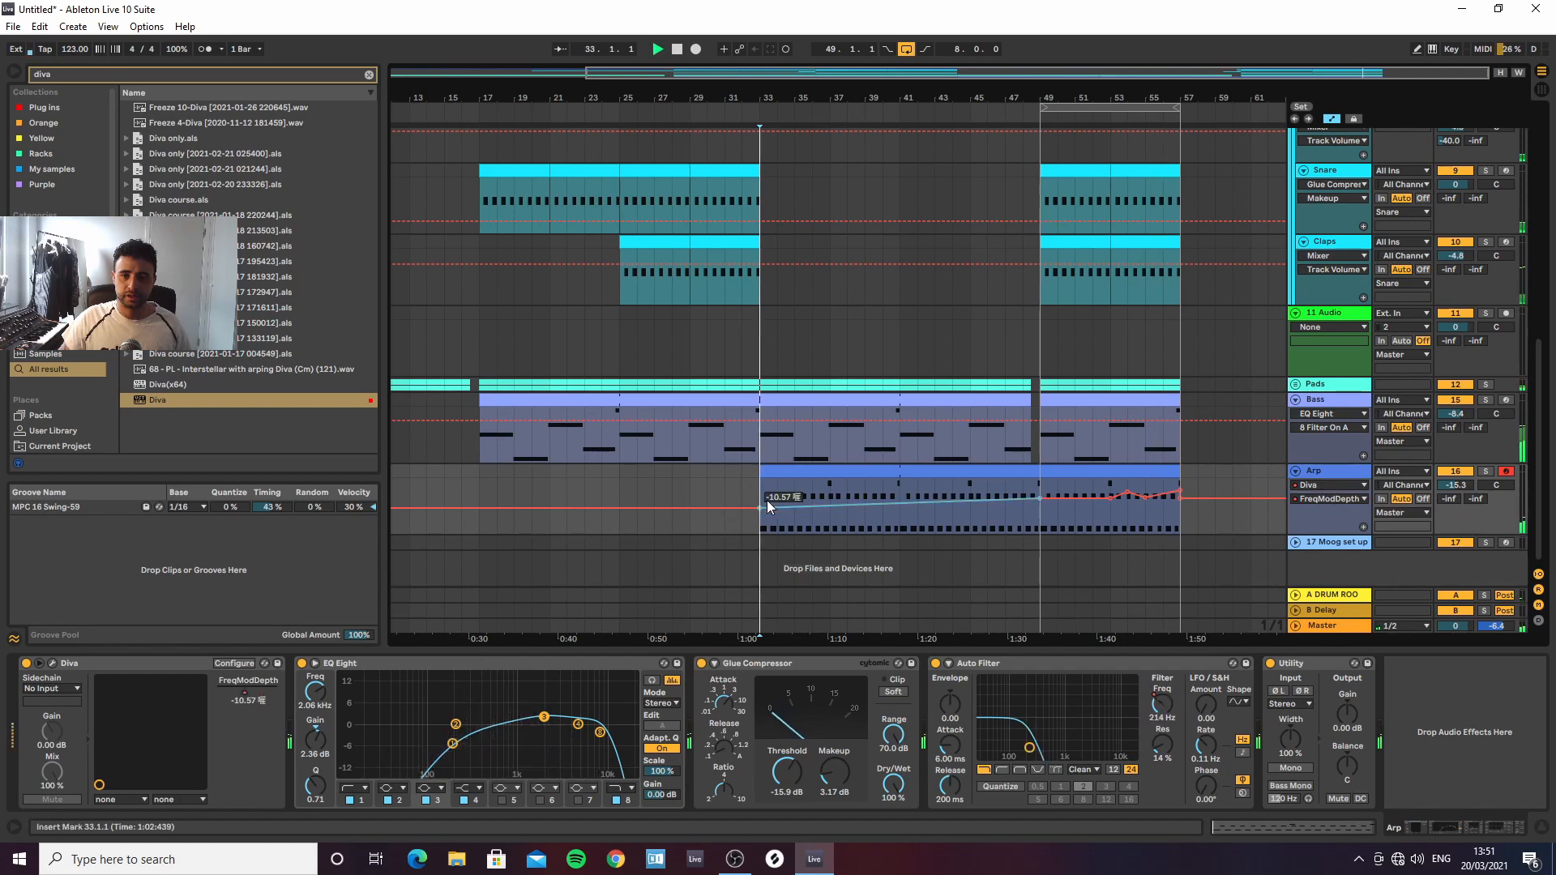
pyautogui.click(1455, 485)
# Stop playback and add the L1 limiter Stereo plug-in at the end of the Bass track's device chain
pyautogui.click(1330, 402)
pyautogui.press('space')
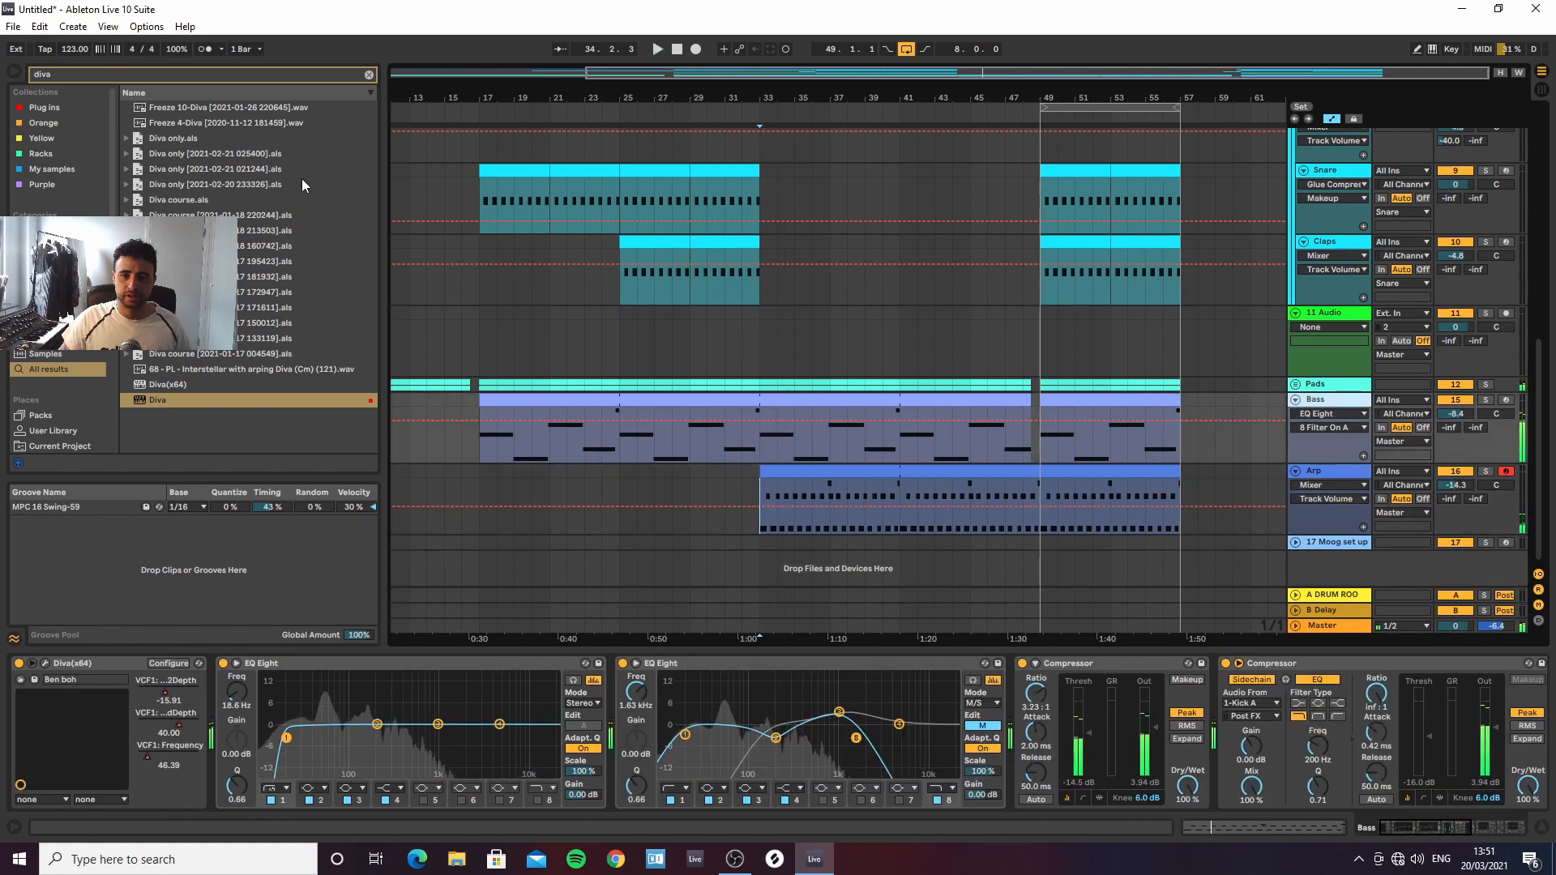
pyautogui.click(370, 72)
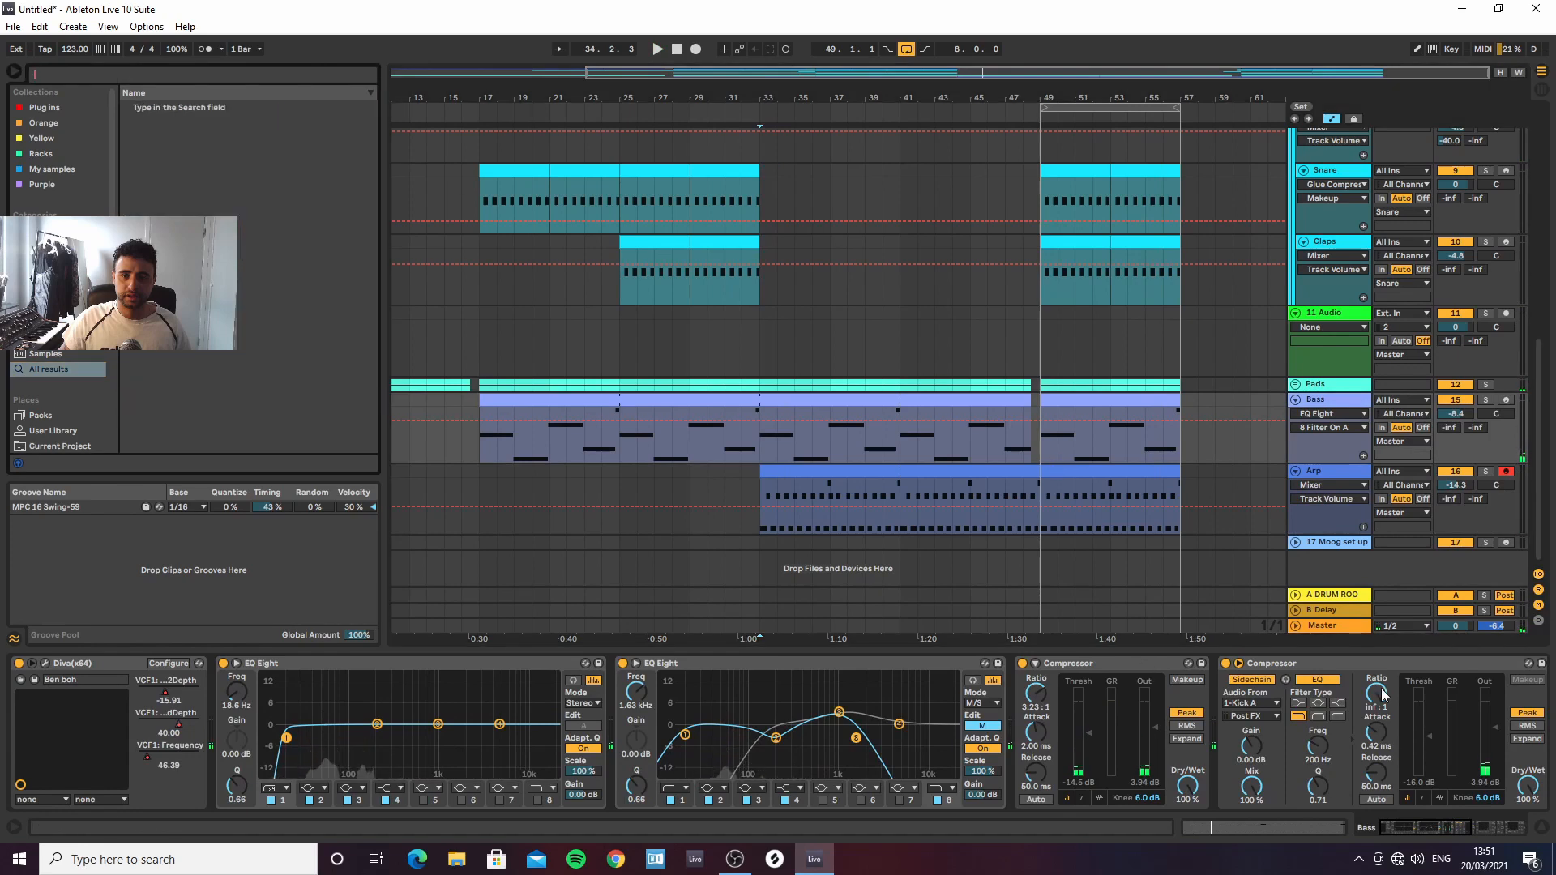
pyautogui.click(1391, 663)
pyautogui.press('Right')
pyautogui.press('Right')
pyautogui.press('Right')
pyautogui.press('Right')
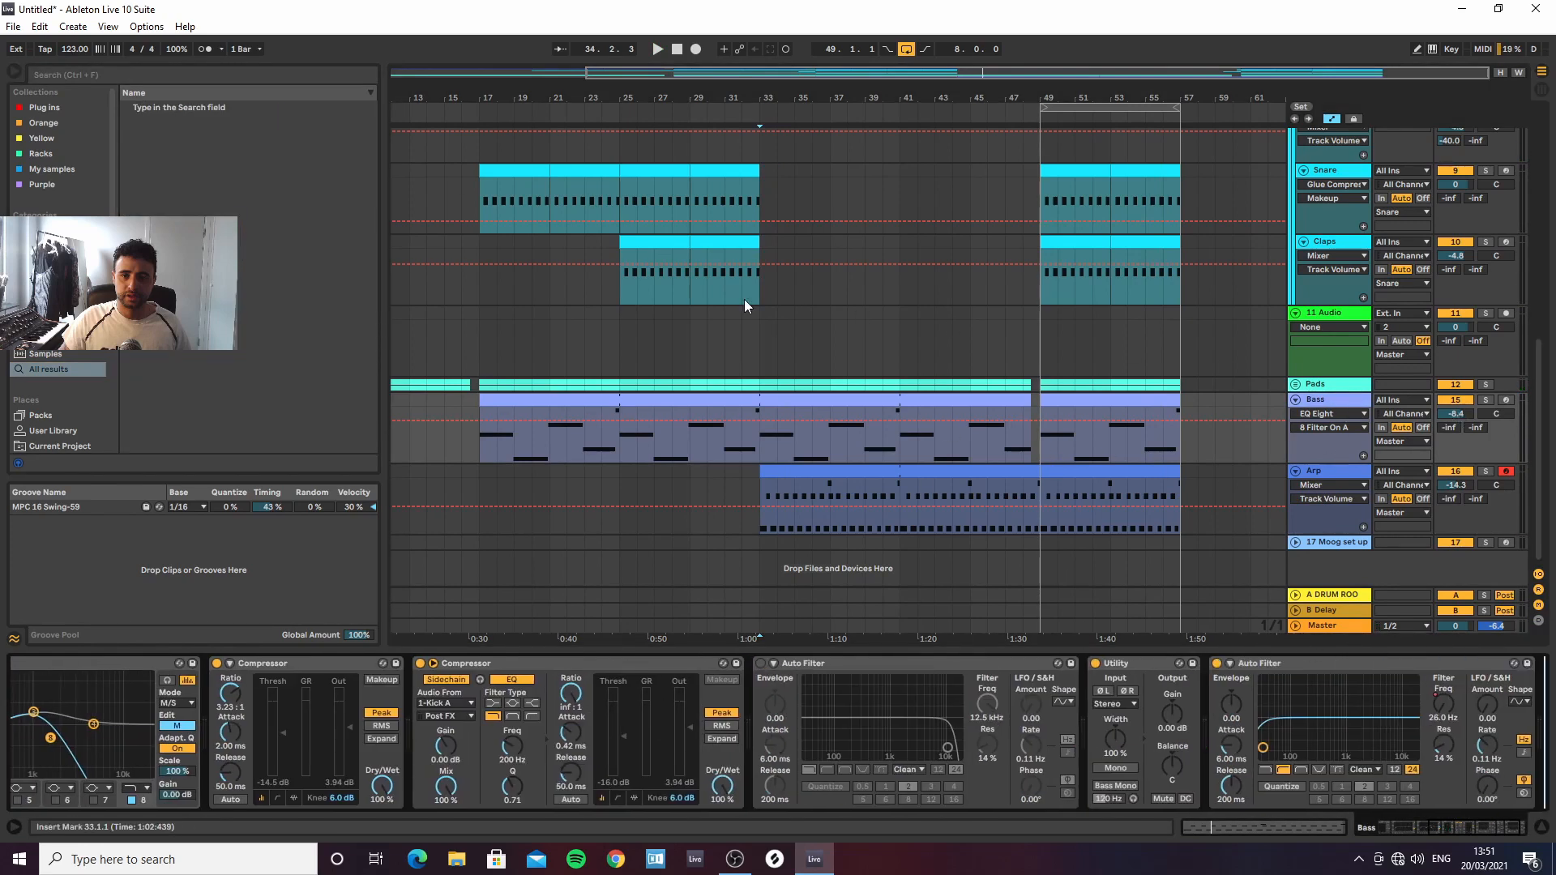
pyautogui.click(203, 71)
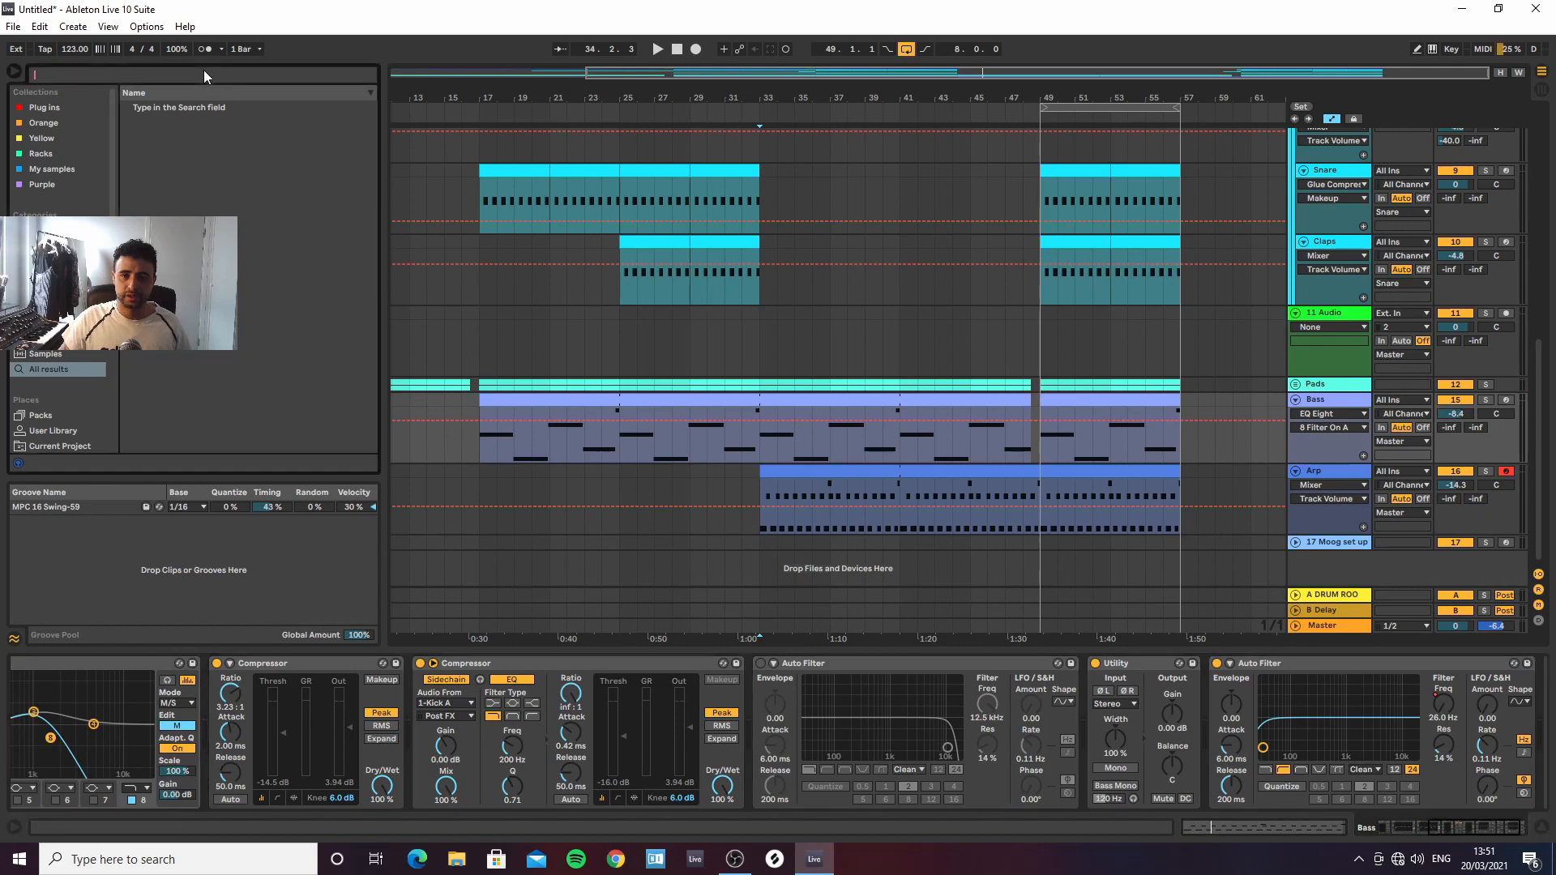
pyautogui.write('lim')
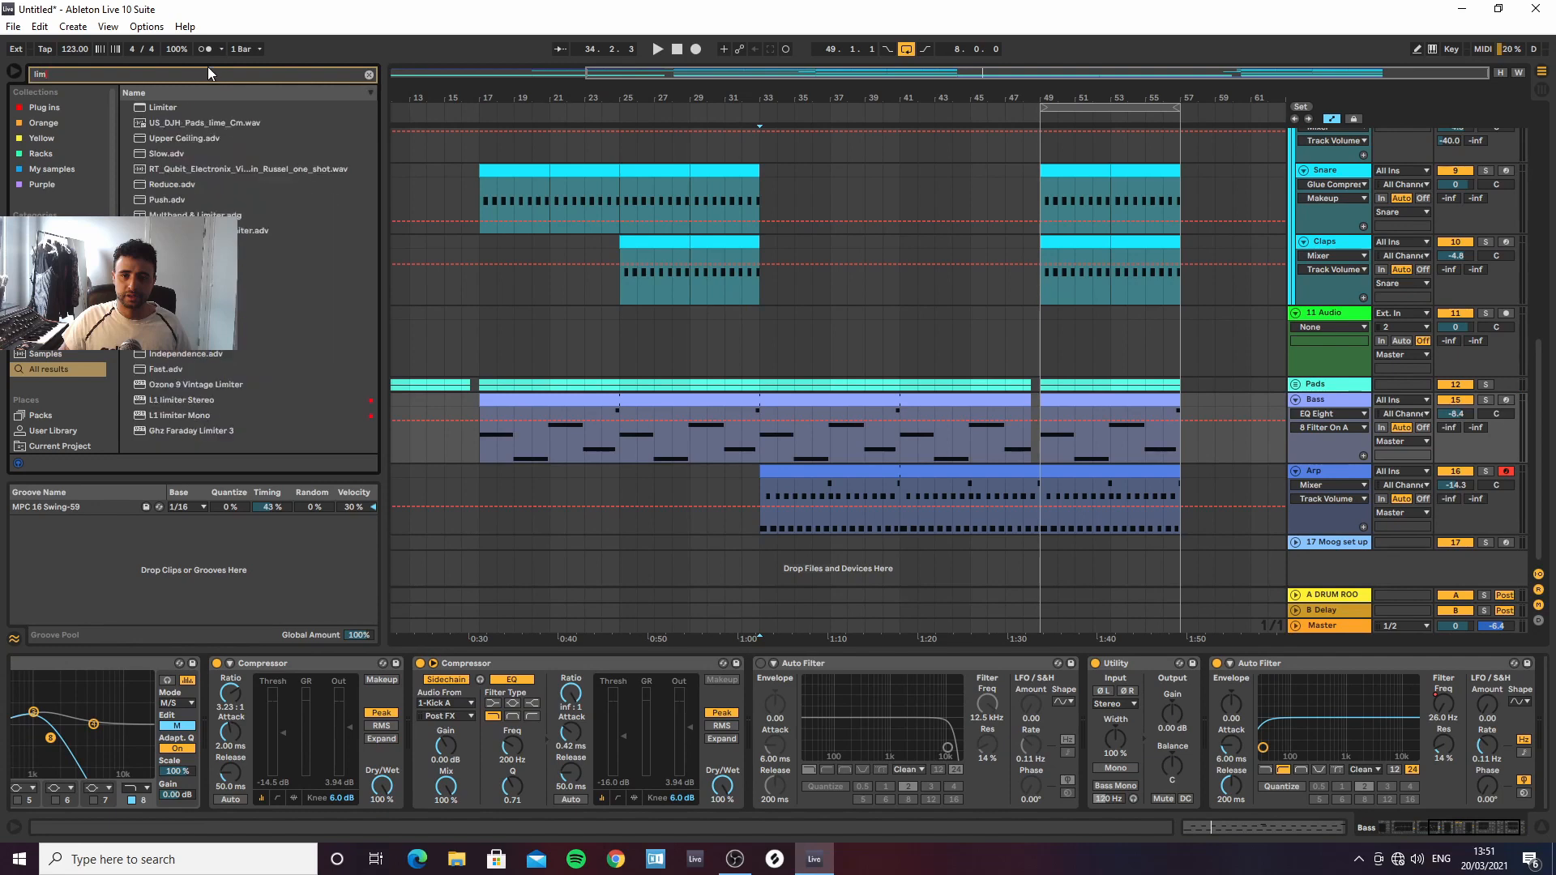
pyautogui.moveTo(201, 402); pyautogui.dragTo(1057, 612)
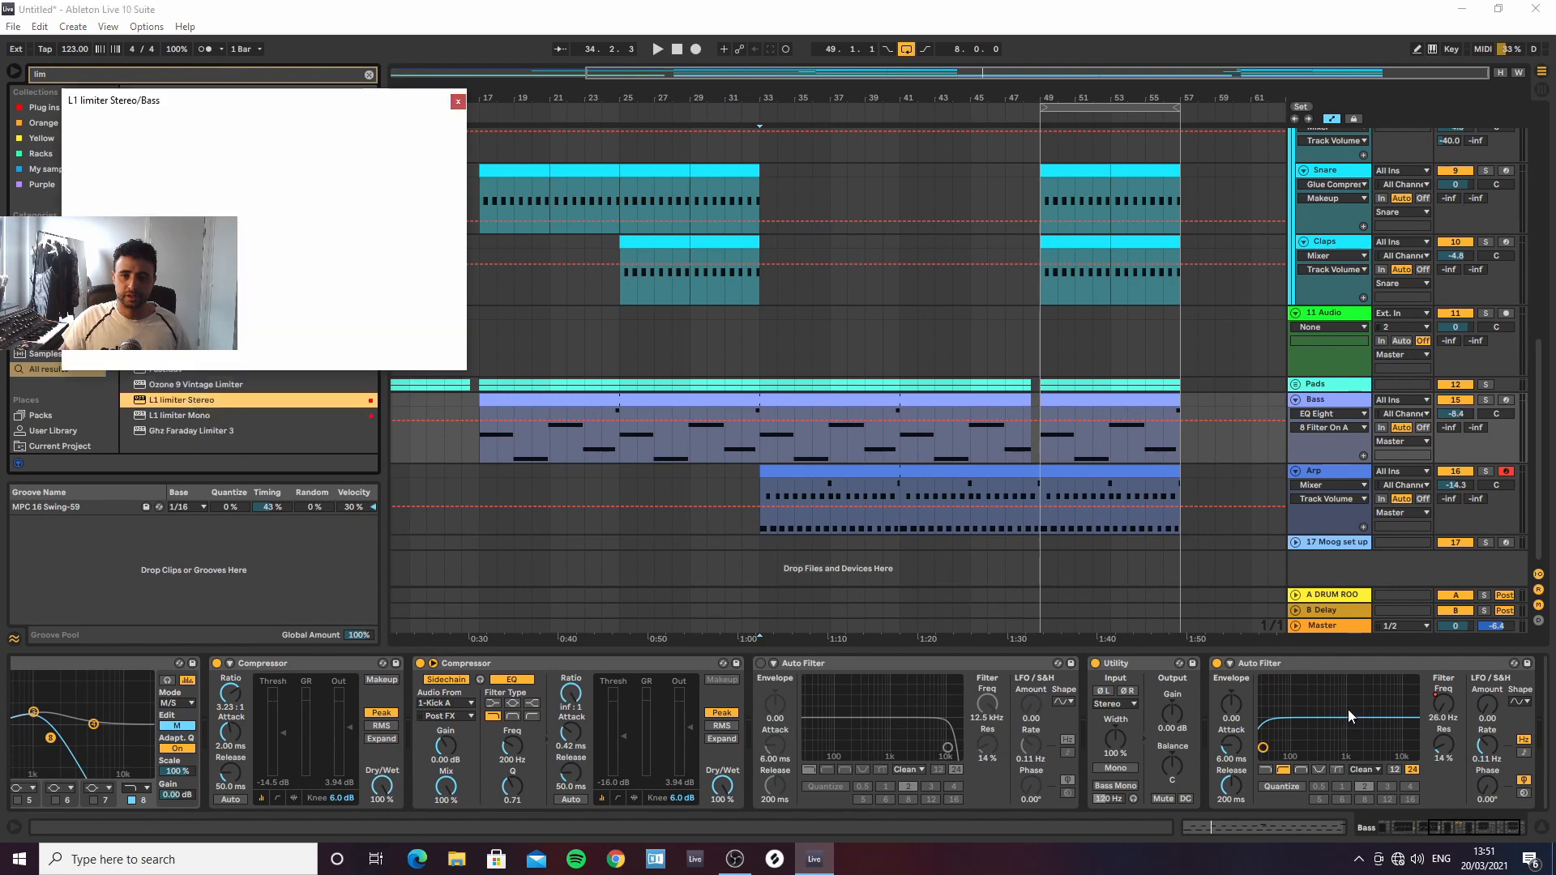
pyautogui.click(458, 102)
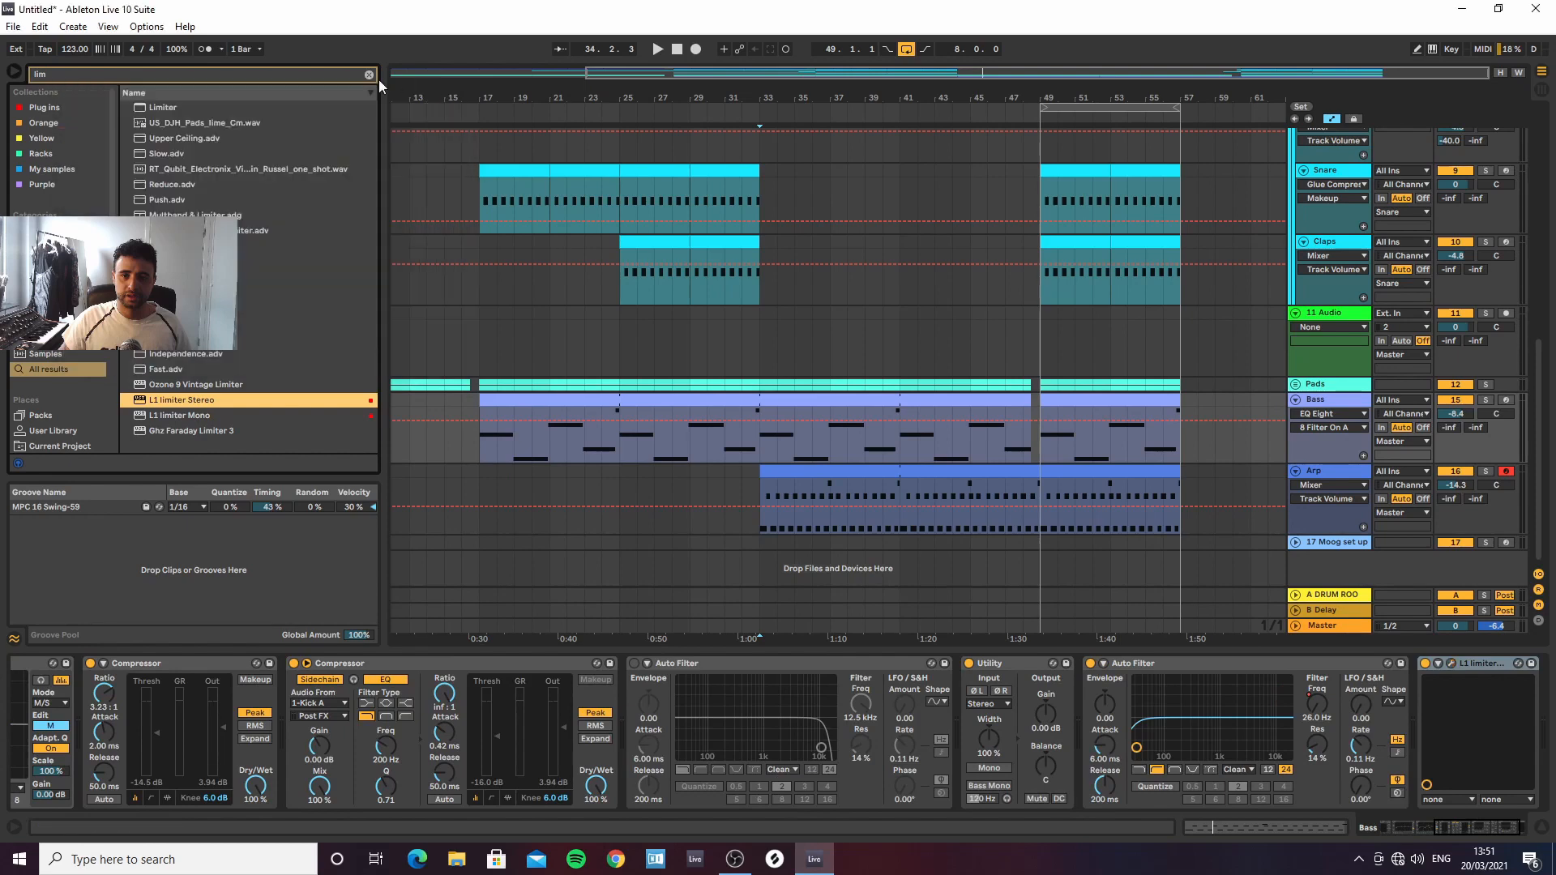
# Clear the browser search and delete the disabled 12.5 kHz Auto Filter from the Bass track
pyautogui.click(369, 76)
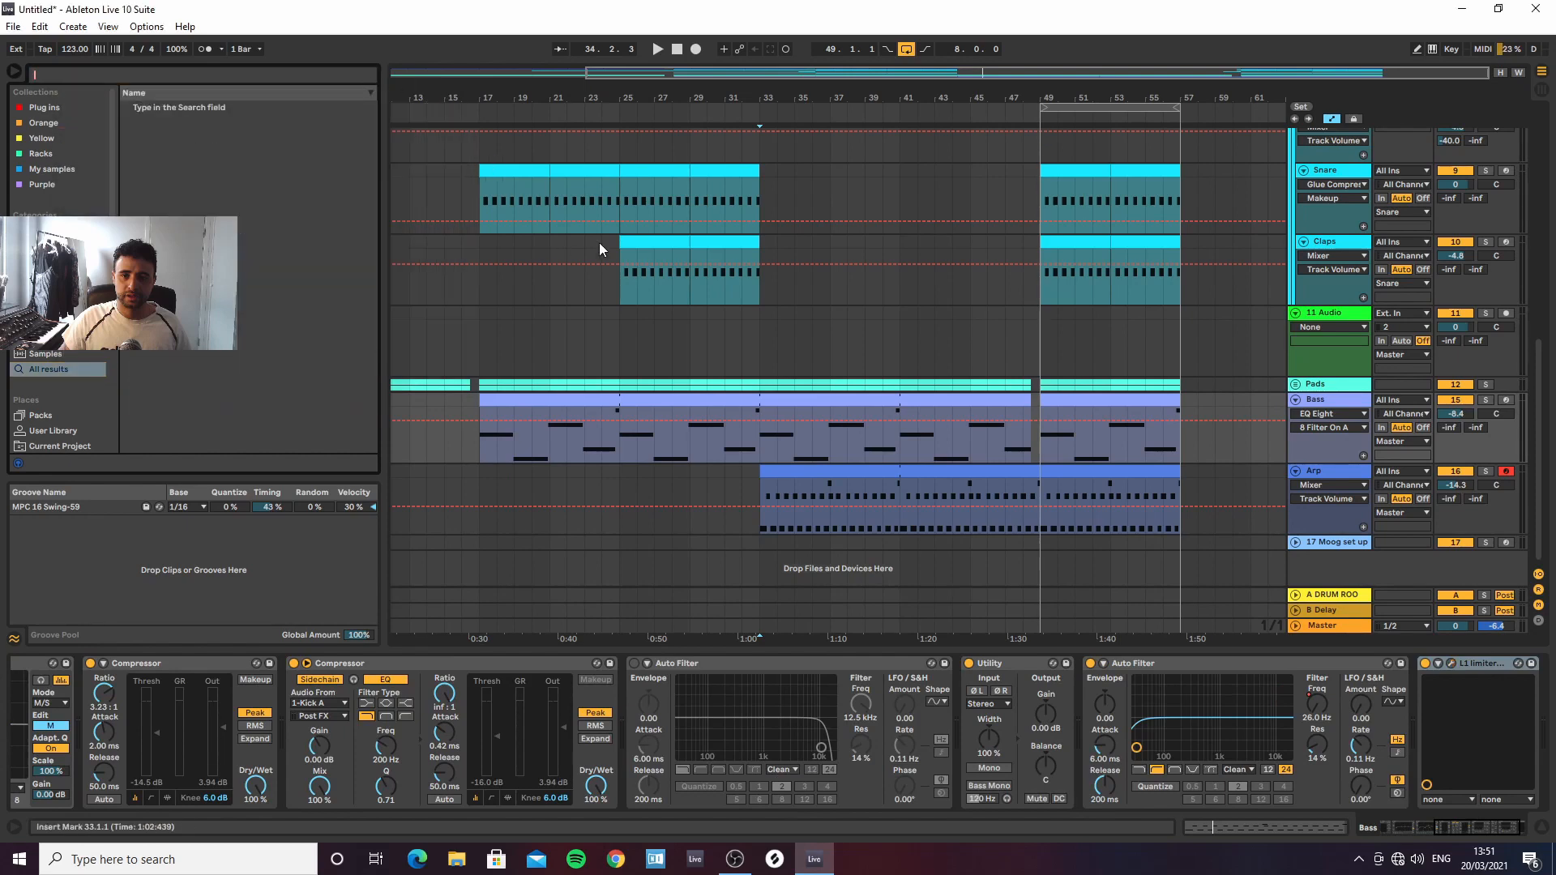
pyautogui.click(822, 665)
pyautogui.press('Delete')
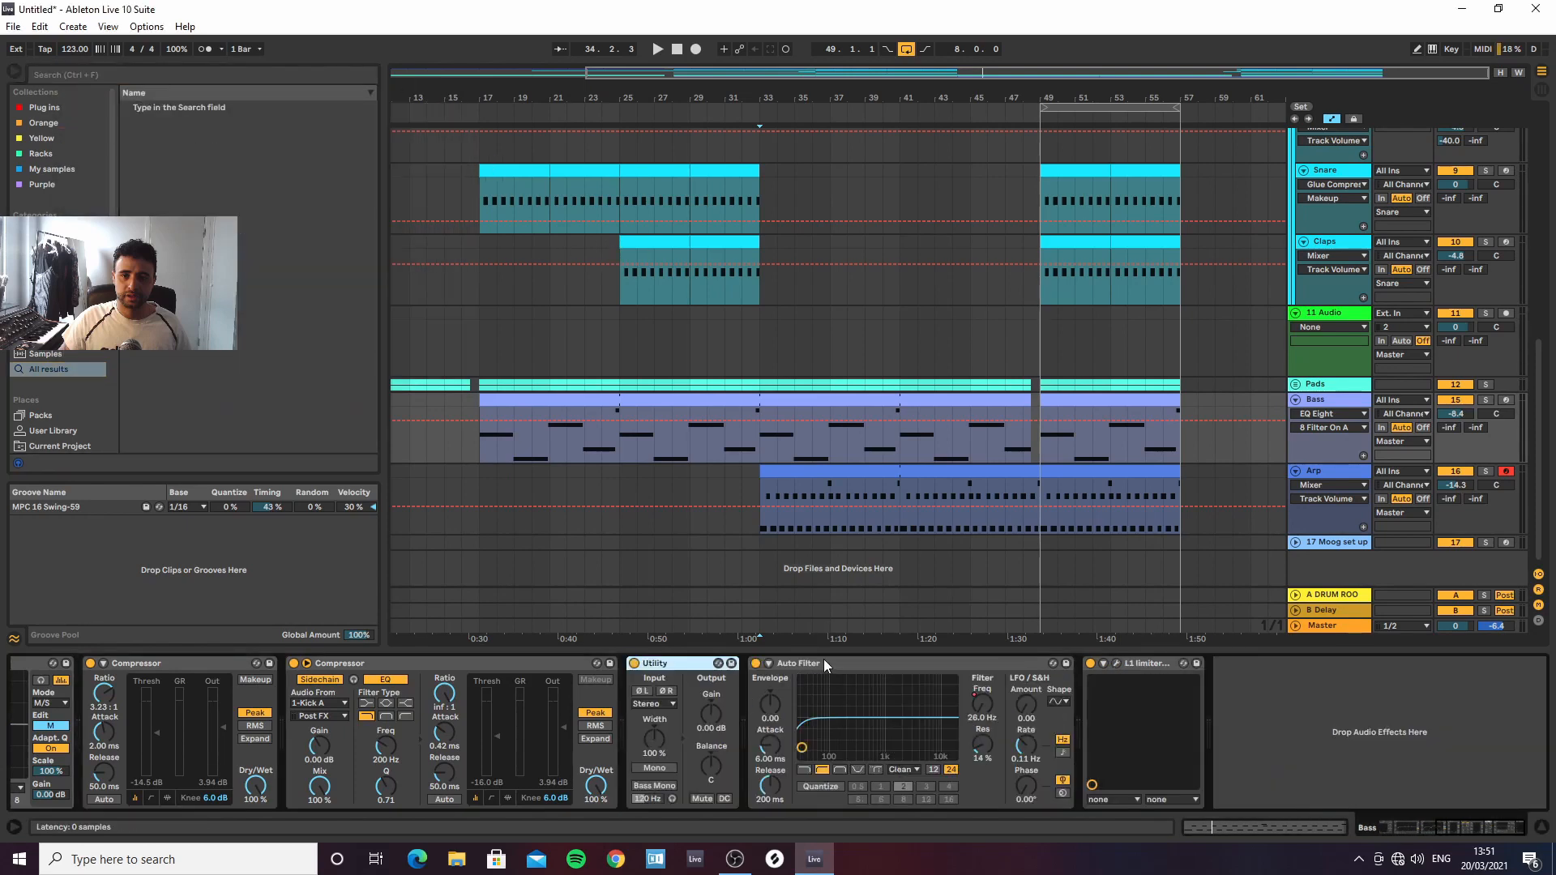
# Insert Ozone 9 Imager before the Bass track's Auto Filter and delete the Utility device
pyautogui.scroll(5, 815, 668)
pyautogui.hotkey('ctrl', 'f')
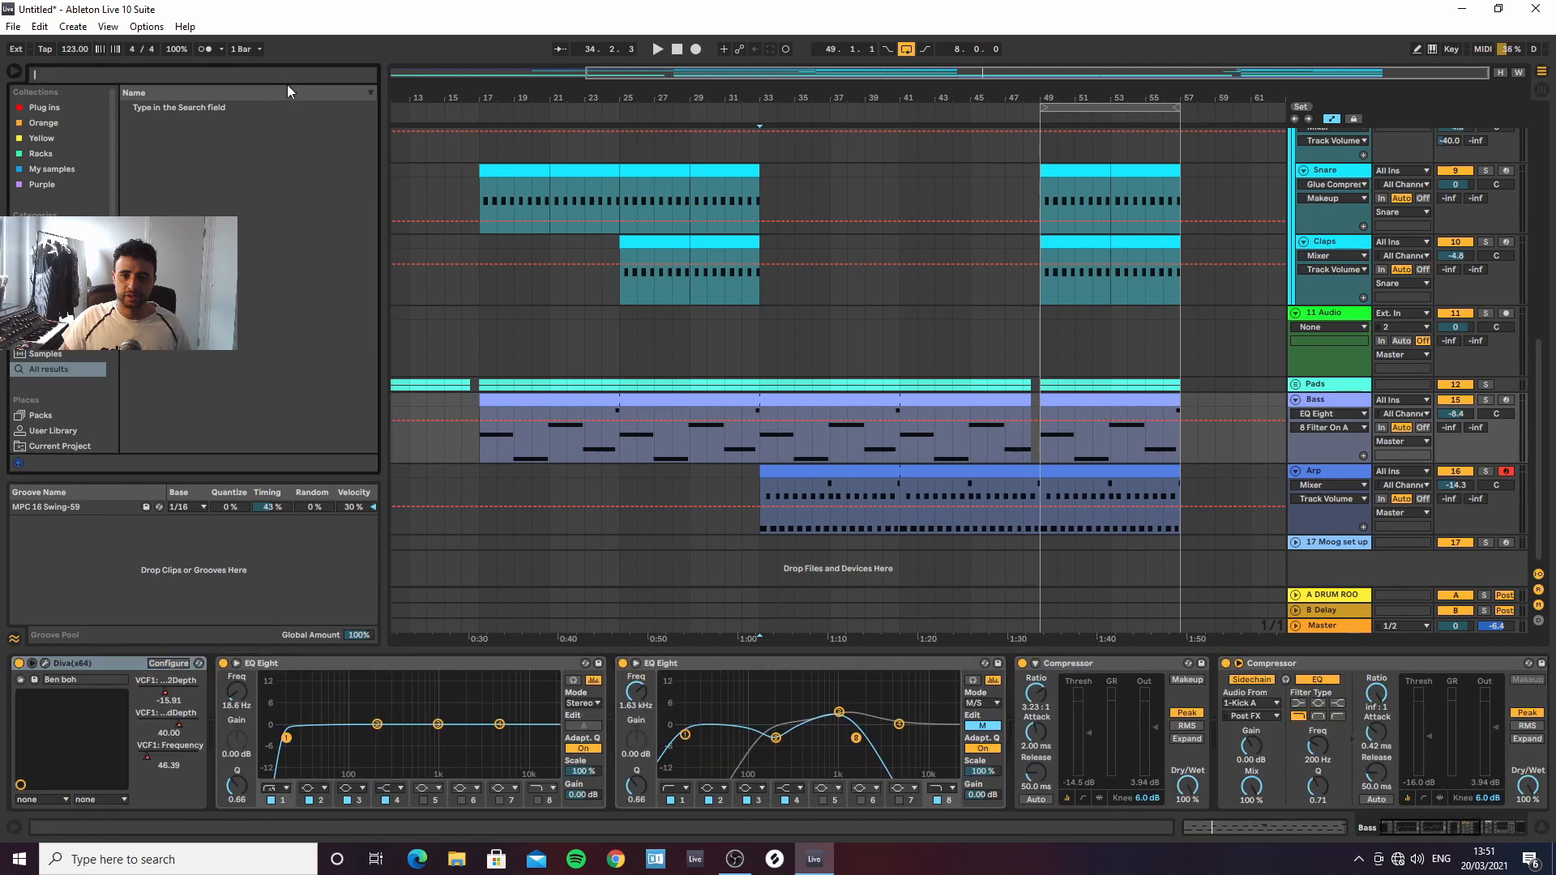
pyautogui.write('im')
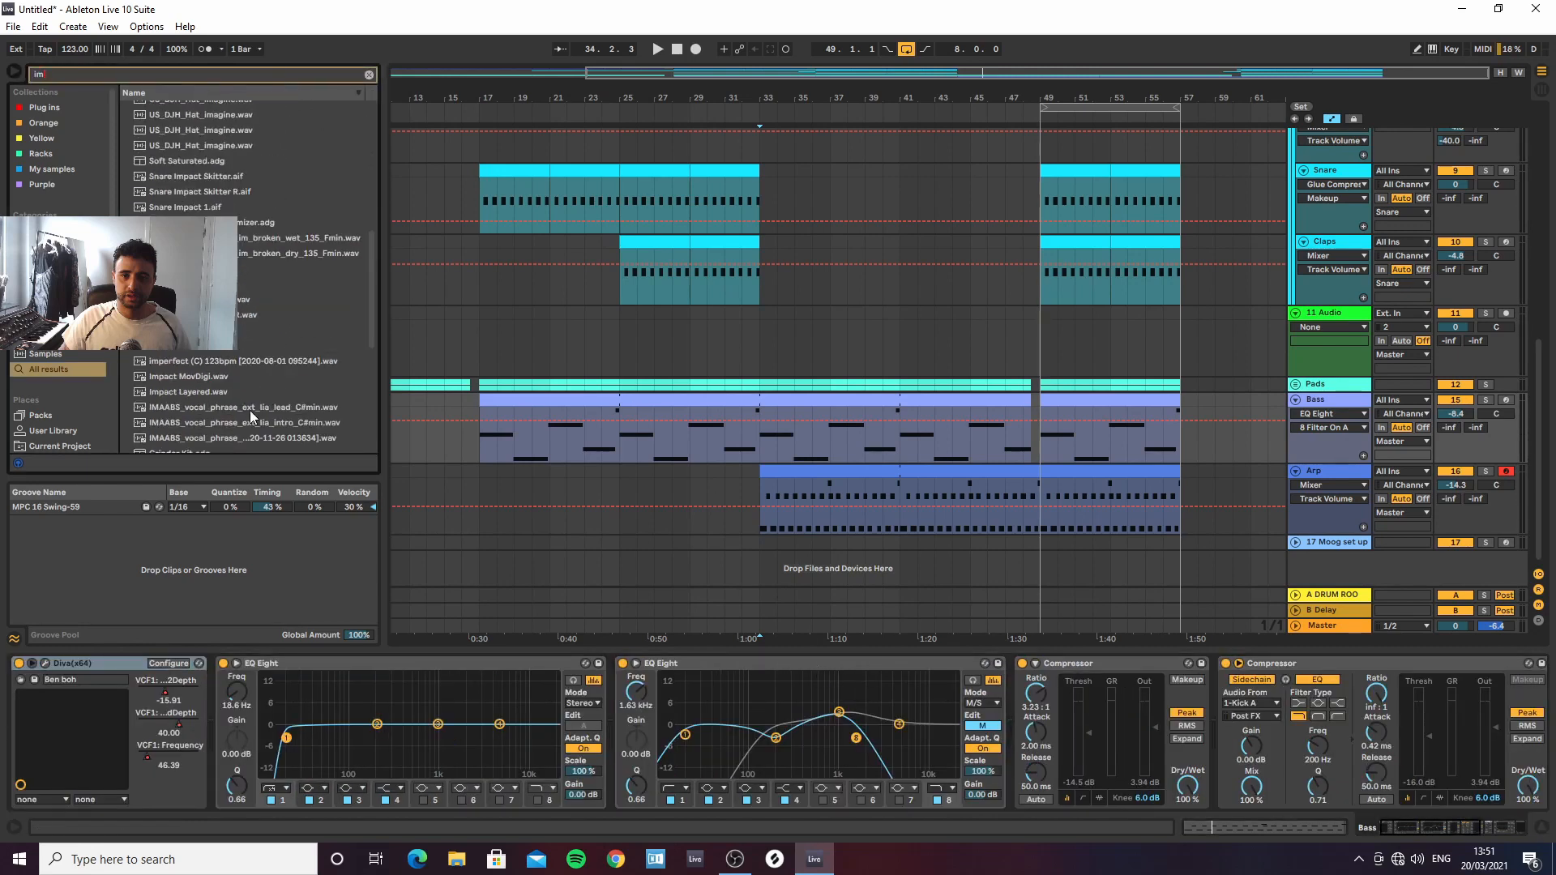
pyautogui.click(193, 446)
pyautogui.moveTo(193, 446); pyautogui.dragTo(1550, 735)
pyautogui.moveTo(1396, 737); pyautogui.dragTo(1194, 724)
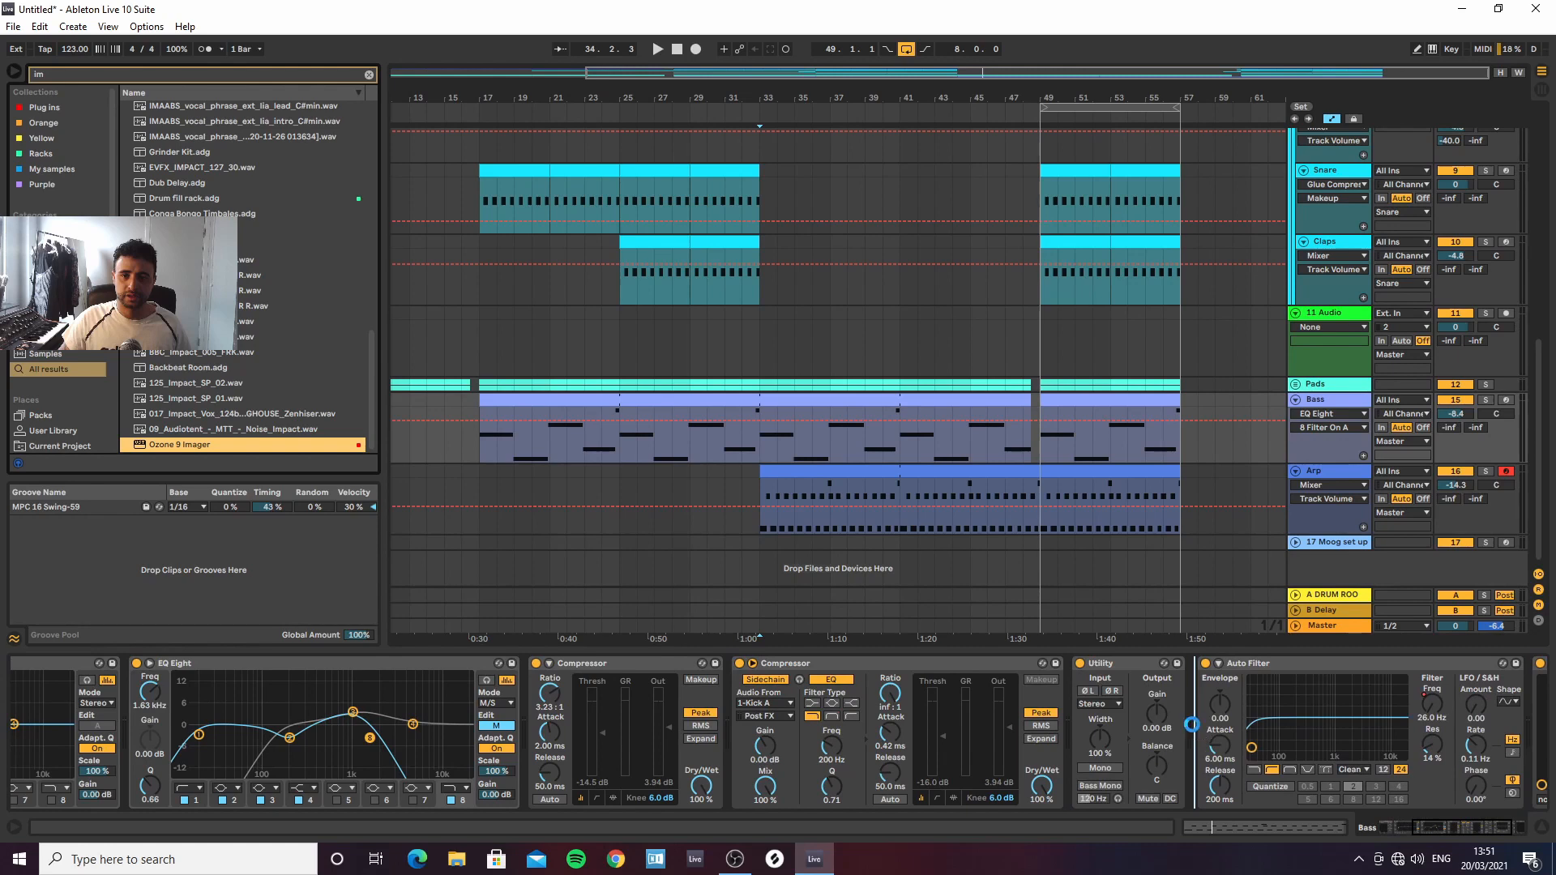
pyautogui.click(1126, 659)
pyautogui.press('Delete')
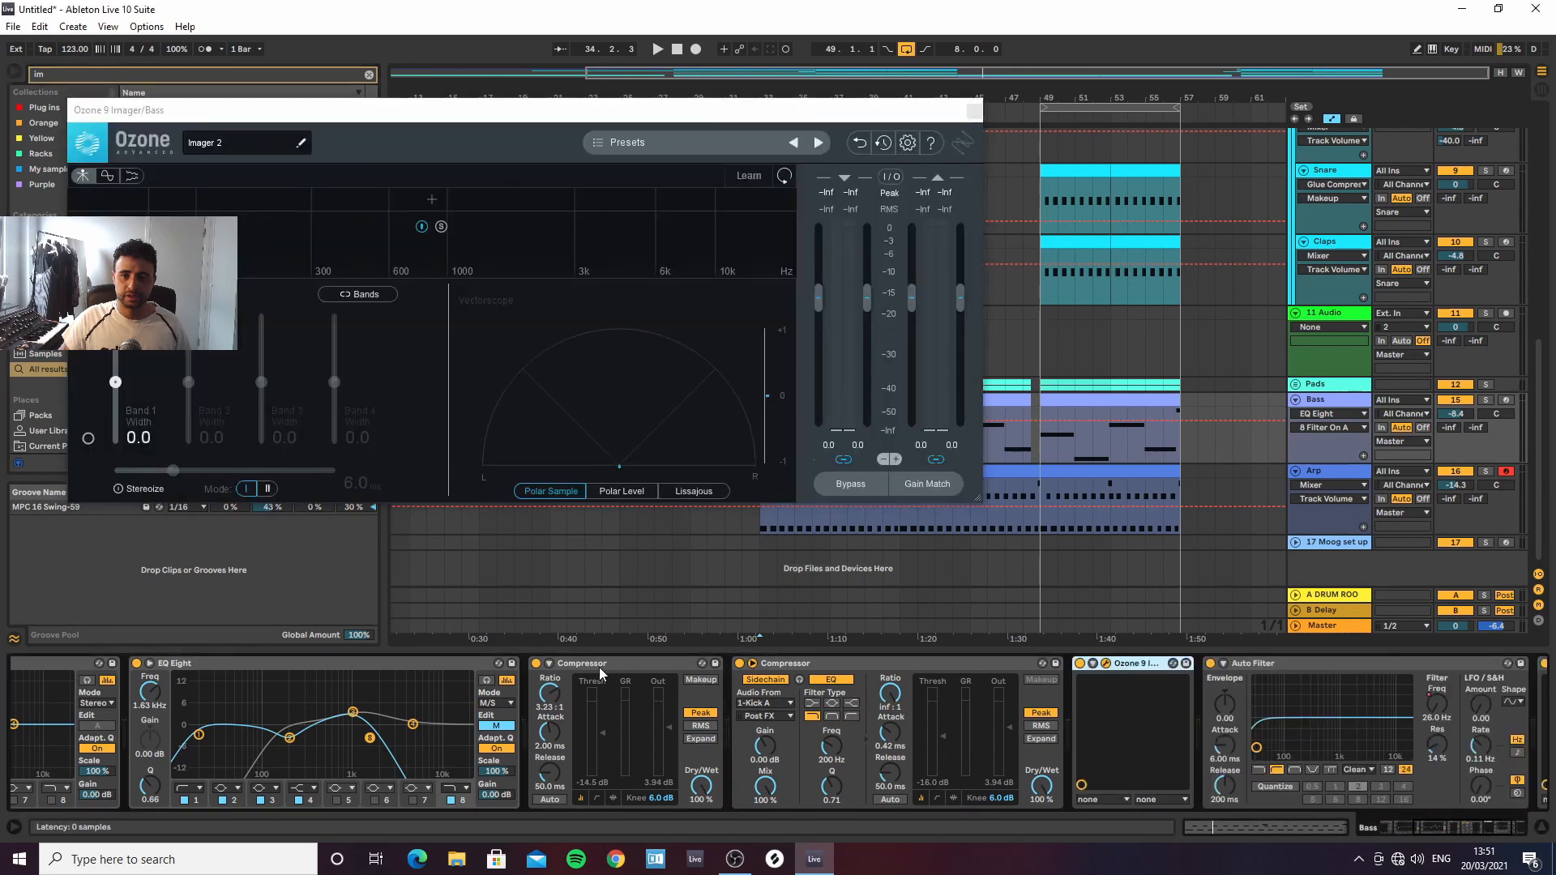
# Fold both Bass compressors, split the Ozone Imager into two bands in the low end and set Band 1 width to -100
pyautogui.doubleClick(889, 665)
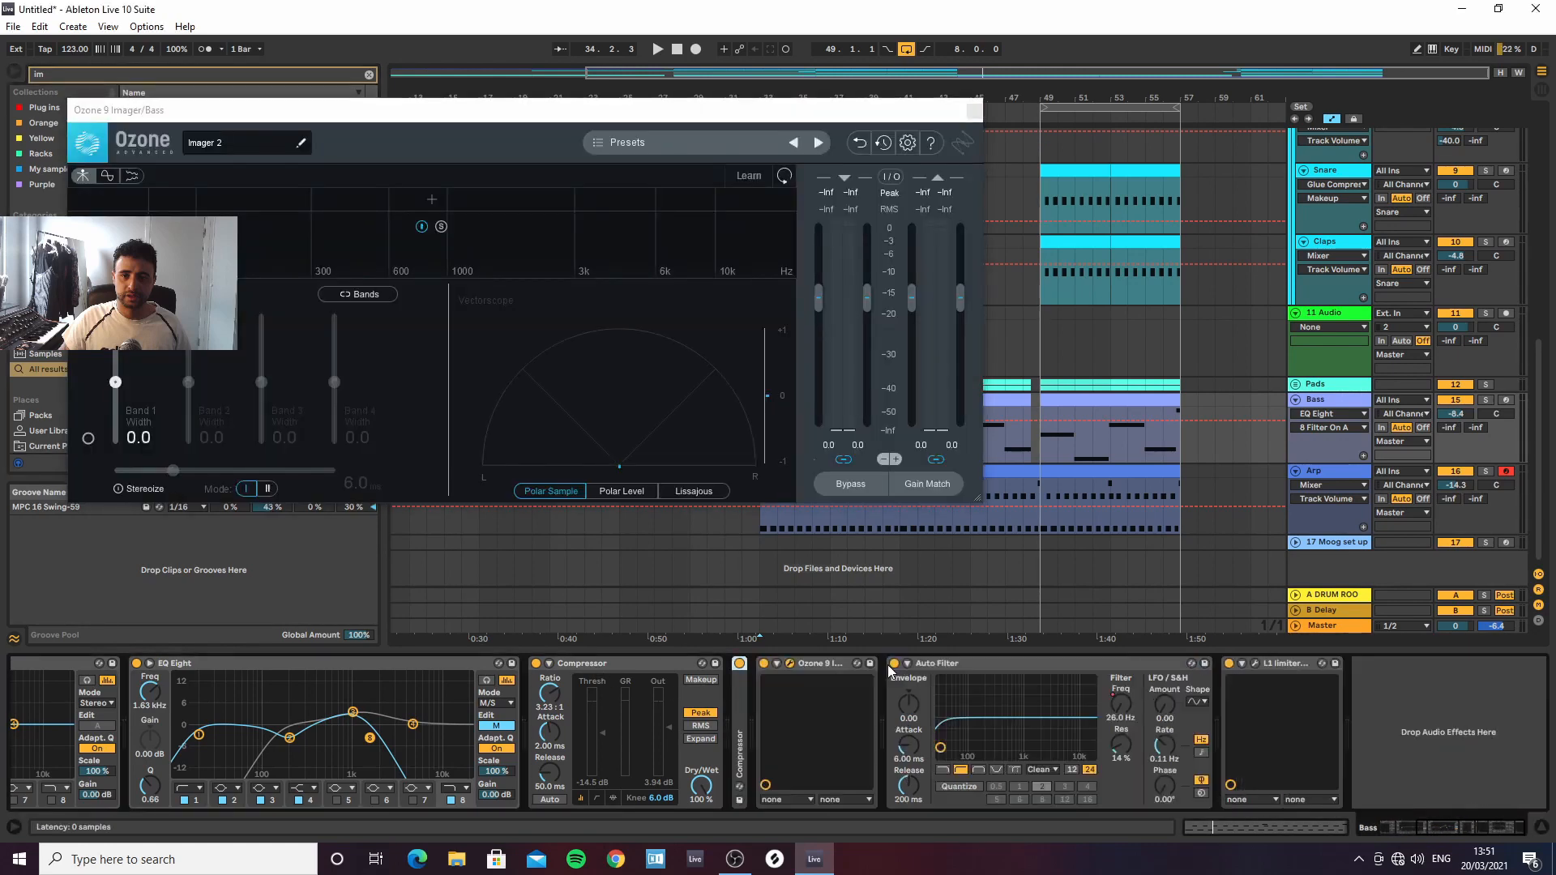
pyautogui.doubleClick(621, 662)
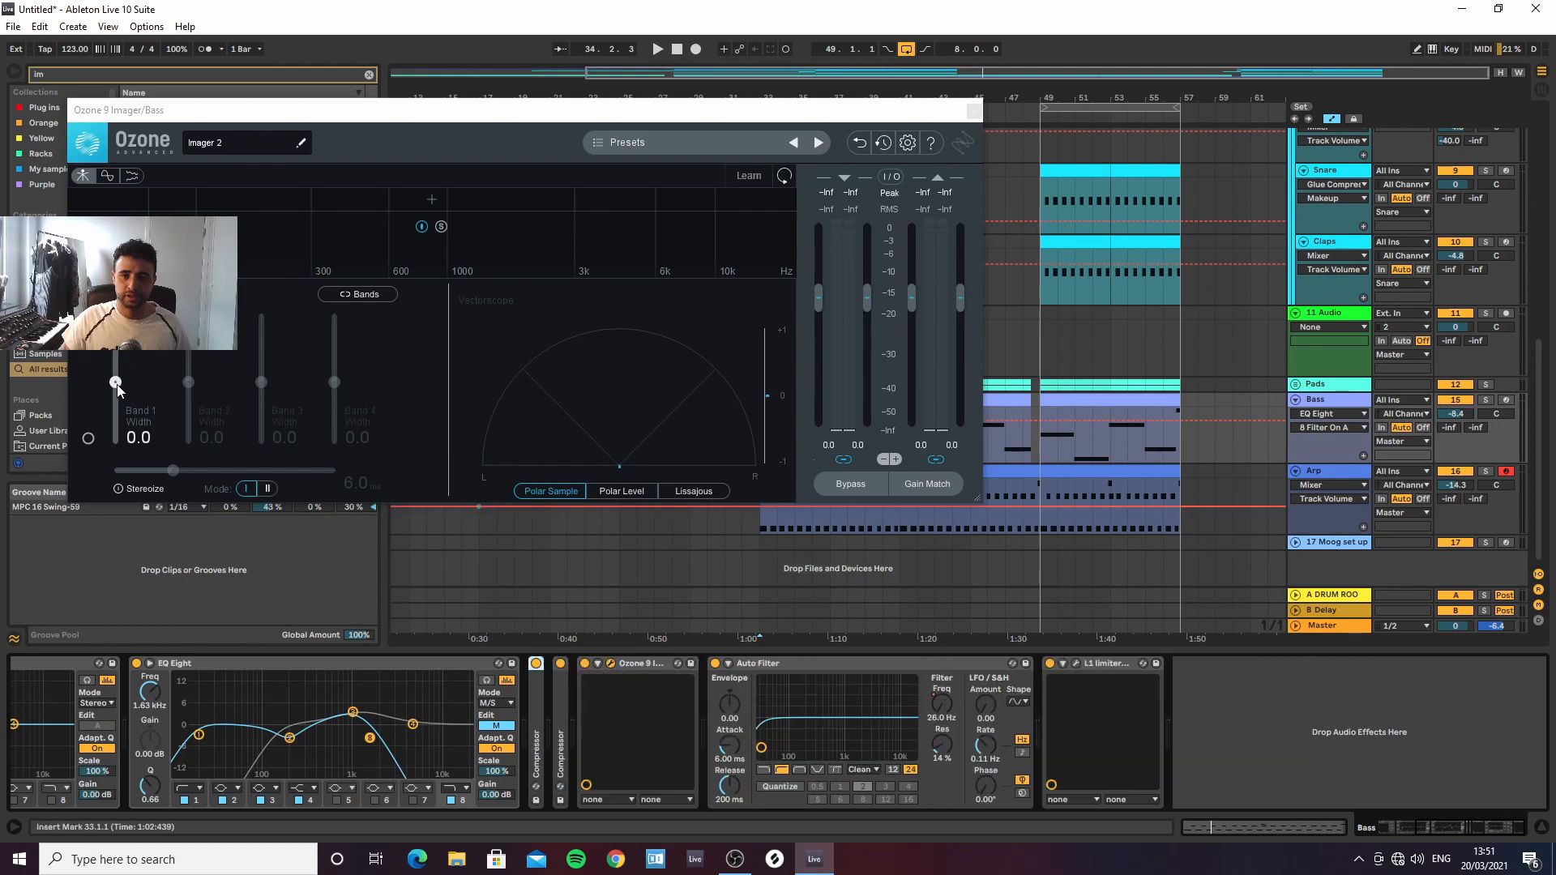
pyautogui.click(246, 206)
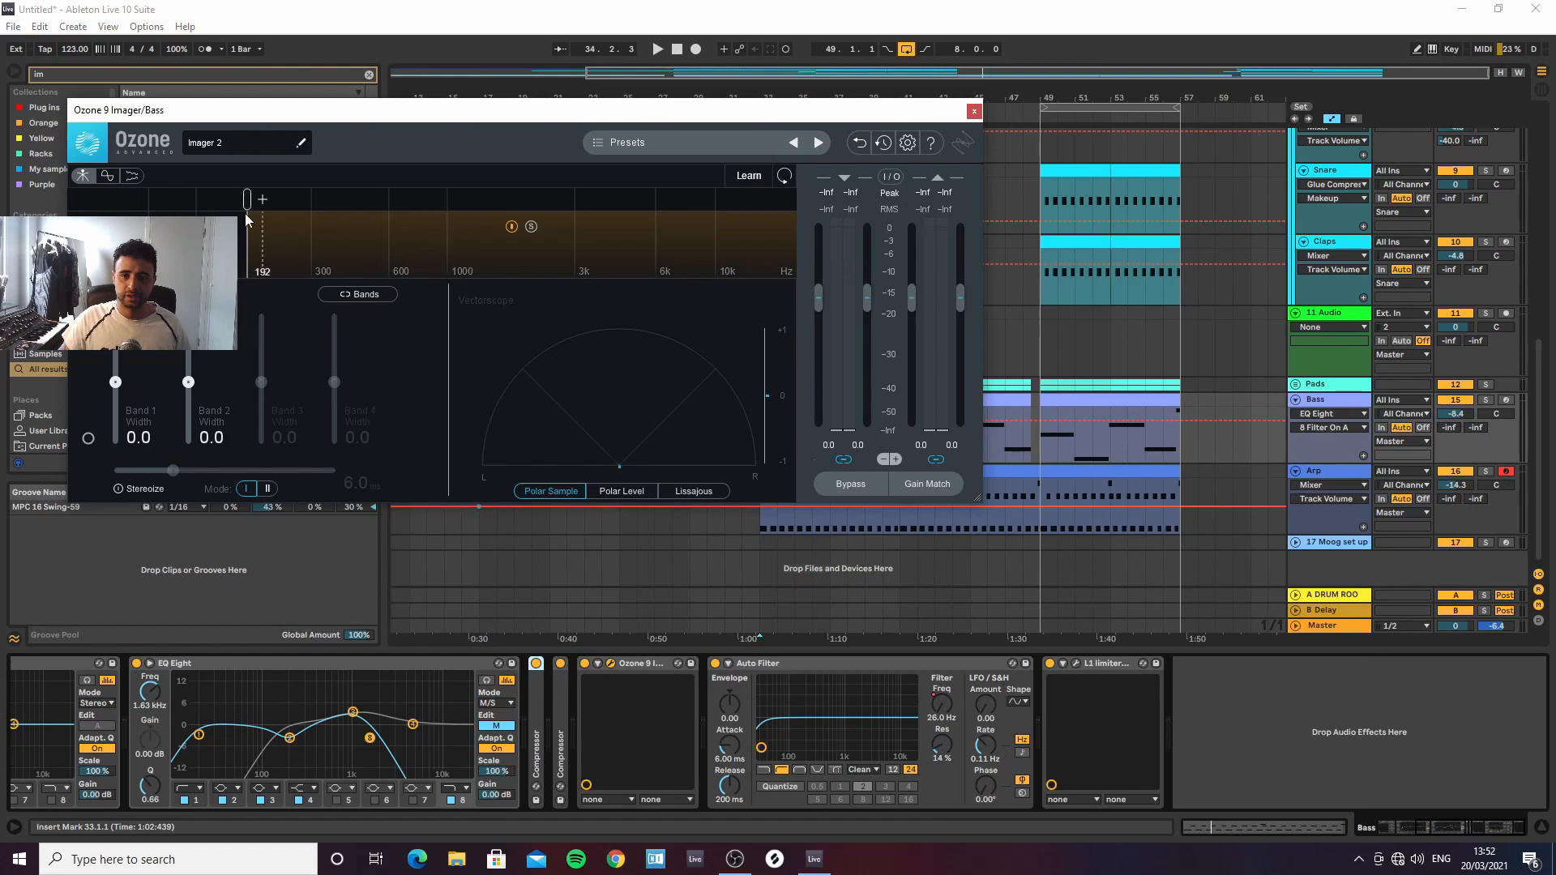
pyautogui.moveTo(124, 389); pyautogui.dragTo(150, 496)
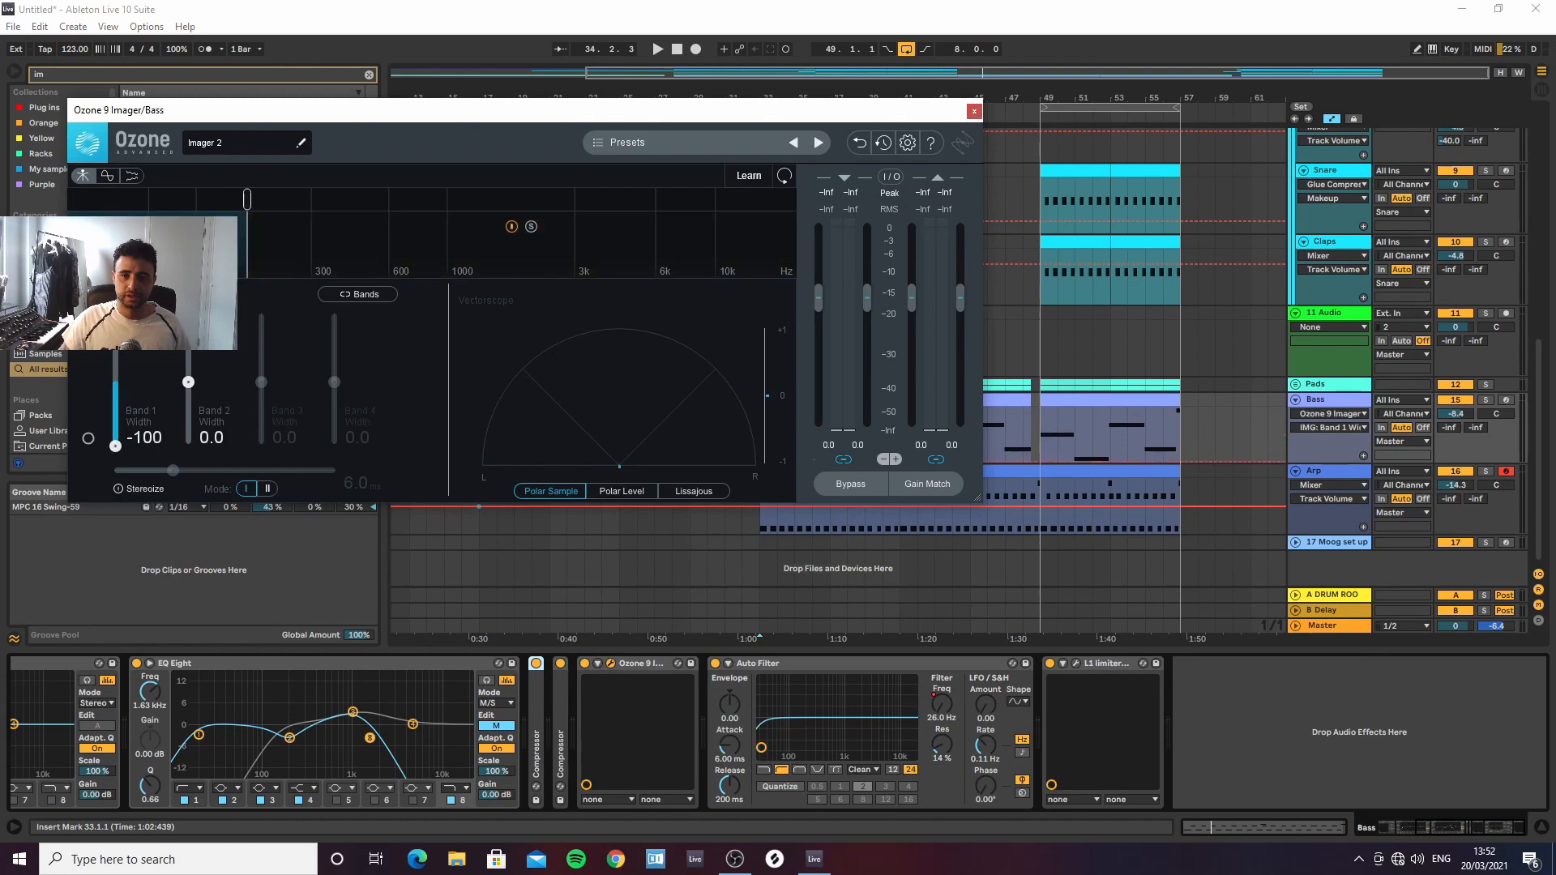
# Play from bar 25, set the Bass L1 limiter's out ceiling to -3.1 and reset the Bass track volume to 0 dB
pyautogui.click(1076, 664)
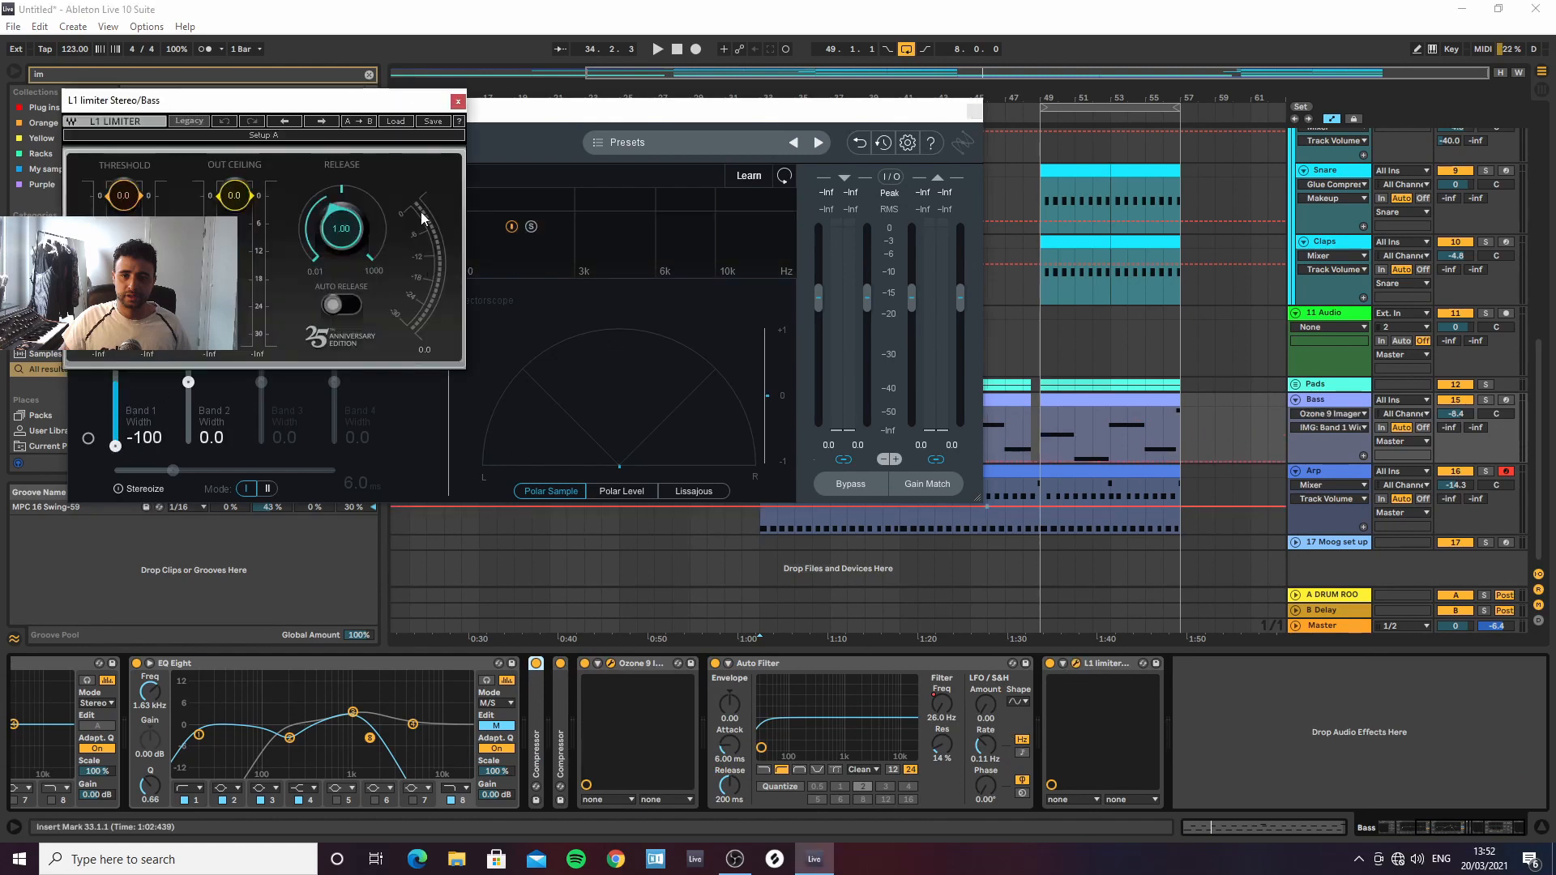
pyautogui.click(975, 114)
pyautogui.press('space')
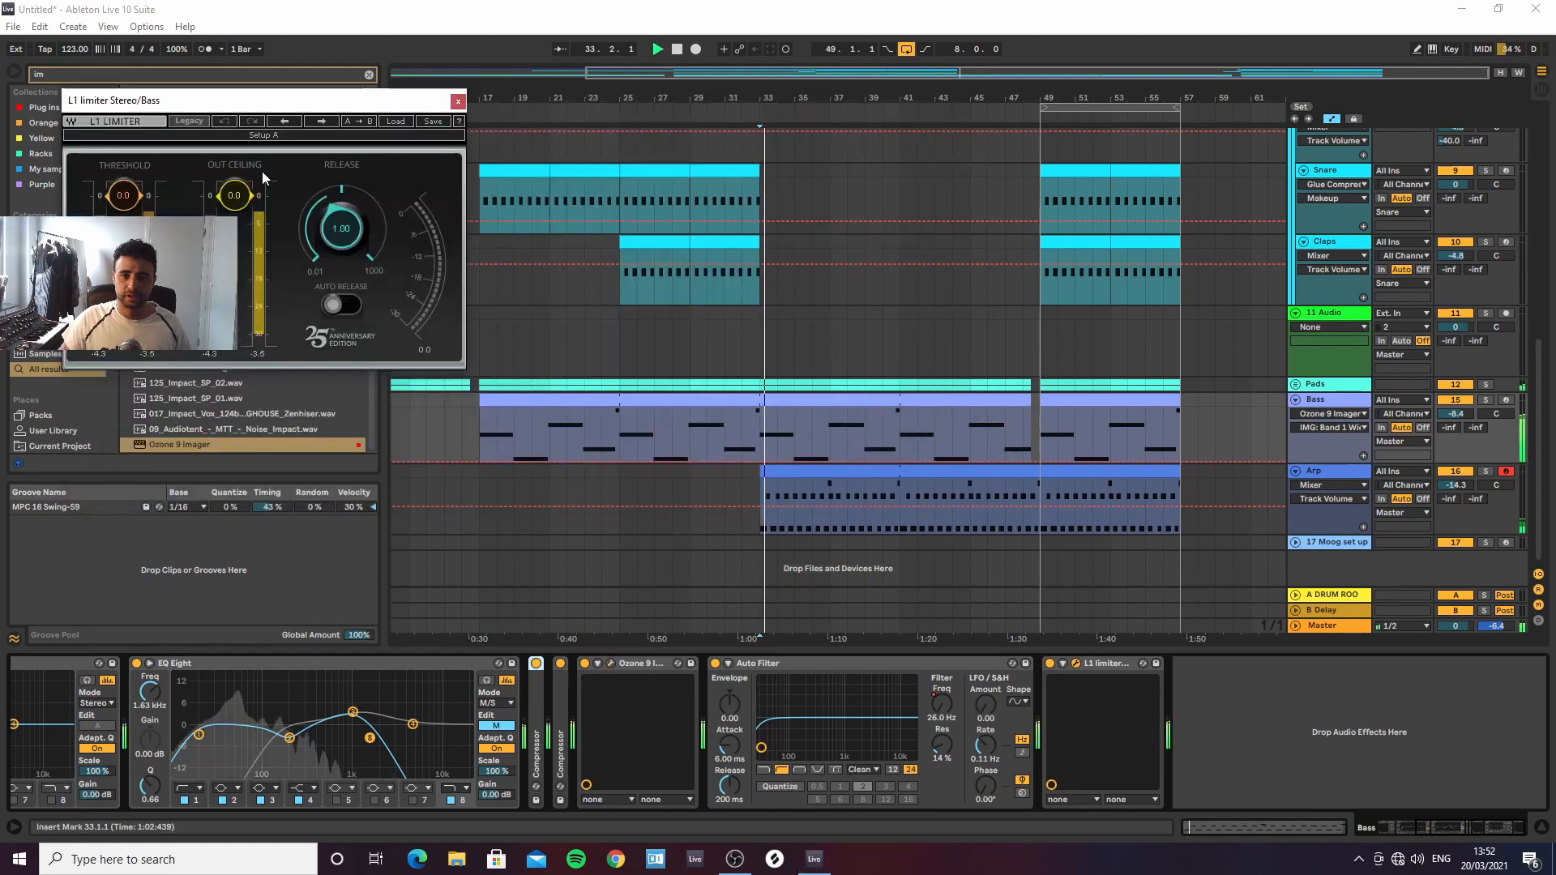
pyautogui.click(625, 430)
pyautogui.press('space')
pyautogui.press('space')
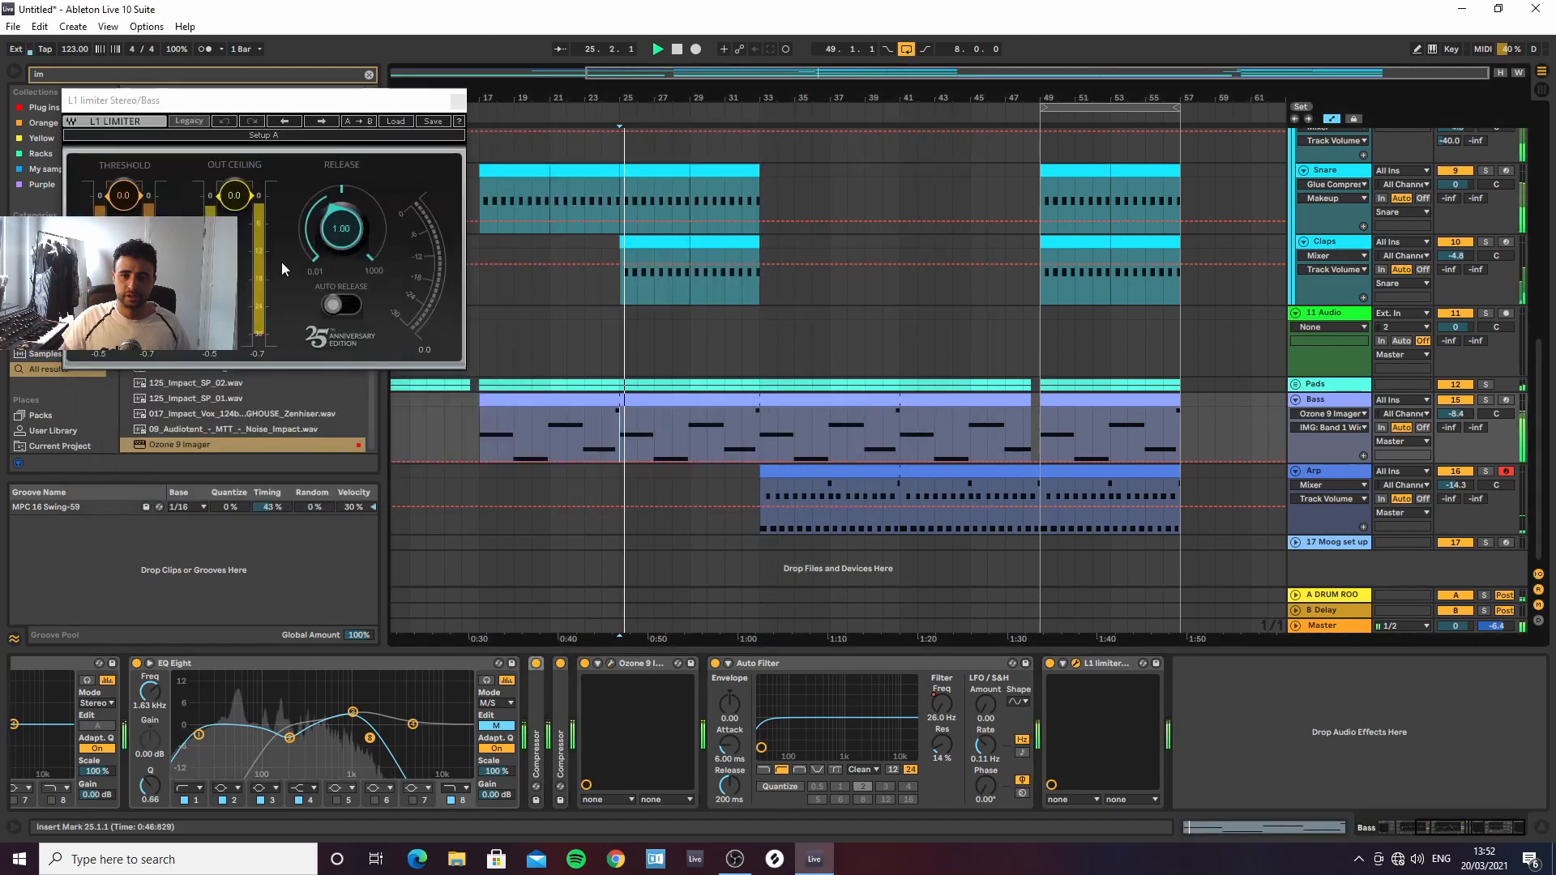
pyautogui.moveTo(235, 196); pyautogui.dragTo(234, 210)
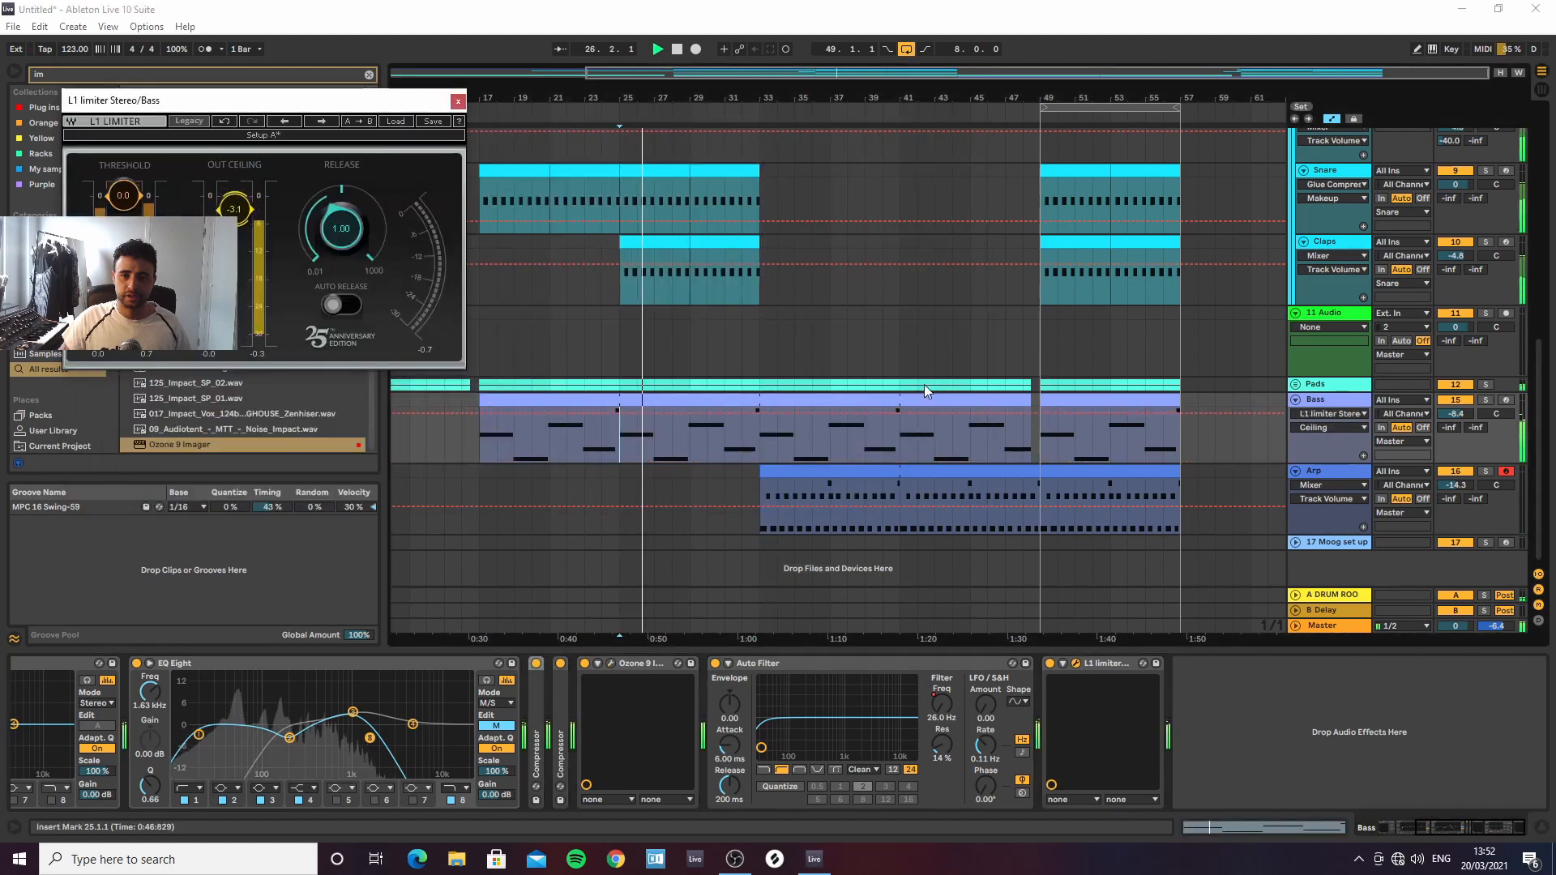
pyautogui.doubleClick(1451, 416)
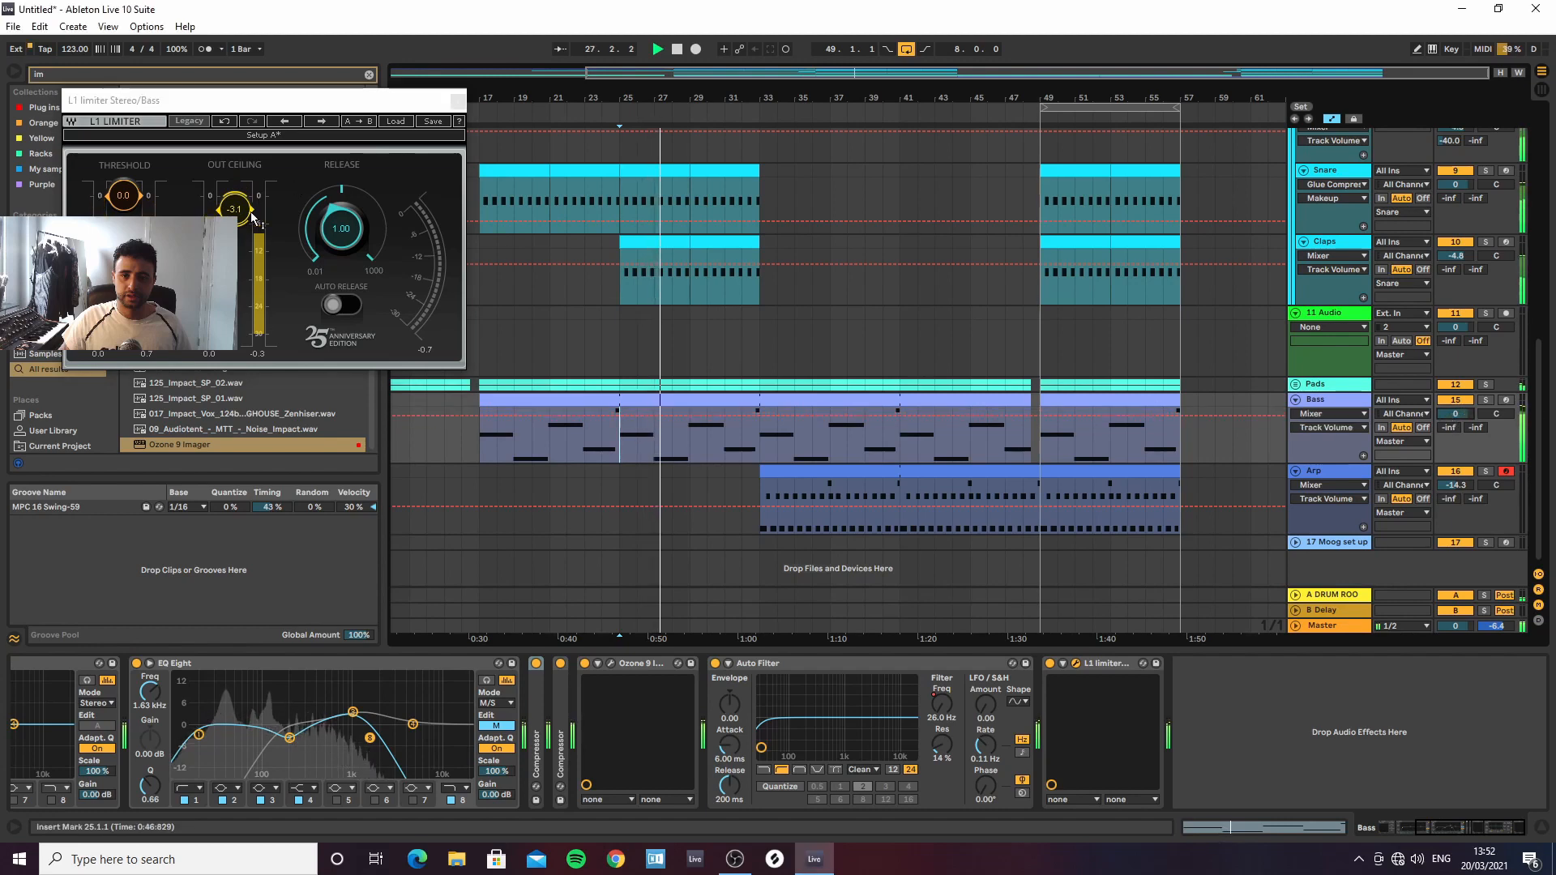
# Lower the L1 limiter's out ceiling further, bring its threshold down to about -4.1, and close the plug-in window
pyautogui.moveTo(234, 209); pyautogui.dragTo(234, 231)
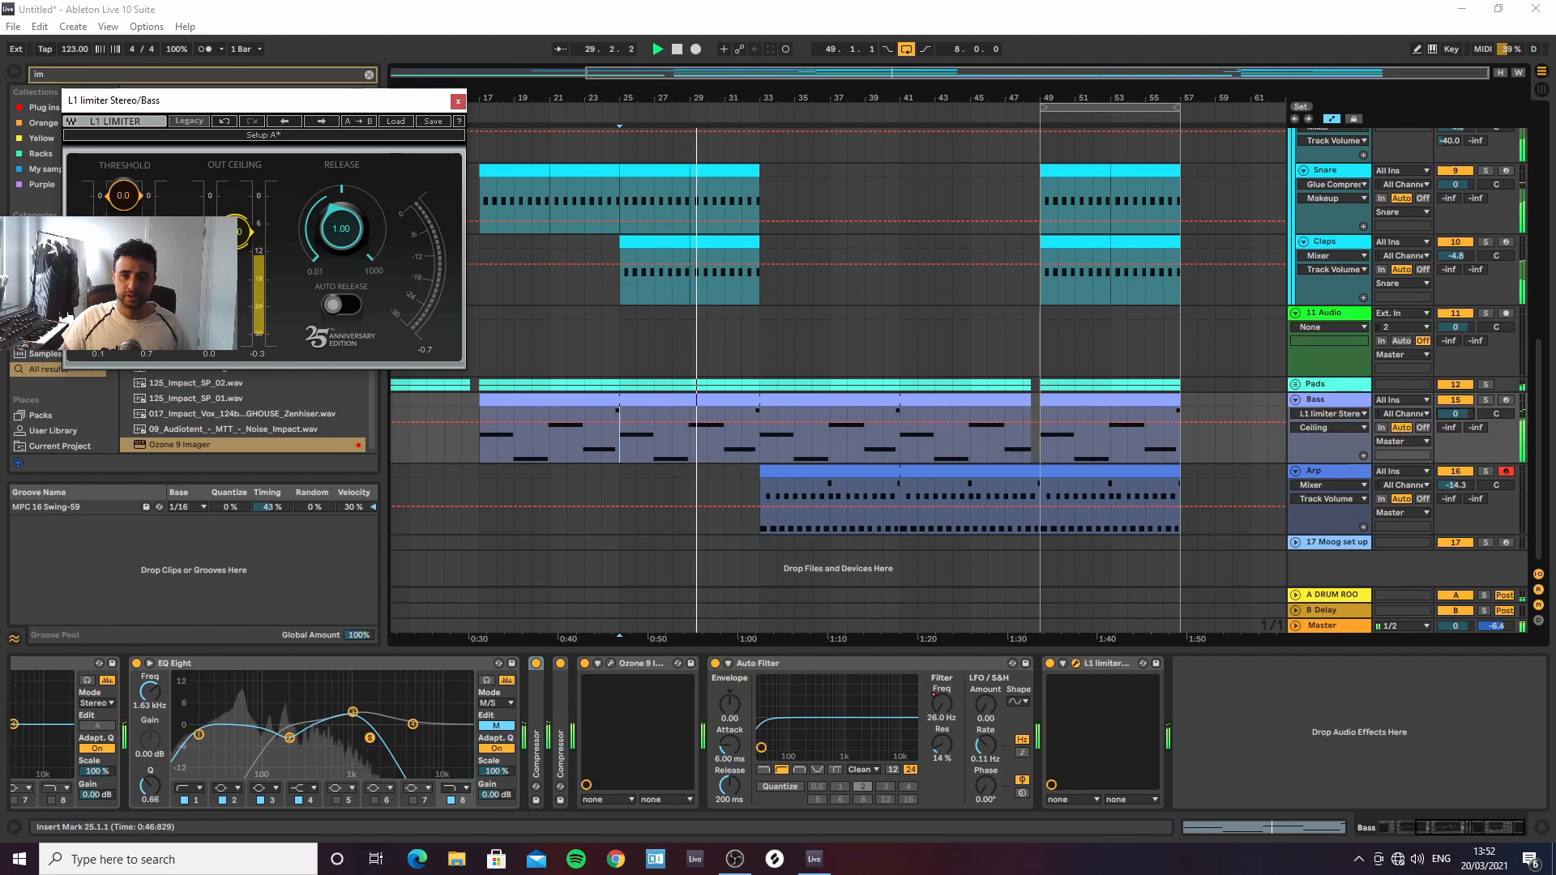
pyautogui.moveTo(123, 195); pyautogui.dragTo(123, 214)
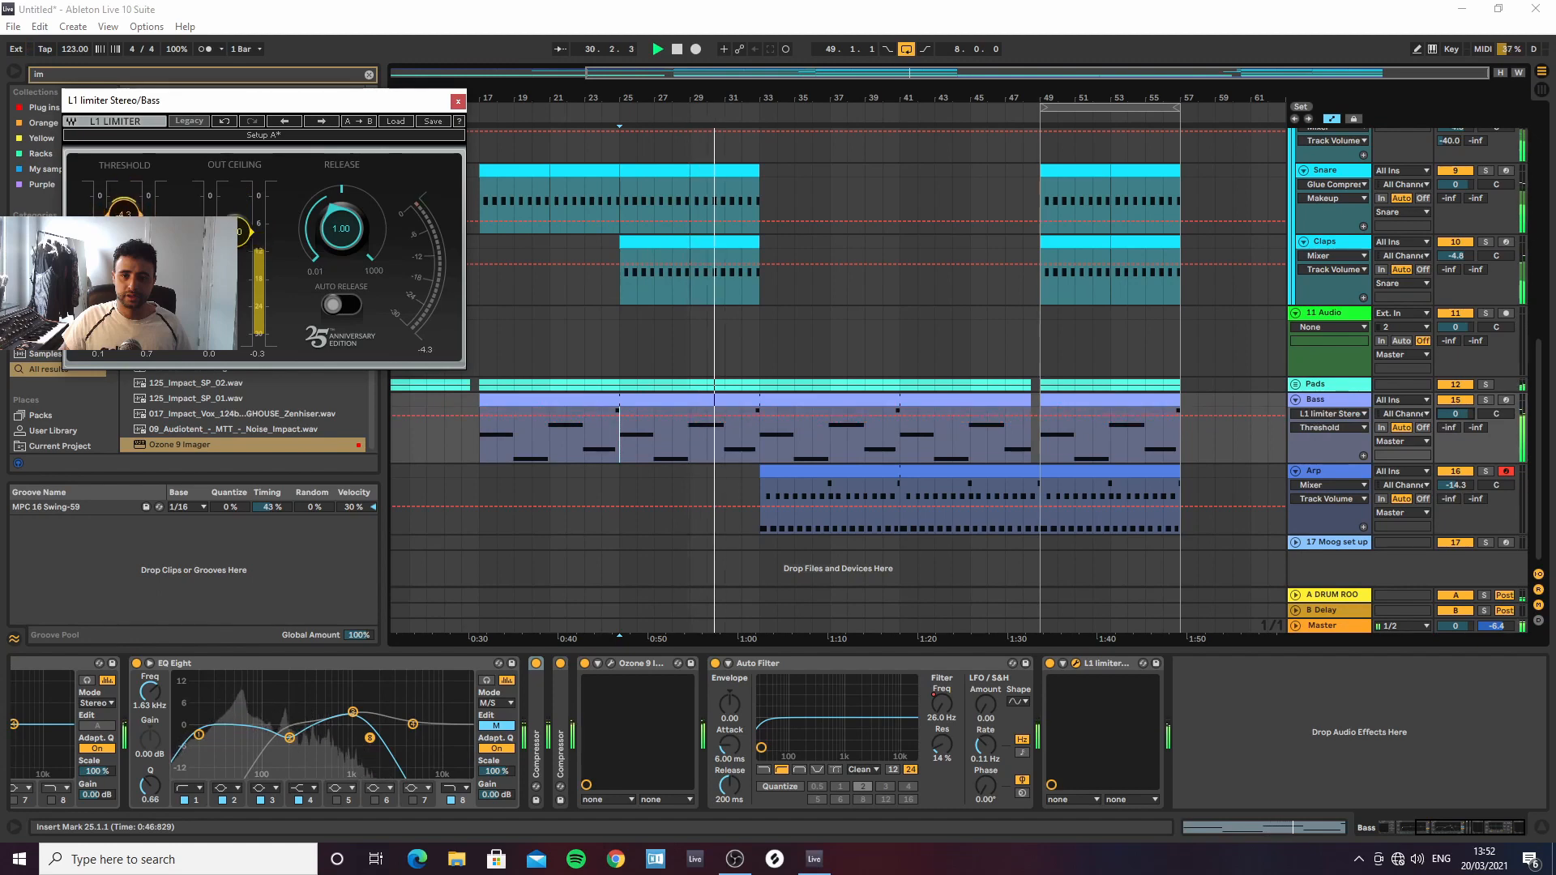
pyautogui.moveTo(244, 252); pyautogui.dragTo(243, 256)
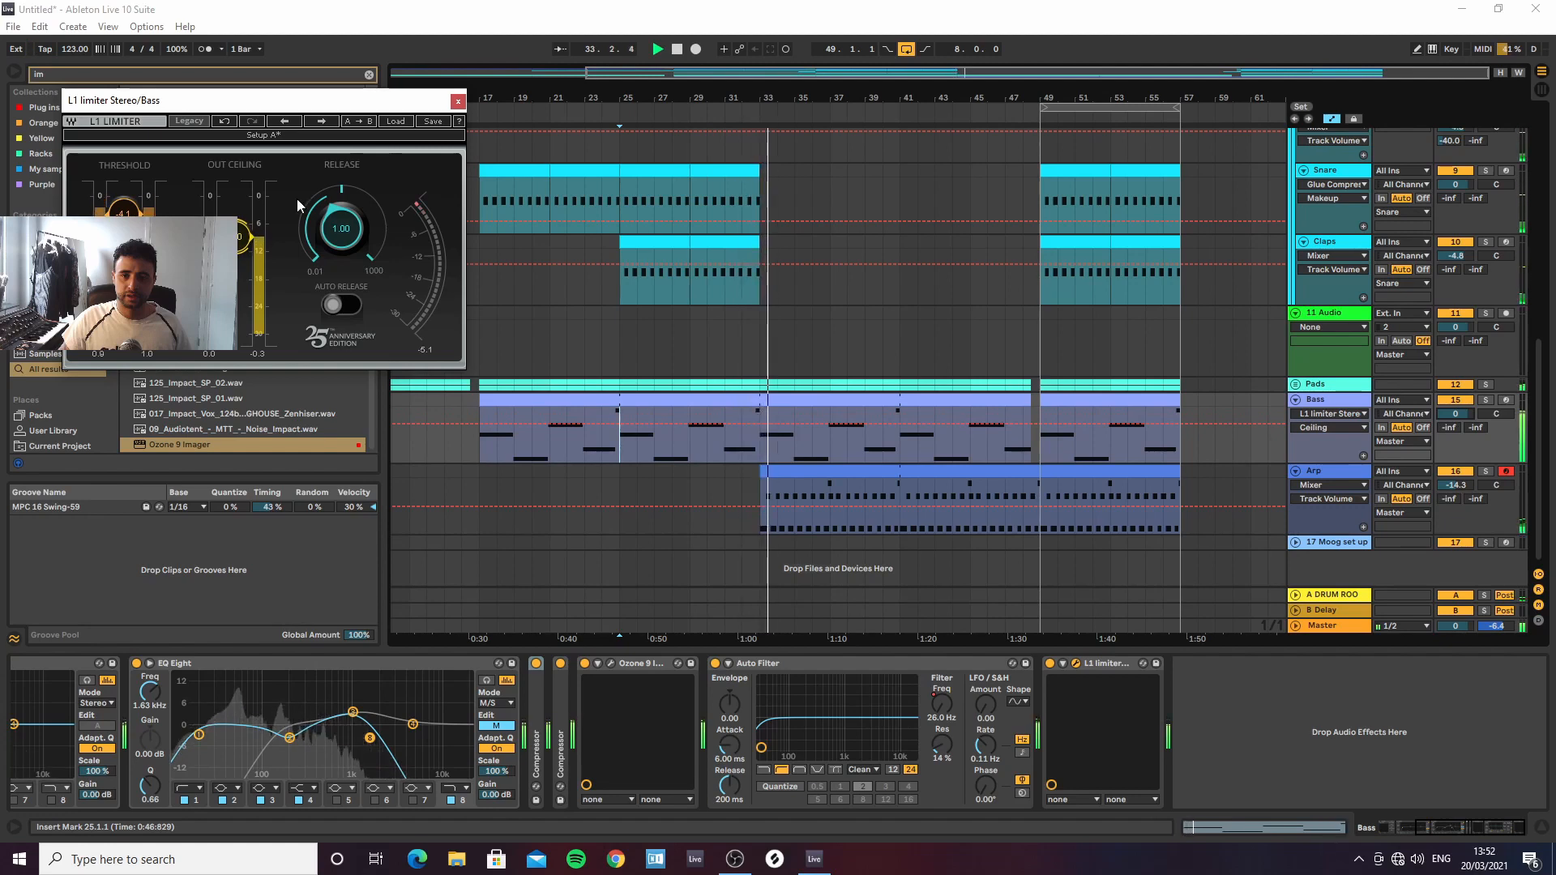
pyautogui.click(457, 101)
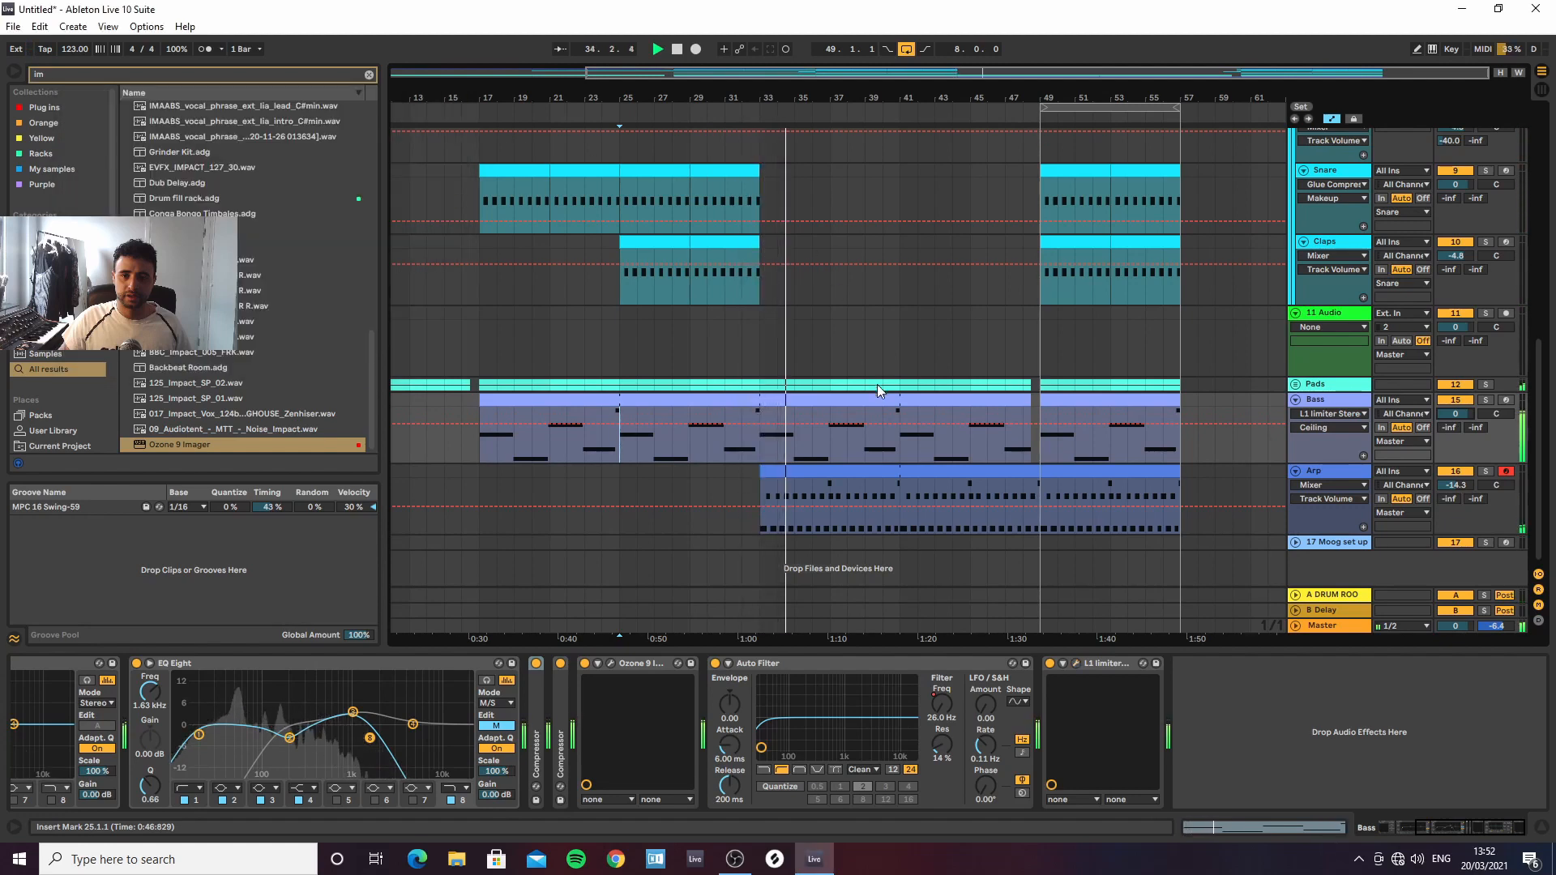
# Extend the Bongo Groove loop clip from bar 33 through the breakdown to the next bongo clip just before bar 49
pyautogui.moveTo(790, 99); pyautogui.dragTo(878, 95)
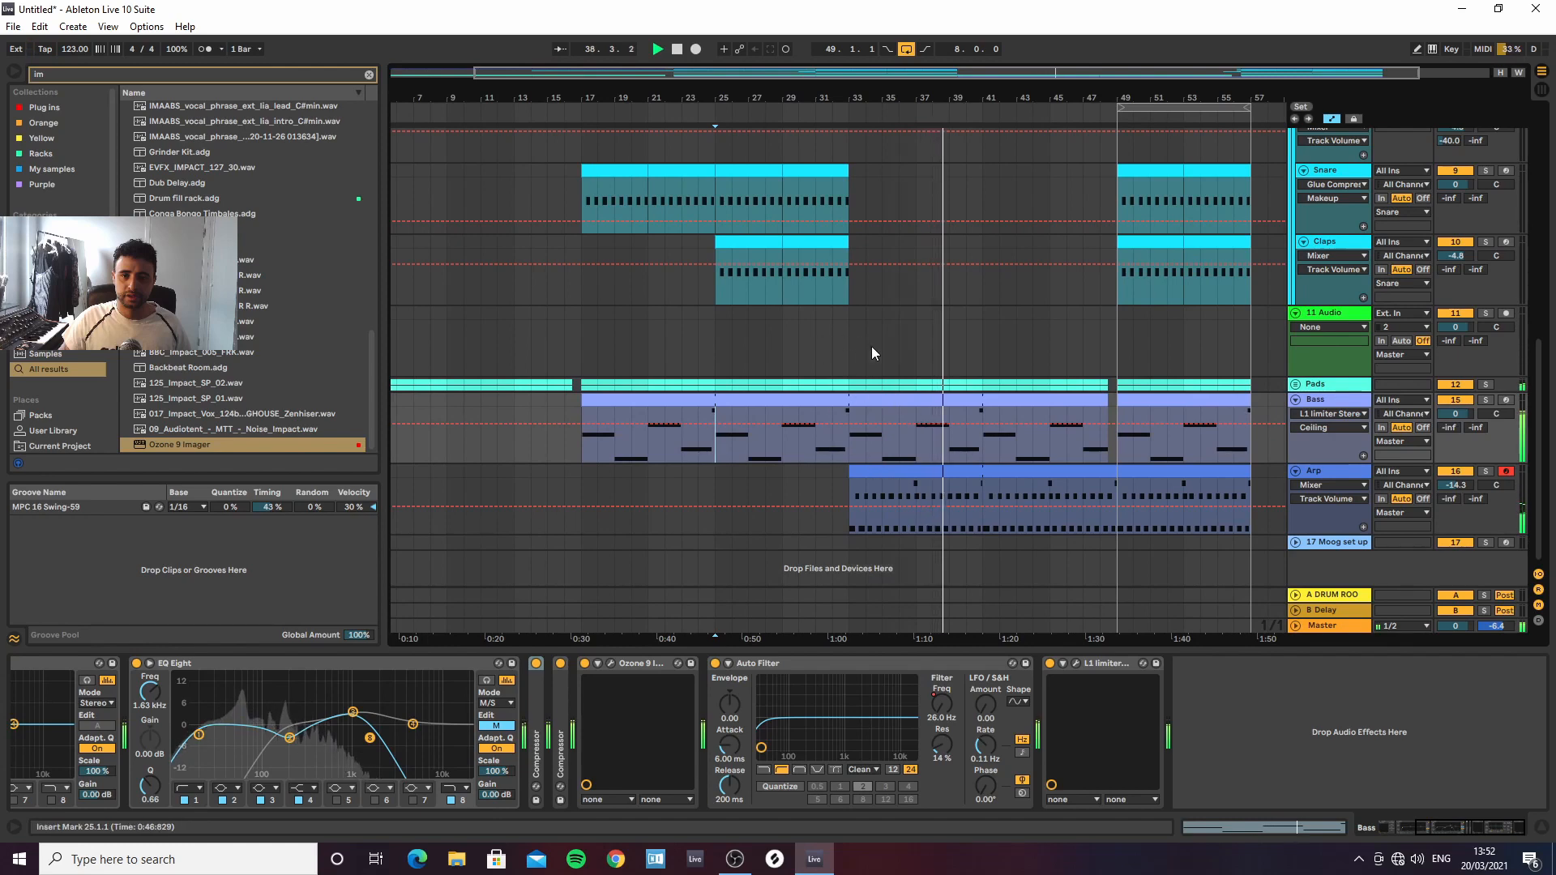
pyautogui.scroll(3, 868, 347)
pyautogui.scroll(5, 889, 340)
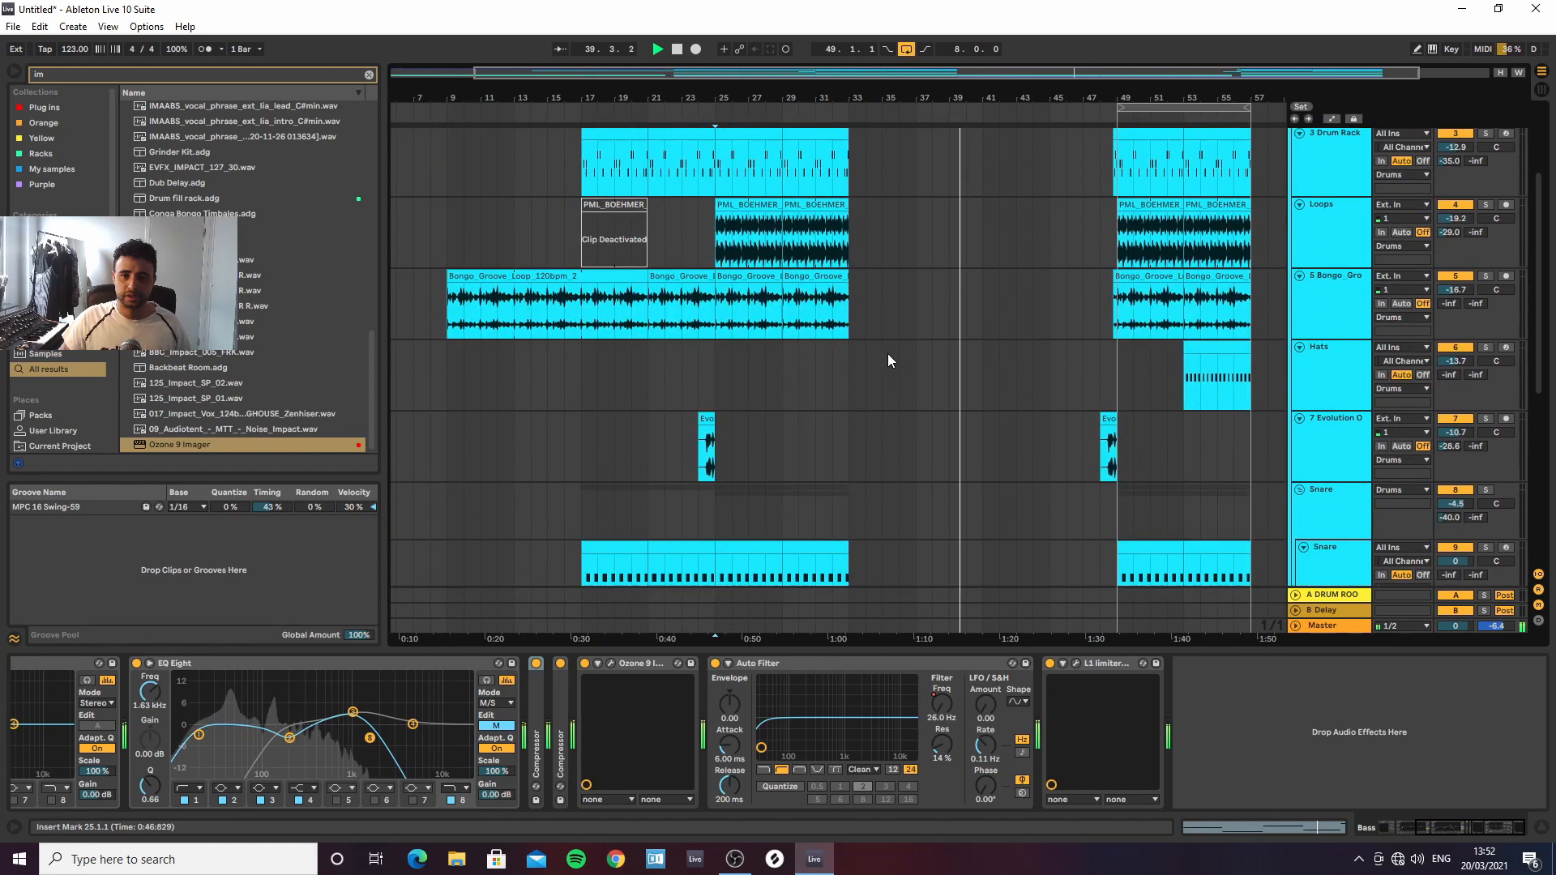
pyautogui.moveTo(850, 274); pyautogui.dragTo(1113, 274)
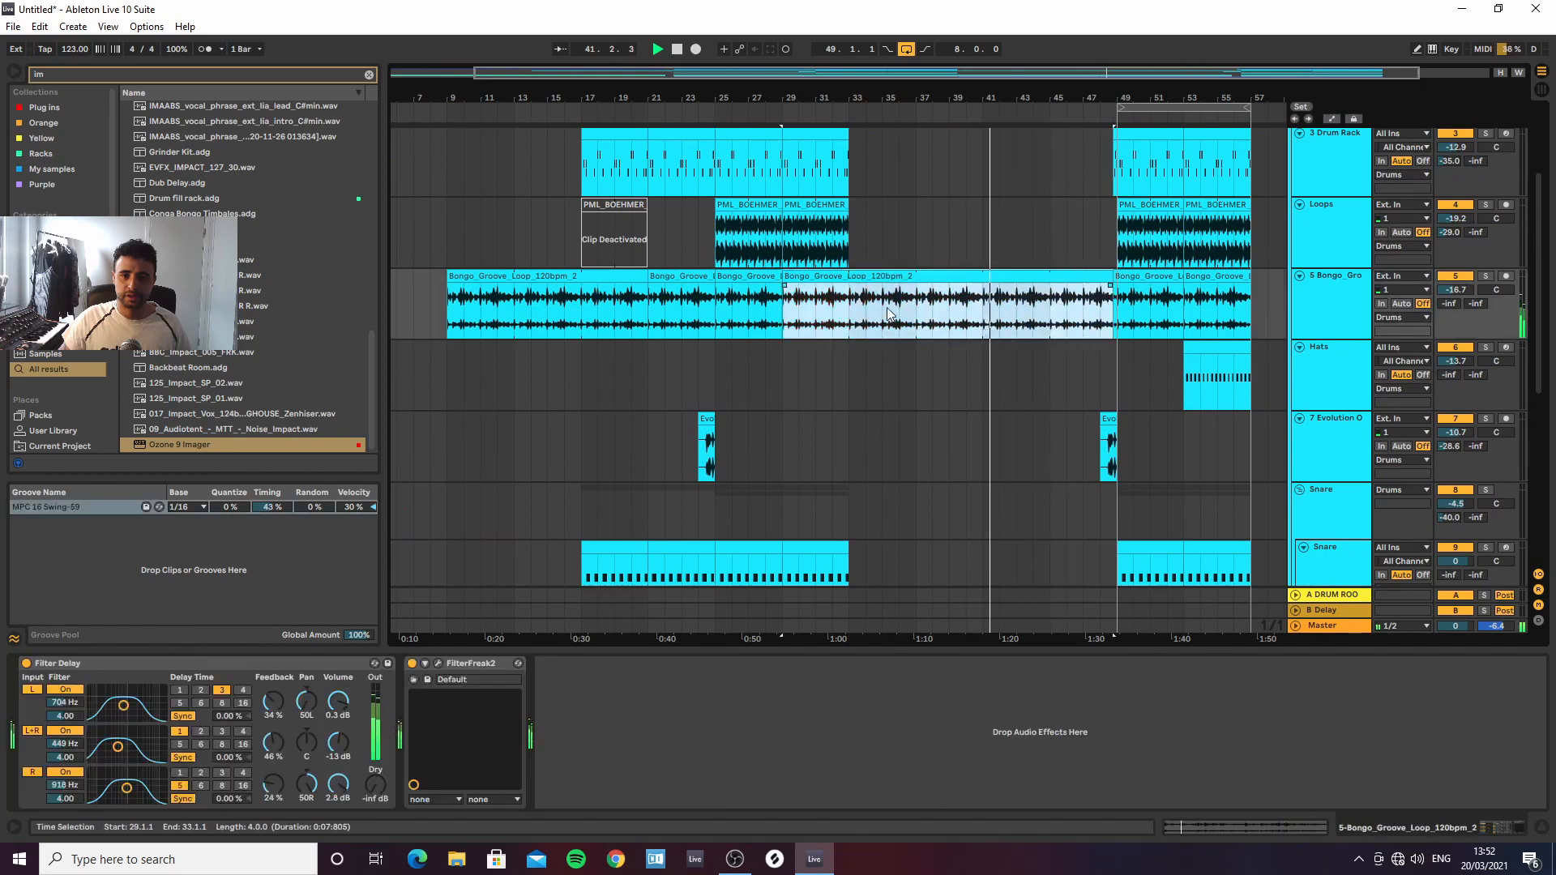
# Extend the Kick A clip from bar 33 through the breakdown to about bar 48, leaving a gap before the drop
pyautogui.click(837, 309)
pyautogui.scroll(3, 852, 276)
pyautogui.moveTo(848, 149); pyautogui.dragTo(981, 150)
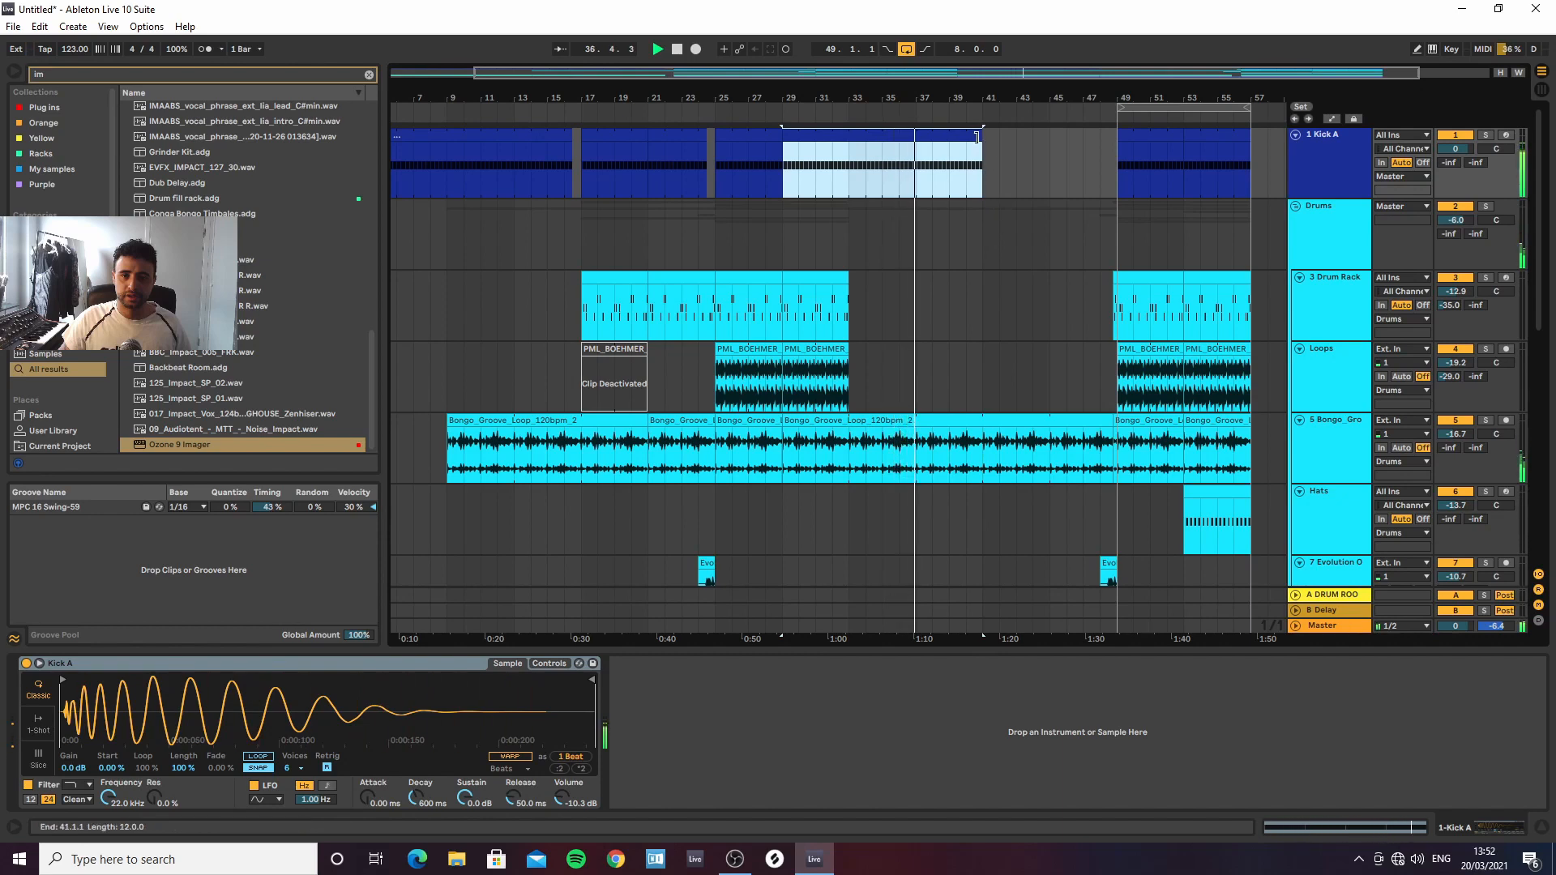
pyautogui.moveTo(976, 138); pyautogui.dragTo(1099, 160)
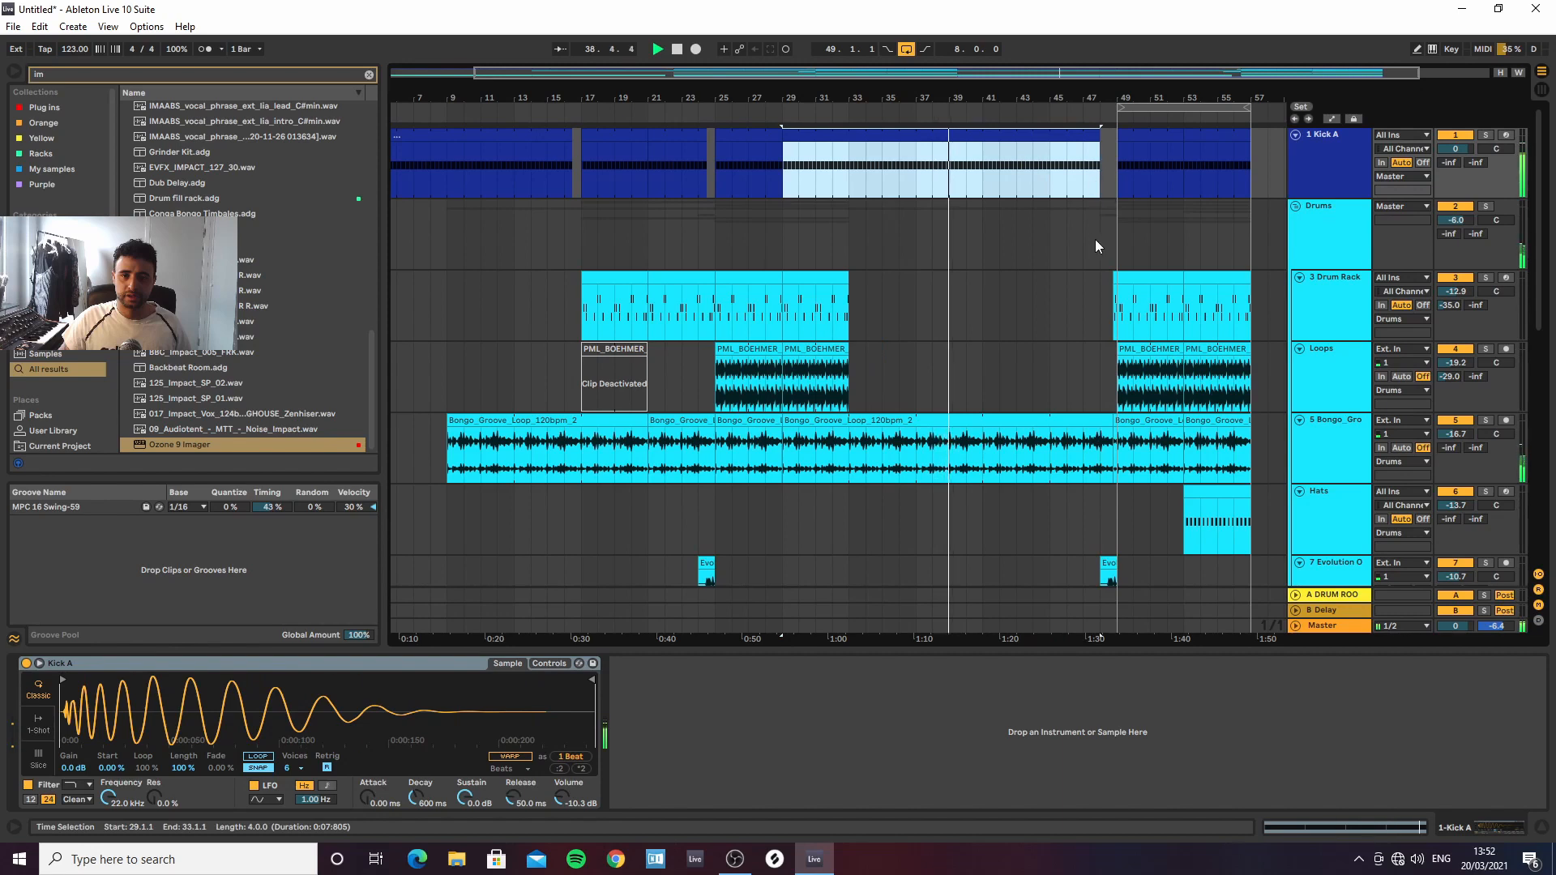
pyautogui.scroll(-10, 1095, 251)
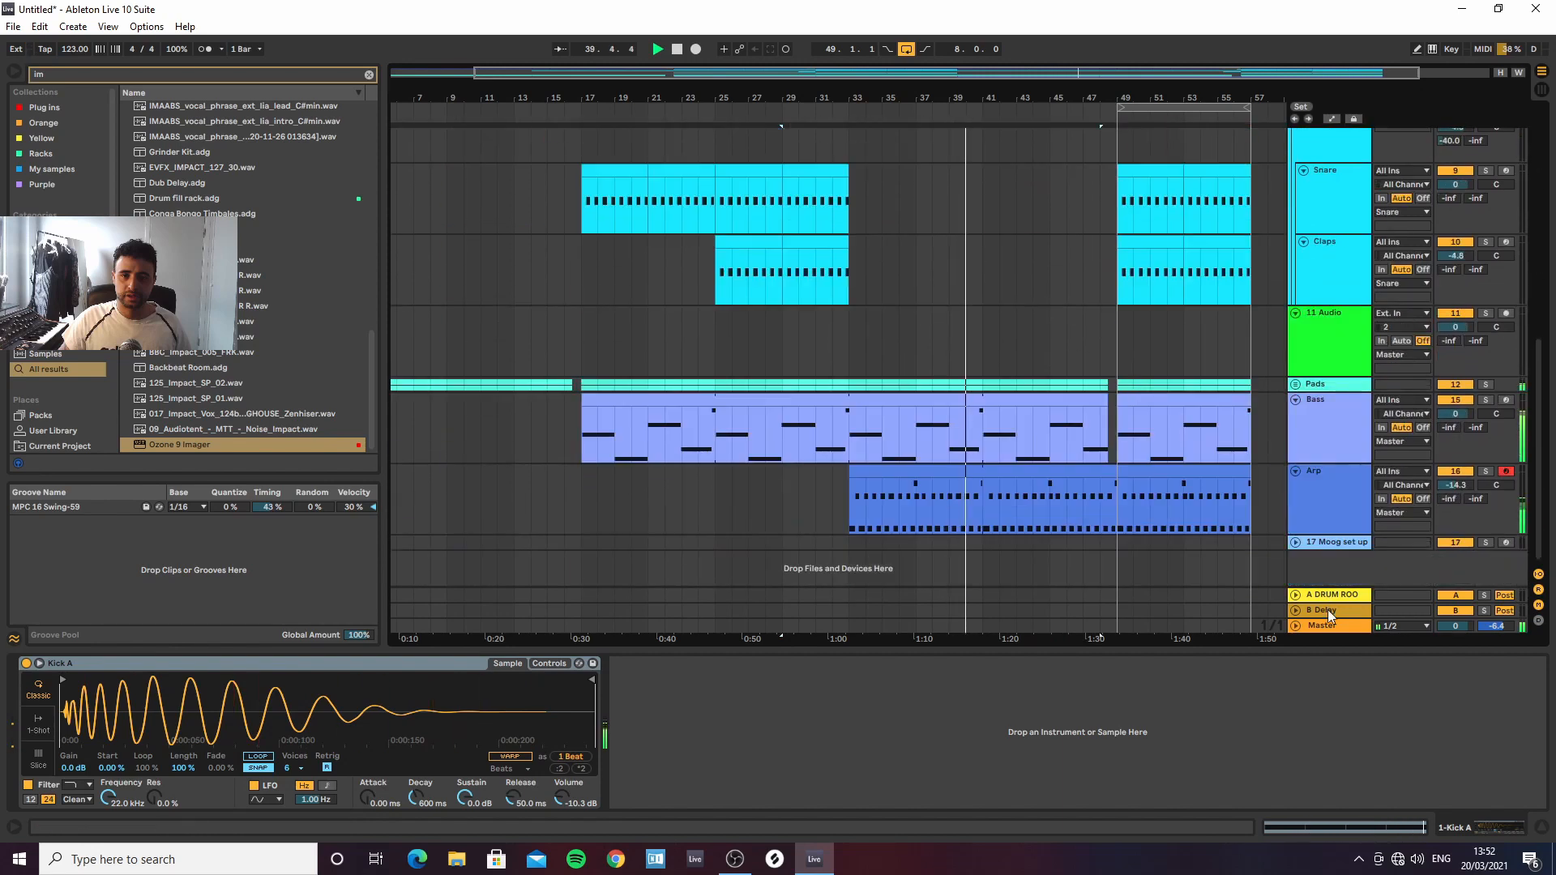
pyautogui.click(1321, 628)
pyautogui.scroll(5, 1327, 398)
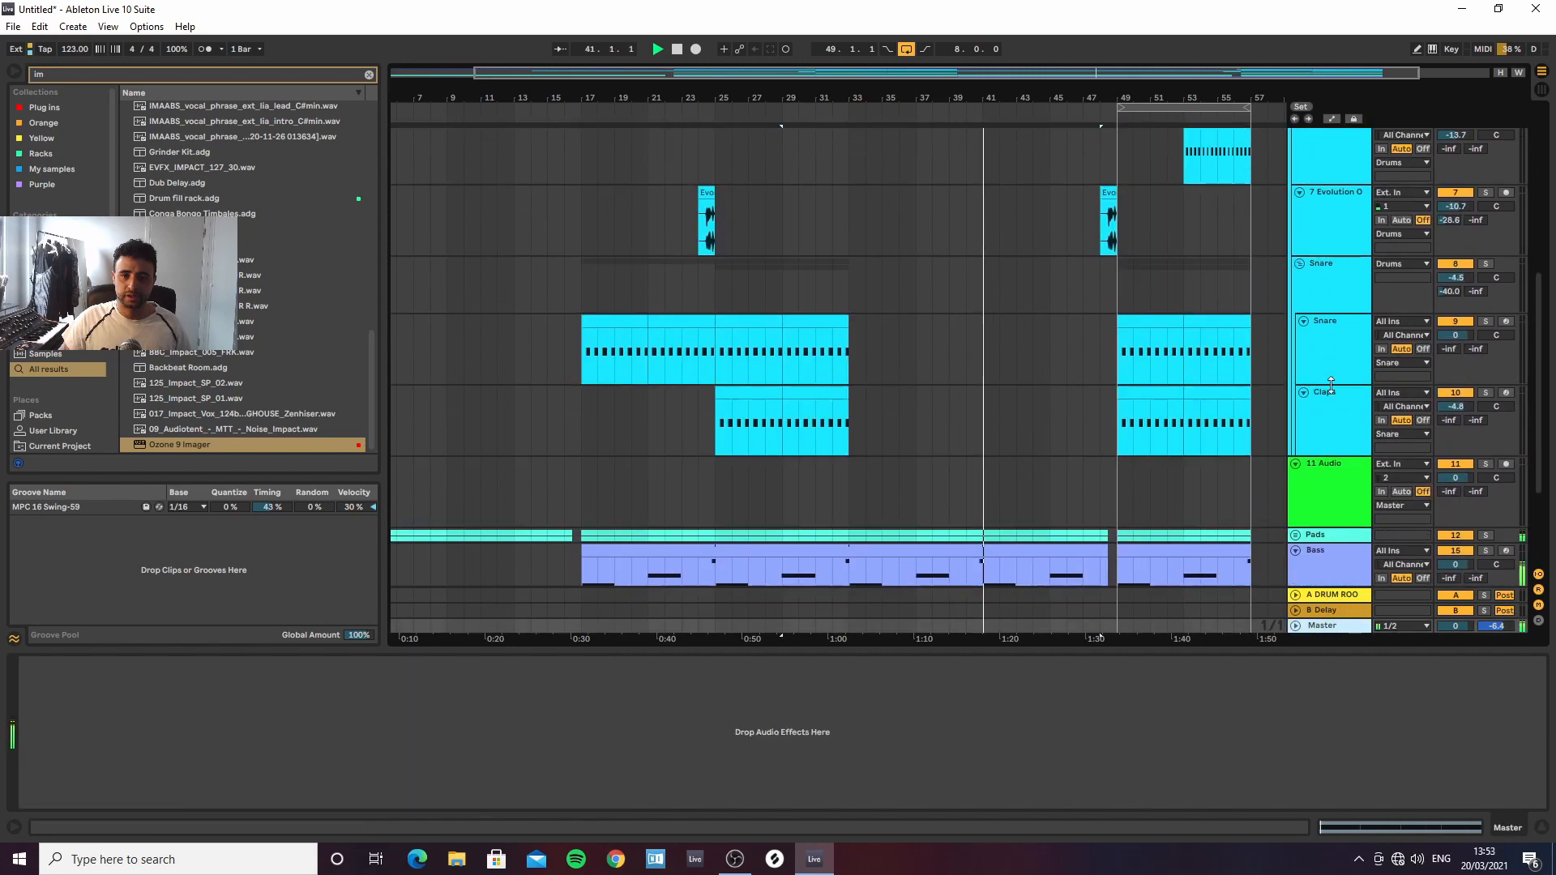
pyautogui.scroll(4, 1331, 367)
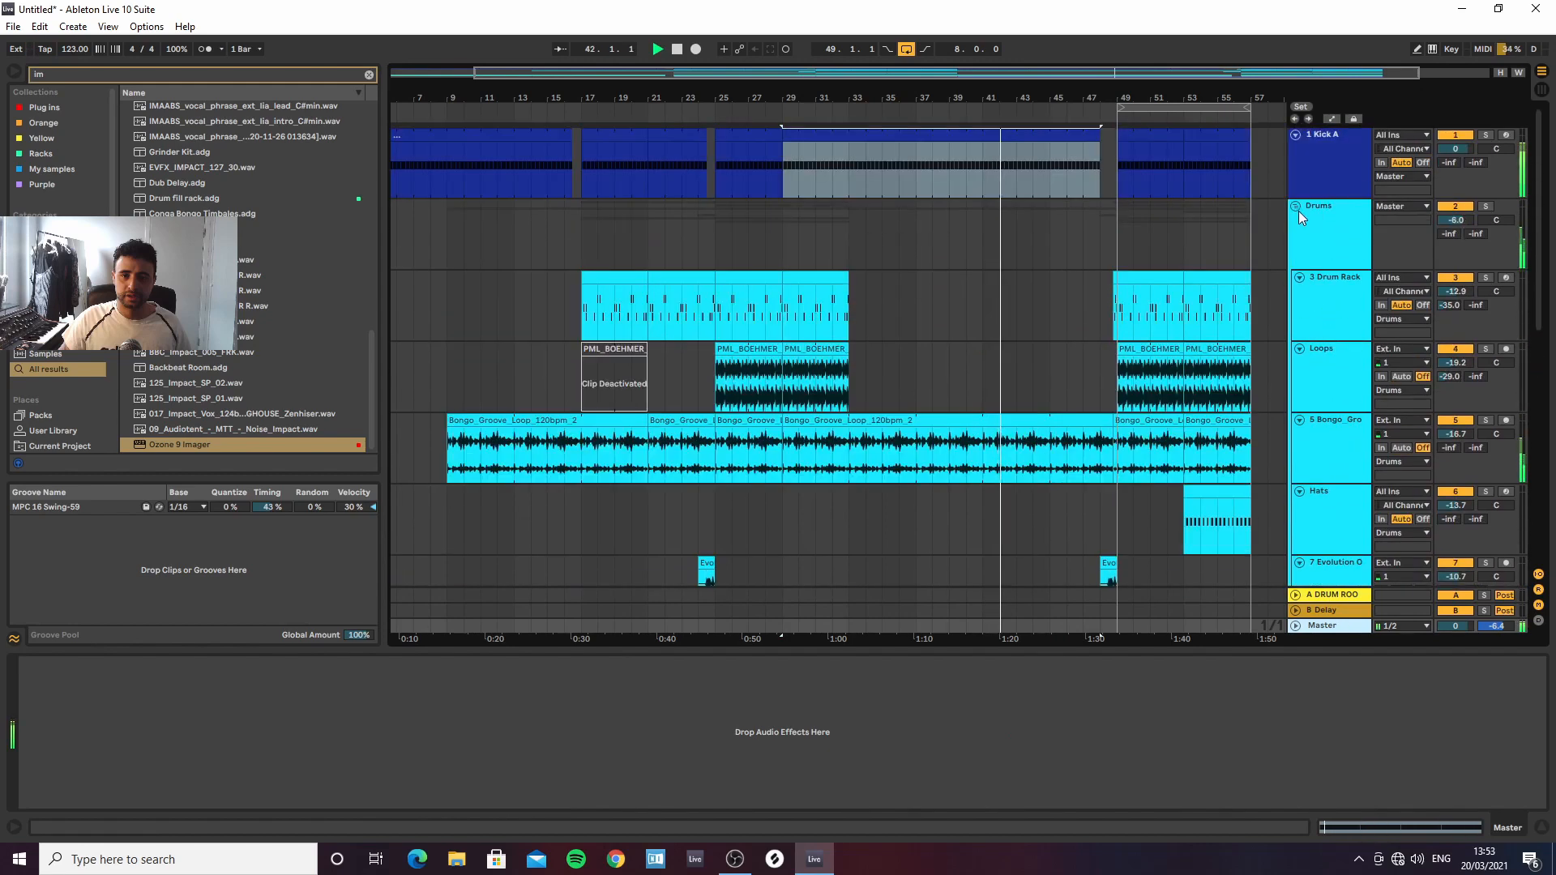
# Automate the Drums group's A-DRUM ROOM send to ramp up from about bar 45 and drop back down at bar 48
pyautogui.click(1295, 207)
pyautogui.click(1333, 220)
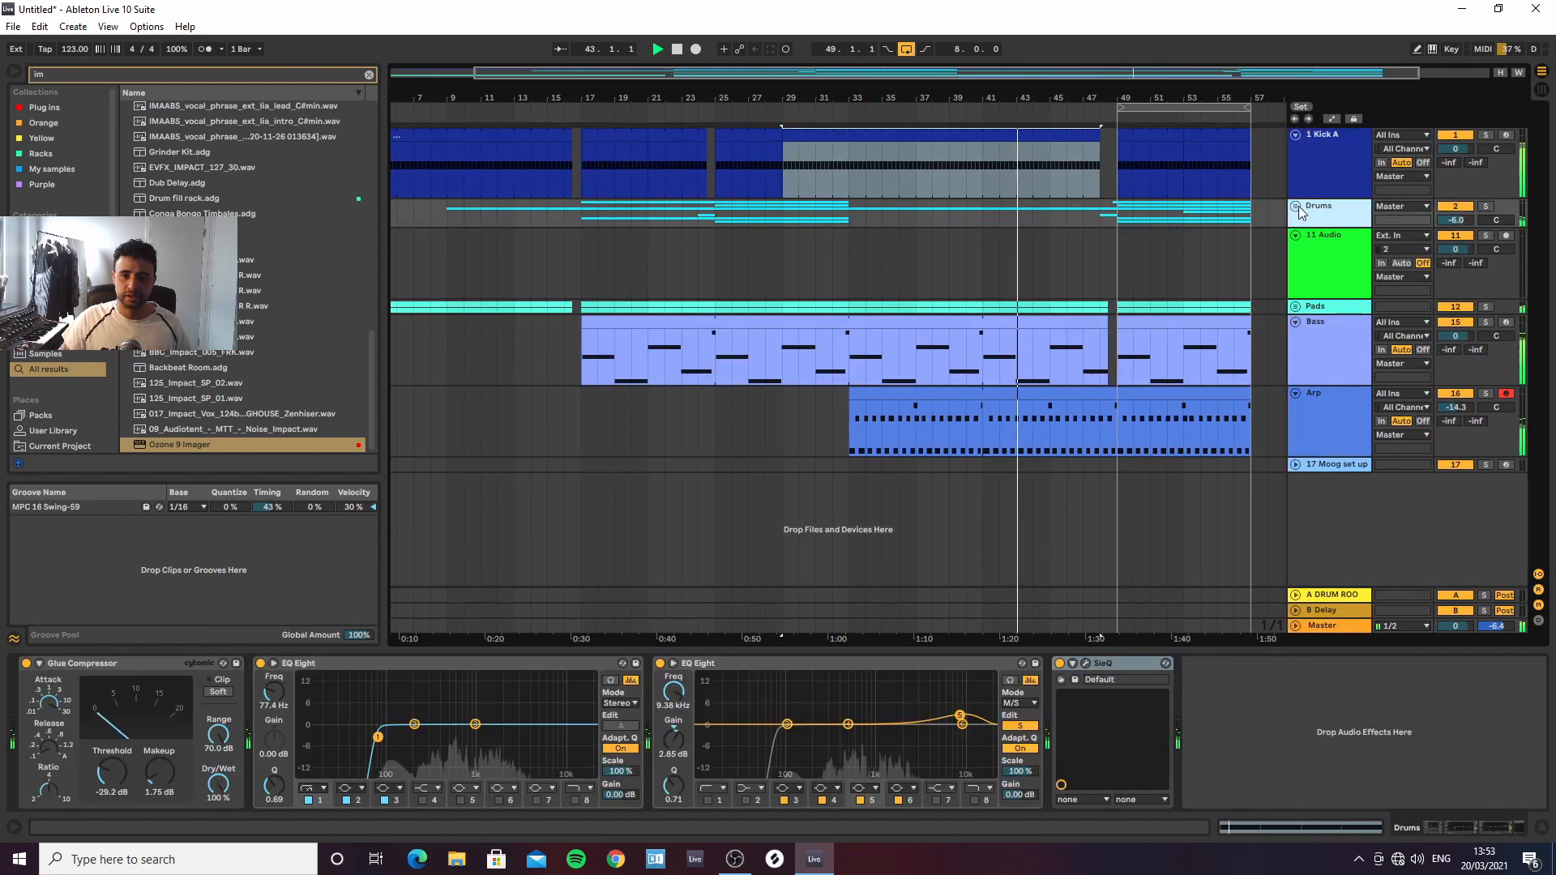
pyautogui.click(1296, 207)
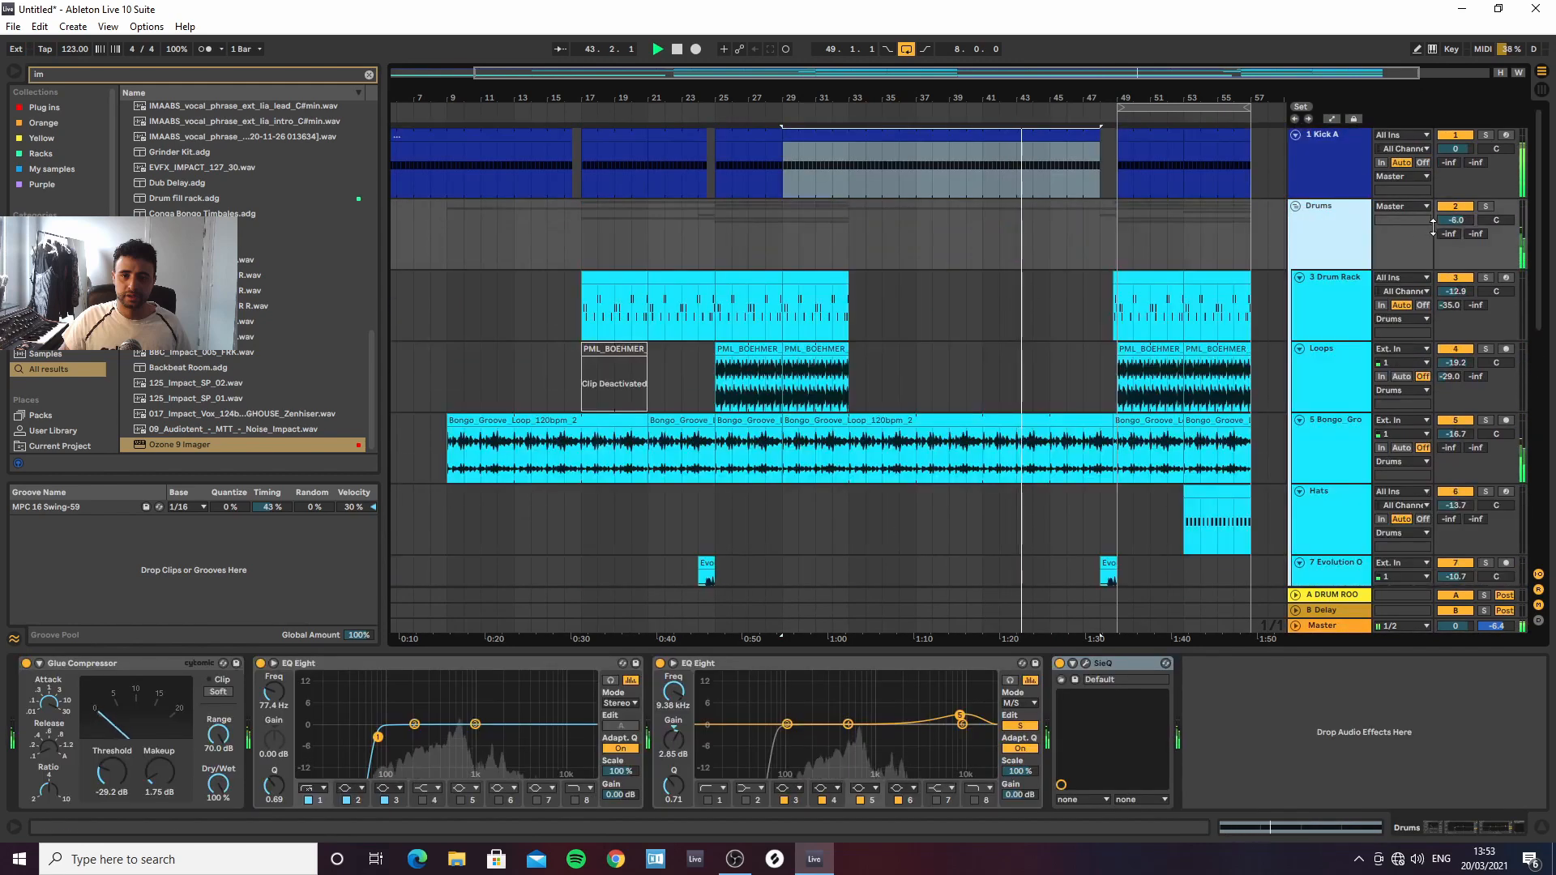
pyautogui.click(1045, 268)
pyautogui.moveTo(1086, 266); pyautogui.dragTo(1119, 229)
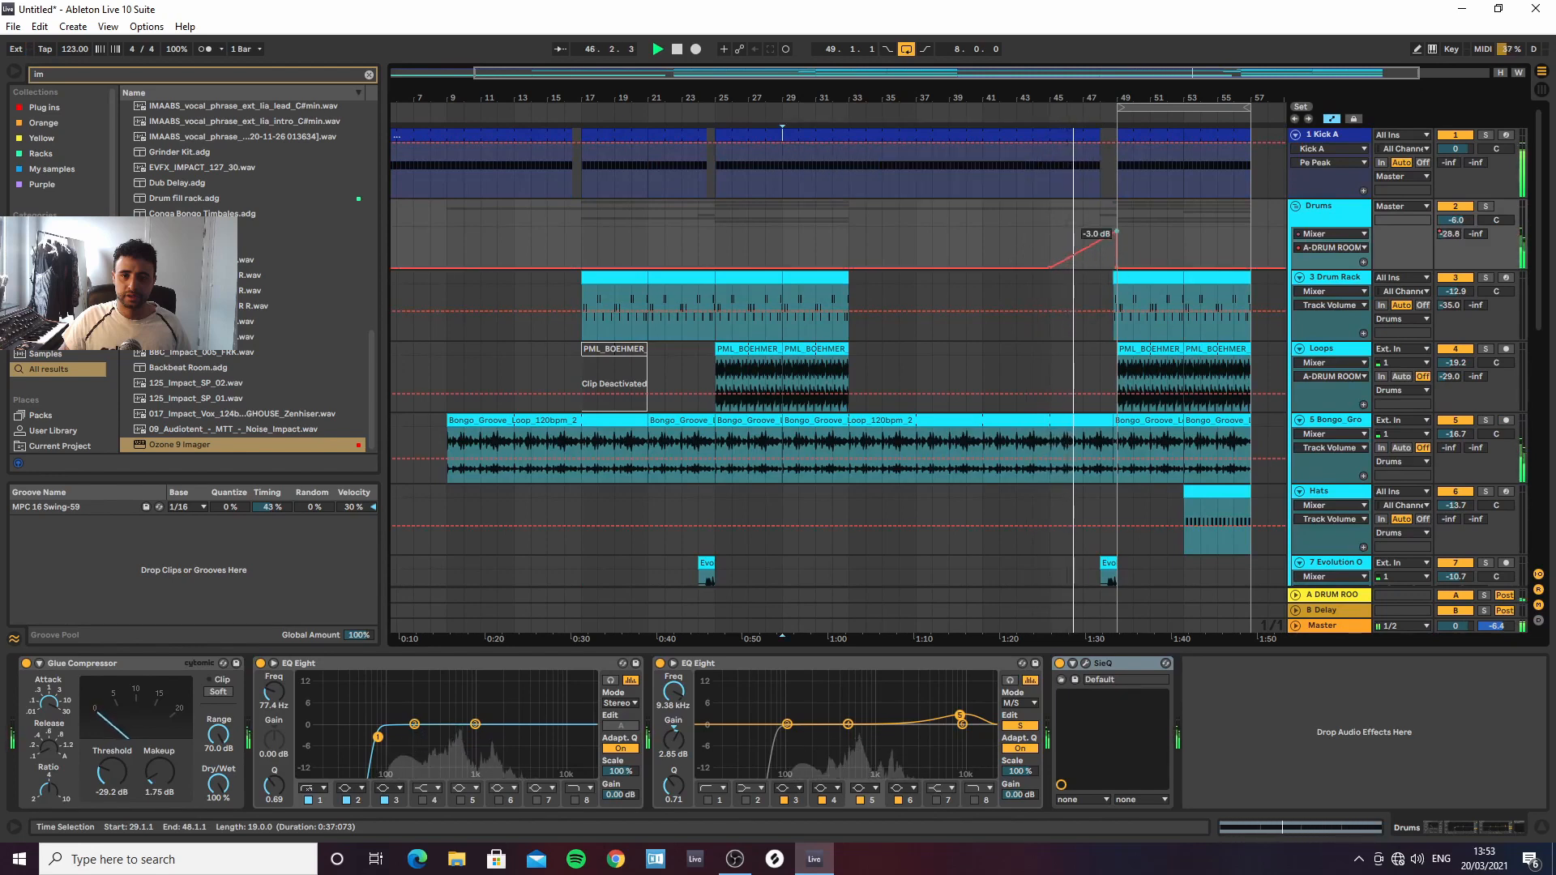
pyautogui.click(1117, 230)
pyautogui.press('space')
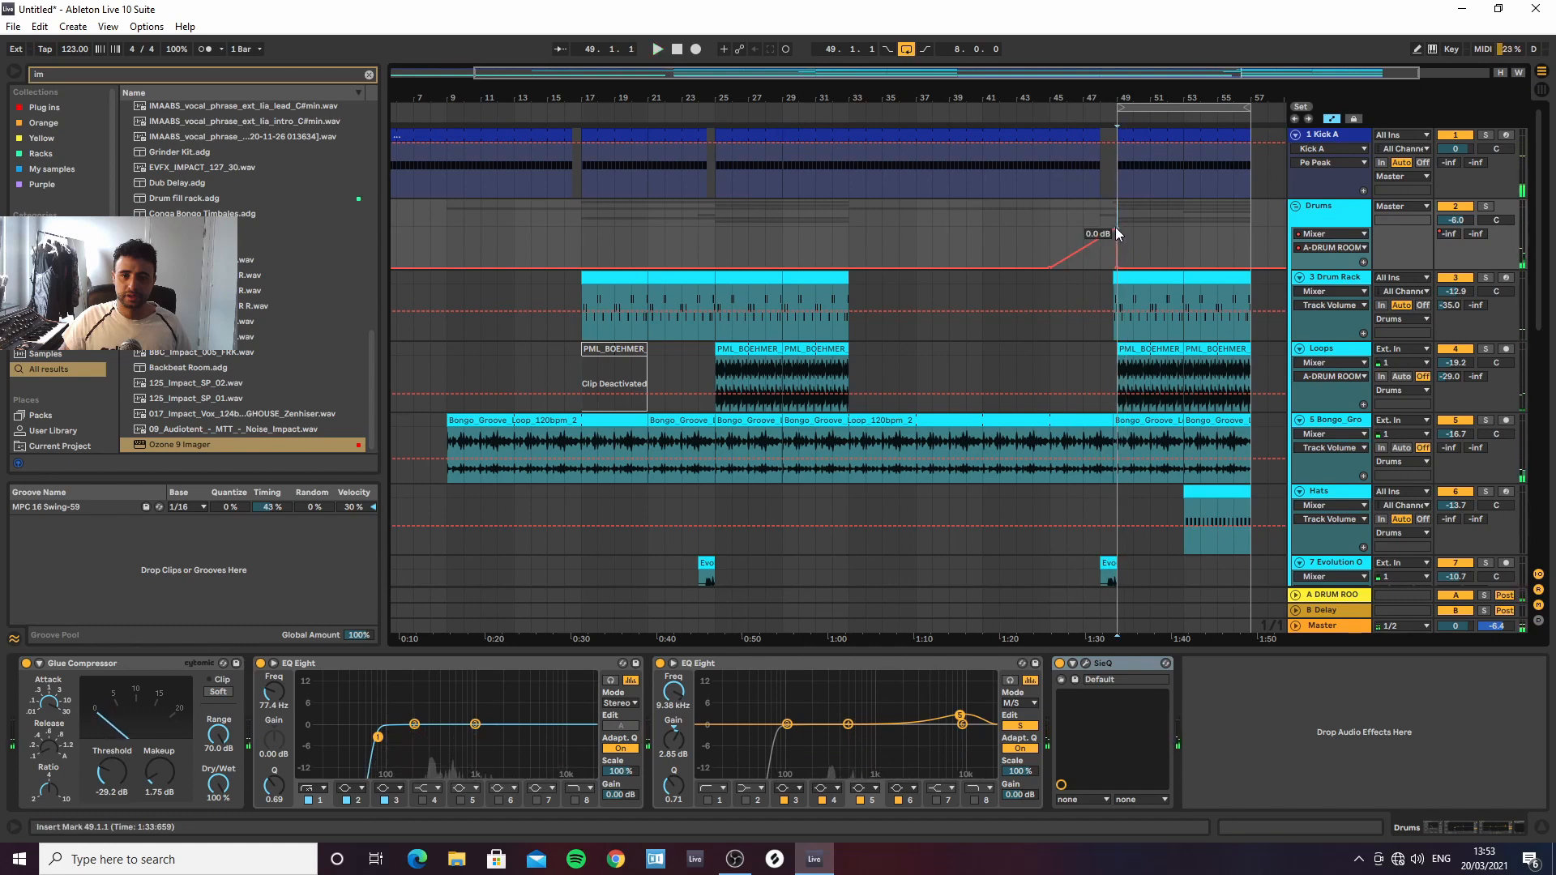
pyautogui.moveTo(1115, 227); pyautogui.dragTo(1106, 251)
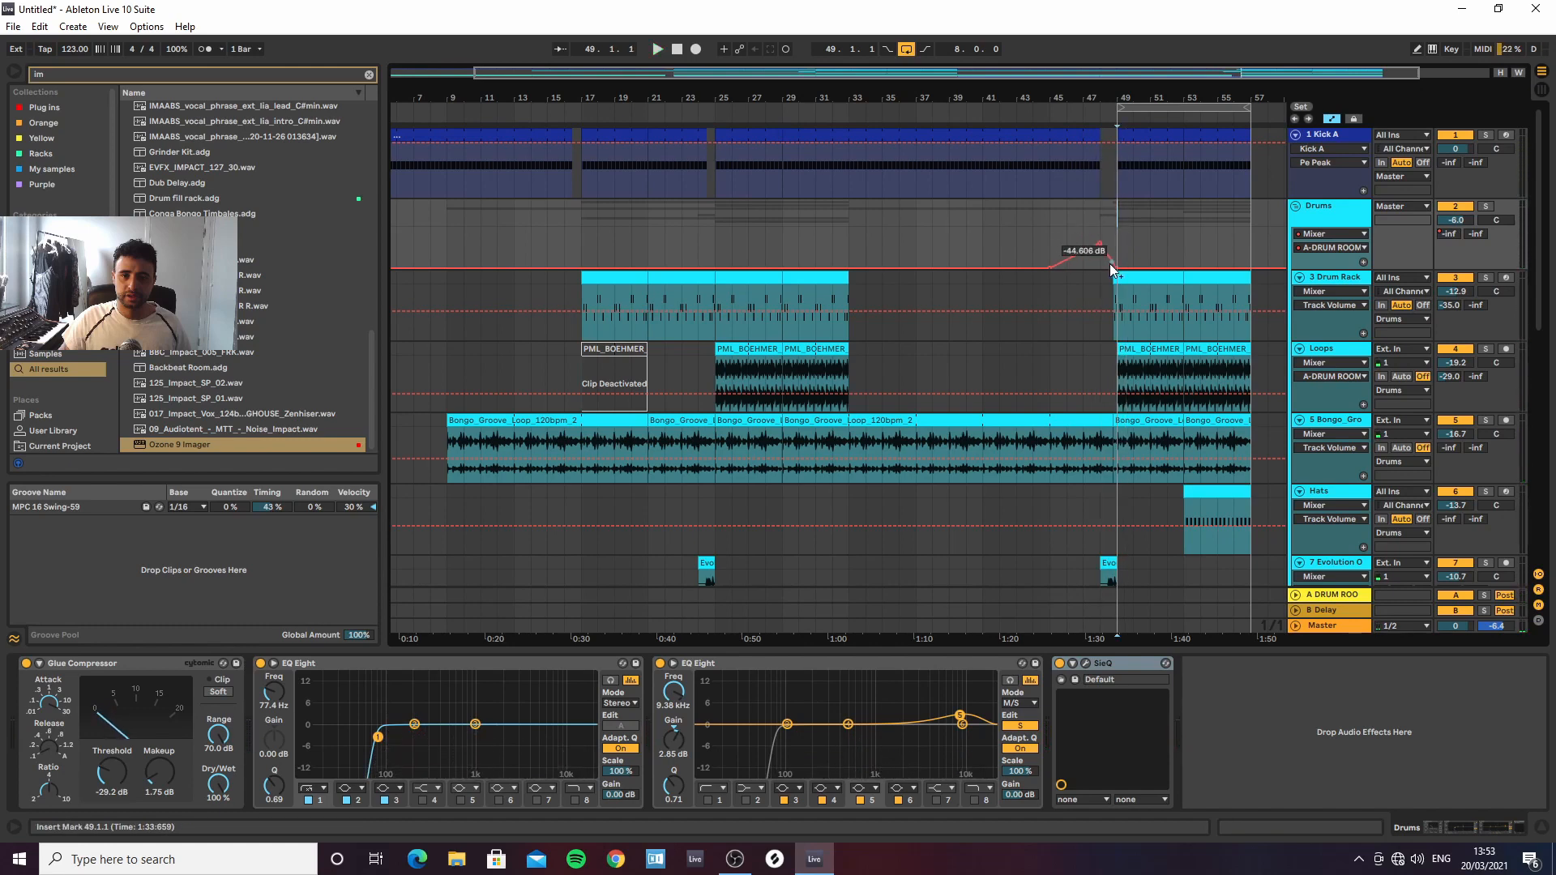
# Trim the Bongo Groove clip to end at bar 48, leaving a gap before the drop, and play from bar 46
pyautogui.scroll(-3, 1102, 392)
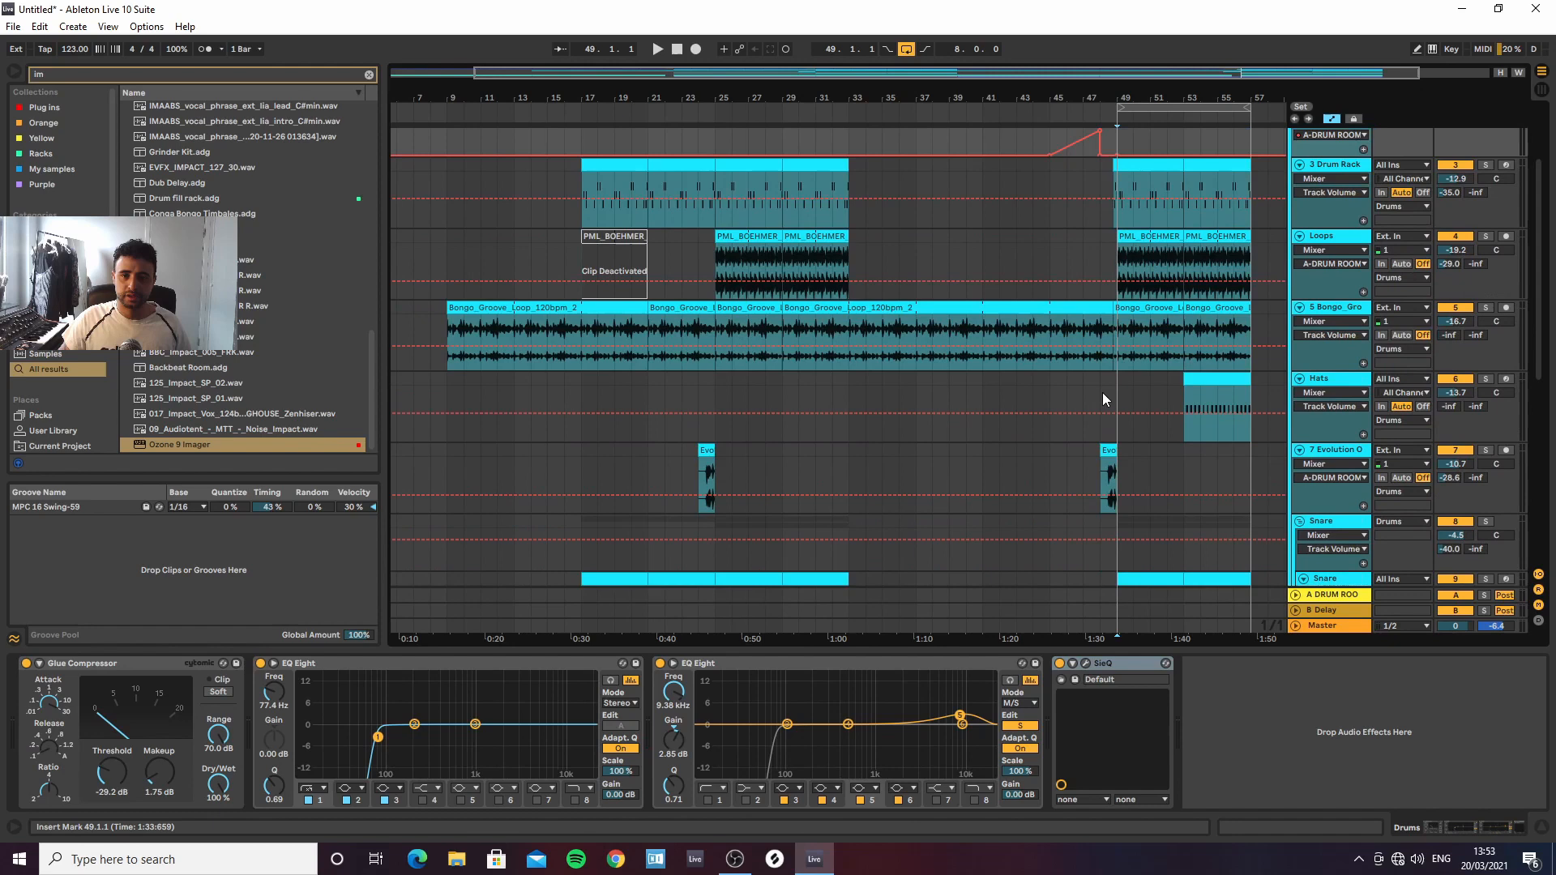
pyautogui.click(1102, 307)
pyautogui.scroll(3, 1104, 267)
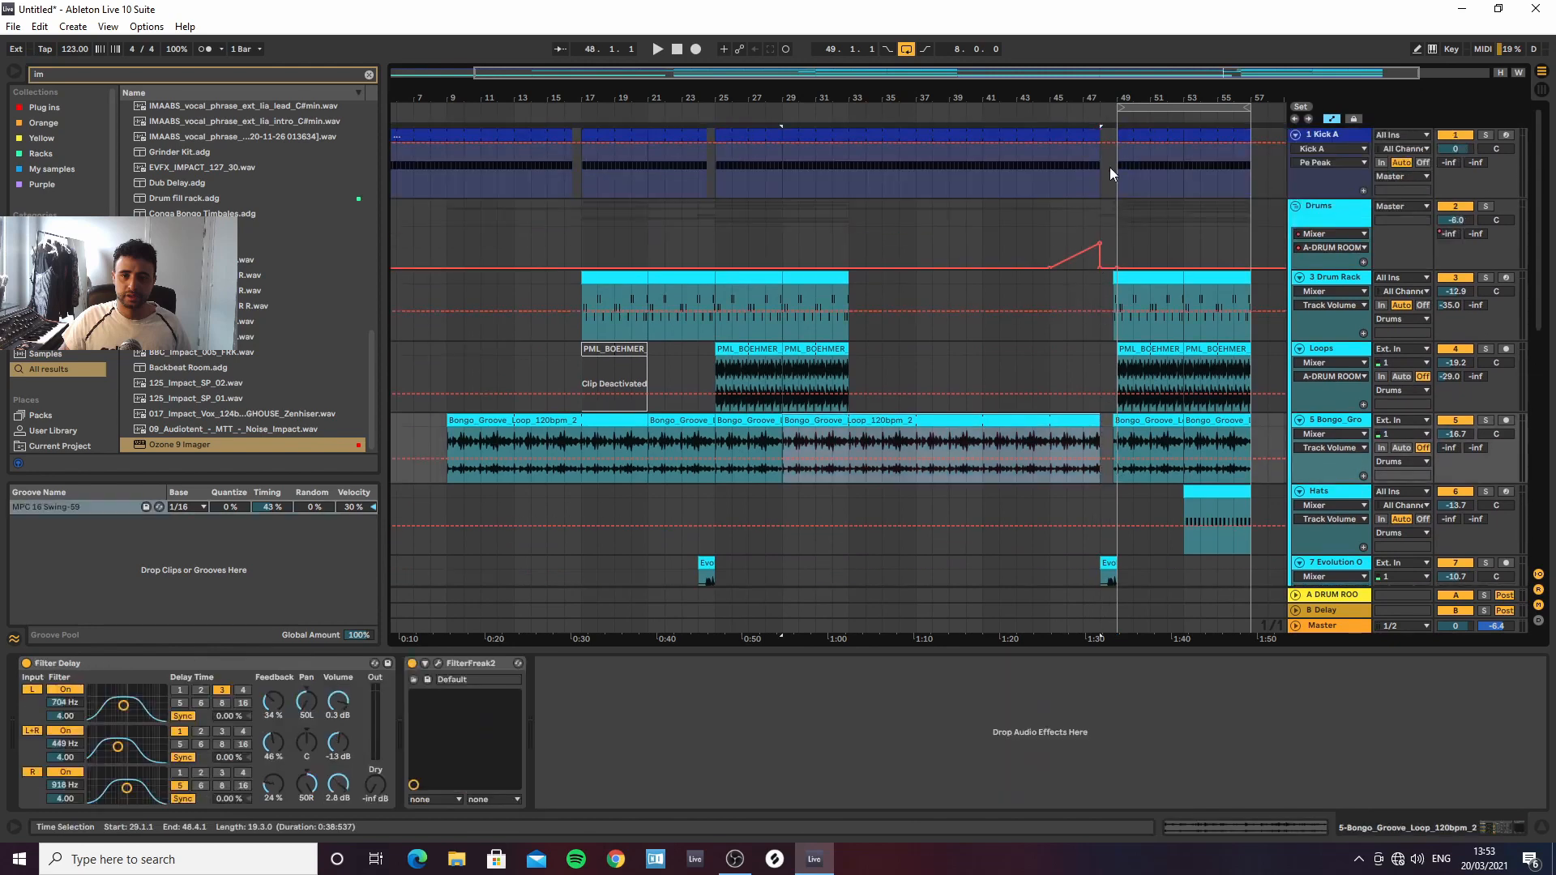
pyautogui.click(1075, 233)
pyautogui.press('space')
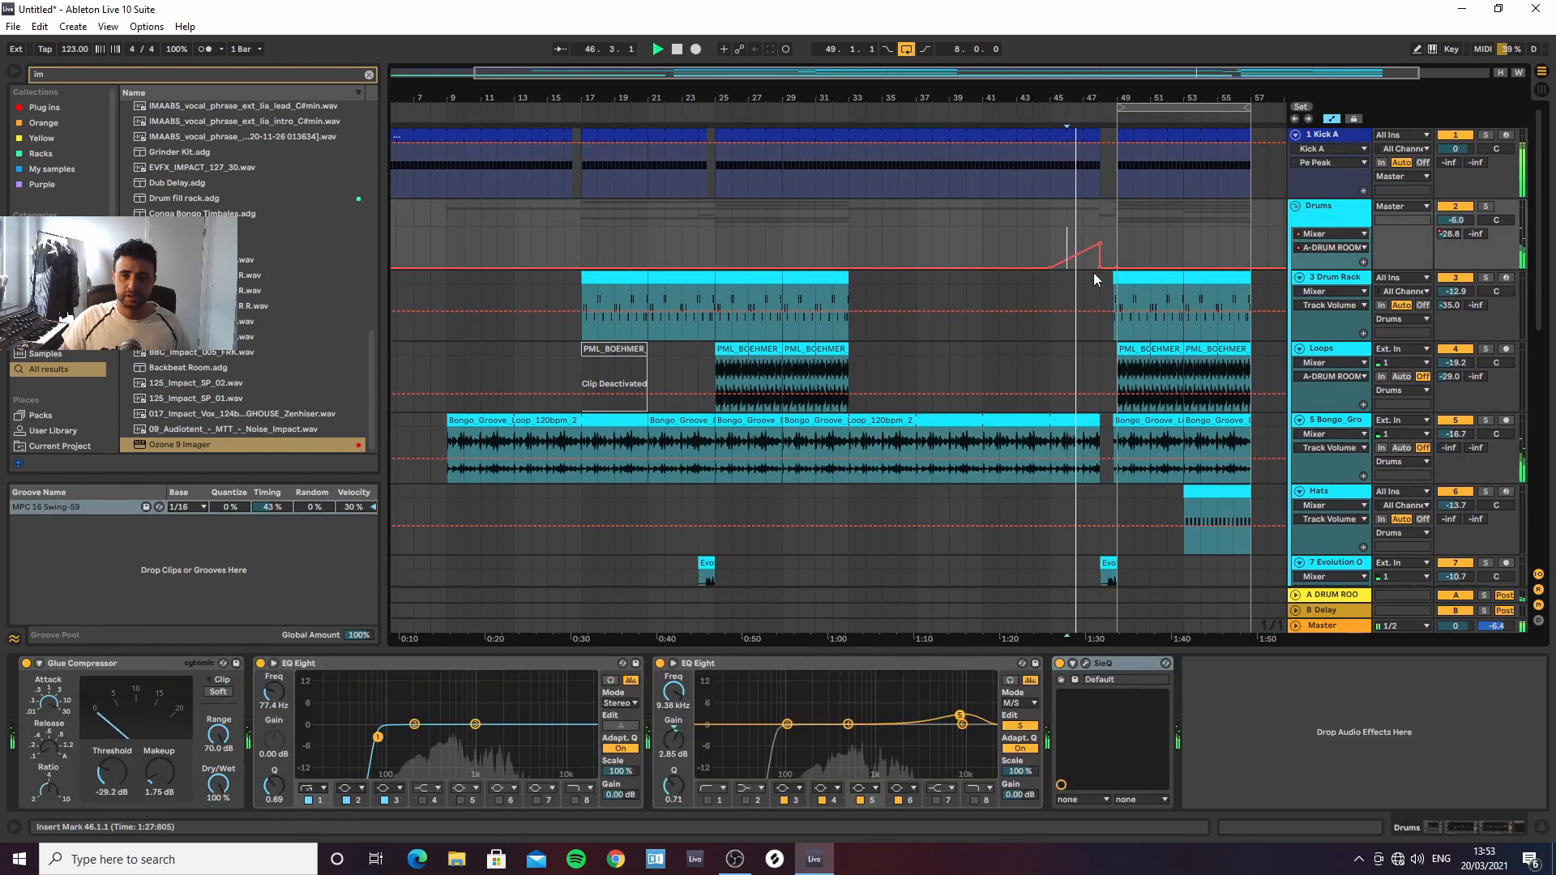
# Stop playback and copy the Hats clip from bar 53 to bar 44 so it ends at the gap before the drop
pyautogui.scroll(-5, 1093, 272)
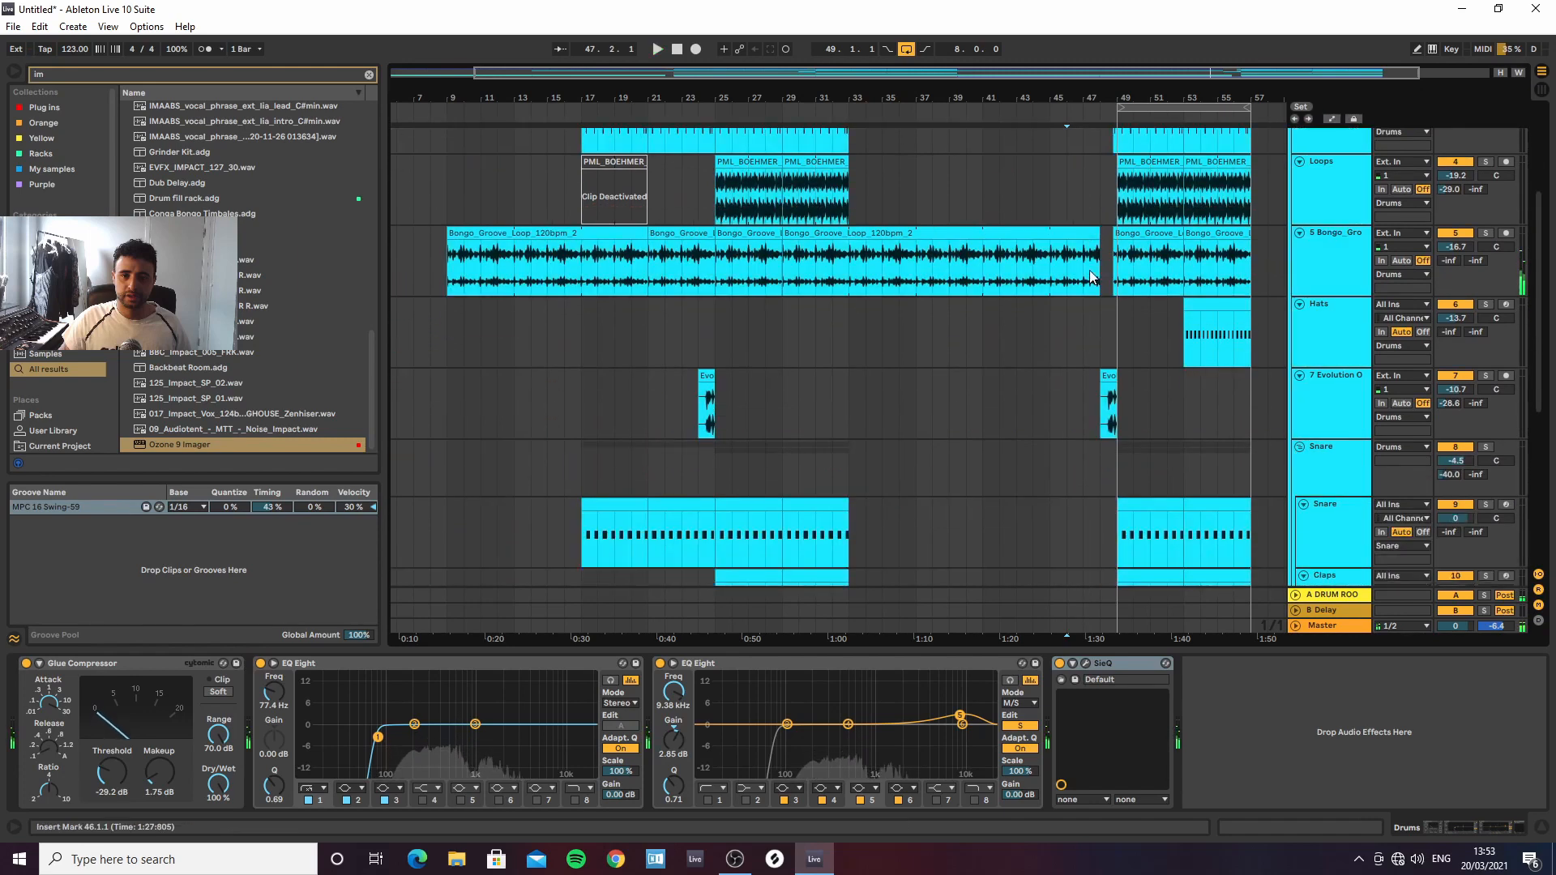
pyautogui.scroll(-4, 1087, 251)
pyautogui.scroll(9, 1084, 248)
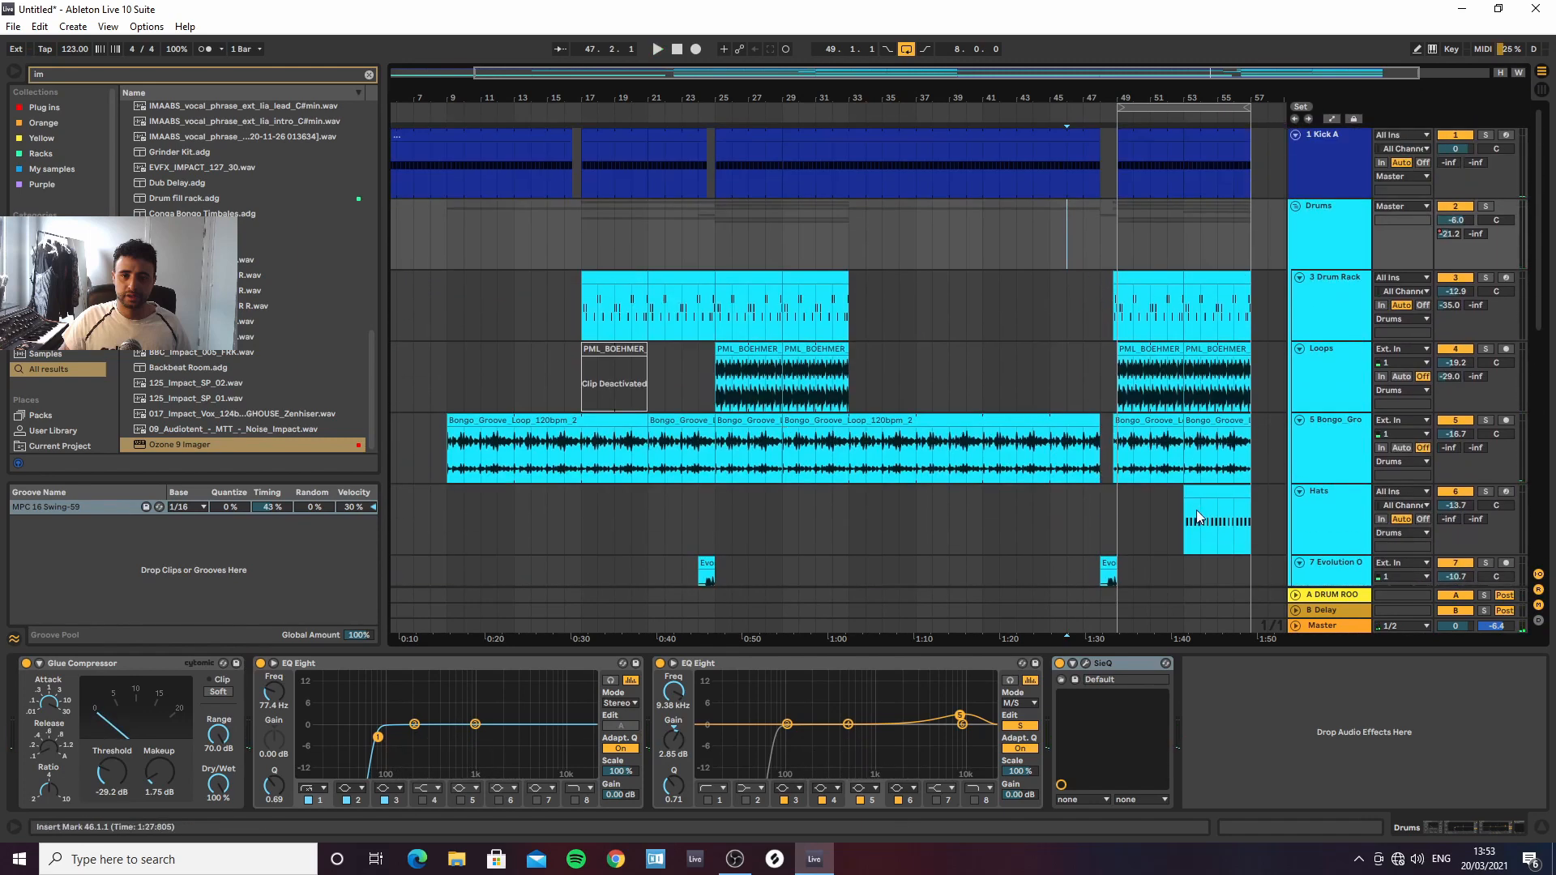
pyautogui.scroll(-2, 1198, 502)
pyautogui.moveTo(1201, 442); pyautogui.dragTo(1054, 433)
# Open the copied Hats clip, shorten all its C2 notes to a sixteenth, and delete the first note
pyautogui.doubleClick(1050, 425)
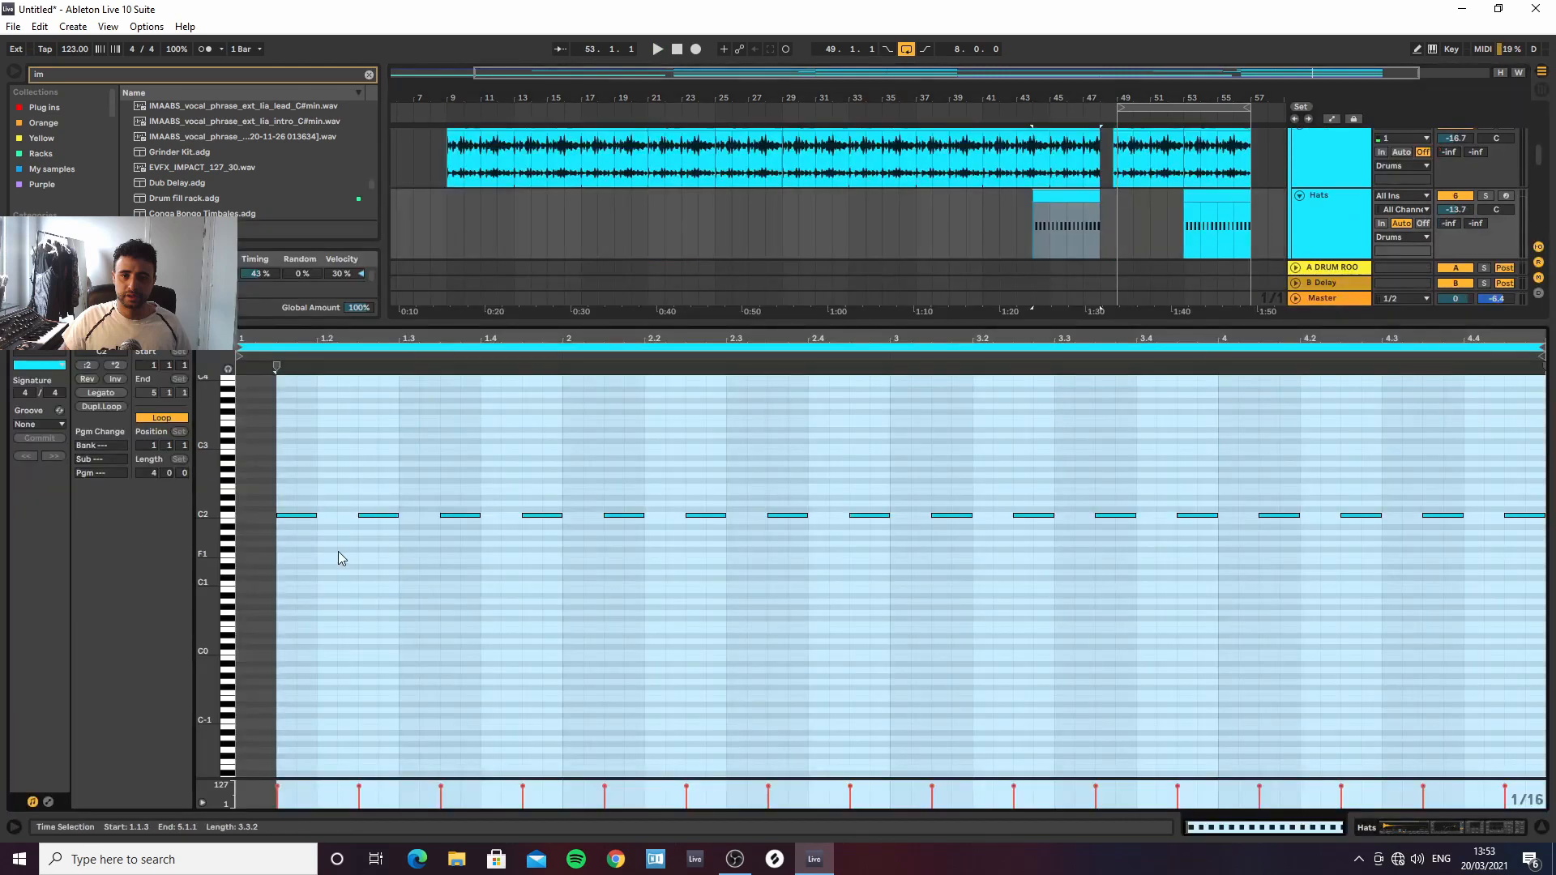
pyautogui.rightClick(312, 483)
pyautogui.click(431, 698)
pyautogui.moveTo(316, 518); pyautogui.dragTo(297, 519)
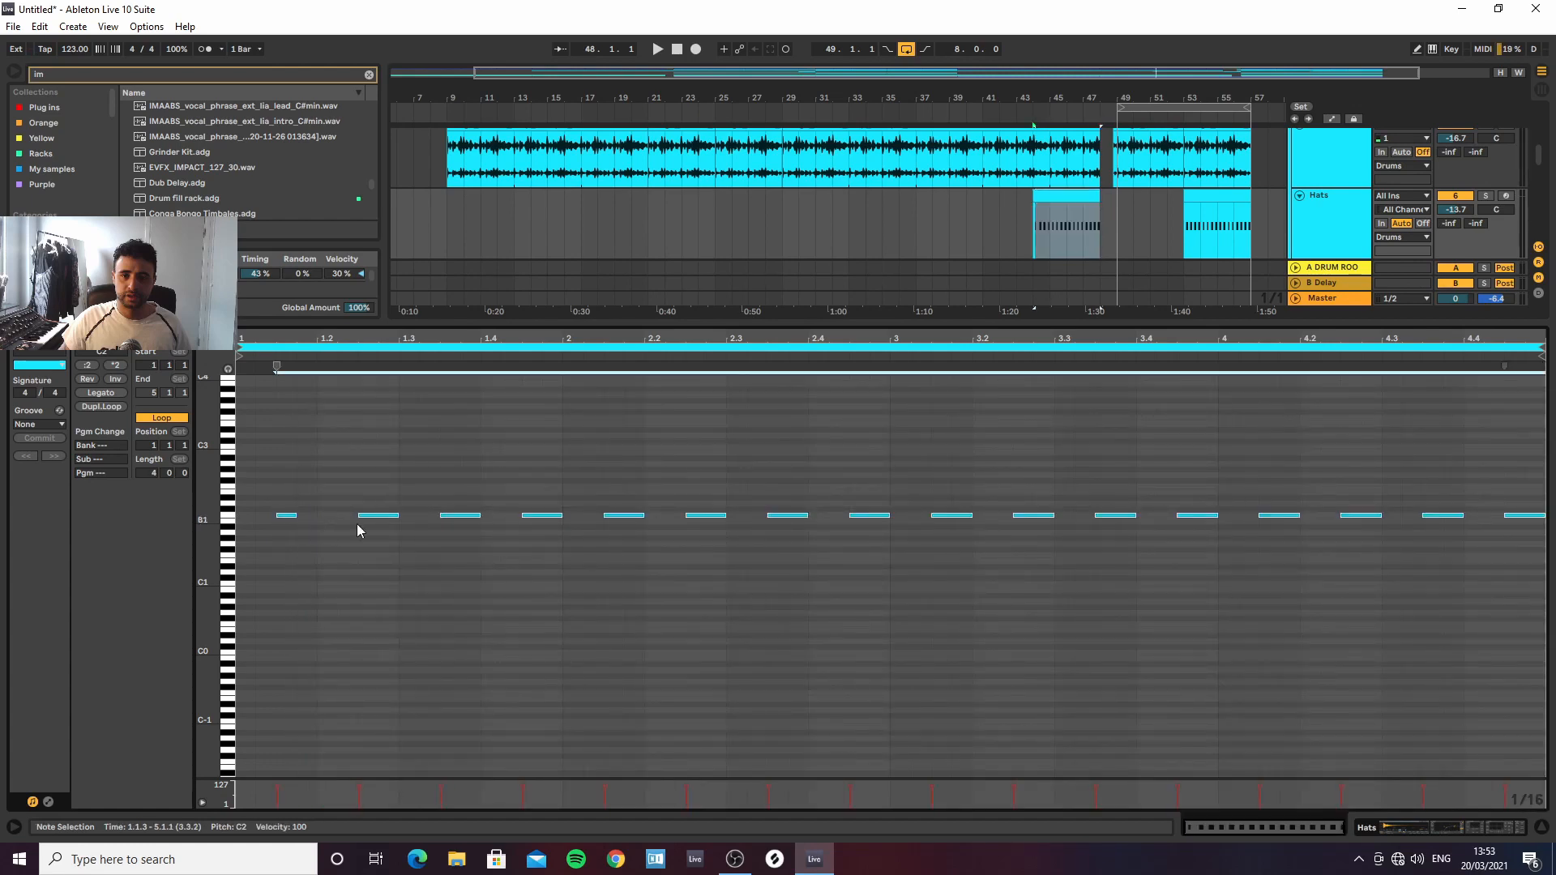
pyautogui.moveTo(398, 517); pyautogui.dragTo(264, 514)
pyautogui.press('Delete')
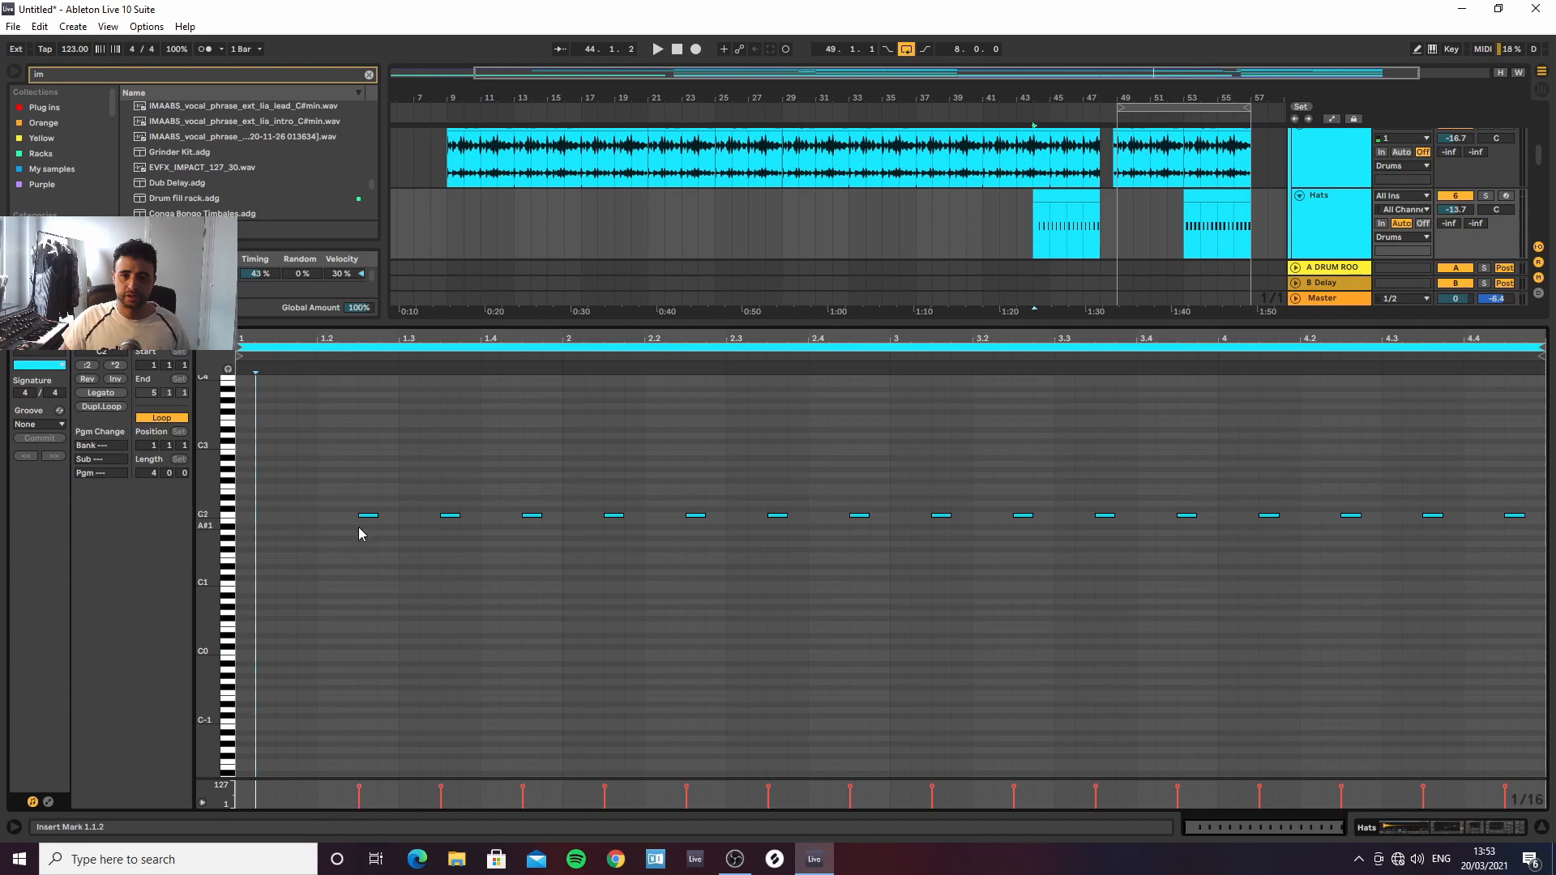
# Copy the C2 hat notes onto the empty sixteenths between them, filling the row continuously up to beat 4.4
pyautogui.hotkey('ctrl', 'a')
pyautogui.moveTo(367, 516); pyautogui.dragTo(279, 515)
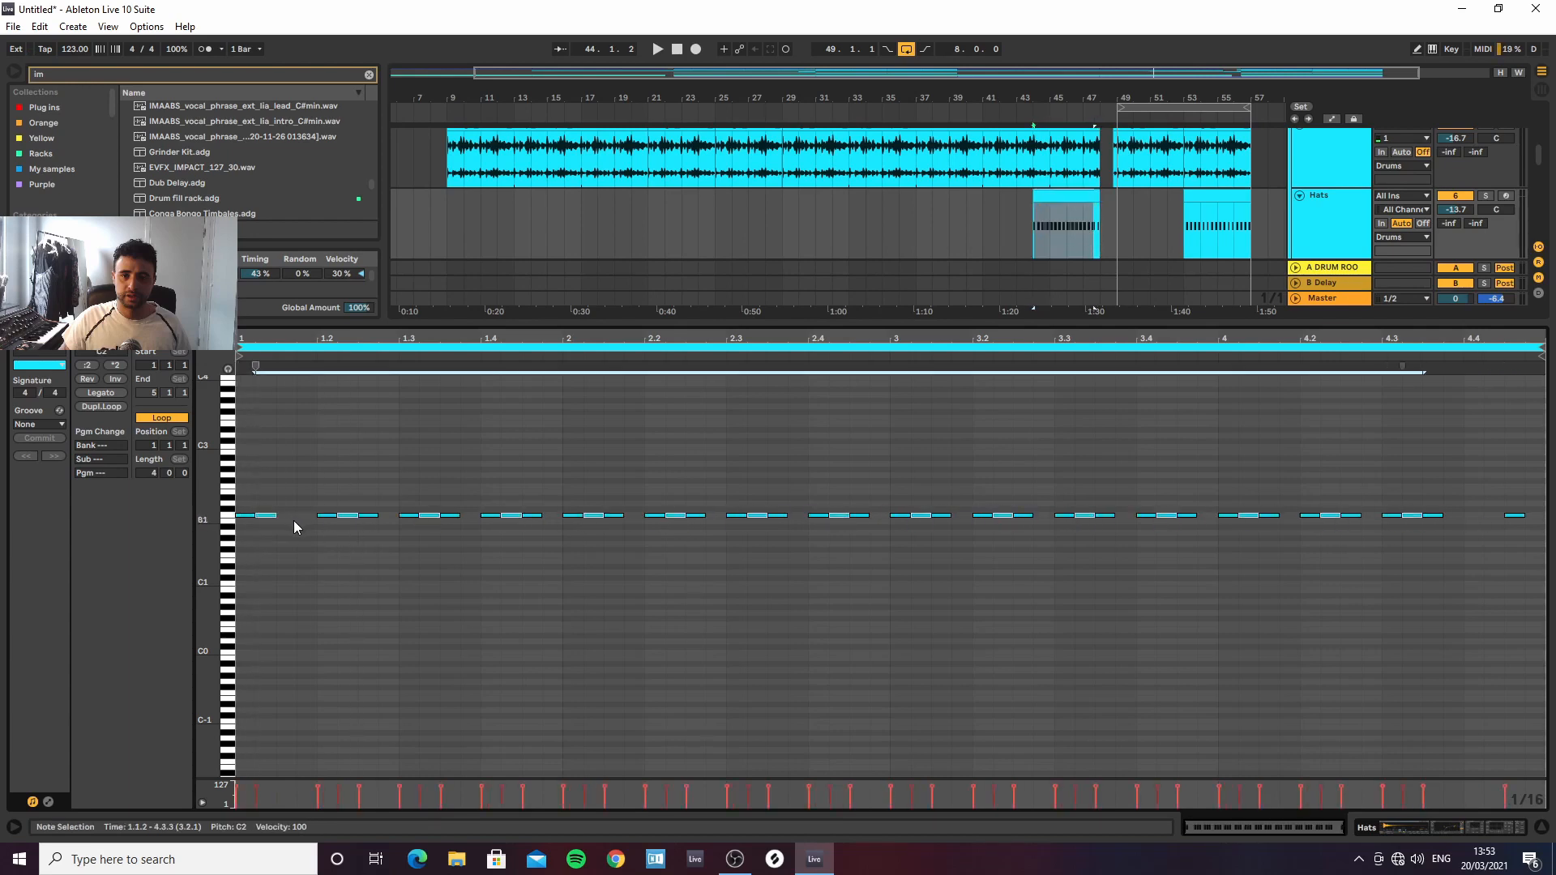
pyautogui.hotkey('ctrl', 'd')
pyautogui.hotkey('ctrl', 'z')
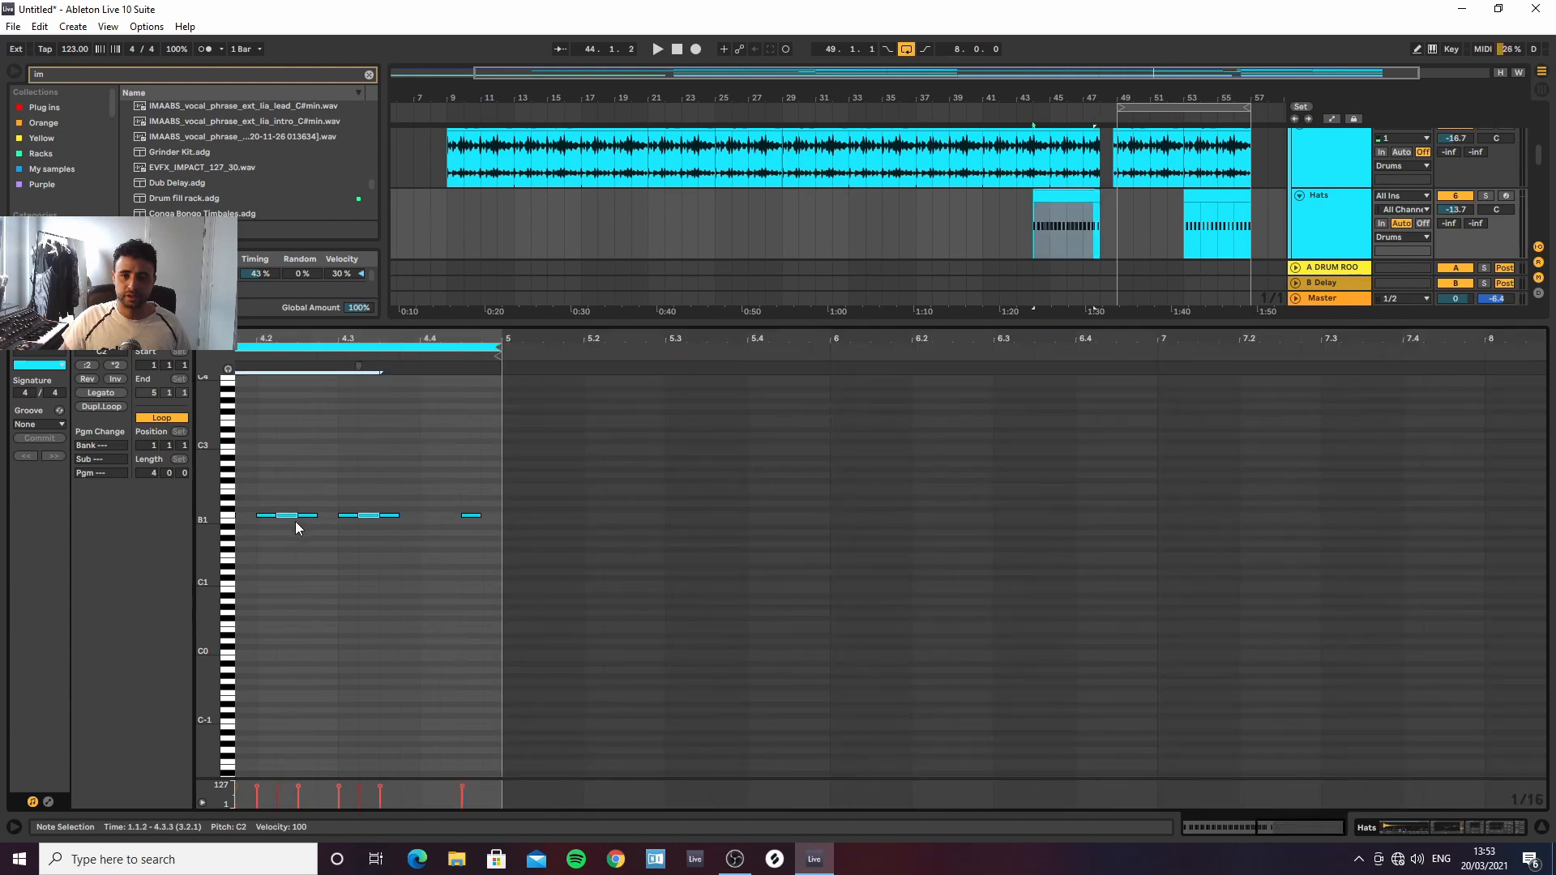
pyautogui.click(298, 527)
pyautogui.moveTo(298, 339); pyautogui.dragTo(958, 339)
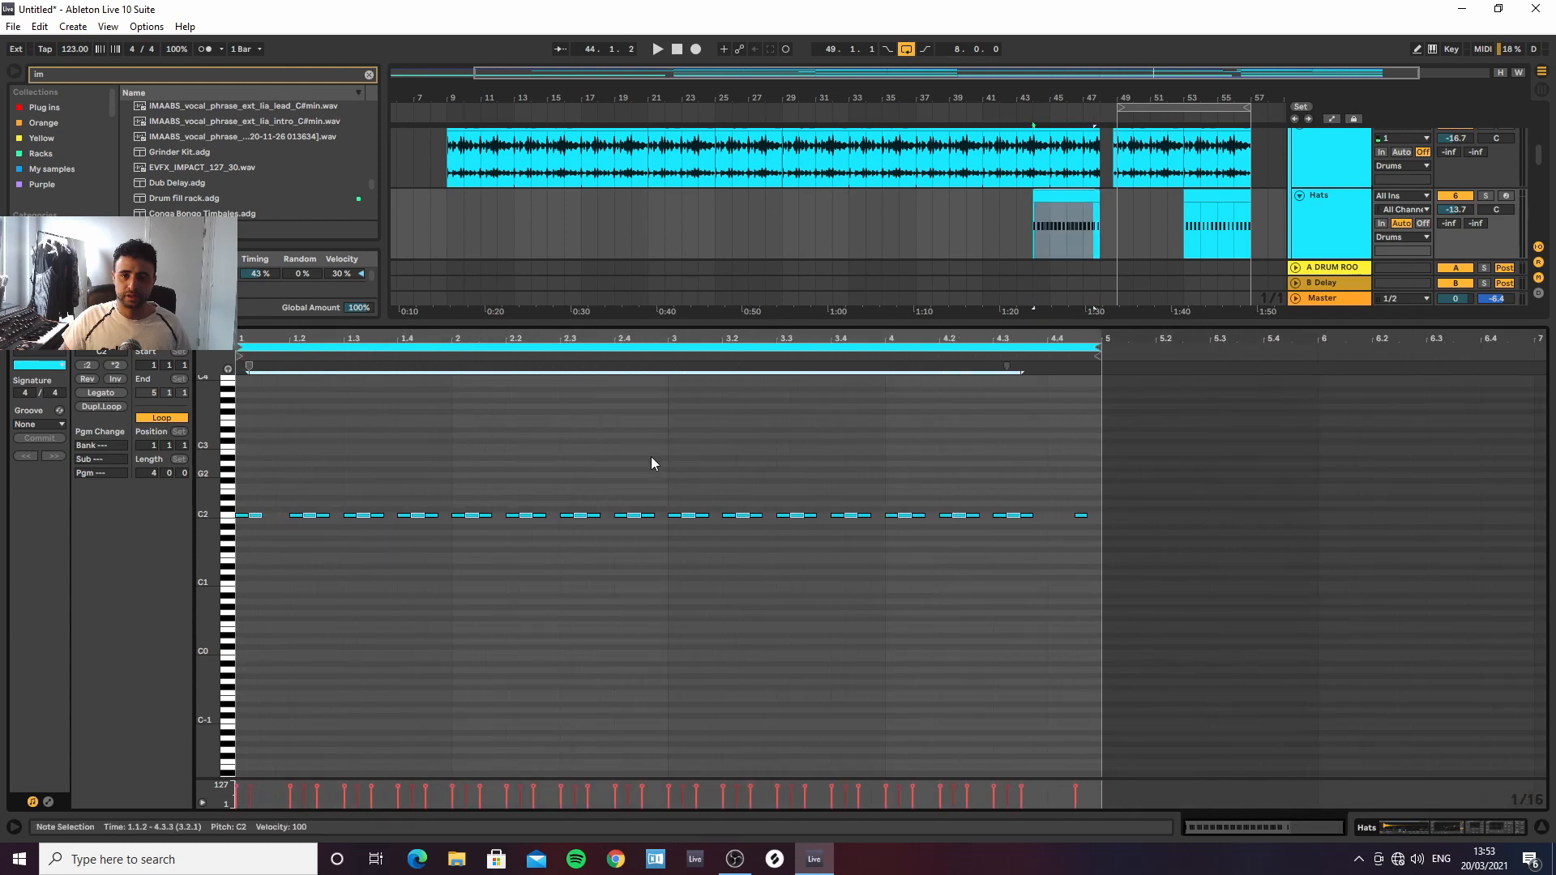
pyautogui.moveTo(261, 522); pyautogui.dragTo(281, 528)
# Duplicate the sixteenth note just before beat 4.4 until the hat row is filled to the end of bar 4
pyautogui.click(1044, 517)
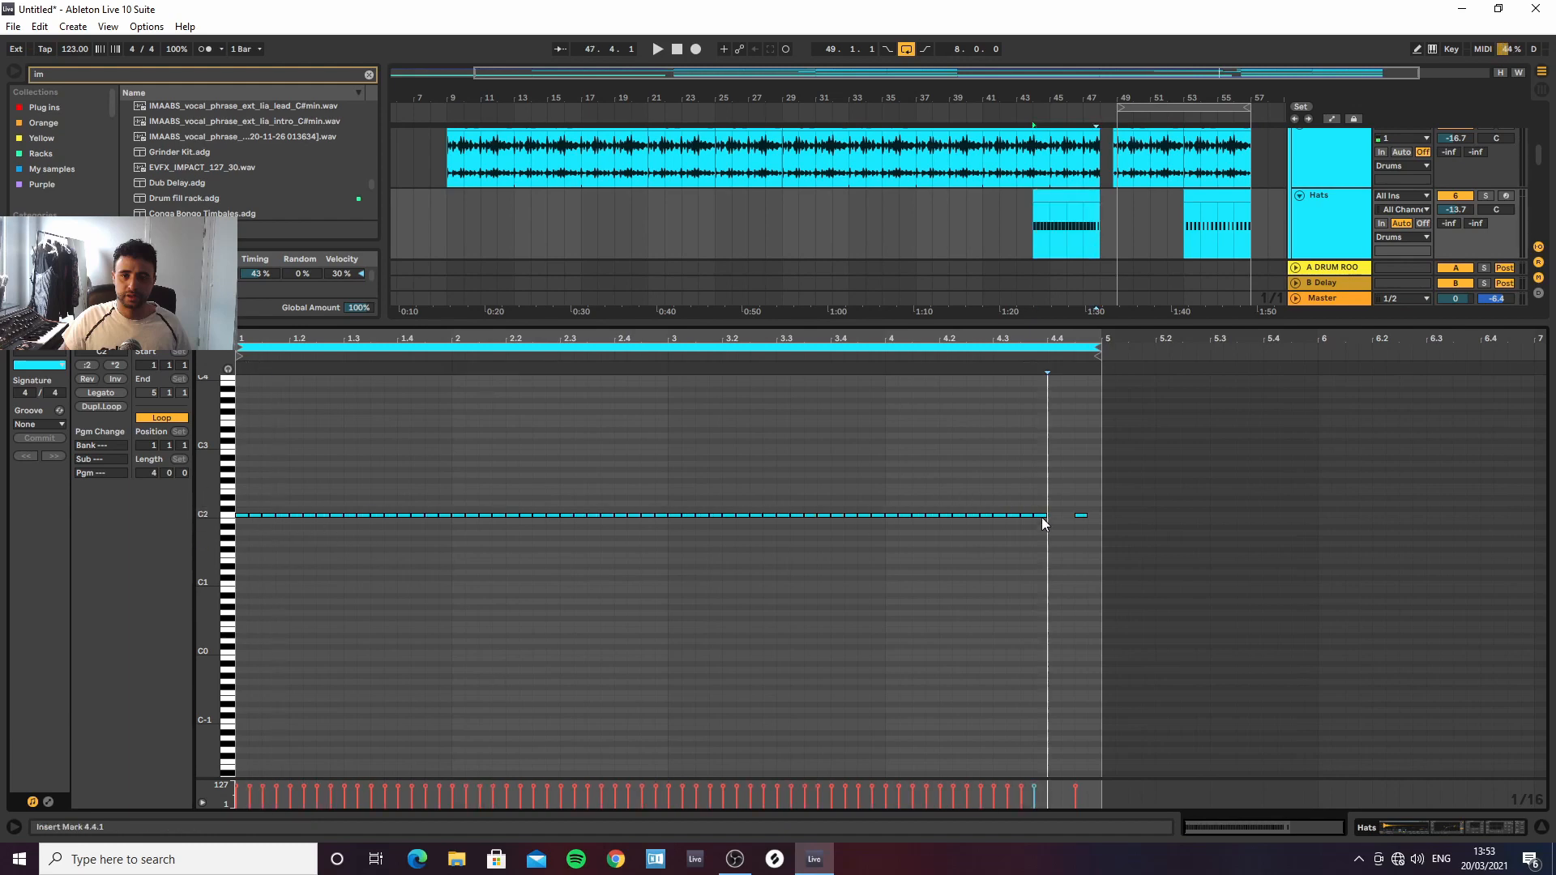
pyautogui.click(1041, 517)
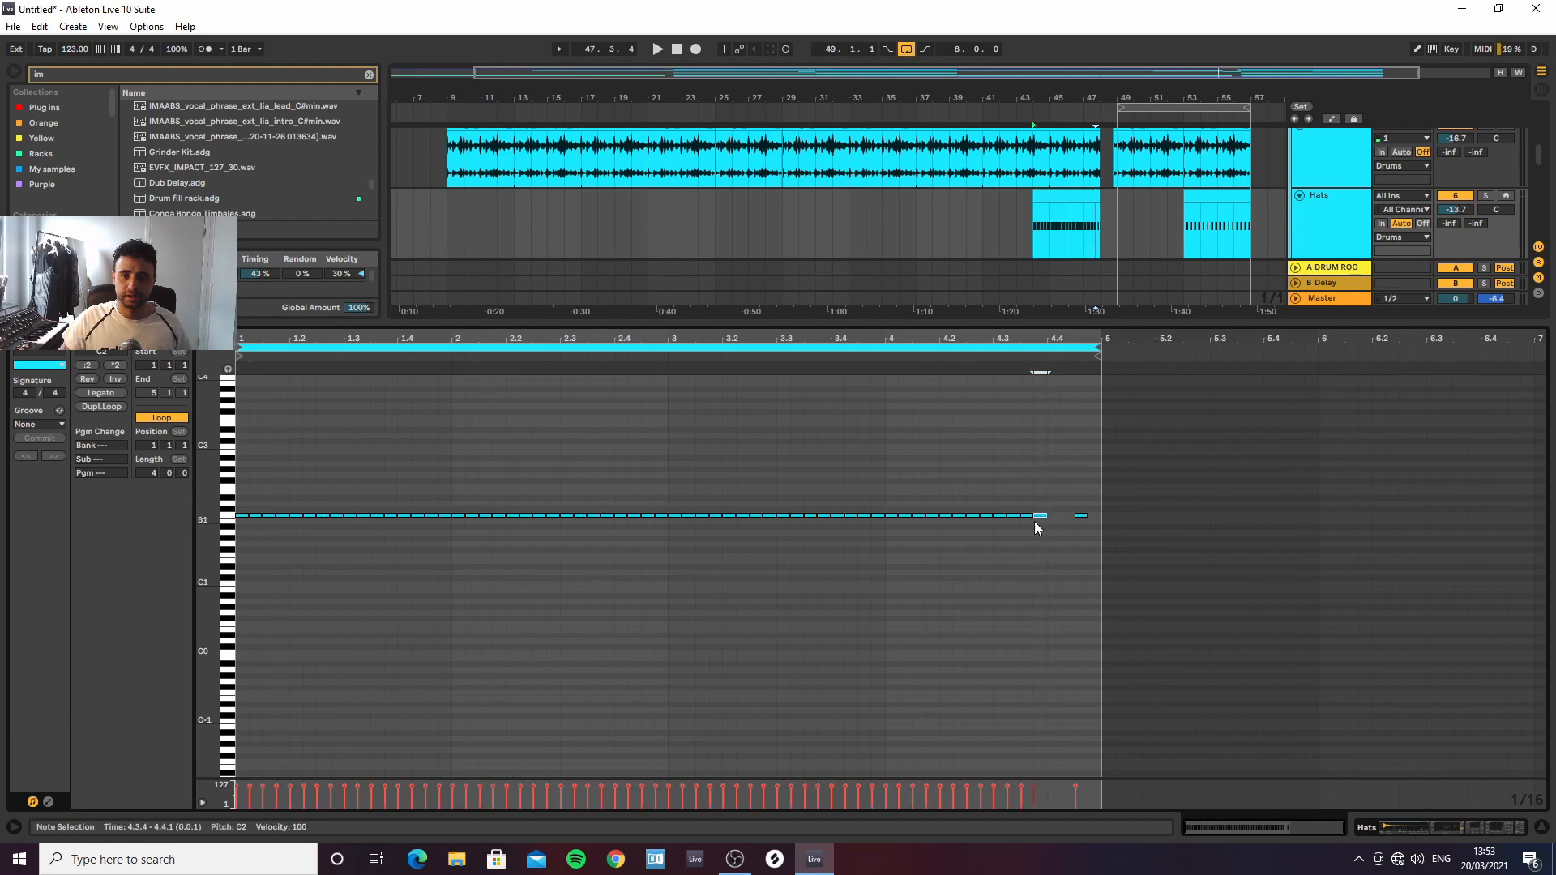
pyautogui.hotkey('ctrl', 'd')
pyautogui.hotkey('ctrl', 'd')
pyautogui.hotkey('ctrl', 'd')
pyautogui.hotkey('ctrl', 'd')
# Enlarge the velocity lane and draw a velocity ramp across the hat notes, rising from 1 to about 114
pyautogui.click(819, 770)
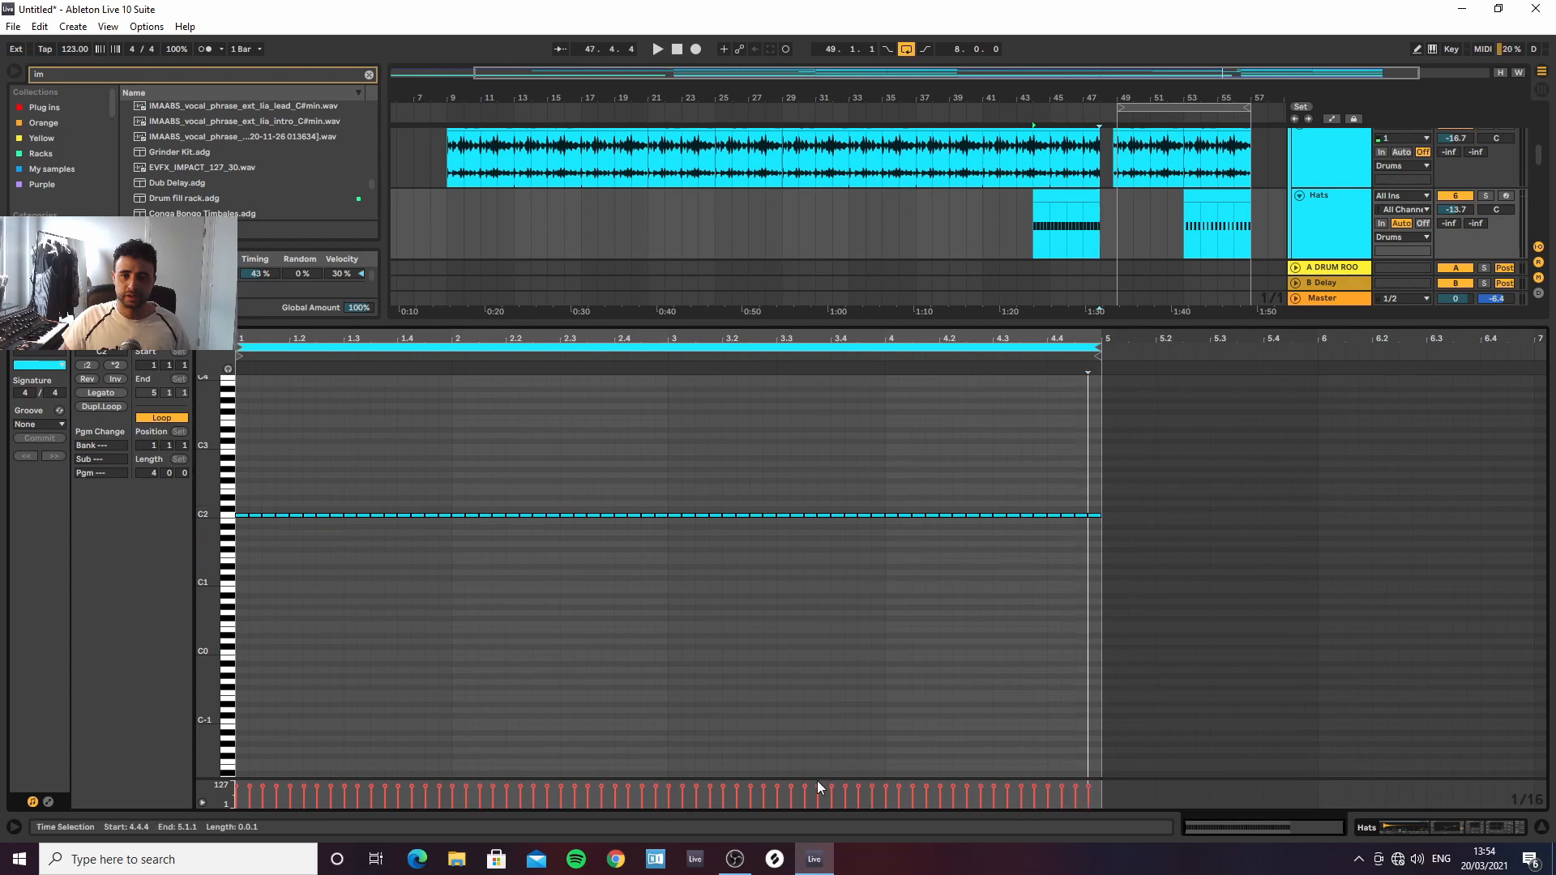
pyautogui.moveTo(819, 777); pyautogui.dragTo(749, 509)
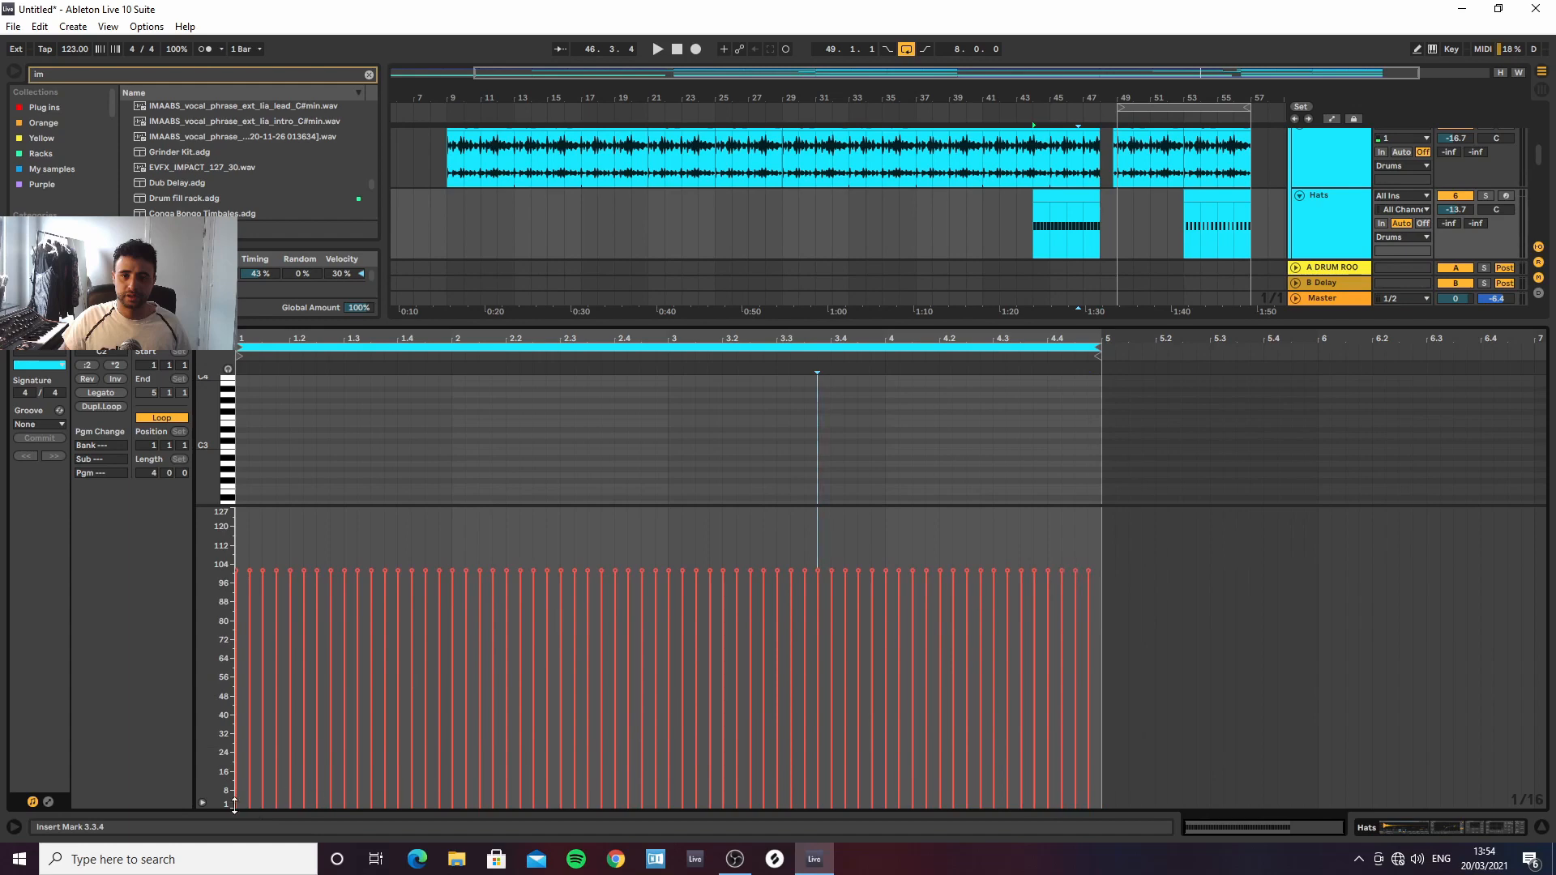
pyautogui.moveTo(236, 804); pyautogui.dragTo(1193, 501)
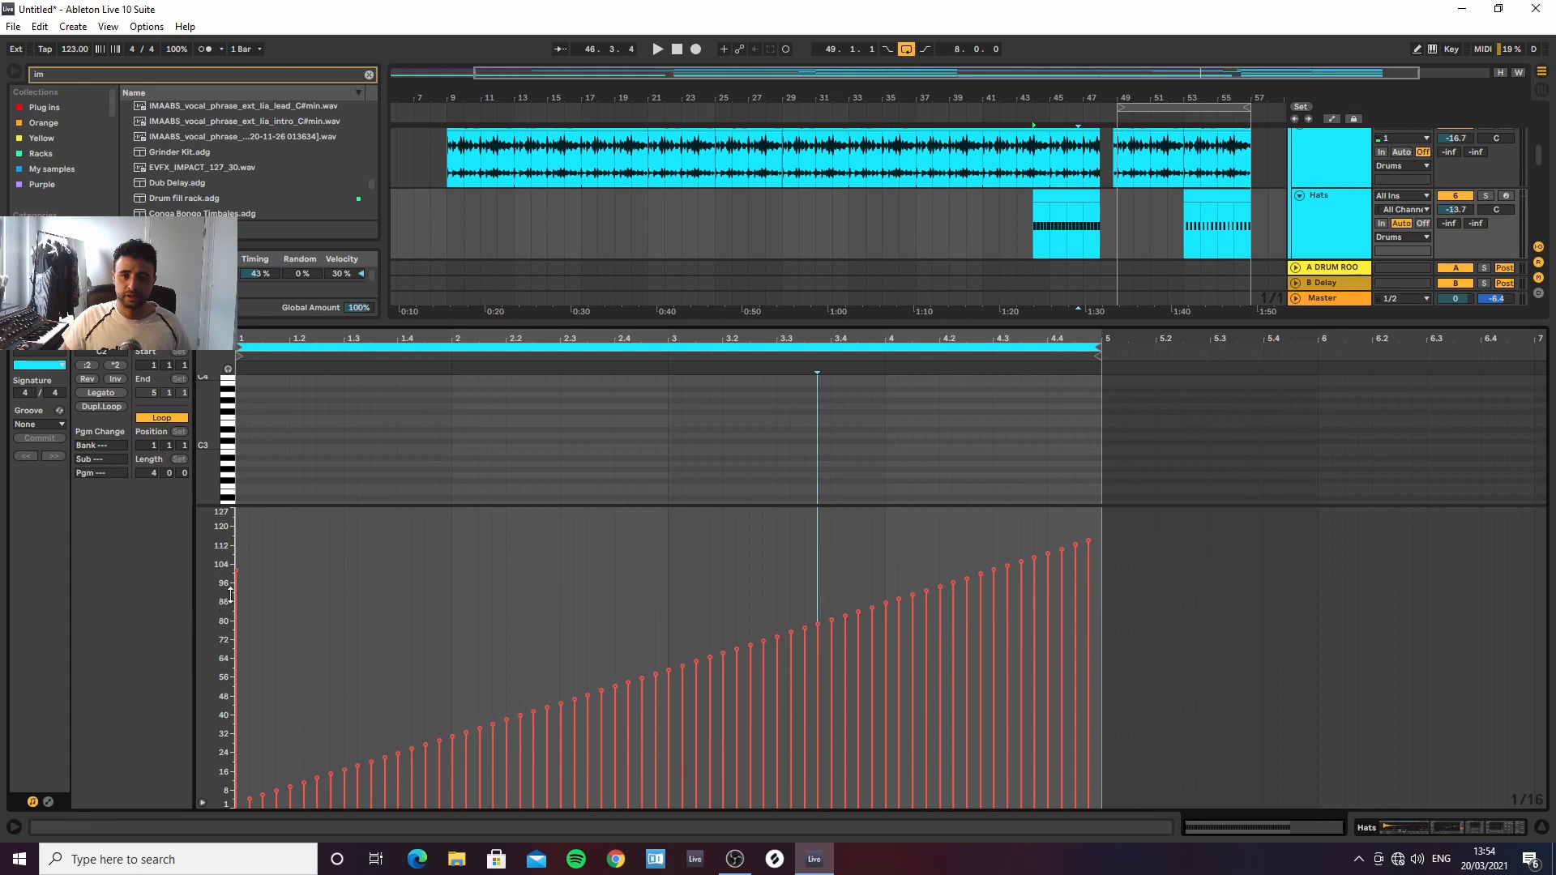
pyautogui.press('space')
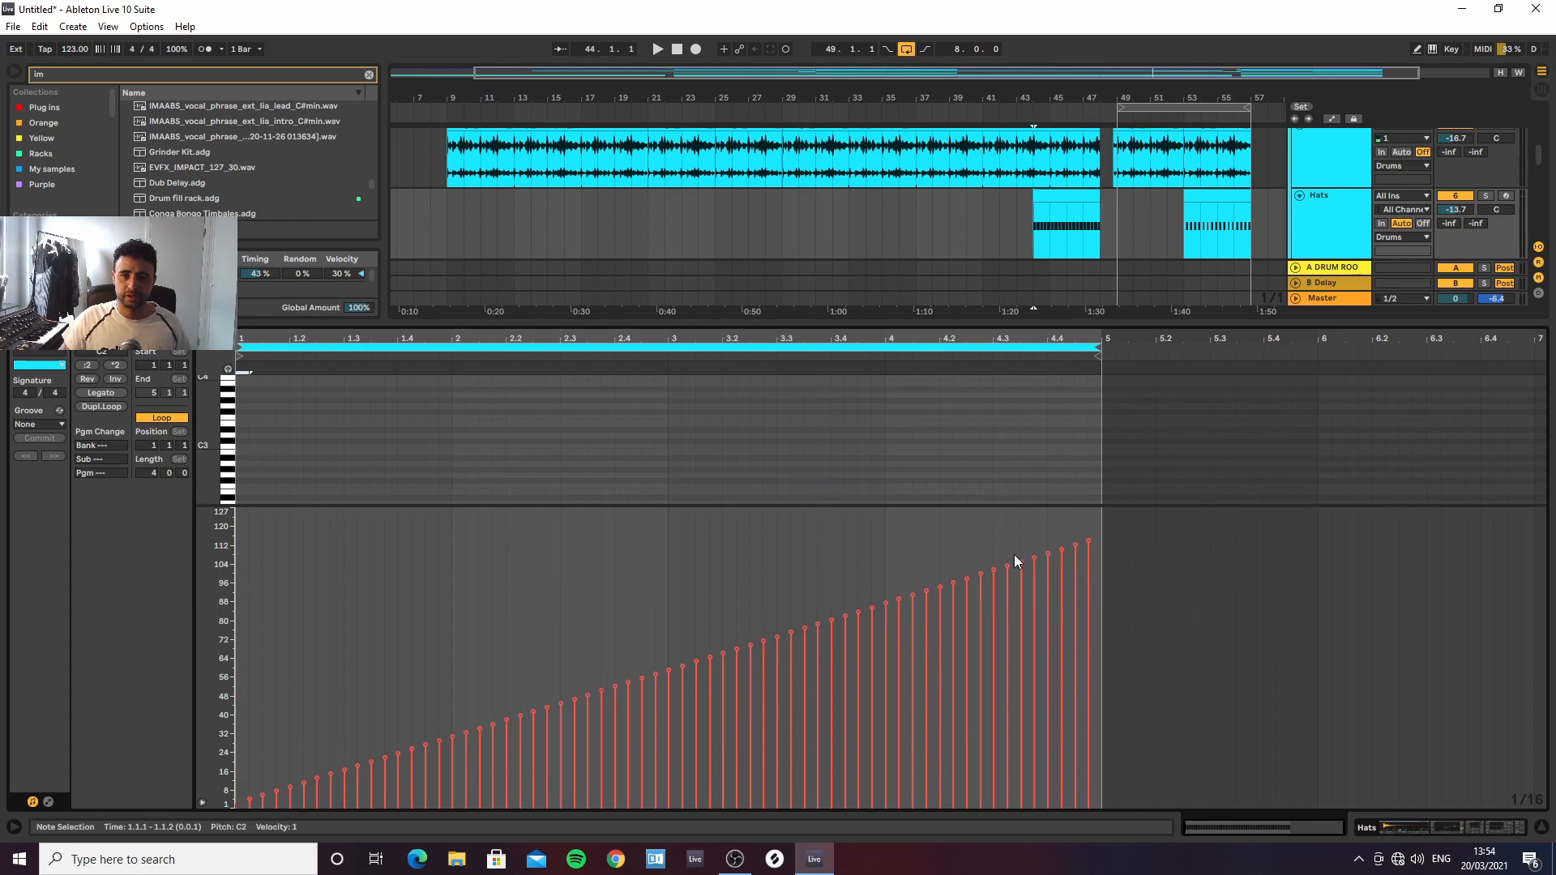
# Play the hat build-up from bar 44 into the drop at bar 49, with the clip editor hidden
pyautogui.press('space')
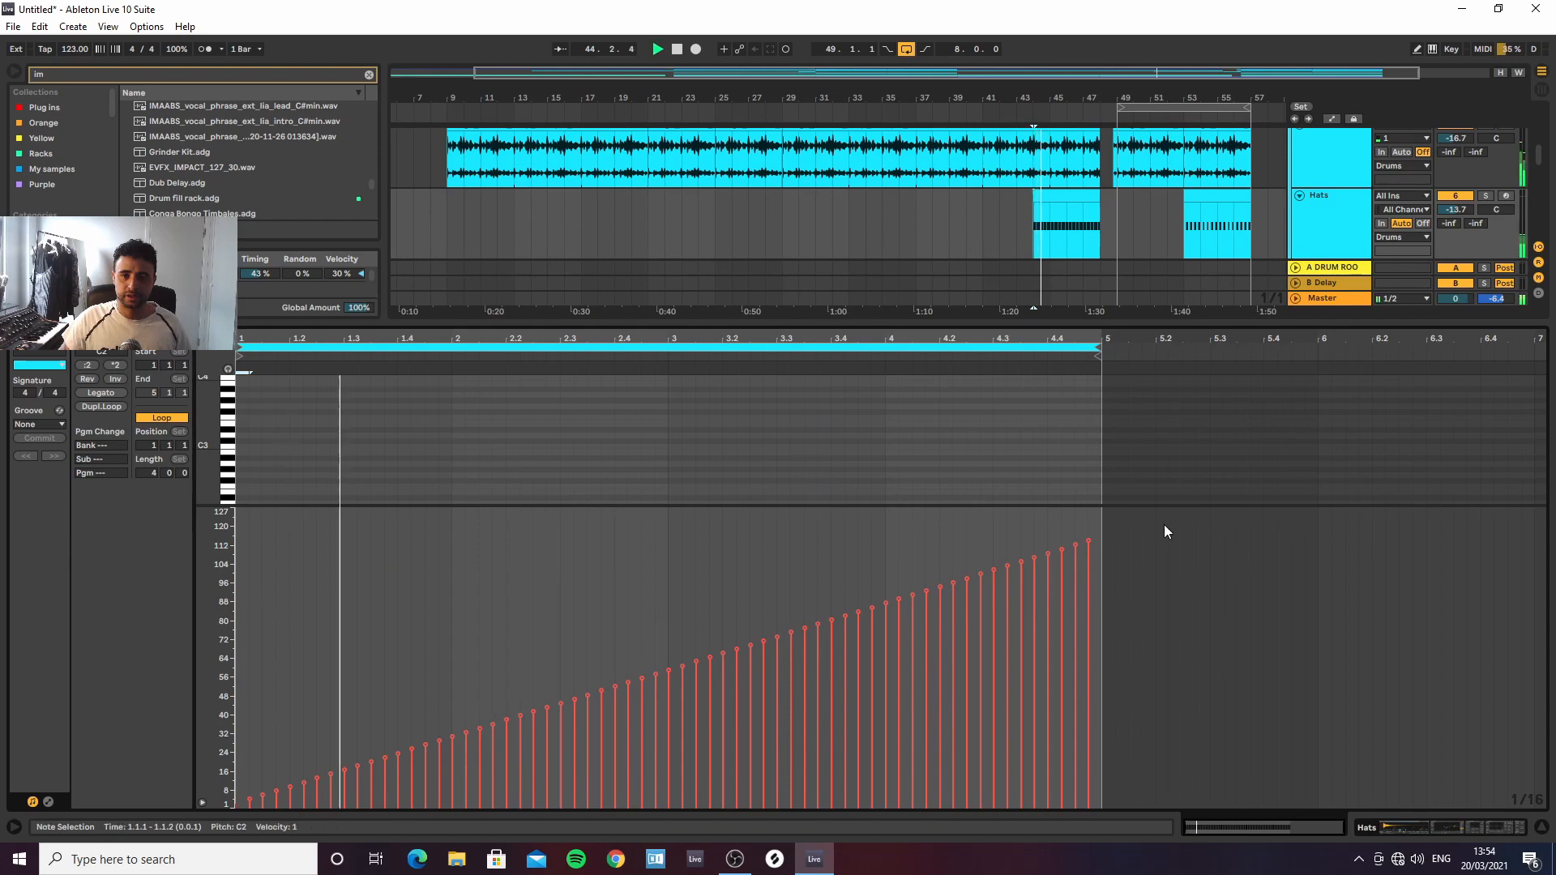
pyautogui.click(1542, 826)
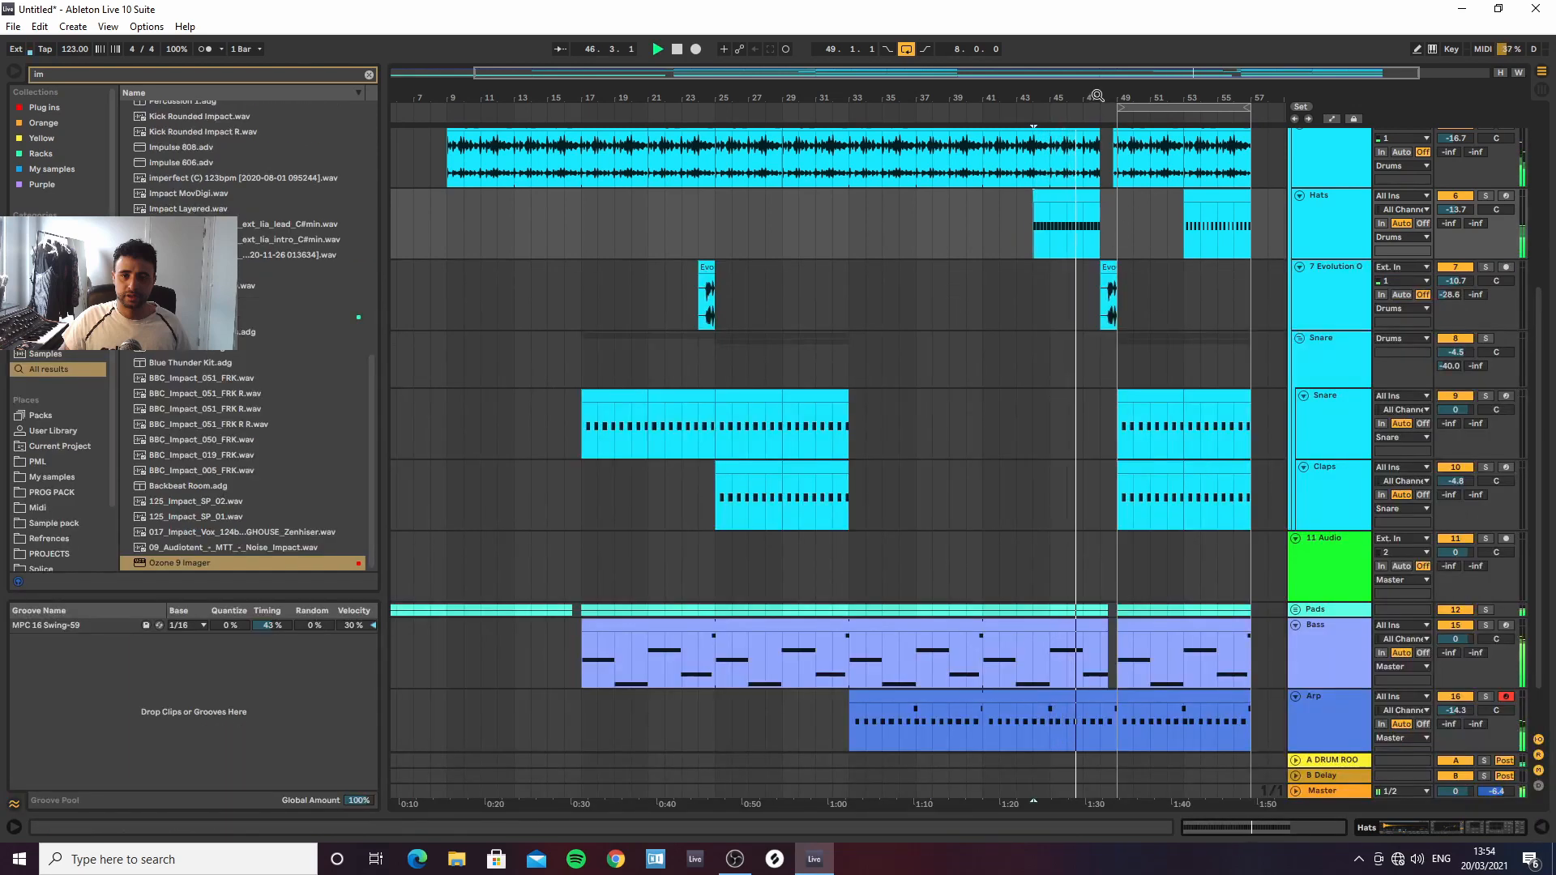
pyautogui.moveTo(1097, 95); pyautogui.dragTo(1091, 71)
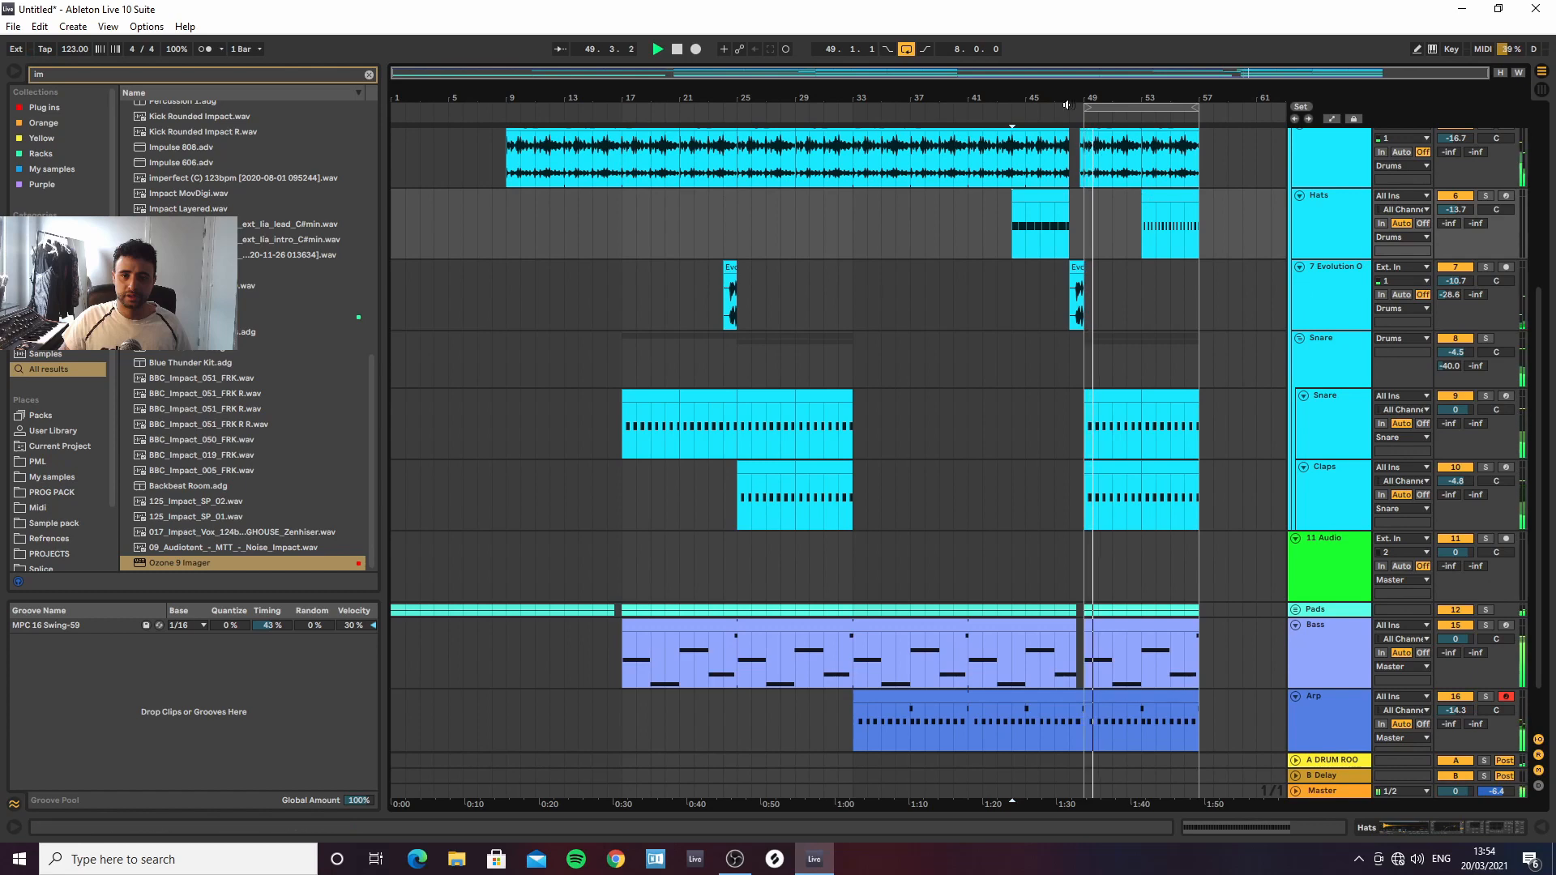
pyautogui.press('+')
# Reset the Evolution track's volume to 0 dB and play its fill from bar 48 into the drop
pyautogui.click(1347, 280)
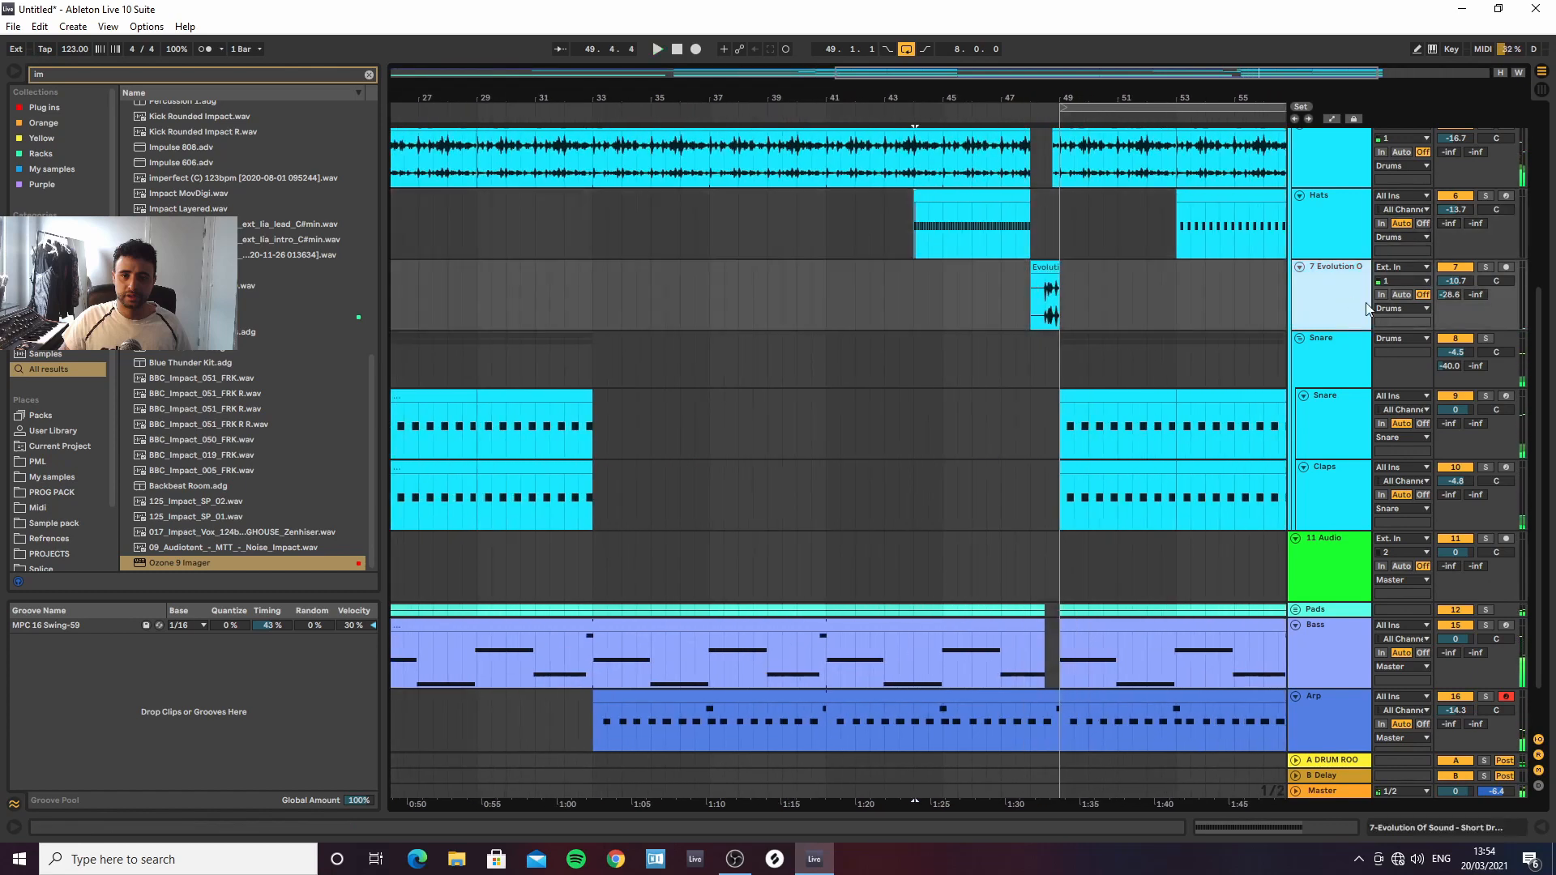
pyautogui.doubleClick(1462, 284)
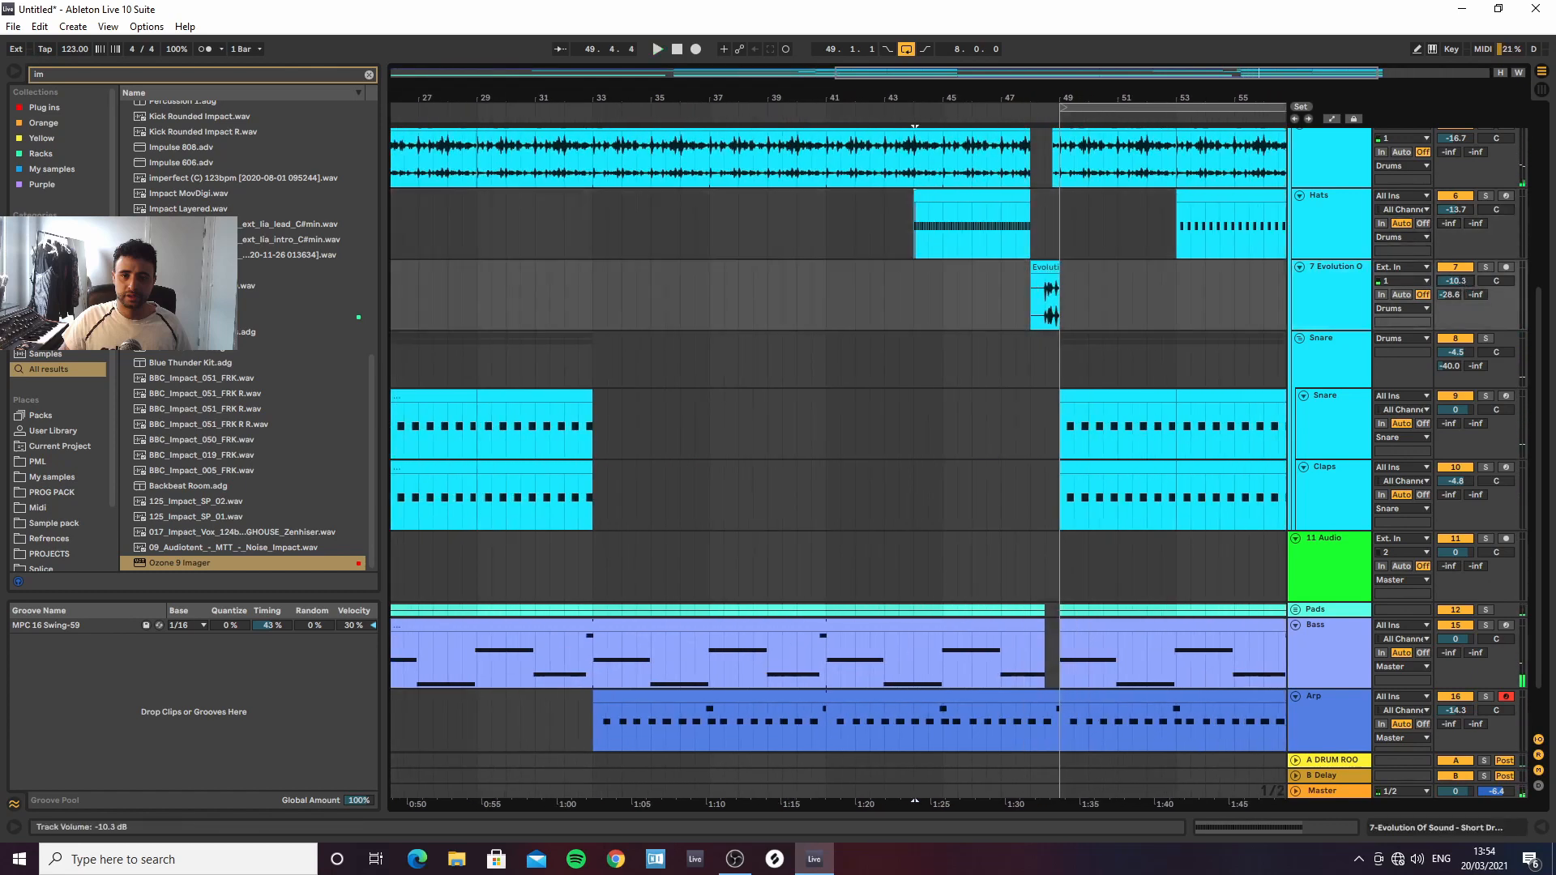
pyautogui.click(1039, 297)
pyautogui.press('space')
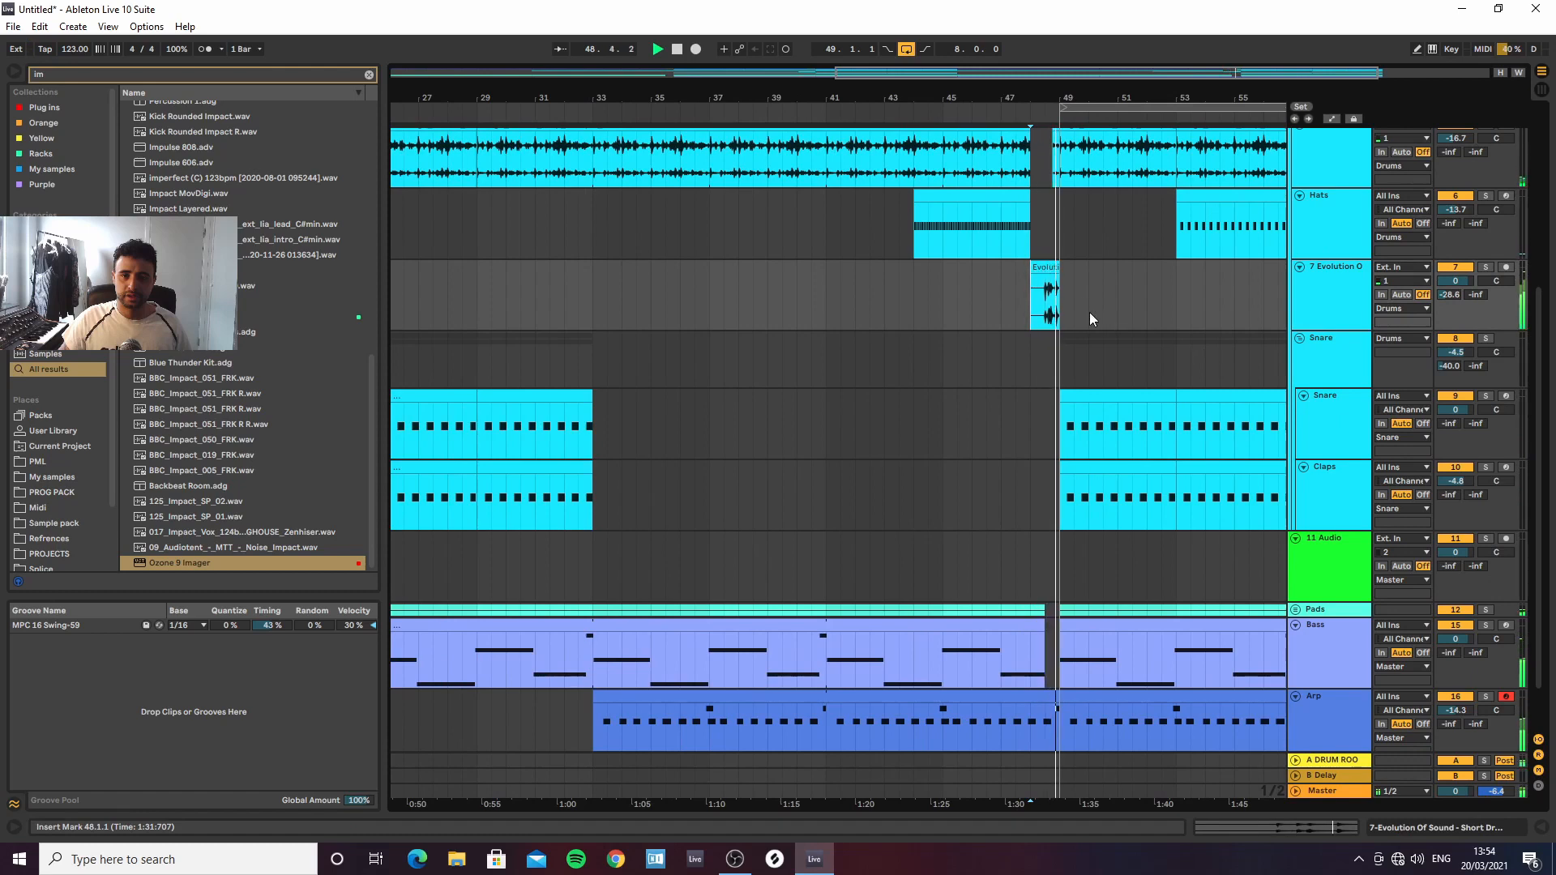
pyautogui.click(1340, 295)
pyautogui.press('space')
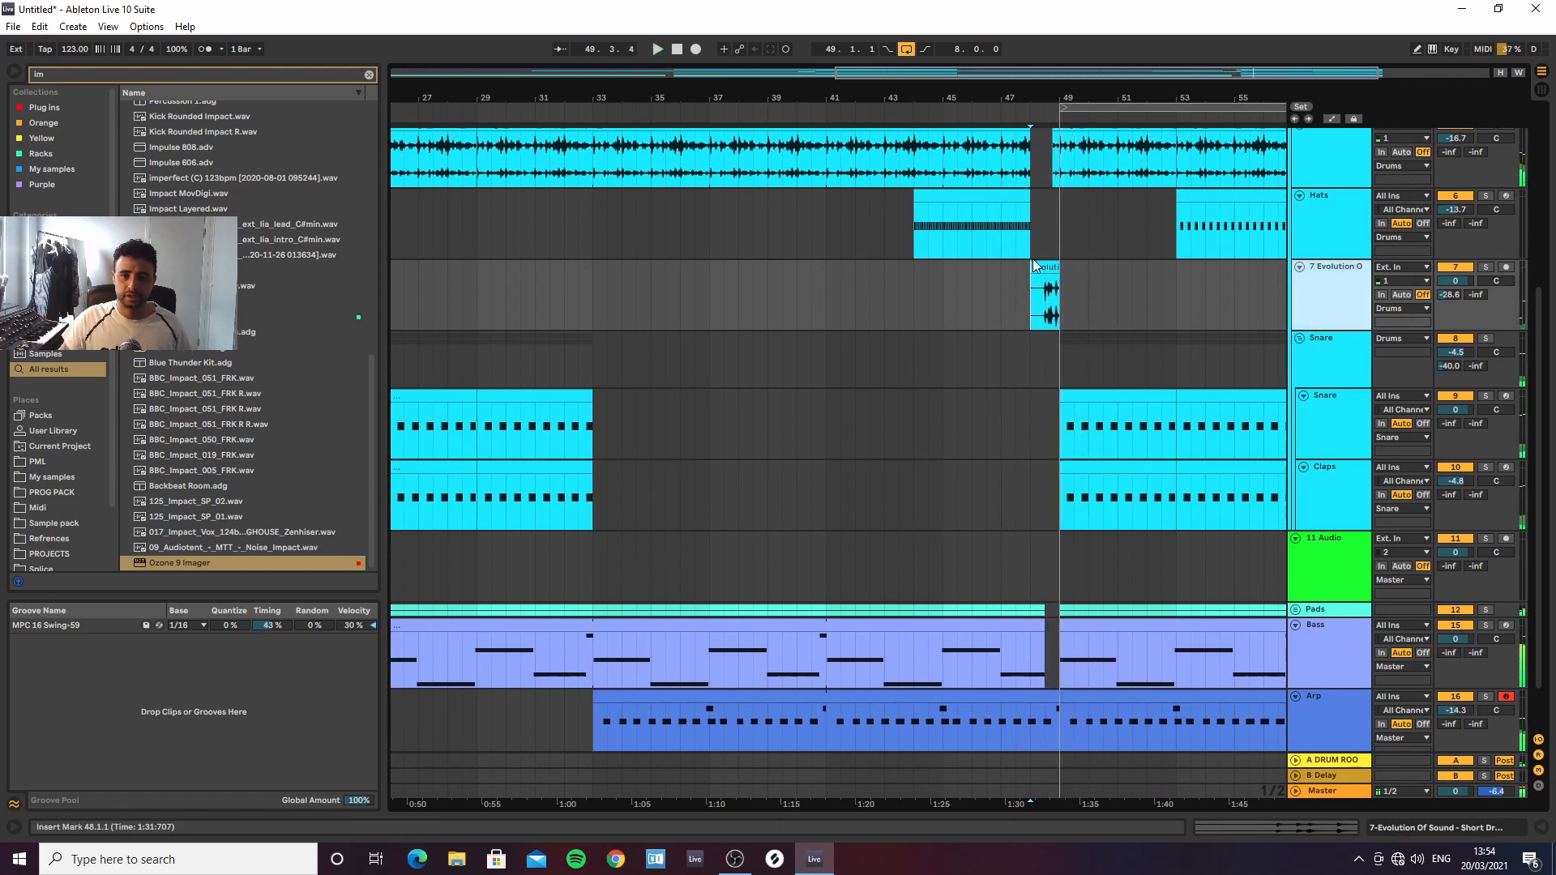
# Reset the Evolution fill clip's warping to 123 BPM before the drop, transpose it to -12 st, and play it back
pyautogui.doubleClick(1042, 268)
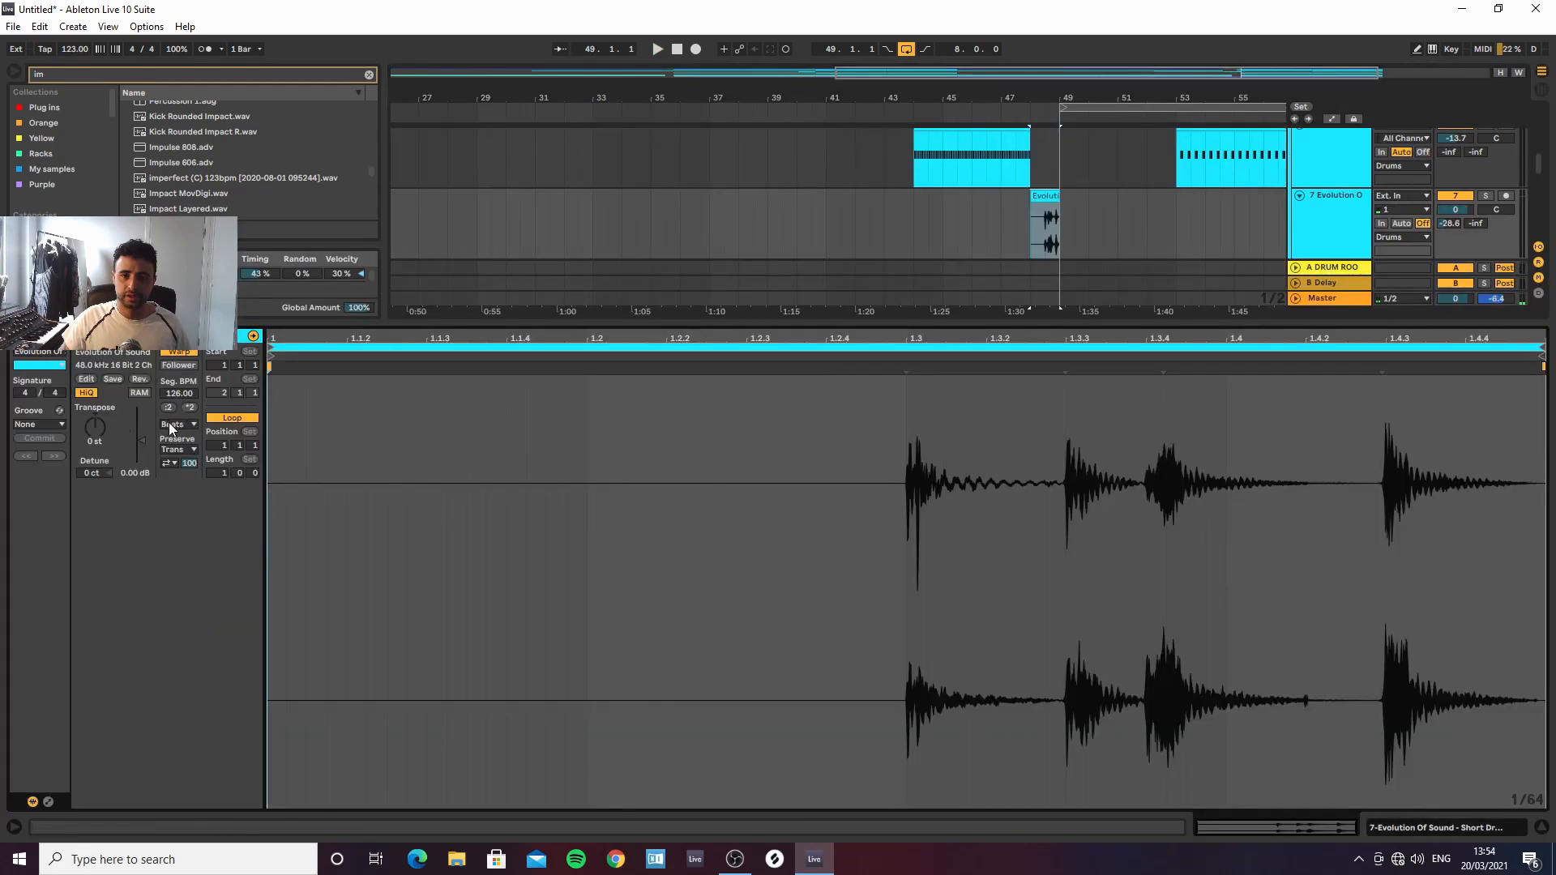
pyautogui.click(175, 354)
pyautogui.press('space')
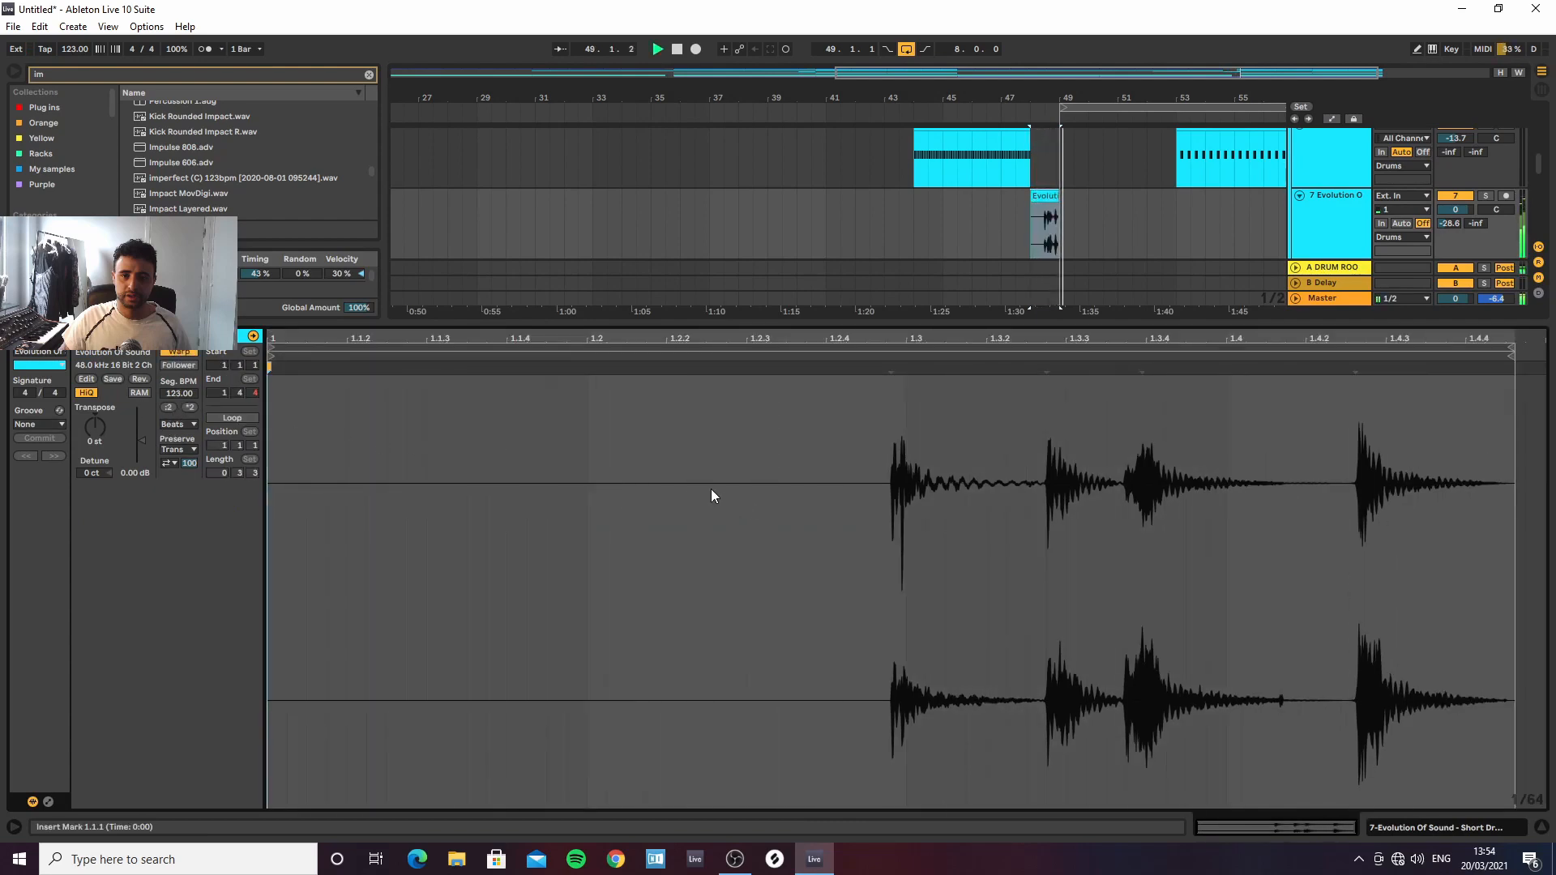
pyautogui.moveTo(95, 427); pyautogui.dragTo(94, 451)
pyautogui.press('space')
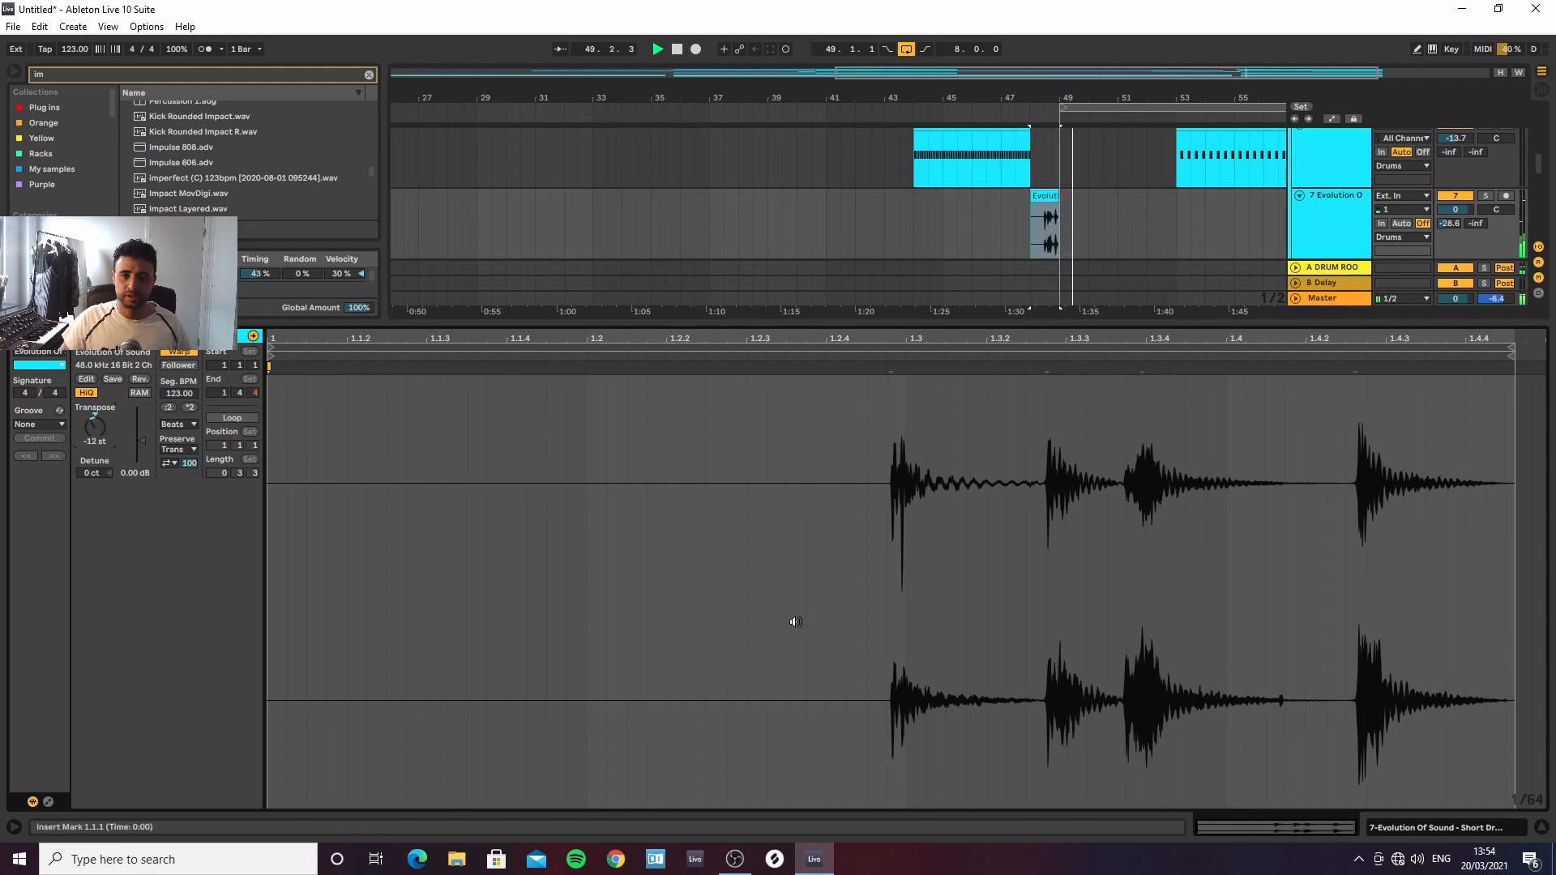
# Hide the clip editor, stop playback and delete the Evolution fill clip in bar 48
pyautogui.click(1541, 827)
pyautogui.press('space')
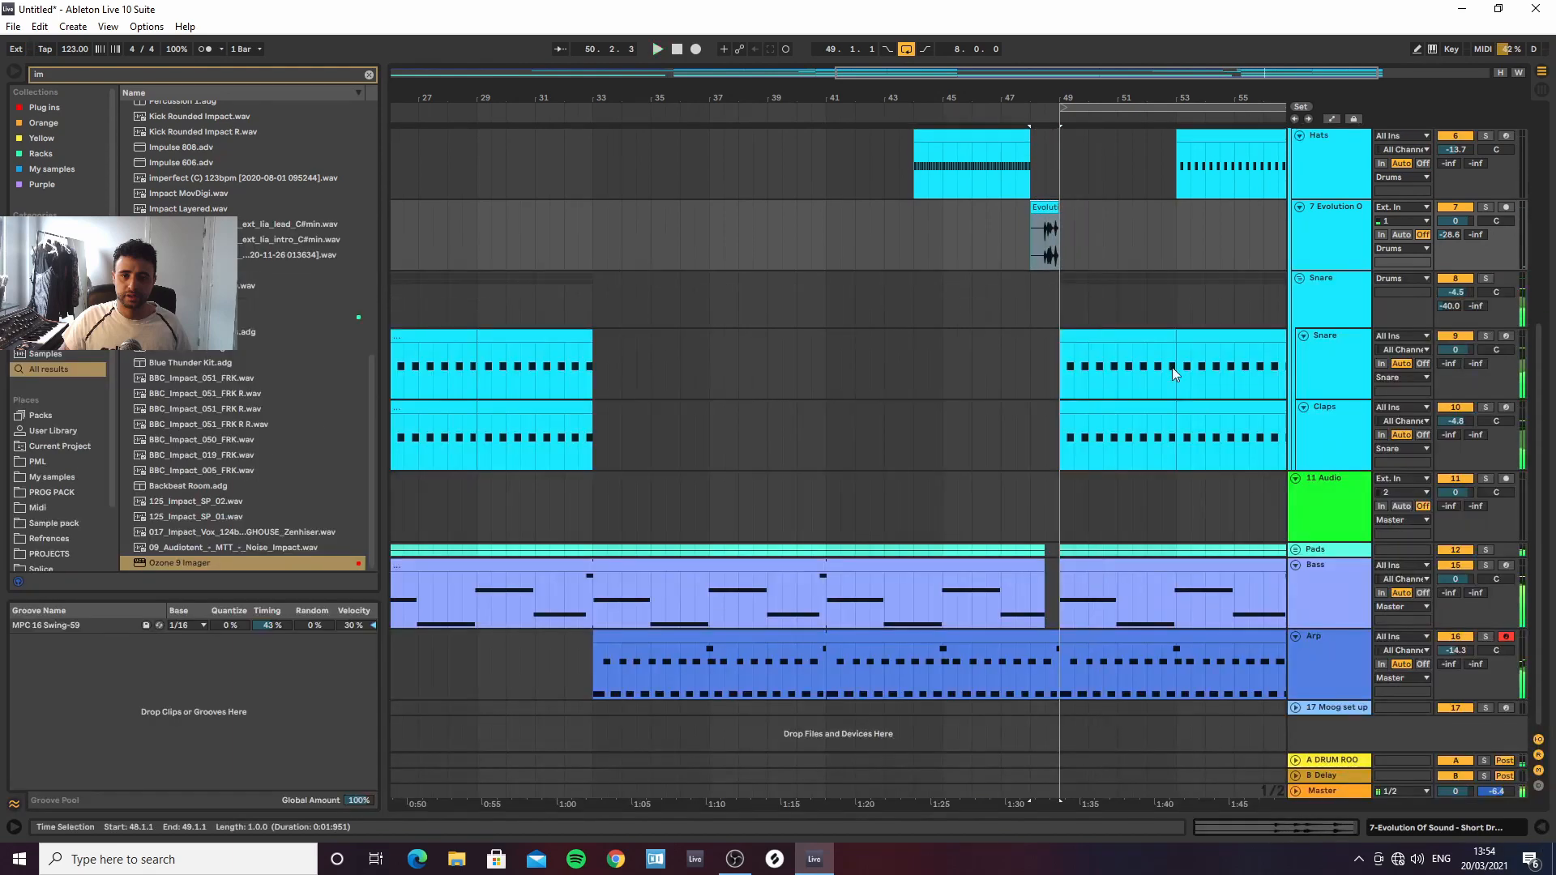
pyautogui.click(1043, 209)
pyautogui.press('Delete')
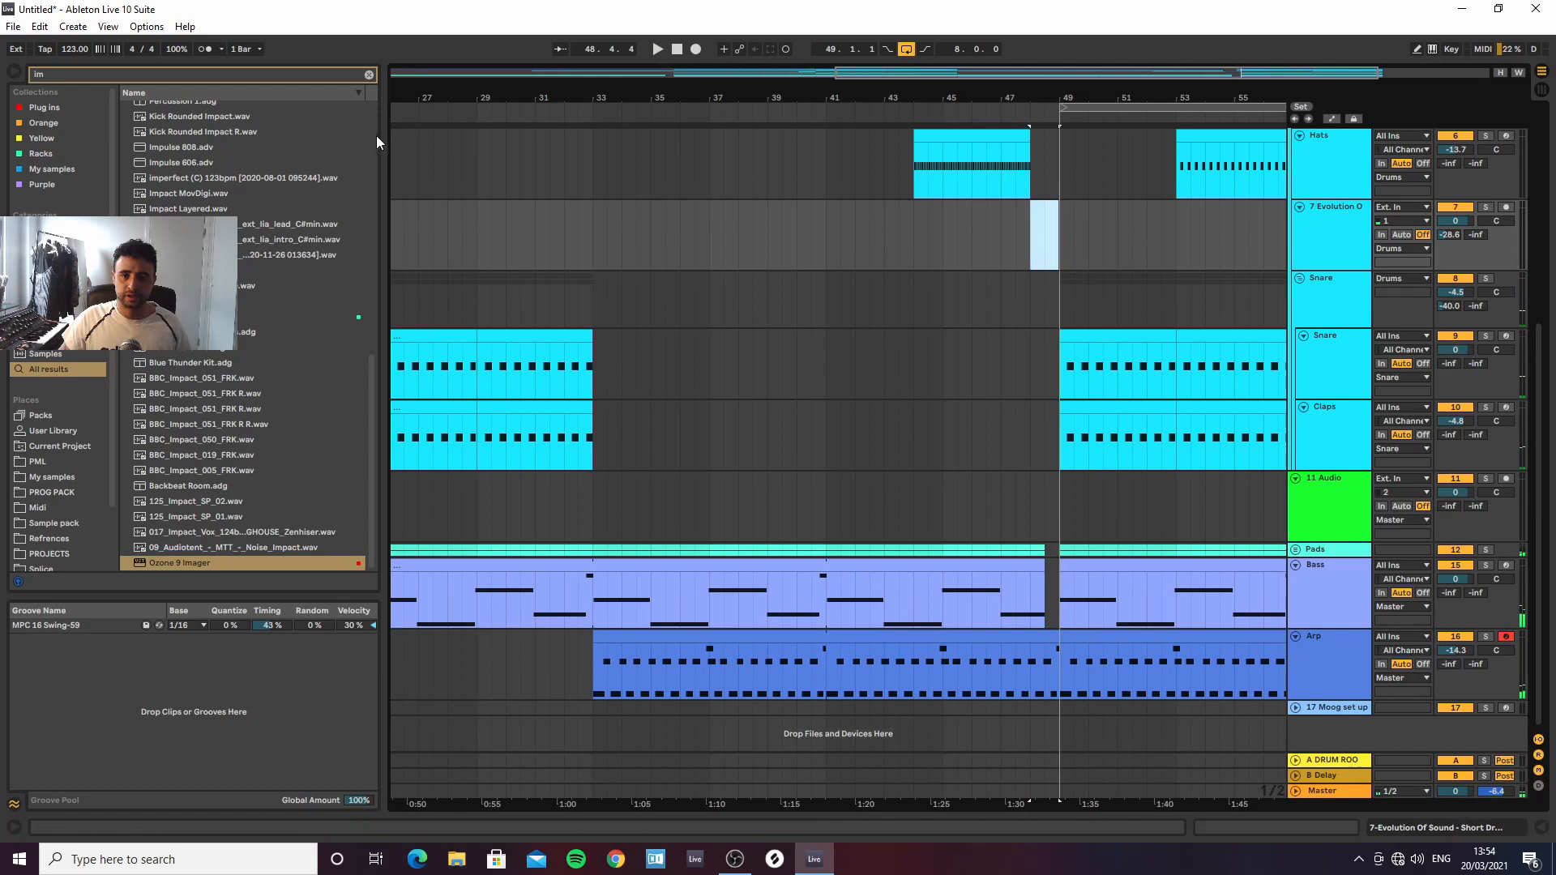
# Clear the browser search and play the transition from bar 46 into the bar 49 drop
pyautogui.click(369, 74)
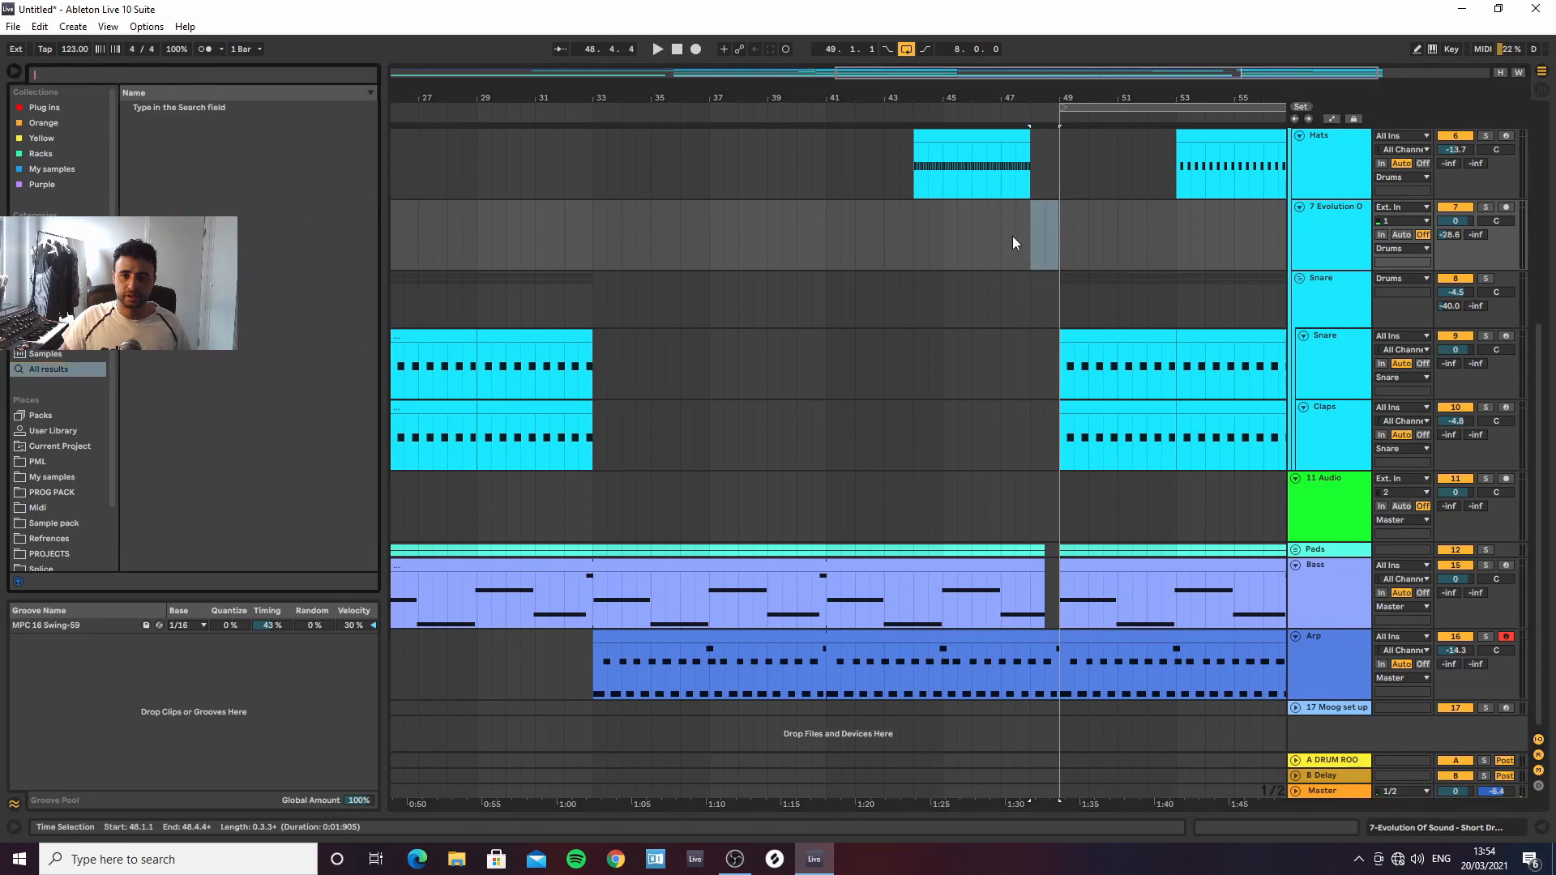
pyautogui.click(992, 235)
pyautogui.press('space')
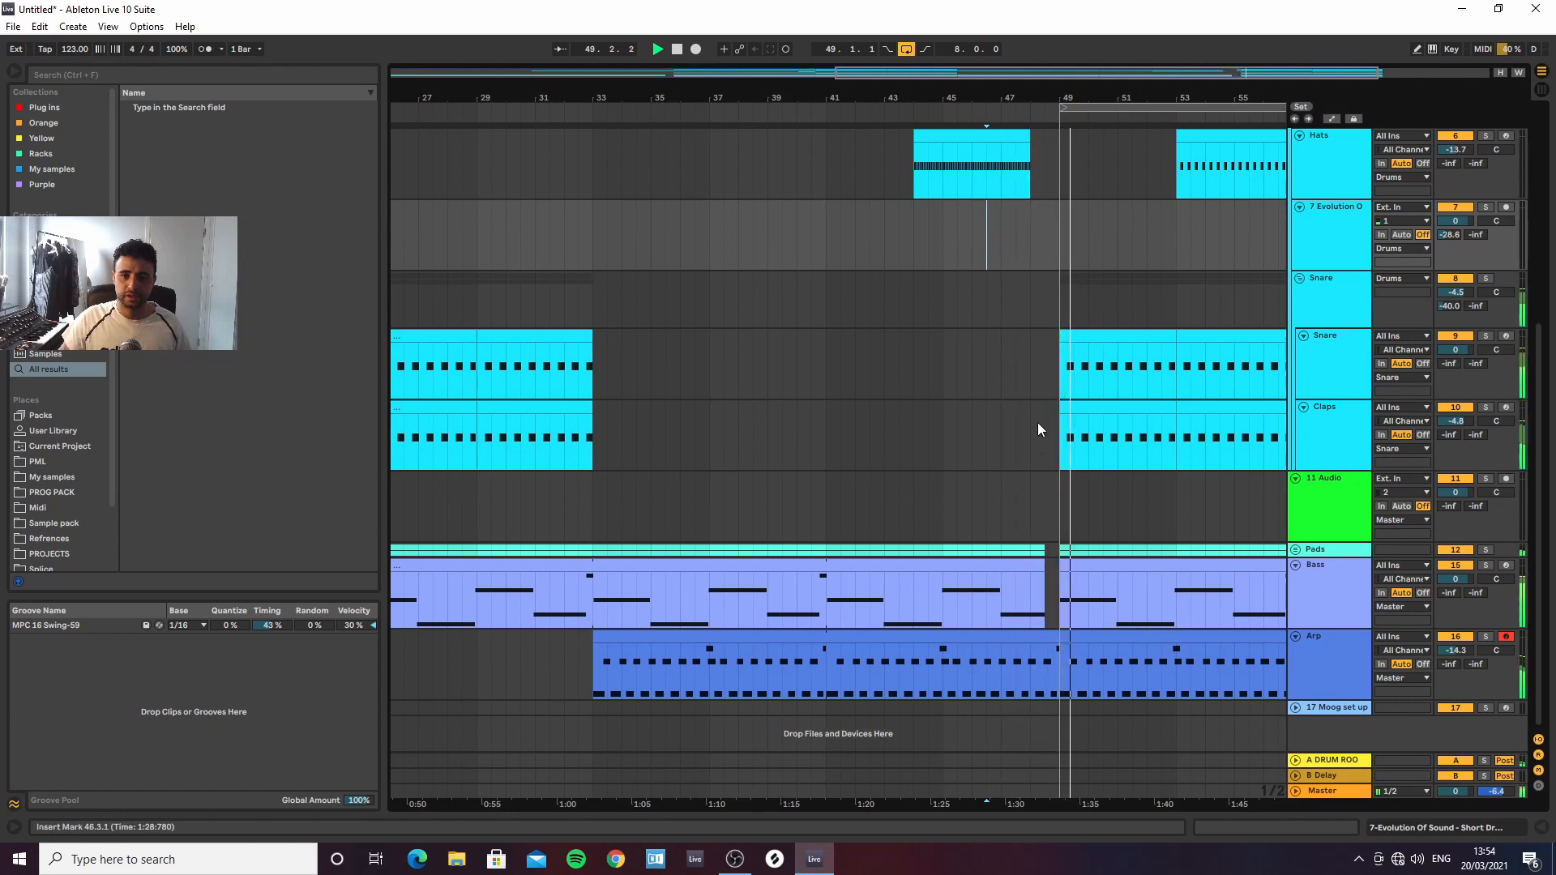
# Show automation, raise the Arp's Diva FreqModDepth to a peak of about 57.5% at bar 49, and play it
pyautogui.click(1052, 660)
pyautogui.press('space')
pyautogui.press('a')
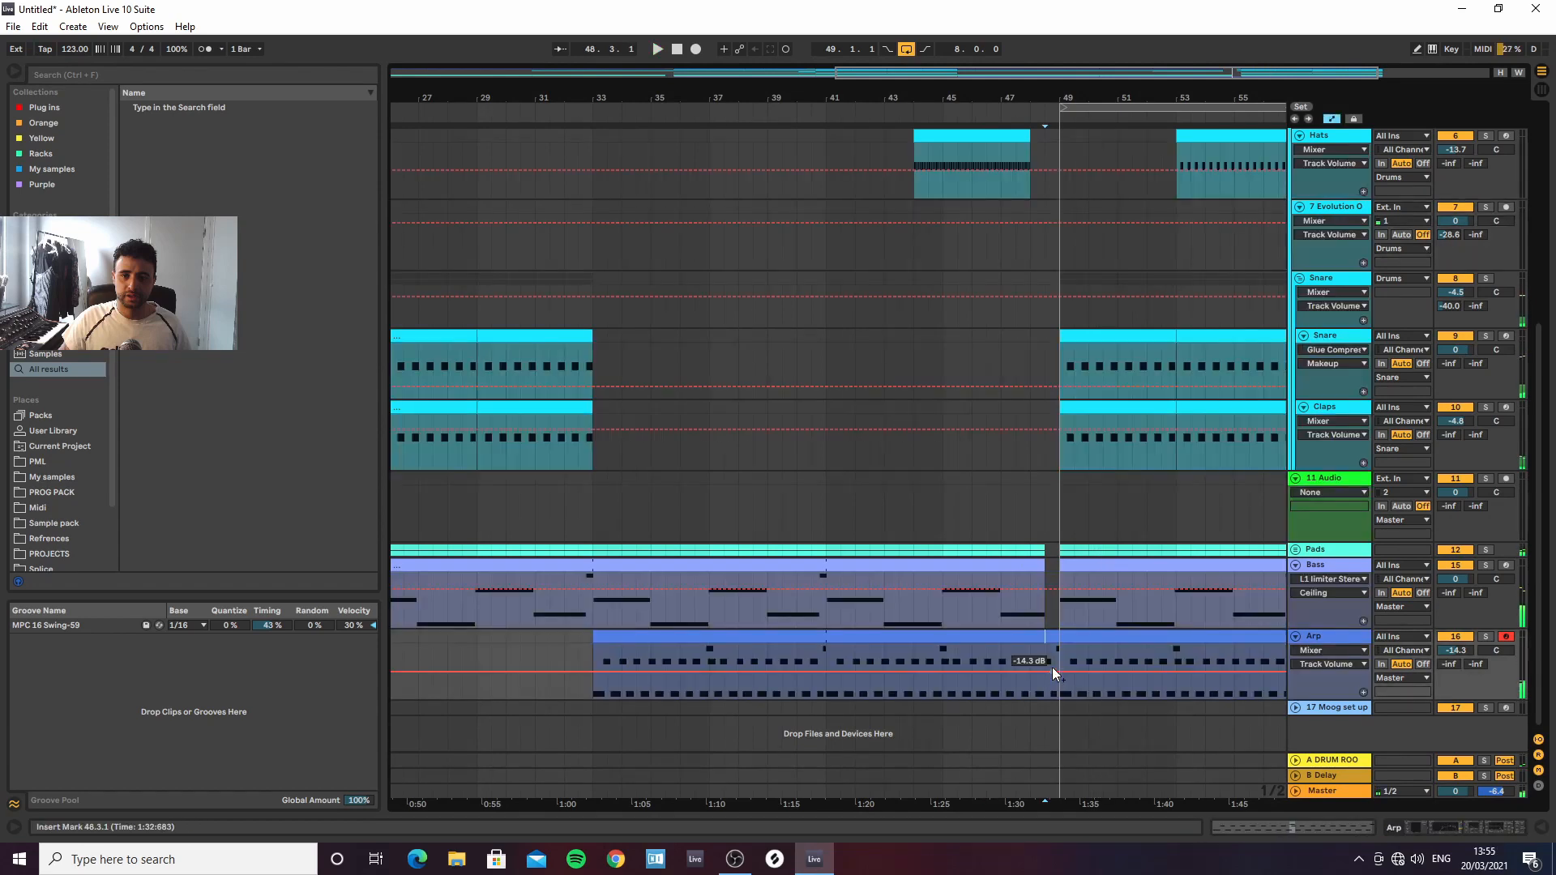
pyautogui.click(1329, 650)
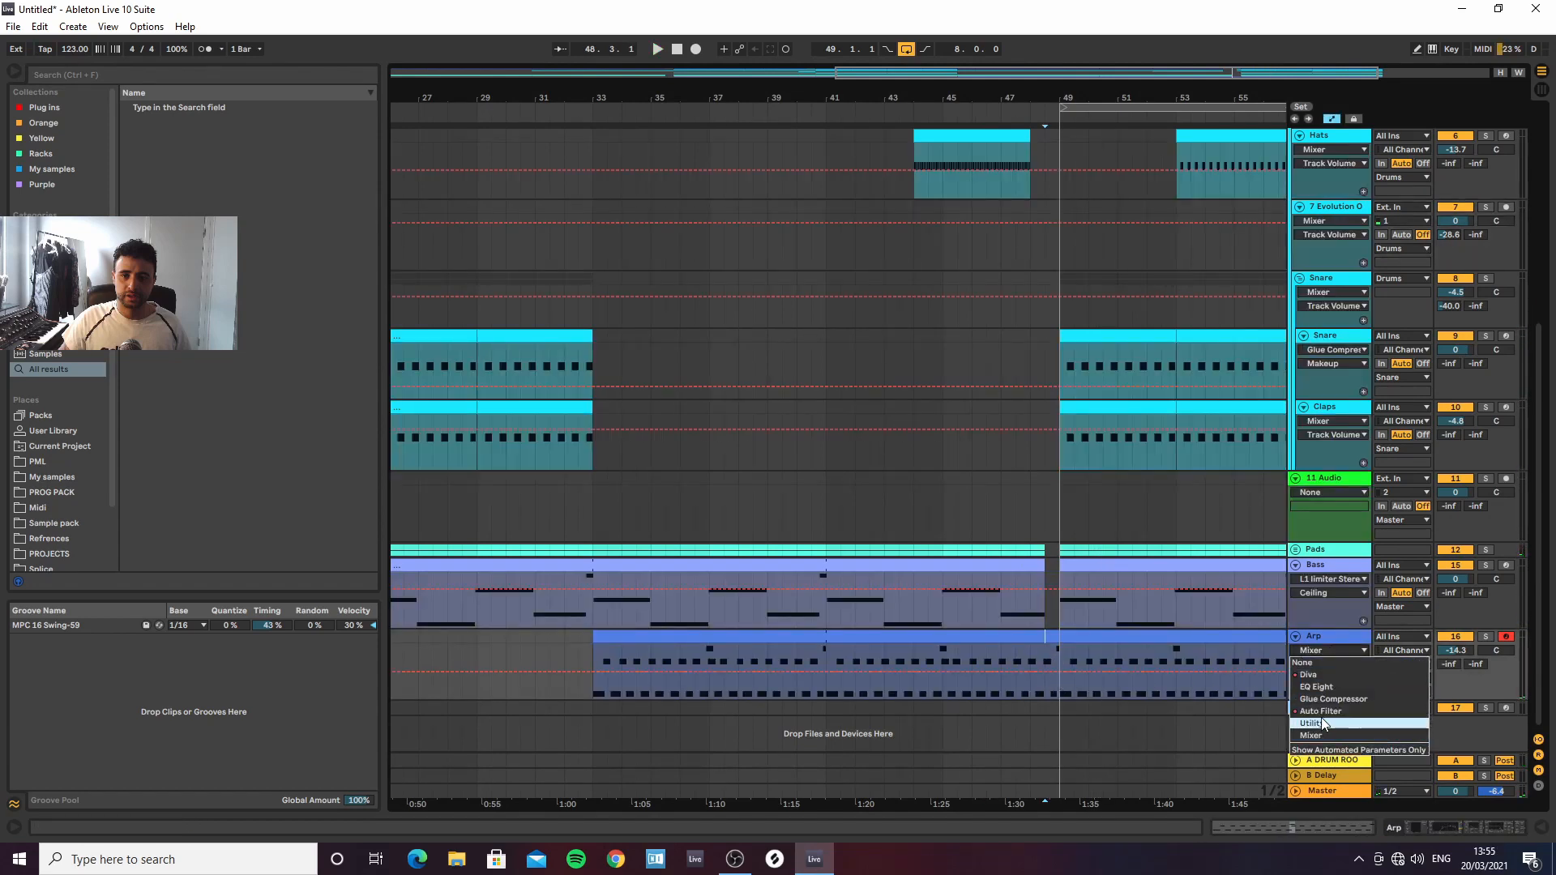
pyautogui.click(1314, 676)
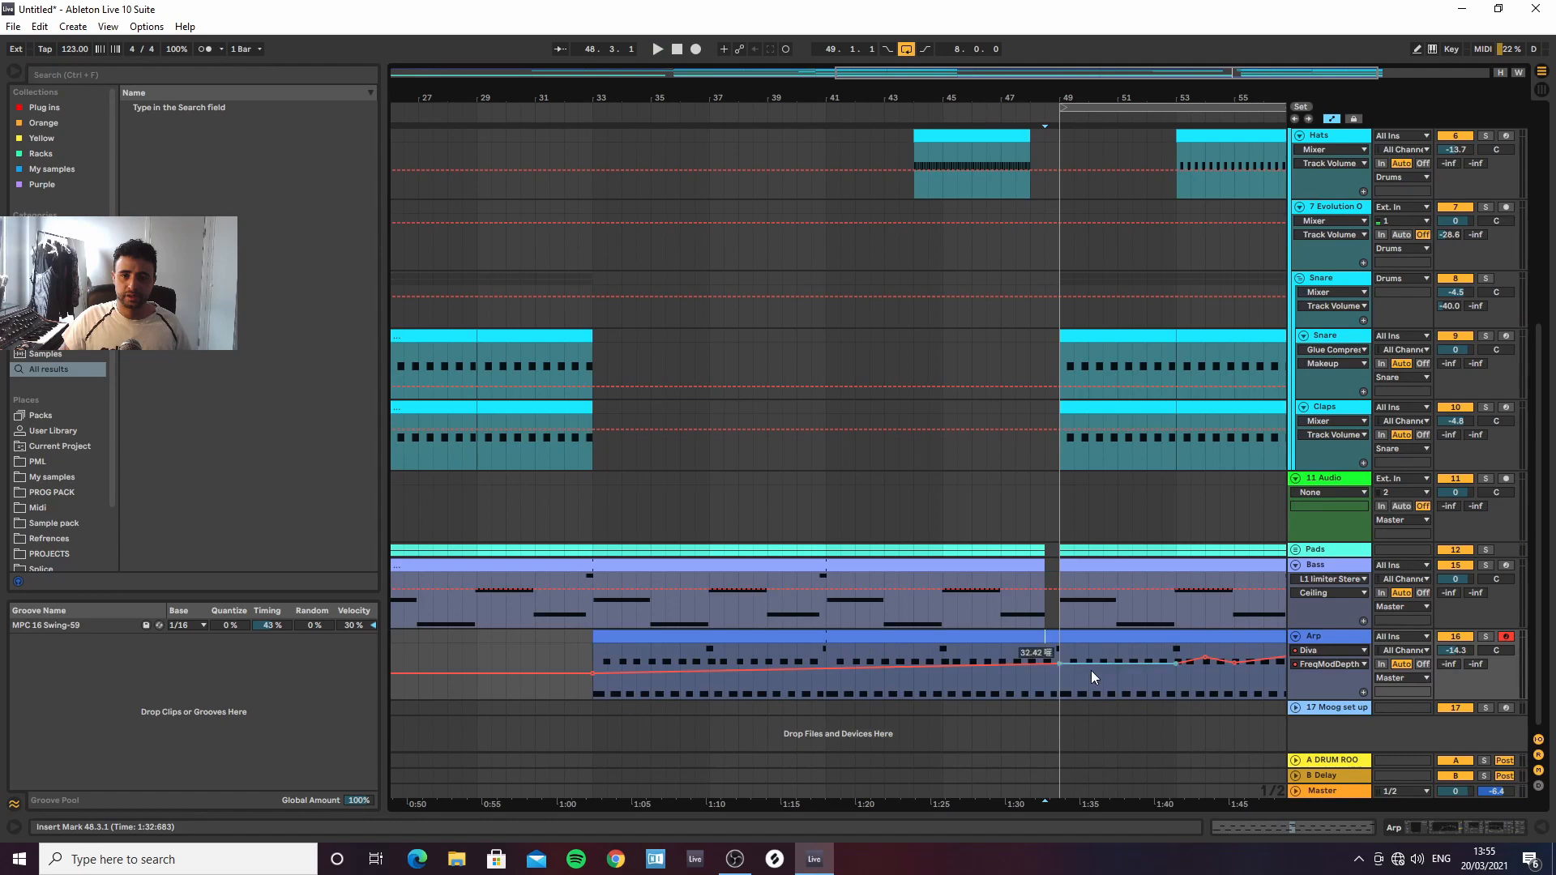
pyautogui.click(1039, 664)
pyautogui.moveTo(1049, 664); pyautogui.dragTo(1058, 646)
pyautogui.press('space')
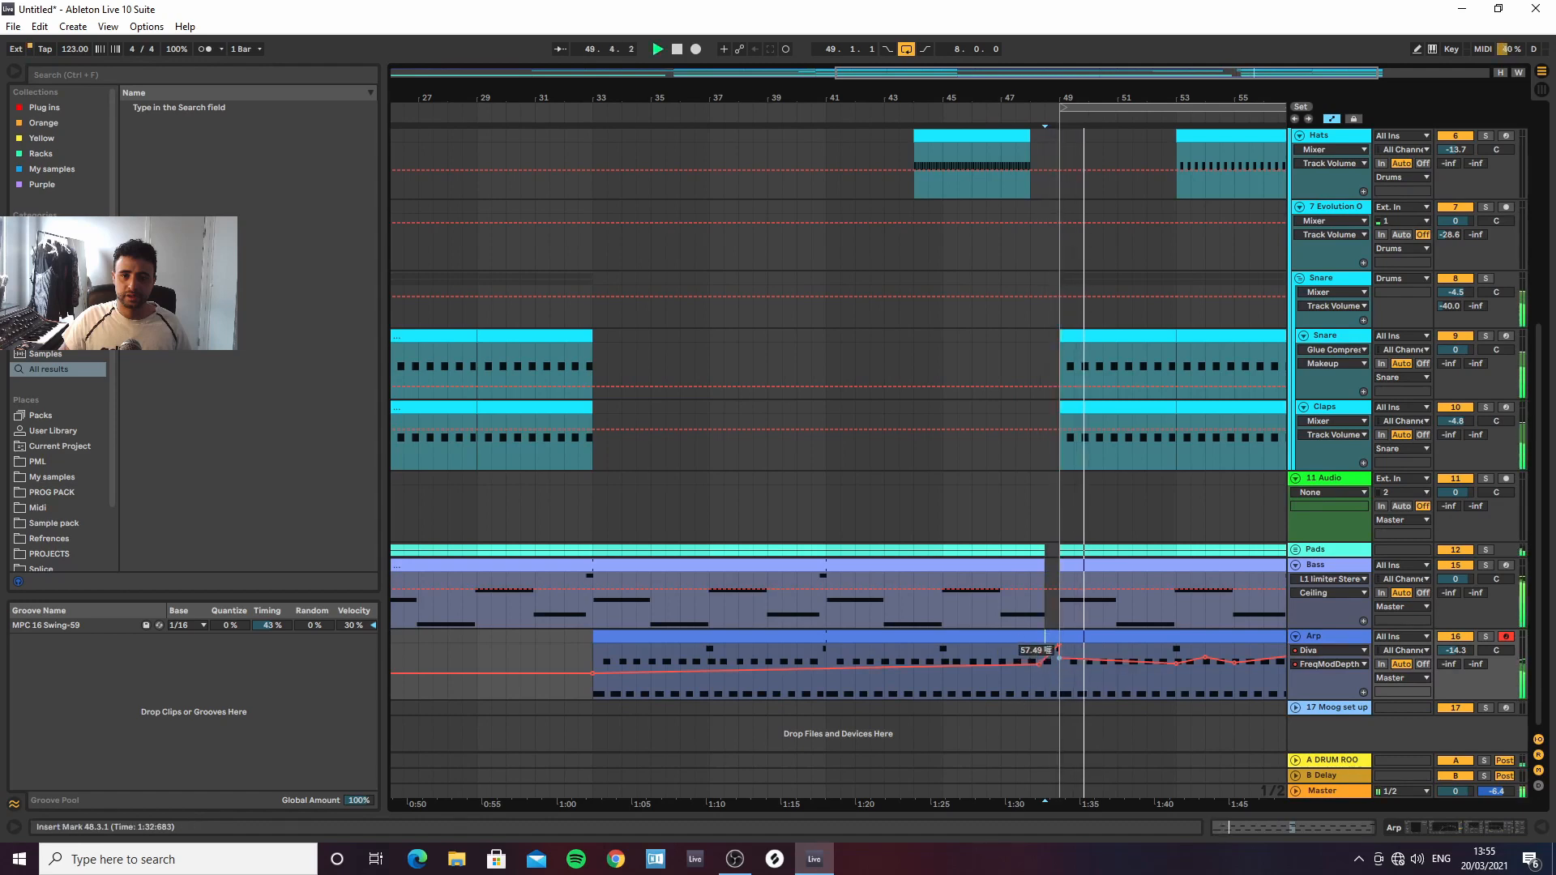
# While playing from bar 45, reshape the Arp's FreqModDepth automation into a straight rise from about bar 46 to the bar 49 peak
pyautogui.click(961, 650)
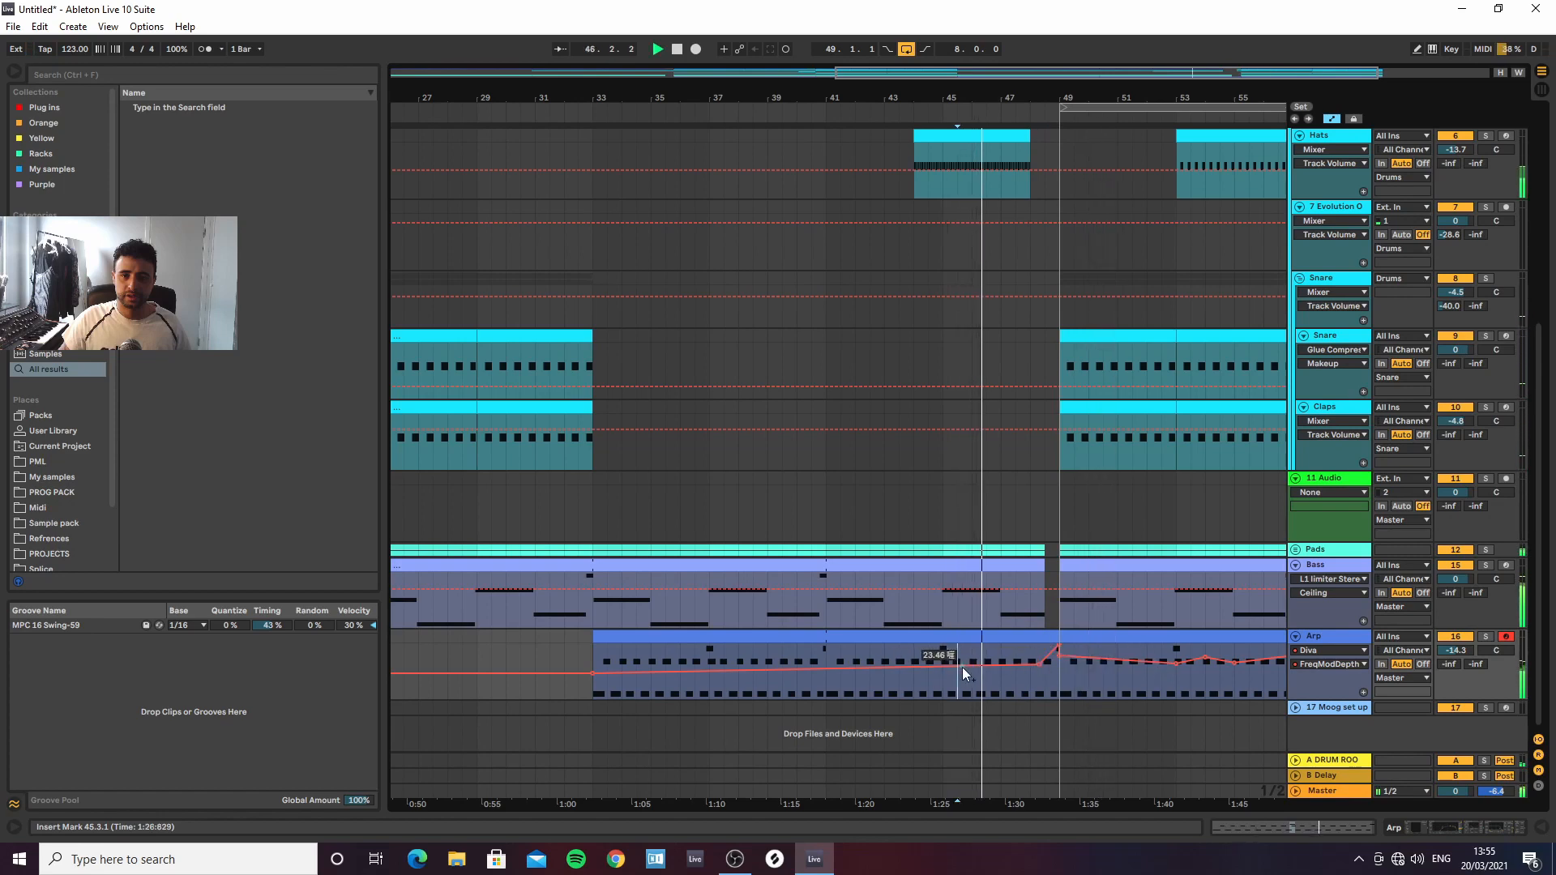
pyautogui.click(978, 665)
pyautogui.click(1039, 664)
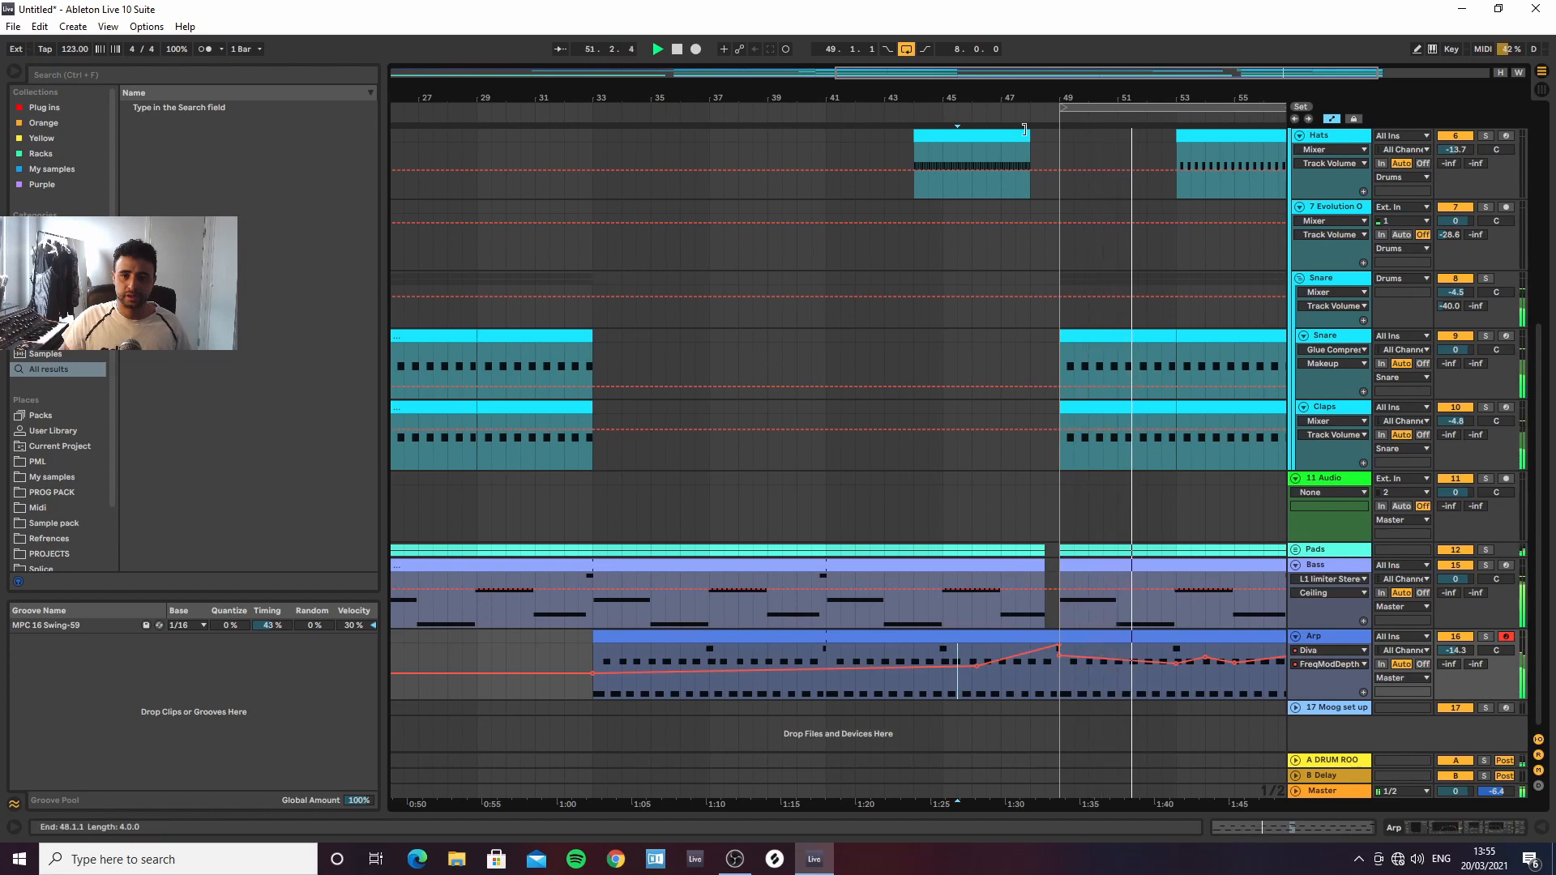
# Hide the automation lanes and delete the remaining Evolution fill clip in bar 24
pyautogui.scroll(-4, 1024, 129)
pyautogui.press('a')
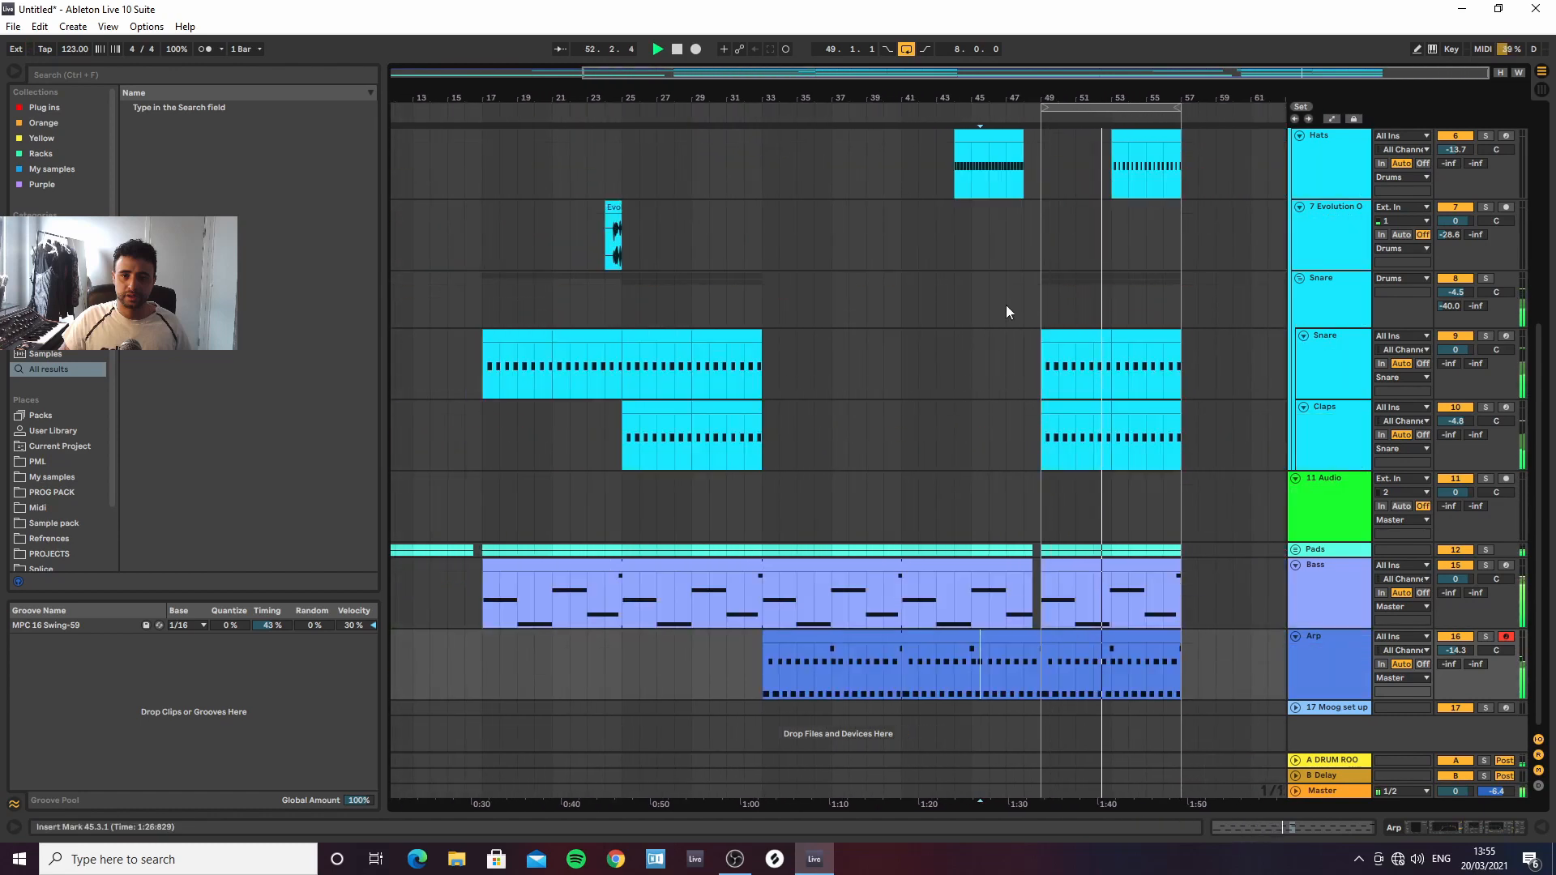
pyautogui.click(614, 231)
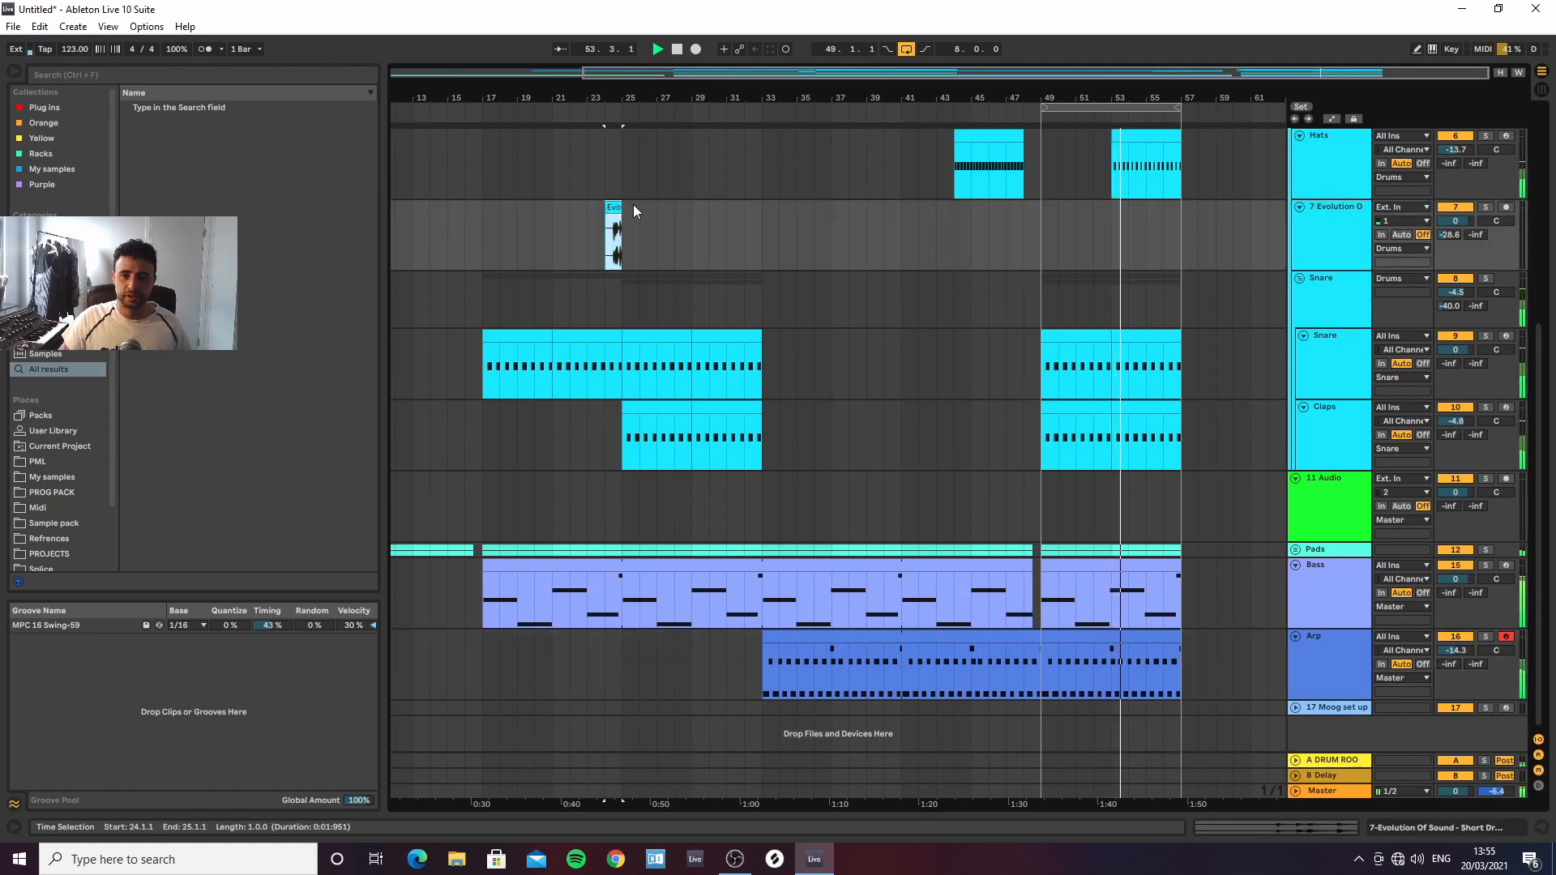
pyautogui.press('Delete')
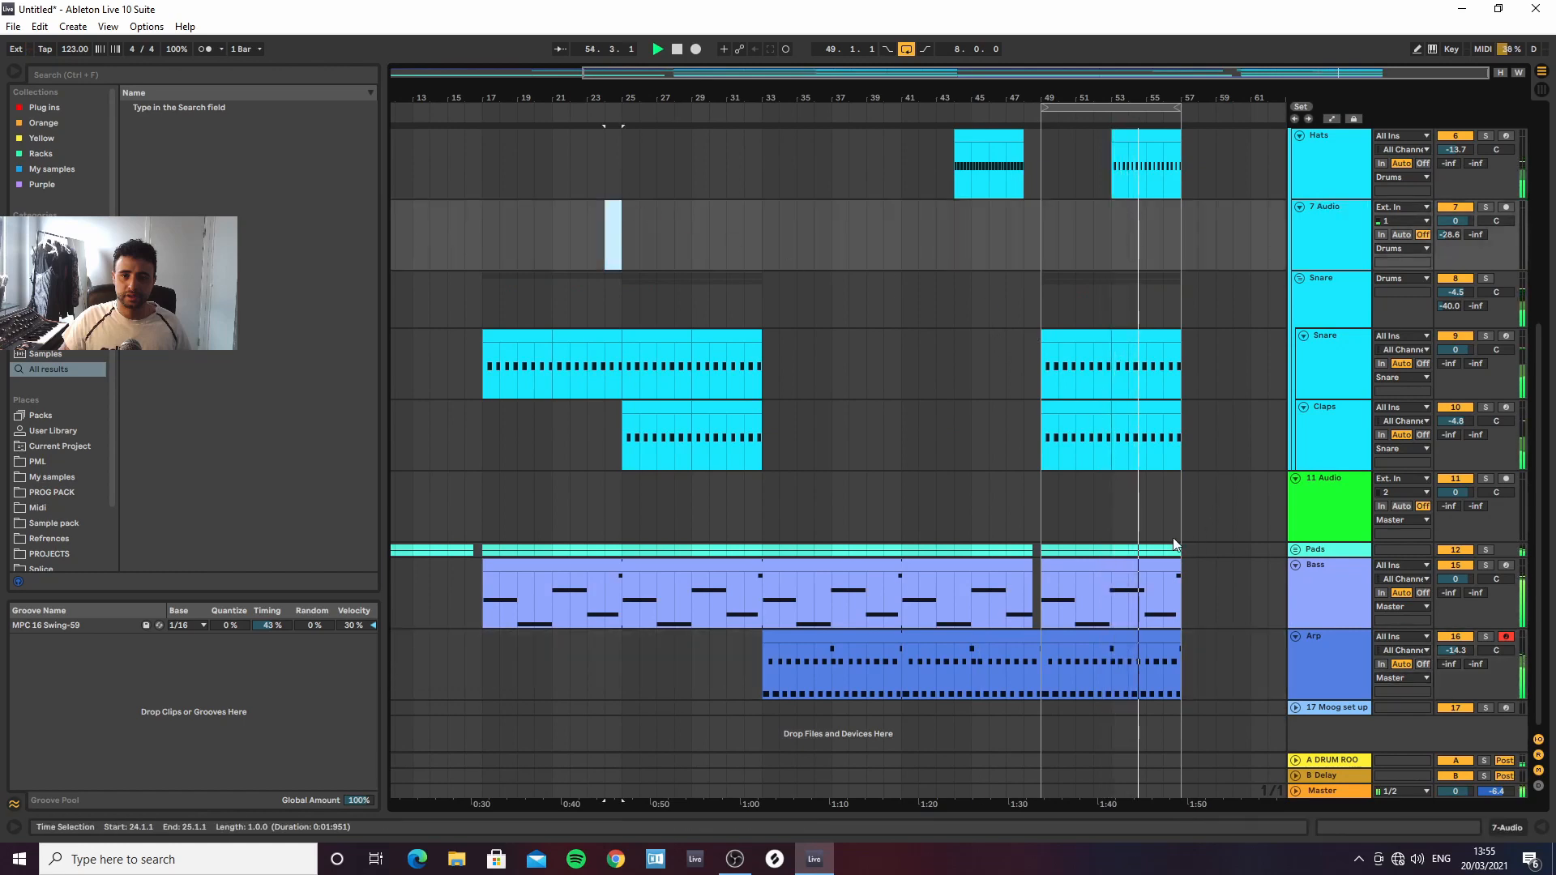
# Duplicate the bar 49 drop section into a 16-bar loop ending at bar 65, and fill the hats' gap at bars 57–61
pyautogui.click(1116, 108)
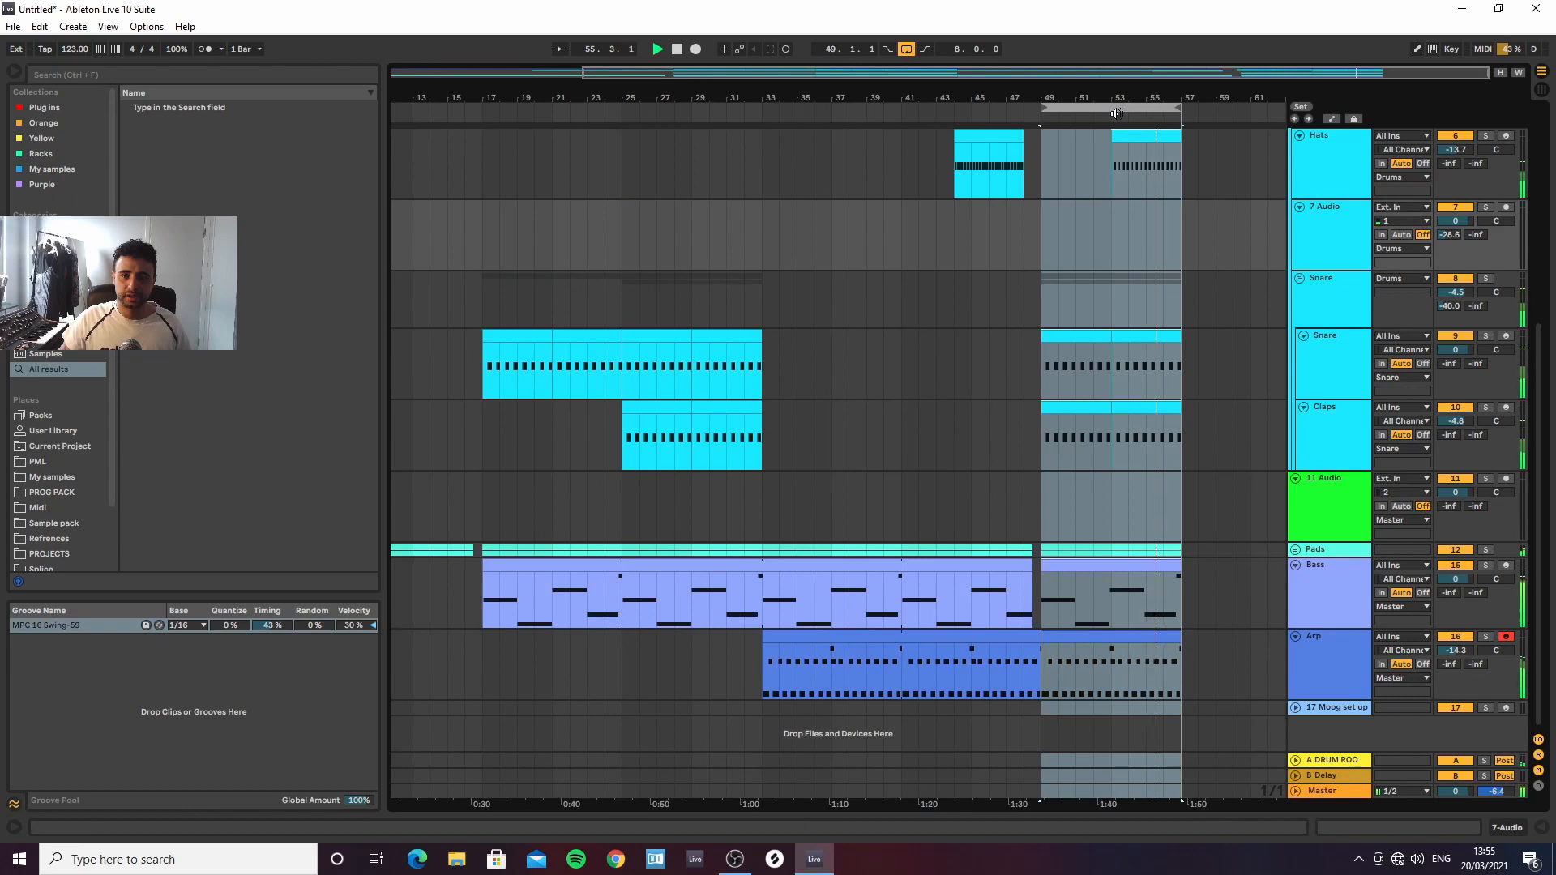
pyautogui.hotkey('ctrl', 'd')
pyautogui.moveTo(1015, 113)
pyautogui.mouseDown()
pyautogui.moveTo(1157, 130)
pyautogui.moveTo(1030, 152)
pyautogui.moveTo(1029, 177)
pyautogui.mouseUp()
pyautogui.click(1061, 167)
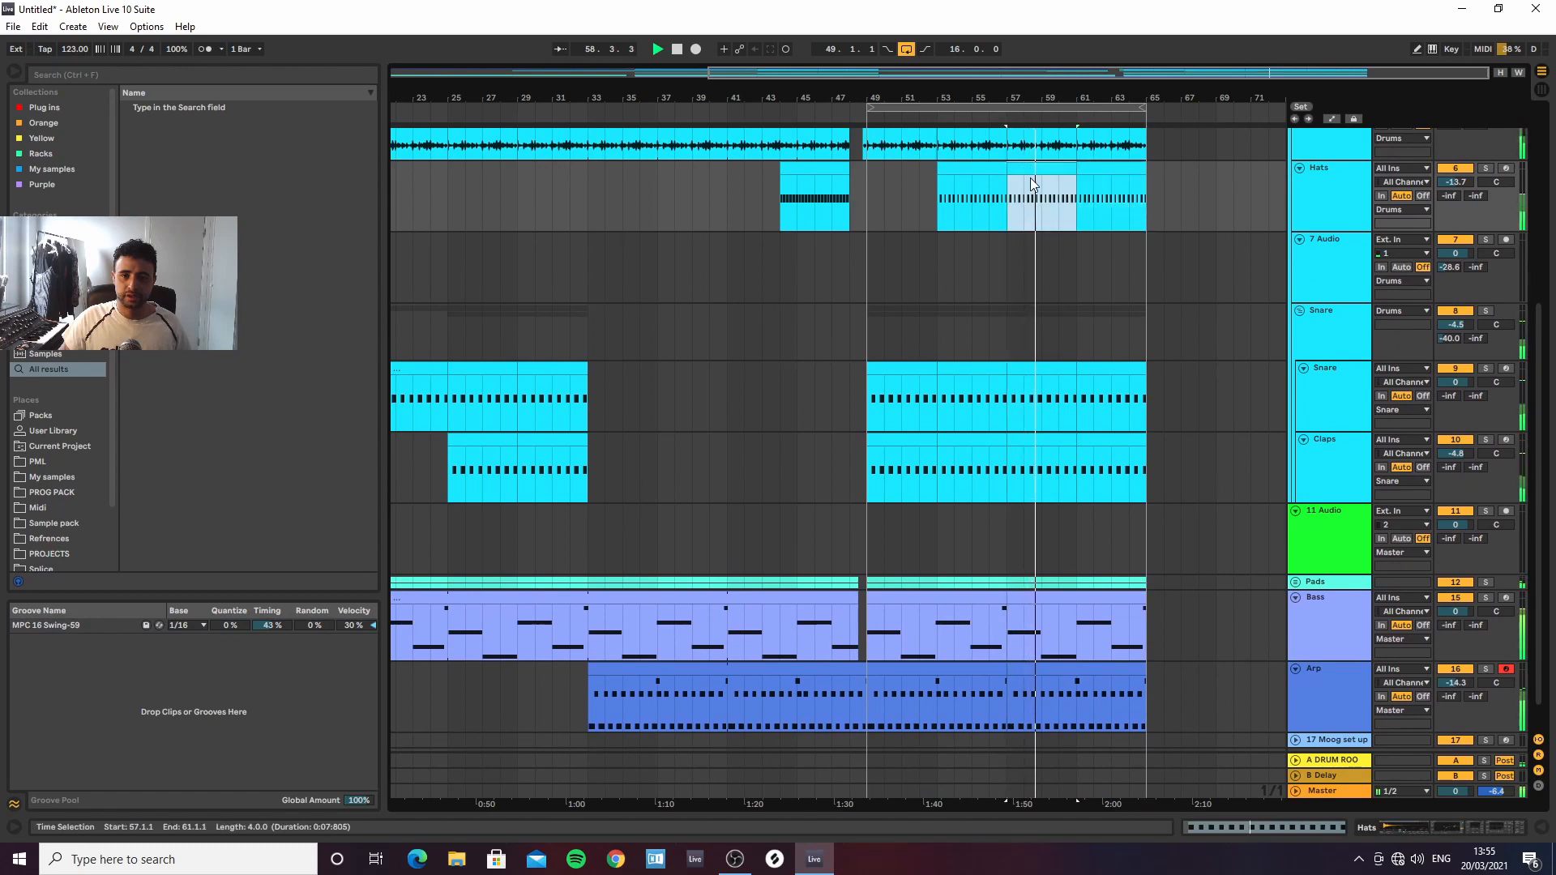
# Extend the Drum Rack clip that starts just before bar 49 so it ends at bar 65
pyautogui.scroll(3, 934, 159)
pyautogui.moveTo(1146, 221)
pyautogui.mouseDown()
pyautogui.moveTo(1180, 221)
pyautogui.moveTo(1149, 222)
pyautogui.mouseUp()
pyautogui.scroll(2, 934, 248)
pyautogui.moveTo(936, 269); pyautogui.dragTo(1146, 273)
pyautogui.click(1148, 202)
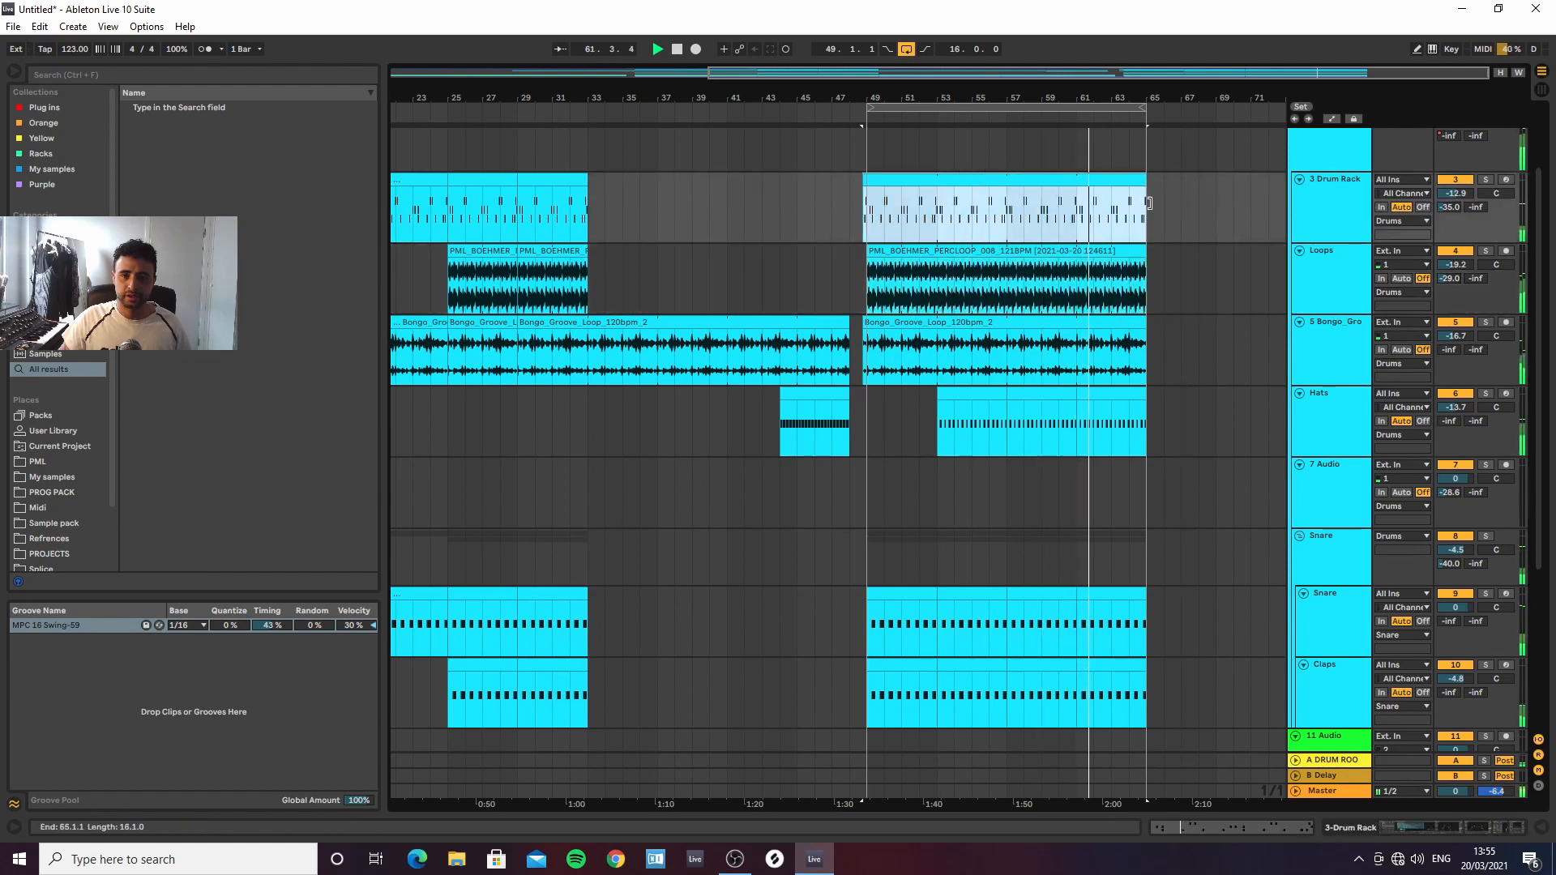
# Raise the Hats track to -10.9 dB and the Snare group to -2.8 dB while the drop loops
pyautogui.scroll(-5, 1151, 382)
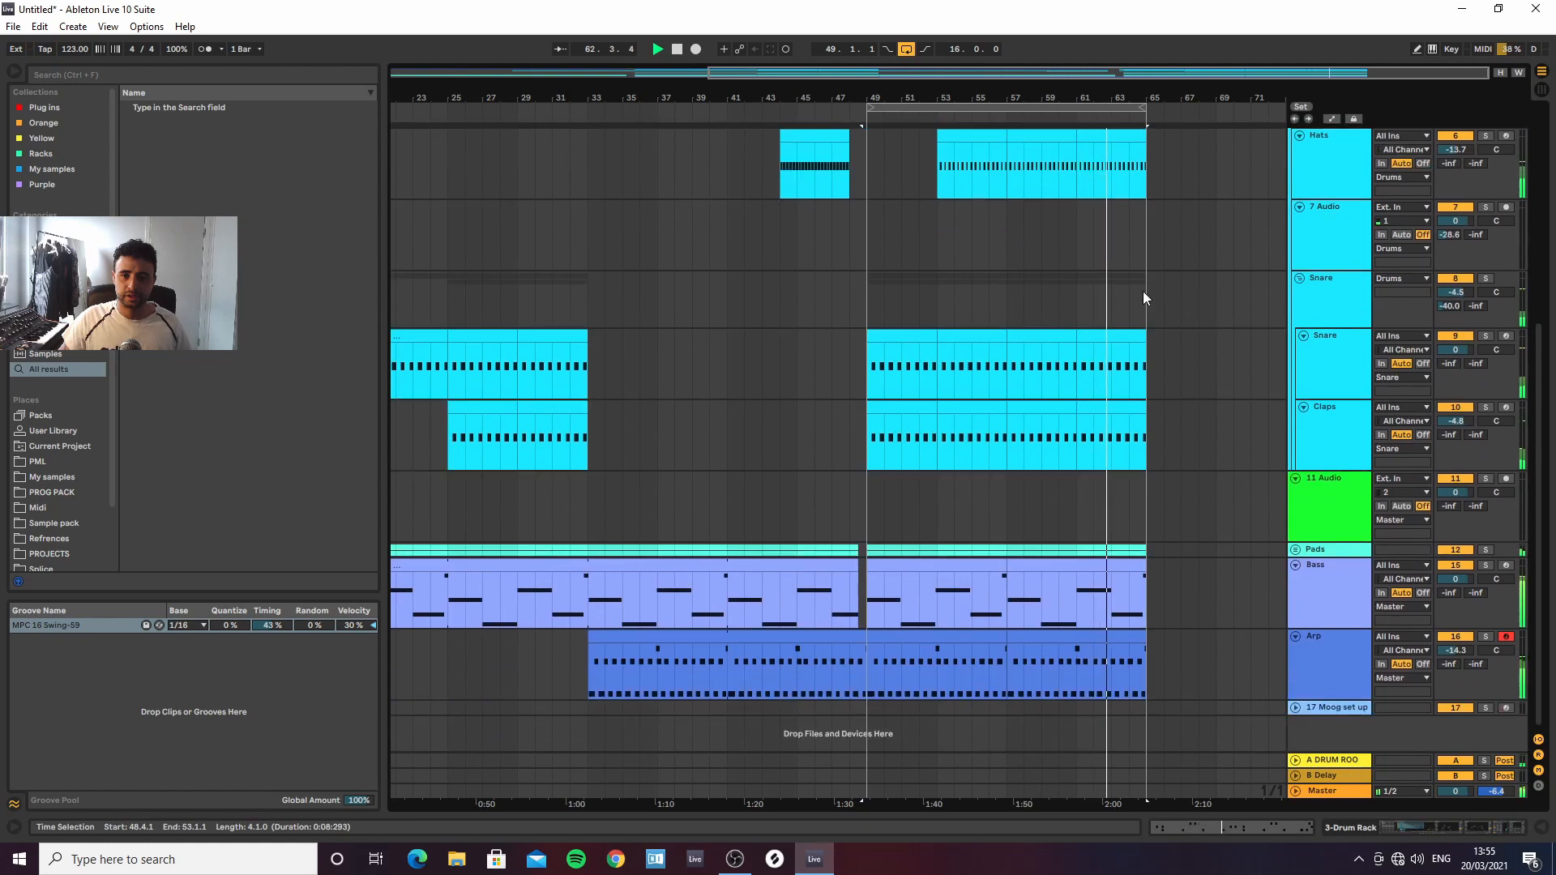
pyautogui.scroll(3, 1145, 298)
pyautogui.moveTo(1453, 301)
pyautogui.mouseDown()
pyautogui.moveTo(1454, 284)
pyautogui.moveTo(1451, 312)
pyautogui.mouseUp()
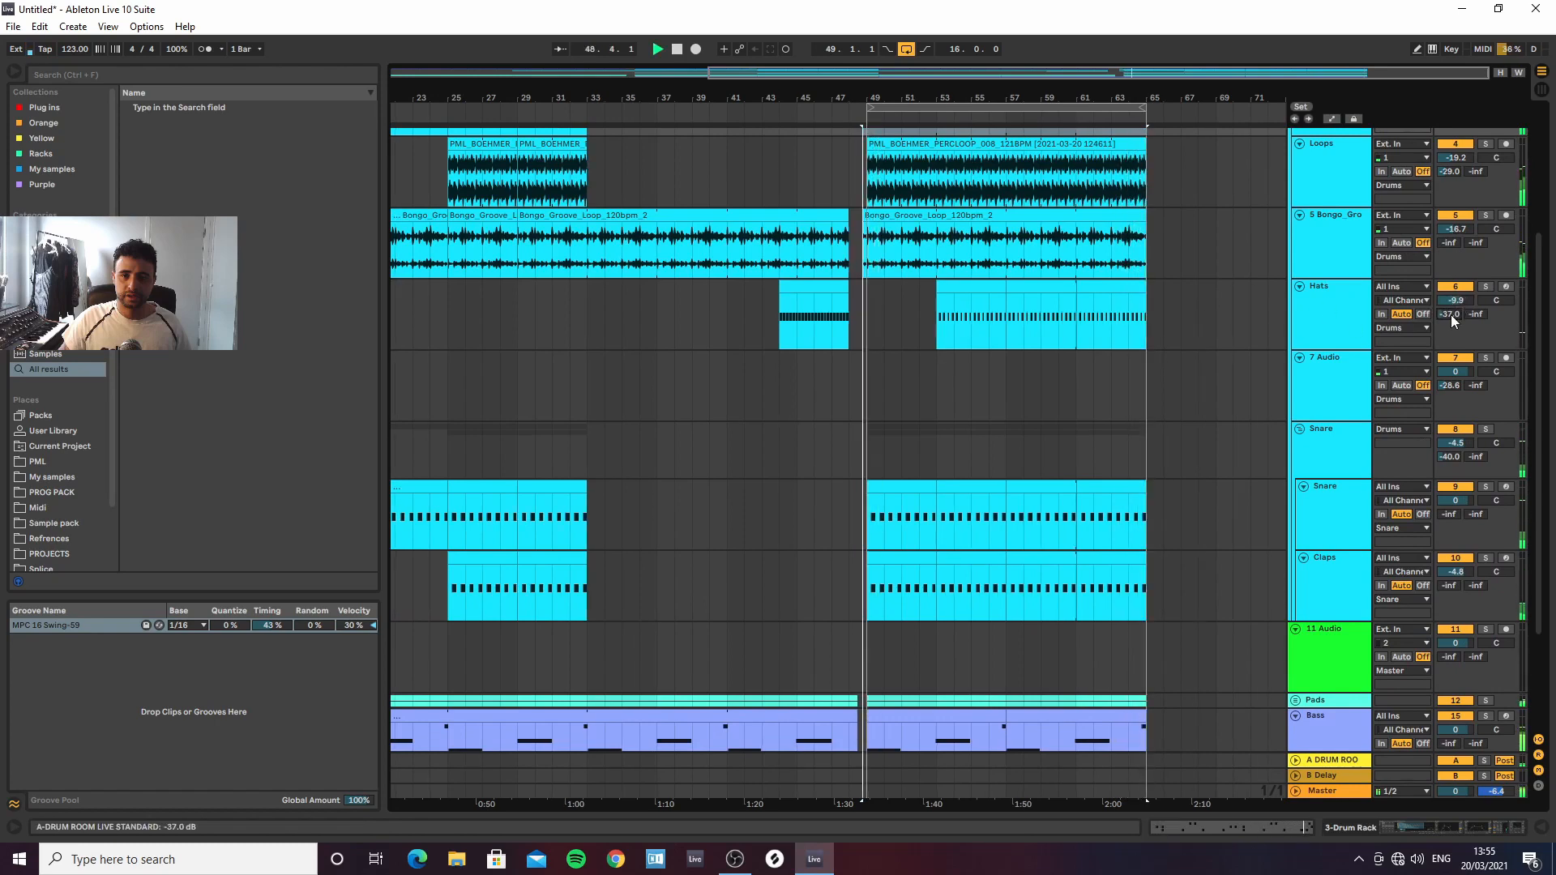
pyautogui.scroll(-3, 861, 376)
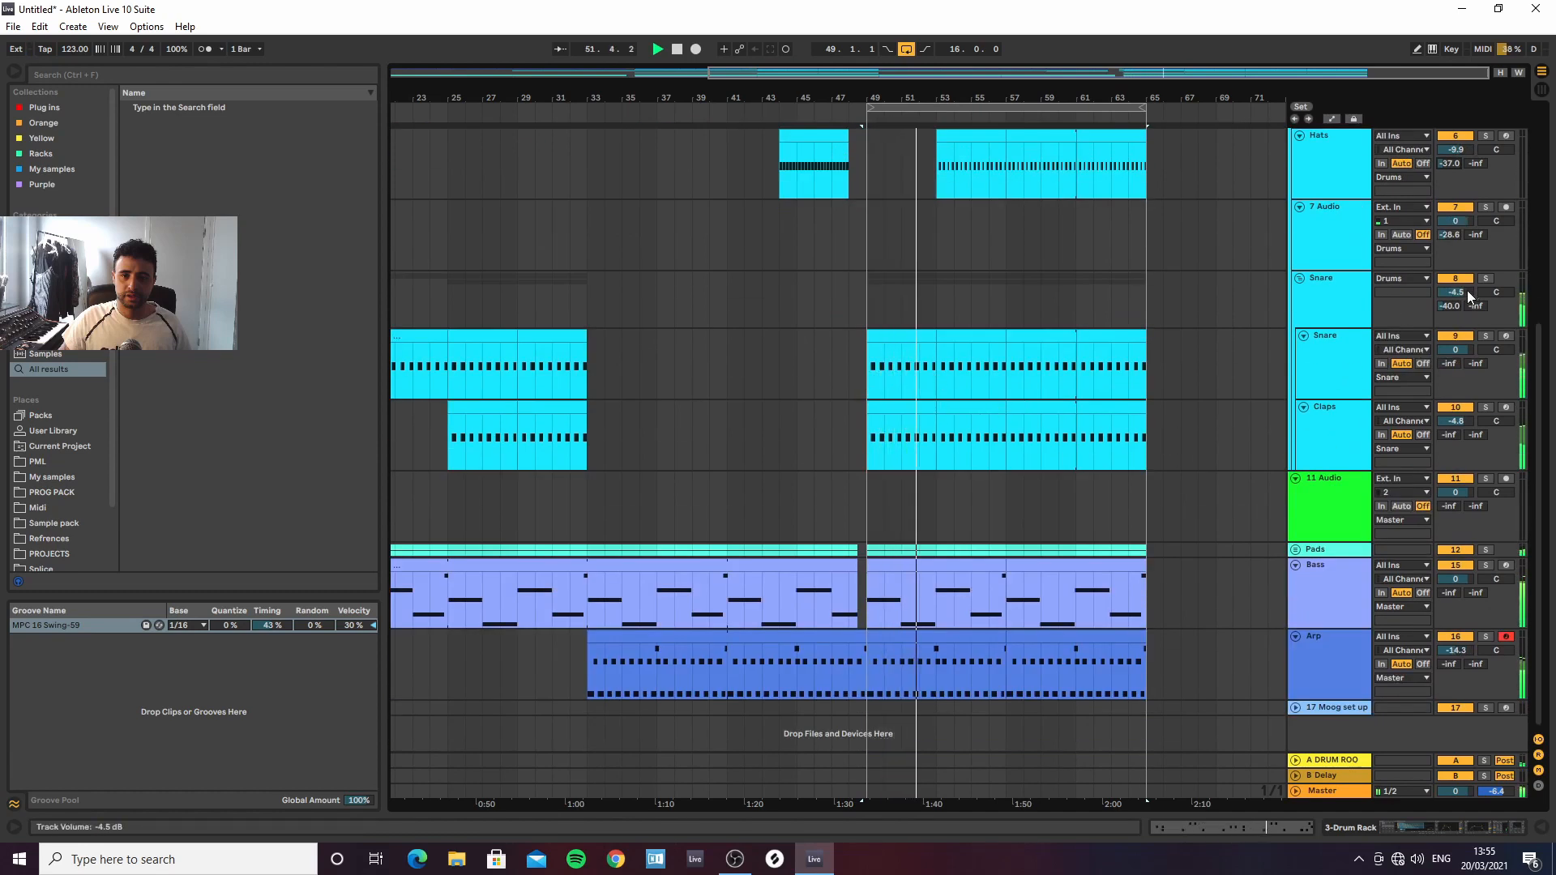
pyautogui.moveTo(1467, 290); pyautogui.dragTo(1467, 280)
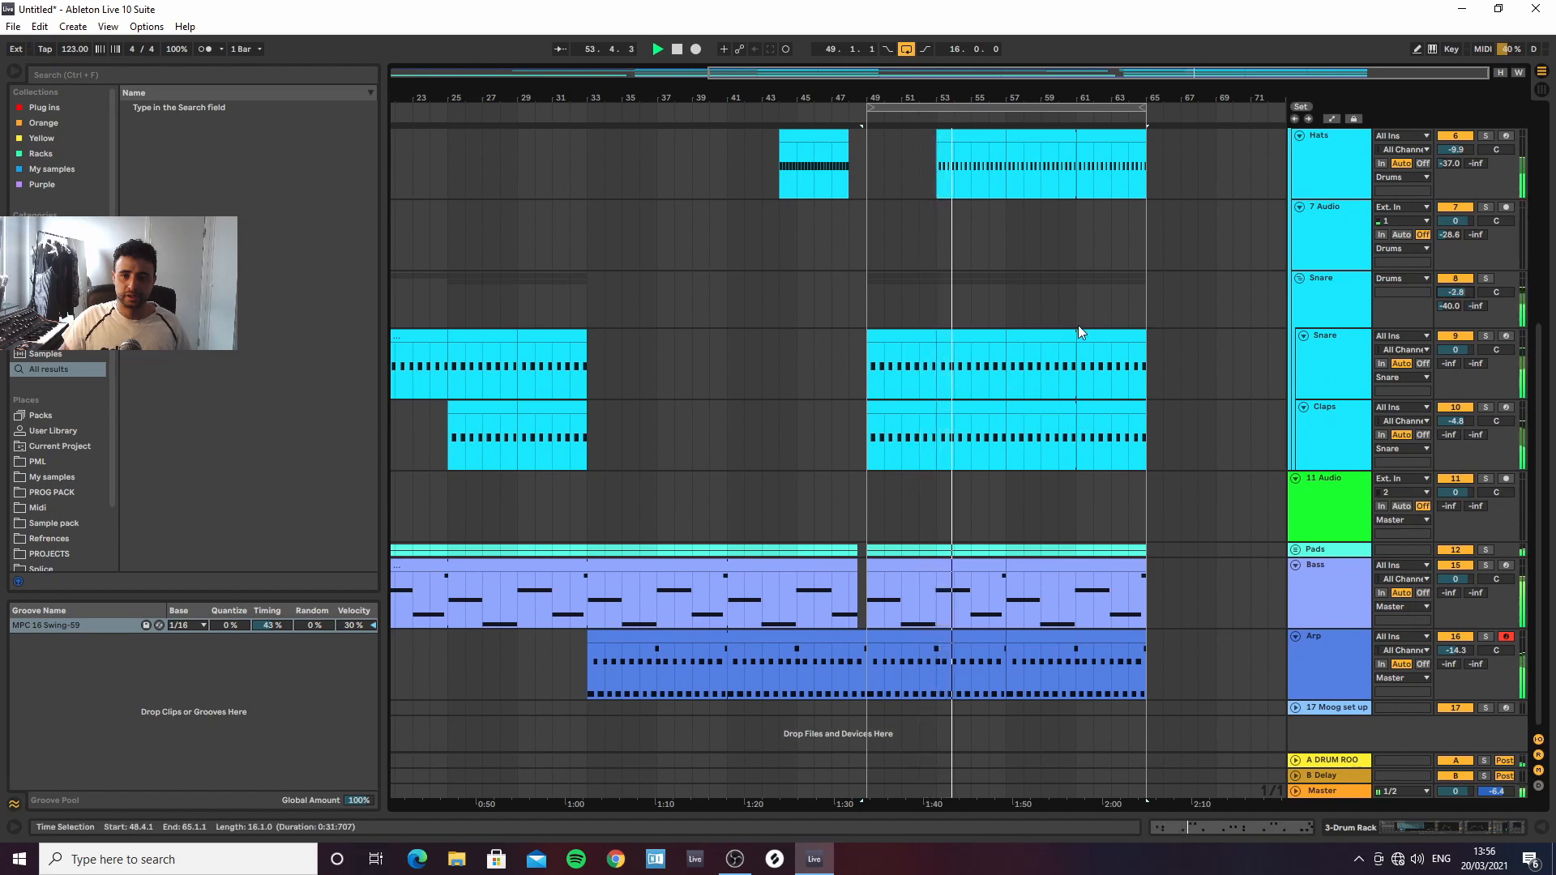
pyautogui.scroll(3, 1078, 324)
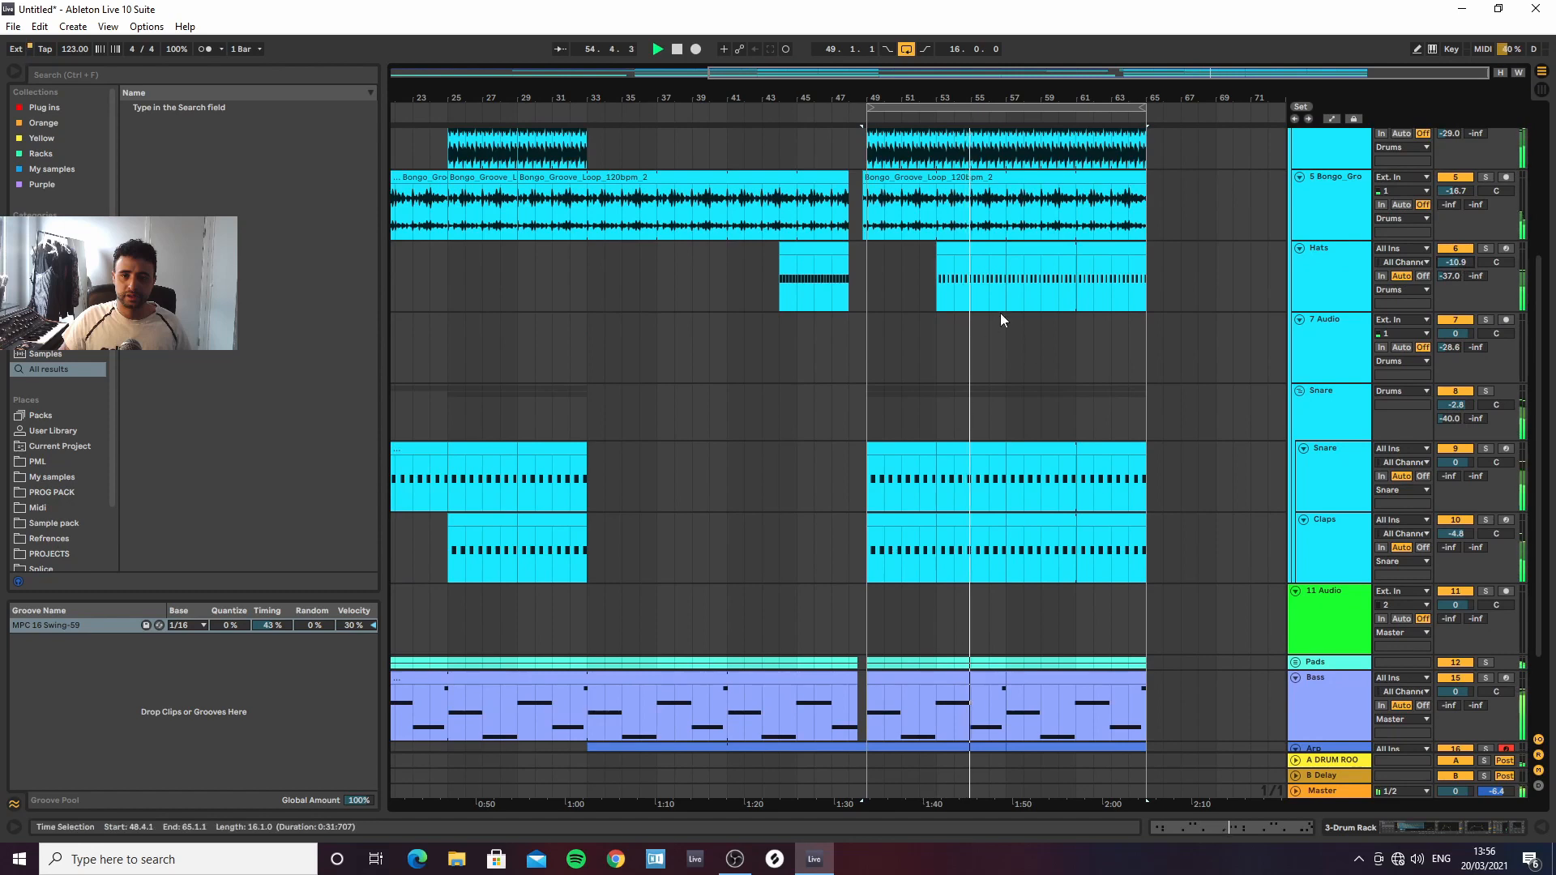
pyautogui.scroll(-3, 1000, 313)
# Select the Bass track and show its device chain
pyautogui.click(1294, 600)
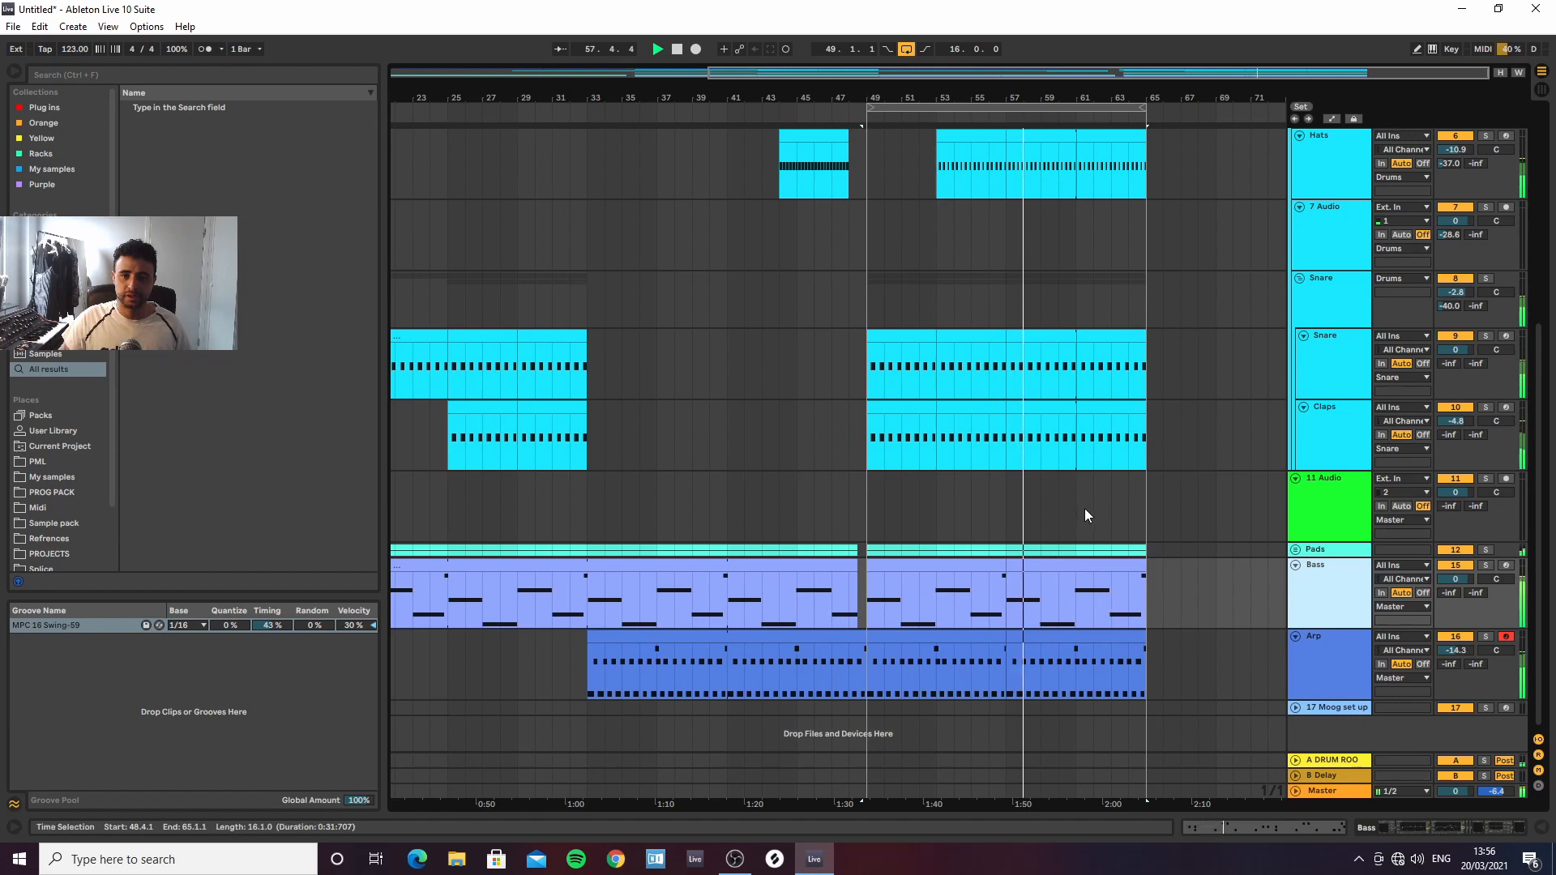
pyautogui.click(1347, 601)
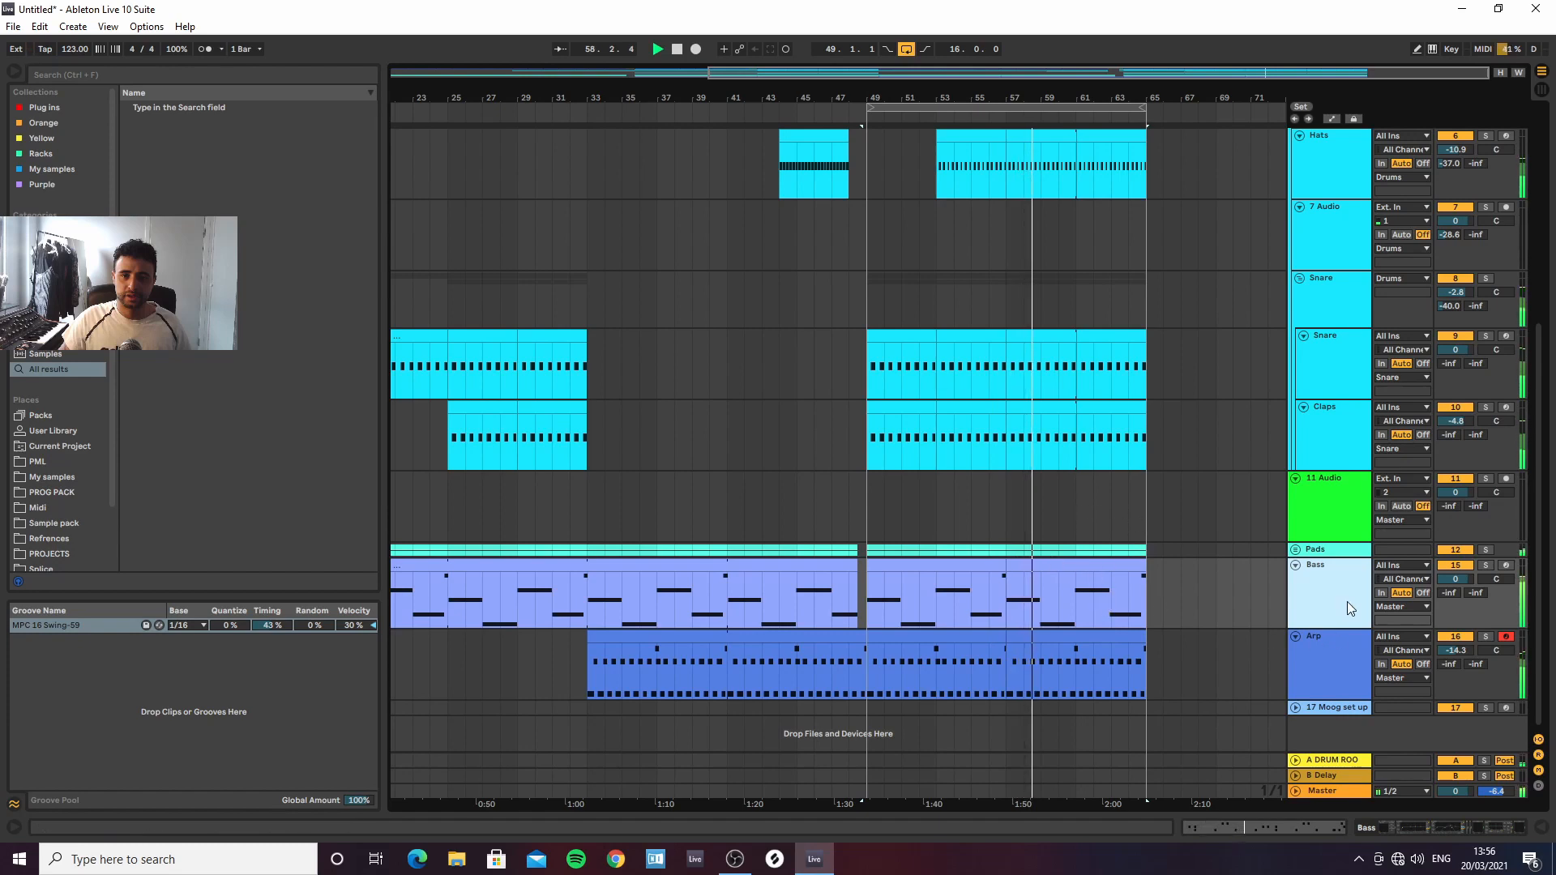
pyautogui.click(1442, 835)
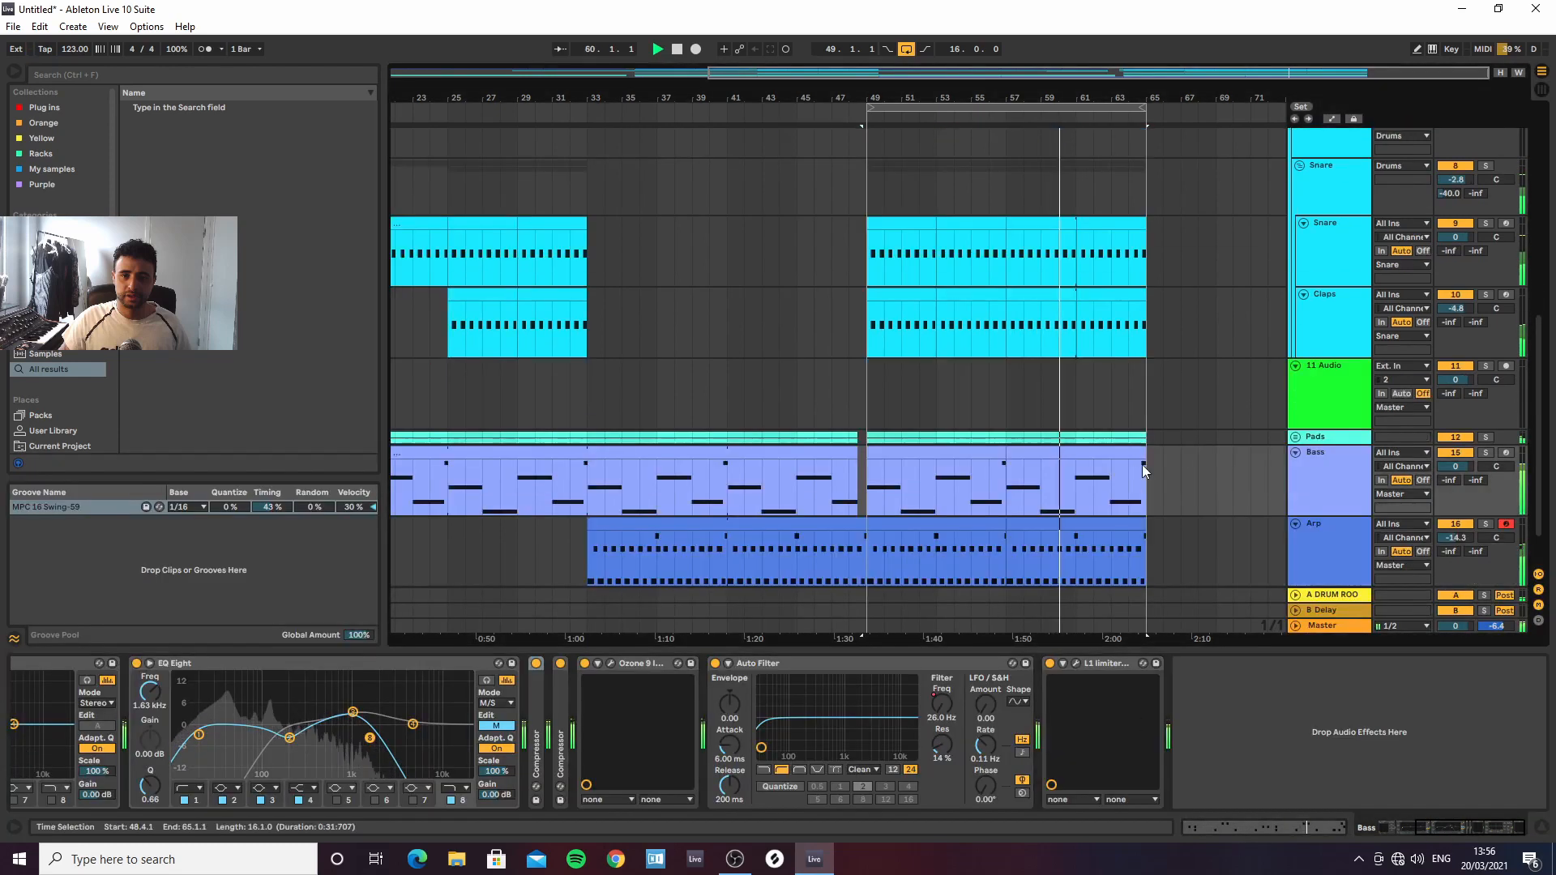
# Show the Bass track's Diva VCF1 modulation-depth automation and play the drop from bar 56
pyautogui.press('a')
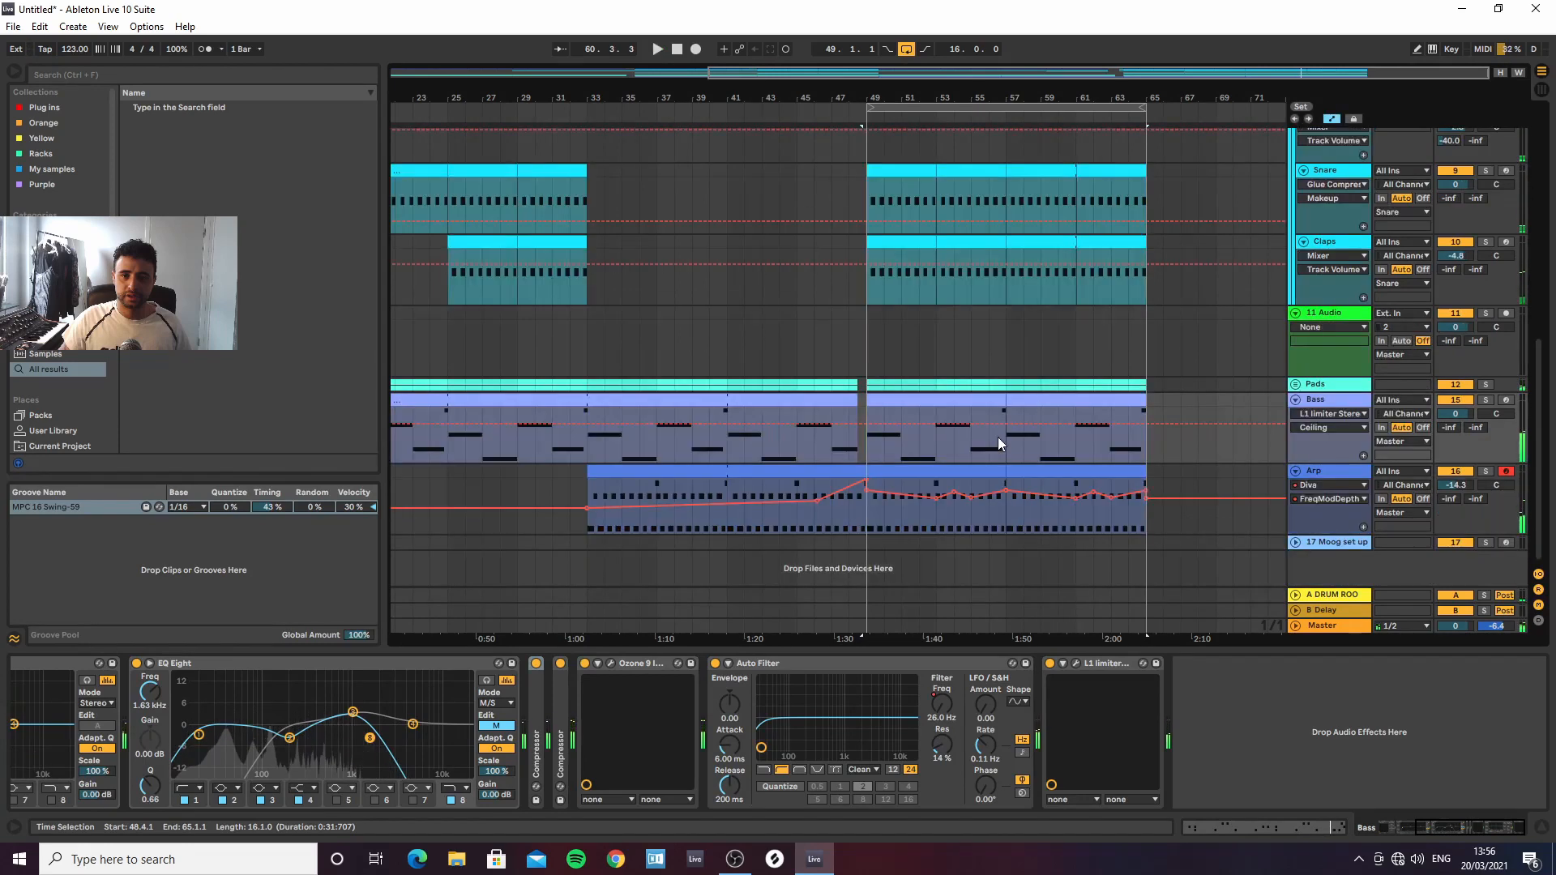
pyautogui.click(1329, 414)
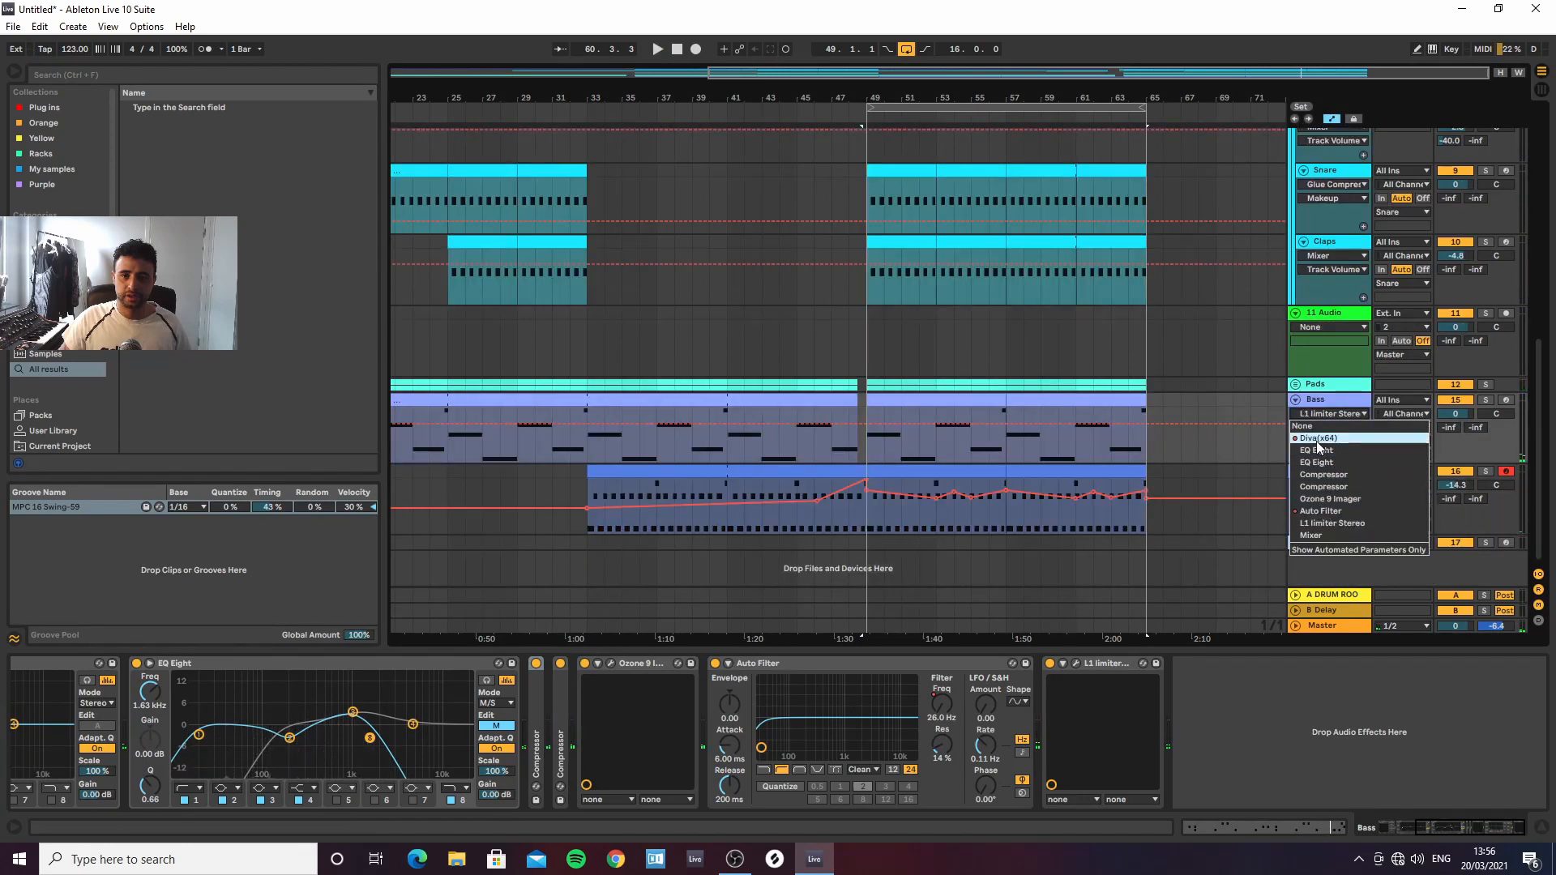
pyautogui.click(1318, 440)
pyautogui.moveTo(1009, 423); pyautogui.dragTo(1002, 426)
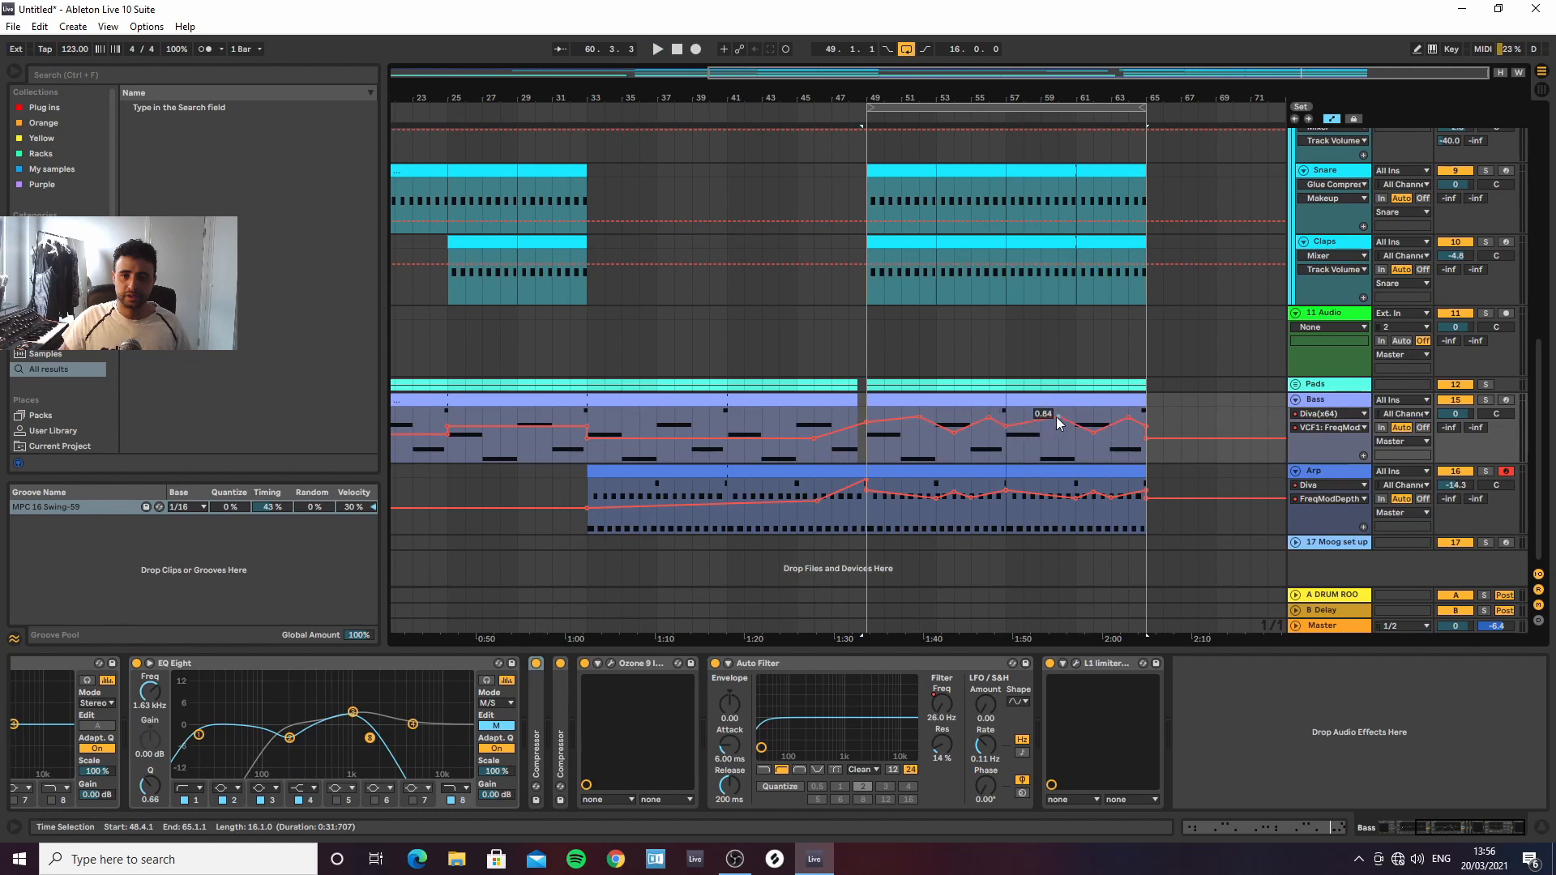
pyautogui.click(984, 435)
pyautogui.press('space')
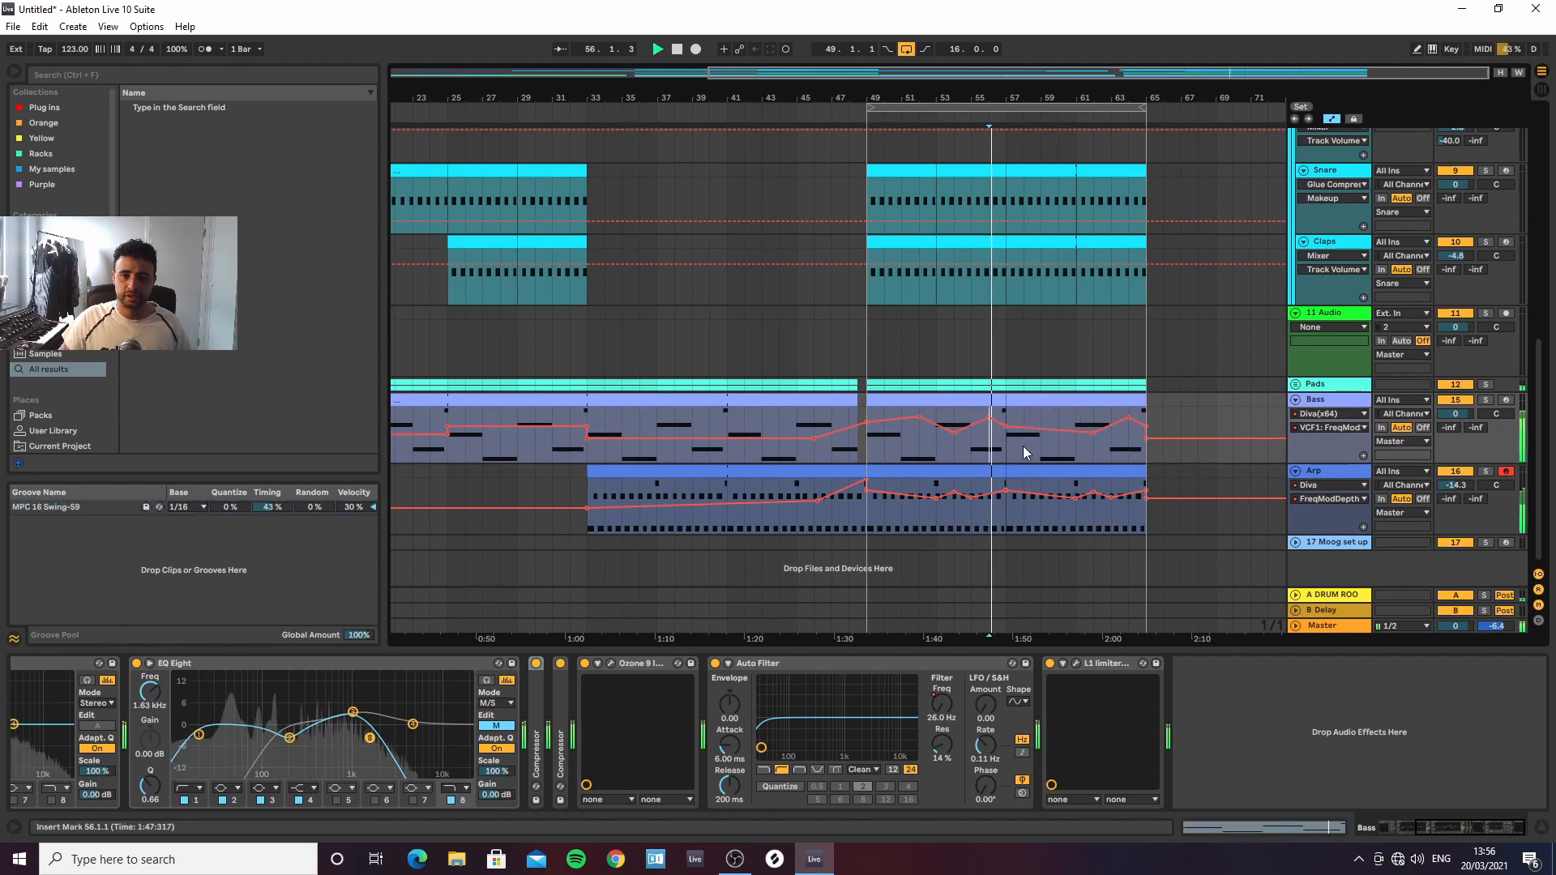
# Check the Bass Diva's VCF1 Frequency automation, and adjust its VCF1 modulation-depth automation around bar 57 during playback
pyautogui.click(1332, 427)
pyautogui.click(1336, 491)
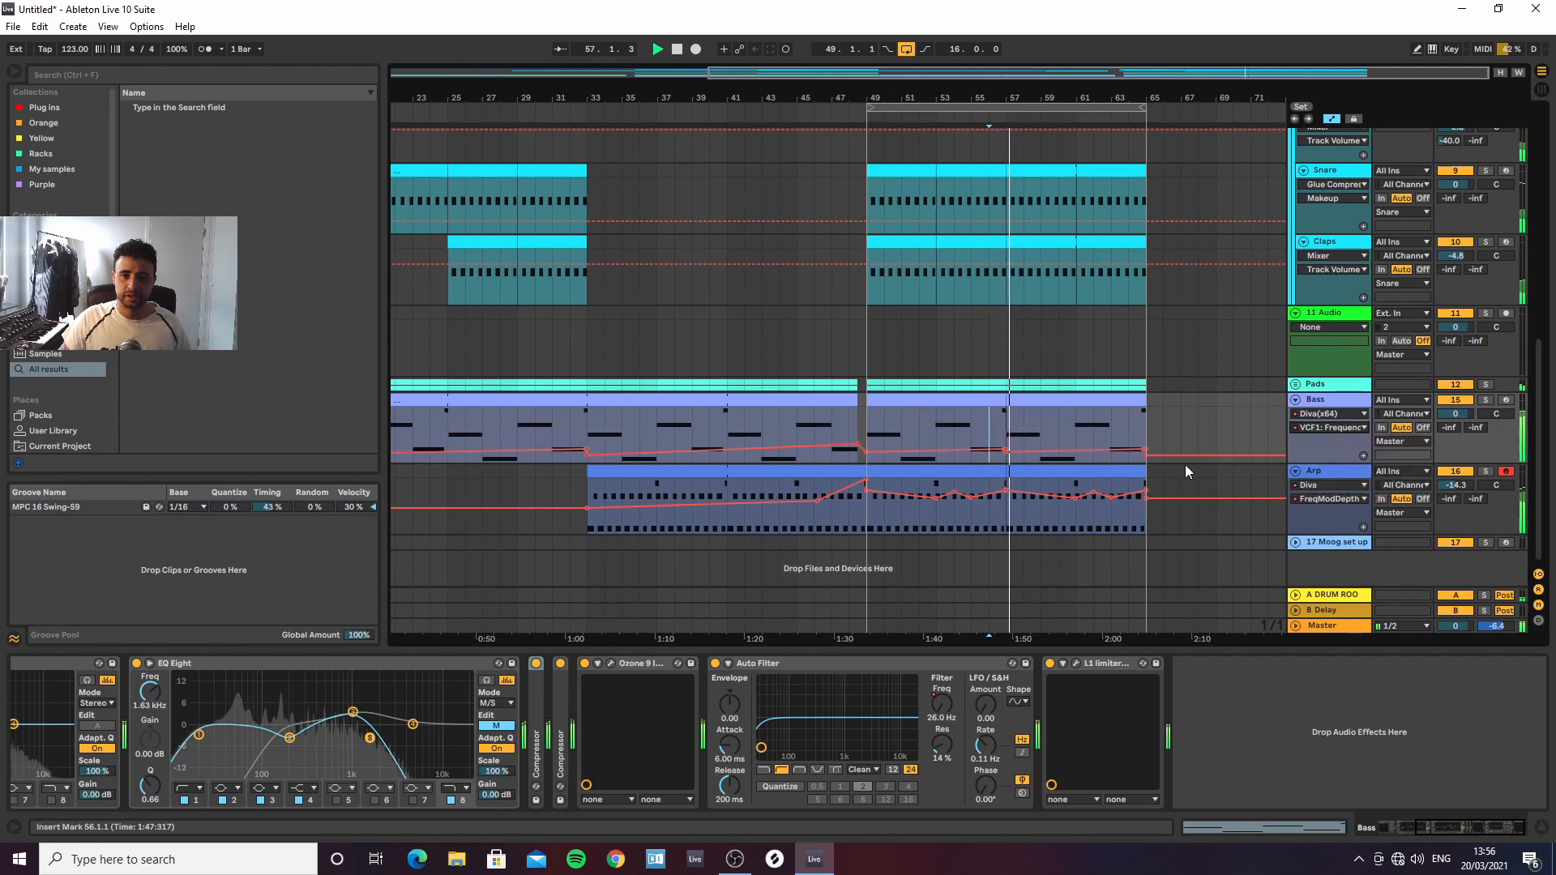
pyautogui.click(1338, 428)
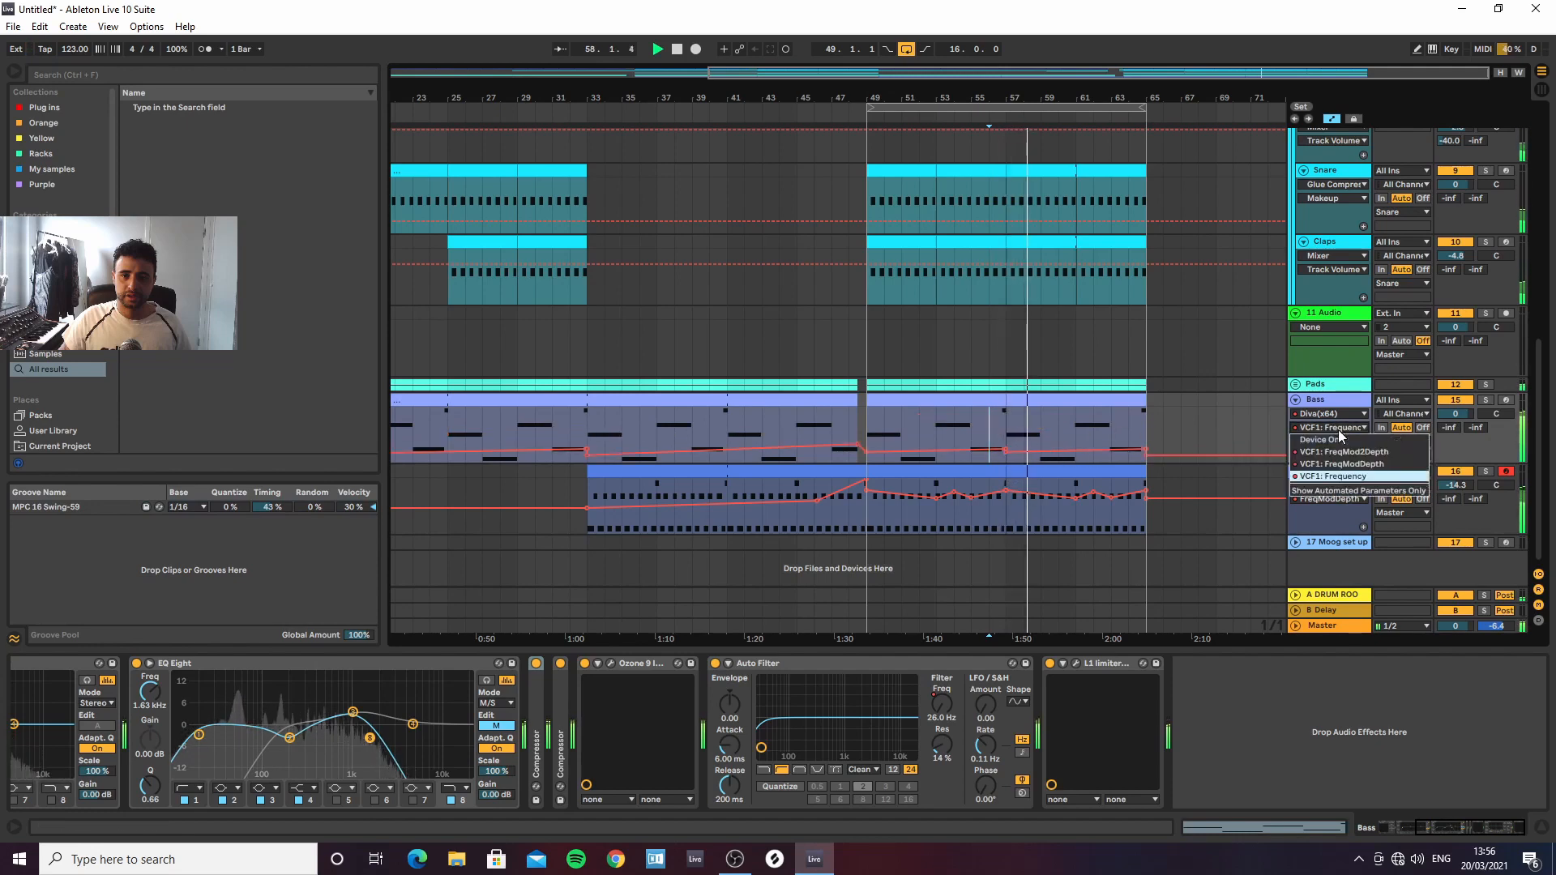
pyautogui.click(1337, 474)
pyautogui.moveTo(1006, 416); pyautogui.dragTo(1007, 421)
pyautogui.press('space')
pyautogui.press('space')
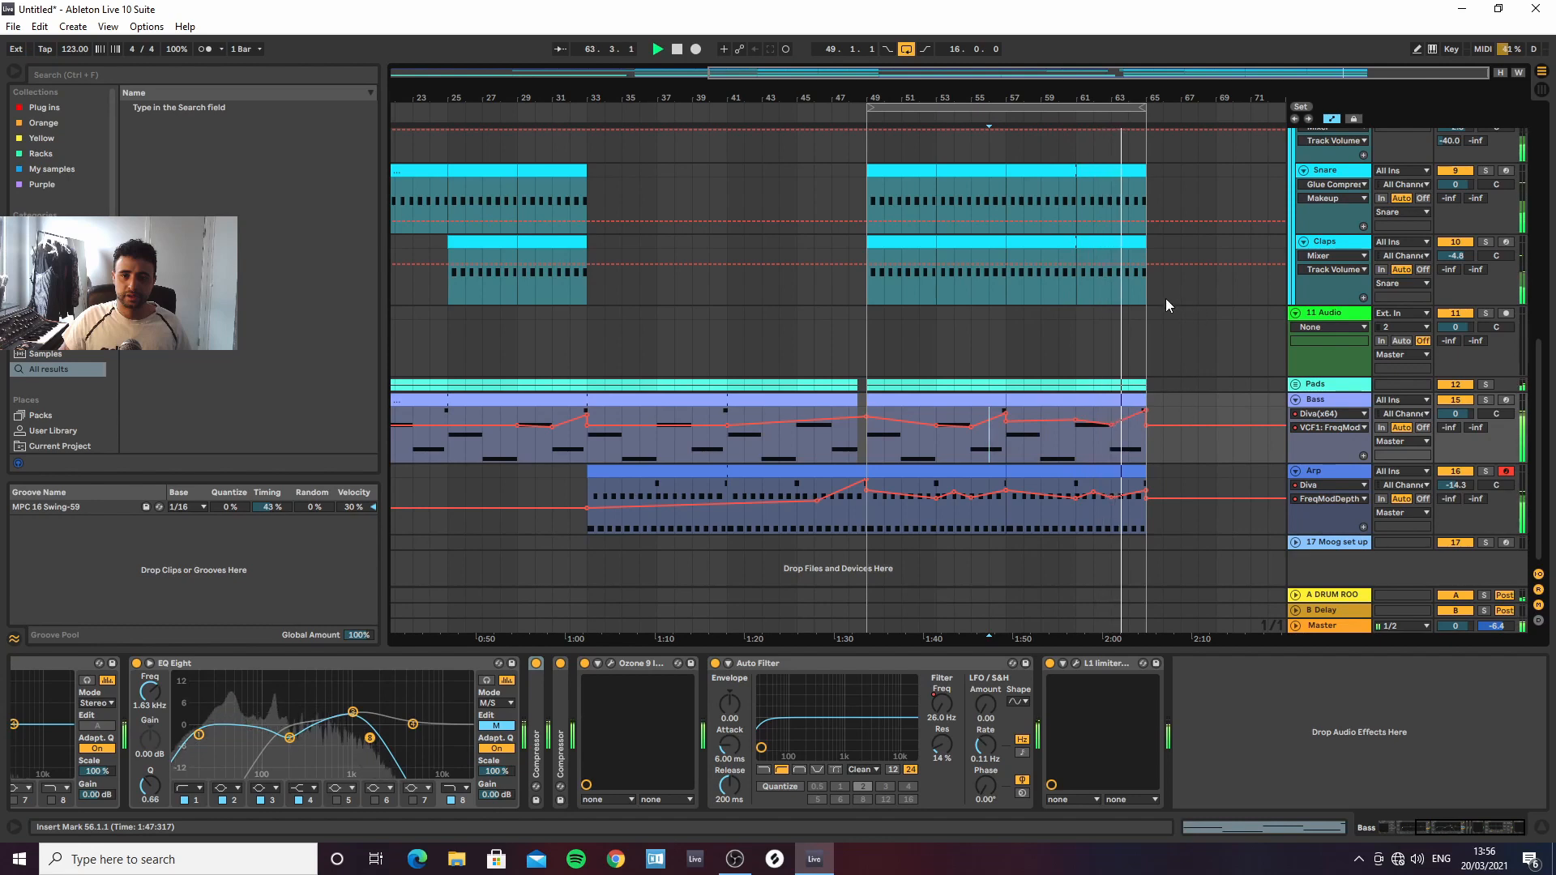
# Stop playback, unfold the Pads group and show the 14 Diva track's NoiseVol automation
pyautogui.moveTo(1136, 97); pyautogui.dragTo(1155, 97)
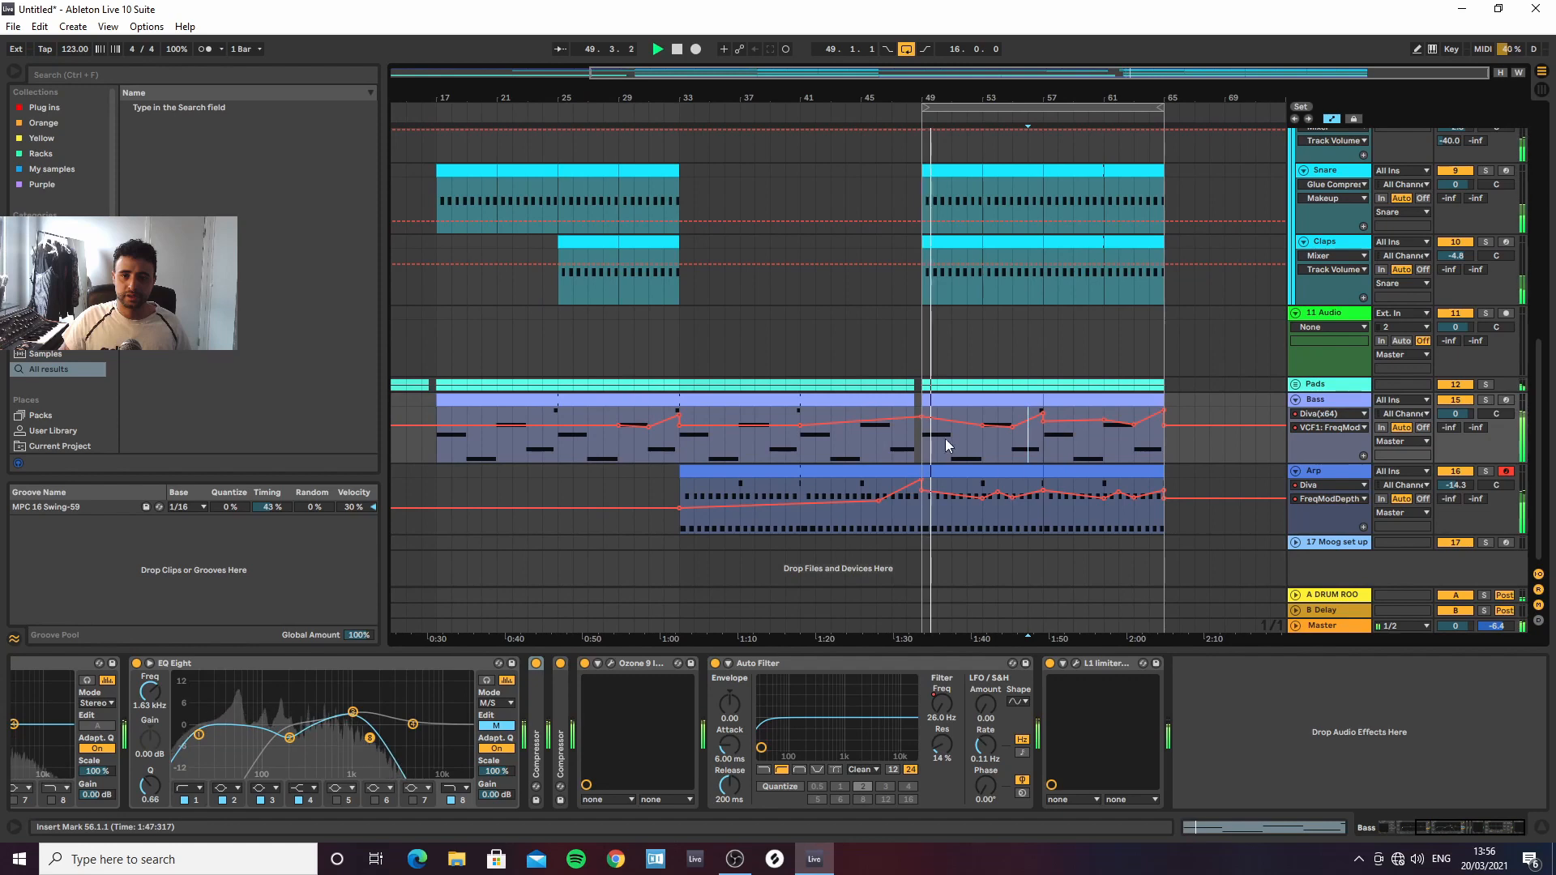
pyautogui.press('space')
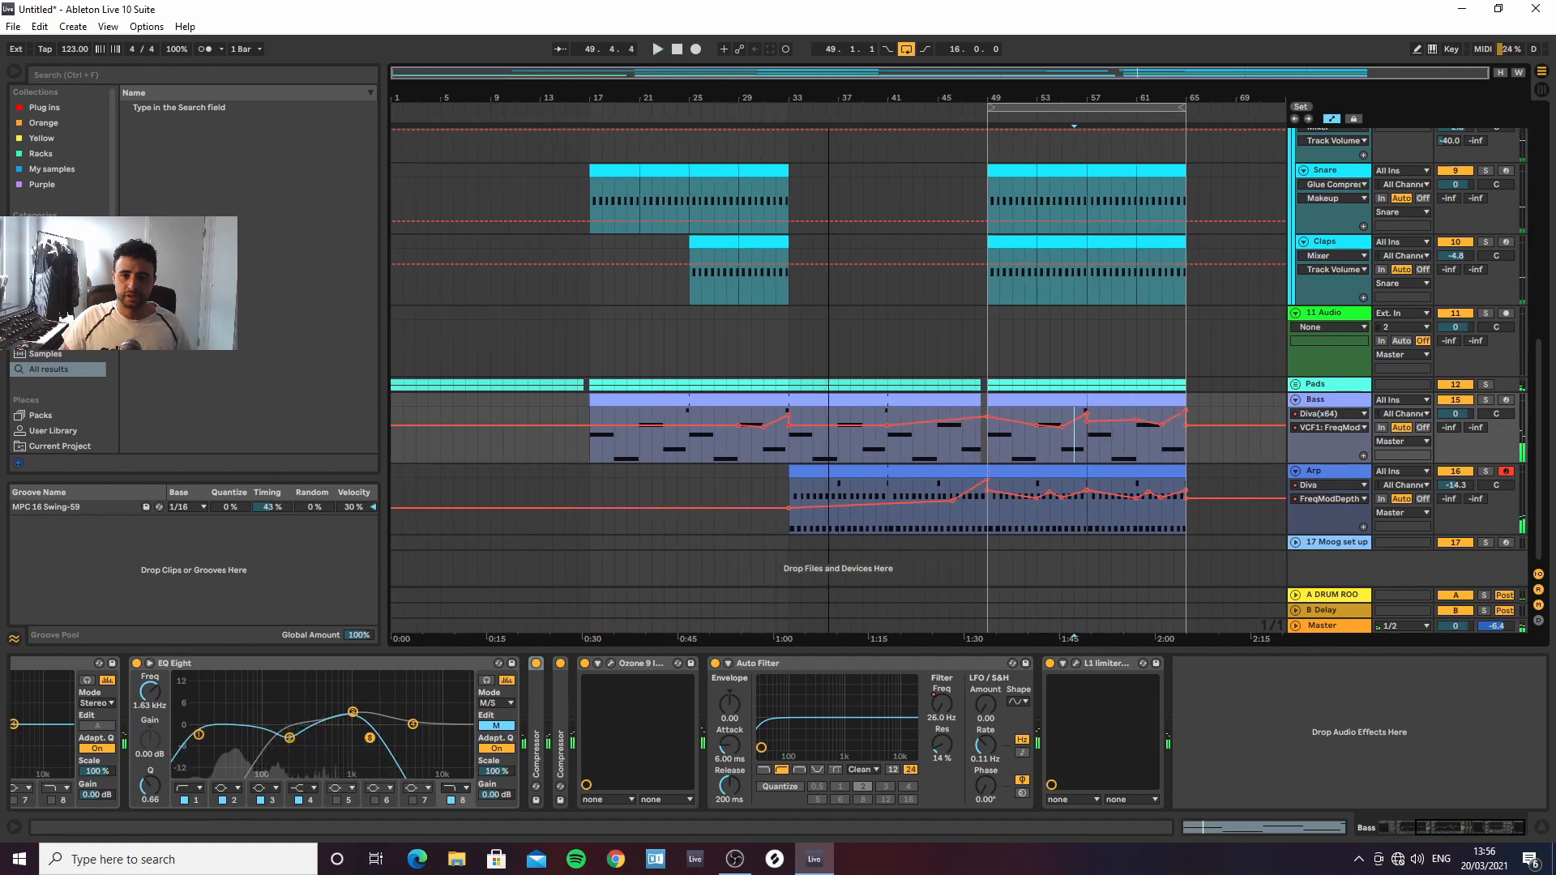
pyautogui.moveTo(728, 95); pyautogui.dragTo(729, 81)
pyautogui.click(1296, 384)
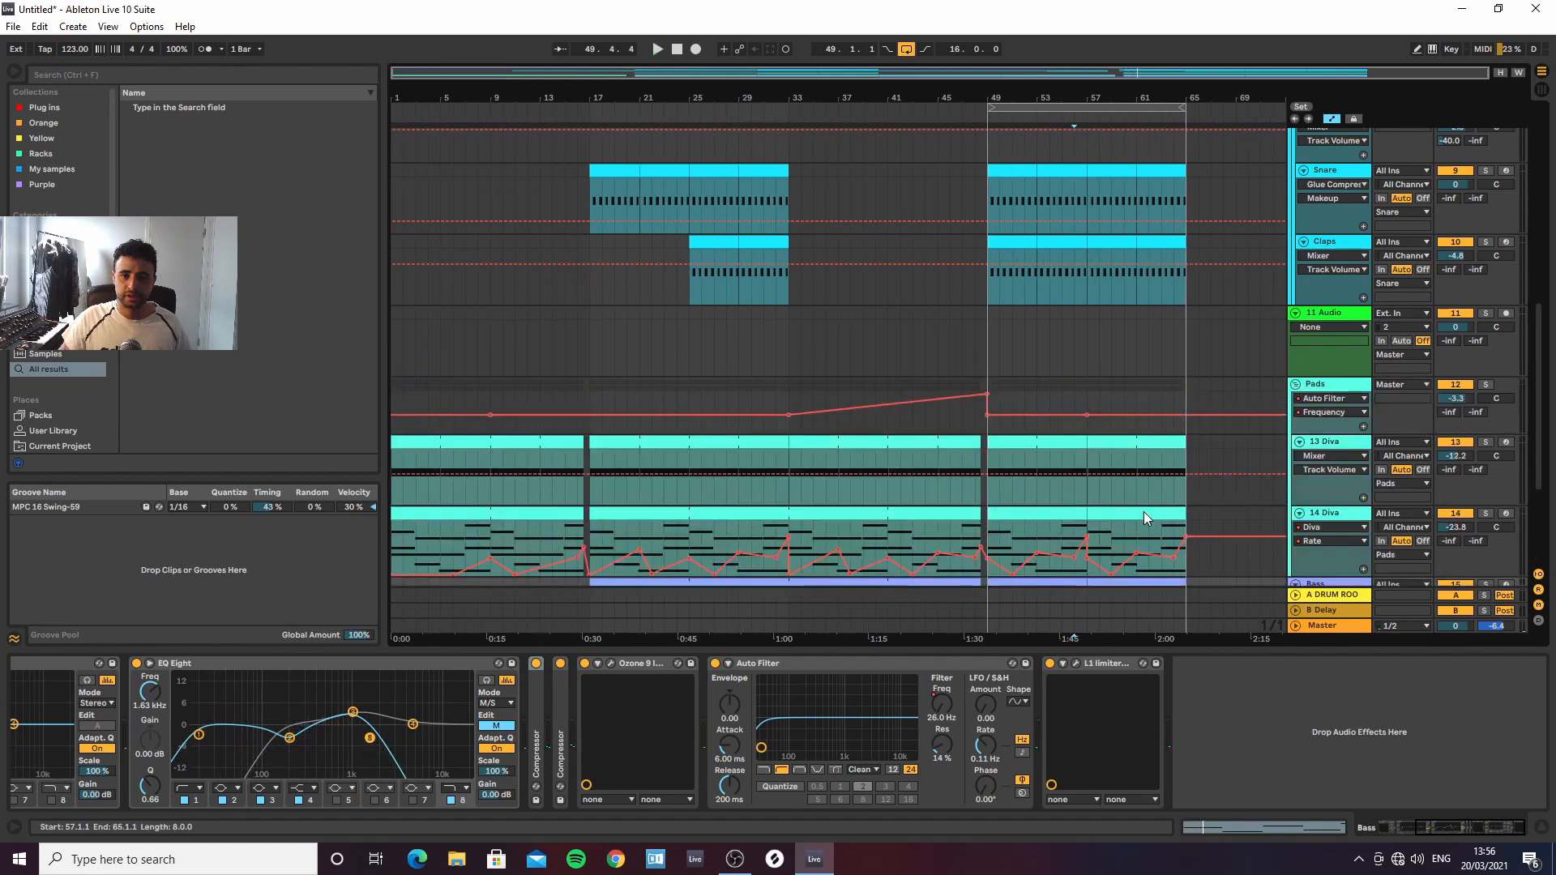
pyautogui.scroll(-3, 1261, 461)
pyautogui.click(1326, 416)
pyautogui.click(1325, 415)
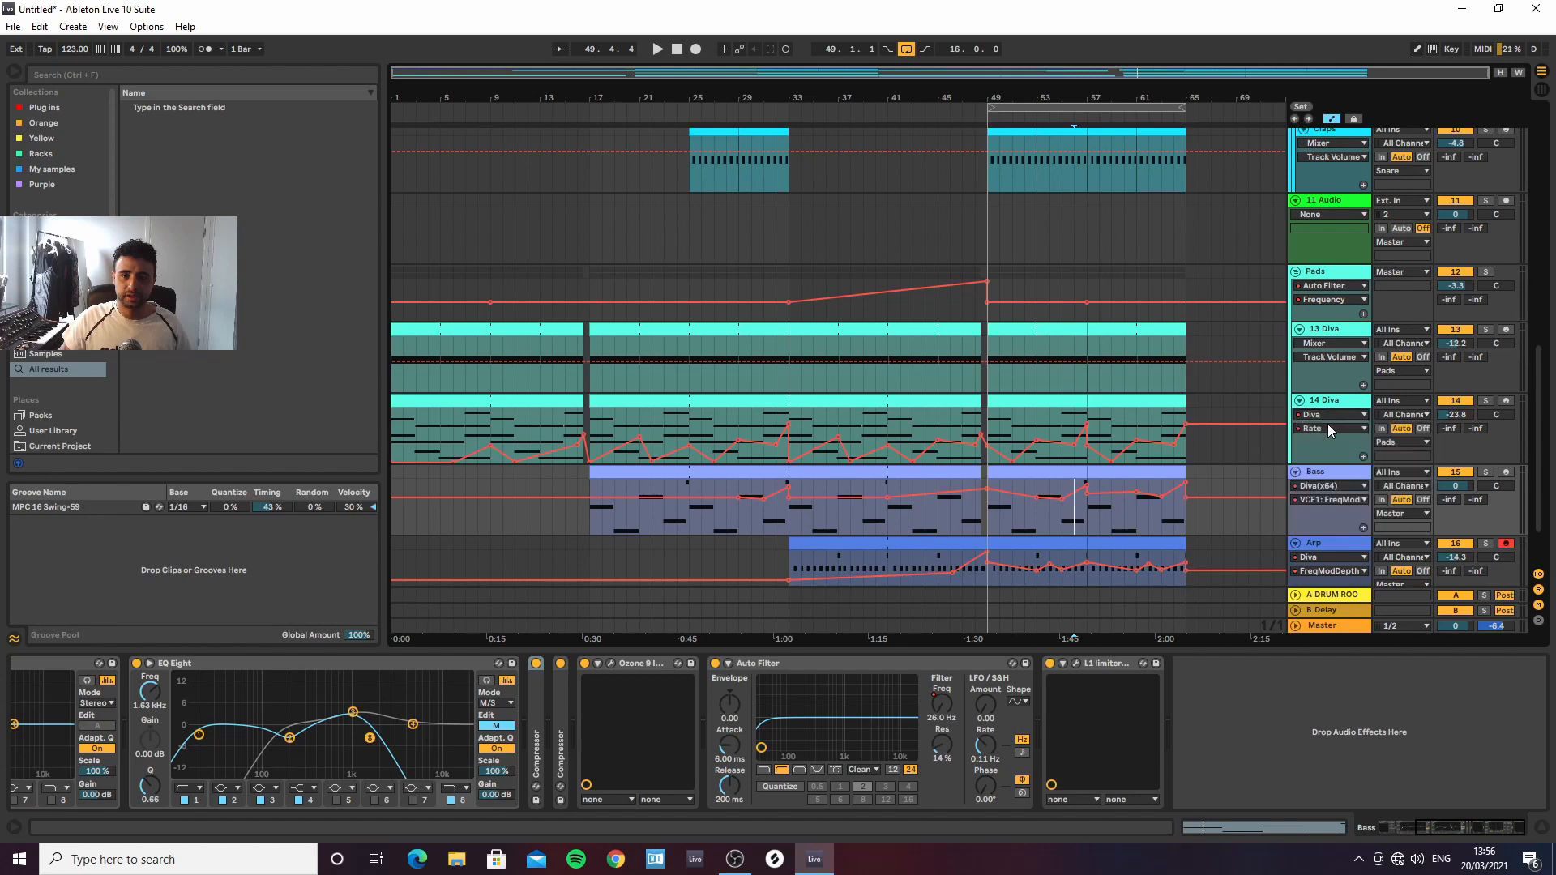
pyautogui.click(1327, 427)
pyautogui.click(1327, 404)
pyautogui.click(1326, 434)
pyautogui.click(1334, 505)
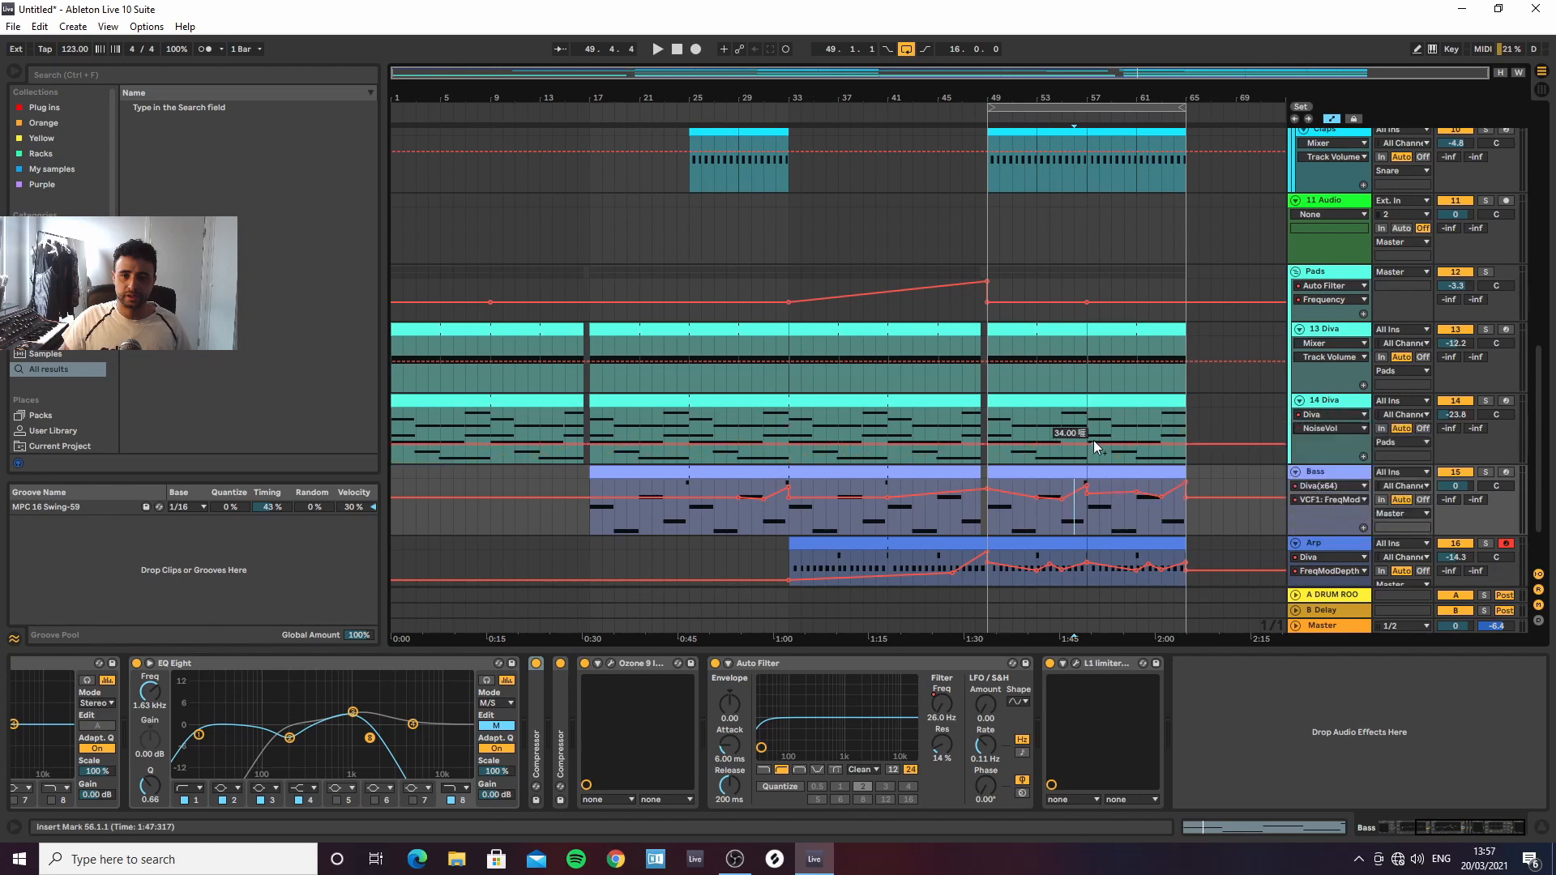
# Automate the 14 Diva's NoiseVol to rise from about bar 42 to bar 49, return it to 34 there, and play from bar 42
pyautogui.click(1087, 440)
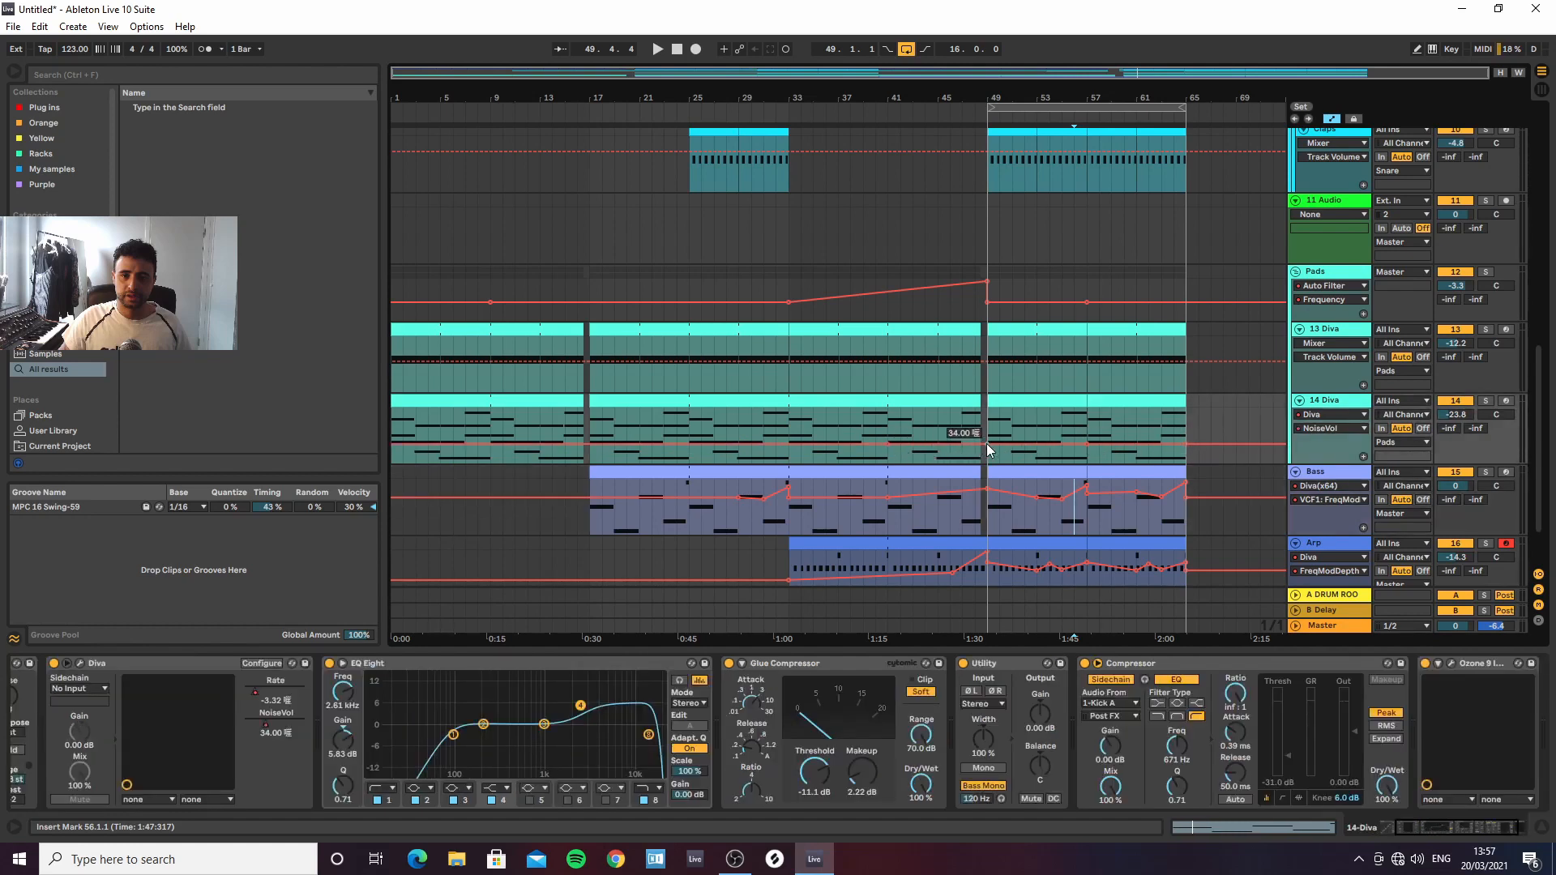
pyautogui.moveTo(975, 444); pyautogui.dragTo(986, 424)
pyautogui.press('space')
pyautogui.click(903, 416)
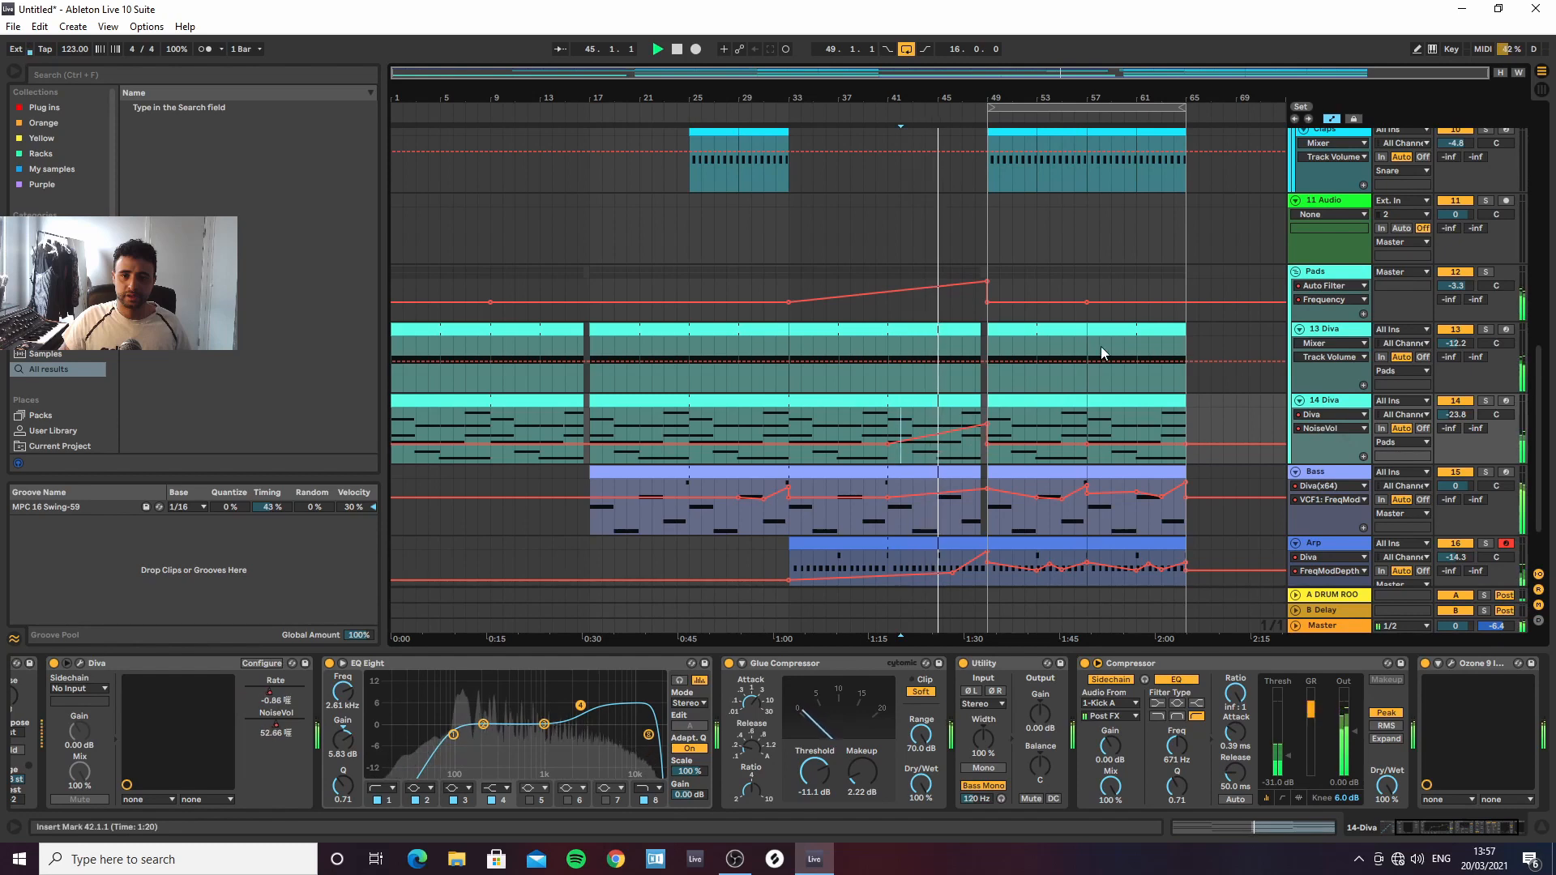
# Turn on the Hats track's Auto Filter and automate its frequency from 1.68 kHz at bar 44 up to 12.5 kHz at bar 49
pyautogui.scroll(10, 968, 261)
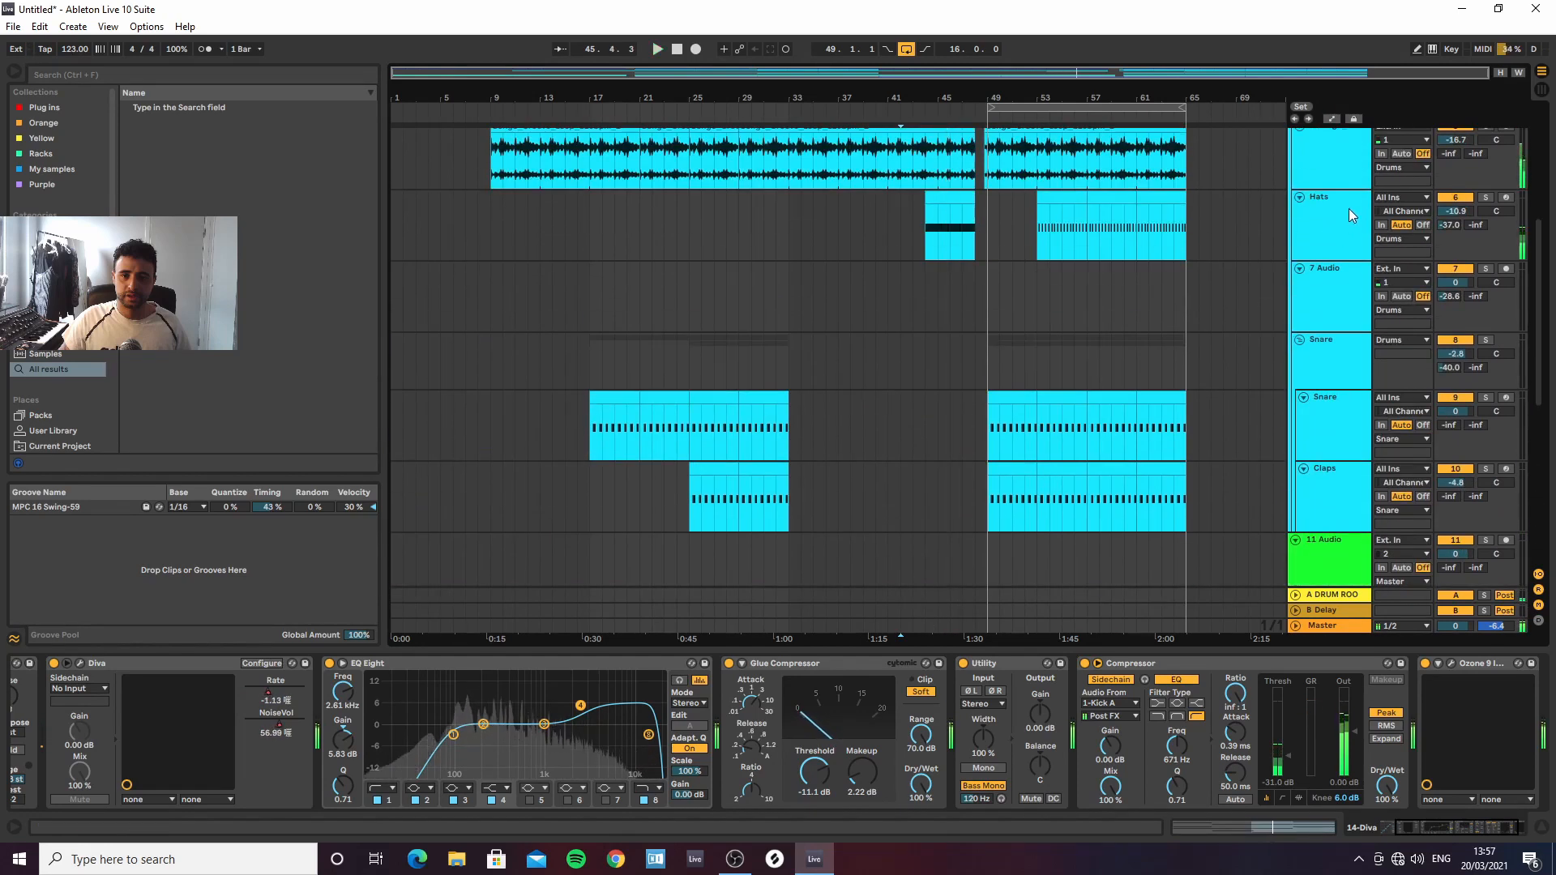
pyautogui.click(1348, 208)
pyautogui.scroll(1, 1150, 591)
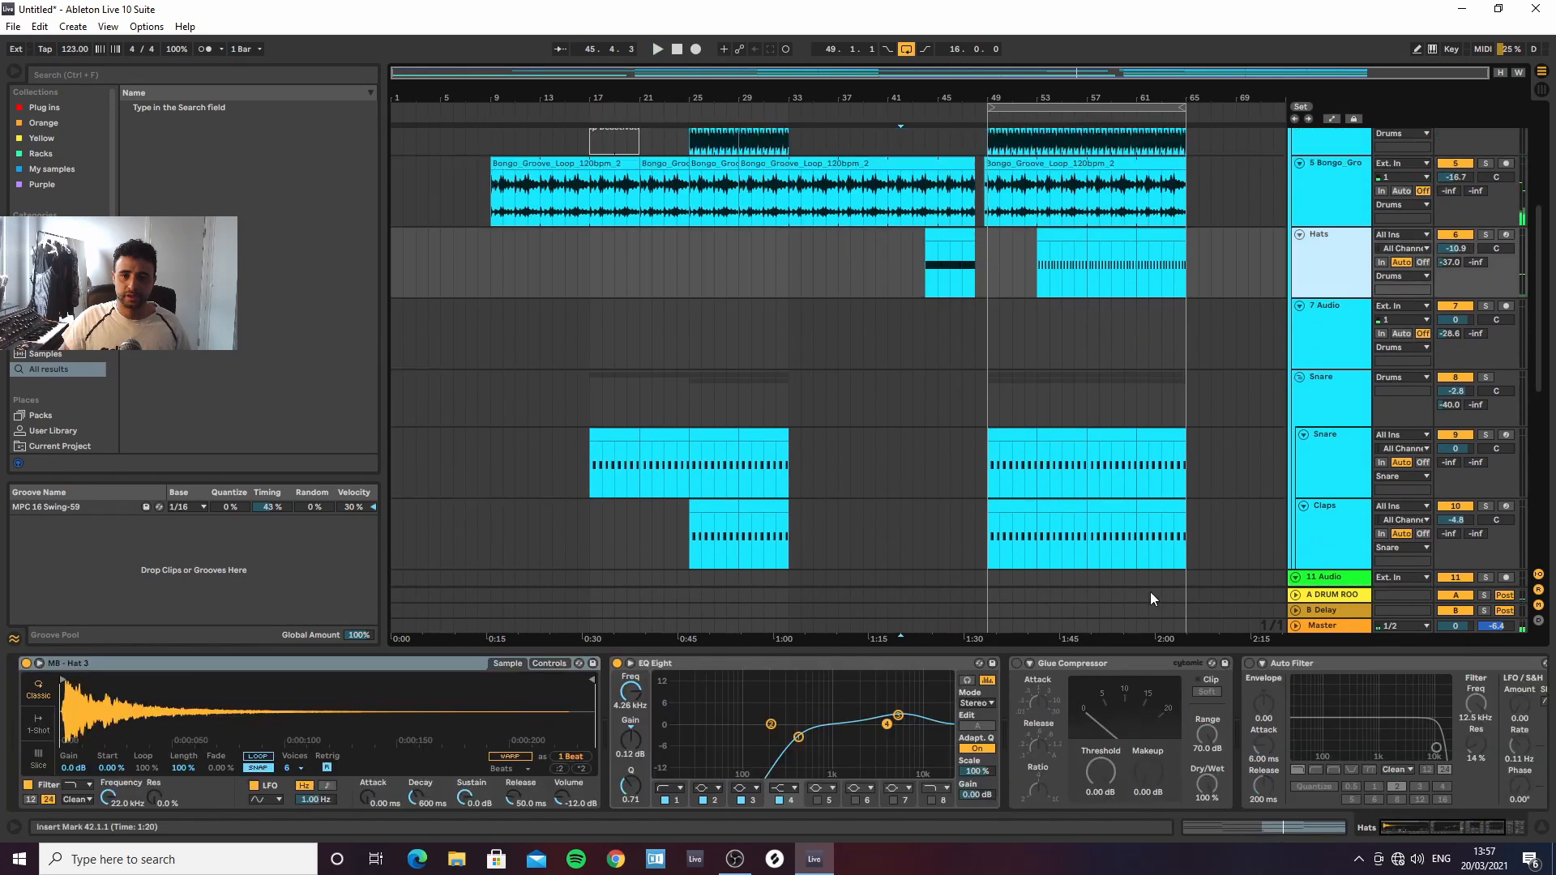
pyautogui.click(1250, 663)
pyautogui.click(1472, 712)
pyautogui.press('a')
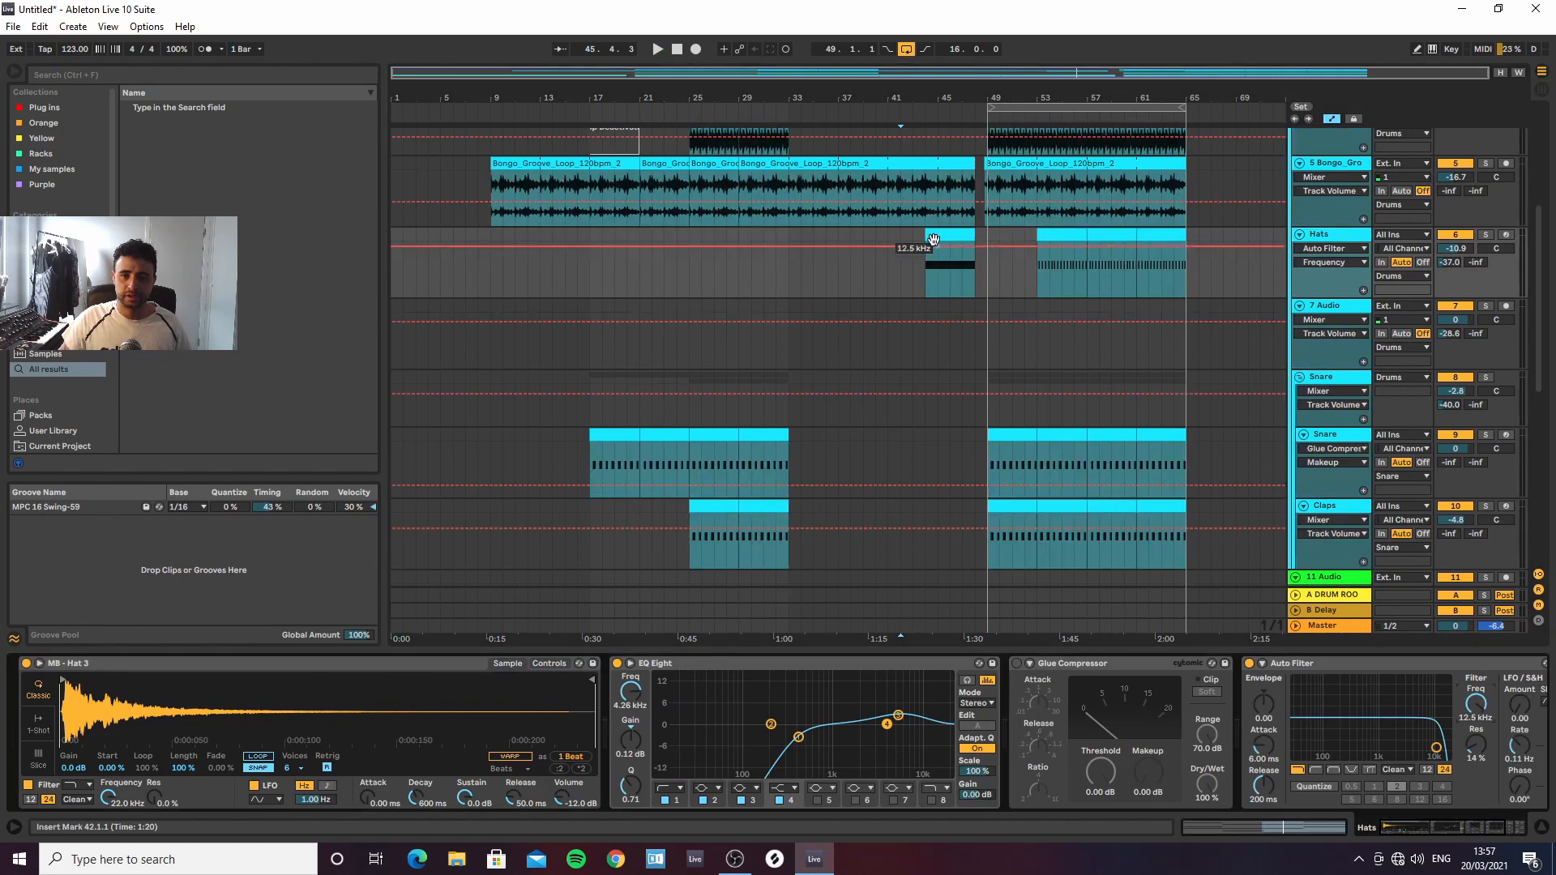
pyautogui.click(986, 247)
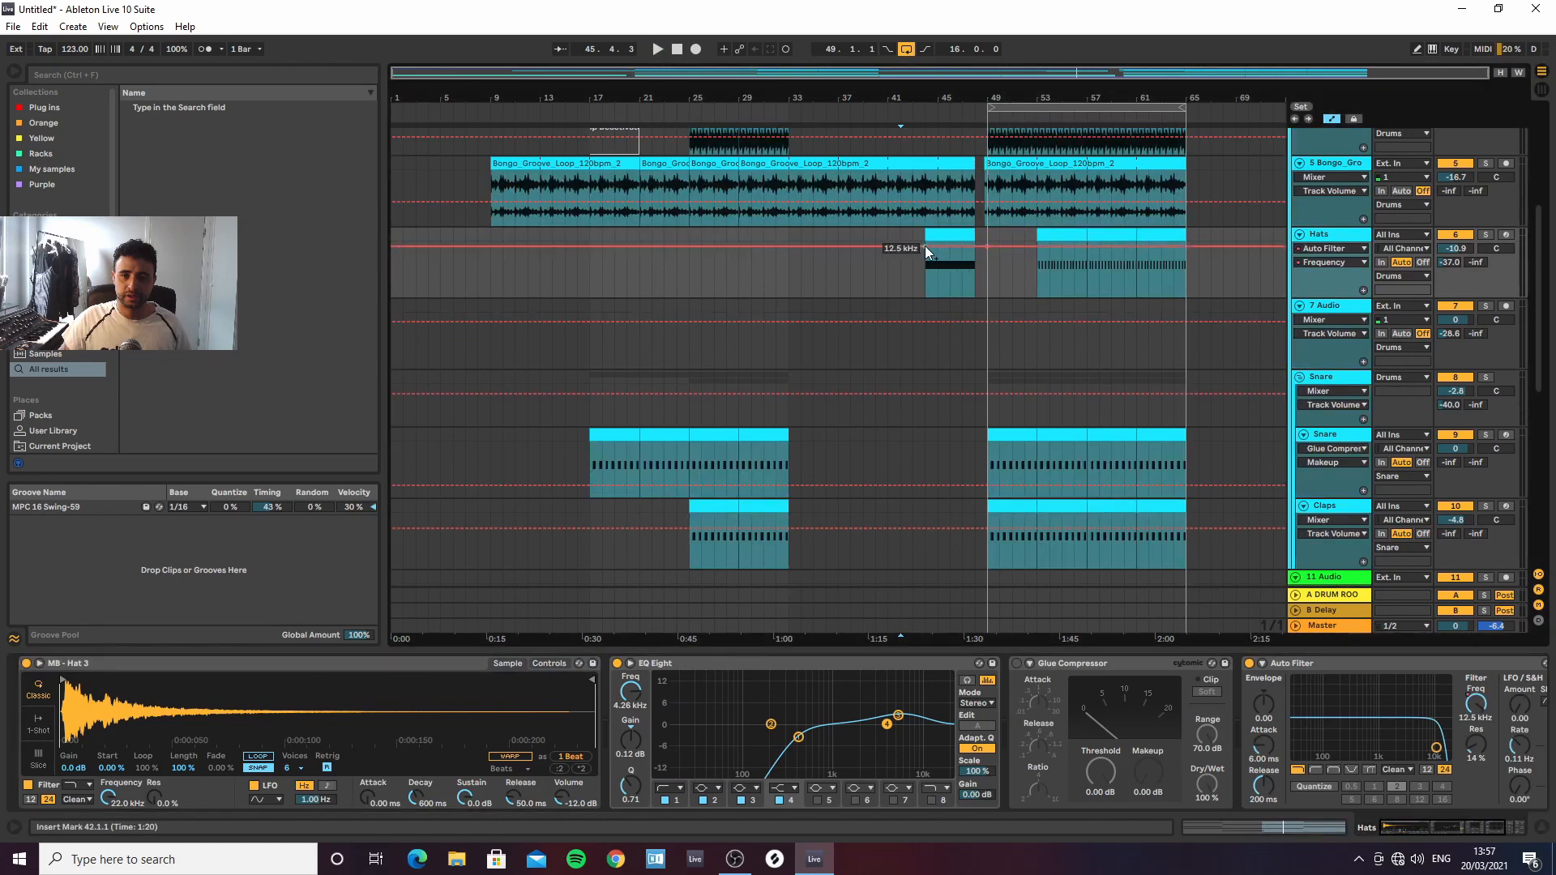
pyautogui.moveTo(926, 246); pyautogui.dragTo(925, 273)
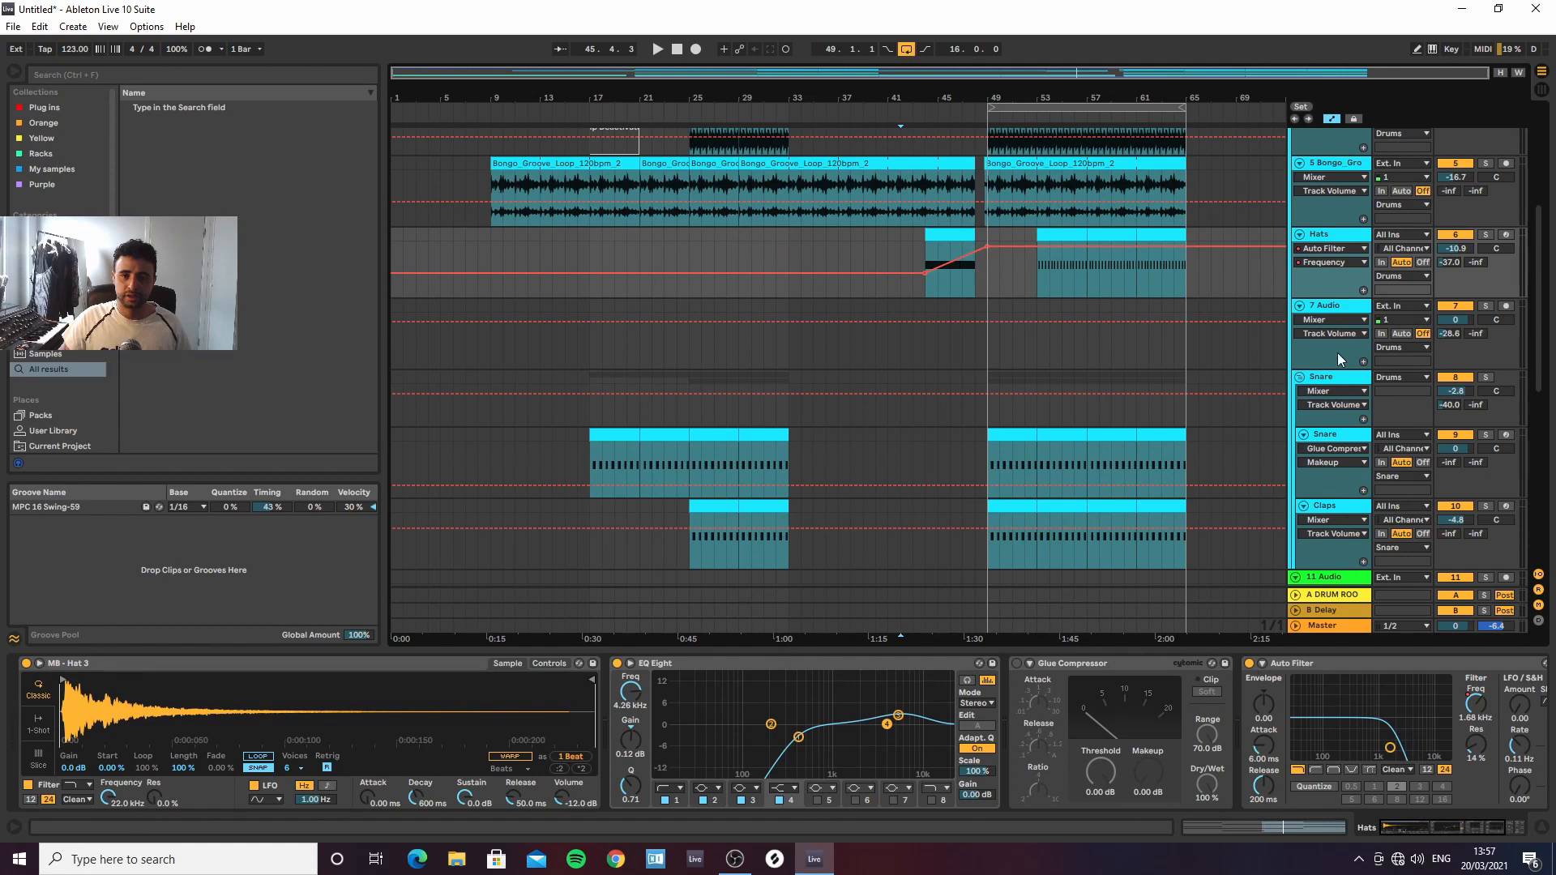
# Review the Hats track's device chain and the Snare group's EQ Eight
pyautogui.click(1094, 667)
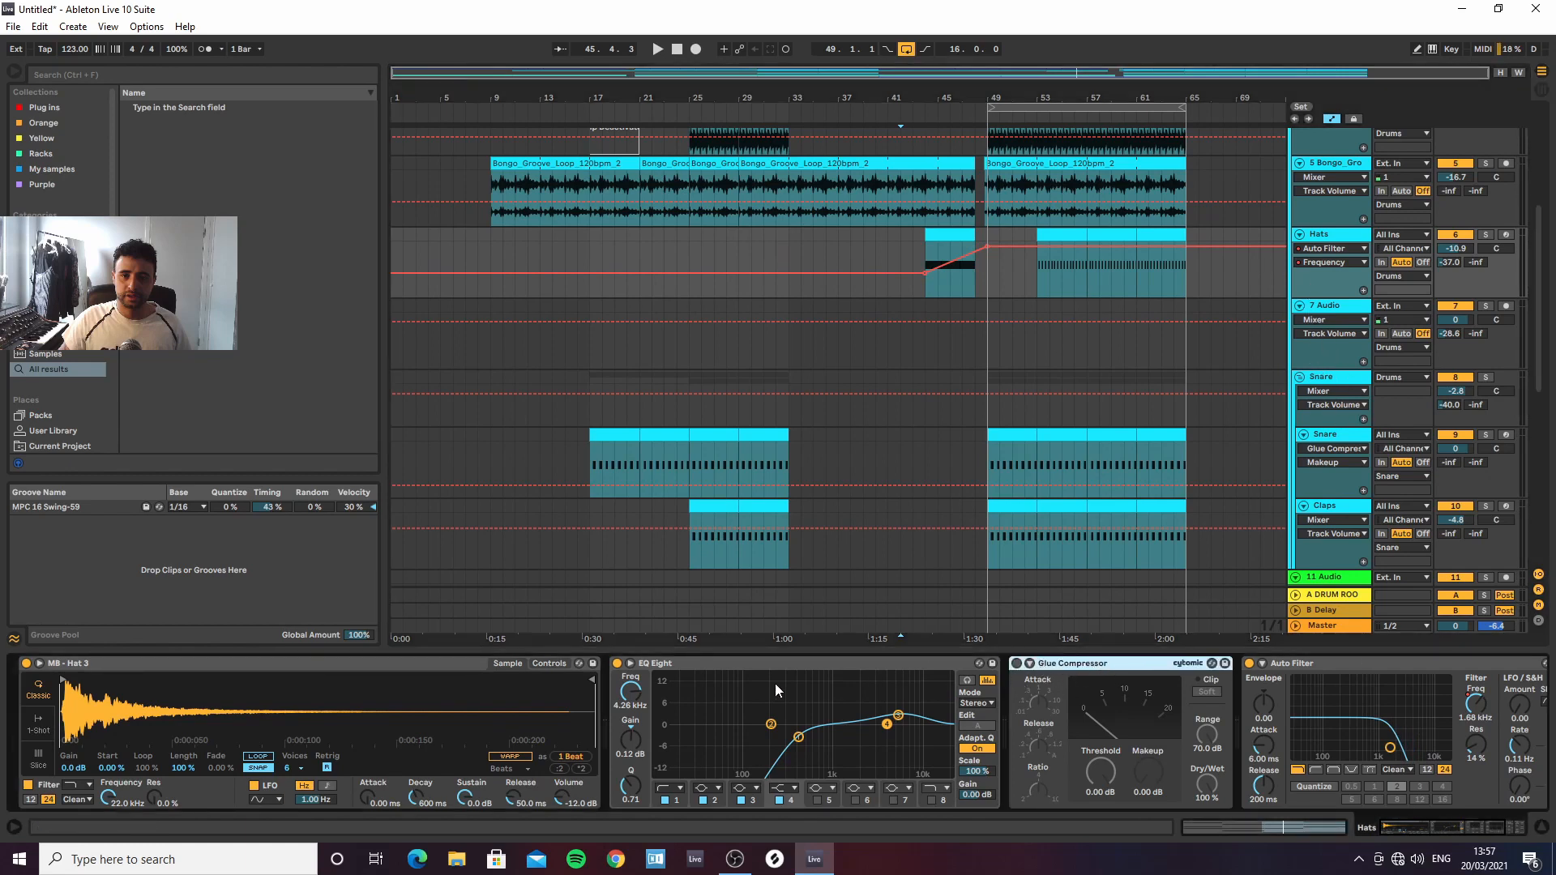
pyautogui.click(1383, 666)
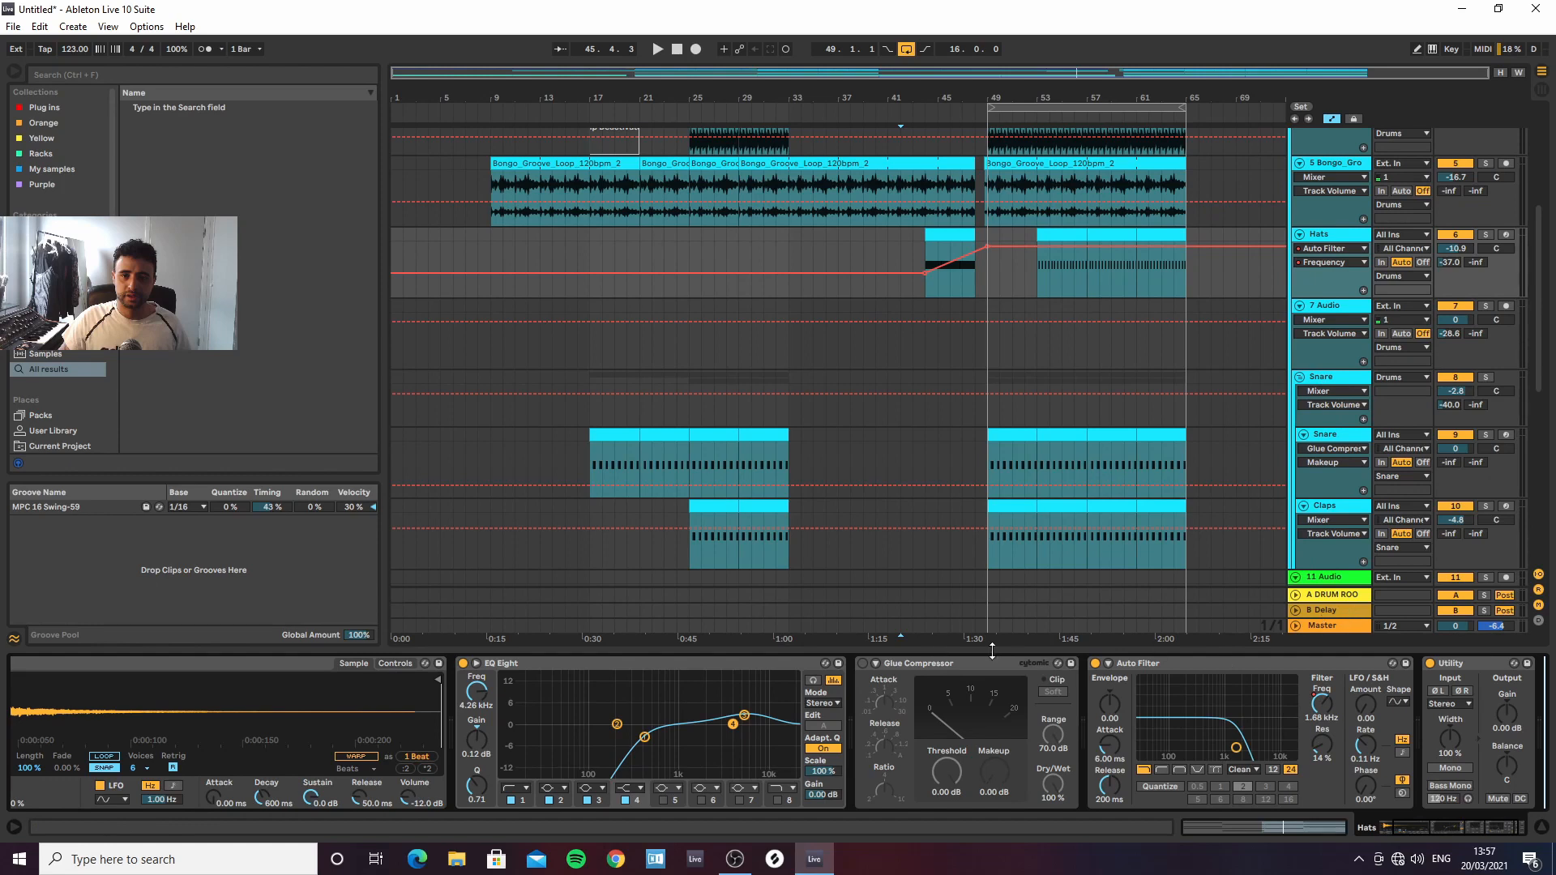
pyautogui.rightClick(1342, 378)
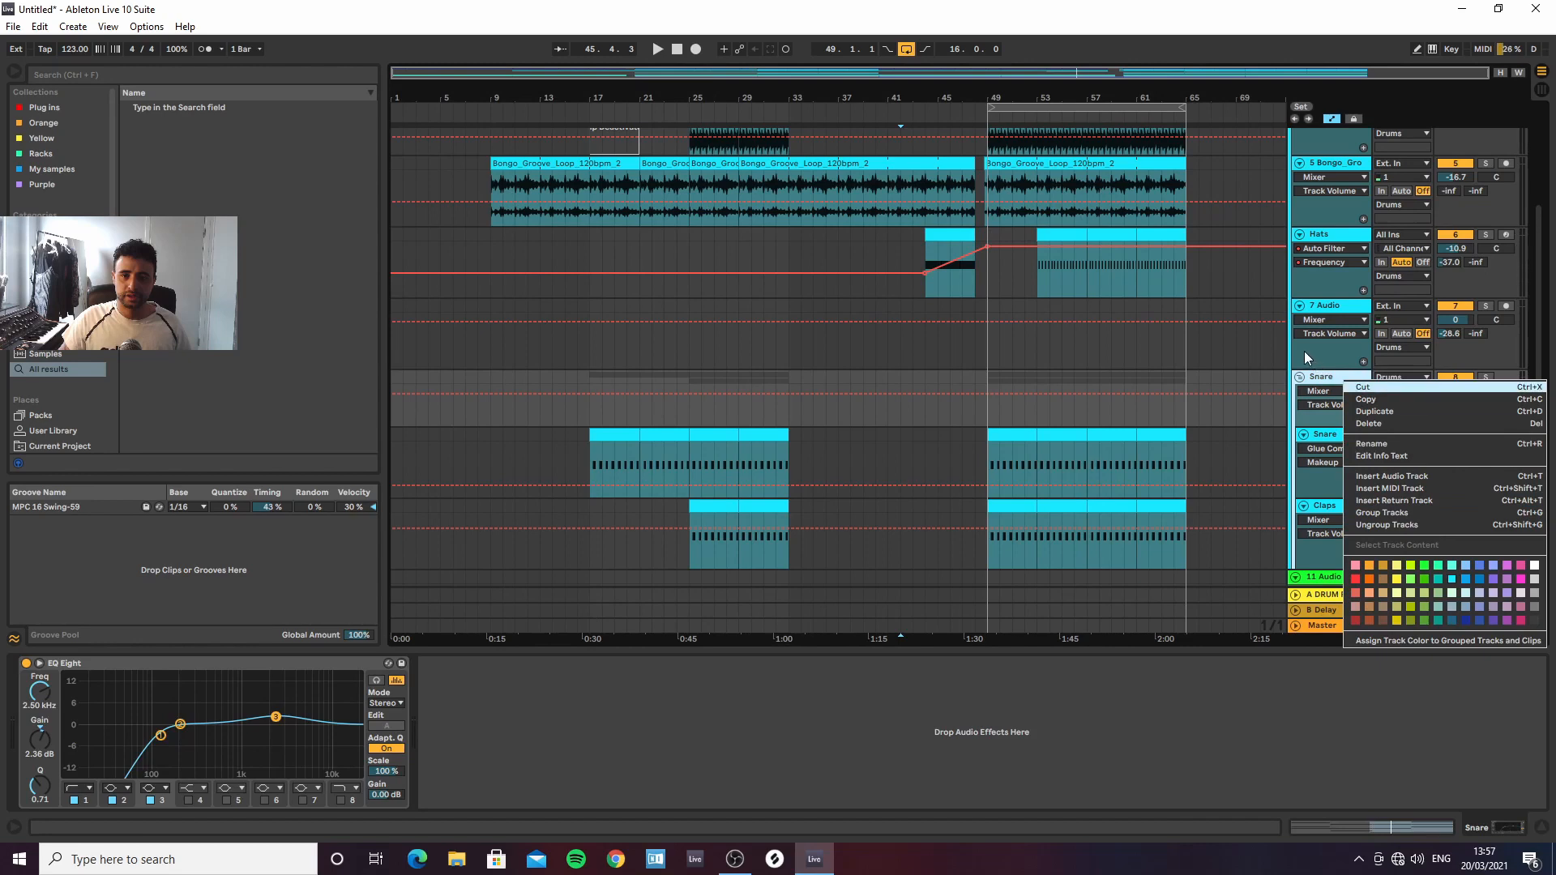
pyautogui.click(1317, 382)
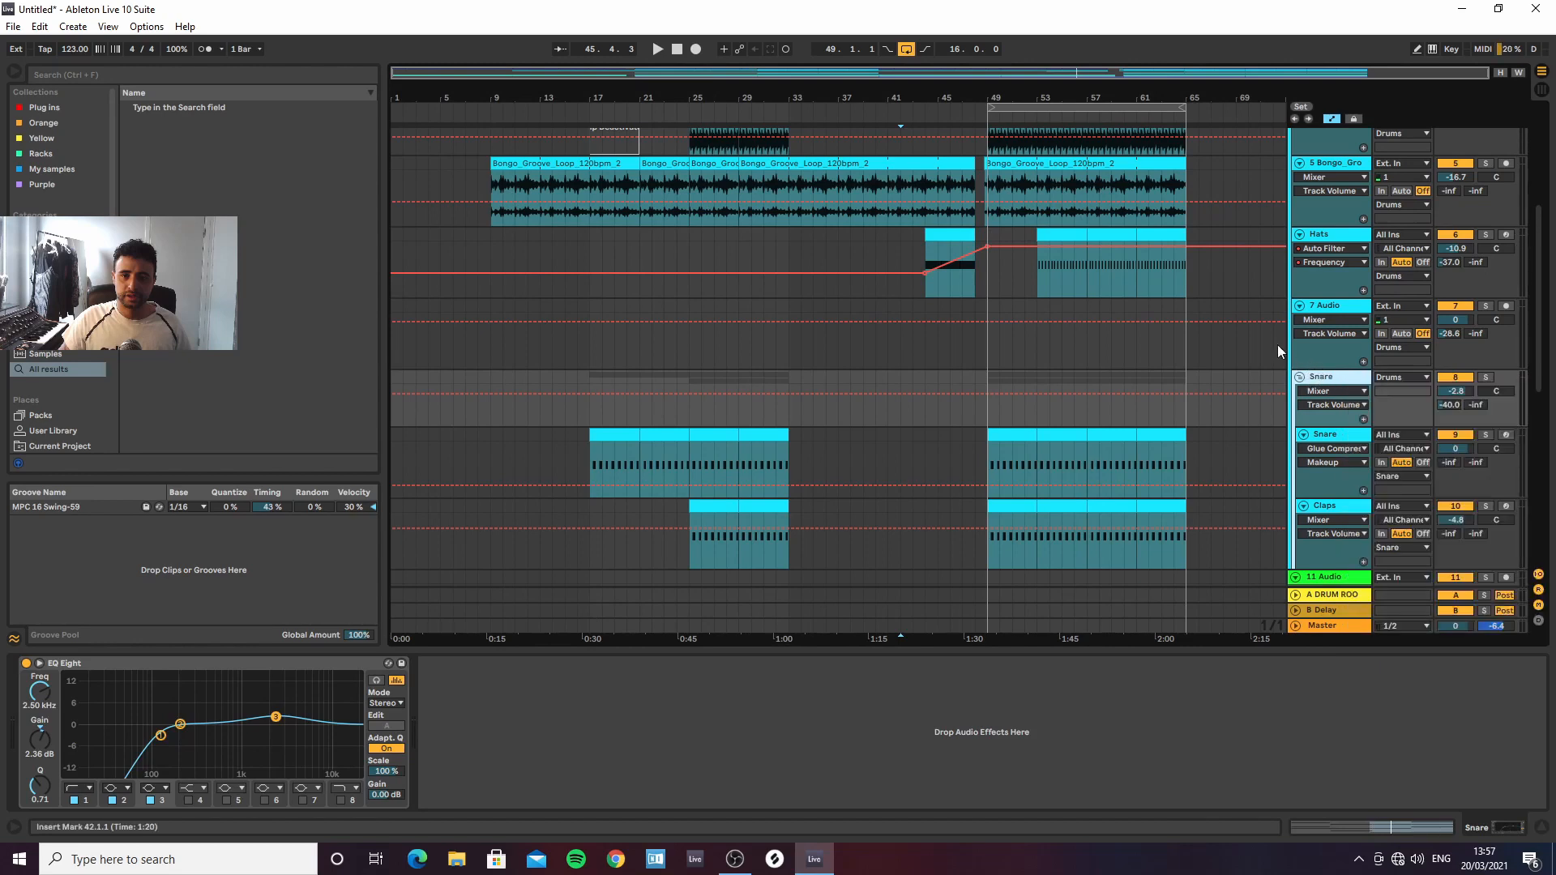
pyautogui.click(1326, 235)
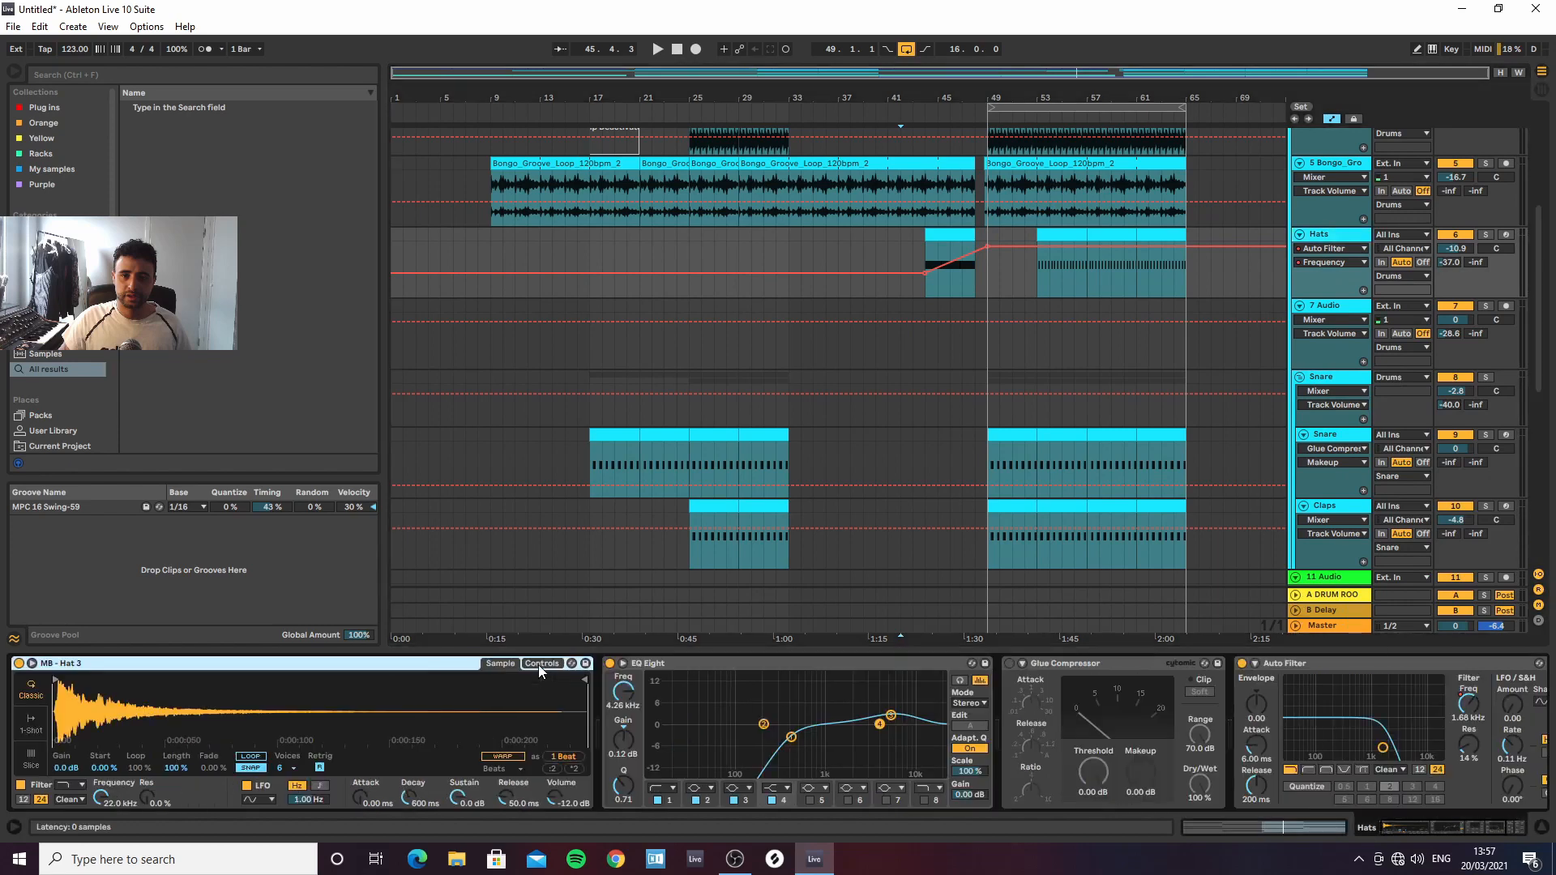
pyautogui.rightClick(432, 673)
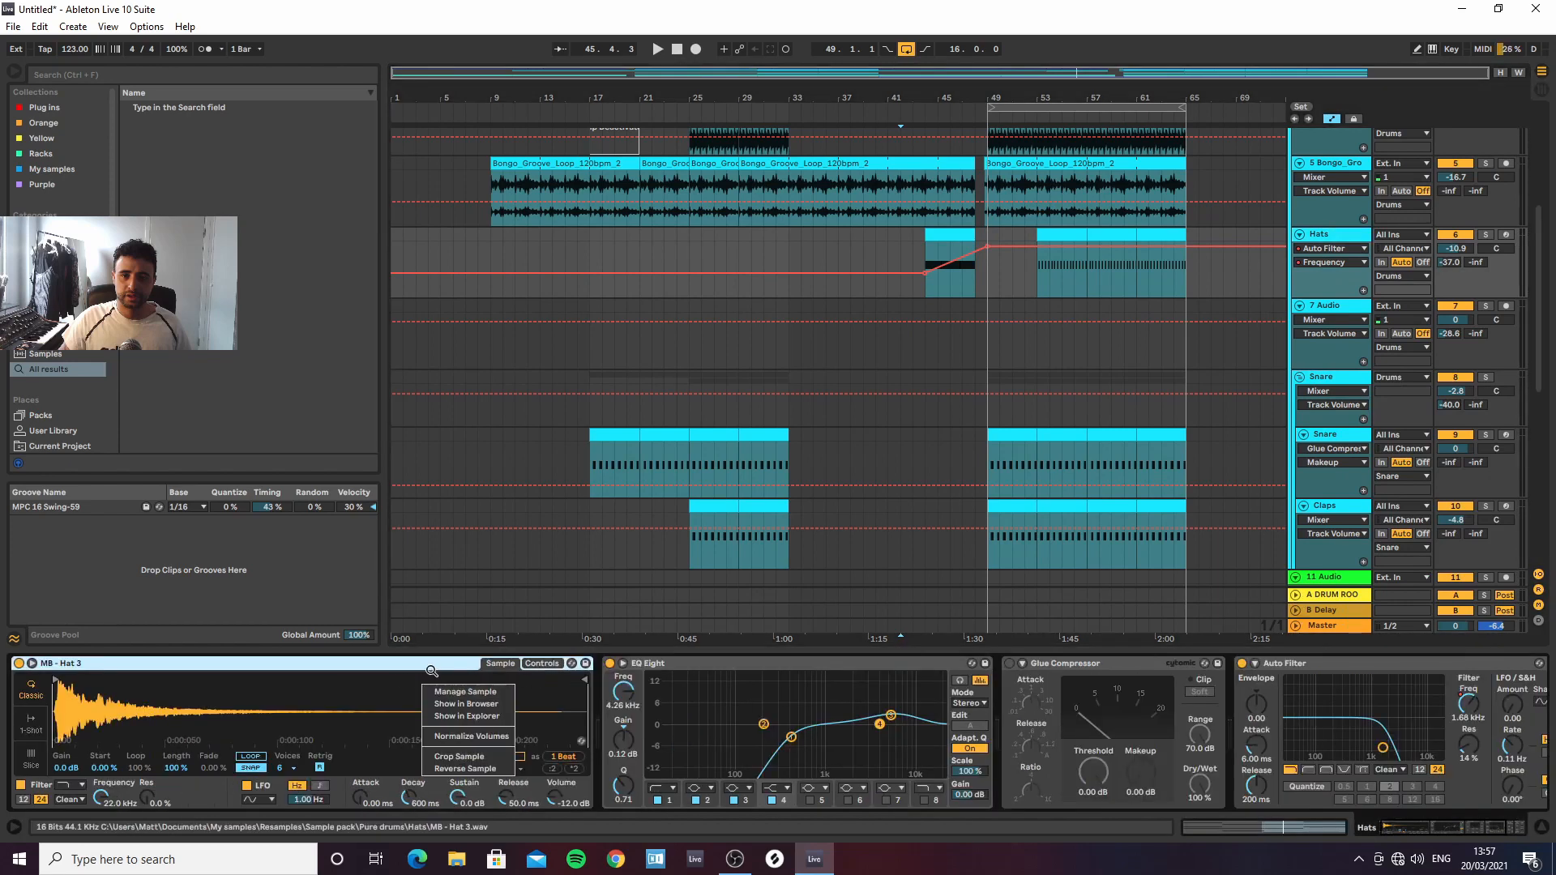
pyautogui.rightClick(745, 669)
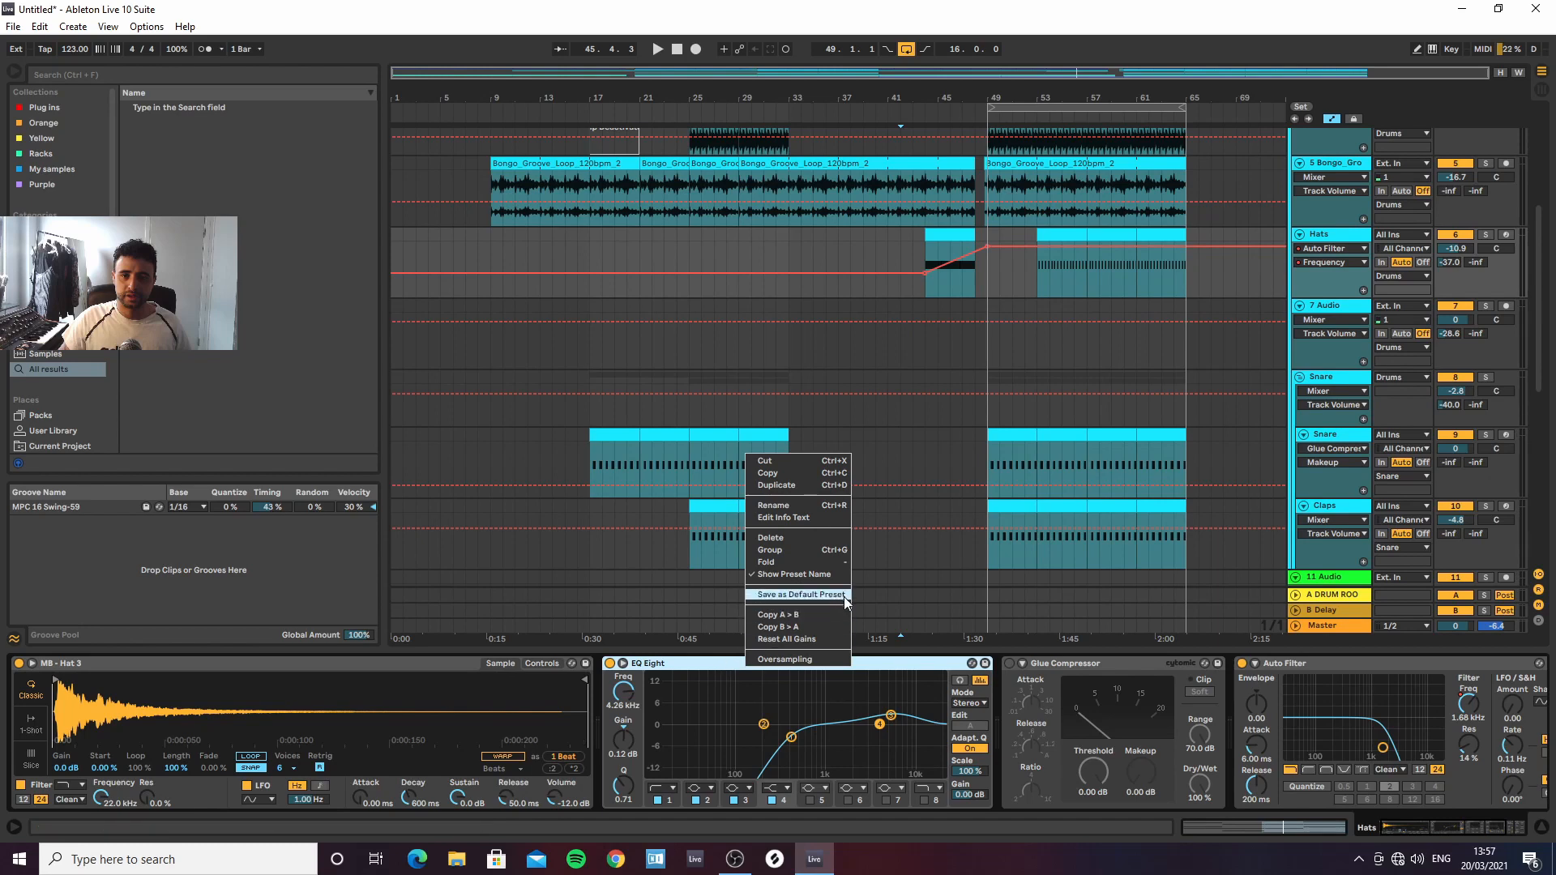
pyautogui.click(921, 666)
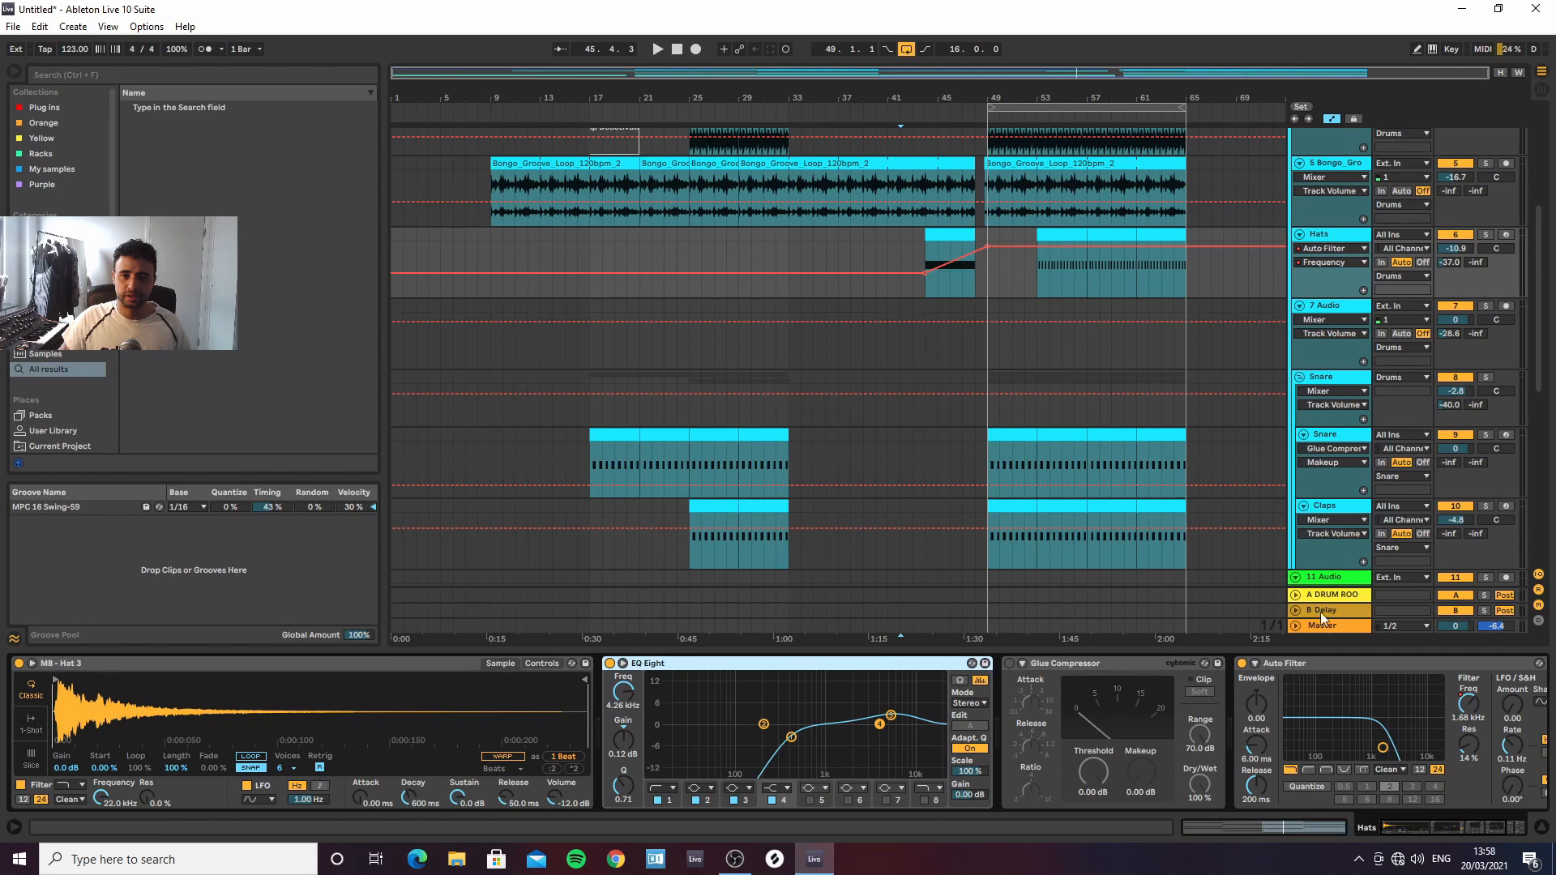
pyautogui.click(1121, 664)
pyautogui.press('Right')
pyautogui.press('Right')
pyautogui.press('Right')
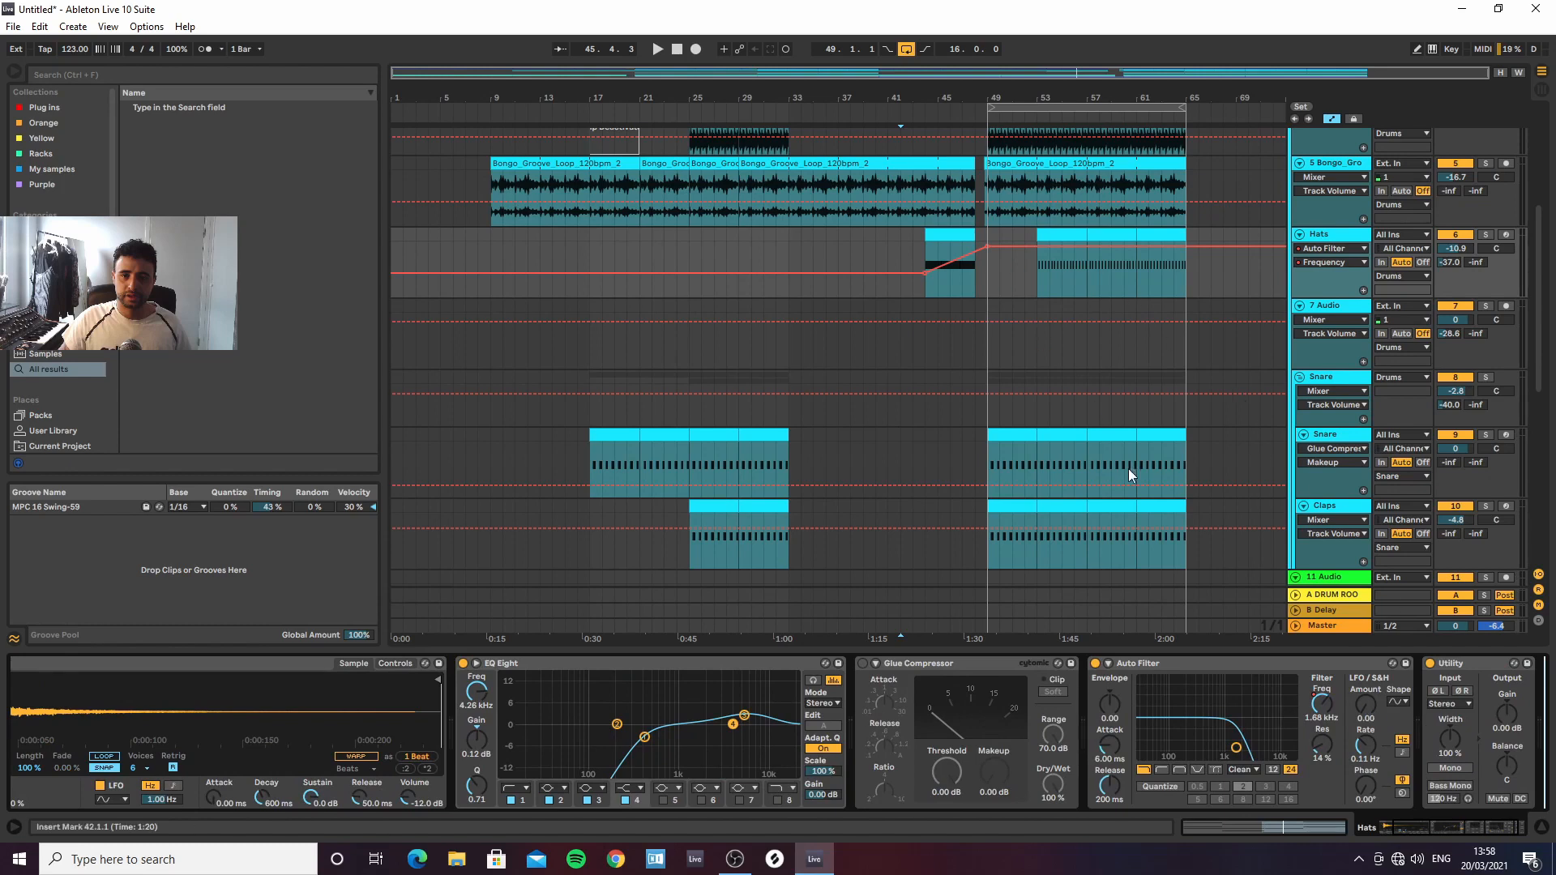
# Search the browser for "ut" and add a Utility device to the Master track
pyautogui.click(1327, 625)
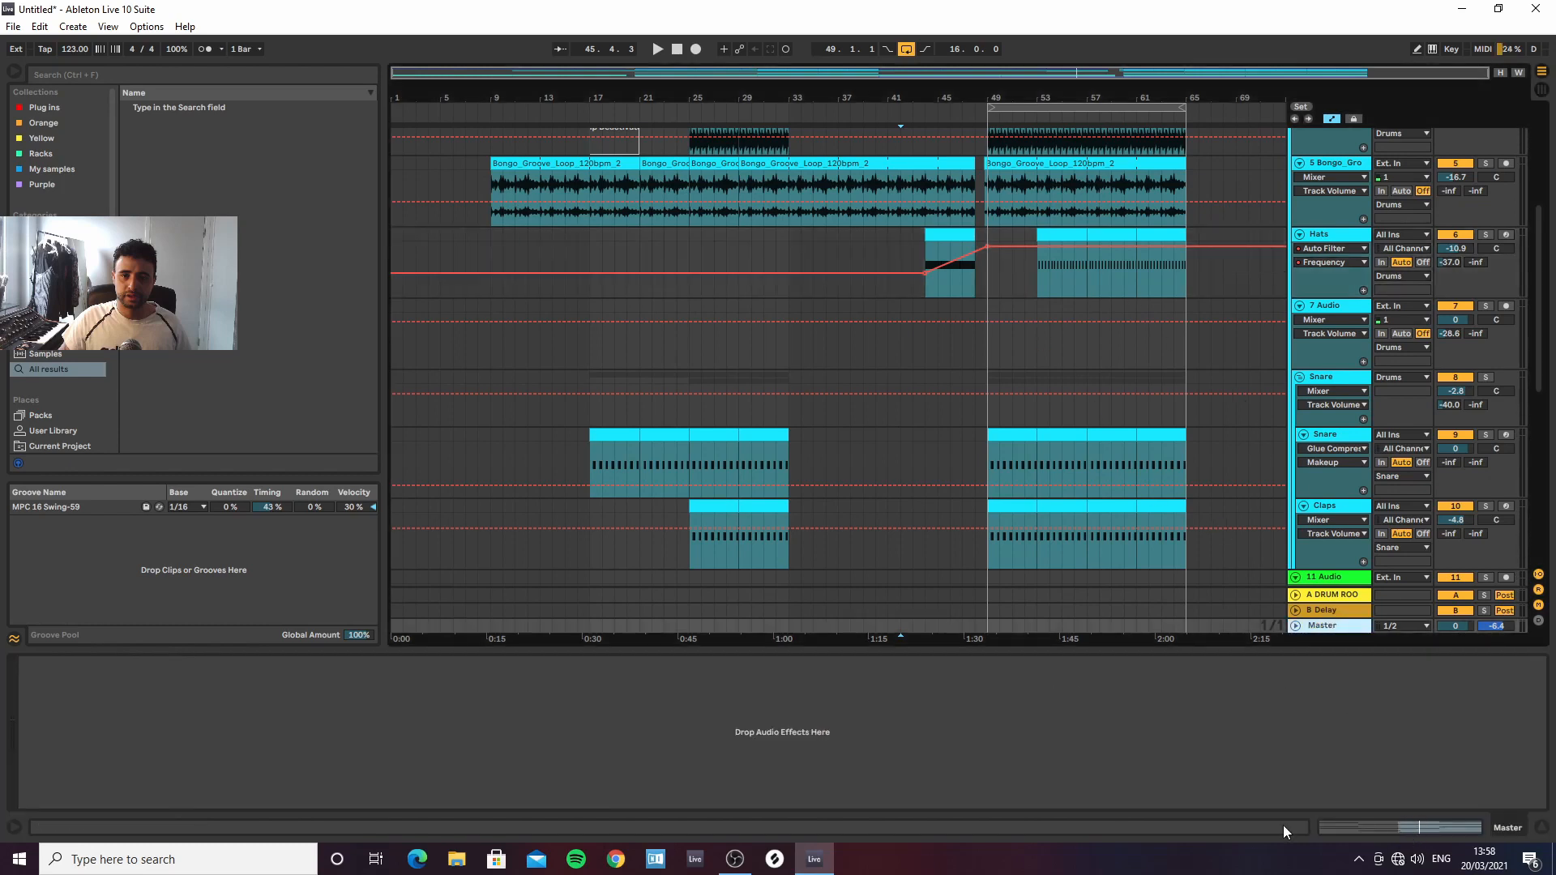
pyautogui.click(271, 76)
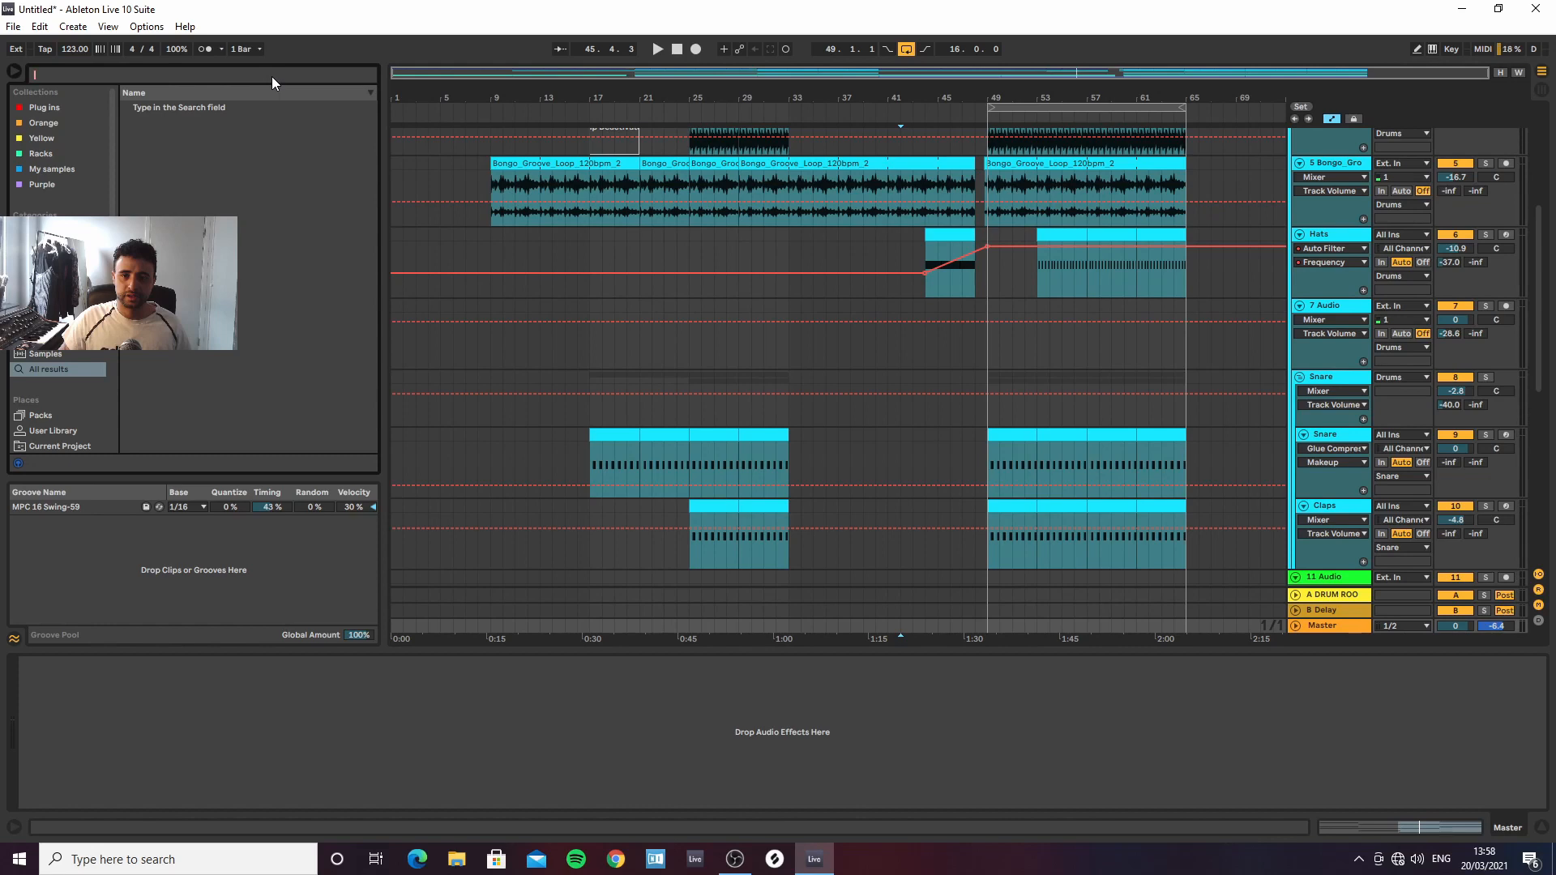
pyautogui.write('ut')
pyautogui.moveTo(157, 109); pyautogui.dragTo(308, 775)
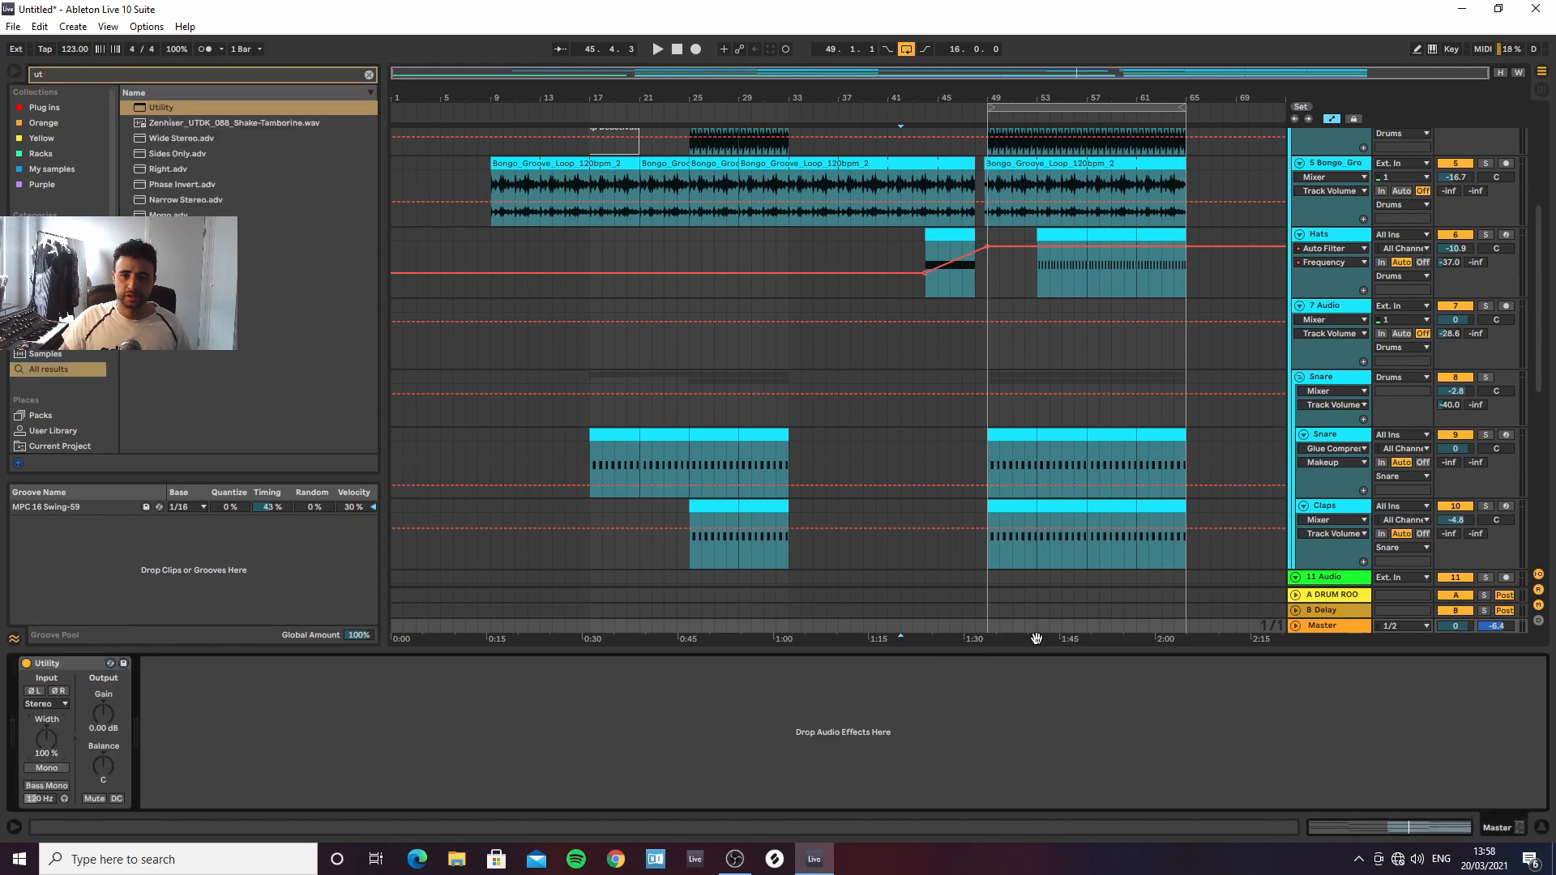
# Automate the Master Utility's stereo width to narrow from bar 44 to bar 49, reset it to 100 % there, and play from bar 44
pyautogui.click(1296, 626)
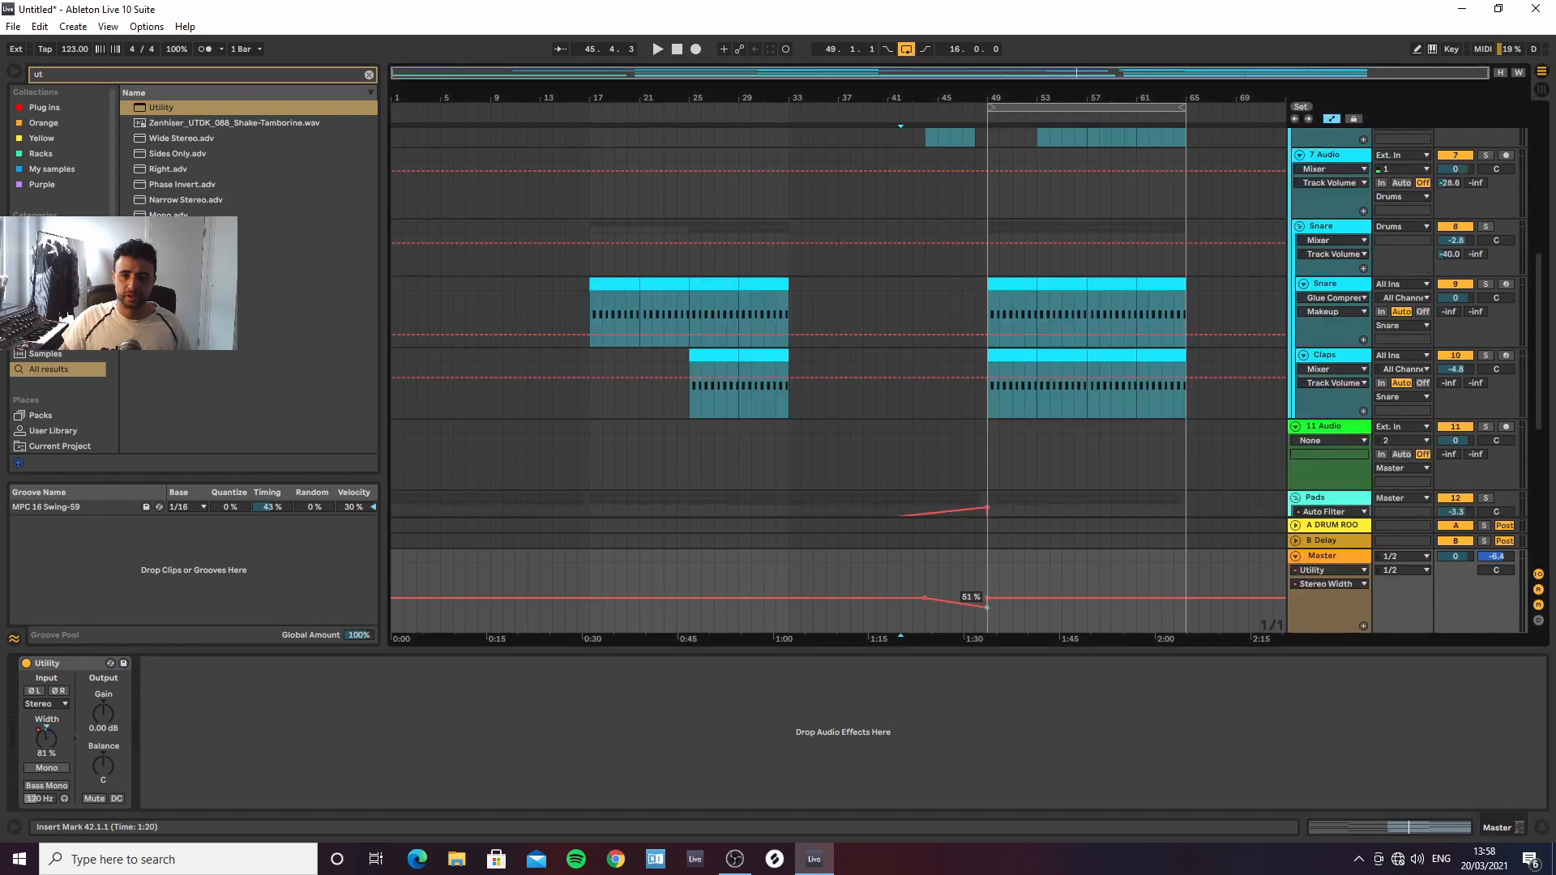
pyautogui.click(924, 581)
pyautogui.press('space')
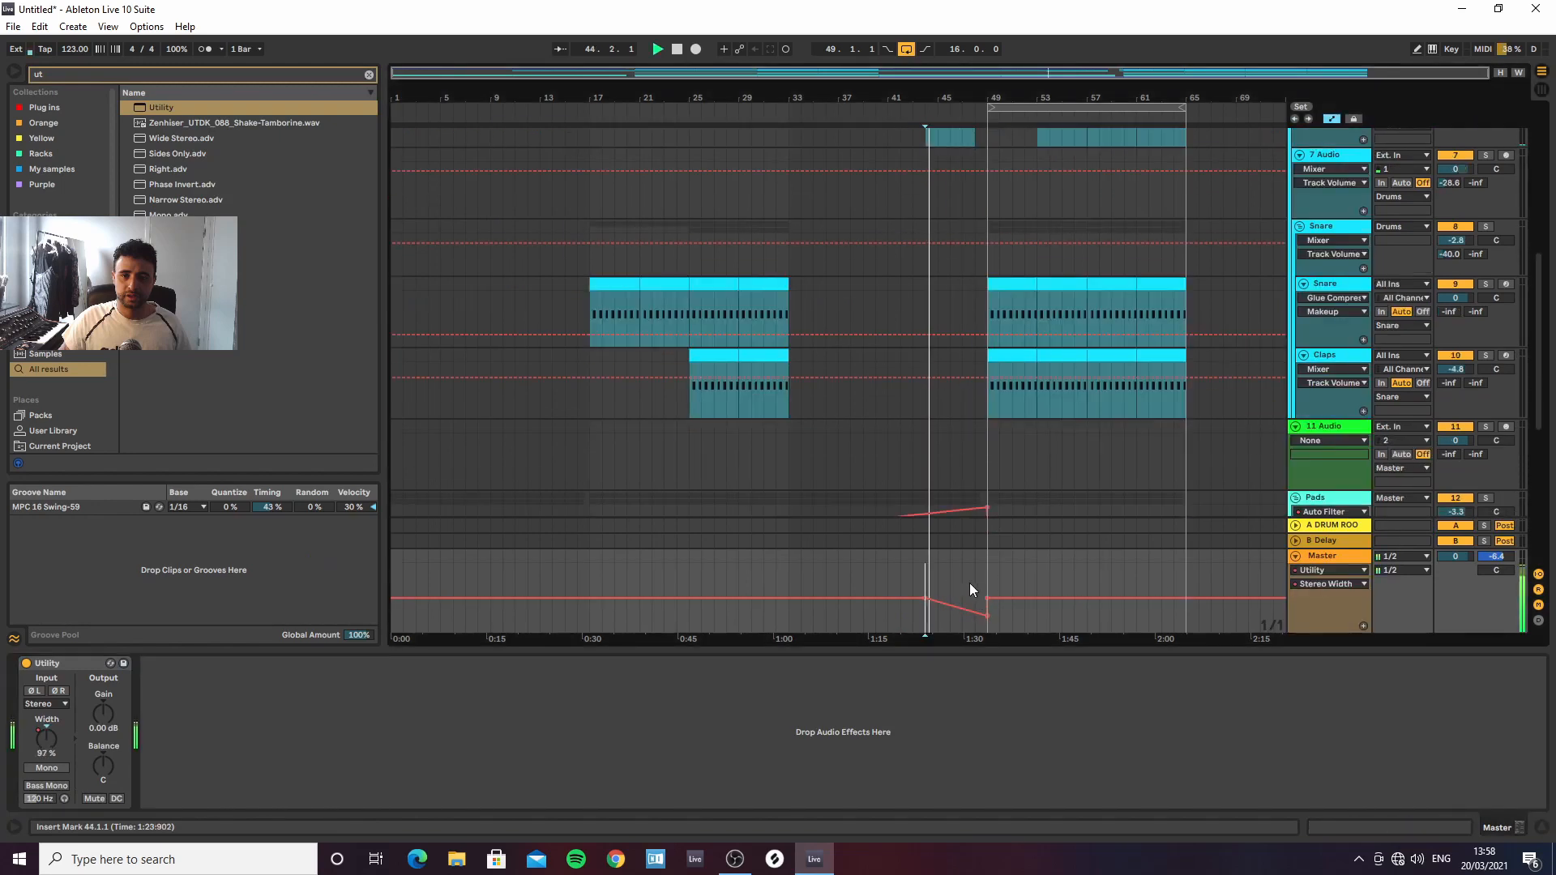
# Automate the Master Utility's gain to dip slightly from about bar 43 to bar 49, returning to 0 dB at the drop
pyautogui.click(103, 713)
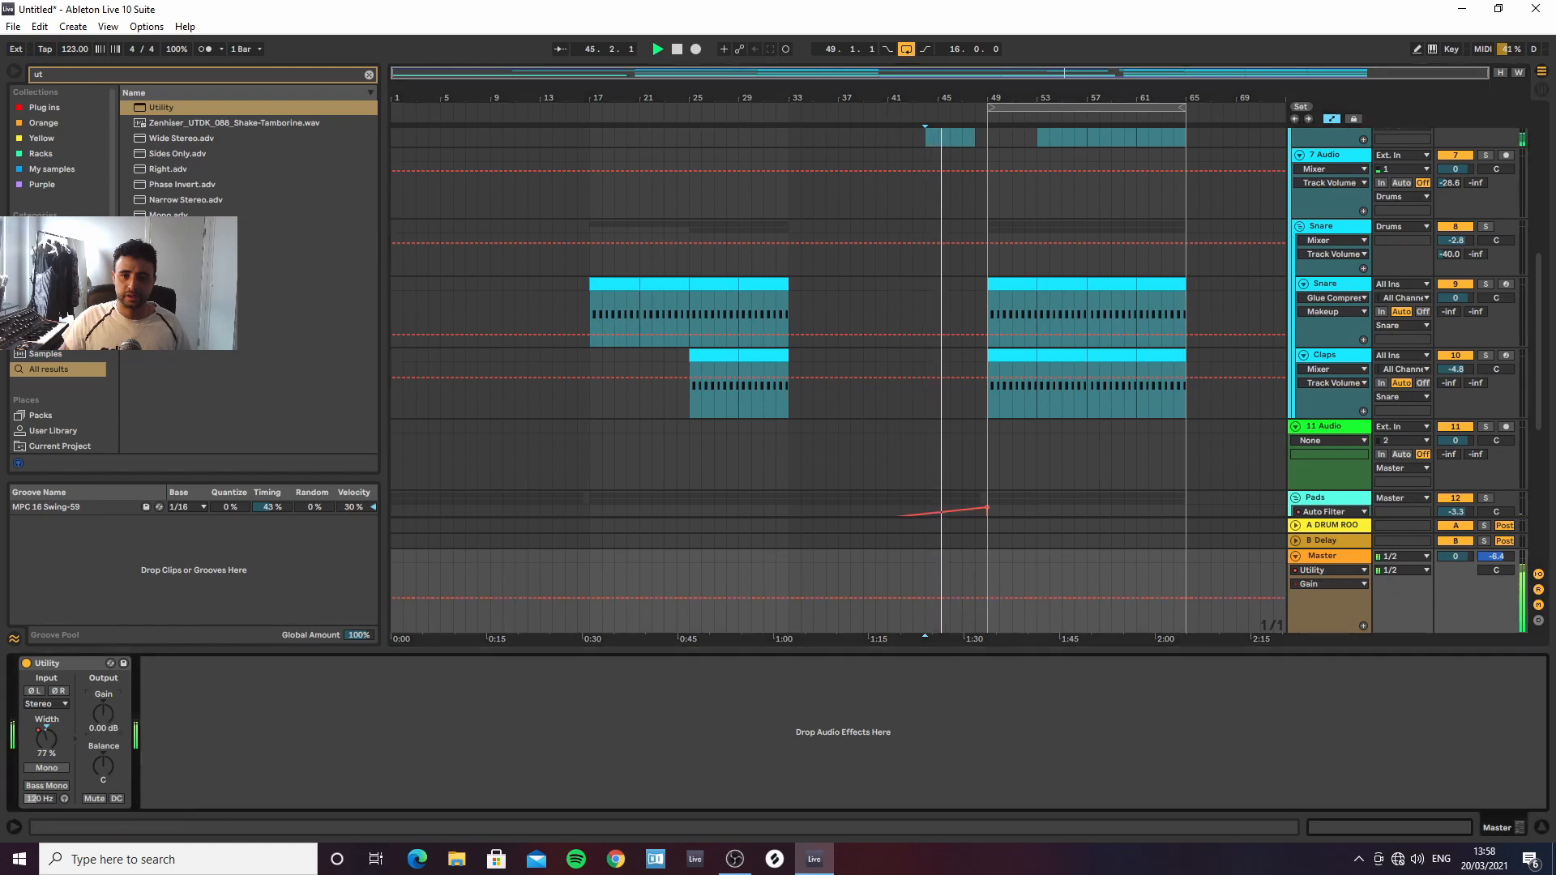
pyautogui.click(911, 596)
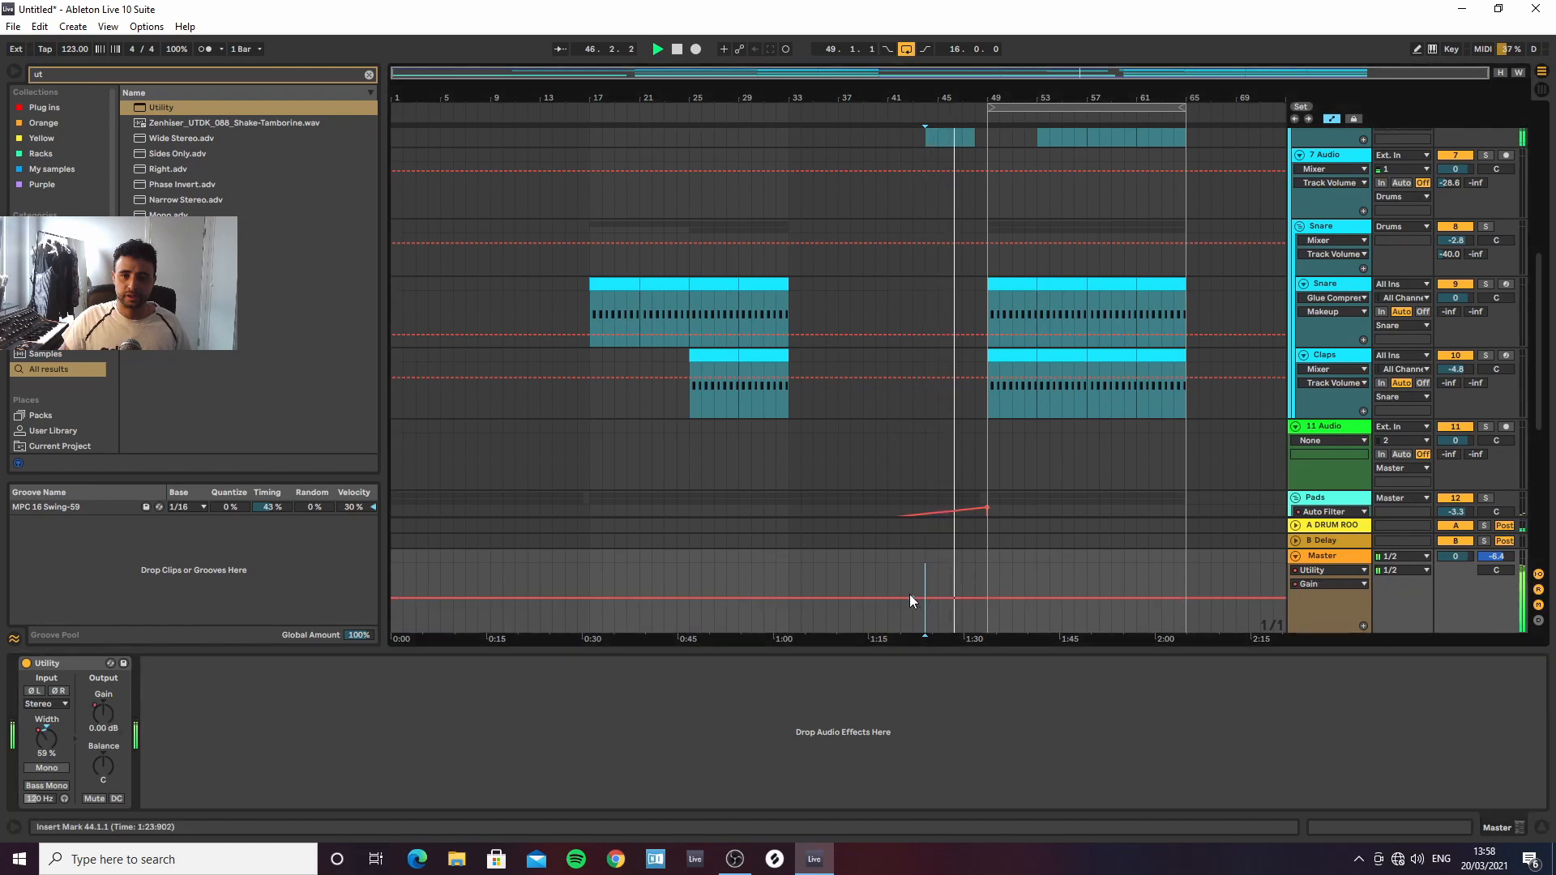
pyautogui.moveTo(984, 600); pyautogui.dragTo(987, 601)
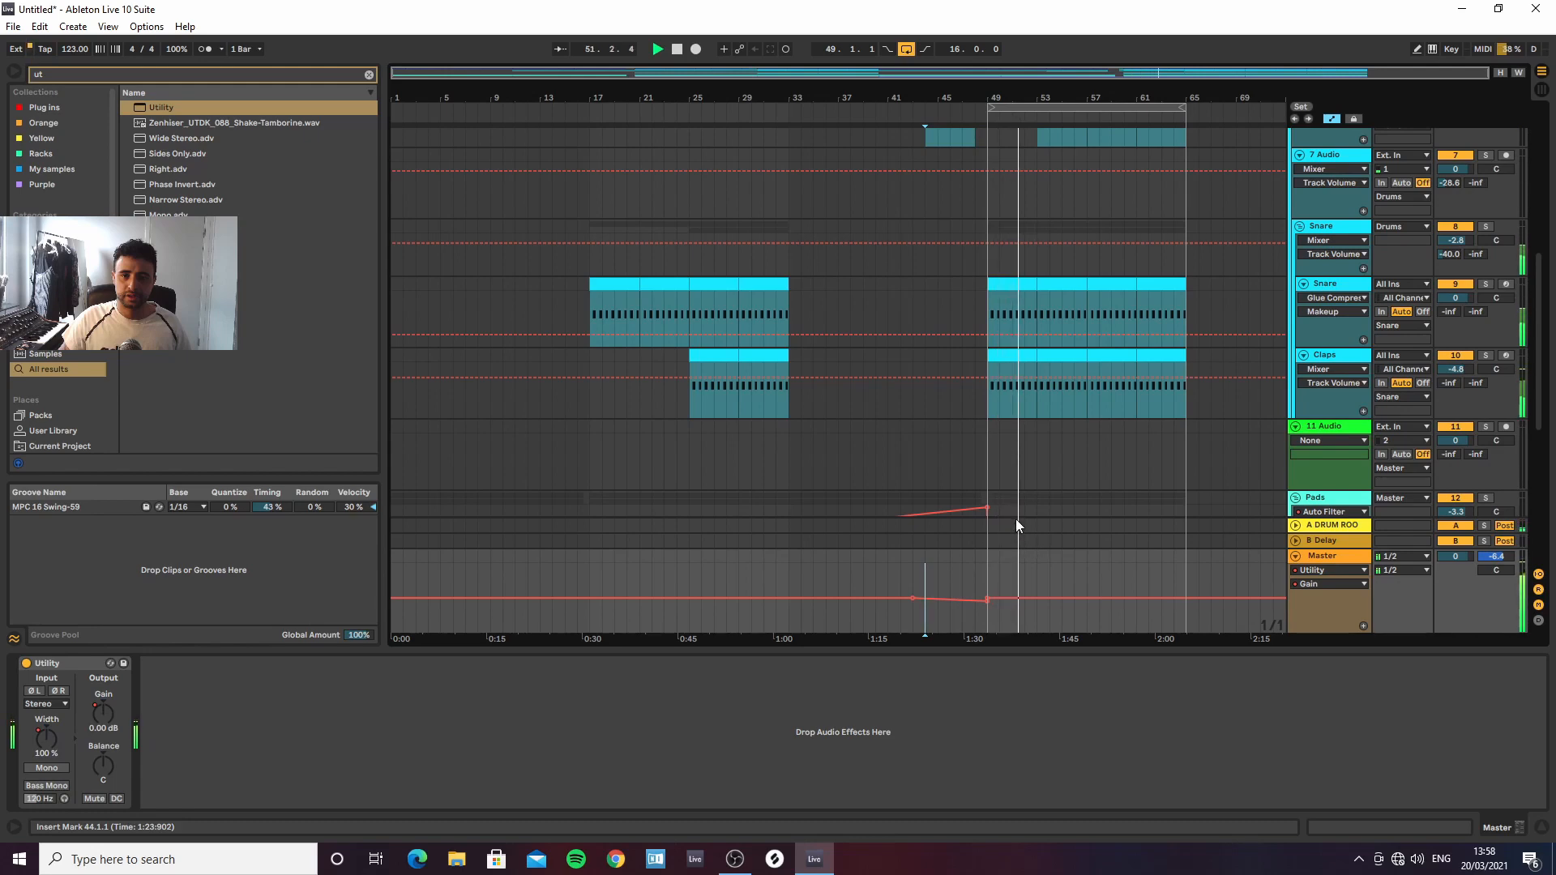
# Trim the starts of the Bongo Groove and 3 Drum Rack drop clips to bar 49 during playback
pyautogui.scroll(5, 992, 518)
pyautogui.scroll(3, 956, 438)
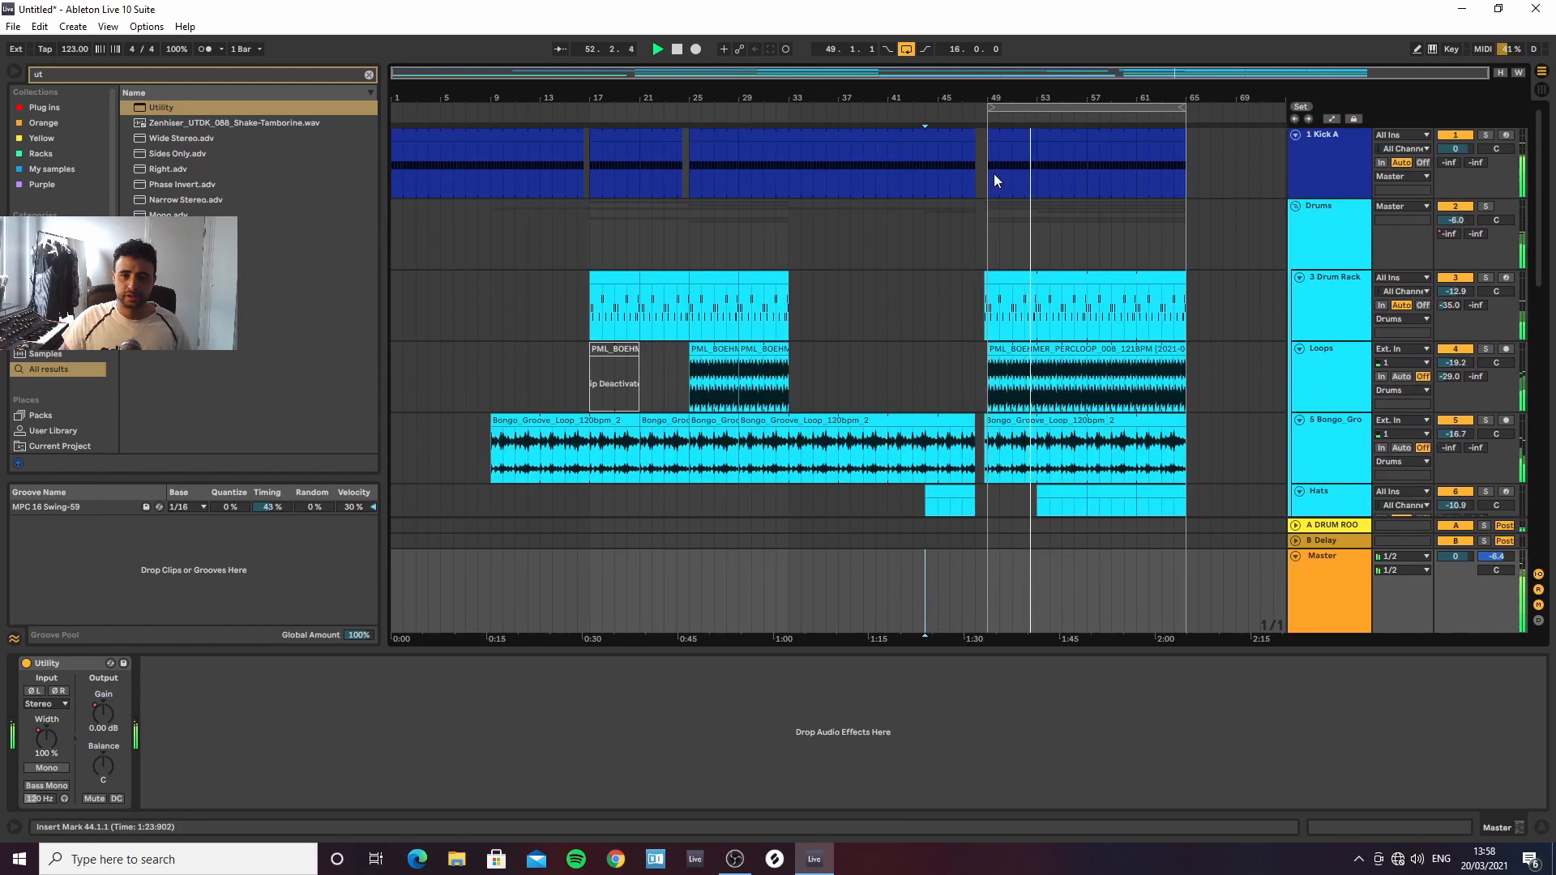
pyautogui.scroll(-5, 989, 248)
pyautogui.moveTo(966, 99); pyautogui.dragTo(965, 154)
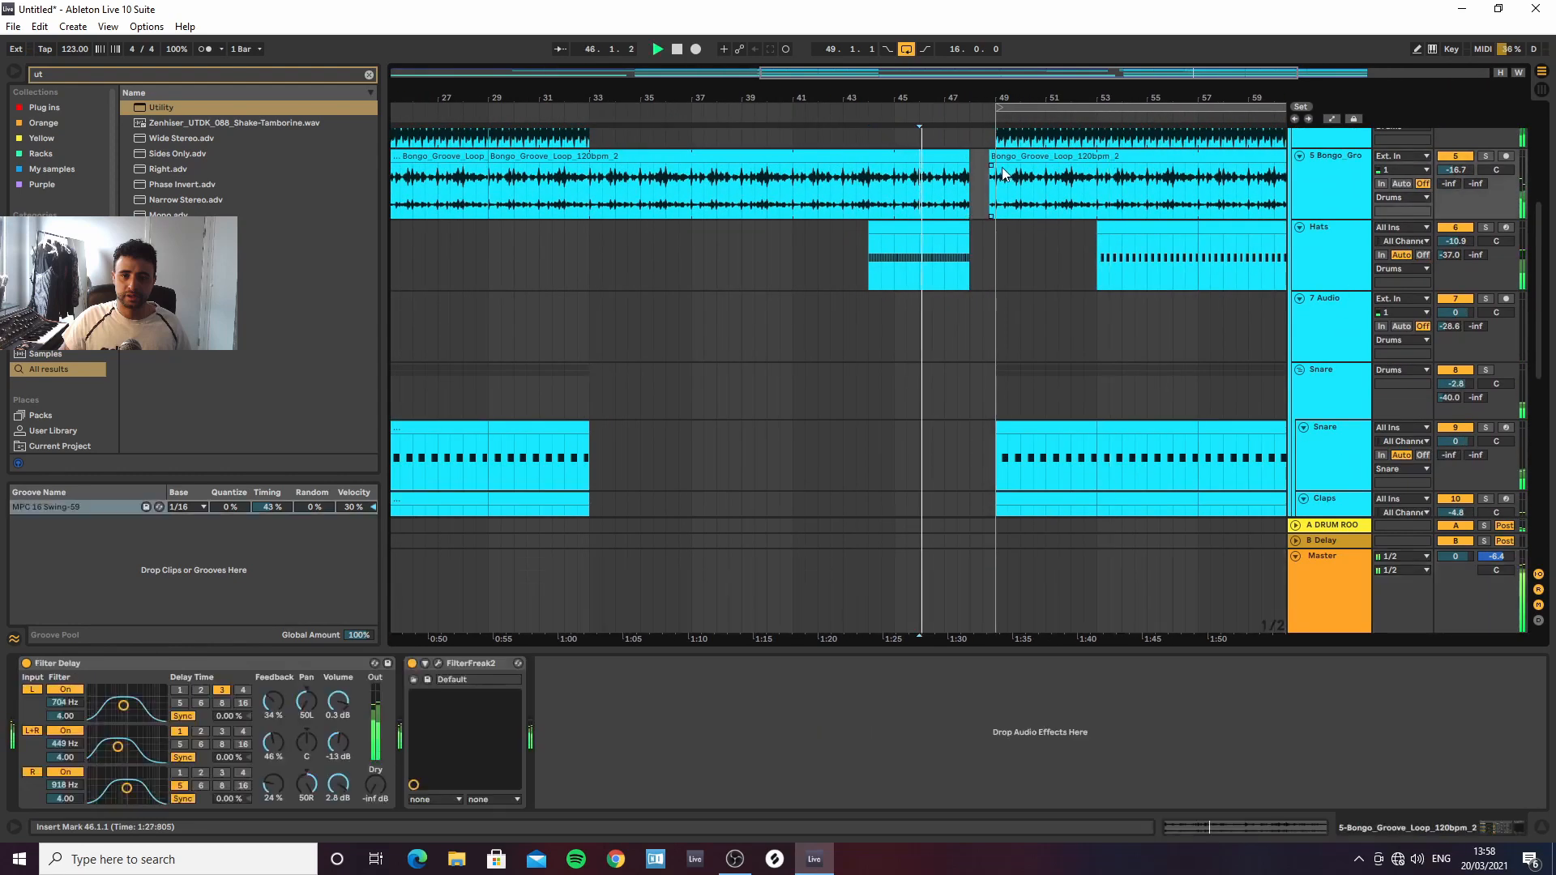
pyautogui.click(992, 160)
pyautogui.scroll(3, 968, 279)
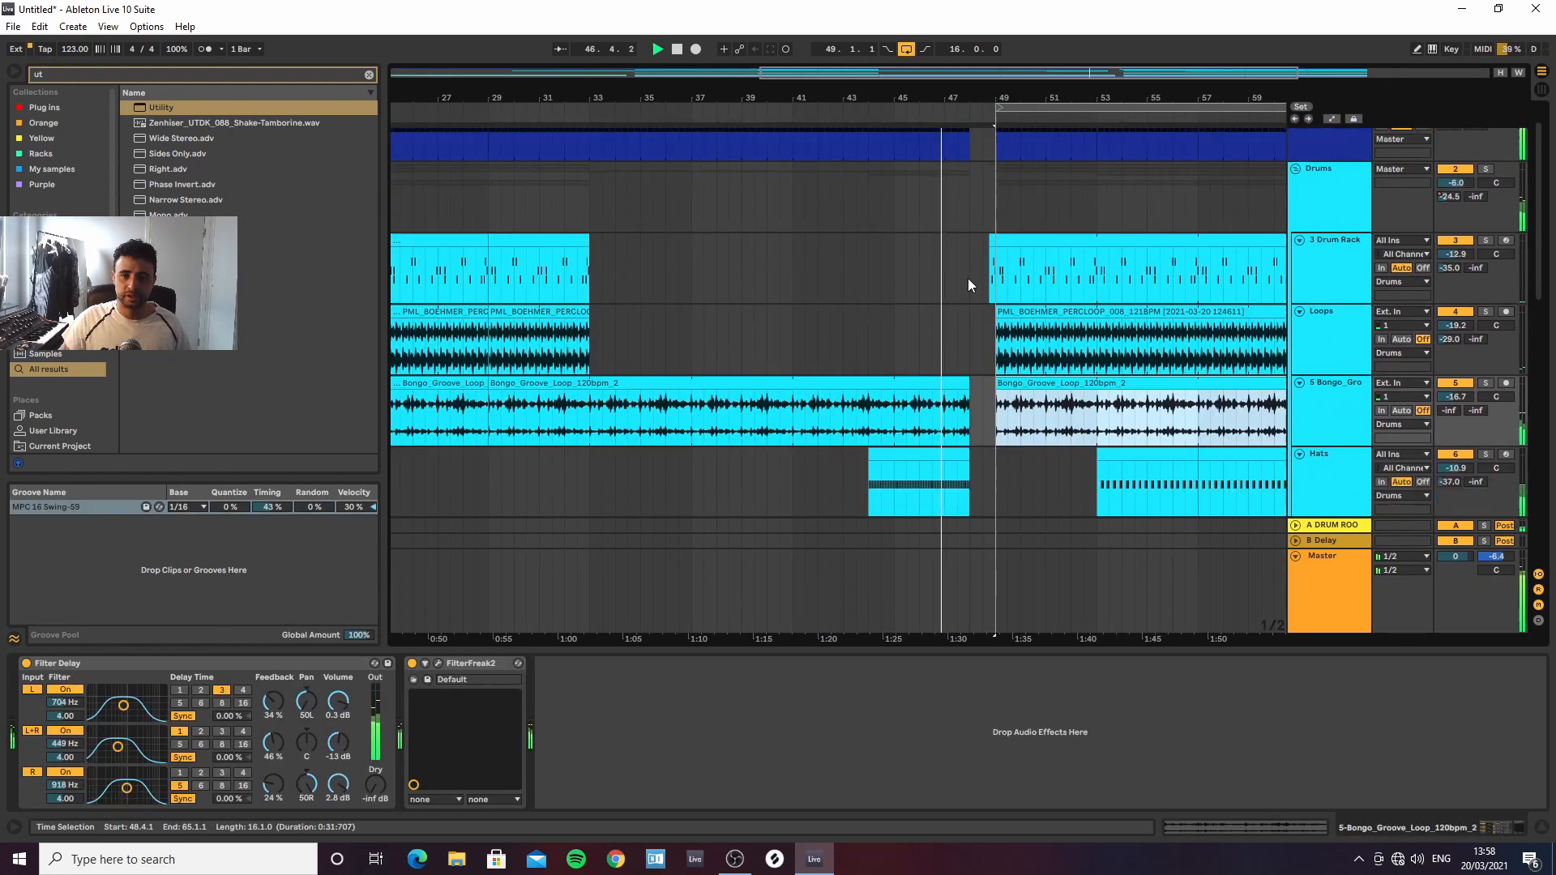
pyautogui.scroll(-4, 968, 278)
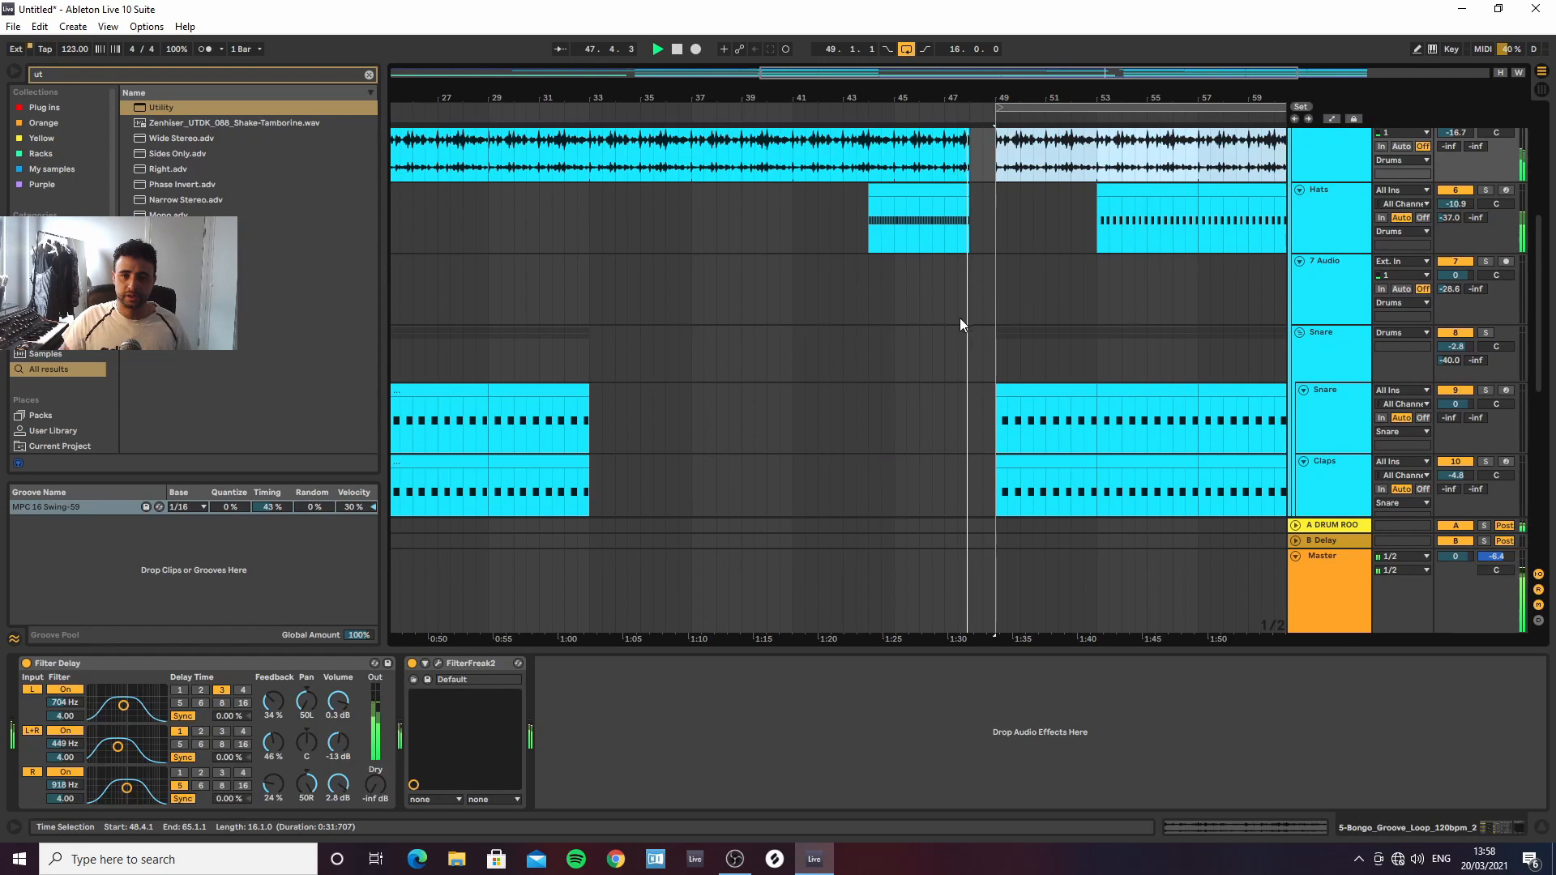
pyautogui.scroll(3, 961, 320)
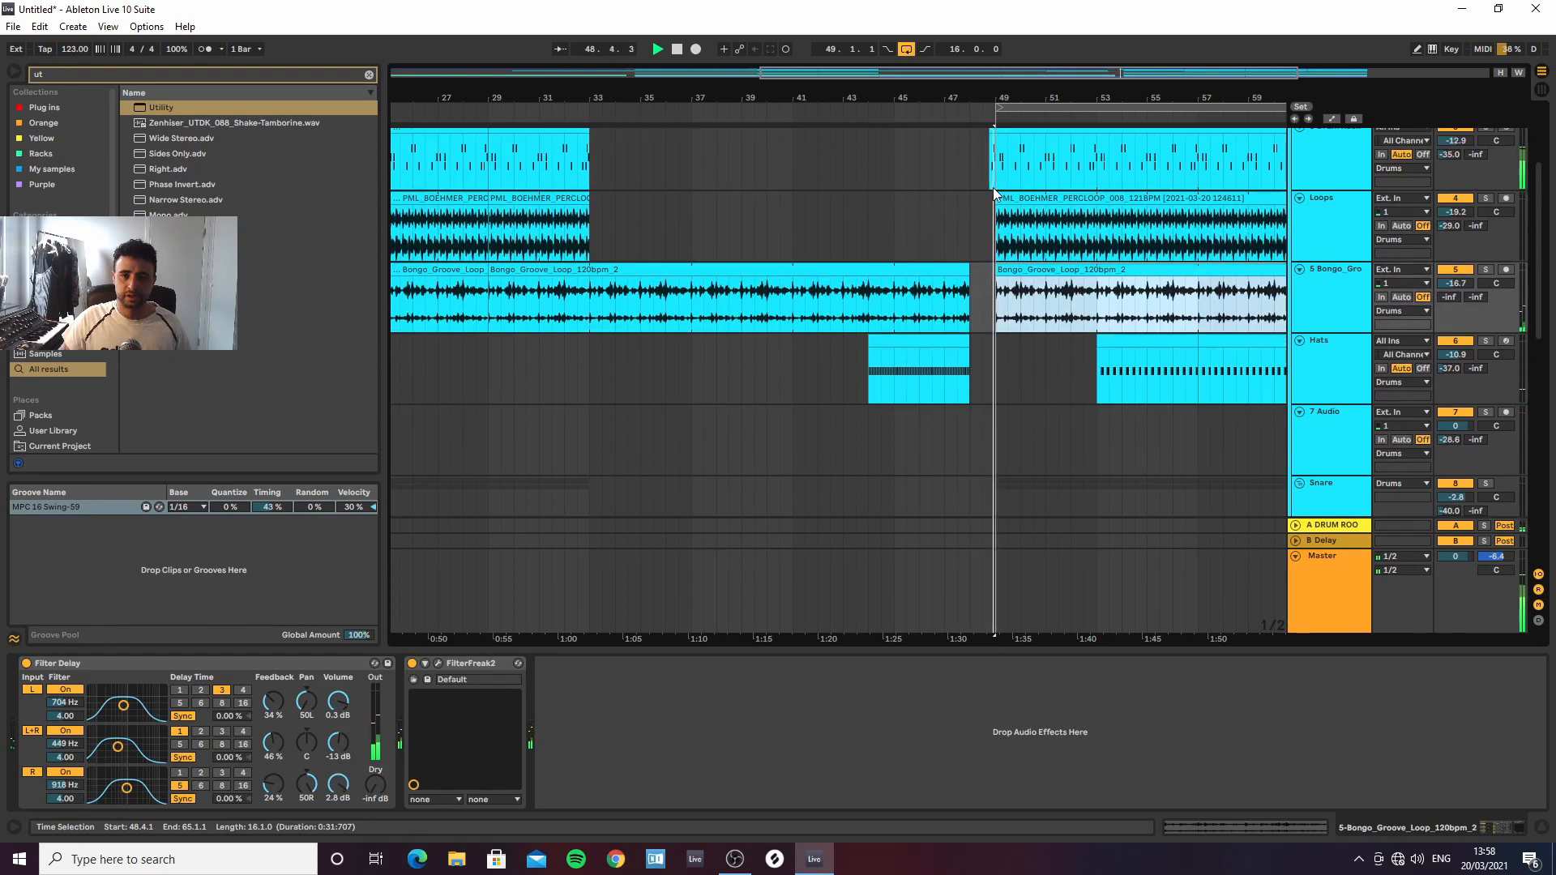
pyautogui.click(994, 147)
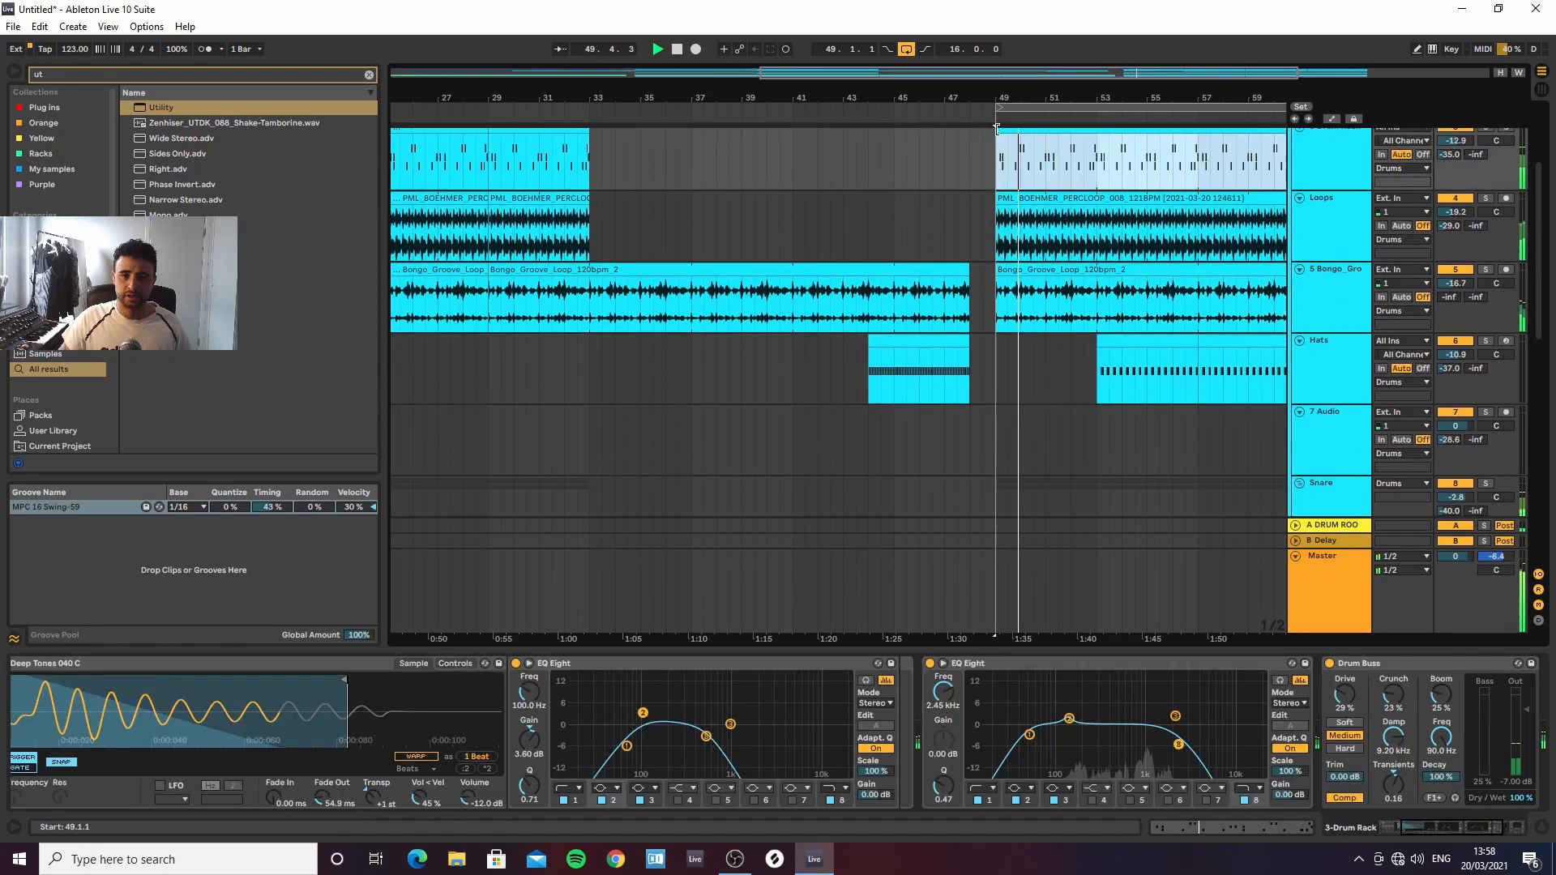
# Apply the MPC 16 Swing-59 groove to the Hats clip at bar 57, enlarging the note area above the velocities
pyautogui.scroll(-3, 1097, 334)
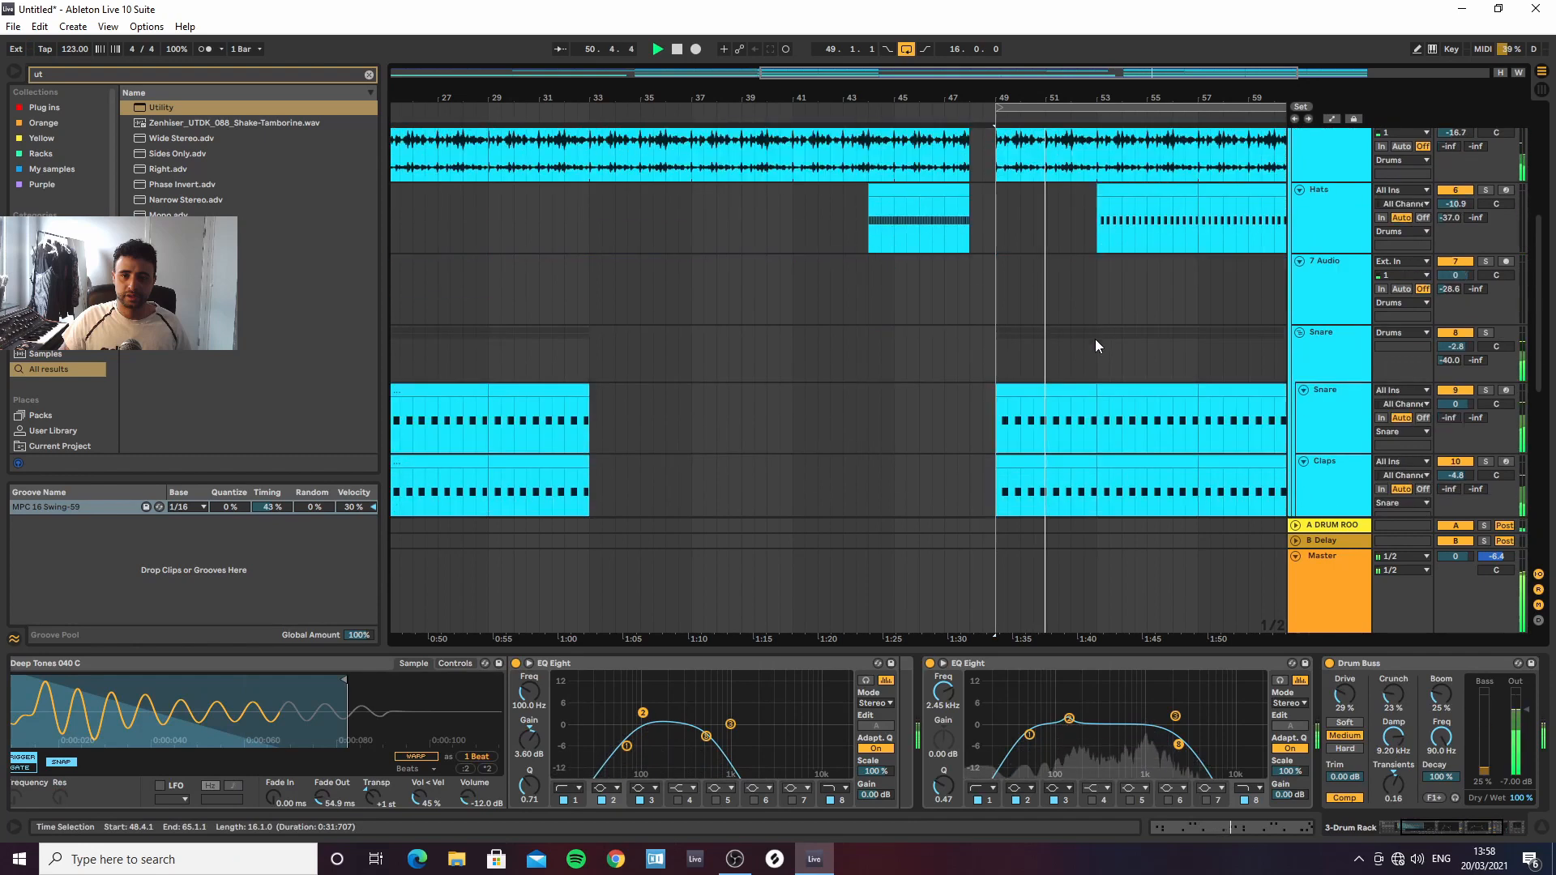
pyautogui.moveTo(1090, 92); pyautogui.dragTo(957, 61)
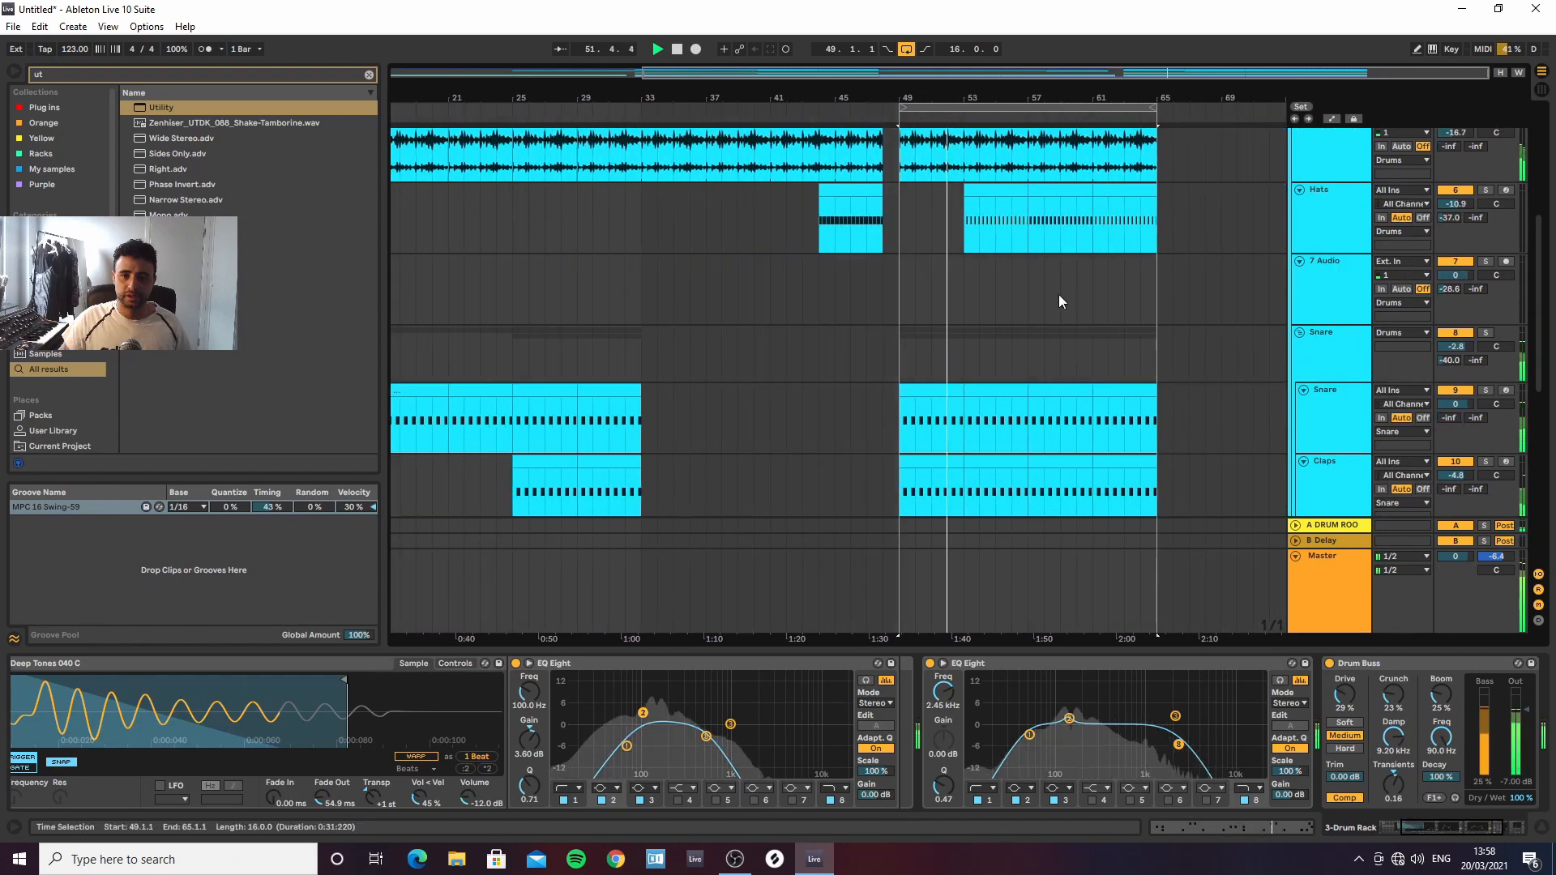
pyautogui.scroll(-3, 1062, 360)
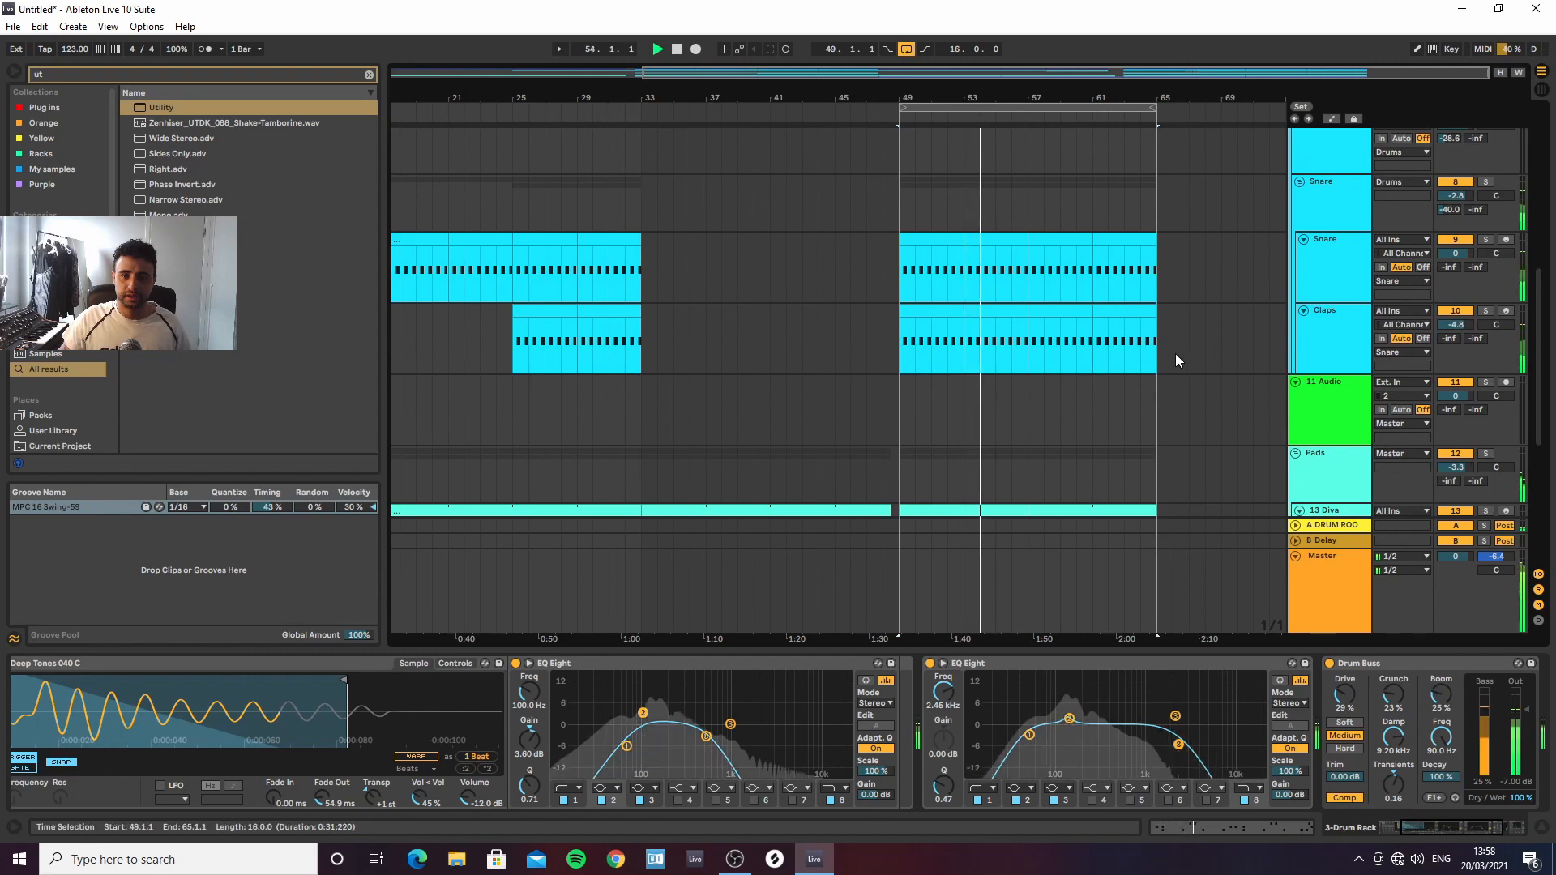
pyautogui.scroll(-1, 1179, 349)
pyautogui.scroll(5, 1186, 338)
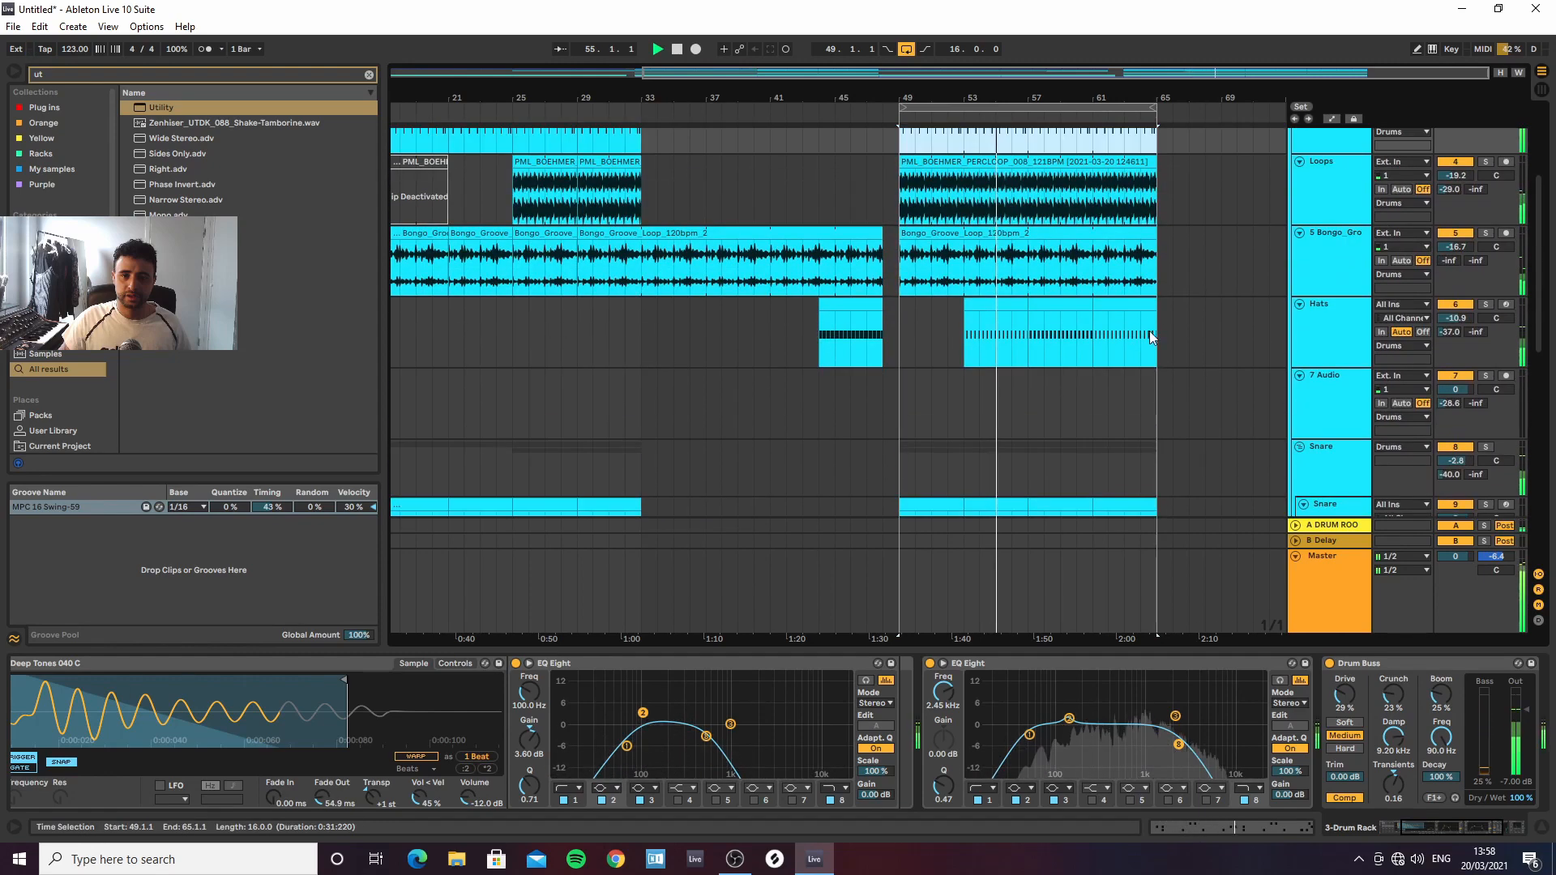
pyautogui.doubleClick(1061, 307)
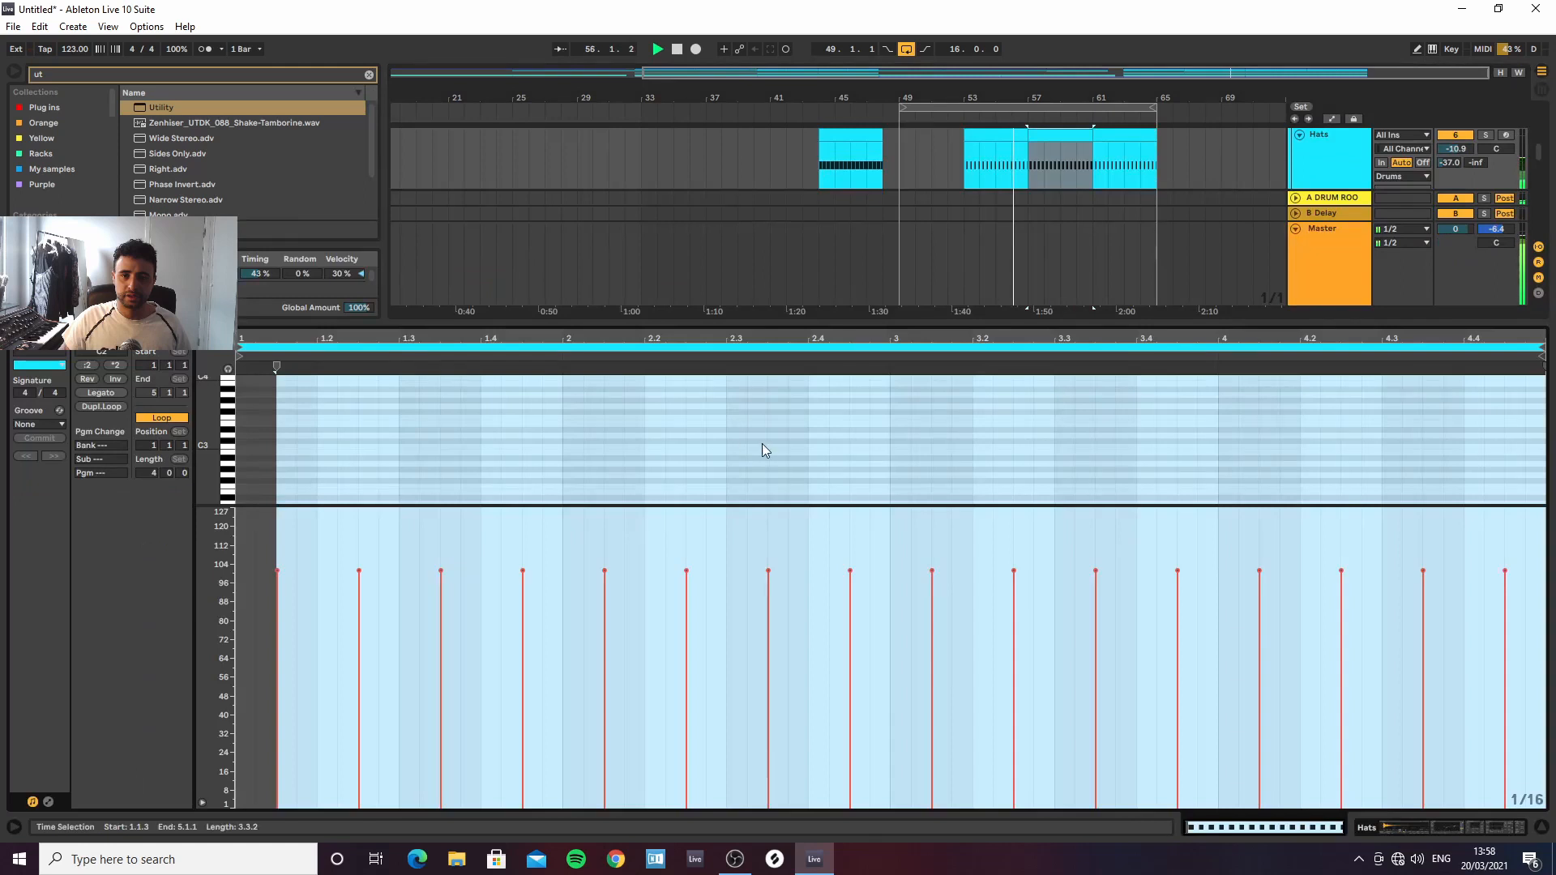
pyautogui.moveTo(692, 575); pyautogui.dragTo(686, 608)
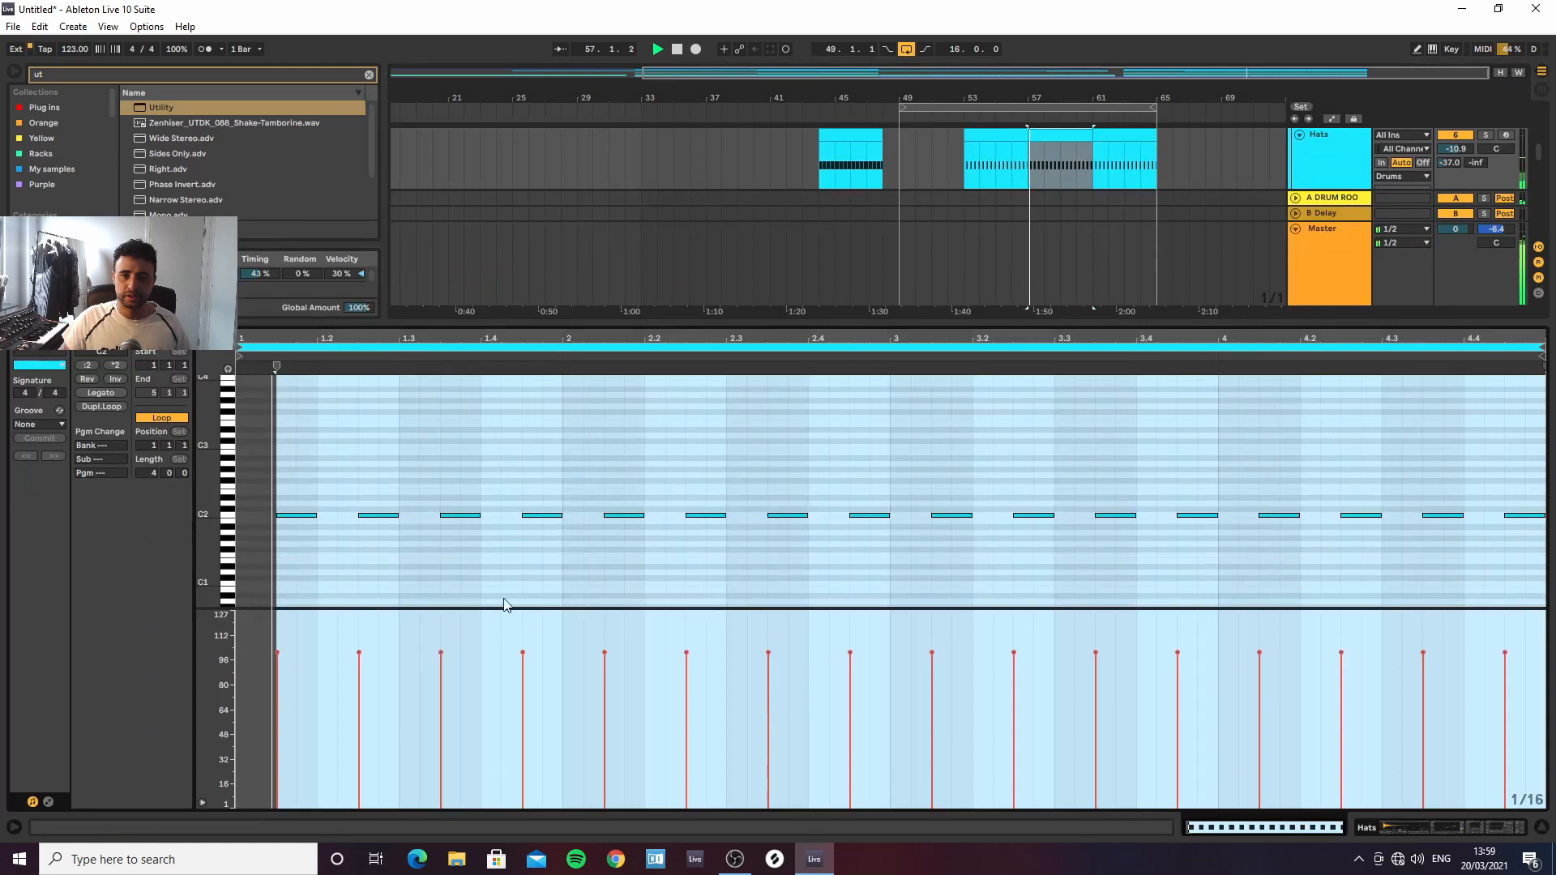
pyautogui.click(50, 425)
pyautogui.click(60, 449)
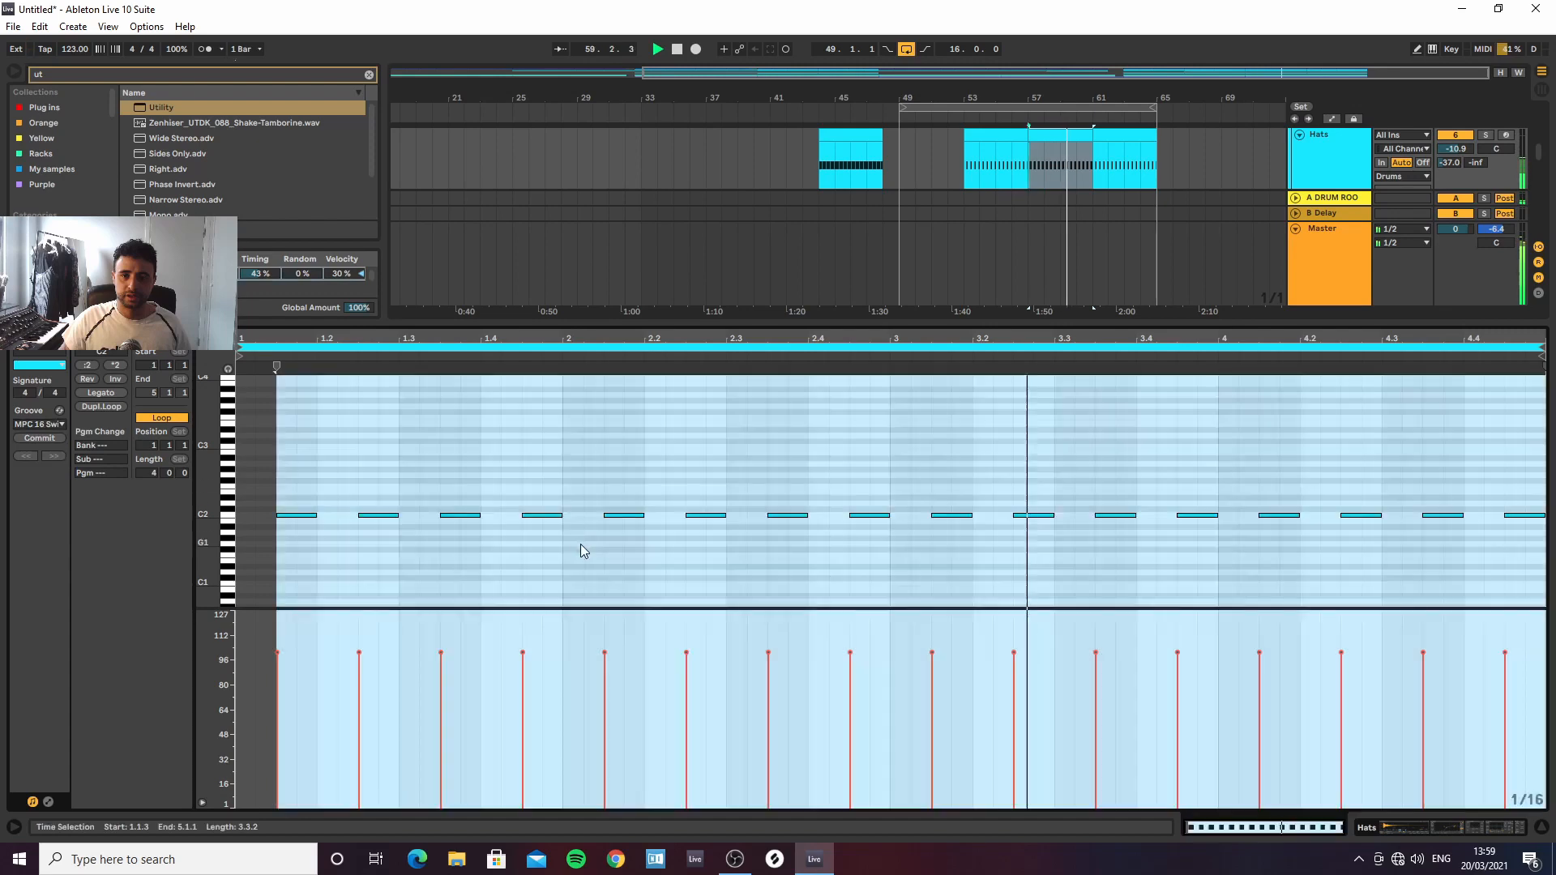
# Add two extra 1/16 hat notes on C2 at 2.1.2 and 4.1.2 in the bar 57 Hats clip, and close the note editor
pyautogui.click(581, 549)
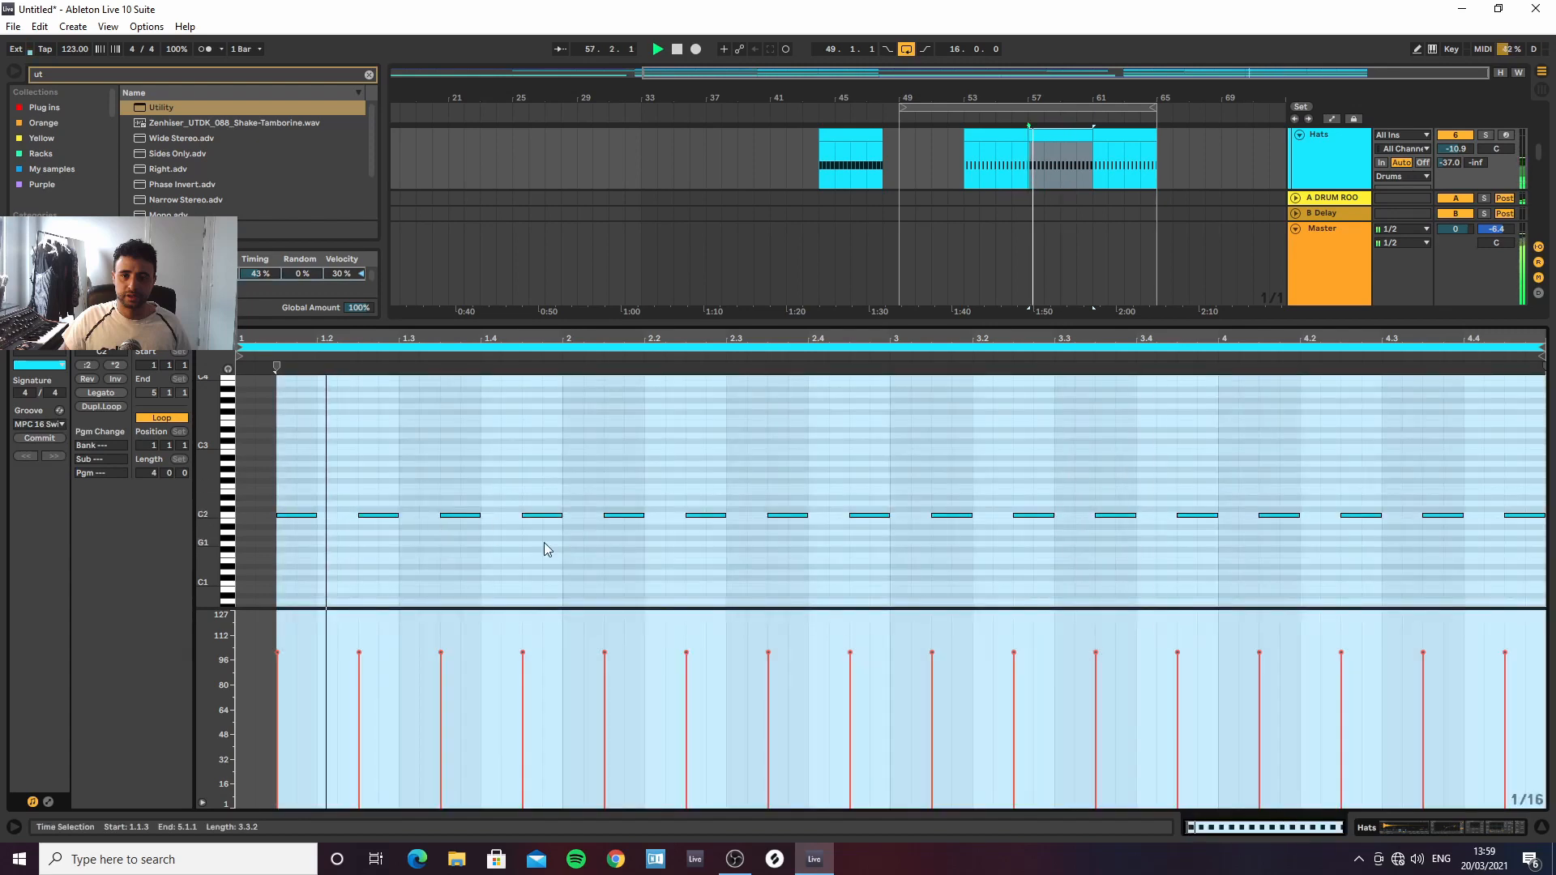
pyautogui.click(585, 524)
pyautogui.doubleClick(596, 521)
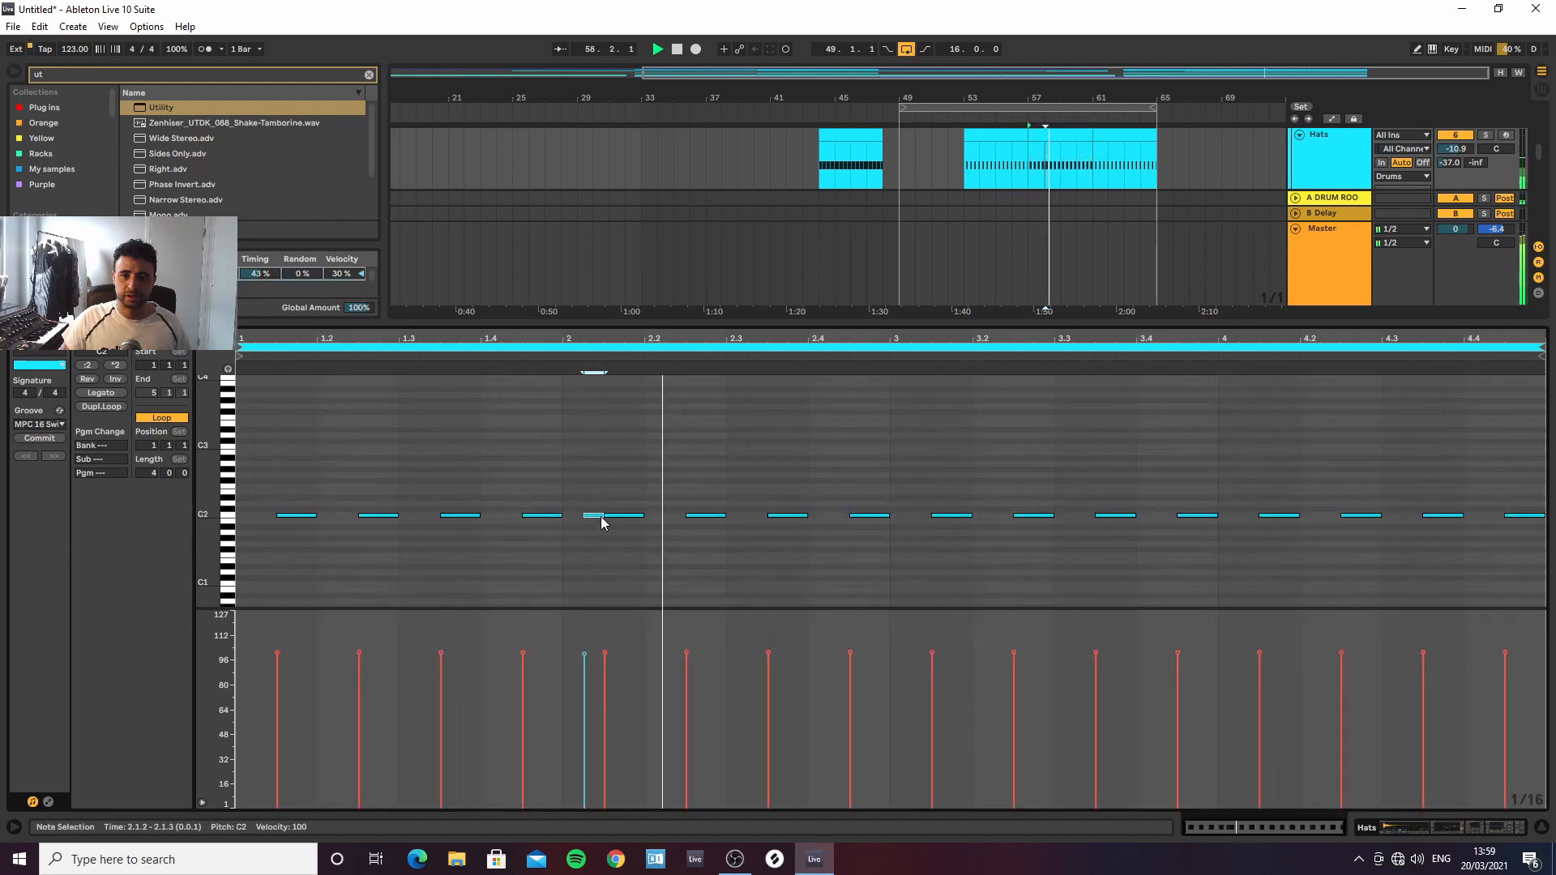
pyautogui.doubleClick(1167, 516)
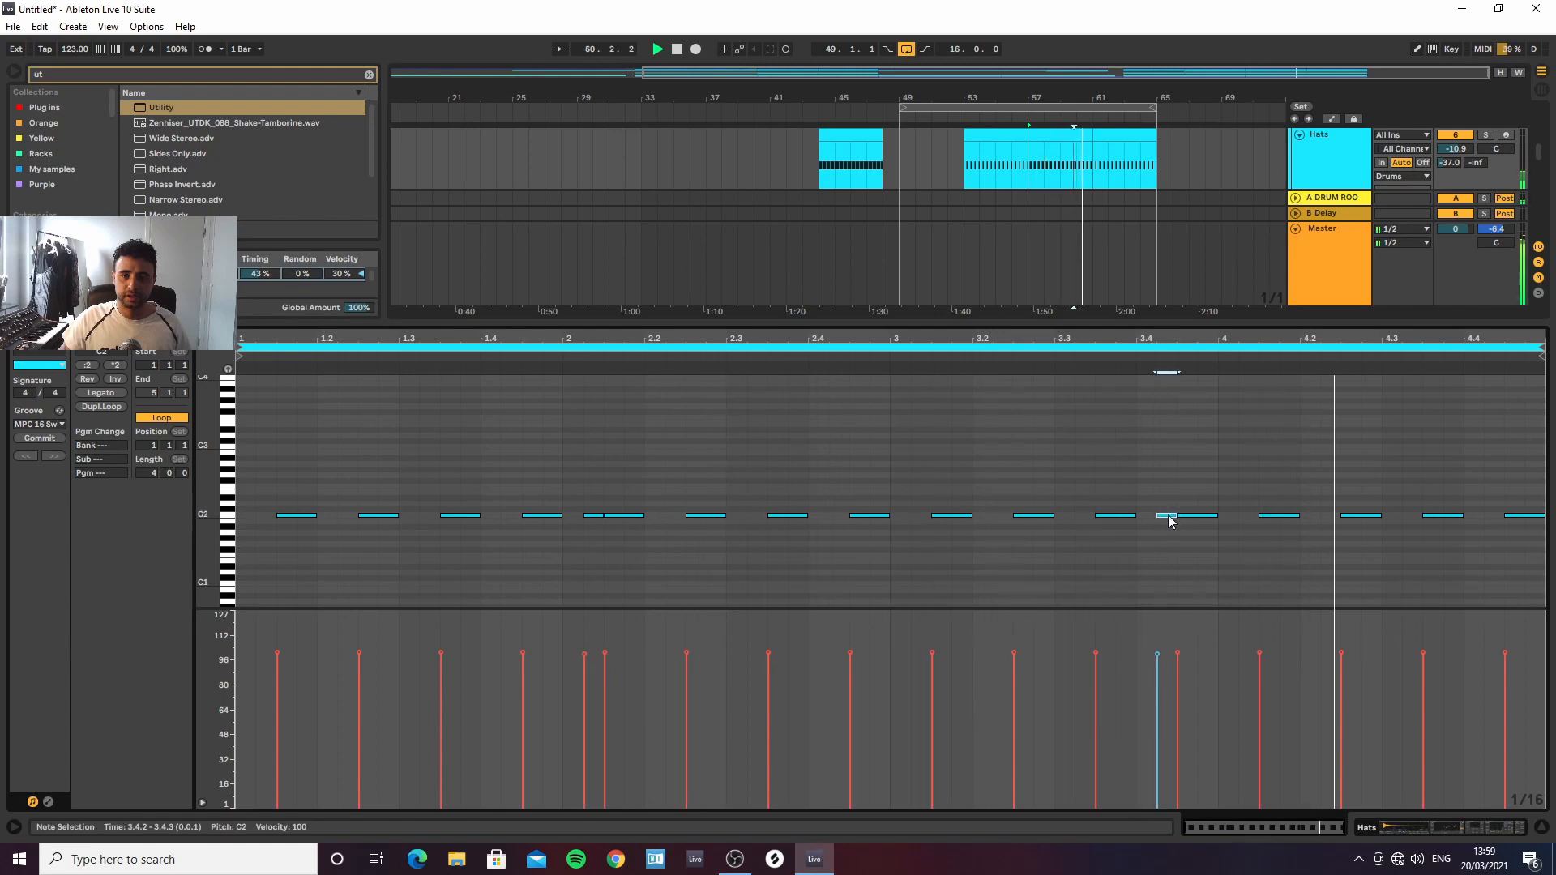
pyautogui.moveTo(1166, 522); pyautogui.dragTo(1408, 516)
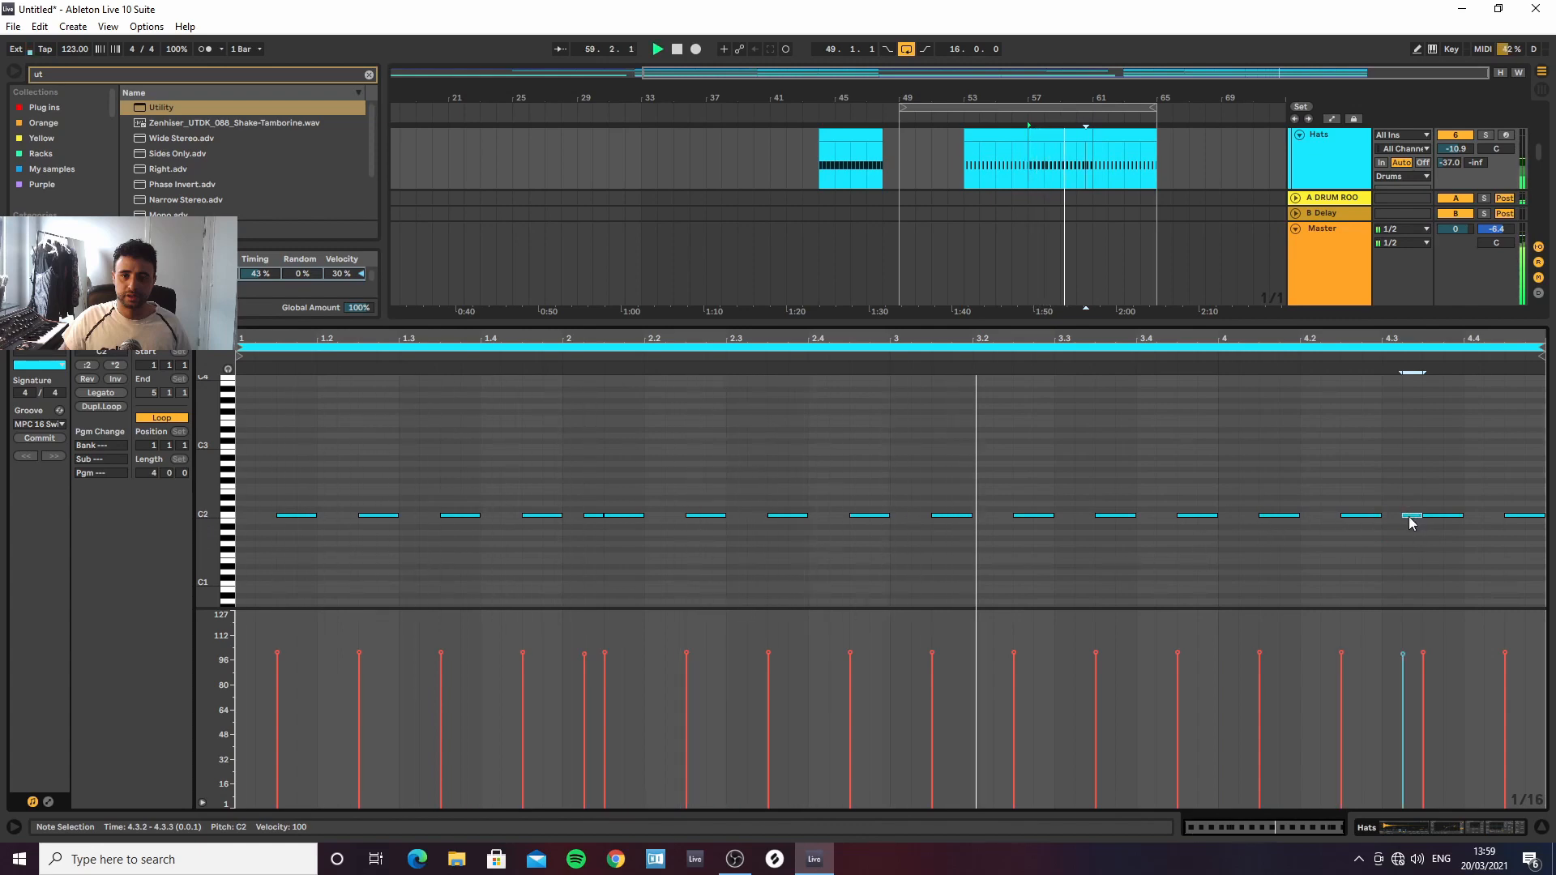
pyautogui.moveTo(1410, 523); pyautogui.dragTo(1253, 520)
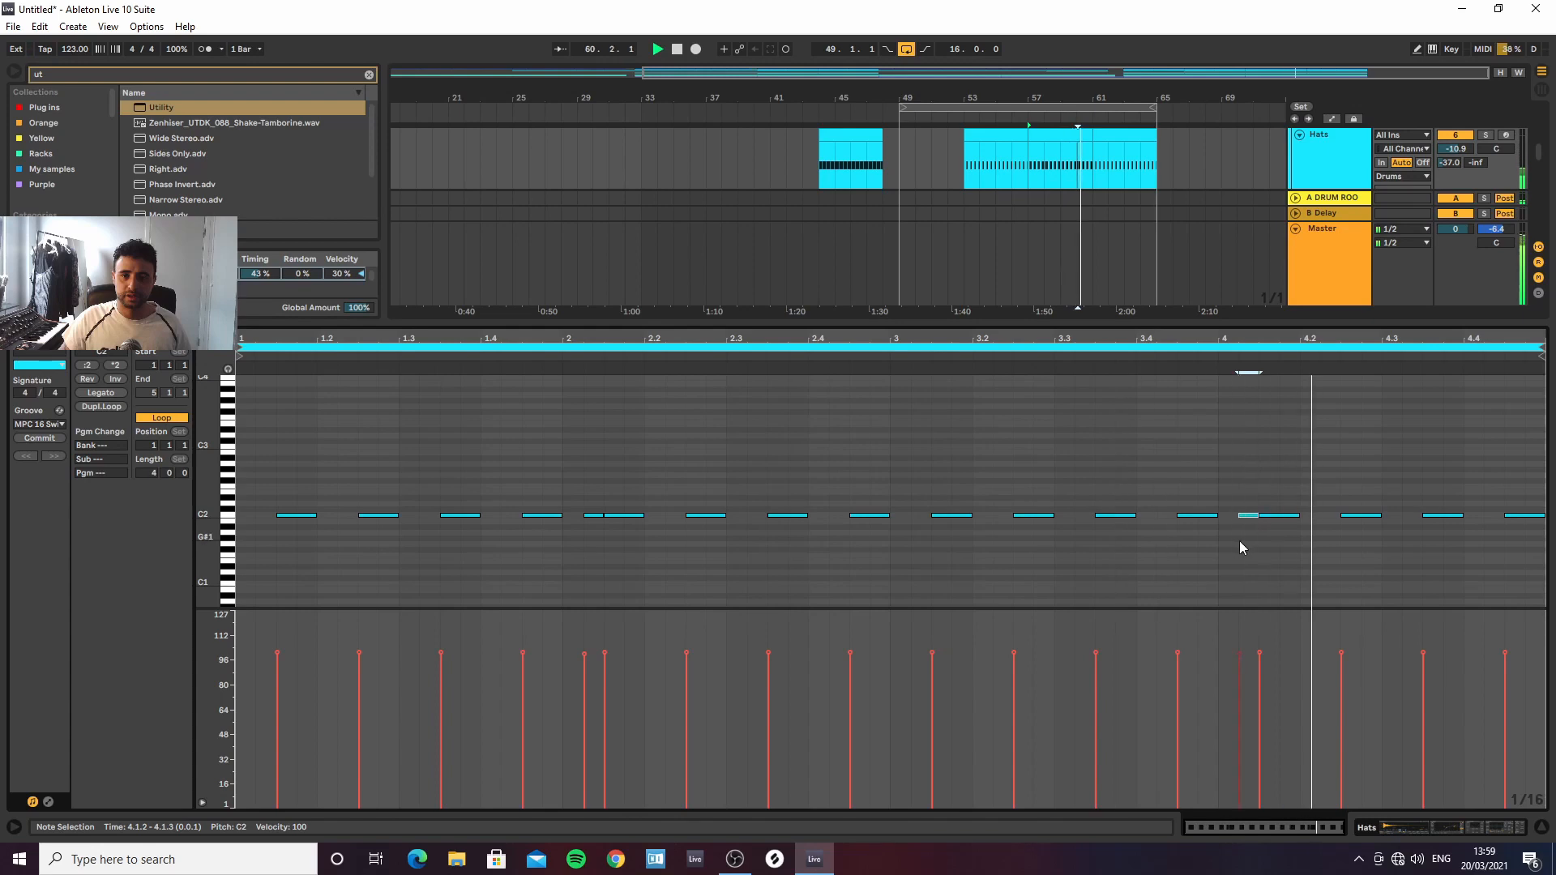
pyautogui.click(1542, 827)
# Duplicate the Hats track and replace the copy's sample with PML_BOEHMER_HAT_014.wav, found by searching "hats" in the PML folder
pyautogui.click(1314, 323)
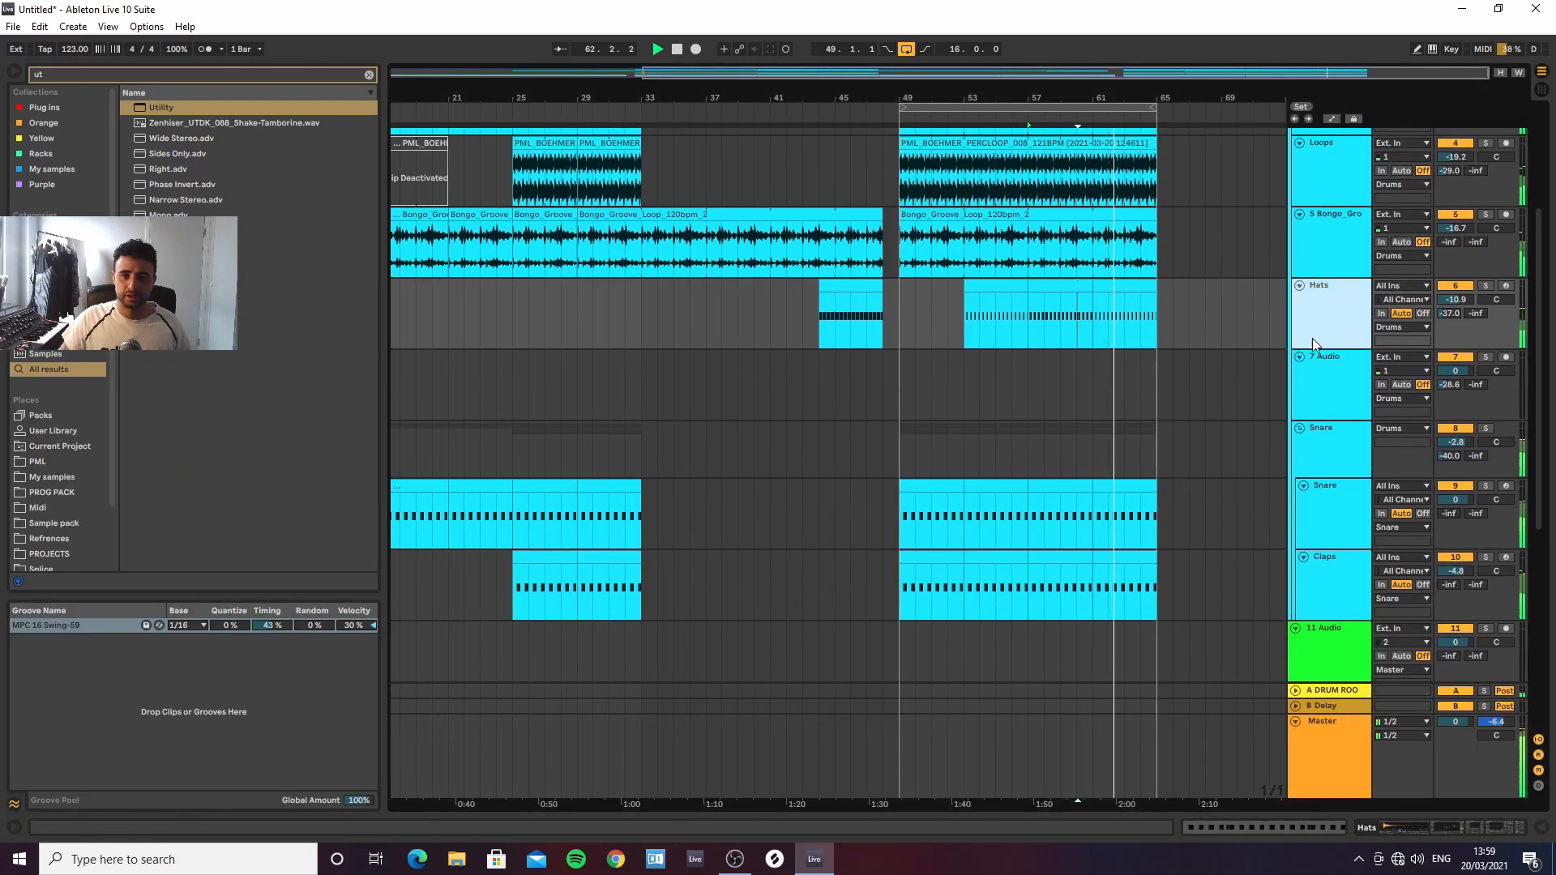
pyautogui.hotkey('ctrl', 'd')
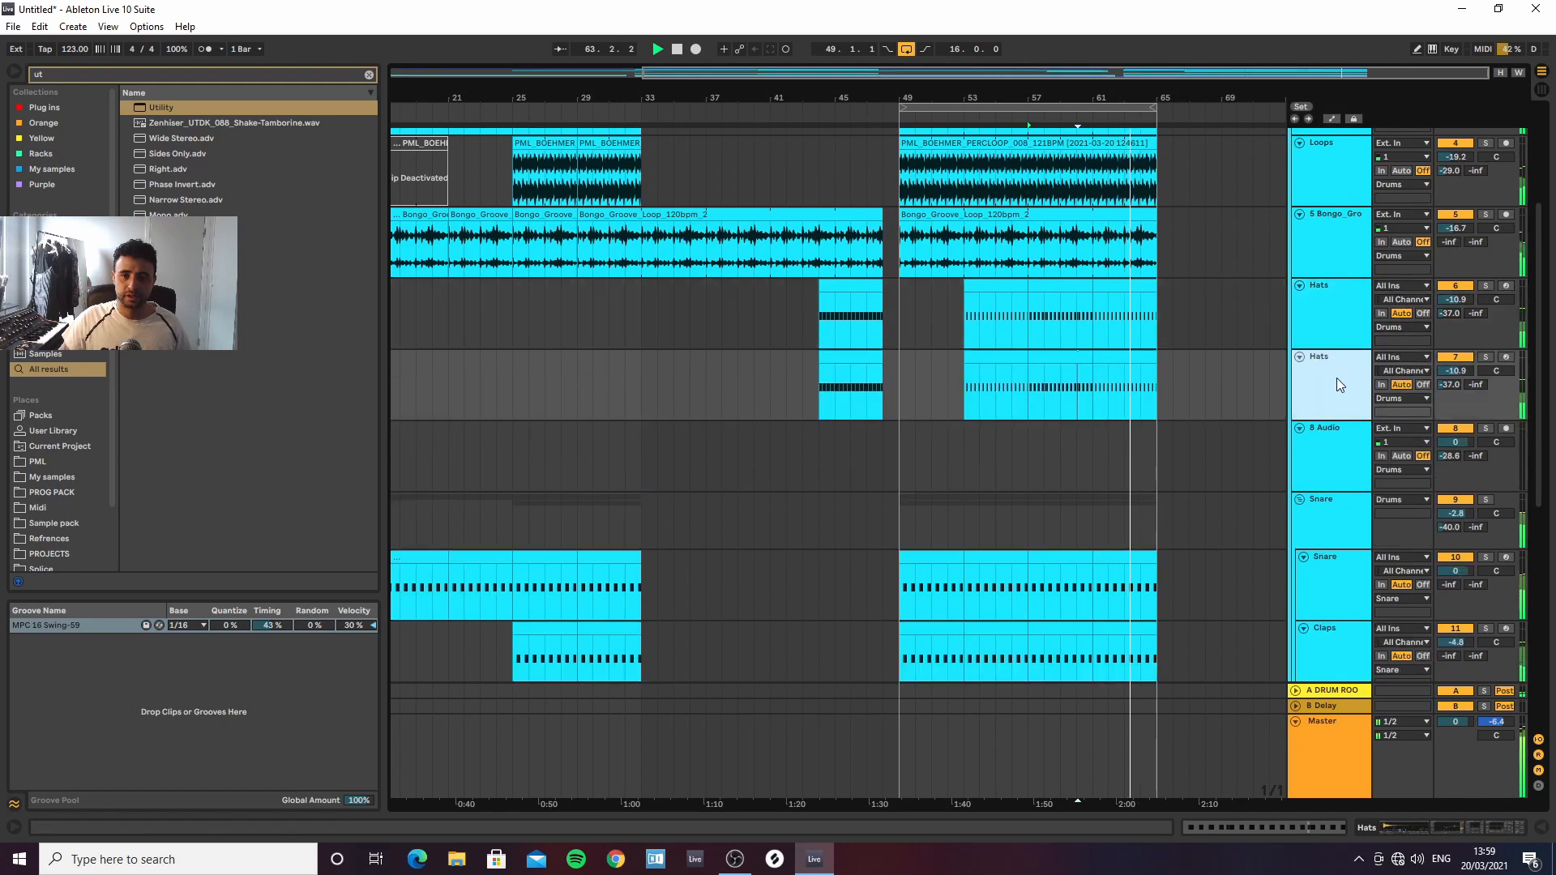
pyautogui.click(369, 74)
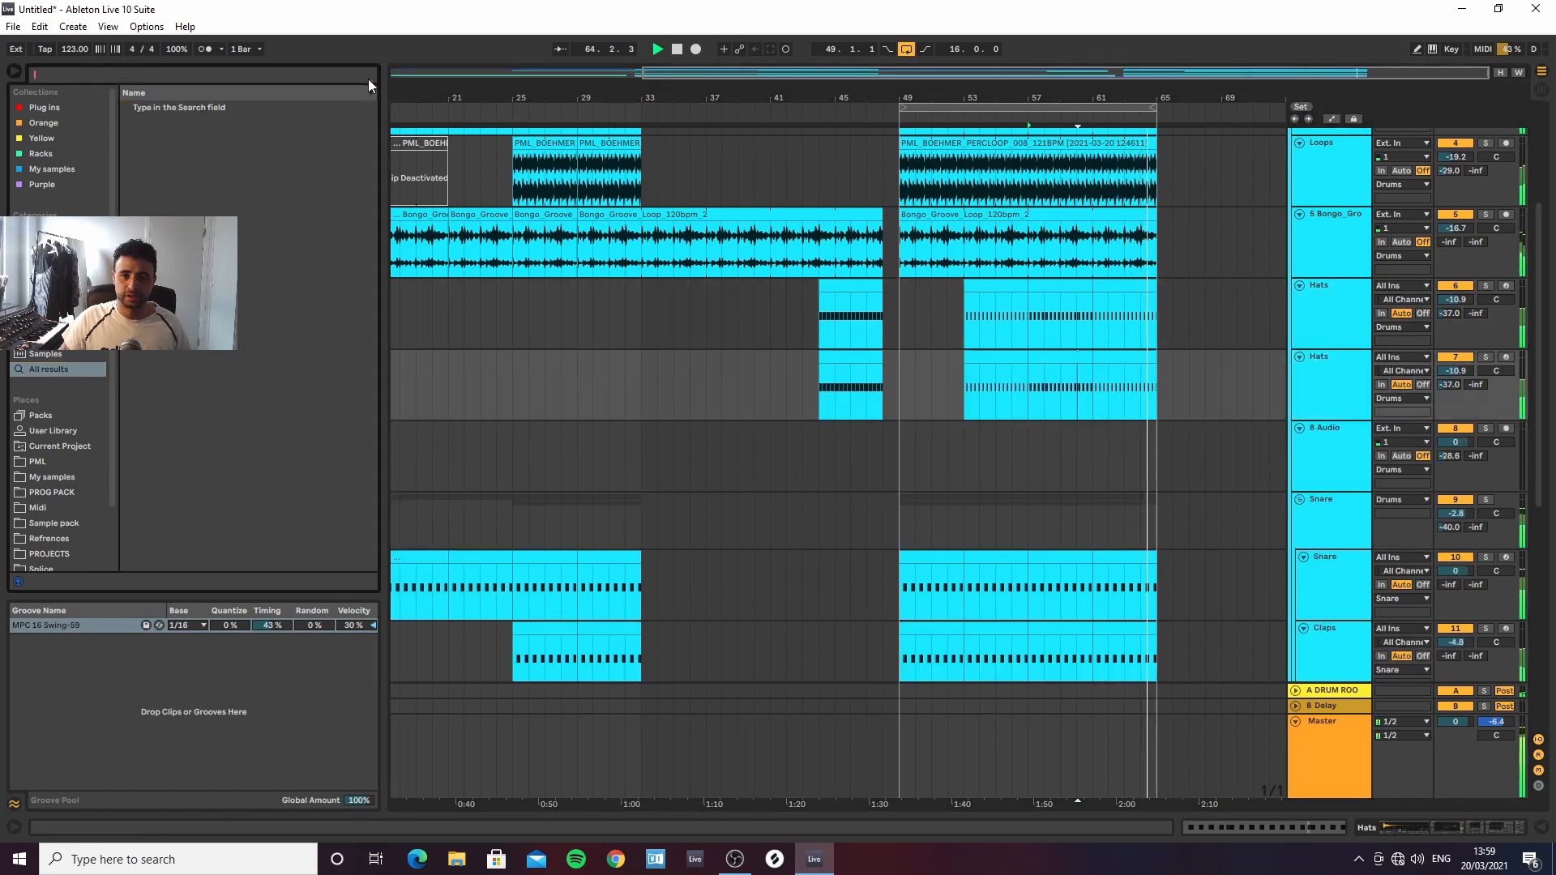
pyautogui.write('hats')
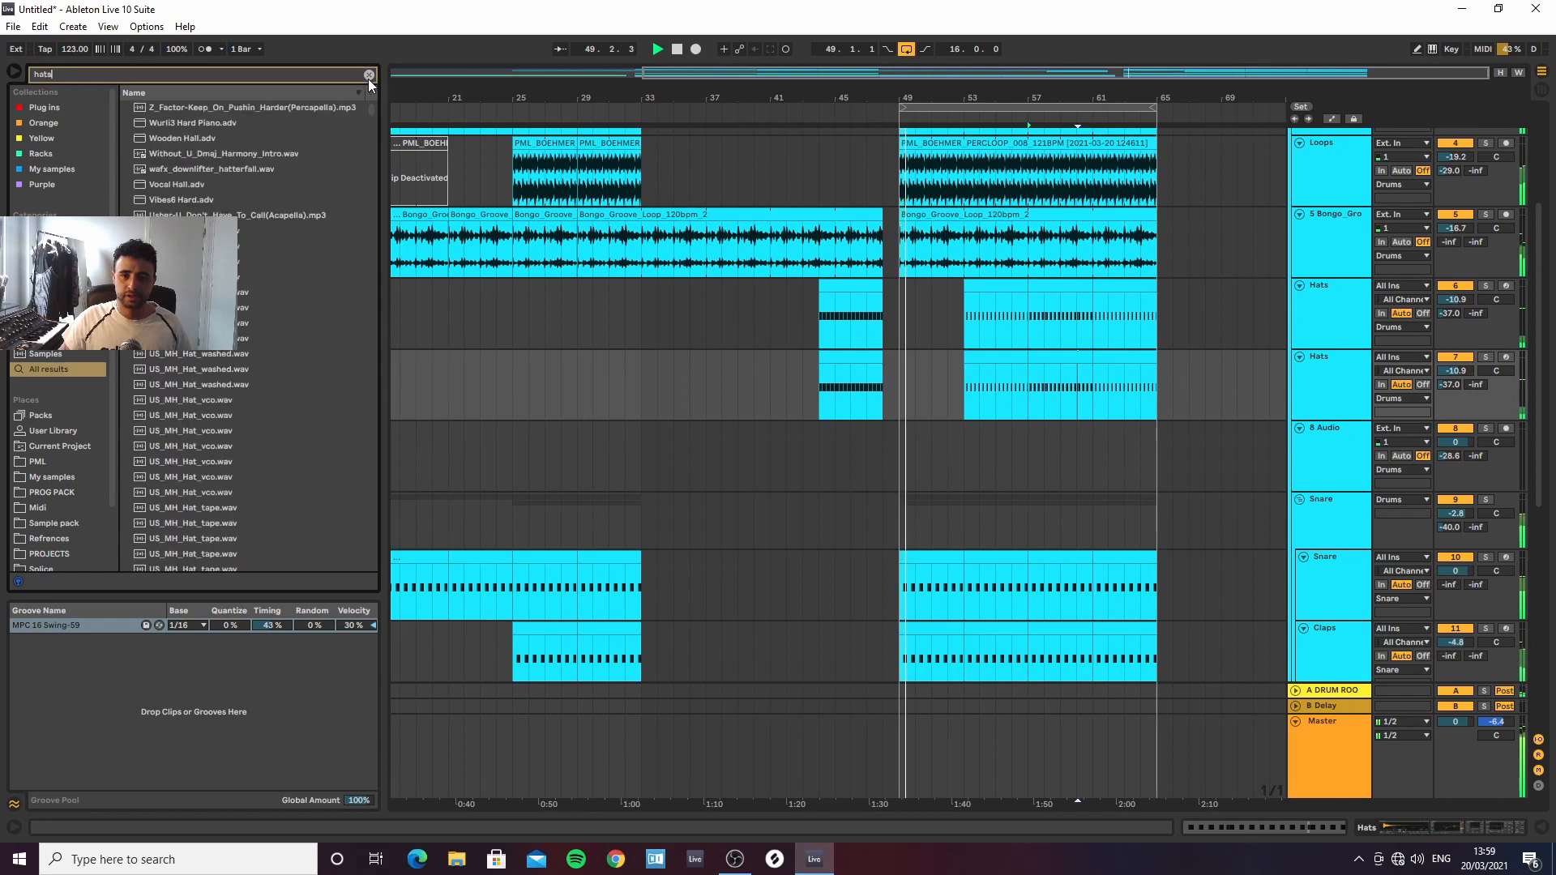
pyautogui.scroll(-2, 32, 399)
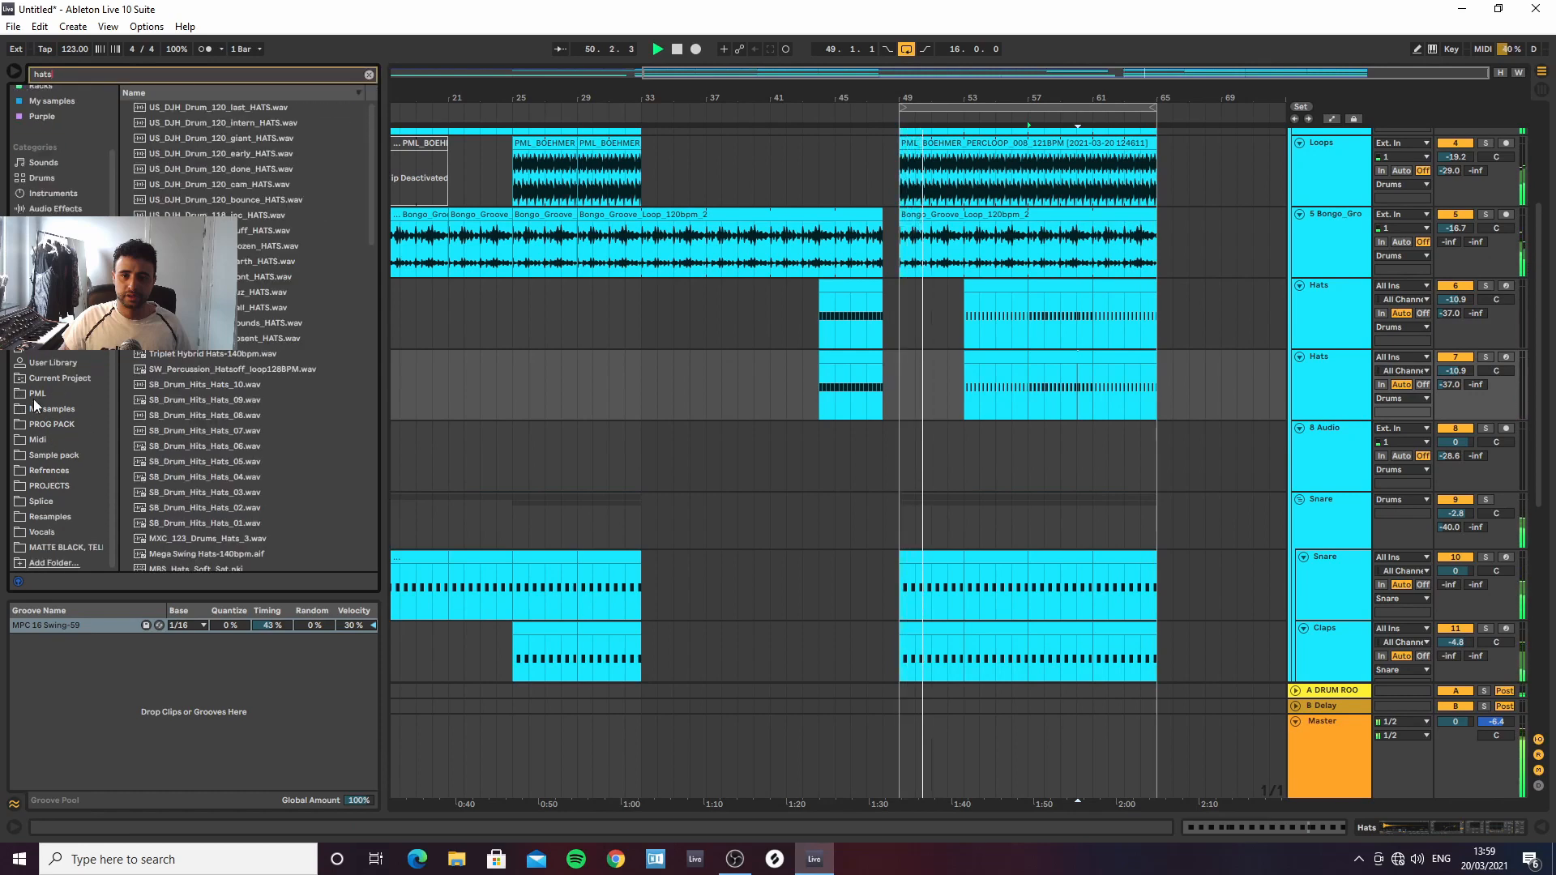
pyautogui.click(38, 393)
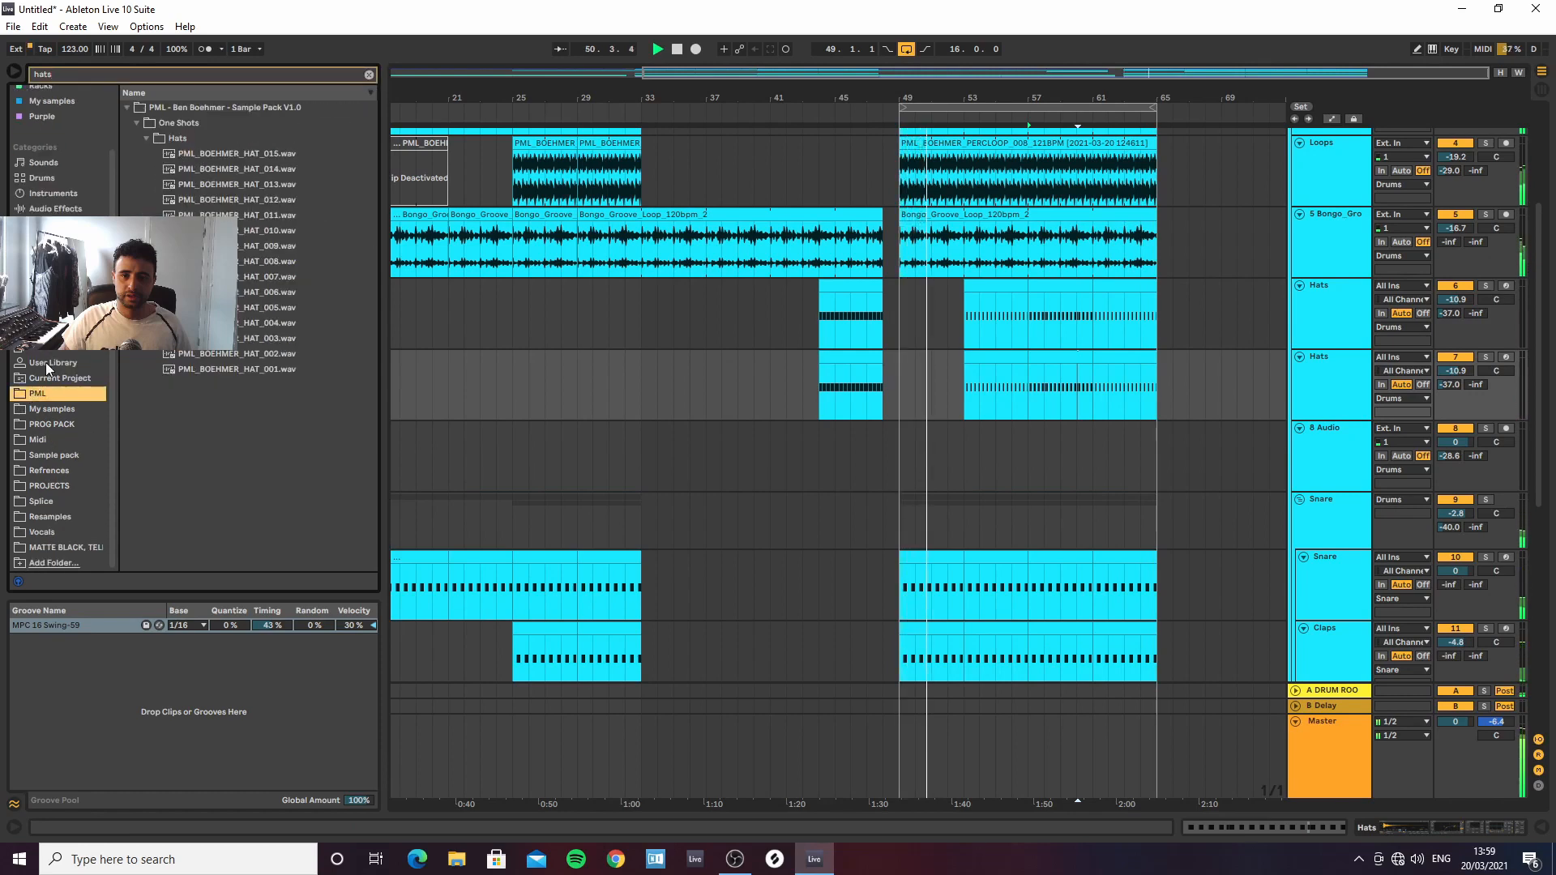
pyautogui.doubleClick(228, 168)
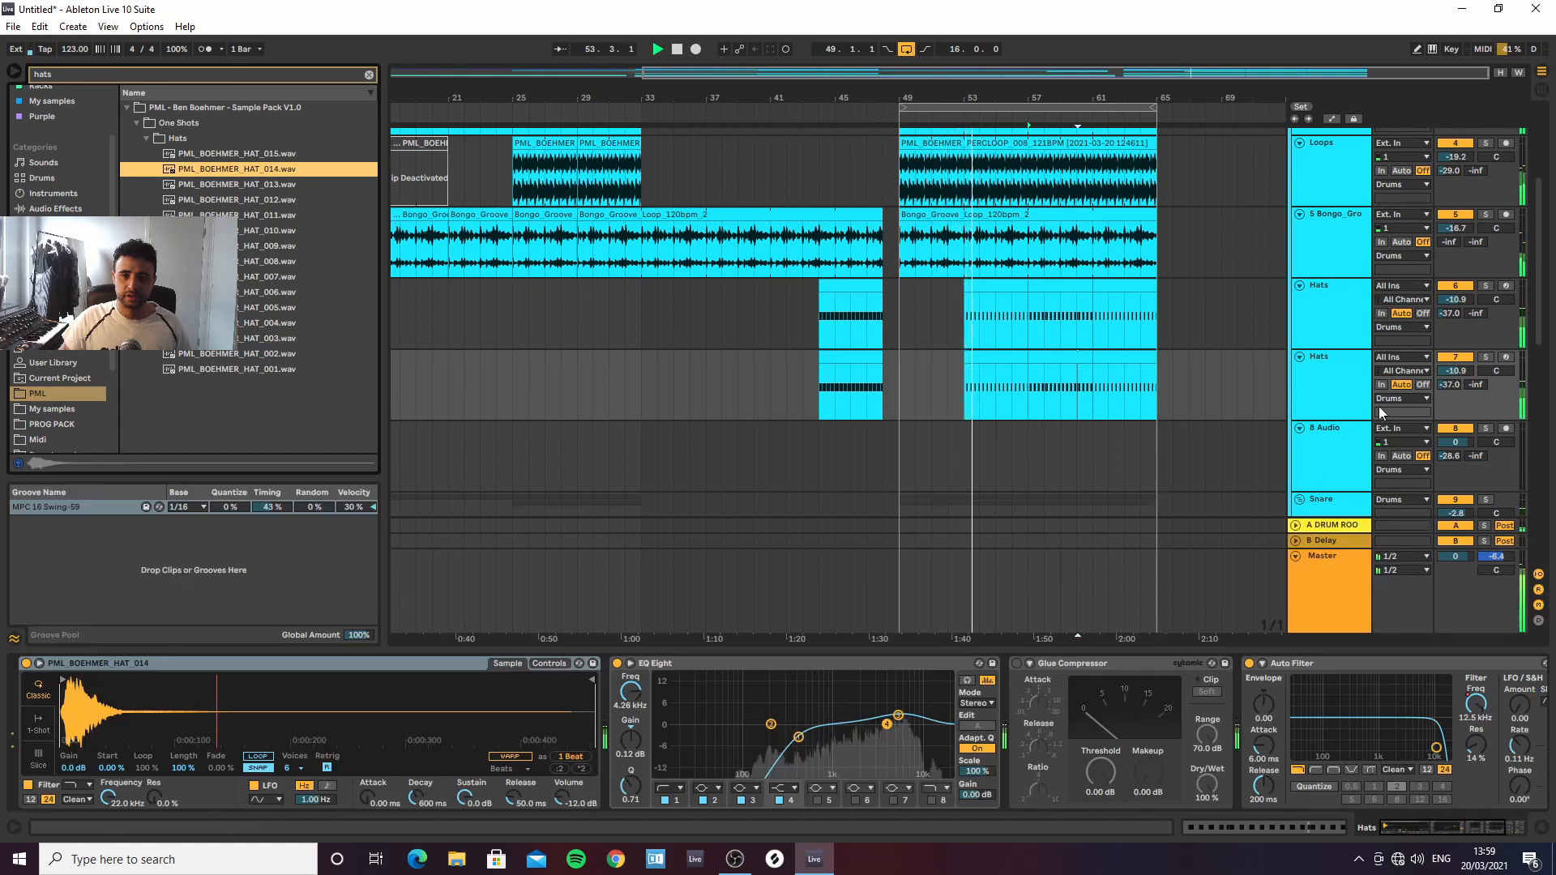
# Reshape the duplicate Hats track's EQ Eight with a flattened high boost, a higher low cut and a band 8 high cut at about 4.84 kHz
pyautogui.moveTo(898, 716); pyautogui.dragTo(898, 725)
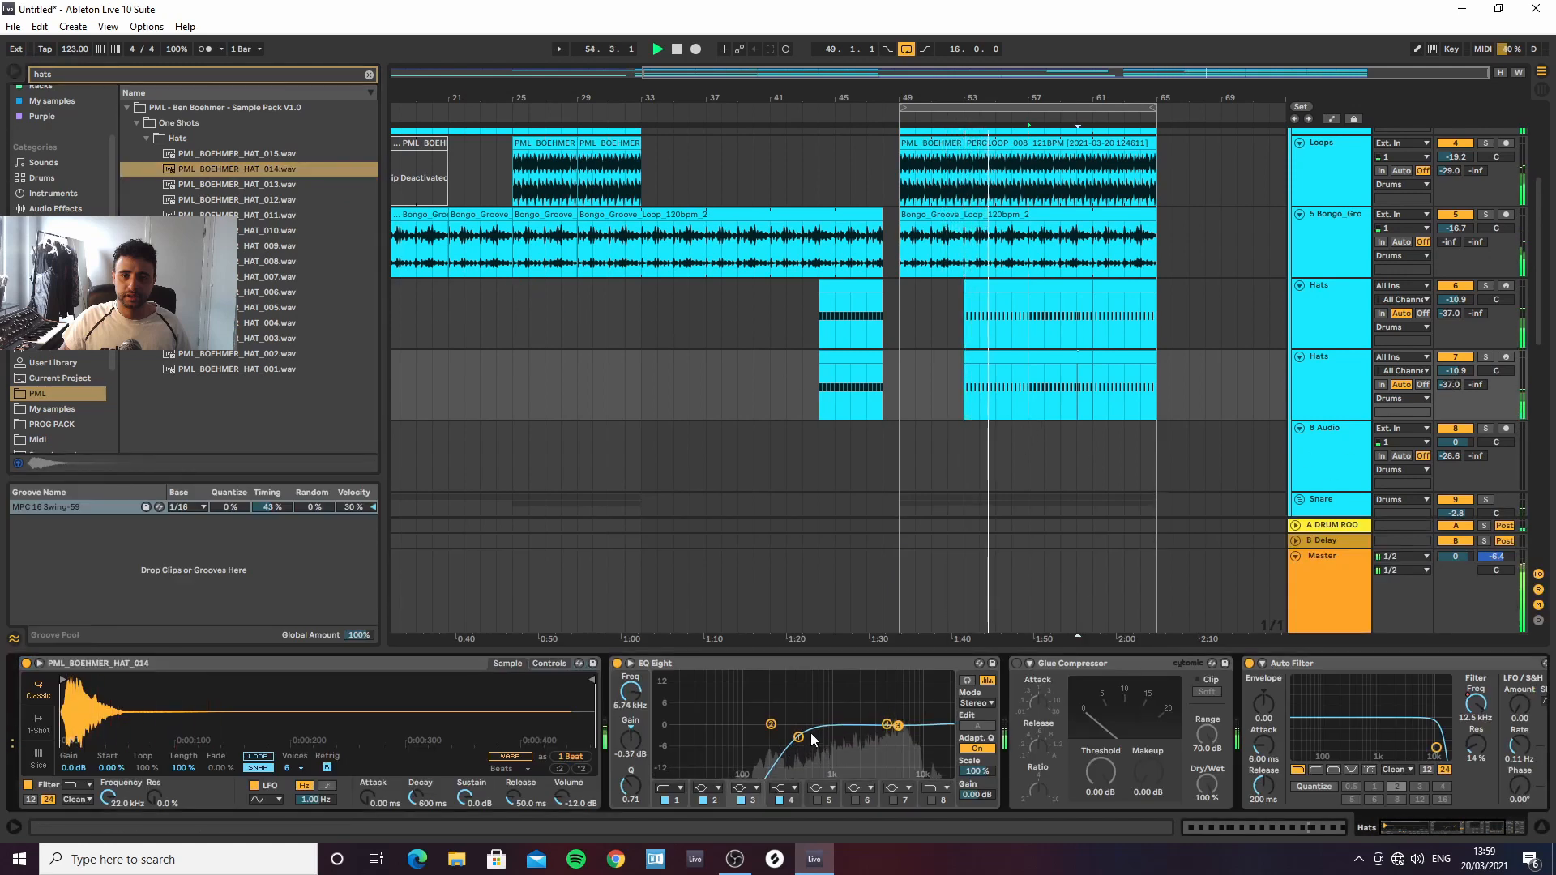
pyautogui.moveTo(798, 738); pyautogui.dragTo(812, 738)
pyautogui.click(931, 800)
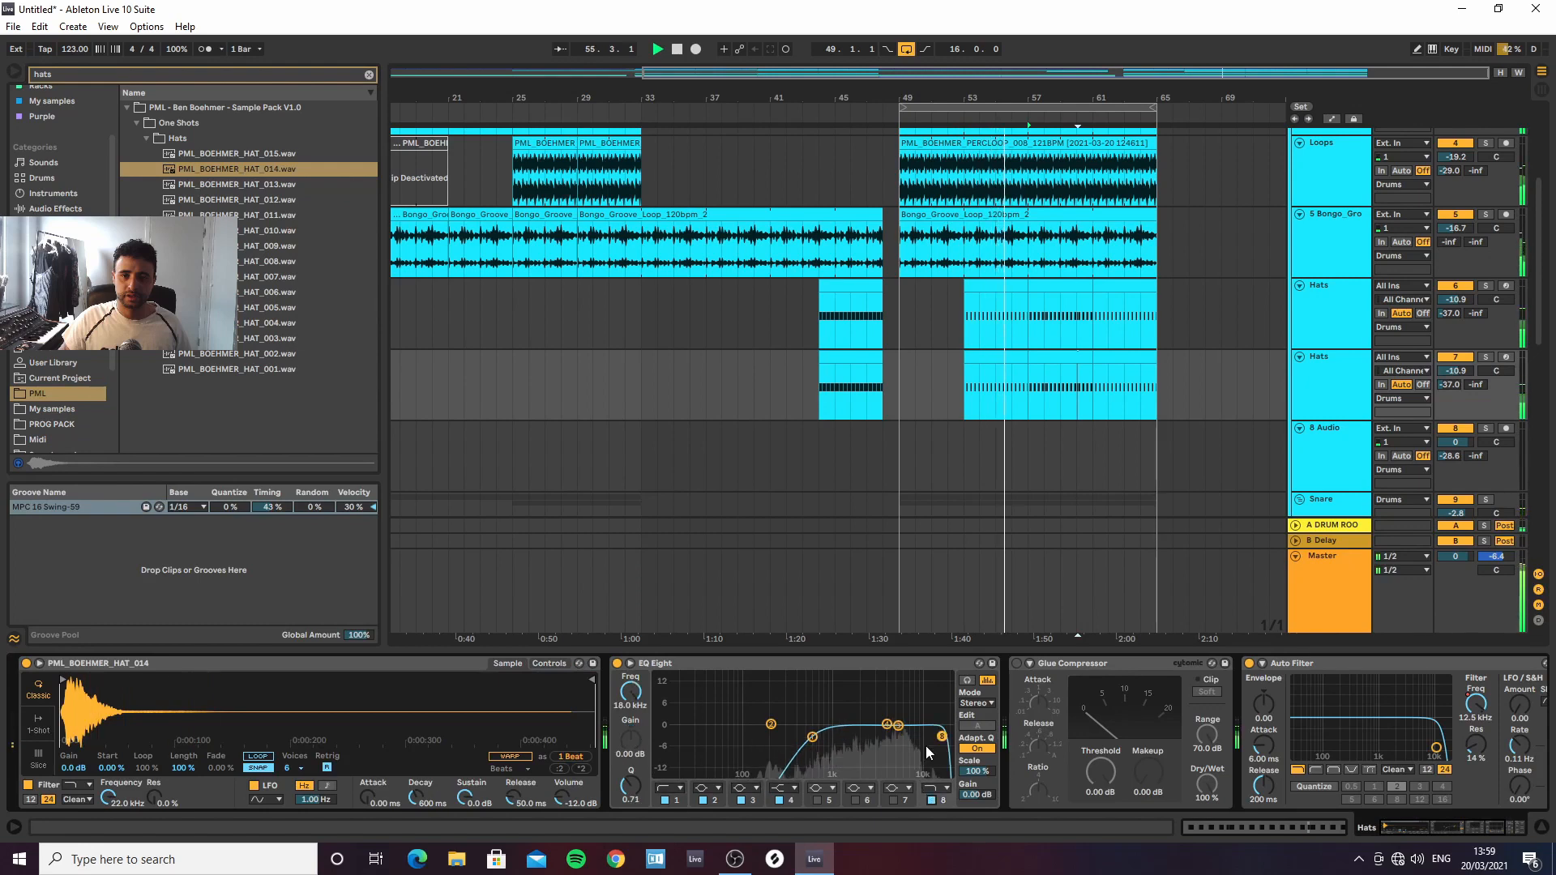
pyautogui.moveTo(941, 736); pyautogui.dragTo(892, 740)
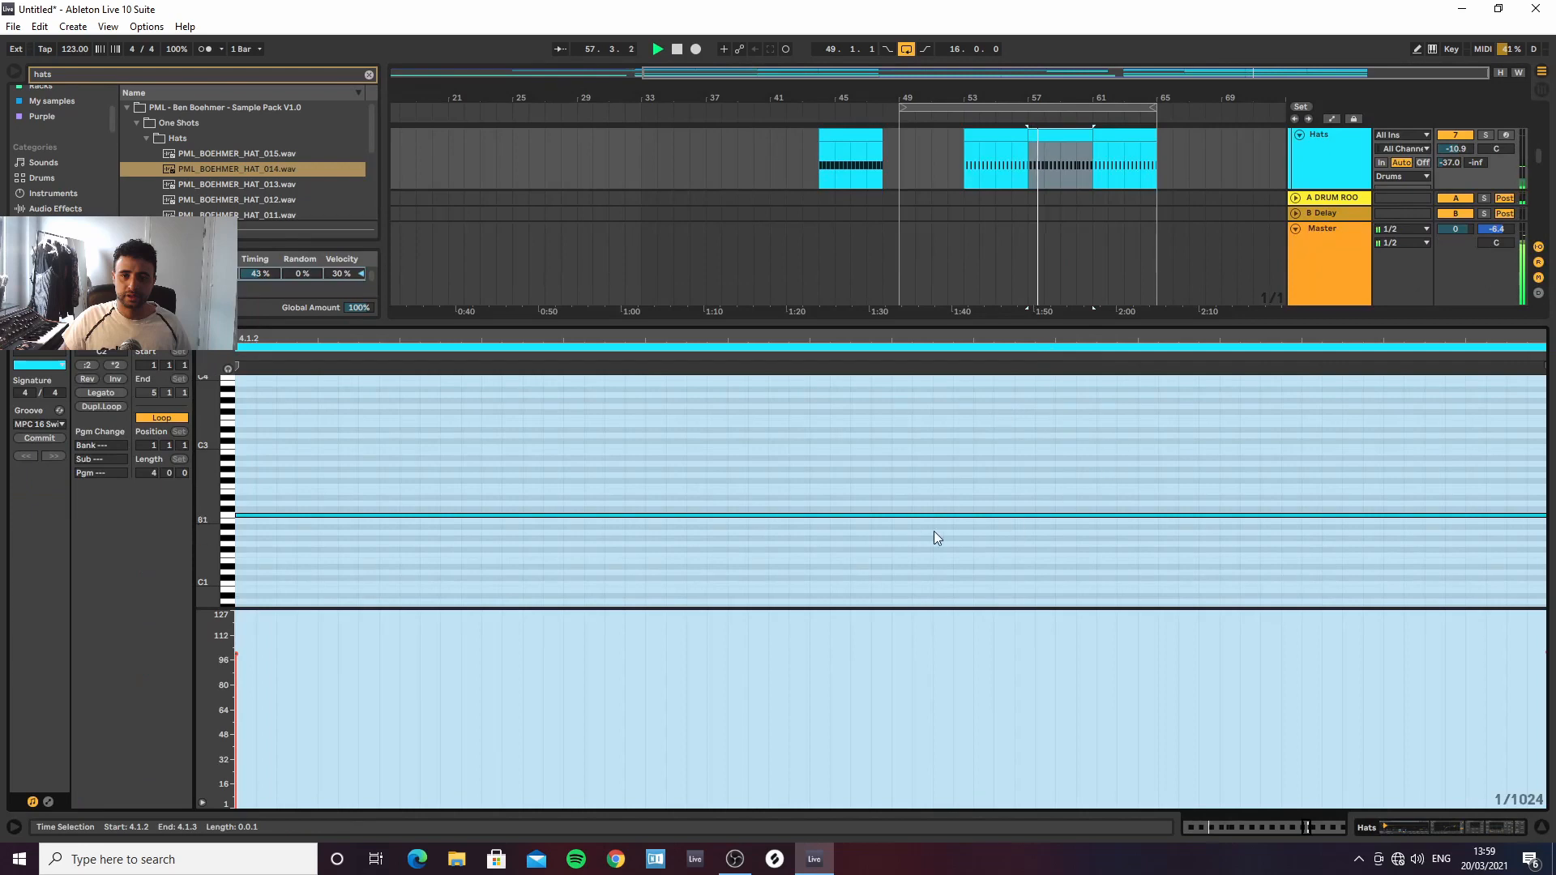
# Transpose the duplicate Hats track's bar 57 clip up an octave to C3 and extend it across bars 53 to 65
pyautogui.hotkey('shift', 'Up')
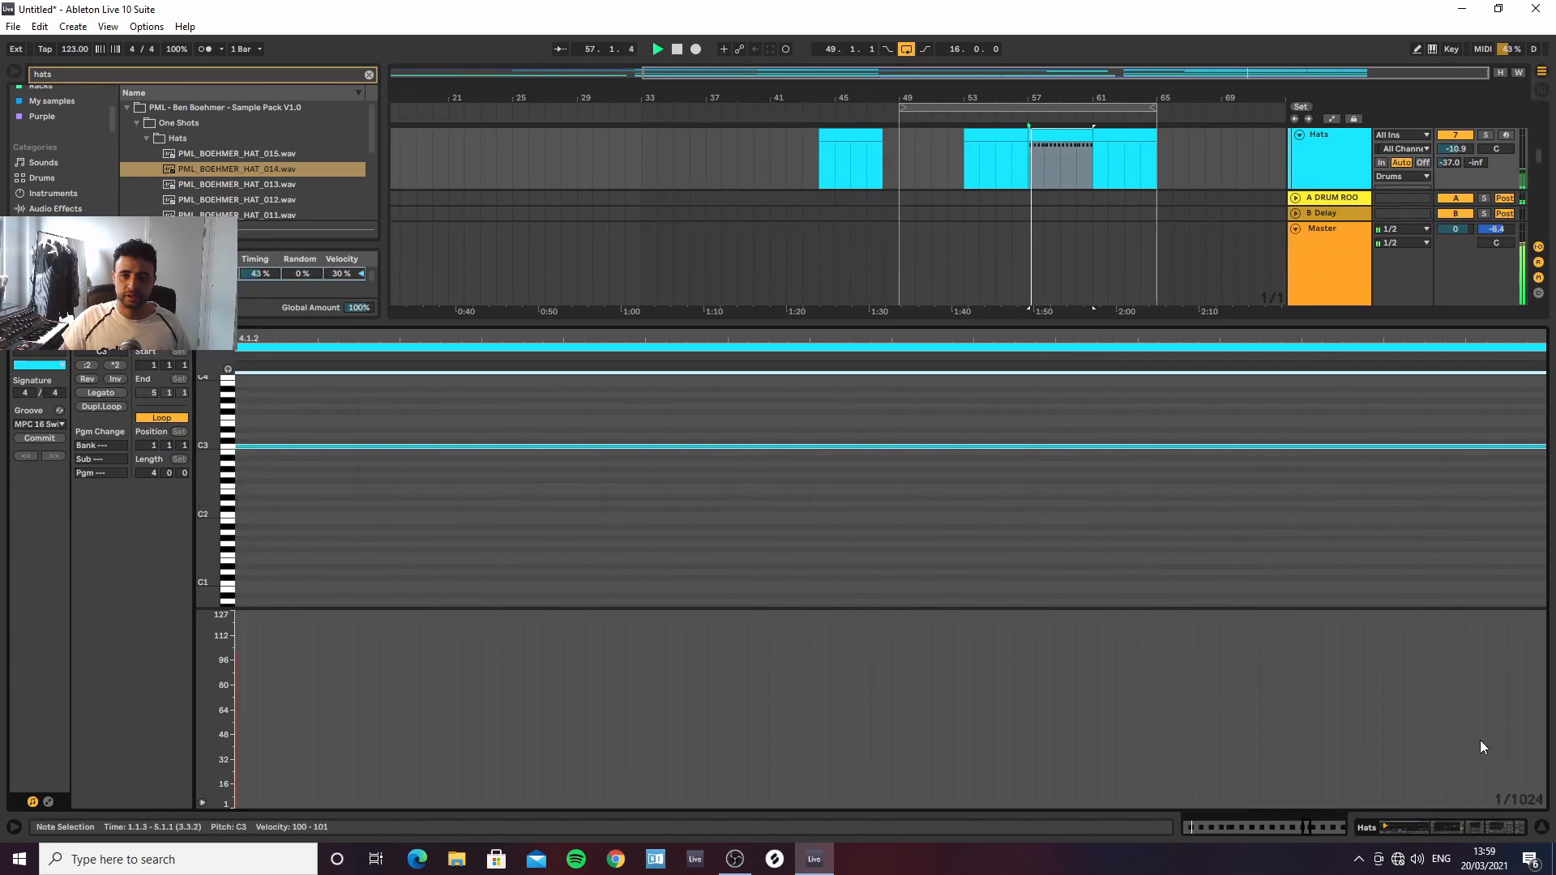
pyautogui.click(1541, 827)
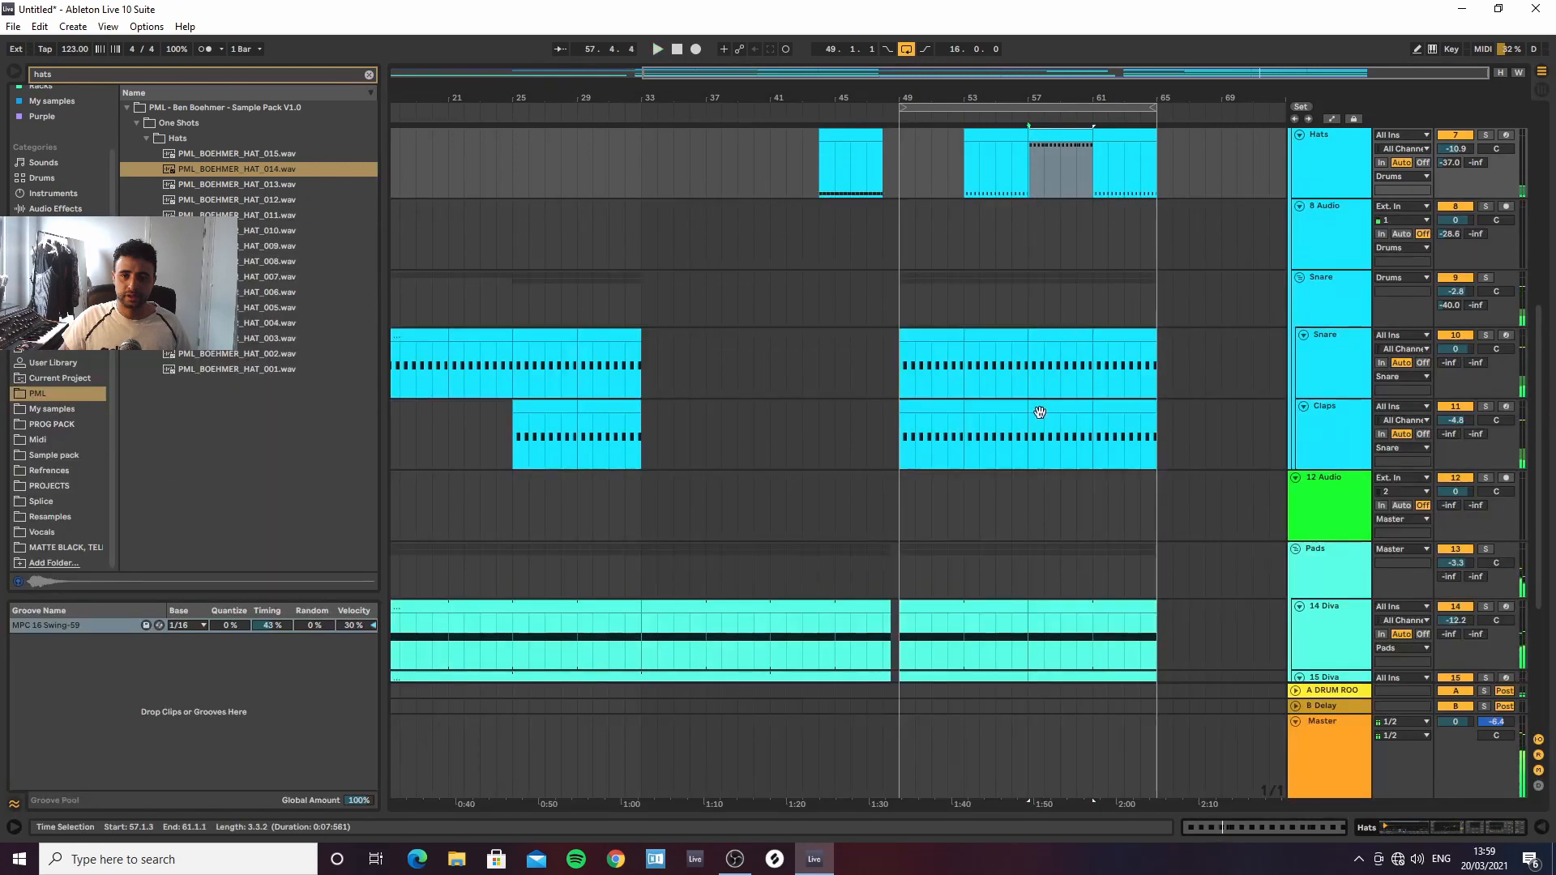
pyautogui.scroll(2, 1056, 328)
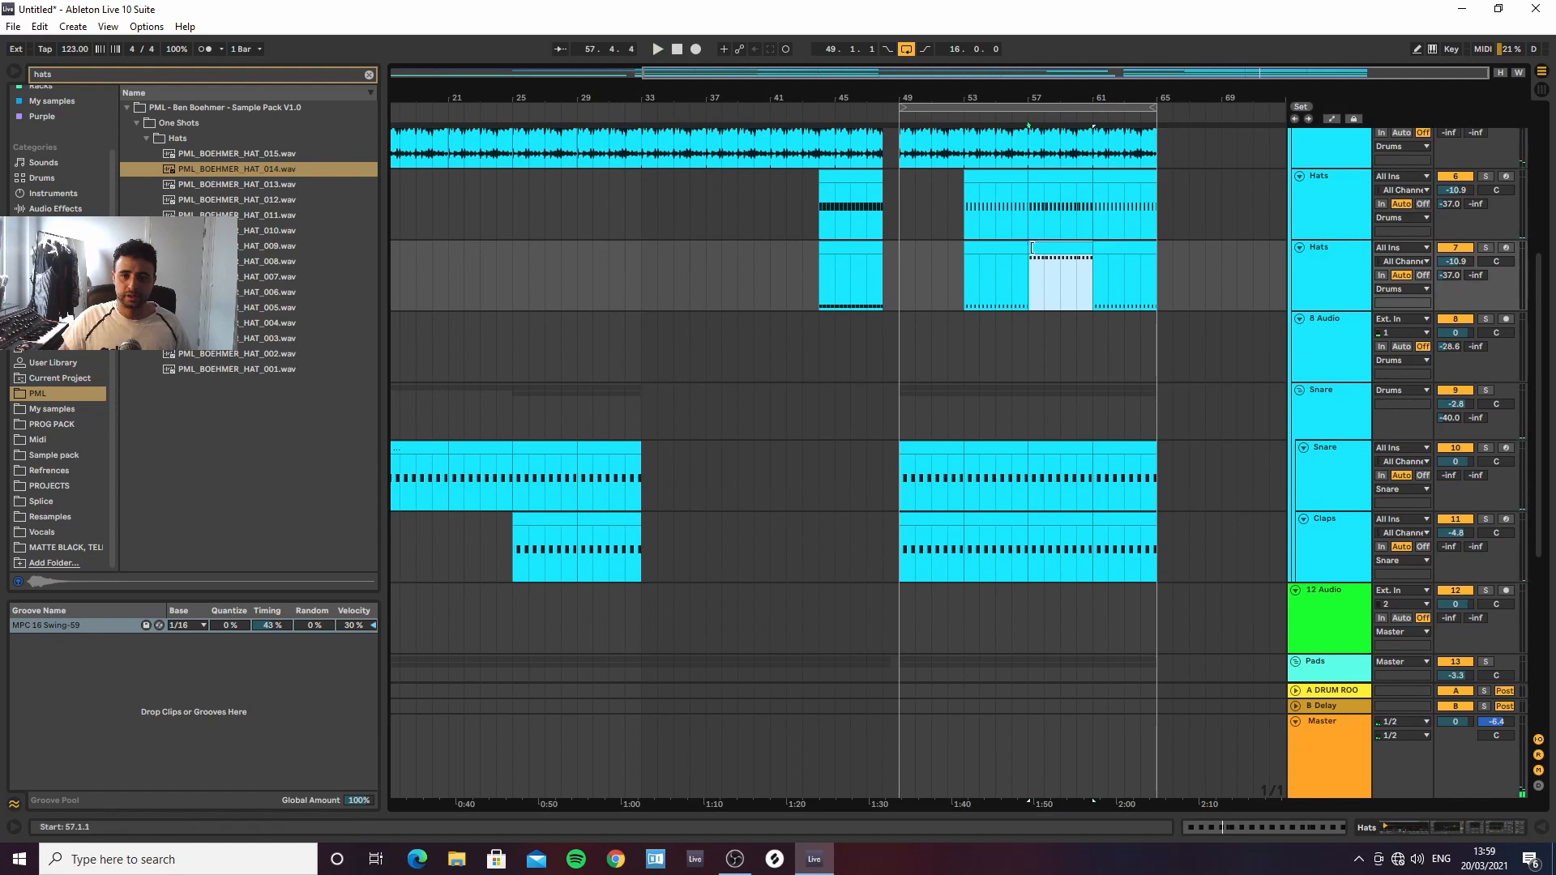
pyautogui.keyDown('shift'); pyautogui.click(997, 248); pyautogui.keyUp('shift')
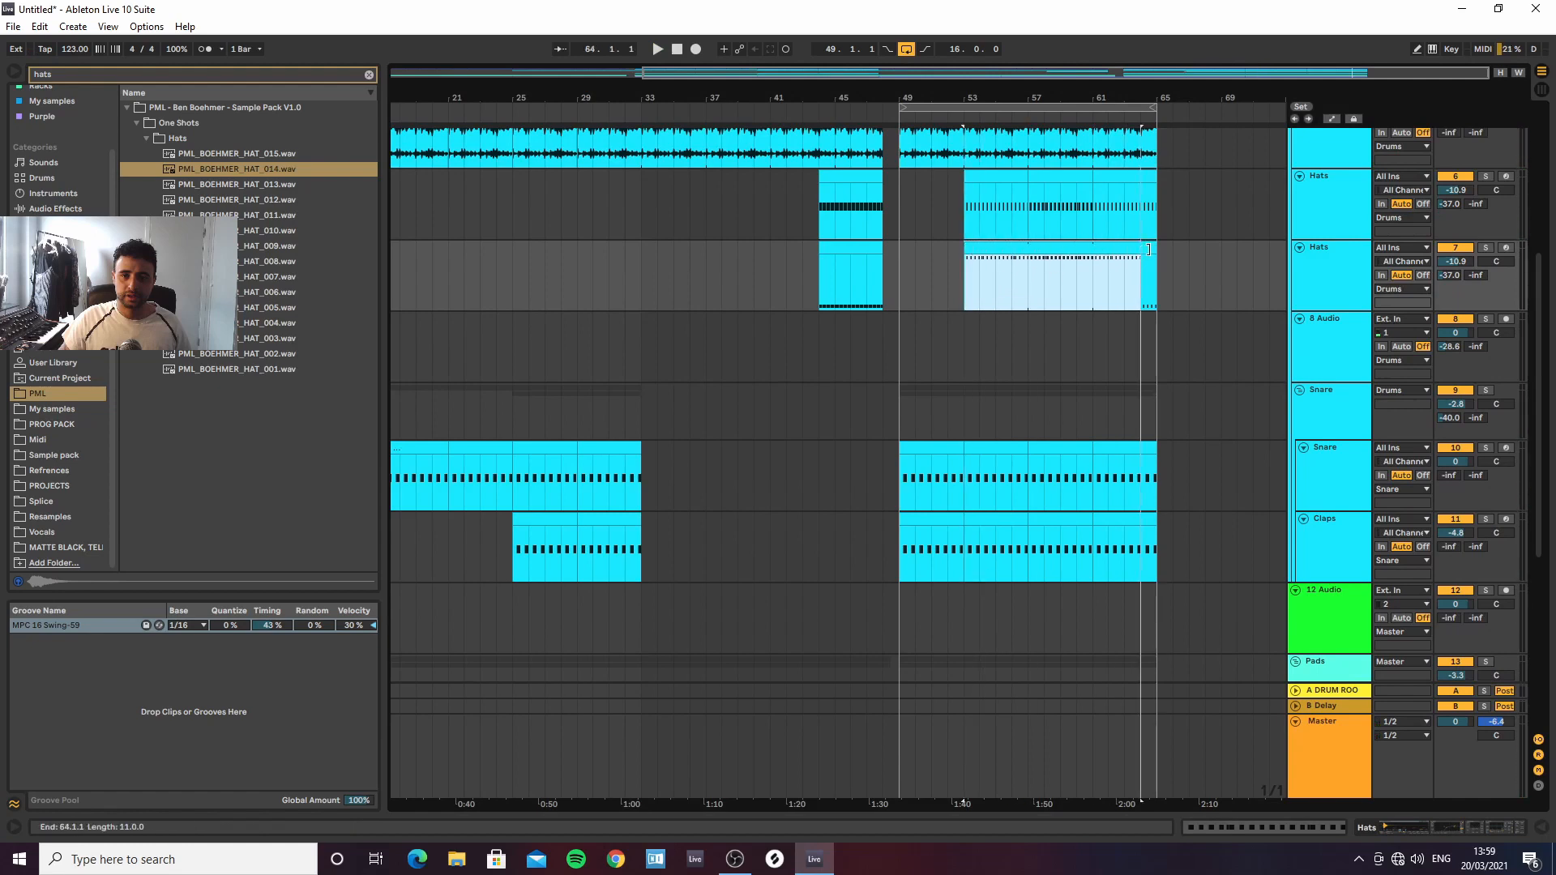
# Extend the original Hats track's edited clip across bars 53 to 65 and transpose its notes up to C3, auditioning from bar 53
pyautogui.click(980, 175)
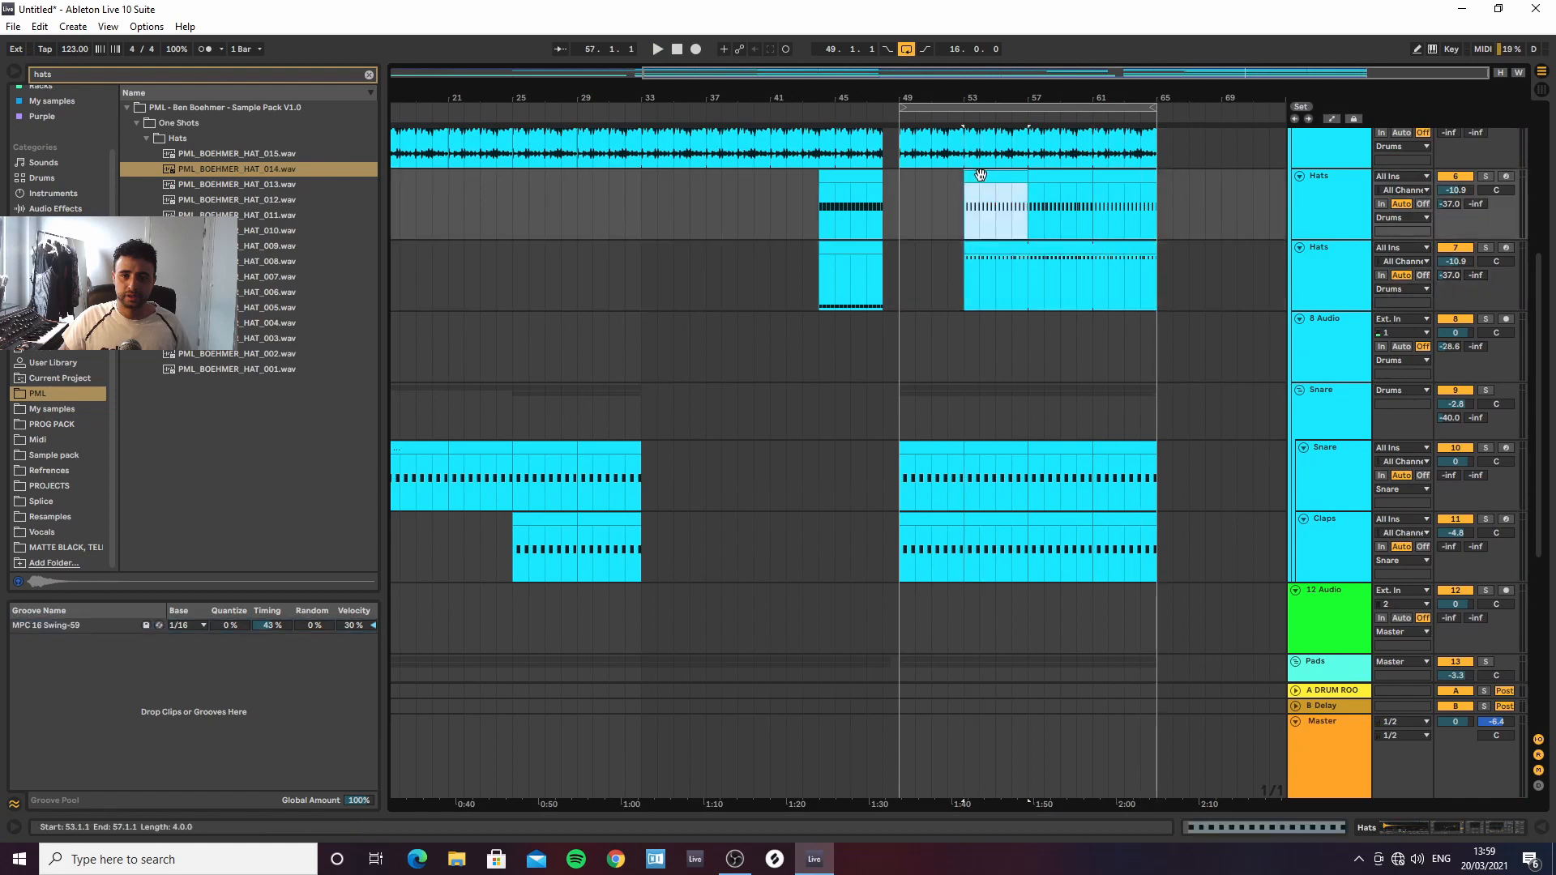
pyautogui.keyDown('shift'); pyautogui.click(1044, 176); pyautogui.keyUp('shift')
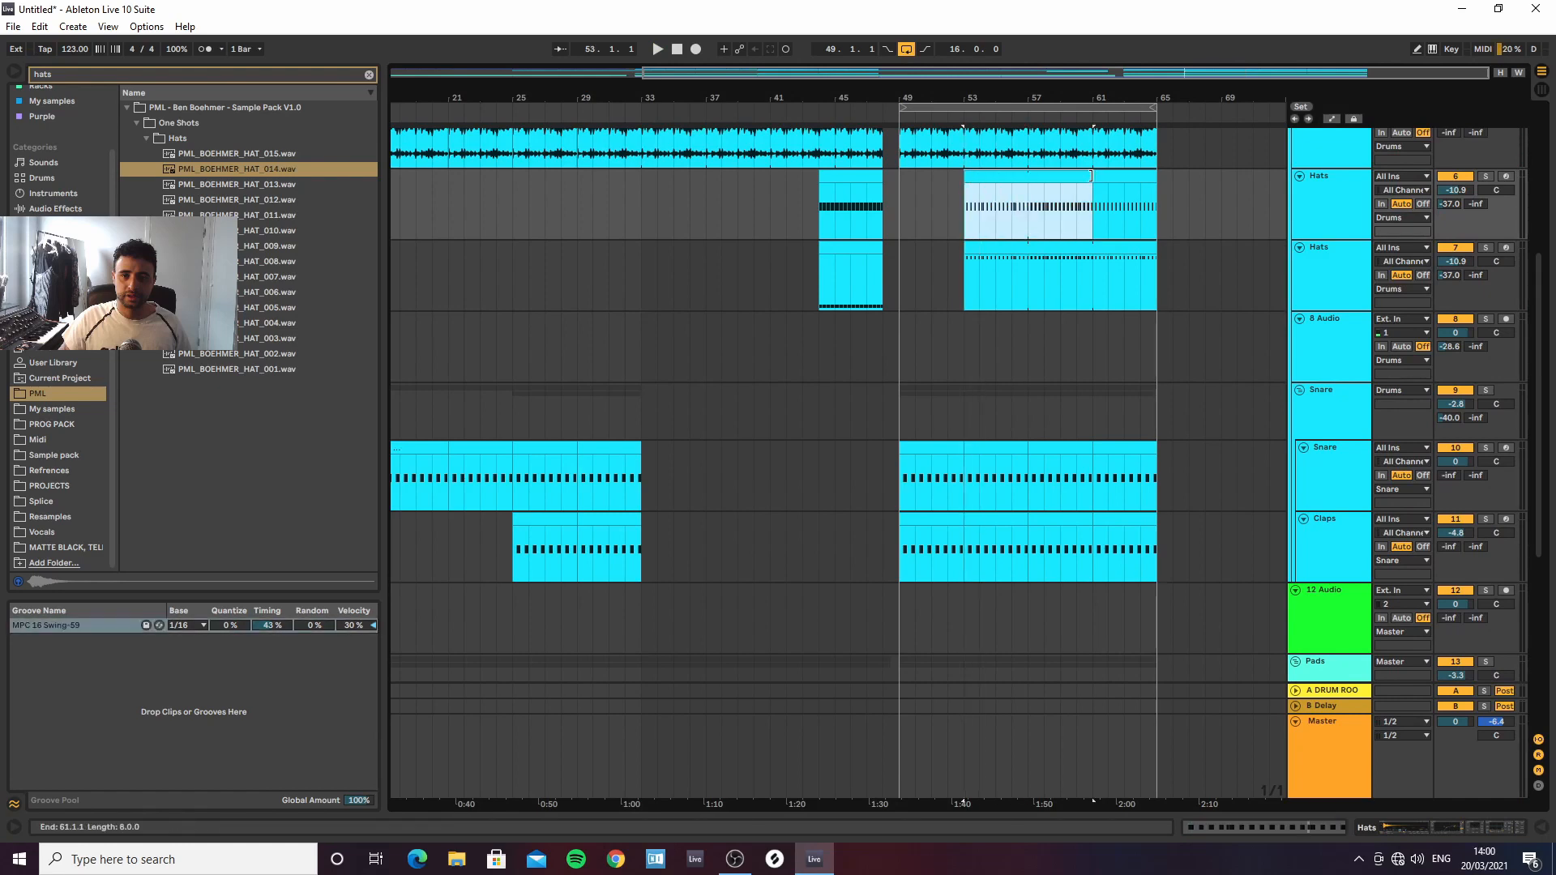
pyautogui.keyDown('shift'); pyautogui.click(1115, 176); pyautogui.keyUp('shift')
pyautogui.doubleClick(1025, 180)
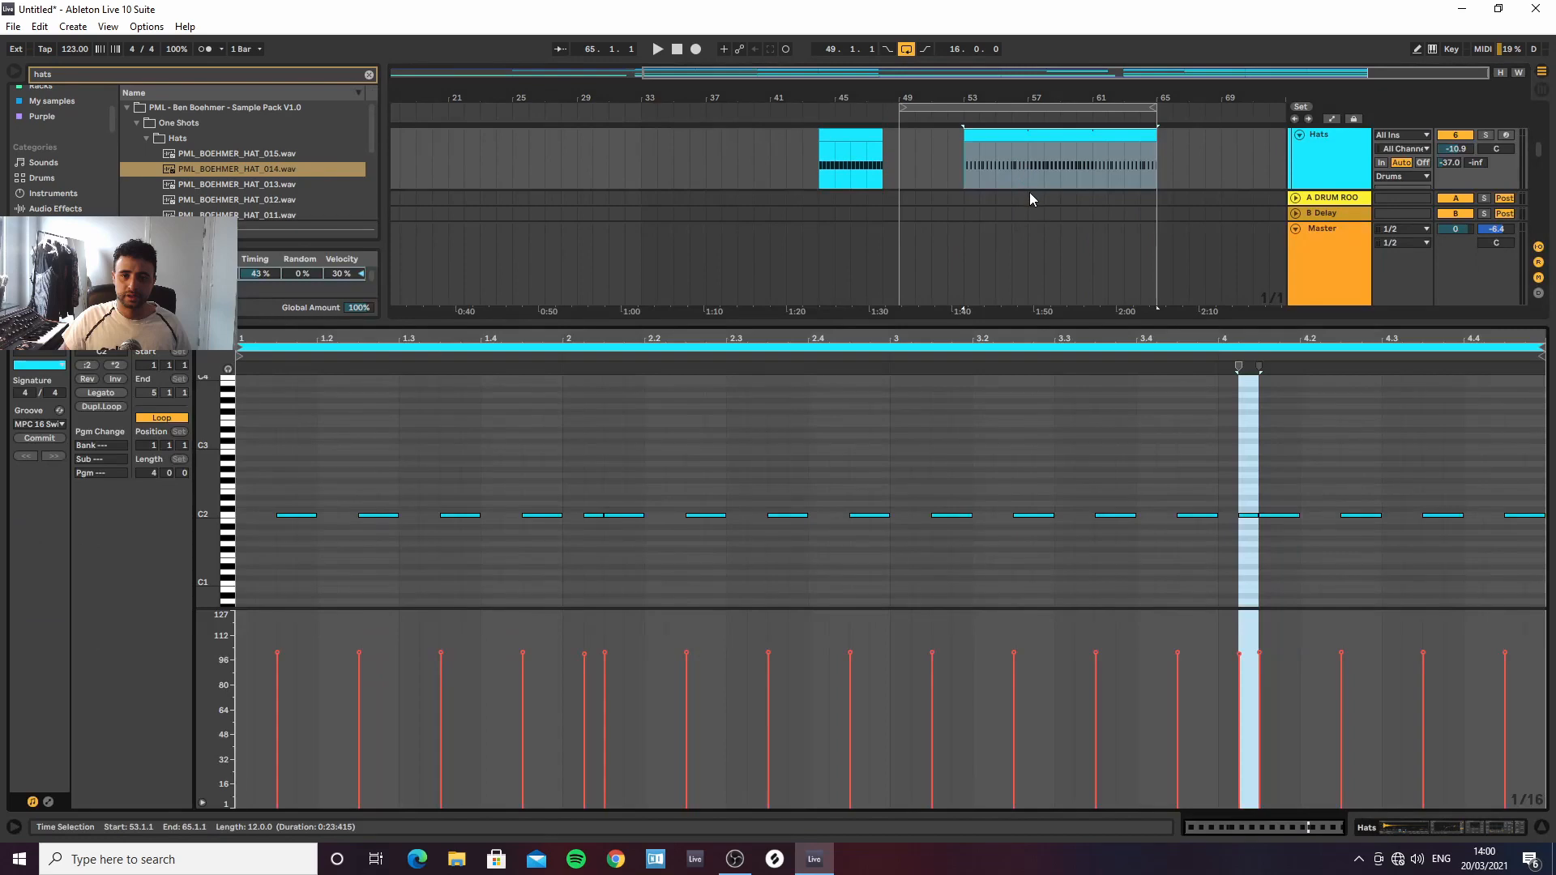
pyautogui.press('space')
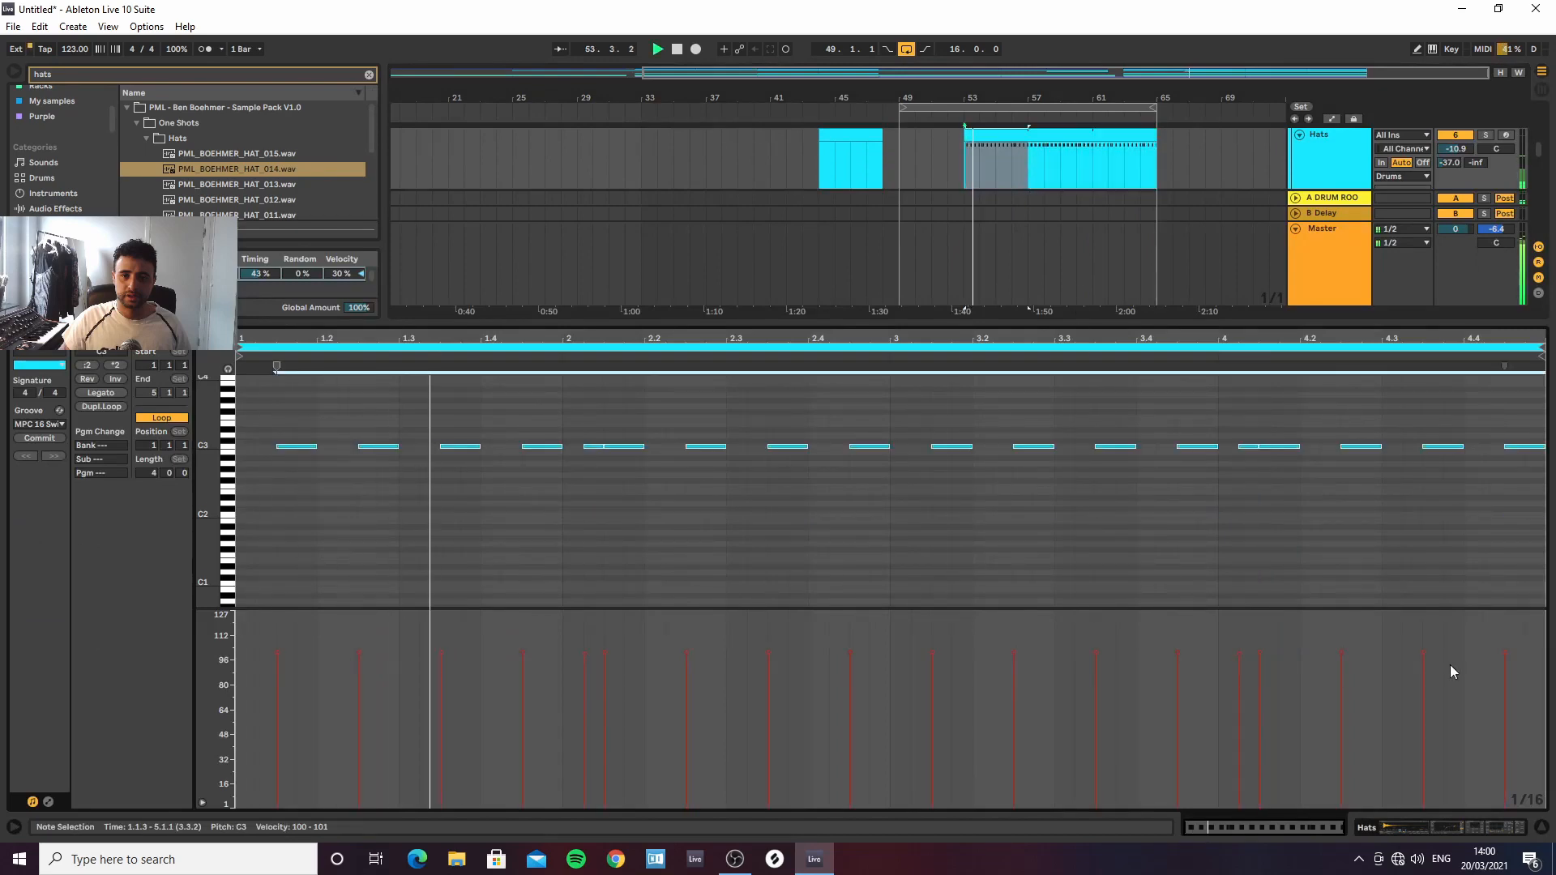
pyautogui.click(1540, 826)
# Flatten the high boost in the original Hats track's EQ Eight to about -0.12 dB at 6.39 kHz
pyautogui.scroll(3, 1185, 279)
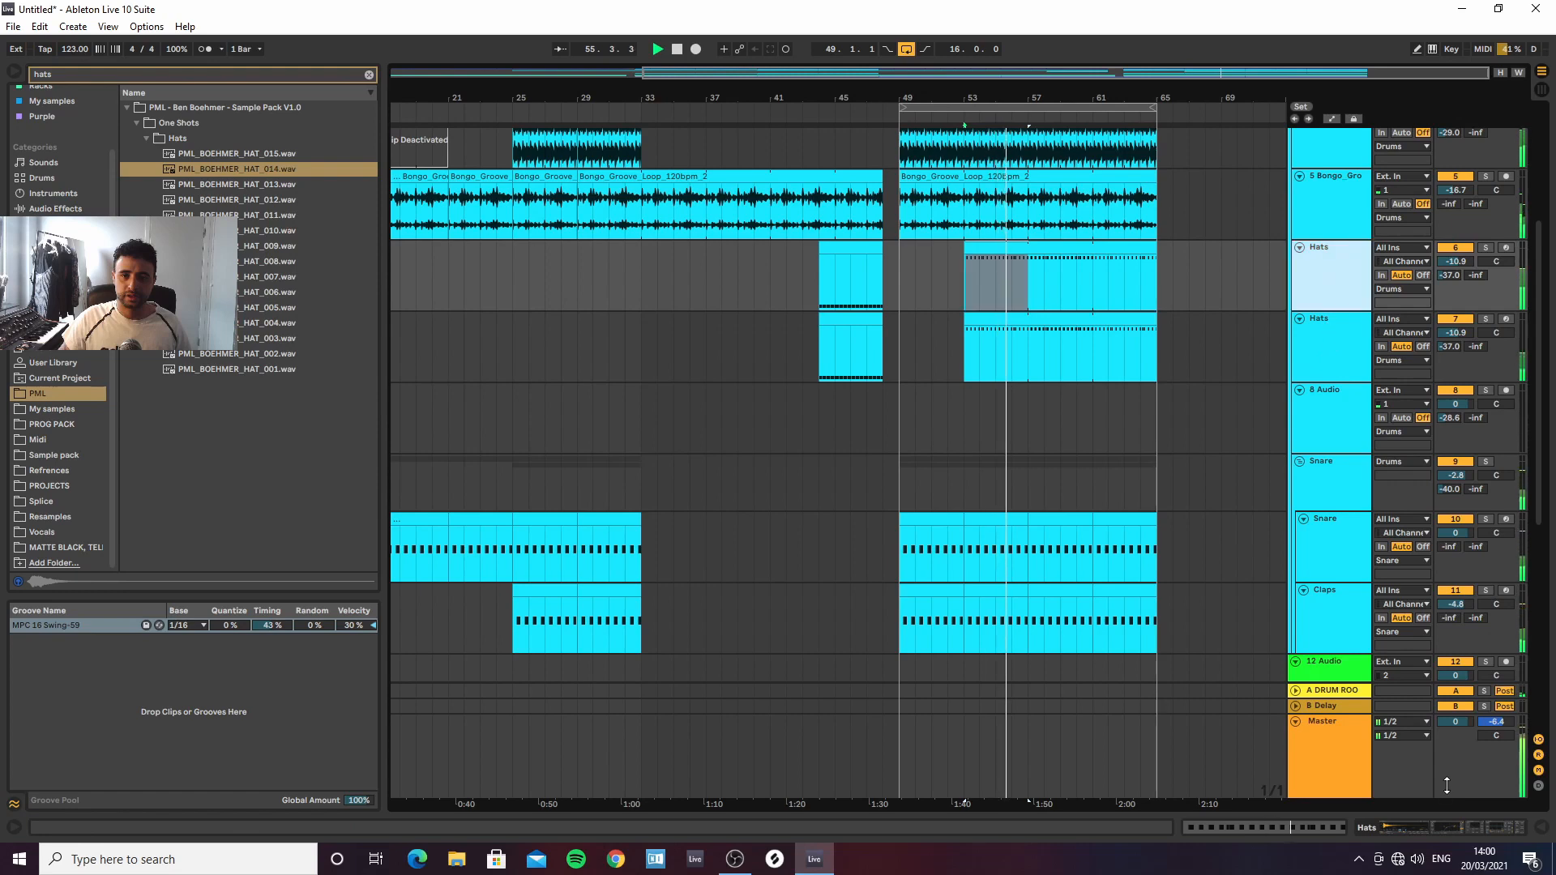
pyautogui.click(1436, 831)
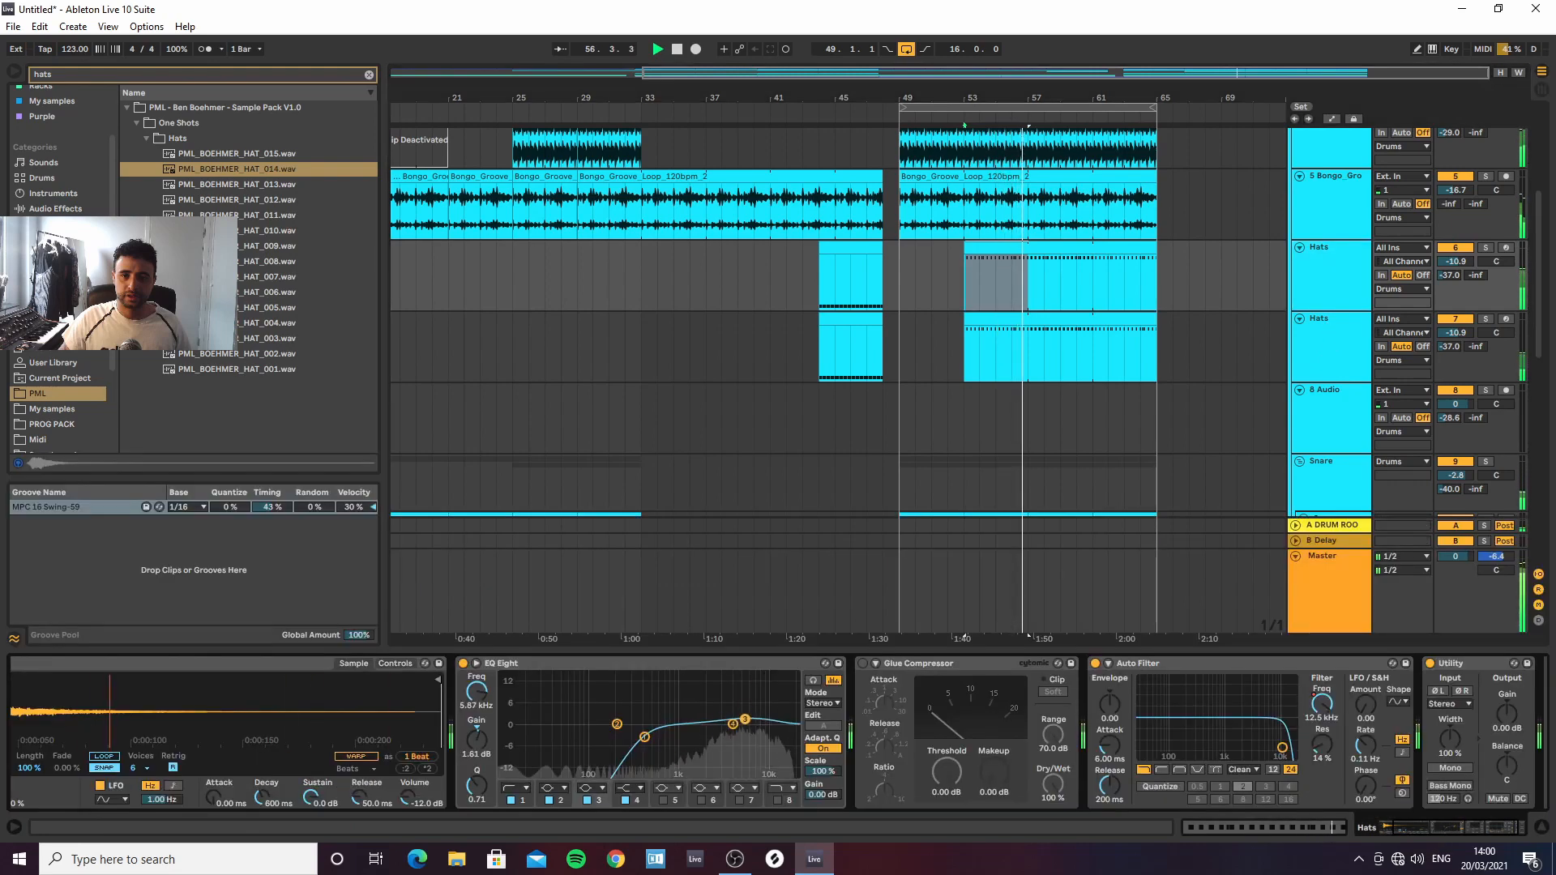
pyautogui.moveTo(744, 715); pyautogui.dragTo(748, 724)
# Raise the duplicate Hats track's volume to -8.4 dB and open its EQ Eight high cut to about 16.3 kHz
pyautogui.moveTo(1456, 332); pyautogui.dragTo(1457, 337)
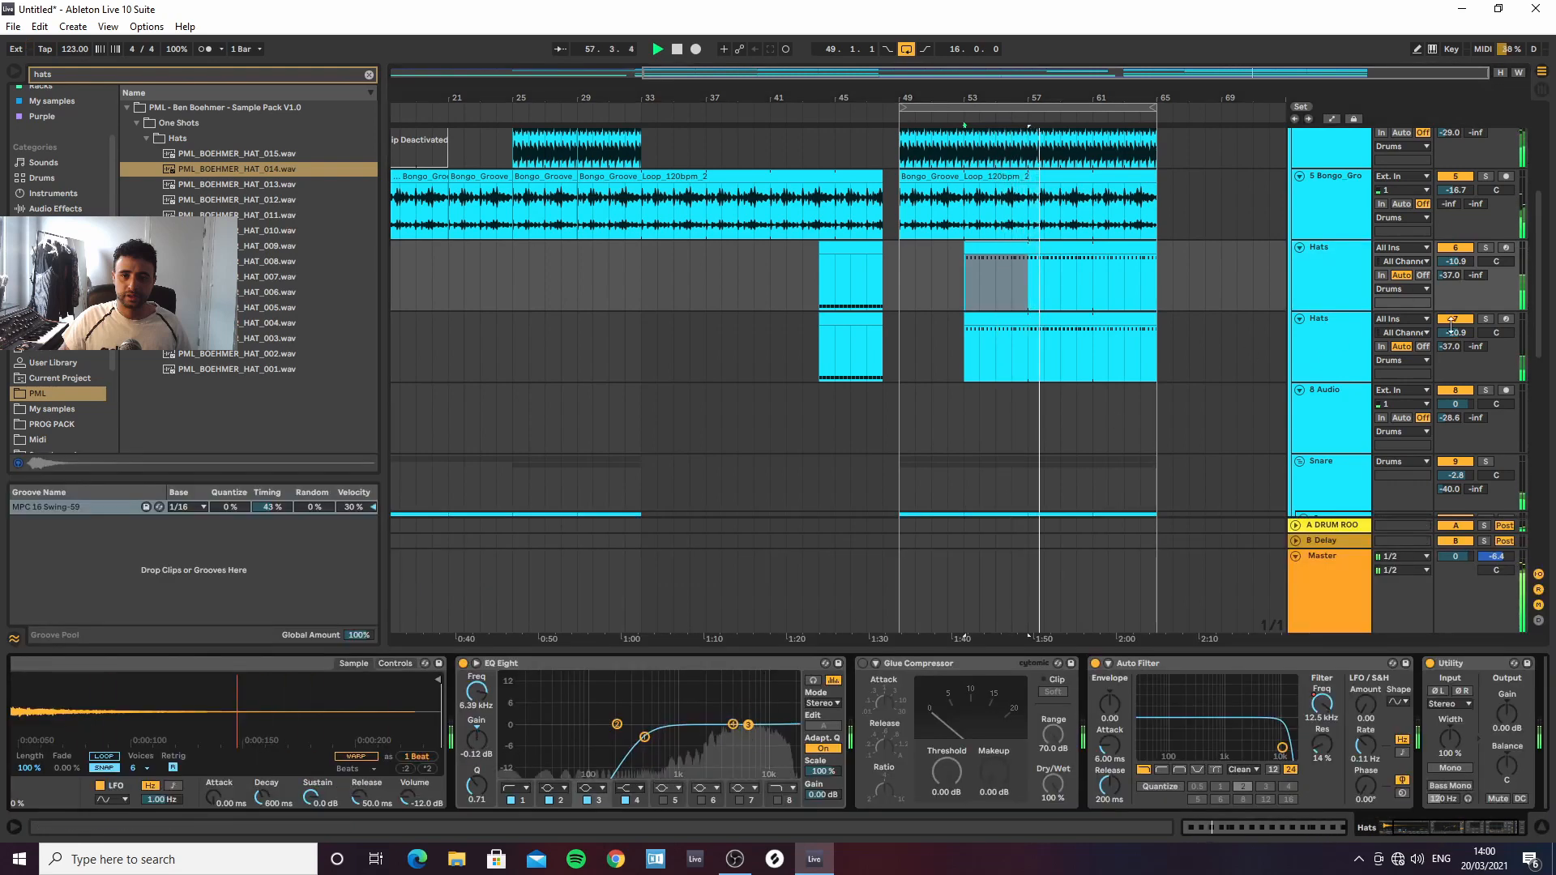
pyautogui.click(1324, 346)
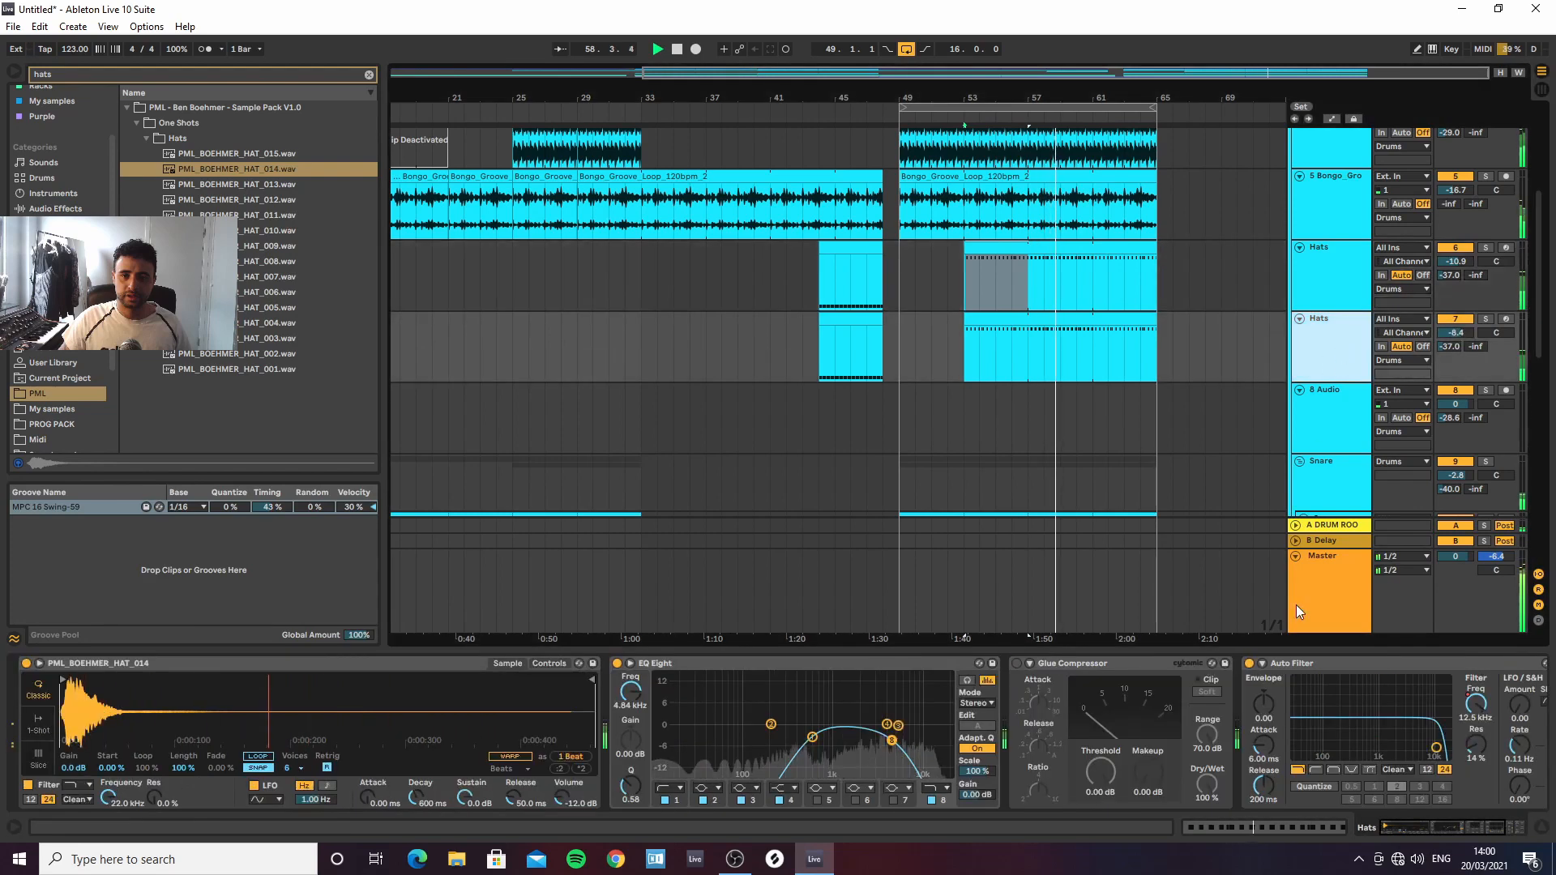
pyautogui.moveTo(893, 740); pyautogui.dragTo(937, 736)
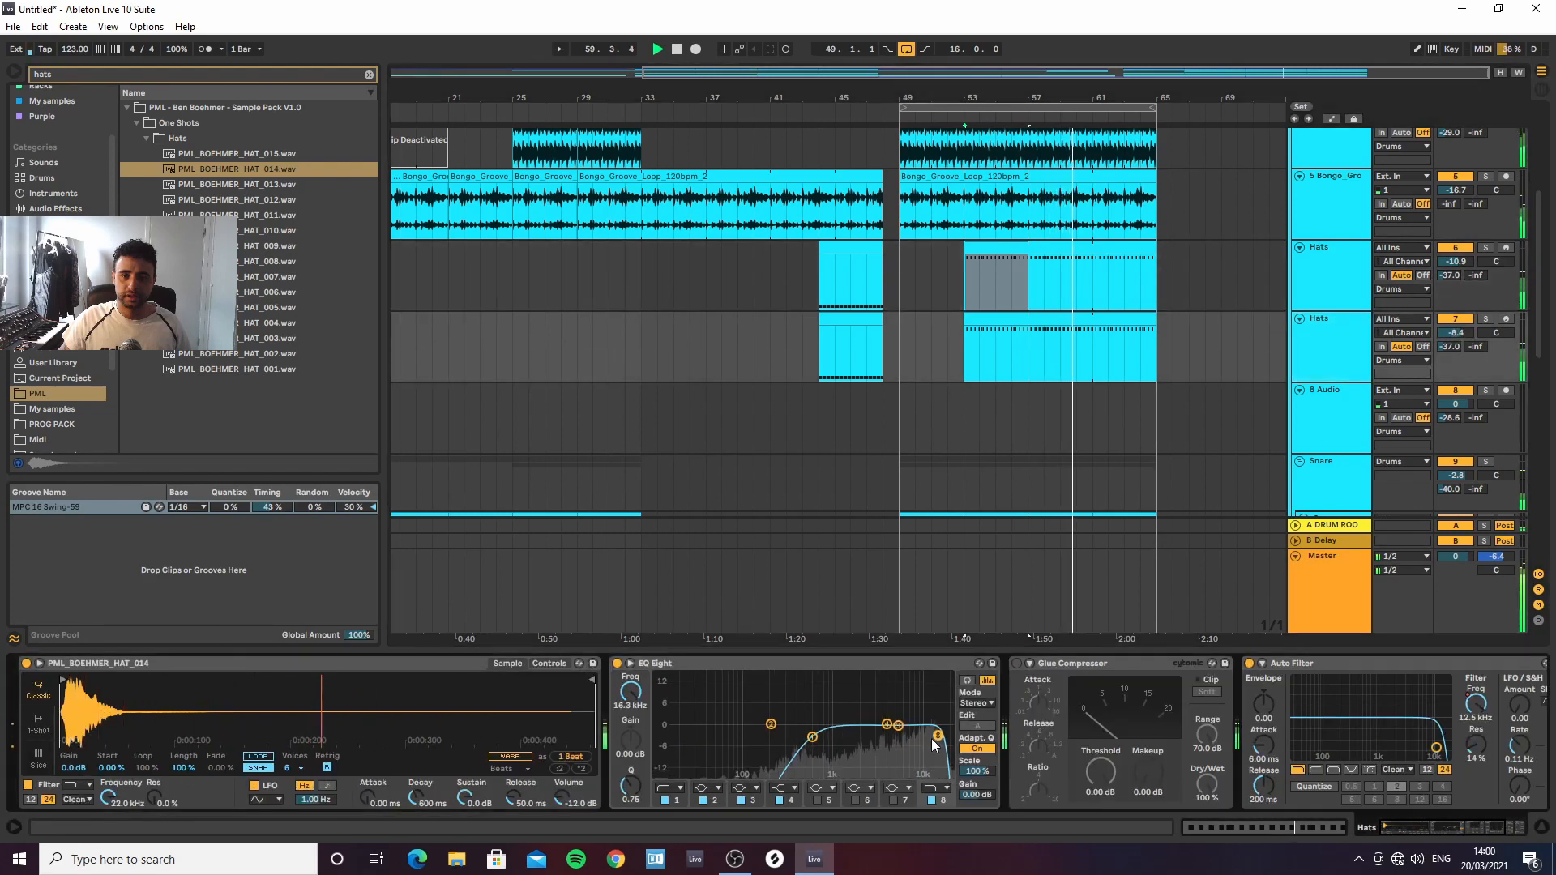
# Raise the duplicate Hats track's EQ Eight low cut to 808 Hz and shorten its sample to about half in 1-Shot mode
pyautogui.moveTo(813, 739)
pyautogui.mouseDown()
pyautogui.moveTo(847, 738)
pyautogui.moveTo(824, 734)
pyautogui.mouseUp()
pyautogui.click(38, 724)
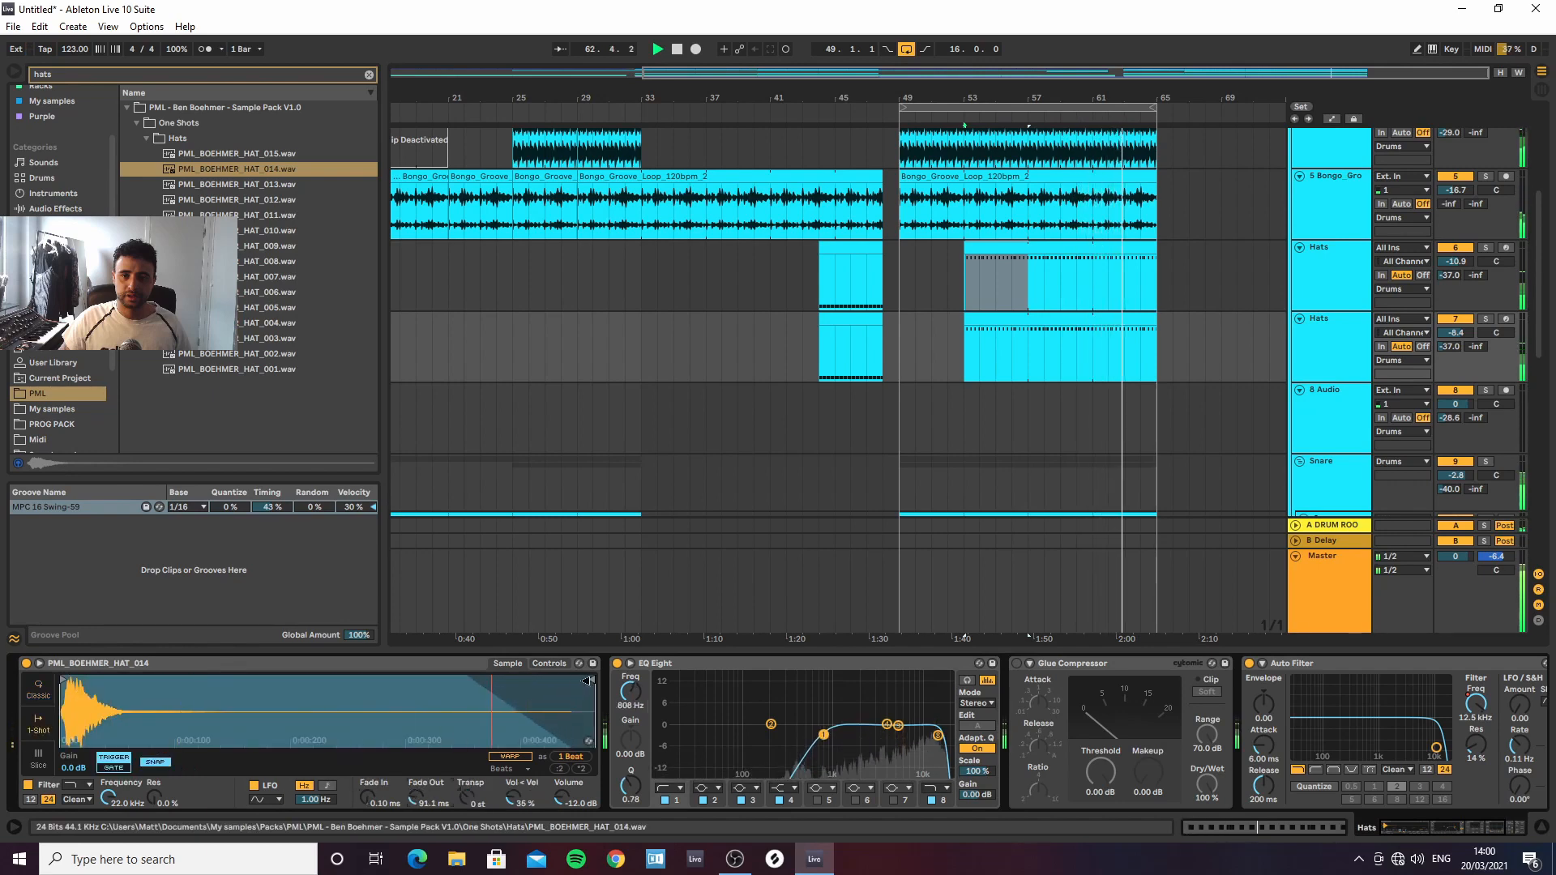
pyautogui.moveTo(593, 679); pyautogui.dragTo(341, 679)
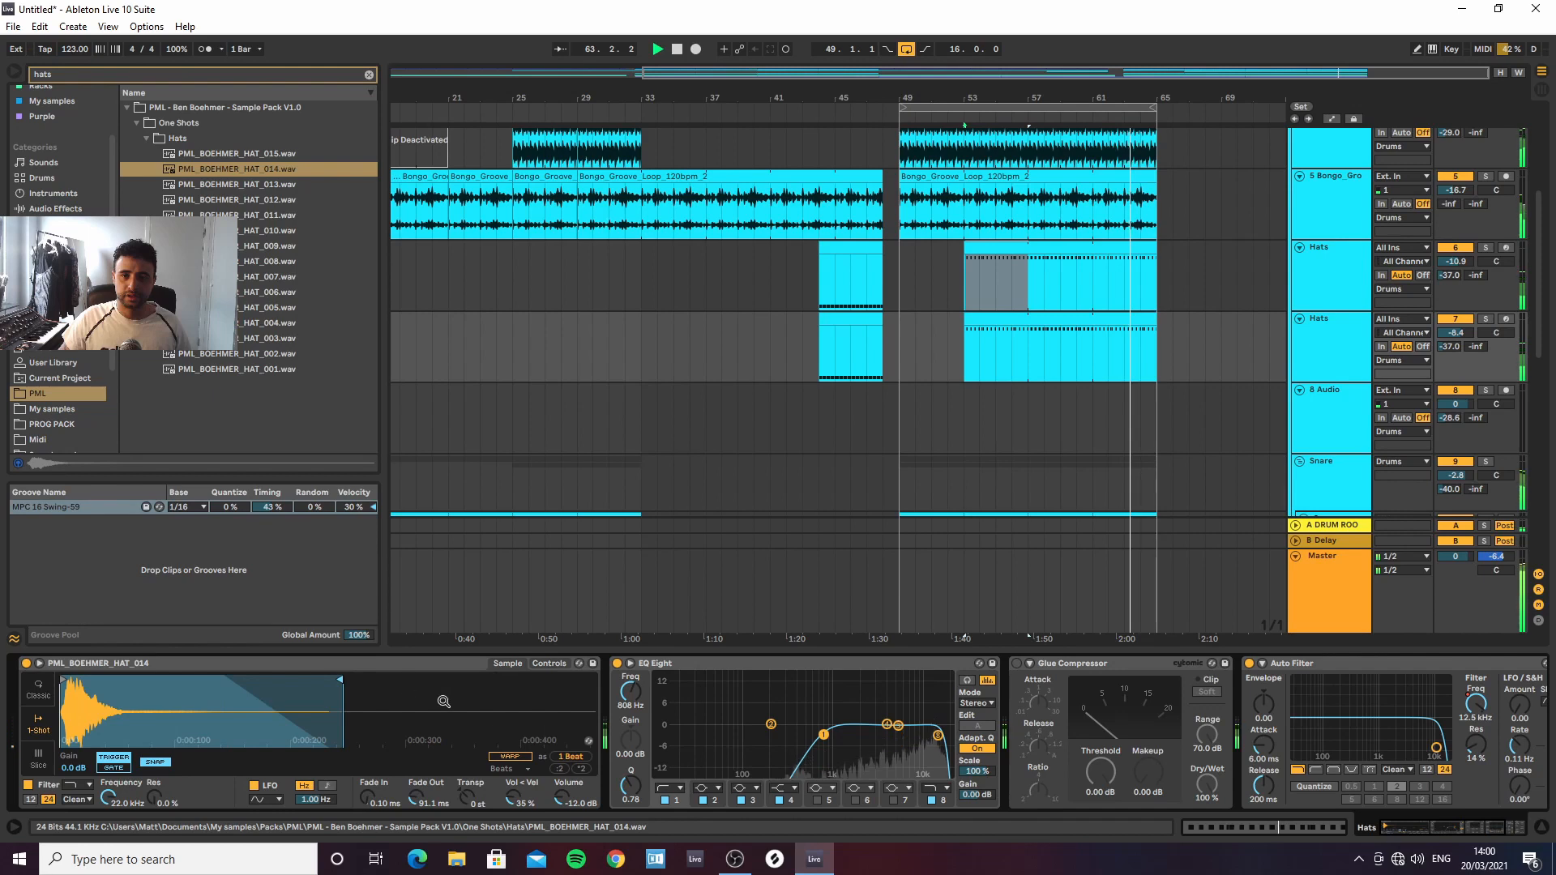
# Widen the duplicate Hats track to 191% in its Utility and reset its peak level display
pyautogui.click(1380, 661)
pyautogui.moveTo(1442, 751); pyautogui.dragTo(1442, 697)
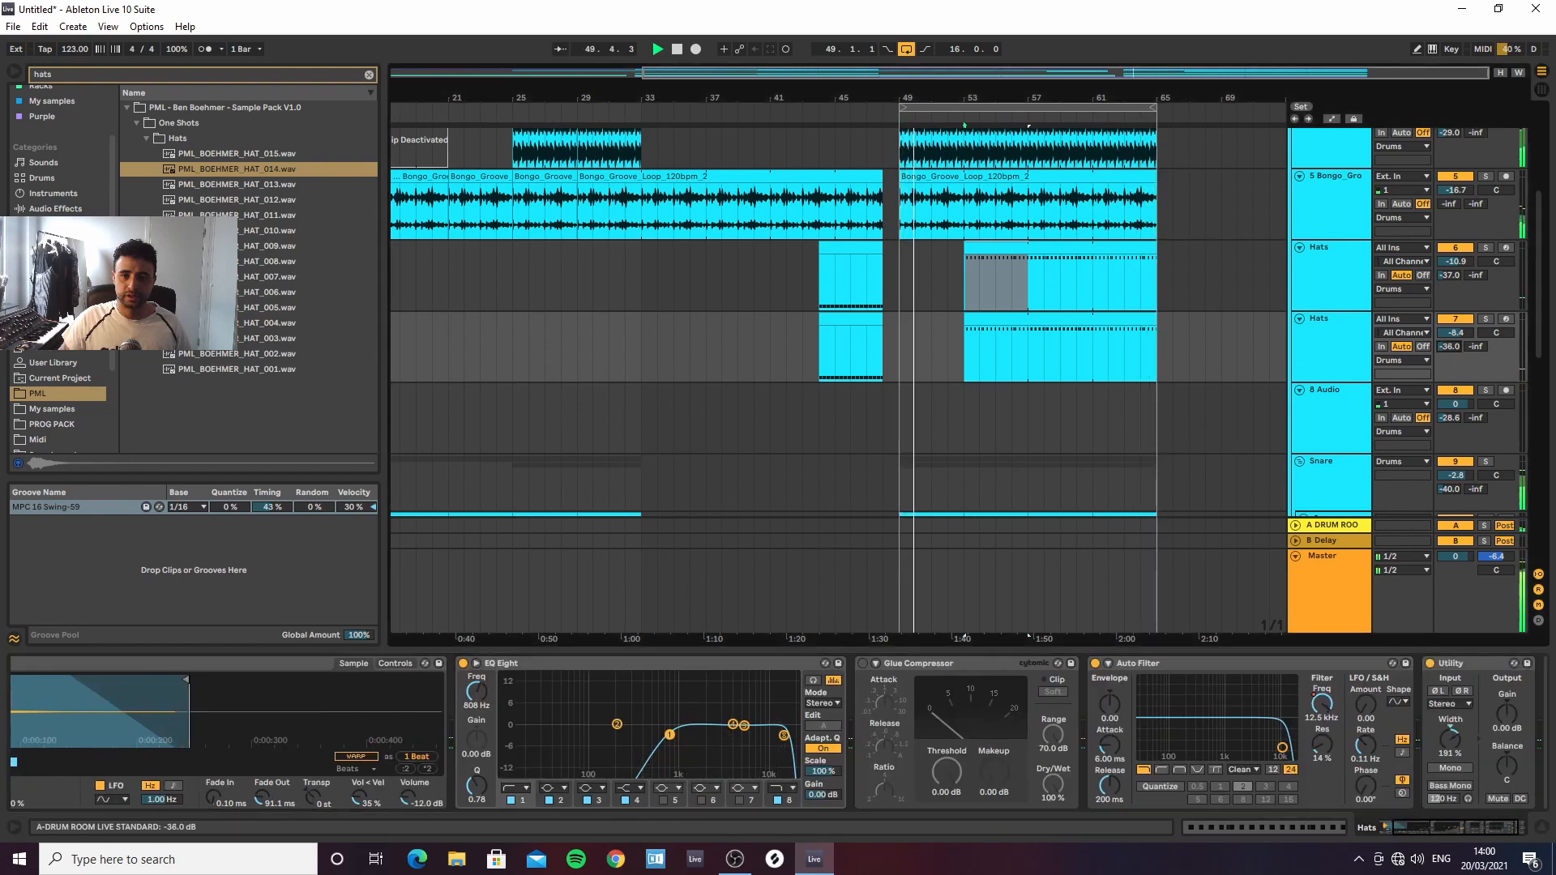
pyautogui.click(1449, 276)
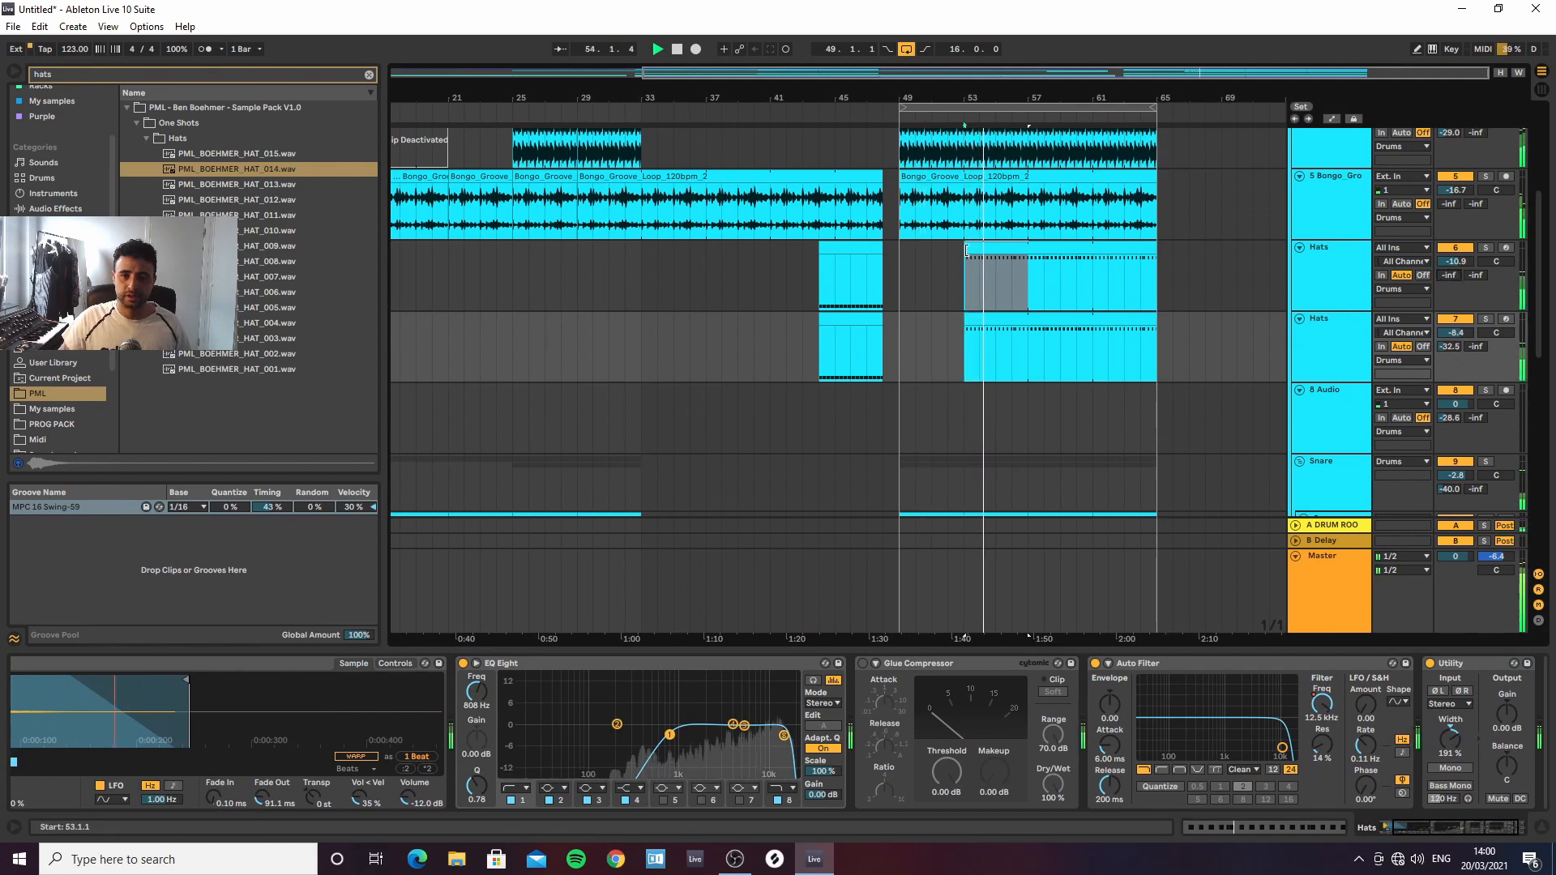
# Extend the start of the original Hats track's drop clip back from bar 53 to bar 49
pyautogui.moveTo(965, 248); pyautogui.dragTo(904, 249)
pyautogui.click(892, 268)
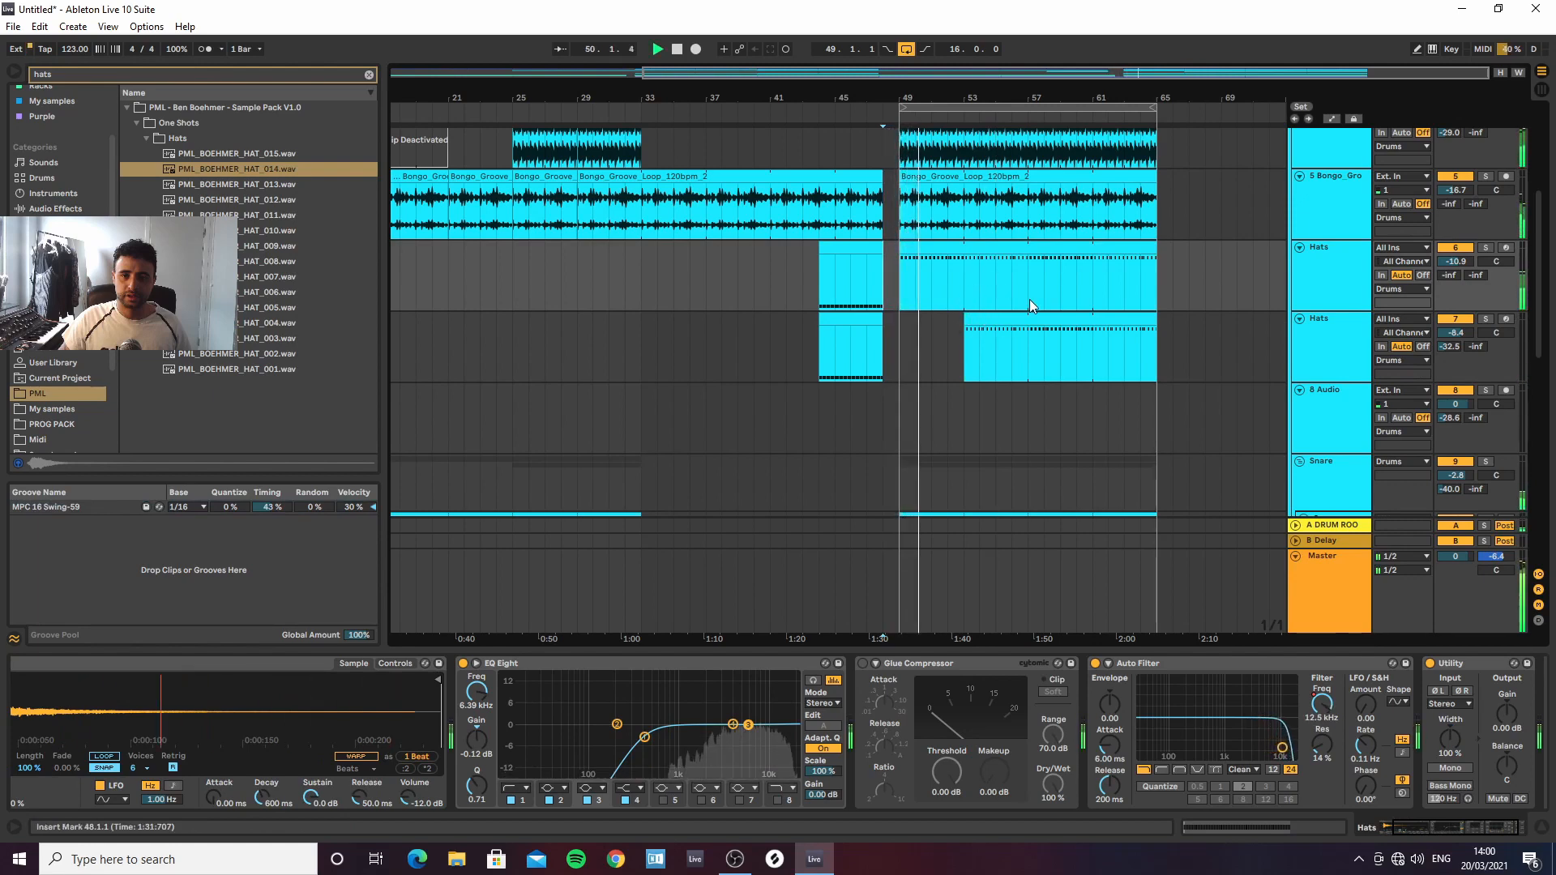
# Open the Bass clip at bar 57 and try its first note at F2, G1, F1 and A1 during playback
pyautogui.scroll(-10, 973, 328)
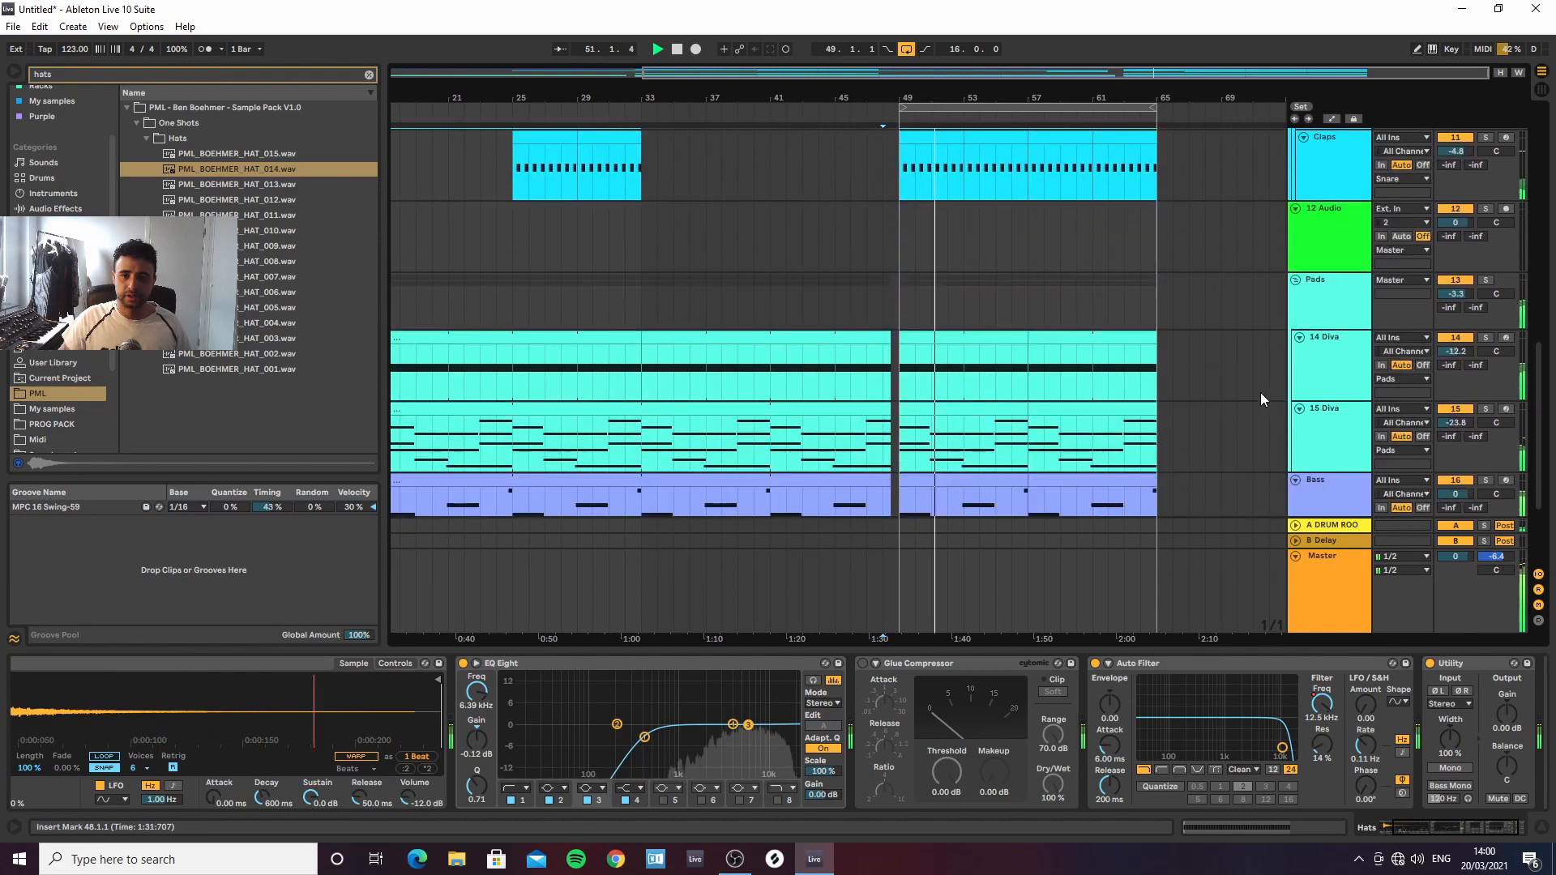
pyautogui.click(1330, 430)
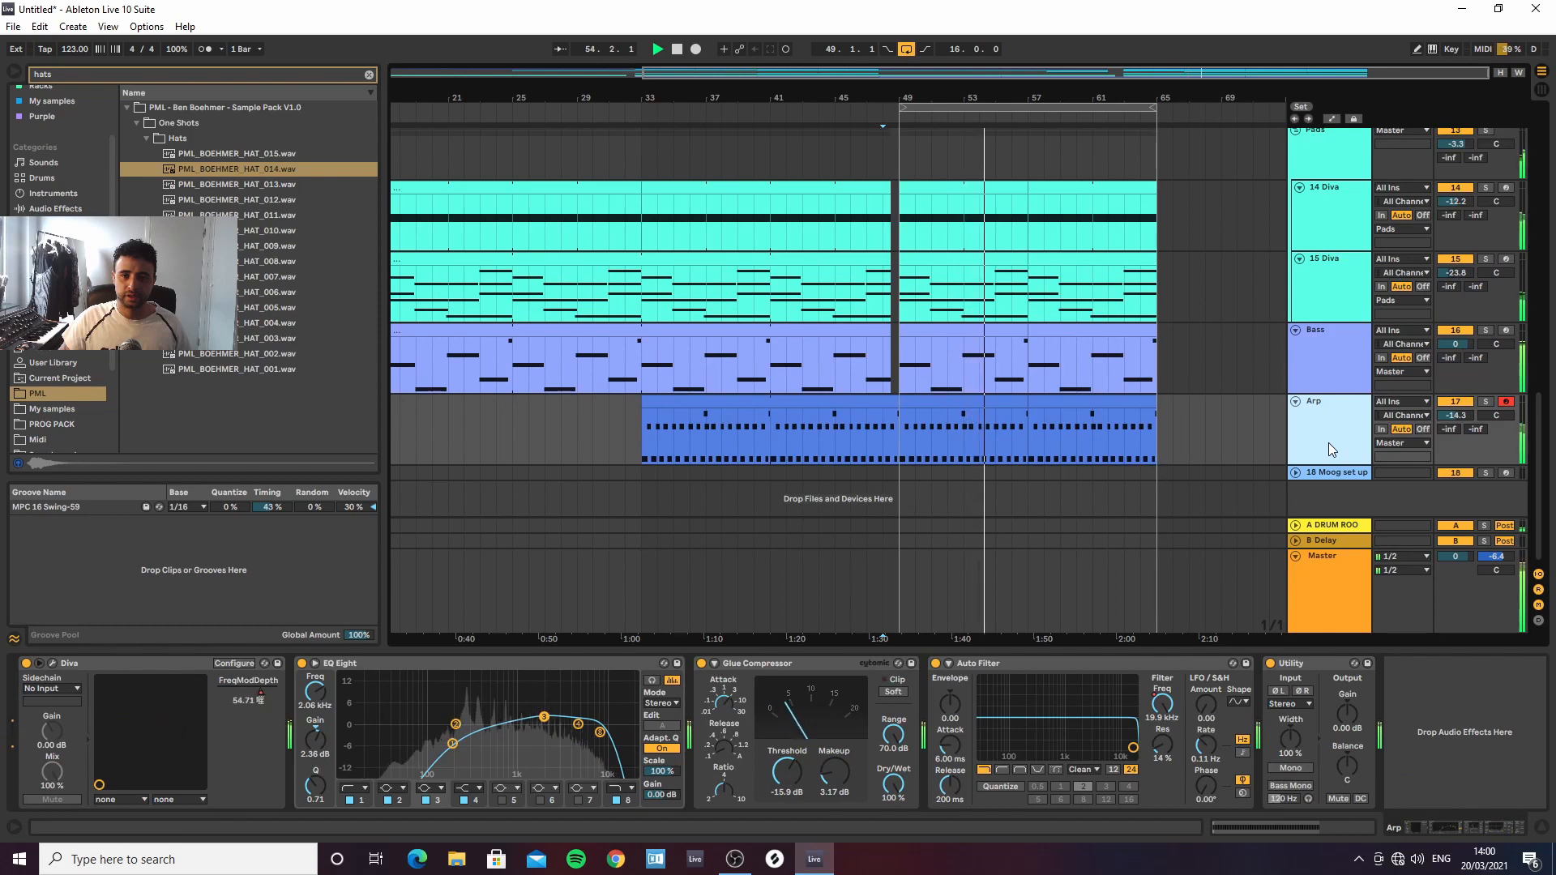
pyautogui.doubleClick(1033, 376)
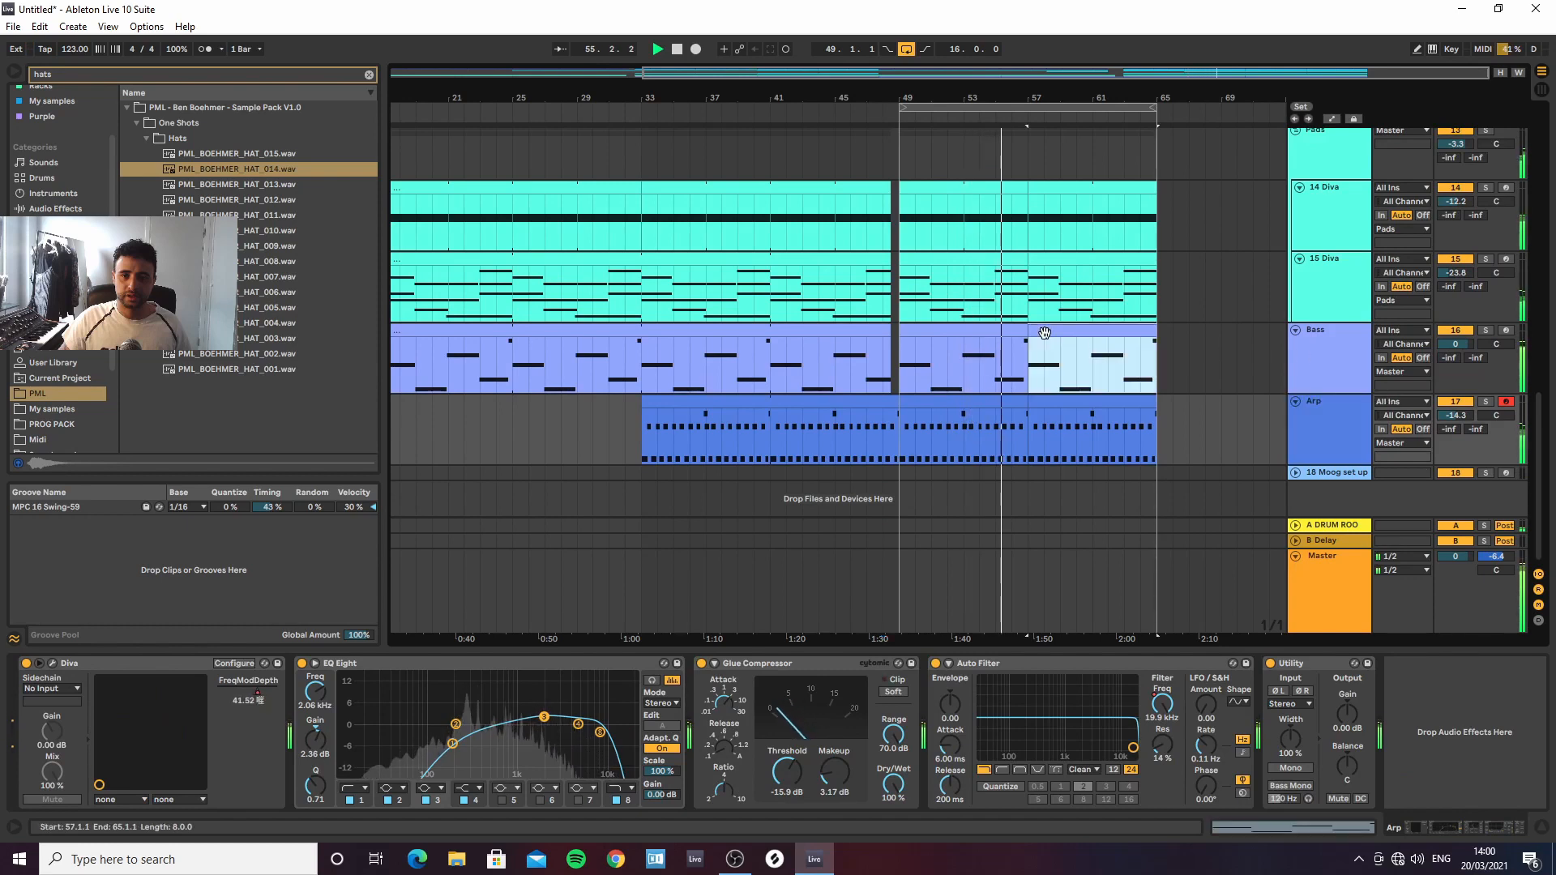
pyautogui.click(347, 504)
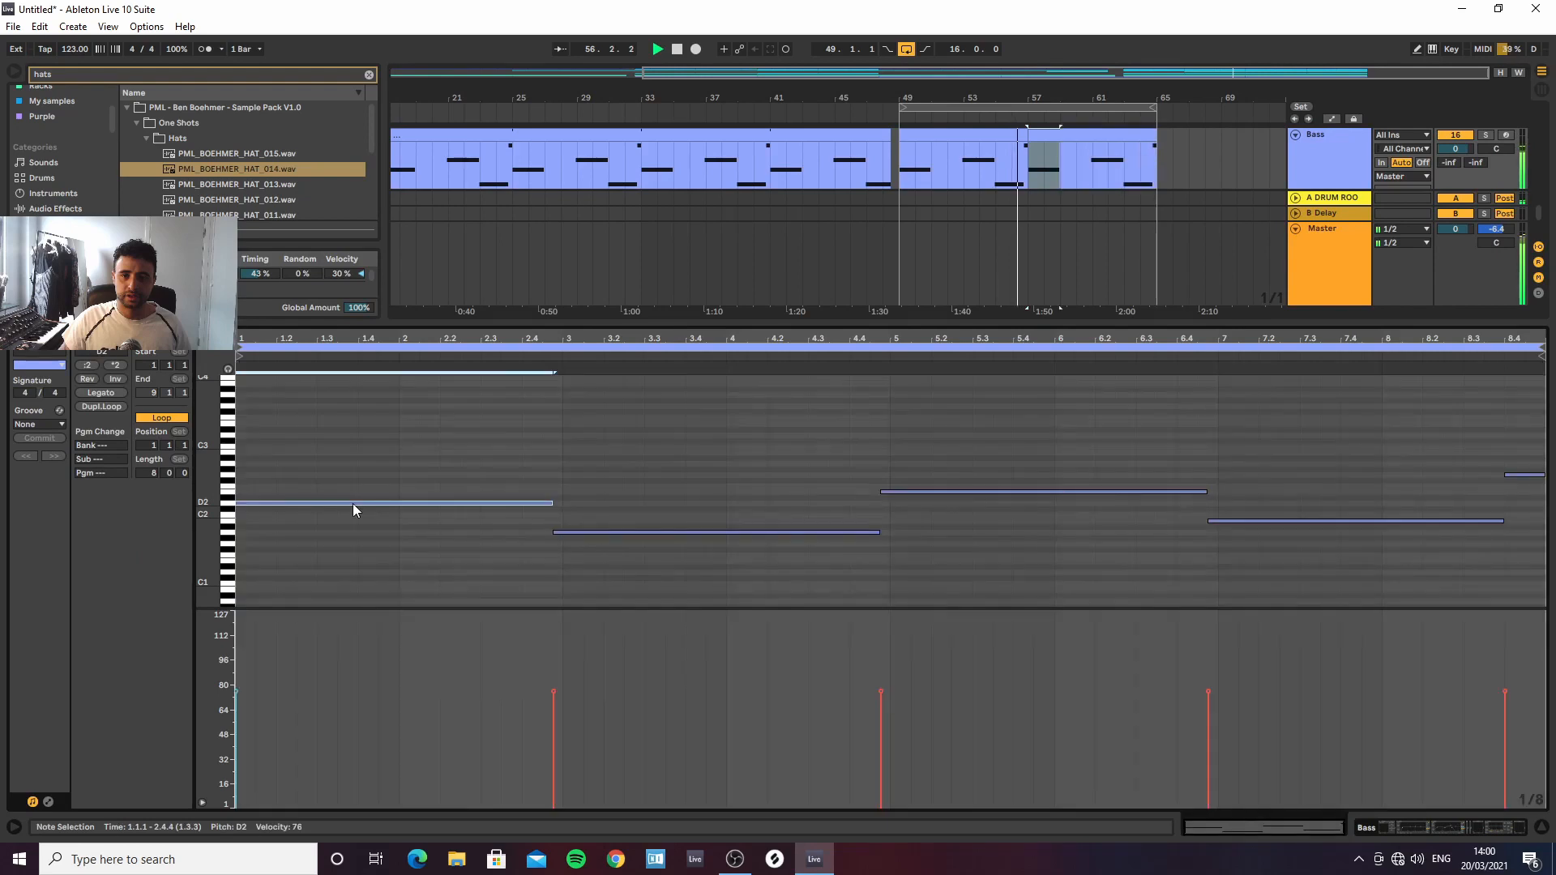
pyautogui.press('Up')
pyautogui.press('Up')
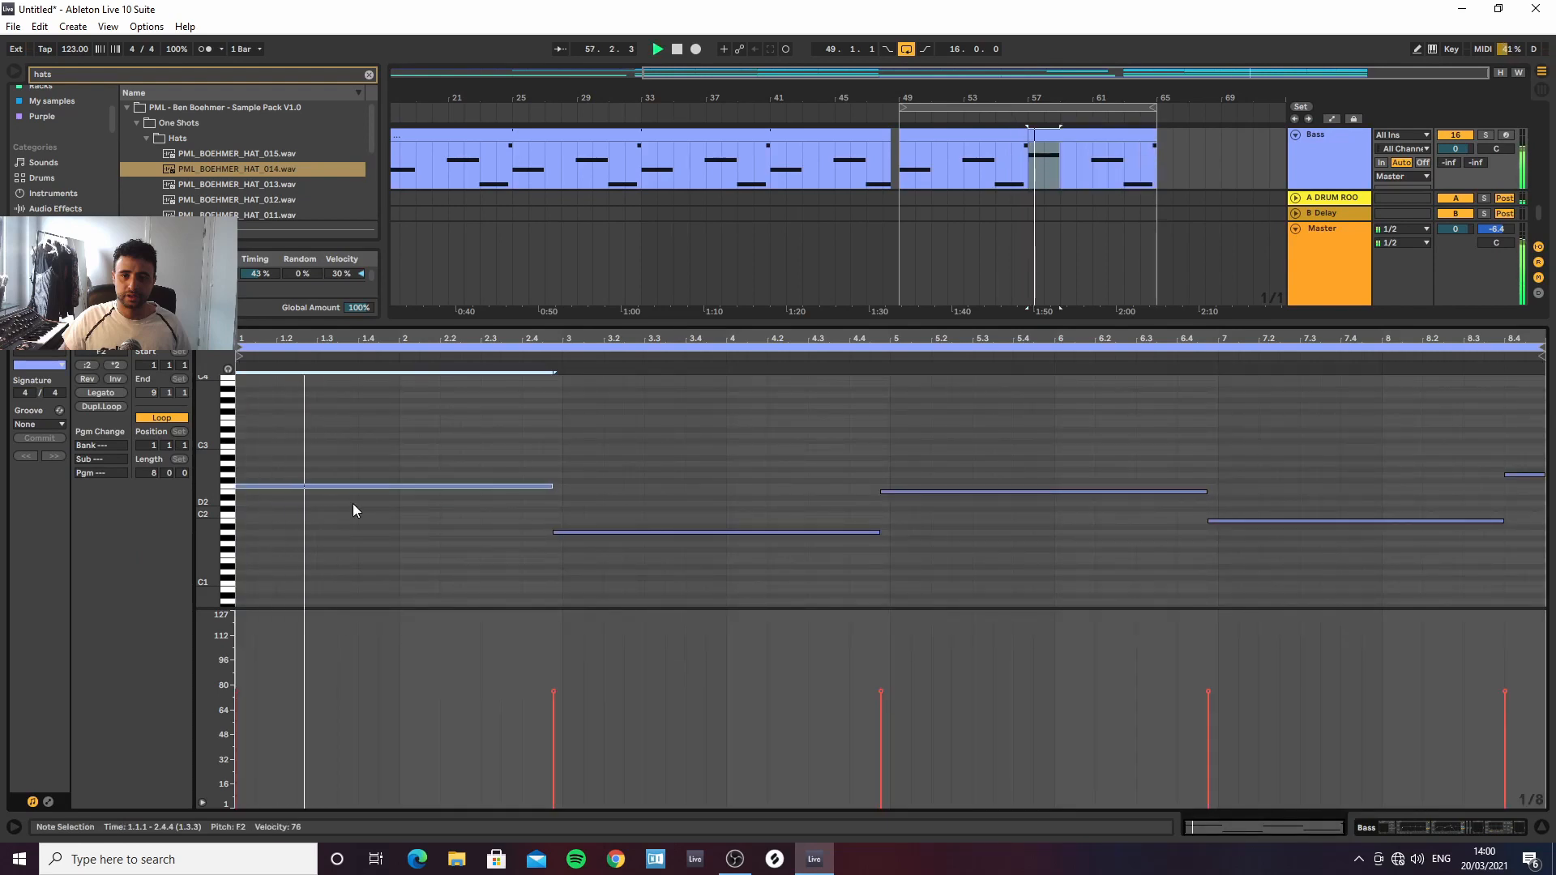
pyautogui.press('Down')
pyautogui.press('Down')
pyautogui.press('Down')
pyautogui.press('Down')
pyautogui.press('Down')
pyautogui.press('Down')
pyautogui.press('Down')
pyautogui.press('Down')
pyautogui.press('Down')
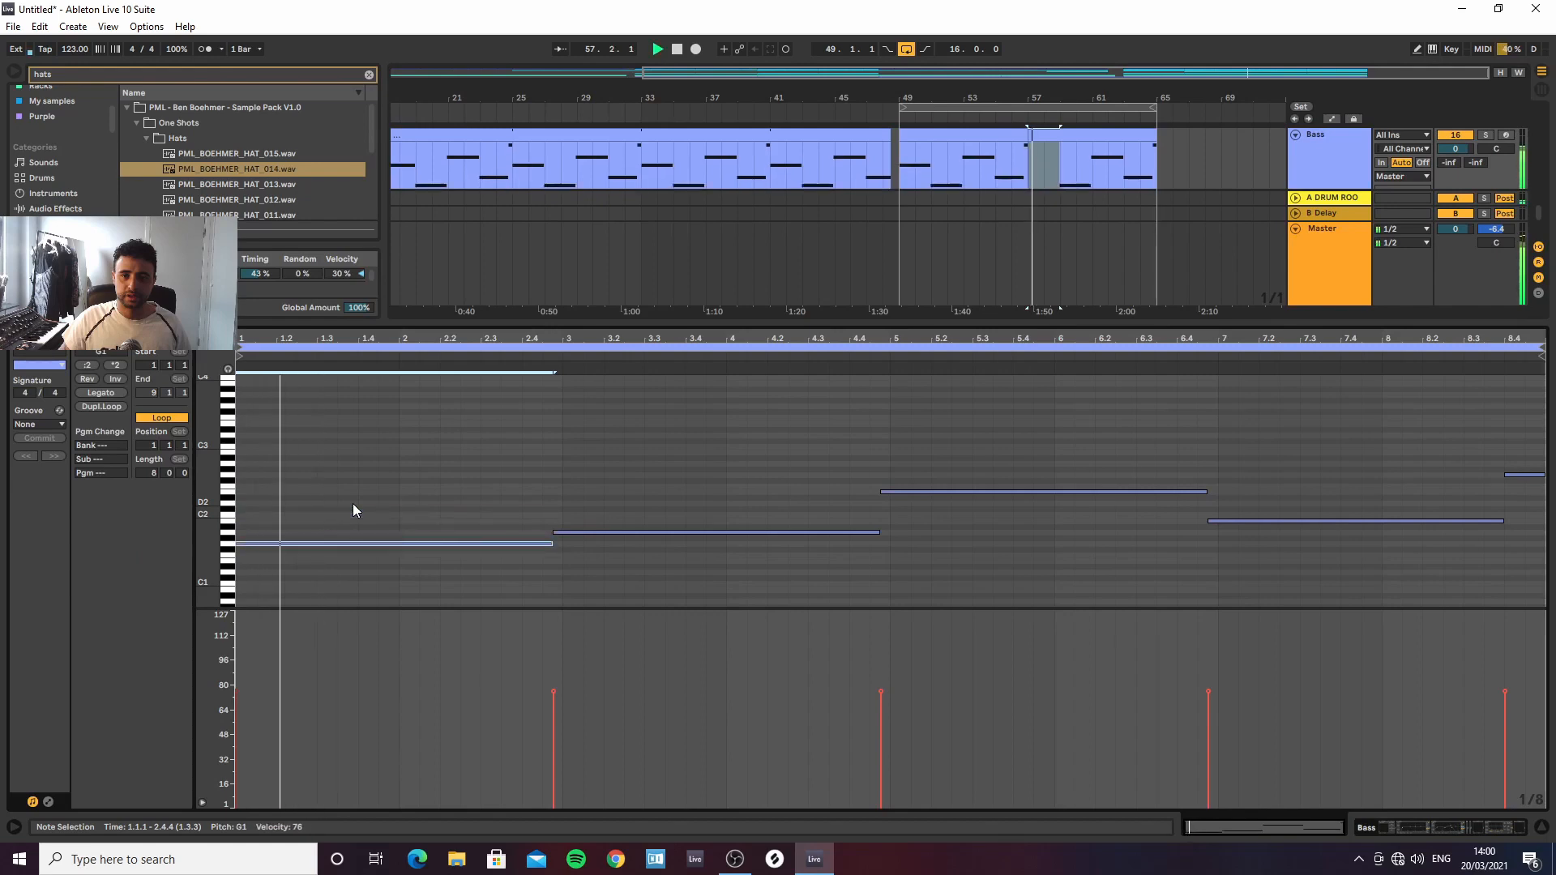
pyautogui.press('Down')
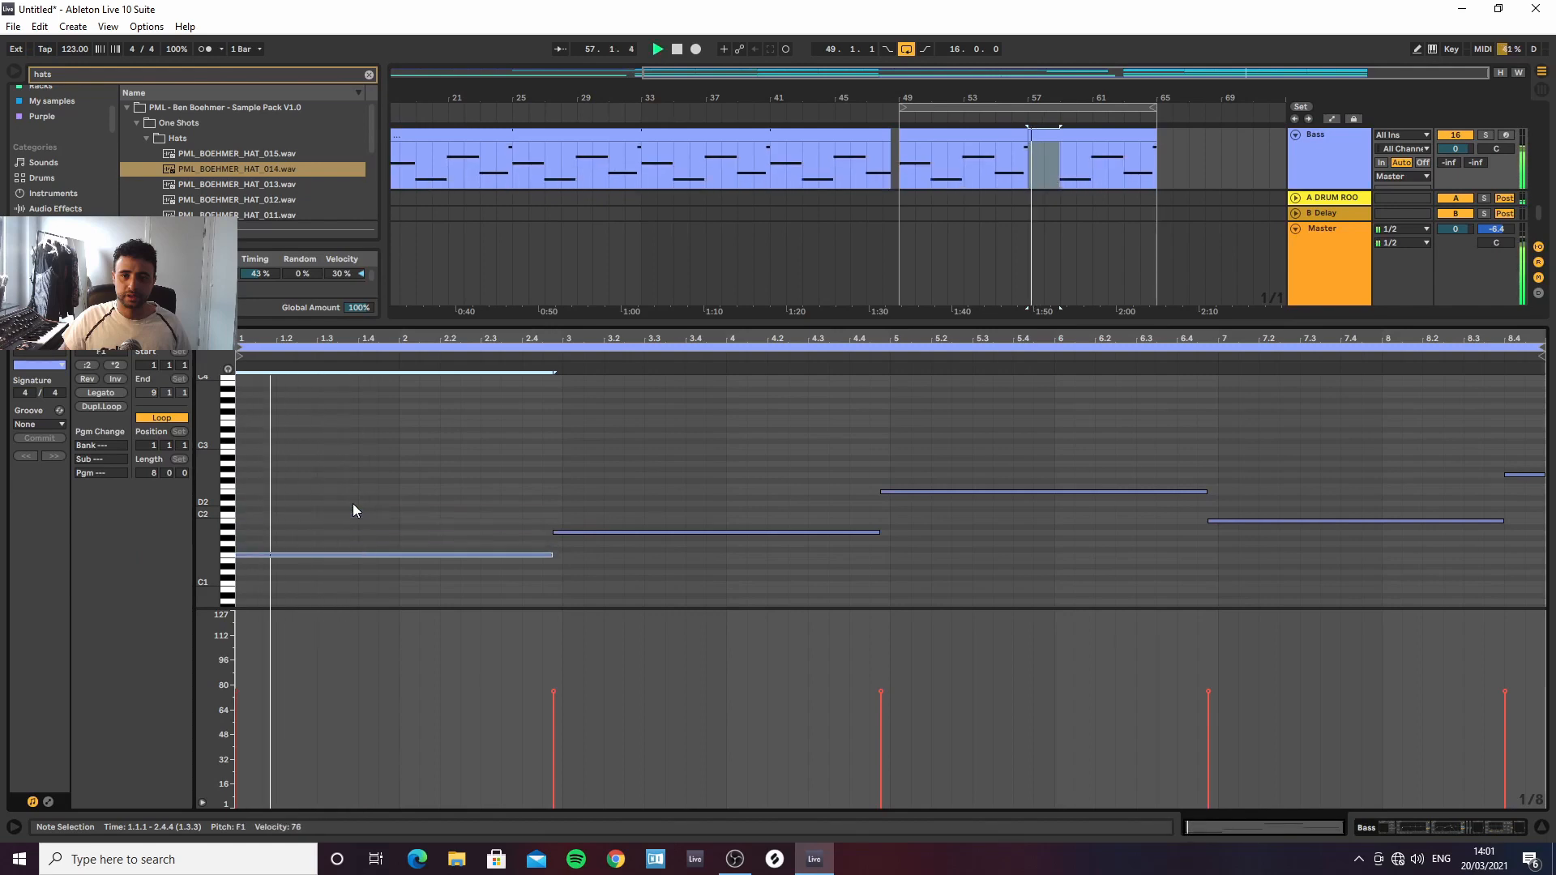
pyautogui.press('Up')
pyautogui.press('Up')
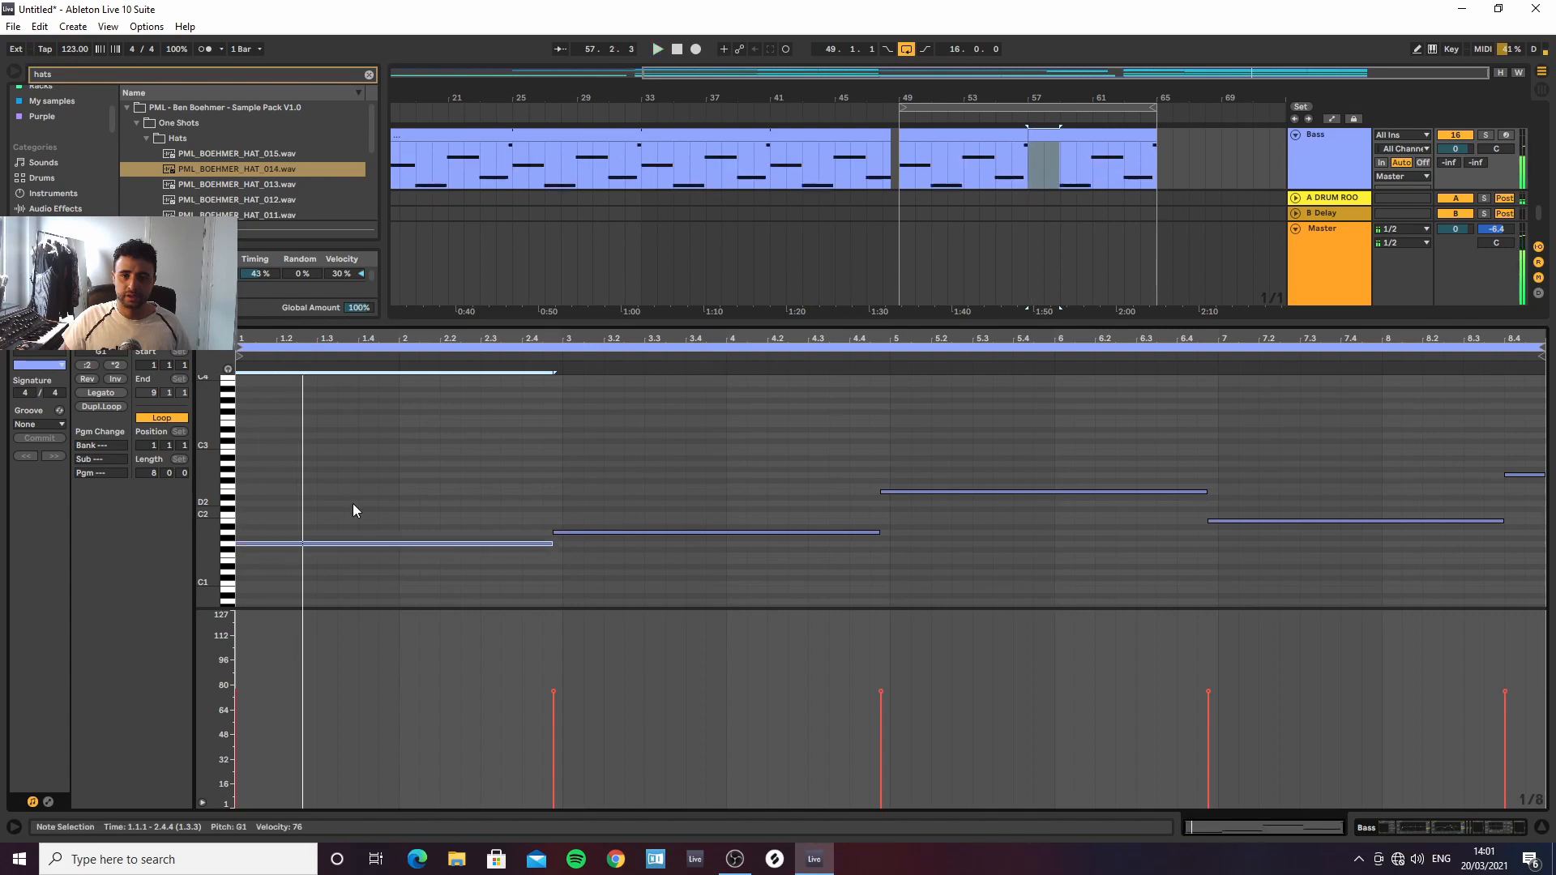
pyautogui.press('Up')
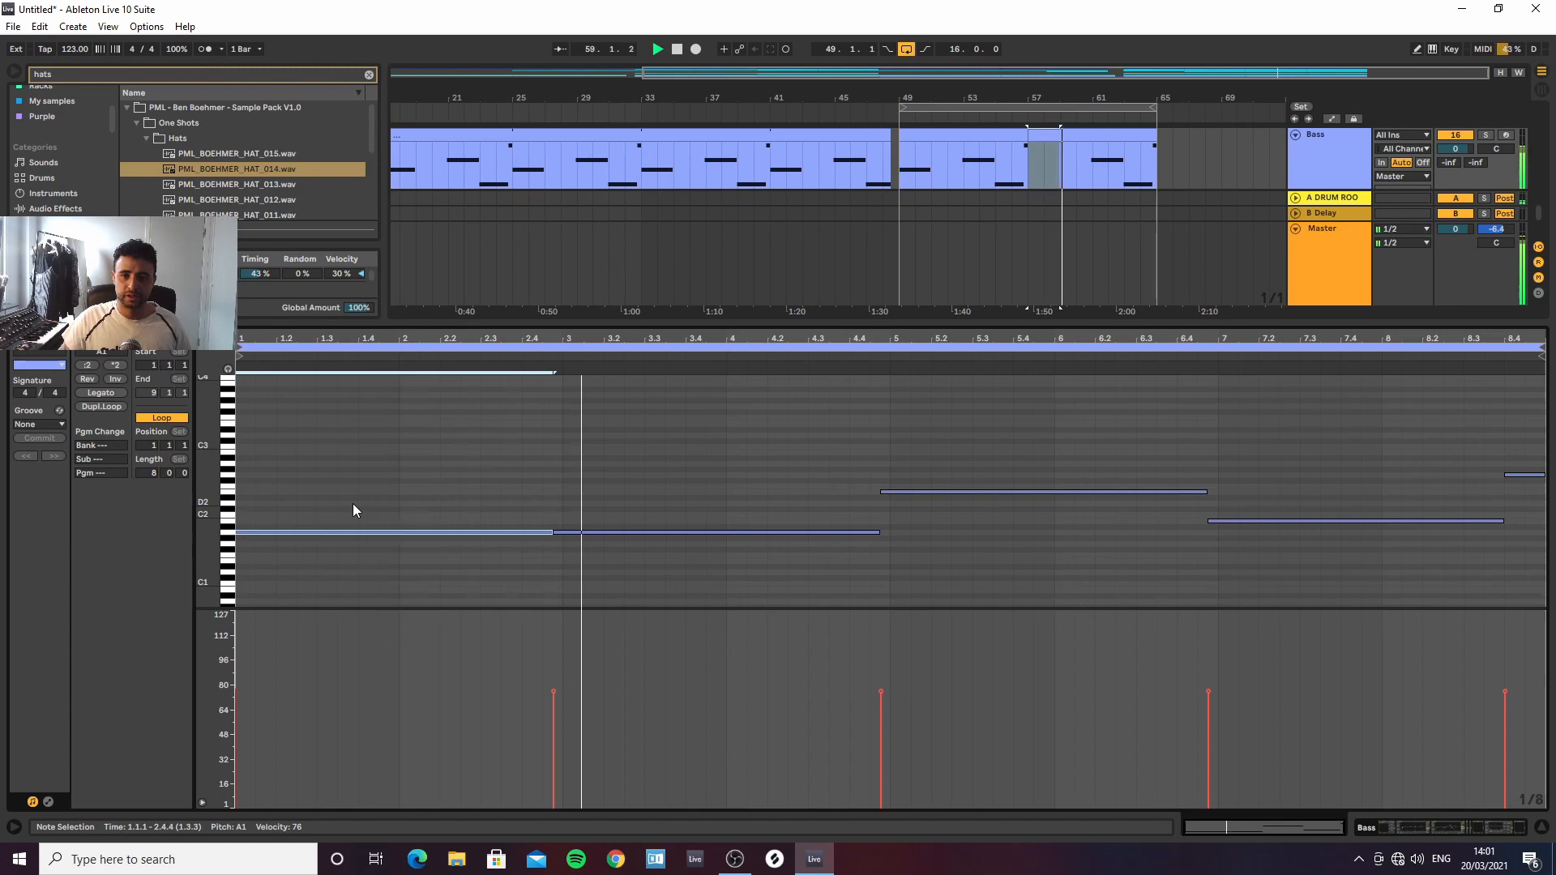
pyautogui.press('space')
pyautogui.press('space')
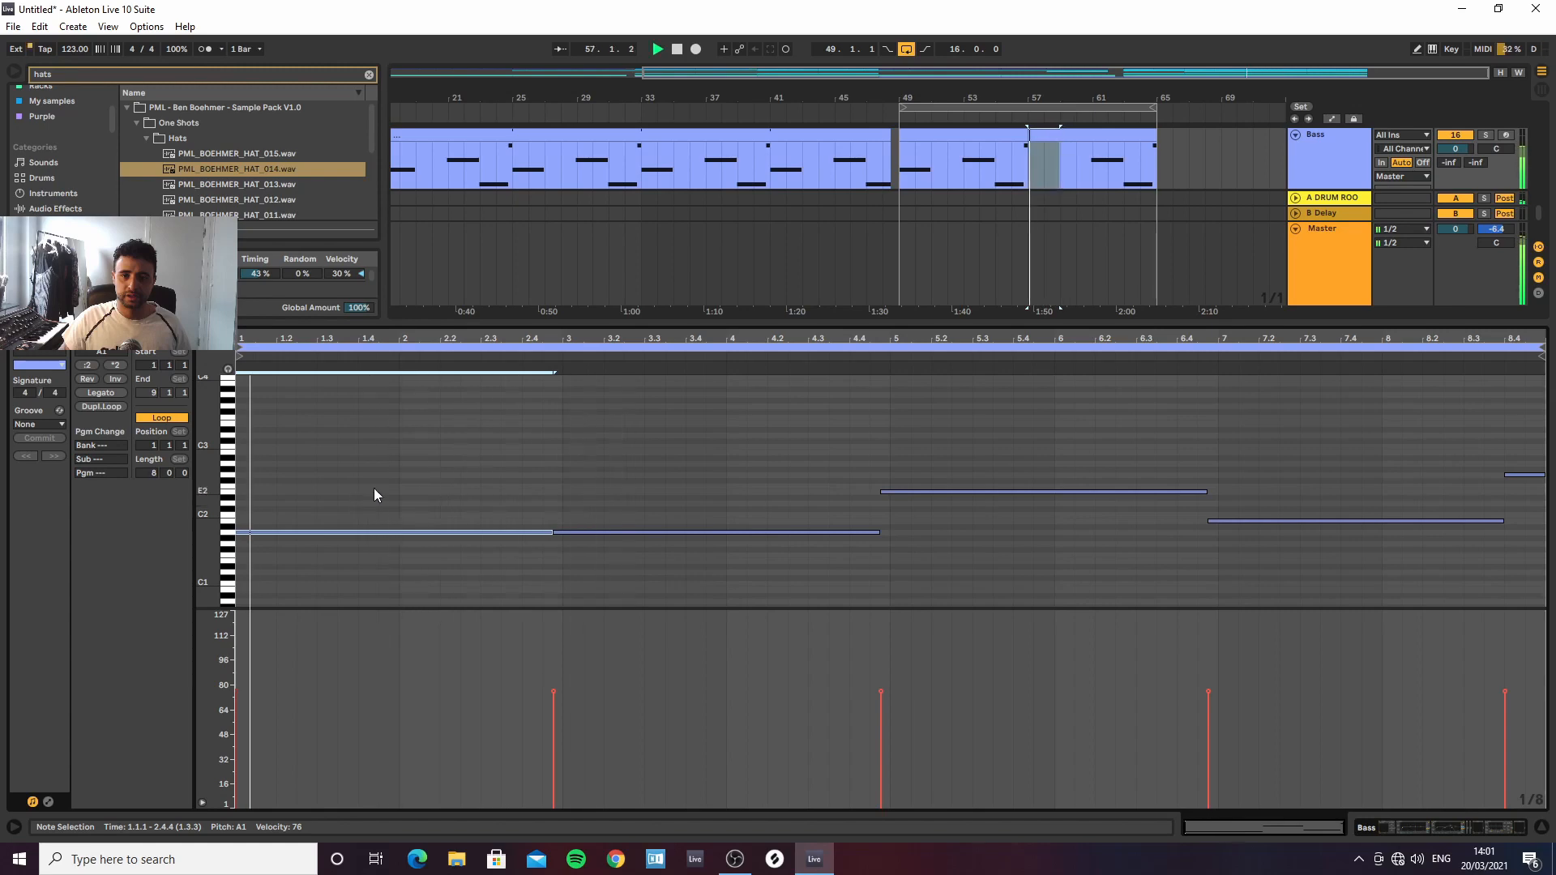
# Try the bar 57 Bass clip's second note at D2 and G1, auditioning from just before bar 57
pyautogui.click(622, 533)
pyautogui.press('Up')
pyautogui.press('Up')
pyautogui.press('Up')
pyautogui.press('Up')
pyautogui.press('Up')
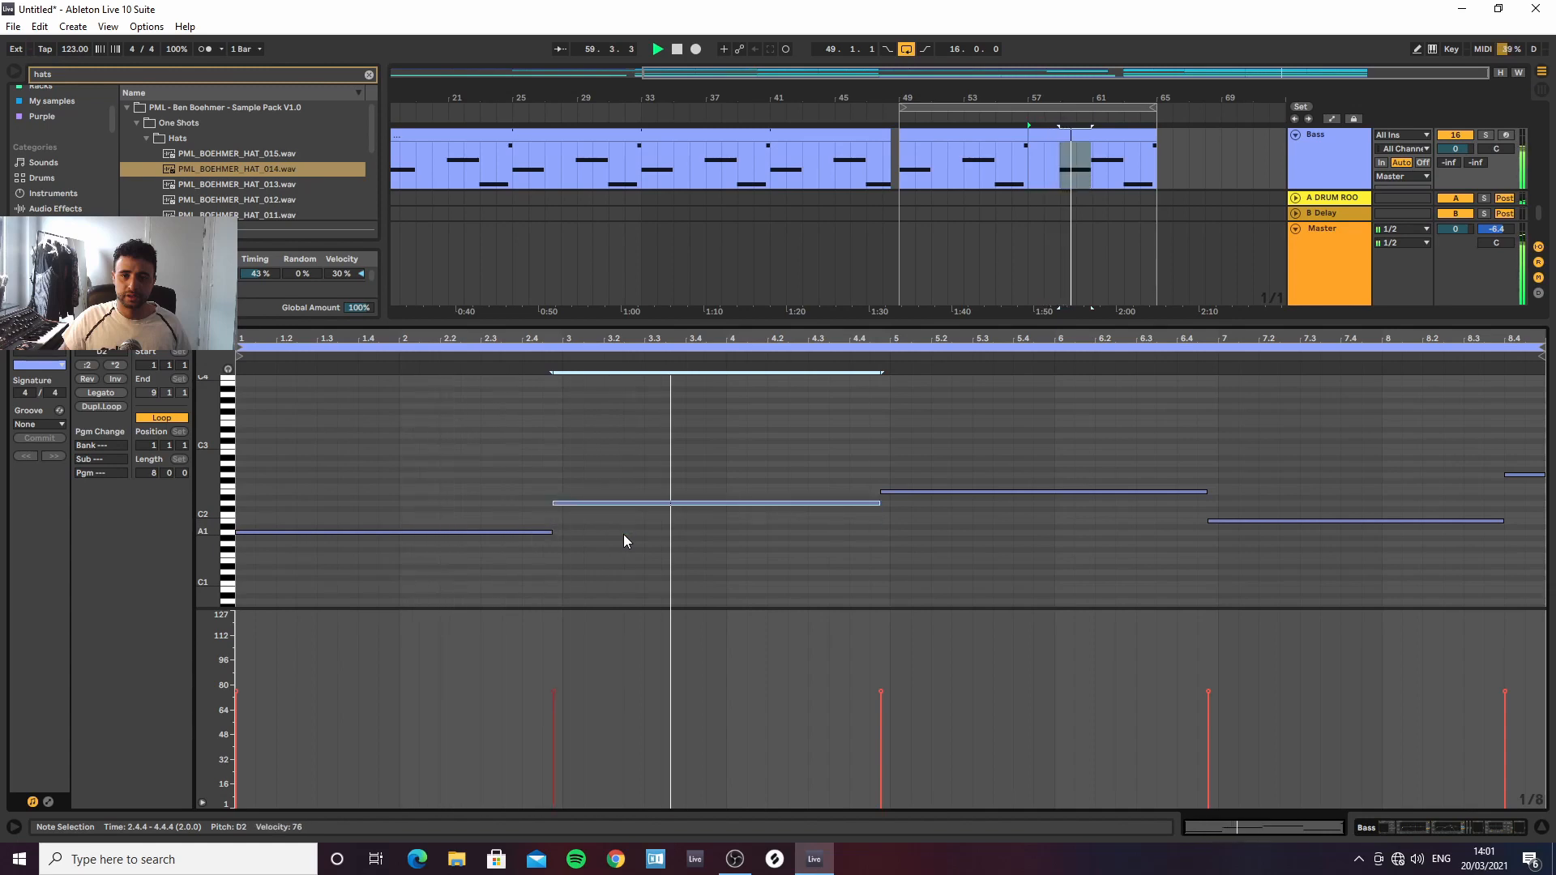
pyautogui.press('Down')
pyautogui.press('Down')
pyautogui.press('Down')
pyautogui.press('Down')
pyautogui.press('Down')
pyautogui.press('Down')
pyautogui.press('Down')
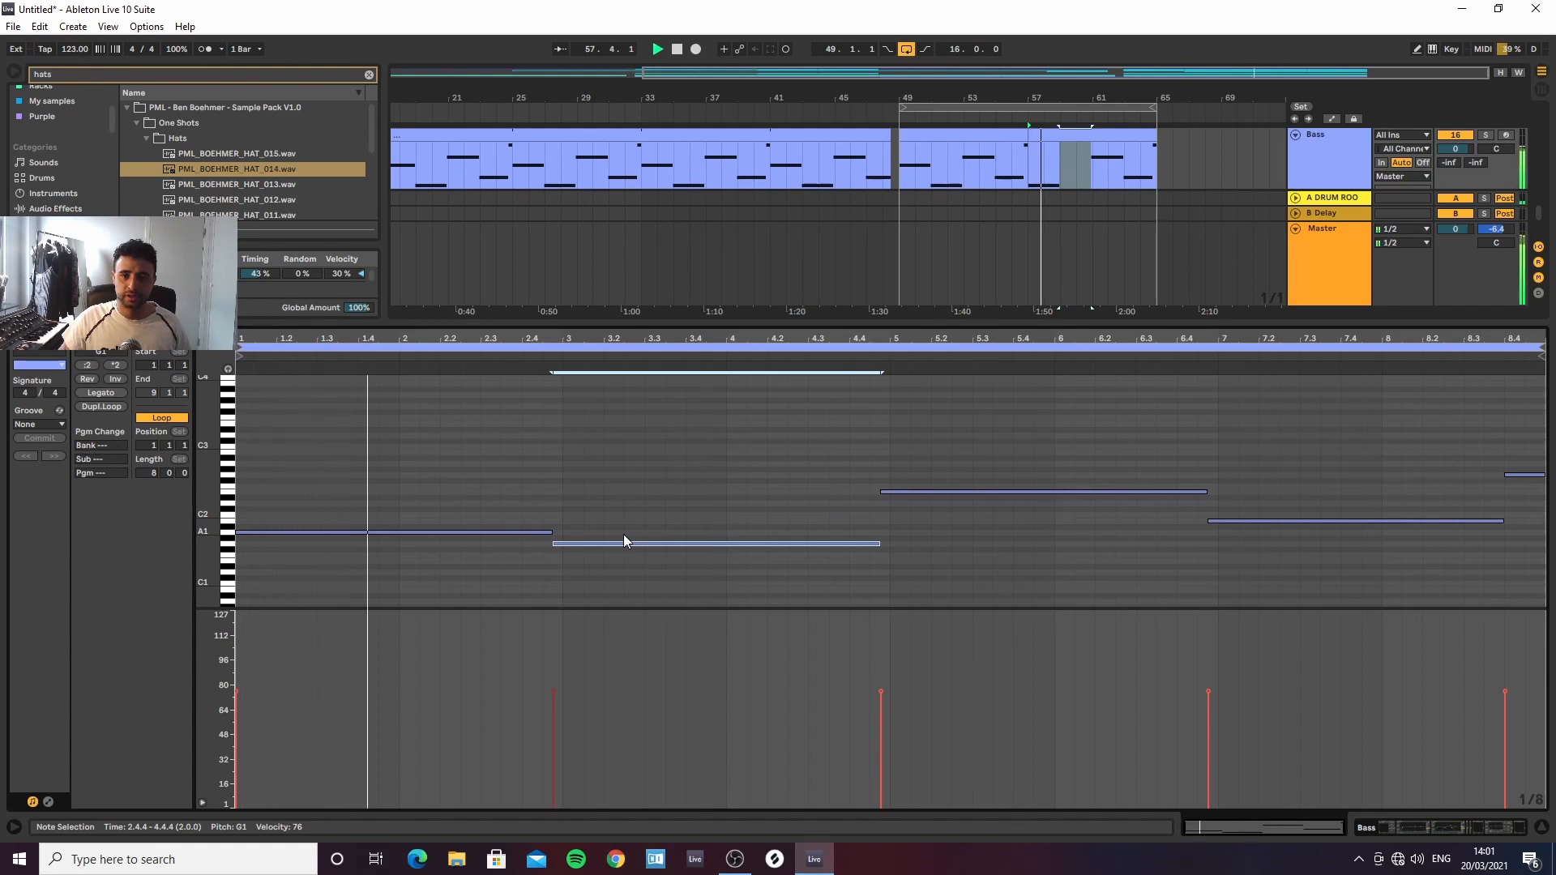
pyautogui.press('space')
pyautogui.click(1026, 165)
pyautogui.click(1016, 166)
pyautogui.press('space')
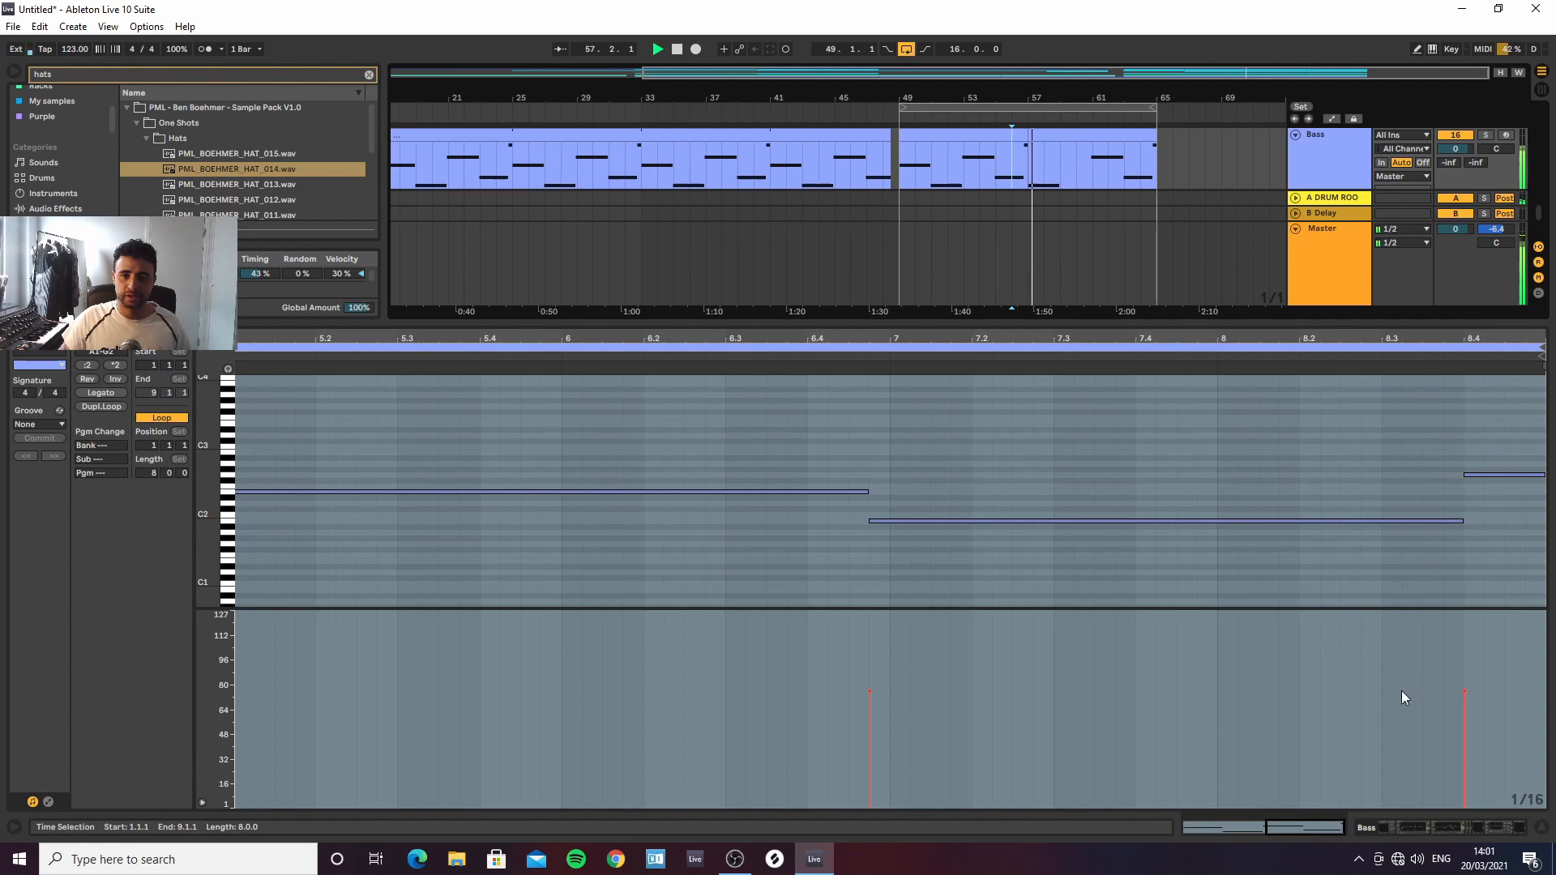
# Restore the bar 57 Bass clip's first note to D2 and second note to A1, and close the note editor
pyautogui.click(1072, 138)
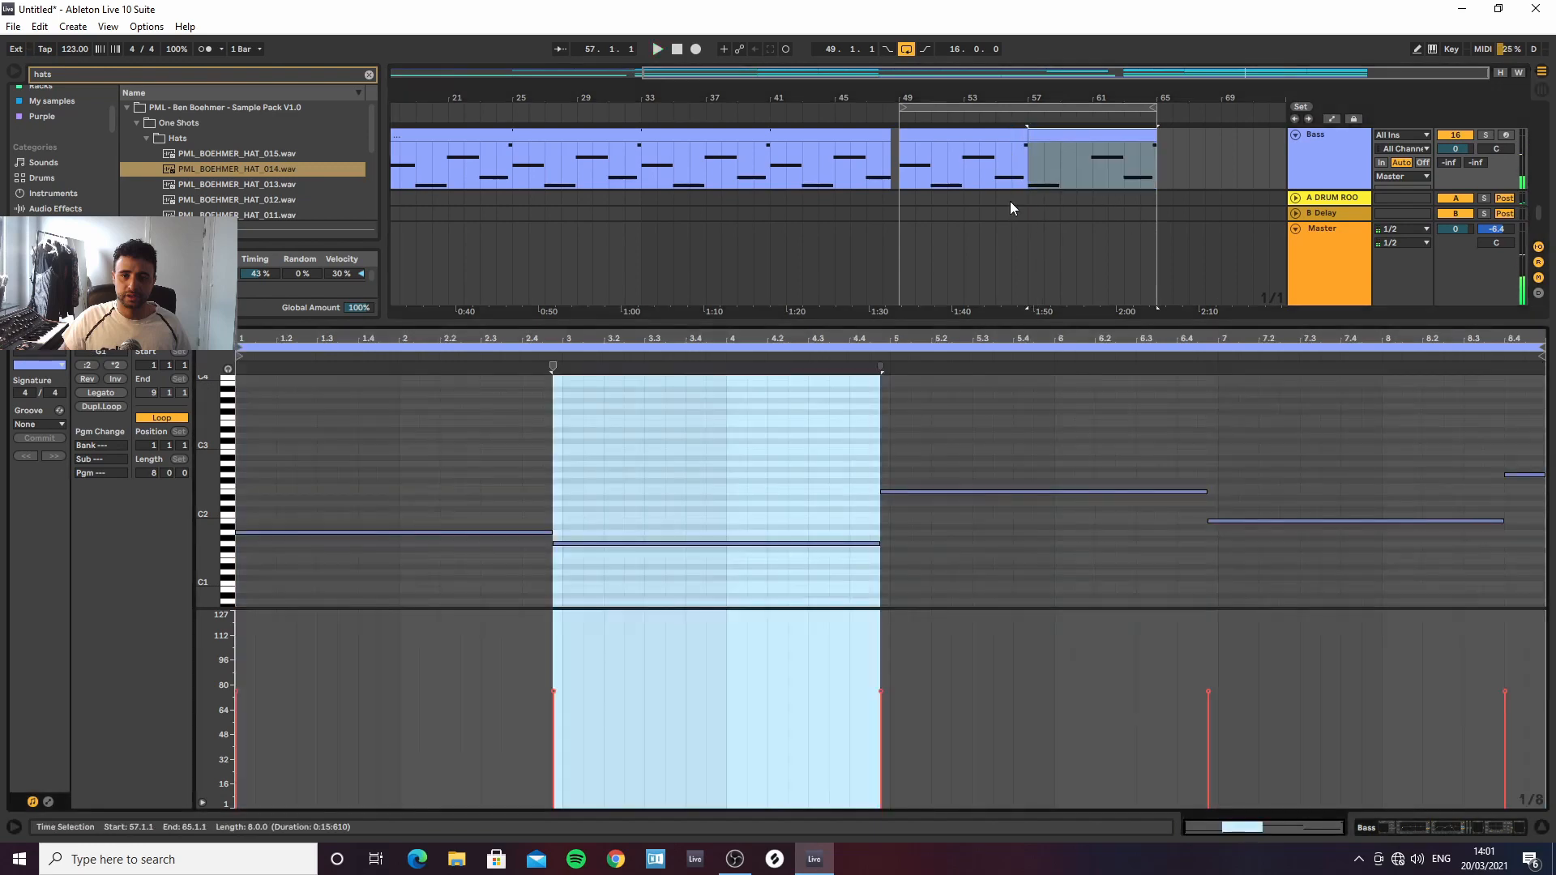
pyautogui.click(457, 532)
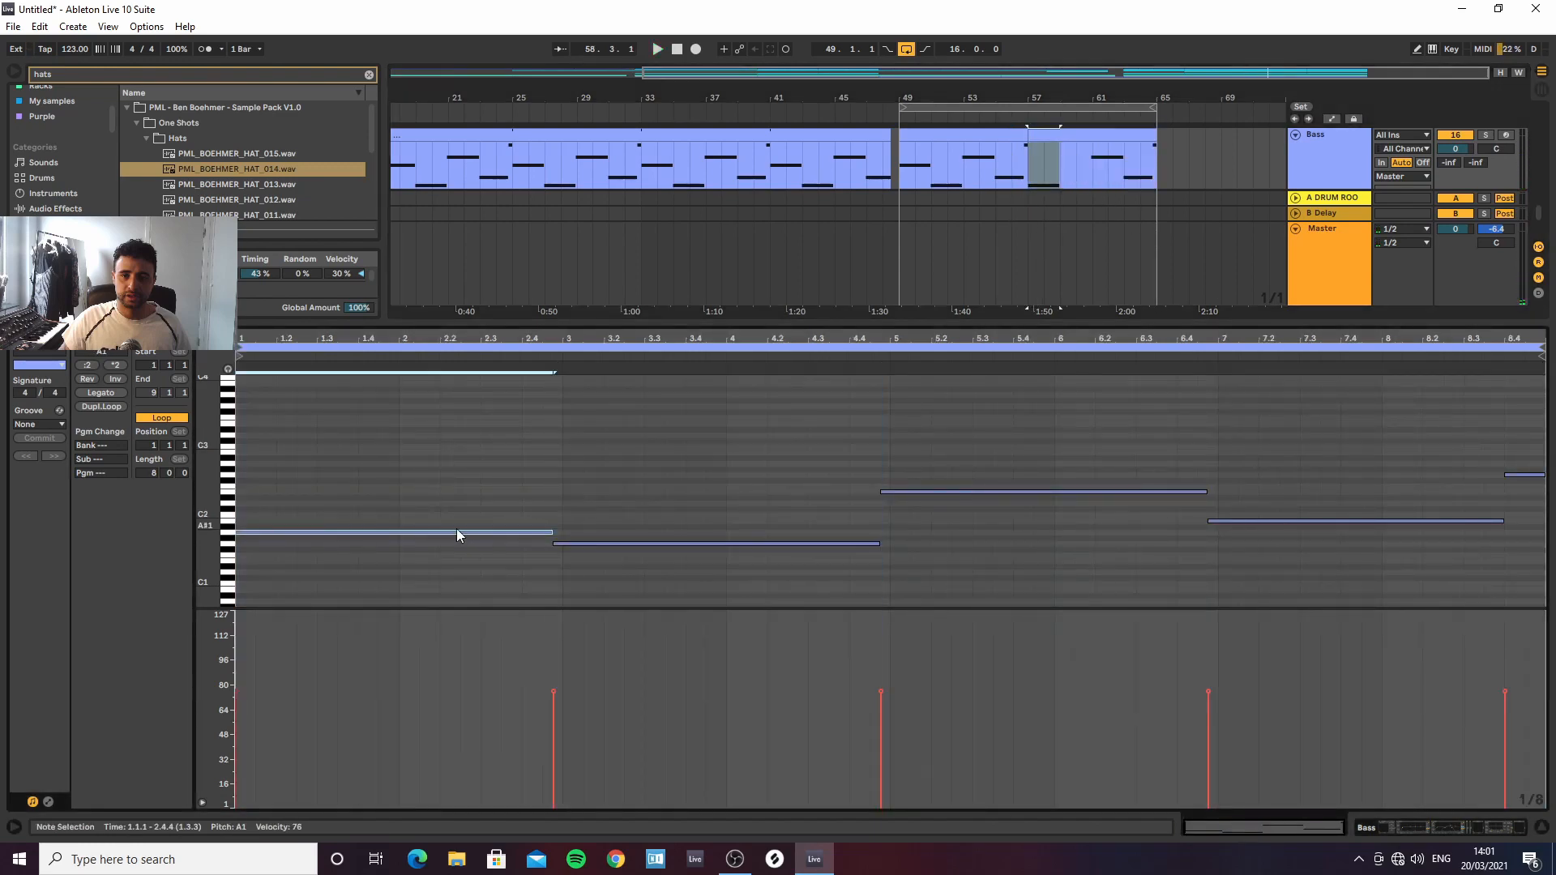
pyautogui.press('Up')
pyautogui.press('Up')
pyautogui.press('Up')
pyautogui.press('Up')
pyautogui.press('Up')
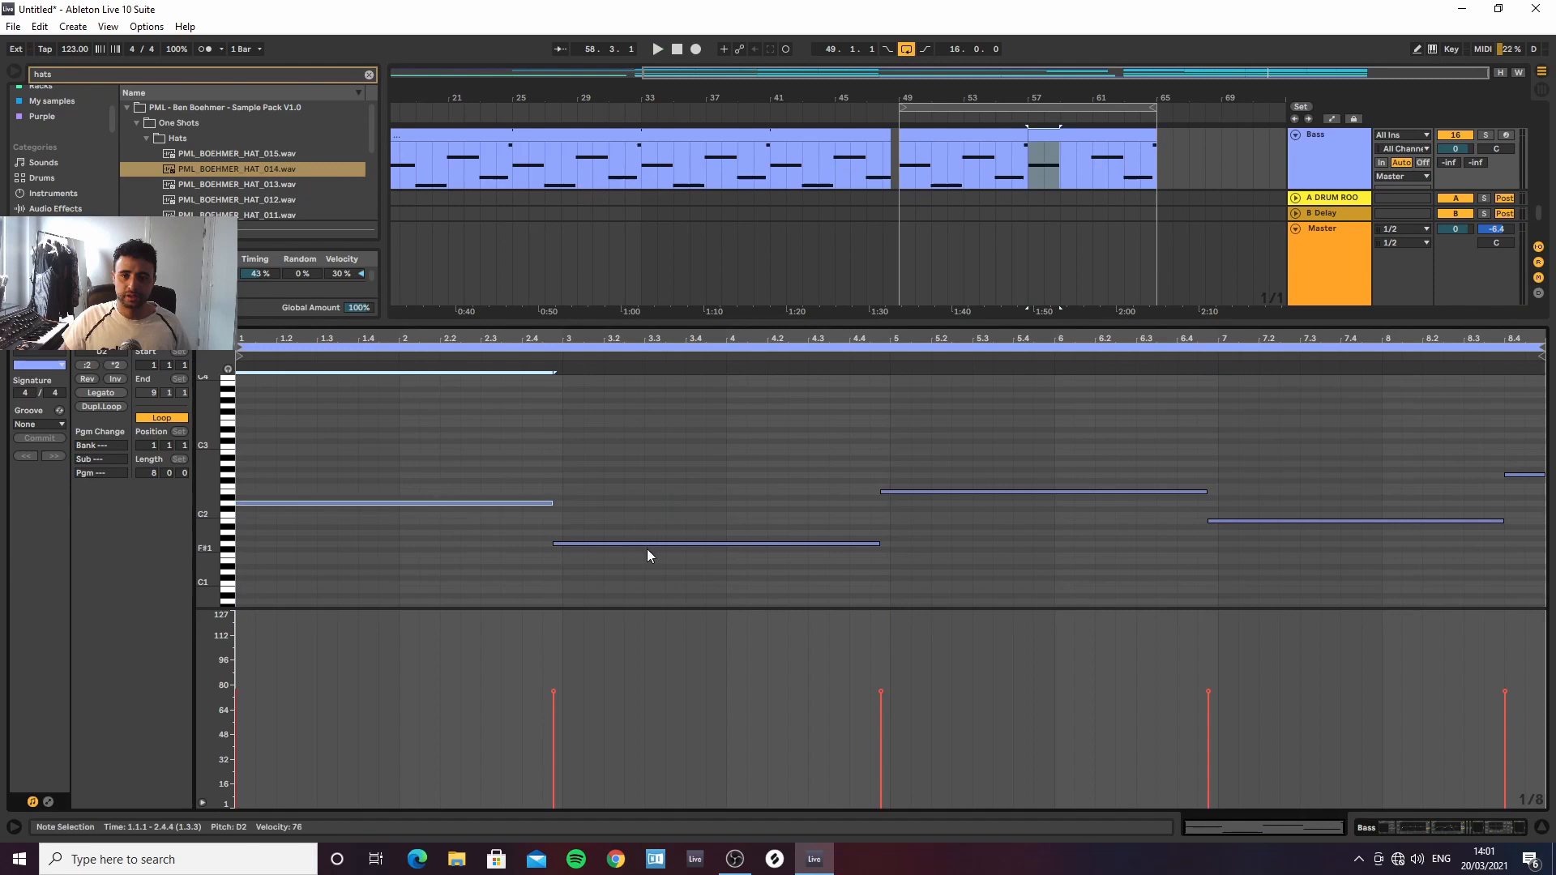
pyautogui.click(647, 545)
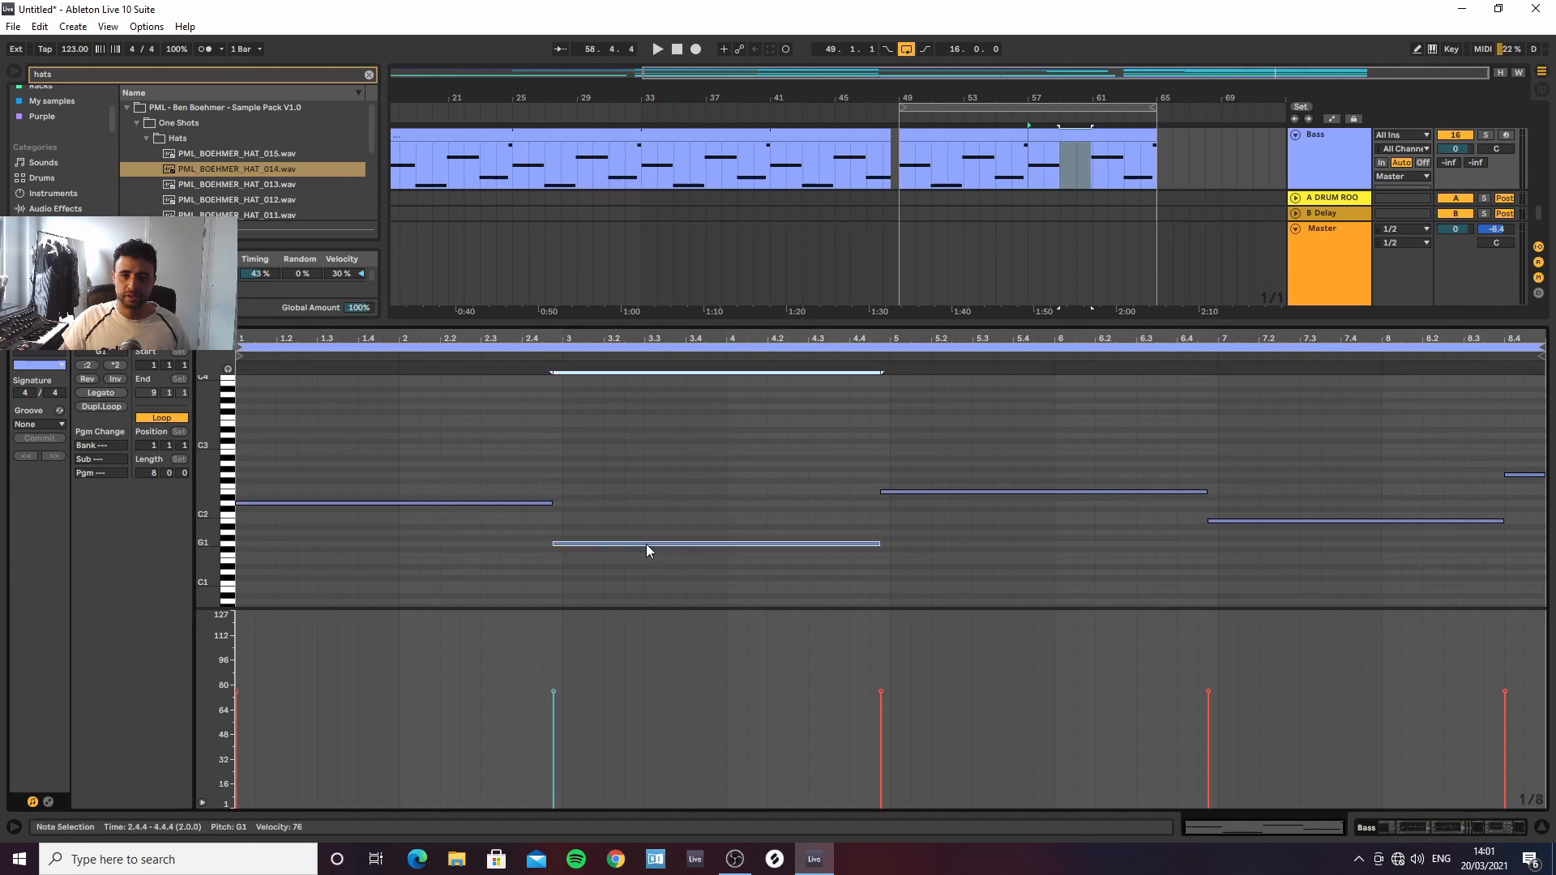
pyautogui.press('Up')
pyautogui.press('Up')
pyautogui.click(1017, 137)
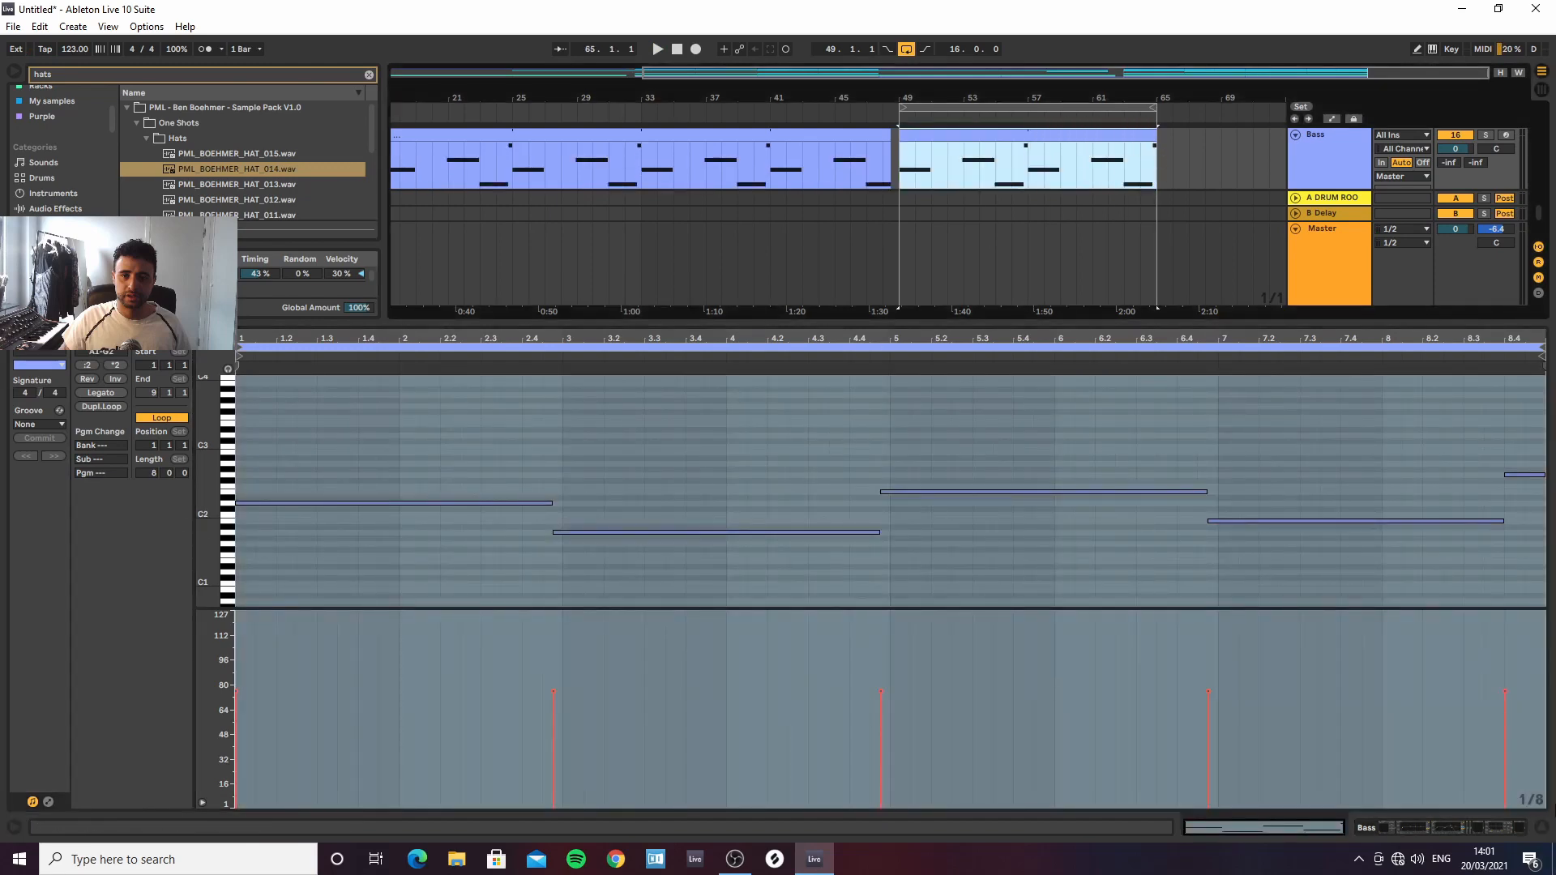
pyautogui.click(1542, 827)
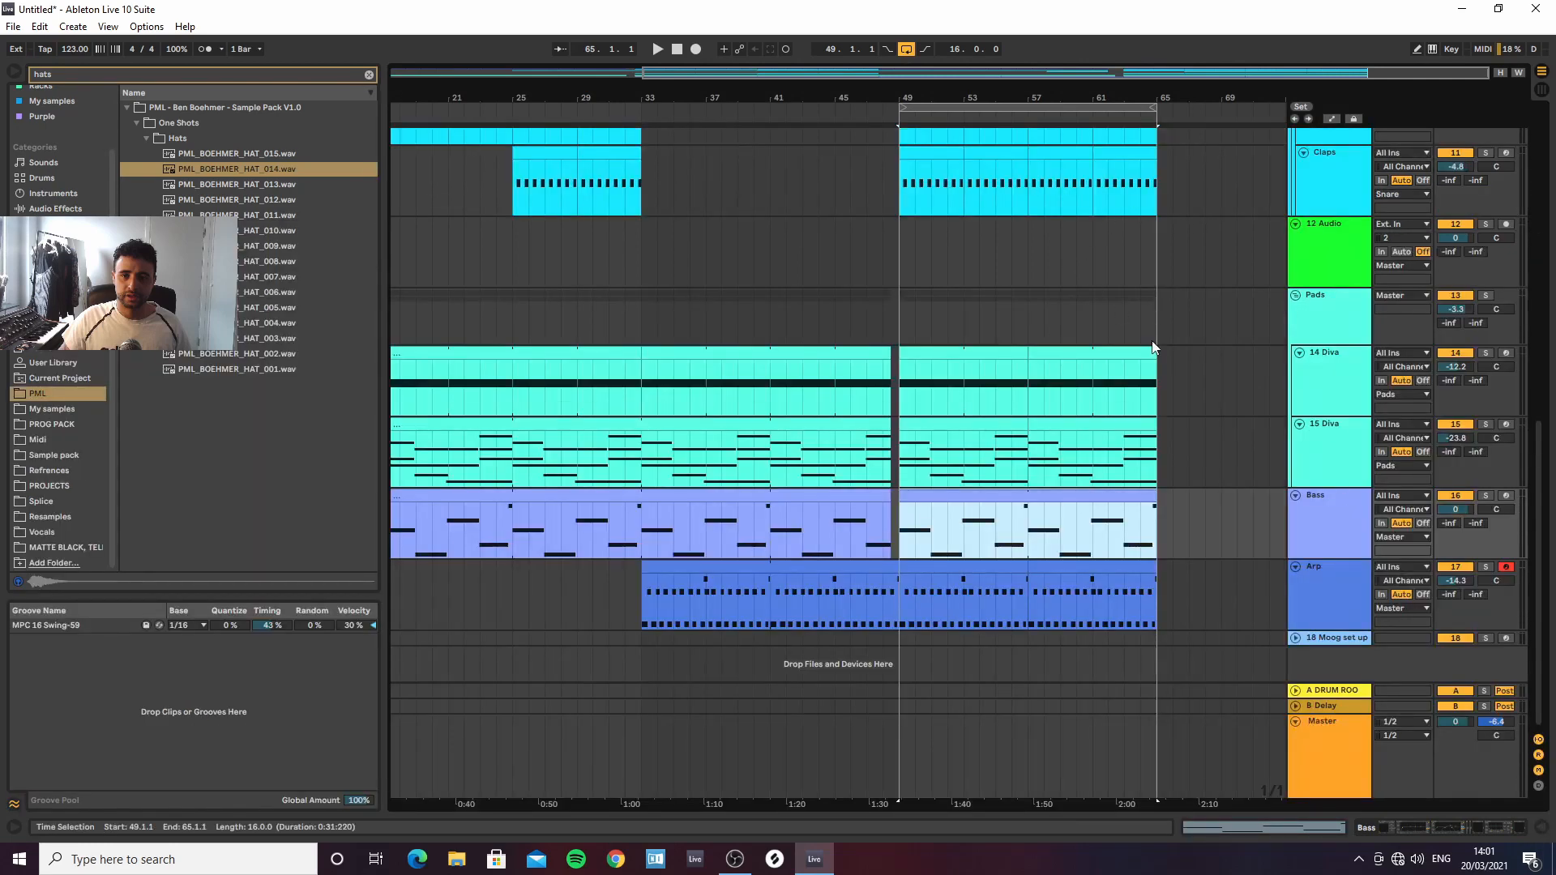
# Insert a new MIDI track below the Arp track and show its devices
pyautogui.click(1326, 605)
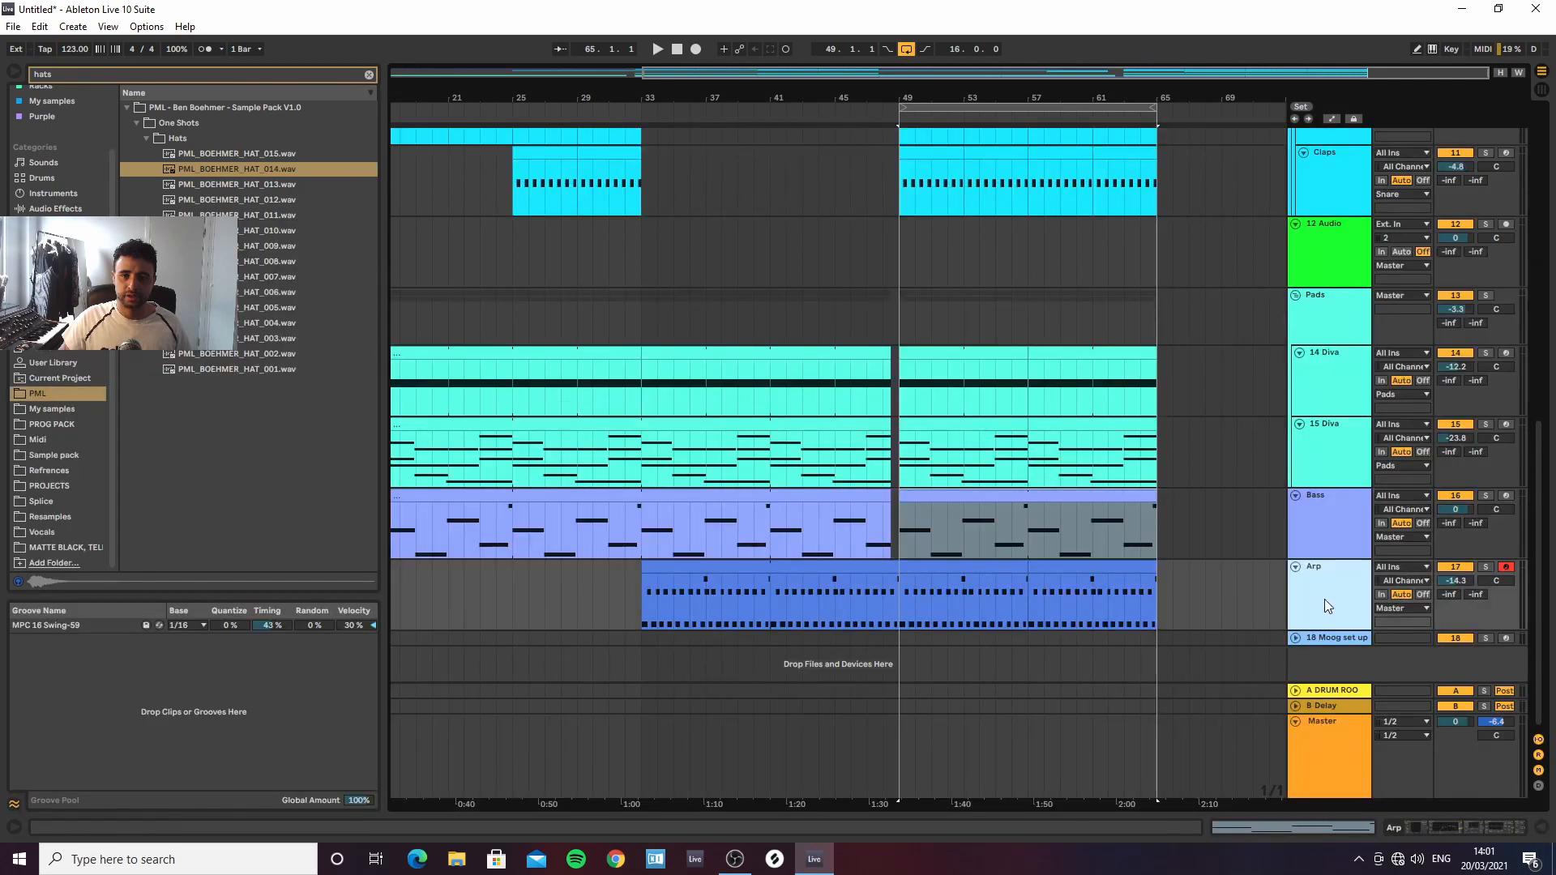
pyautogui.hotkey('ctrl', 'shift', 't')
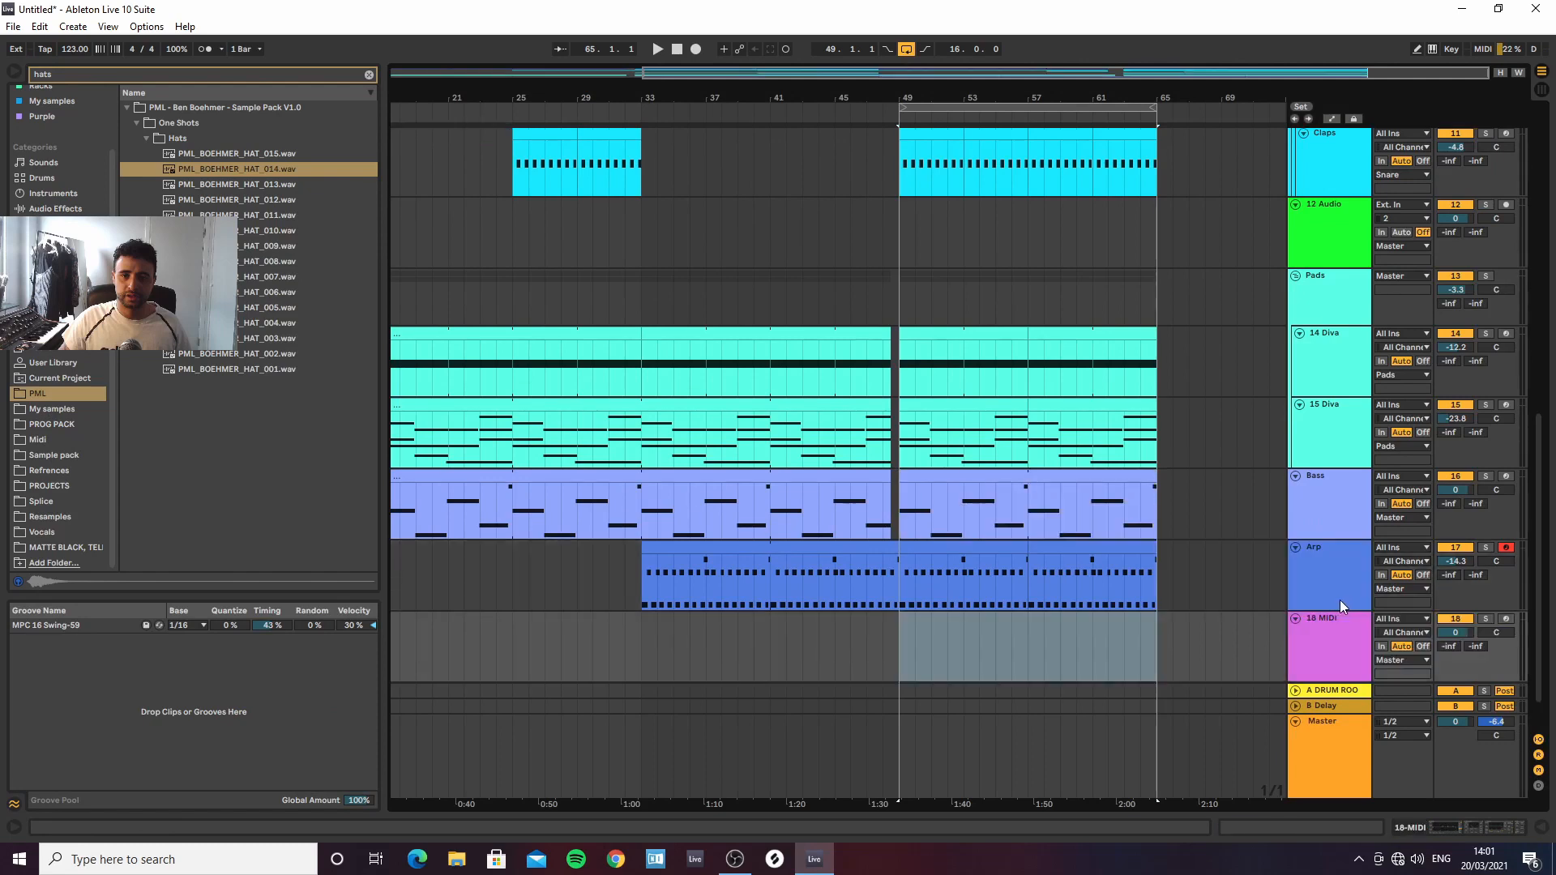
pyautogui.click(1442, 827)
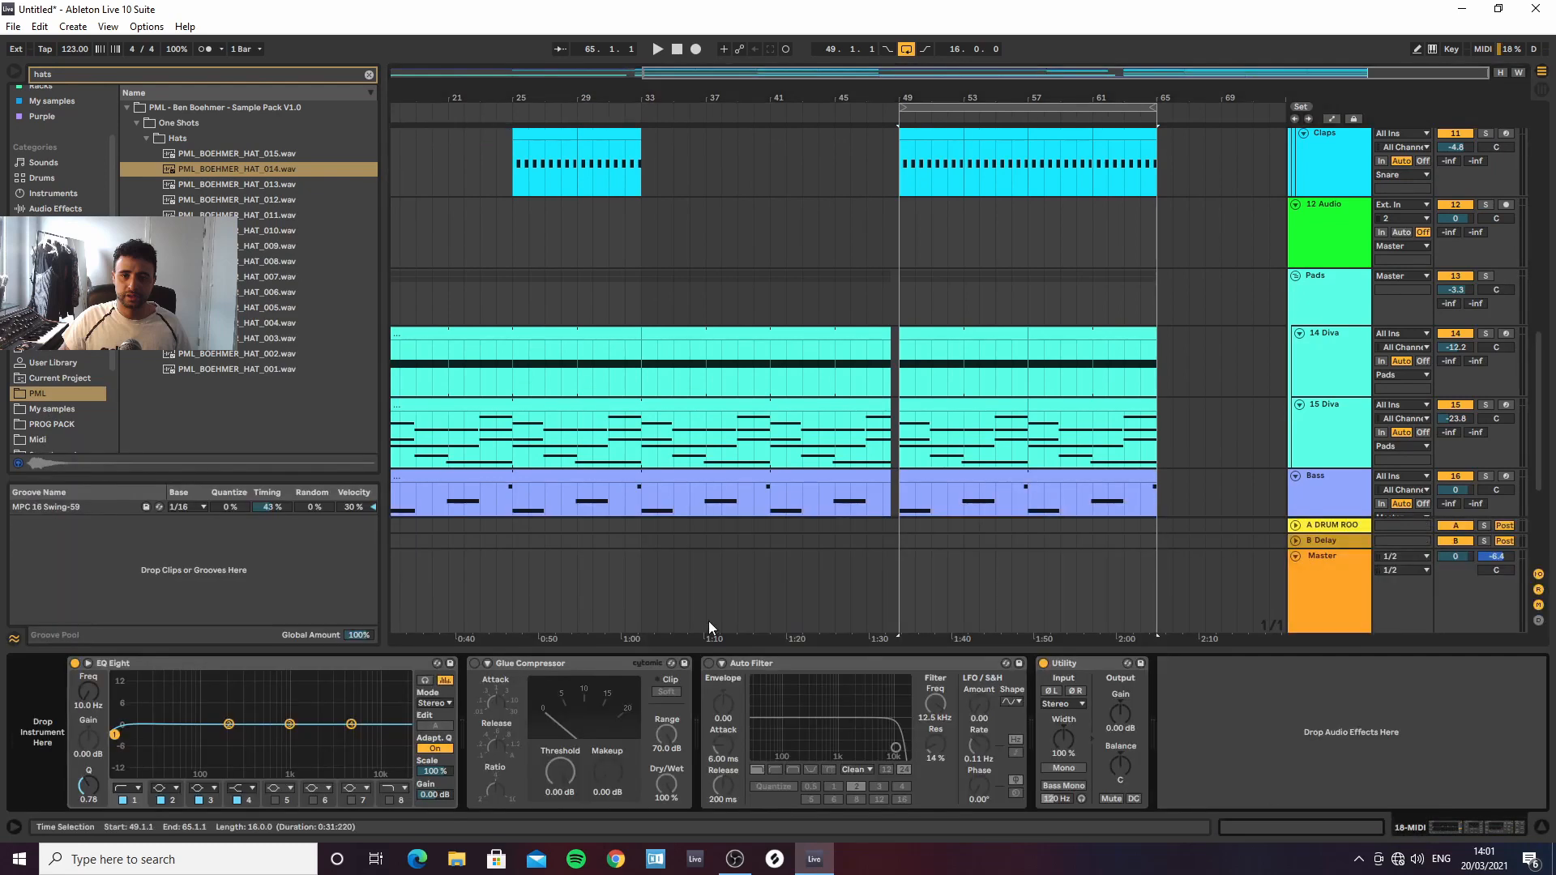
# Clear the hats search, browse the Yellow collection, and search all browser results for c#
pyautogui.click(369, 73)
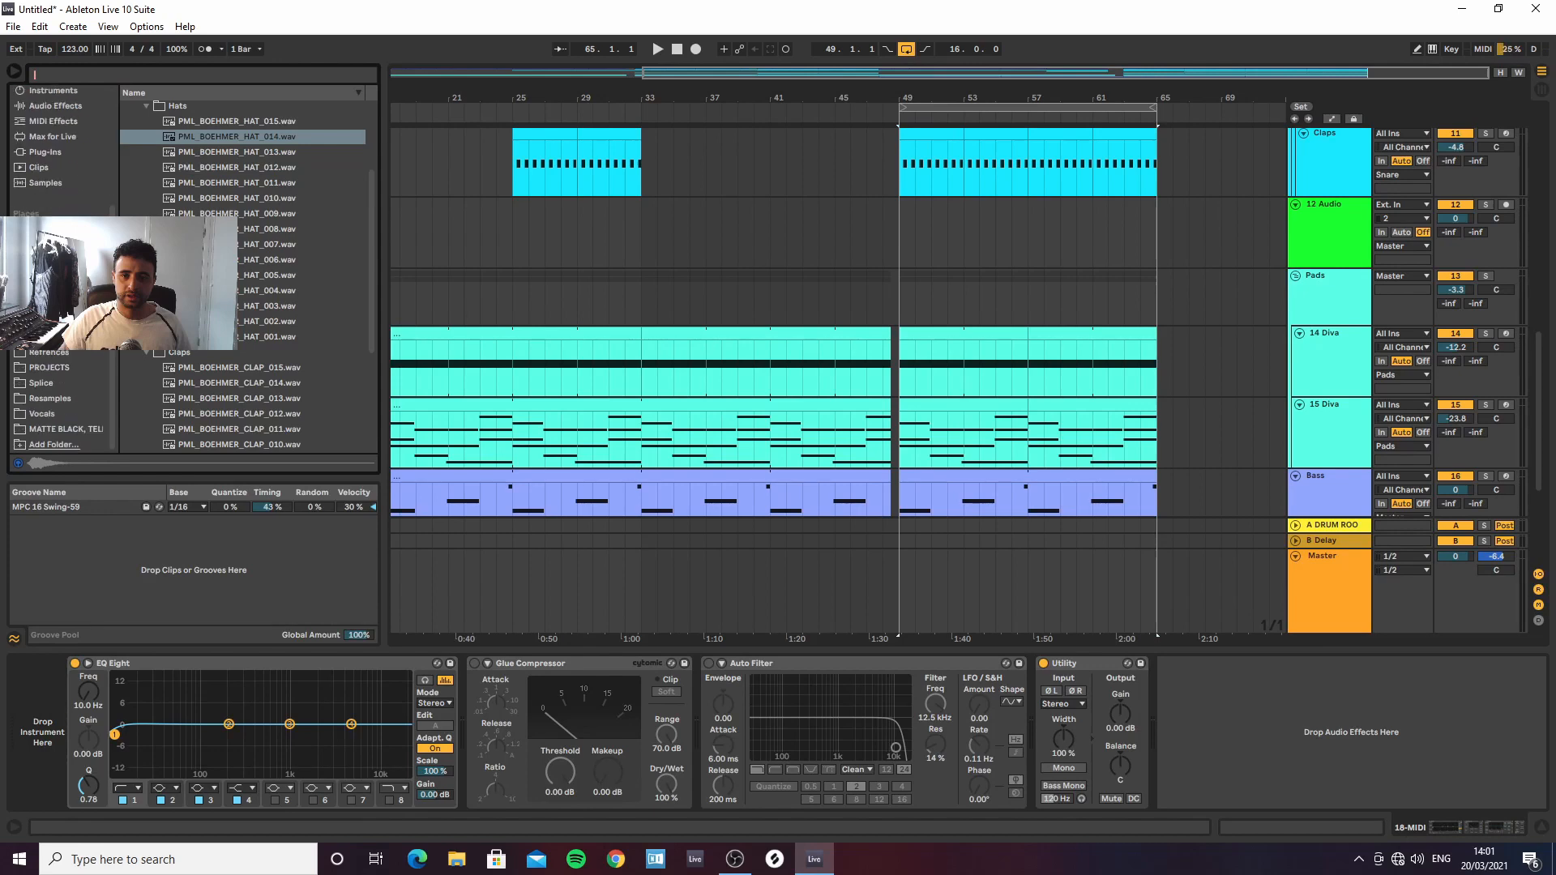
pyautogui.scroll(3, 51, 187)
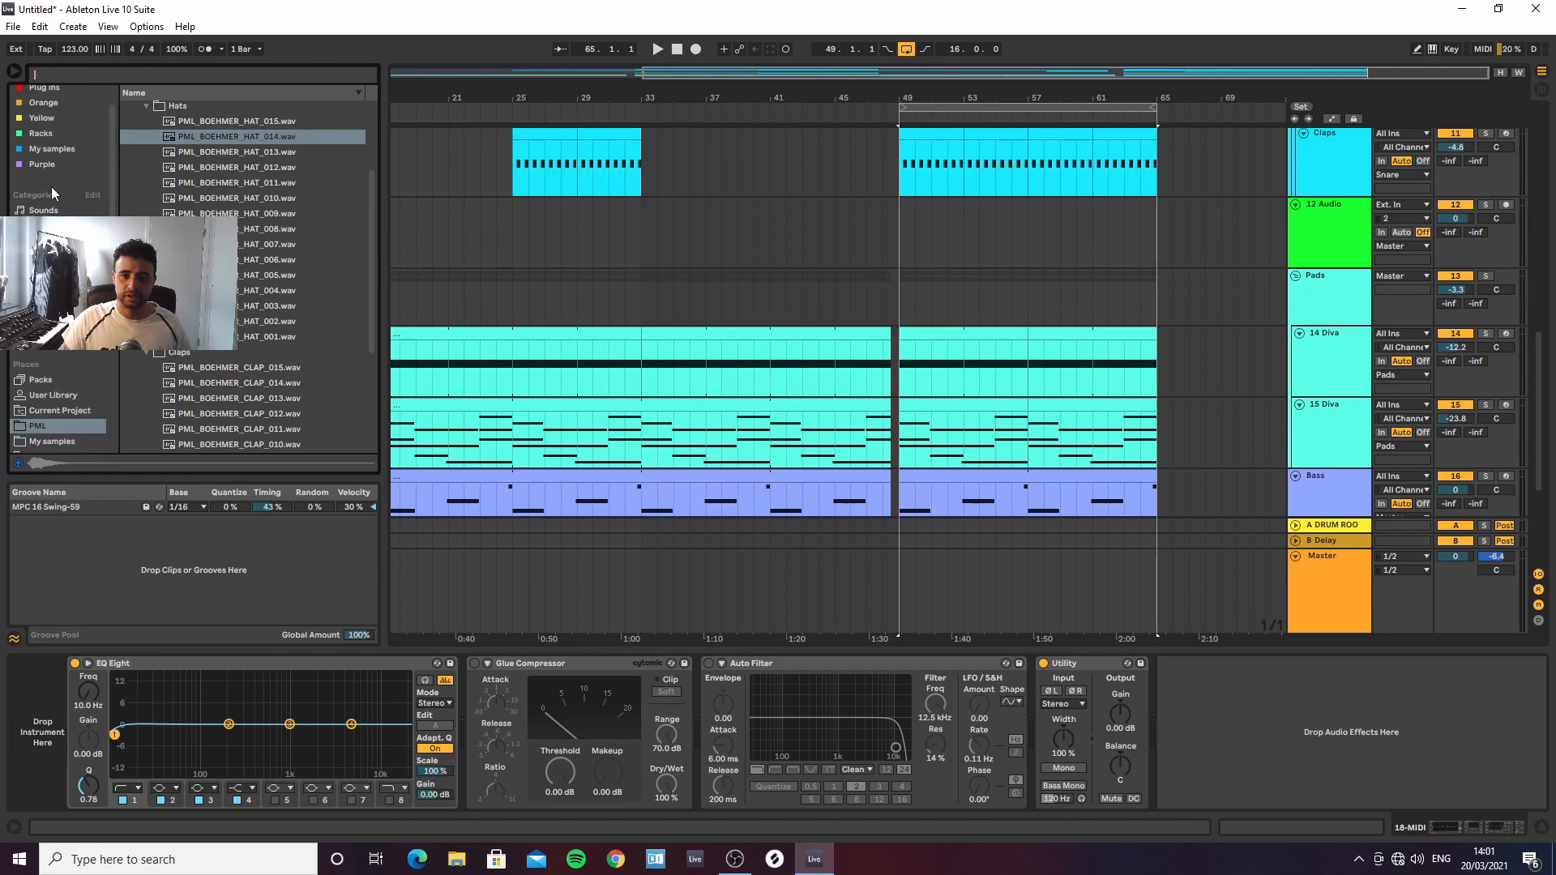
pyautogui.click(36, 120)
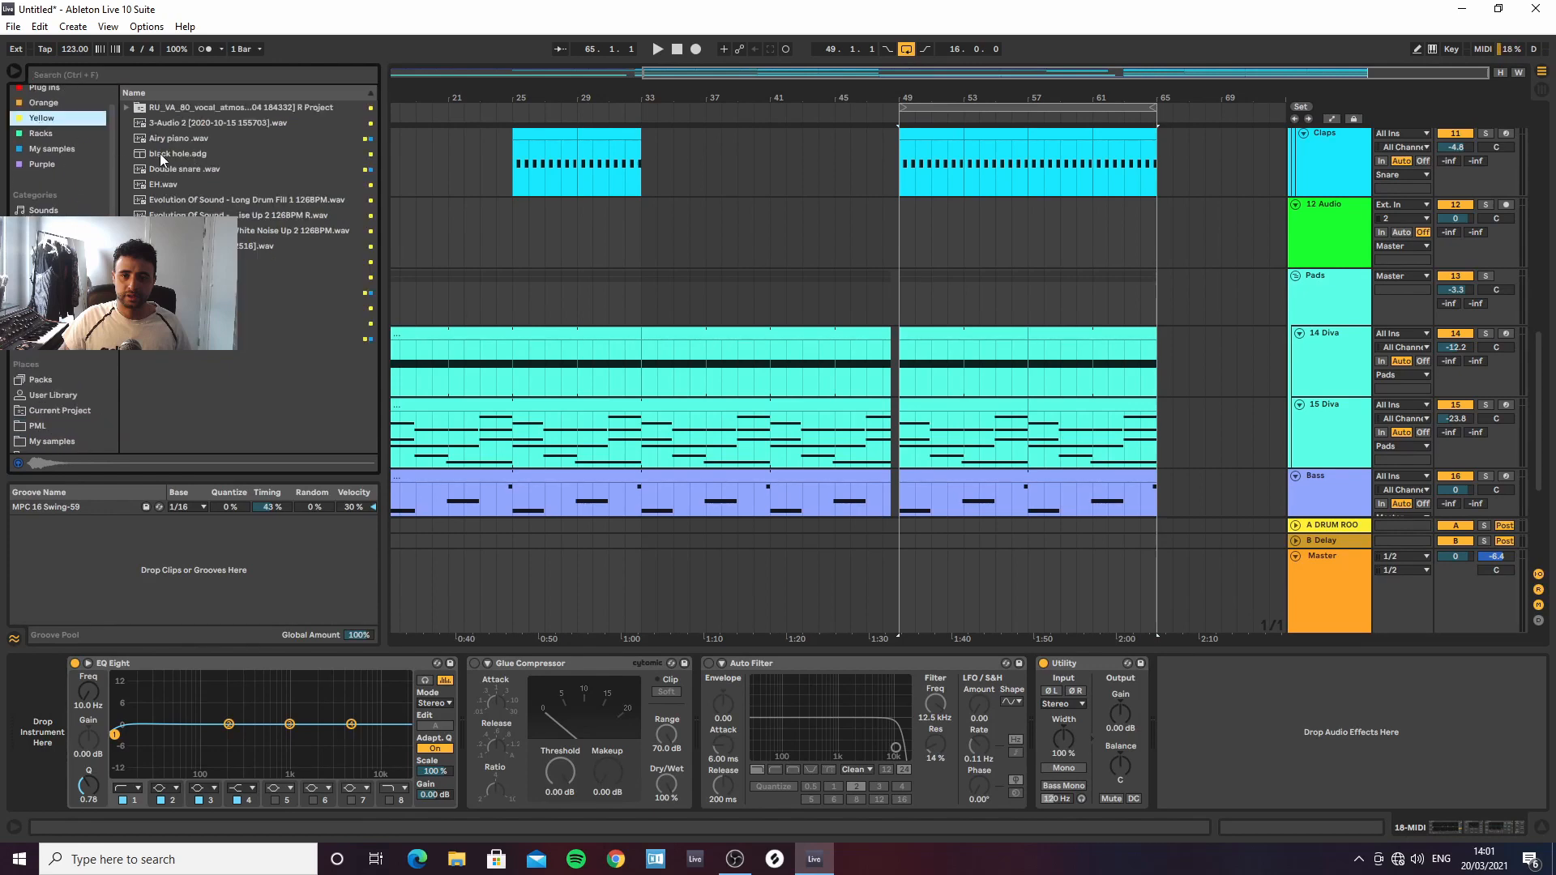
pyautogui.click(158, 74)
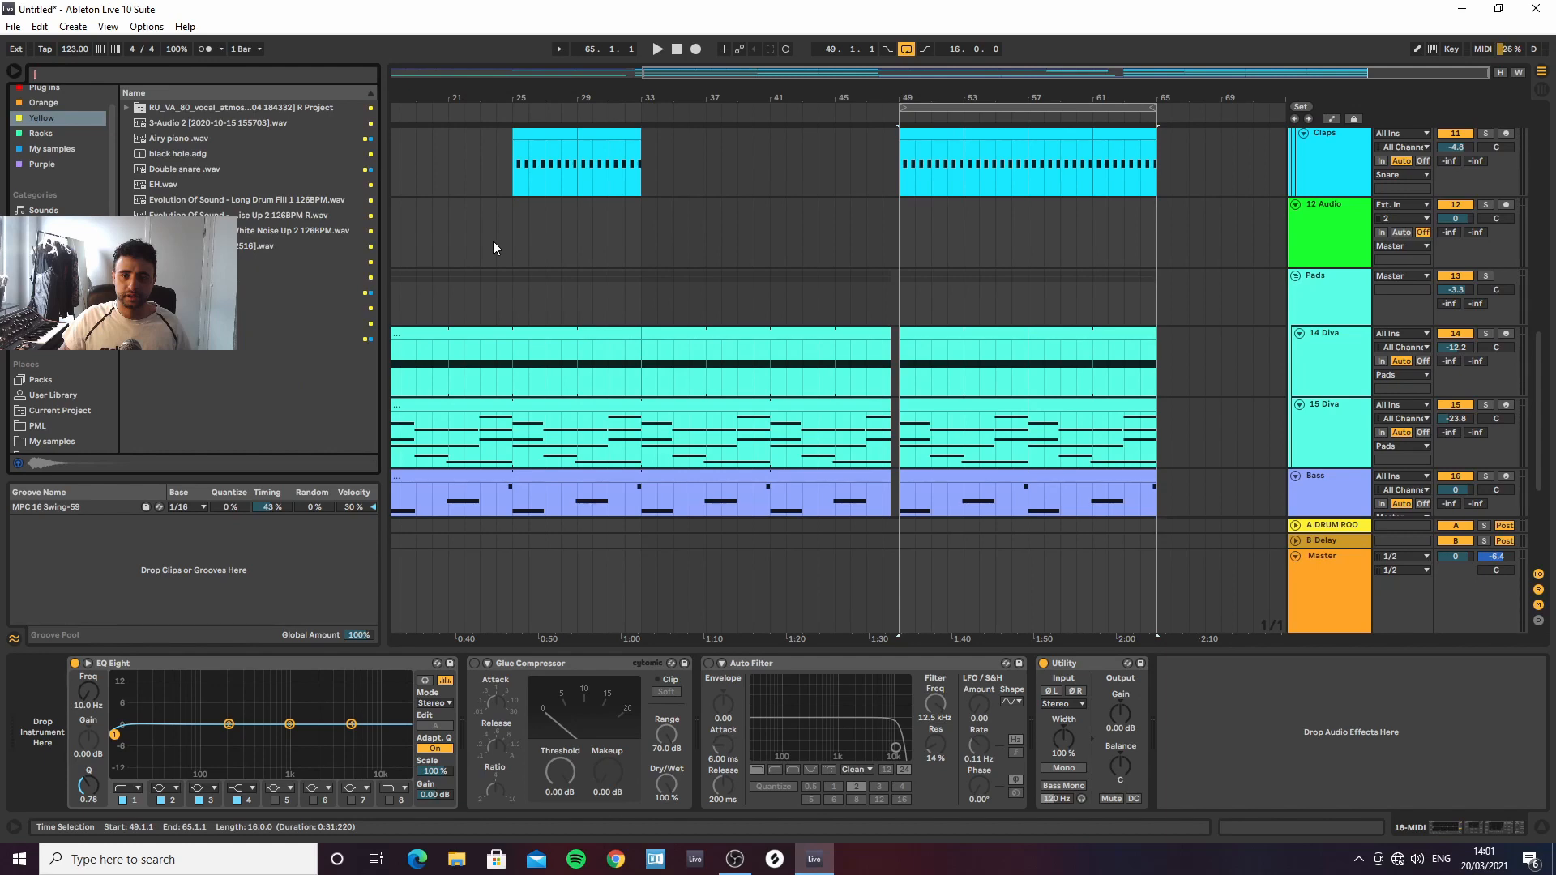
pyautogui.write('c#')
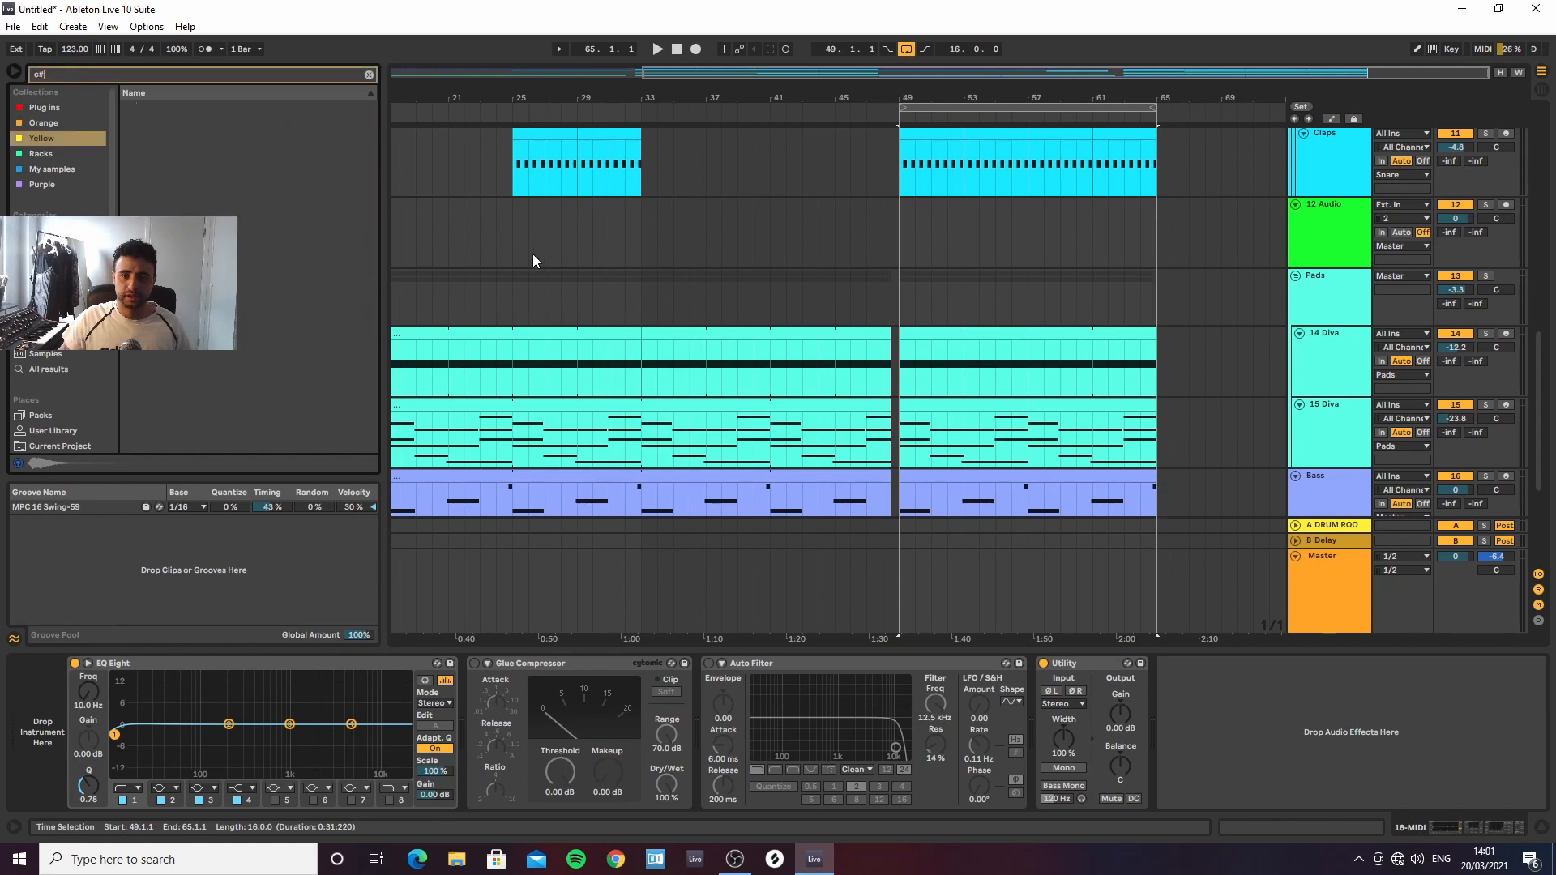
pyautogui.click(57, 370)
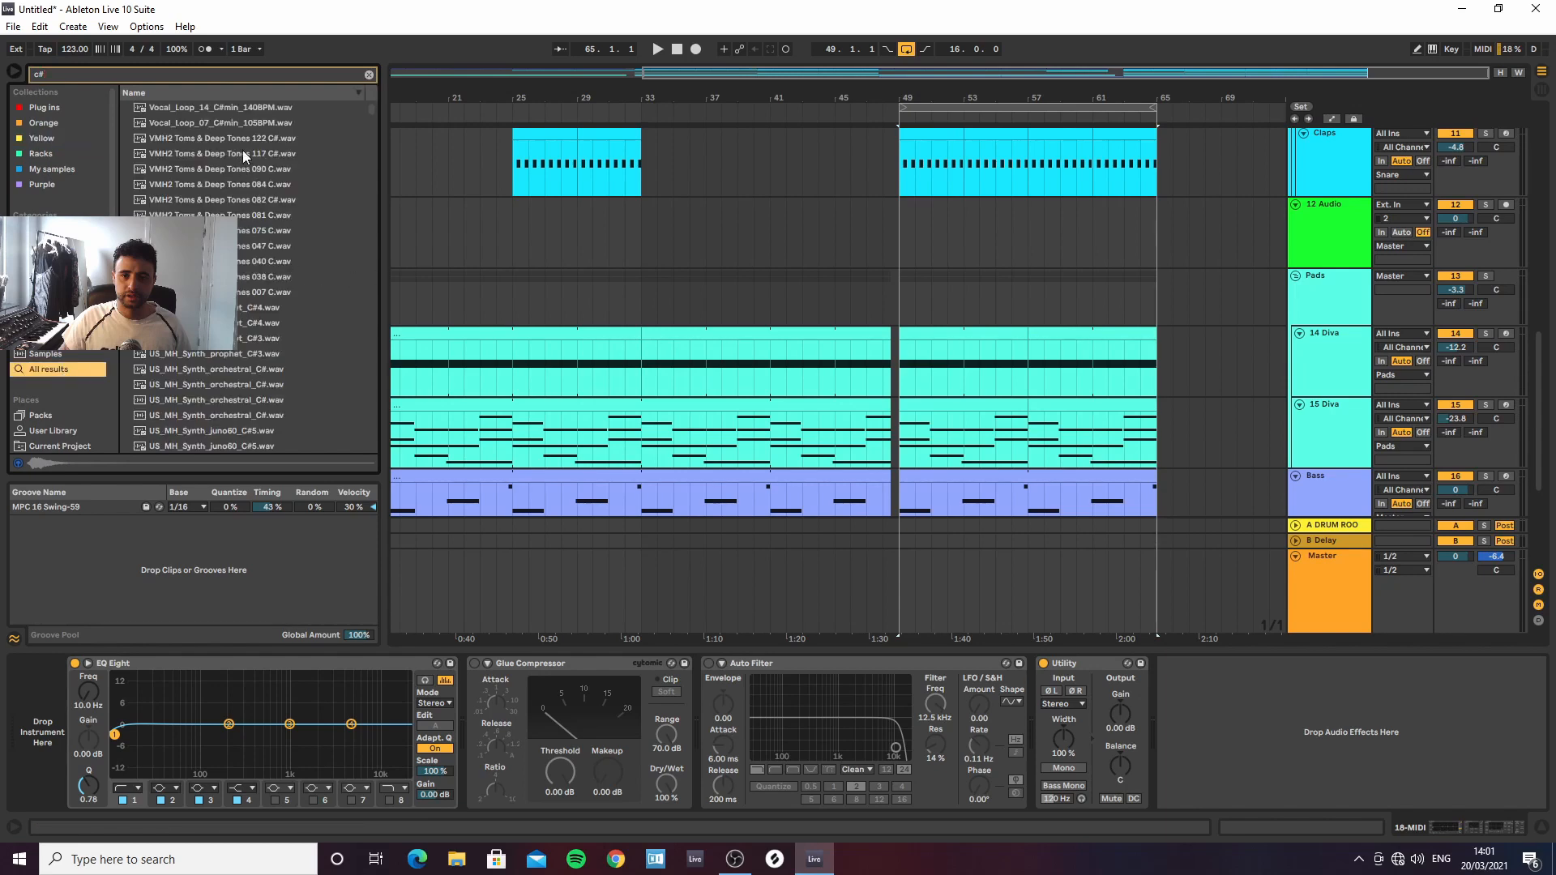
# Audition the Vocal_Loop C# minor samples and narrow the browser search to c# vocal
pyautogui.click(234, 109)
pyautogui.click(231, 117)
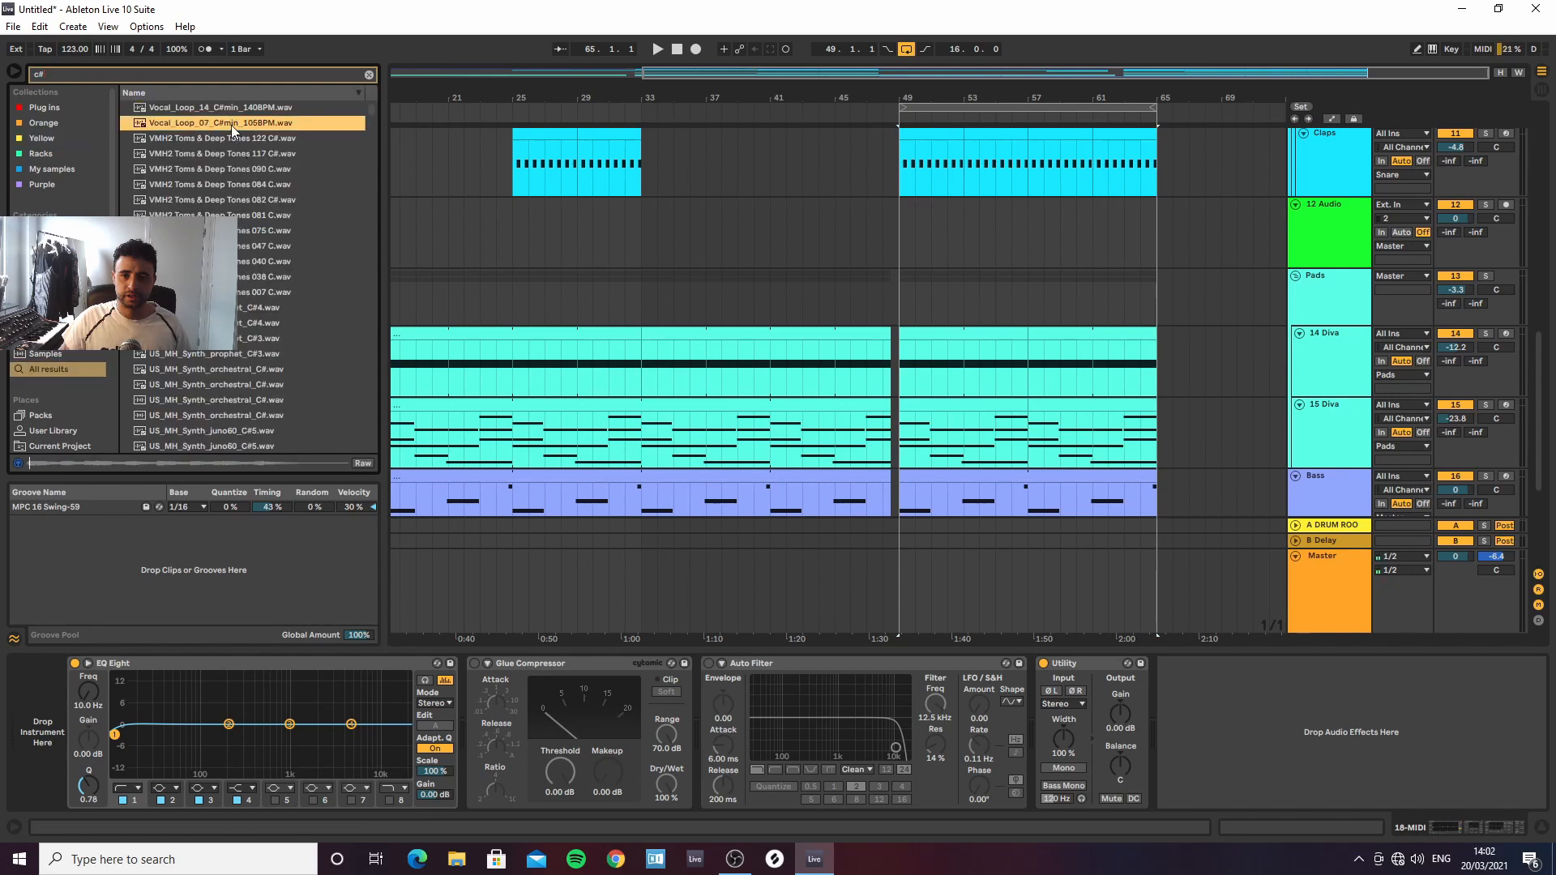
pyautogui.scroll(-3, 214, 177)
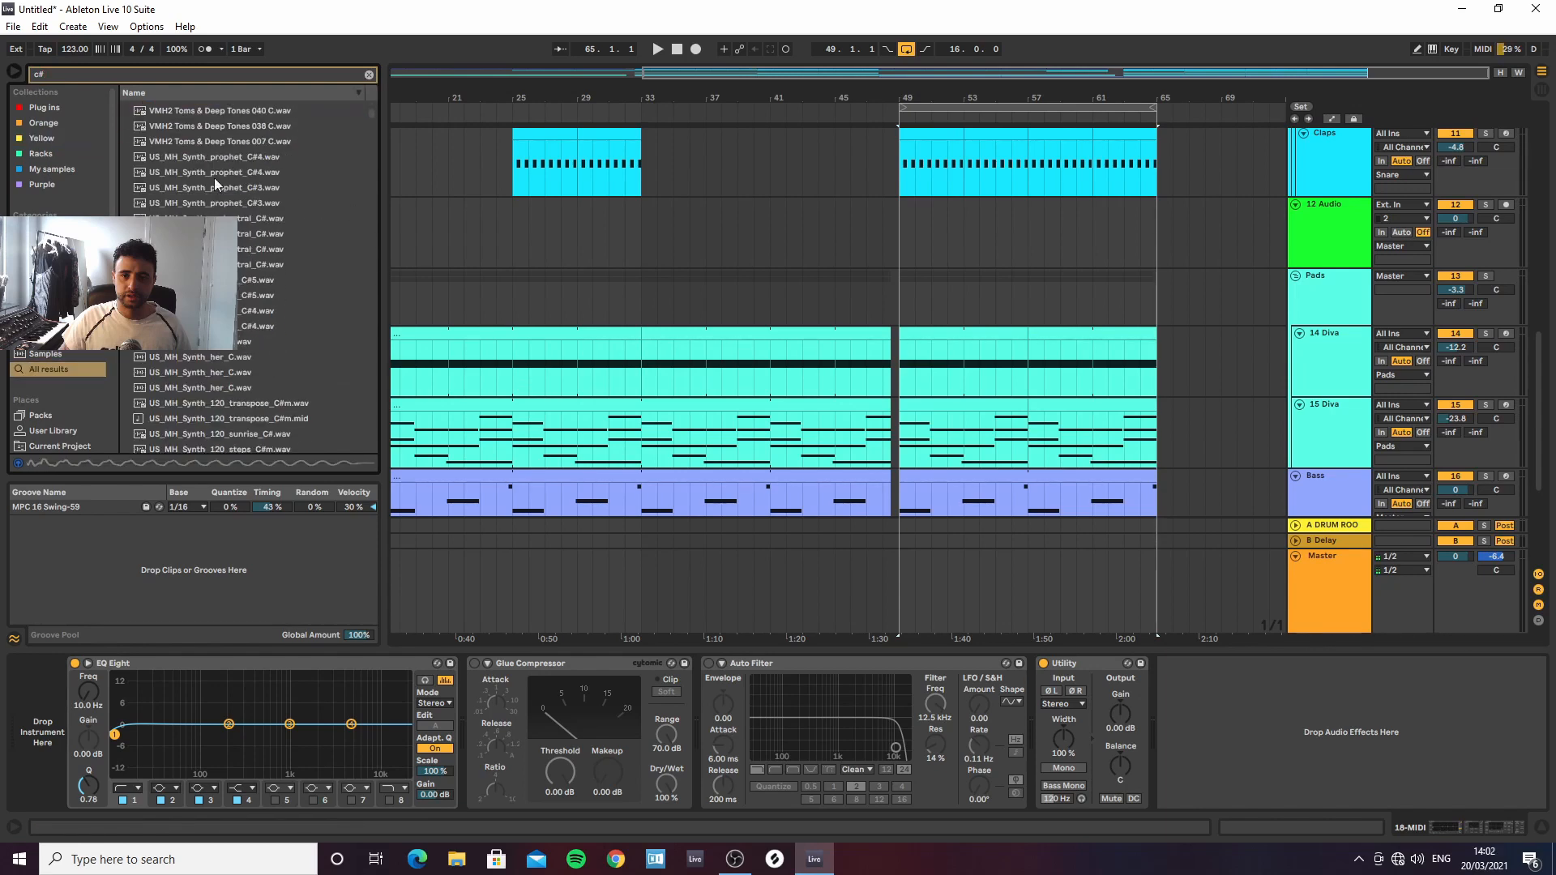
pyautogui.write('vocal')
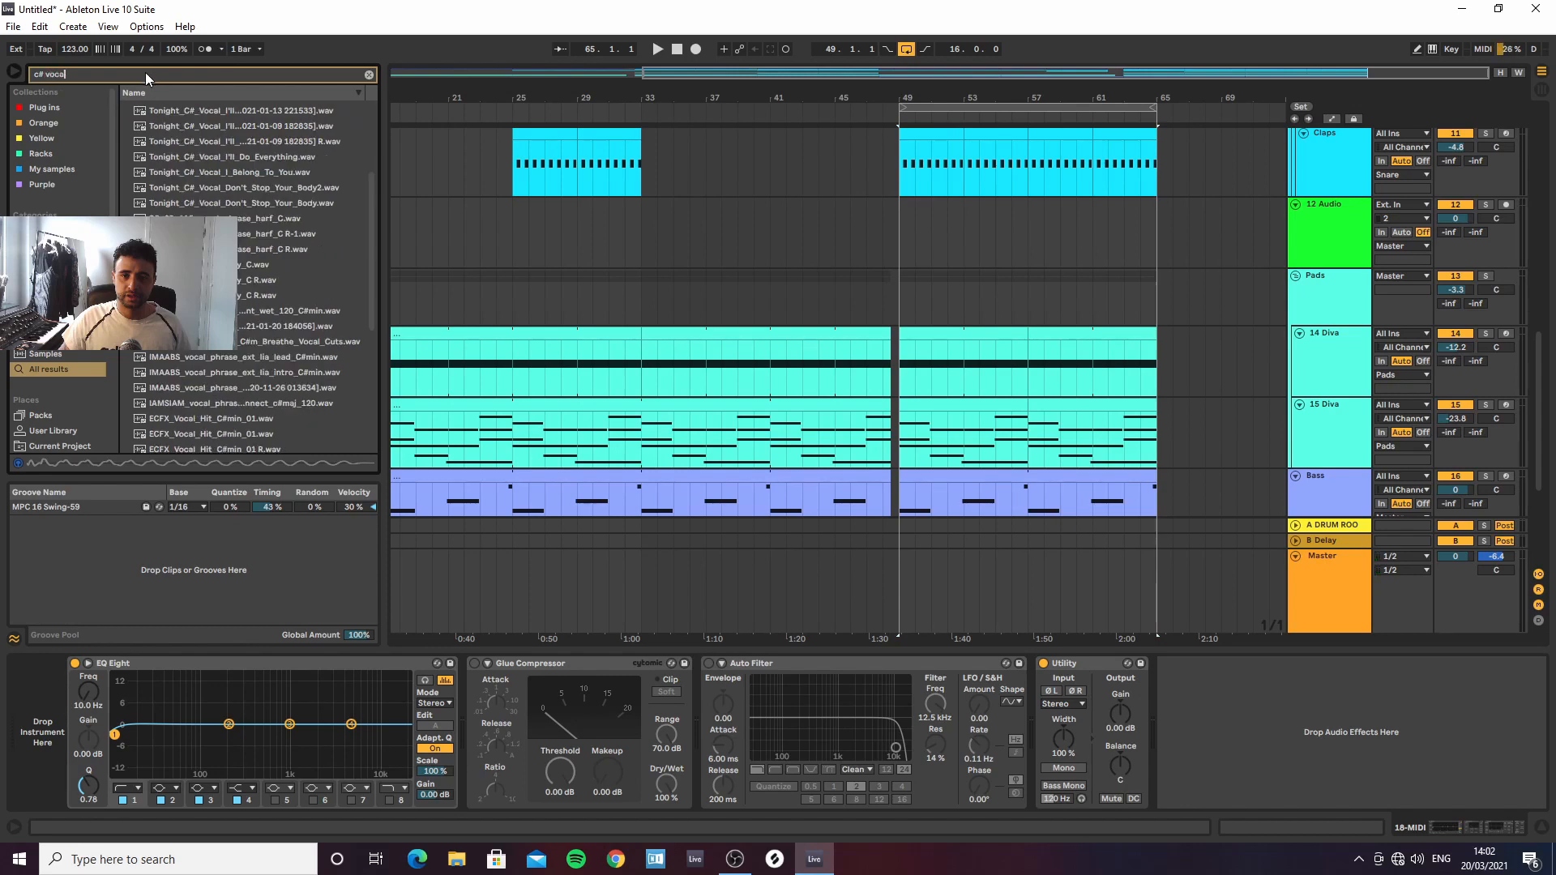
# Audition the Tonight_C#_Vocal samples one by one, from the I'll takes through I_Belong_To_You to Don't_Stop_Your_Body
pyautogui.click(230, 110)
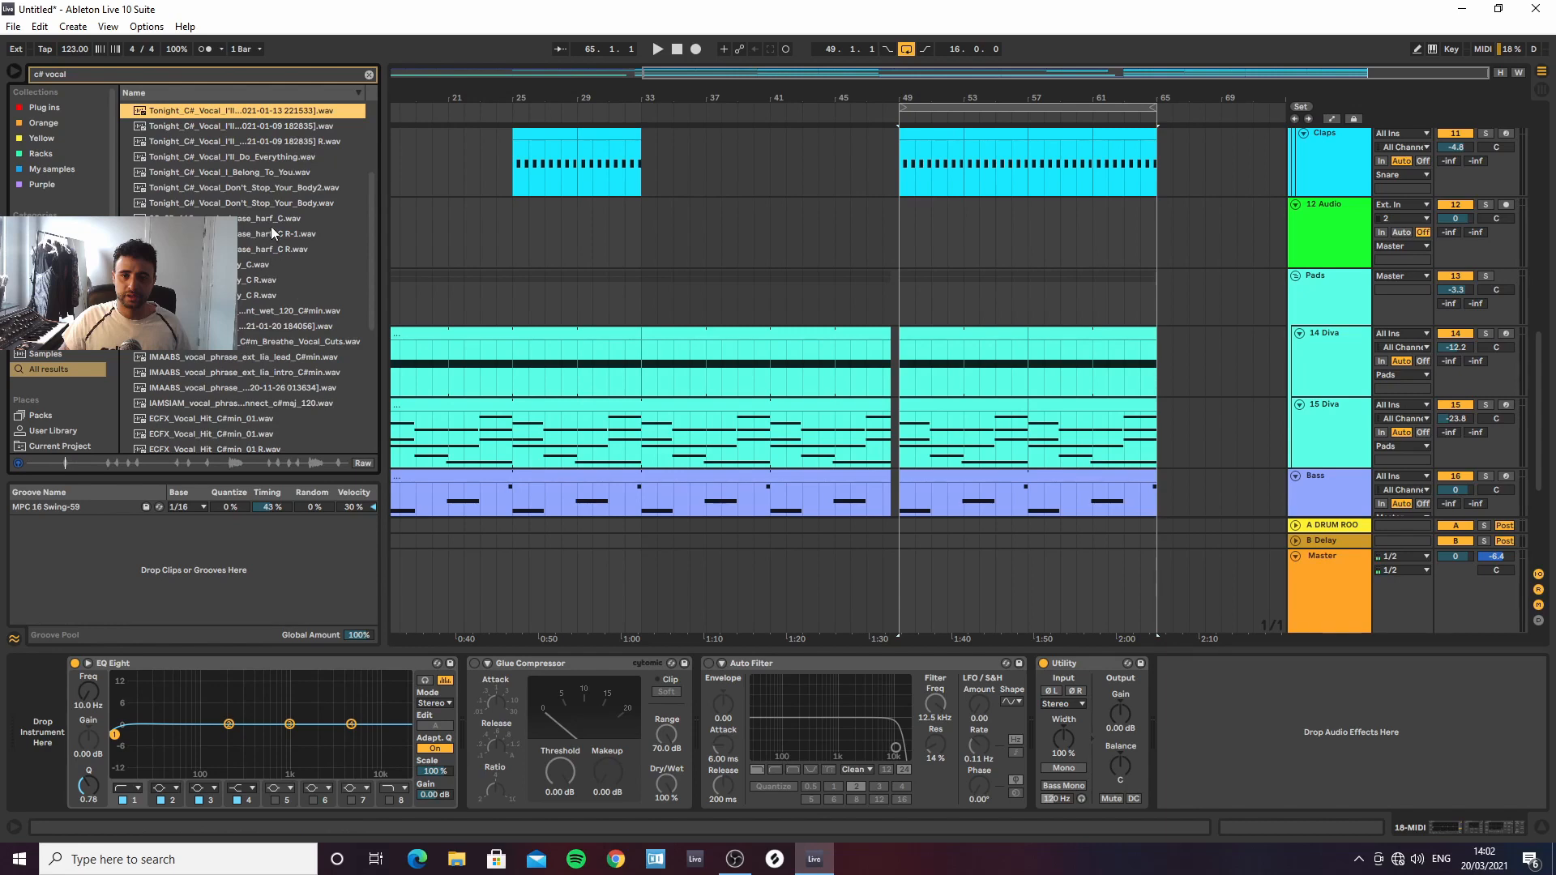
pyautogui.click(241, 127)
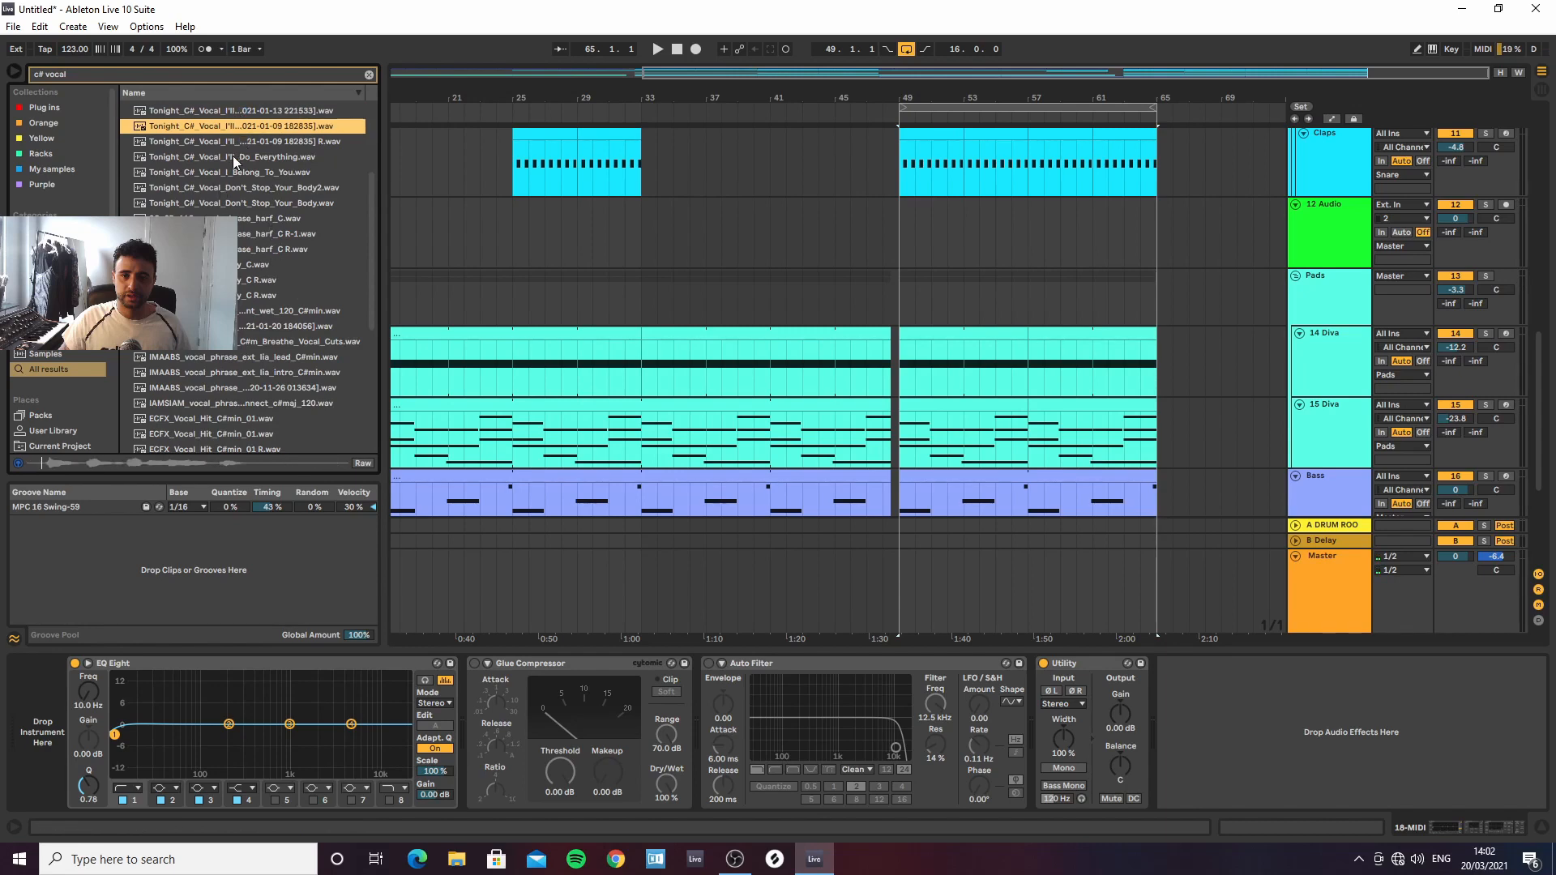
pyautogui.click(232, 142)
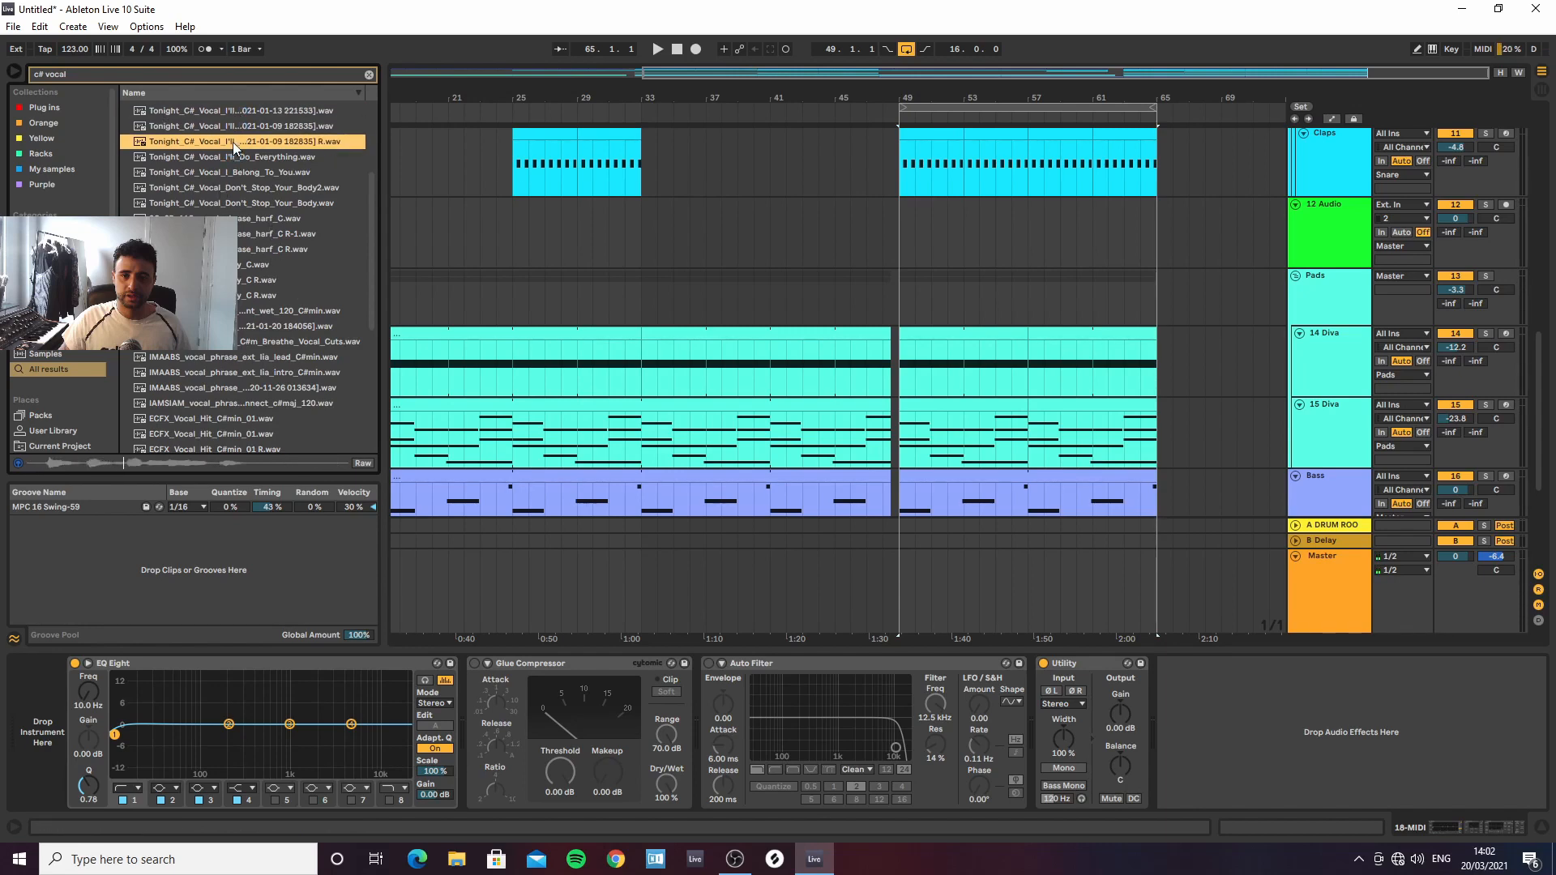
pyautogui.click(232, 156)
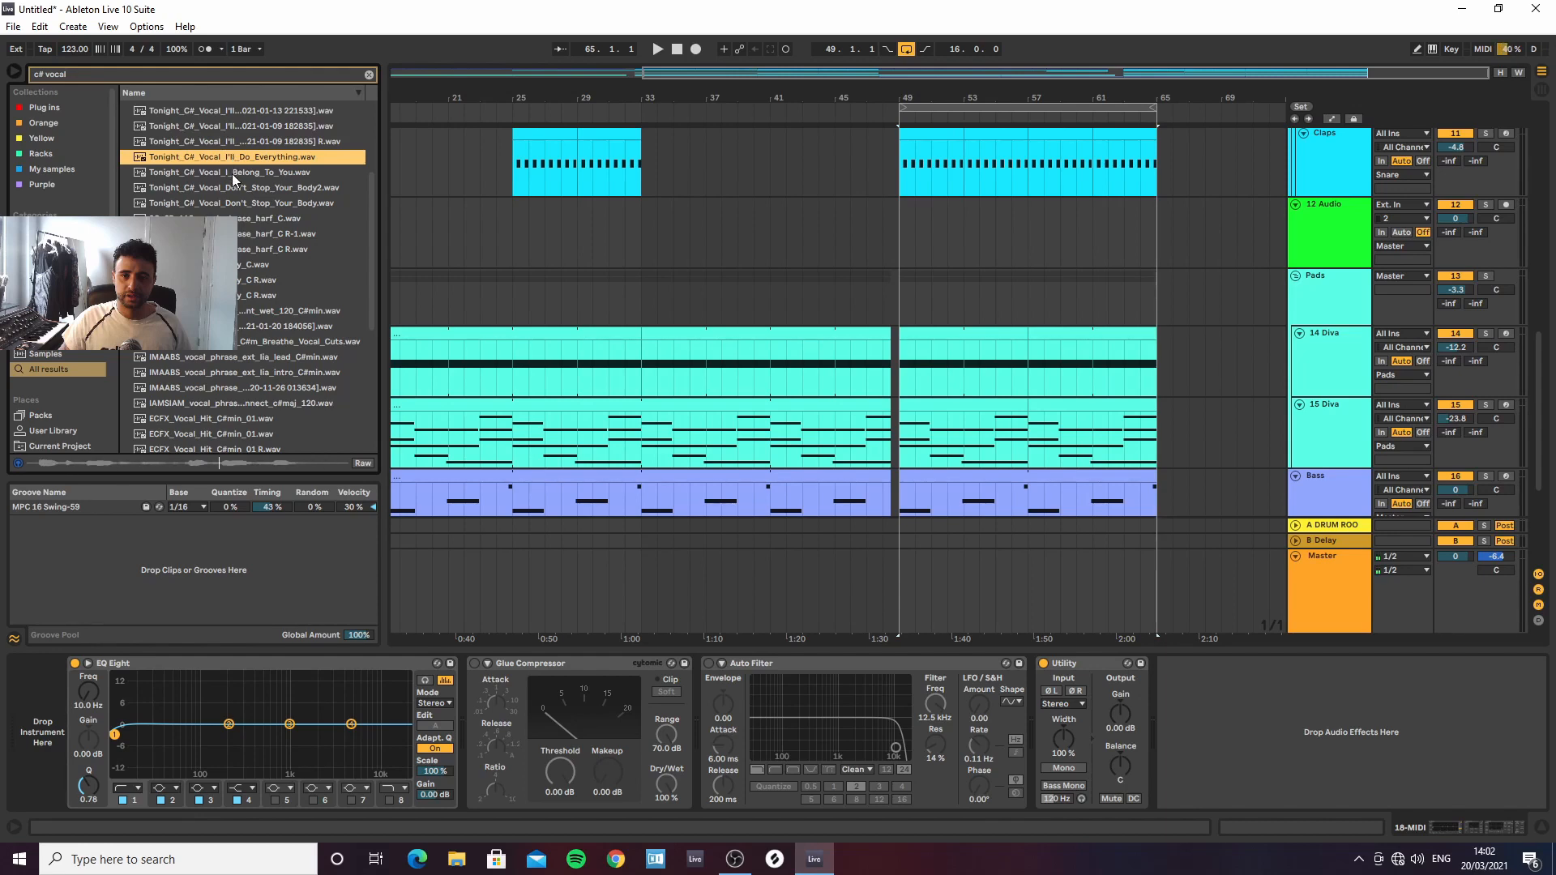
pyautogui.click(232, 173)
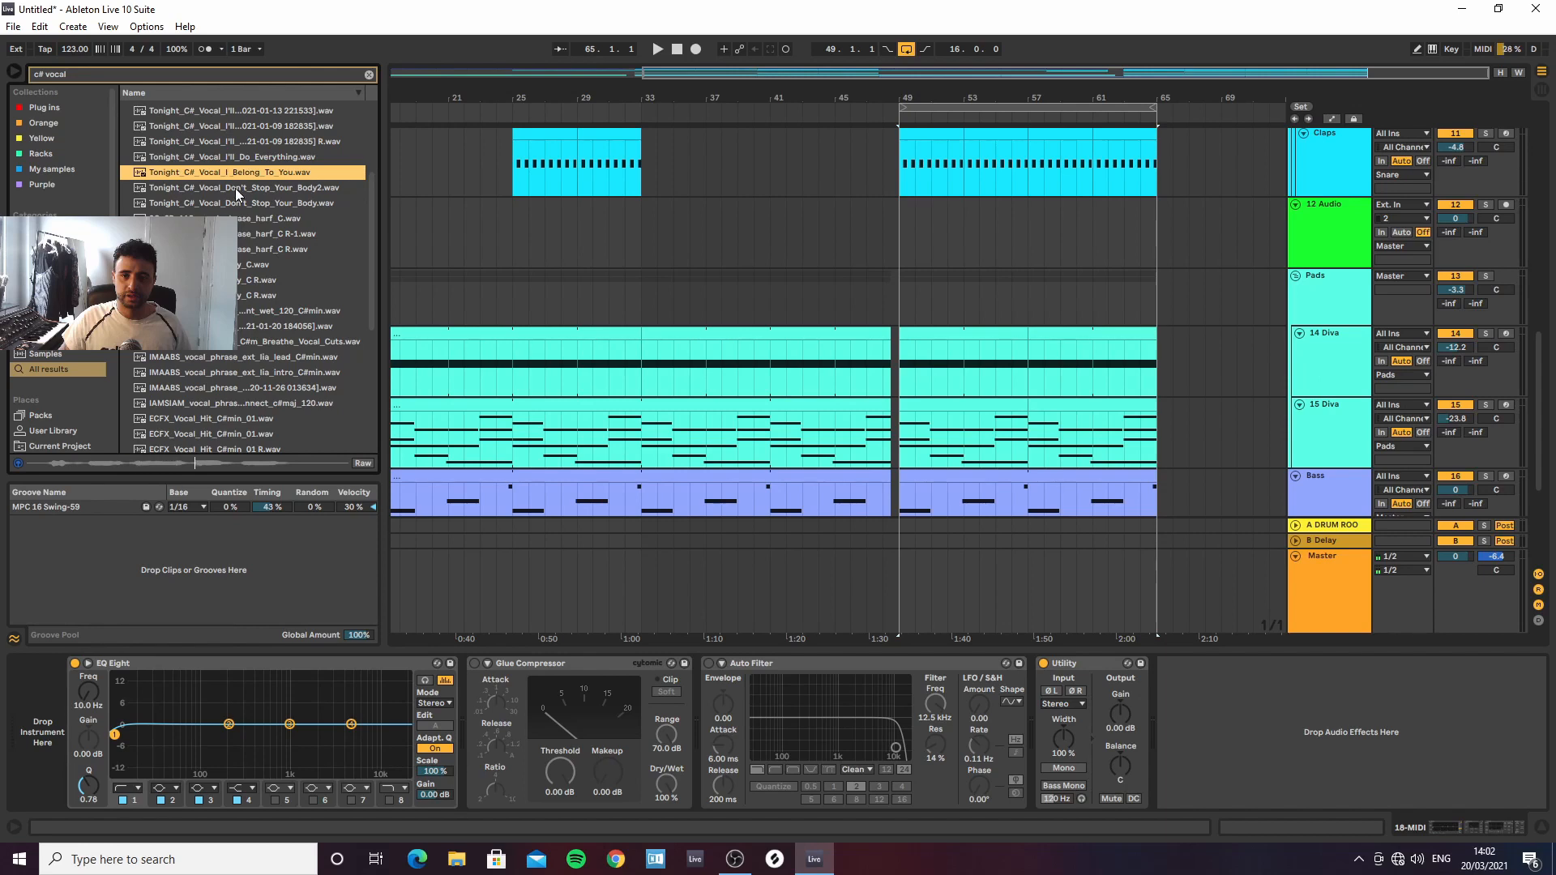
pyautogui.click(235, 188)
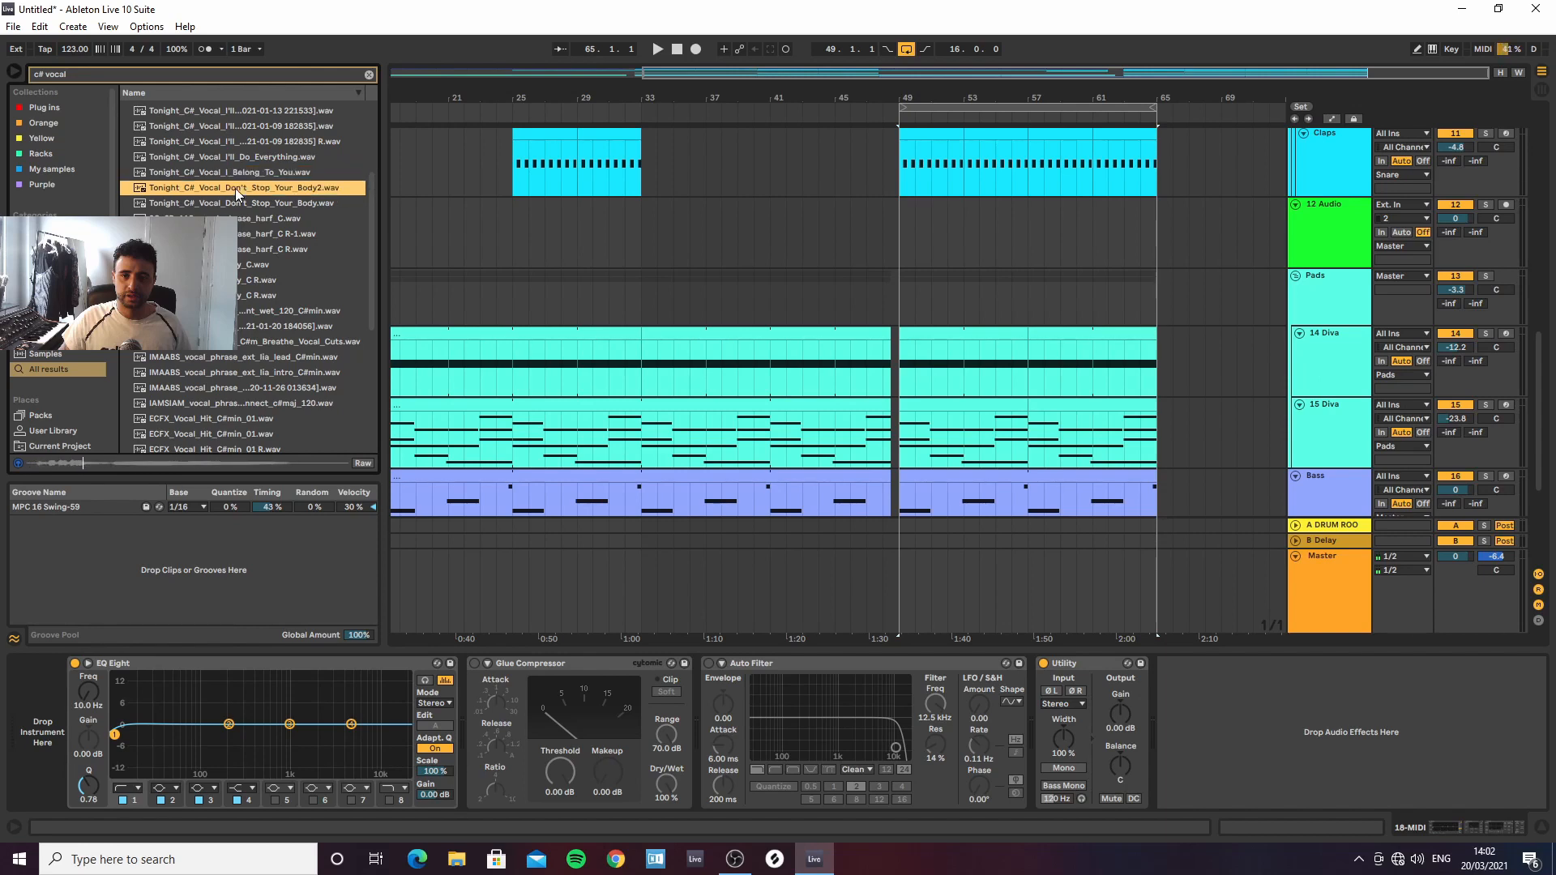
pyautogui.click(235, 202)
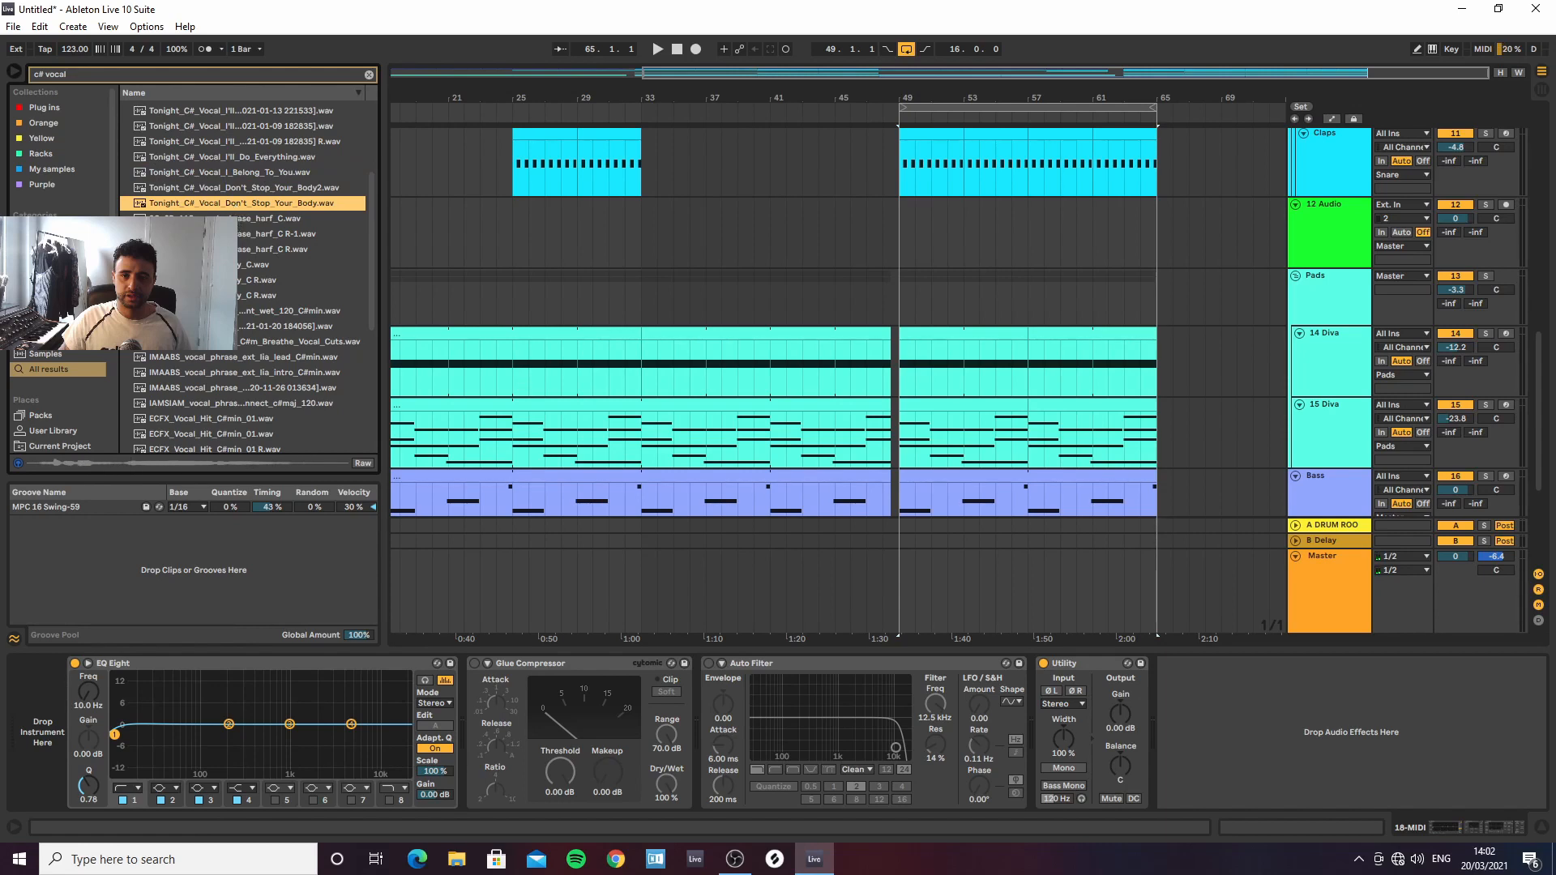
# Audition the 120 C#min wet vocal phrase, the Breathe_Vocal_Cuts, the IMAABS vocal phrases and the IAMSIAM c#maj phrase
pyautogui.click(250, 312)
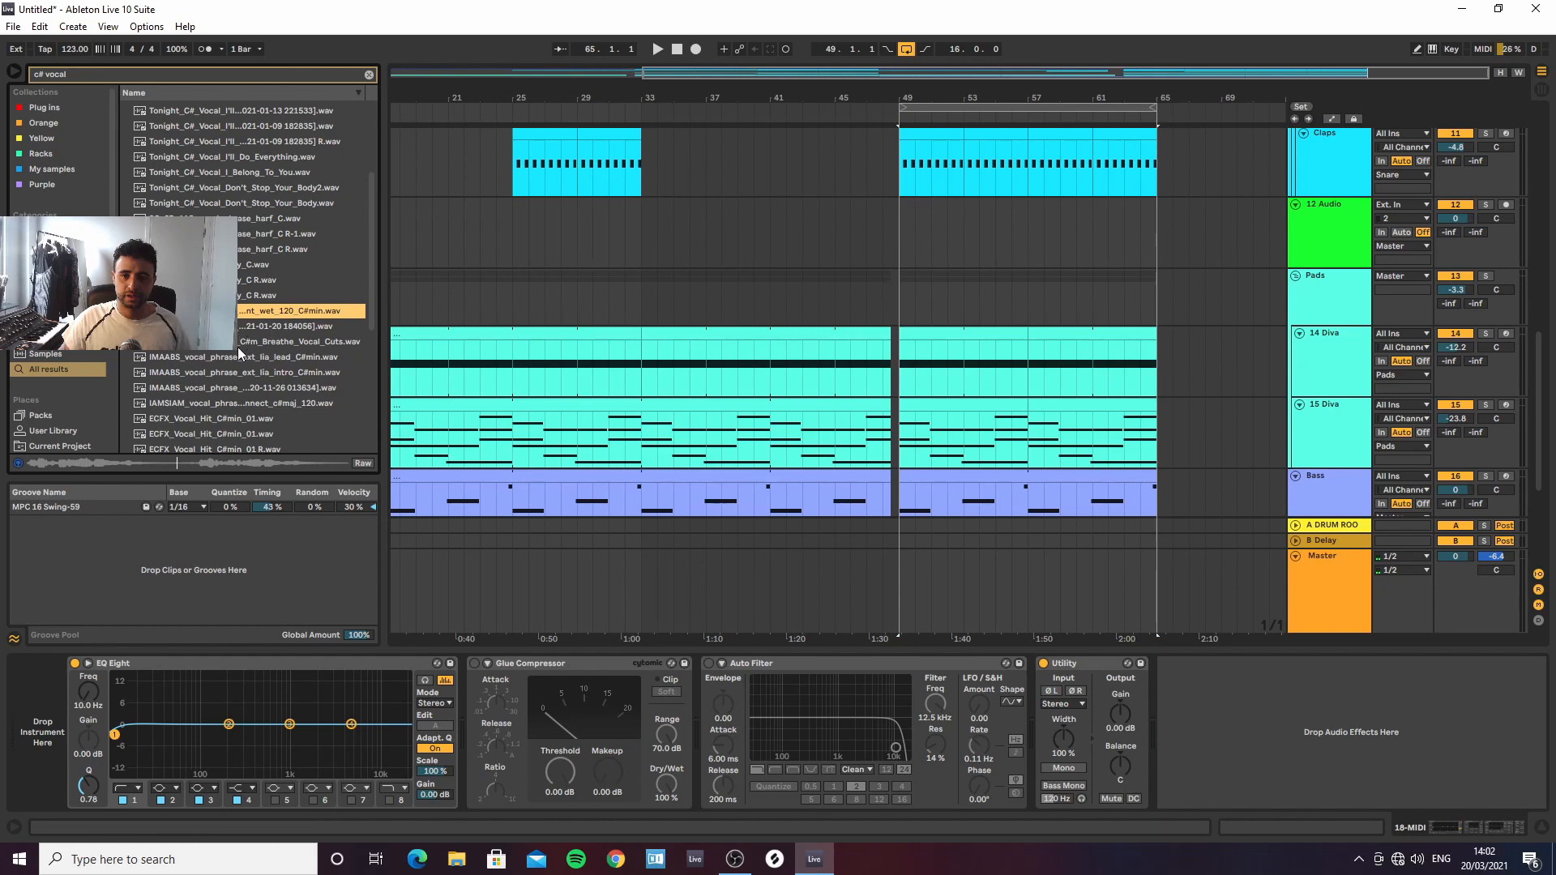
pyautogui.press('Down')
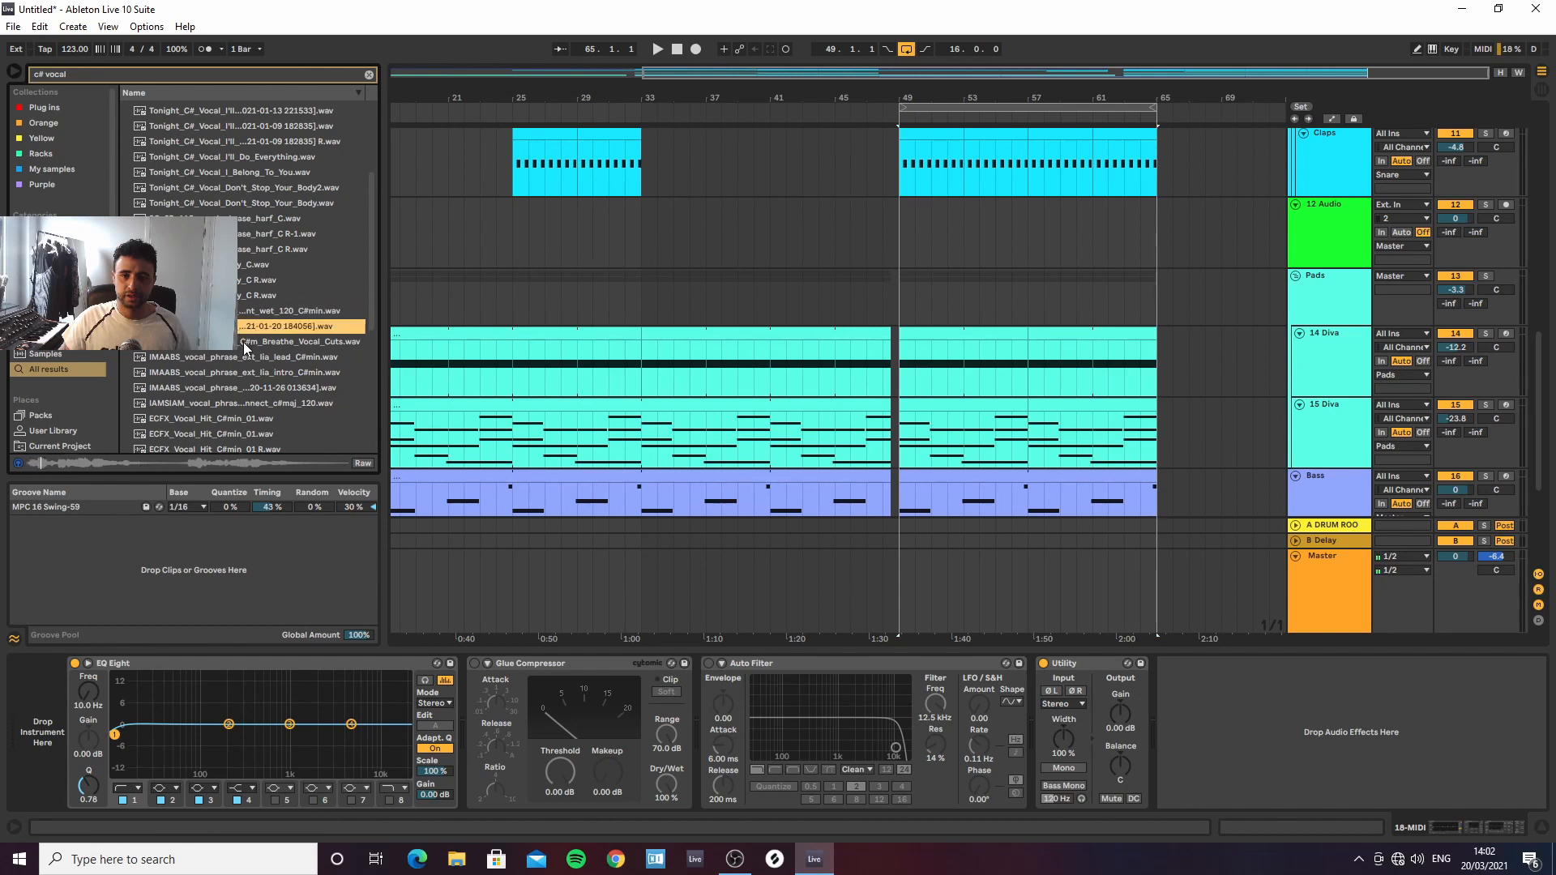
pyautogui.press('Down')
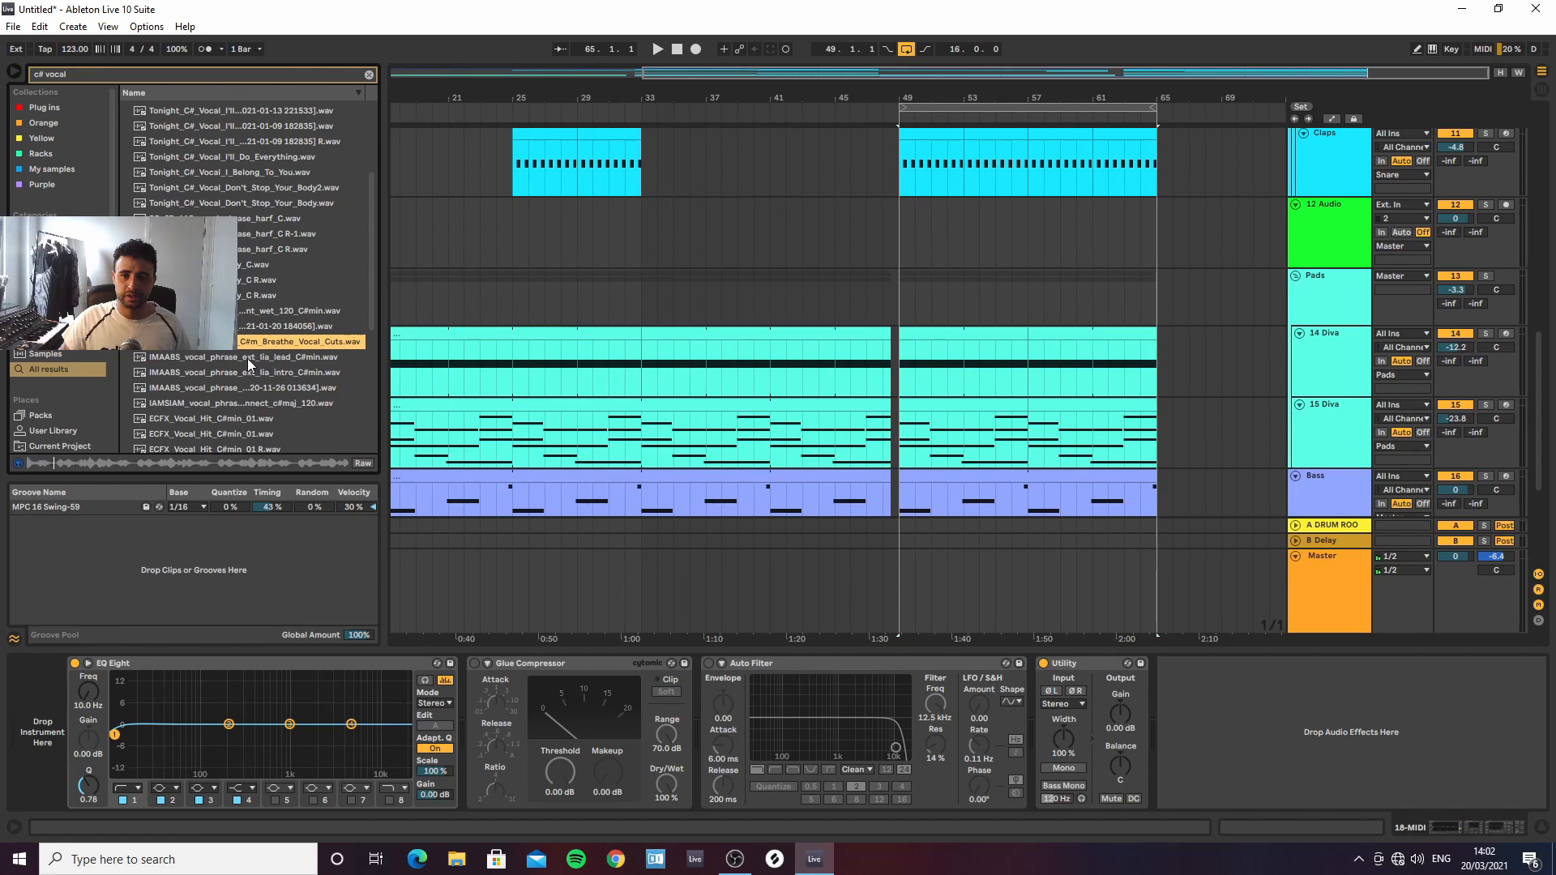
pyautogui.press('Down')
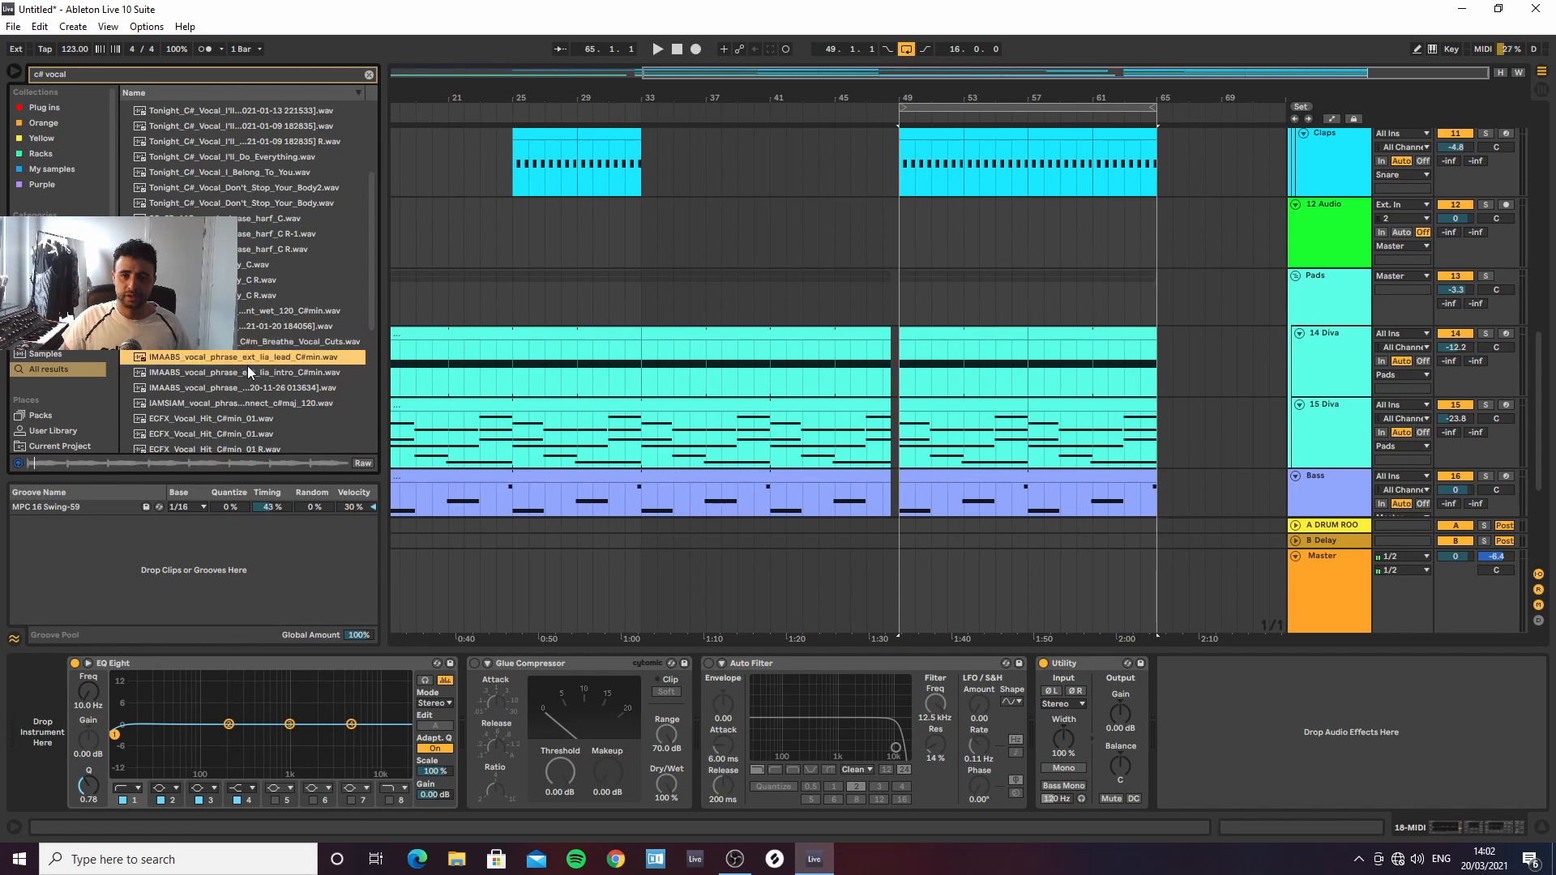
pyautogui.click(242, 374)
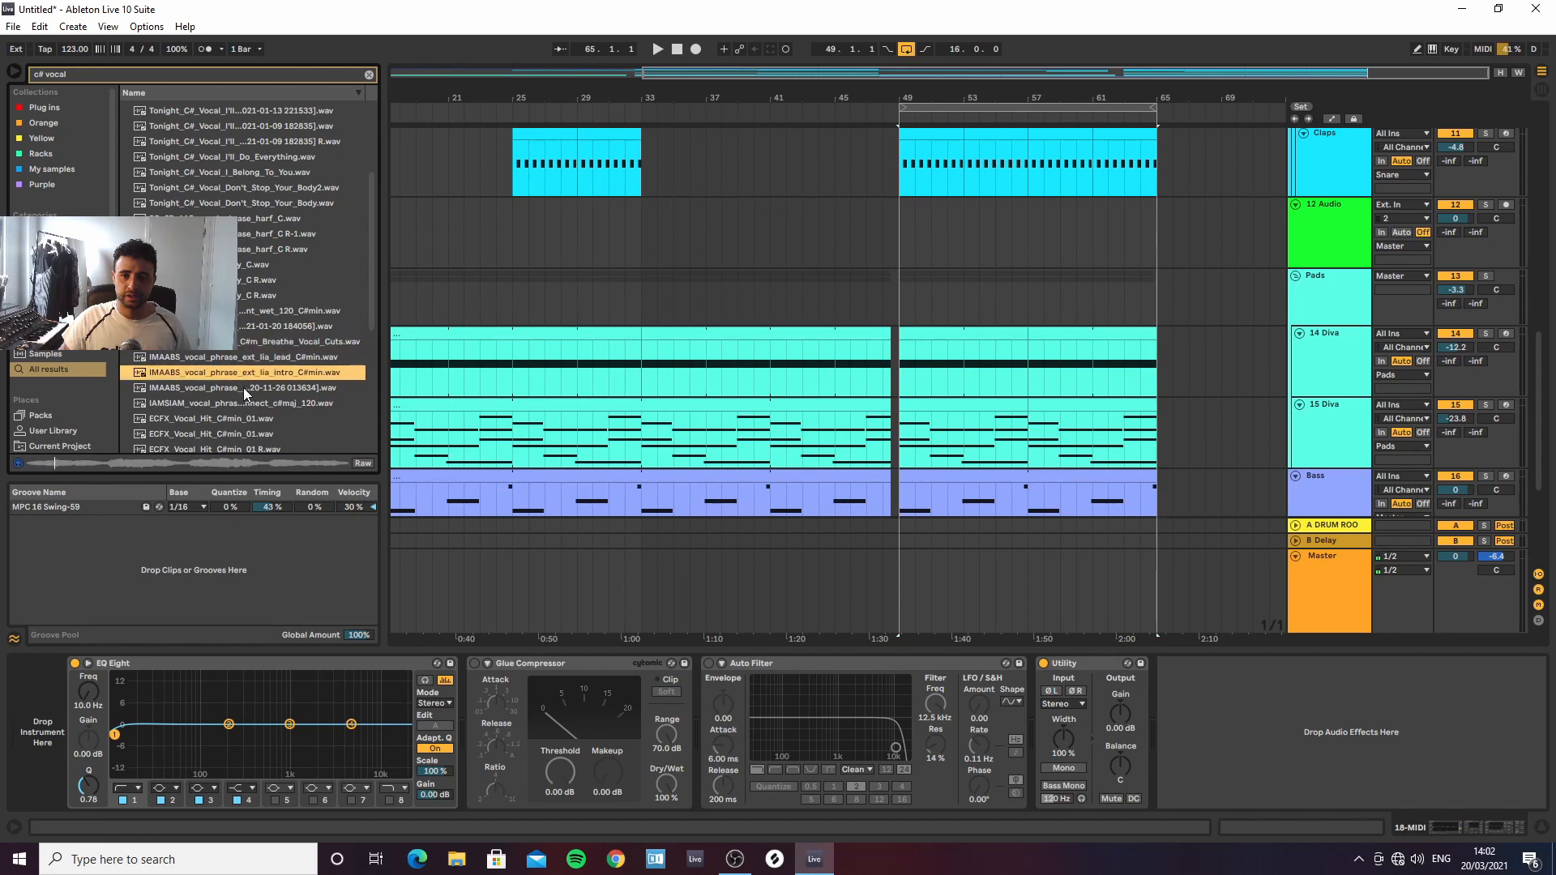
pyautogui.click(243, 388)
pyautogui.click(245, 405)
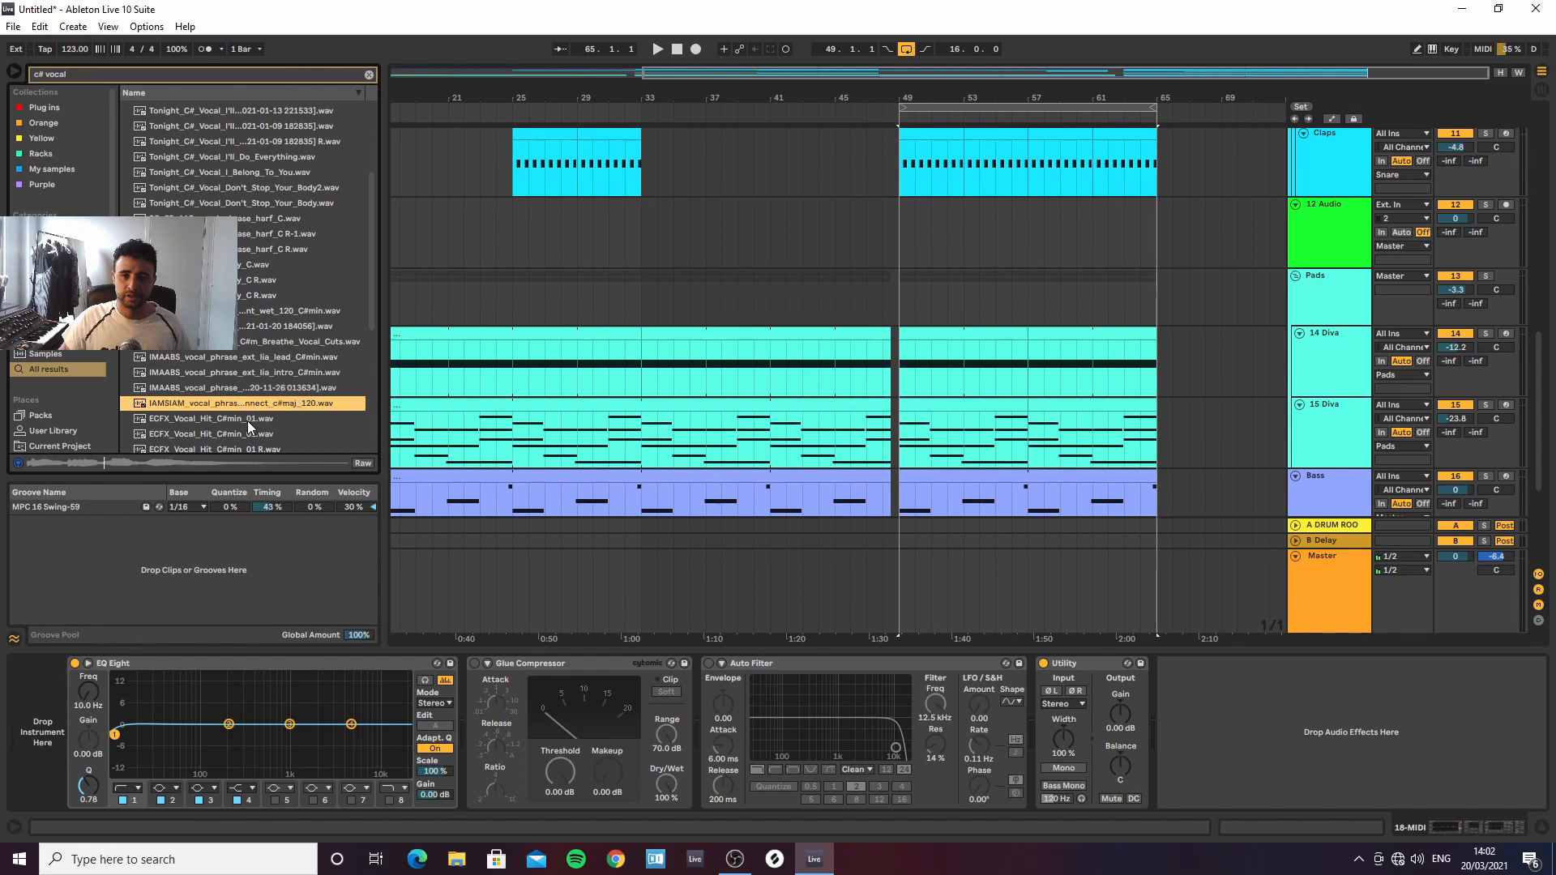
# Audition the ECFX_Vocal_Hit C#min samples and the DENNY_WHITE 120 C vocal and reverse classic effects
pyautogui.scroll(-1, 243, 417)
pyautogui.click(227, 386)
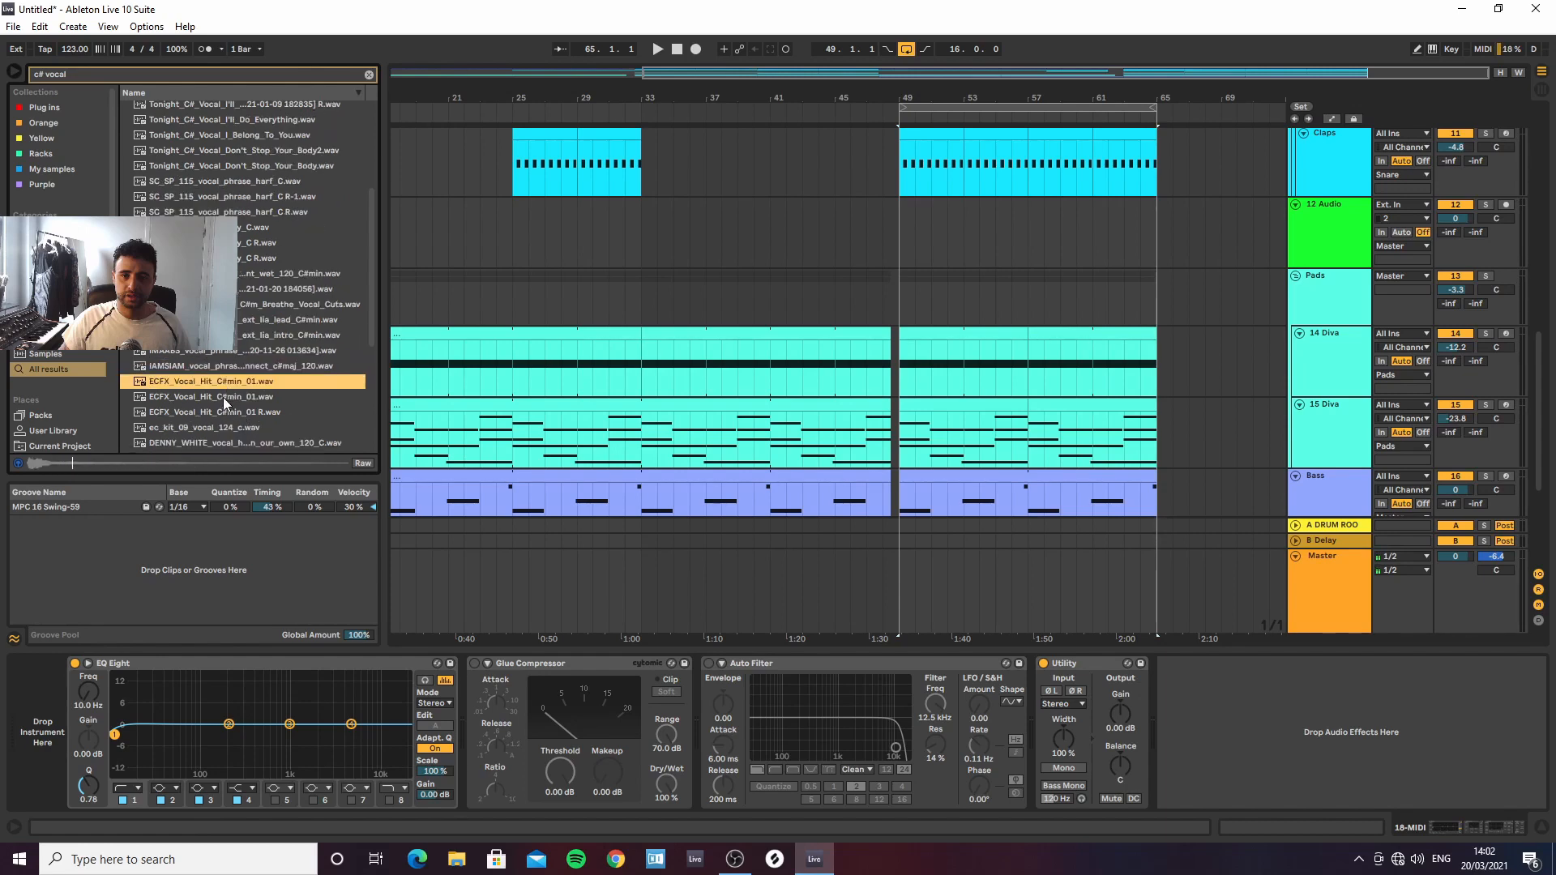
pyautogui.click(225, 398)
pyautogui.click(222, 411)
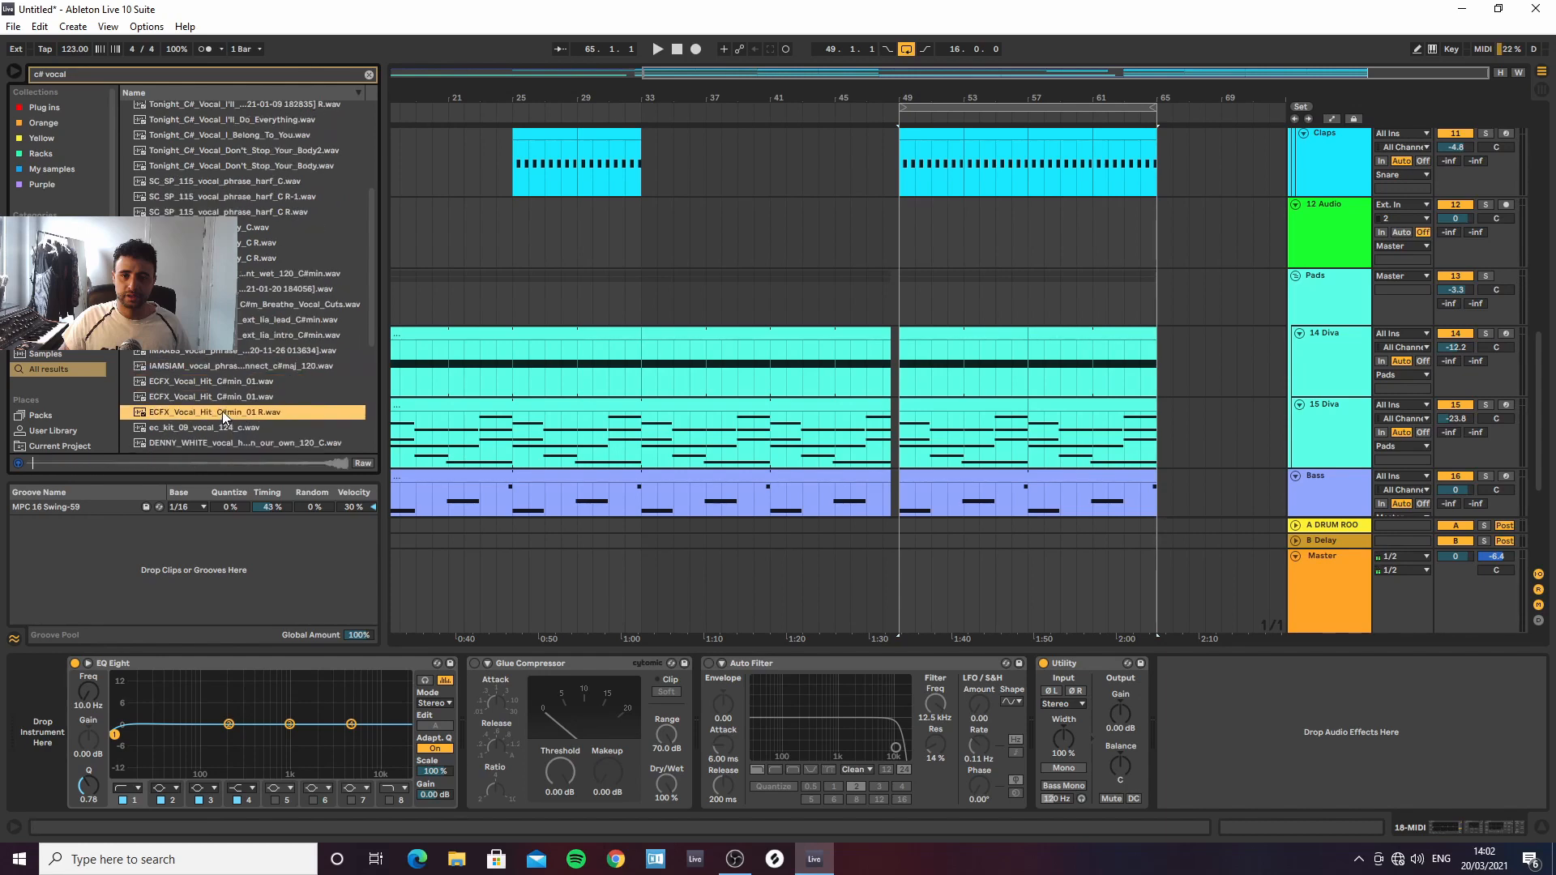
pyautogui.scroll(-3, 222, 425)
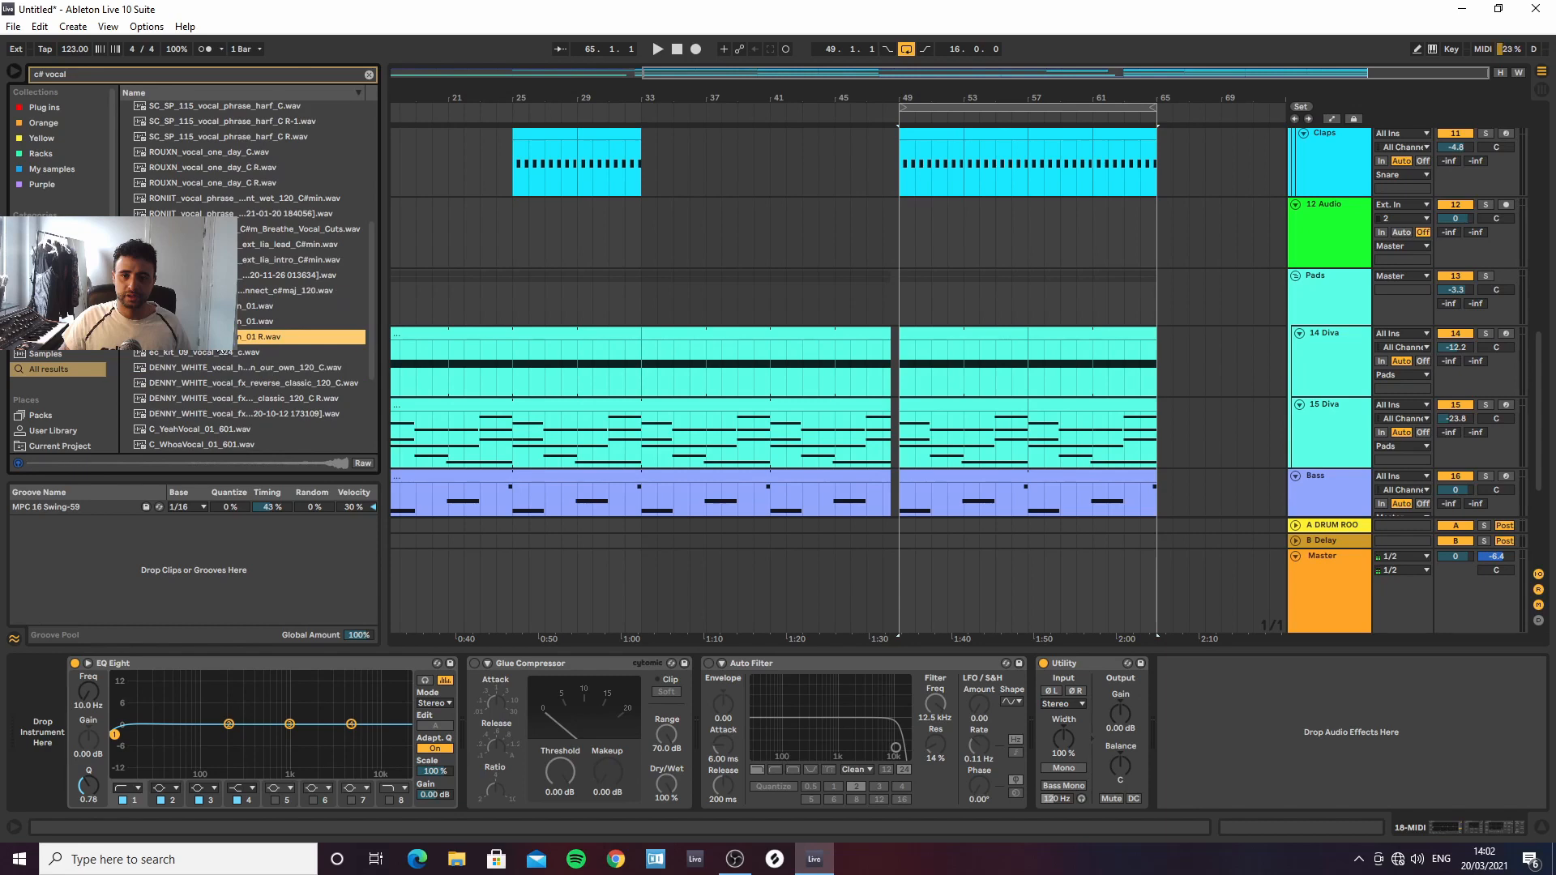
pyautogui.click(216, 370)
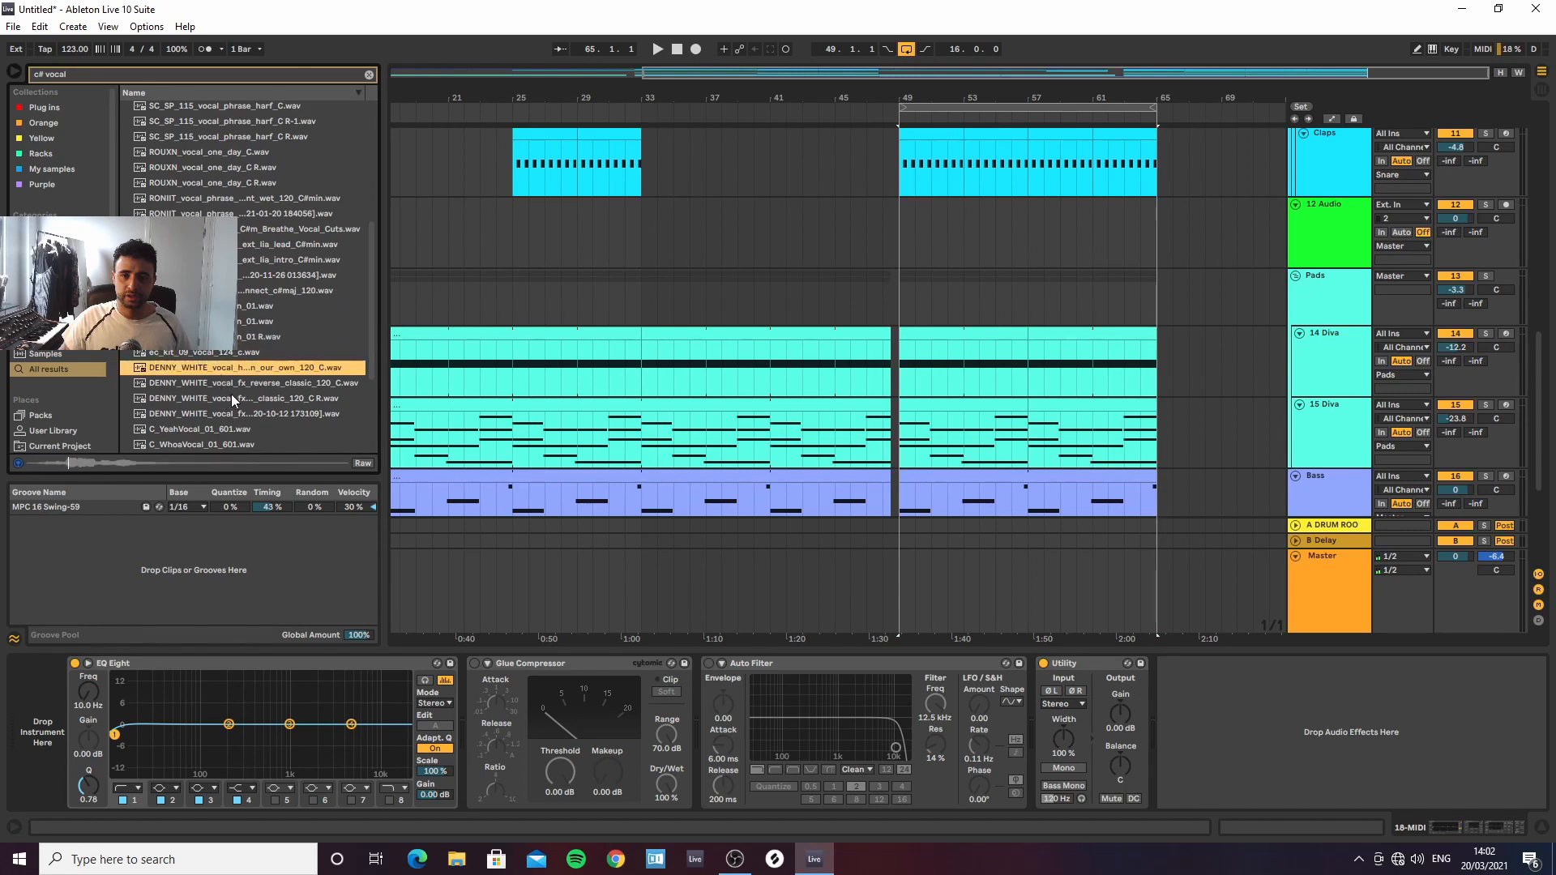
pyautogui.click(225, 385)
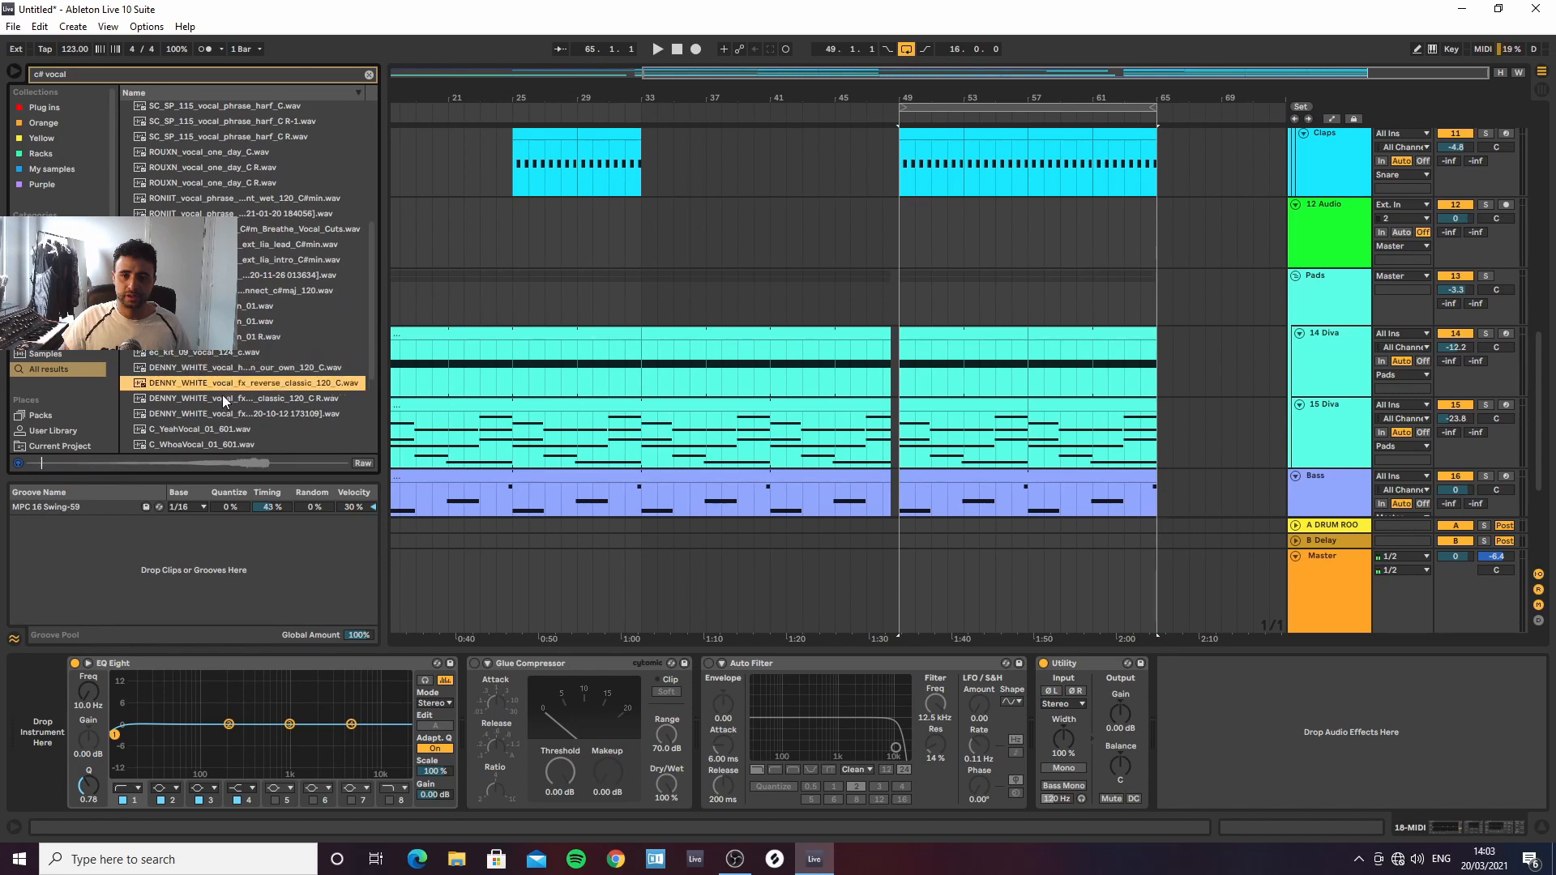
pyautogui.click(223, 401)
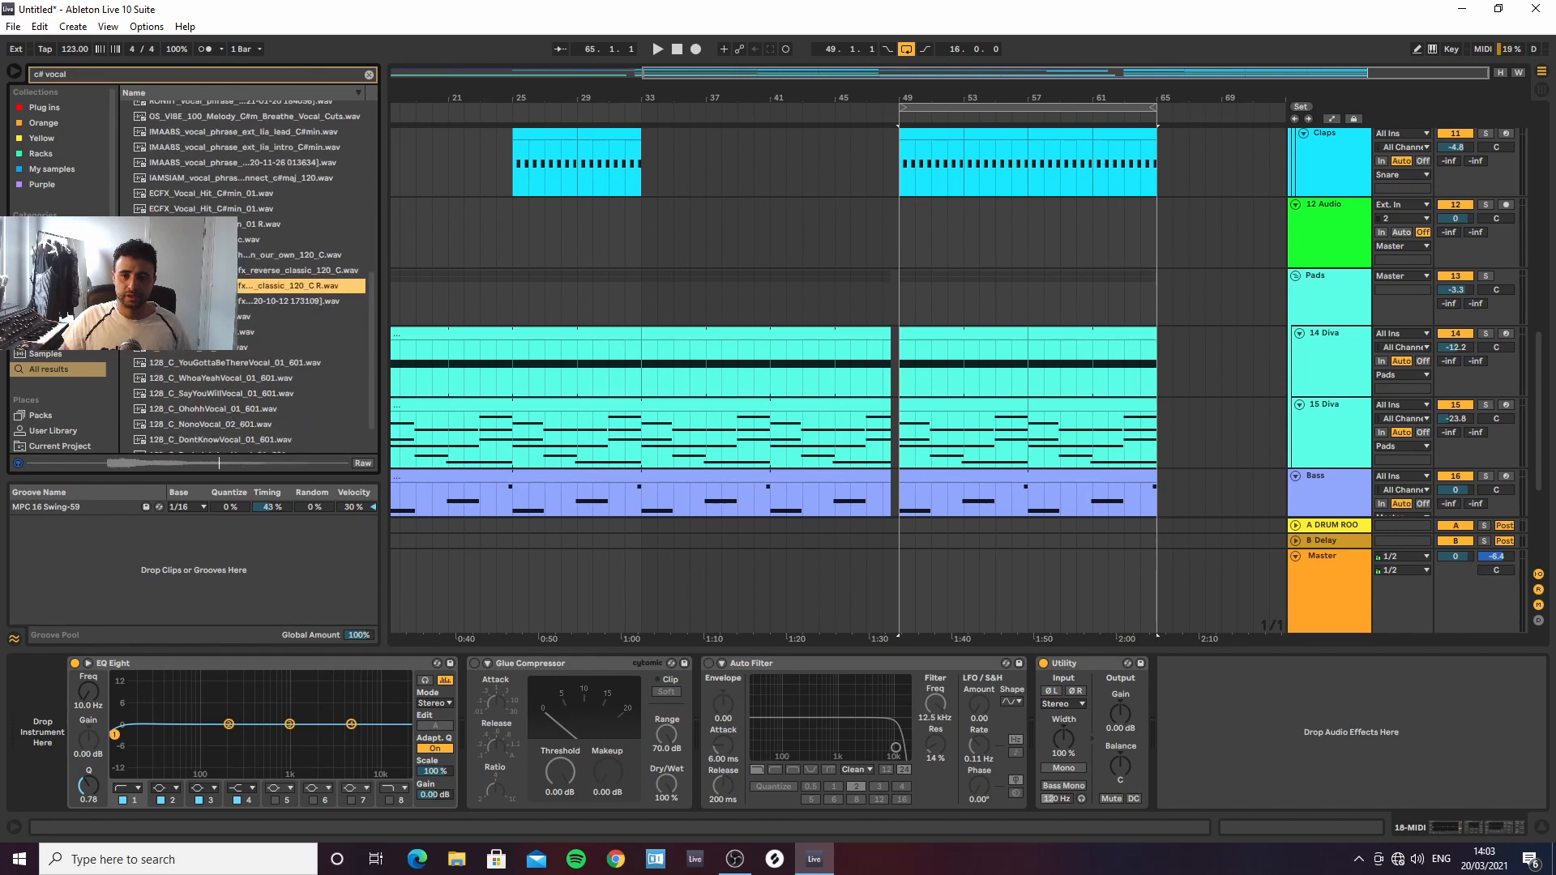
# Audition the remaining vocal results, from the 128_C one-shots to 112_C#_VaraPluckedVocal and the 011 Vocals 120bpm C# stem
pyautogui.press('Down')
pyautogui.press('Down')
pyautogui.press('Down')
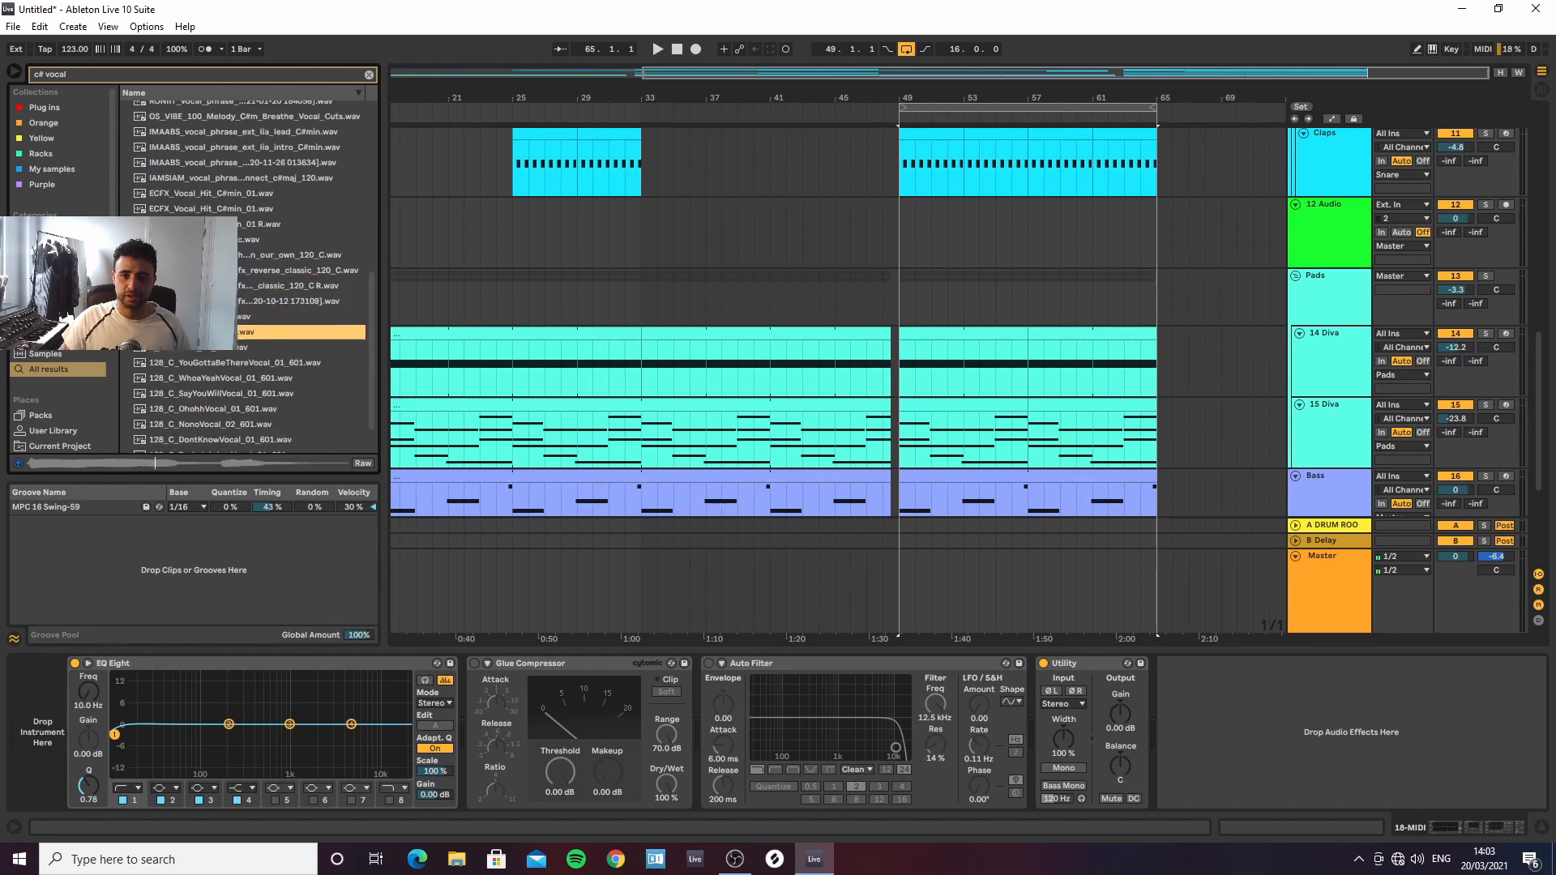
pyautogui.click(222, 363)
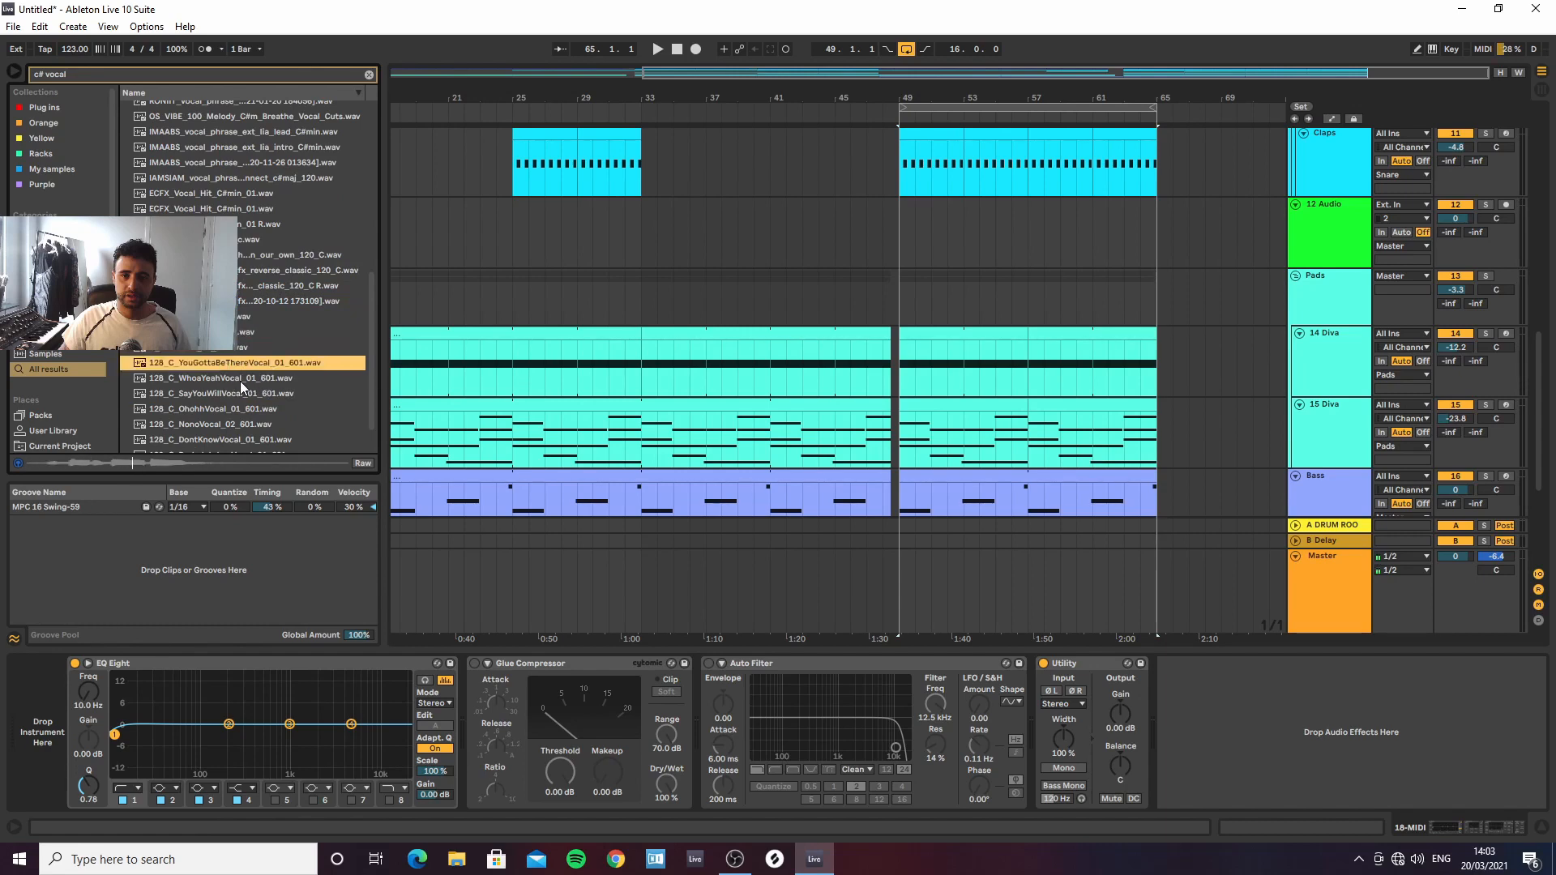
pyautogui.click(229, 379)
pyautogui.click(230, 409)
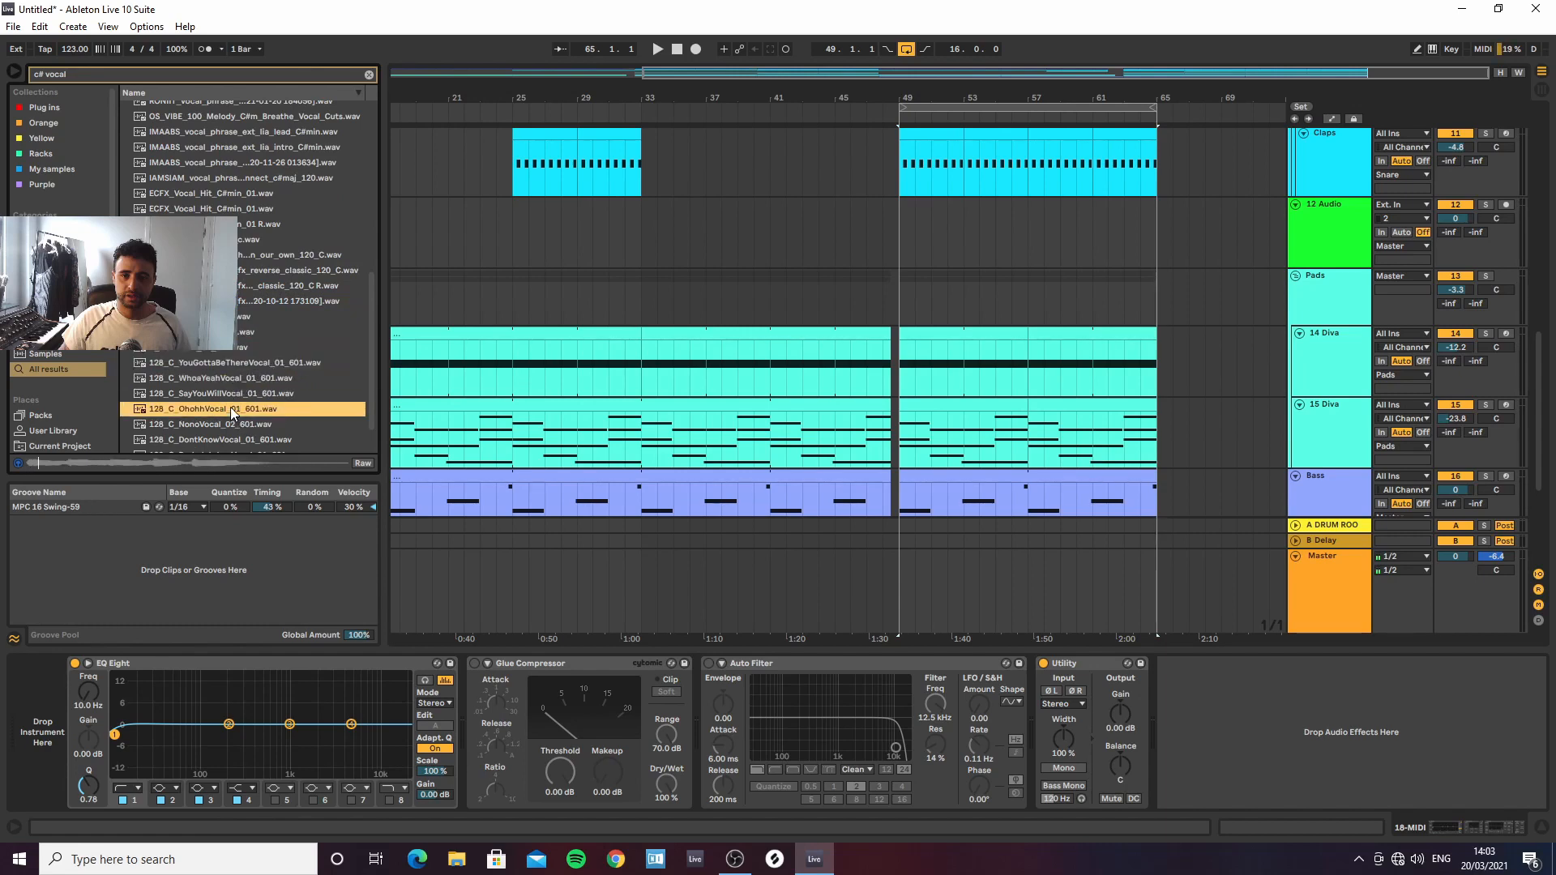
pyautogui.scroll(-1, 227, 401)
pyautogui.press('Down')
pyautogui.press('Down')
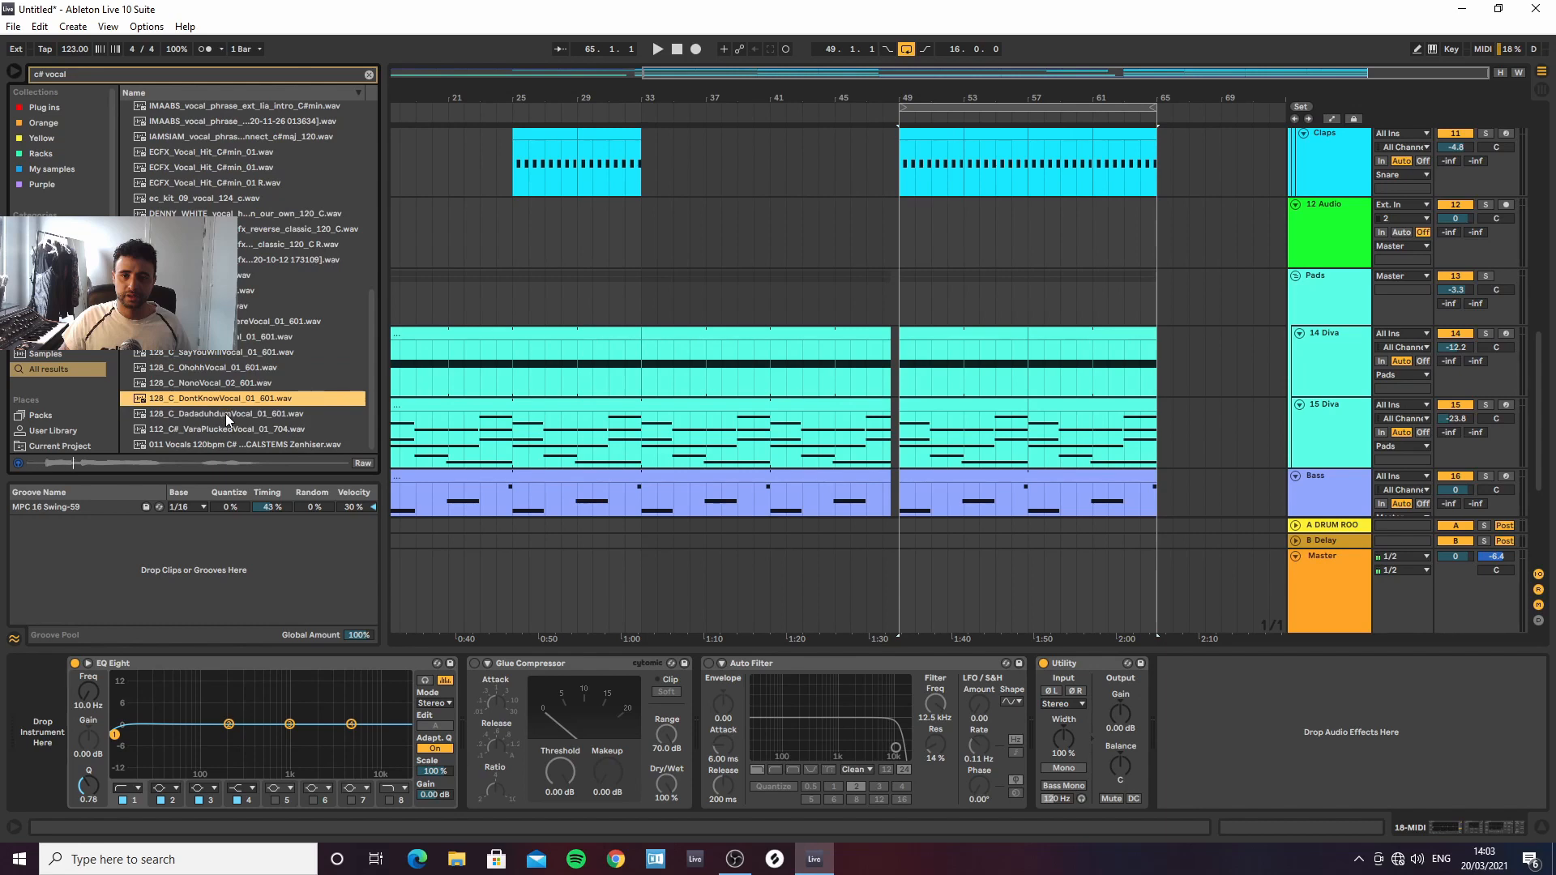
pyautogui.click(226, 414)
pyautogui.click(227, 426)
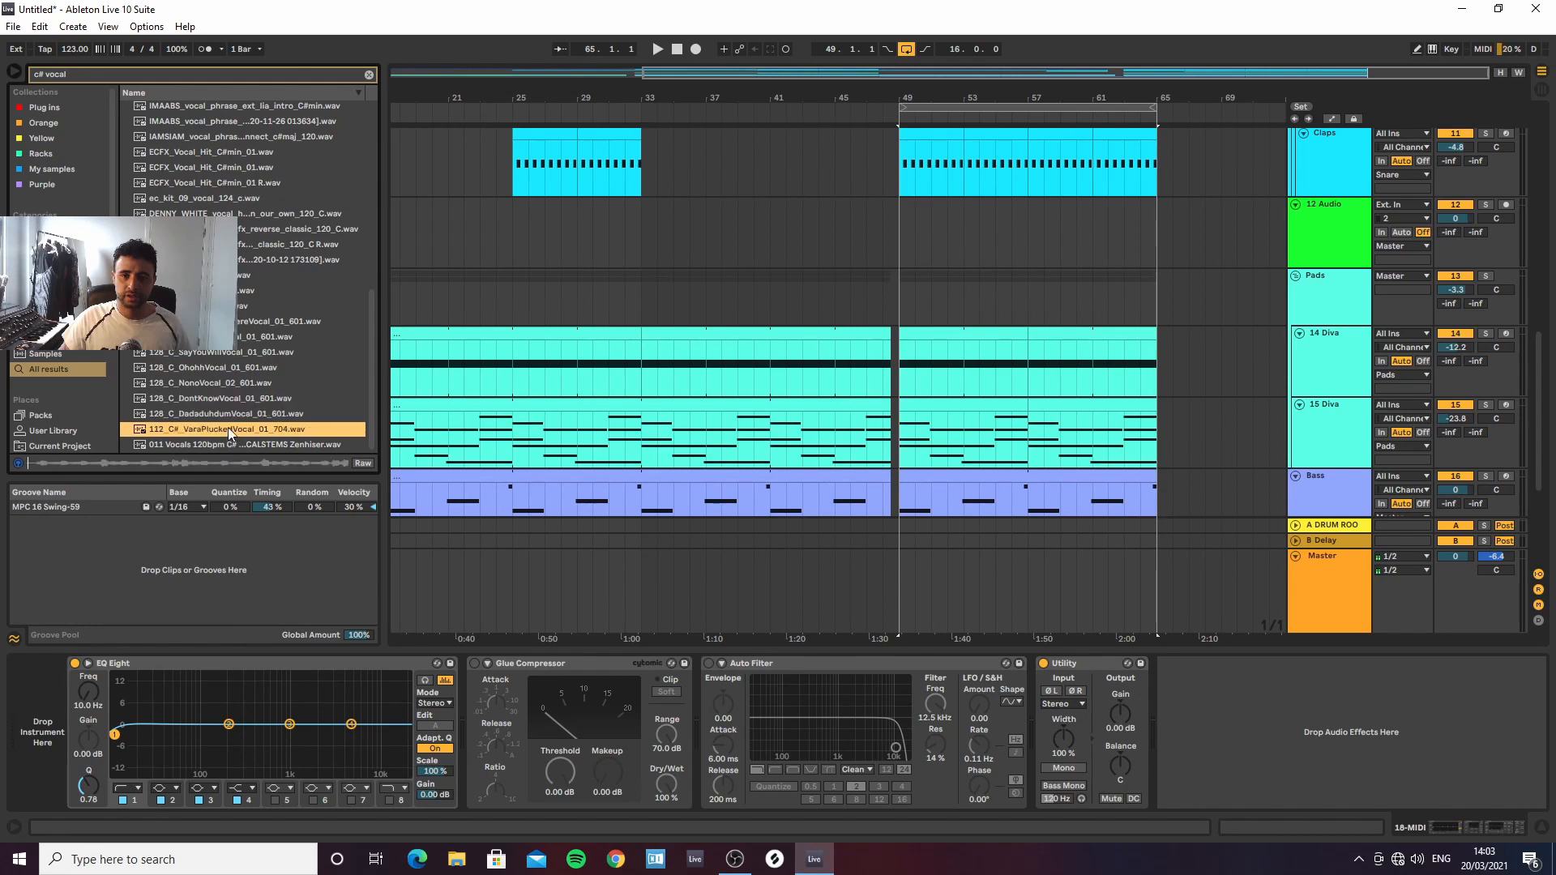
pyautogui.click(212, 445)
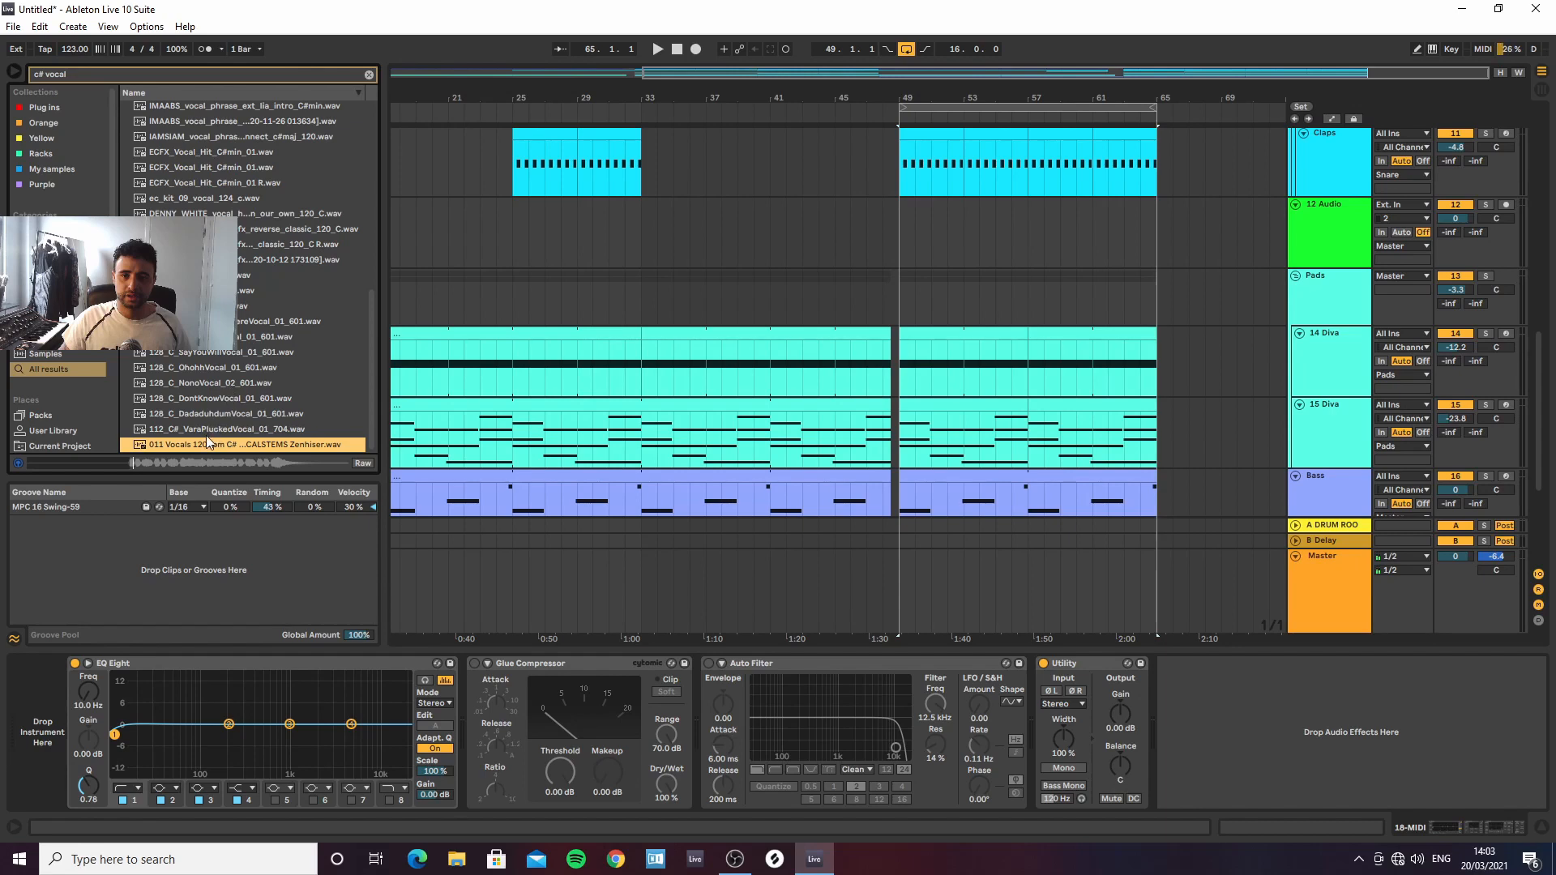
# Audition Vocal_Loop_07 again, plus the Tonight_C#_Vocal samples Tonight, Tonight2 and They_All_Don't_Understand_Me
pyautogui.scroll(7, 236, 319)
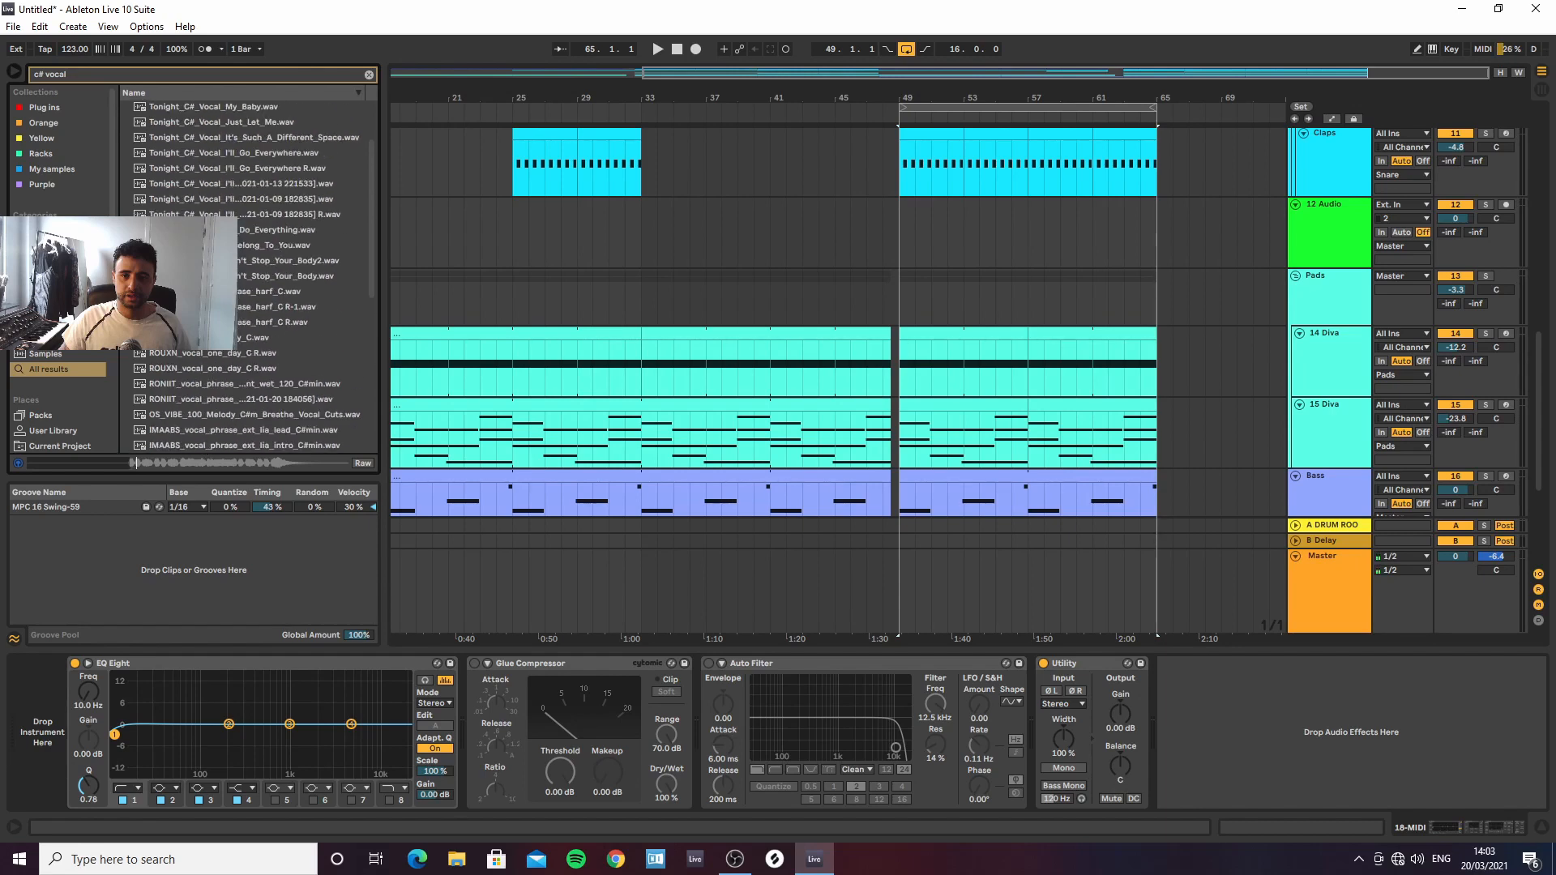
pyautogui.scroll(2, 217, 134)
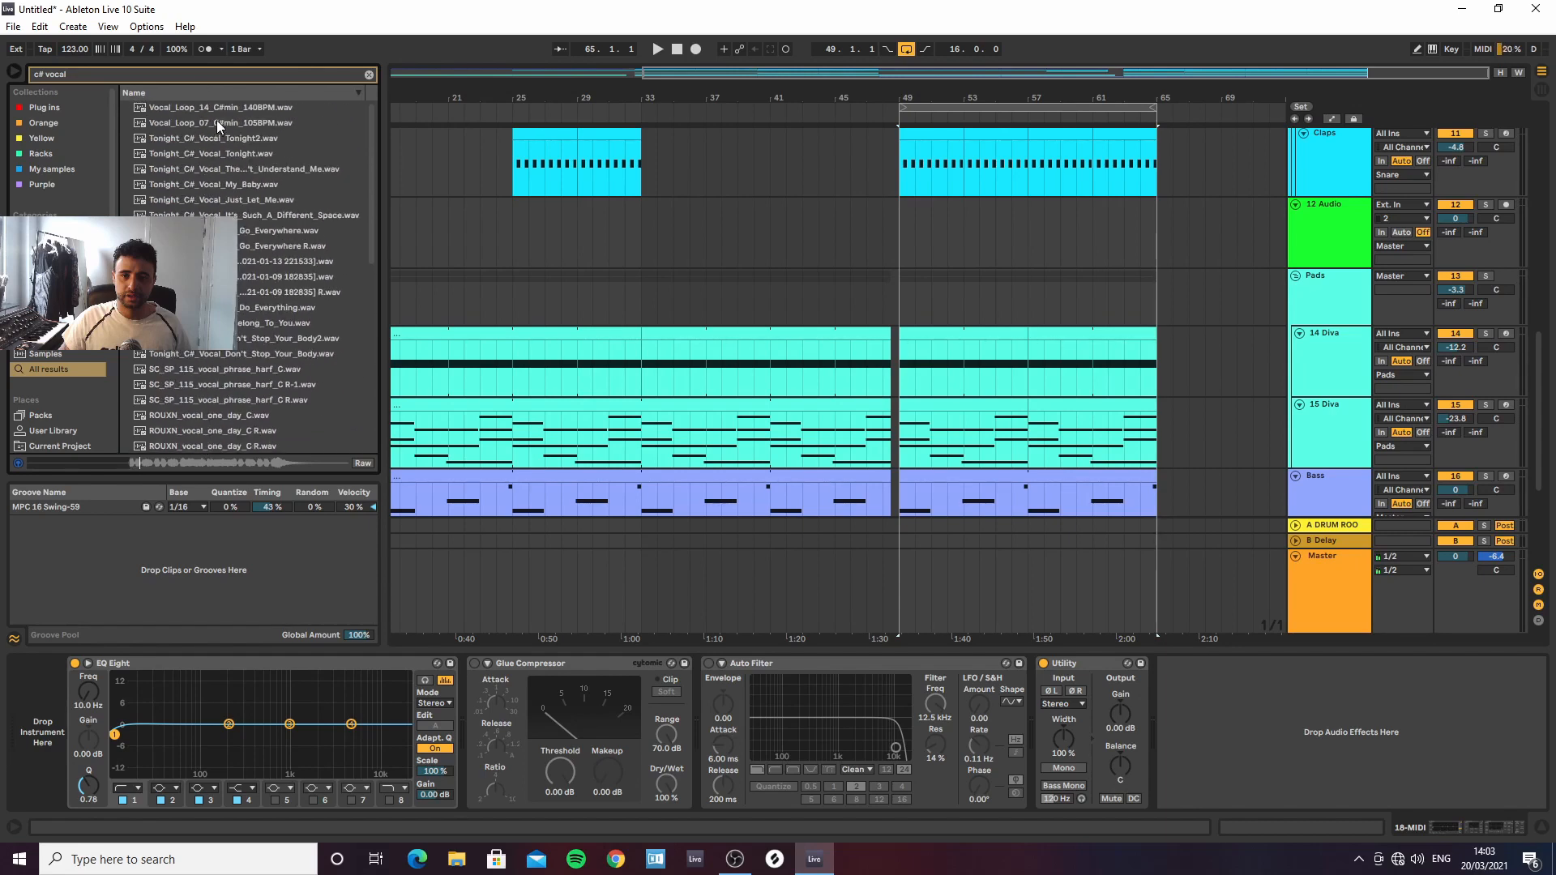
pyautogui.click(208, 123)
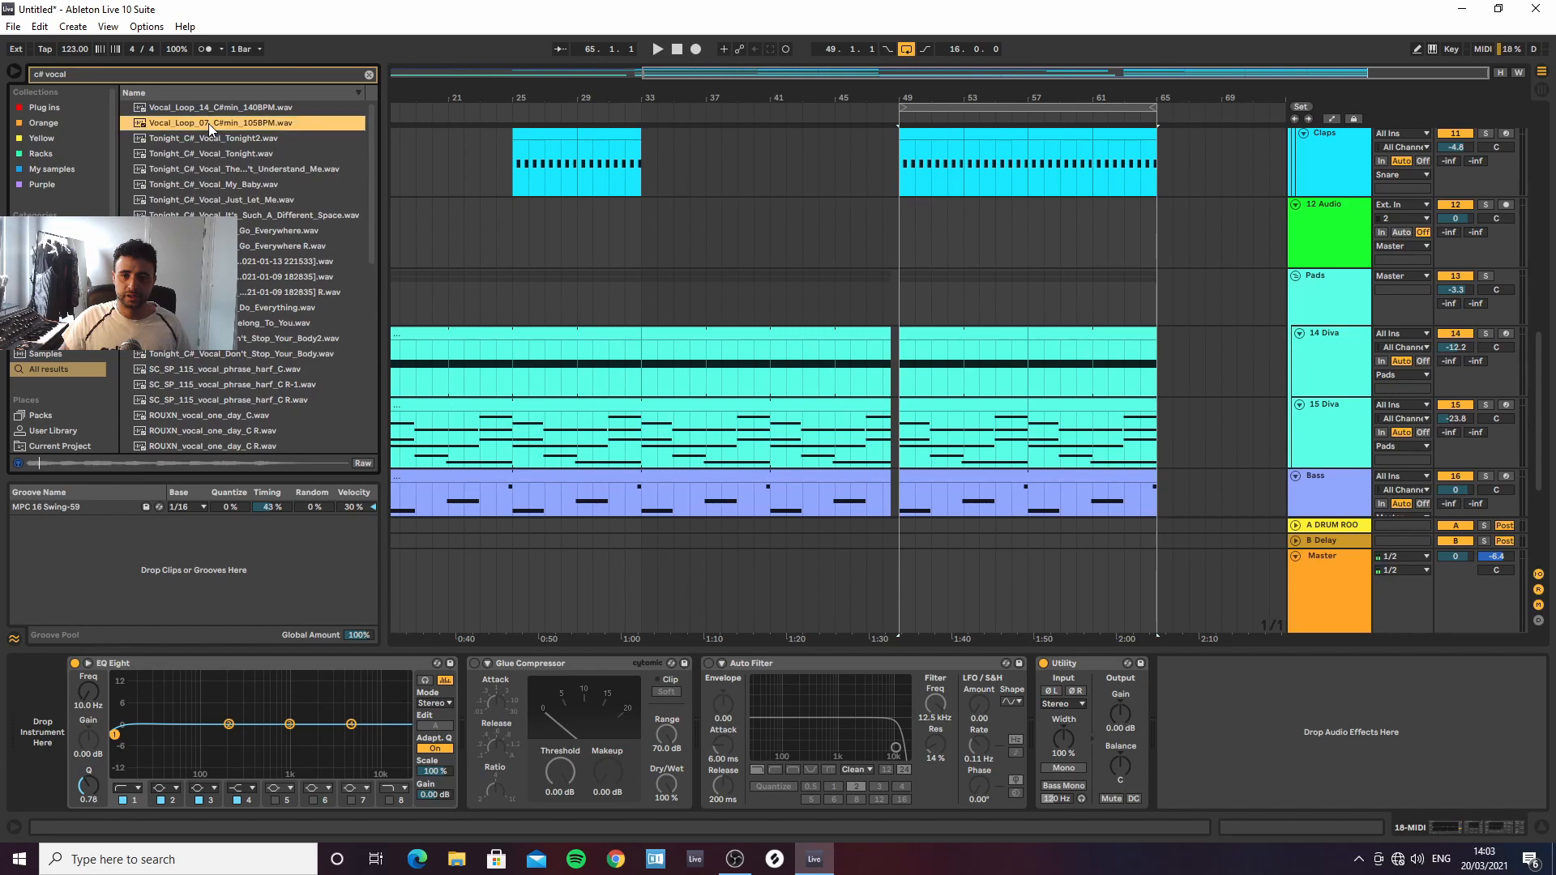
pyautogui.click(206, 115)
pyautogui.click(210, 154)
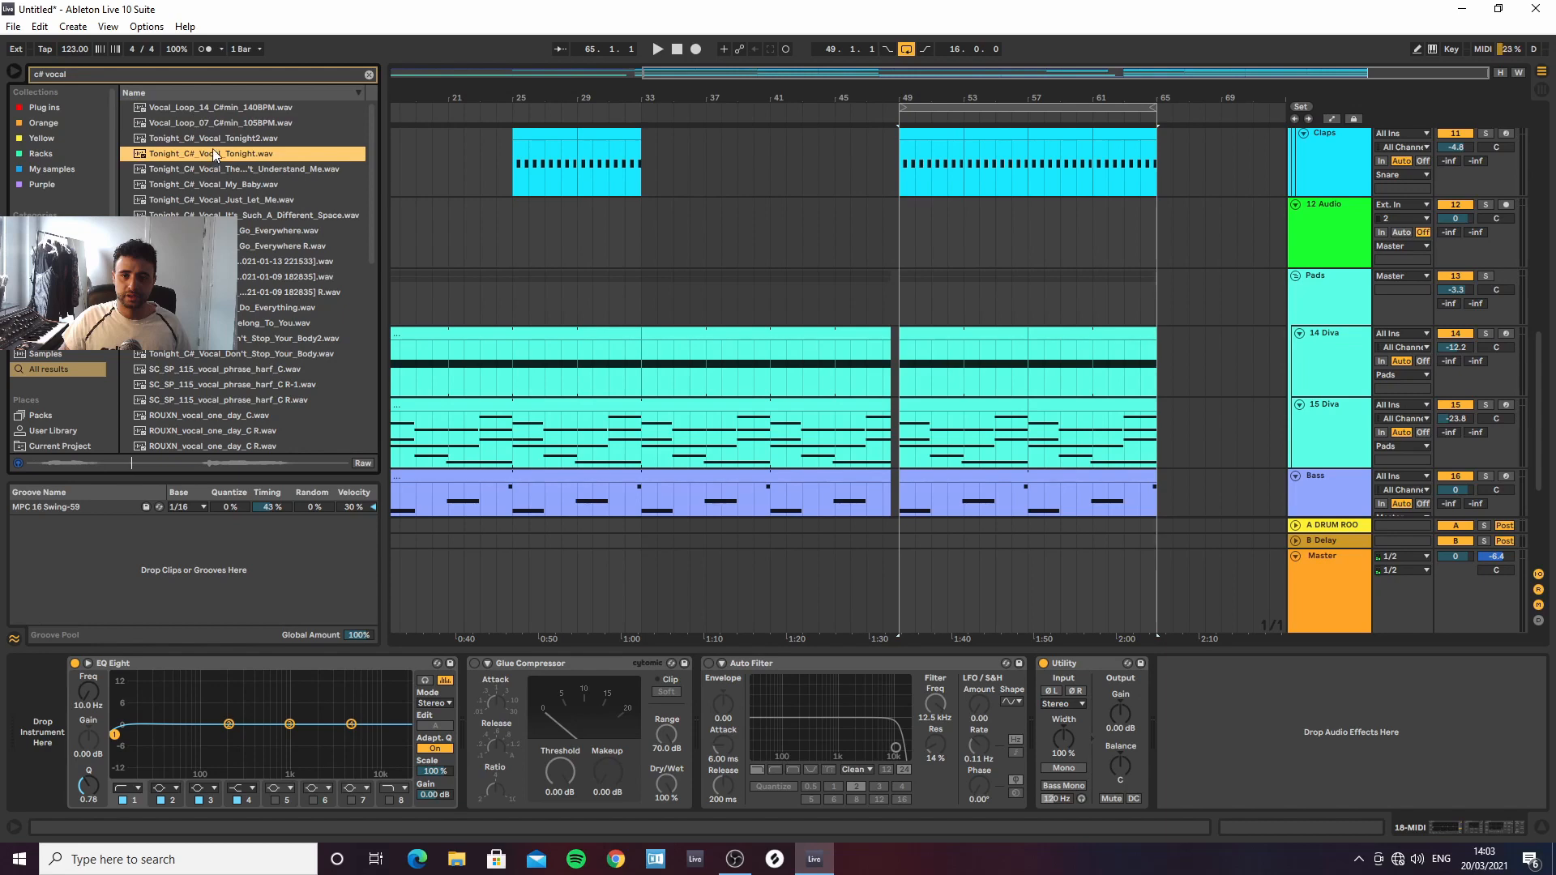
pyautogui.click(212, 140)
pyautogui.click(215, 176)
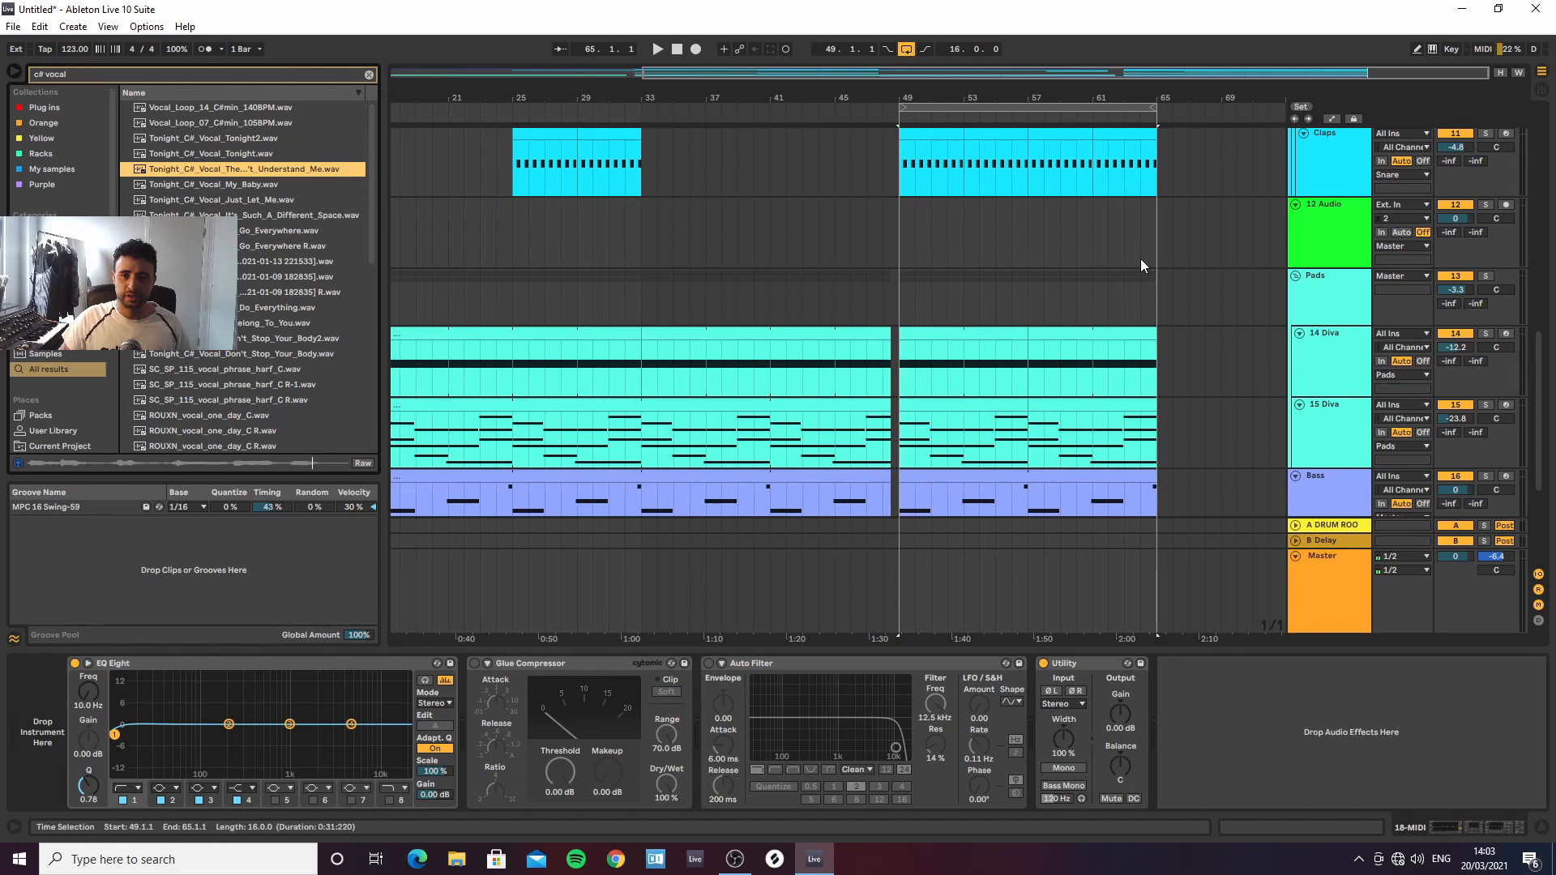
# Place the Tonight_C#_Vocal_They_All_Don't_Understand_Me sample on the 12 Audio track at bar 33 and play from there
pyautogui.moveTo(254, 171); pyautogui.dragTo(644, 244)
pyautogui.moveTo(657, 114); pyautogui.dragTo(755, 248)
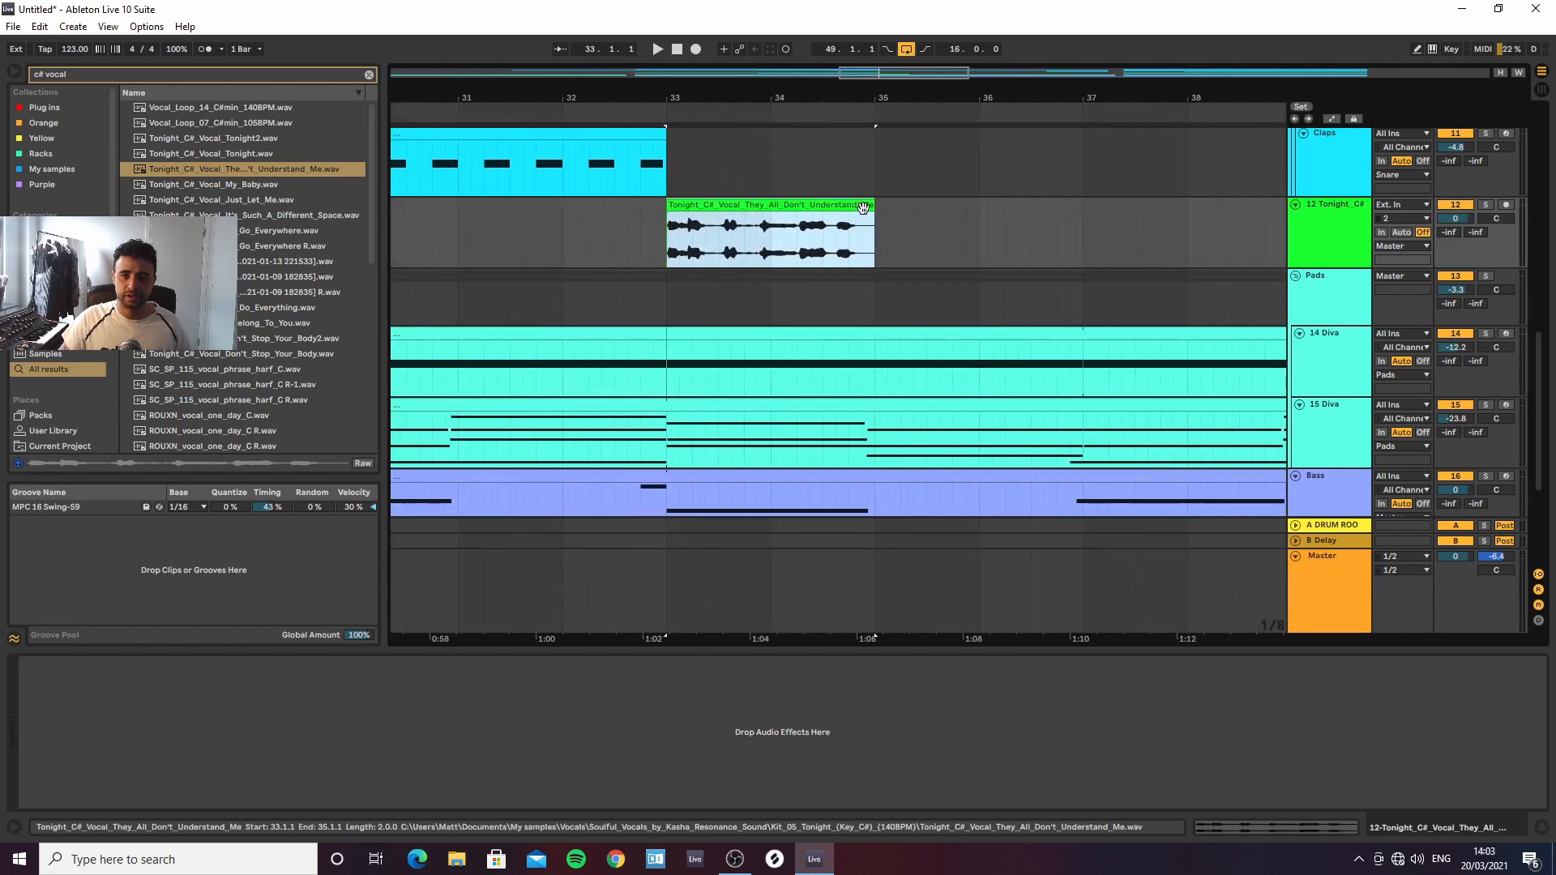
pyautogui.moveTo(688, 98); pyautogui.dragTo(646, 233)
pyautogui.click(648, 232)
pyautogui.press('space')
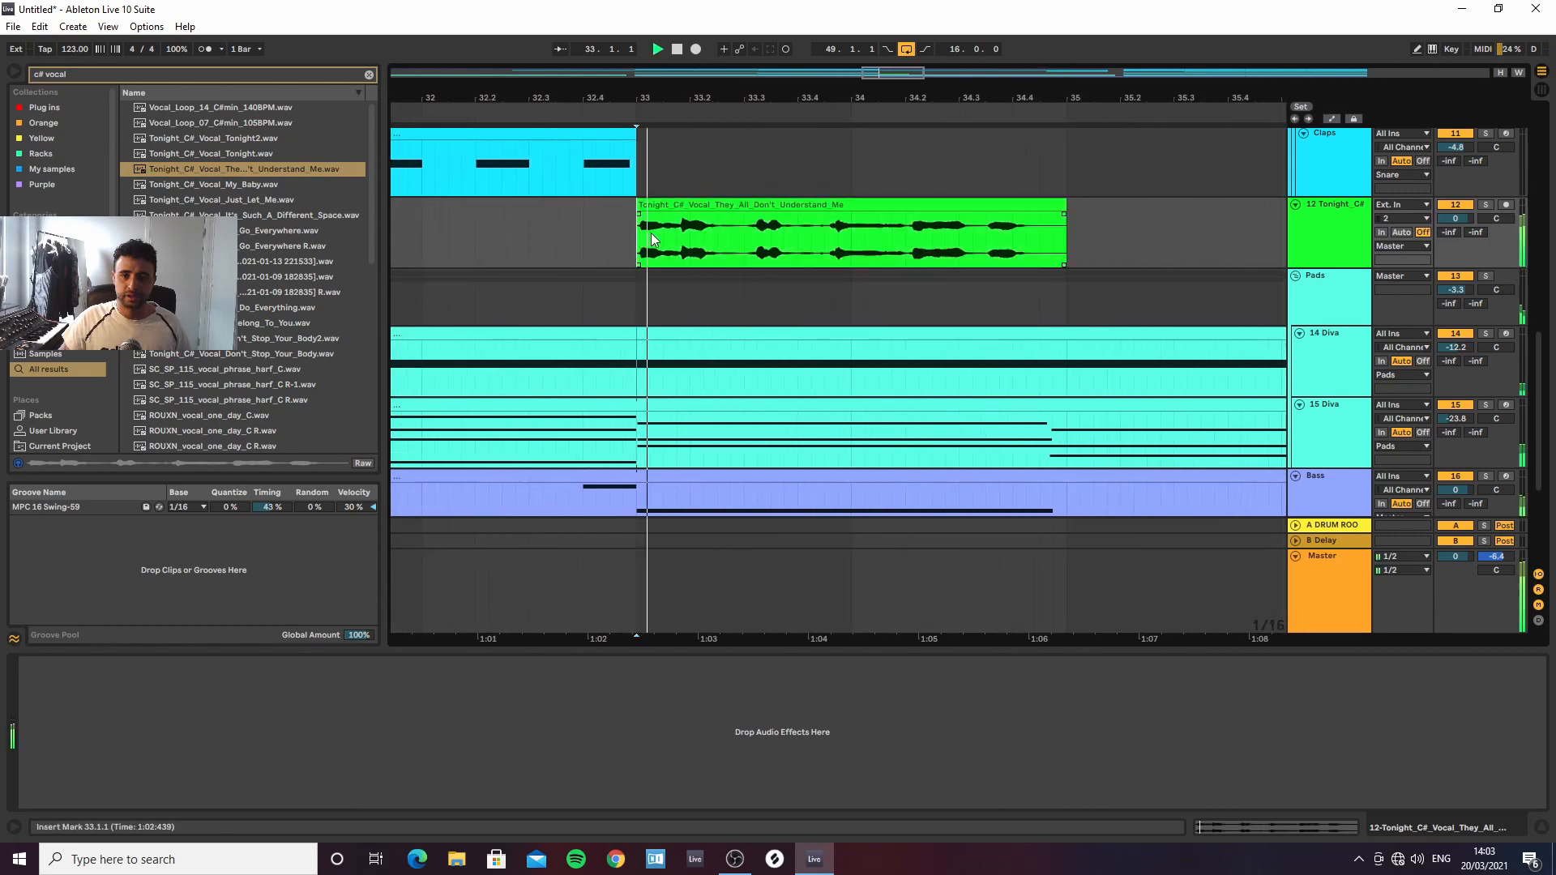
# Stop playback and set the They_All_Don't_Understand_Me vocal clip's warp mode to Complex Pro
pyautogui.press('space')
pyautogui.doubleClick(679, 205)
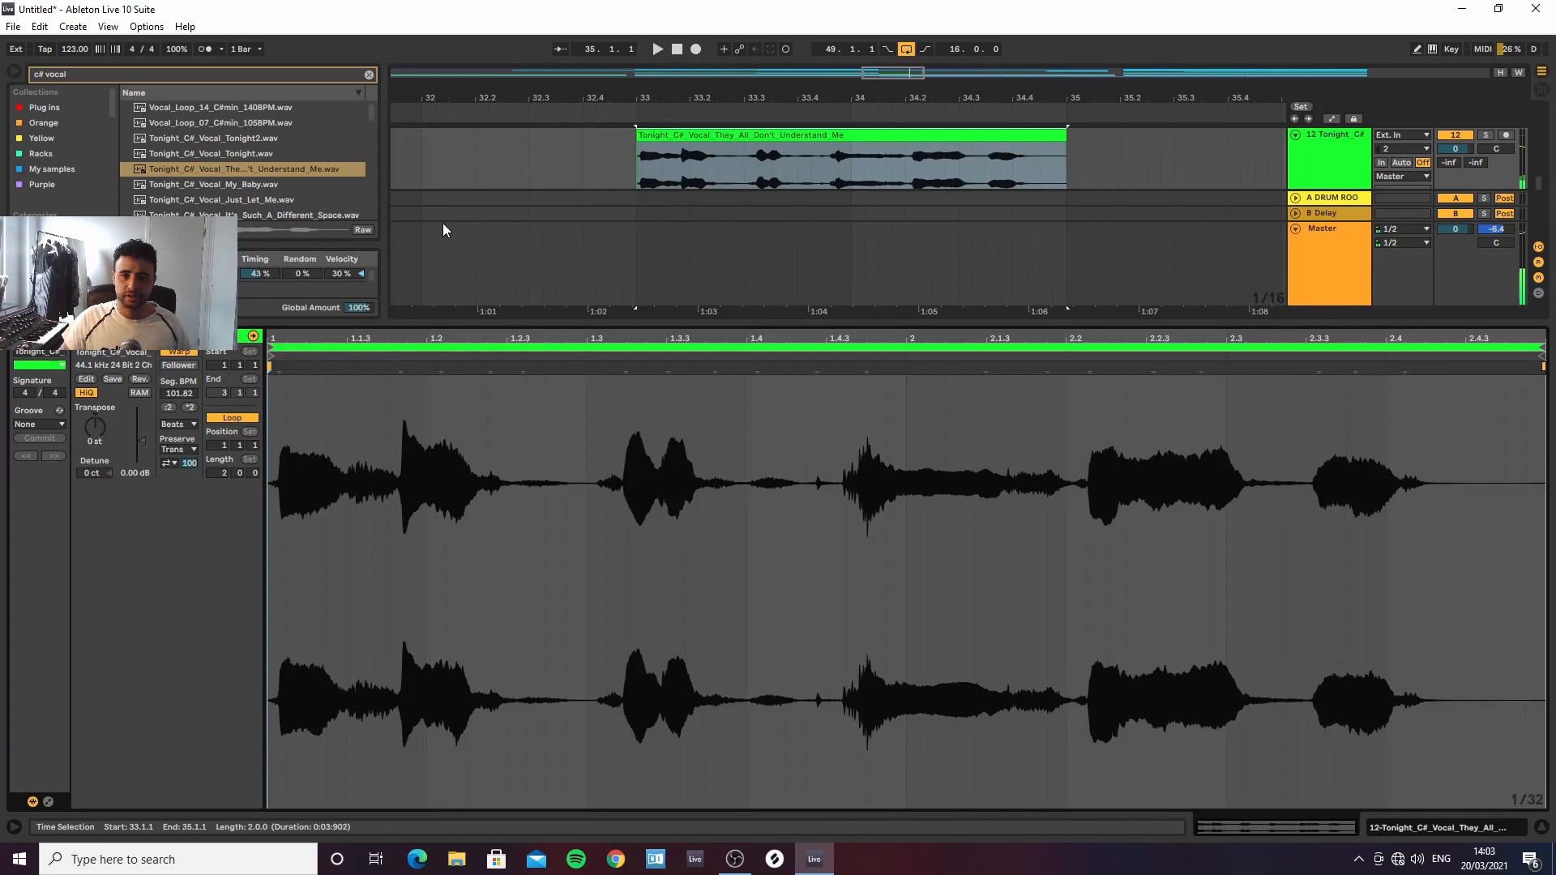
pyautogui.click(180, 424)
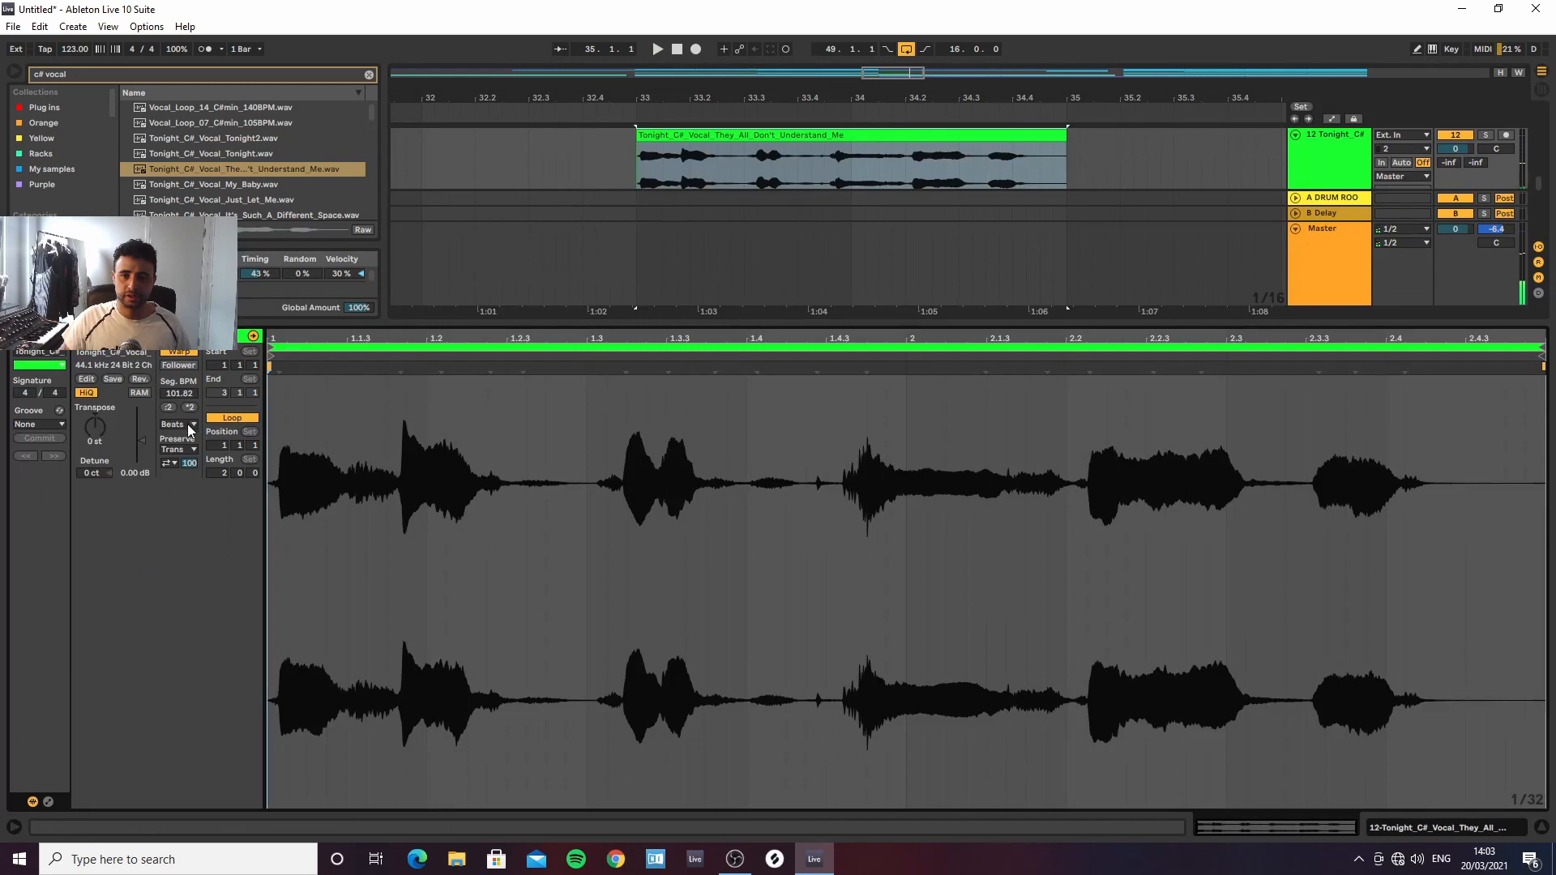
pyautogui.click(177, 499)
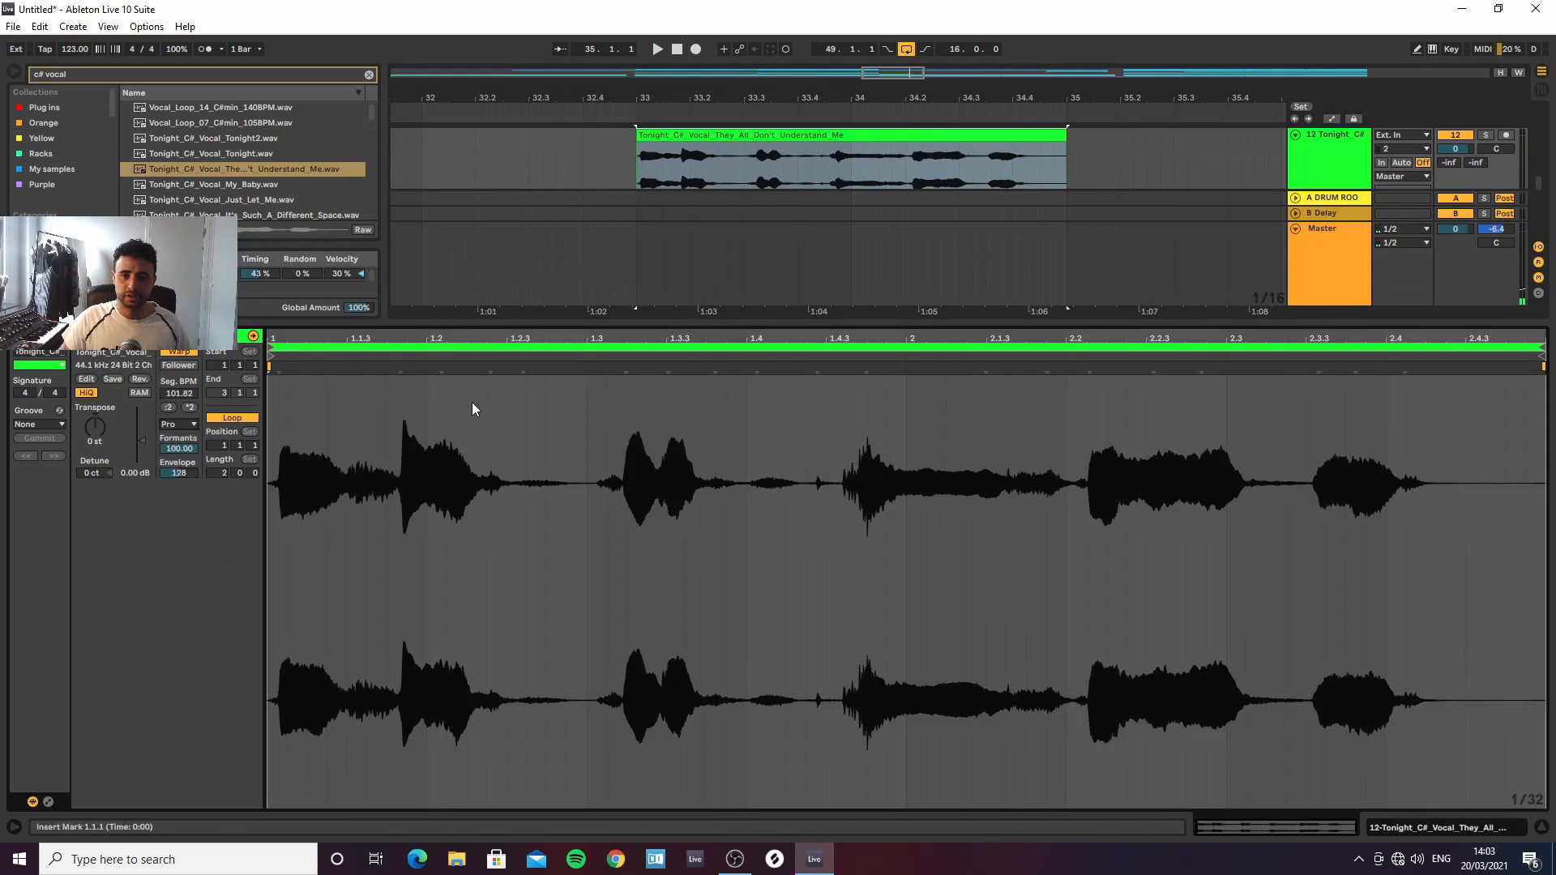
pyautogui.click(1547, 830)
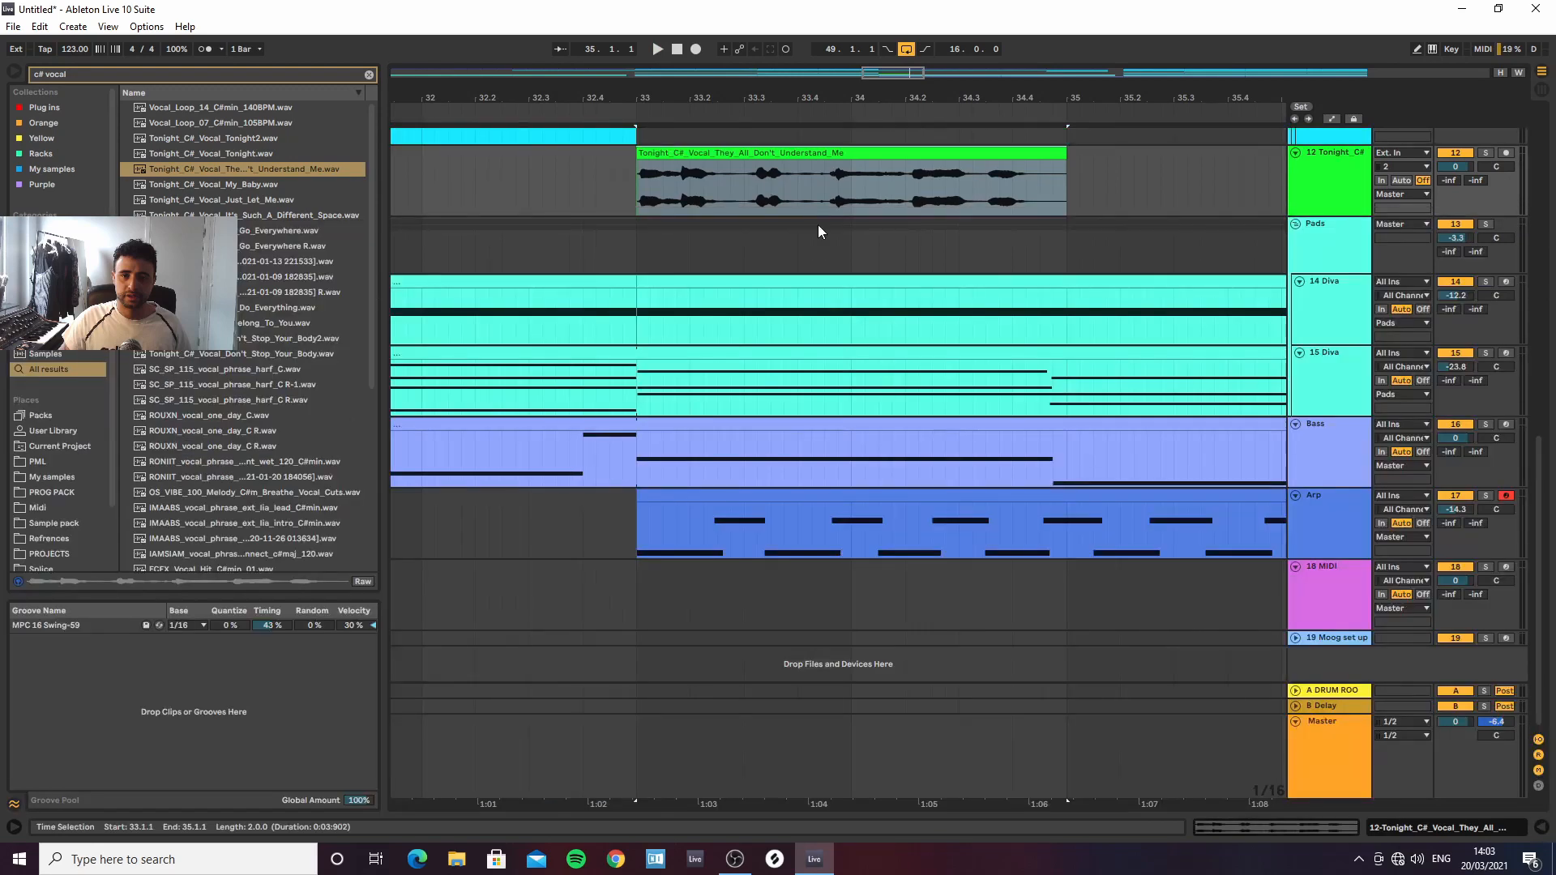
# Reset the vocal clip's warping to a segment tempo of 123.00 BPM with looping off
pyautogui.doubleClick(691, 152)
pyautogui.hotkey('ctrl', 'z')
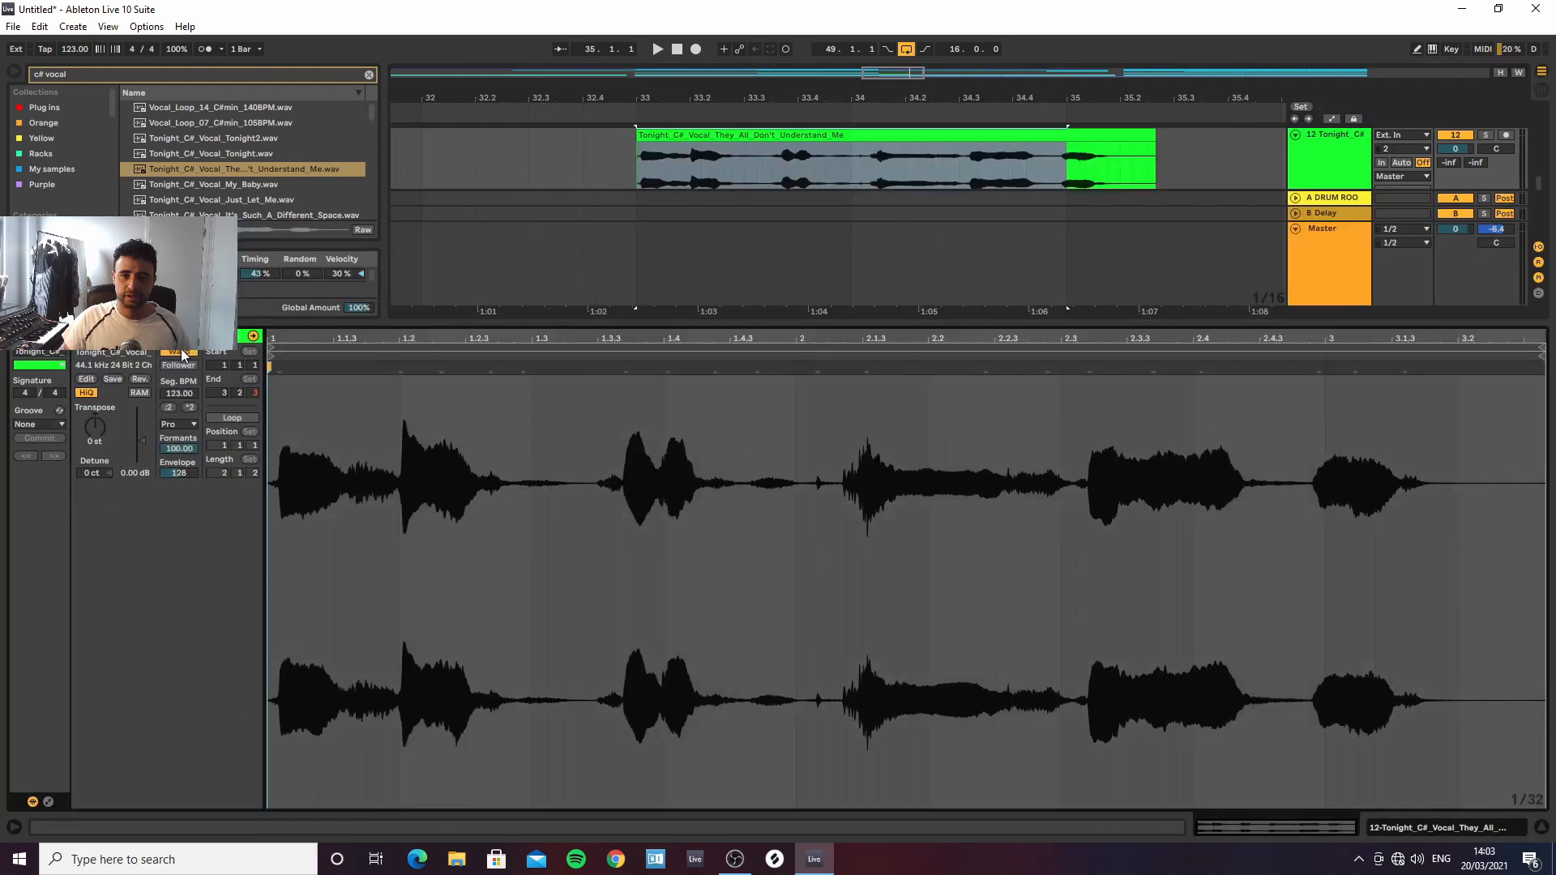
pyautogui.click(1543, 828)
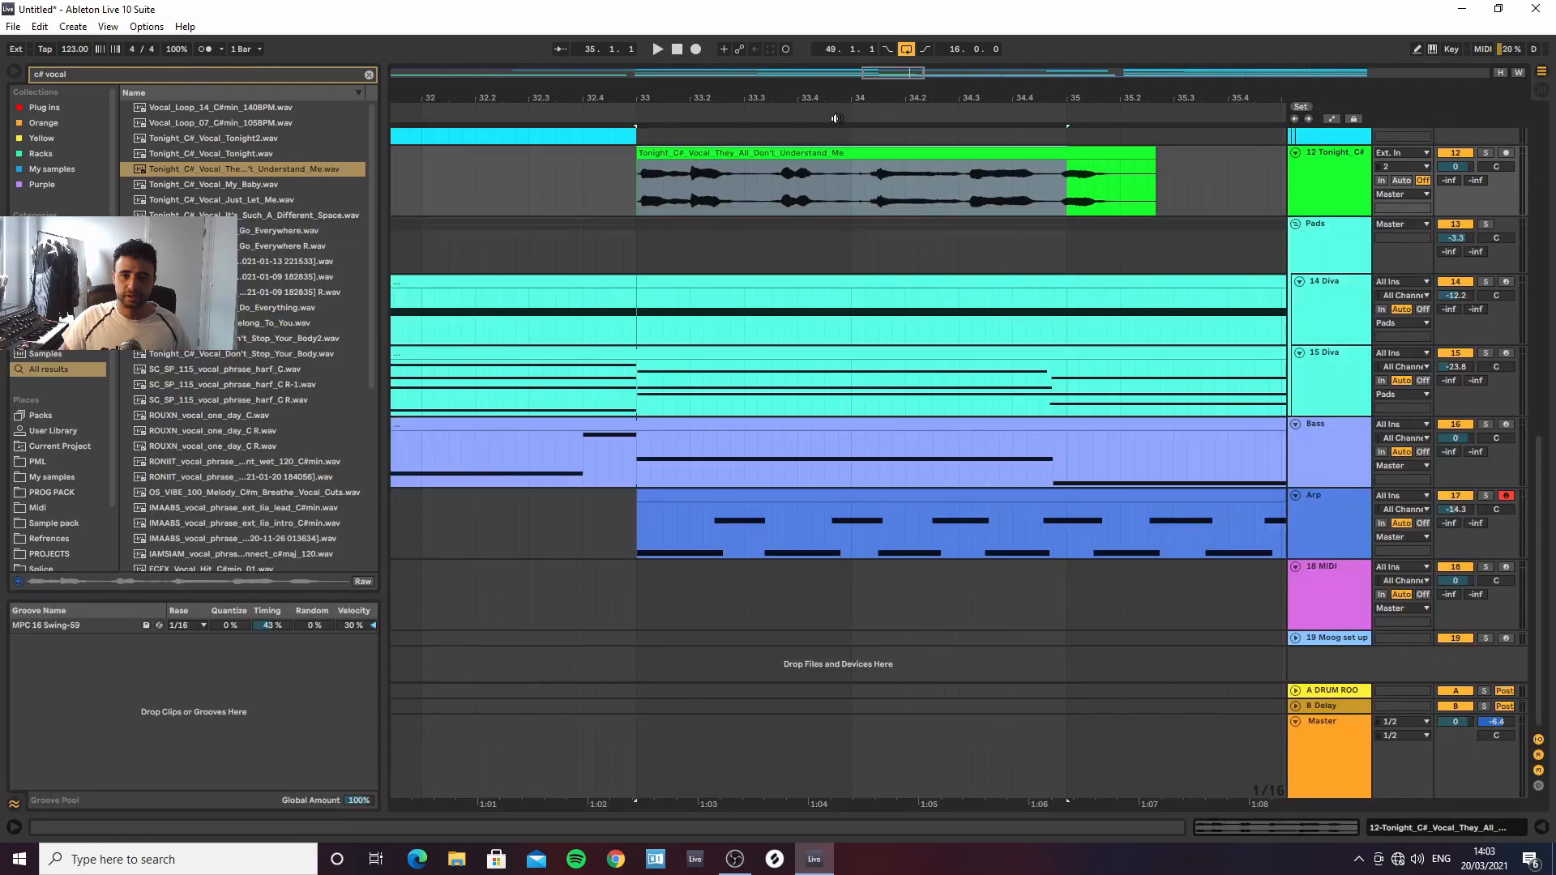
# Play the vocal clip from bar 33 and lower the volume of track 12 to -10.2 dB
pyautogui.moveTo(793, 97); pyautogui.dragTo(793, 80)
pyautogui.click(971, 153)
pyautogui.press('space')
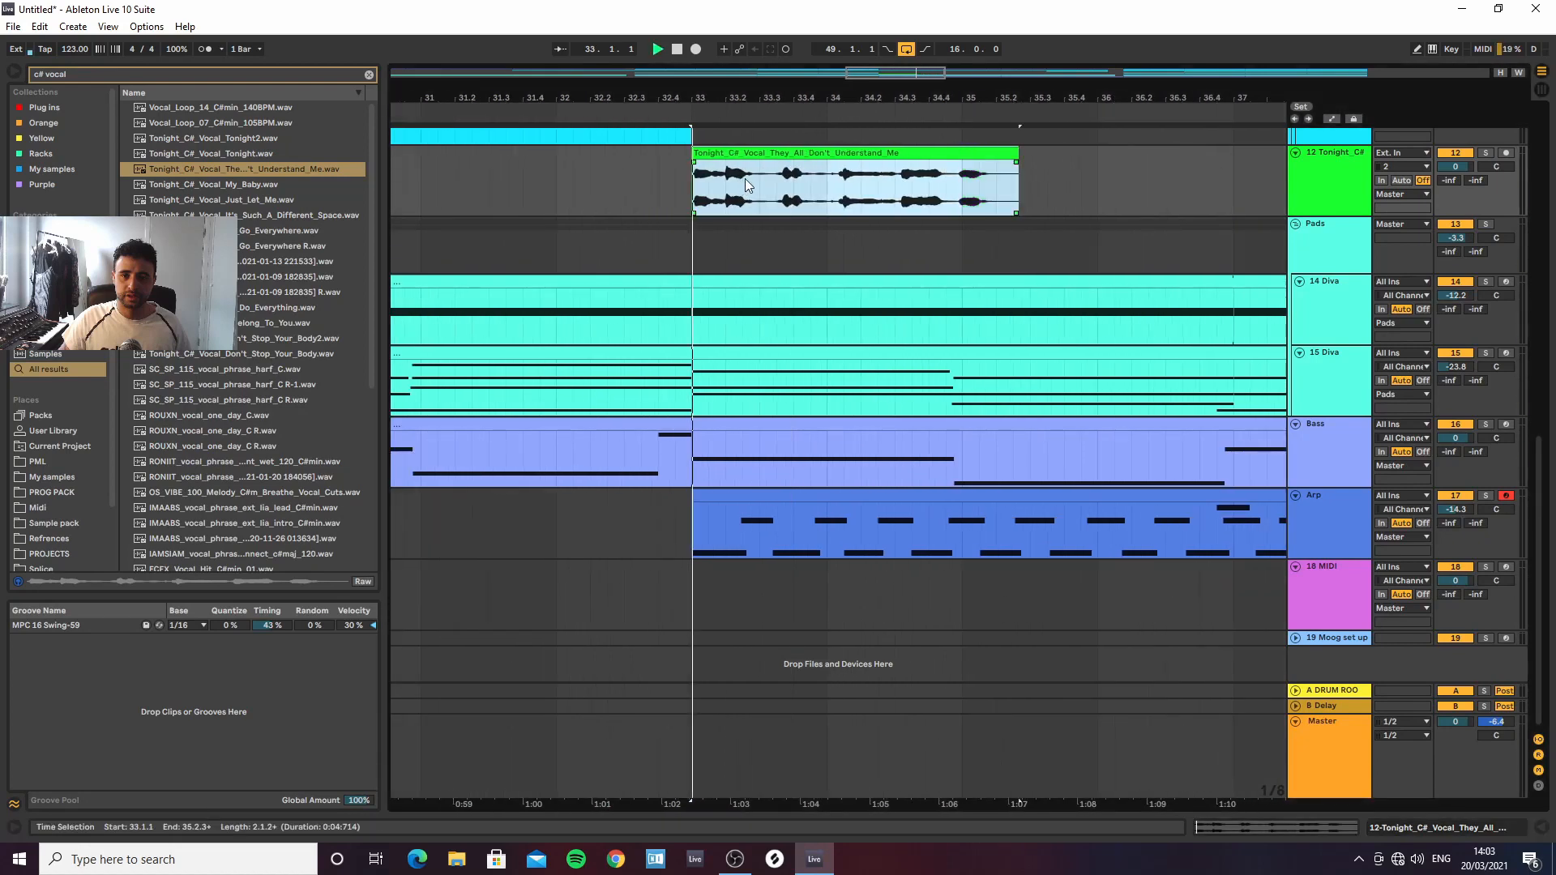
pyautogui.moveTo(1456, 166)
pyautogui.mouseDown()
pyautogui.moveTo(1456, 191)
pyautogui.moveTo(1455, 176)
pyautogui.mouseUp()
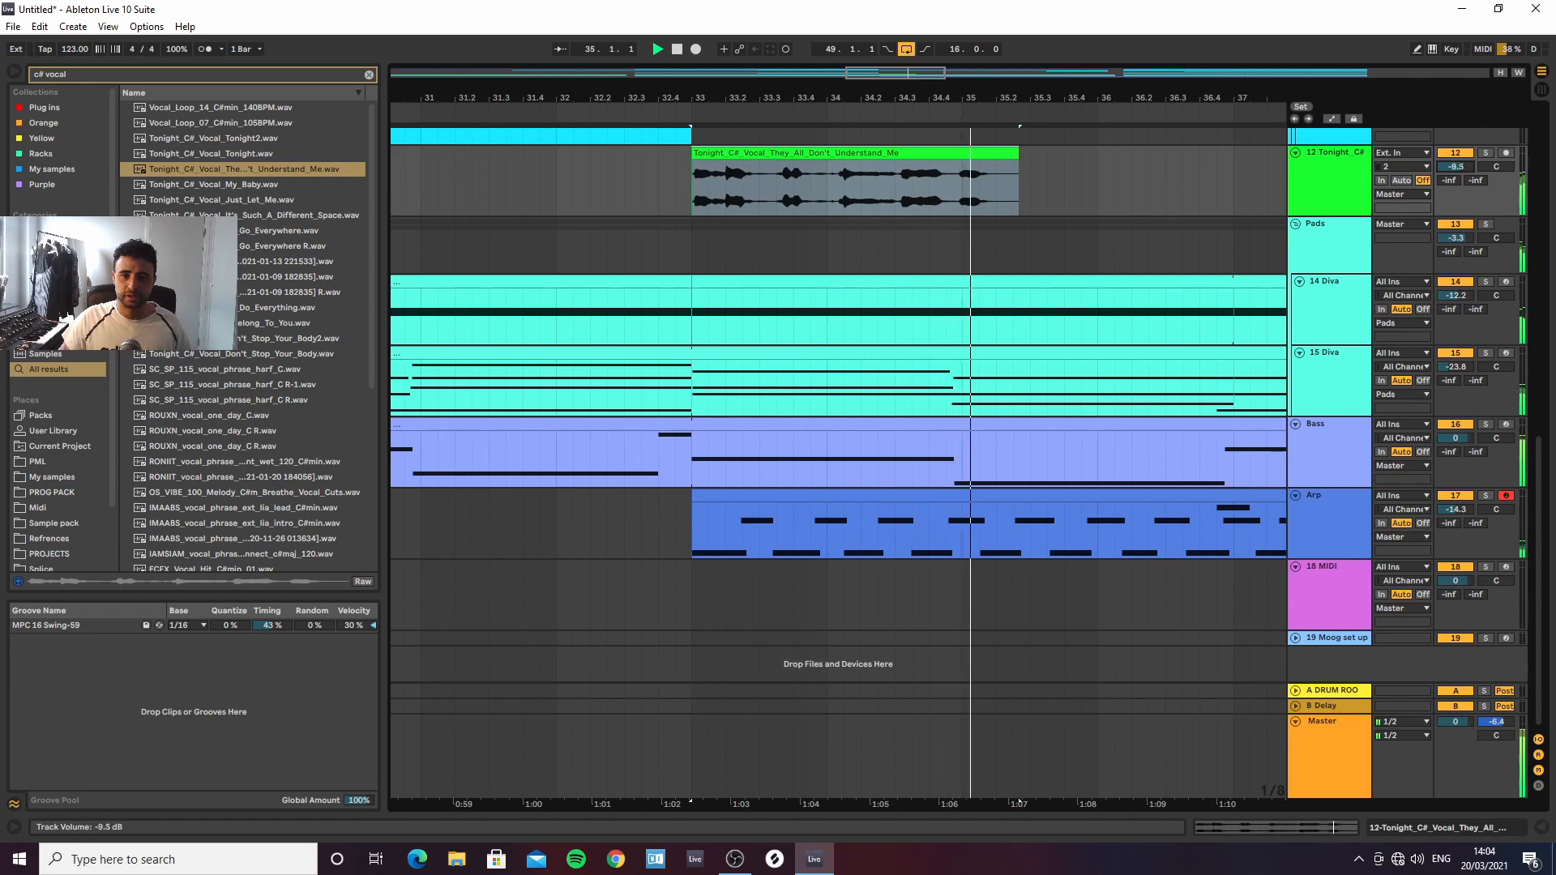
pyautogui.moveTo(910, 94); pyautogui.dragTo(889, 87)
pyautogui.press('space')
# Audition the Tonight_C#_Vocal_My_Baby sample
pyautogui.scroll(2, 904, 219)
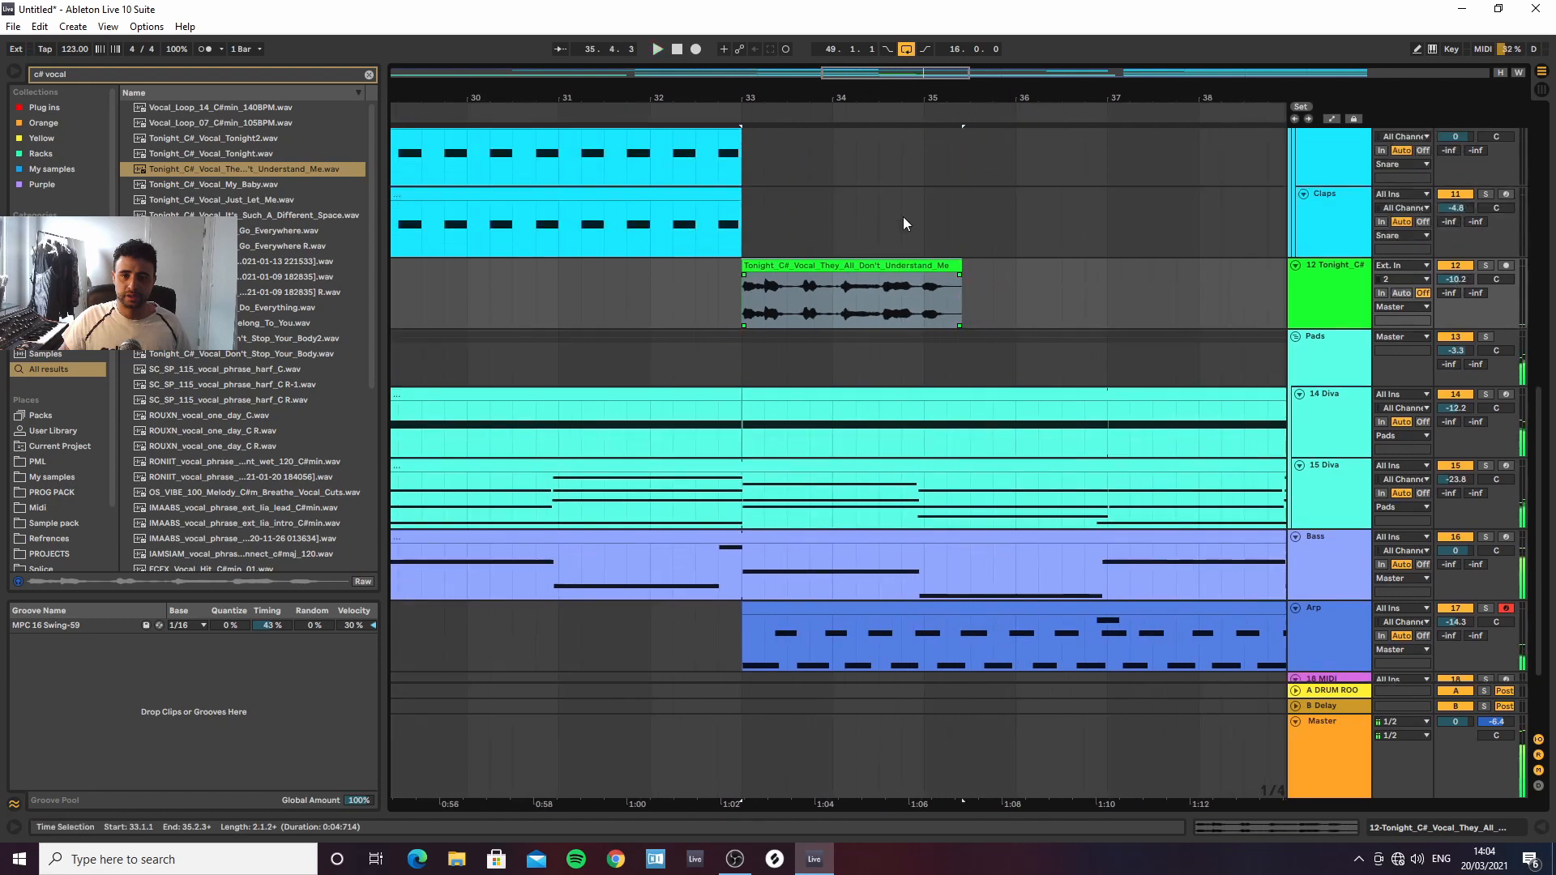
pyautogui.click(241, 185)
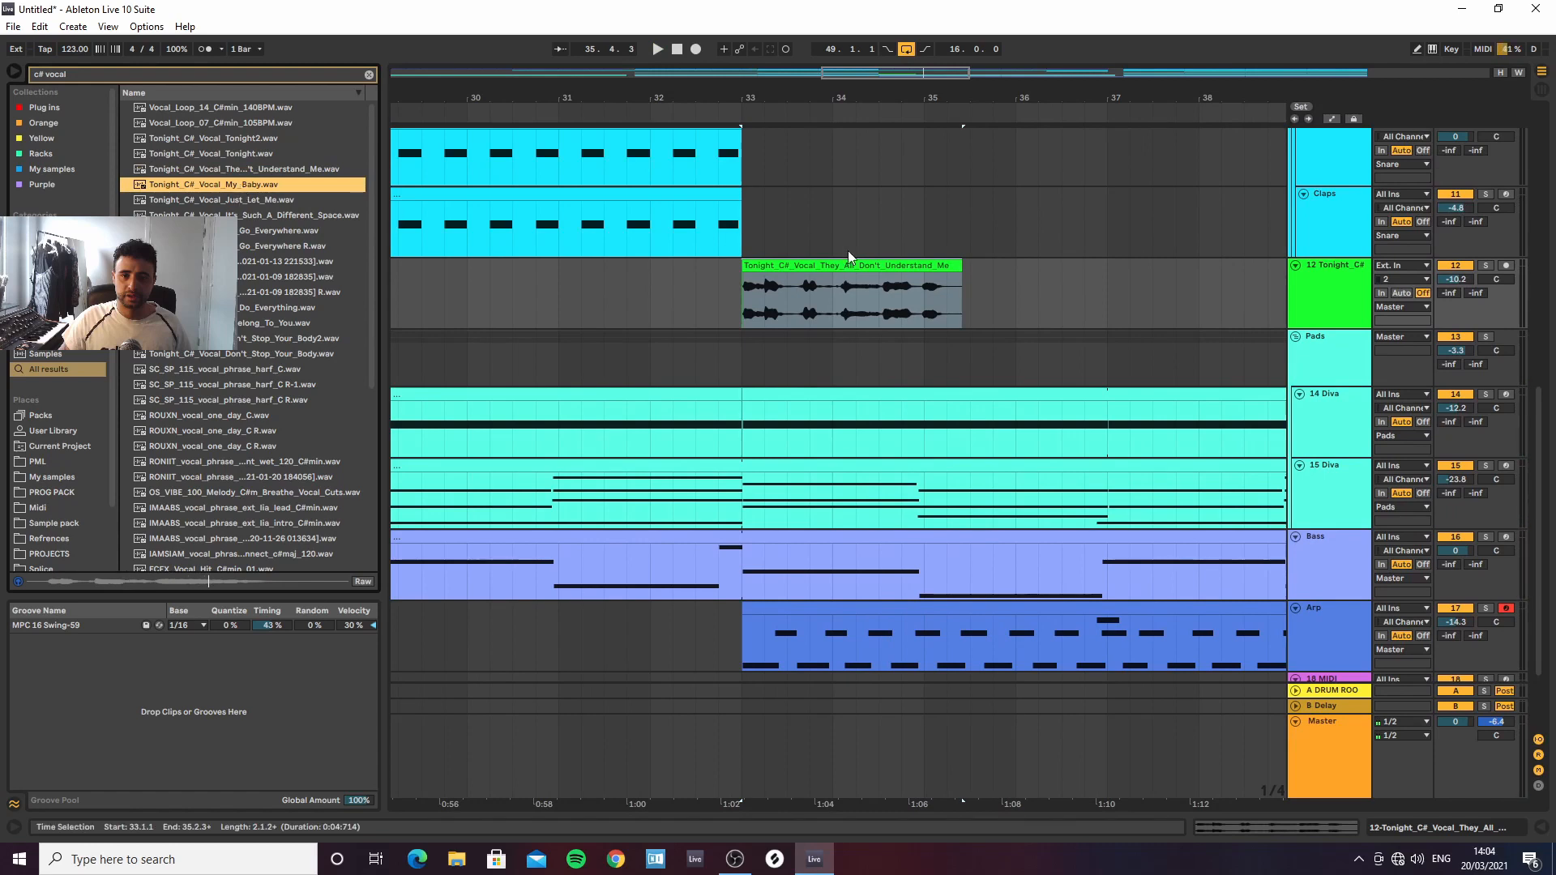
pyautogui.click(992, 288)
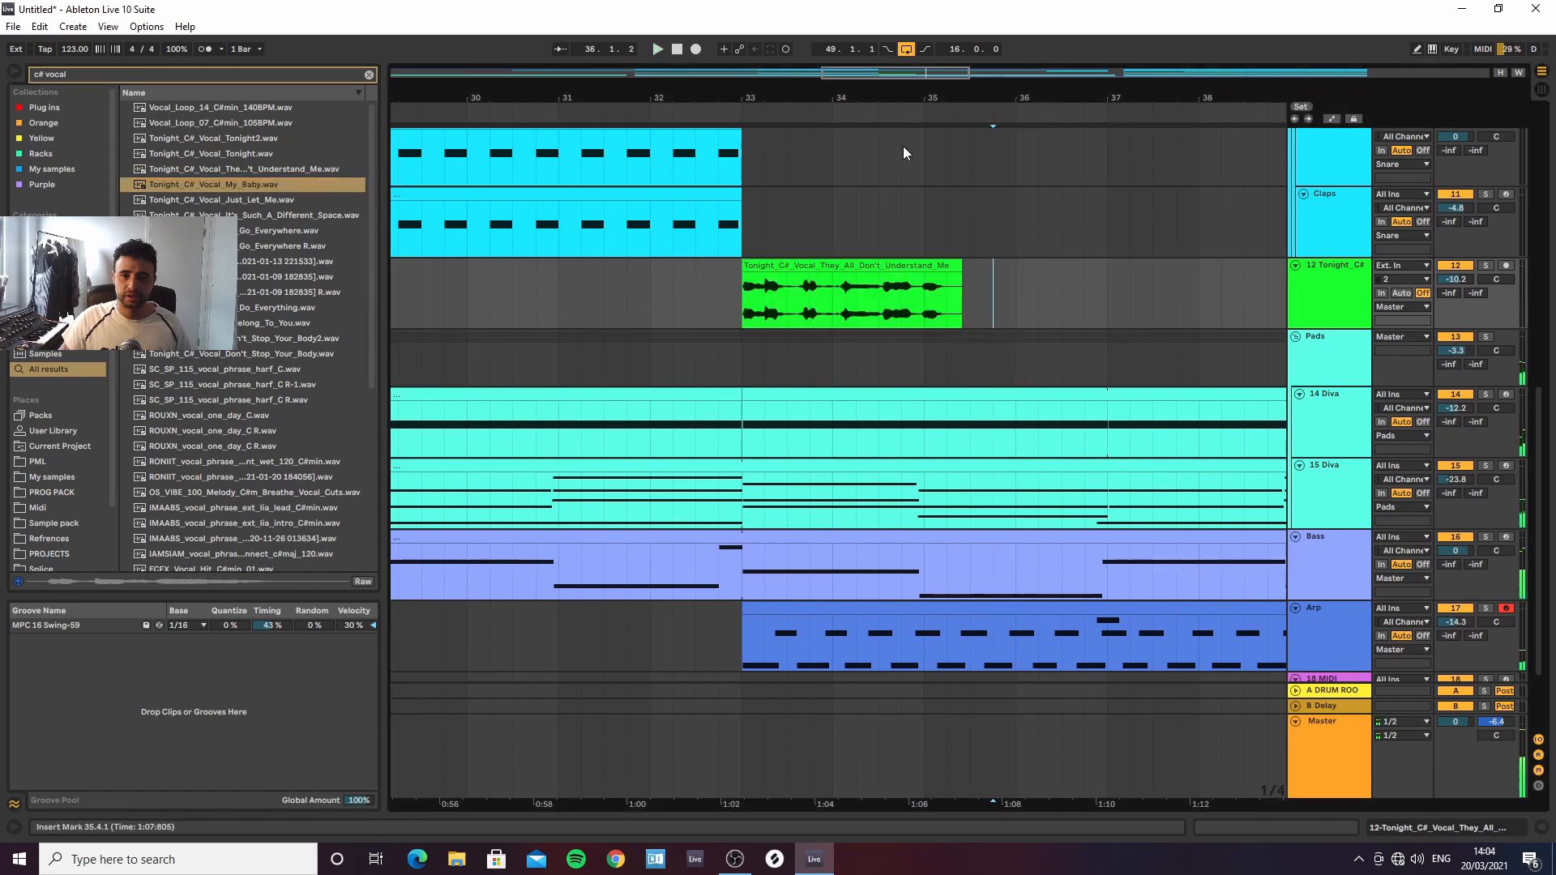
# Trim the vocal clip on track 12 to start at 33.2.1 and end at about 33.3.1
pyautogui.click(832, 265)
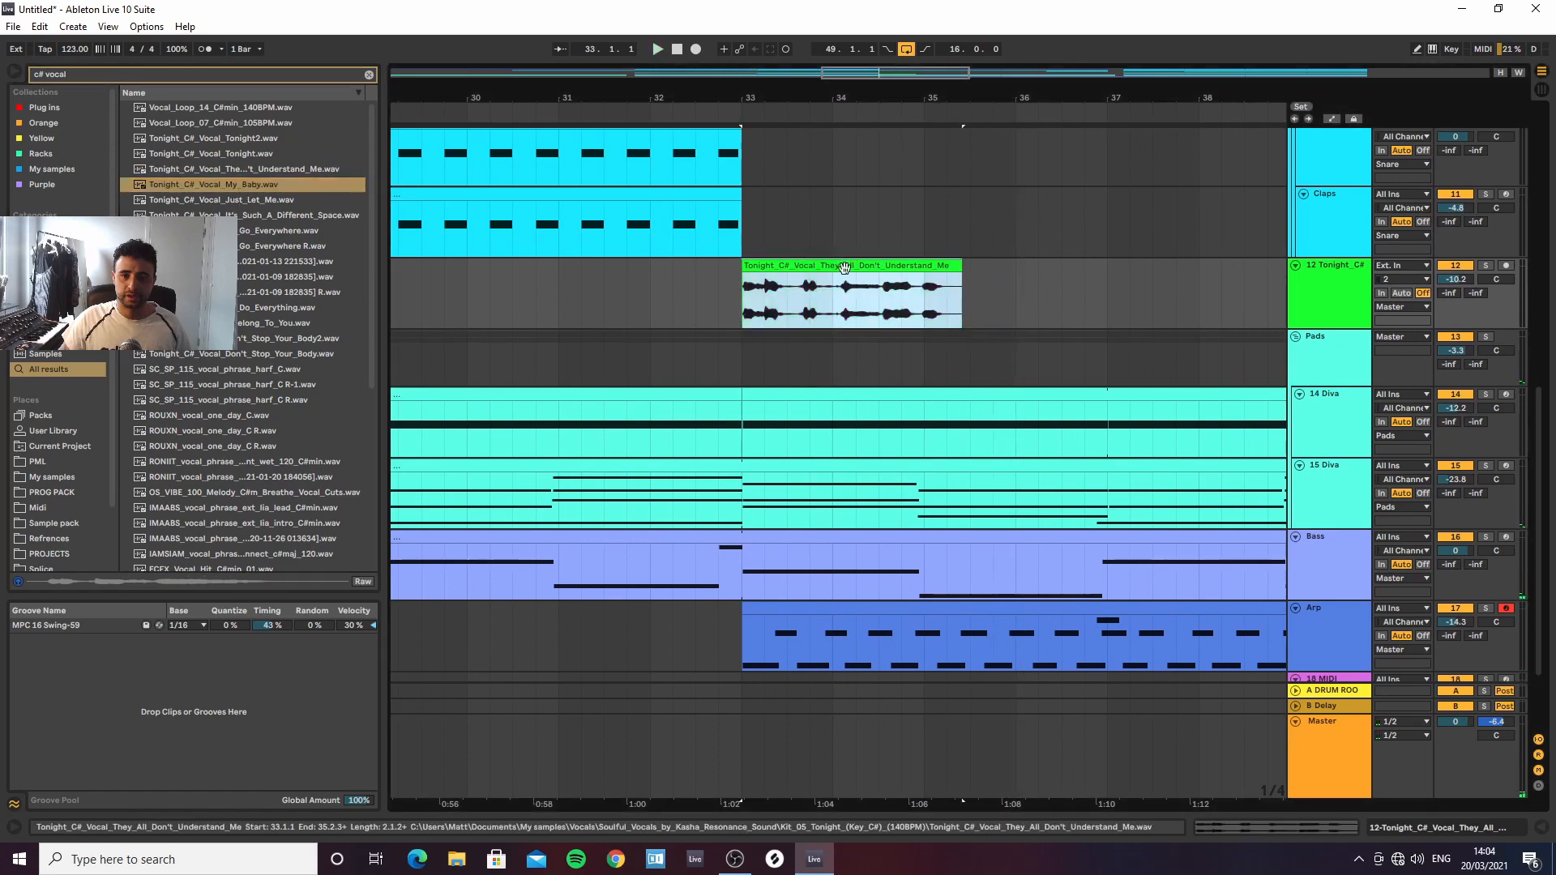
pyautogui.moveTo(776, 99); pyautogui.dragTo(776, 150)
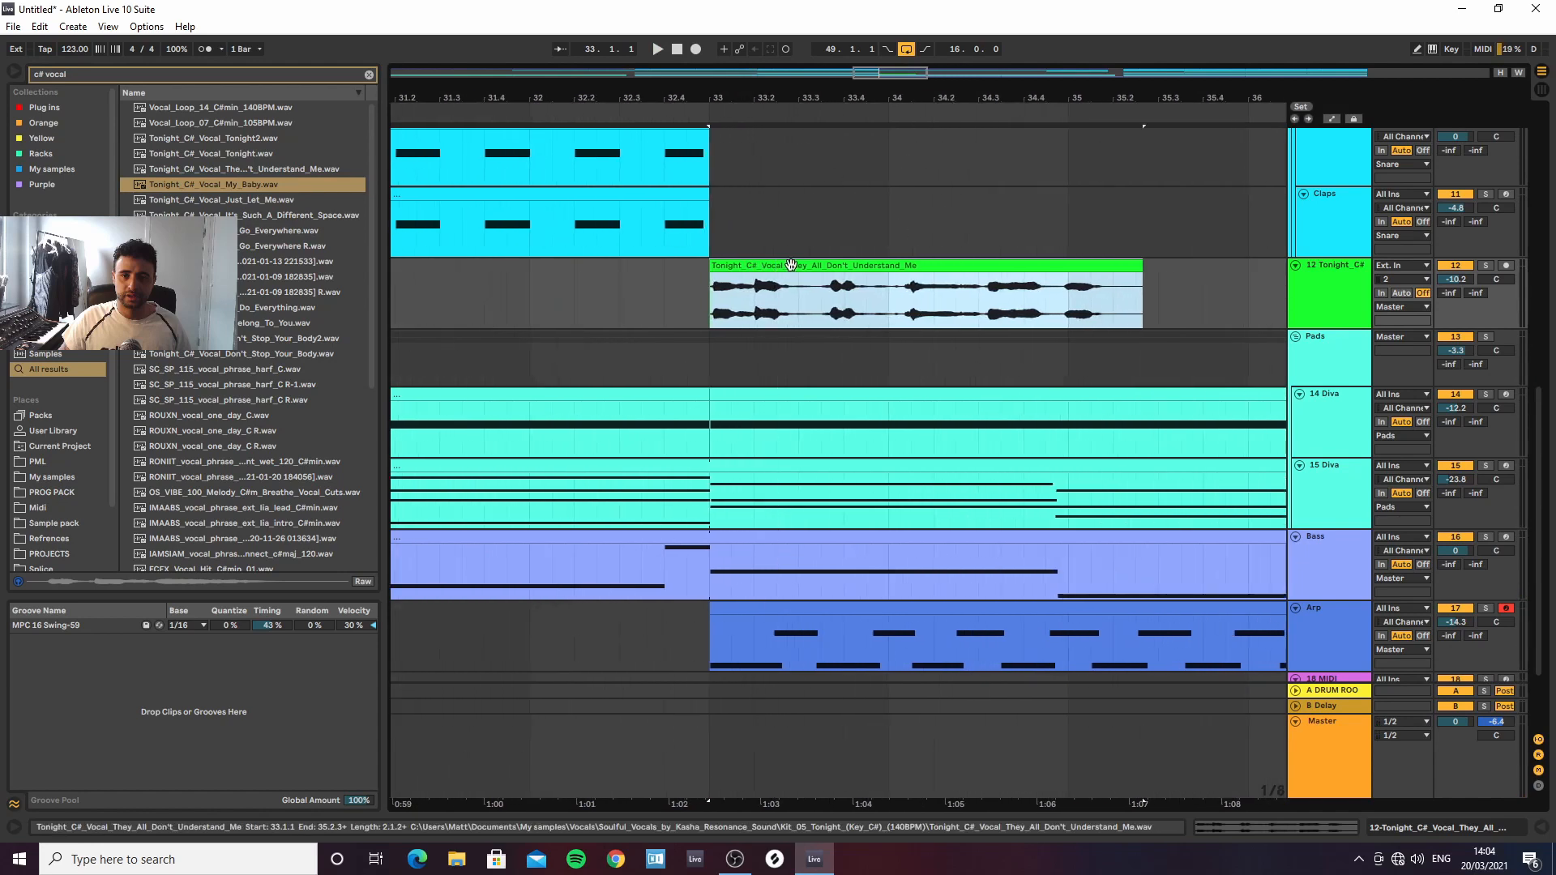
pyautogui.moveTo(720, 280); pyautogui.dragTo(764, 282)
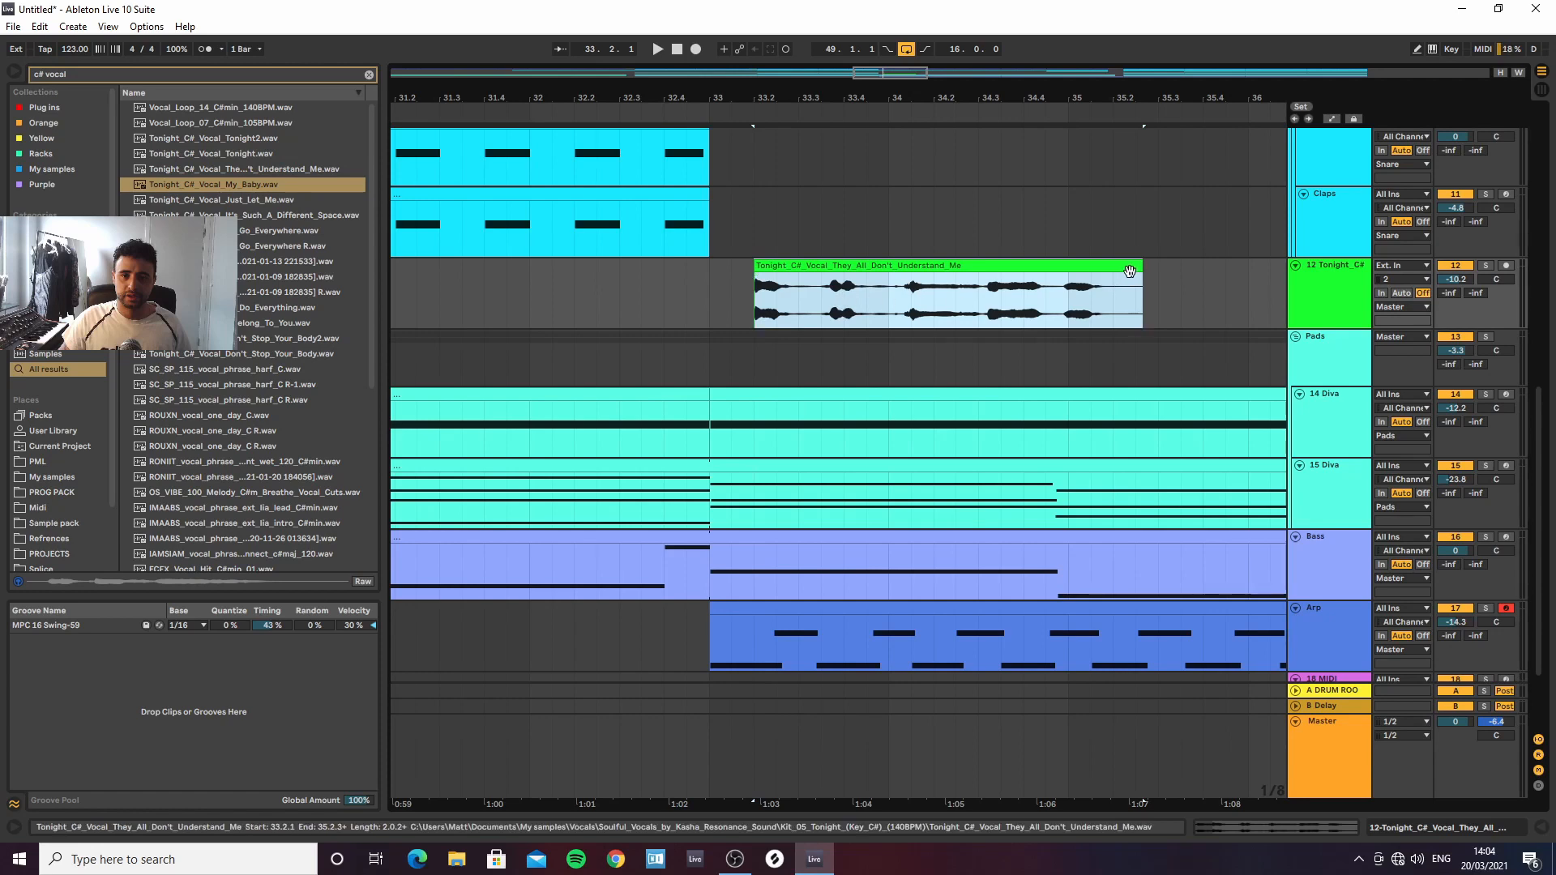
pyautogui.moveTo(1138, 263); pyautogui.dragTo(810, 265)
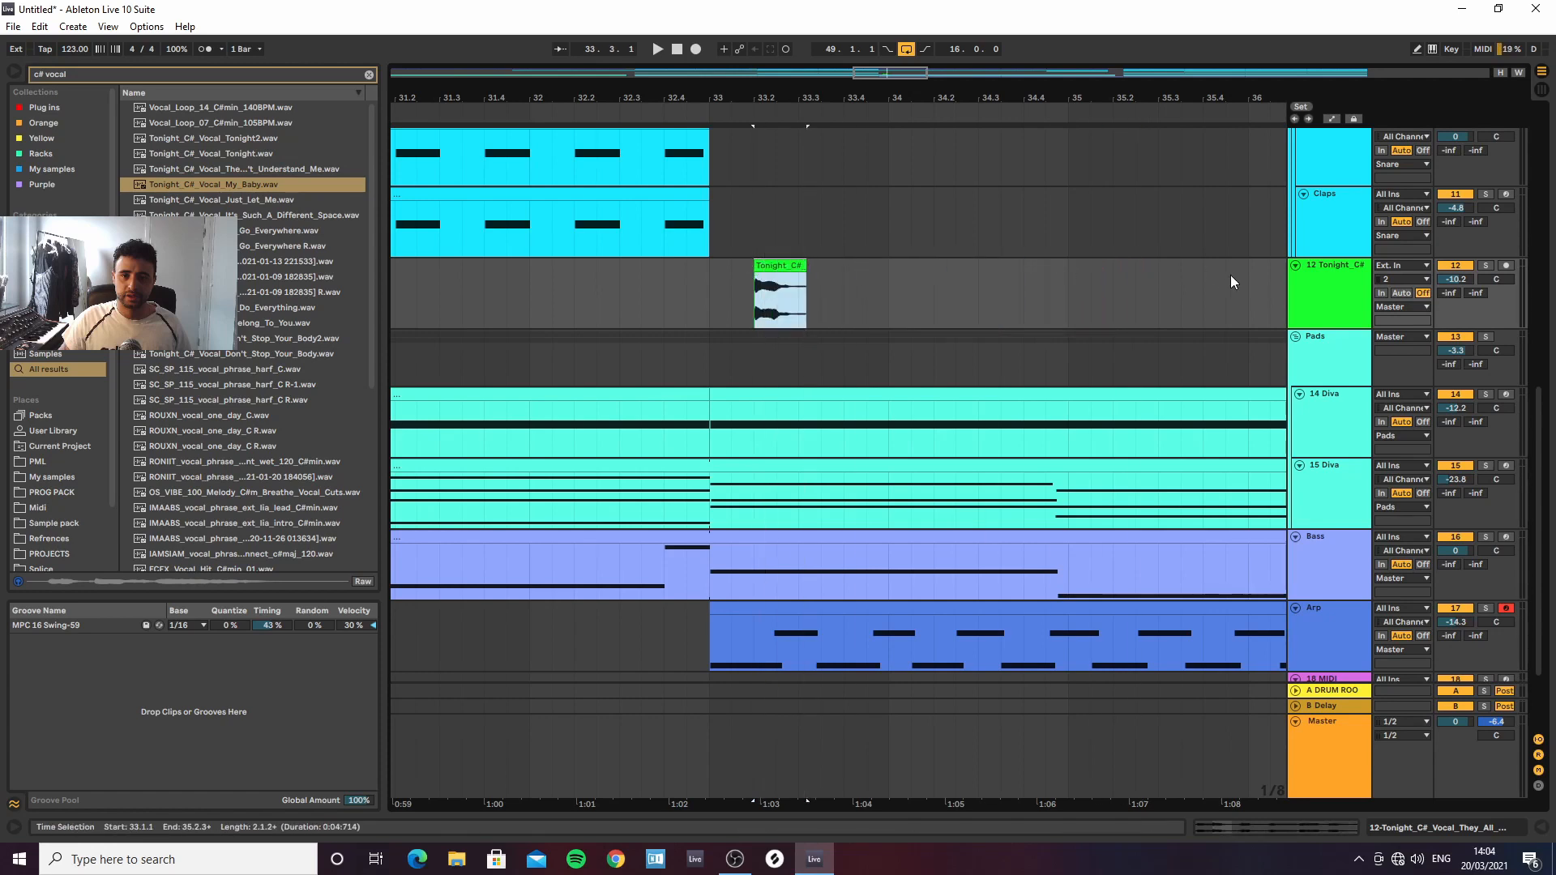
# Find the Echo effect, load it on the vocal track, add it to the red Plug ins collection and audition the result
pyautogui.click(369, 75)
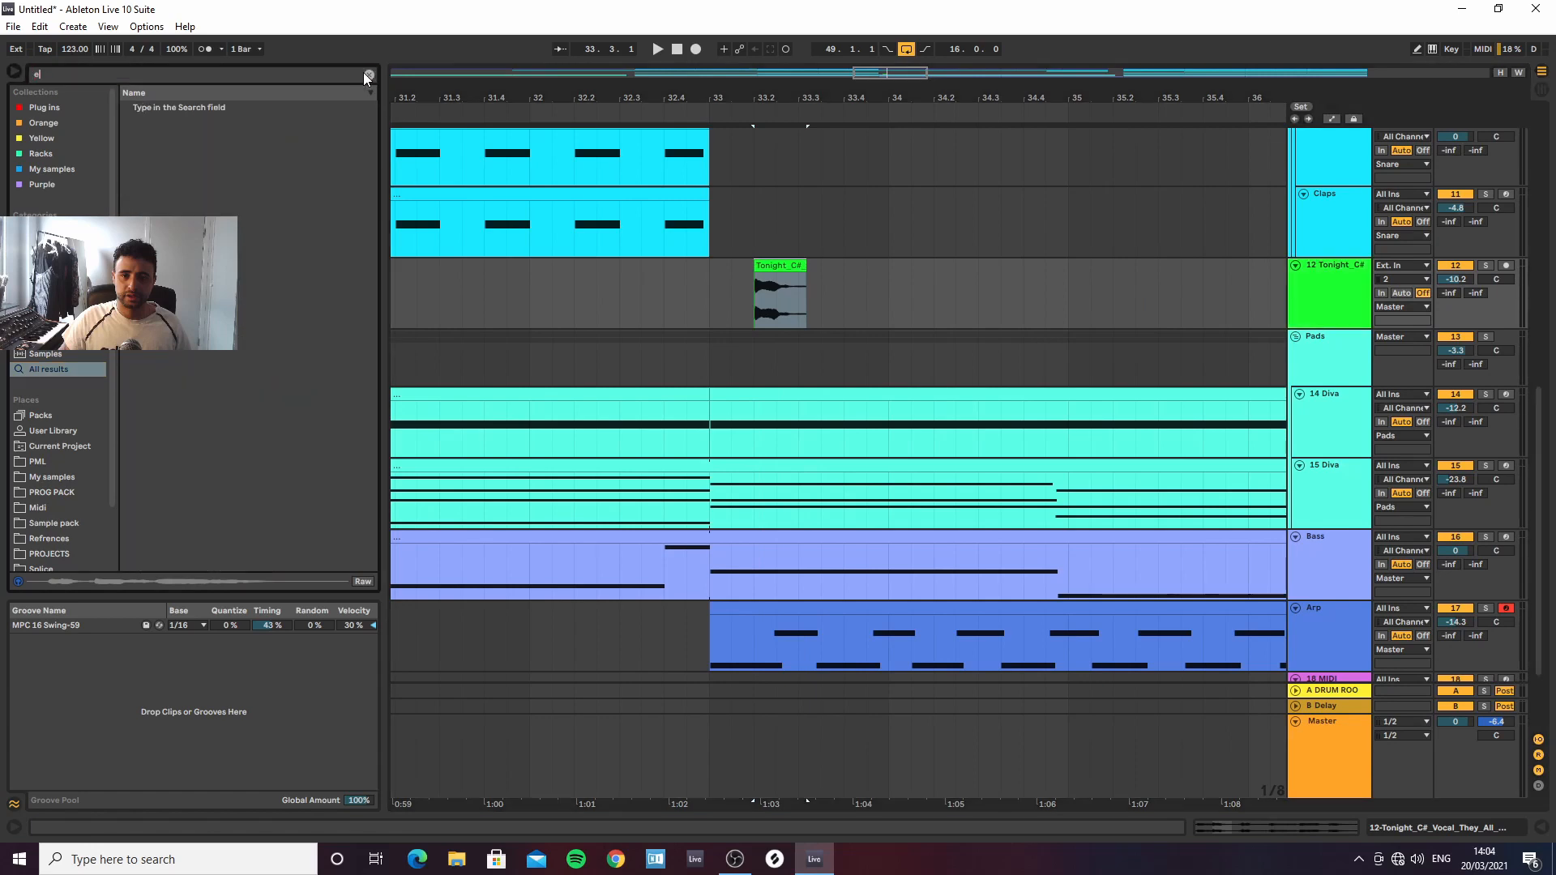
pyautogui.write('echo')
pyautogui.doubleClick(163, 108)
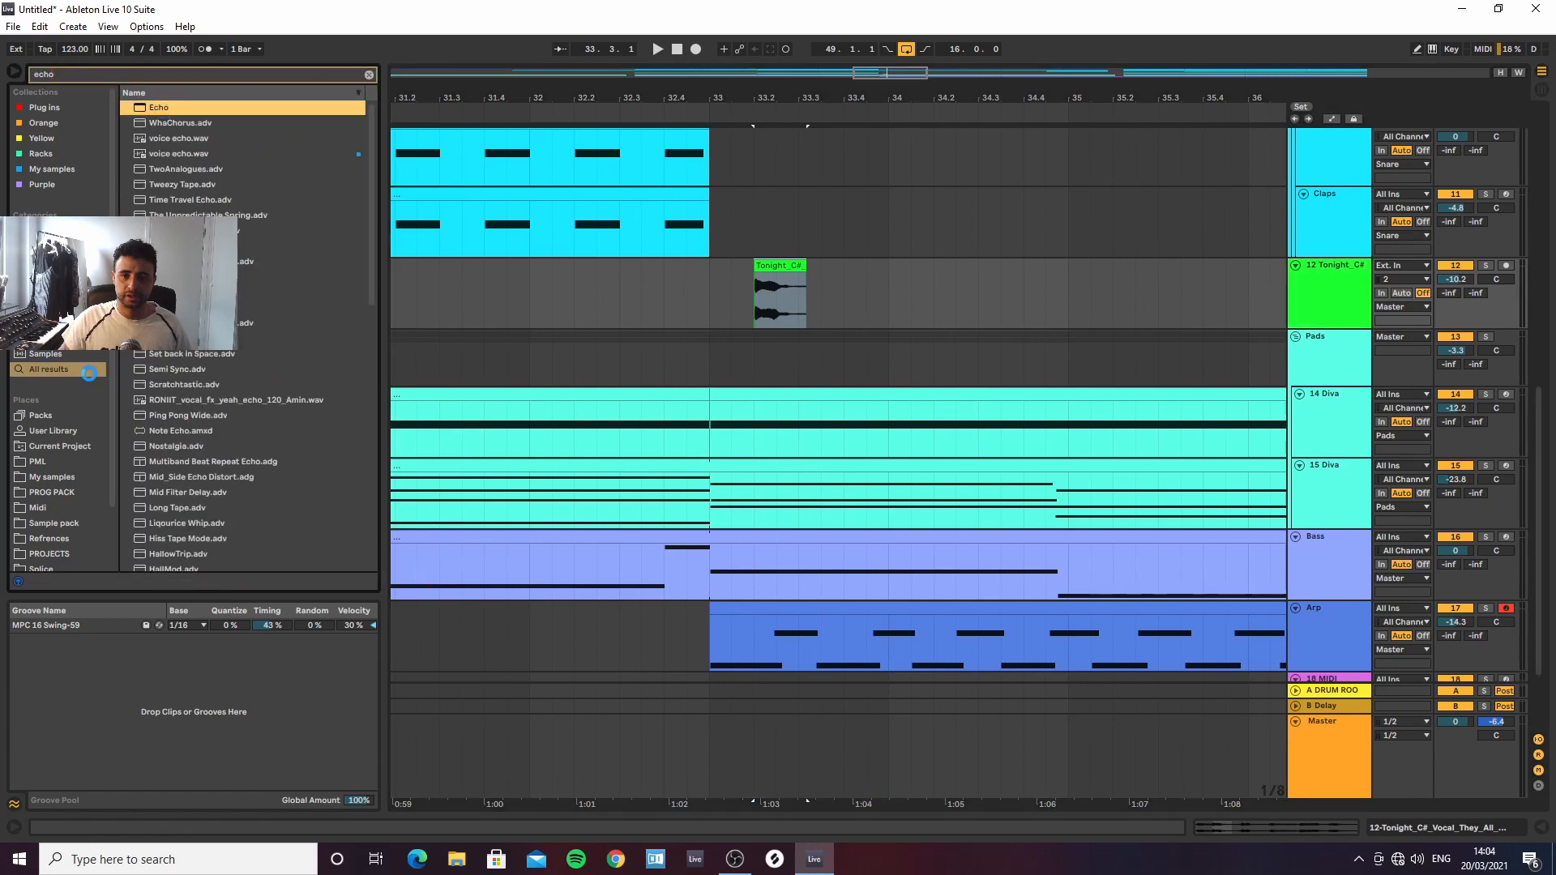
pyautogui.rightClick(176, 113)
pyautogui.click(209, 144)
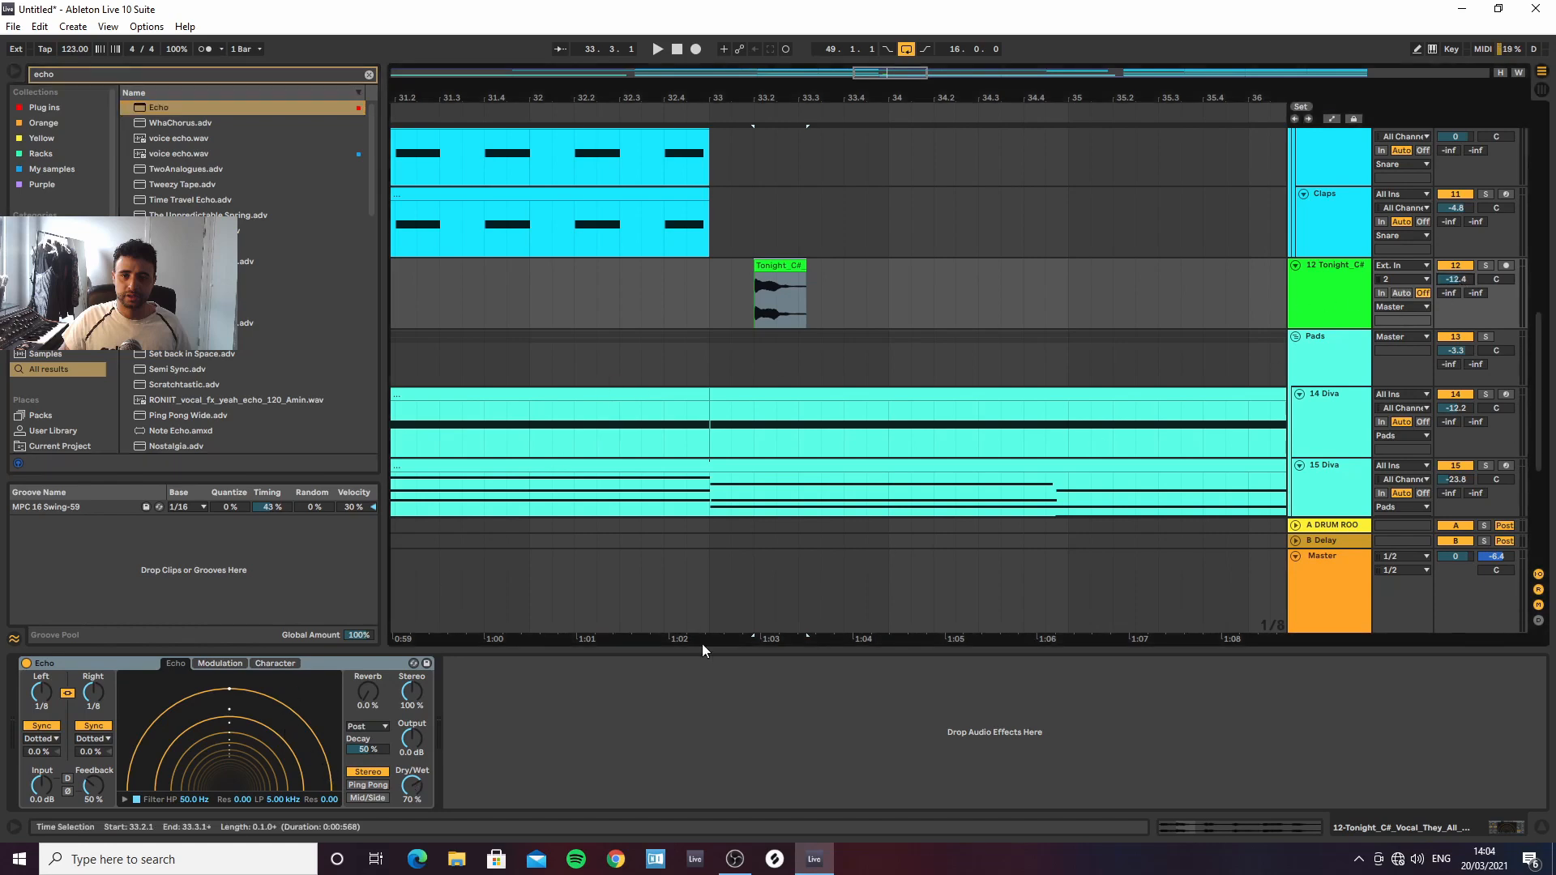
pyautogui.press('space')
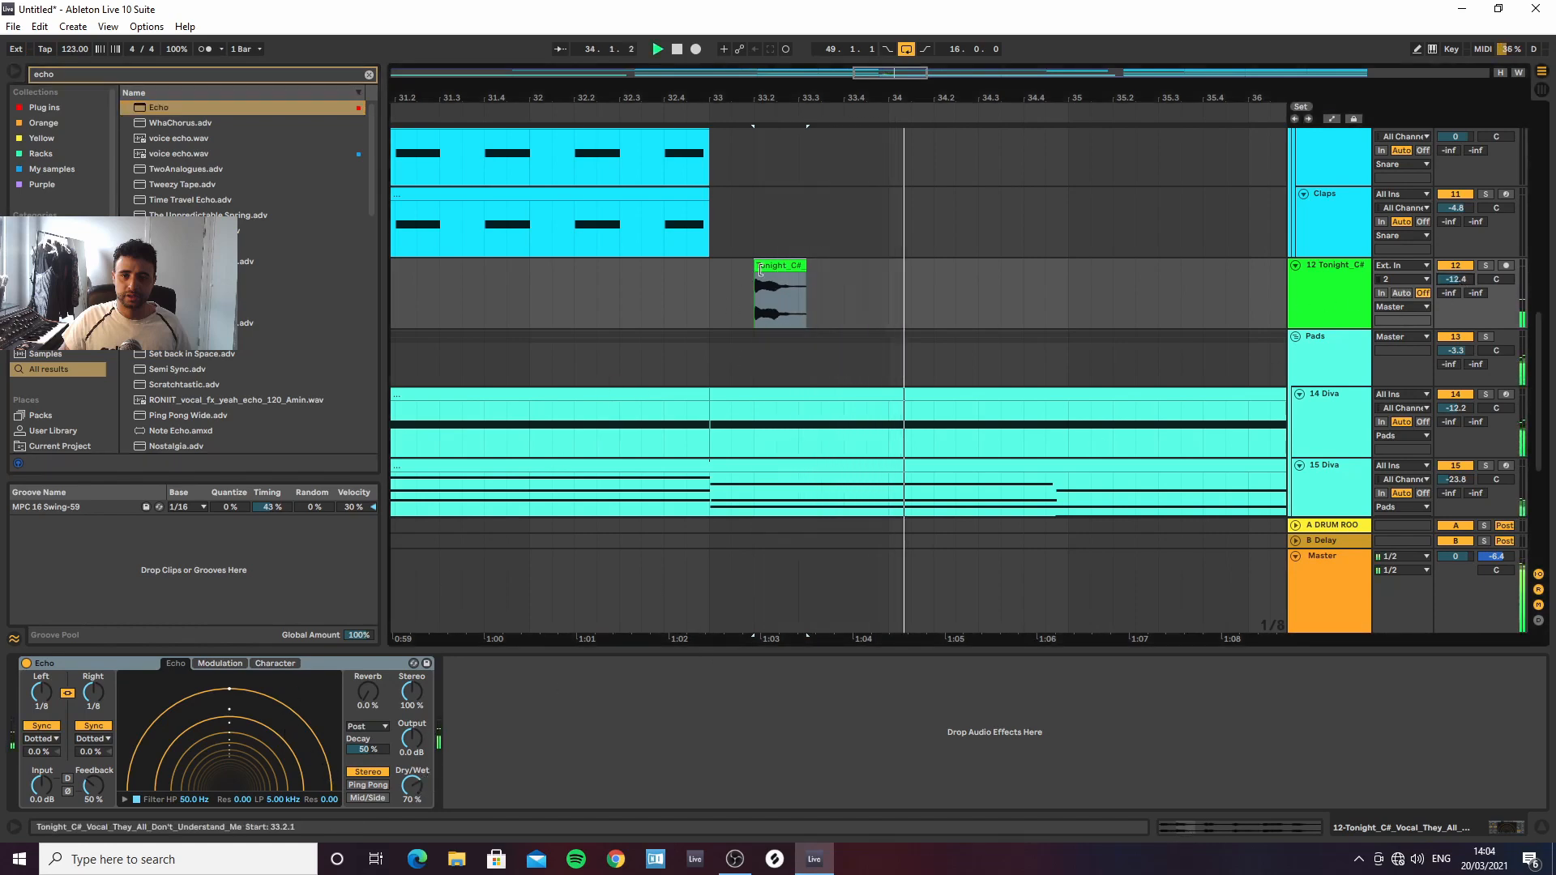
pyautogui.press('space')
# Split off a second vocal chop from the clip's extended audio, trim it to length 0.1.2 and place it at 34.2.1
pyautogui.moveTo(787, 99); pyautogui.dragTo(746, 48)
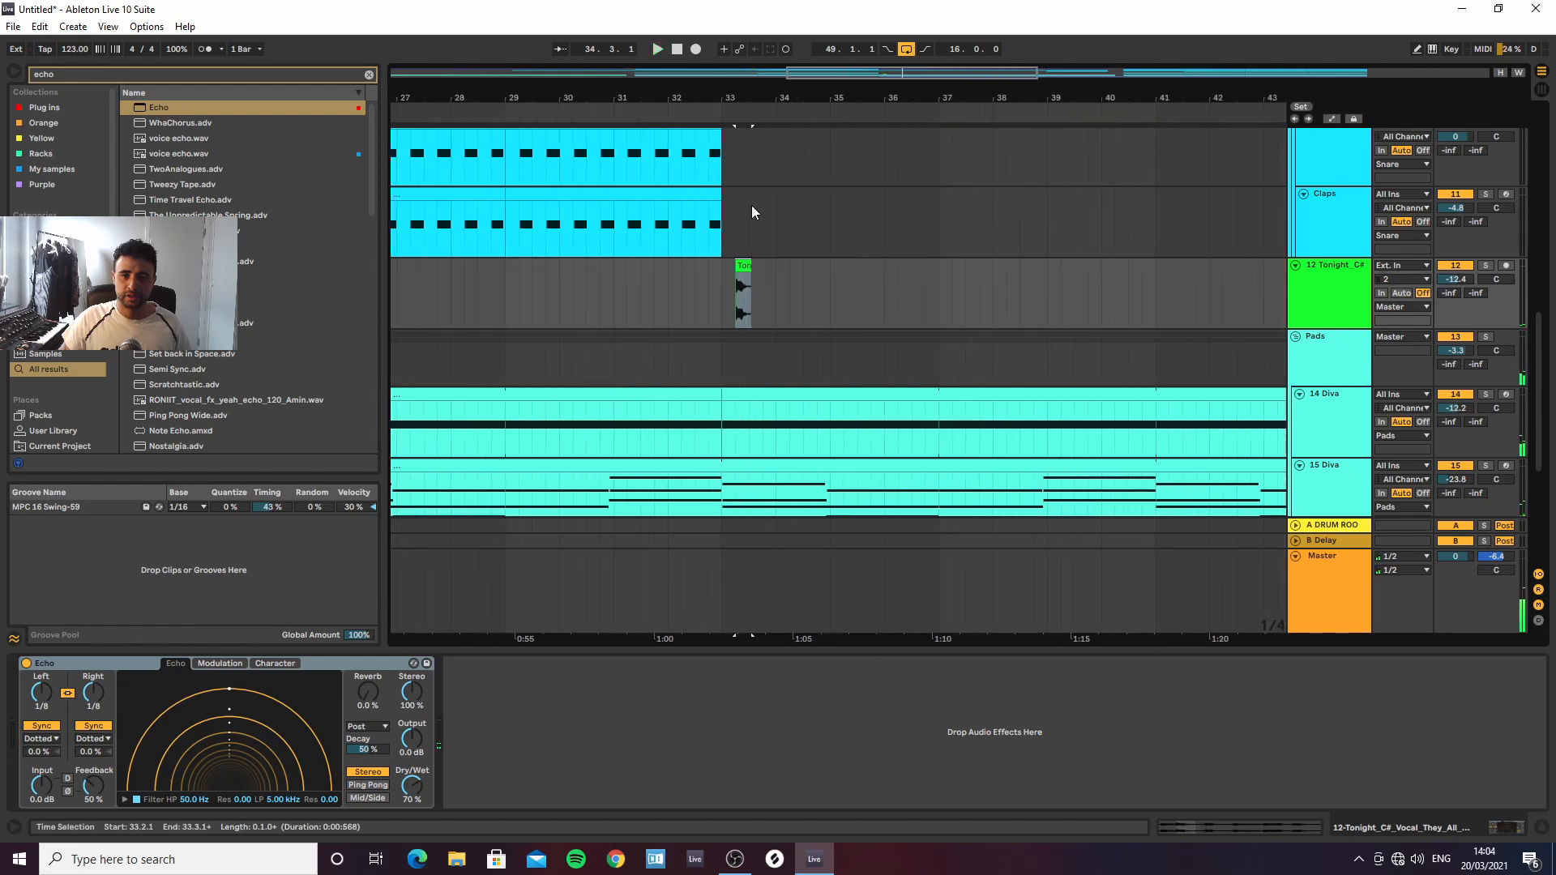
pyautogui.moveTo(750, 266); pyautogui.dragTo(793, 268)
pyautogui.click(754, 284)
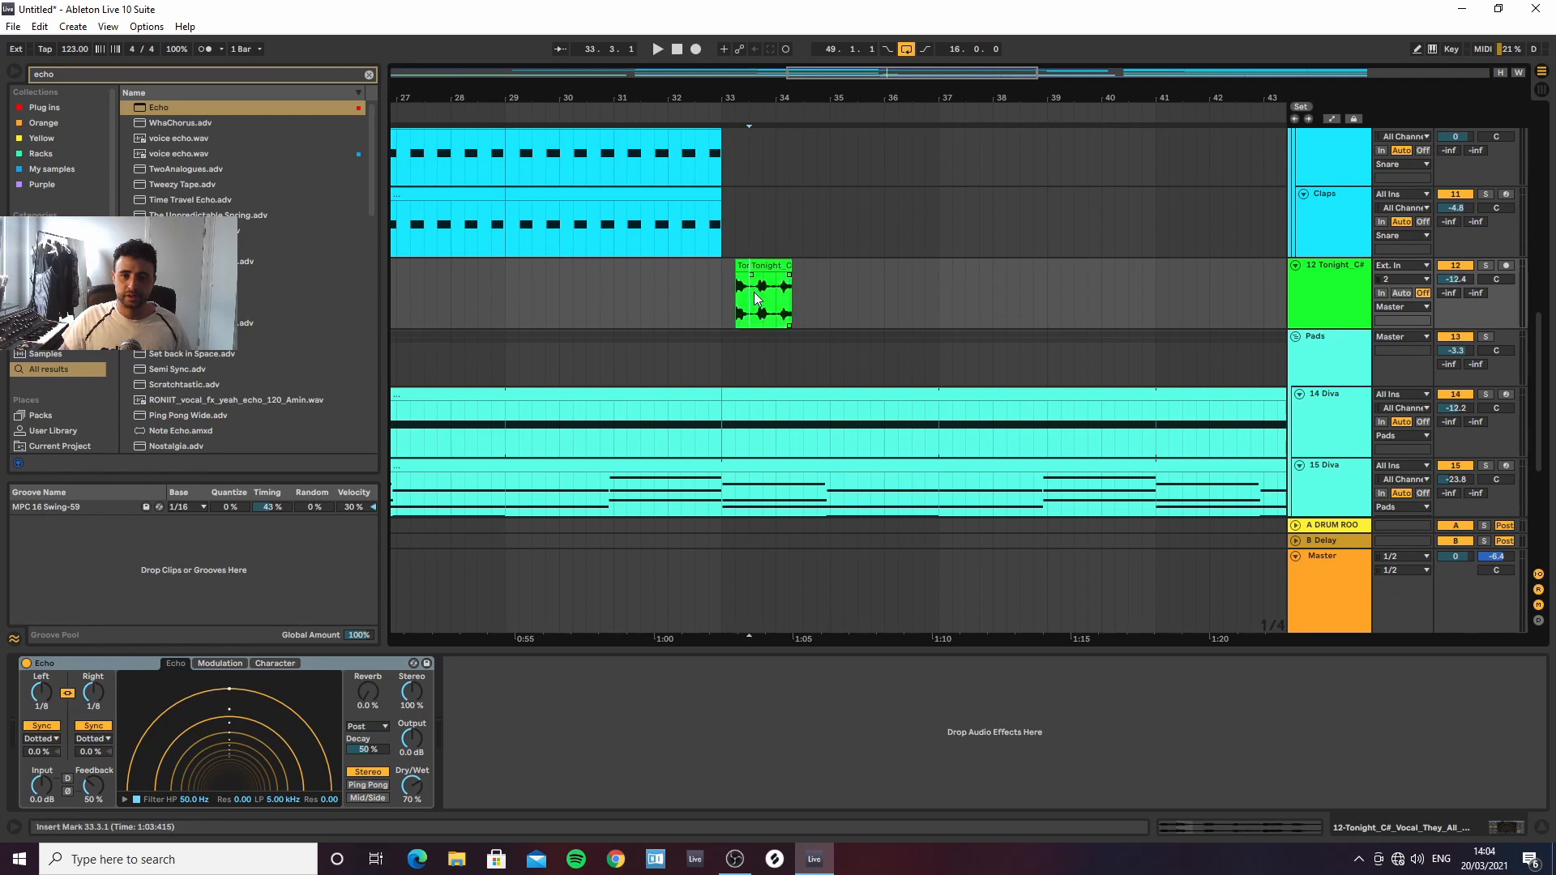
pyautogui.hotkey('ctrl', 'e')
pyautogui.moveTo(755, 98); pyautogui.dragTo(753, 179)
pyautogui.moveTo(736, 272); pyautogui.dragTo(759, 271)
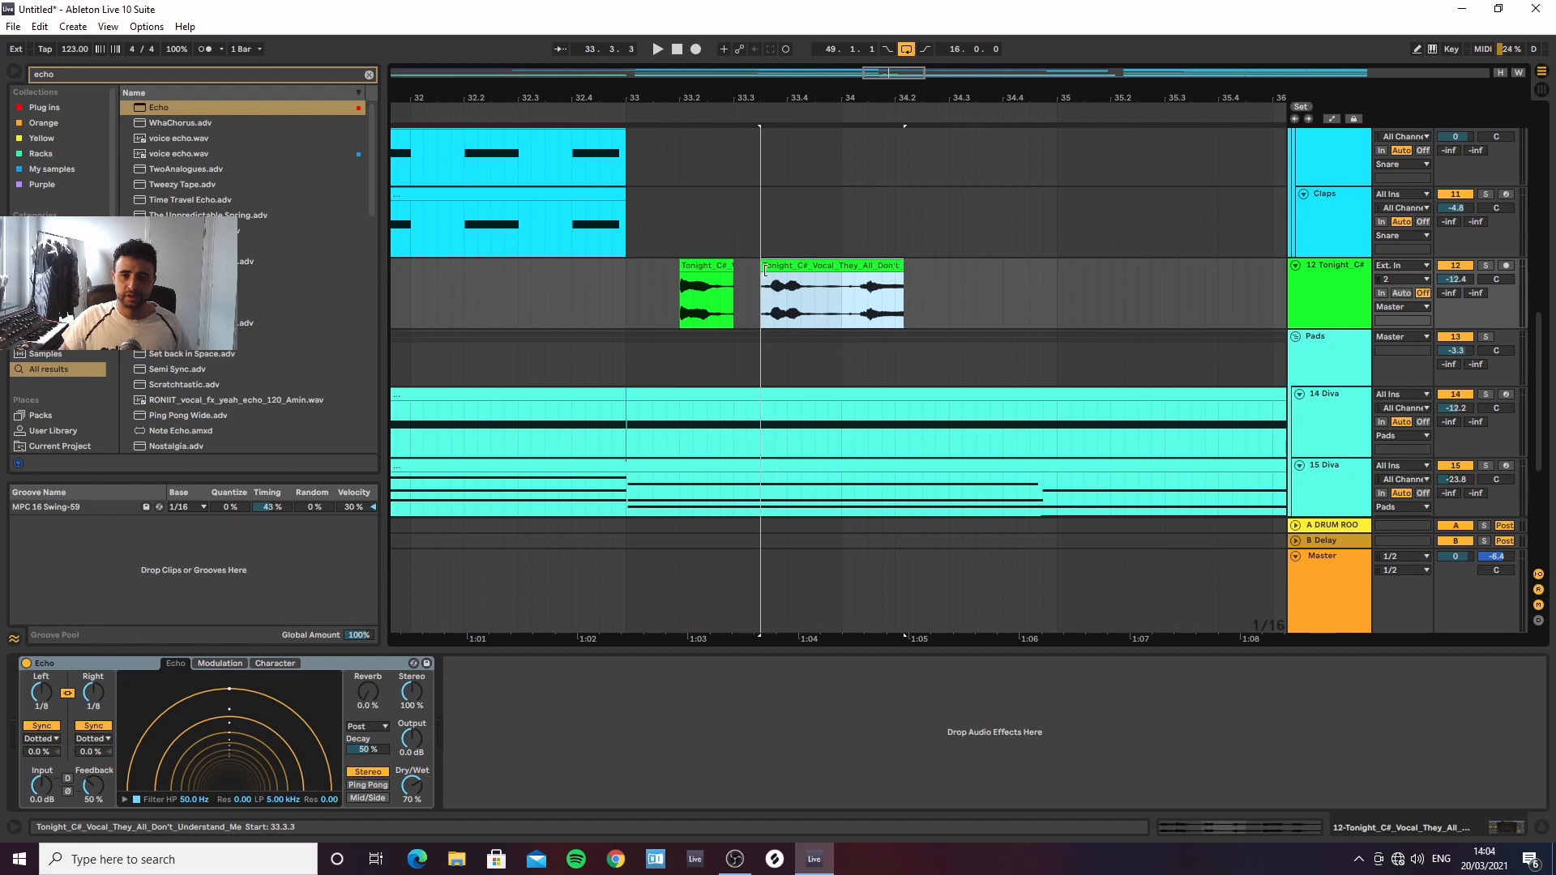
pyautogui.moveTo(903, 271)
pyautogui.mouseDown()
pyautogui.moveTo(842, 272)
pyautogui.moveTo(955, 286)
pyautogui.moveTo(922, 285)
pyautogui.mouseUp()
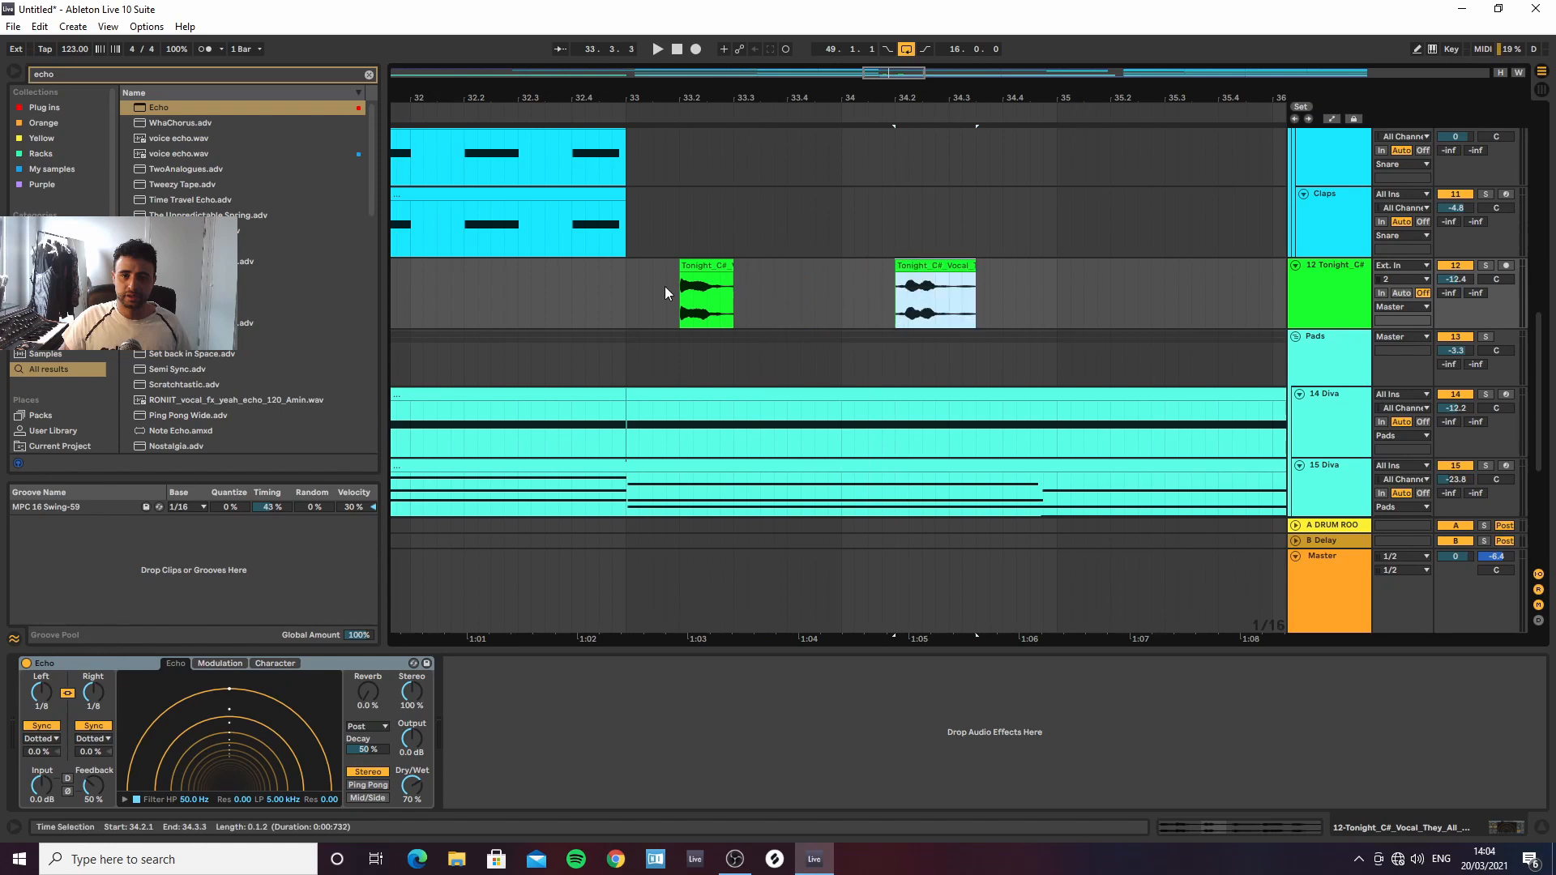
# Play the arrangement from bar 33 to hear both vocal chops with the echo
pyautogui.click(634, 296)
pyautogui.press('space')
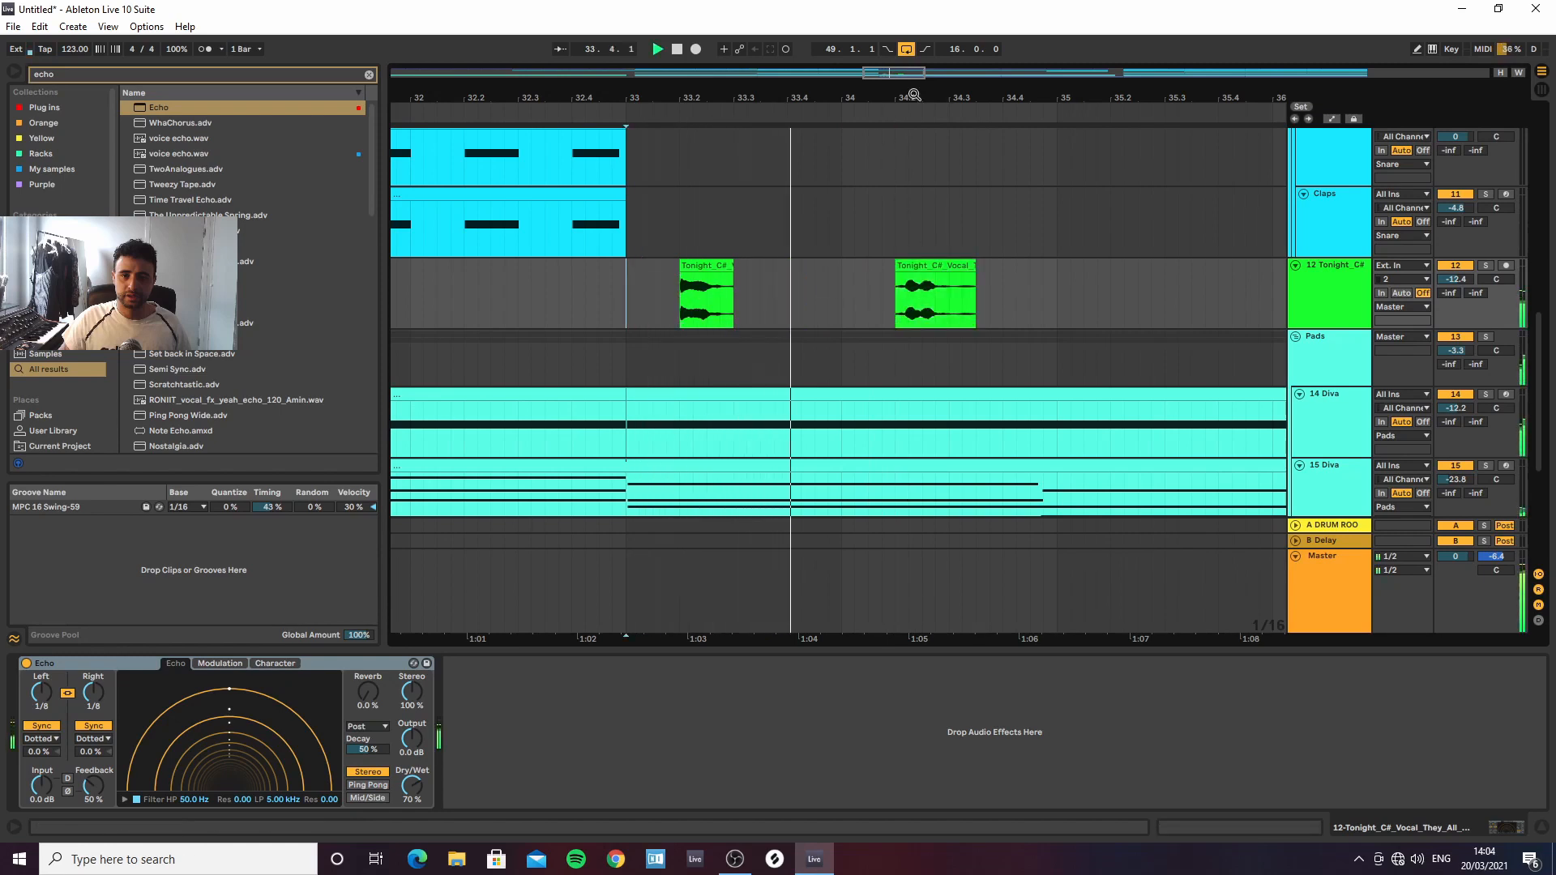
pyautogui.moveTo(914, 95); pyautogui.dragTo(755, 88)
pyautogui.press('space')
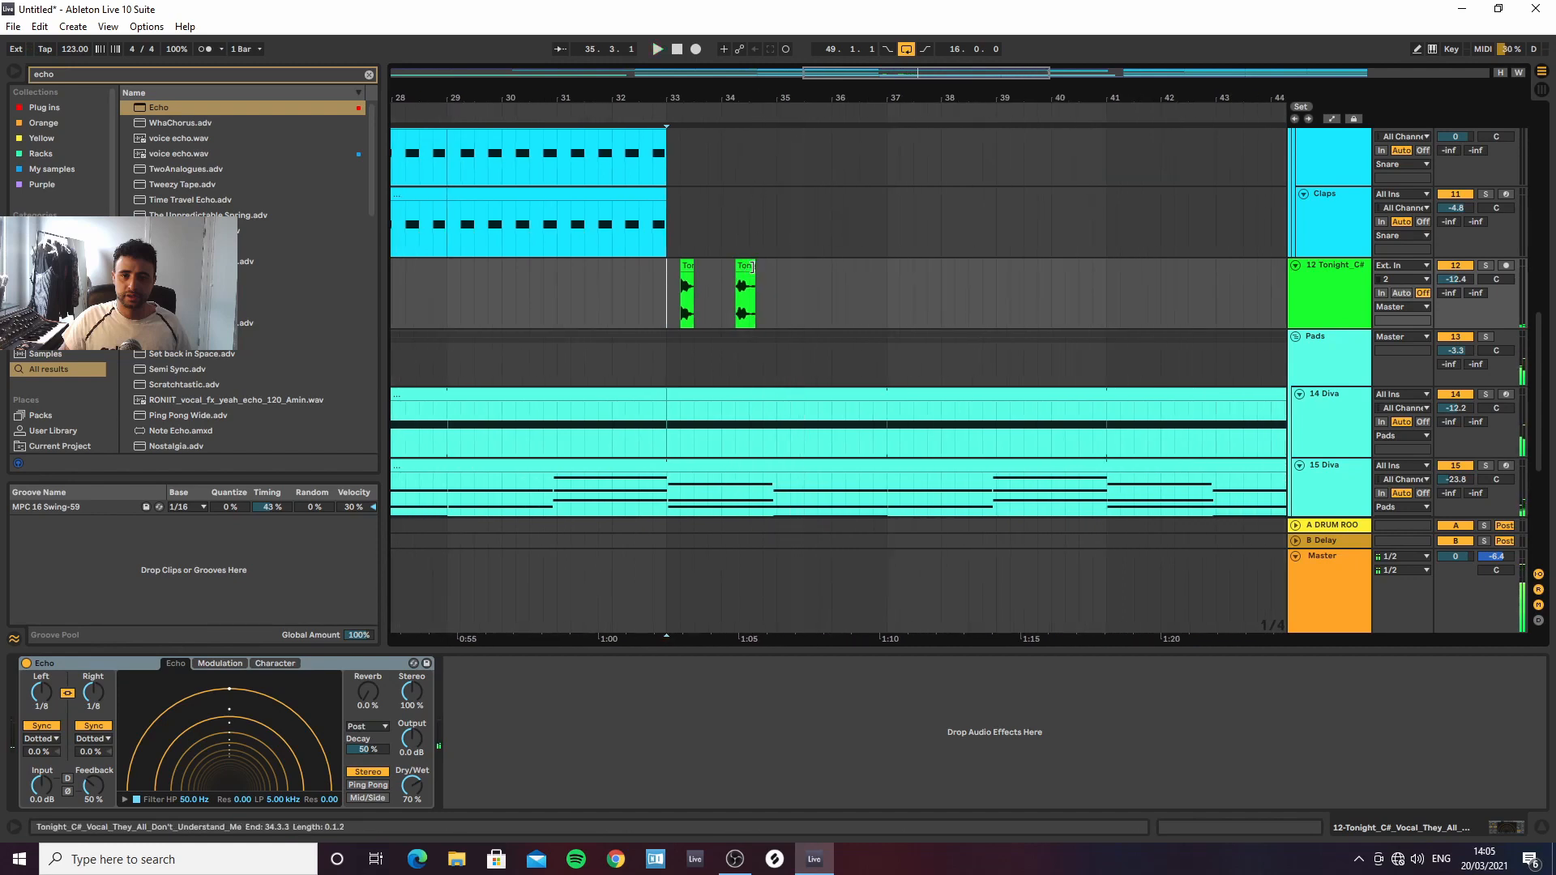
# Extend the second vocal chop to end at 34.4.3 and audition it from 34.2.1
pyautogui.moveTo(751, 266)
pyautogui.mouseDown()
pyautogui.moveTo(783, 266)
pyautogui.moveTo(730, 272)
pyautogui.moveTo(770, 268)
pyautogui.mouseUp()
pyautogui.press('space')
pyautogui.click(737, 285)
pyautogui.press('space')
pyautogui.press('space')
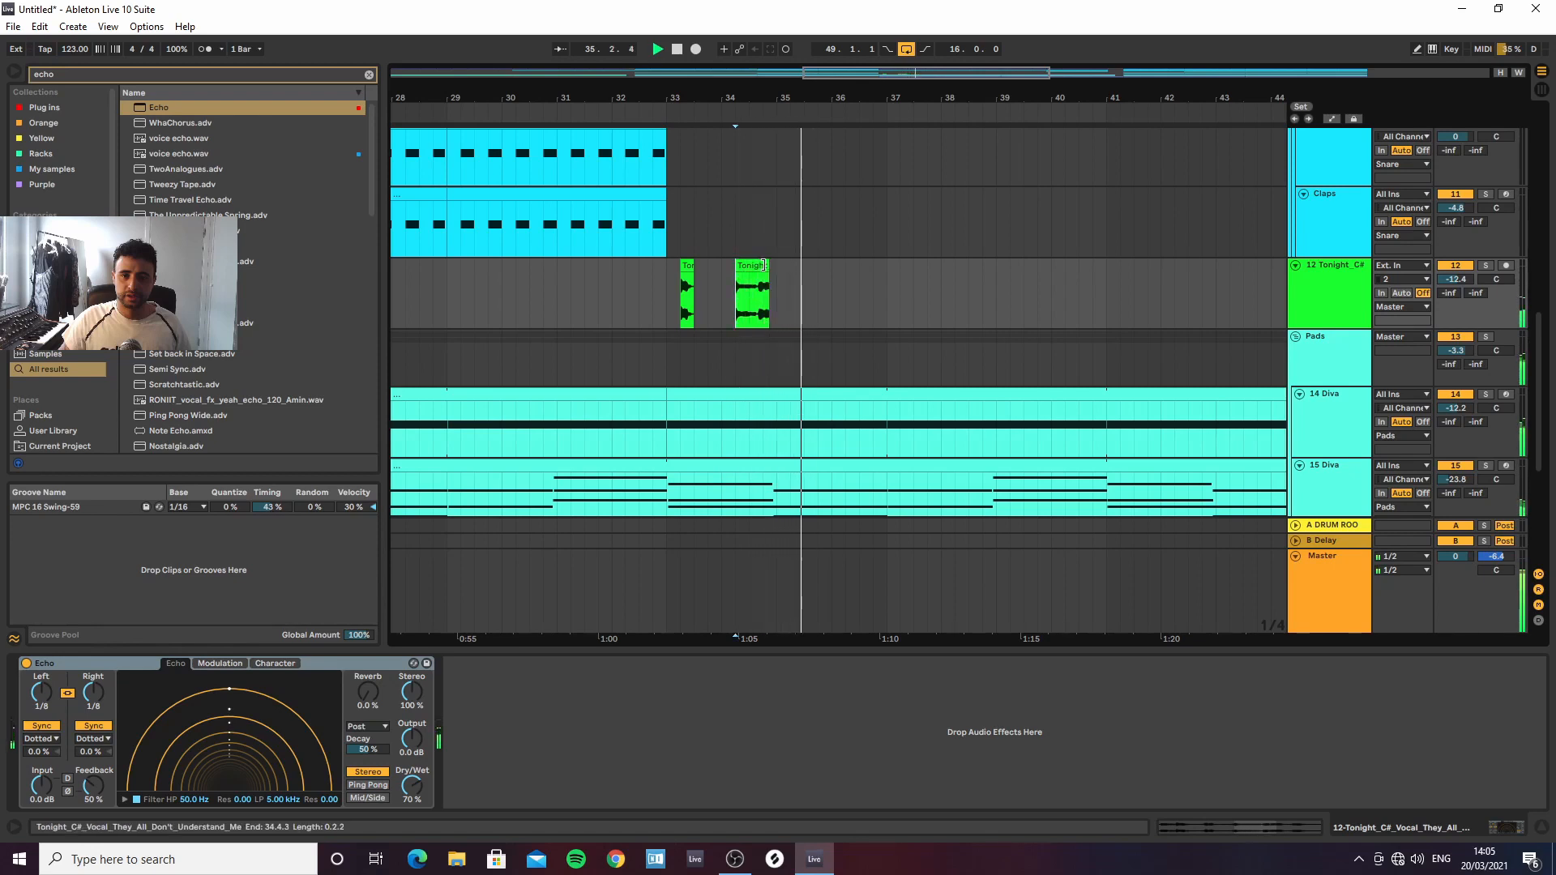
pyautogui.moveTo(737, 98); pyautogui.dragTo(731, 162)
pyautogui.press('space')
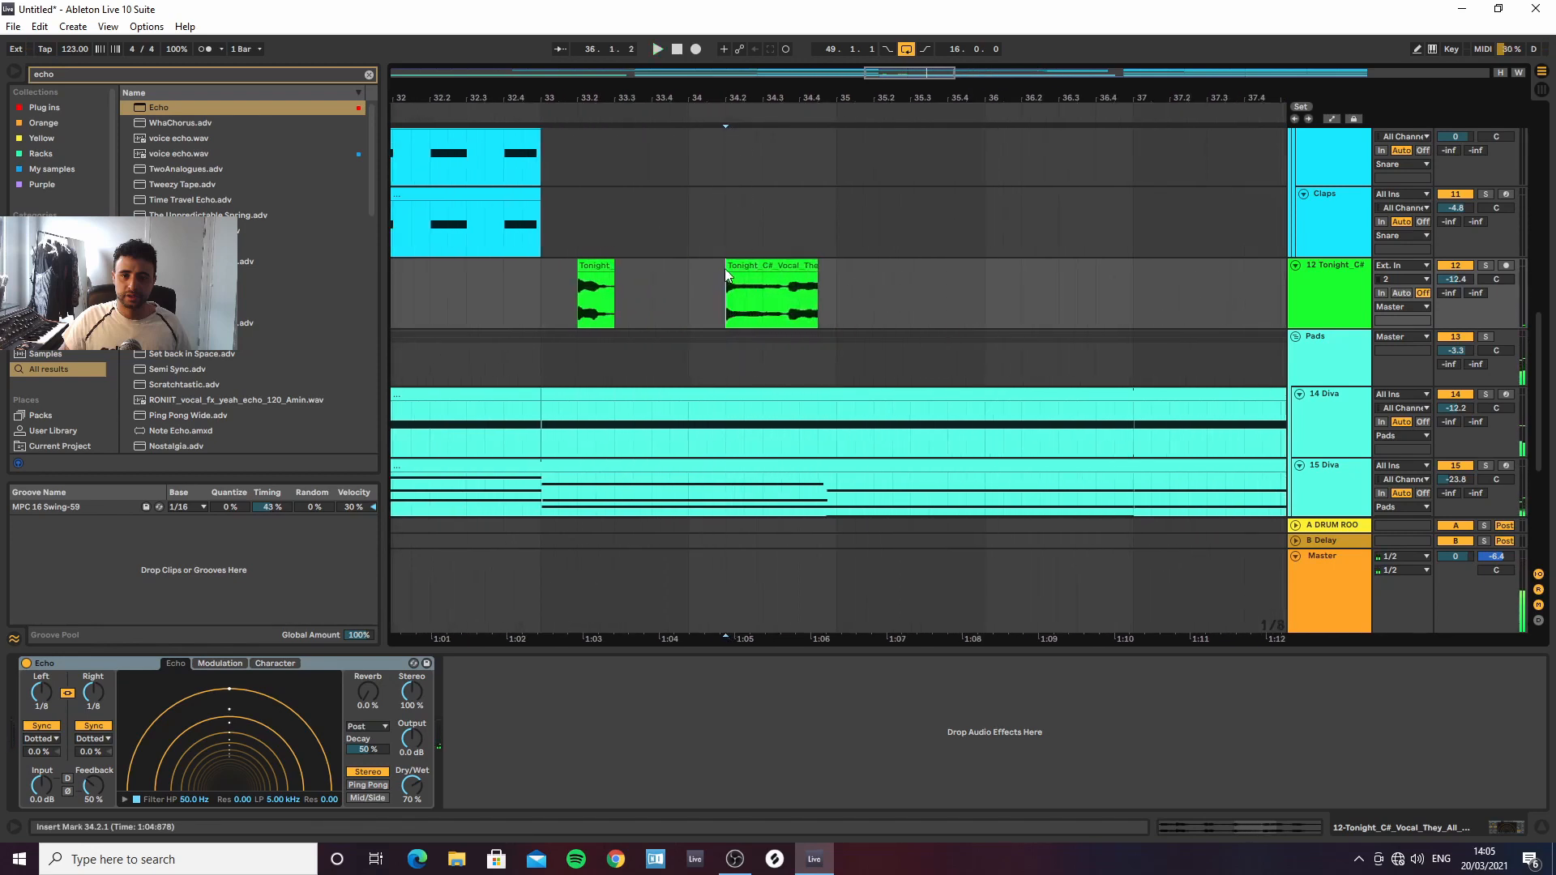
# Shorten the second vocal chop to end at 34.3.3 and play it back
pyautogui.moveTo(817, 271); pyautogui.dragTo(781, 270)
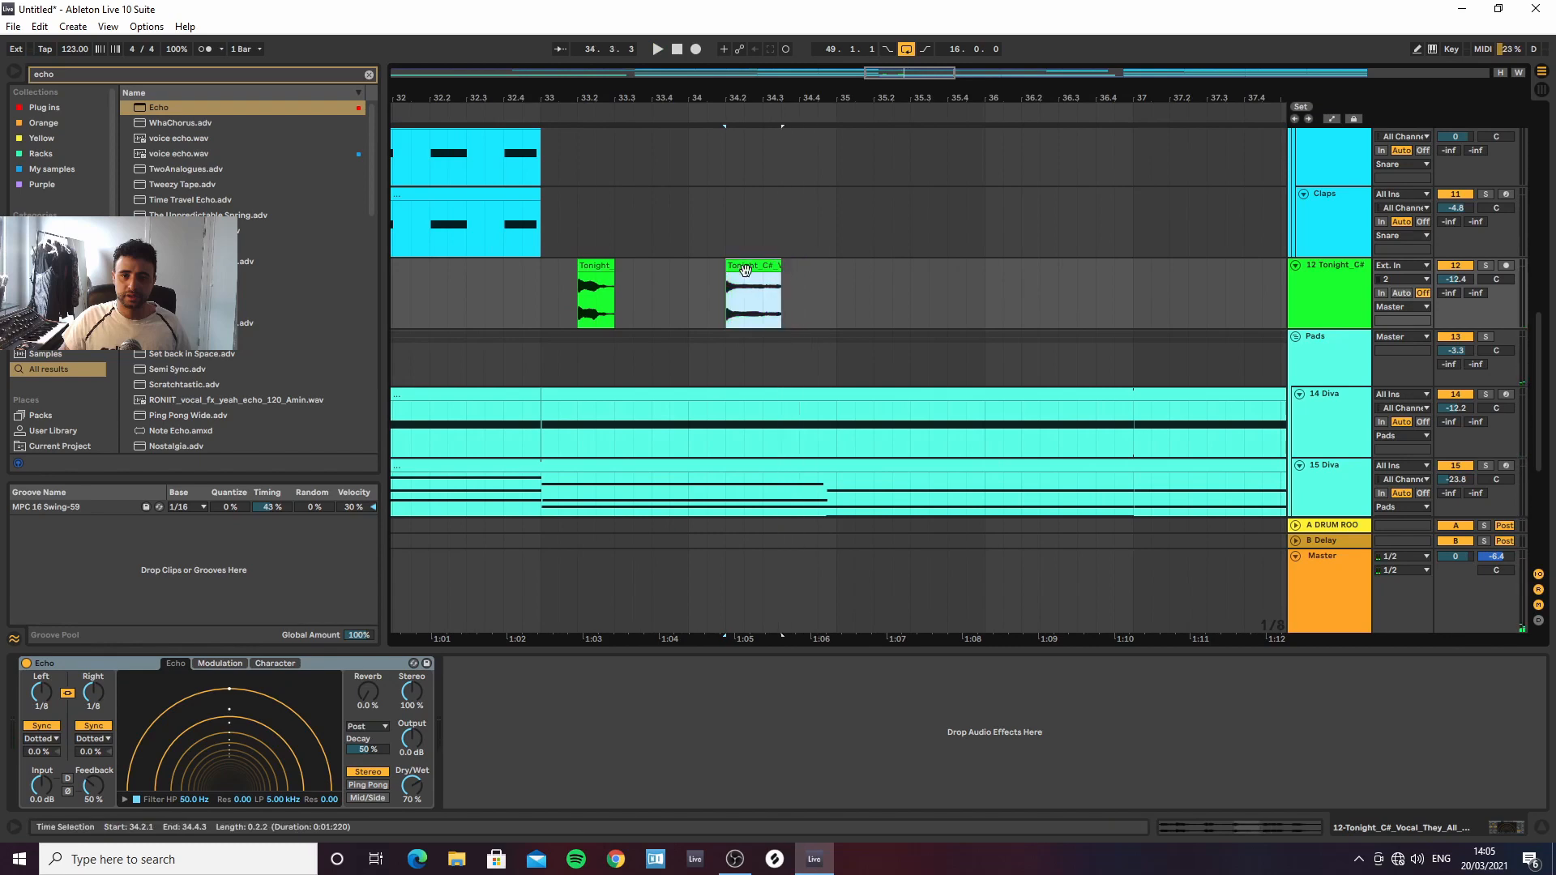
pyautogui.press('space')
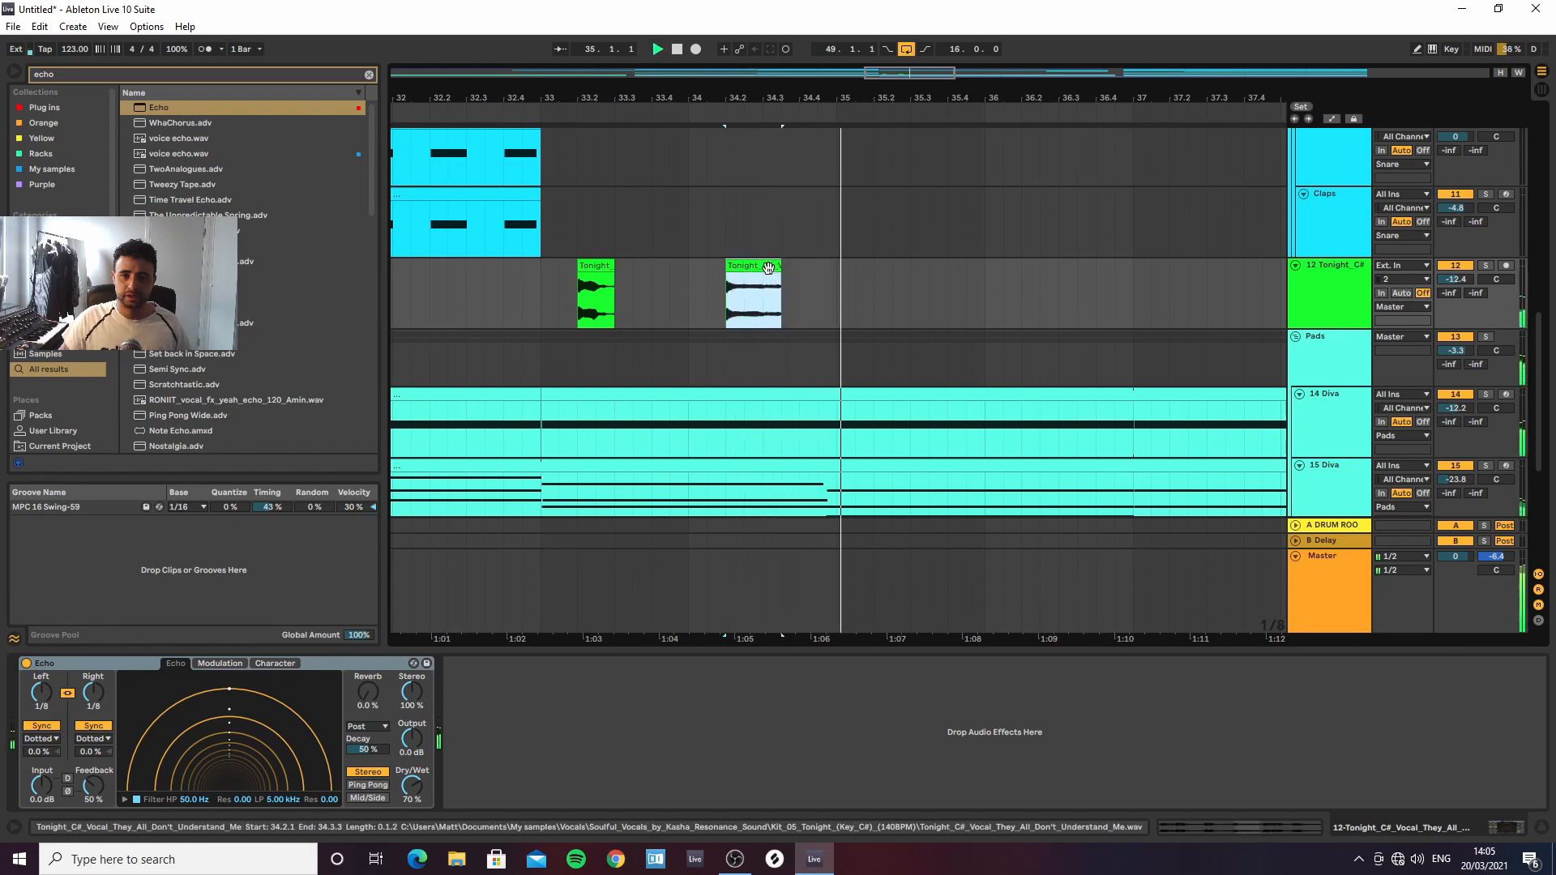
pyautogui.press('space')
# Duplicate the second vocal chop to 35.2.1 and audition the copy
pyautogui.moveTo(758, 265); pyautogui.dragTo(902, 284)
pyautogui.press('space')
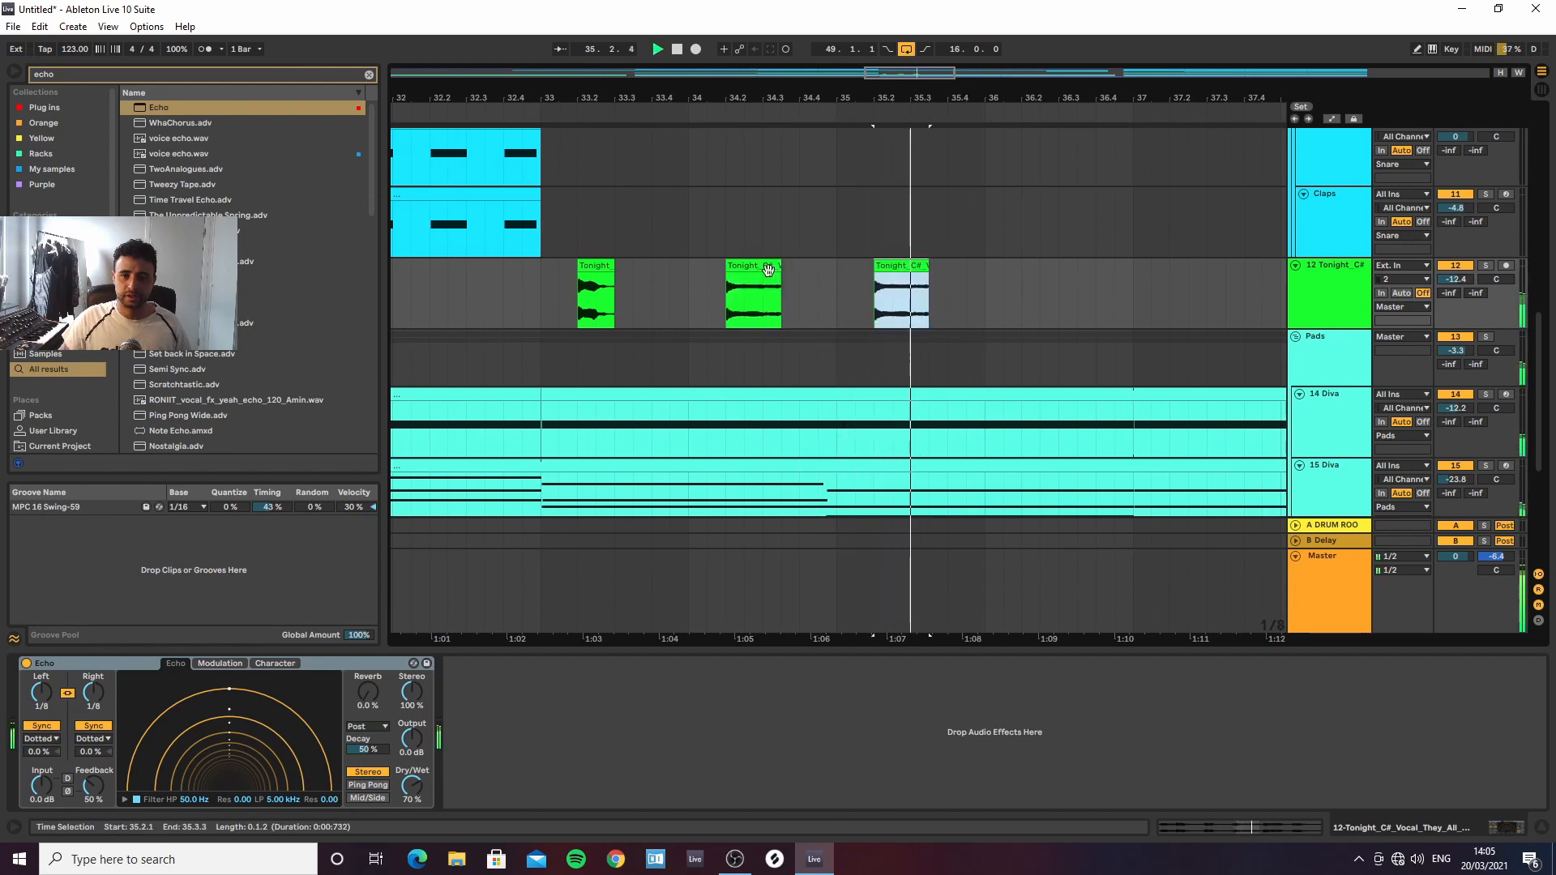
pyautogui.moveTo(737, 91); pyautogui.dragTo(685, 90)
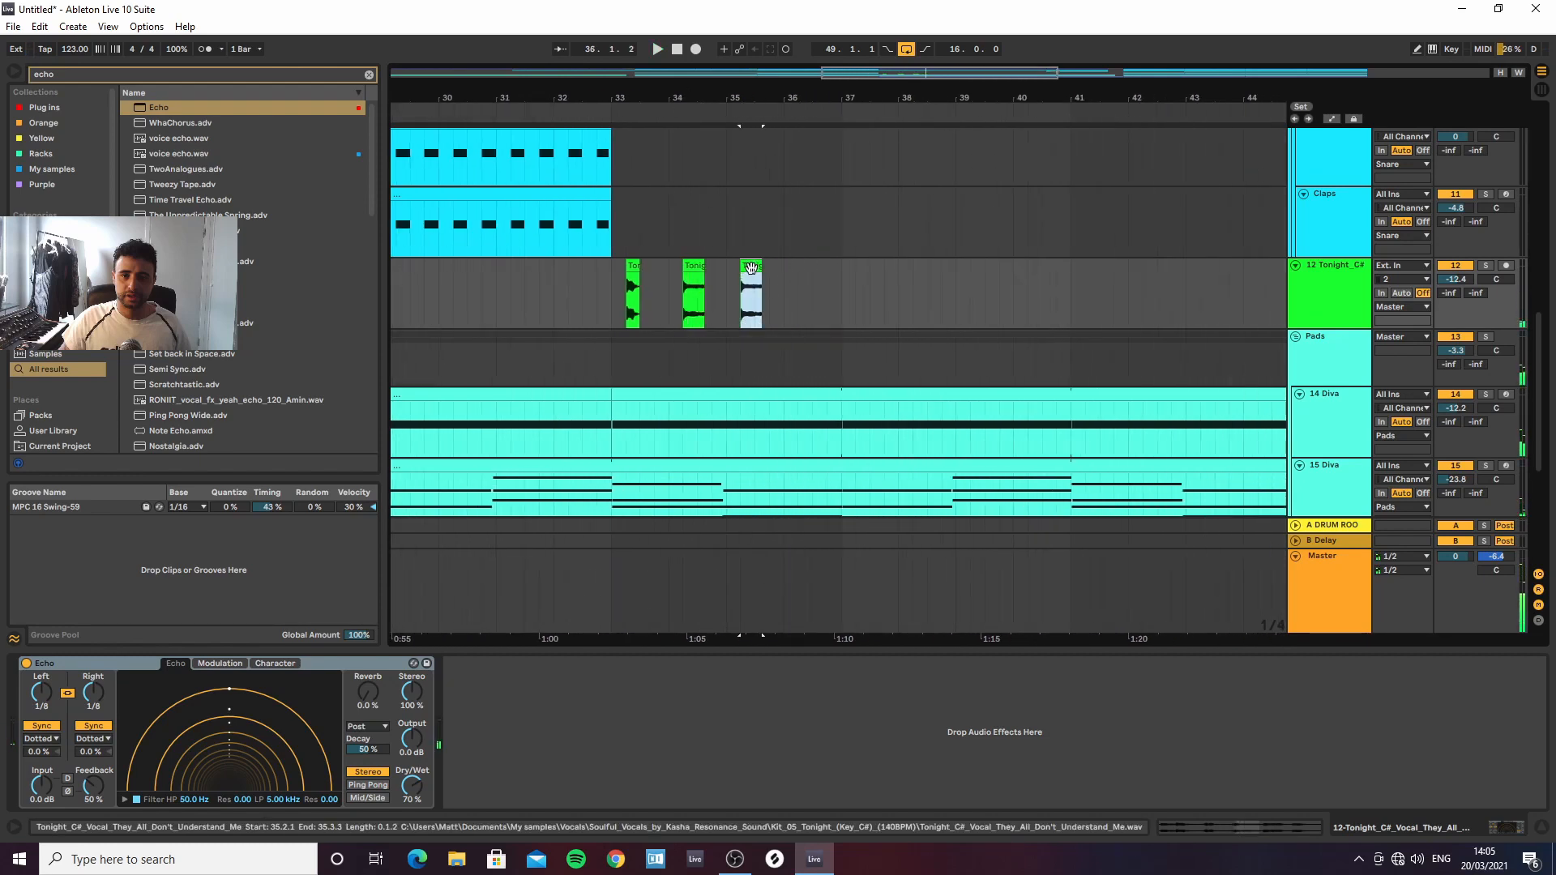
# Try a third vocal chop of length 0.1.0 at 34.4.1 instead, playing from bar 34 to check it
pyautogui.moveTo(743, 268)
pyautogui.mouseDown()
pyautogui.moveTo(637, 272)
pyautogui.moveTo(723, 291)
pyautogui.moveTo(716, 271)
pyautogui.mouseUp()
pyautogui.click(670, 289)
pyautogui.press('space')
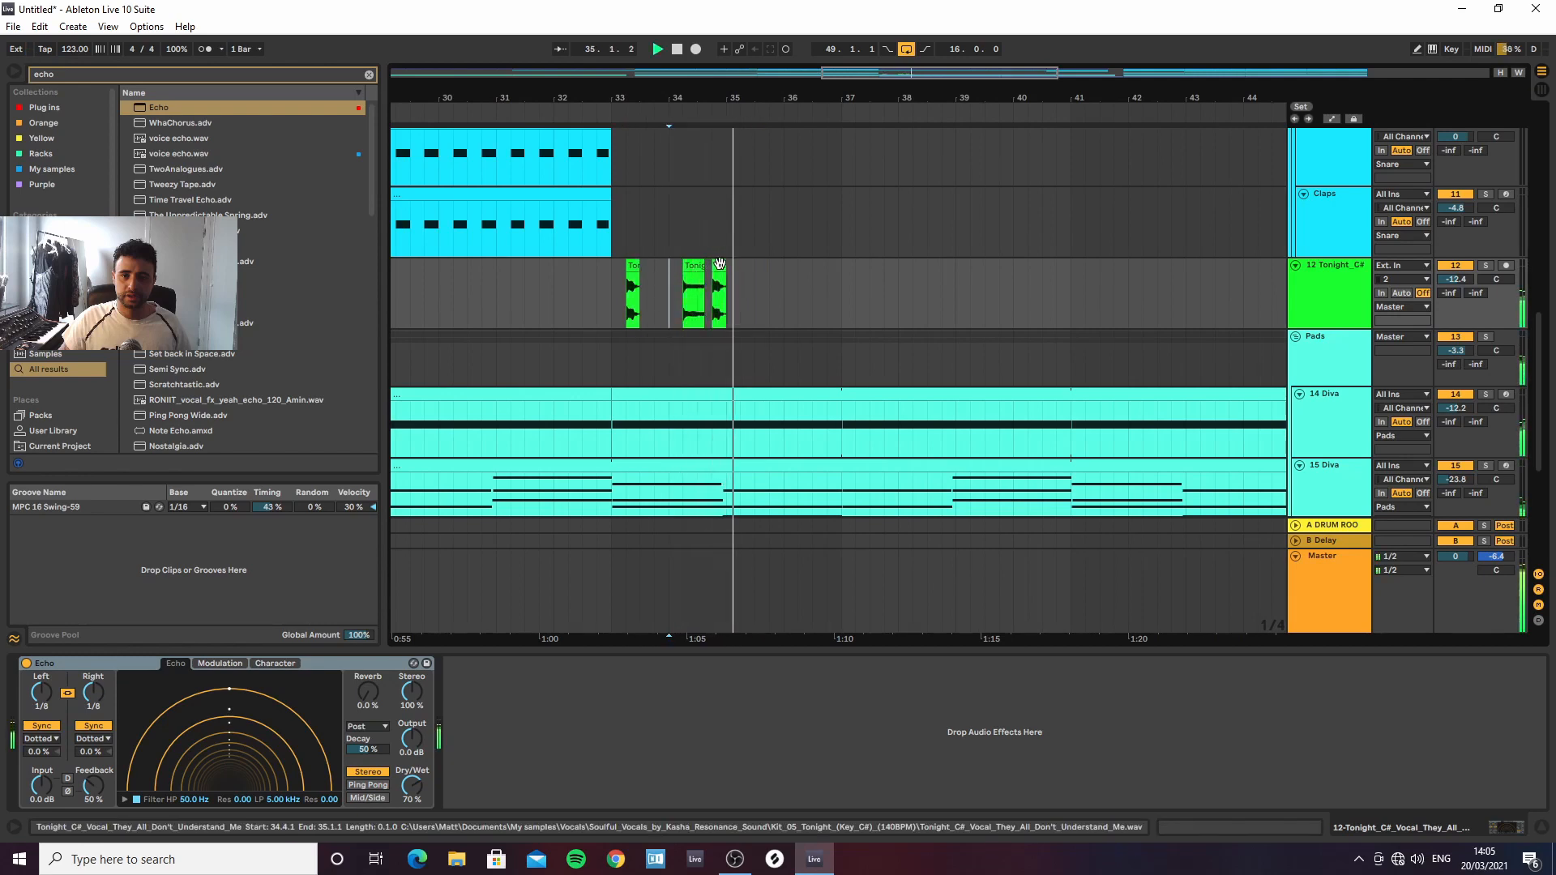
pyautogui.press('space')
pyautogui.press('space')
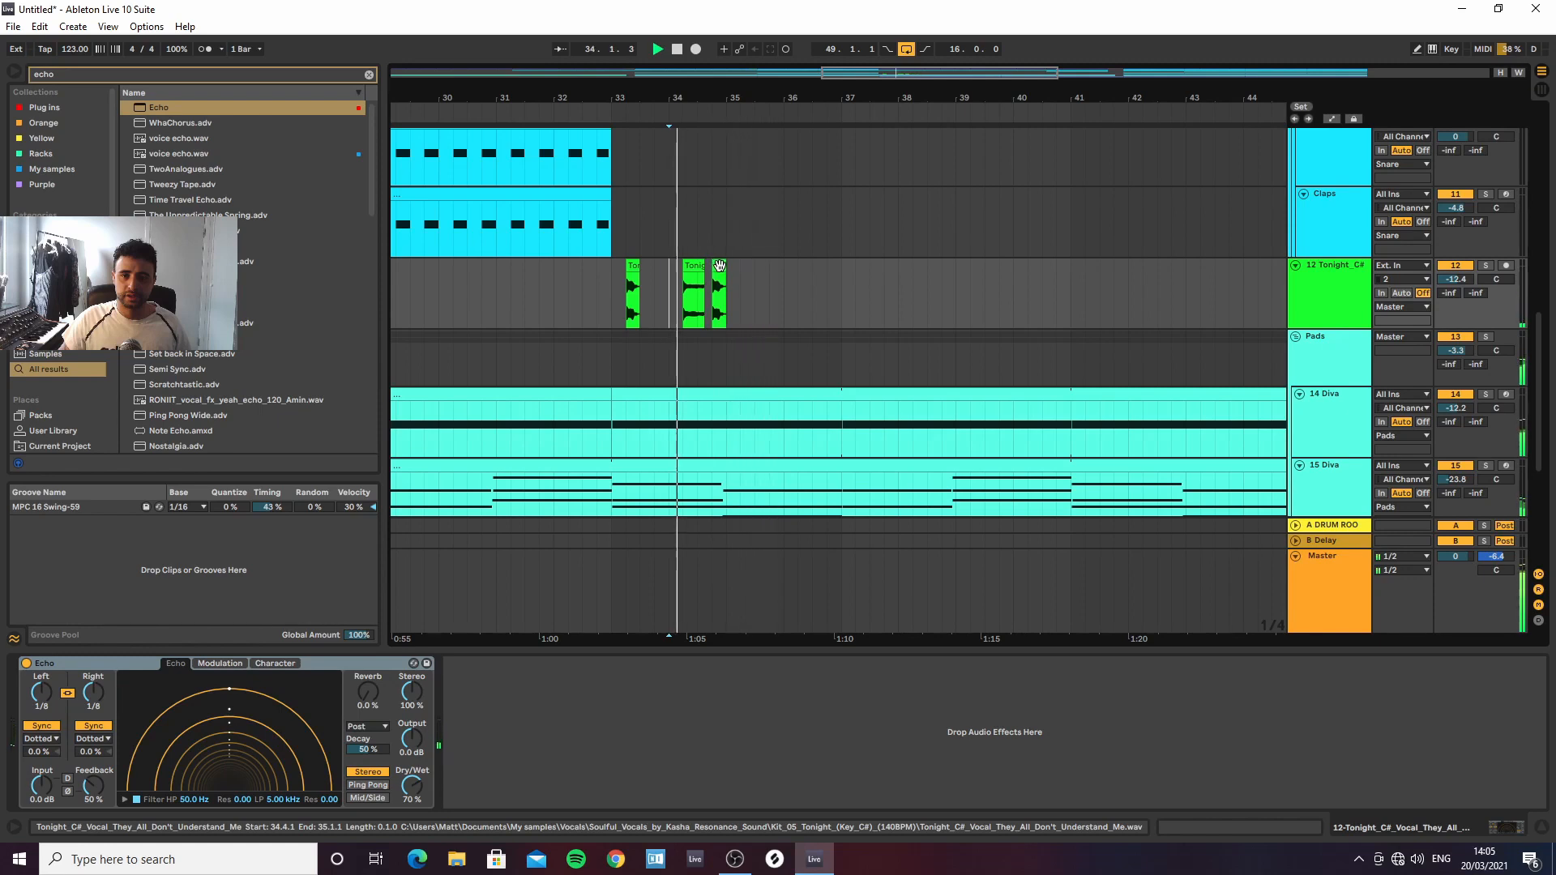
# Delete the third vocal chop at 34.4.1 and stop playback
pyautogui.click(719, 266)
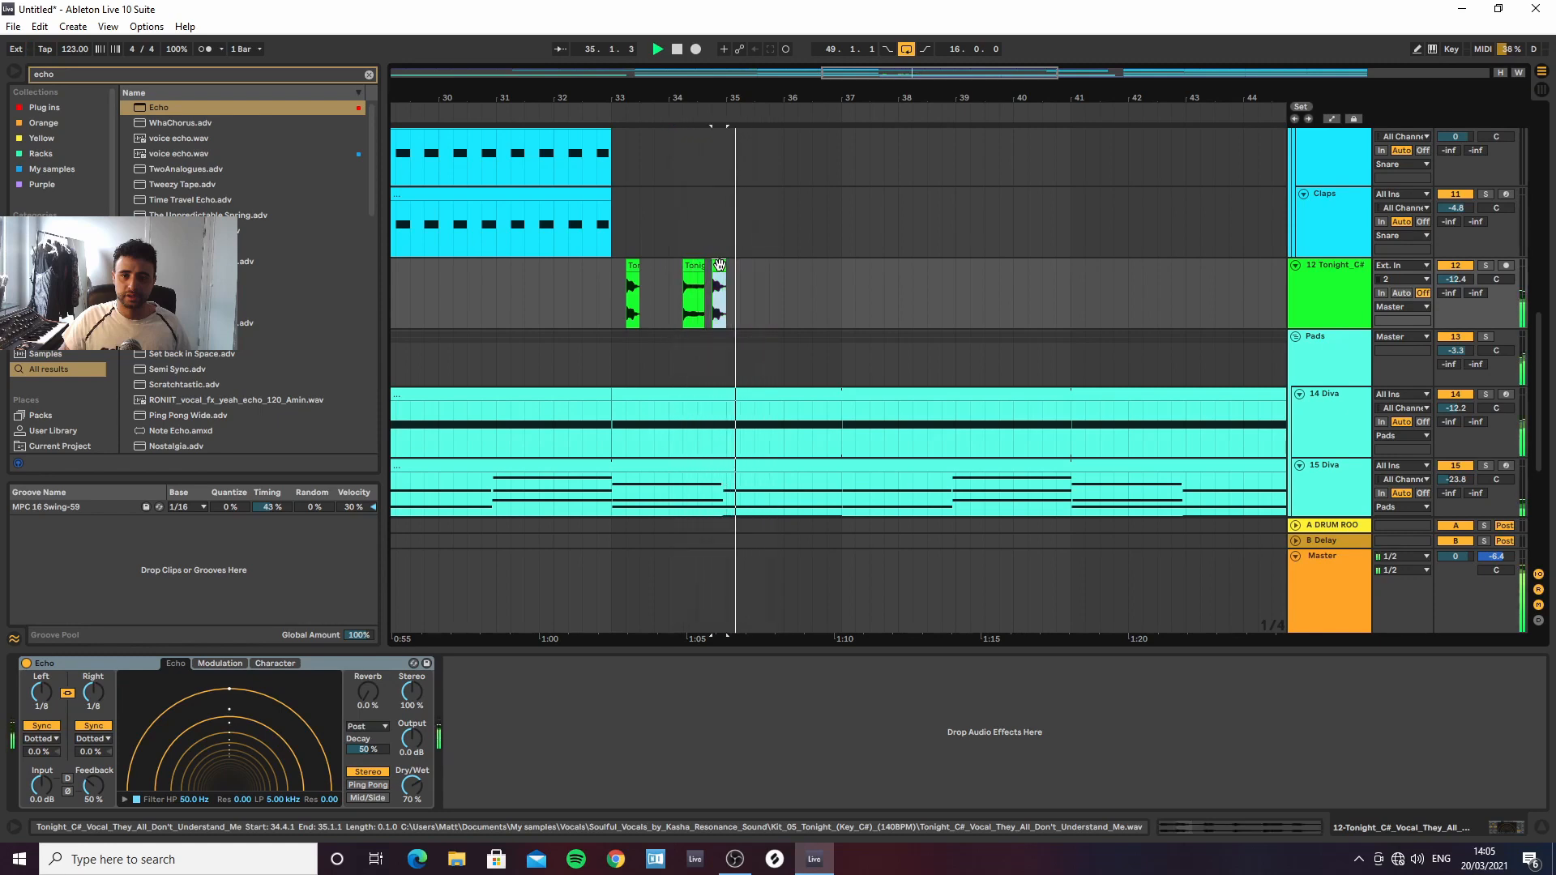
pyautogui.press('Delete')
pyautogui.press('space')
pyautogui.moveTo(692, 98); pyautogui.dragTo(692, 150)
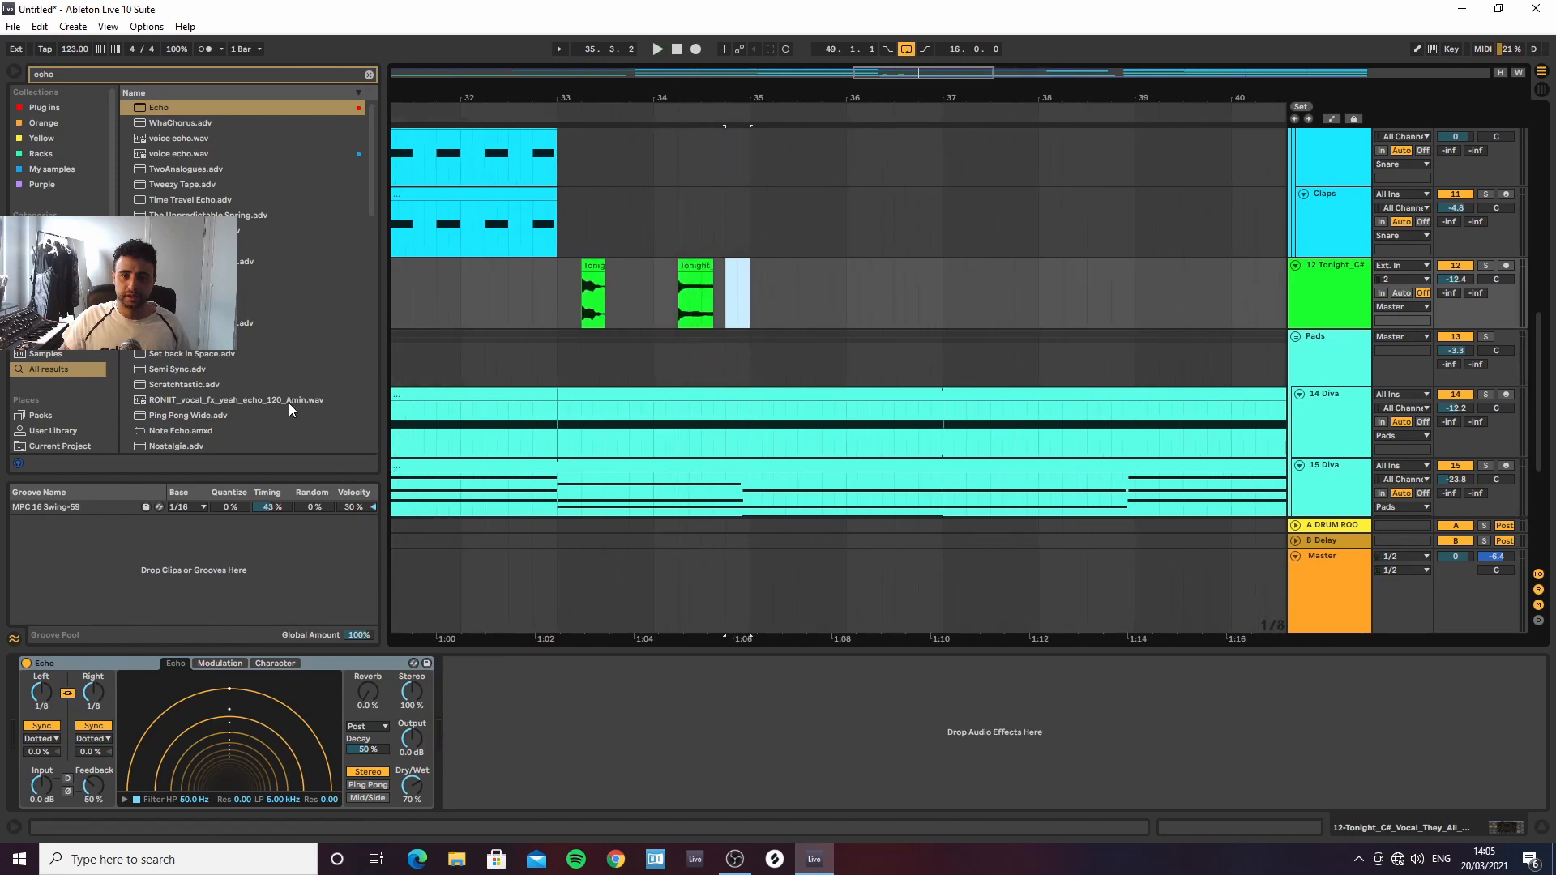
# Search the browser for "plate", try LittlePlate after Echo on the vocal track and close its window
pyautogui.click(369, 76)
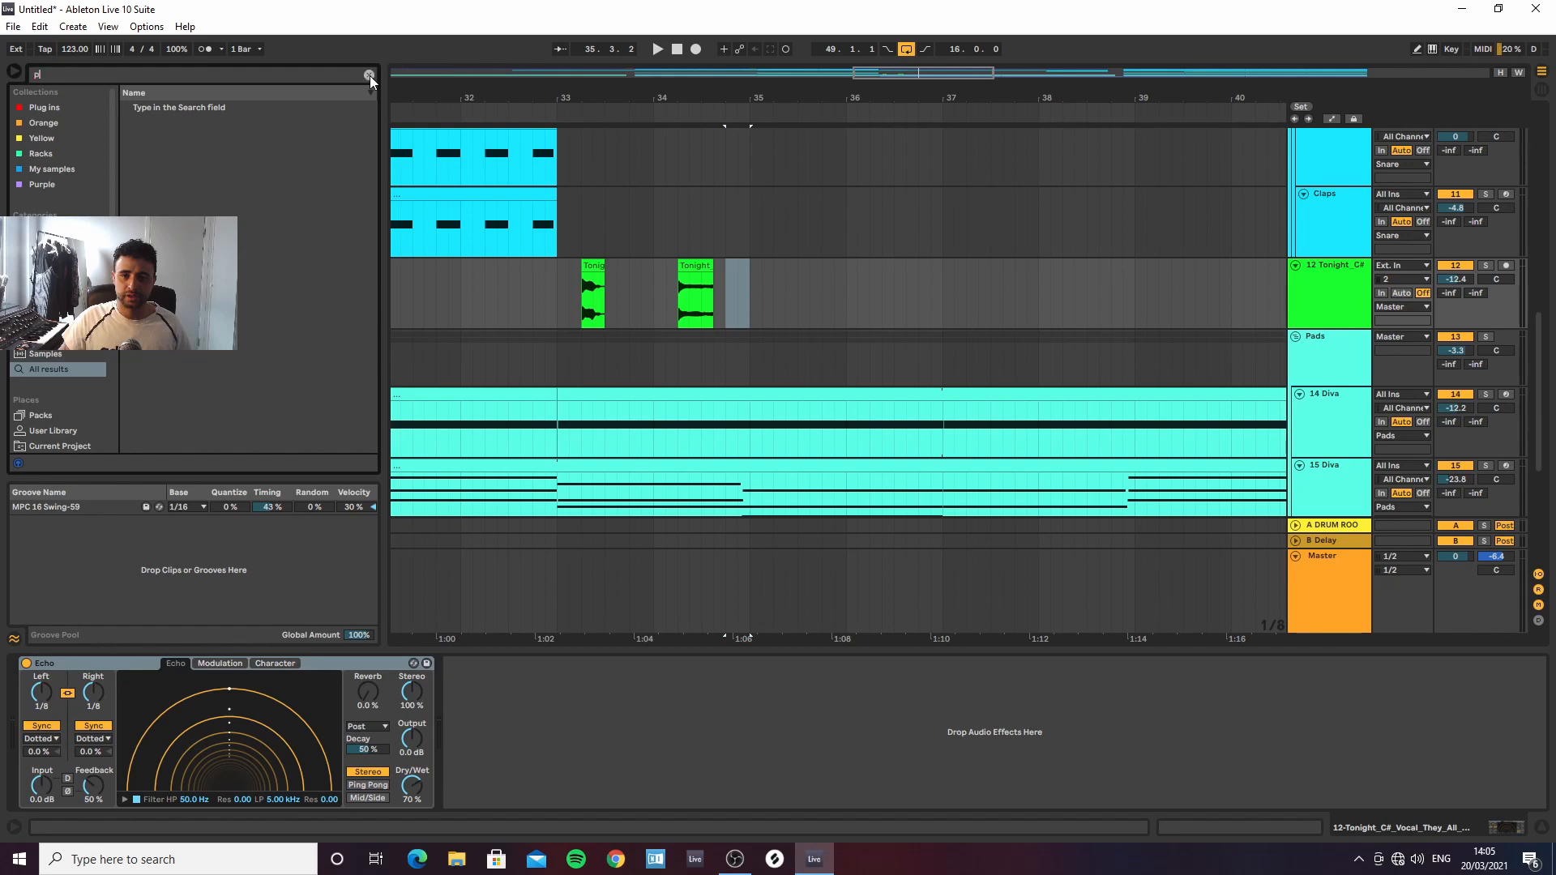
pyautogui.write('plate')
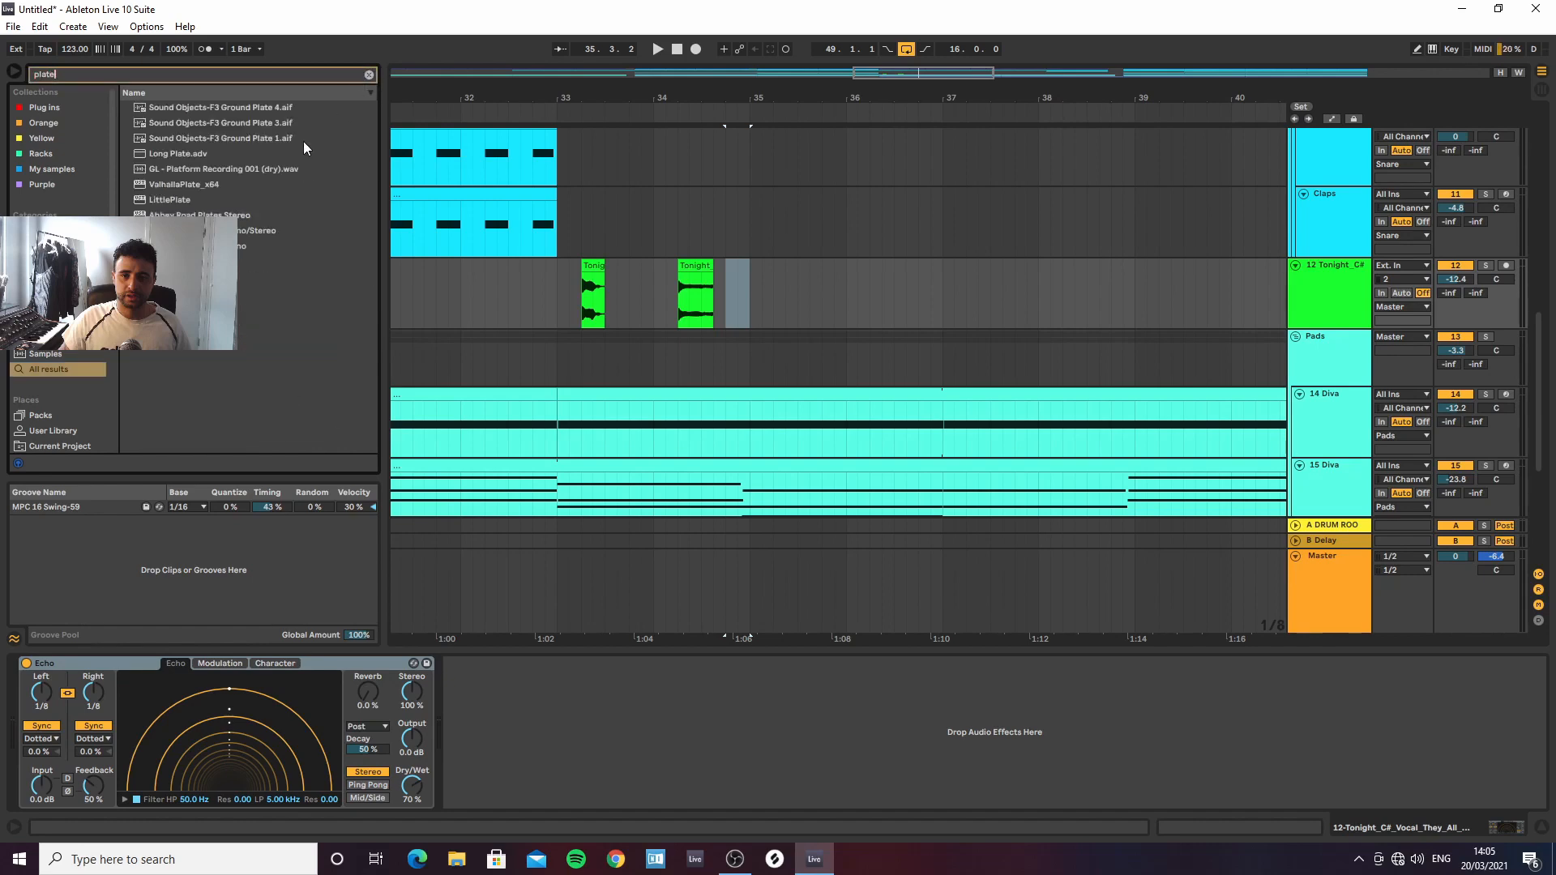
pyautogui.moveTo(176, 187); pyautogui.dragTo(393, 321)
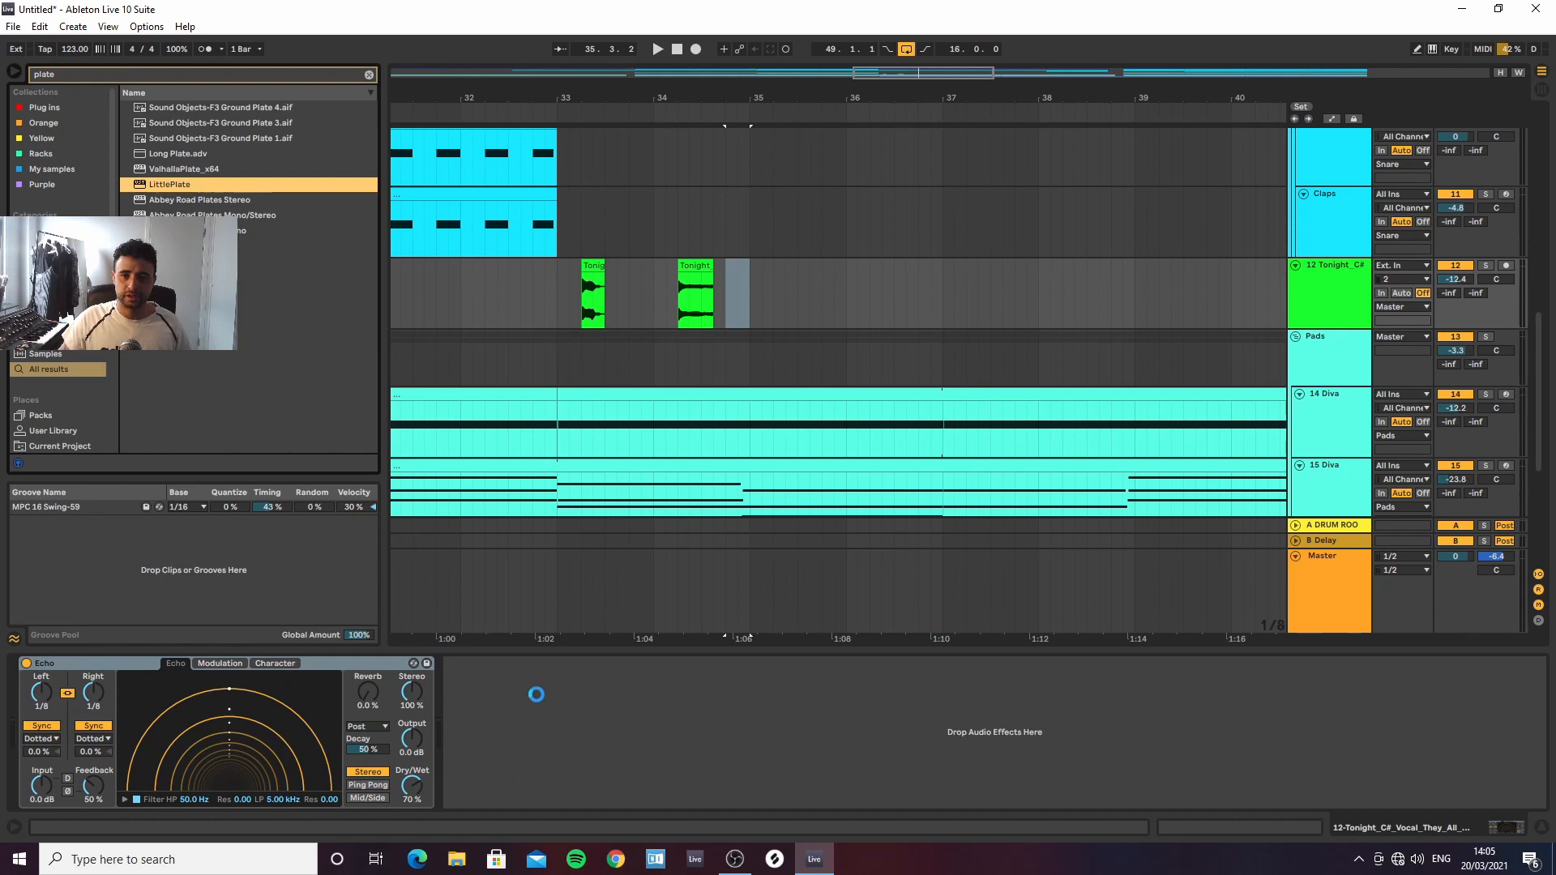
pyautogui.click(754, 130)
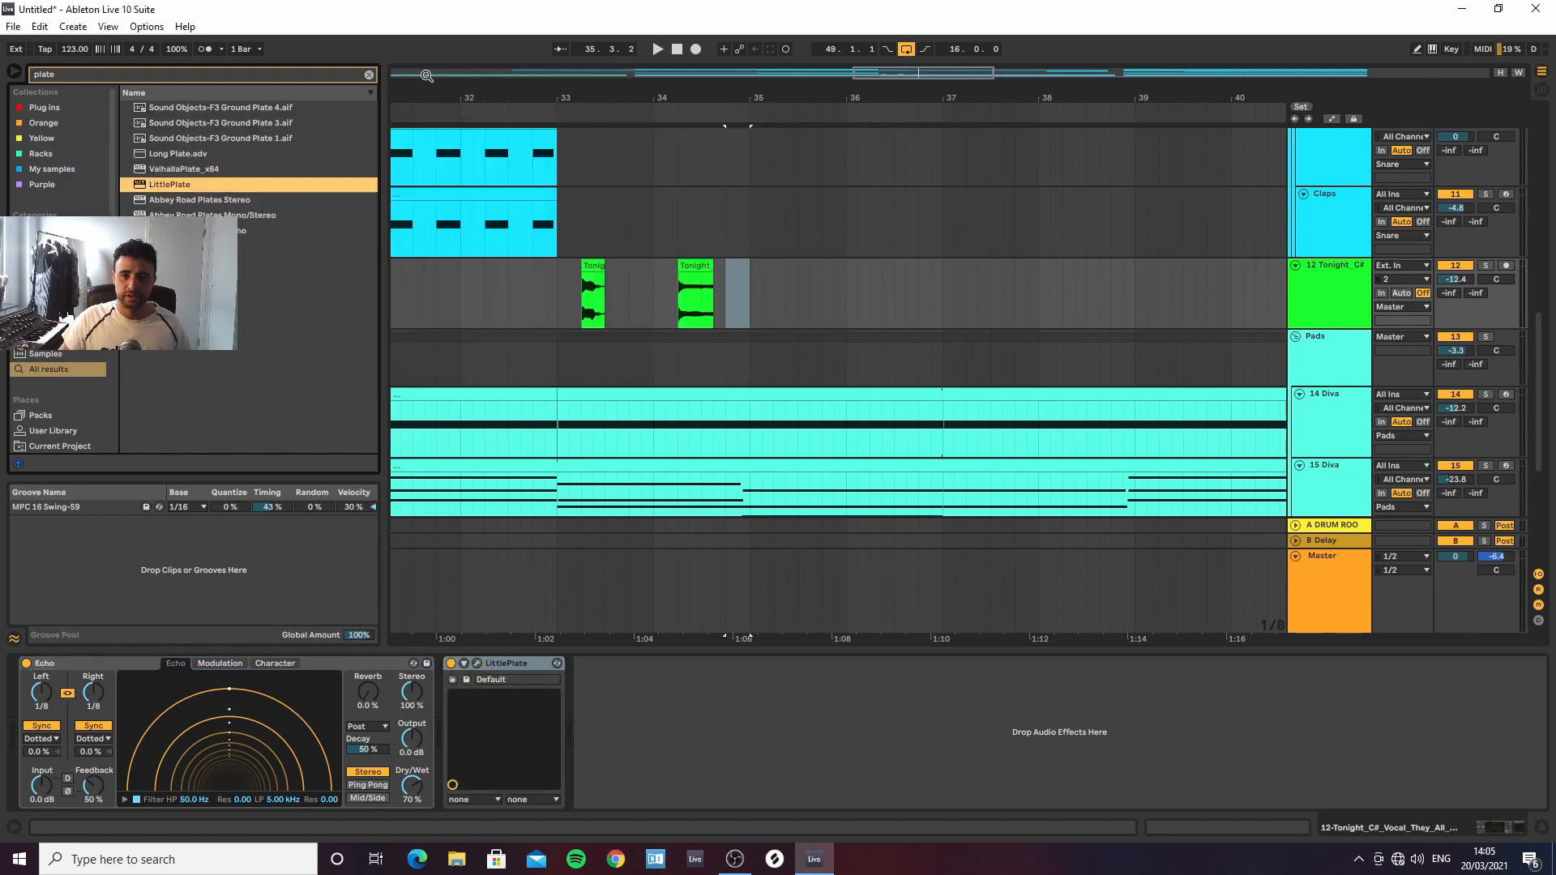
# Search the browser for "black", add Blackhole to the vocal track and remove LittlePlate from the effect chain
pyautogui.click(369, 74)
pyautogui.write('black')
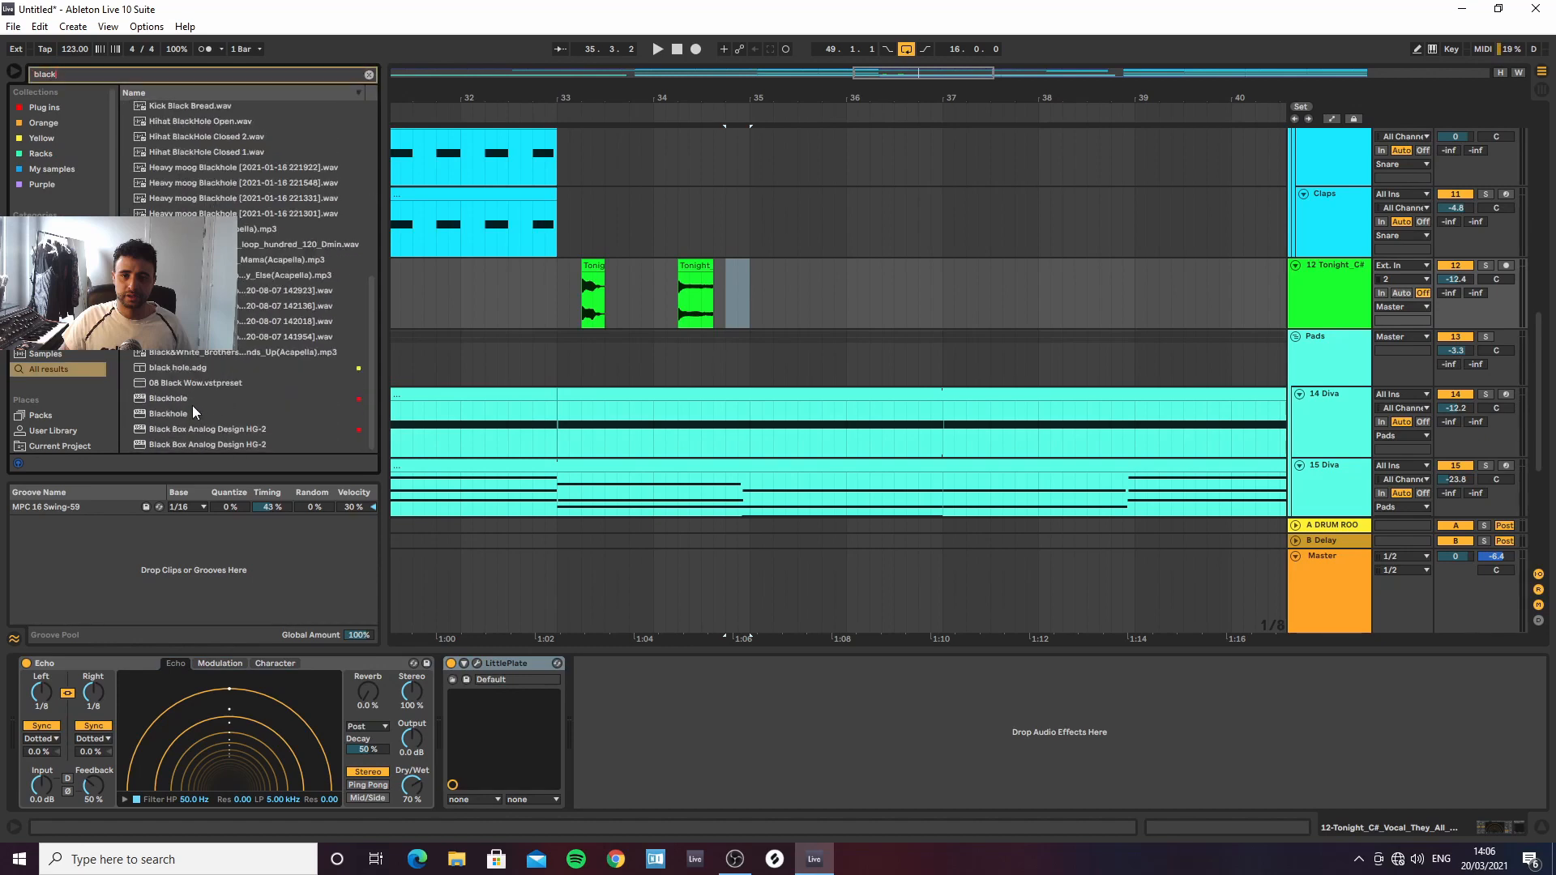
pyautogui.doubleClick(192, 402)
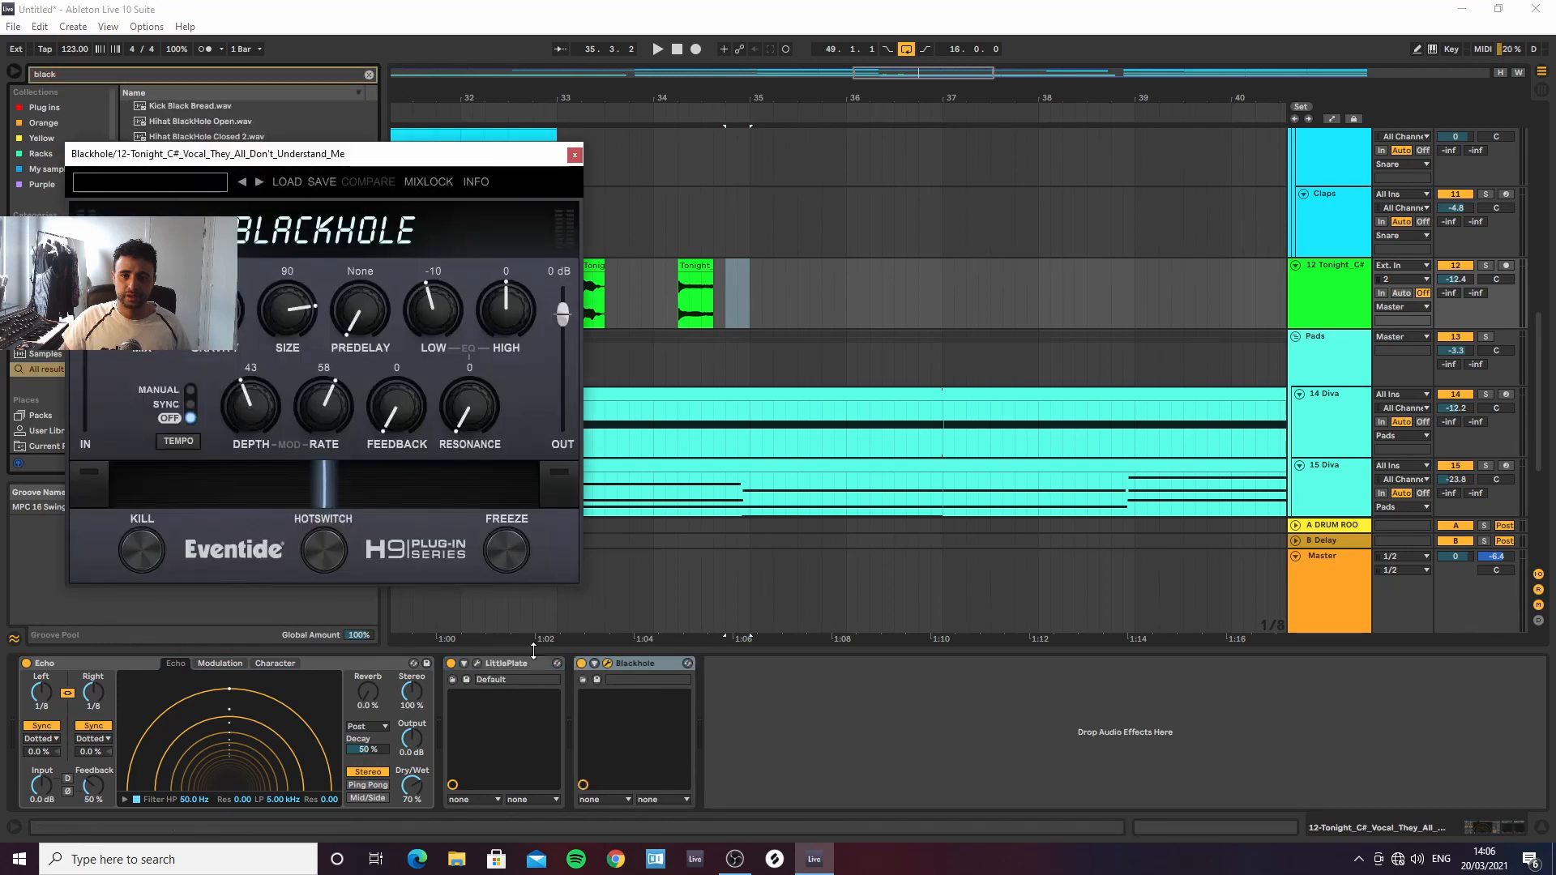
pyautogui.click(518, 668)
pyautogui.press('Delete')
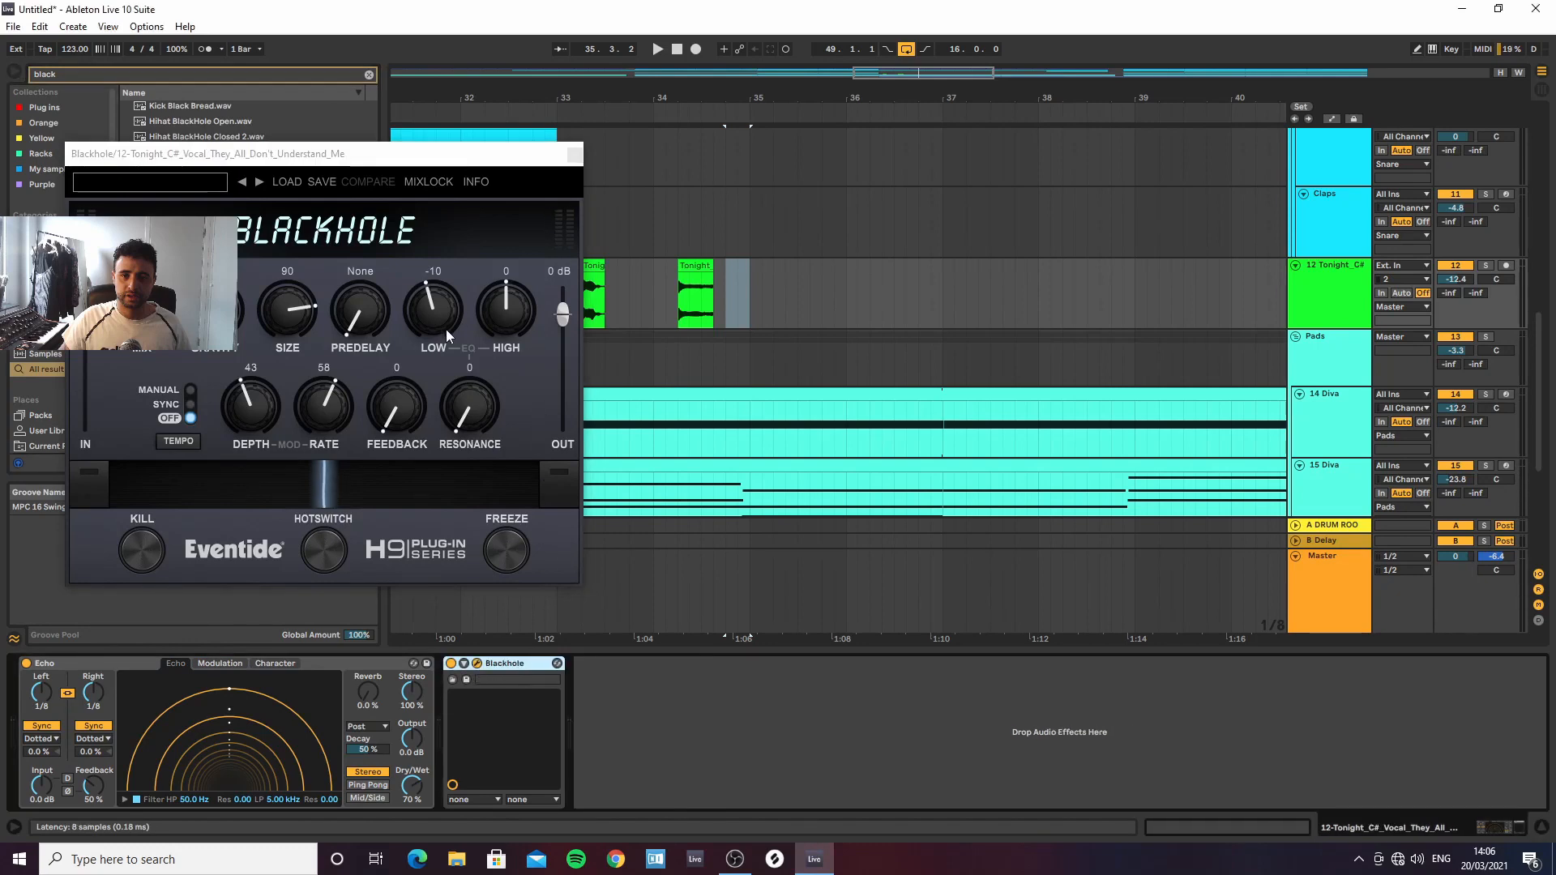
# Set Blackhole's low EQ to -100 and high EQ to -11, audition the vocal from 33.2.1 and close the plug-in window
pyautogui.moveTo(446, 329); pyautogui.dragTo(508, 386)
pyautogui.moveTo(501, 306); pyautogui.dragTo(500, 326)
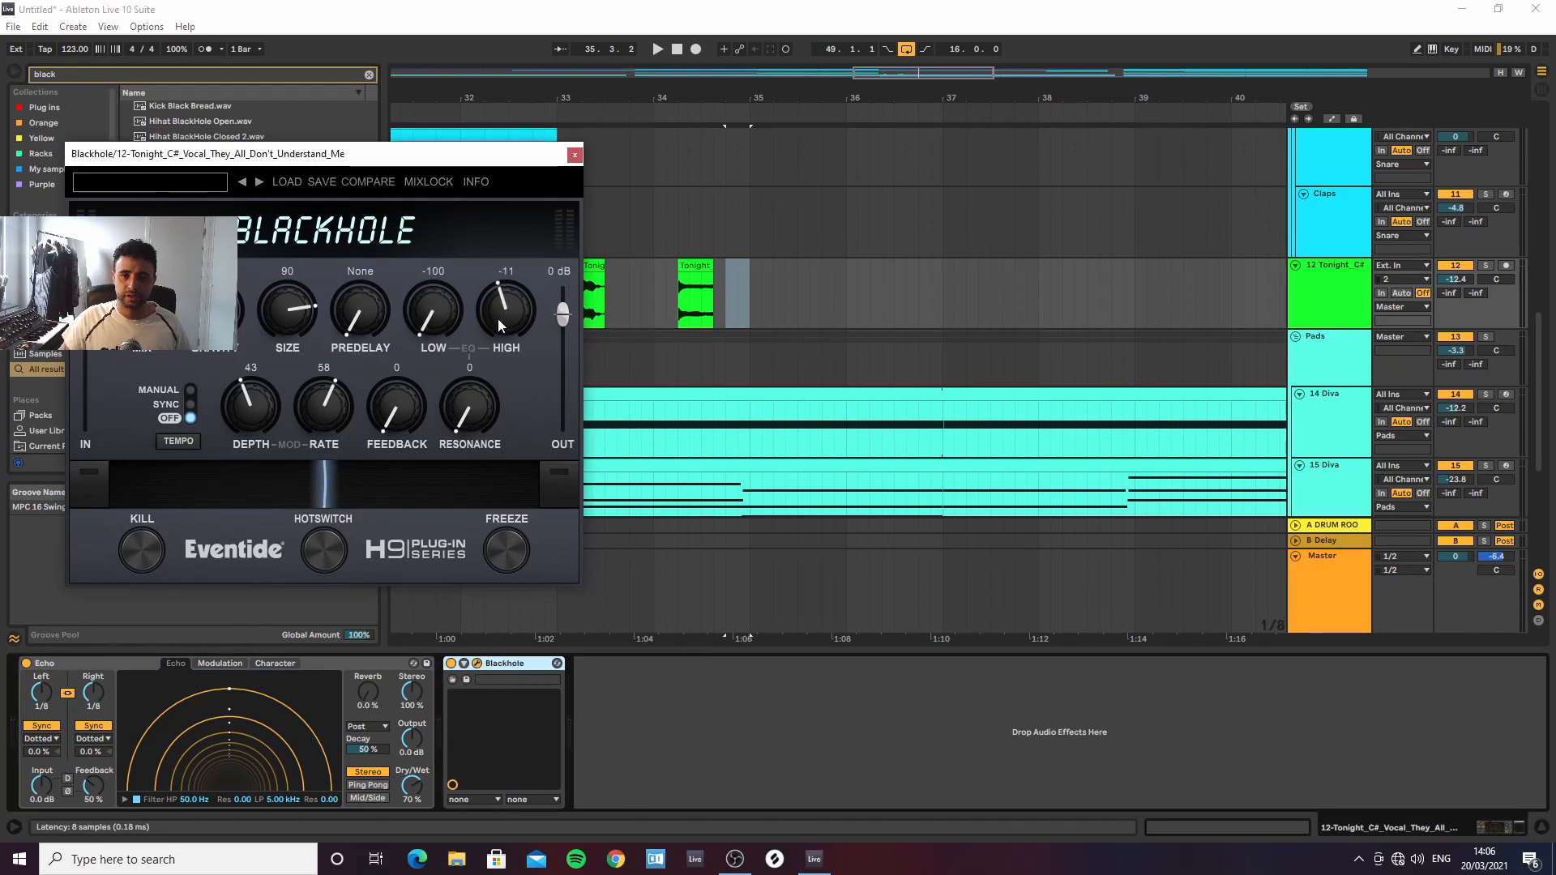
pyautogui.press('space')
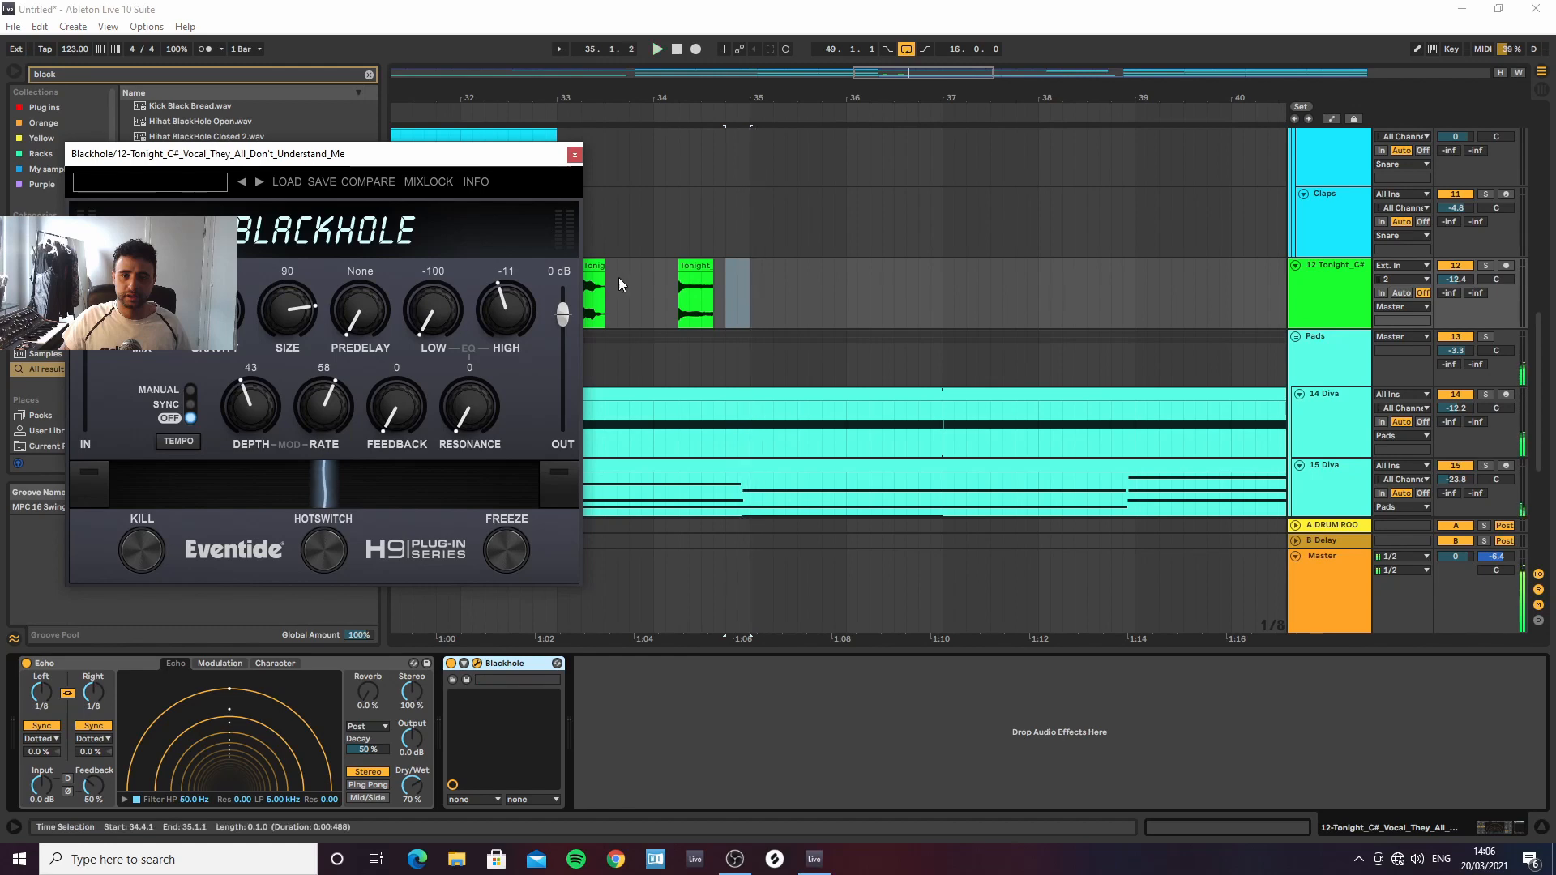
pyautogui.moveTo(538, 154); pyautogui.dragTo(467, 149)
pyautogui.click(579, 284)
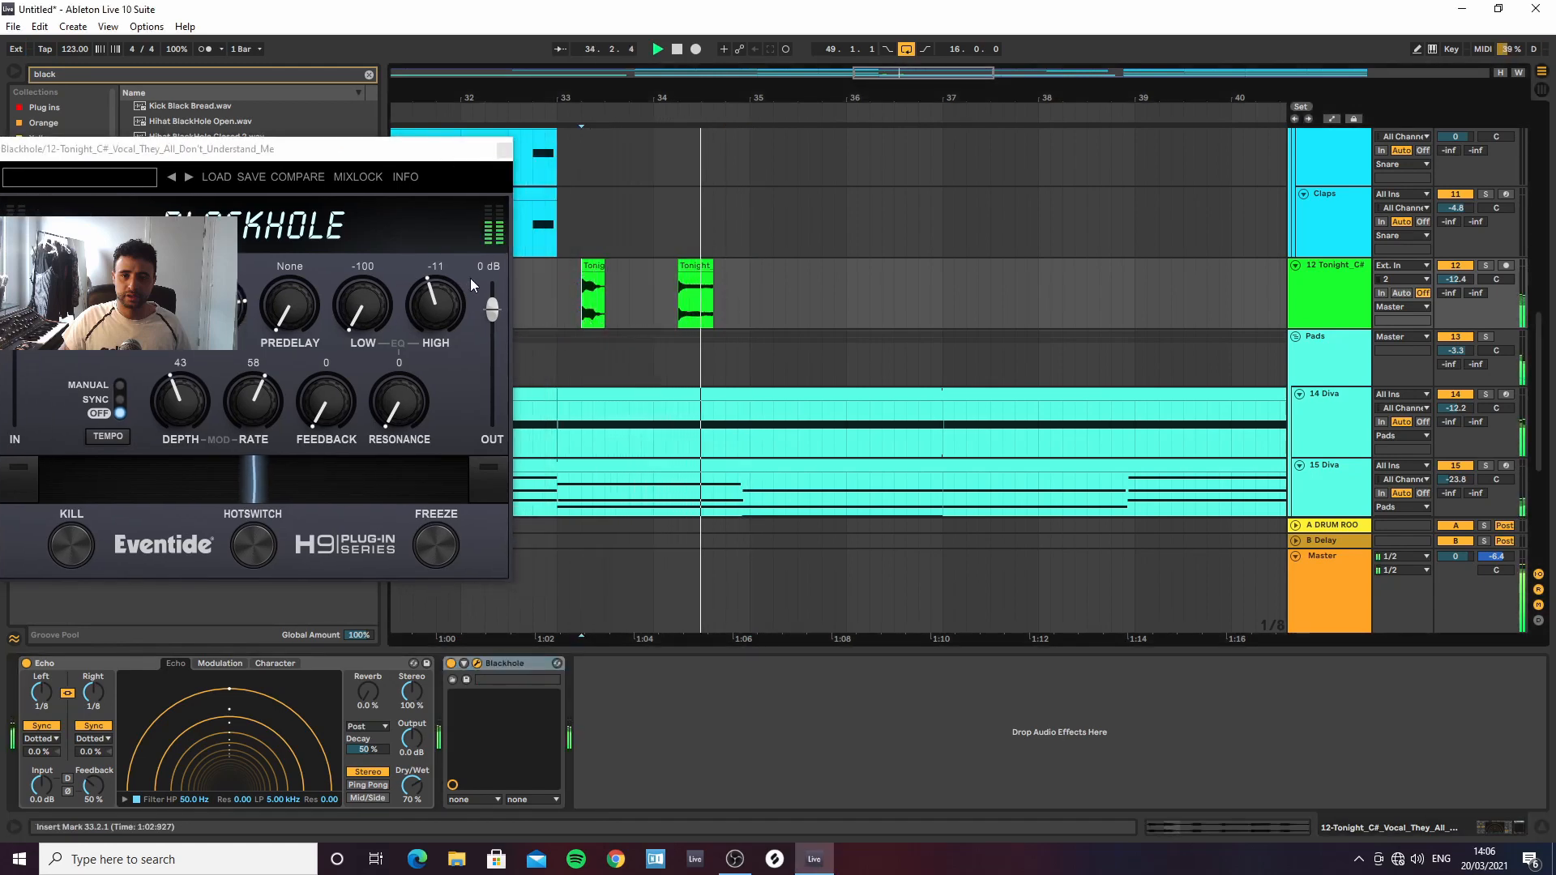
pyautogui.click(504, 151)
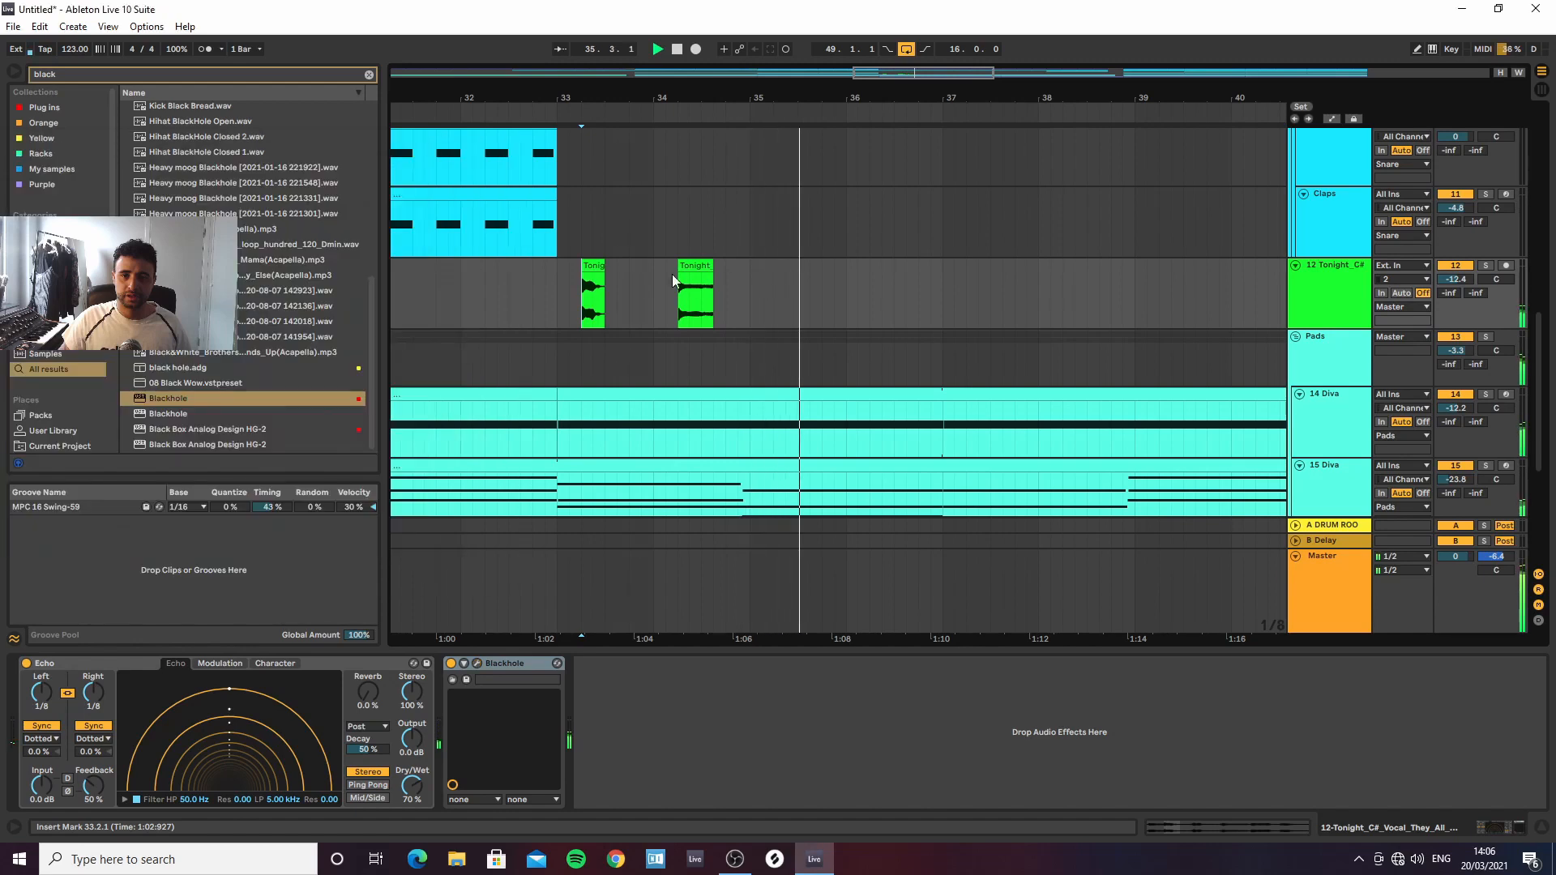
# Copy the first vocal chop to 37.2.1 and the second to 39.1.3, and play the phrase from its first chop
pyautogui.moveTo(593, 287); pyautogui.dragTo(985, 284)
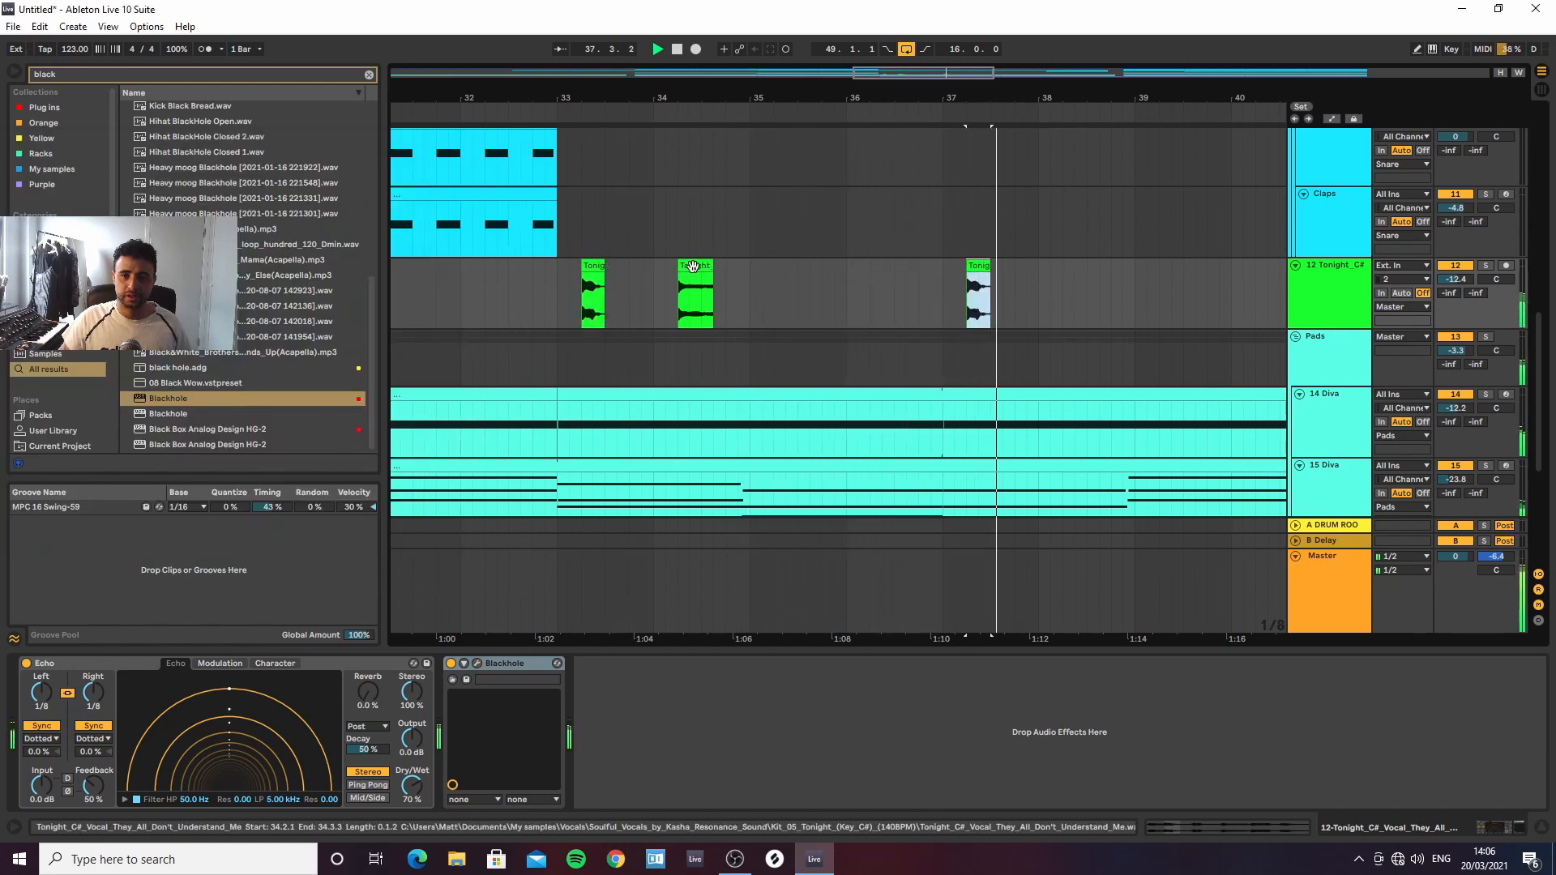
pyautogui.click(693, 266)
pyautogui.moveTo(693, 266); pyautogui.dragTo(1168, 289)
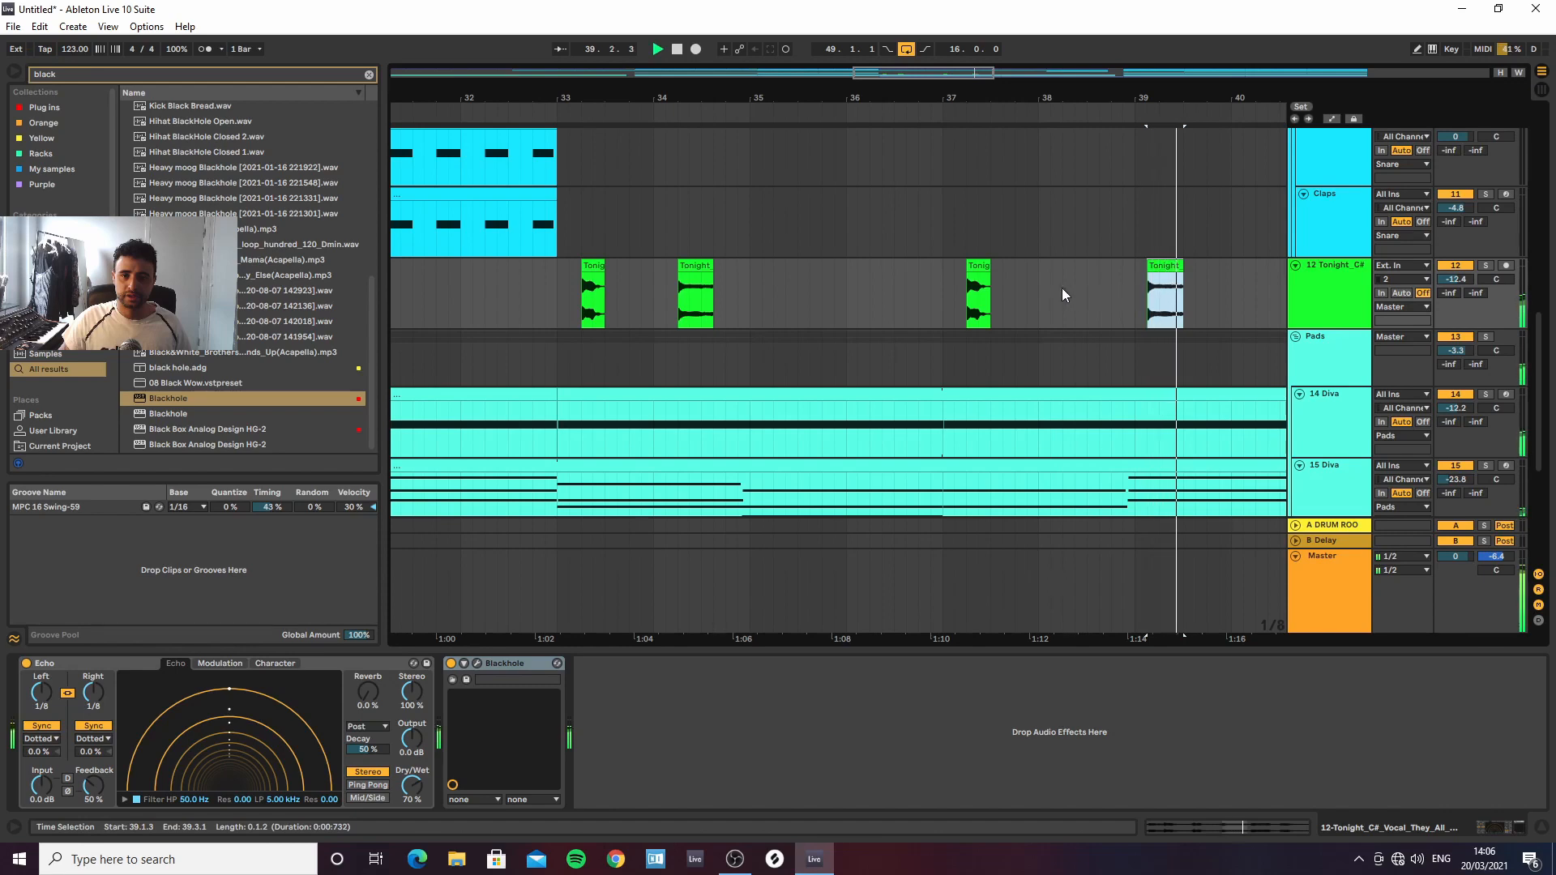
pyautogui.moveTo(1150, 274); pyautogui.dragTo(1157, 274)
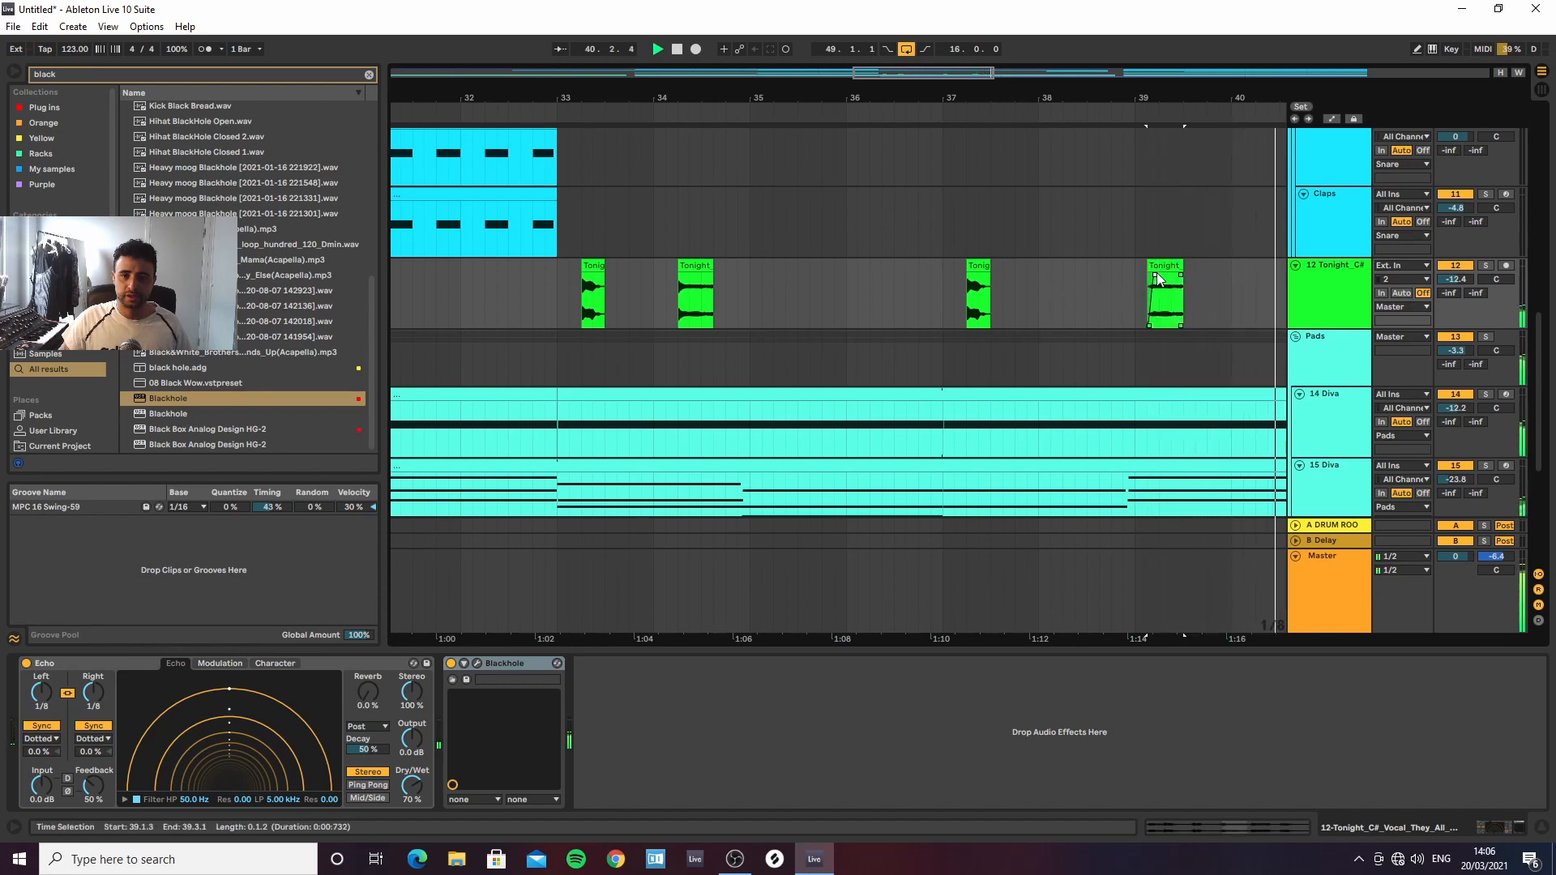
pyautogui.click(577, 290)
pyautogui.press('space')
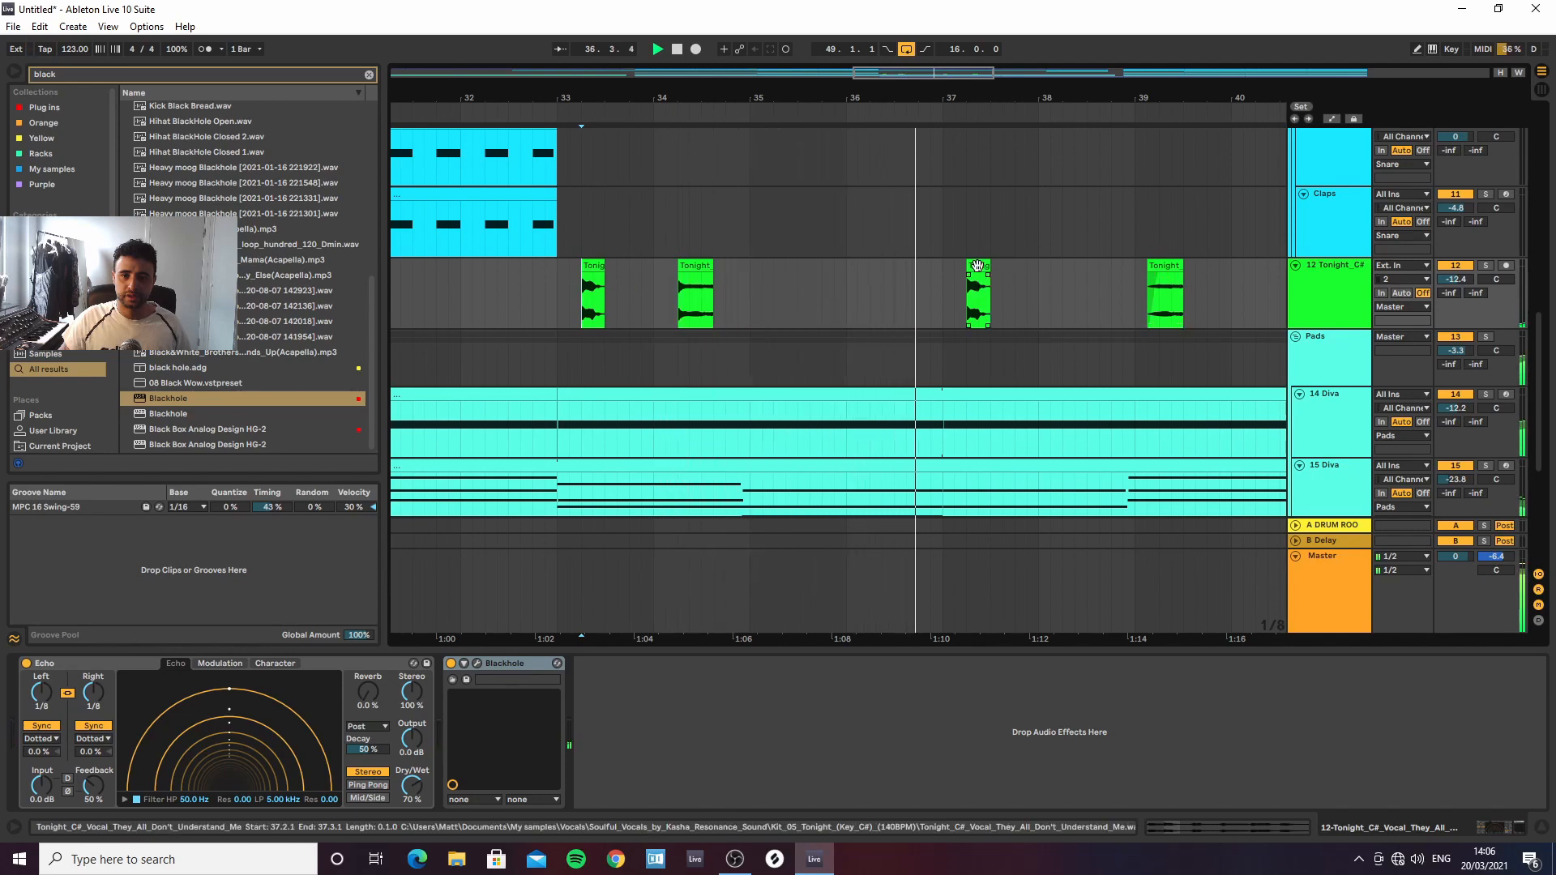
# Lengthen the third vocal chop so it spans 37.2.1 to 37.3.3, and play the phrase from 33.1.1
pyautogui.moveTo(990, 275)
pyautogui.mouseDown()
pyautogui.moveTo(1060, 272)
pyautogui.moveTo(965, 274)
pyautogui.moveTo(1075, 272)
pyautogui.moveTo(970, 269)
pyautogui.mouseUp()
pyautogui.press('space')
pyautogui.press('space')
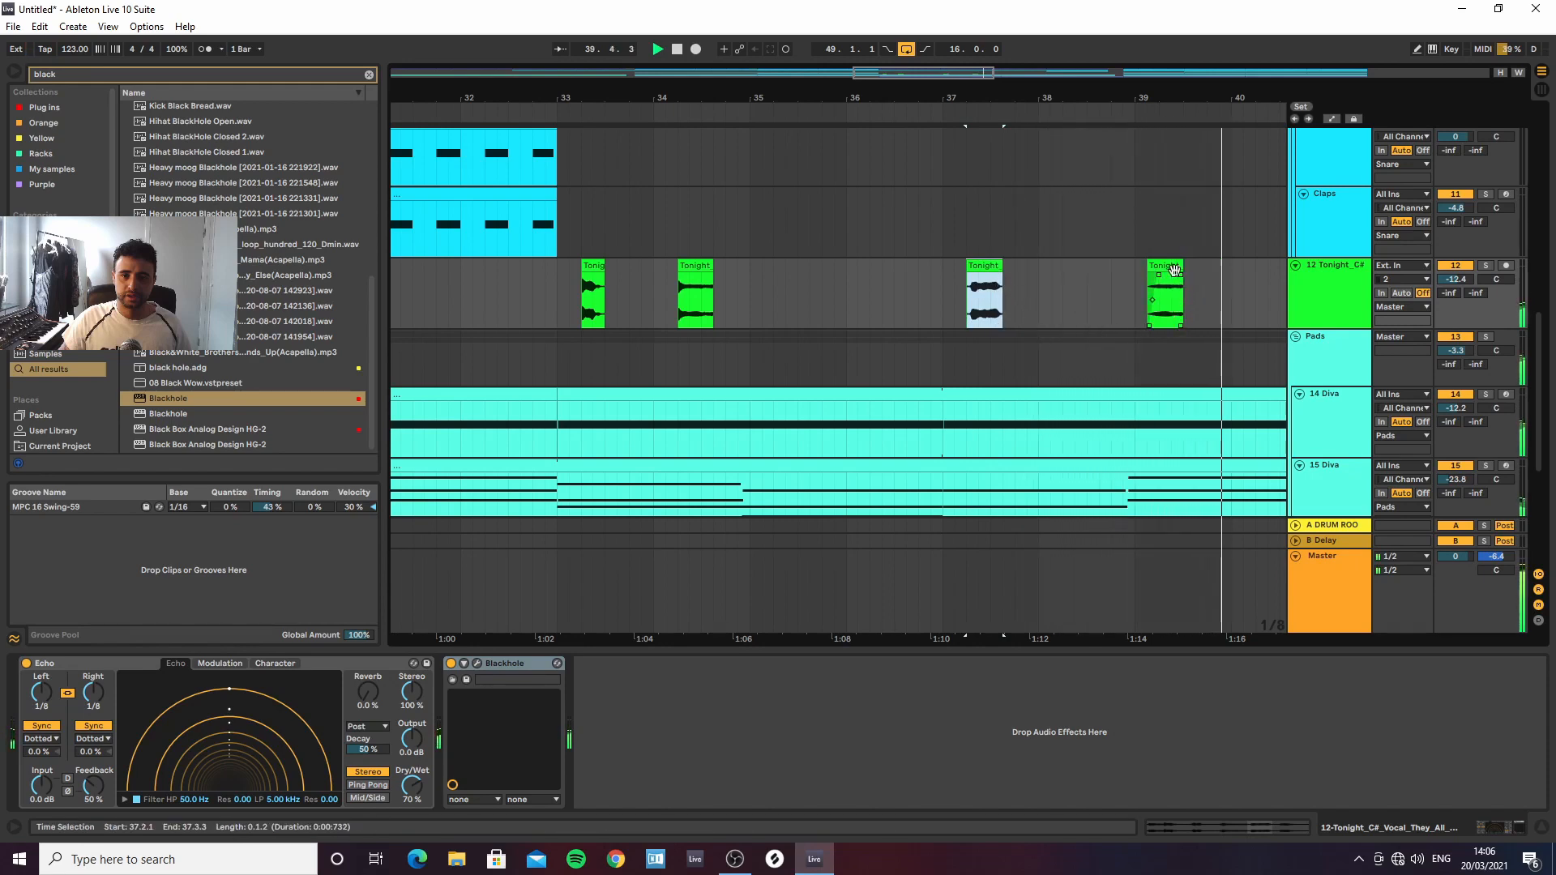
pyautogui.moveTo(880, 98); pyautogui.dragTo(872, 61)
pyautogui.click(690, 297)
pyautogui.press('space')
pyautogui.press('space')
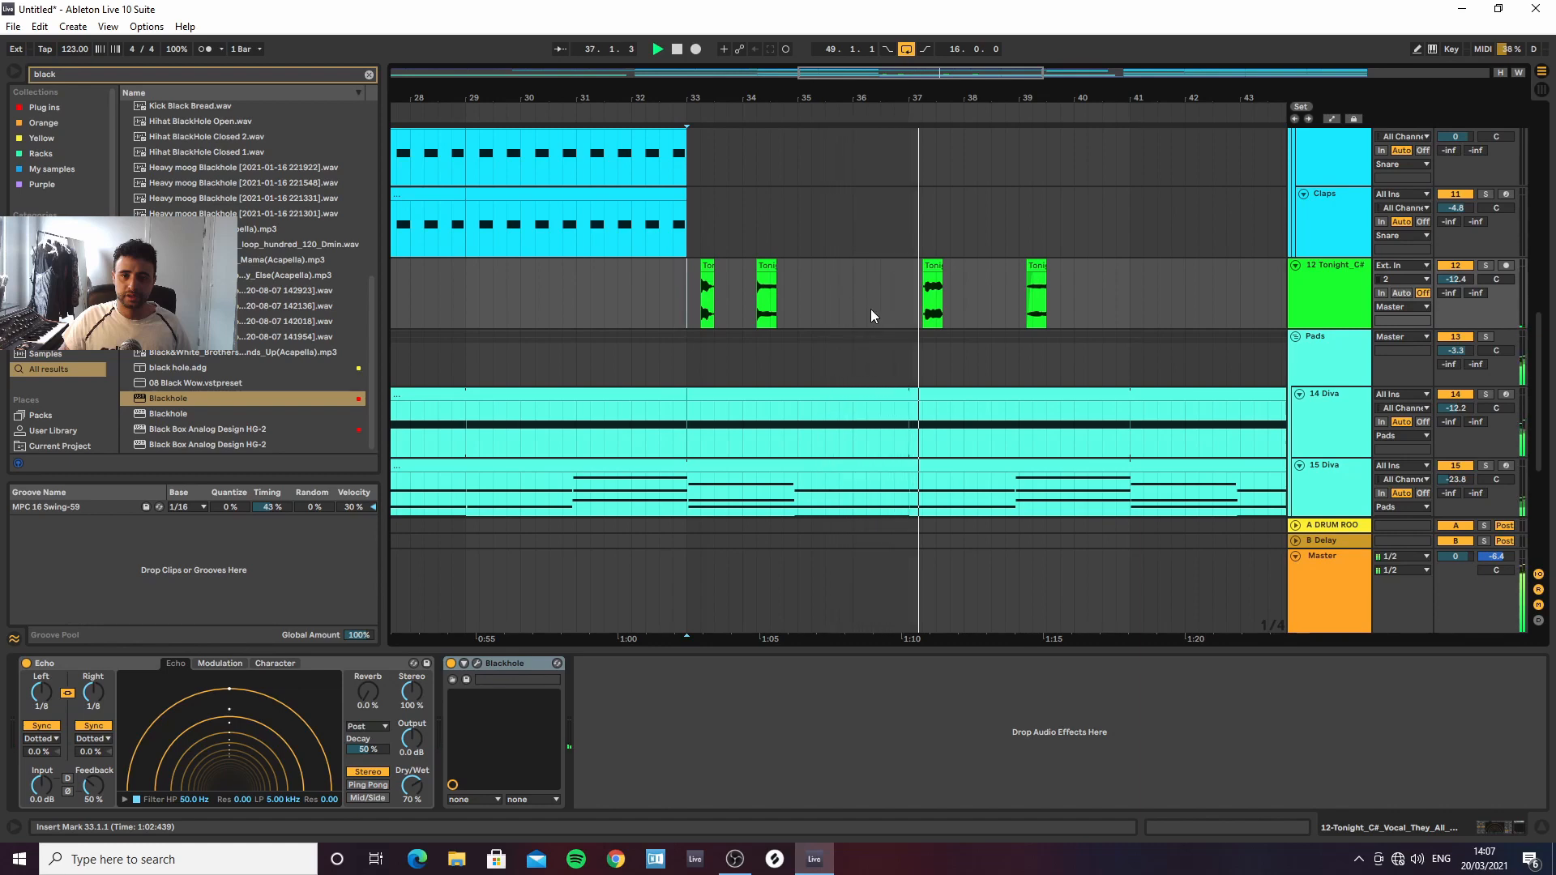
# Move the third vocal chop to start at 37.1.1 and play it back
pyautogui.click(936, 314)
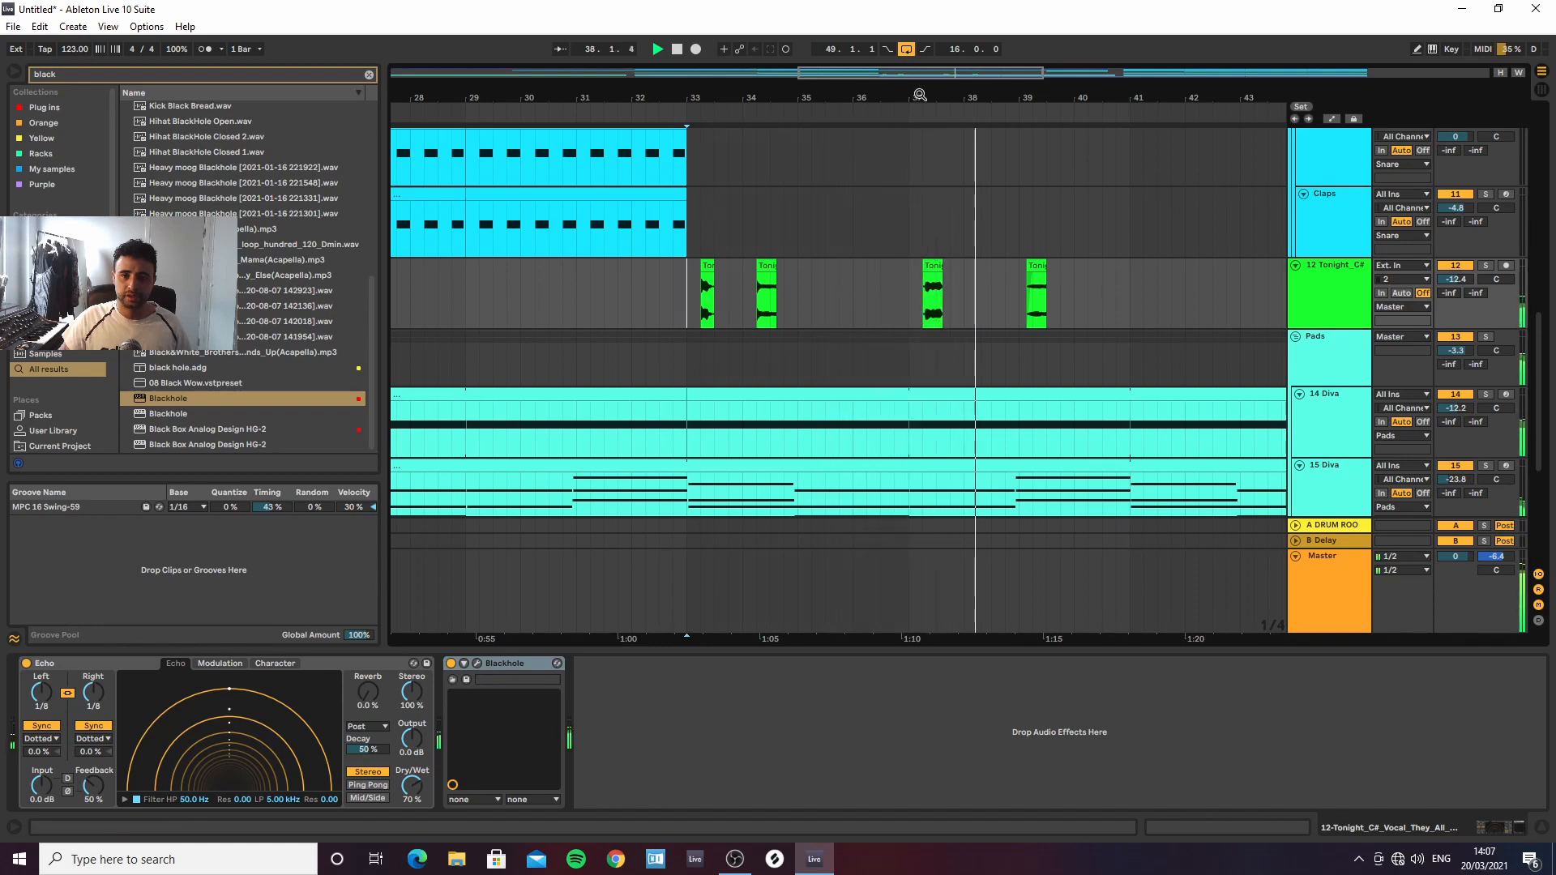
pyautogui.moveTo(921, 96); pyautogui.dragTo(915, 120)
pyautogui.moveTo(928, 267); pyautogui.dragTo(908, 266)
pyautogui.press('space')
pyautogui.press('space')
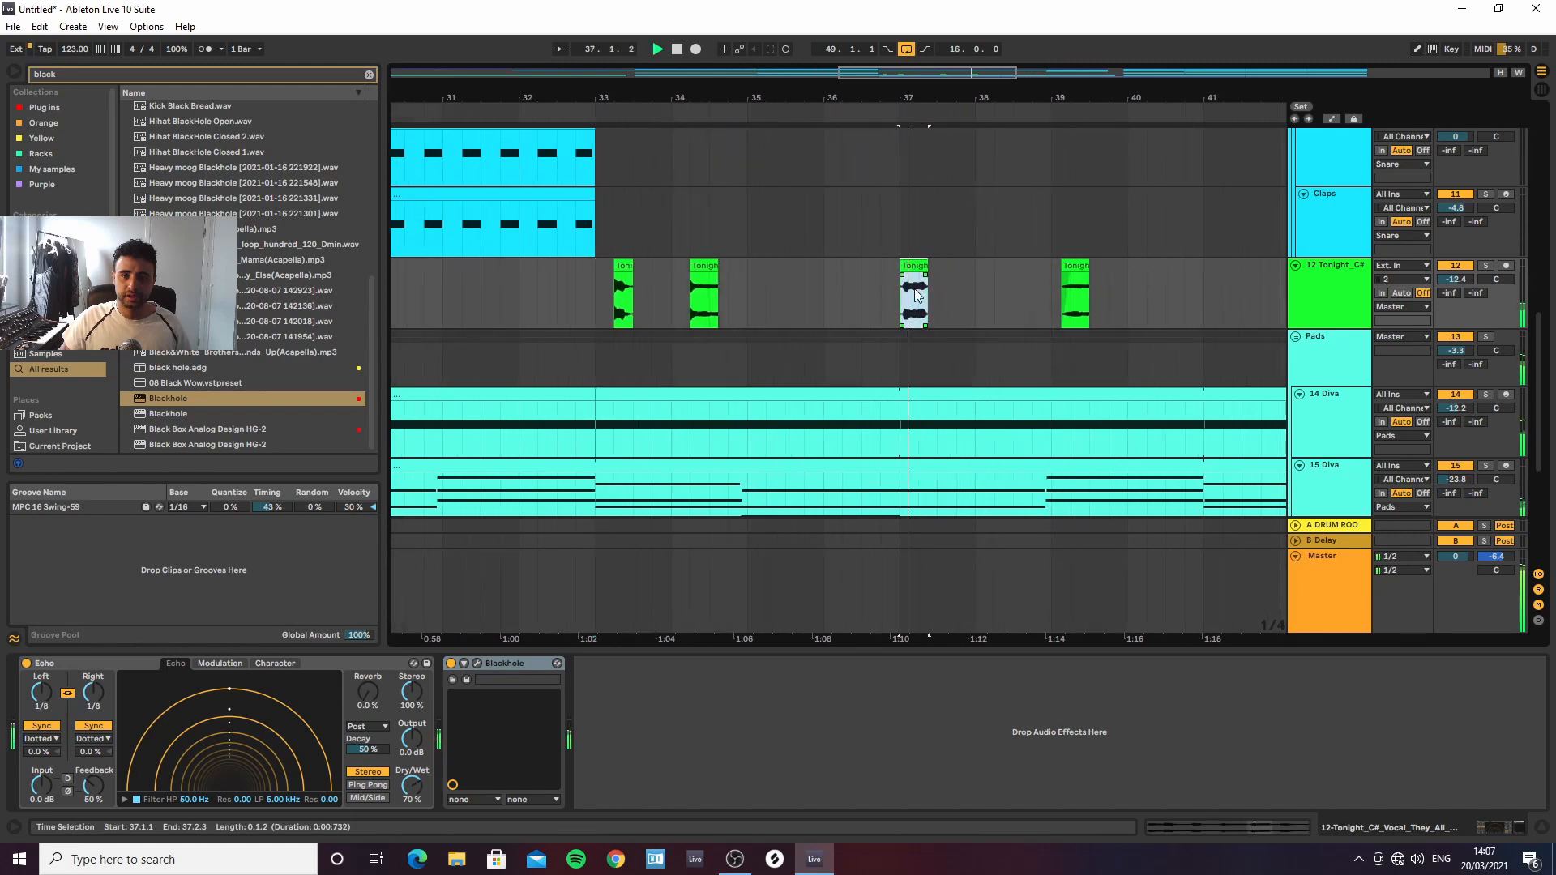
# Trim the third vocal chop's start to 37.1.2, move the shortened clip back to 37.1.1 and audition it
pyautogui.moveTo(896, 99); pyautogui.dragTo(897, 139)
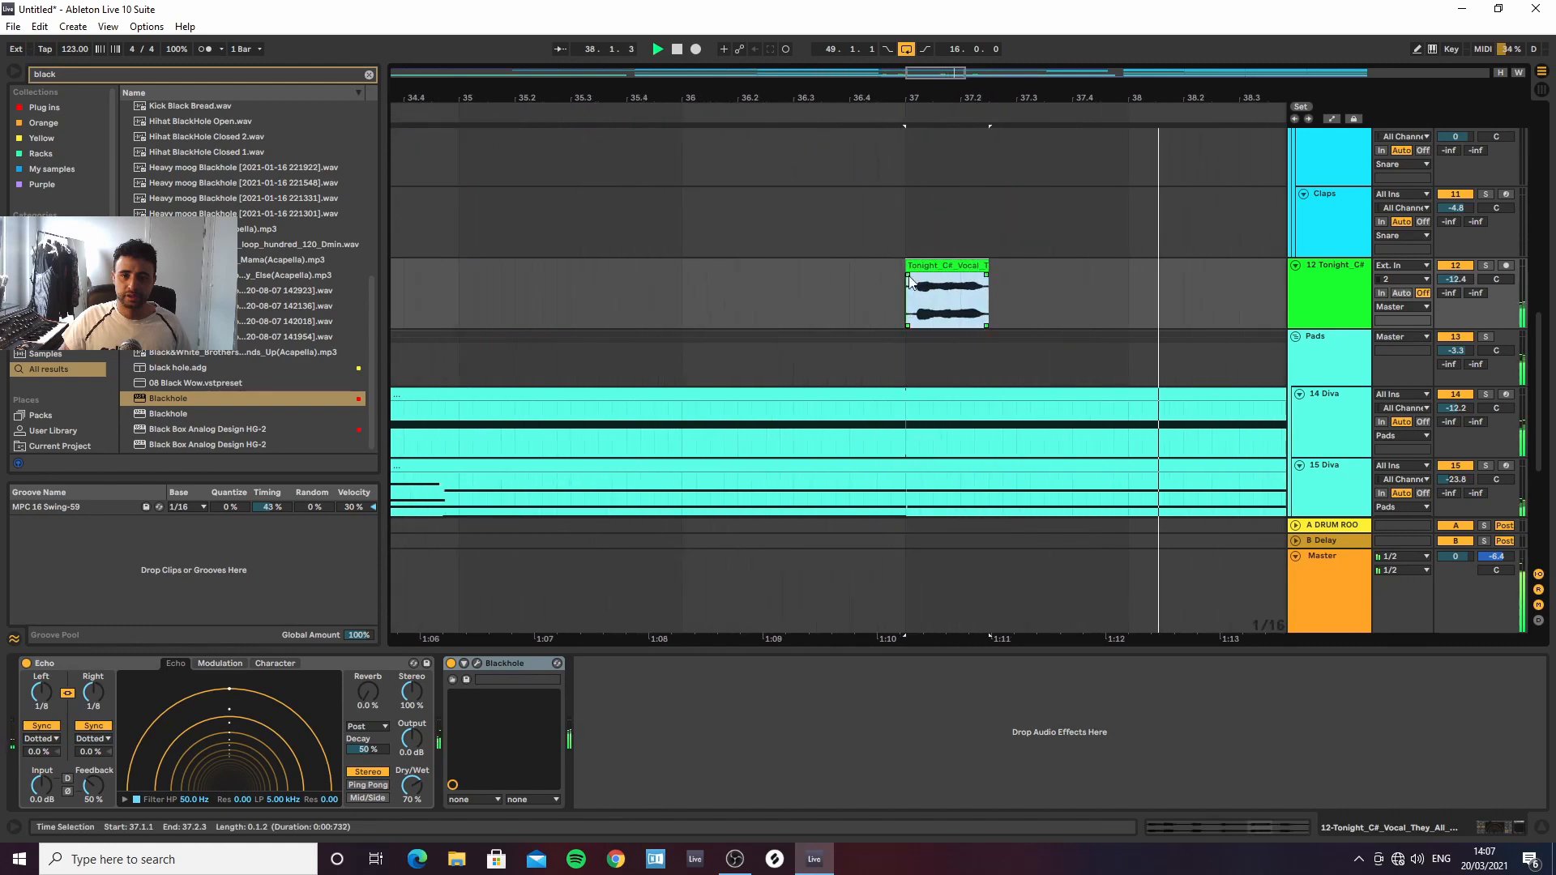
pyautogui.moveTo(907, 266); pyautogui.dragTo(925, 265)
pyautogui.press('space')
pyautogui.press('space')
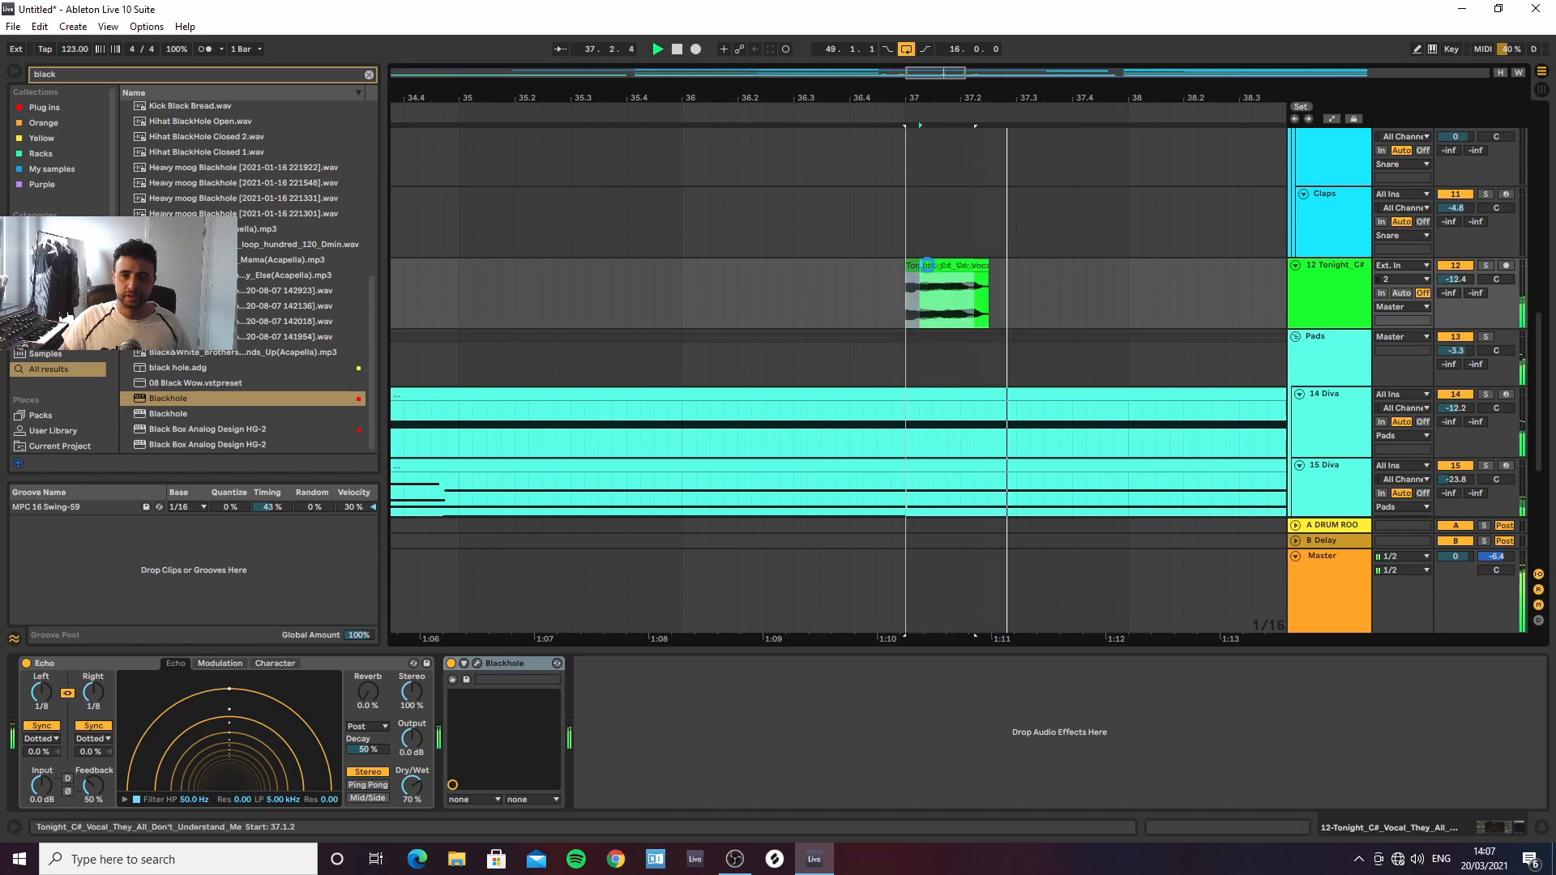
pyautogui.press('space')
pyautogui.press('space')
# Extend the fourth vocal chop to end at 40.1.1 and play it back
pyautogui.moveTo(963, 98); pyautogui.dragTo(809, 40)
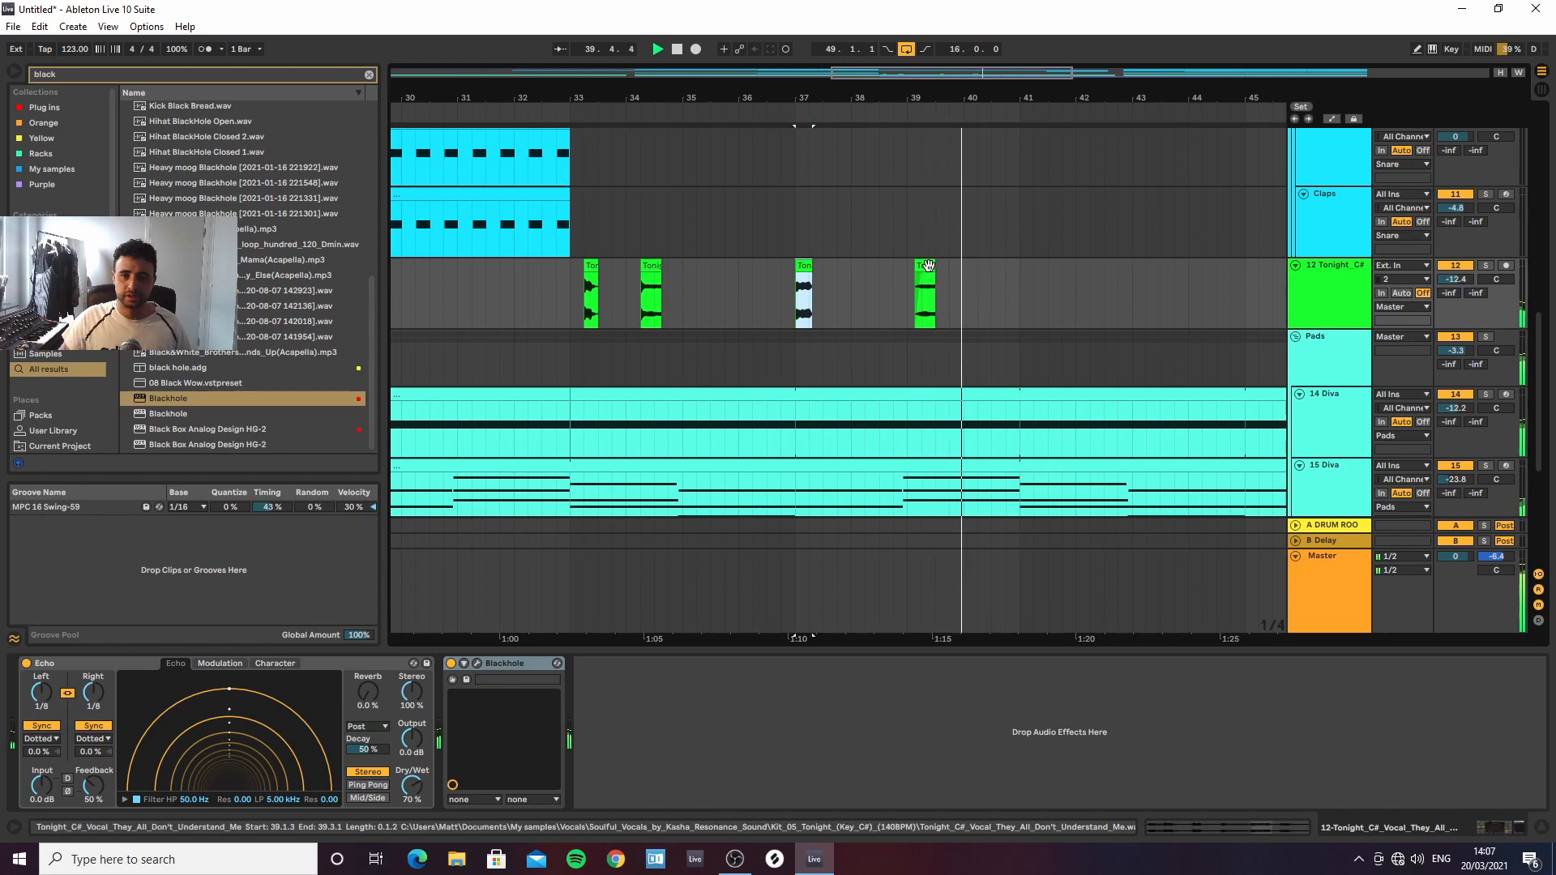
pyautogui.moveTo(935, 280); pyautogui.dragTo(963, 267)
pyautogui.press('space')
pyautogui.press('space')
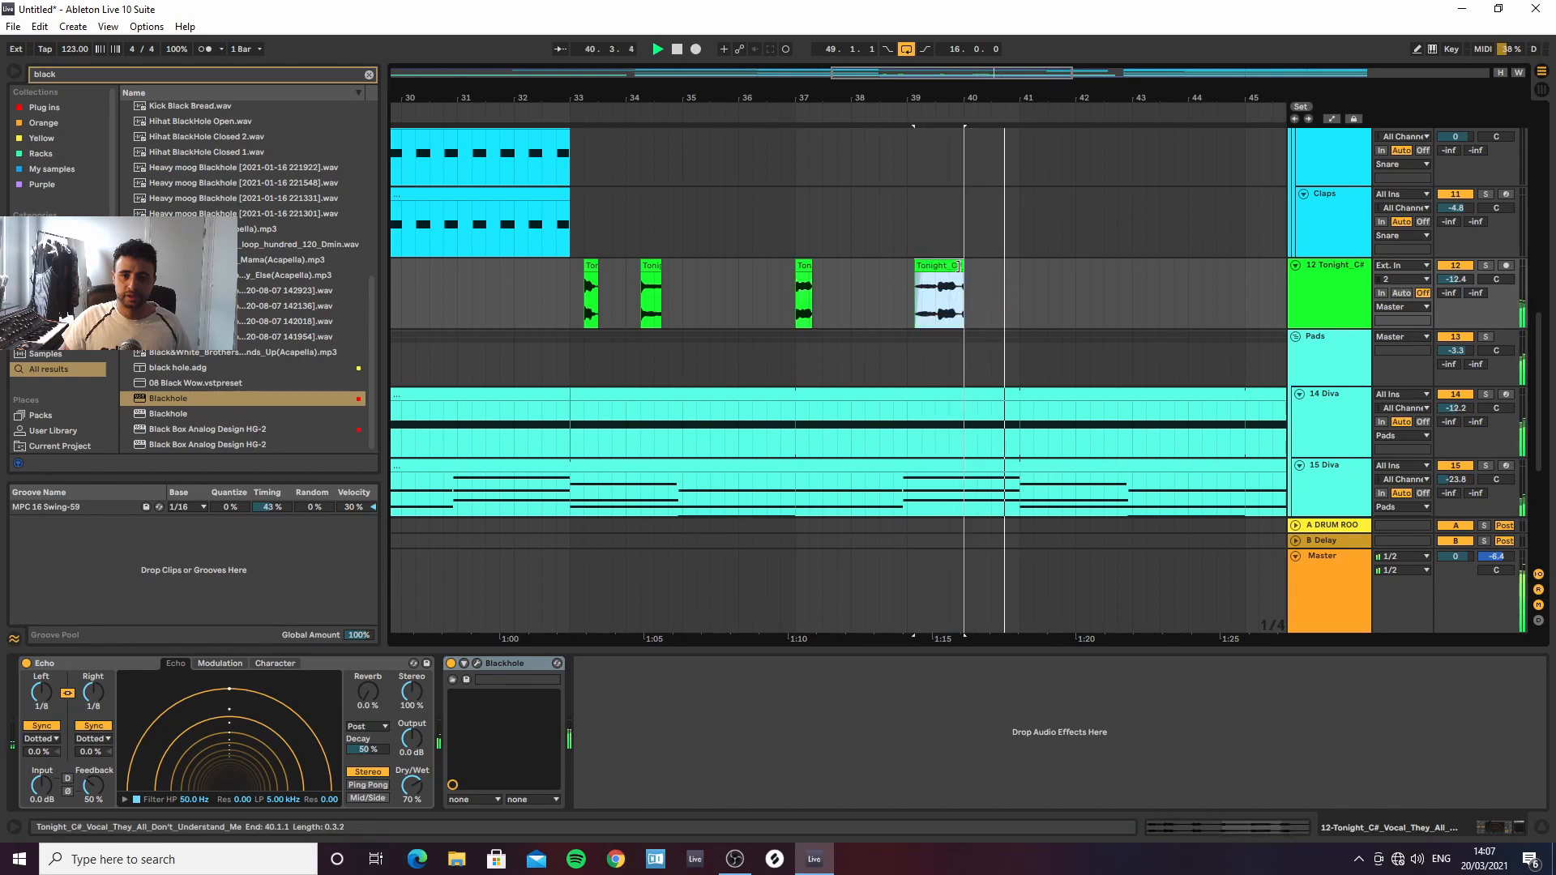
pyautogui.press('space')
pyautogui.press('space')
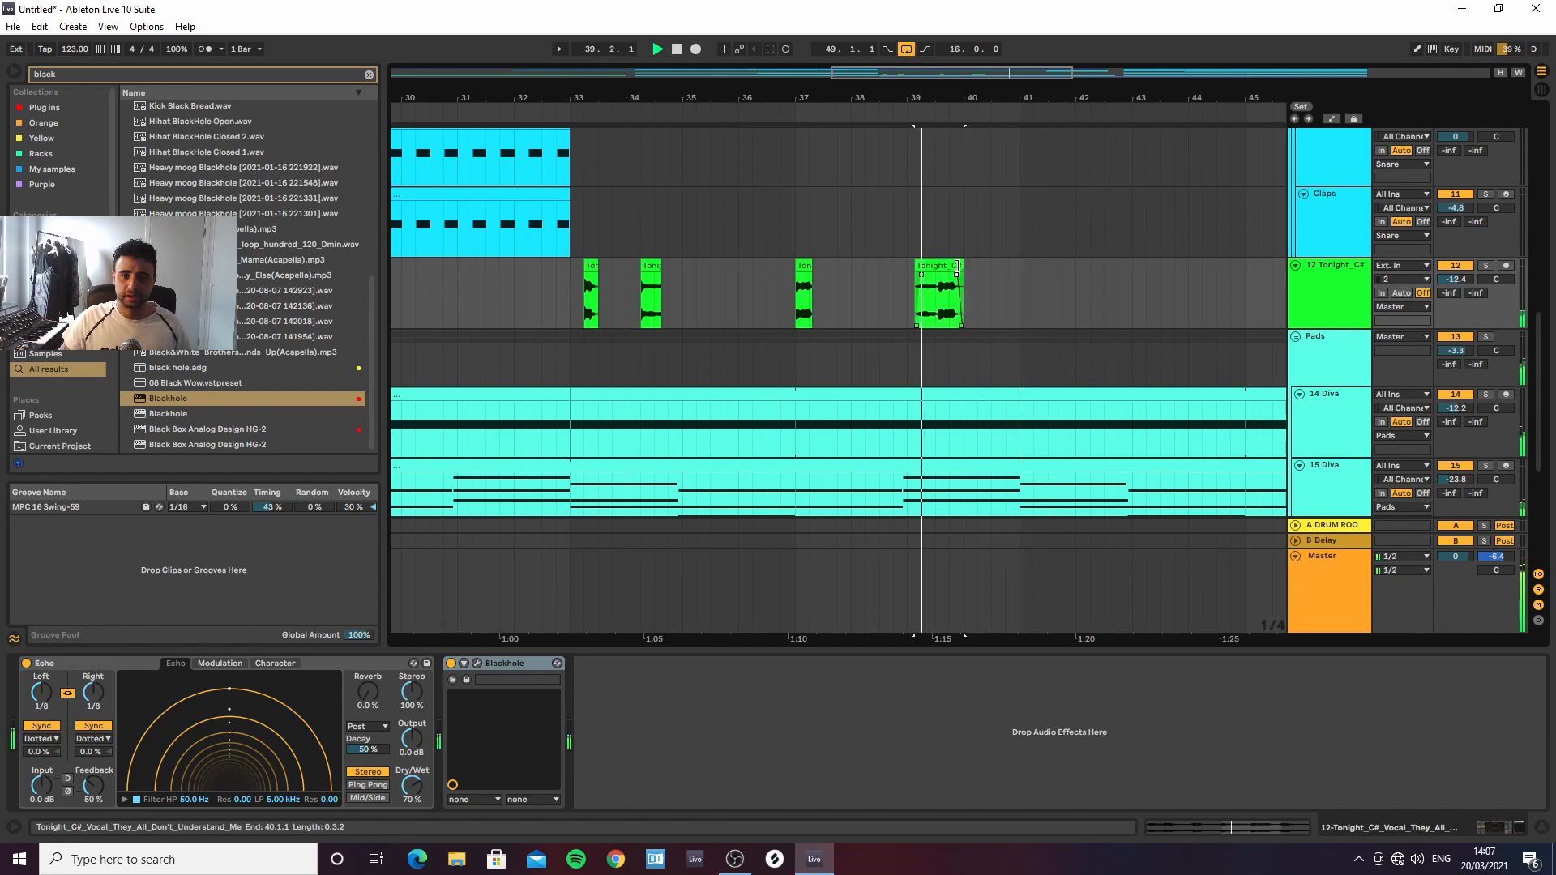
# Move the fourth vocal chop to start at 39.1.1 and play the phrase from 33.1.1
pyautogui.moveTo(947, 267); pyautogui.dragTo(940, 266)
pyautogui.press('space')
pyautogui.press('space')
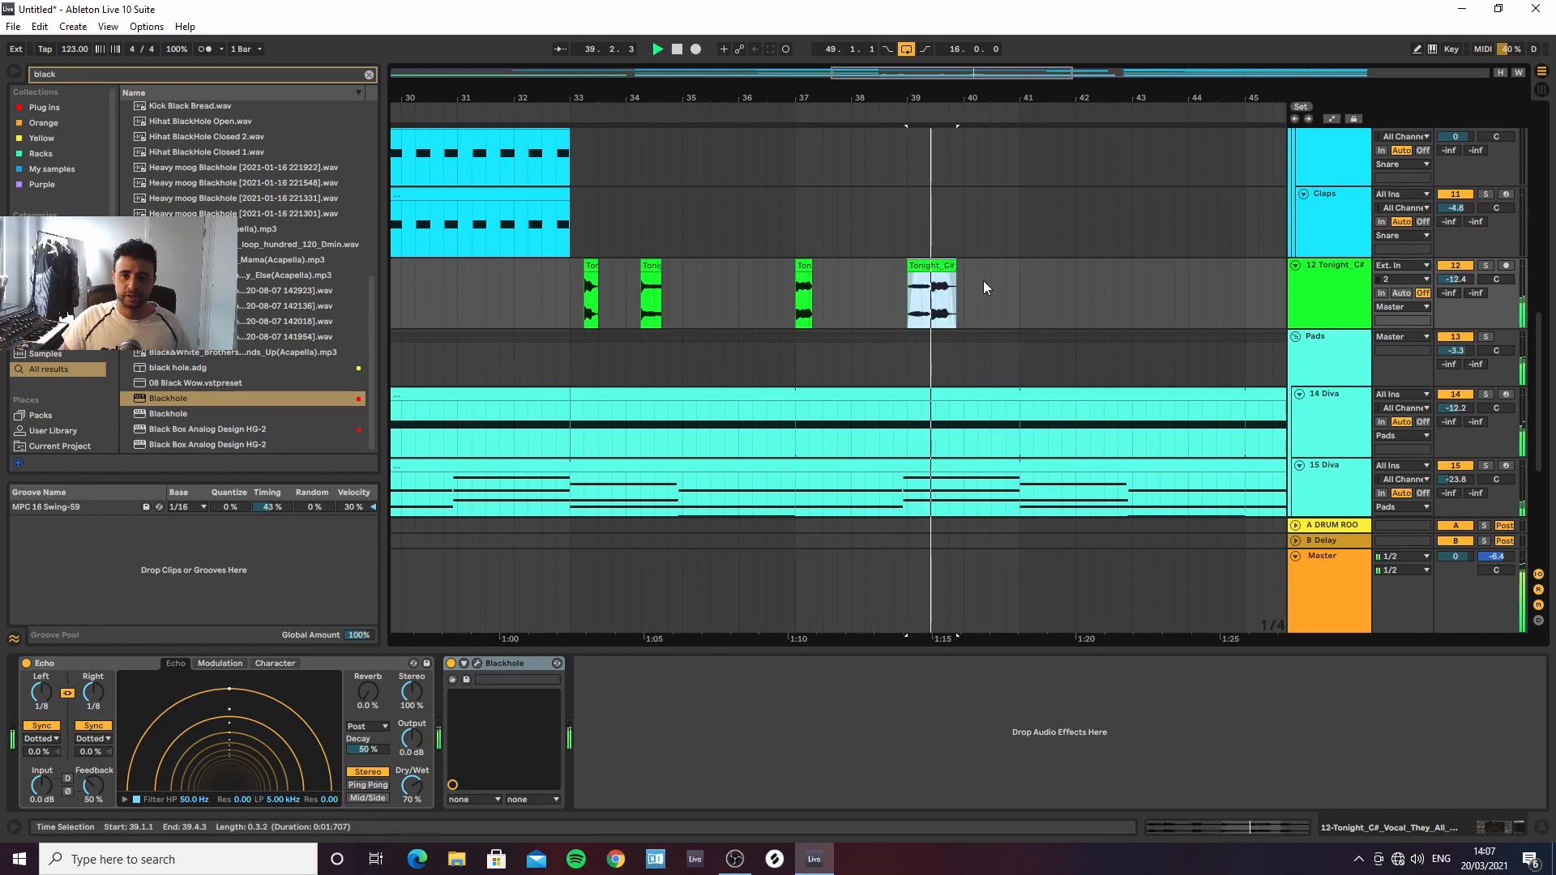
pyautogui.click(570, 304)
pyautogui.press('space')
pyautogui.press('space')
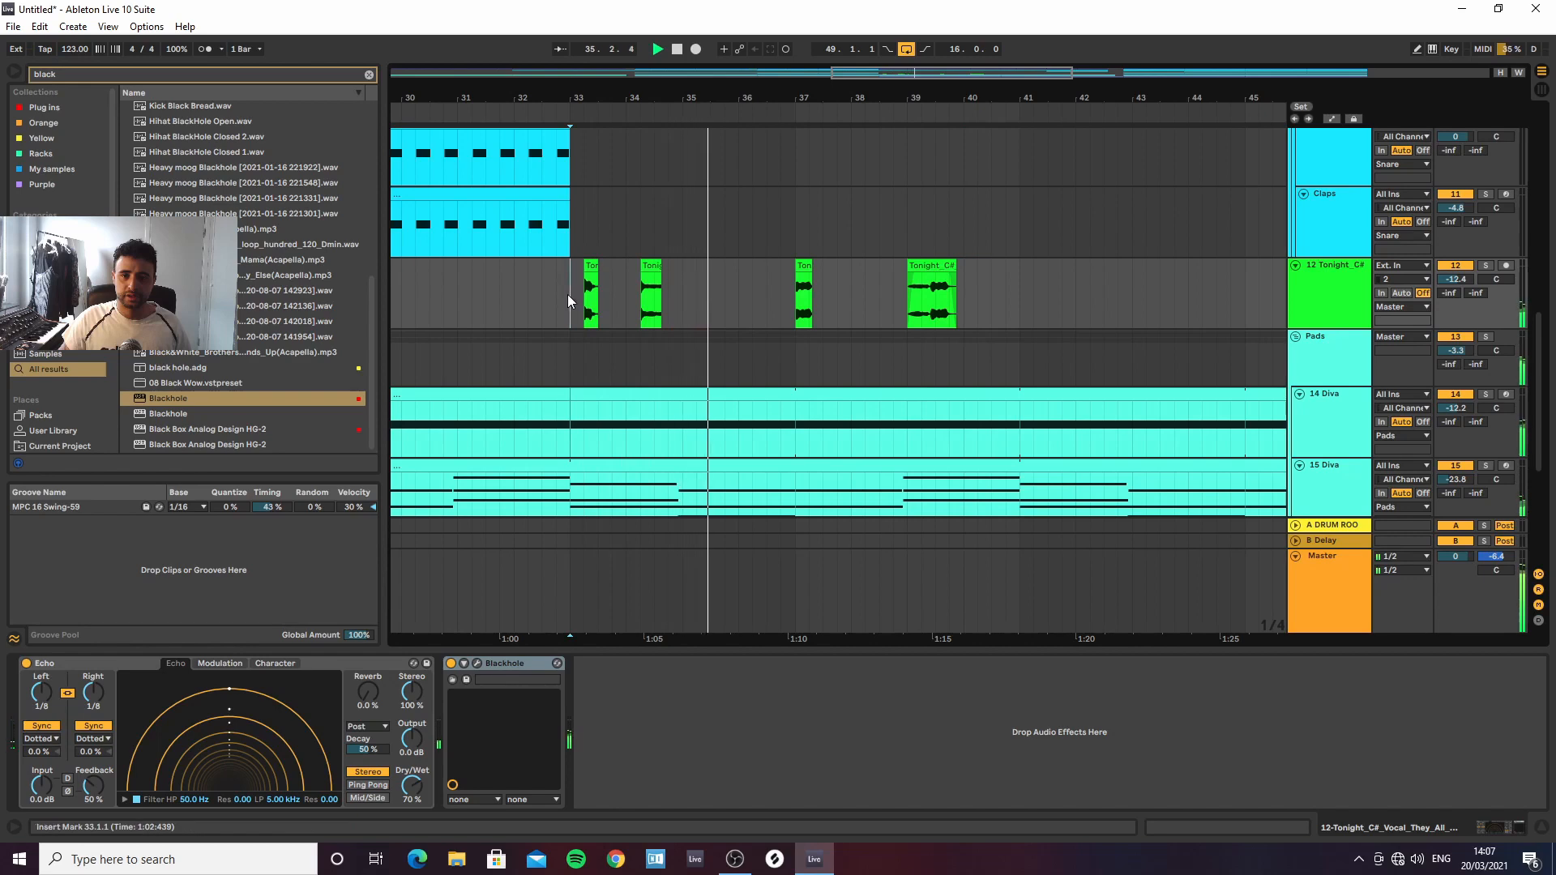
# Duplicate the eight-bar vocal phrase starting at 33.1.1 so the copy fills 41.1.1 to 49.1.1
pyautogui.moveTo(575, 290); pyautogui.dragTo(954, 313)
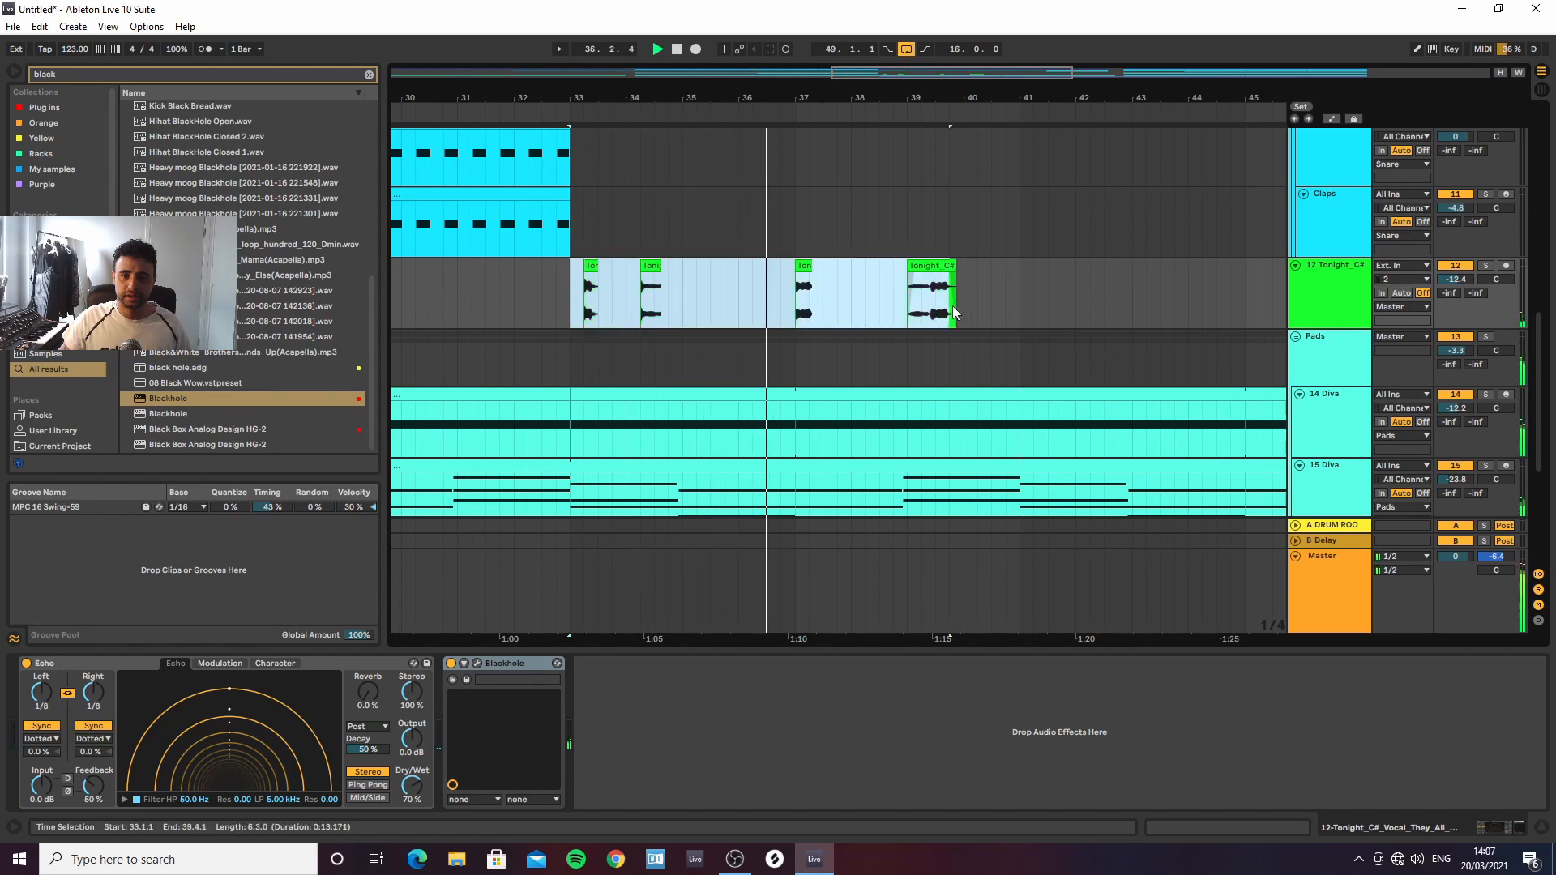
pyautogui.hotkey('ctrl', 'd')
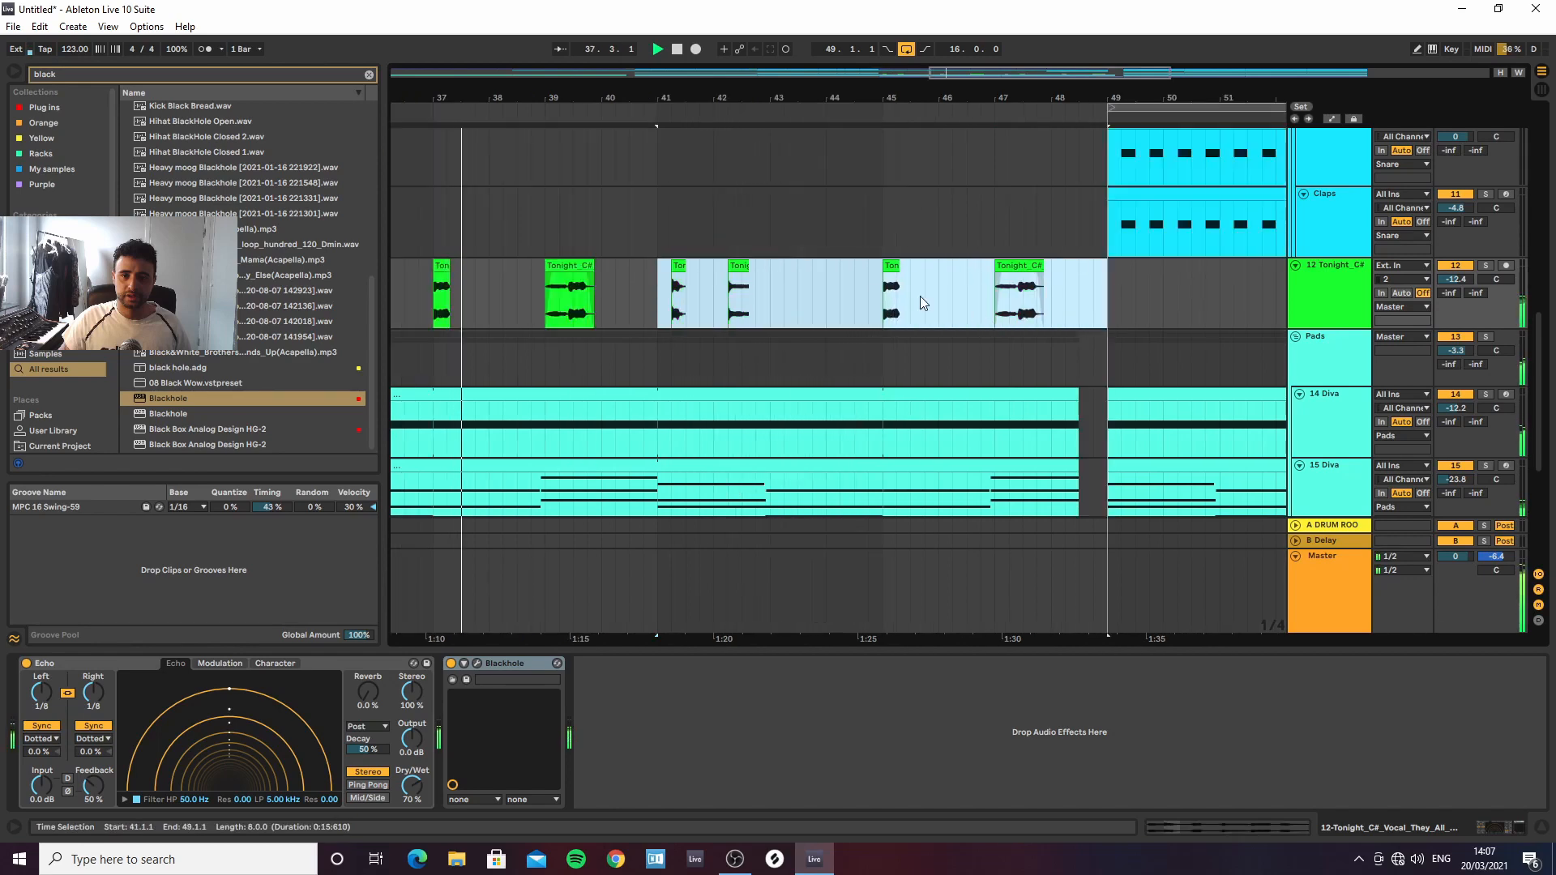
pyautogui.scroll(-5, 715, 108)
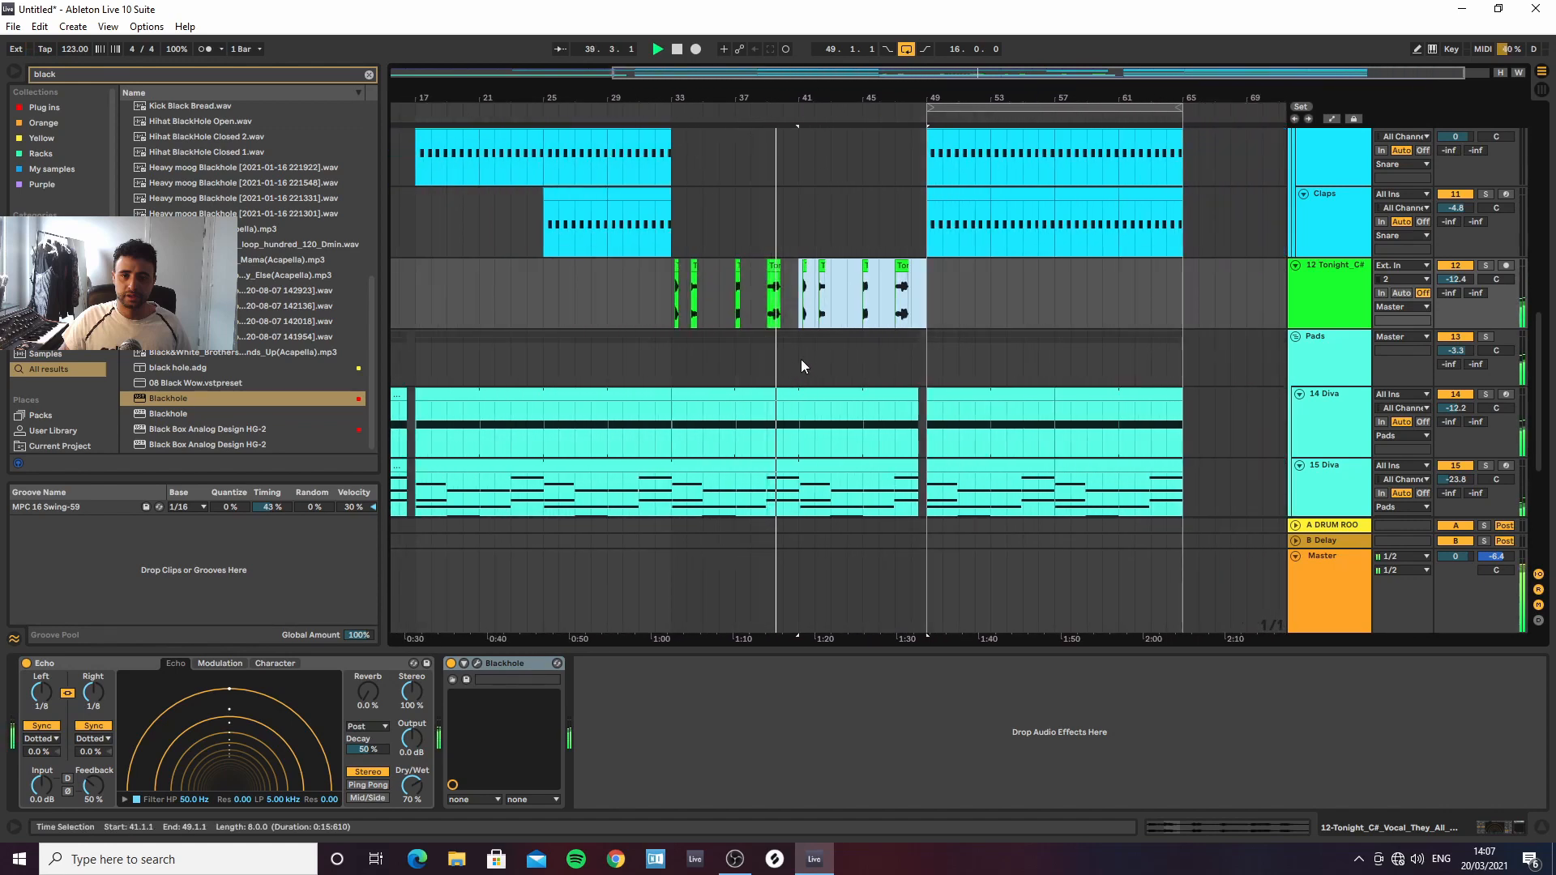
pyautogui.moveTo(802, 94); pyautogui.dragTo(861, 182)
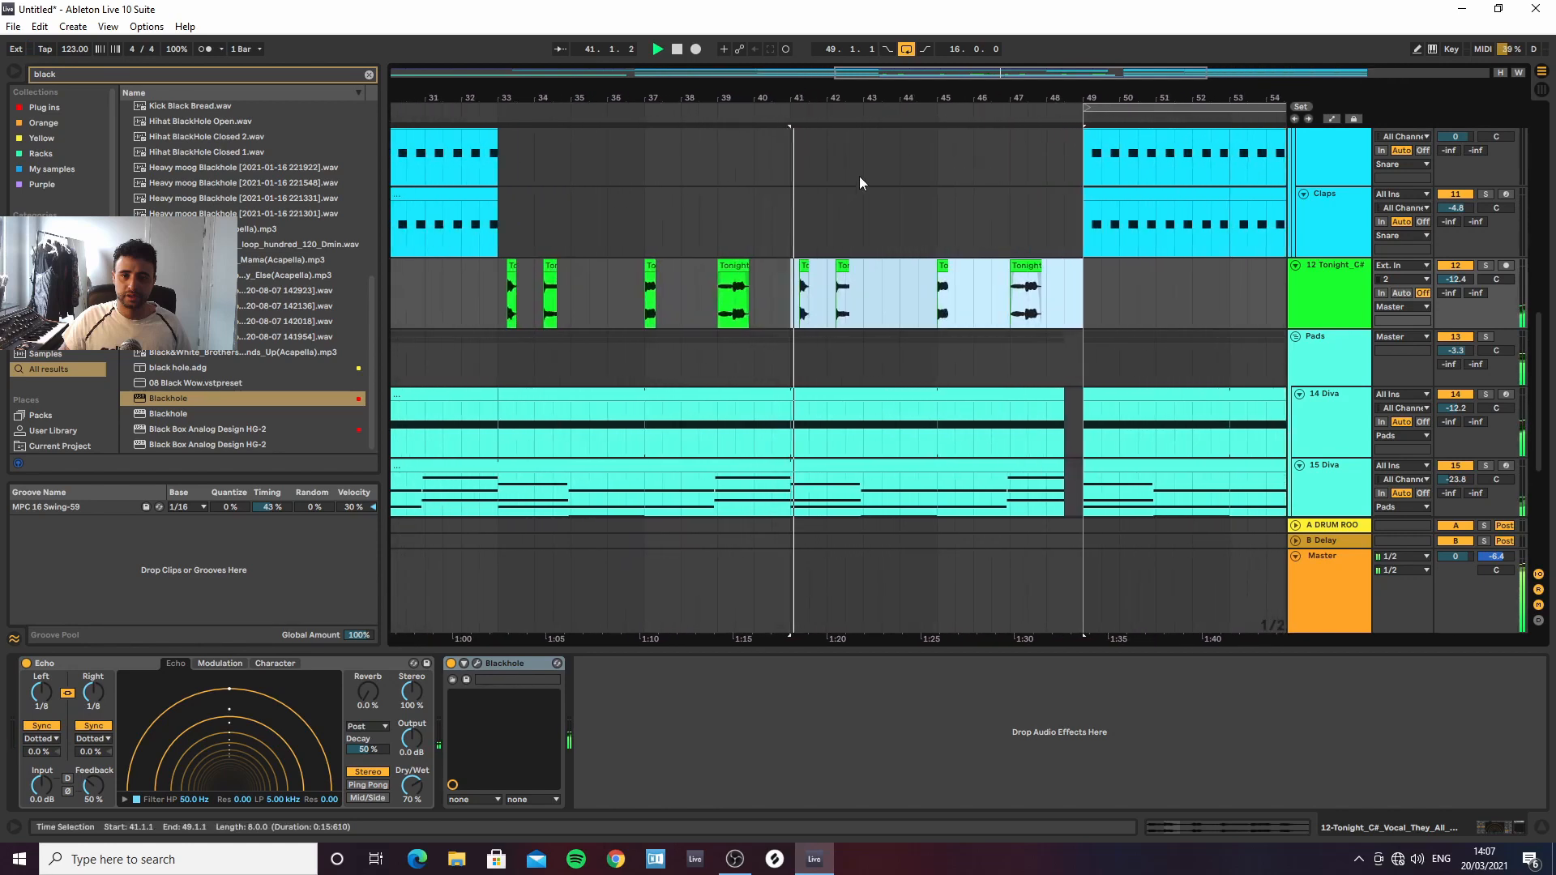
# Replace the vocal chop at 42.2.1 with a copy of the one at 41.2.1 and delete the leftover tail at 42.3.1
pyautogui.click(874, 282)
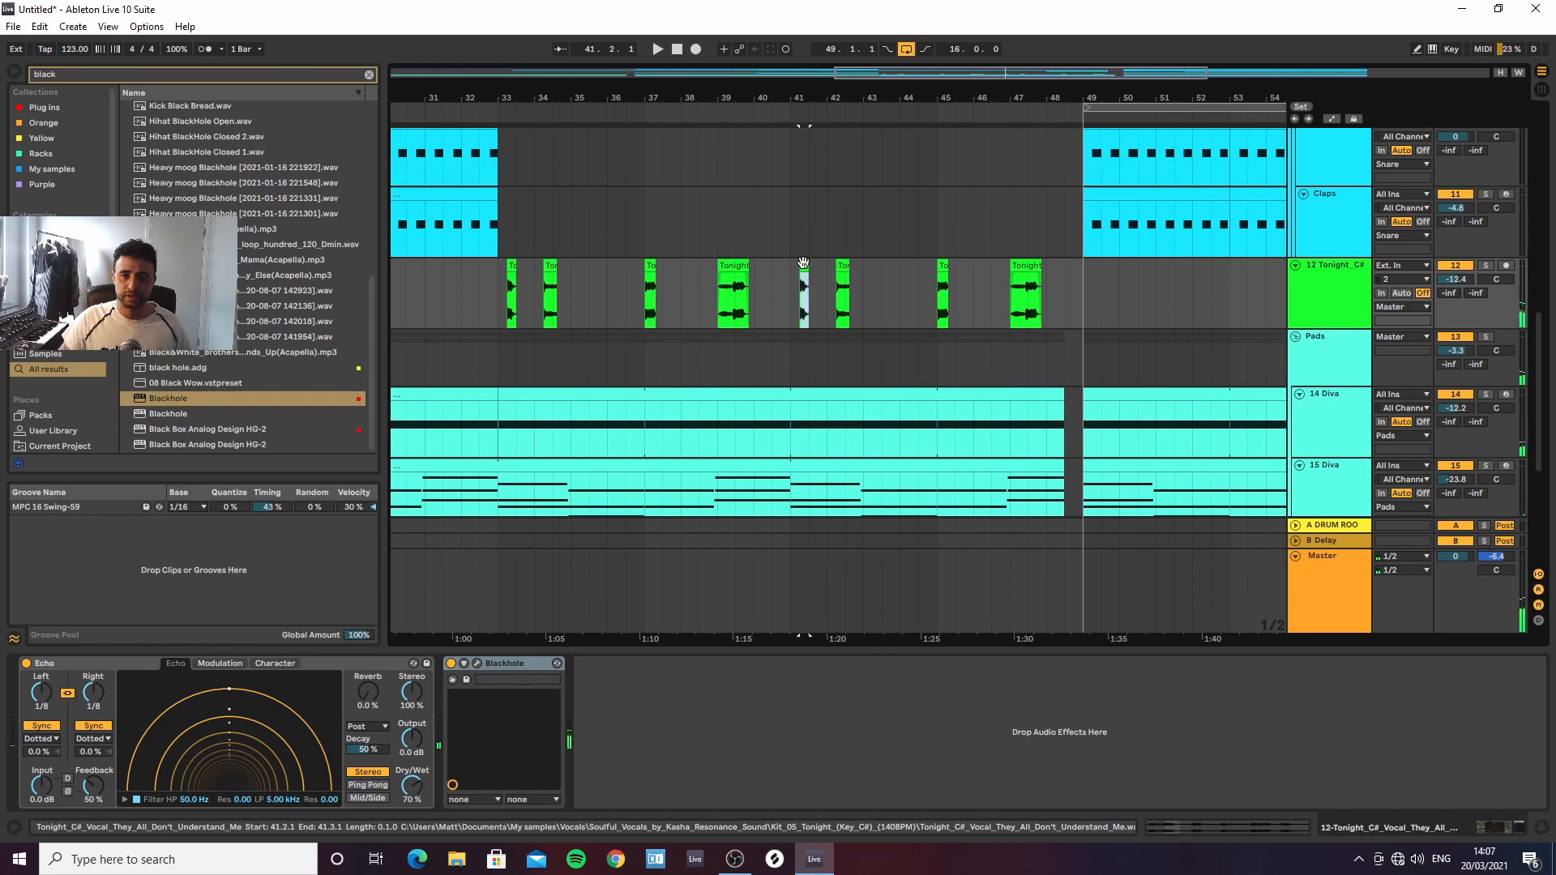
pyautogui.click(841, 271)
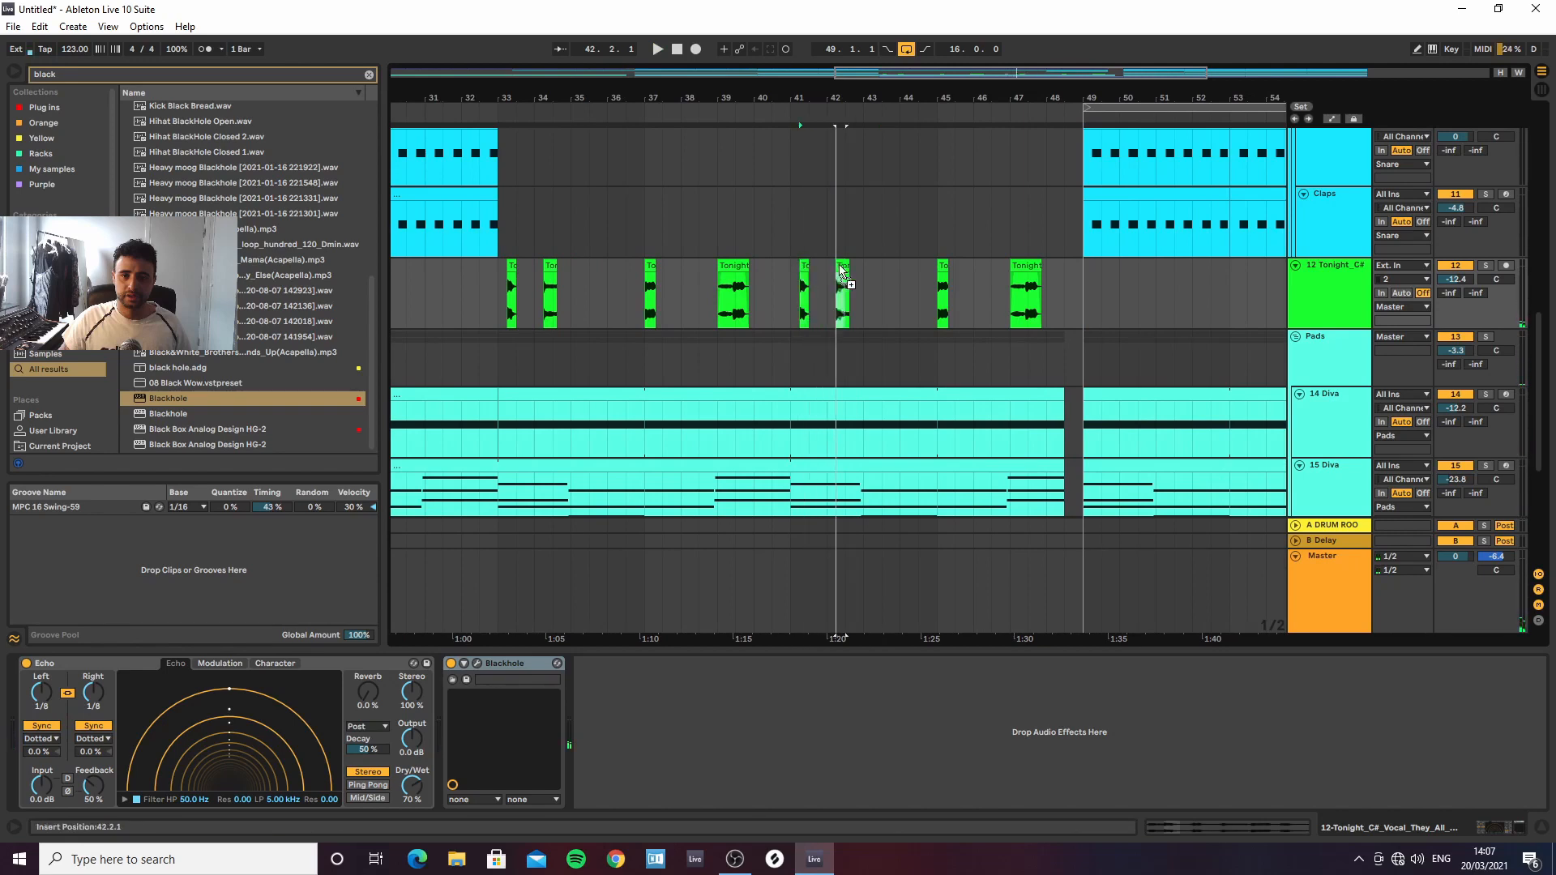
pyautogui.moveTo(846, 265); pyautogui.dragTo(845, 266)
pyautogui.click(846, 264)
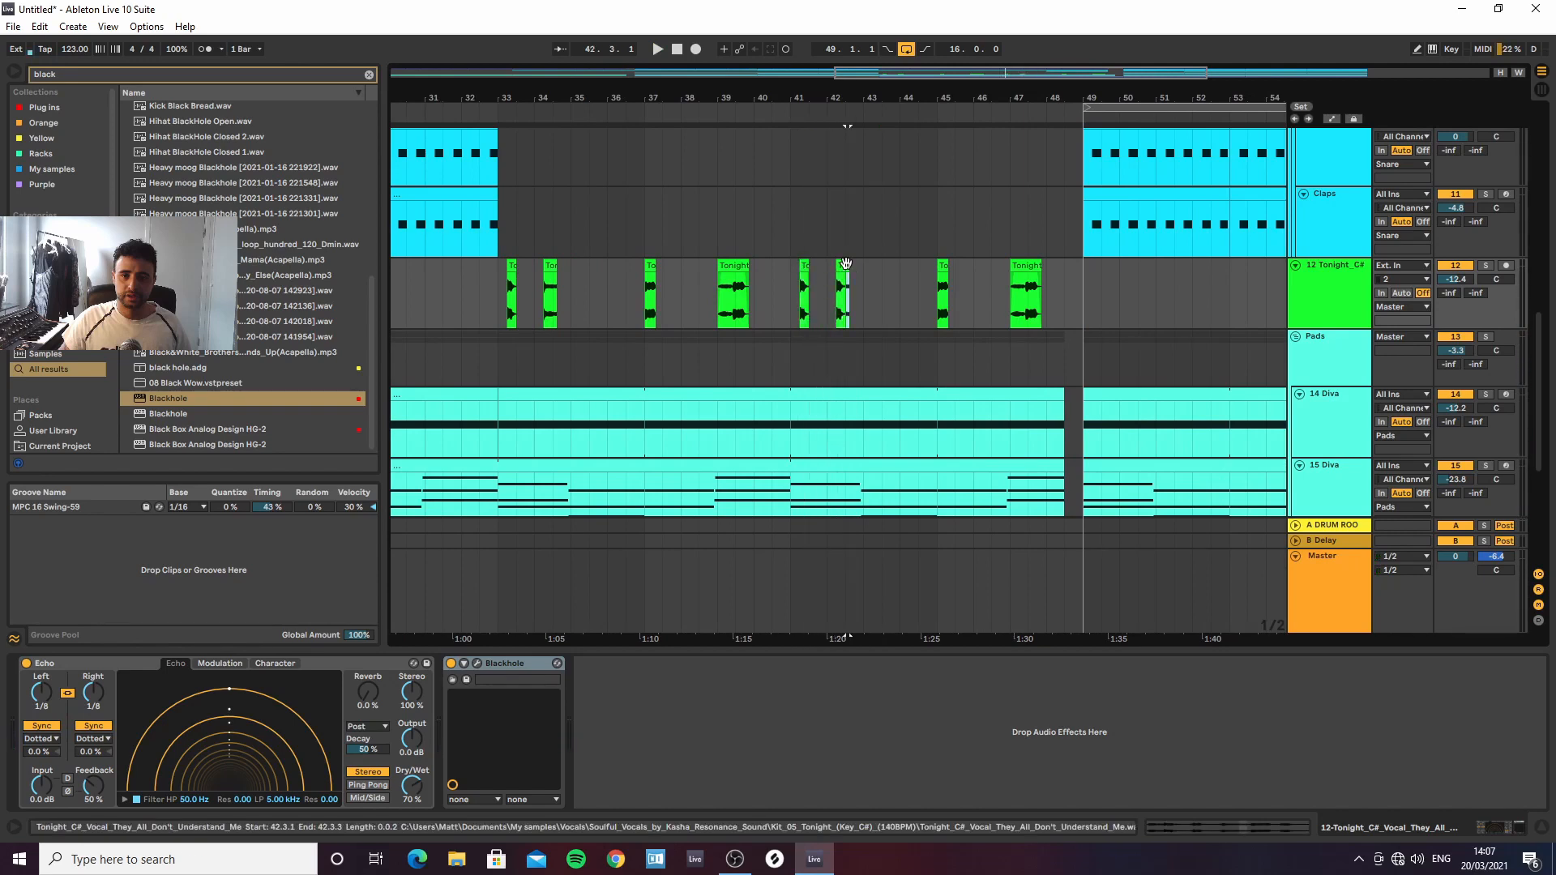
# Play from 41.1.1 and copy the short vocal chop to 43.2.1 and 44.3.1
pyautogui.click(797, 292)
pyautogui.press('space')
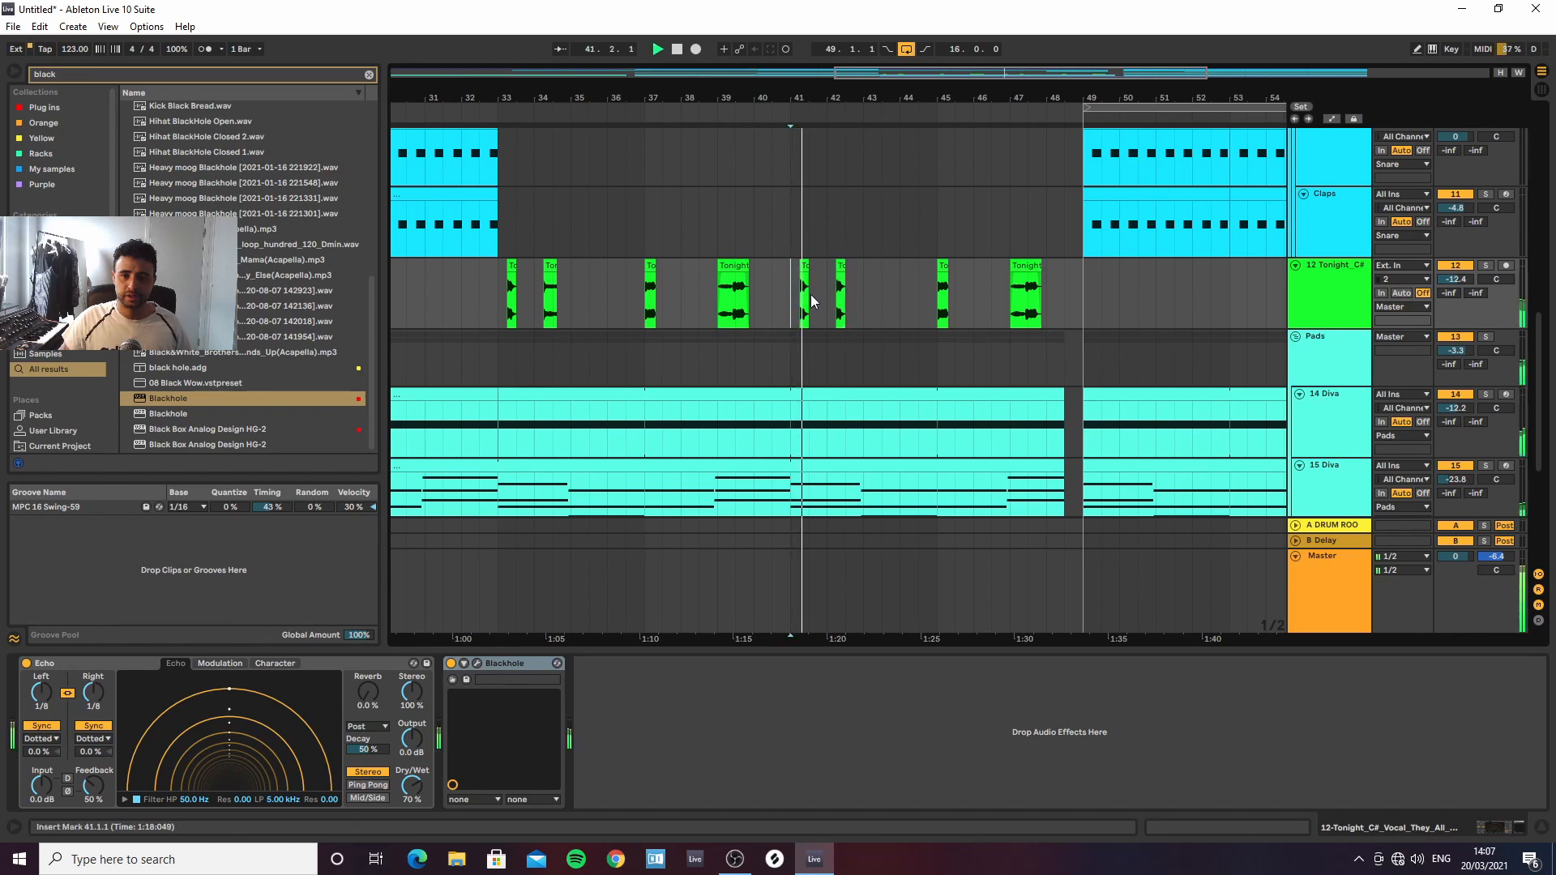
pyautogui.moveTo(844, 282); pyautogui.dragTo(925, 266)
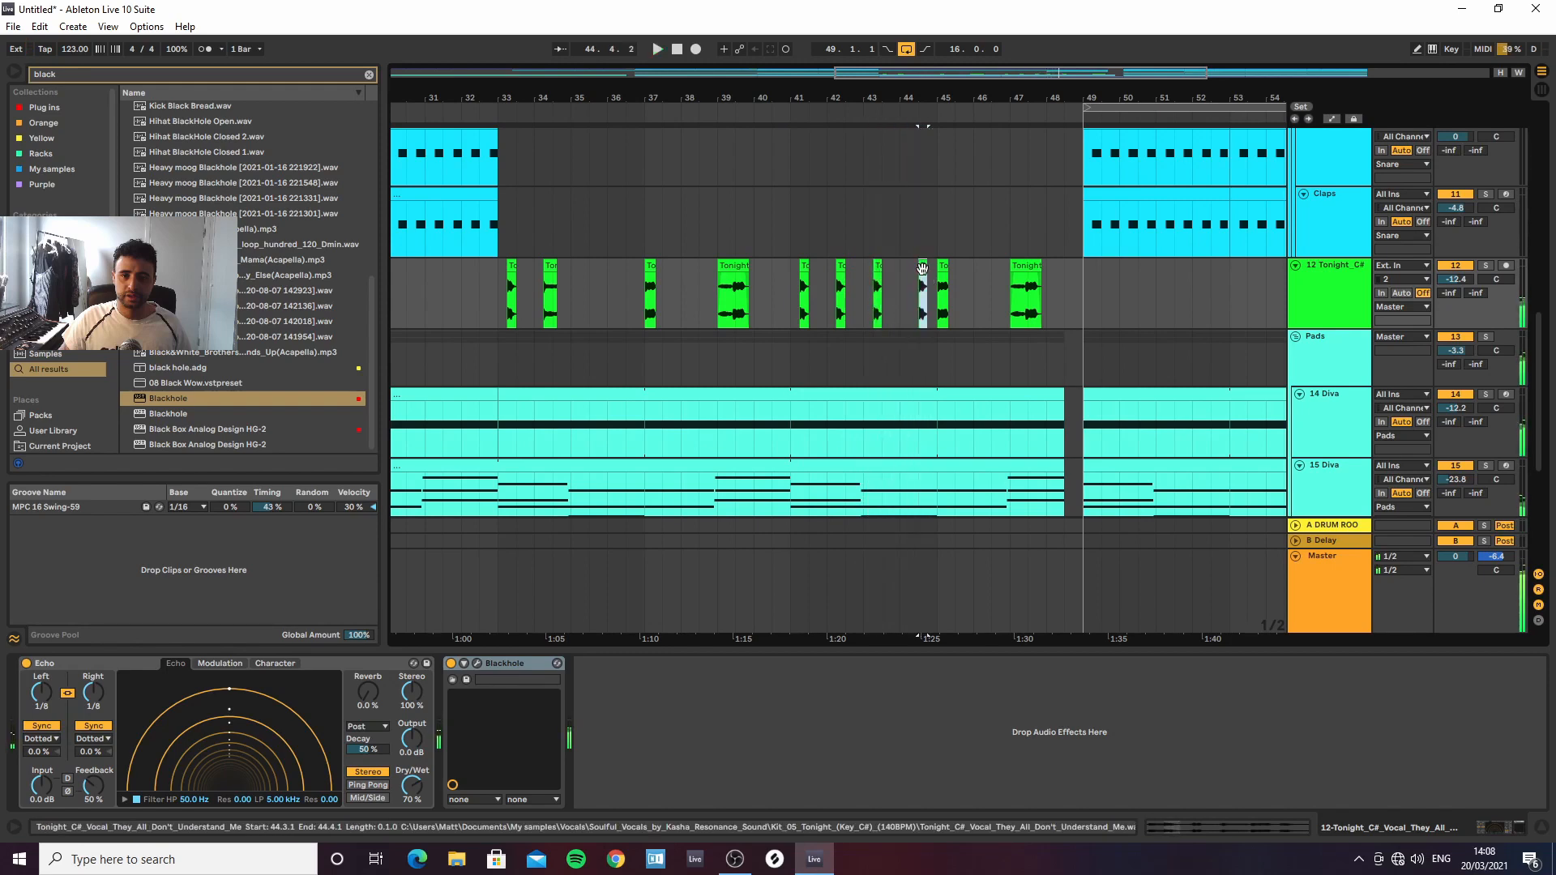
# Play from 41.1.1, copy the vocal chop at 44.3.1 back to 44.1.3 and delete the one at 44.3.1
pyautogui.click(796, 295)
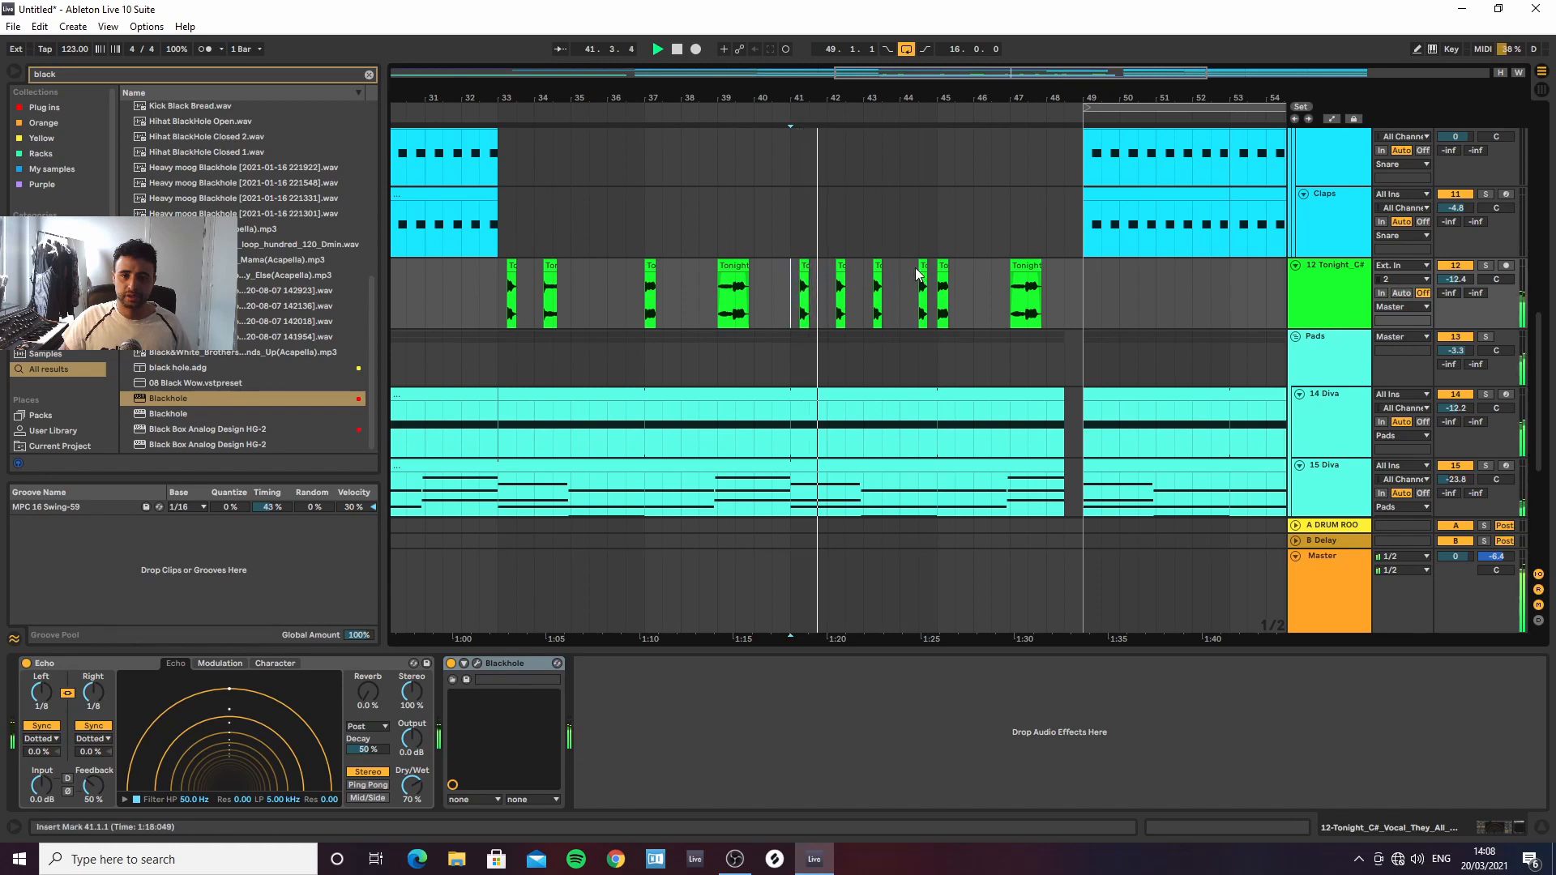
pyautogui.moveTo(924, 266); pyautogui.dragTo(906, 266)
pyautogui.moveTo(903, 105); pyautogui.dragTo(893, 263)
pyautogui.click(940, 265)
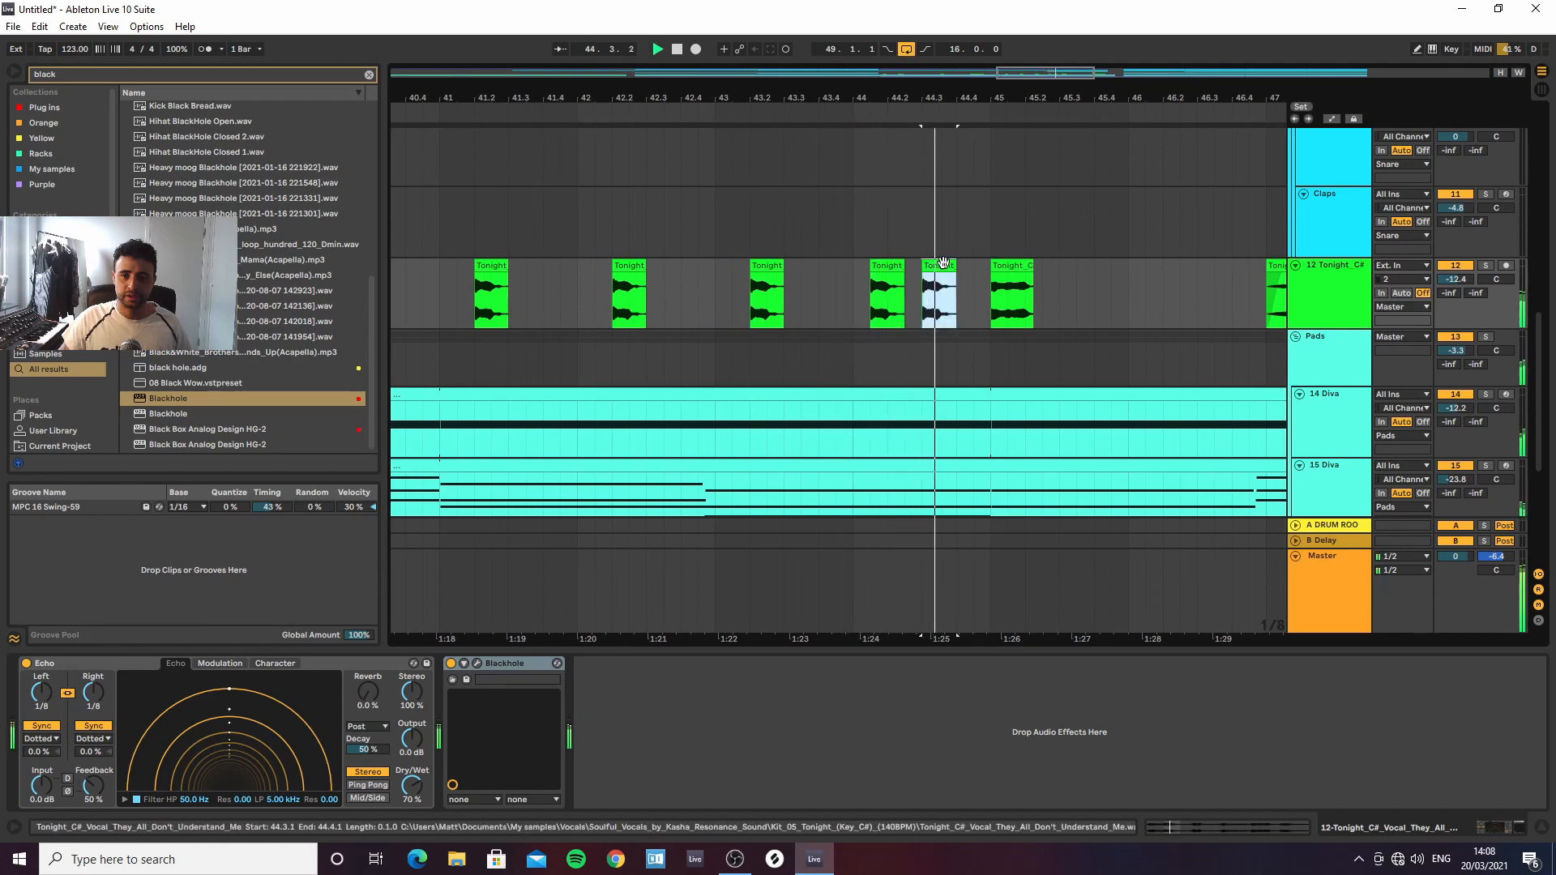
pyautogui.press('Delete')
pyautogui.press('-')
pyautogui.press('-')
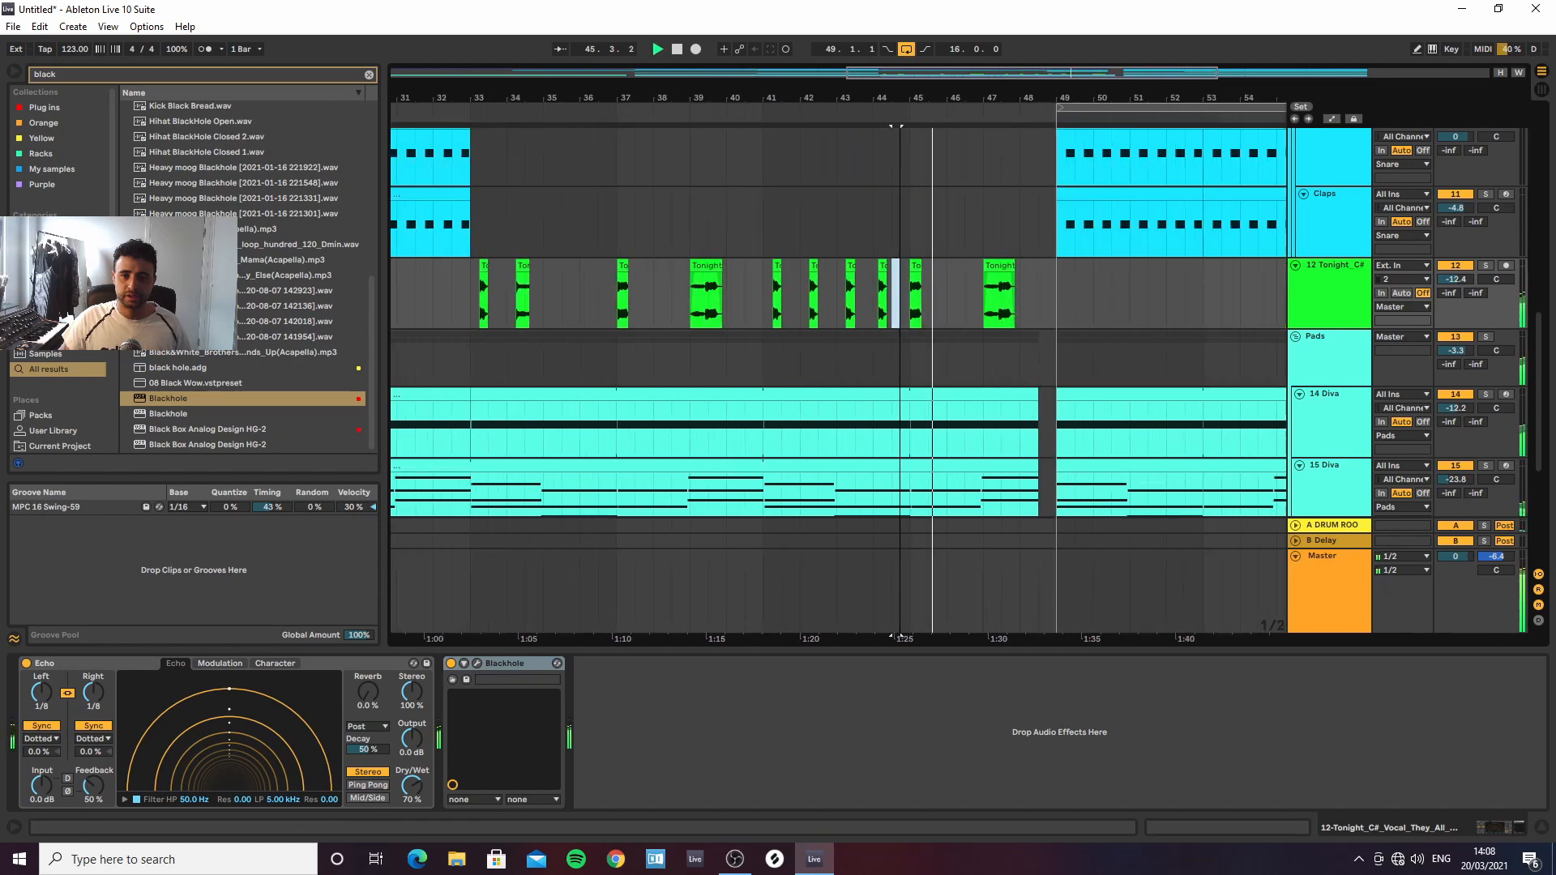
# Copy the vocal chop at 45.1.1 to 46.1.1, shift bar 44's chop to 44.2.1 and play from 44.1.1
pyautogui.moveTo(902, 265); pyautogui.dragTo(937, 265)
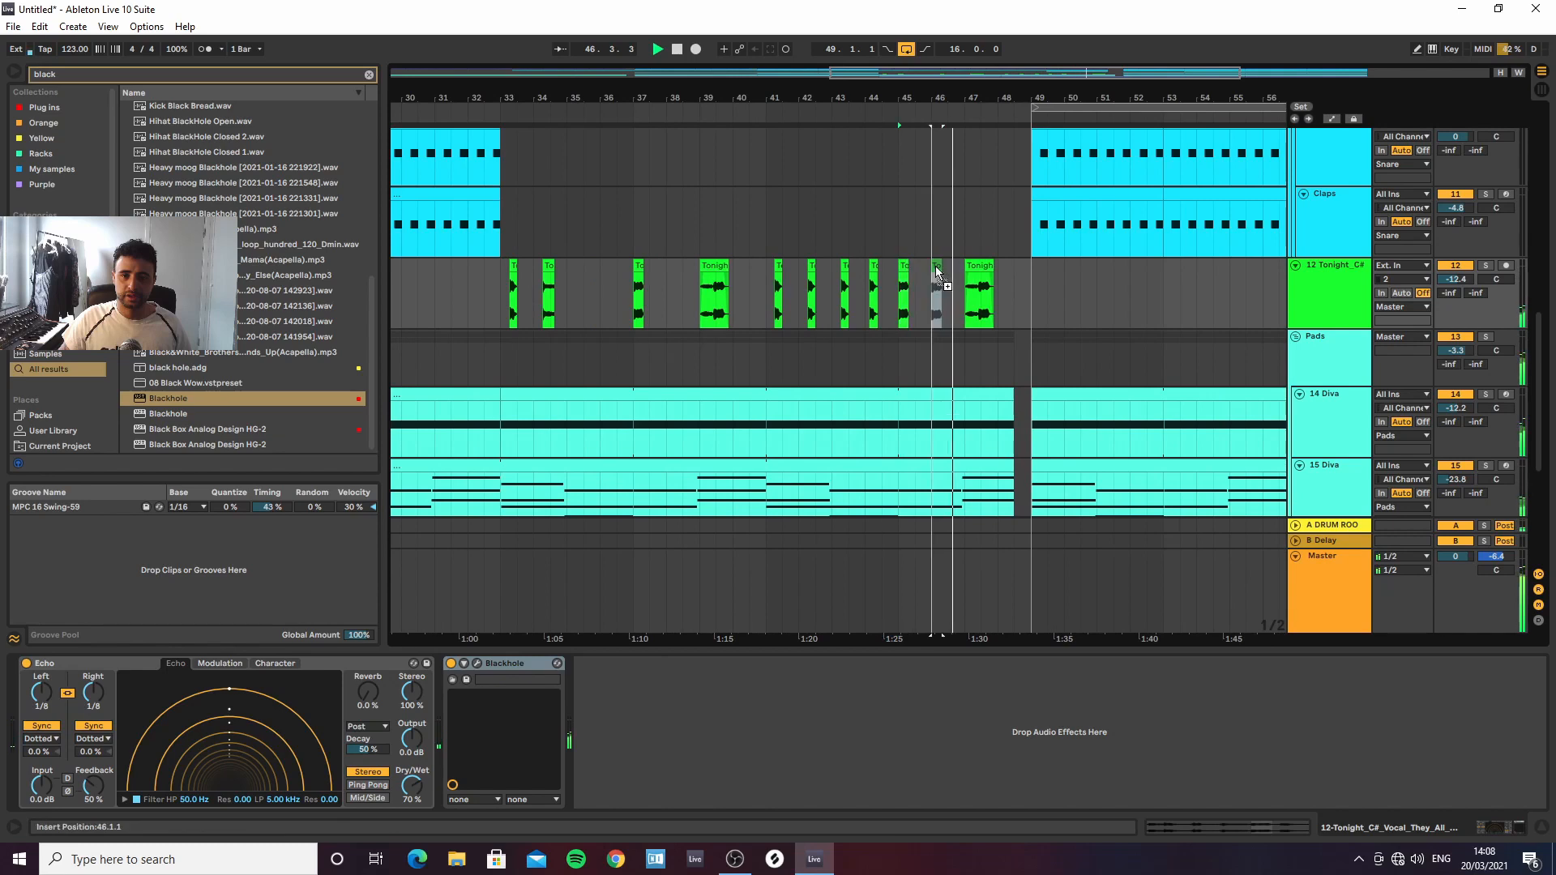
pyautogui.click(764, 285)
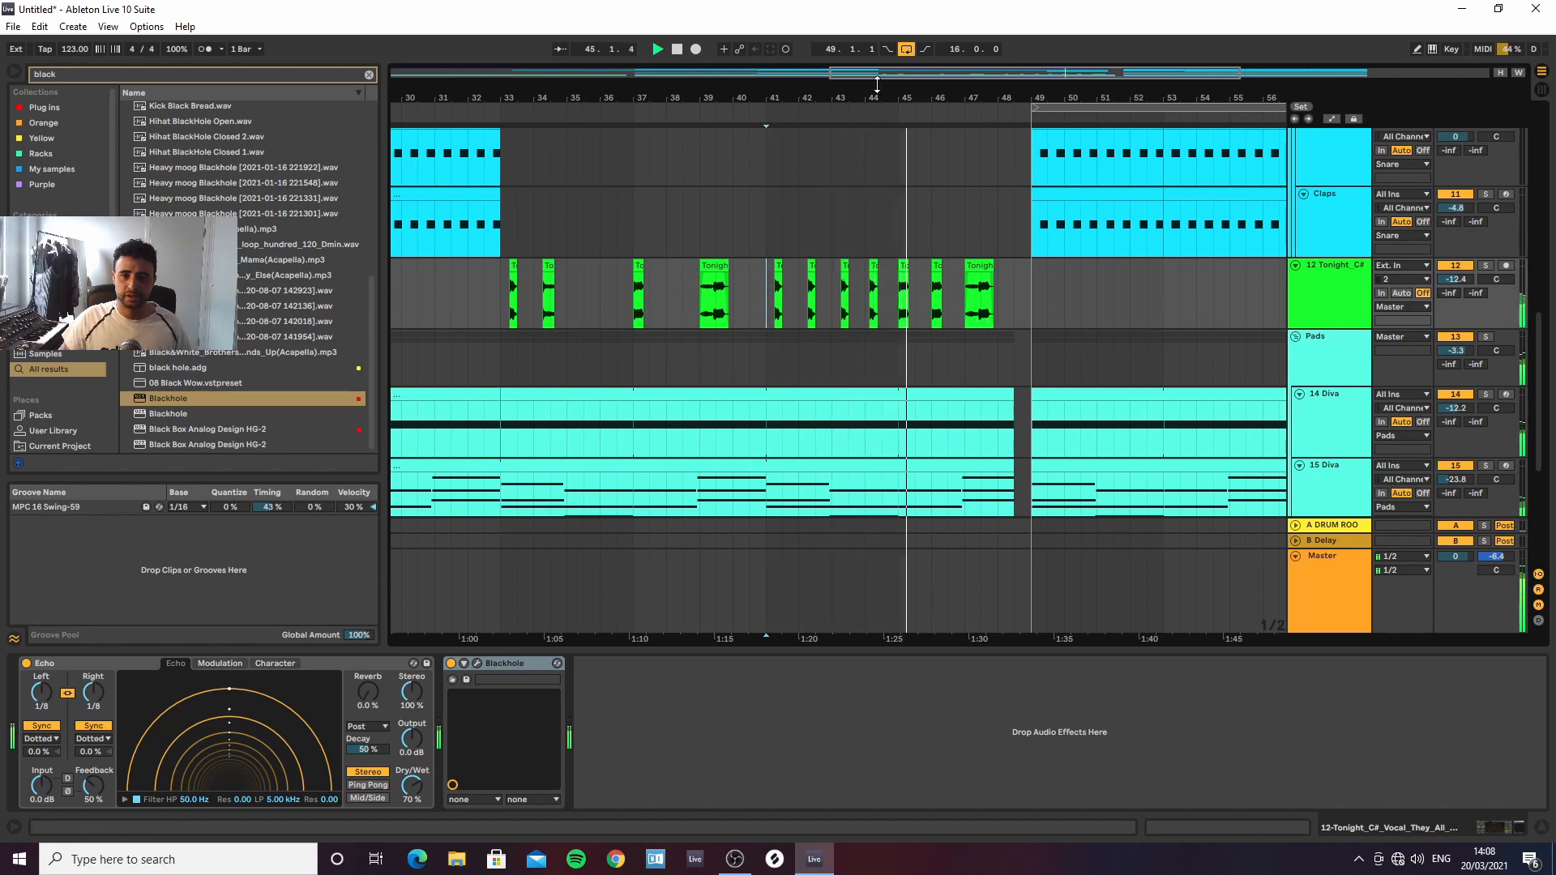
pyautogui.moveTo(874, 99)
pyautogui.mouseDown()
pyautogui.moveTo(860, 259)
pyautogui.moveTo(872, 265)
pyautogui.mouseUp()
pyautogui.click(836, 296)
pyautogui.press('space')
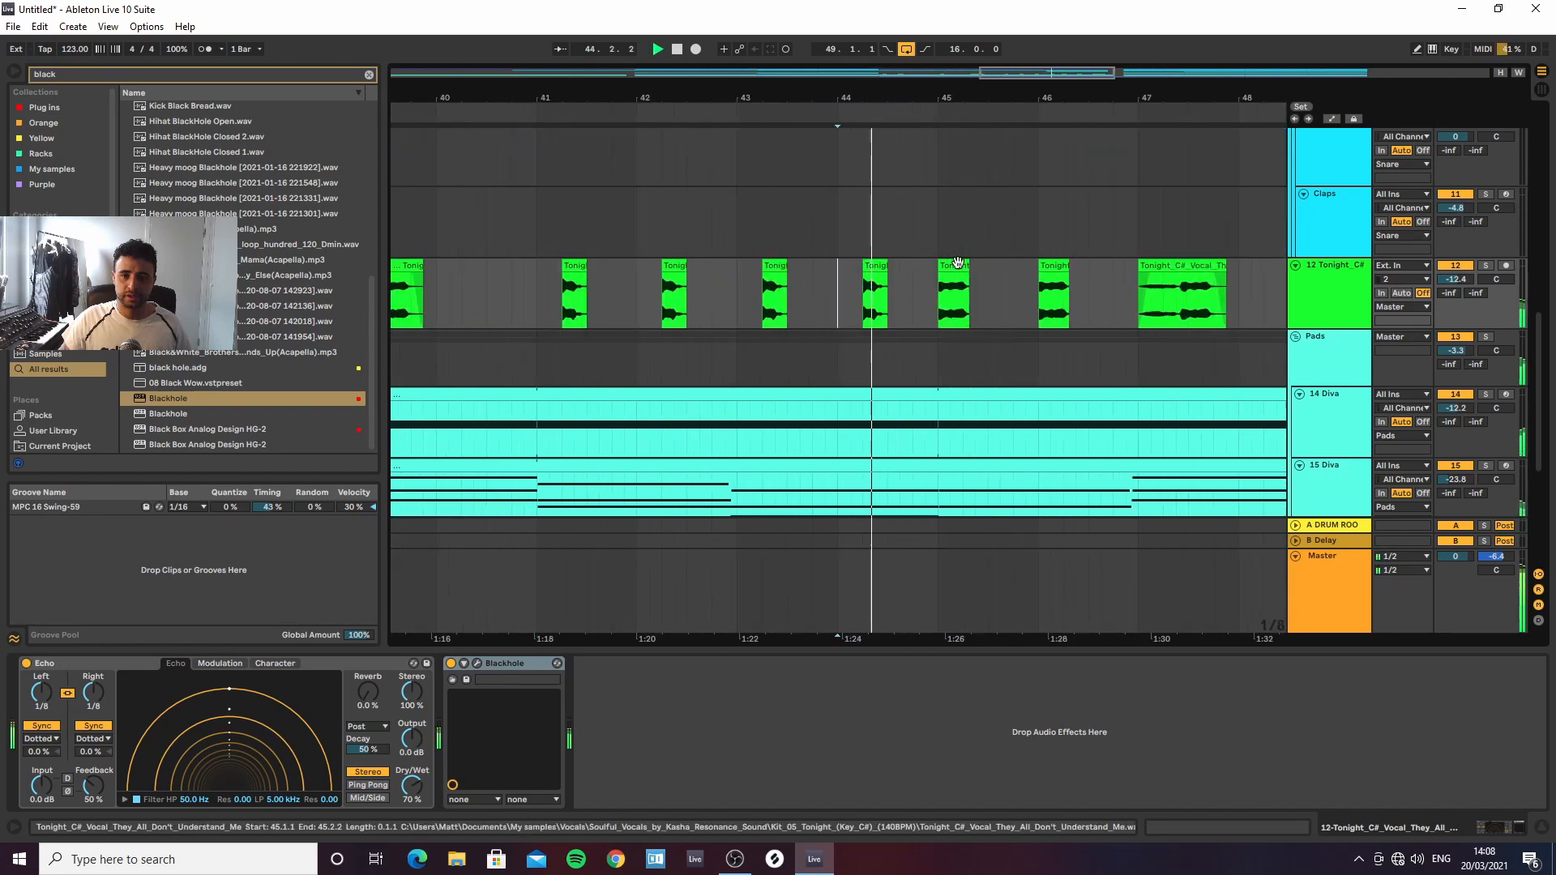
# Move the vocal chop at 45.1.1 to 45.2.1 and delete the vocal clips at 46.1.1 and 47.1.1
pyautogui.moveTo(970, 97); pyautogui.dragTo(932, 10)
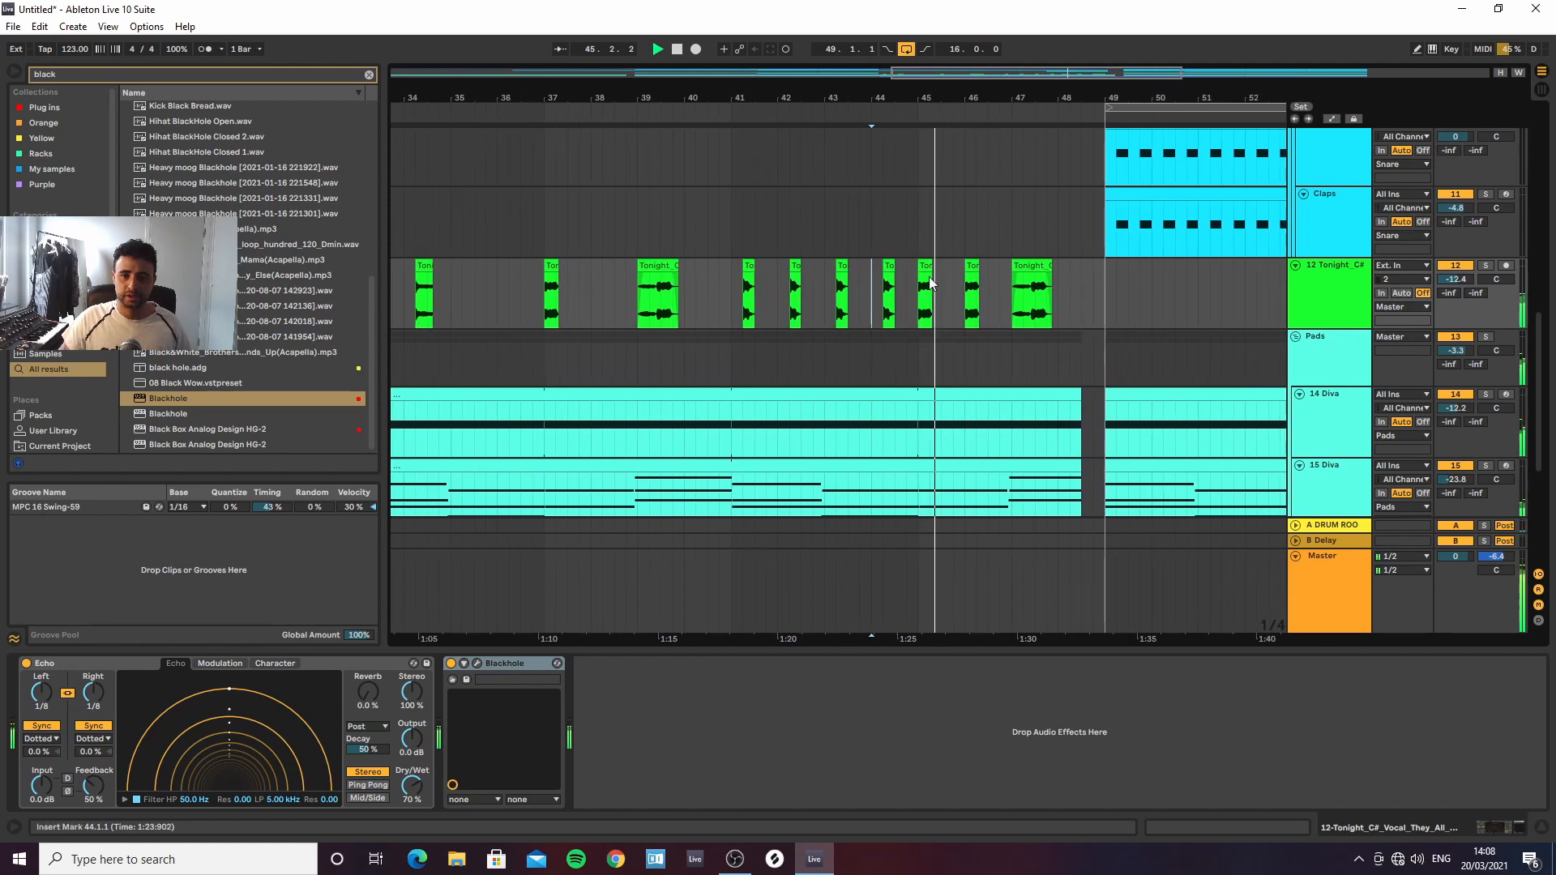
pyautogui.moveTo(931, 282); pyautogui.dragTo(936, 308)
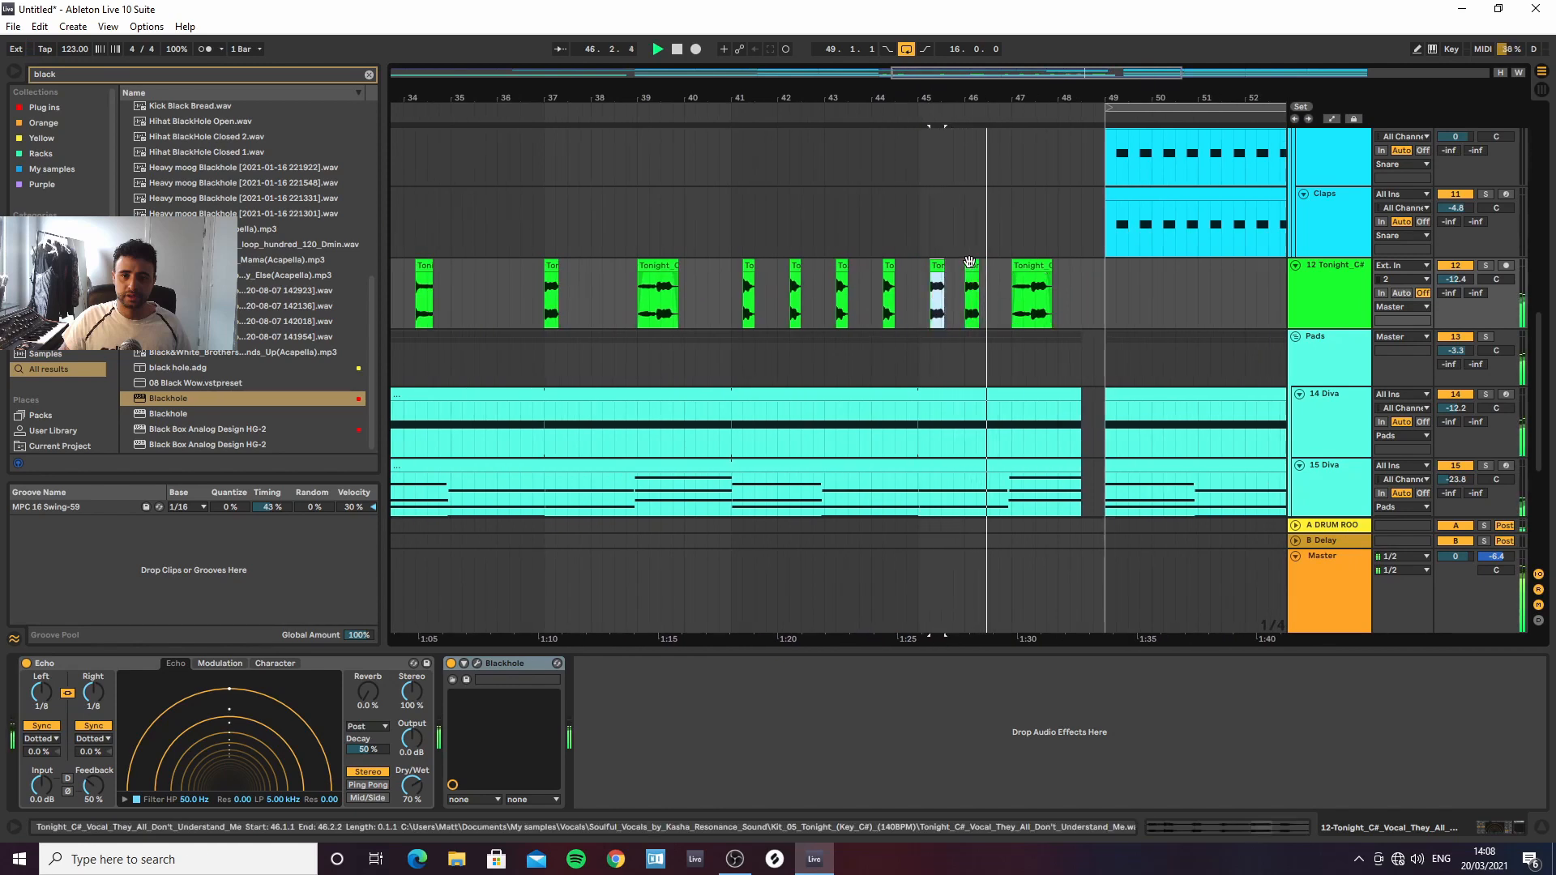
pyautogui.click(974, 267)
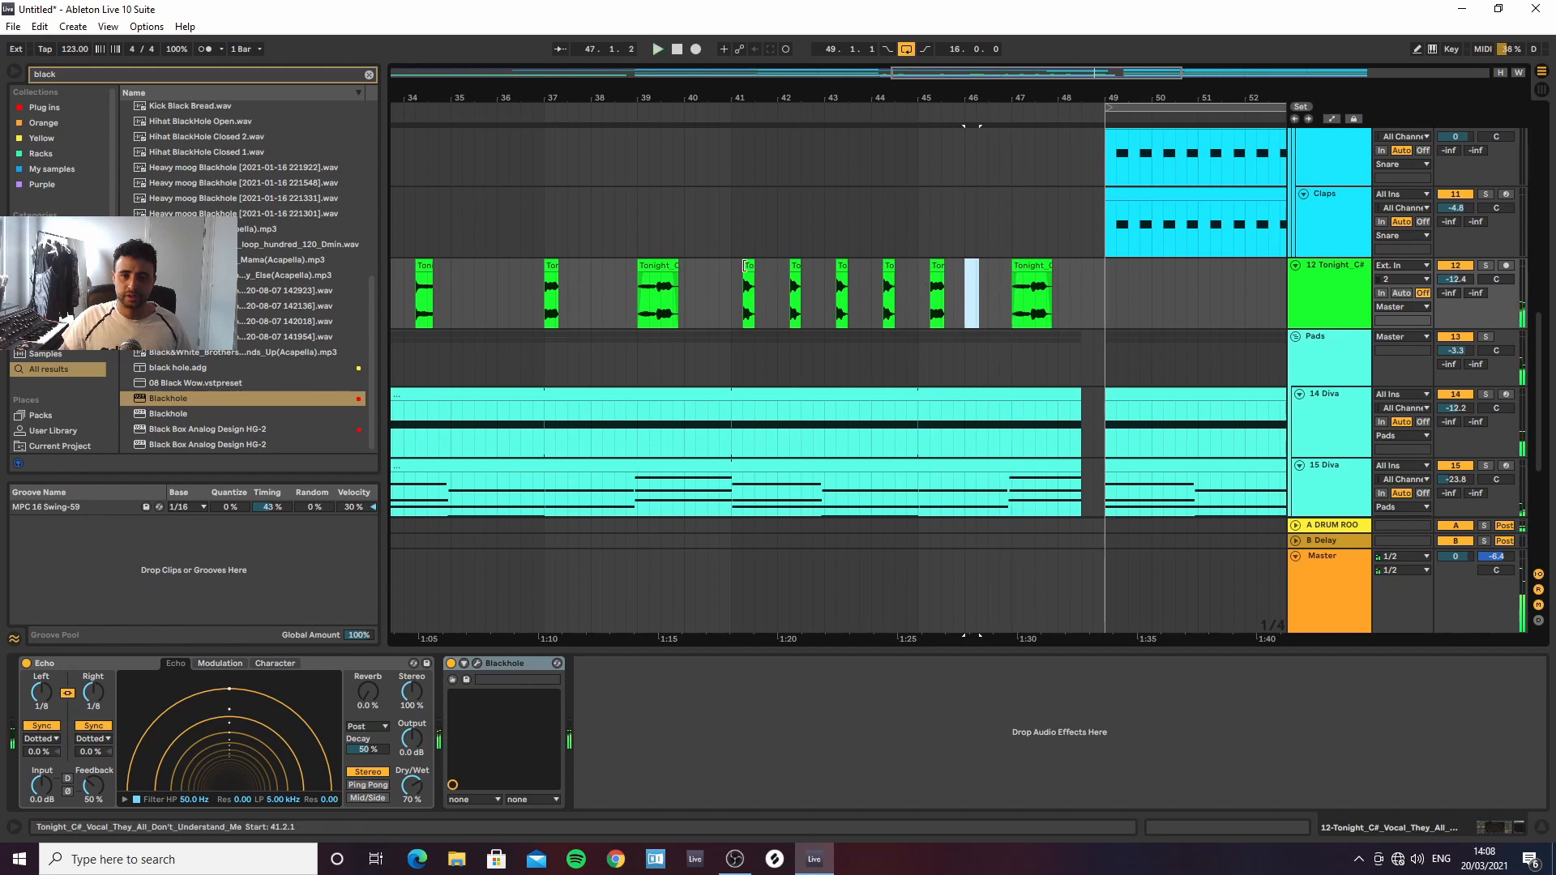
pyautogui.click(1033, 267)
pyautogui.press('Delete')
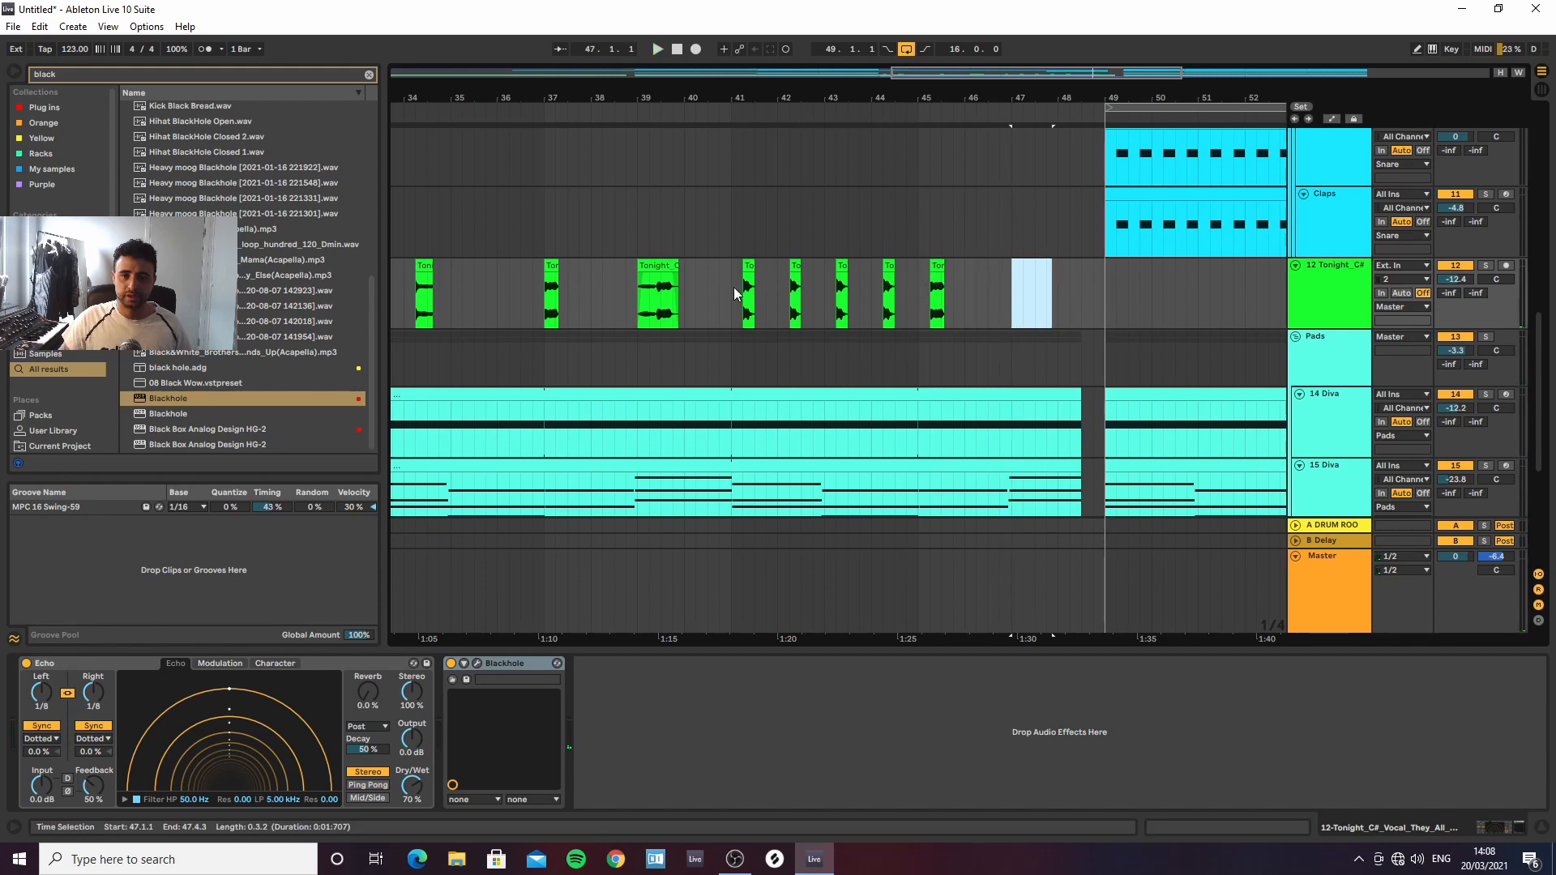
# Play from 41.1.1 and place a two-bar vocal clip from 47.1.1 to 49.1.1
pyautogui.click(733, 287)
pyautogui.press('space')
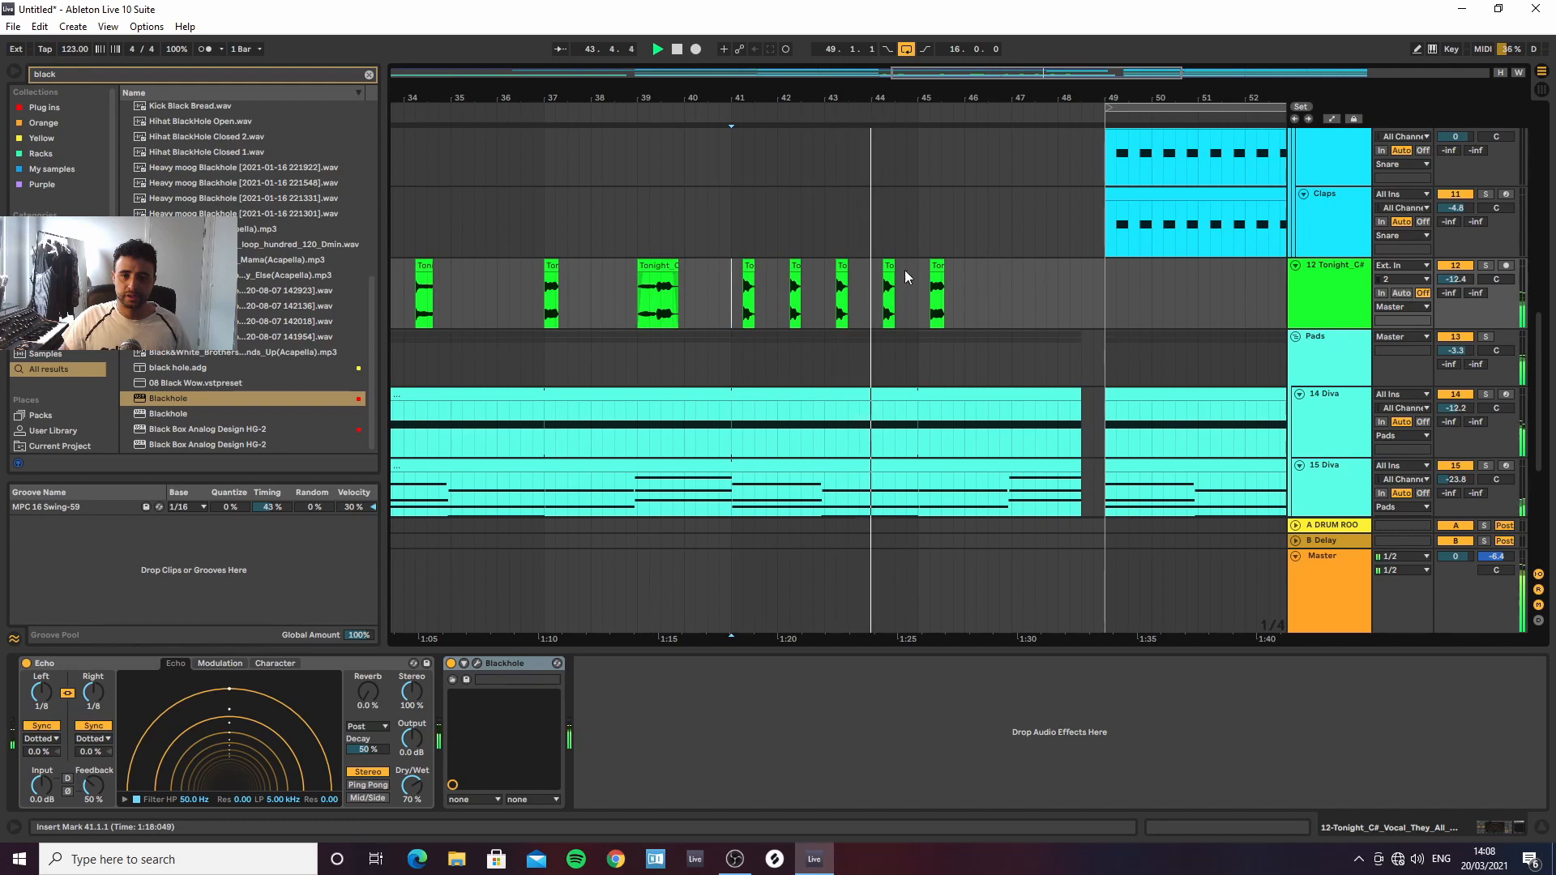
pyautogui.moveTo(748, 266); pyautogui.dragTo(1104, 268)
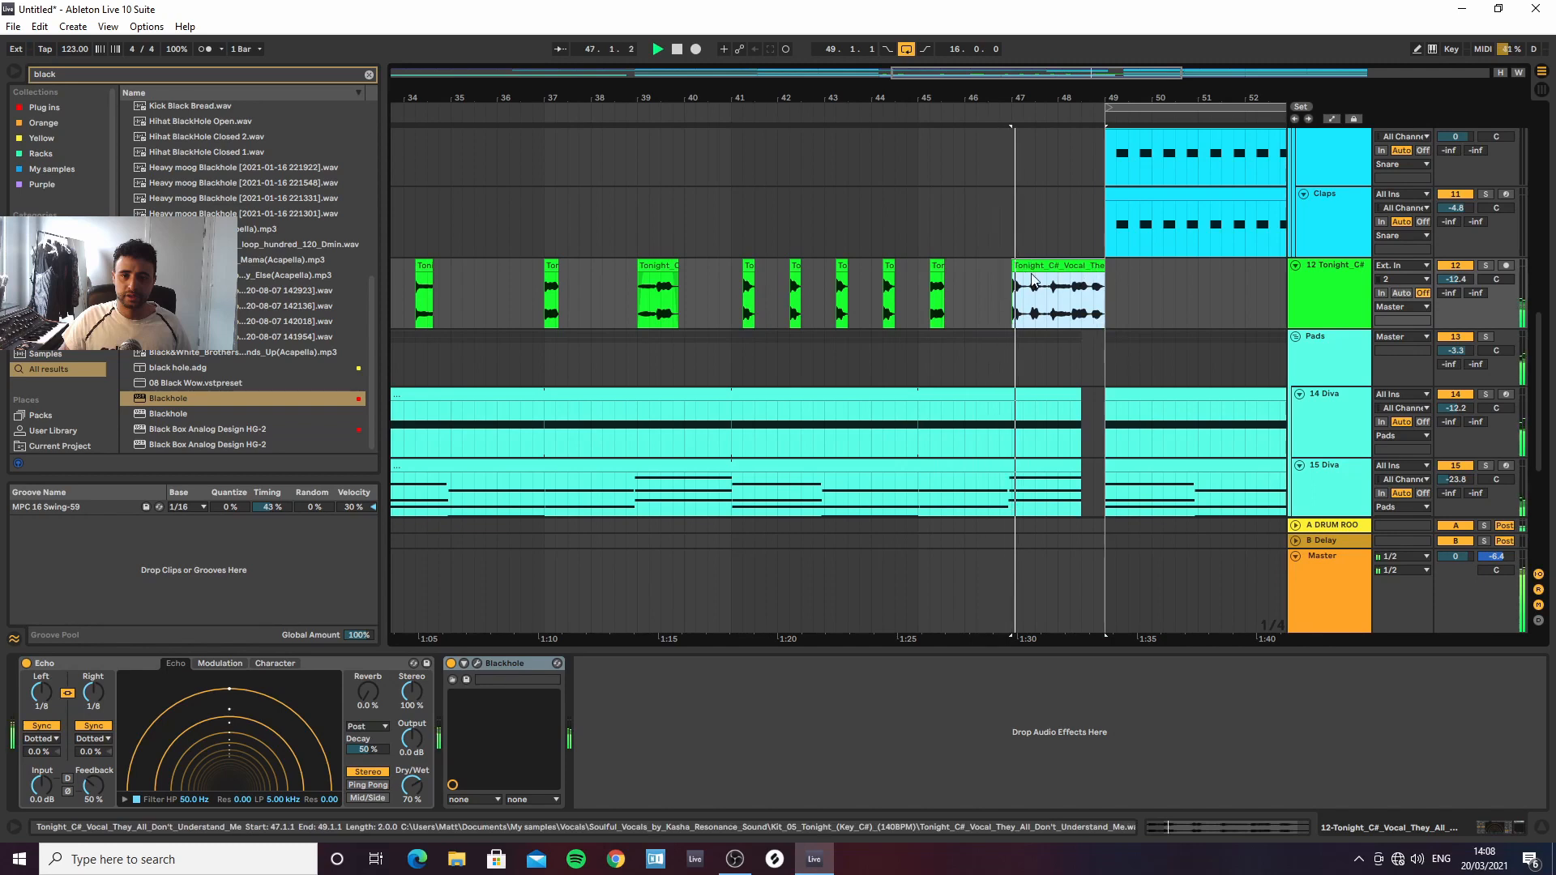
pyautogui.moveTo(1014, 265); pyautogui.dragTo(1002, 266)
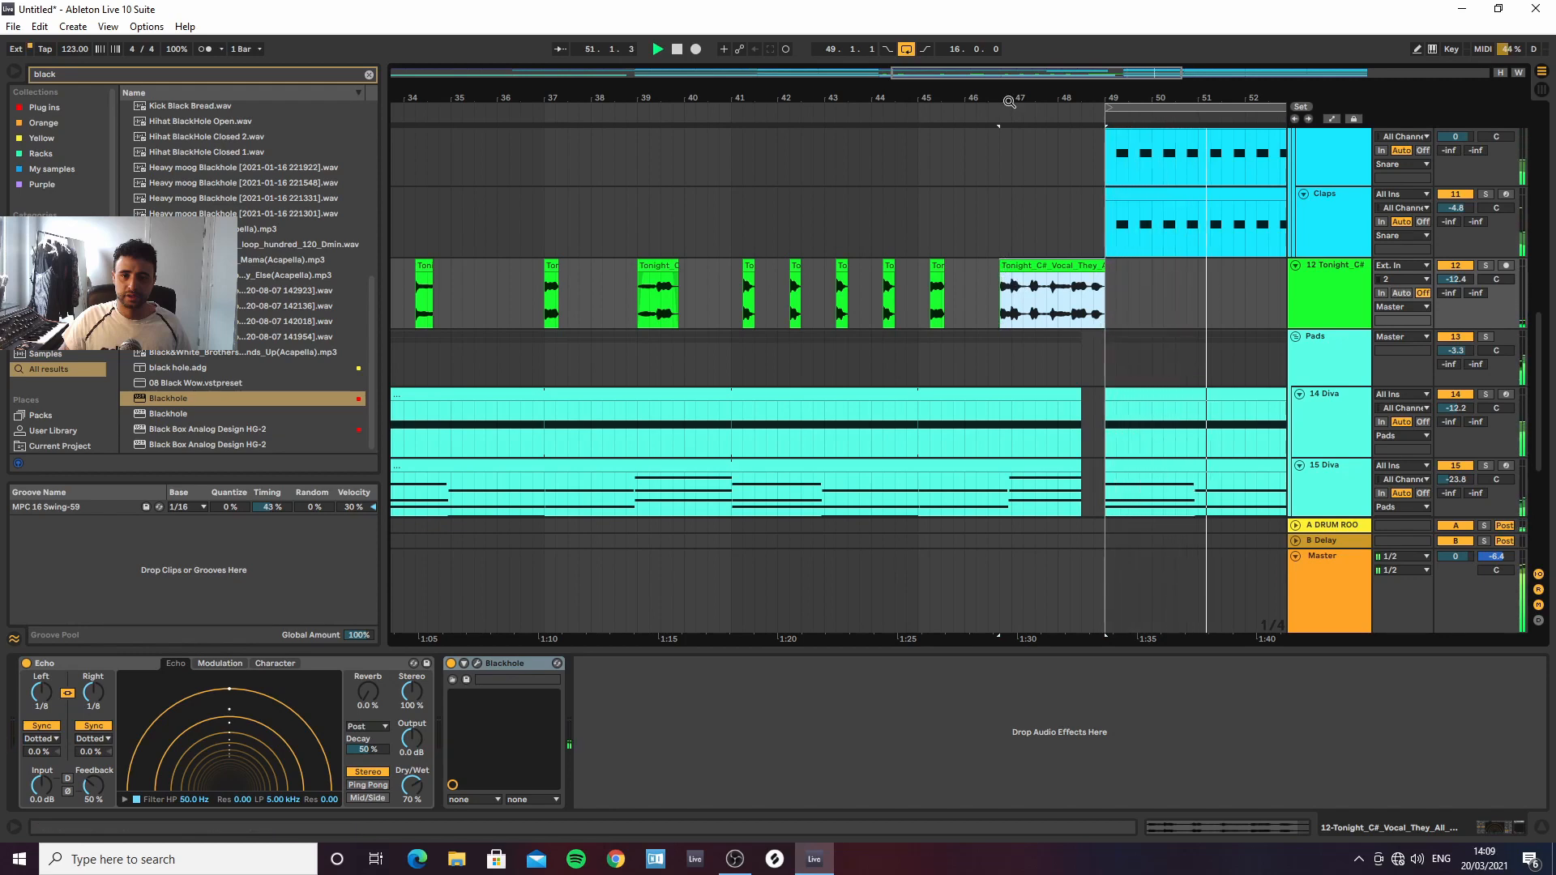
pyautogui.press('-')
pyautogui.moveTo(889, 266); pyautogui.dragTo(894, 265)
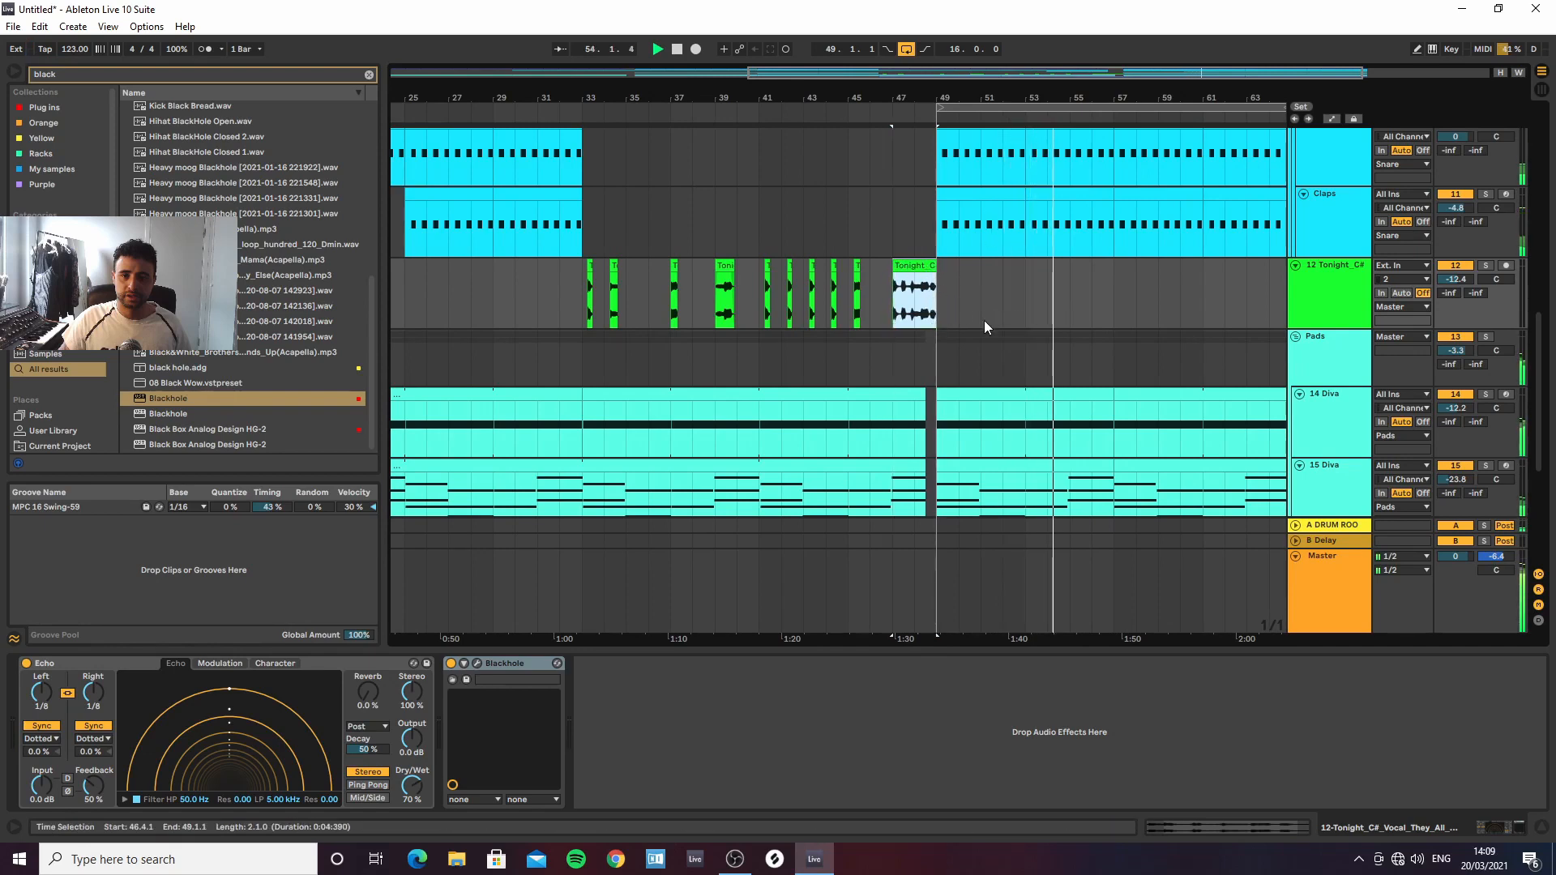
# Collapse the Pads group, select the Bass track and show the automation in the arrangement
pyautogui.scroll(2, 891, 253)
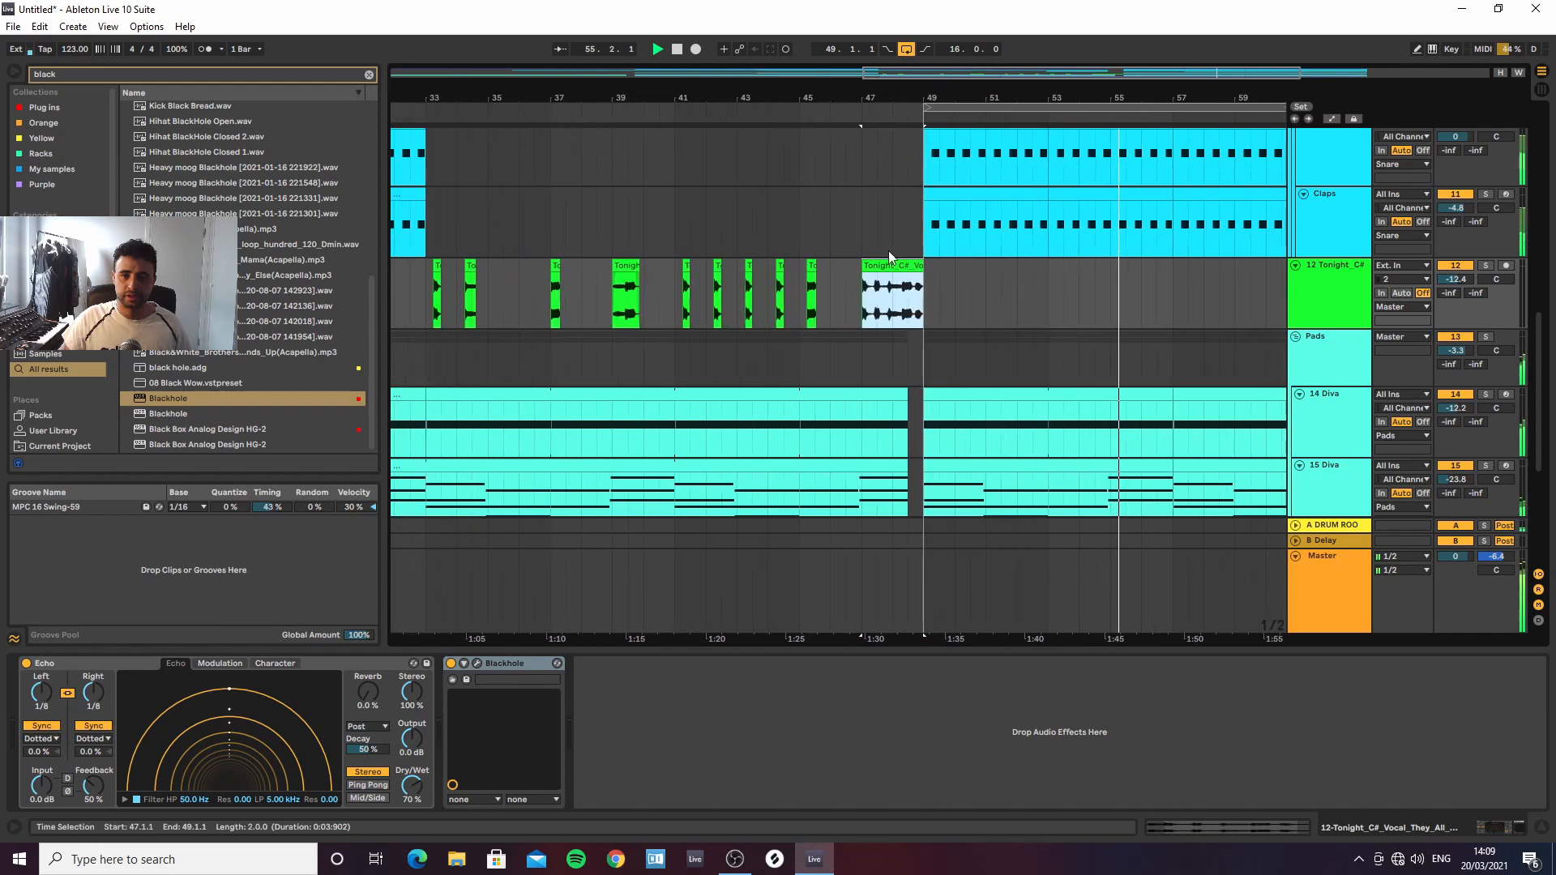
pyautogui.scroll(-3, 900, 292)
pyautogui.scroll(2, 913, 339)
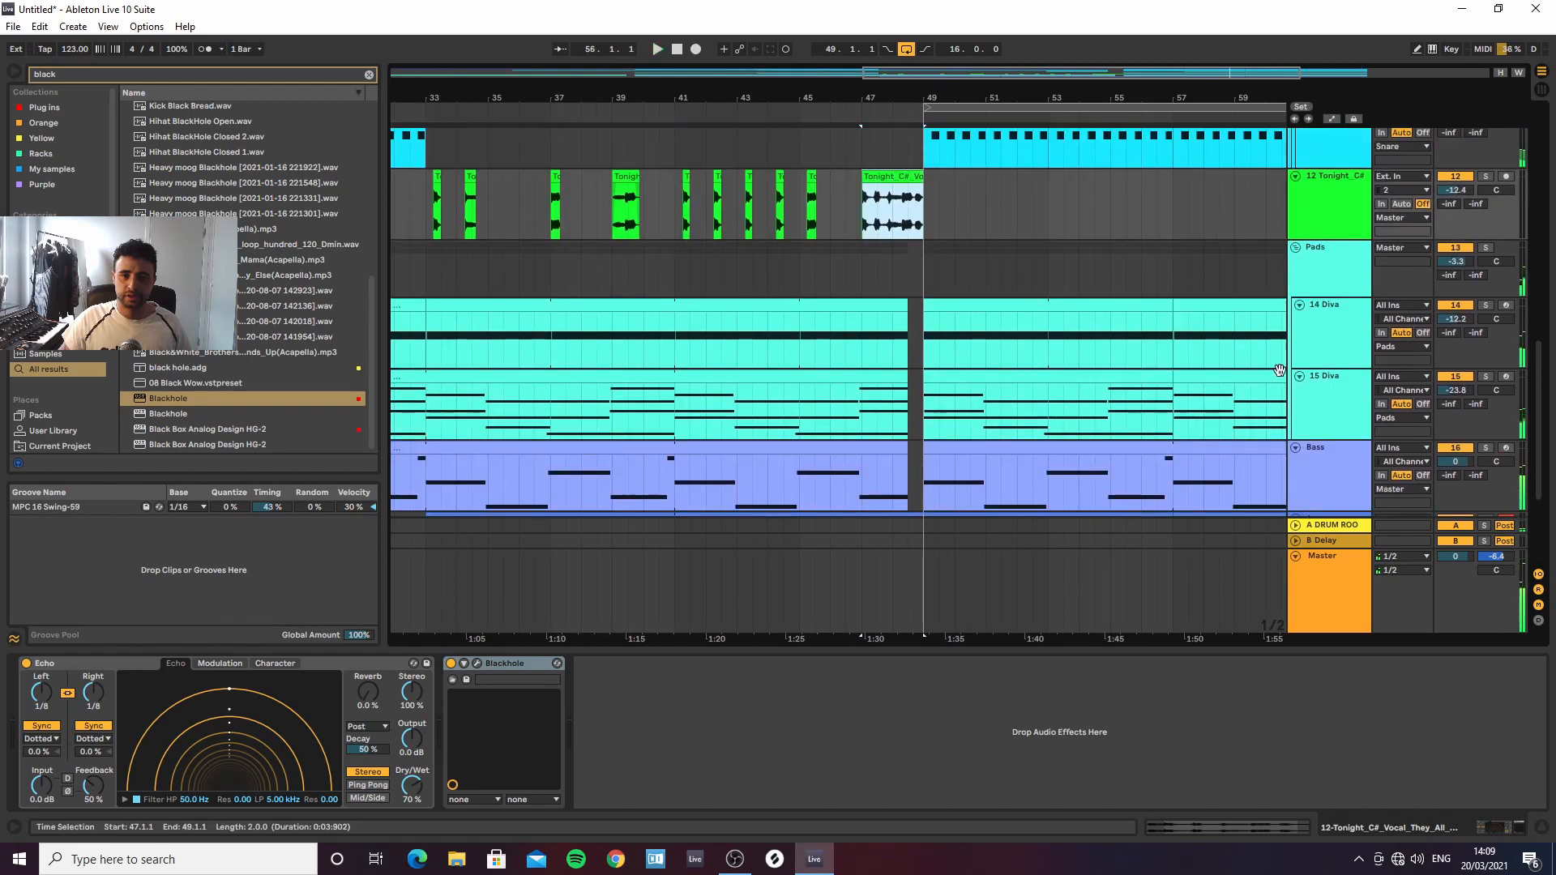
pyautogui.click(1296, 247)
pyautogui.click(1293, 286)
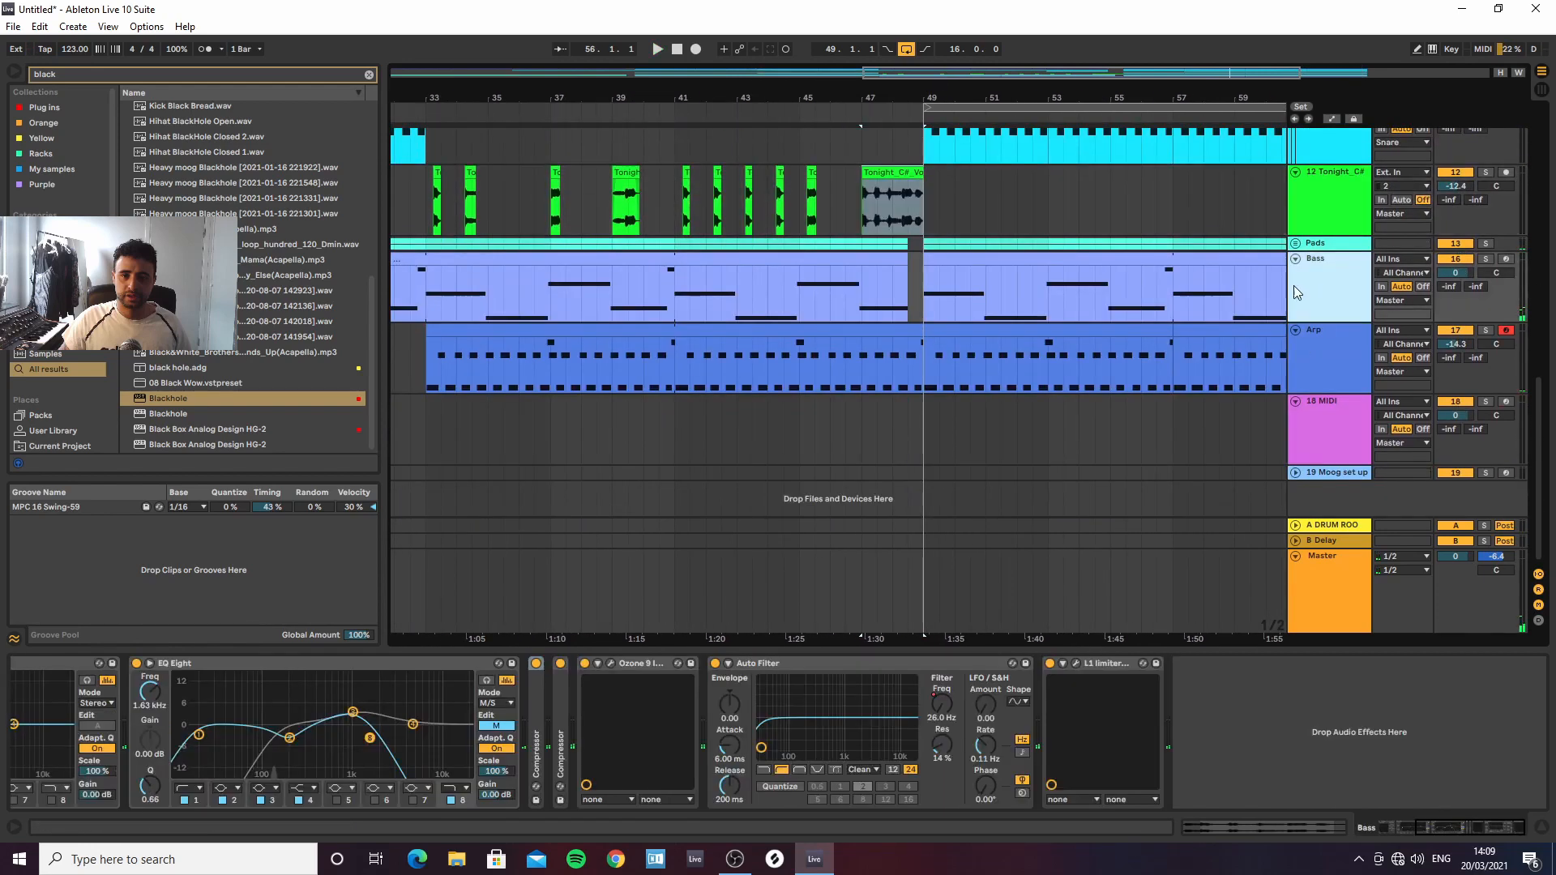
pyautogui.press('a')
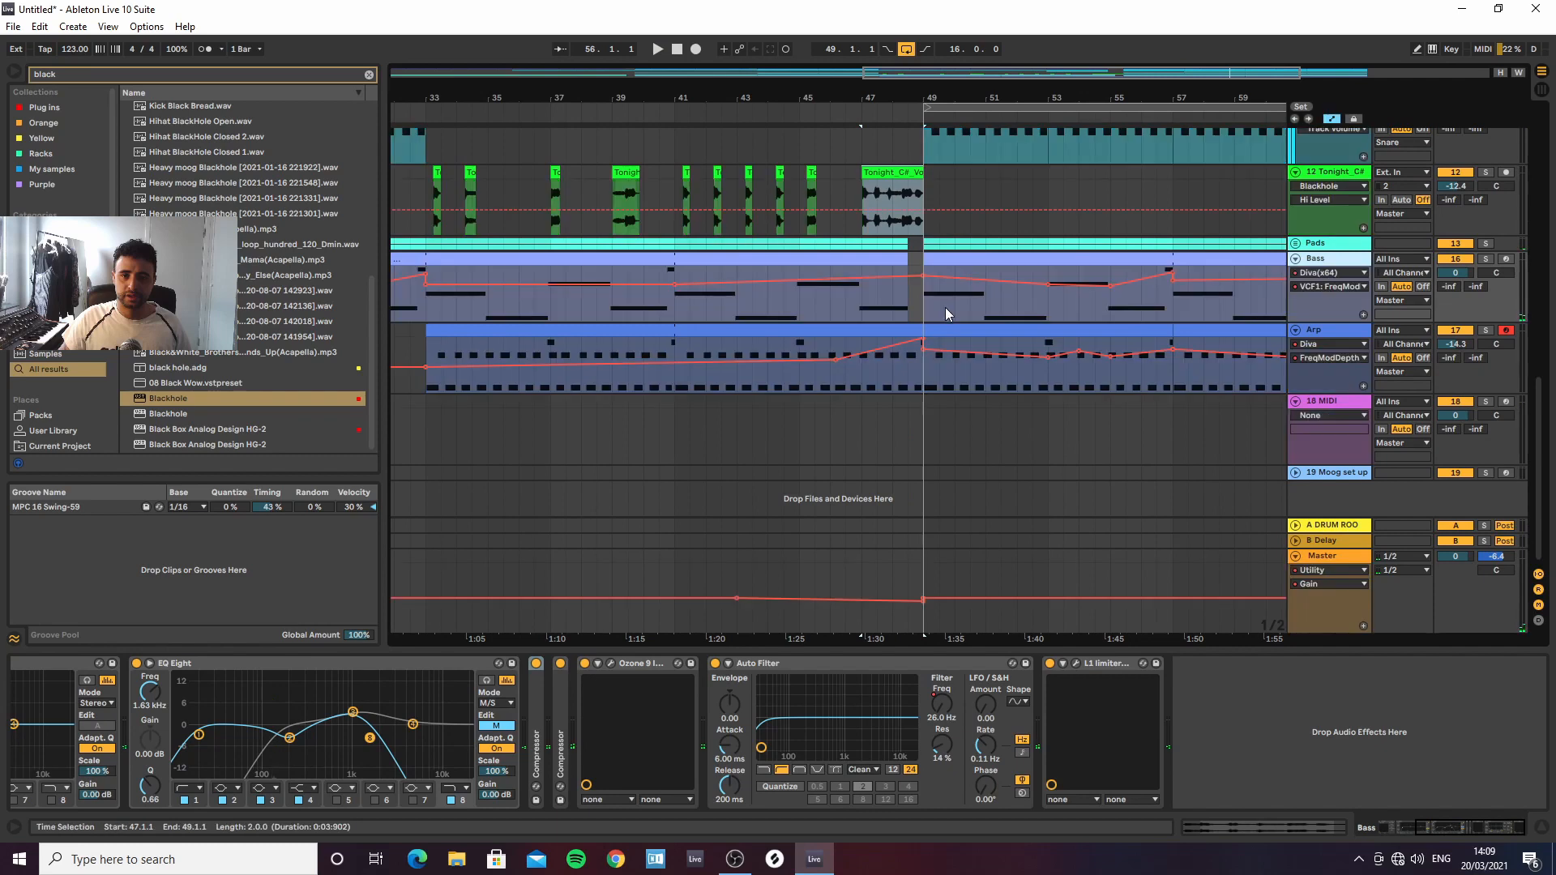
# Add a point at 48.3.1 to the bass's VCF1: FreqModDepth automation, lower the point at 49.1.1 and play from 48.1.1
pyautogui.click(906, 278)
pyautogui.moveTo(920, 278); pyautogui.dragTo(921, 293)
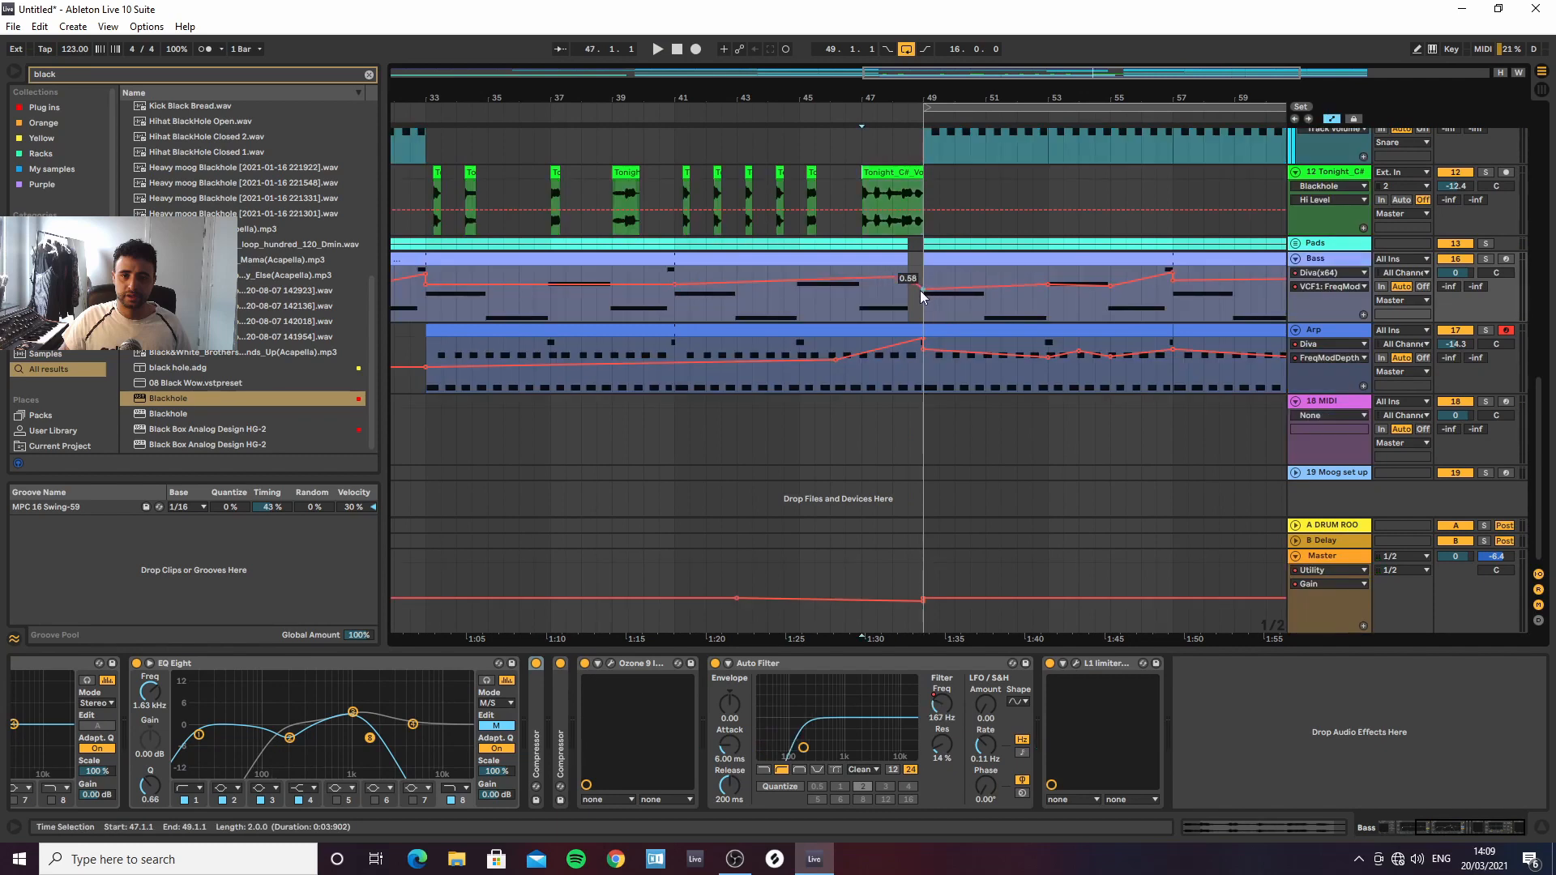
pyautogui.click(892, 295)
pyautogui.press('space')
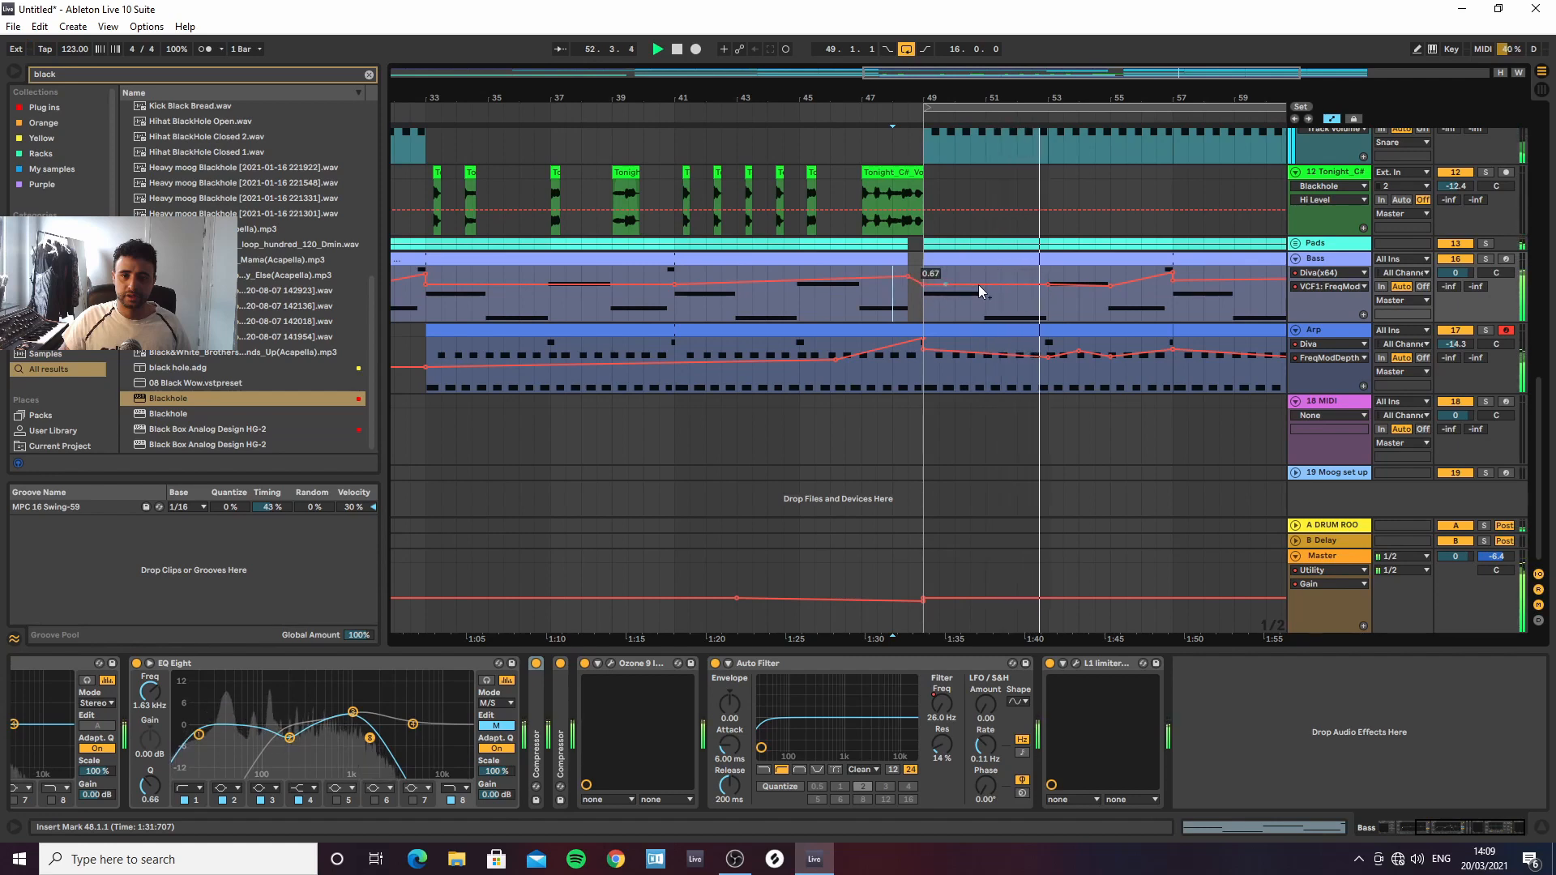
# Examine the bass's VCF1: Frequency automation, return to VCF1: FreqModDepth and stop playback
pyautogui.click(1316, 287)
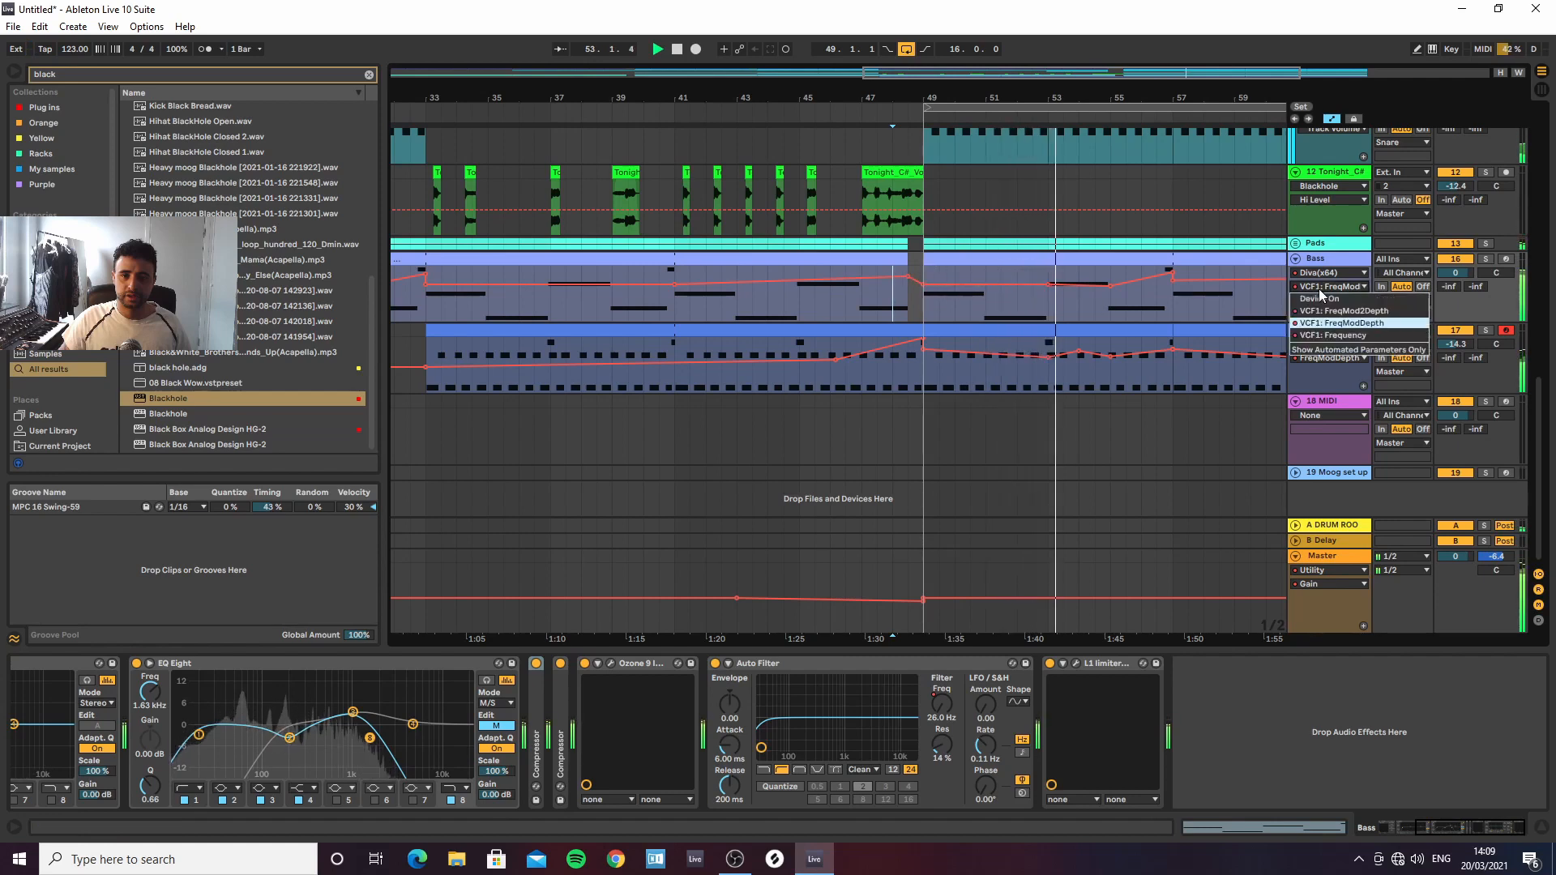
pyautogui.click(1333, 334)
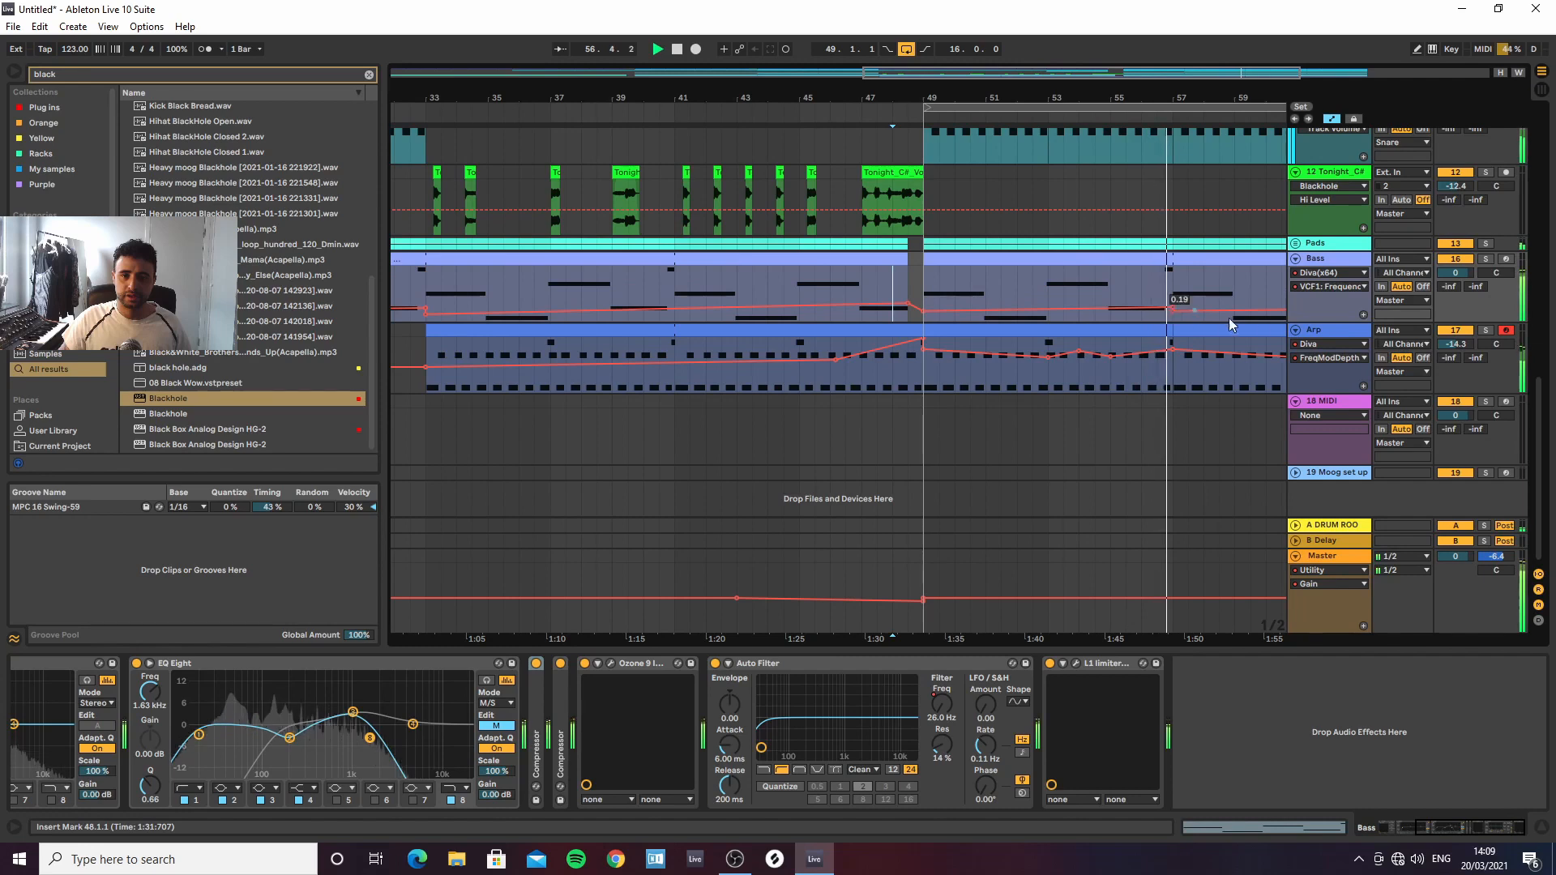
pyautogui.click(1331, 286)
pyautogui.click(1341, 322)
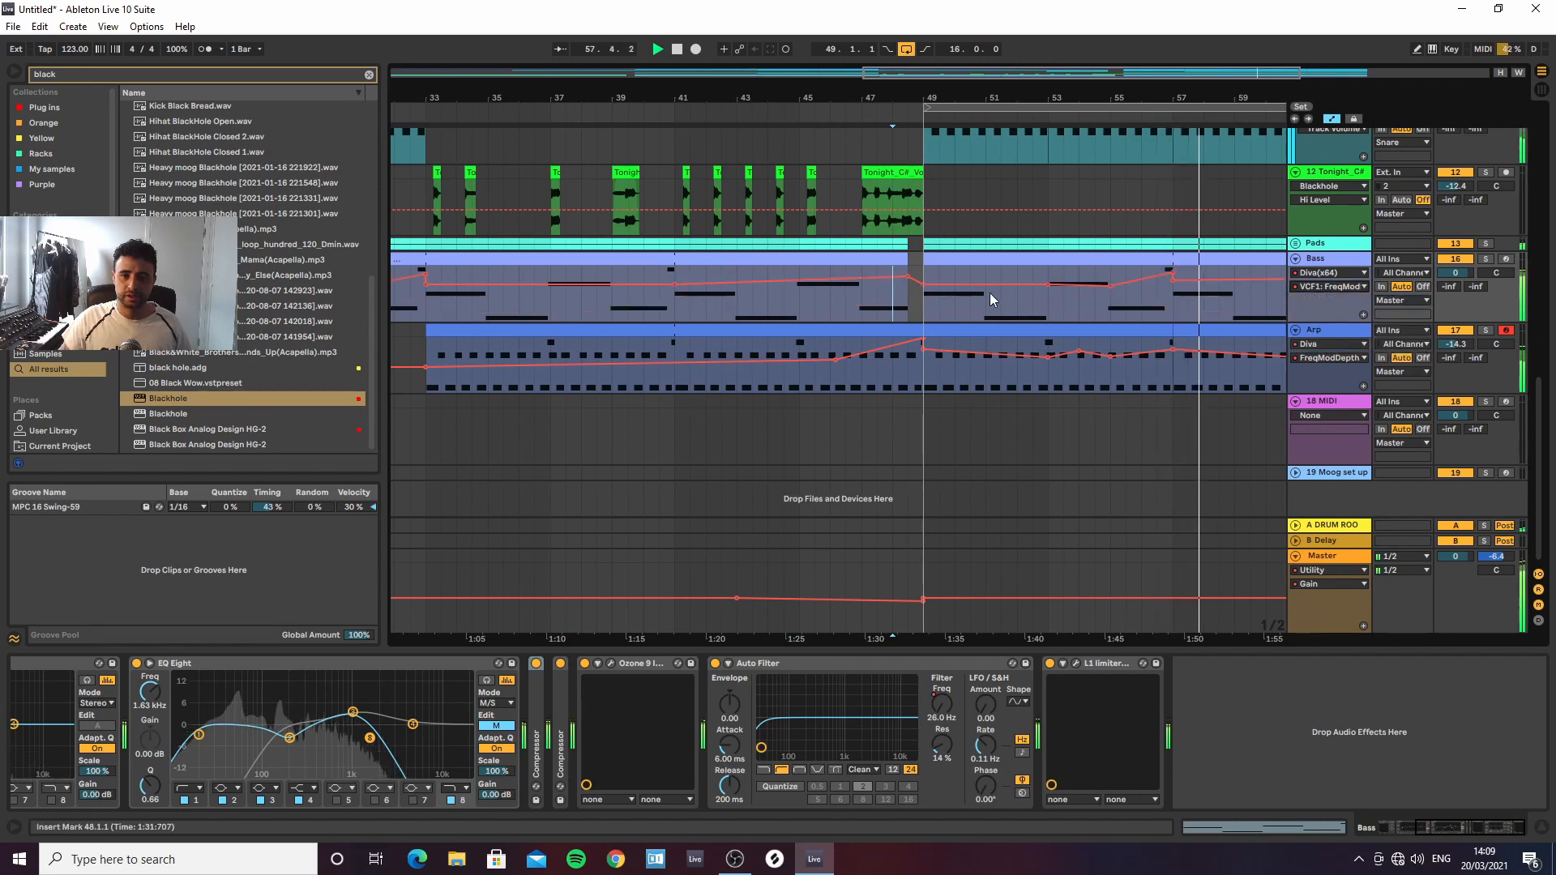
pyautogui.press('space')
# Show the bass's VCF1: FreqMod2Depth automation, lower its point near bar 52 and play from 48.3.1
pyautogui.click(1324, 287)
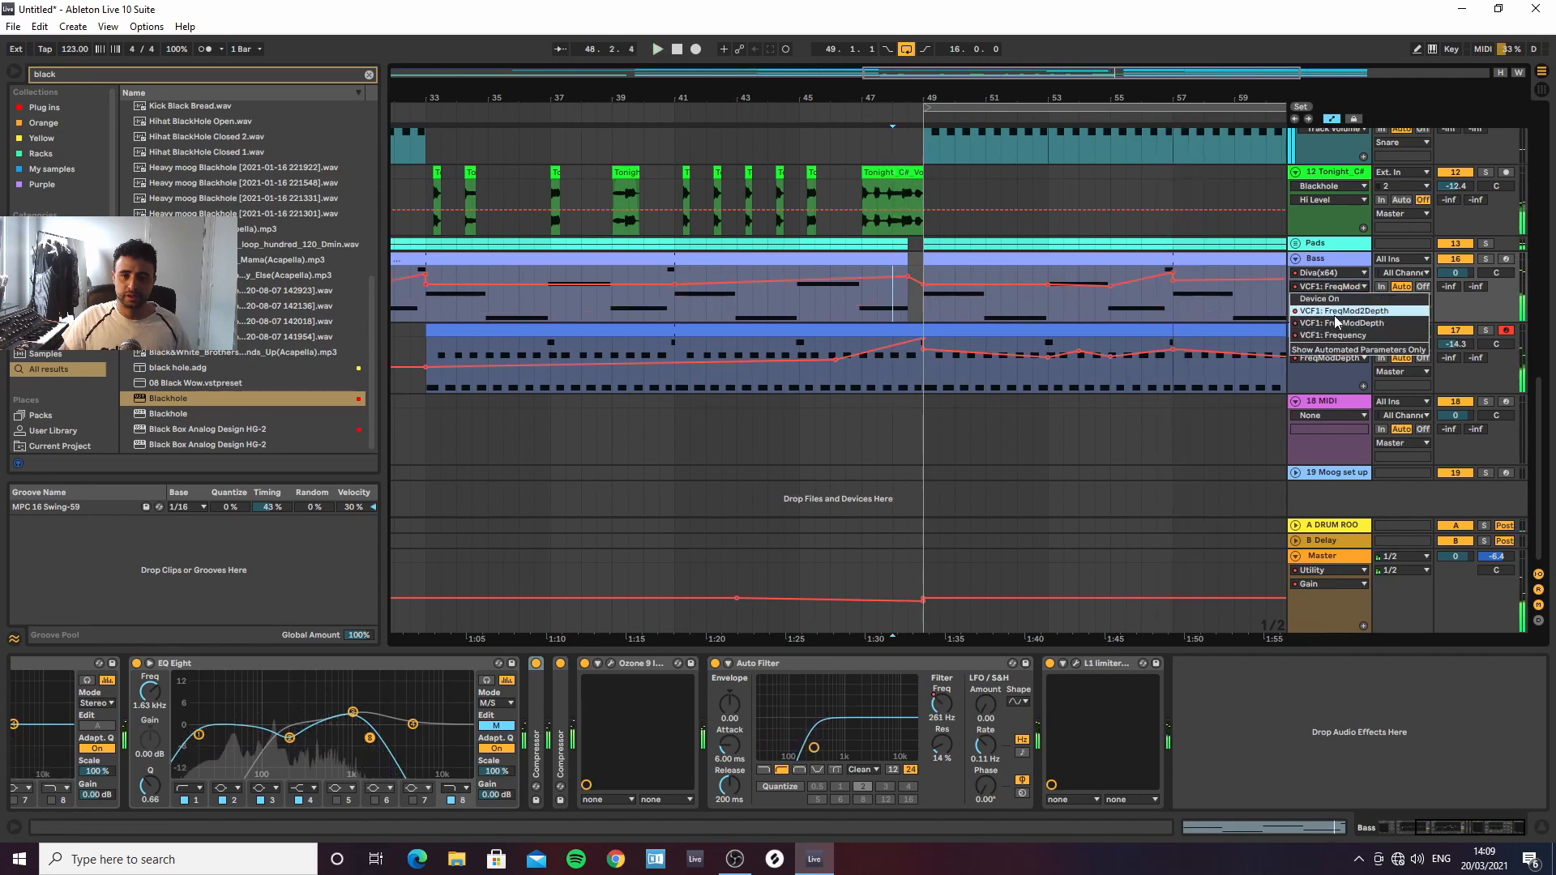
pyautogui.click(1335, 313)
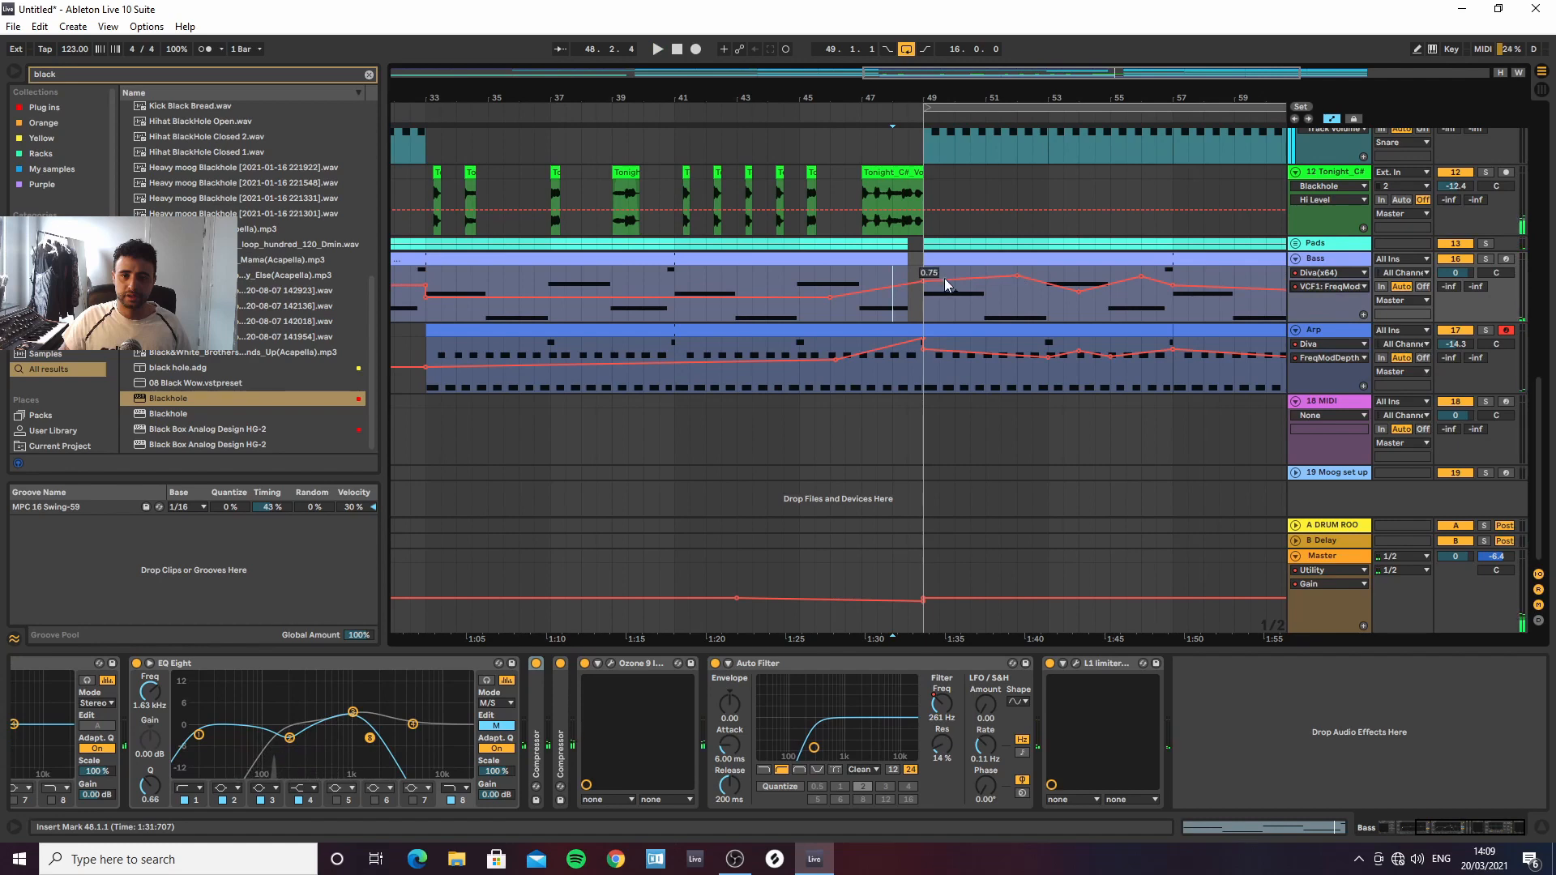
pyautogui.press('space')
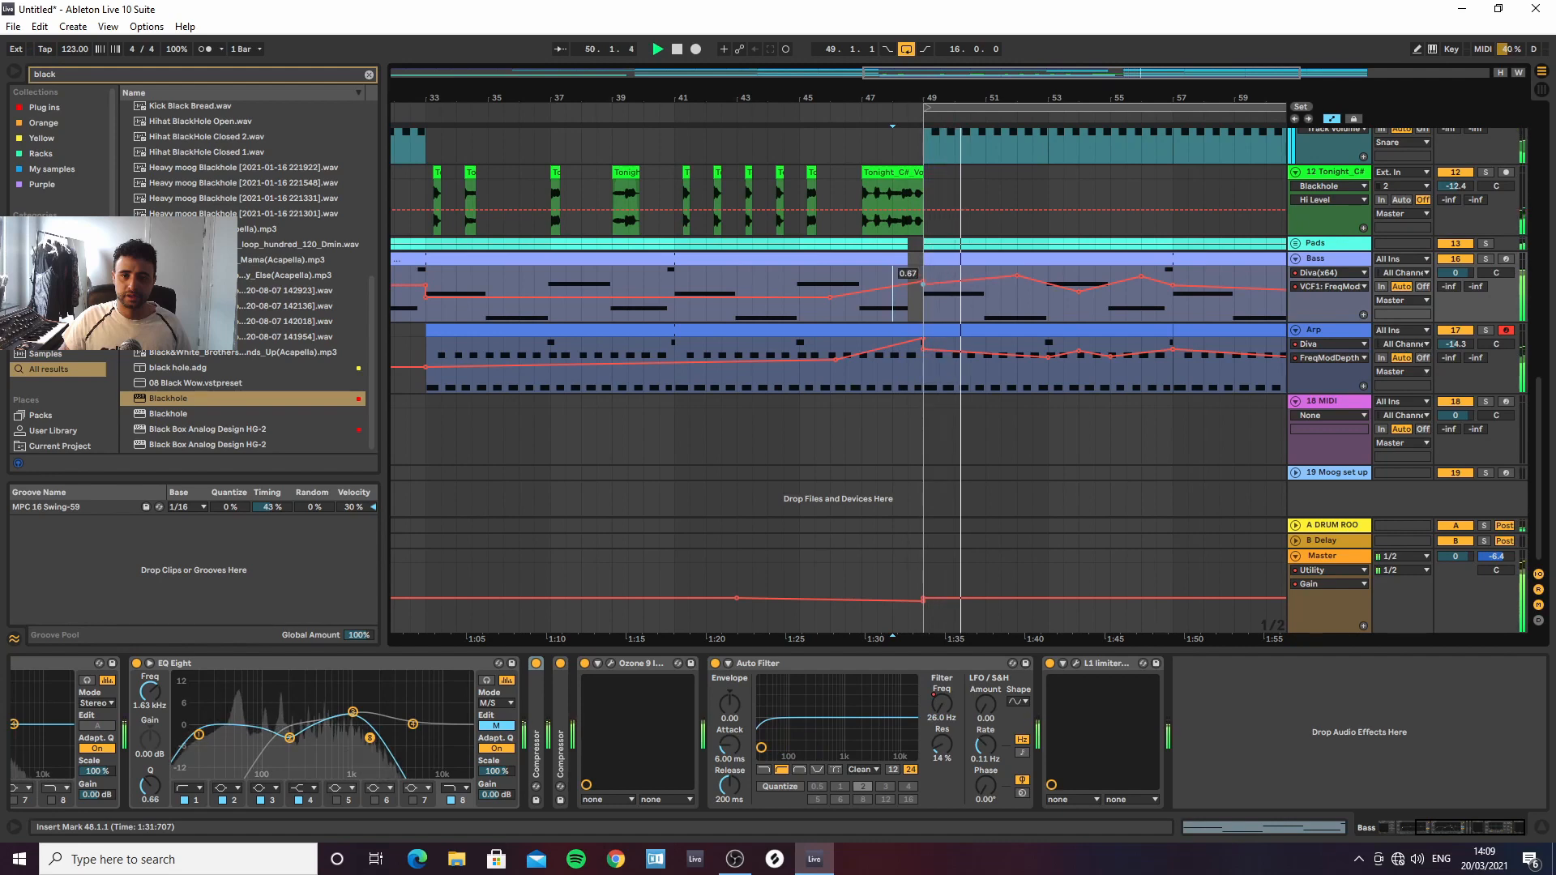
pyautogui.moveTo(1018, 276); pyautogui.dragTo(1016, 289)
pyautogui.click(914, 307)
pyautogui.press('space')
pyautogui.press('space')
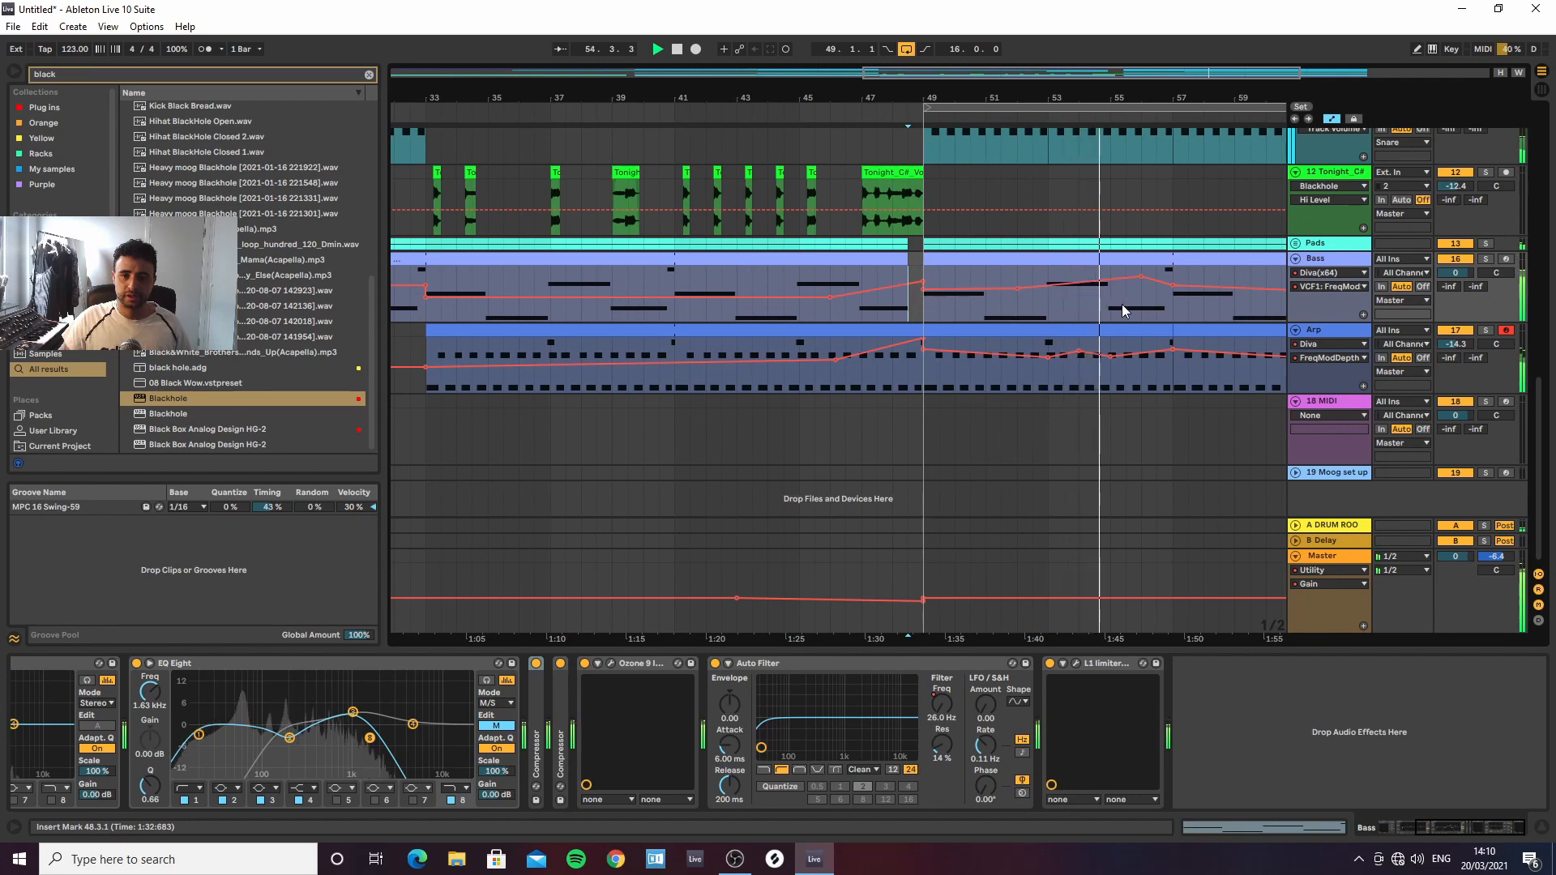
# Move the bass's FreqMod2Depth peak near bar 56 to 57.1.1 at about 0.82 and hide the automation
pyautogui.moveTo(1140, 278); pyautogui.dragTo(1172, 278)
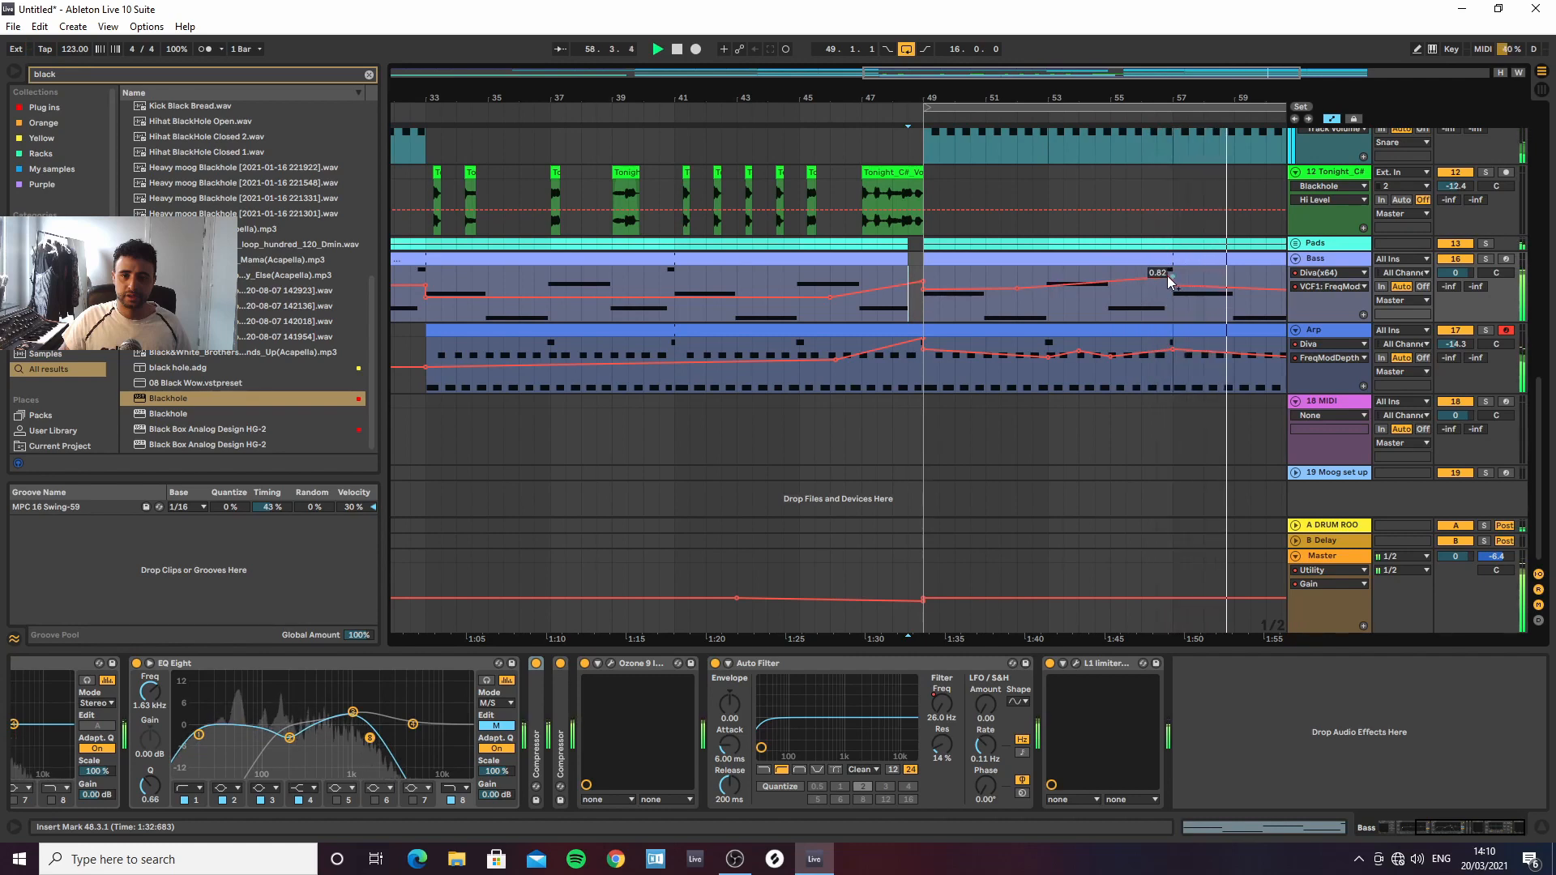
pyautogui.press('-')
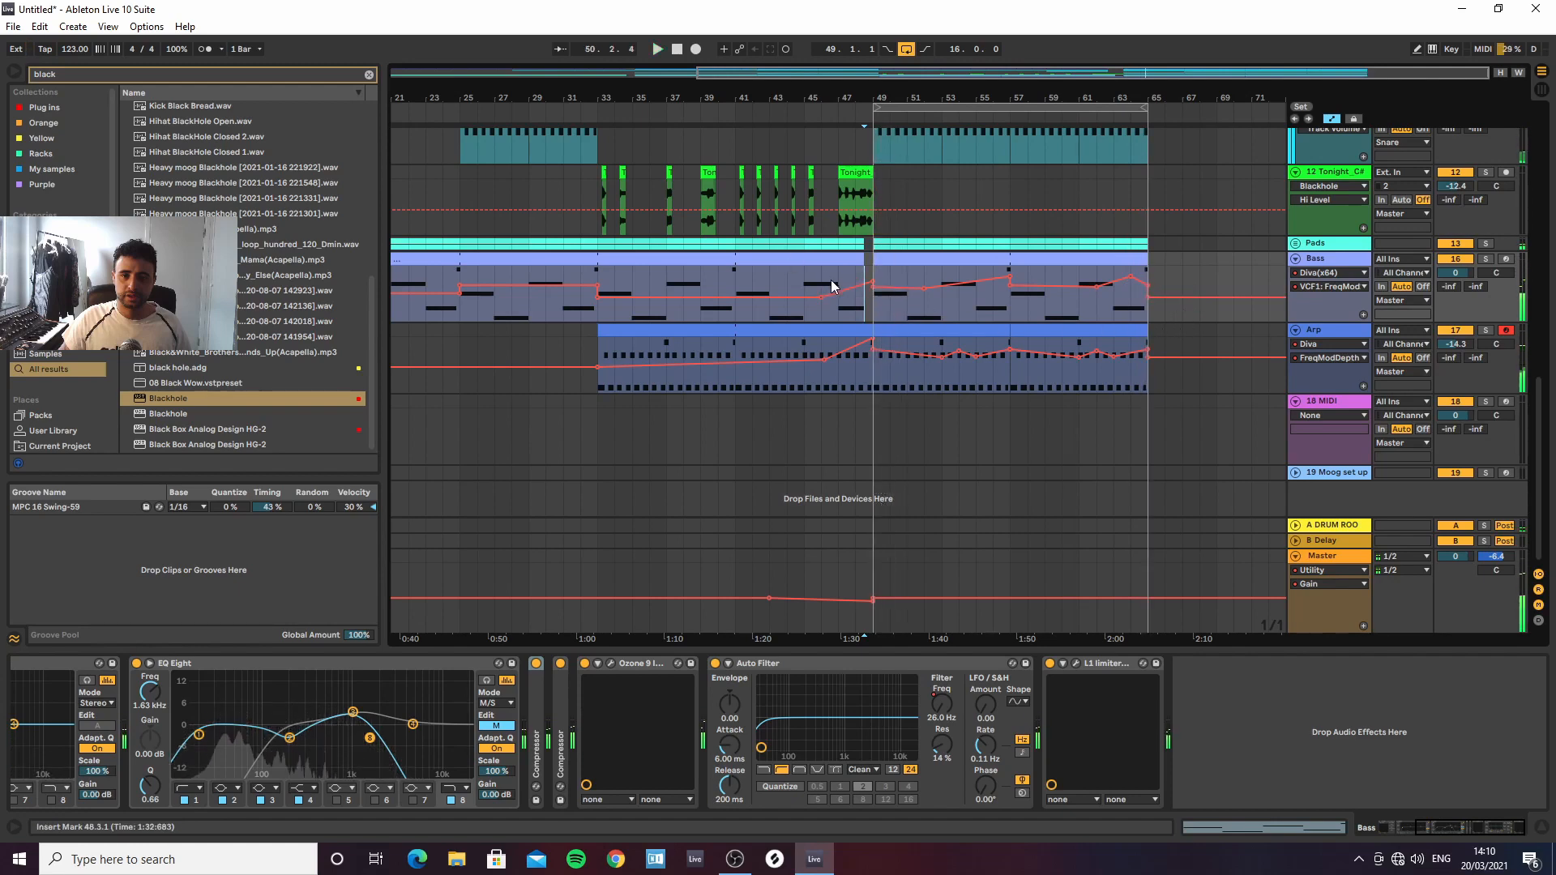
pyautogui.press('a')
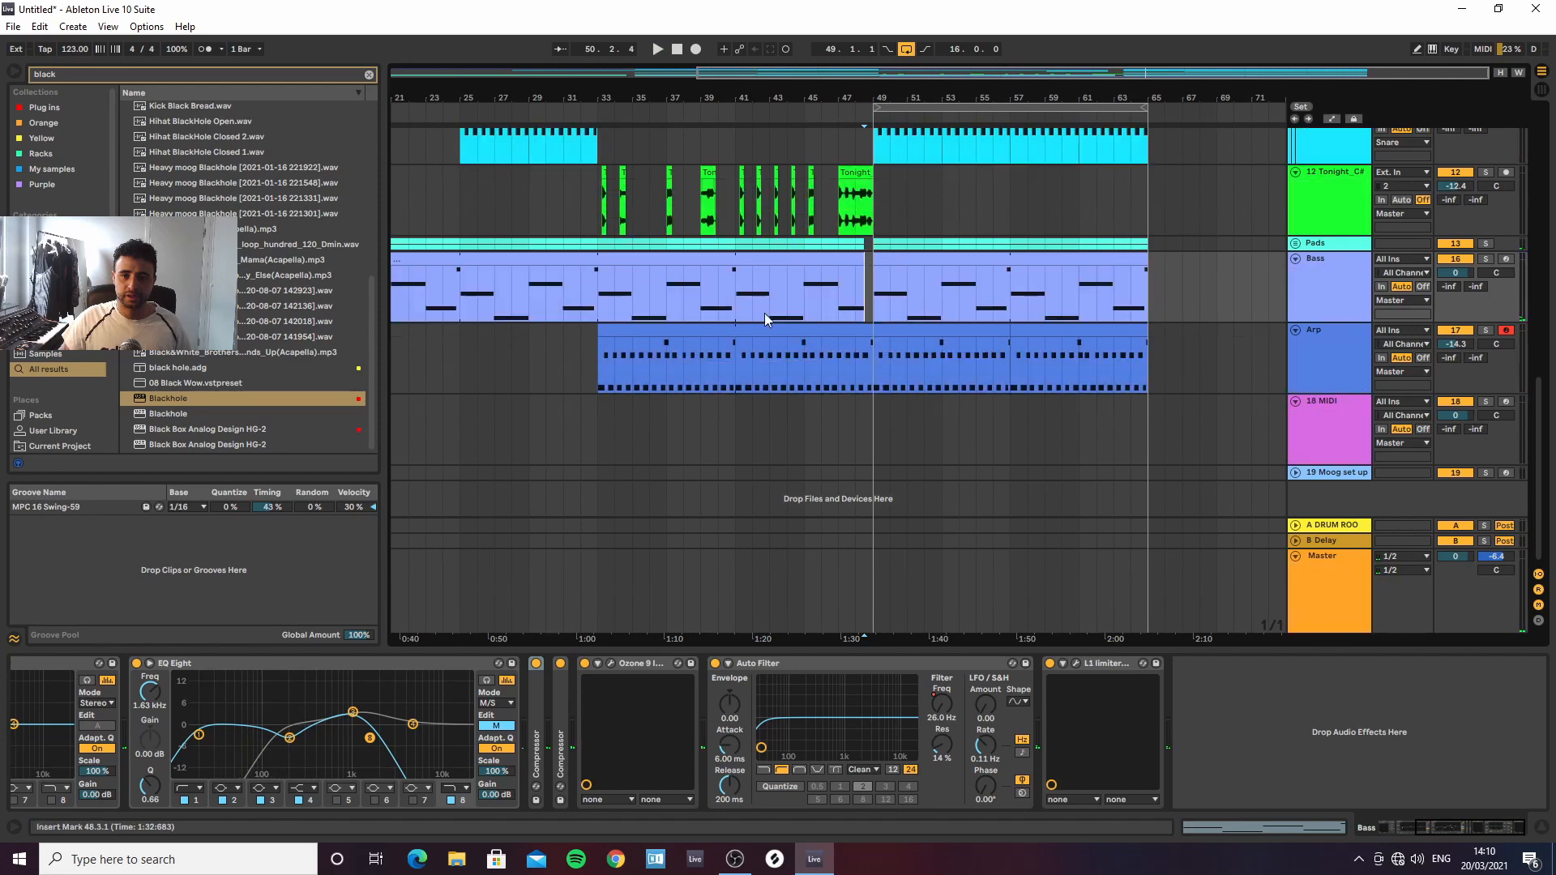
pyautogui.scroll(5, 716, 313)
pyautogui.scroll(-4, 731, 307)
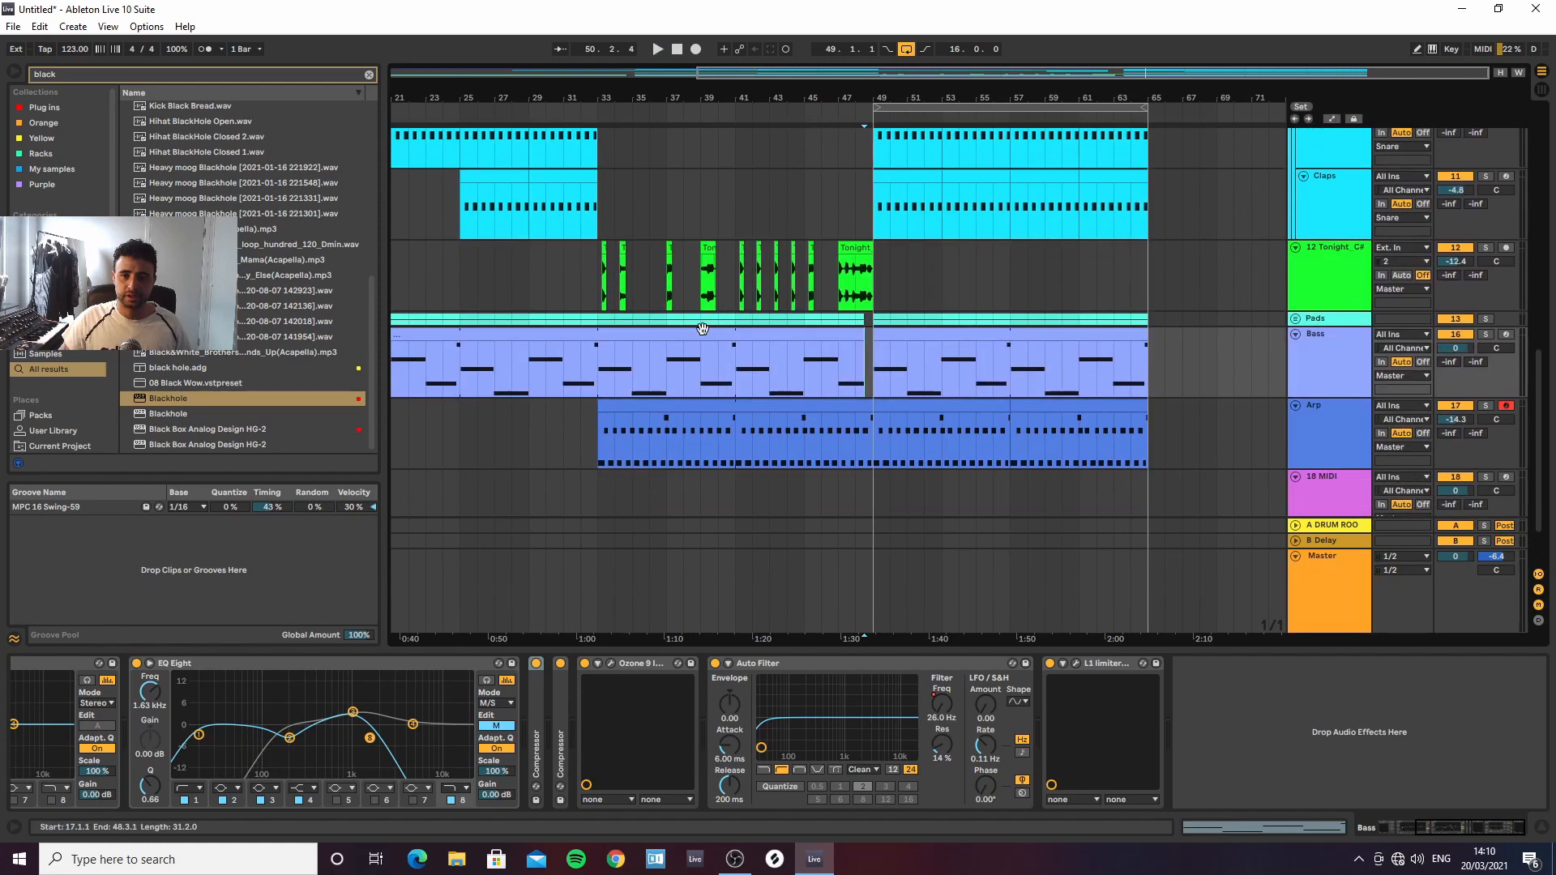
pyautogui.click(734, 859)
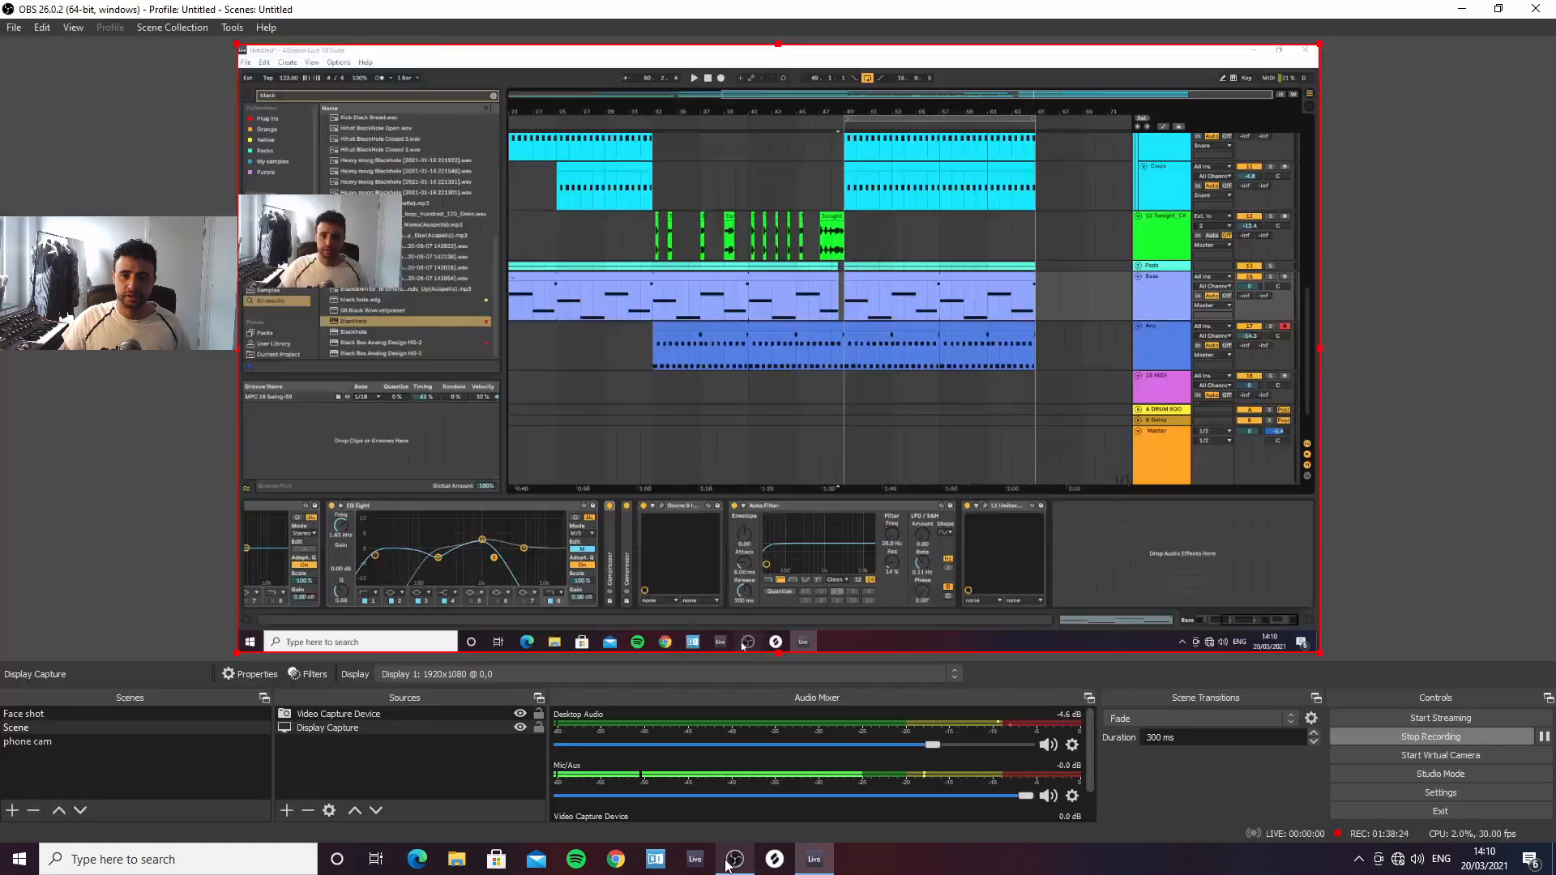
pyautogui.click(817, 860)
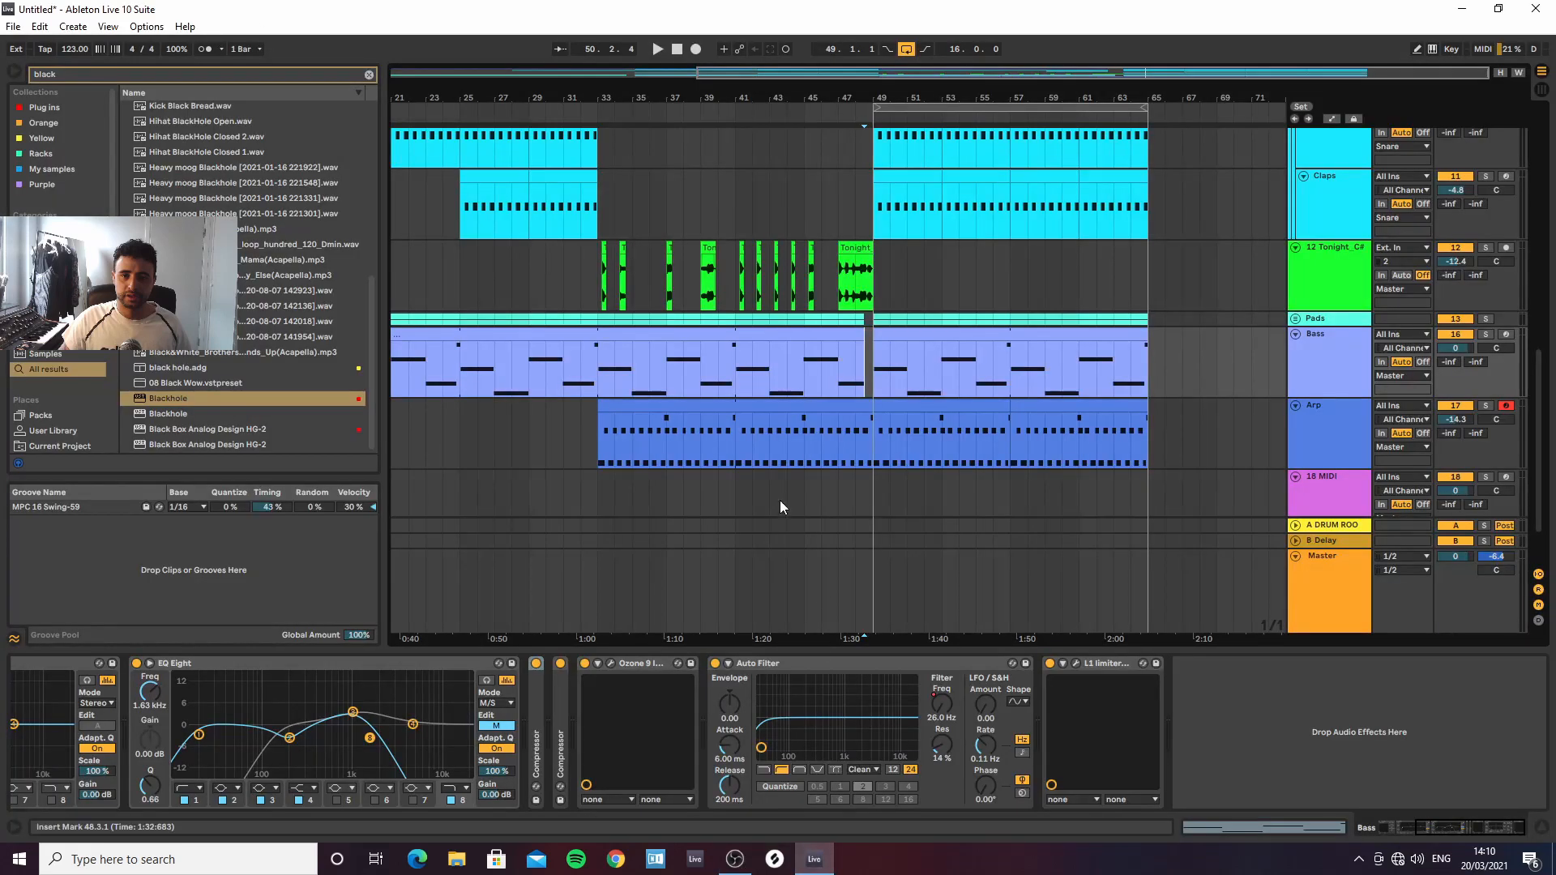
# Play from bar 33 and copy the vocal chop at bar 34 to the start of bar 38 on the Tonight vocal track
pyautogui.click(598, 267)
pyautogui.moveTo(600, 97); pyautogui.dragTo(583, 150)
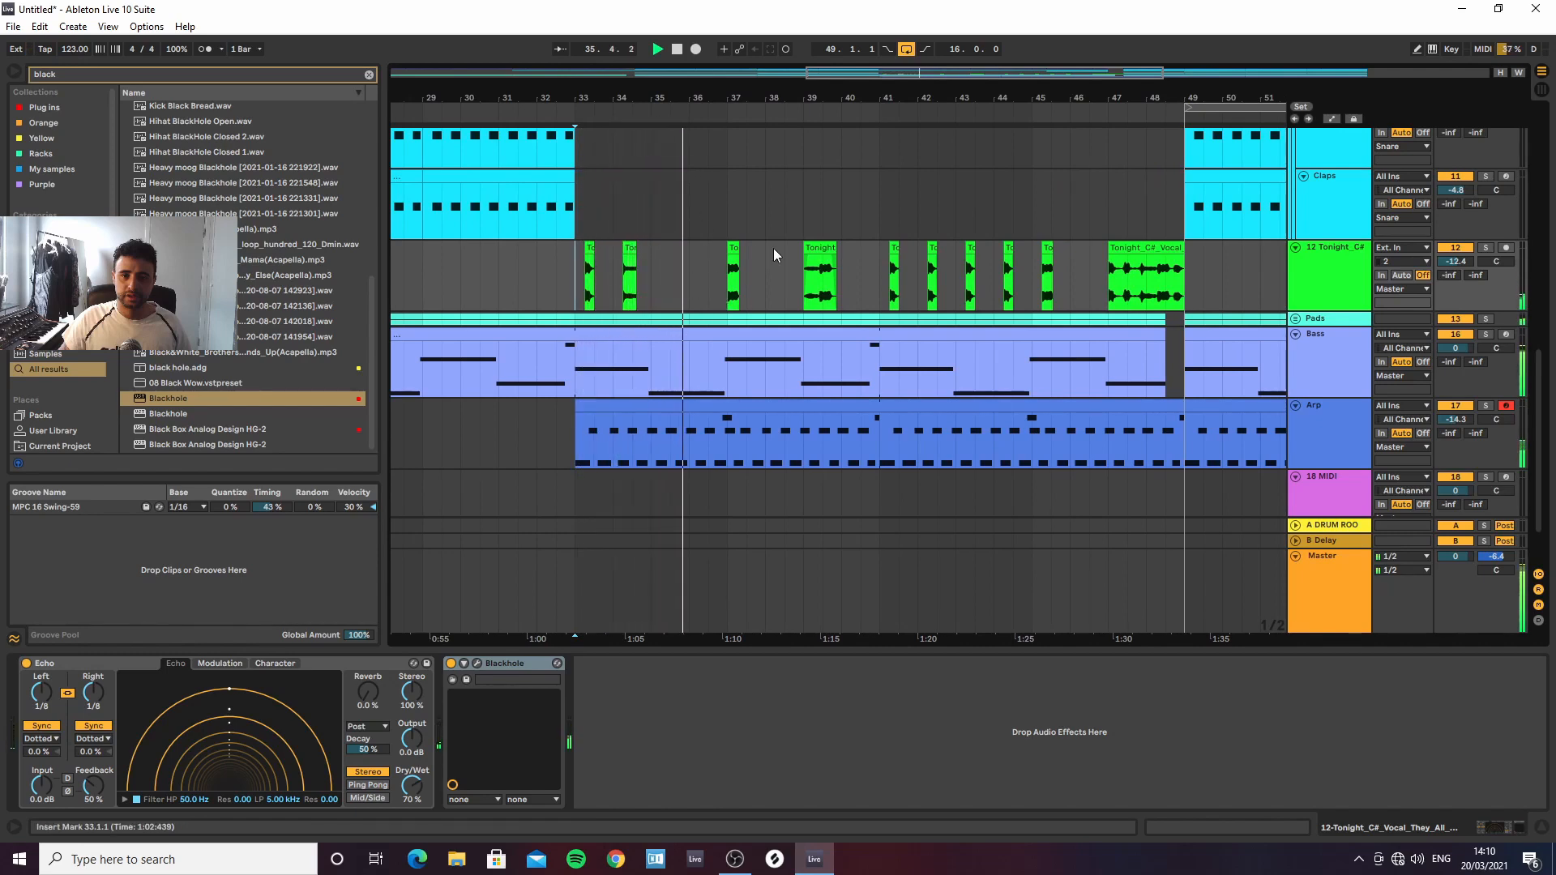
pyautogui.moveTo(631, 248); pyautogui.dragTo(787, 255)
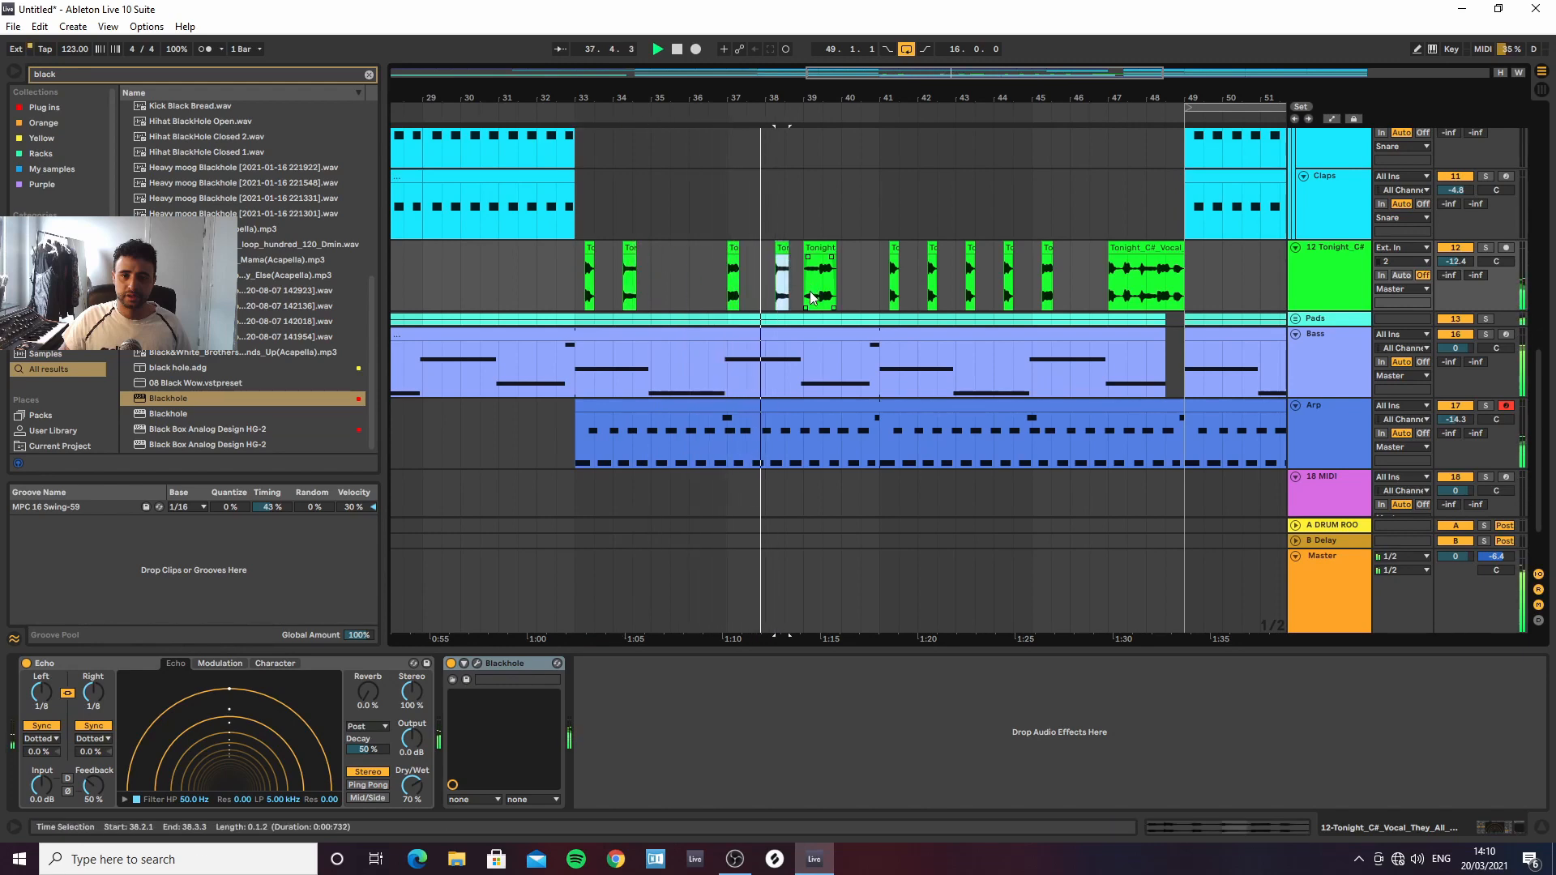
pyautogui.moveTo(778, 95); pyautogui.dragTo(779, 154)
pyautogui.moveTo(787, 245); pyautogui.dragTo(768, 248)
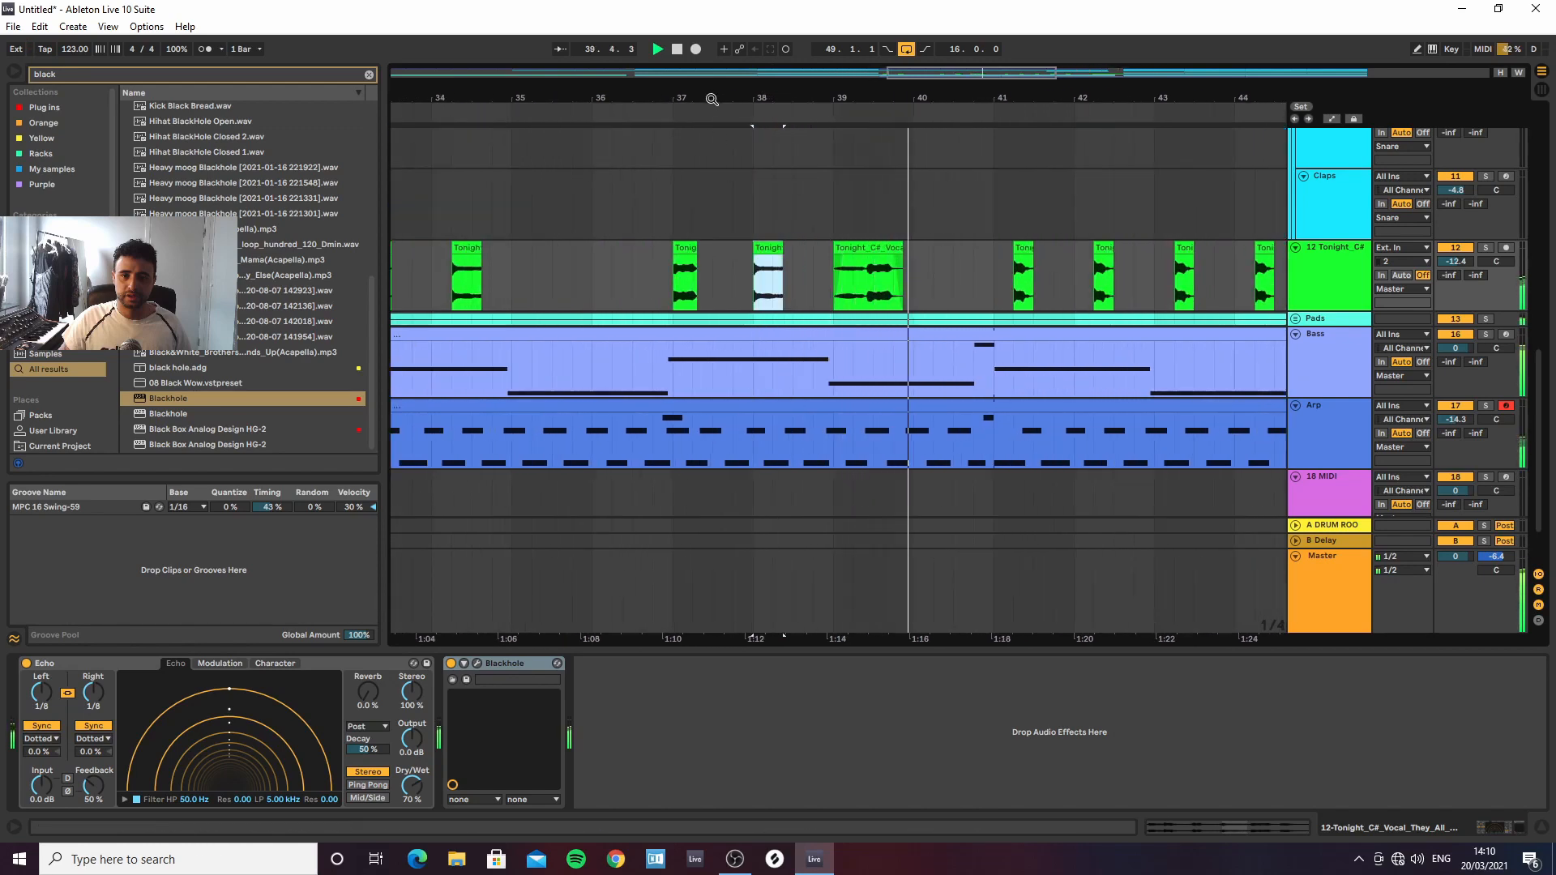
# Replay the section from bar 33 and shift the copied vocal chop to start at 38.1.3
pyautogui.moveTo(712, 98); pyautogui.dragTo(737, 49)
pyautogui.click(625, 274)
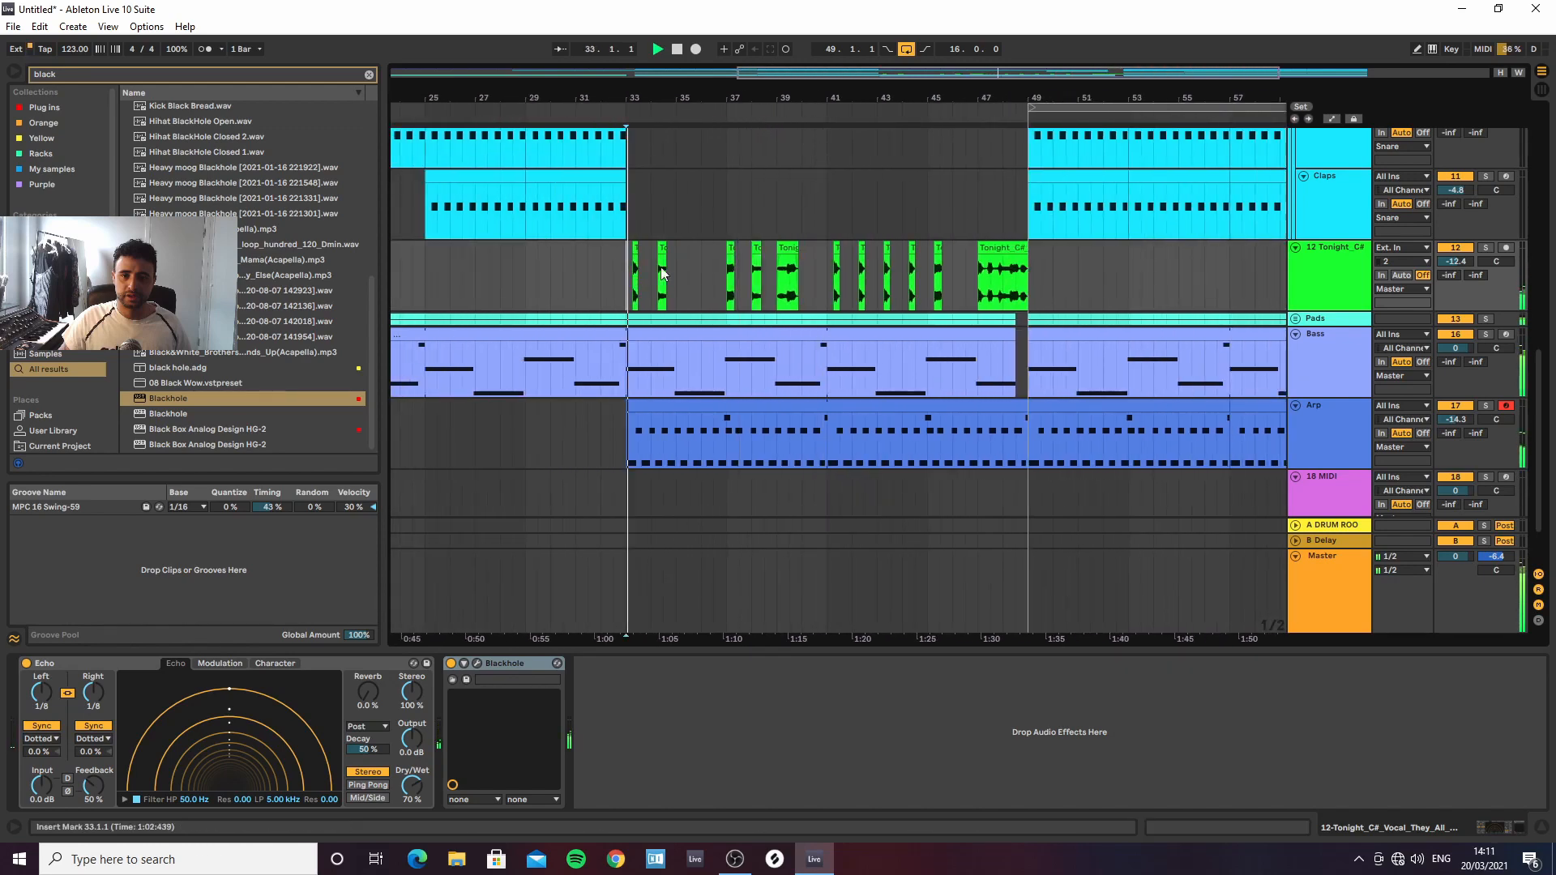
pyautogui.moveTo(757, 100); pyautogui.dragTo(761, 114)
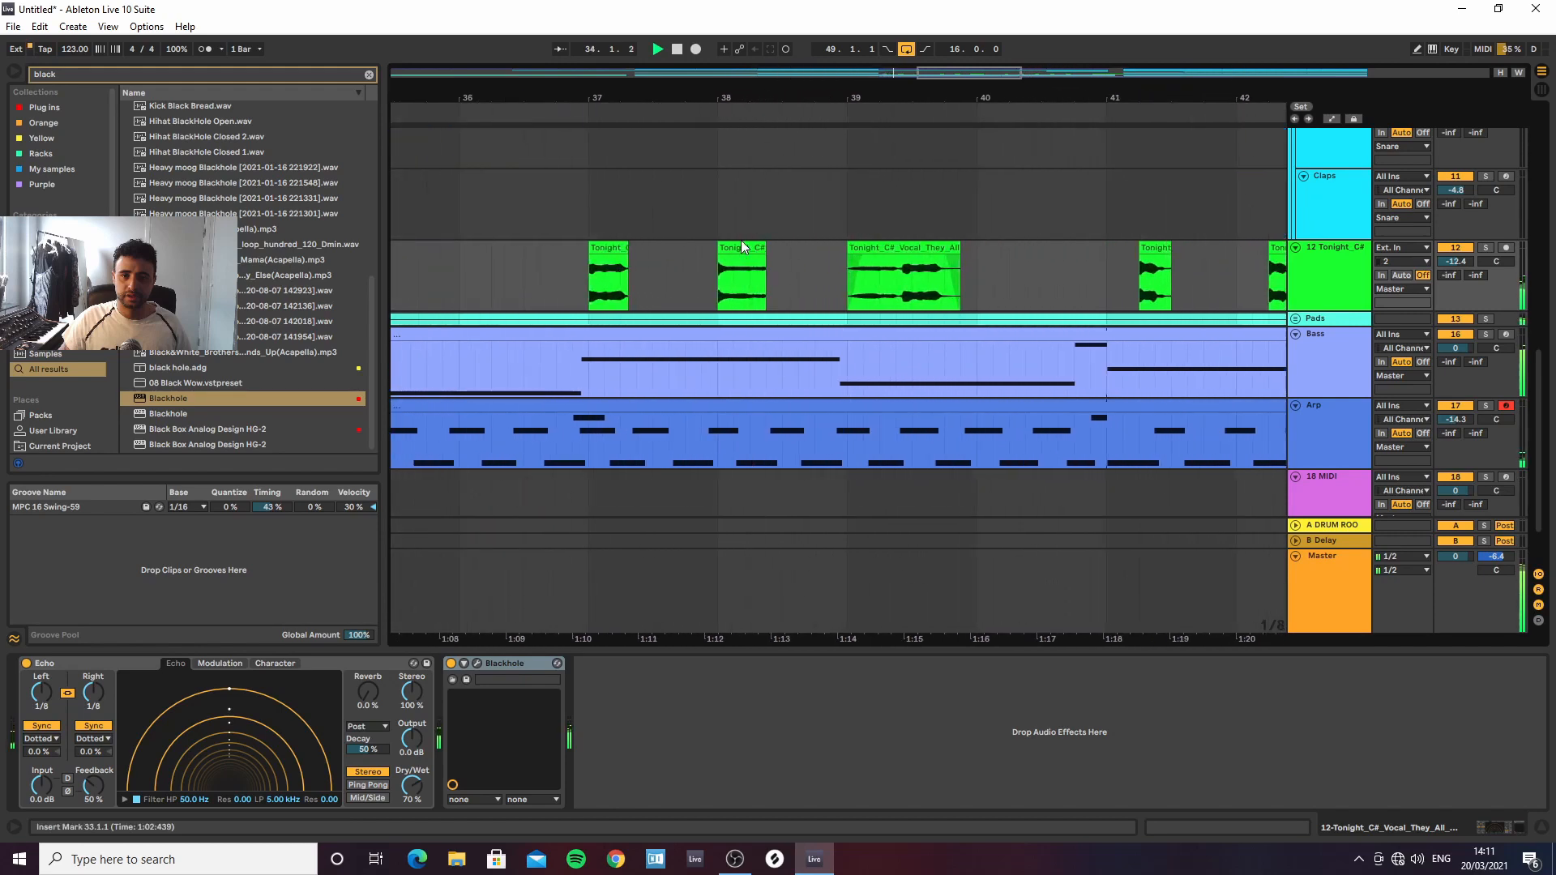
pyautogui.moveTo(744, 246); pyautogui.dragTo(761, 247)
pyautogui.moveTo(705, 97); pyautogui.dragTo(704, 88)
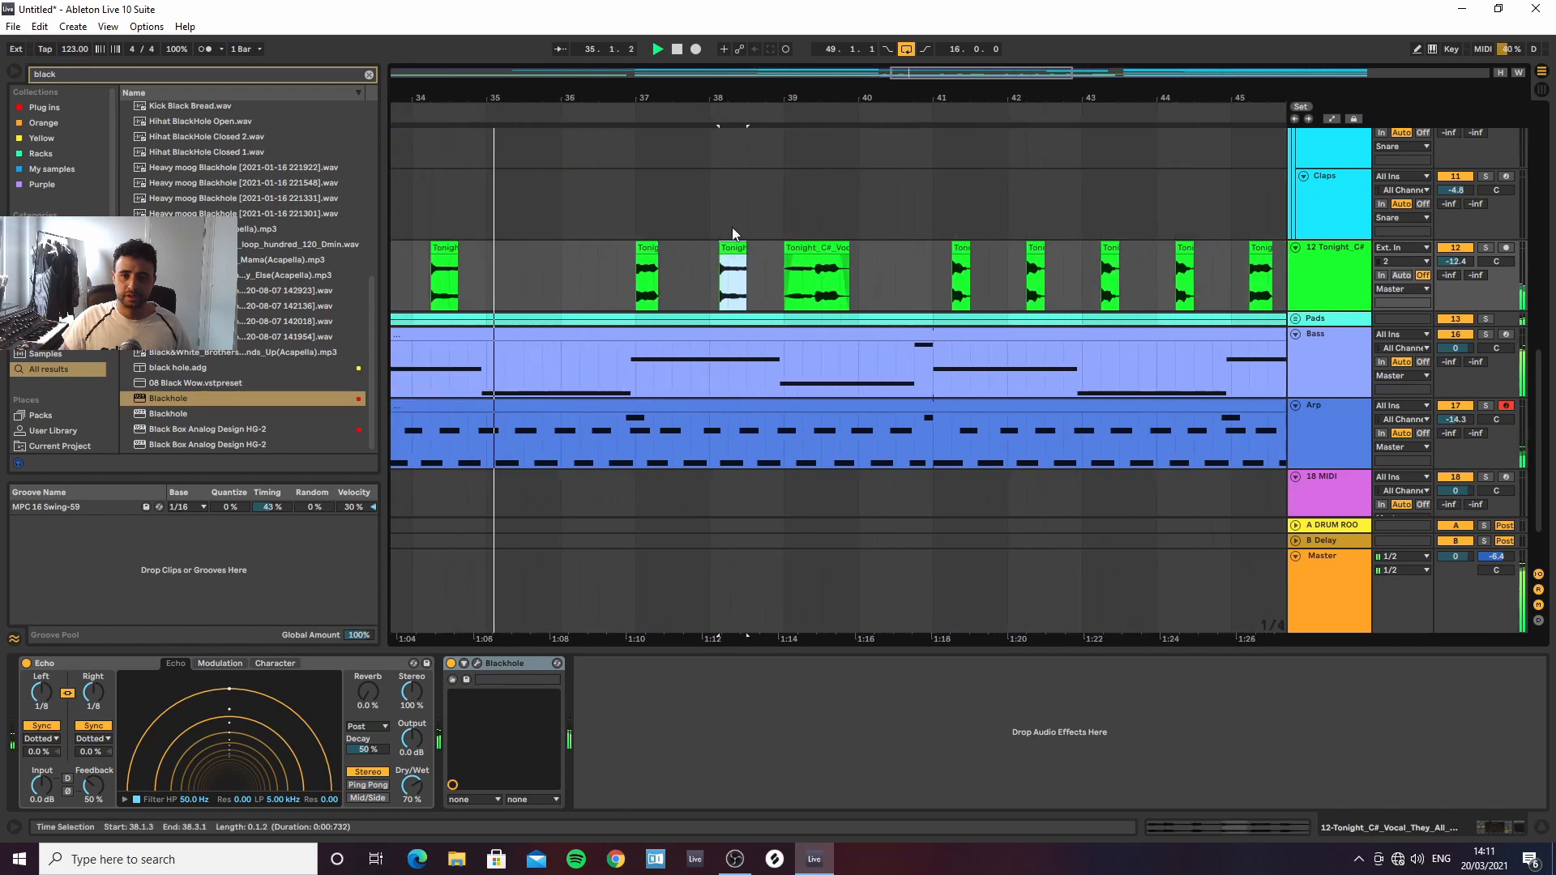
# Try reversing the vocal chop at bar 37 and inspect the waveform of the chop at bar 38
pyautogui.click(651, 245)
pyautogui.doubleClick(650, 246)
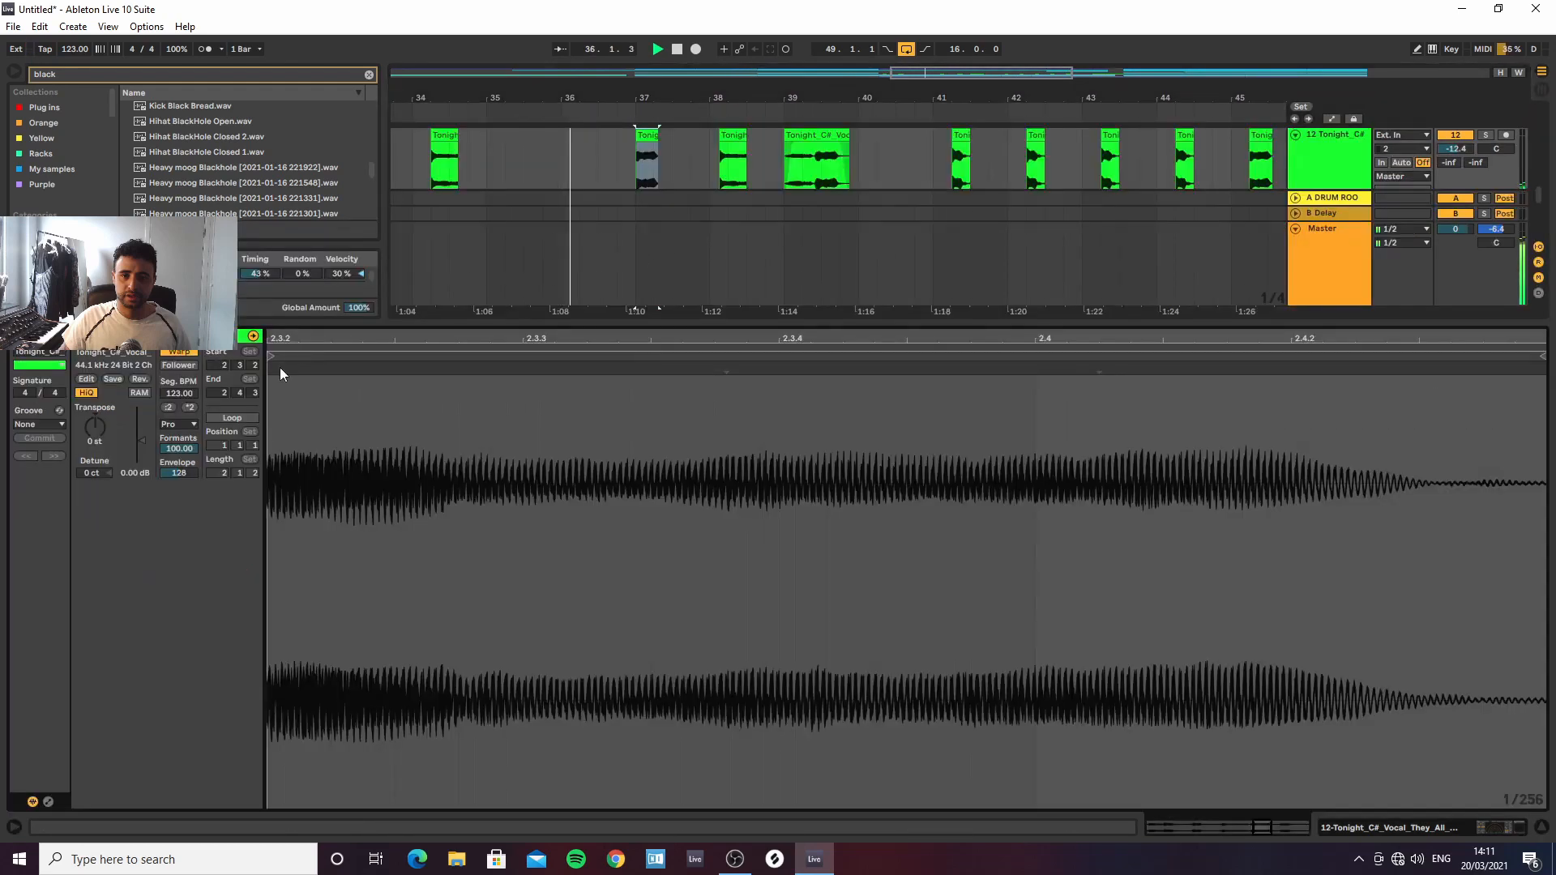
pyautogui.click(141, 380)
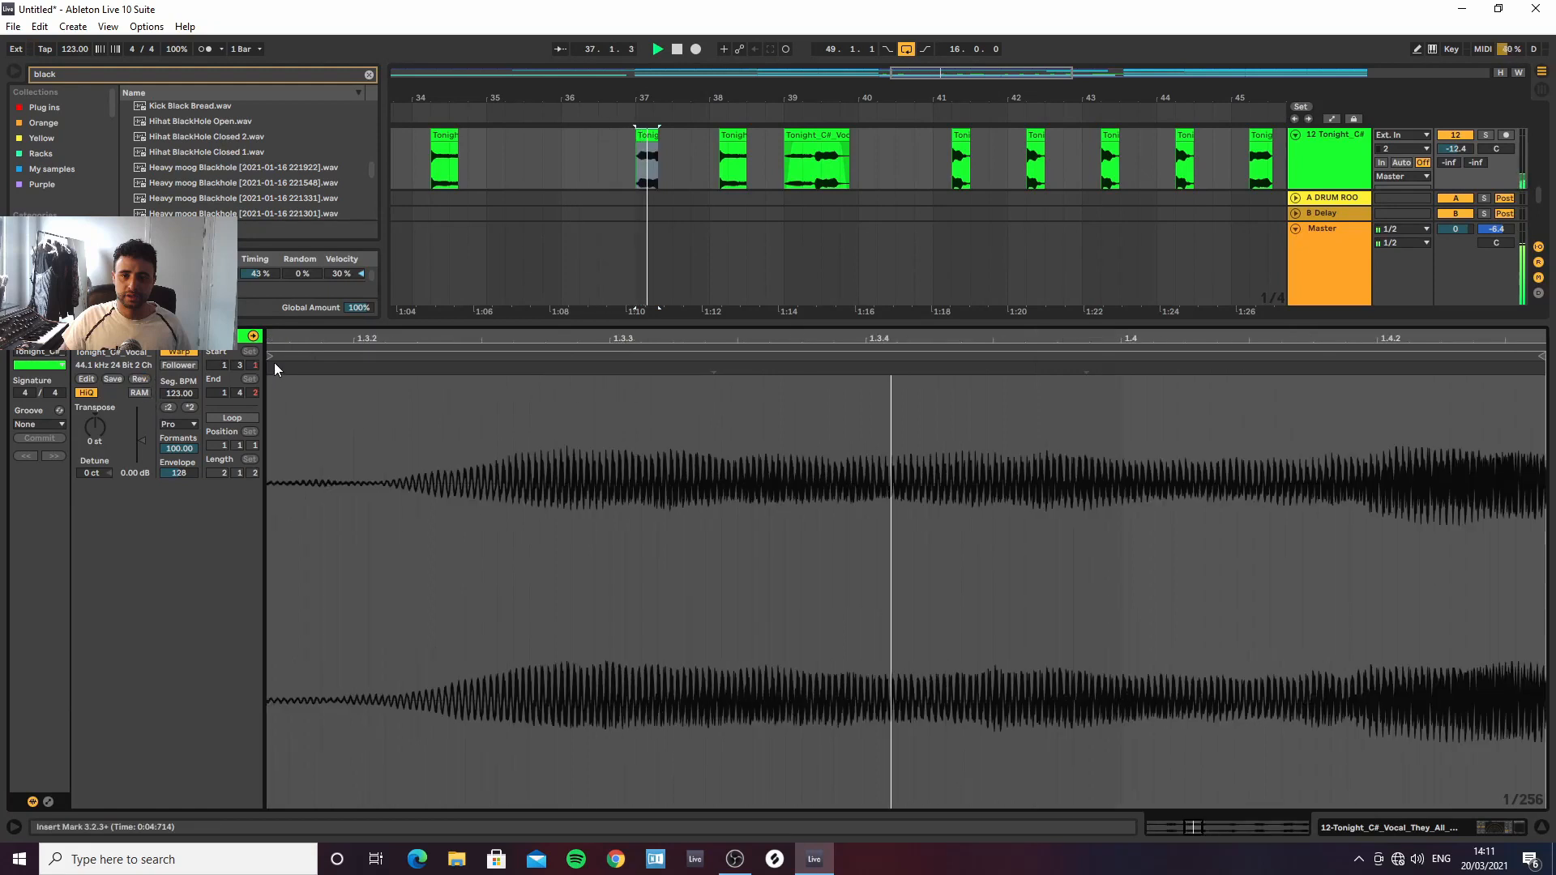
pyautogui.click(141, 380)
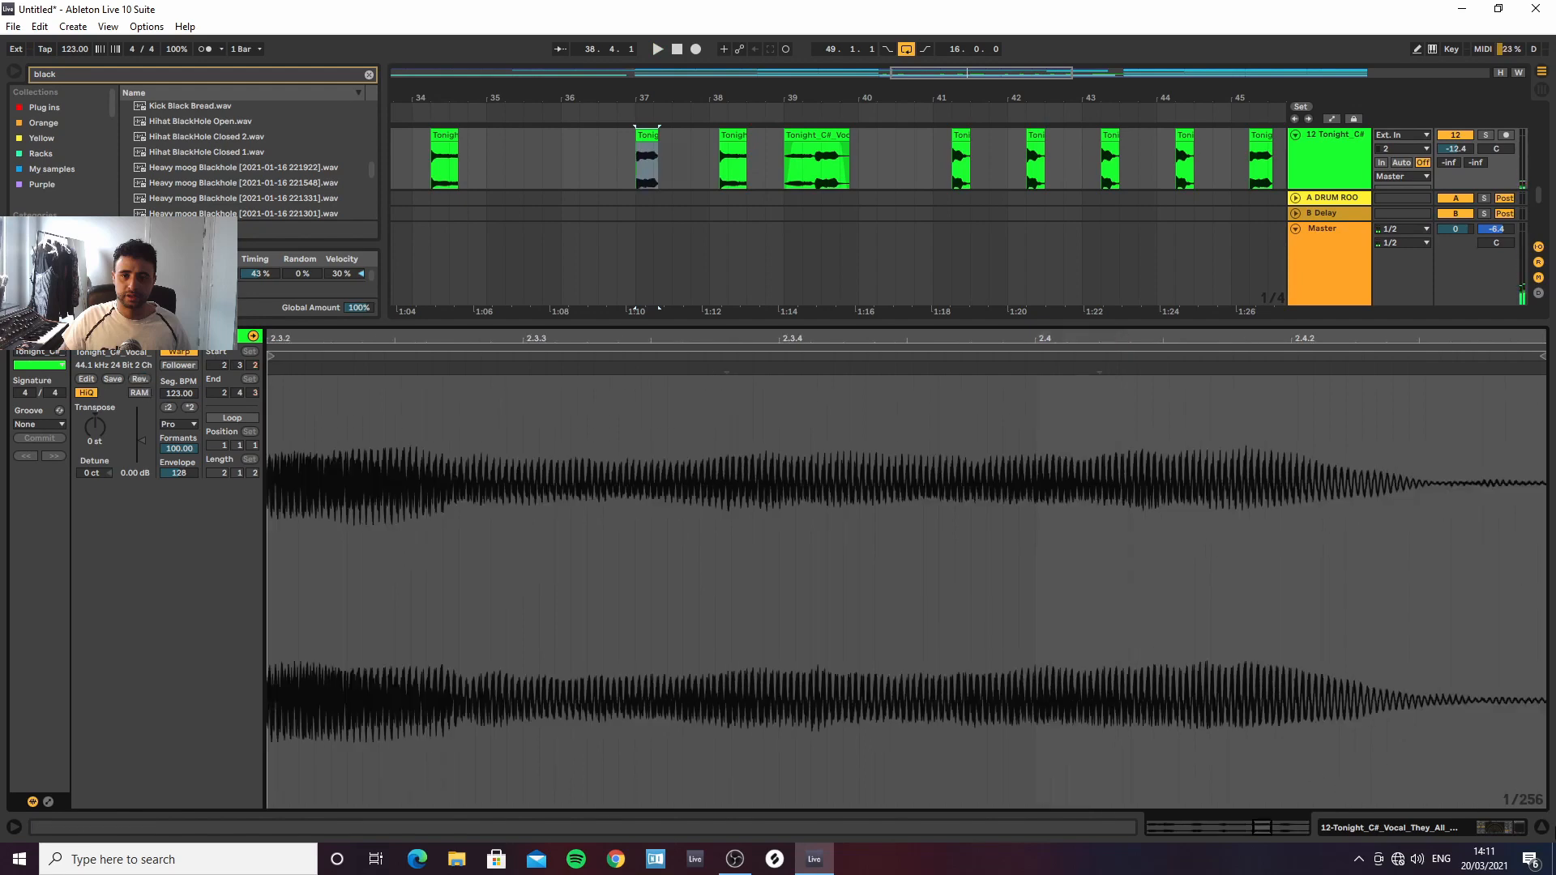
pyautogui.click(1542, 827)
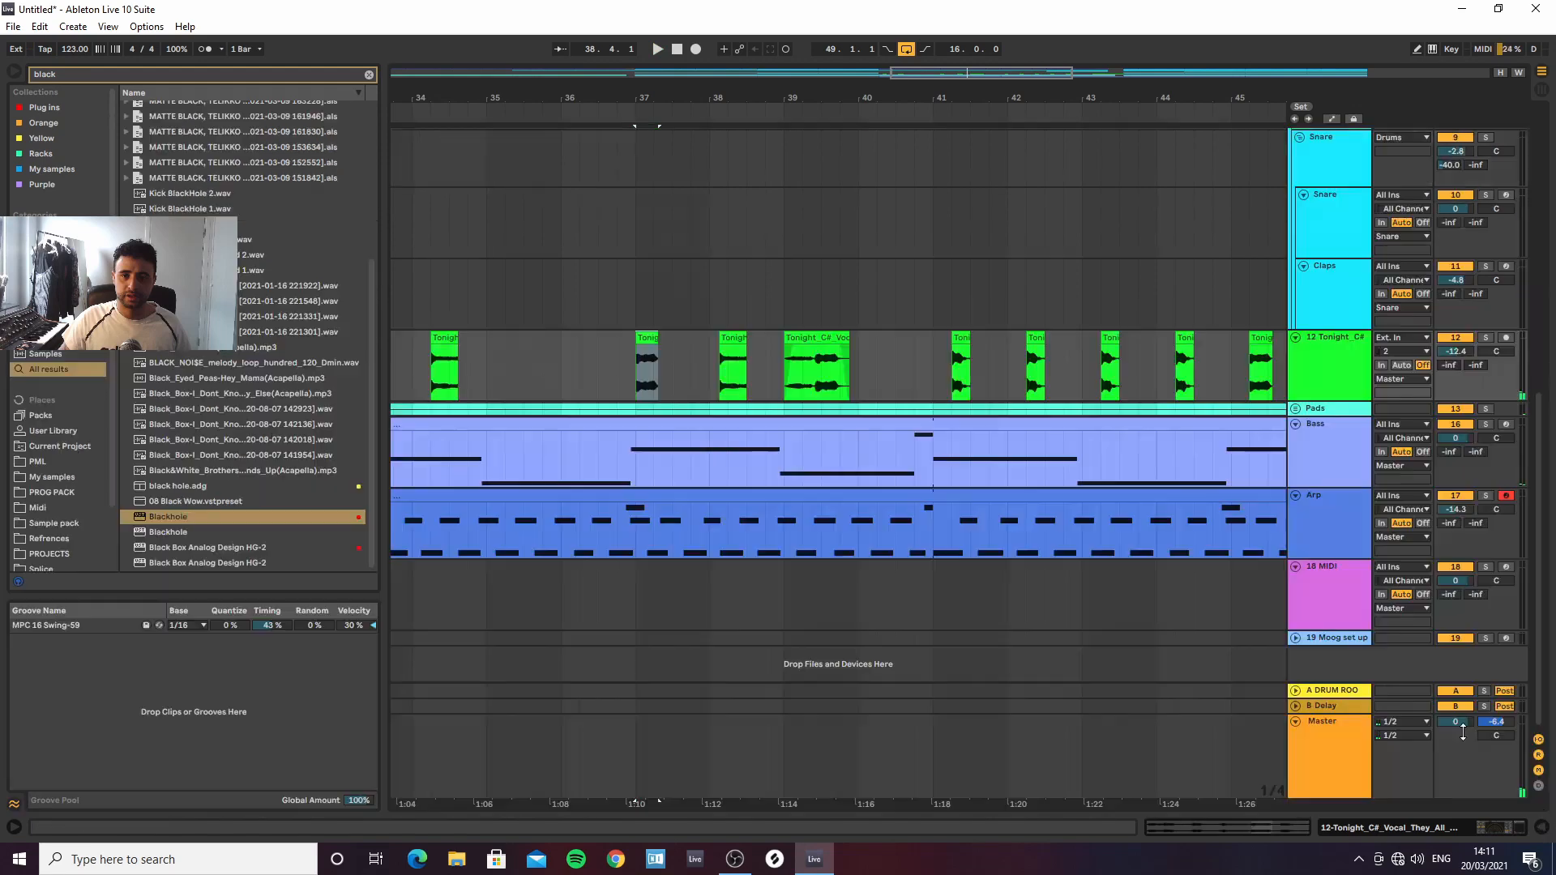
pyautogui.doubleClick(729, 364)
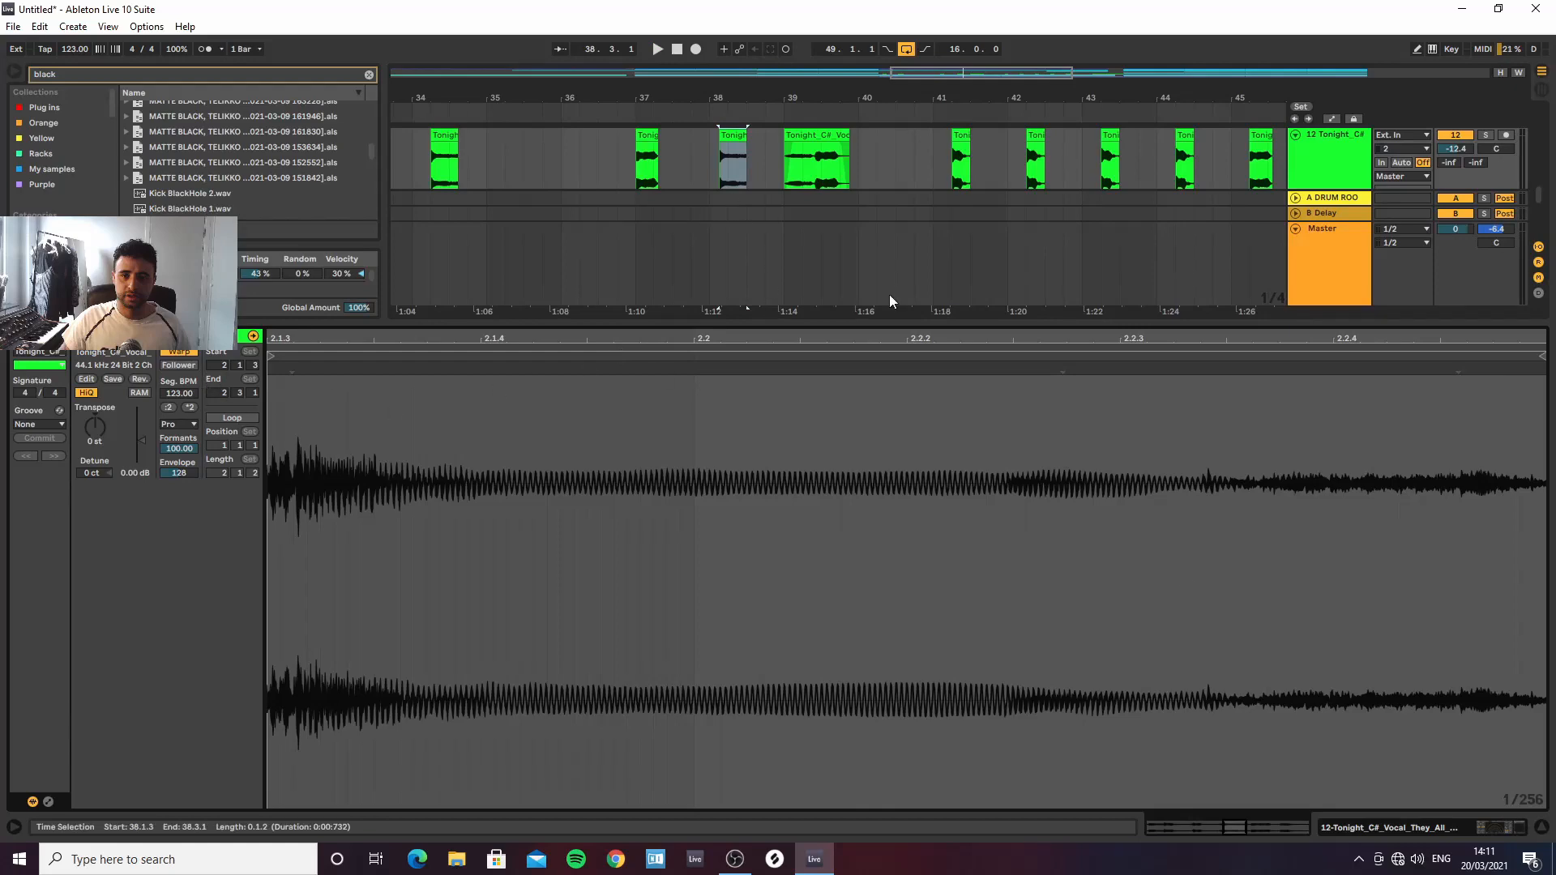
pyautogui.click(1541, 829)
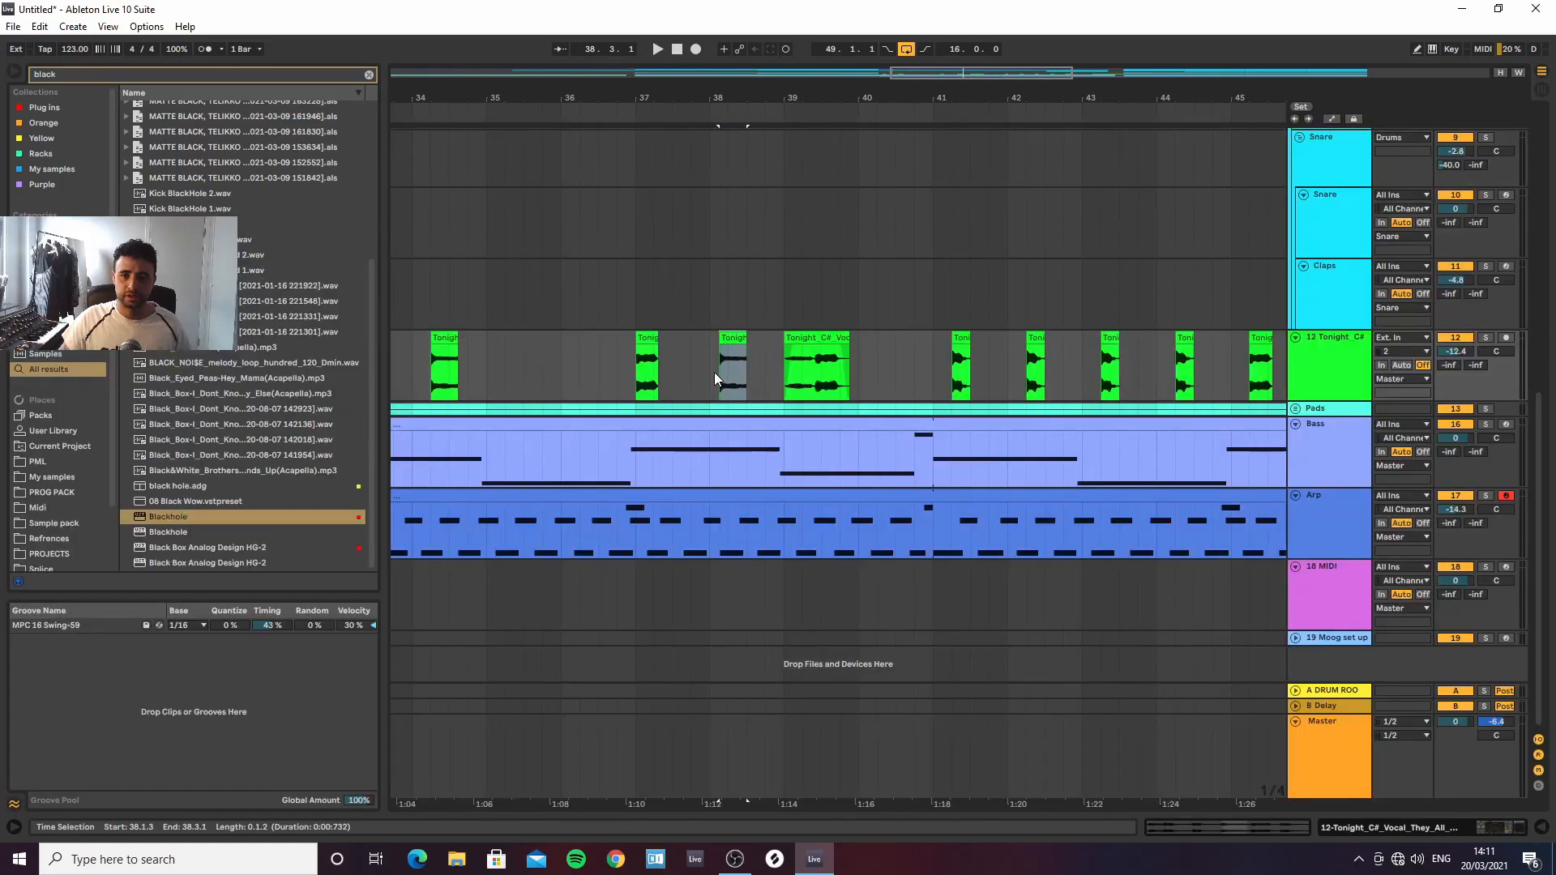
# Trim the vocal clip at bar 39 to end at 39.2.3, auditioning the cut from 39.1.1
pyautogui.click(788, 374)
pyautogui.press('space')
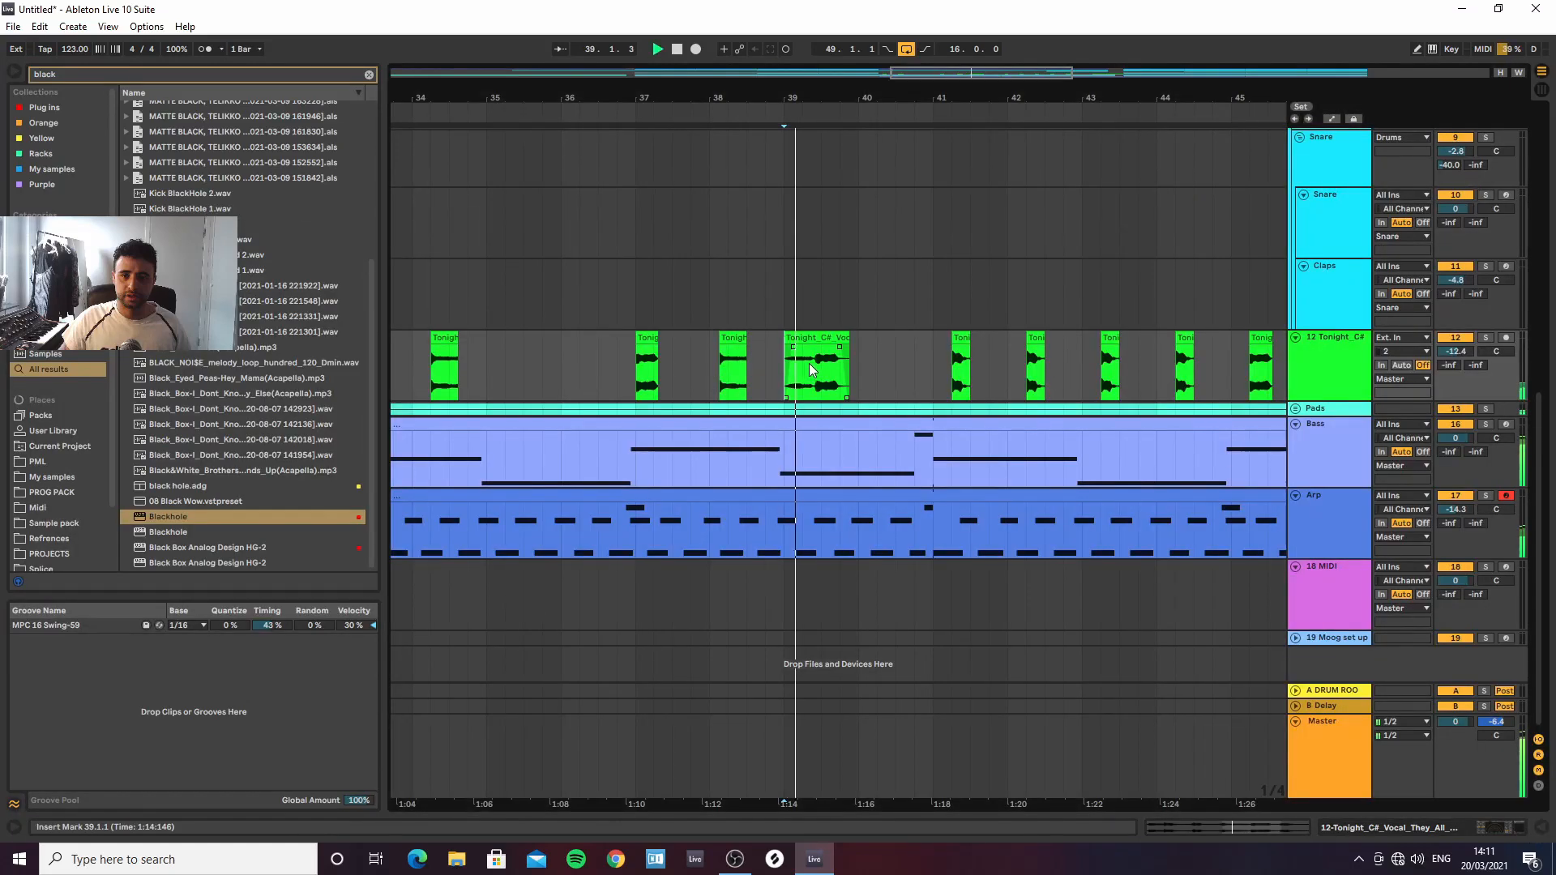
pyautogui.moveTo(842, 338); pyautogui.dragTo(811, 337)
pyautogui.press('space')
pyautogui.press('space')
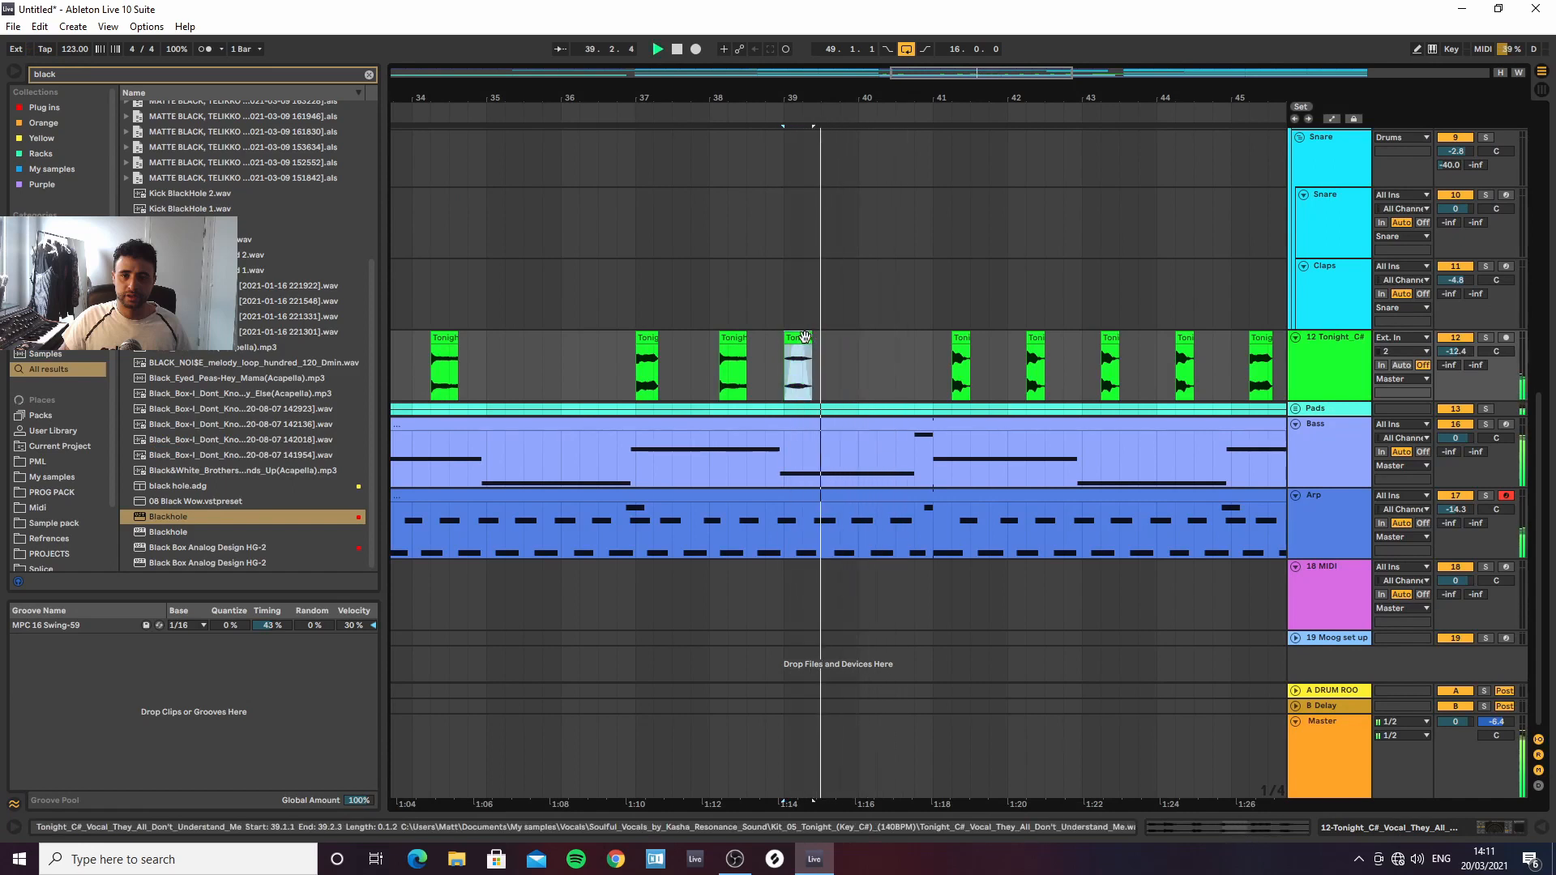
pyautogui.press('space')
pyautogui.moveTo(810, 339); pyautogui.dragTo(711, 333)
pyautogui.press('space')
pyautogui.press('space')
pyautogui.press('space')
pyautogui.scroll(4, 838, 339)
pyautogui.click(566, 374)
pyautogui.press('space')
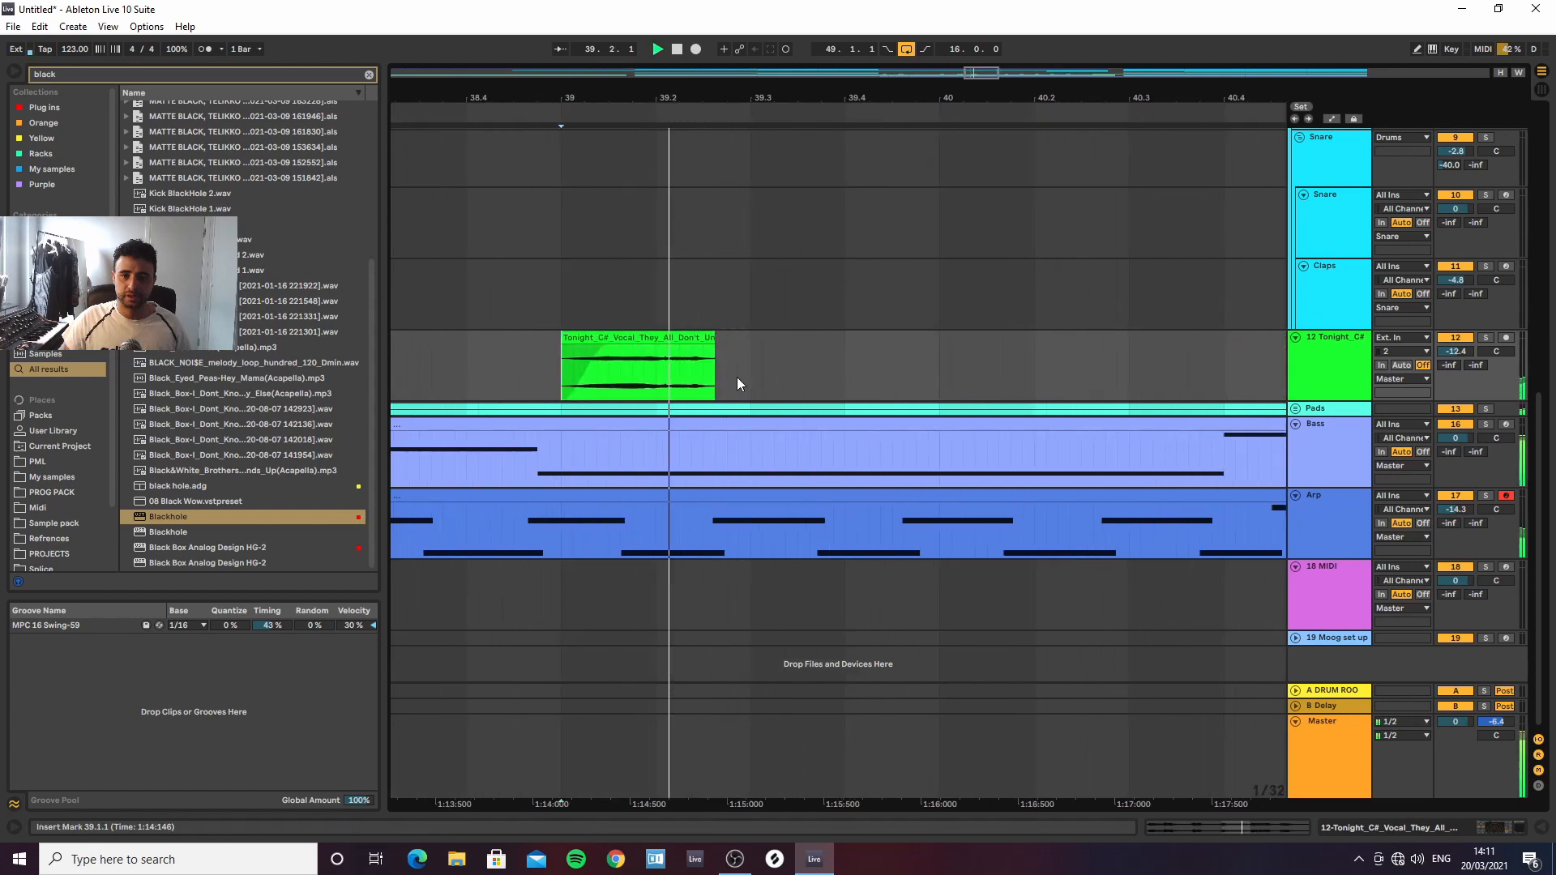
# Copy the trimmed vocal clip at bar 39 to 40.1.1 and the chop at 45.2.1 to 46.2.1
pyautogui.scroll(-5, 720, 103)
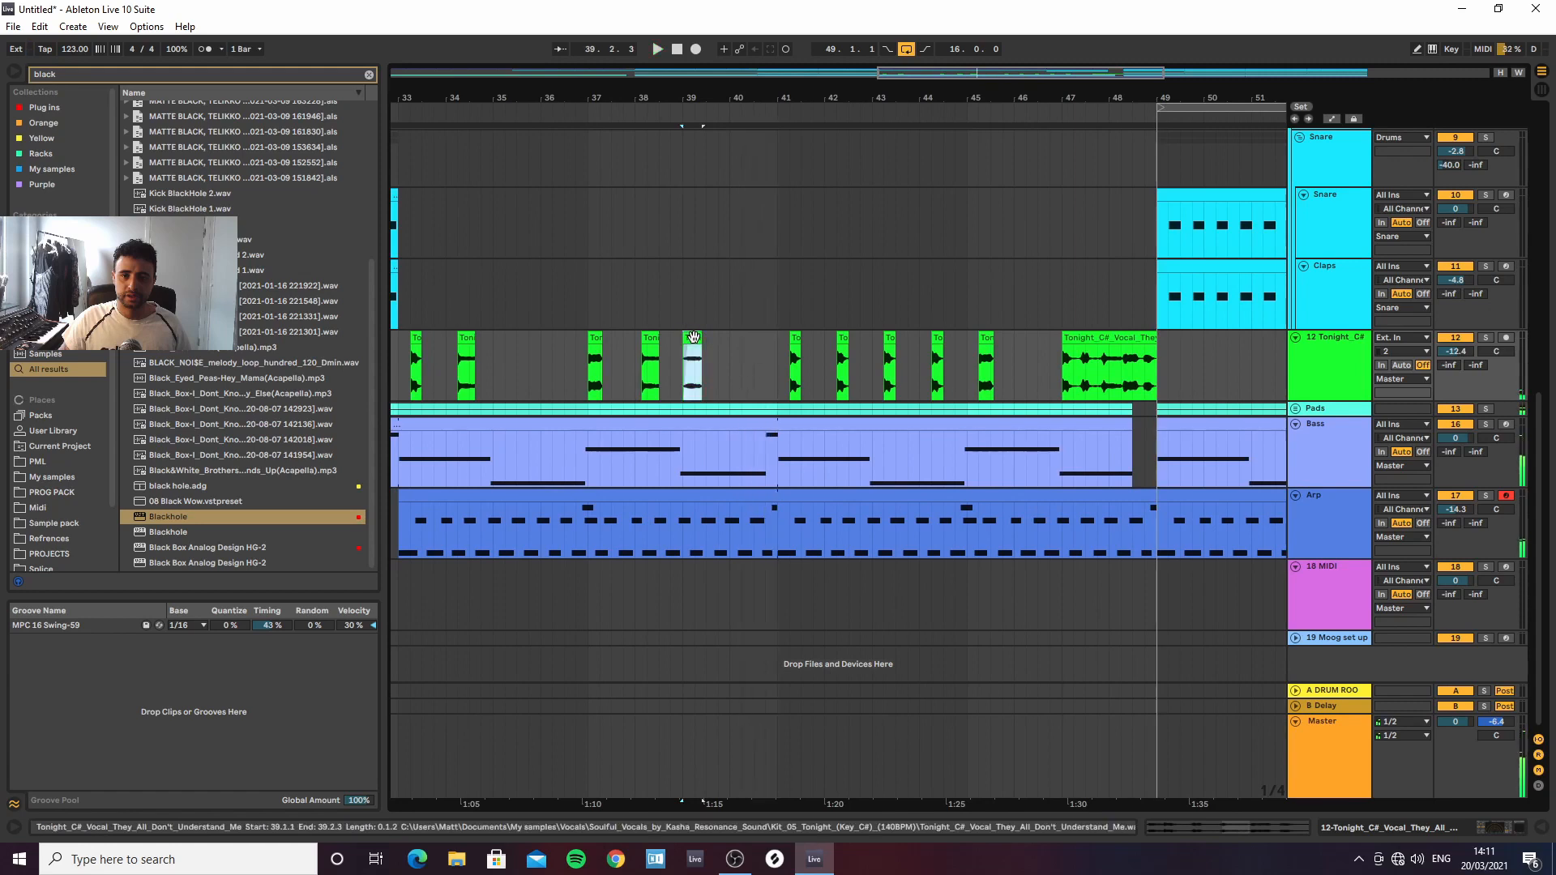
pyautogui.moveTo(693, 337); pyautogui.dragTo(741, 341)
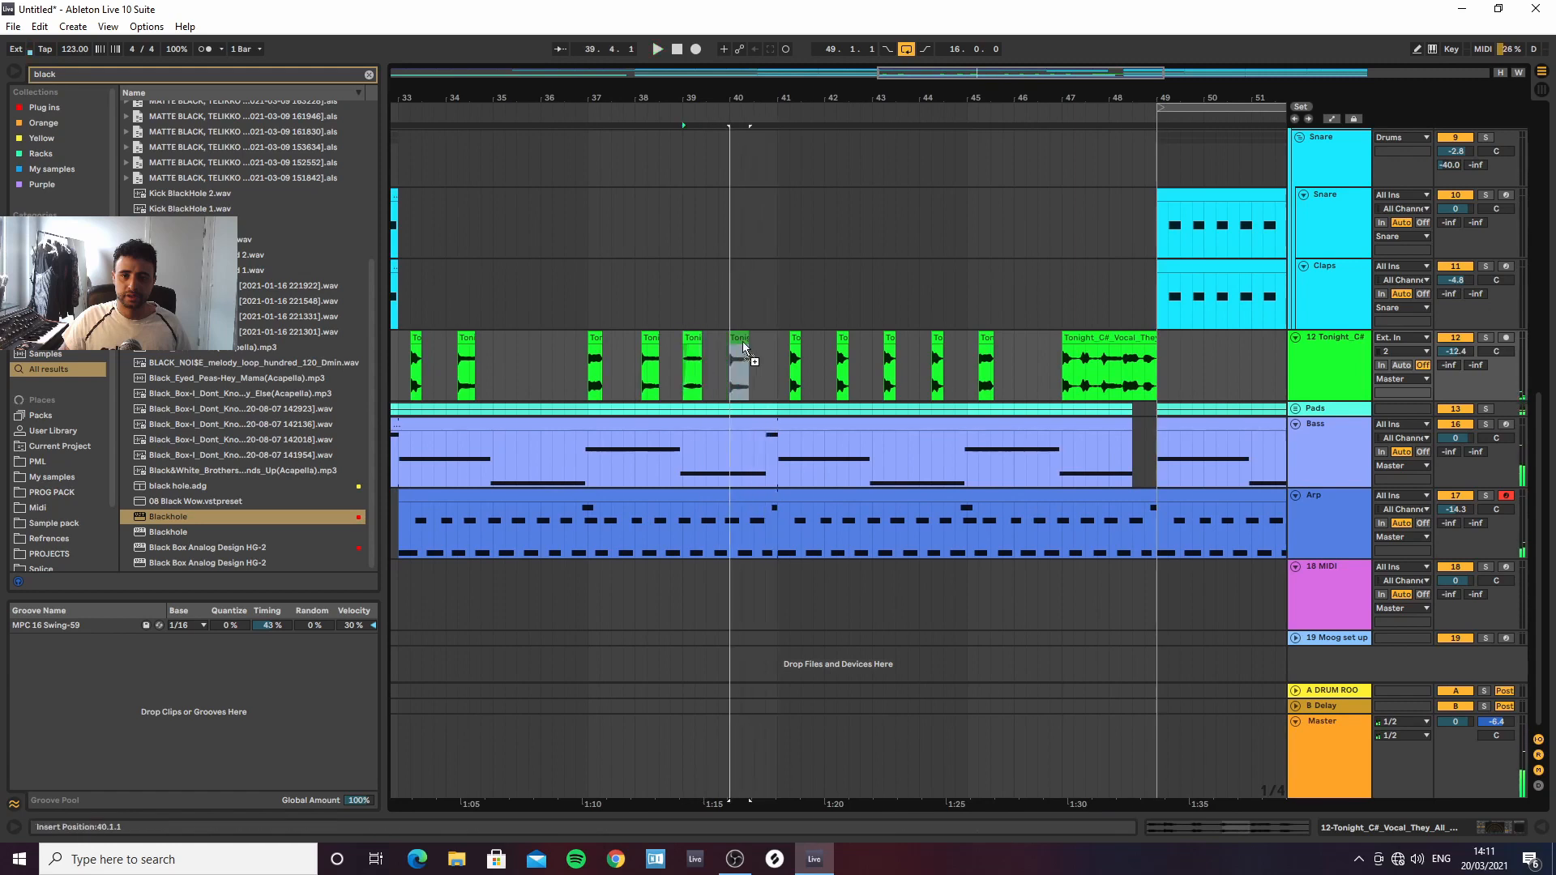
pyautogui.click(678, 368)
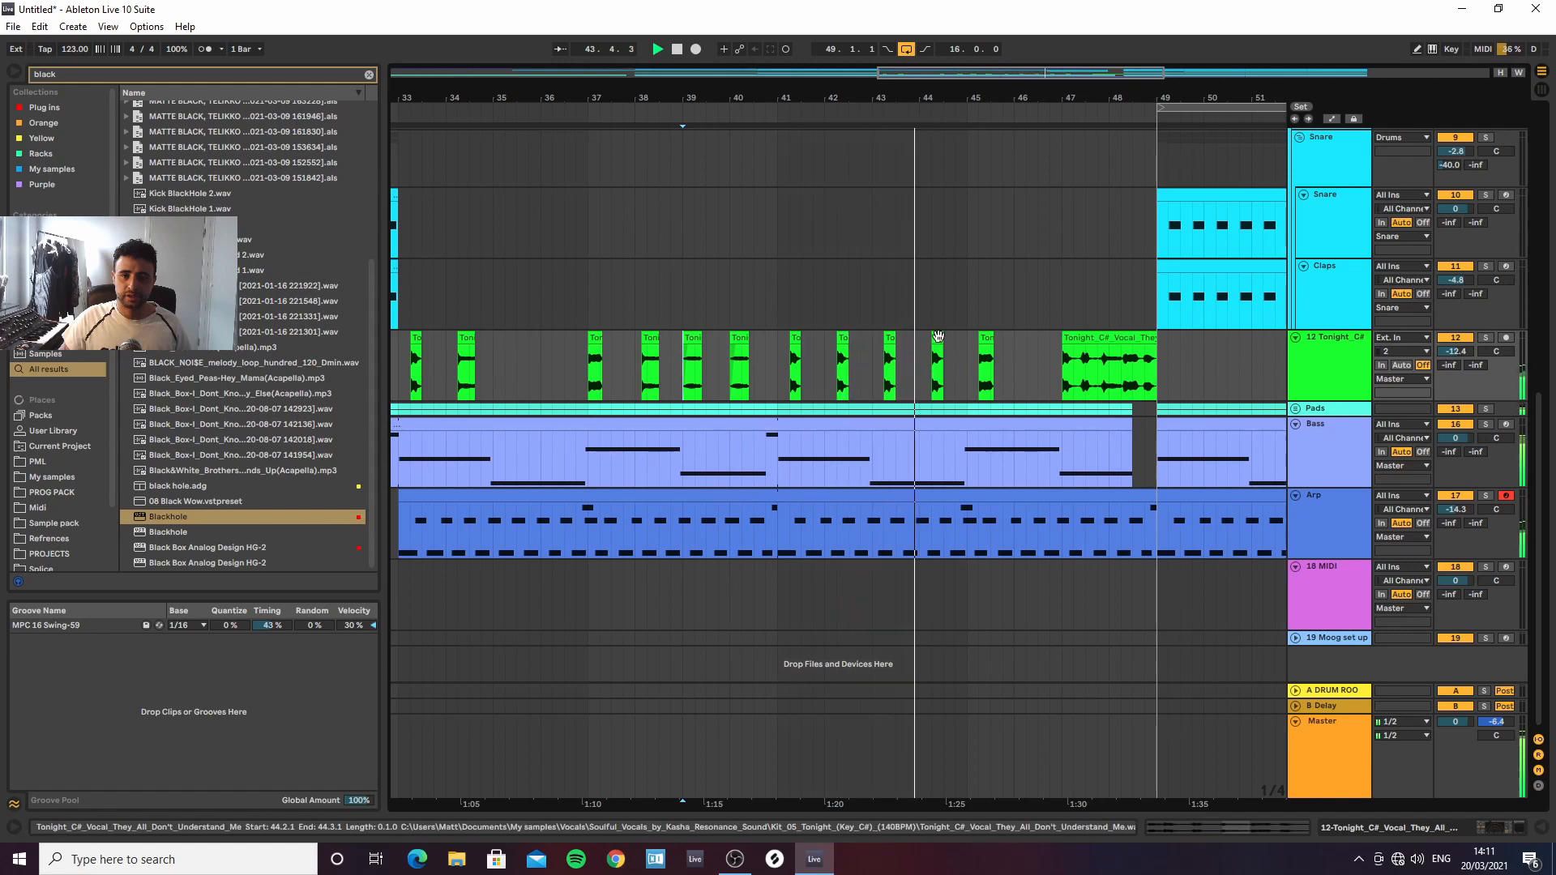
pyautogui.click(984, 337)
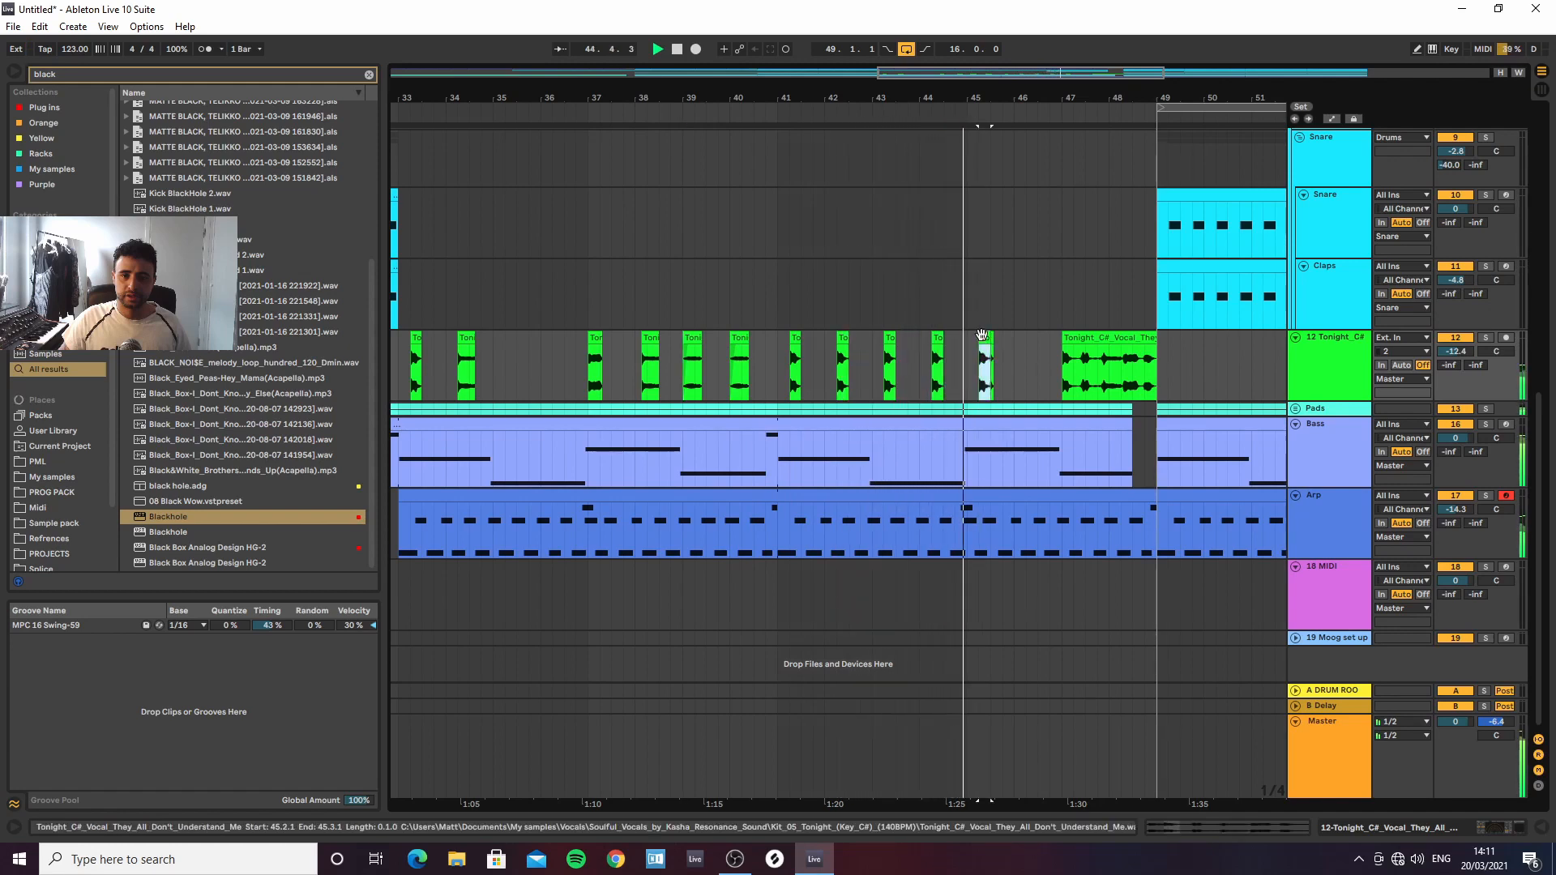
pyautogui.moveTo(983, 336); pyautogui.dragTo(1029, 337)
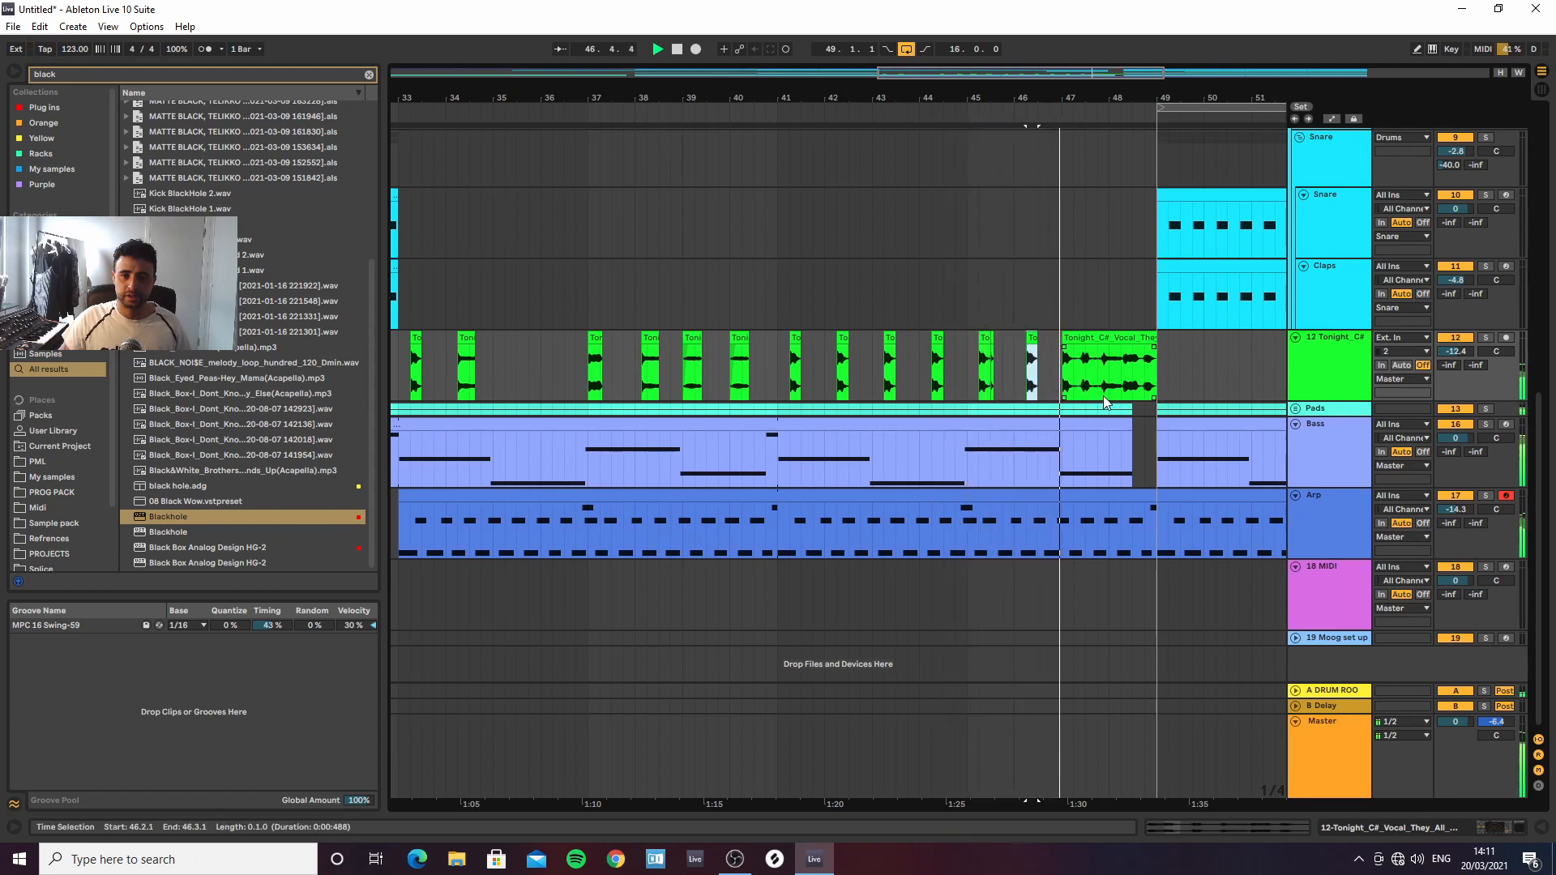
# Replace the long vocal clip before bar 49 with copies of the 46.2.1 chop at 47.2.1 and 48.2.1, and play from bar 41
pyautogui.click(1125, 338)
pyautogui.press('Delete')
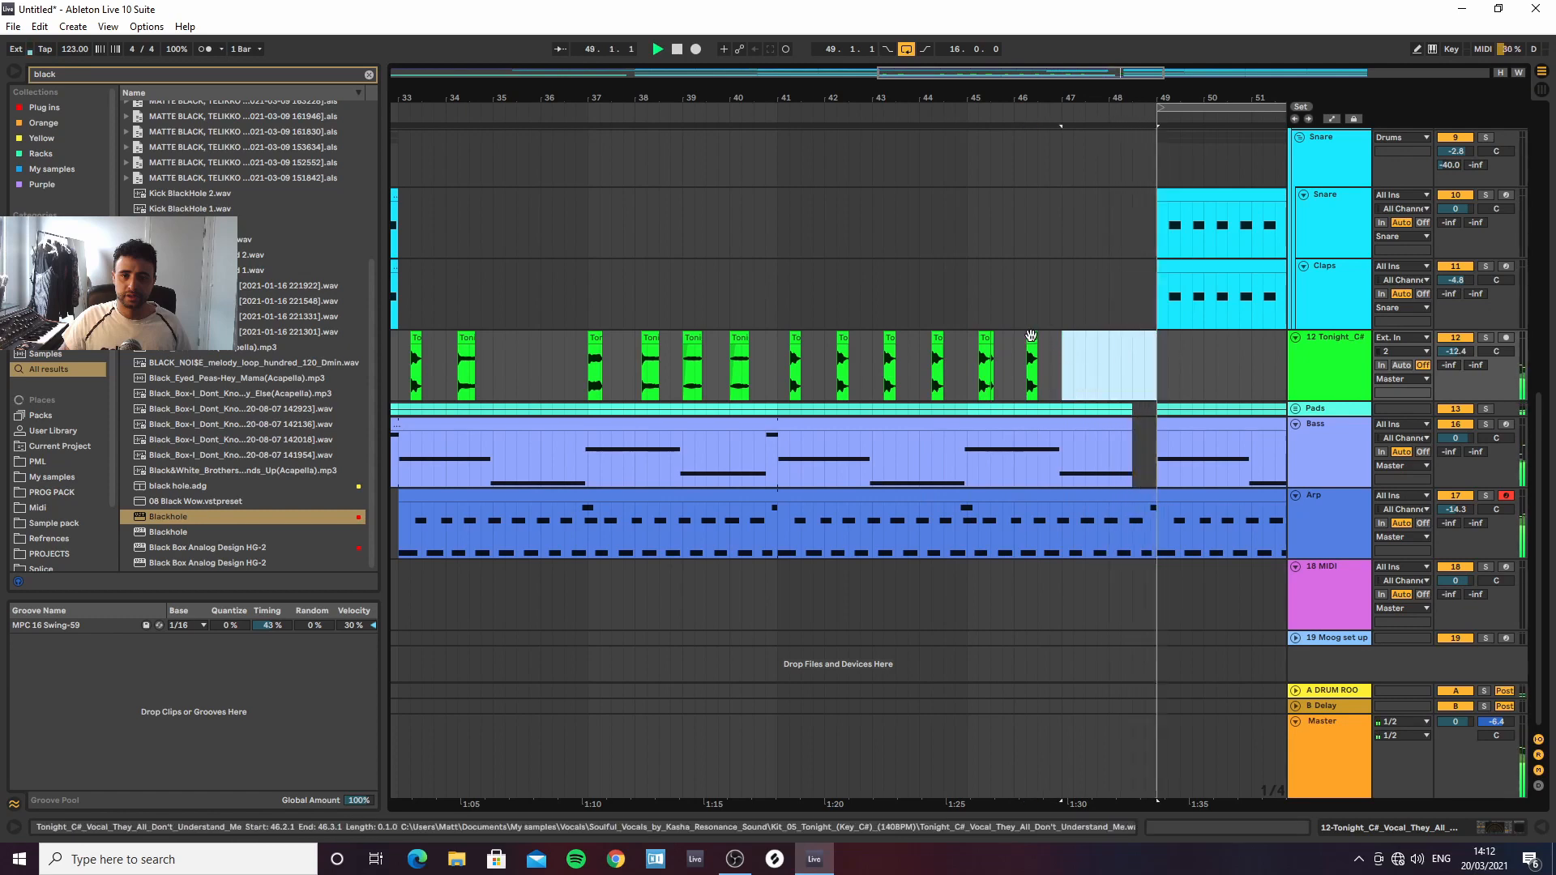
pyautogui.moveTo(1031, 337); pyautogui.dragTo(1135, 342)
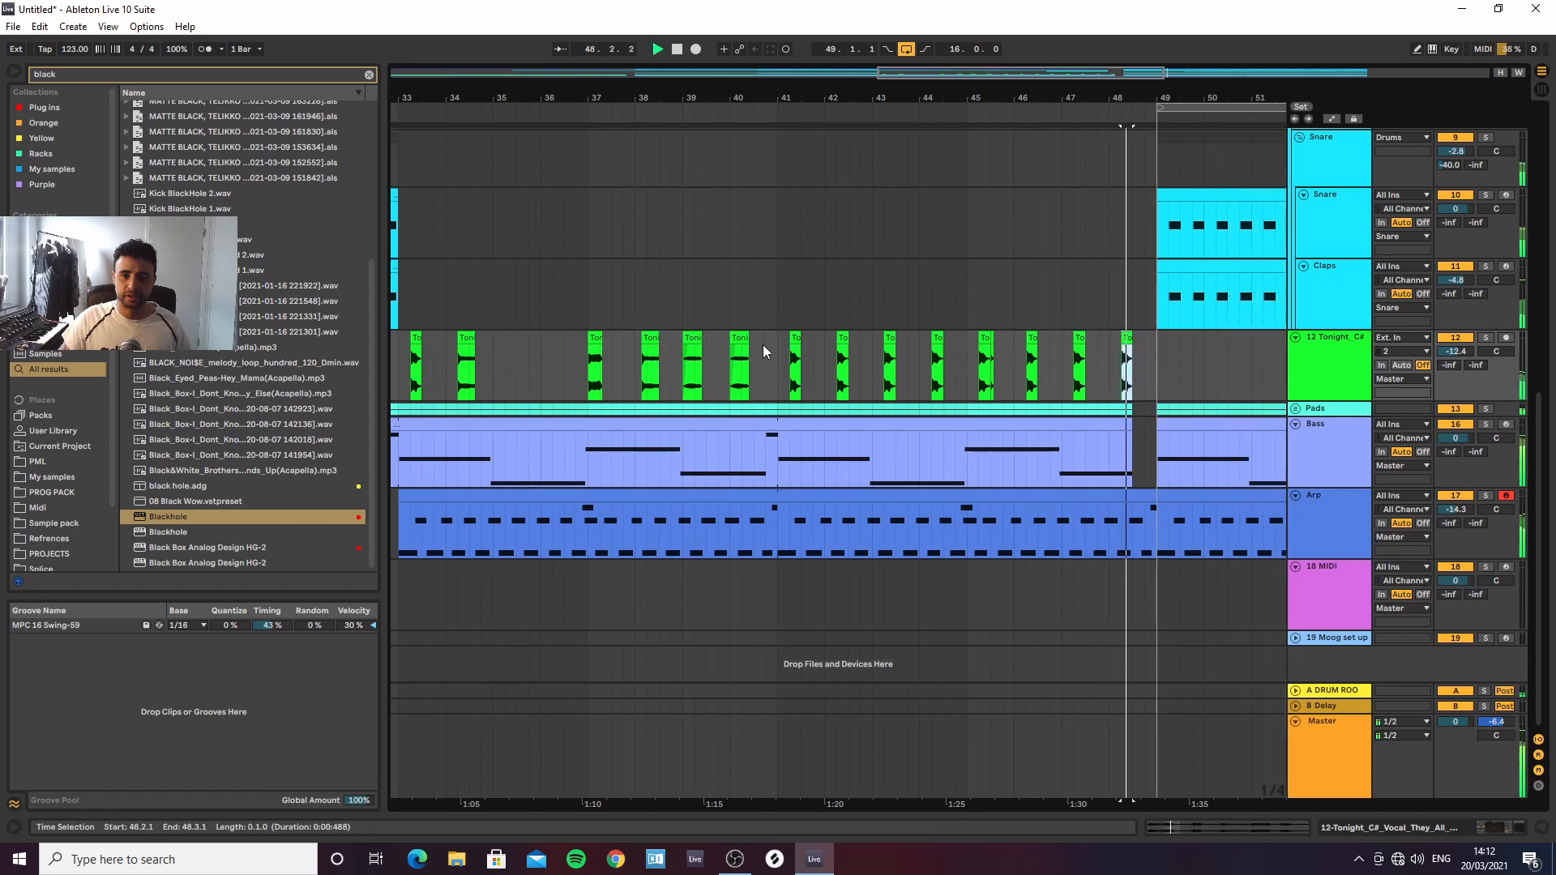
pyautogui.click(775, 363)
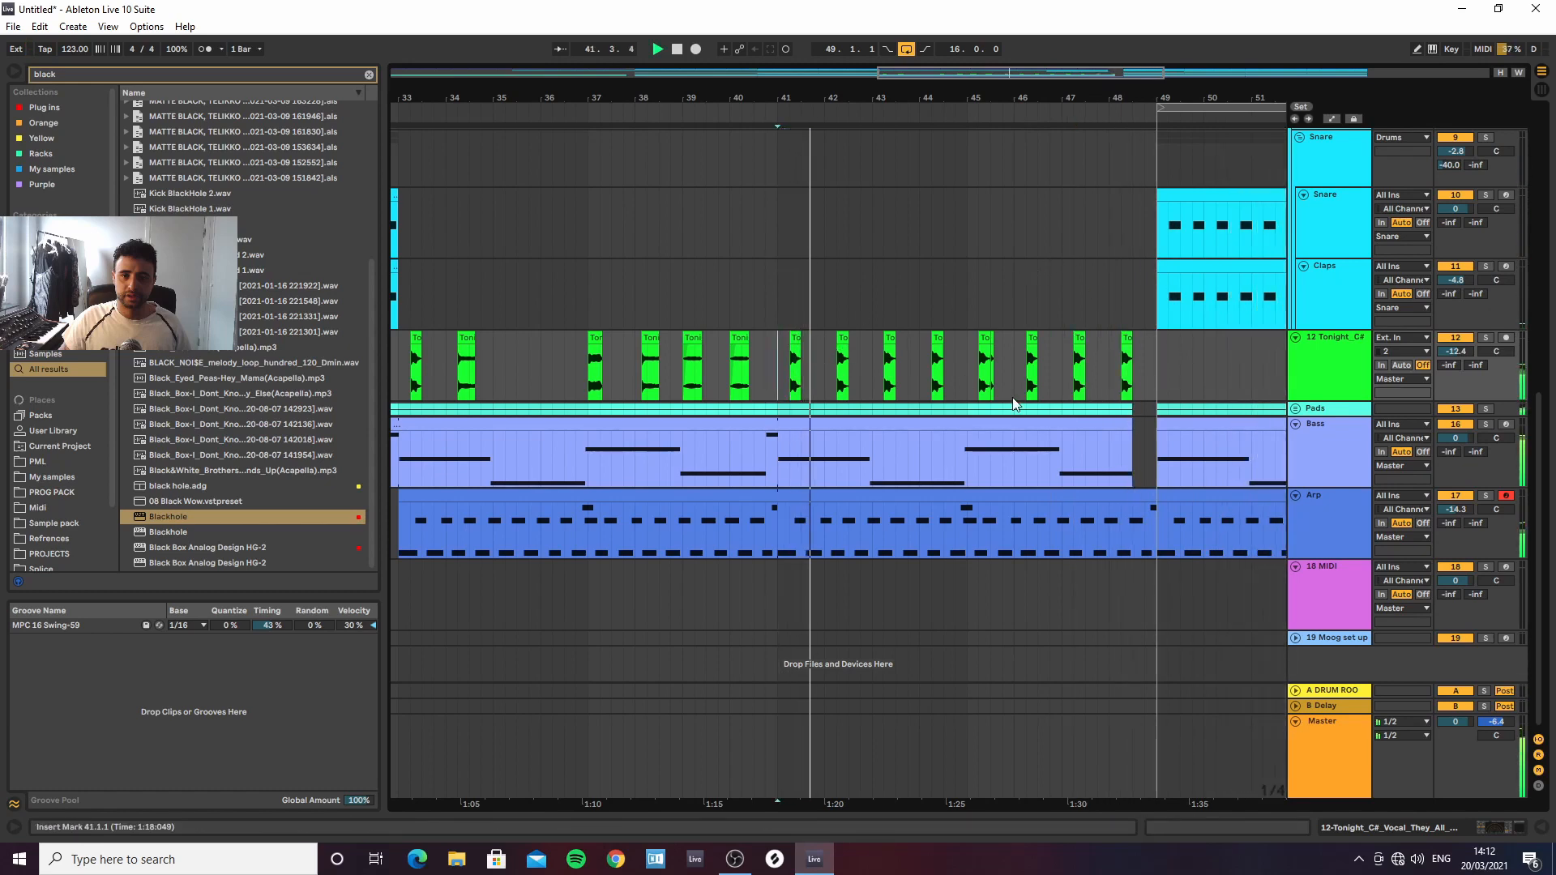
# Search the browser for "cry" and add the Crystallizer plug-in after Blackhole on the vocal track
pyautogui.click(1330, 367)
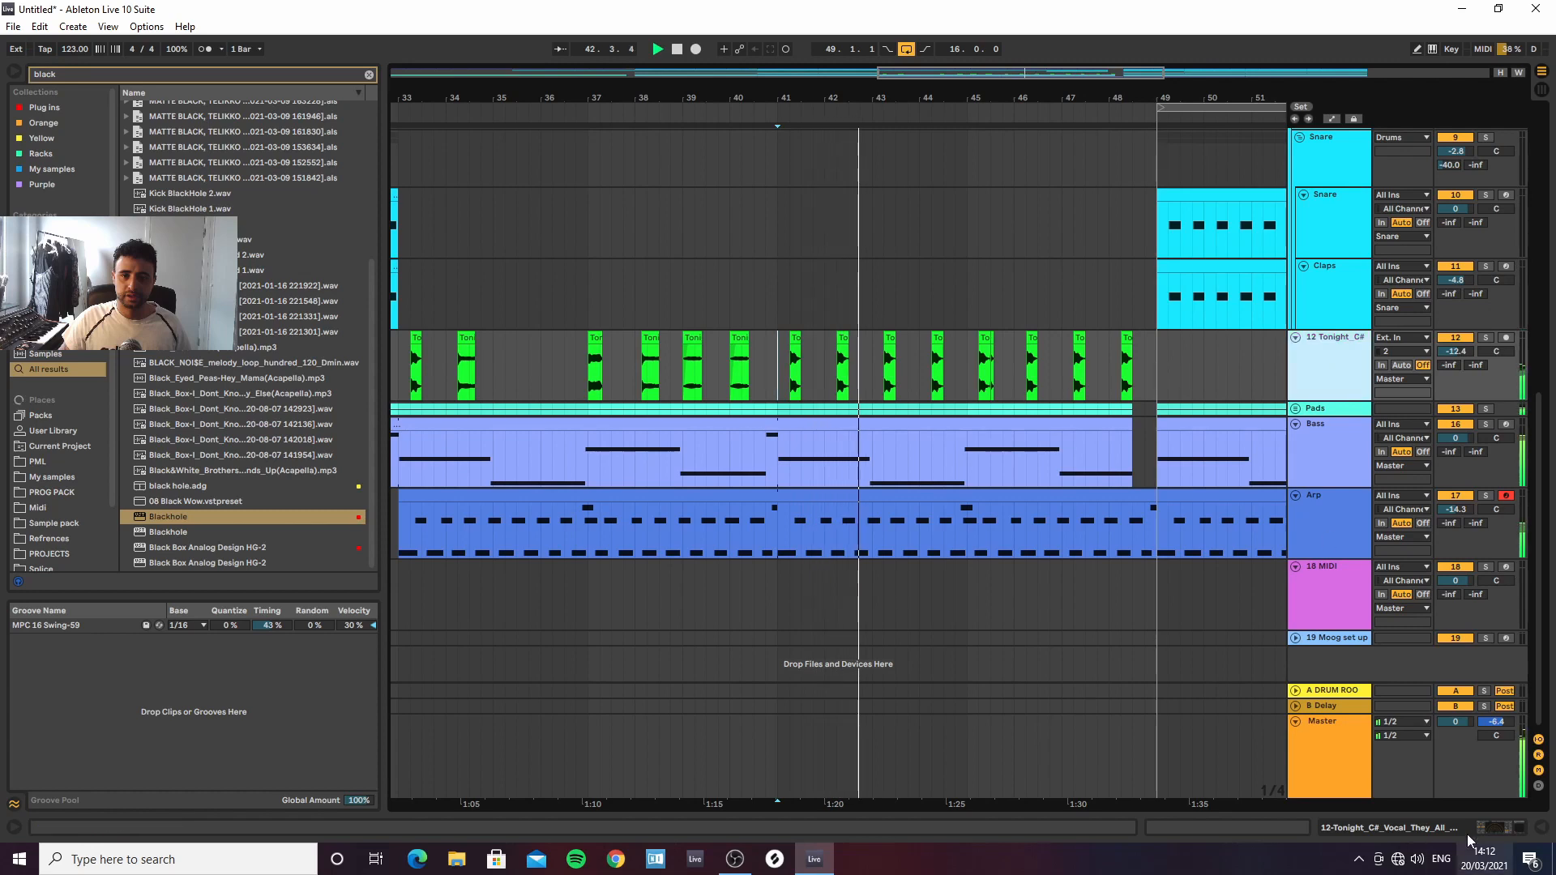
pyautogui.hotkey('shift', 'Tab')
pyautogui.click(369, 73)
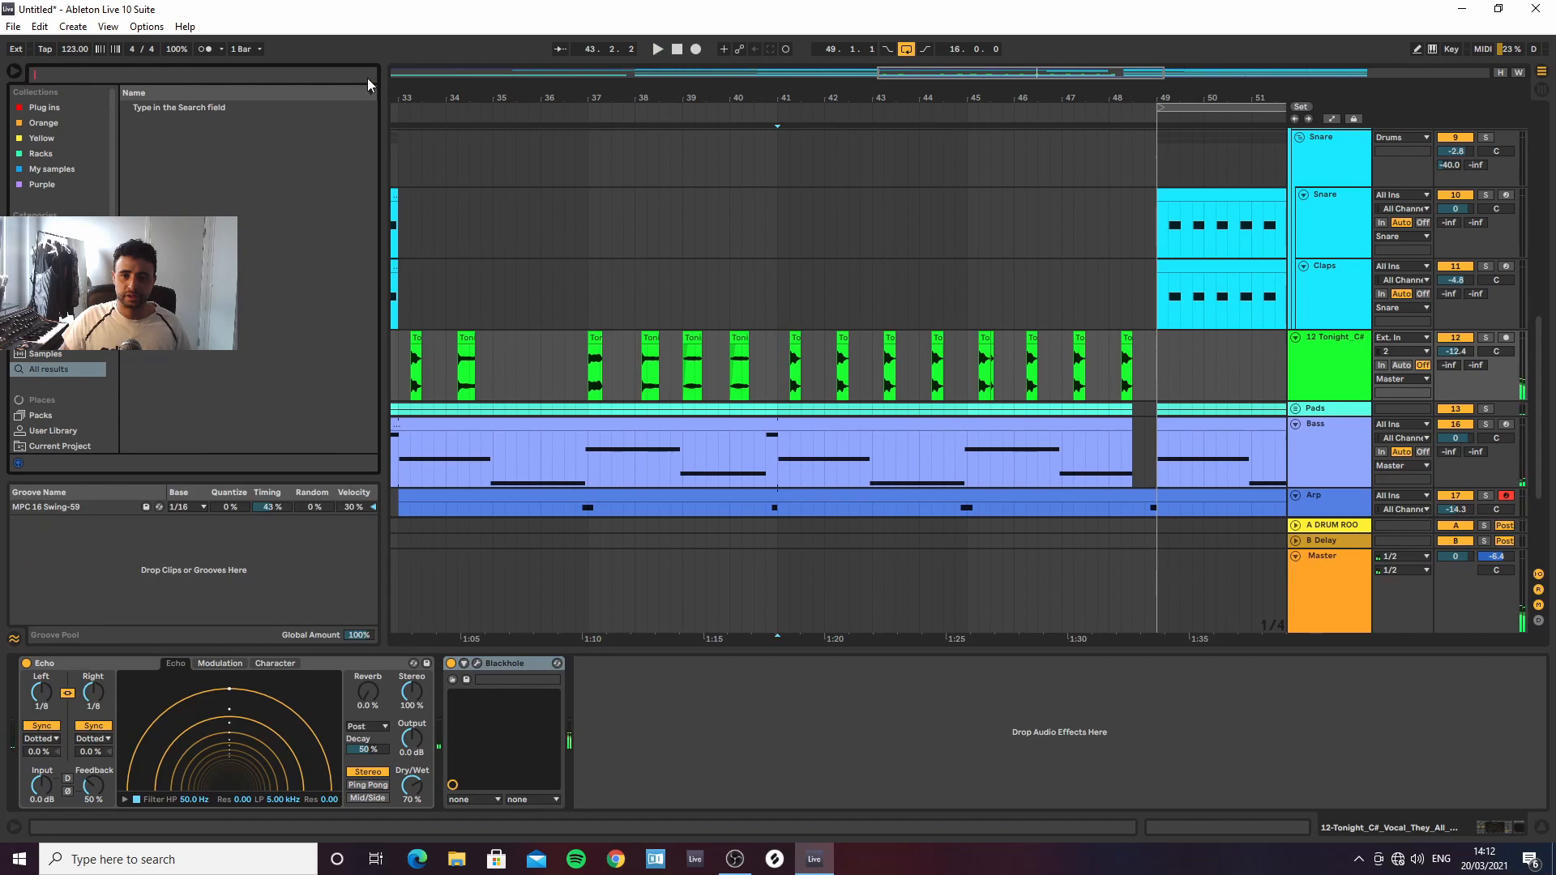
pyautogui.write('cry')
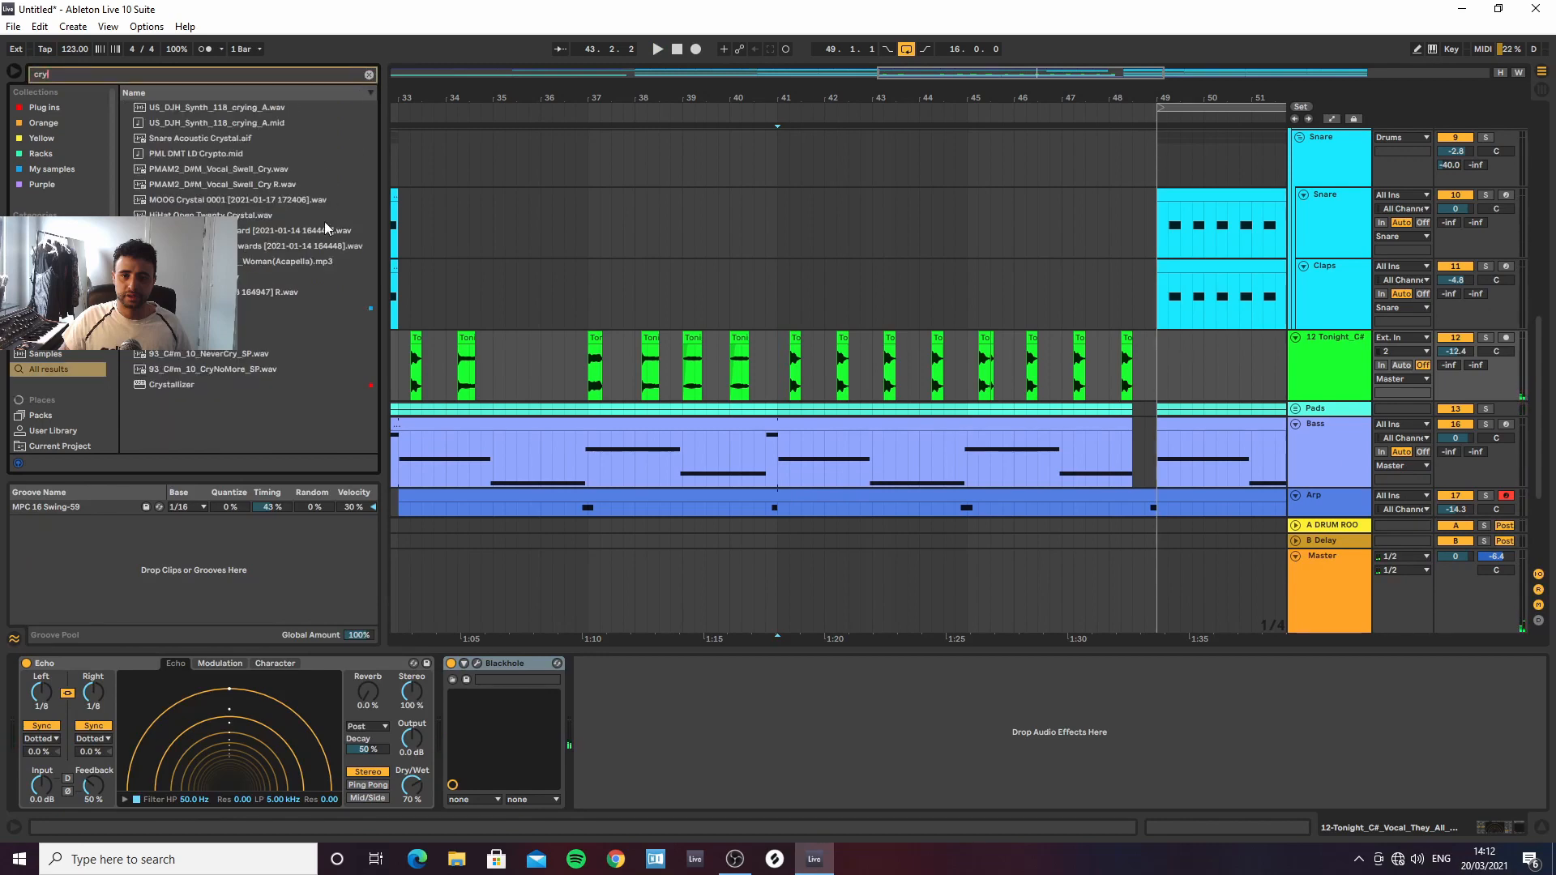
pyautogui.doubleClick(173, 384)
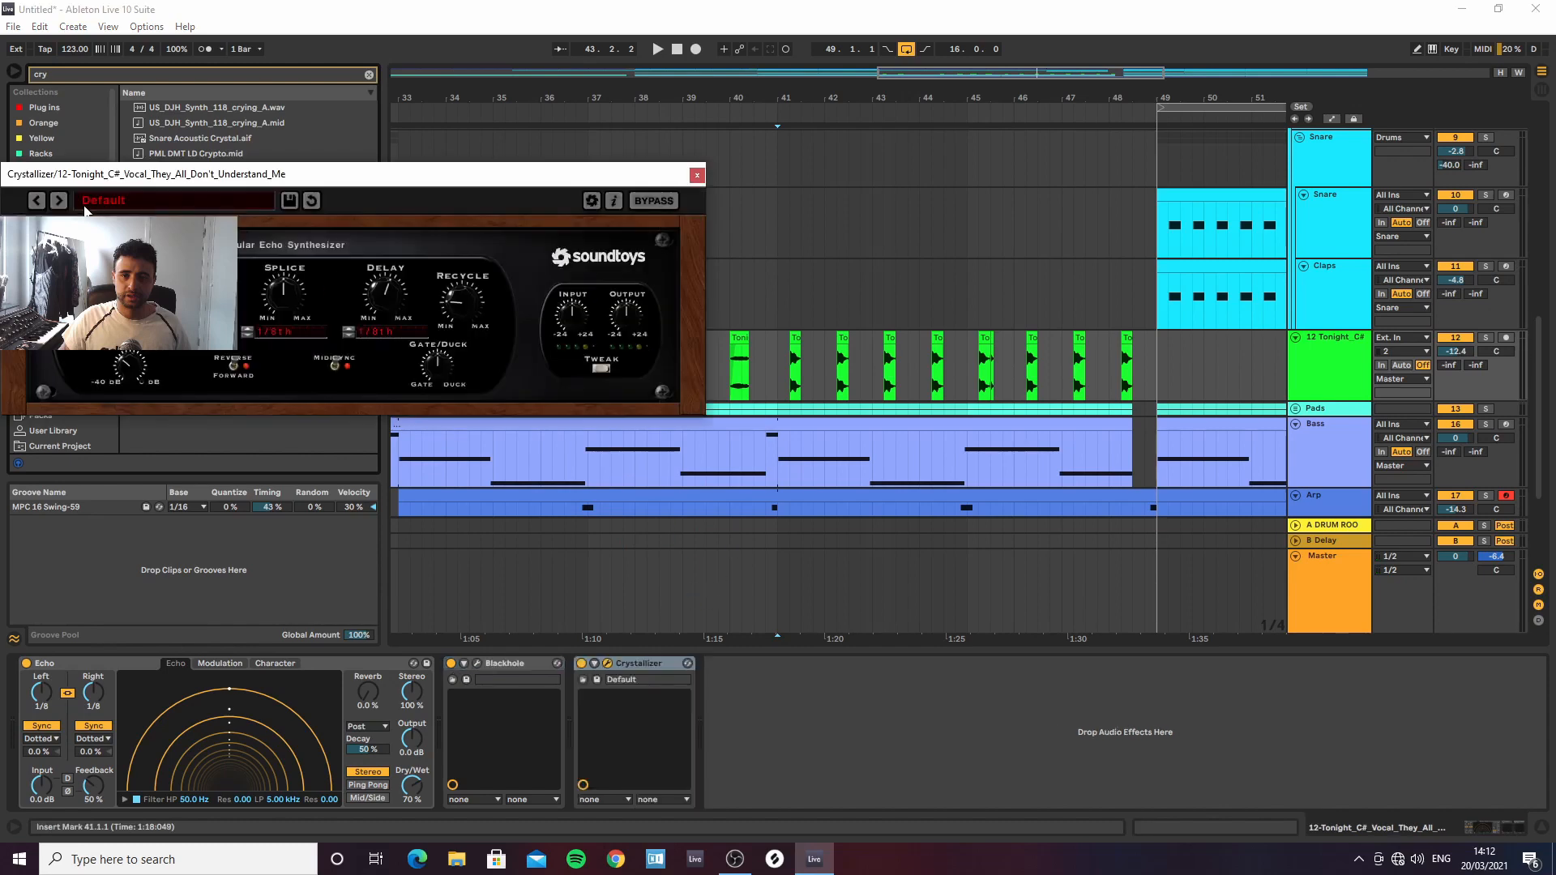
# Load the Fifs preset in Crystallizer and audition it on the vocal
pyautogui.click(85, 209)
pyautogui.moveTo(162, 288)
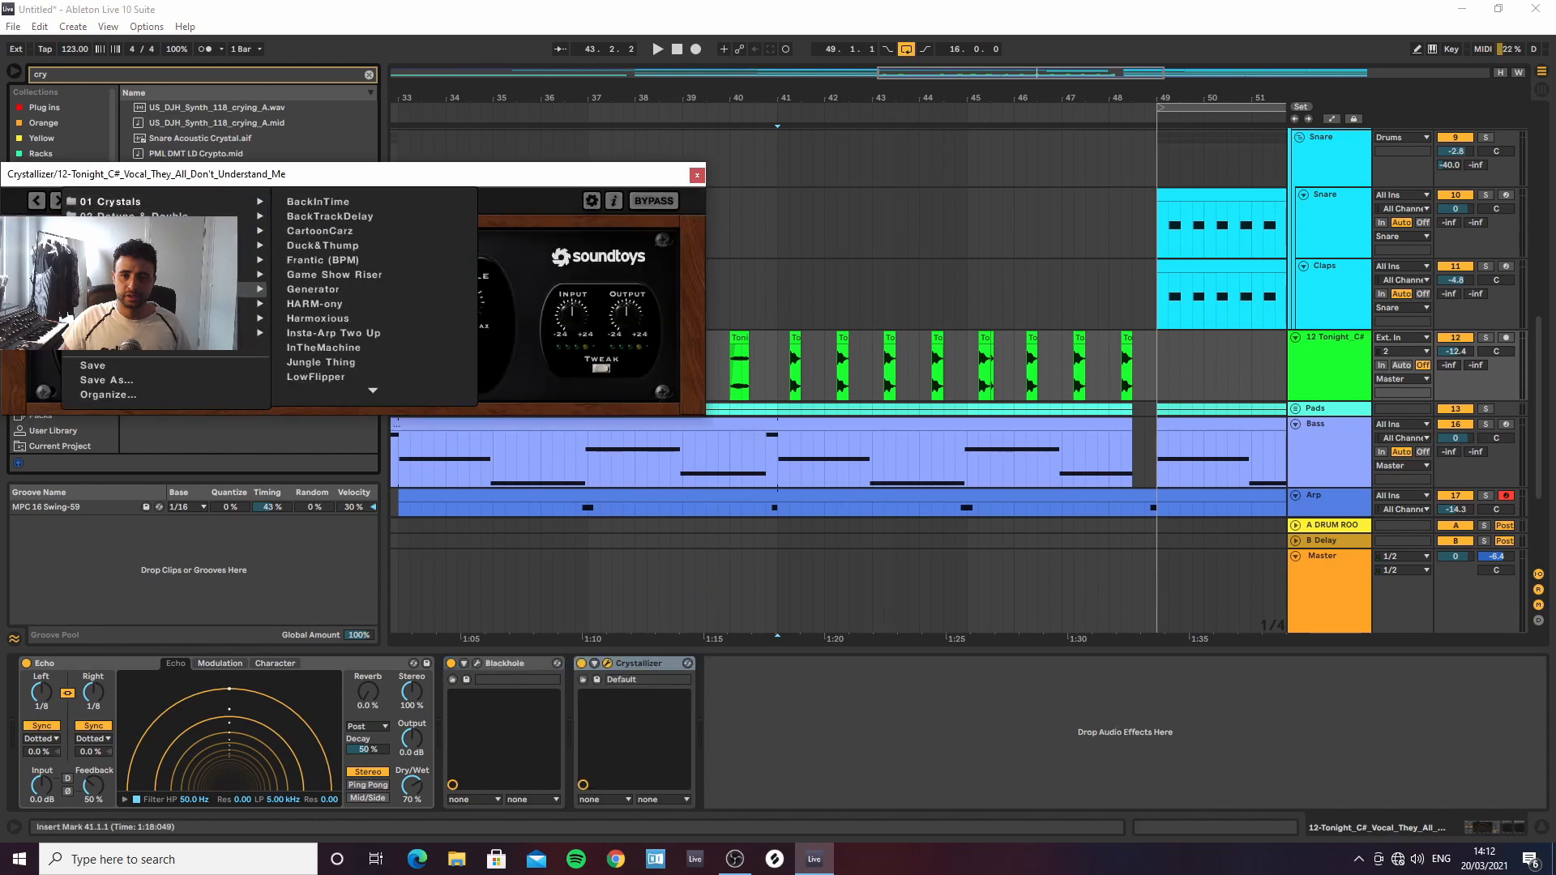
pyautogui.moveTo(162, 318)
pyautogui.click(313, 316)
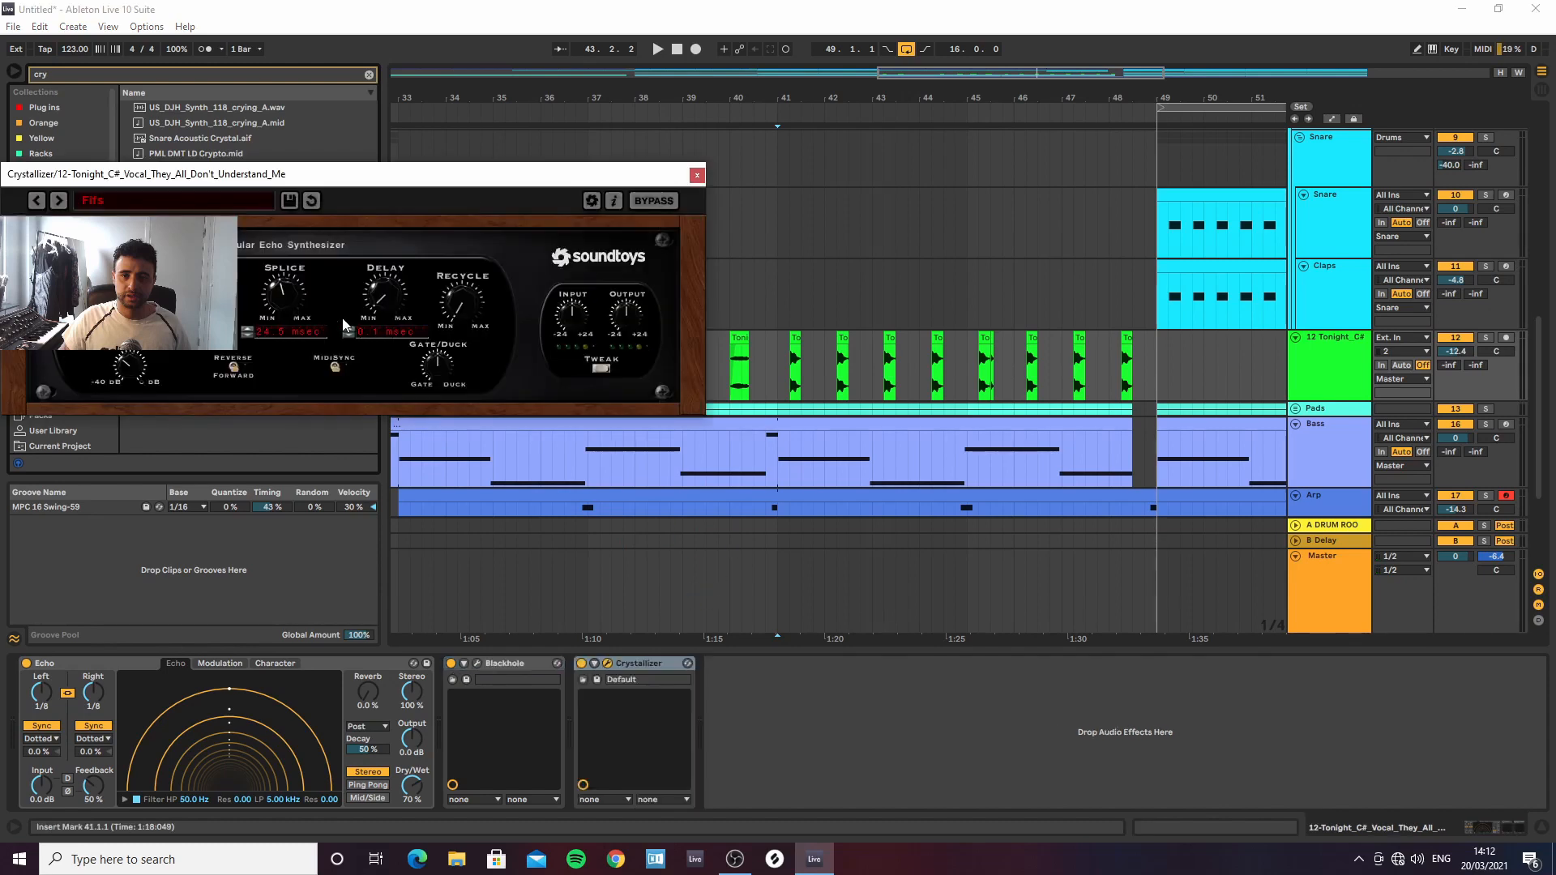
pyautogui.press('space')
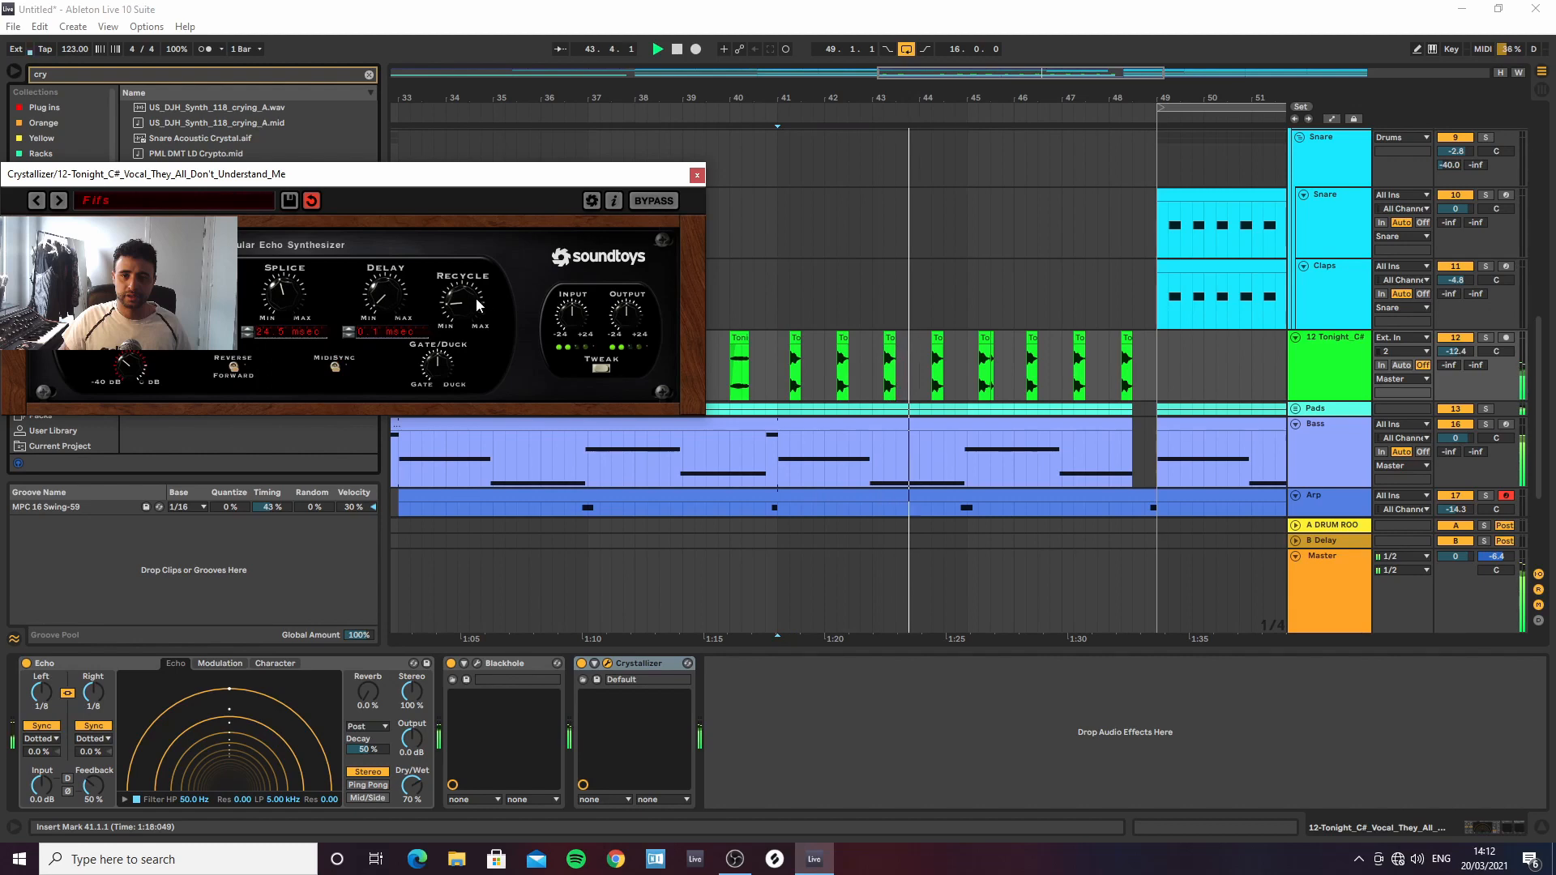
# Load the Half Saphires preset from the 01 Crystals folder, adjust Crystallizer's Recycle amount and close the plug-in window
pyautogui.click(174, 200)
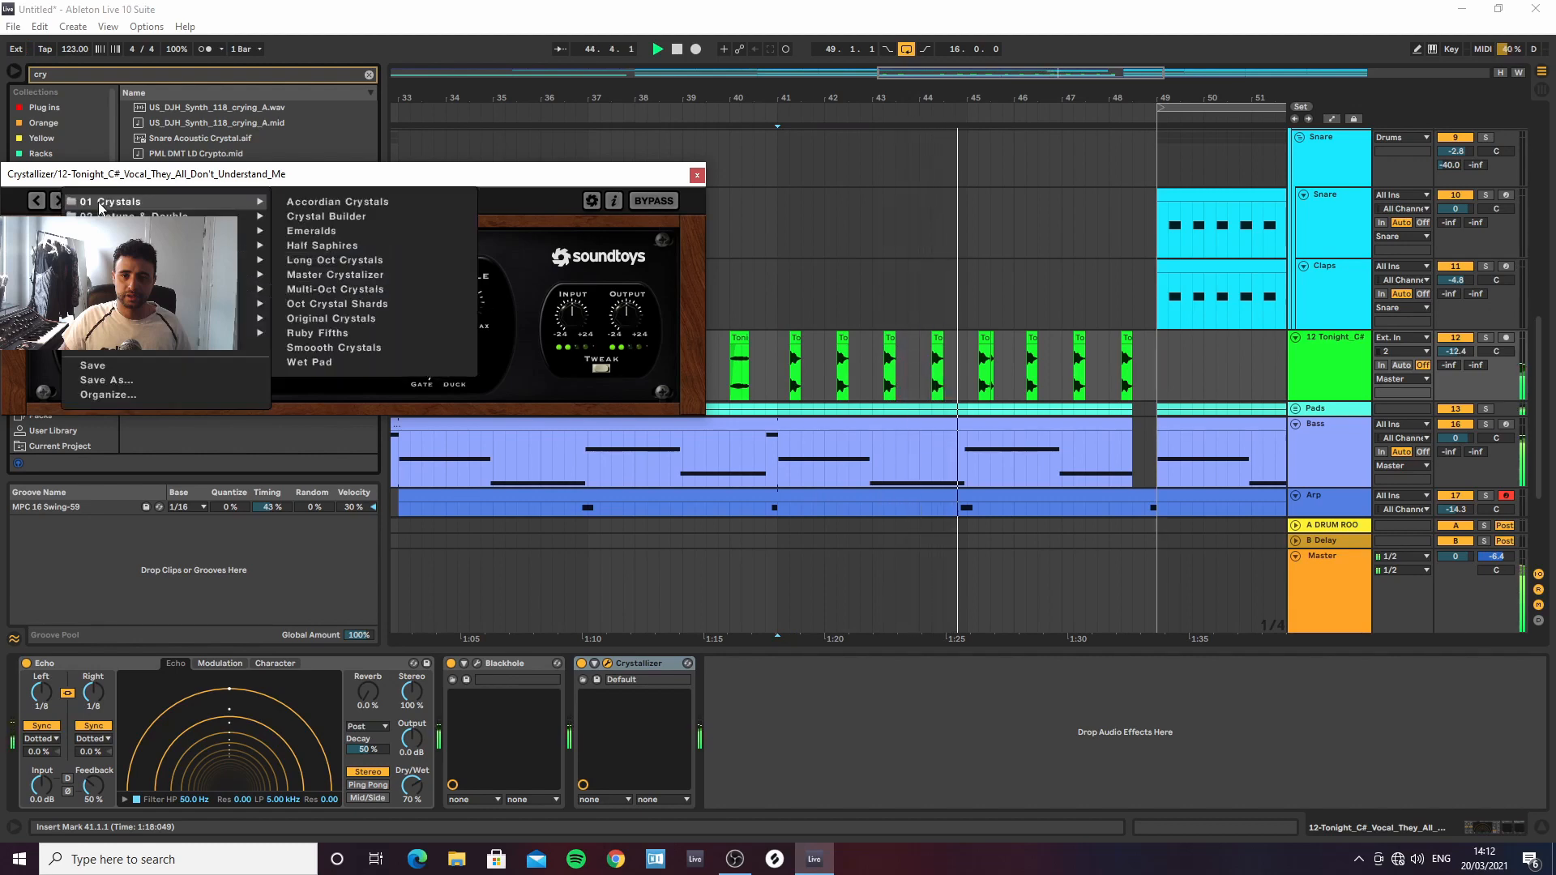
pyautogui.click(320, 245)
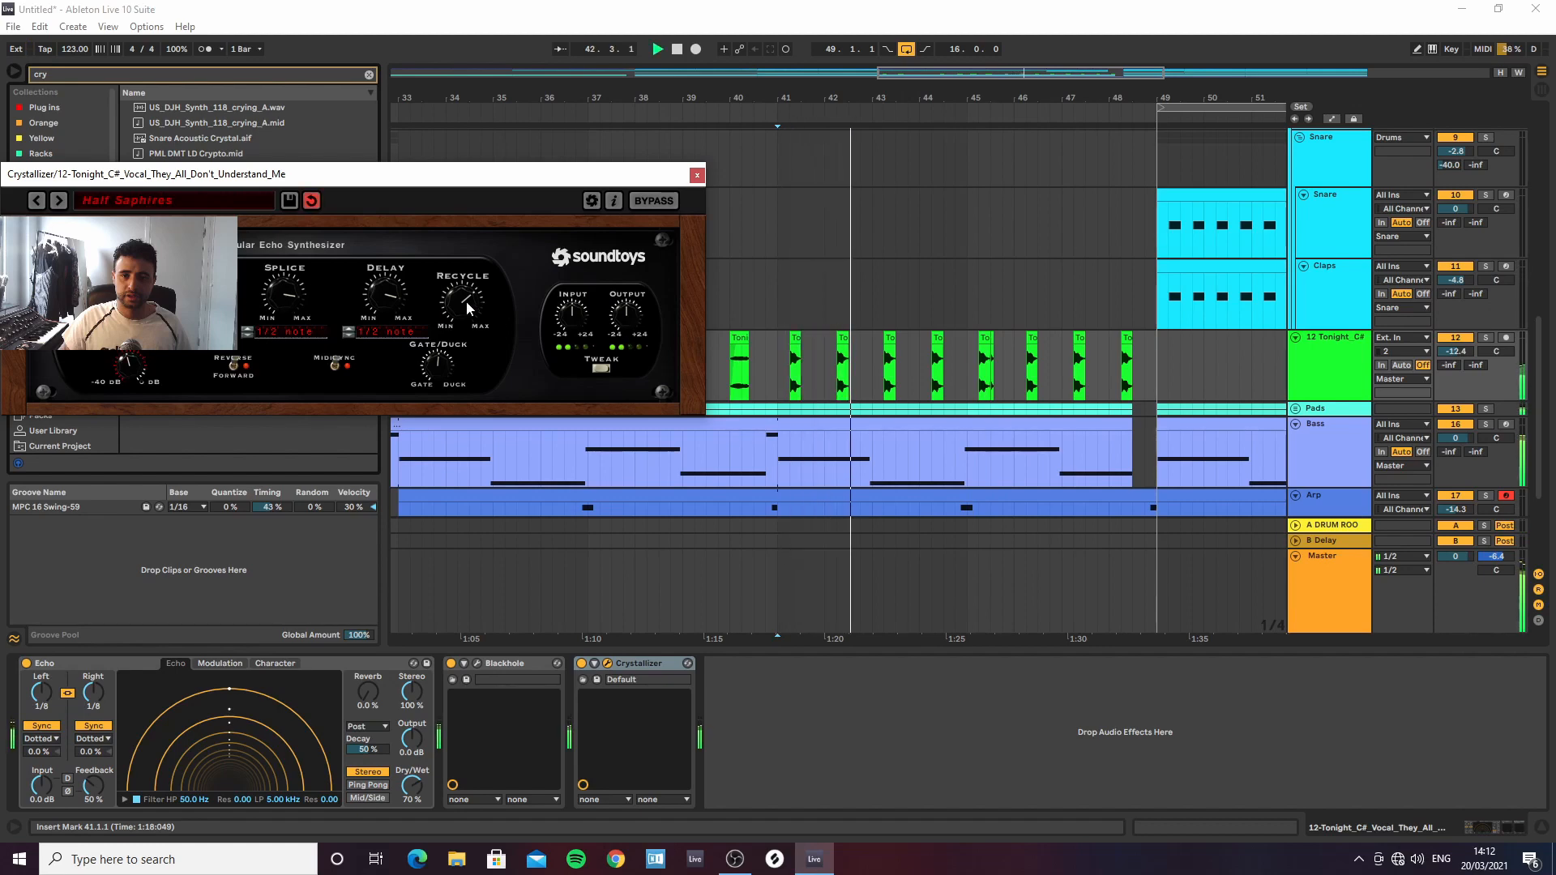
pyautogui.moveTo(472, 342); pyautogui.dragTo(474, 375)
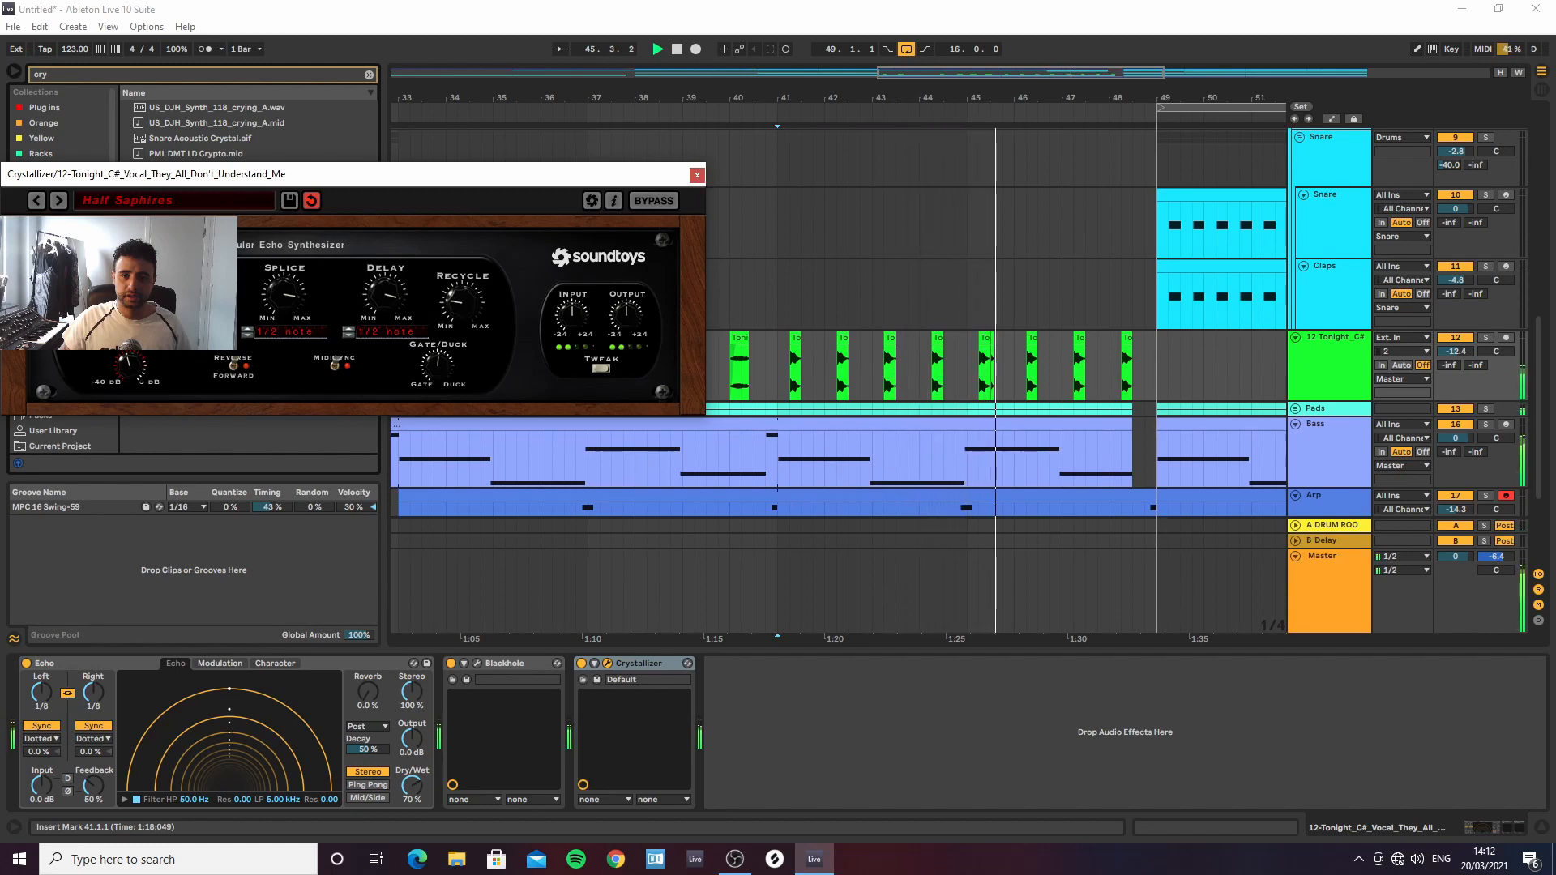
pyautogui.click(696, 175)
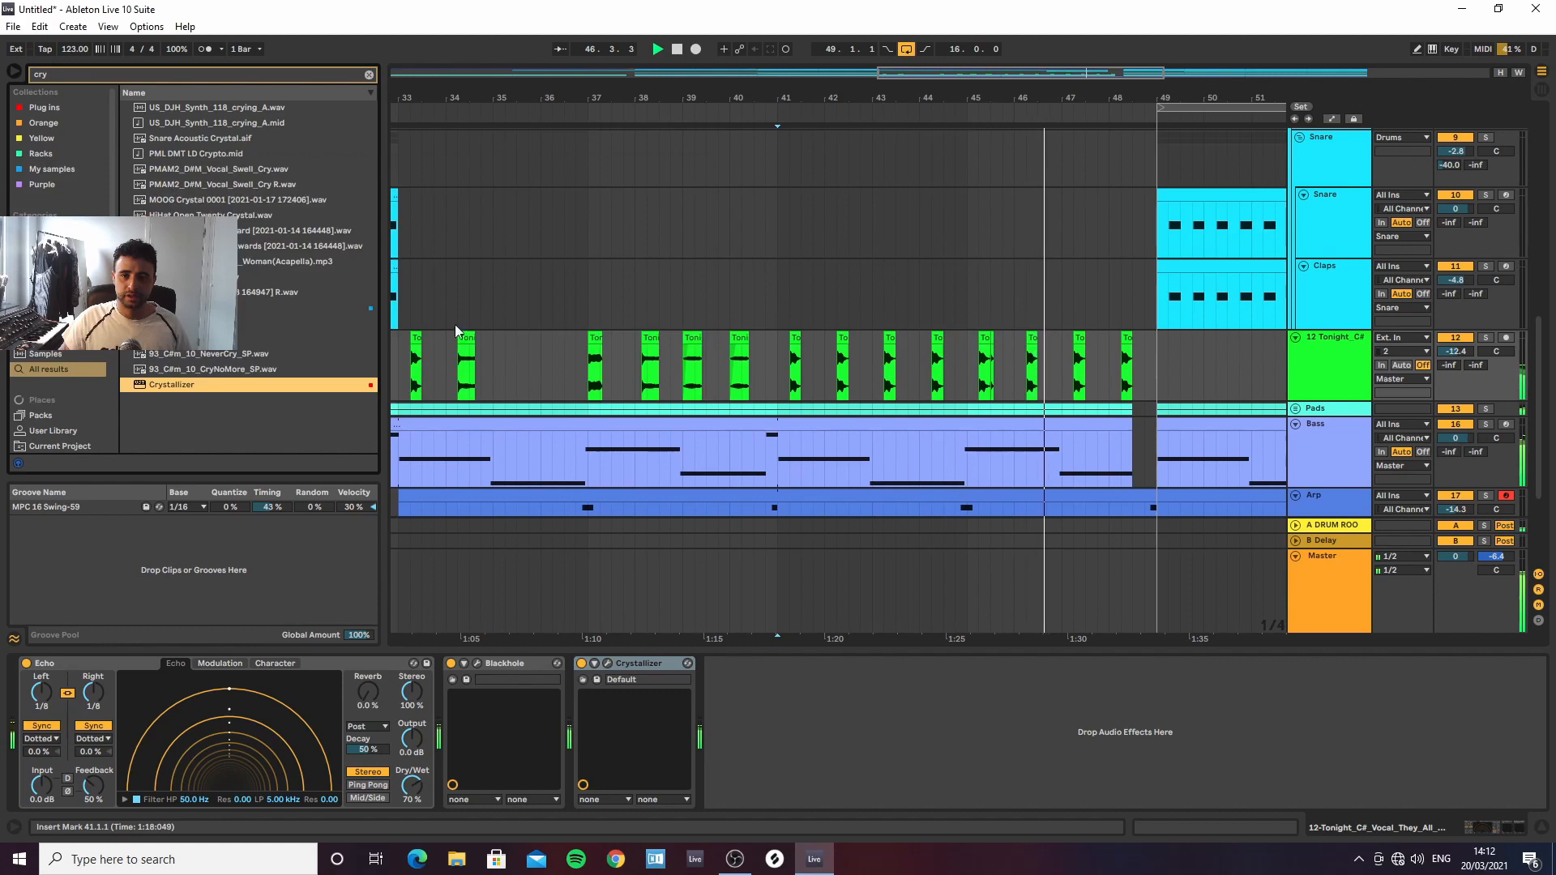
# Automate the vocal track's Echo Feedback to rise from 50 % at bar 45 to 131 % at bar 49, and play it back
pyautogui.press('a')
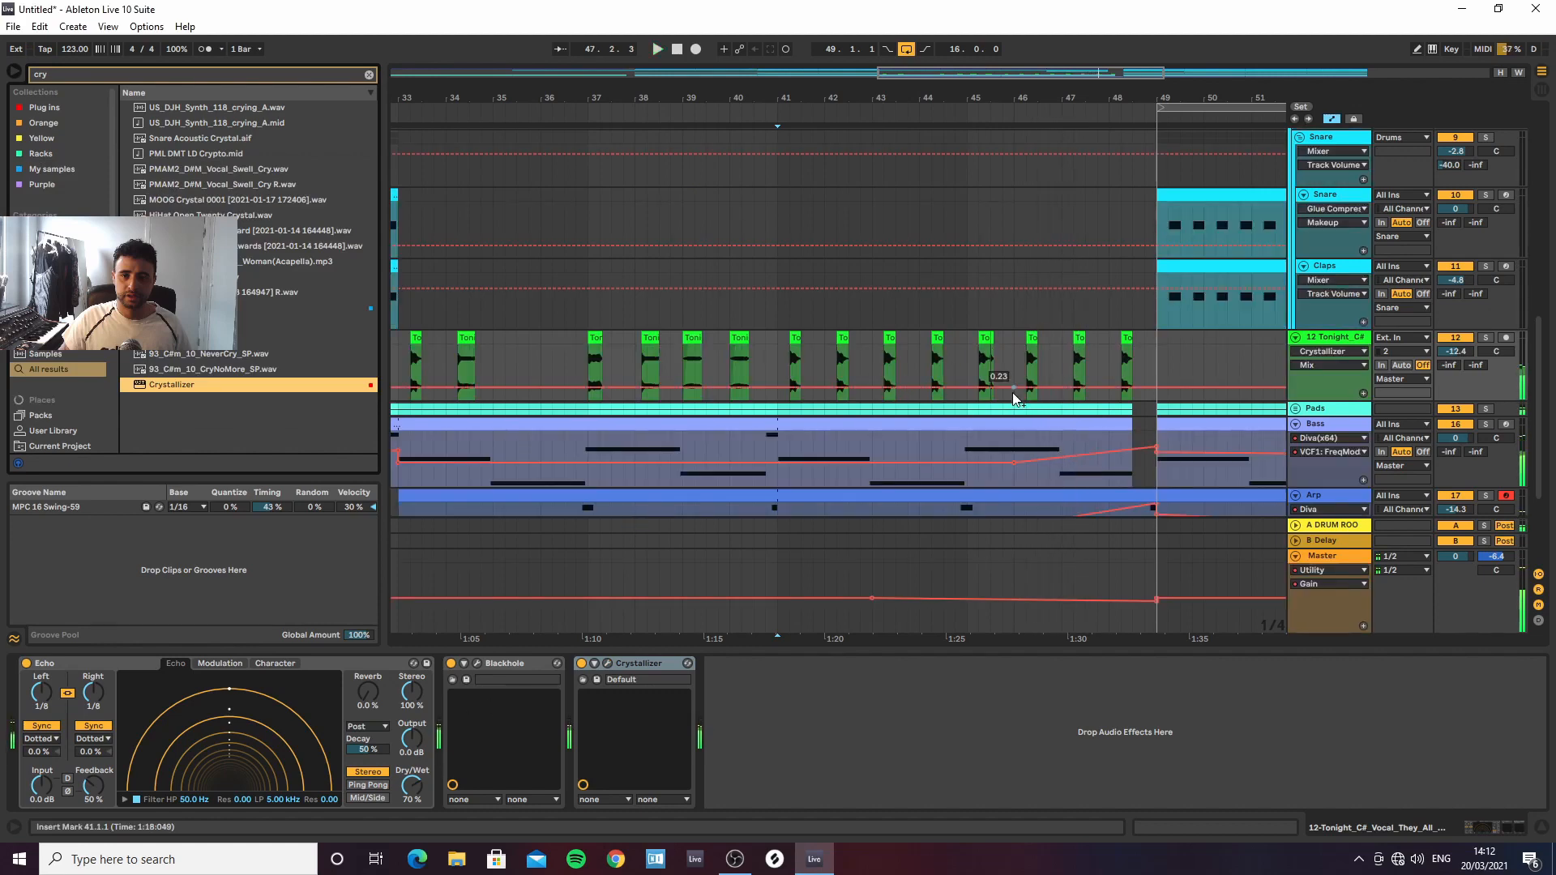
pyautogui.click(411, 790)
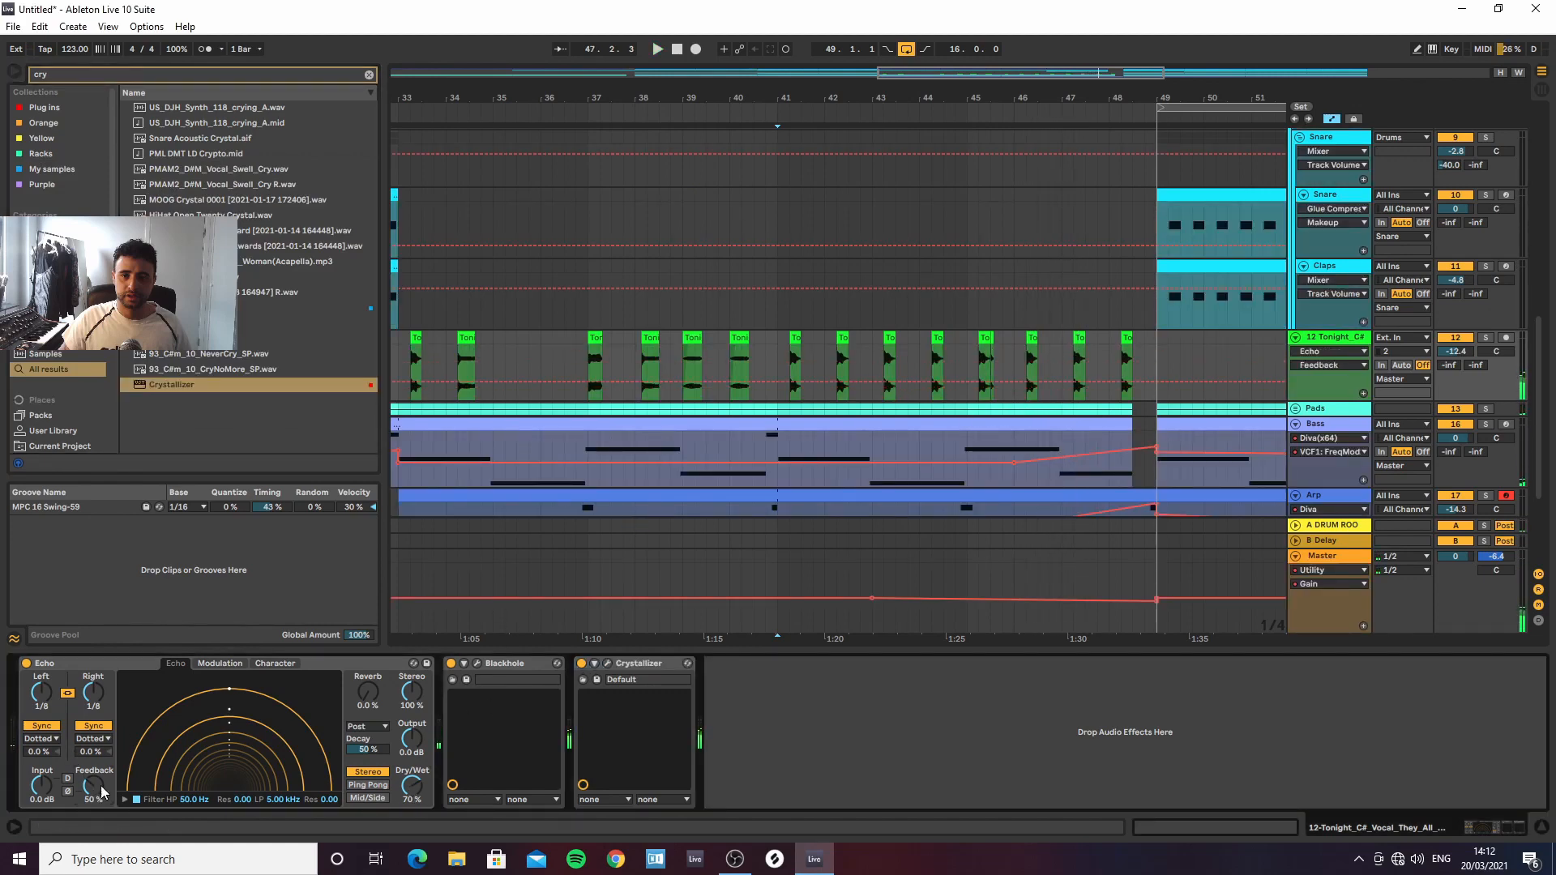
pyautogui.click(968, 381)
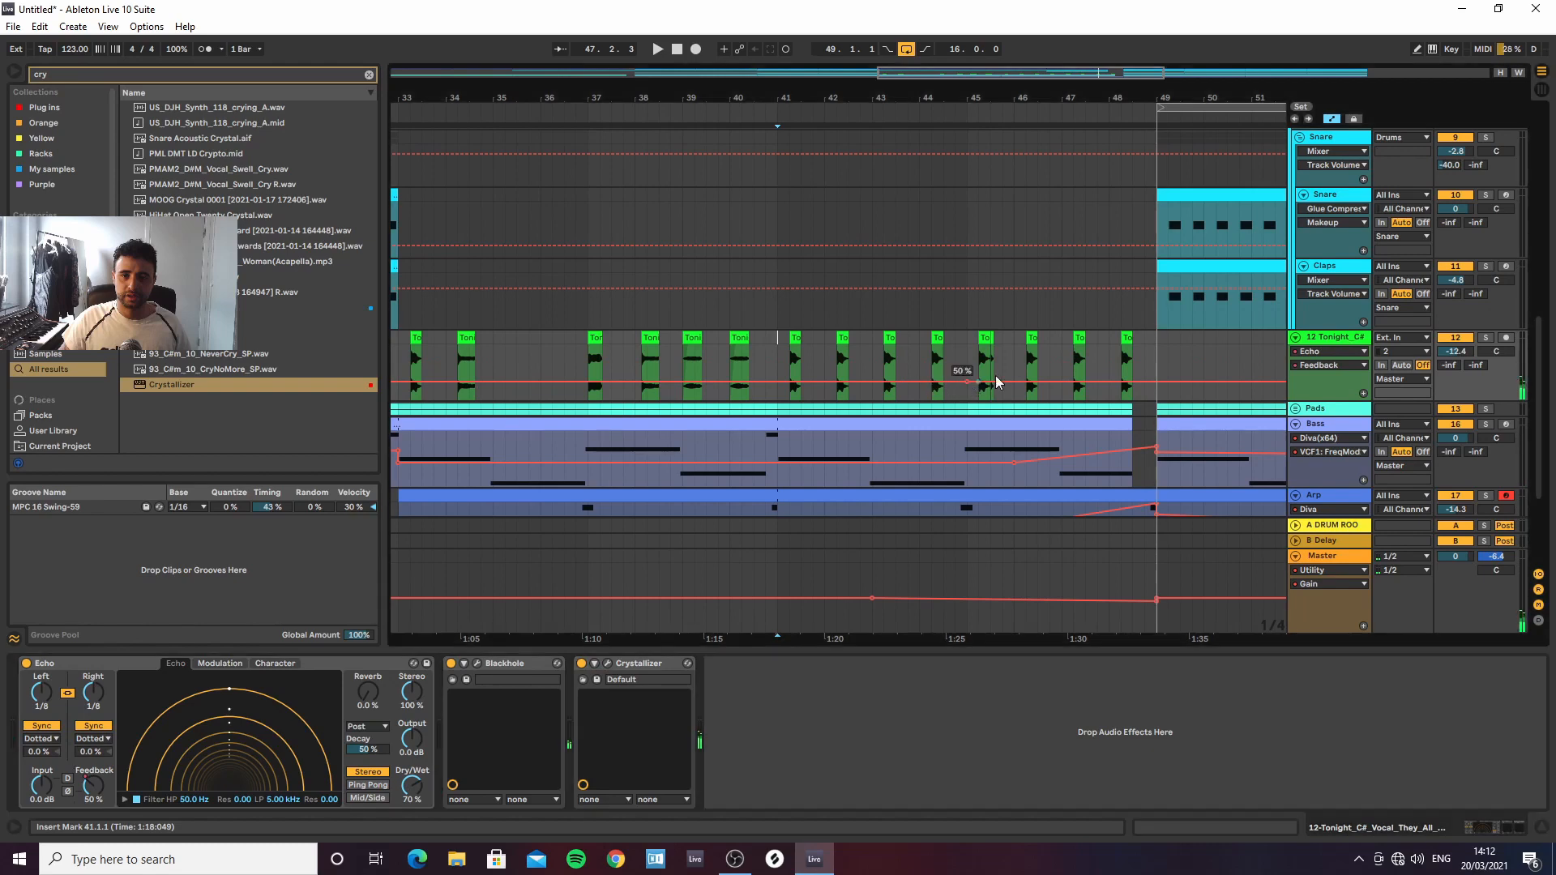
pyautogui.moveTo(1155, 382); pyautogui.dragTo(1156, 352)
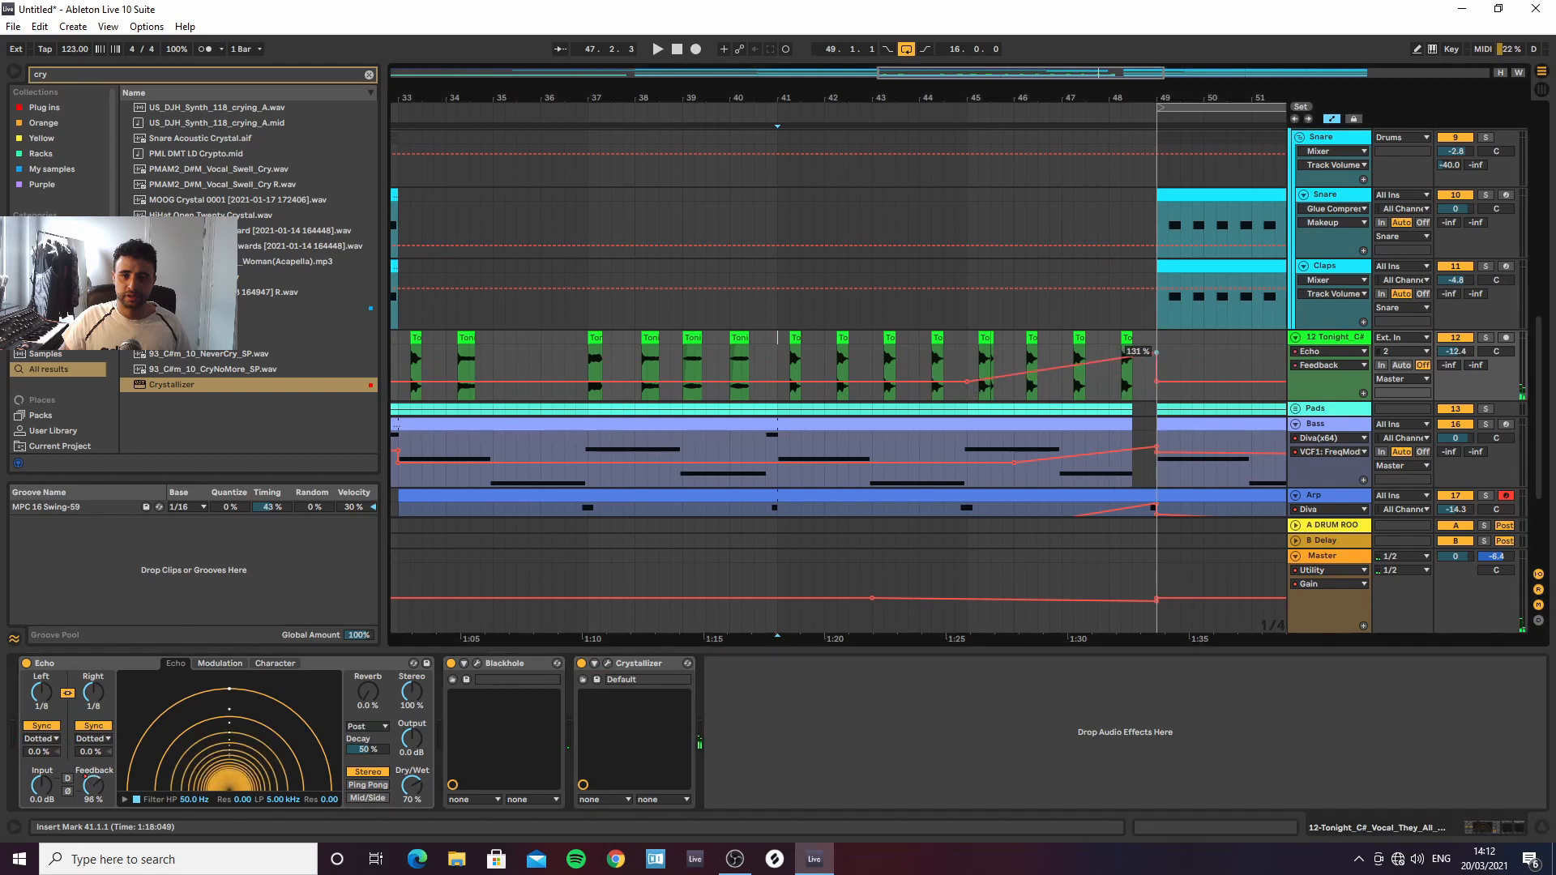
pyautogui.press('space')
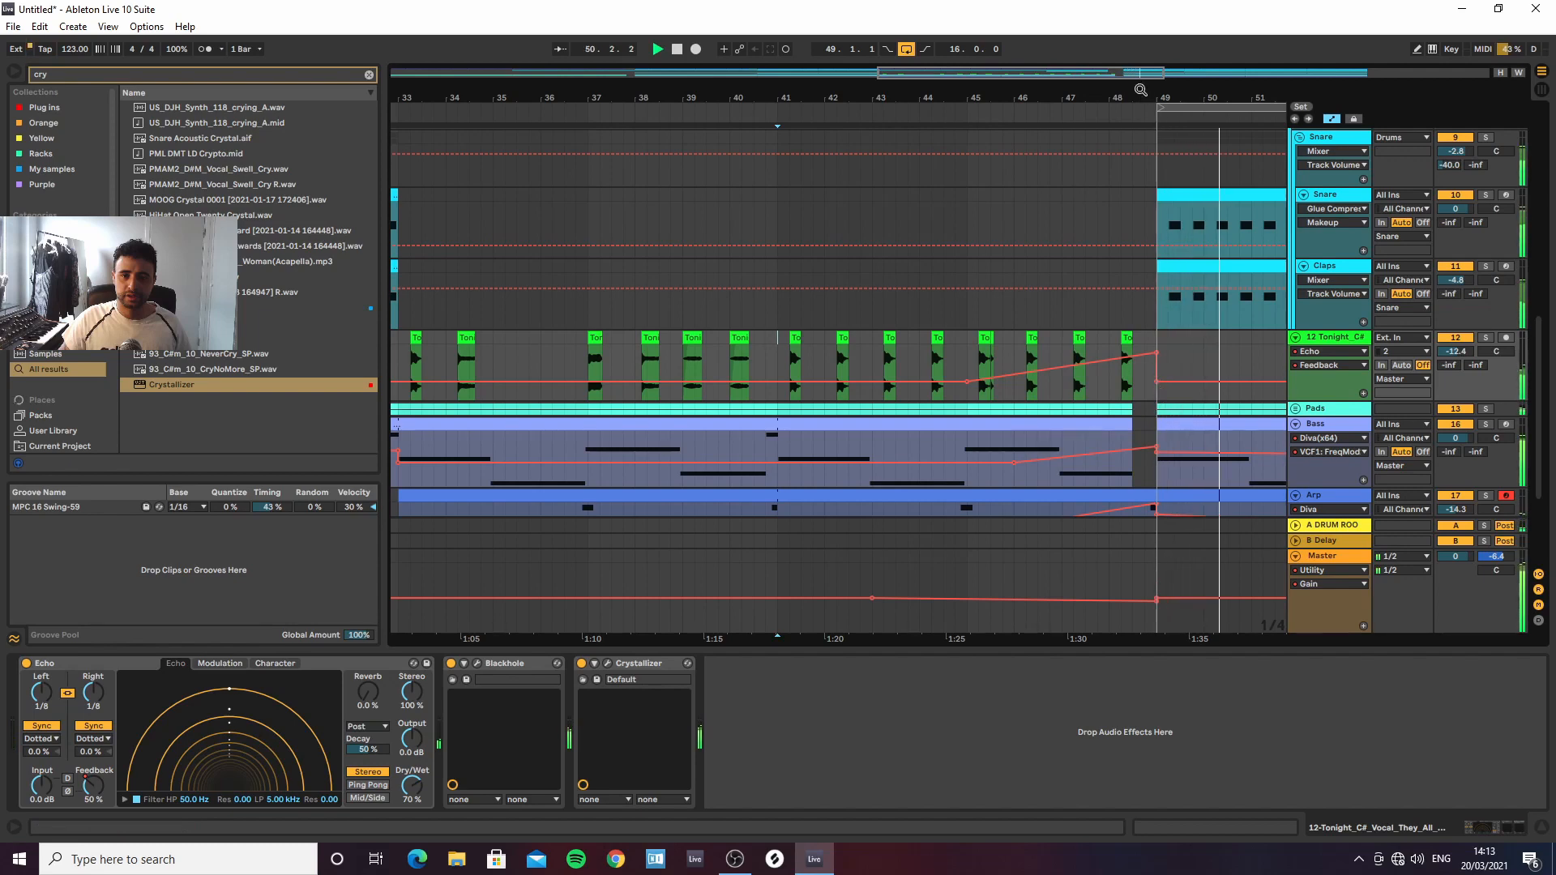
# Extend the Echo Feedback automation past bar 49 so it falls to 0 % by about bar 54
pyautogui.press('-')
pyautogui.press('-')
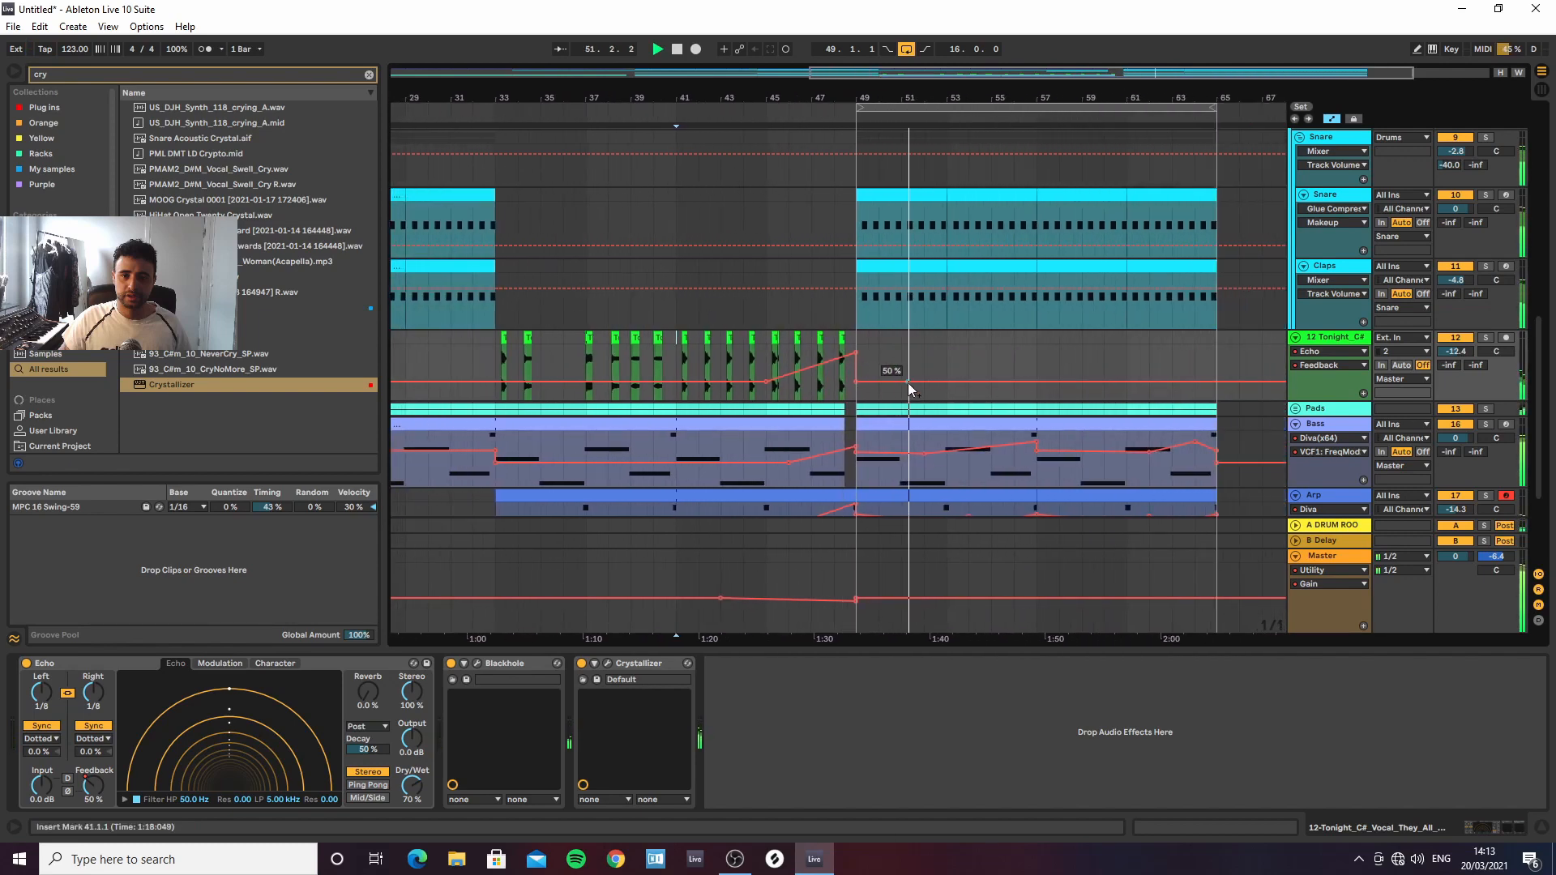
pyautogui.moveTo(896, 381); pyautogui.dragTo(968, 399)
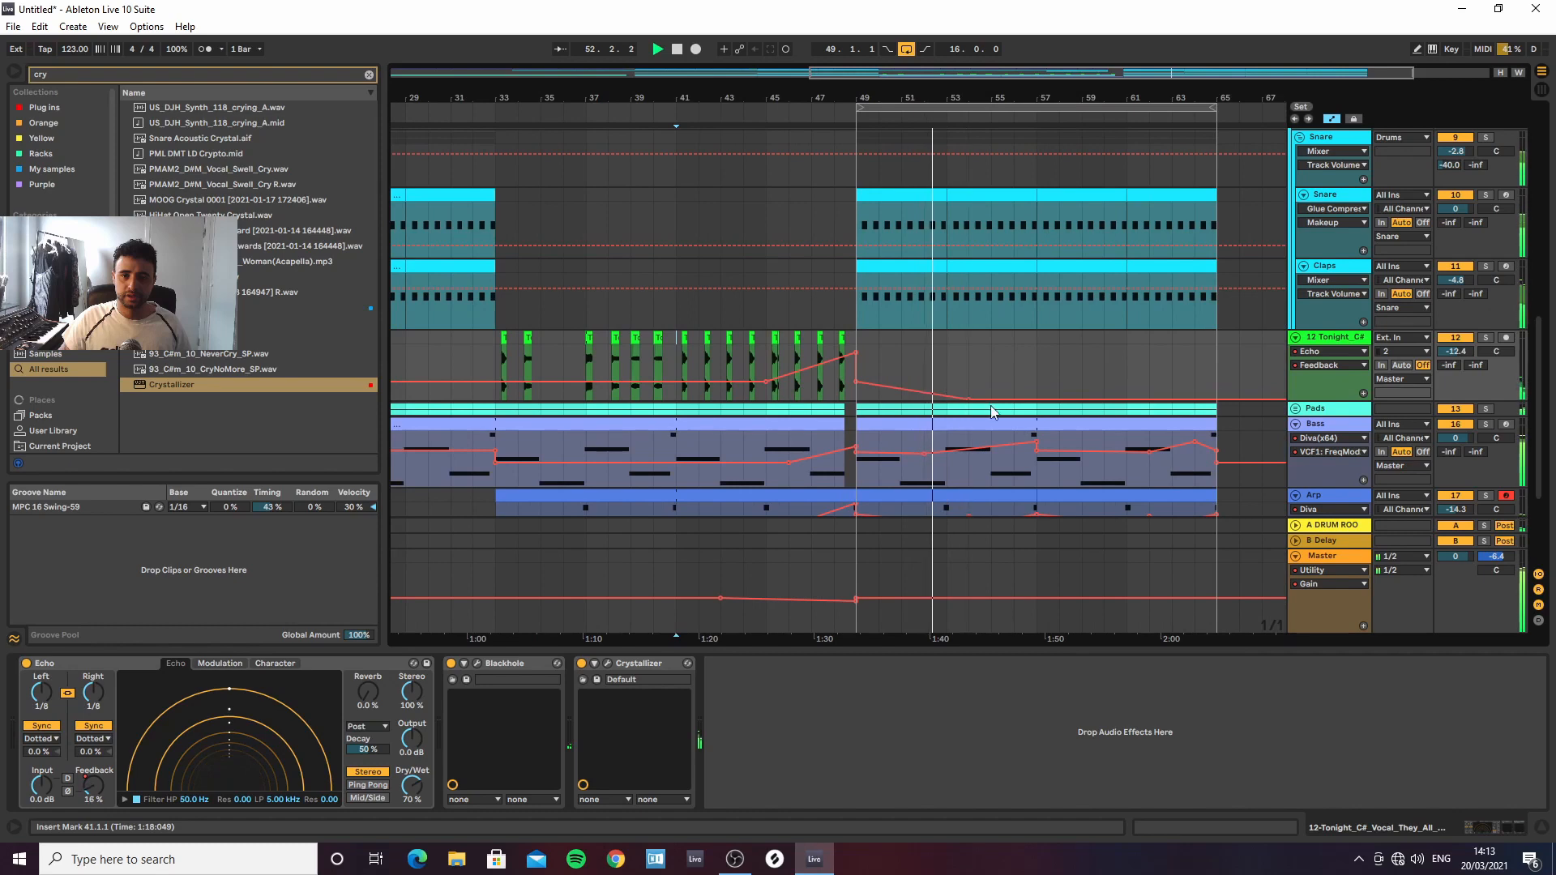
# Inspect the vocal track's Echo Dry Wet automation, stop playback and return the arrangement to the full clip view without automation
pyautogui.click(1321, 365)
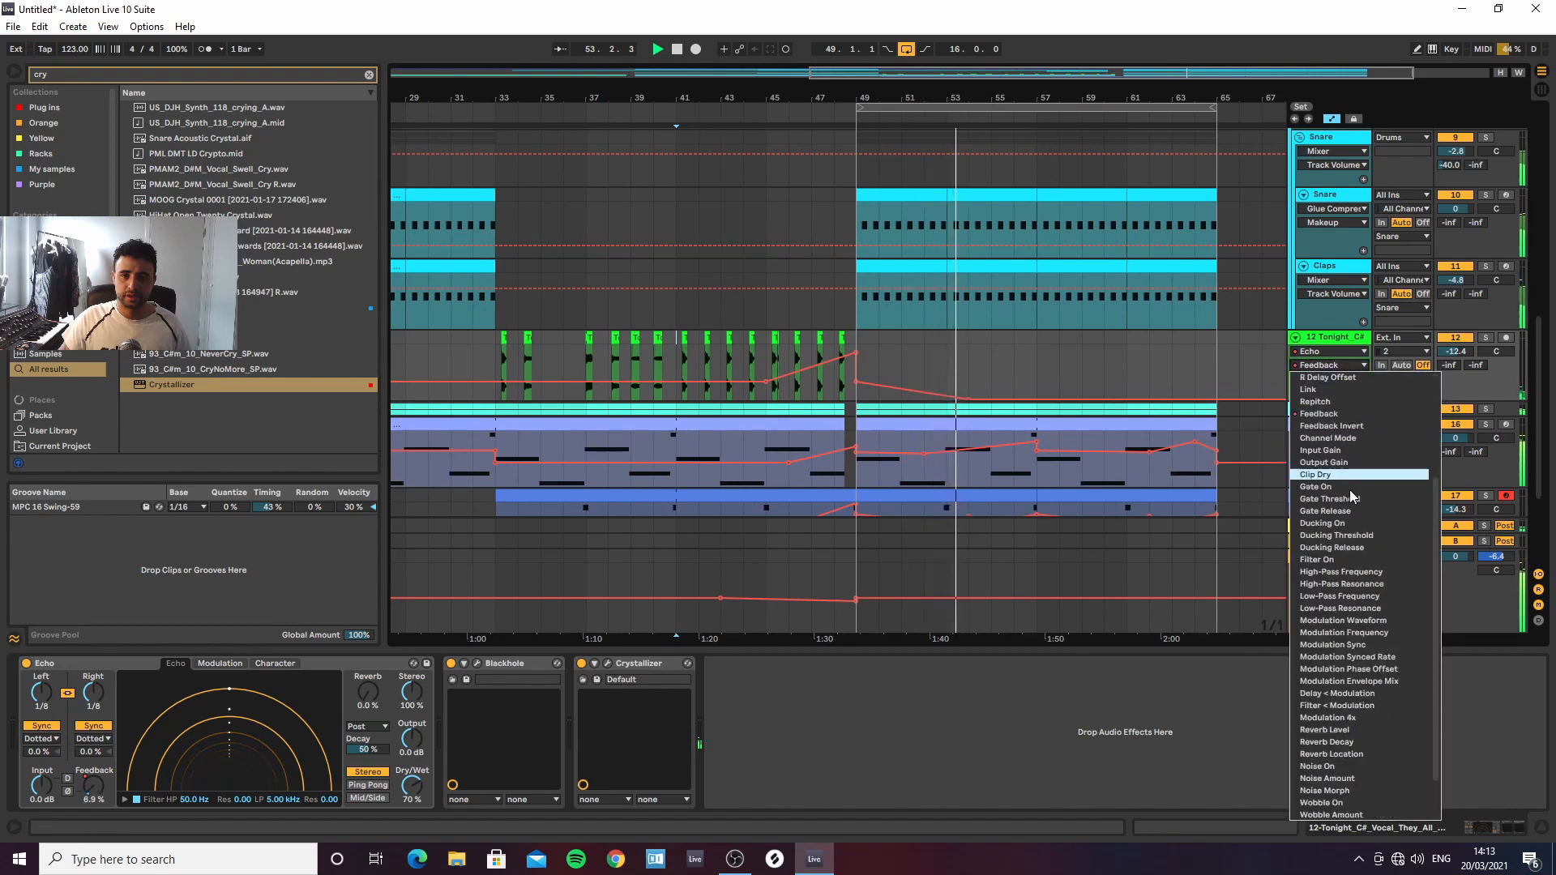
pyautogui.scroll(-5, 1349, 489)
pyautogui.click(1331, 801)
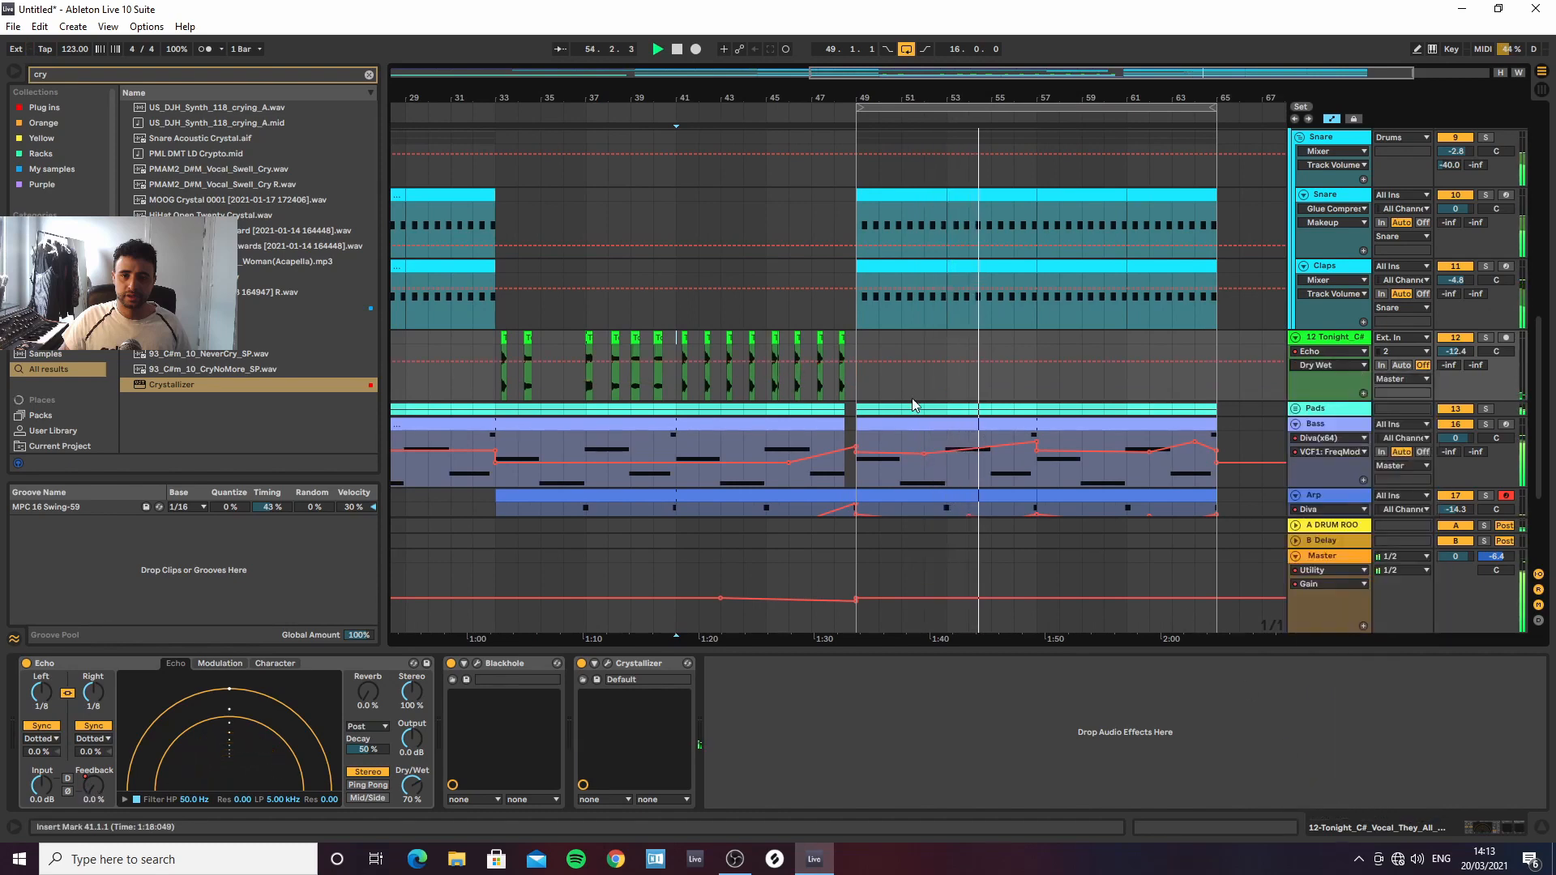
pyautogui.press('space')
pyautogui.moveTo(933, 89); pyautogui.dragTo(934, 49)
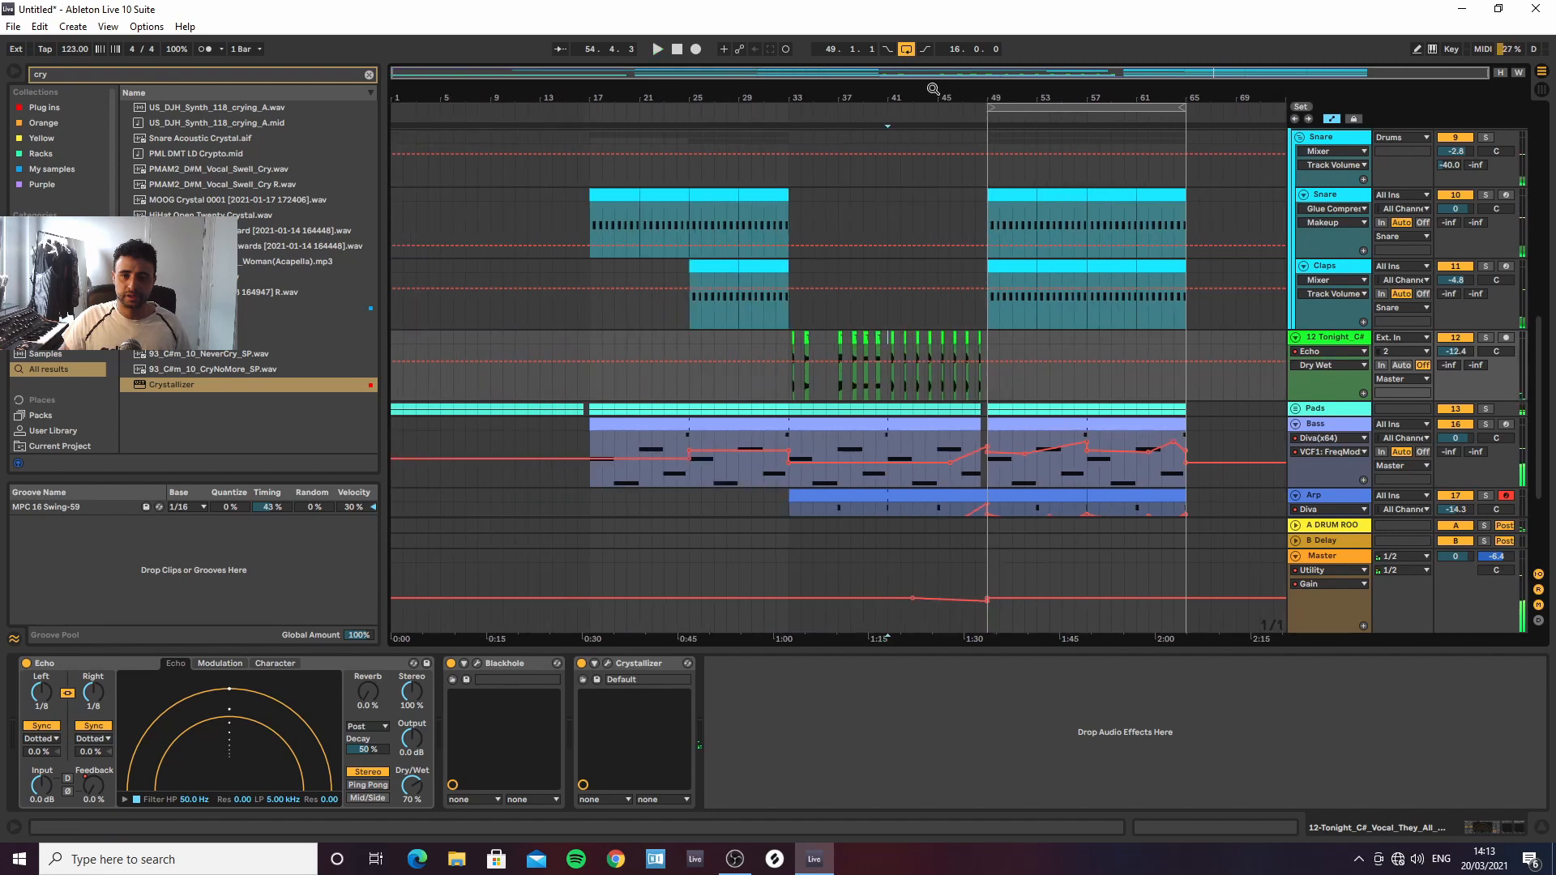
pyautogui.click(999, 362)
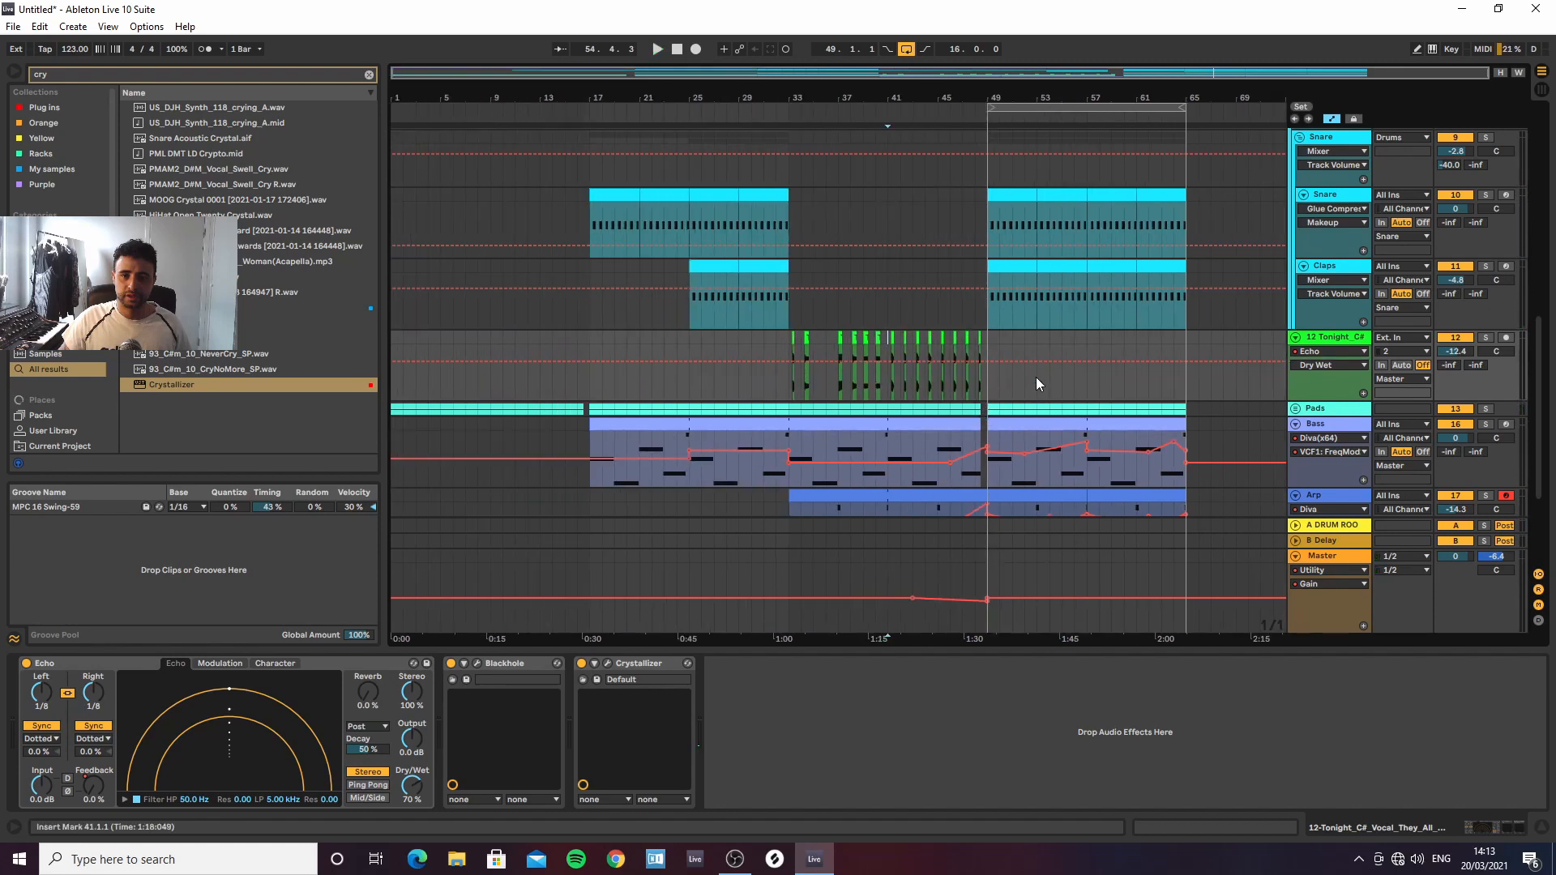
pyautogui.press('a')
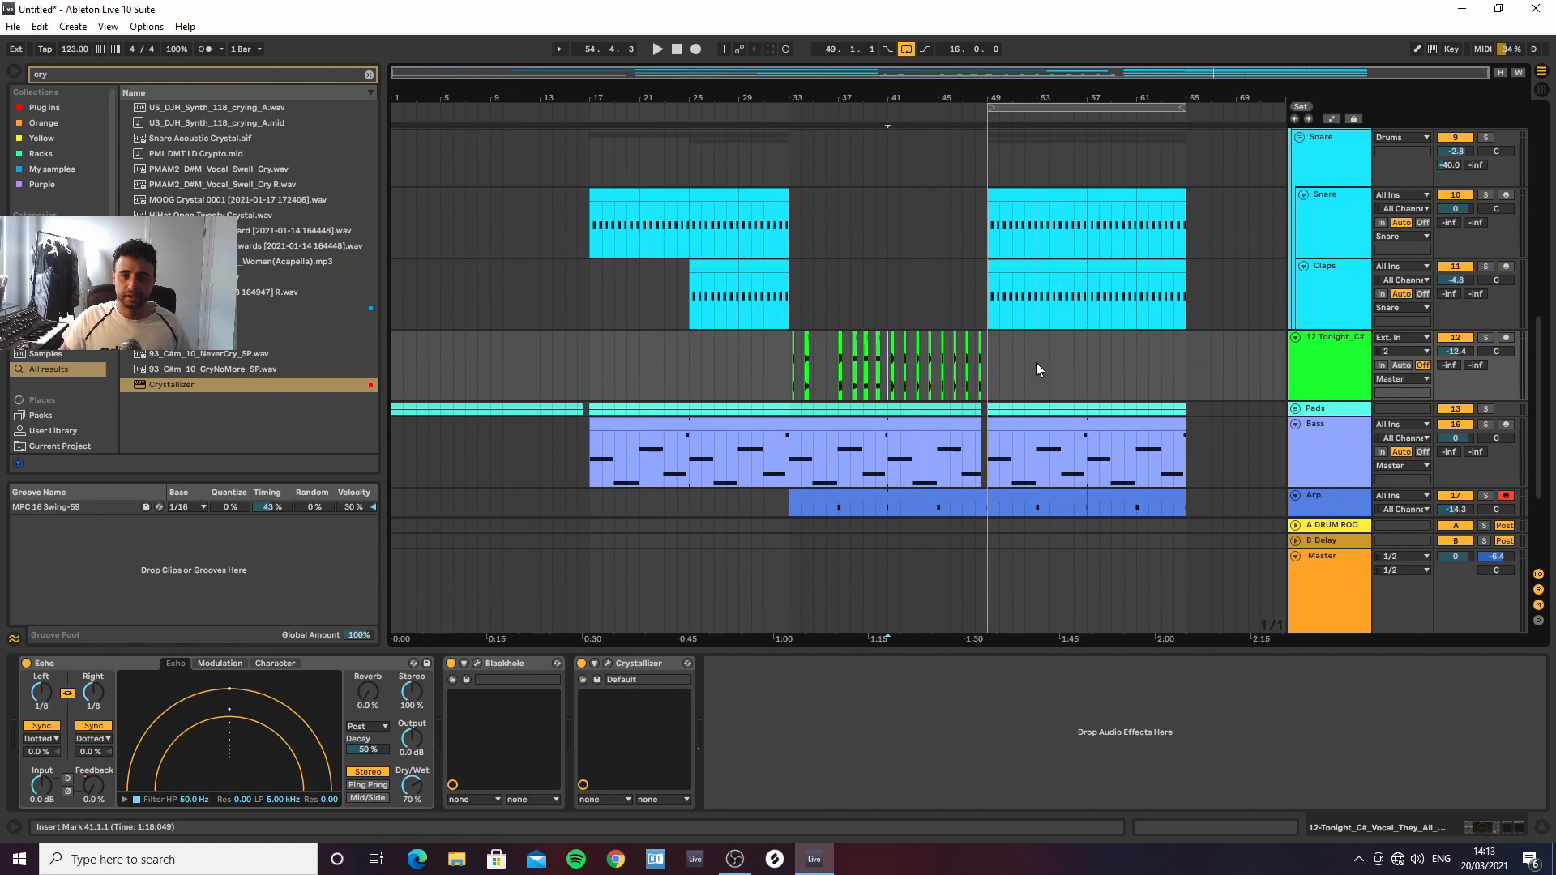
# Load the Diva synth from the Plug ins collection onto the empty 18 MIDI track
pyautogui.scroll(-4, 1337, 340)
pyautogui.click(960, 473)
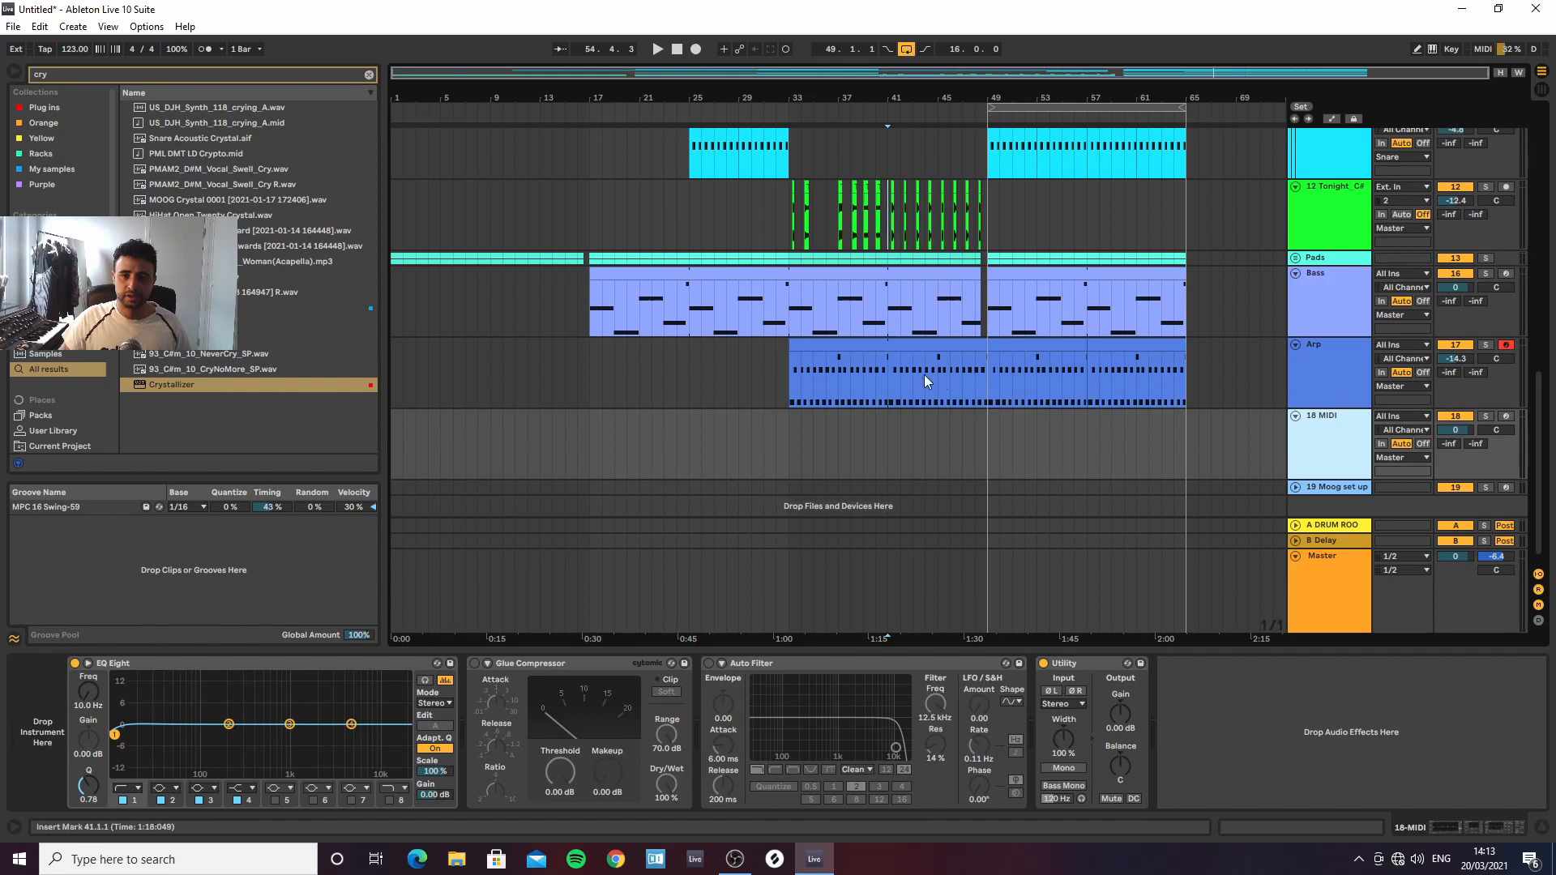
pyautogui.click(370, 75)
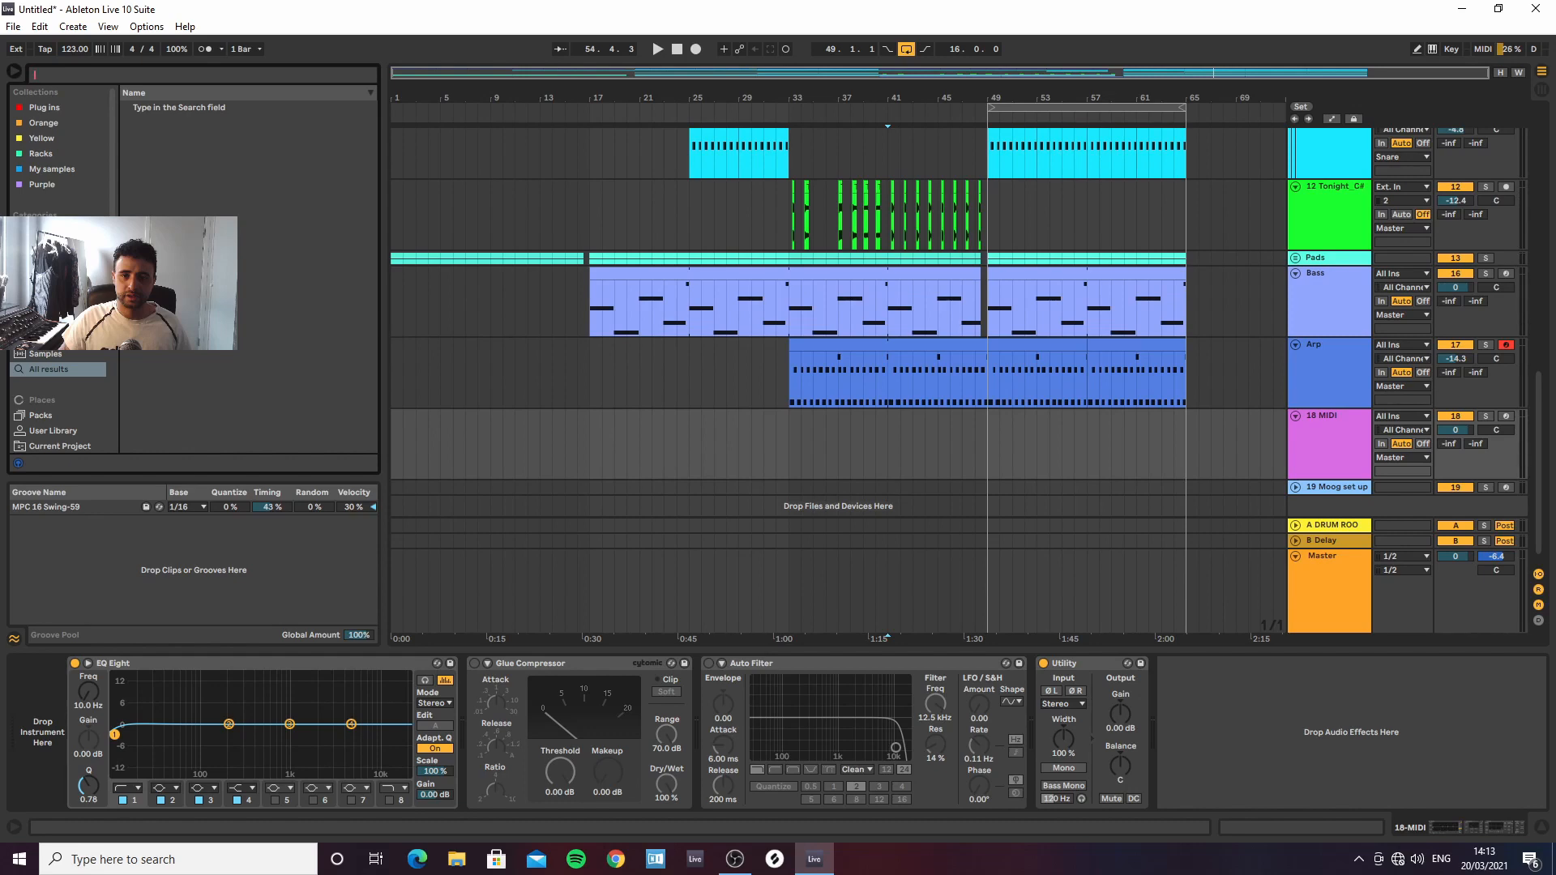
pyautogui.click(46, 323)
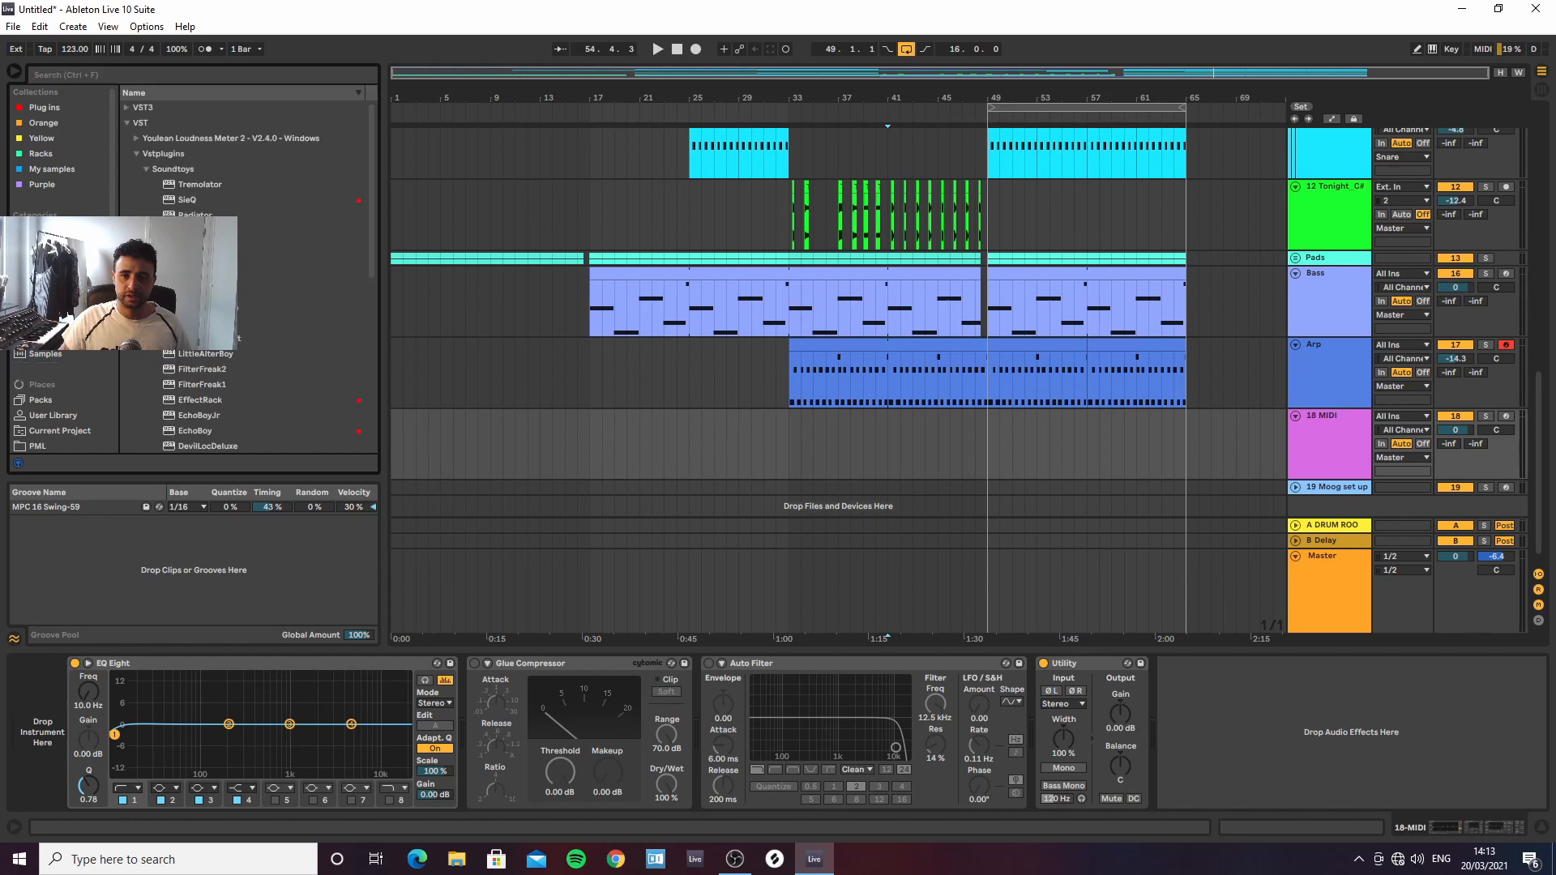
pyautogui.scroll(-5, 233, 352)
pyautogui.scroll(5, 176, 352)
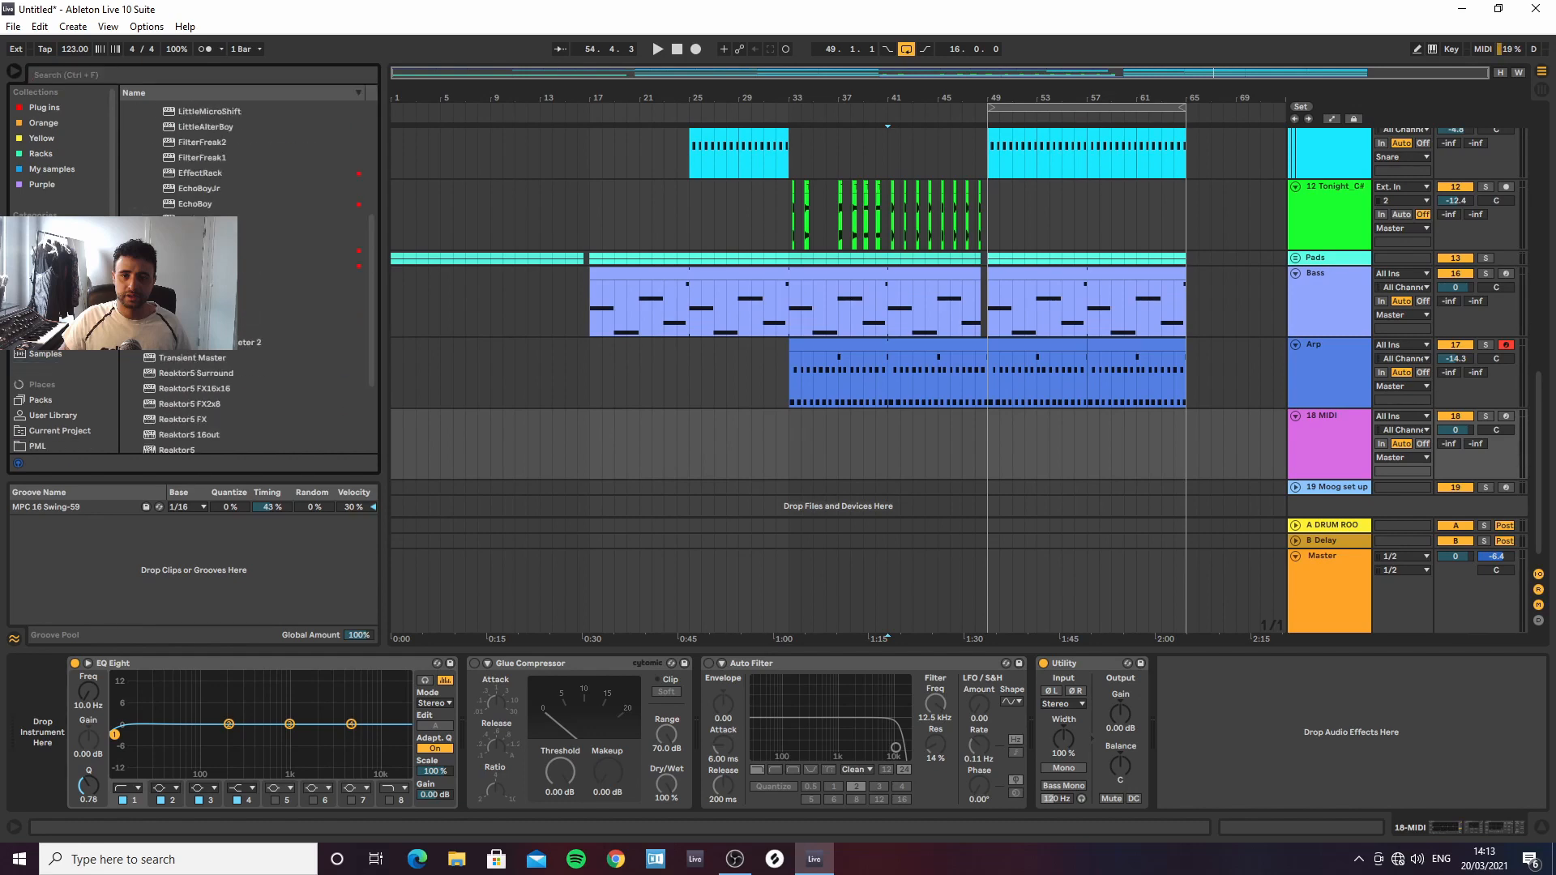
pyautogui.click(56, 123)
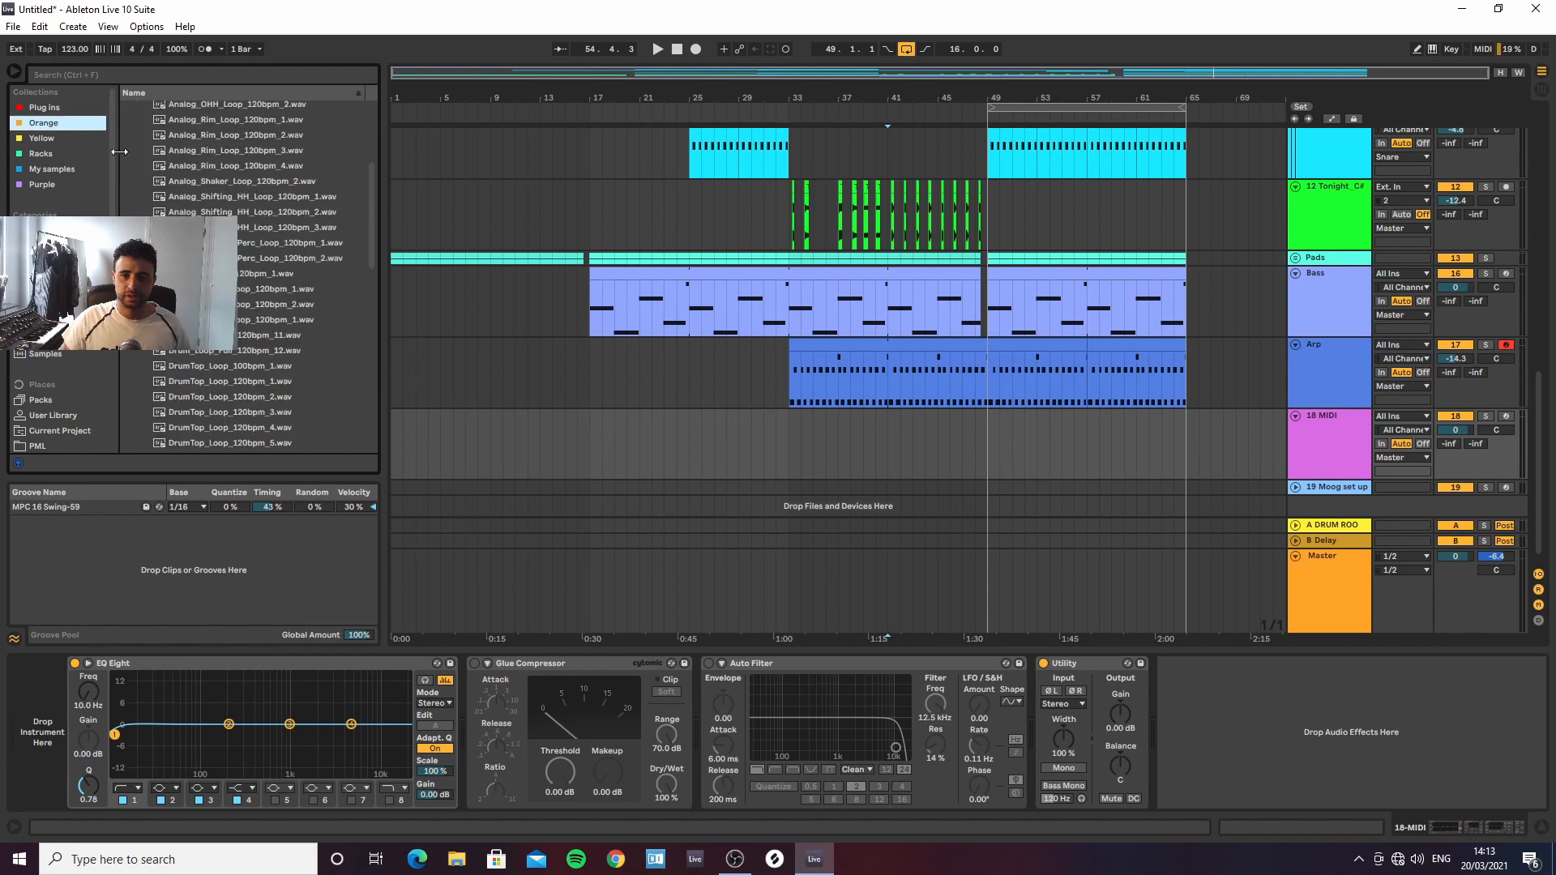
pyautogui.click(70, 139)
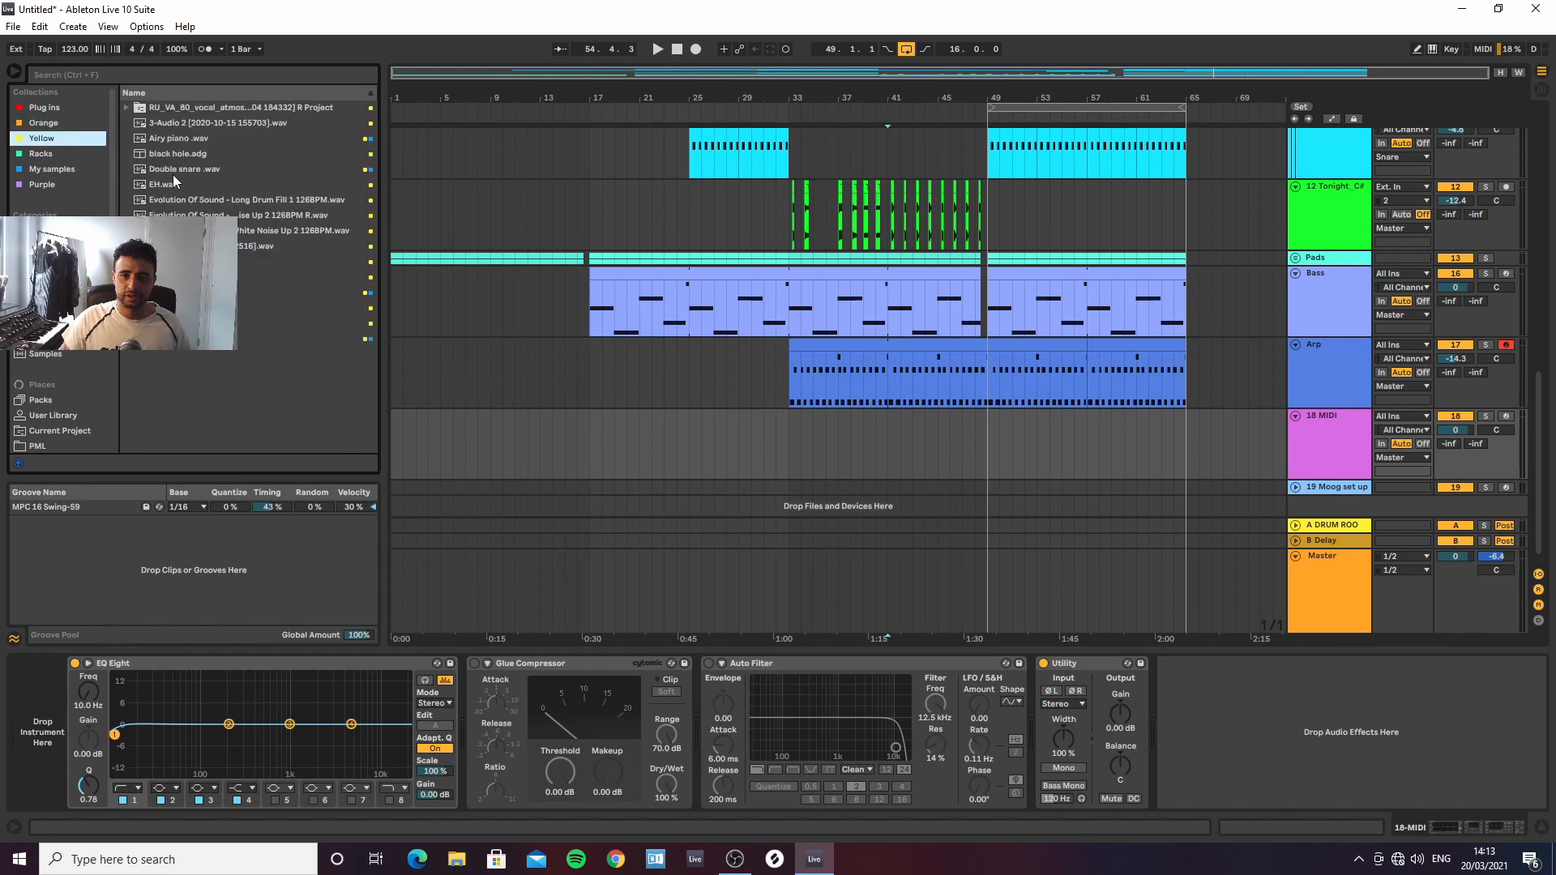
pyautogui.click(45, 169)
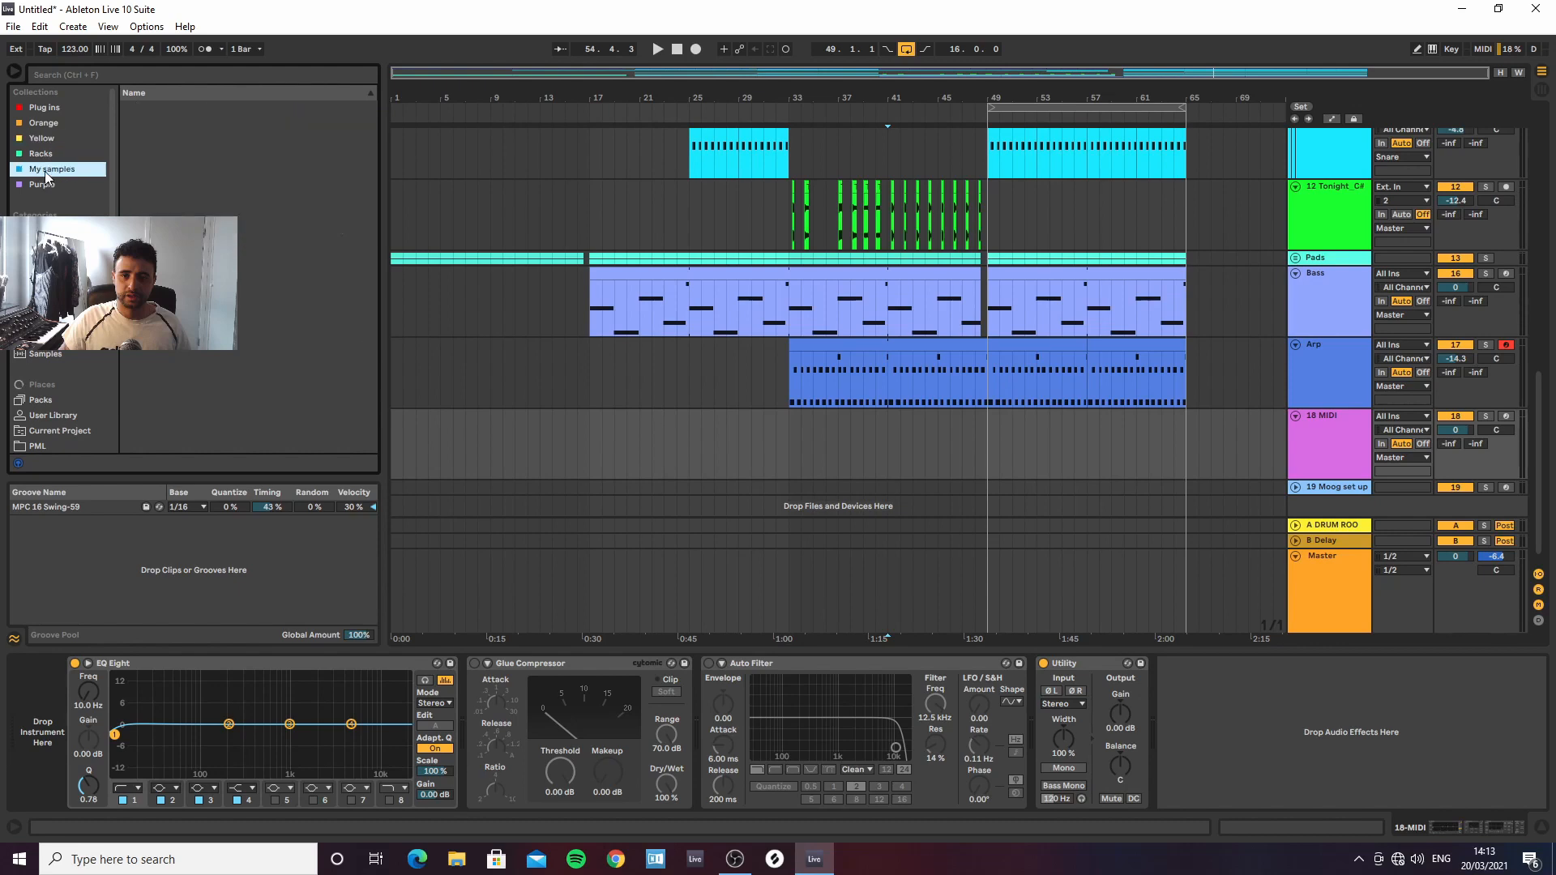
pyautogui.click(45, 185)
pyautogui.click(42, 109)
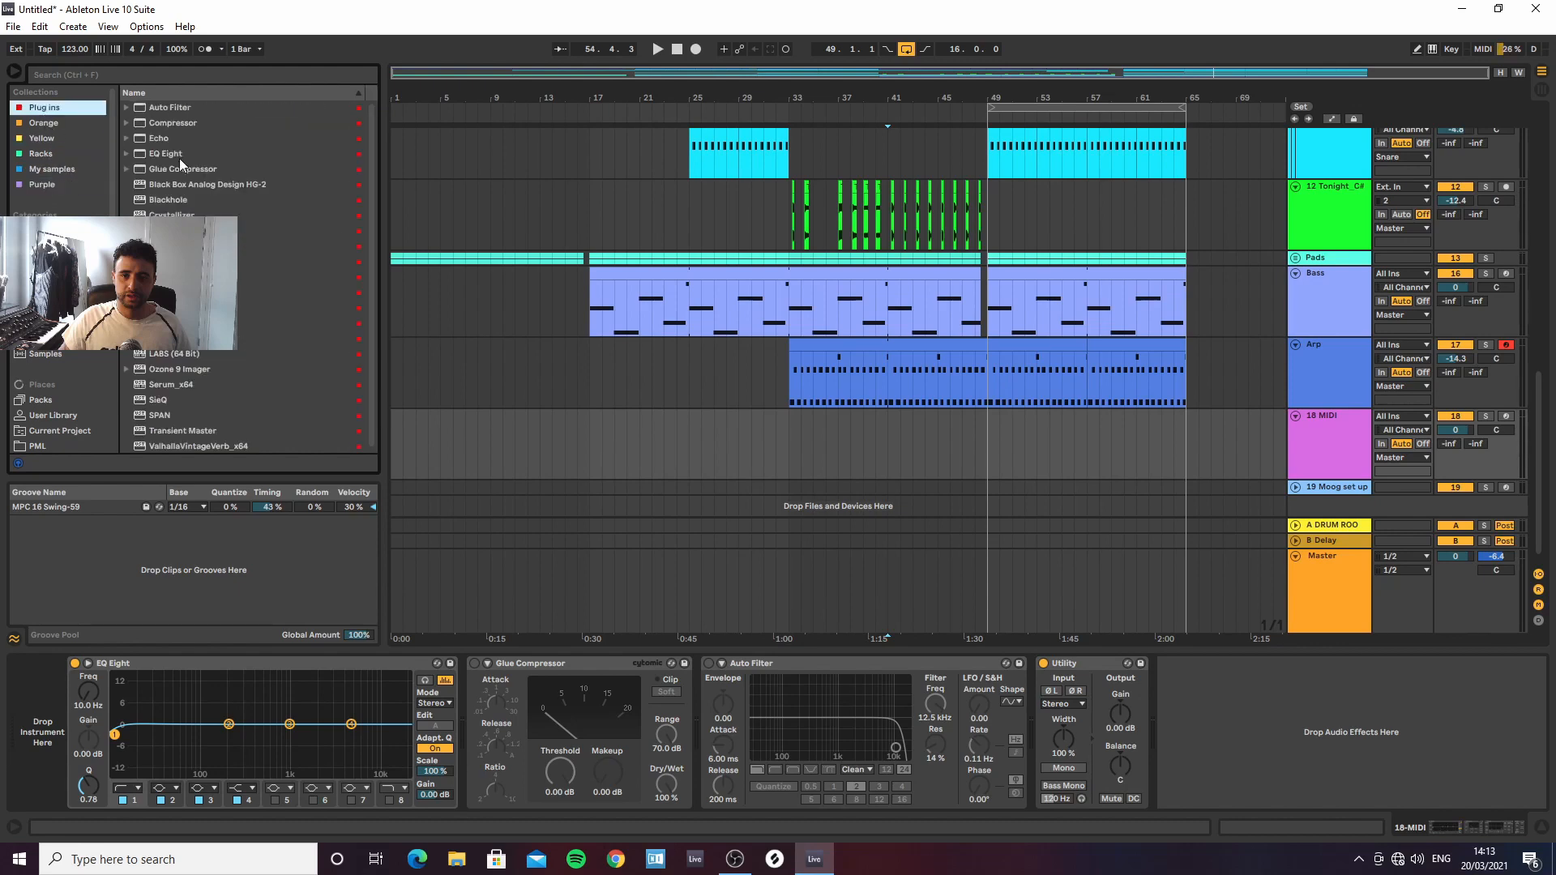
pyautogui.doubleClick(268, 246)
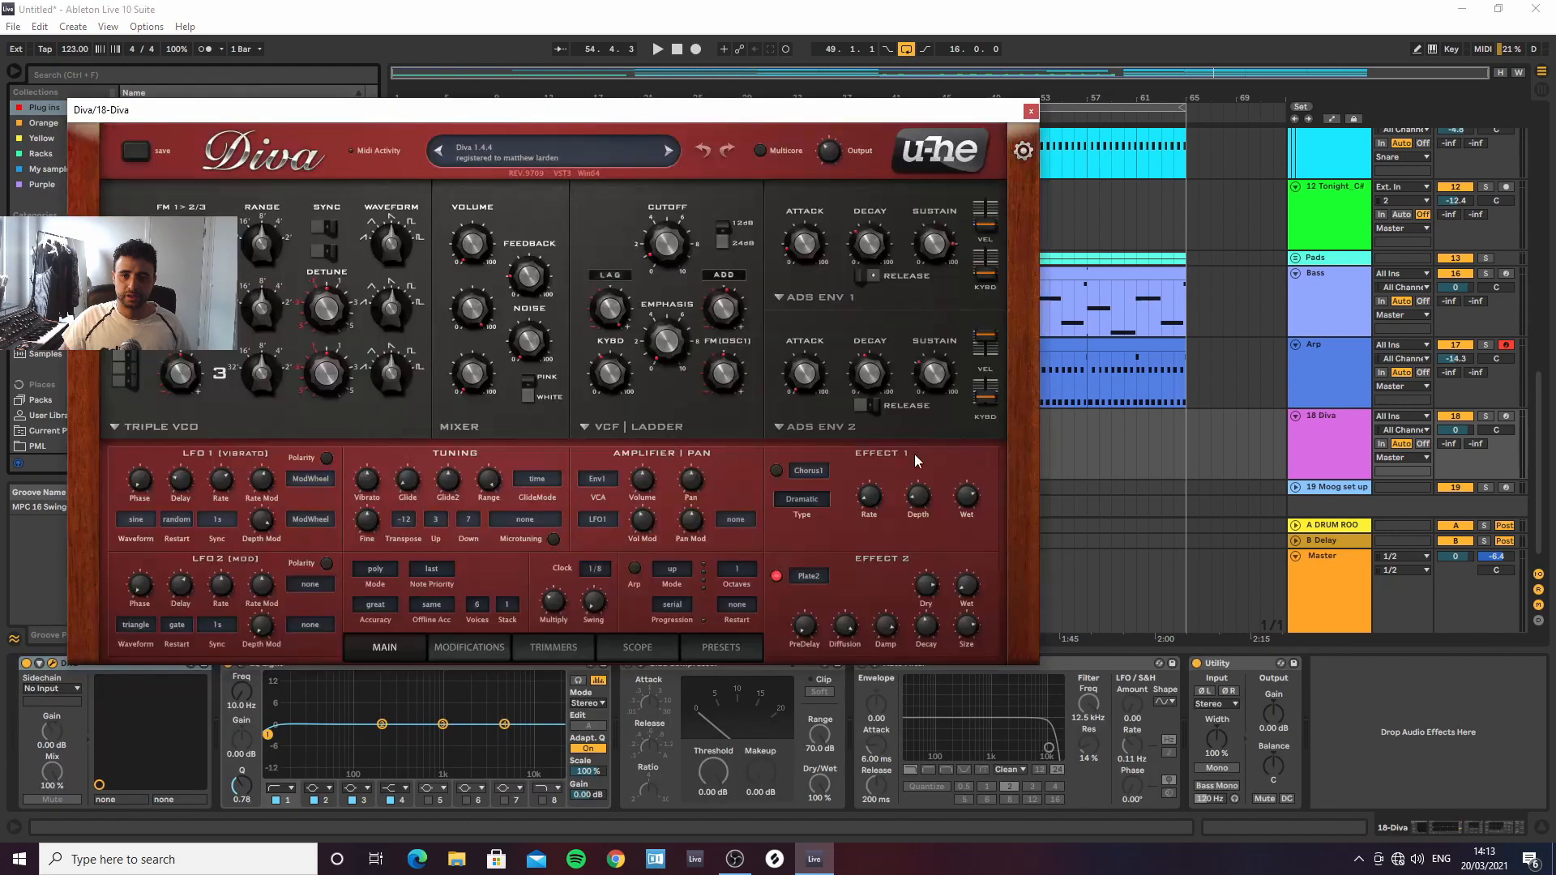
# Load the Frost lead preset from Diva's User folder, check its main controls and close the plug-in window
pyautogui.click(718, 648)
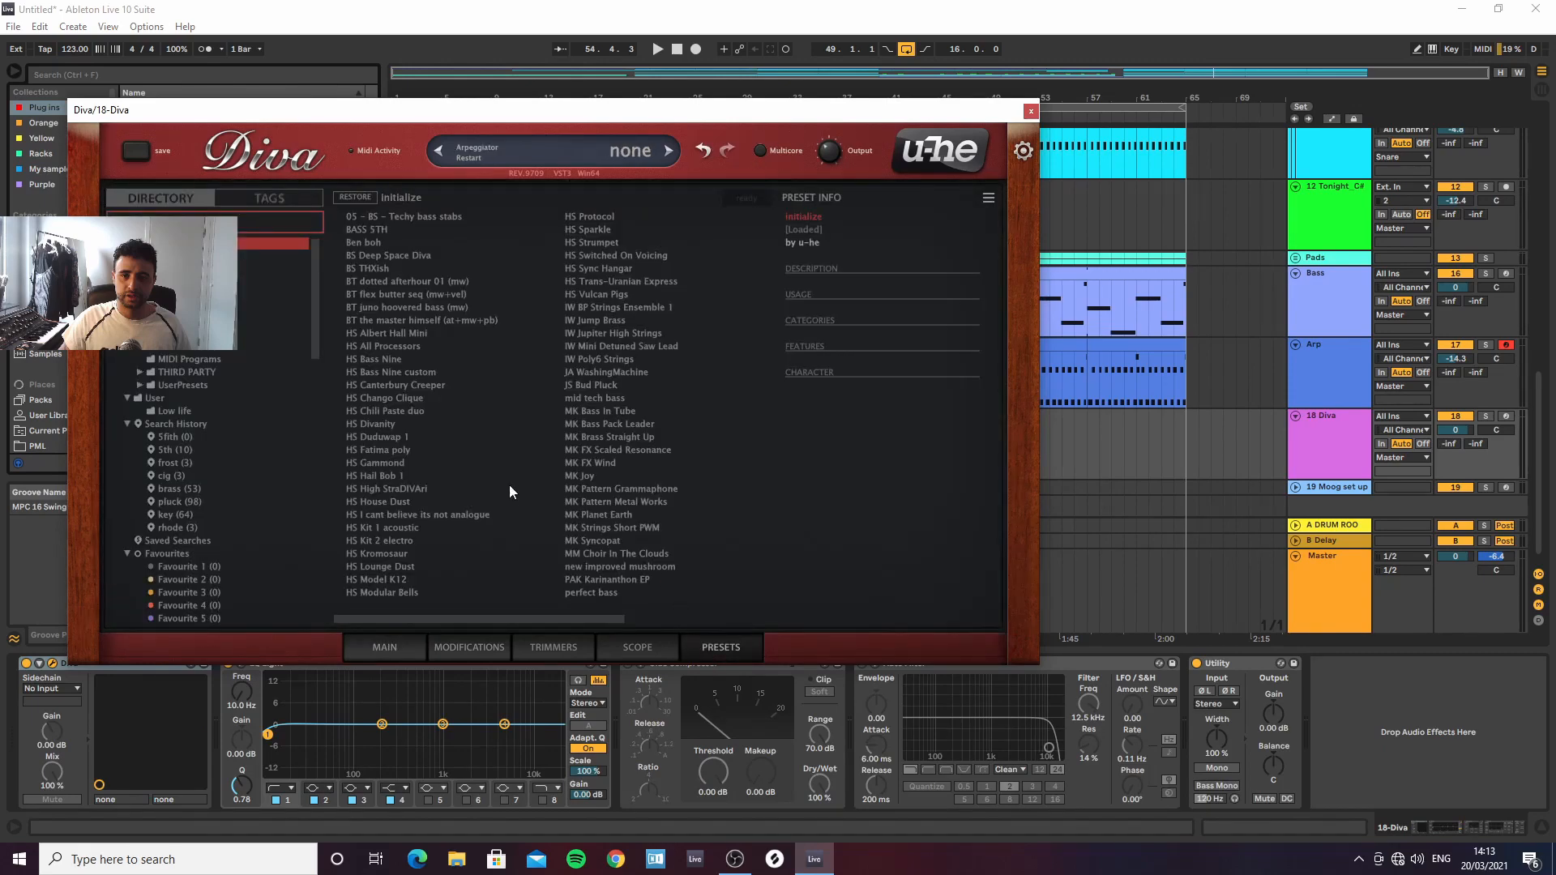
pyautogui.click(152, 399)
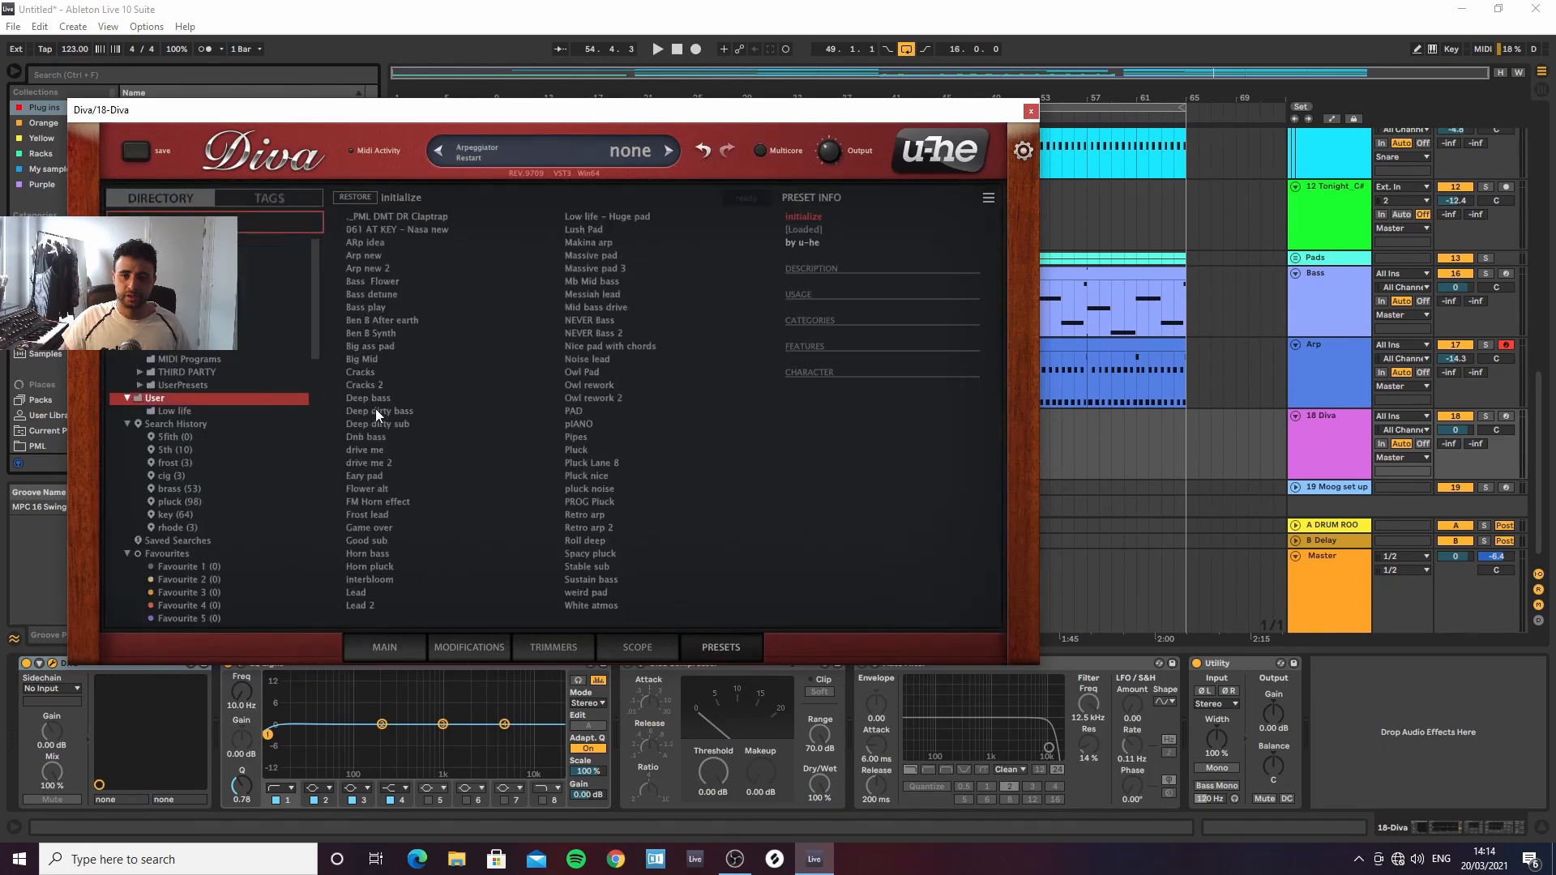
pyautogui.click(369, 516)
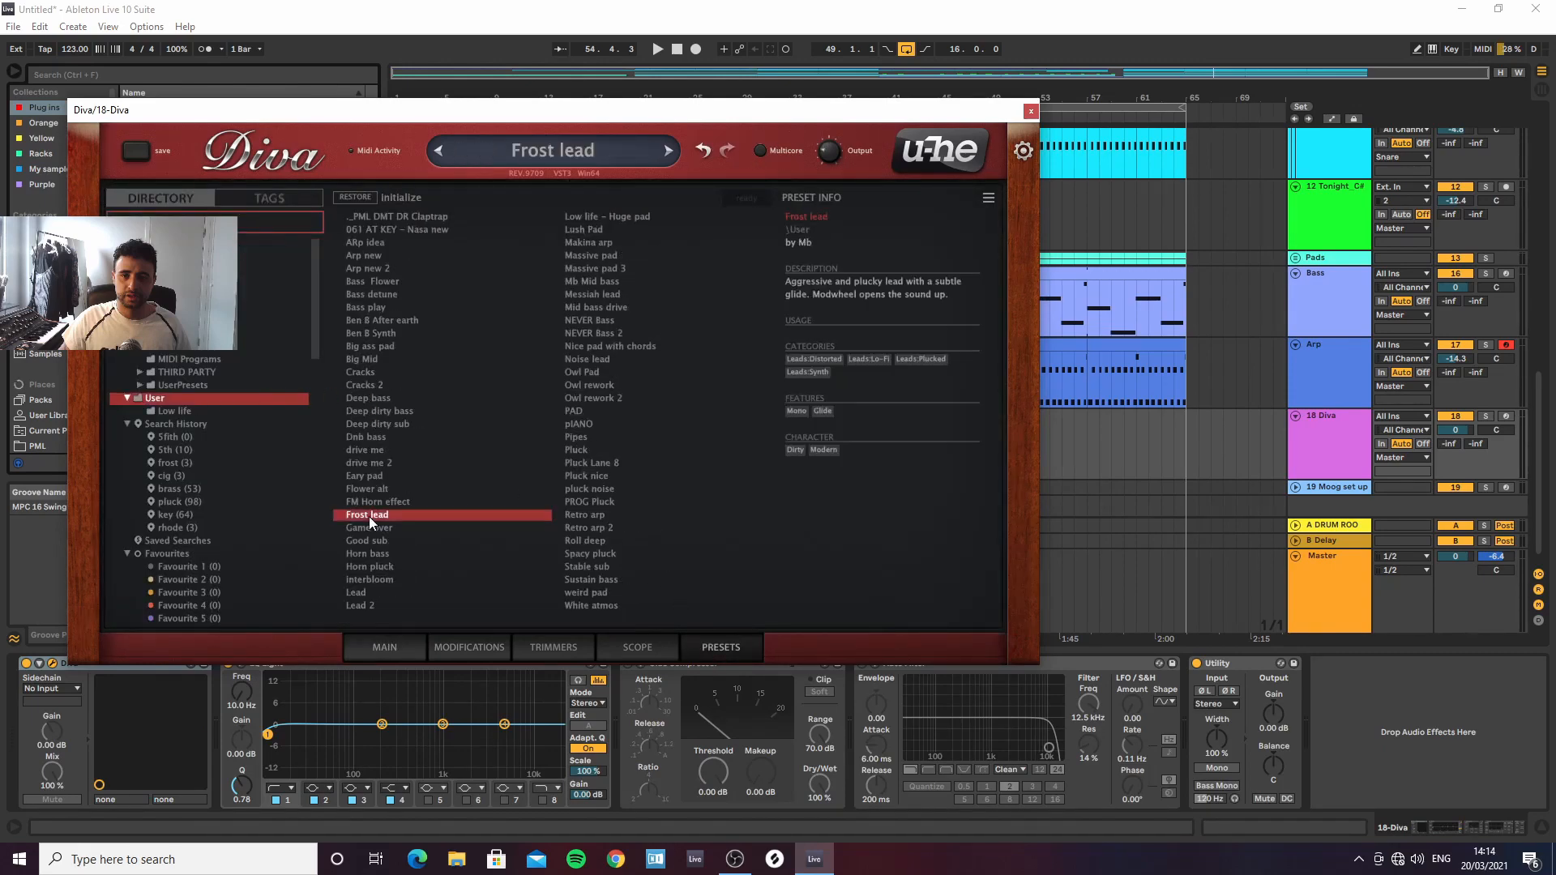
pyautogui.click(387, 648)
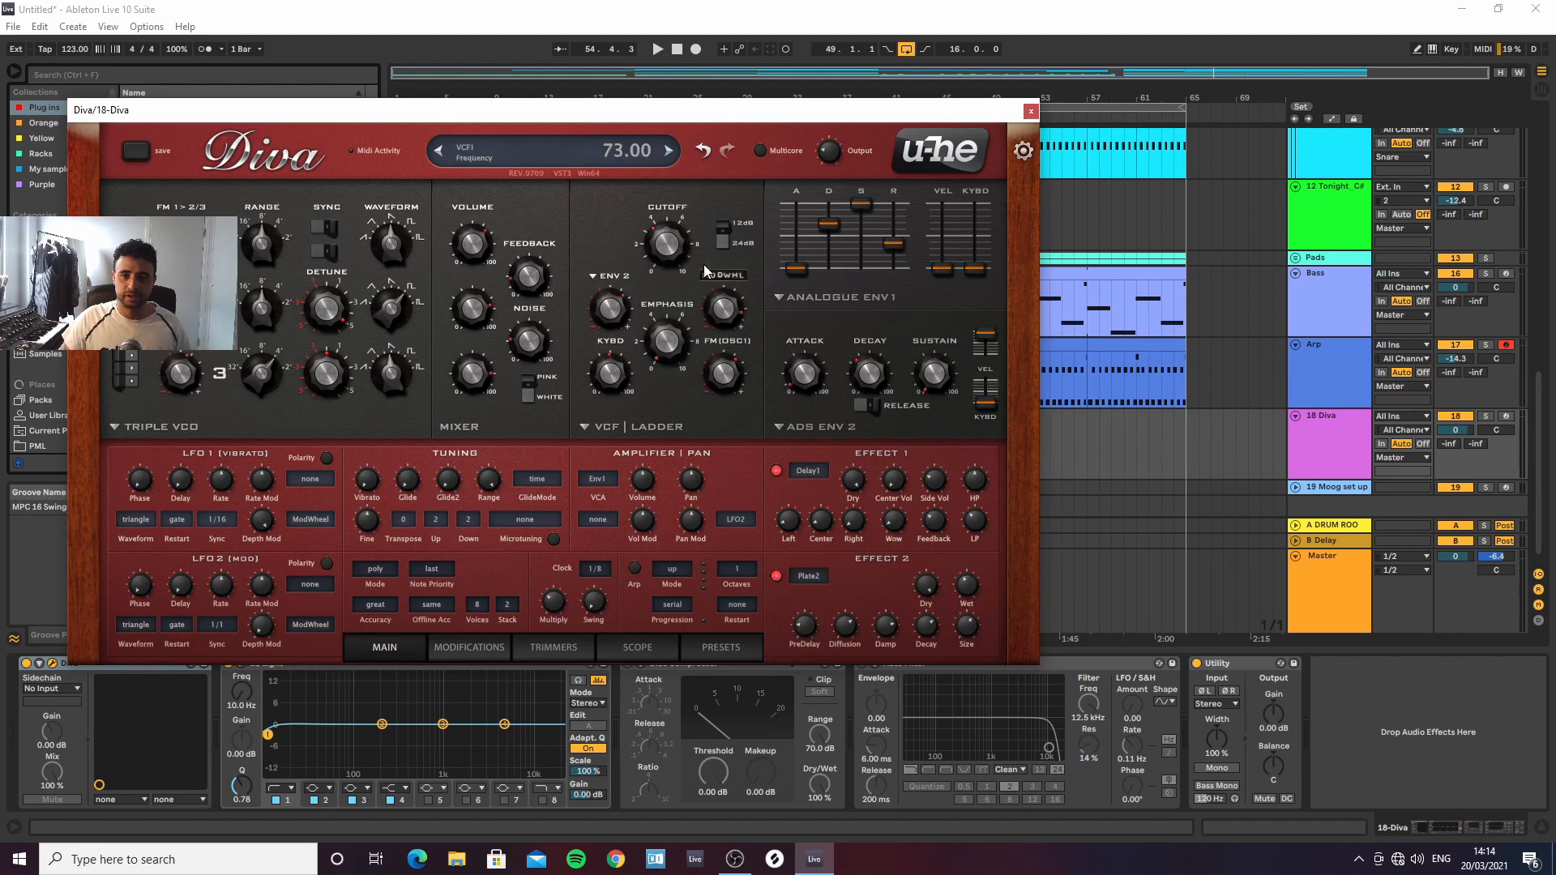
pyautogui.click(1031, 114)
# Arm the Diva track, create an empty 16-bar MIDI clip from bar 49 to bar 65 and start playback
pyautogui.click(989, 444)
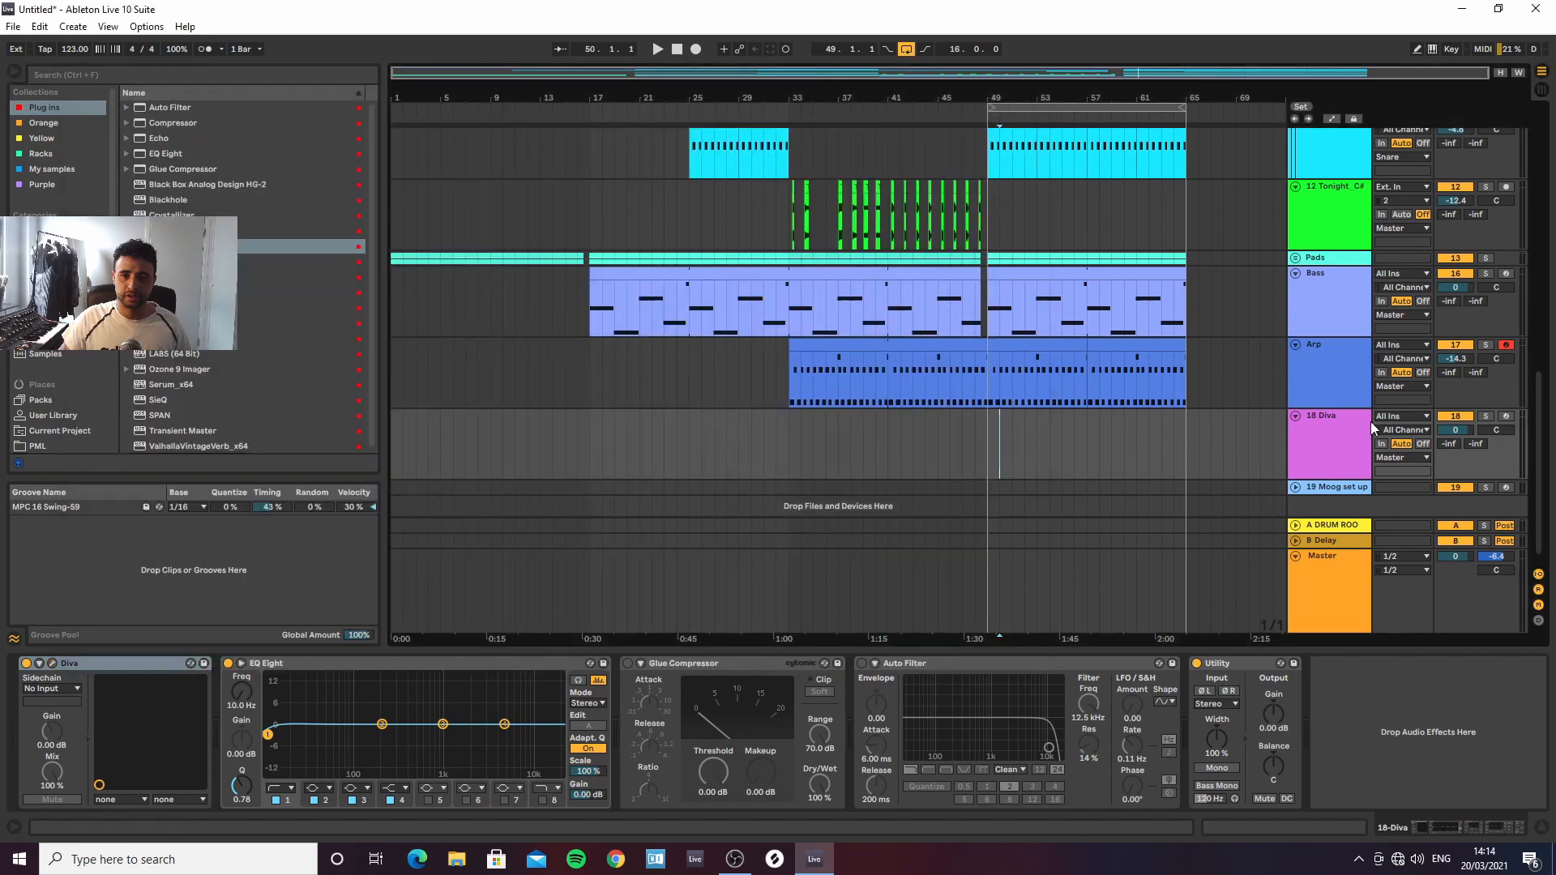
pyautogui.click(1508, 418)
pyautogui.moveTo(988, 447); pyautogui.dragTo(1125, 453)
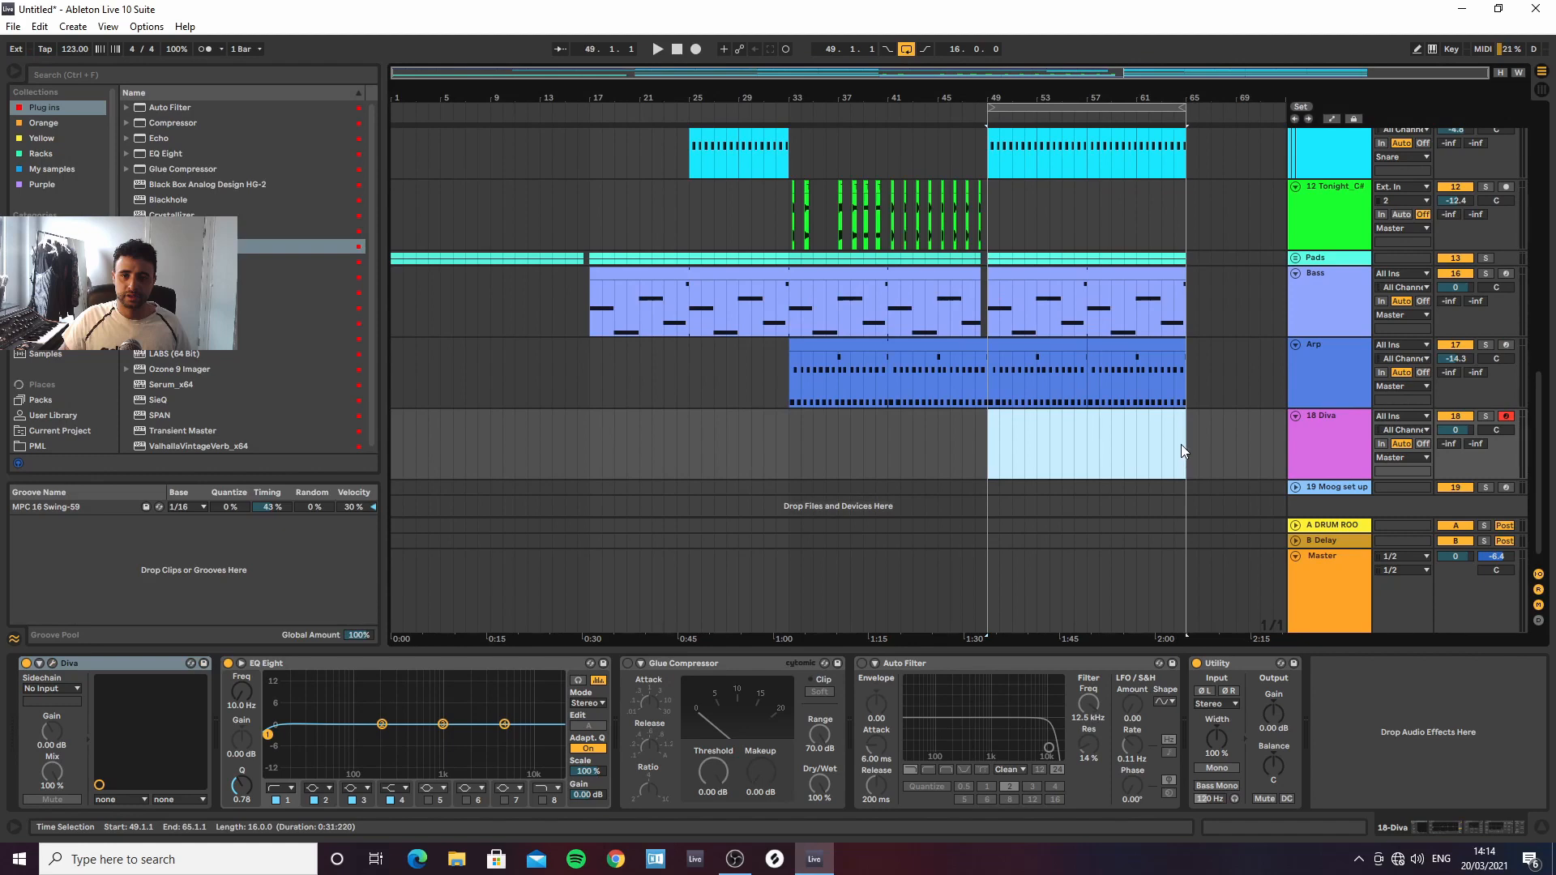
pyautogui.doubleClick(1180, 444)
pyautogui.press('space')
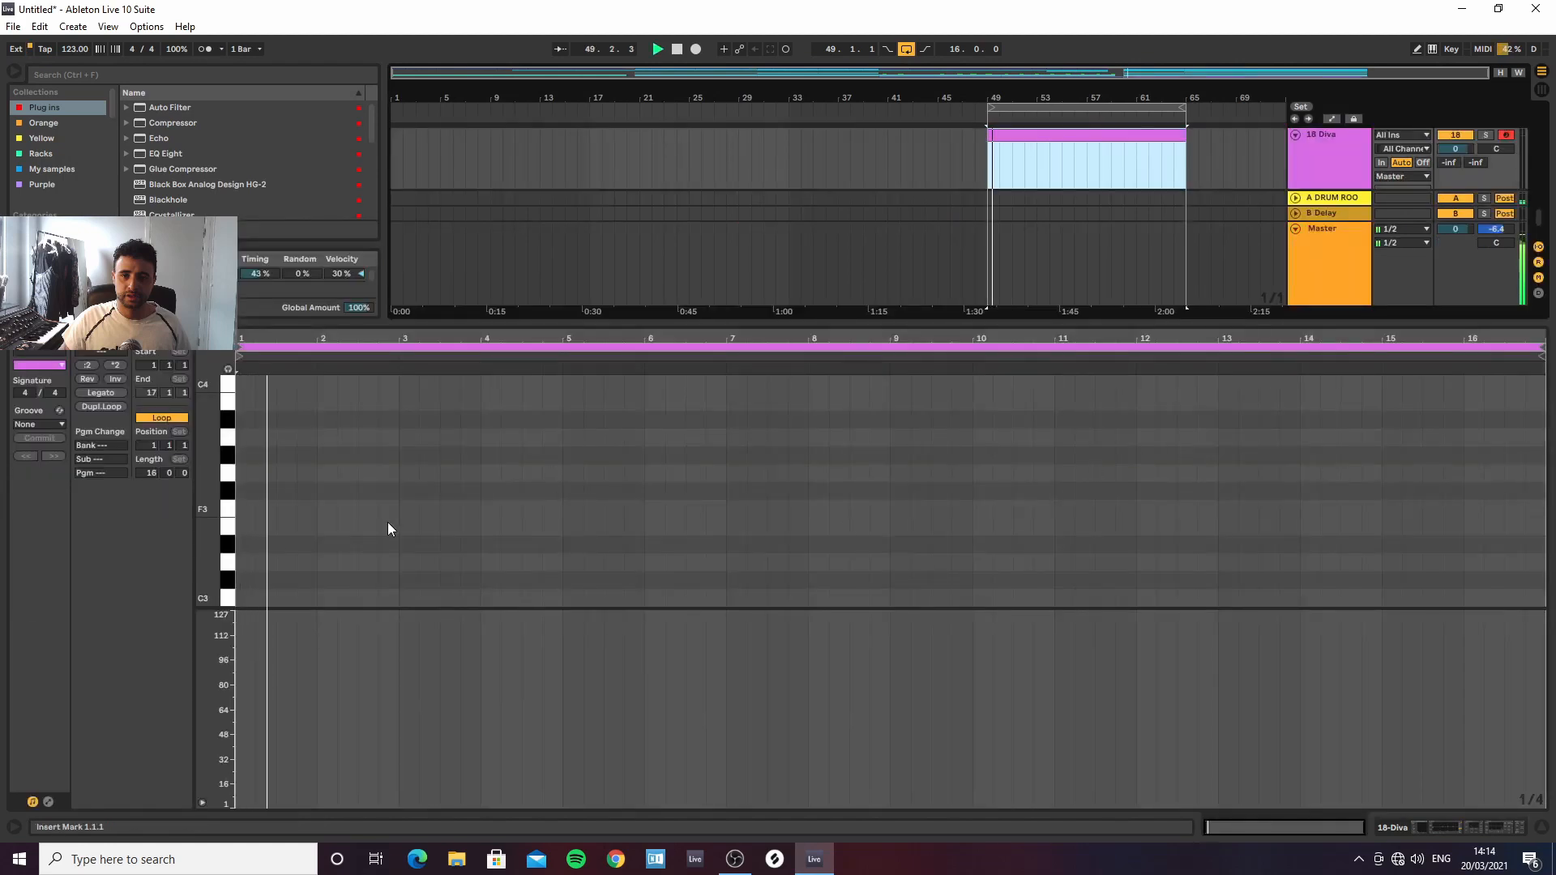
# Add a one-beat note at 1.4.1 in the Diva clip and transpose it down to C#3 during playback
pyautogui.doubleClick(302, 457)
pyautogui.press('space')
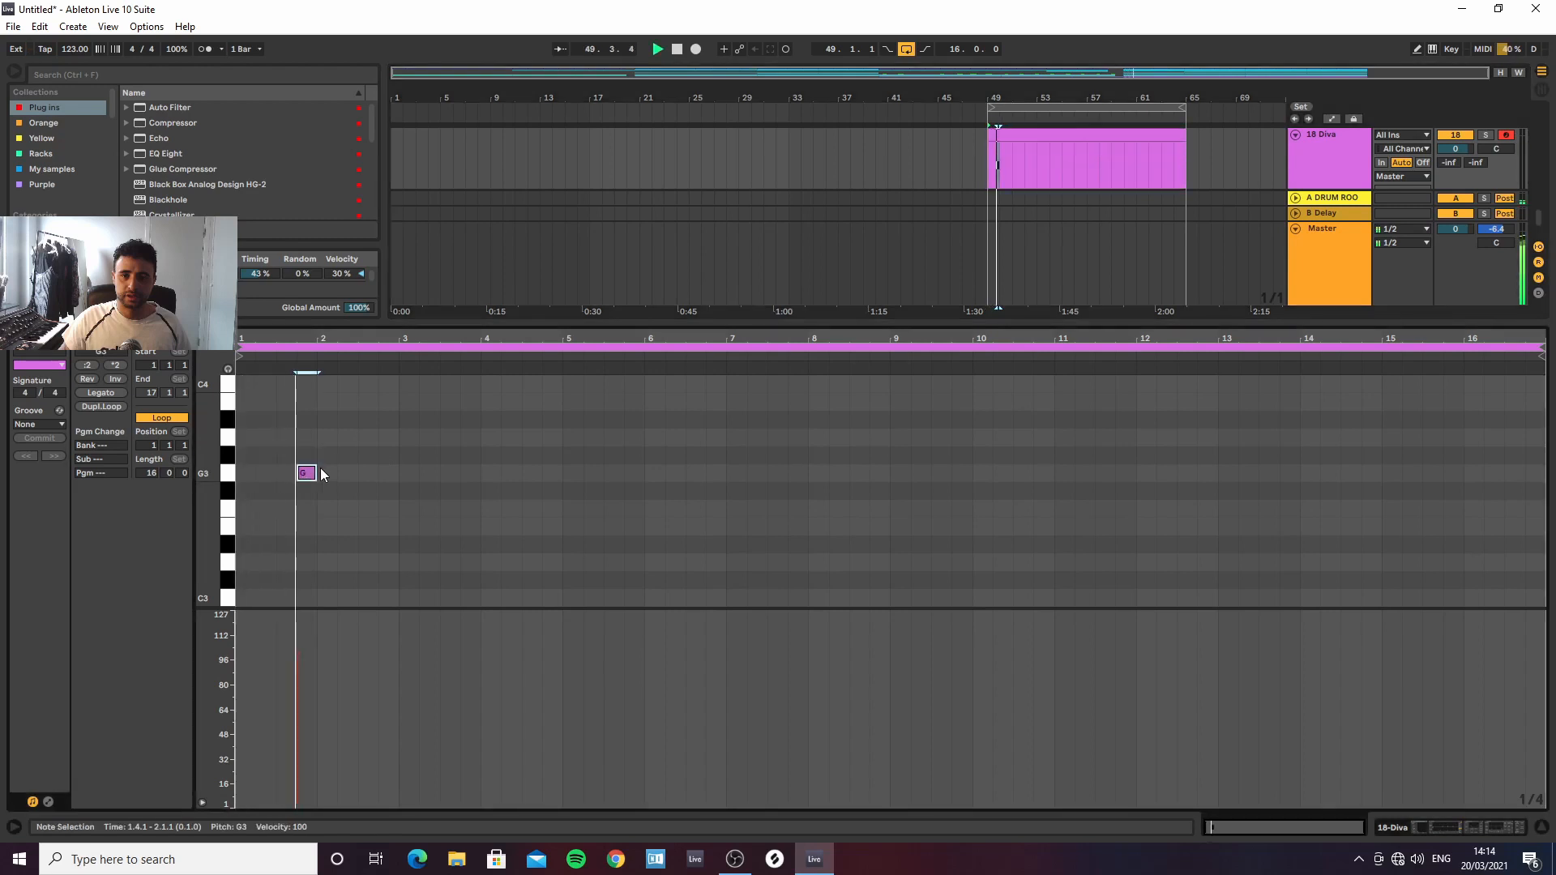
pyautogui.press('Down')
pyautogui.press('Down')
pyautogui.press('Down')
pyautogui.press('Down')
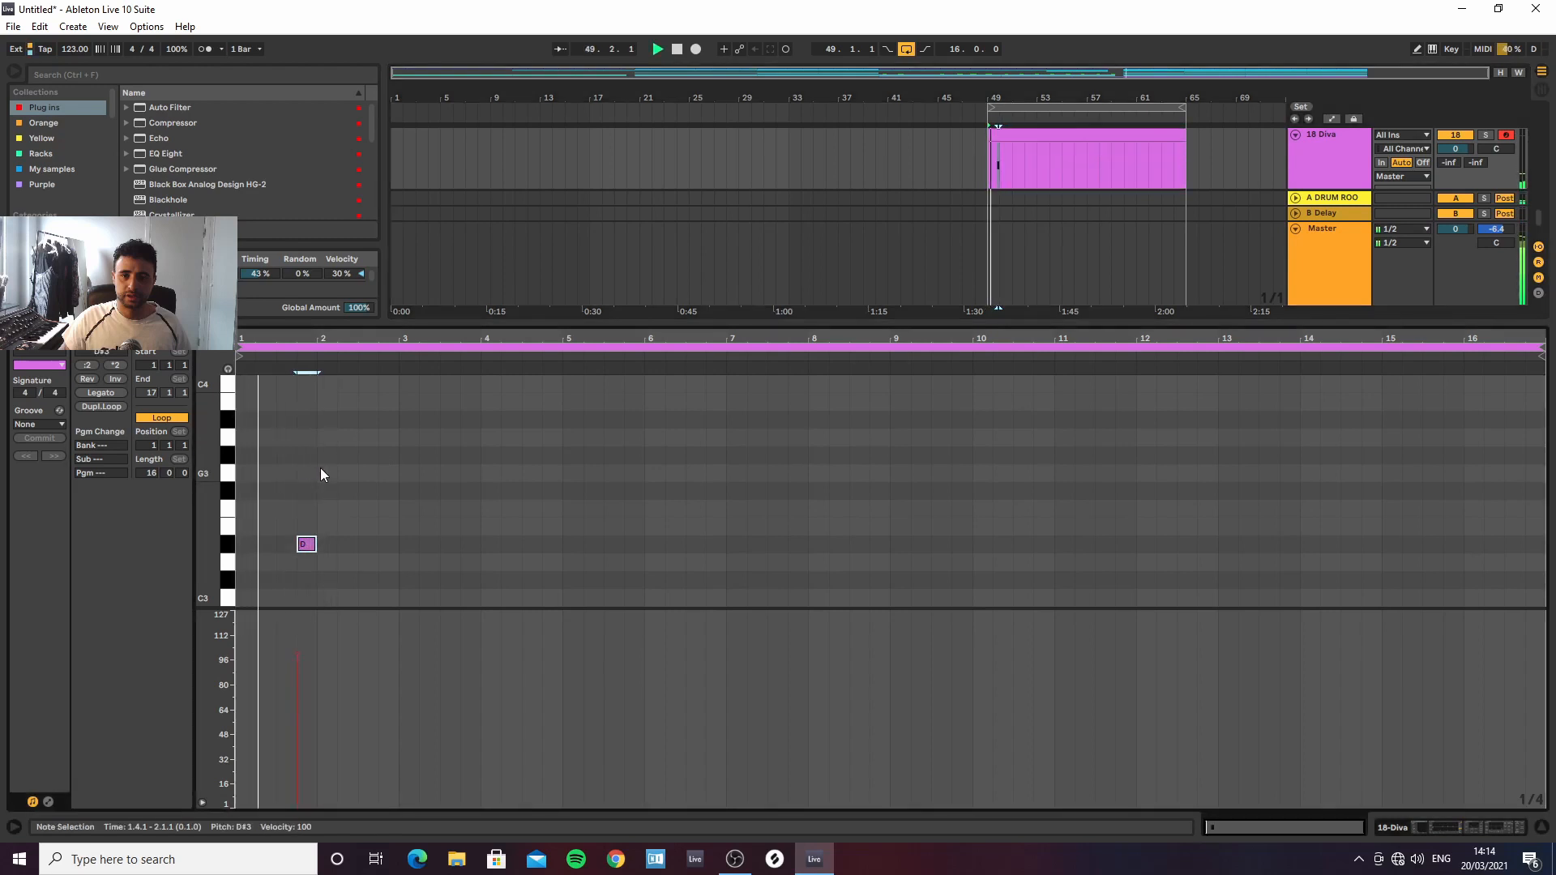
pyautogui.press('Down')
pyautogui.press('Down')
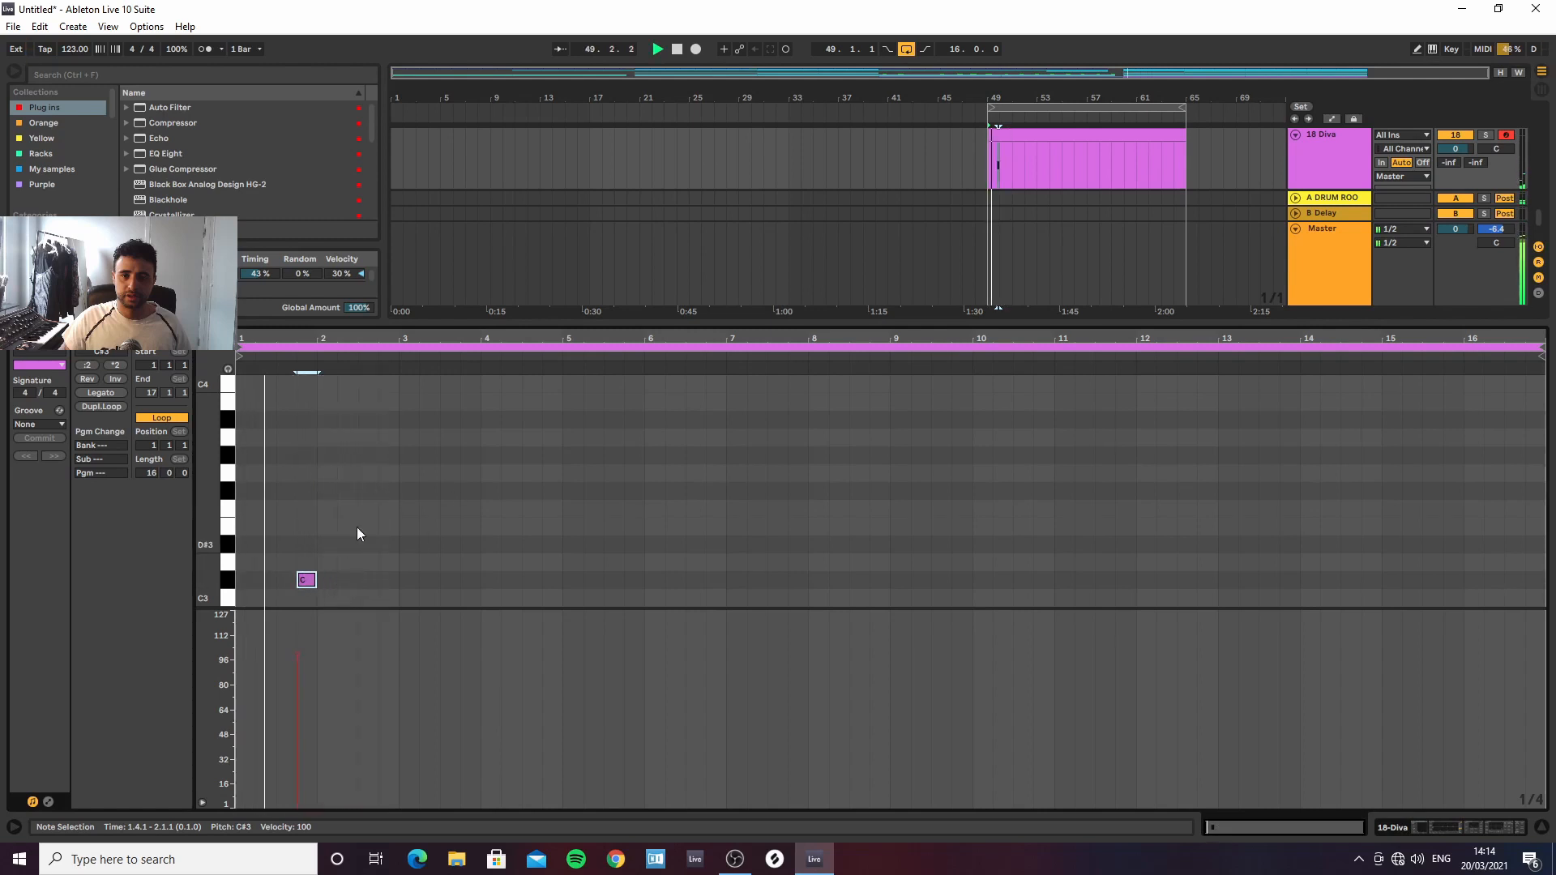
# Try a short A#2 lead-in note at 1.3.3, just before the C#3 note in the Diva clip
pyautogui.moveTo(311, 338); pyautogui.dragTo(443, 438)
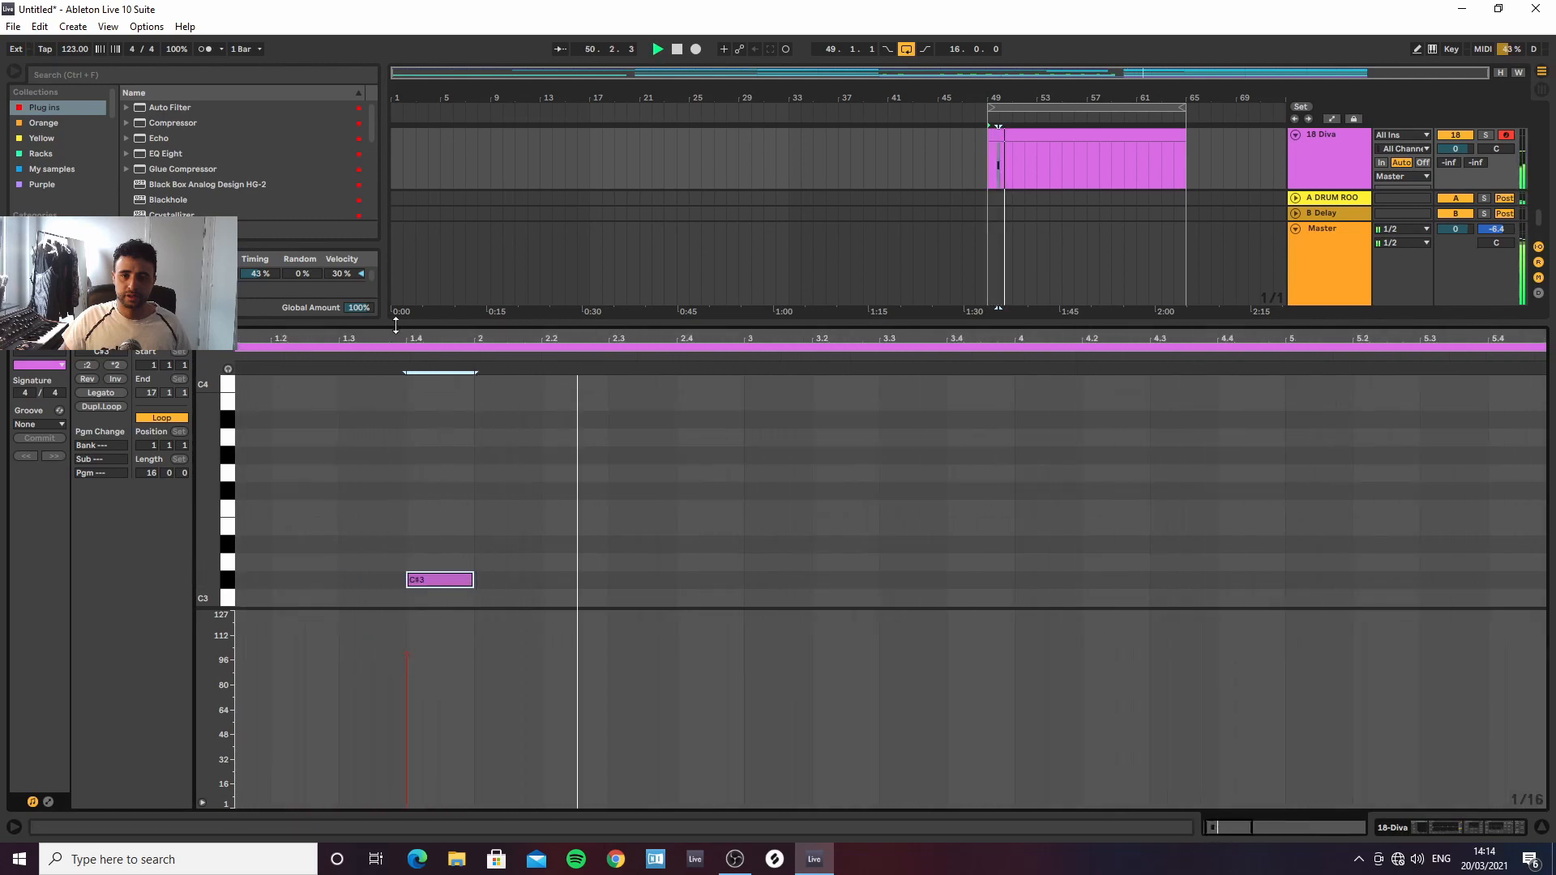
pyautogui.moveTo(396, 339); pyautogui.dragTo(357, 304)
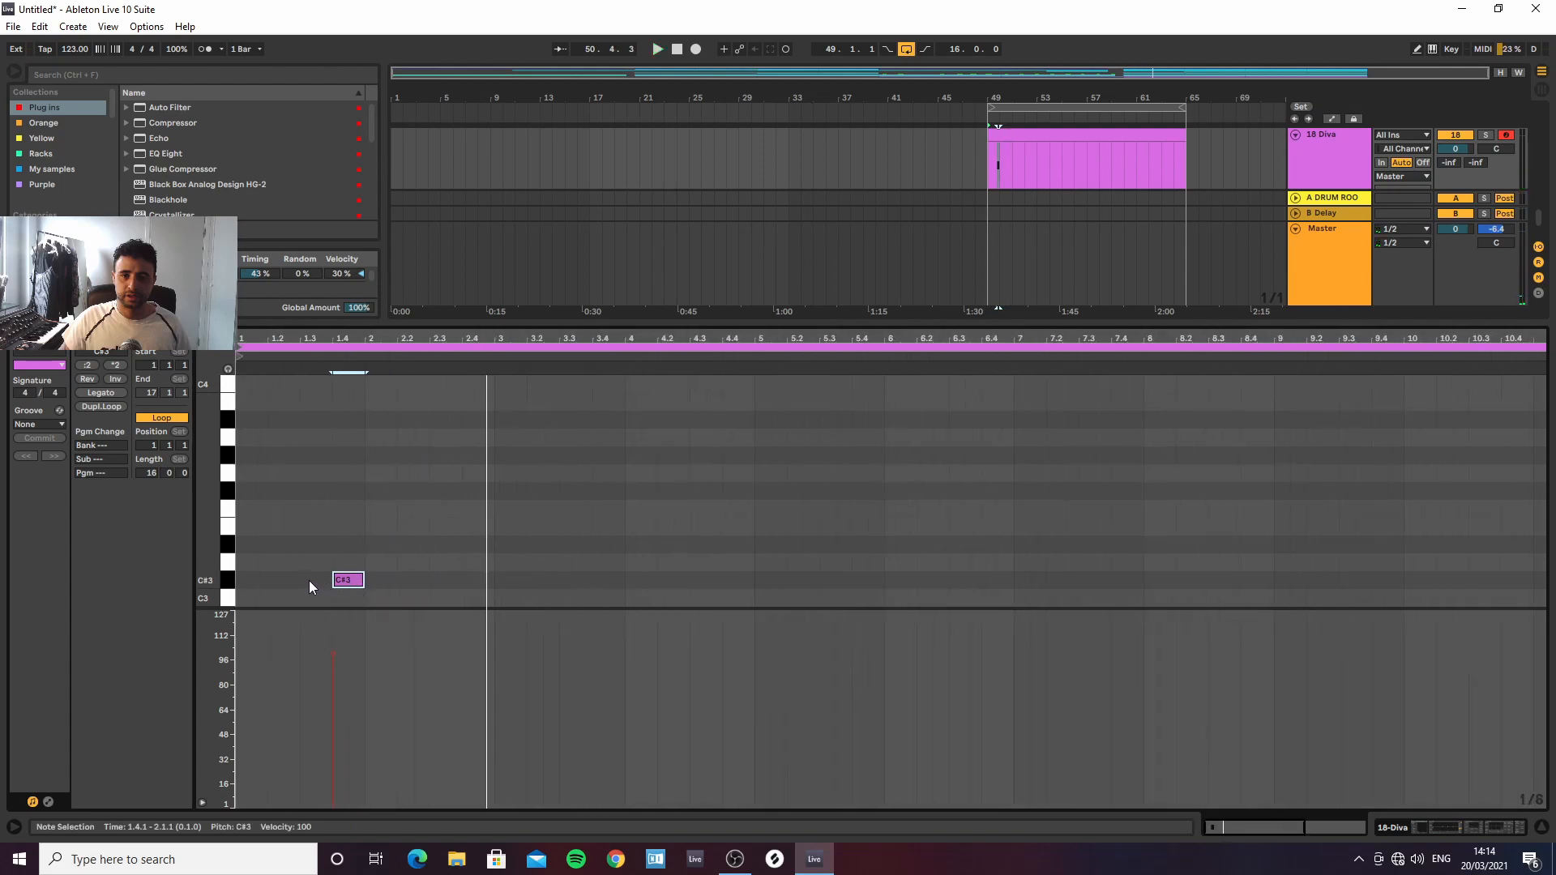
pyautogui.scroll(-4, 311, 576)
pyautogui.doubleClick(324, 560)
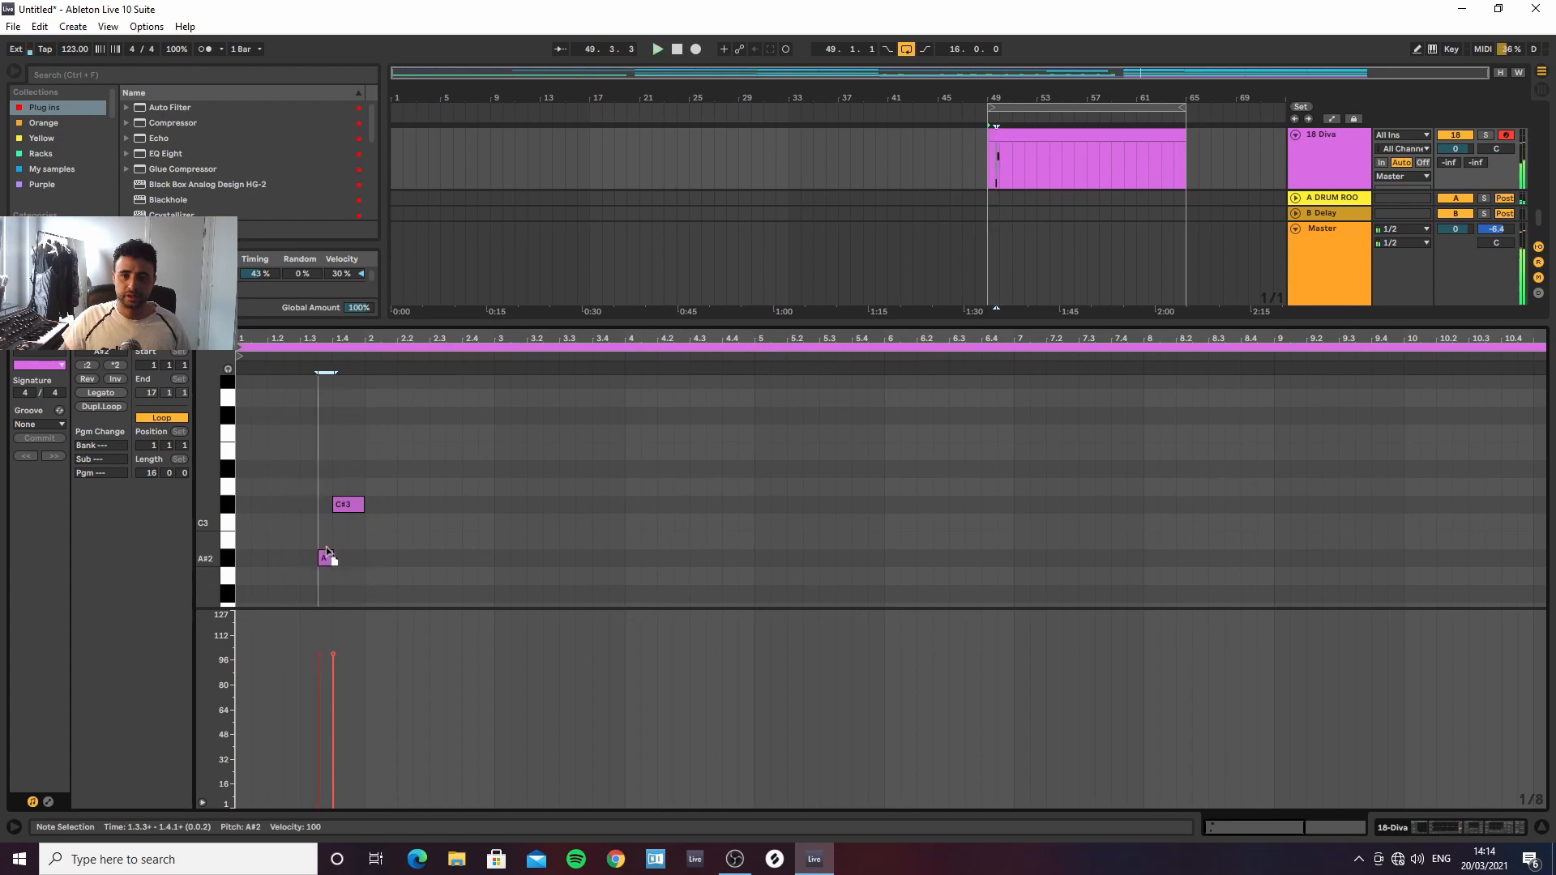
pyautogui.moveTo(329, 557); pyautogui.dragTo(324, 474)
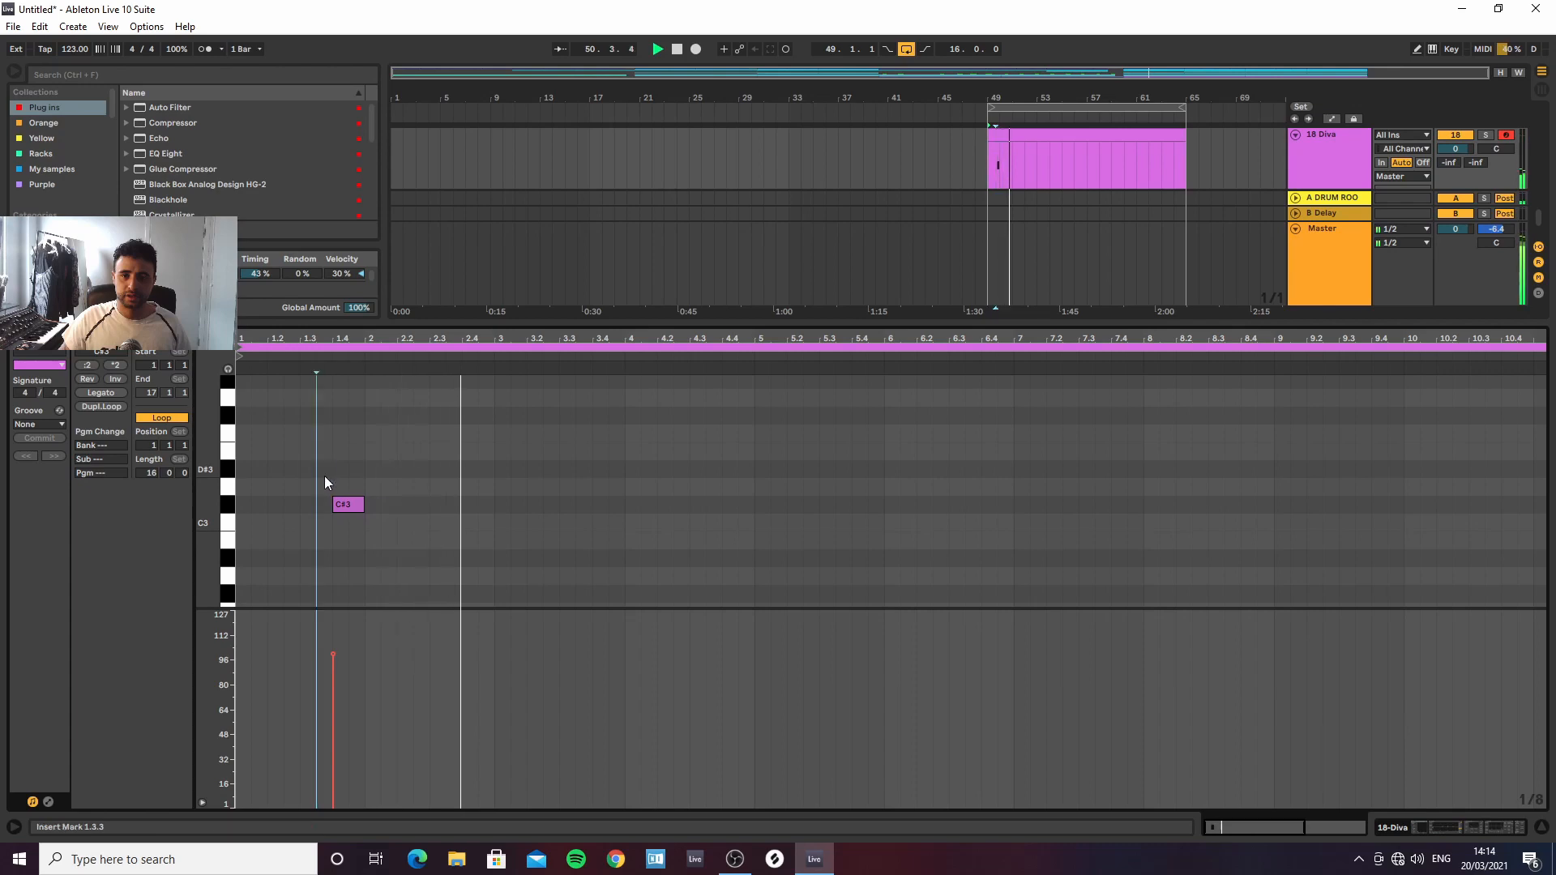
# Shorten the C#3 note at 1.4.1 in the Diva clip to an eighth note and play the section back
pyautogui.press('Delete')
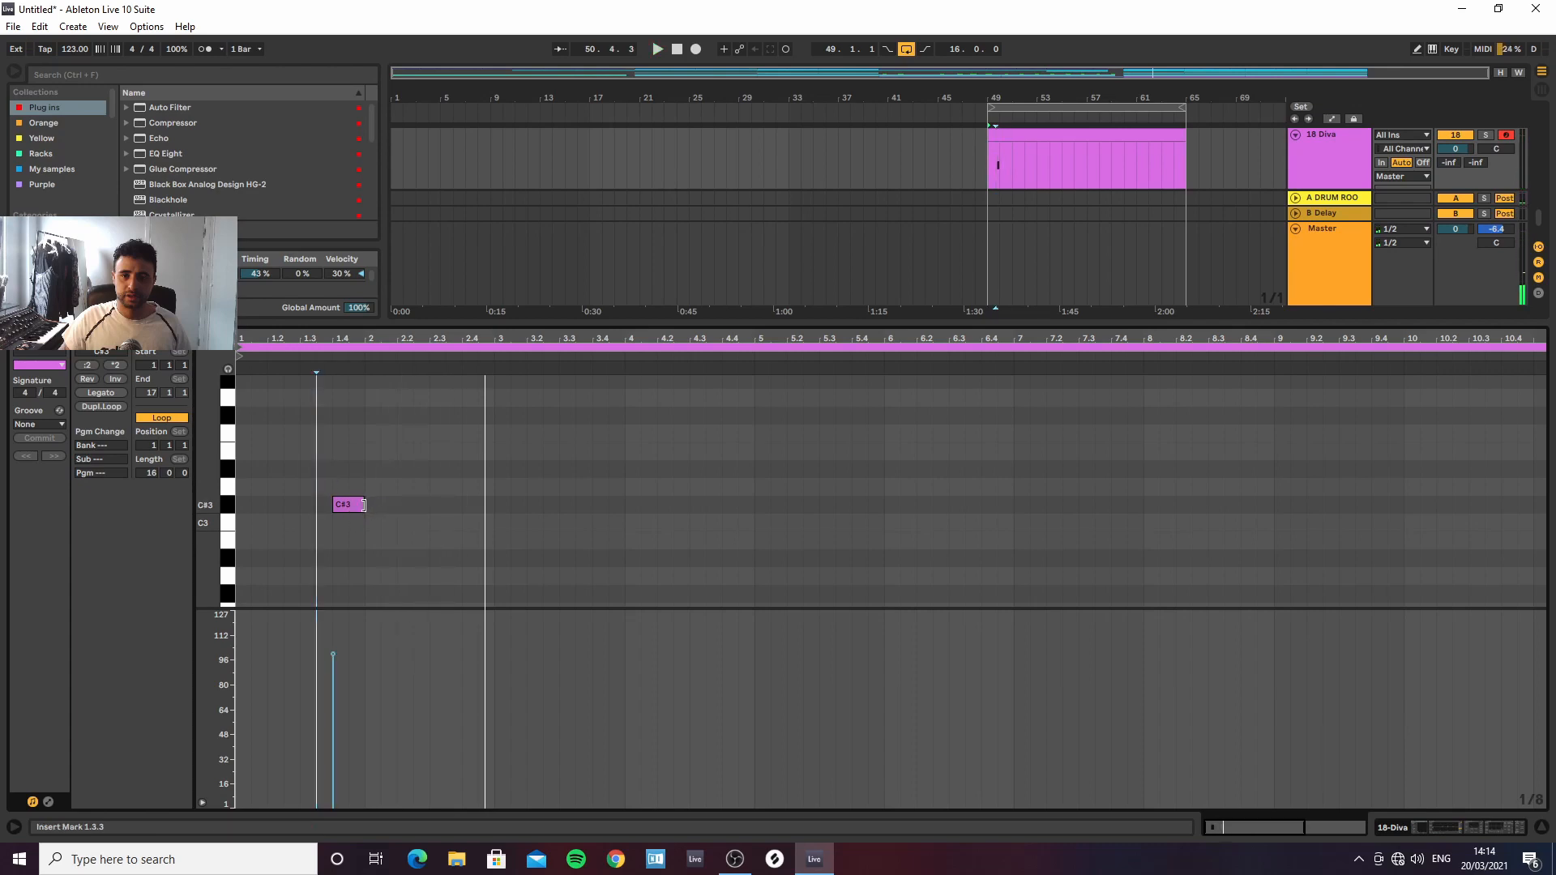
pyautogui.moveTo(364, 505); pyautogui.dragTo(351, 505)
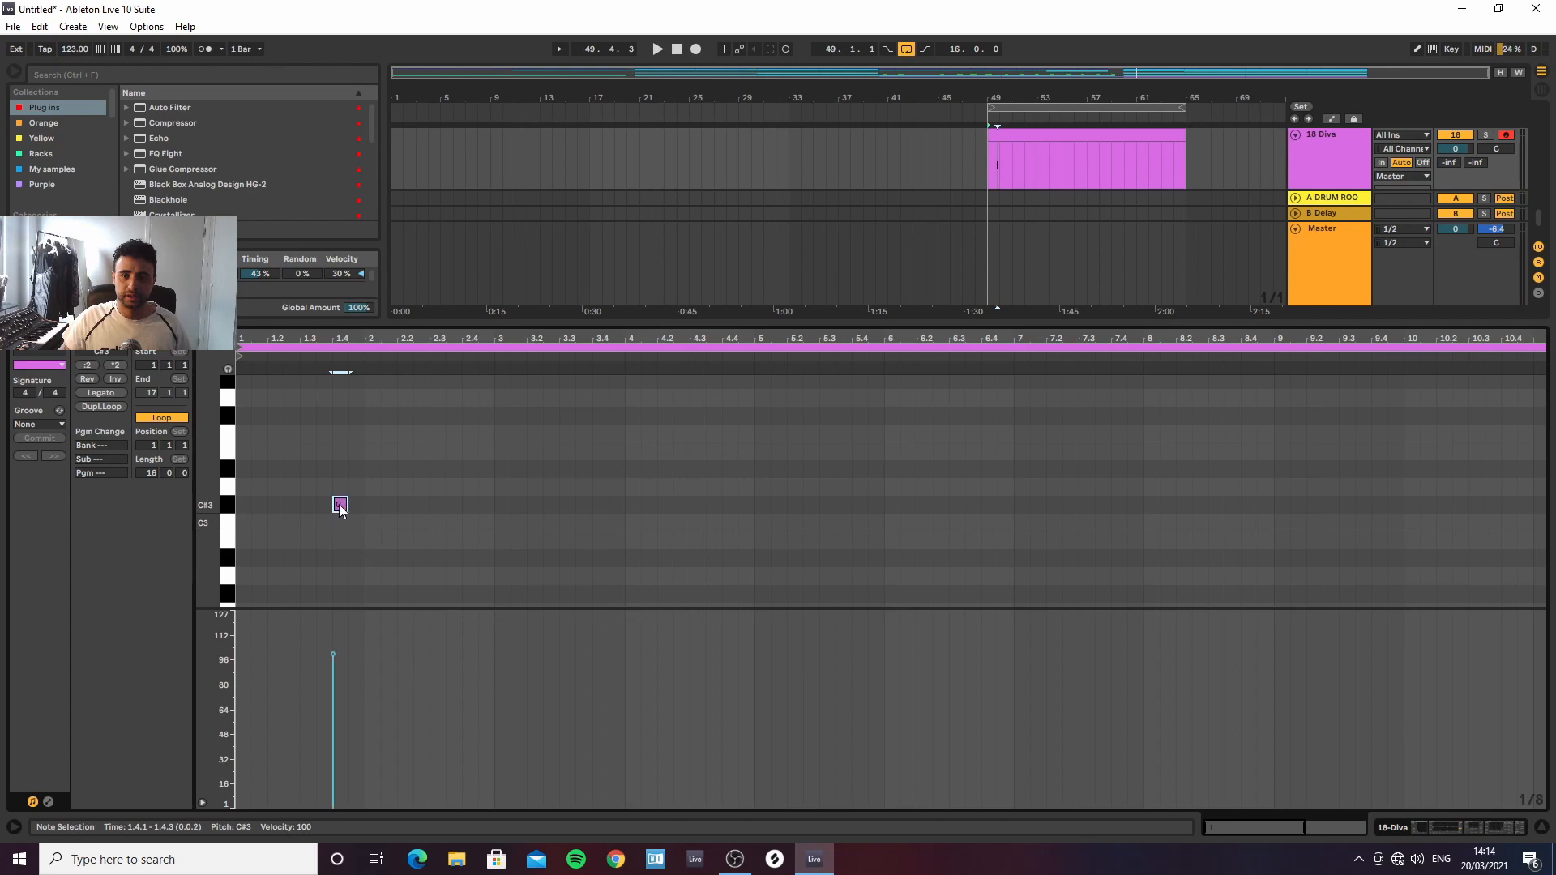
pyautogui.press('space')
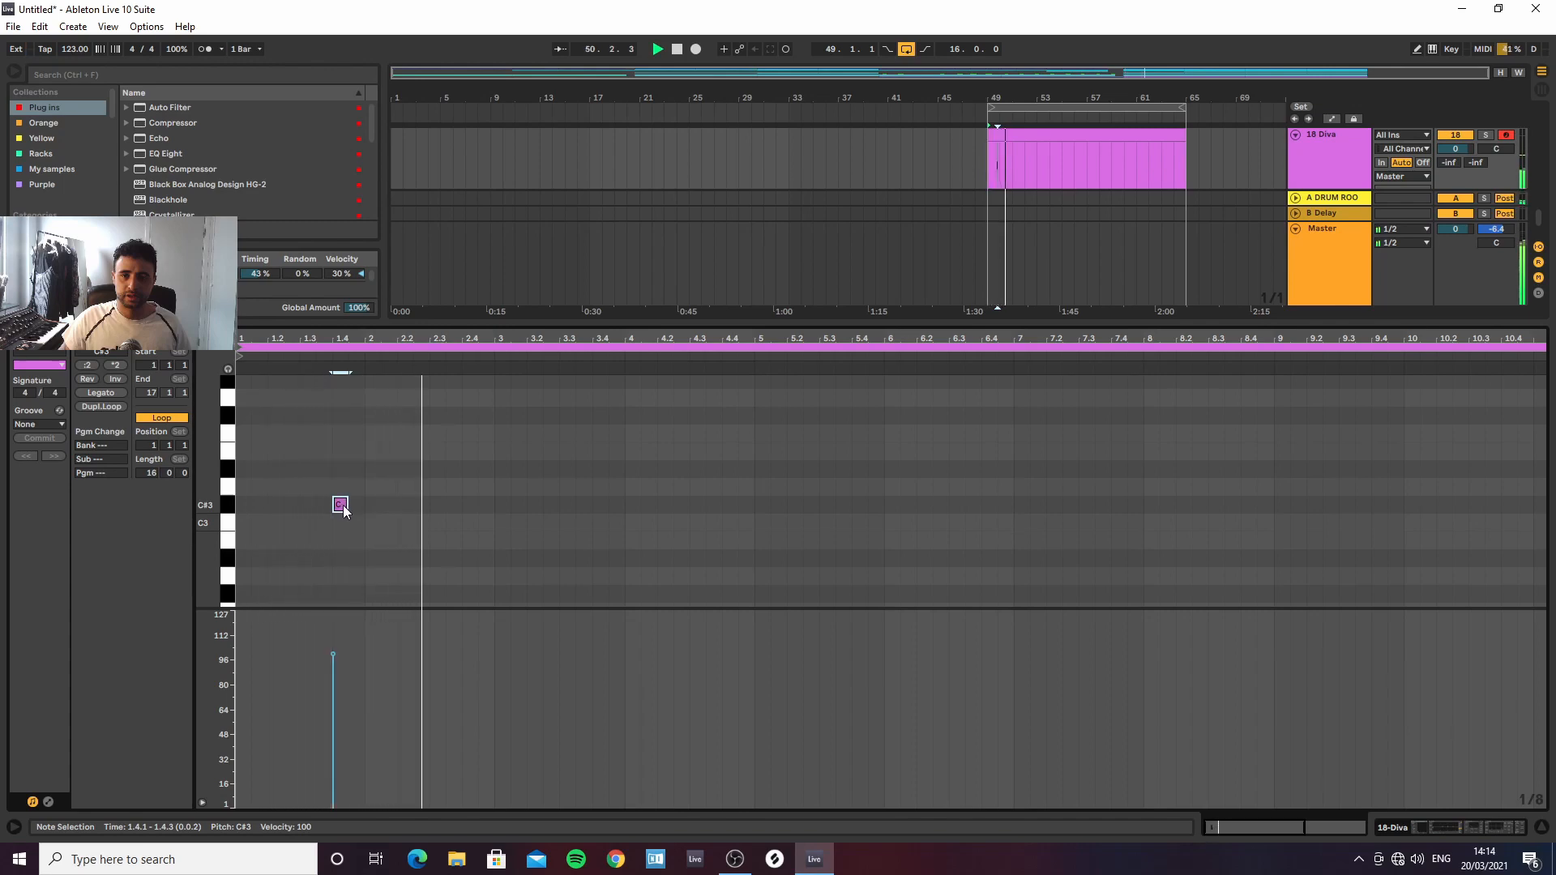
# Add eighth-note C#3 hits at 2.4.3, 3.4.1 and 3.4.3 in the Diva clip
pyautogui.doubleClick(483, 505)
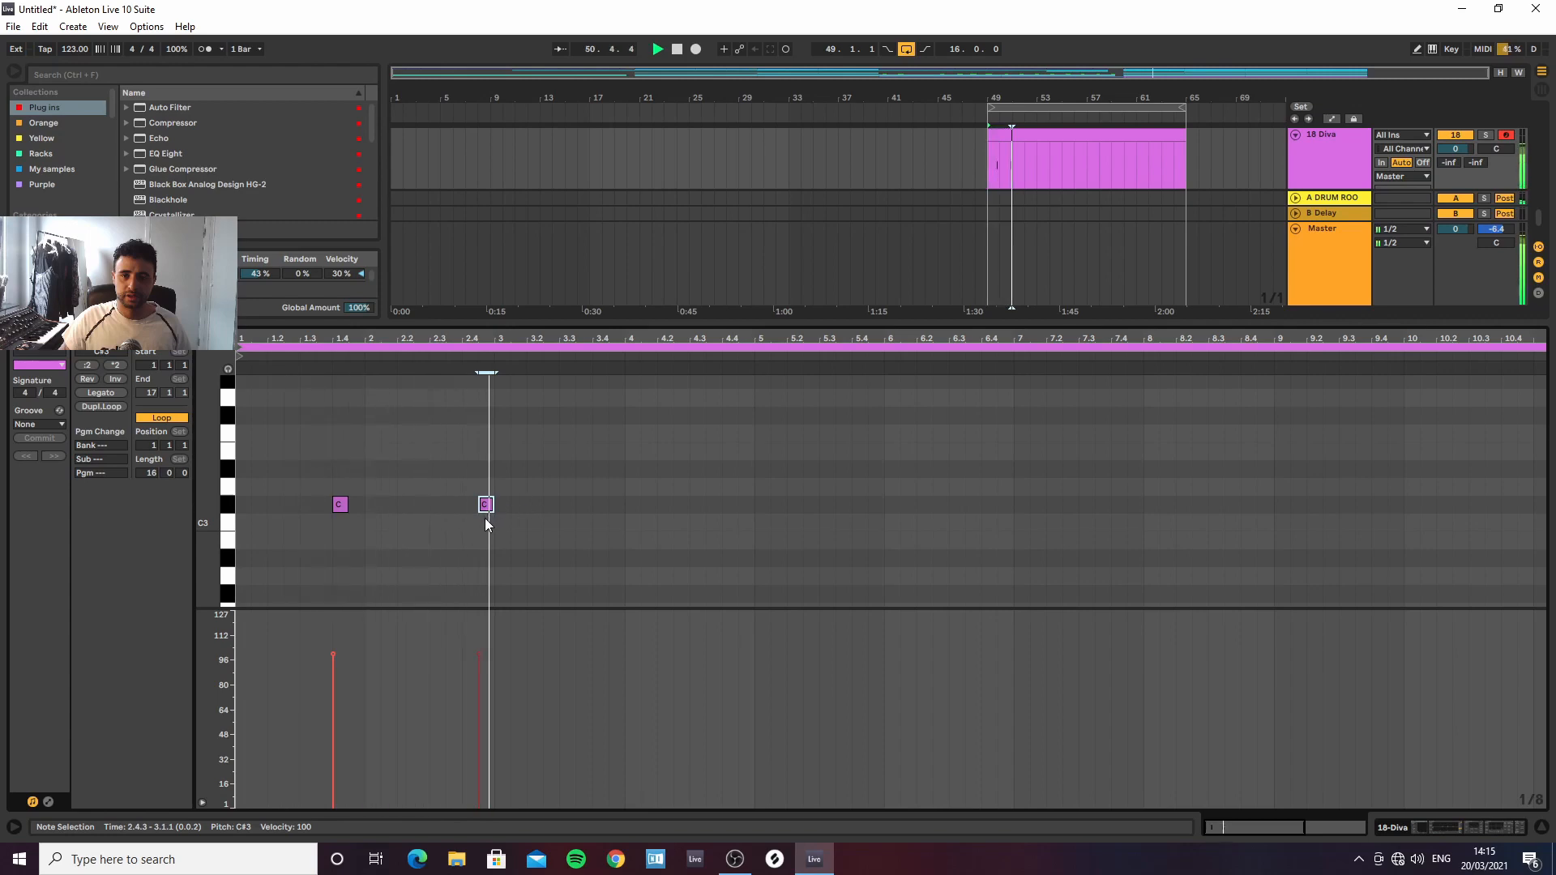
pyautogui.moveTo(486, 507); pyautogui.dragTo(601, 509)
pyautogui.hotkey('ctrl', 'd')
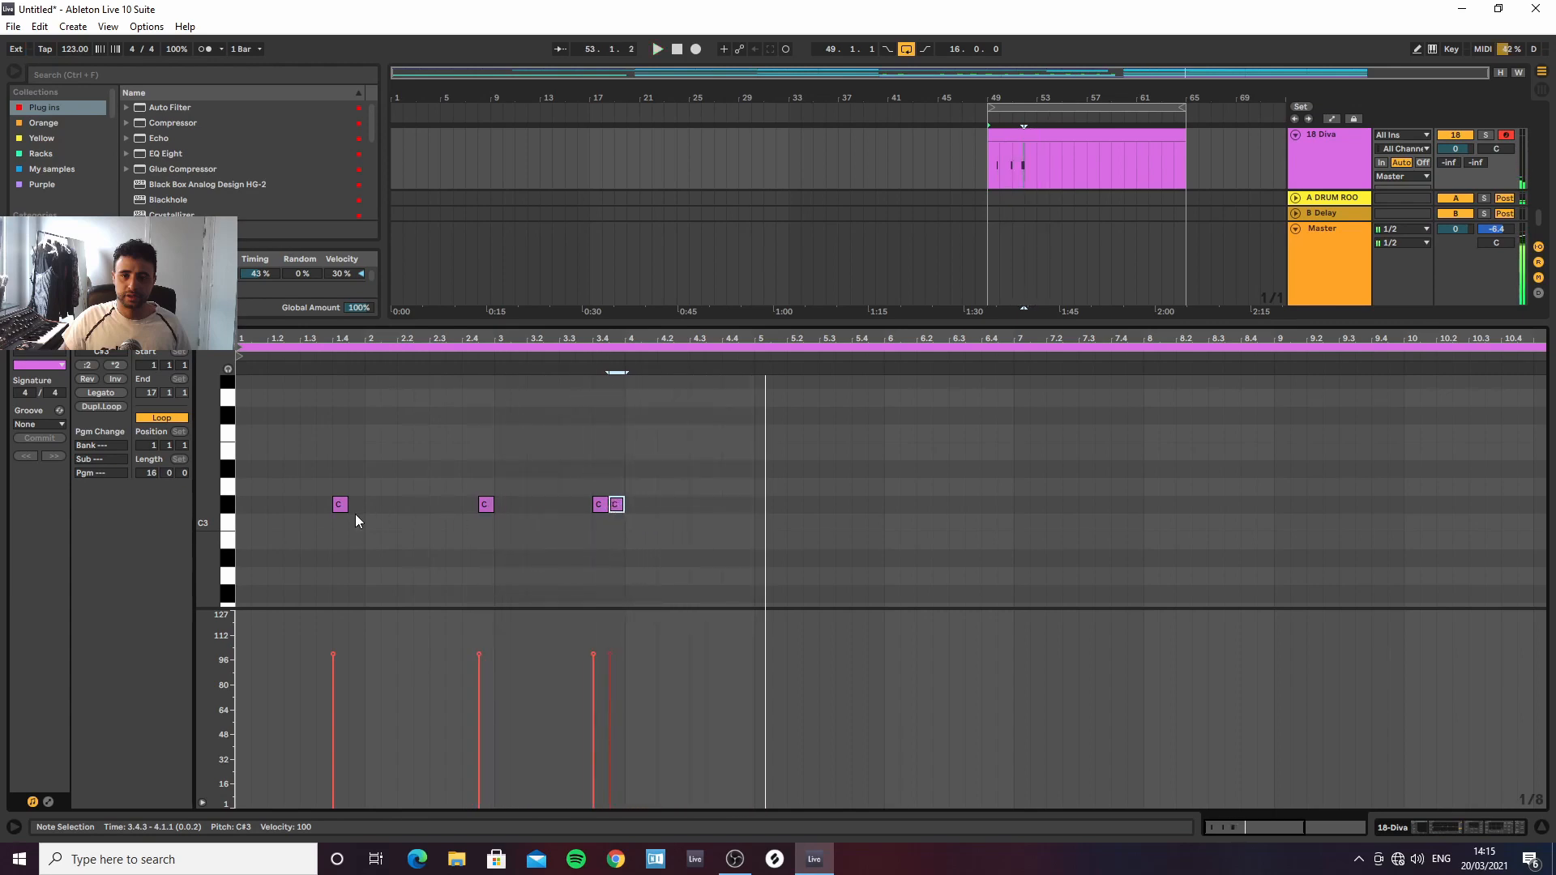
# Continue the melody with C#3 at 4.4.1, 5.4.3 and 6.4.3 and D#3 at 6.4.1, and lower the Diva track volume to about -3.9 dB
pyautogui.moveTo(343, 505); pyautogui.dragTo(999, 513)
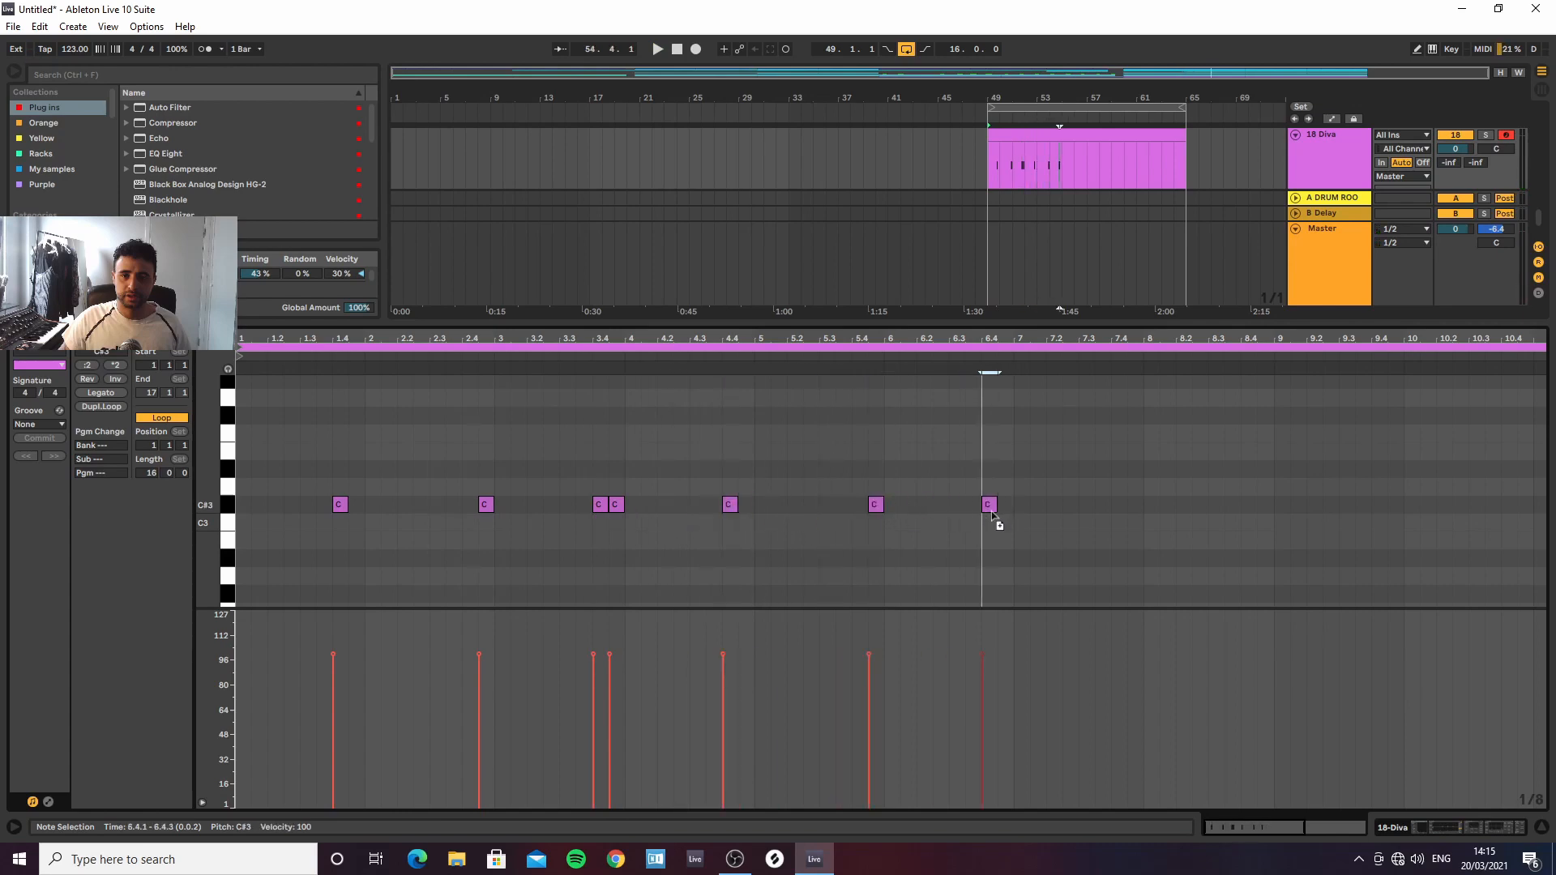
pyautogui.moveTo(989, 506); pyautogui.dragTo(989, 469)
pyautogui.doubleClick(1005, 507)
pyautogui.press('space')
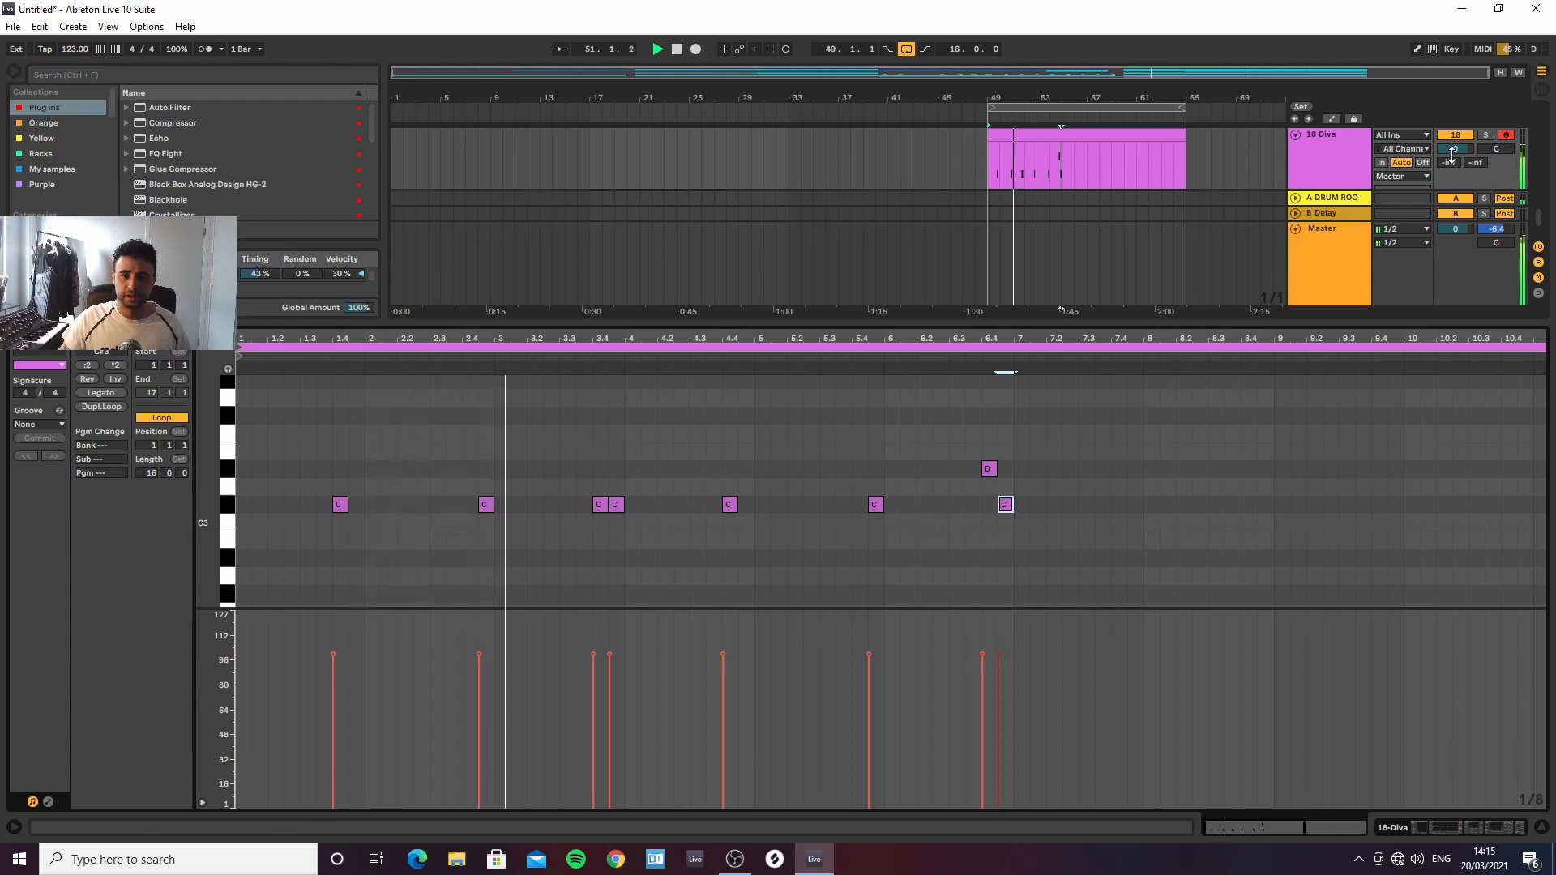
pyautogui.moveTo(1456, 149); pyautogui.dragTo(1456, 168)
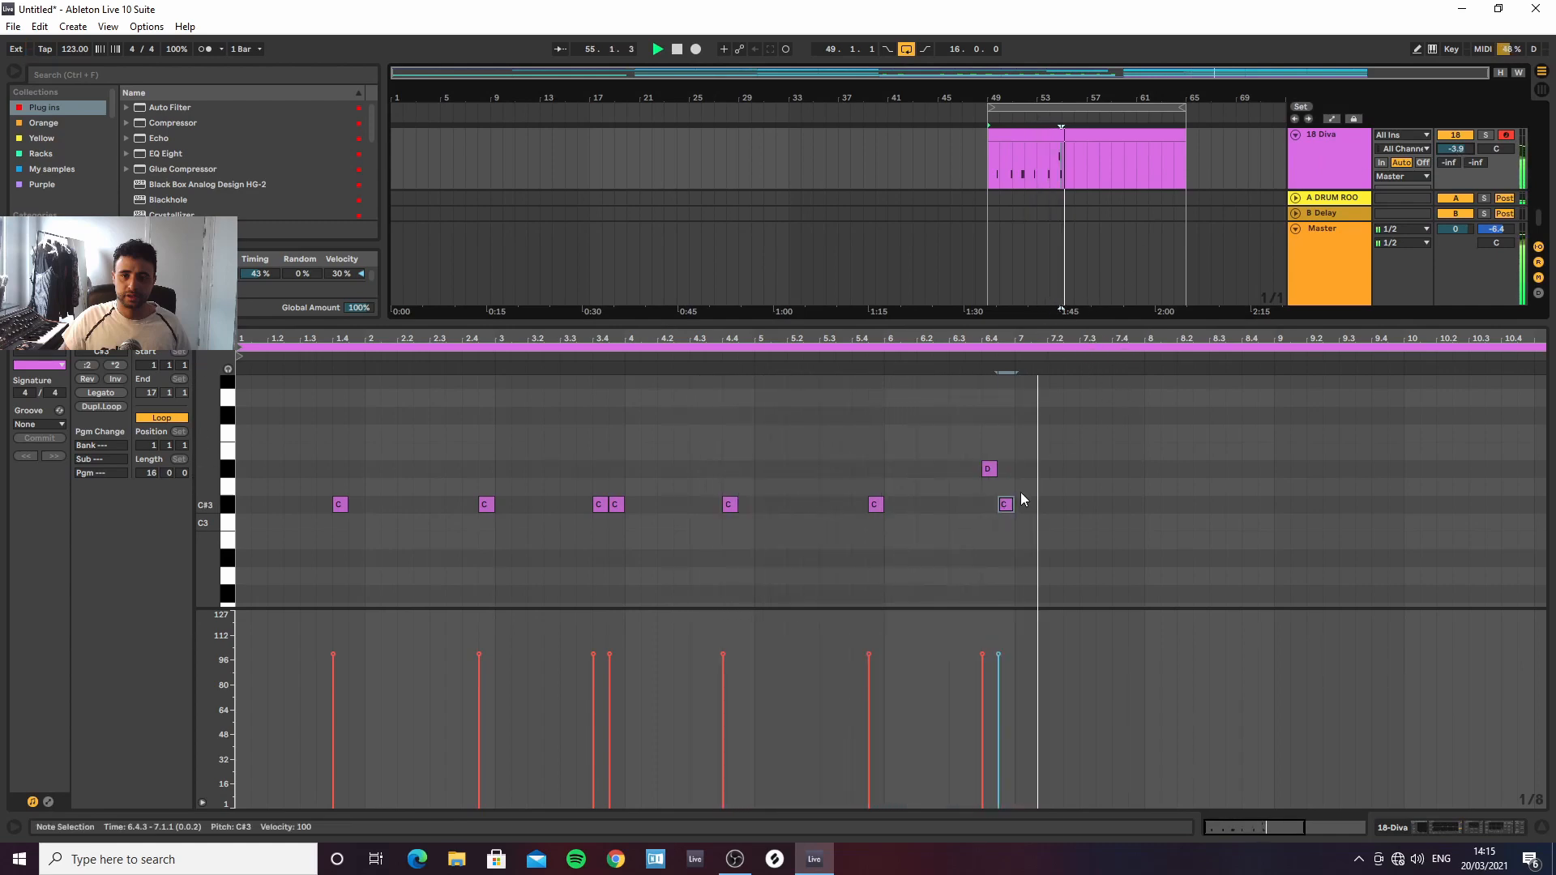
# Complete a repeating 8-bar Diva pattern with C#3 notes at 7.4.1, 7.4.3, 8.3.3 and 8.4.3 and a D#3 at 8.4.1
pyautogui.moveTo(1006, 504); pyautogui.dragTo(1270, 509)
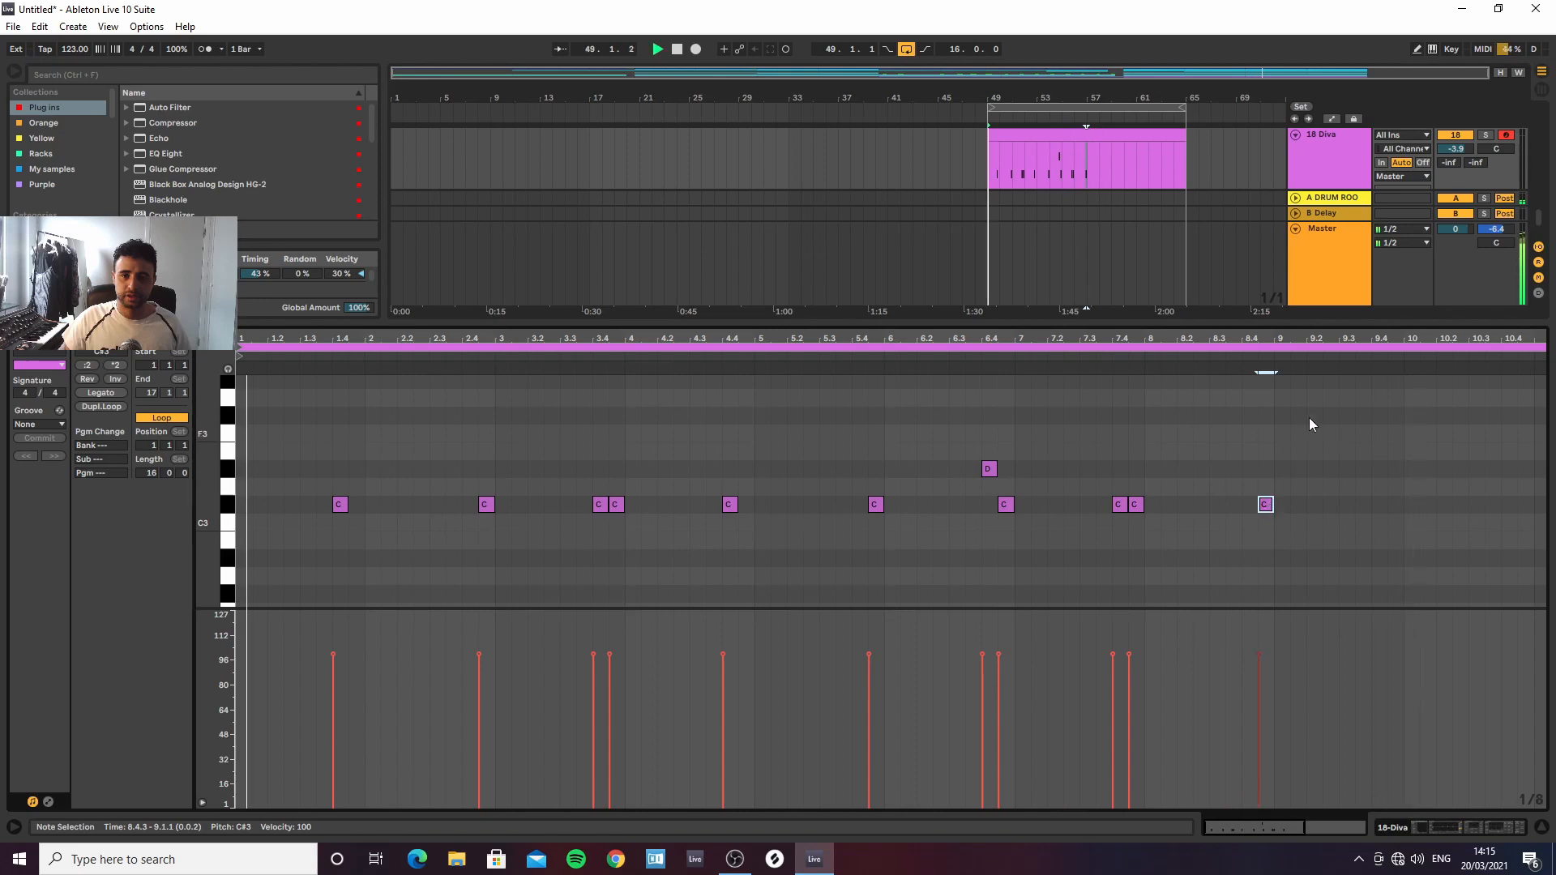
pyautogui.moveTo(1544, 349); pyautogui.dragTo(1274, 351)
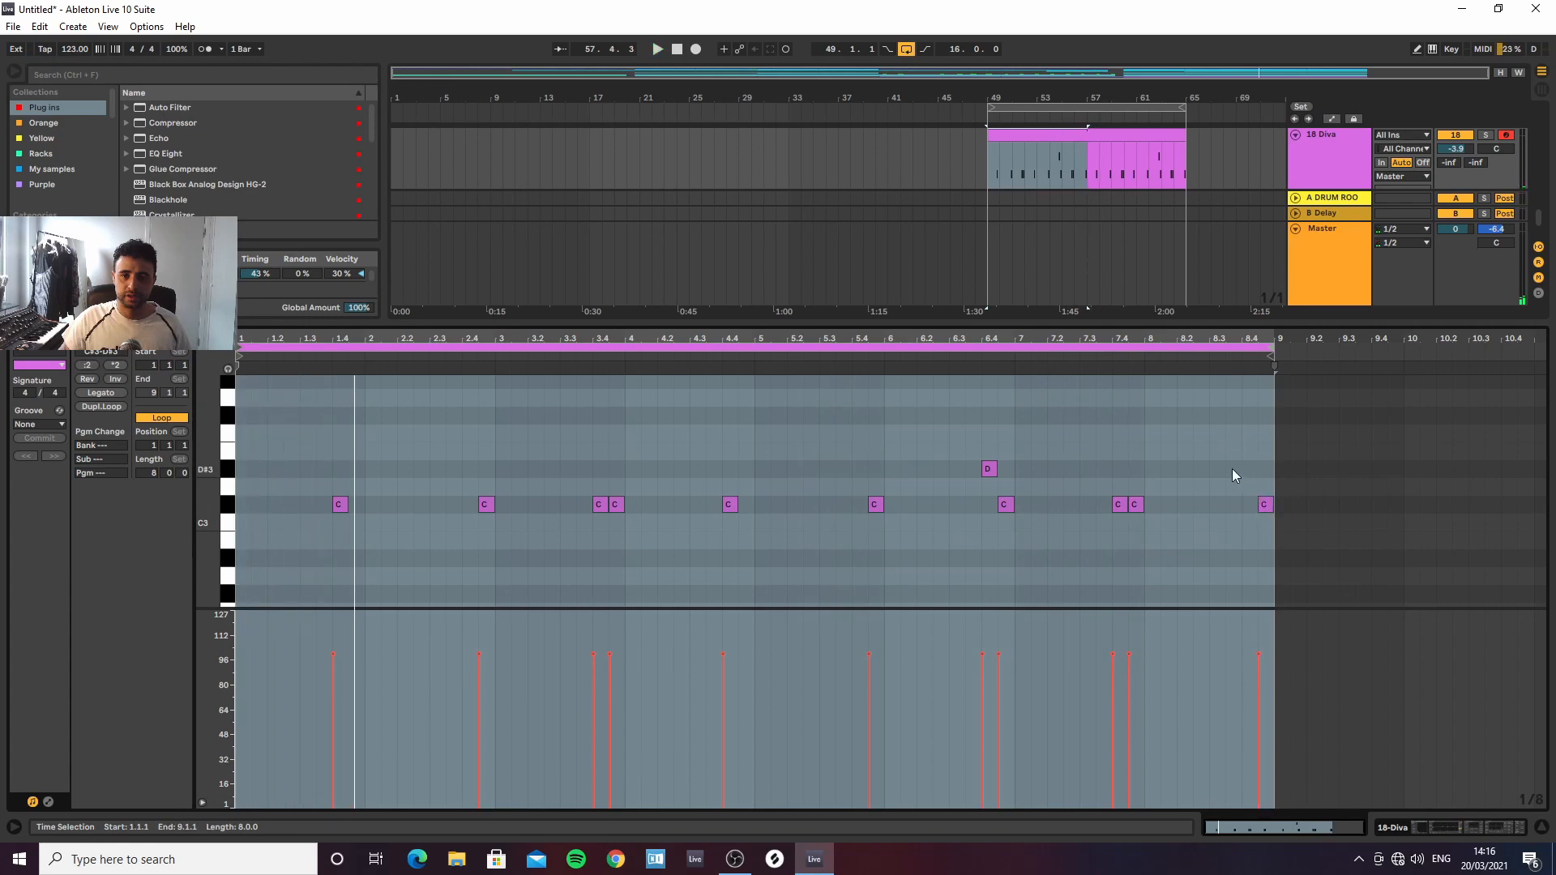
pyautogui.doubleClick(1229, 504)
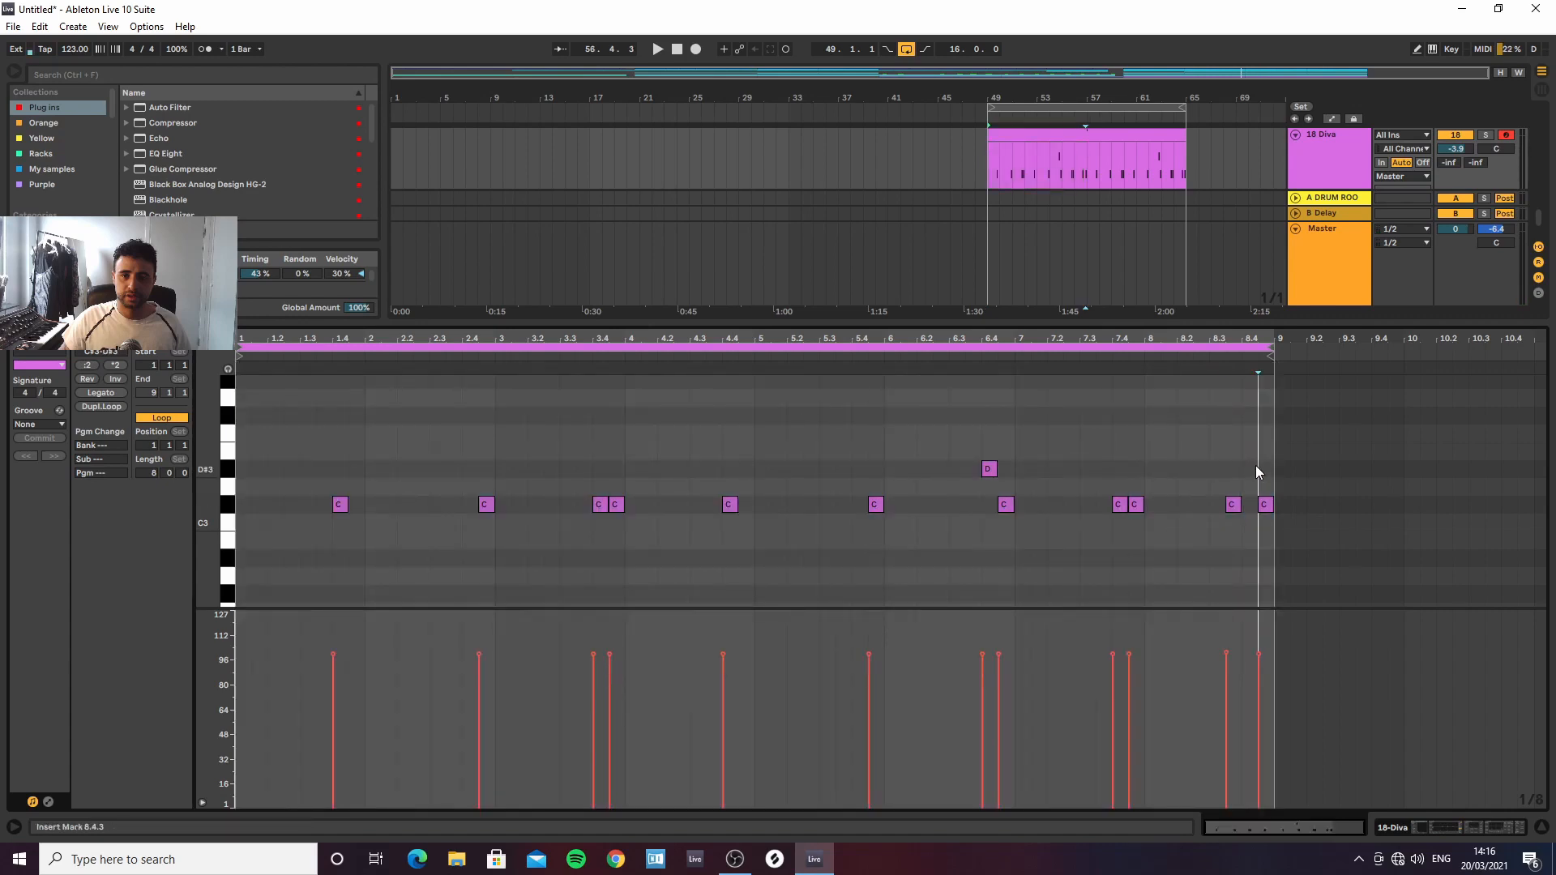
pyautogui.doubleClick(1254, 468)
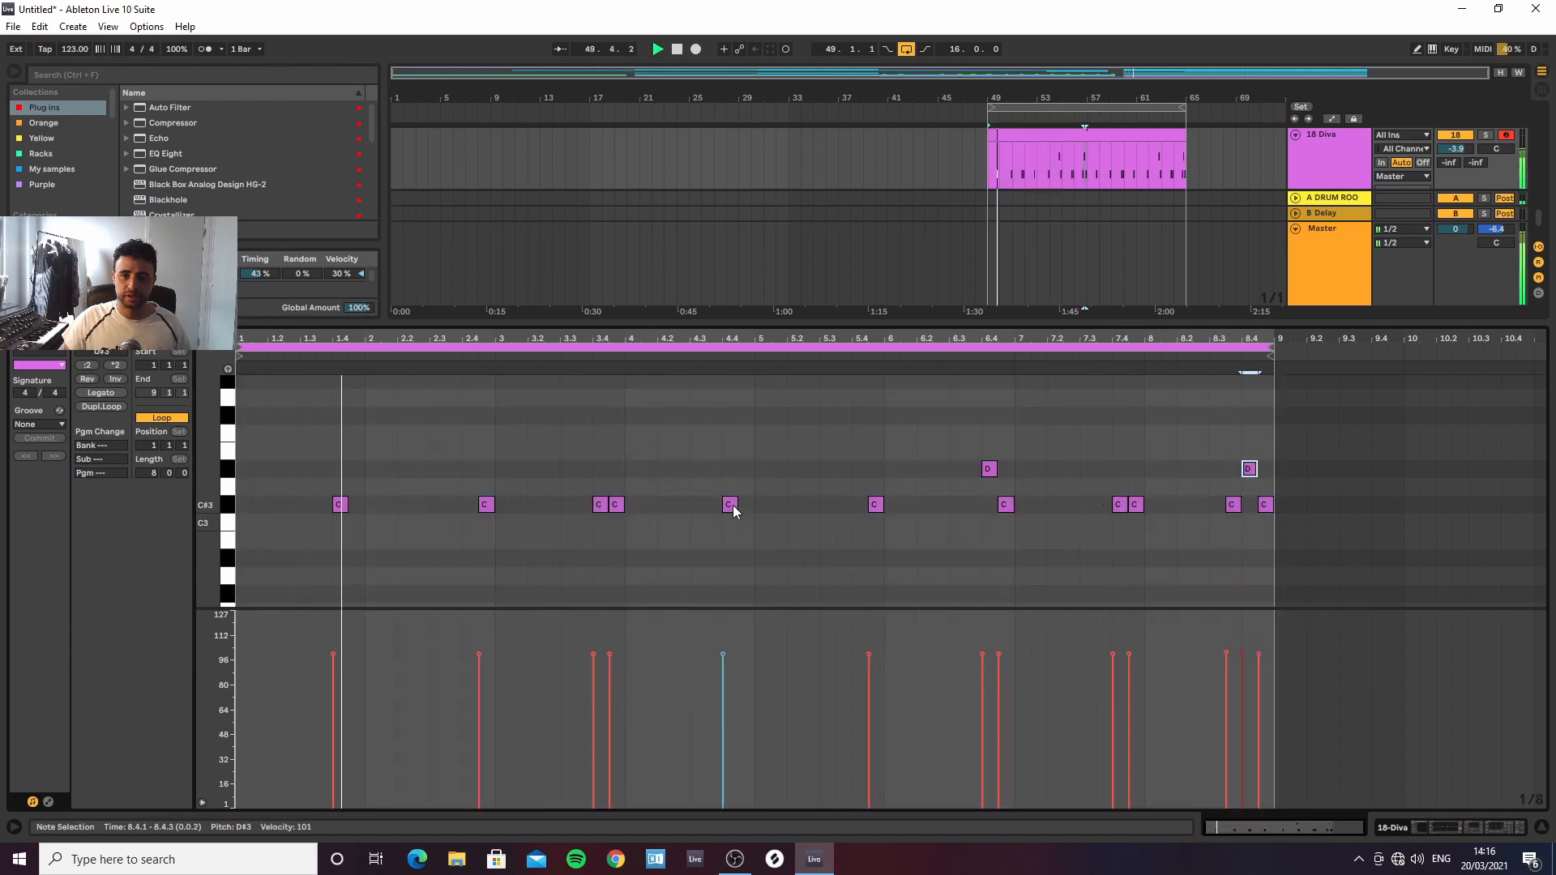
# Set the Diva track's EQ Eight to a low cut plus a 4.59 dB boost at 2.30 kHz, and Glue Compressor to -14.9 dB threshold, 4.76 dB makeup
pyautogui.click(1485, 827)
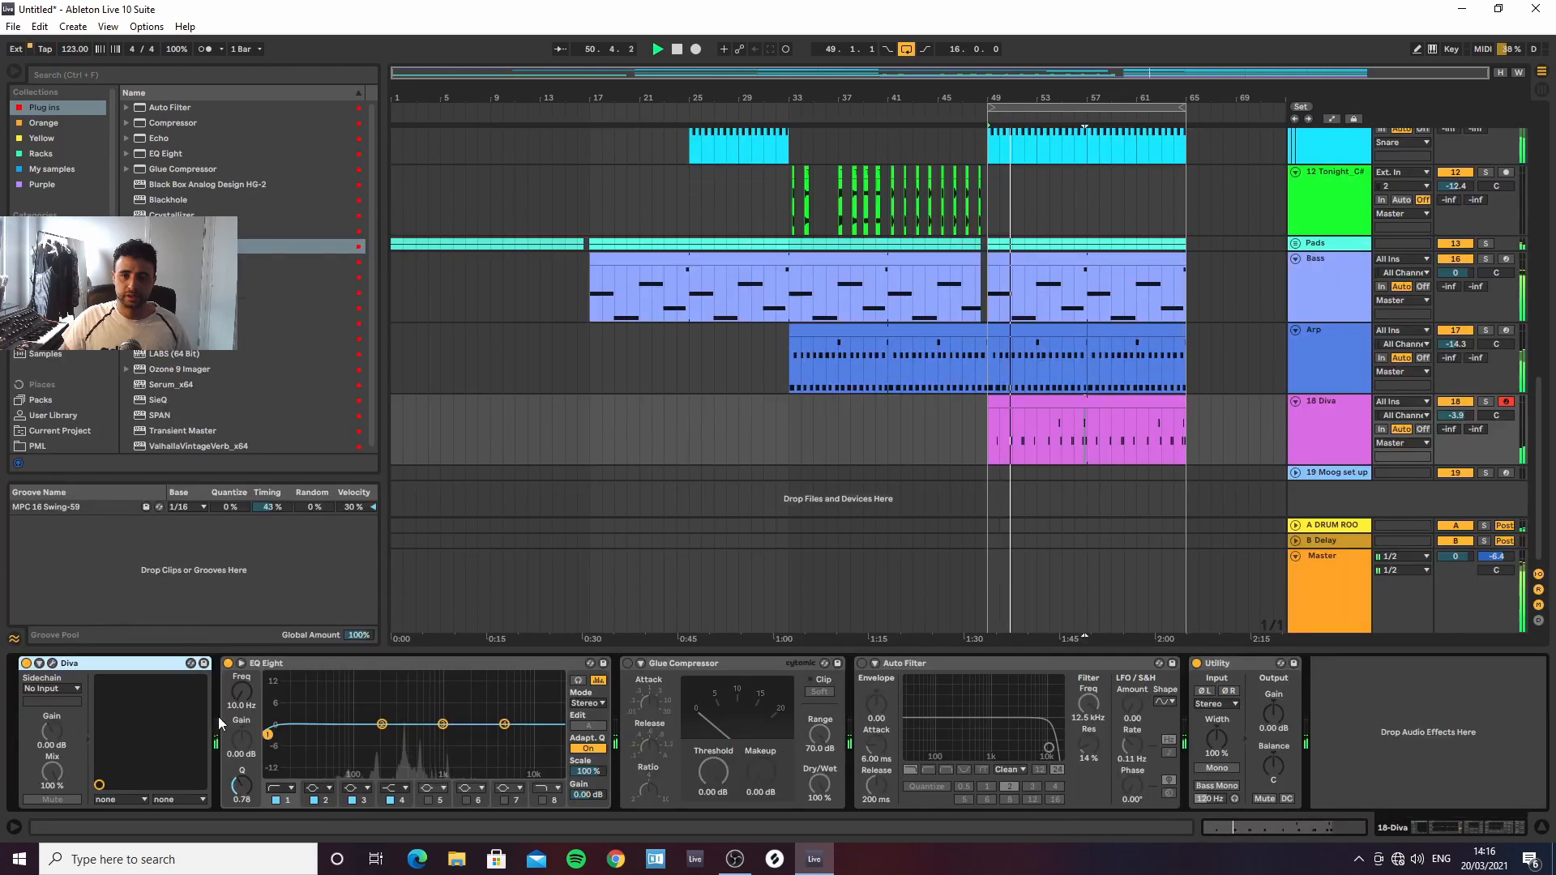
pyautogui.moveTo(268, 735); pyautogui.dragTo(474, 710)
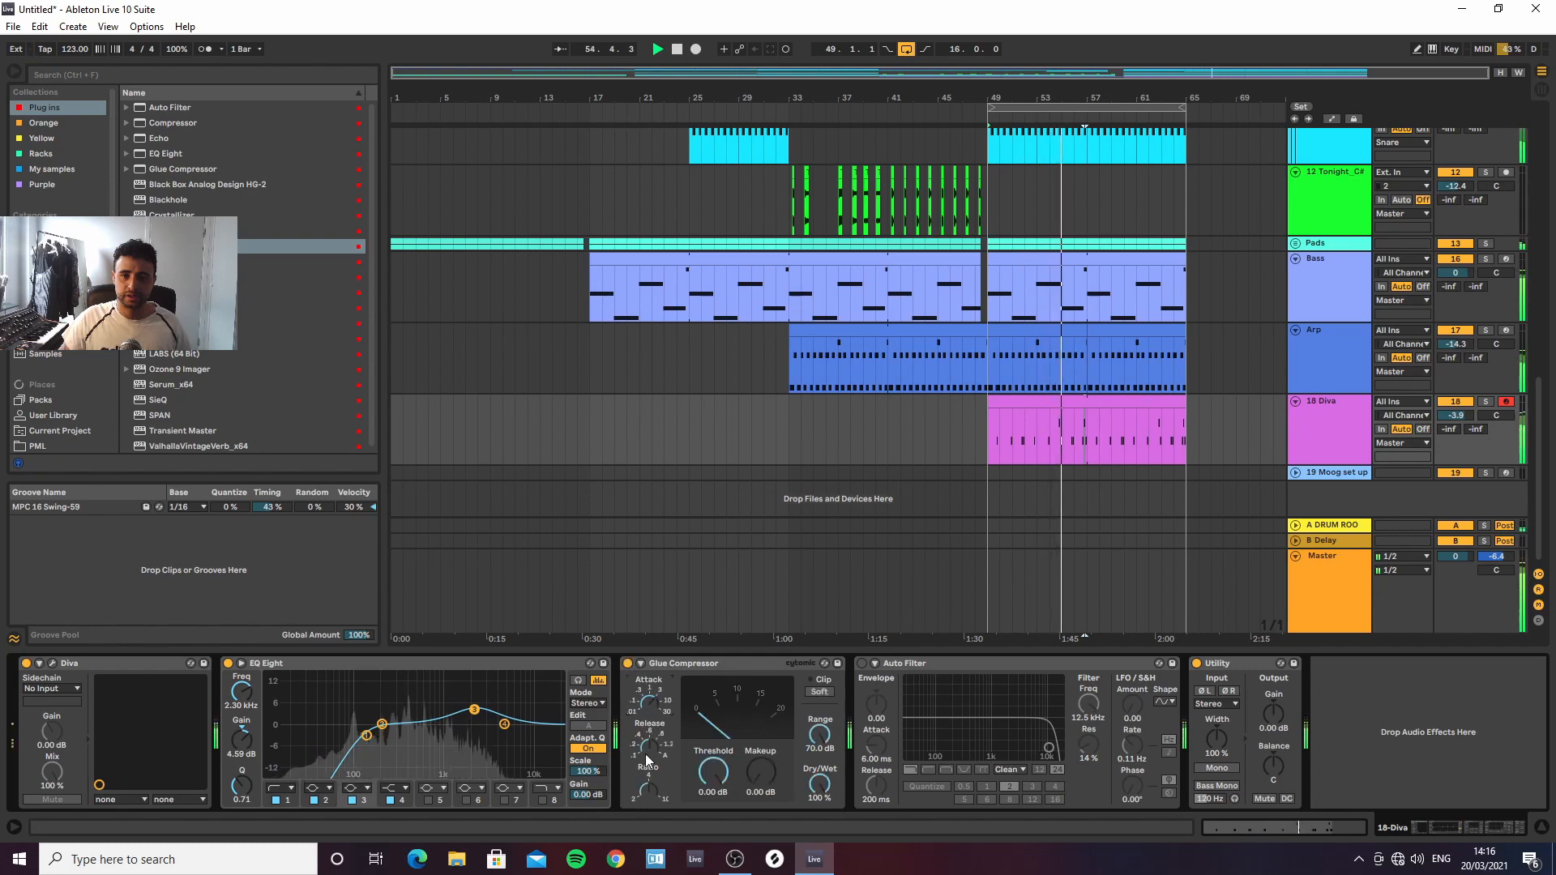
pyautogui.moveTo(713, 771); pyautogui.dragTo(762, 772)
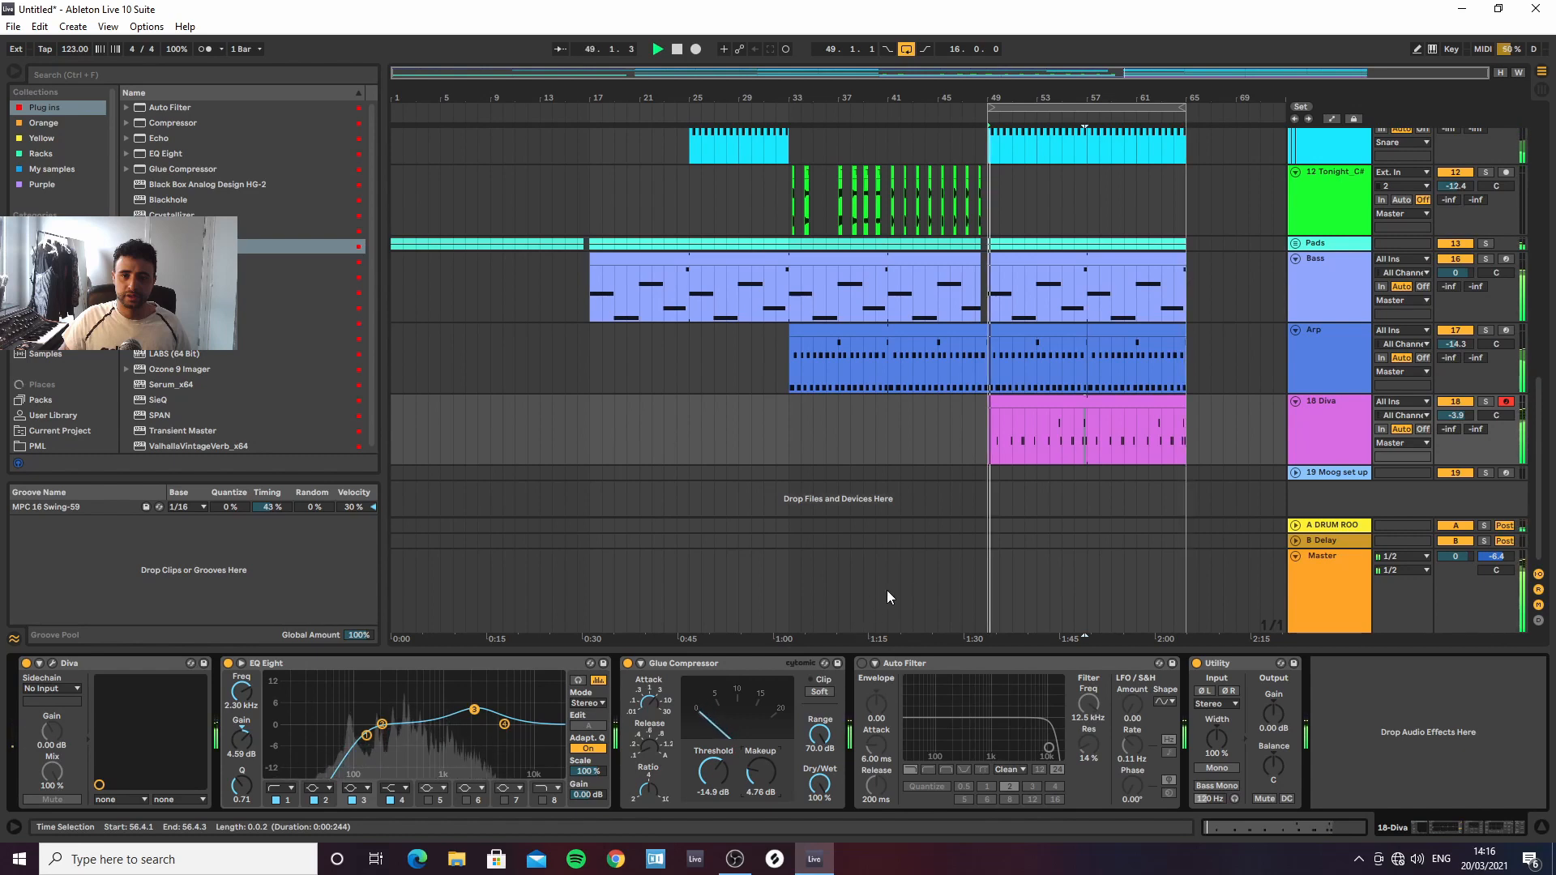
# Tweak the Diva patch with plate reverb wet at 39.50, the 24 dB ladder filter and envelope 1 sustain at minimum, and close the plug-in window
pyautogui.click(51, 665)
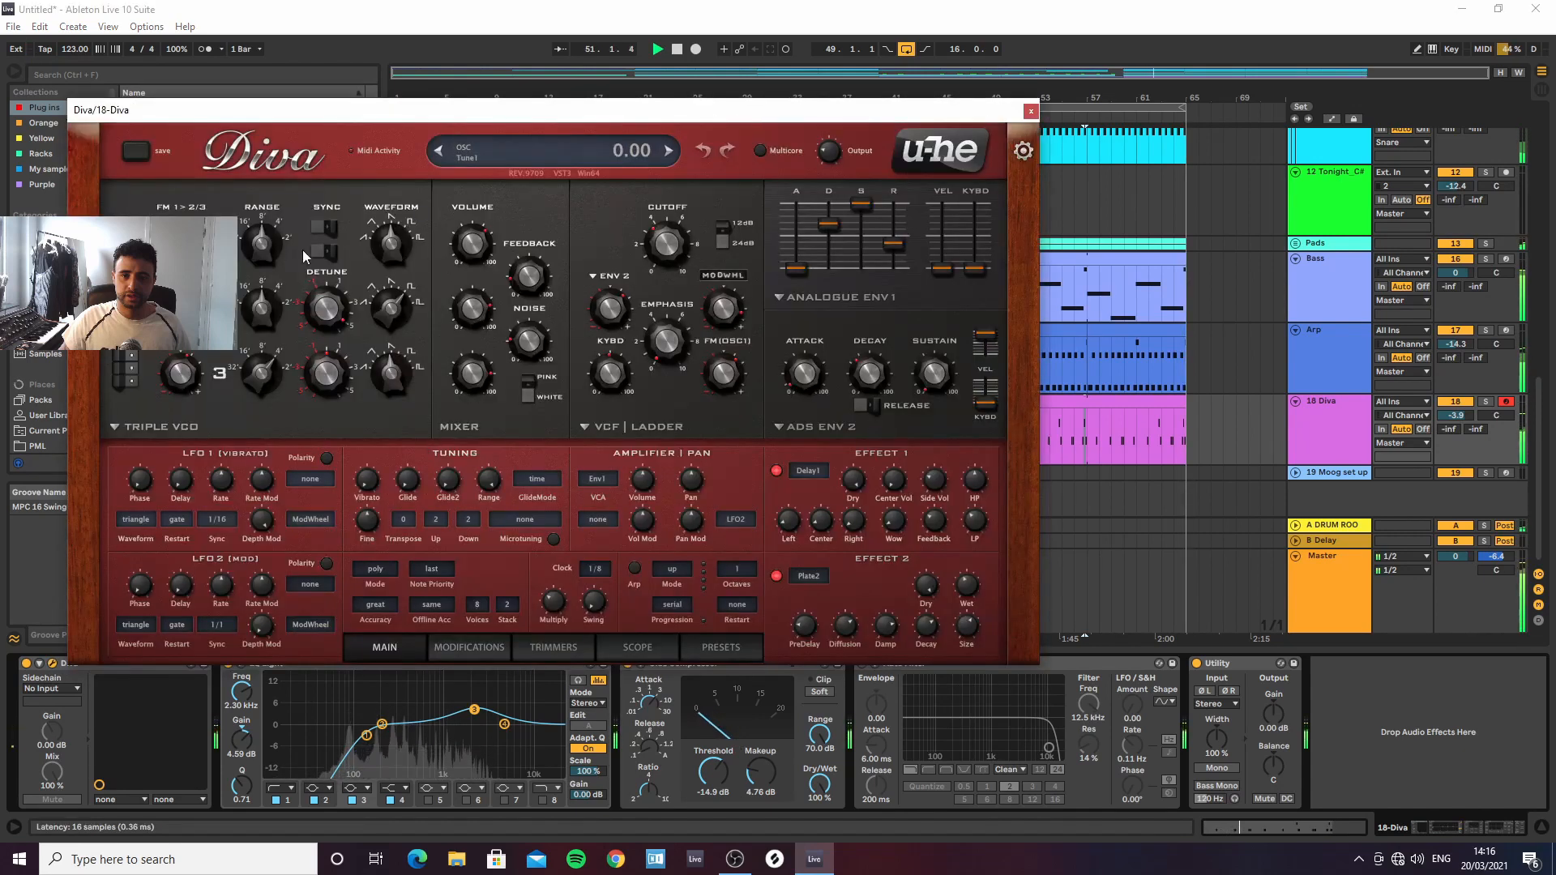
pyautogui.moveTo(392, 308); pyautogui.dragTo(395, 340)
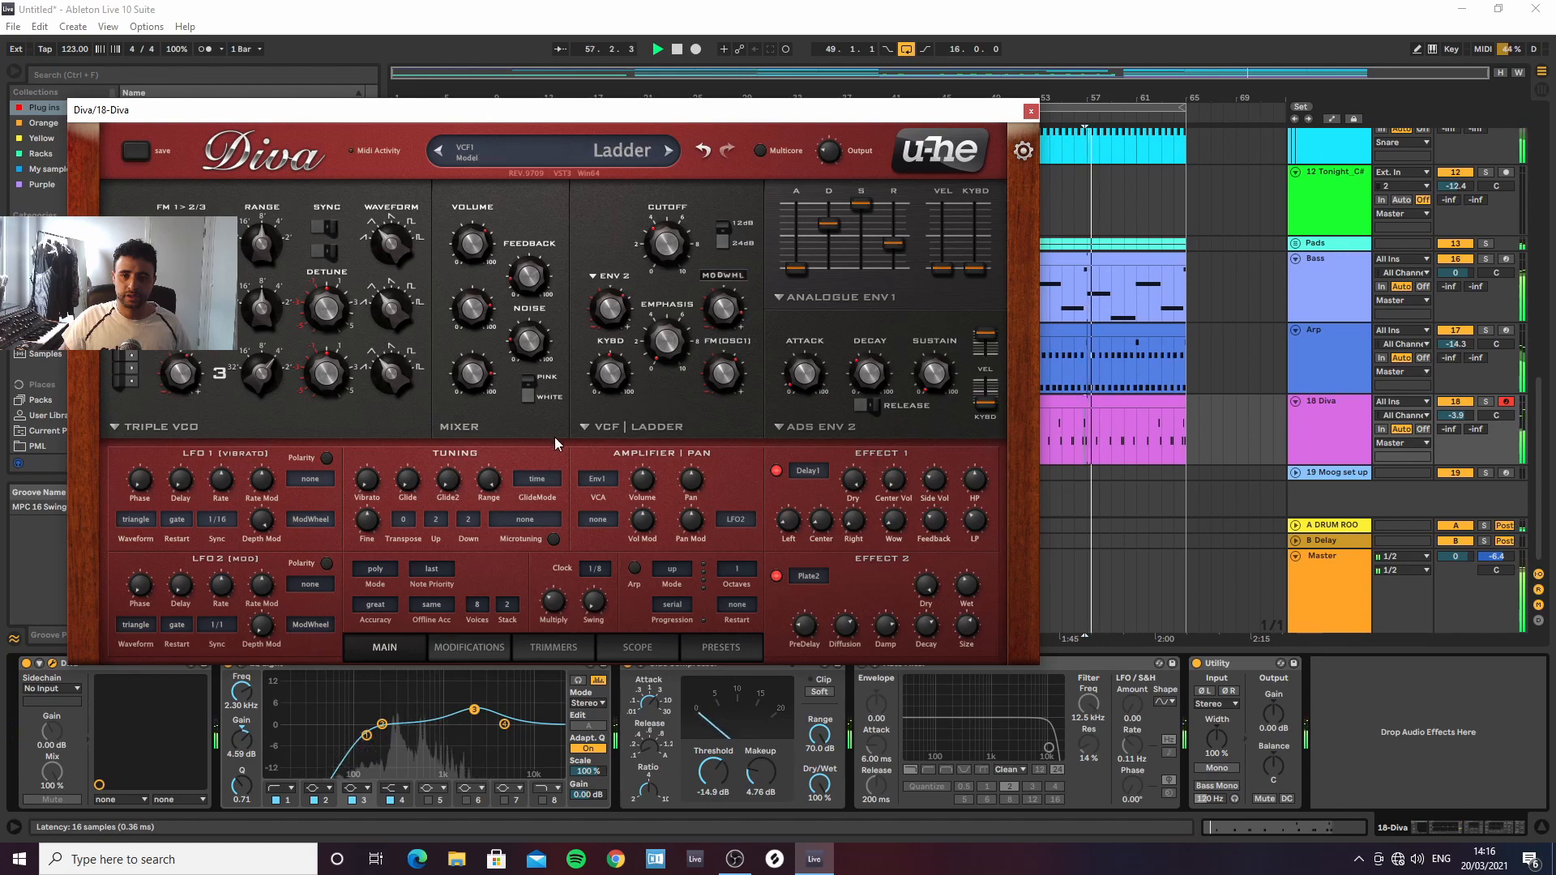
pyautogui.moveTo(965, 582); pyautogui.dragTo(942, 596)
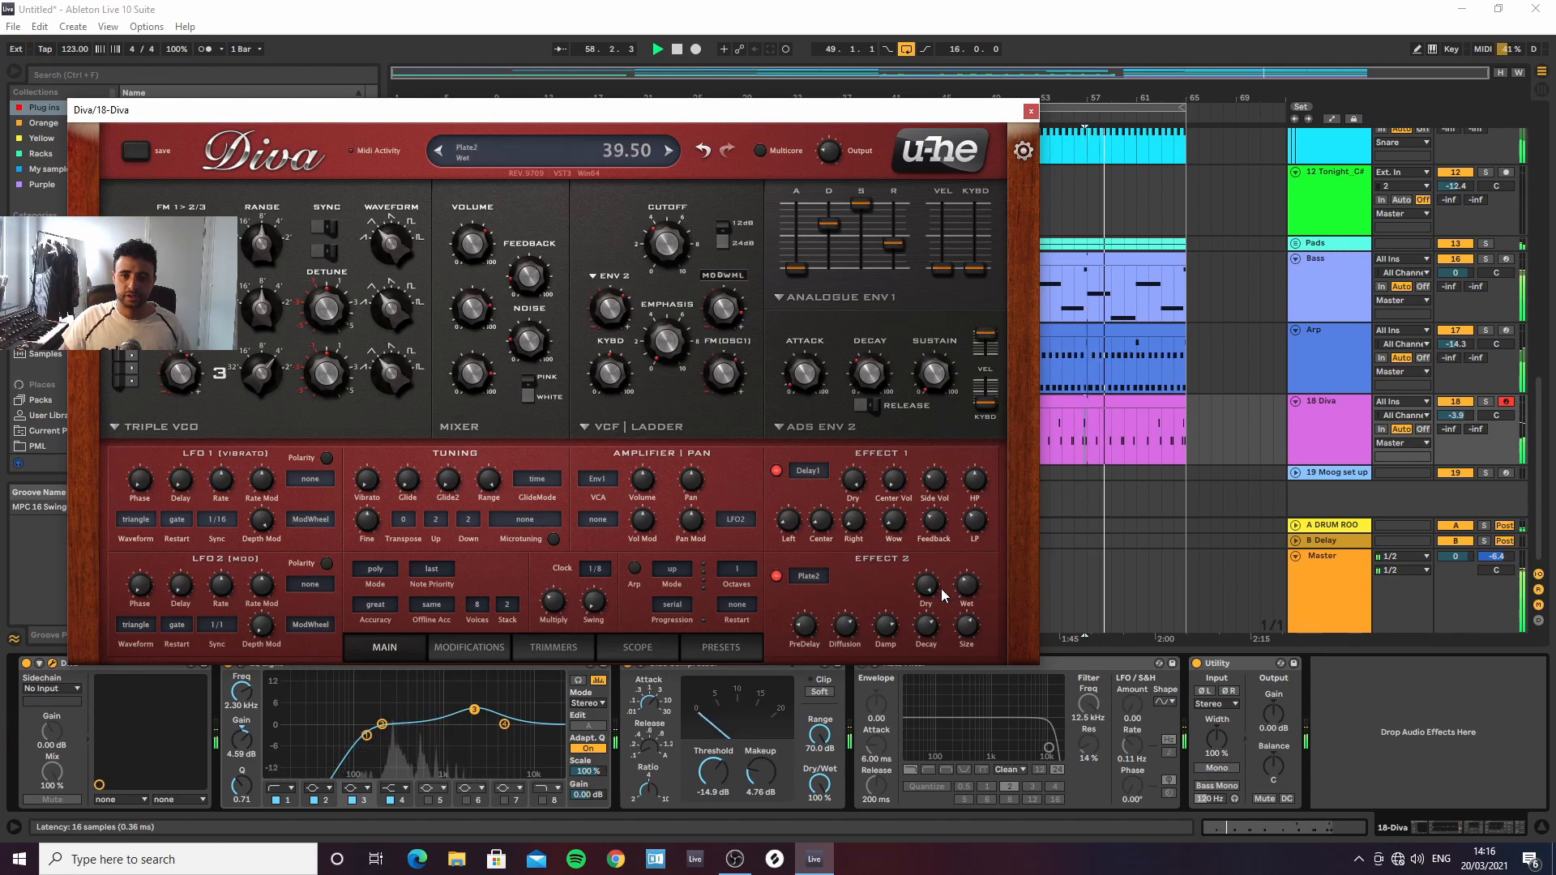
pyautogui.click(723, 239)
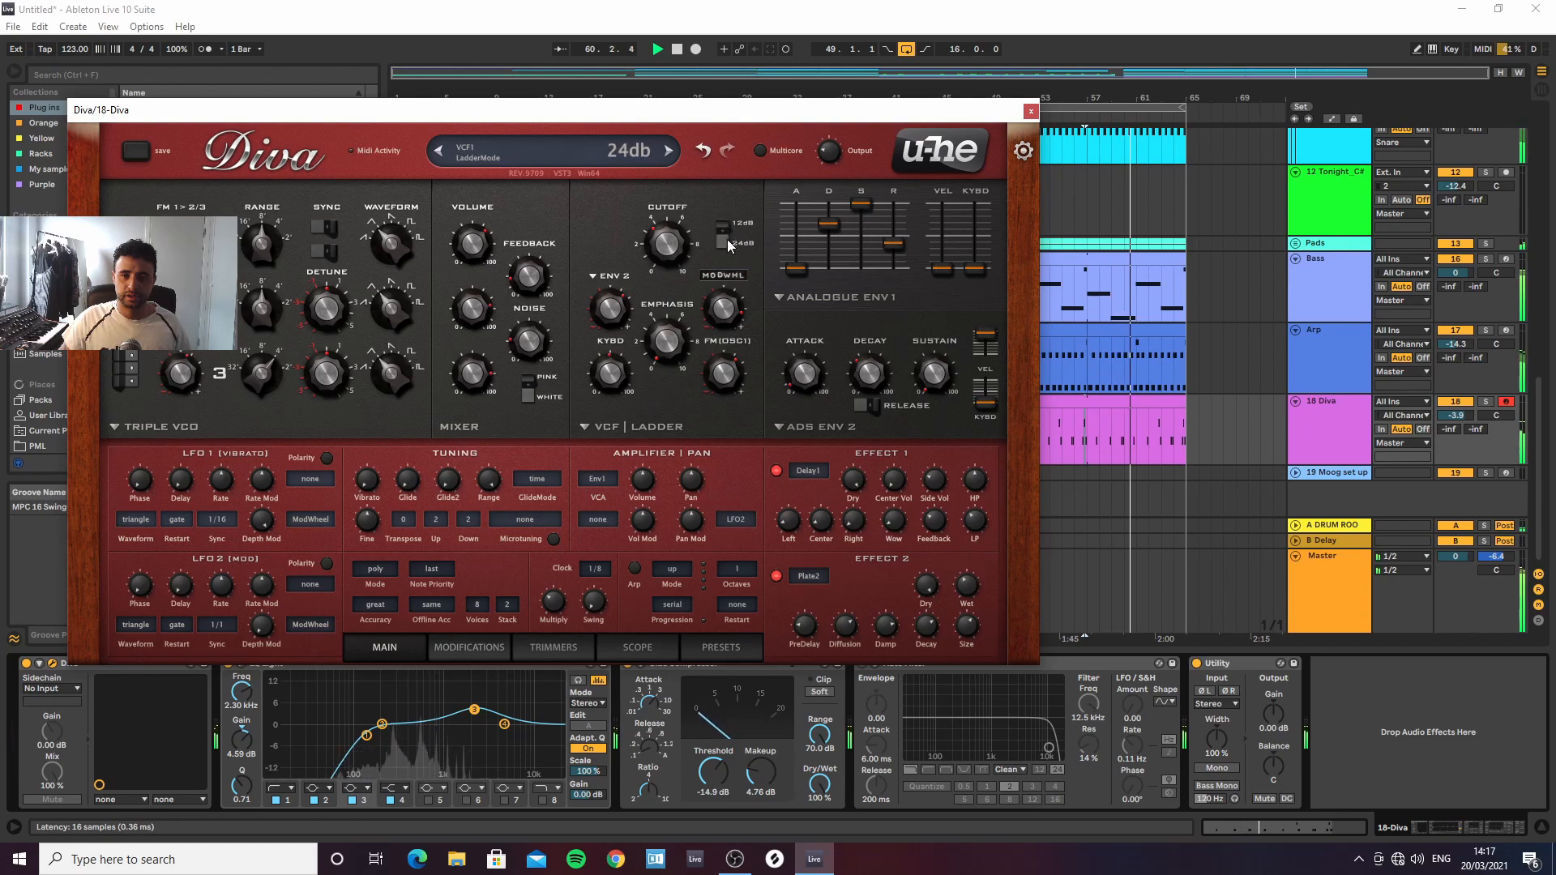
pyautogui.moveTo(864, 208); pyautogui.dragTo(848, 292)
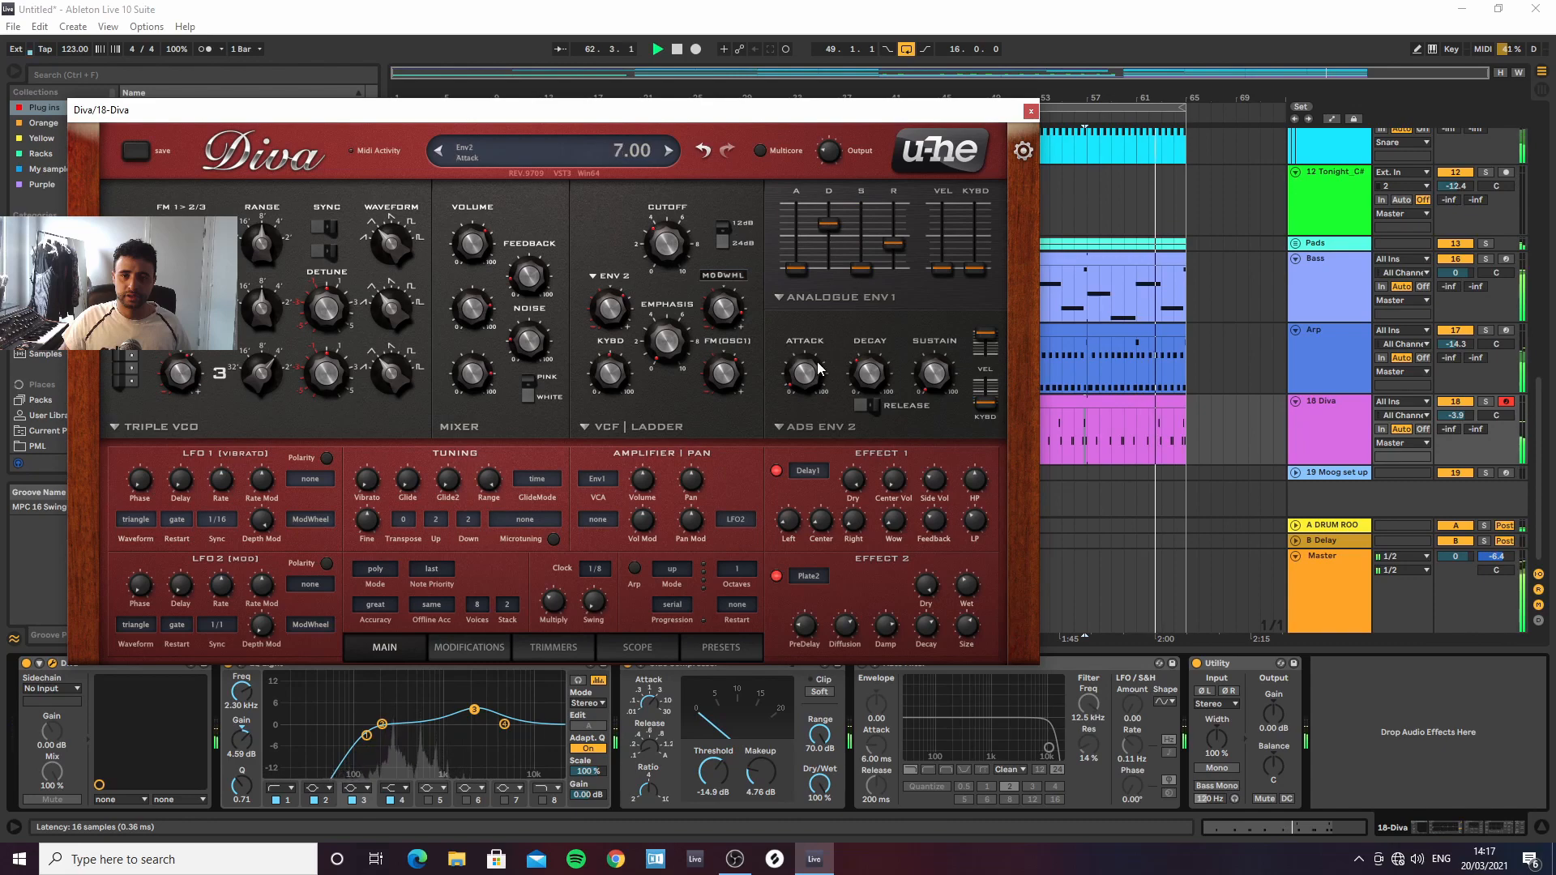
pyautogui.moveTo(805, 372); pyautogui.dragTo(800, 391)
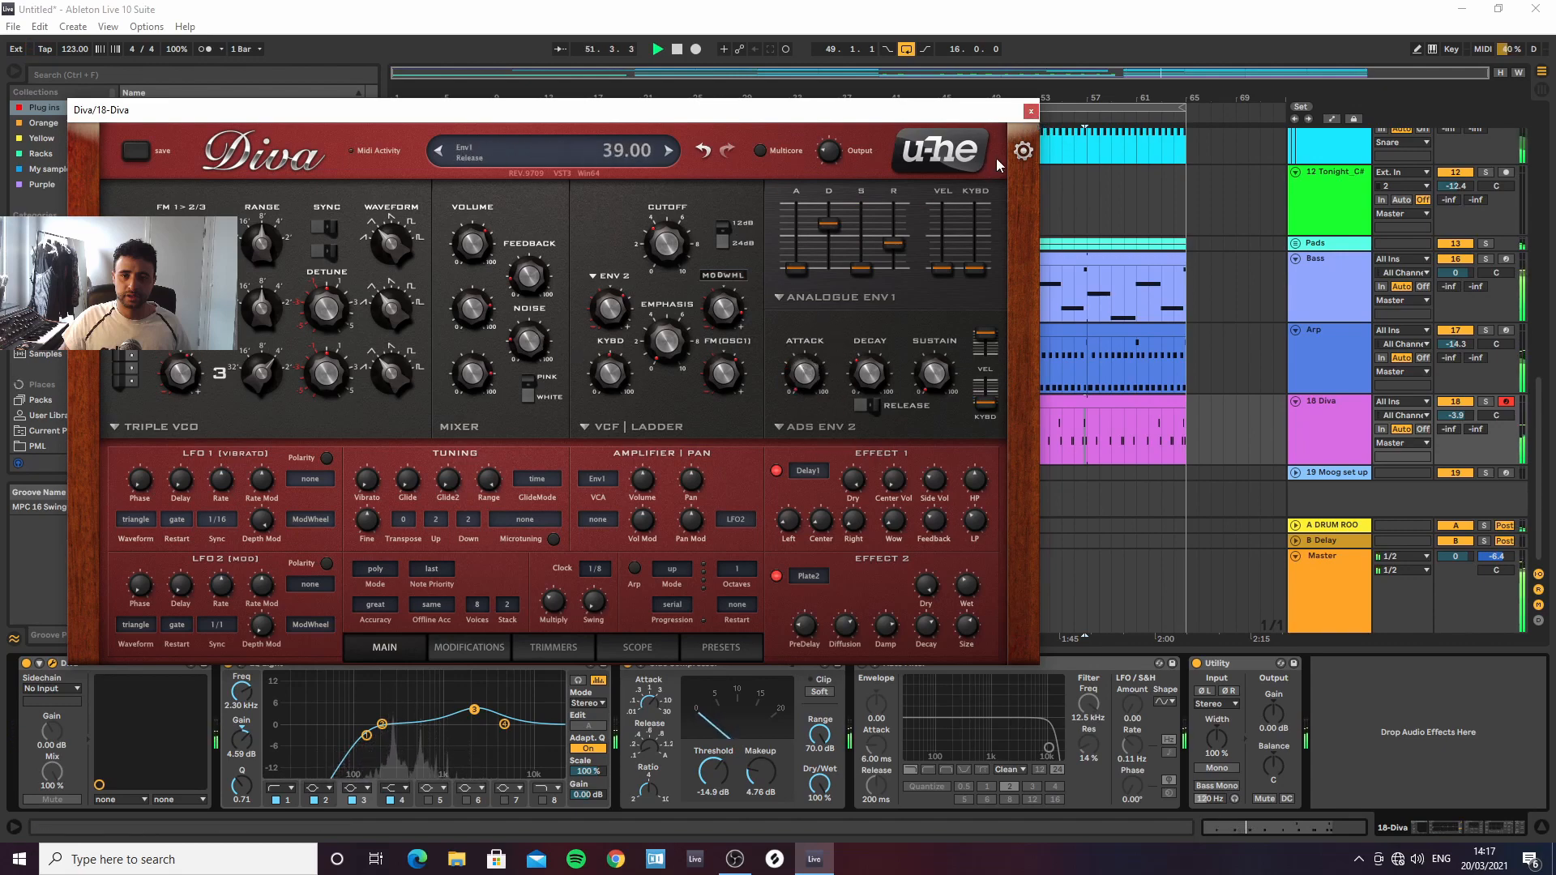
pyautogui.click(1030, 112)
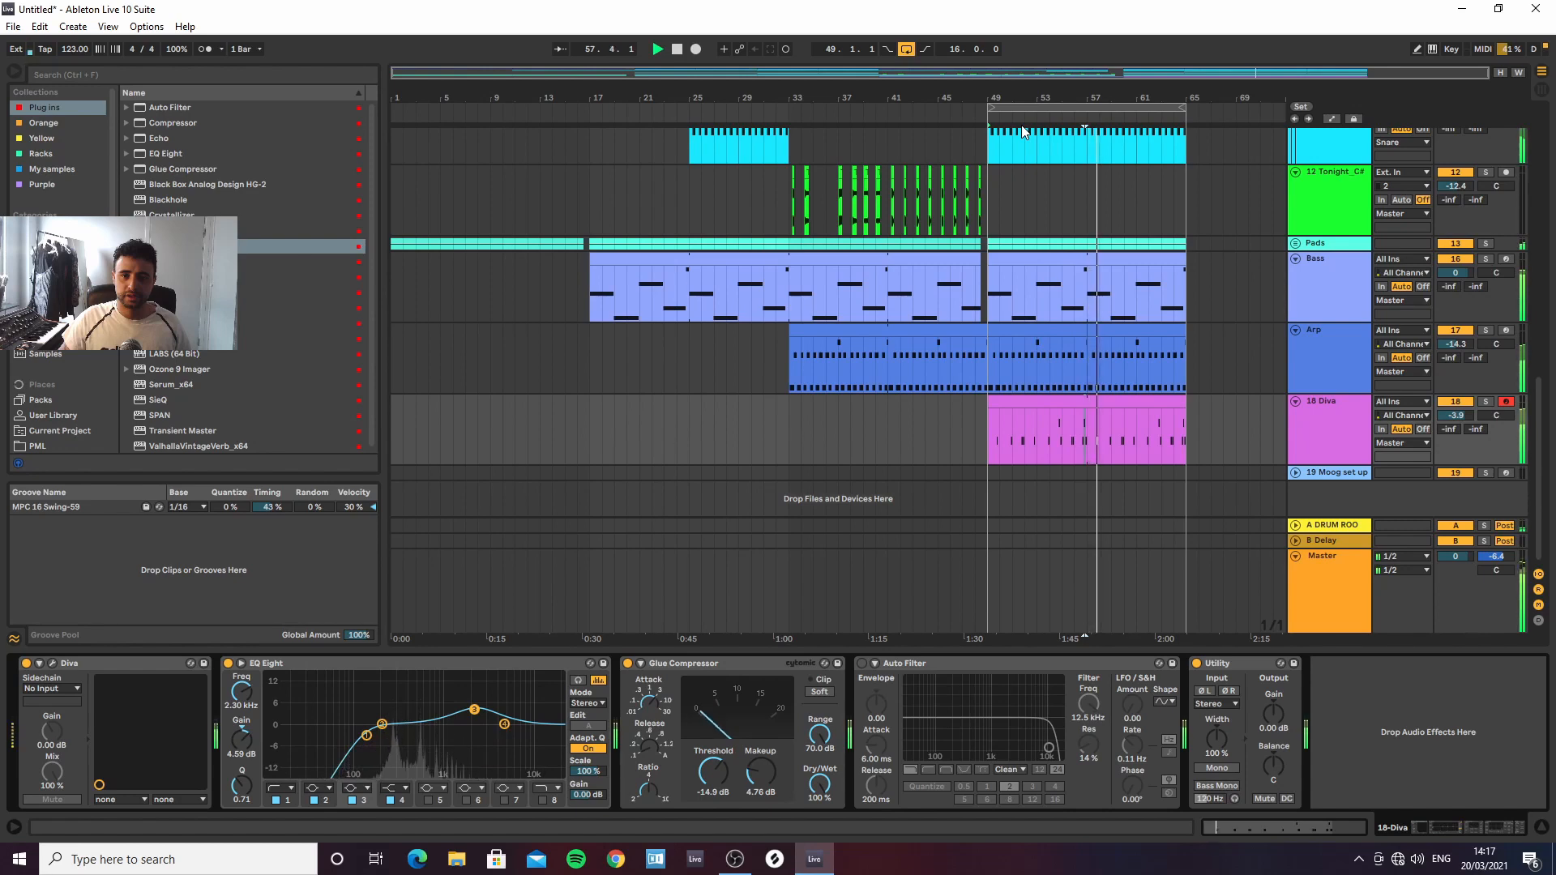
# Stop playback, search all browser results for "fab" and load Pro-Q 3 at the end of the Diva track's device chain
pyautogui.press('space')
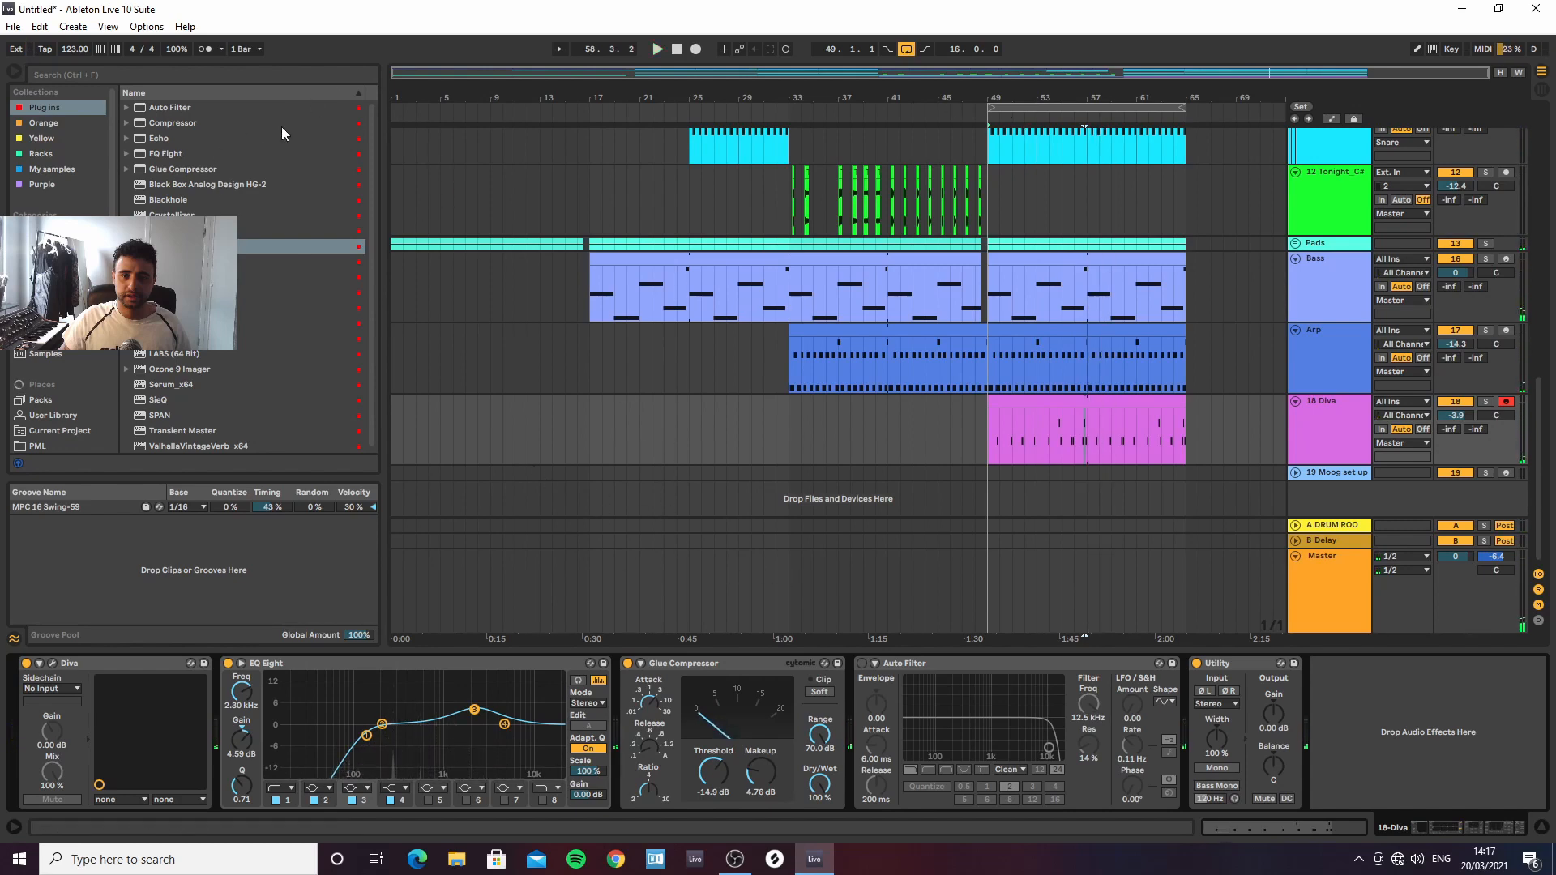
pyautogui.click(264, 73)
pyautogui.write('fab')
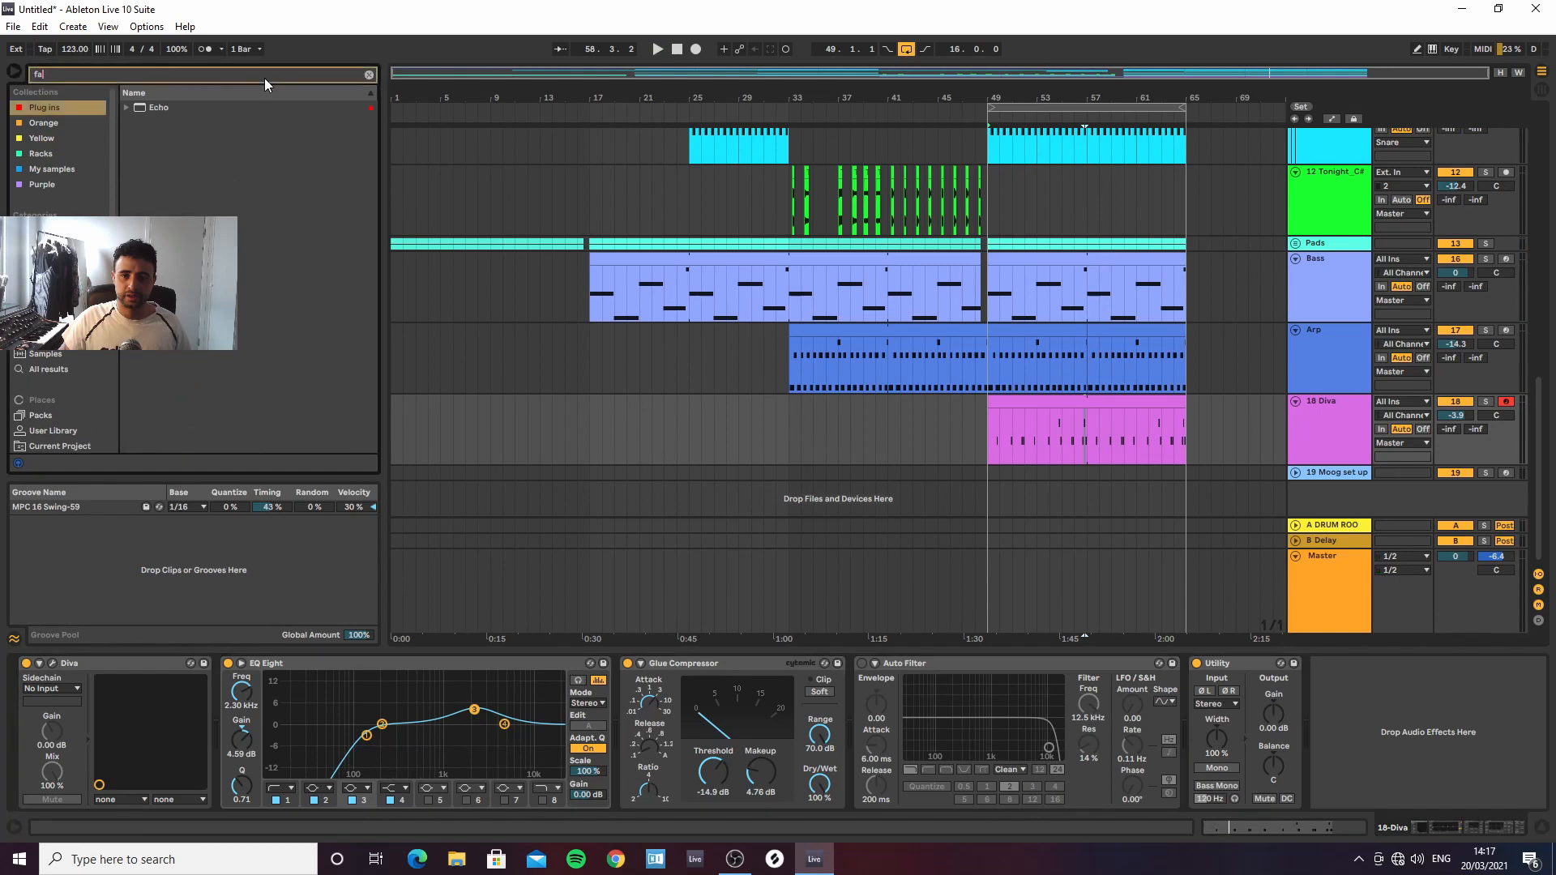
pyautogui.click(42, 370)
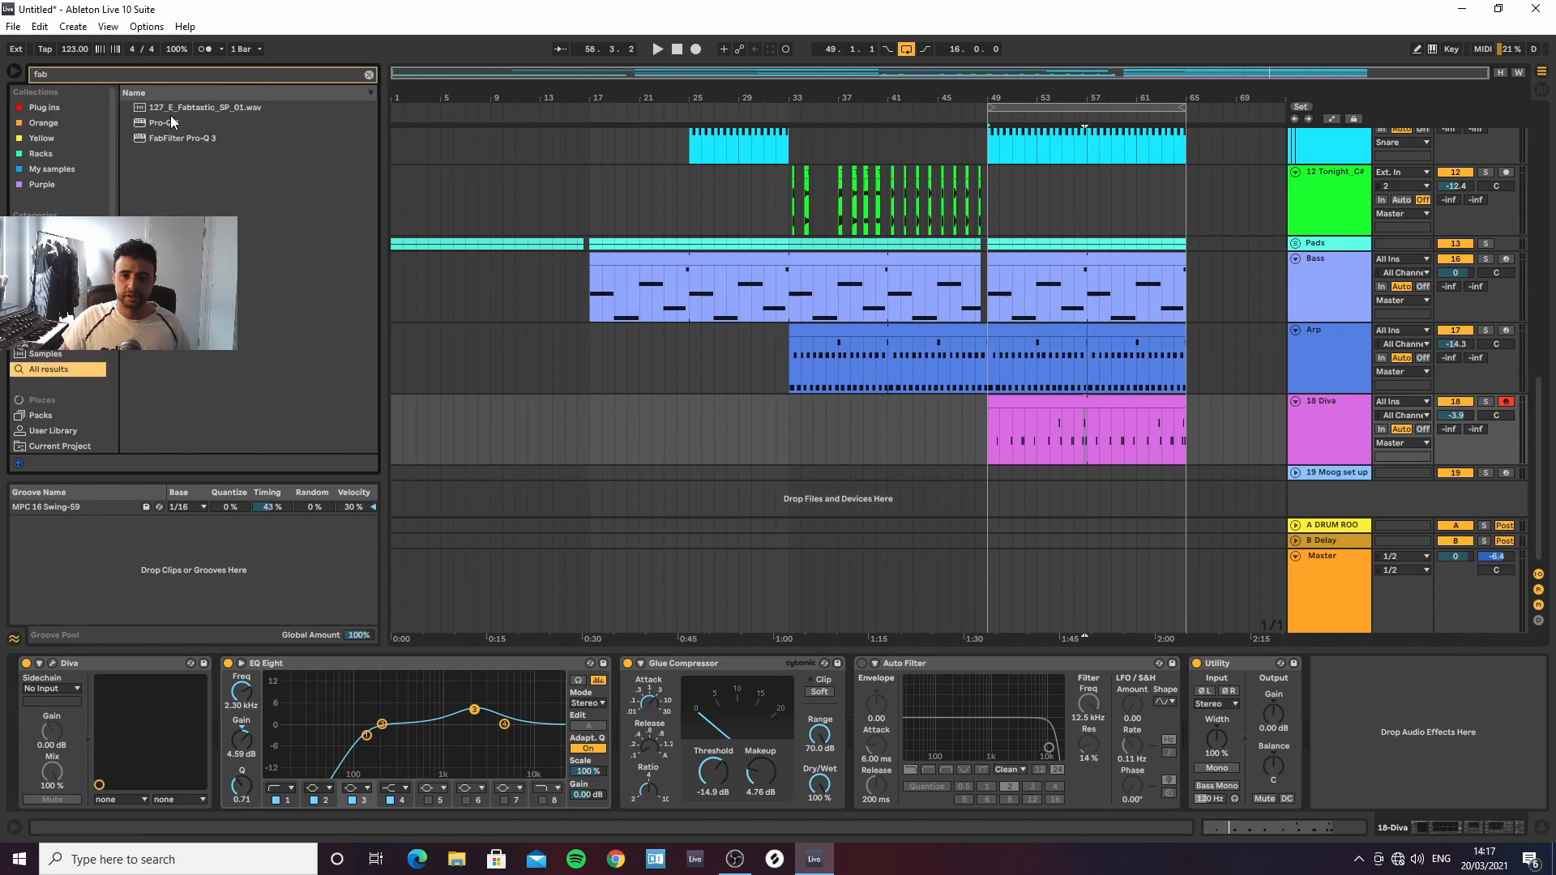
pyautogui.doubleClick(172, 123)
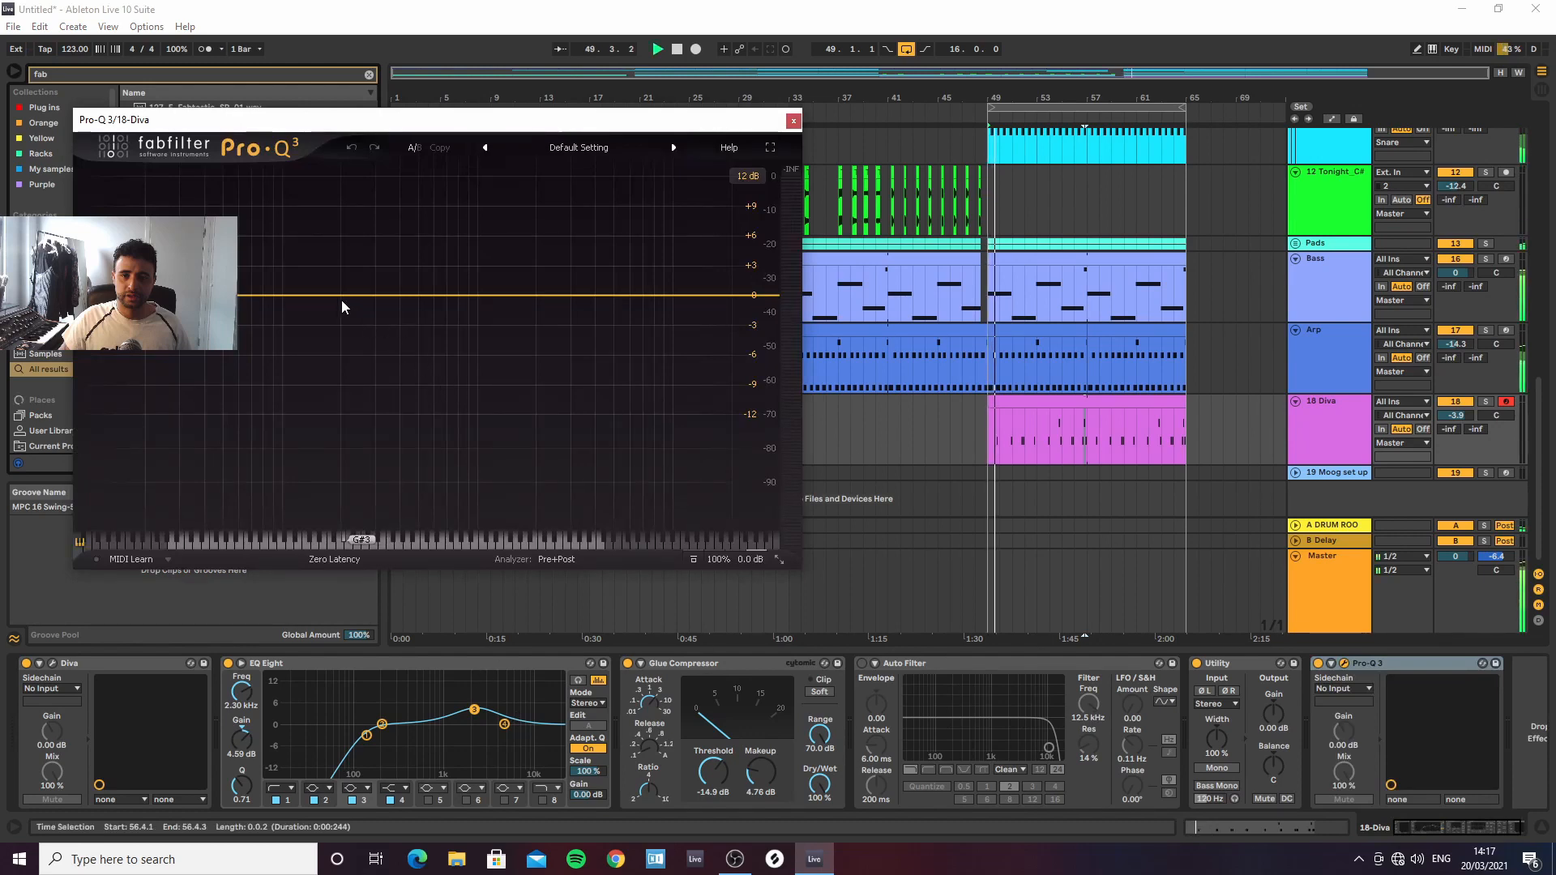
# Add a bell band at 566.33 Hz in Pro-Q 3 with -0.65 dB gain, a downward dynamic range and a Q of about 6.8
pyautogui.click(430, 300)
pyautogui.moveTo(432, 454); pyautogui.dragTo(428, 363)
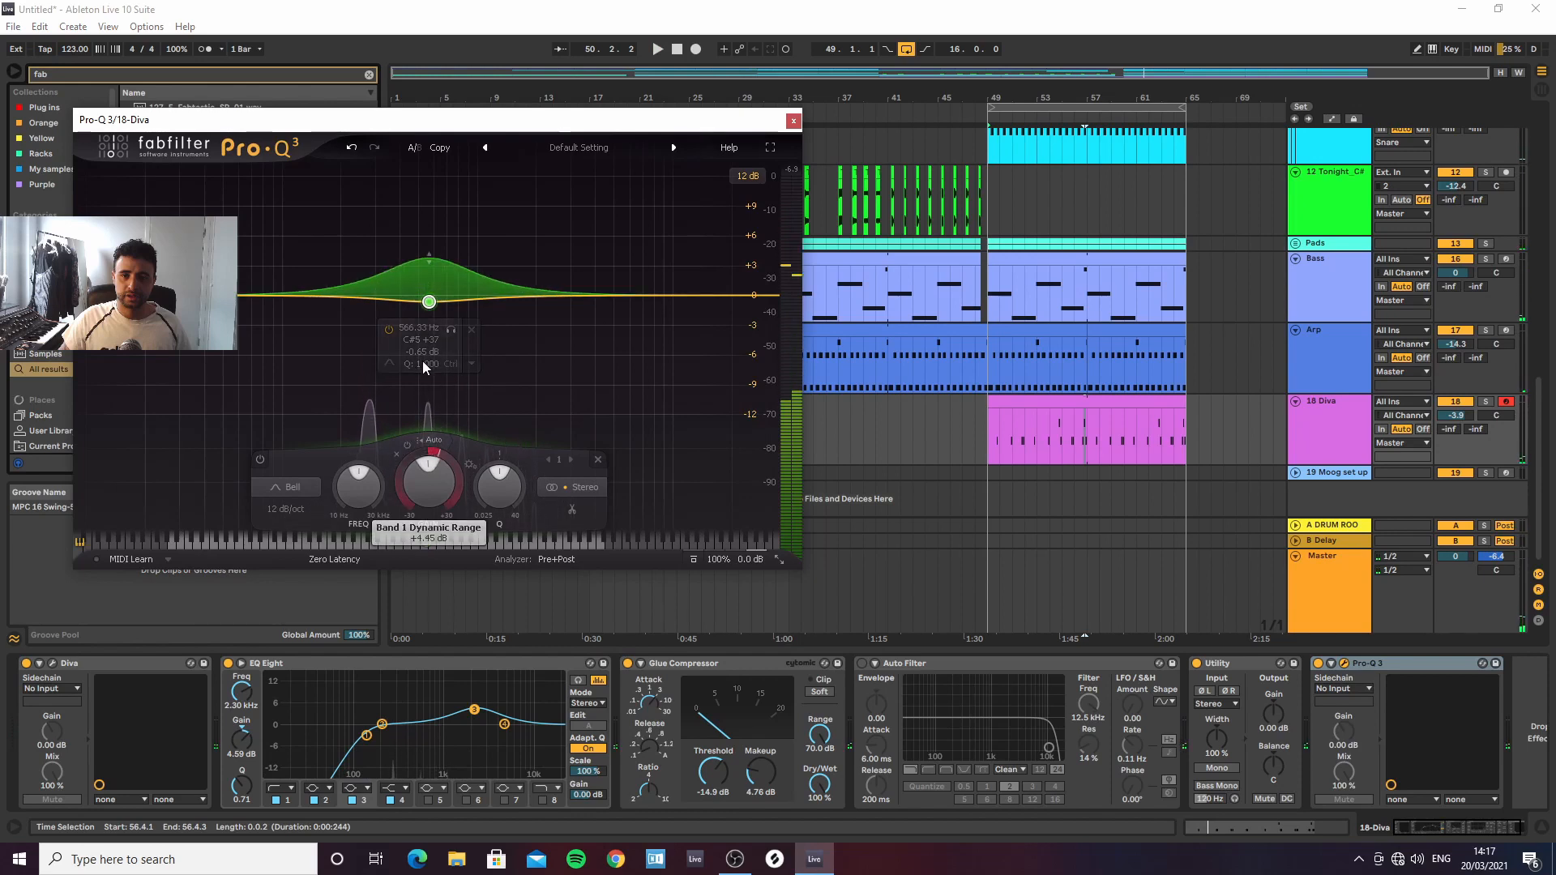
pyautogui.moveTo(432, 269); pyautogui.dragTo(429, 341)
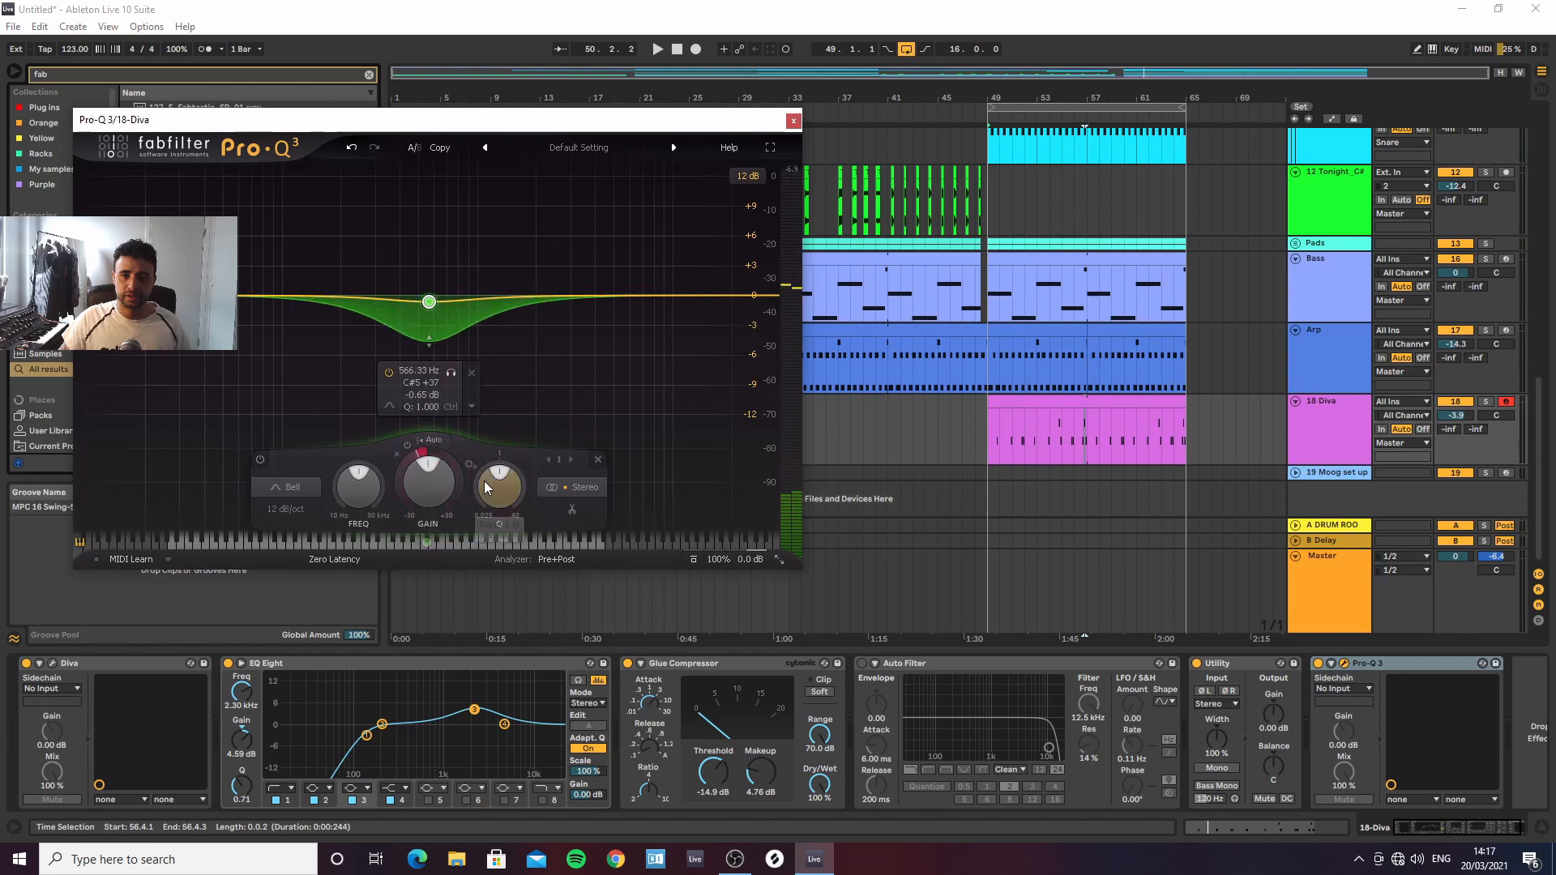
pyautogui.scroll(2, 494, 470)
pyautogui.scroll(-5, 503, 482)
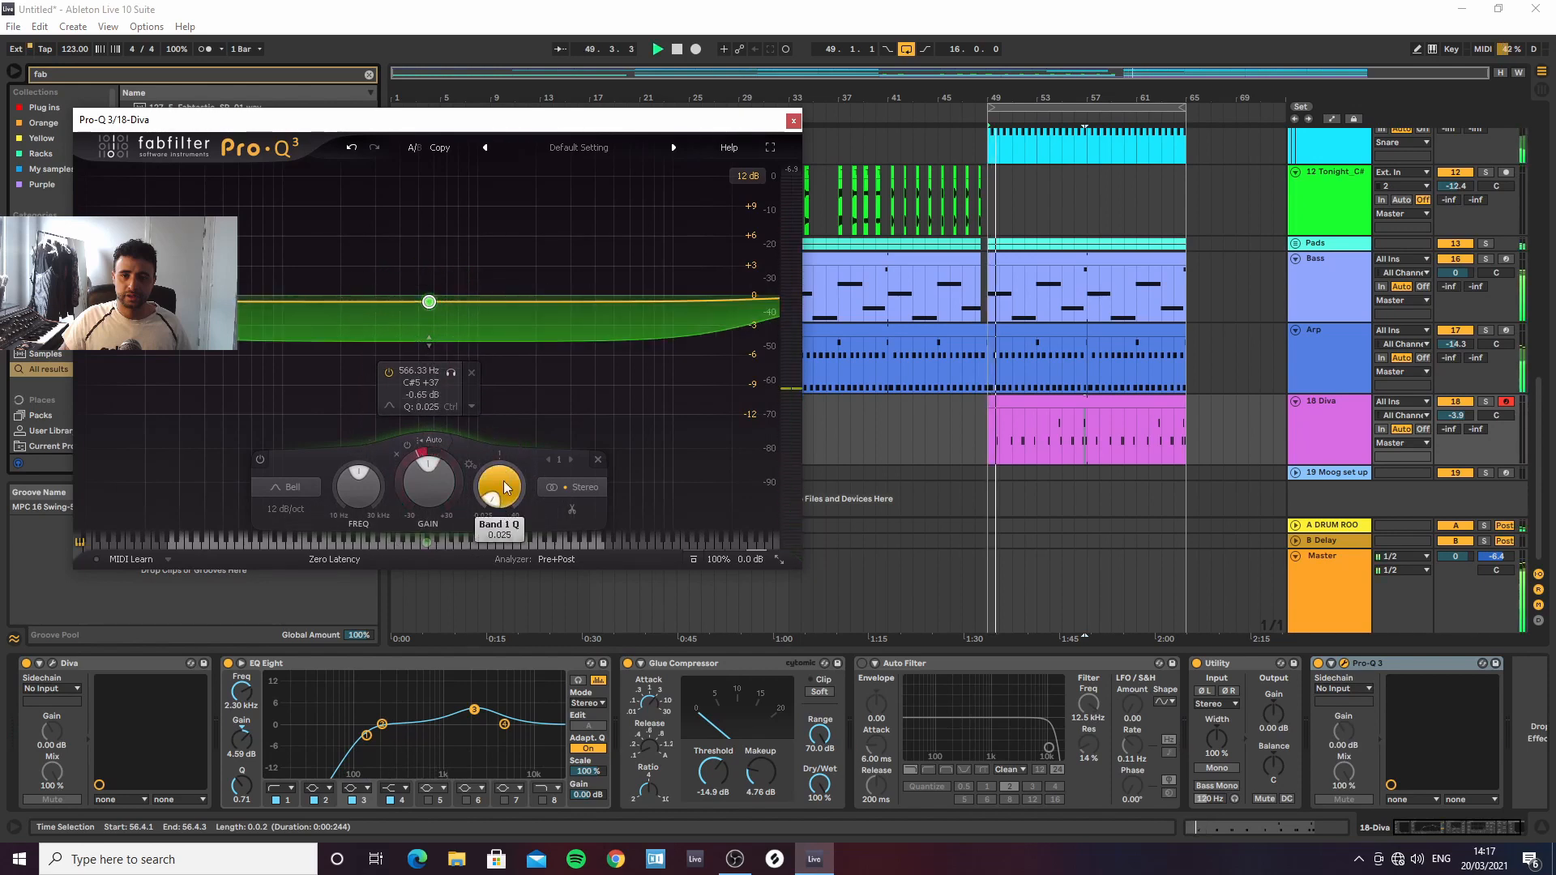
pyautogui.moveTo(511, 484); pyautogui.dragTo(483, 390)
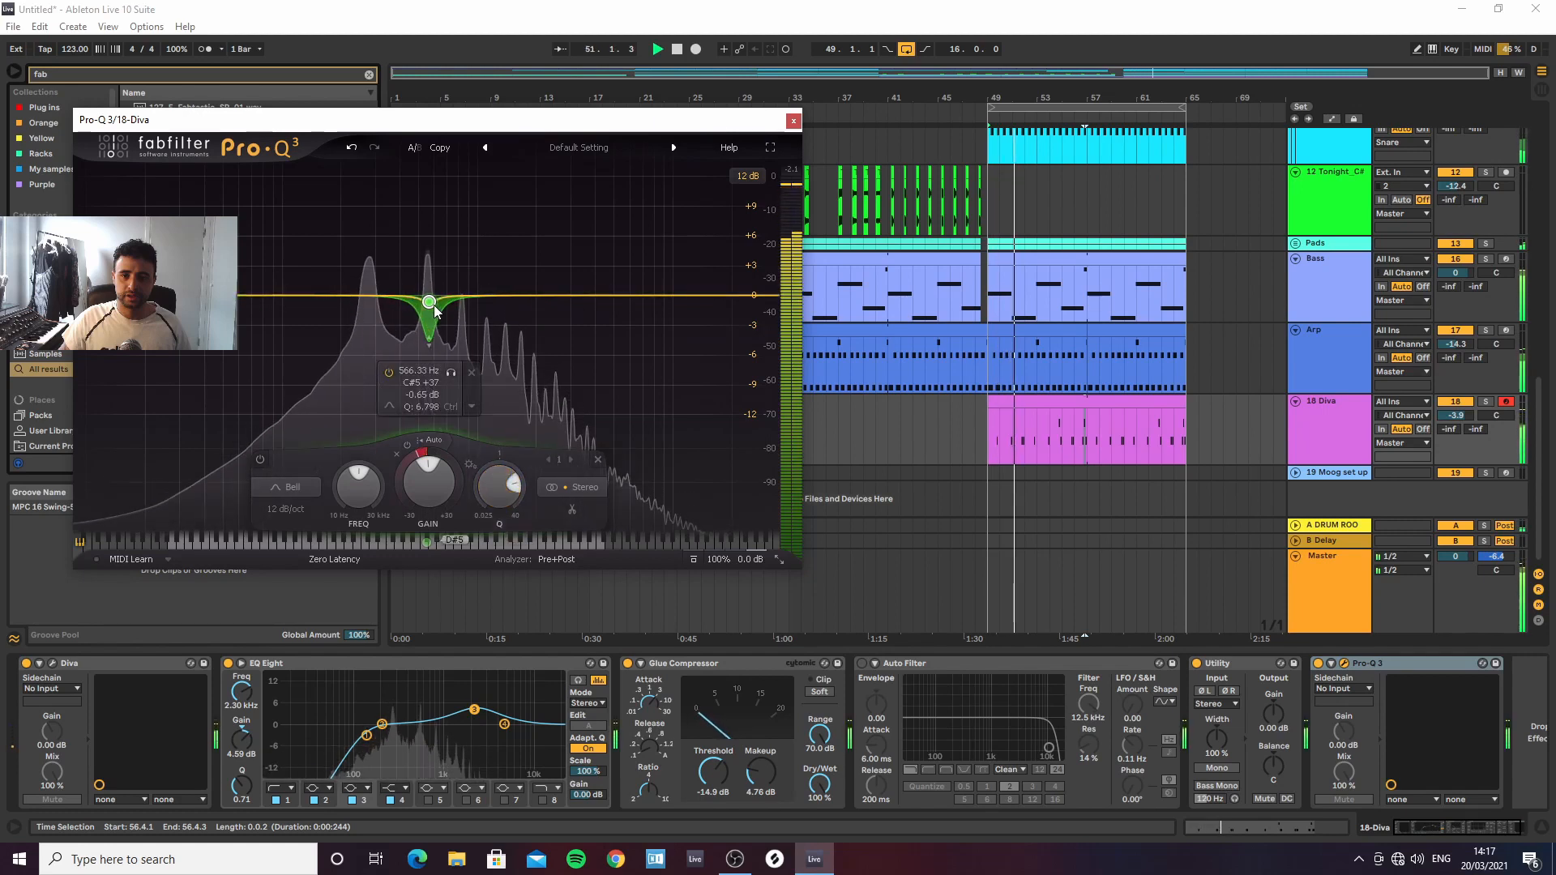
# Audition the Pro-Q 3 band in isolation, move it down to 282.18 Hz and audition it there
pyautogui.click(451, 374)
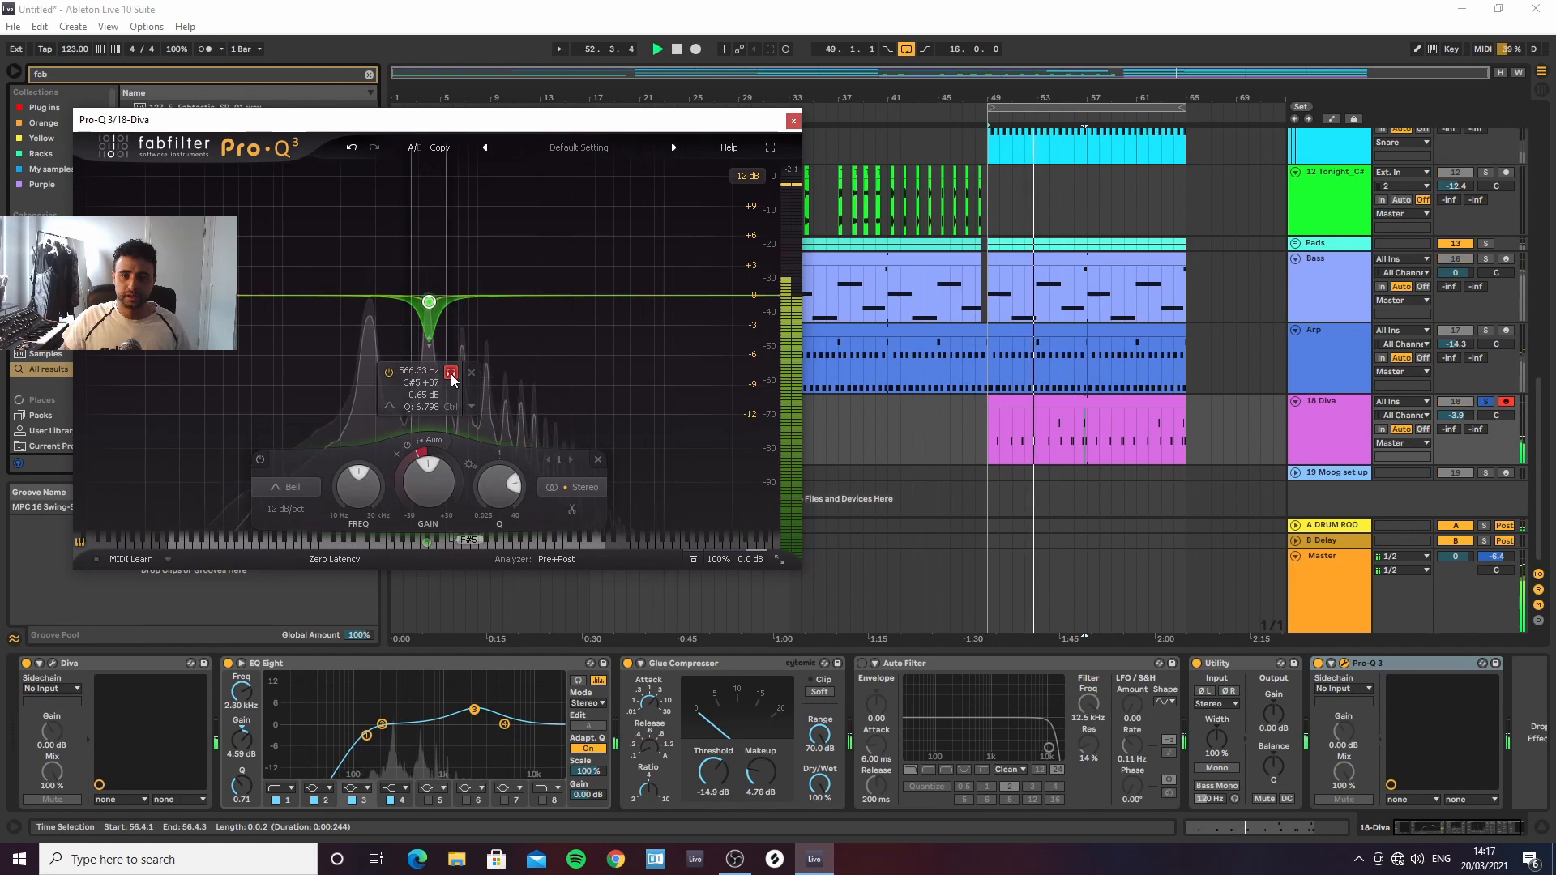
pyautogui.click(452, 374)
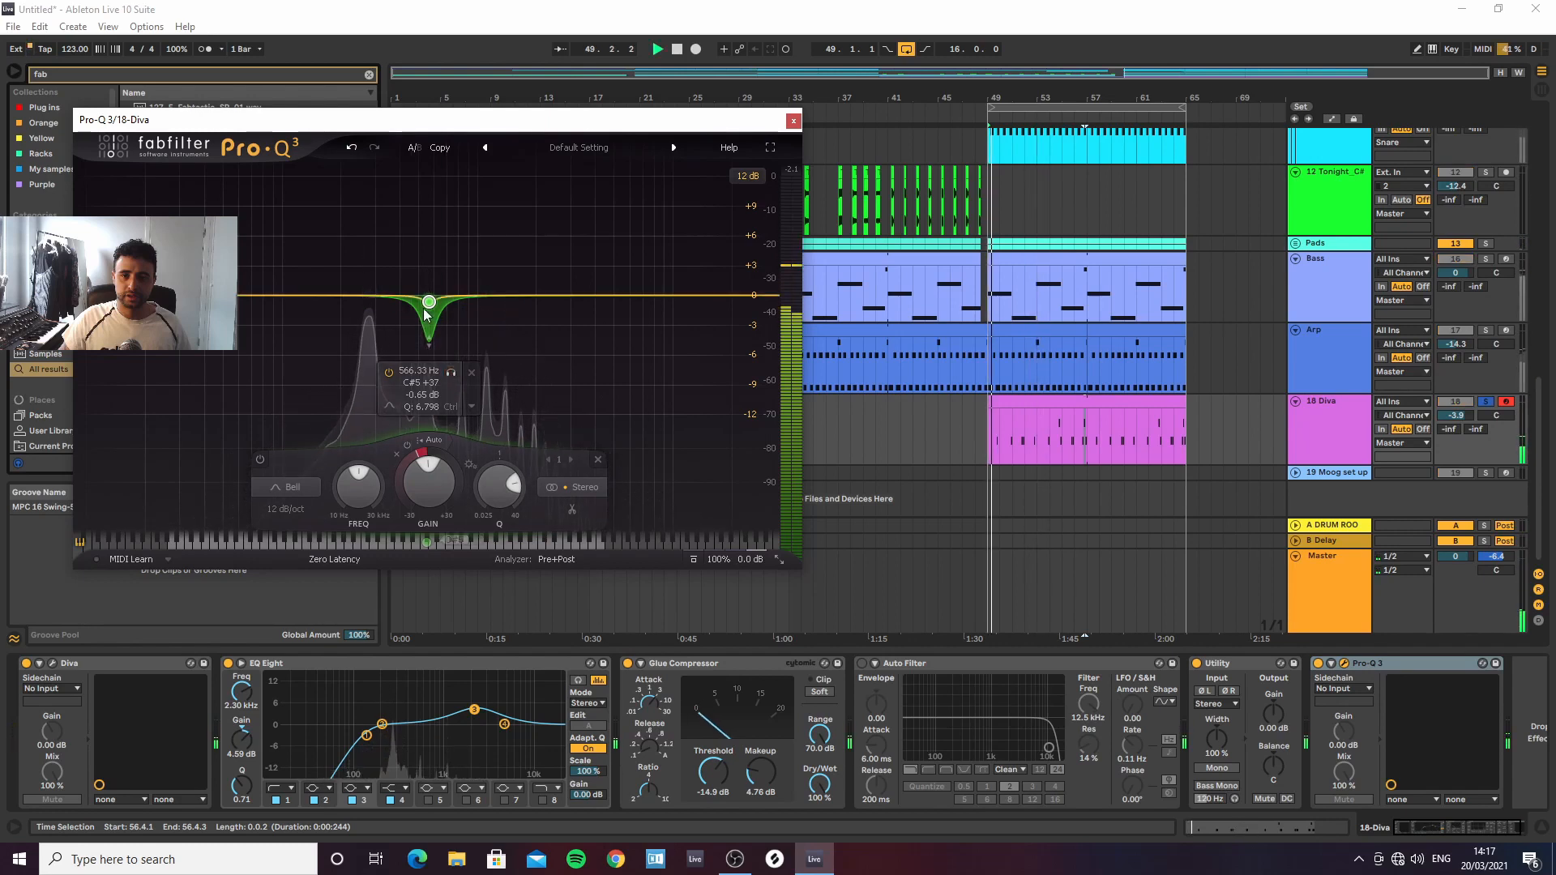
pyautogui.moveTo(429, 310); pyautogui.dragTo(370, 311)
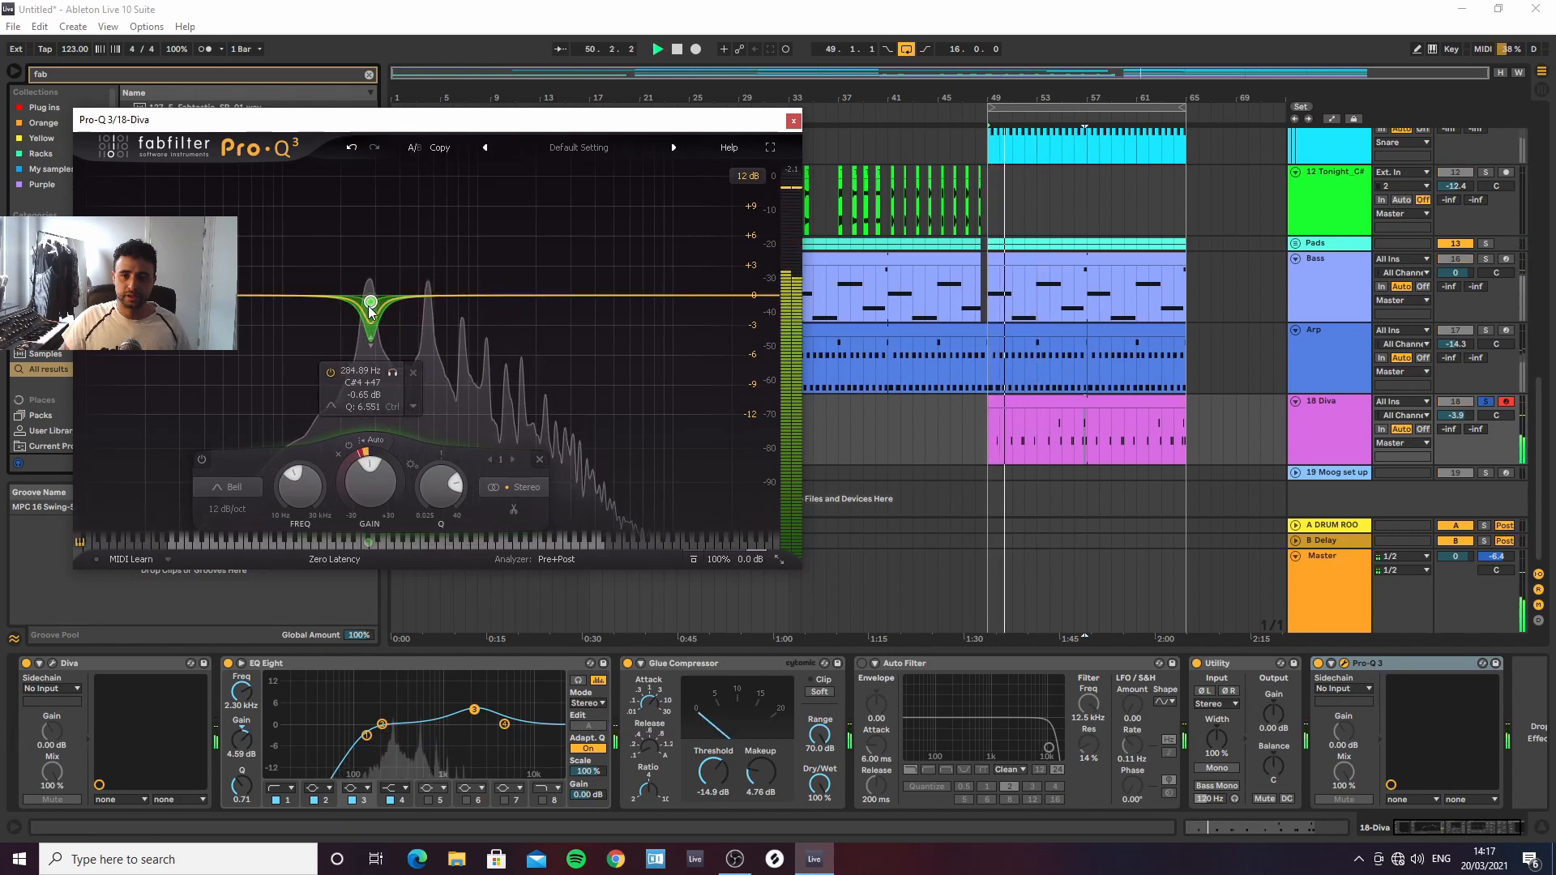
pyautogui.click(393, 373)
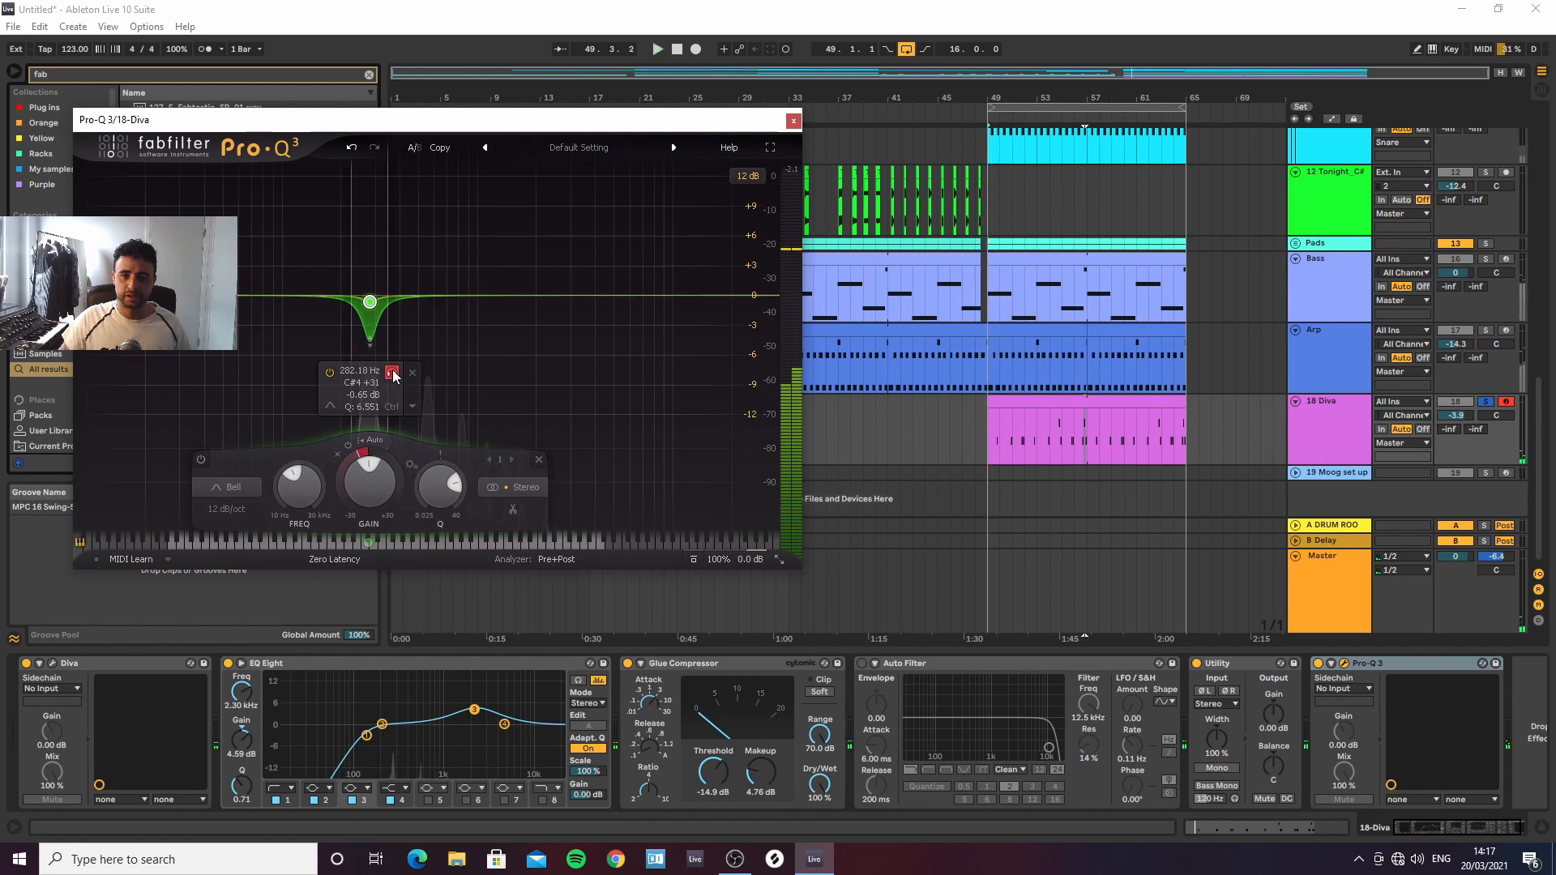
pyautogui.click(393, 374)
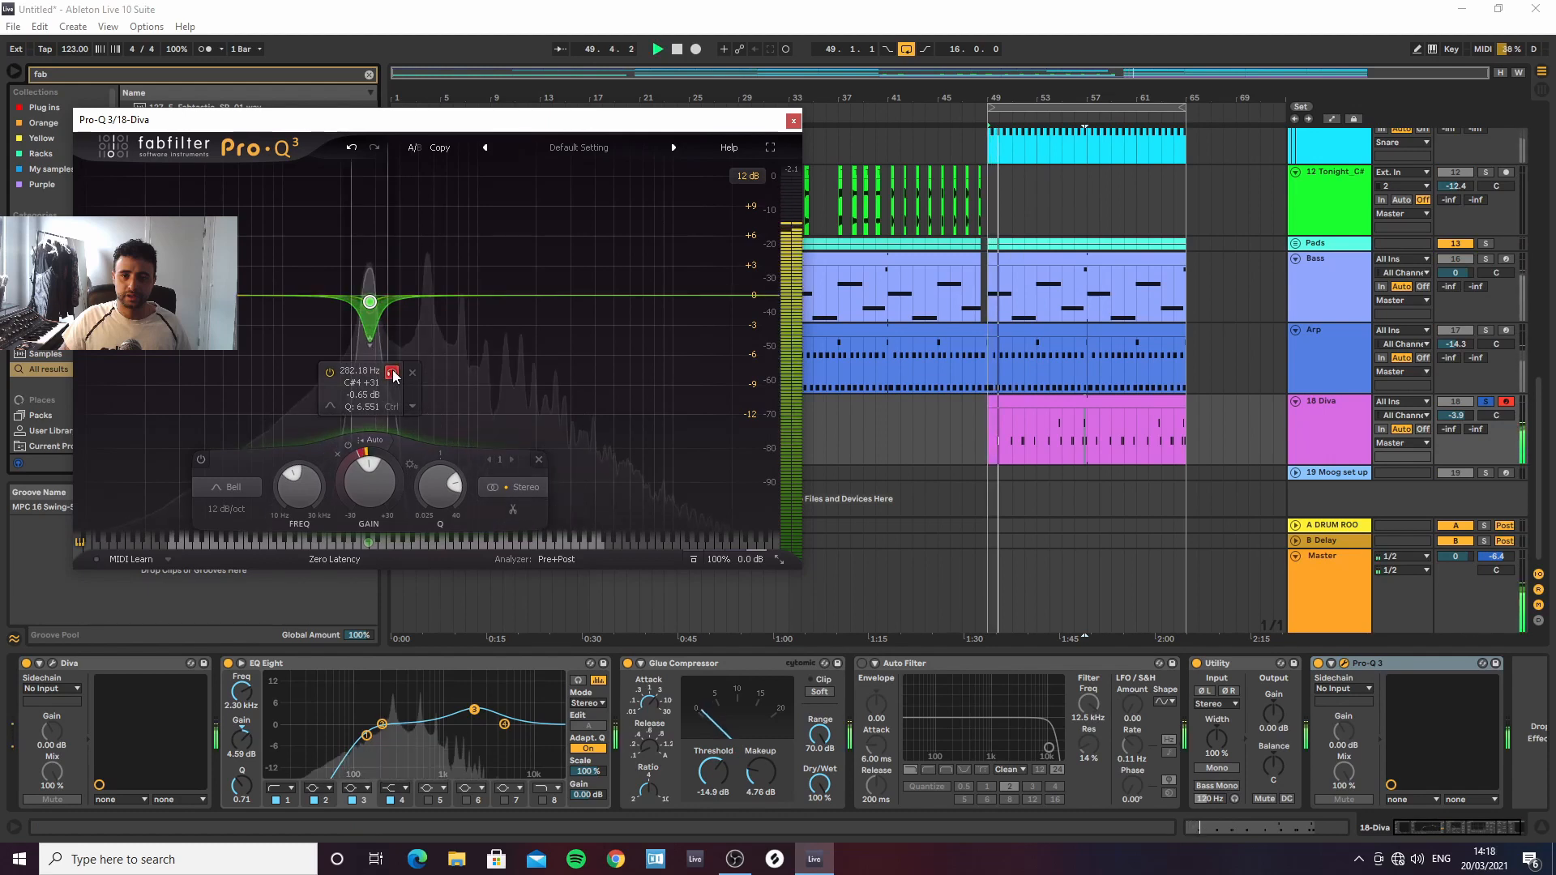
# Give the 282.18 Hz band a manual dynamic threshold and add a narrow dynamic bell at 555.62 Hz with -0.57 dB gain and manual threshold
pyautogui.click(372, 440)
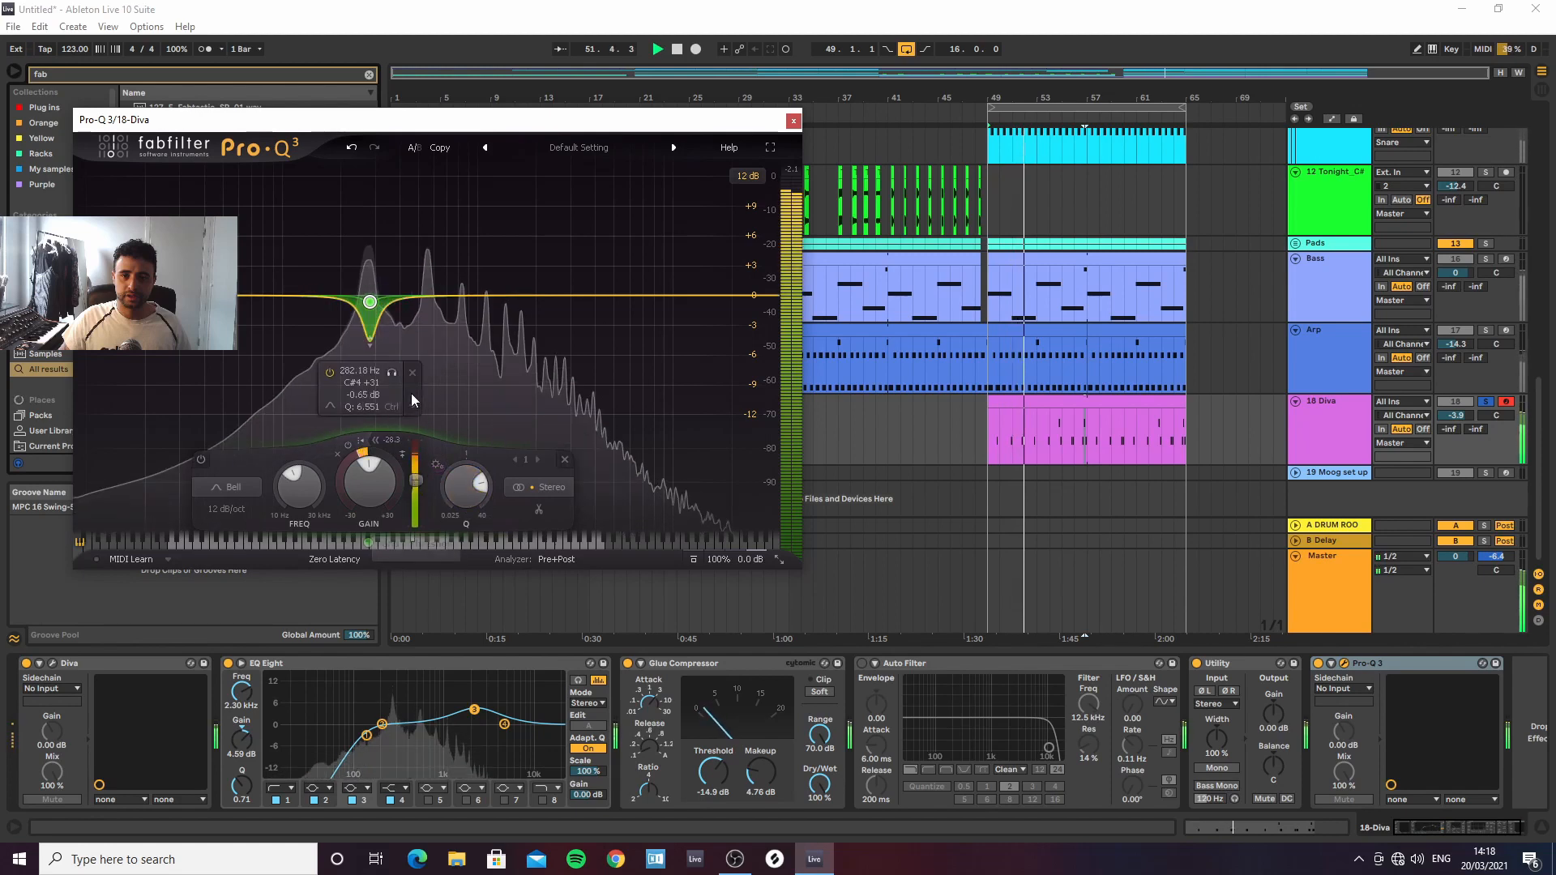
pyautogui.click(436, 298)
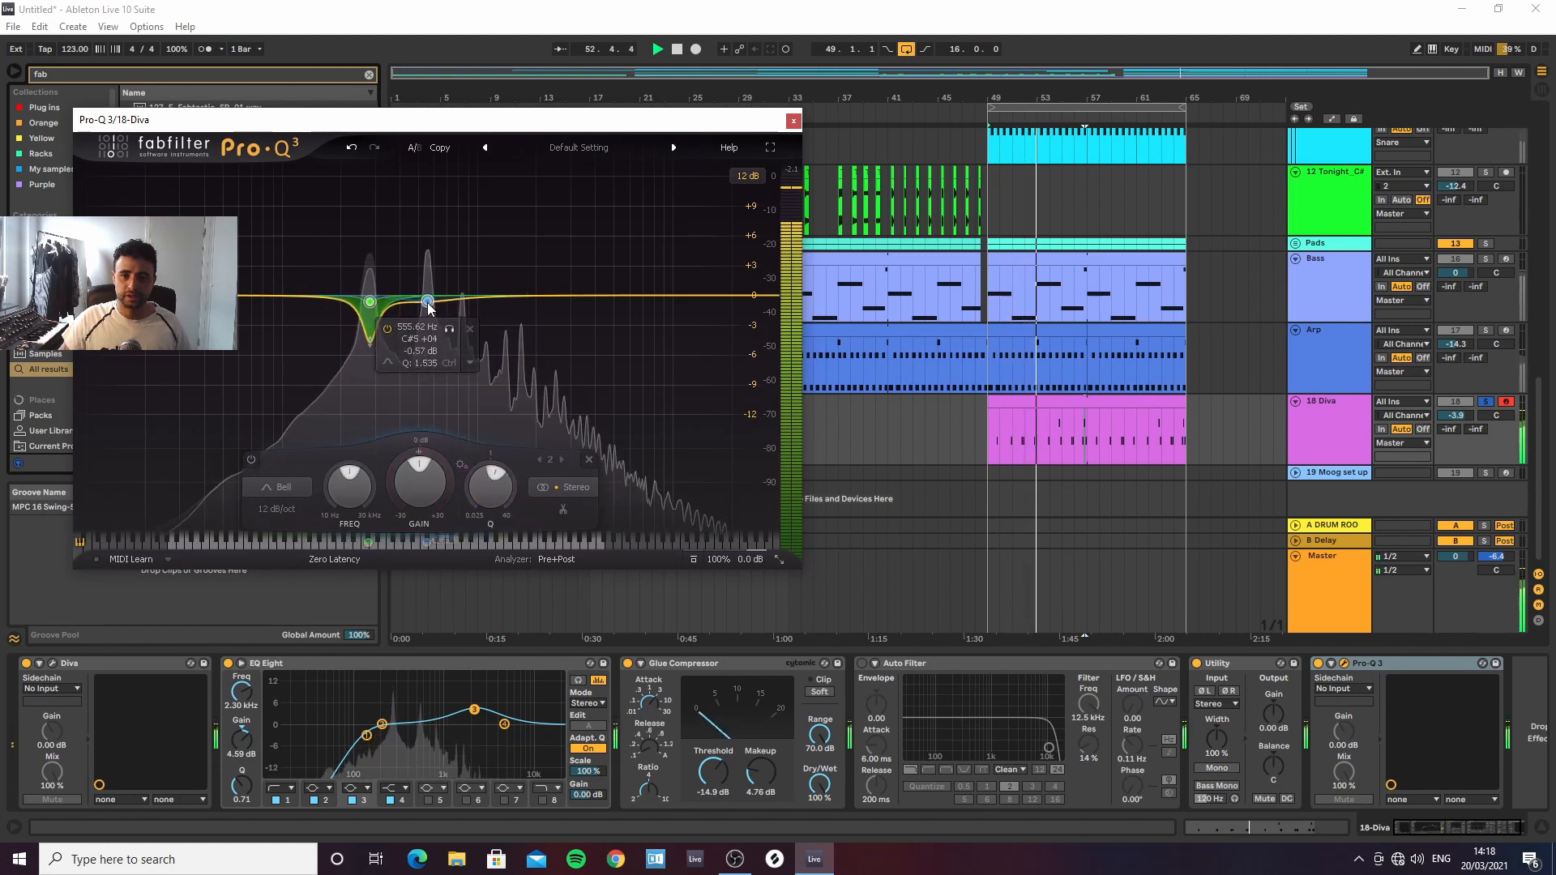
pyautogui.moveTo(428, 452); pyautogui.dragTo(472, 482)
pyautogui.click(431, 441)
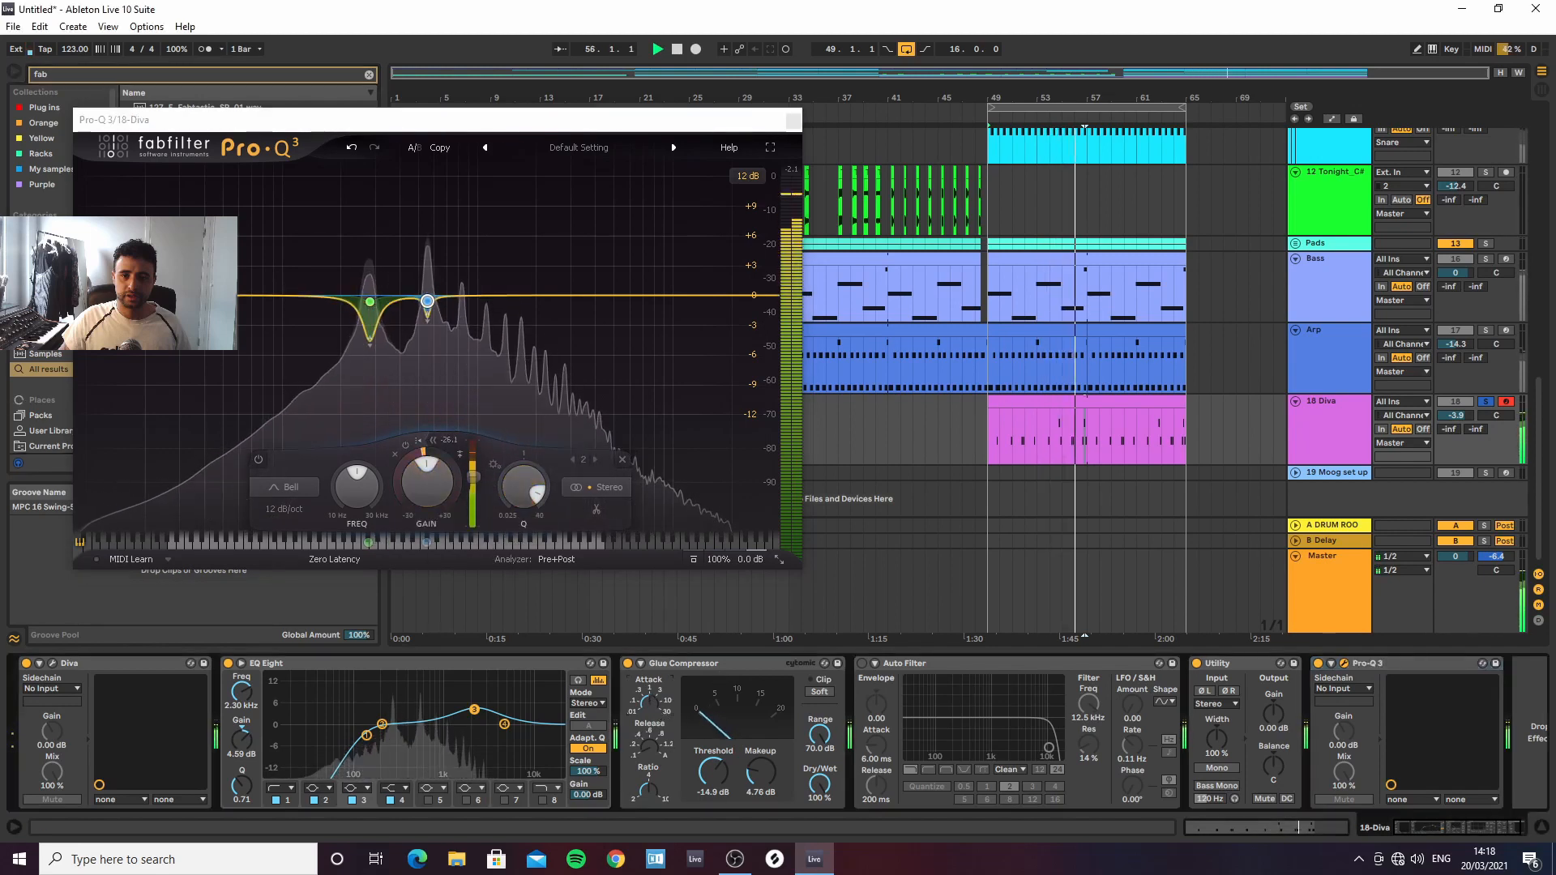
# Set the Glue Compressor to -19.7 dB threshold and 7.46 dB makeup, and enable the Auto Filter with OSR circuit and 5.14 dB drive
pyautogui.moveTo(714, 775); pyautogui.dragTo(713, 790)
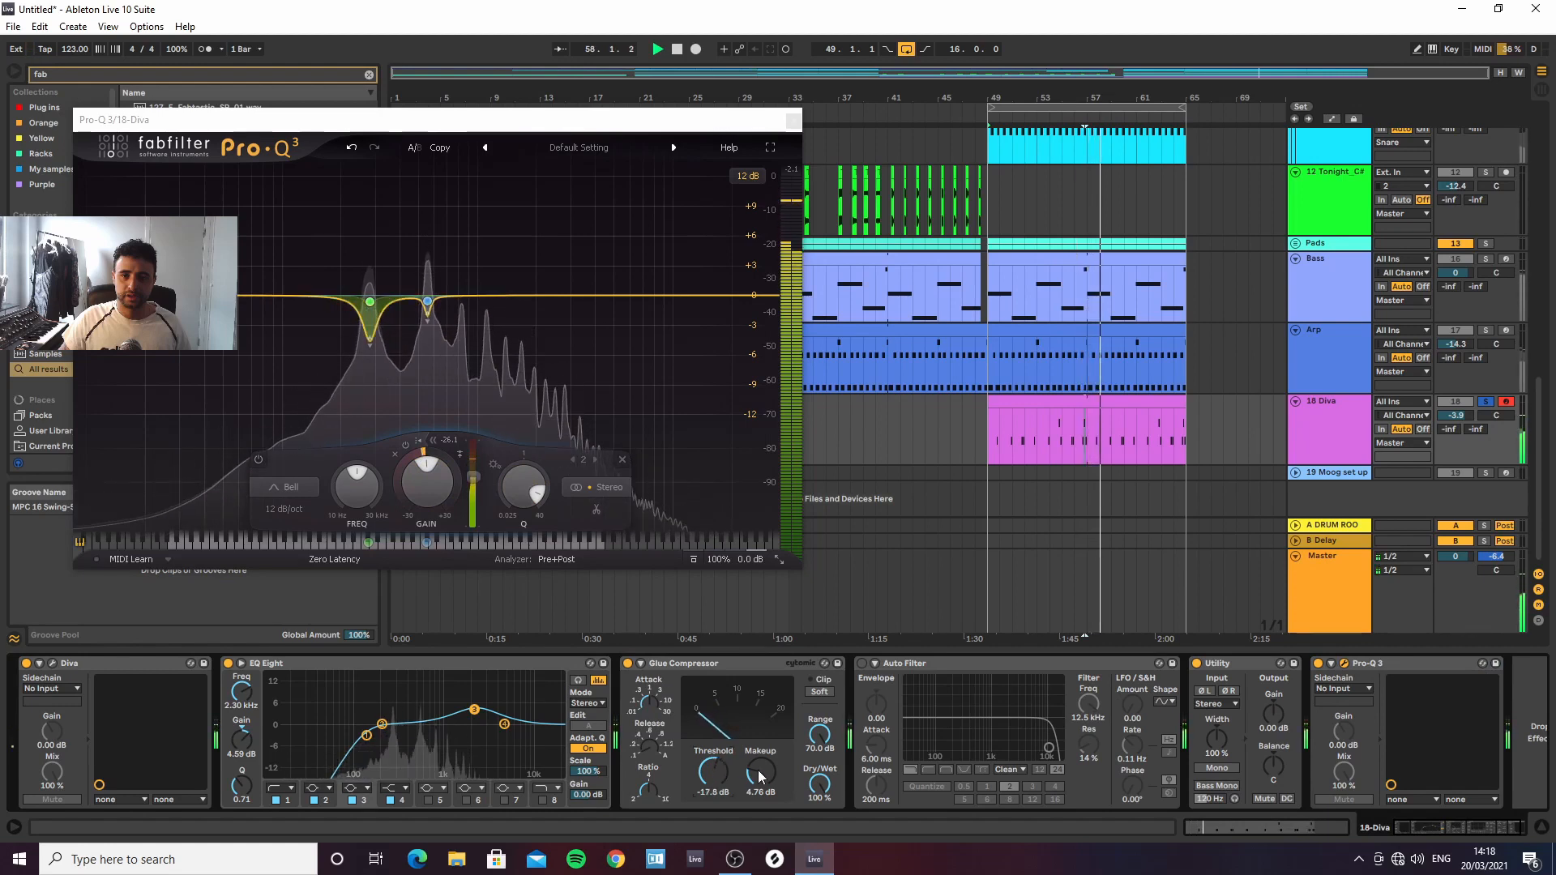
pyautogui.moveTo(759, 777); pyautogui.dragTo(717, 784)
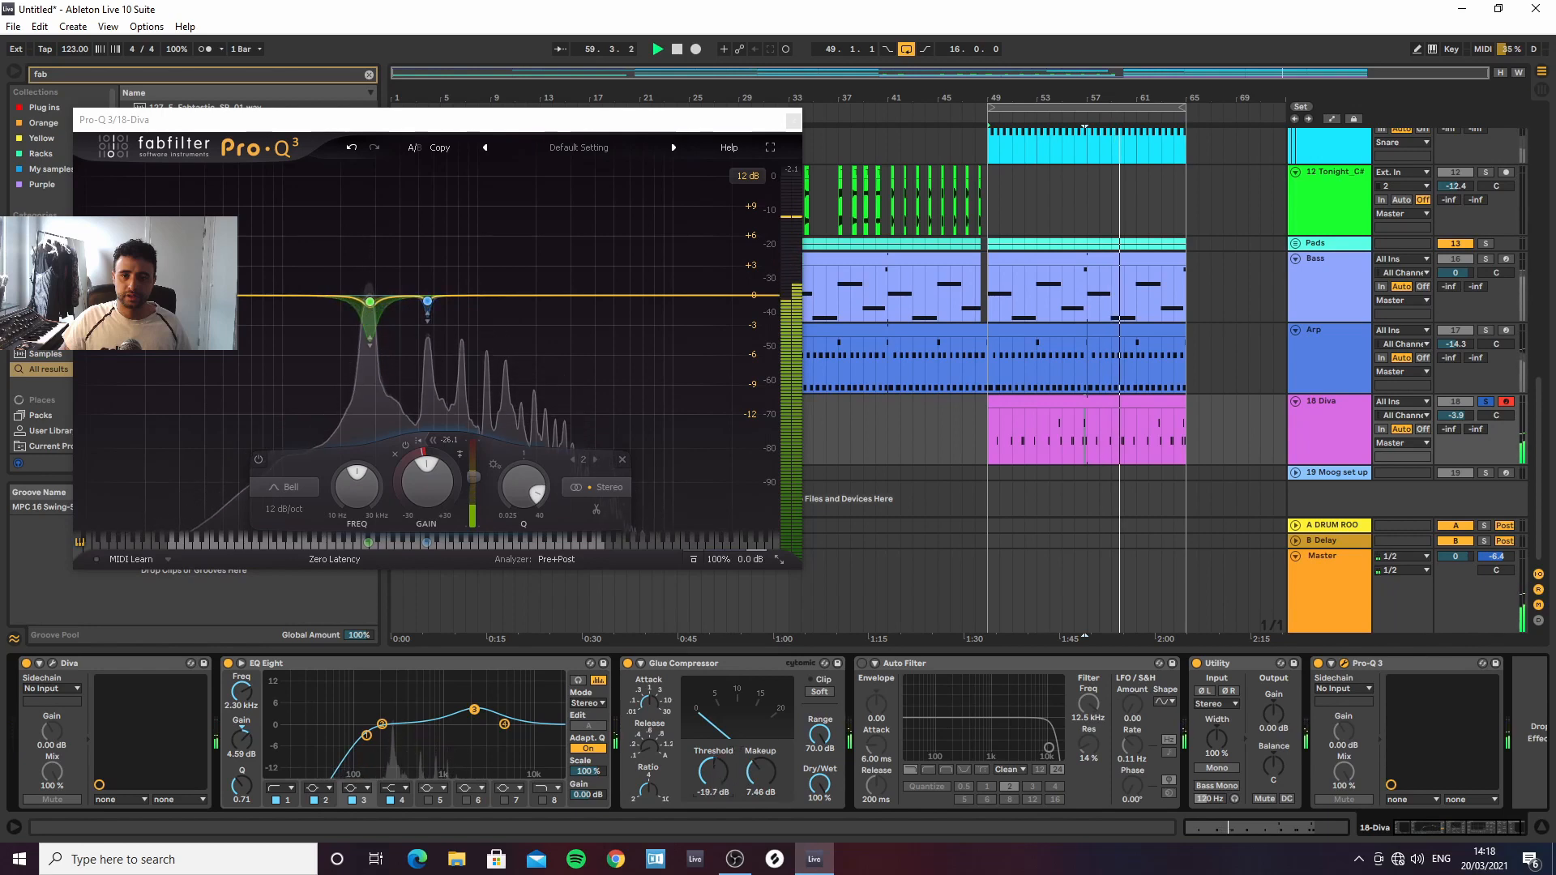
pyautogui.click(863, 664)
pyautogui.click(1014, 770)
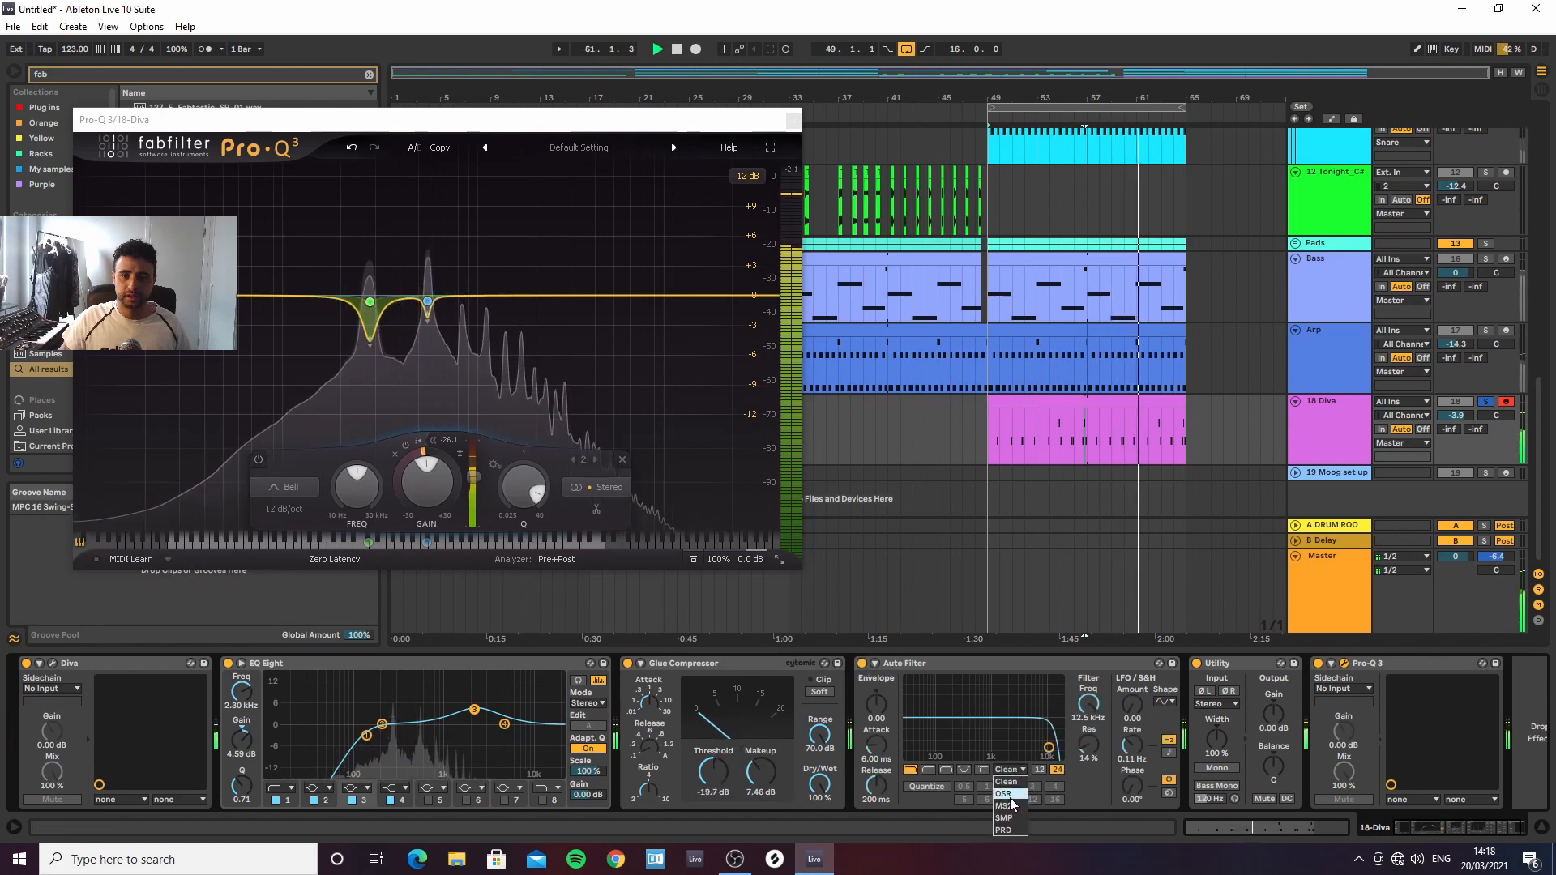
pyautogui.click(1009, 794)
pyautogui.moveTo(1088, 785); pyautogui.dragTo(1087, 780)
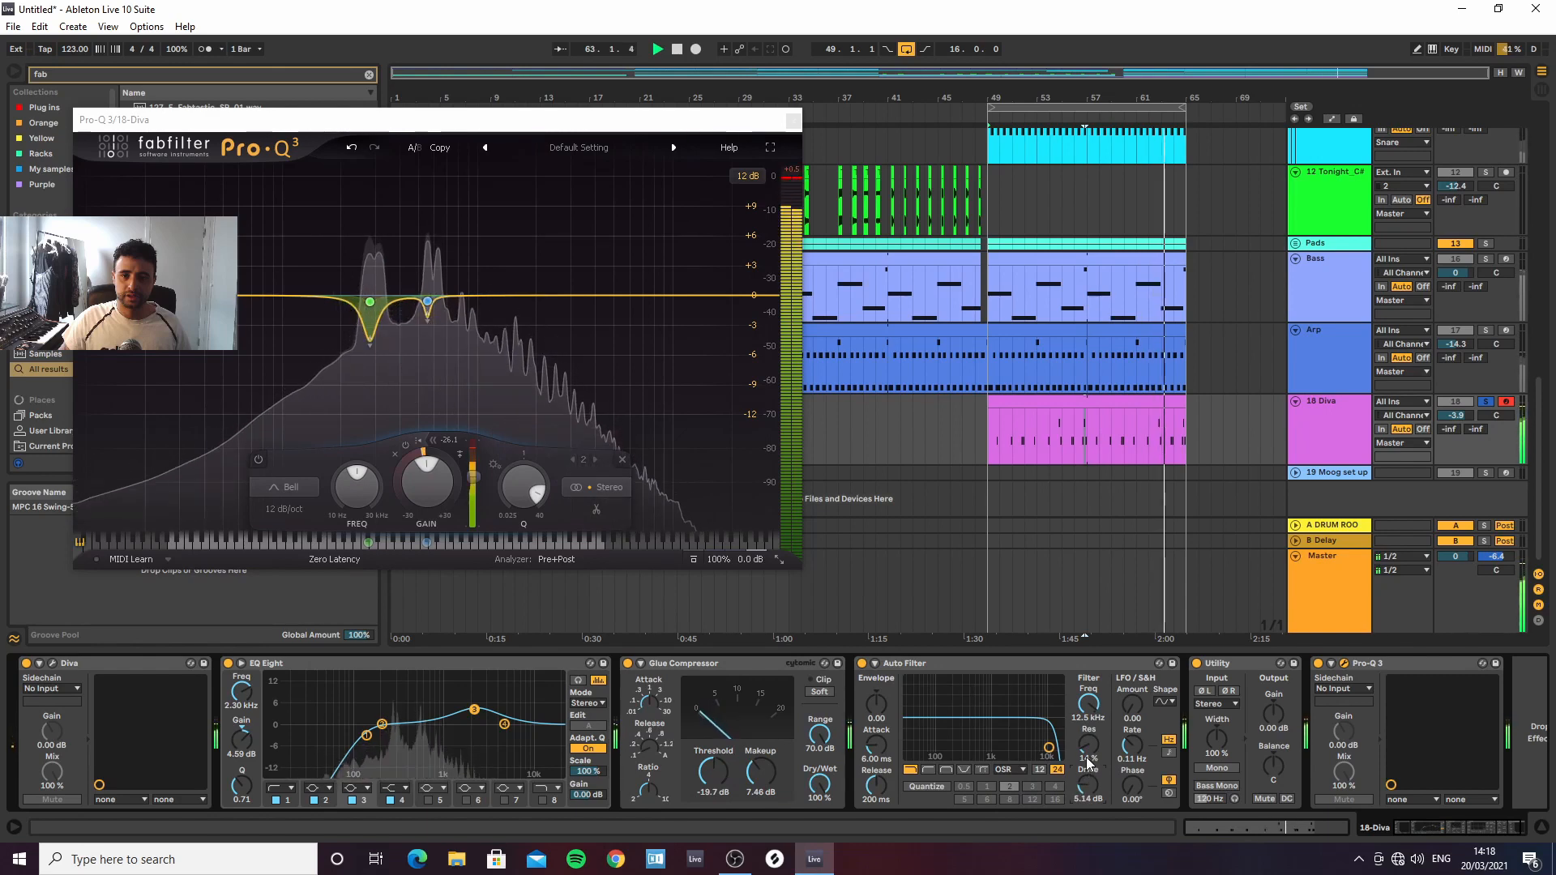
# Set the Utility gain to -5.00 dB, close the Pro-Q 3 window and unsolo the Diva track for playback in the full mix
pyautogui.moveTo(1273, 713); pyautogui.dragTo(1272, 727)
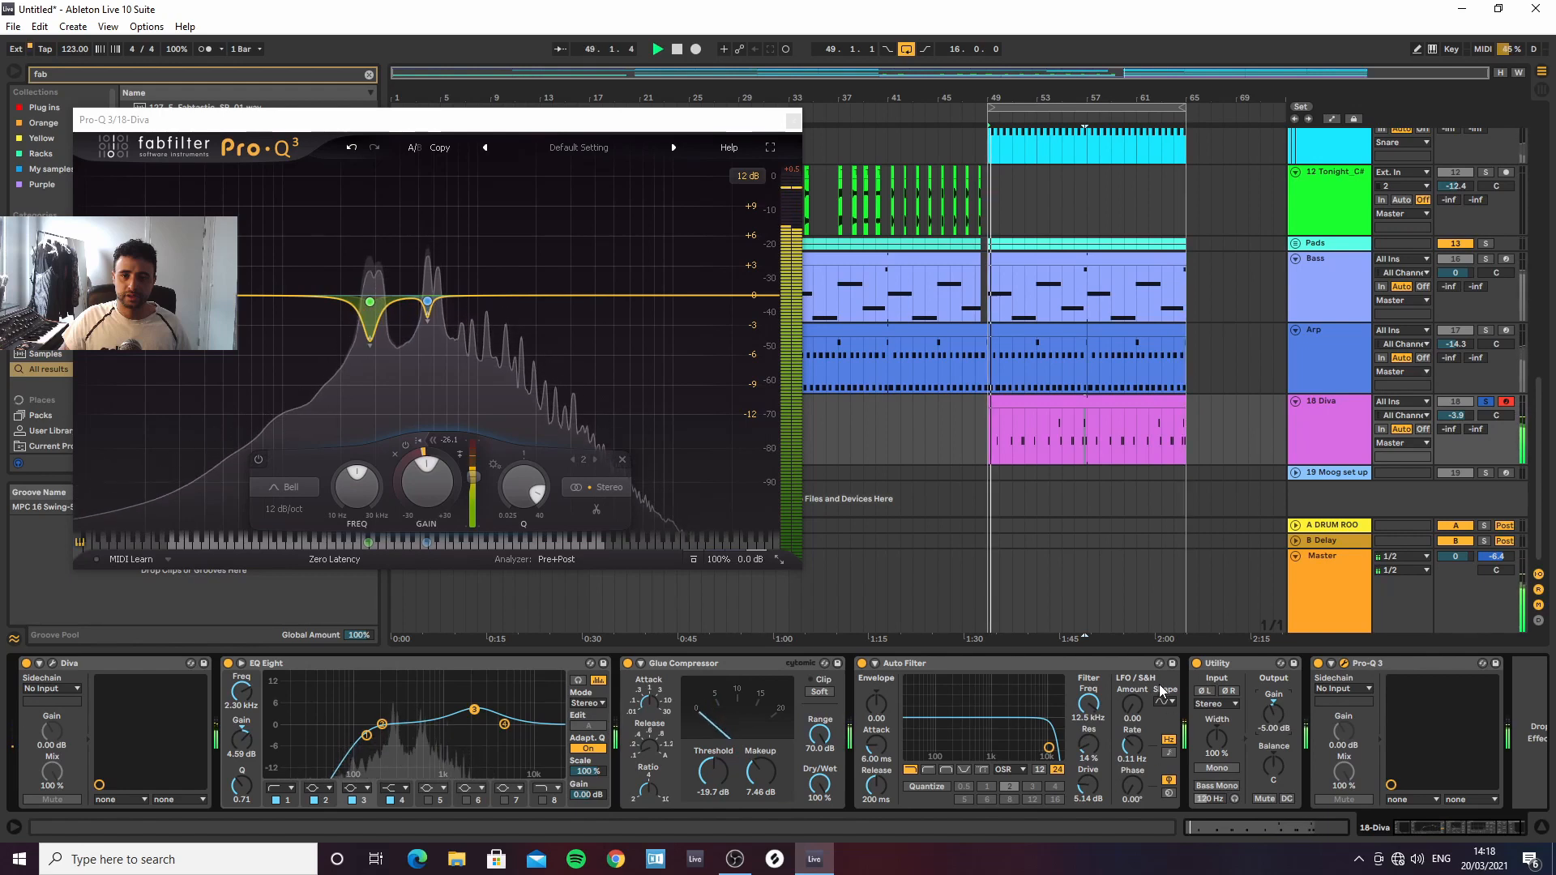
pyautogui.click(794, 120)
pyautogui.press('s')
pyautogui.press('space')
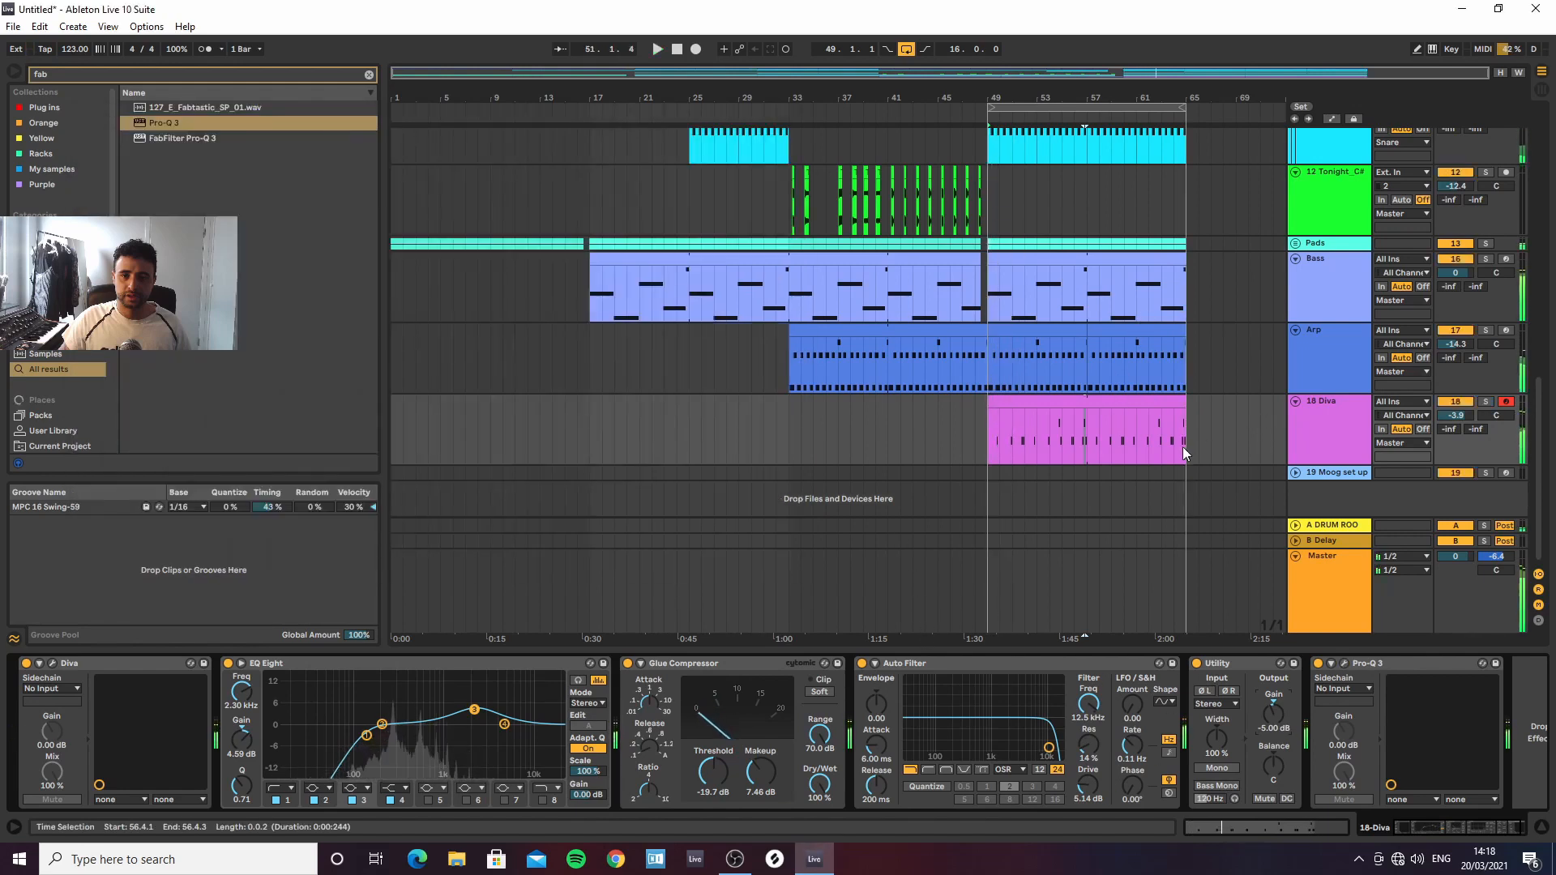
# Group the Arp and Diva tracks and name the group Lead
pyautogui.click(1329, 441)
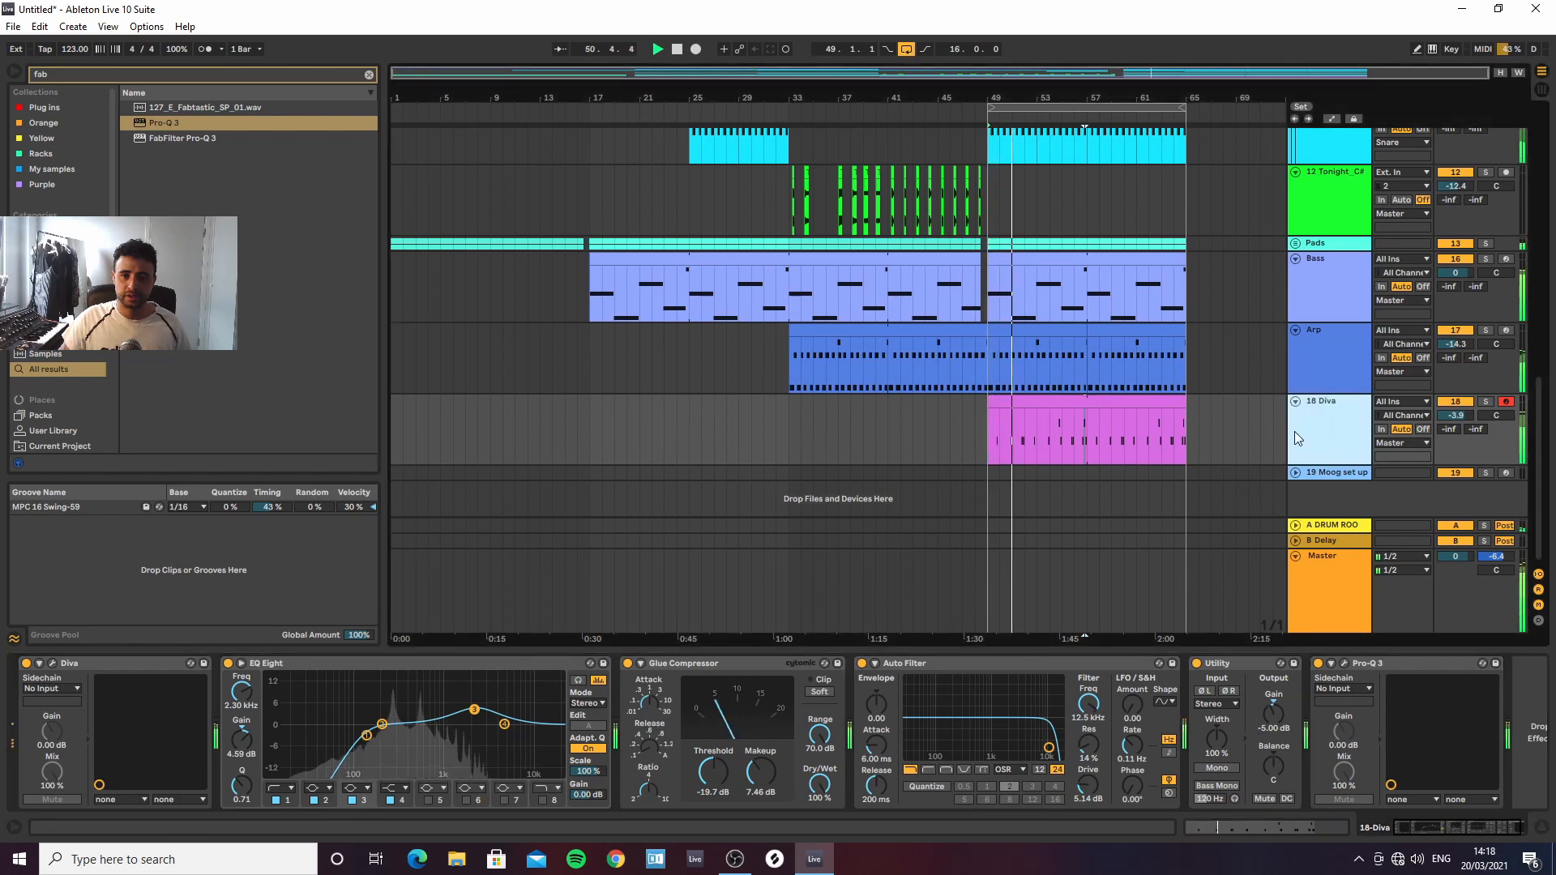
pyautogui.click(1338, 373)
pyautogui.keyDown('shift'); pyautogui.click(1339, 425); pyautogui.keyUp('shift')
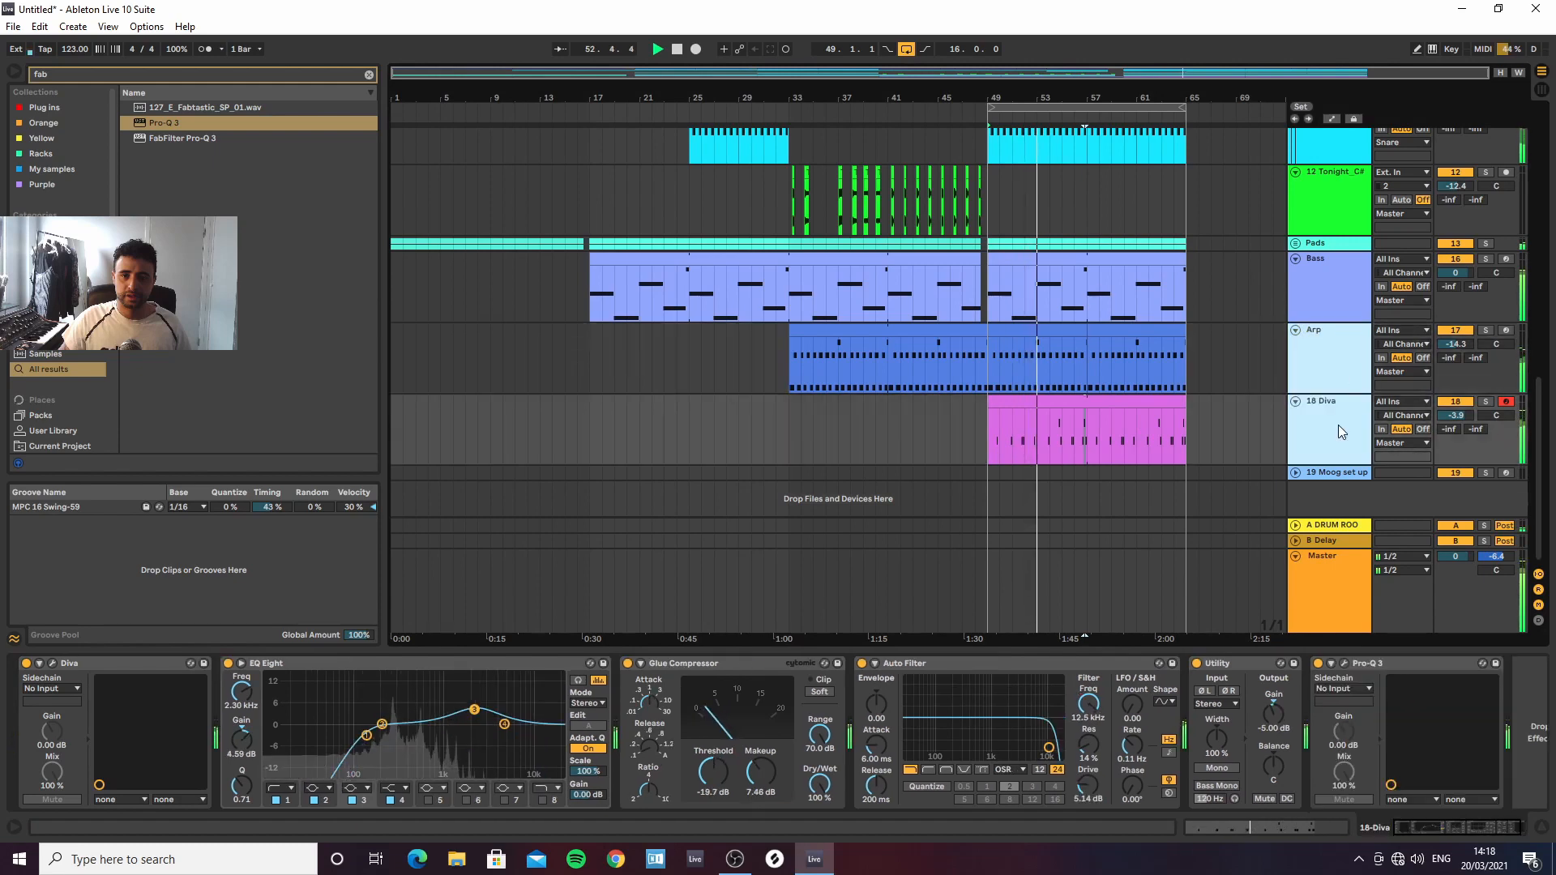
pyautogui.hotkey('ctrl', 'g')
pyautogui.click(1341, 364)
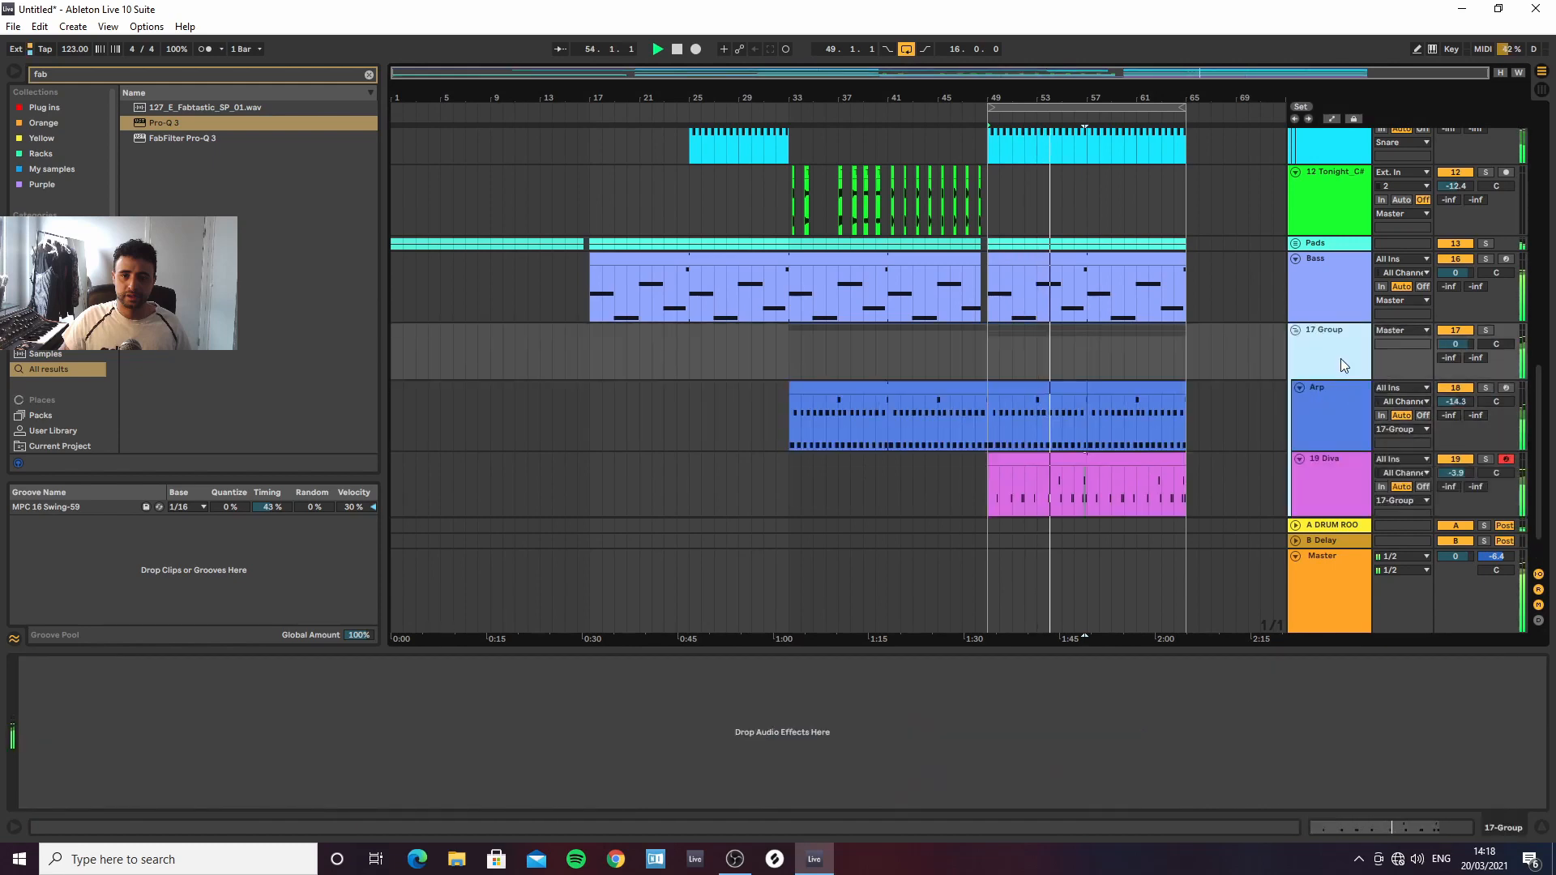
pyautogui.write('ad')
pyautogui.click(1246, 362)
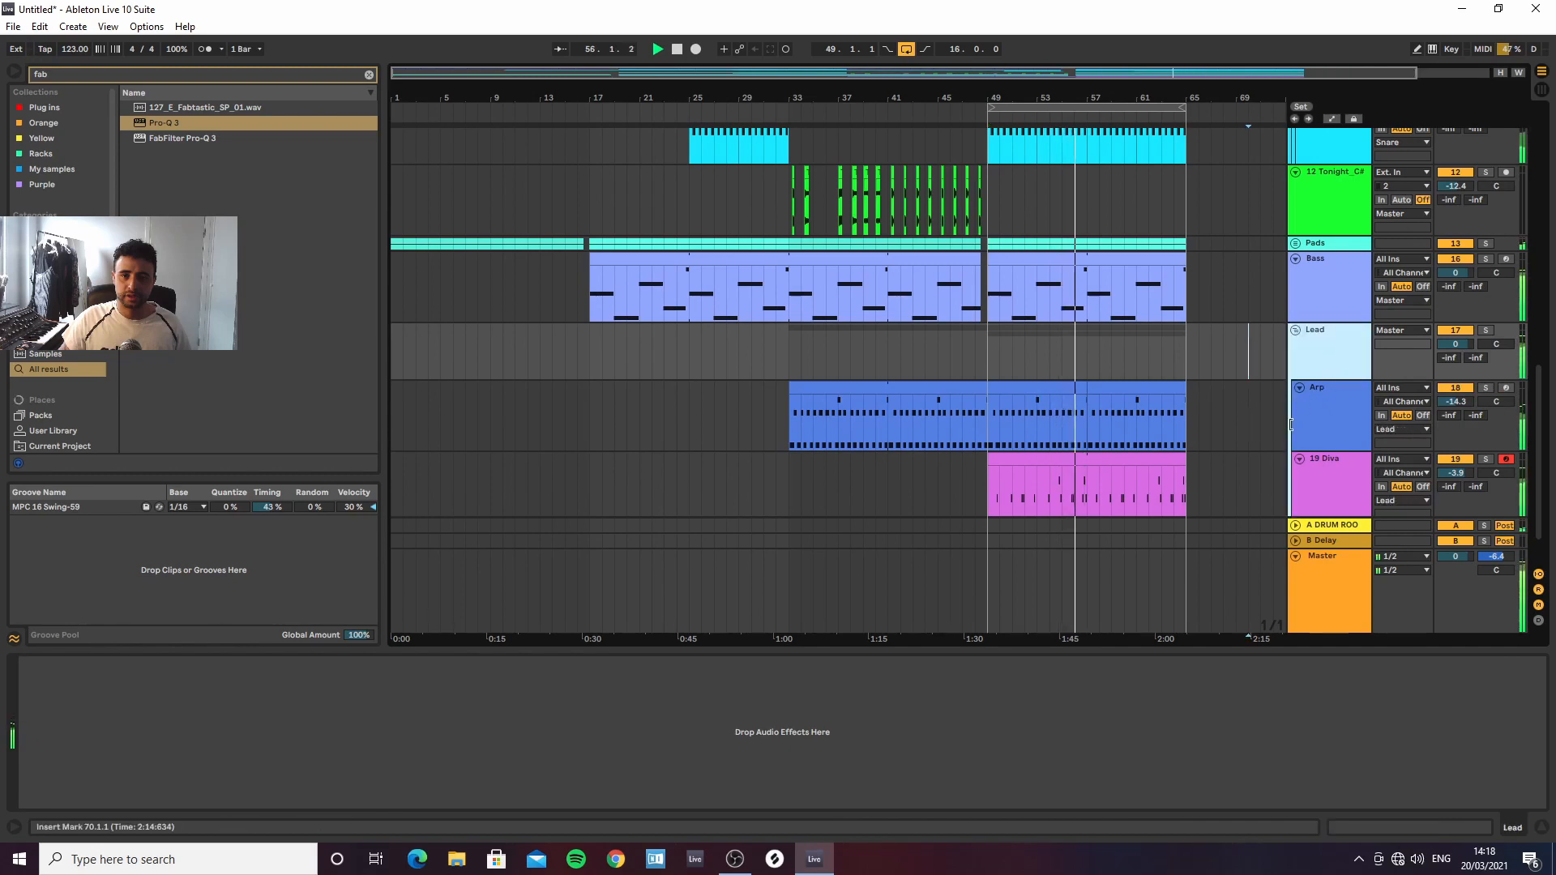
# Copy the vocal clips of bars 33 to 41 to bar 49 and set the vocal track's volume to -11.2 dB during playback
pyautogui.moveTo(1153, 98); pyautogui.dragTo(723, 233)
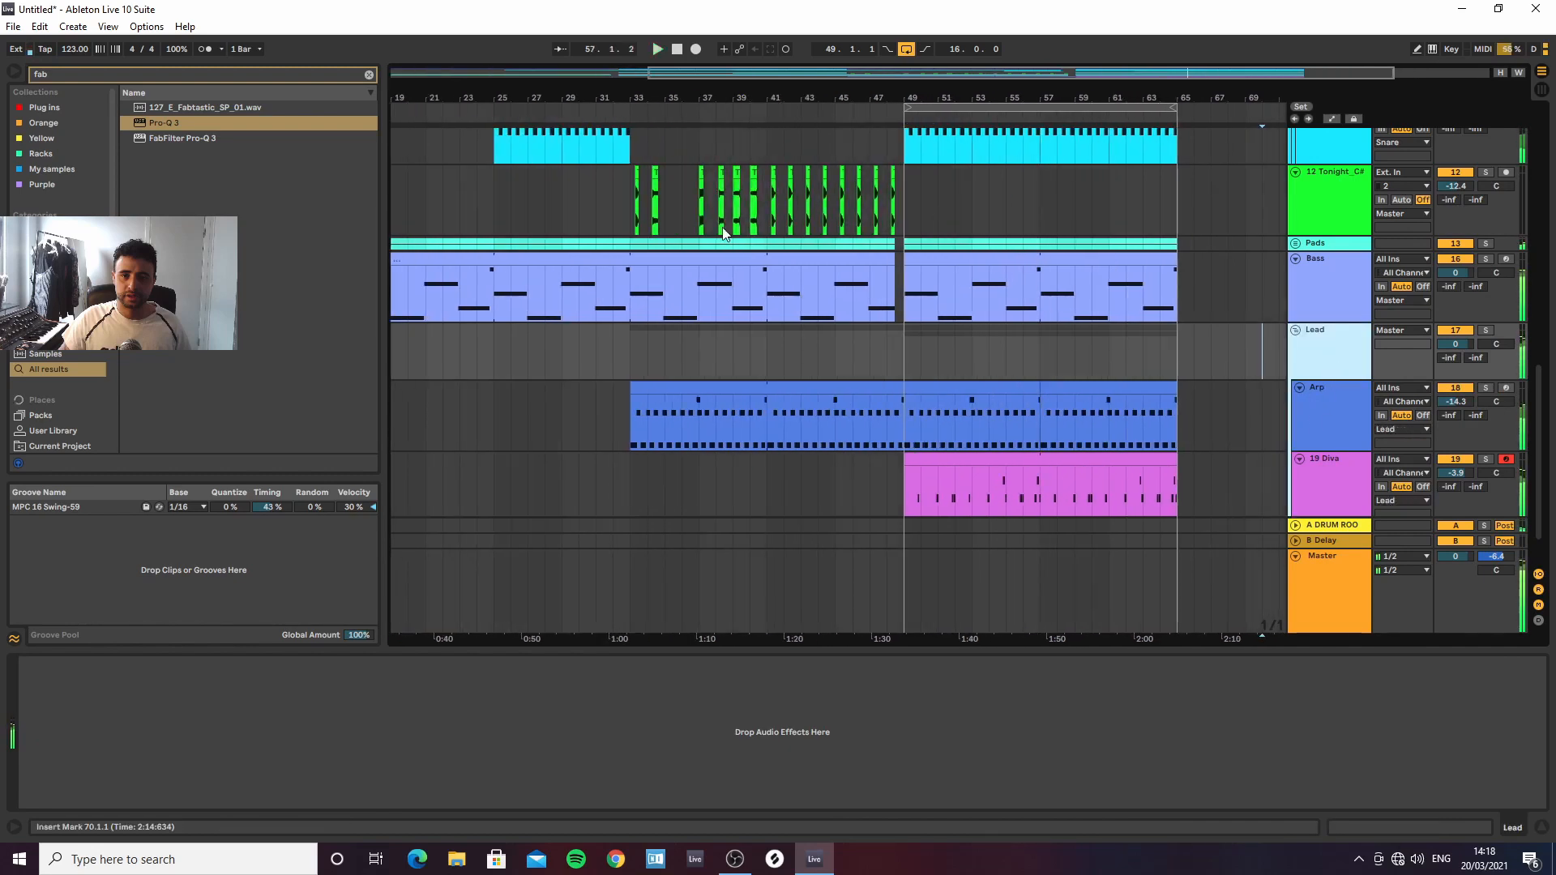
pyautogui.moveTo(629, 195); pyautogui.dragTo(765, 205)
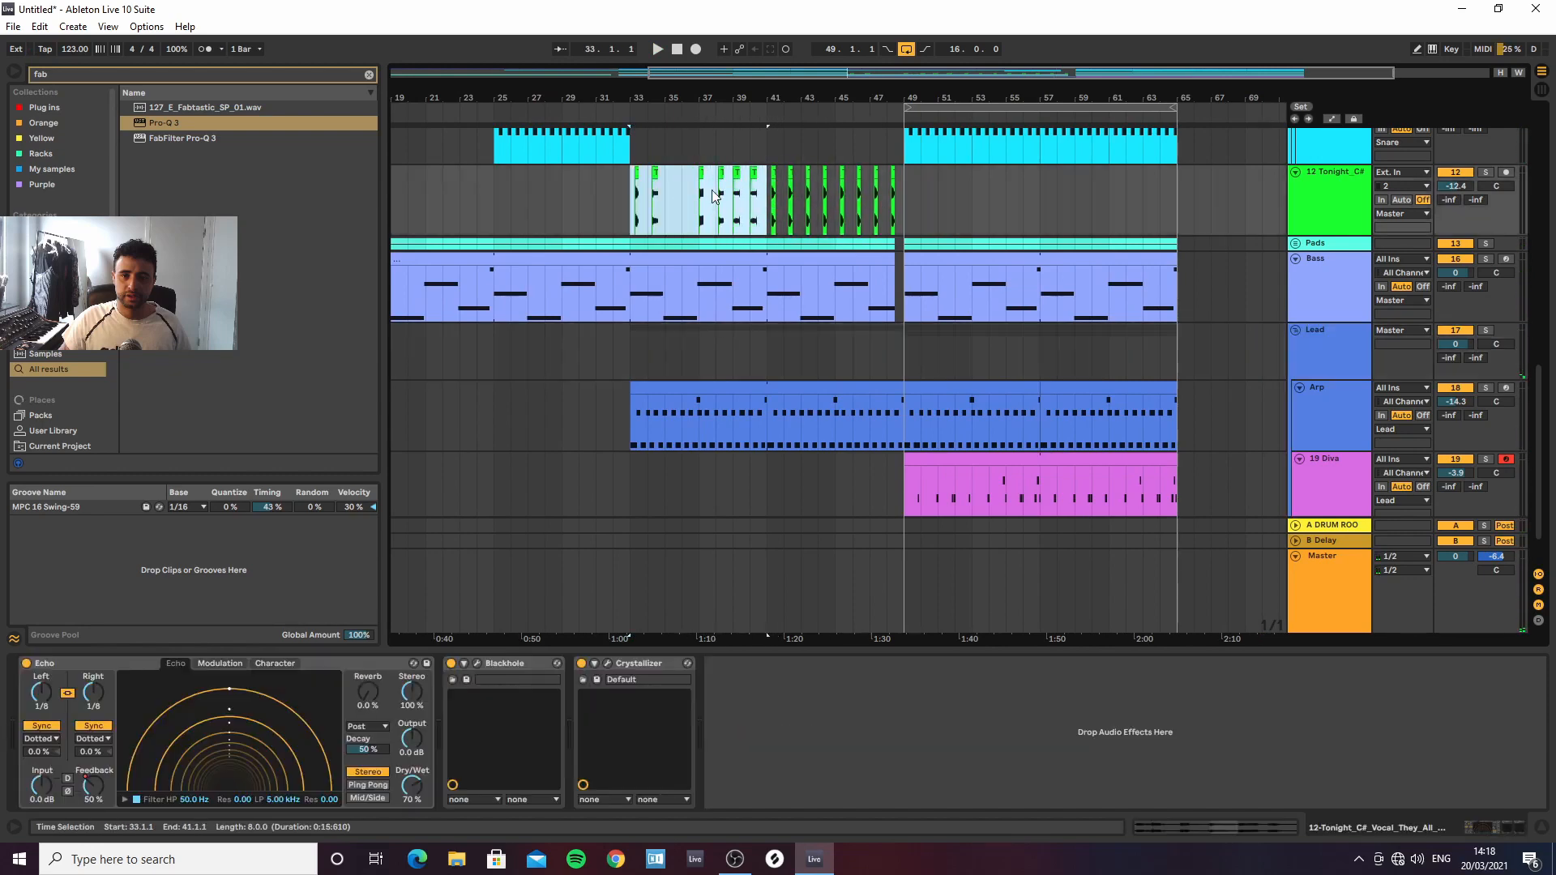
pyautogui.click(908, 206)
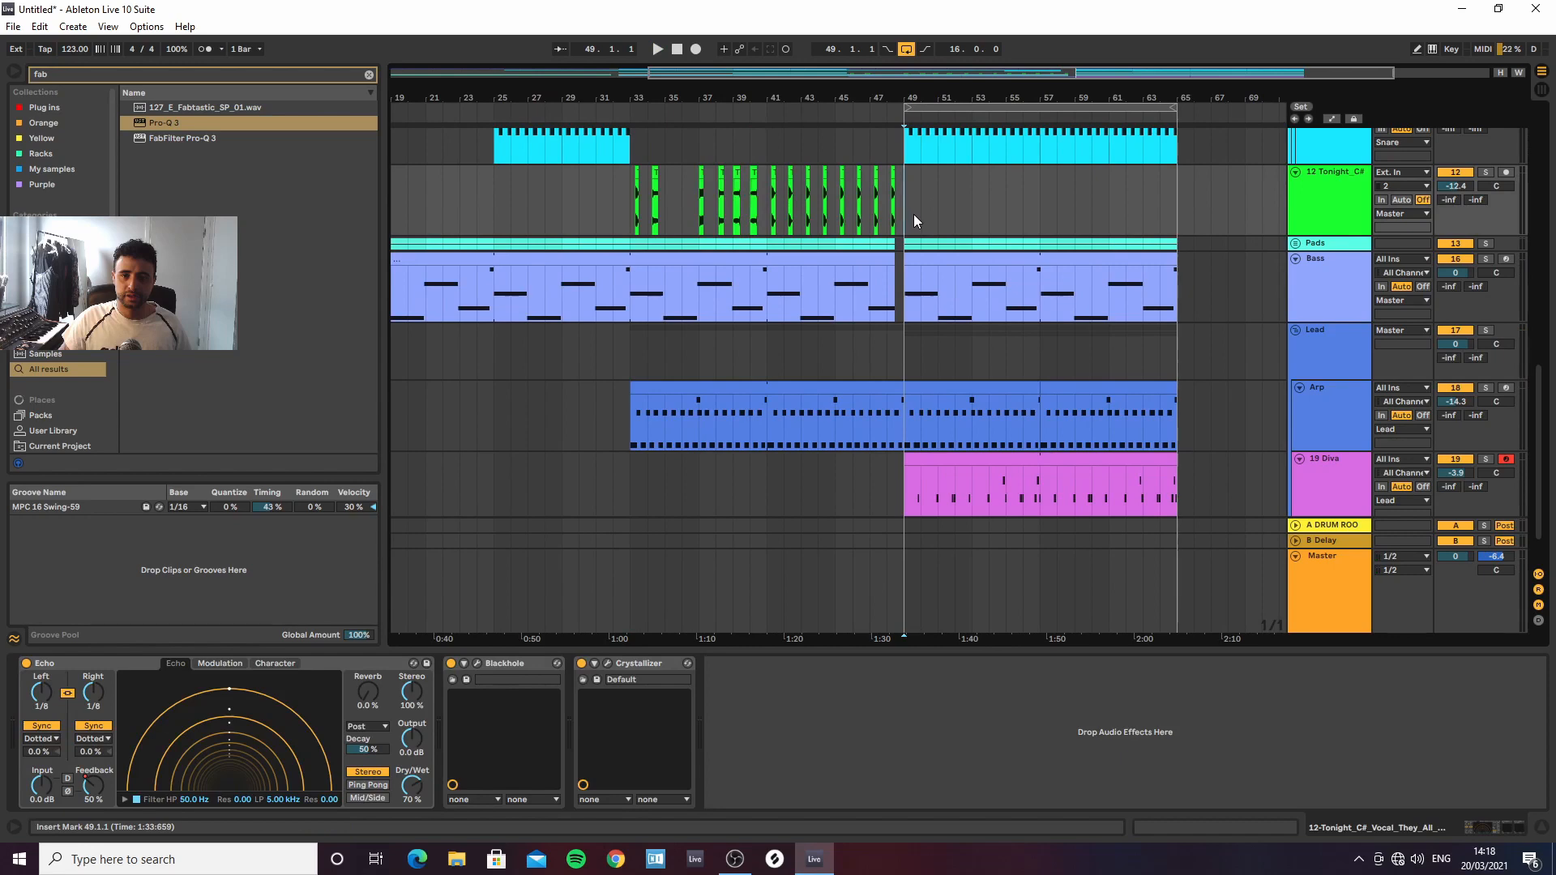
pyautogui.hotkey('ctrl', 'v')
pyautogui.press('space')
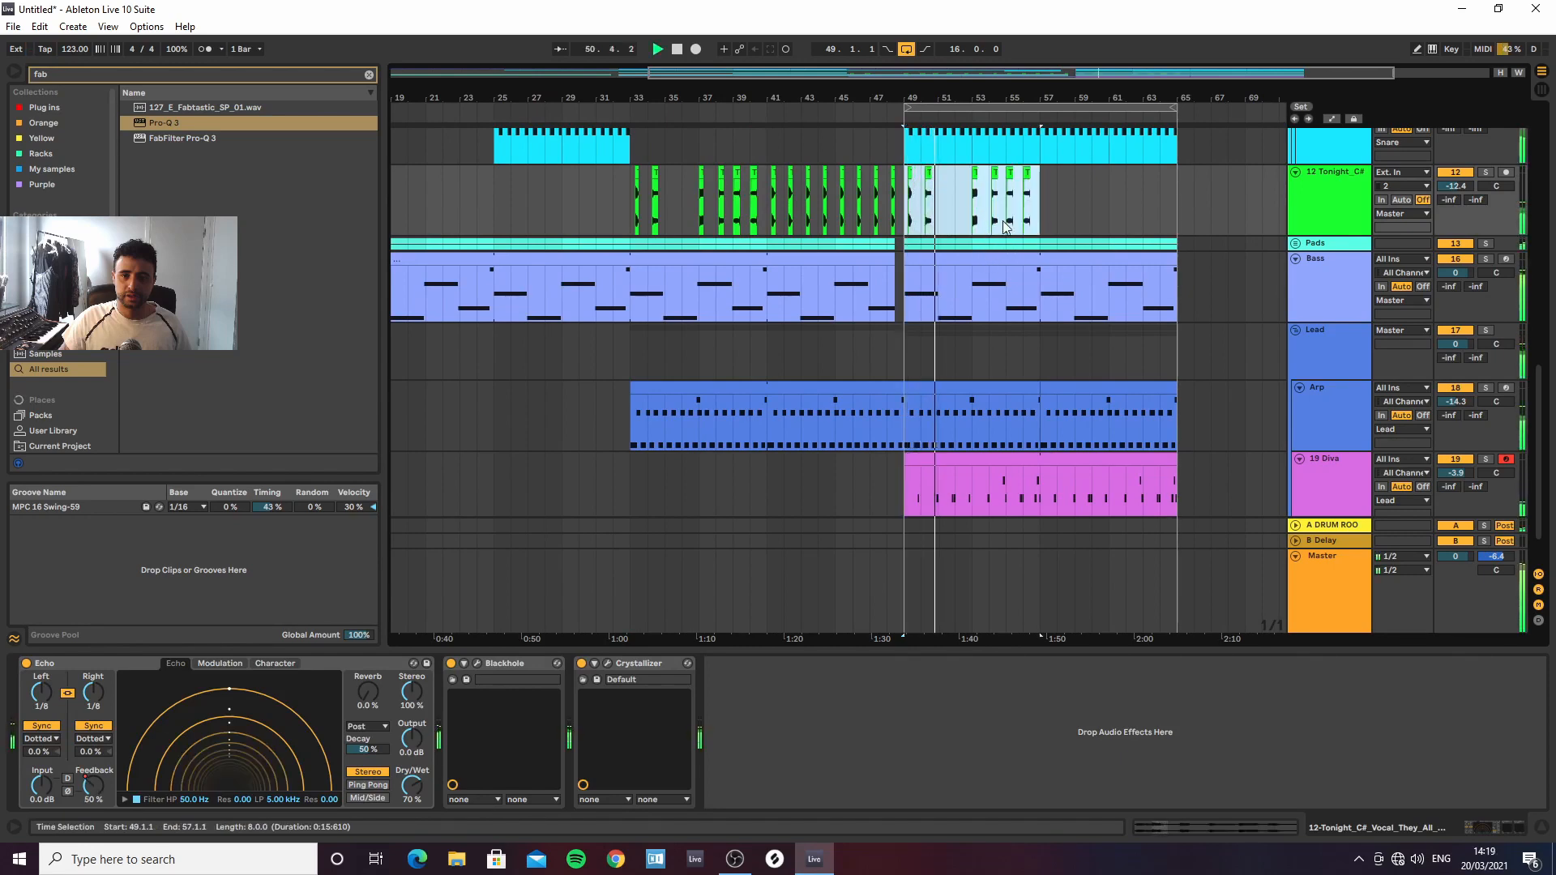
pyautogui.moveTo(1457, 186); pyautogui.dragTo(1456, 182)
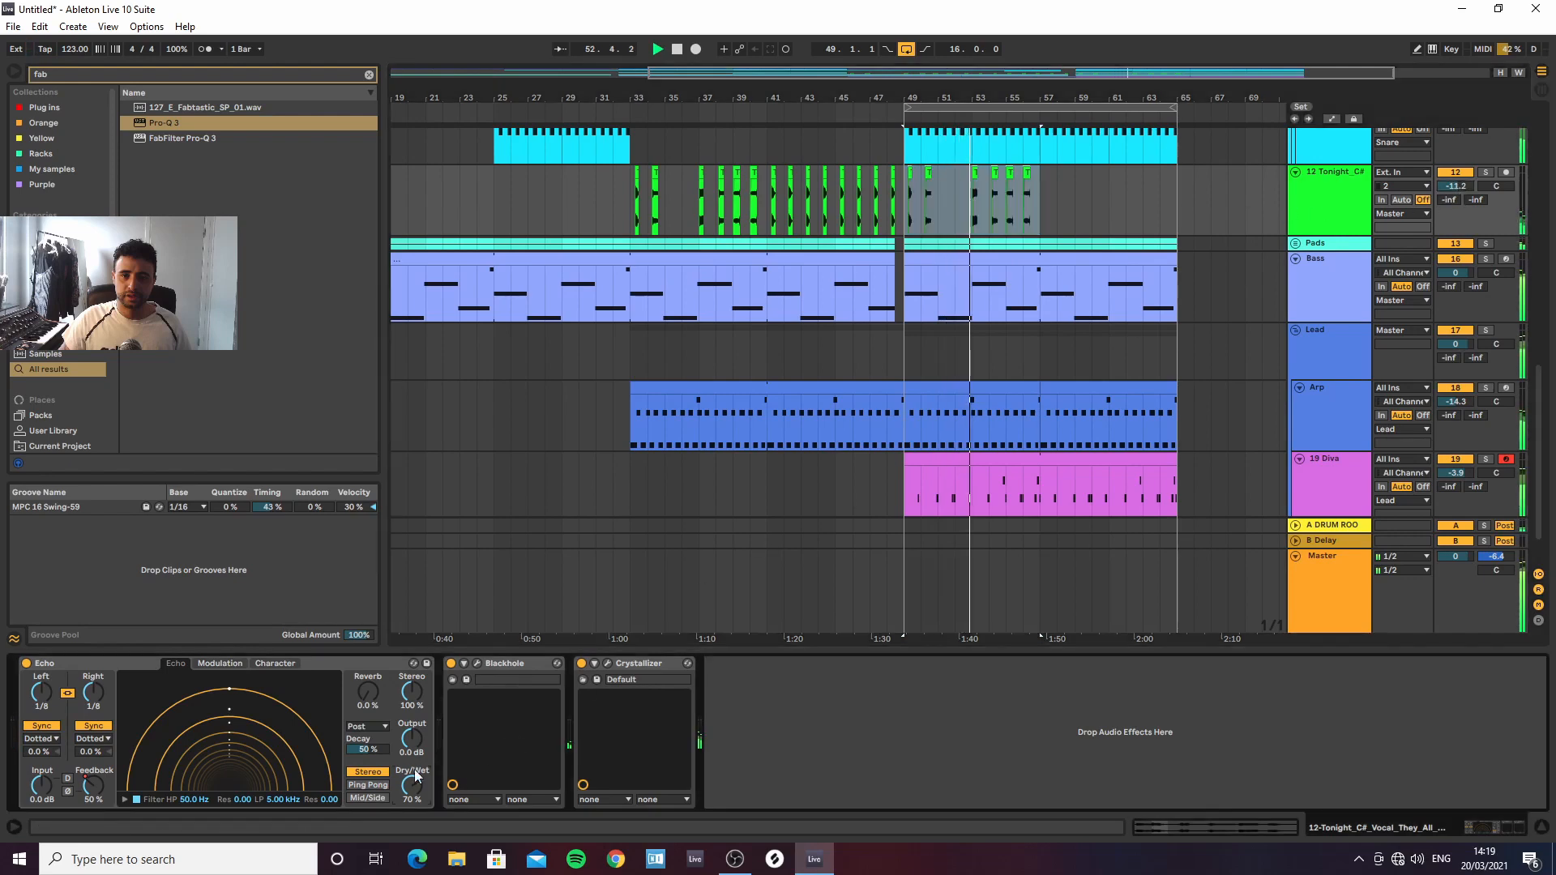
# Automate the vocal track's Echo dry/wet to drop to 43 % from bar 49
pyautogui.press('a')
pyautogui.click(906, 196)
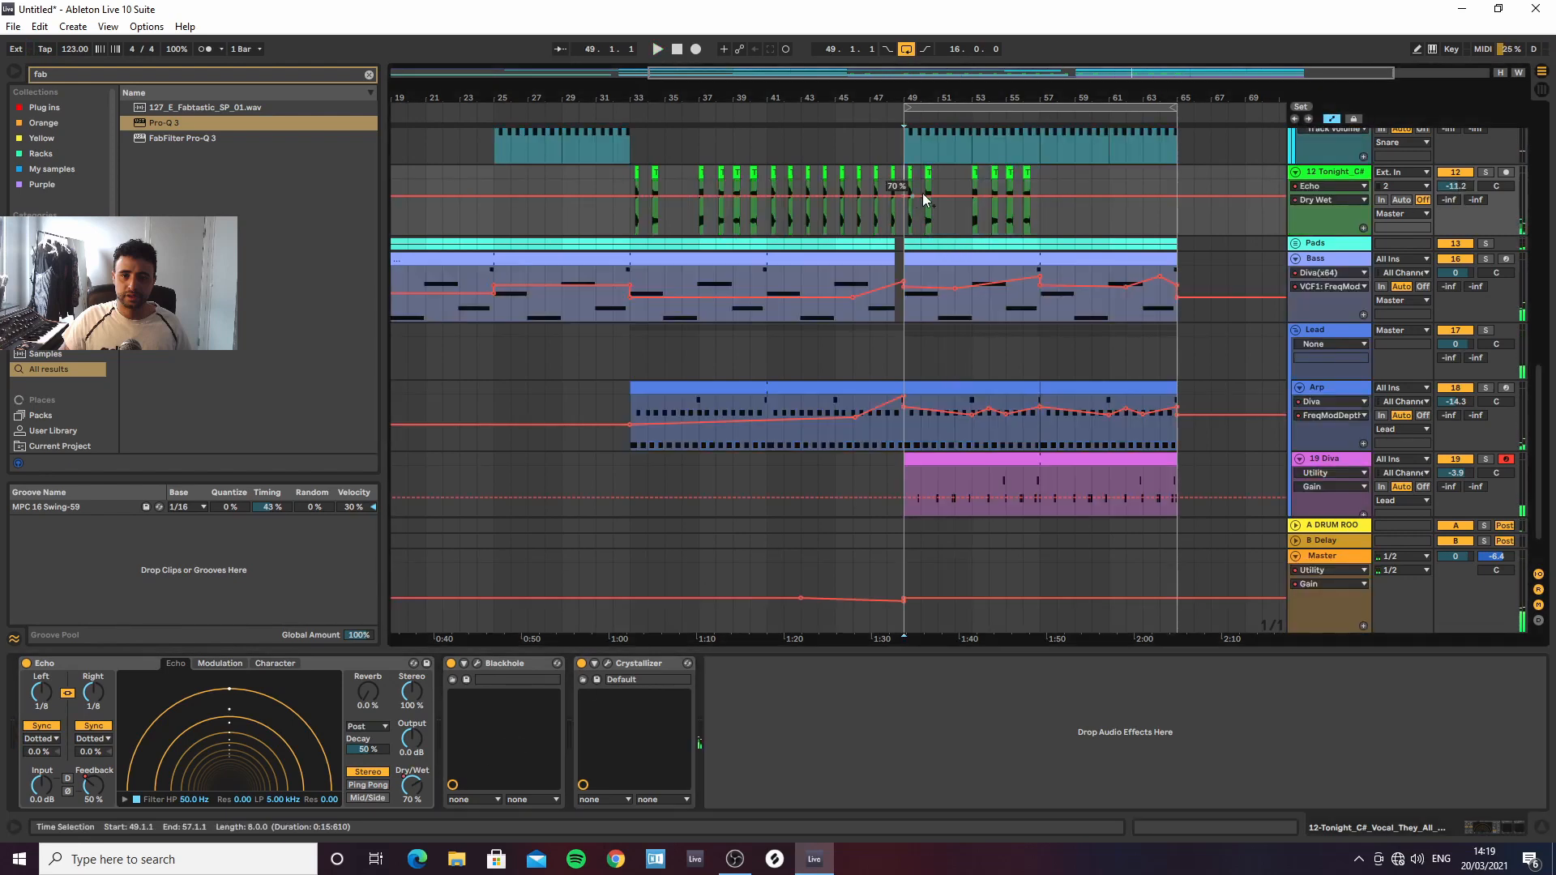
pyautogui.moveTo(936, 196); pyautogui.dragTo(905, 208)
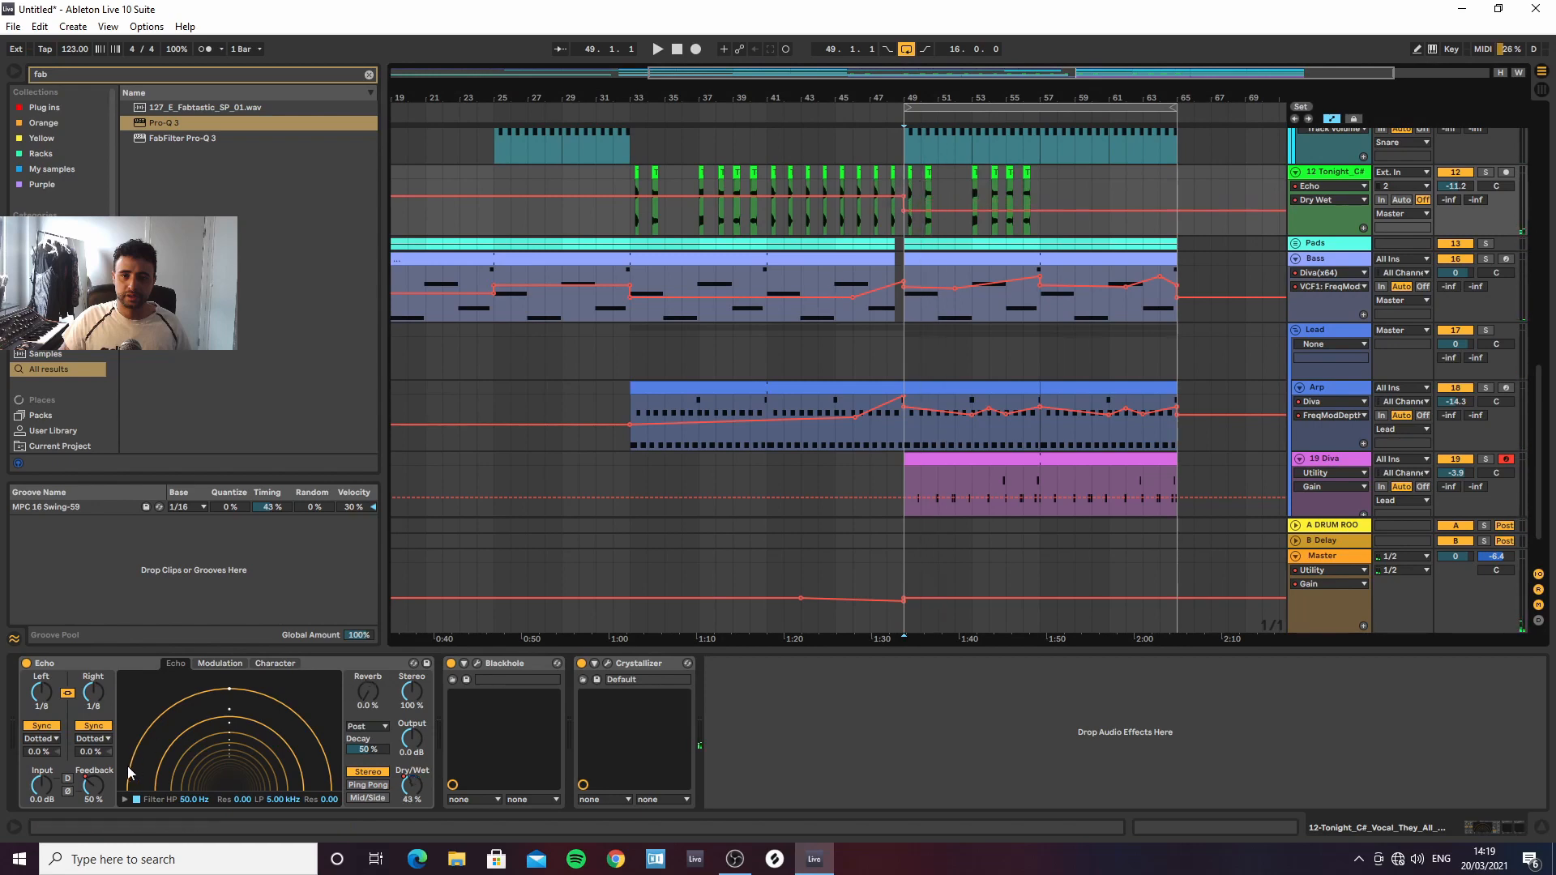
# Level out the vocal track's Echo feedback automation after bar 57 by removing its drop
pyautogui.click(94, 788)
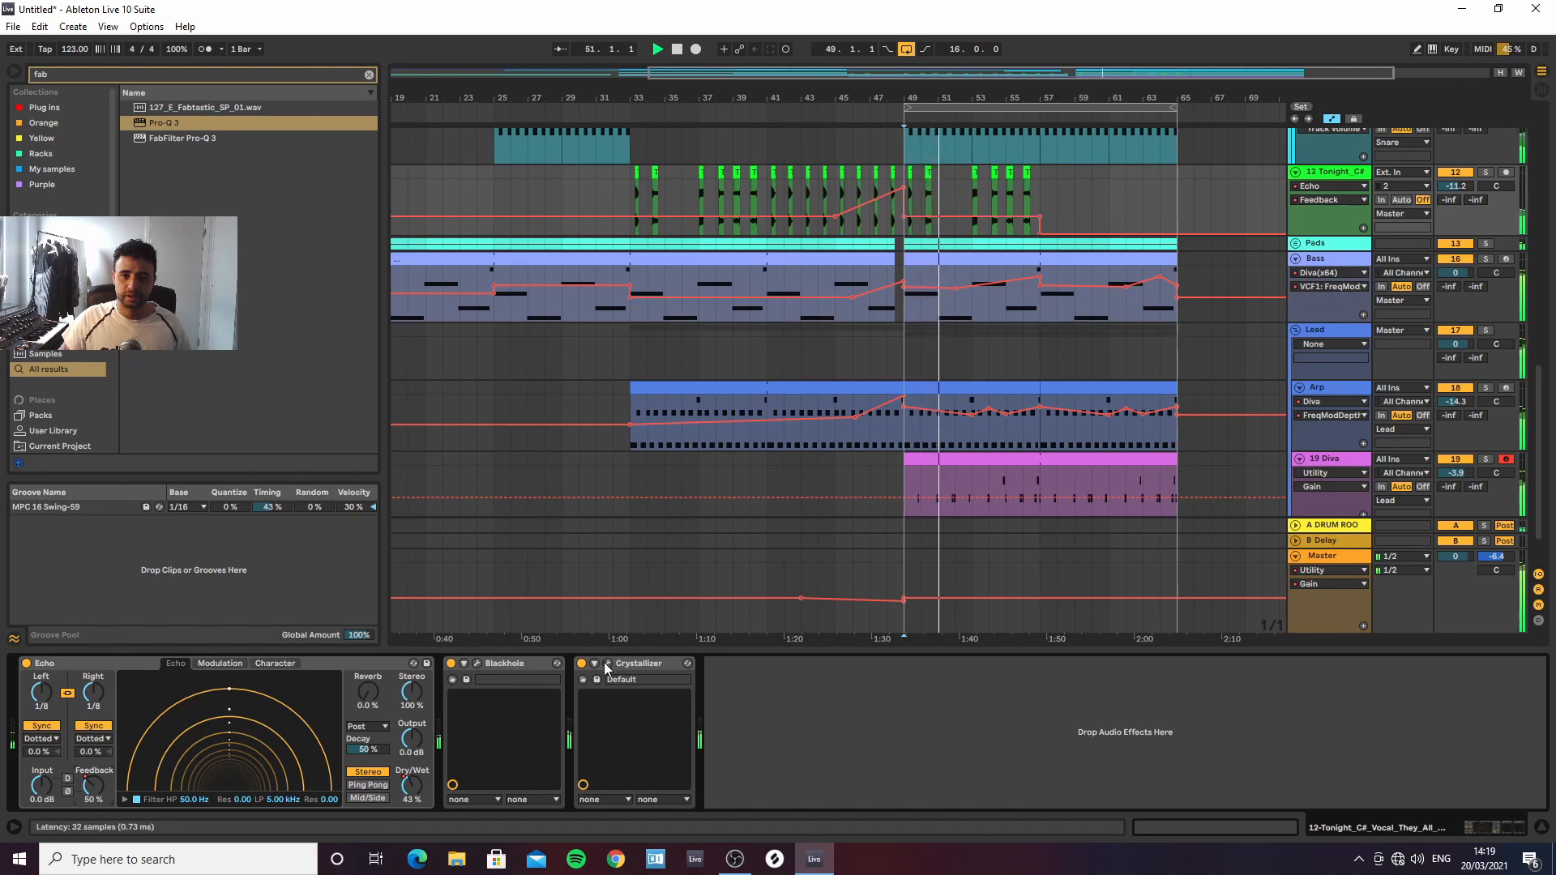
pyautogui.scroll(3, 1033, 130)
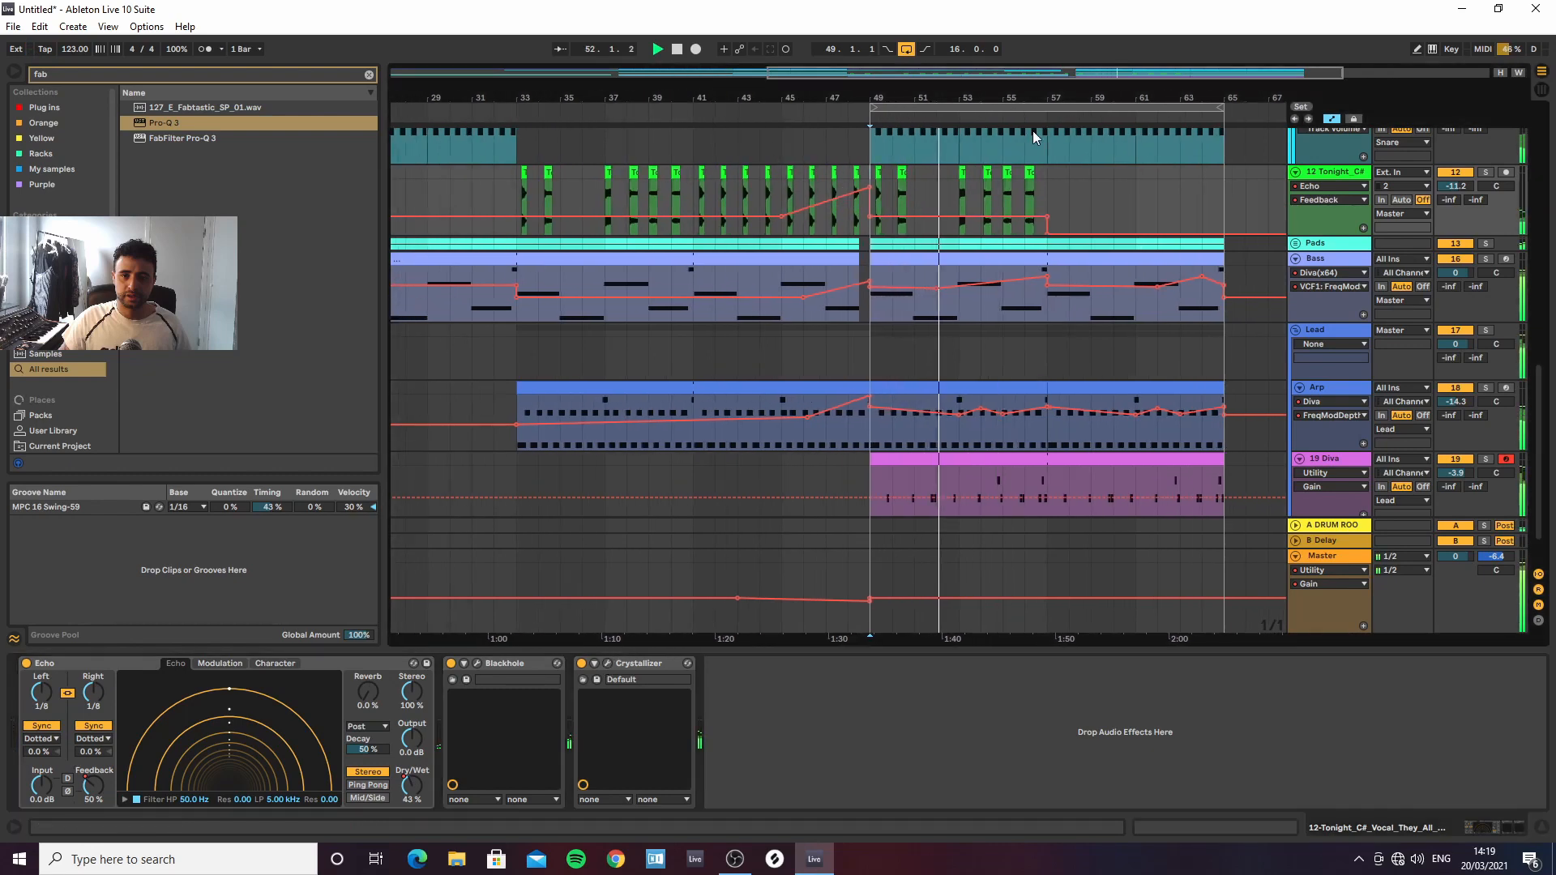
pyautogui.click(1049, 232)
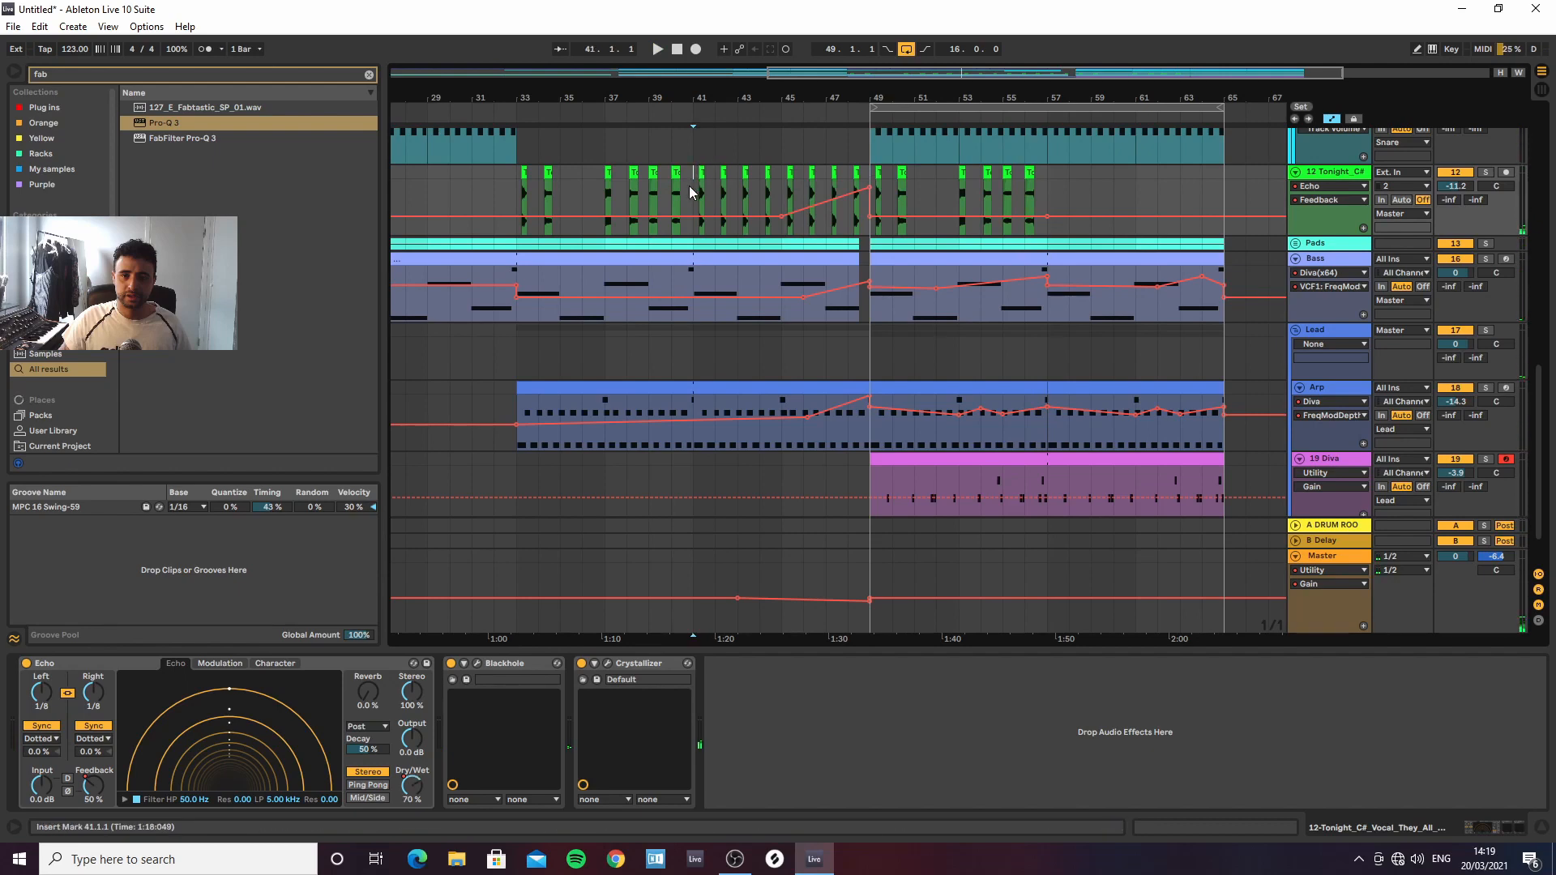
# Copy the vocal clips of bars 41 to 45 over the ones starting at bar 49 and play from there
pyautogui.moveTo(694, 189); pyautogui.dragTo(778, 193)
pyautogui.press('a')
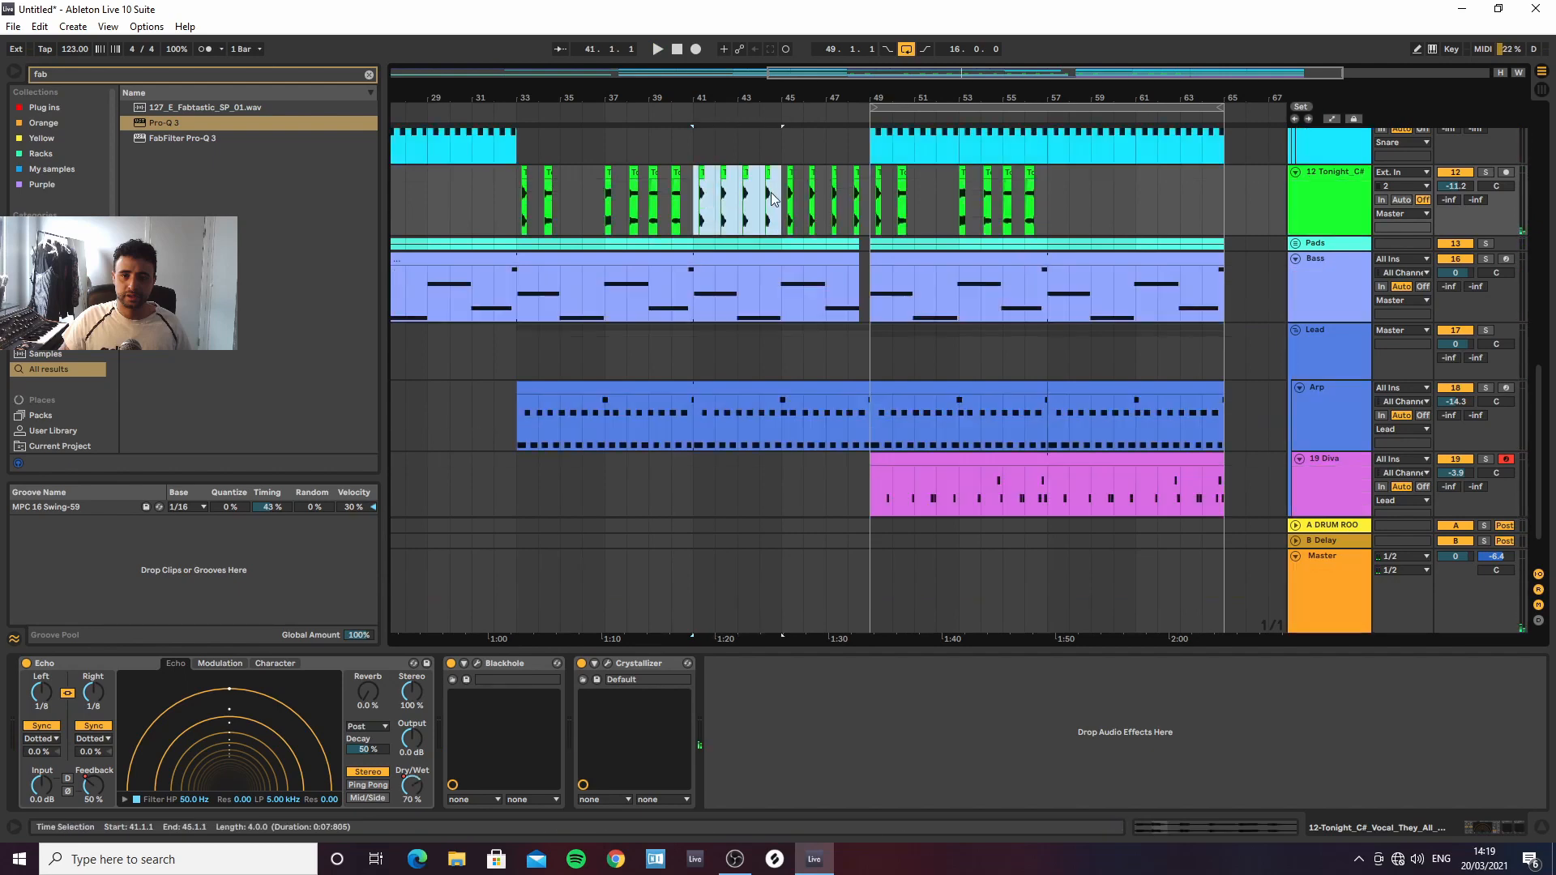
pyautogui.click(873, 197)
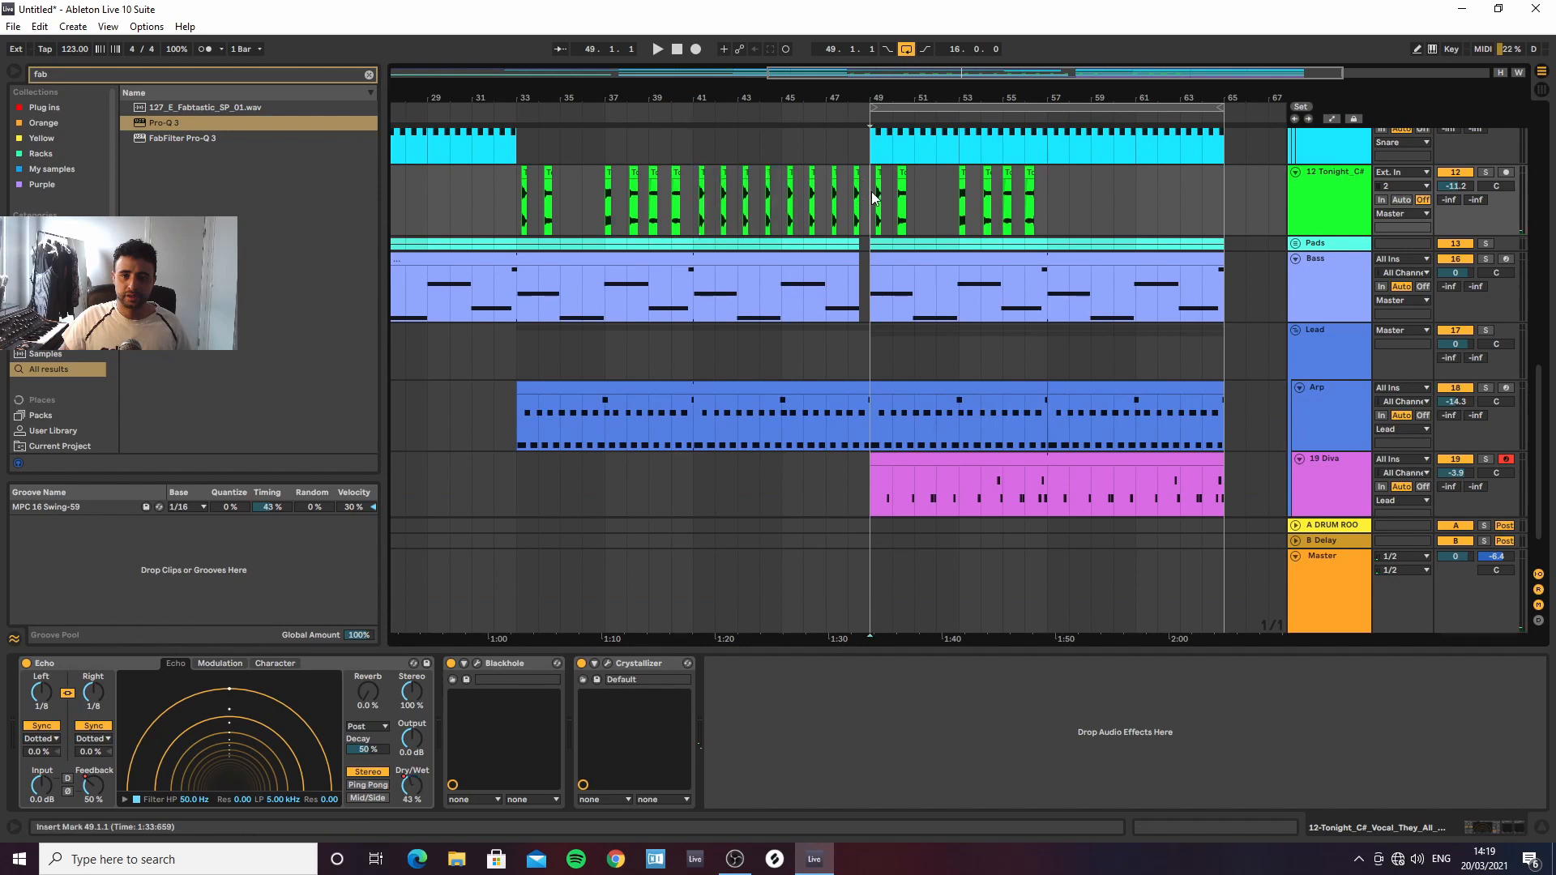
pyautogui.hotkey('ctrl', 'v')
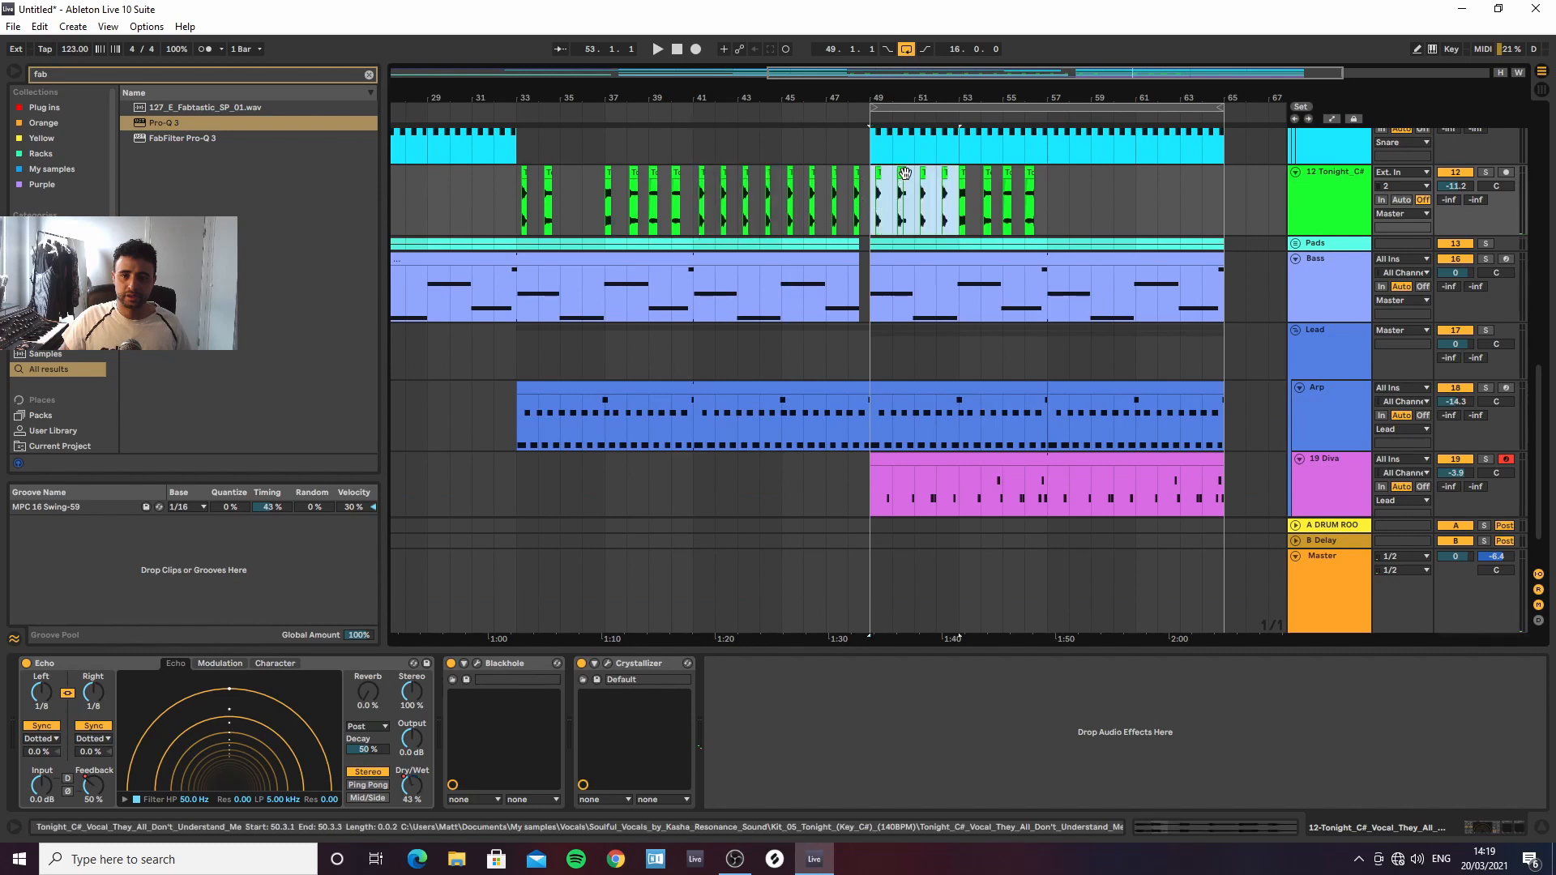
pyautogui.click(904, 177)
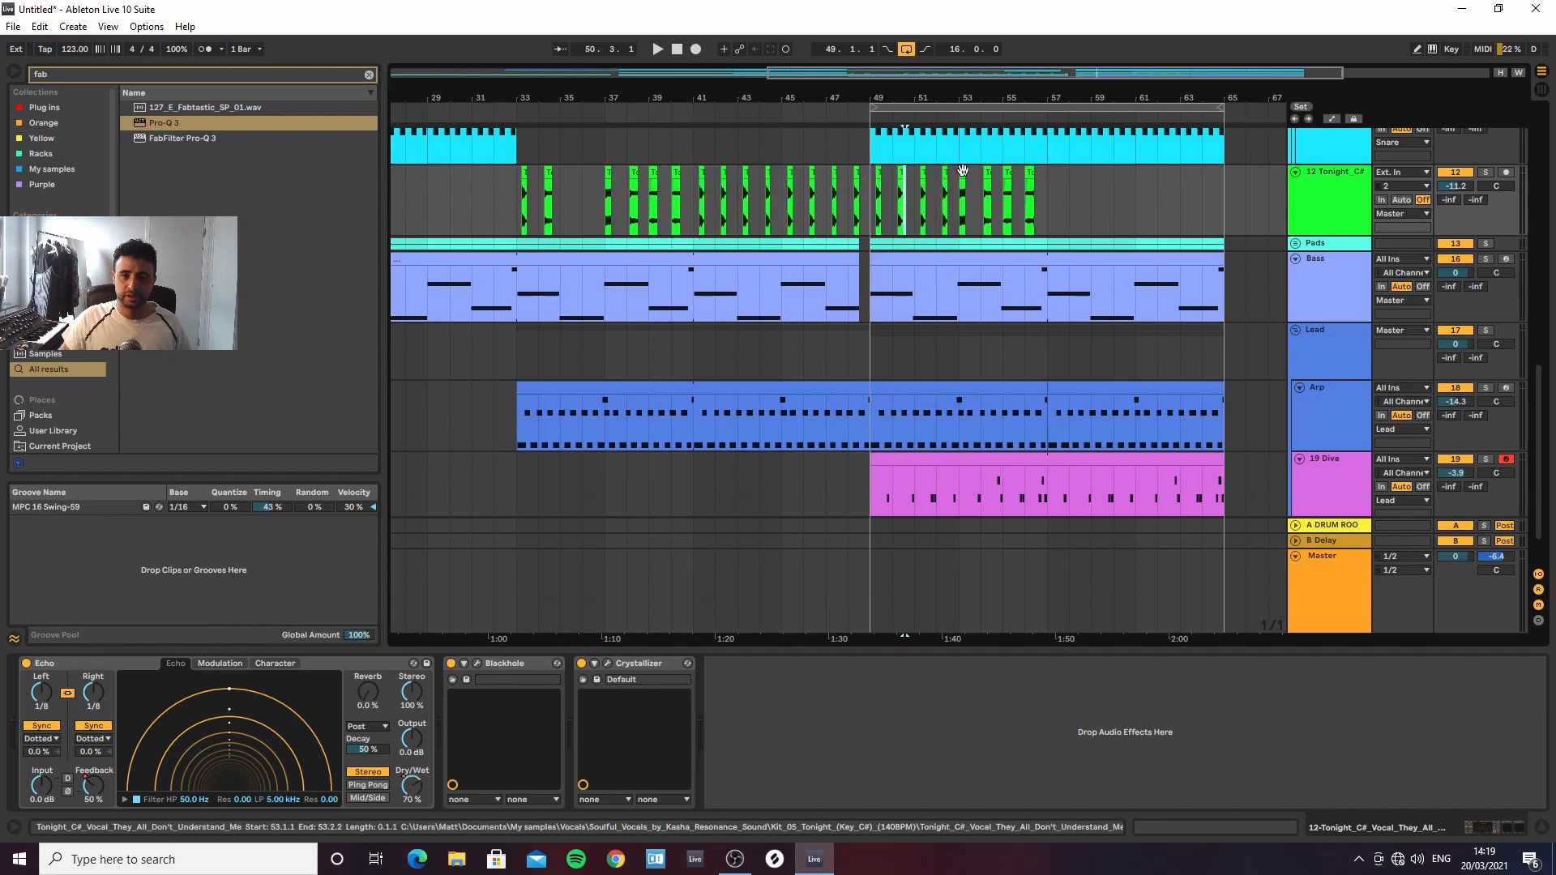
pyautogui.click(871, 198)
pyautogui.press('space')
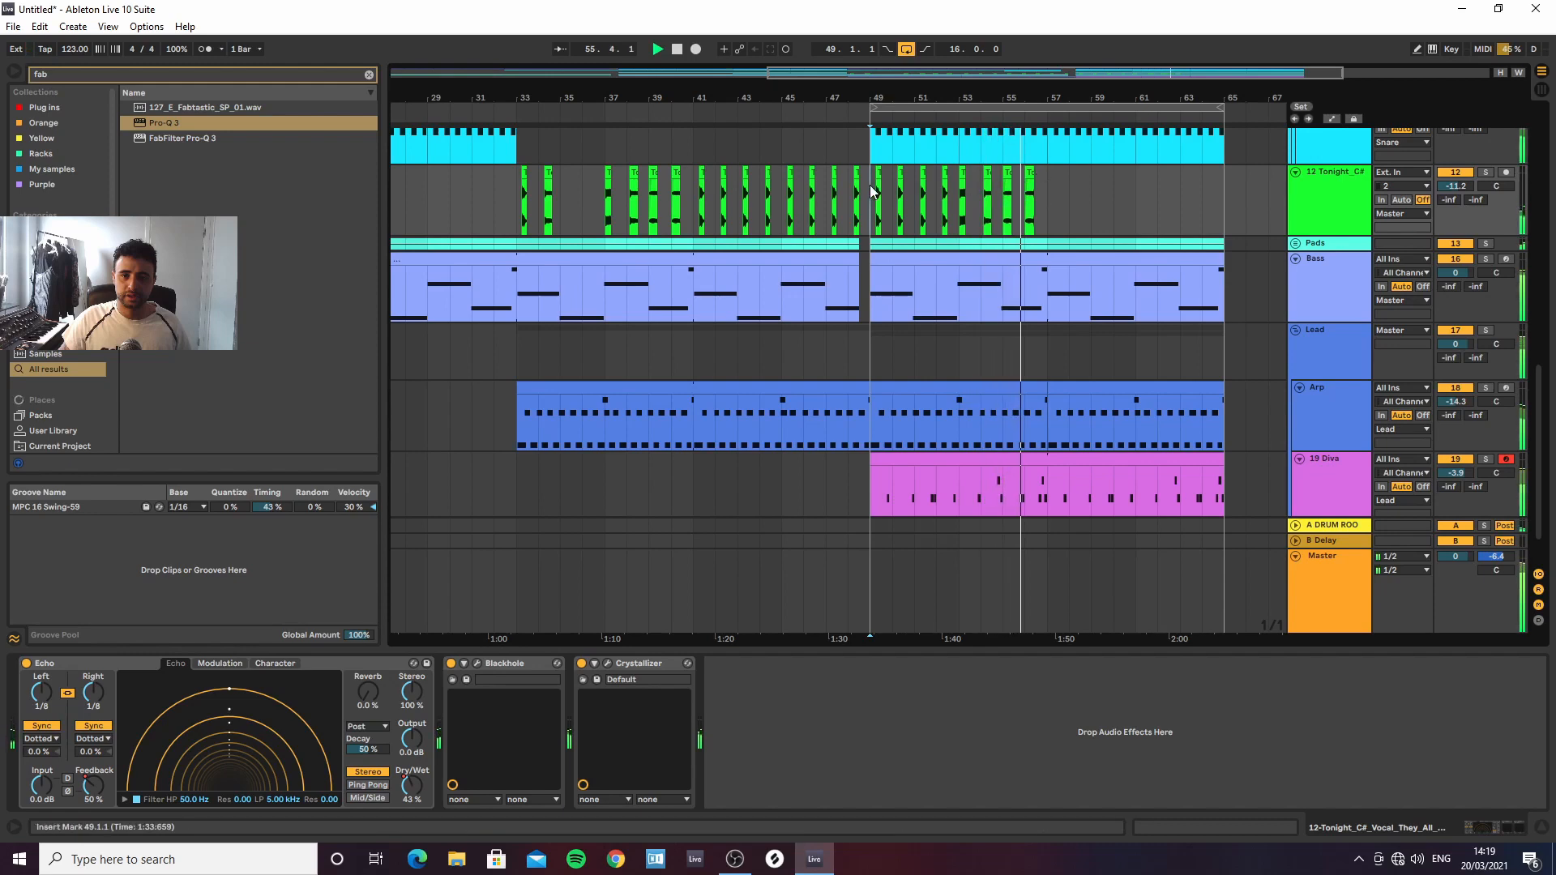
# Duplicate the vocal clips of bars 49 to 57 to bar 57 and ramp their Echo dry/wet automation down to about 2.8 % at bar 65
pyautogui.moveTo(876, 195); pyautogui.dragTo(1048, 206)
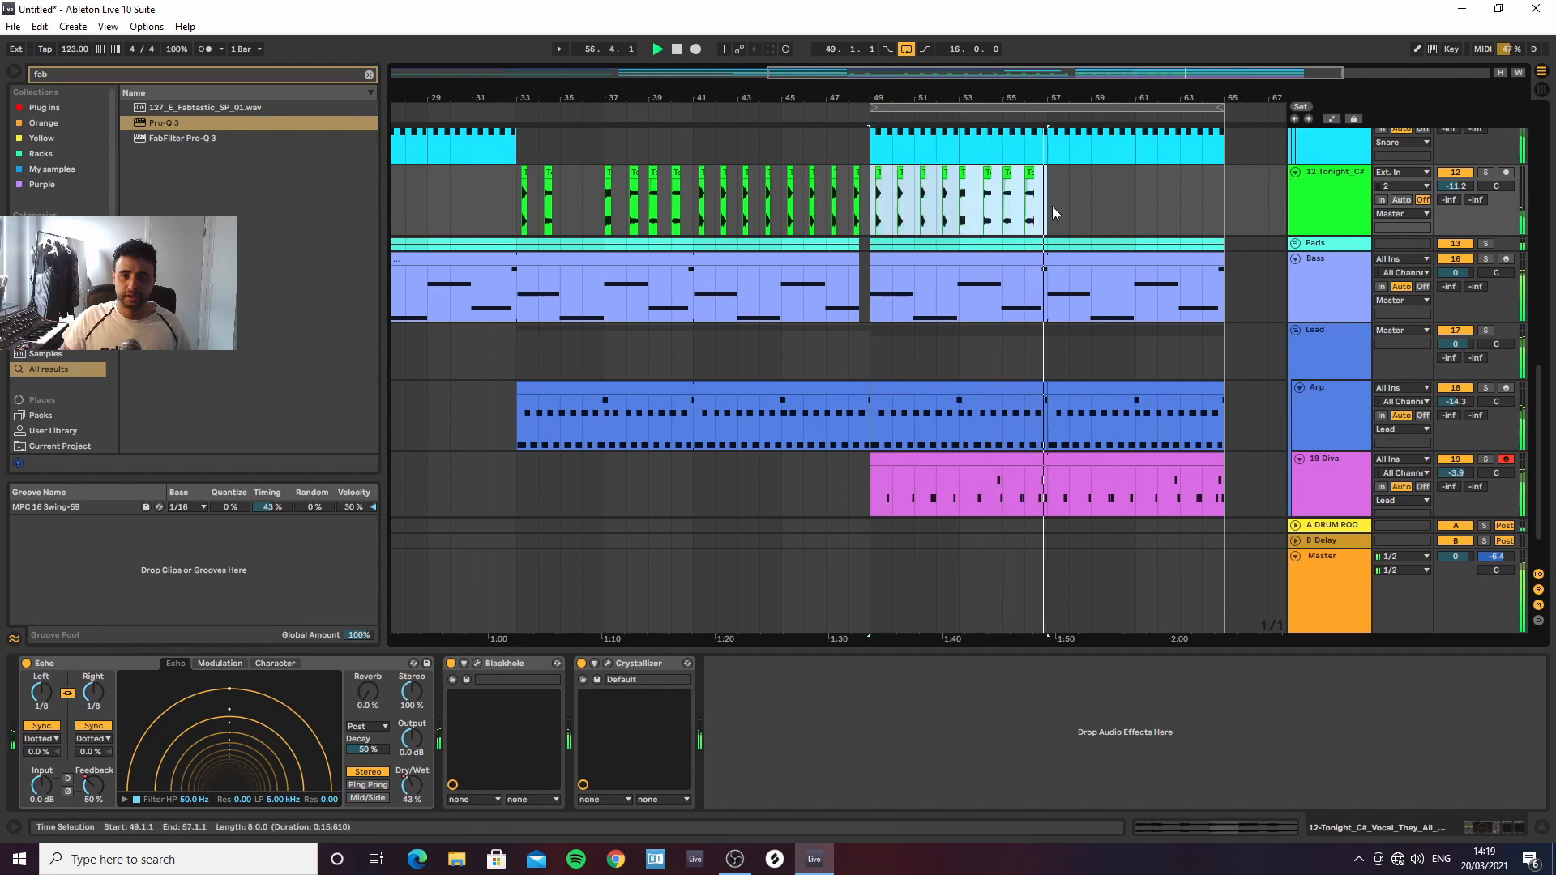
pyautogui.hotkey('ctrl', 'd')
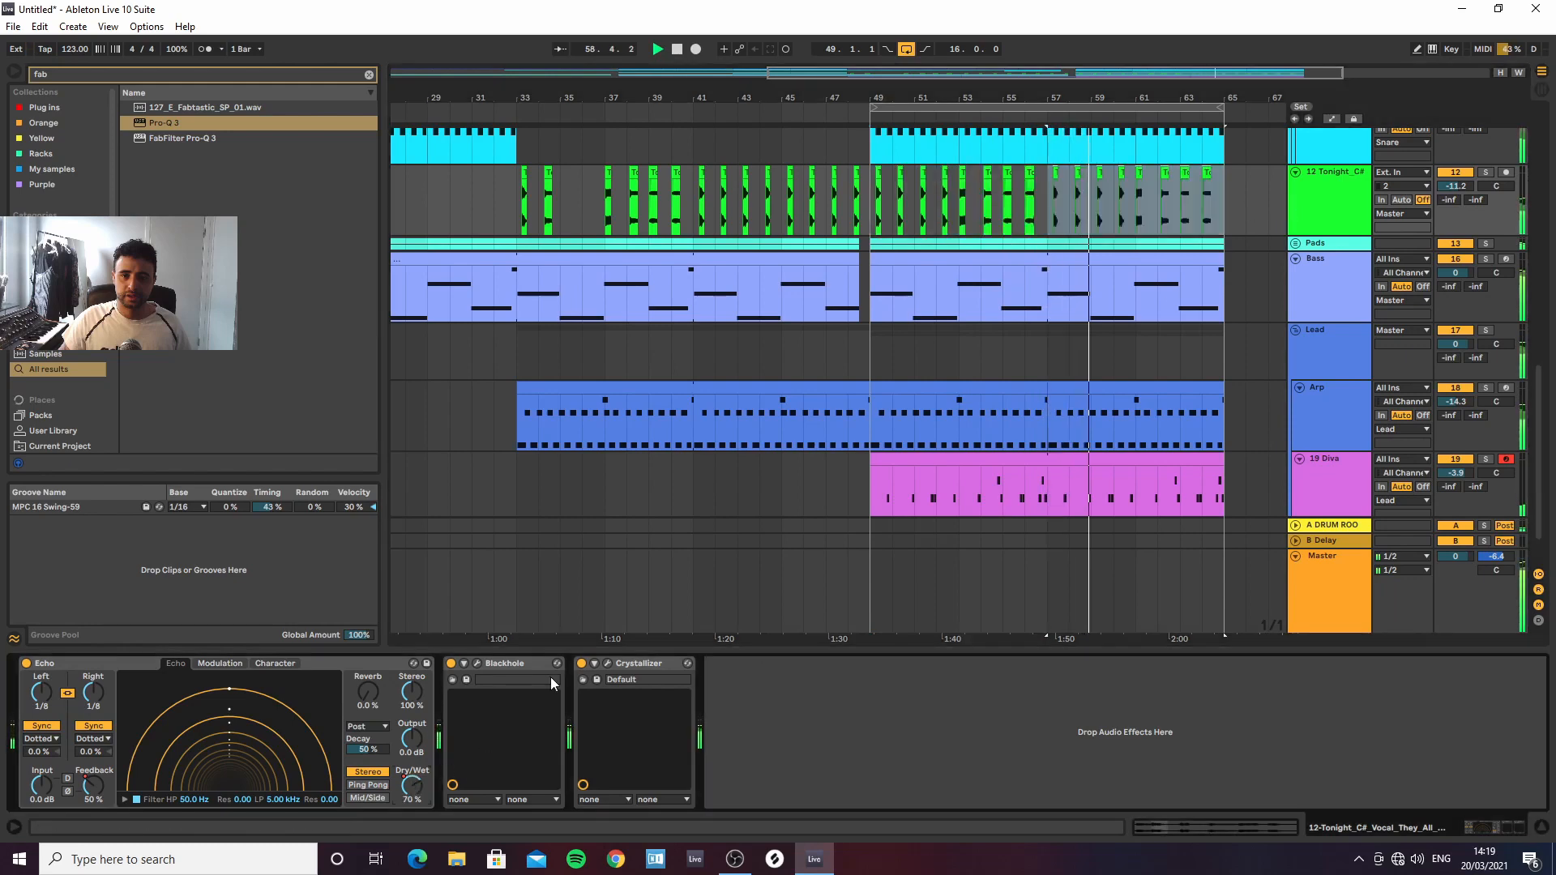
pyautogui.press('a')
pyautogui.click(1049, 200)
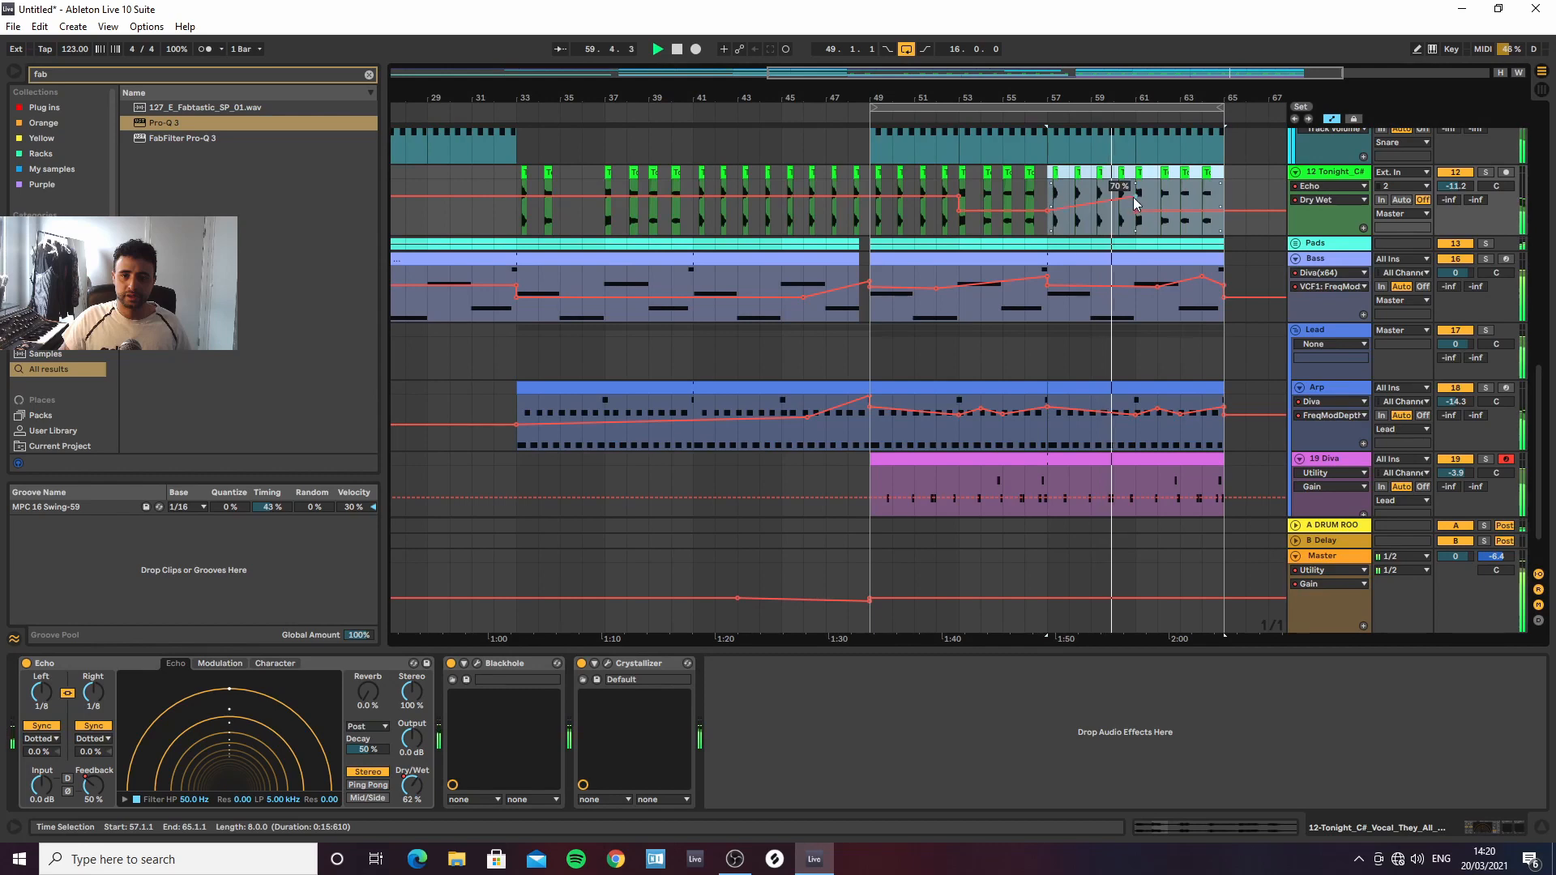
pyautogui.moveTo(1133, 208); pyautogui.dragTo(1224, 236)
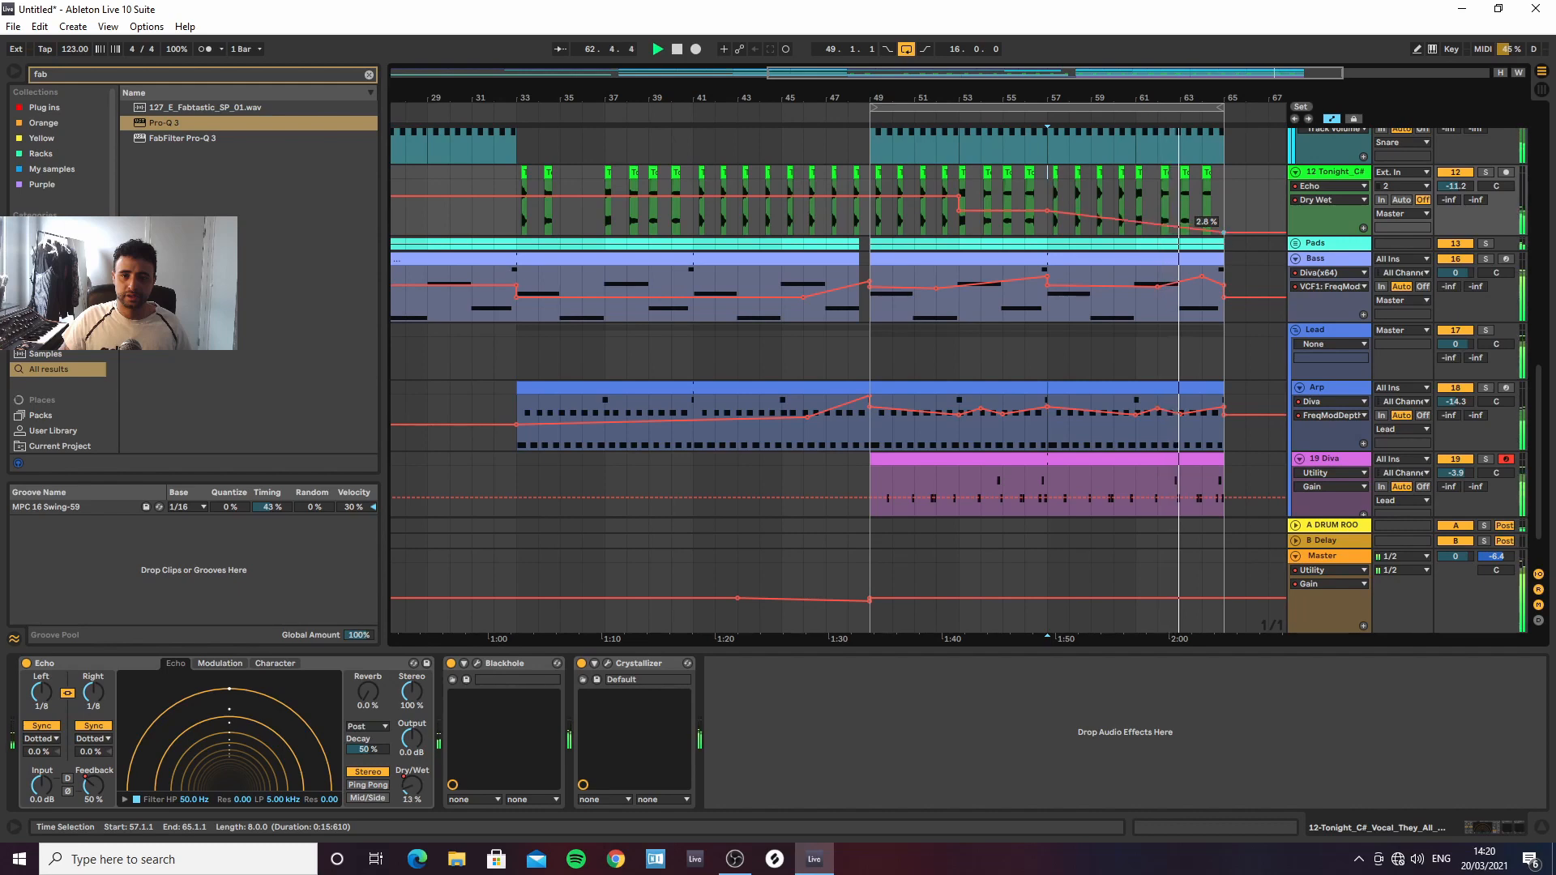
# Open the vocal track's Crystallizer, adjust its pitch and mix while playing from bar 57, and close it
pyautogui.click(608, 663)
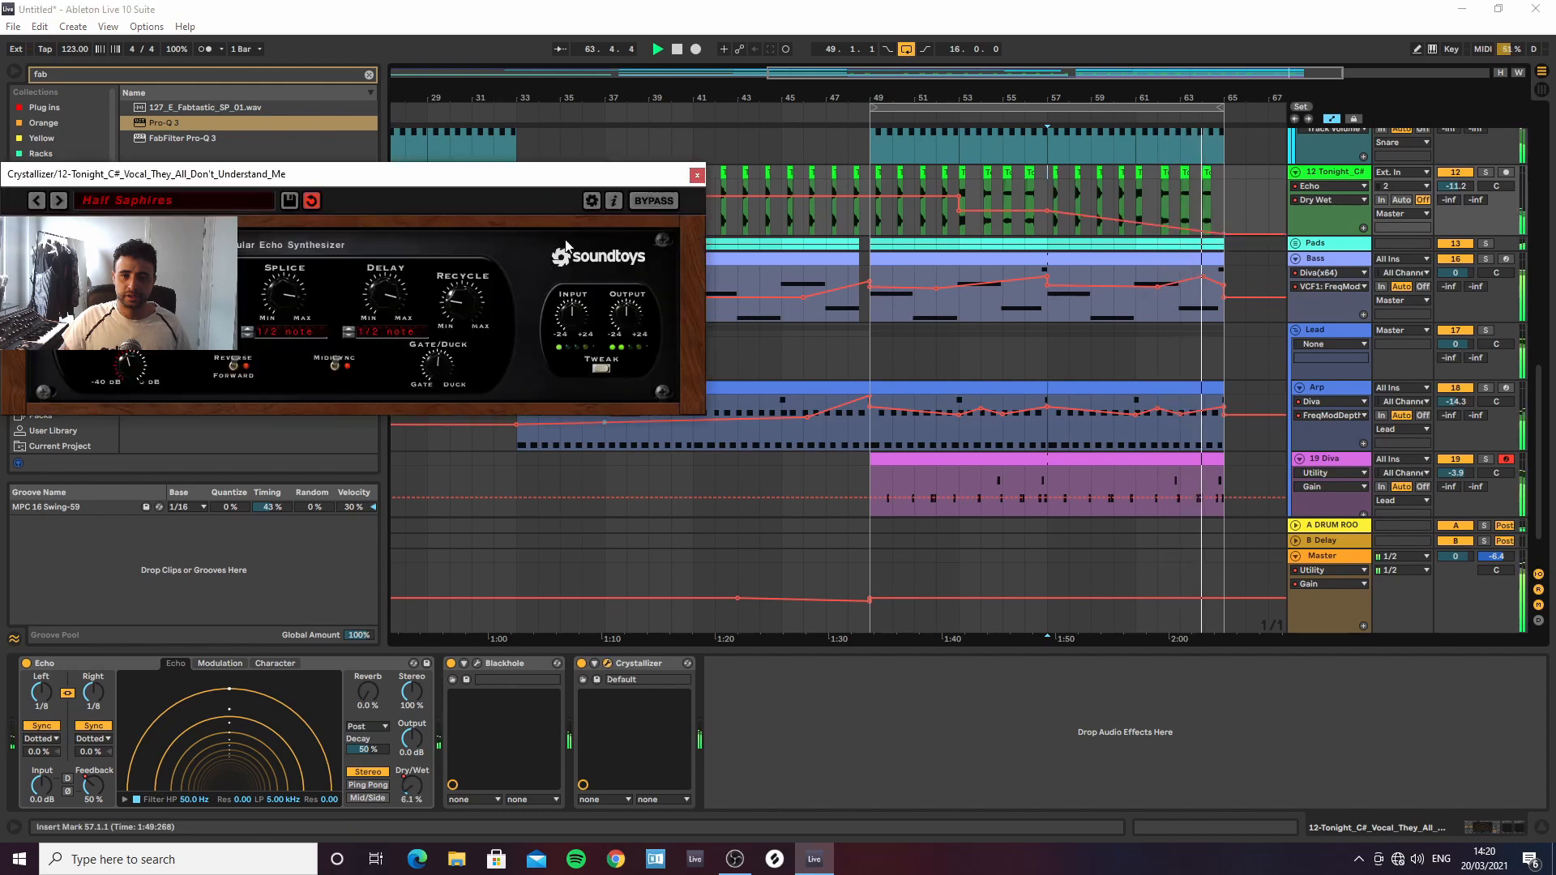
pyautogui.click(460, 315)
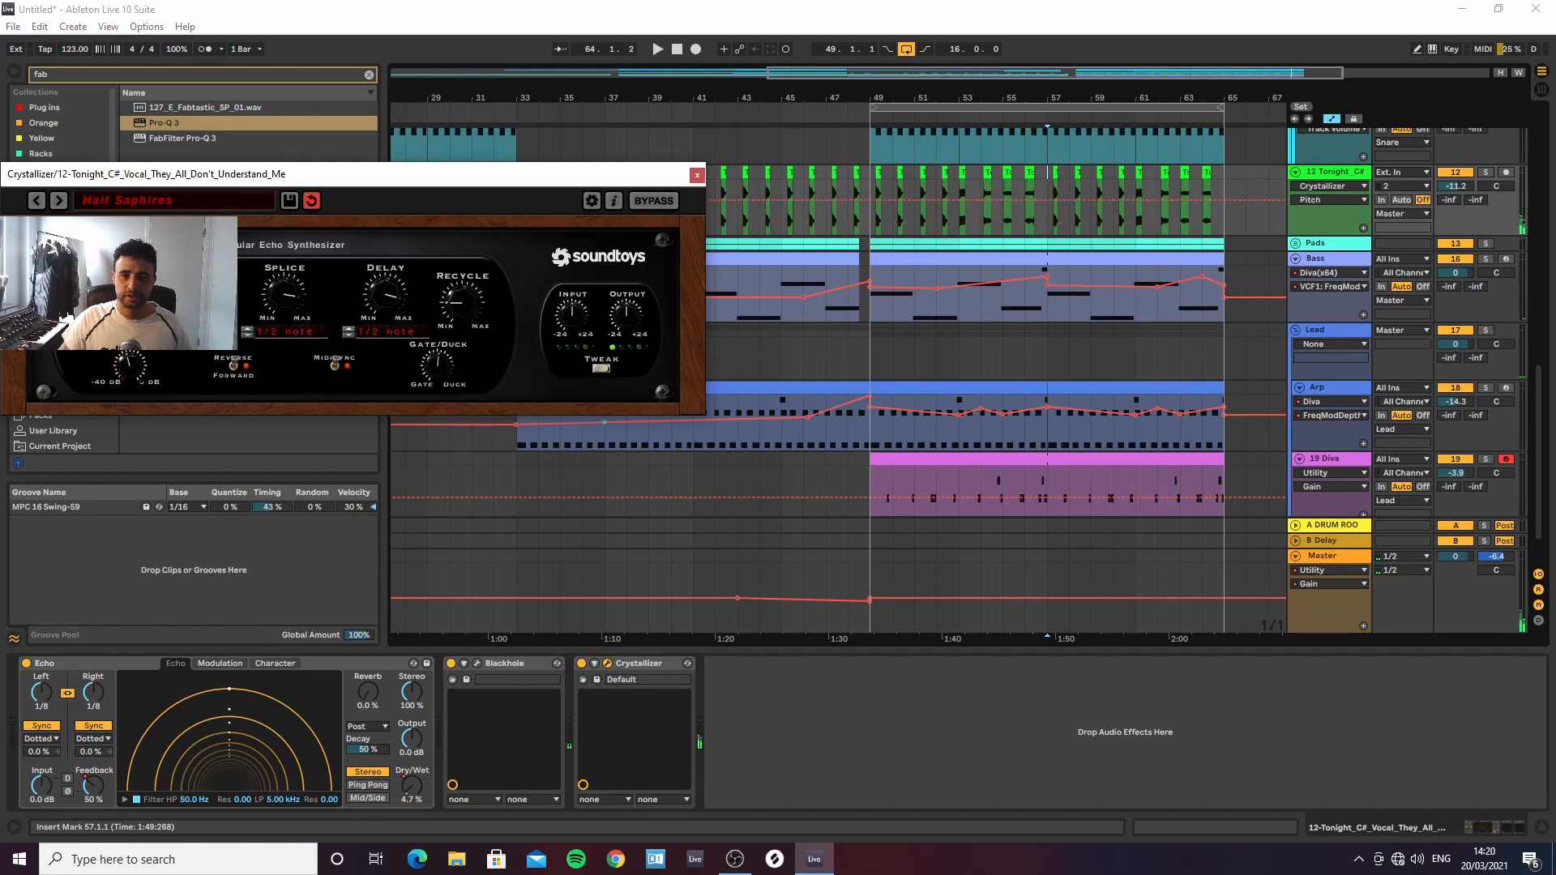
pyautogui.press('space')
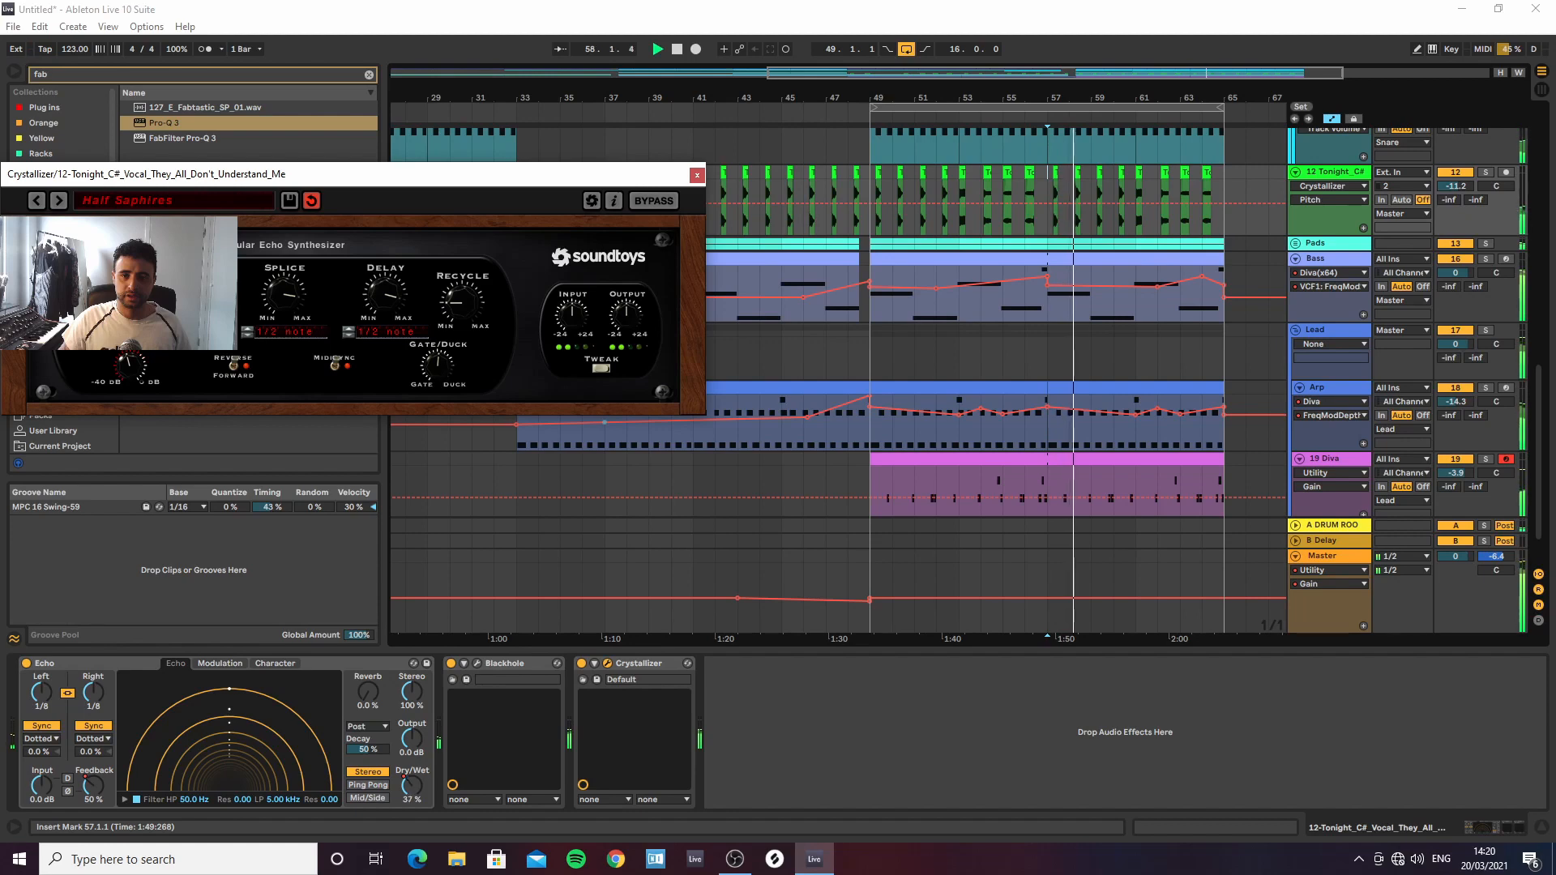
pyautogui.click(105, 301)
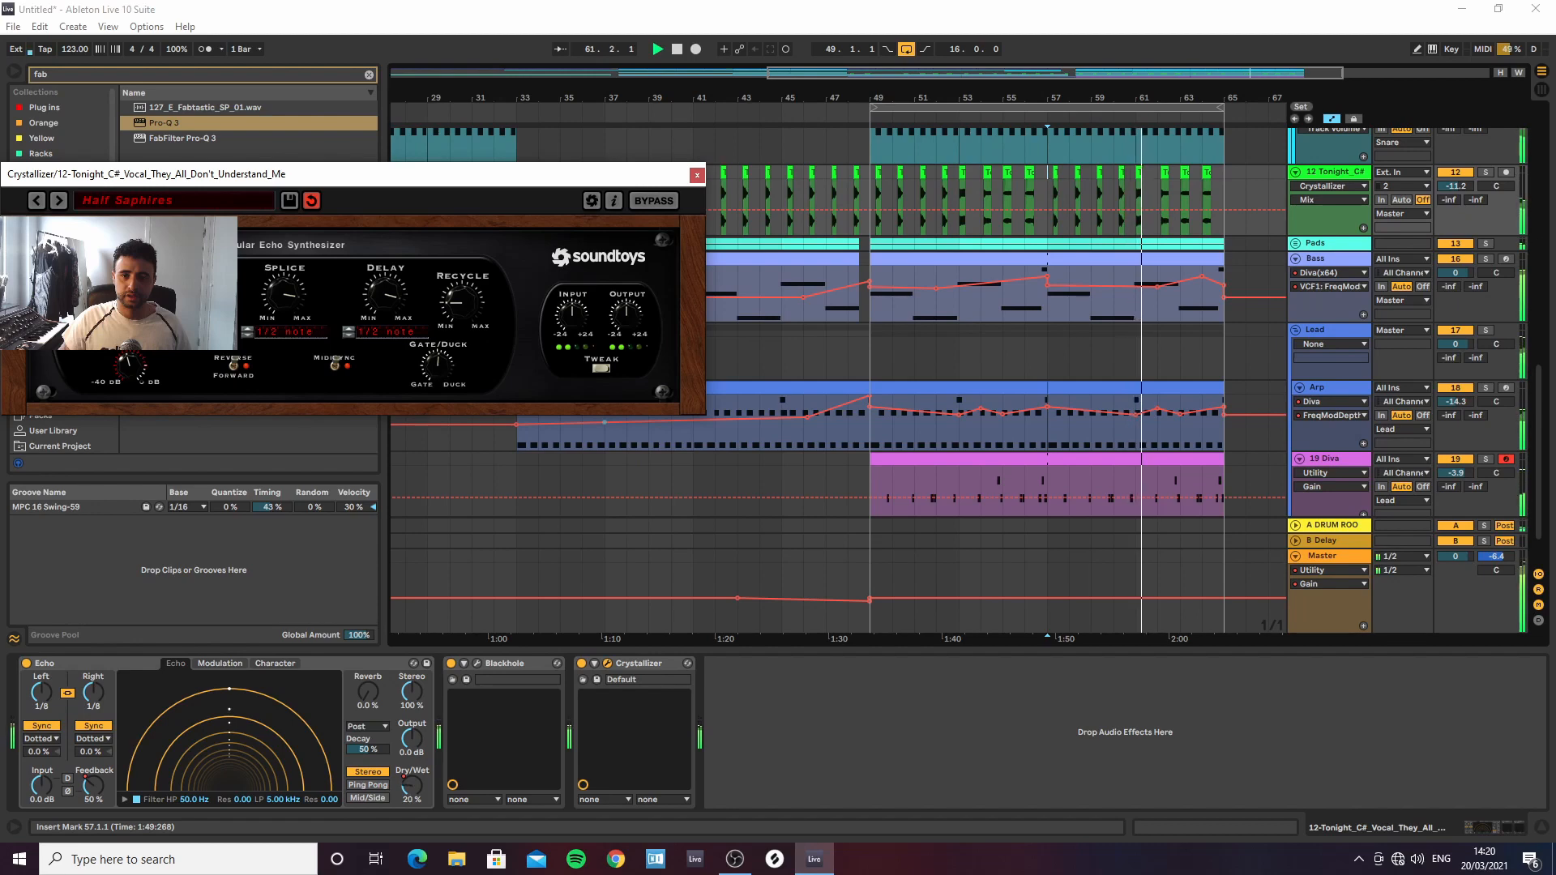
pyautogui.moveTo(105, 302); pyautogui.dragTo(104, 318)
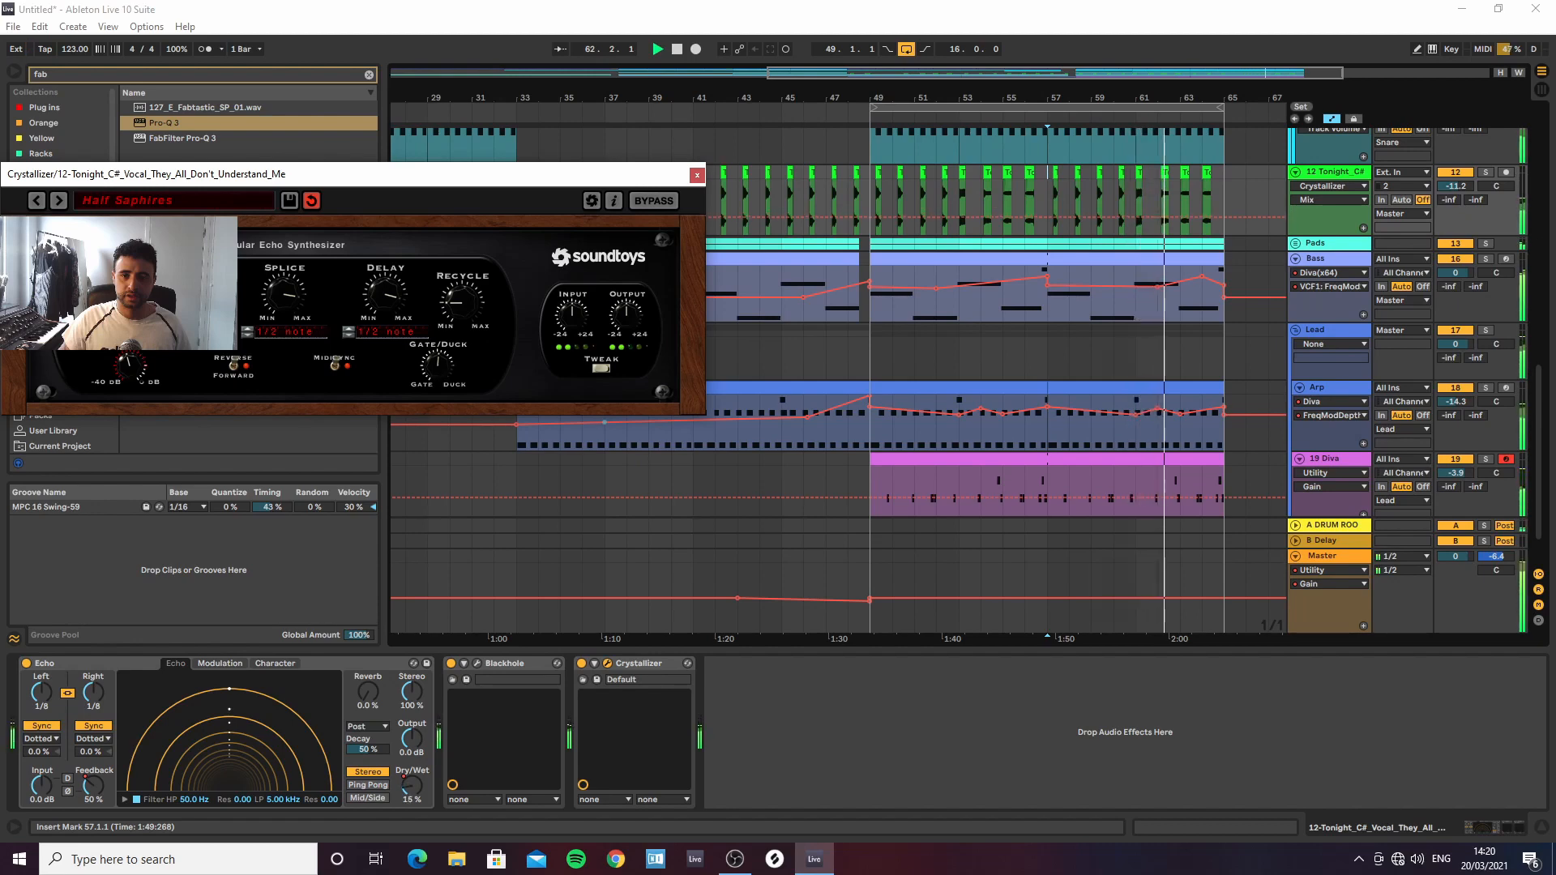
pyautogui.click(182, 294)
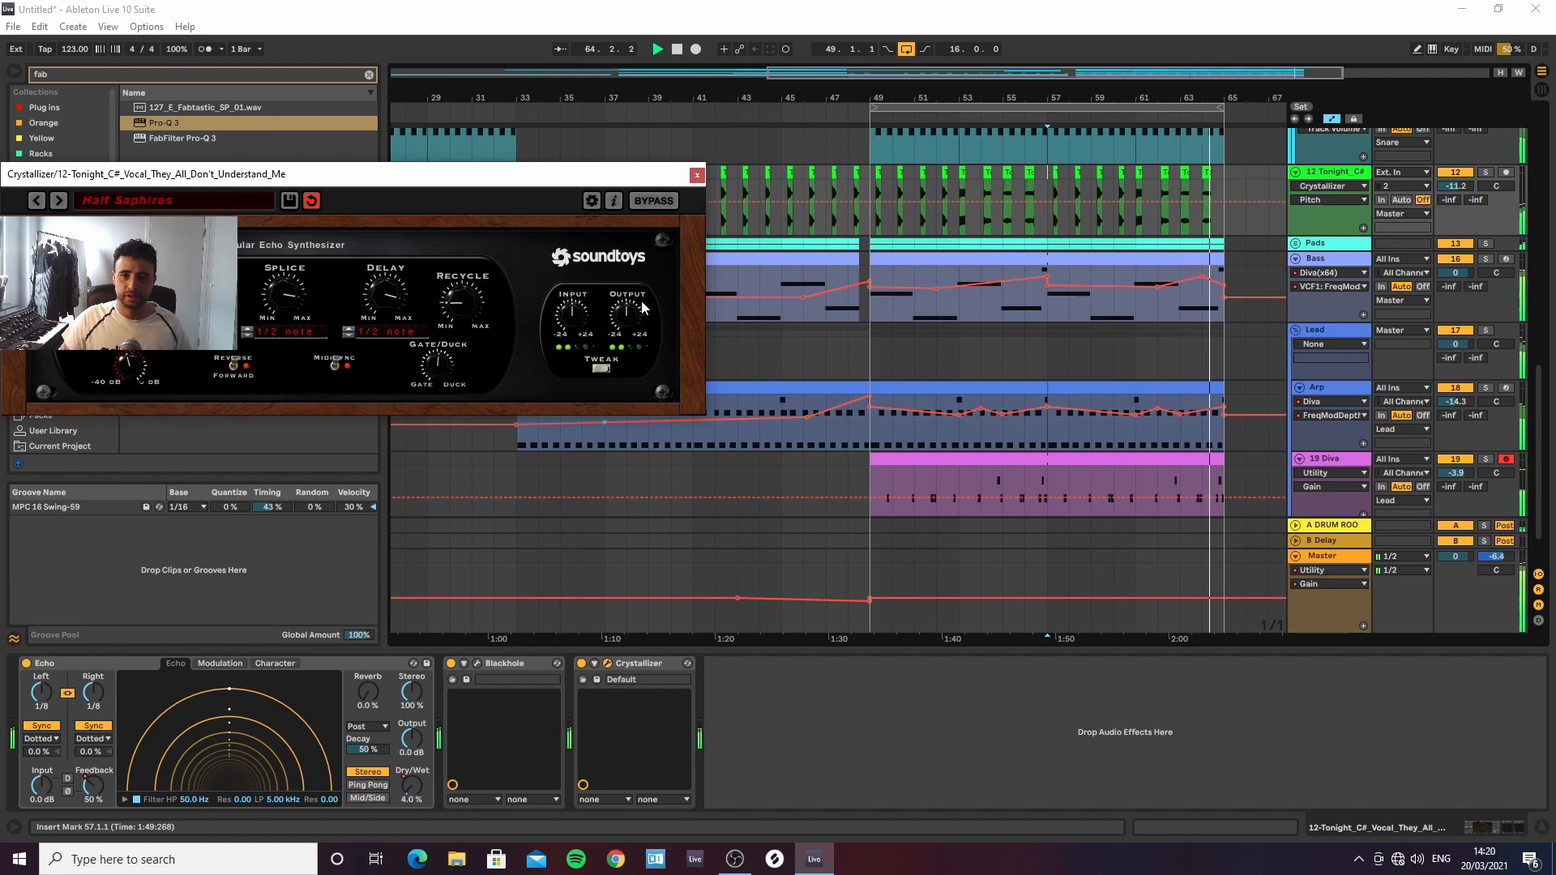
pyautogui.click(696, 175)
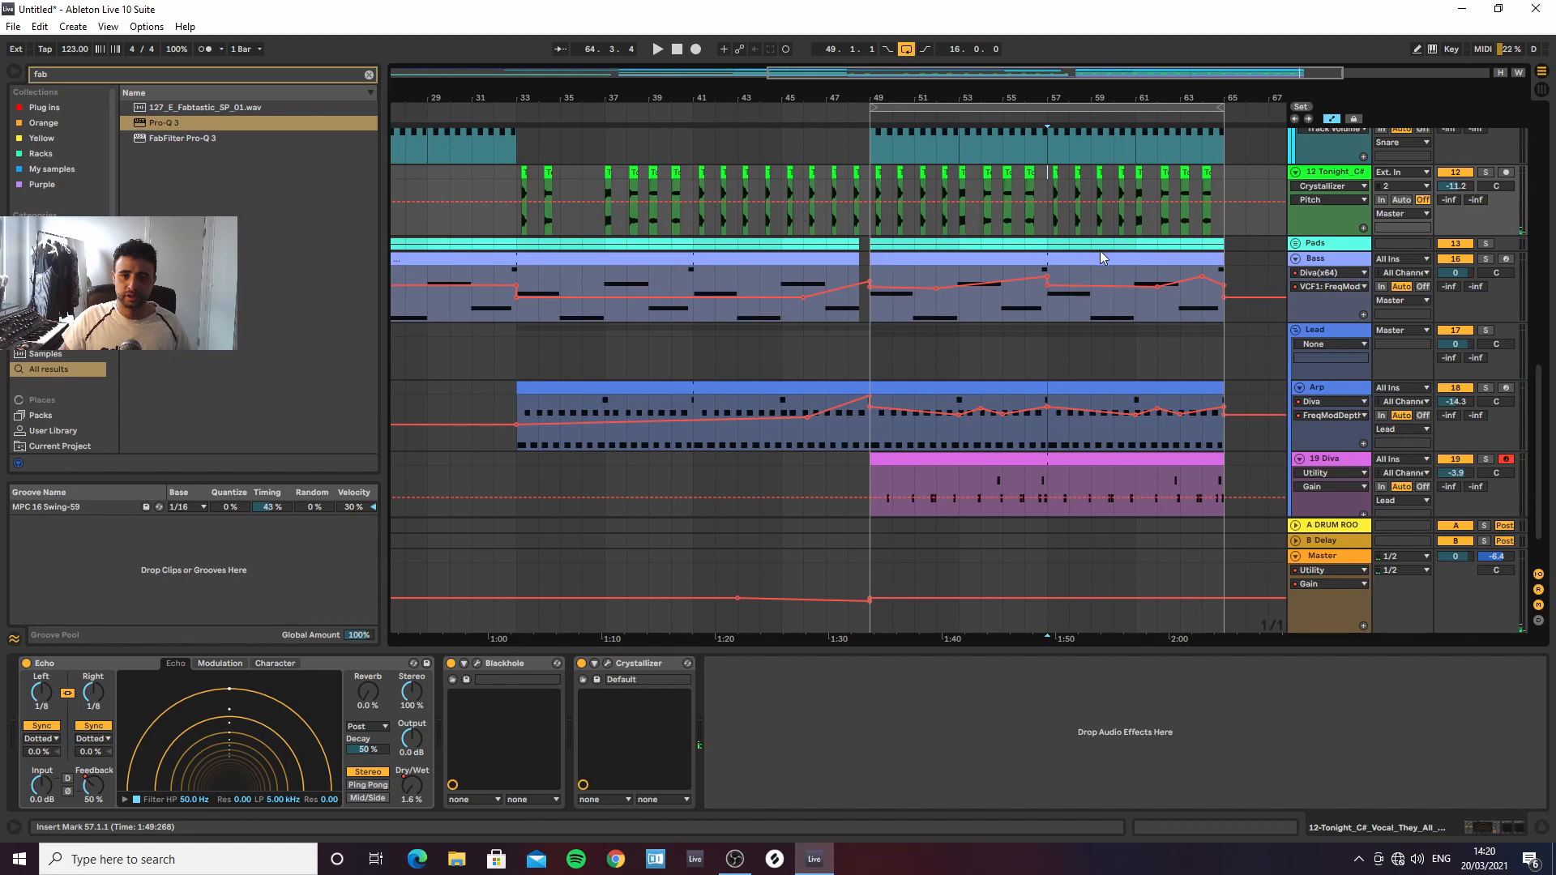
# Hide the automation lanes in the arrangement and start playback from bar 1
pyautogui.moveTo(965, 100); pyautogui.dragTo(951, 50)
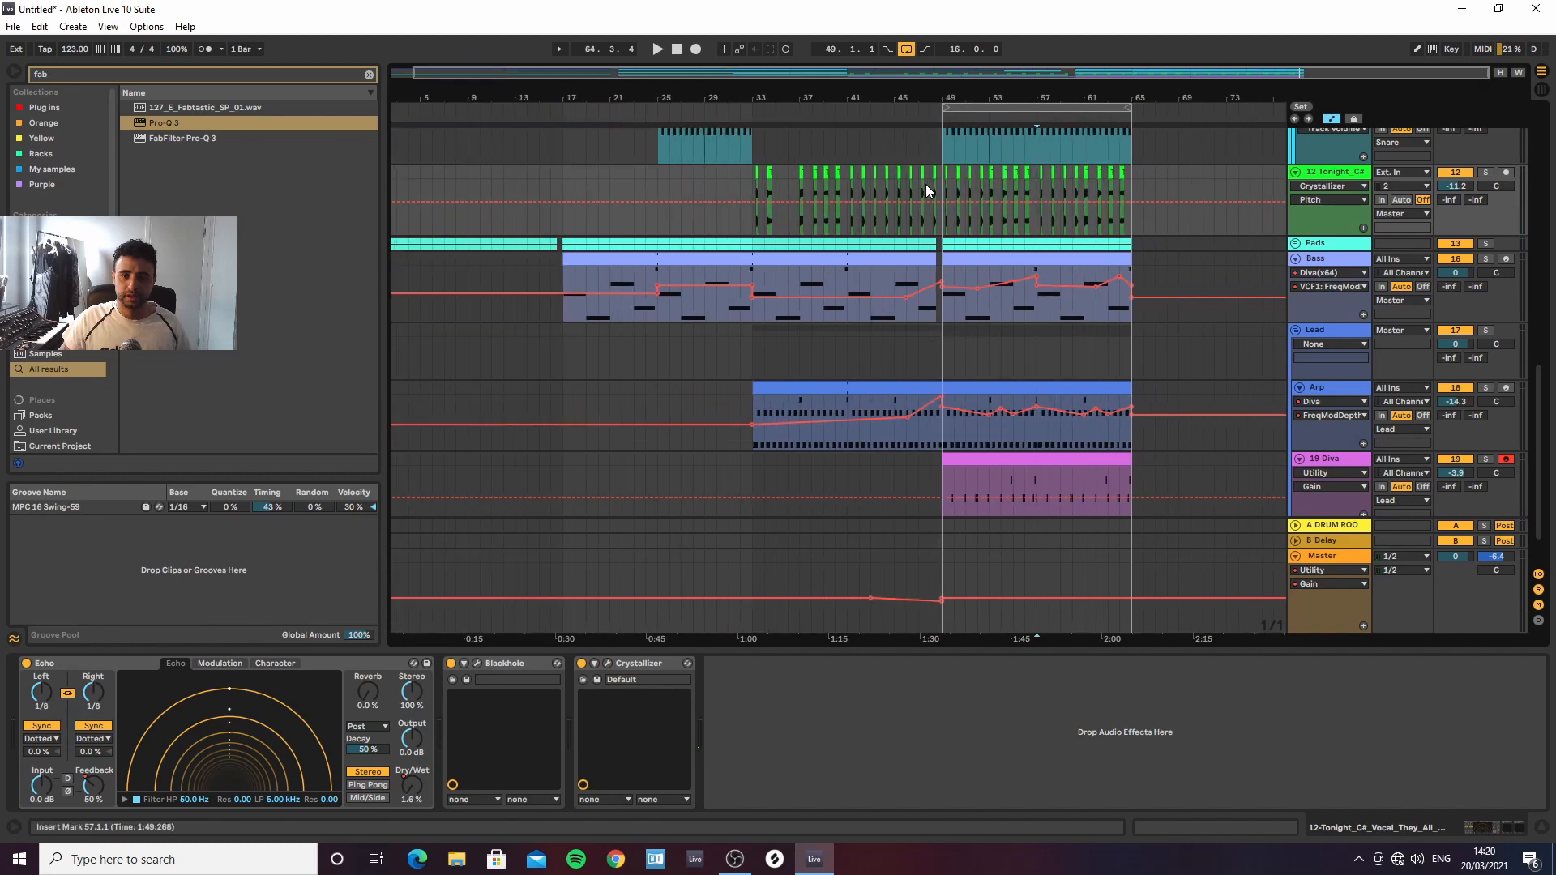
pyautogui.press('a')
pyautogui.moveTo(469, 103); pyautogui.dragTo(490, 99)
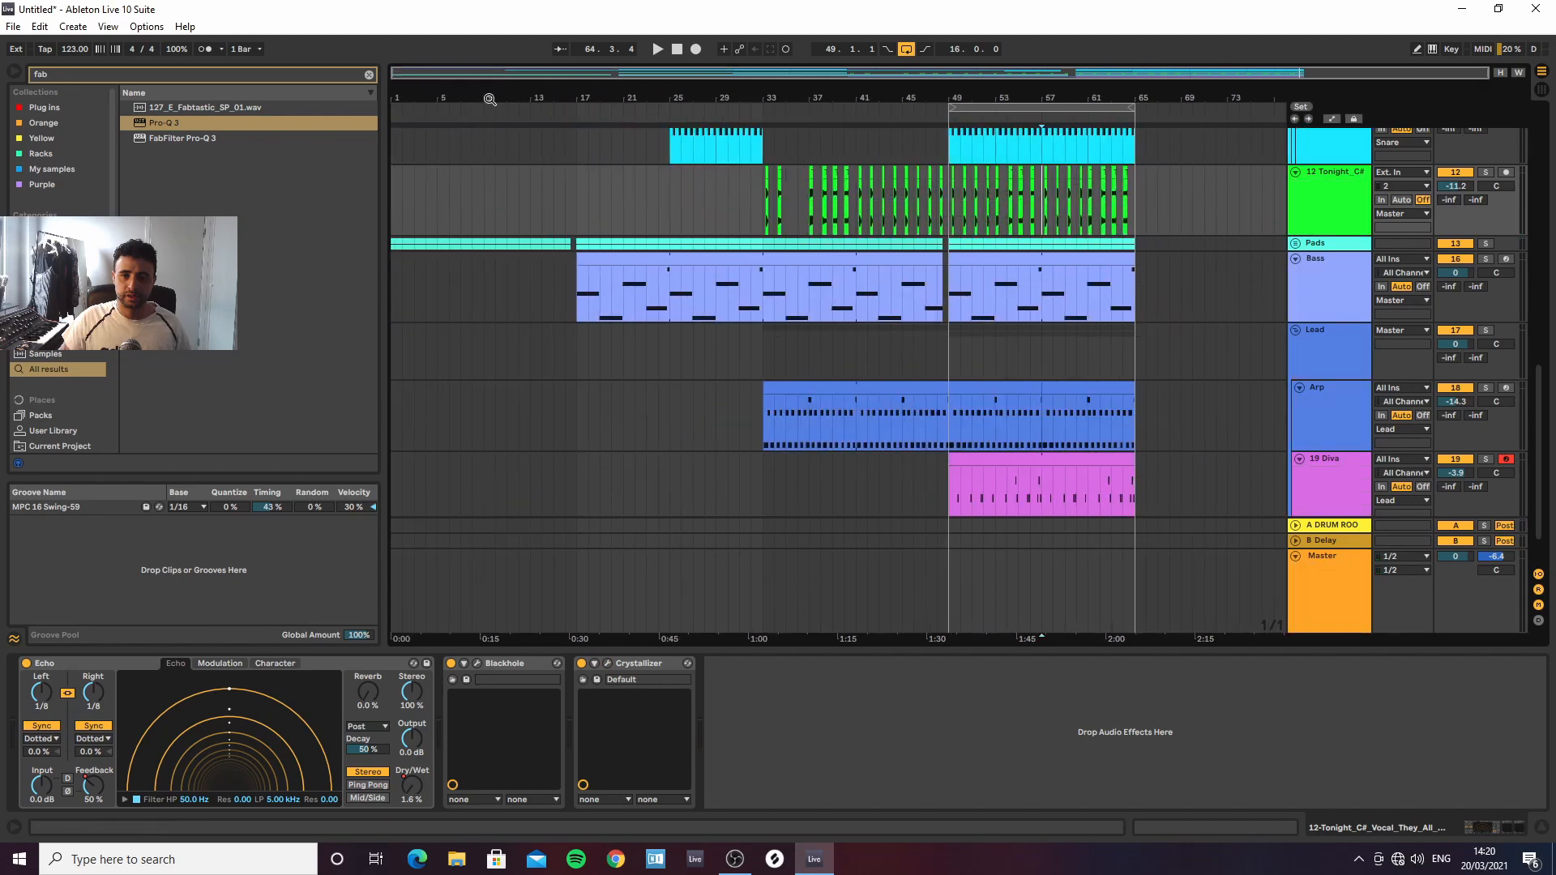
pyautogui.click(394, 202)
pyautogui.press('space')
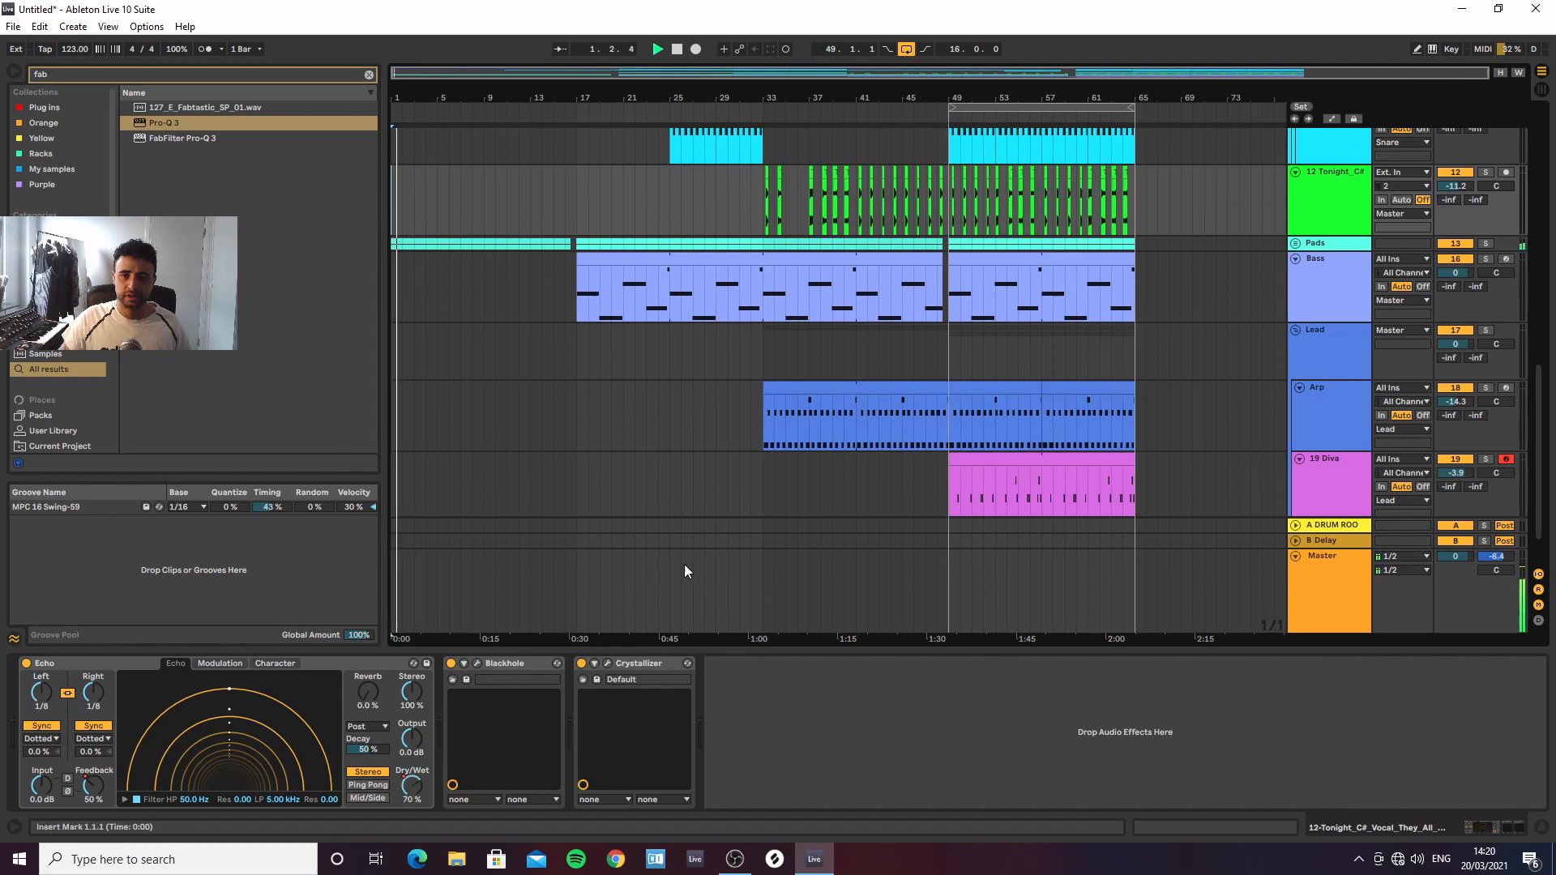
# Switch to OBS to check the recording's audio levels, and return to Ableton Live
pyautogui.click(738, 858)
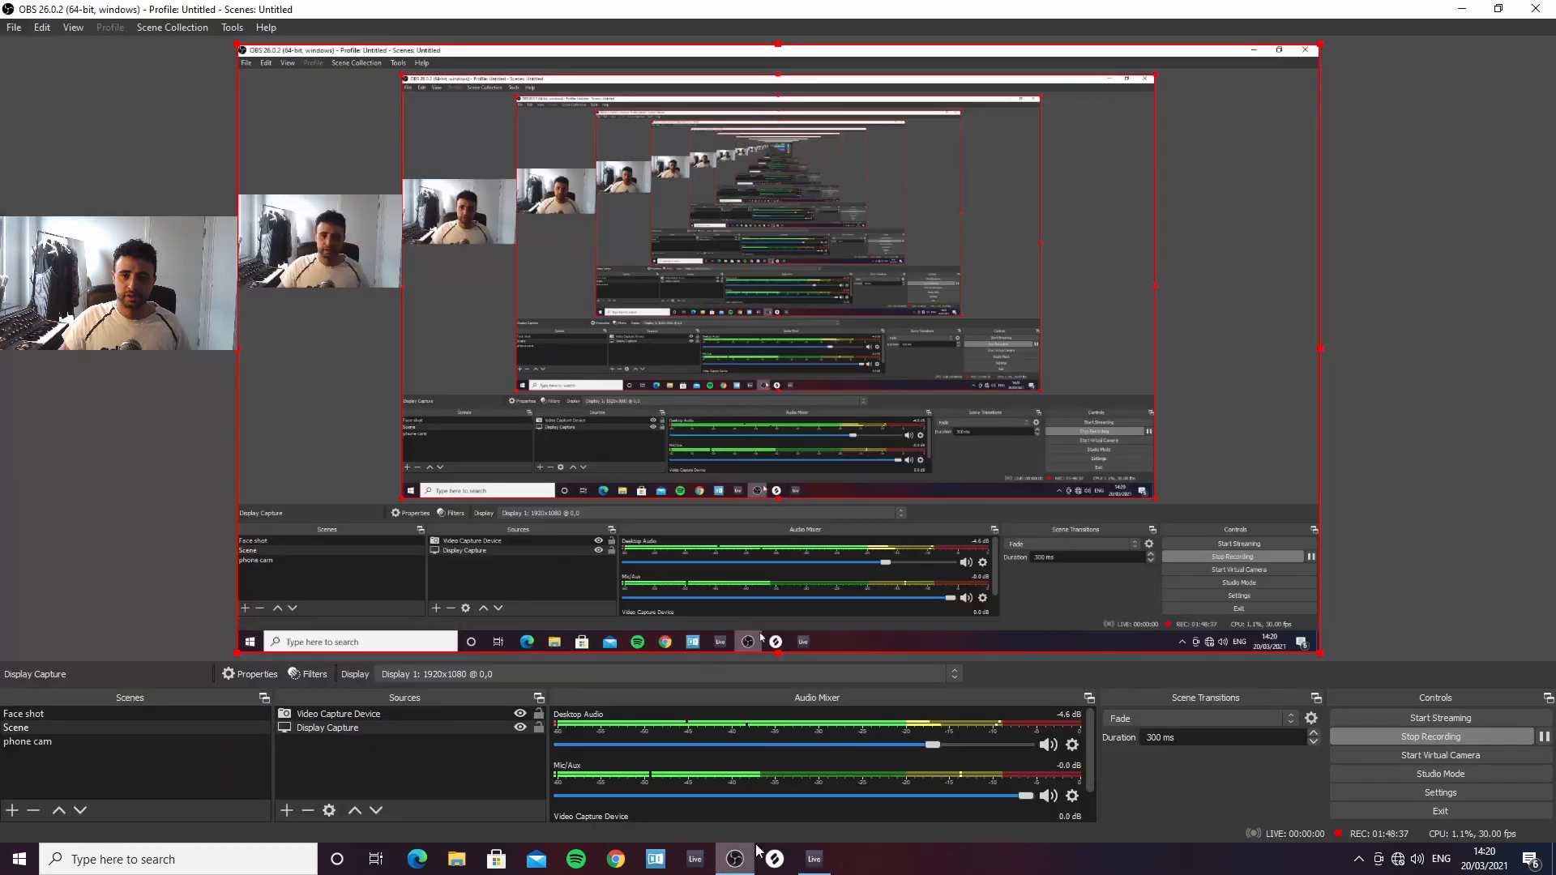
pyautogui.click(817, 859)
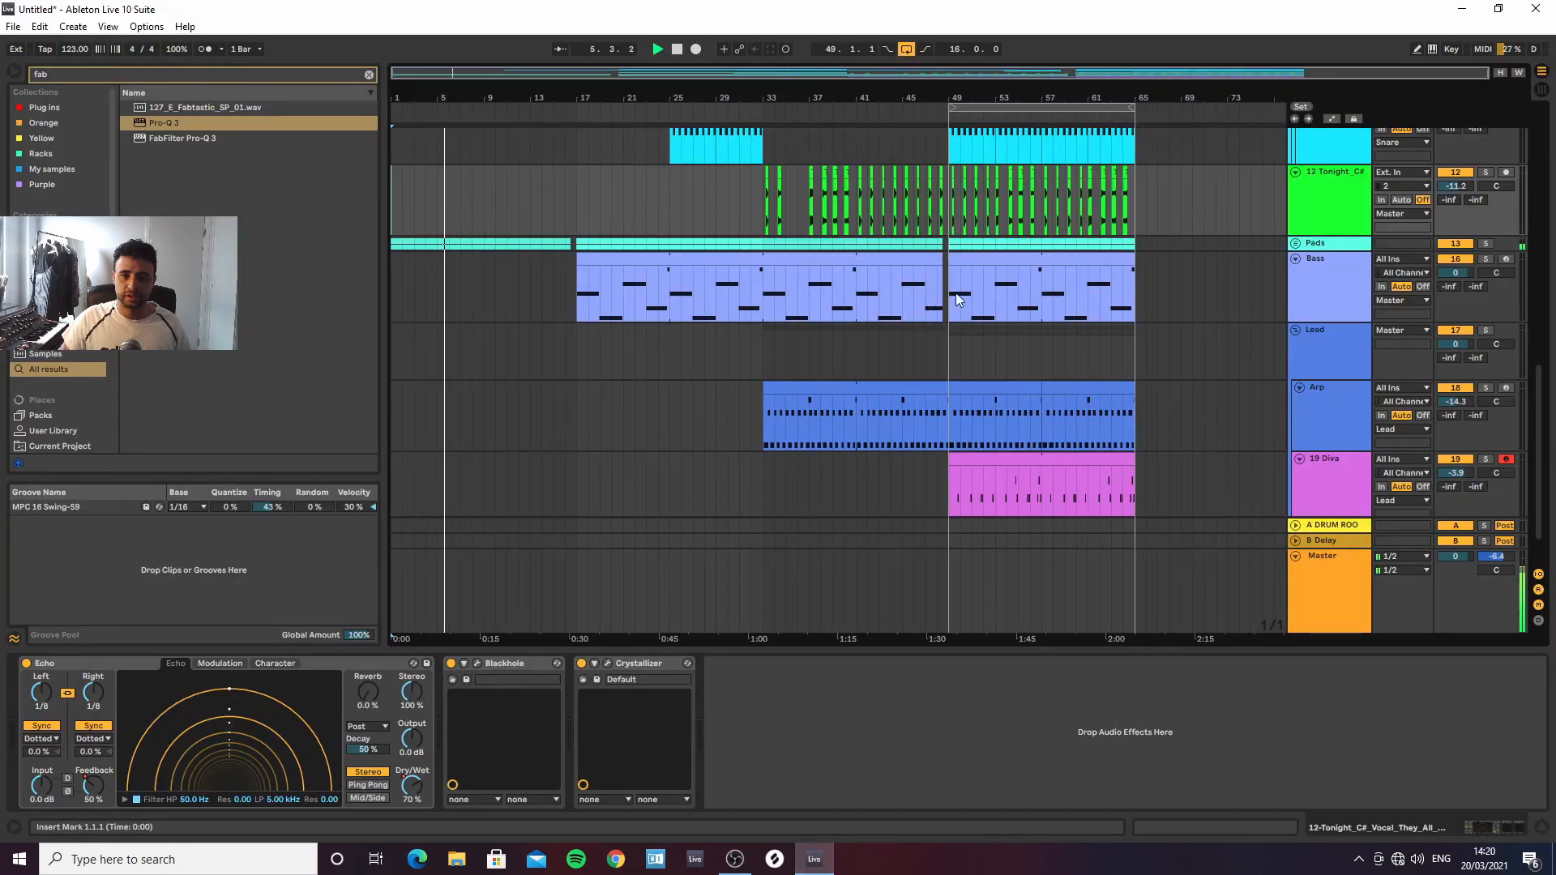
# Trim the beginning of the Diva clip so that it starts at bar 56
pyautogui.moveTo(1100, 97); pyautogui.dragTo(1068, 107)
pyautogui.scroll(-2, 1110, 366)
pyautogui.click(1061, 403)
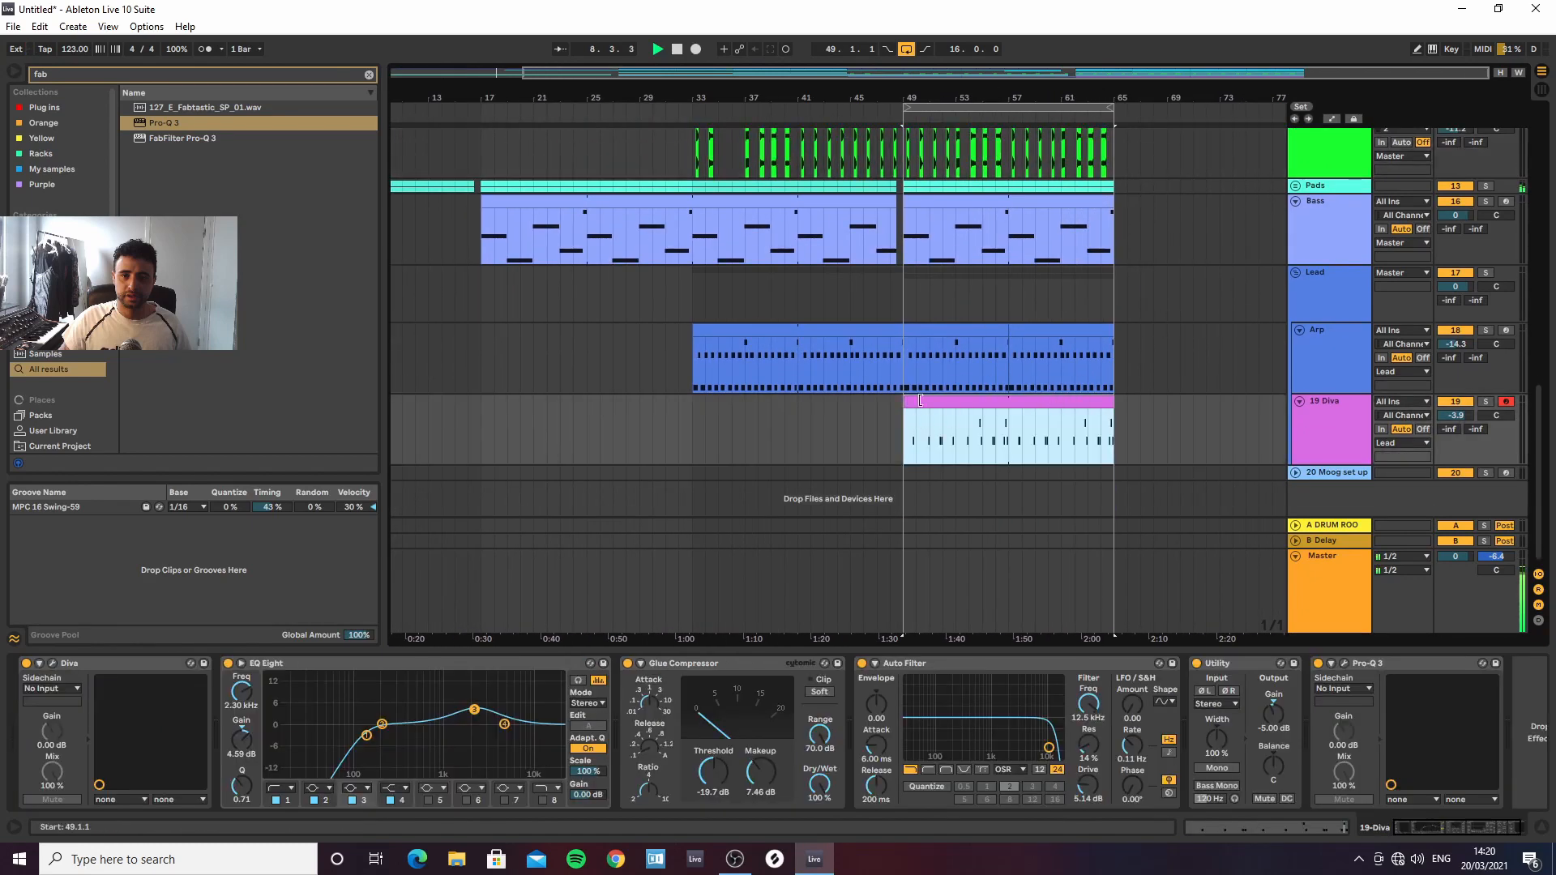
pyautogui.moveTo(920, 400); pyautogui.dragTo(1020, 400)
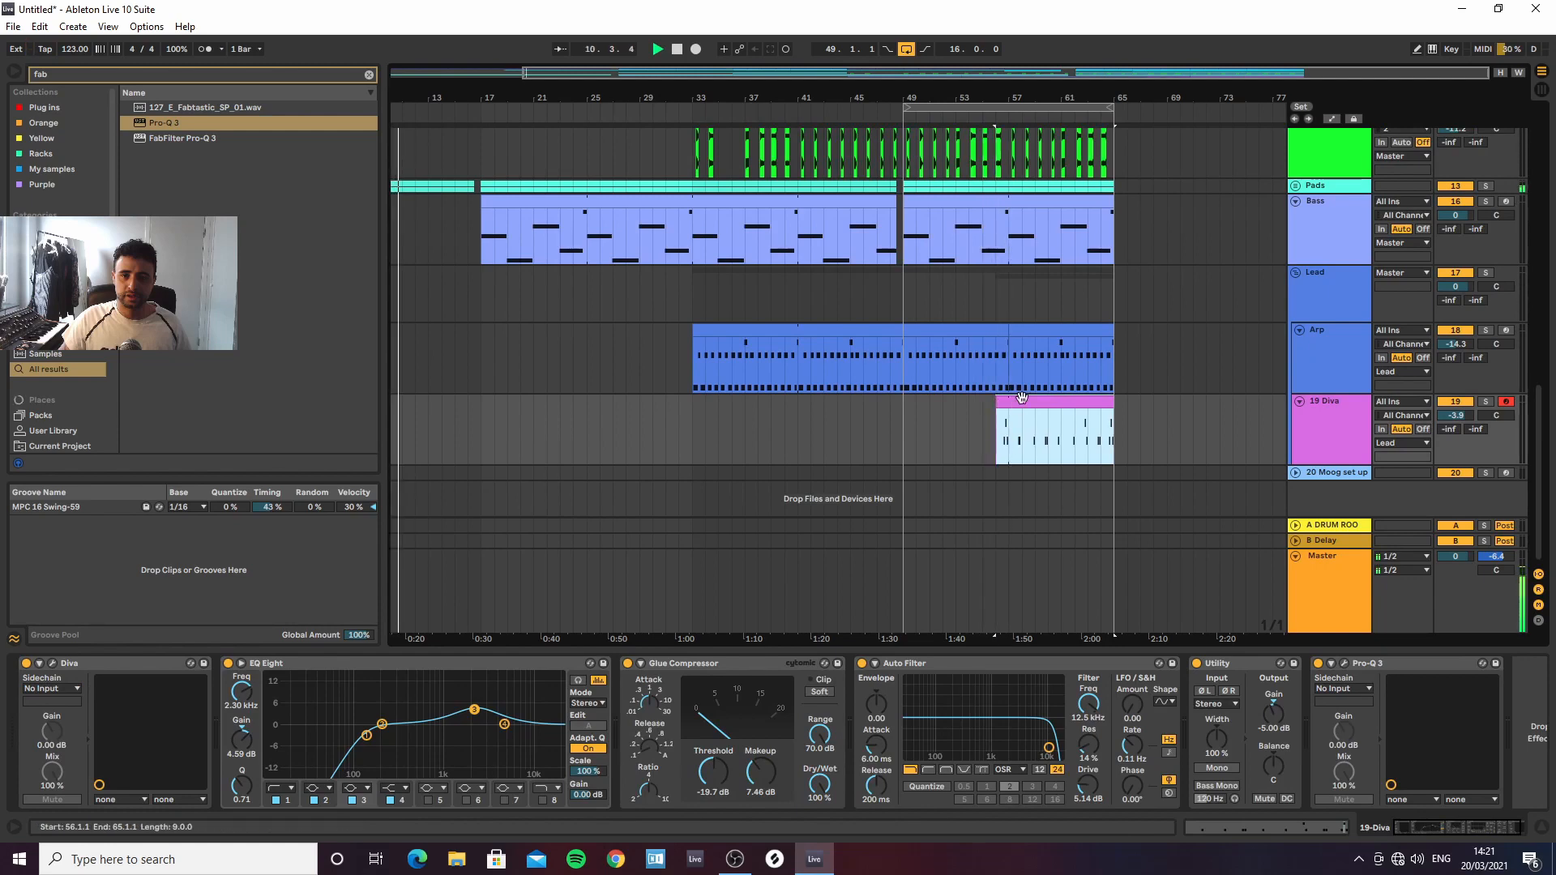
# Duplicate bars 49 to 65 across all tracks to bar 65 and extend the loop to 32 bars, ending at bar 81
pyautogui.click(1012, 109)
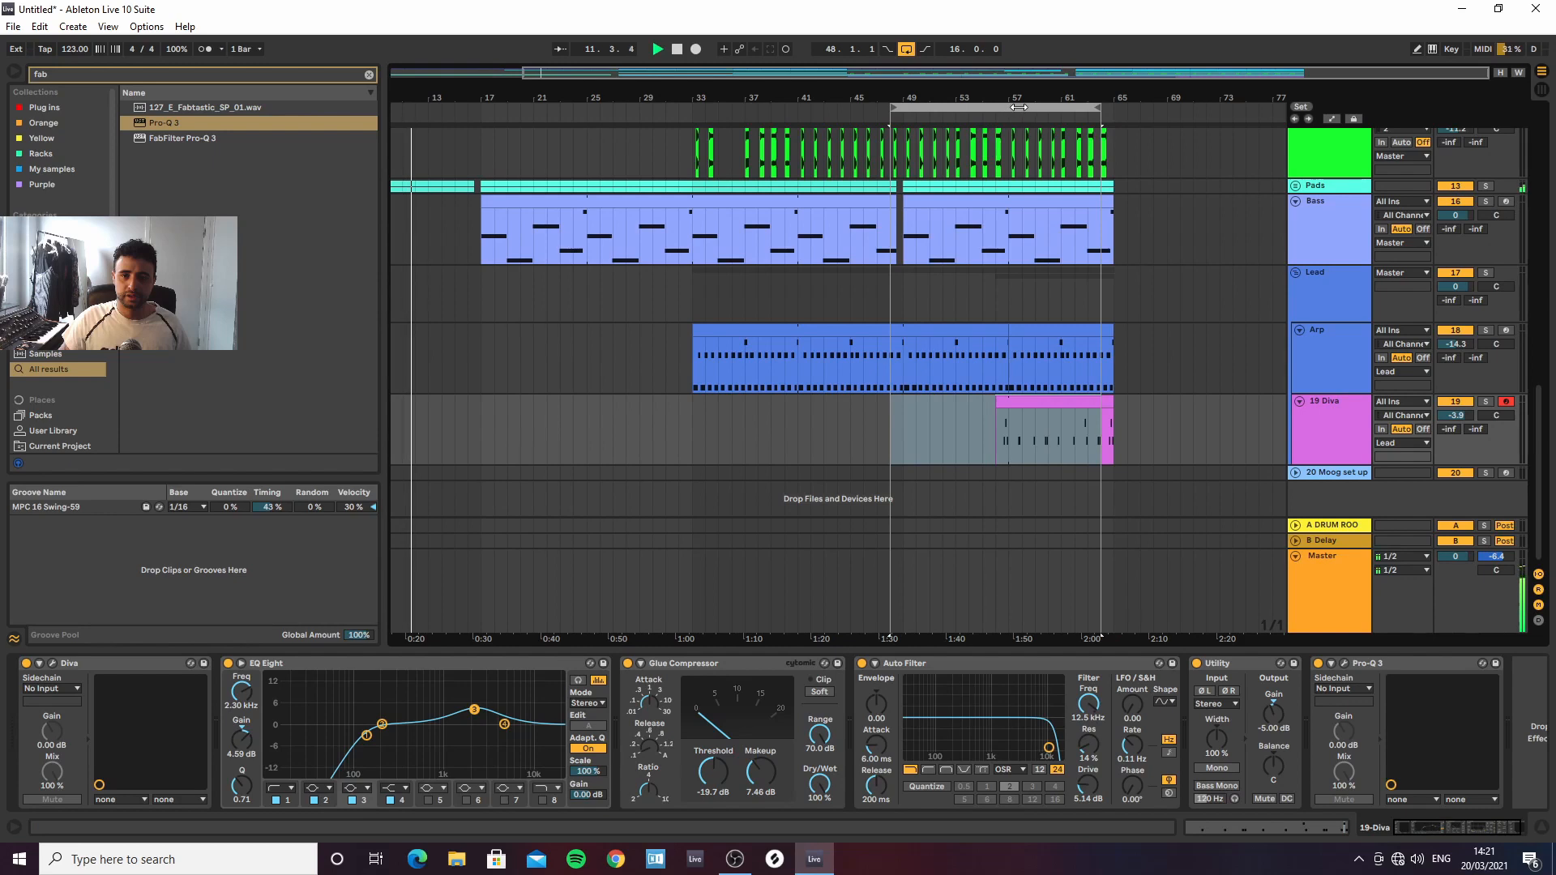
pyautogui.click(1043, 111)
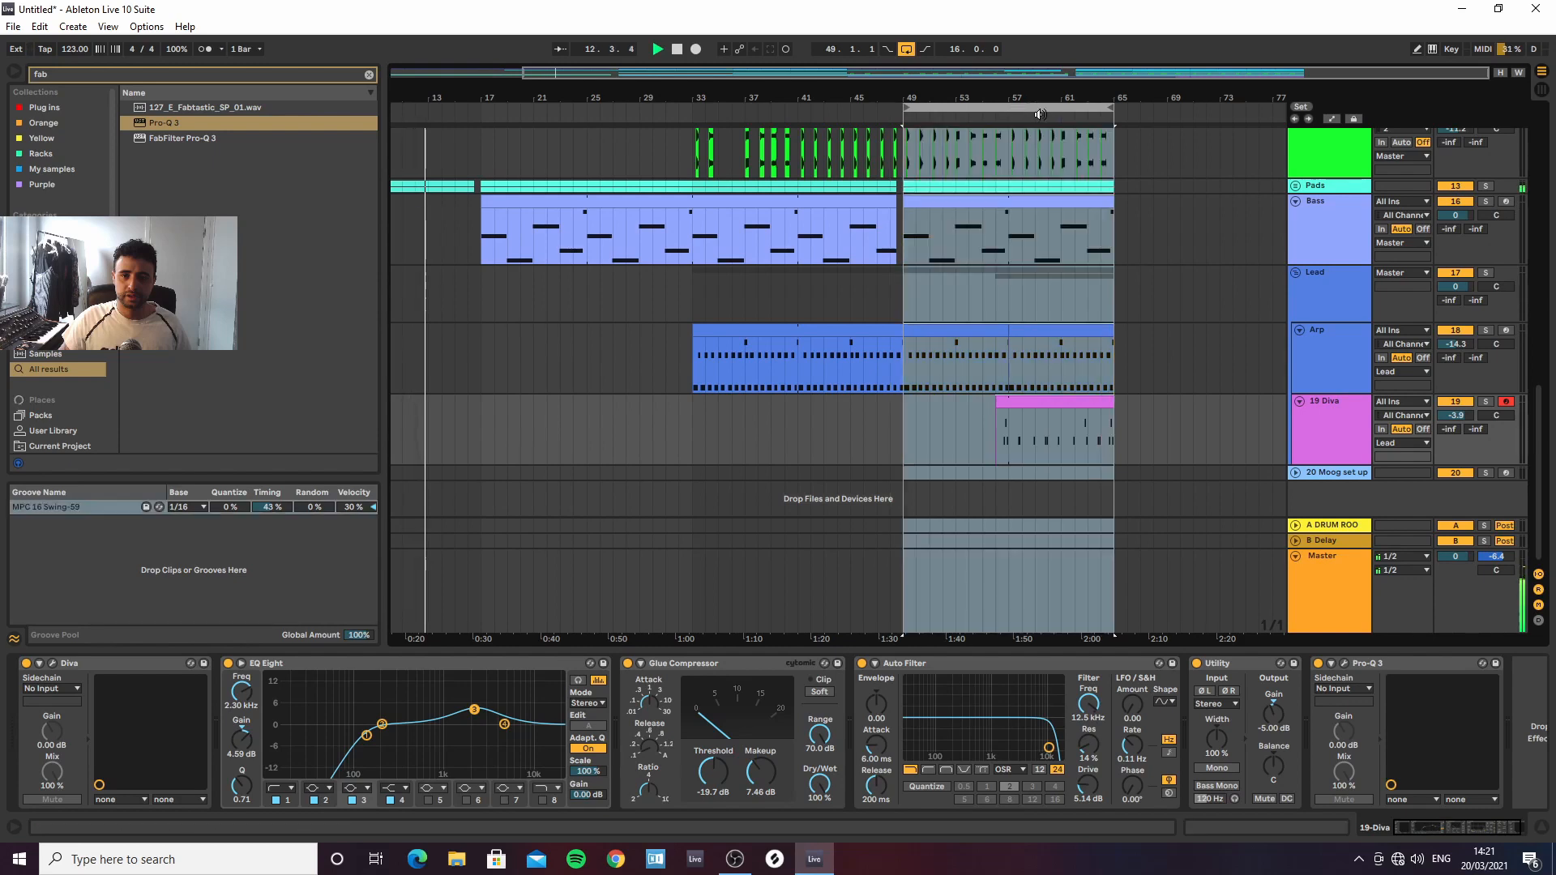
pyautogui.hotkey('ctrl', 'd')
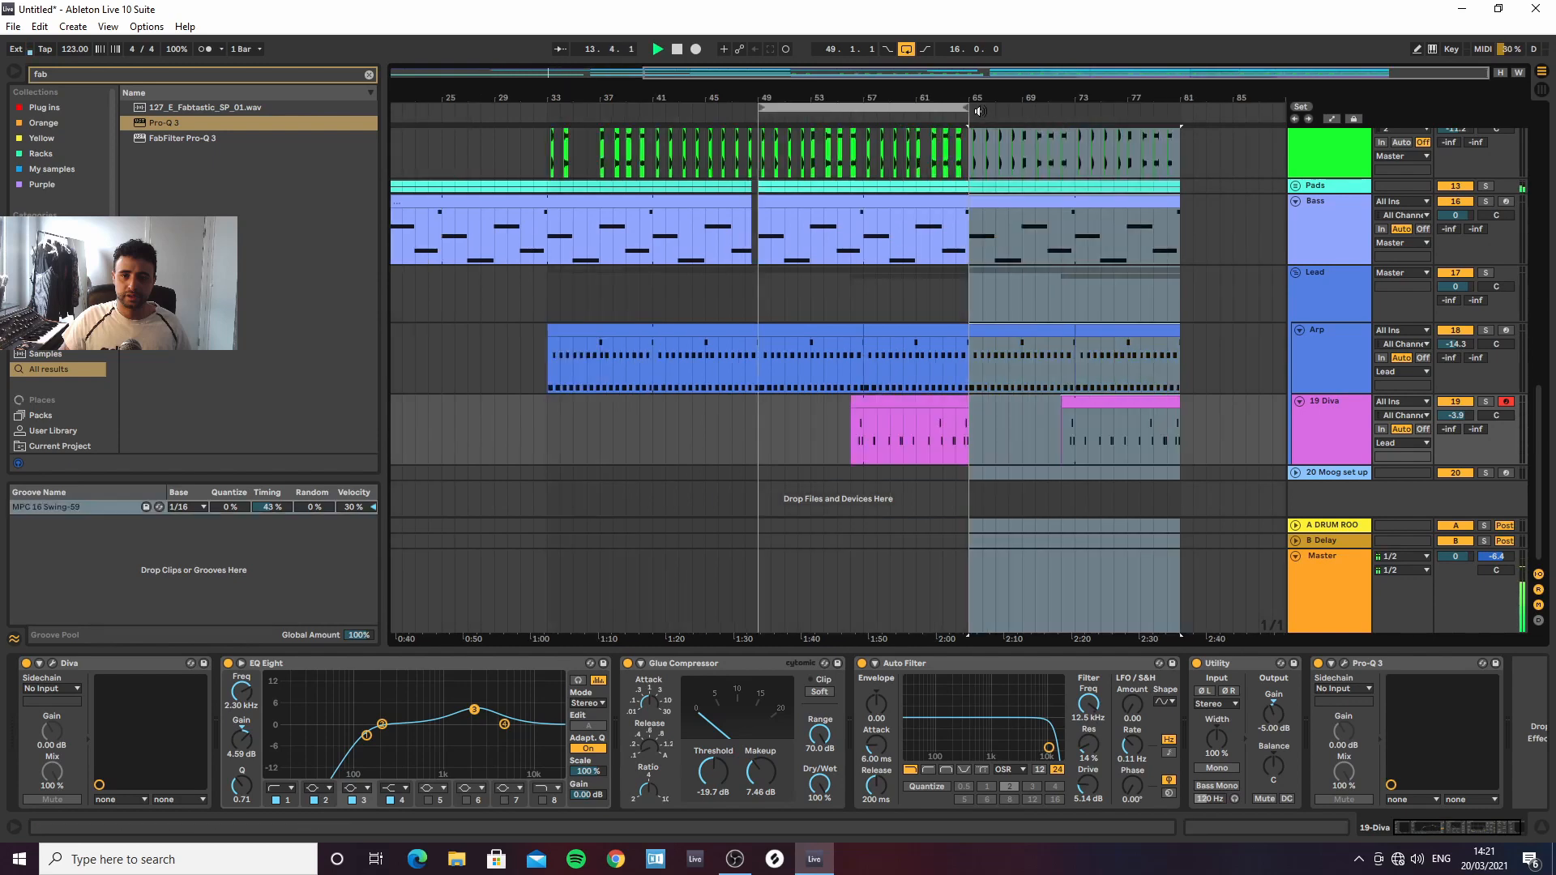
pyautogui.moveTo(964, 108); pyautogui.dragTo(1176, 124)
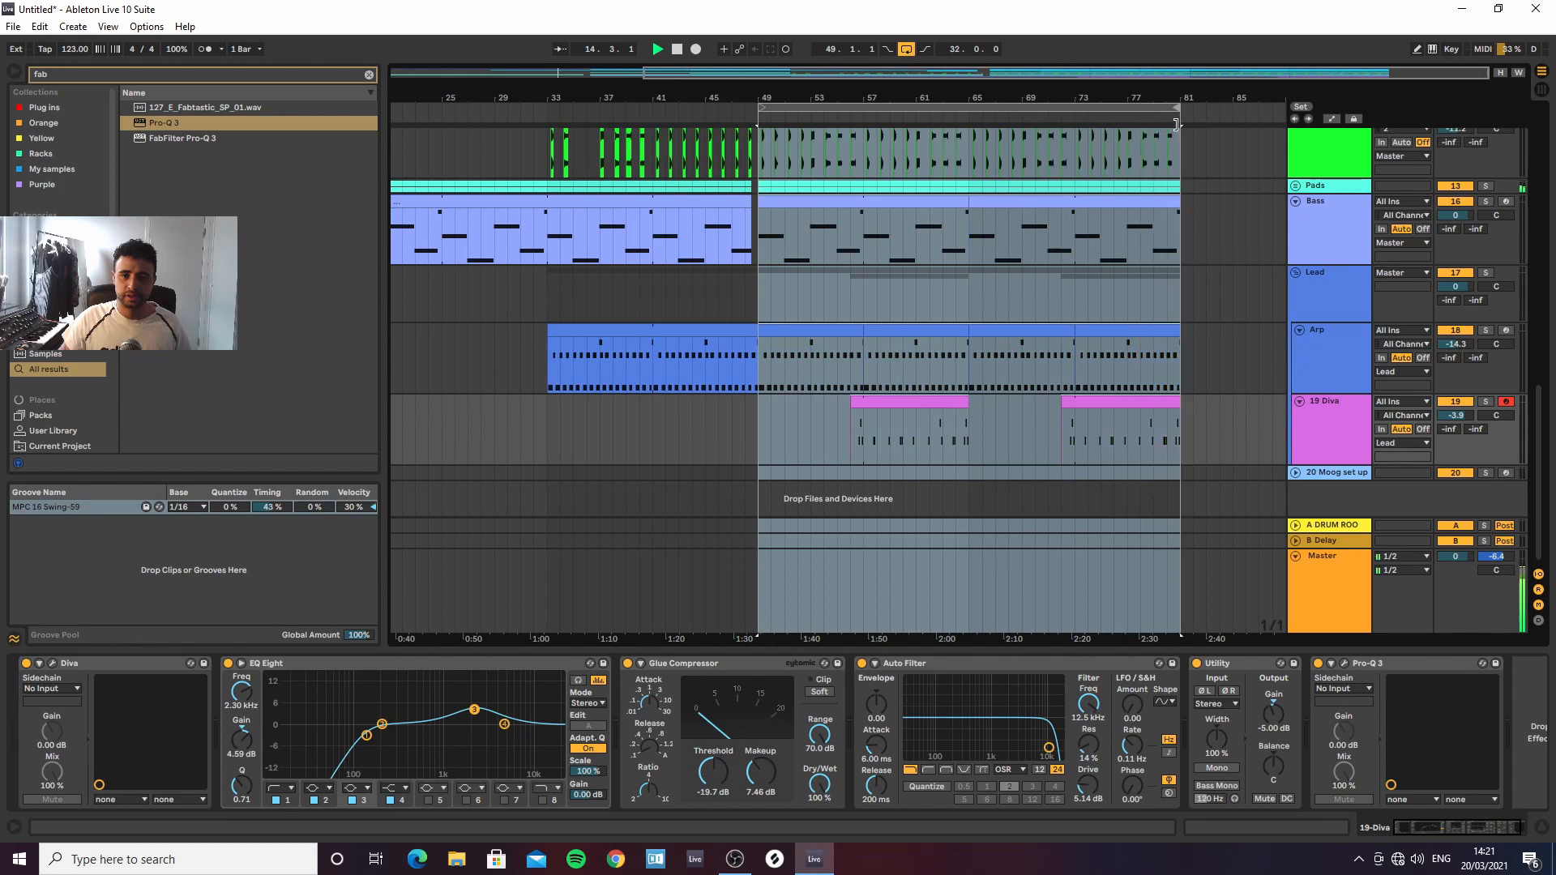
# Extend the end of the Diva clip starting at bar 56 to bar 72, filling the gap before its copy
pyautogui.click(1222, 386)
pyautogui.moveTo(968, 402); pyautogui.dragTo(1061, 404)
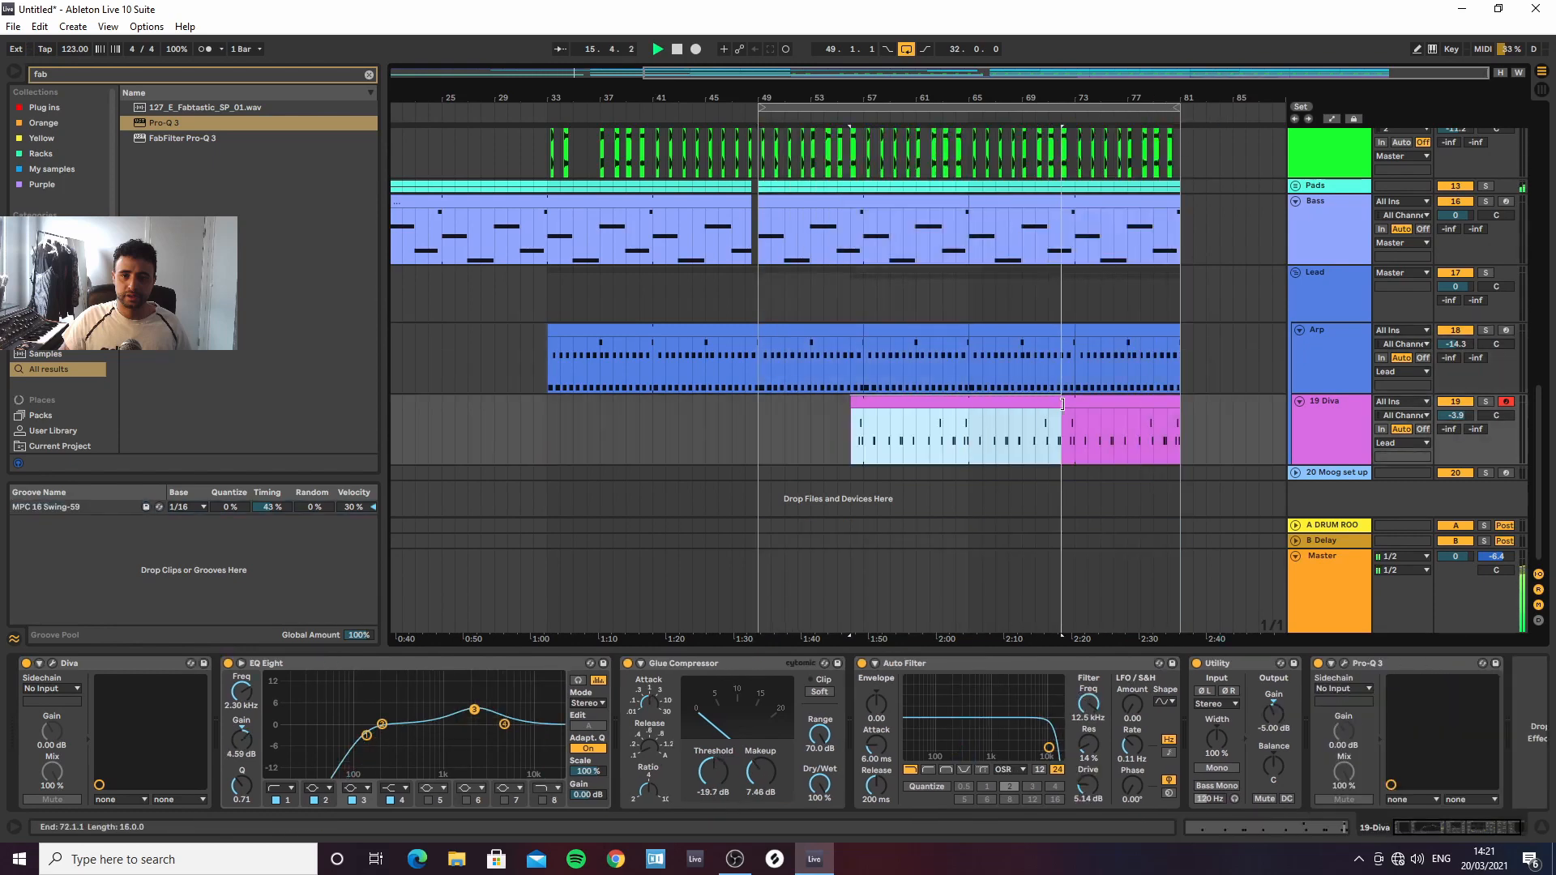
# Select the vocal track and search the browser for "vocal" samples
pyautogui.scroll(3, 1134, 251)
pyautogui.click(772, 324)
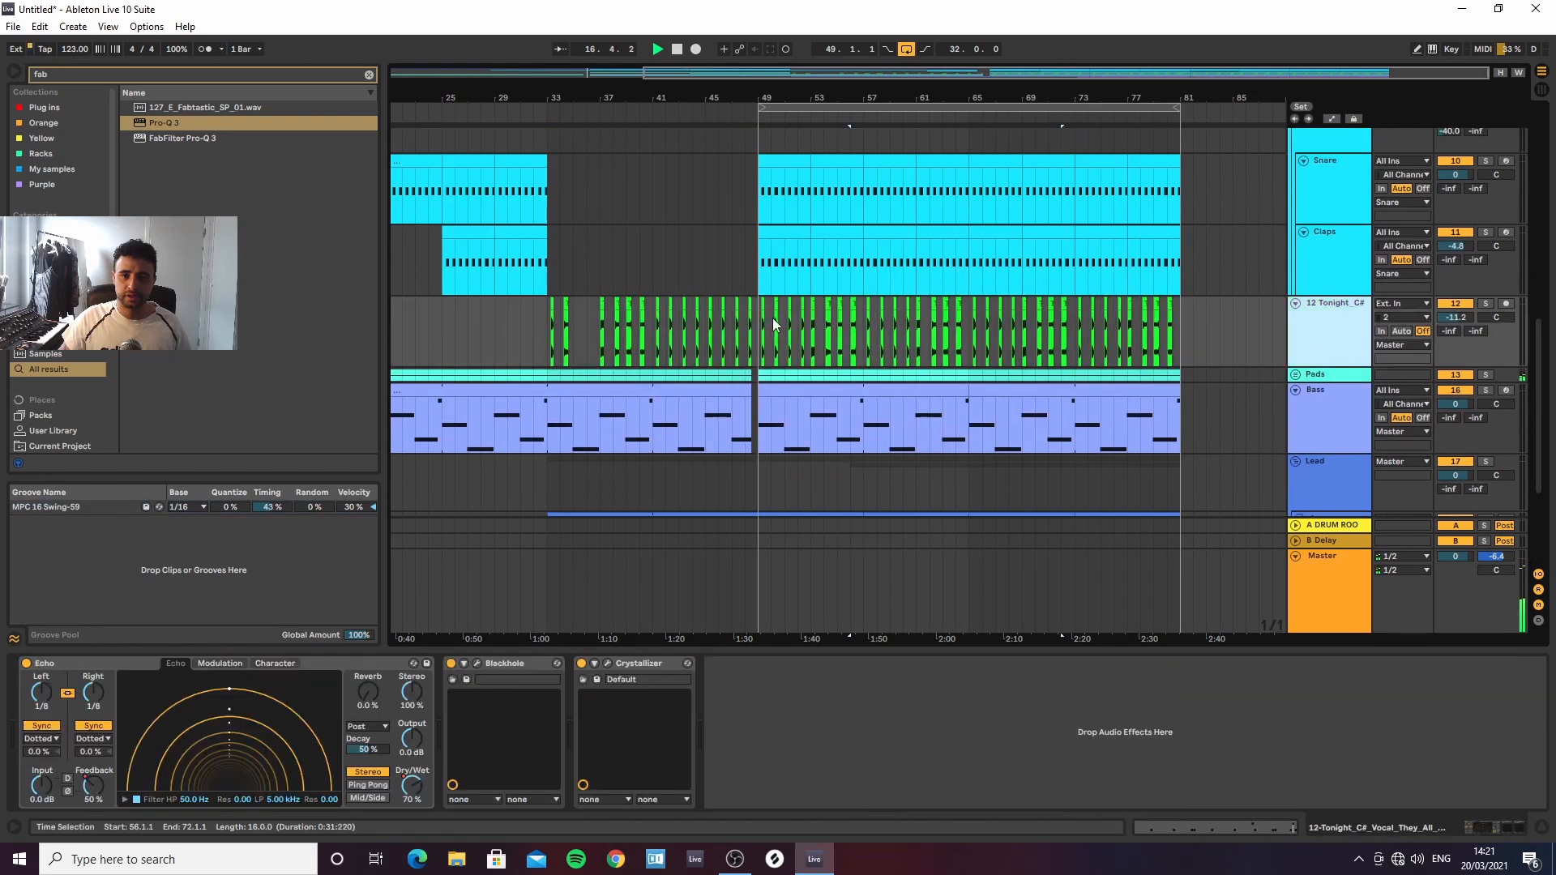
pyautogui.click(369, 75)
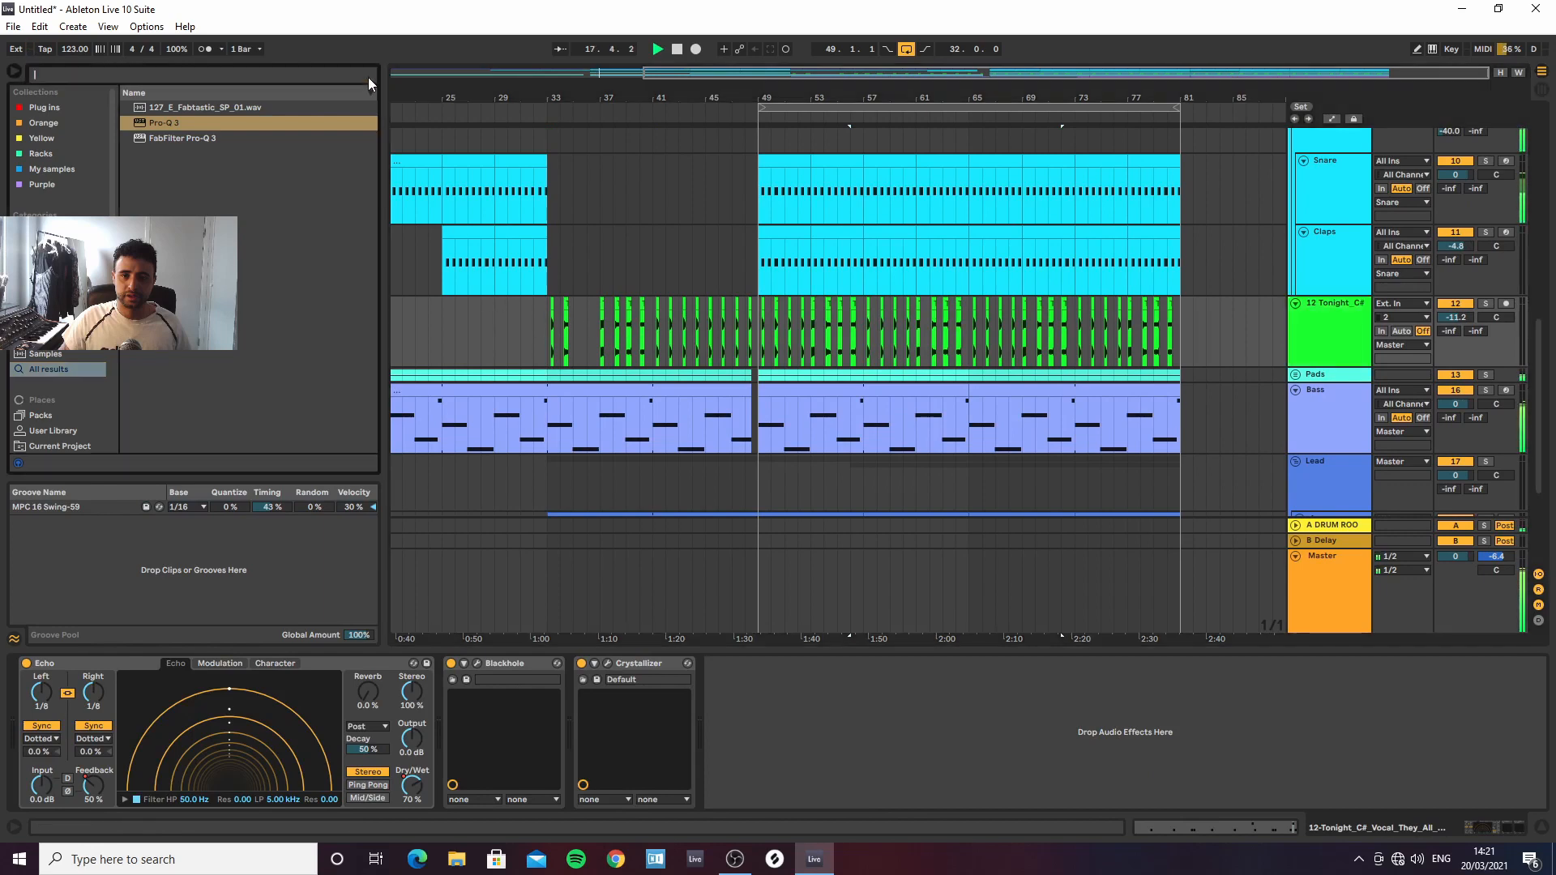
pyautogui.write('vocal')
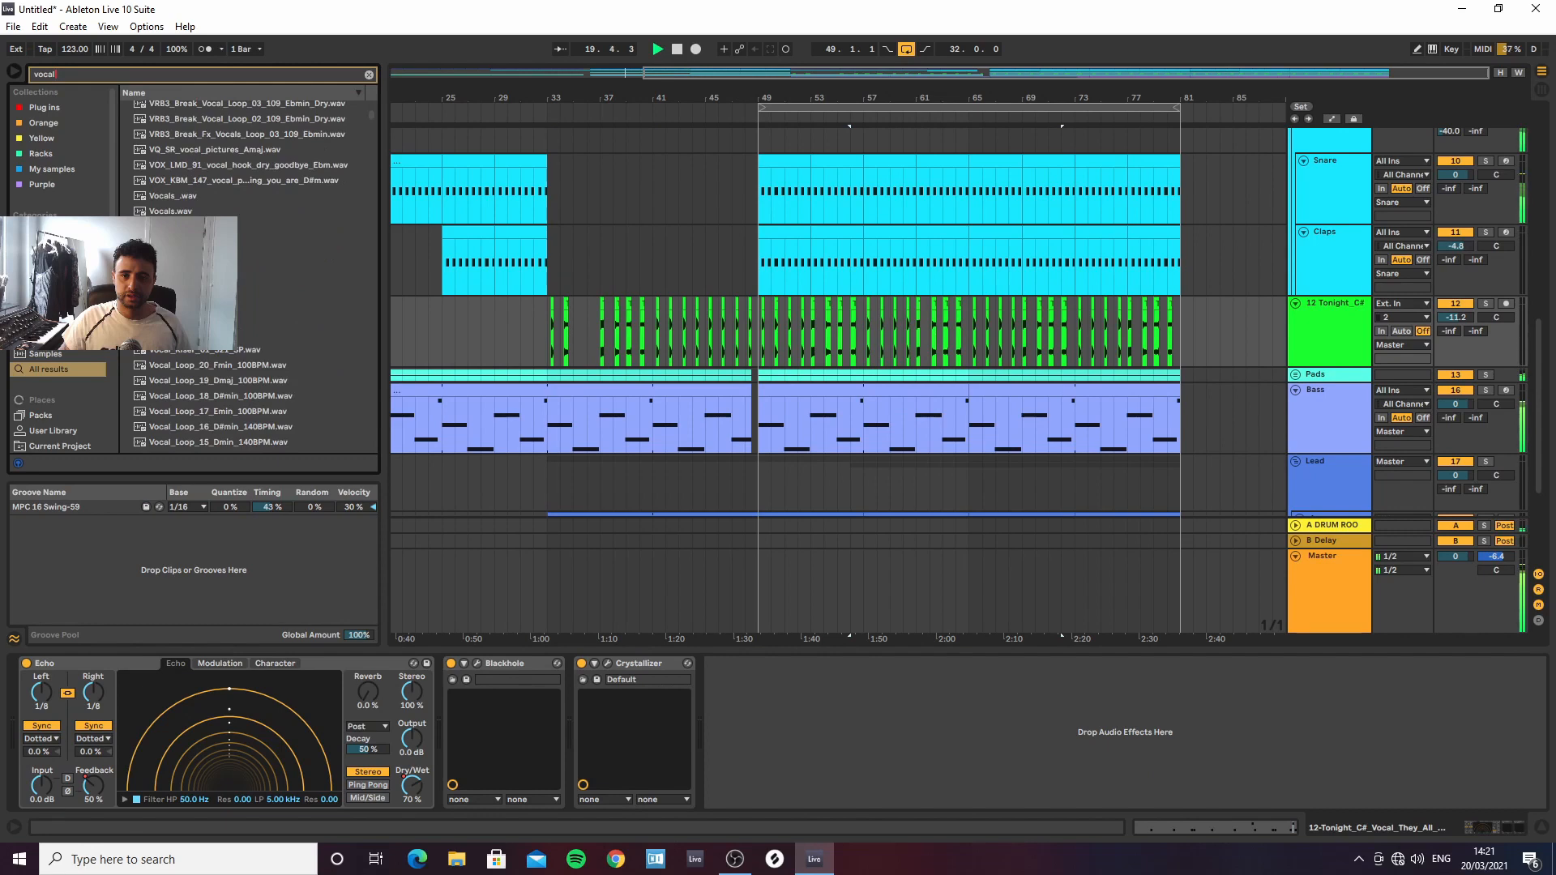
pyautogui.scroll(-3, 211, 284)
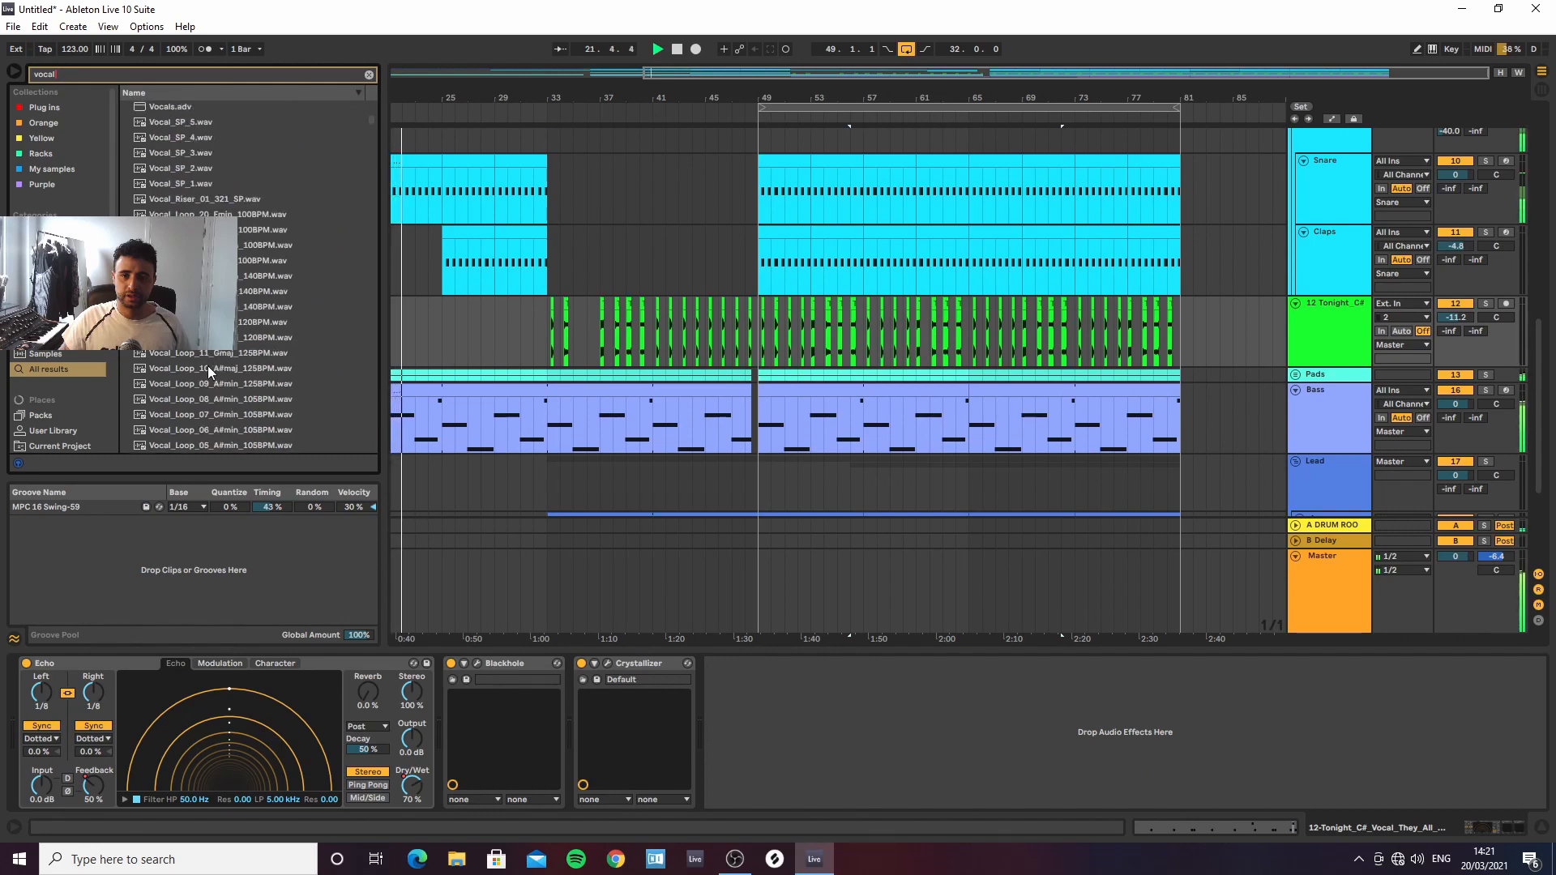
# Audition several vocal loops against the track, including Vocal_Loop_07_C#min_105BPM, Vocal_Loop_06_A#min_105BPM and Vocal_Loop_03_Gmin_180BPM
pyautogui.click(208, 414)
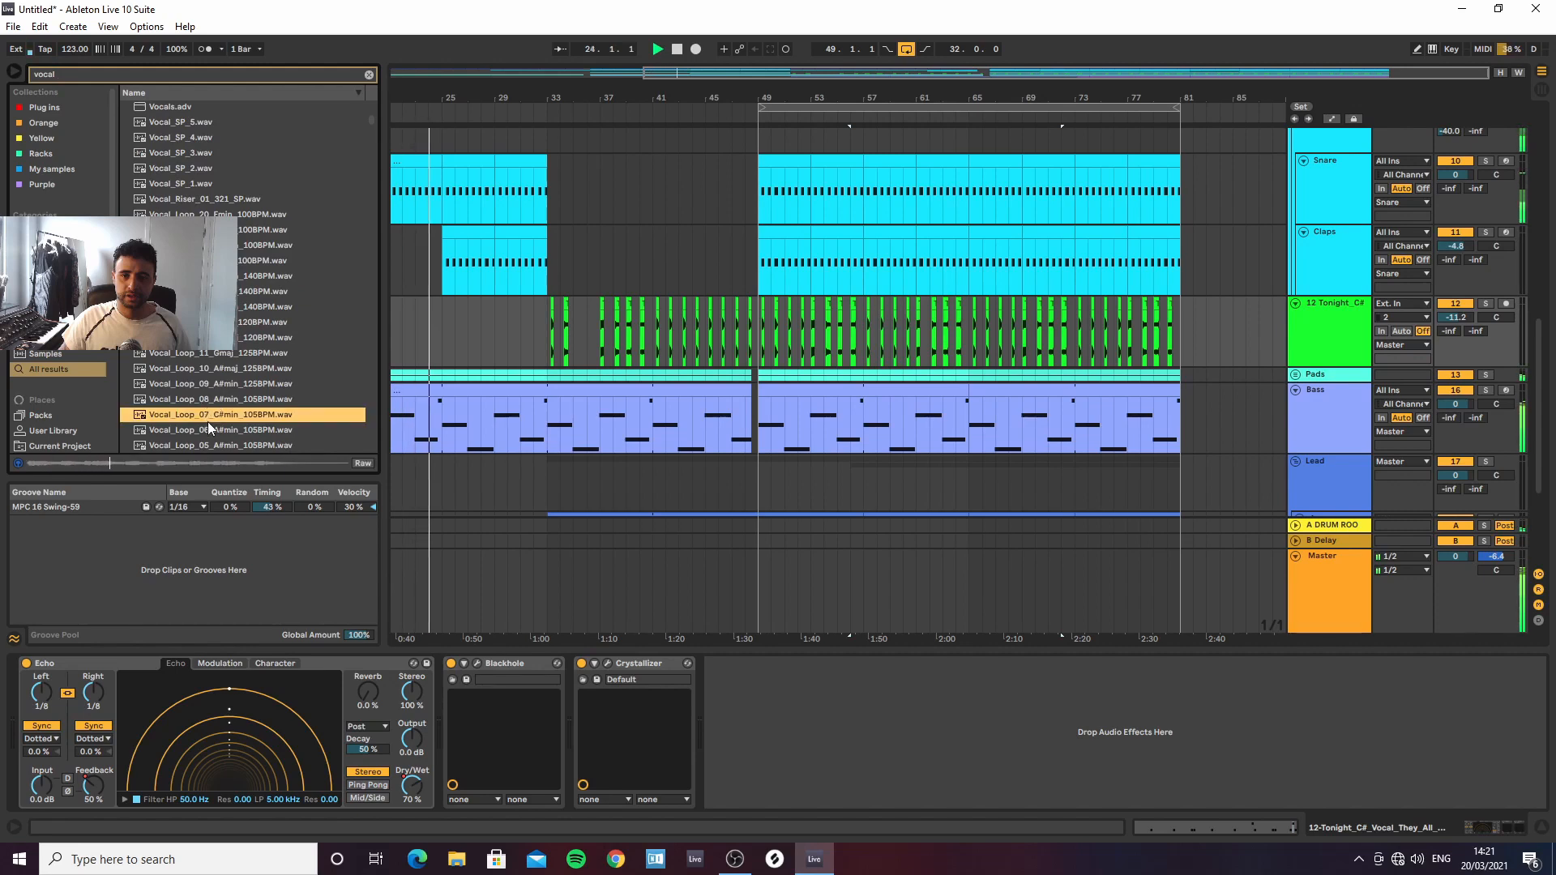
pyautogui.scroll(-1, 208, 421)
pyautogui.click(221, 390)
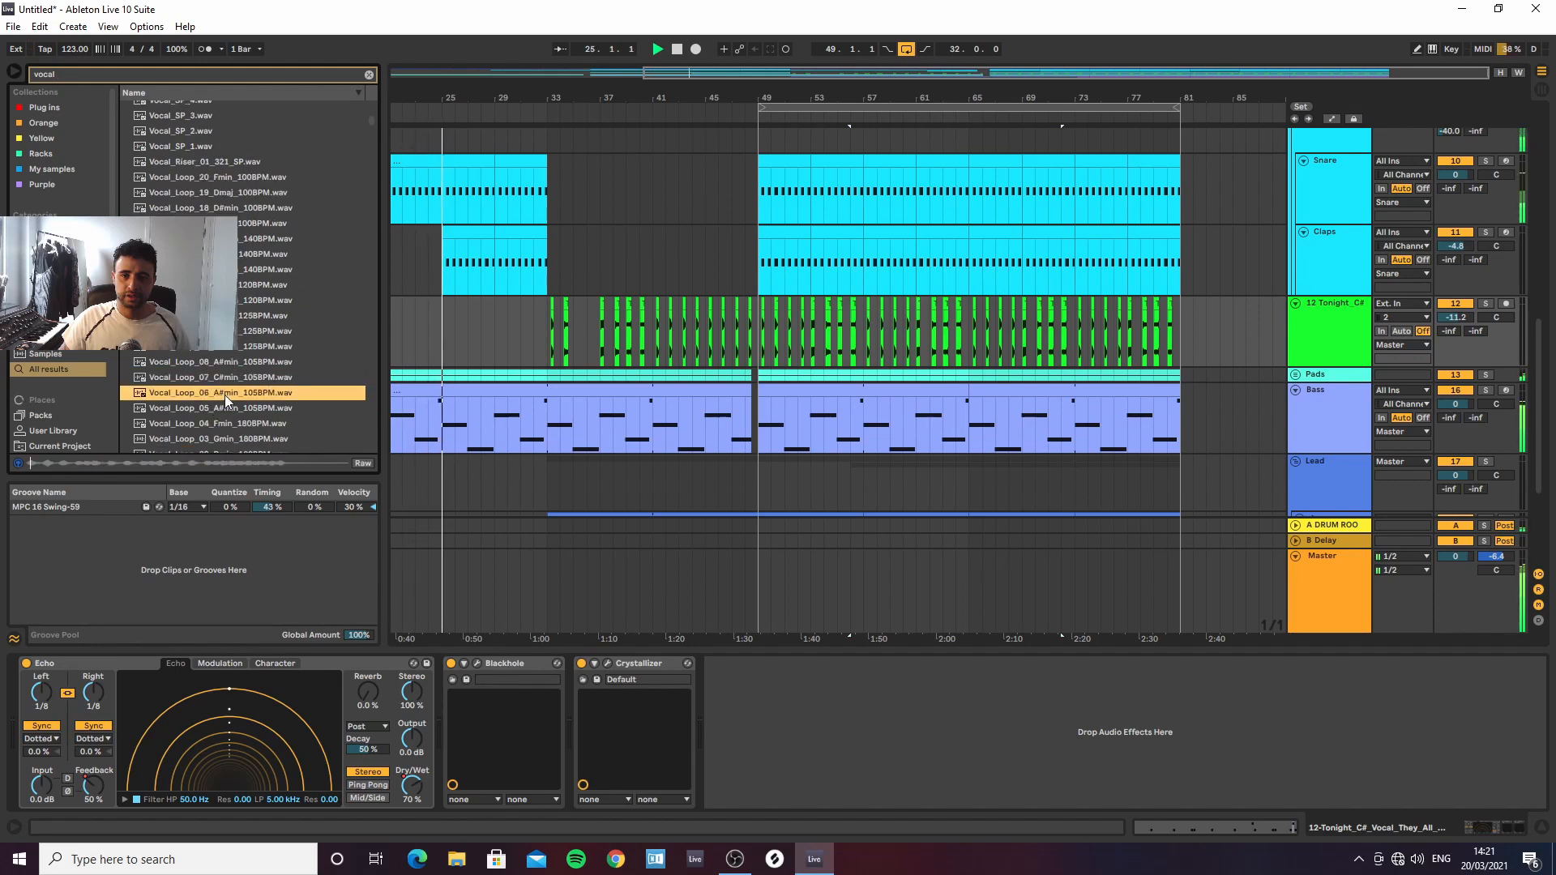
pyautogui.click(226, 406)
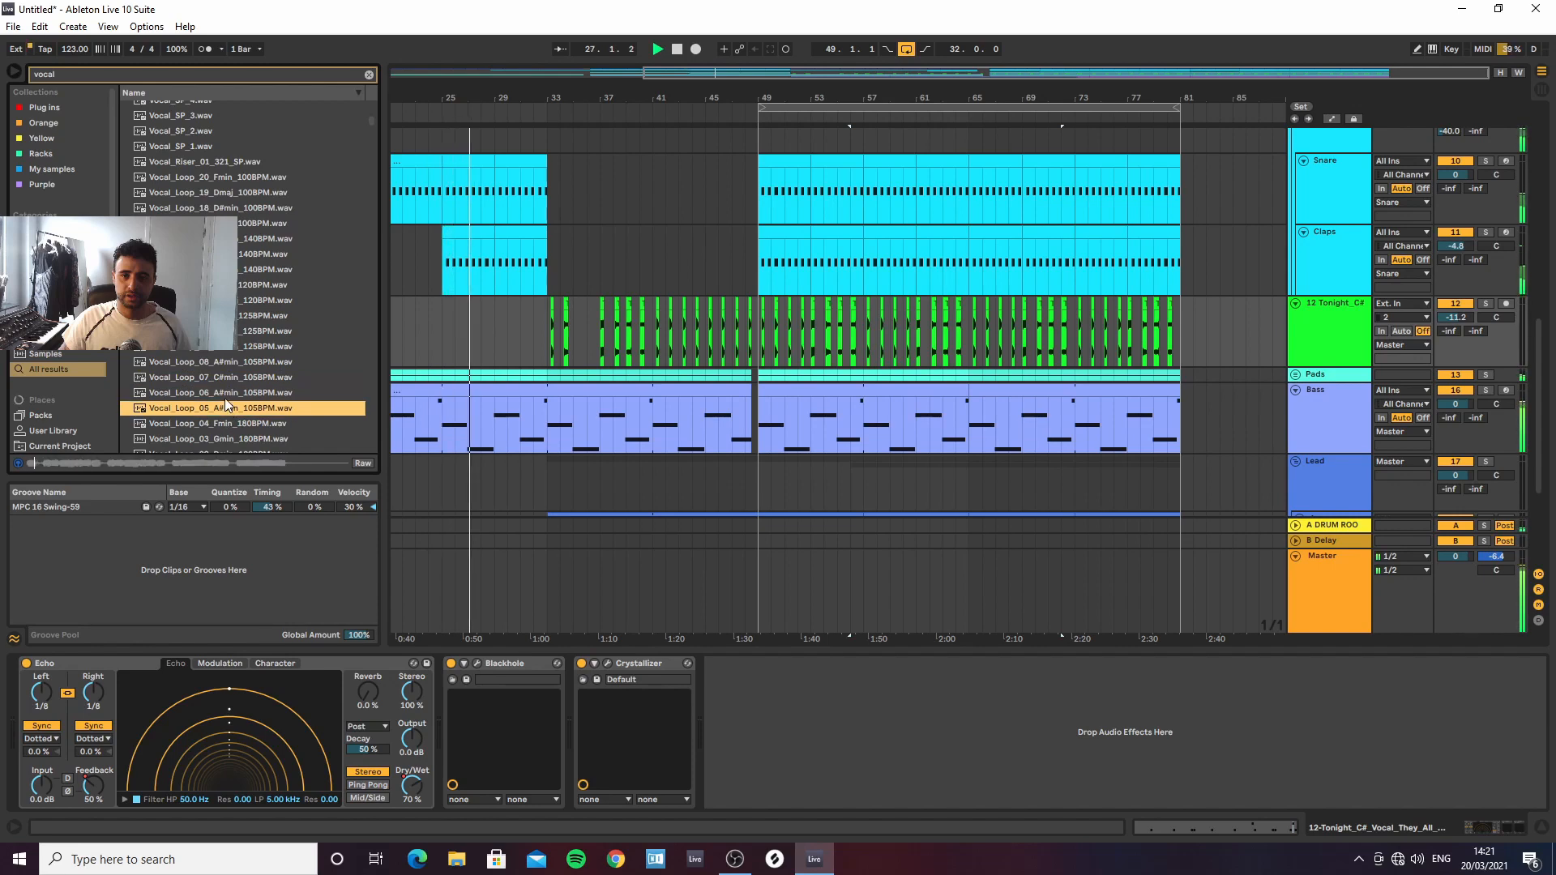
pyautogui.scroll(-2, 226, 405)
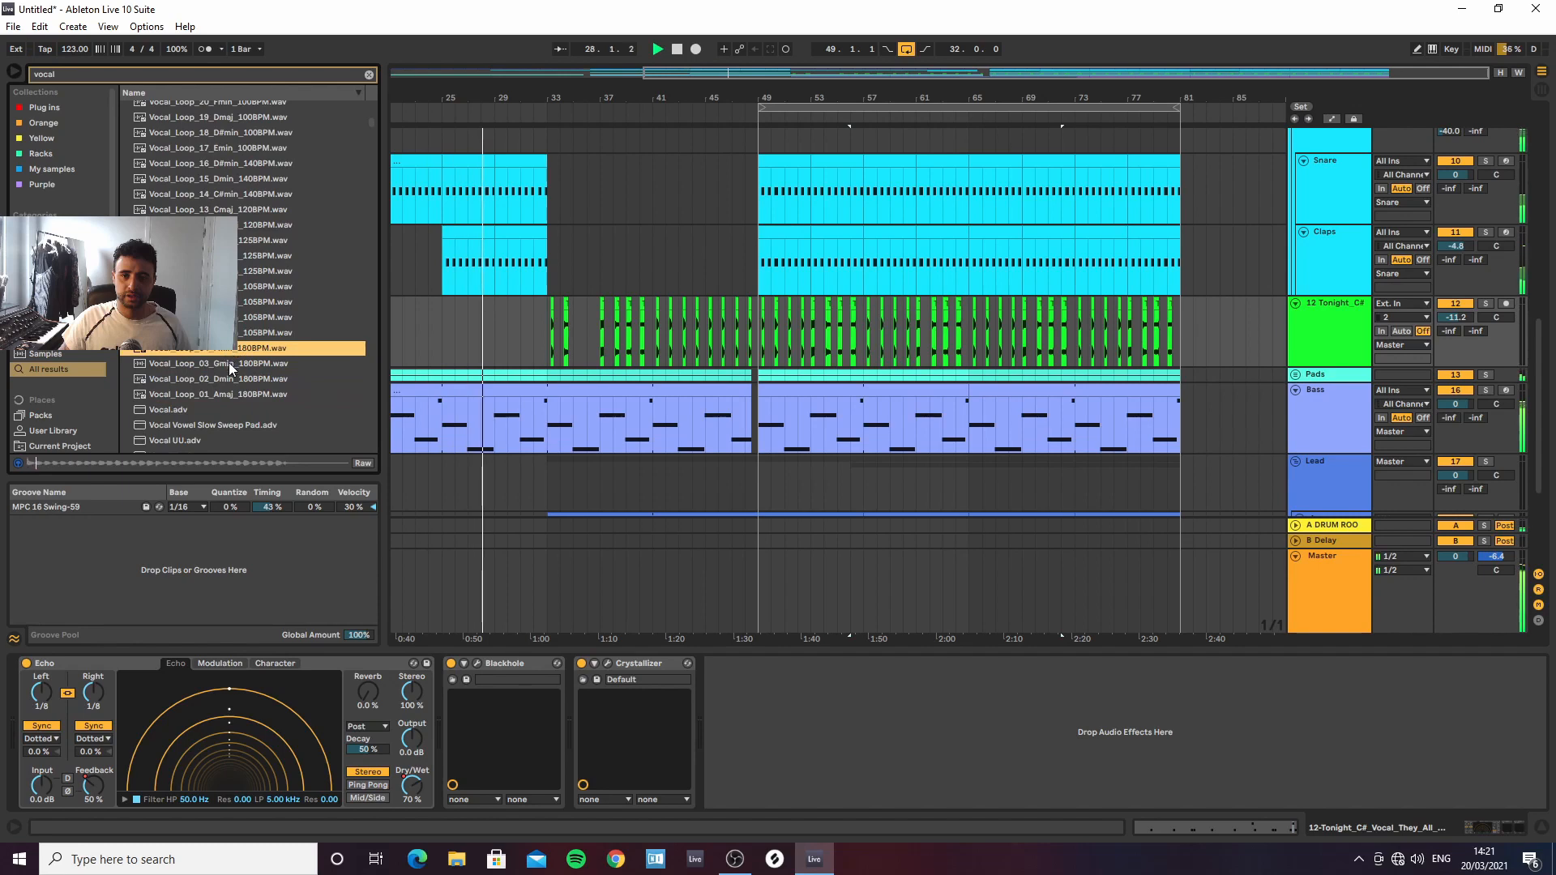
pyautogui.click(230, 365)
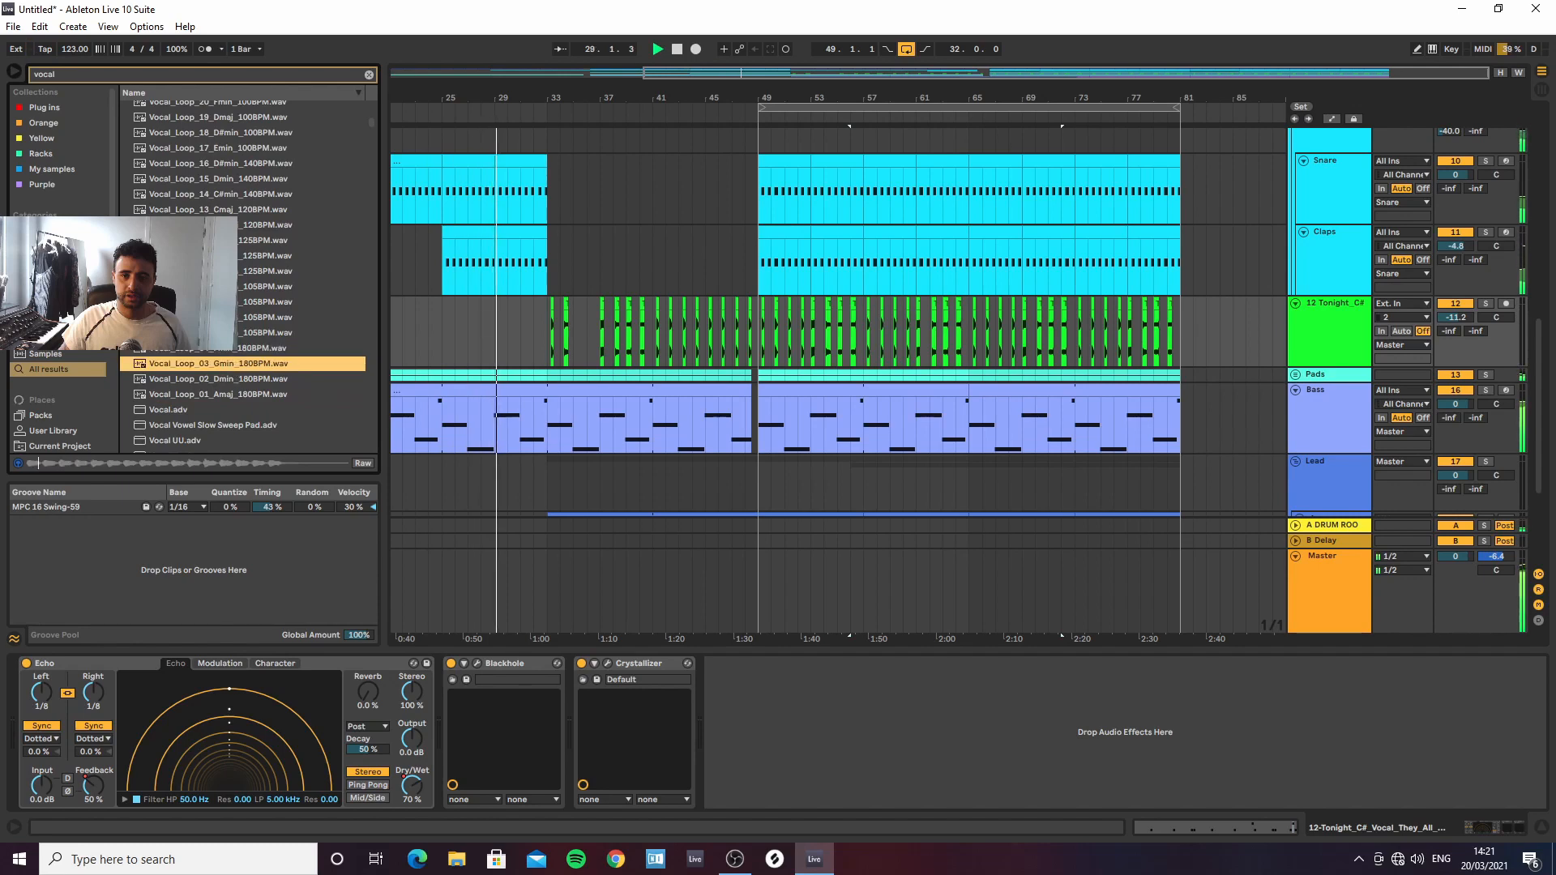
pyautogui.scroll(2, 231, 371)
pyautogui.click(239, 240)
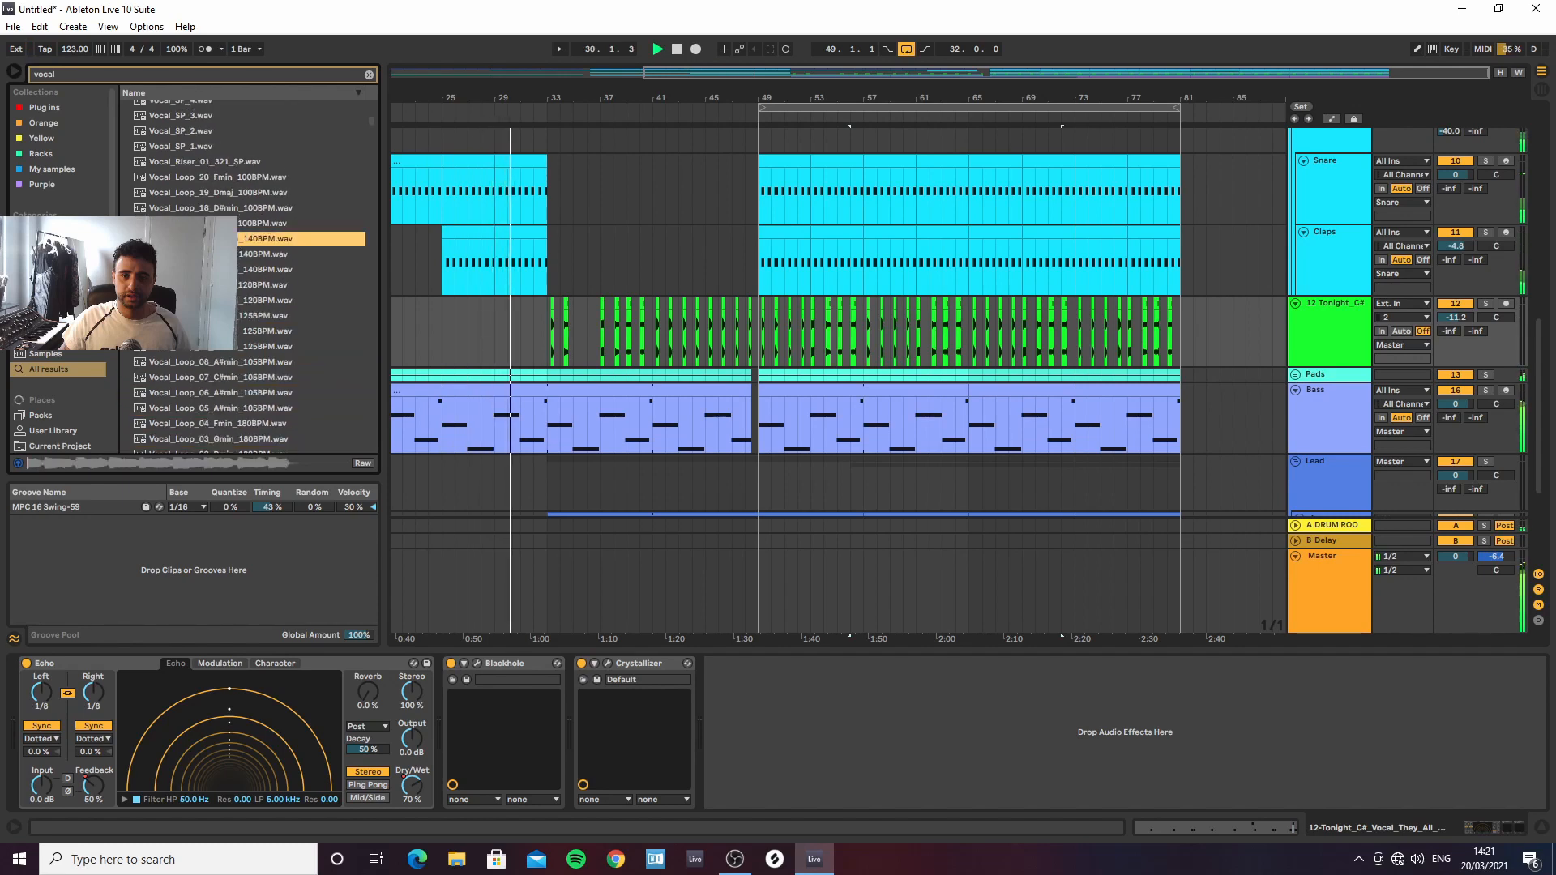
pyautogui.scroll(1, 239, 261)
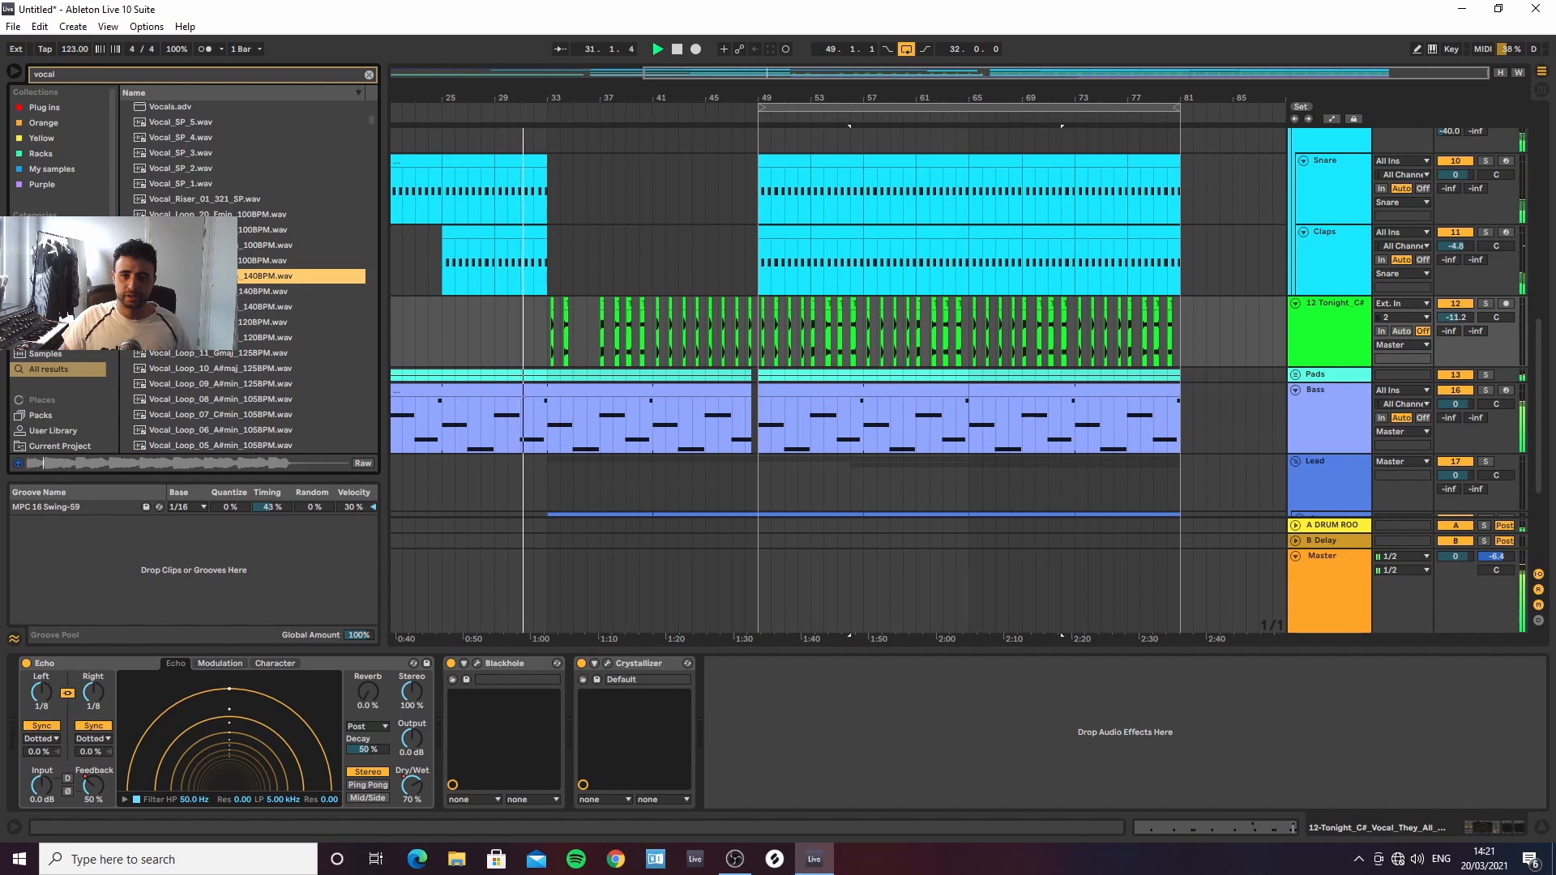
pyautogui.click(209, 245)
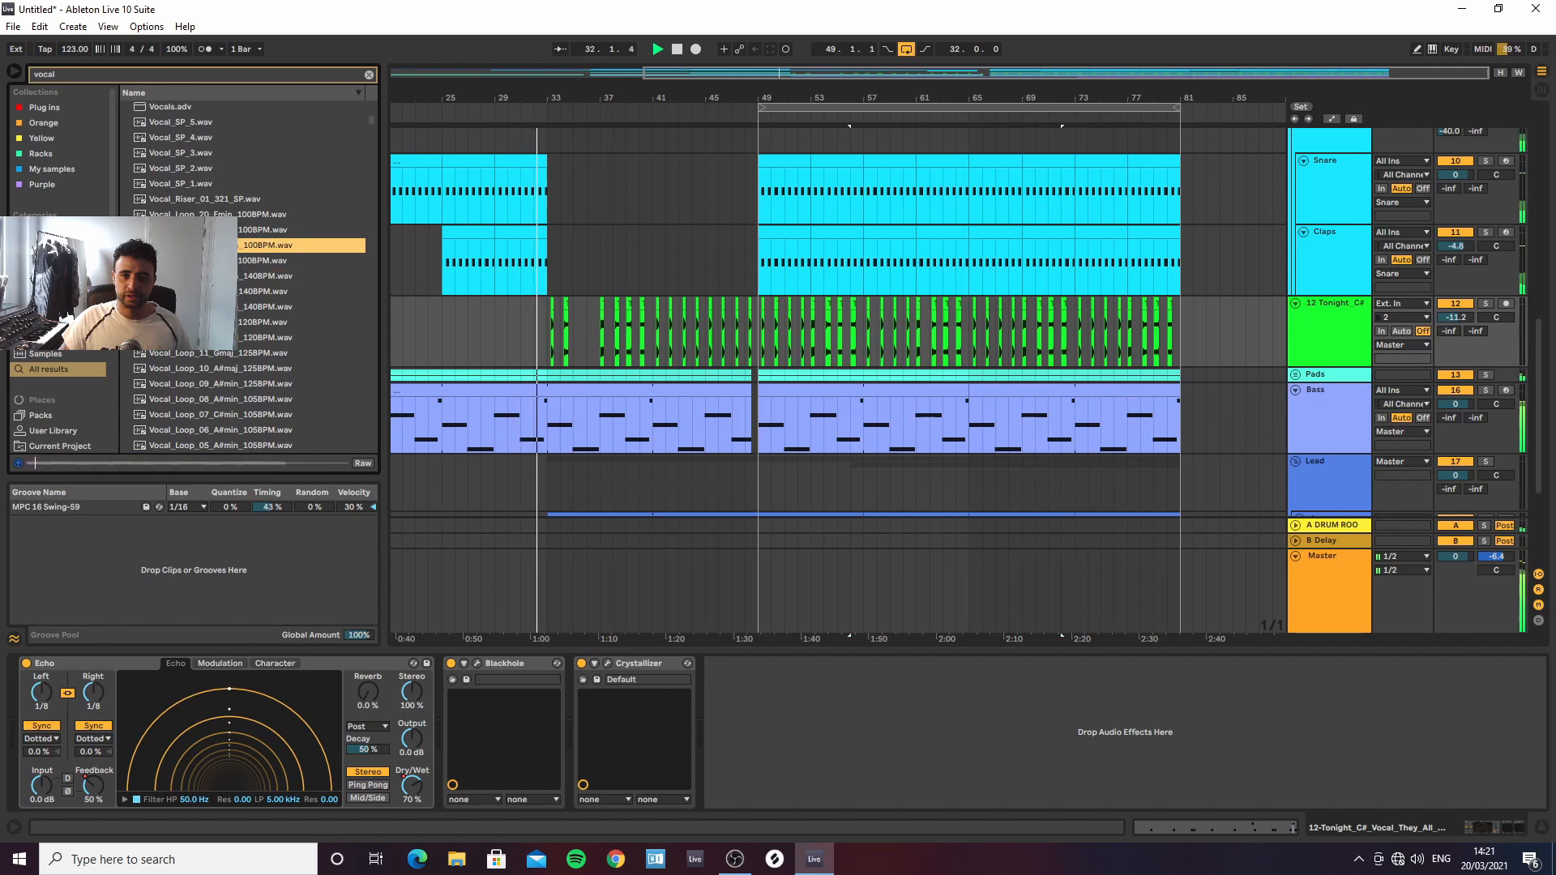
pyautogui.click(210, 230)
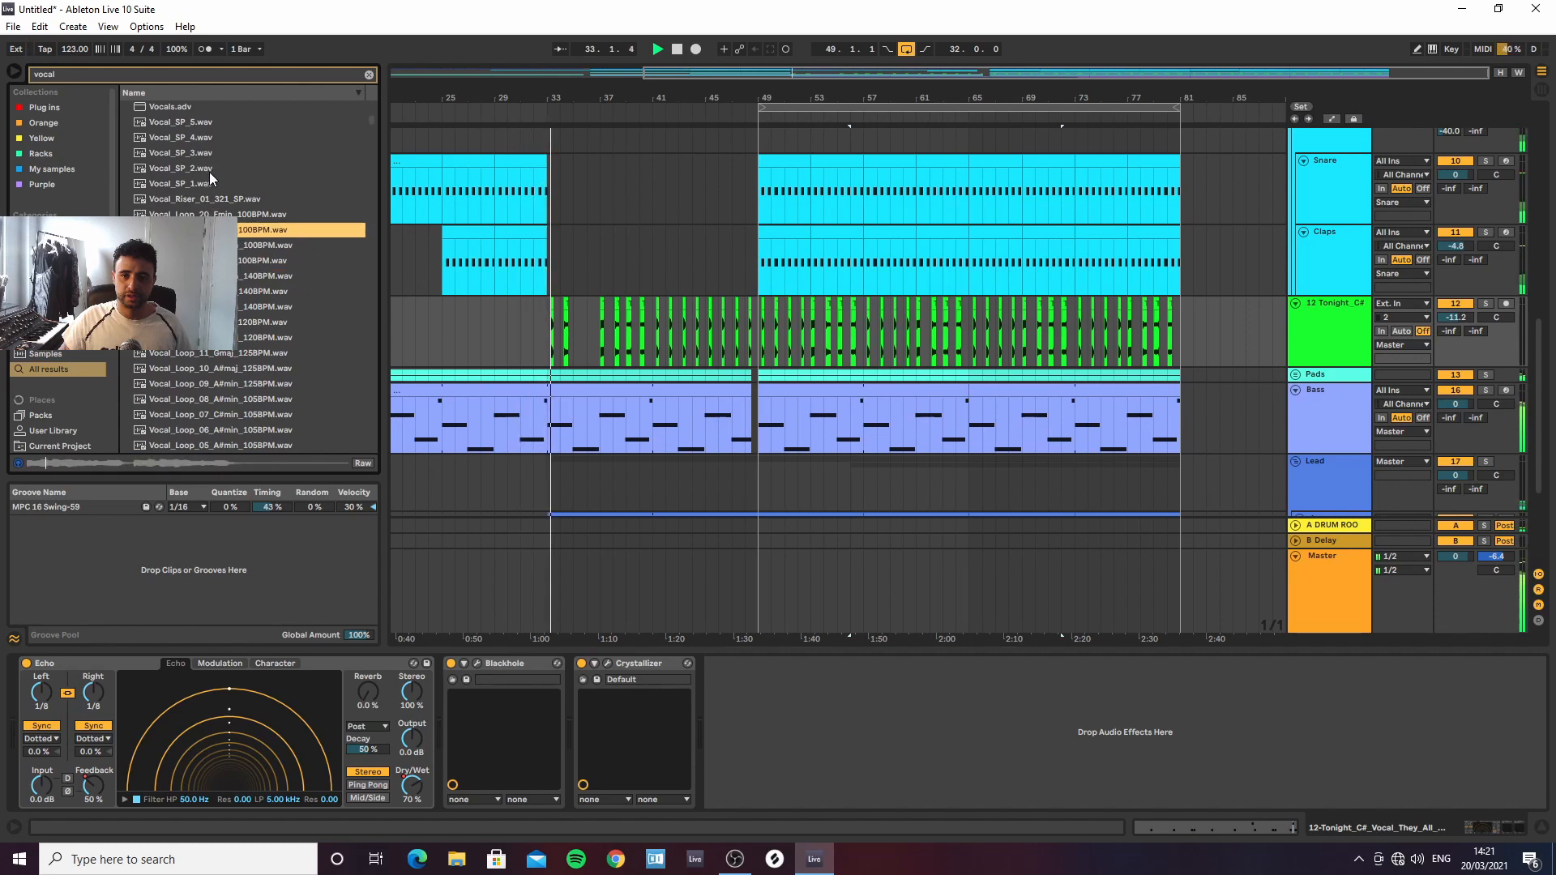
pyautogui.click(506, 337)
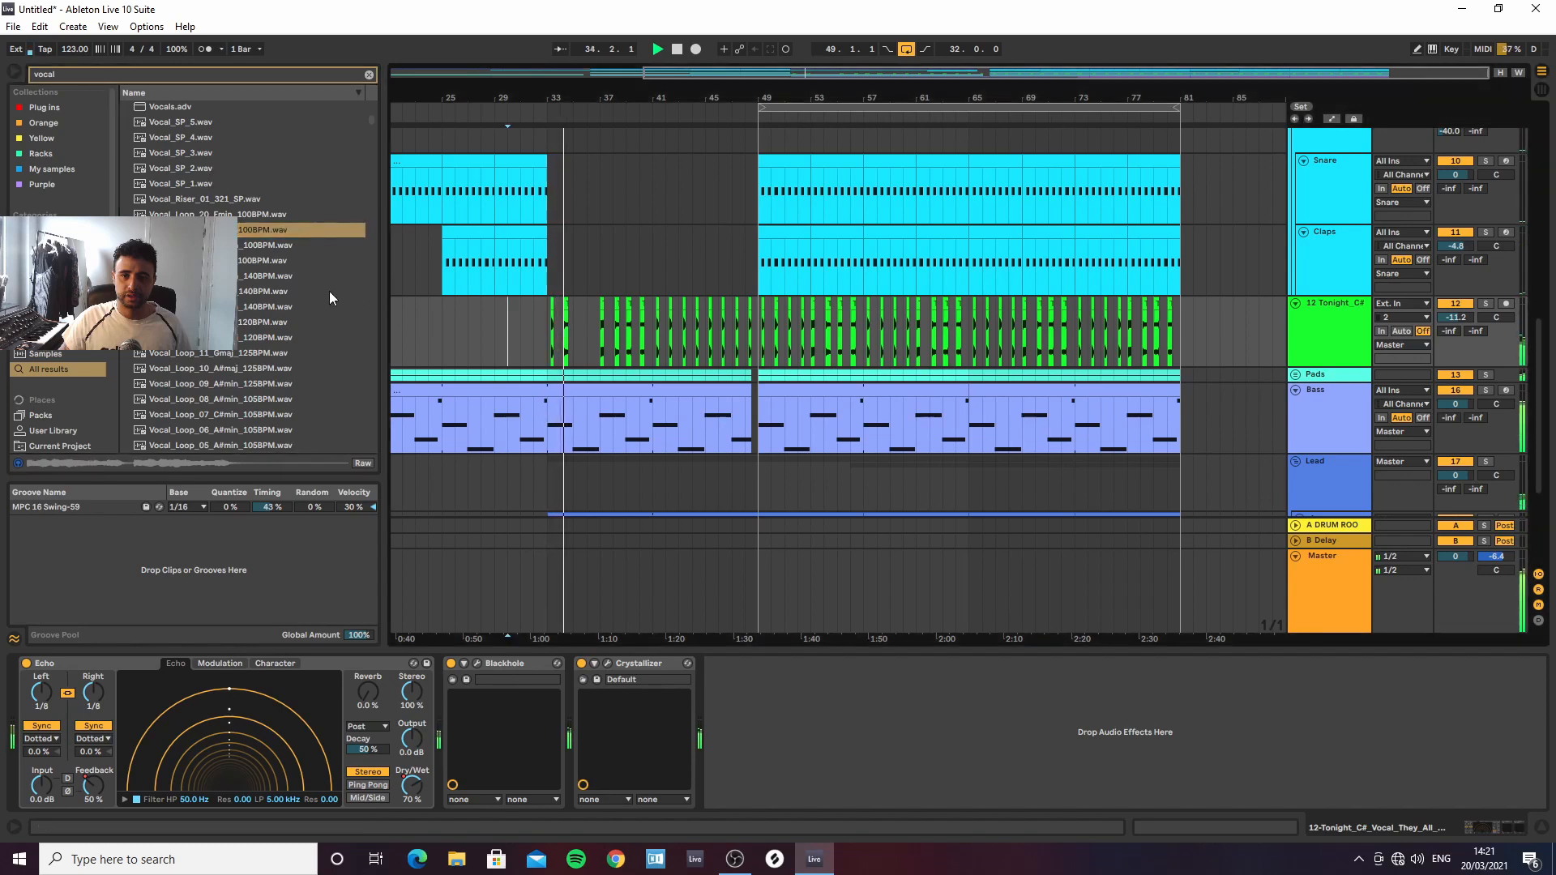
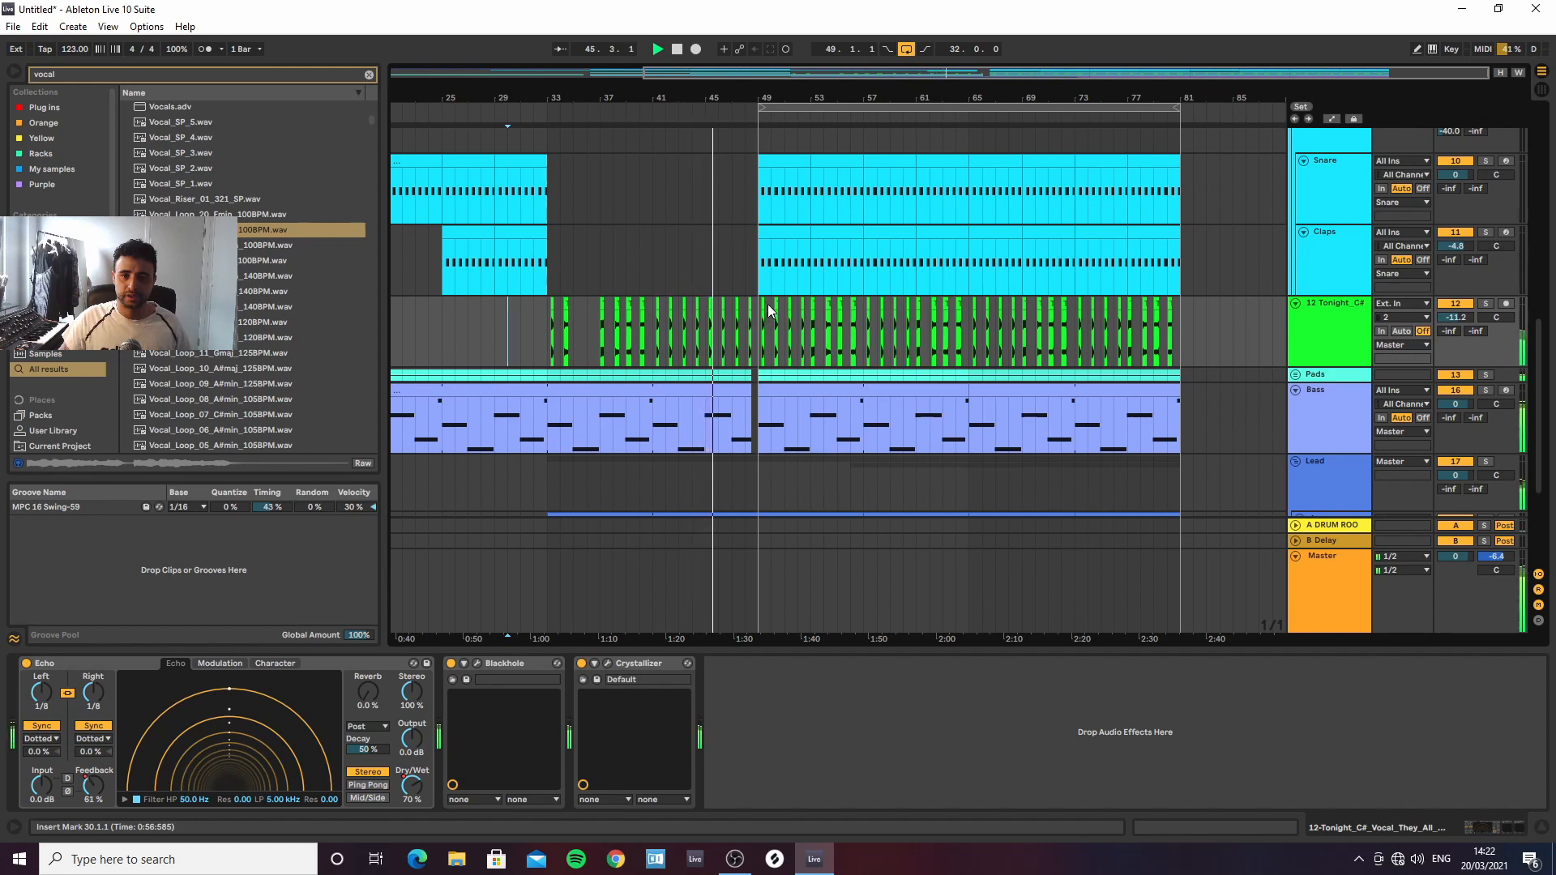
pyautogui.moveTo(1449, 331); pyautogui.dragTo(1449, 268)
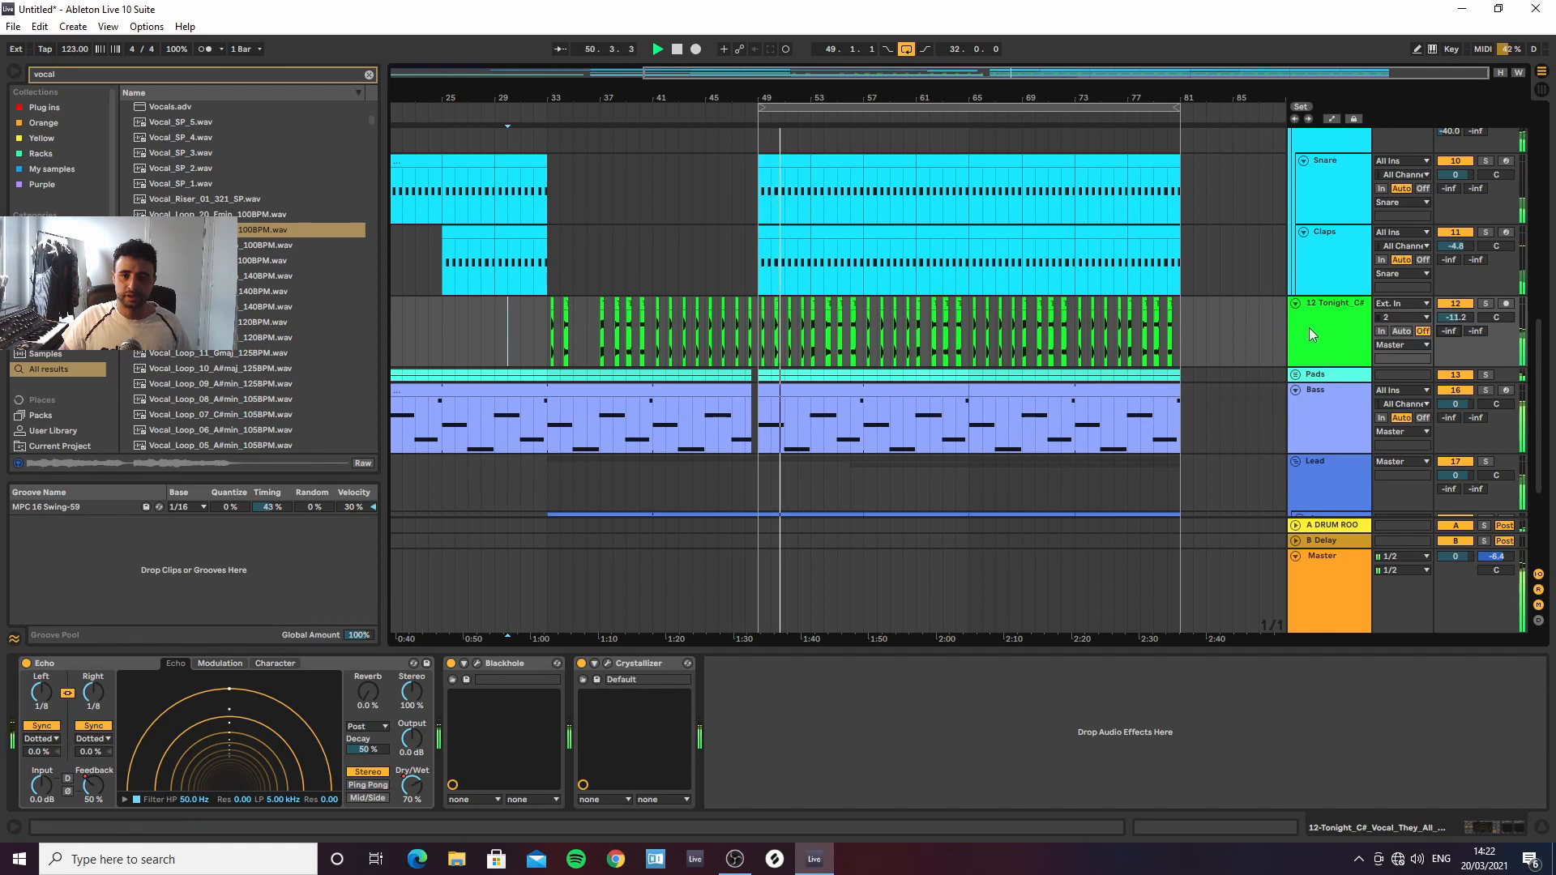
# Check the Crystallizer effect's settings on the vocal track
pyautogui.click(609, 663)
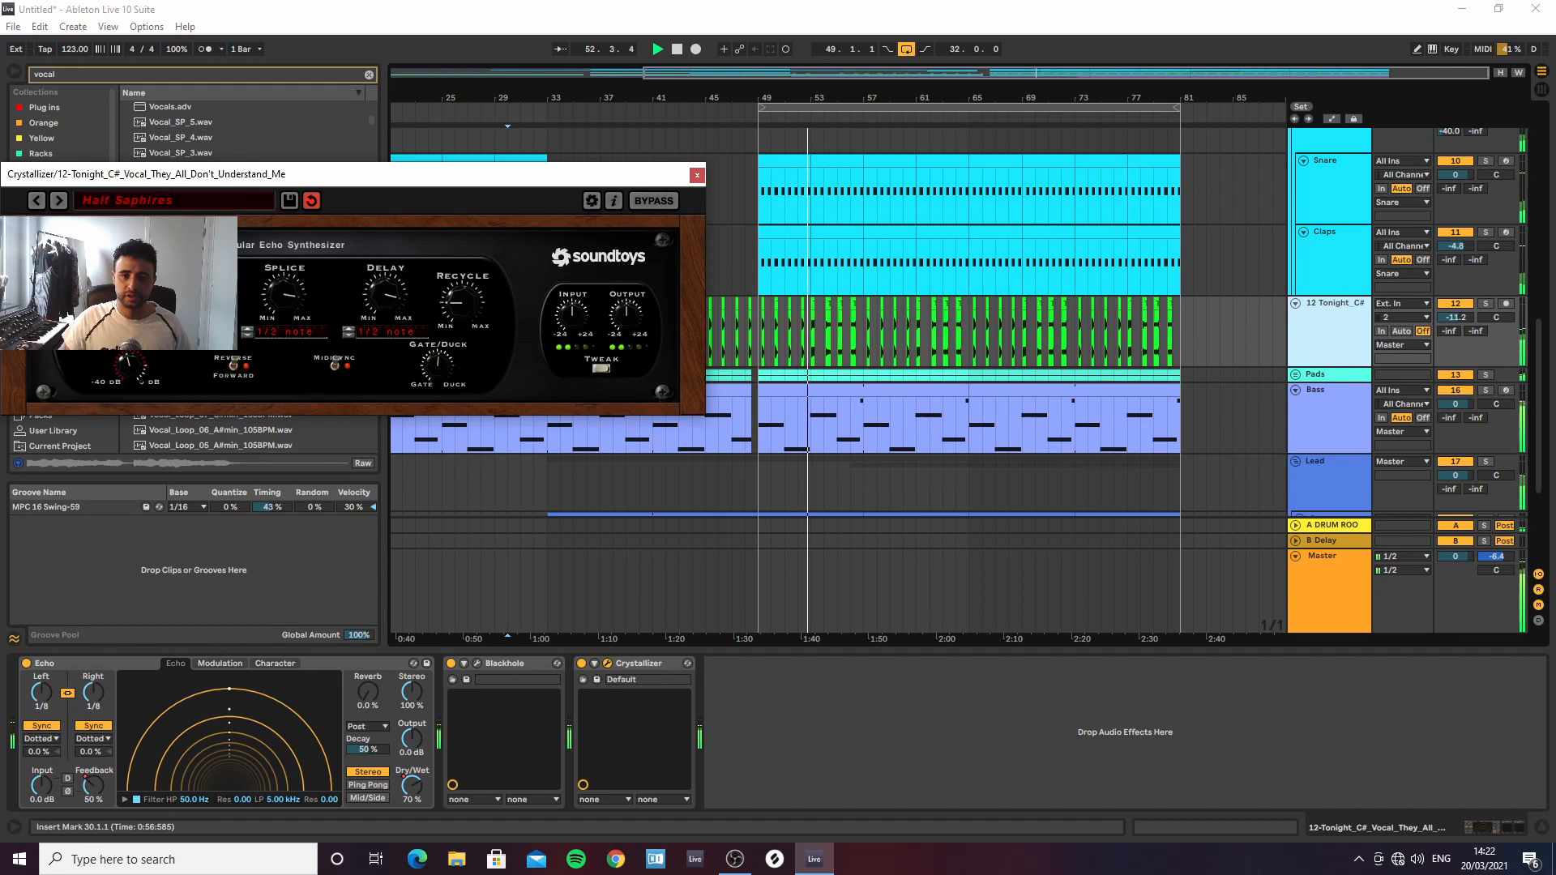
pyautogui.click(696, 175)
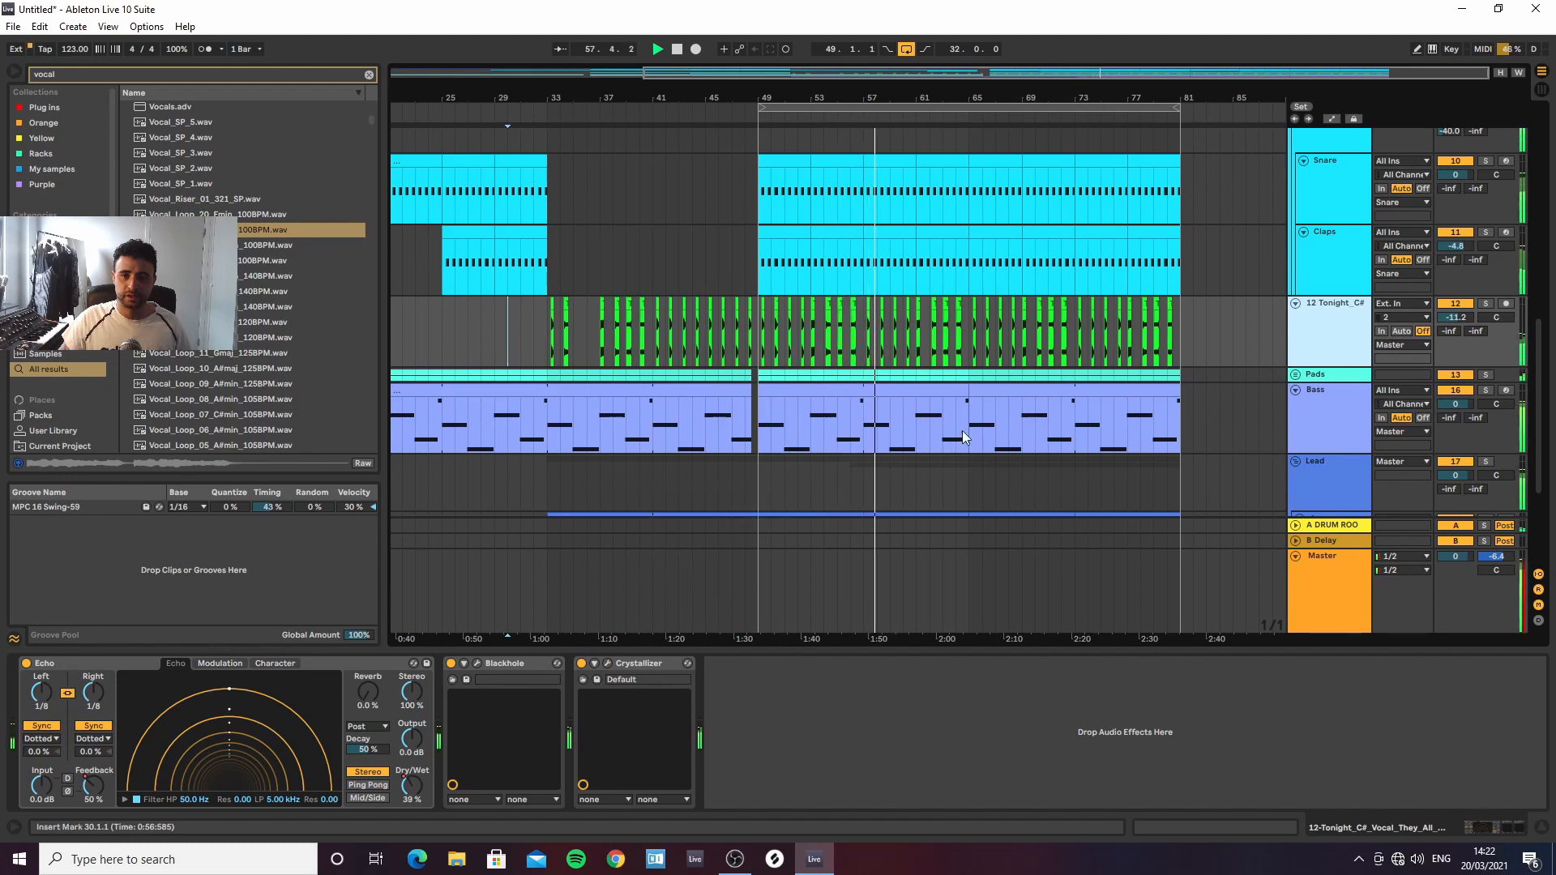
# Duplicate the Diva track together with its clips
pyautogui.scroll(-3, 964, 425)
pyautogui.scroll(-3, 974, 398)
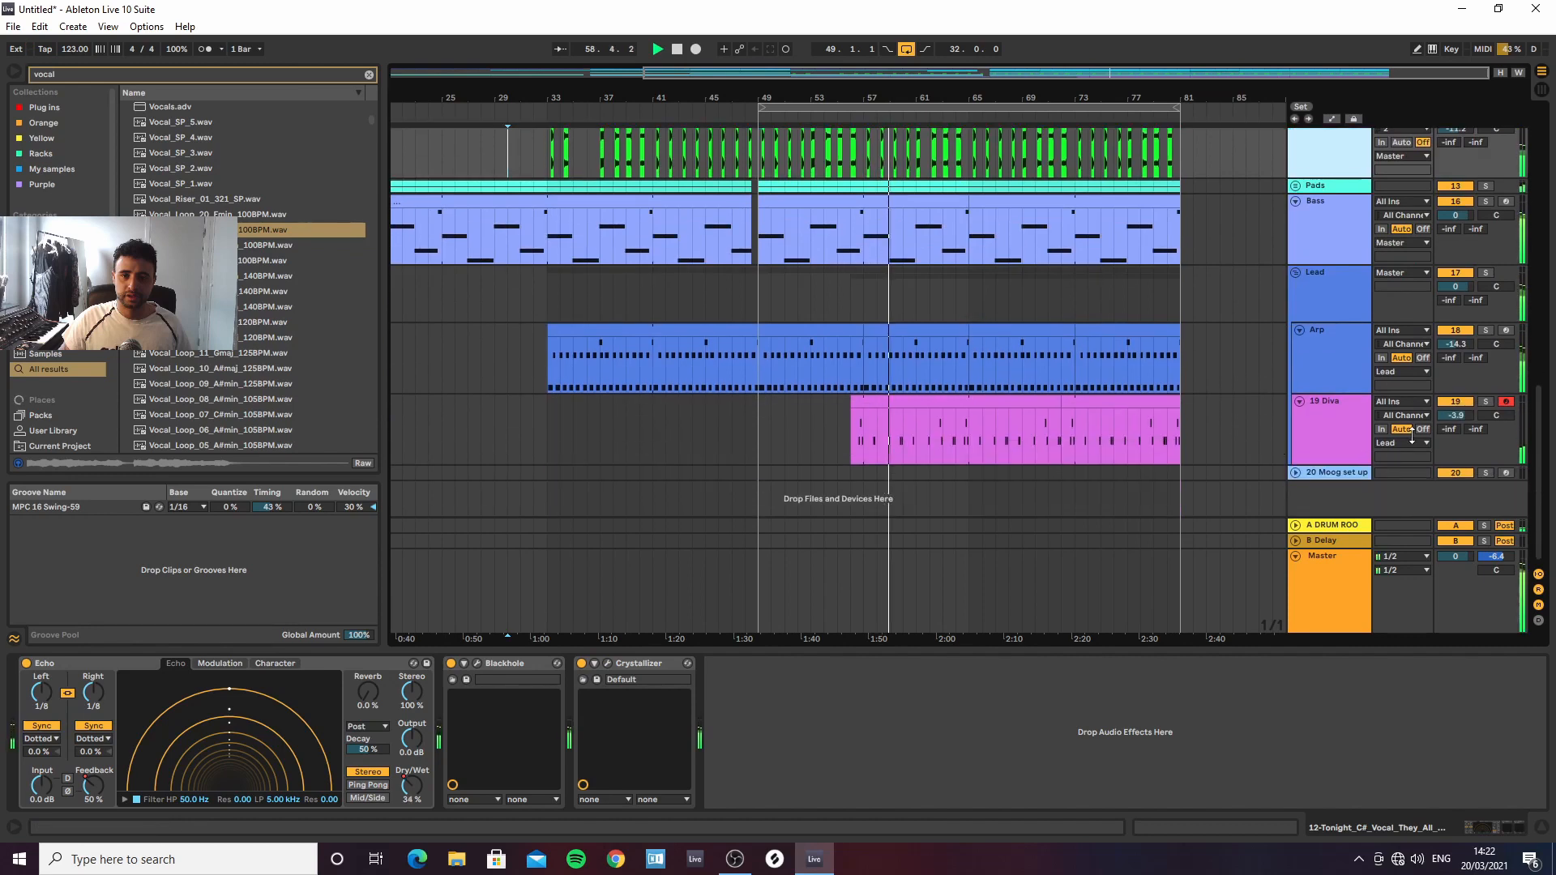
pyautogui.click(1324, 439)
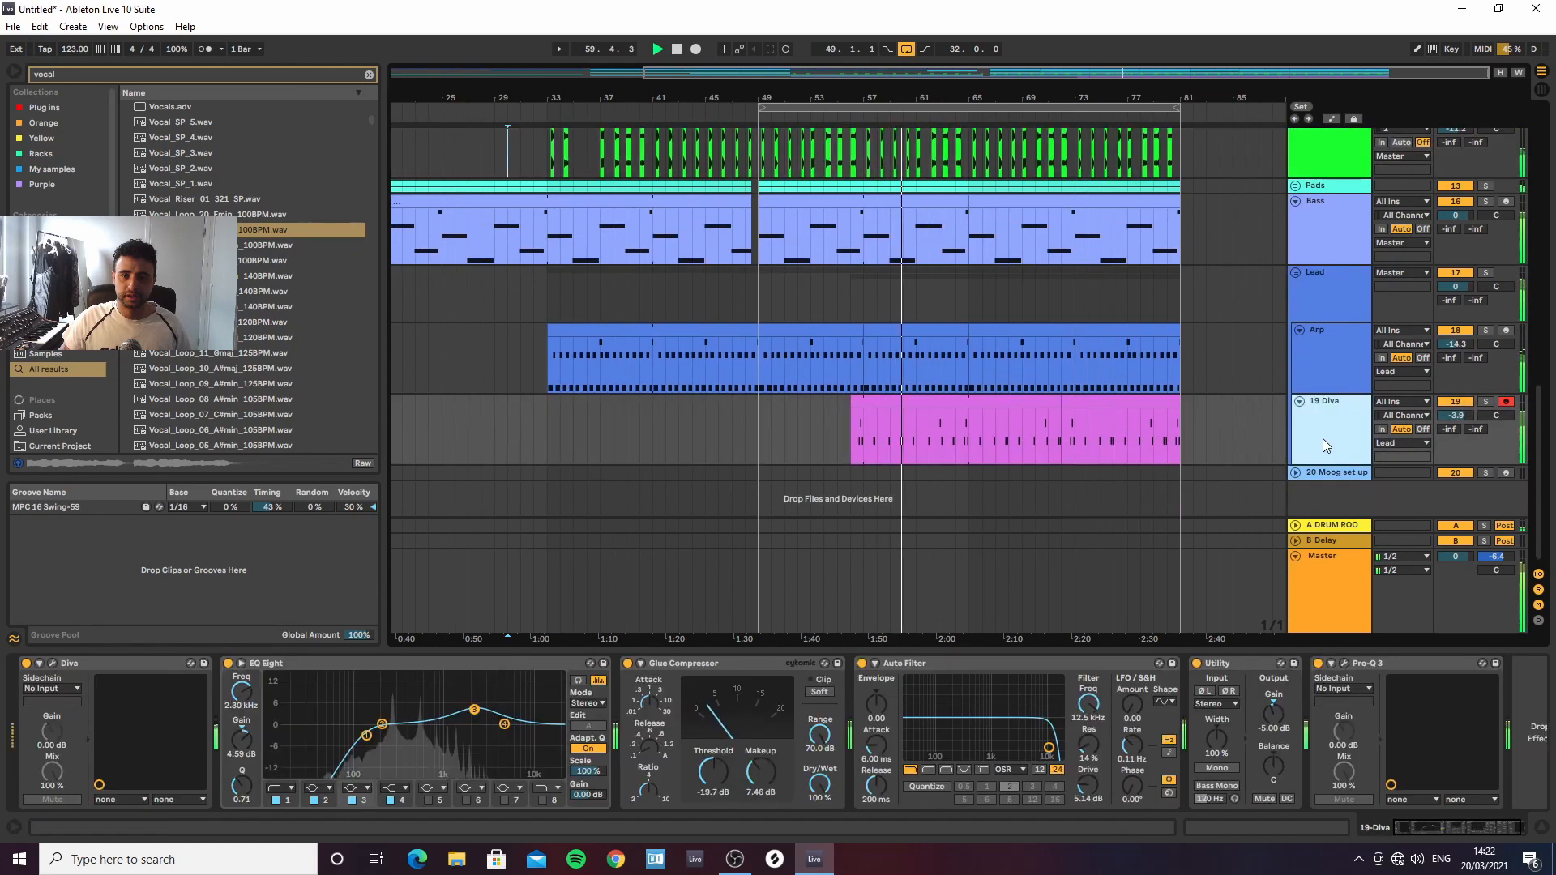
pyautogui.hotkey('ctrl', 'd')
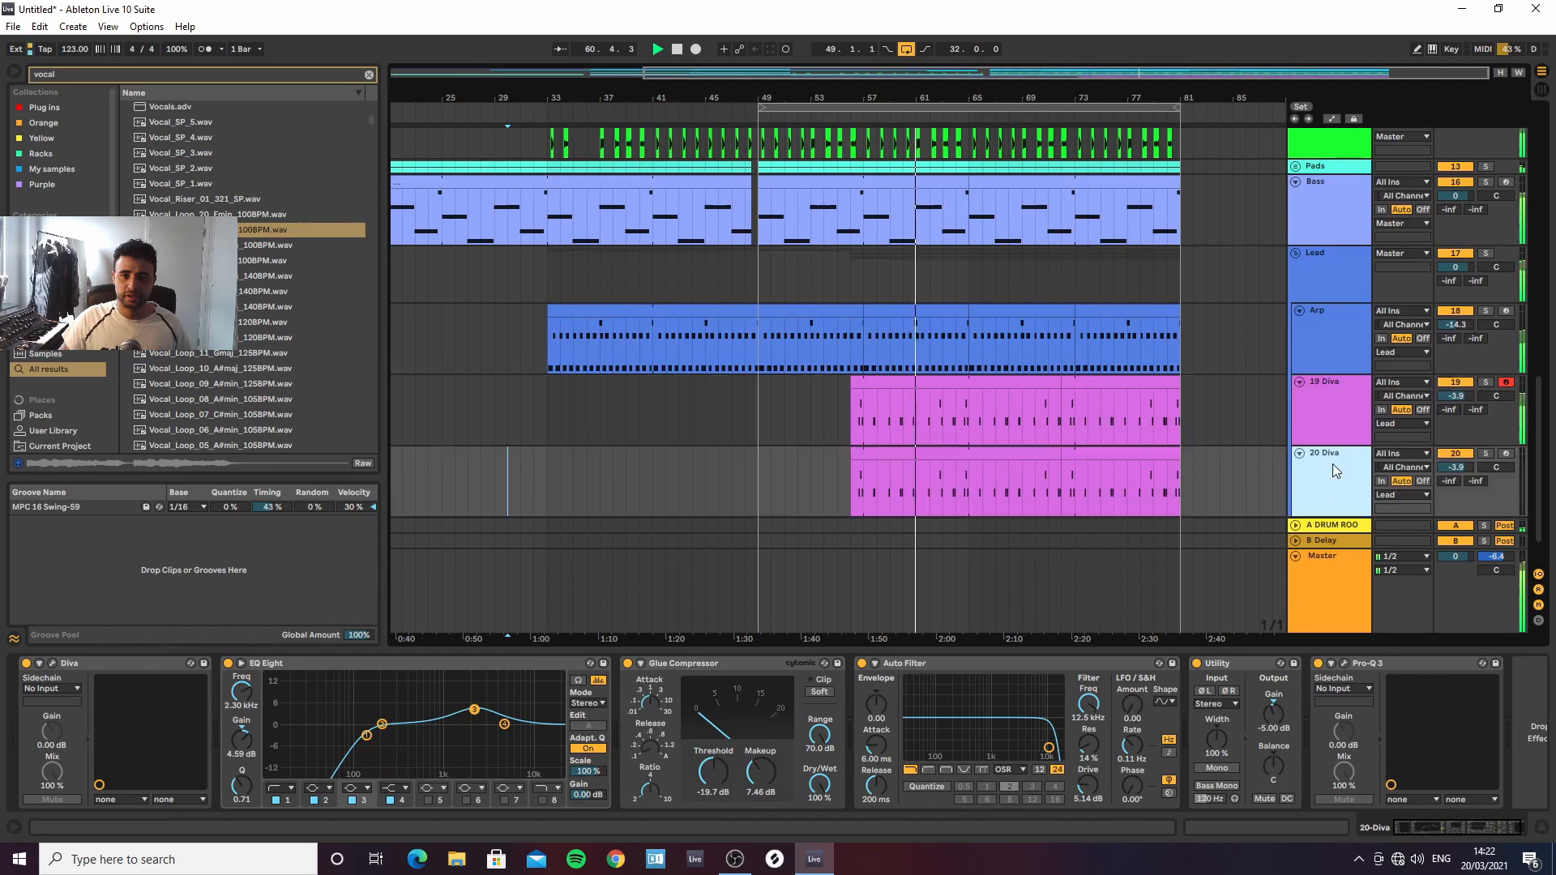
# Set the duplicate Diva's Env1 release to 39.00, lower its track volume to -7.3 dB and audition it from bar 55
pyautogui.click(52, 663)
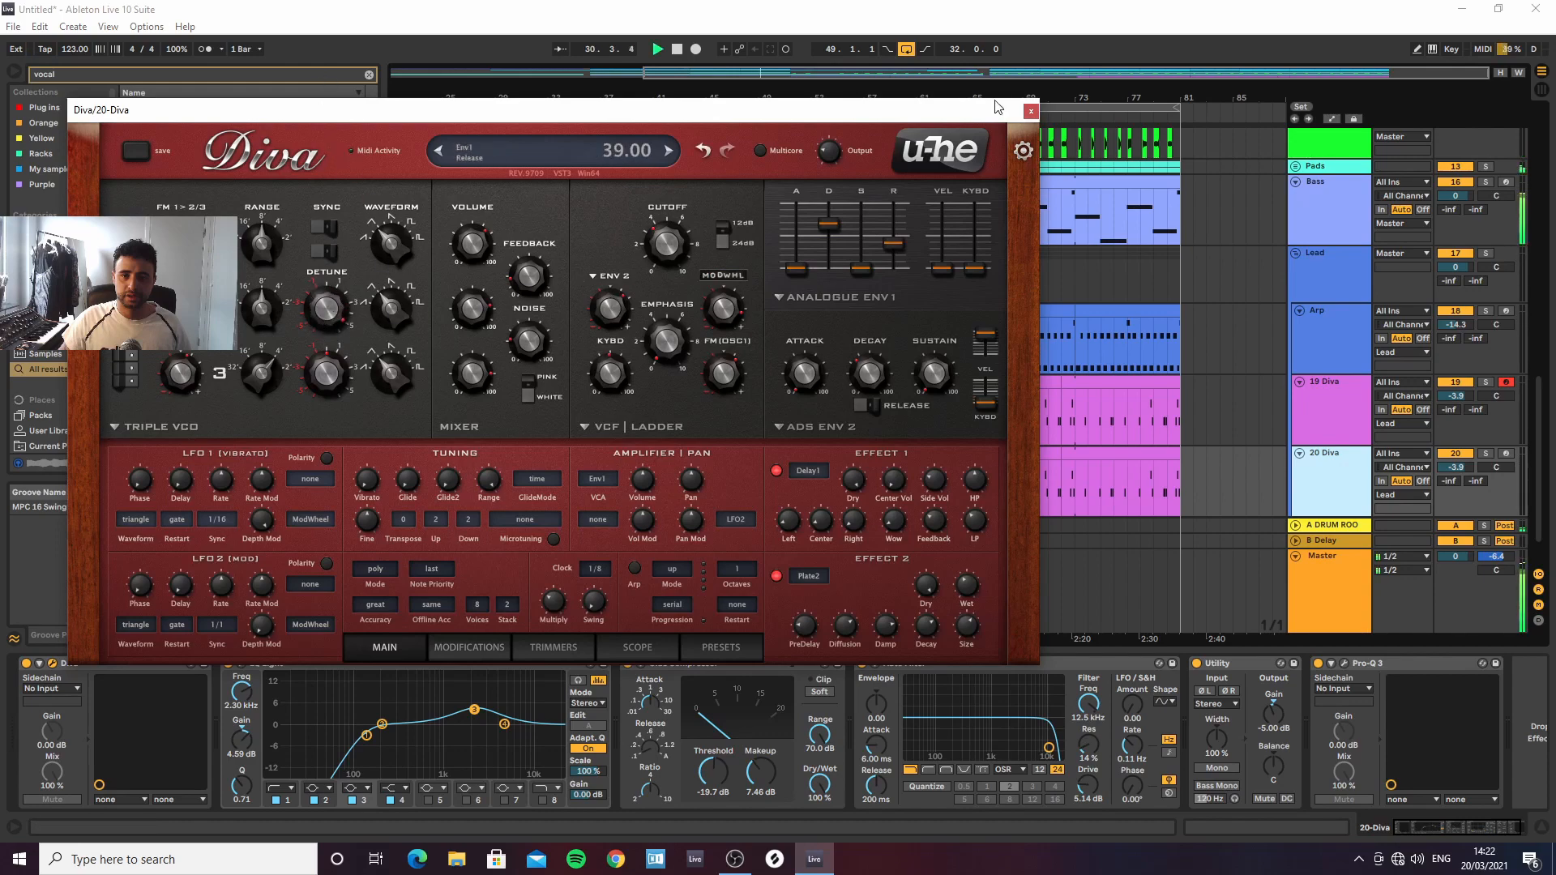
pyautogui.click(1030, 111)
pyautogui.moveTo(1456, 467); pyautogui.dragTo(1456, 494)
pyautogui.click(839, 487)
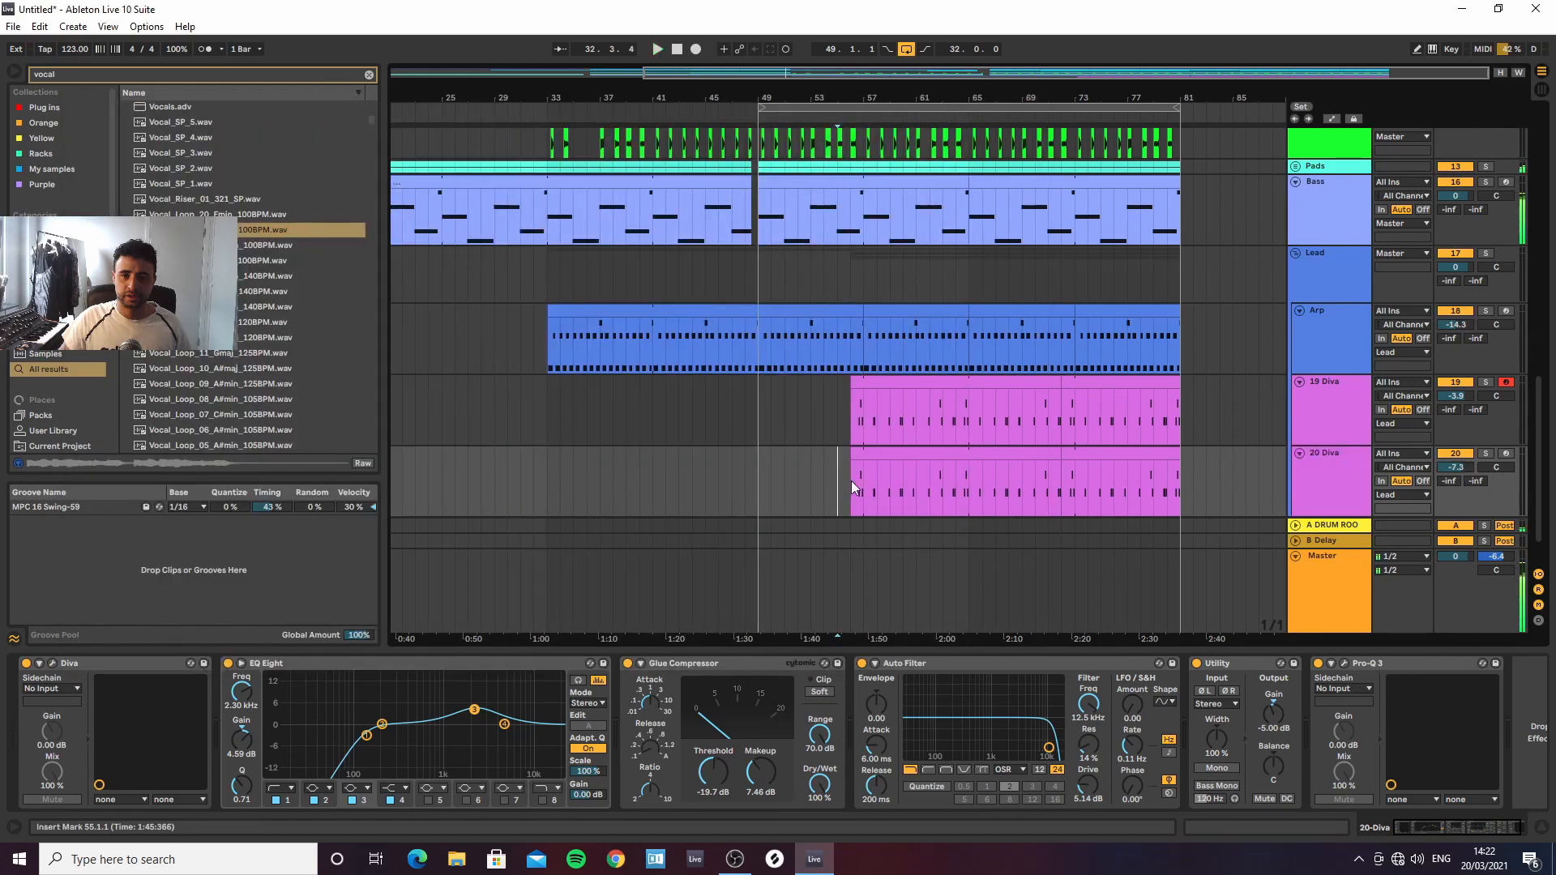
pyautogui.scroll(4, 857, 243)
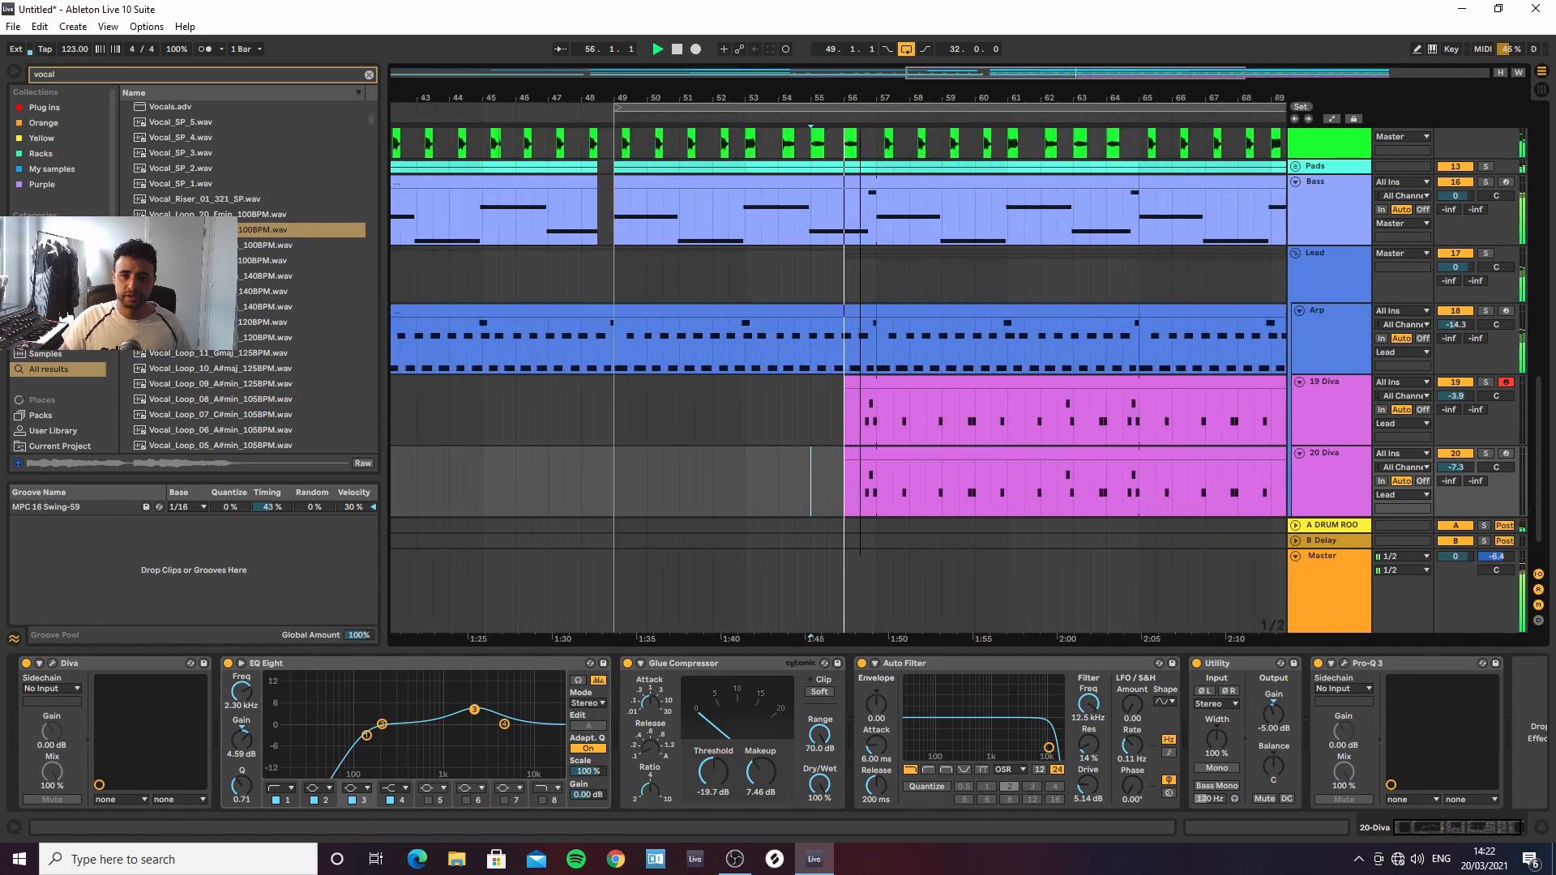
pyautogui.press('space')
# Cut a half-bar gap from 56.3 to bar 57 in the Kick A and Loops tracks
pyautogui.scroll(8, 860, 324)
pyautogui.scroll(5, 854, 283)
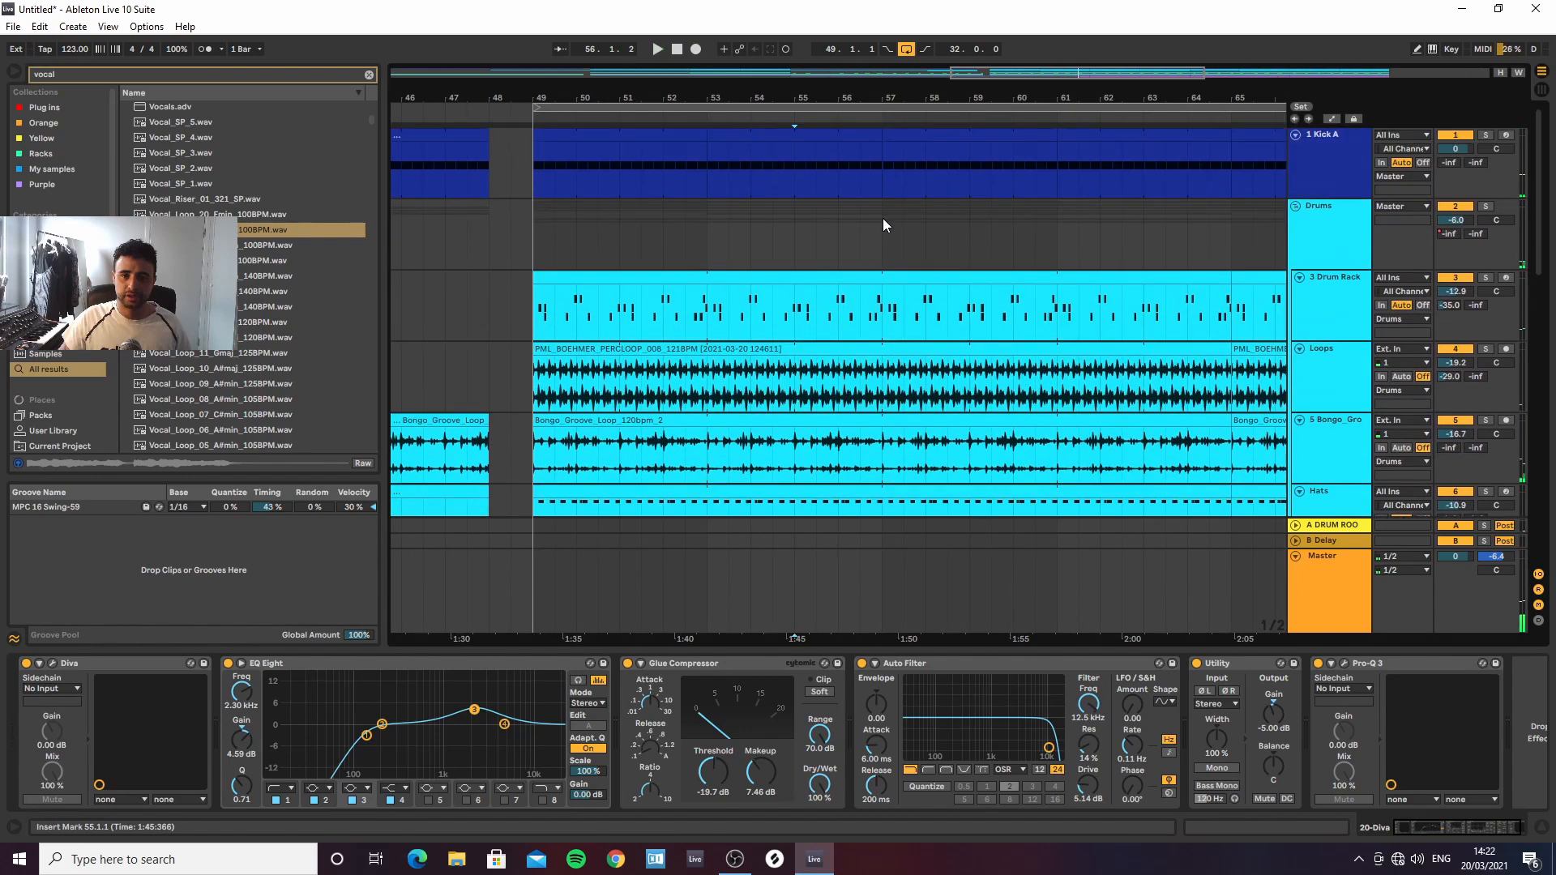
pyautogui.moveTo(851, 147); pyautogui.dragTo(843, 143)
pyautogui.press('Delete')
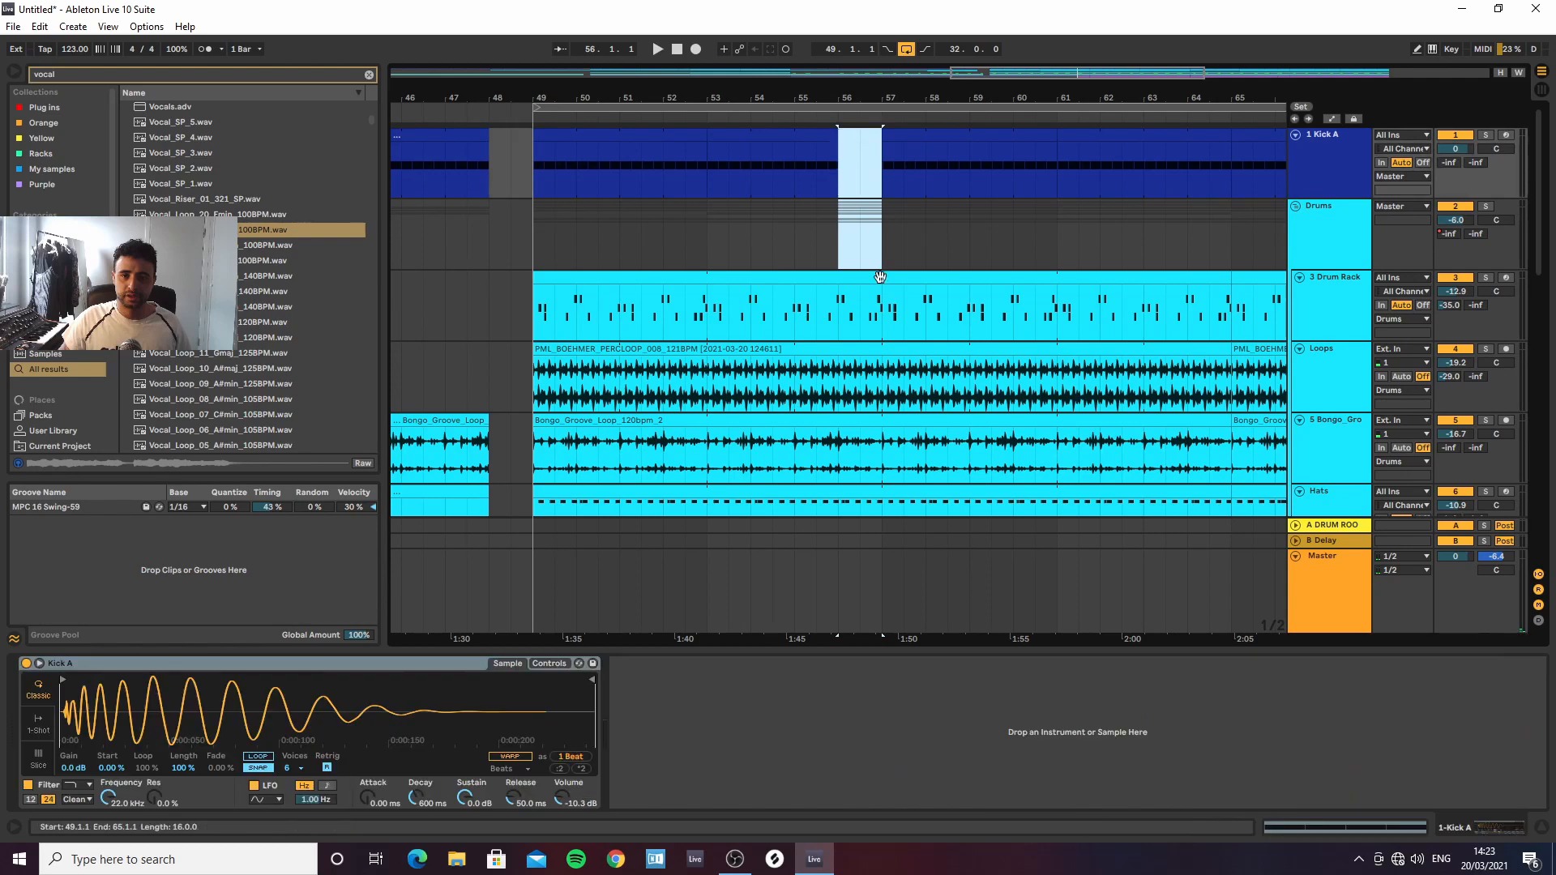
pyautogui.click(880, 401)
pyautogui.press('Delete')
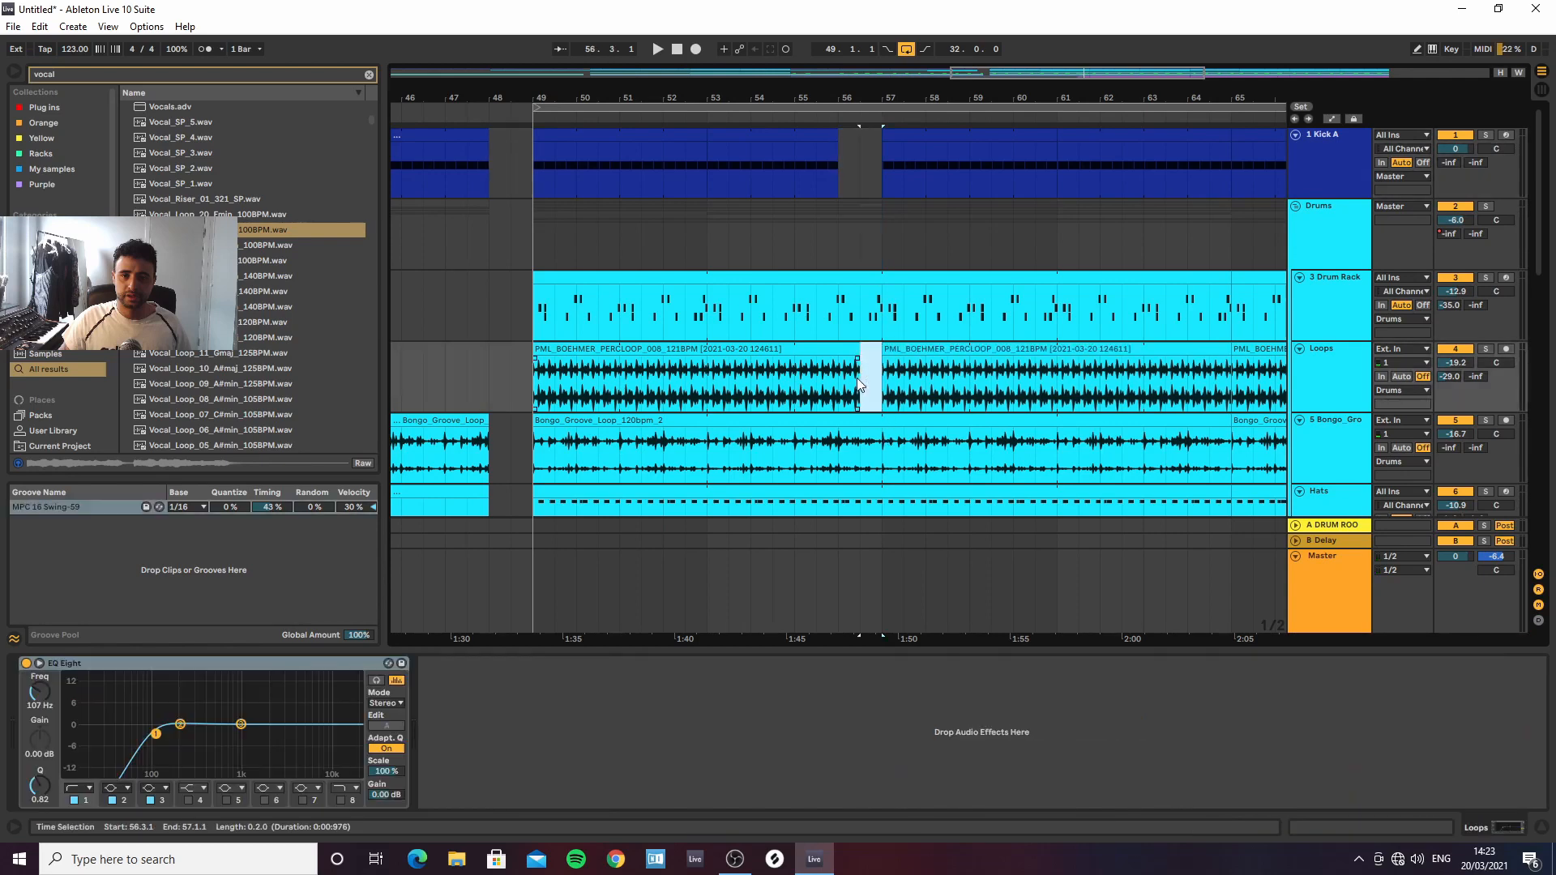
pyautogui.moveTo(831, 139); pyautogui.dragTo(848, 140)
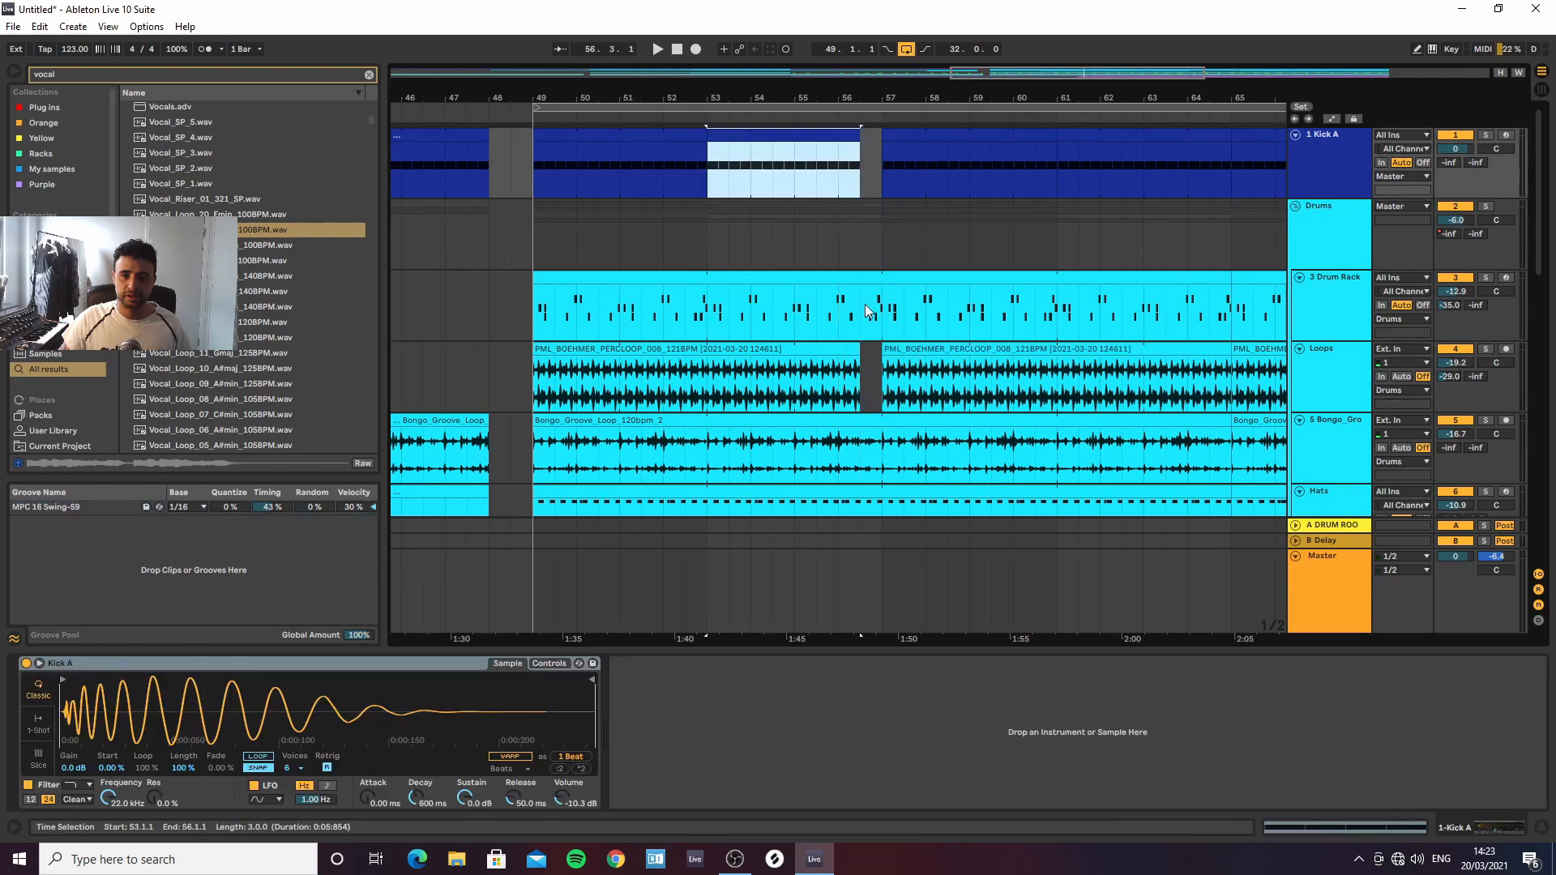
# Extend the first Snare and Claps clips from bar 53 to bar 69, making each 20 bars long
pyautogui.scroll(-3, 872, 381)
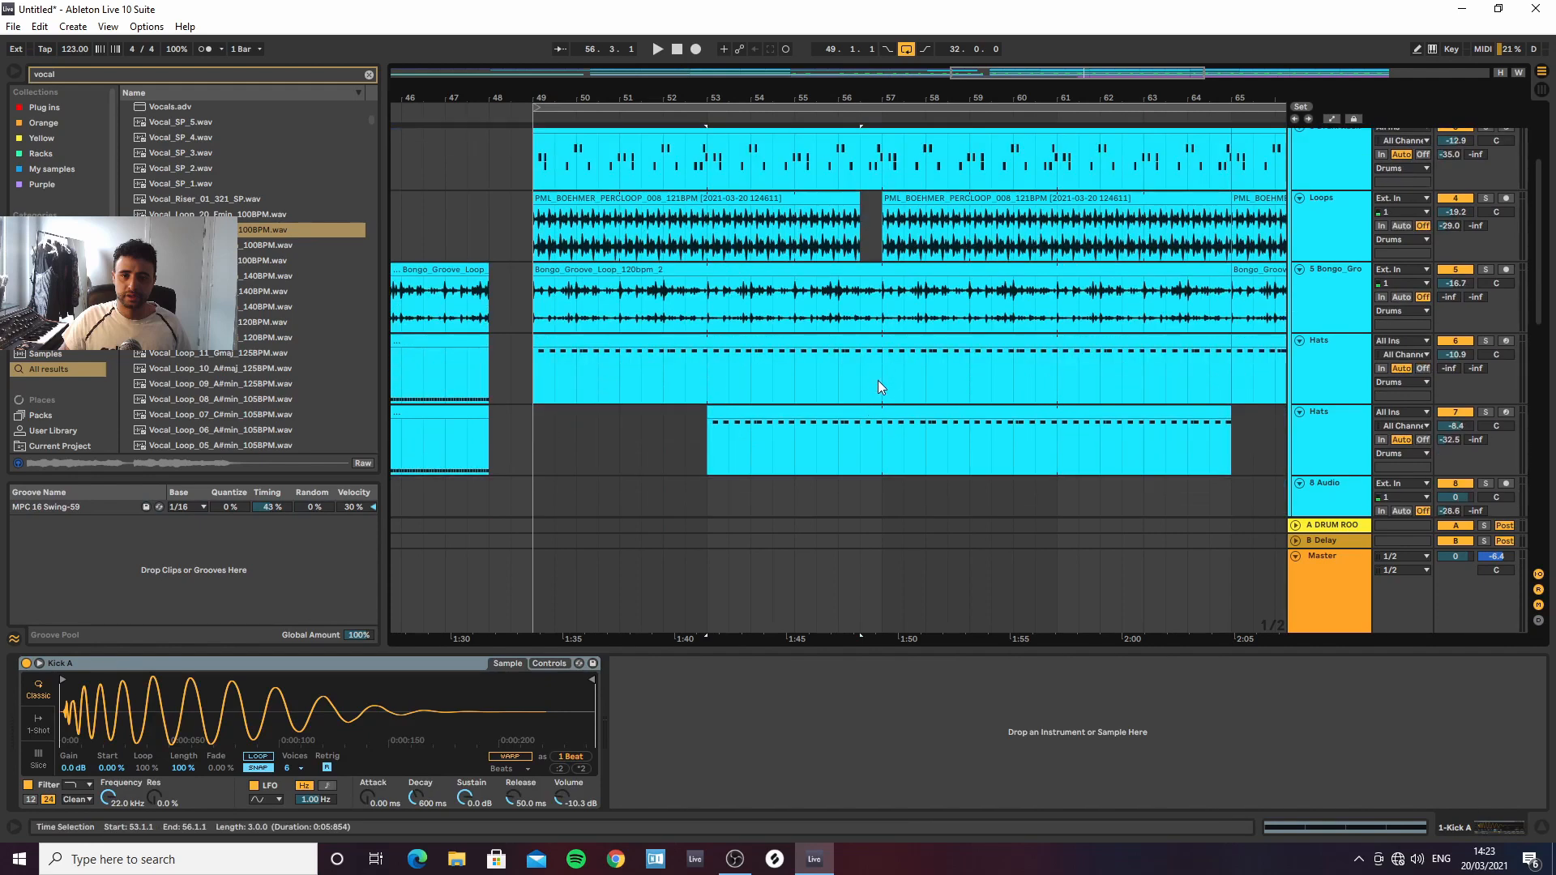
pyautogui.scroll(-3, 882, 388)
pyautogui.scroll(-3, 884, 308)
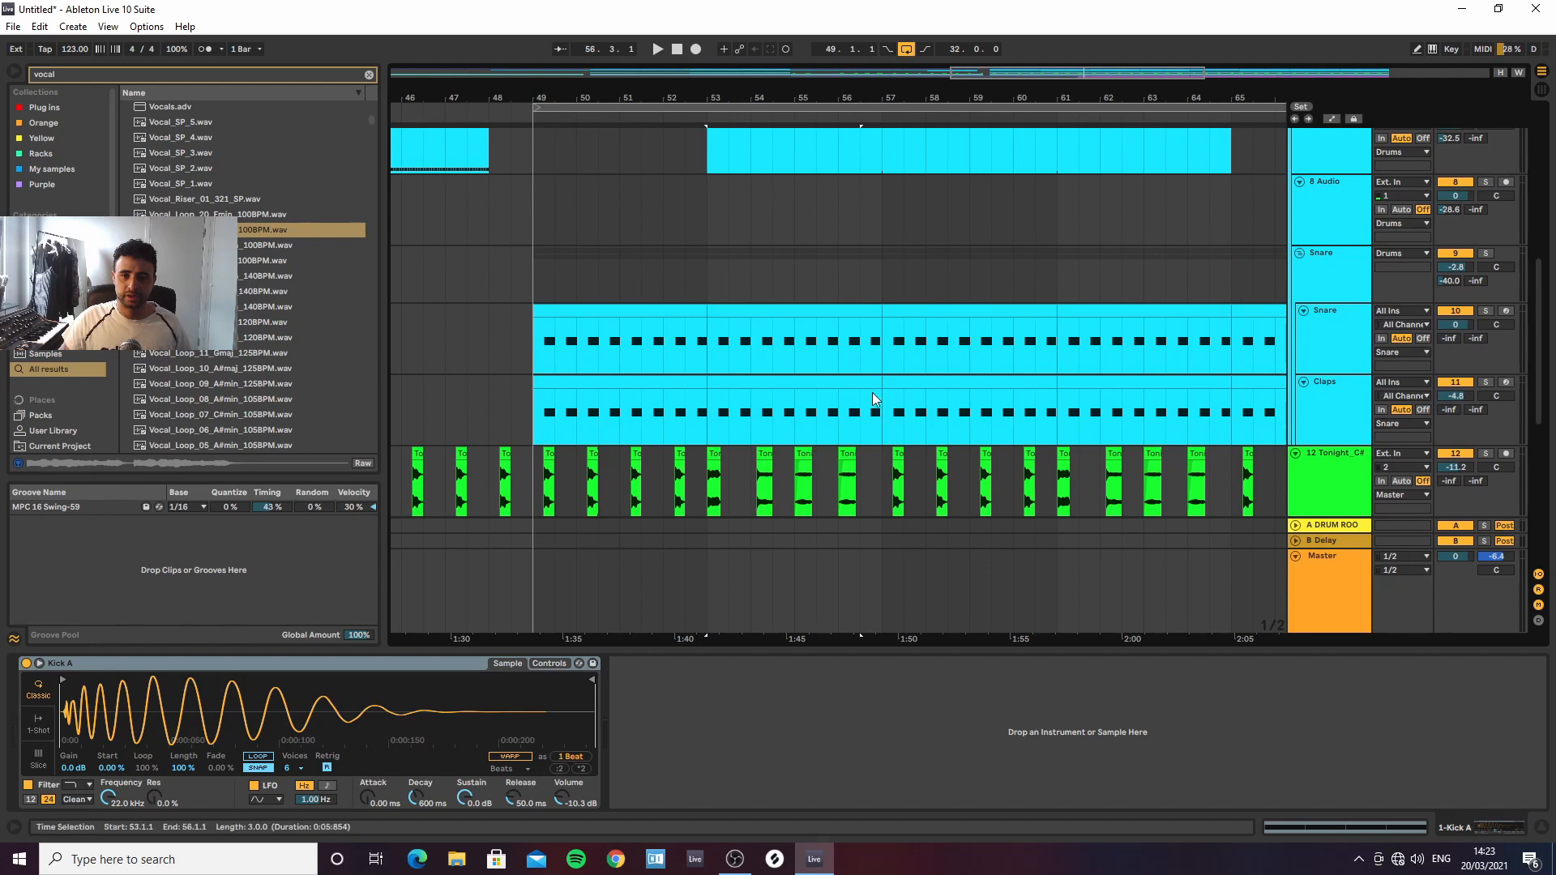
pyautogui.click(839, 406)
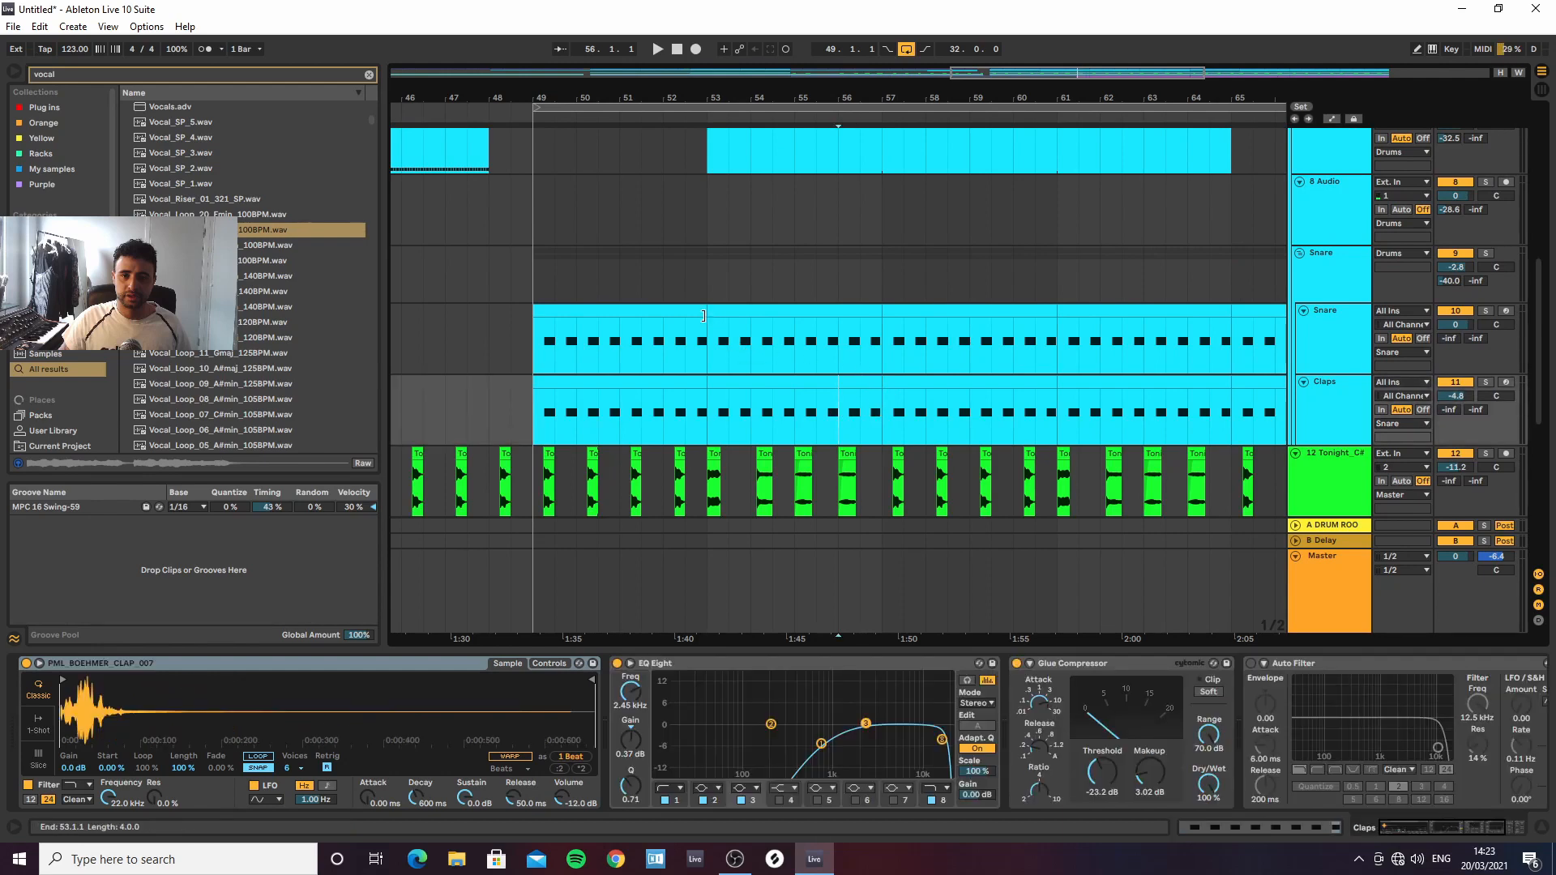
pyautogui.moveTo(702, 315); pyautogui.dragTo(1268, 327)
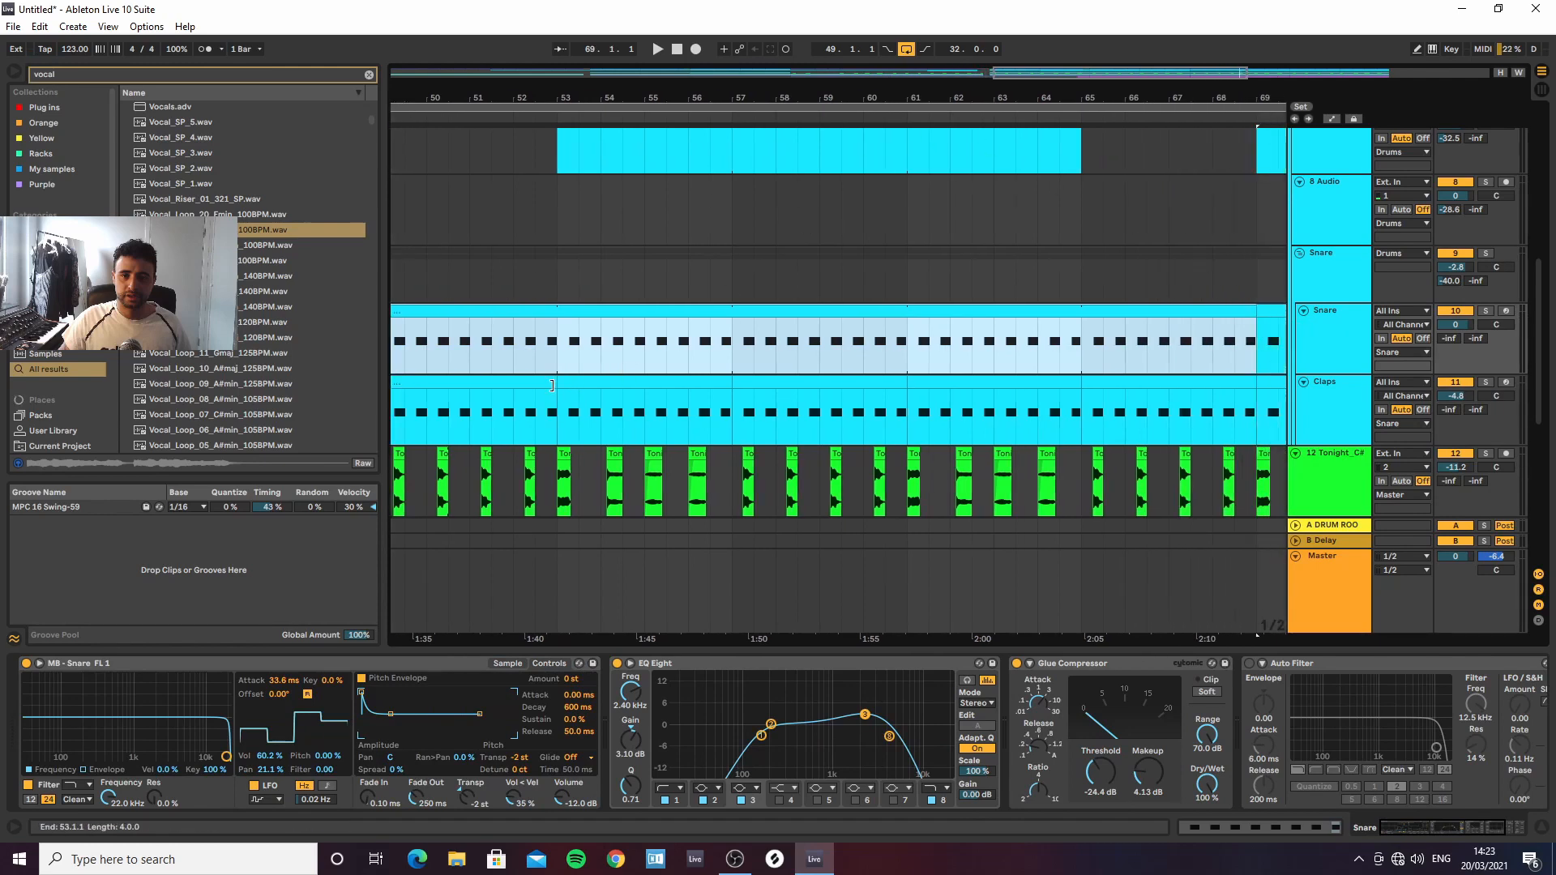
pyautogui.moveTo(552, 385); pyautogui.dragTo(1203, 407)
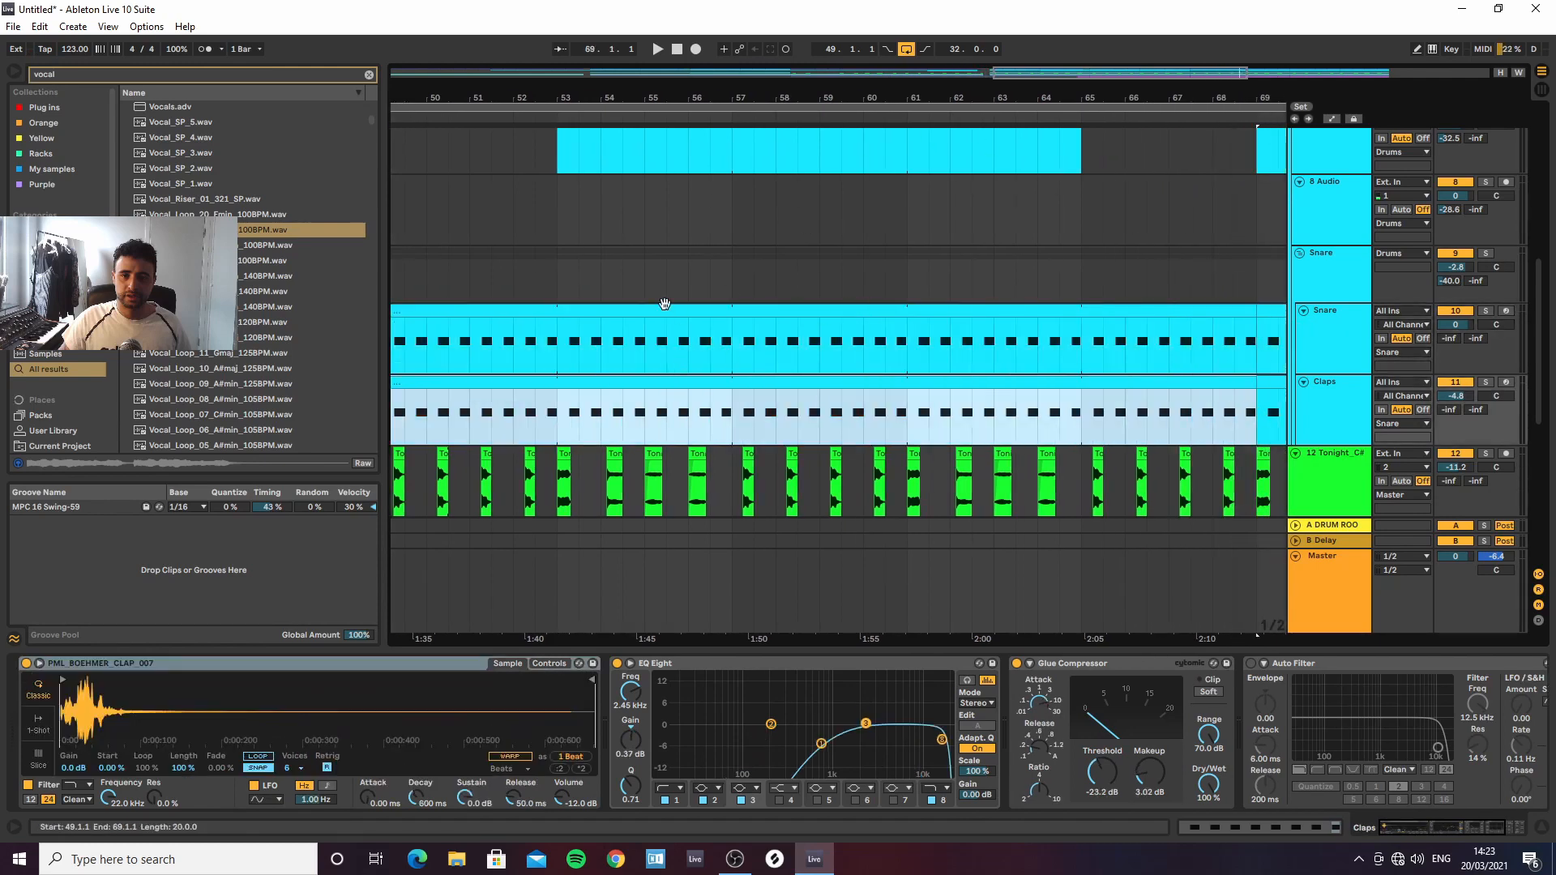
# Split the Snare clip at 56.3 and bar 57 and open the half-bar piece in the MIDI editor
pyautogui.moveTo(668, 89); pyautogui.dragTo(714, 91)
pyautogui.scroll(10, 765, 300)
pyautogui.scroll(-11, 769, 306)
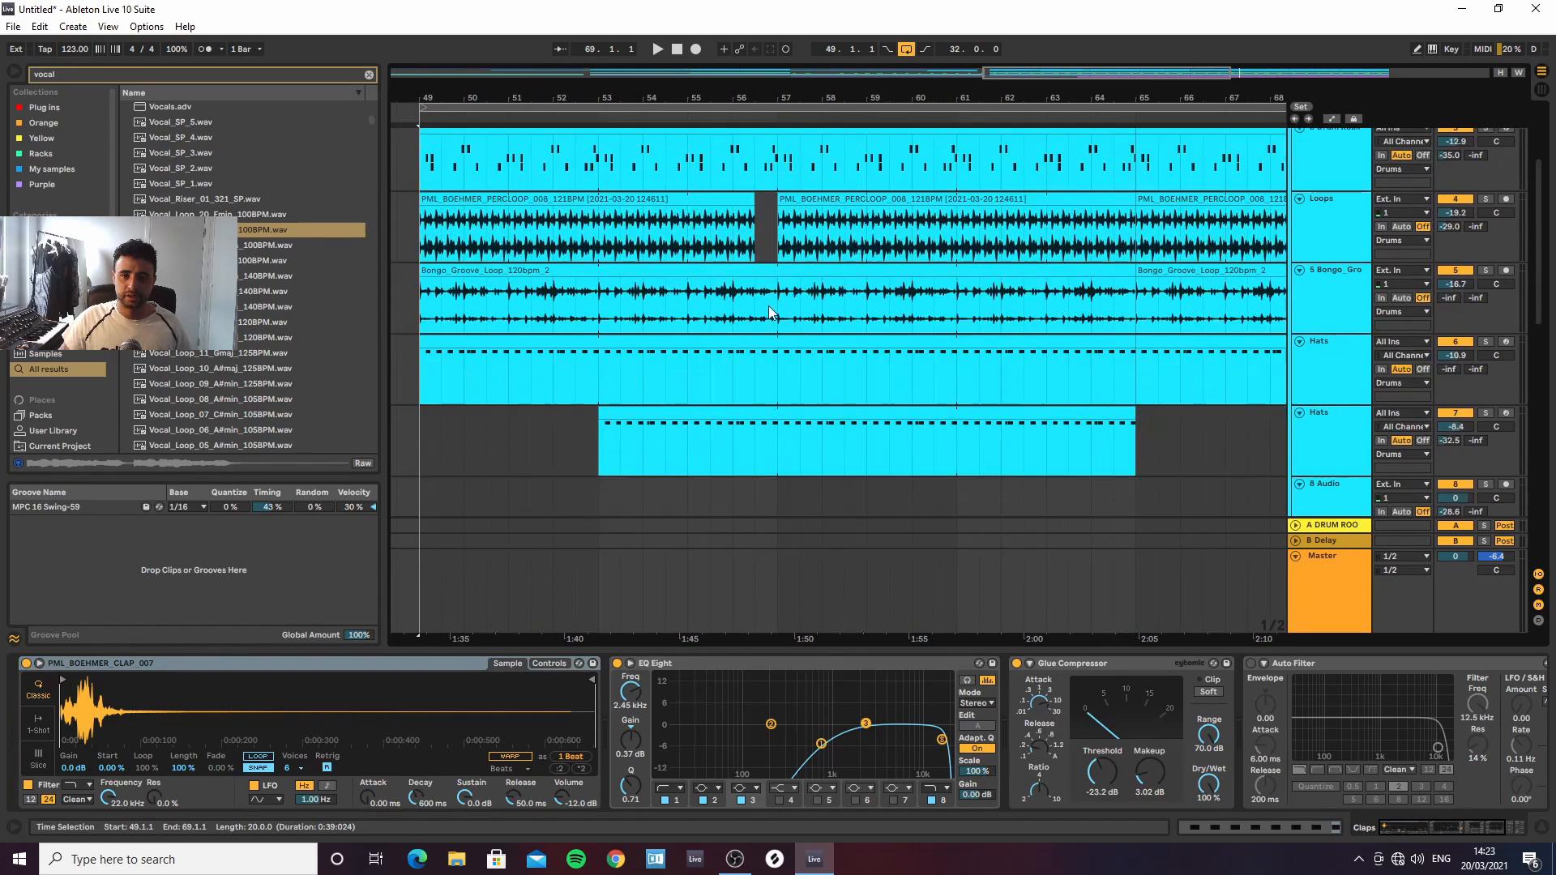
pyautogui.click(755, 323)
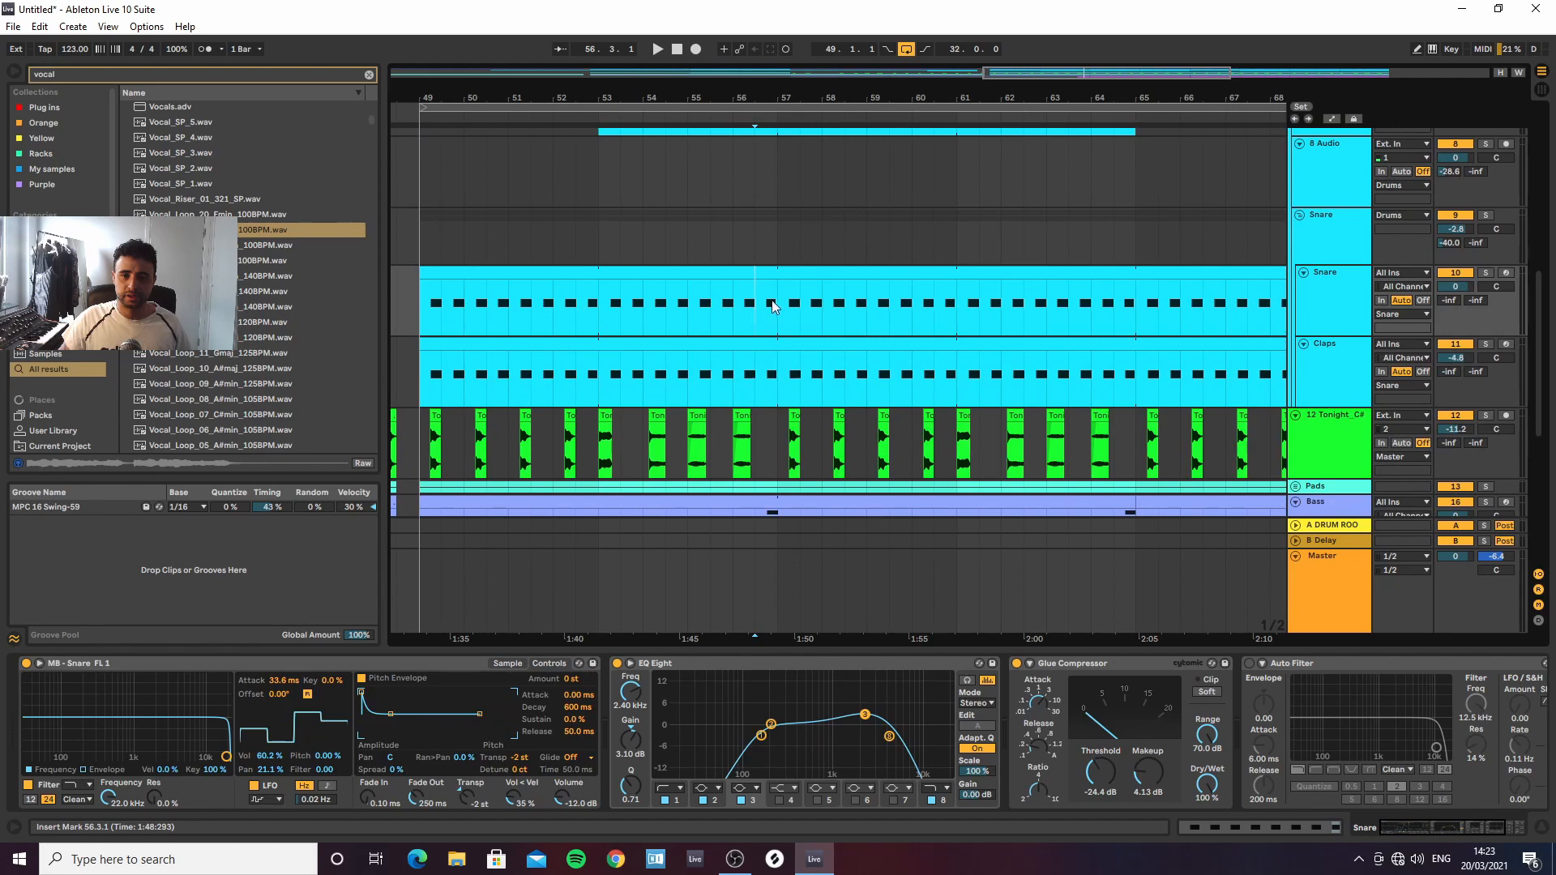
pyautogui.click(765, 272)
pyautogui.click(785, 301)
pyautogui.doubleClick(766, 272)
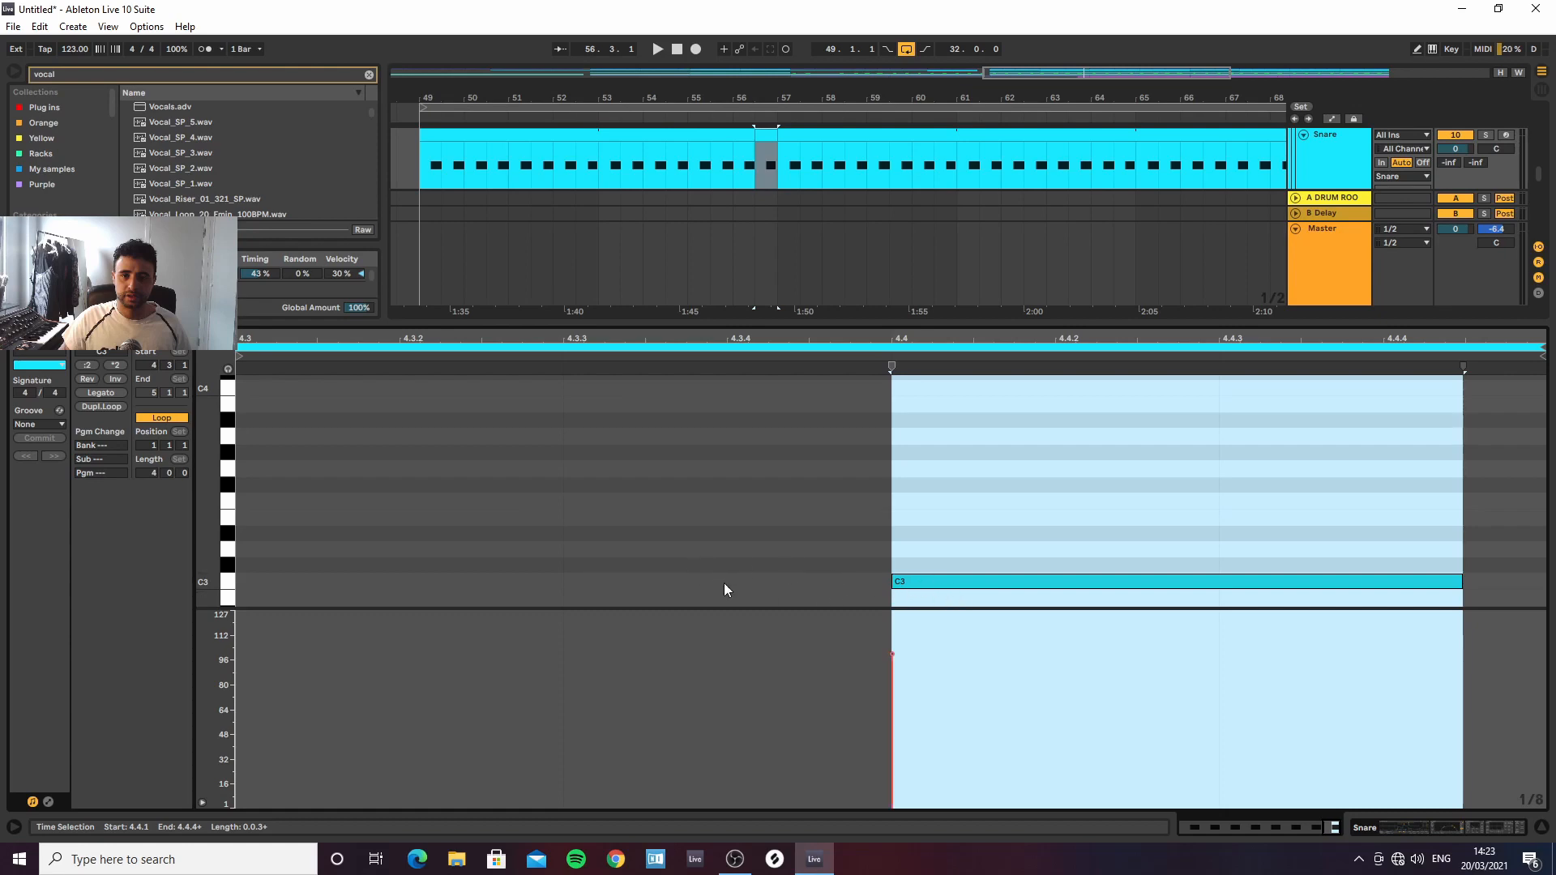
# Build a snare fill on a 1/16 grid with sixteenth-long C3 notes at 4.3.2, 4.4 and 4.4.4
pyautogui.rightClick(407, 576)
pyautogui.click(436, 515)
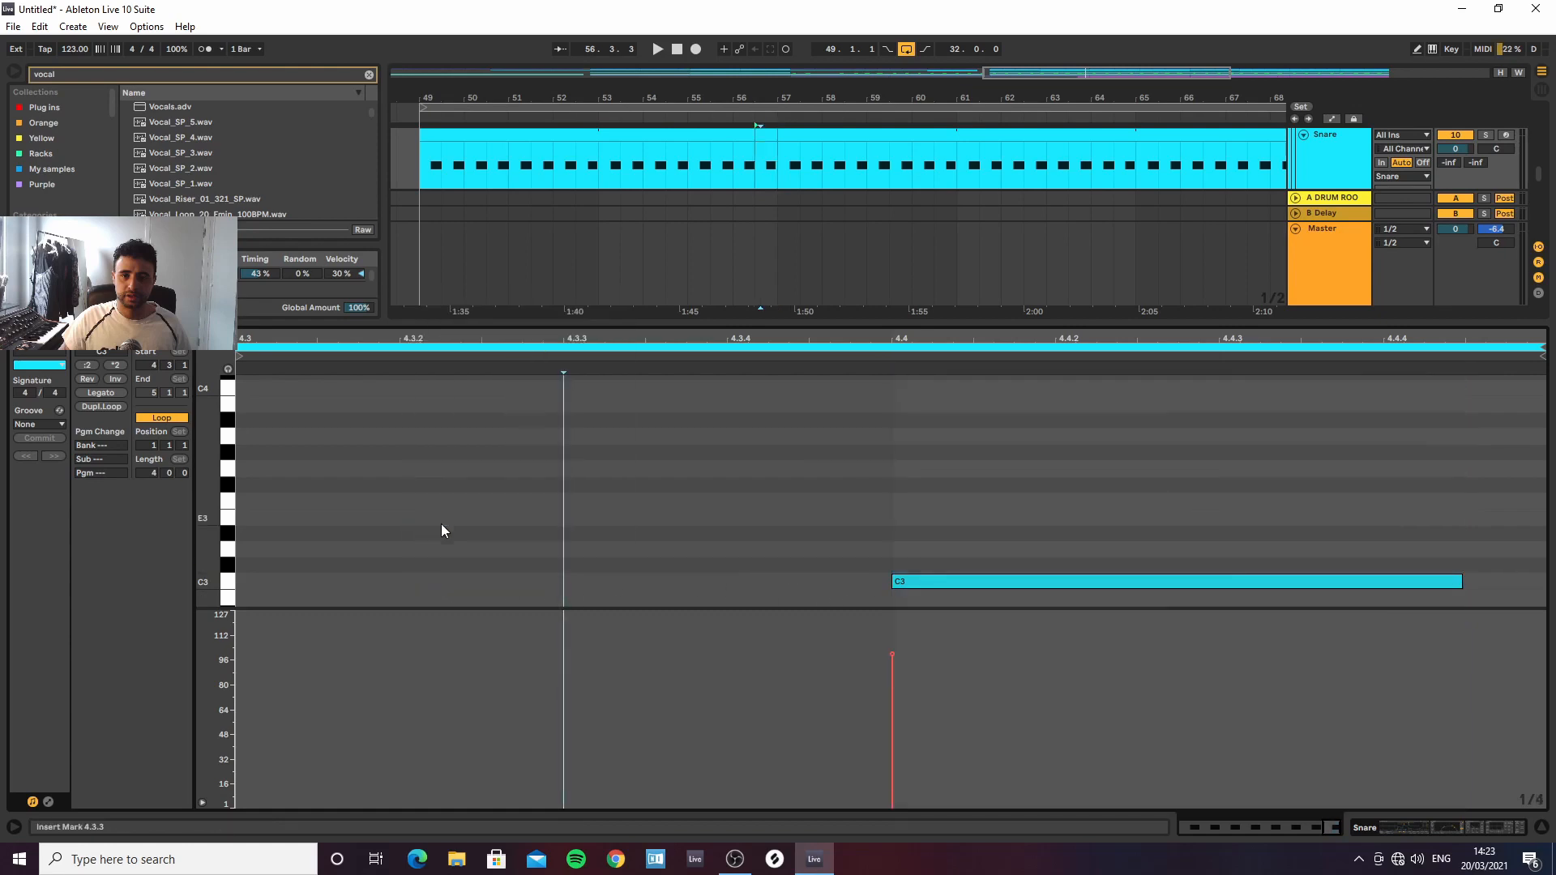
pyautogui.rightClick(431, 577)
pyautogui.click(545, 514)
pyautogui.scroll(-3, 441, 542)
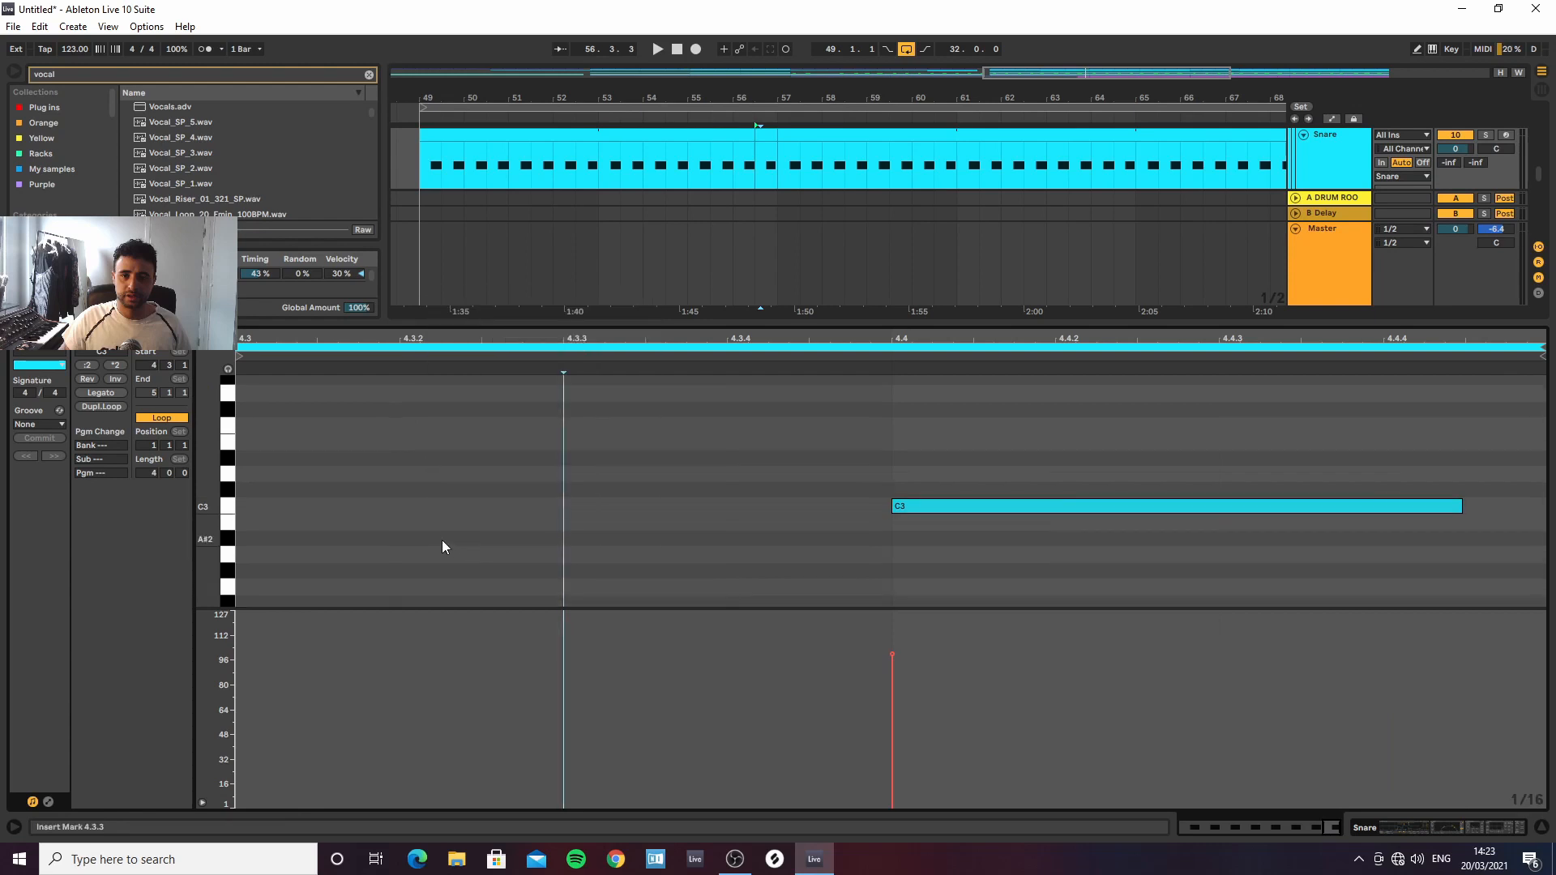
pyautogui.scroll(2, 435, 519)
pyautogui.doubleClick(408, 543)
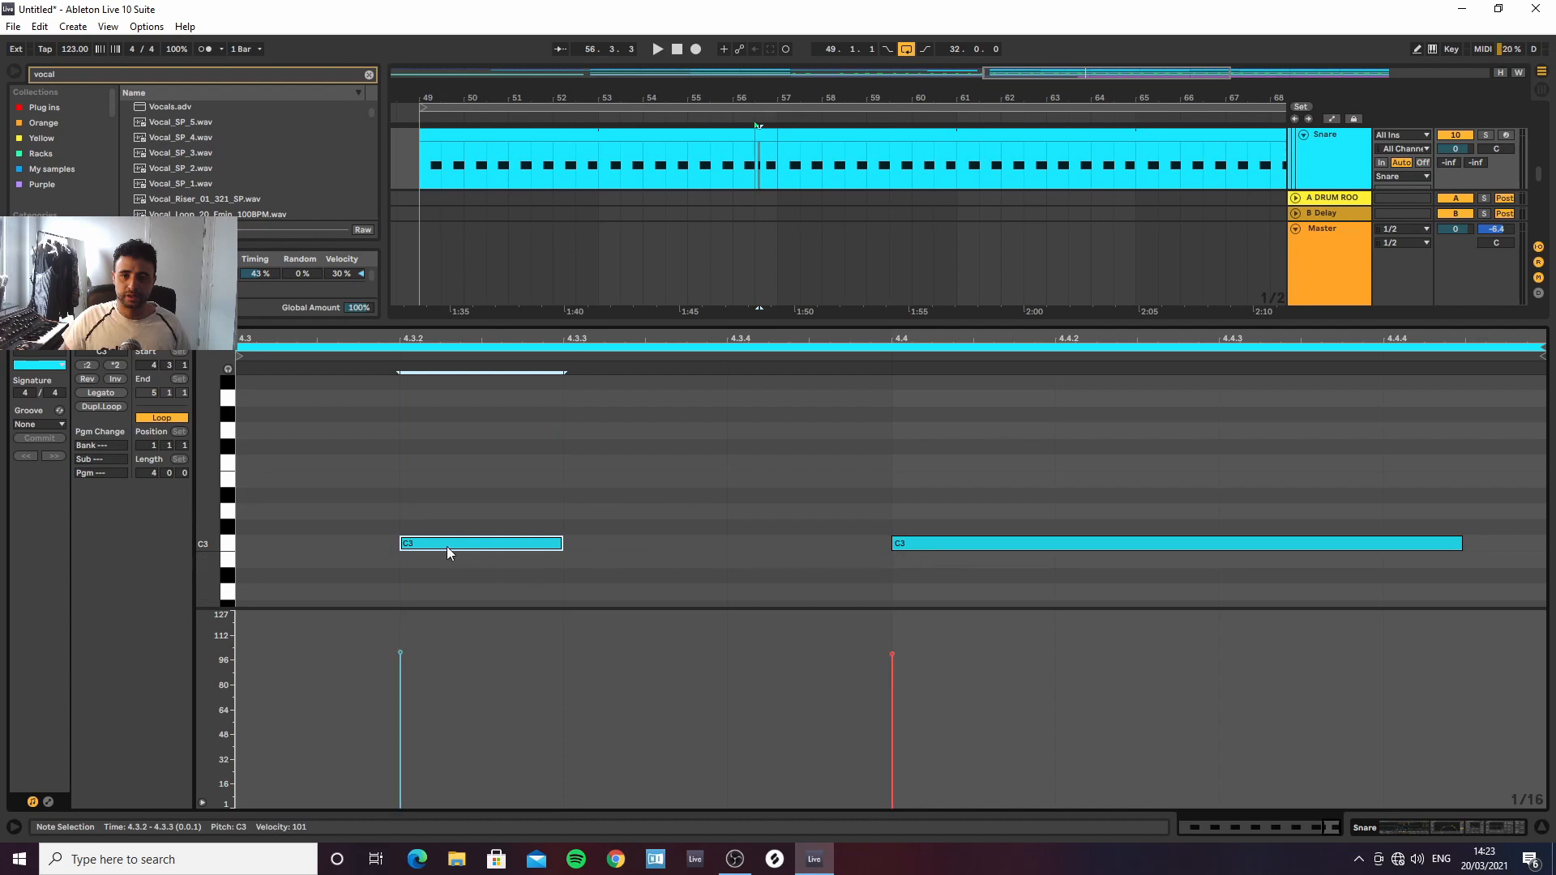
pyautogui.press('space')
pyautogui.moveTo(465, 543)
pyautogui.mouseDown()
pyautogui.moveTo(938, 558)
pyautogui.moveTo(1117, 539)
pyautogui.moveTo(1323, 560)
pyautogui.moveTo(1432, 547)
pyautogui.mouseUp()
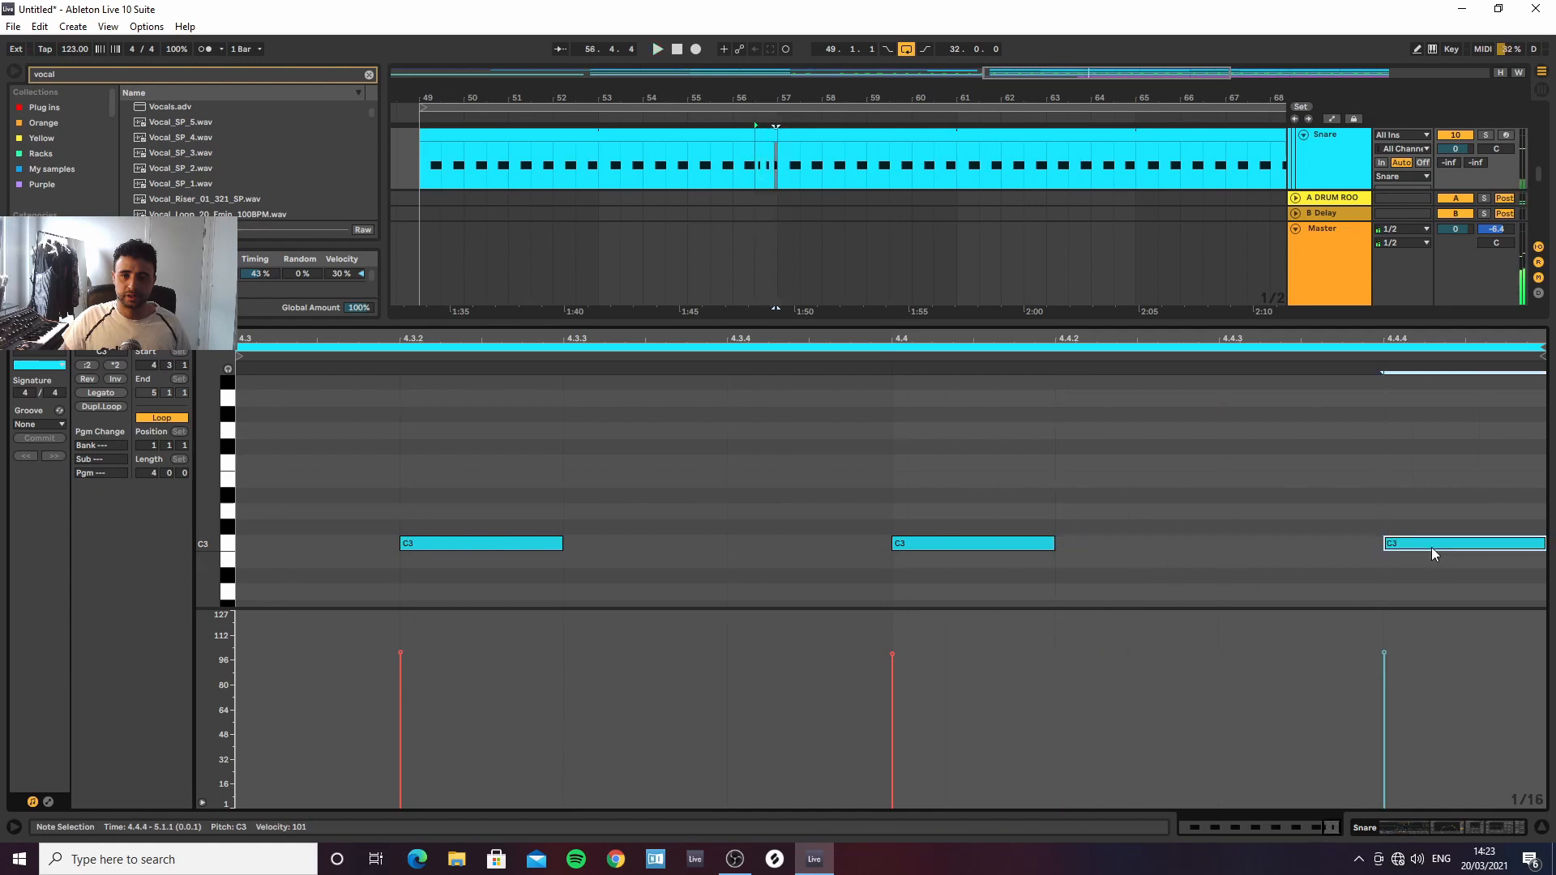
# Close the note editor, copy the snare fill to the Claps track from 56.3 to bar 57 and play it back
pyautogui.click(1540, 829)
pyautogui.scroll(4, 1091, 473)
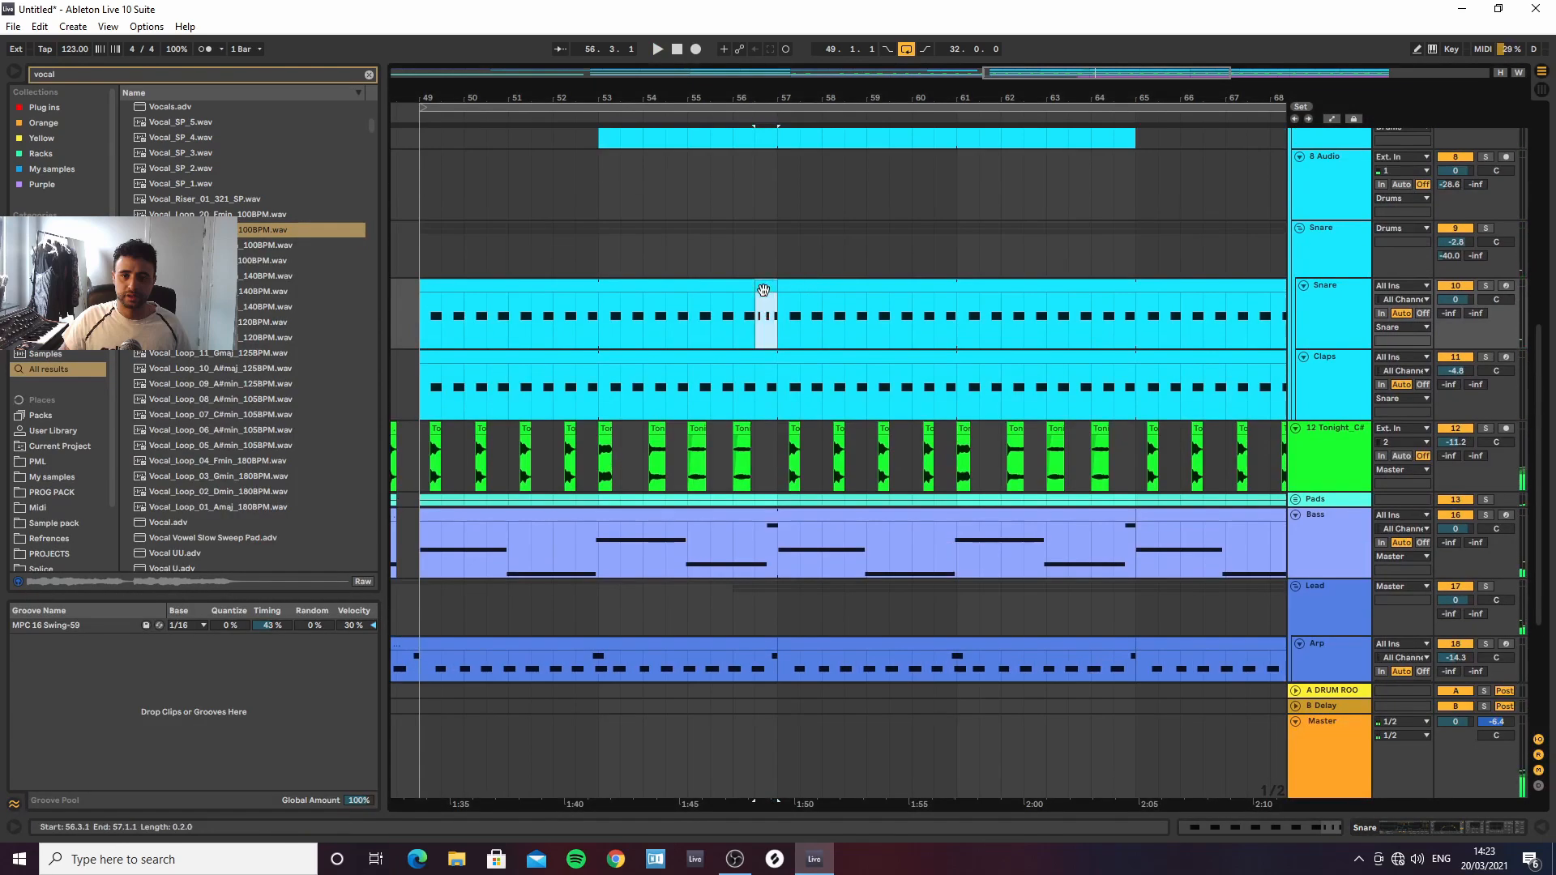
pyautogui.moveTo(764, 290); pyautogui.dragTo(766, 373)
pyautogui.press('space')
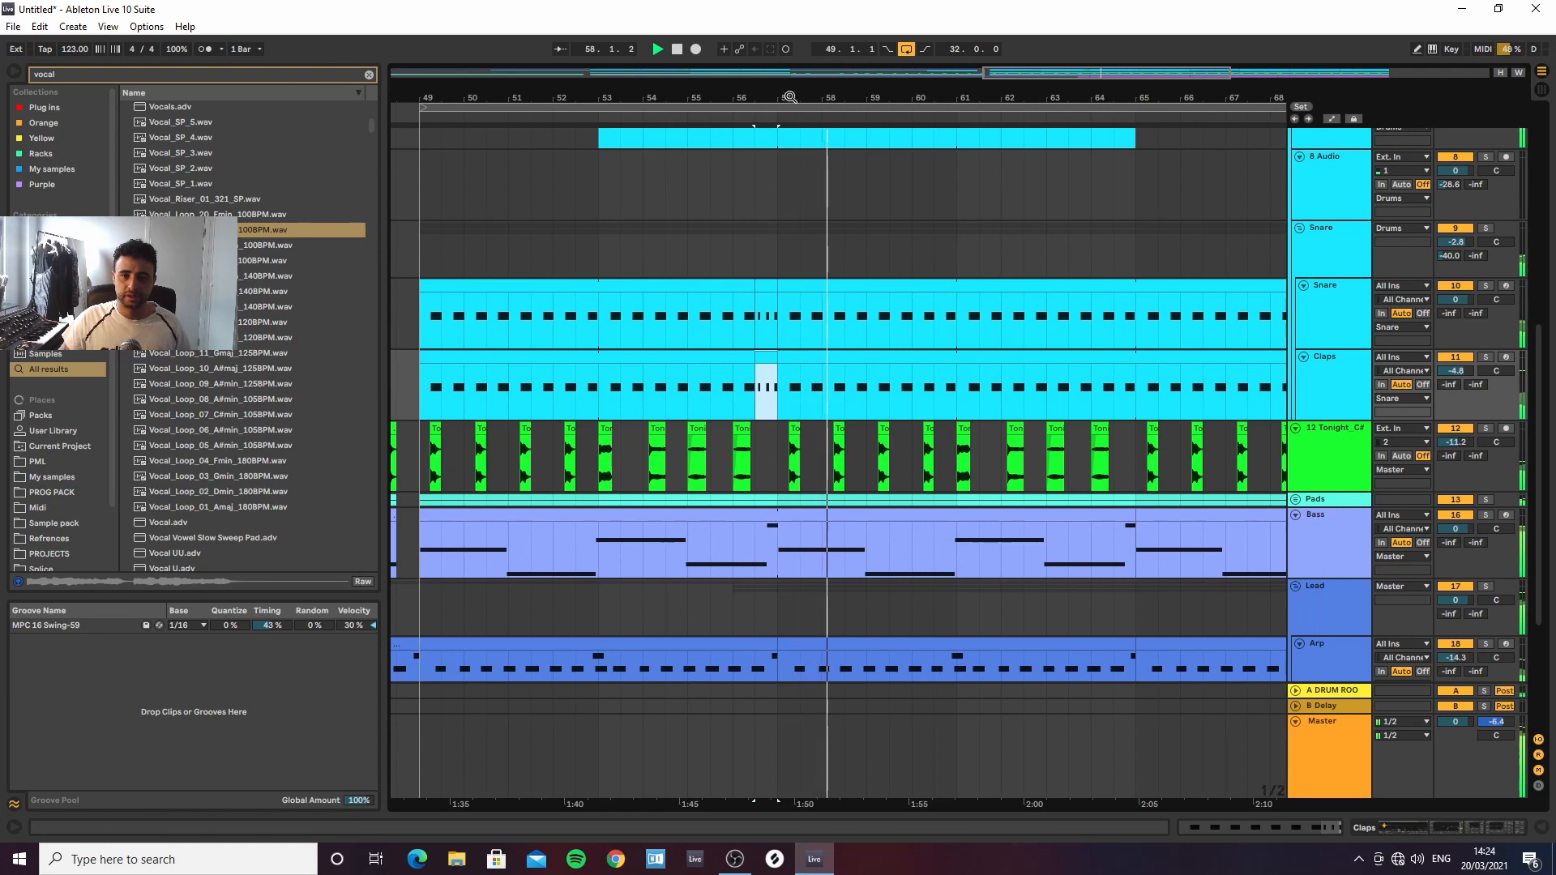
# Inspect the effect chain on the Drums group during playback
pyautogui.moveTo(791, 97); pyautogui.dragTo(810, 38)
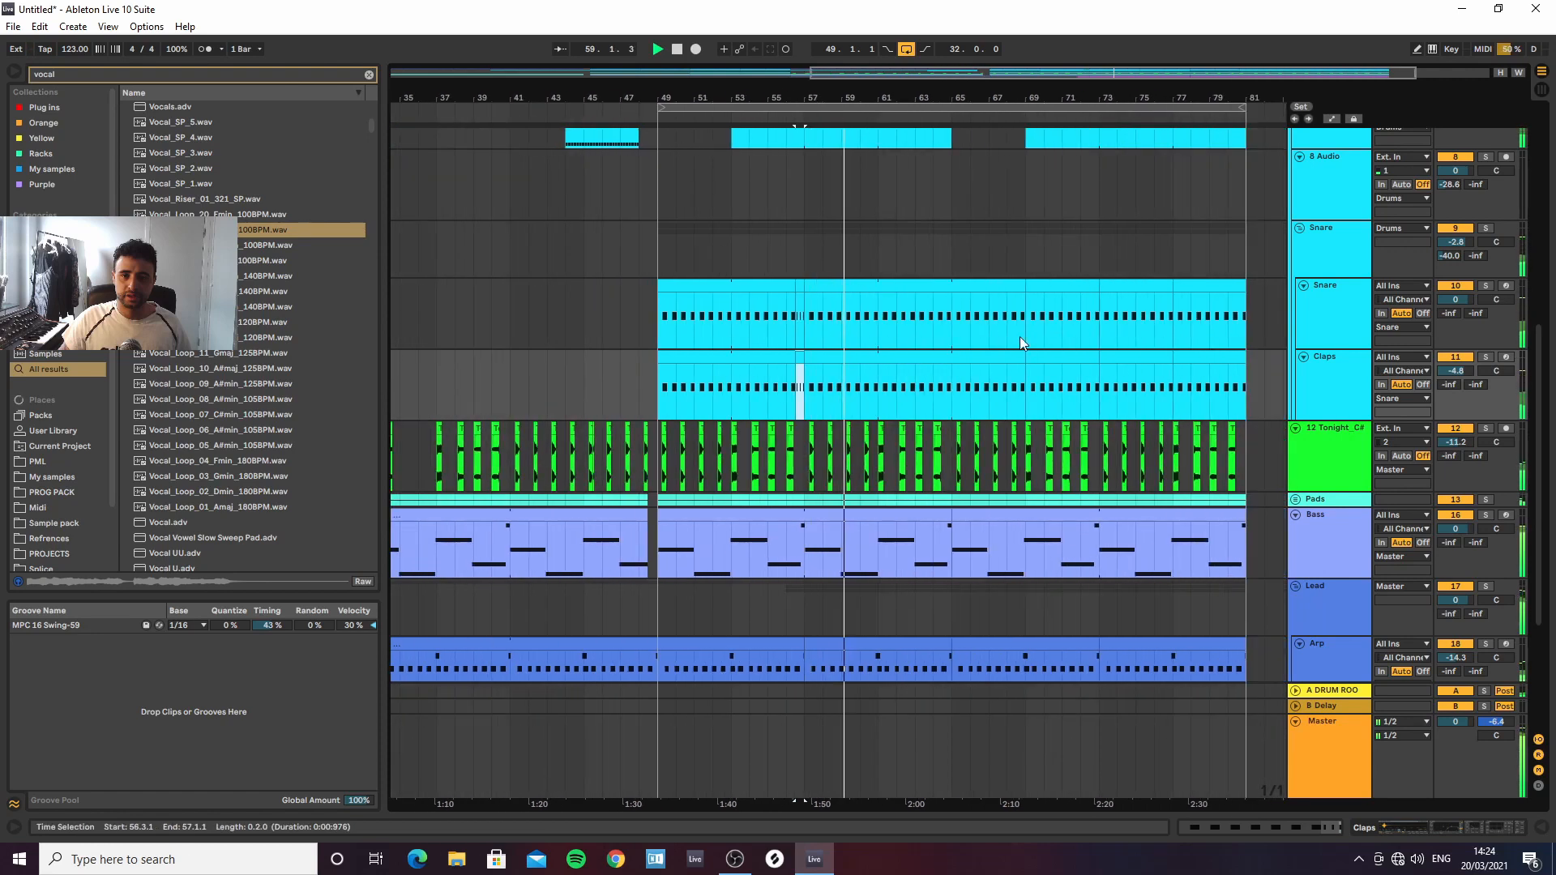
pyautogui.click(1331, 249)
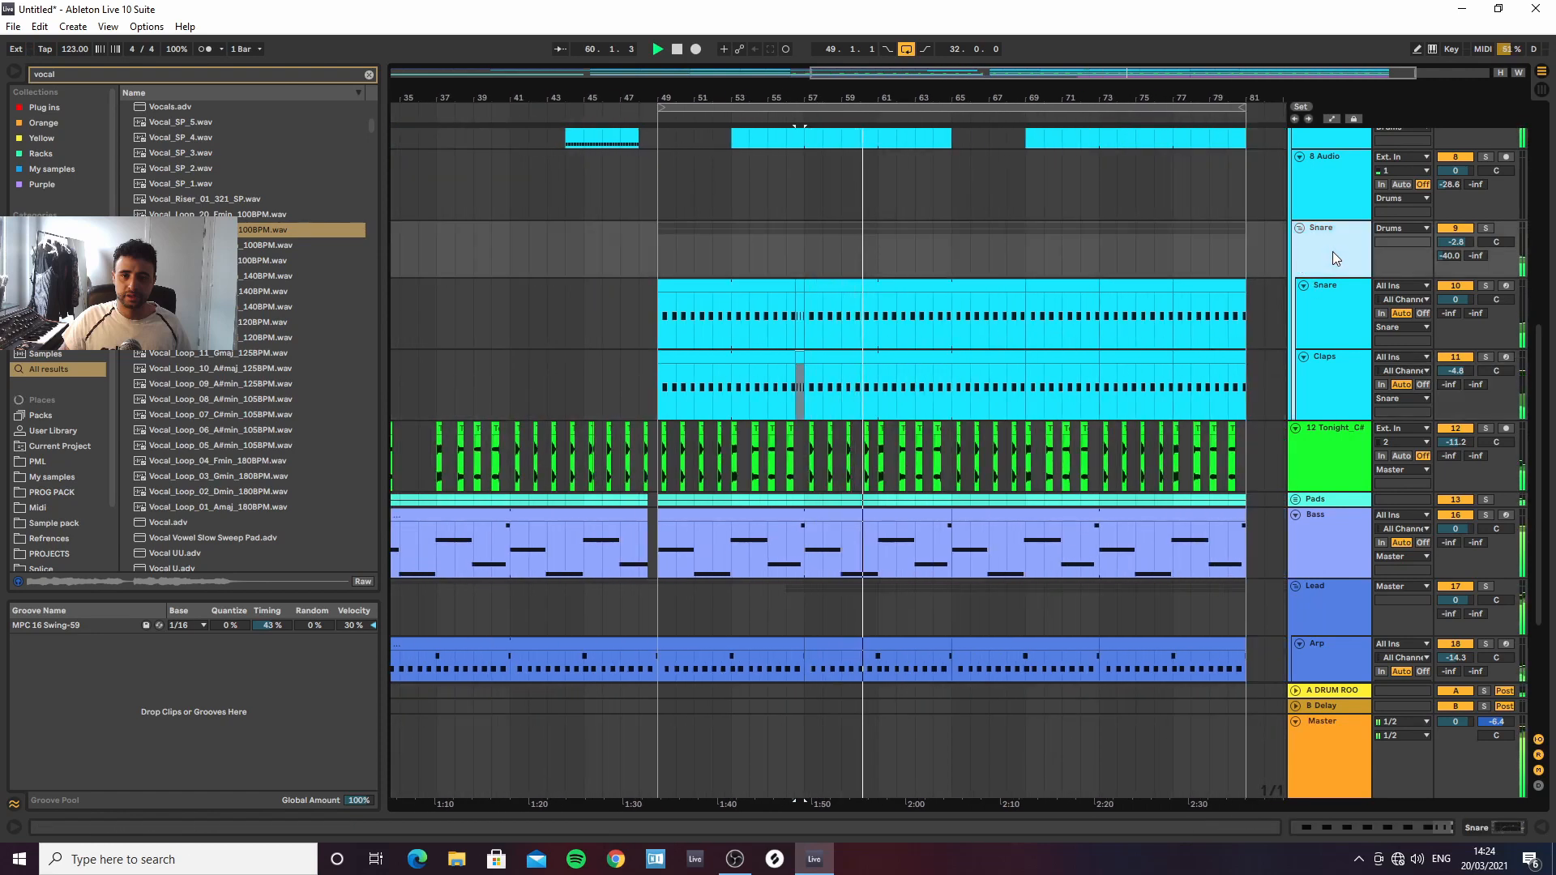
pyautogui.scroll(8, 1341, 255)
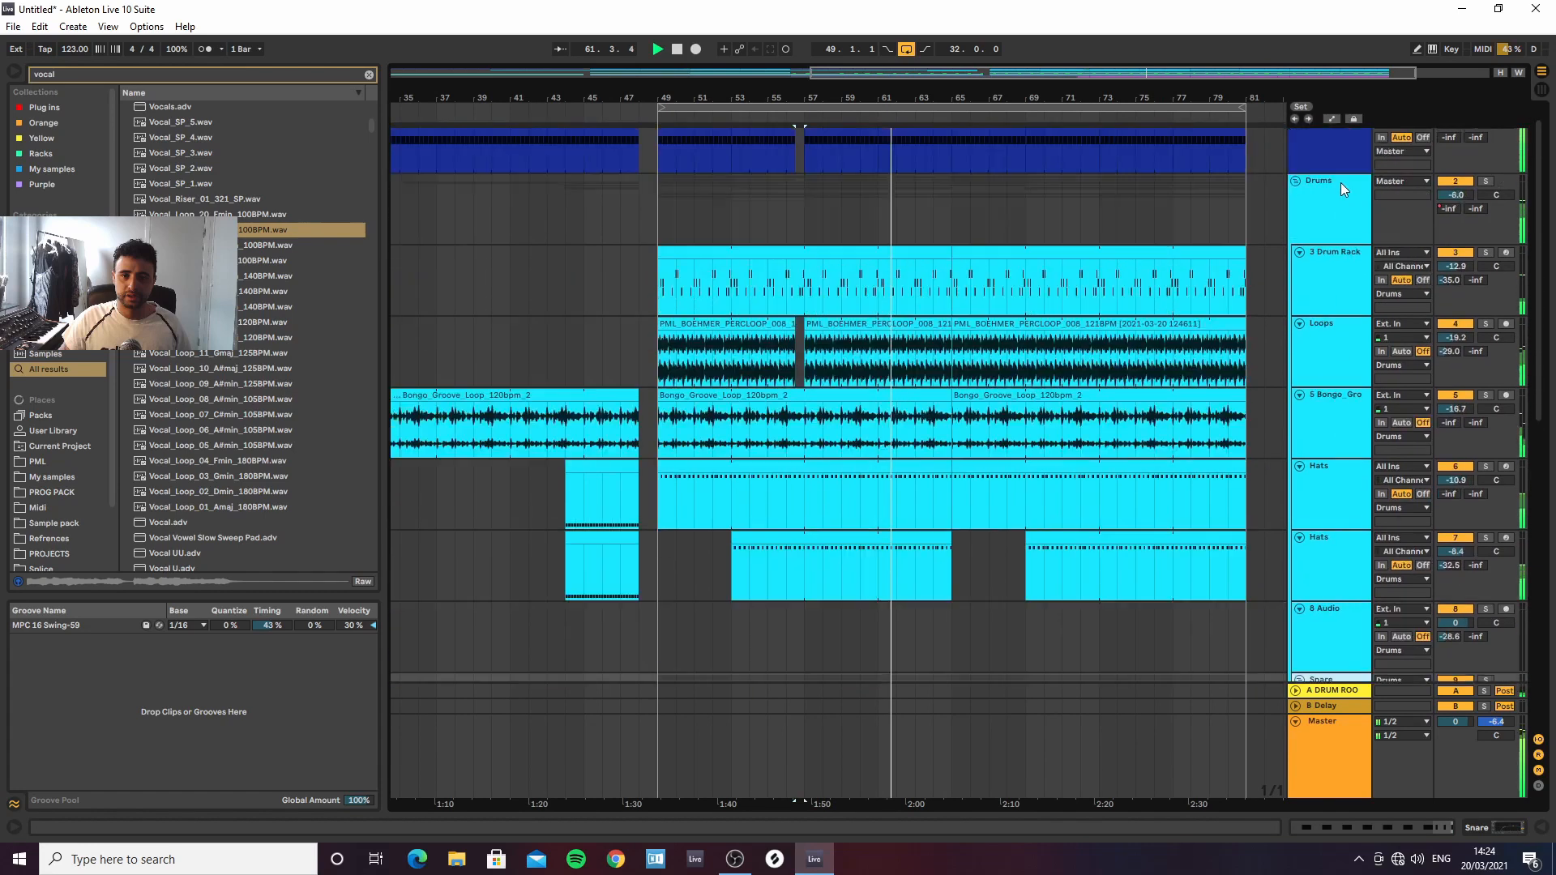
pyautogui.scroll(1, 1341, 182)
pyautogui.click(1336, 242)
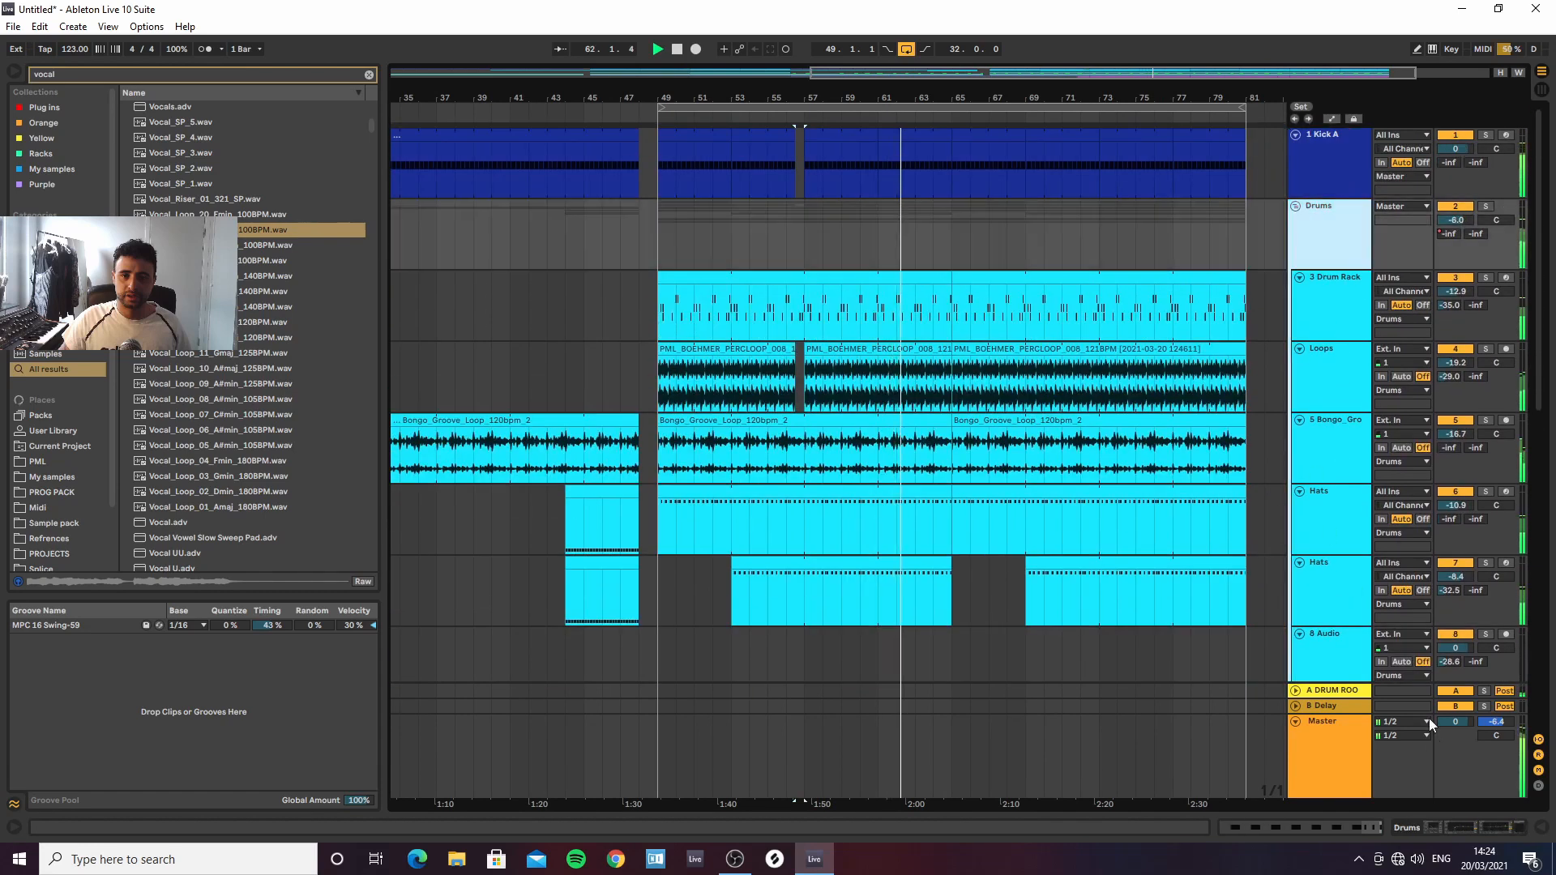
pyautogui.click(1435, 833)
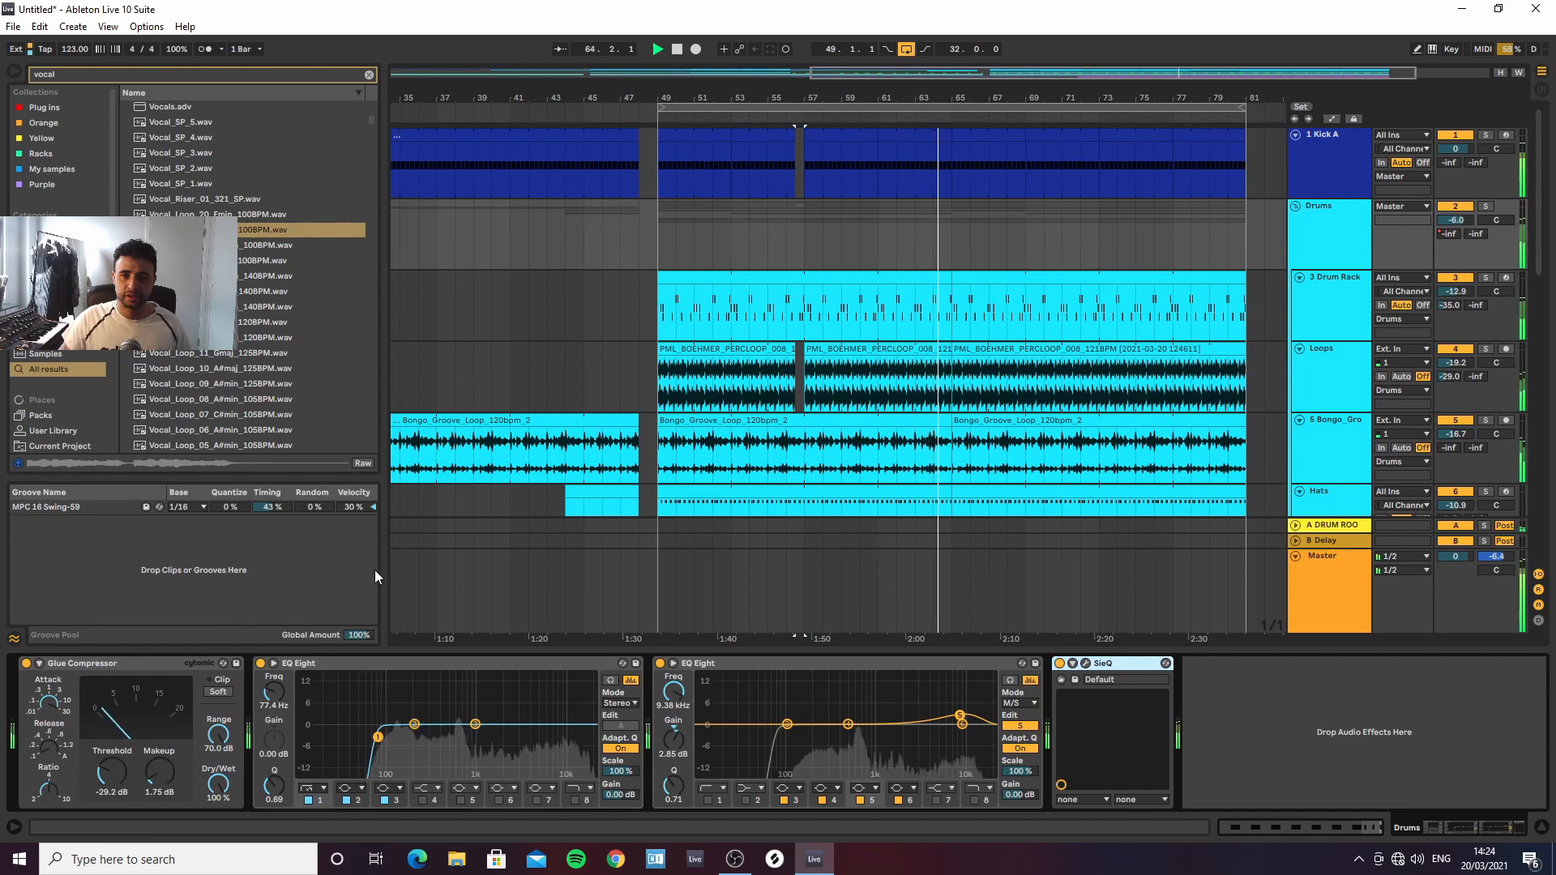
# Find the Glue Compressor in the browser and add it after the EQ Eight on the Snare group
pyautogui.click(369, 75)
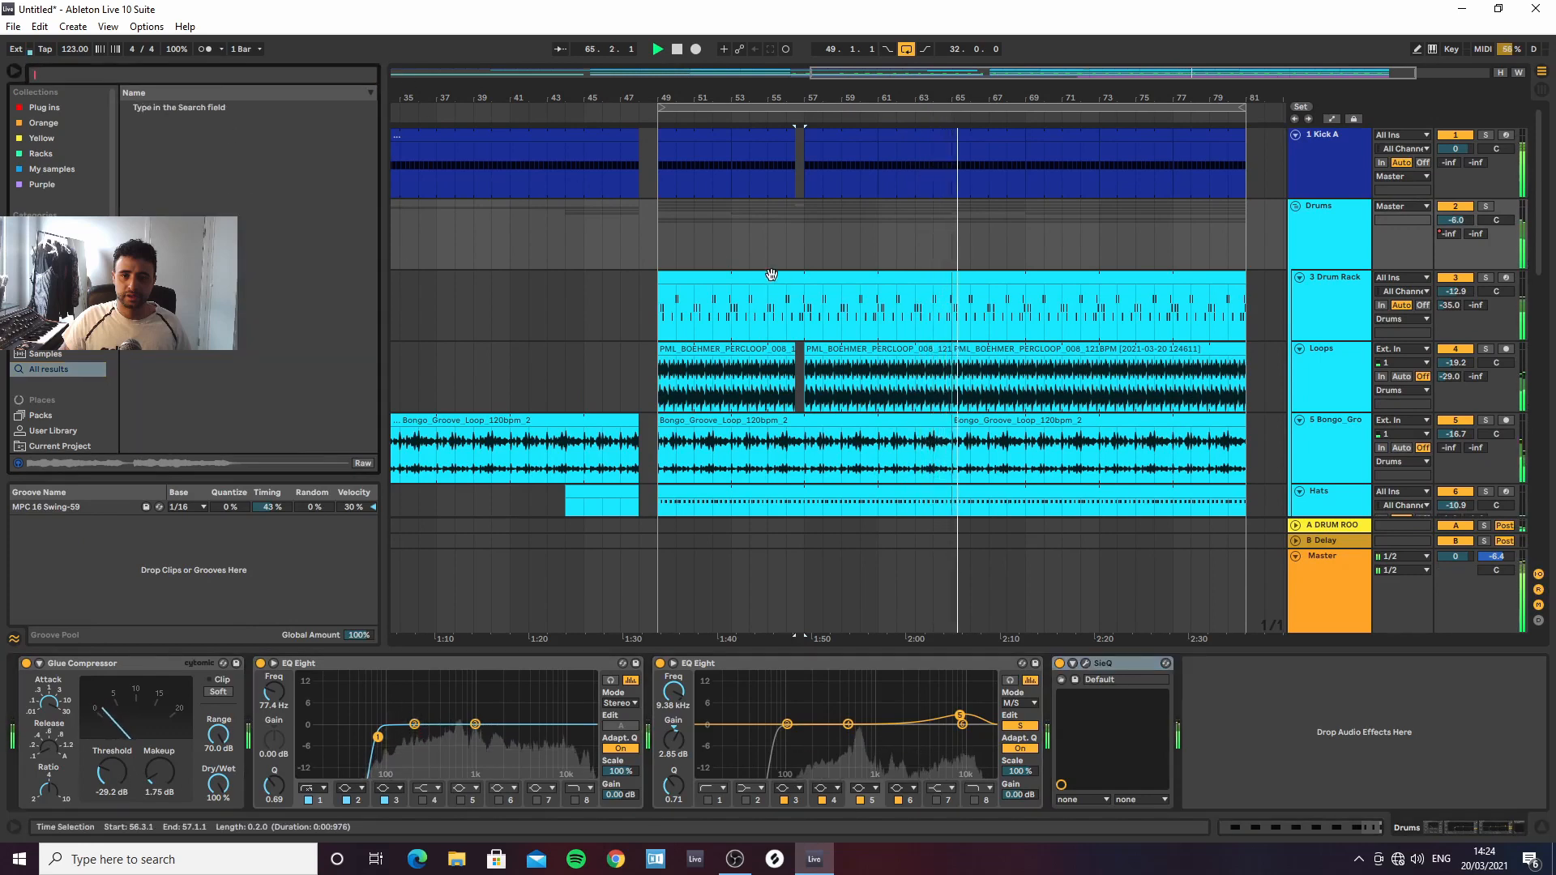
pyautogui.scroll(-2, 1335, 361)
pyautogui.scroll(-3, 1340, 386)
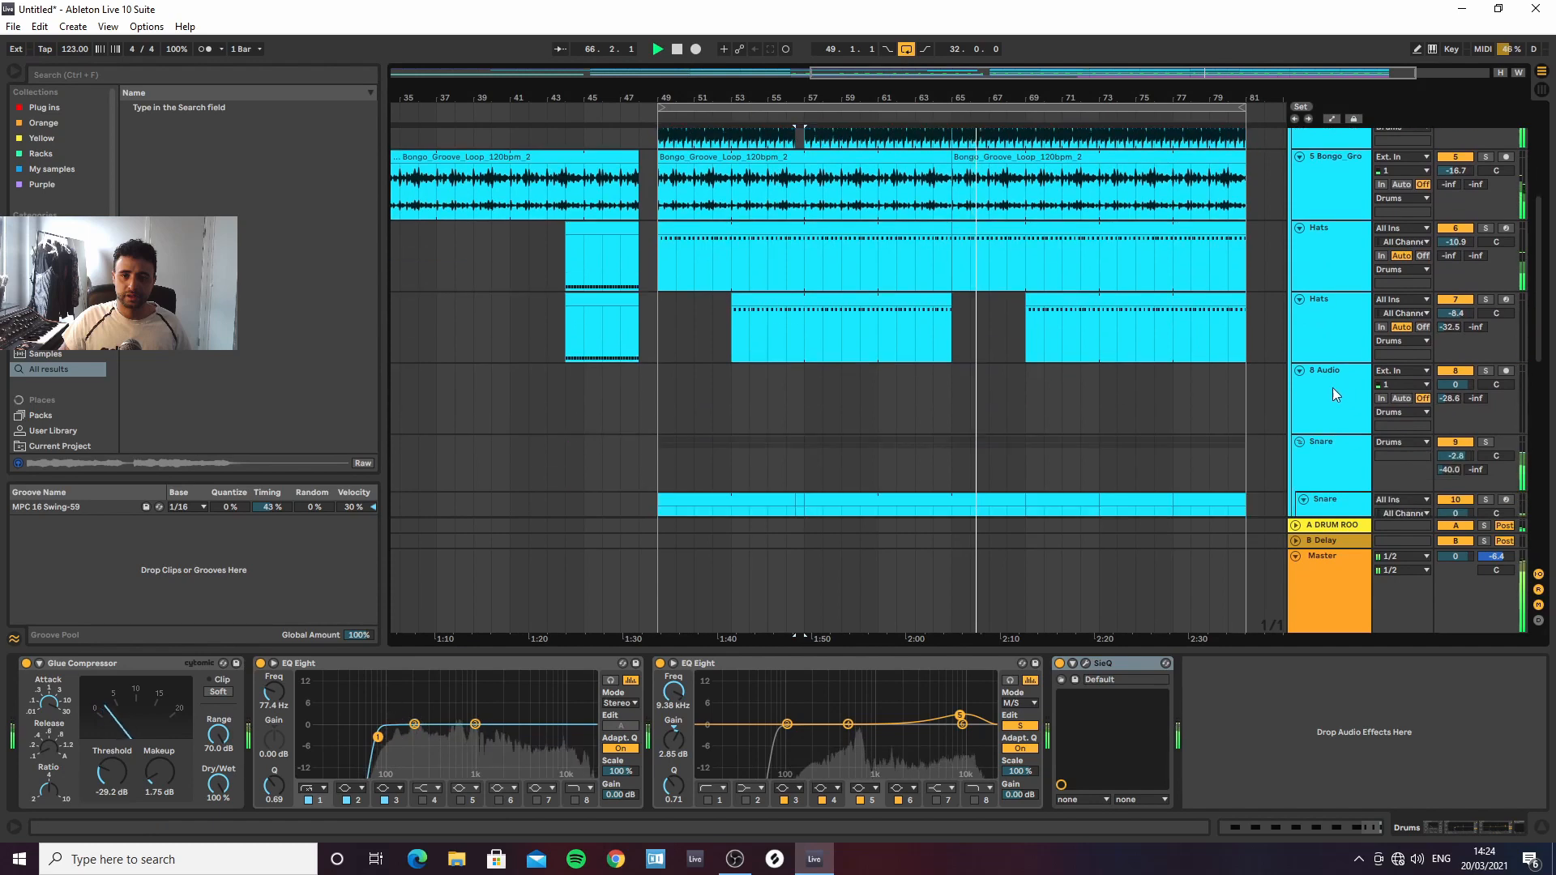
pyautogui.click(1326, 316)
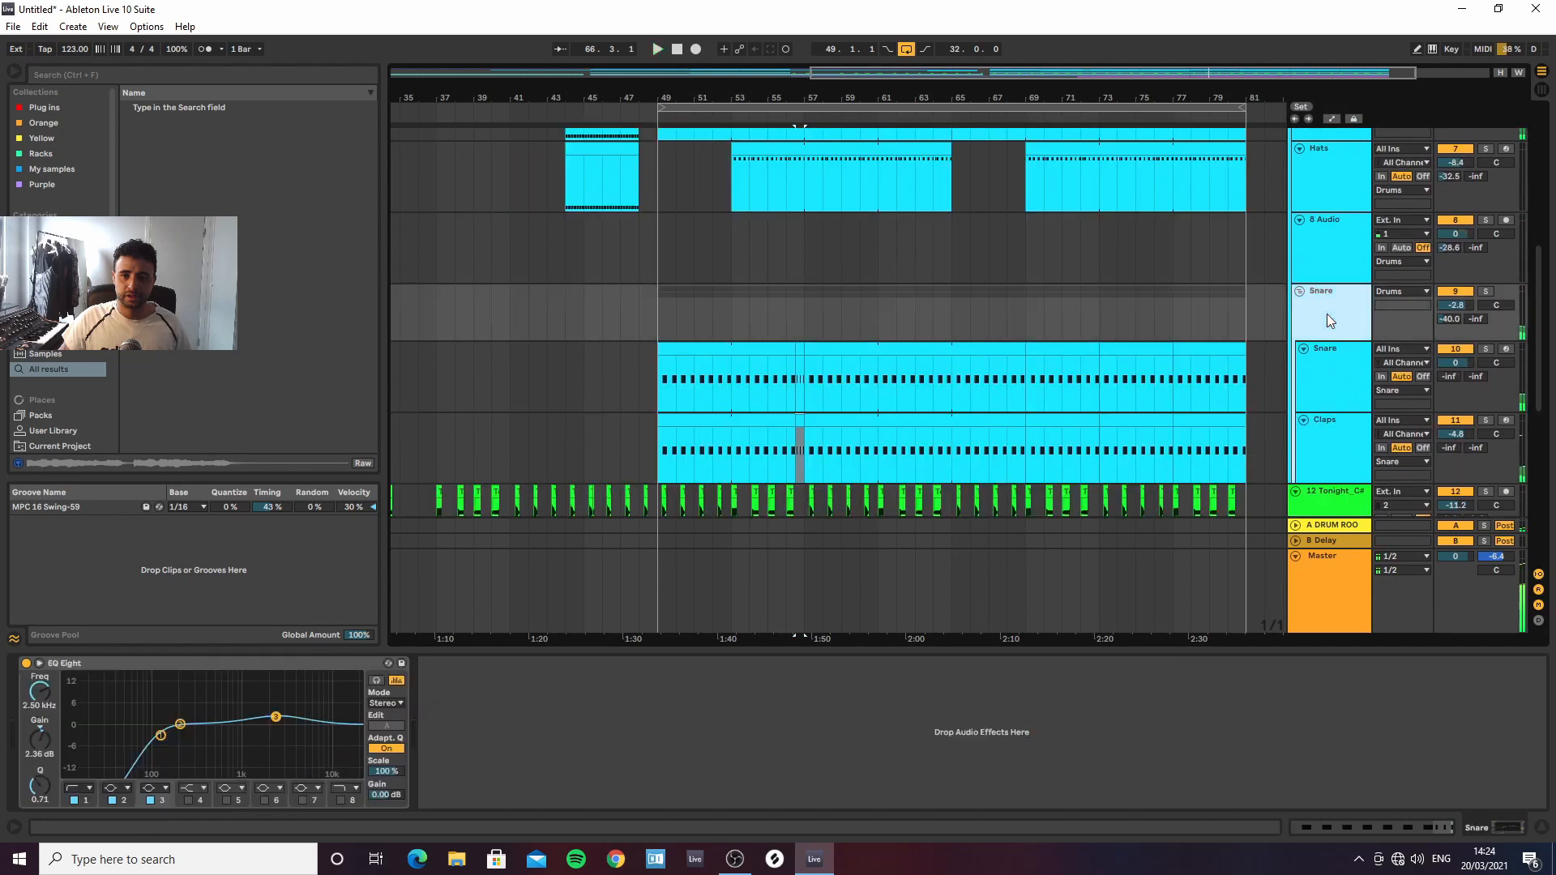
pyautogui.click(143, 75)
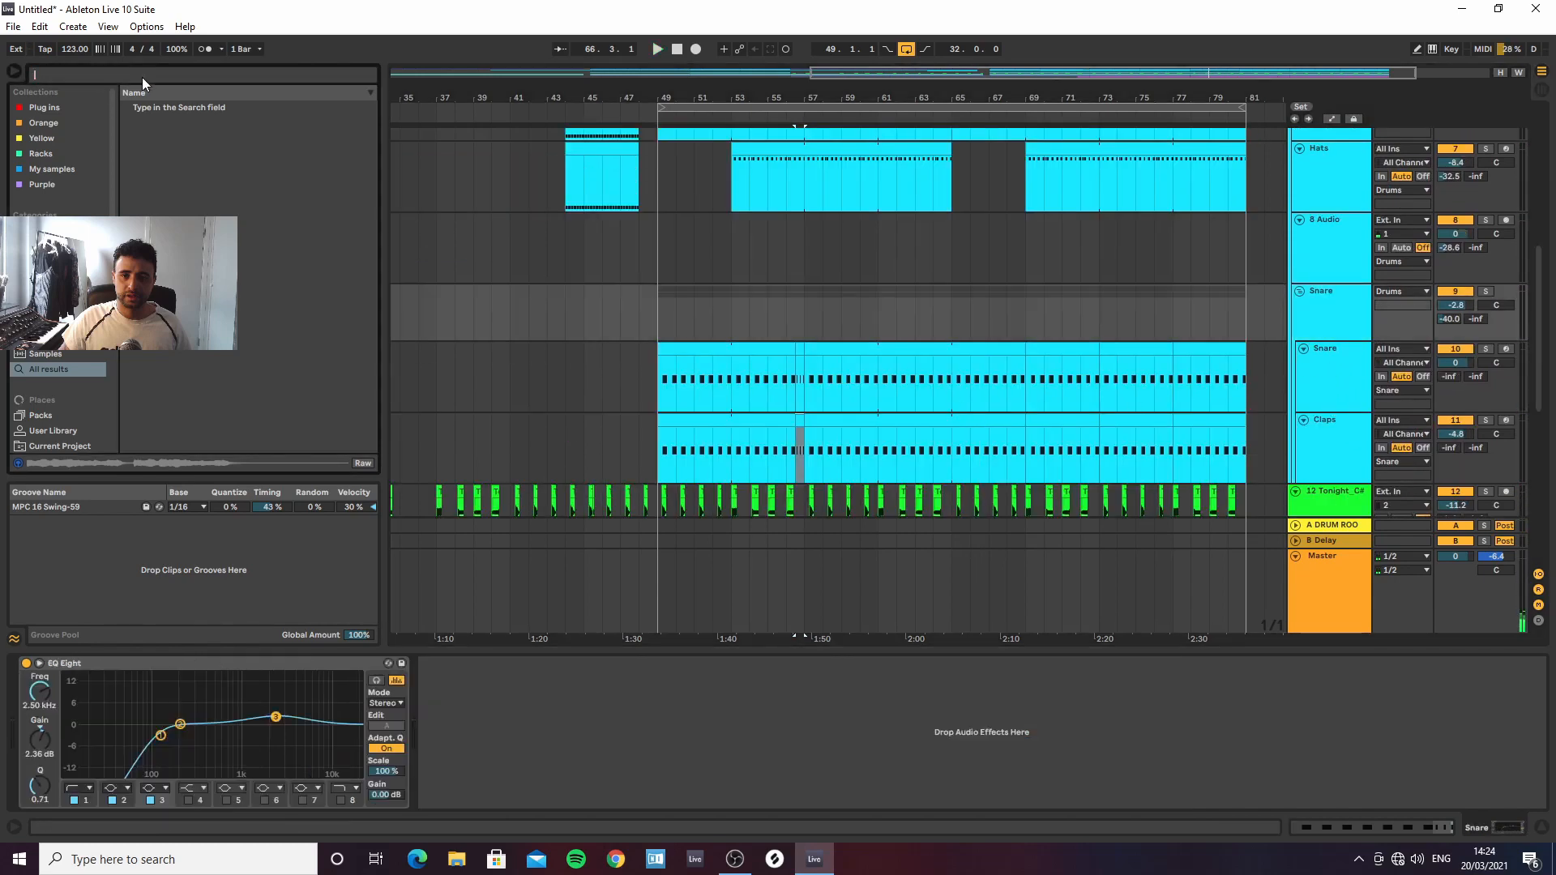
pyautogui.write('glue')
pyautogui.click(176, 108)
pyautogui.moveTo(177, 112); pyautogui.dragTo(239, 666)
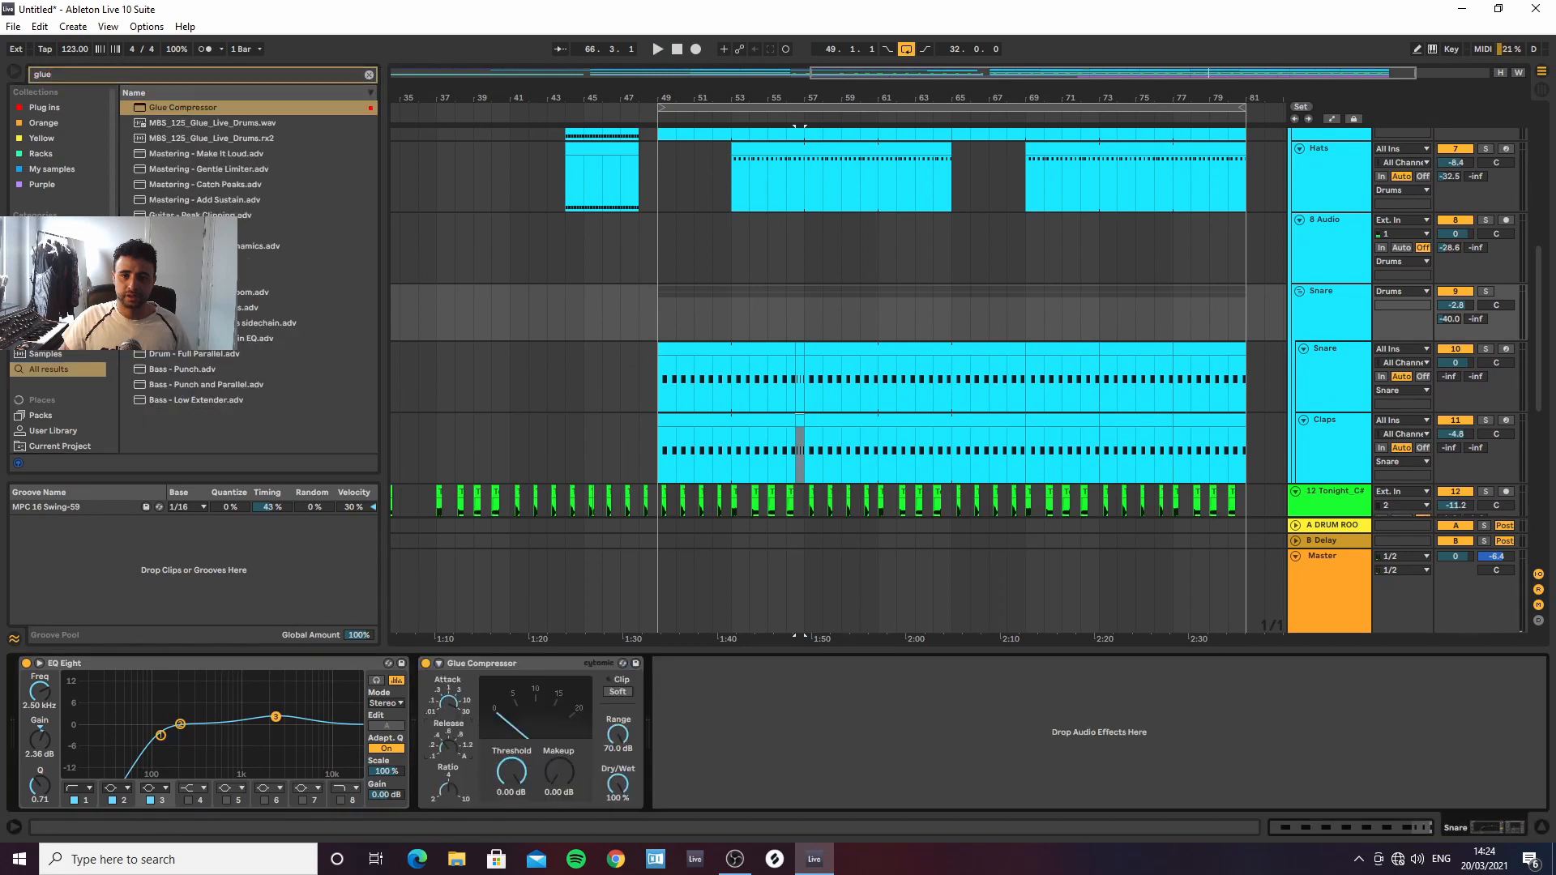
# During playback, set the Snare group's Glue Compressor to -27.3 dB threshold and 6.03 dB makeup, and the EQ's 126 Hz low-cut Q to 0.72
pyautogui.press('space')
pyautogui.moveTo(512, 782); pyautogui.dragTo(513, 847)
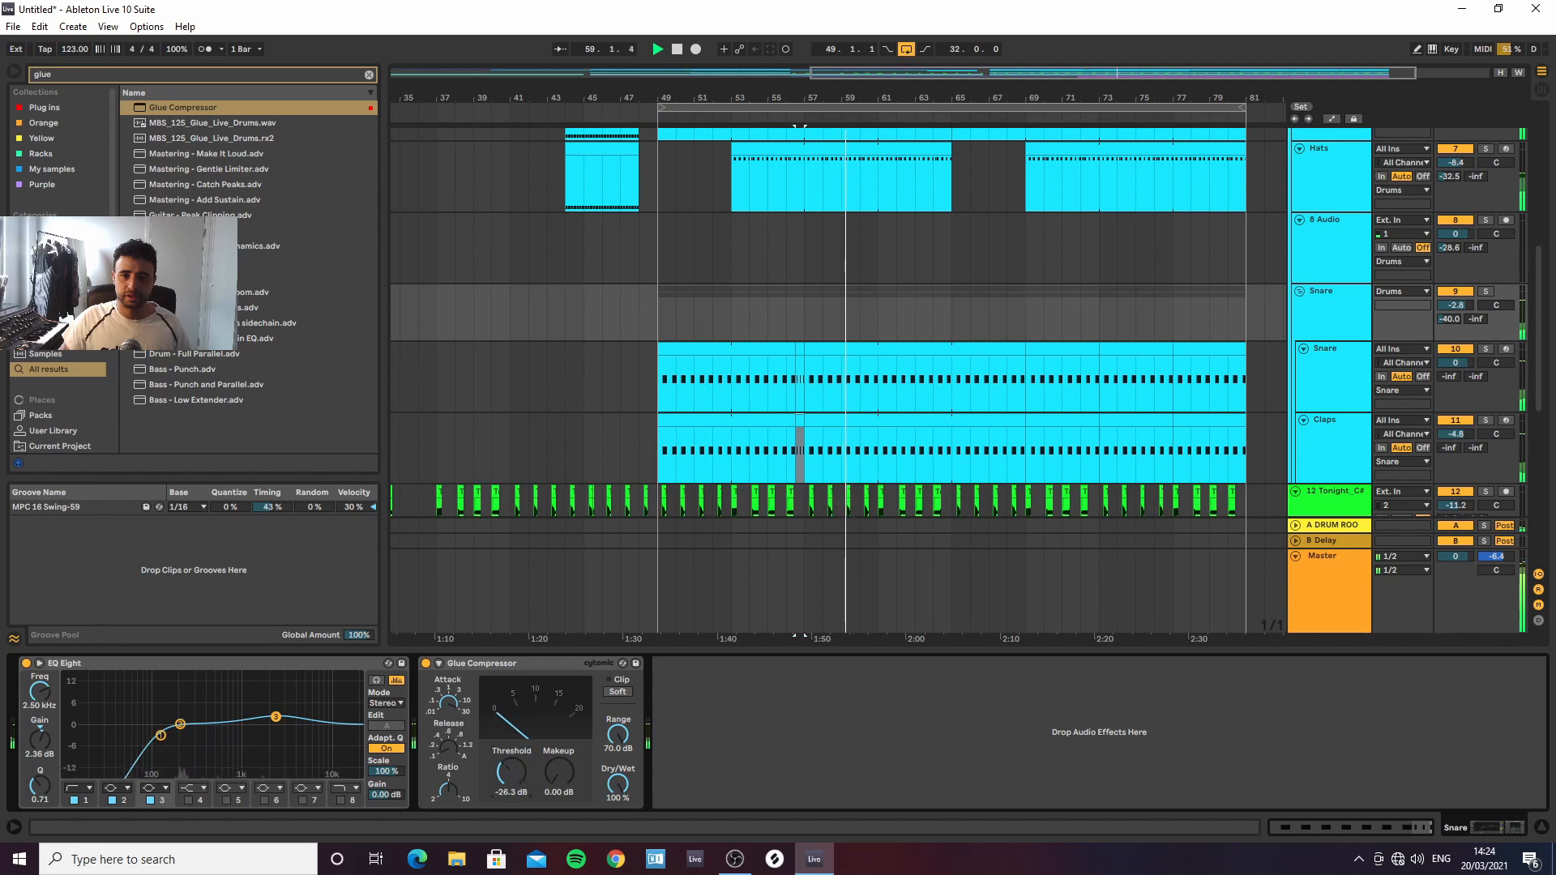
pyautogui.moveTo(569, 777)
pyautogui.mouseDown()
pyautogui.moveTo(569, 739)
pyautogui.moveTo(513, 779)
pyautogui.moveTo(560, 772)
pyautogui.mouseUp()
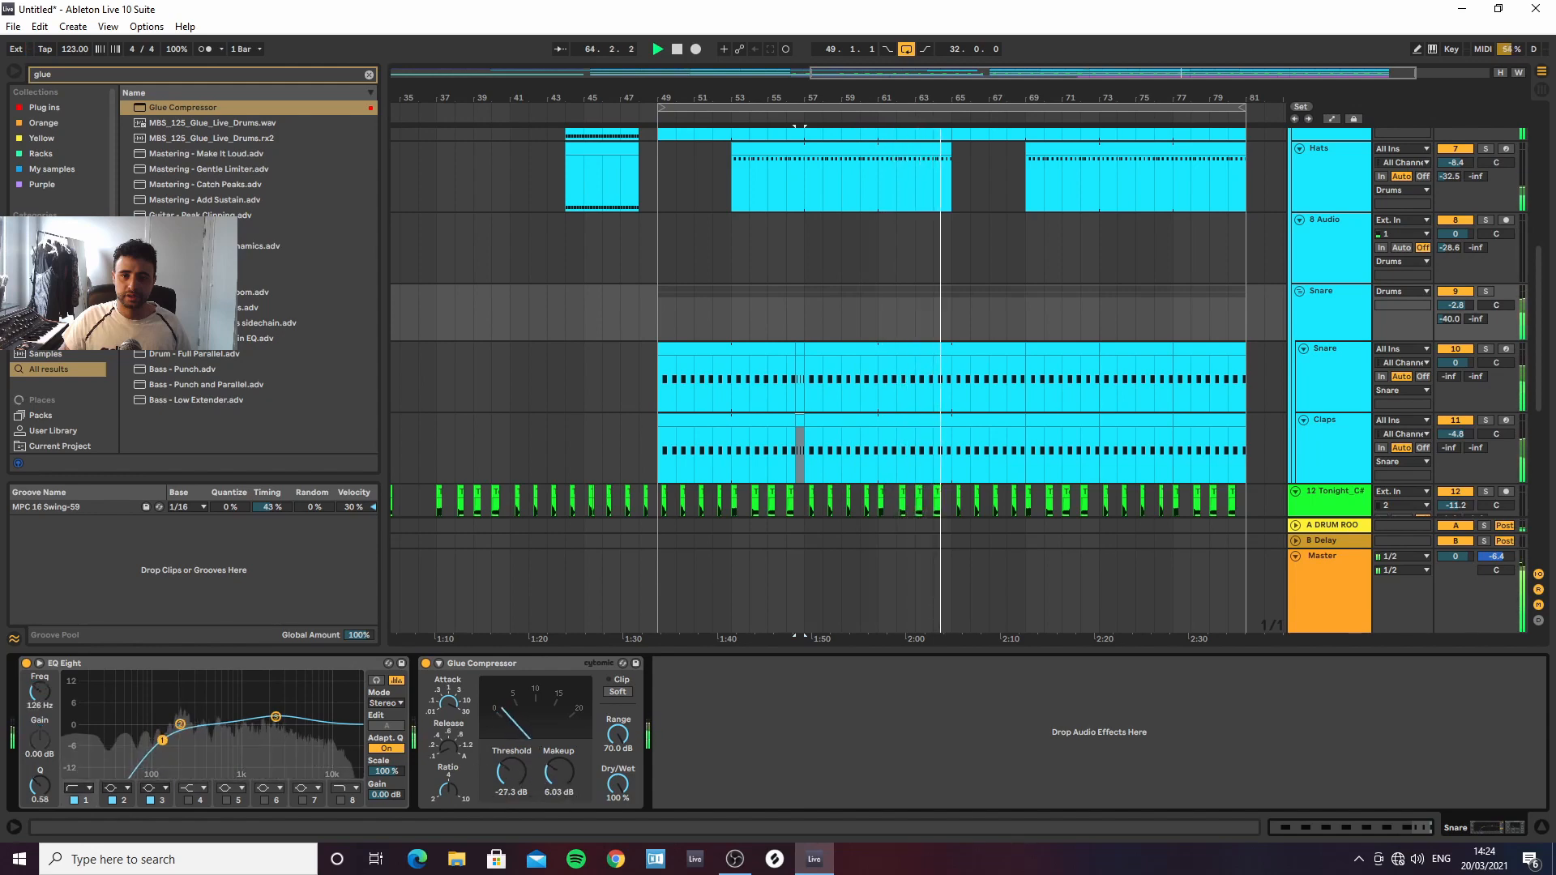
pyautogui.click(162, 736)
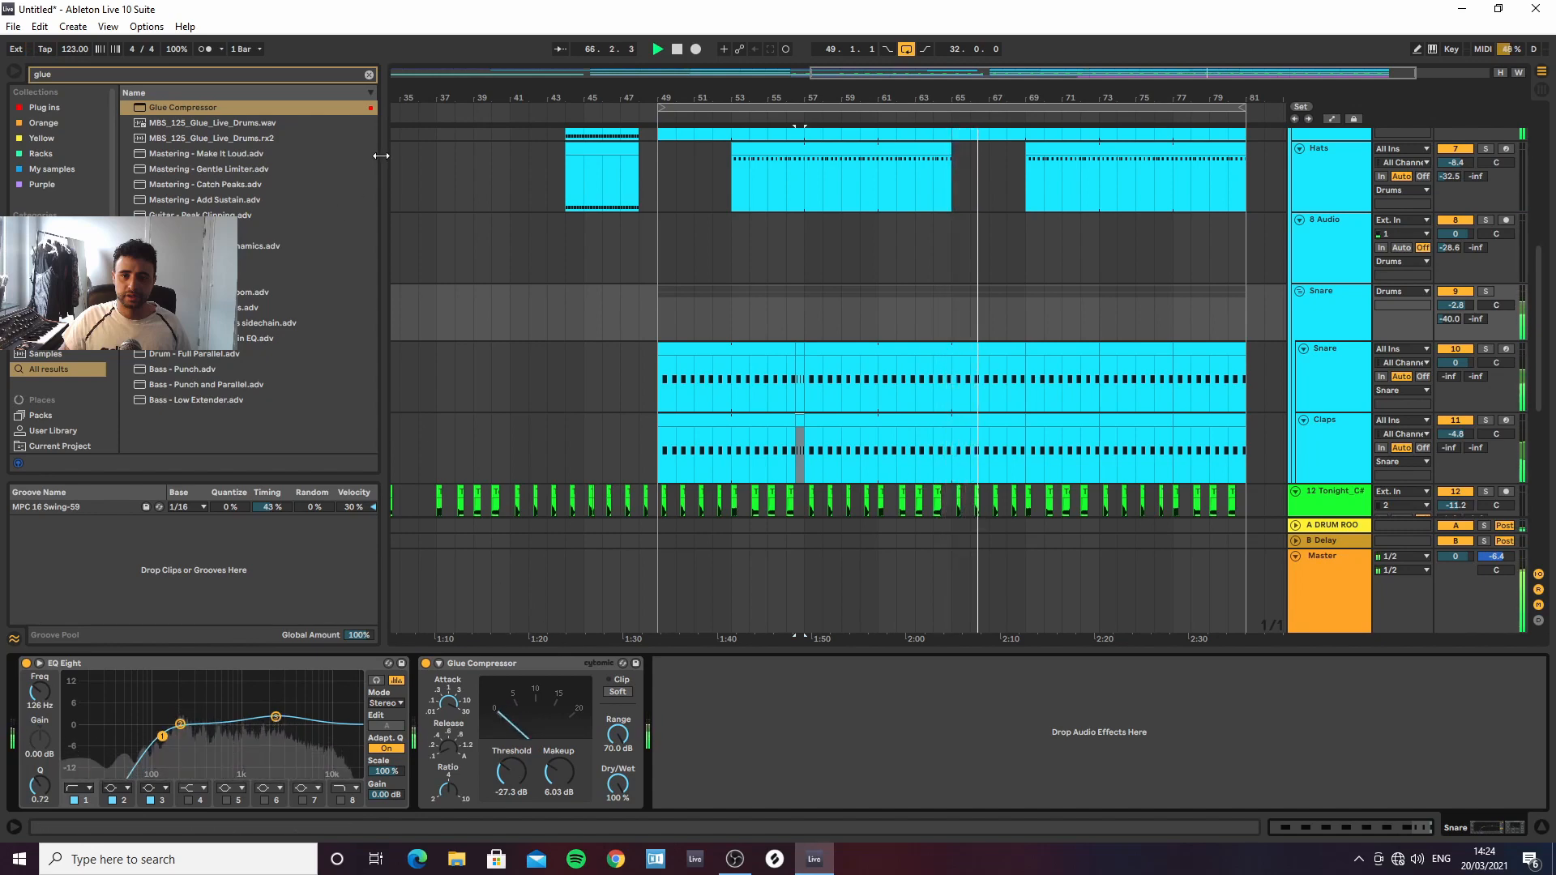
# Add SieQ to the end of the Snare group's chain and reduce the Glue Compressor's makeup to 4.29 dB
pyautogui.click(369, 74)
pyautogui.write('sie')
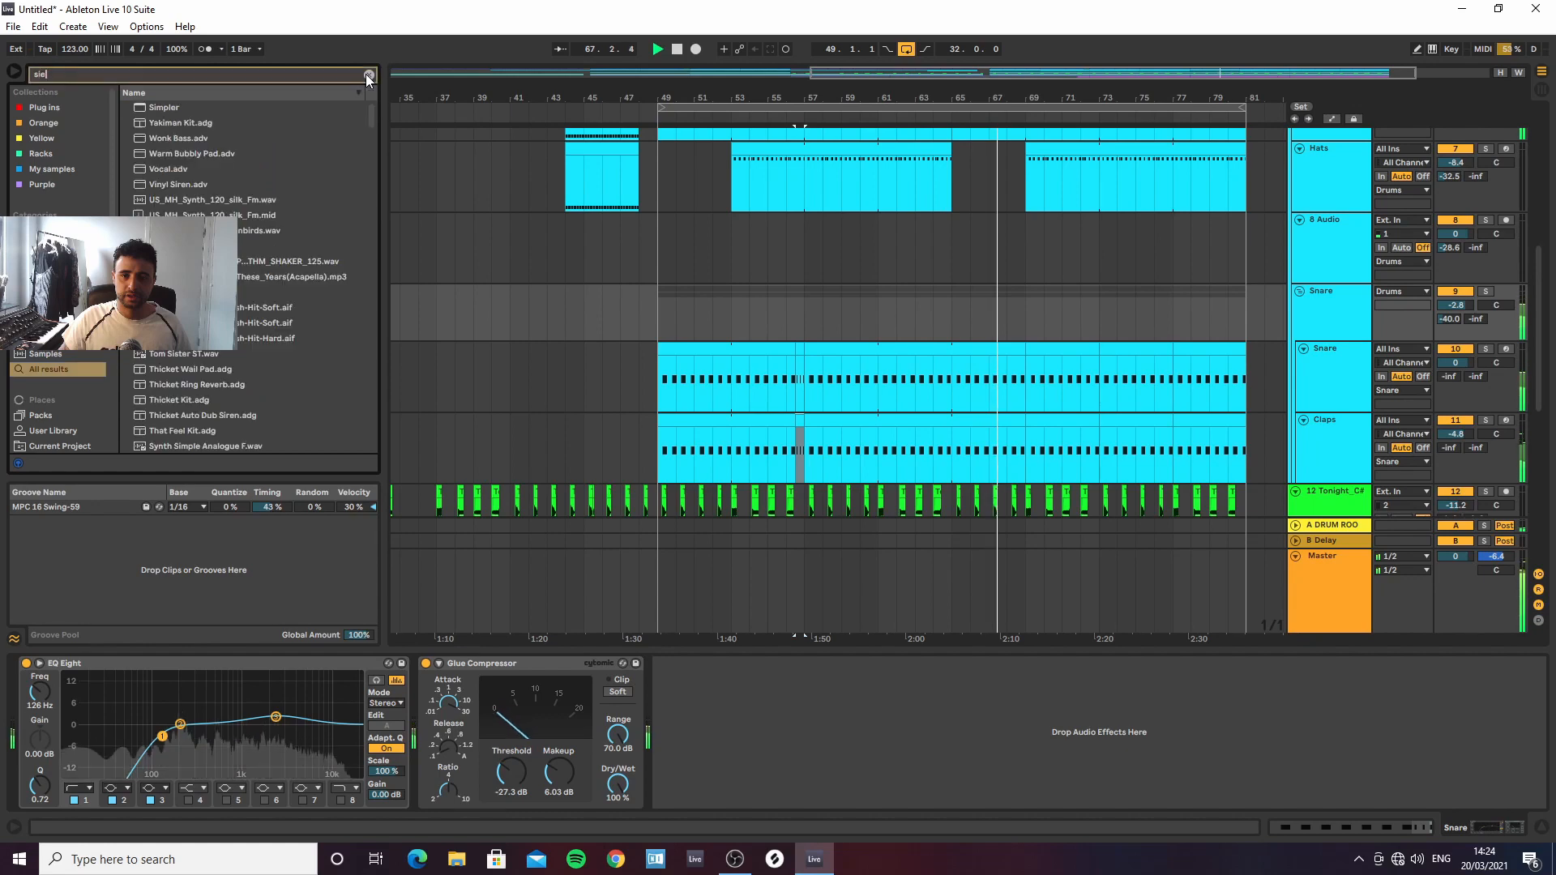
pyautogui.doubleClick(154, 122)
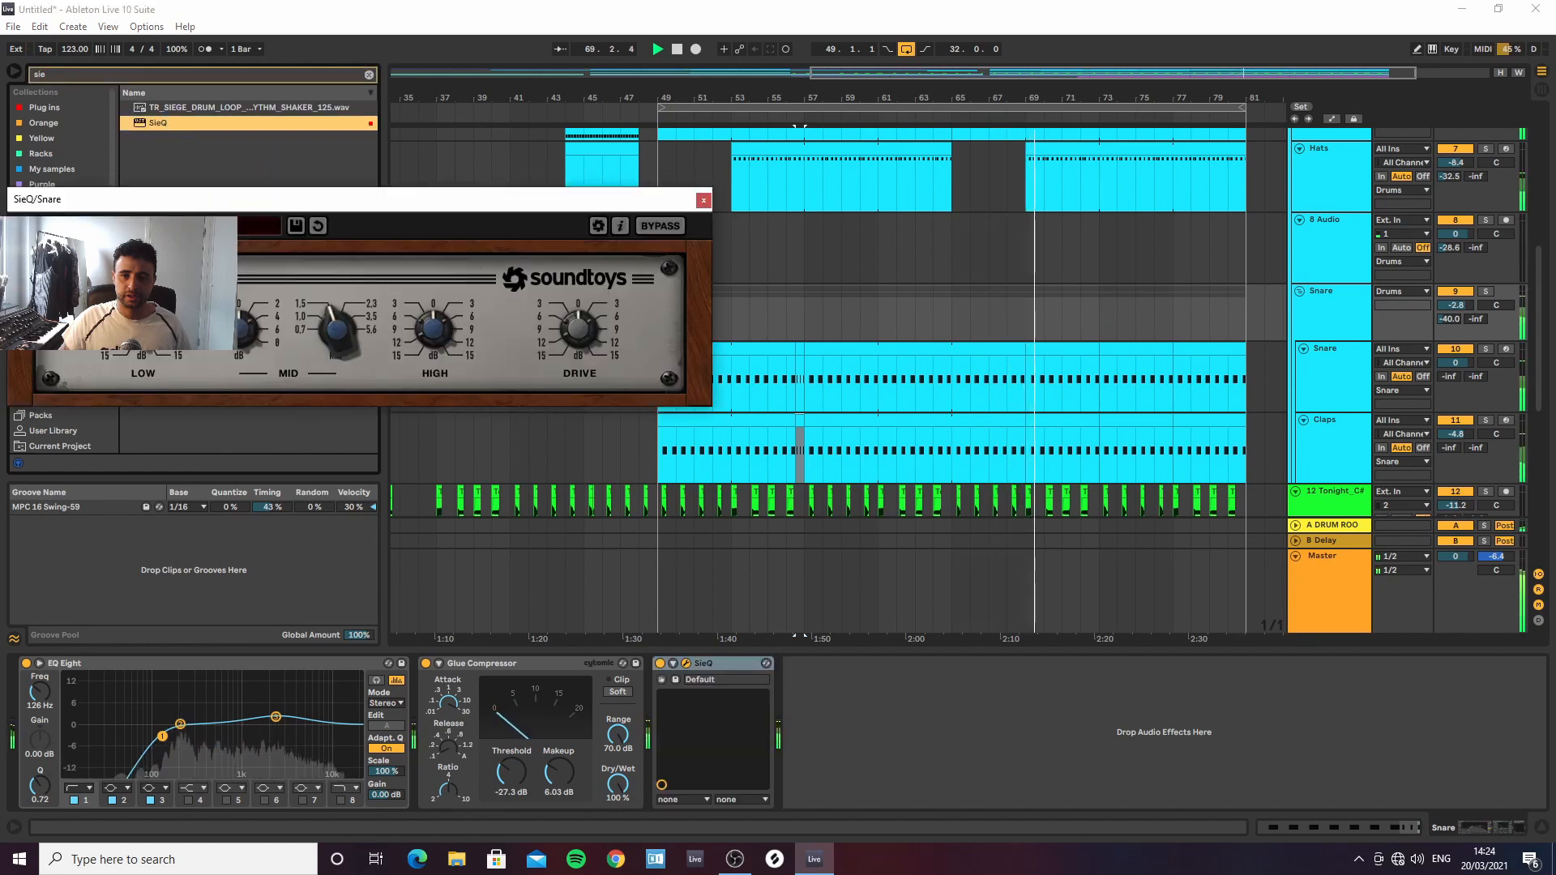
pyautogui.click(334, 335)
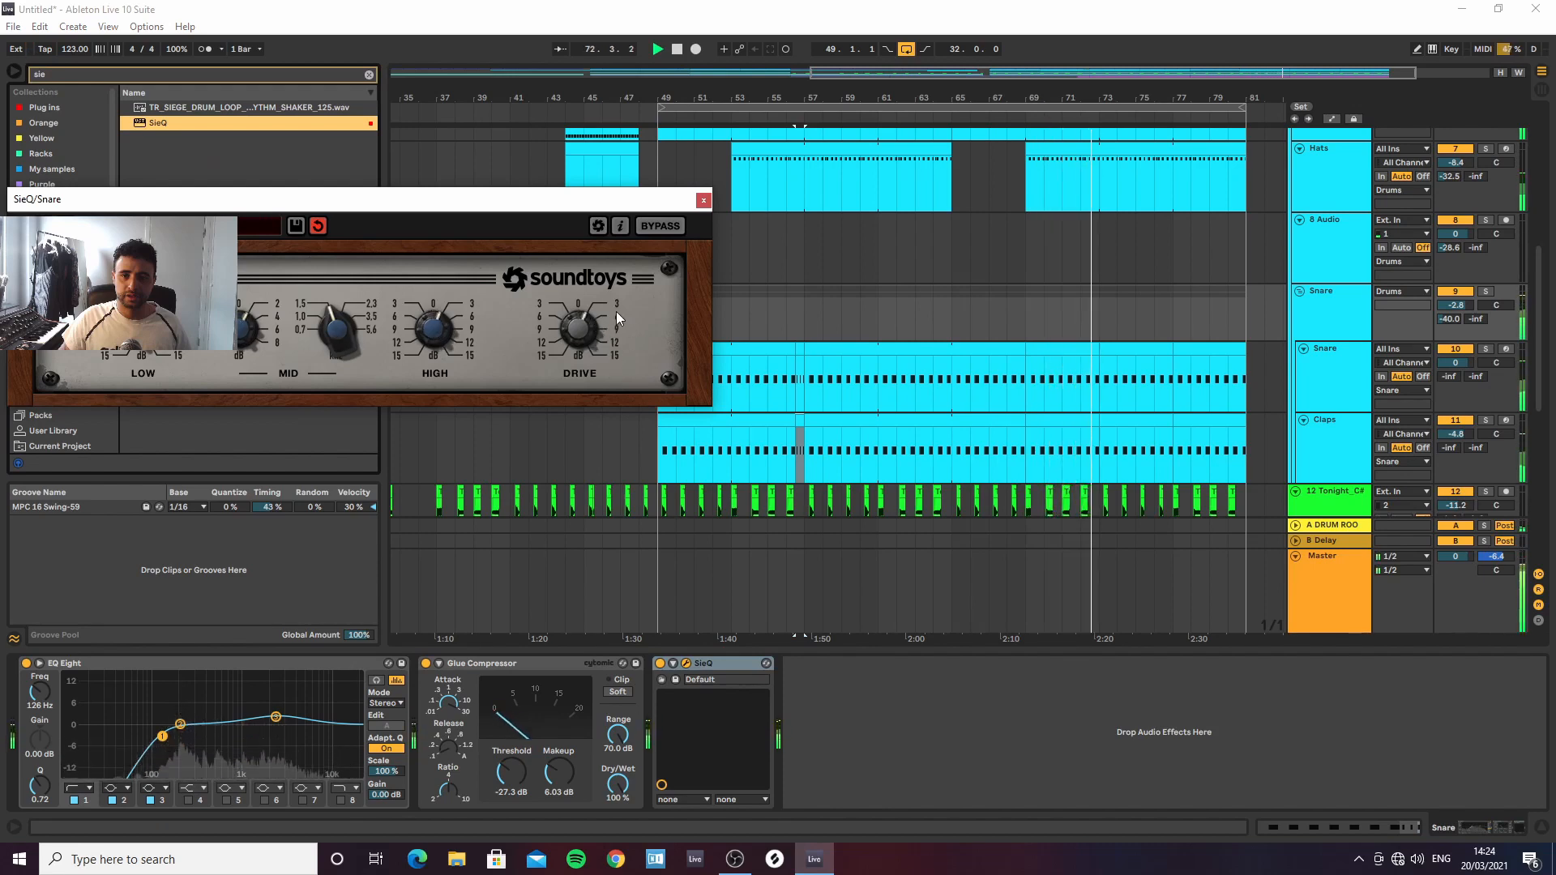
pyautogui.click(704, 200)
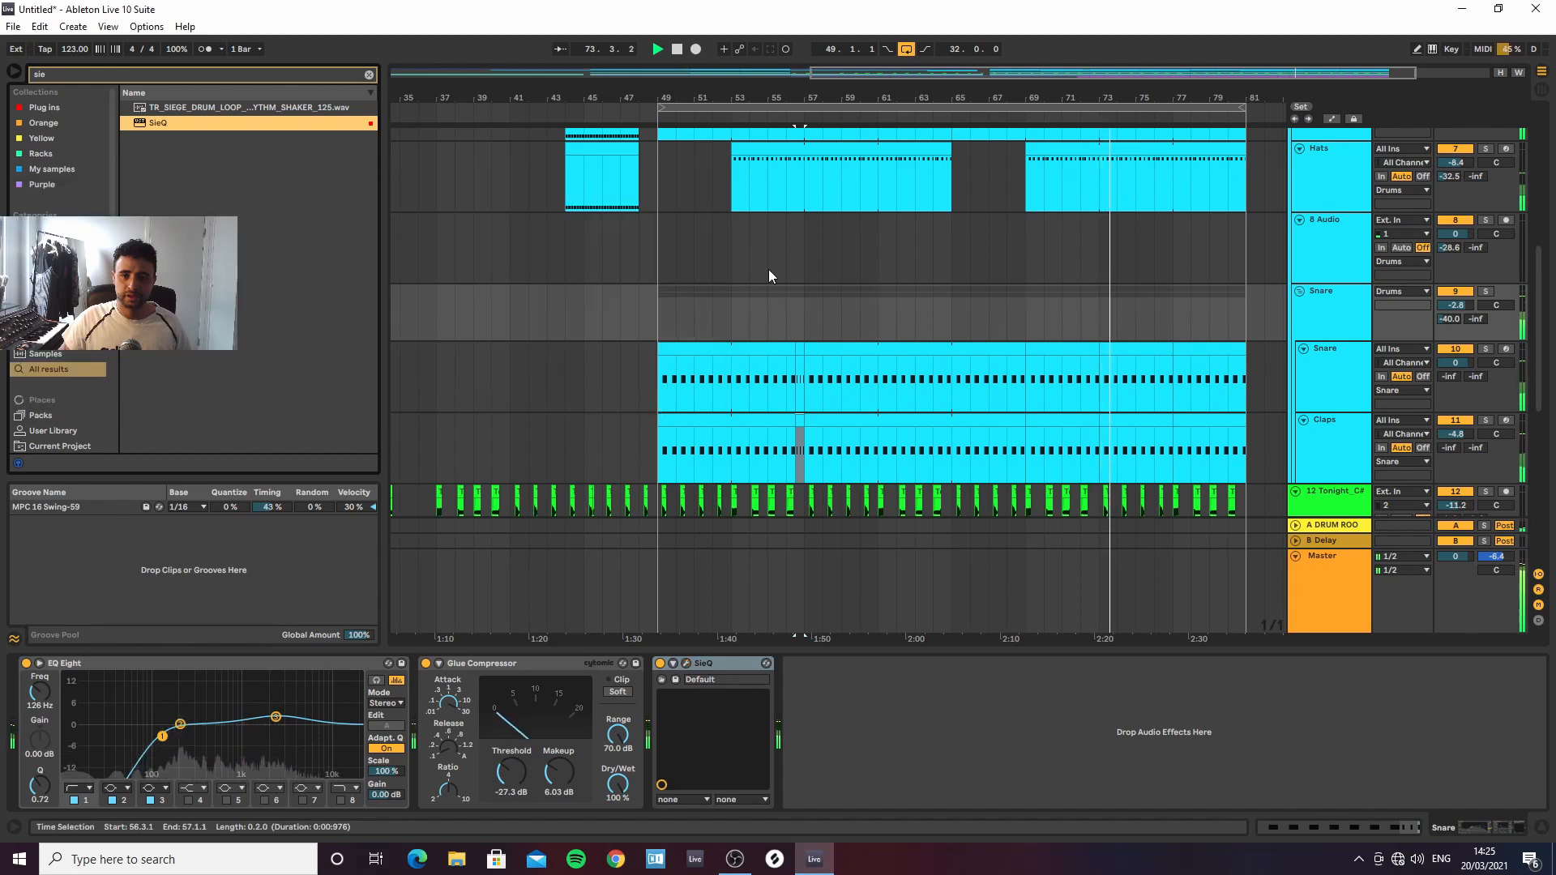
pyautogui.moveTo(563, 764); pyautogui.dragTo(565, 770)
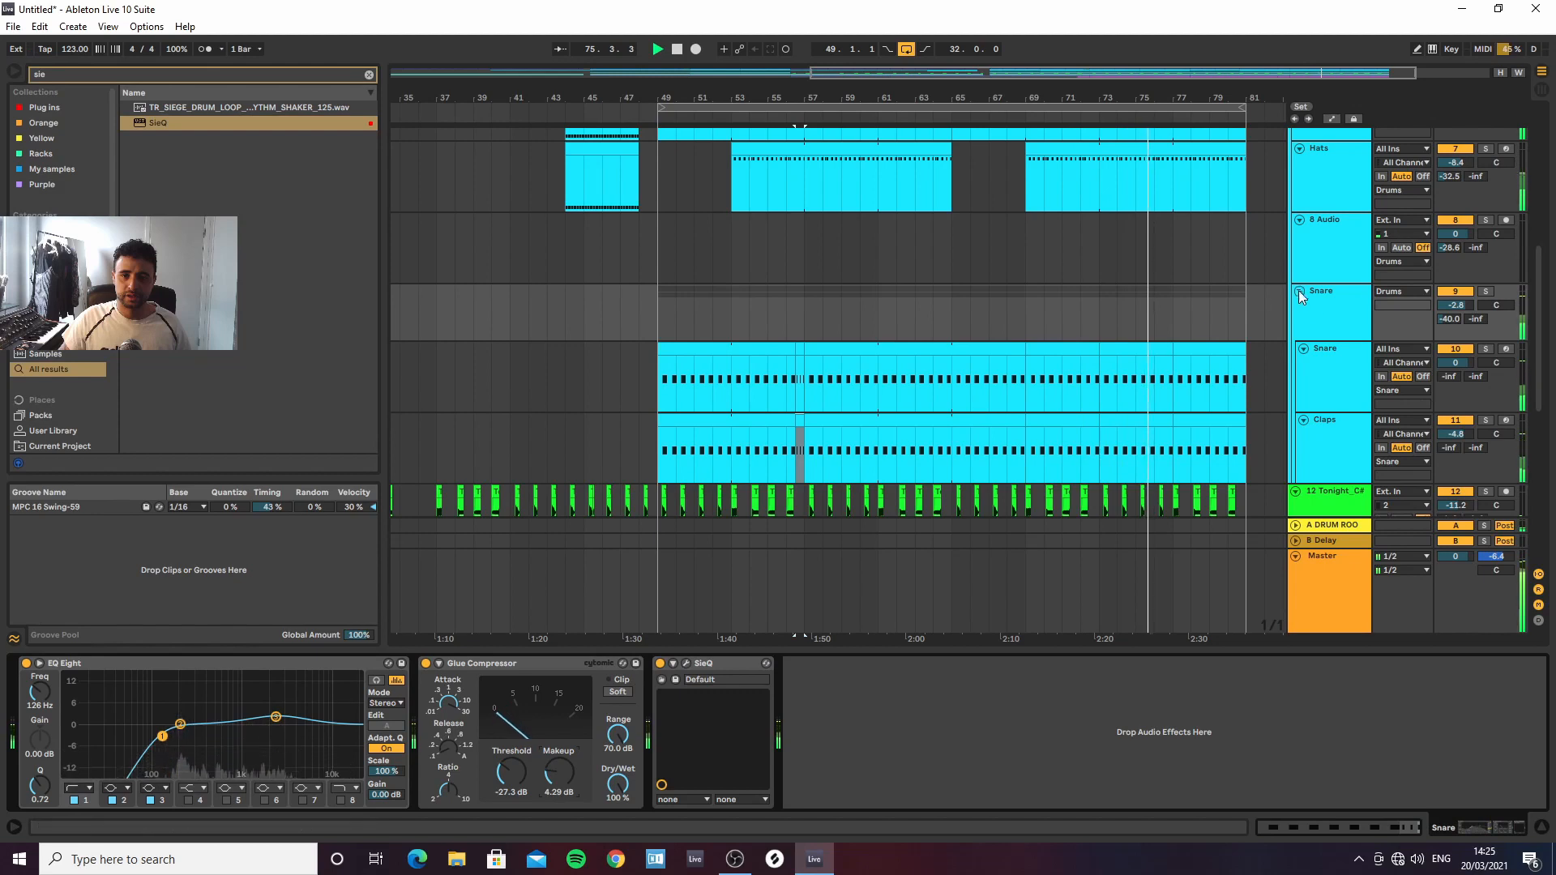
# Adjust the attack of the Glue Compressor on the Drums group during playback
pyautogui.scroll(3, 1331, 224)
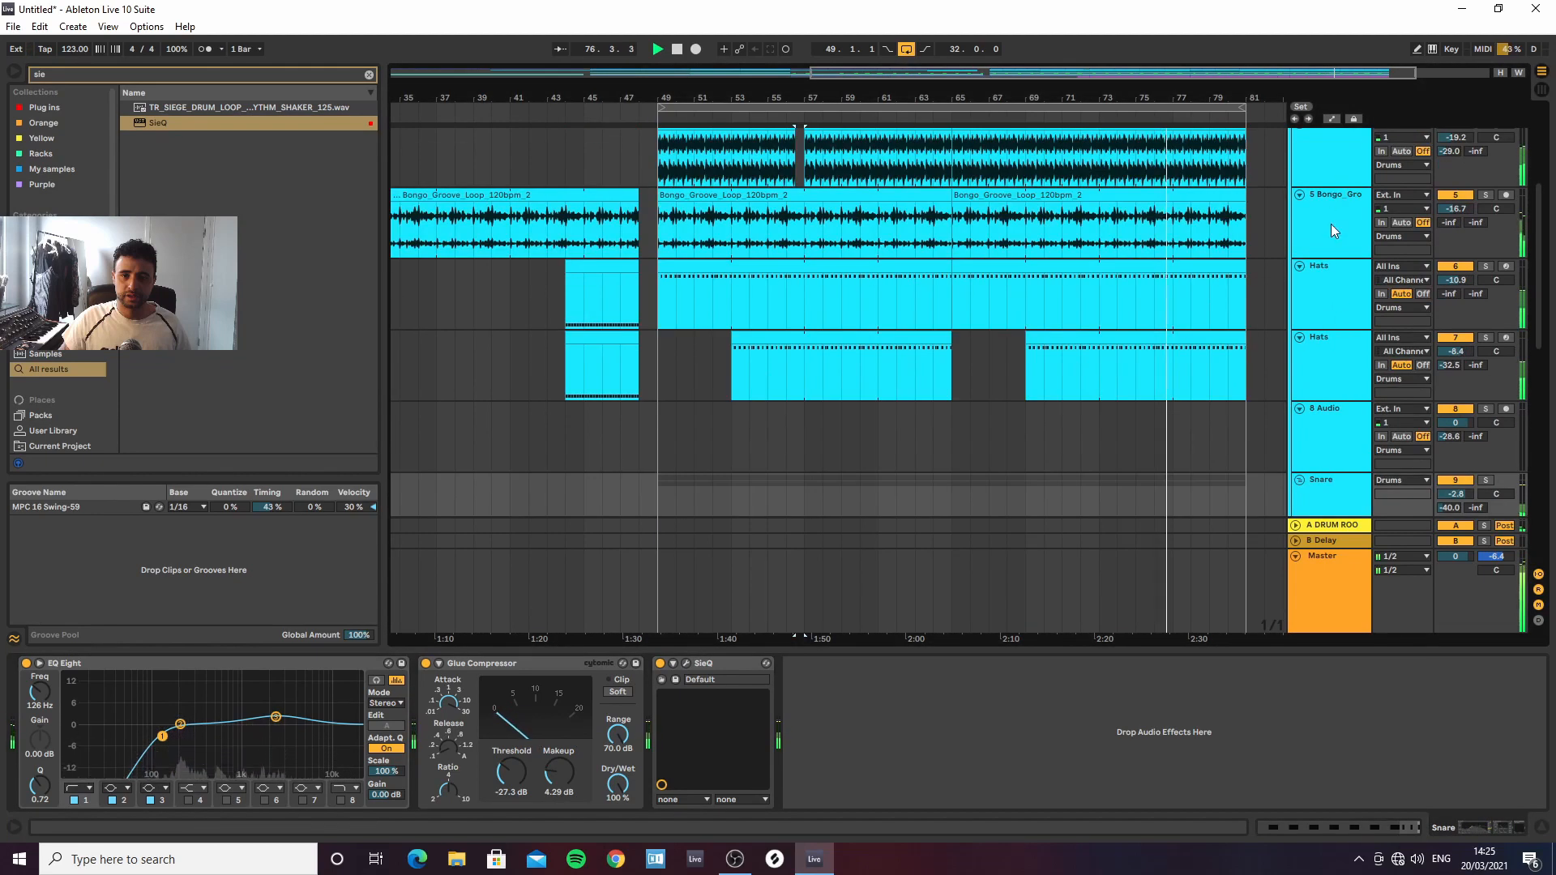
pyautogui.scroll(3, 1329, 220)
pyautogui.click(1314, 212)
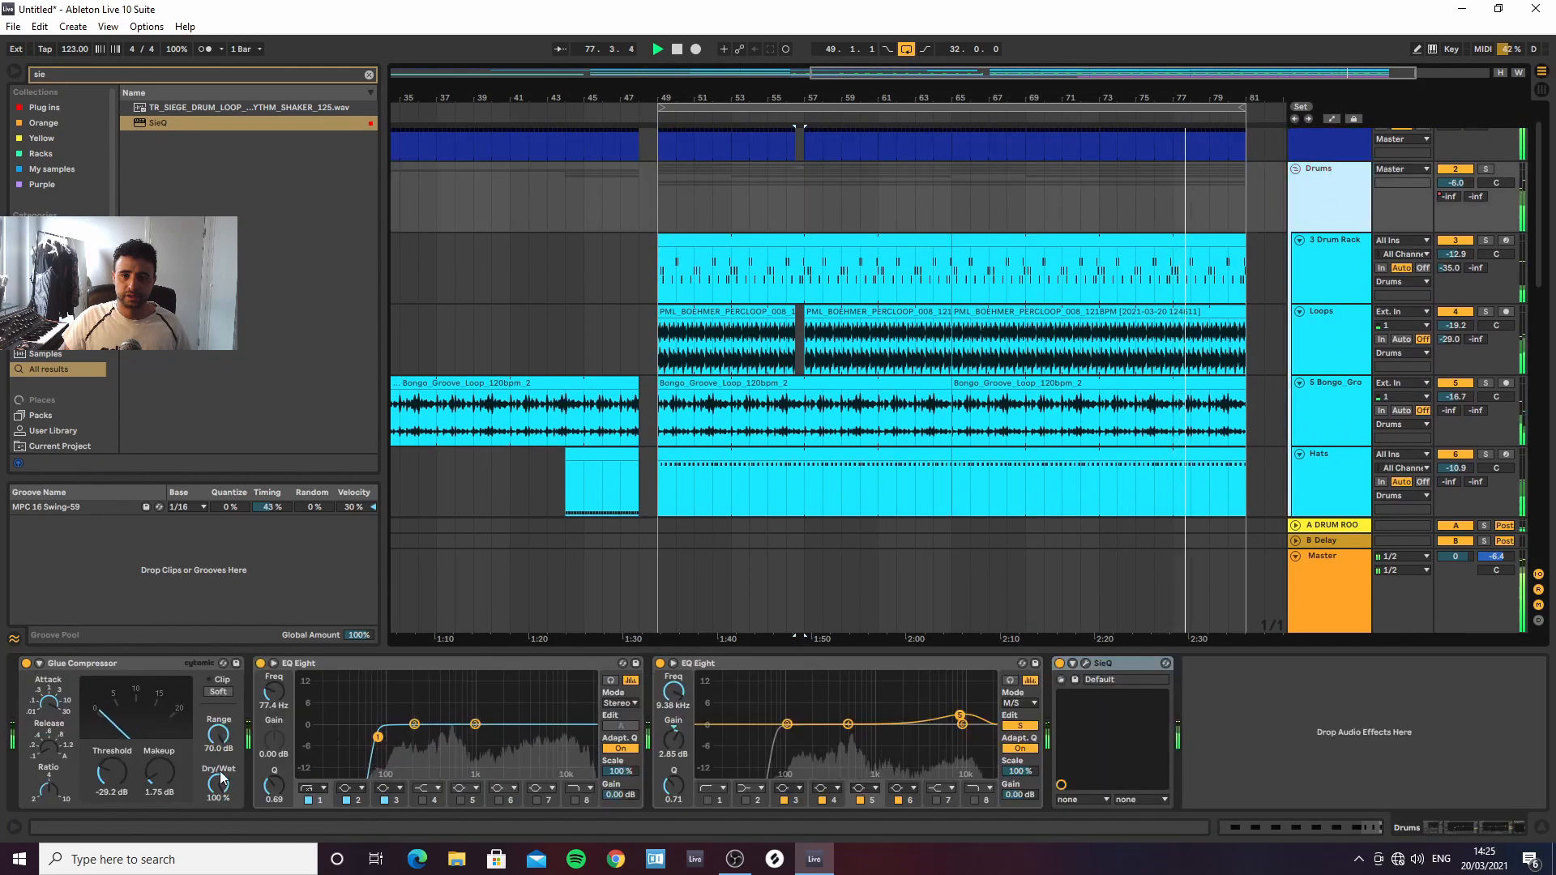
pyautogui.moveTo(50, 704); pyautogui.dragTo(50, 716)
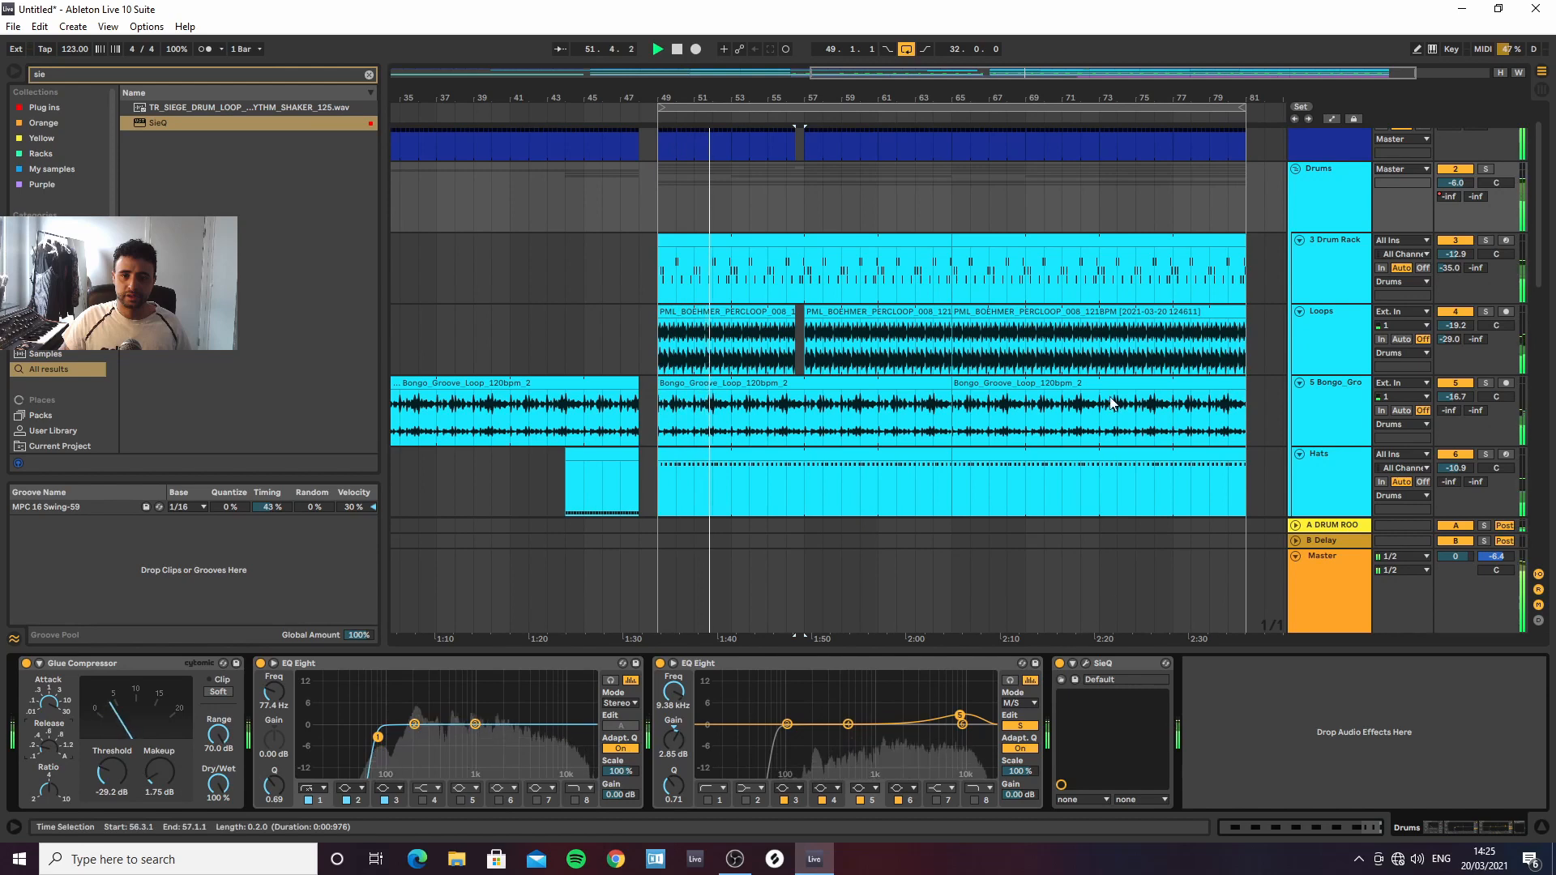
# Fold the Drums group and unfold the Lead group to show its Arp and Diva tracks
pyautogui.click(1296, 168)
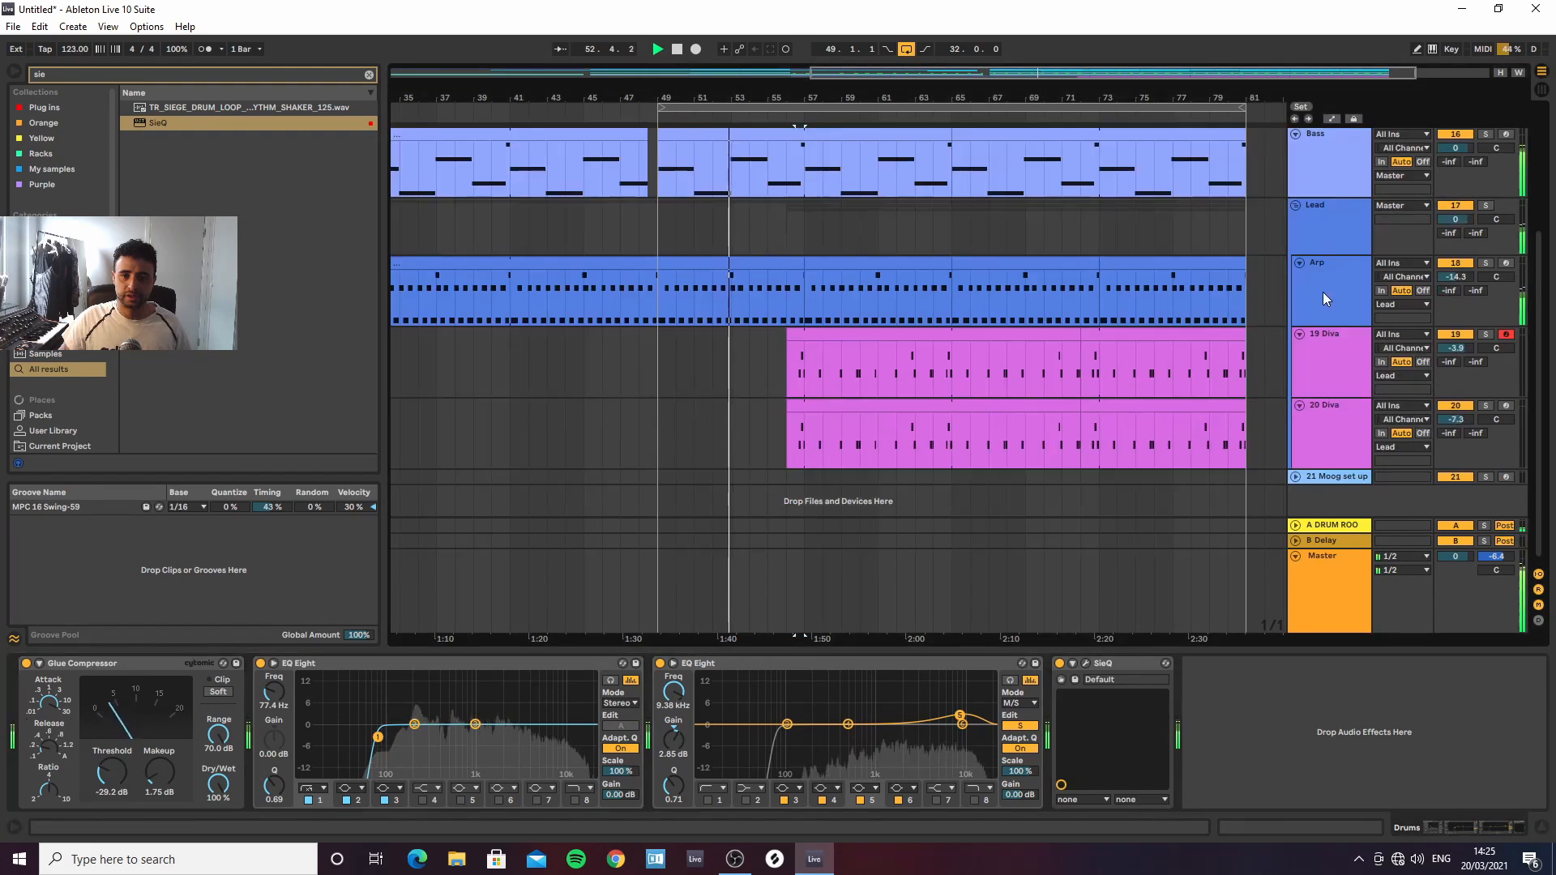
pyautogui.scroll(-3, 1323, 292)
pyautogui.click(1296, 201)
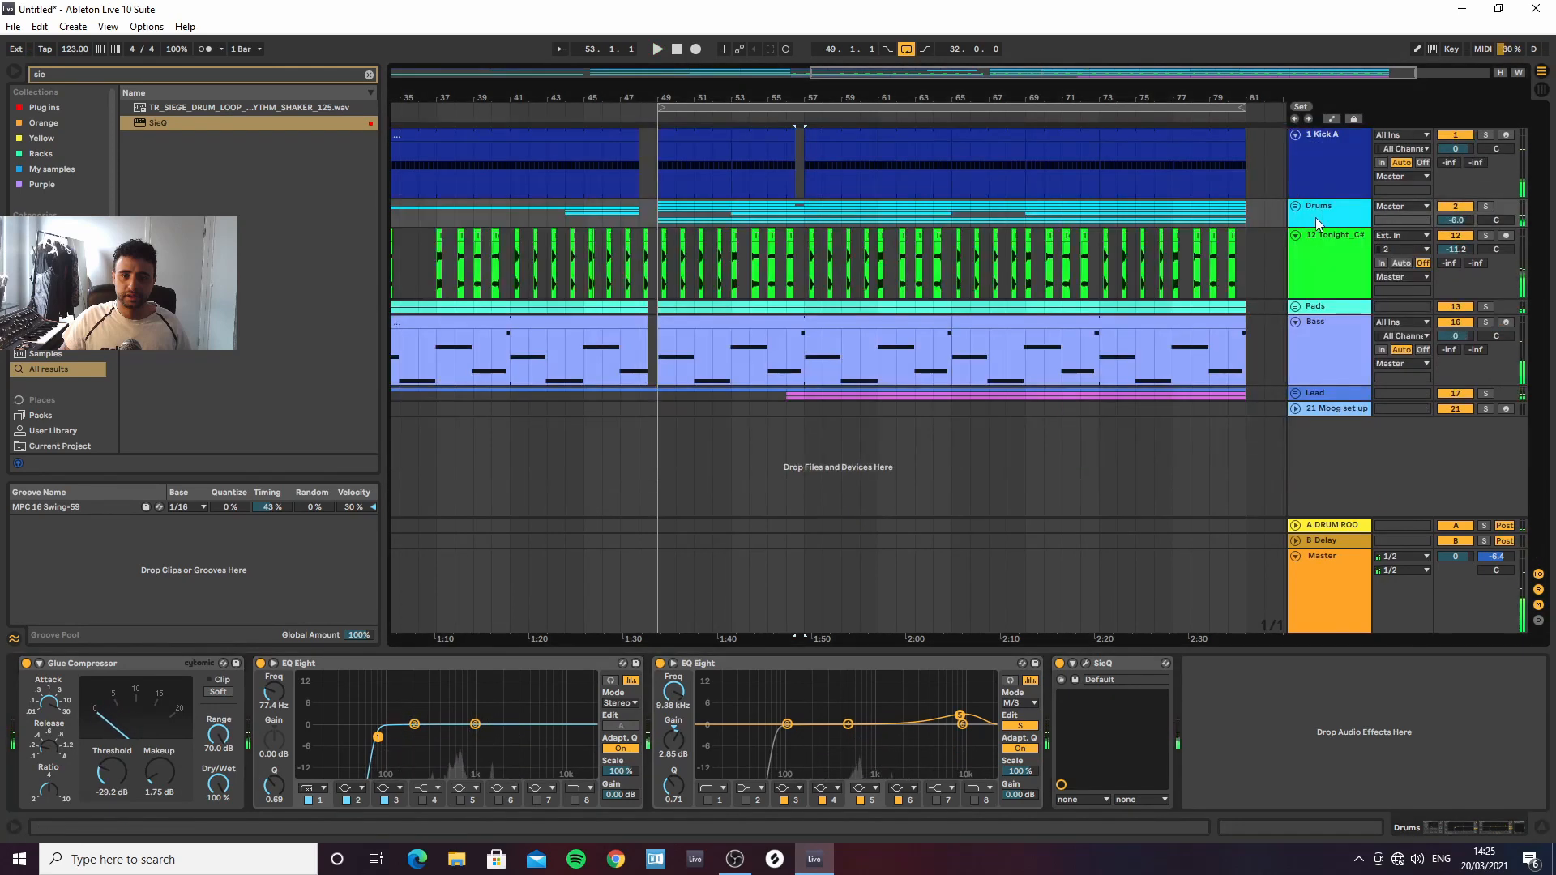
pyautogui.click(1319, 394)
pyautogui.click(1296, 393)
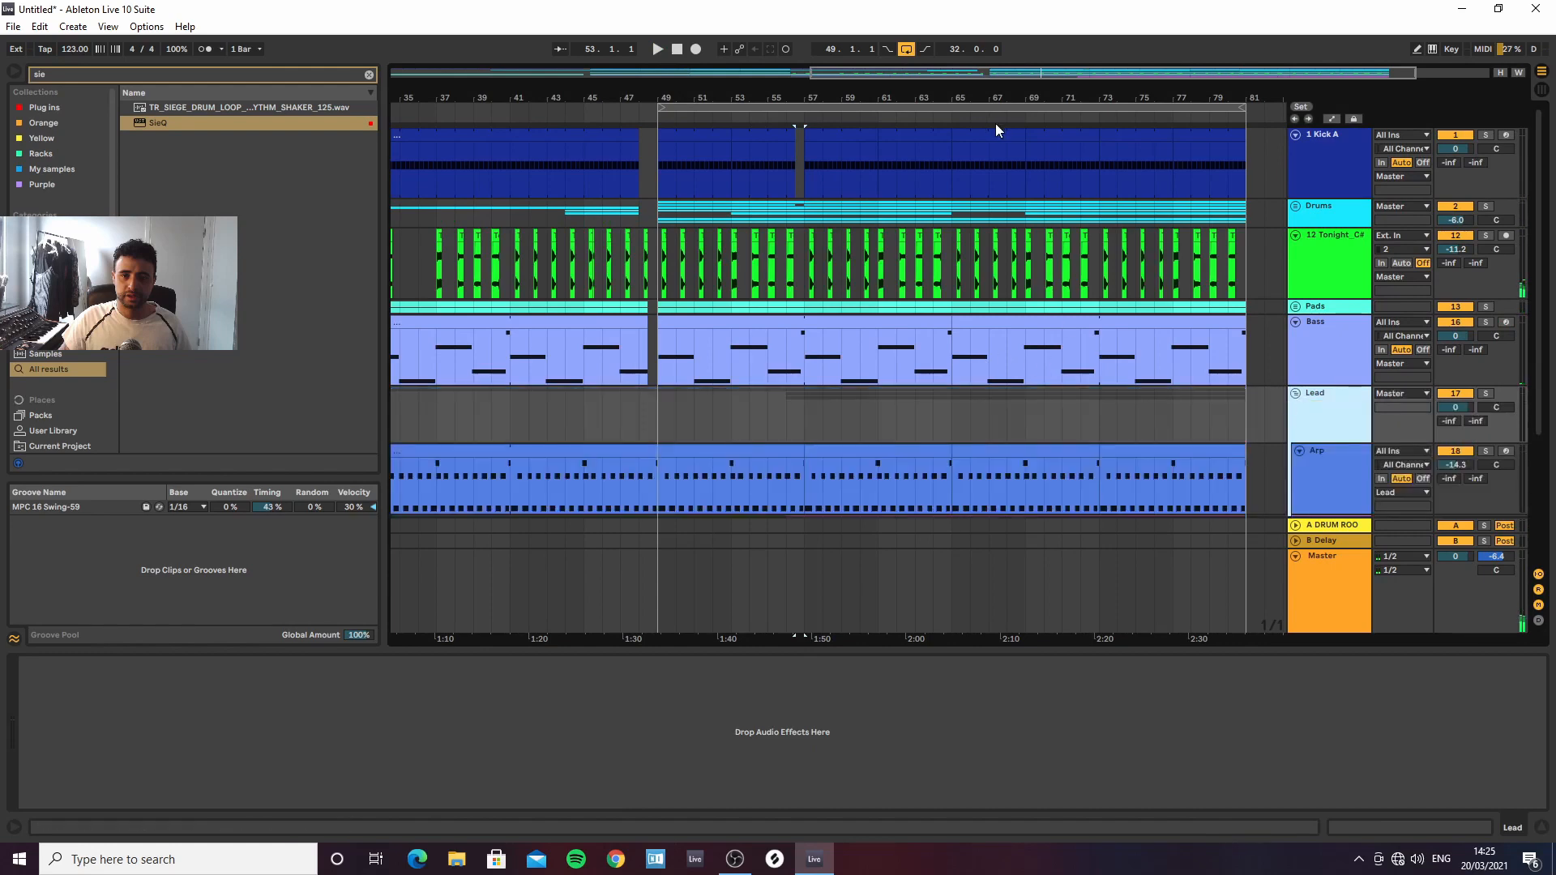
pyautogui.moveTo(991, 98); pyautogui.dragTo(1053, 58)
pyautogui.scroll(-3, 1091, 355)
# Rename the 19 Diva track to Lead
pyautogui.click(1334, 432)
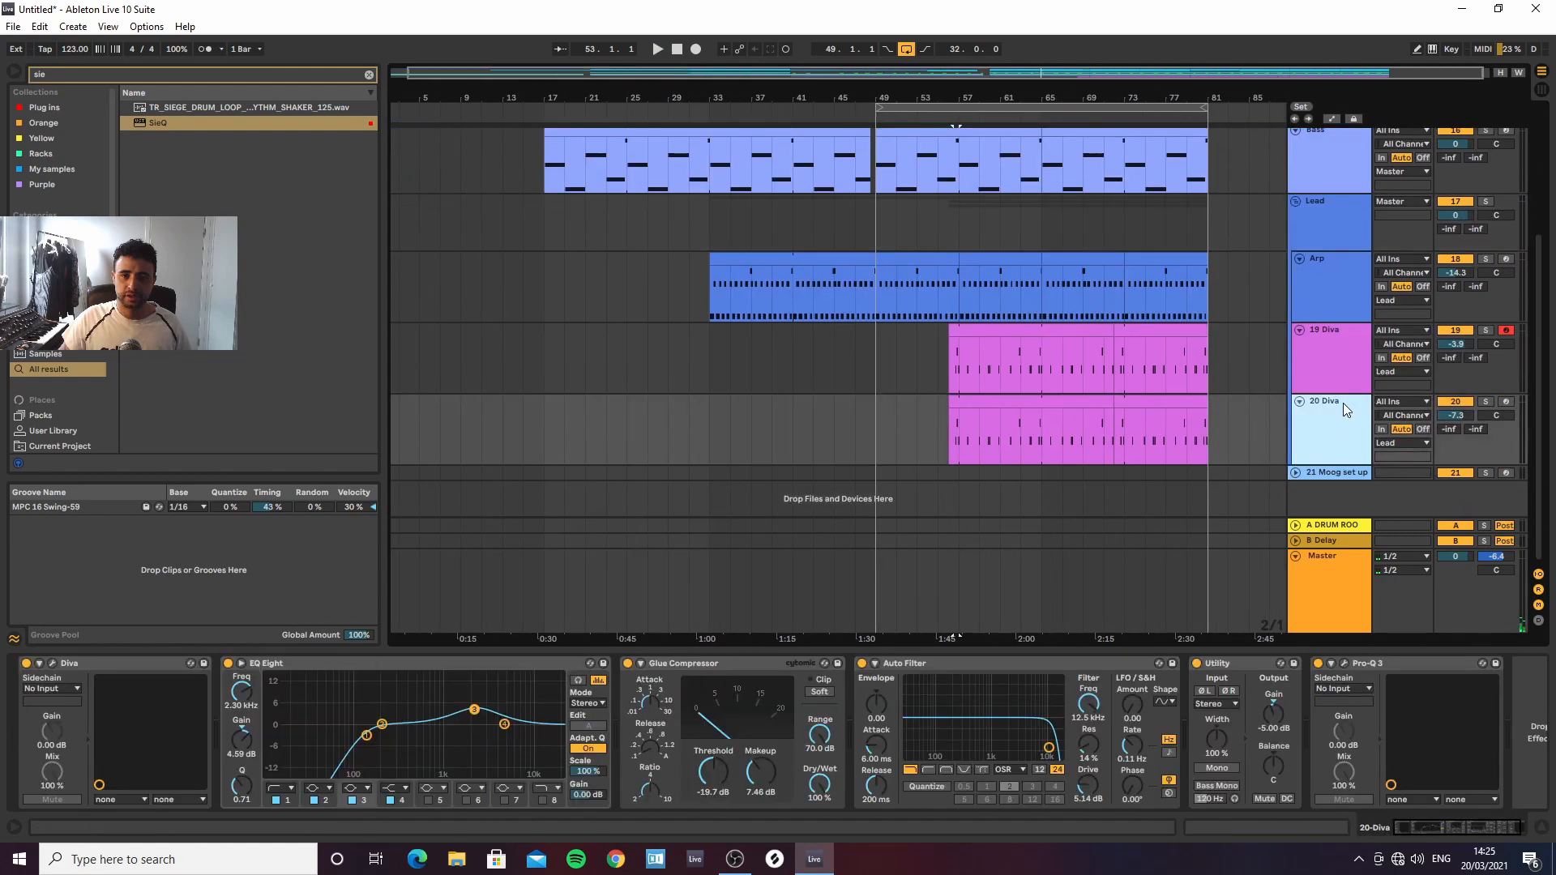
pyautogui.click(1339, 370)
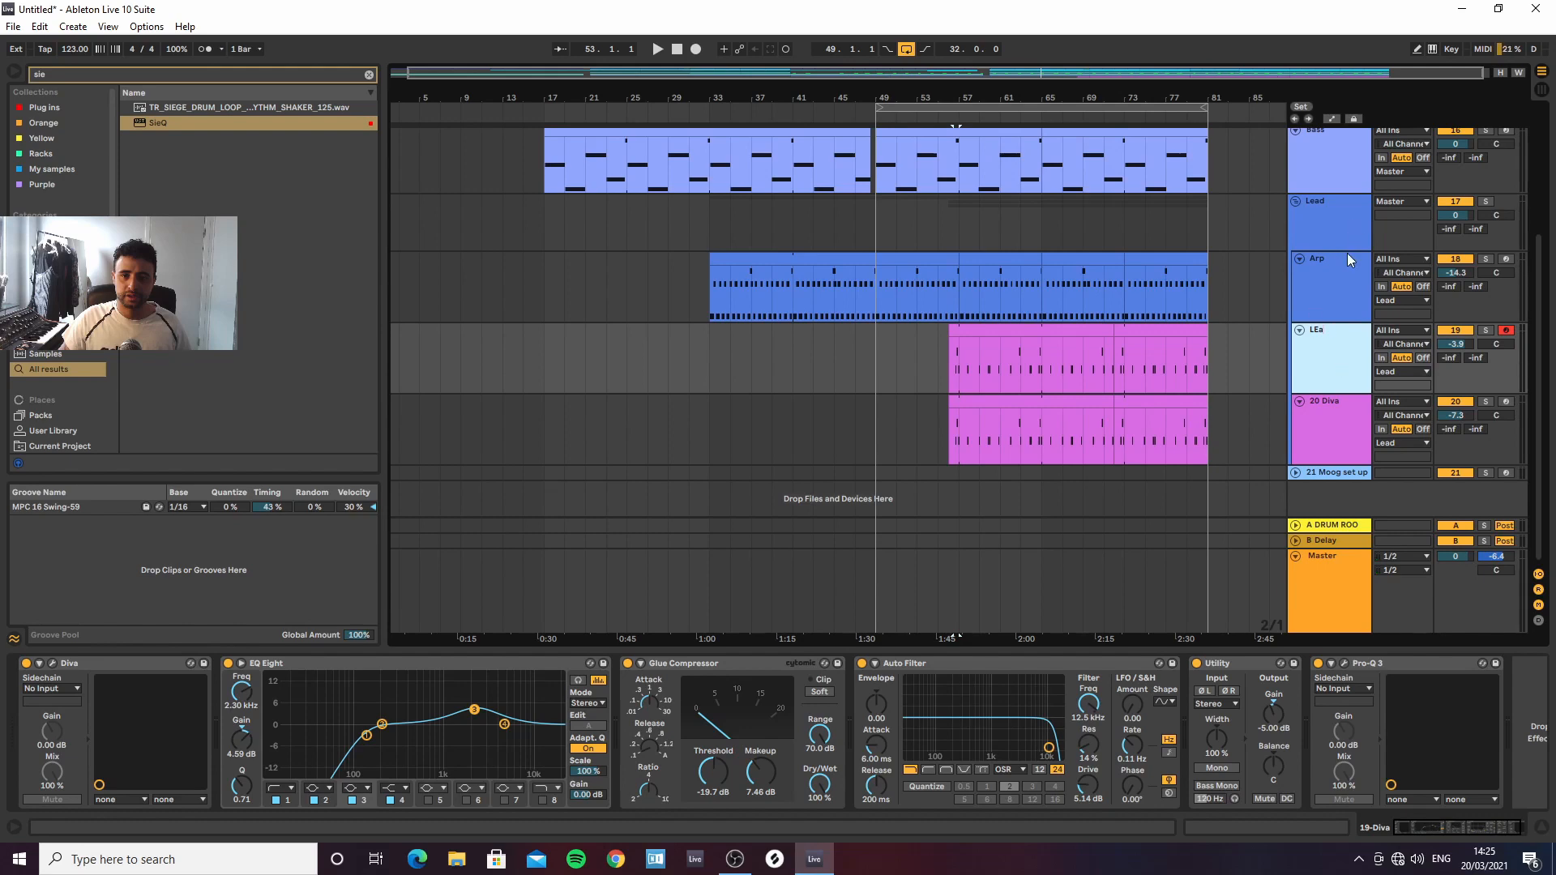
pyautogui.write('Lead')
# Find Ozone 9 Imager in the browser and add it to the end of the Arp track's effect chain
pyautogui.click(1345, 232)
pyautogui.click(1342, 295)
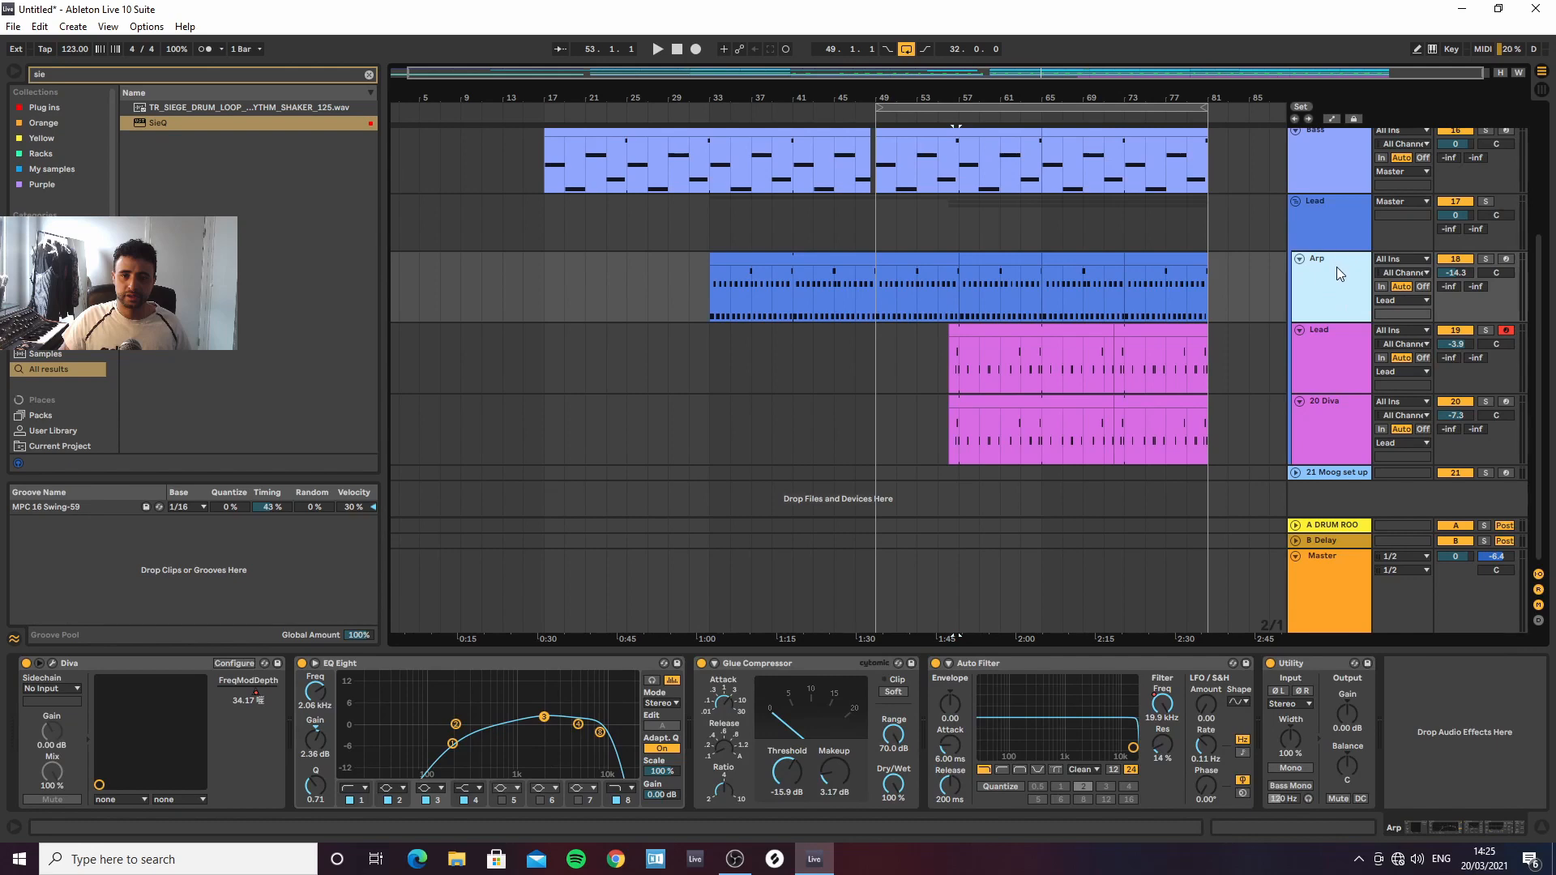
pyautogui.click(367, 76)
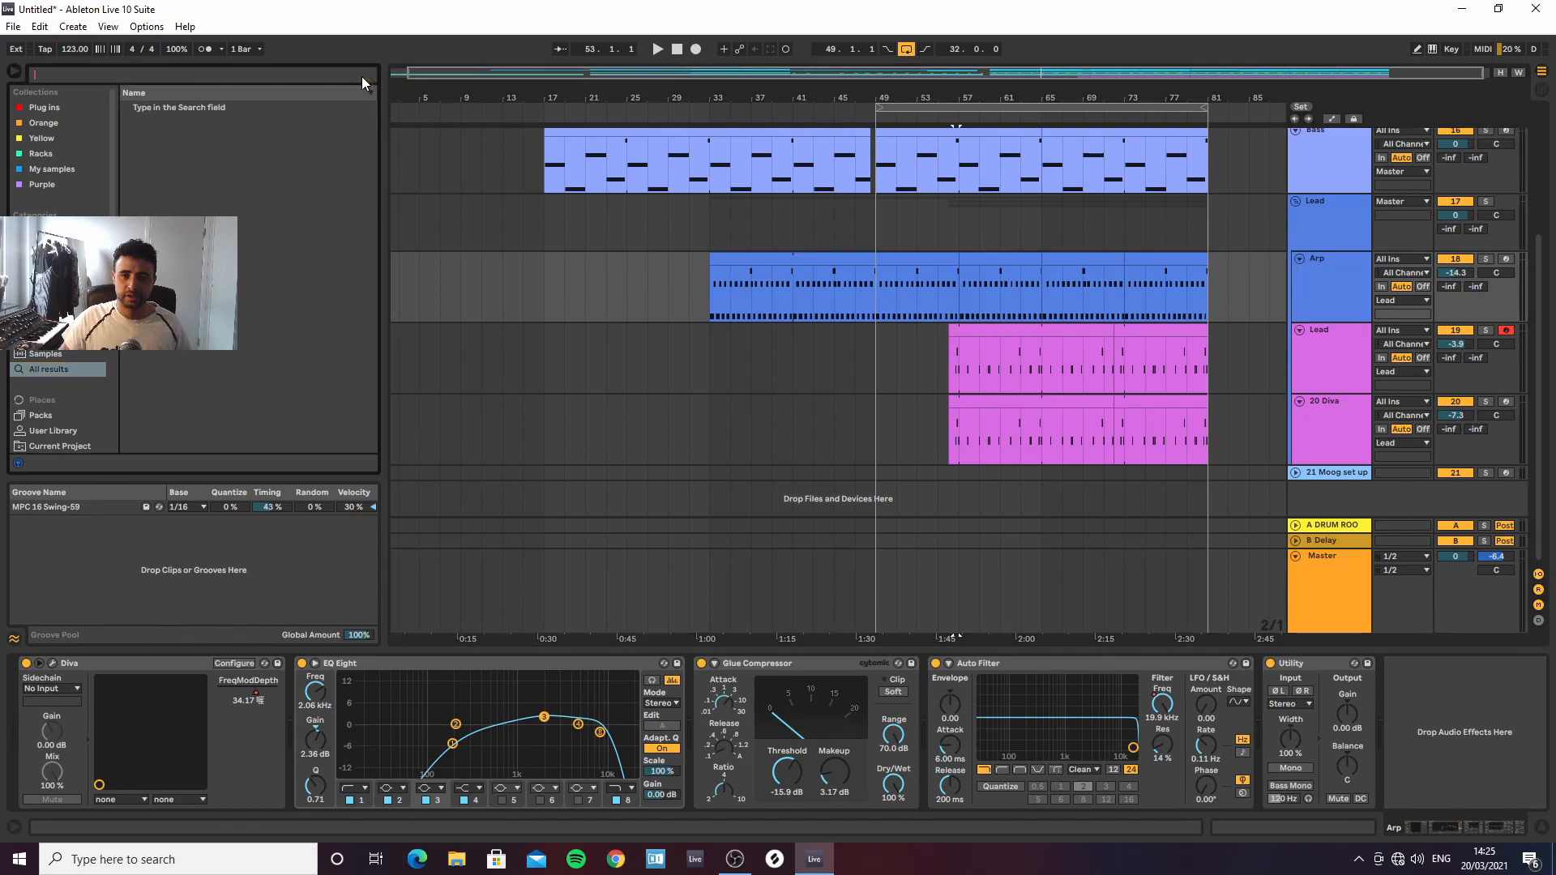
pyautogui.write('im')
pyautogui.scroll(-5, 226, 393)
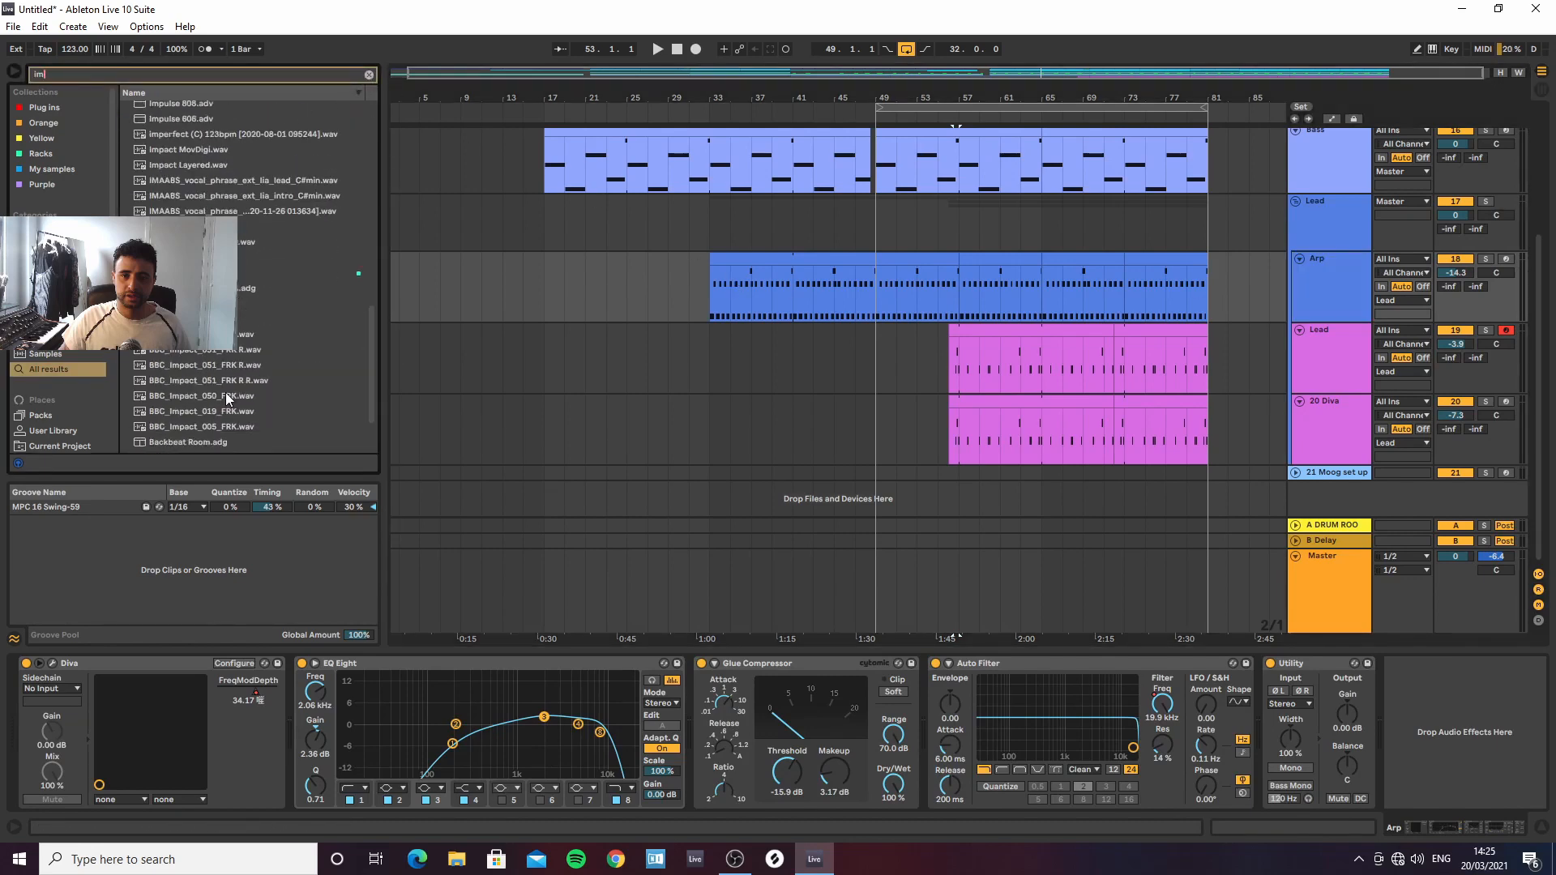
pyautogui.click(197, 444)
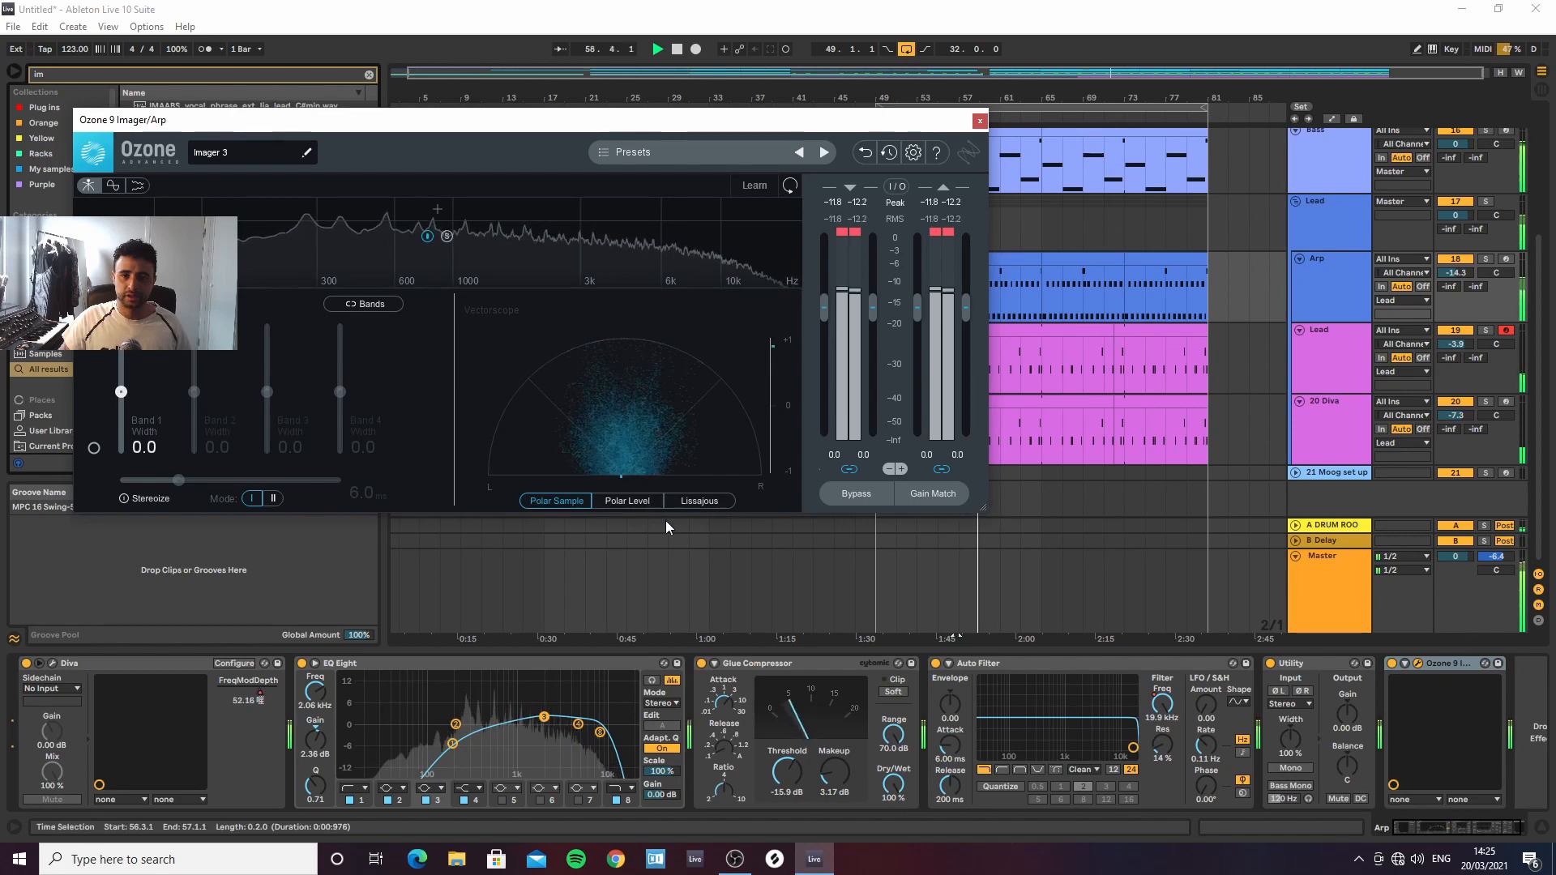
# Set the Arp EQ's 5.05 kHz band to -0.82 dB and the Imager's input gain to -0.5 dB
pyautogui.moveTo(544, 717); pyautogui.dragTo(578, 727)
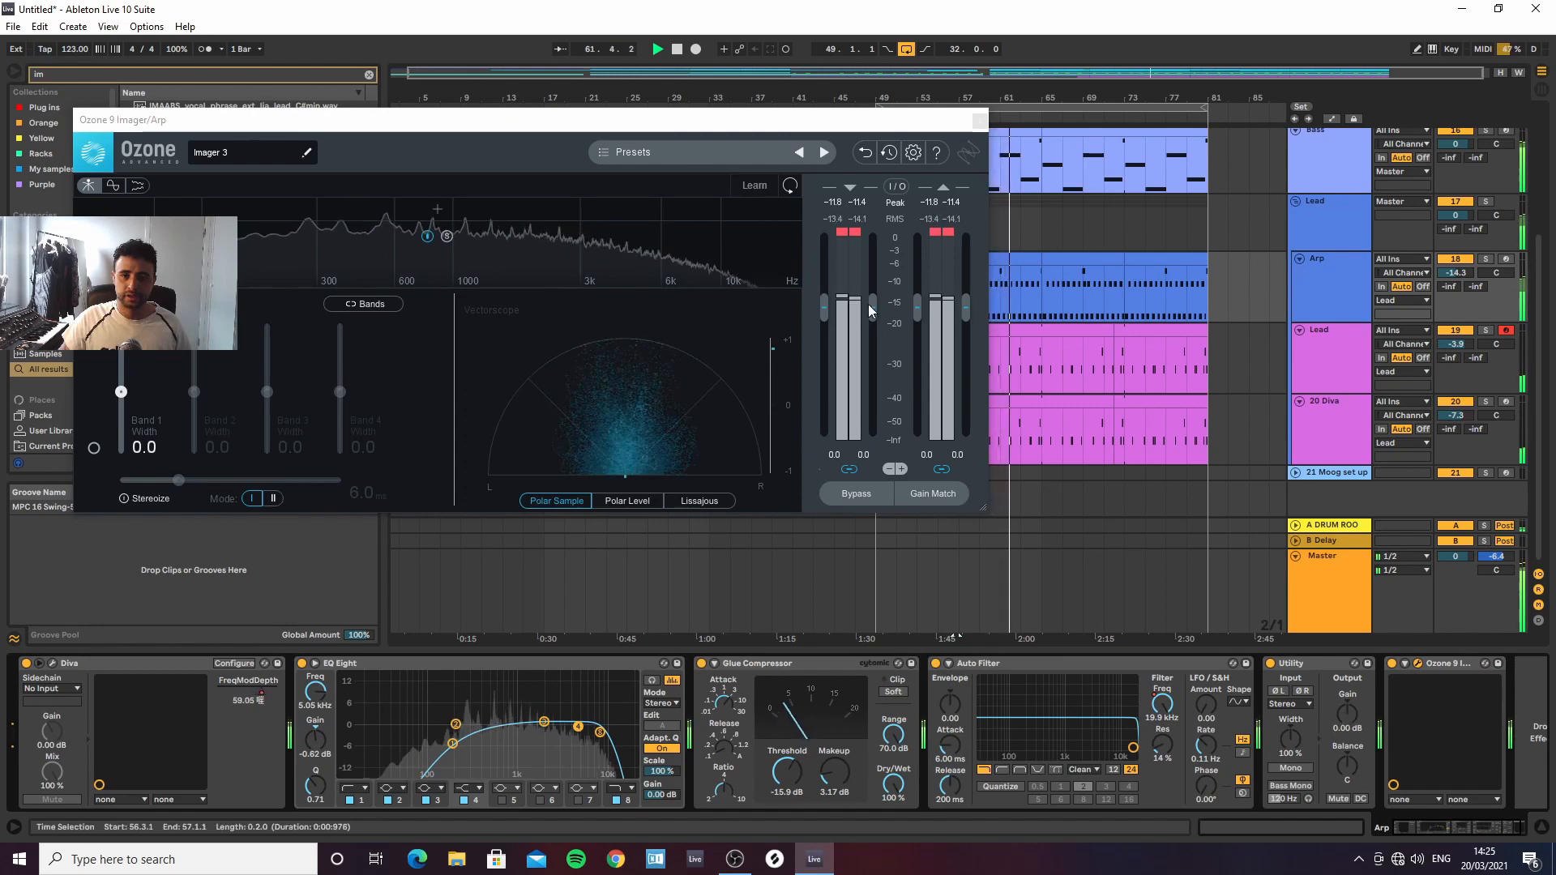
pyautogui.moveTo(869, 306); pyautogui.dragTo(870, 310)
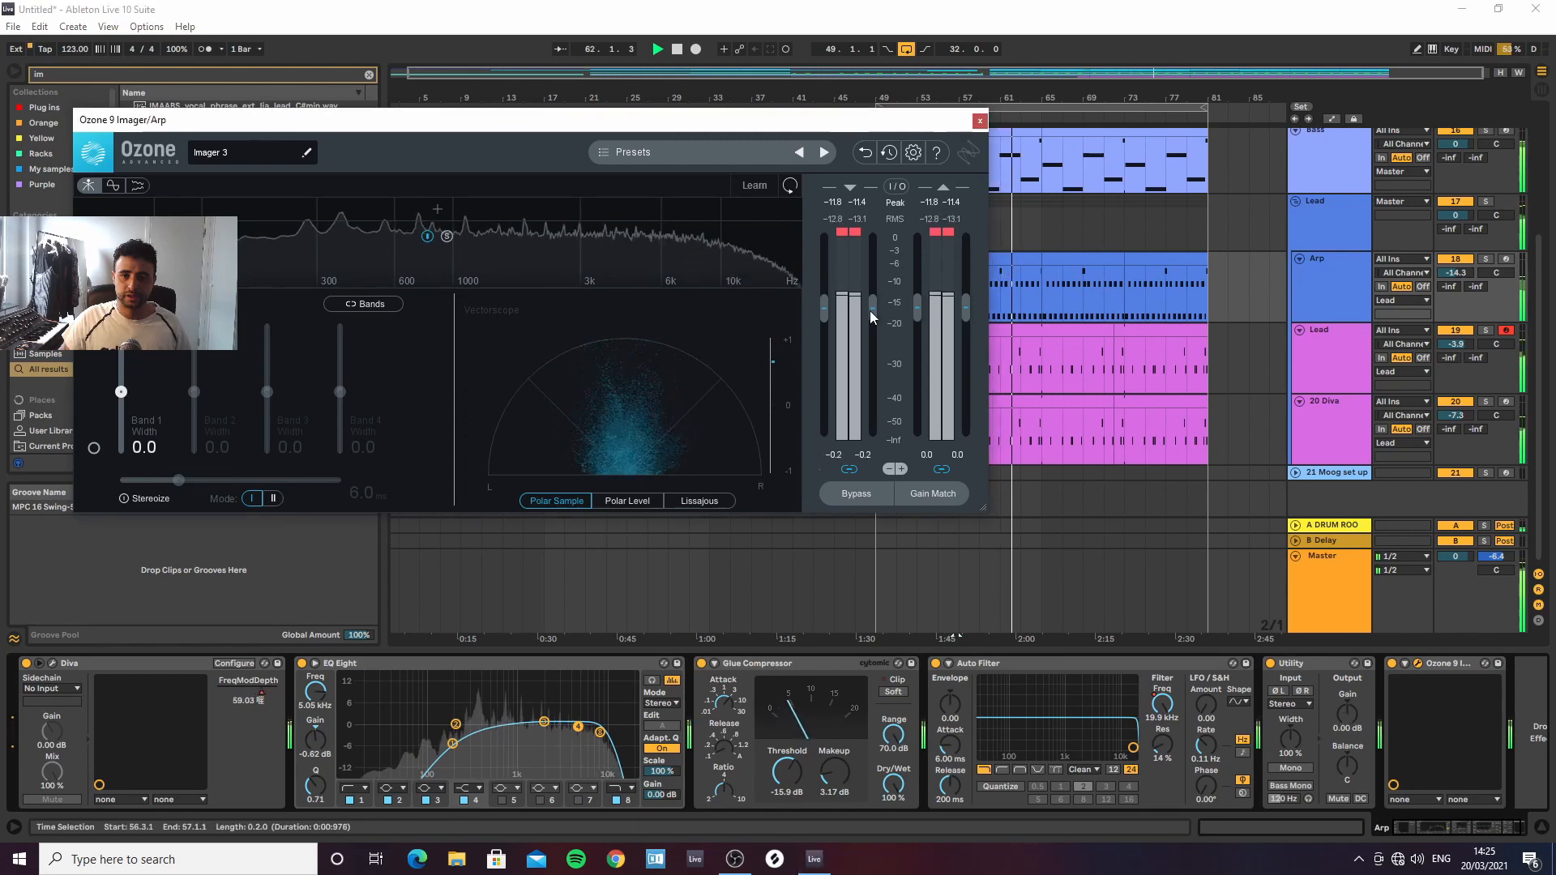
pyautogui.click(853, 230)
pyautogui.click(940, 232)
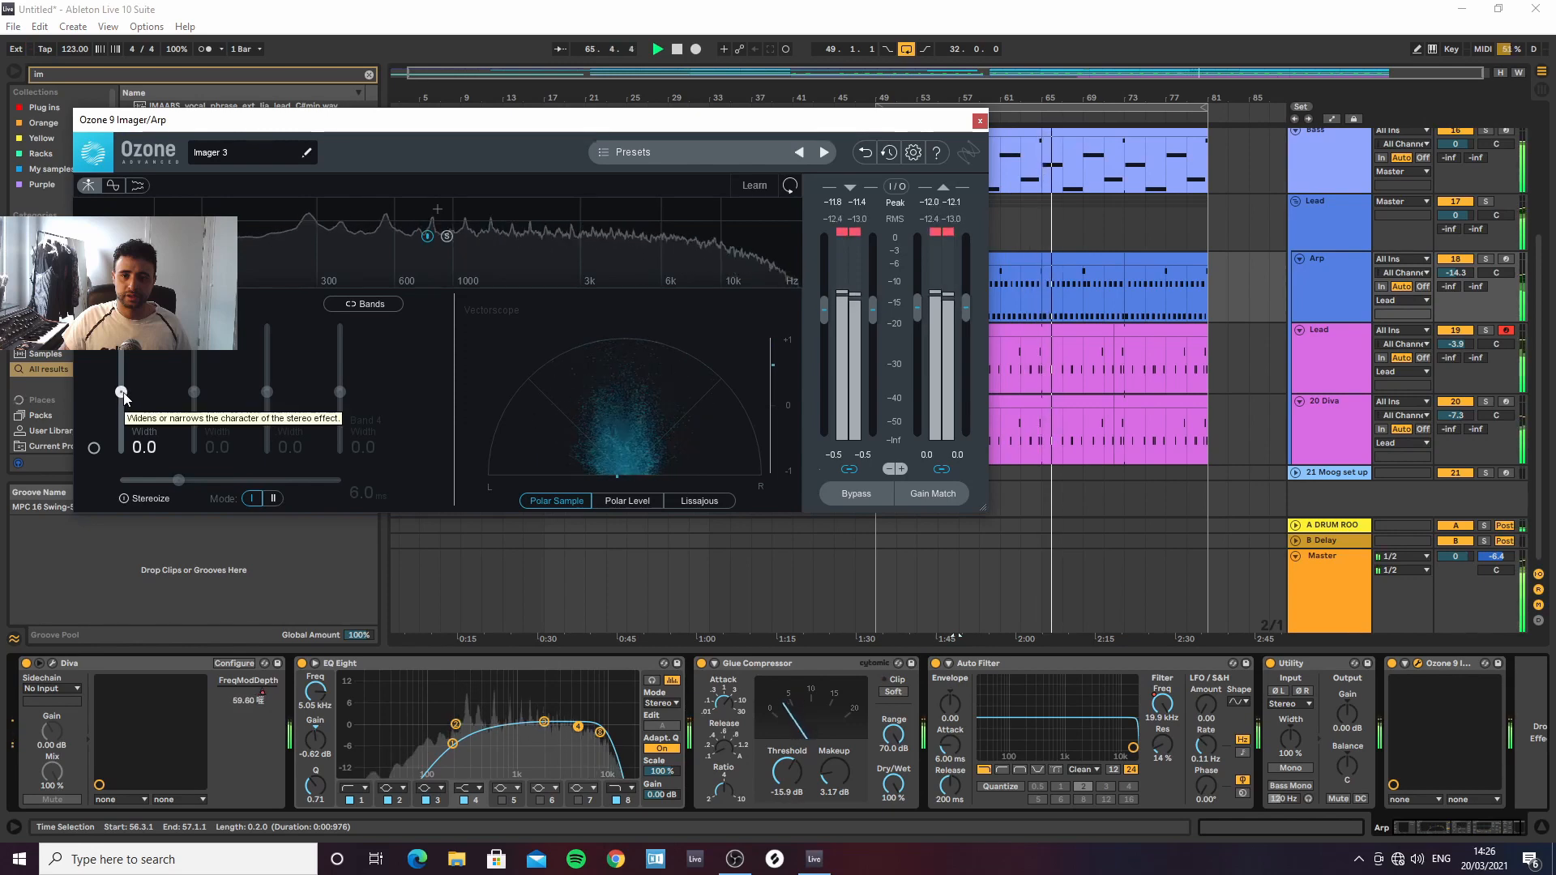
# Audition Stereoize at 6.3 ms in the Arp's Imager, leave it off, and set the Band 1 width to 12.7
pyautogui.moveTo(123, 394); pyautogui.dragTo(121, 373)
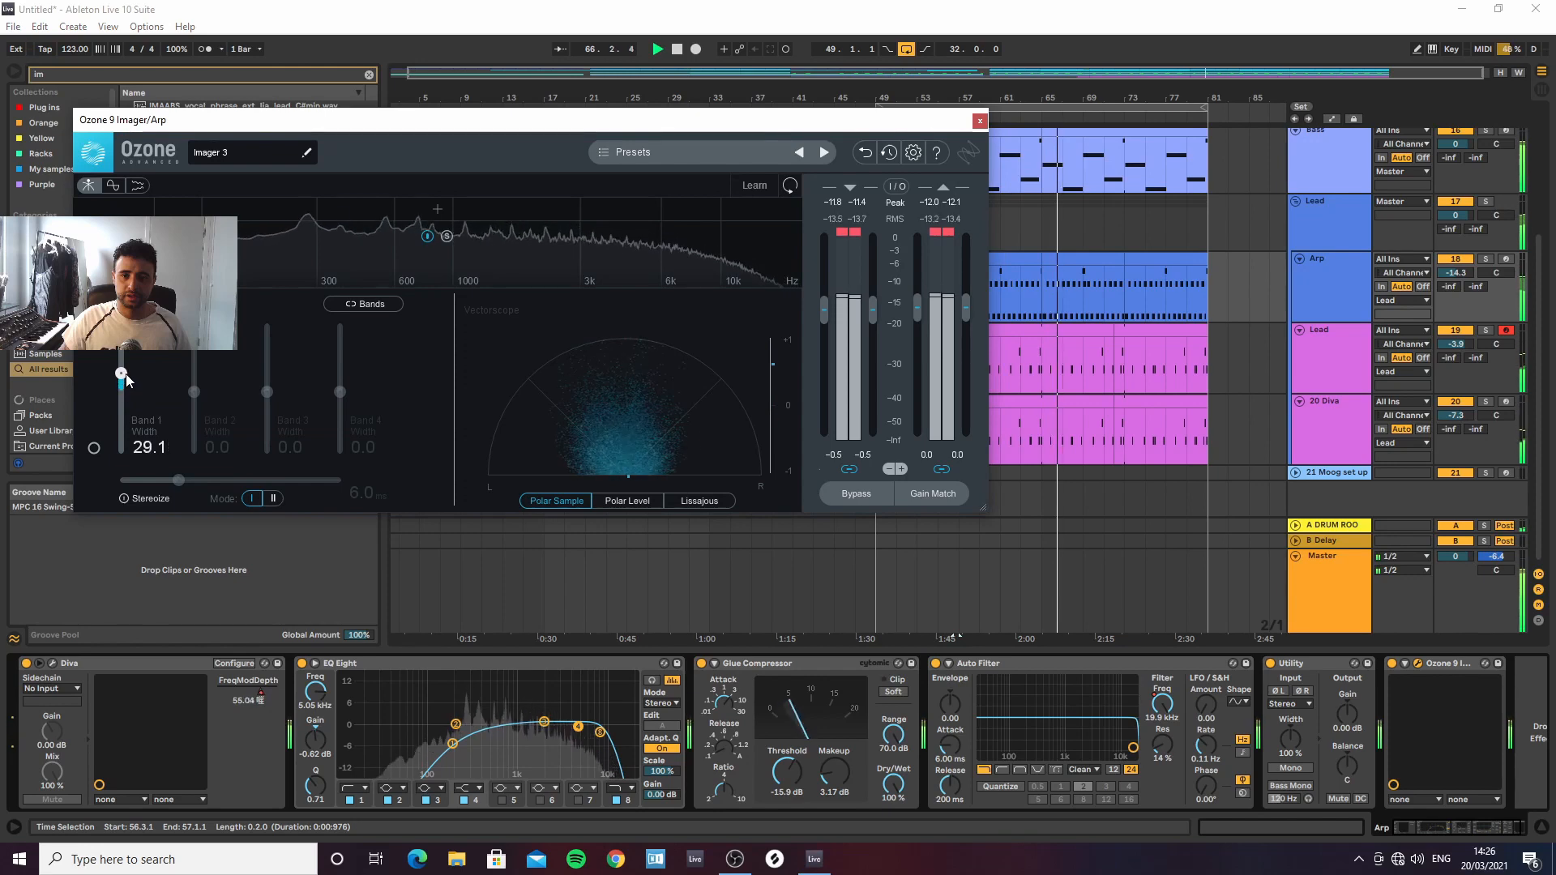
pyautogui.click(124, 497)
pyautogui.moveTo(179, 479); pyautogui.dragTo(184, 485)
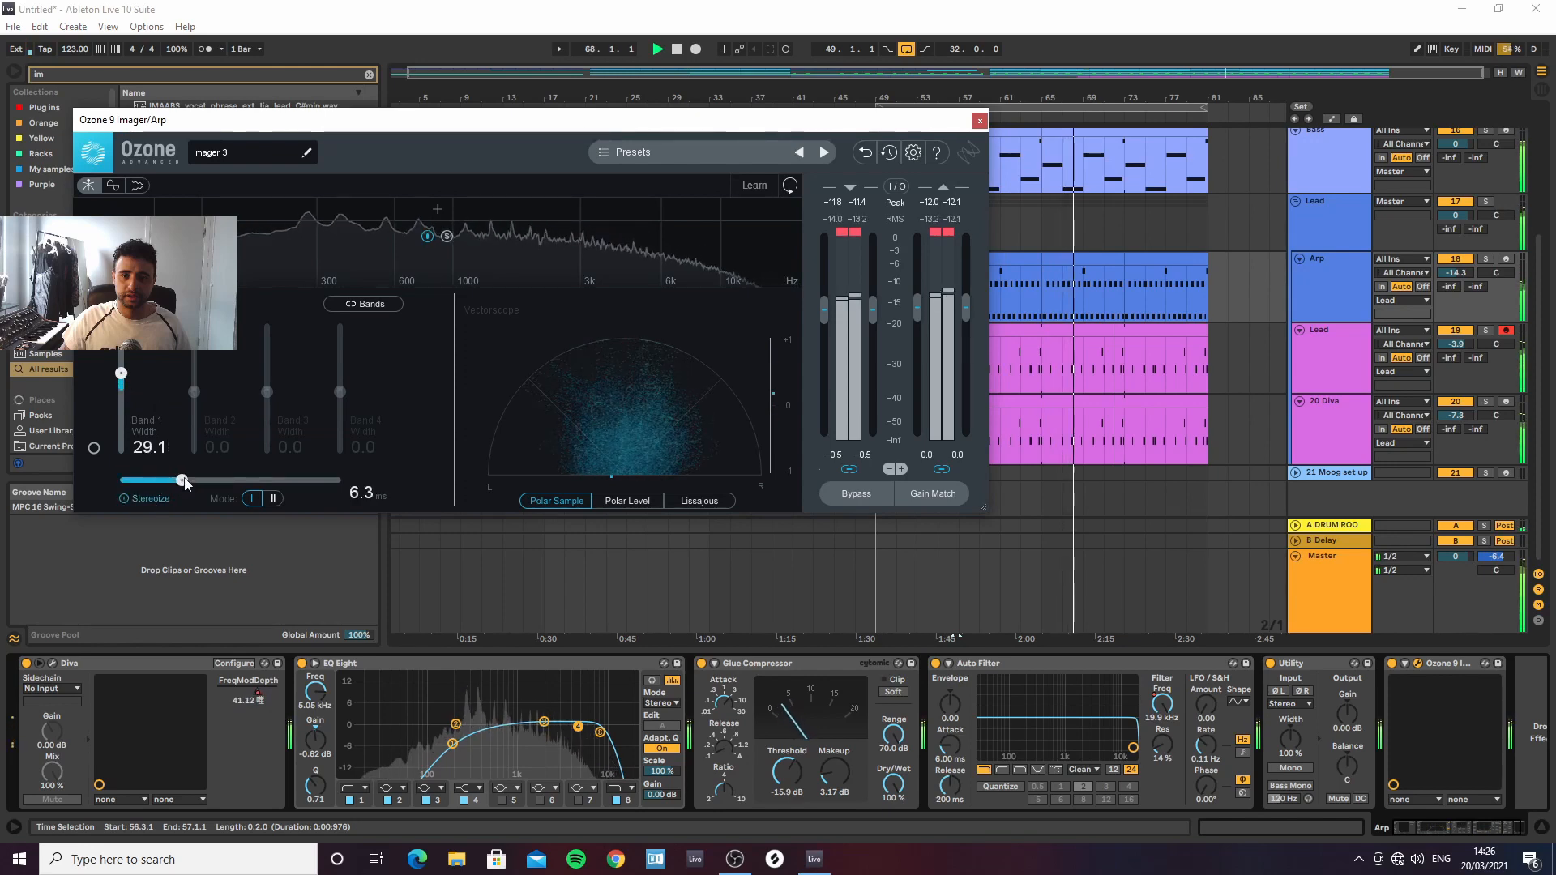
pyautogui.click(124, 498)
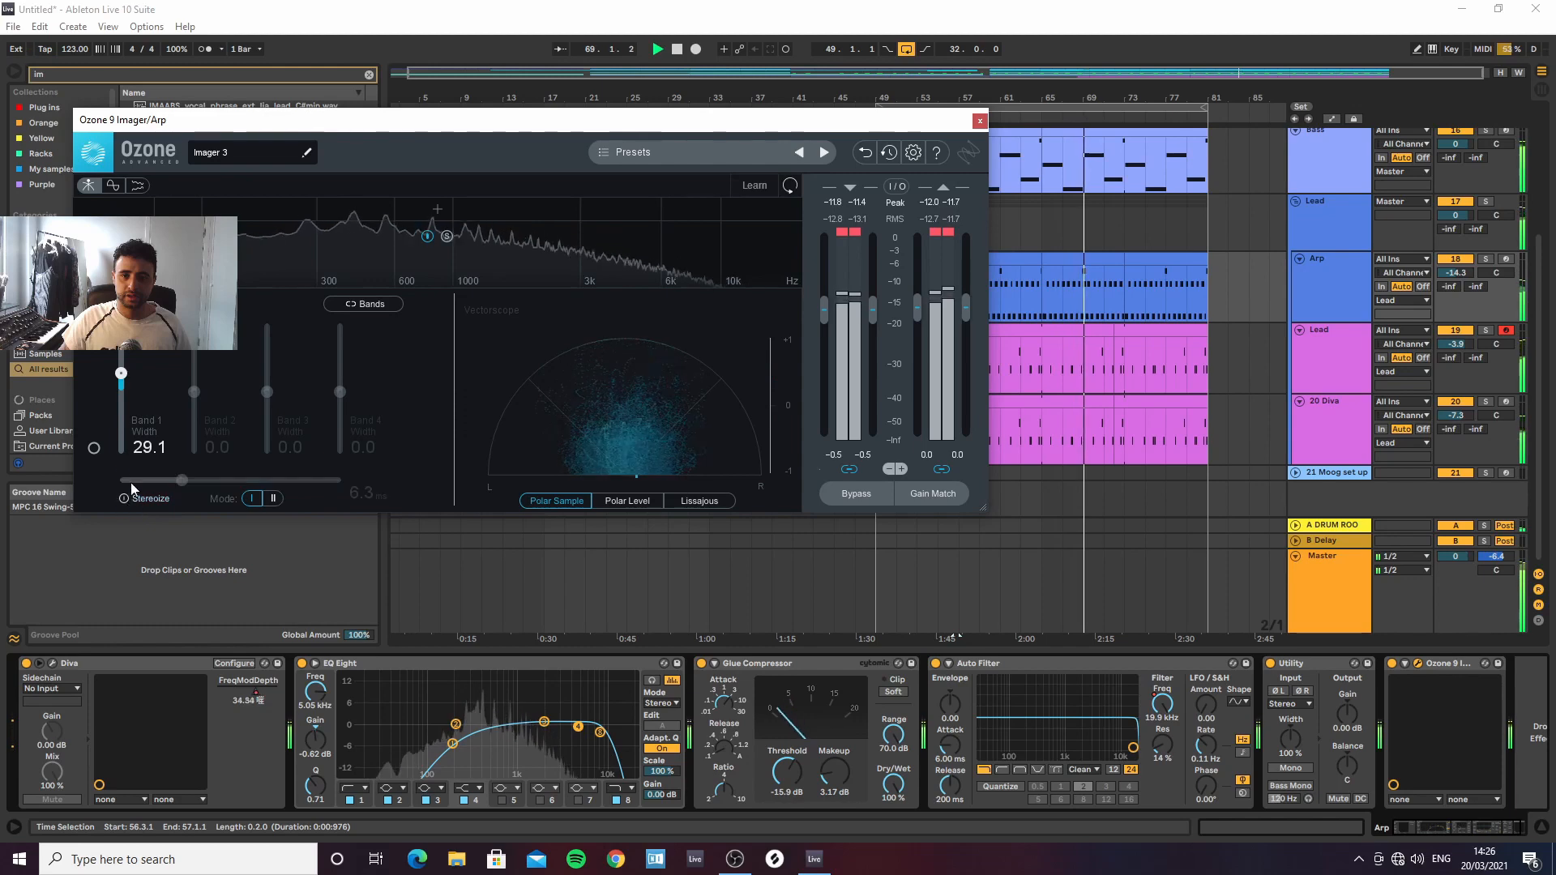
pyautogui.moveTo(121, 373); pyautogui.dragTo(121, 384)
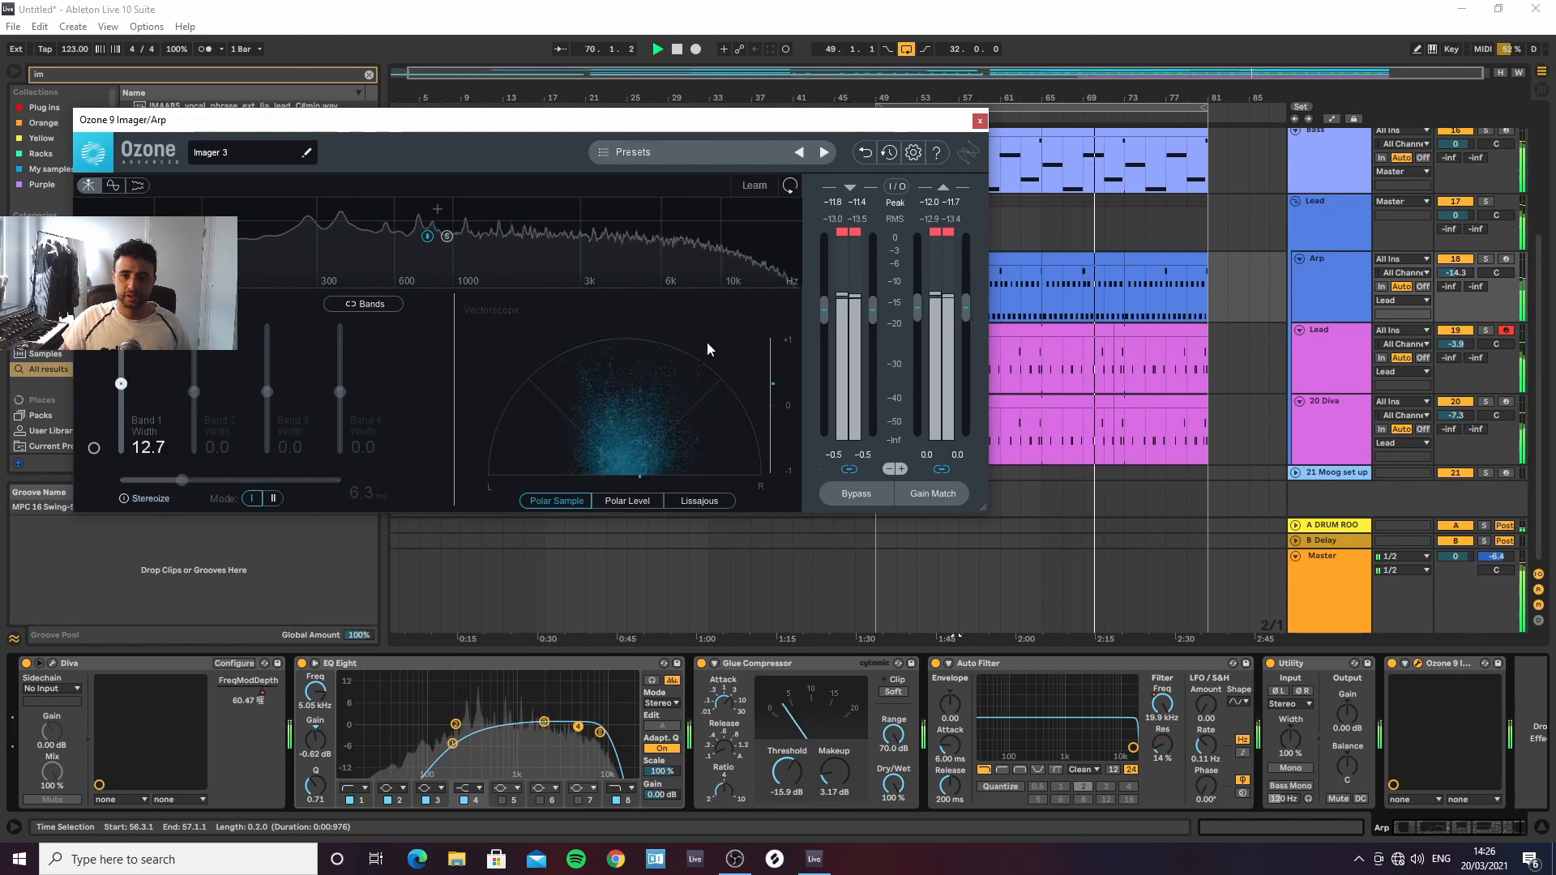
pyautogui.click(980, 123)
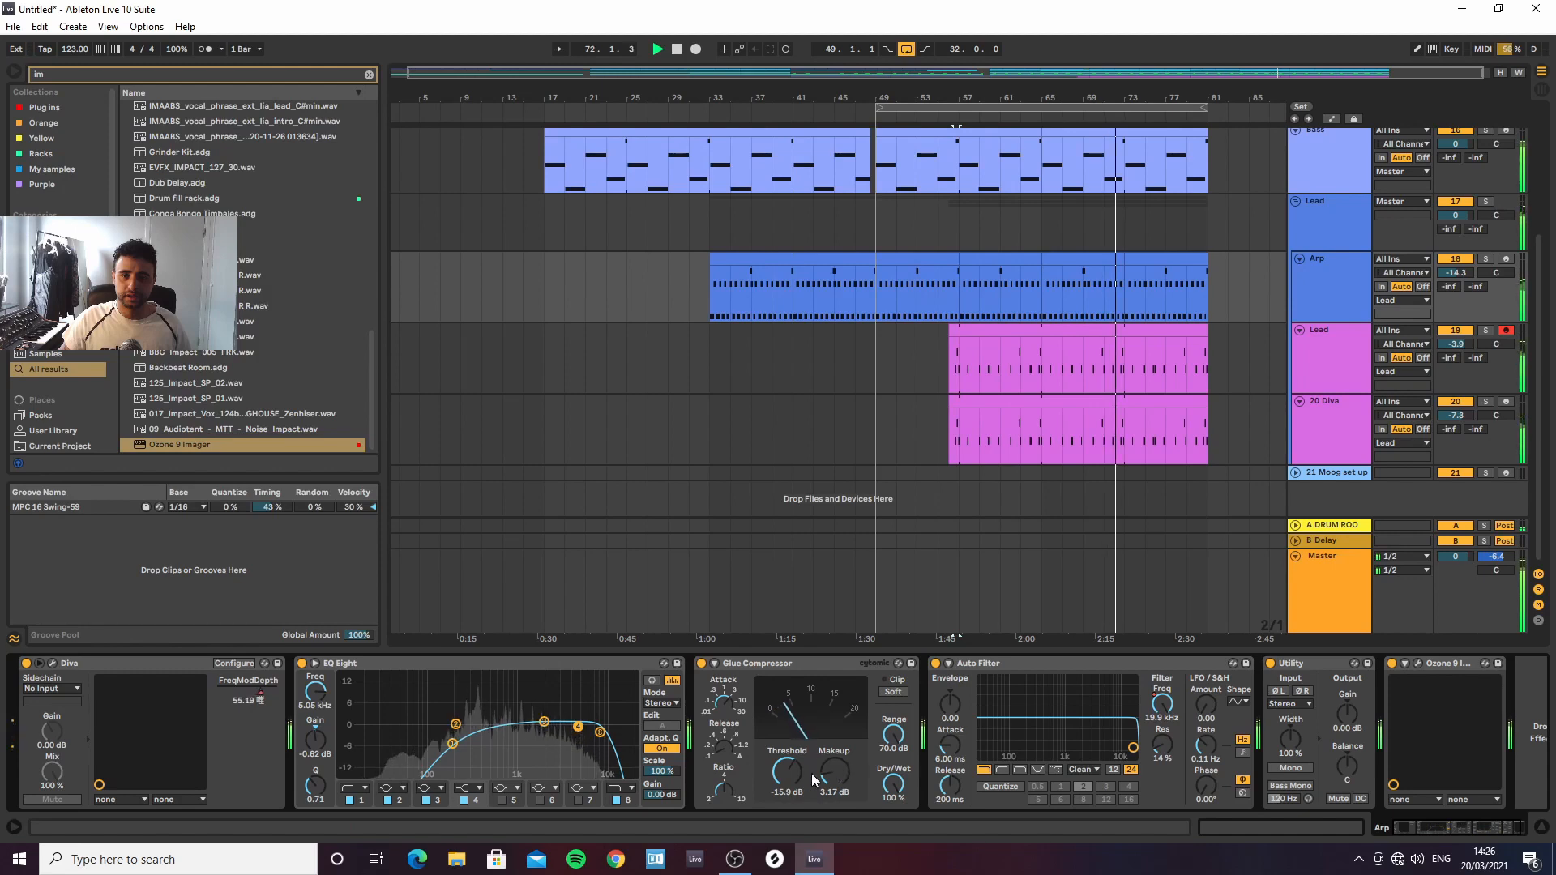
# Set the Arp's Glue Compressor to a -12.4 dB threshold with soft clipping turned on
pyautogui.moveTo(812, 777); pyautogui.dragTo(812, 762)
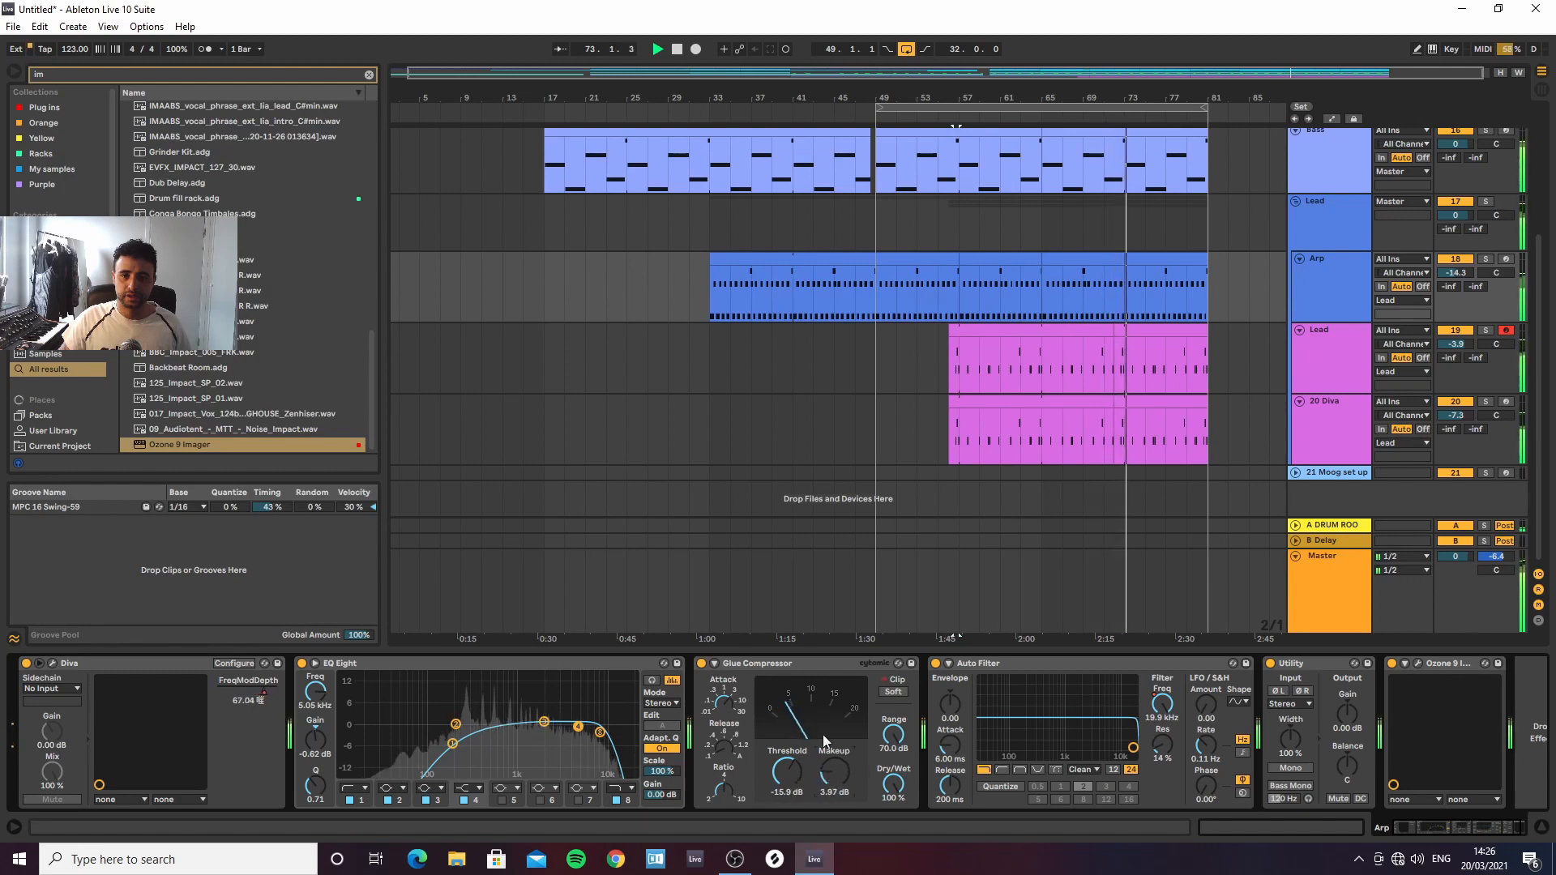
pyautogui.click(893, 692)
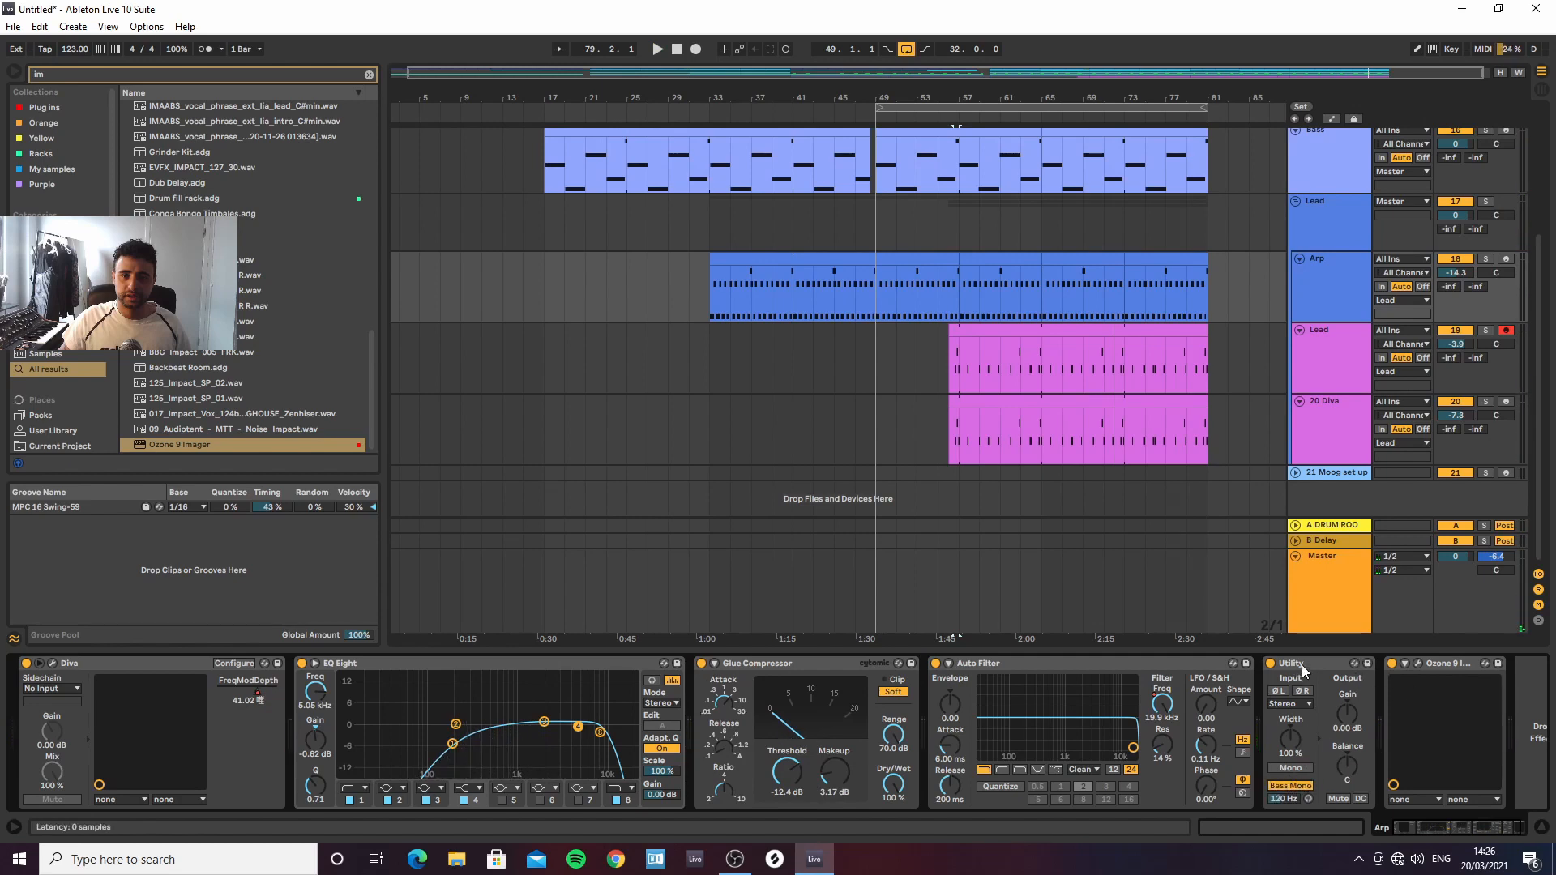
# Delete Utility from the Arp's effect chain and move the Arp track out of the Lead group, directly above it
pyautogui.press('Delete')
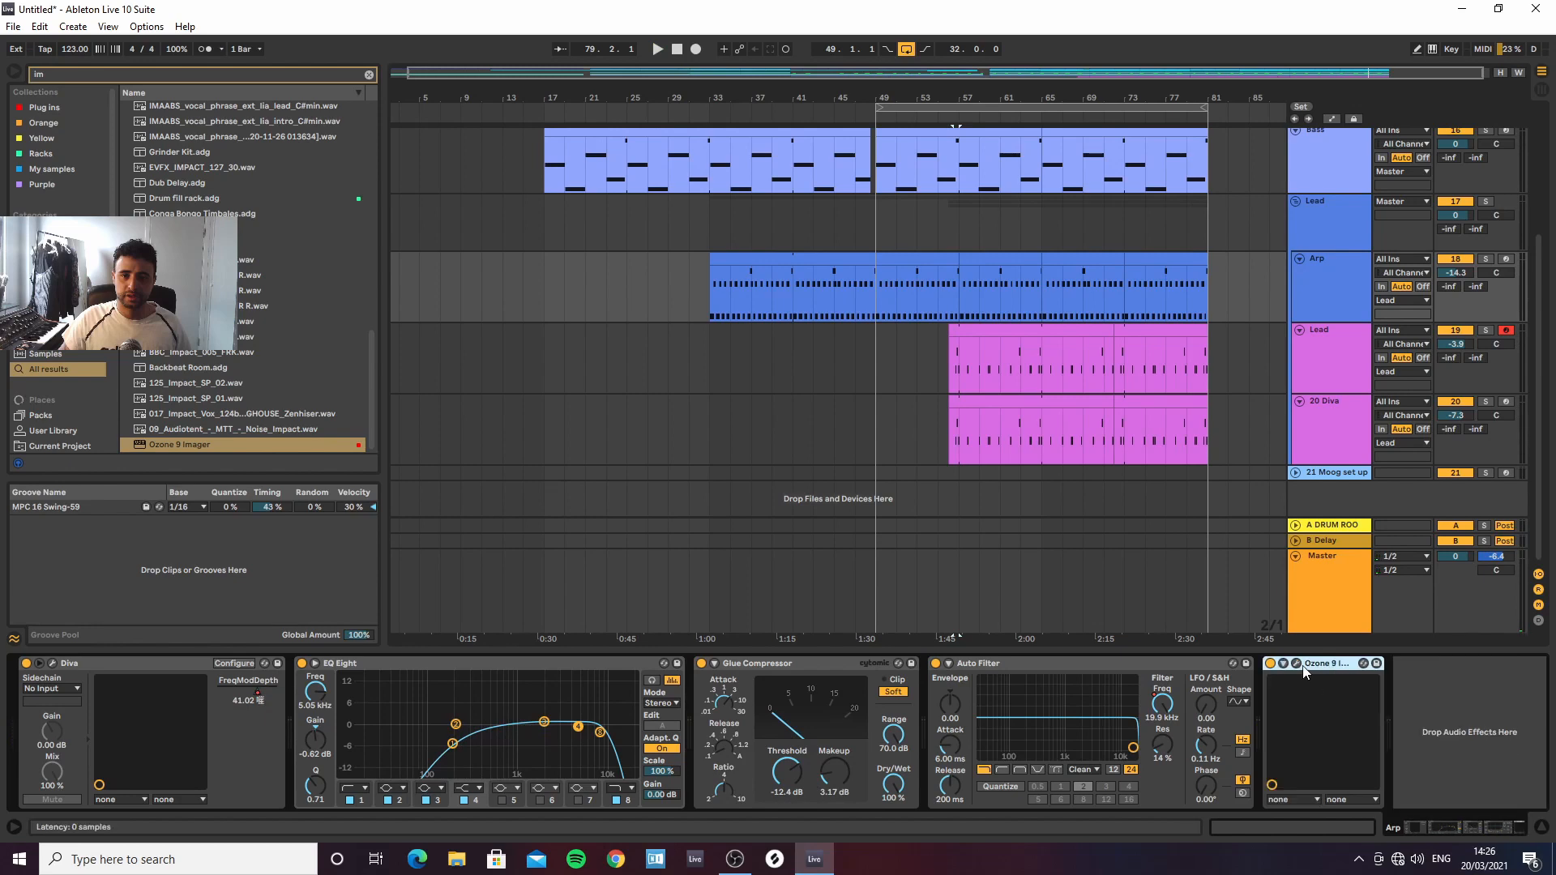
pyautogui.click(1330, 231)
pyautogui.click(1344, 362)
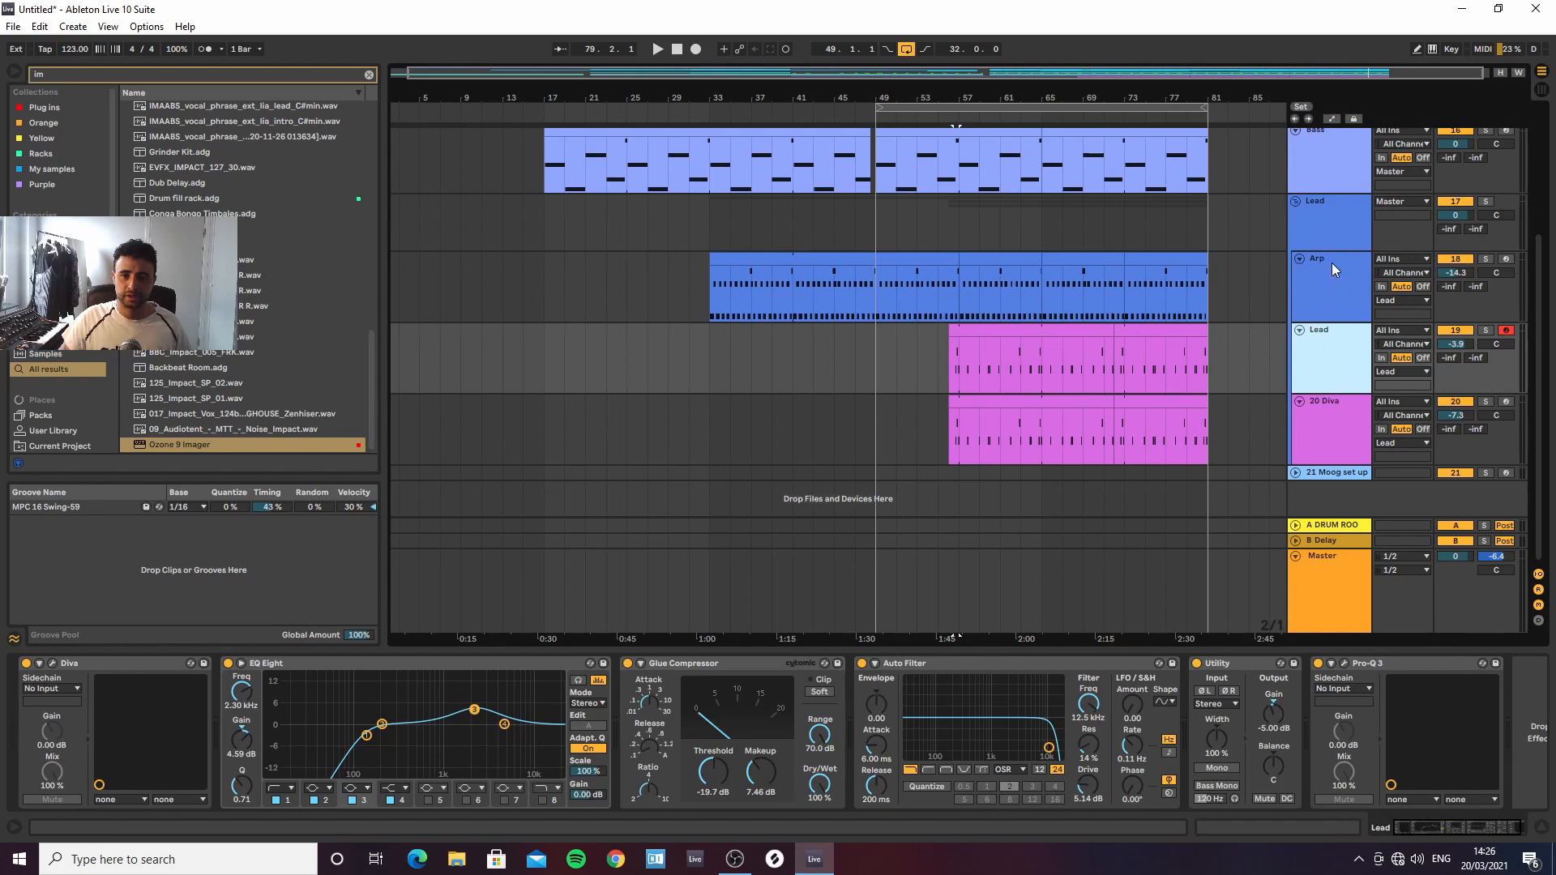
pyautogui.moveTo(1334, 289); pyautogui.dragTo(1330, 198)
# Add Ozone 9 Imager to the Lead group's empty effect chain
pyautogui.click(1339, 297)
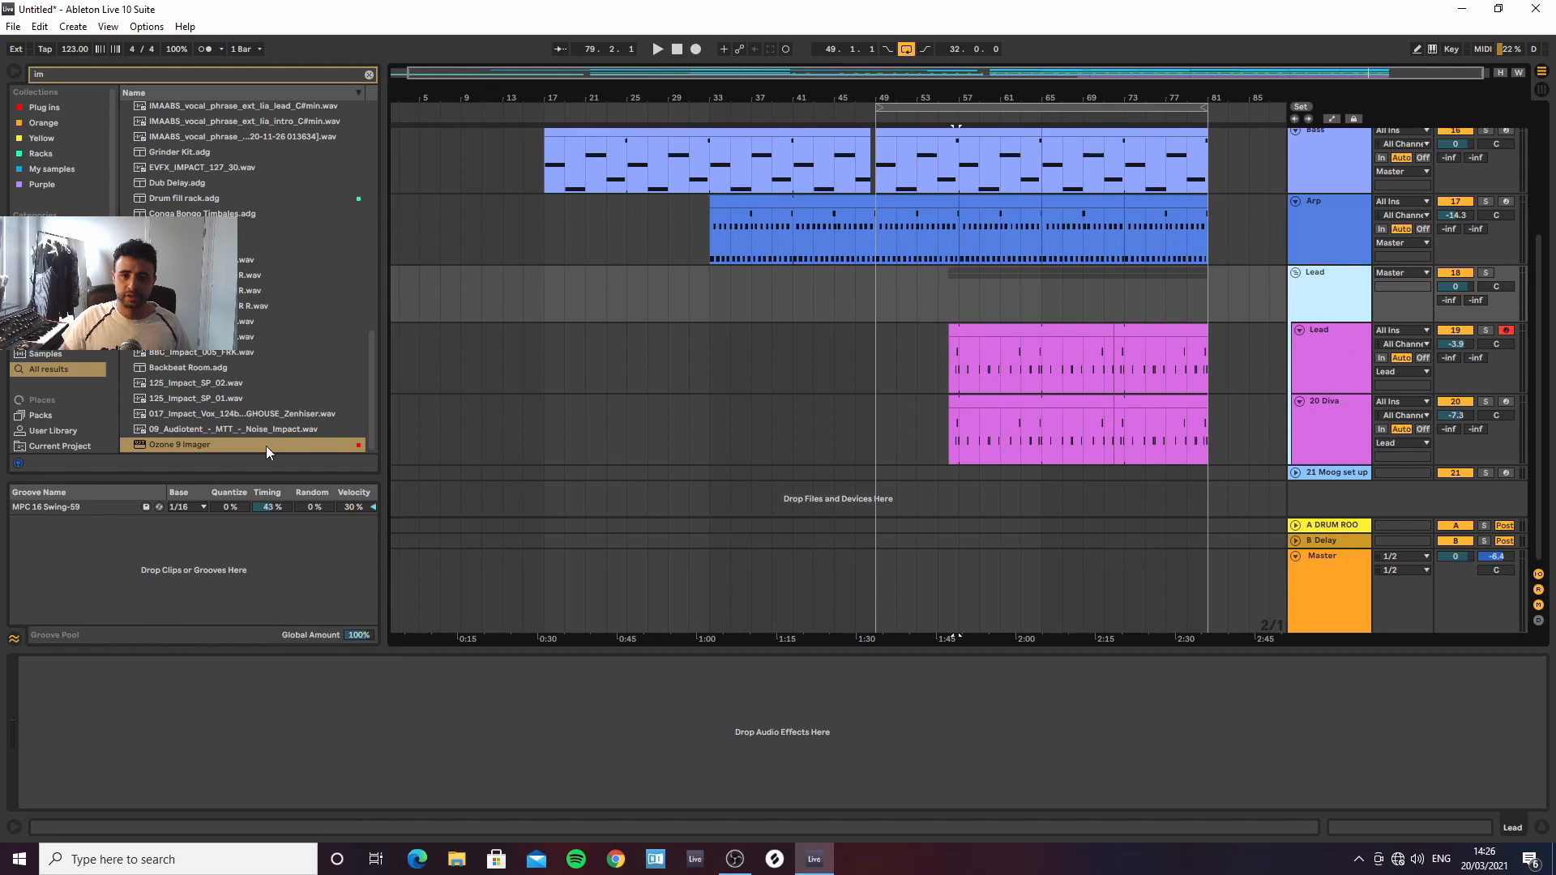
pyautogui.click(197, 446)
pyautogui.press('Return')
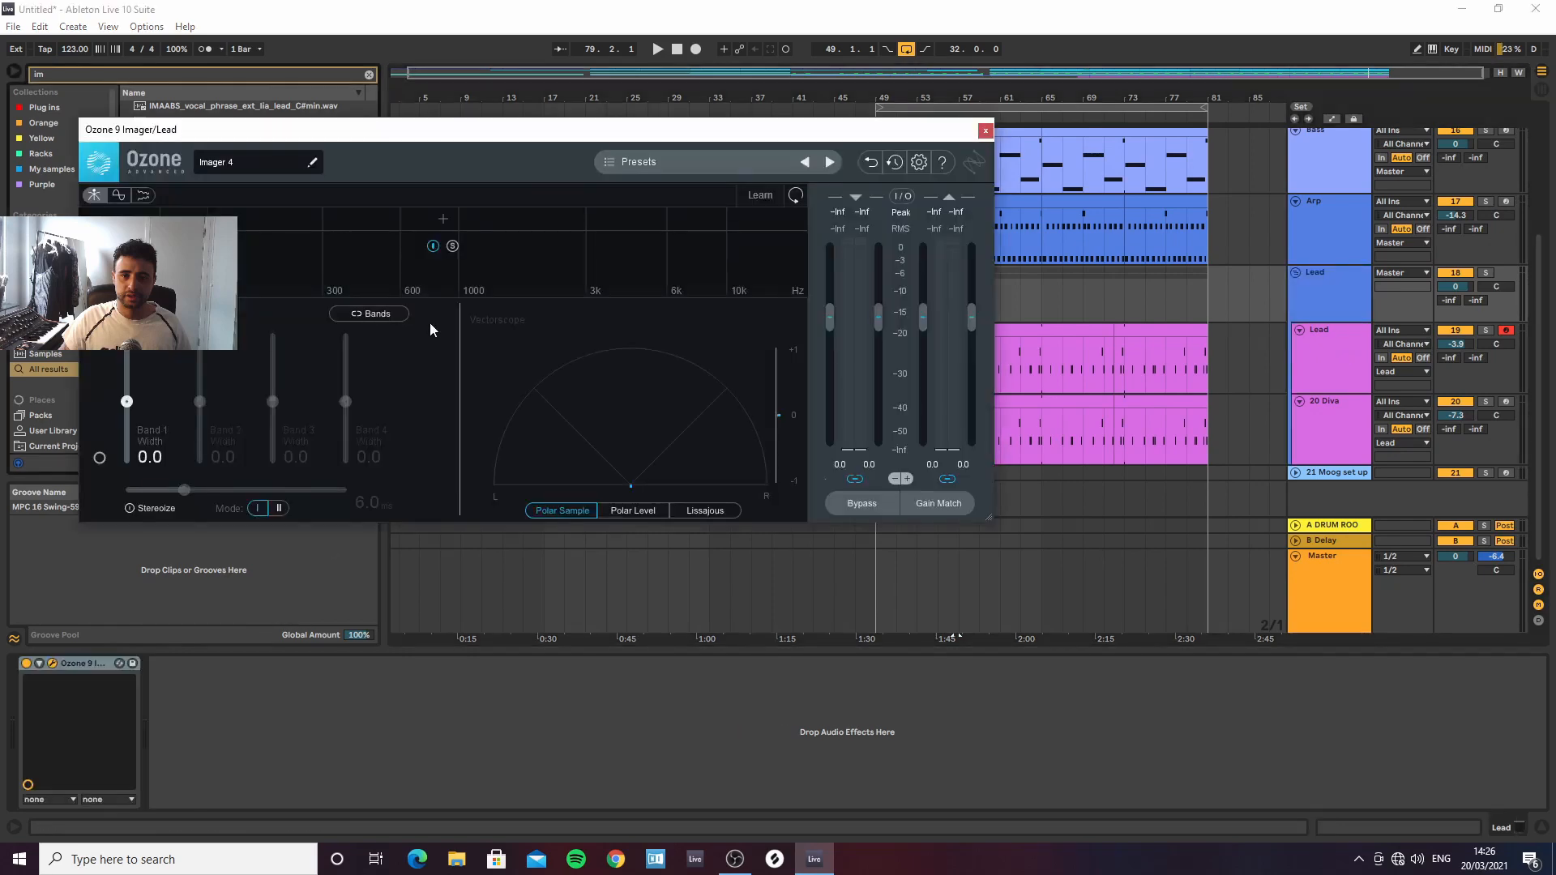
# During playback, set the Lead group's Imager Band 1 width to -43.0 and enable Stereoize at 5.3 ms
pyautogui.press('space')
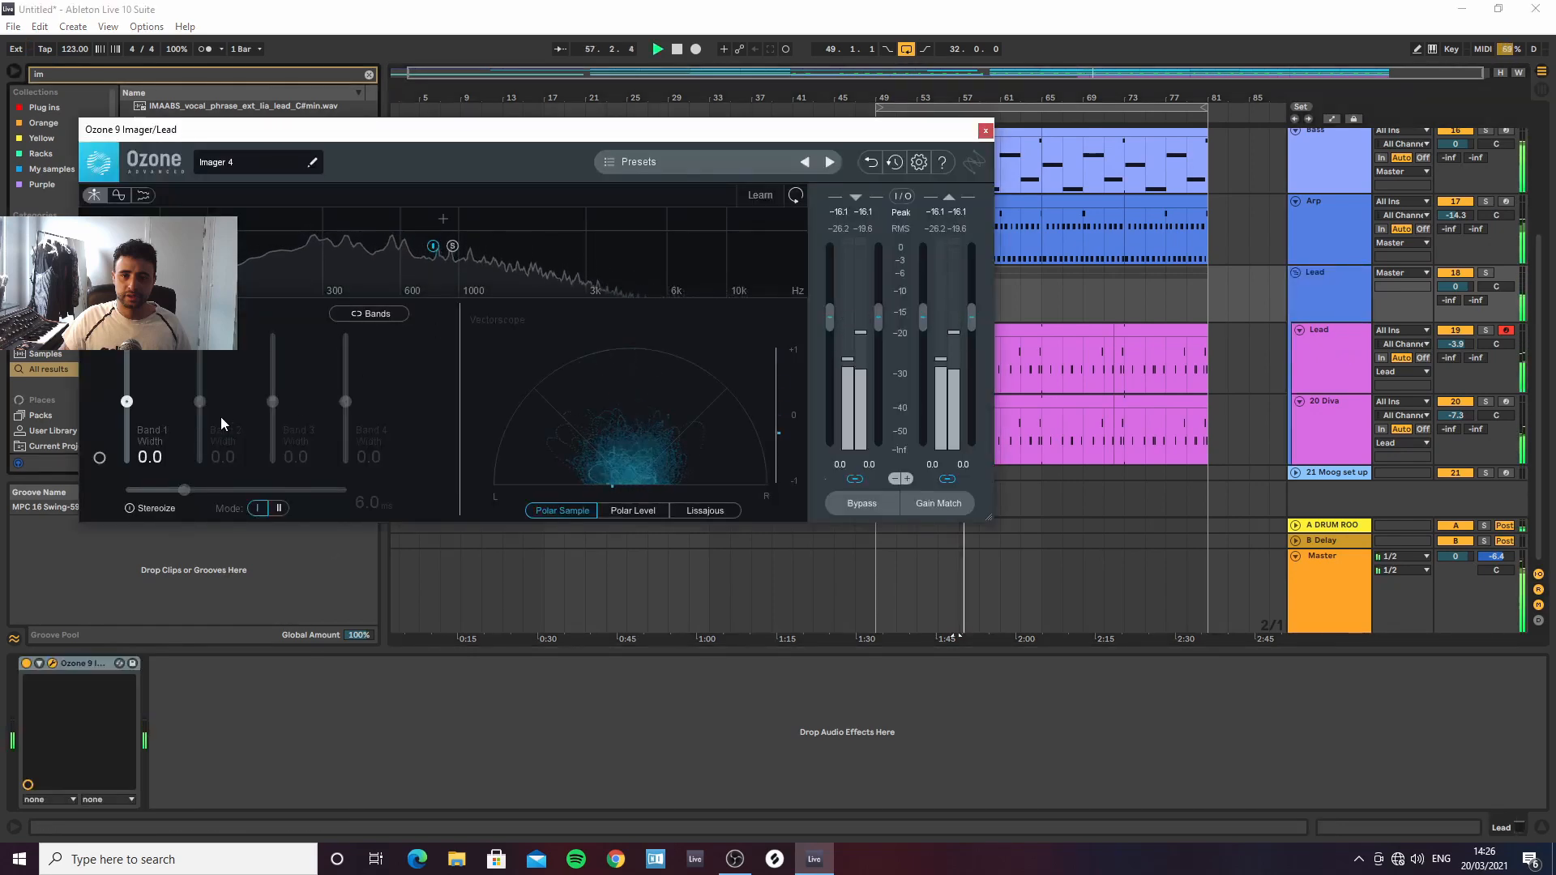
pyautogui.moveTo(129, 403)
pyautogui.mouseDown()
pyautogui.moveTo(168, 415)
pyautogui.moveTo(132, 429)
pyautogui.mouseUp()
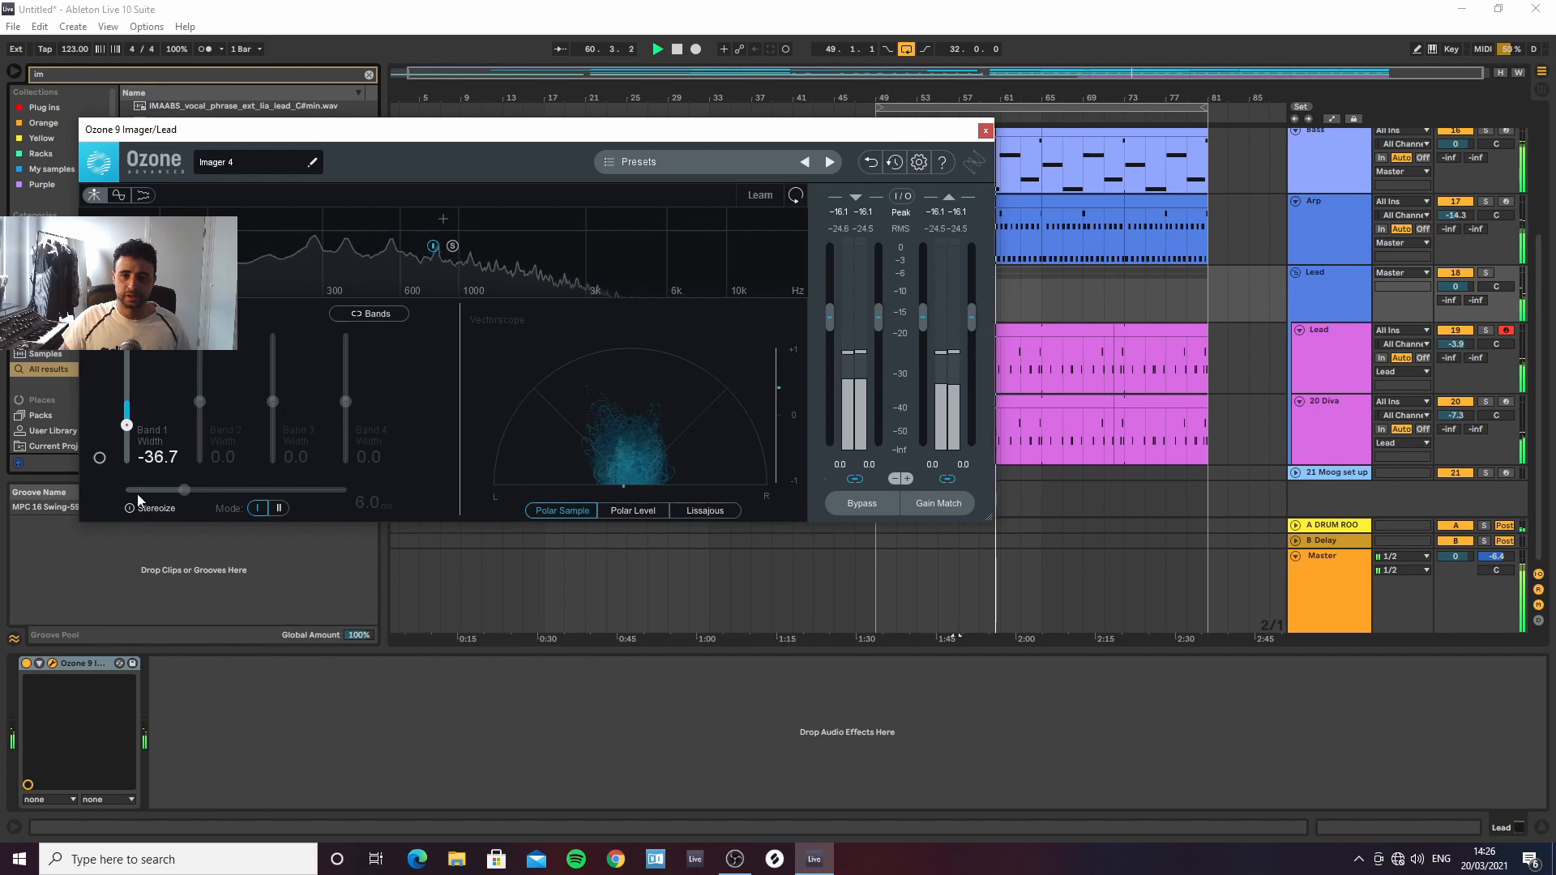
pyautogui.click(185, 491)
pyautogui.moveTo(184, 491); pyautogui.dragTo(214, 494)
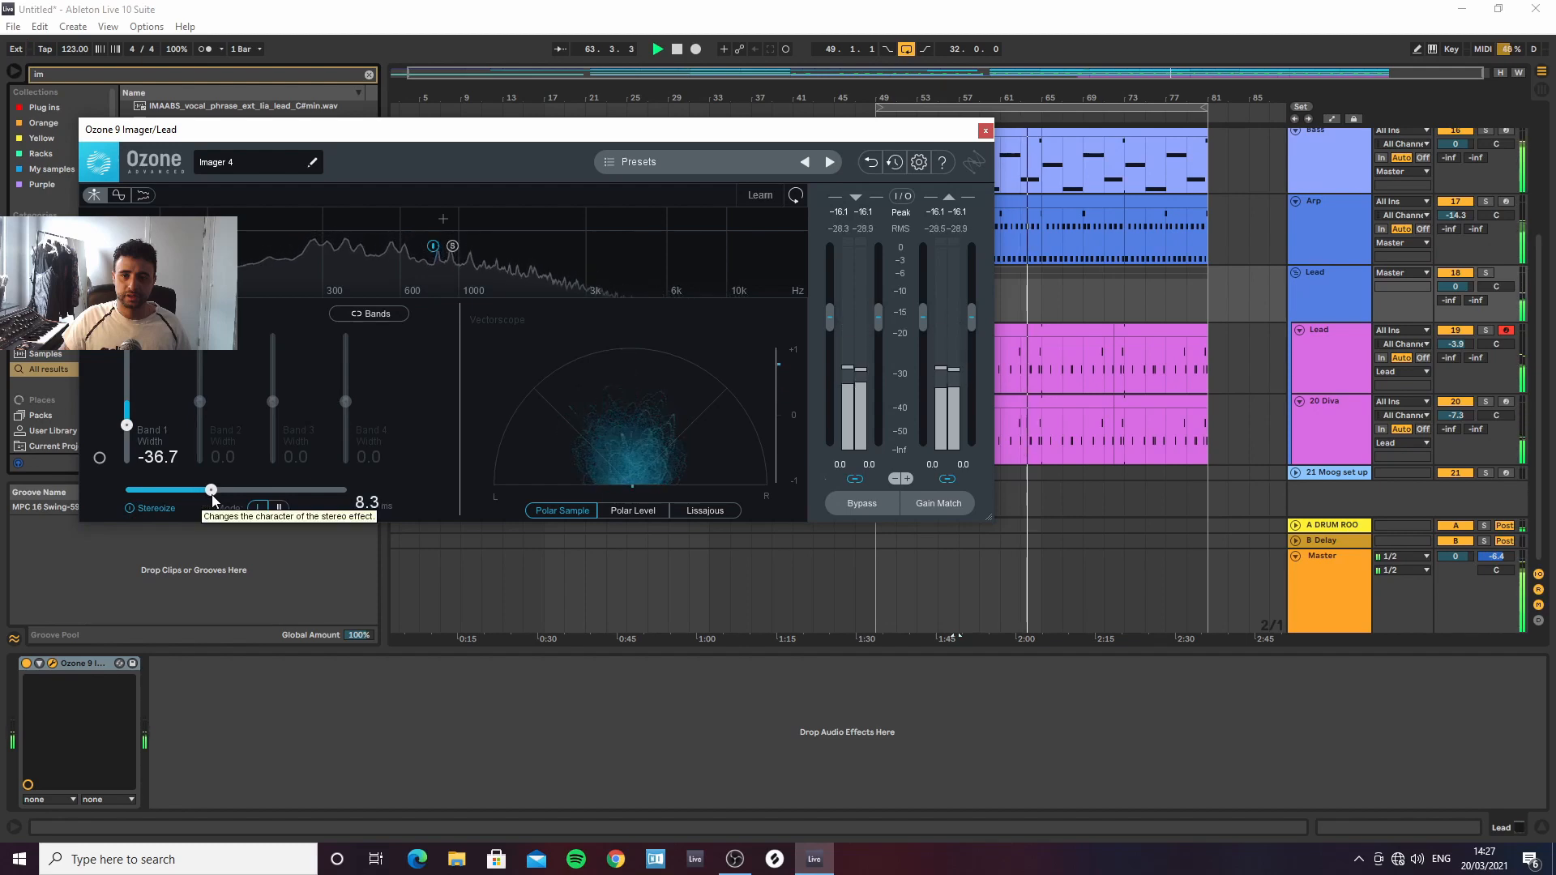
pyautogui.moveTo(127, 426); pyautogui.dragTo(127, 430)
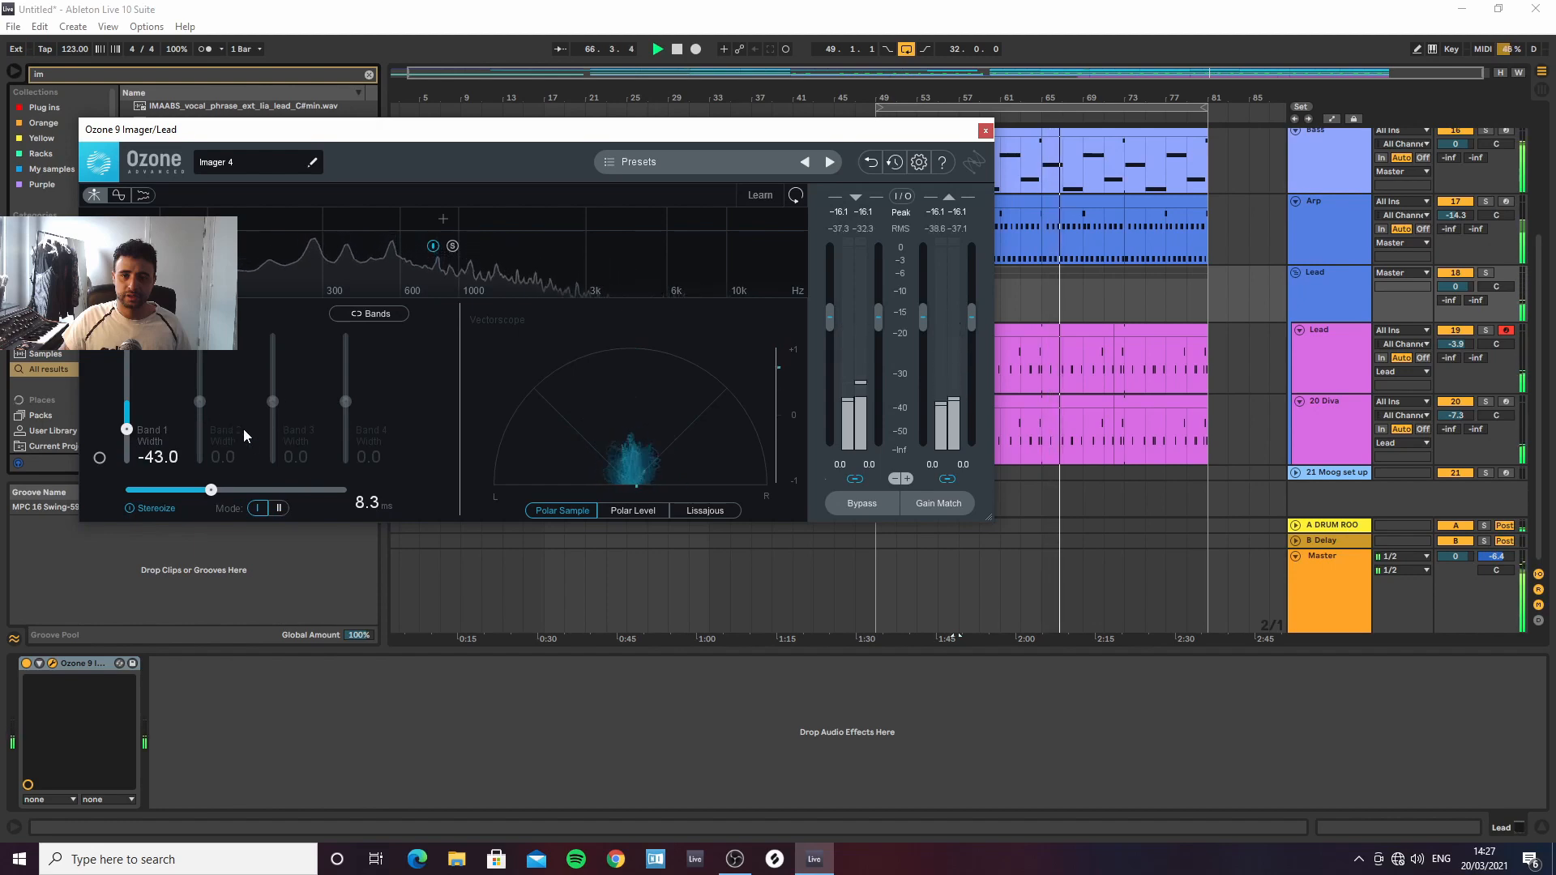
pyautogui.moveTo(204, 498); pyautogui.dragTo(175, 496)
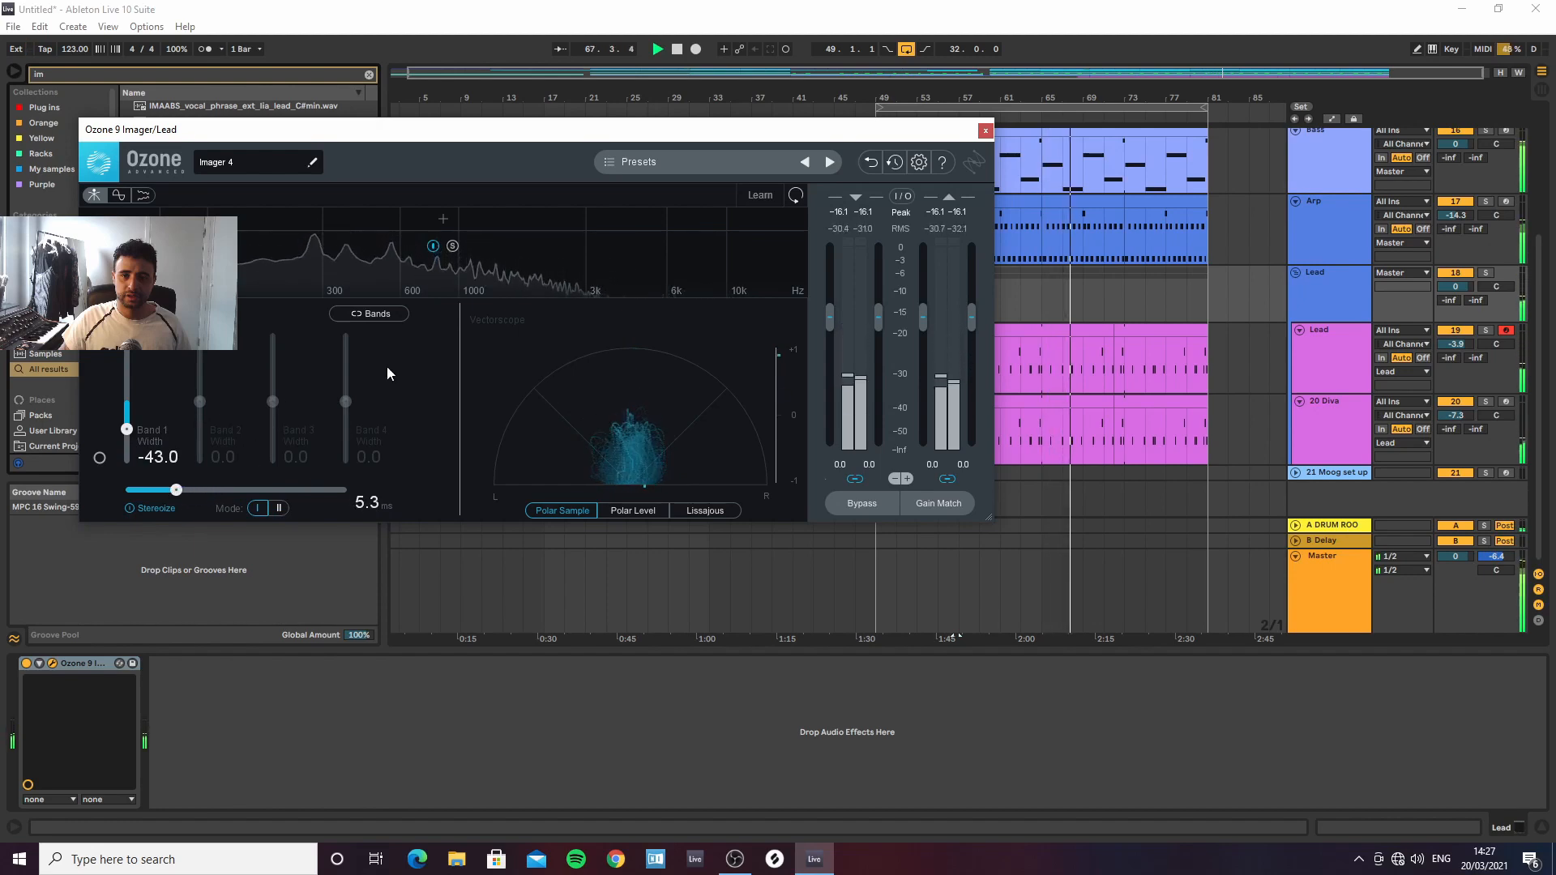
pyautogui.click(985, 132)
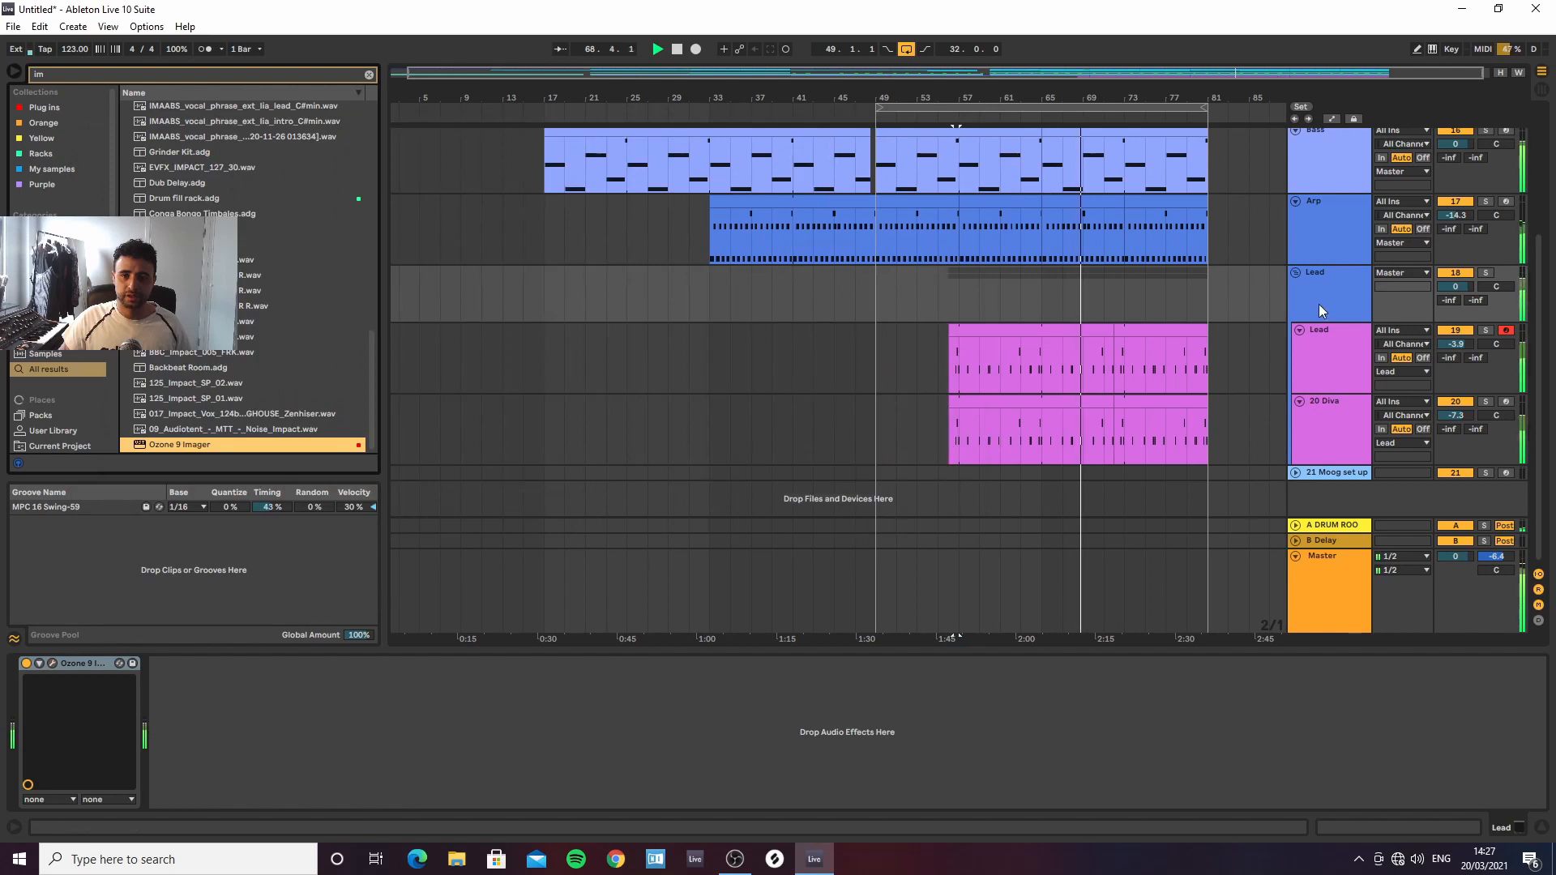
# Find Glue Compressor in the browser, add it after the Imager on the Lead group, and raise its attack
pyautogui.click(369, 74)
pyautogui.press('space')
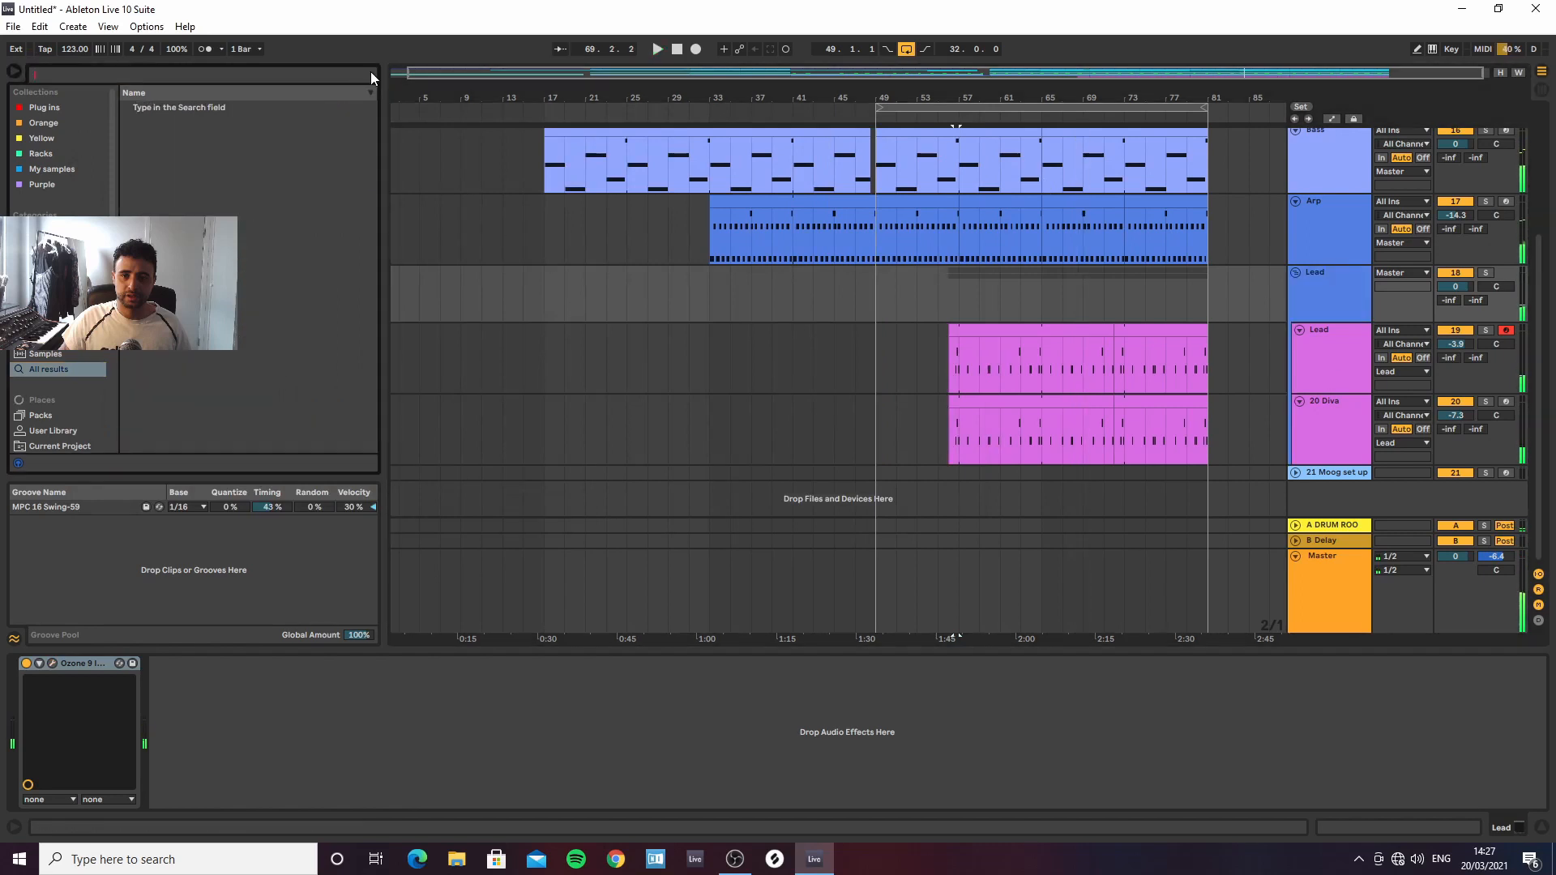
pyautogui.write('glue')
pyautogui.moveTo(188, 107); pyautogui.dragTo(363, 788)
pyautogui.moveTo(179, 703); pyautogui.dragTo(179, 674)
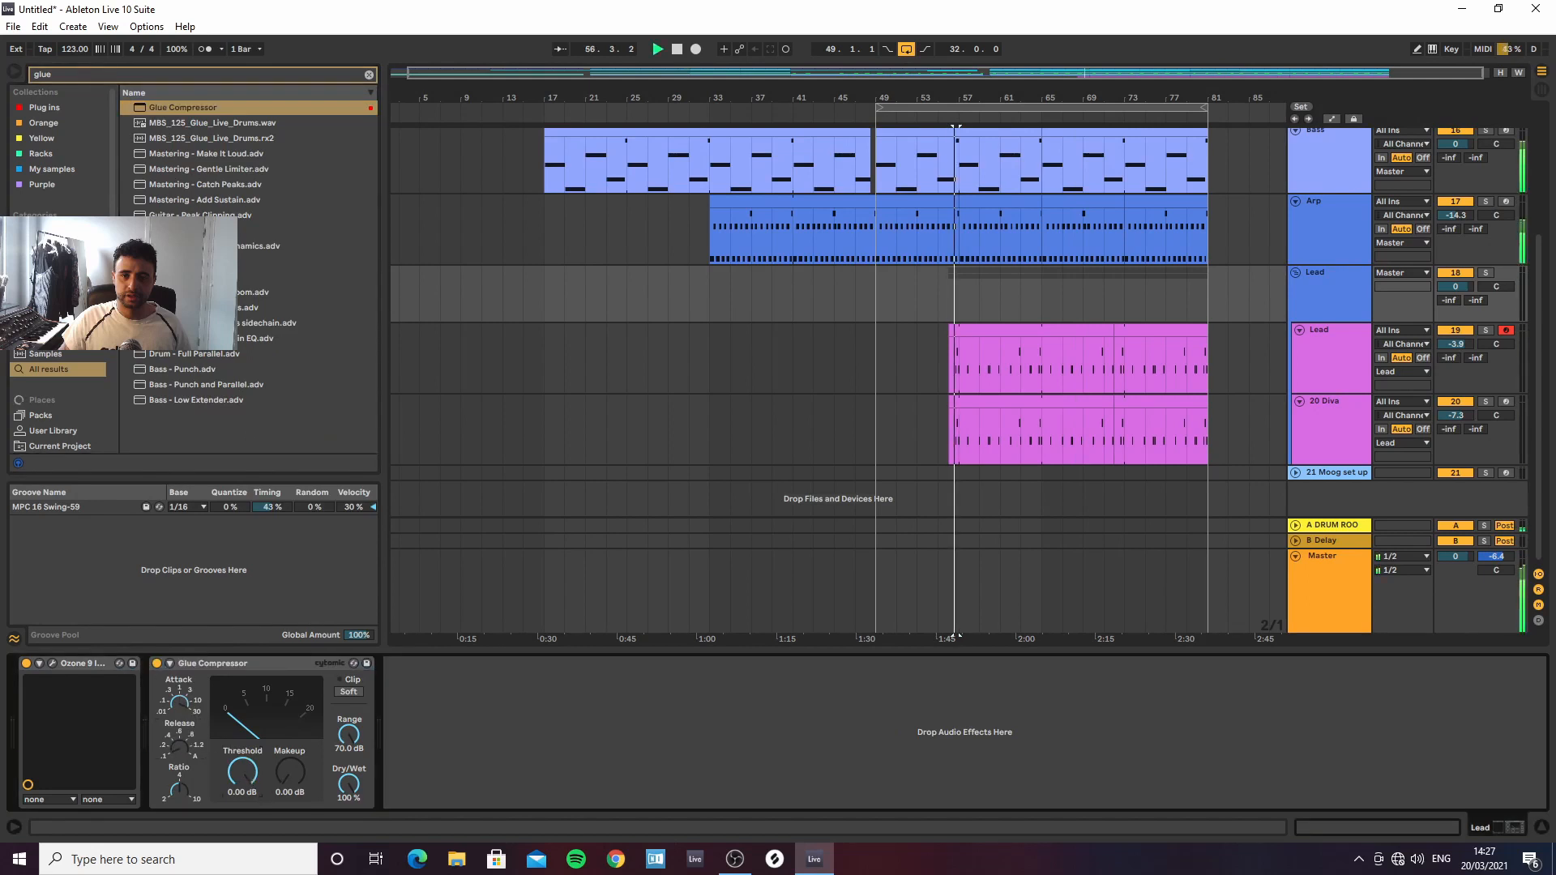
# Set the Lead group's Glue Compressor to a -22.9 dB threshold and 3.33 dB makeup with soft clipping on
pyautogui.moveTo(242, 771); pyautogui.dragTo(242, 872)
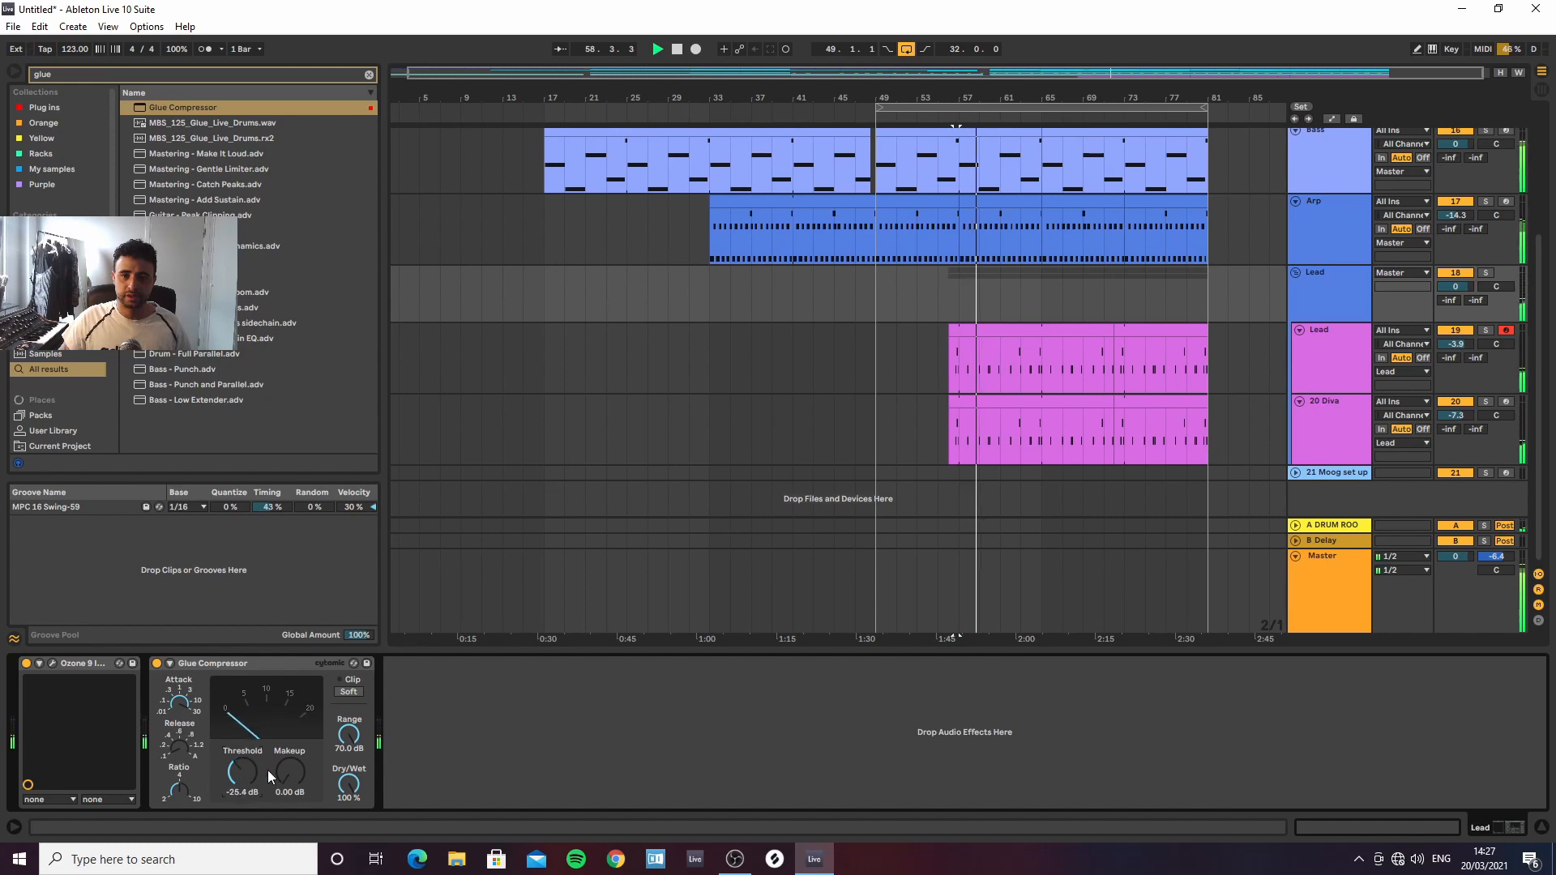
pyautogui.moveTo(290, 775); pyautogui.dragTo(290, 763)
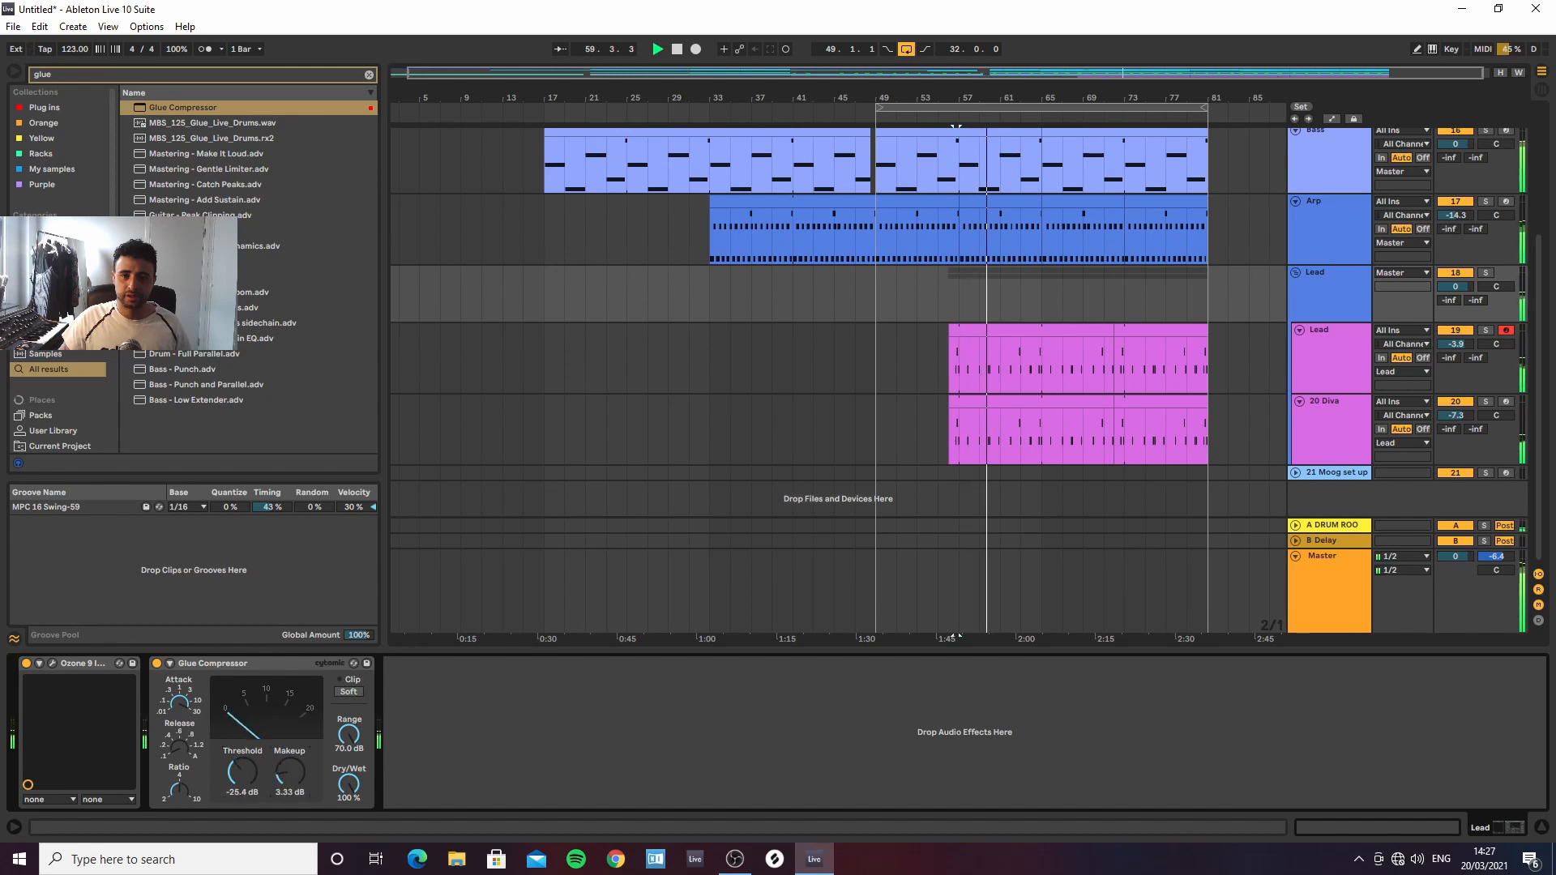
pyautogui.click(349, 692)
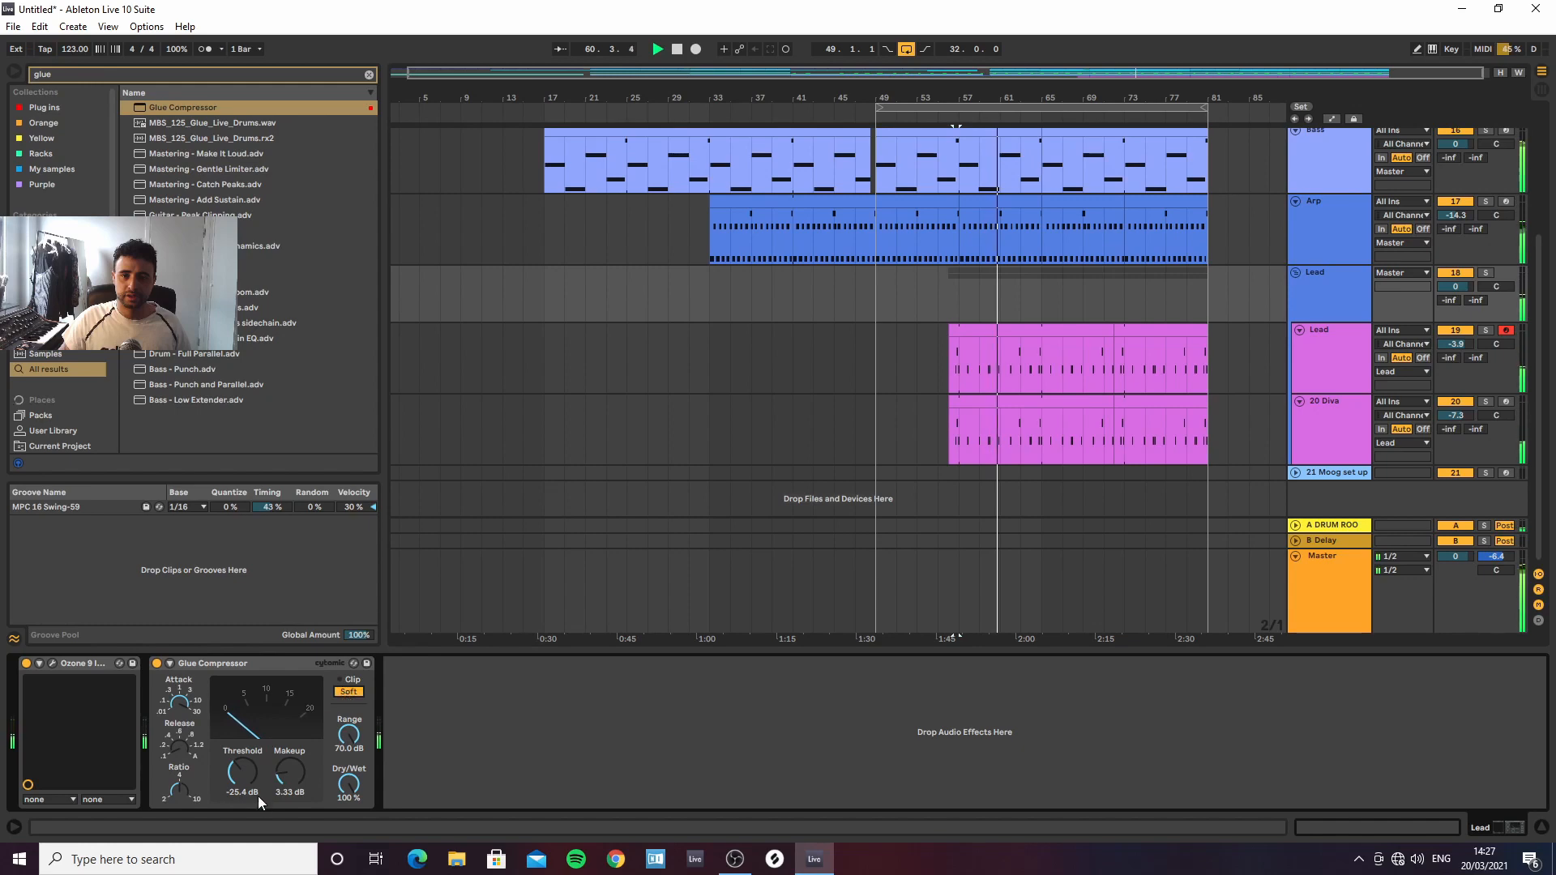
pyautogui.moveTo(246, 767); pyautogui.dragTo(247, 762)
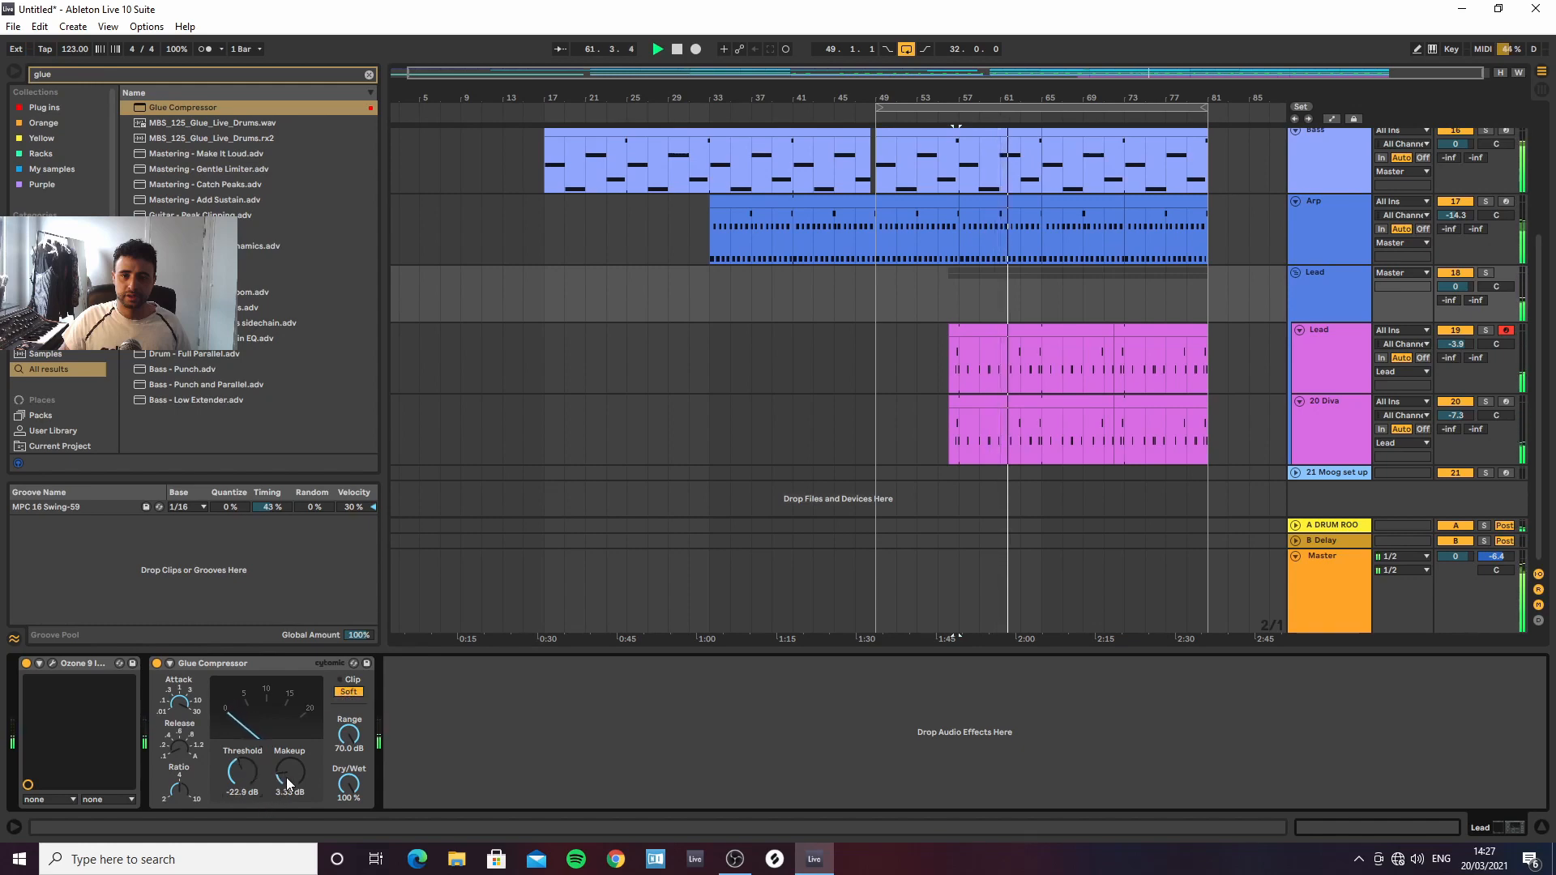
# Add EQ Eight after the Lead group's Glue Compressor with a low cut and a 3.35 dB boost at 1.98 kHz
pyautogui.click(368, 74)
pyautogui.write('eq')
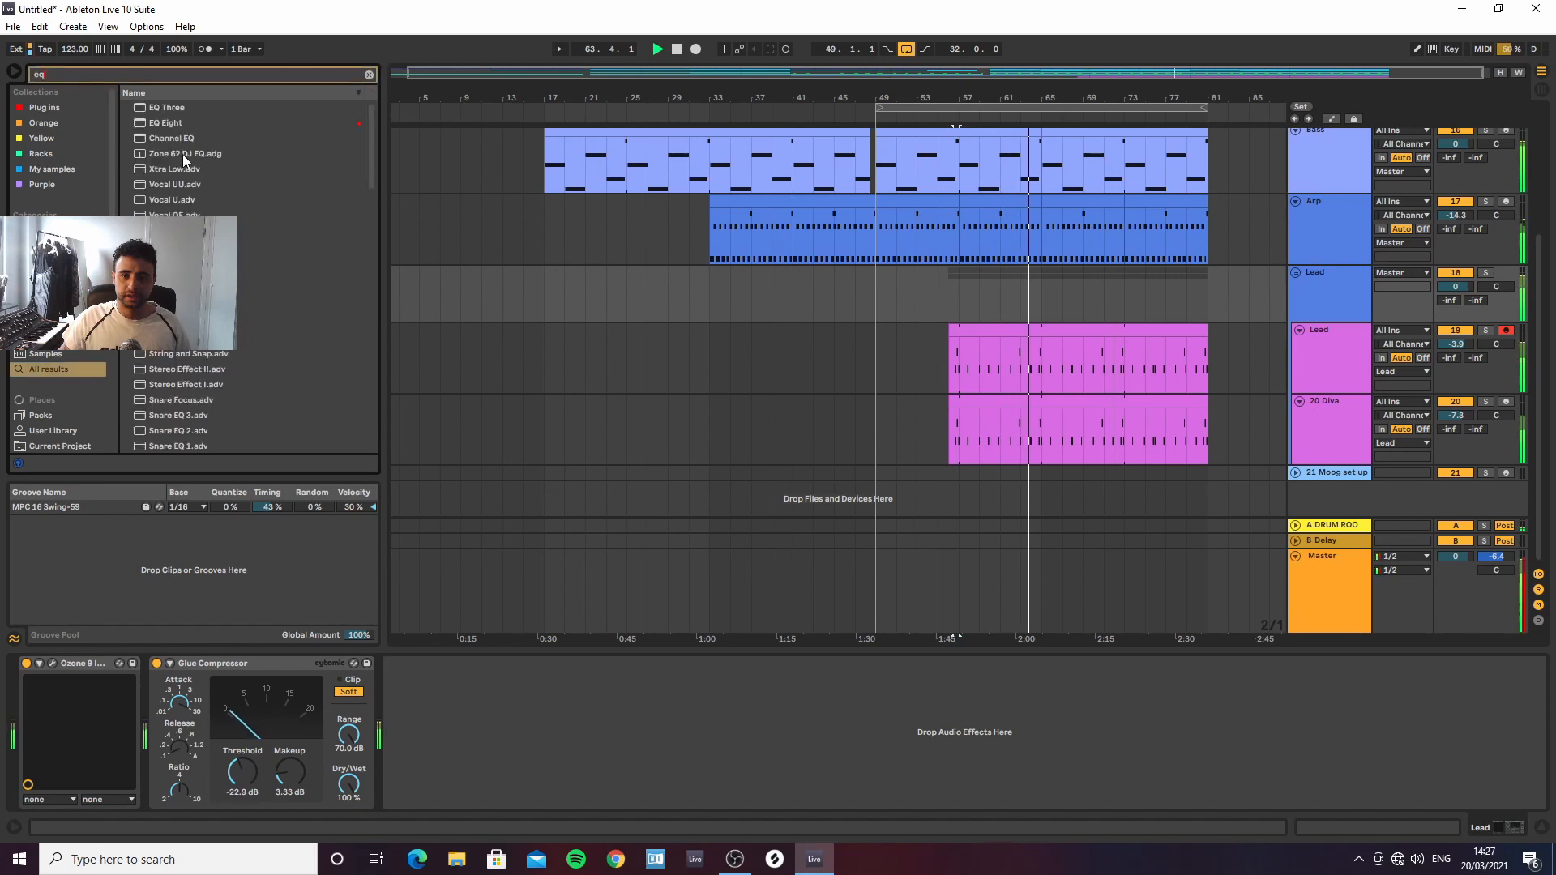
pyautogui.doubleClick(175, 121)
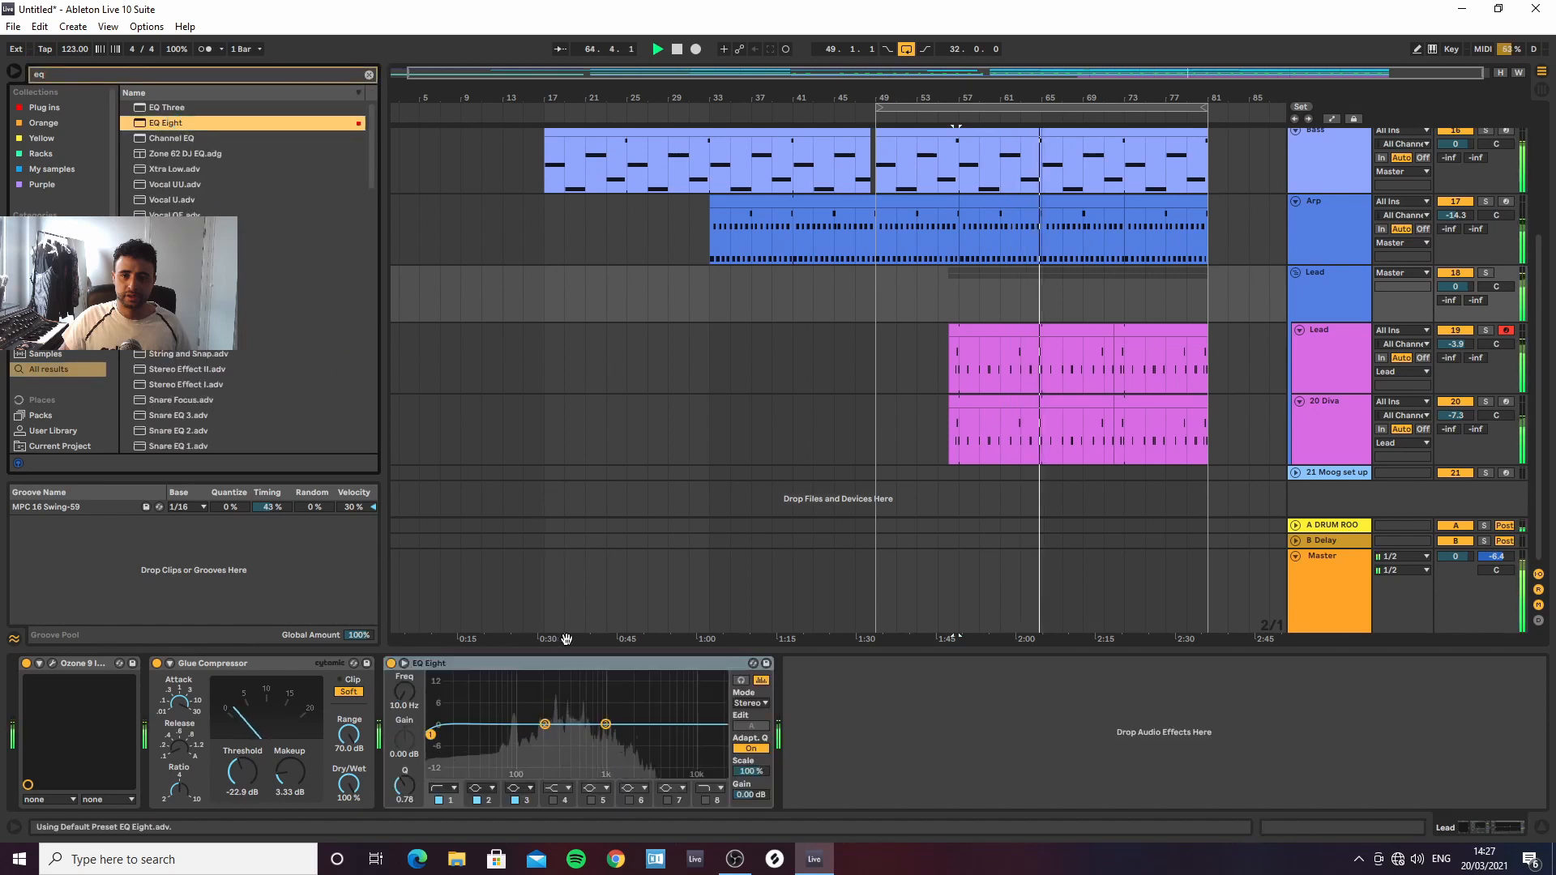
pyautogui.moveTo(431, 735); pyautogui.dragTo(631, 714)
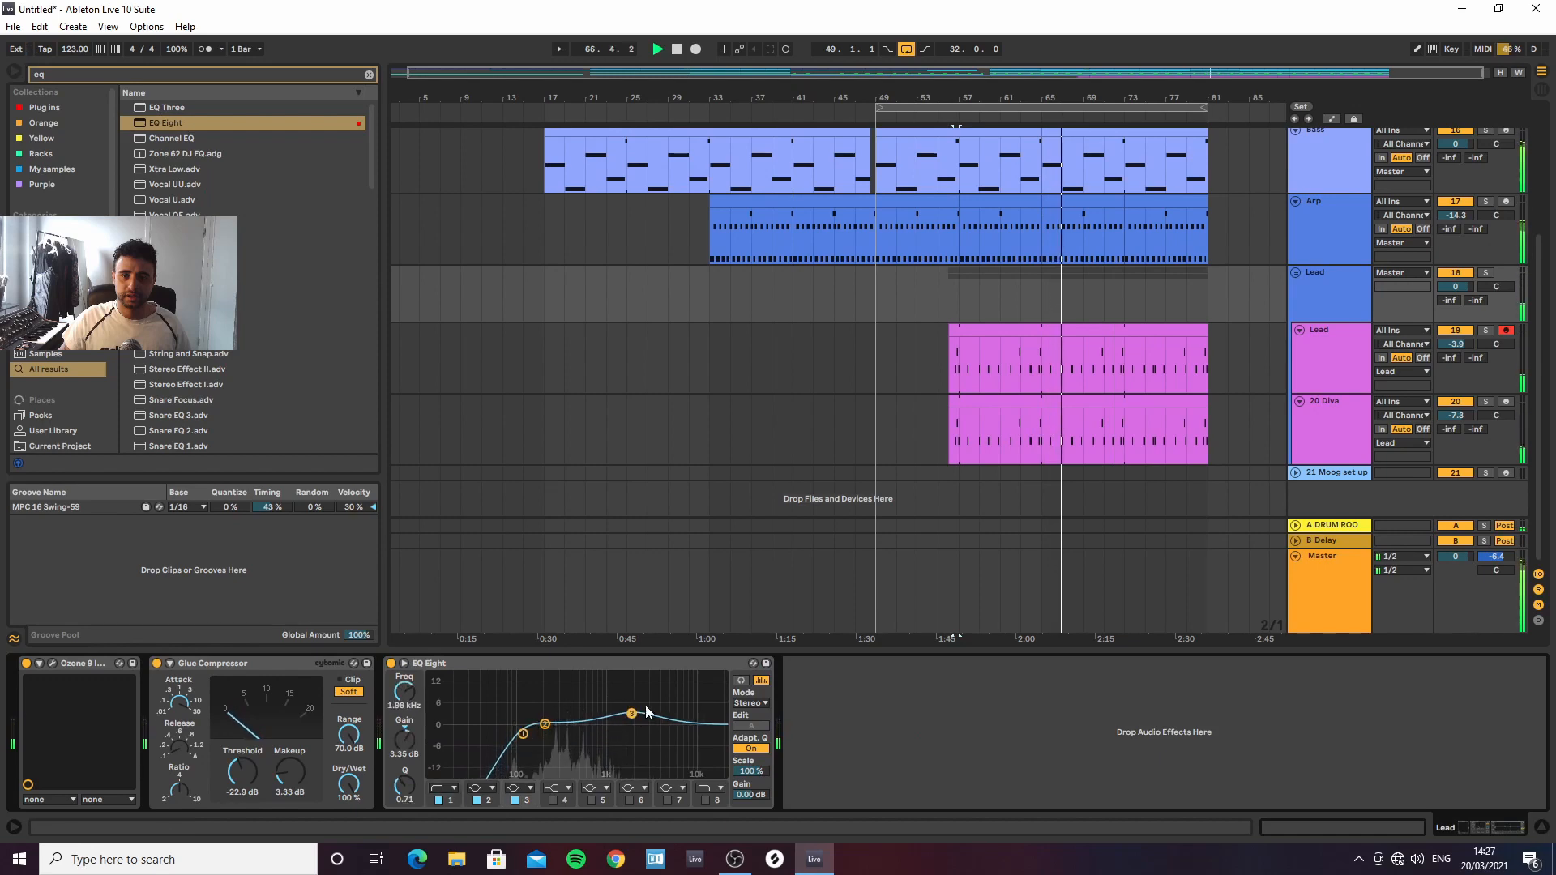
pyautogui.click(369, 75)
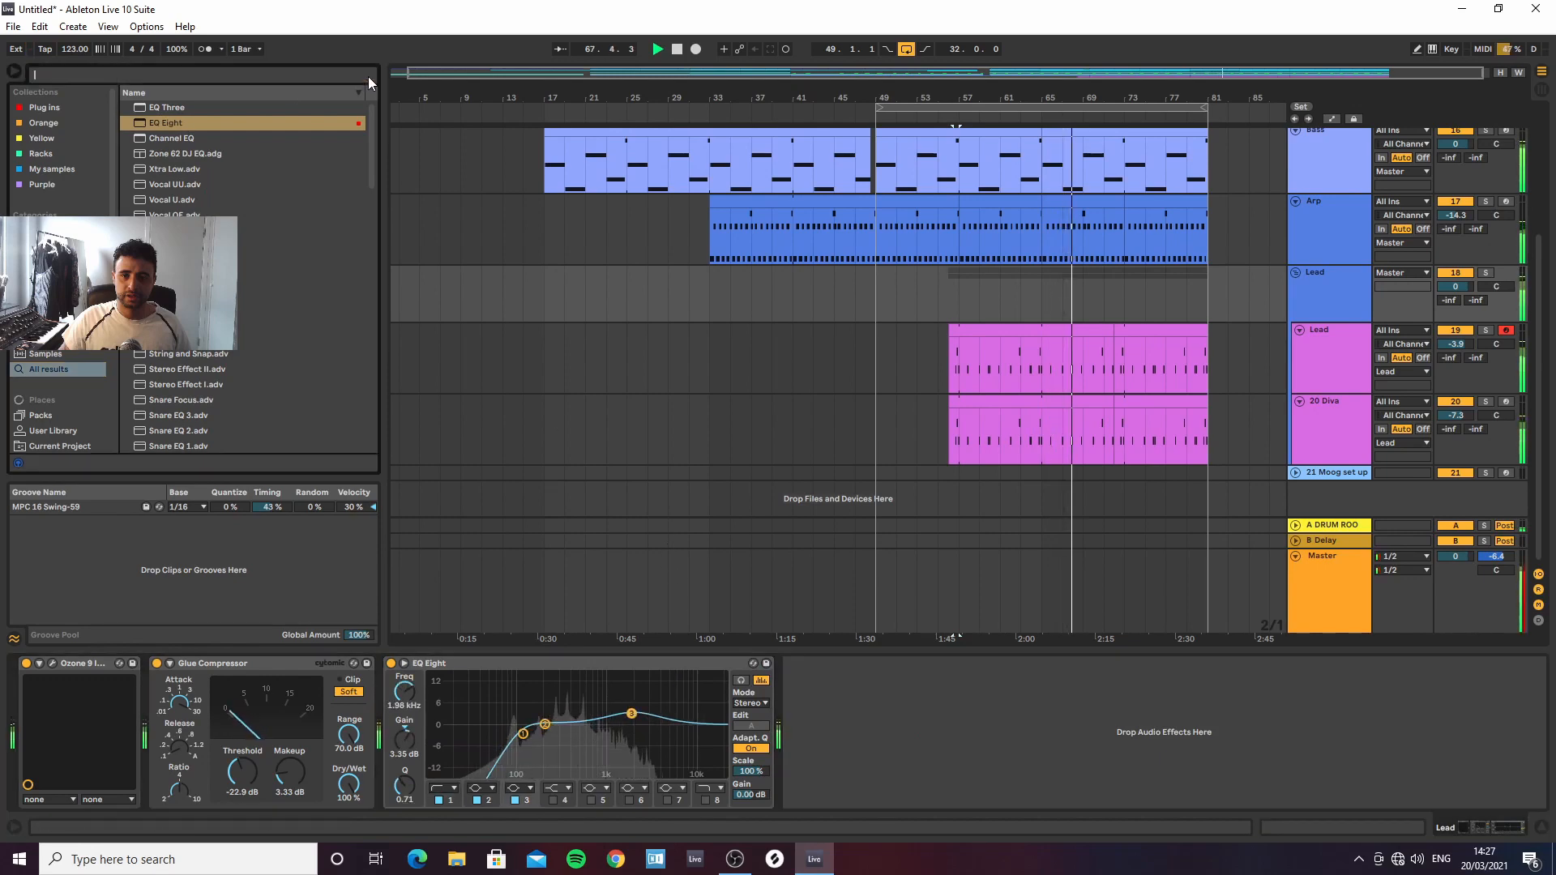
# Set the 20 Diva track's volume to -10.9 dB and transpose its first clip's notes up two octaves
pyautogui.click(1088, 314)
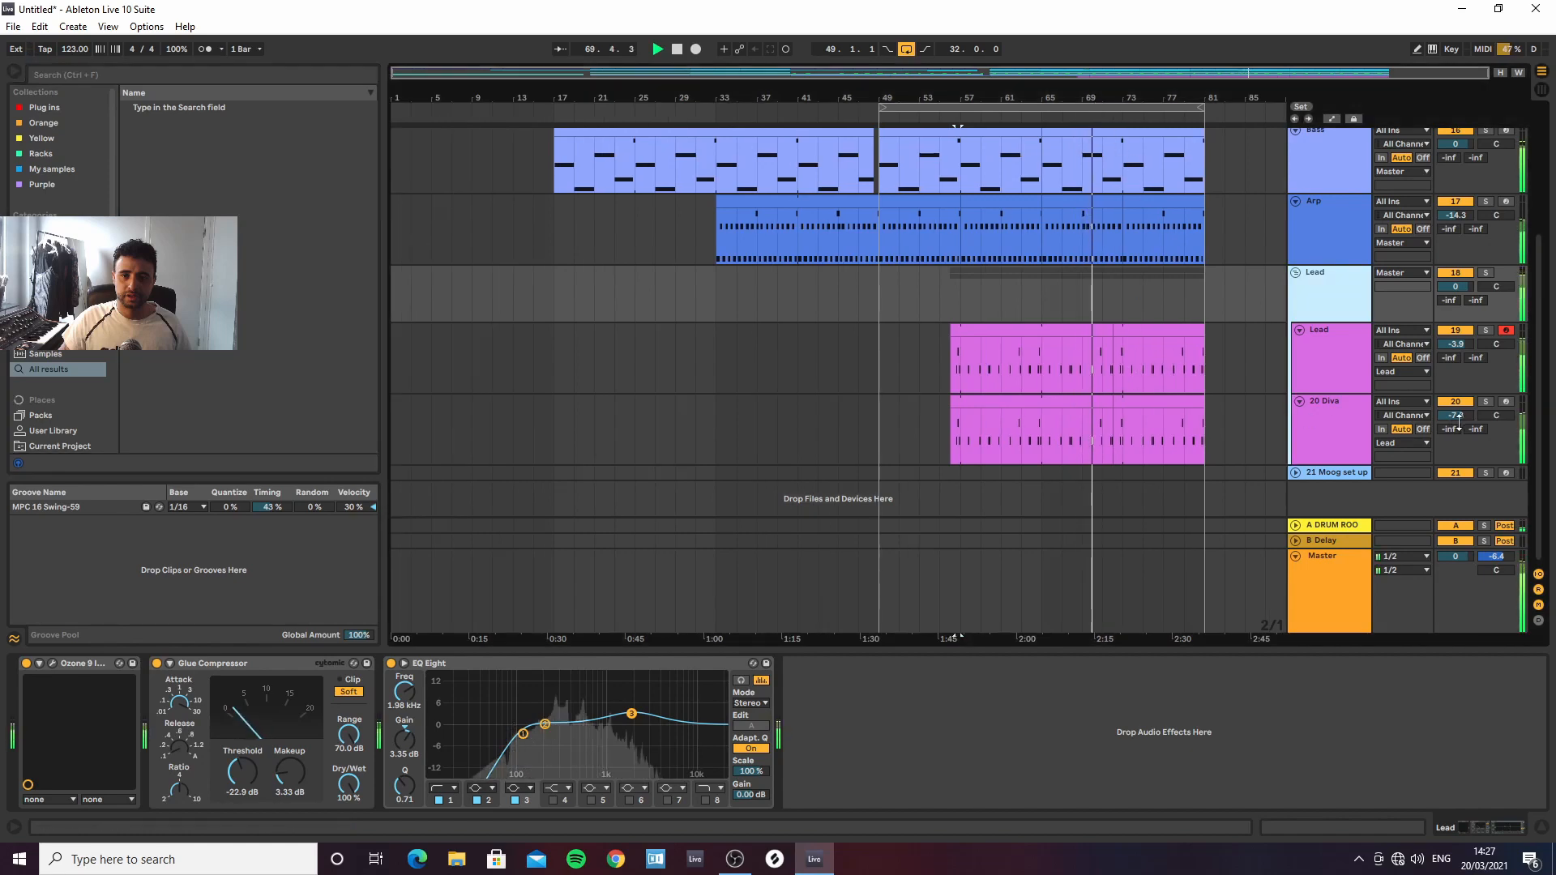
pyautogui.moveTo(1458, 417); pyautogui.dragTo(1458, 436)
pyautogui.click(1336, 429)
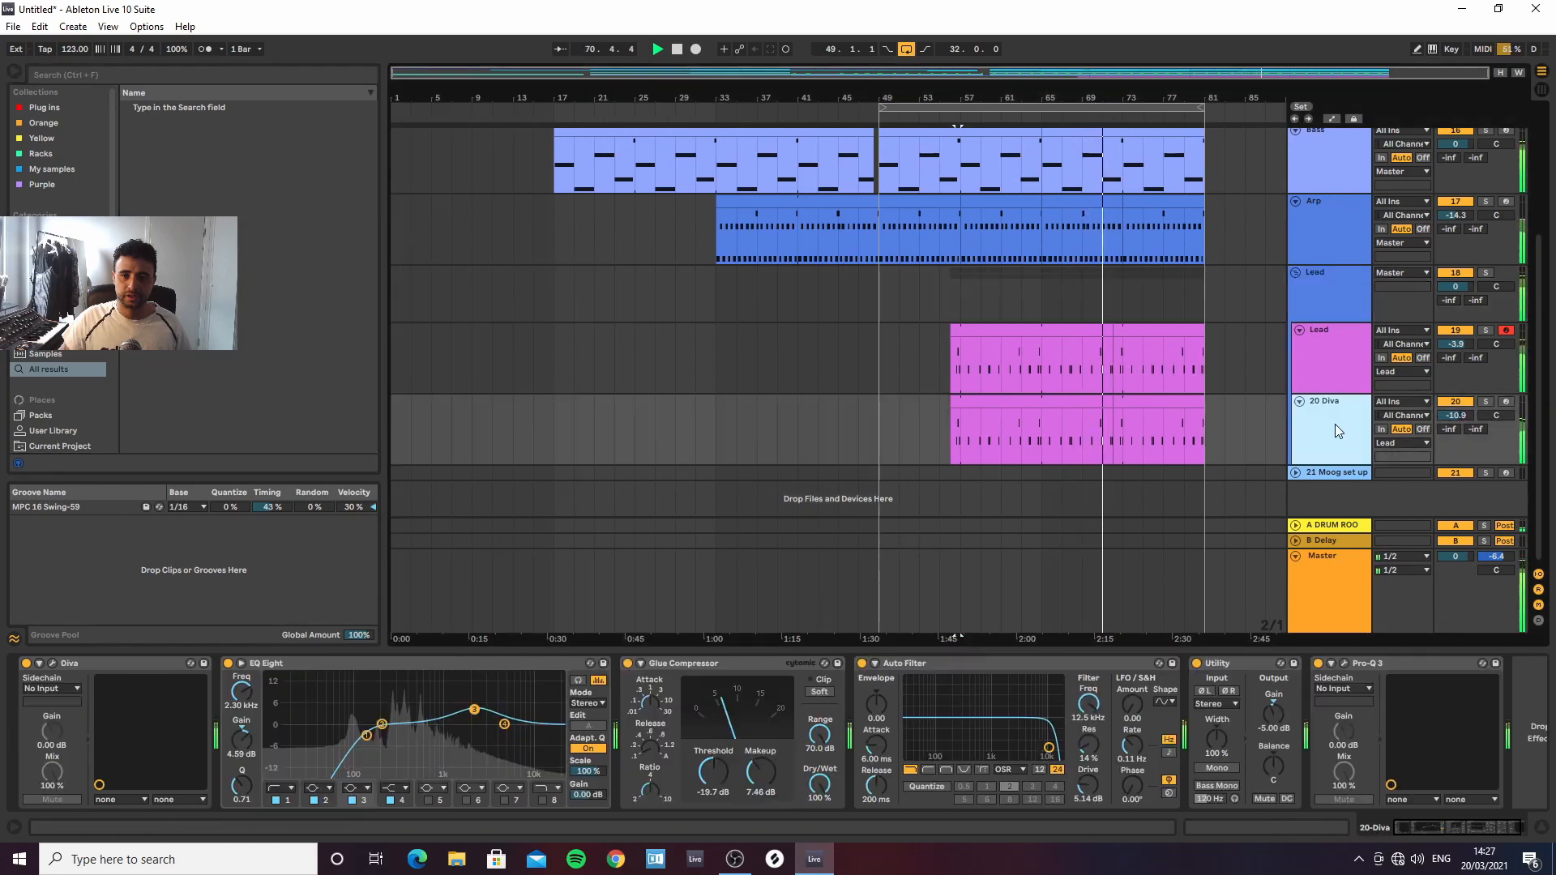
pyautogui.press('space')
pyautogui.click(1074, 409)
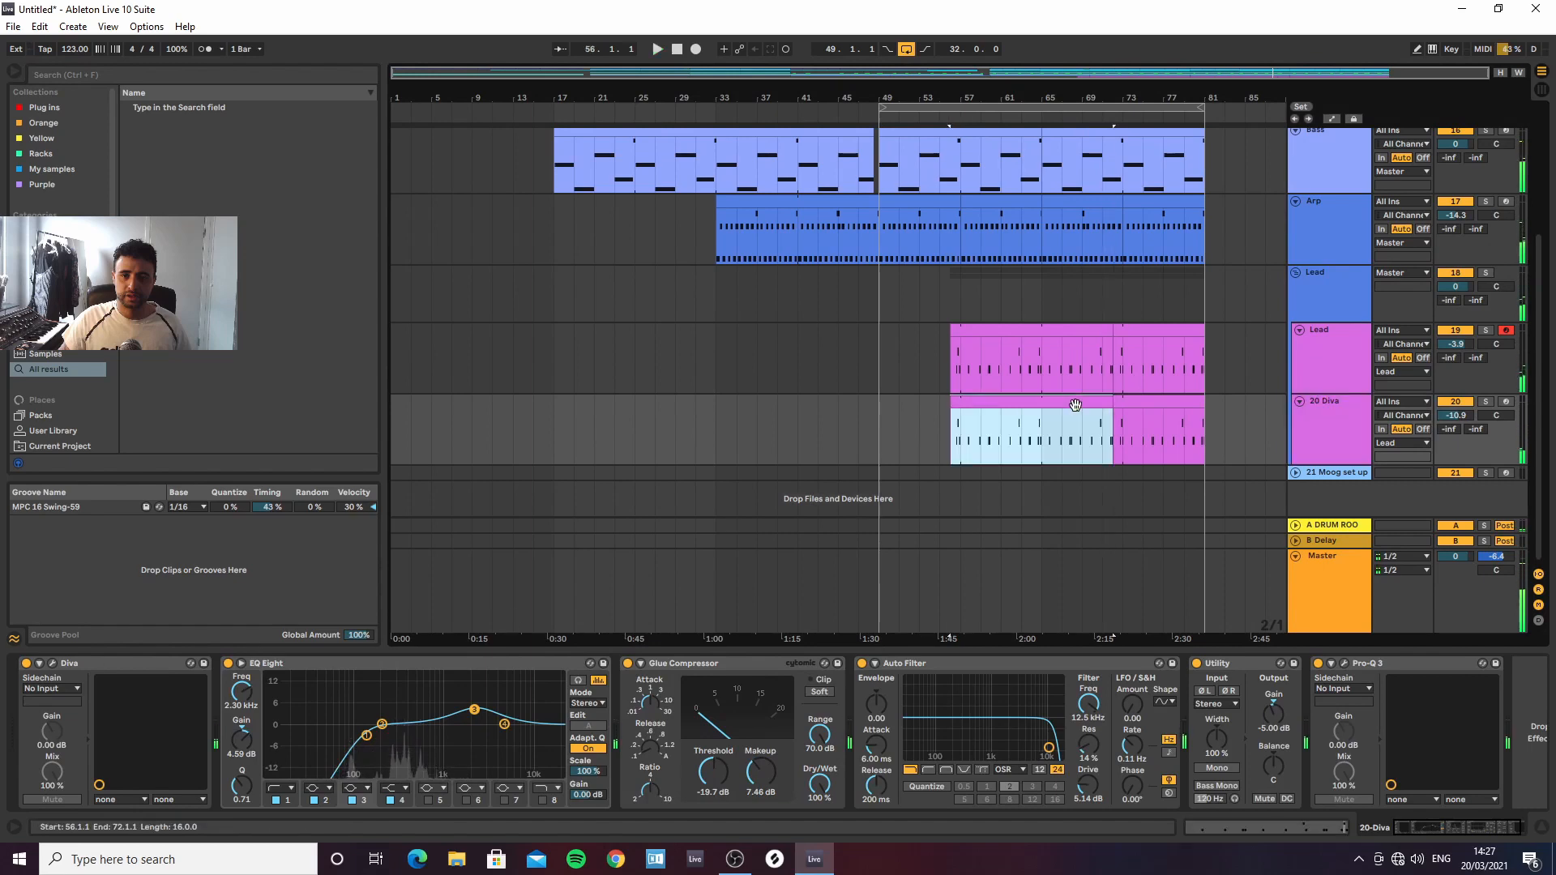
pyautogui.doubleClick(1075, 406)
pyautogui.press('space')
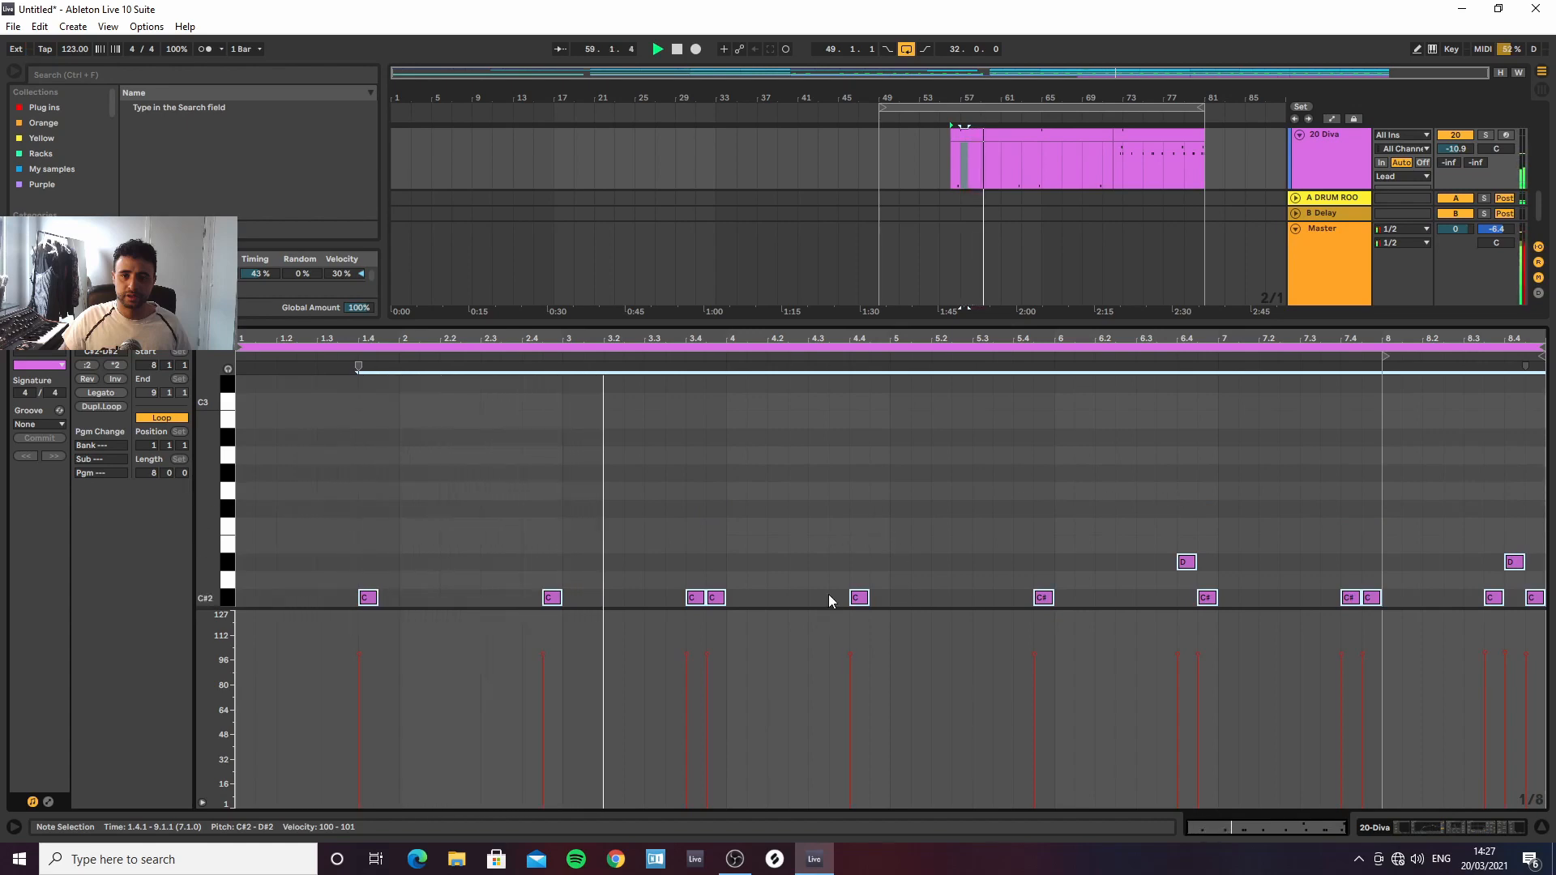
pyautogui.hotkey('shift', 'Up')
pyautogui.hotkey('shift', 'Up')
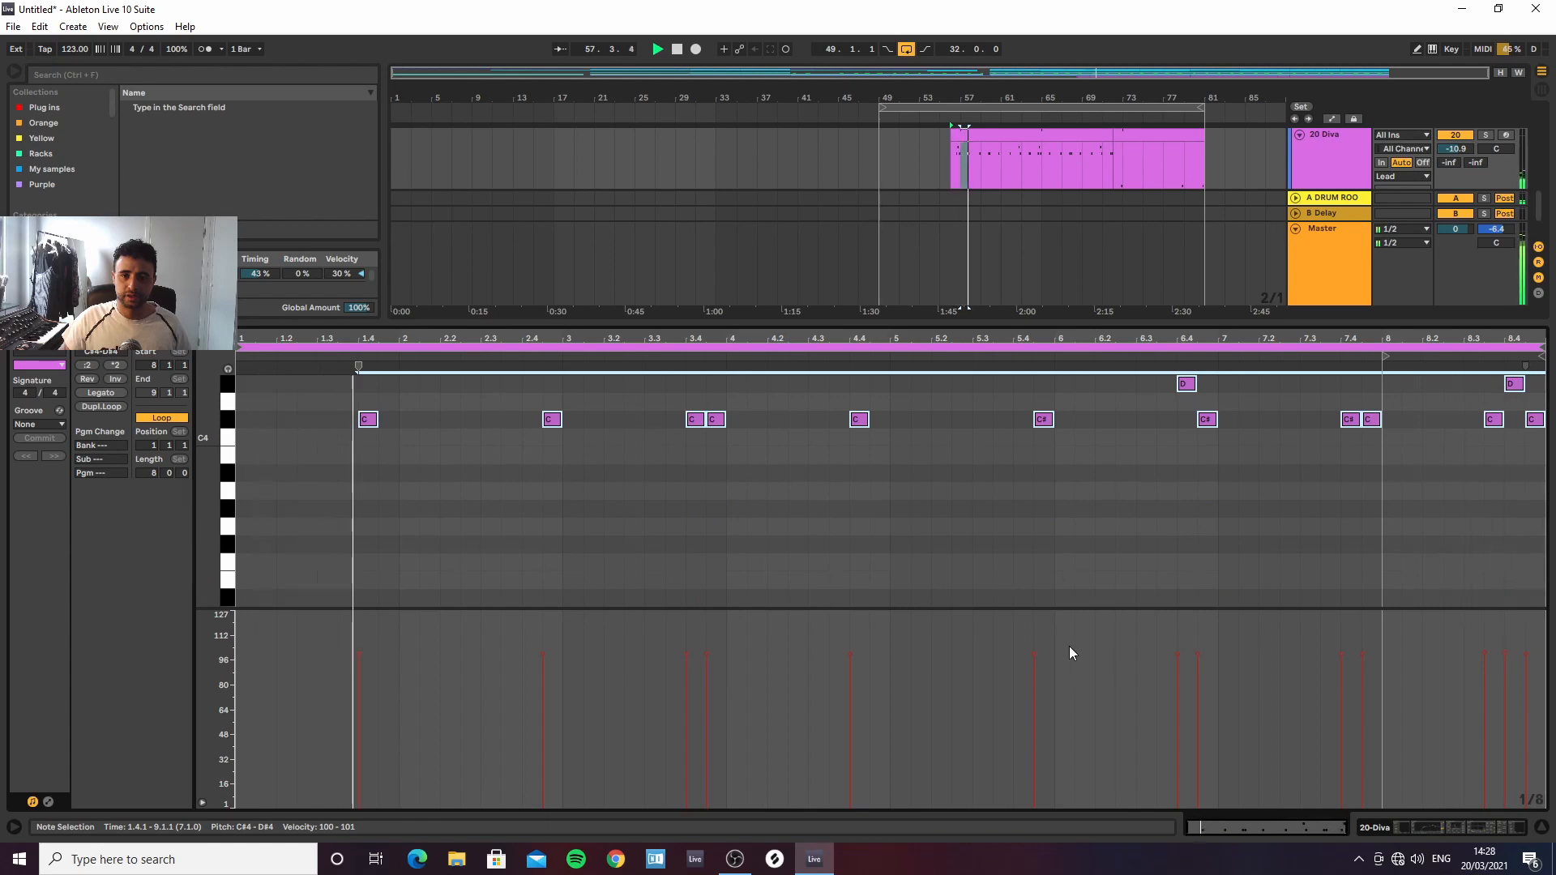
# Extend the transposed 20 Diva clip to bar 81 and set the track's volume to -11.2 dB
pyautogui.click(1542, 828)
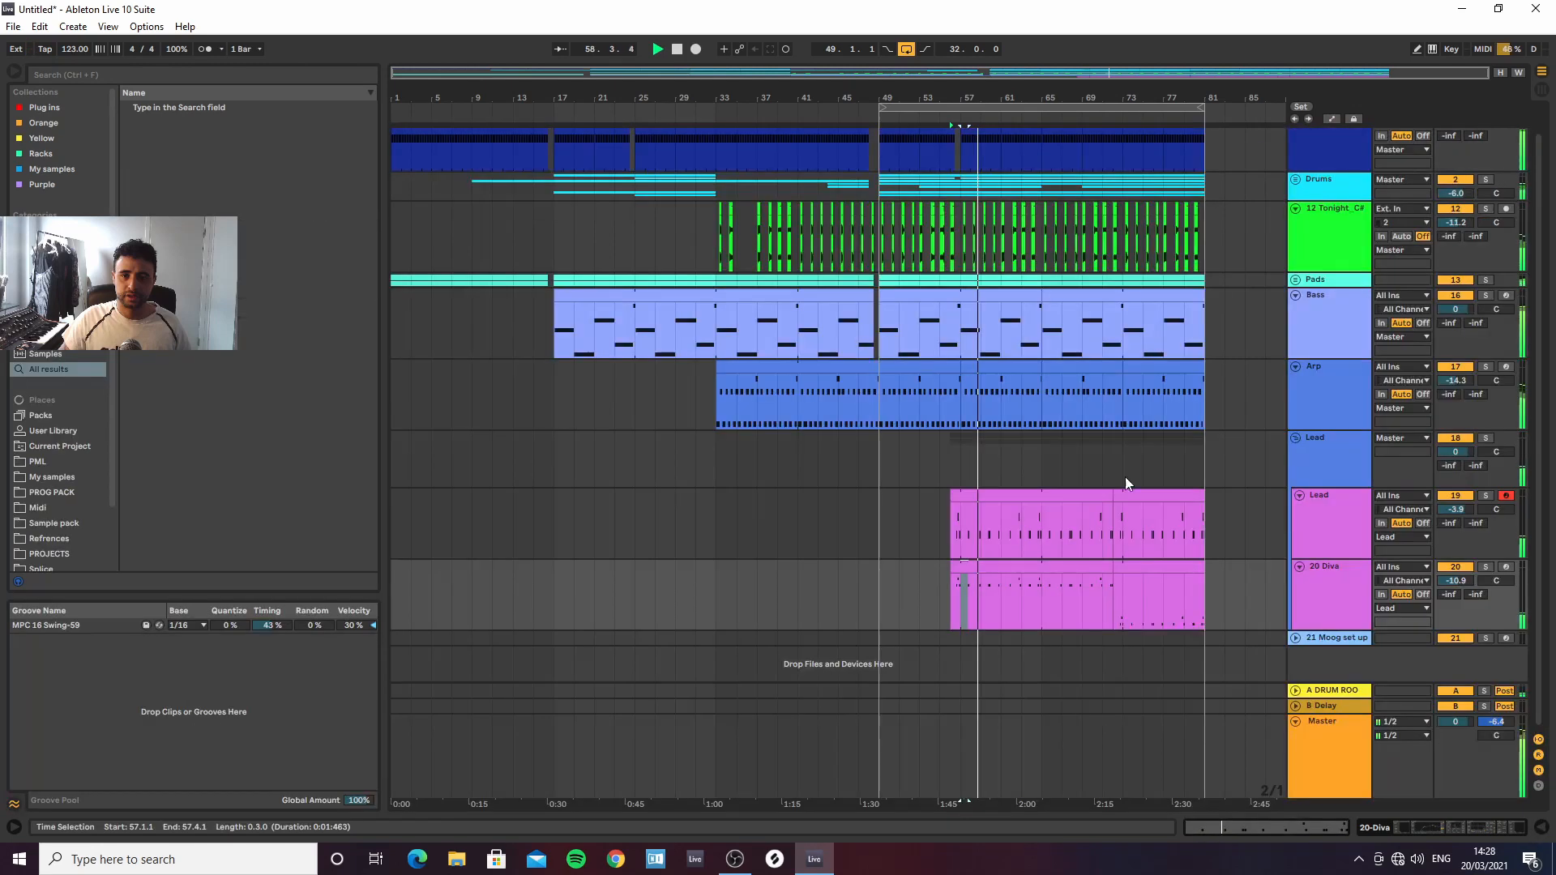
pyautogui.moveTo(1111, 569); pyautogui.dragTo(1199, 577)
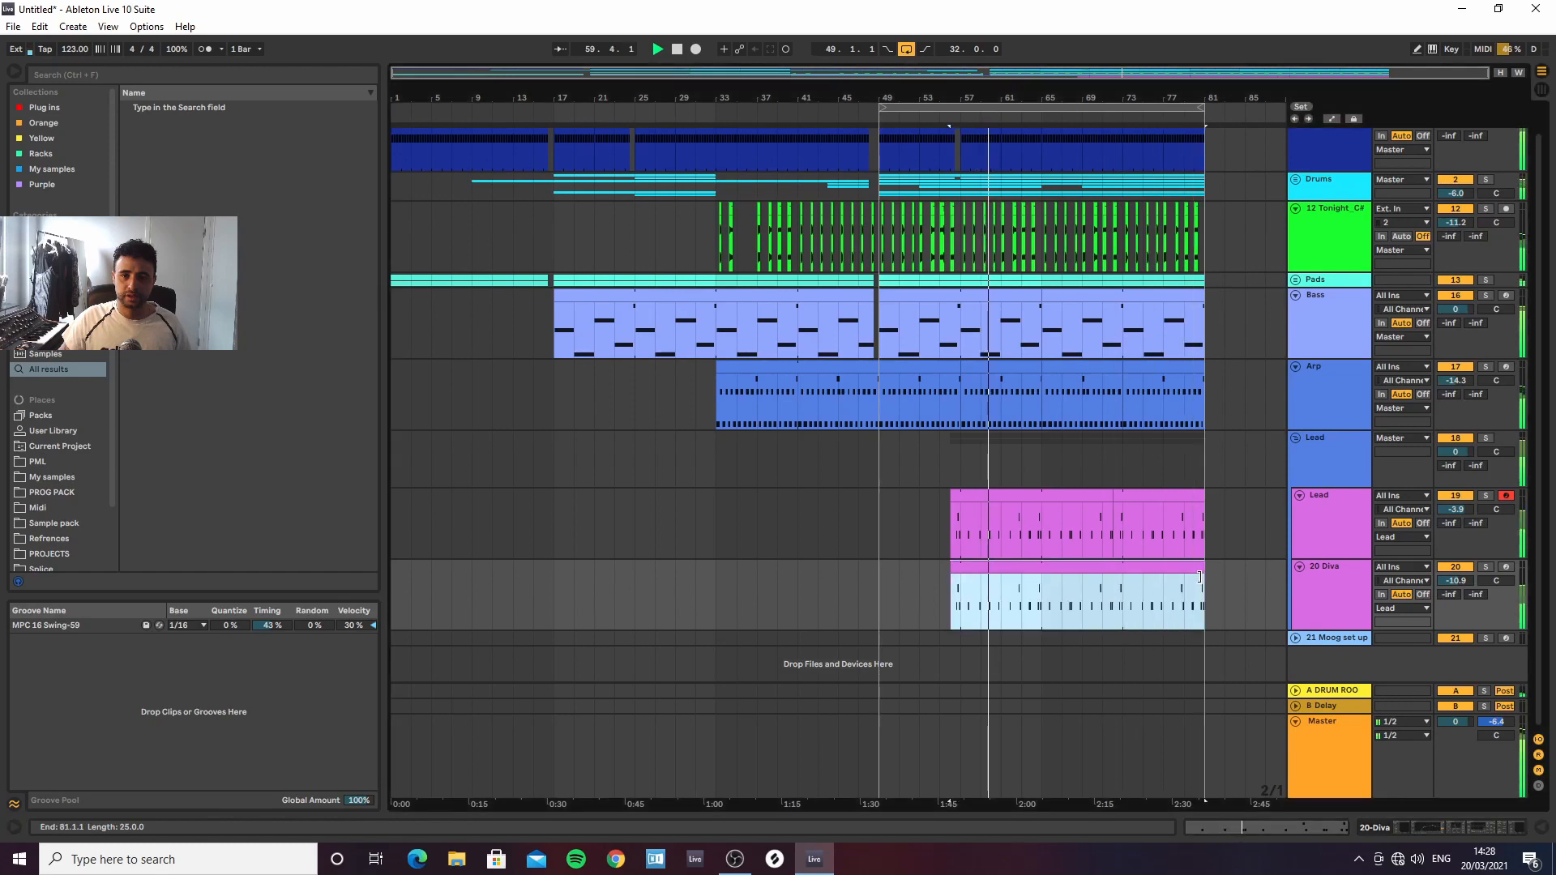
pyautogui.moveTo(1454, 582); pyautogui.dragTo(1453, 585)
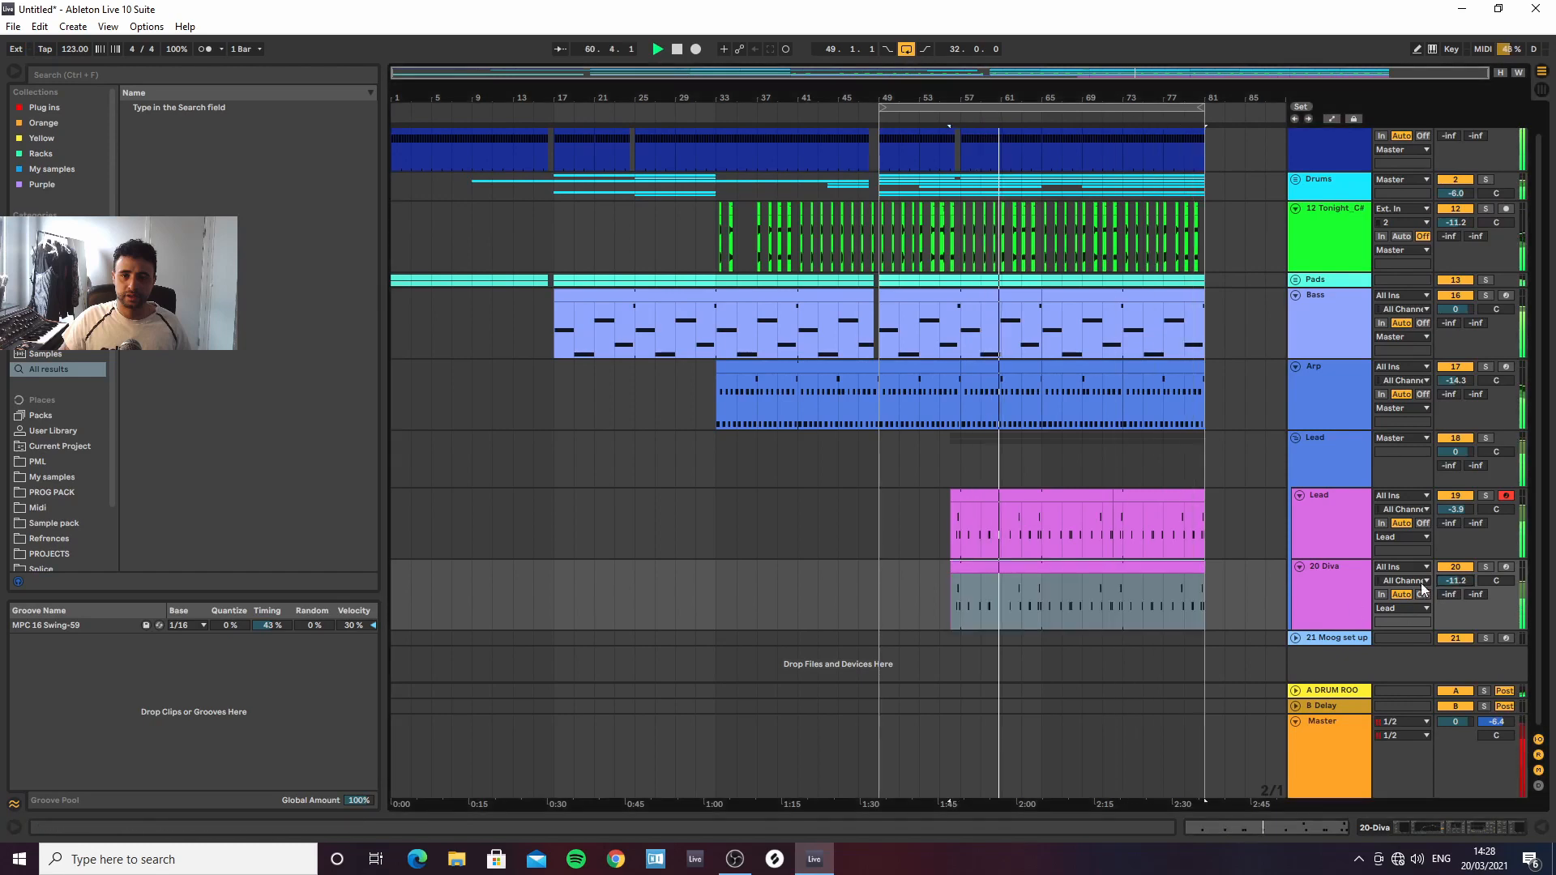
# Switch to Session View, enlarge the mixer area, and play the arrangement to check the track levels
pyautogui.click(1337, 452)
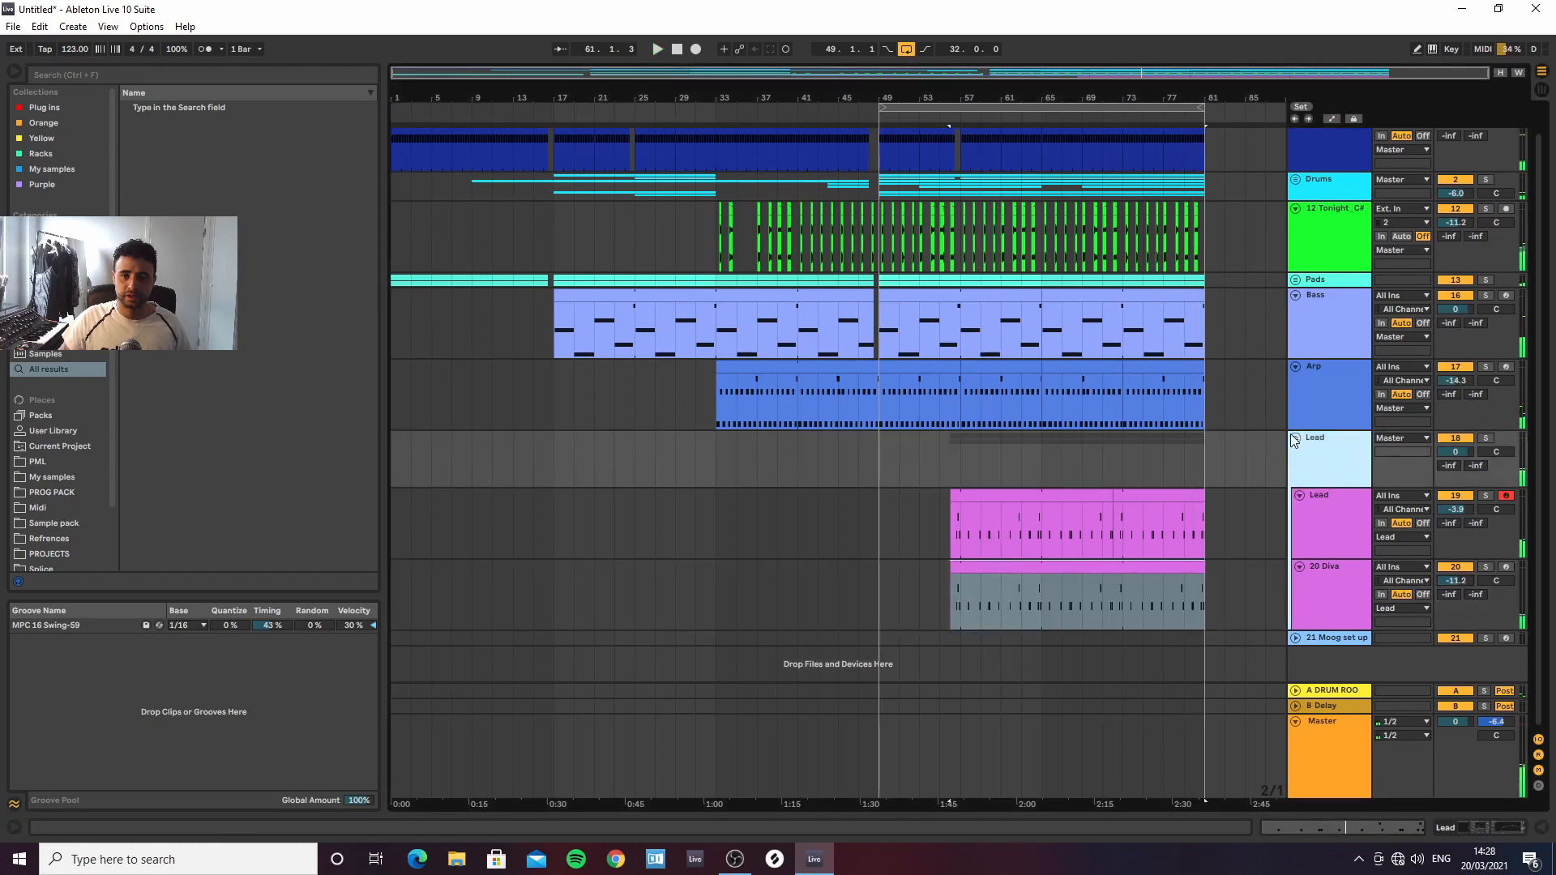
pyautogui.press('Tab')
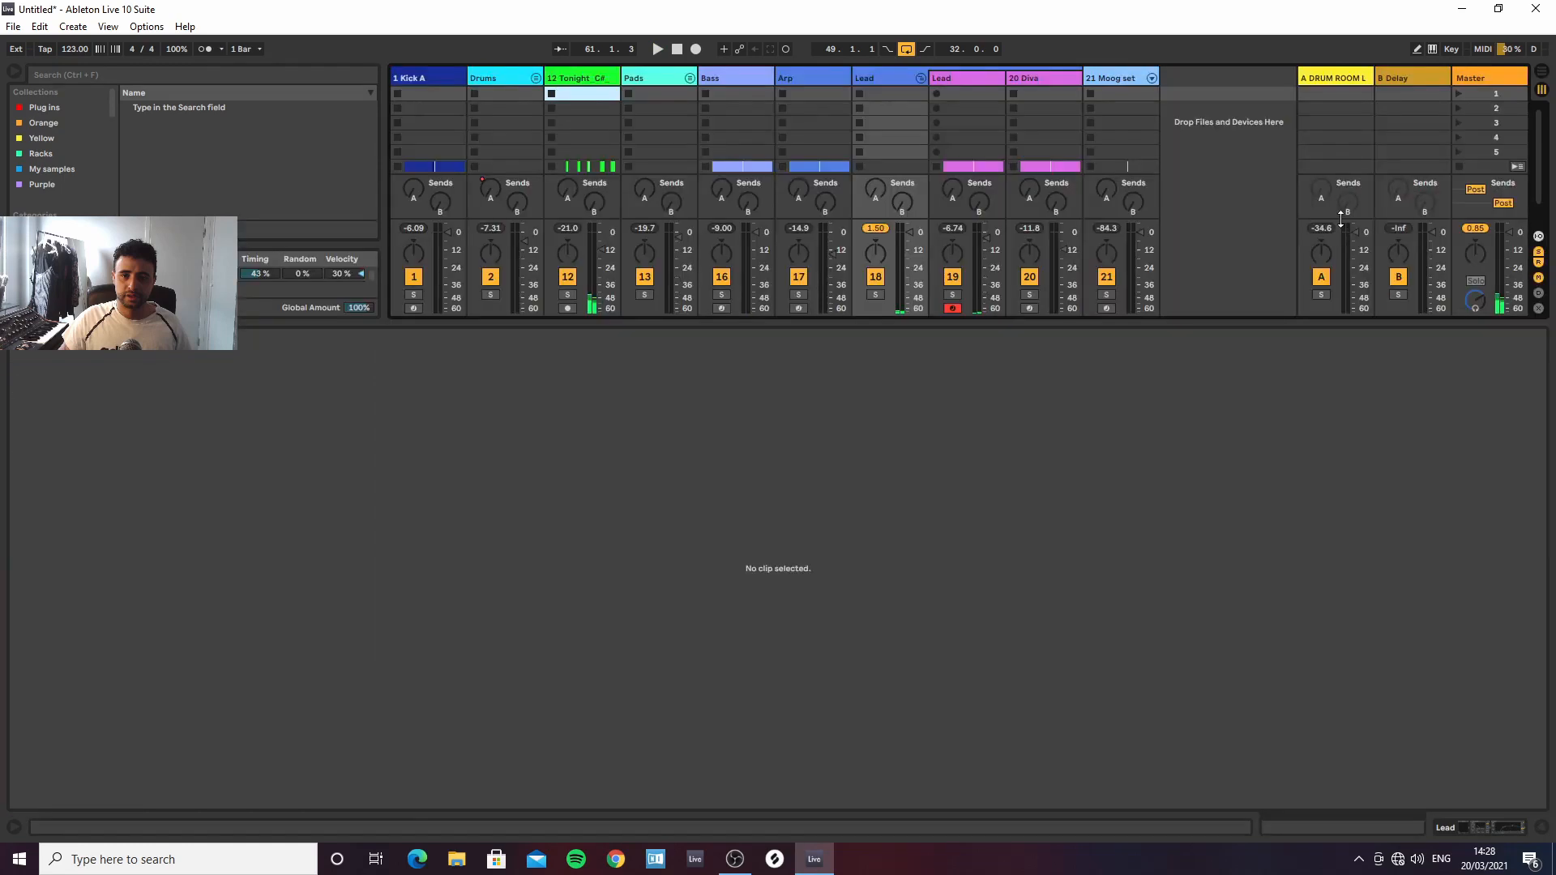
pyautogui.moveTo(989, 323); pyautogui.dragTo(916, 662)
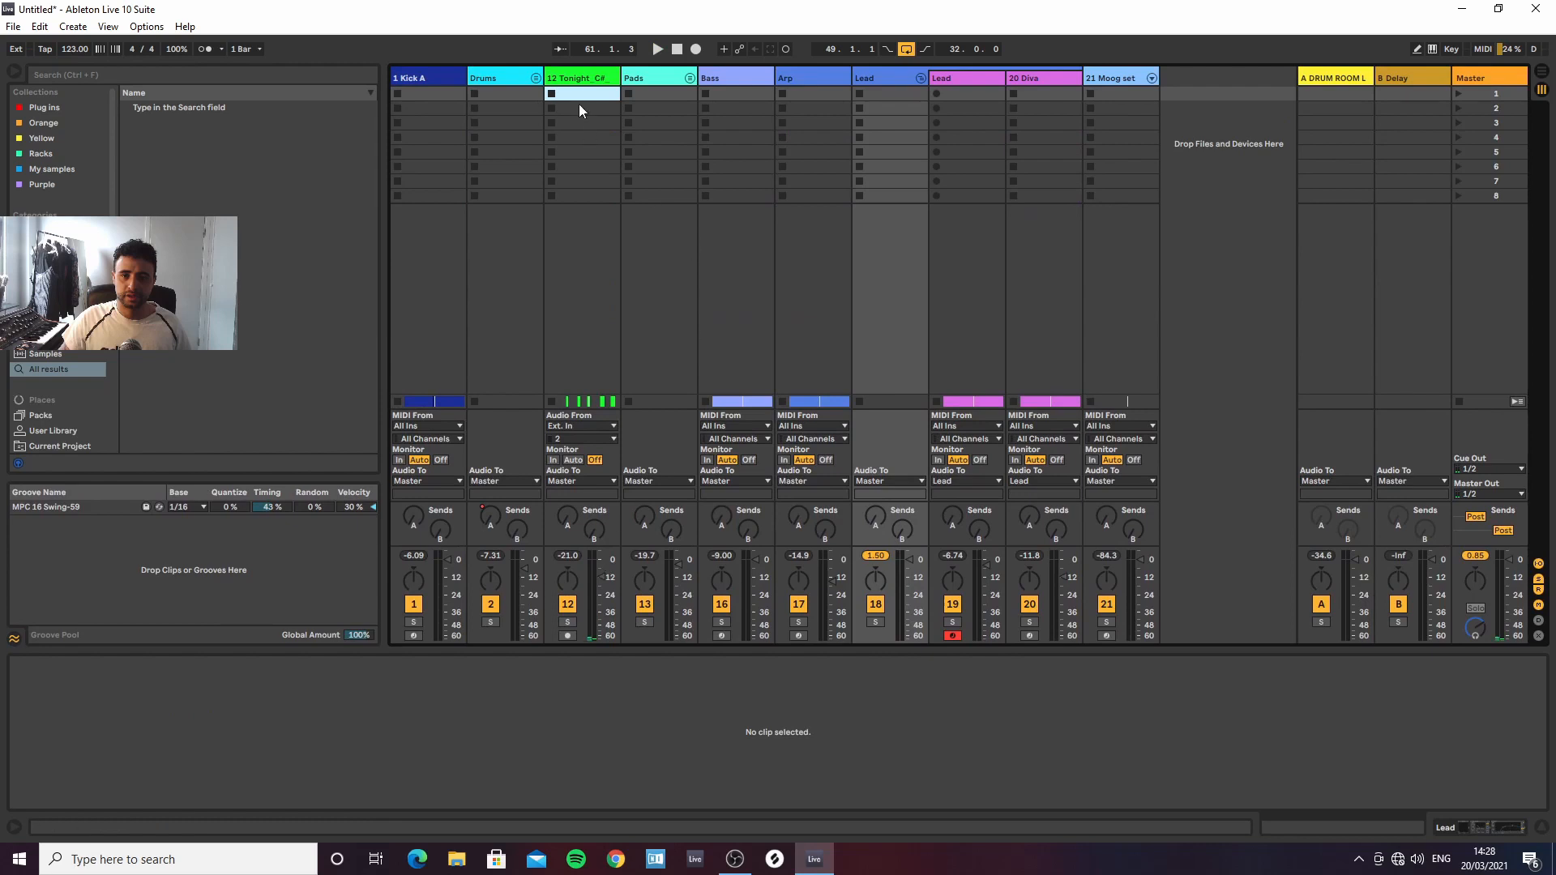
pyautogui.press('space')
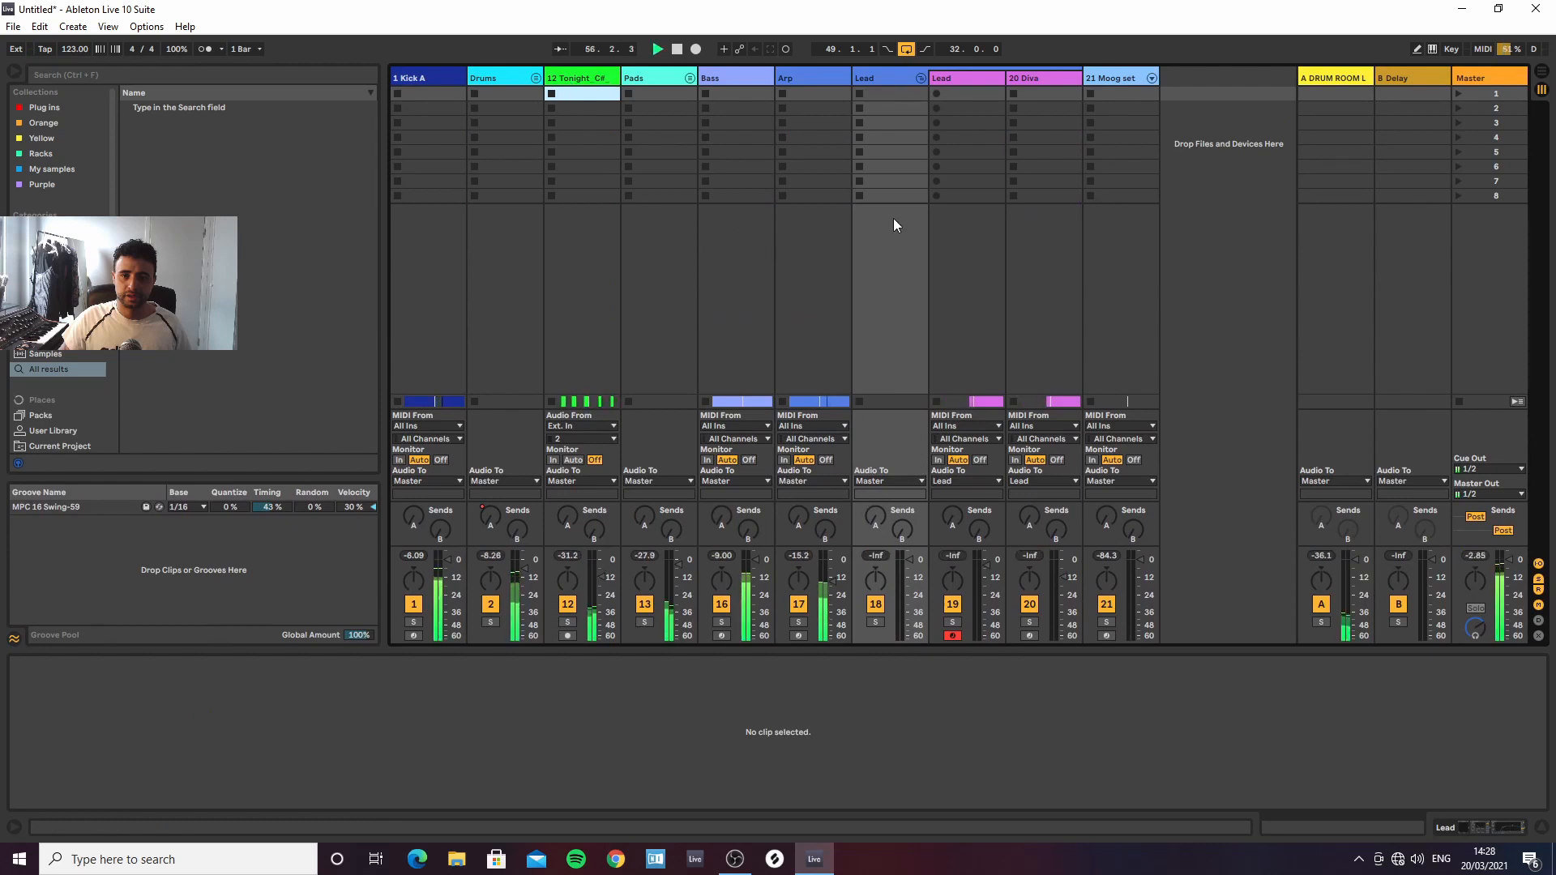
# Set the Lead group's volume to -2.7 dB and its Glue Compressor makeup to 1.75 dB
pyautogui.click(872, 80)
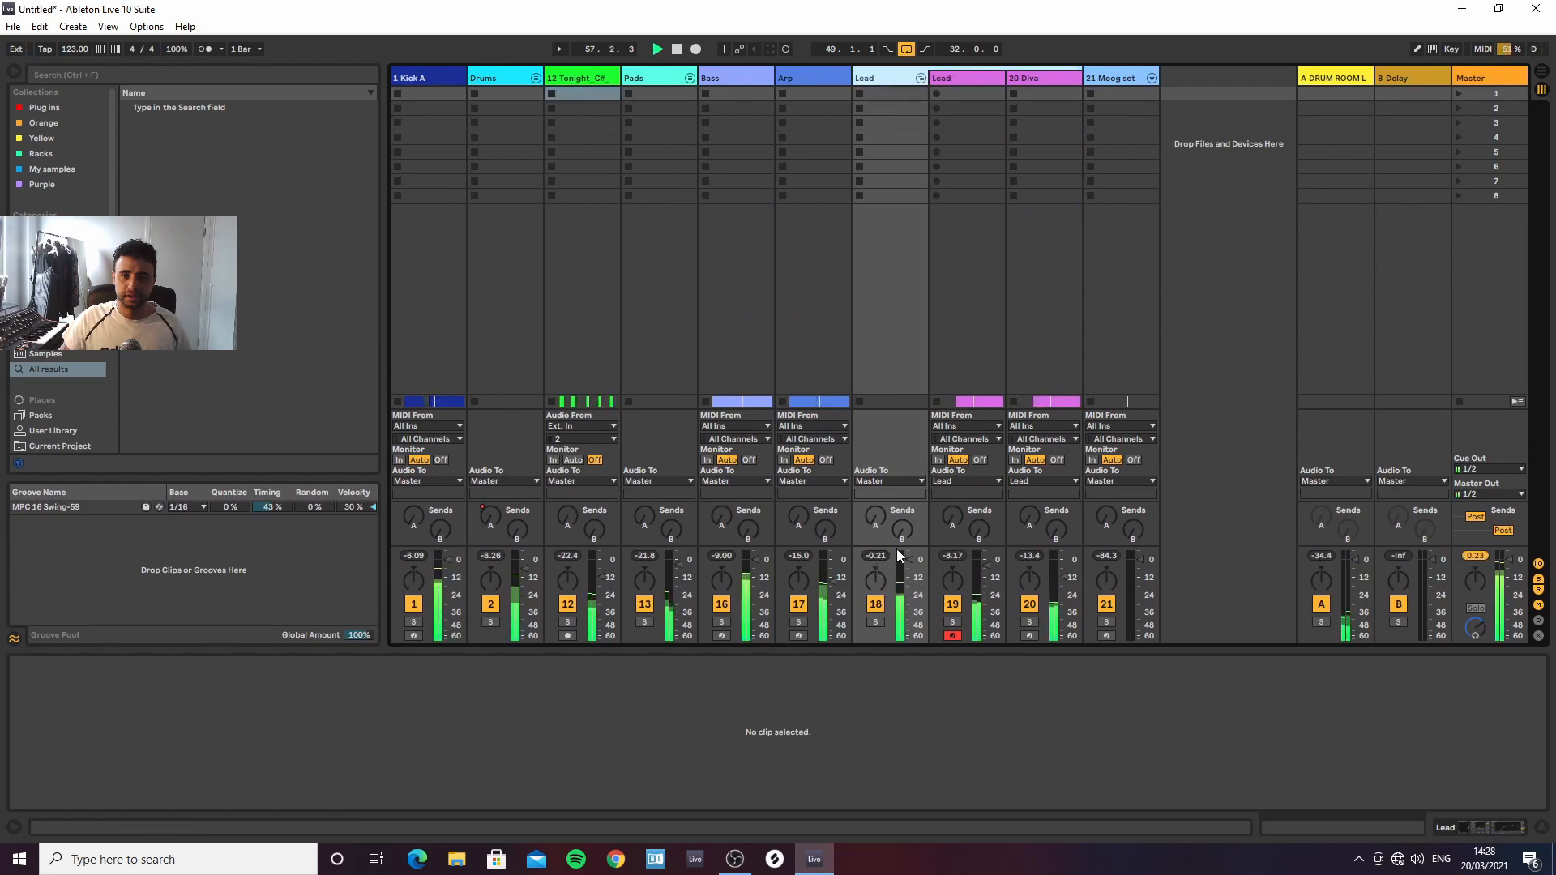
pyautogui.moveTo(896, 552); pyautogui.dragTo(894, 523)
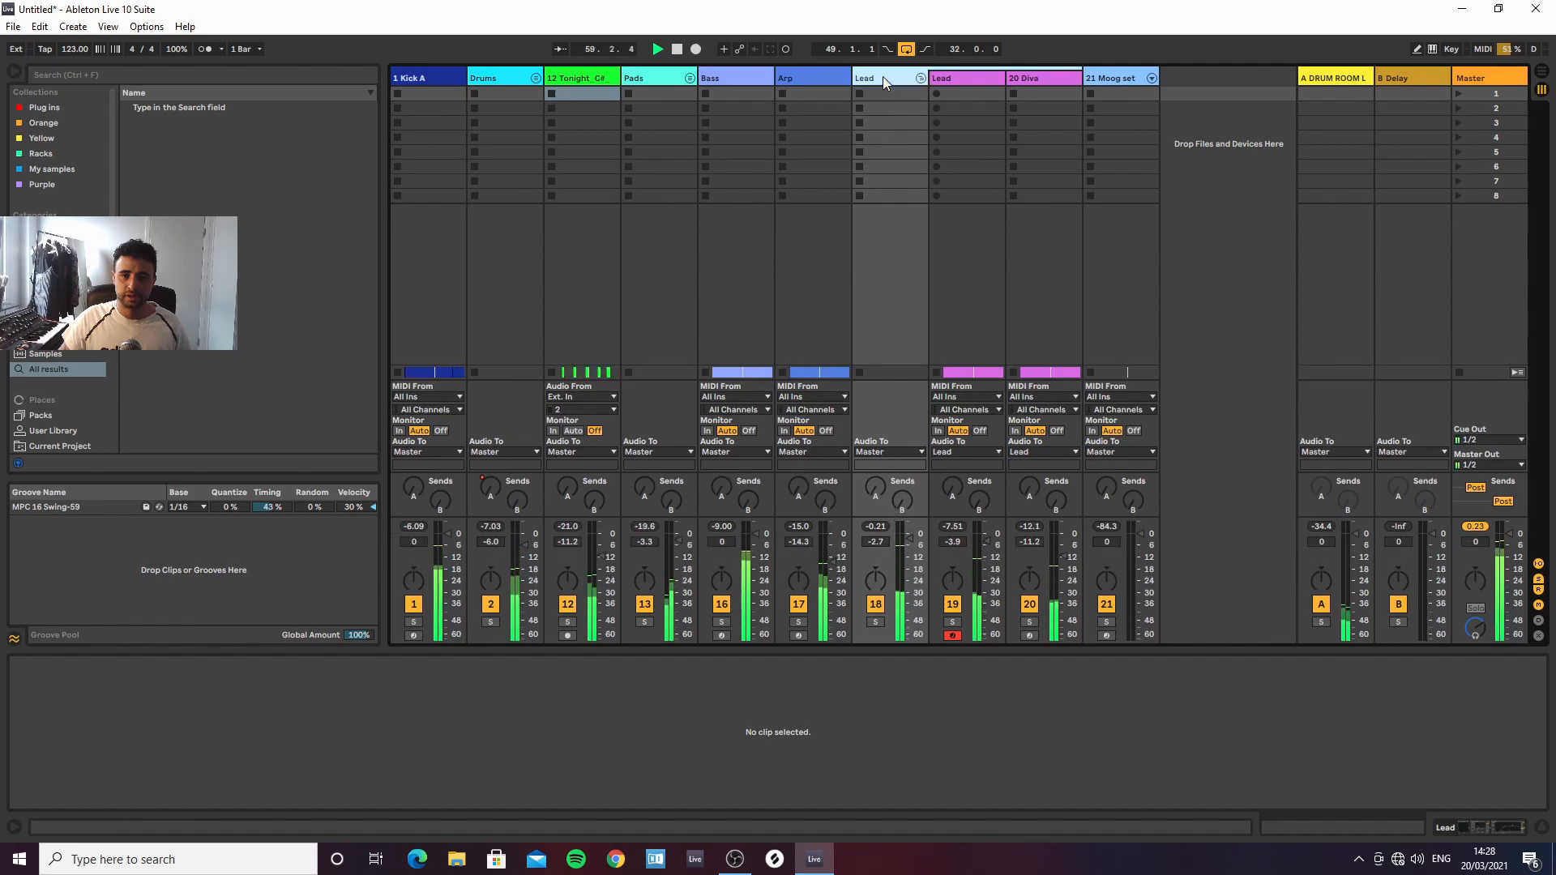
pyautogui.click(1474, 830)
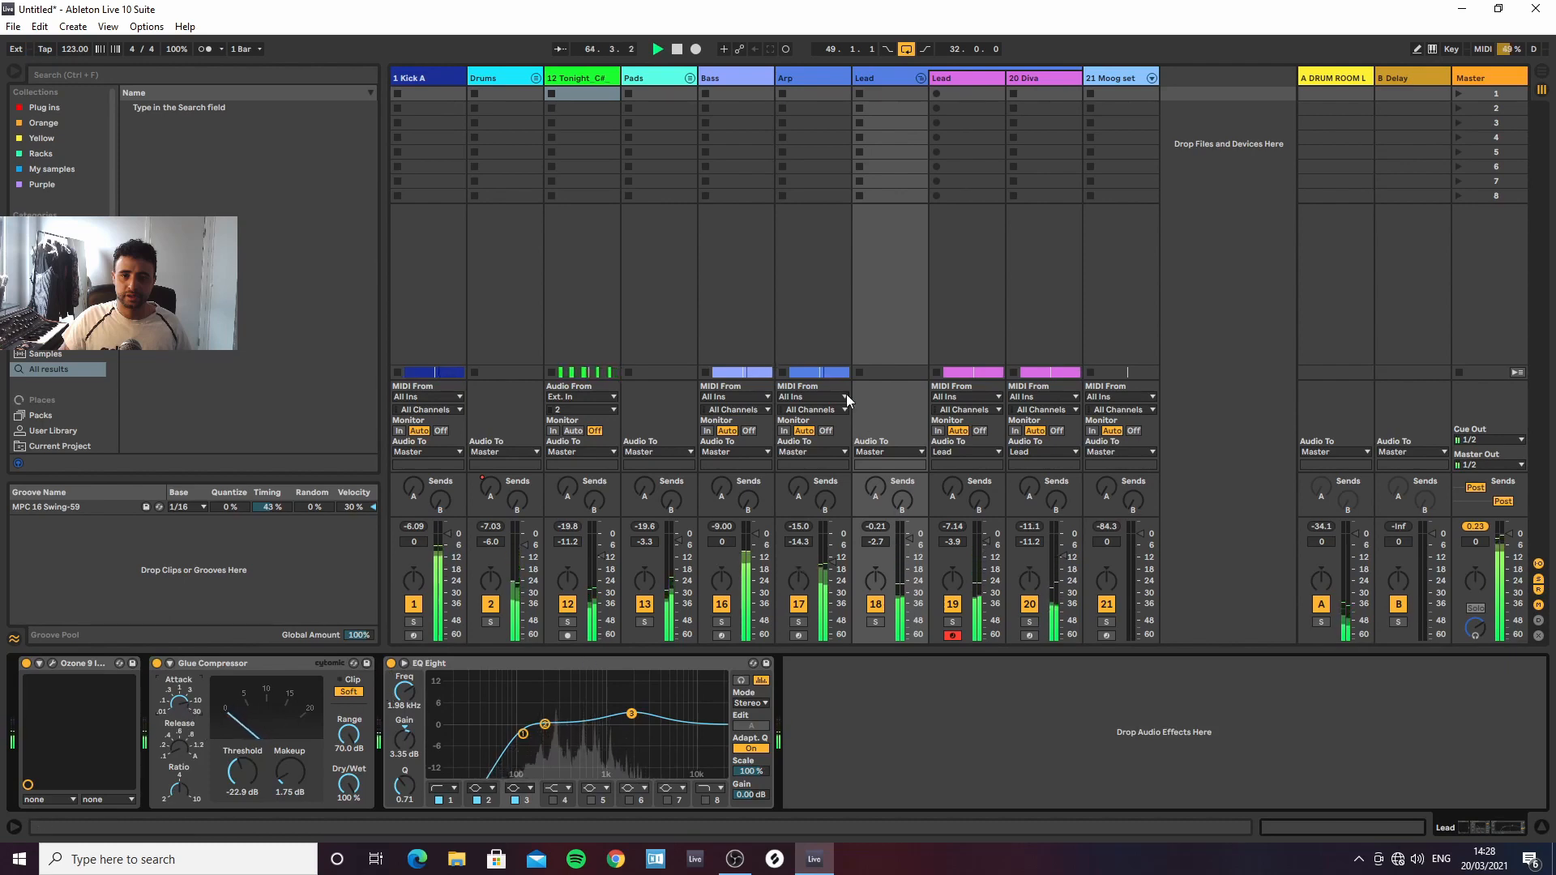
# Set the Lead group's volume to -2.9 dB and reset its peak level readout
pyautogui.click(881, 527)
pyautogui.click(882, 541)
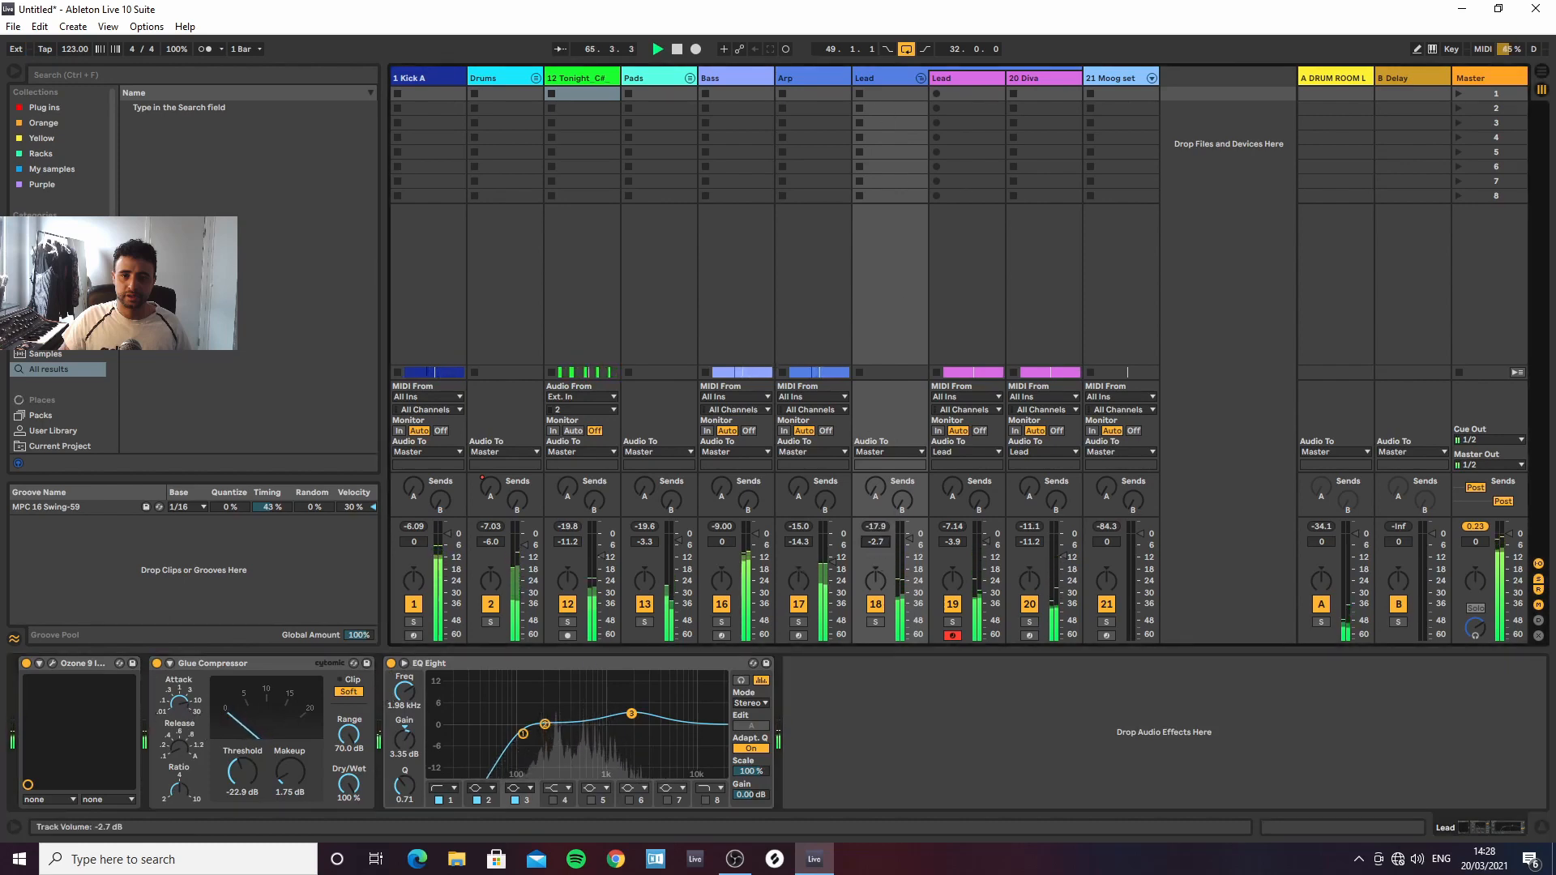
pyautogui.moveTo(881, 543); pyautogui.dragTo(880, 539)
pyautogui.click(886, 528)
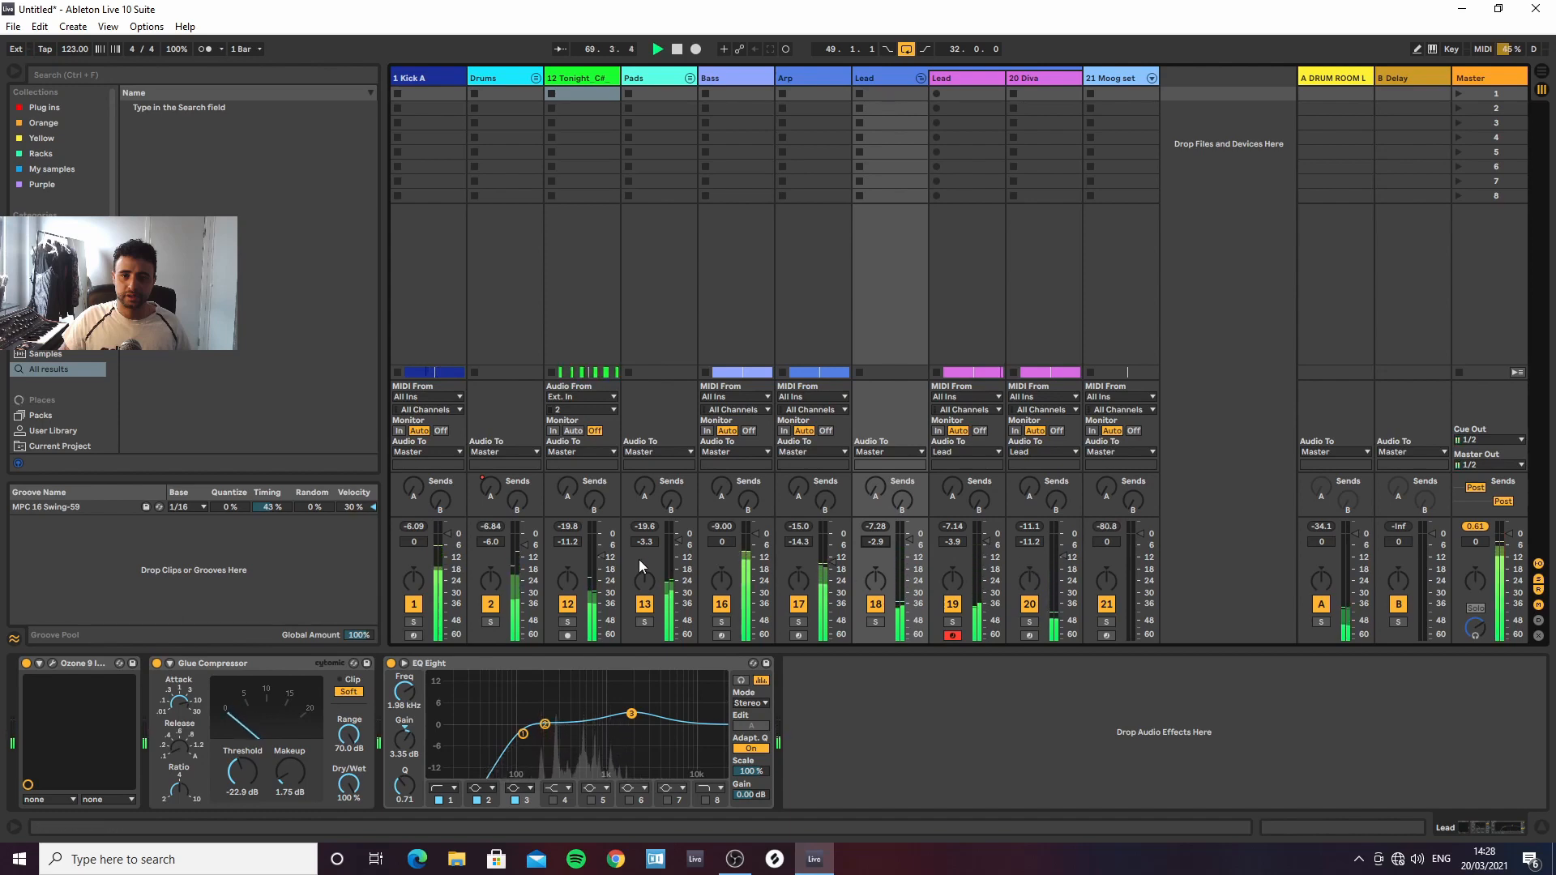
# Duplicate the Bass track's kick-sidechained Compressor and open the copy's sidechain source list
pyautogui.click(723, 78)
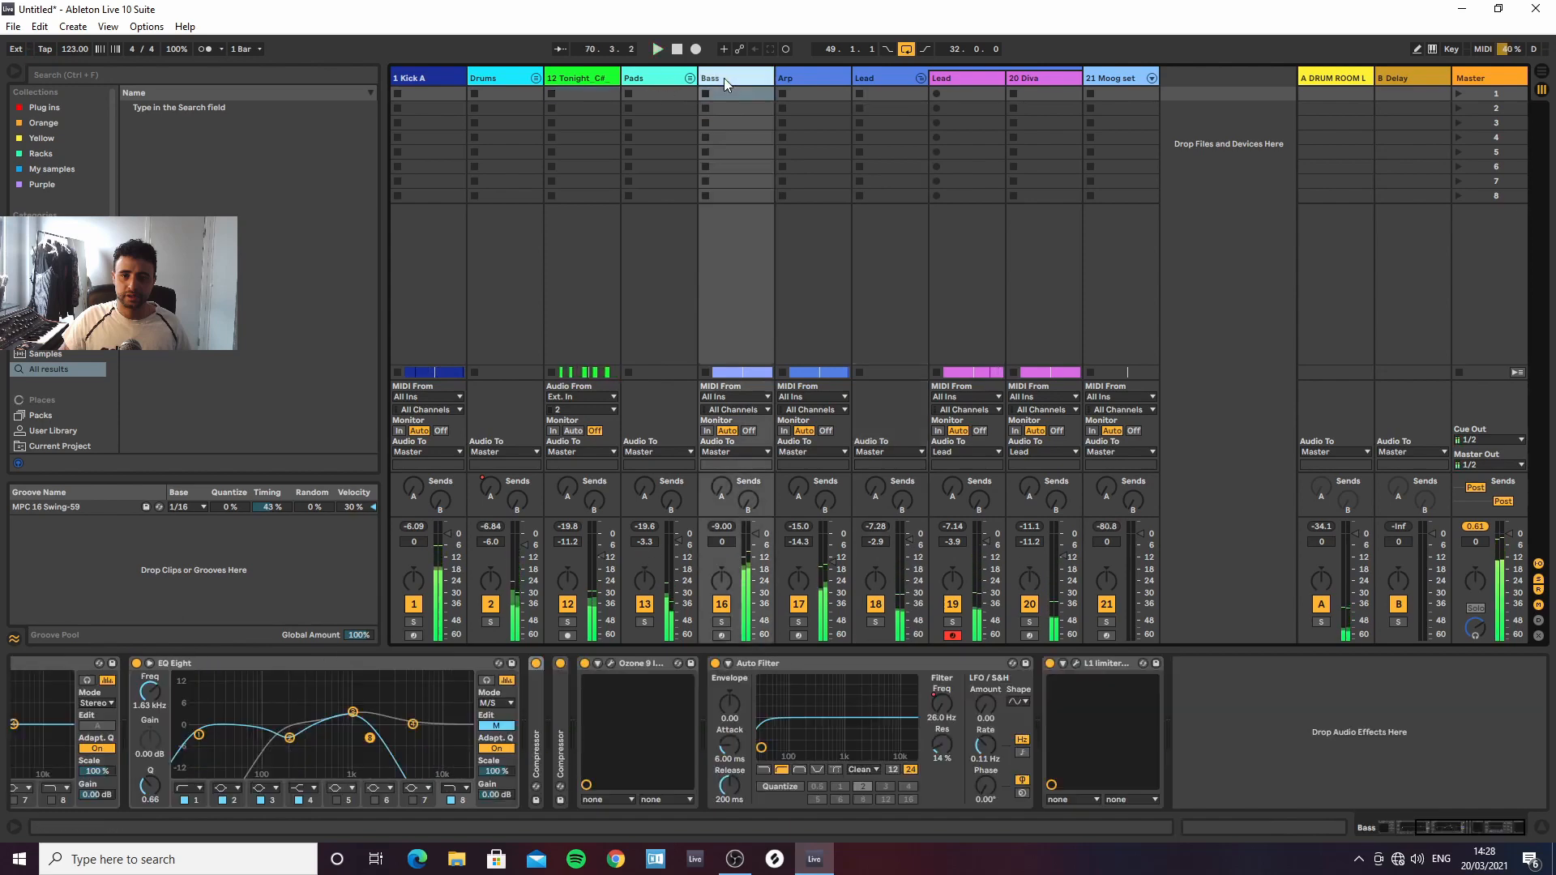
pyautogui.doubleClick(557, 702)
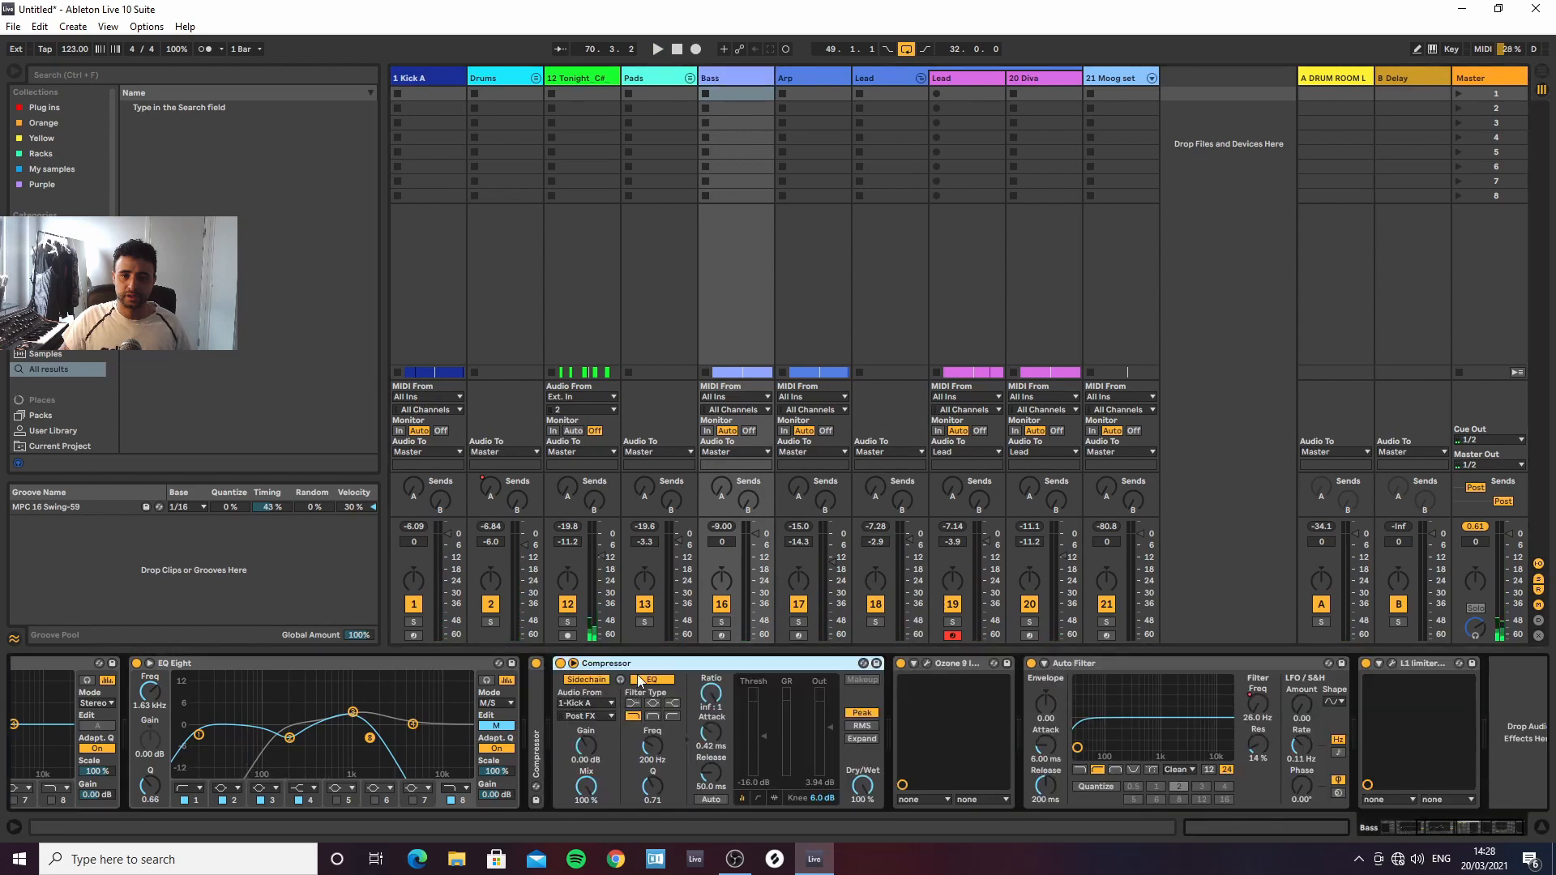
pyautogui.hotkey('ctrl', 'd')
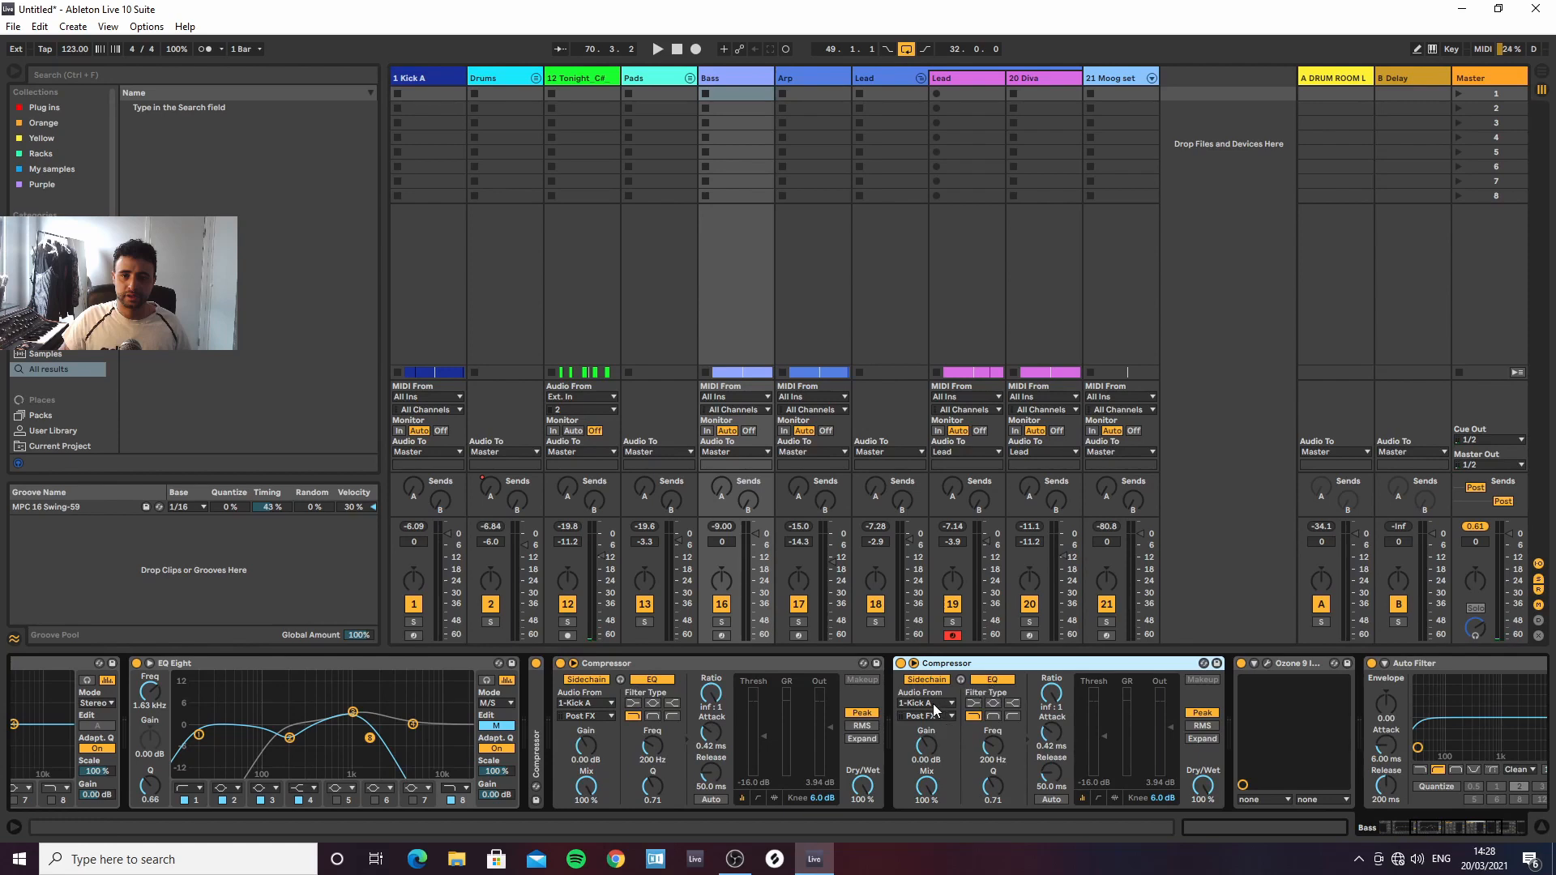
pyautogui.click(935, 707)
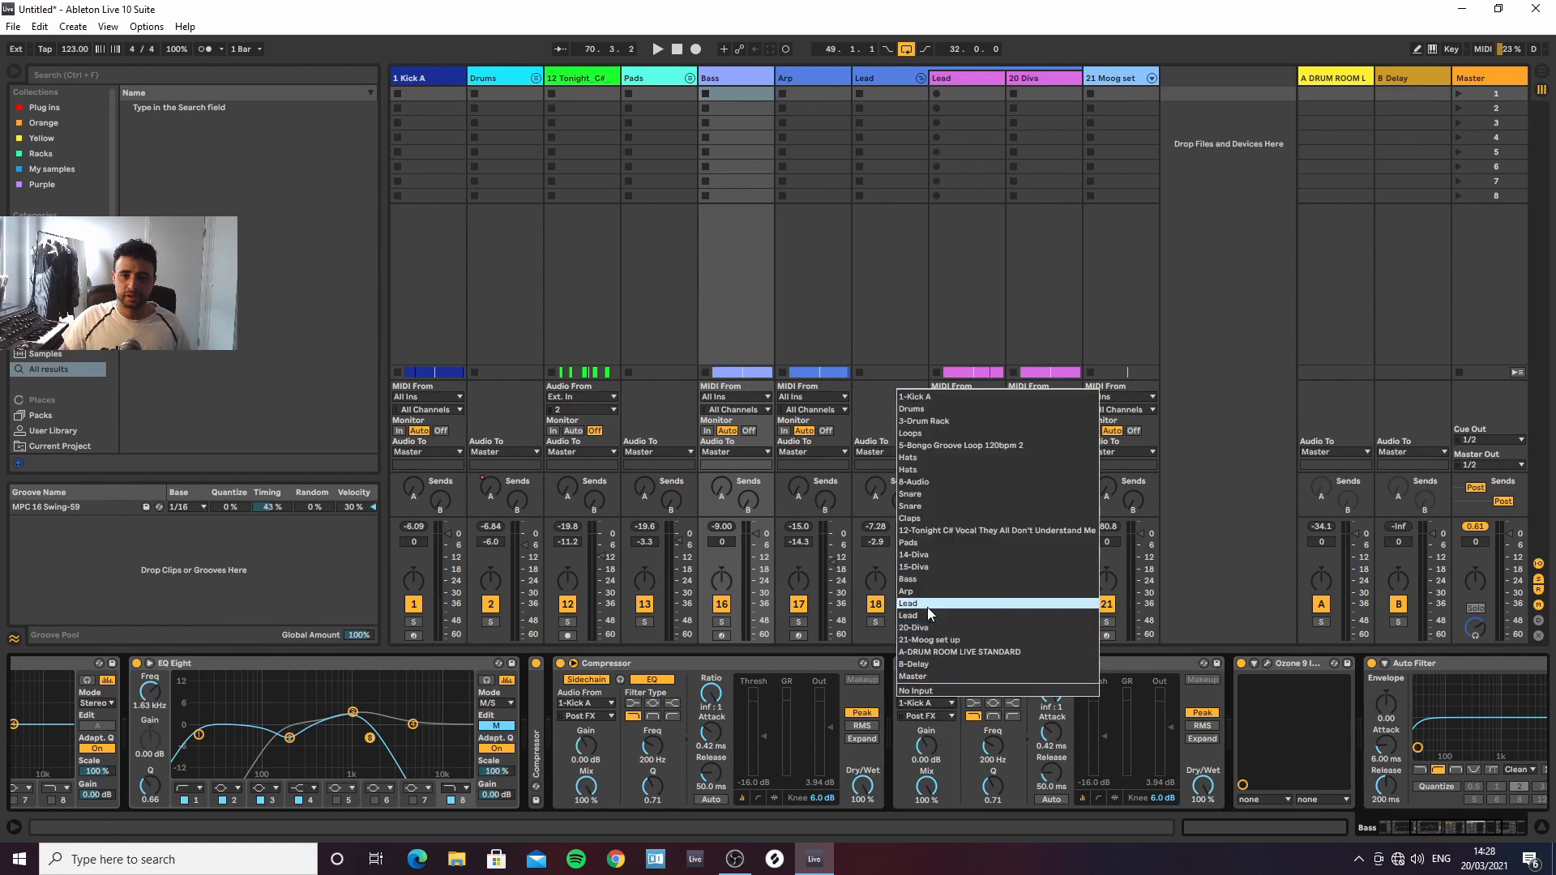
# Rename the two tracks inside the Lead group as Mid and Top
pyautogui.click(883, 73)
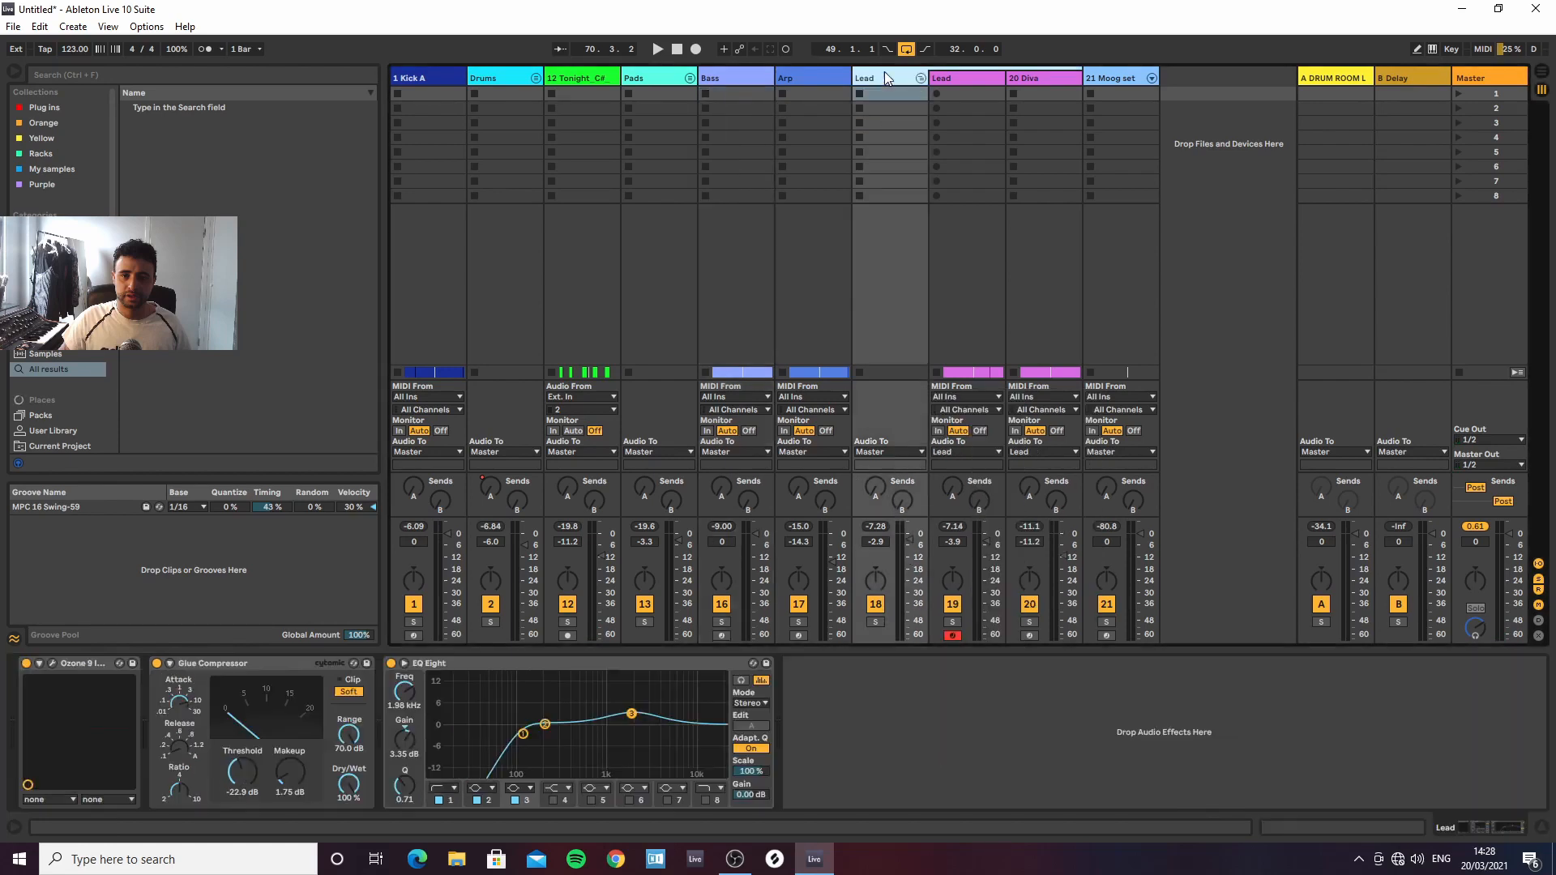
pyautogui.click(975, 80)
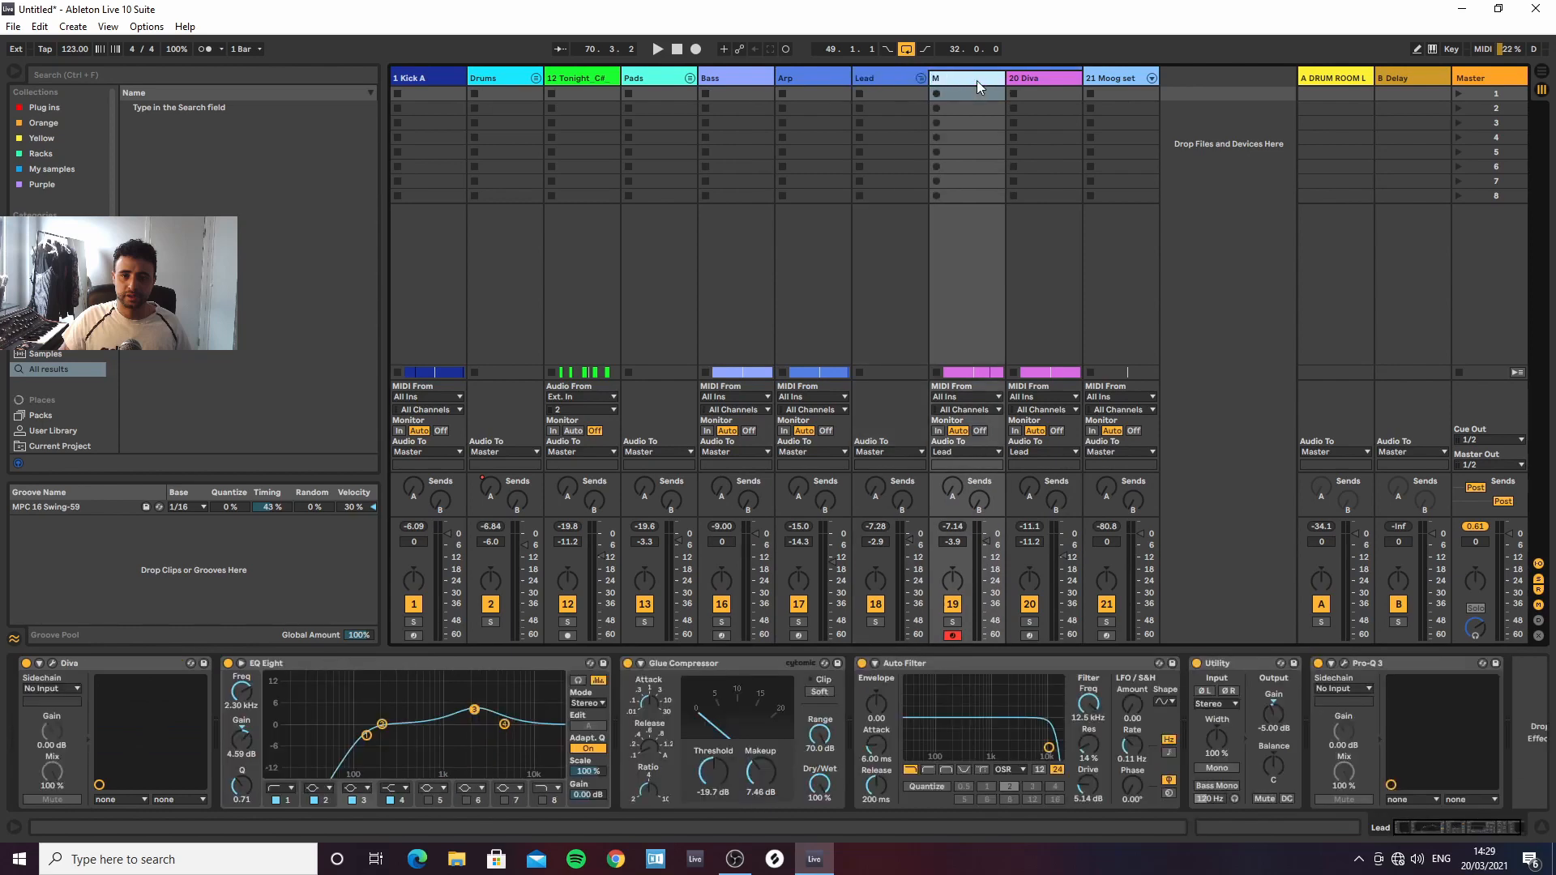
pyautogui.click(1055, 81)
pyautogui.write('Top')
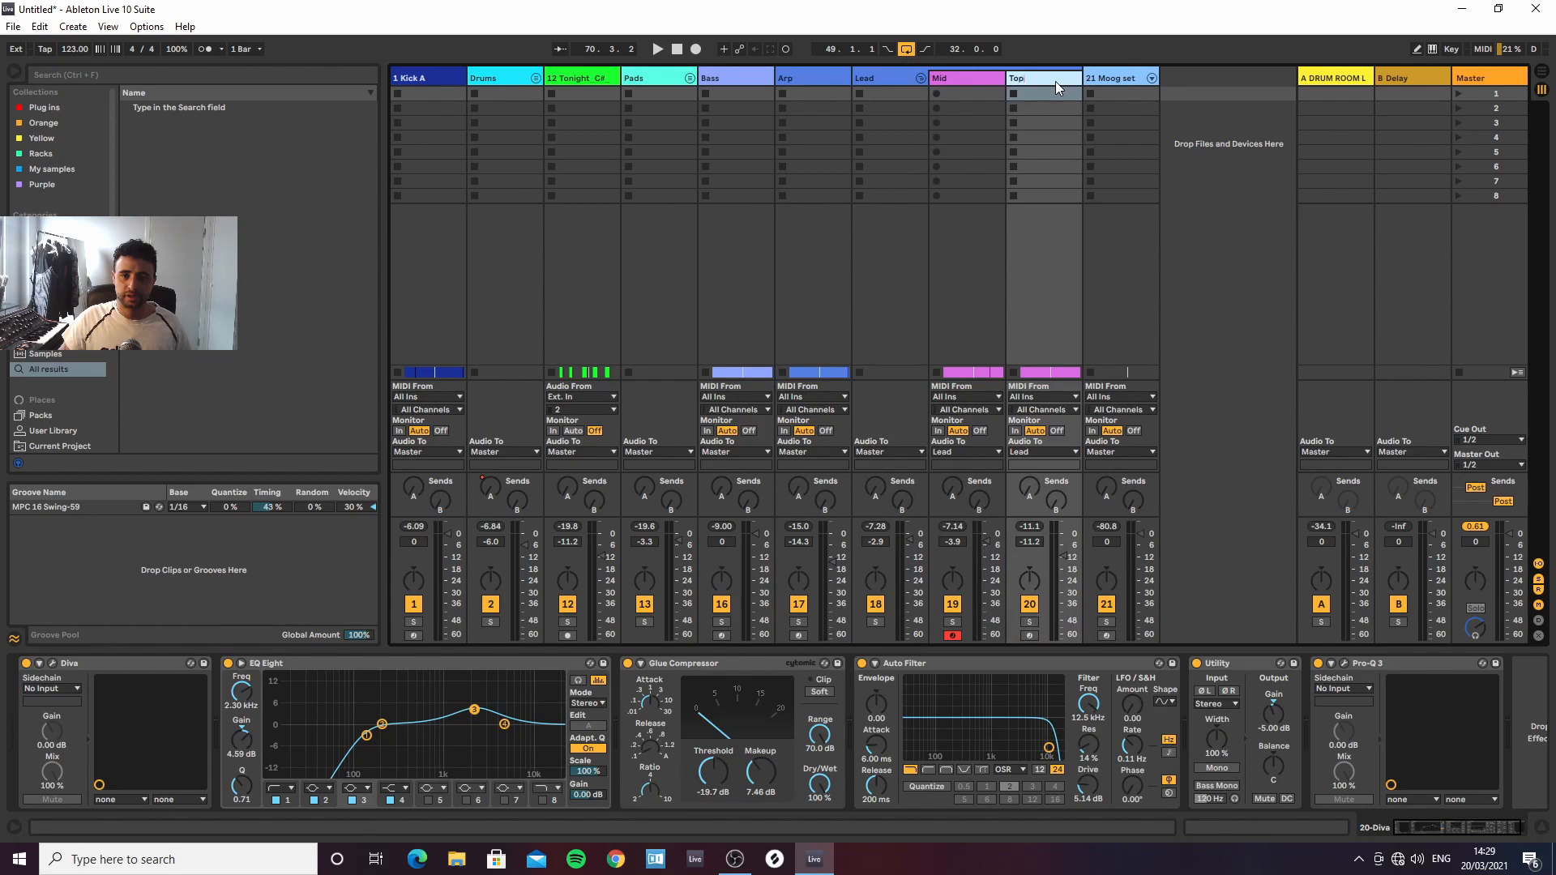
pyautogui.click(892, 77)
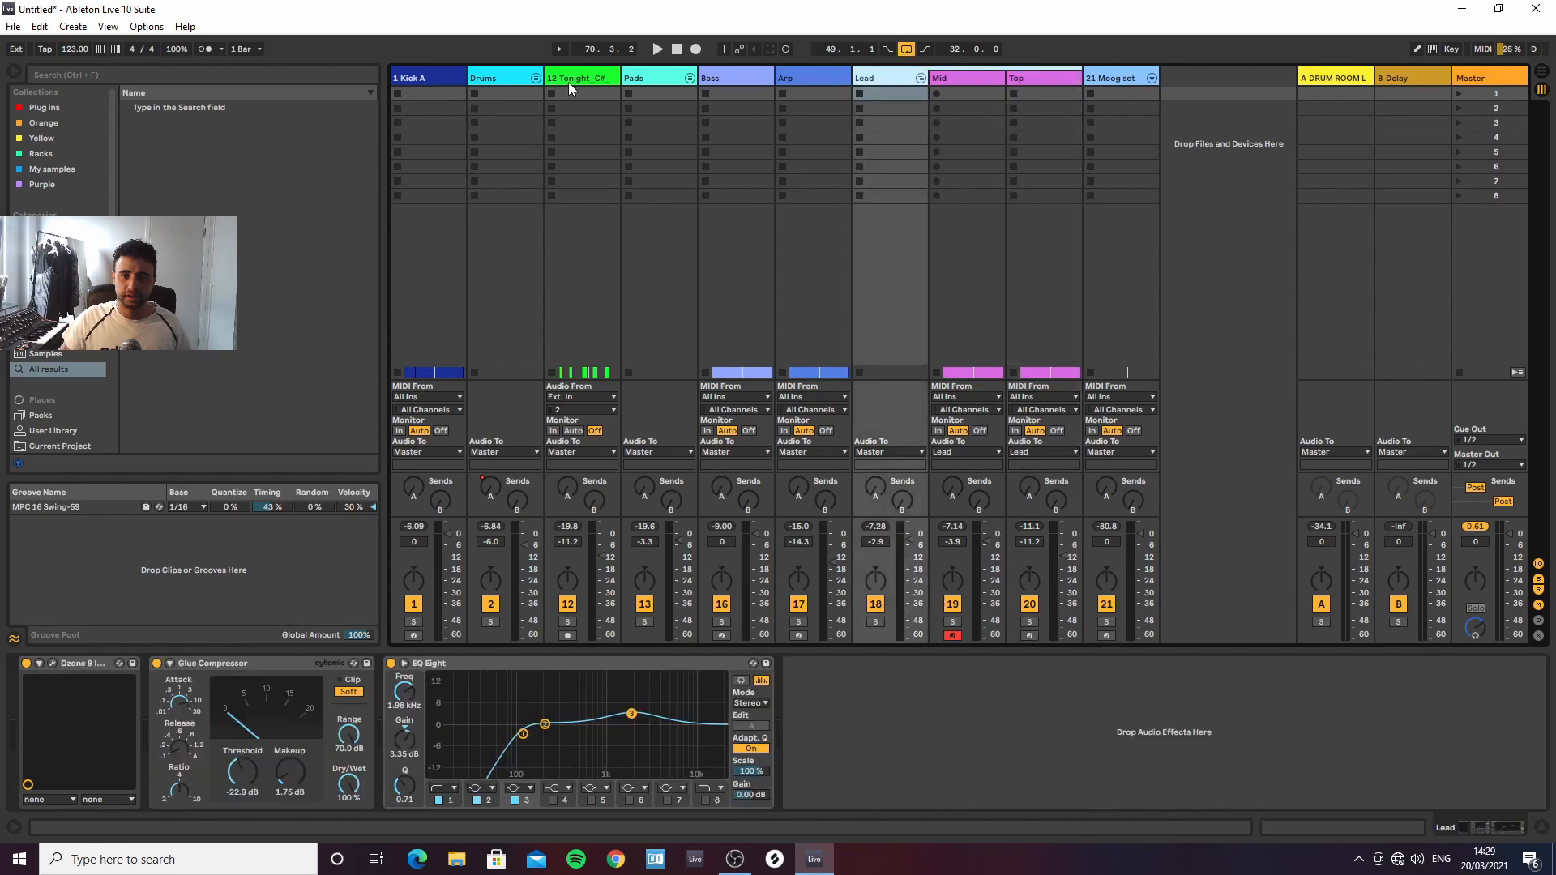
# Sidechain the Bass track's duplicated Compressor to the Lead group with the sidechain EQ off, and set its threshold to -17.9 dB during playback
pyautogui.click(718, 78)
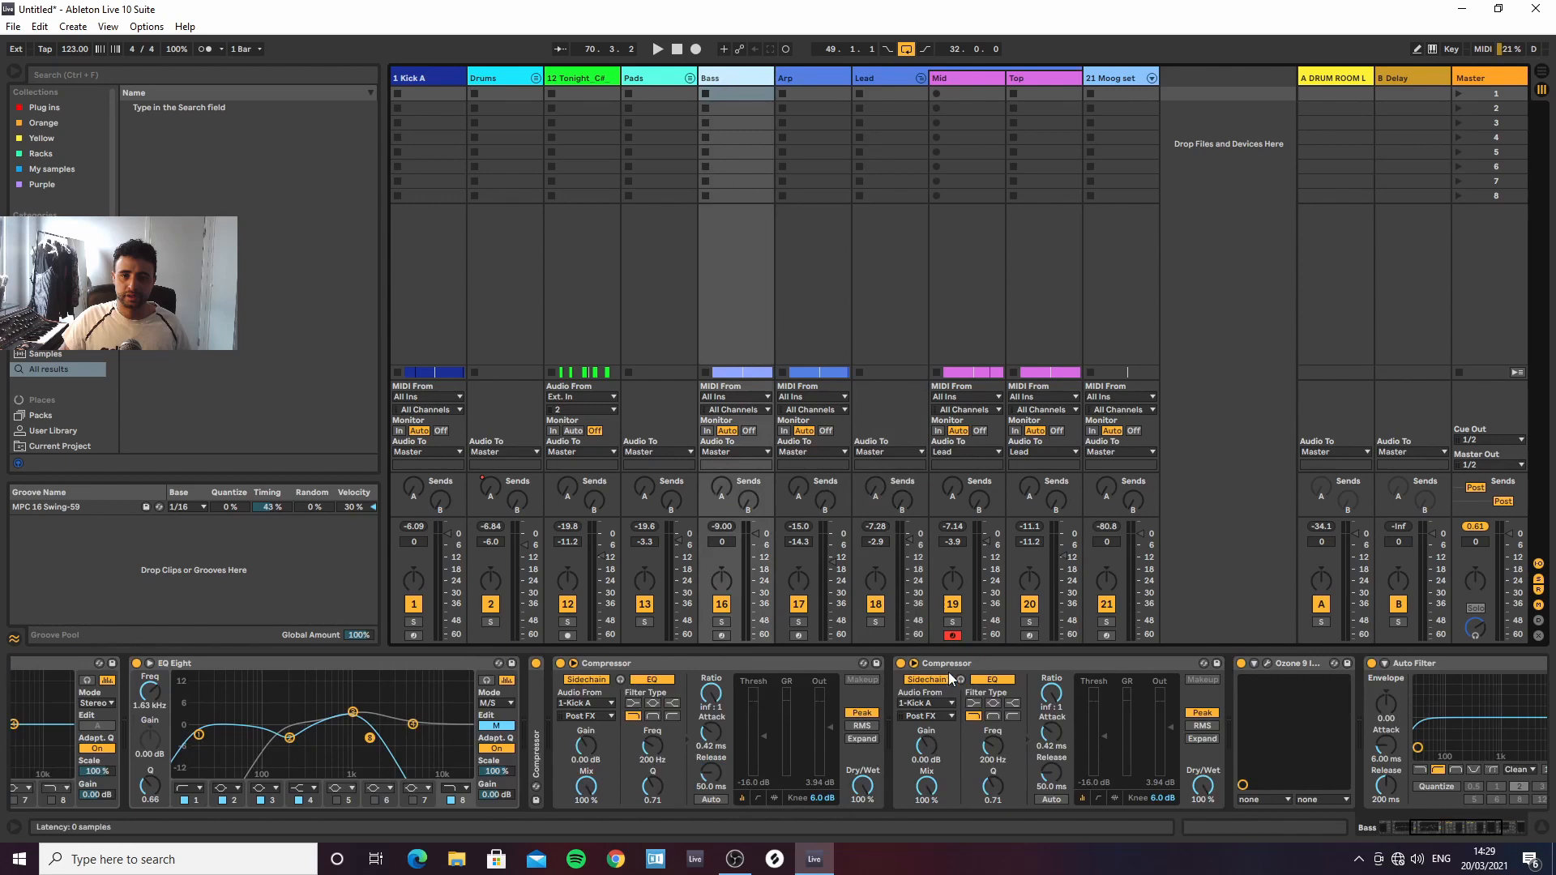
pyautogui.click(944, 703)
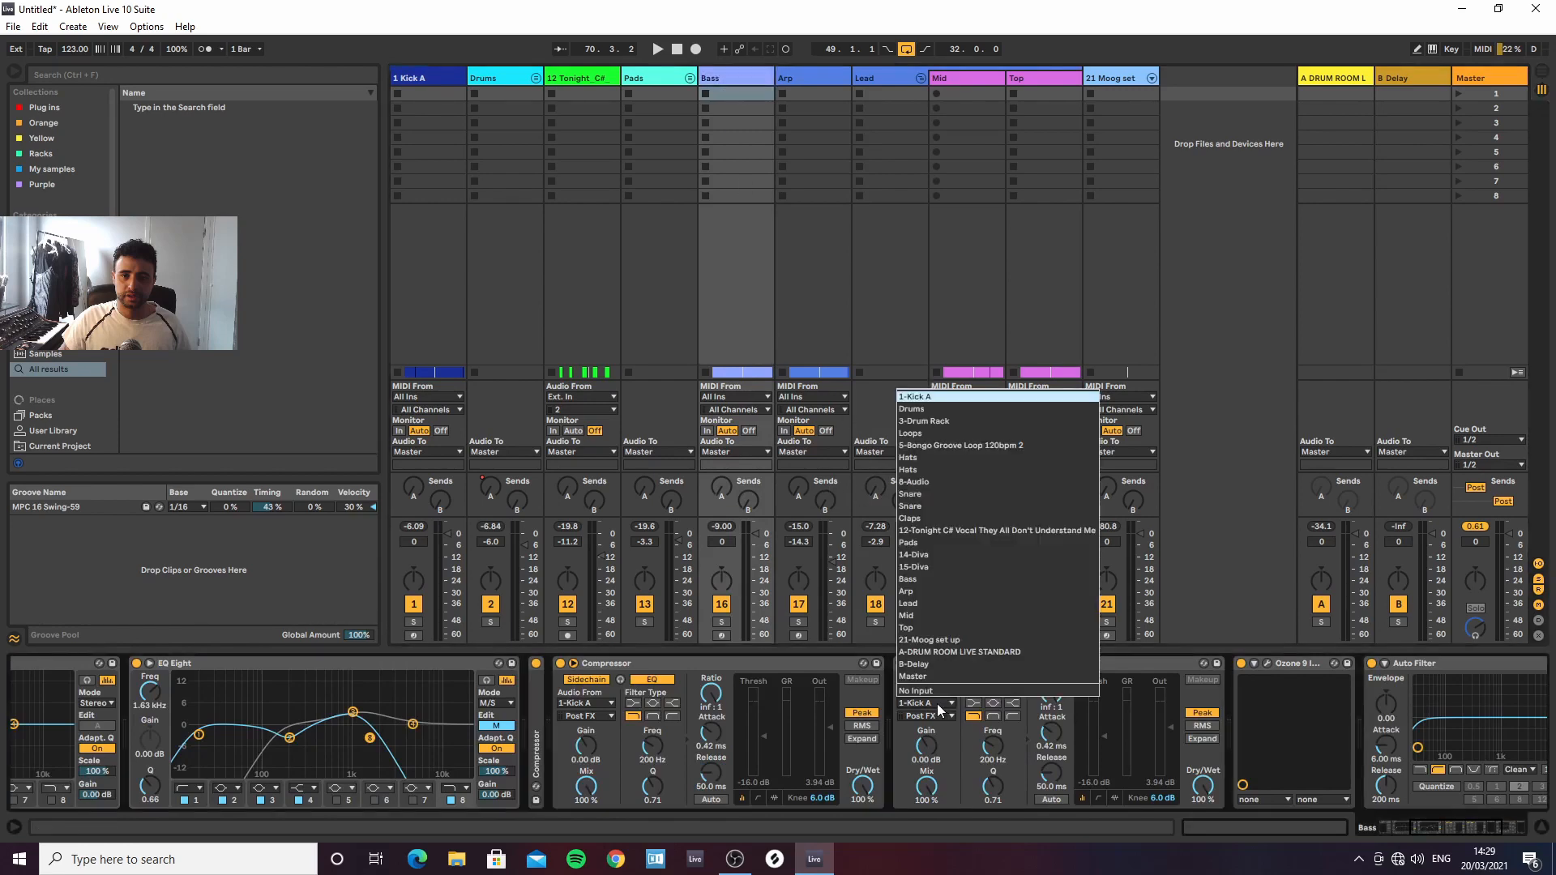
pyautogui.click(937, 613)
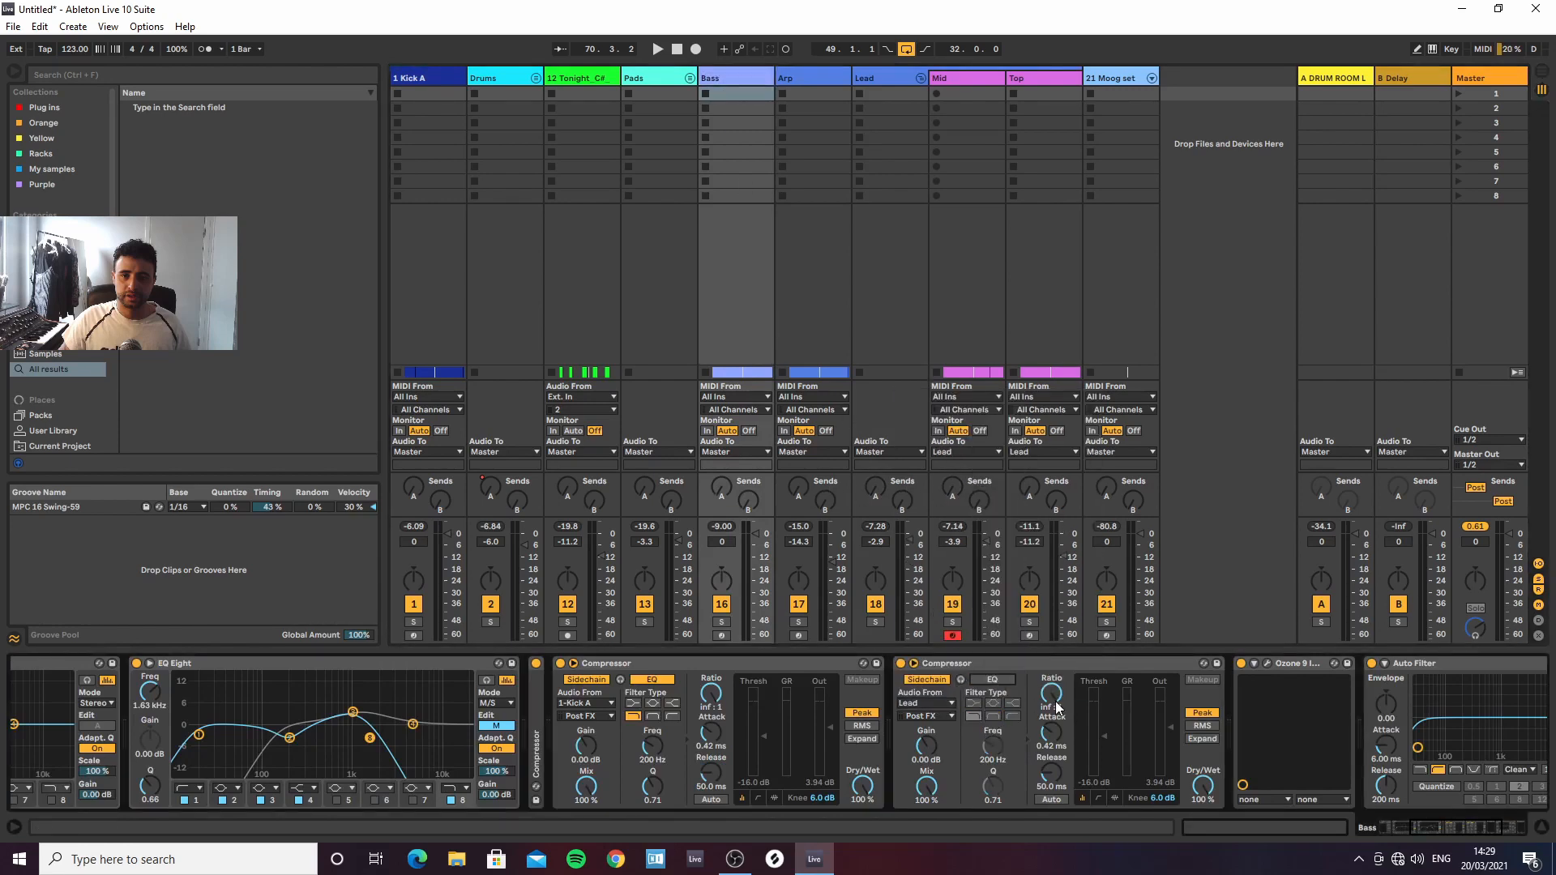
pyautogui.press('space')
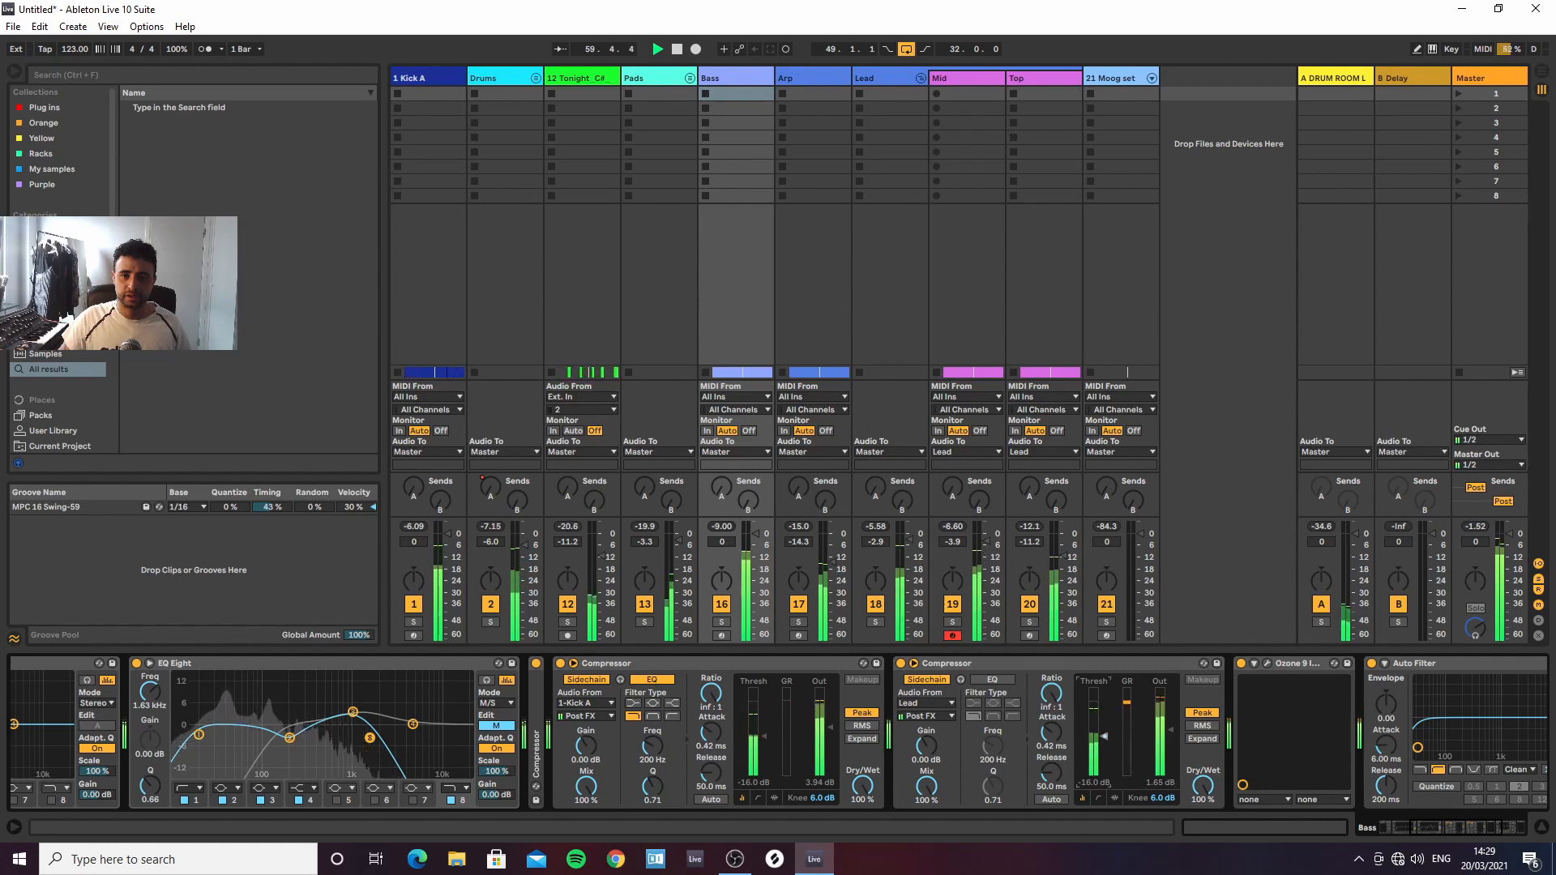
pyautogui.moveTo(1104, 736); pyautogui.dragTo(1104, 740)
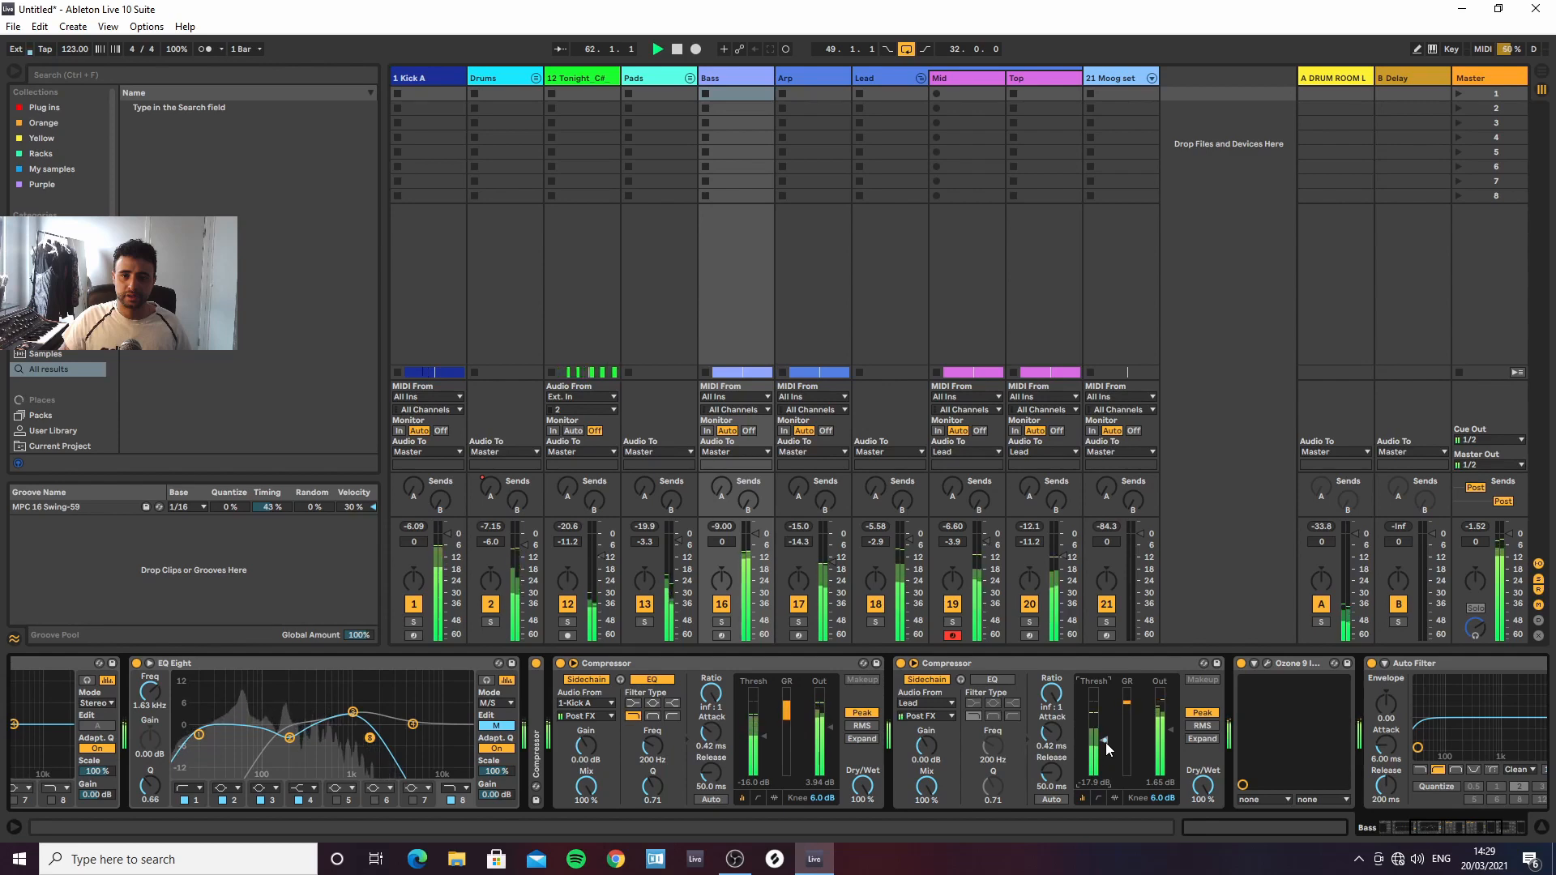
# Copy the Bass track's Lead-sidechained Compressor to the end of the Pads and Arp device chains
pyautogui.click(1044, 667)
pyautogui.moveTo(812, 128); pyautogui.dragTo(668, 80)
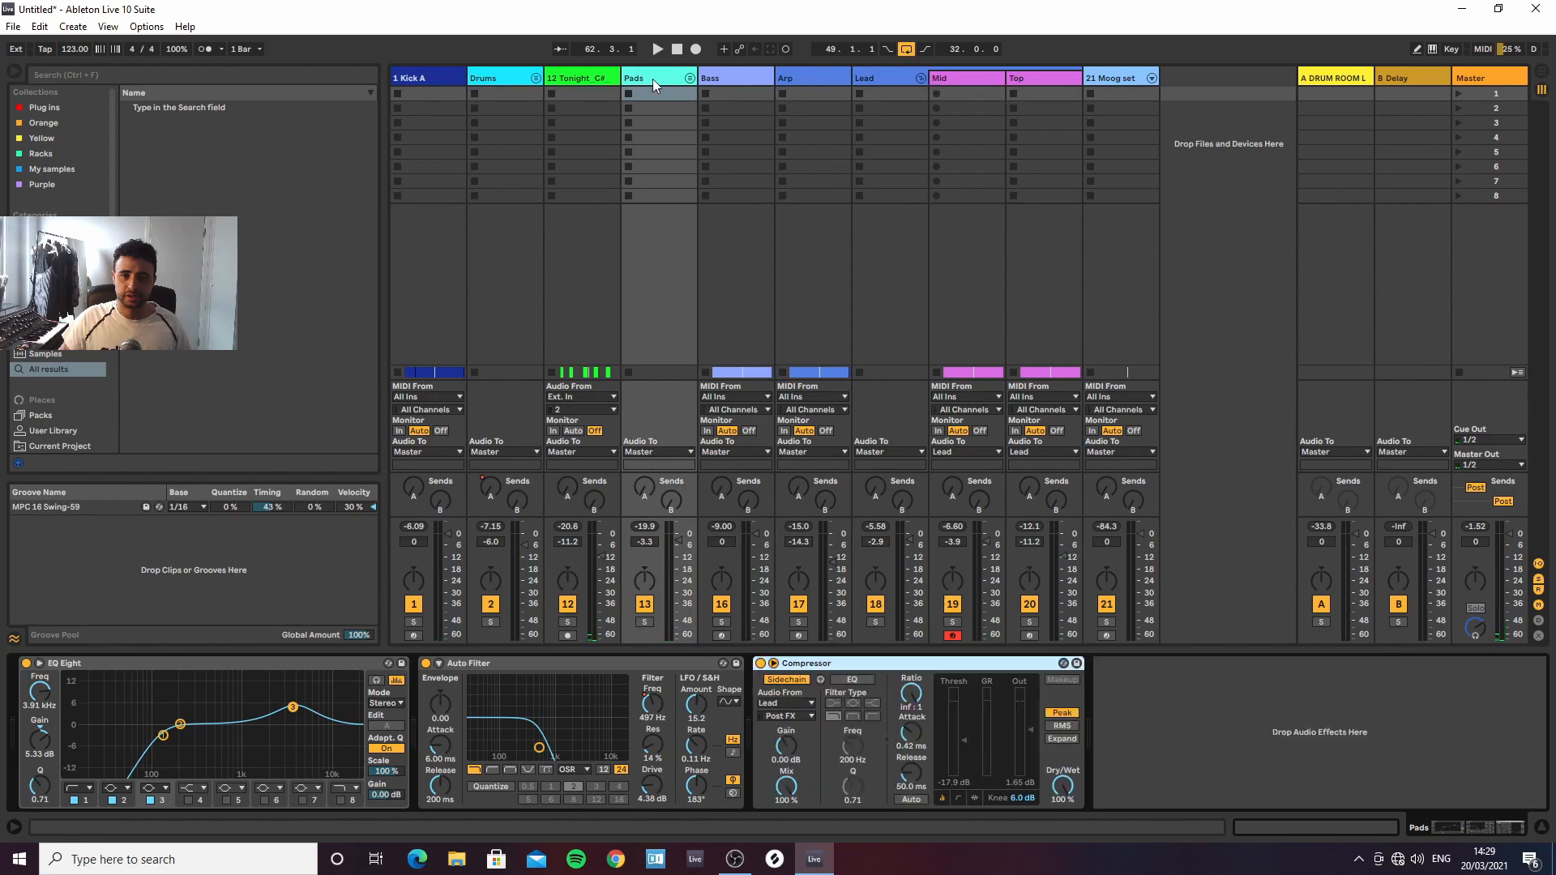
pyautogui.moveTo(885, 250); pyautogui.dragTo(856, 81)
# Play the arrangement and set the Arp track's volume to -14.7 dB and the Lead group's volume to -4.8 dB
pyautogui.press('space')
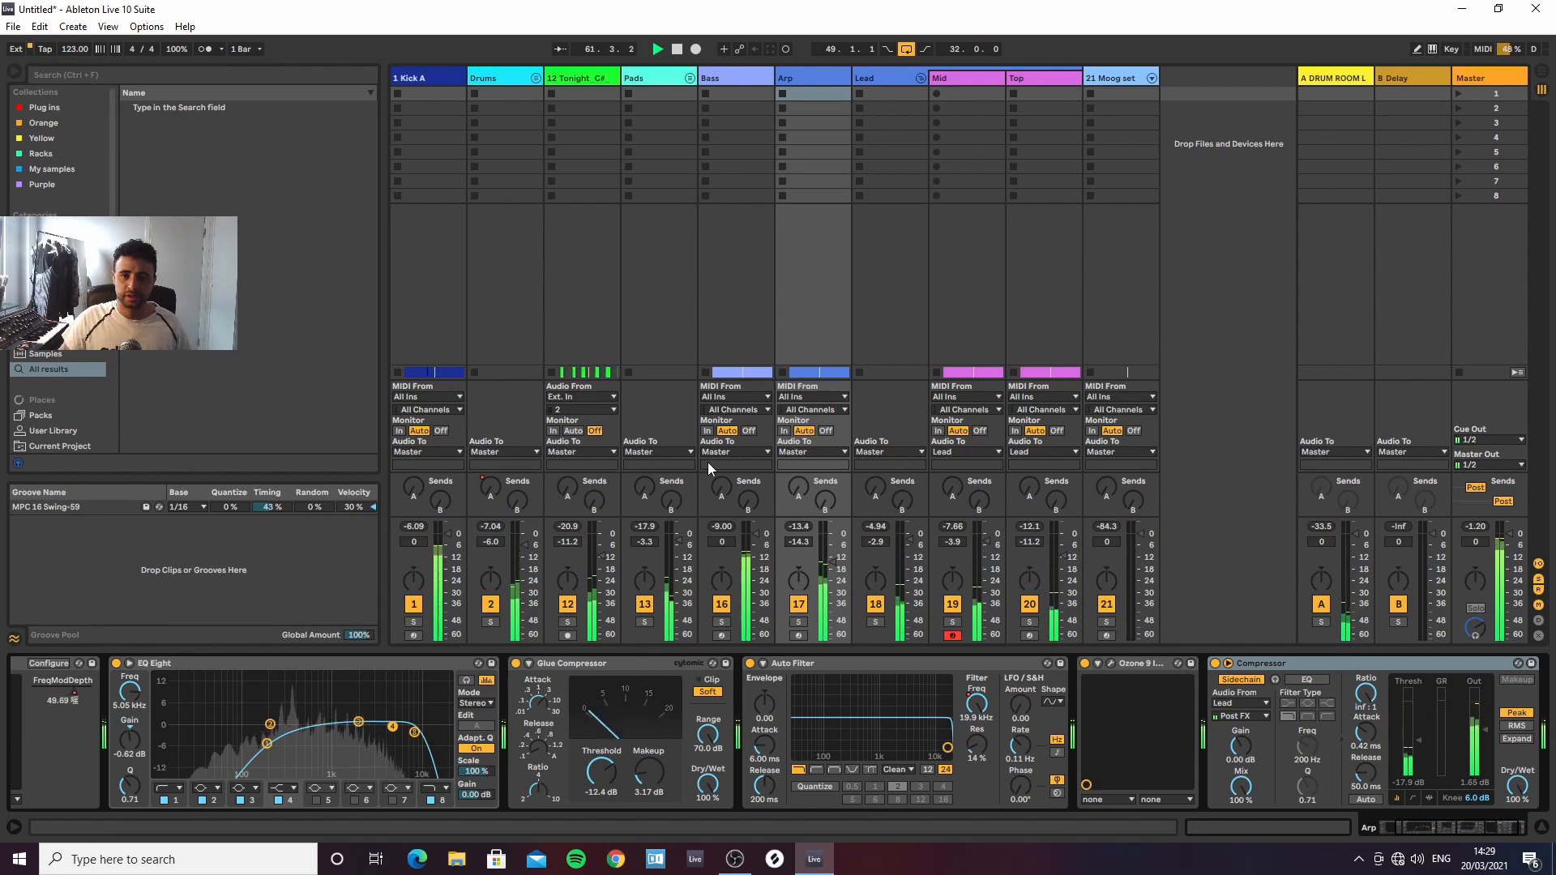
pyautogui.click(728, 525)
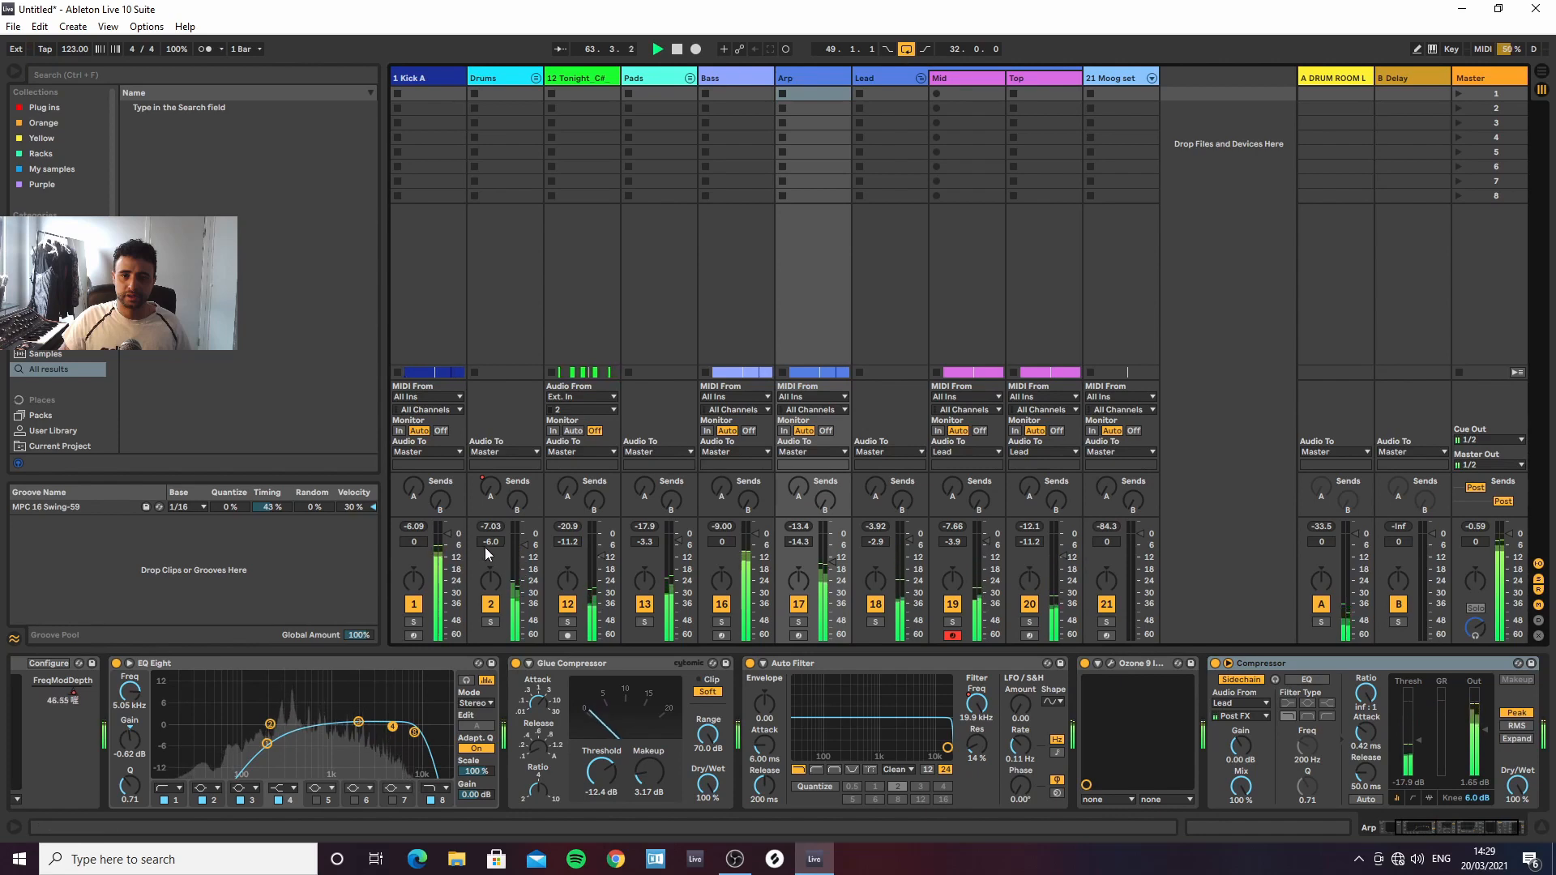
pyautogui.click(1475, 529)
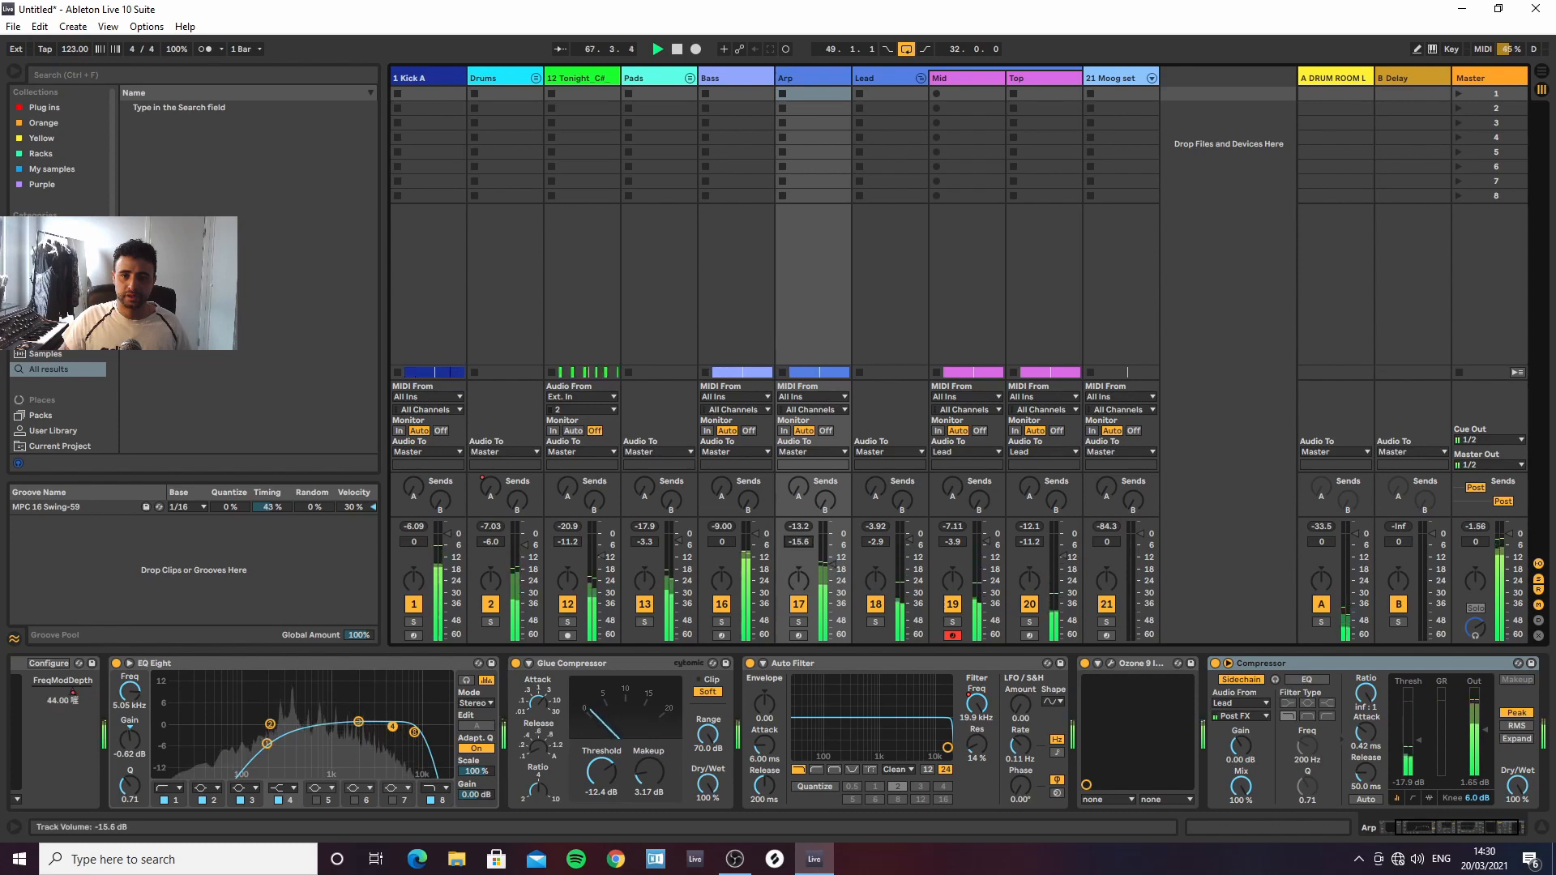
pyautogui.moveTo(800, 543); pyautogui.dragTo(892, 546)
pyautogui.click(877, 528)
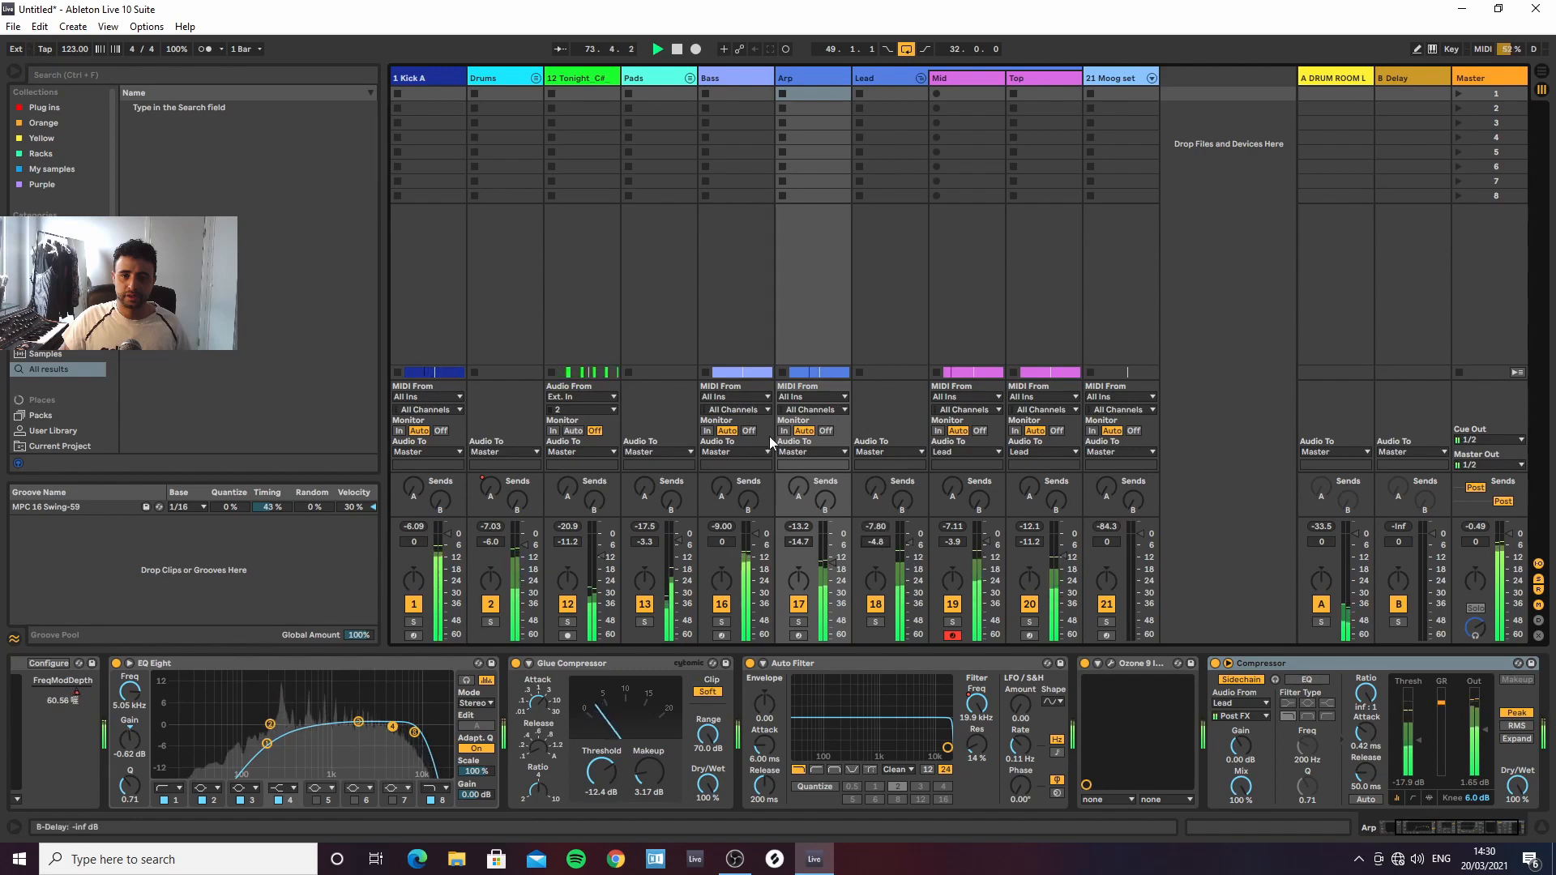
# Set the output gain of the Bass track's Lead-sidechained Compressor to -0.99 dB and inspect the L1 limiter's gain reduction
pyautogui.click(732, 89)
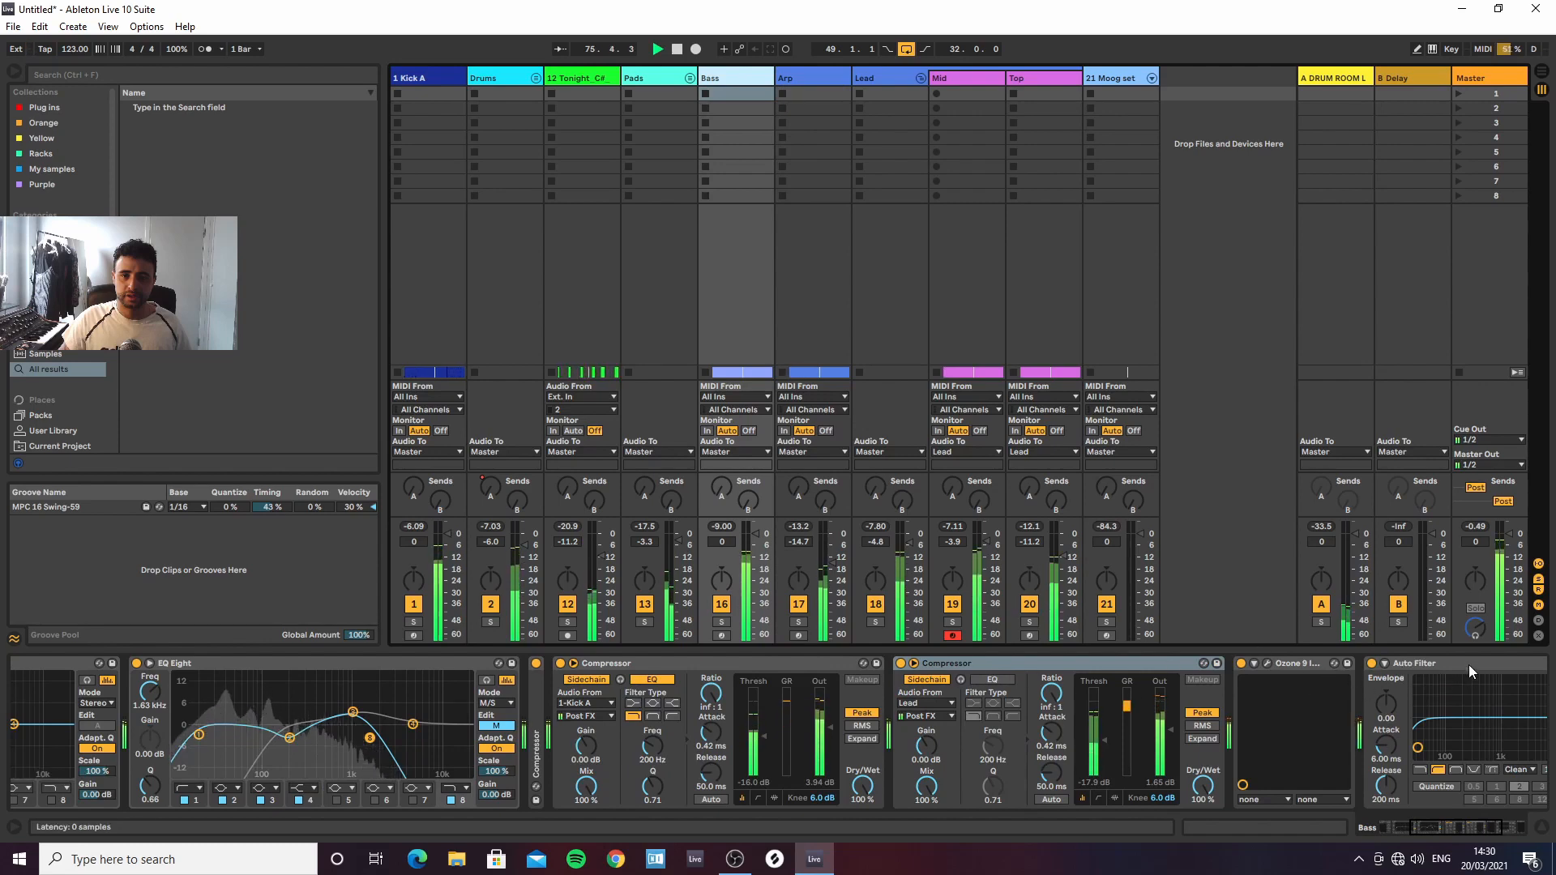
pyautogui.scroll(-3, 1410, 677)
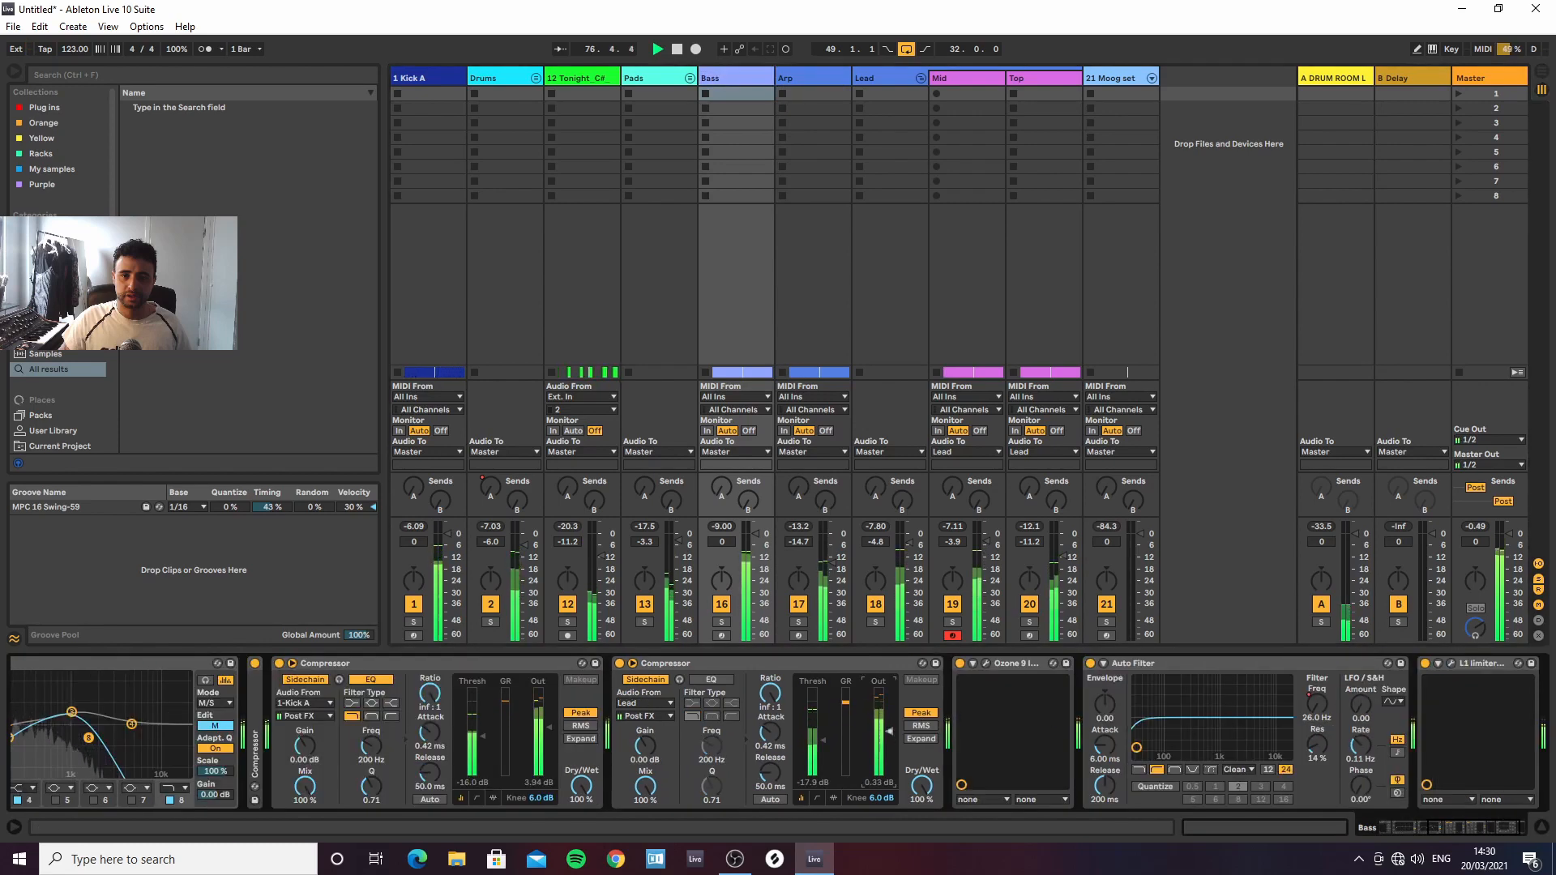
pyautogui.click(1451, 664)
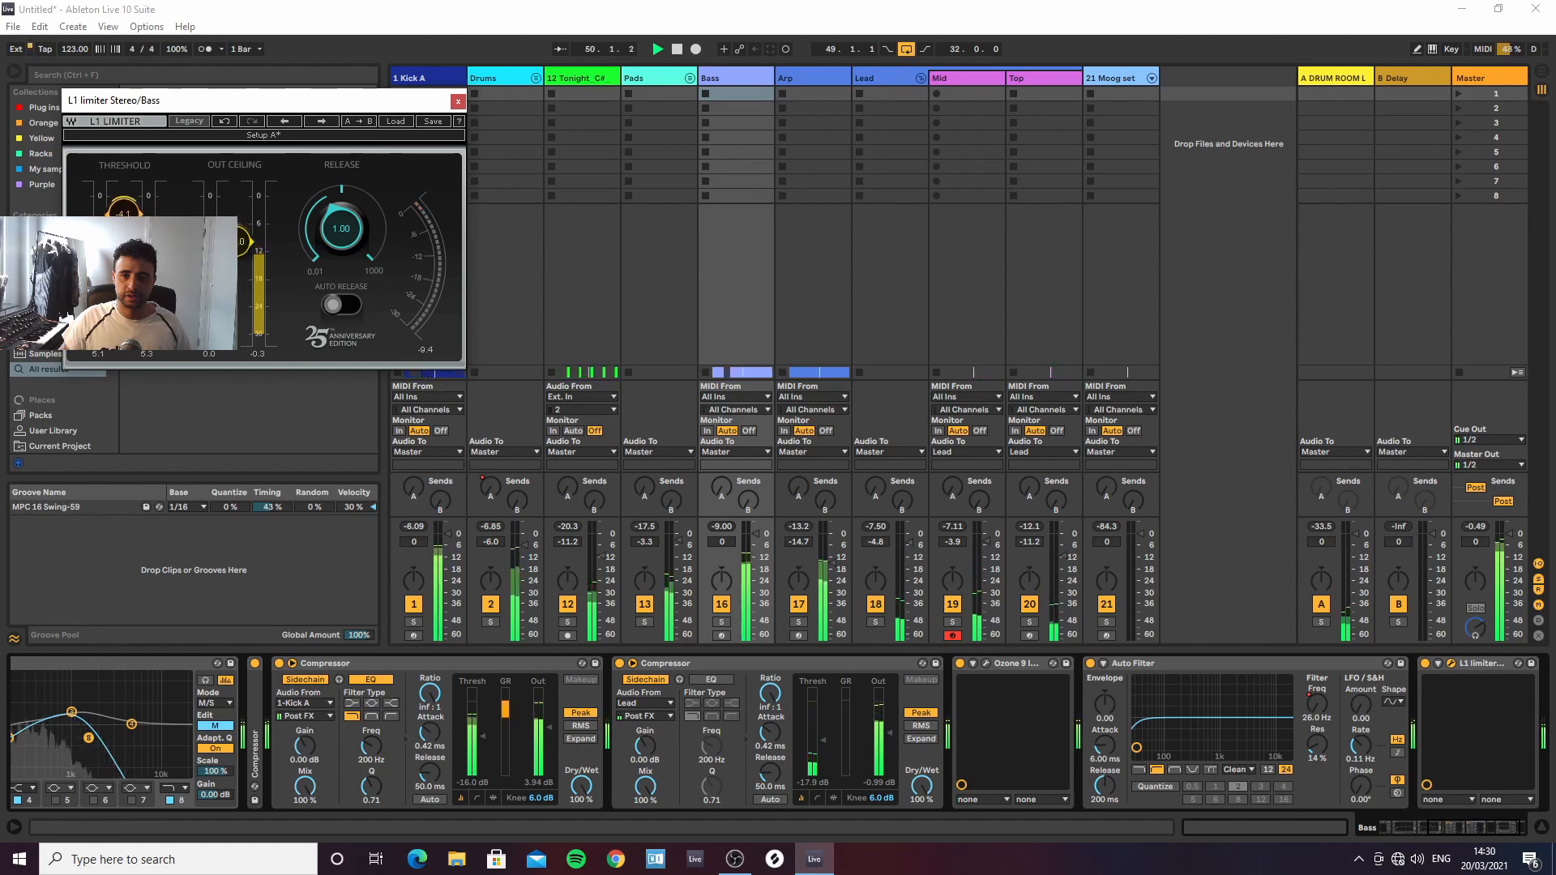
pyautogui.click(457, 103)
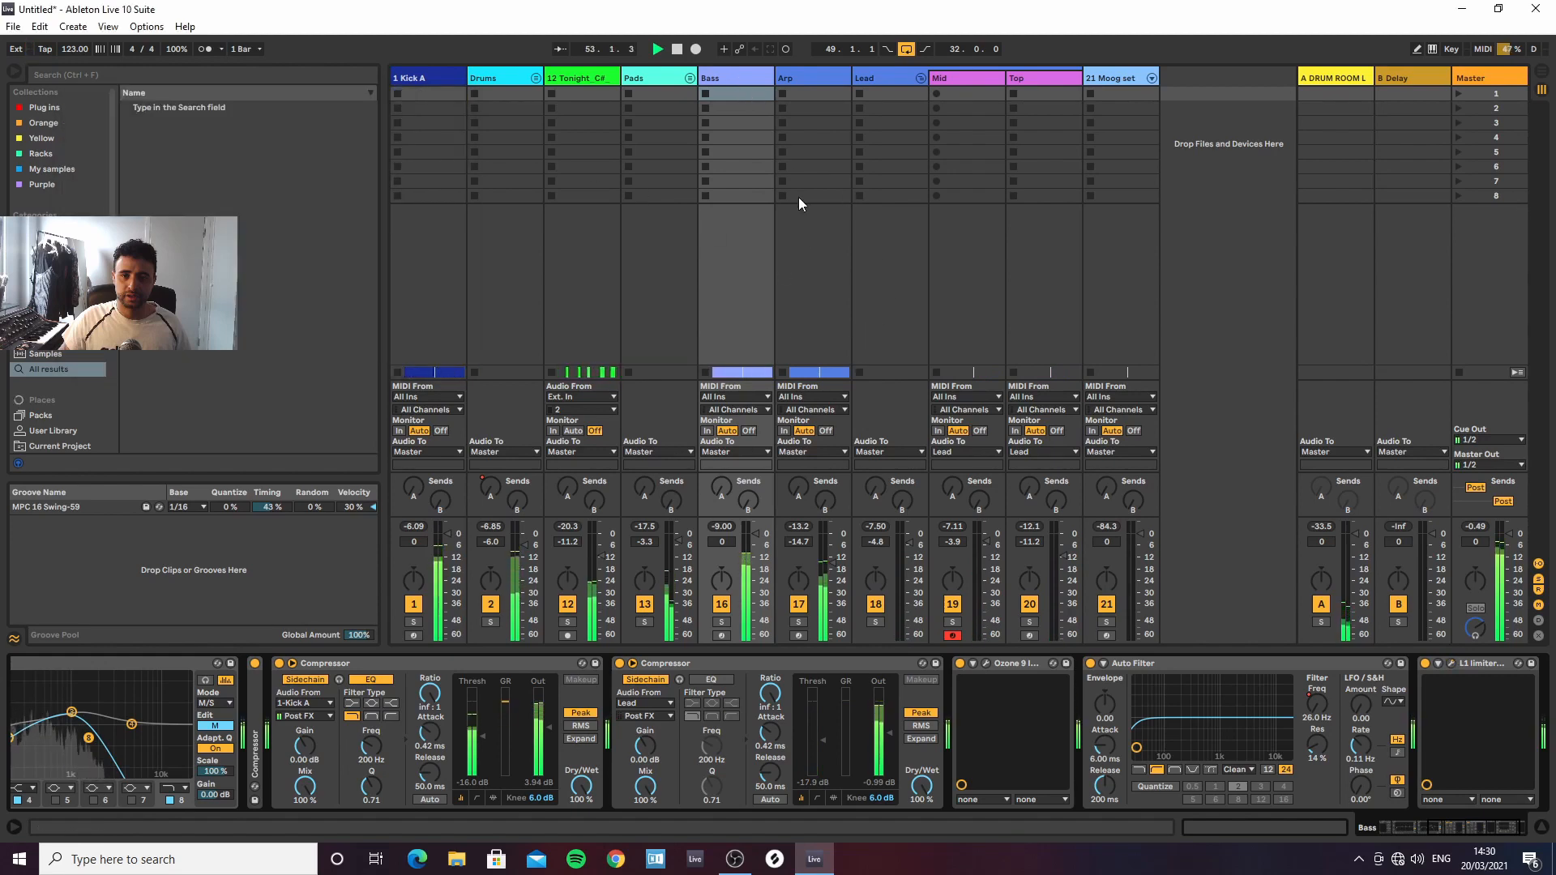
pyautogui.click(1452, 664)
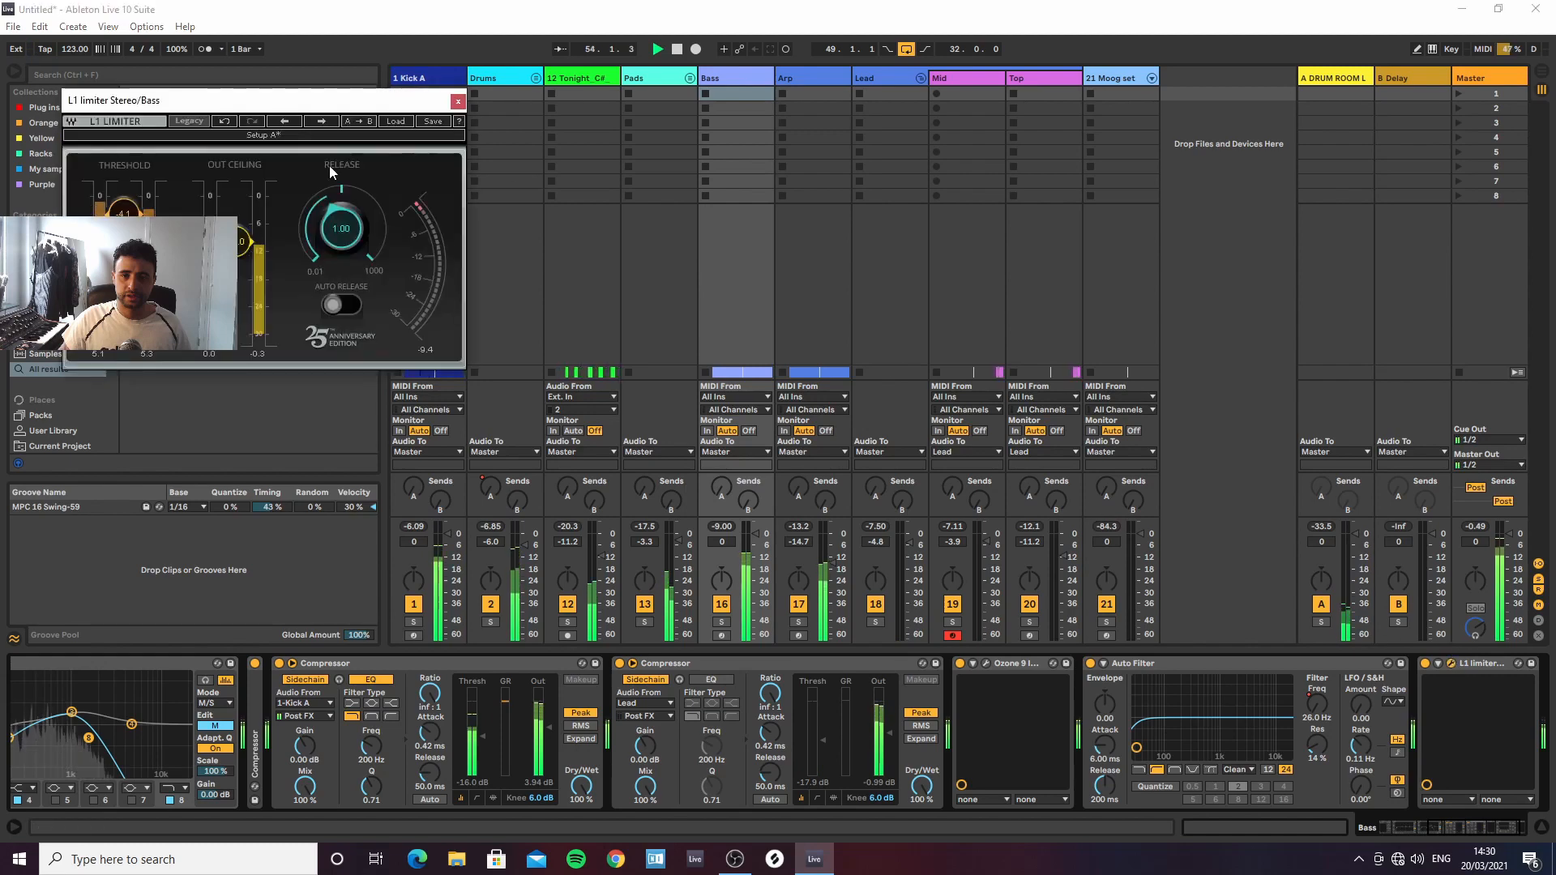
pyautogui.click(458, 101)
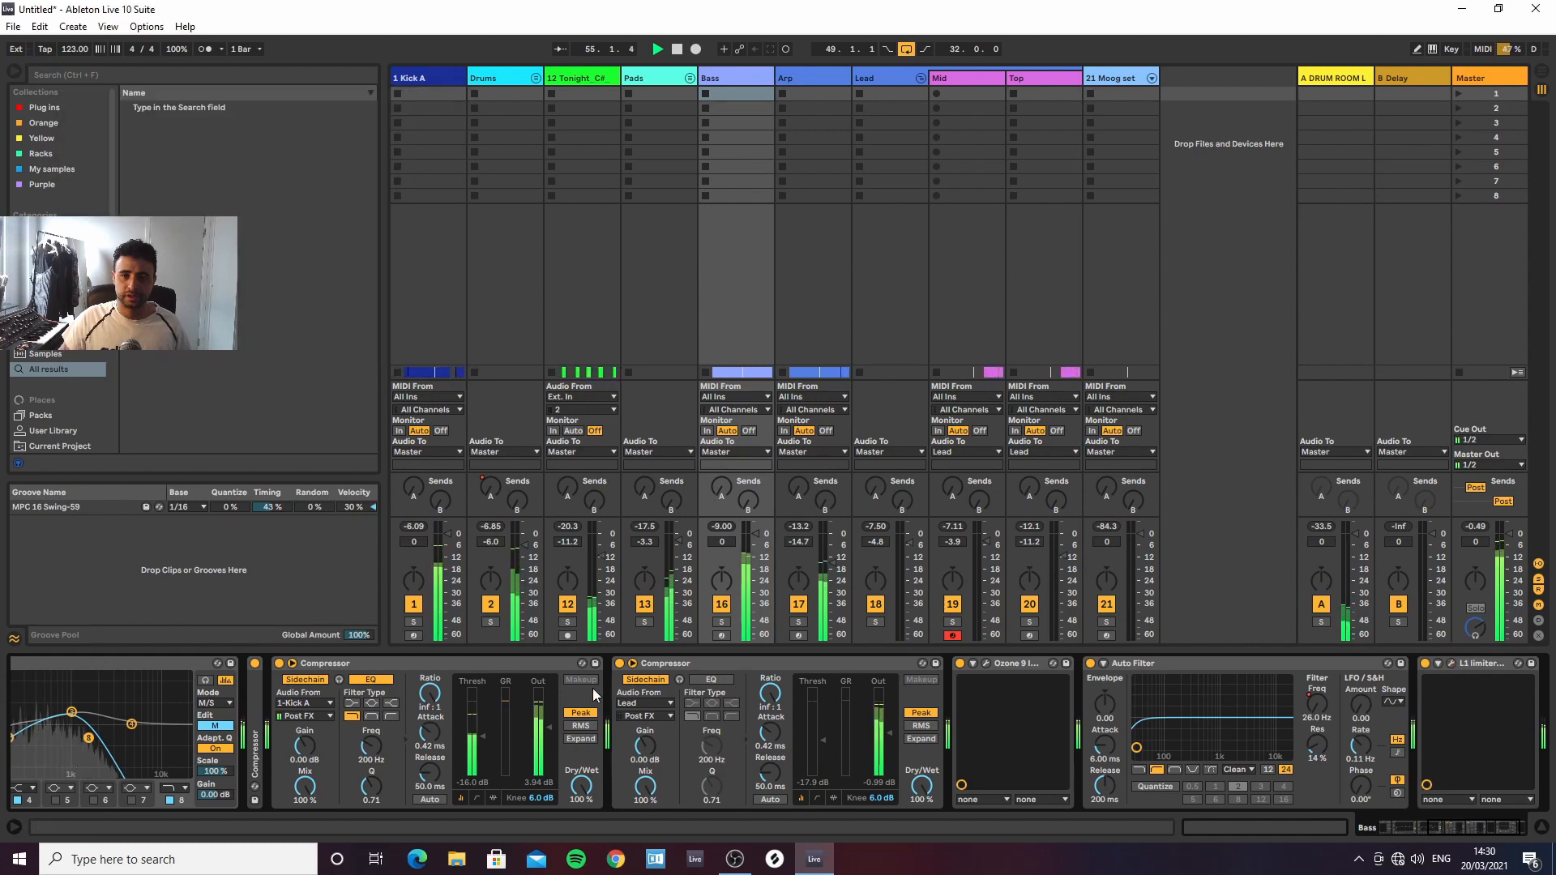
# Unfold the Bass track's first Compressor and set its output gain to 2.97 dB and threshold to -11.2 dB
pyautogui.click(698, 662)
pyautogui.press('Left')
pyautogui.press('Left')
pyautogui.press('Left')
pyautogui.press('Left')
pyautogui.press('Left')
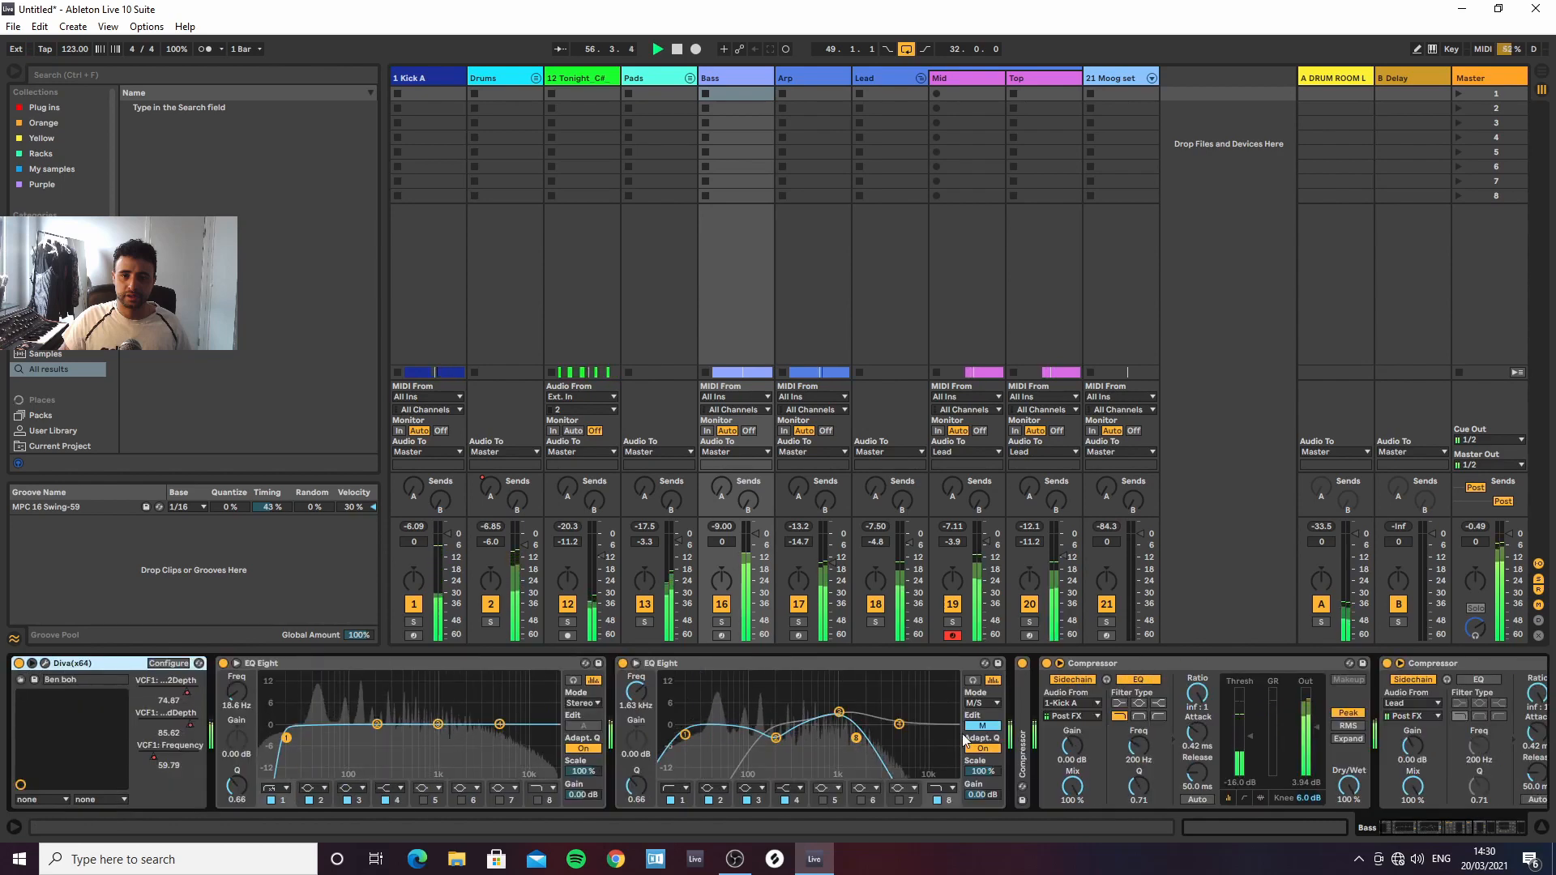
pyautogui.doubleClick(1027, 694)
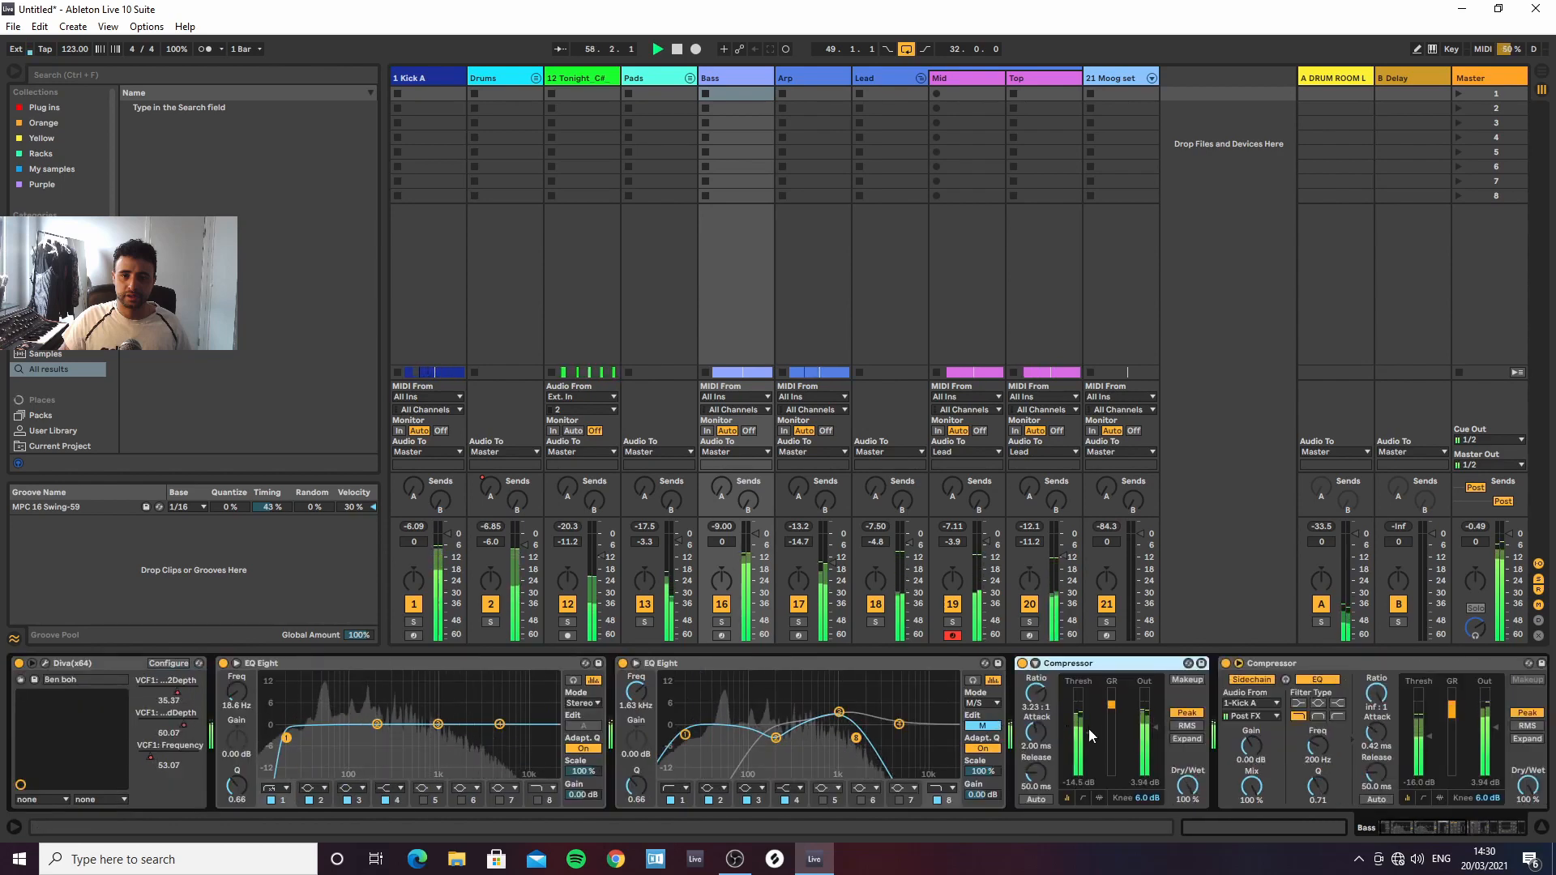
pyautogui.click(1155, 727)
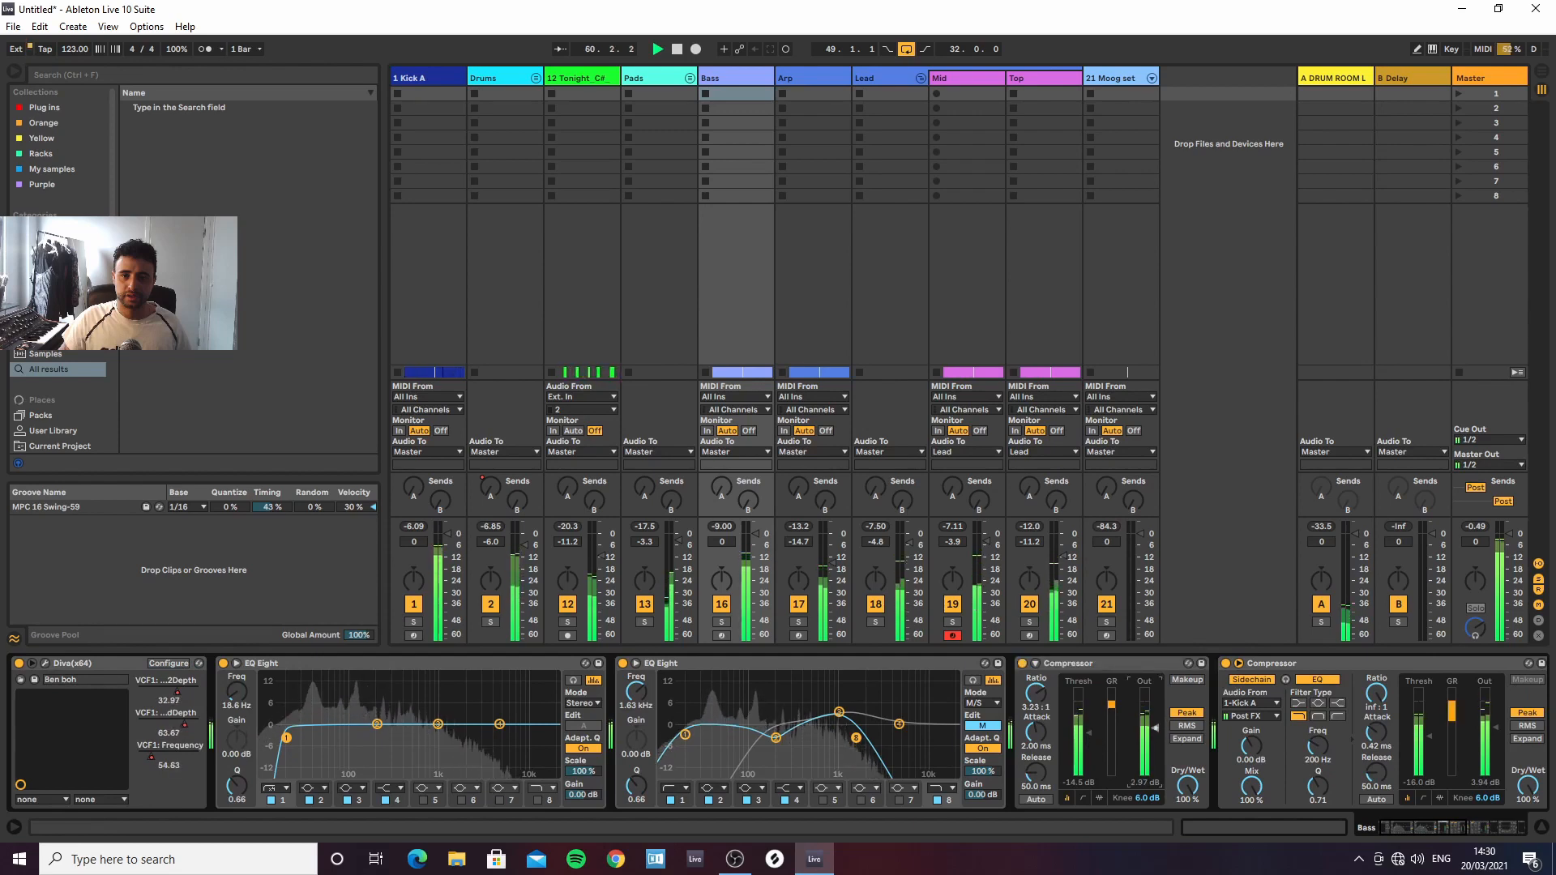
pyautogui.moveTo(1155, 728); pyautogui.dragTo(1089, 726)
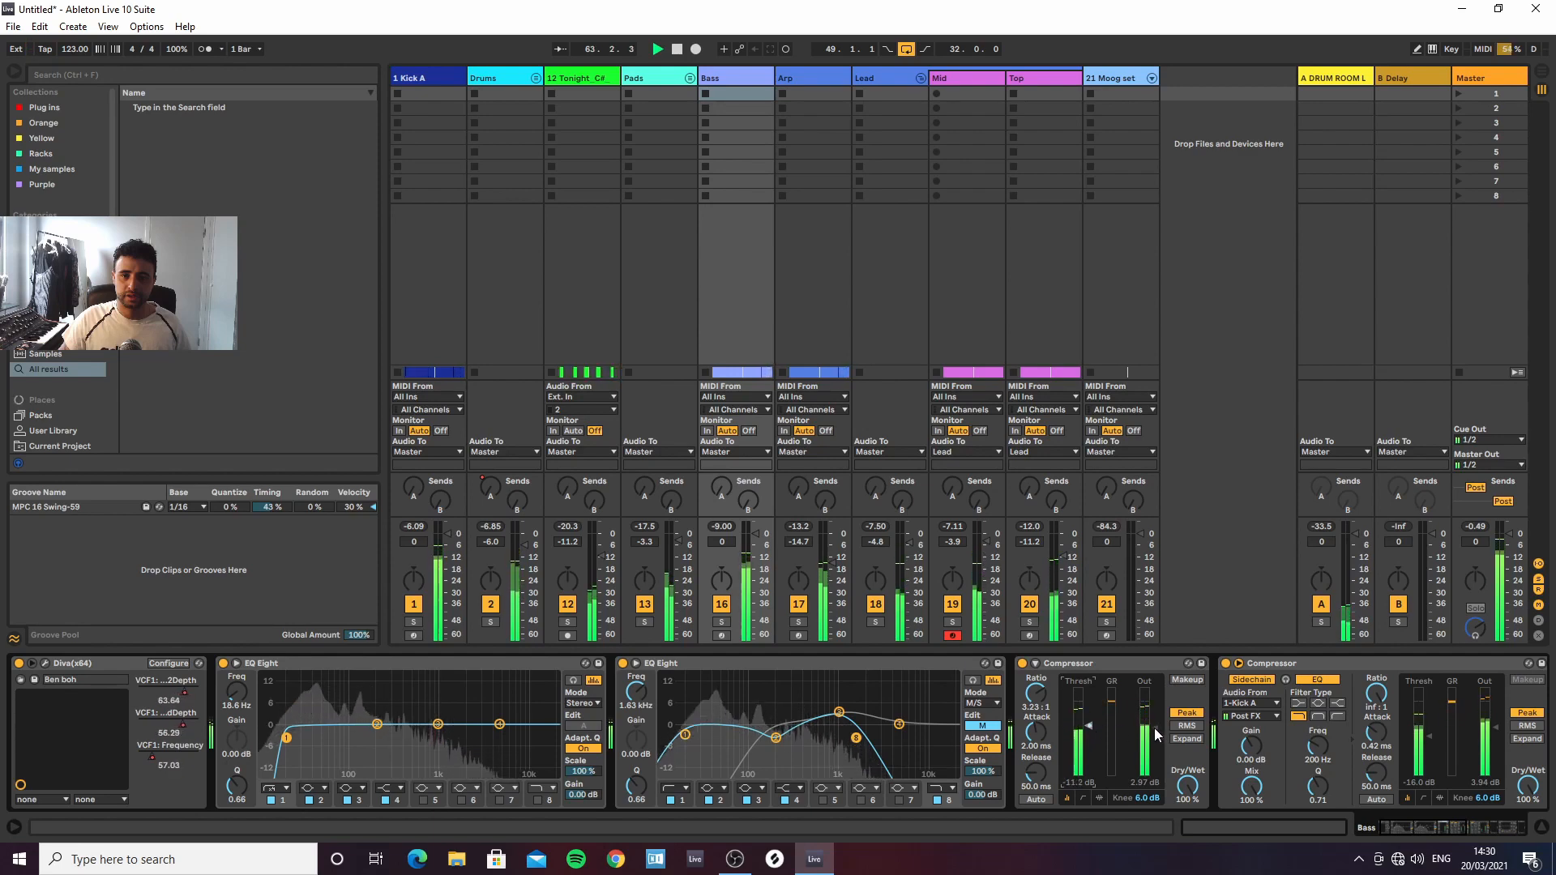
# Set band 3 of the Bass track's second EQ Eight to about 1.02 kHz and 0.87 dB, and review the rest of the device chain
pyautogui.moveTo(839, 713); pyautogui.dragTo(839, 722)
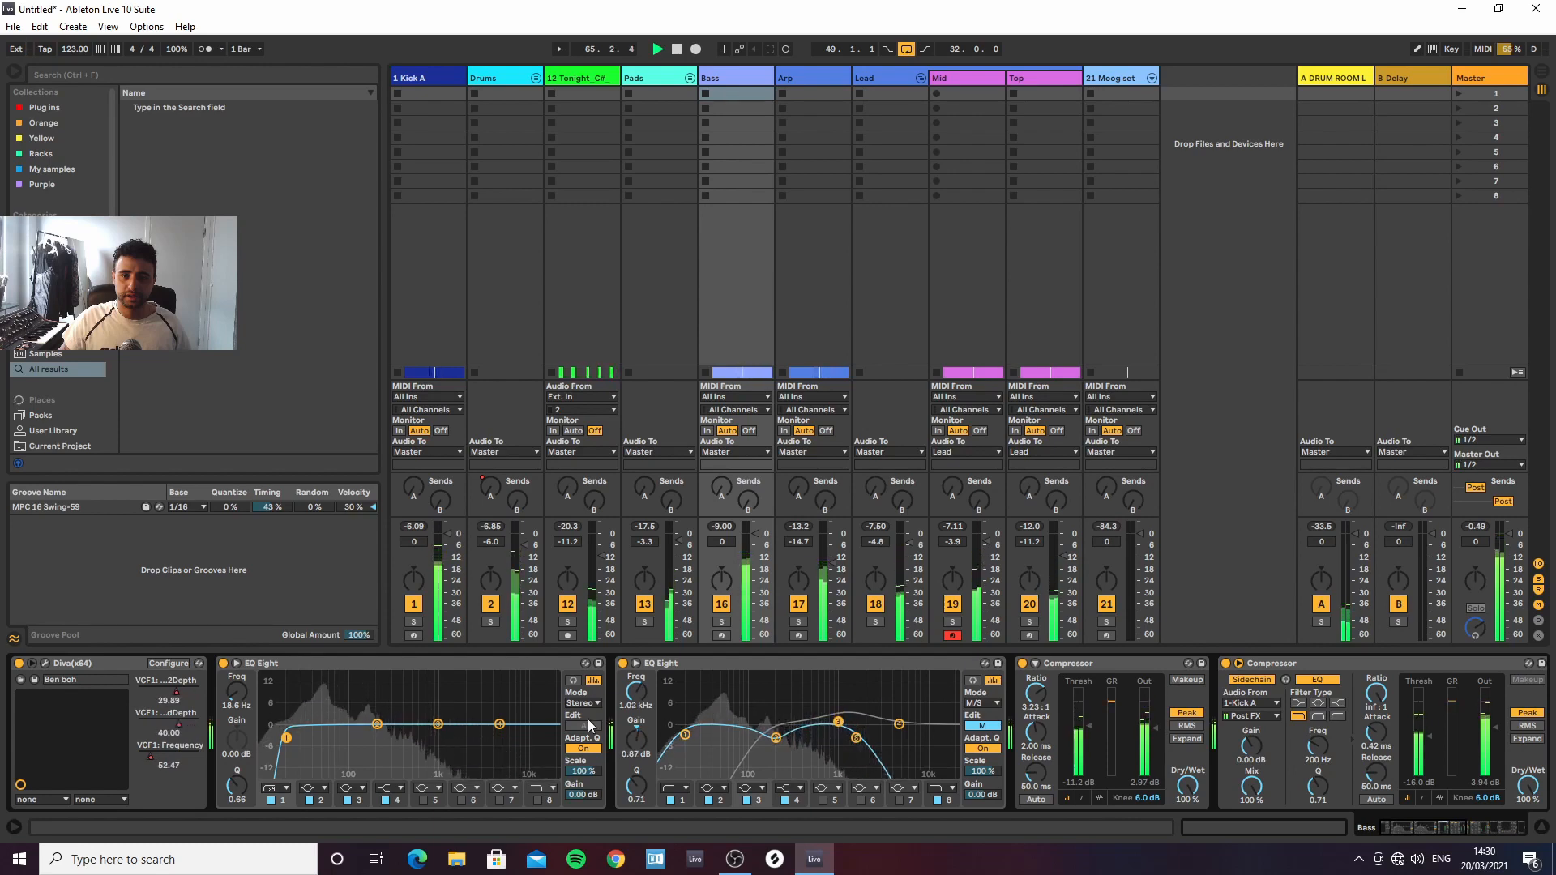
pyautogui.click(837, 662)
pyautogui.press('Right')
pyautogui.press('Right')
pyautogui.press('Right')
pyautogui.press('Right')
pyautogui.press('Right')
pyautogui.press('Right')
pyautogui.press('Right')
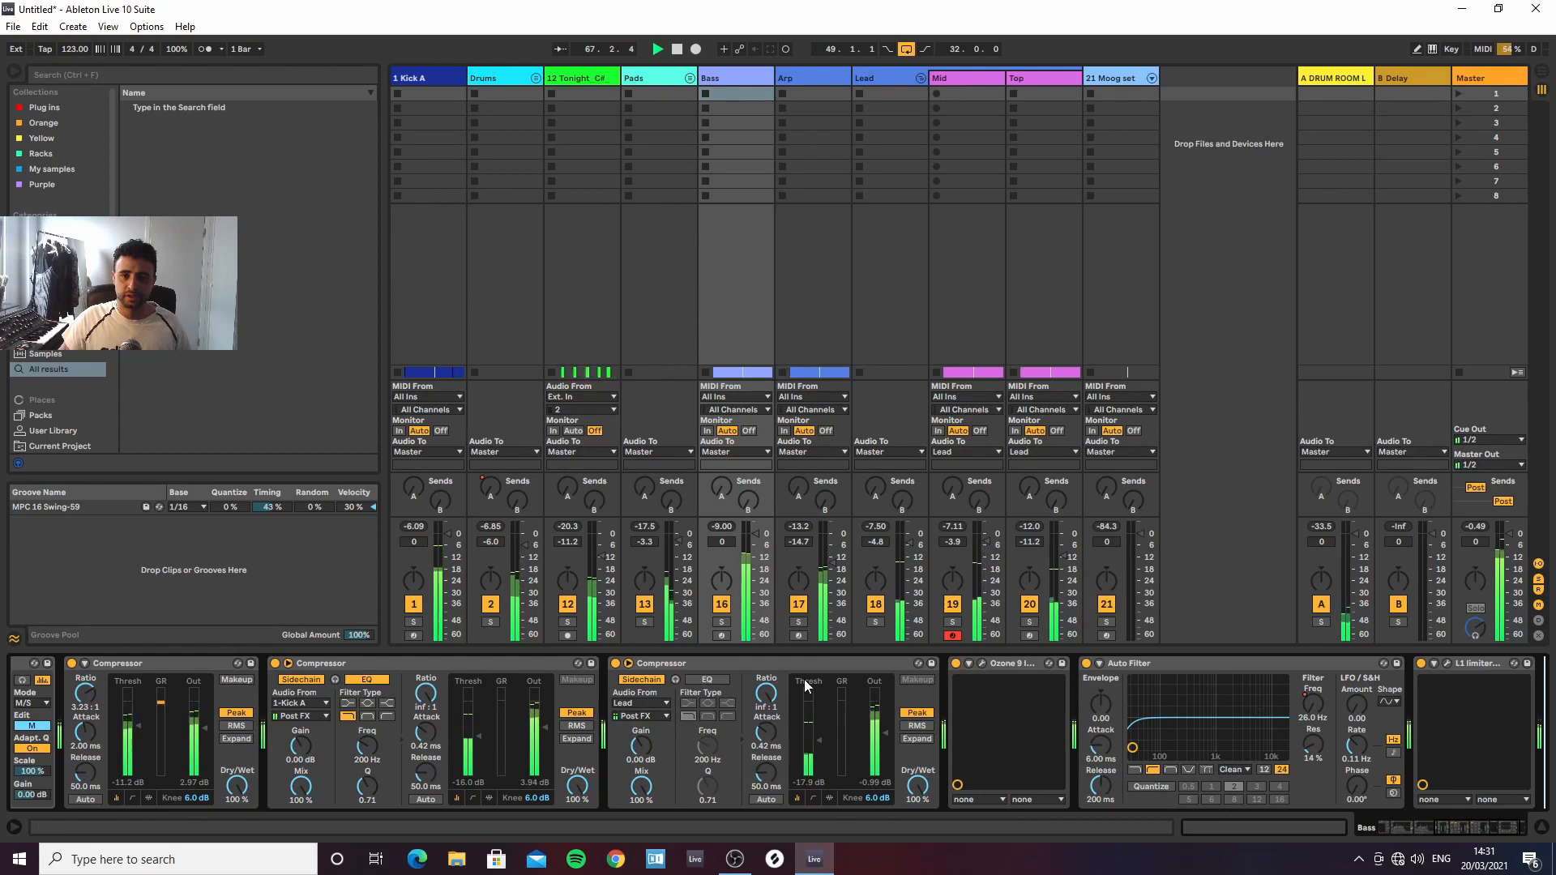
# Switch to Arrangement View and duplicate the Bass track with its clips and devices
pyautogui.press('Tab')
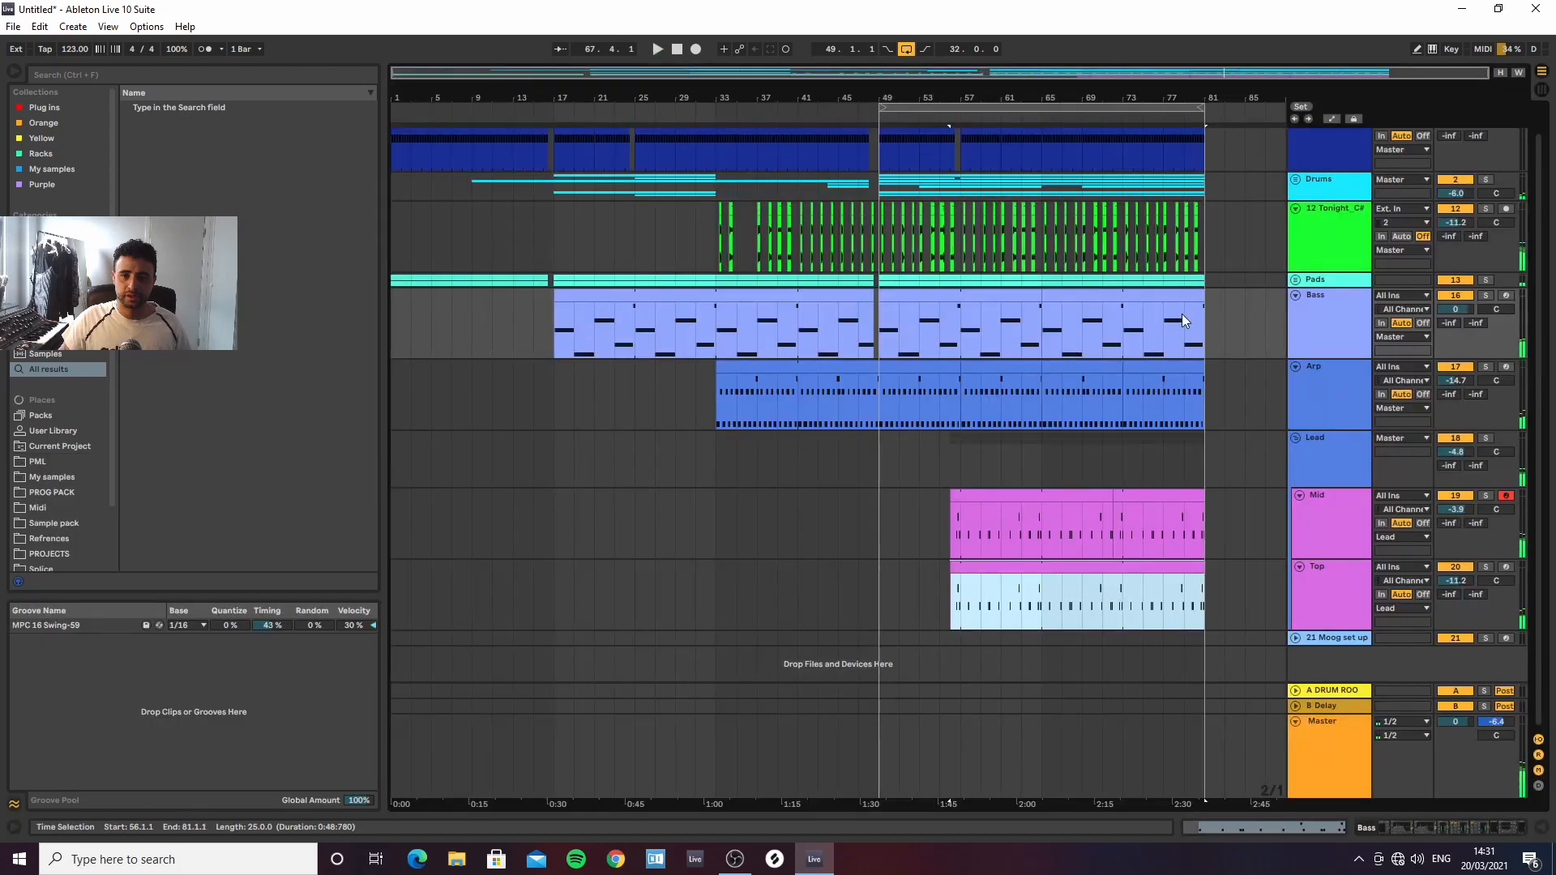
pyautogui.click(1341, 341)
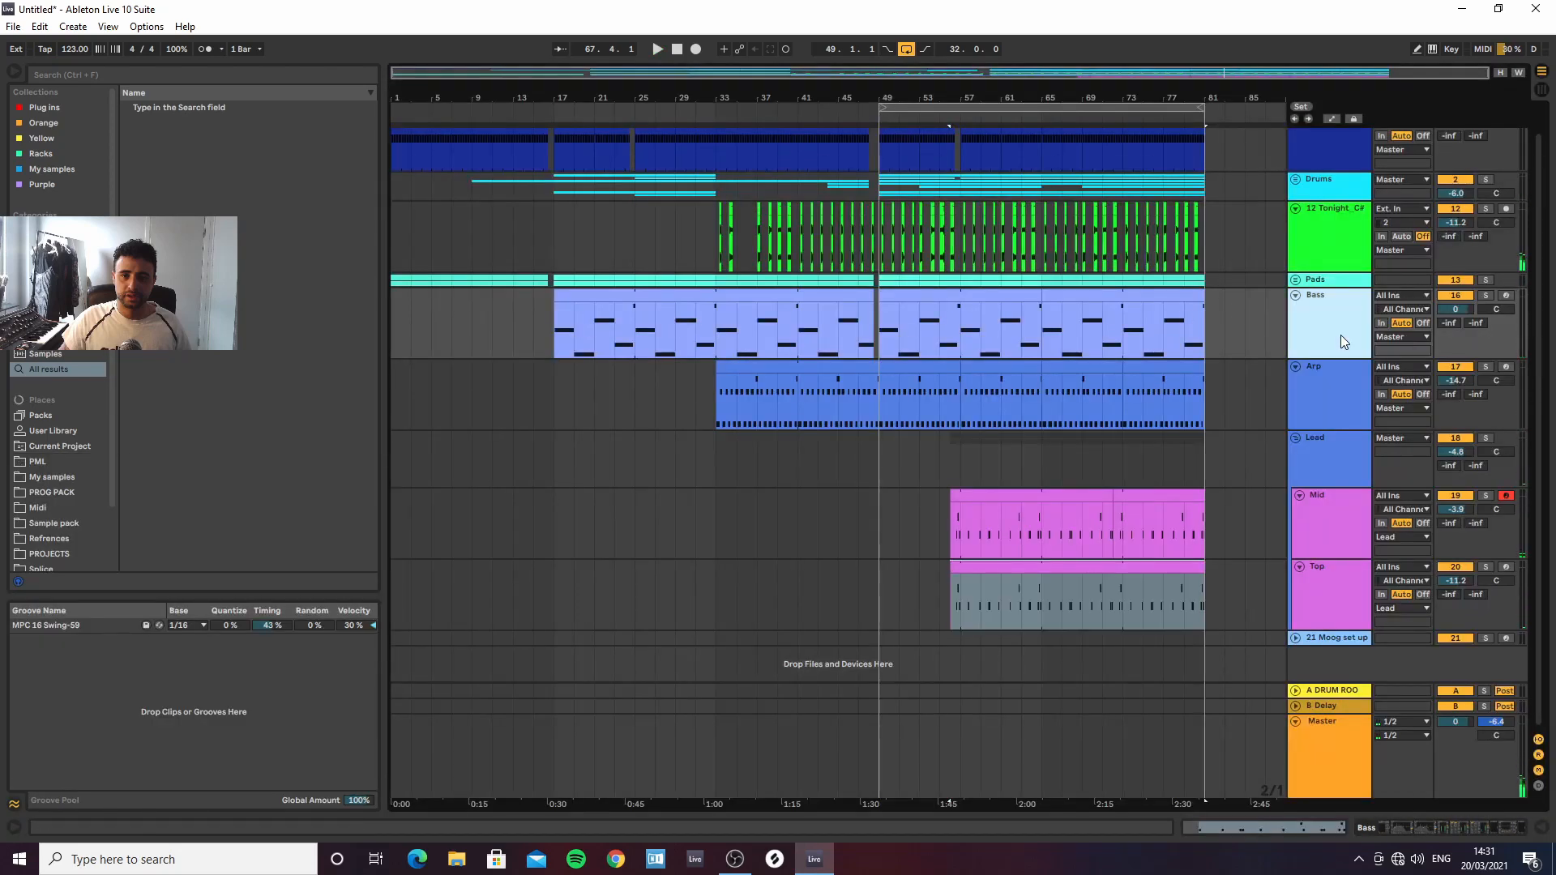
pyautogui.hotkey('ctrl', 'd')
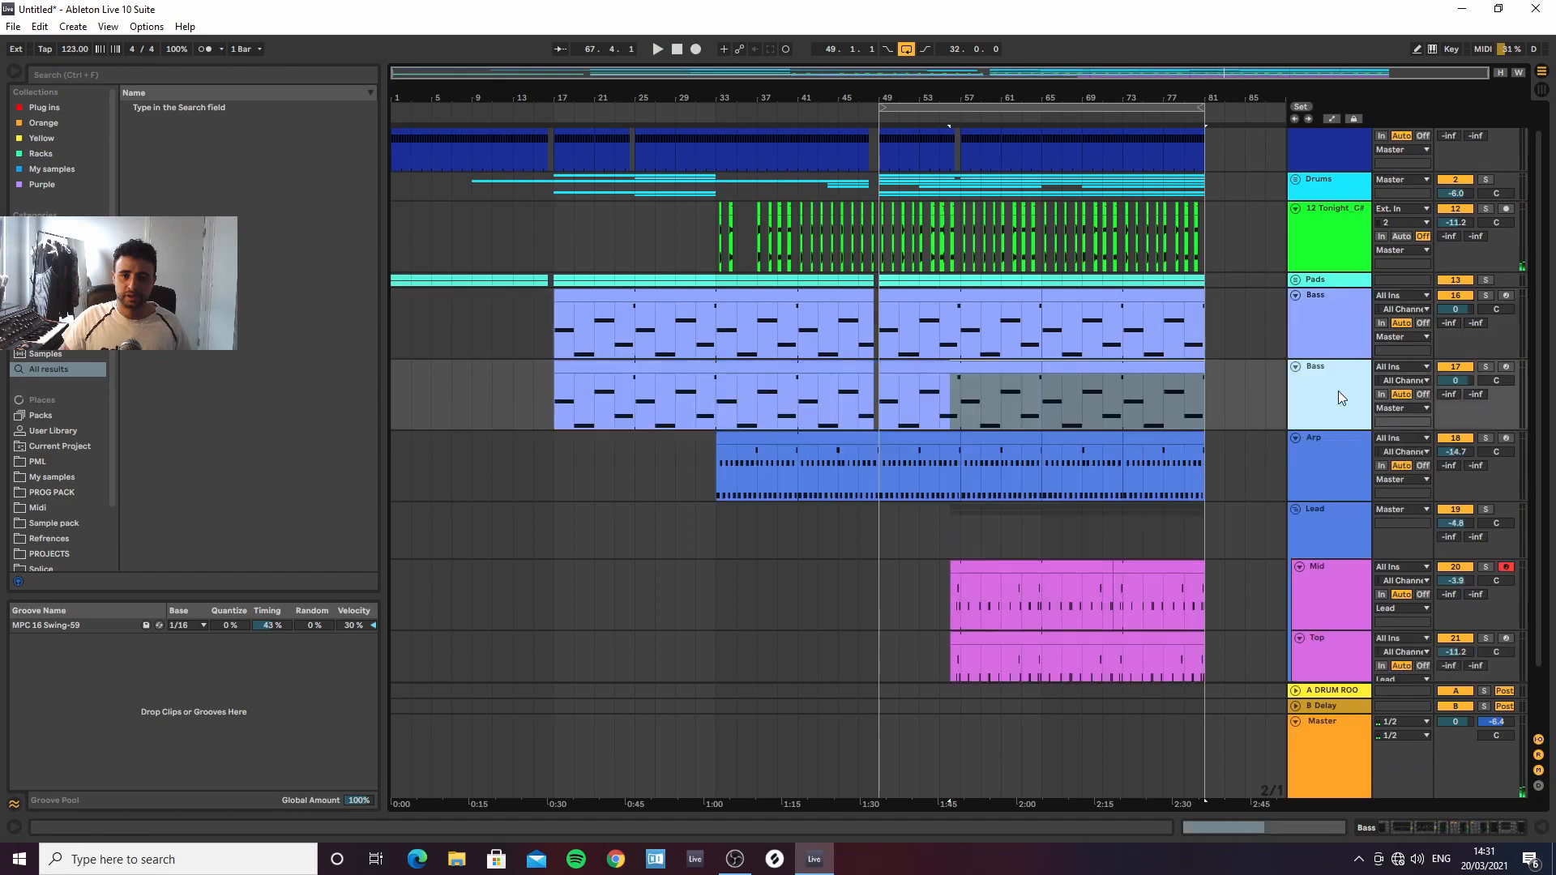
# Rename the upper Bass track Sub and bring up its device chain
pyautogui.click(1328, 328)
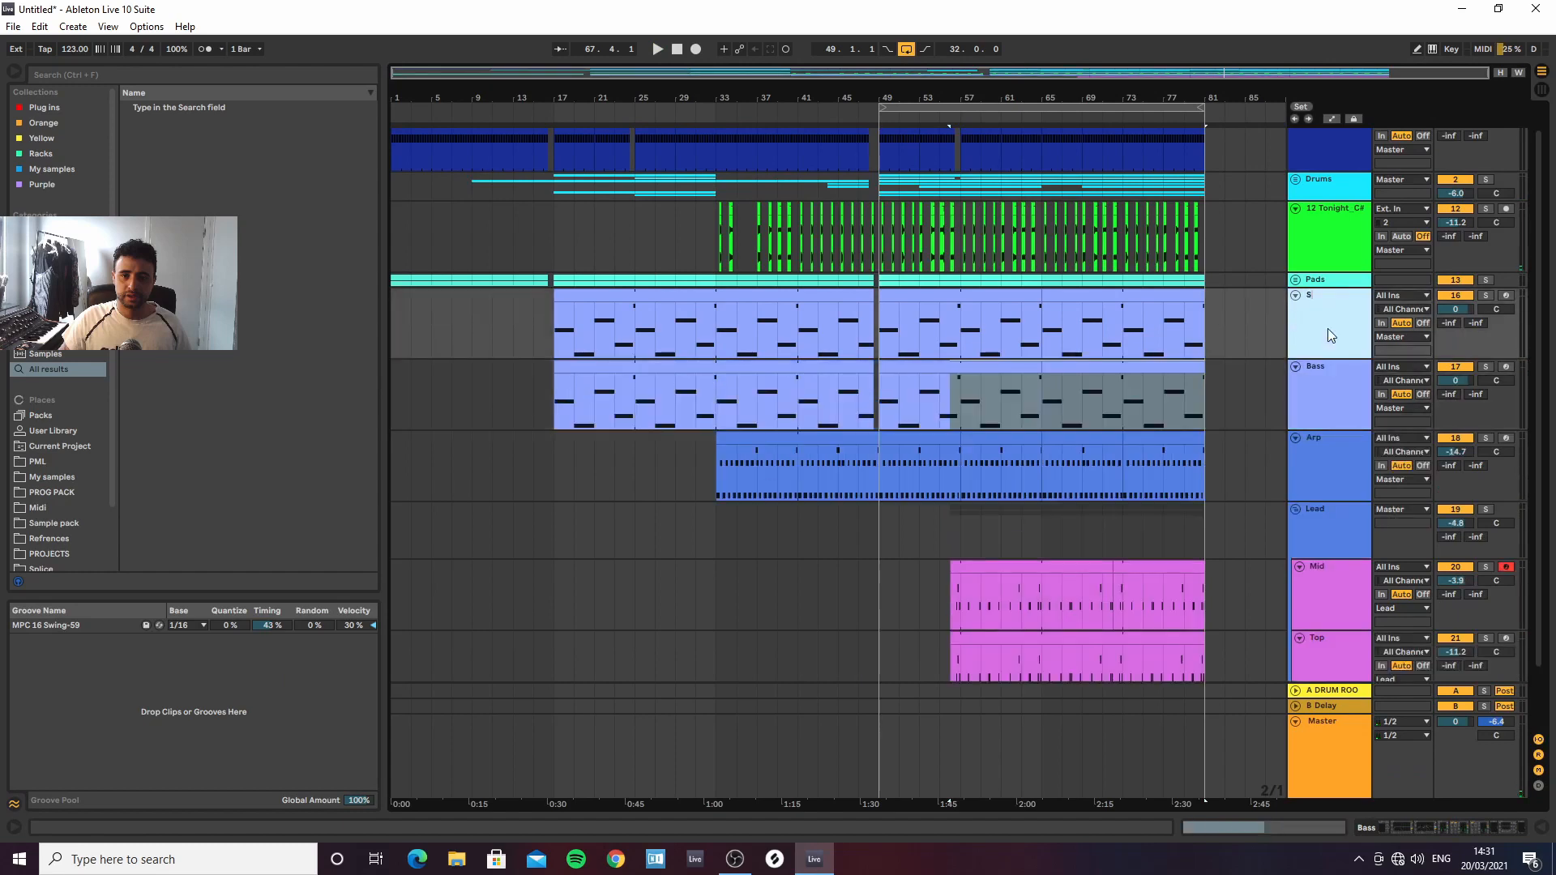
pyautogui.click(1335, 390)
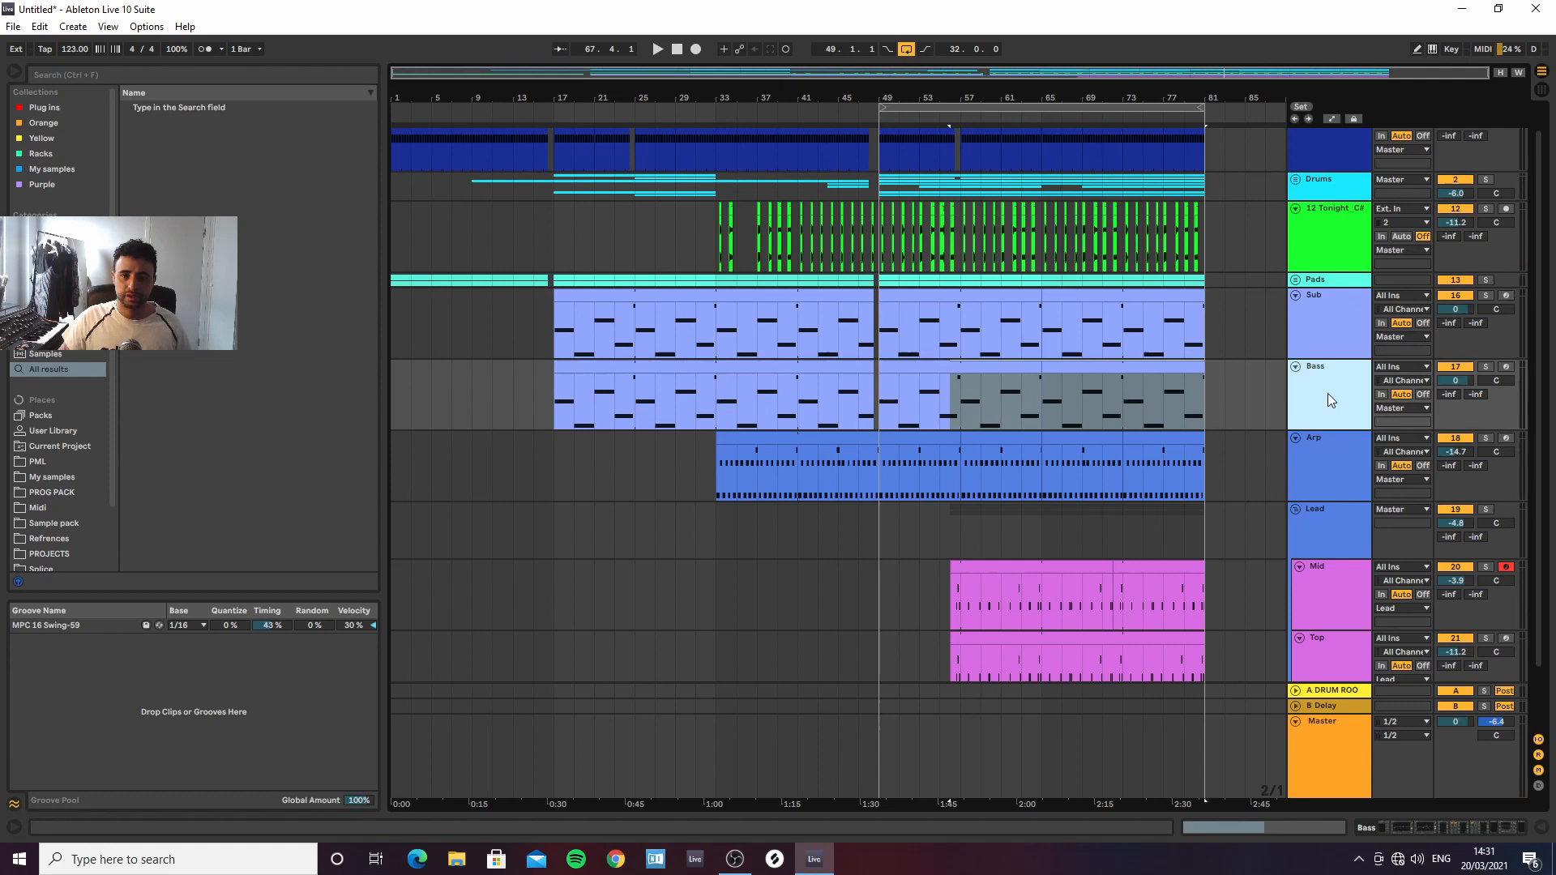
pyautogui.click(1335, 332)
pyautogui.click(1438, 826)
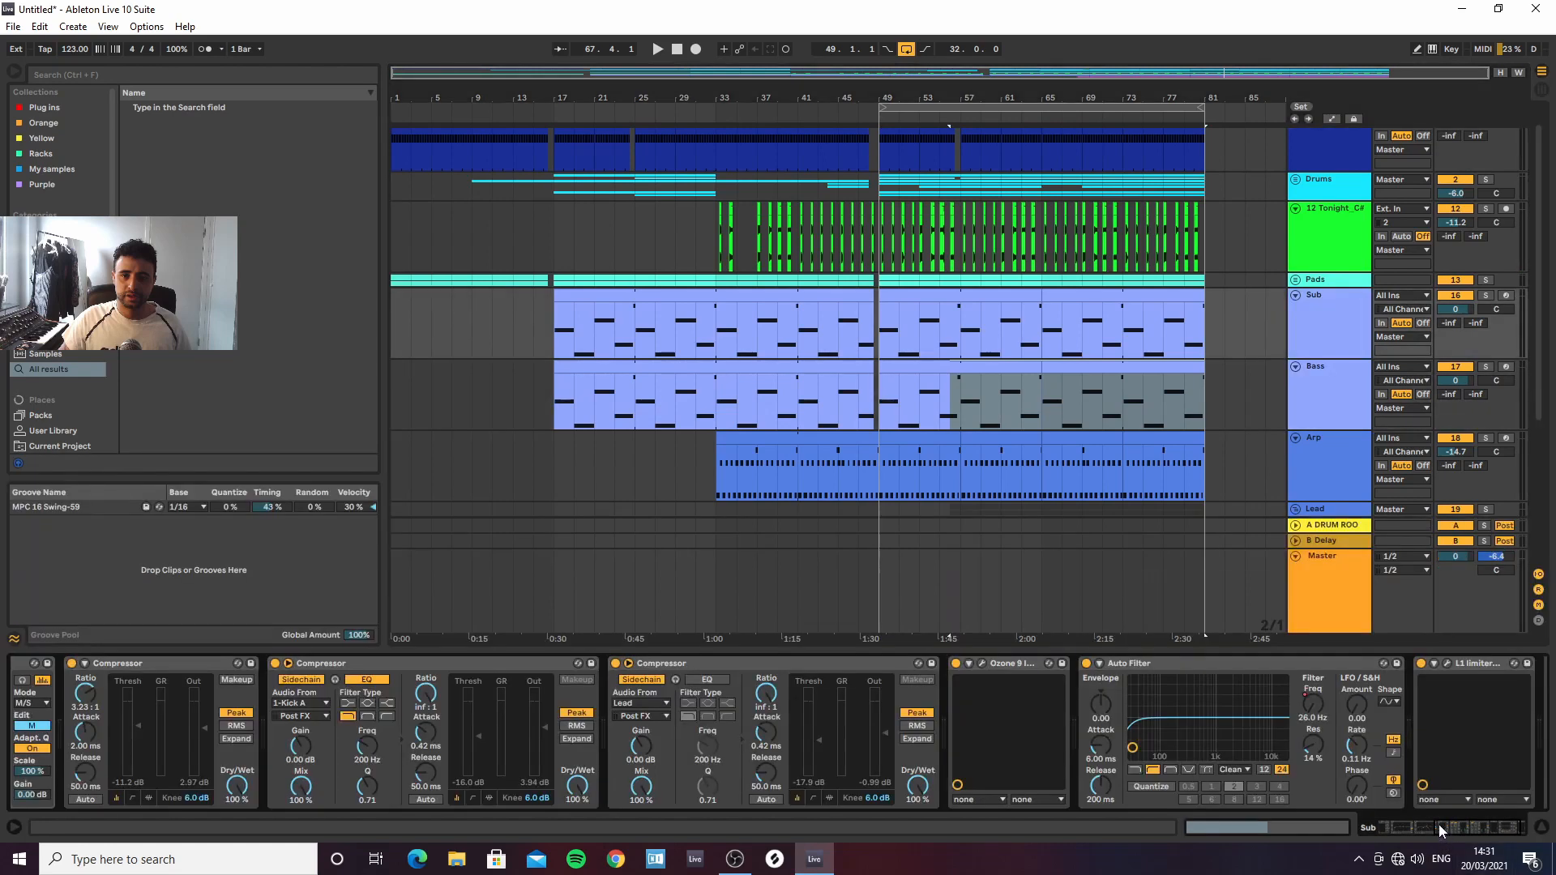
# Fold the Ozone 9 Imager and the three Compressors in the Sub track's device chain
pyautogui.doubleClick(1015, 662)
pyautogui.doubleClick(849, 664)
pyautogui.doubleClick(440, 662)
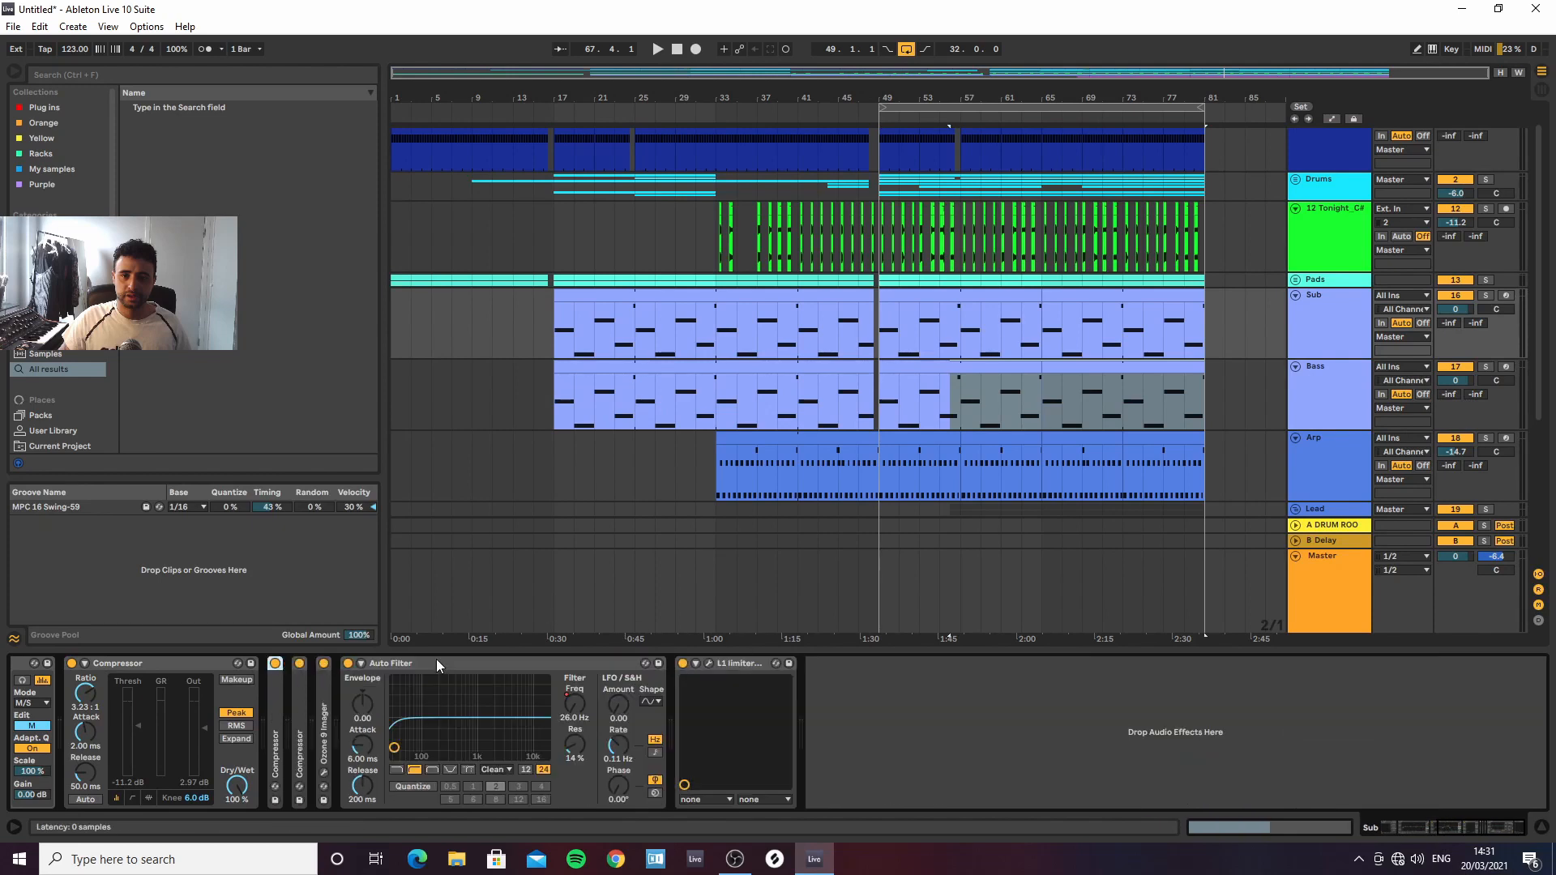
pyautogui.doubleClick(185, 660)
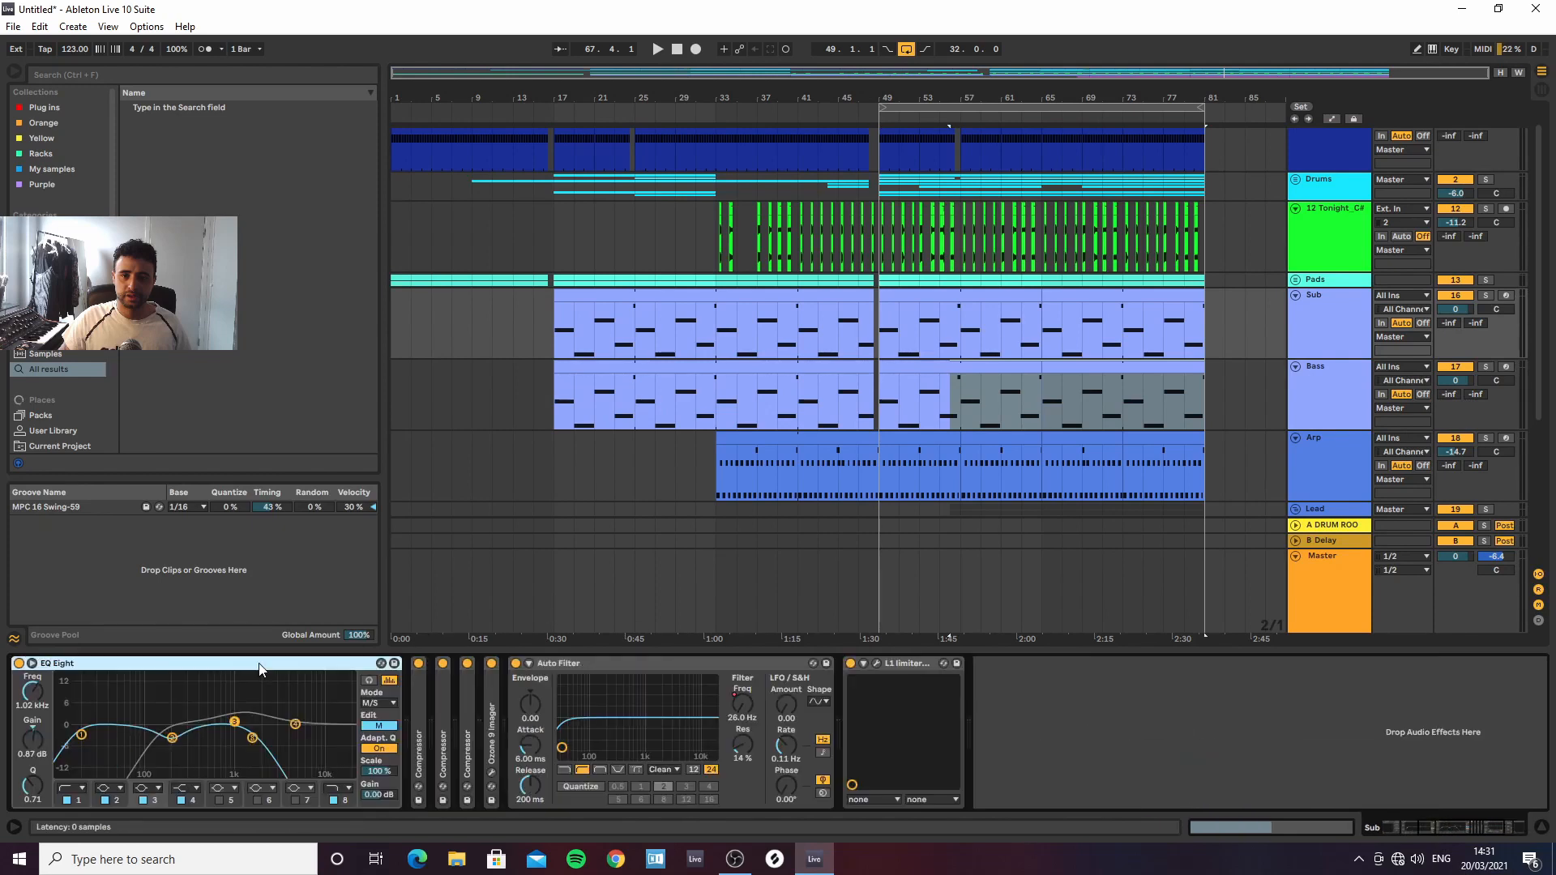
pyautogui.hscroll(-5, 319, 685)
# Low-pass both EQ Eights on the Sub track at about 97.9 Hz, enabling band 8 on the first
pyautogui.moveTo(856, 738); pyautogui.dragTo(802, 738)
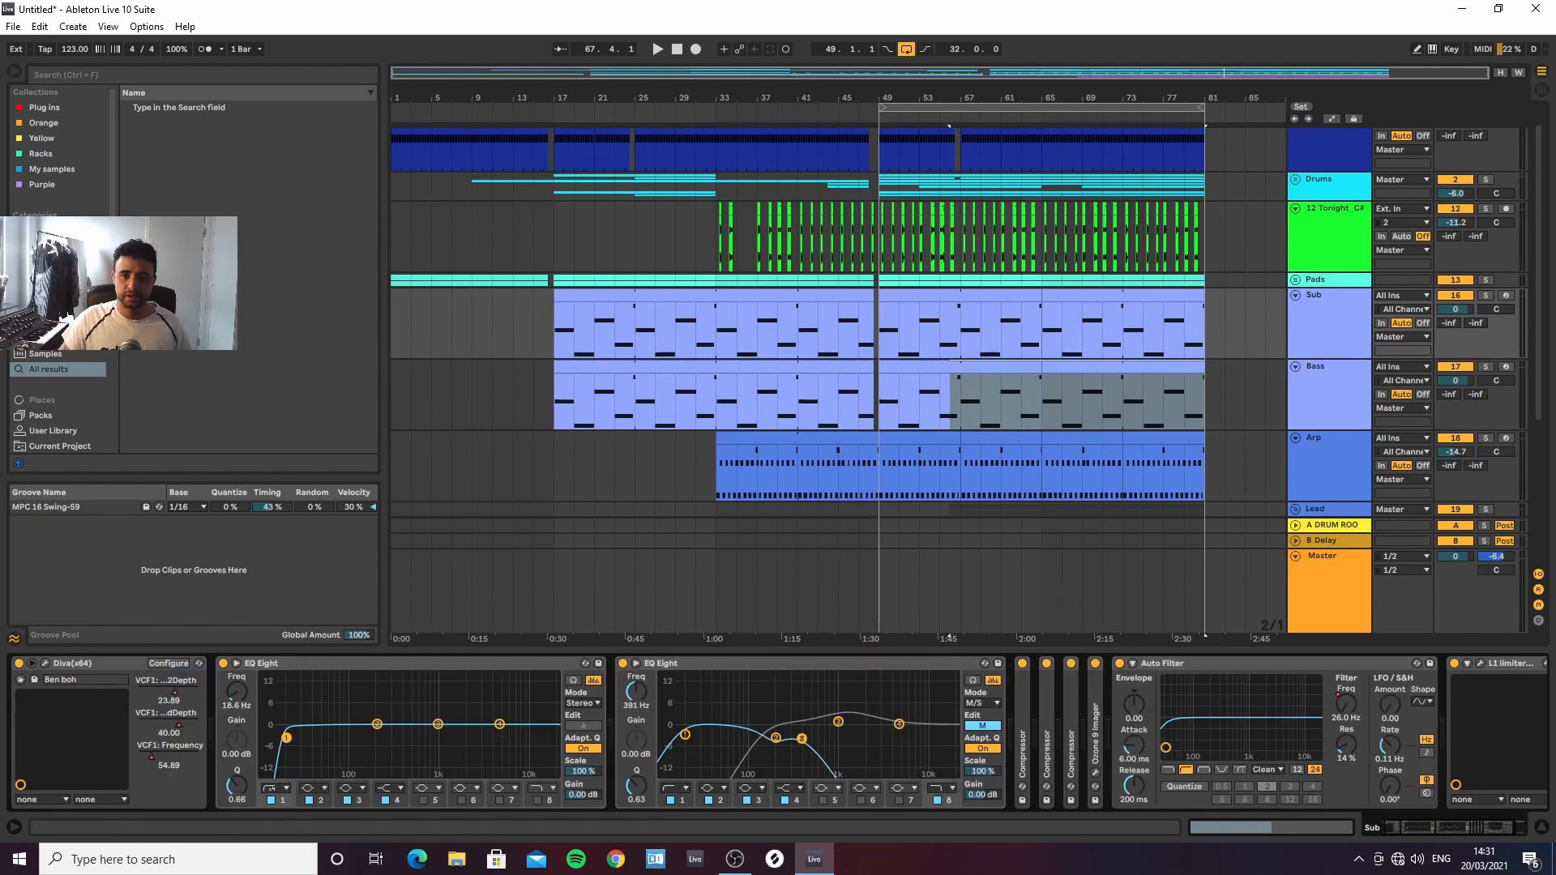
pyautogui.click(536, 800)
pyautogui.moveTo(548, 739); pyautogui.dragTo(419, 733)
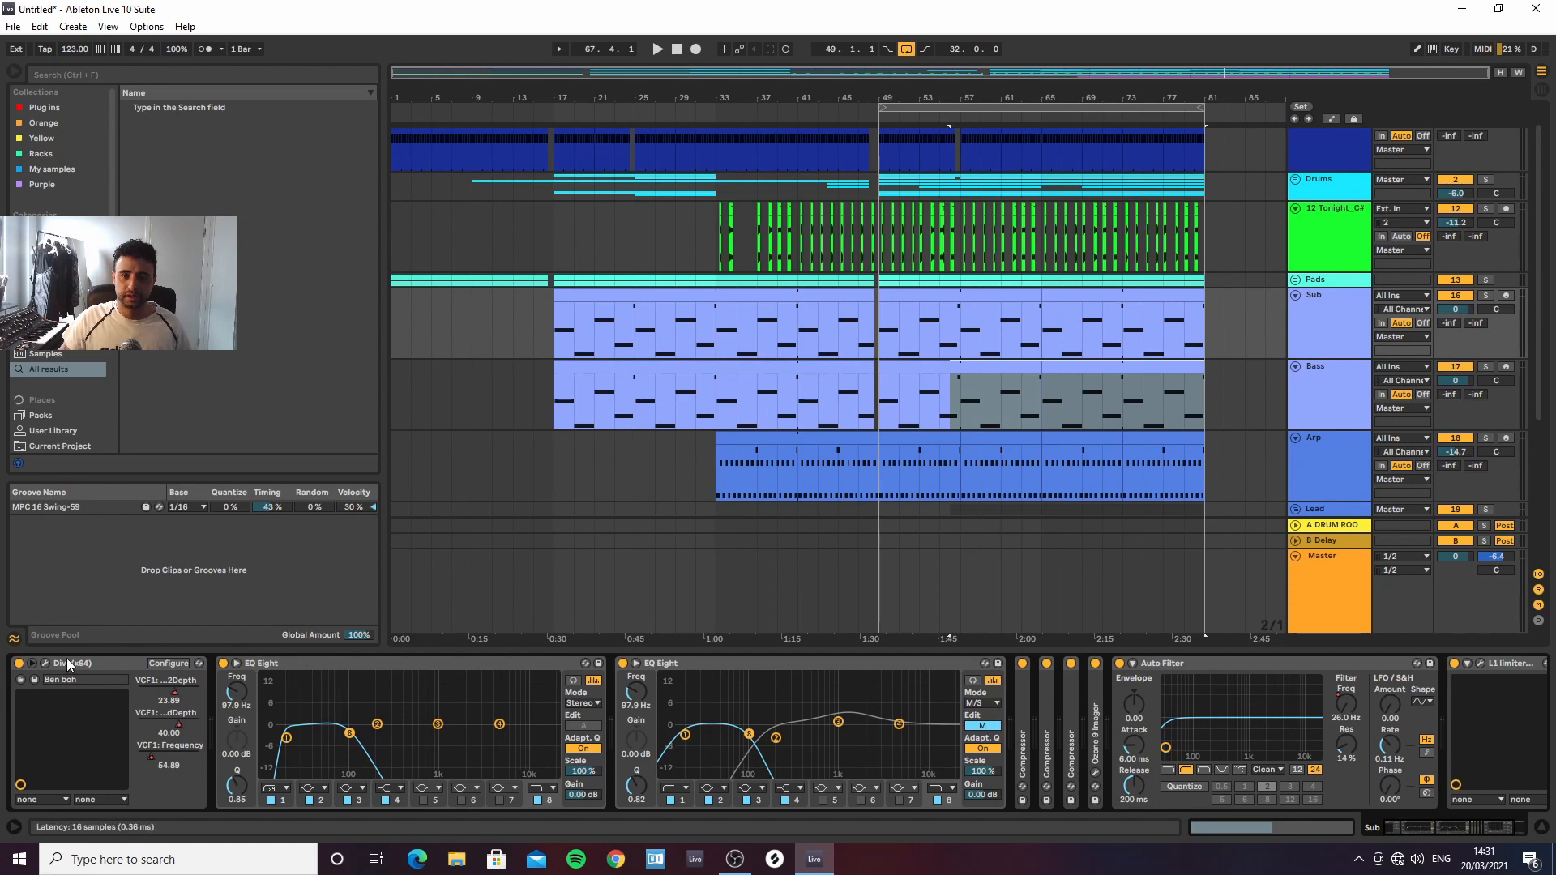
# Load the BASS 5TH preset from the 5th search history into the Sub track's Diva and close the plug-in window
pyautogui.click(45, 663)
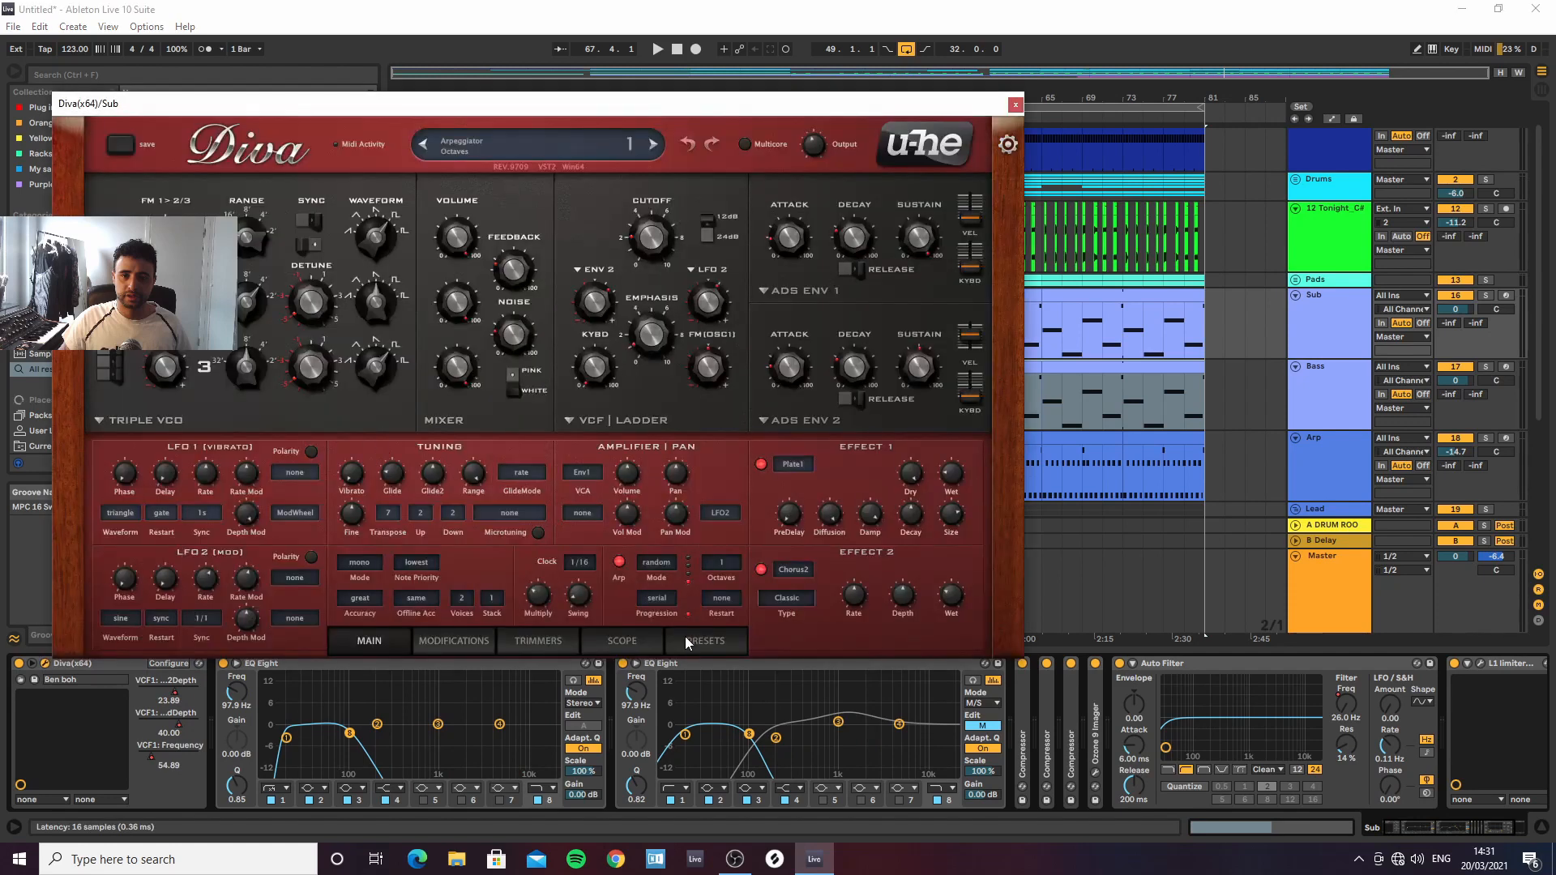
pyautogui.click(689, 644)
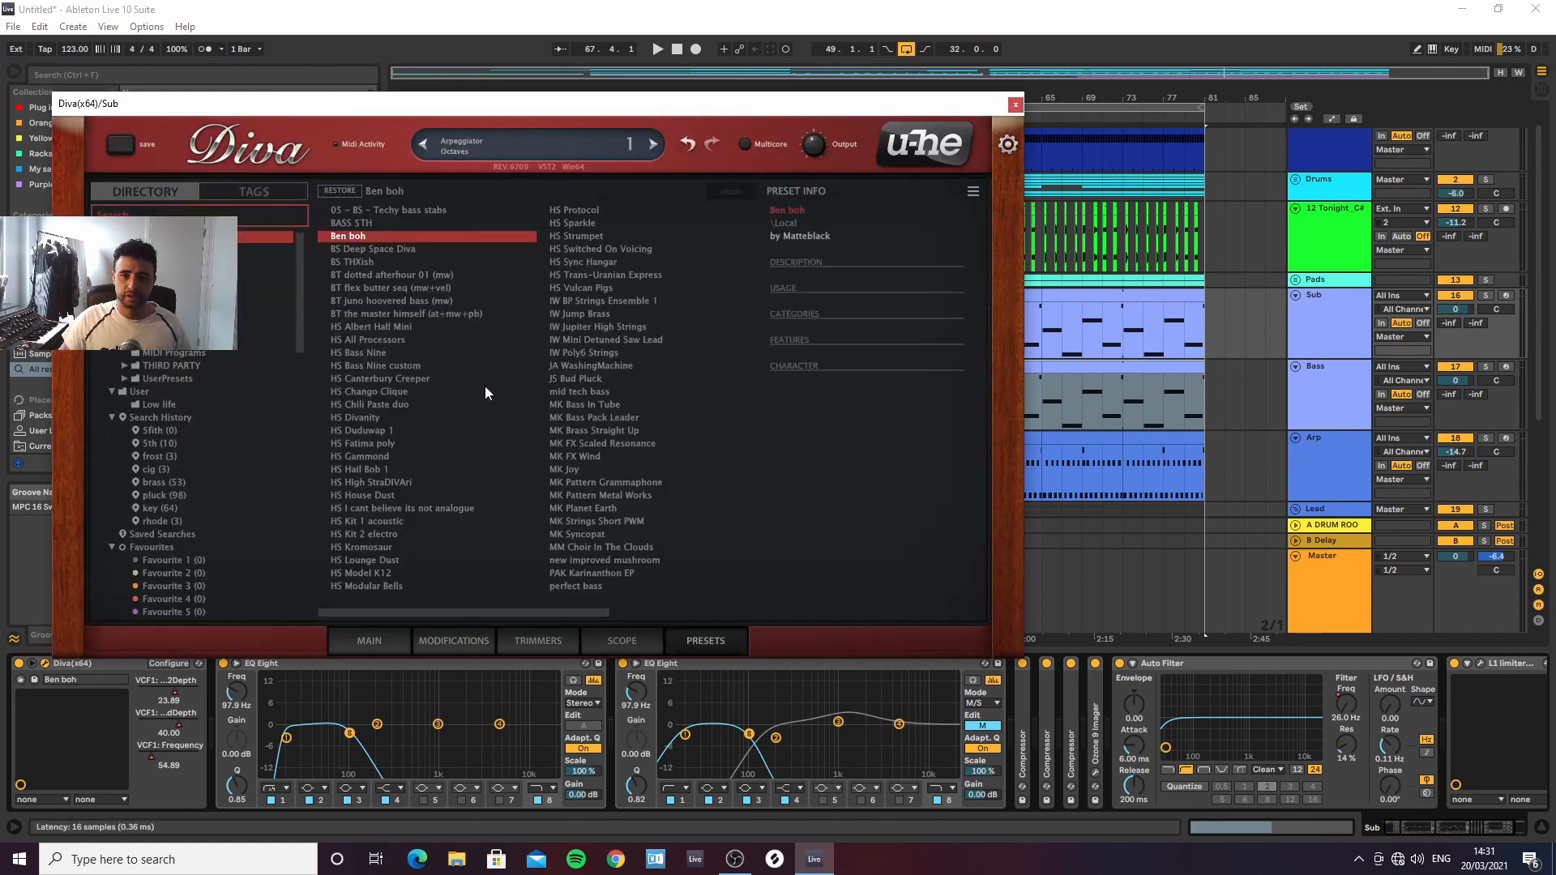
pyautogui.click(128, 390)
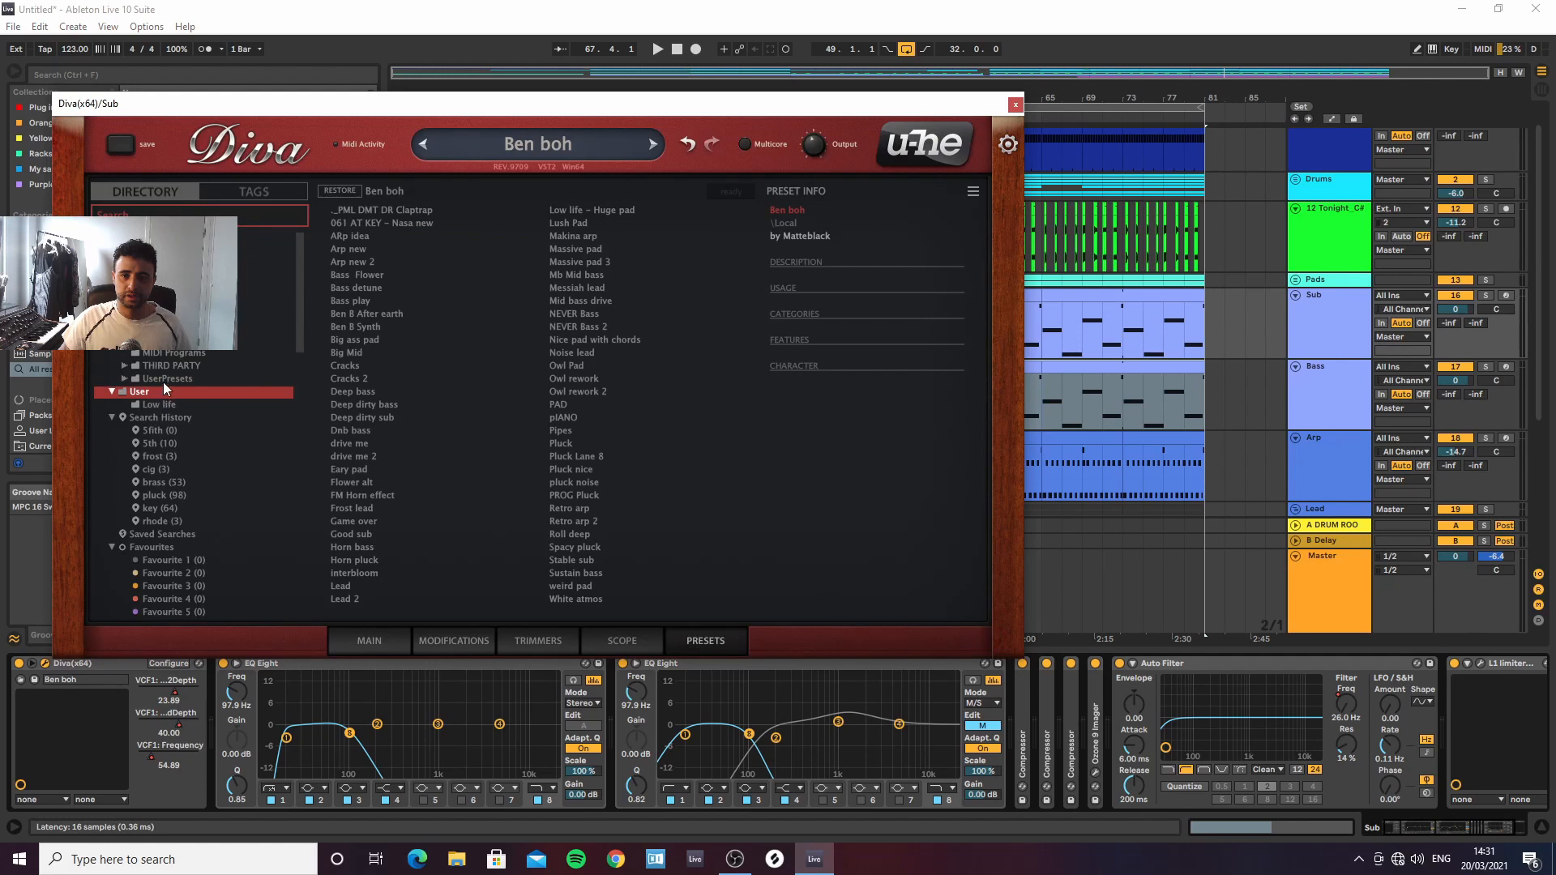
pyautogui.click(159, 417)
pyautogui.click(156, 430)
pyautogui.click(161, 444)
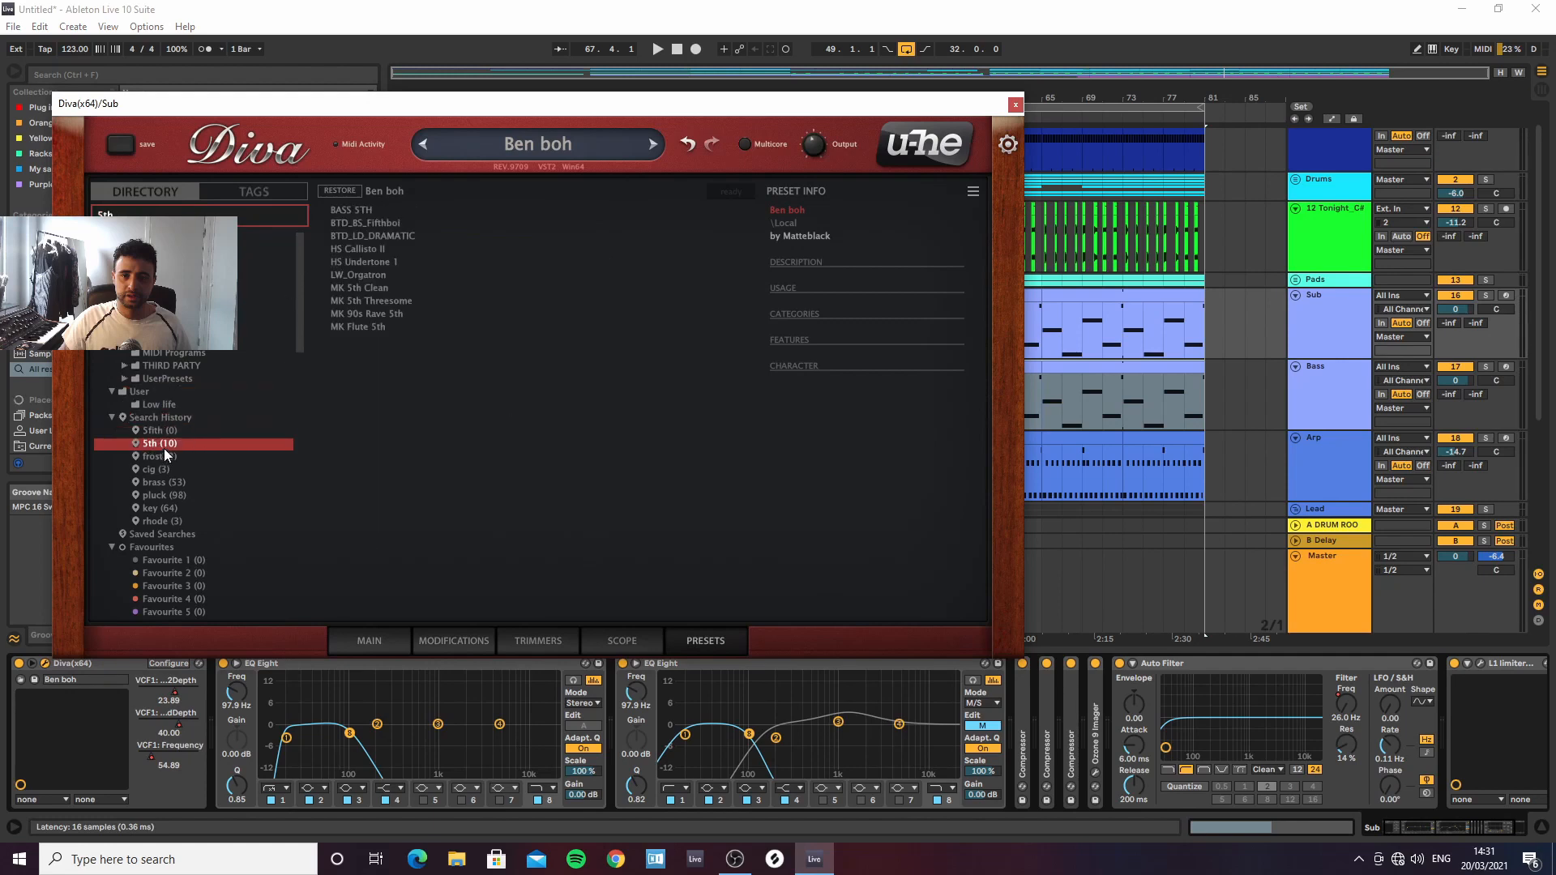
pyautogui.click(360, 211)
pyautogui.click(391, 641)
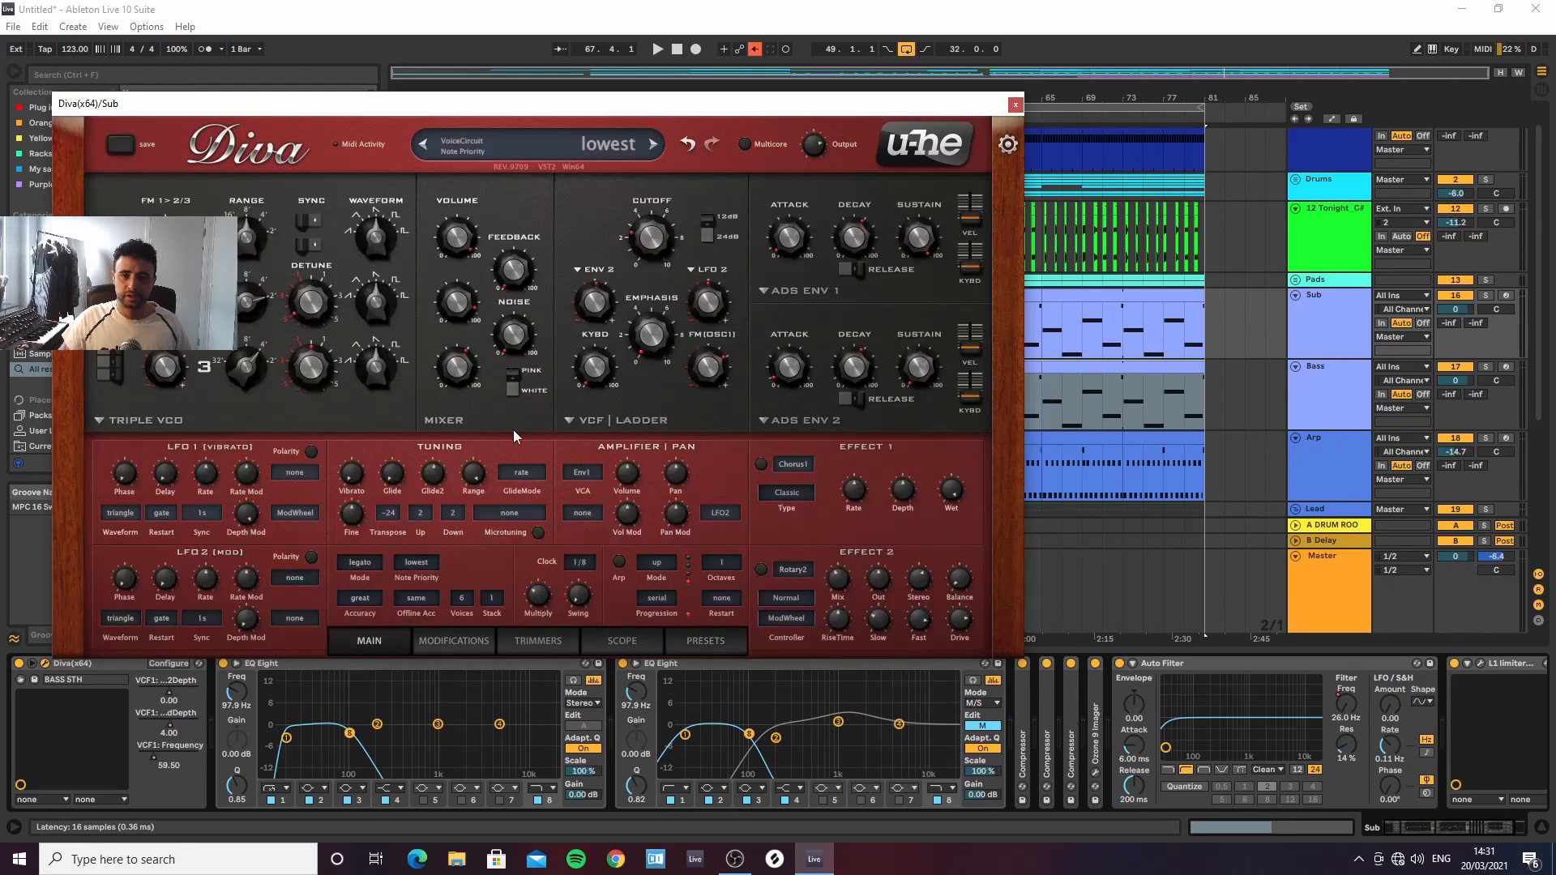
pyautogui.click(1015, 106)
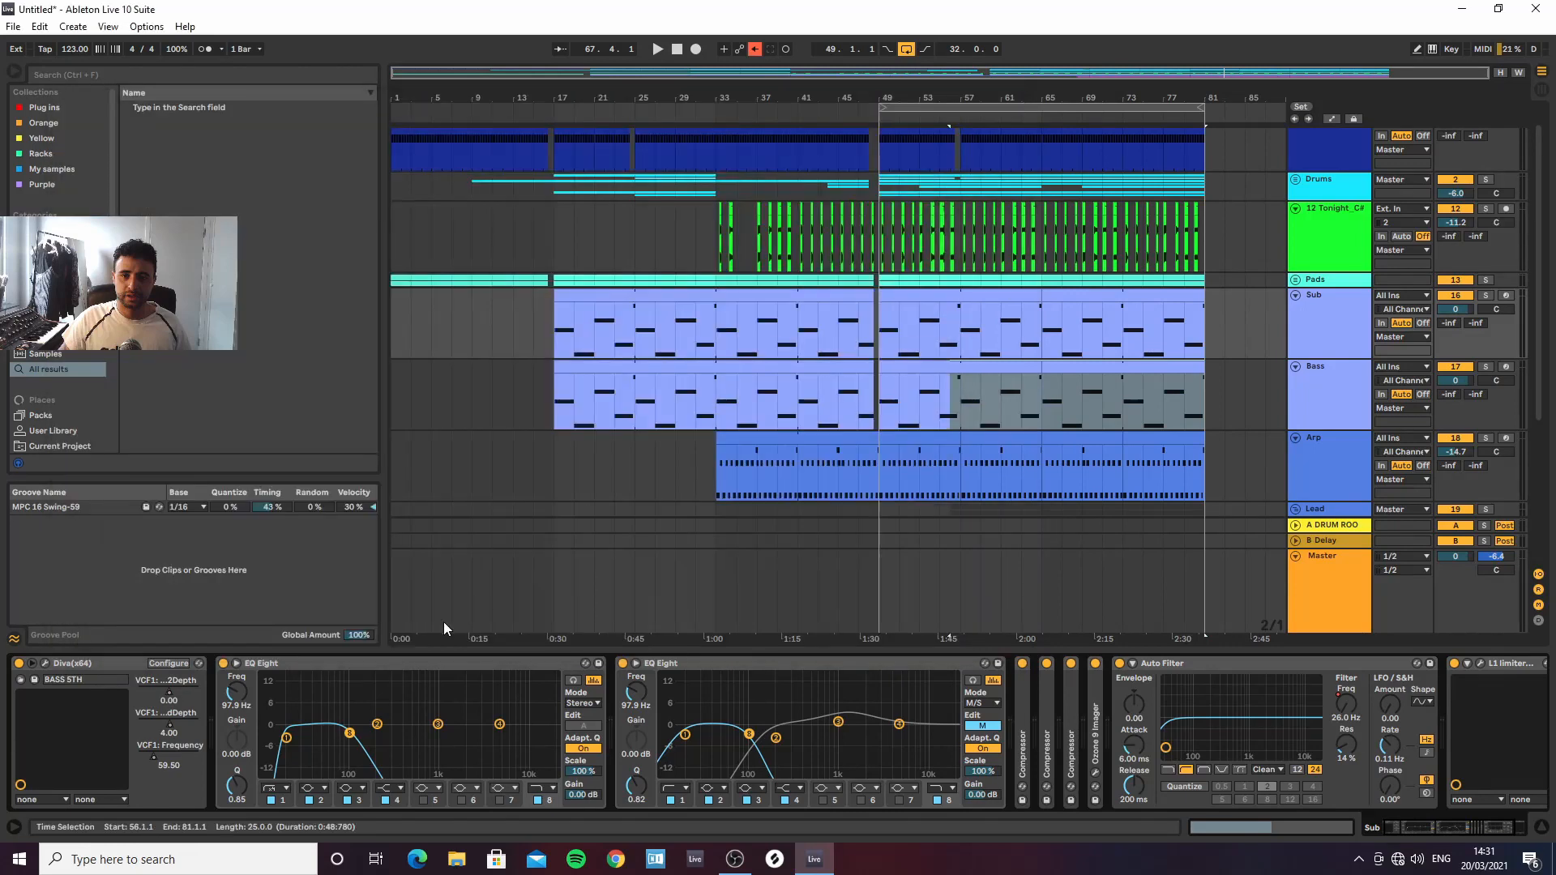
# Delete the automation of Diva's three VCF1 parameters and set band 1 of the Sub track's first EQ Eight to about 15.6 Hz
pyautogui.rightClick(173, 695)
pyautogui.click(213, 748)
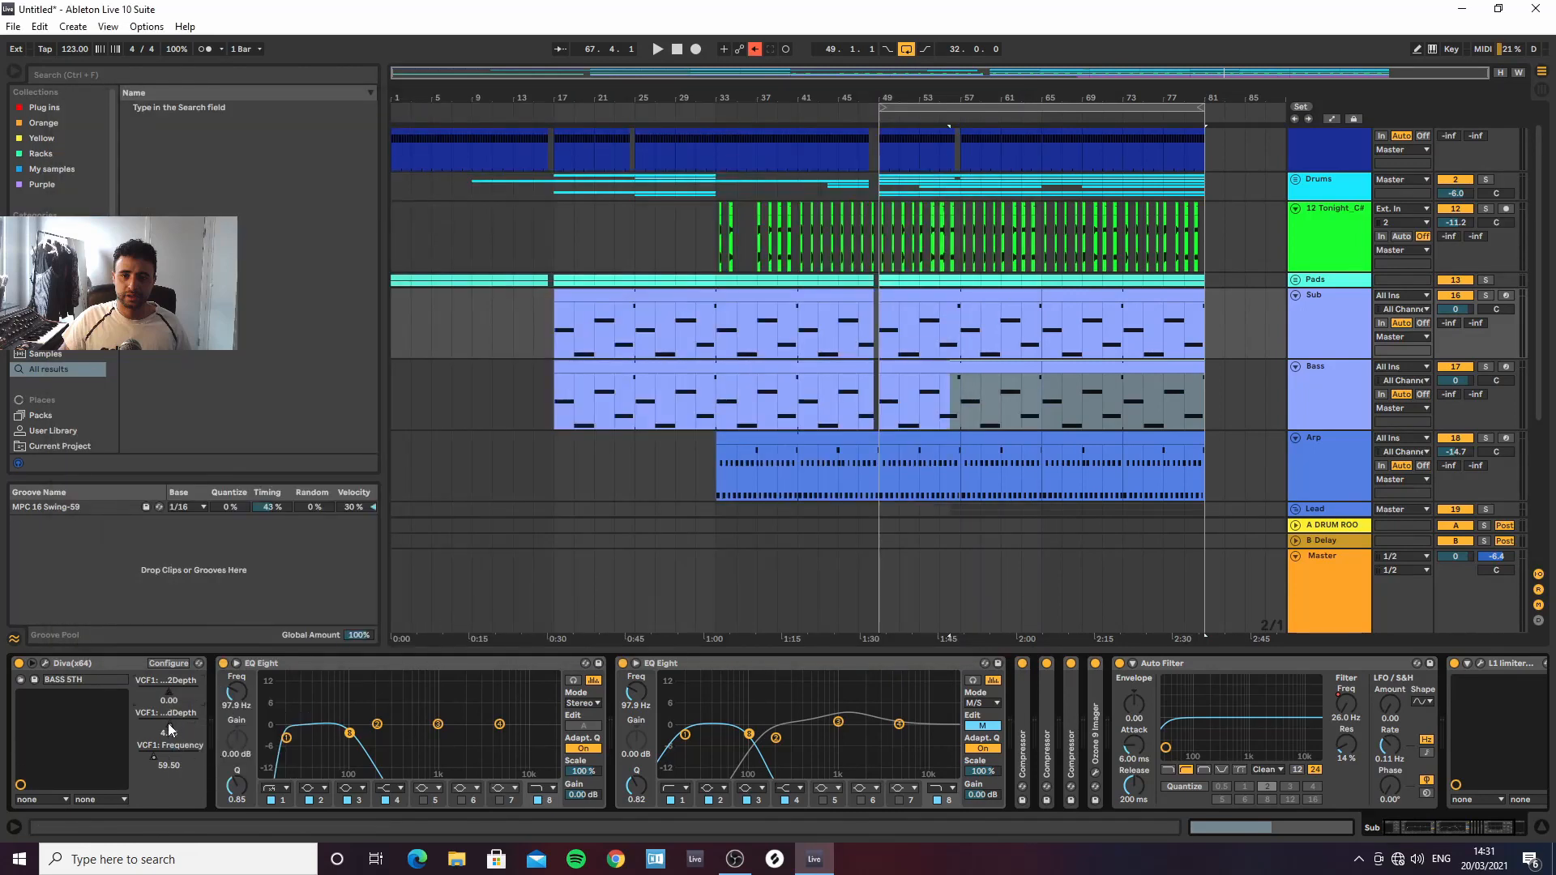
pyautogui.rightClick(168, 724)
pyautogui.click(197, 783)
pyautogui.rightClick(155, 756)
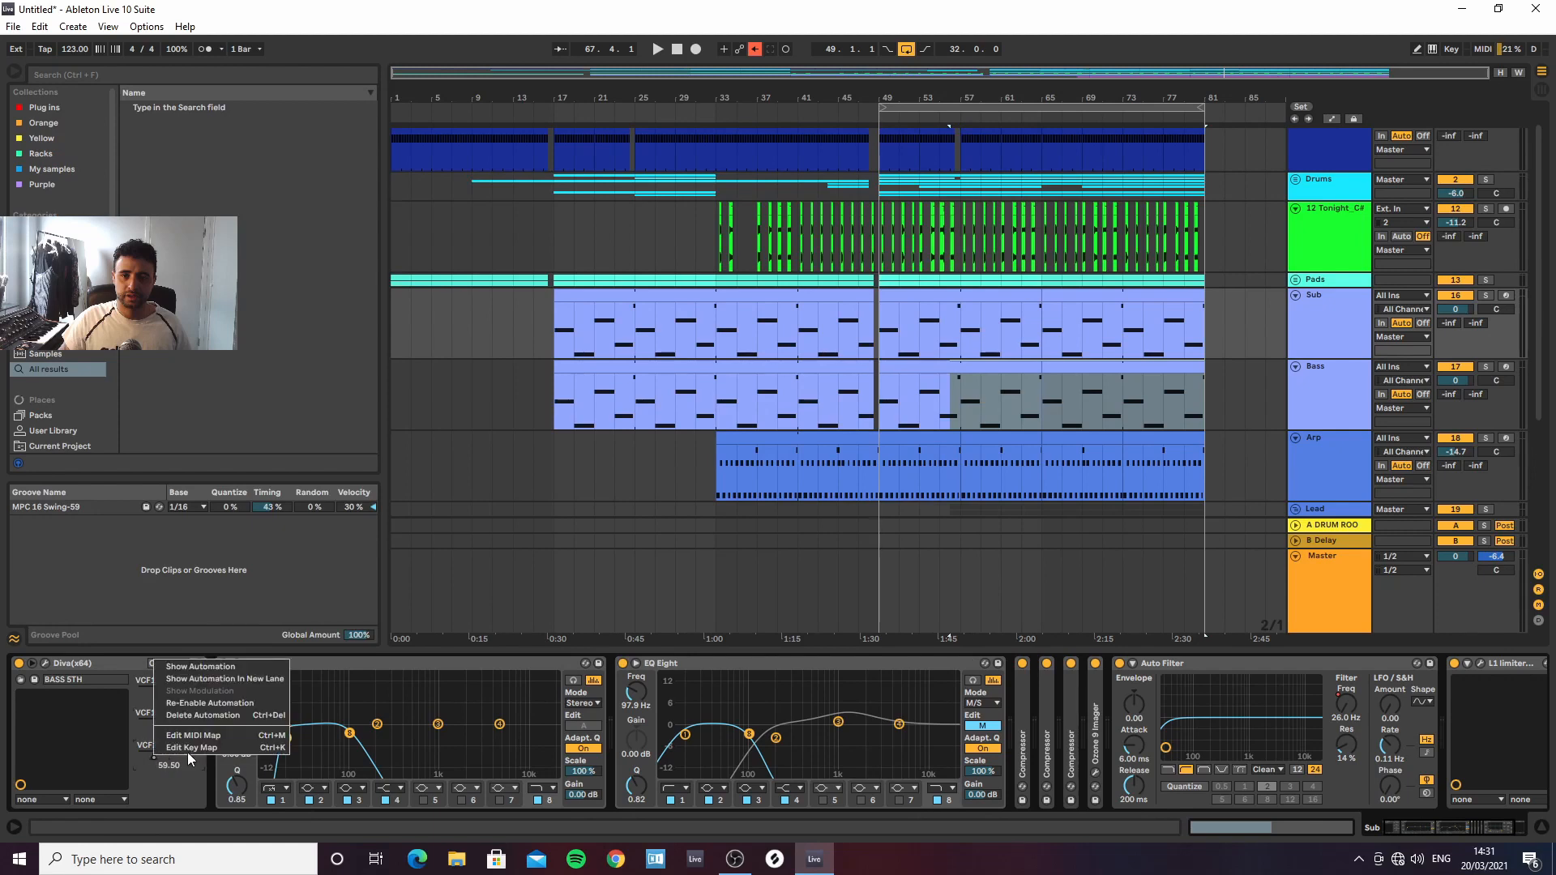
pyautogui.click(243, 717)
pyautogui.moveTo(278, 744); pyautogui.dragTo(284, 737)
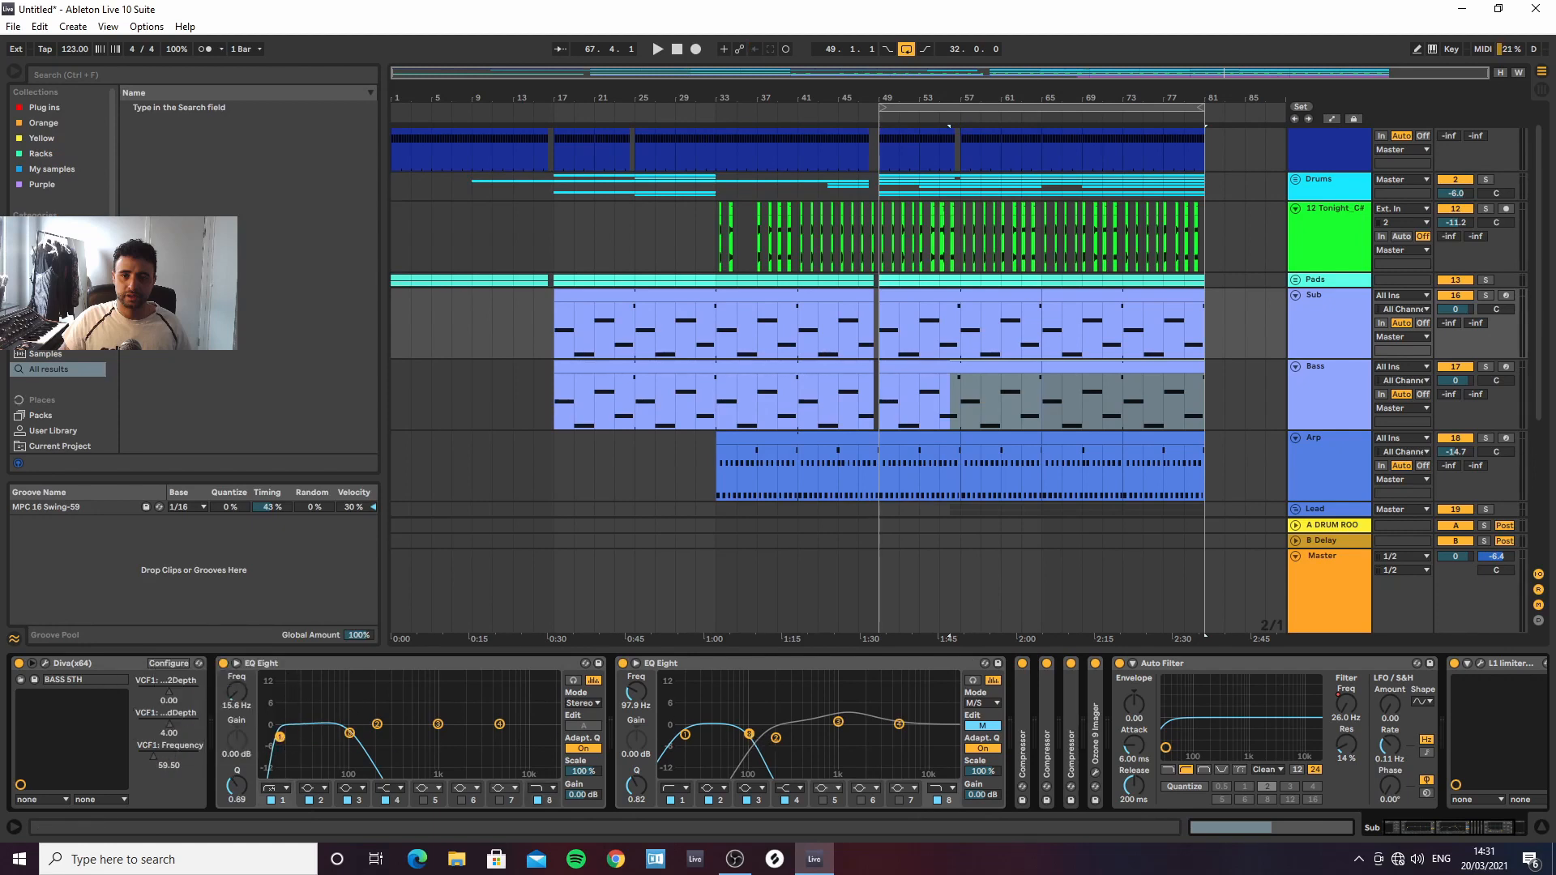
pyautogui.press('space')
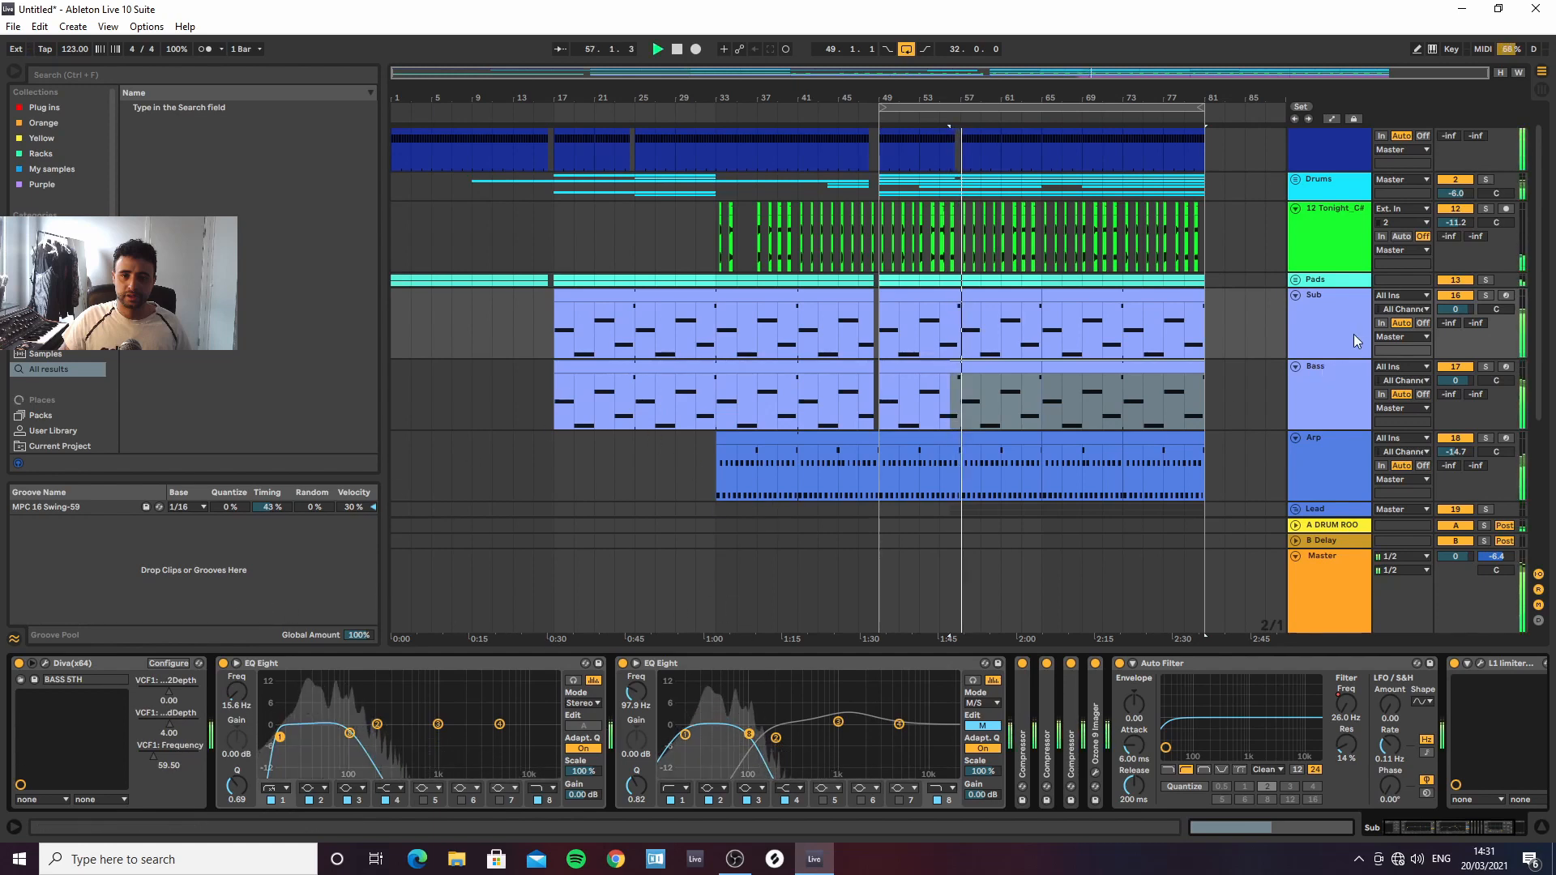
# Low-cut the Bass track with a gentler band 1 at about 132 Hz in its first EQ Eight and 144 Hz in its second
pyautogui.click(1340, 405)
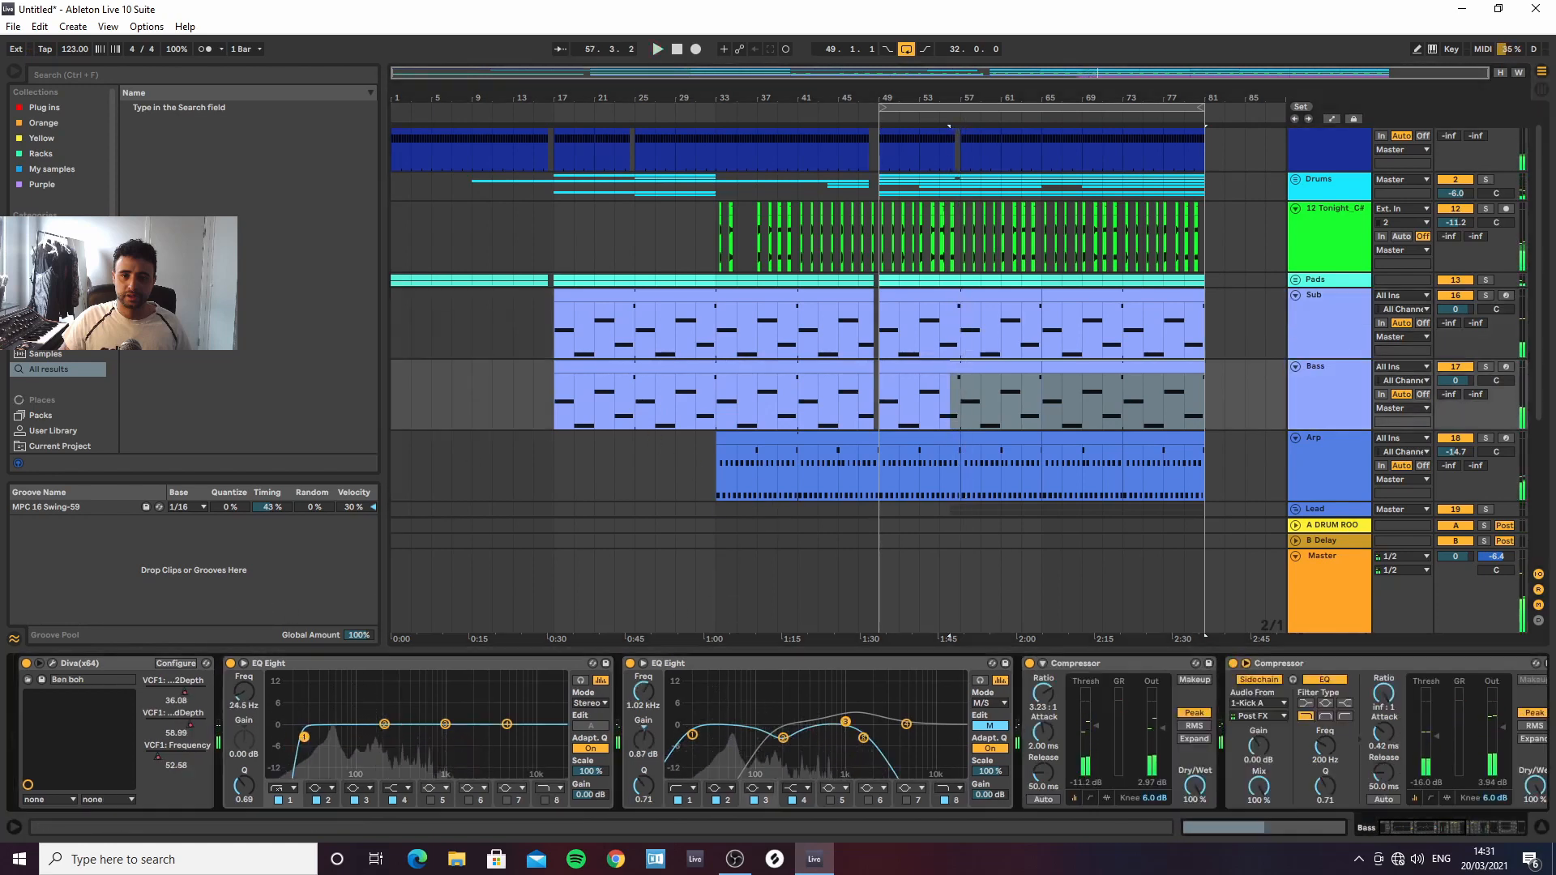
pyautogui.press('space')
pyautogui.moveTo(294, 737); pyautogui.dragTo(360, 738)
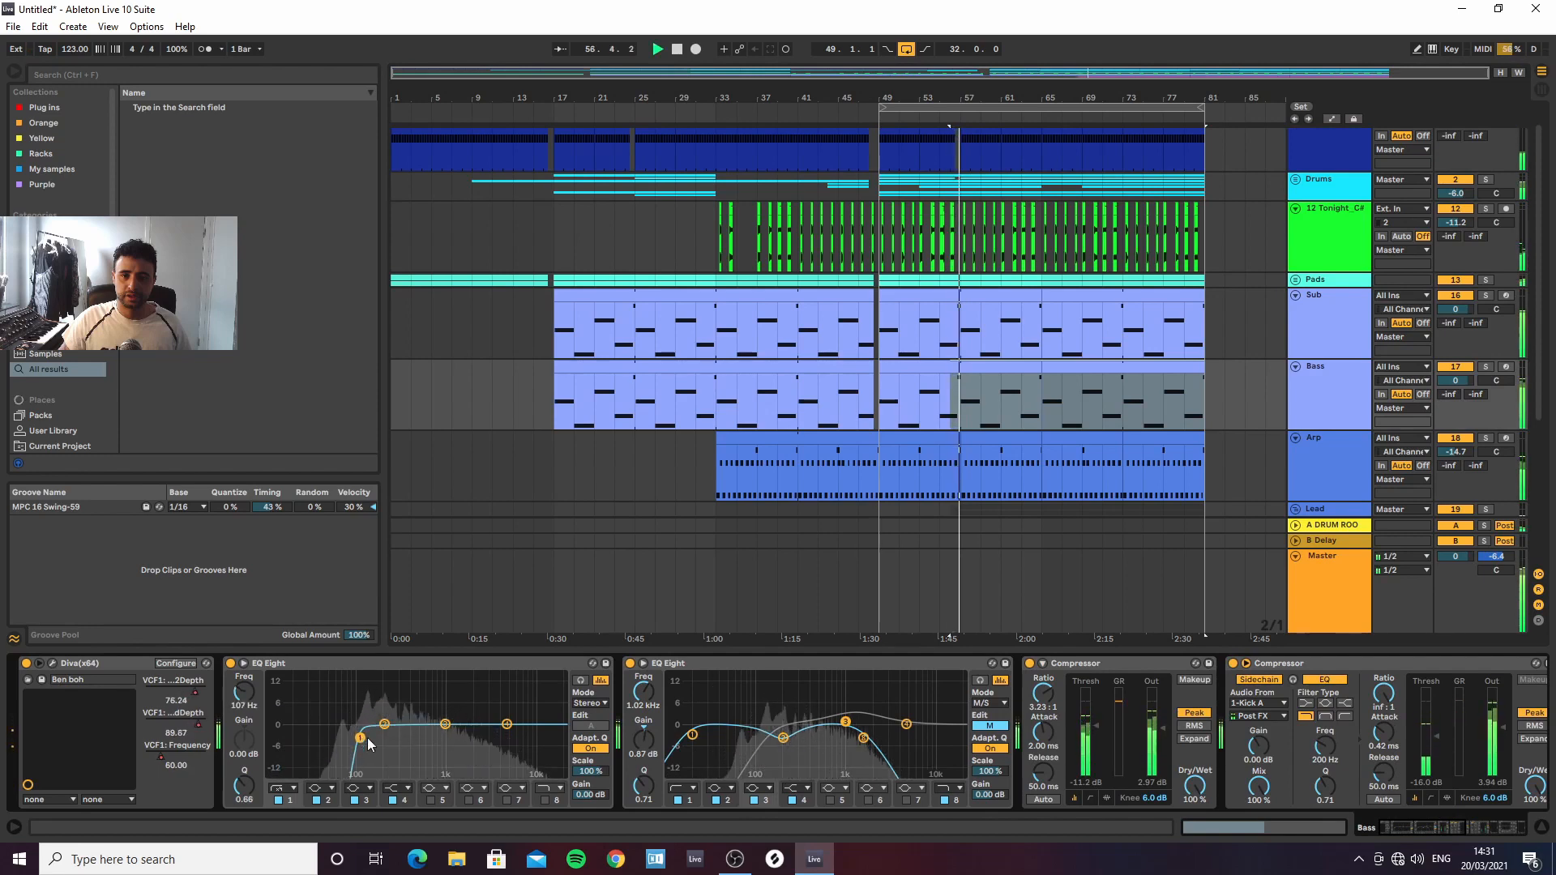
pyautogui.moveTo(693, 735); pyautogui.dragTo(771, 725)
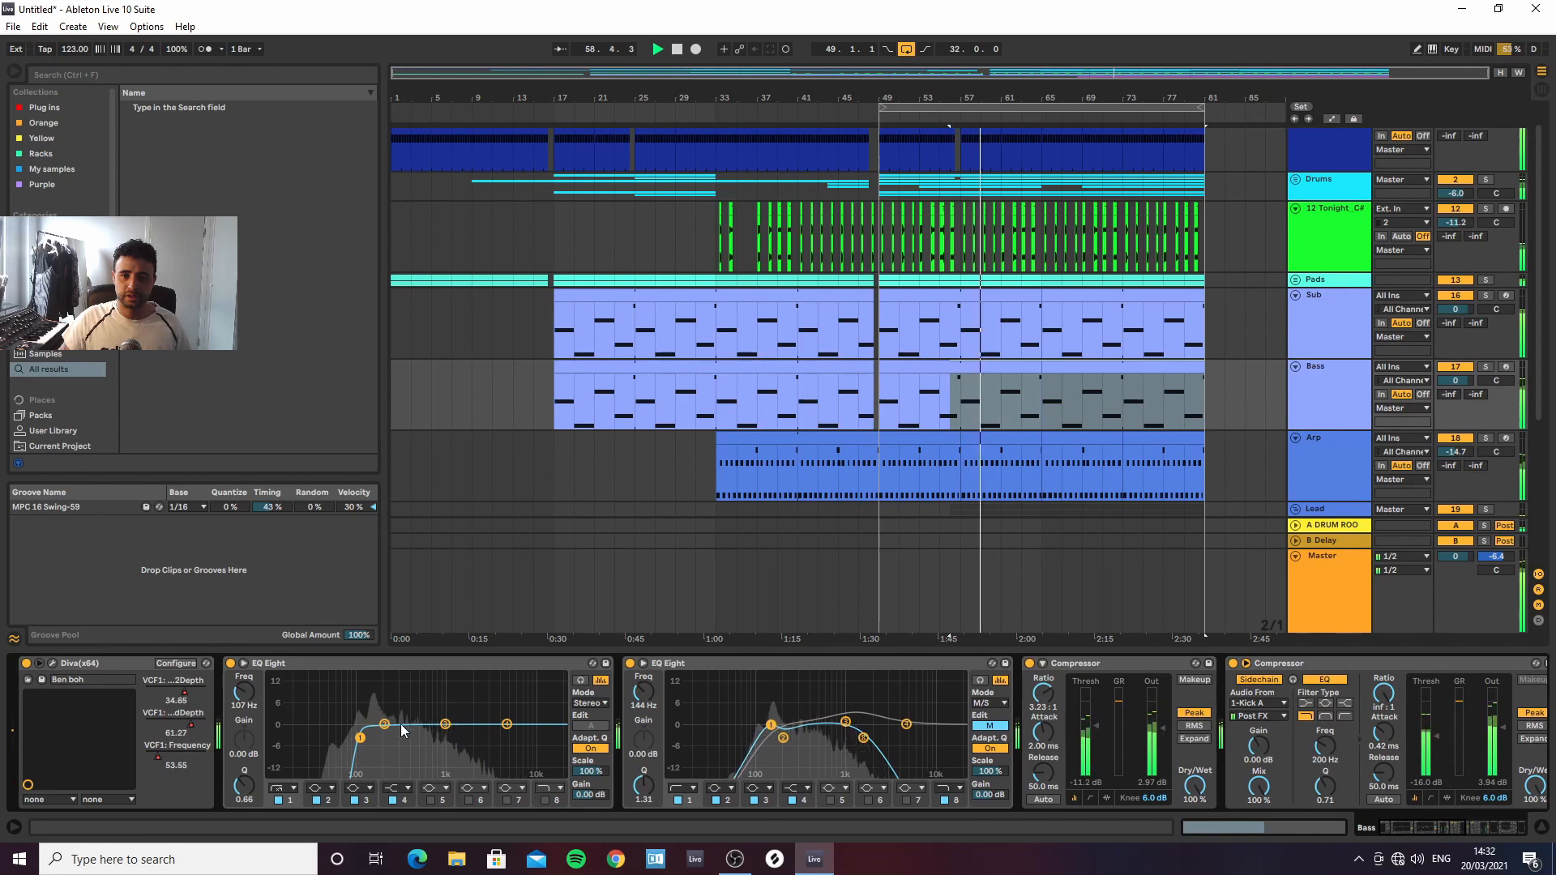
pyautogui.click(291, 788)
pyautogui.click(277, 703)
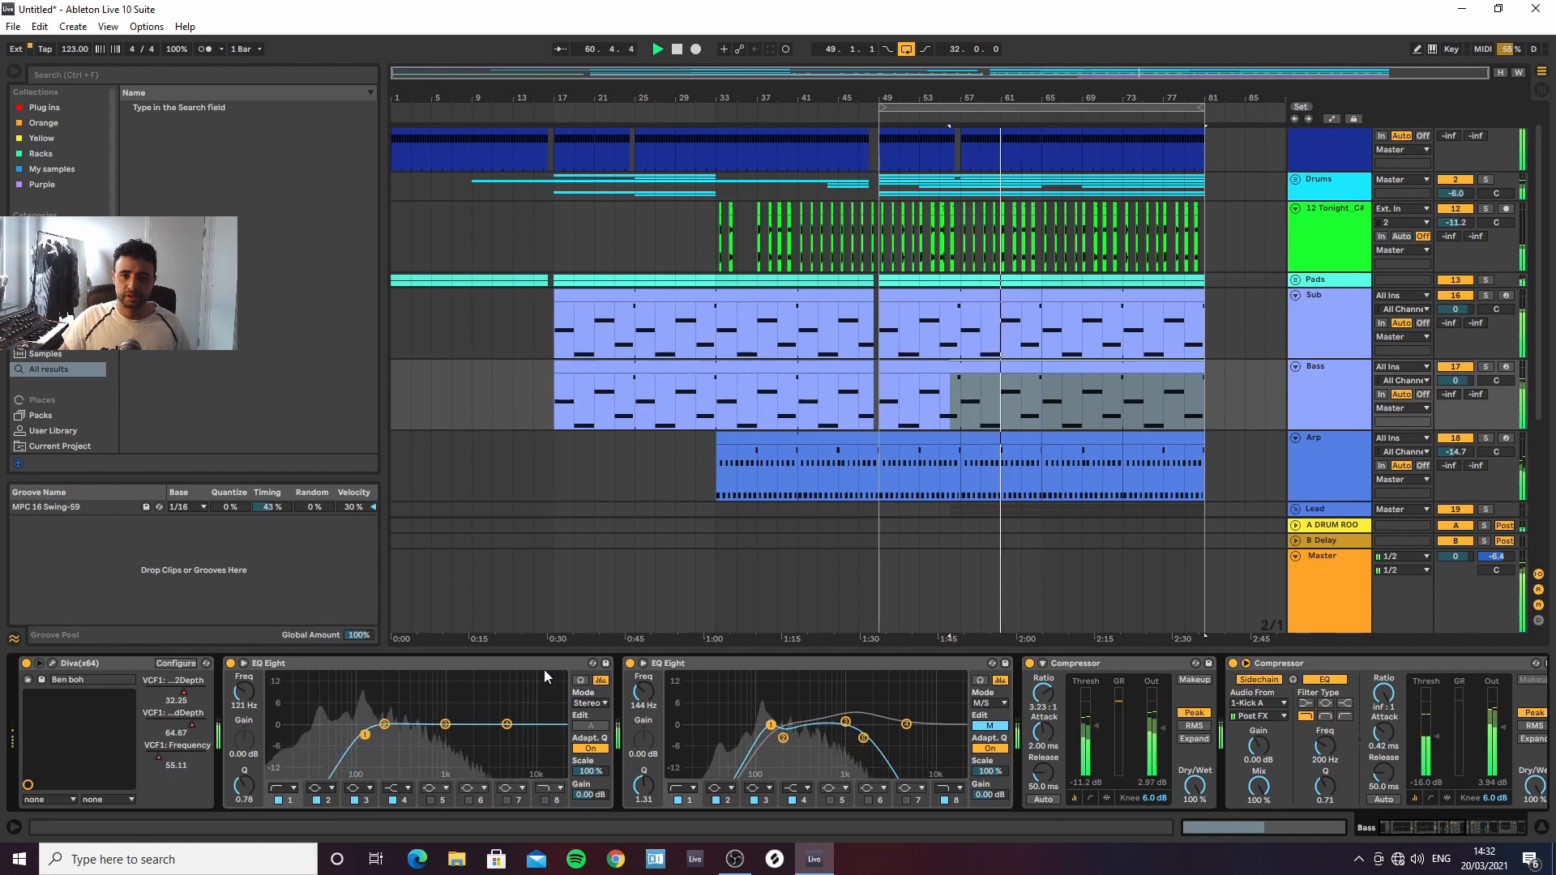
pyautogui.moveTo(364, 732); pyautogui.dragTo(368, 738)
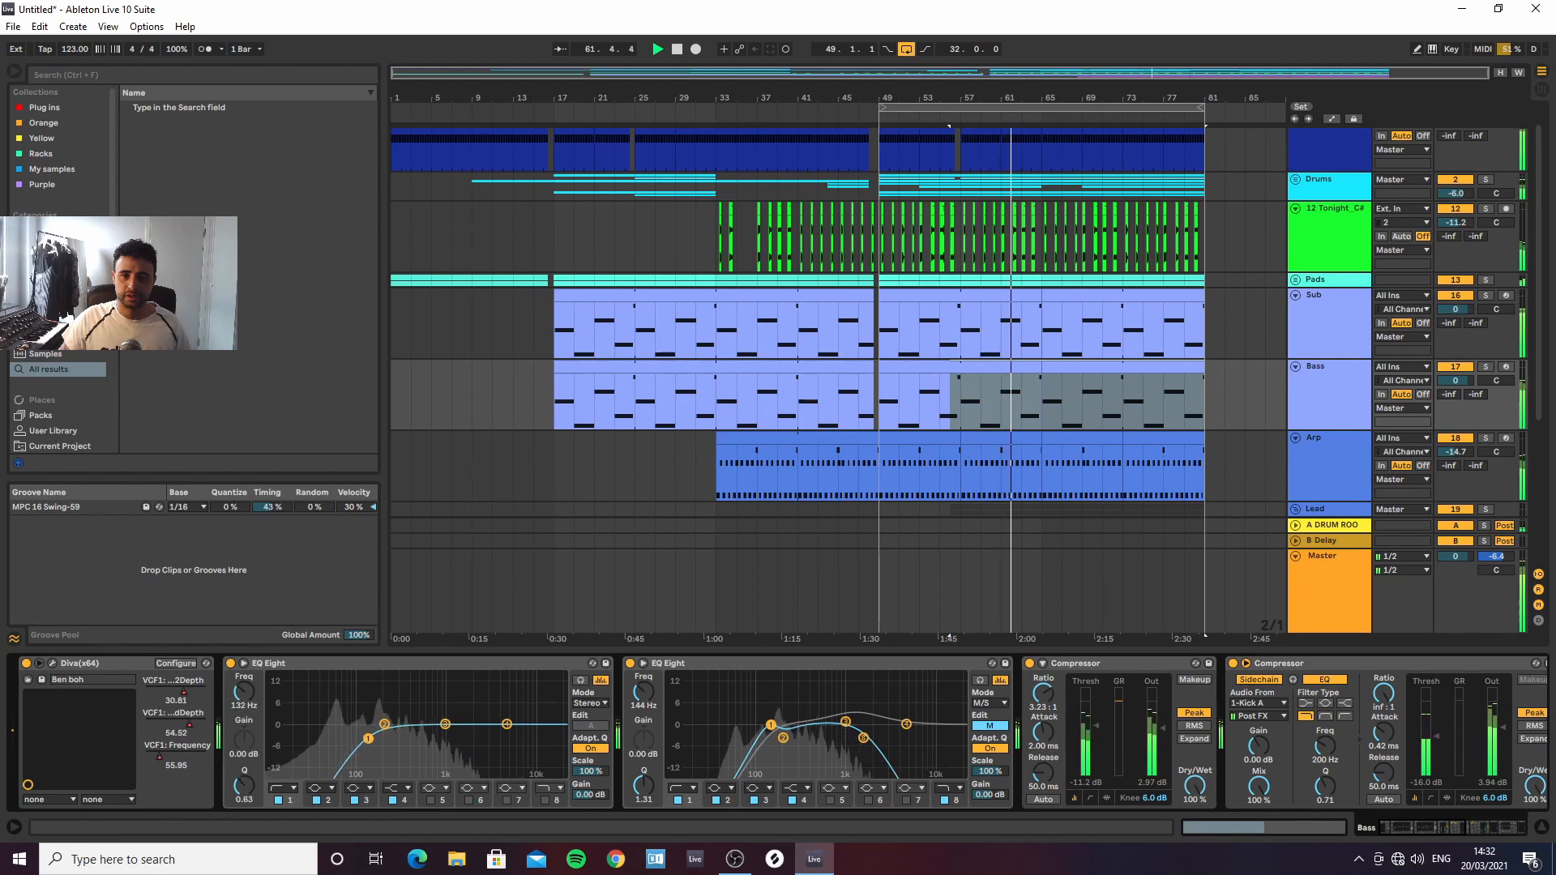
# Set the Sub track's first EQ Eight low-pass to about 126 Hz and play the soloed Sub from bar 49
pyautogui.click(1334, 334)
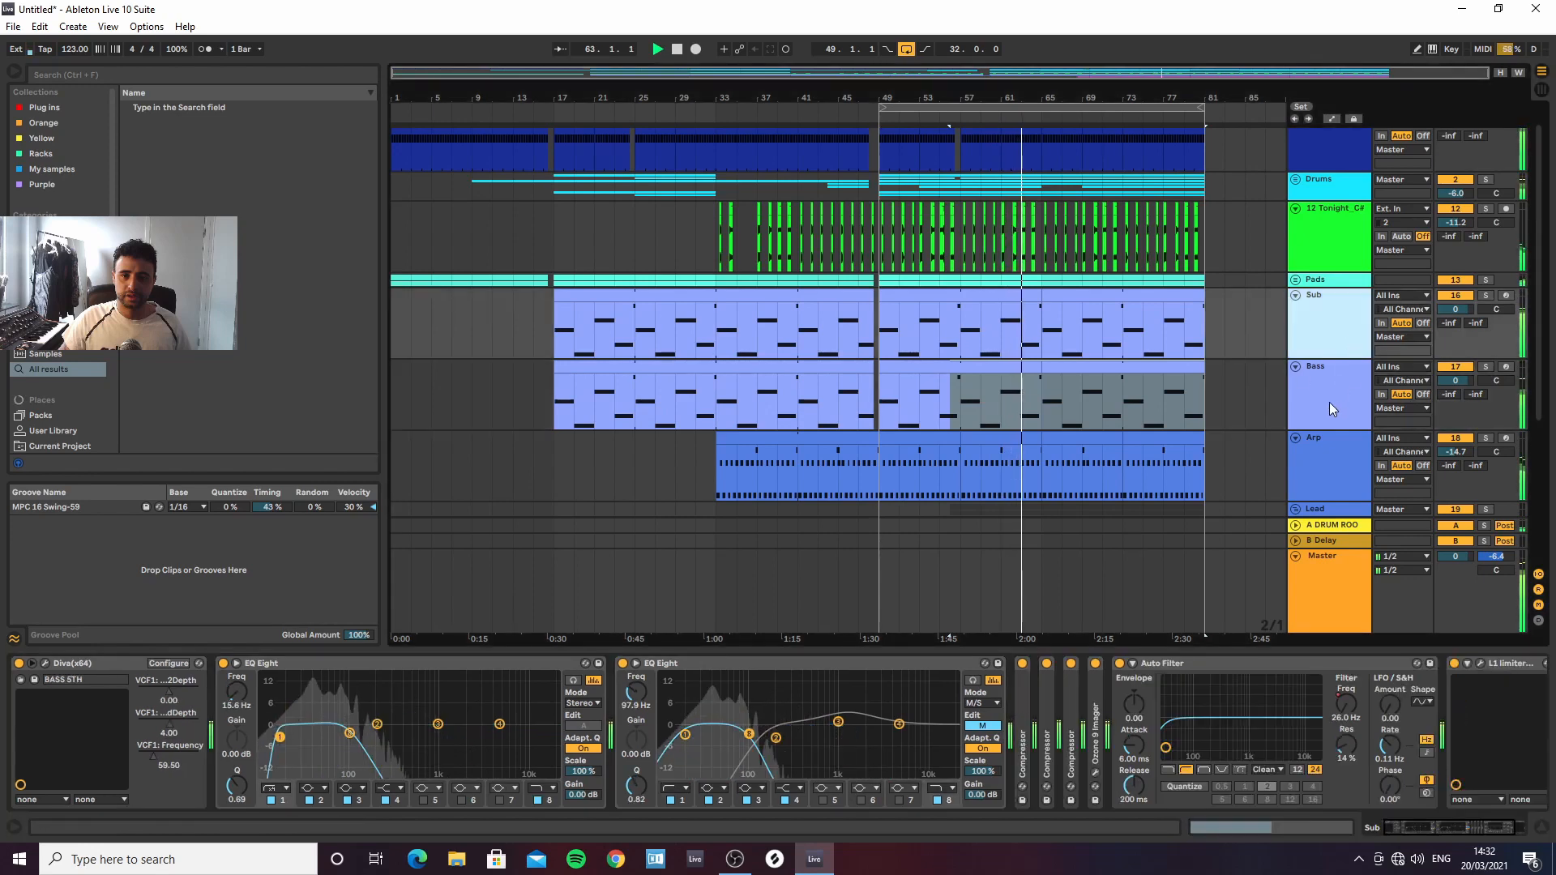
pyautogui.moveTo(357, 739); pyautogui.dragTo(361, 738)
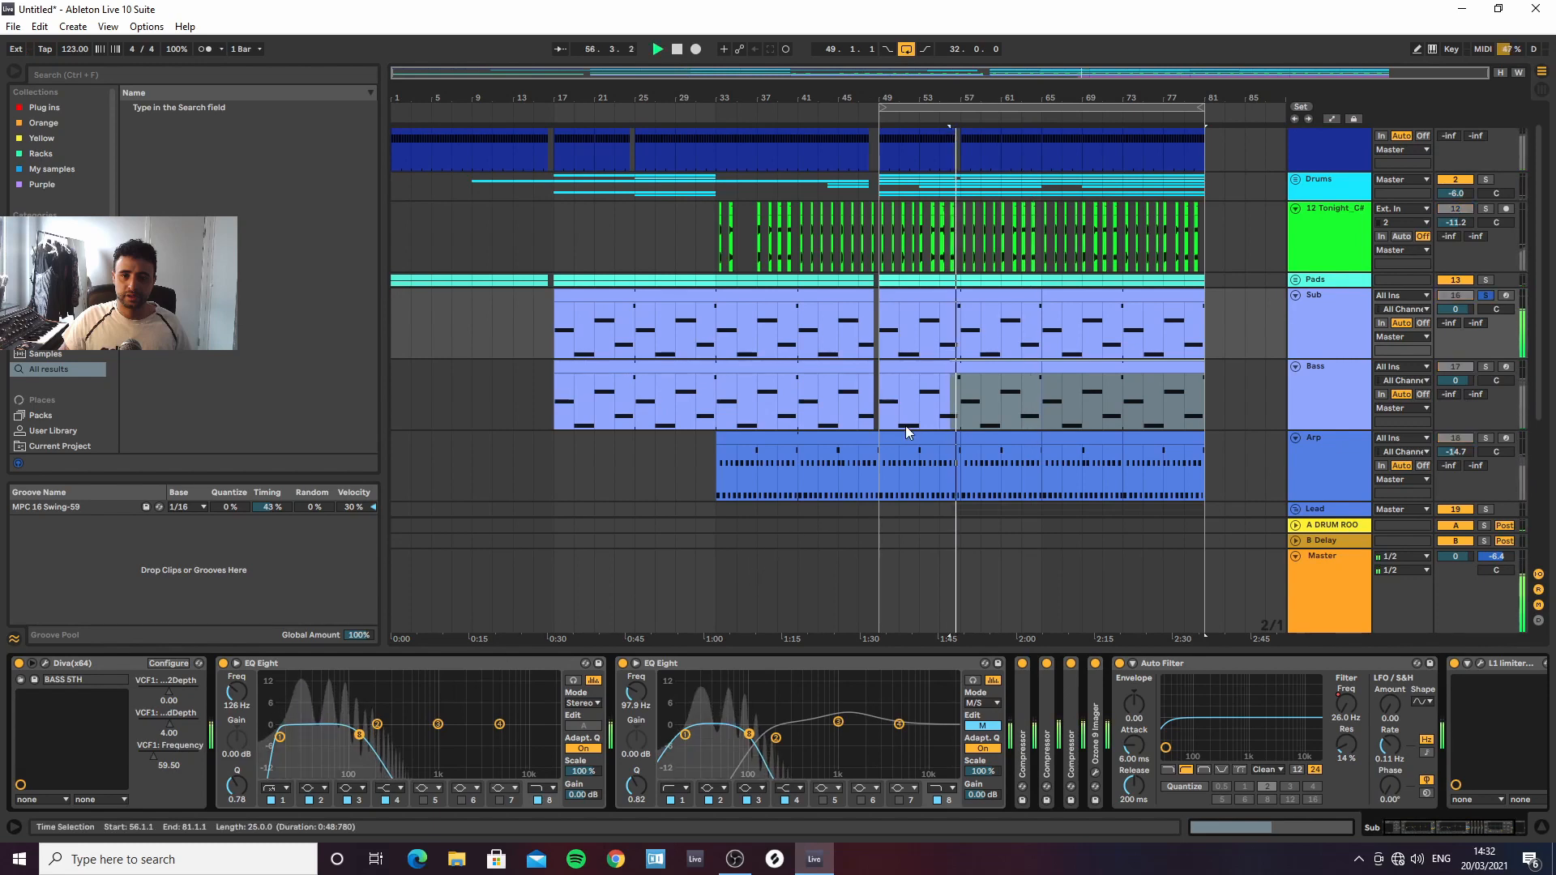
pyautogui.click(883, 337)
pyautogui.press('space')
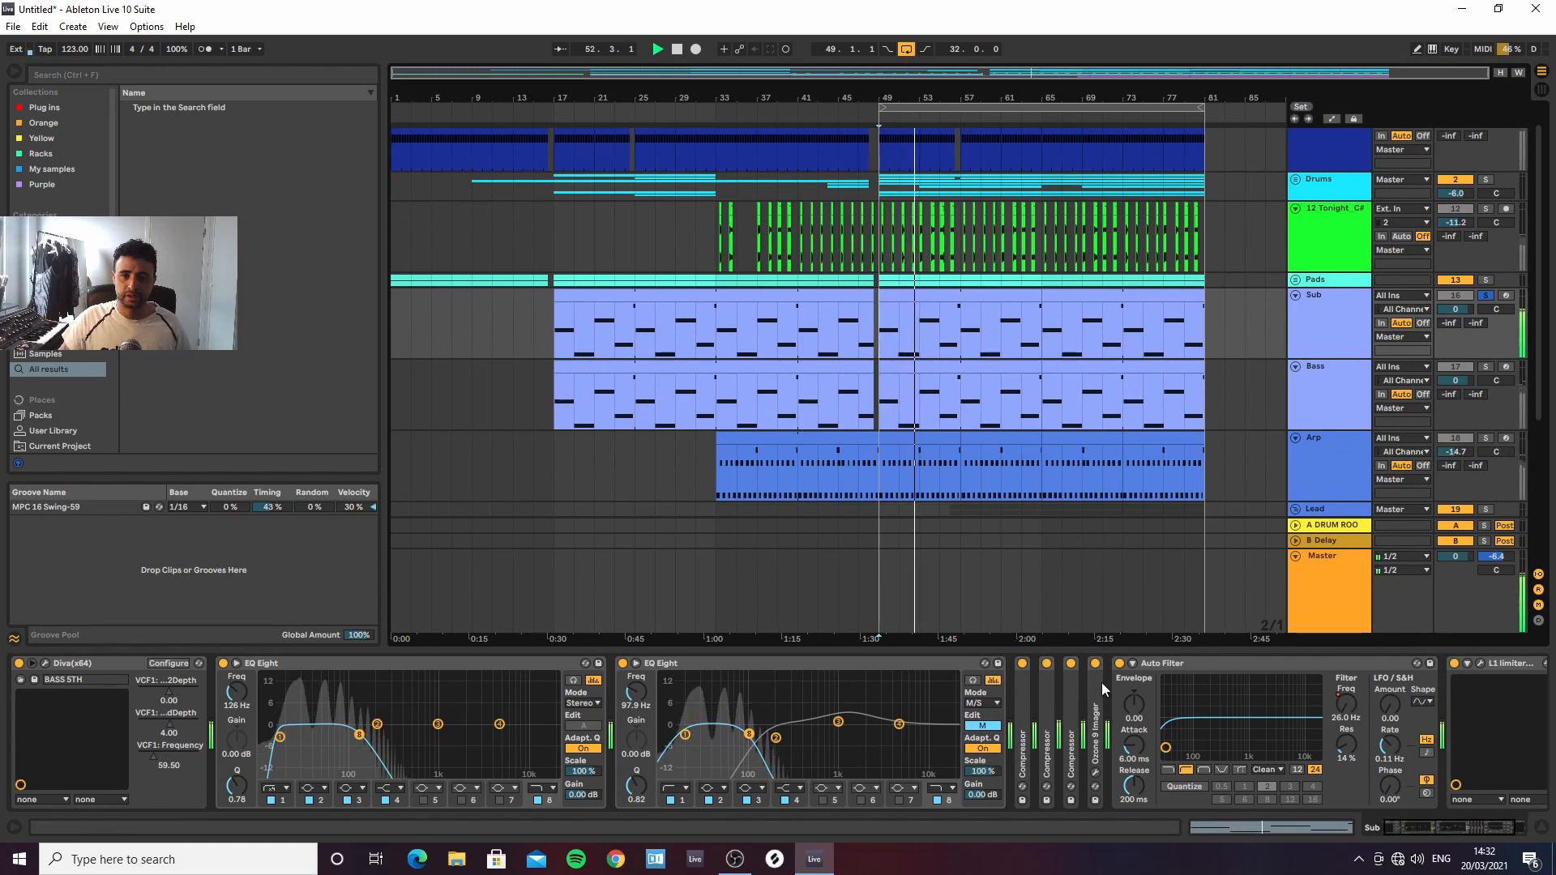
# Check the Sub track's L1 limiter and set its kick-sidechained Compressor to a -23.2 dB threshold and 0.20 ms attack
pyautogui.click(1480, 663)
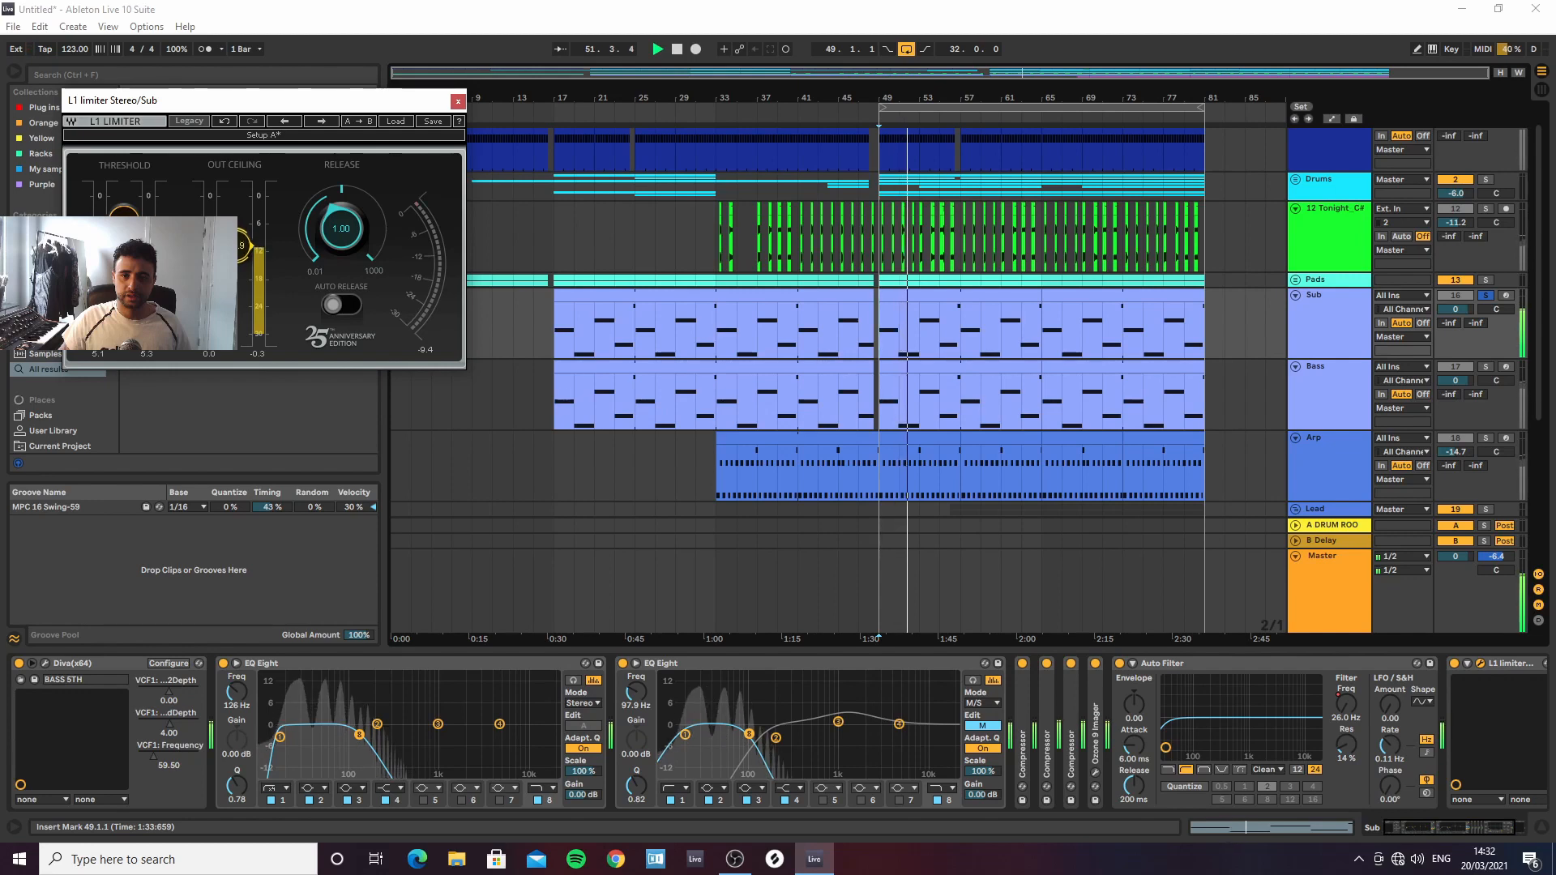
pyautogui.press('space')
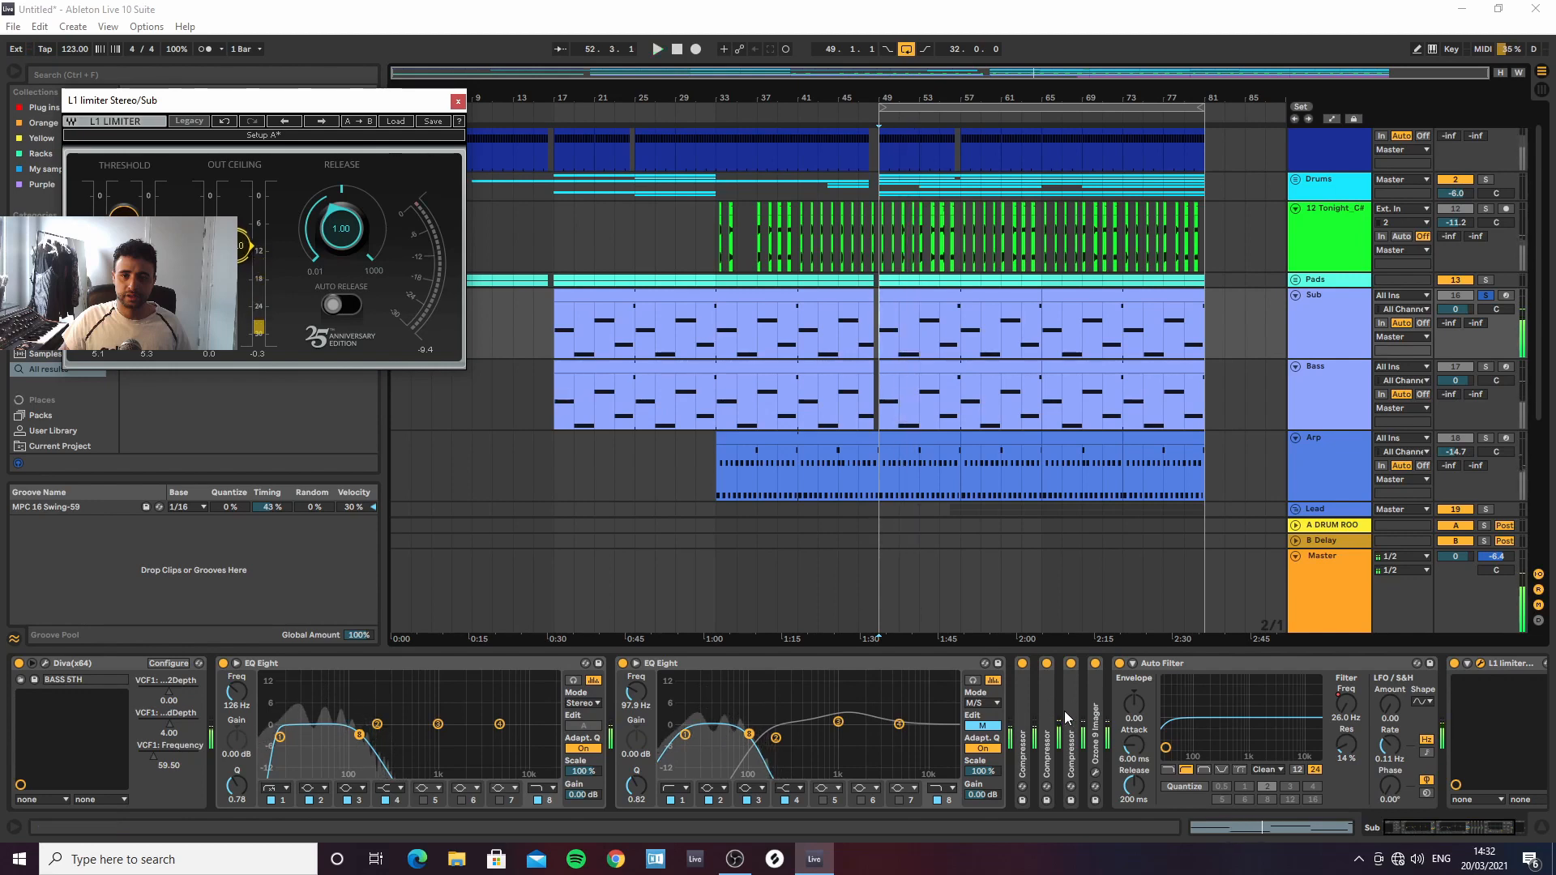
pyautogui.doubleClick(1068, 711)
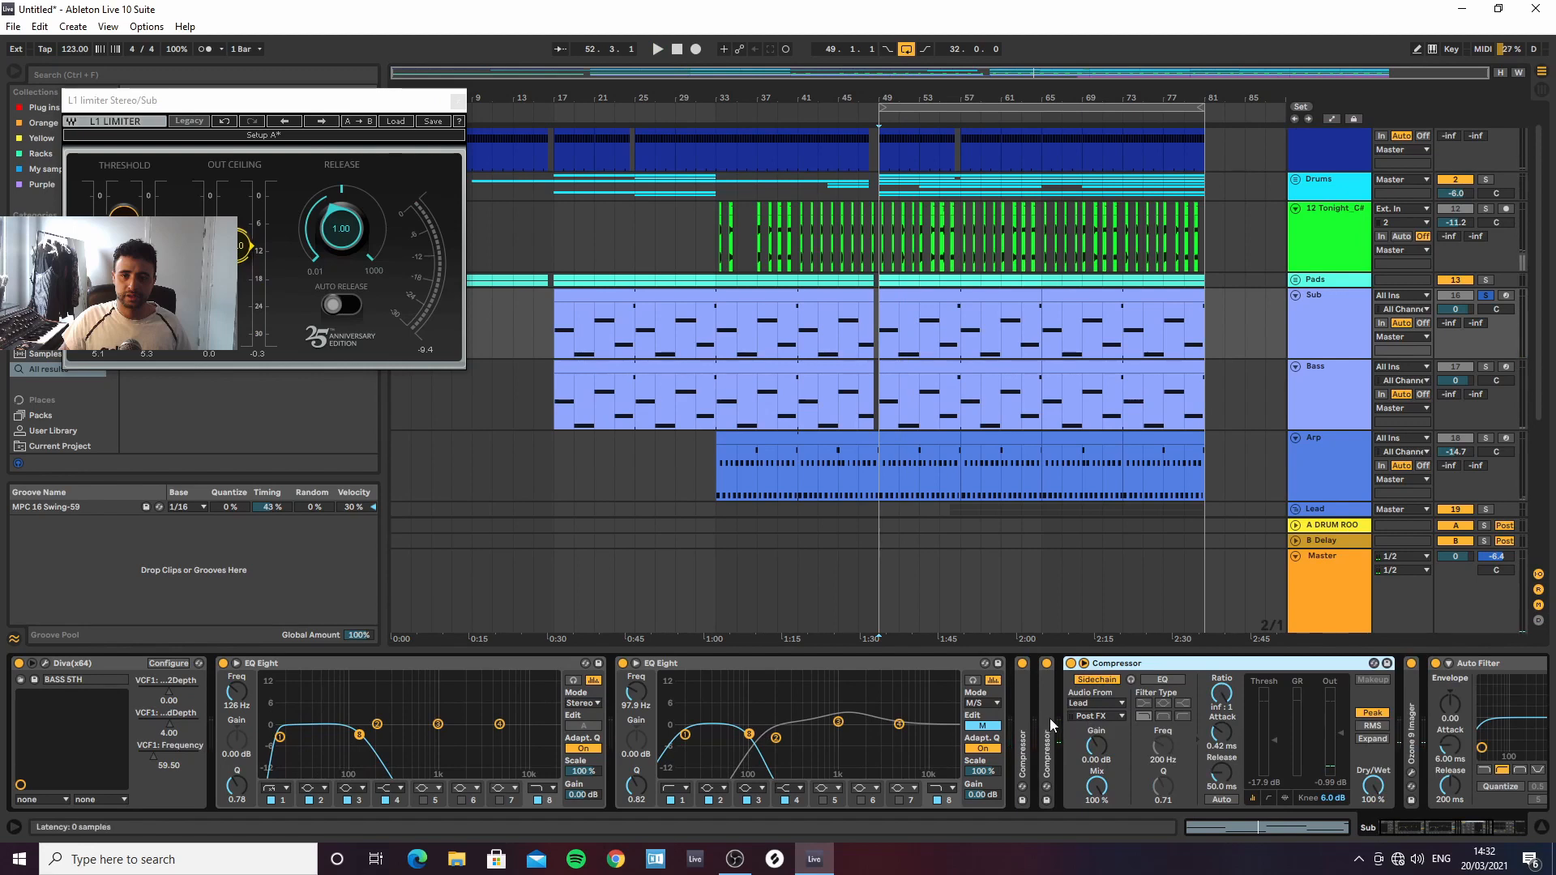
pyautogui.doubleClick(1049, 718)
pyautogui.press('space')
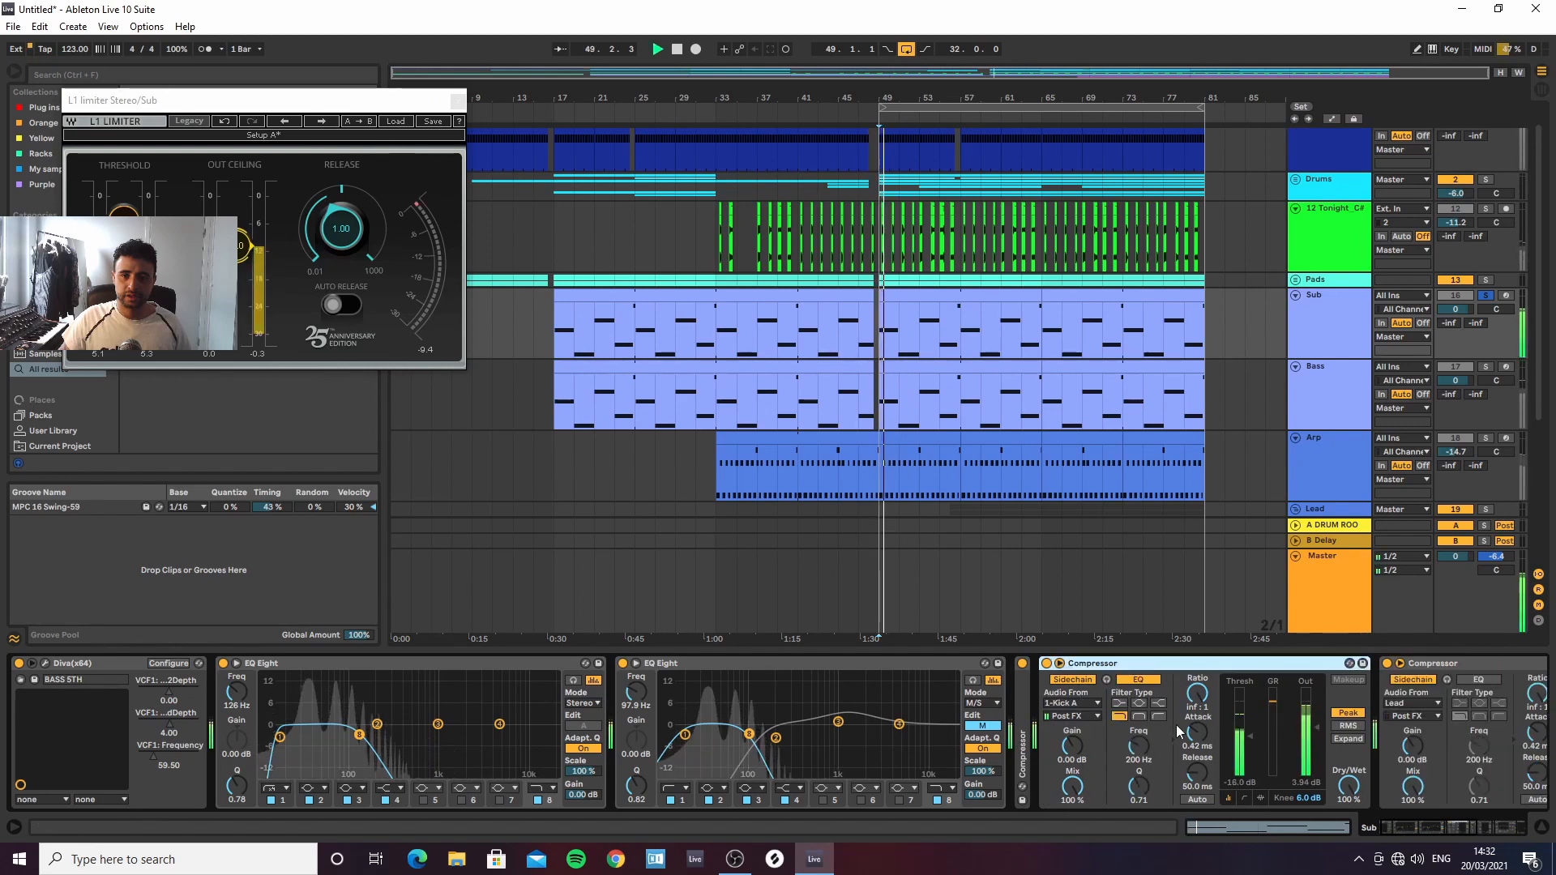
pyautogui.moveTo(1250, 736); pyautogui.dragTo(1198, 743)
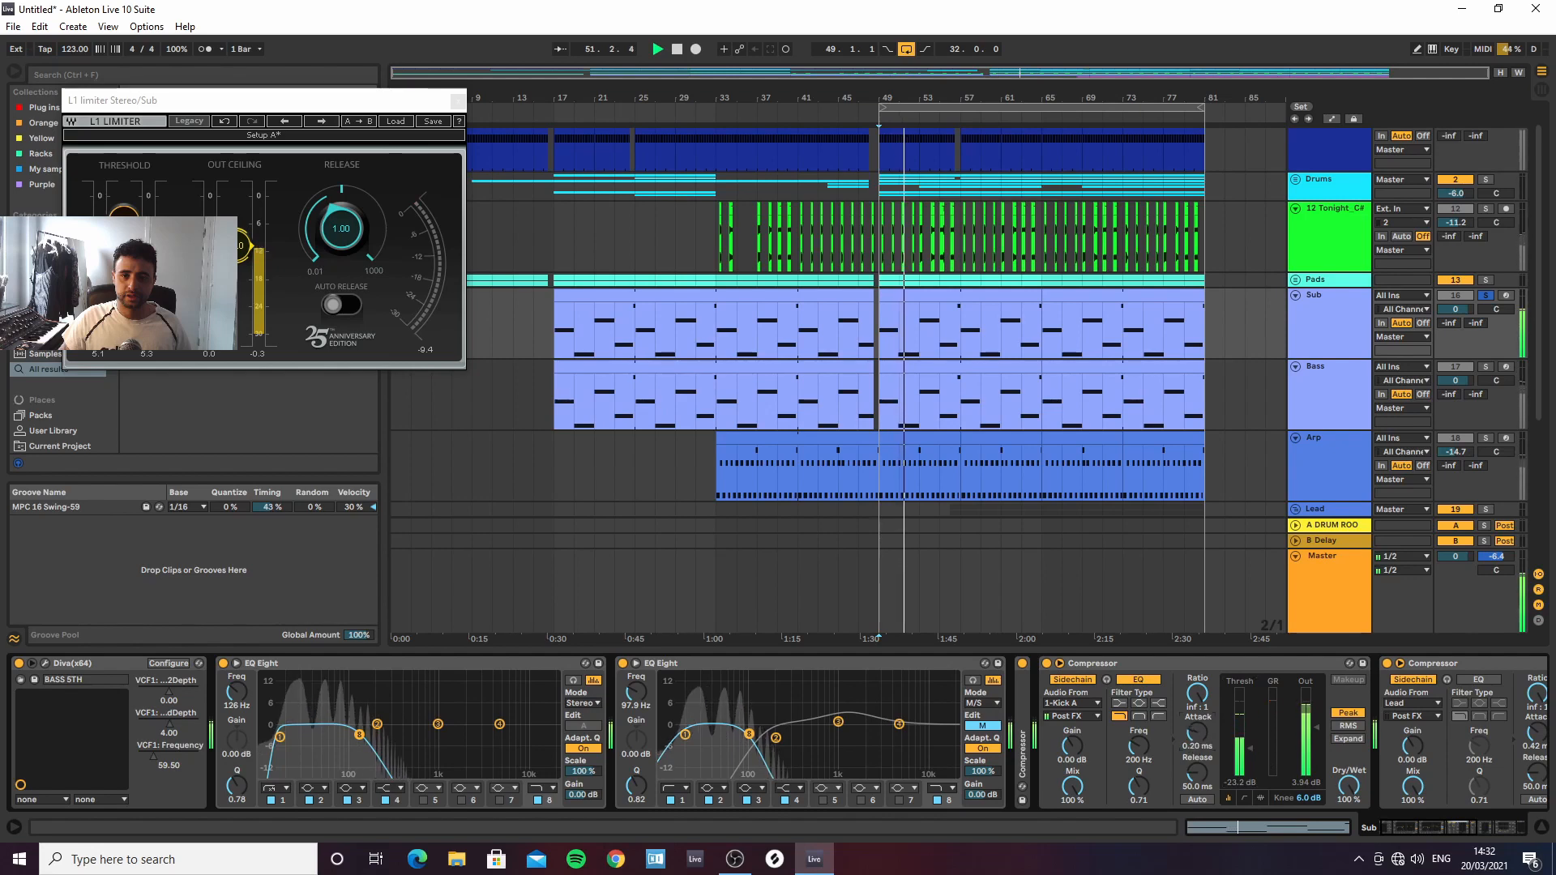
# Set the threshold of the Bass track's kick-sidechained Compressor to -17.1 dB
pyautogui.click(1319, 402)
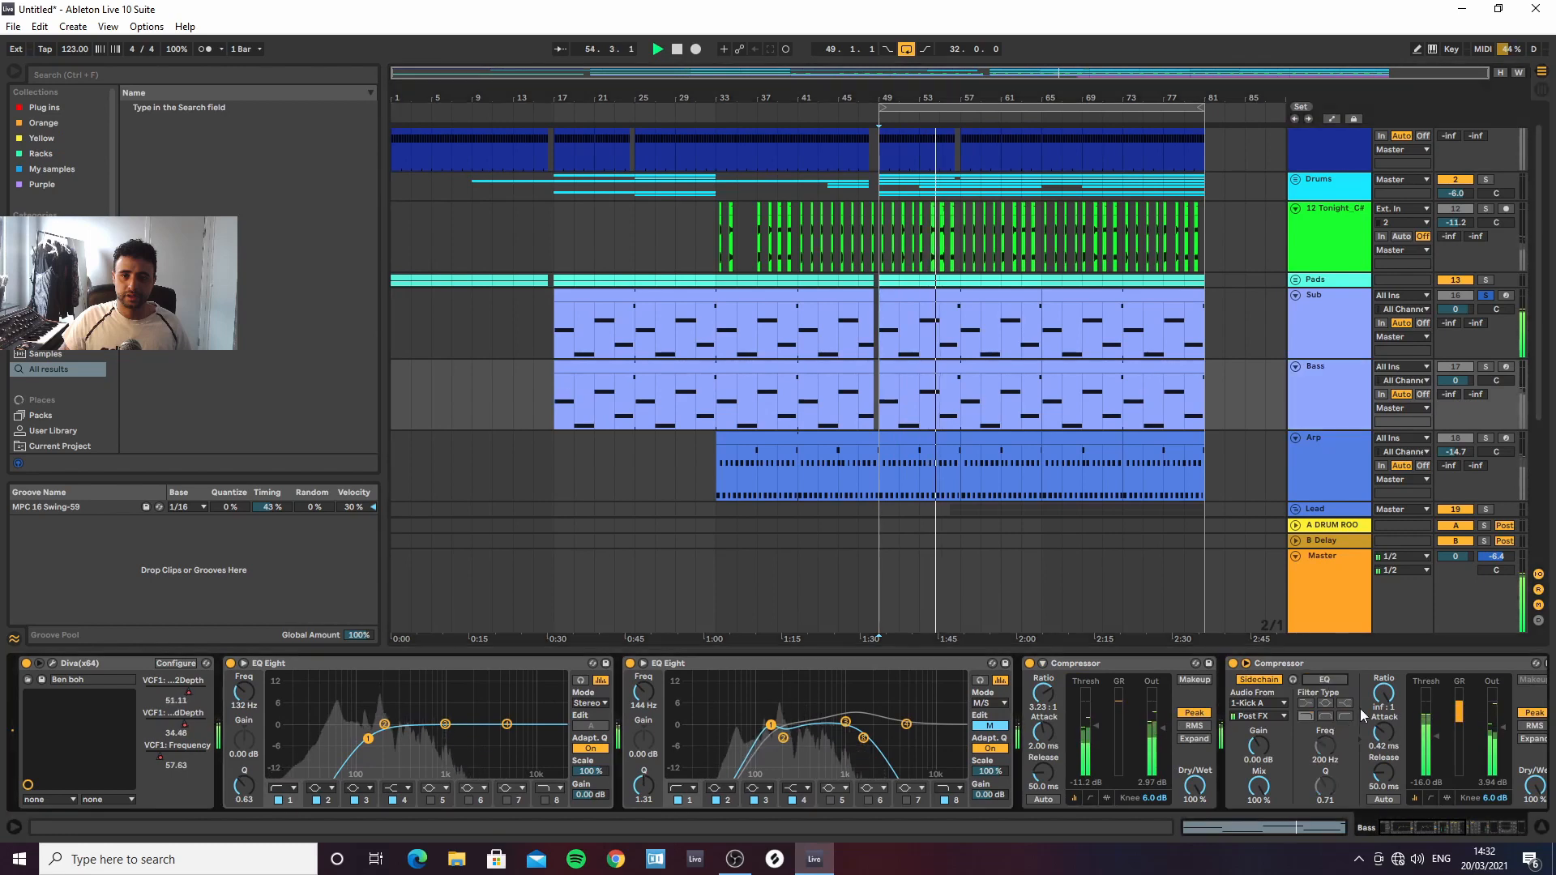
pyautogui.moveTo(1440, 735); pyautogui.dragTo(1438, 738)
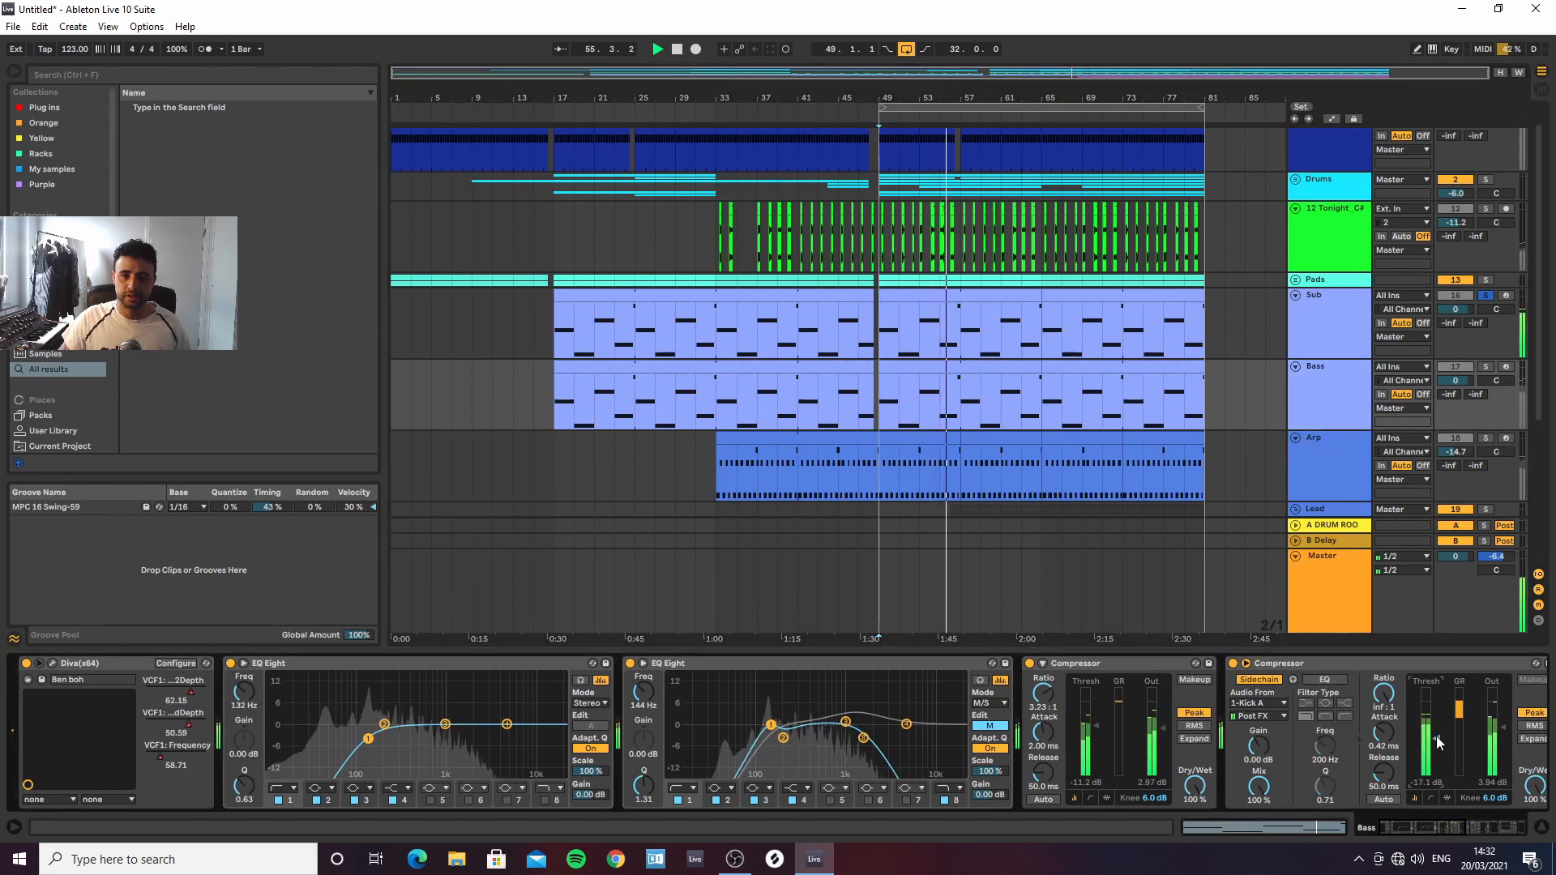
# Group the Sub and Bass tracks and solo the group
pyautogui.click(1332, 330)
pyautogui.keyDown('shift'); pyautogui.click(1331, 407); pyautogui.keyUp('shift')
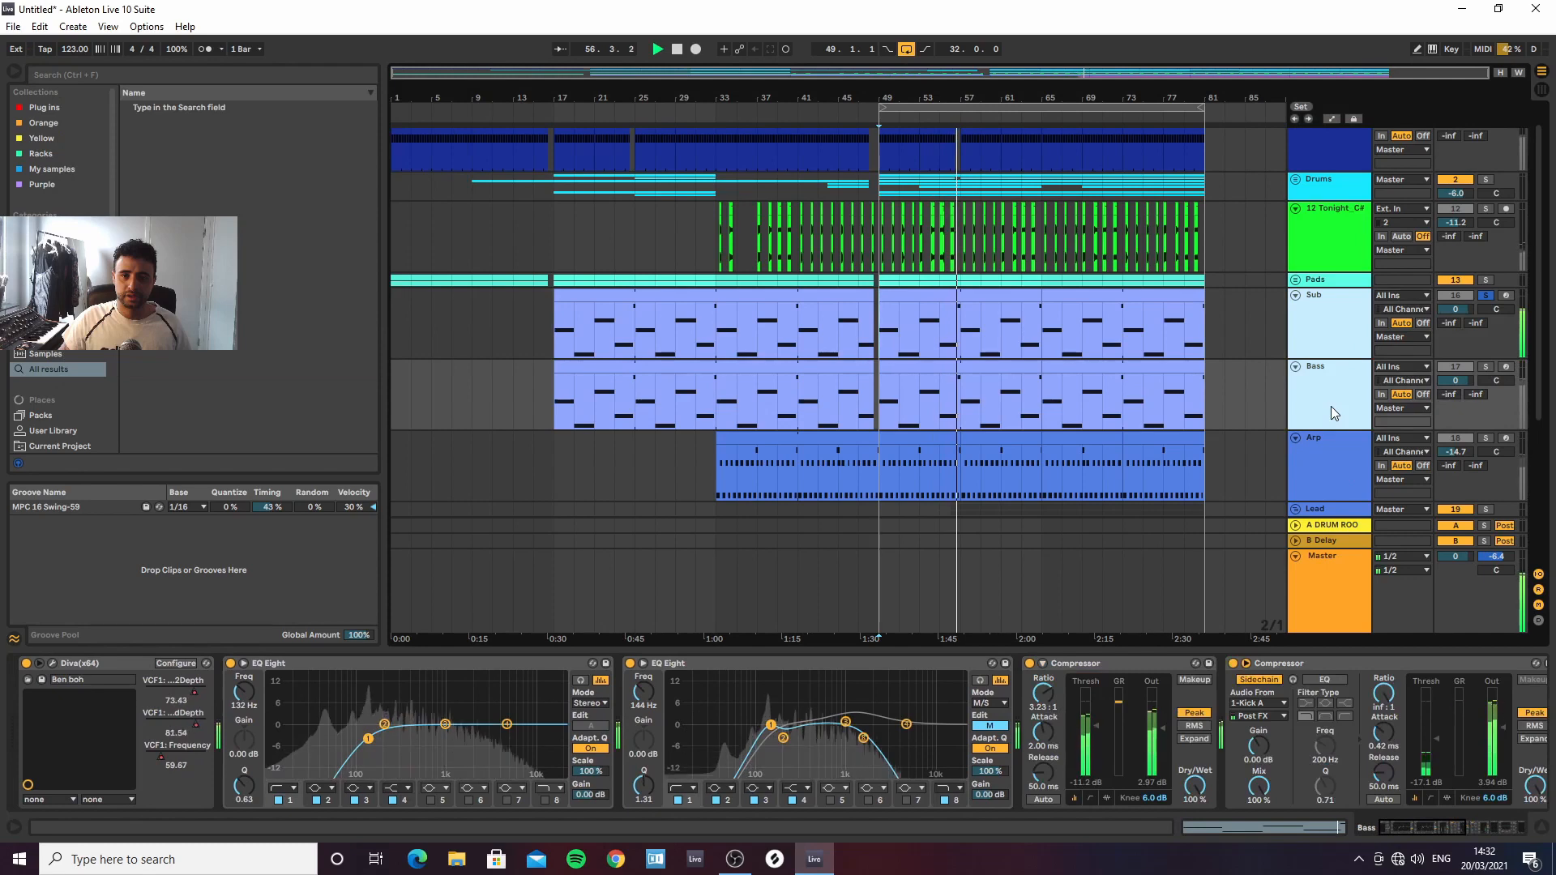
pyautogui.hotkey('ctrl', 'g')
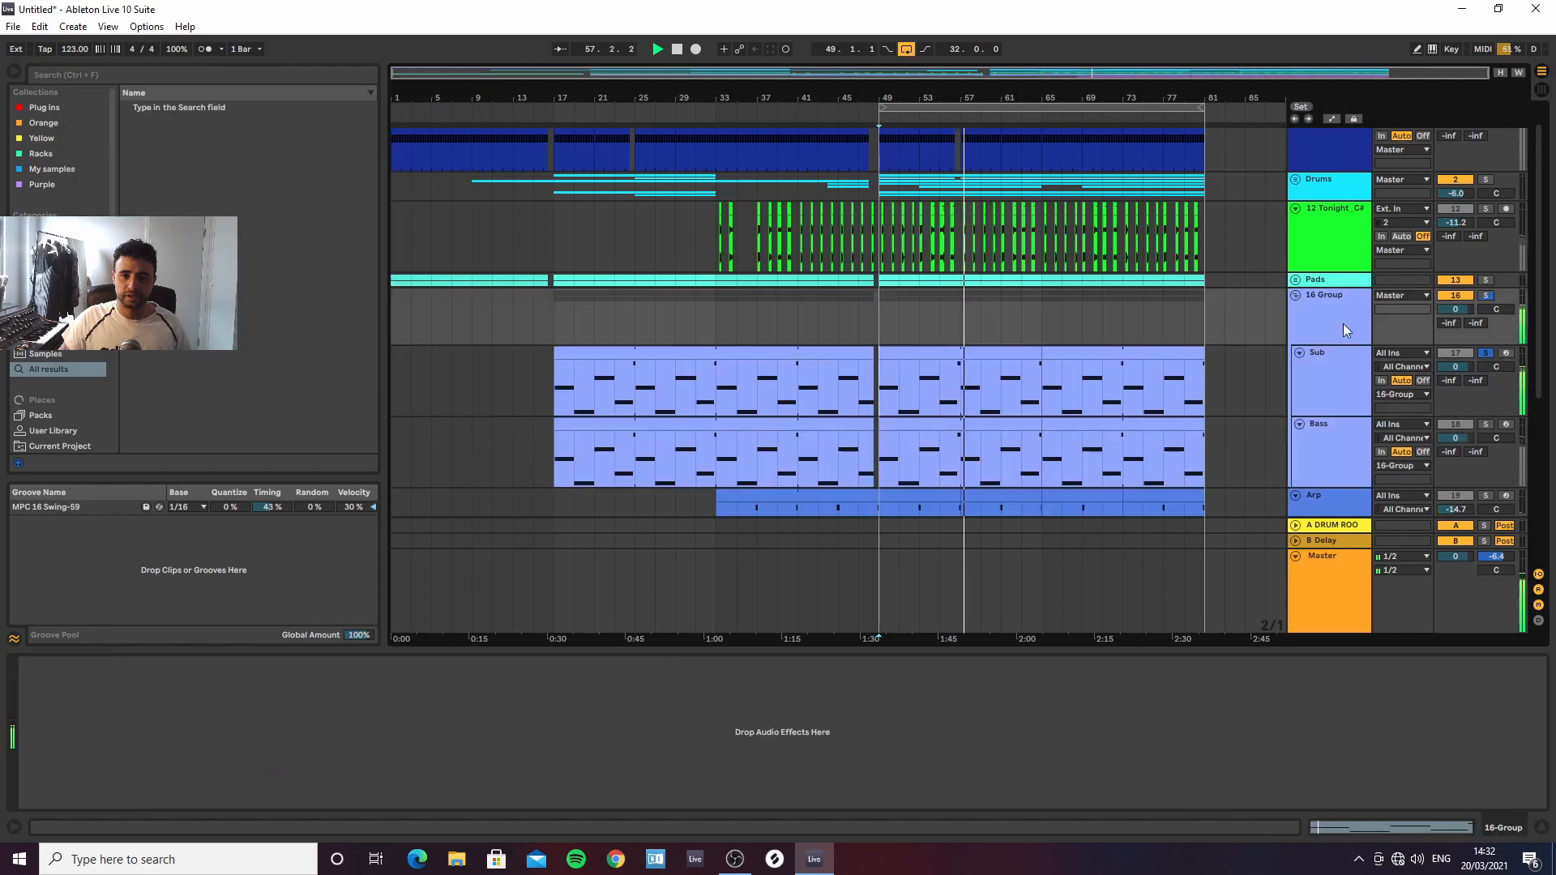
pyautogui.click(1486, 295)
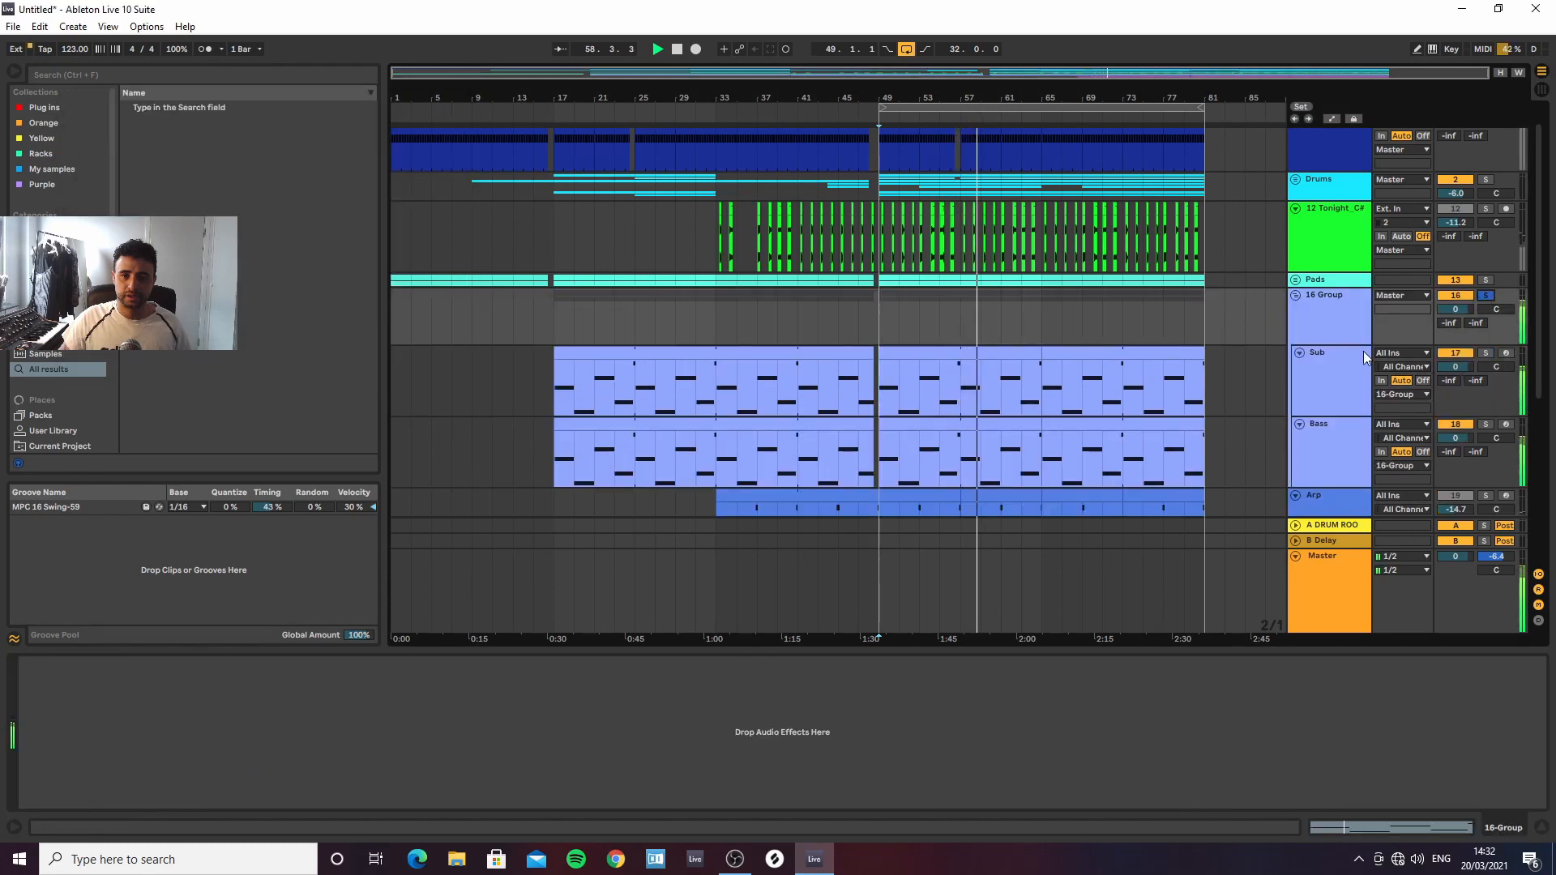
# Set the Bass track's volume to -5.0 dB within the soloed bass group
pyautogui.click(1313, 444)
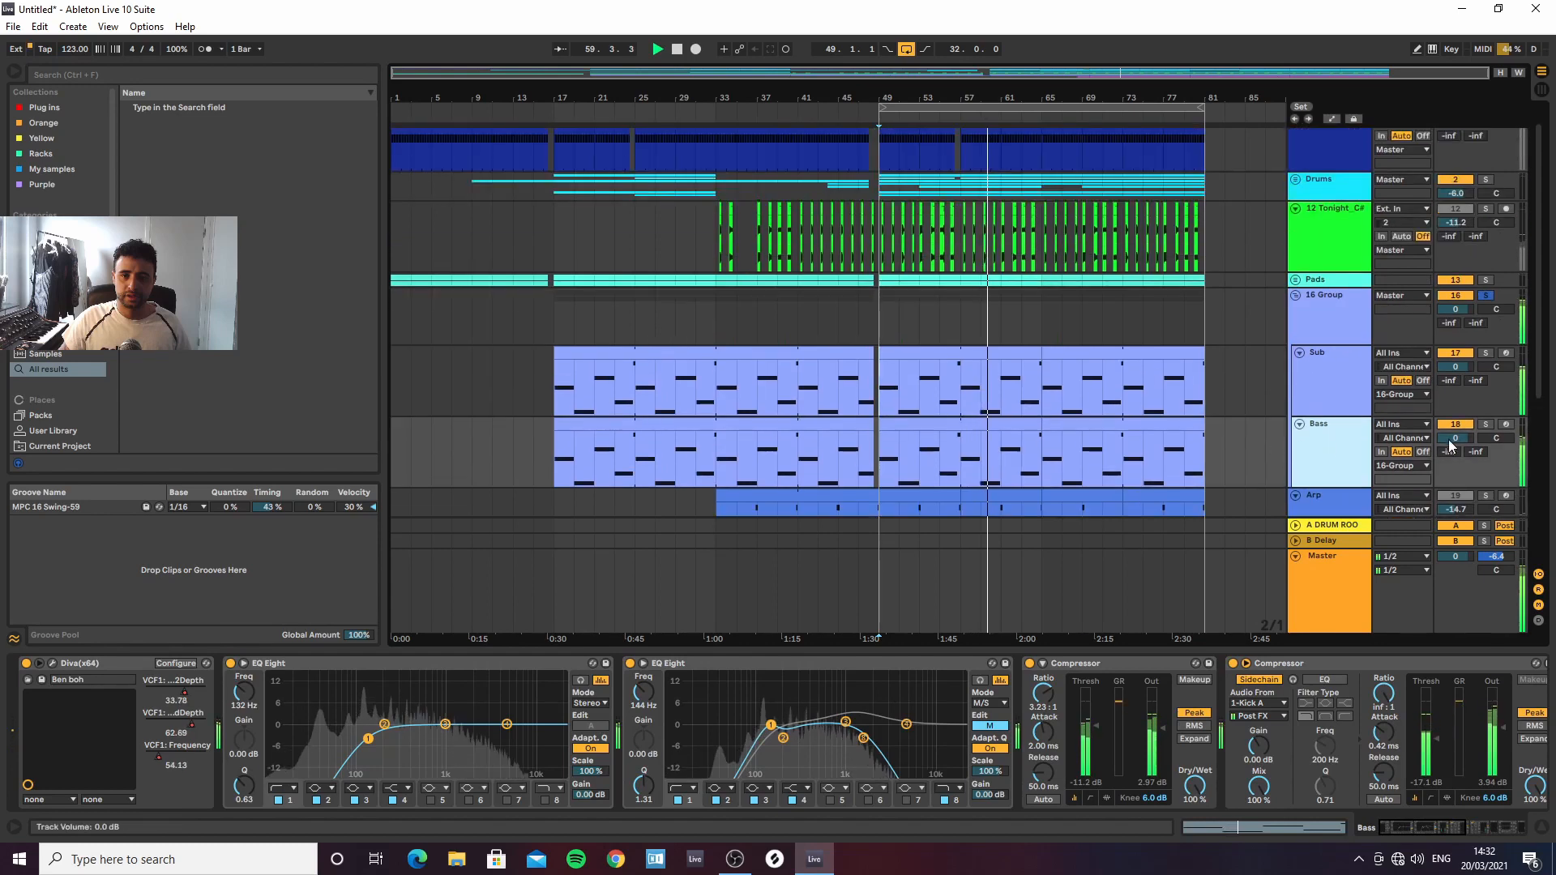
pyautogui.moveTo(1451, 442); pyautogui.dragTo(1451, 468)
# Set the transpose of the Sub track's Diva synth to -12 and play the bass group
pyautogui.click(1335, 383)
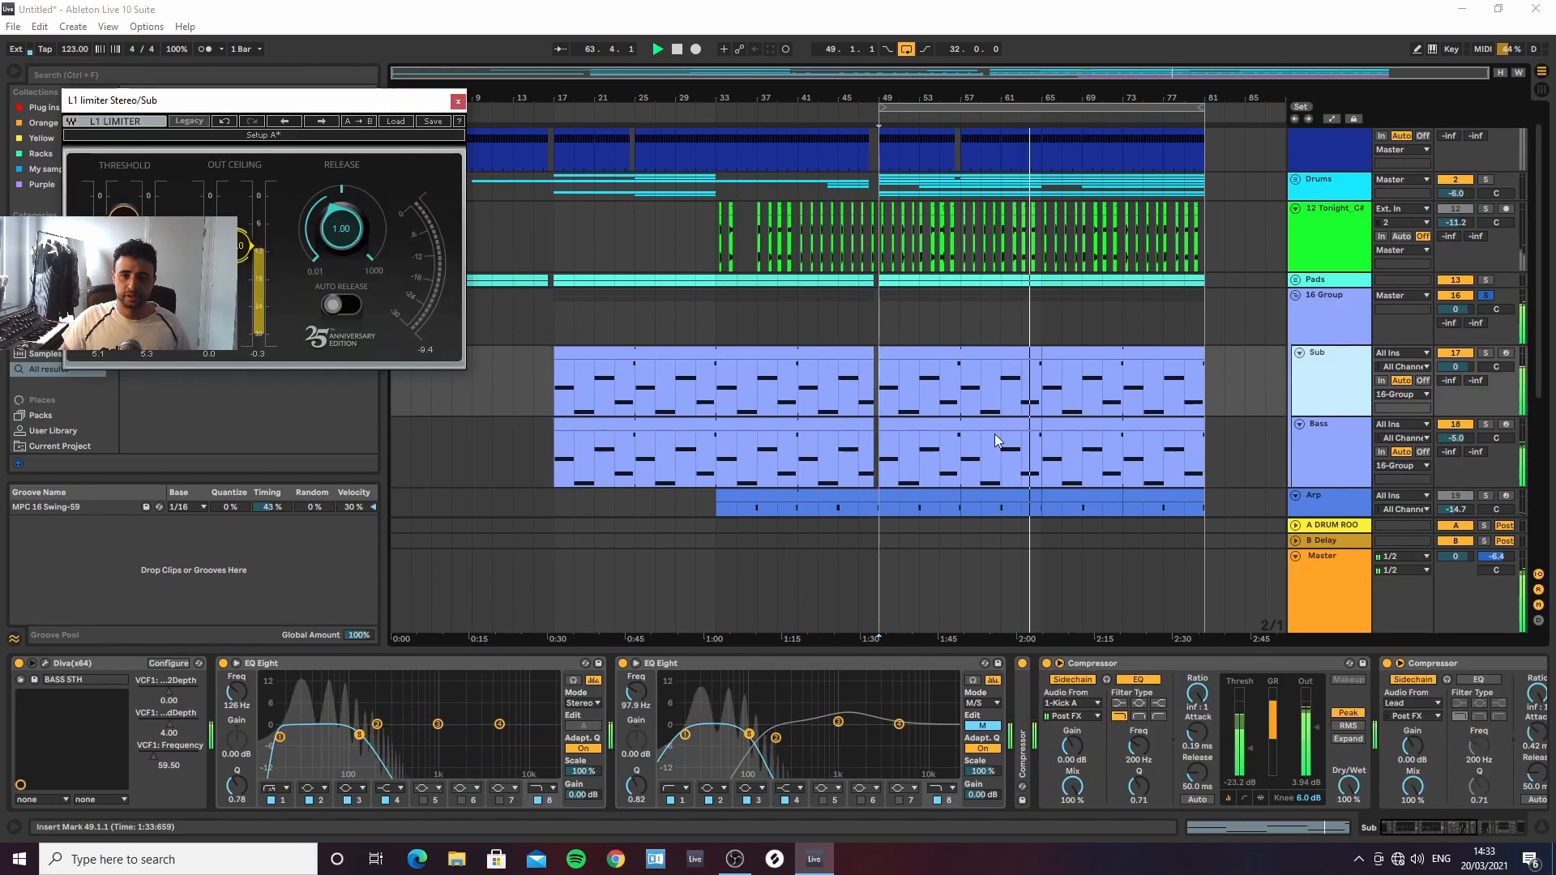
pyautogui.click(1014, 355)
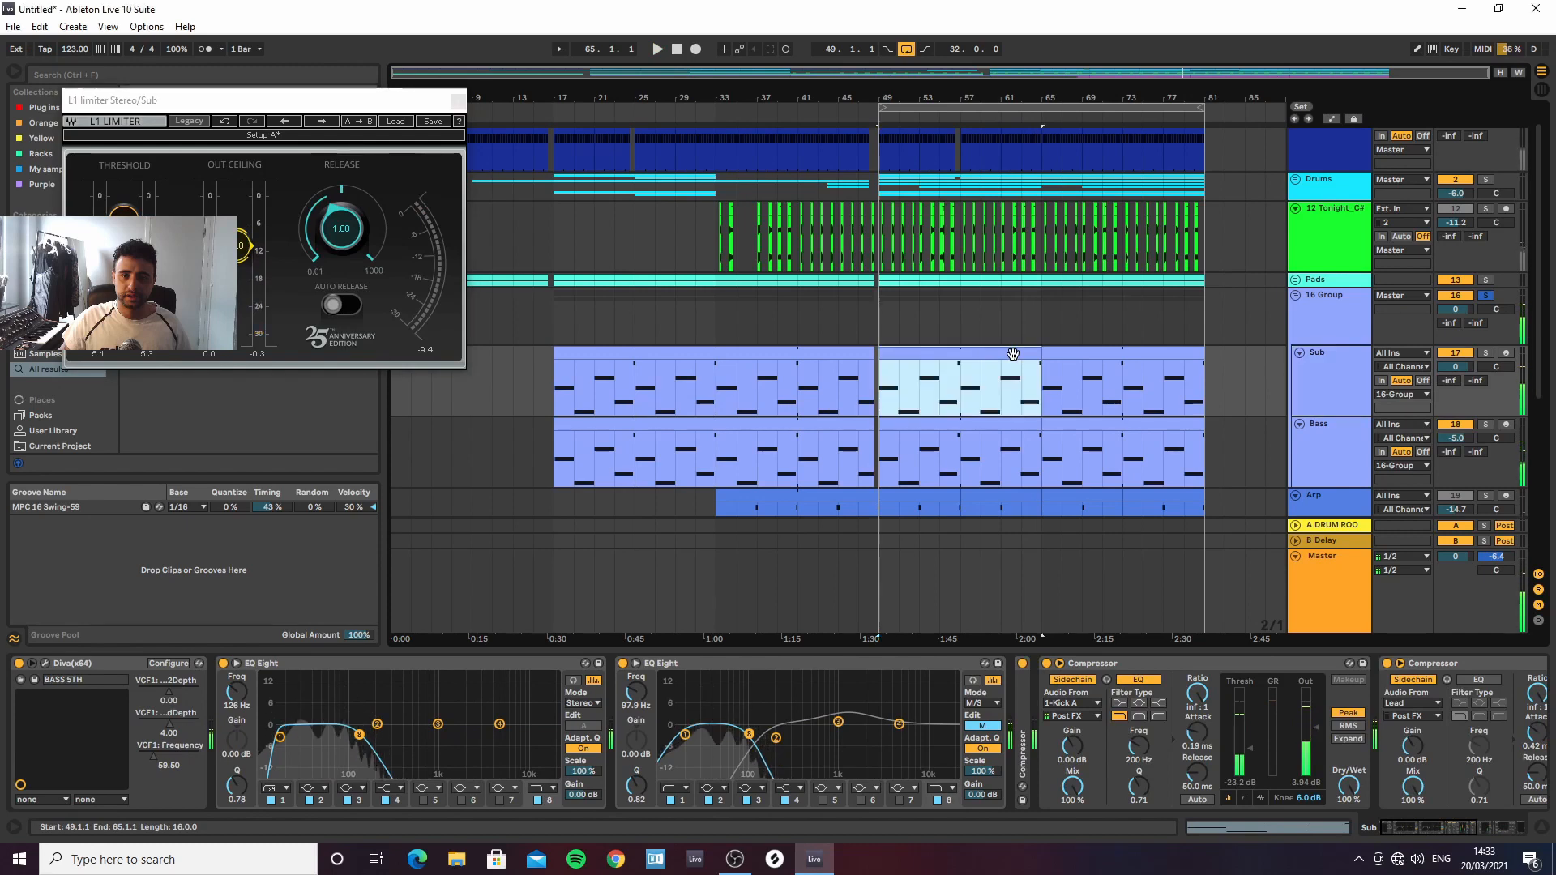
pyautogui.moveTo(937, 651); pyautogui.dragTo(940, 326)
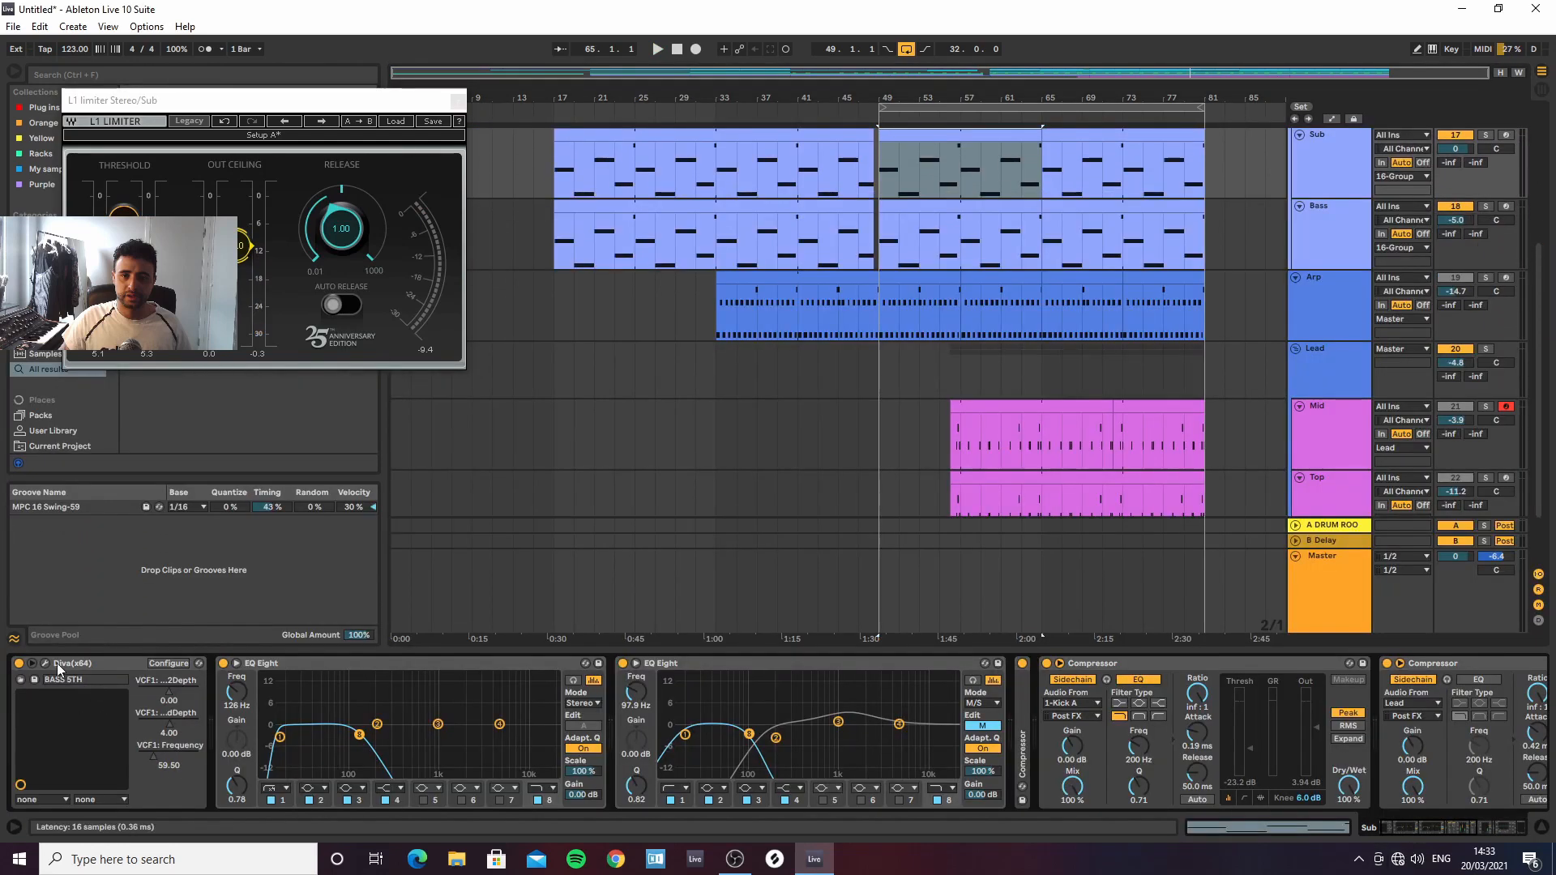
pyautogui.click(45, 664)
pyautogui.click(397, 509)
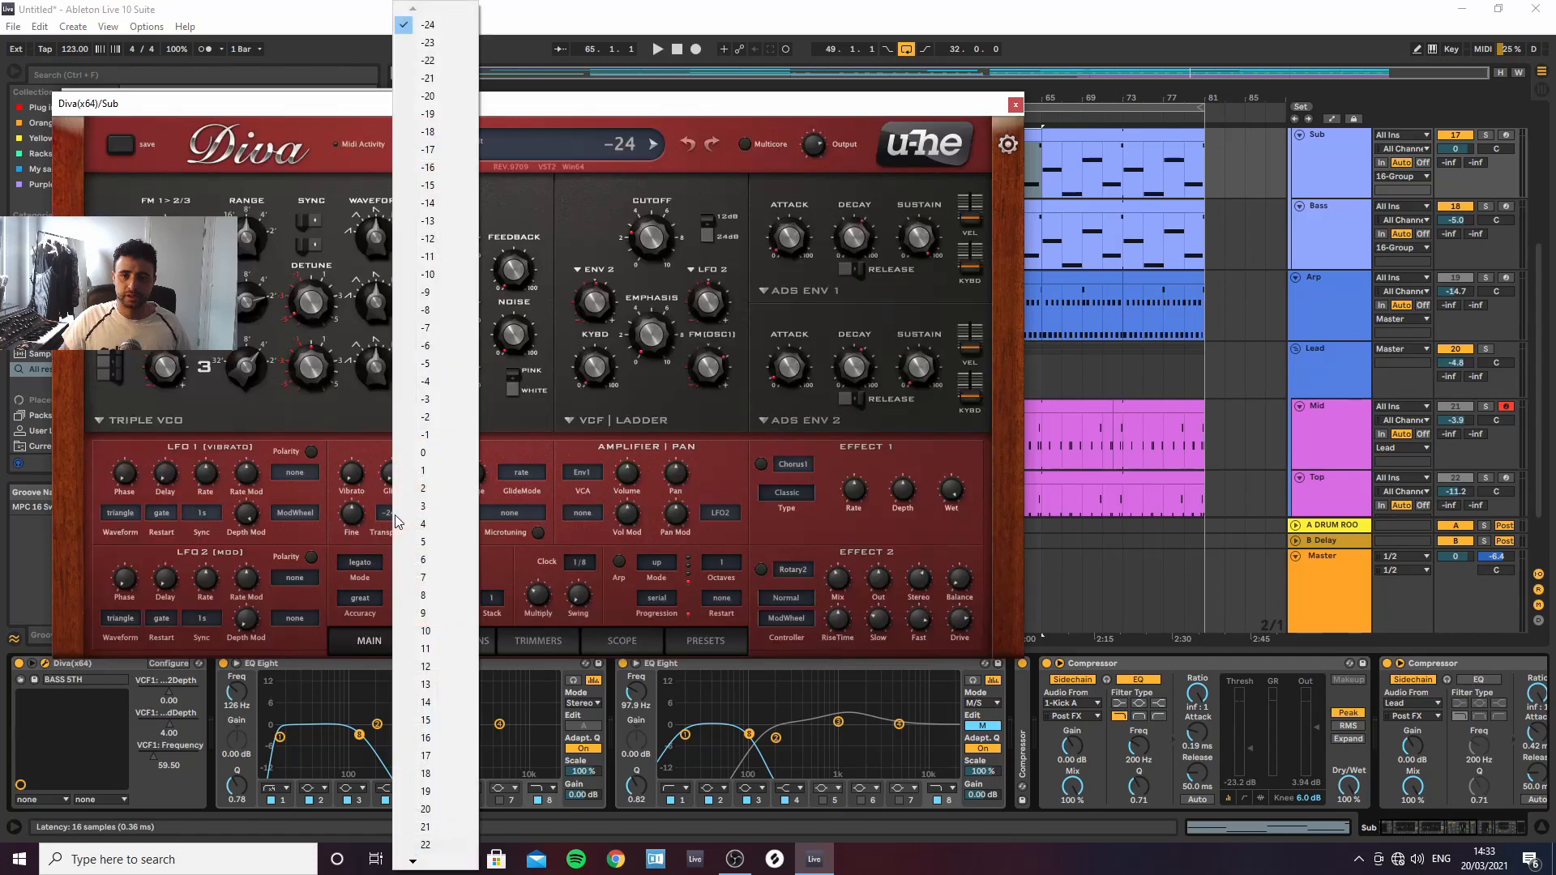
pyautogui.click(454, 243)
pyautogui.press('space')
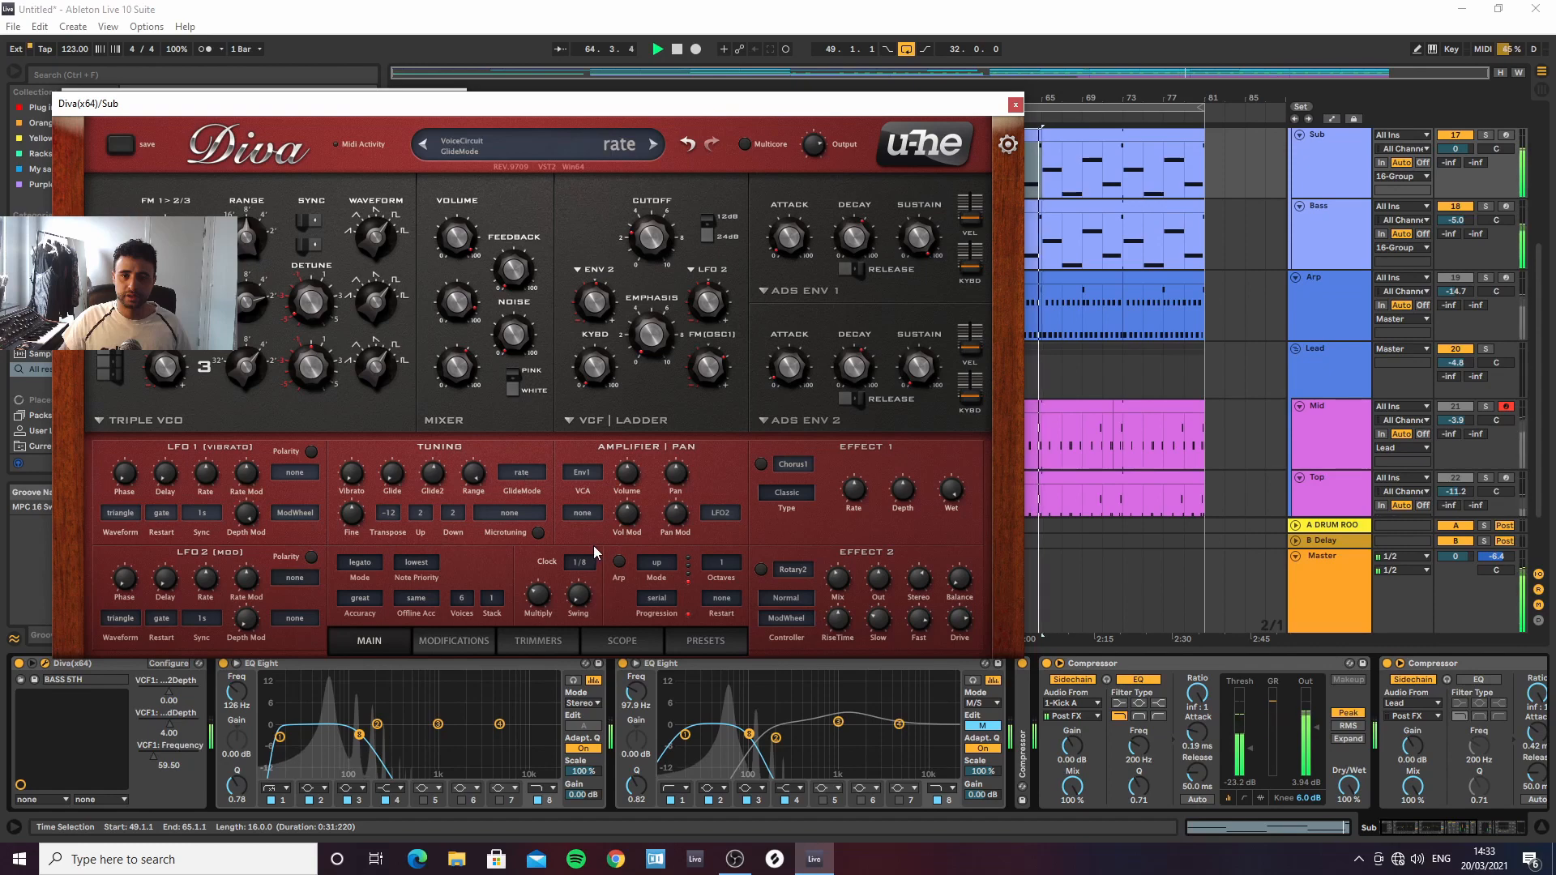
# Check the Sub track's L1 limiter and replay the bass group from bar 49
pyautogui.click(1016, 105)
pyautogui.scroll(2, 961, 304)
pyautogui.click(971, 249)
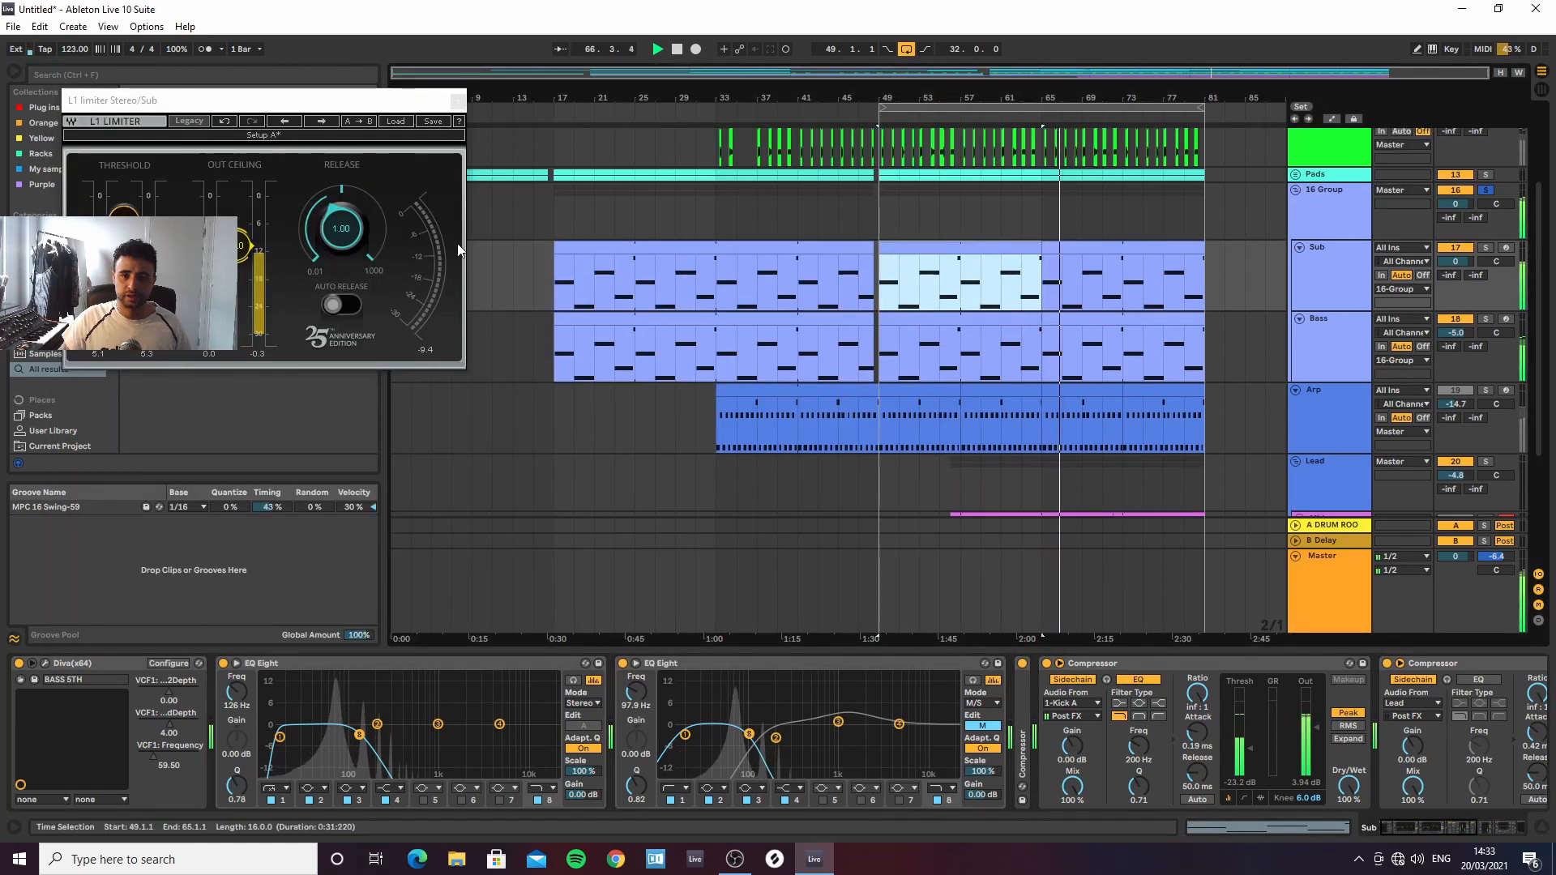
pyautogui.click(124, 229)
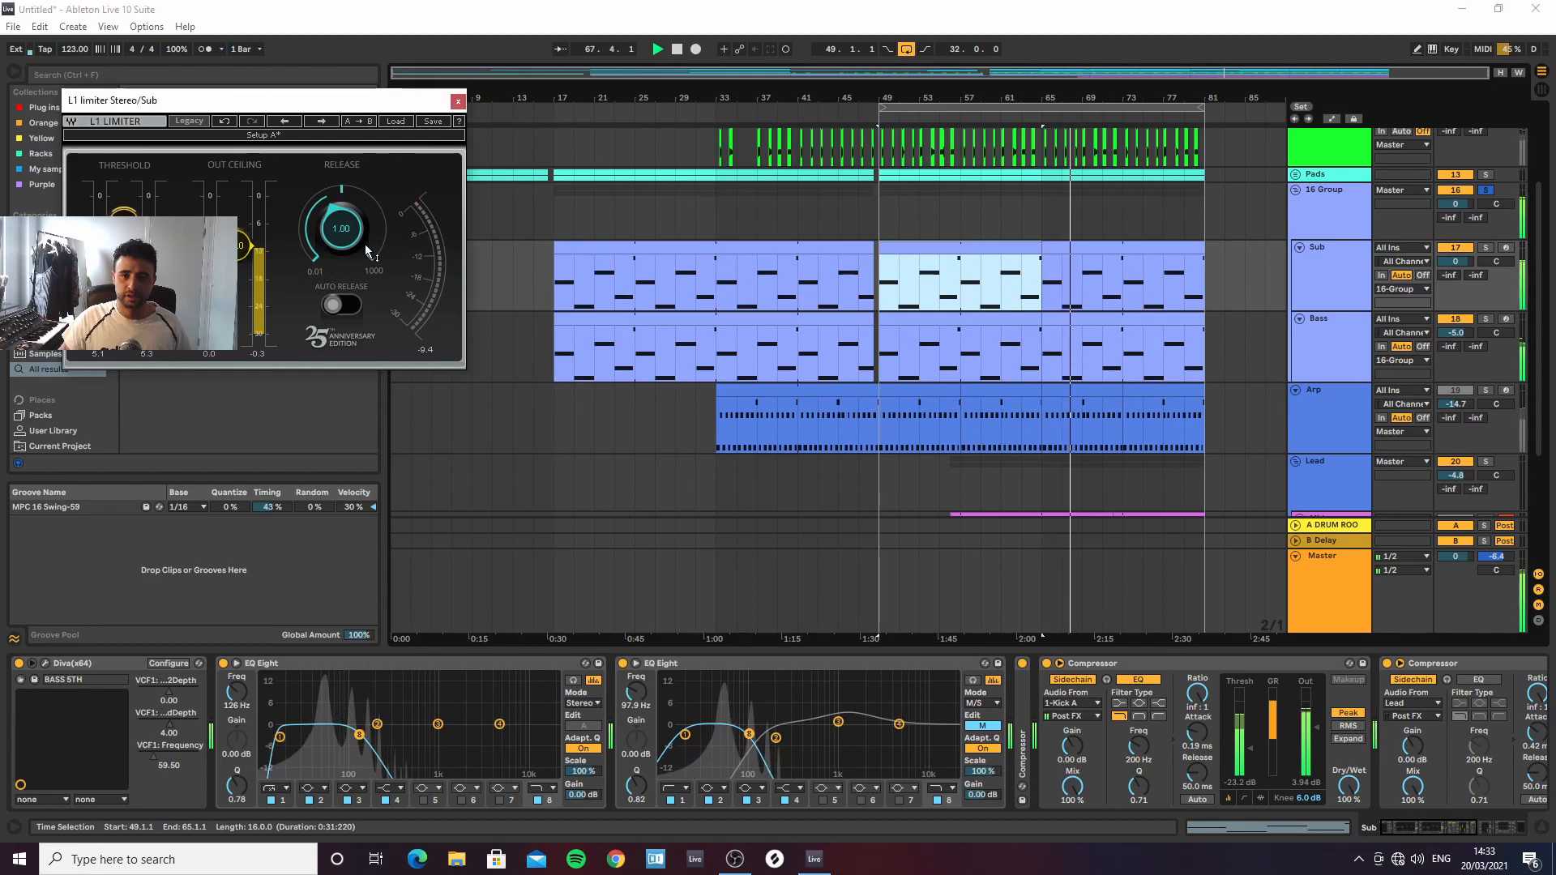
pyautogui.press('space')
pyautogui.press('space')
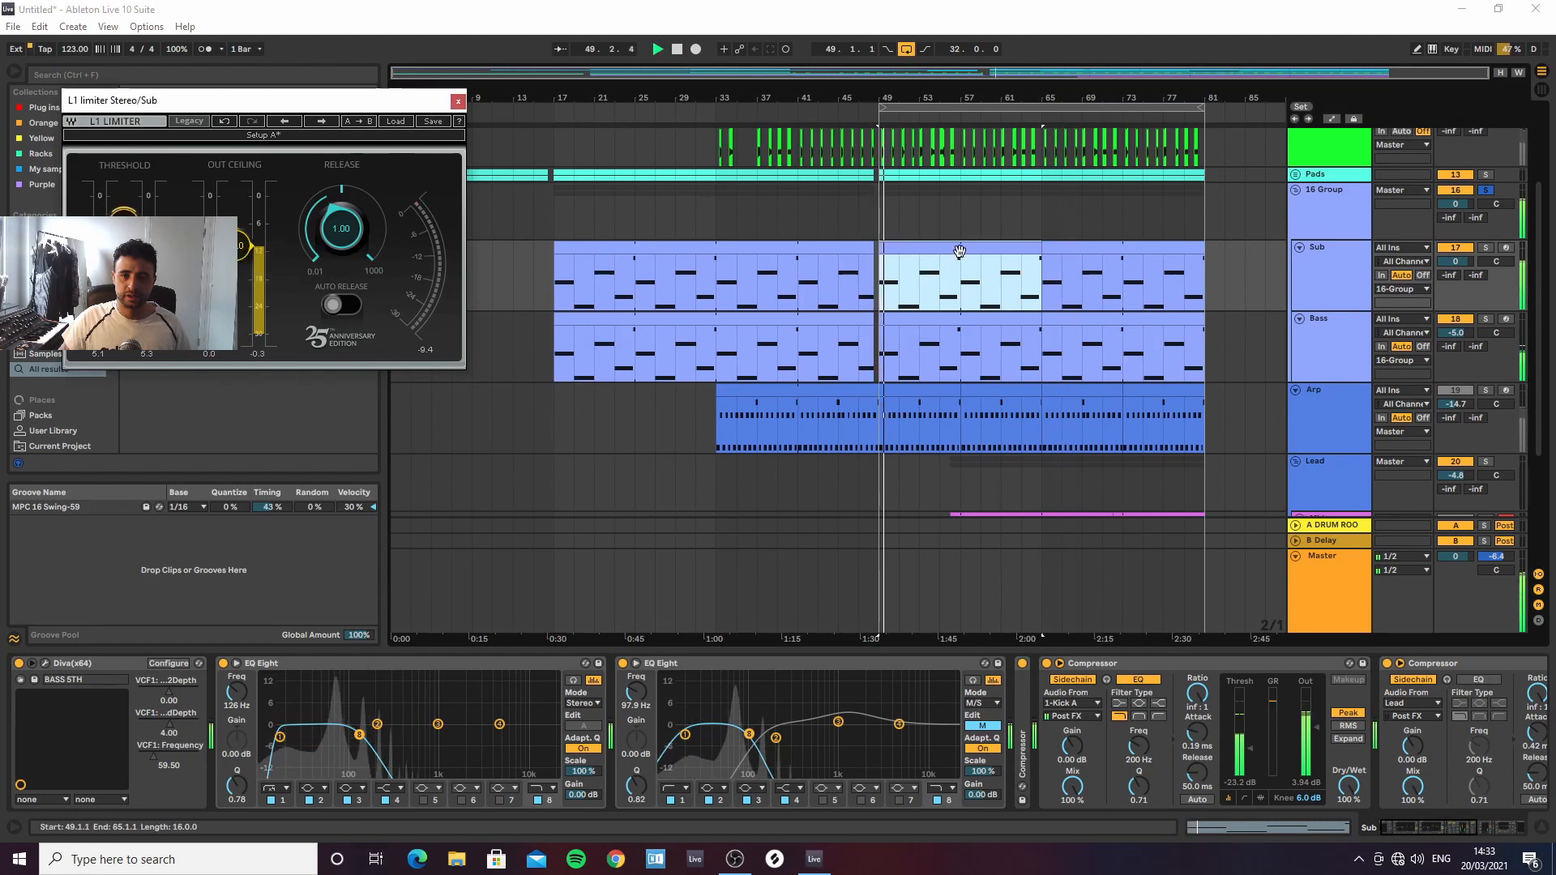
# Lower all notes of the Sub clip at bar 49 by two semitones and listen to the result
pyautogui.doubleClick(960, 251)
pyautogui.hotkey('ctrl', 'a')
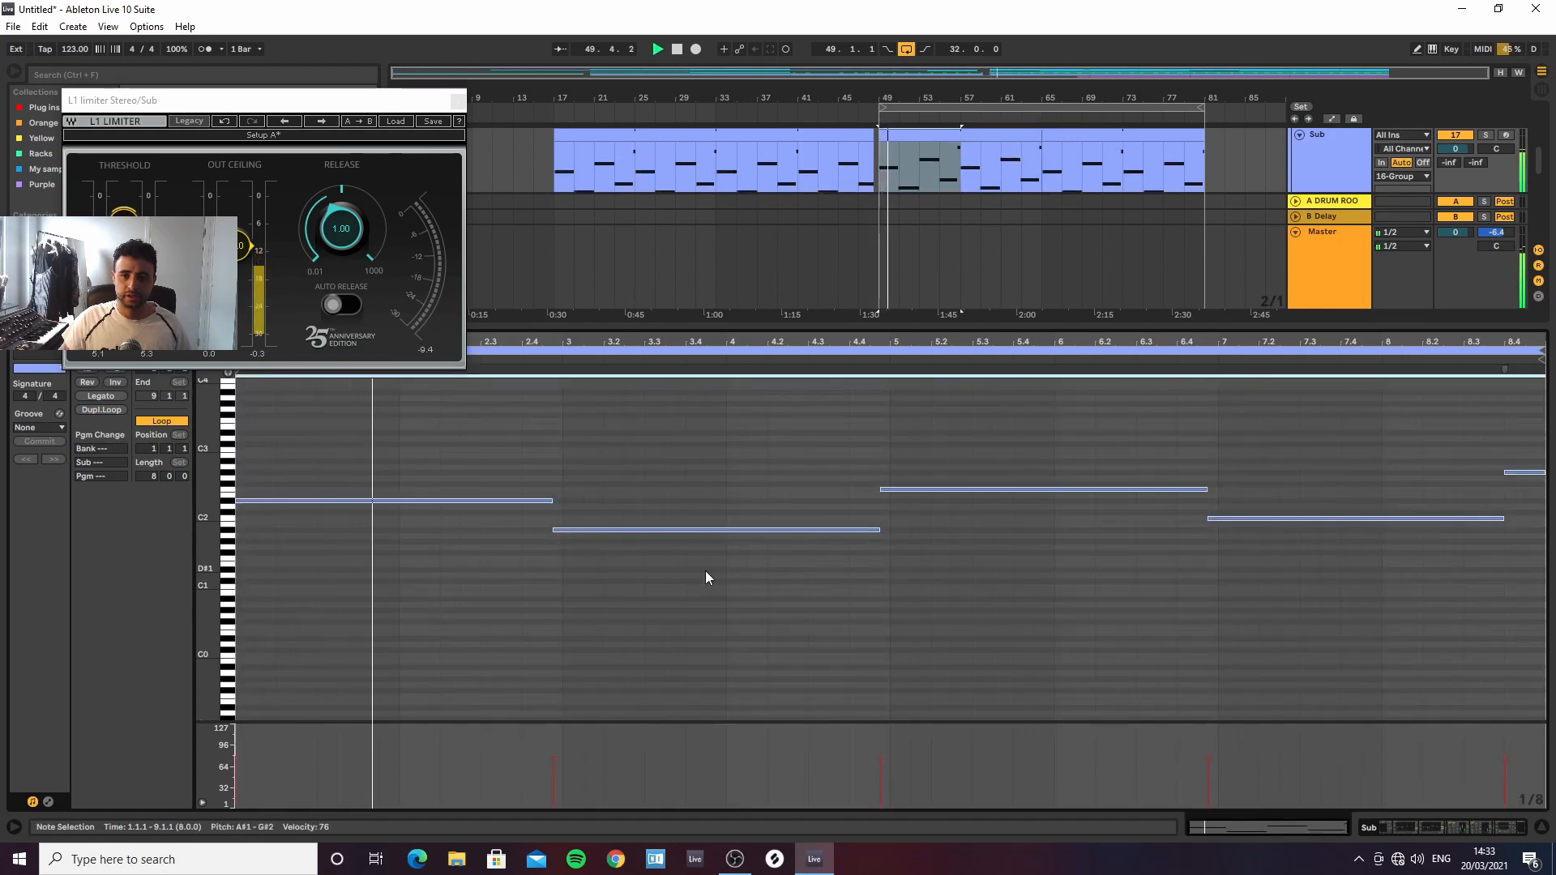
pyautogui.press('Down')
pyautogui.press('Down')
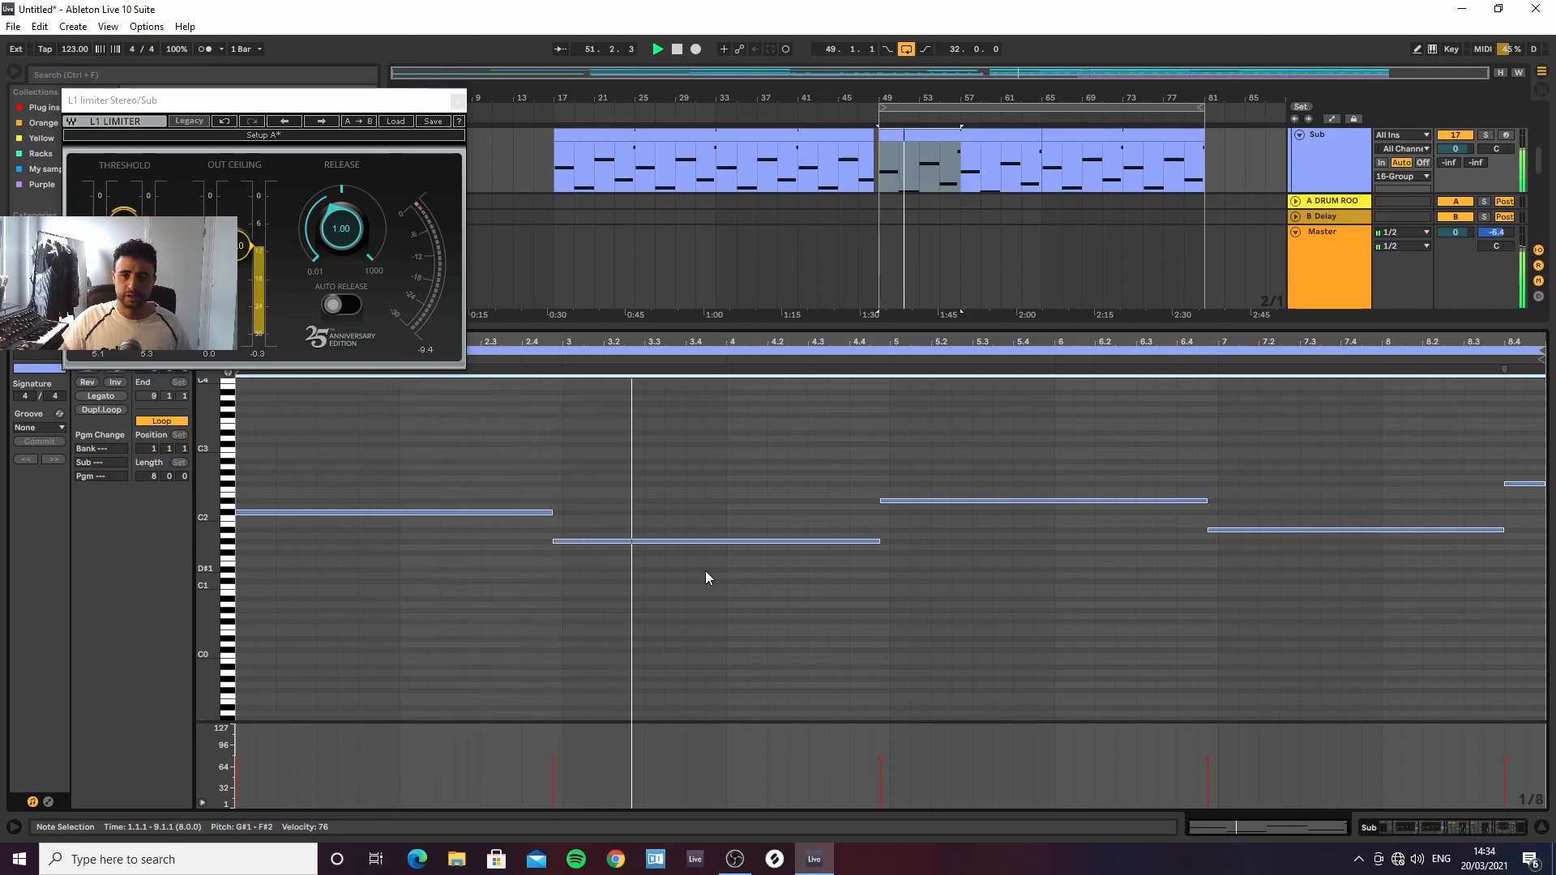
pyautogui.press('space')
# Raise the second note of the Sub clip by two semitones to A#1 and play from bar 49
pyautogui.click(728, 543)
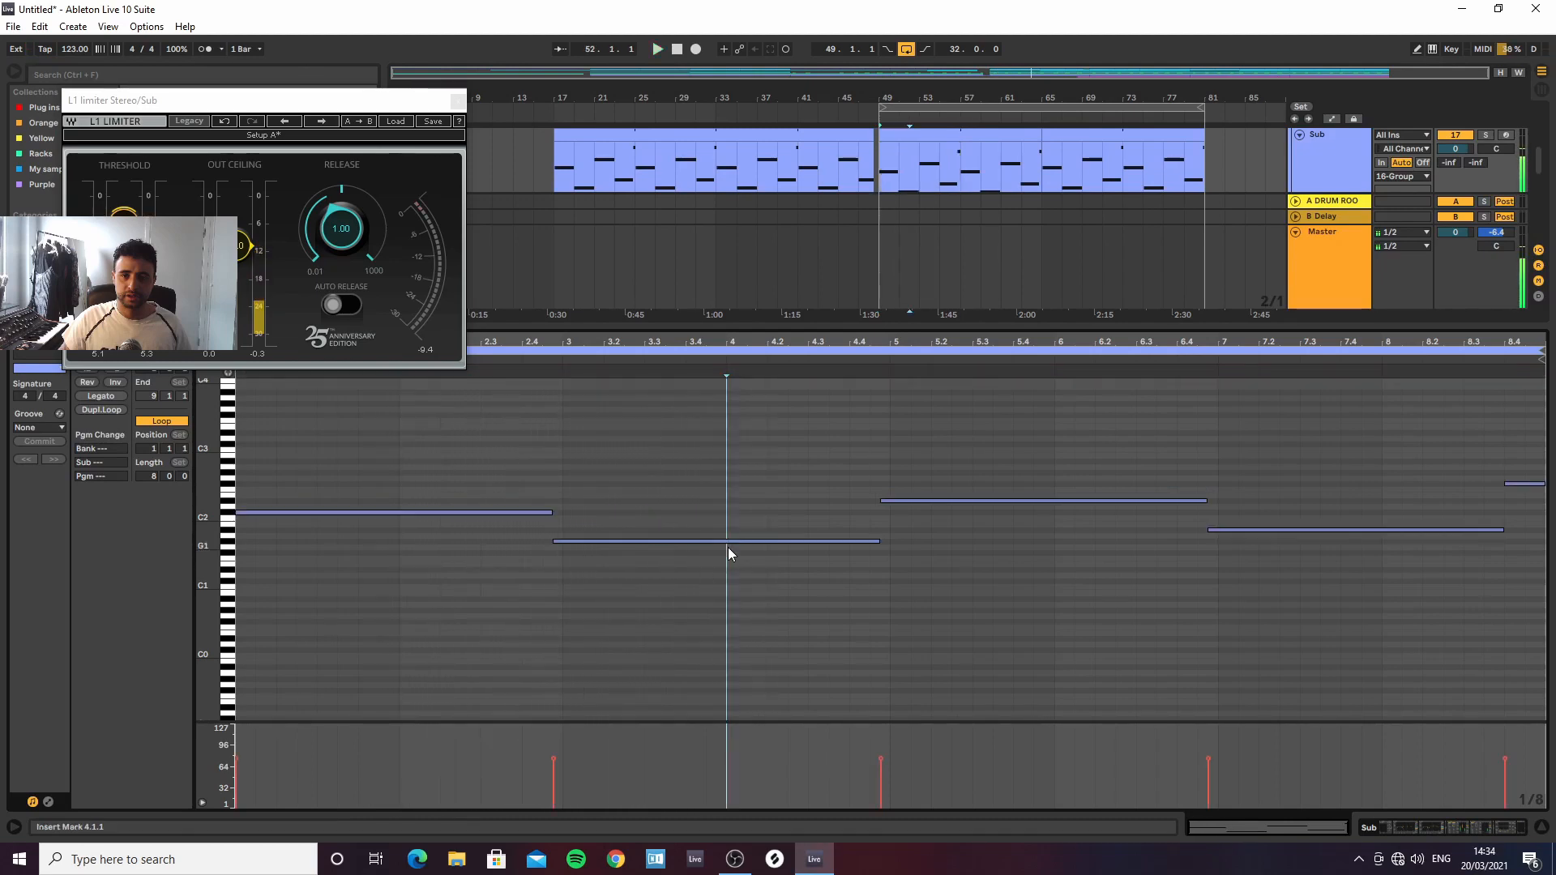
pyautogui.press('Up')
pyautogui.press('Up')
pyautogui.press('space')
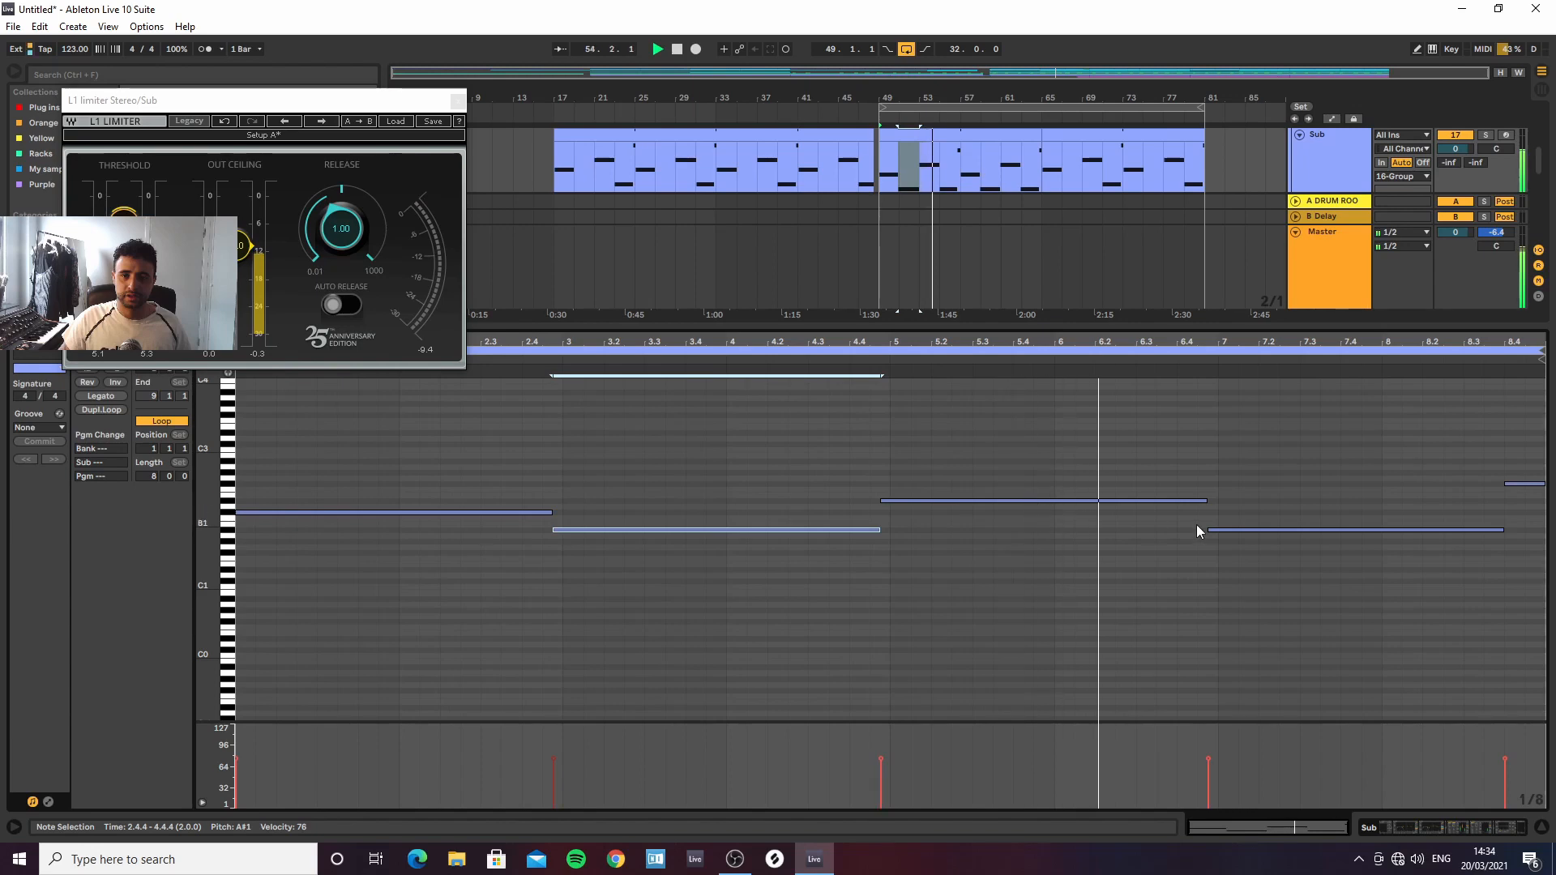
# Solo the Sub track and set its Diva synth's transpose to -24
pyautogui.click(1438, 831)
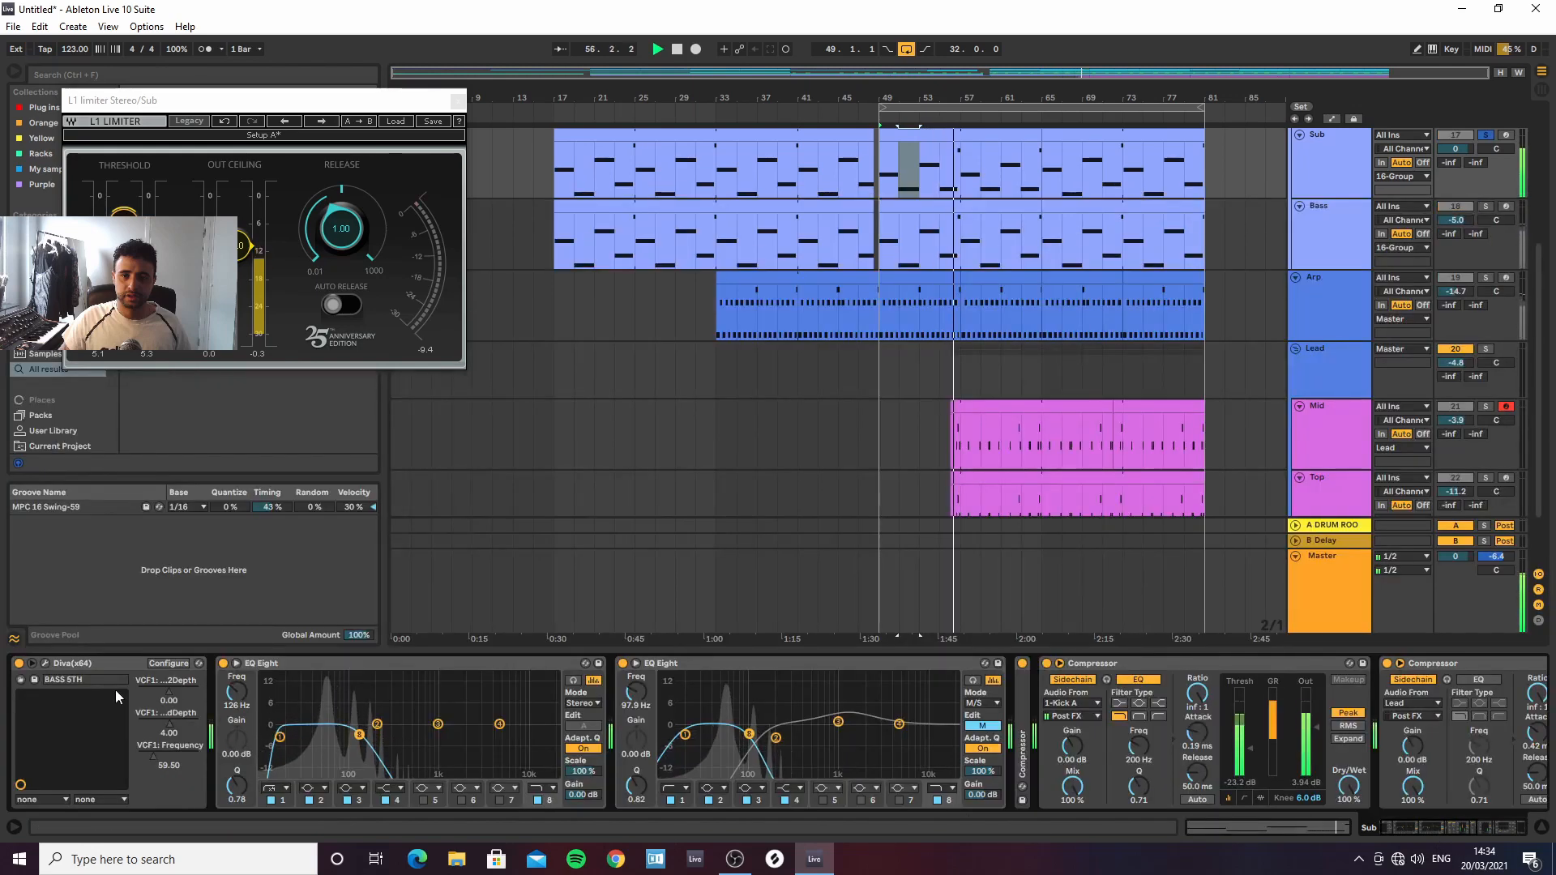
pyautogui.click(45, 663)
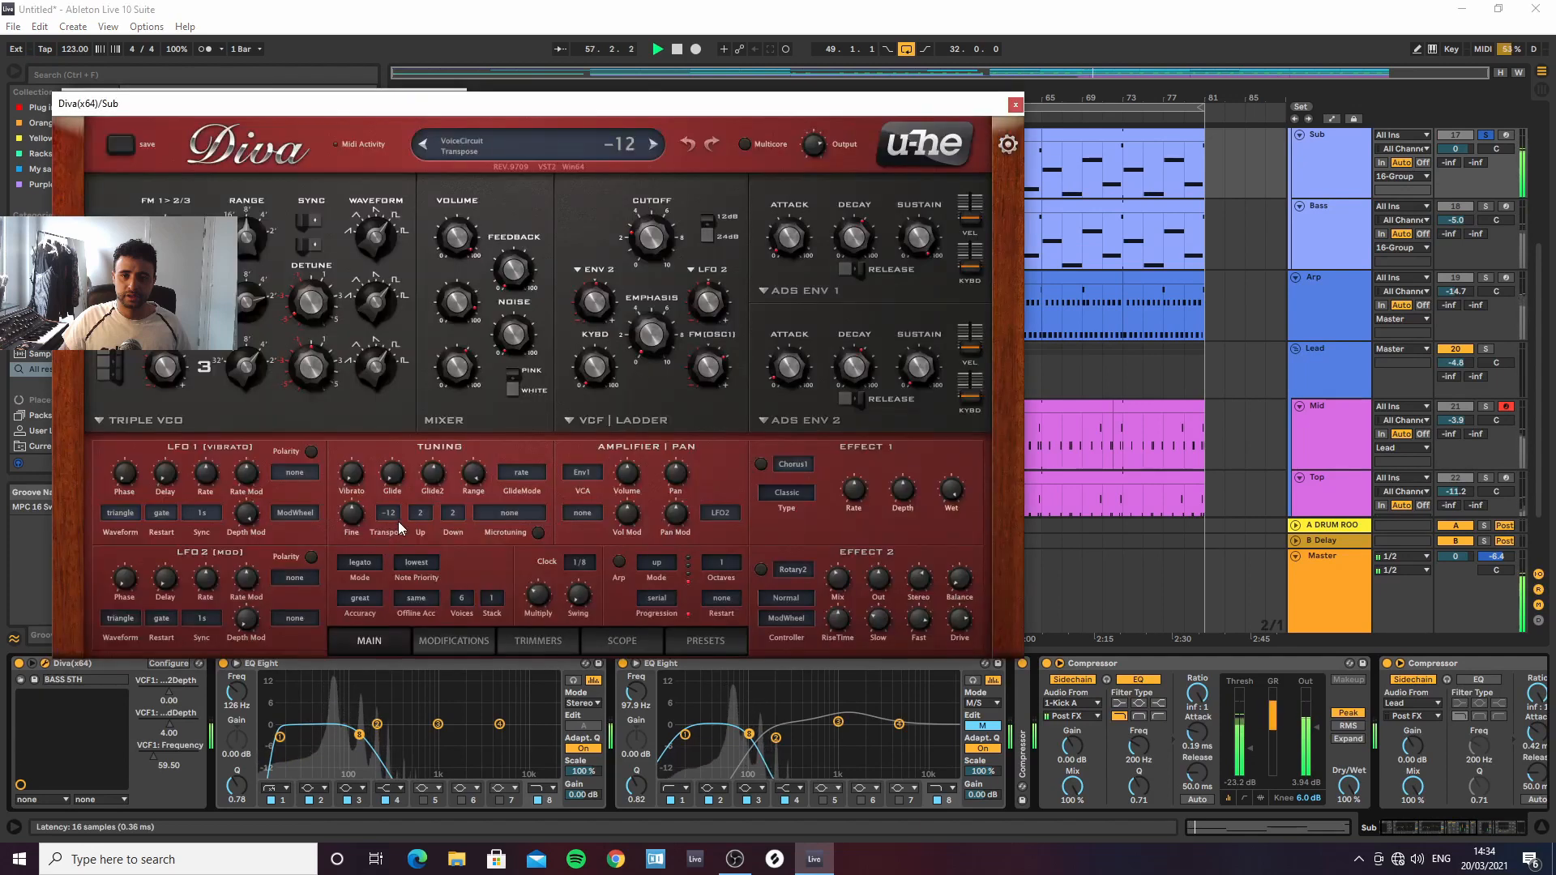
pyautogui.click(387, 521)
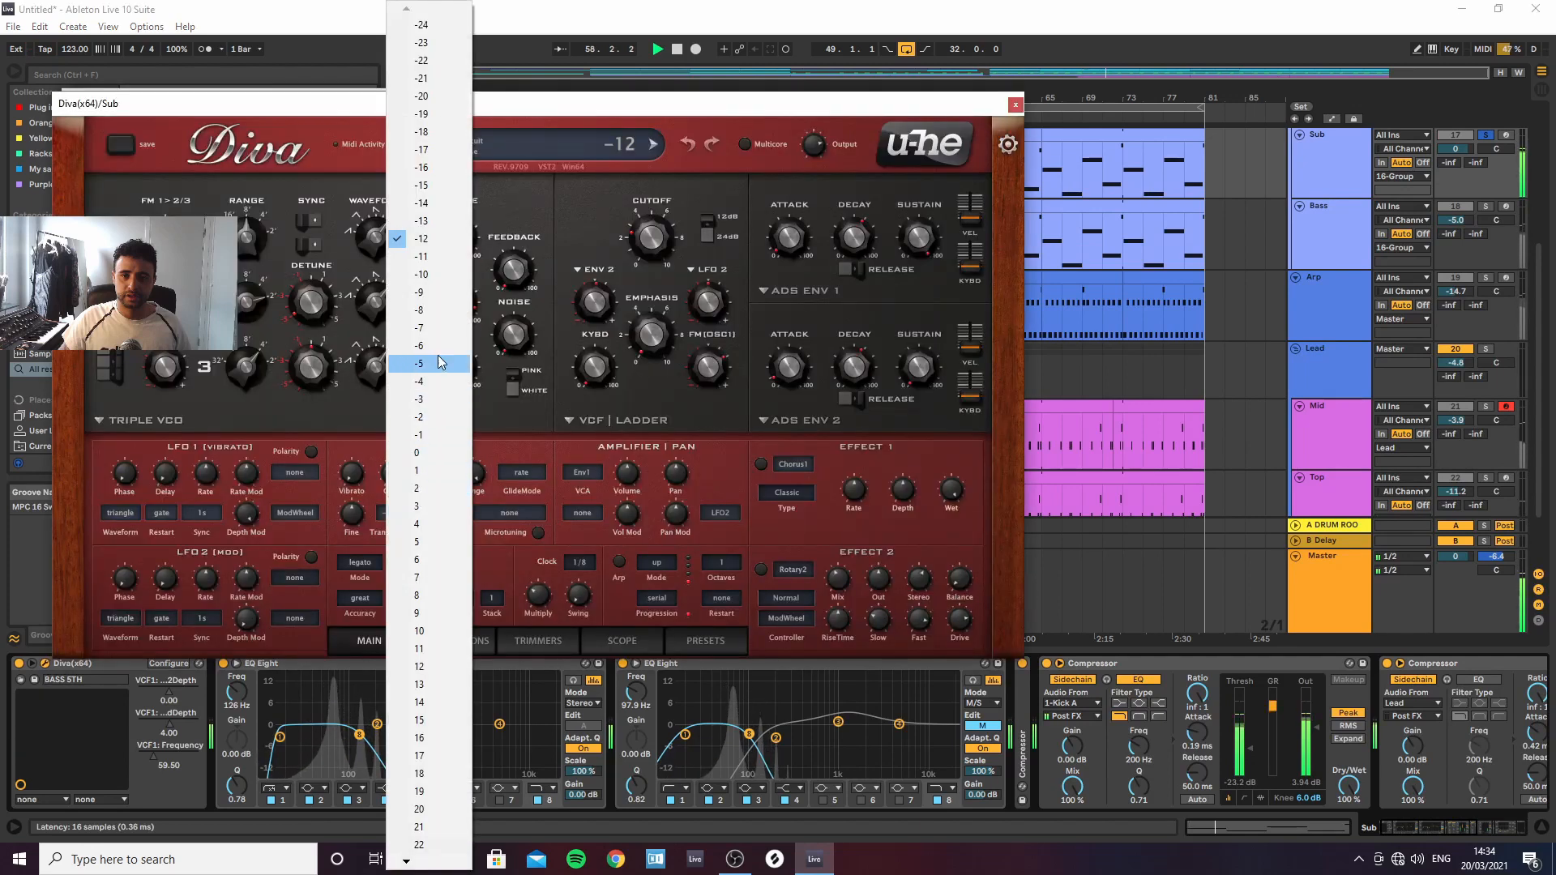
pyautogui.click(421, 24)
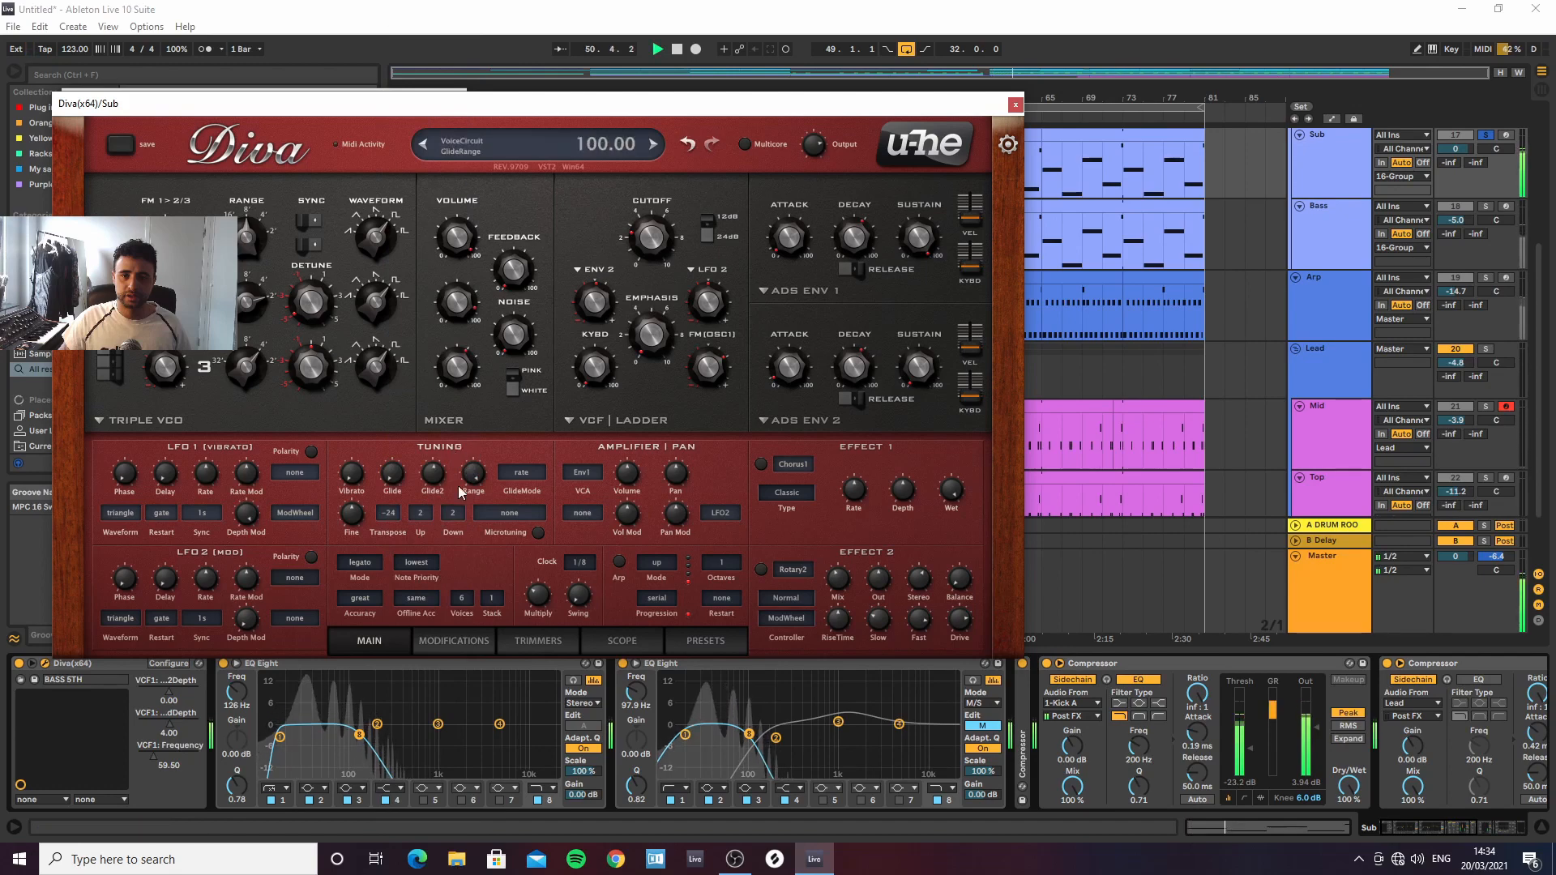
# Set the Sub's EQ Eight low cuts to 18.2 Hz and 18.6 Hz mid, its side low cut to 147 Hz, and enable Diva's Chorus1
pyautogui.moveTo(282, 738); pyautogui.dragTo(288, 739)
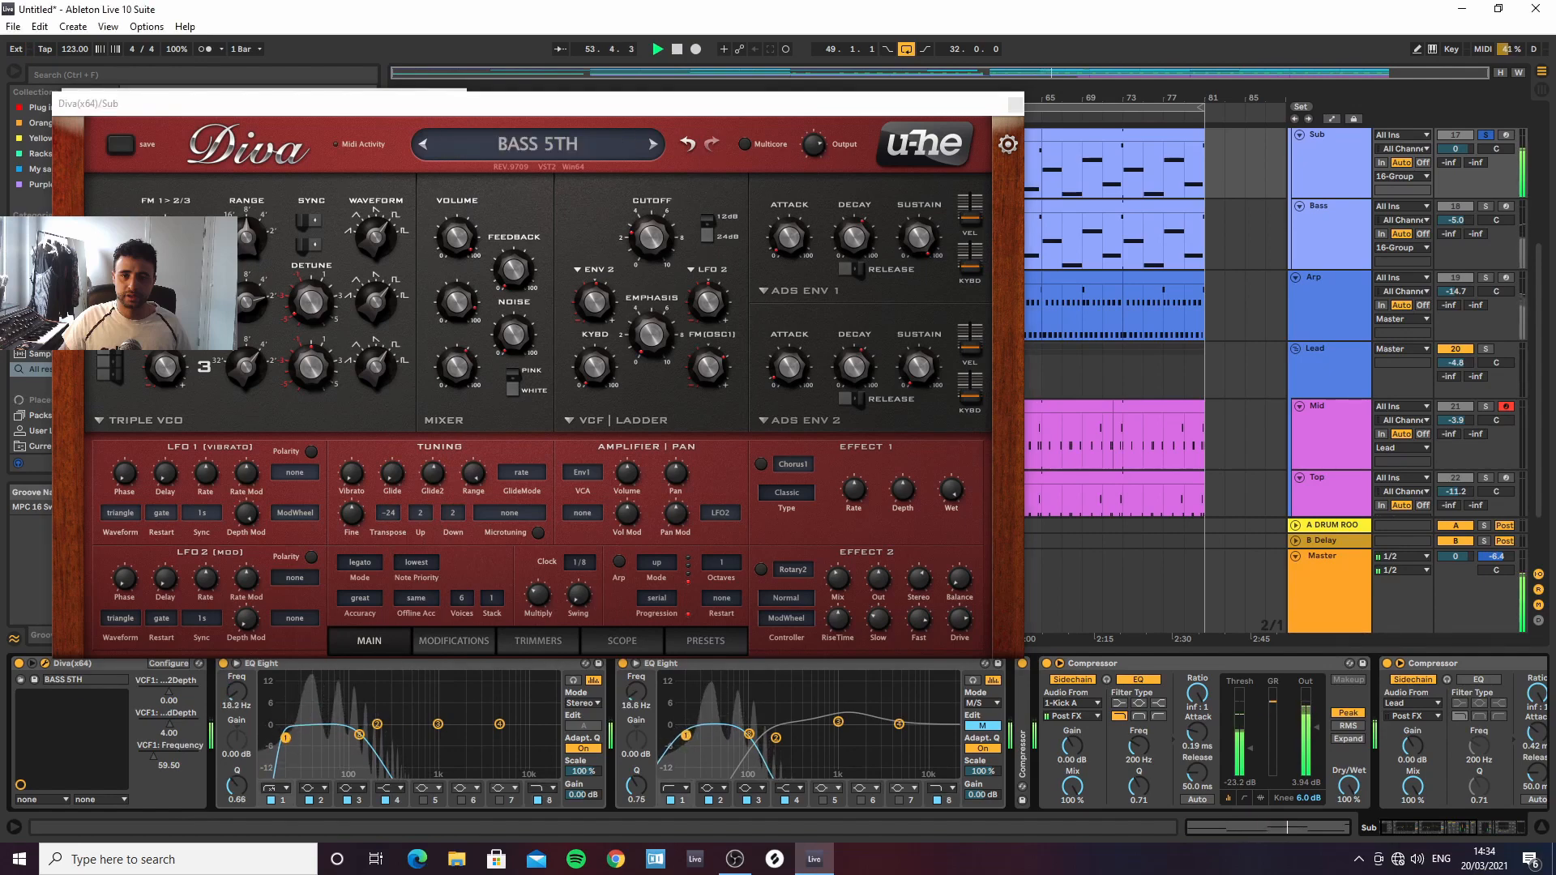
pyautogui.click(981, 727)
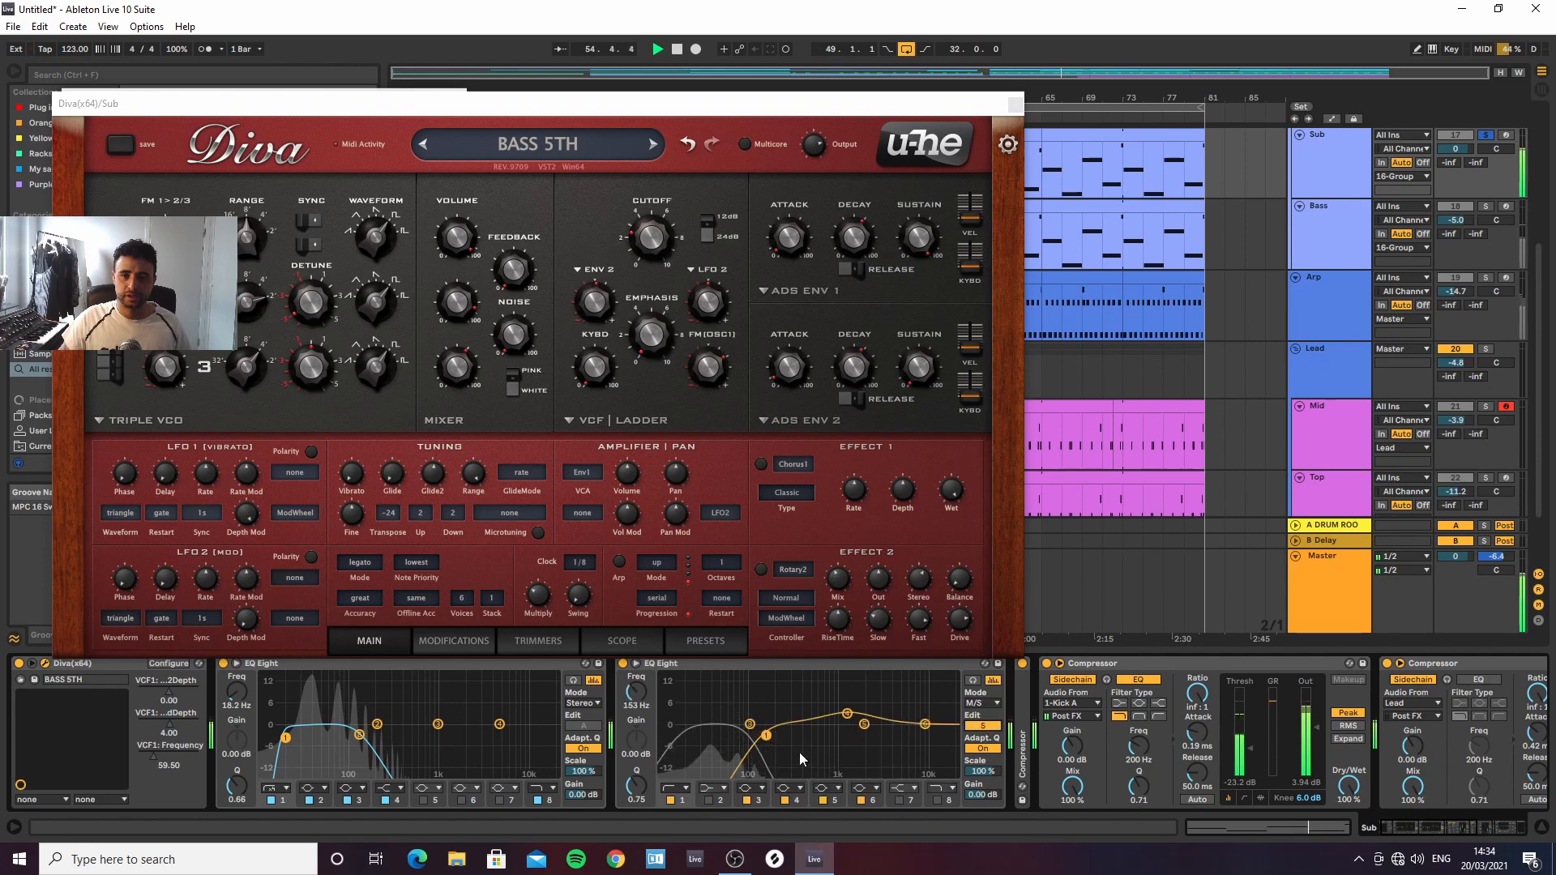
pyautogui.click(762, 465)
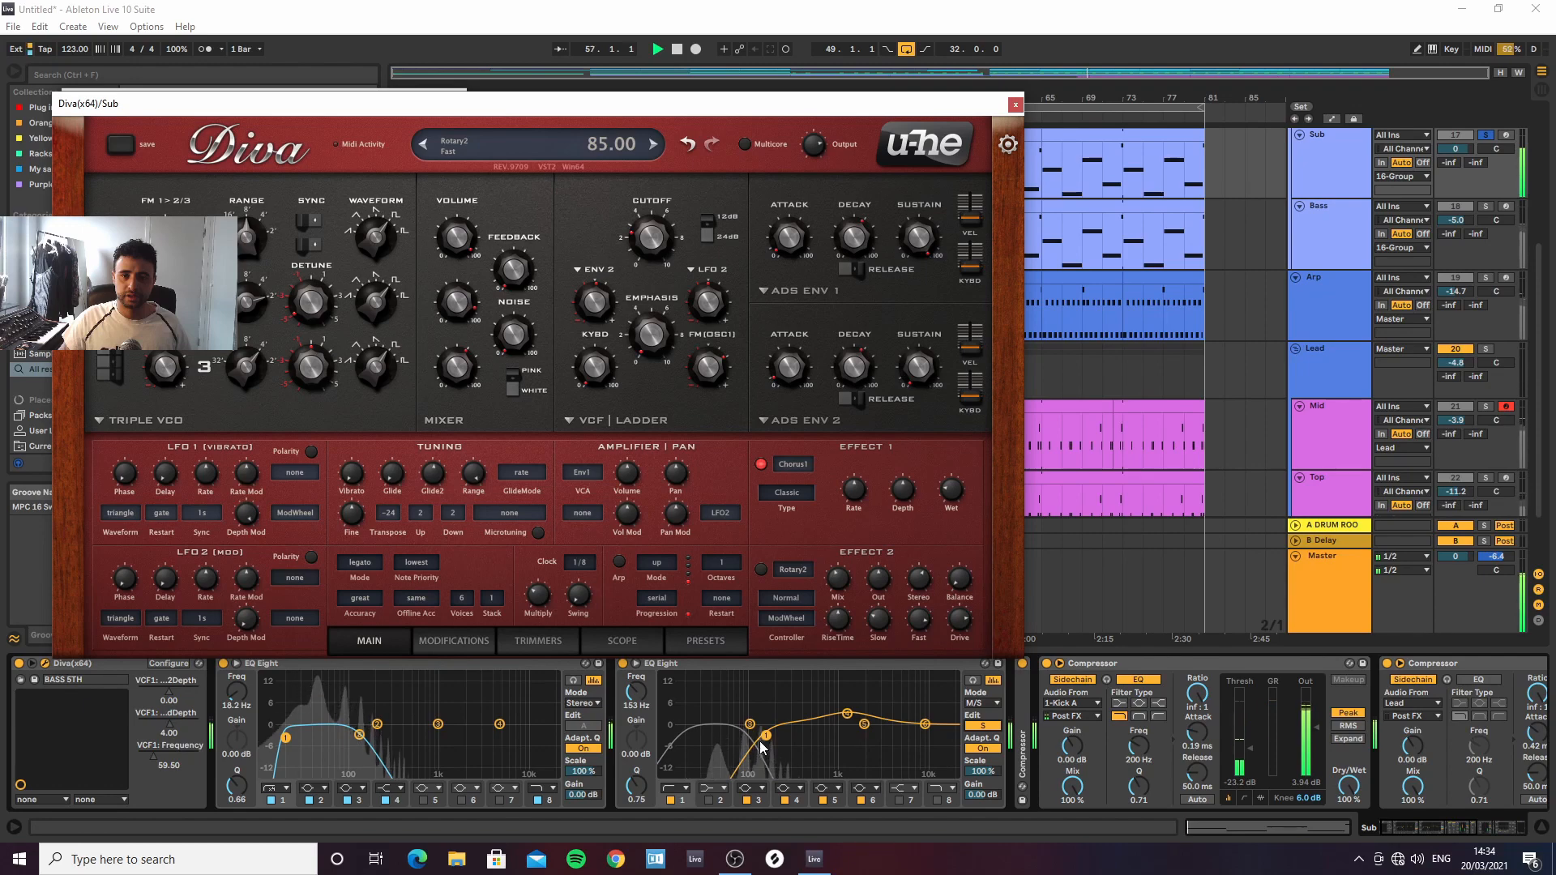
pyautogui.moveTo(765, 737); pyautogui.dragTo(764, 741)
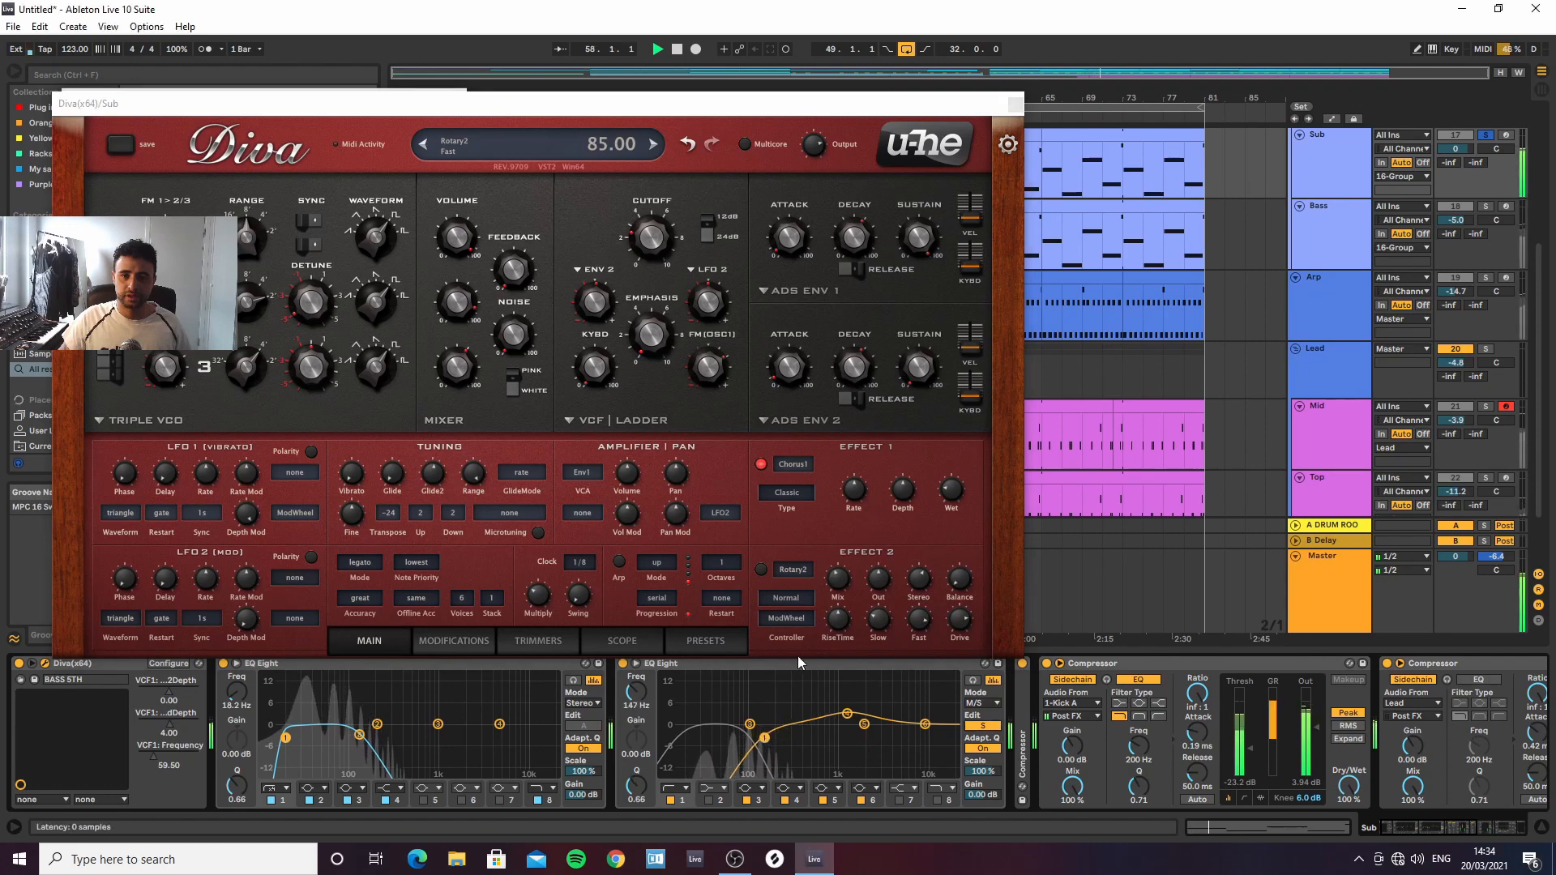
# Try the 12 dB ladder filter mode in the Sub's Diva, return it to 24 dB and close the plug-in windows
pyautogui.click(709, 233)
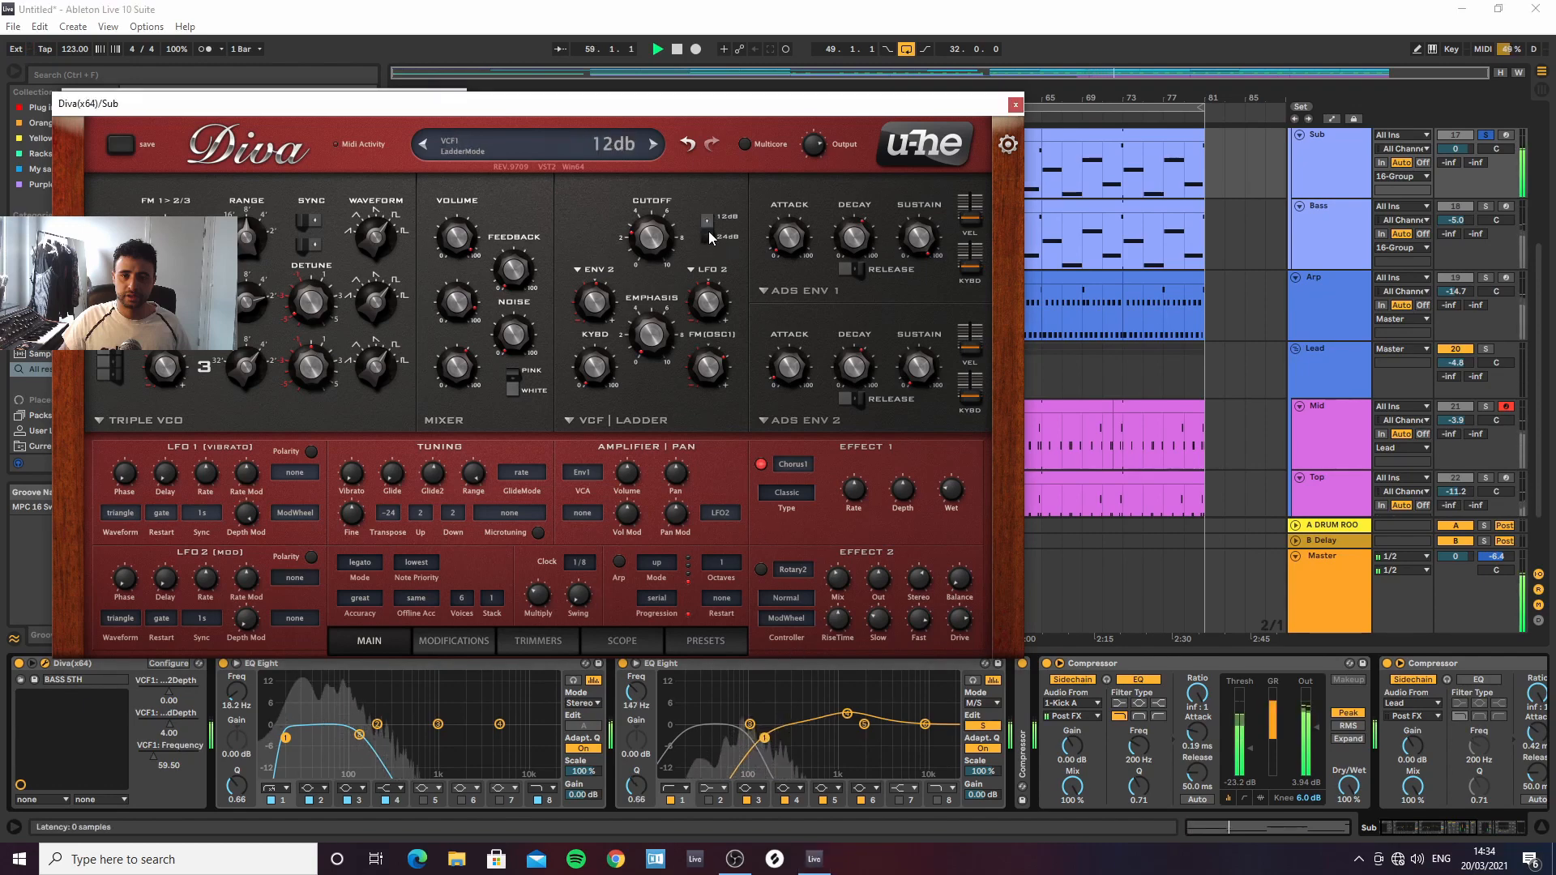
pyautogui.click(707, 232)
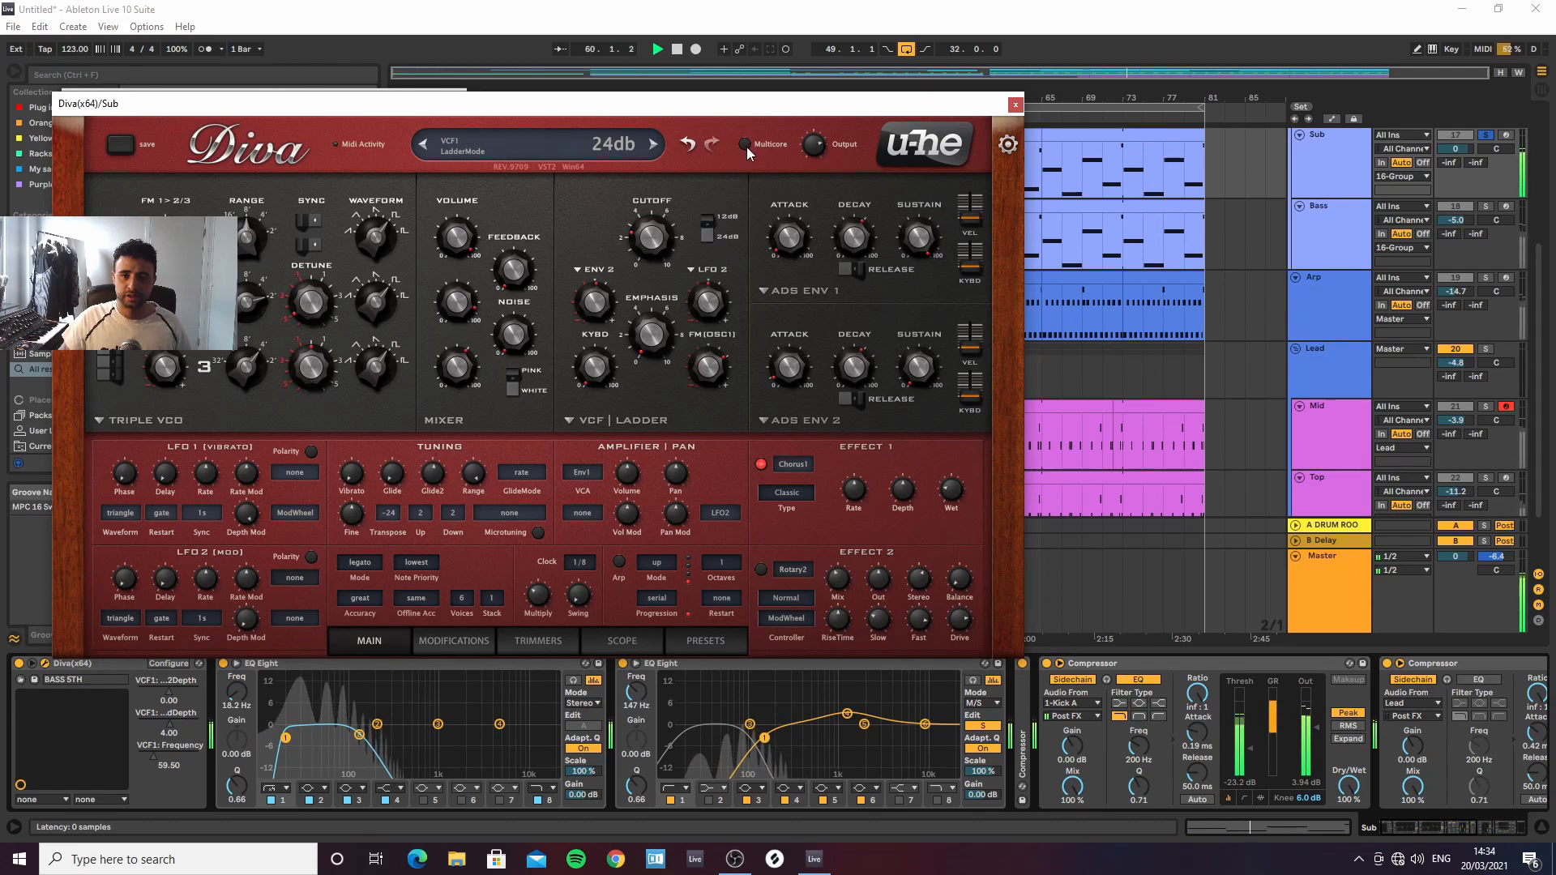
pyautogui.click(1015, 106)
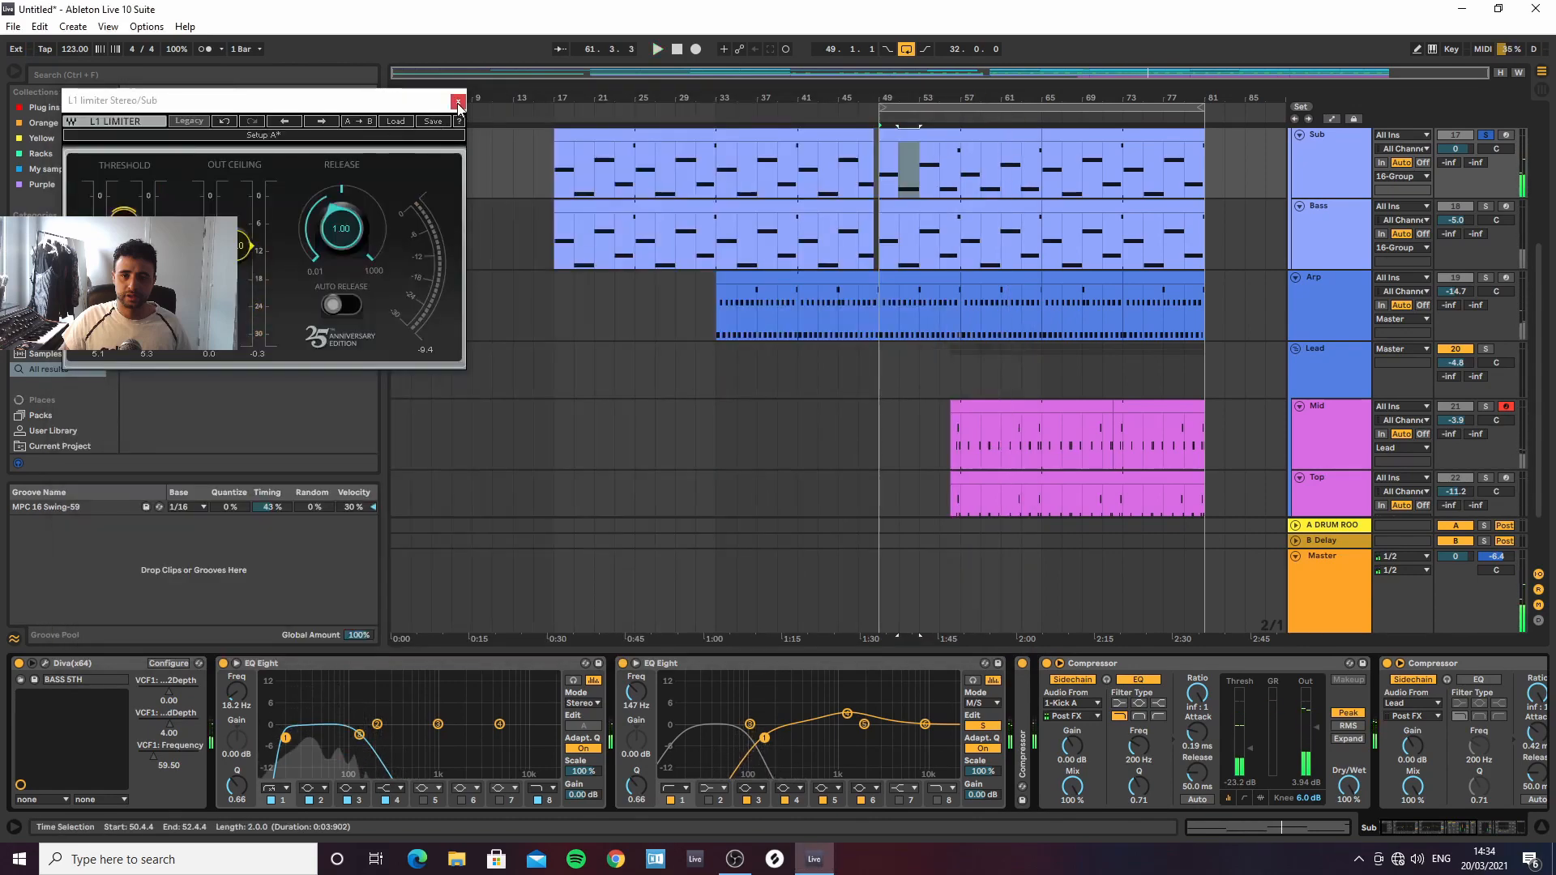
pyautogui.click(458, 102)
# Look over the track automation and play the full mix from bar 17
pyautogui.press('a')
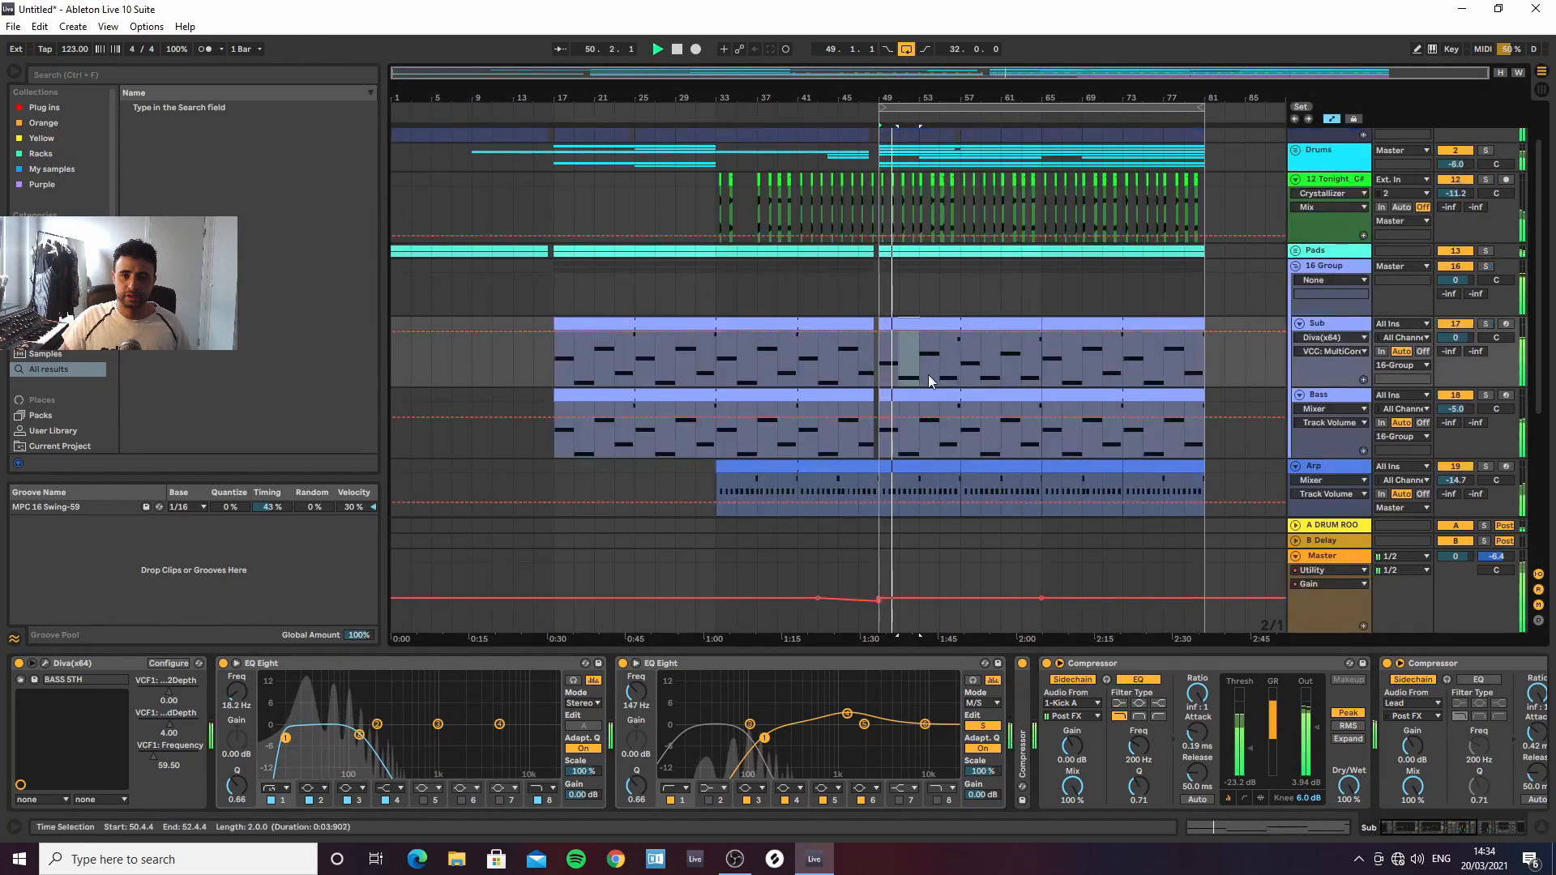
pyautogui.click(556, 363)
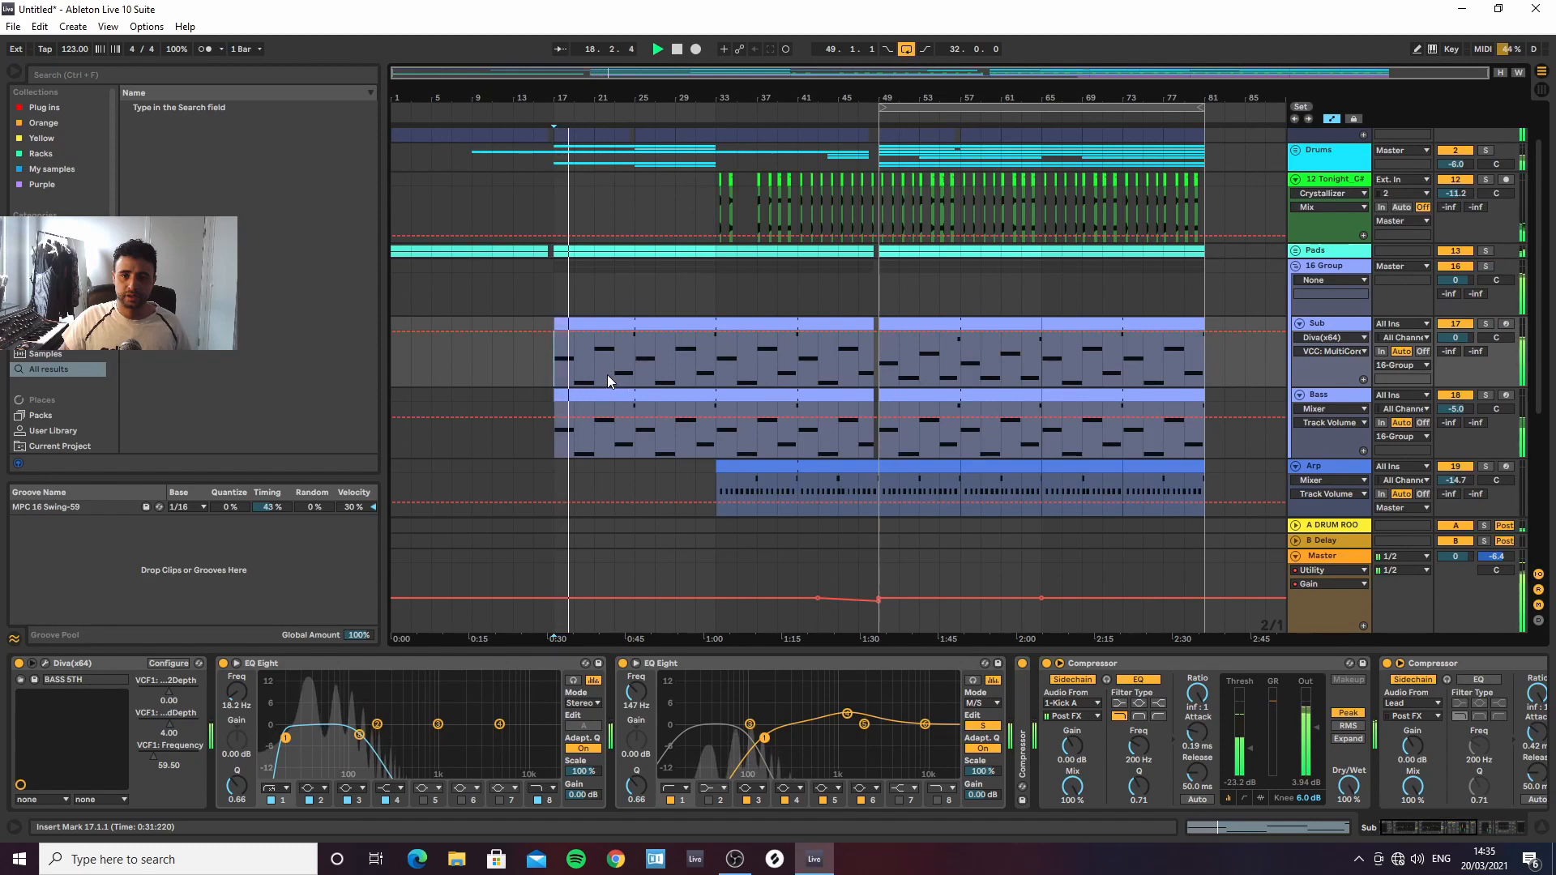
pyautogui.press('a')
pyautogui.scroll(2, 778, 342)
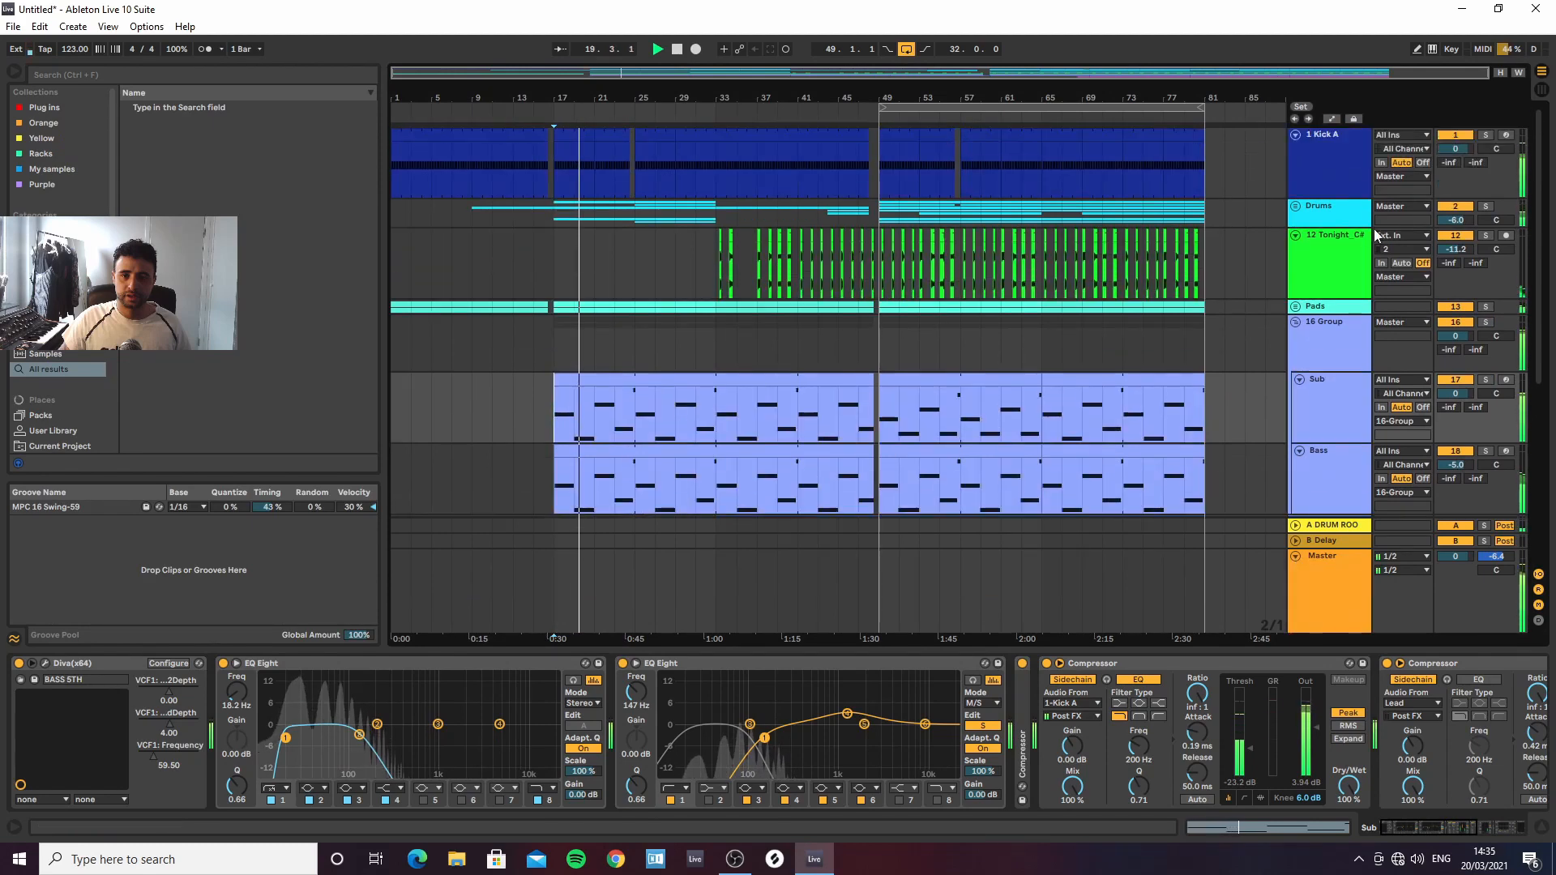
# Expand the Drums group and set the volume of the Snare track inside the Snare group to -0.4 dB
pyautogui.click(1341, 206)
pyautogui.click(1295, 206)
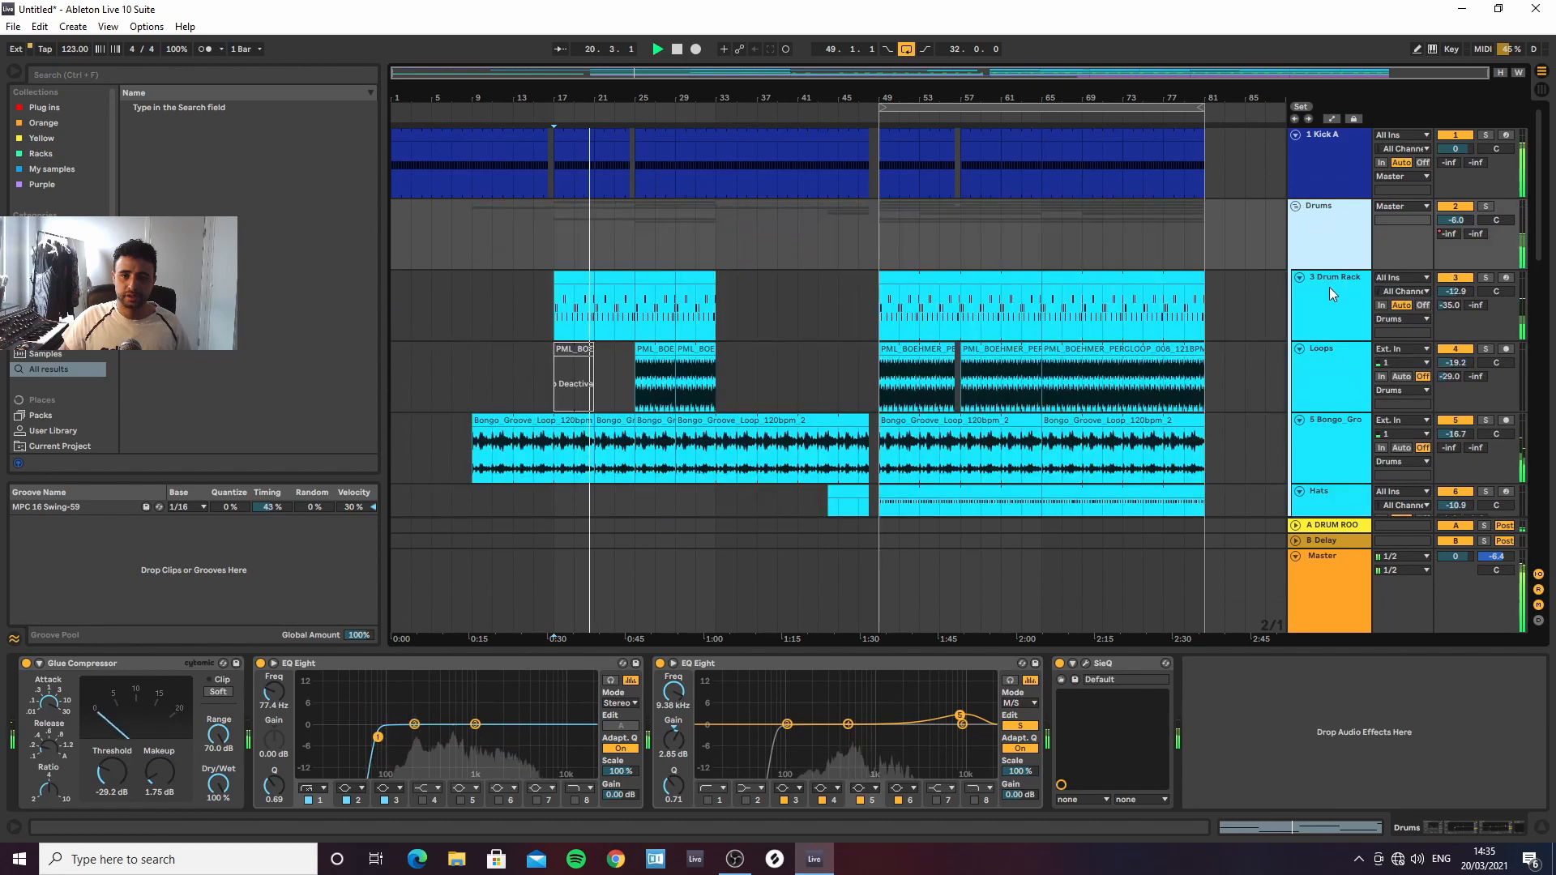
pyautogui.scroll(-2, 1329, 286)
pyautogui.scroll(2, 1329, 293)
pyautogui.scroll(-3, 1329, 317)
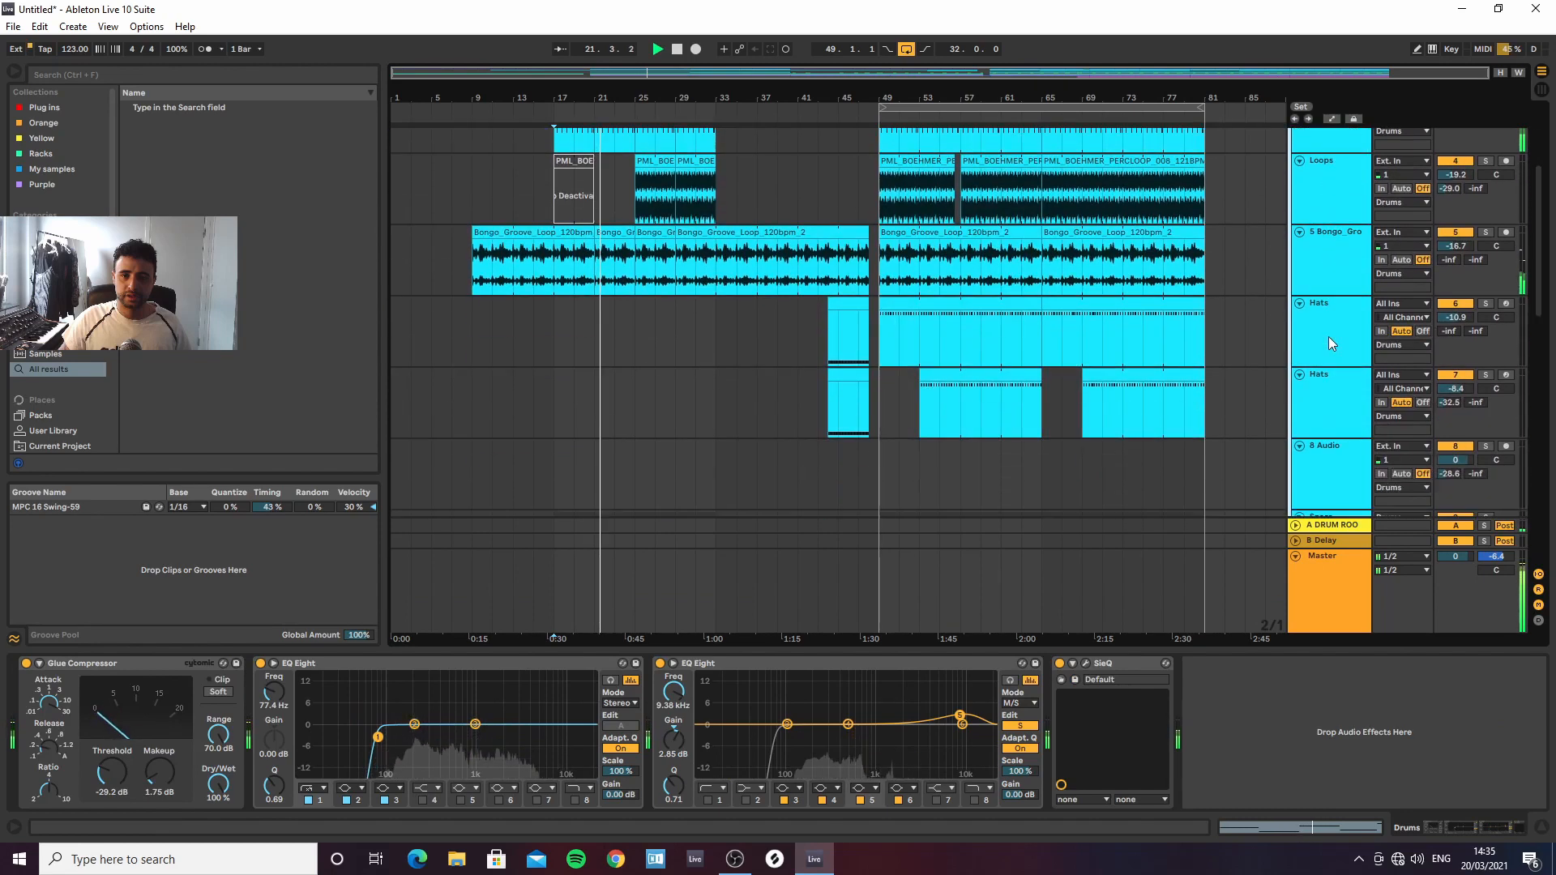
pyautogui.scroll(-5, 1329, 337)
pyautogui.click(1443, 262)
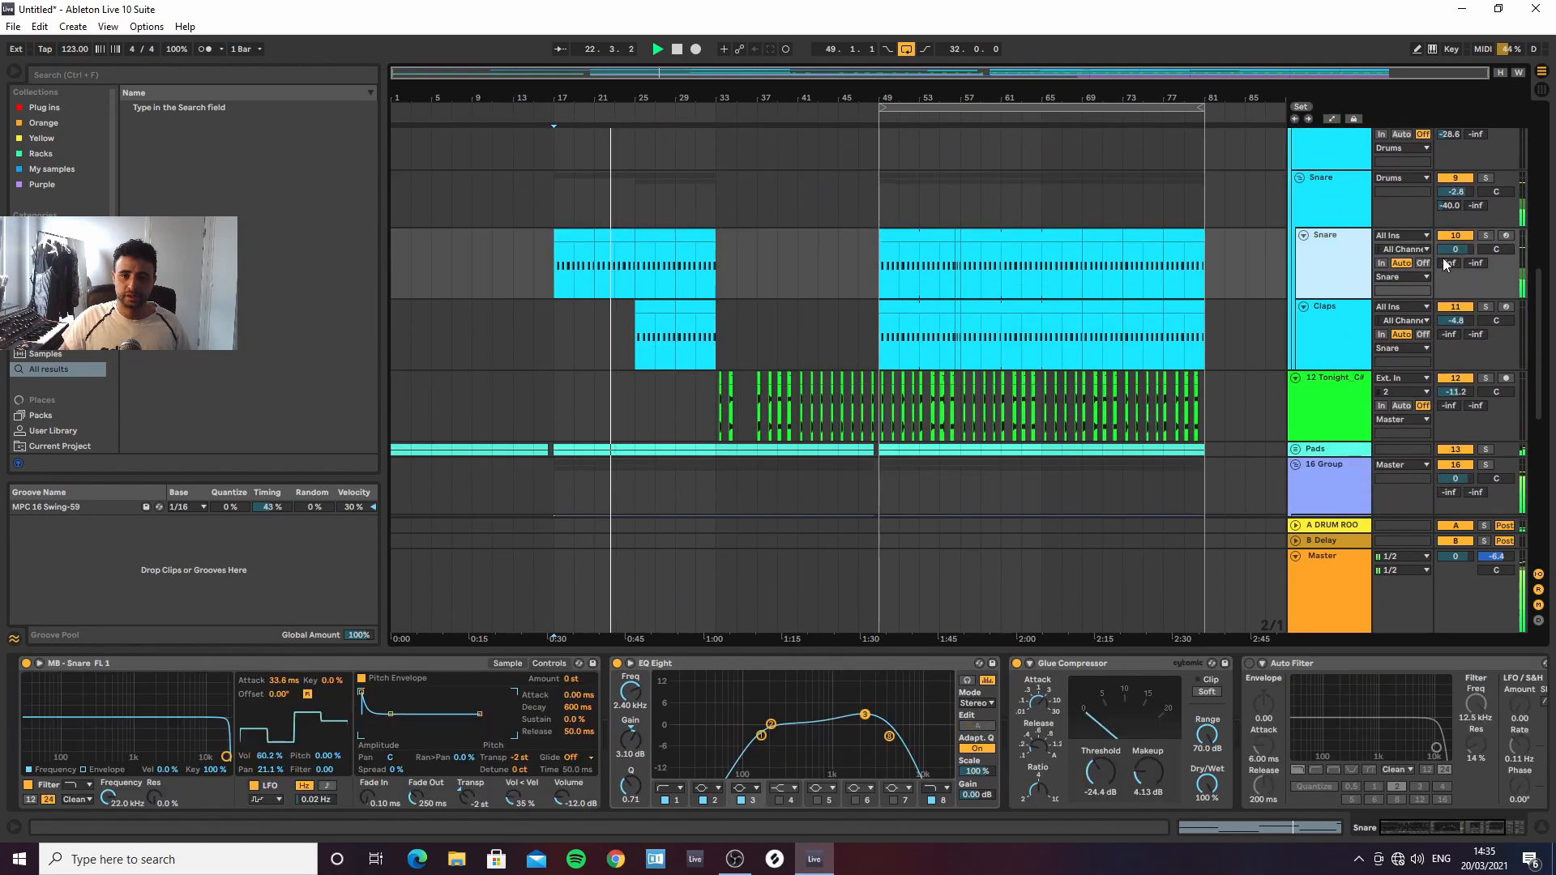
pyautogui.moveTo(1461, 250); pyautogui.dragTo(1460, 253)
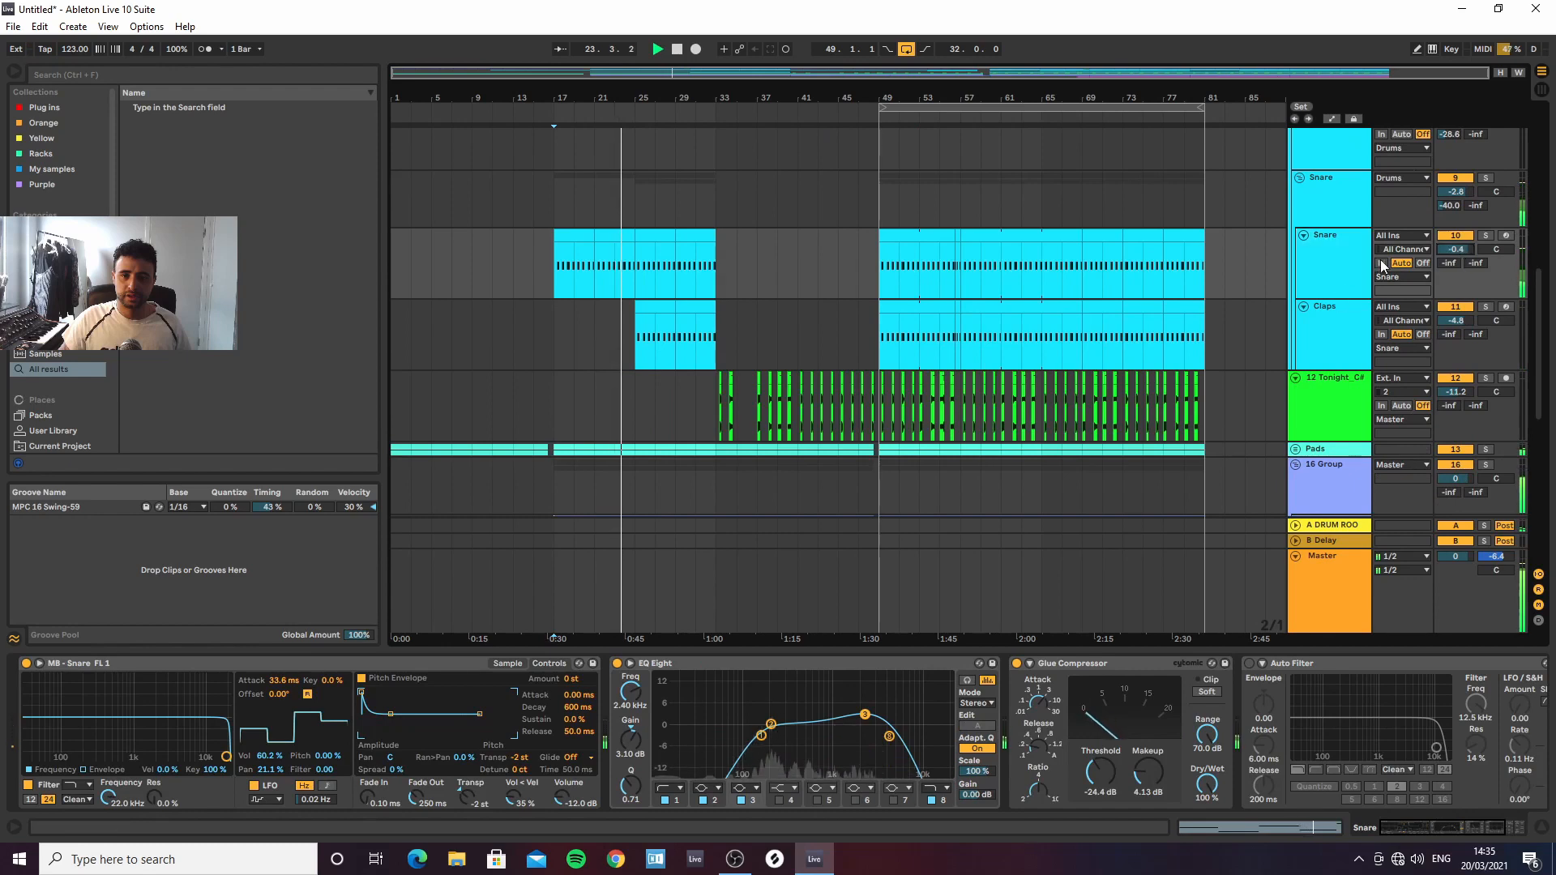
# Set the Snare group's volume to -4.0 dB and its Glue Compressor makeup to 3.17 dB
pyautogui.click(1360, 202)
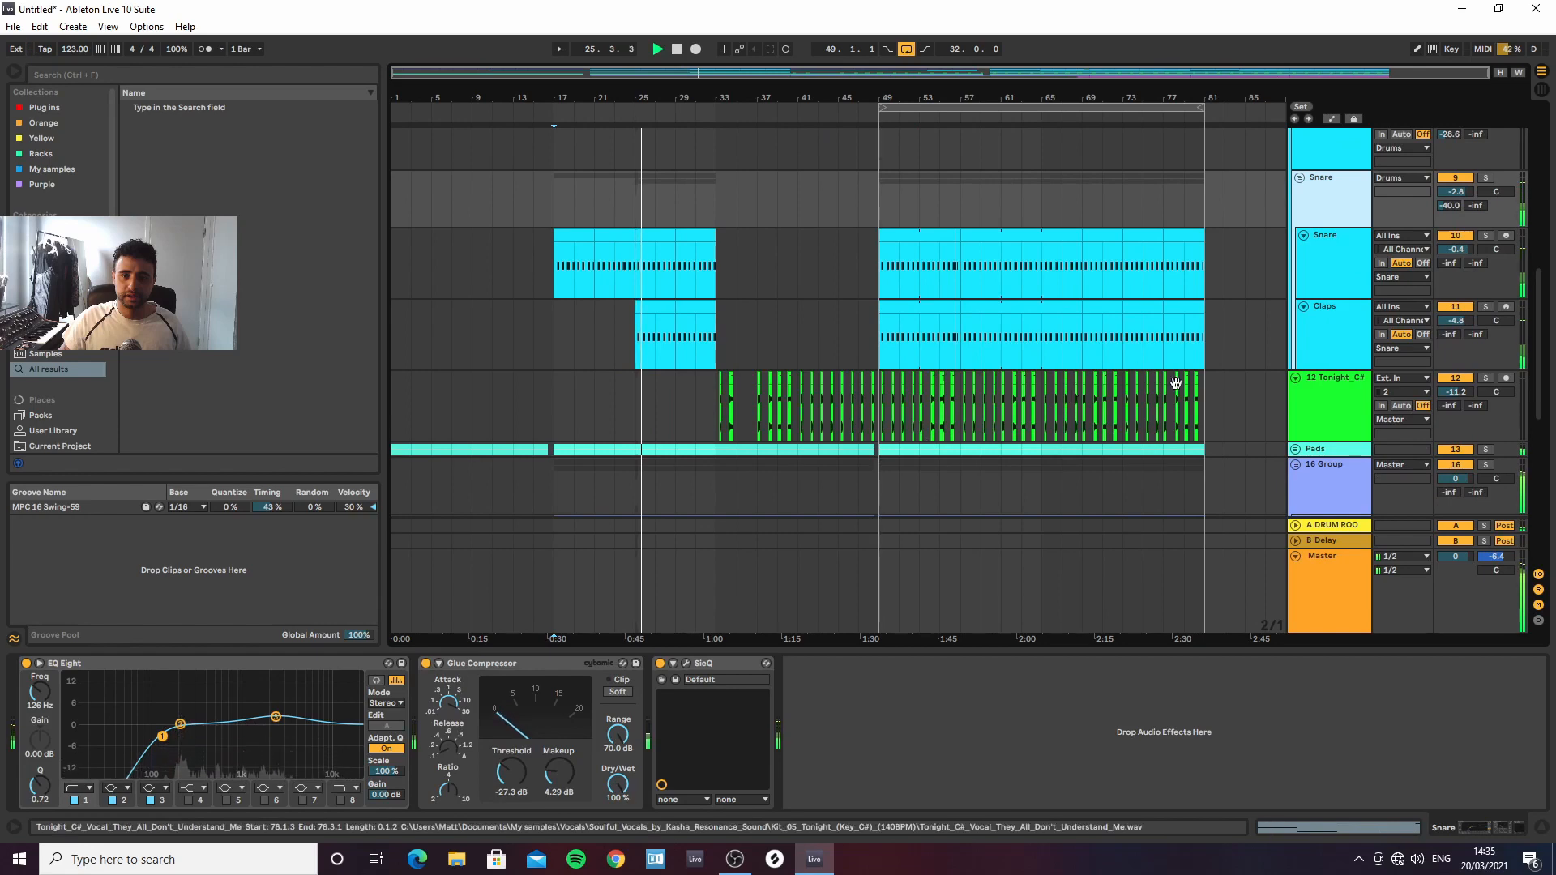
pyautogui.moveTo(1457, 191); pyautogui.dragTo(1456, 196)
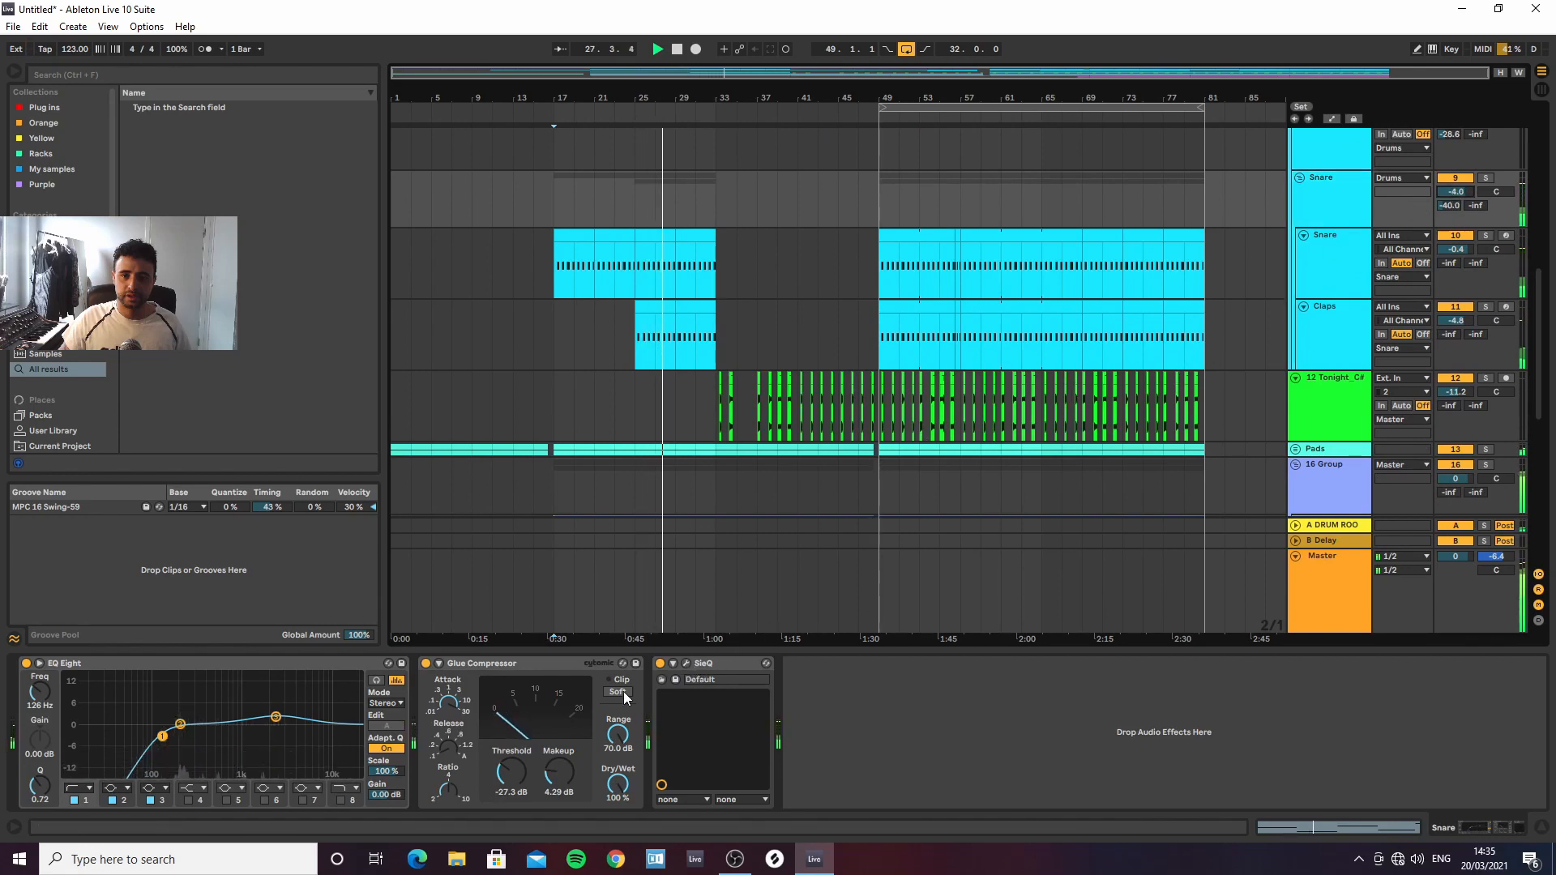
pyautogui.moveTo(563, 774); pyautogui.dragTo(561, 771)
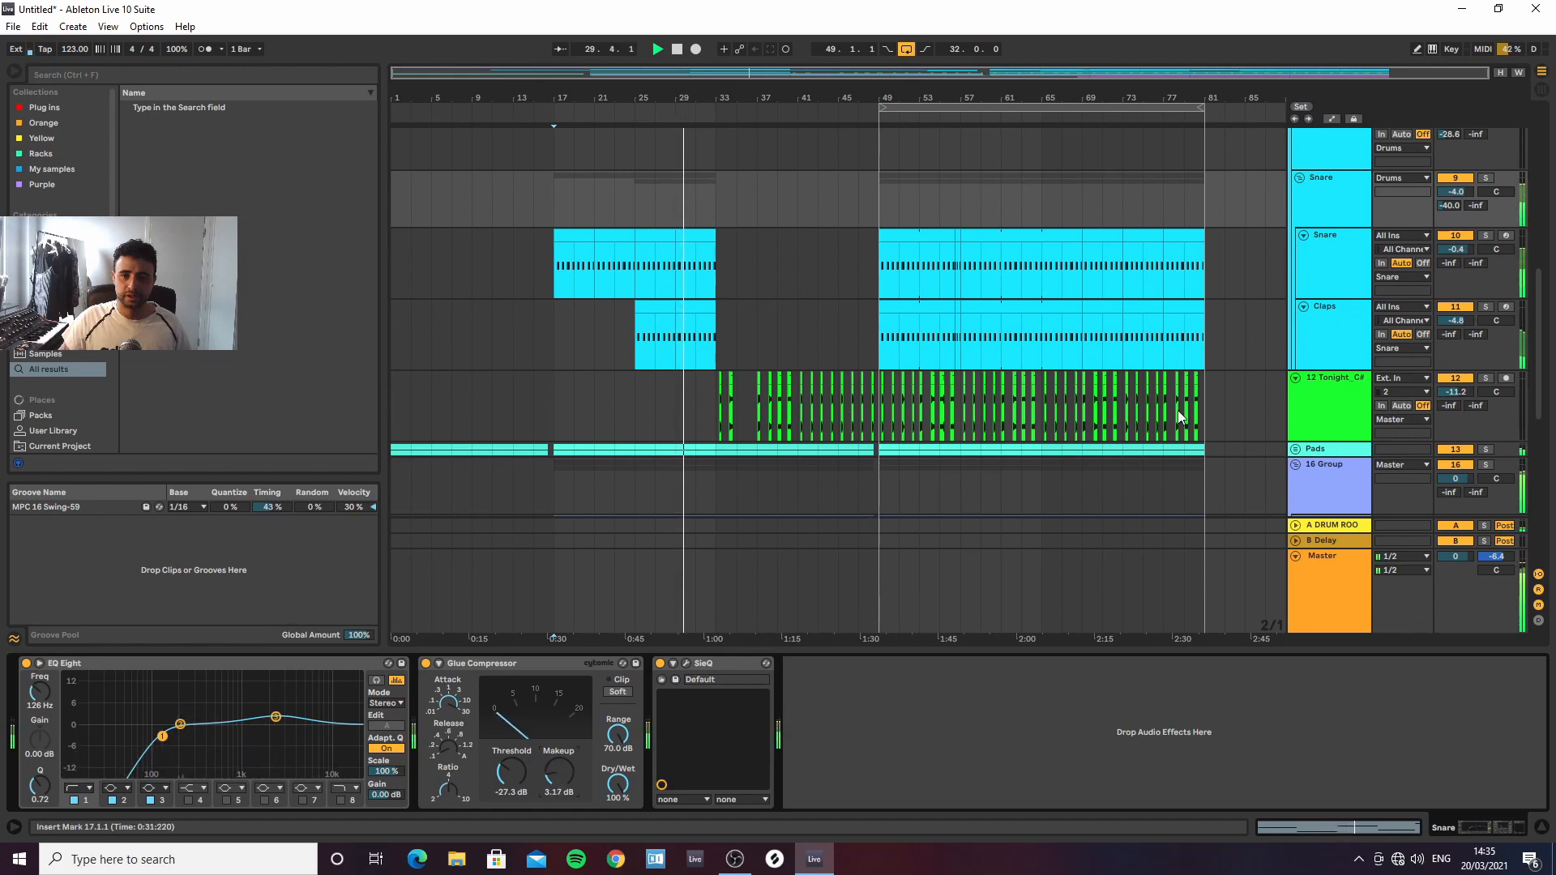
# Inspect the notes in the Sub track's first MIDI clip and play the arrangement from bar 17
pyautogui.scroll(3, 1323, 235)
pyautogui.scroll(-6, 1323, 251)
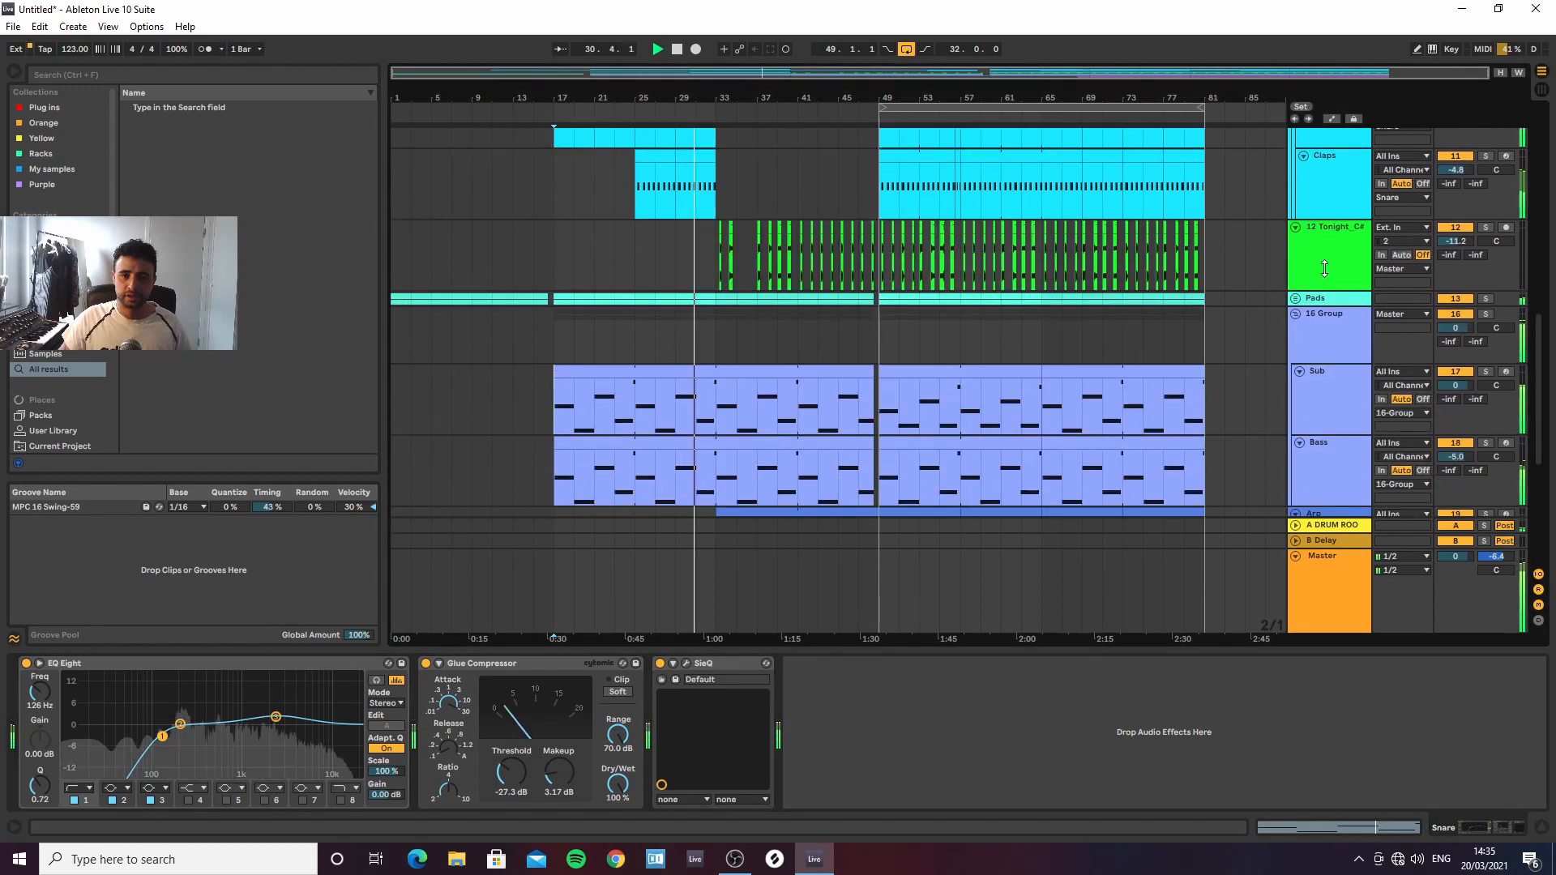
pyautogui.scroll(-4, 1324, 272)
pyautogui.click(1337, 299)
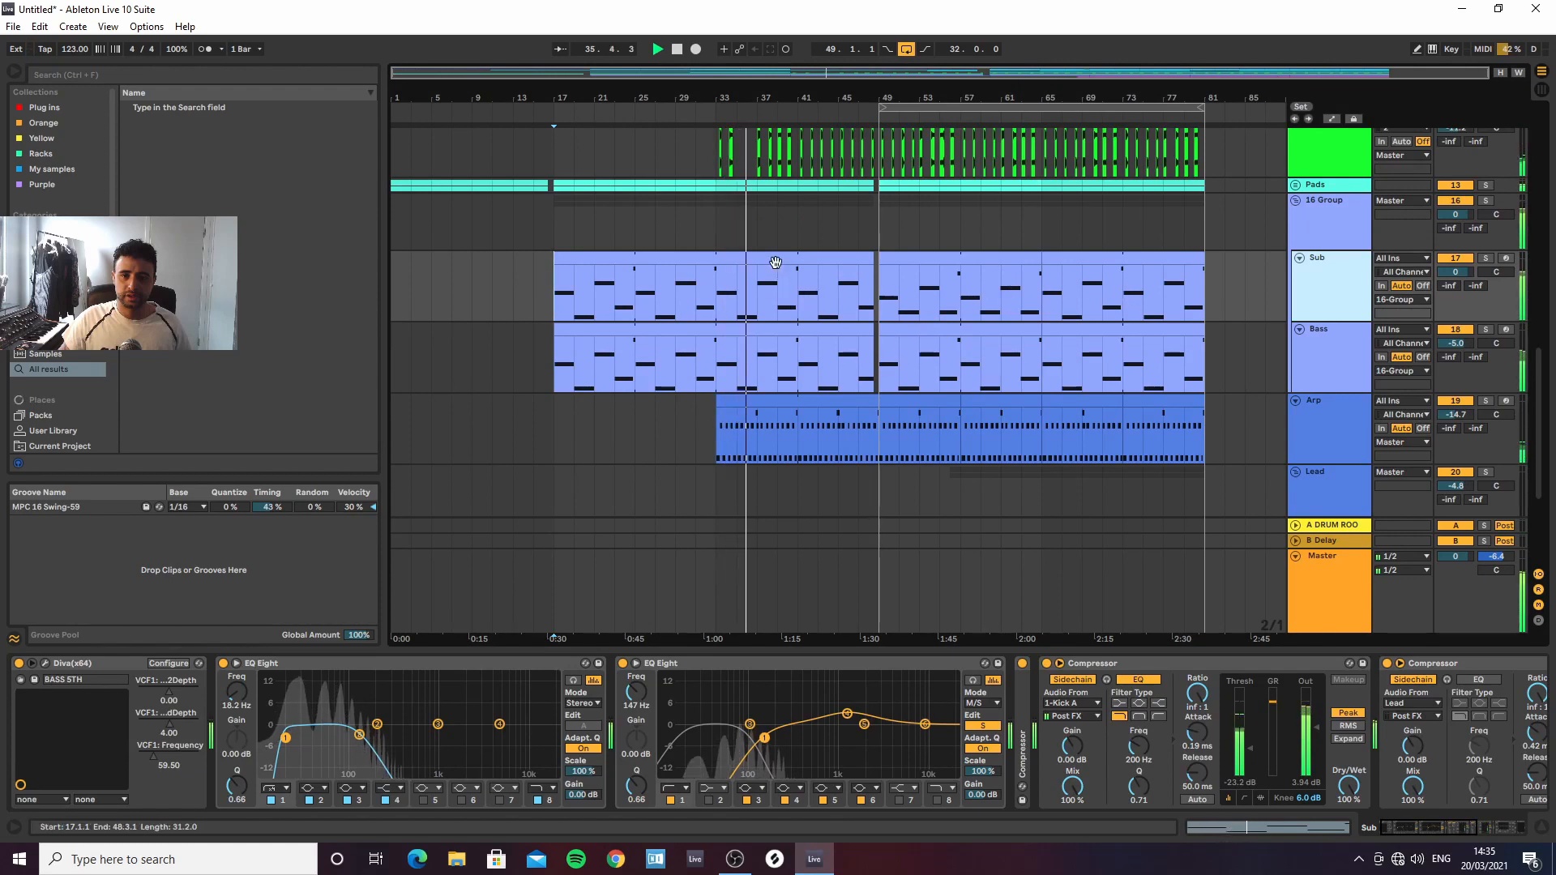
pyautogui.press('space')
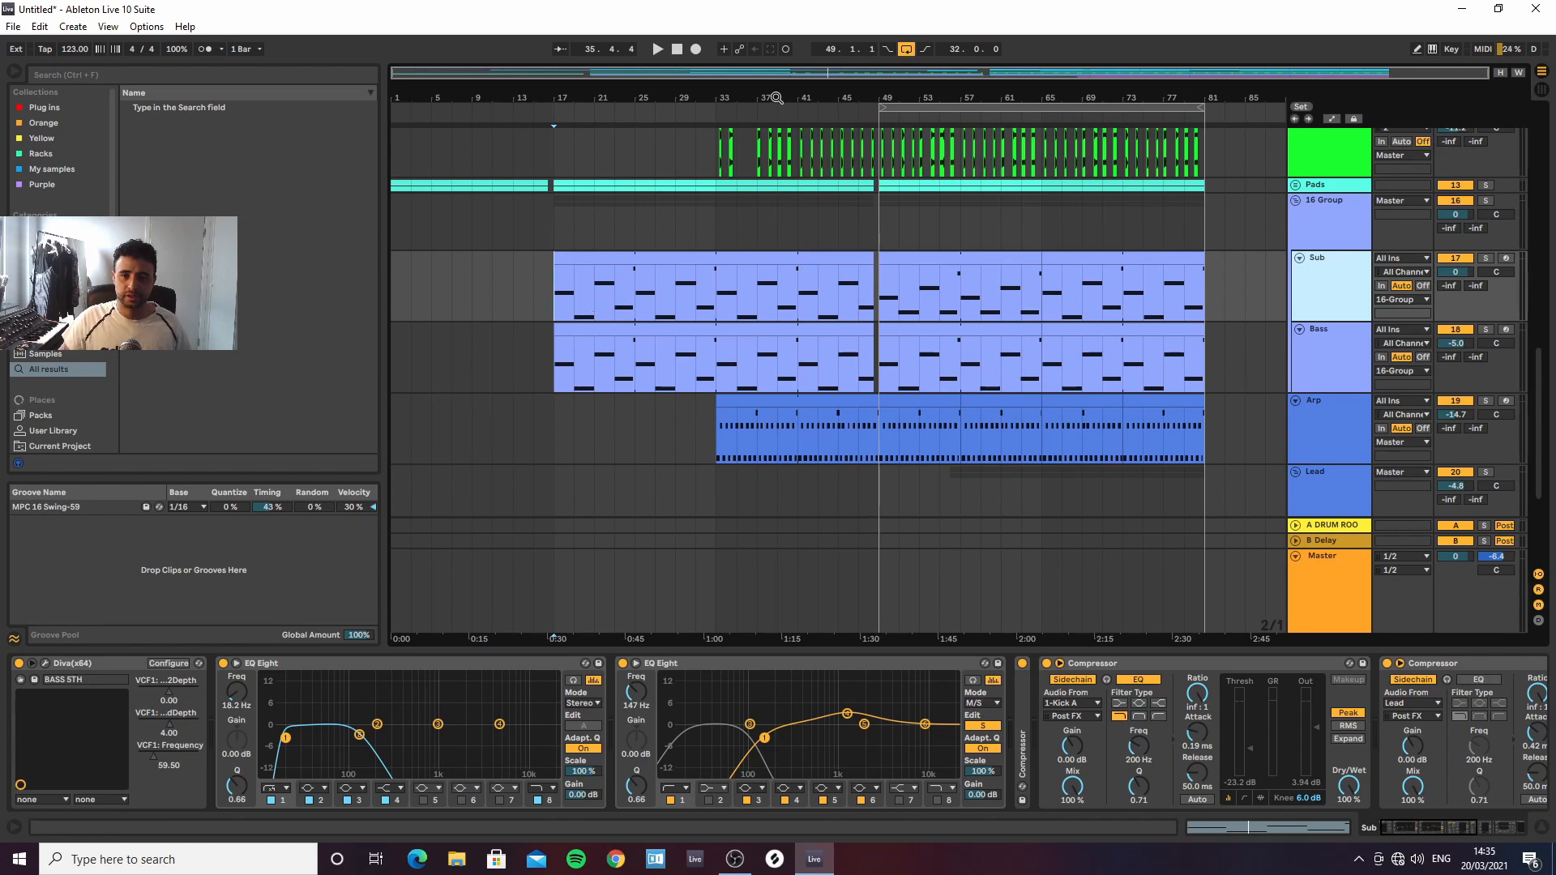
pyautogui.doubleClick(791, 271)
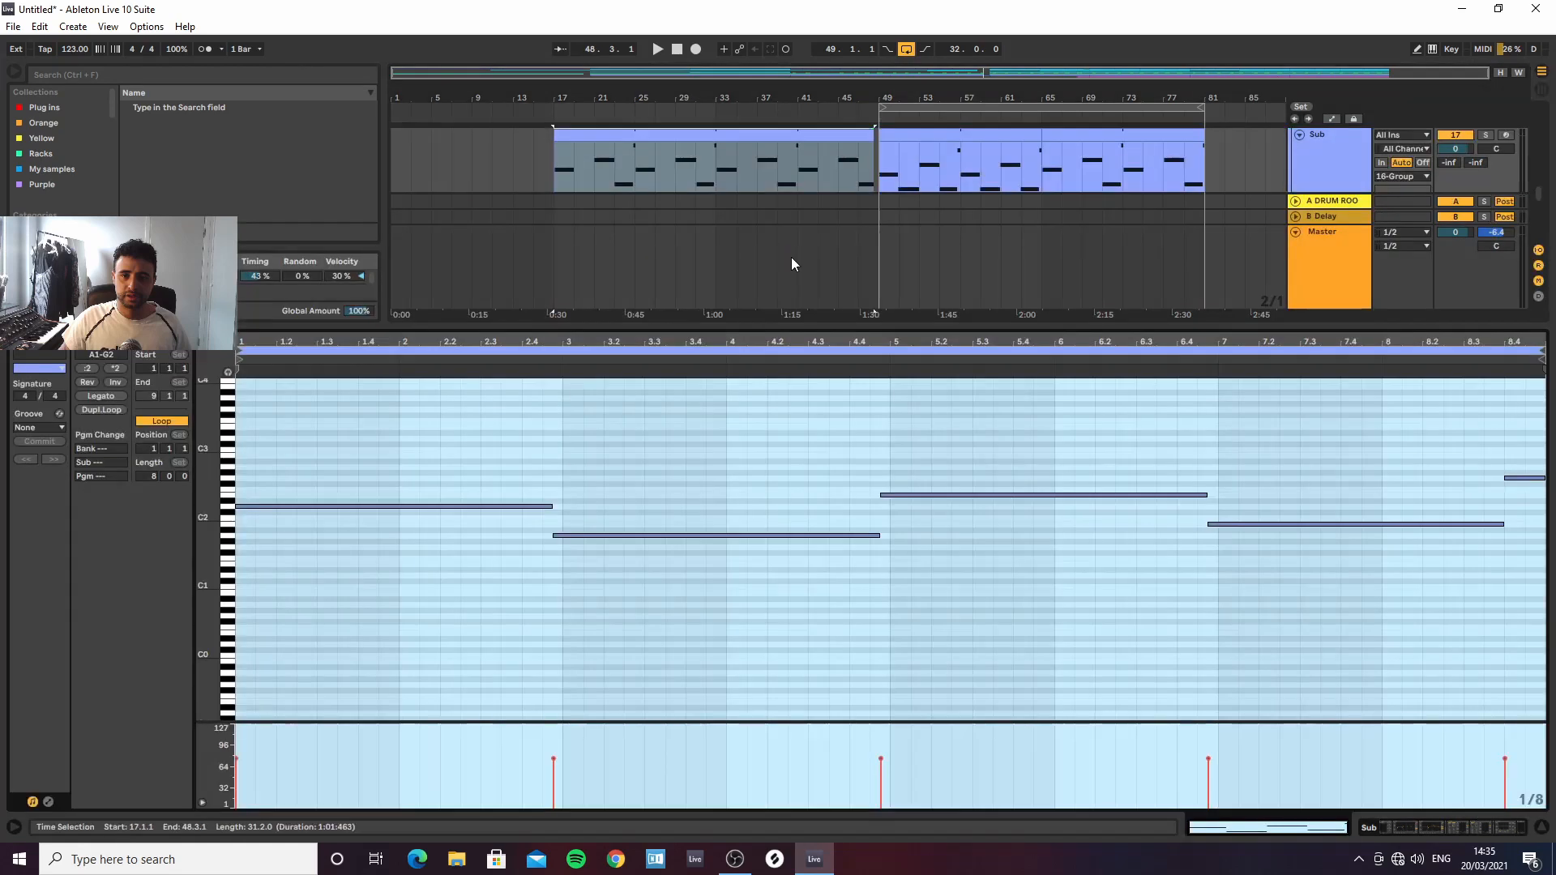
pyautogui.click(1542, 827)
pyautogui.press('space')
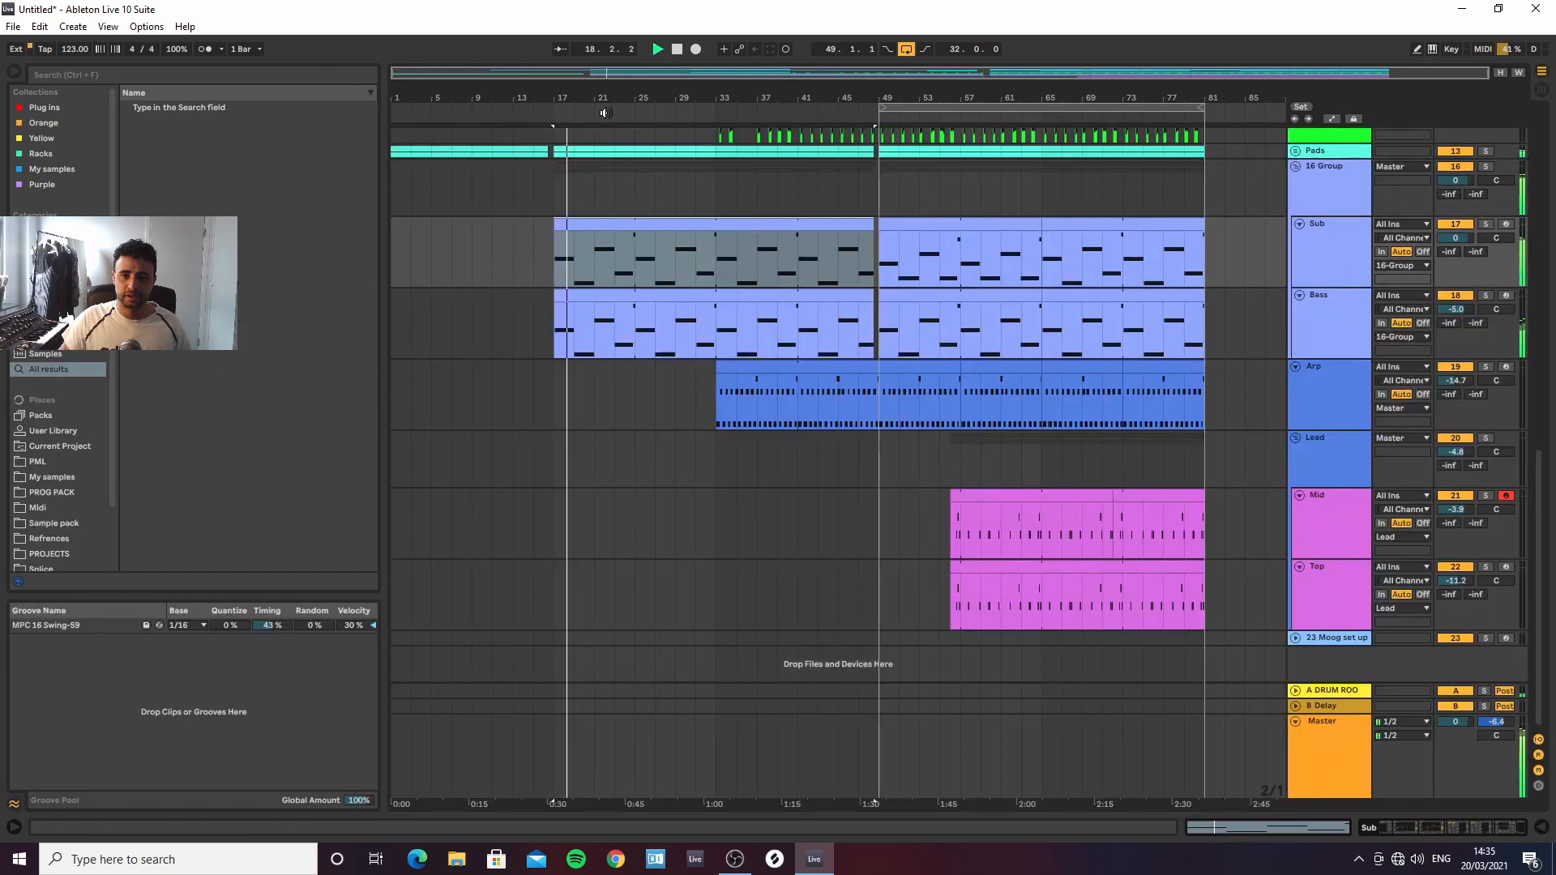
pyautogui.moveTo(586, 102); pyautogui.dragTo(589, 162)
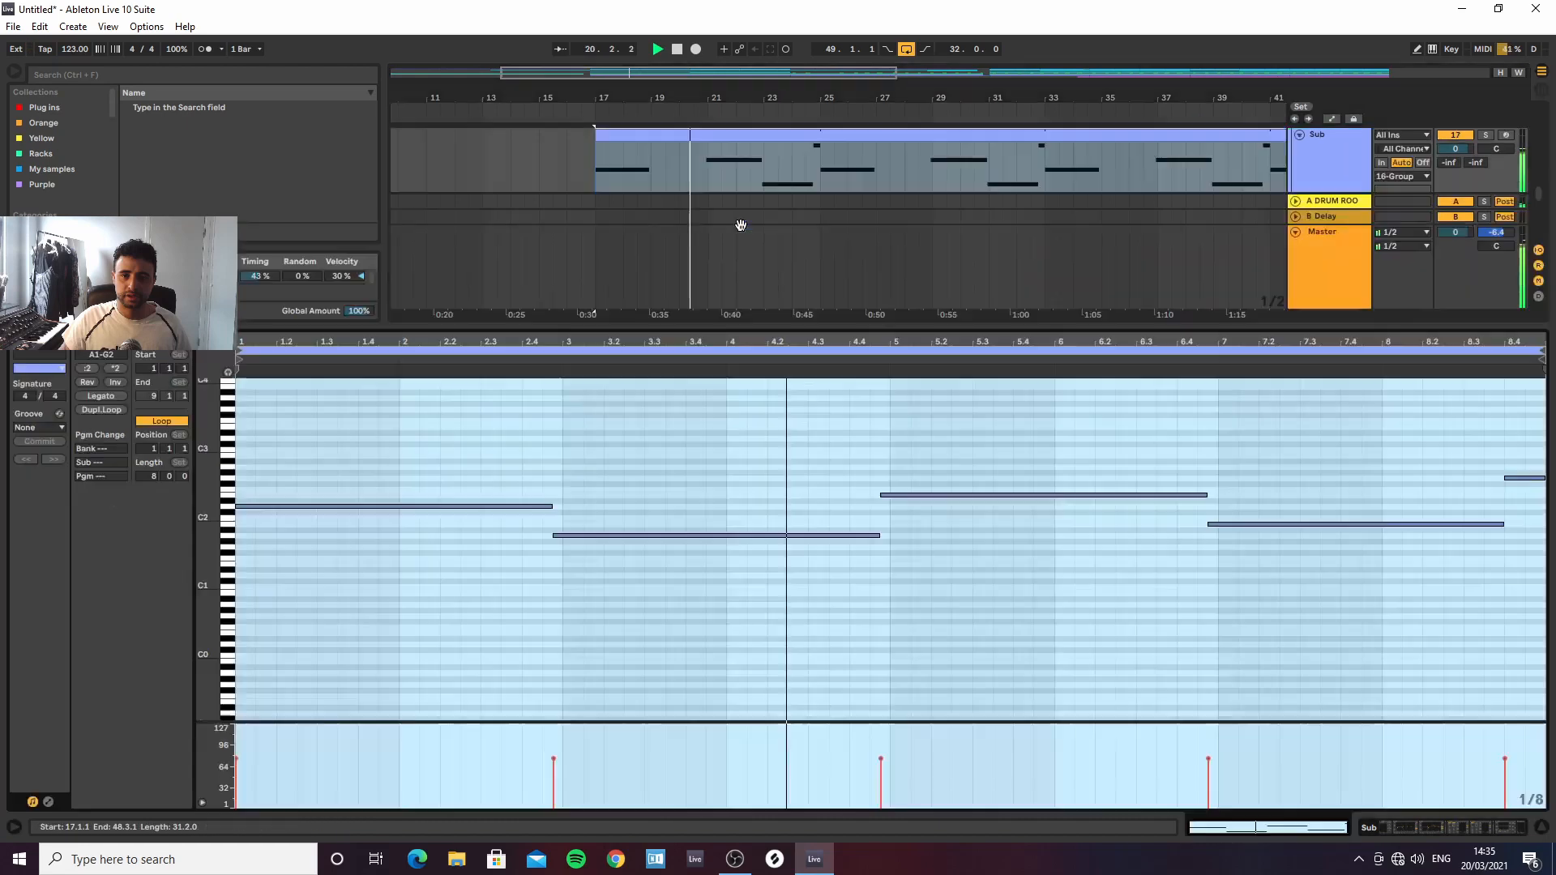
# Transpose all notes in the Sub clip starting at bar 17 up one octave and play the result
pyautogui.doubleClick(717, 288)
pyautogui.press('space')
pyautogui.hotkey('ctrl', 'a')
pyautogui.hotkey('shift', 'Up')
pyautogui.press('space')
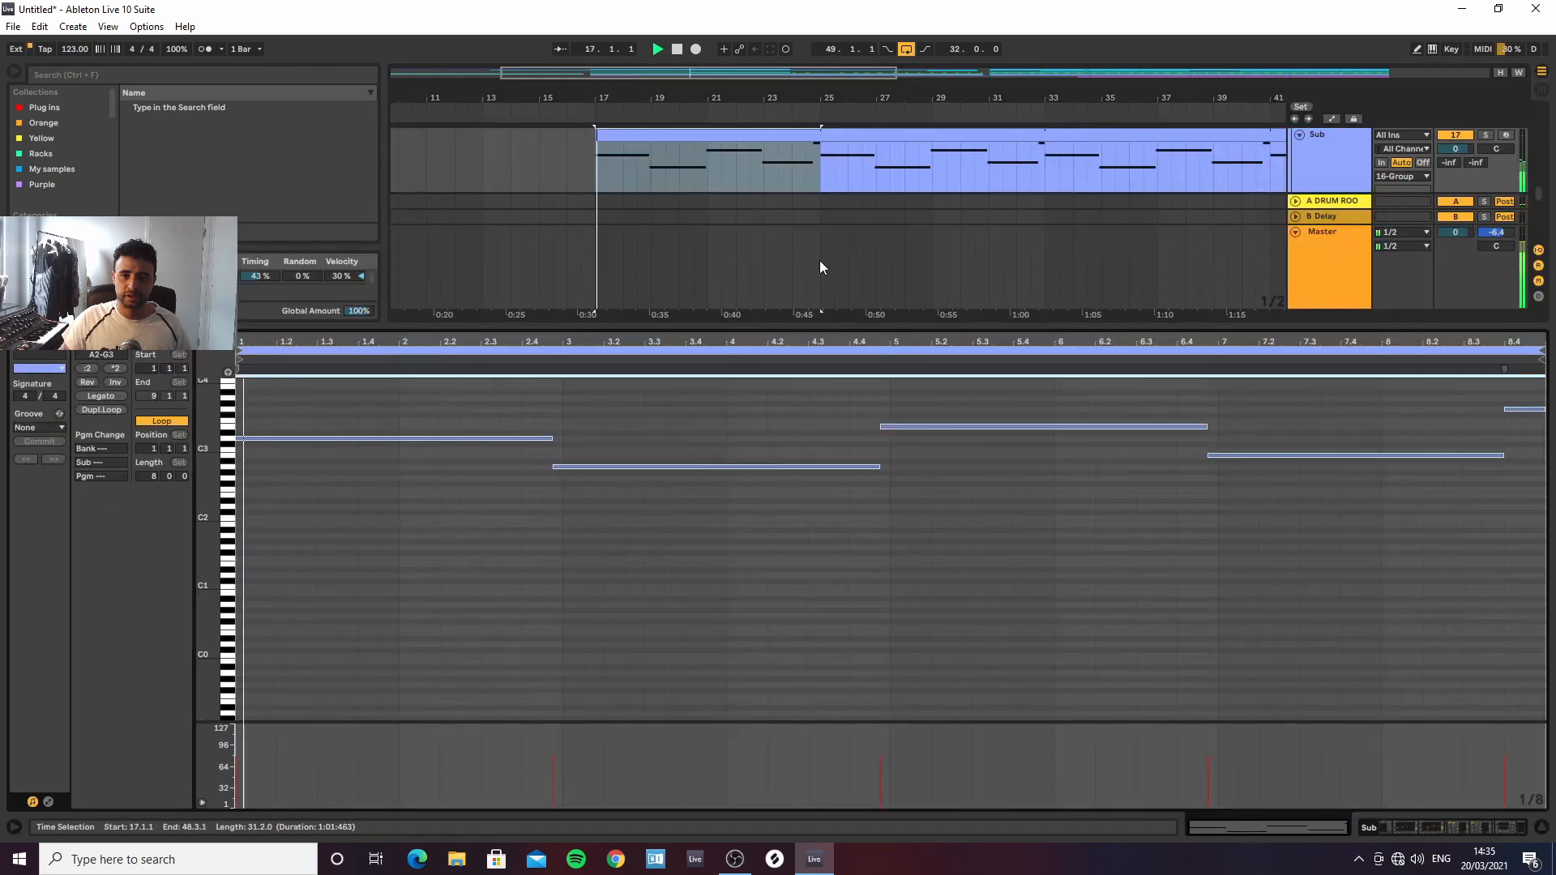
# Raise the Sub clip's second note to A#2 and restart playback
pyautogui.click(710, 482)
pyautogui.click(701, 467)
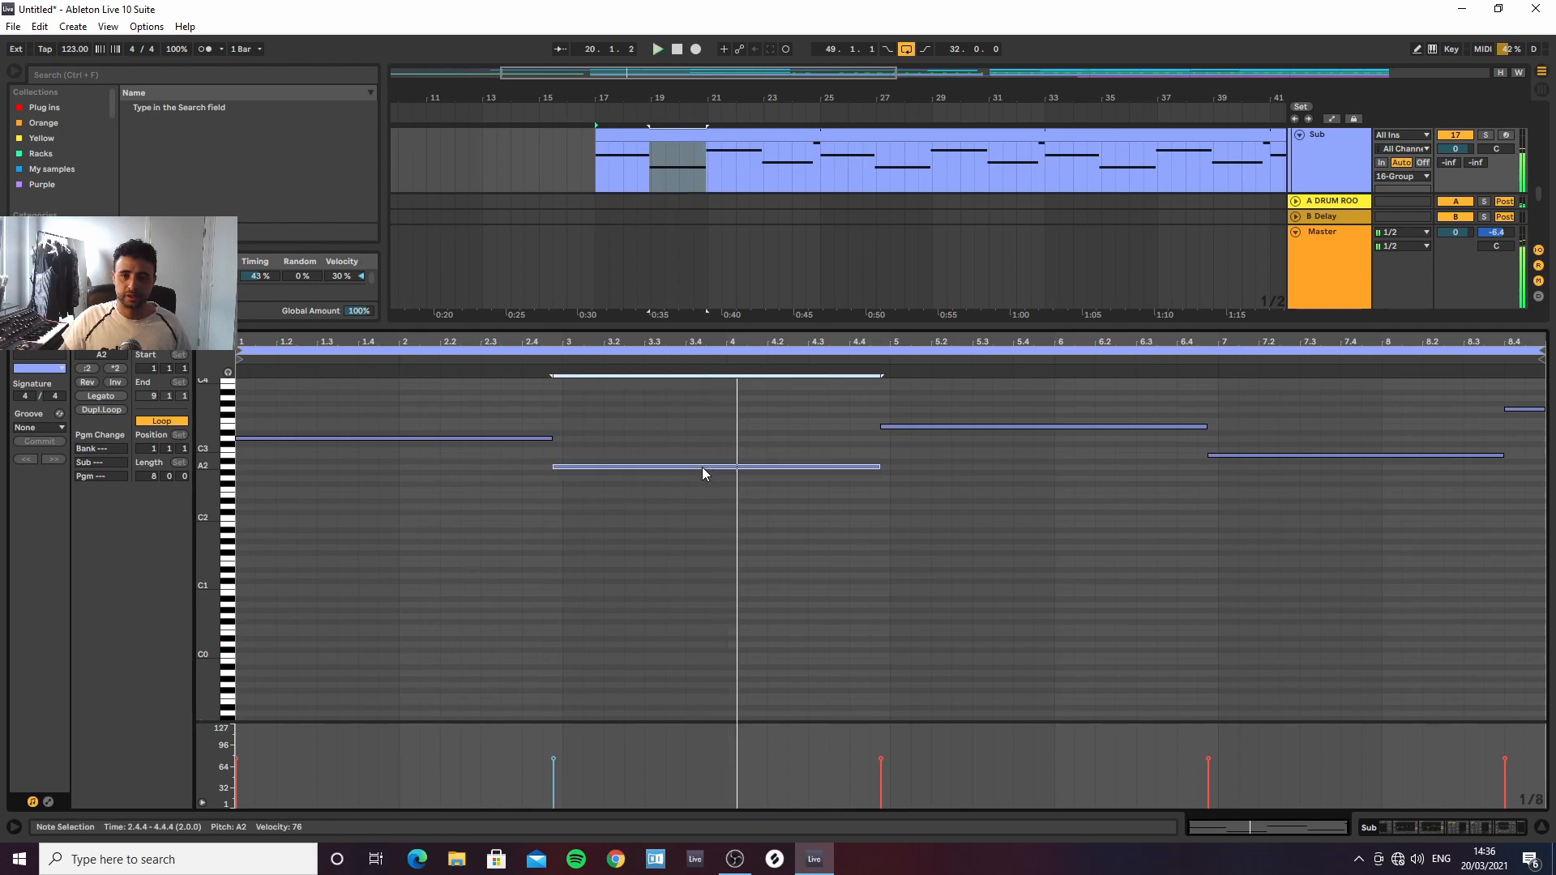
pyautogui.press('Up')
pyautogui.press('space')
pyautogui.press('space')
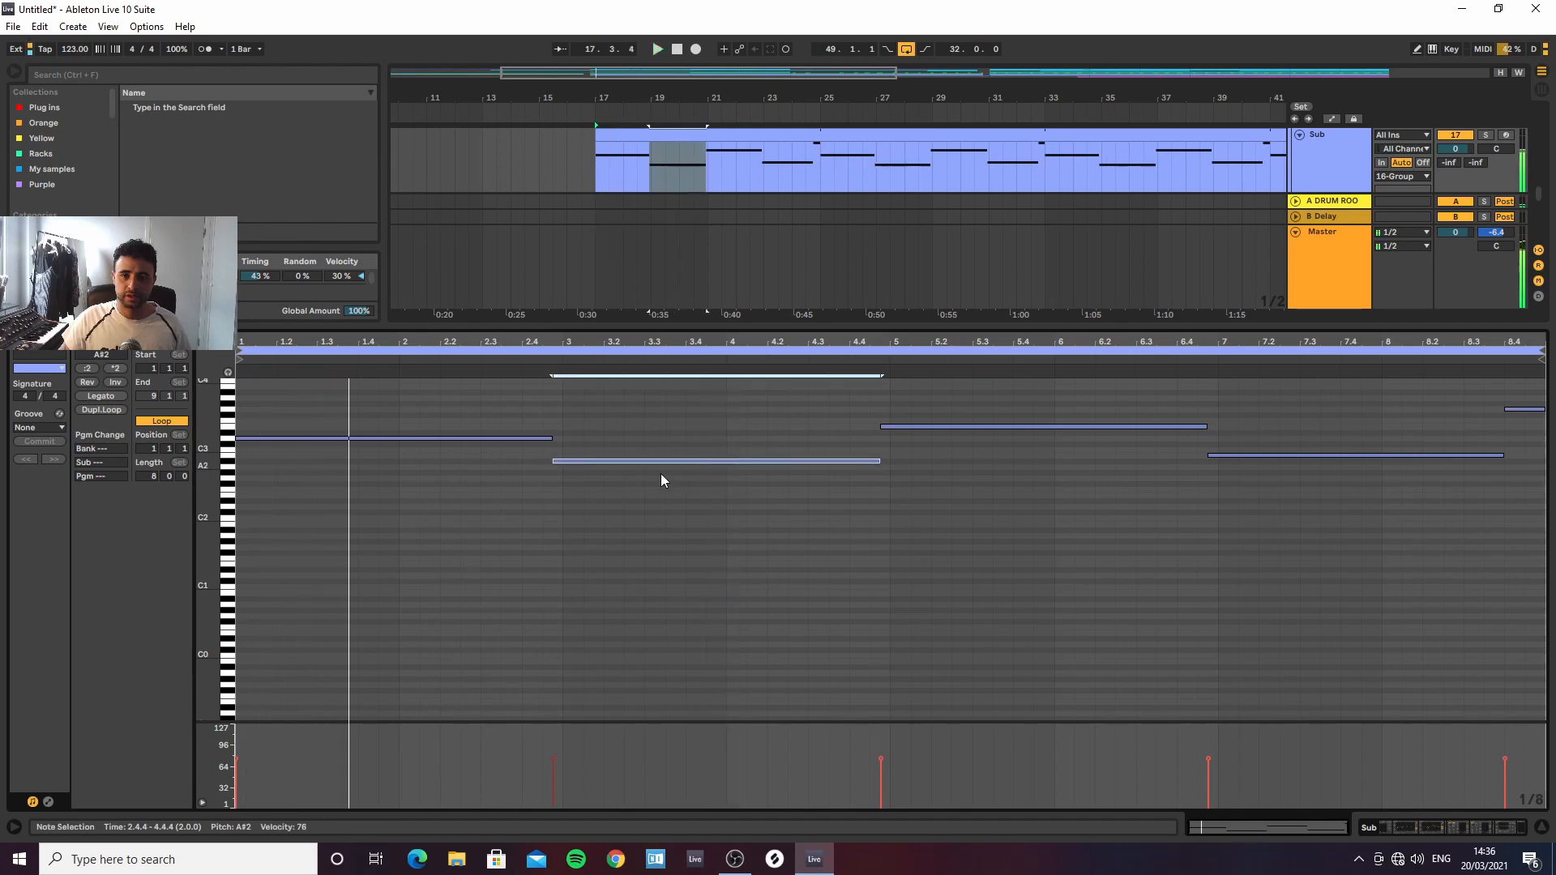
# Move the Sub clip's first note to C#3 and its third note to D#3 during playback
pyautogui.click(522, 439)
pyautogui.press('Up')
pyautogui.press('space')
pyautogui.press('space')
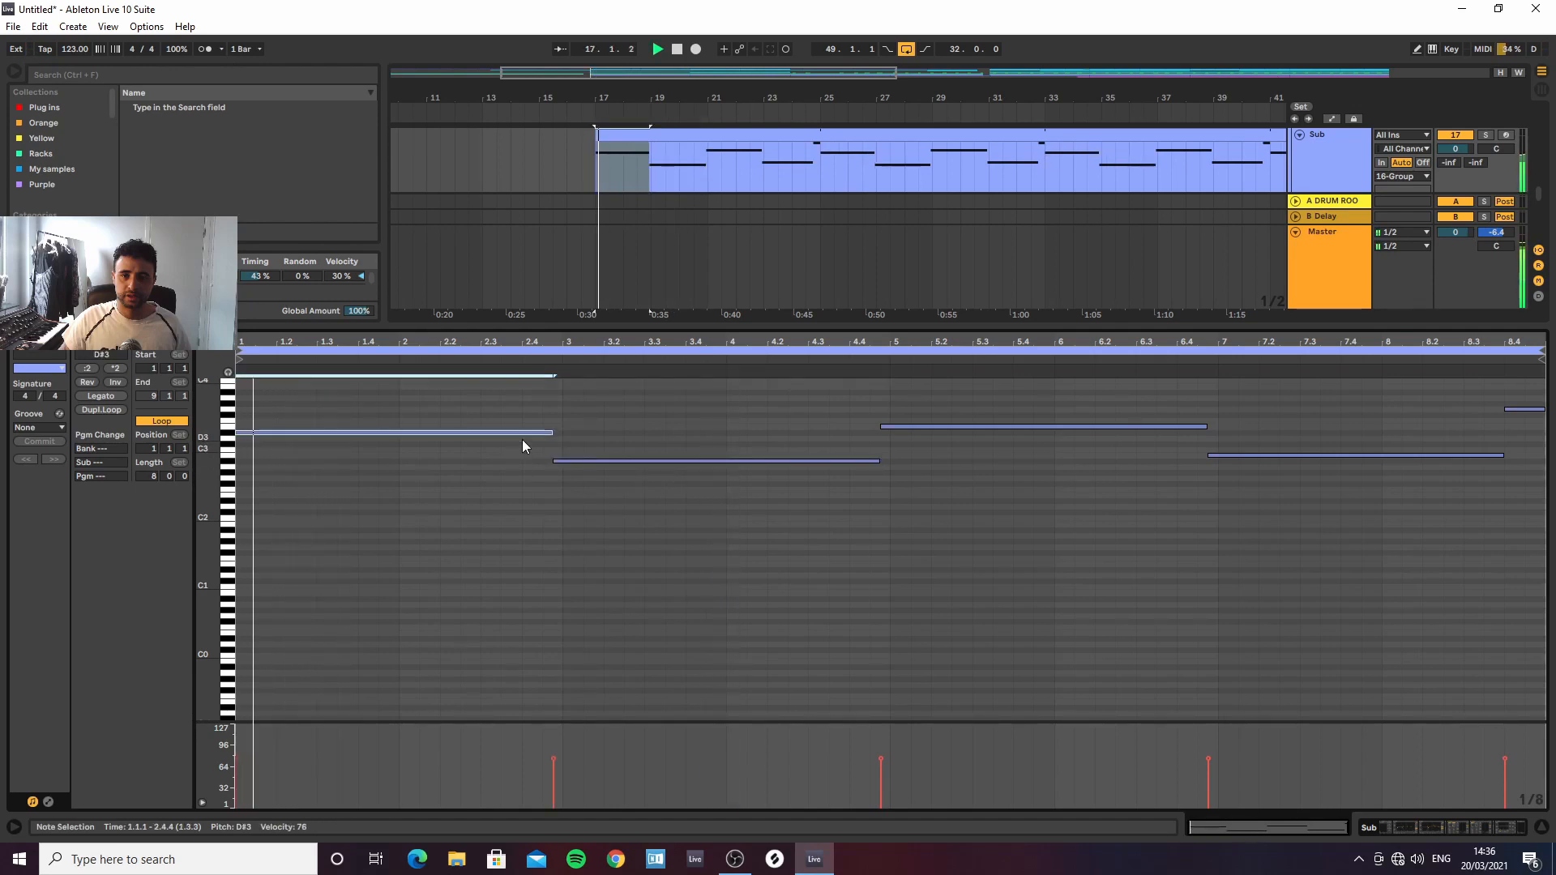
pyautogui.press('Down')
pyautogui.press('Down')
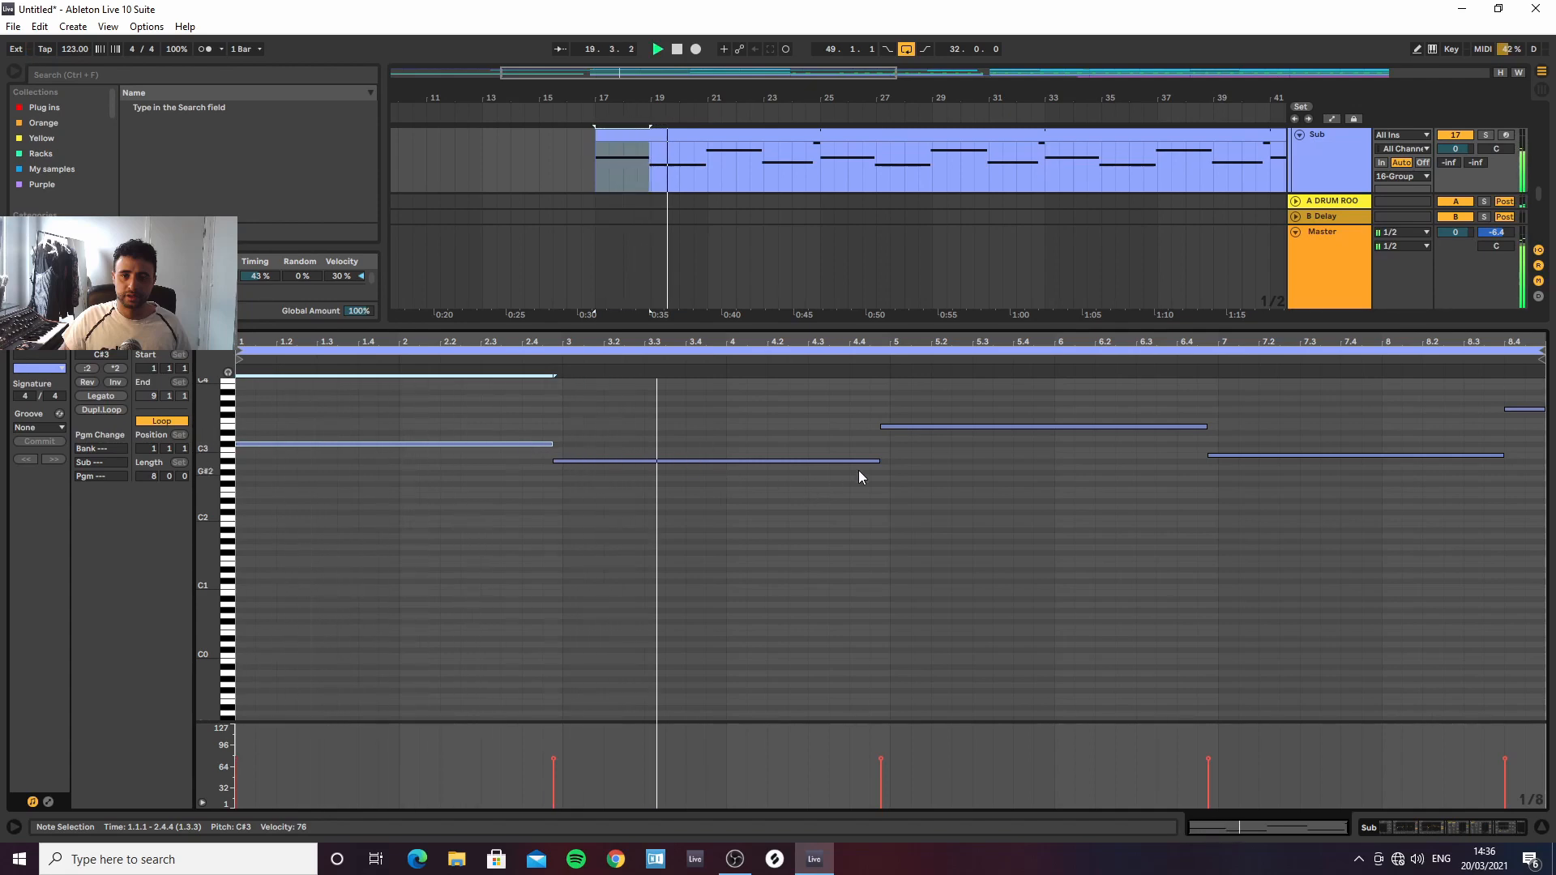
pyautogui.click(931, 425)
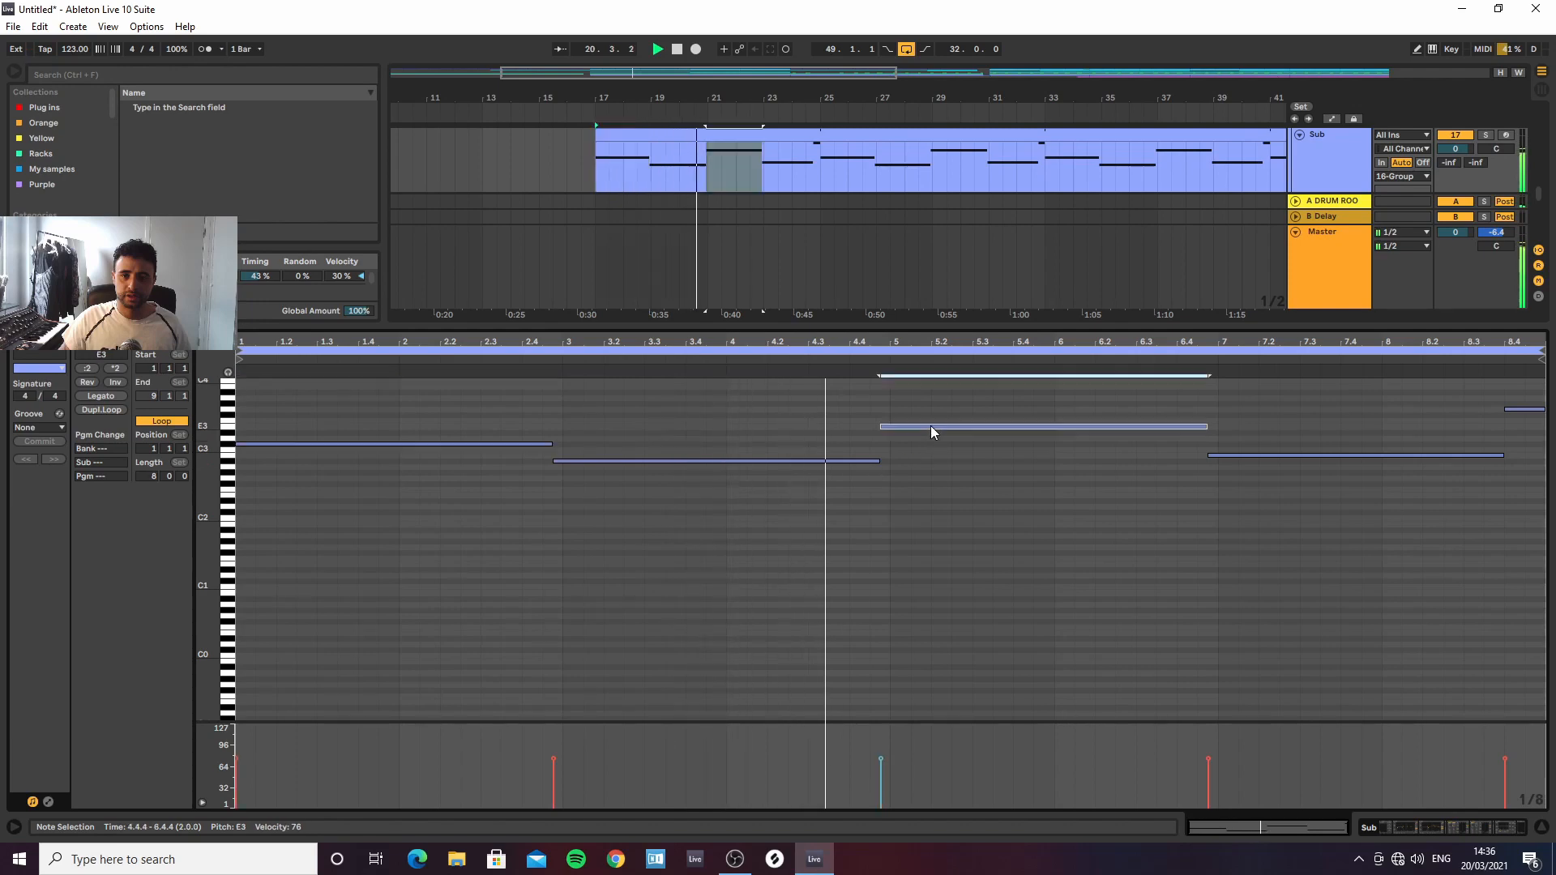
pyautogui.press('Down')
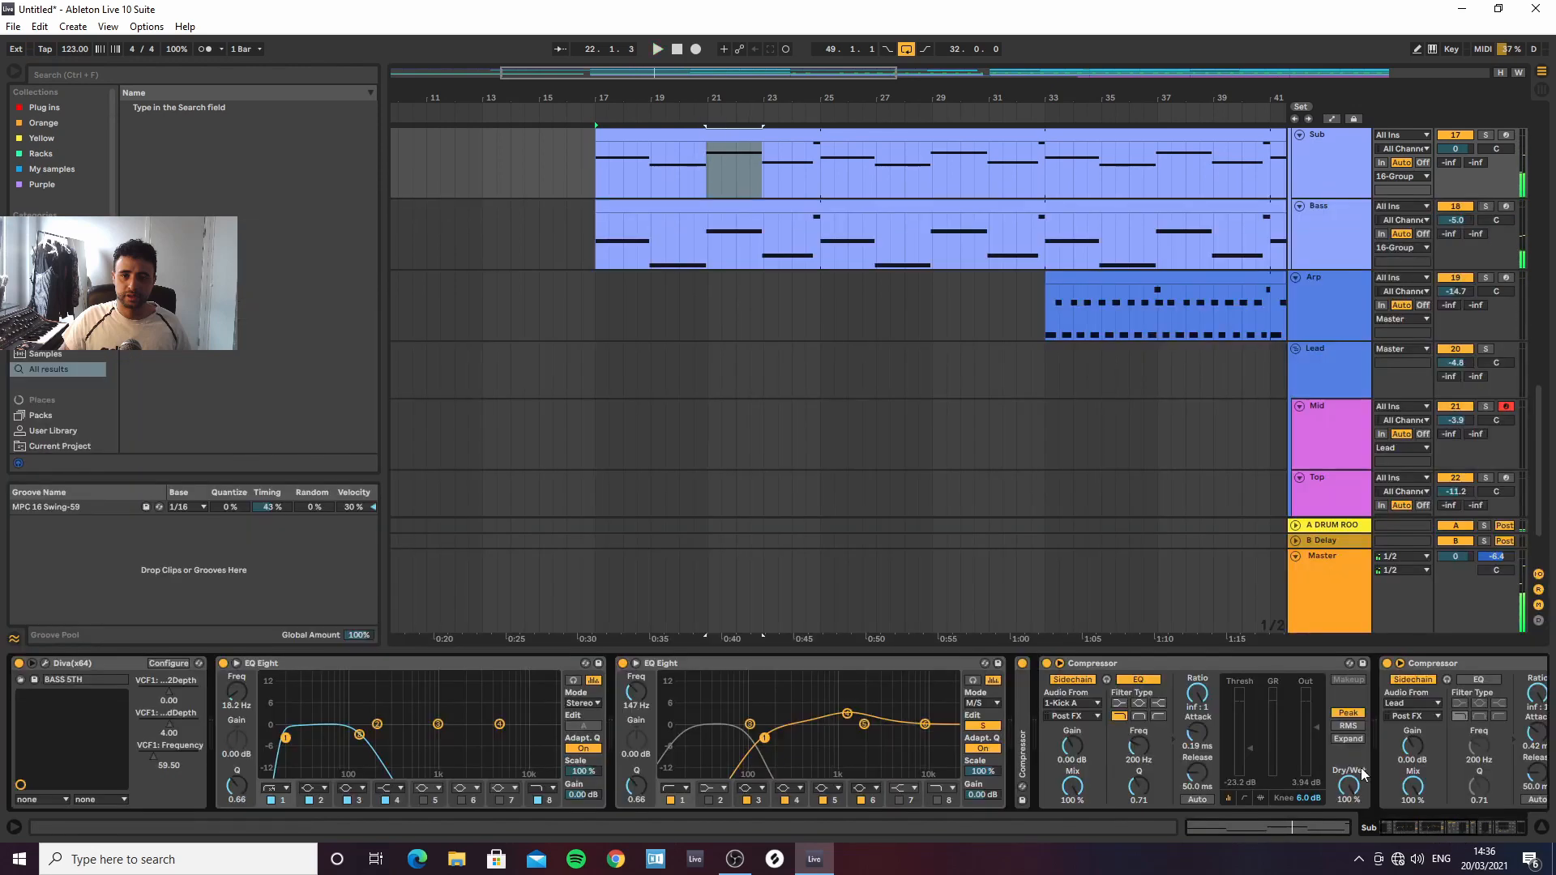
# Open the Sub track's Diva synth and raise the first EQ Eight's high cut to 2.20 kHz
pyautogui.click(1450, 830)
pyautogui.click(46, 663)
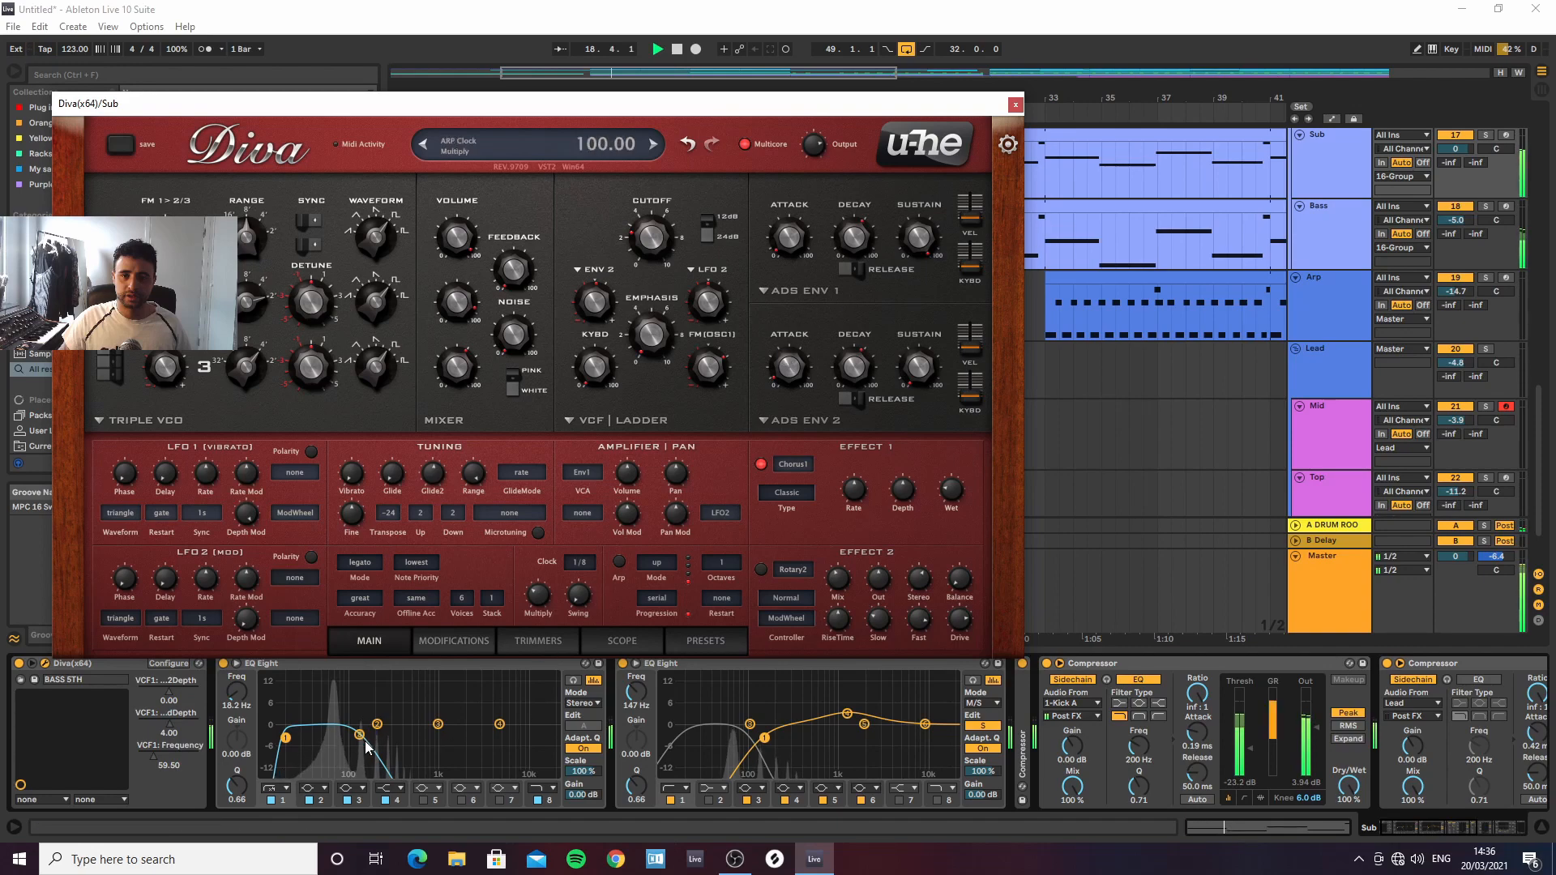
pyautogui.moveTo(359, 734); pyautogui.dragTo(464, 736)
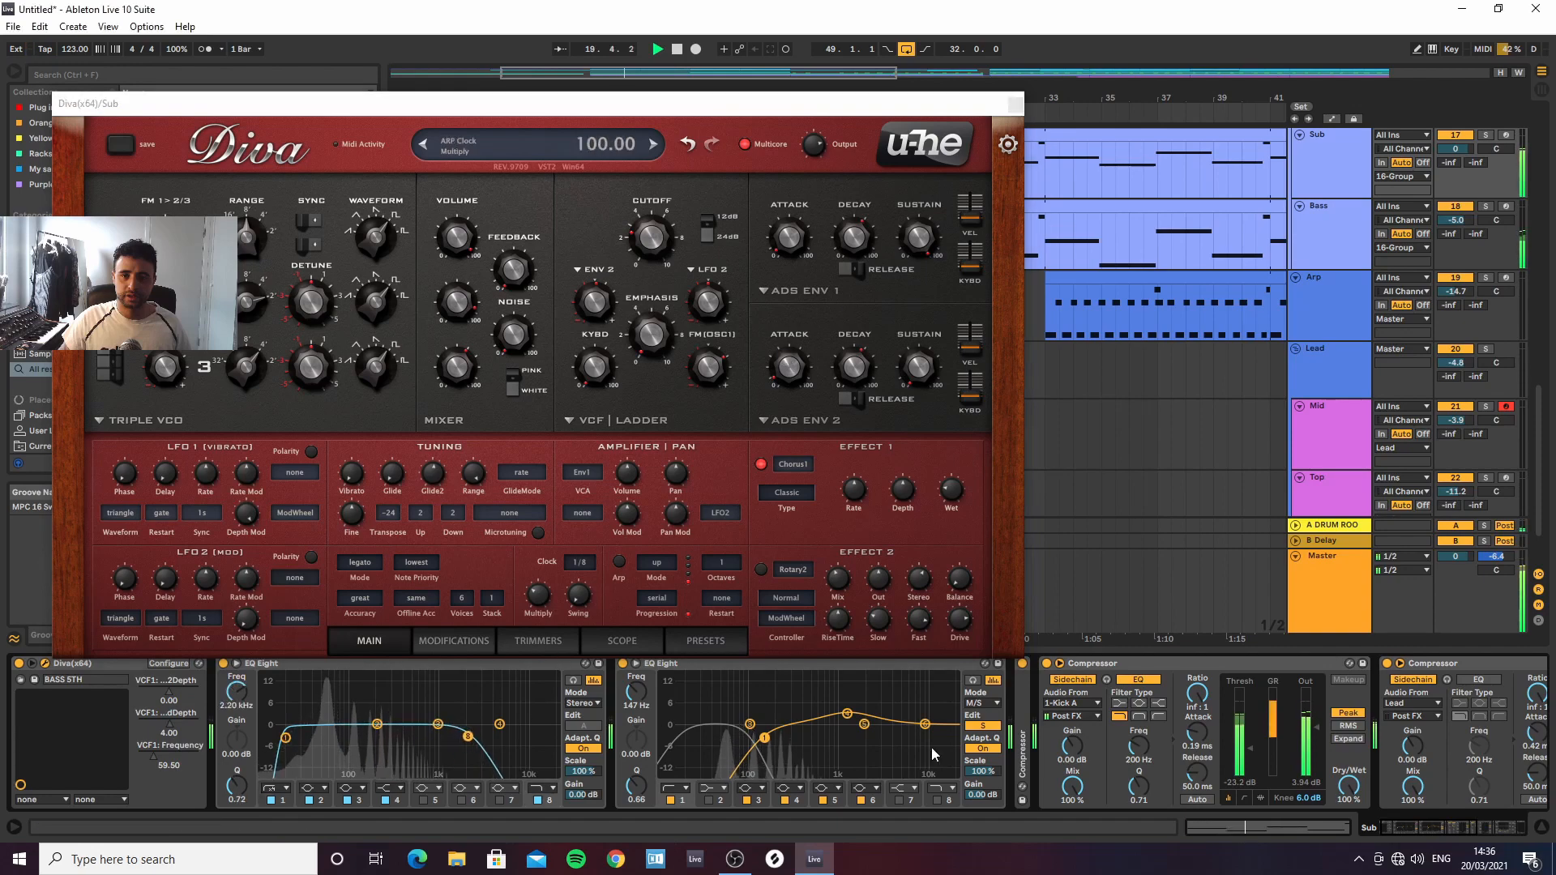
# Edit the Mid channel of the Sub's second EQ Eight, setting its dip band to 211 Hz and -1.12 dB, and close Diva
pyautogui.click(984, 727)
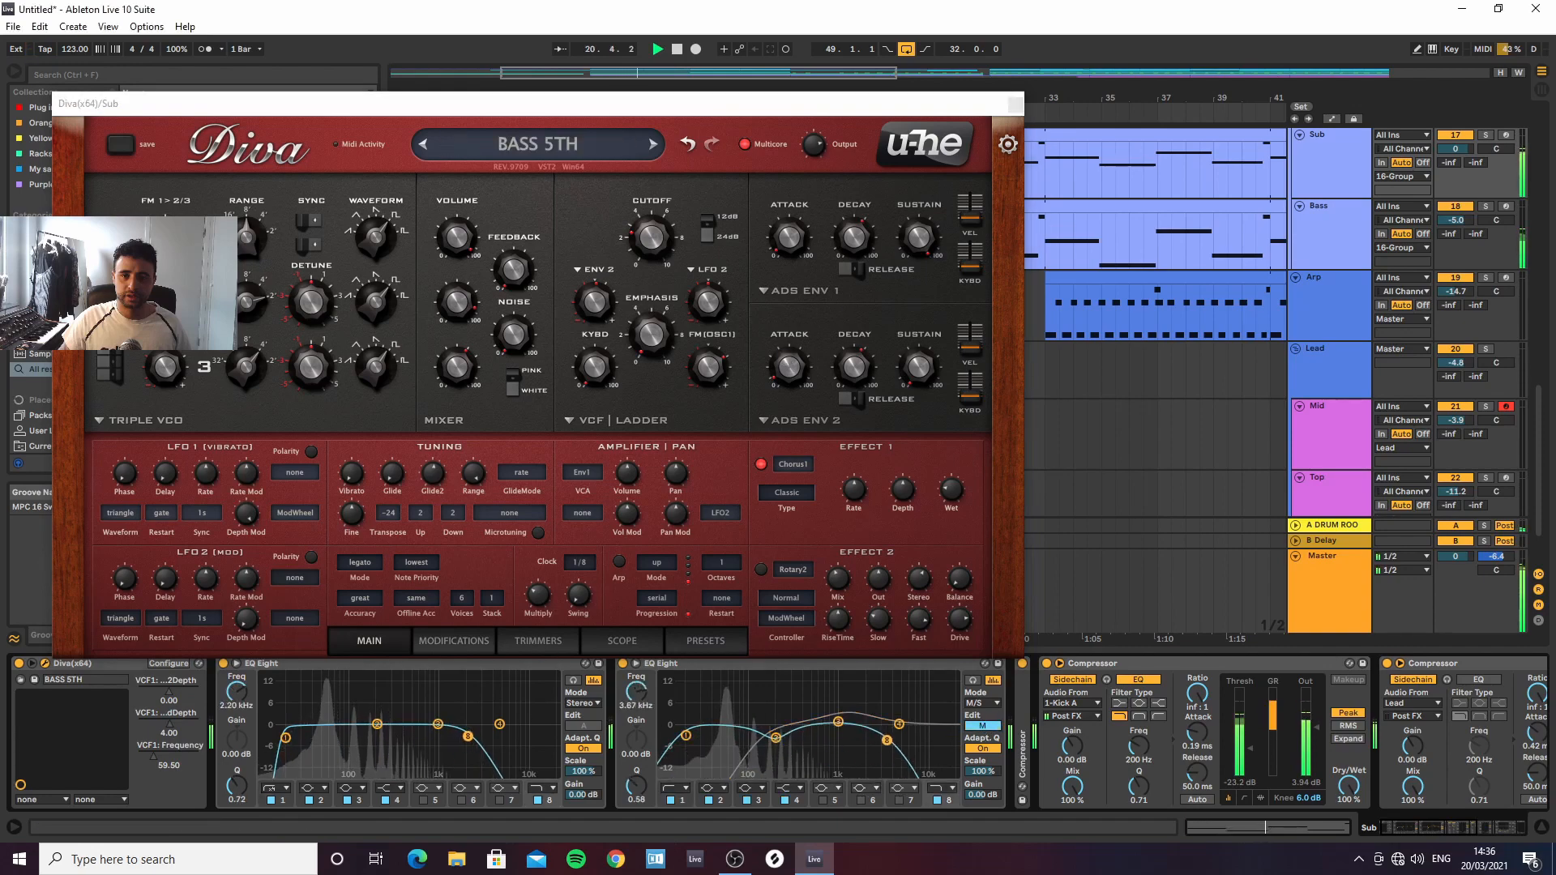
pyautogui.click(776, 738)
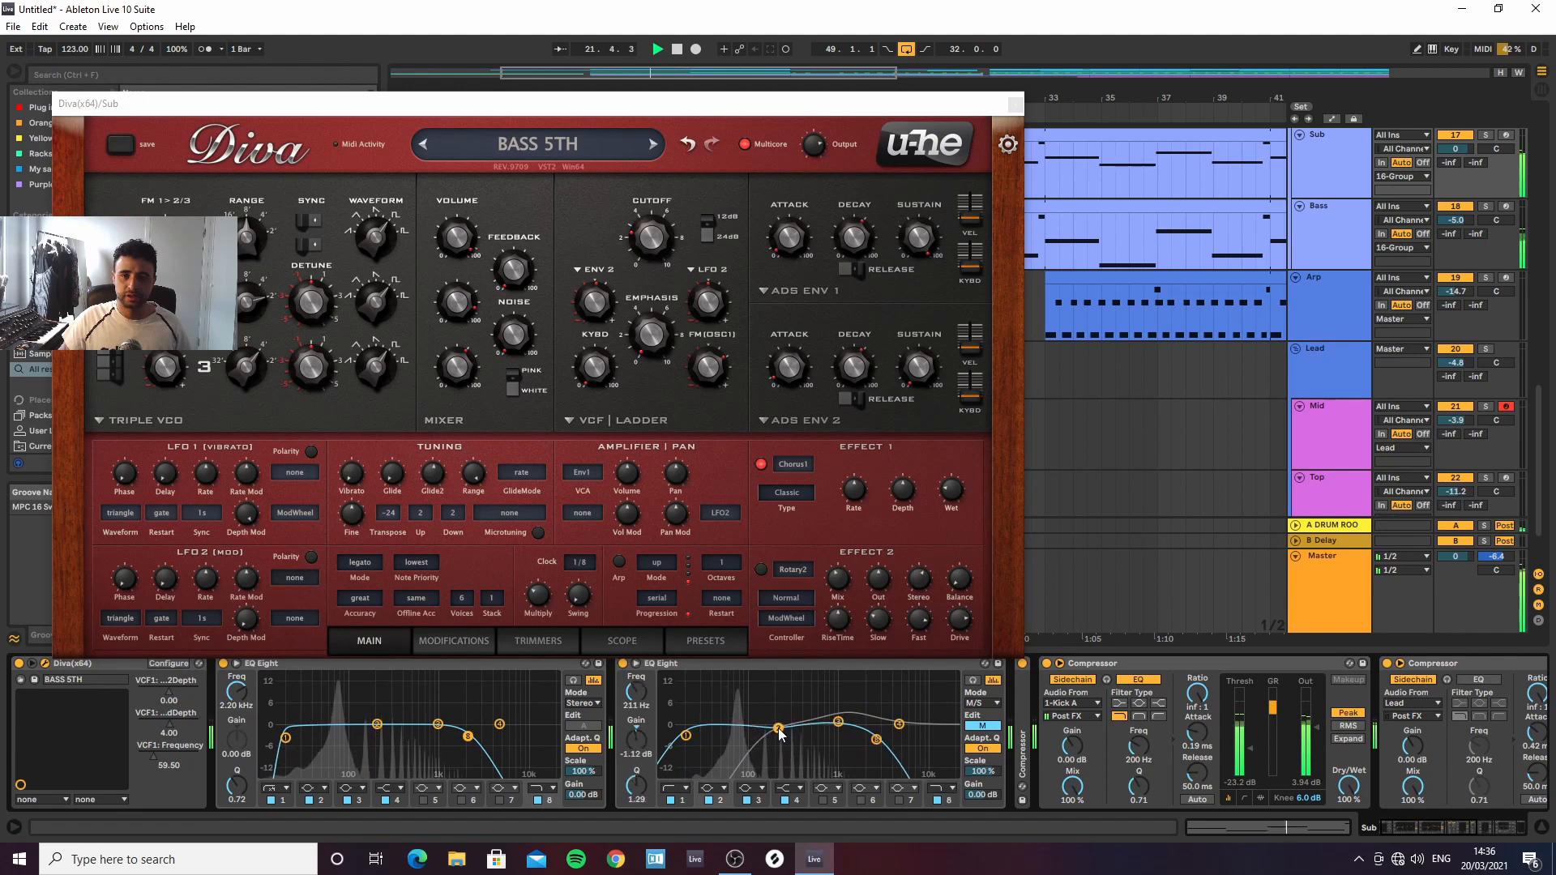
pyautogui.click(1014, 106)
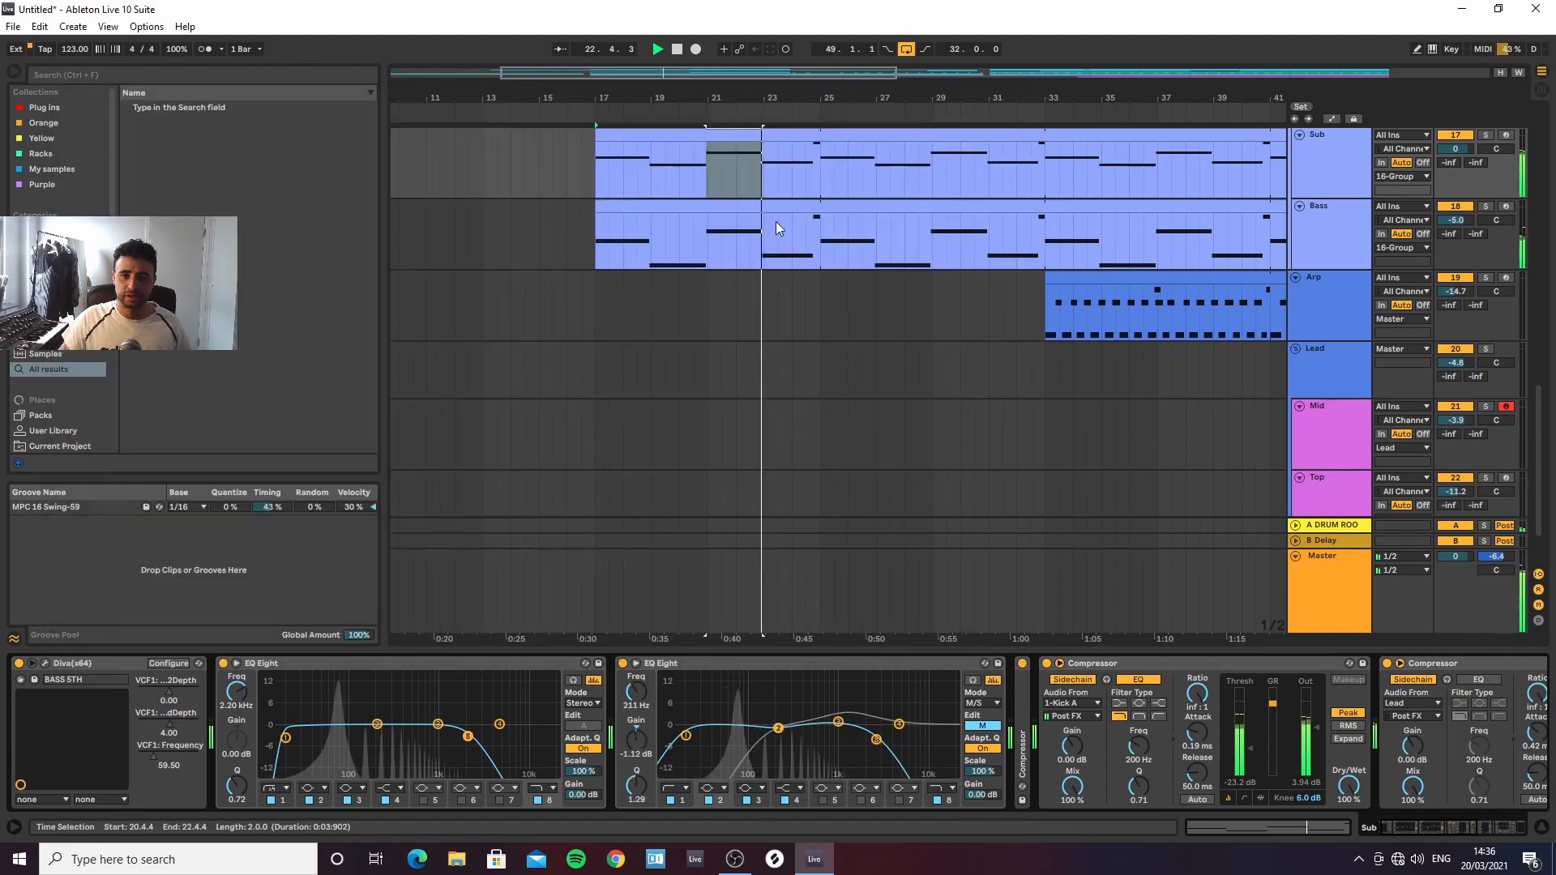
# Compare the Diva tuning settings on the Bass and Sub tracks, including the transpose values
pyautogui.scroll(2, 843, 226)
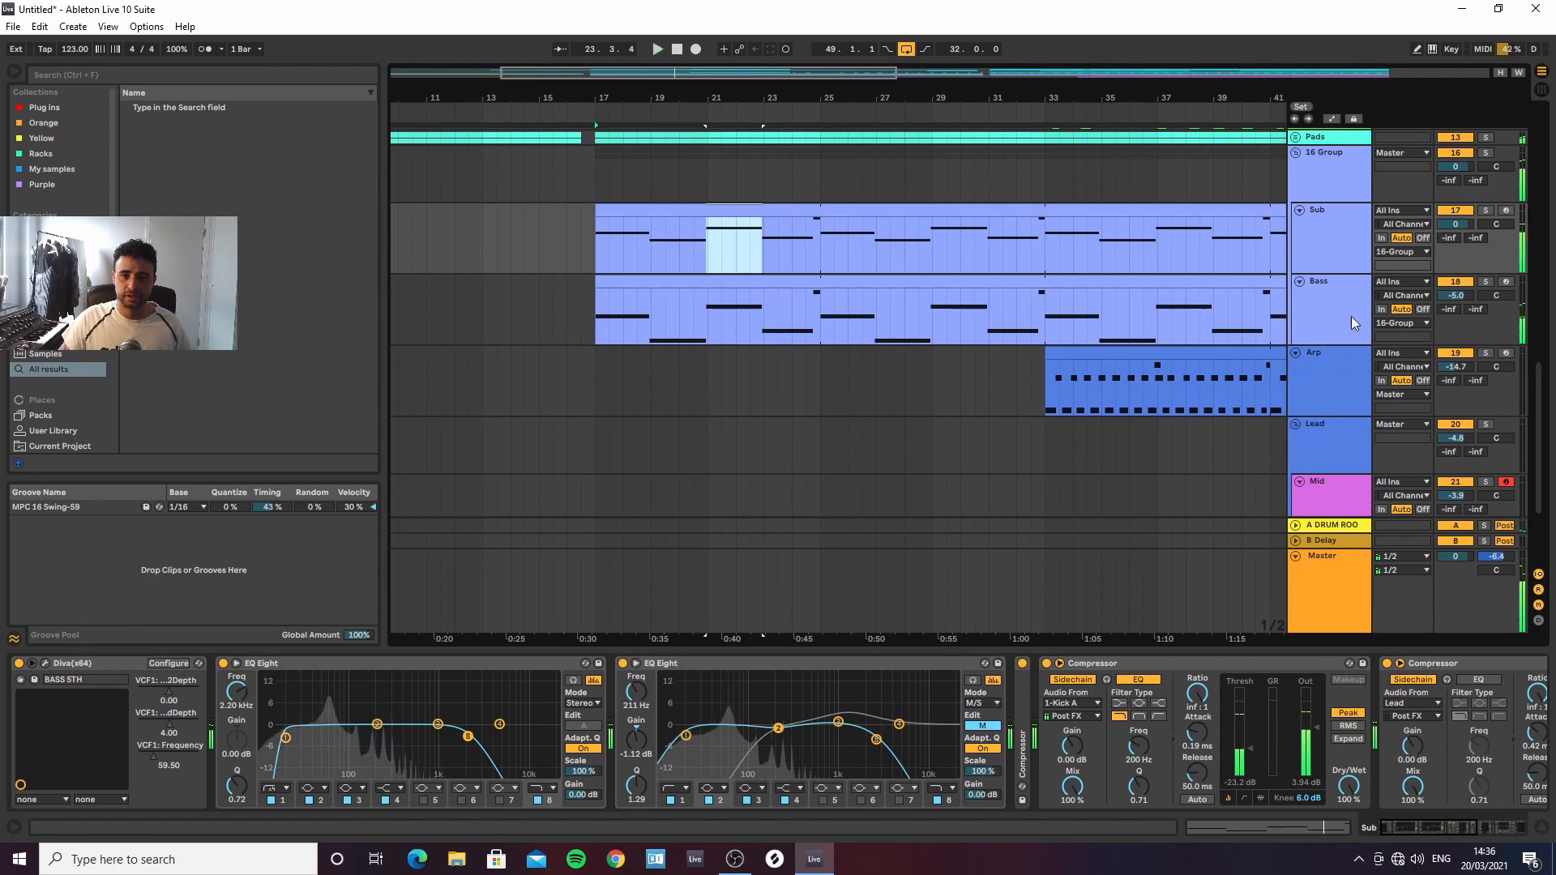
pyautogui.click(1350, 316)
pyautogui.click(53, 663)
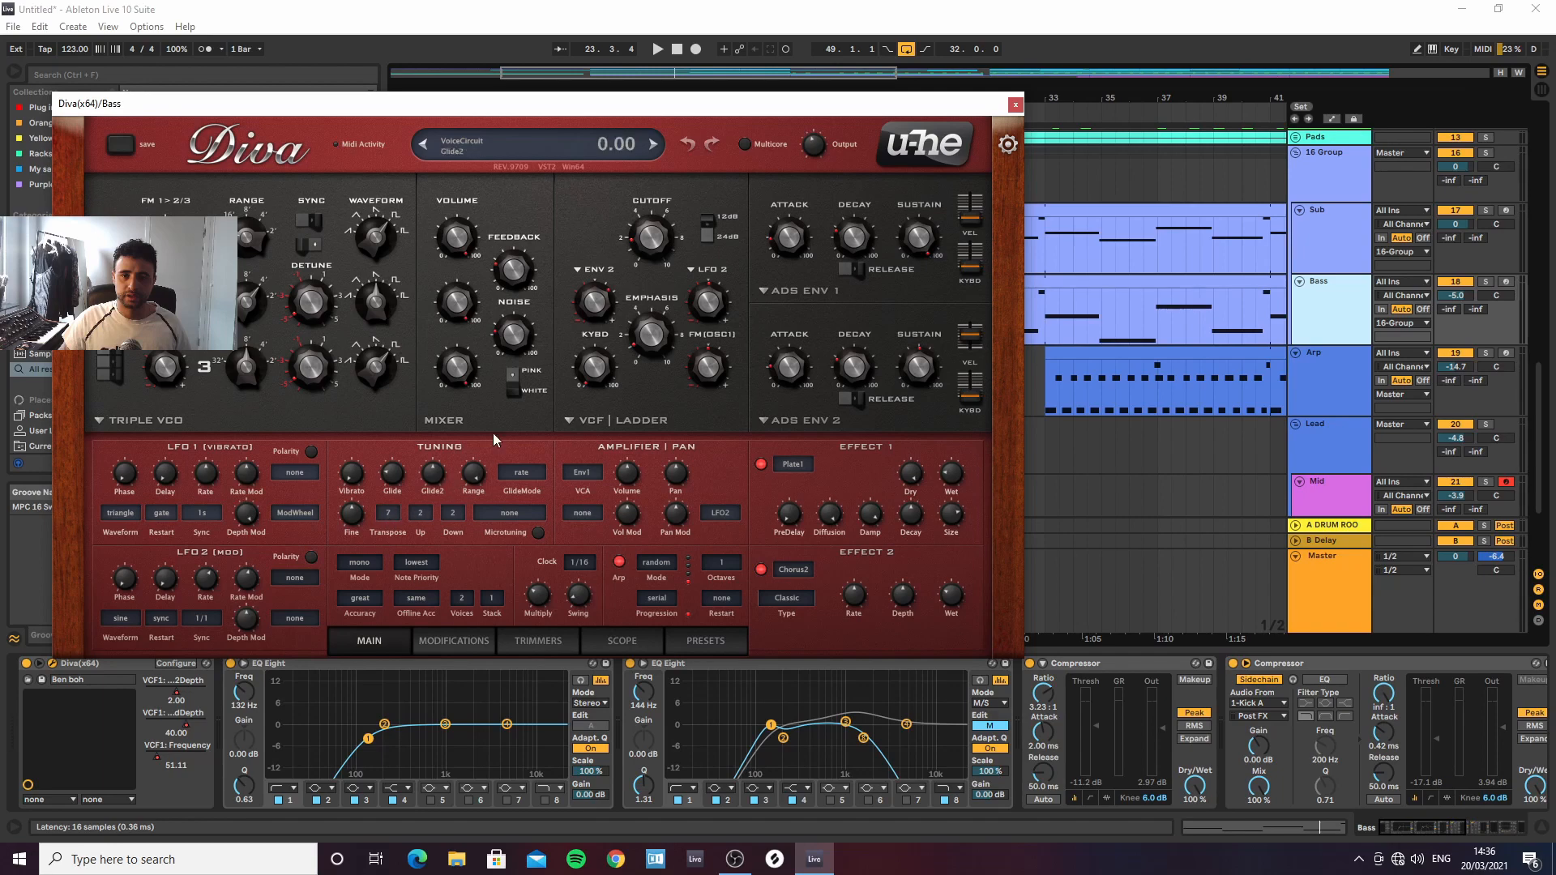
pyautogui.click(1015, 105)
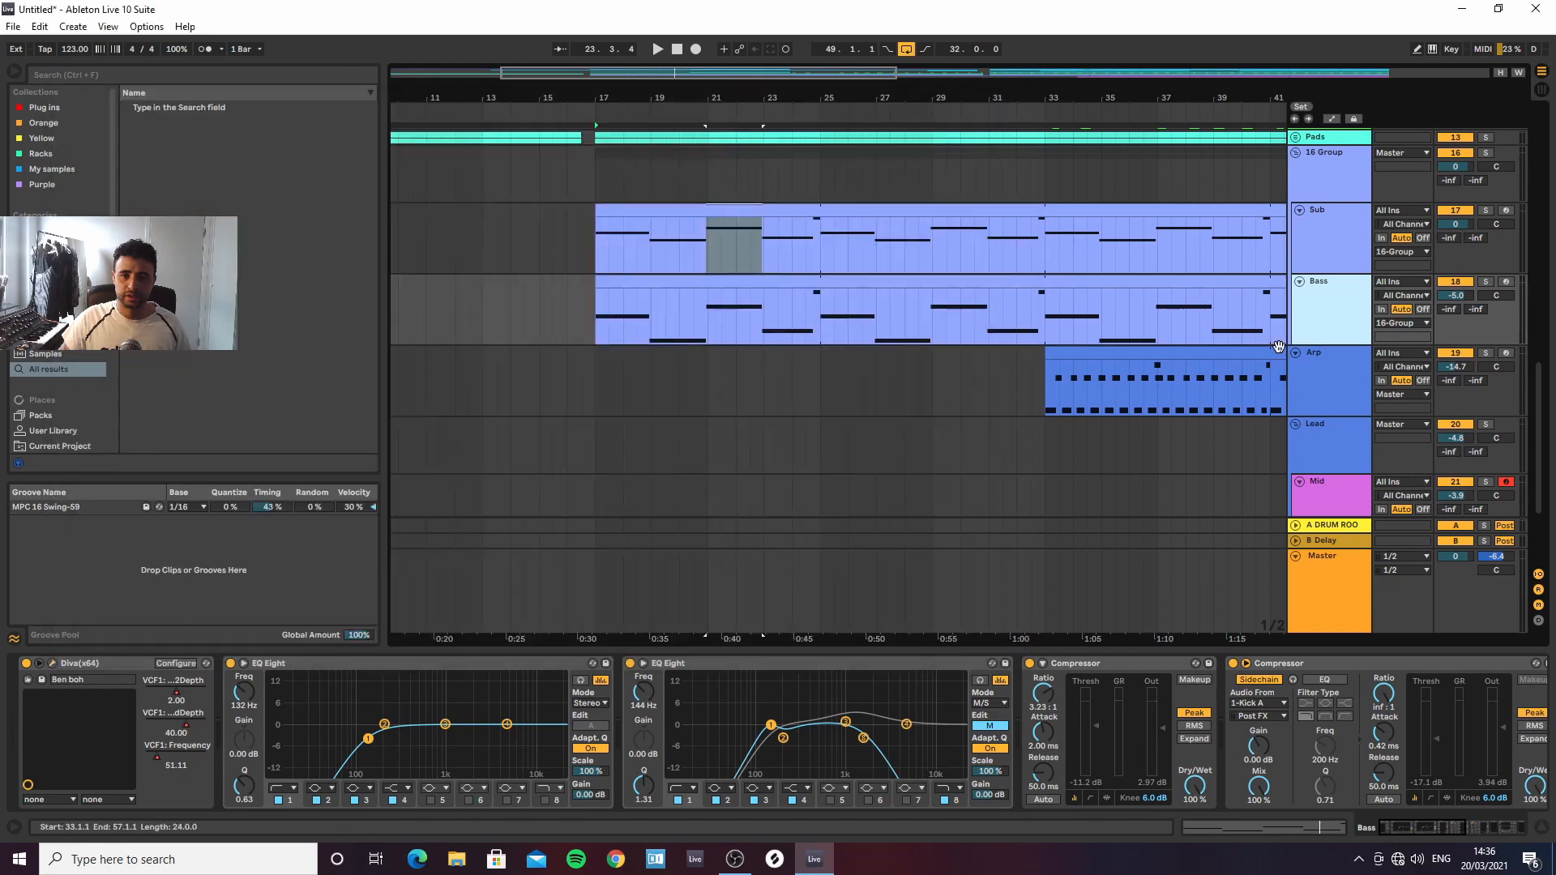
pyautogui.click(1326, 256)
pyautogui.click(45, 664)
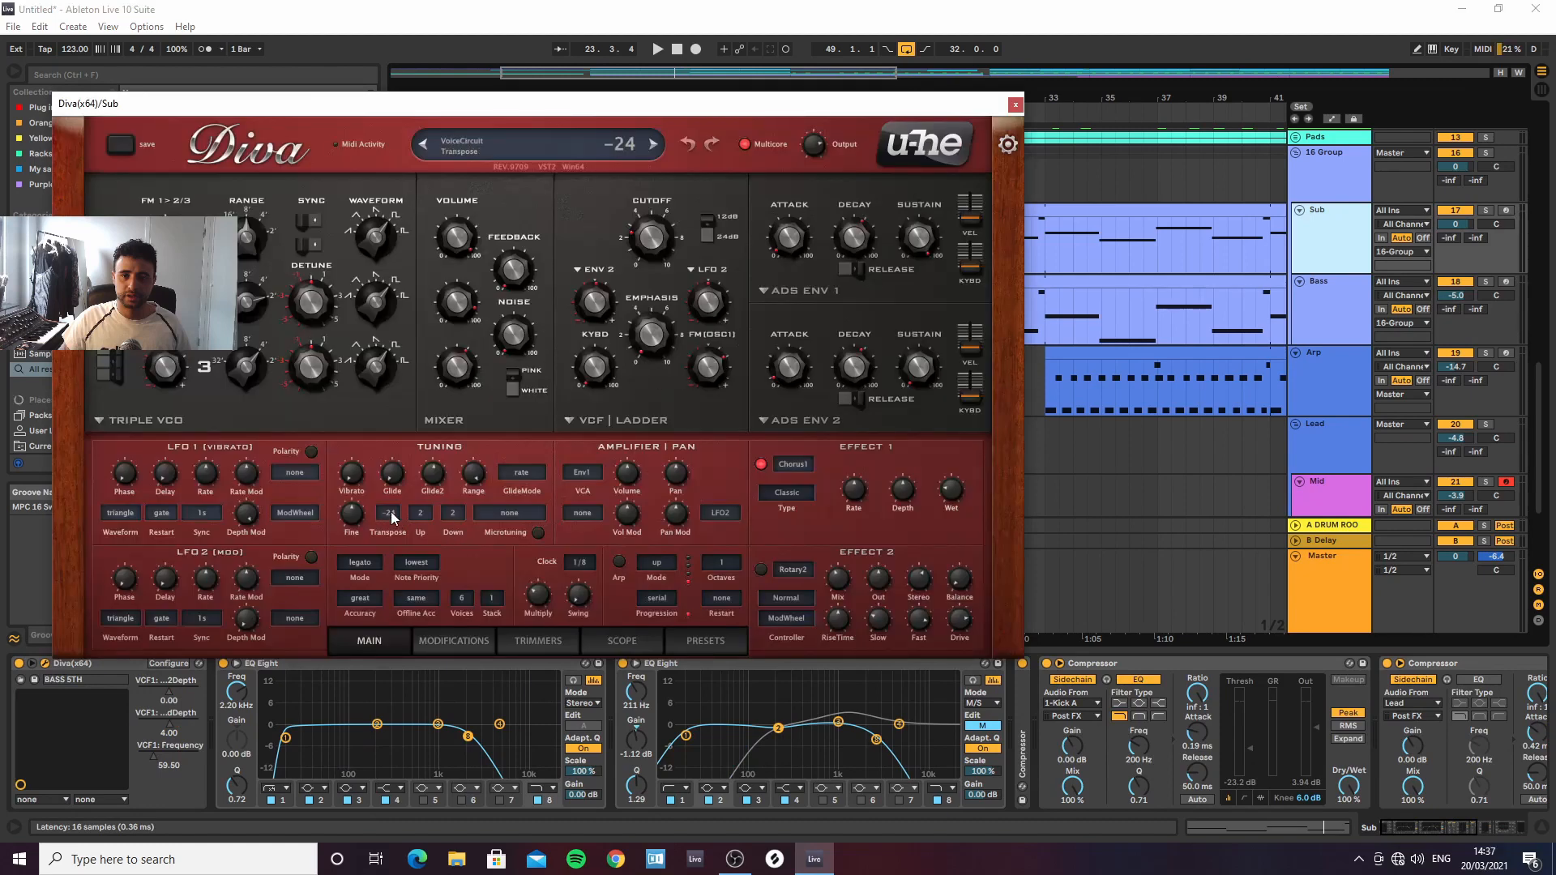
pyautogui.click(1015, 106)
# Examine the pitches of all notes in the Sub clip
pyautogui.doubleClick(796, 211)
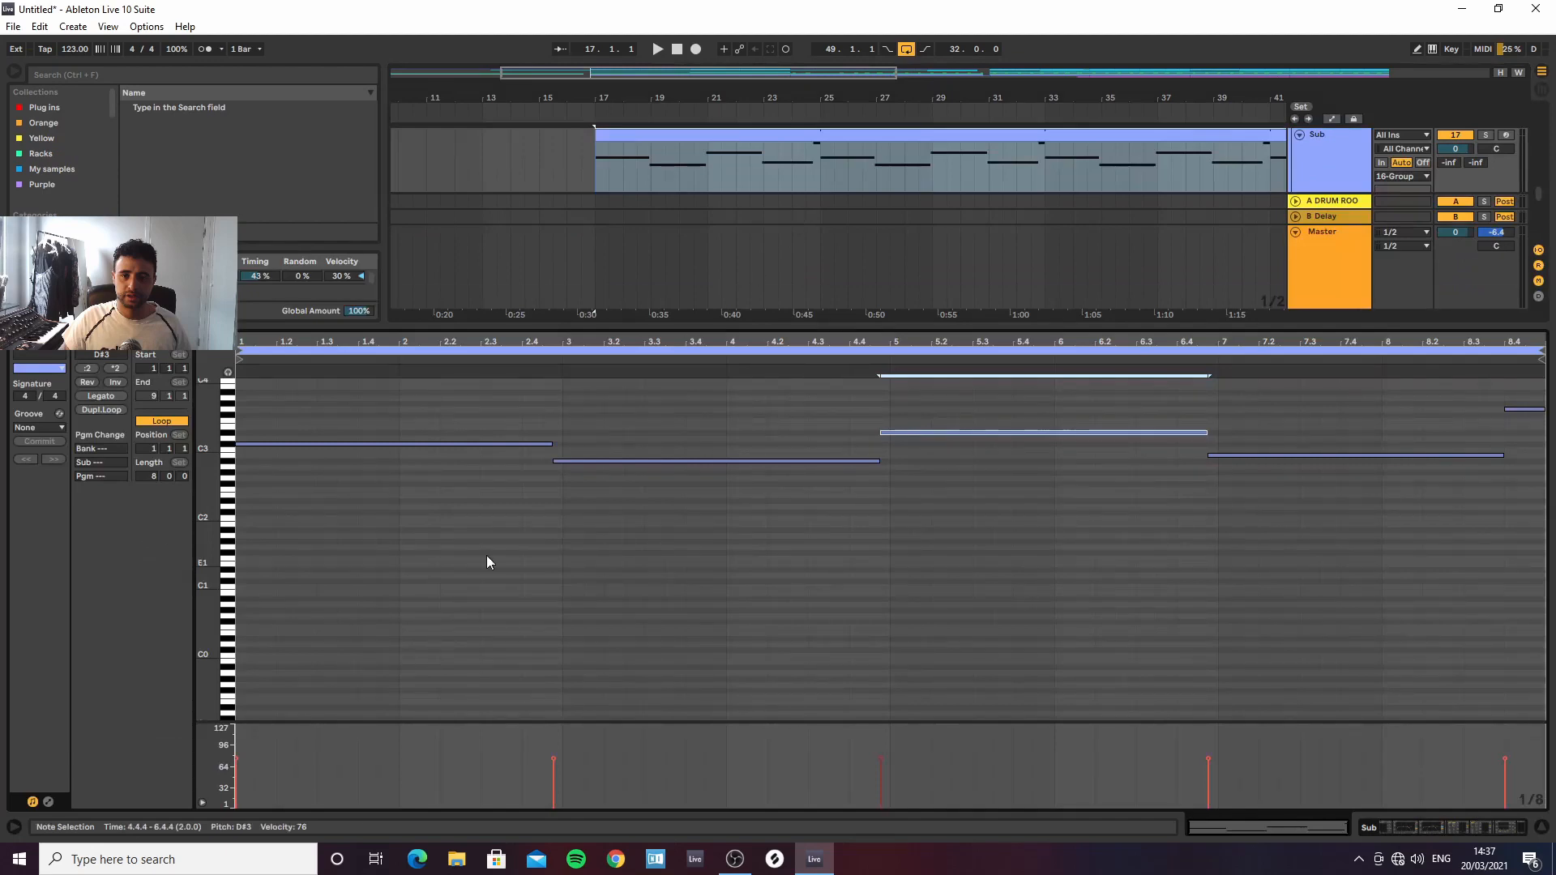
pyautogui.scroll(5, 326, 550)
pyautogui.hotkey('ctrl', 'a')
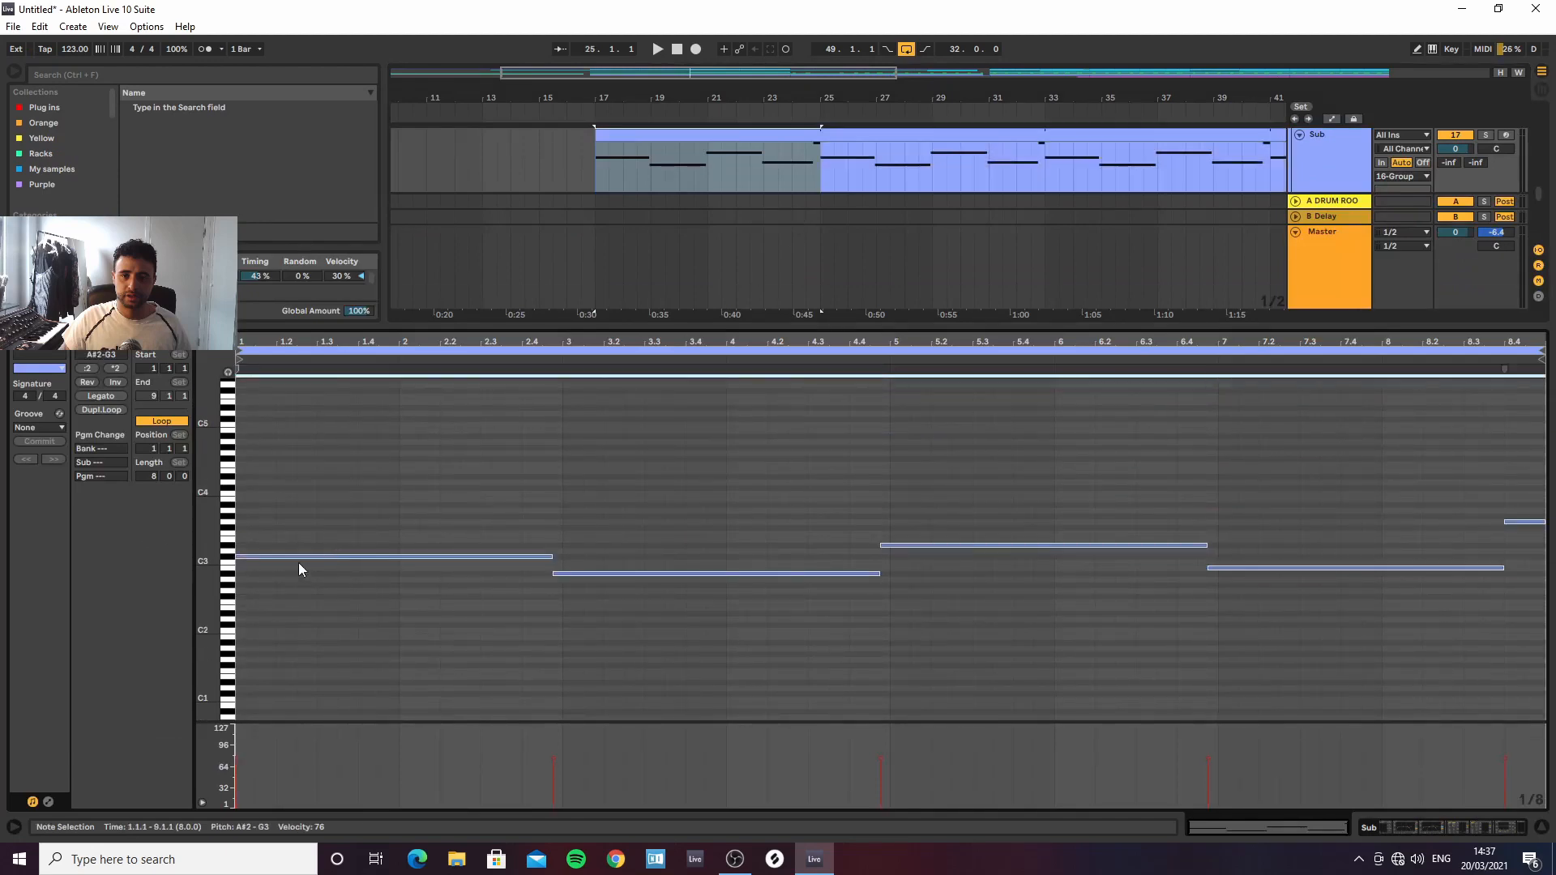
pyautogui.click(1542, 829)
# Replace the Sub clip starting at bar 17 with a copy of the Bass clip
pyautogui.scroll(3, 1064, 334)
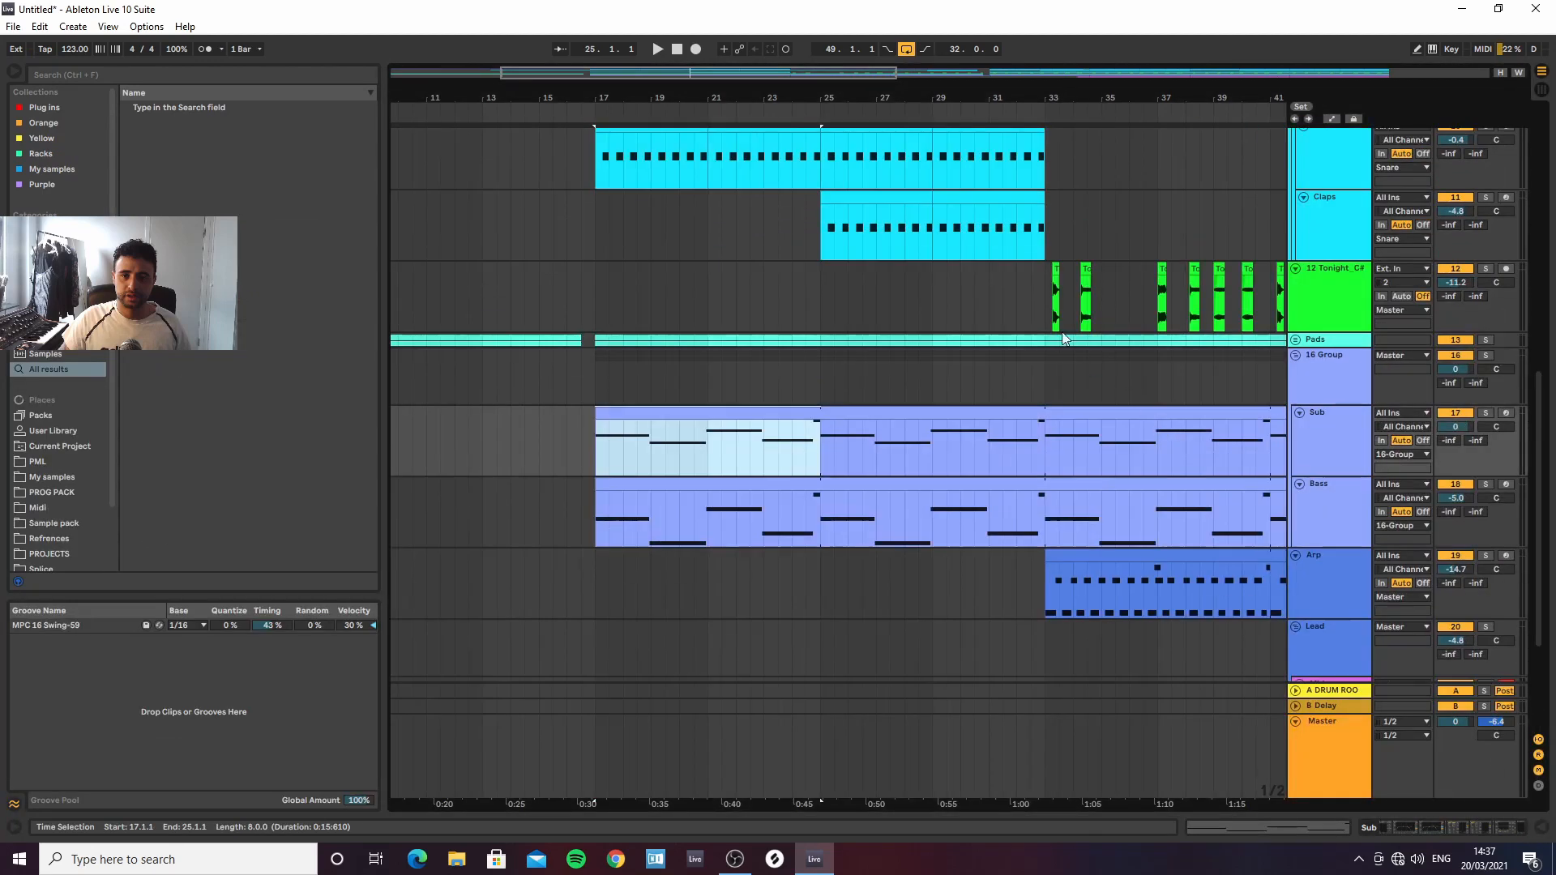
pyautogui.moveTo(894, 98); pyautogui.dragTo(895, 81)
pyautogui.moveTo(846, 482); pyautogui.dragTo(852, 468)
# Transpose all notes in the Sub clip up seven semitones, to the range E2–D3
pyautogui.doubleClick(802, 416)
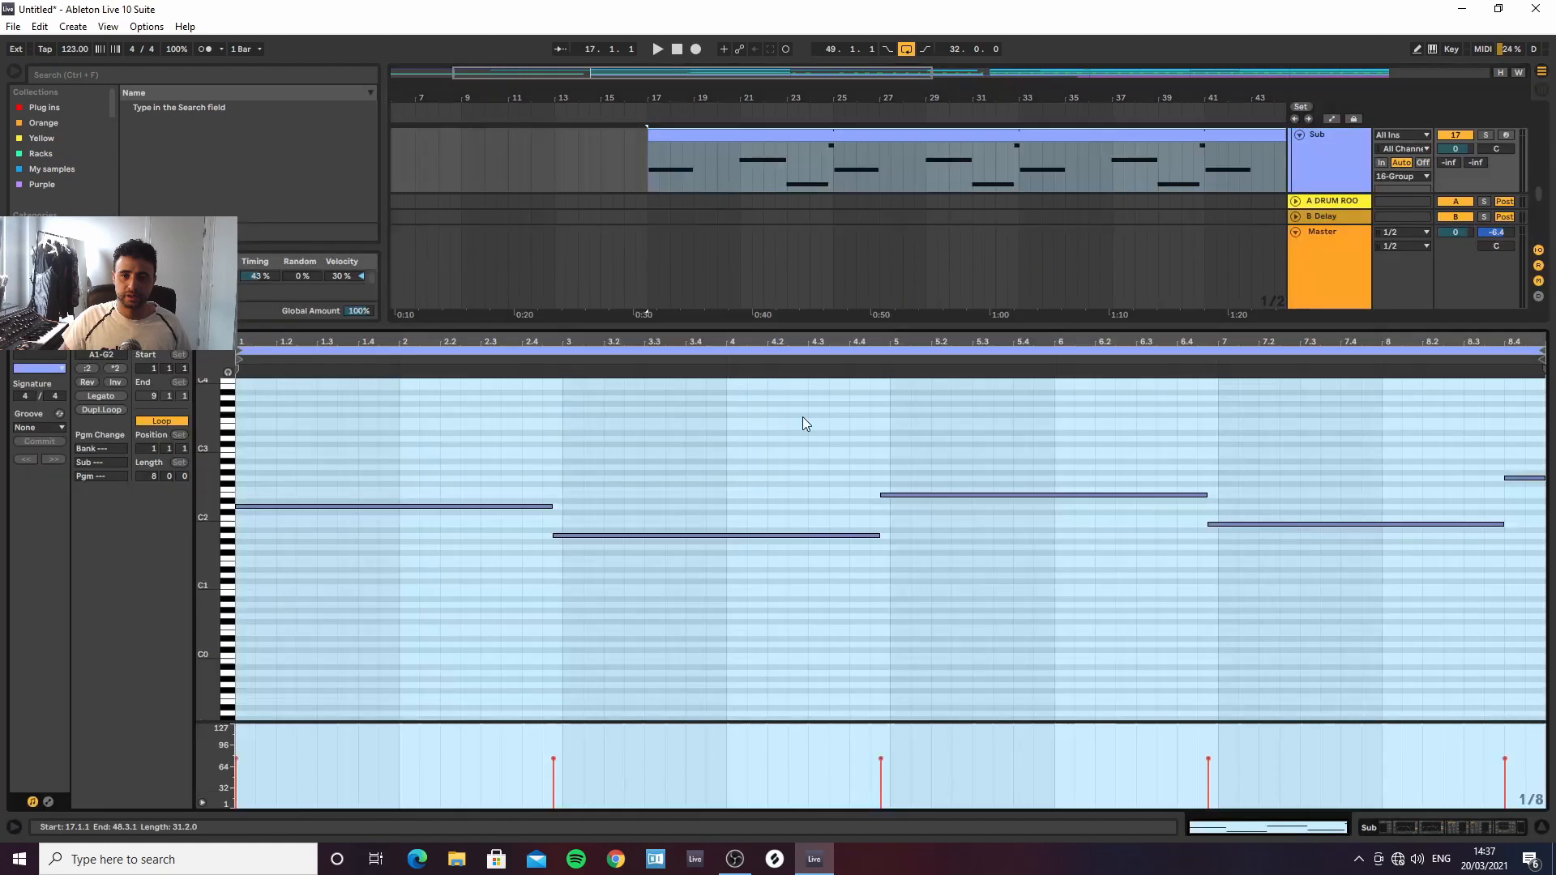
pyautogui.click(425, 530)
pyautogui.hotkey('ctrl', 'a')
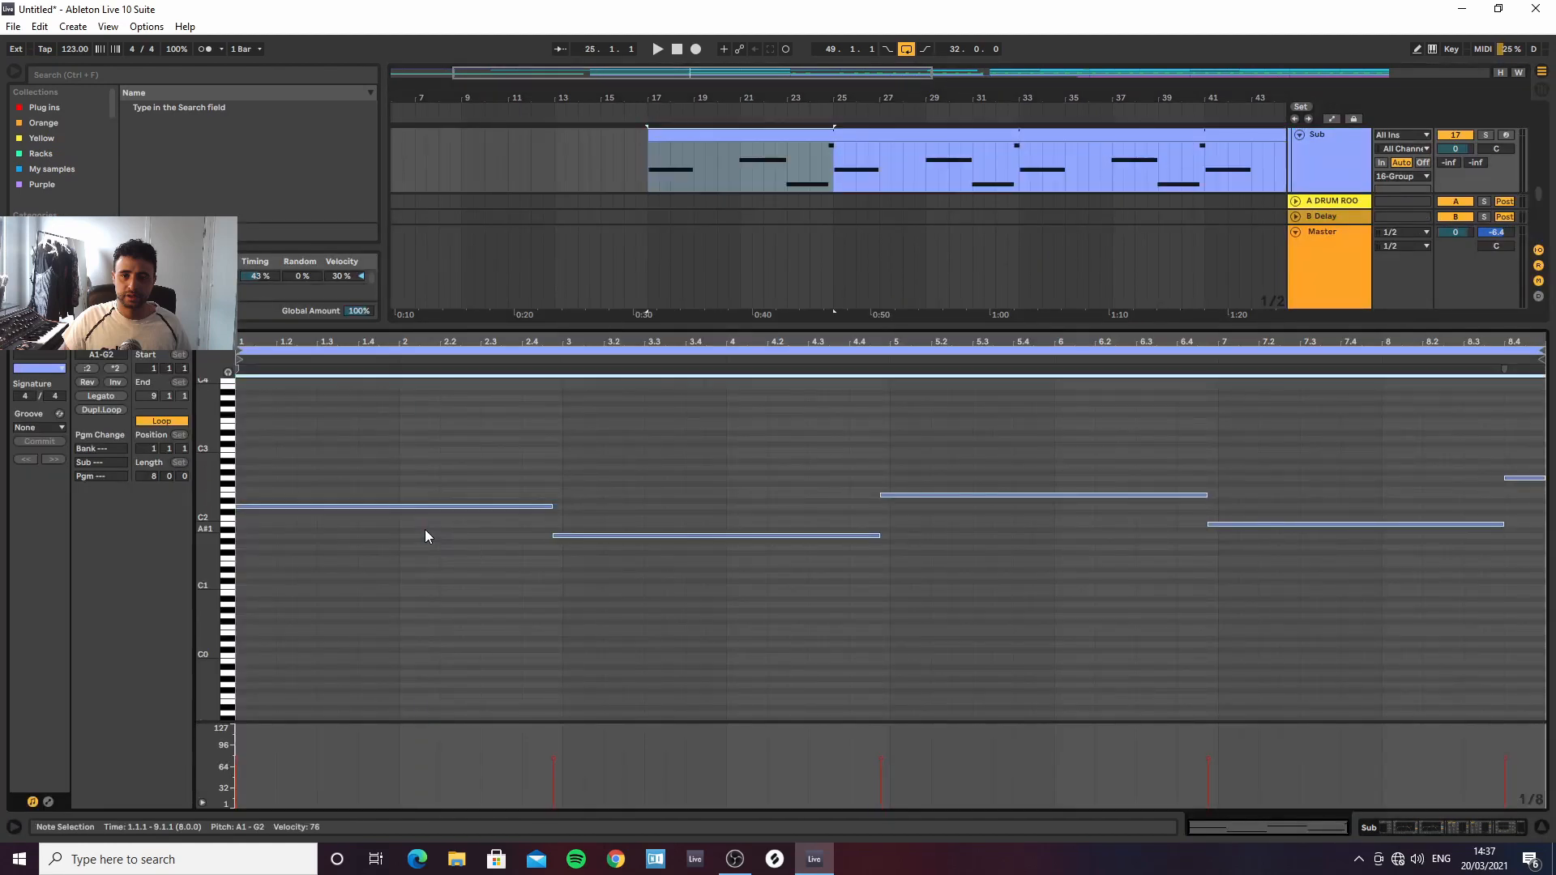
pyautogui.press('Up')
pyautogui.press('Up')
pyautogui.press('Up')
pyautogui.press('Up')
pyautogui.press('Up')
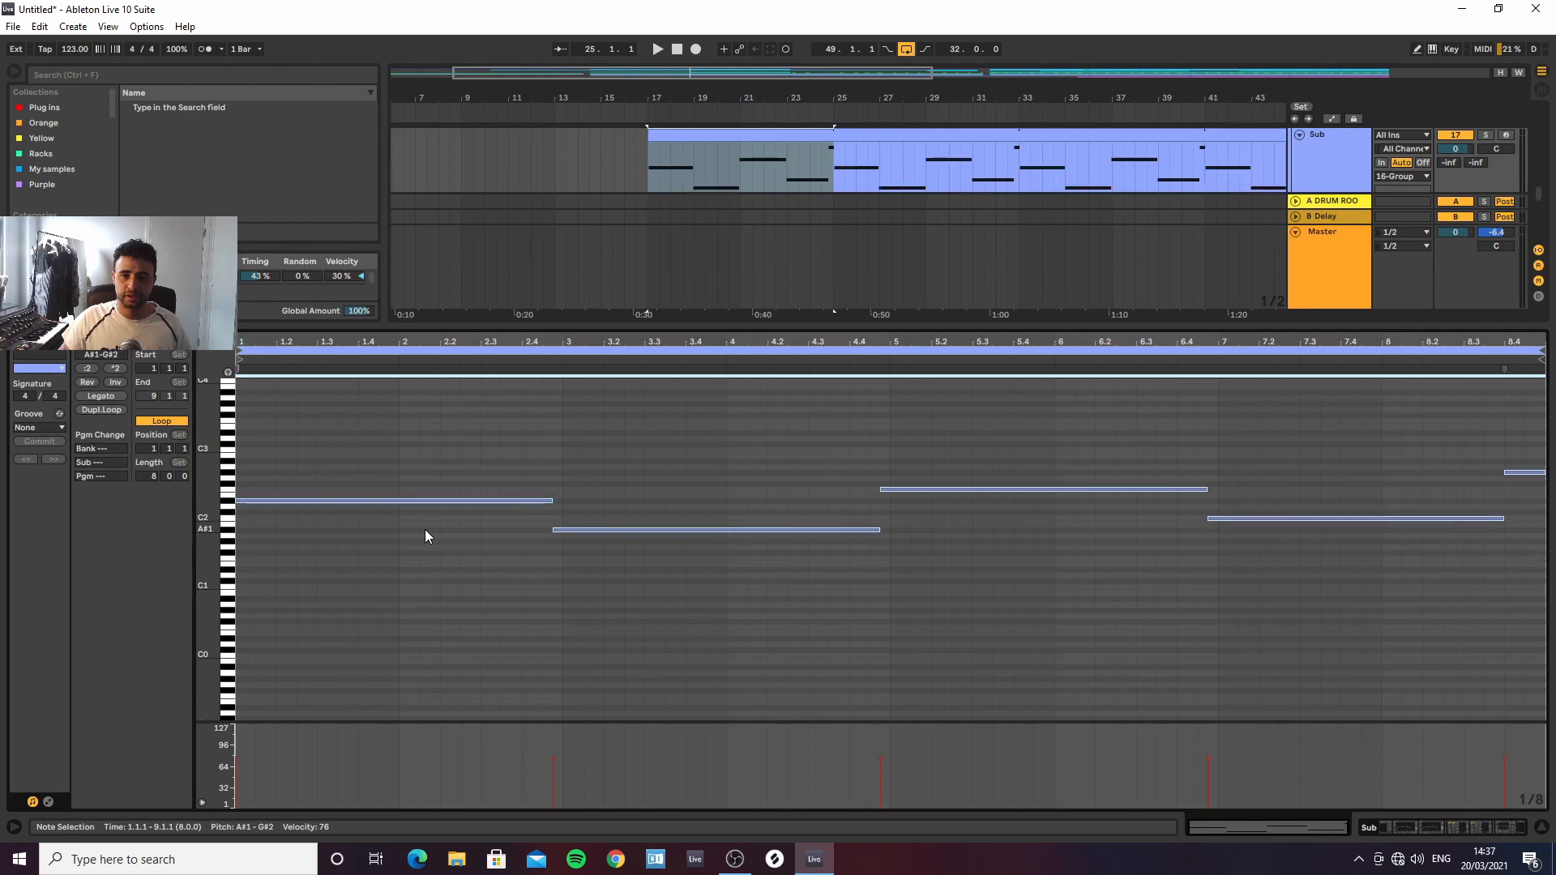
pyautogui.press('Up')
pyautogui.press('Up')
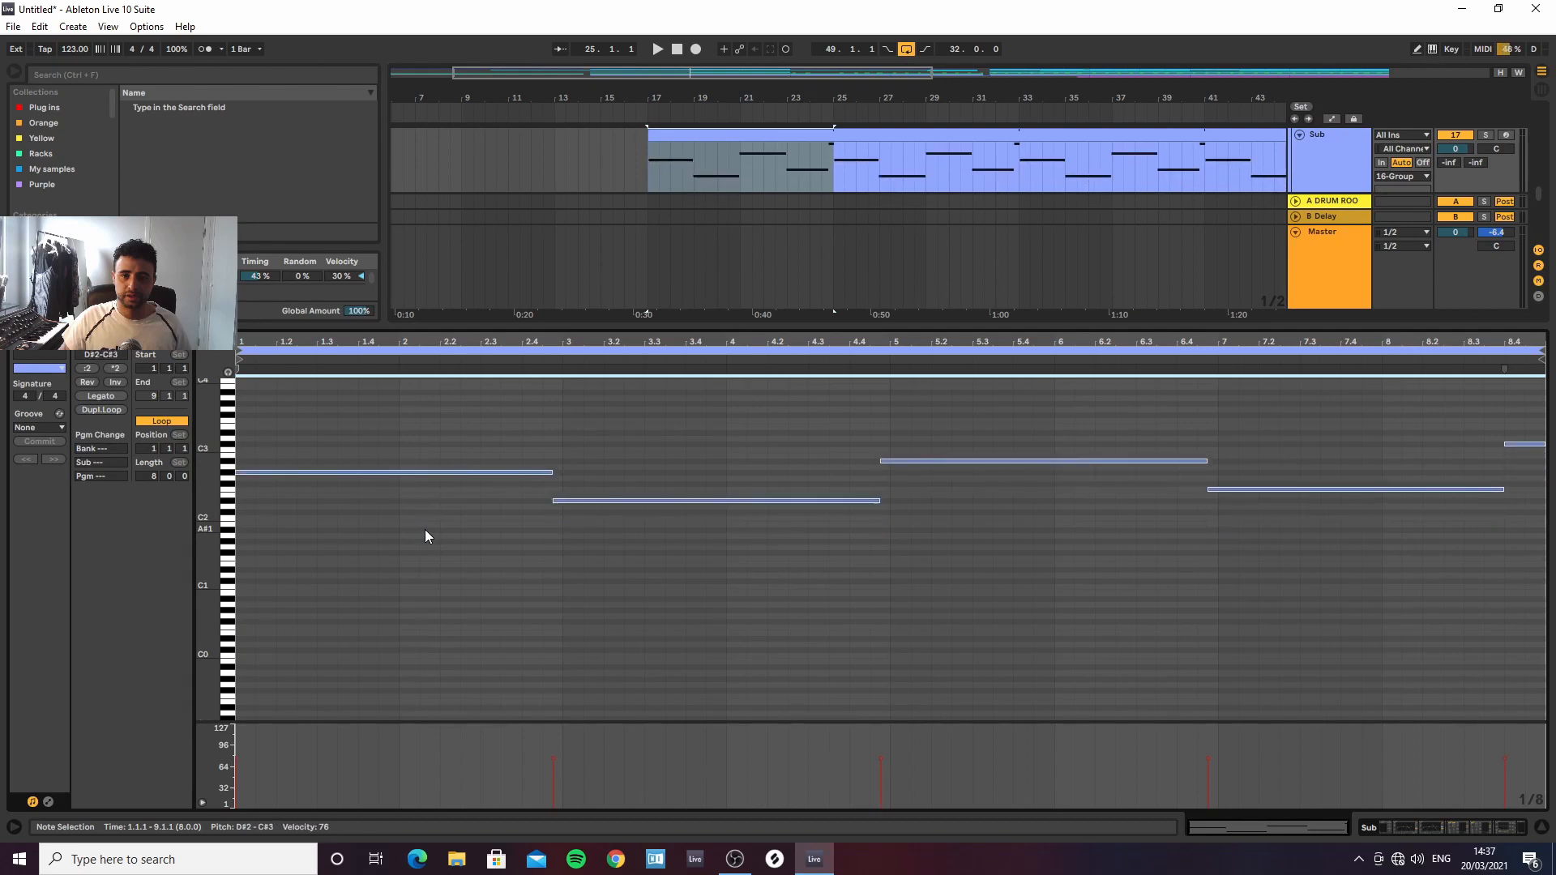
# Play the Sub clip, try its notes one octave lower at E1–D2, and transpose them back up an octave
pyautogui.press('space')
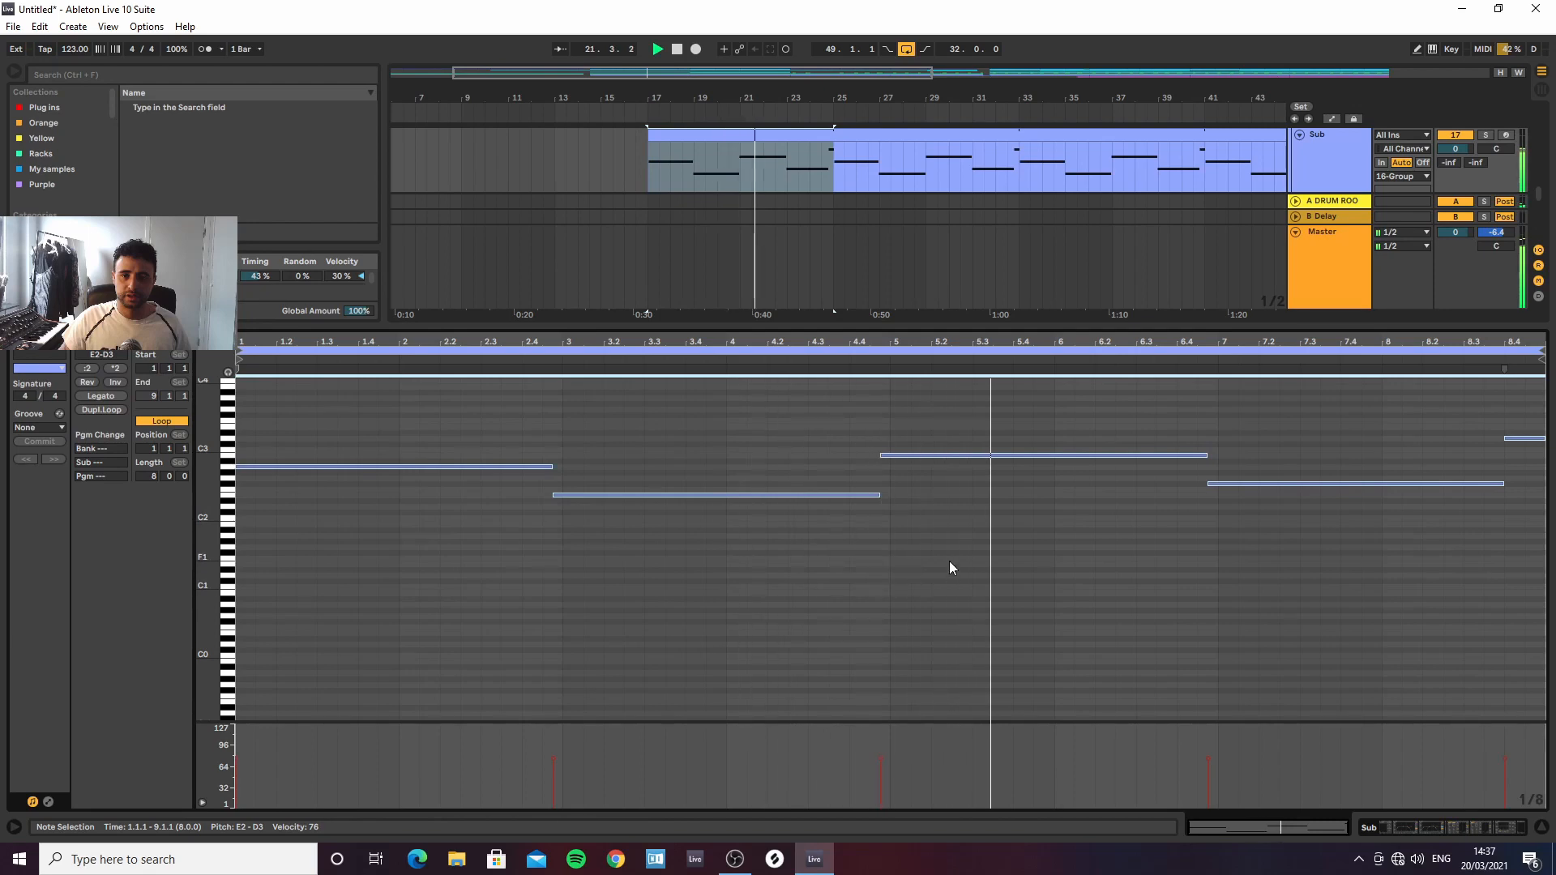
pyautogui.hotkey('shift', 'Down')
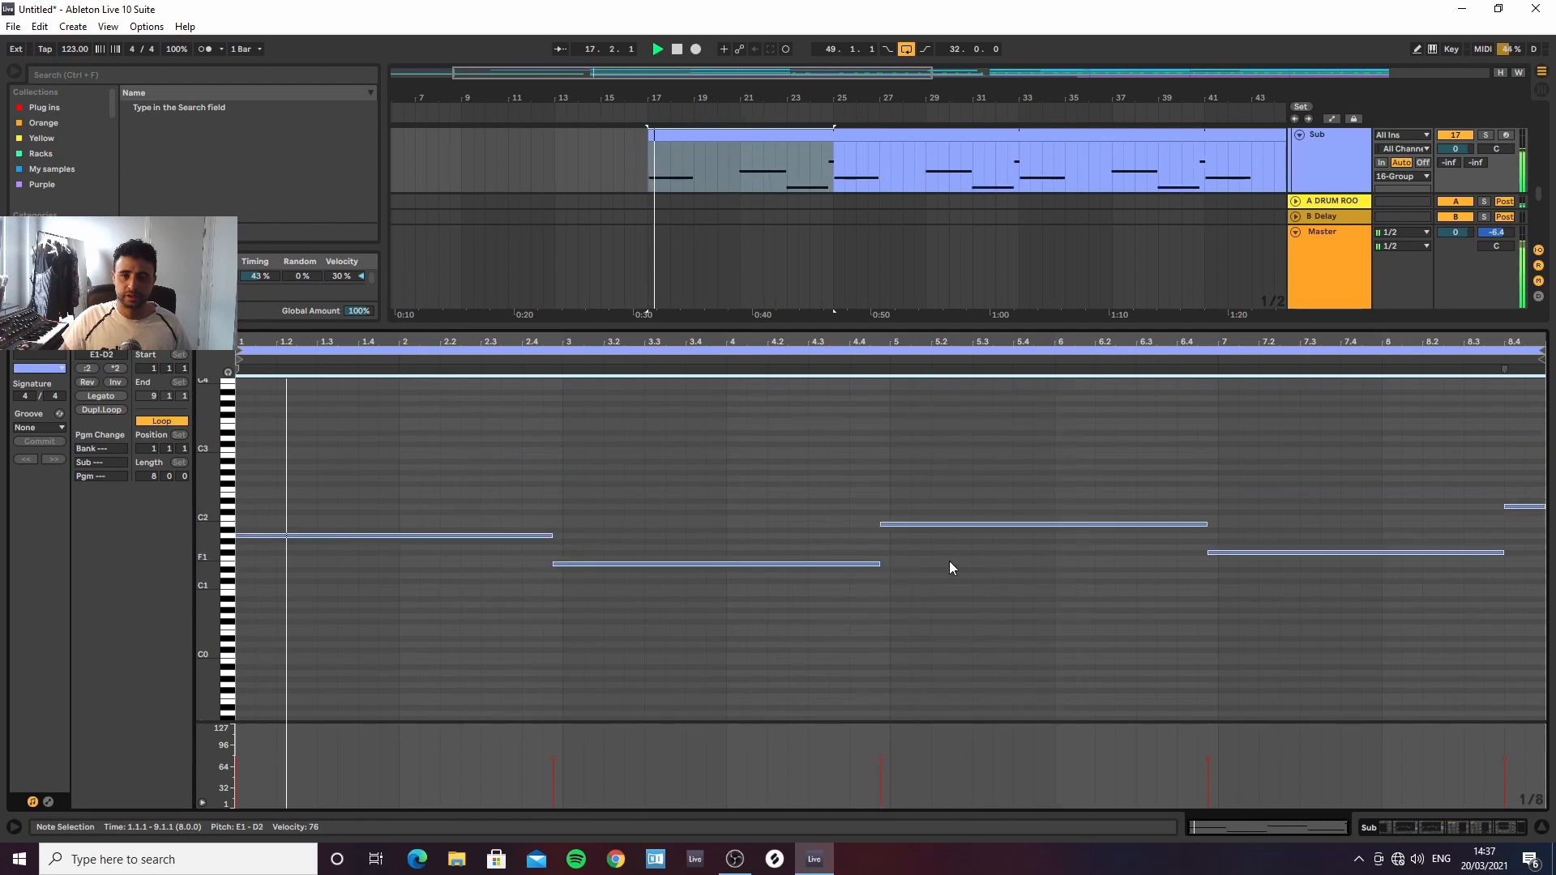
pyautogui.hotkey('shift', 'Up')
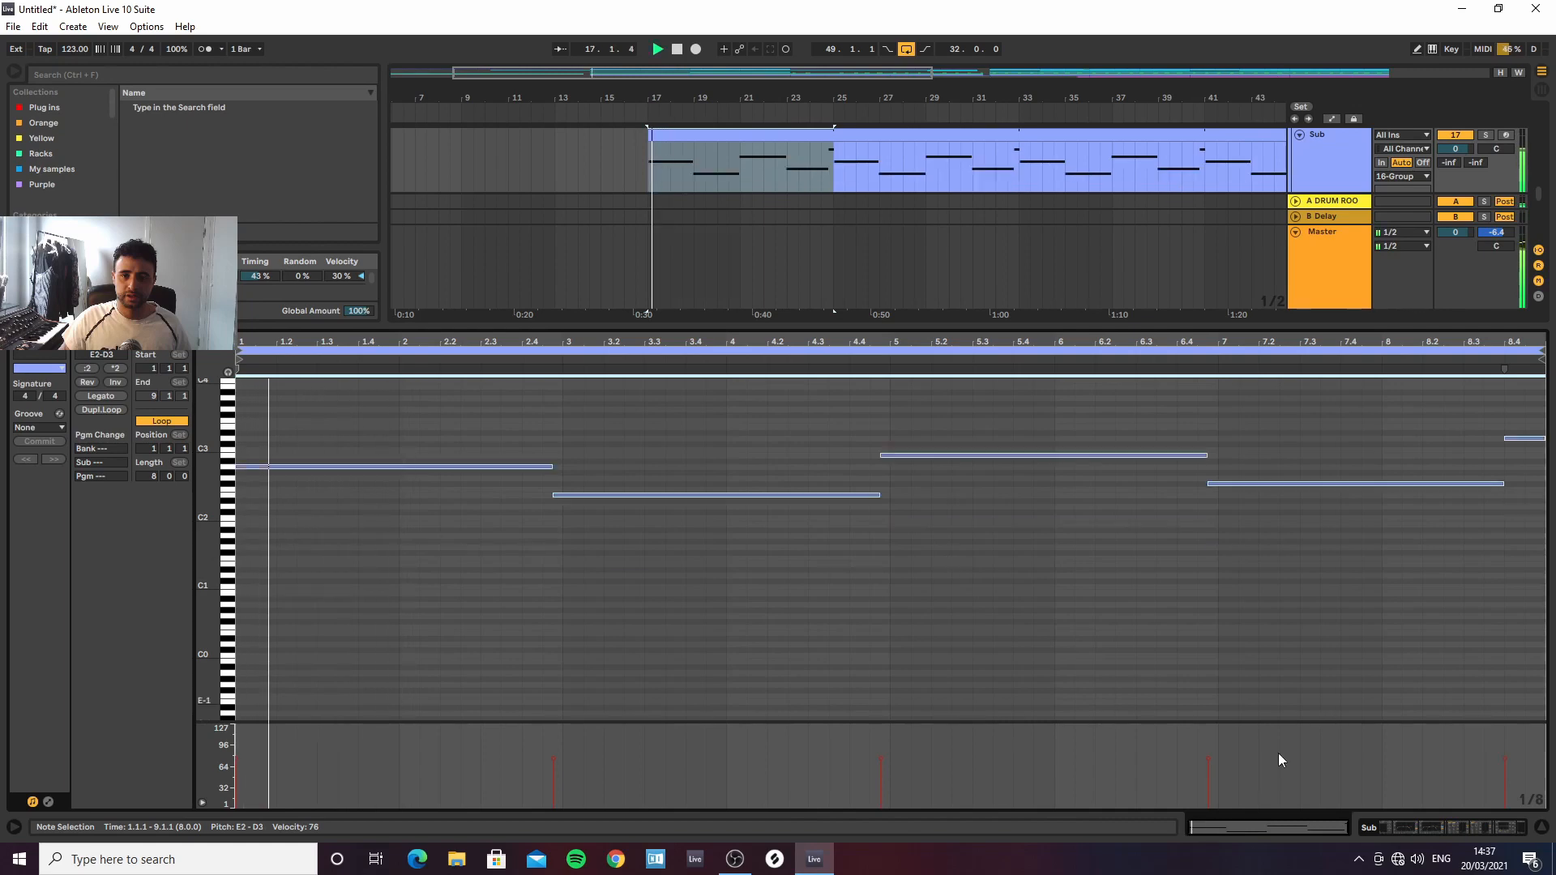
# Lower the Sub track's high cuts to 132 Hz in the first EQ Eight and 121 Hz in the second one's Mid channel
pyautogui.click(1447, 827)
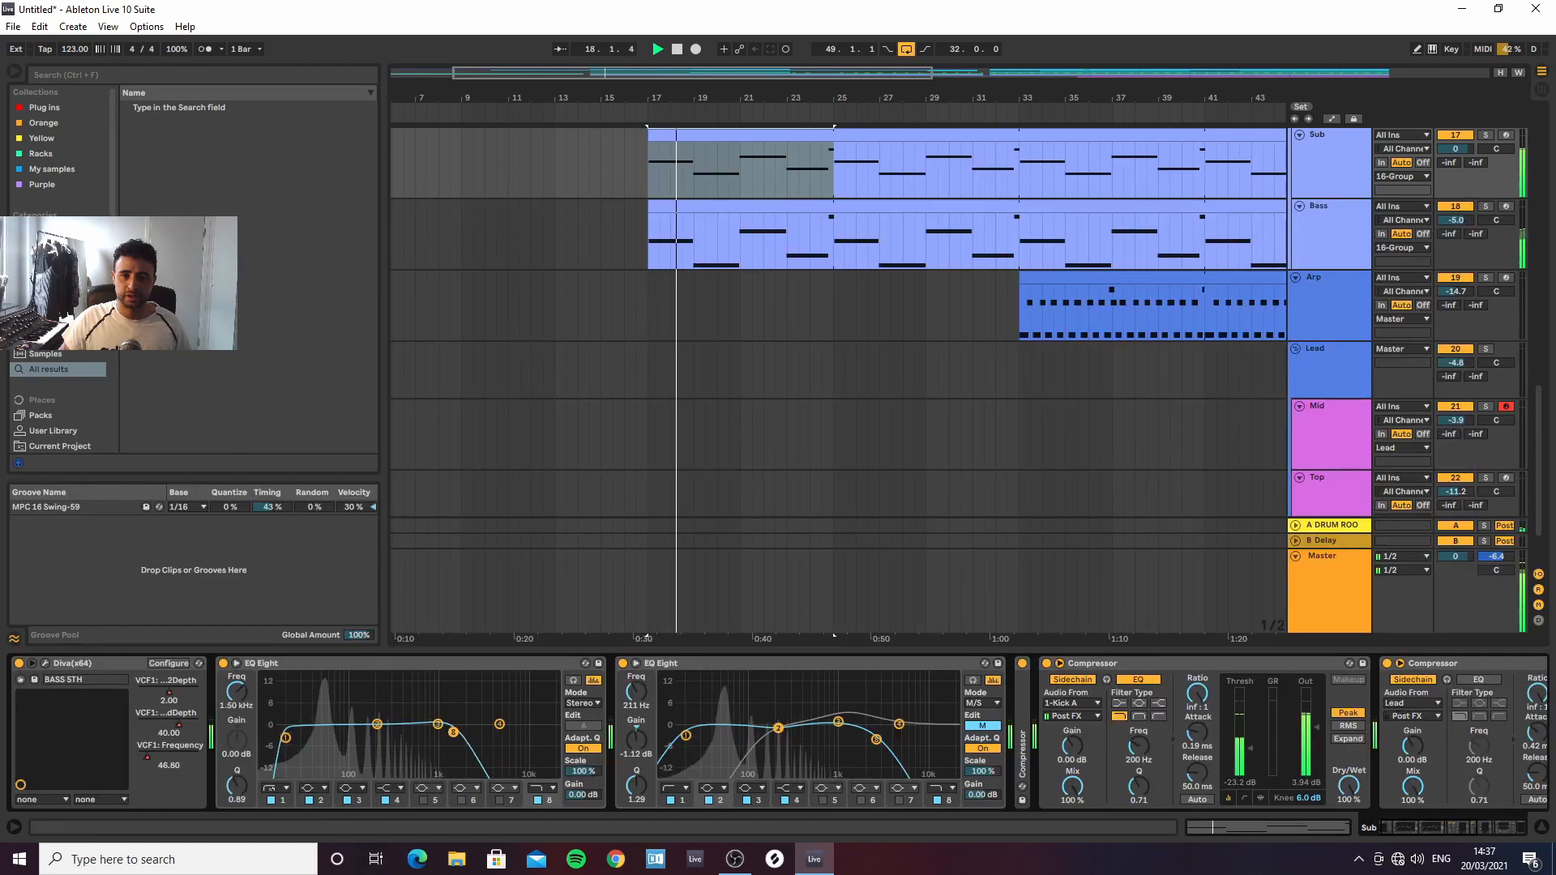
pyautogui.moveTo(481, 741); pyautogui.dragTo(370, 739)
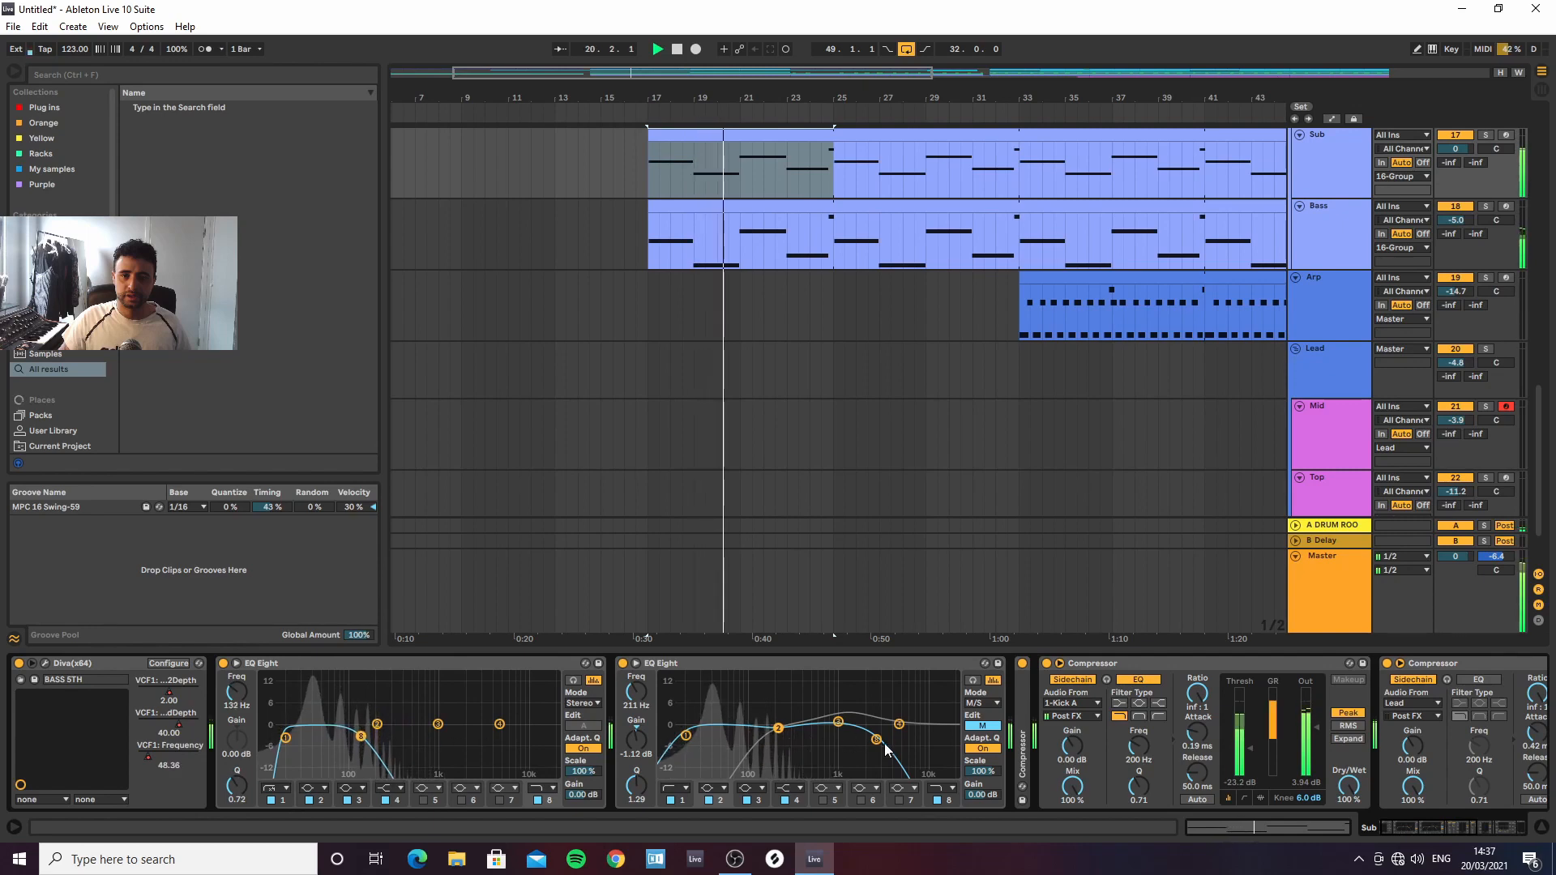
pyautogui.moveTo(876, 739); pyautogui.dragTo(757, 735)
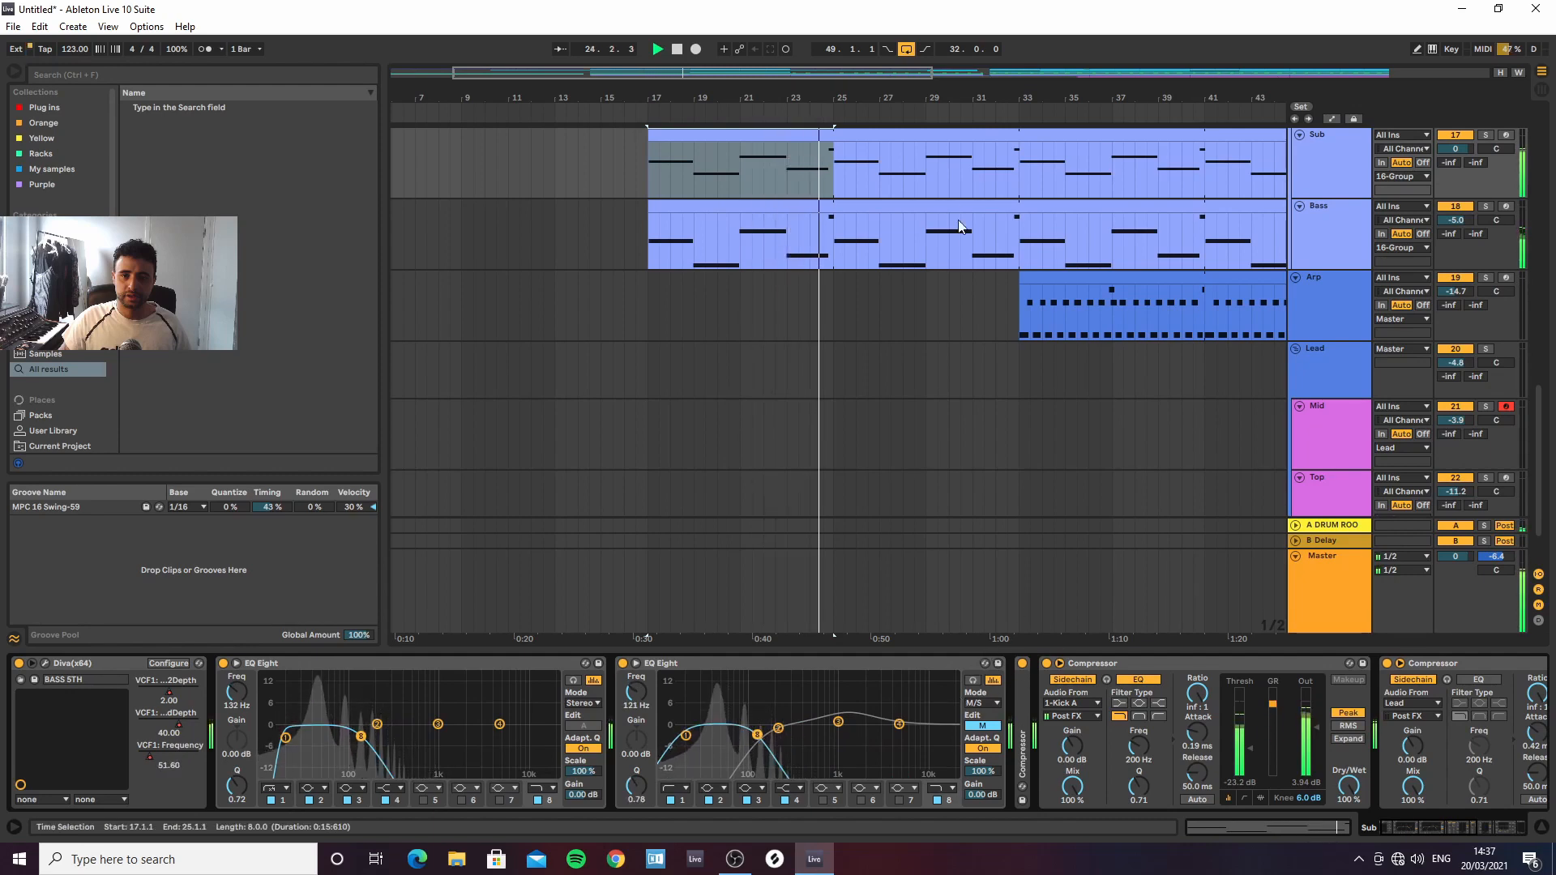
# Play the arrangement, compare the device chains of the Sub and Bass tracks, and check the tuning settings in the Bass track's Diva synth
pyautogui.moveTo(876, 104); pyautogui.dragTo(859, 77)
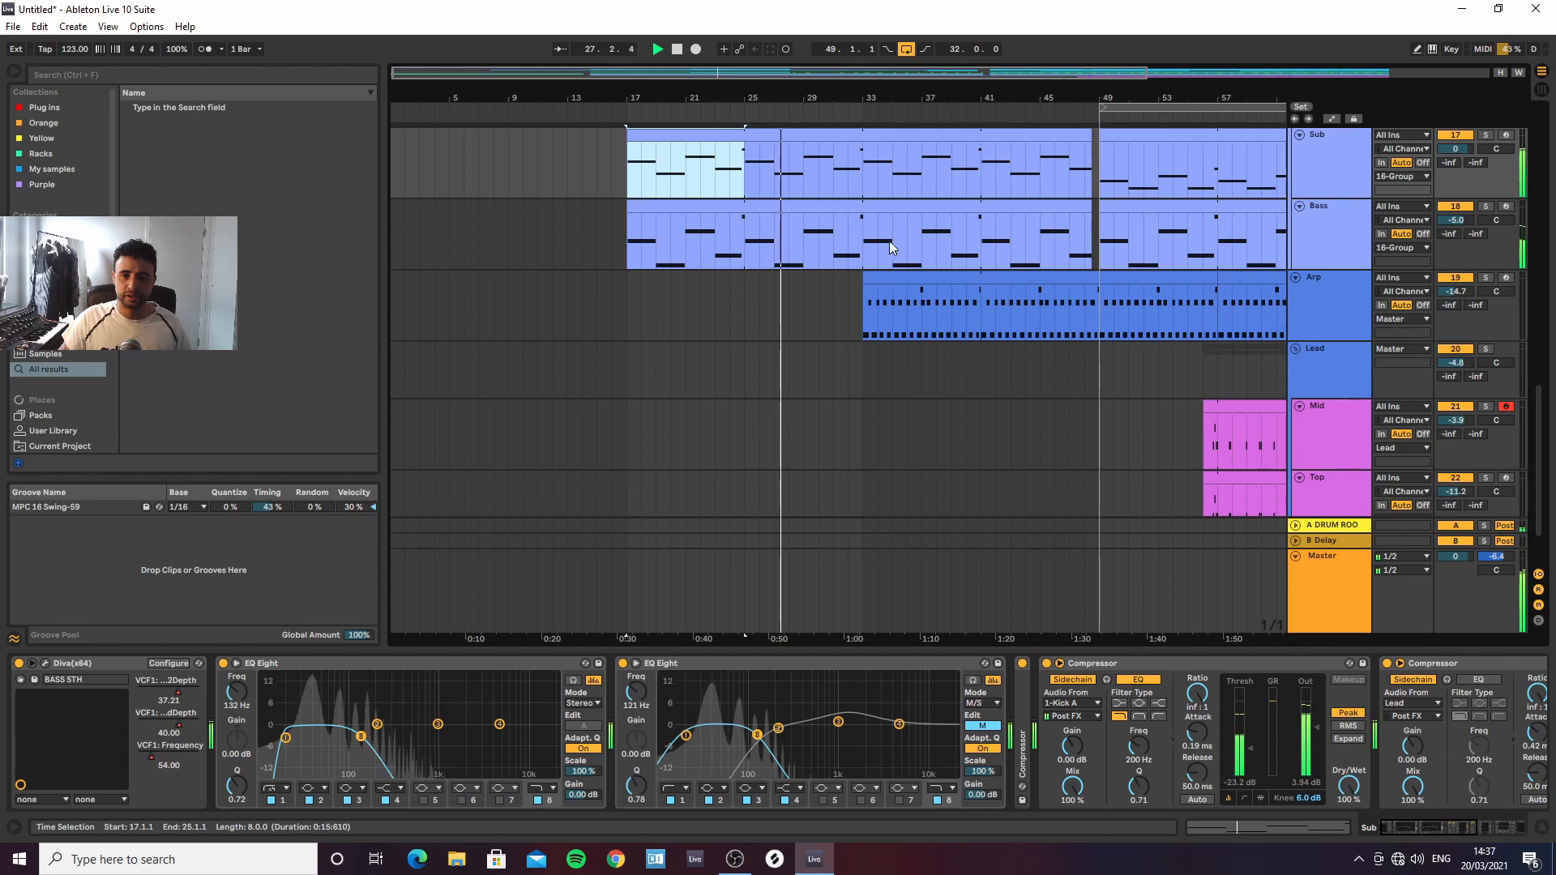
pyautogui.click(1344, 162)
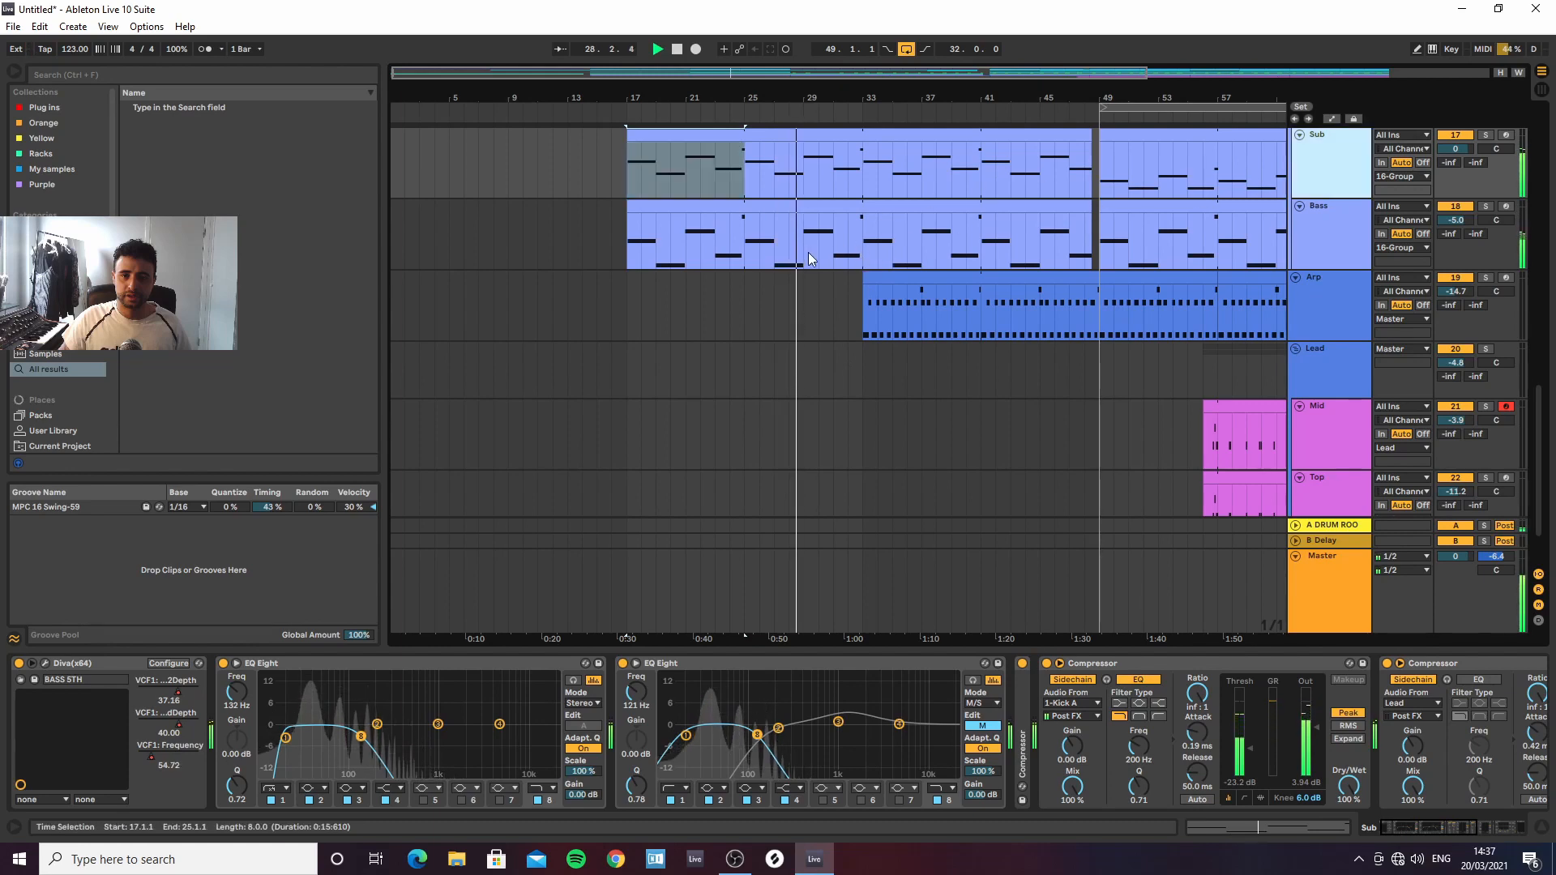
pyautogui.scroll(3, 940, 306)
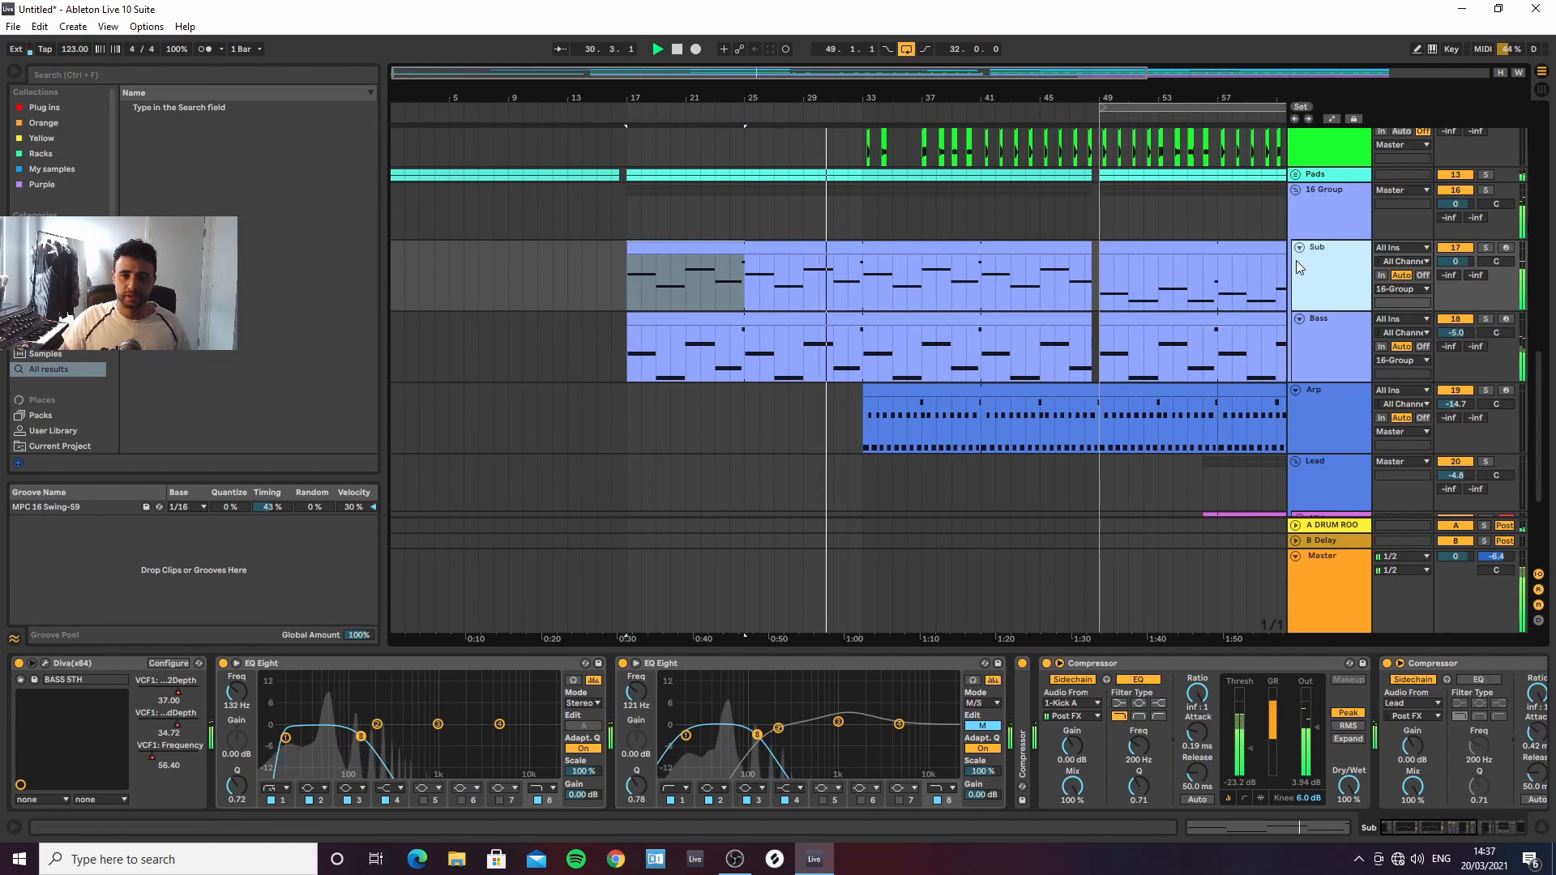
pyautogui.click(1331, 350)
pyautogui.click(1329, 287)
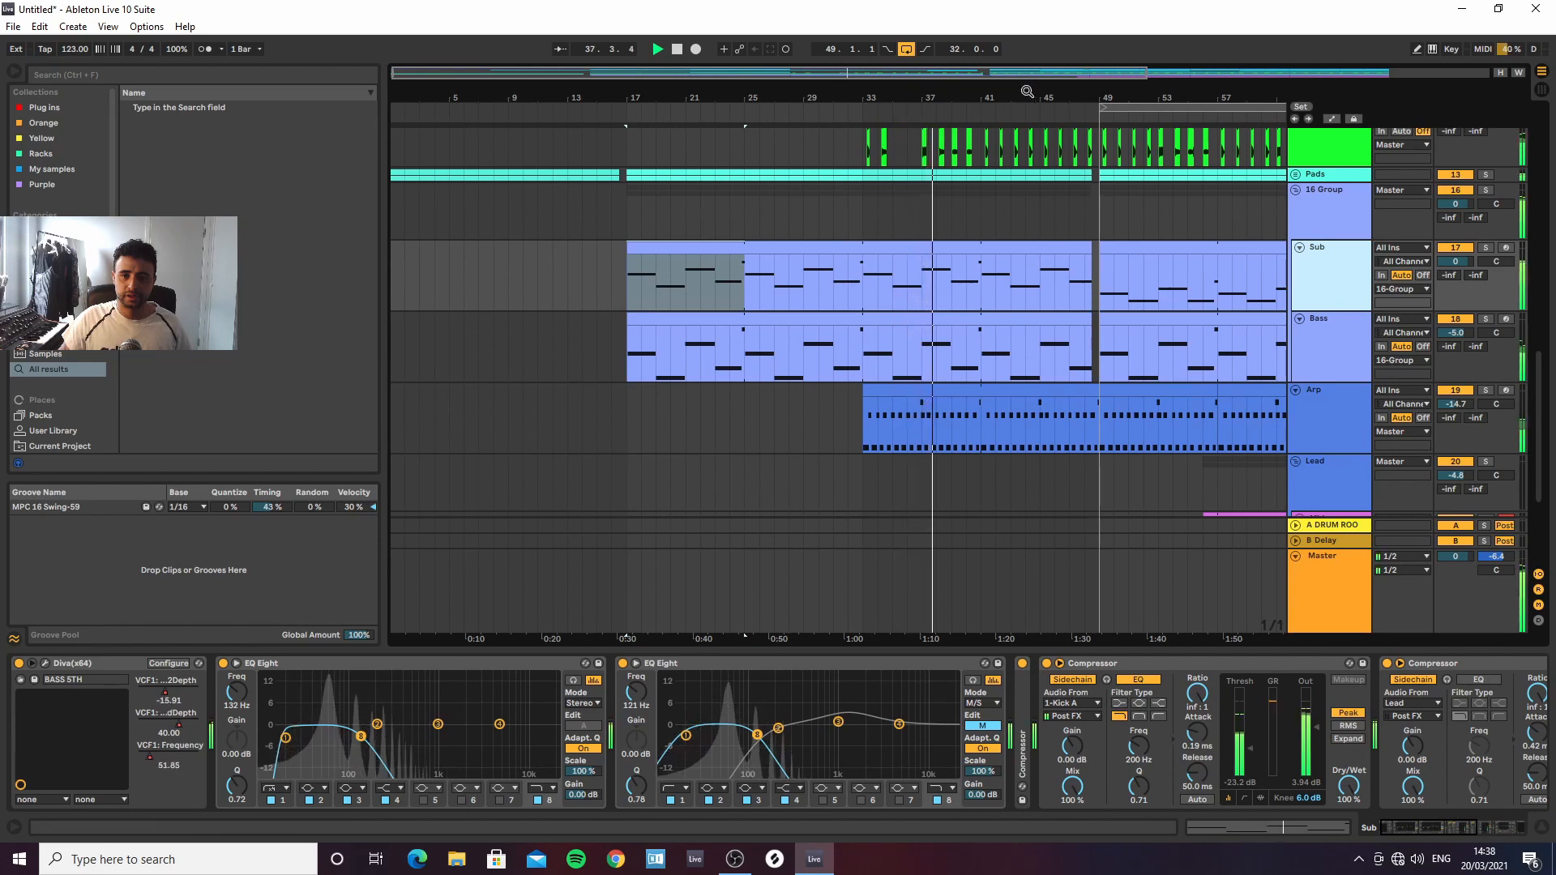
pyautogui.moveTo(1024, 94); pyautogui.dragTo(830, 98)
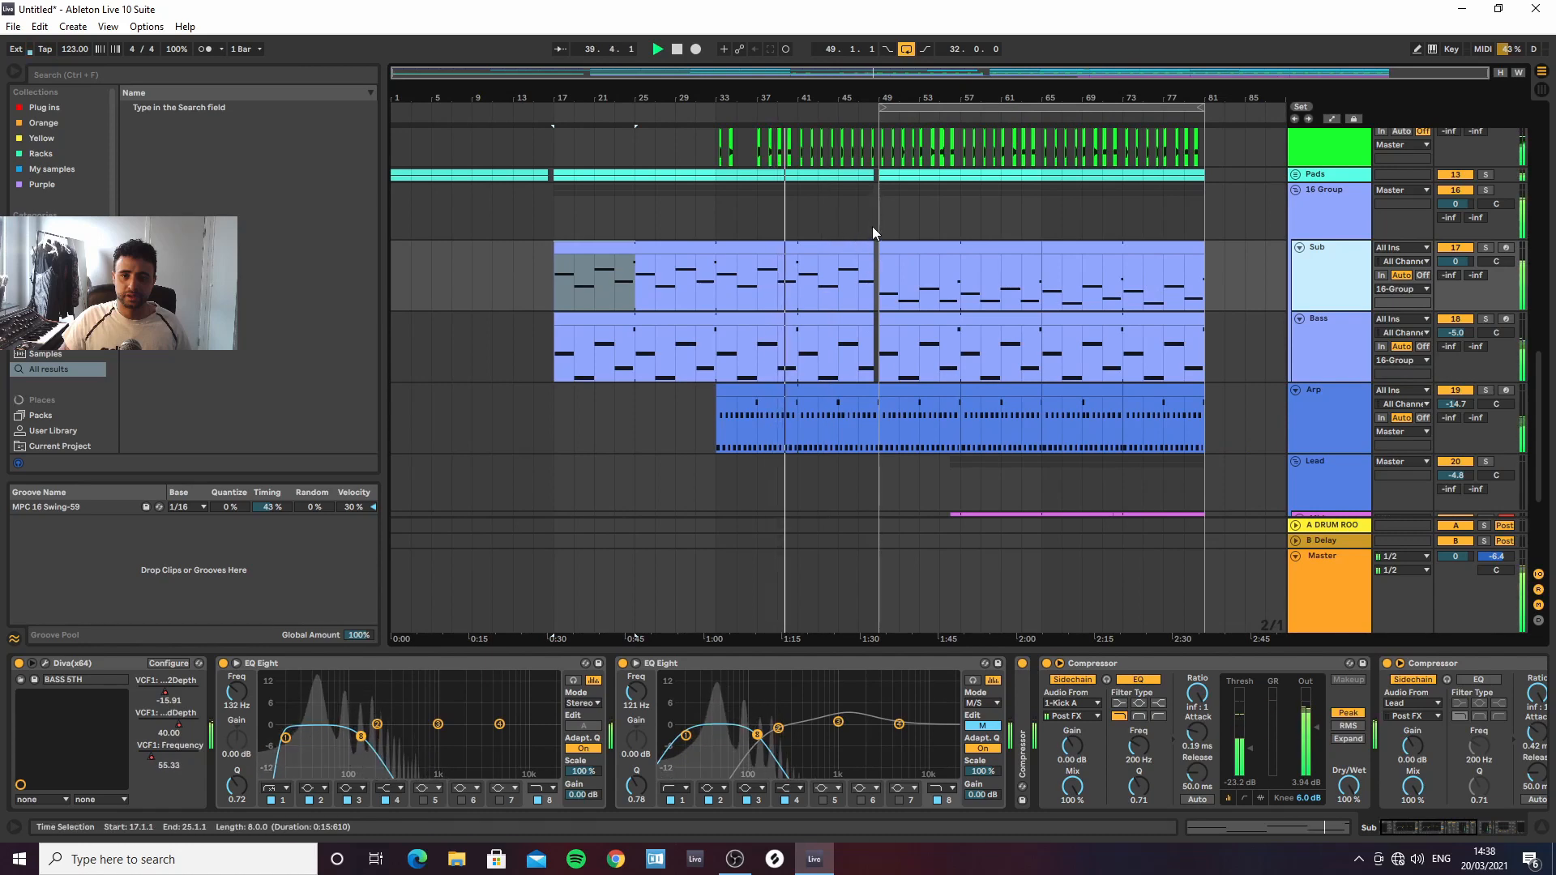
pyautogui.click(1302, 346)
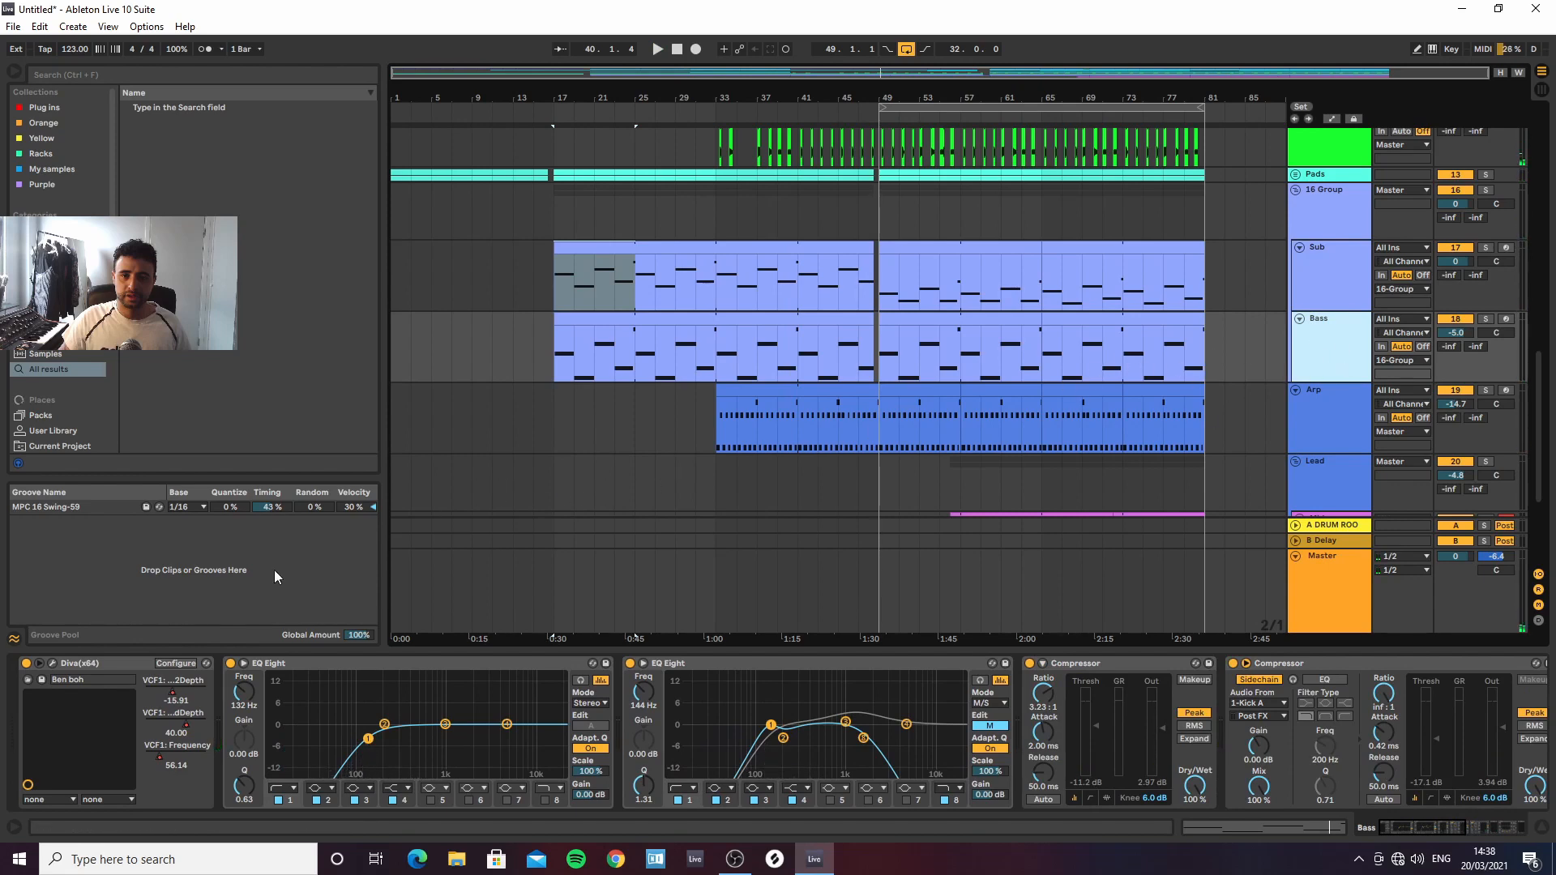
pyautogui.click(54, 663)
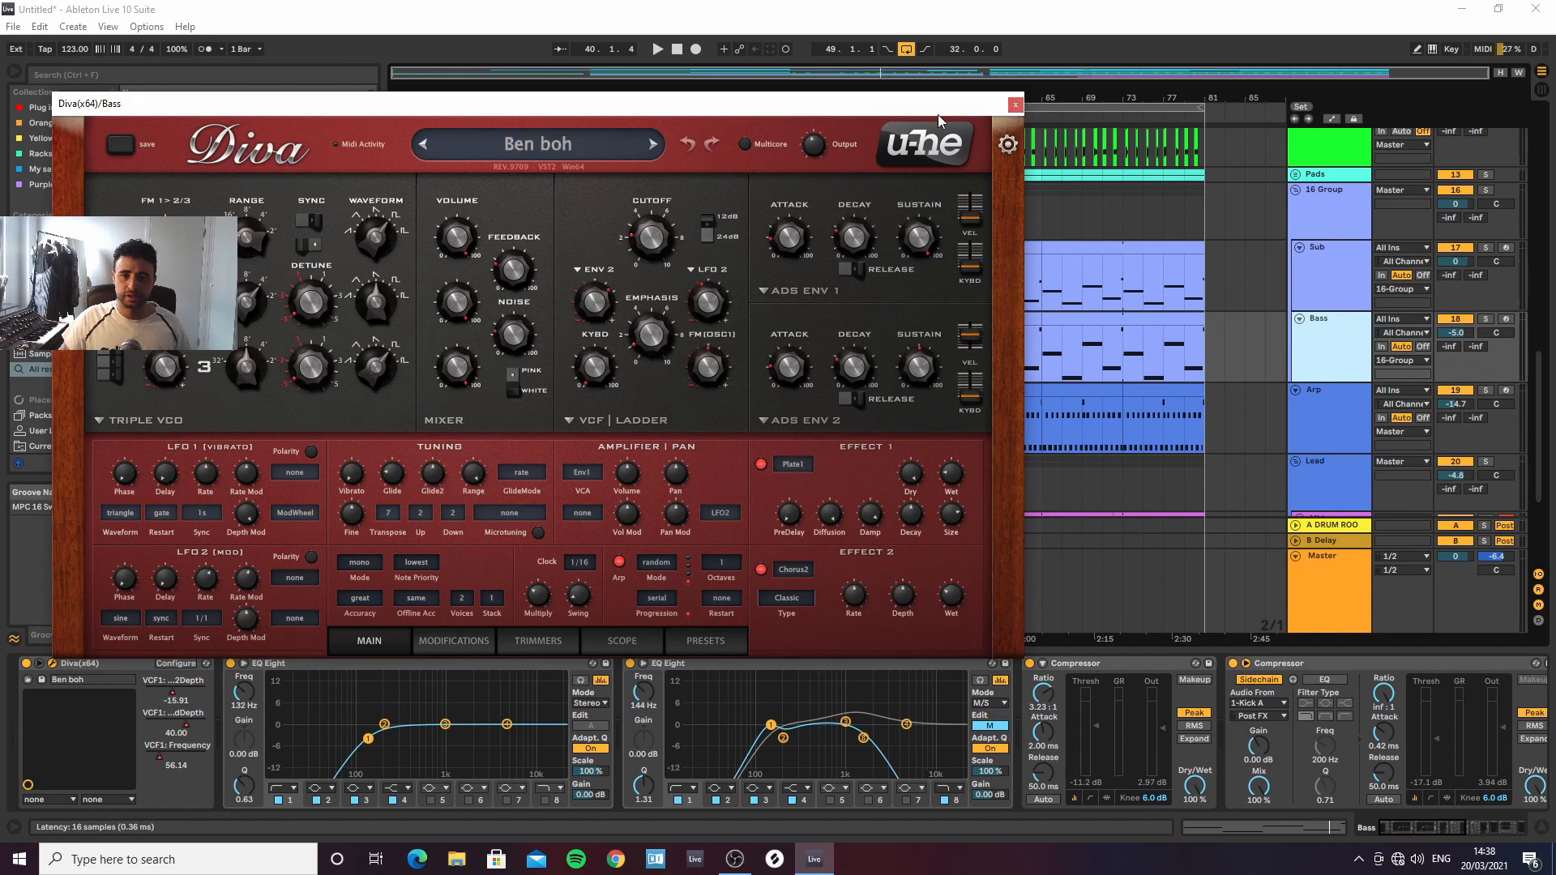
pyautogui.click(1015, 104)
# Compare the MIDI notes of the Bass clip starting at bar 17 with those of the Sub clip above it
pyautogui.click(682, 322)
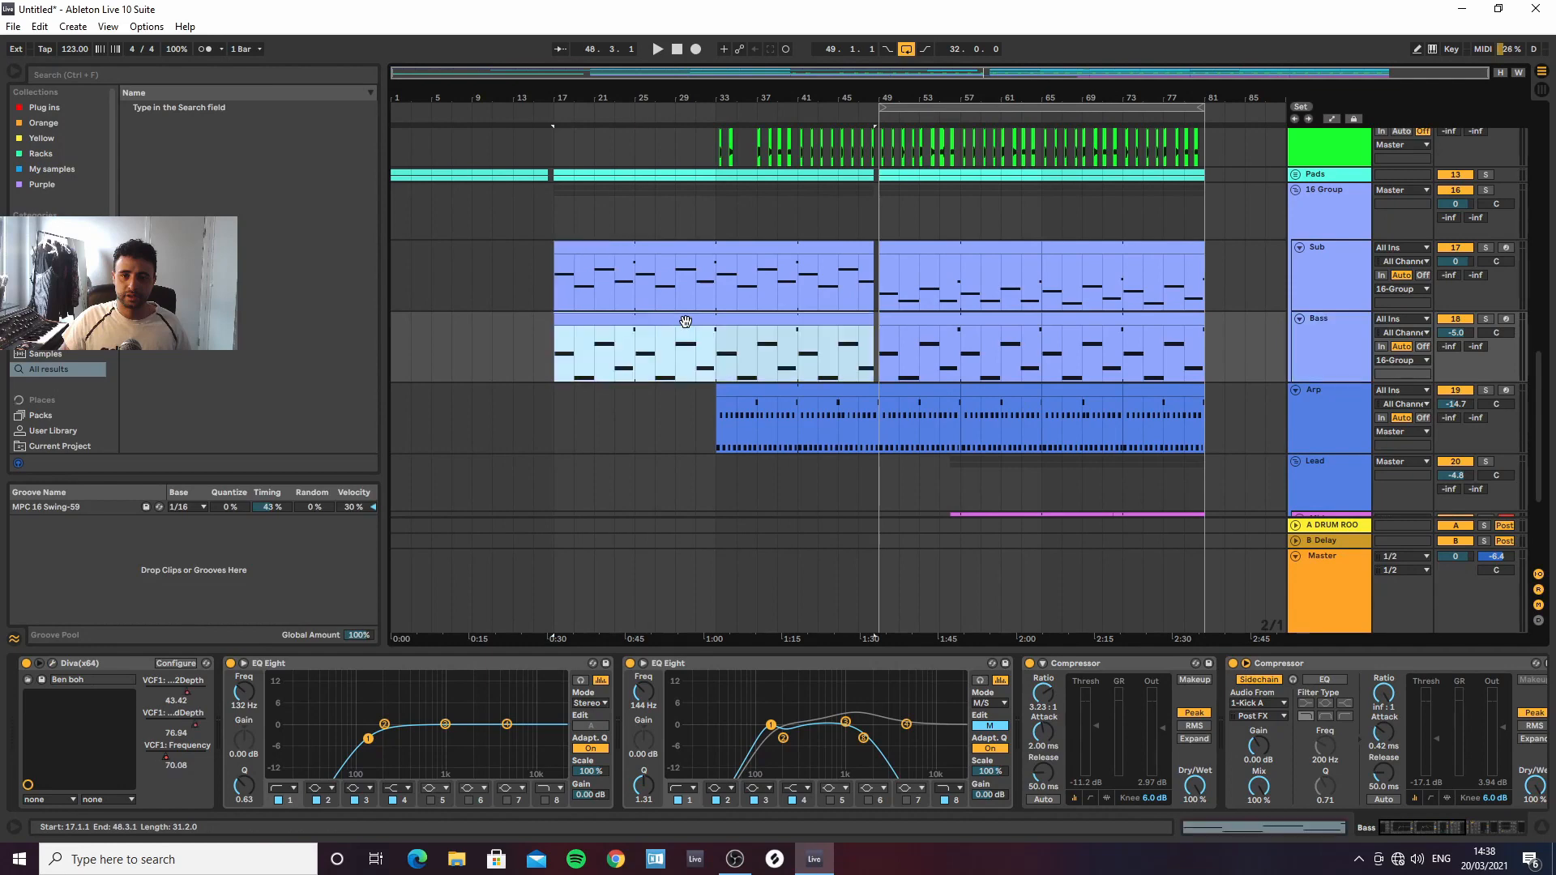
pyautogui.doubleClick(681, 321)
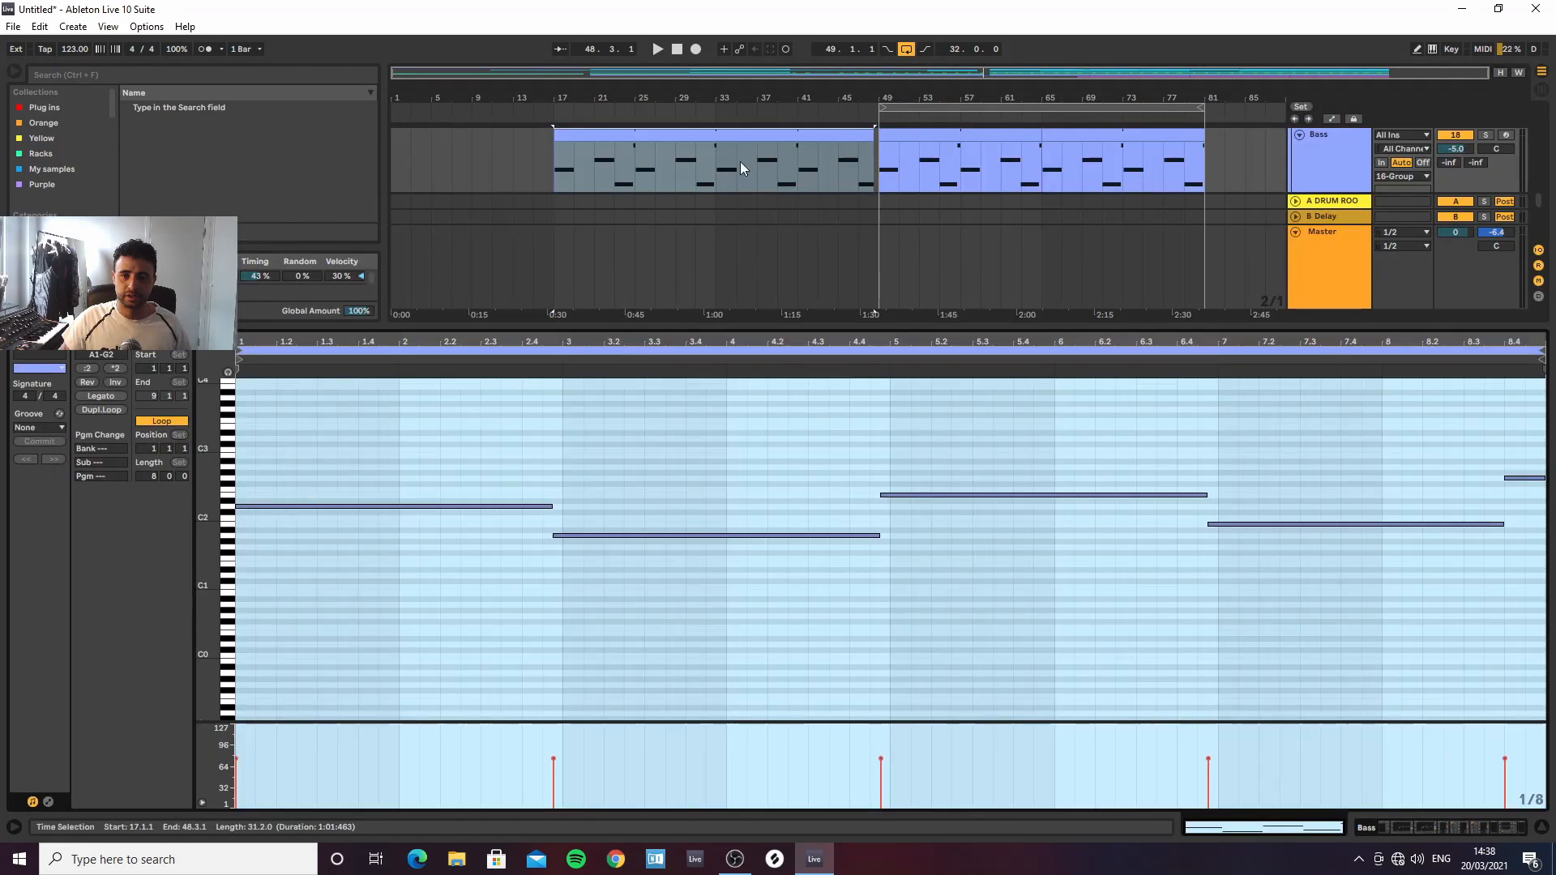
pyautogui.scroll(3, 723, 198)
pyautogui.click(689, 141)
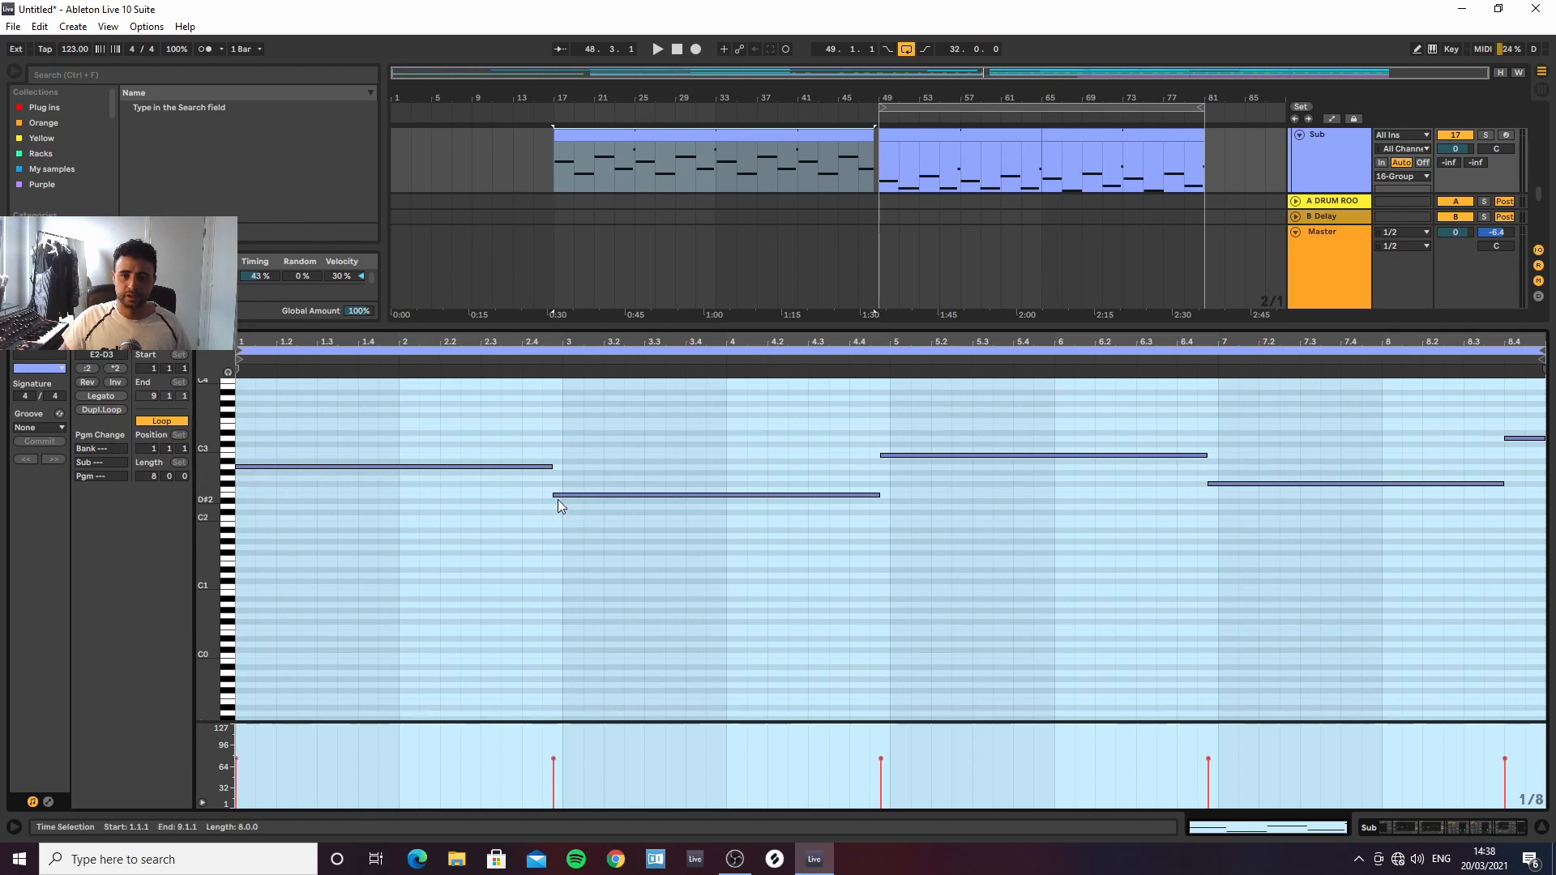
pyautogui.click(1541, 828)
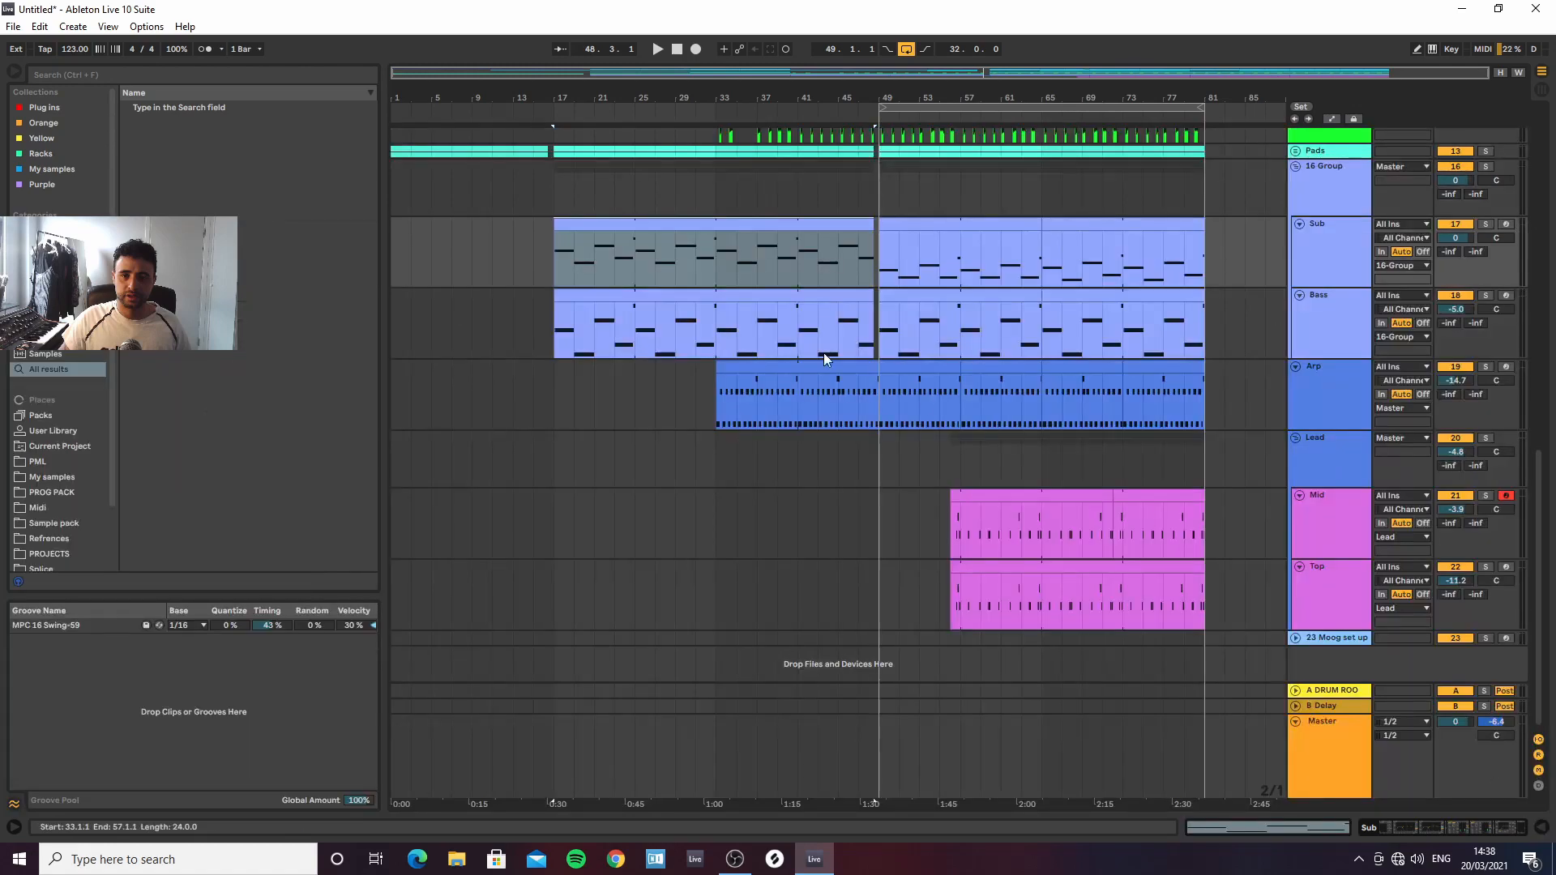
# Play the arrangement from bar 56 and examine the MIDI notes of the Mid track's first clip
pyautogui.scroll(5, 1280, 332)
pyautogui.scroll(-3, 1280, 348)
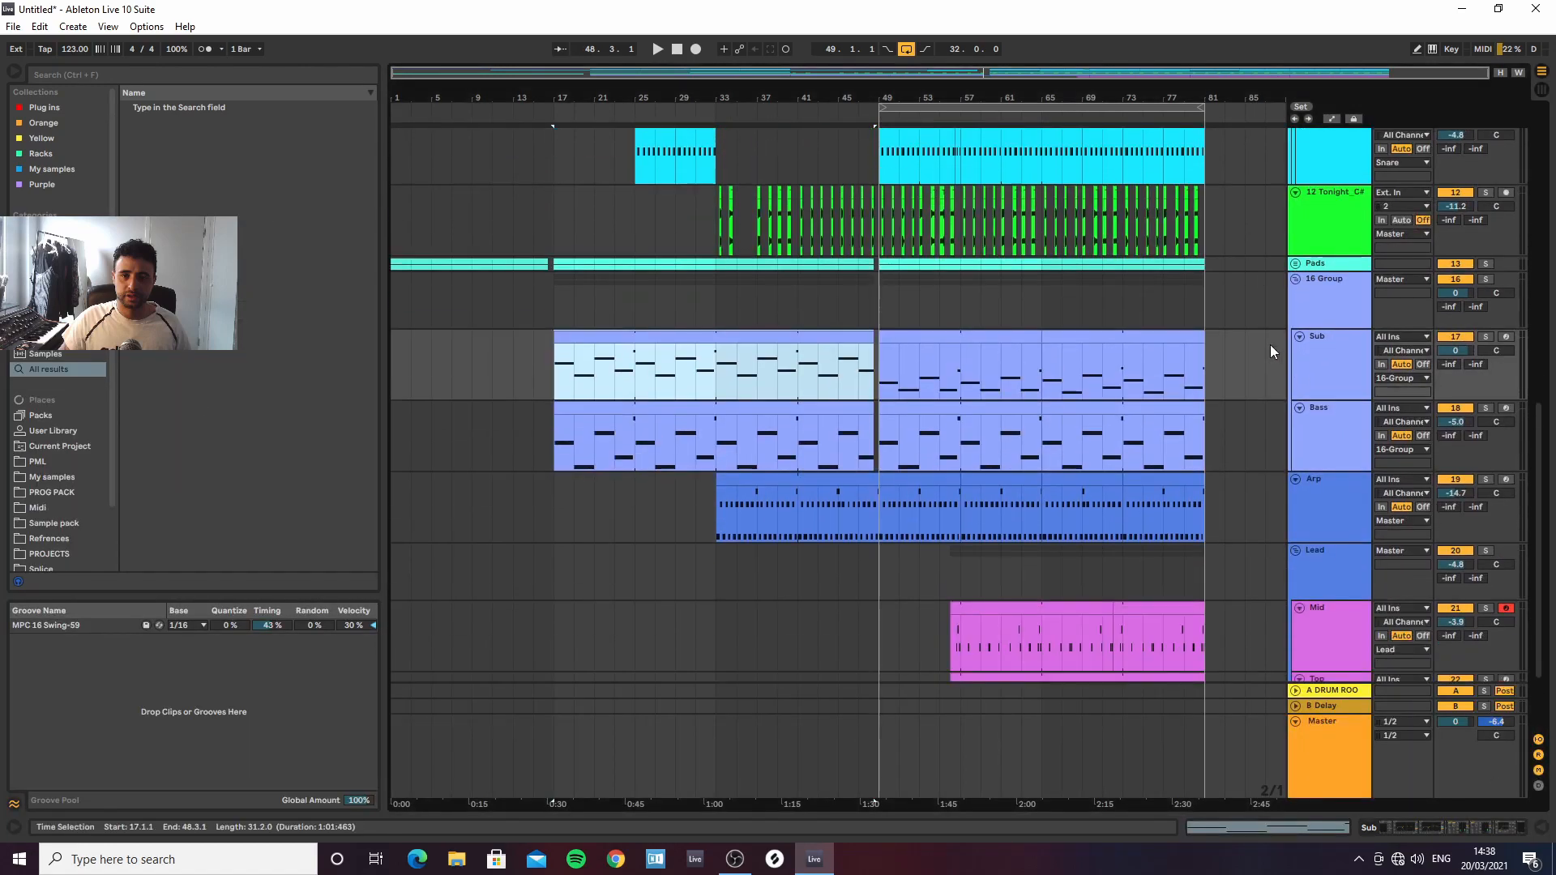
pyautogui.click(1334, 527)
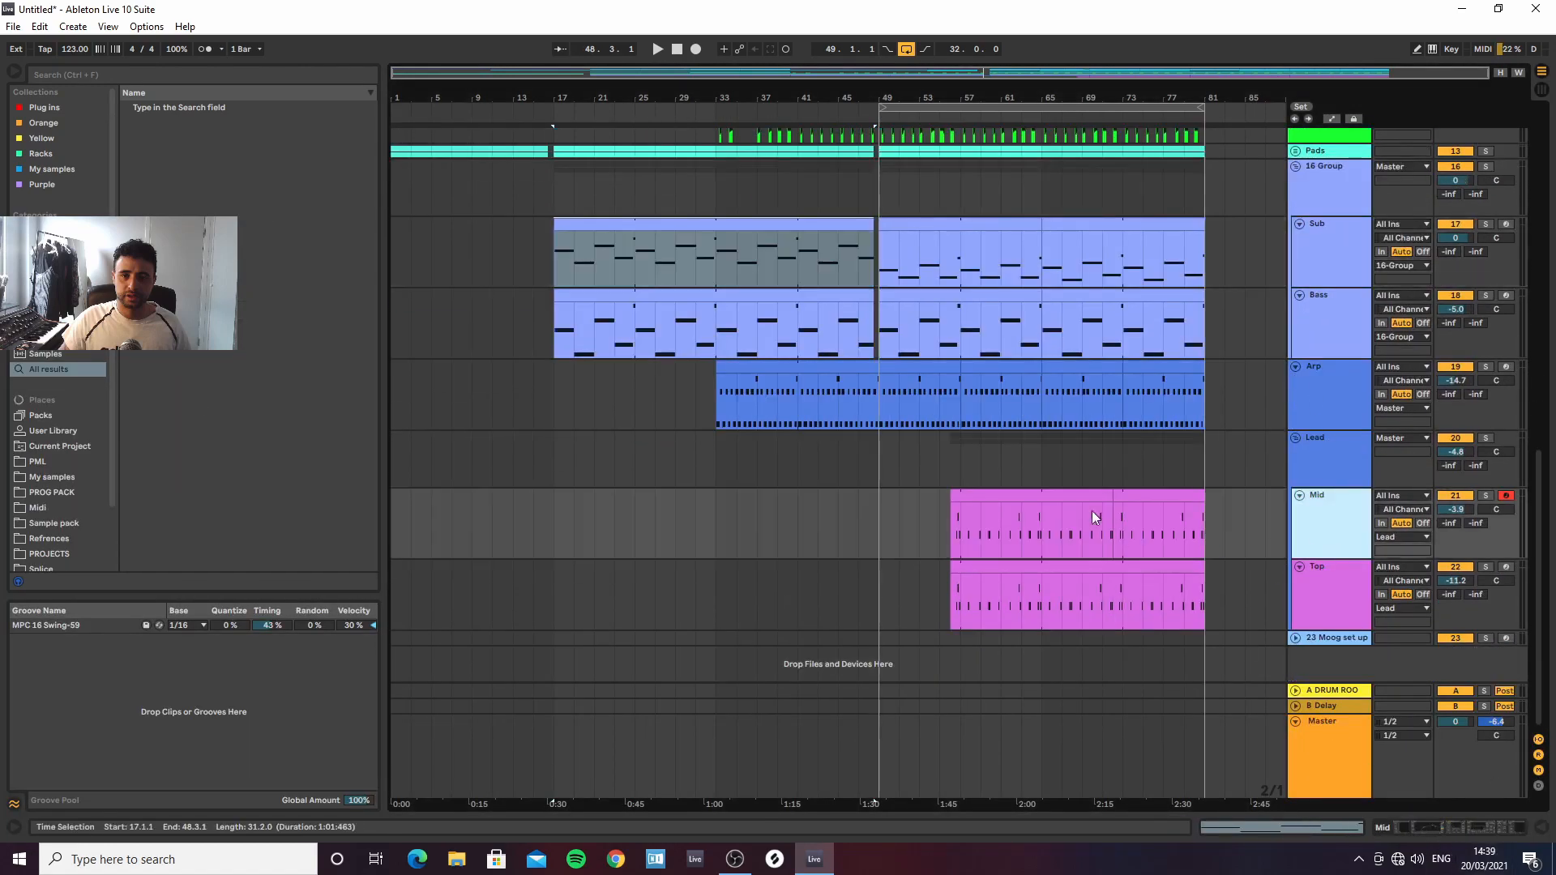
pyautogui.click(953, 522)
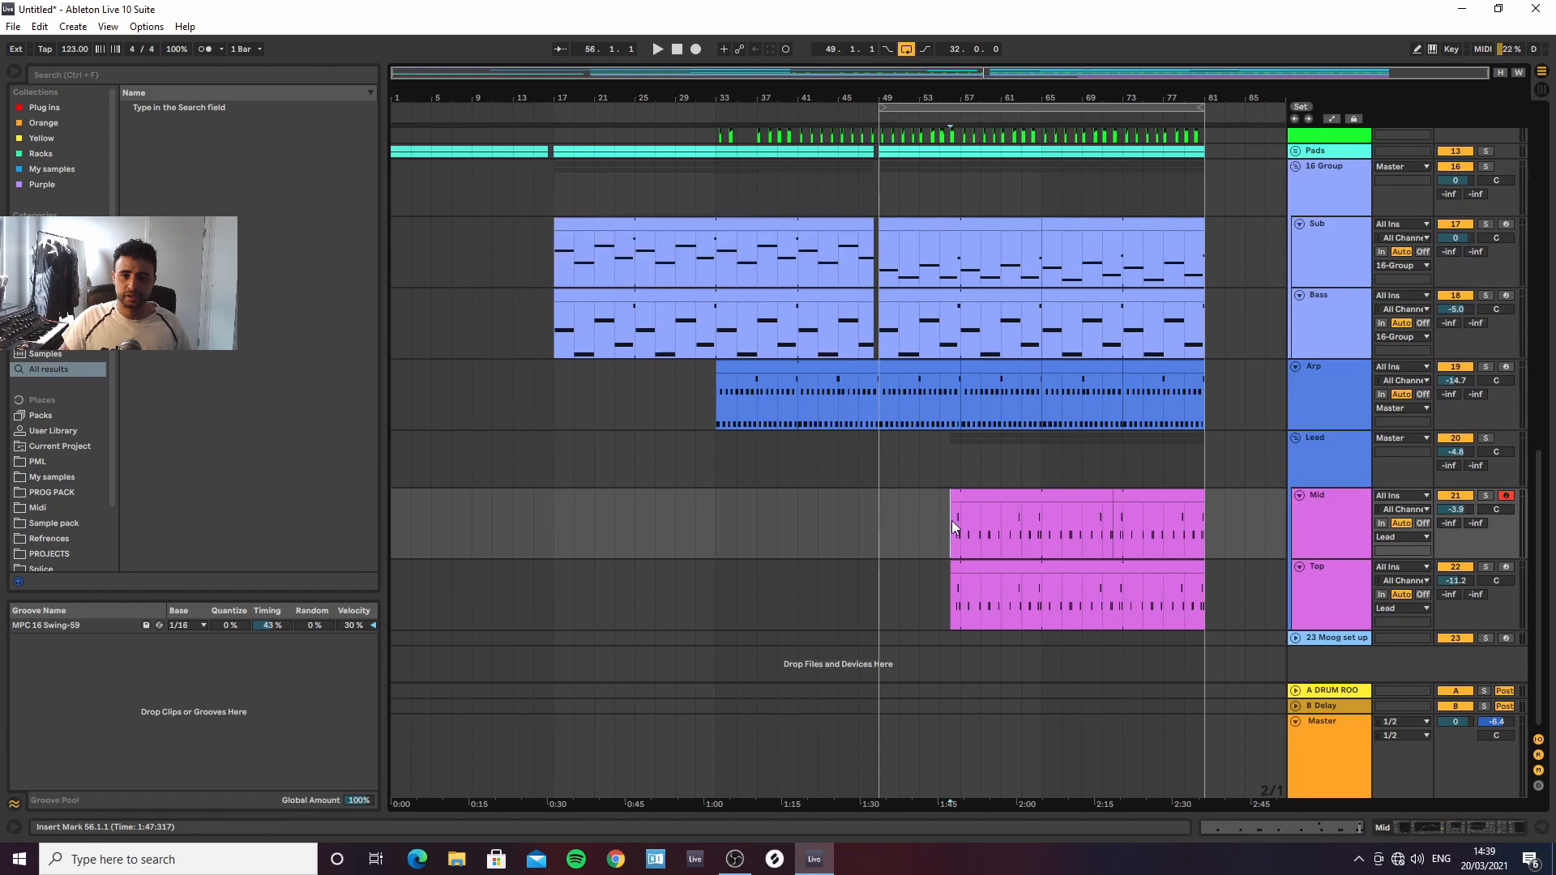
pyautogui.press('space')
pyautogui.doubleClick(994, 495)
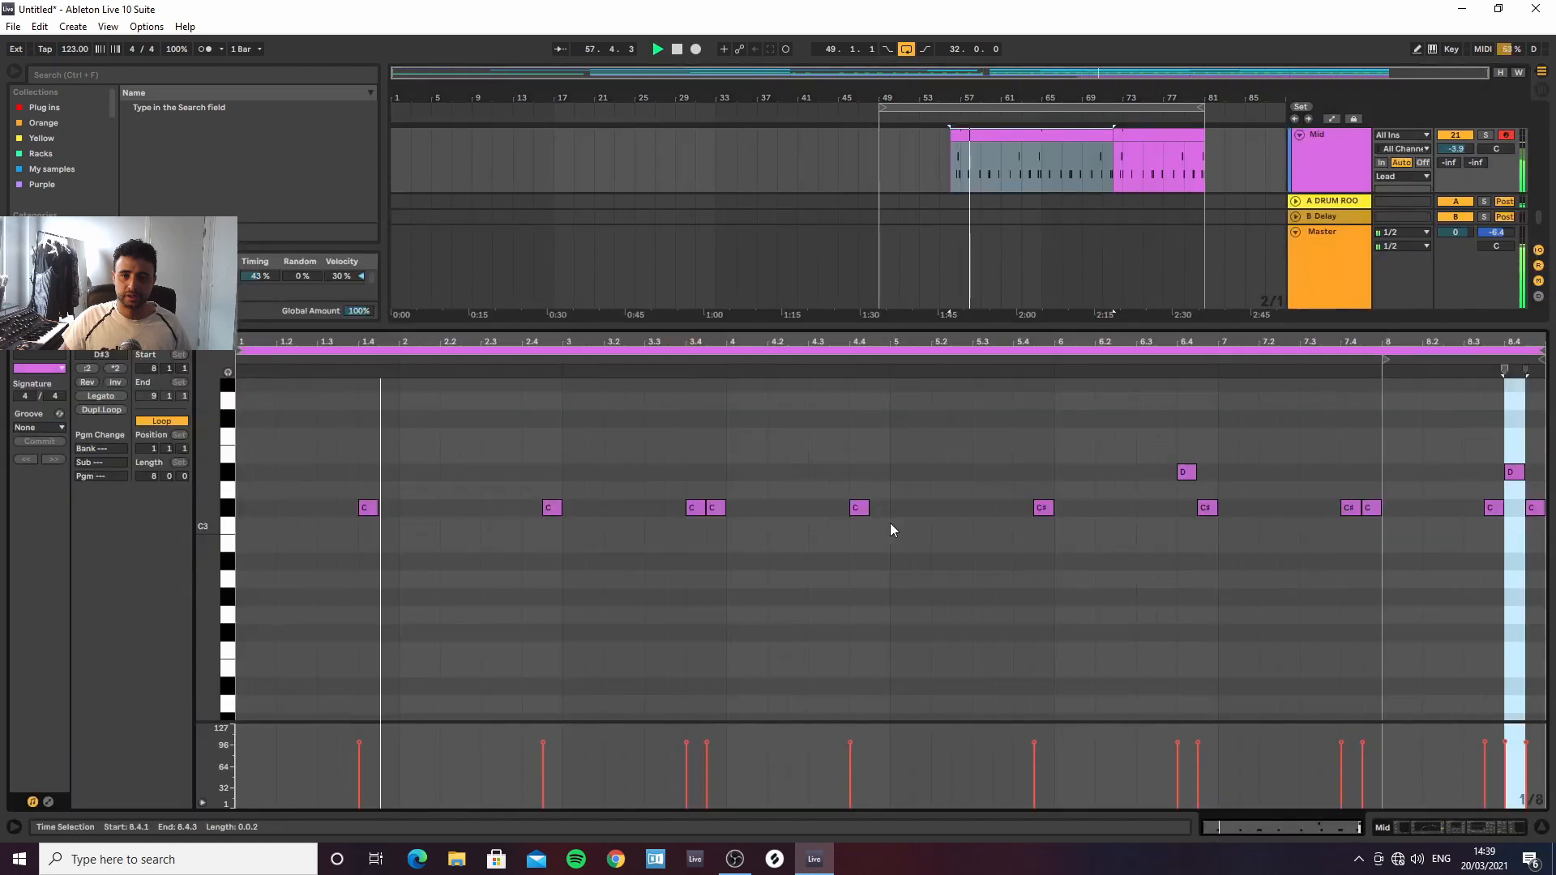
pyautogui.click(1542, 827)
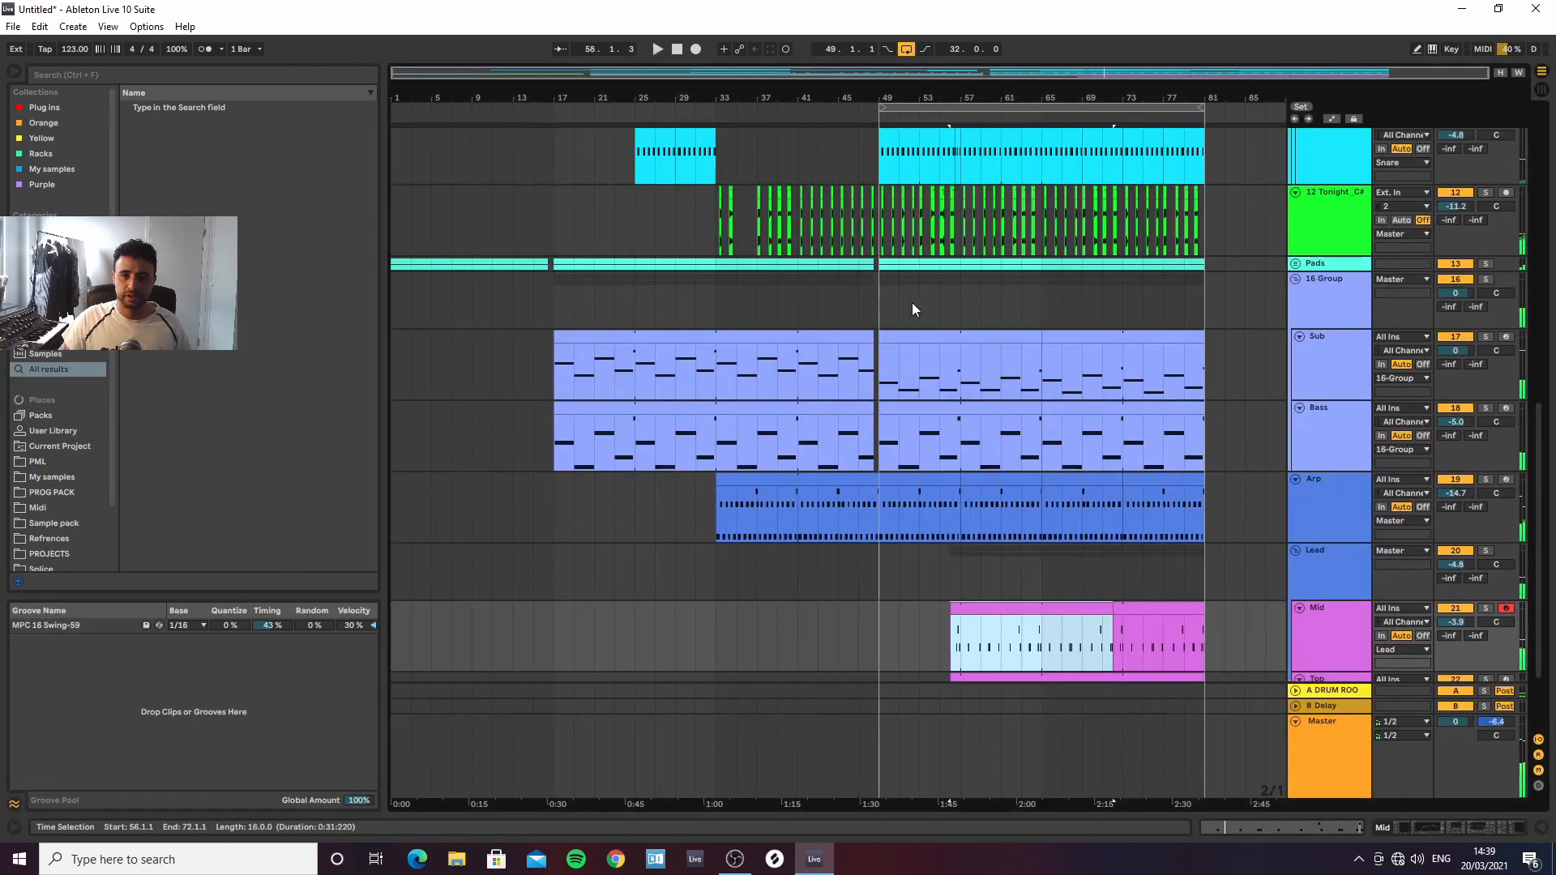
# Replace the Sub clip at bar 49 with a copy of the Sub clip from bar 17, and play from bar 49
pyautogui.click(780, 339)
pyautogui.keyDown('ctrl'); pyautogui.moveTo(719, 337); pyautogui.dragTo(1043, 358); pyautogui.keyUp('ctrl')
pyautogui.press('space')
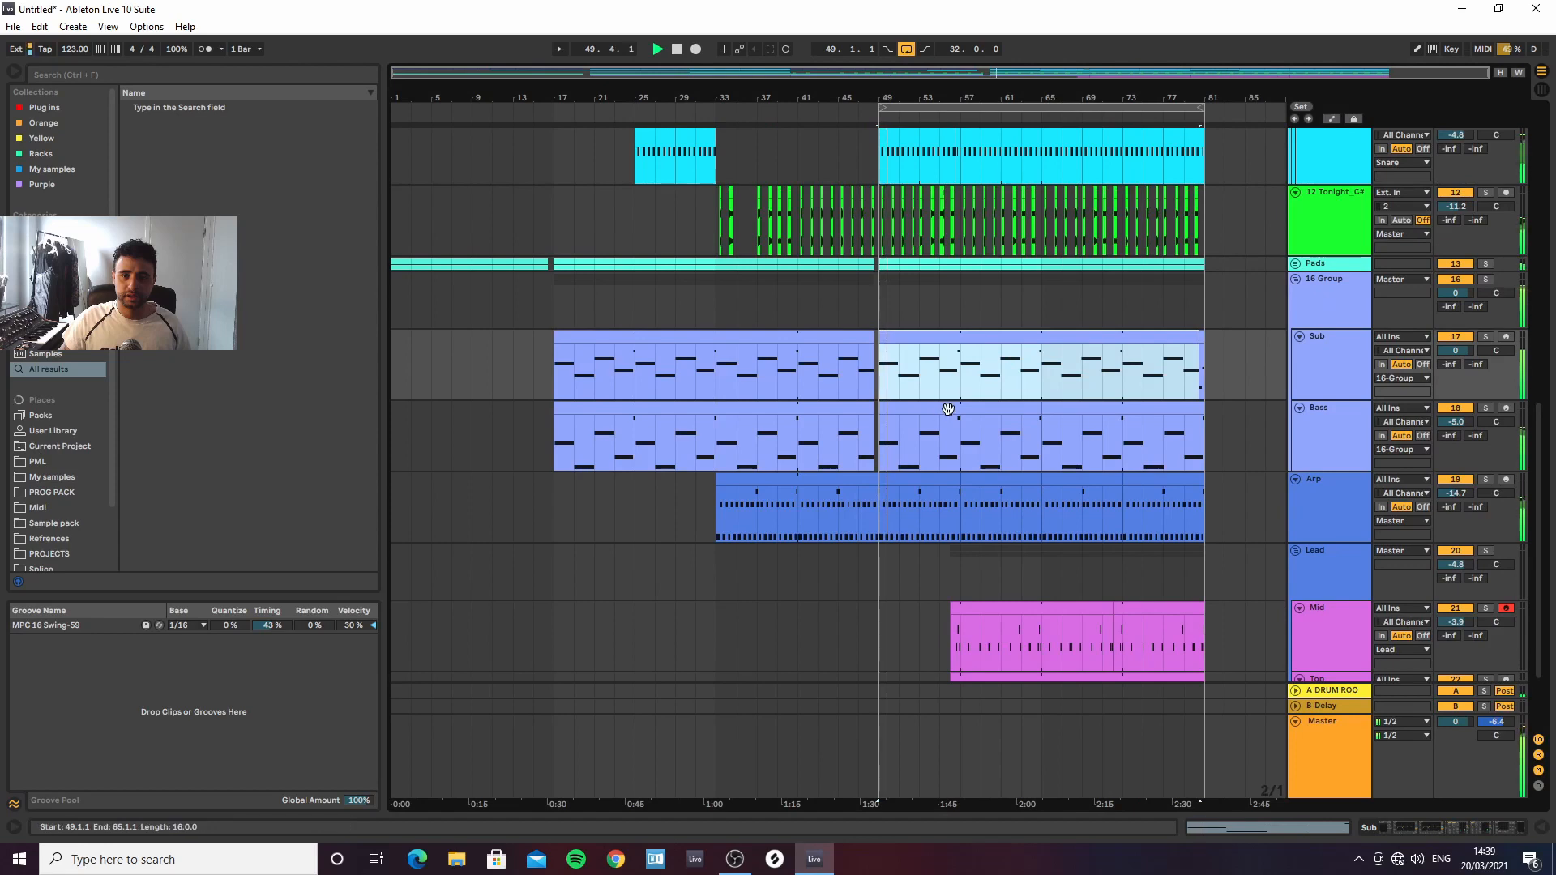
pyautogui.scroll(-1, 1082, 401)
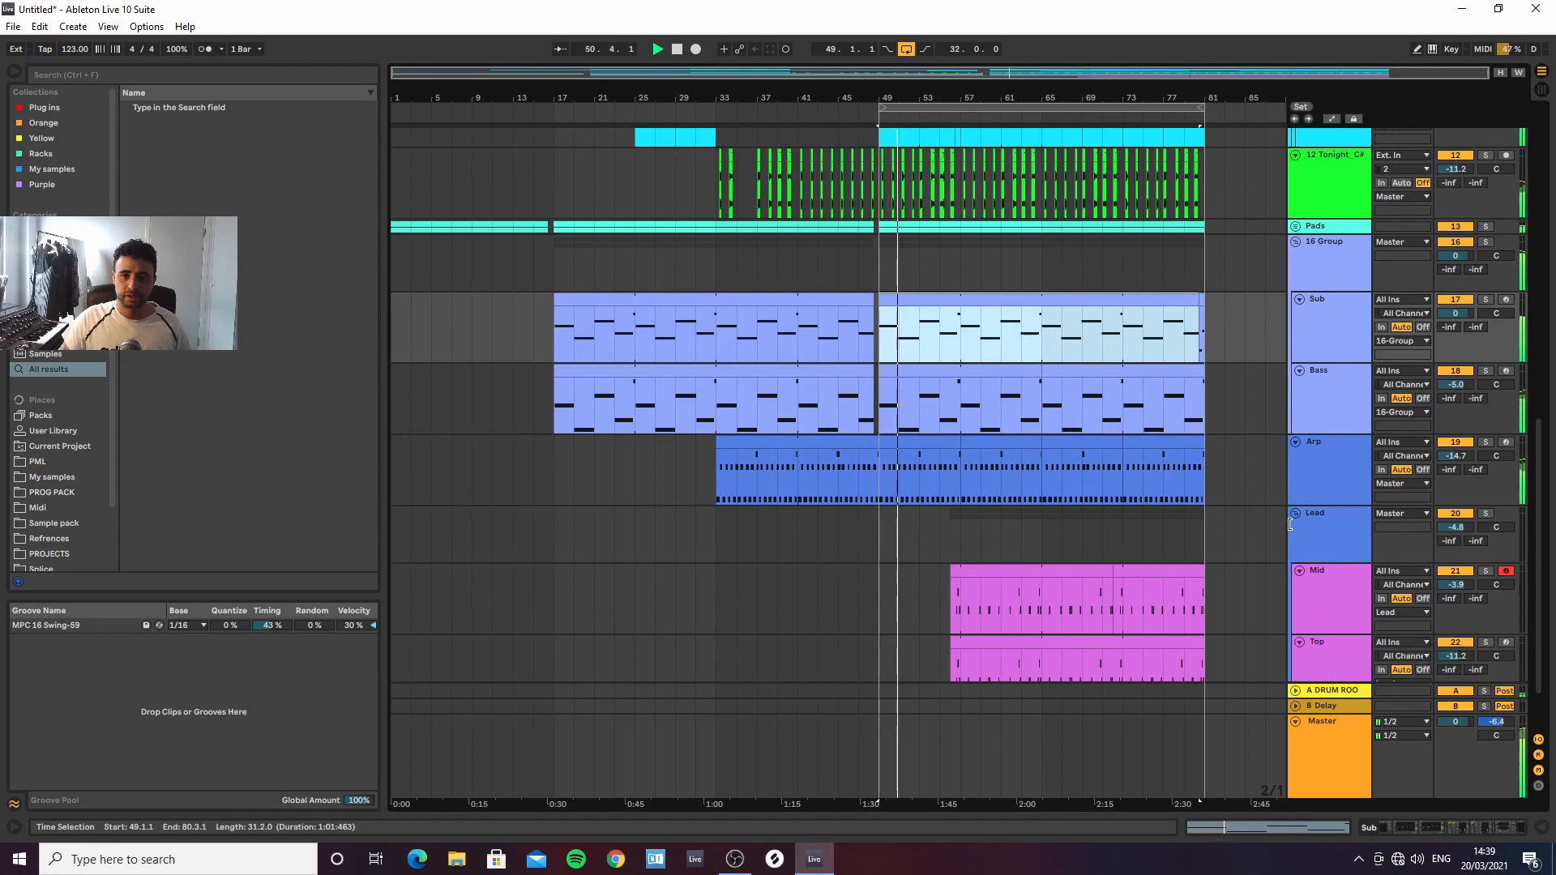
pyautogui.scroll(-2, 1258, 444)
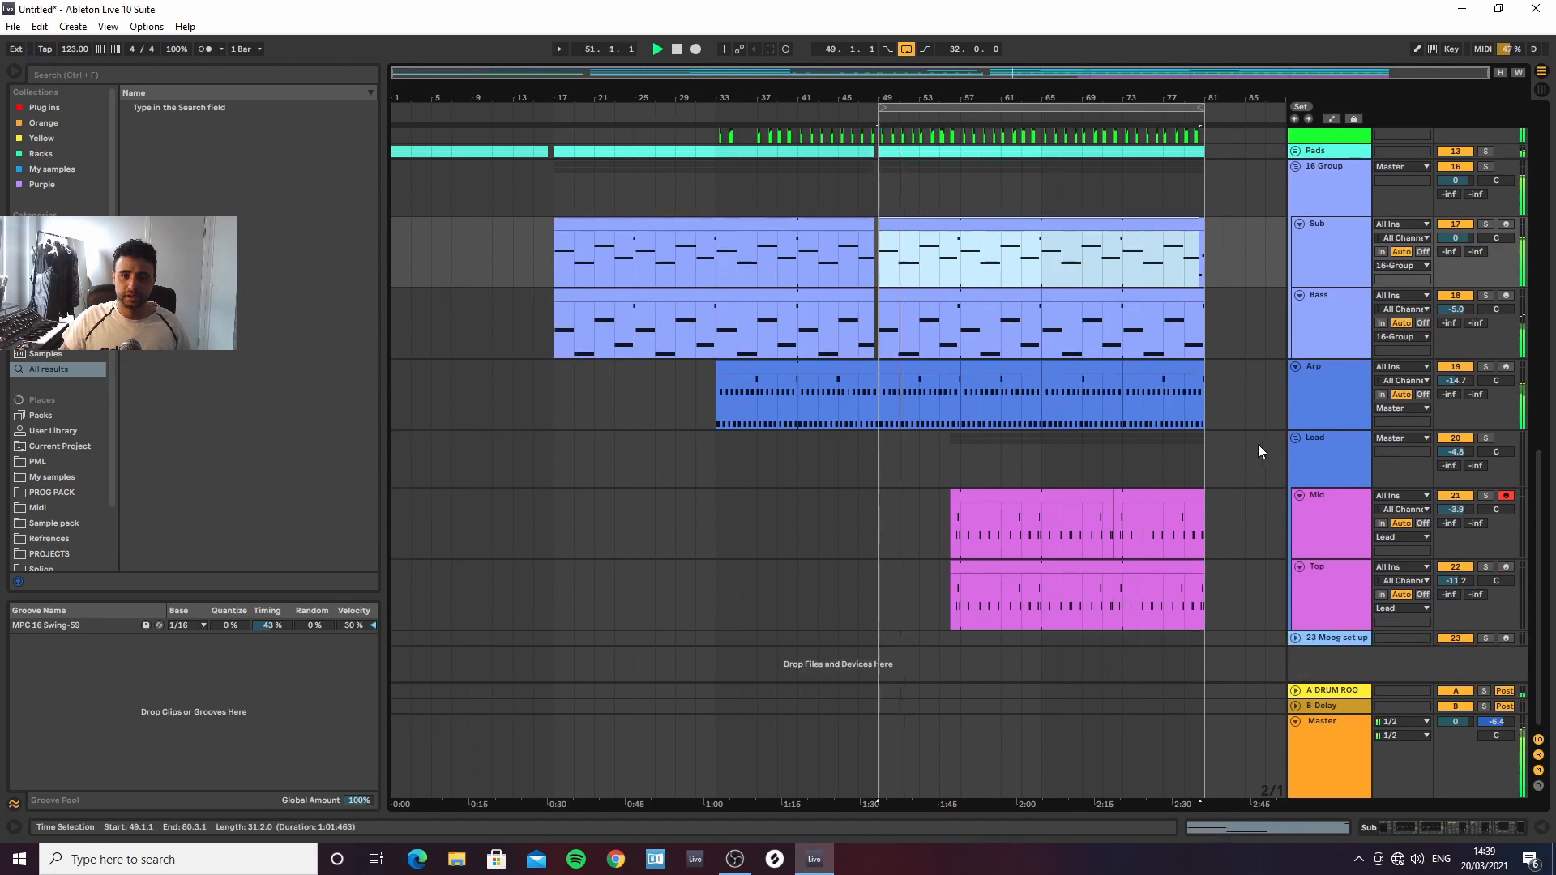
# Examine the Arp clip's MIDI notes and check the transpose setting in the Arp track's Diva synth
pyautogui.doubleClick(938, 369)
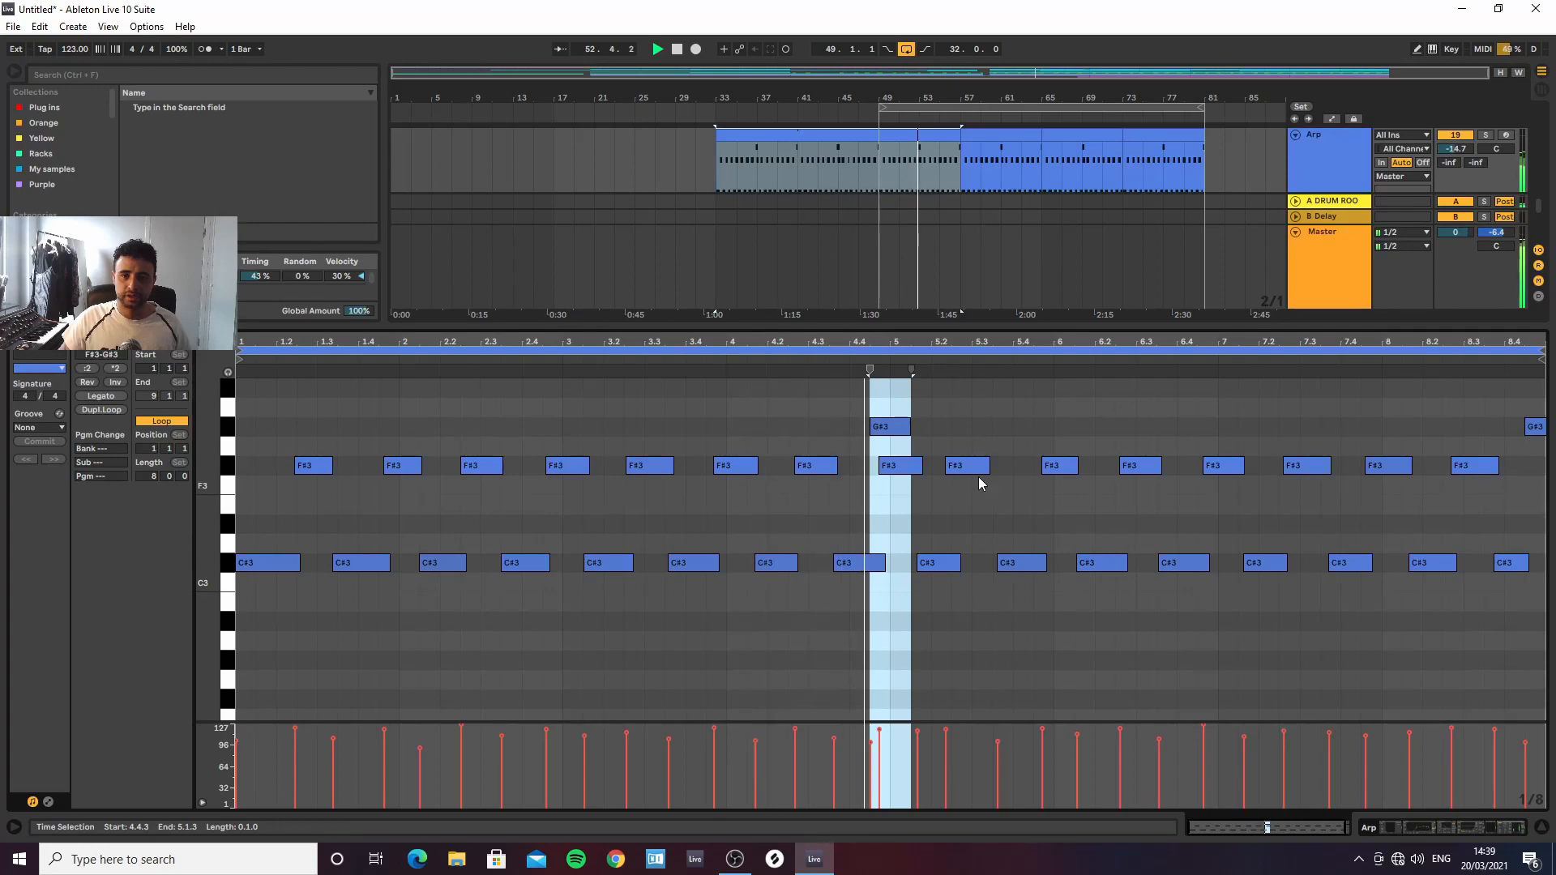
pyautogui.click(1430, 828)
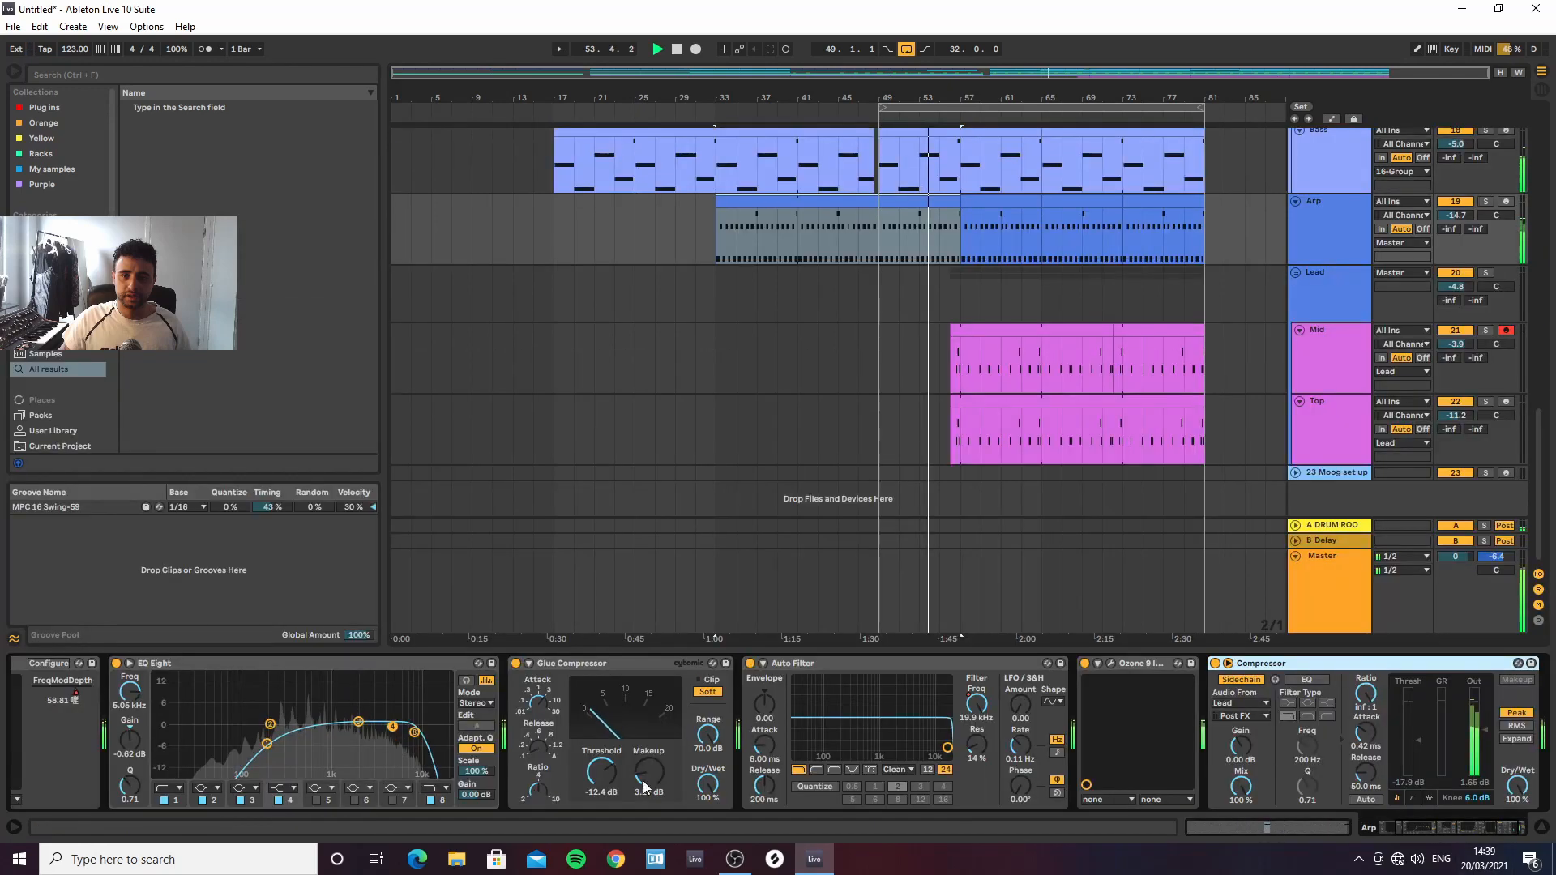
pyautogui.click(334, 664)
pyautogui.press('Left')
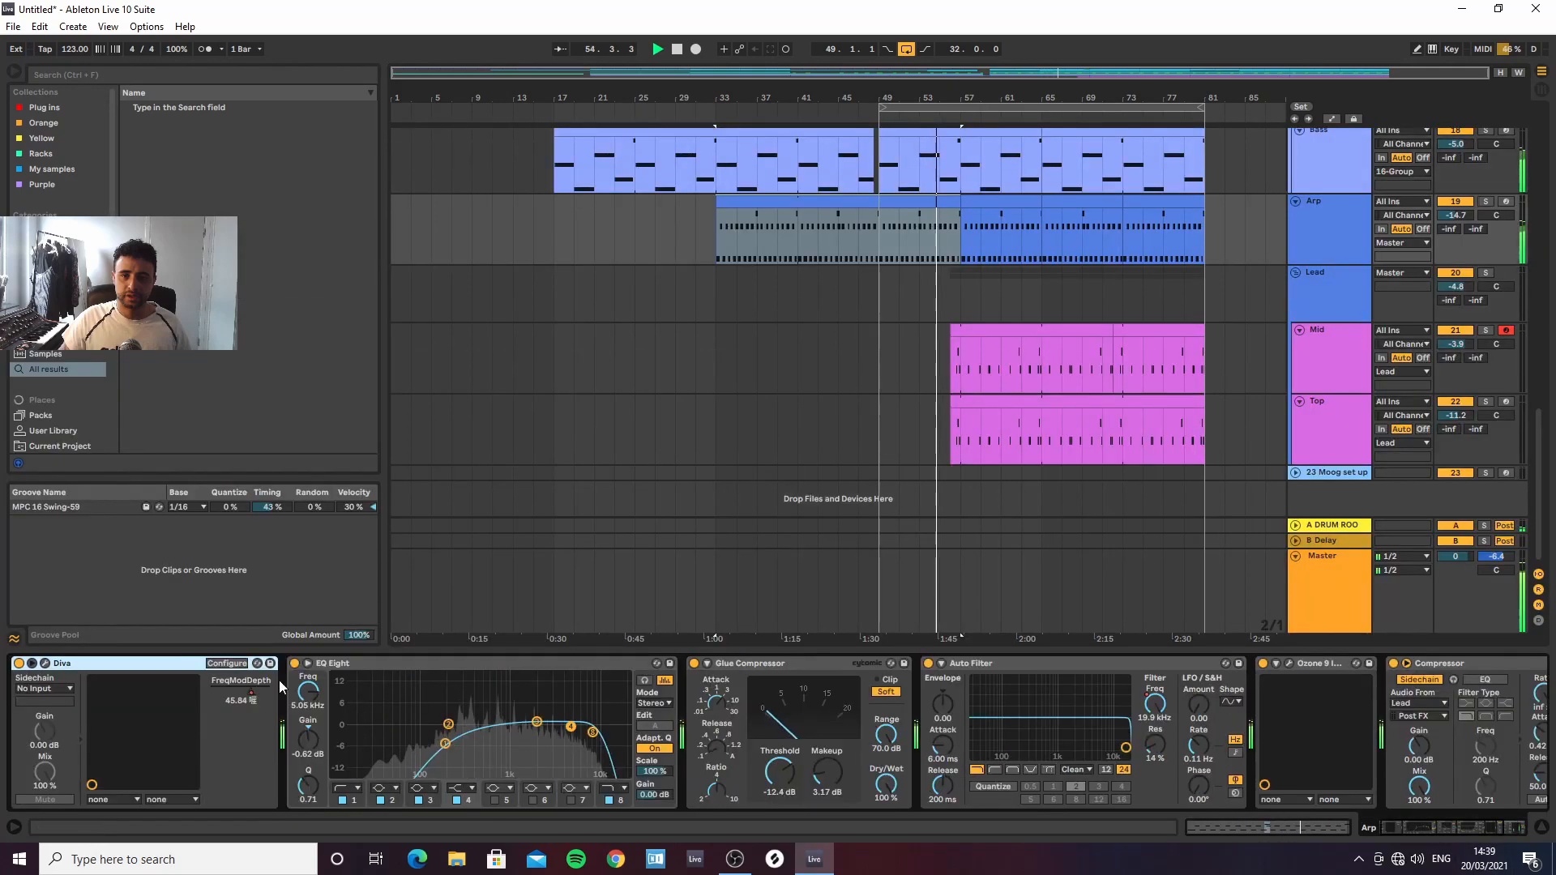
pyautogui.click(45, 663)
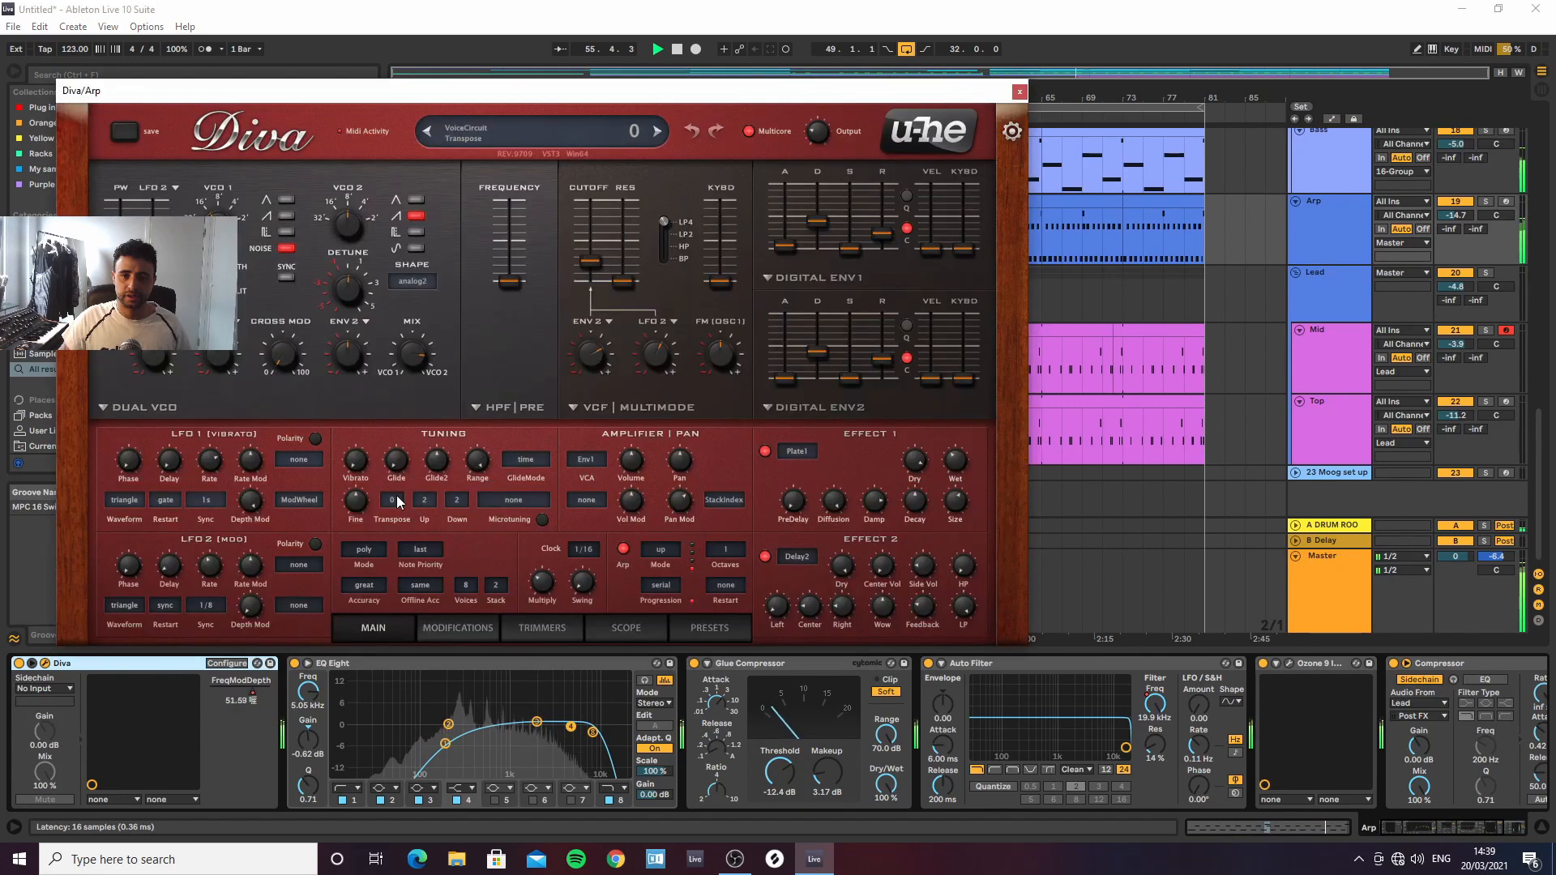
pyautogui.click(1019, 91)
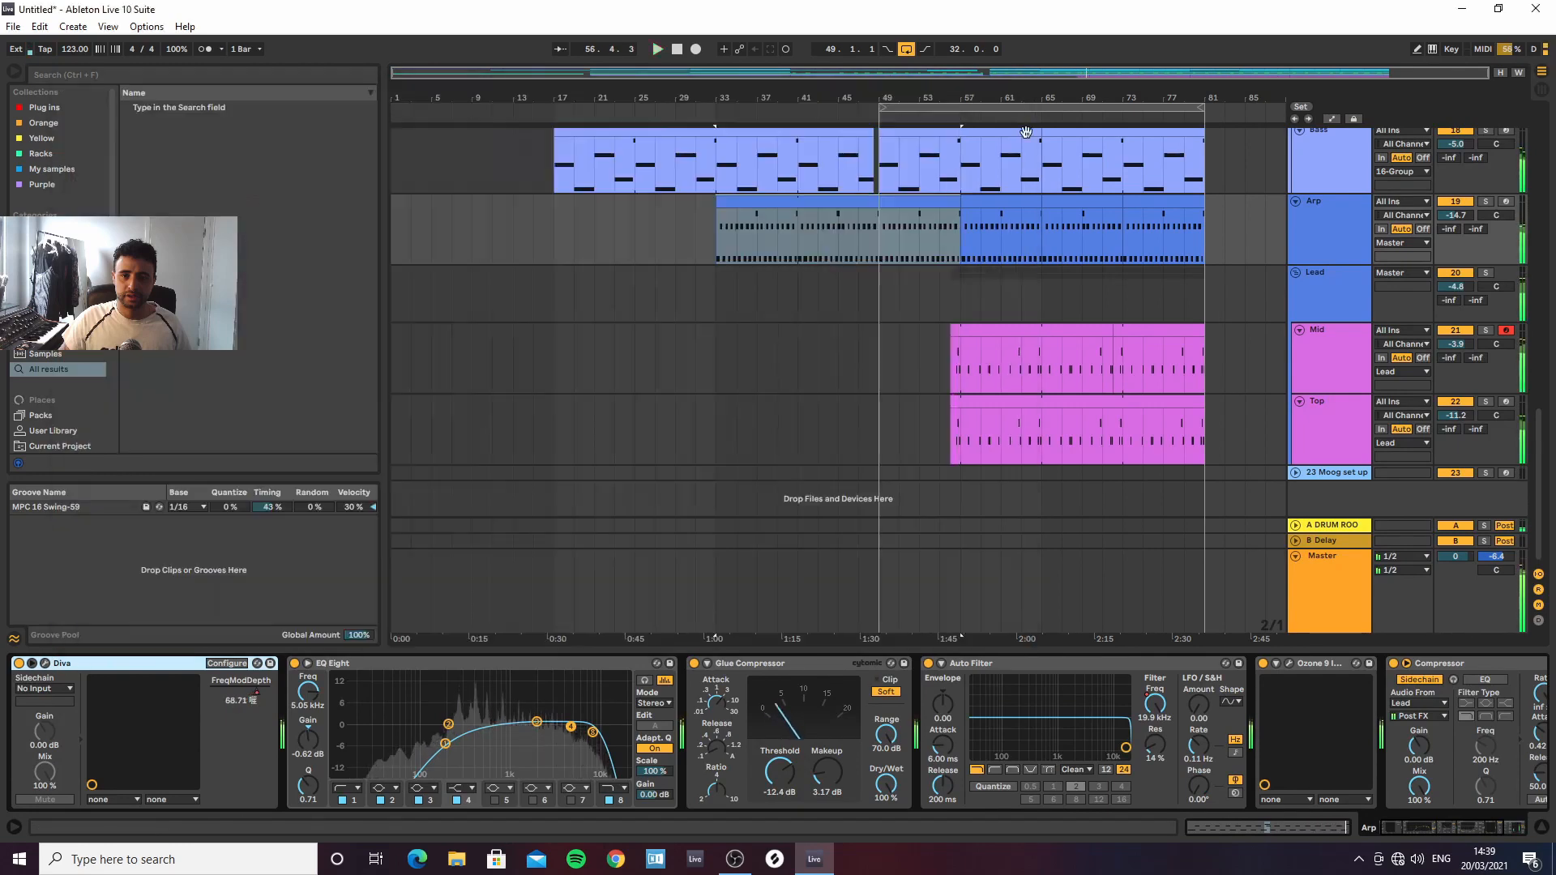
# Try transposing all notes in the Arp clip starting at bar 33 up one semitone to D3–A3, and play it
pyautogui.click(932, 206)
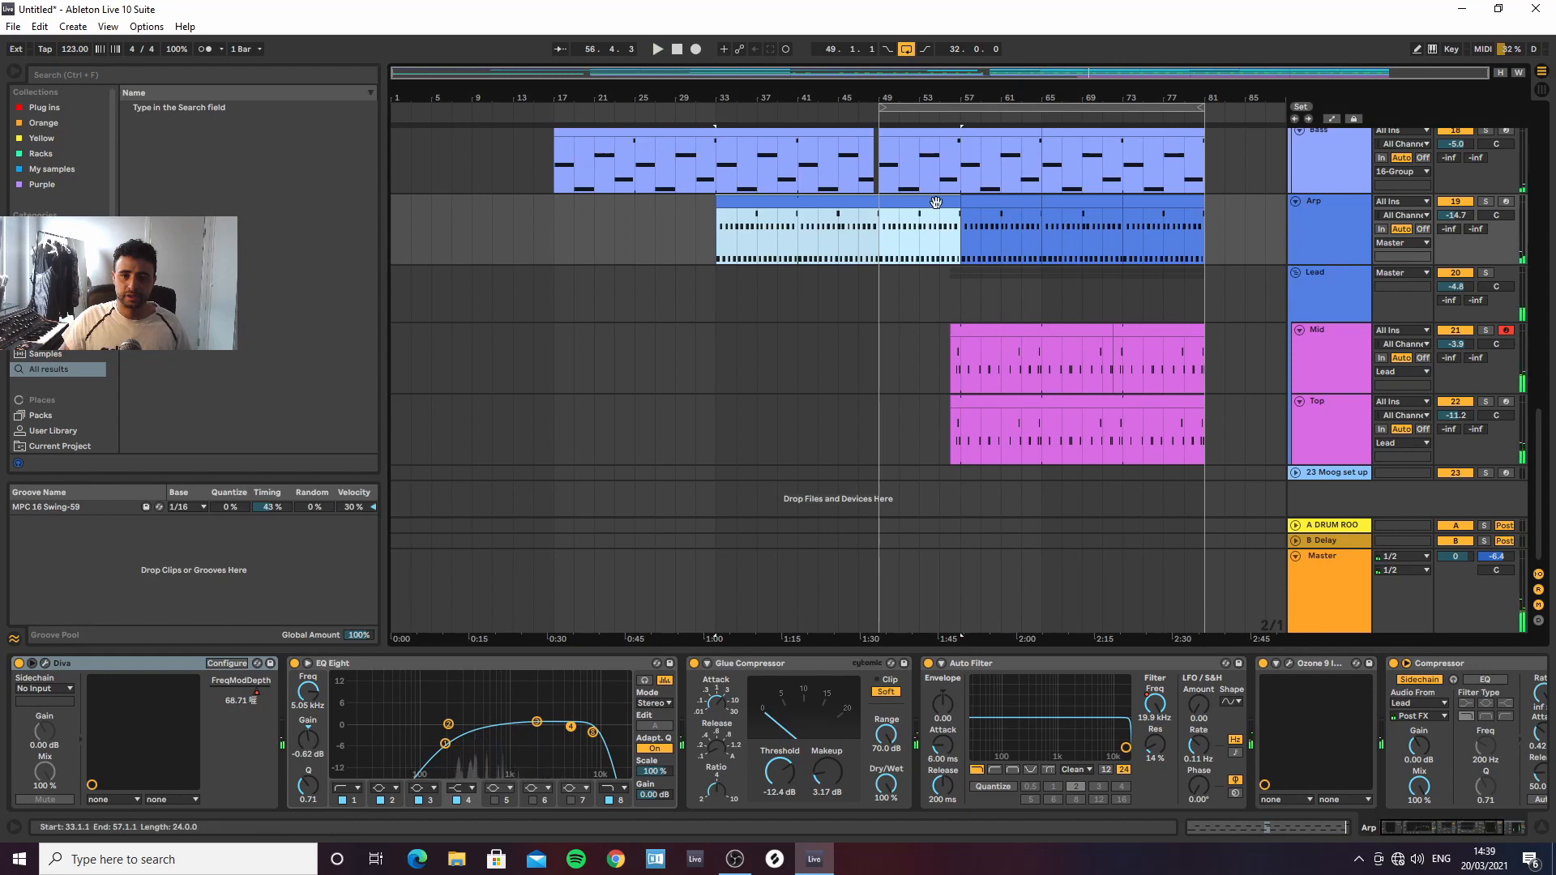
pyautogui.doubleClick(937, 202)
pyautogui.hotkey('ctrl', 'a')
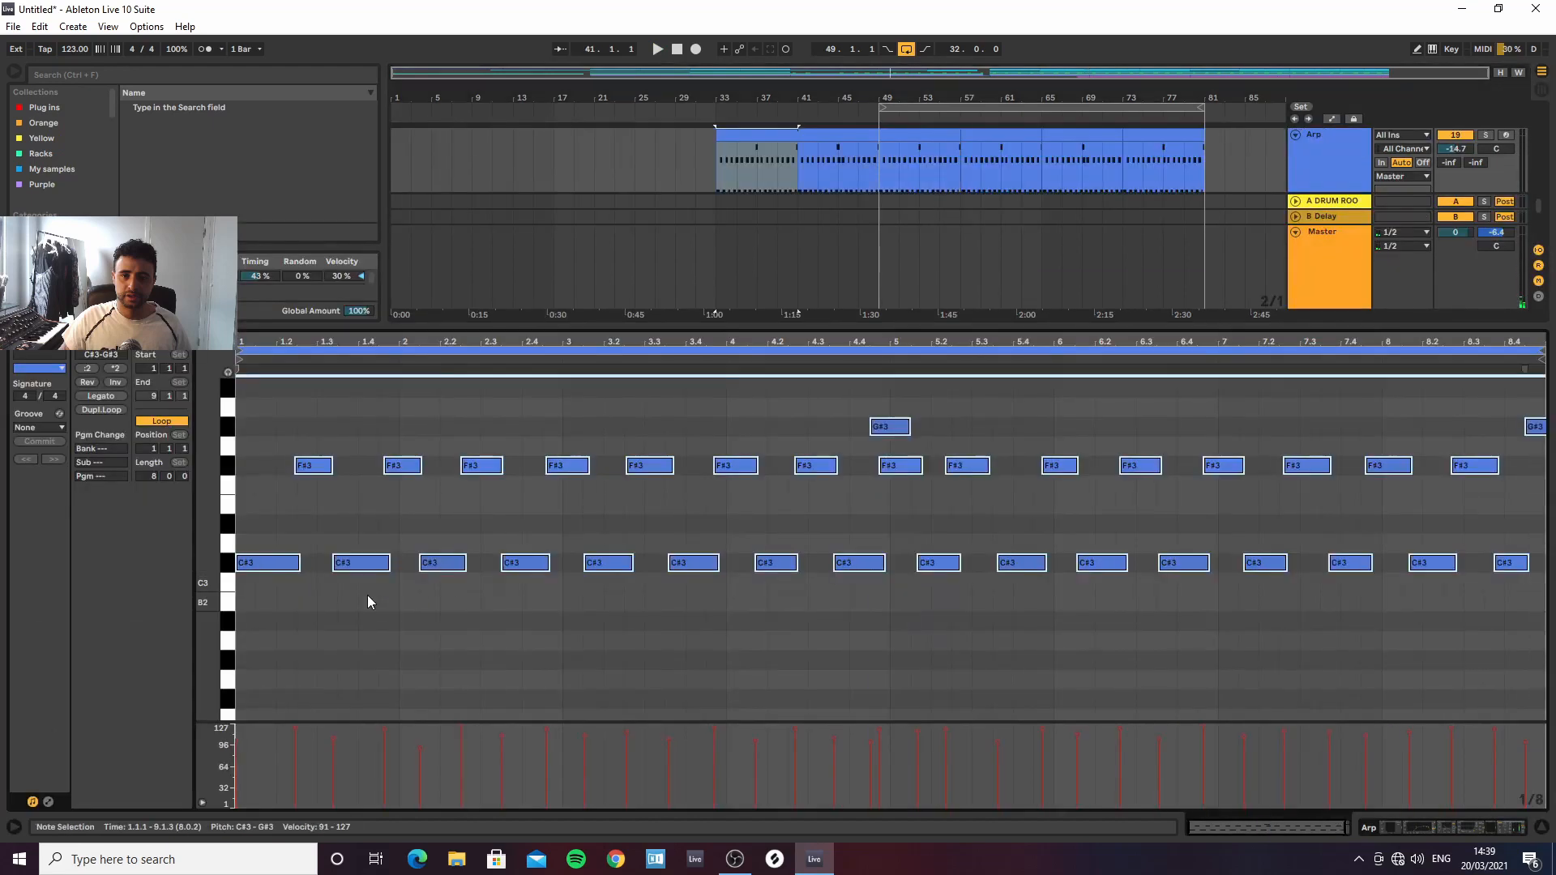
pyautogui.press('Up')
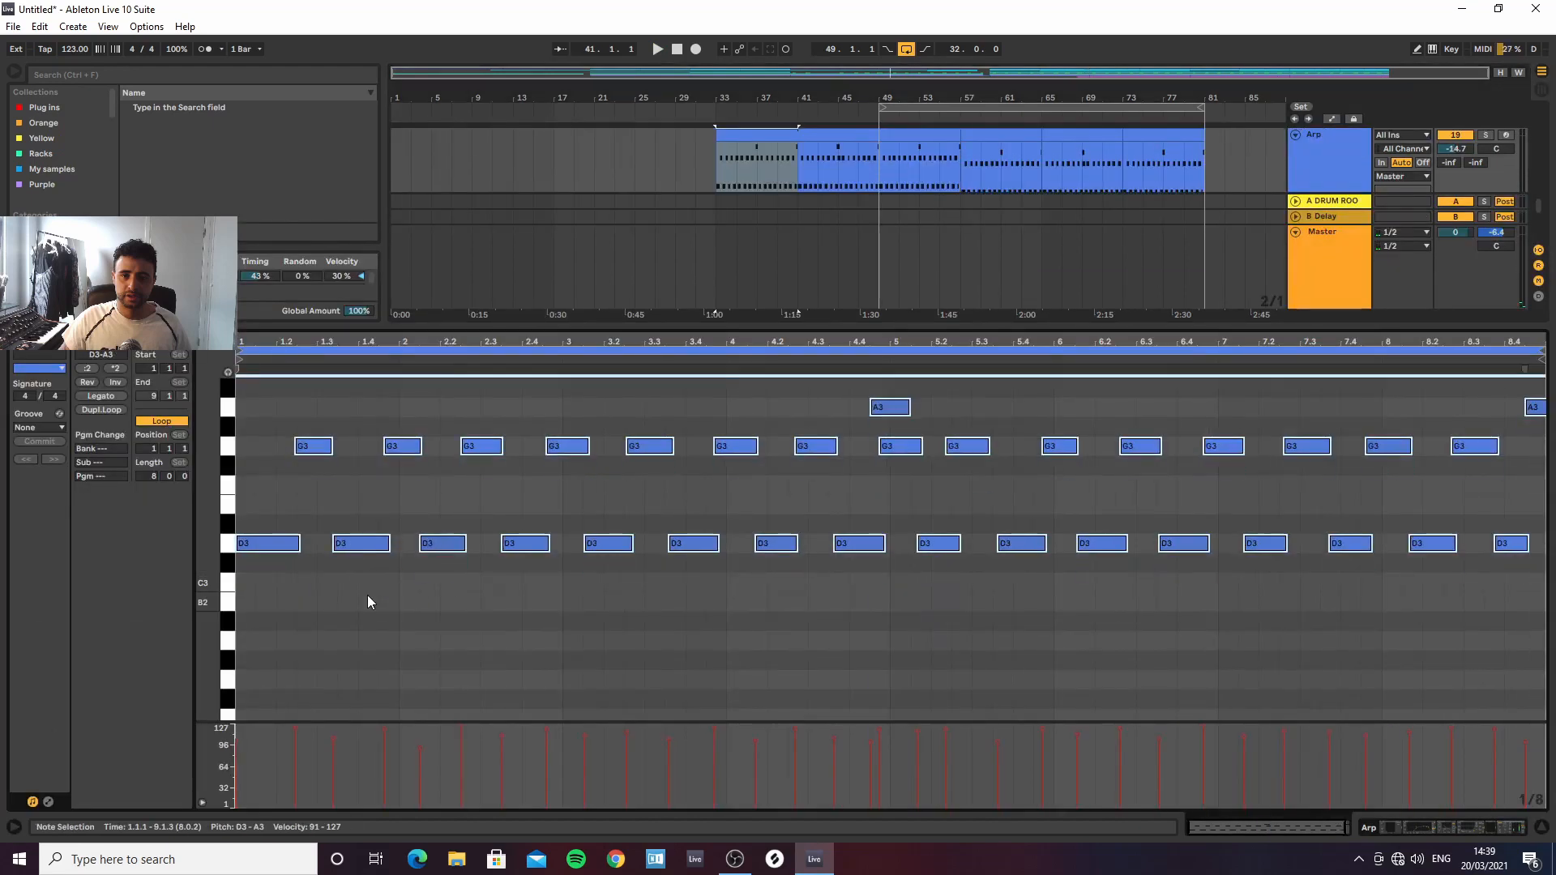
pyautogui.press('space')
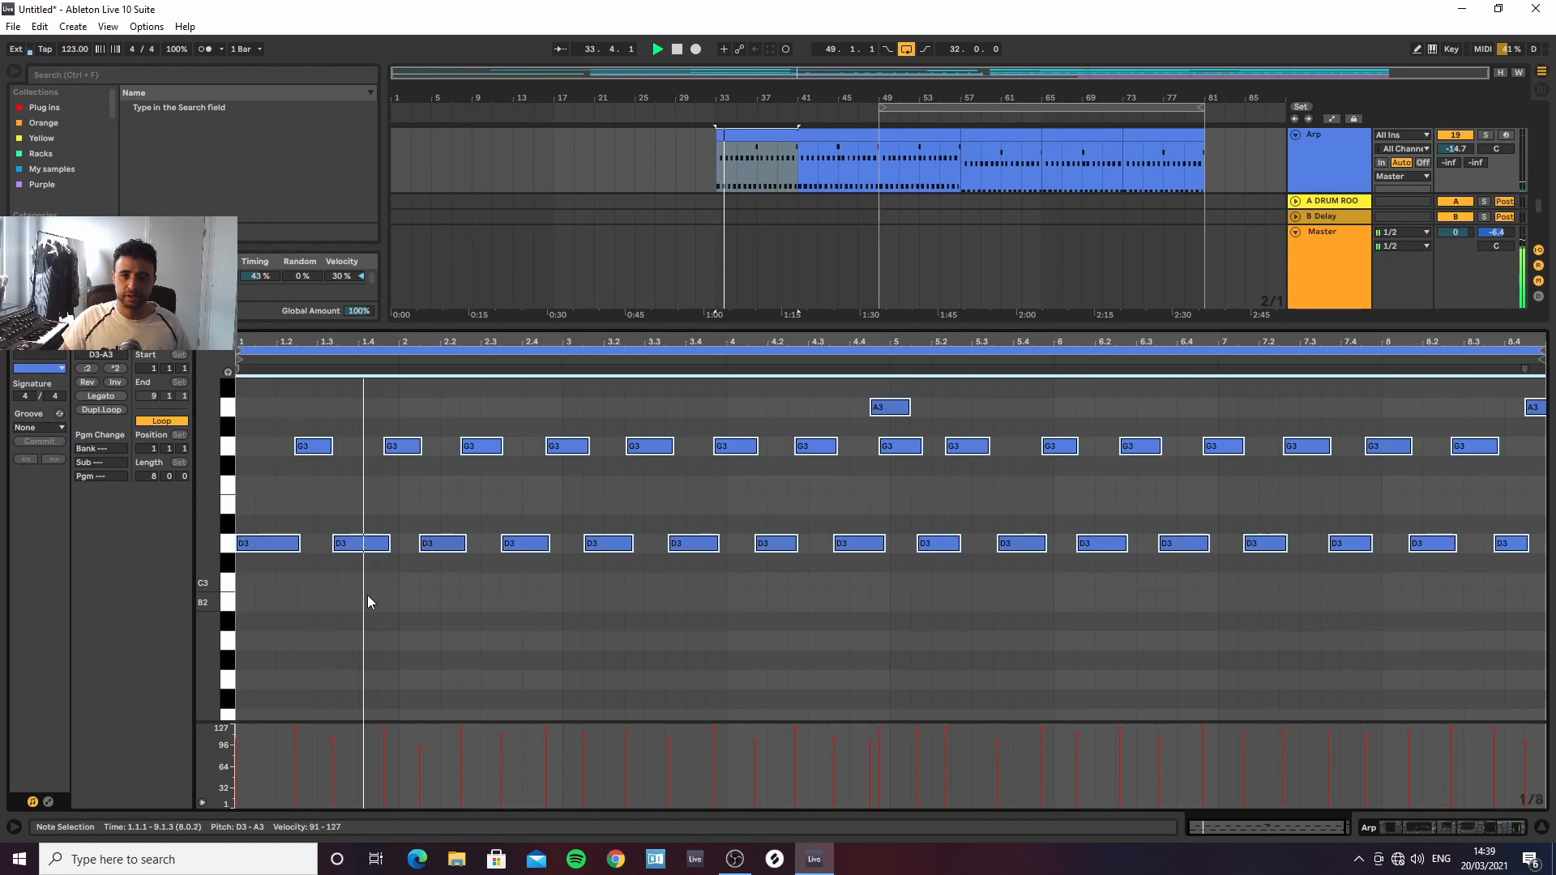
pyautogui.press('space')
# Compare the Arp part from bar 57 with the transposed part from bar 49 in playback
pyautogui.click(977, 166)
pyautogui.click(954, 154)
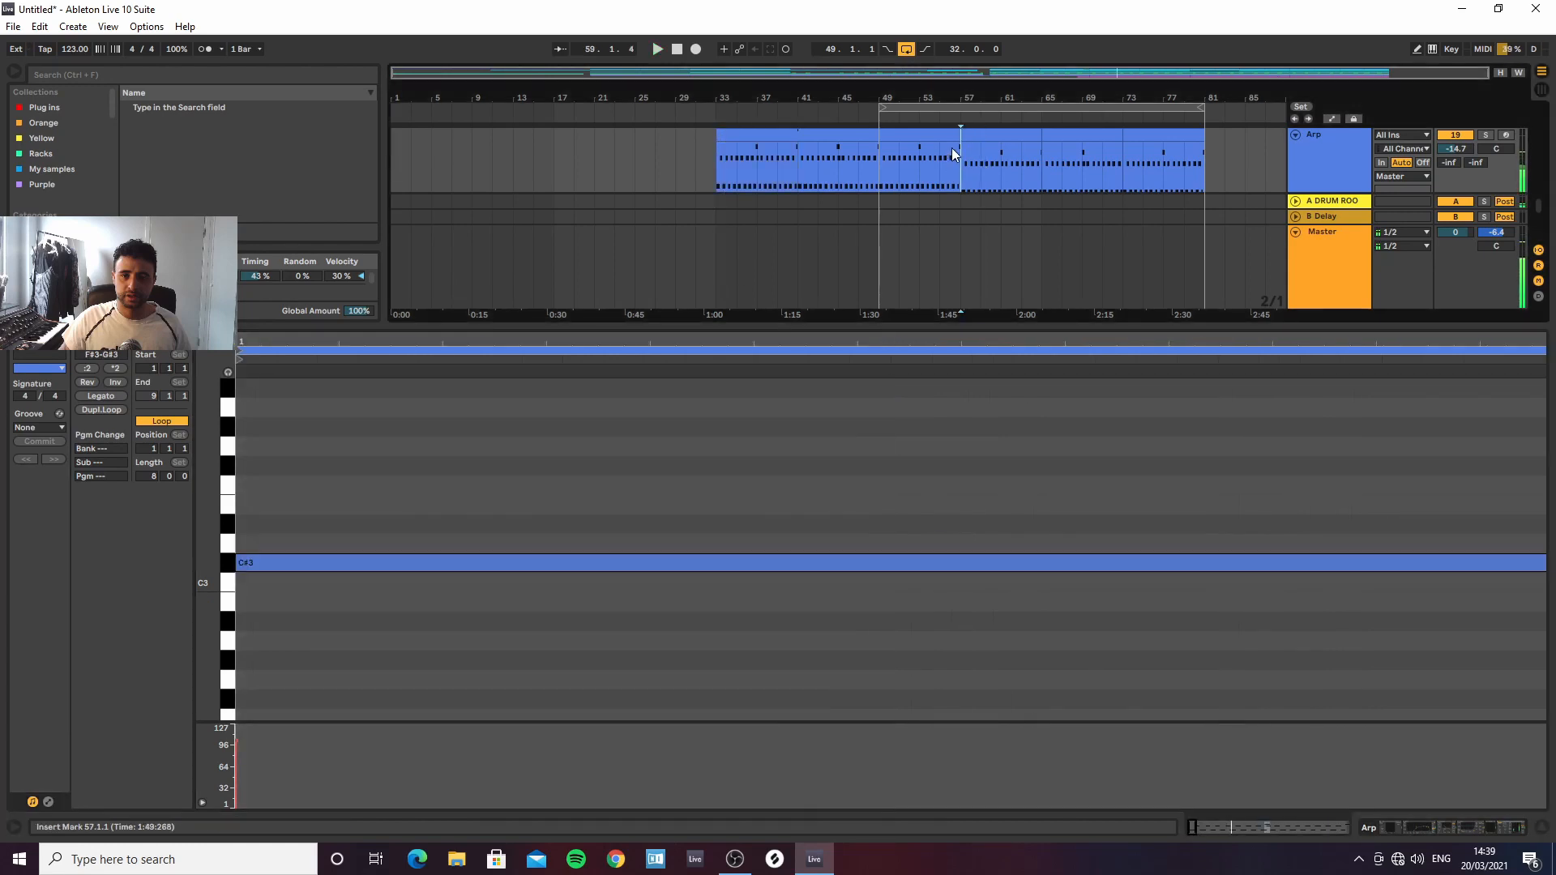
pyautogui.click(892, 153)
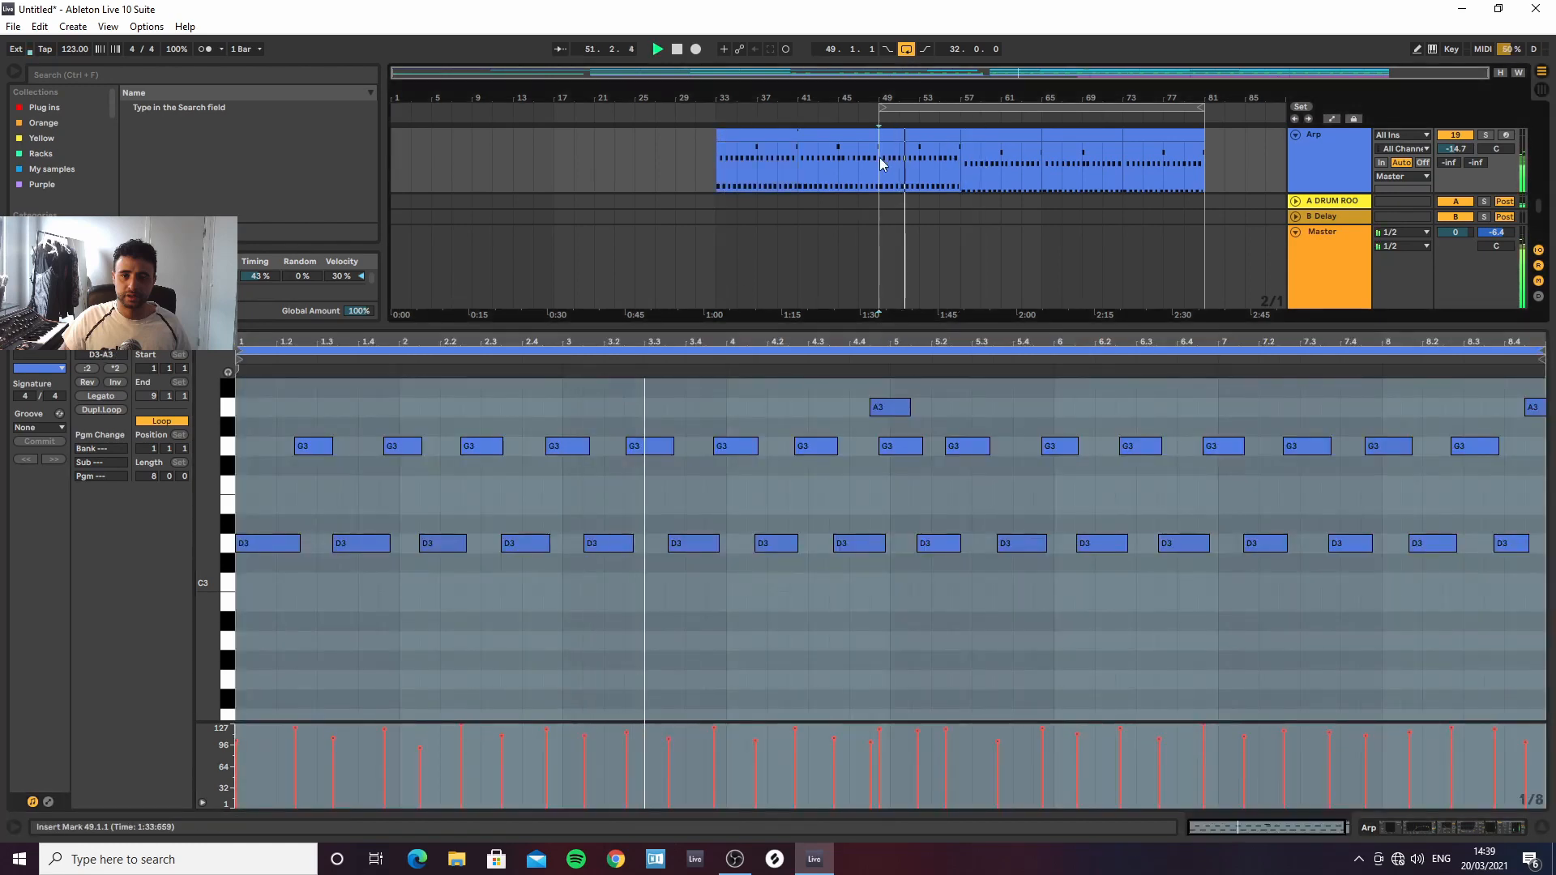
pyautogui.press('space')
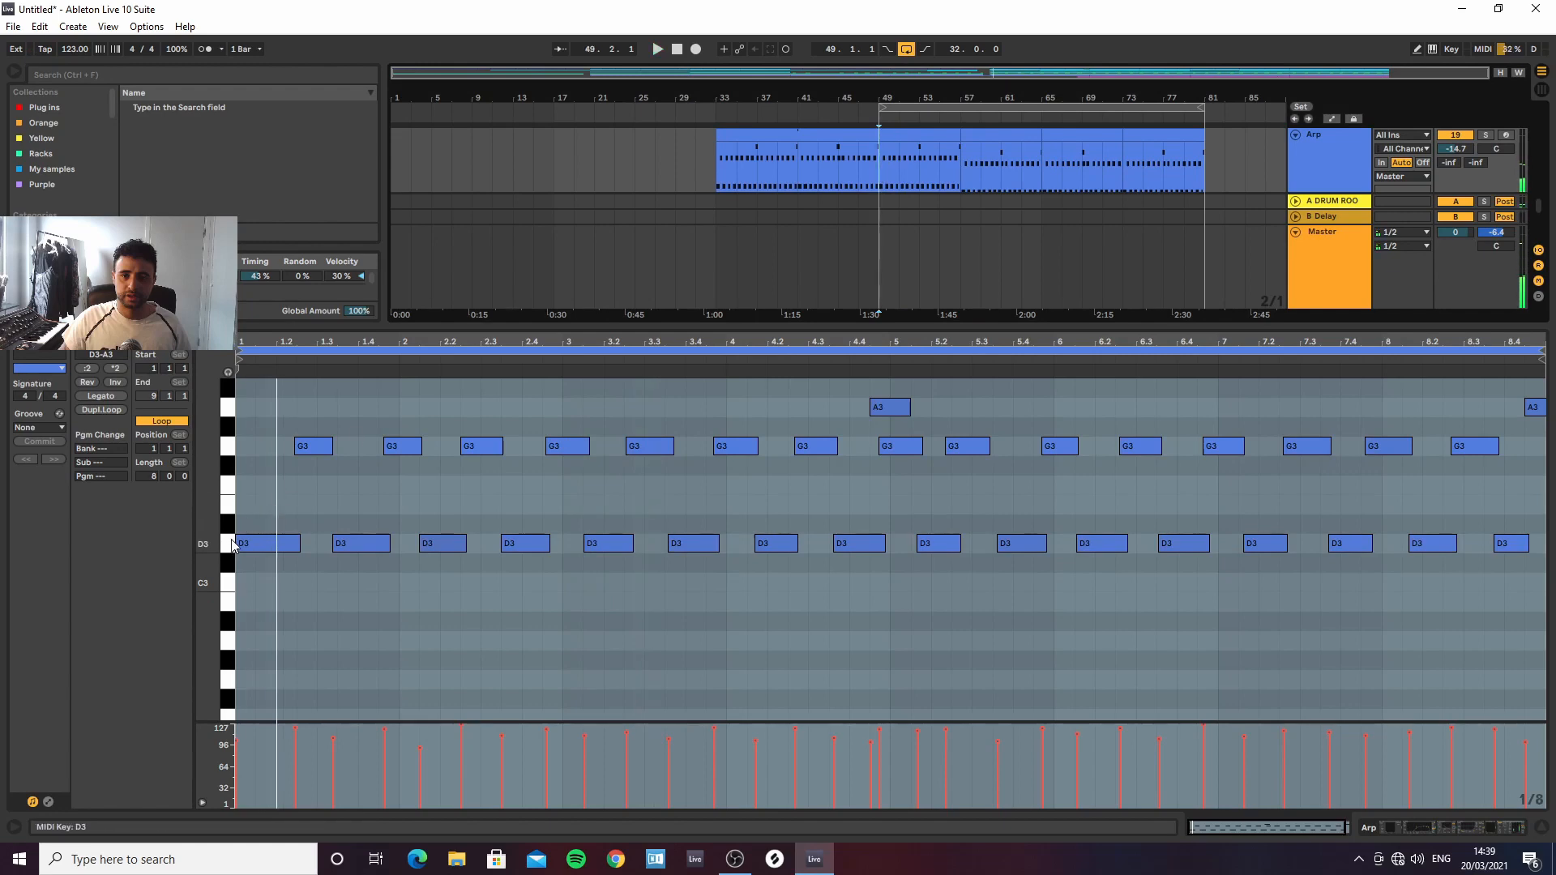
# Play the Arp clip from bar 33 and transpose all its notes back down one semitone to C#3–G#3
pyautogui.hotkey('ctrl', 'a')
pyautogui.click(940, 158)
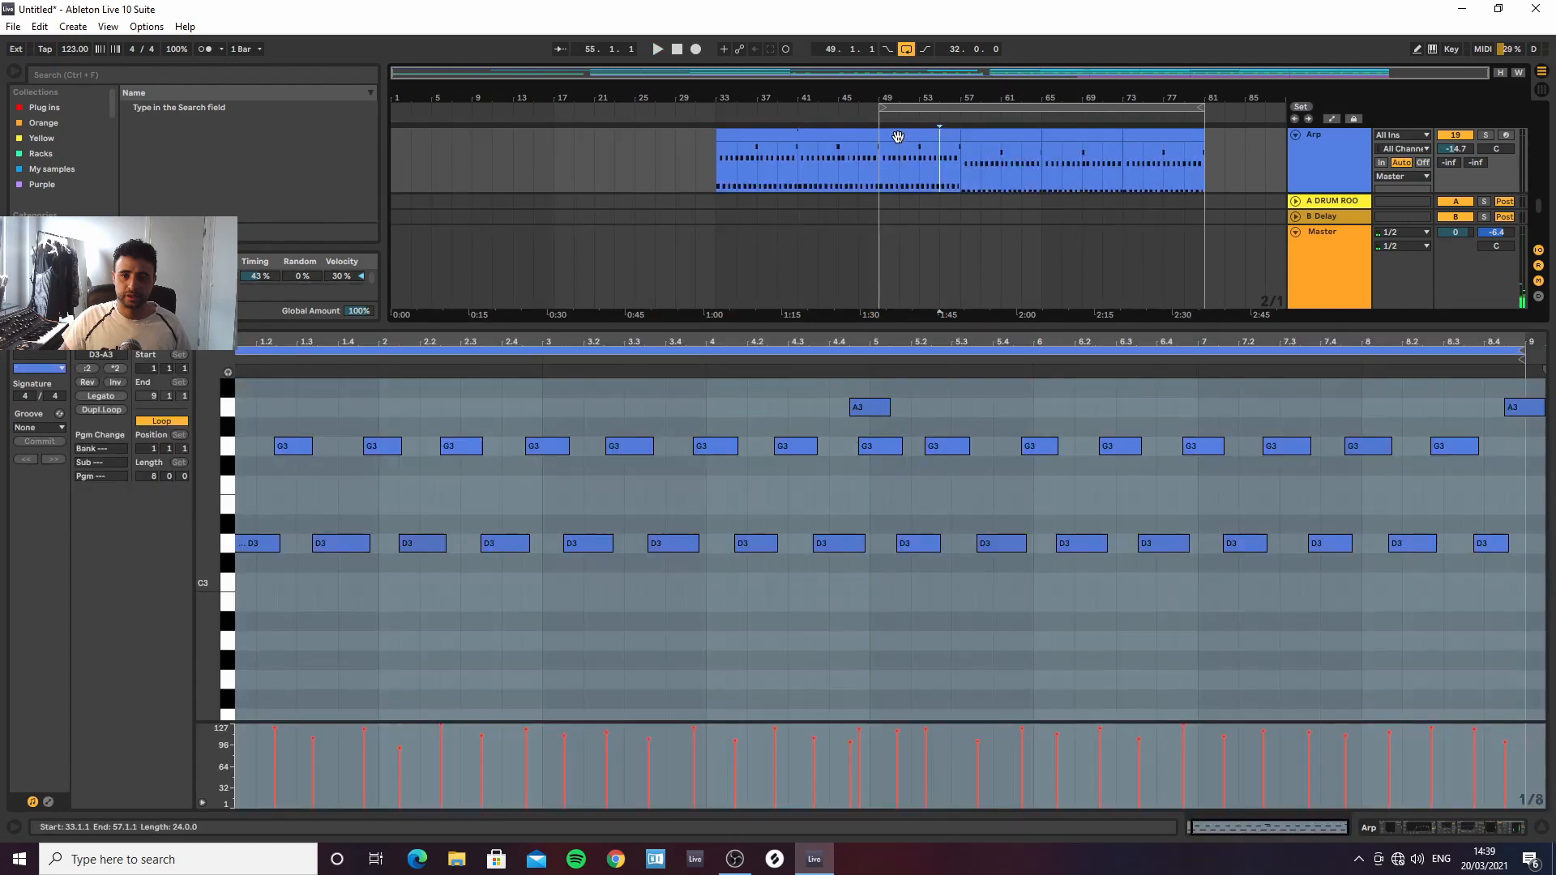
pyautogui.click(898, 136)
pyautogui.hotkey('ctrl', 'a')
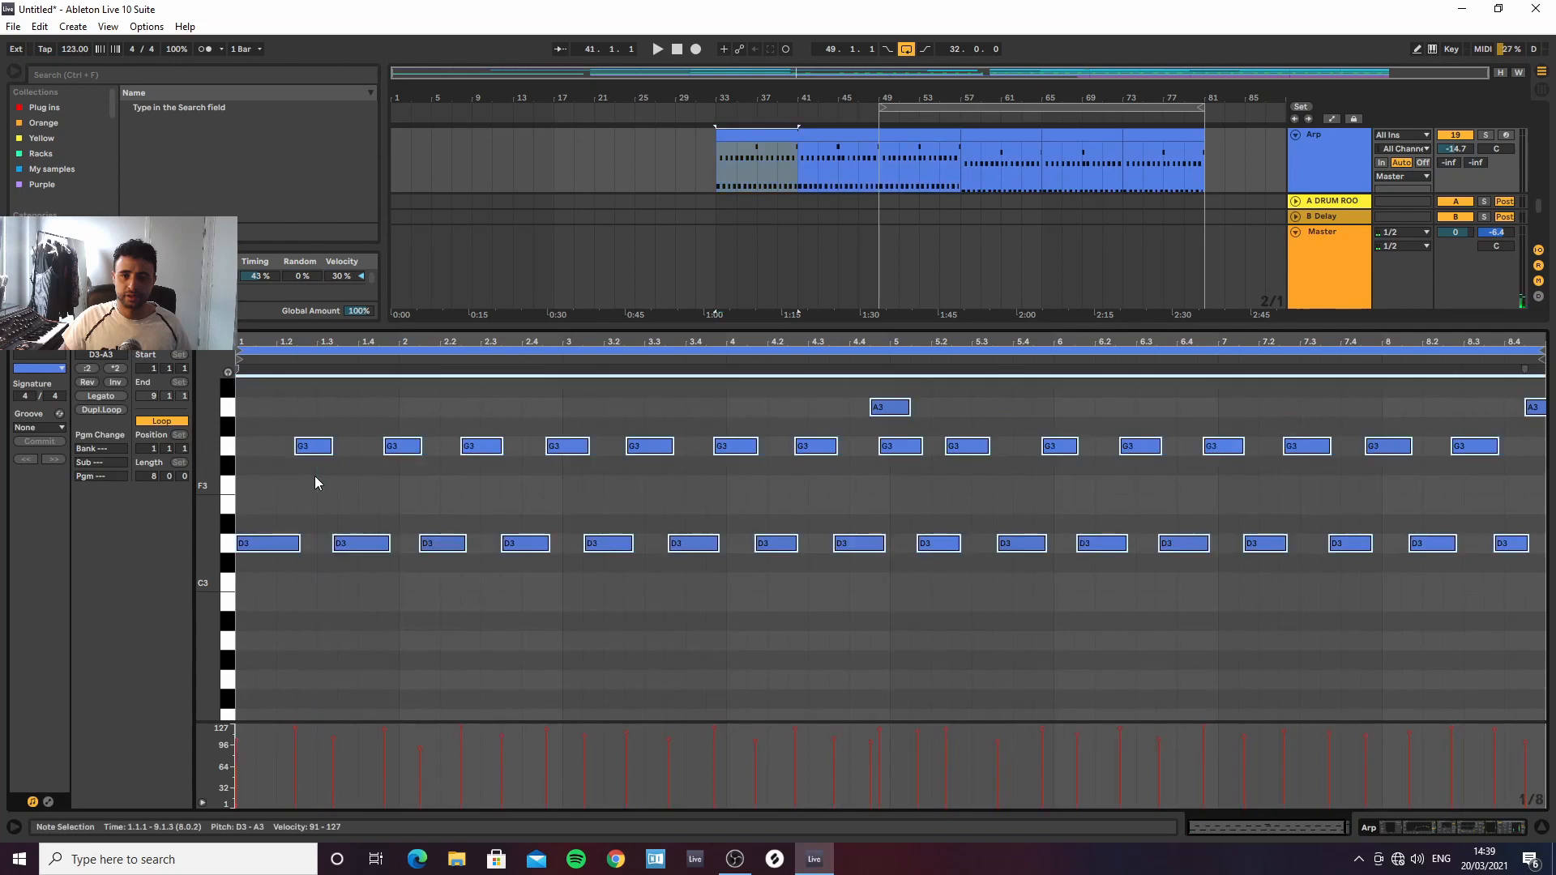
pyautogui.press('space')
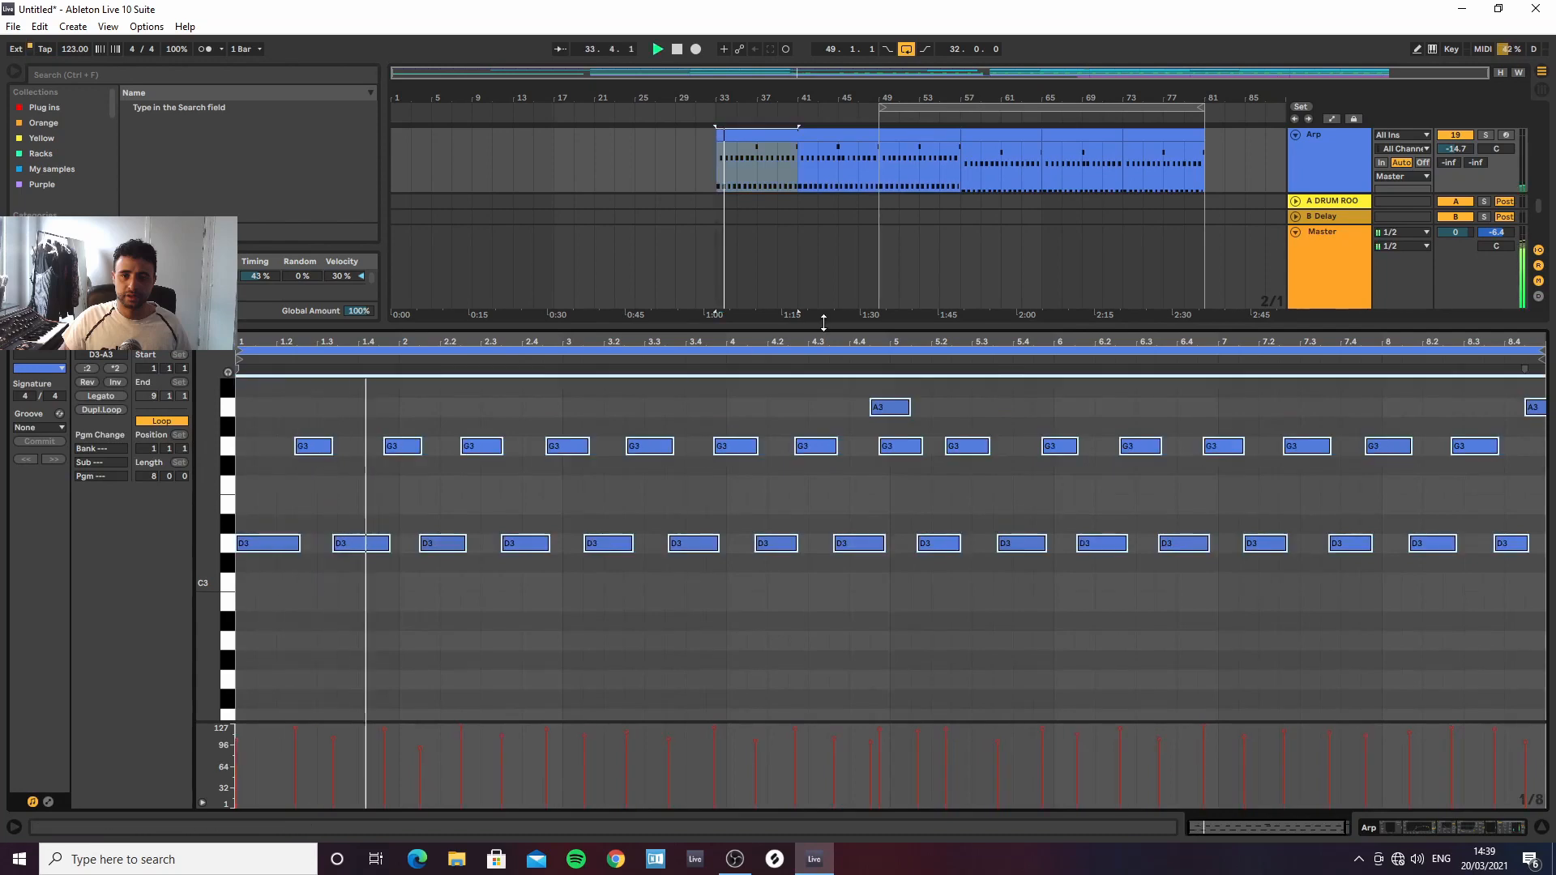
pyautogui.press('Down')
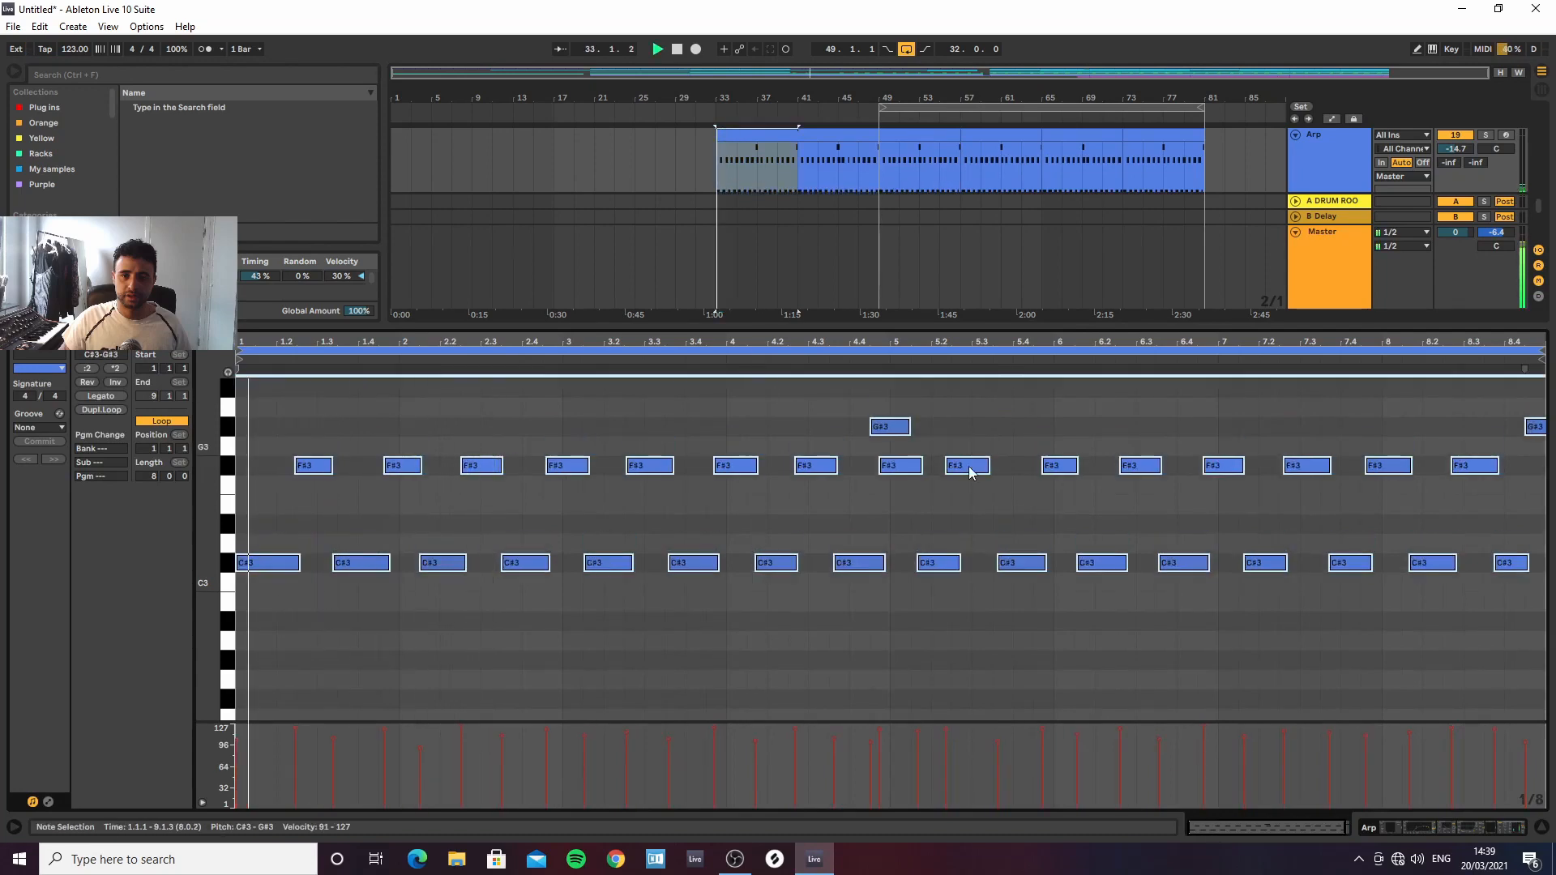
# Play the arrangement from bar 49 and set the Arp track volume to -15.9 dB
pyautogui.click(1542, 828)
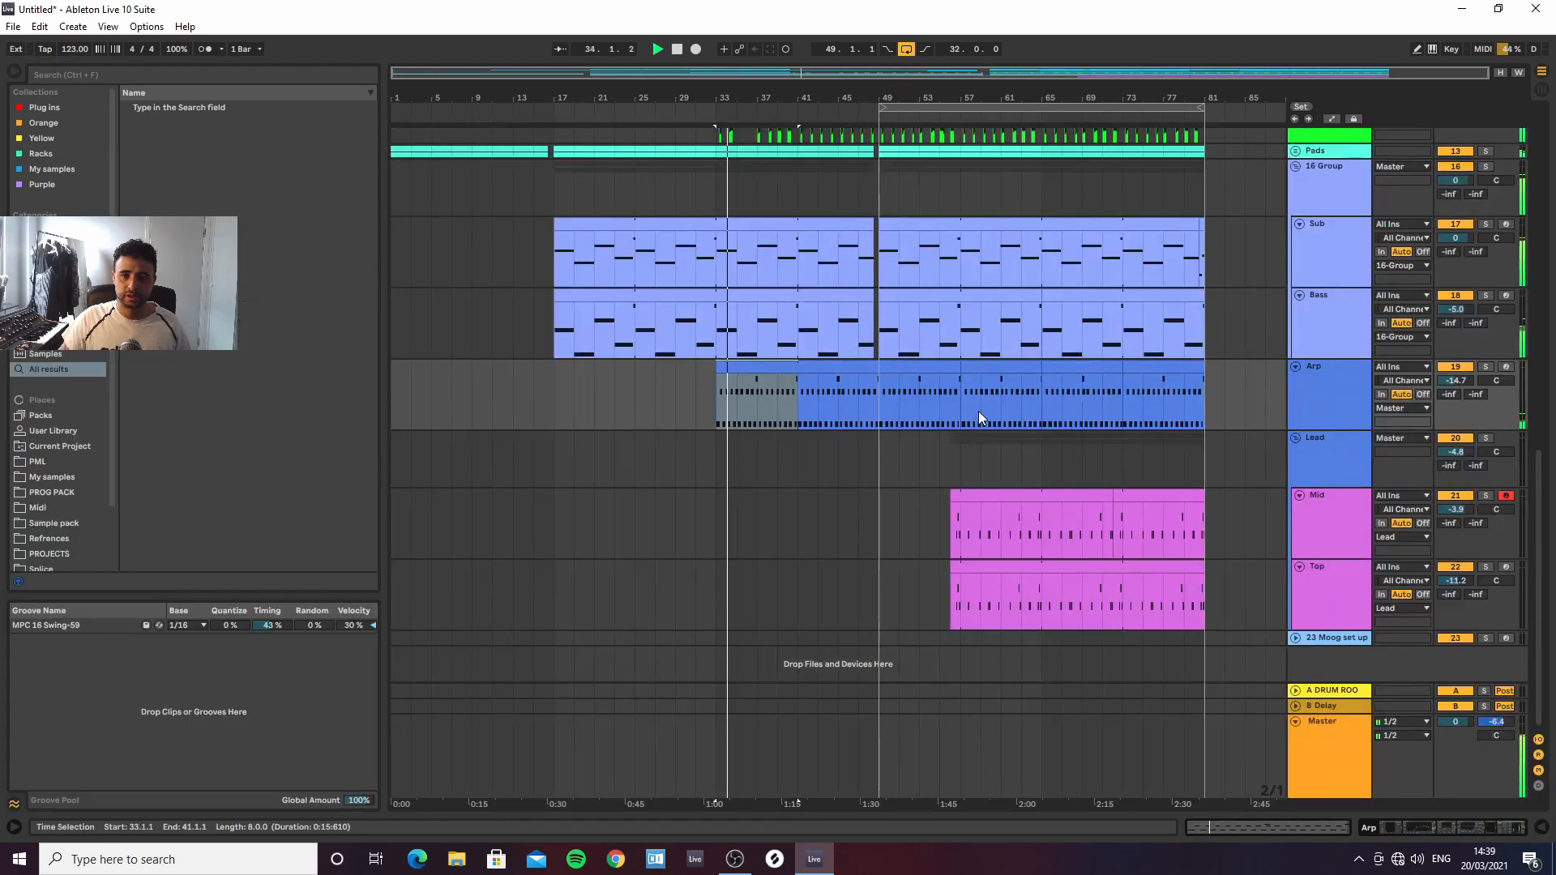
pyautogui.click(884, 400)
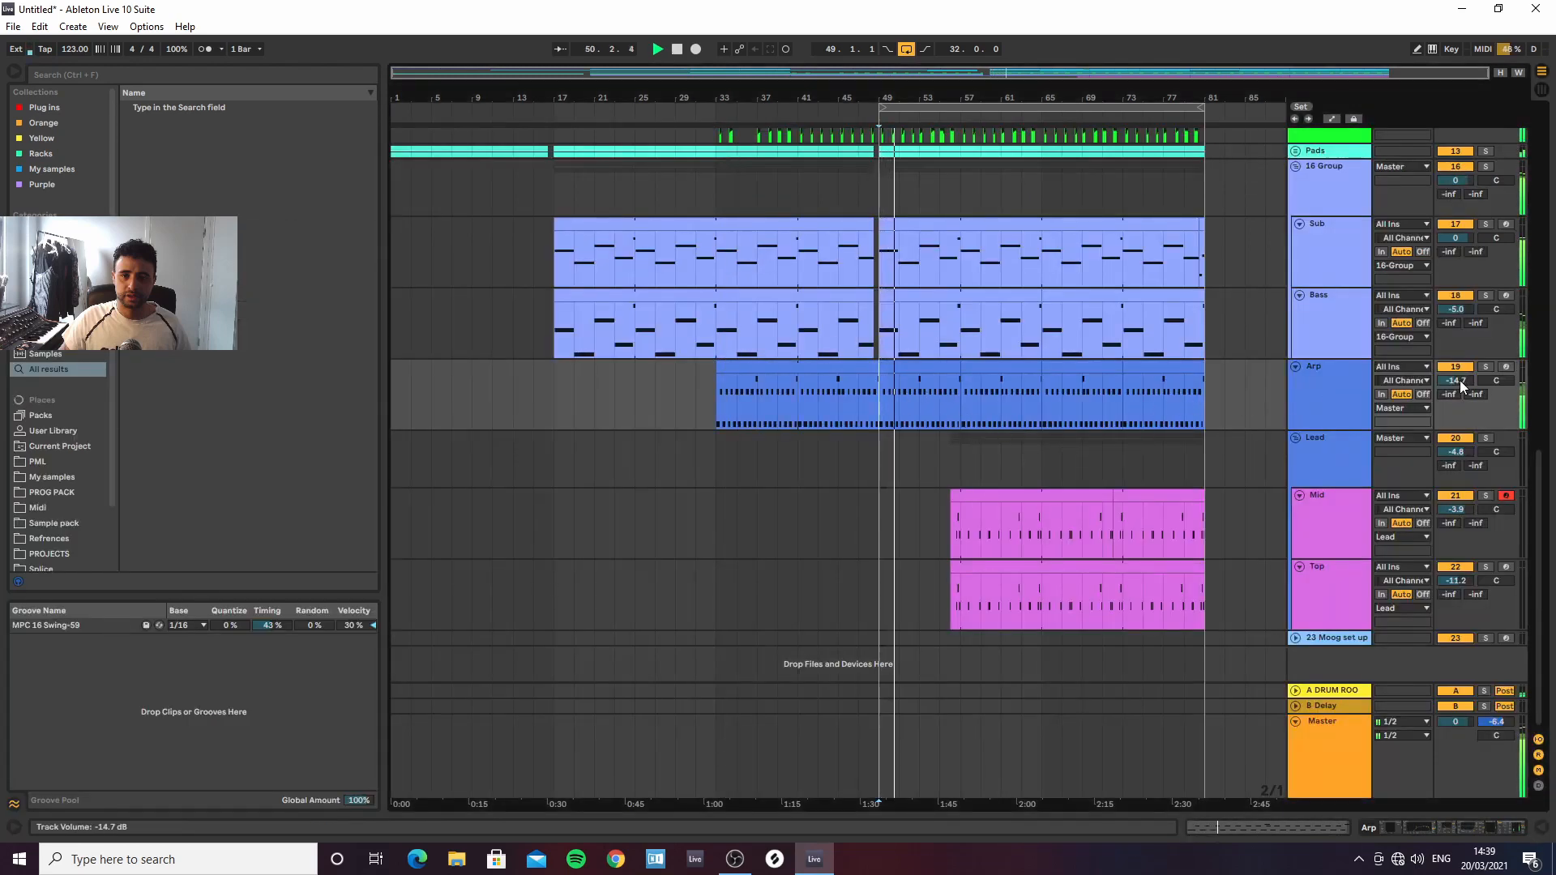
pyautogui.moveTo(1460, 380); pyautogui.dragTo(1461, 399)
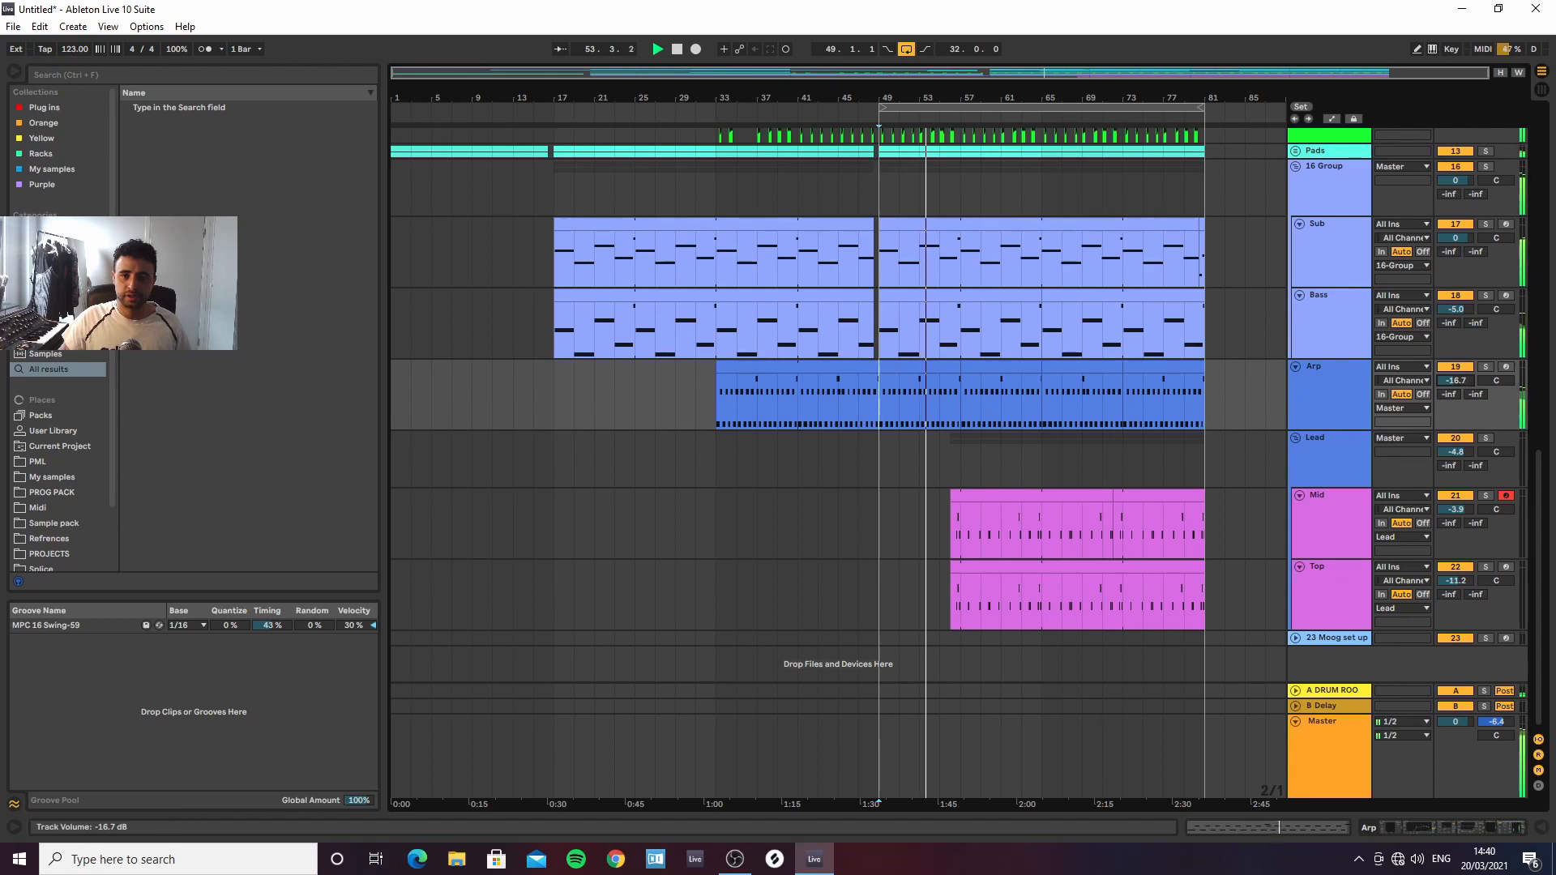
pyautogui.moveTo(1462, 383); pyautogui.dragTo(1462, 376)
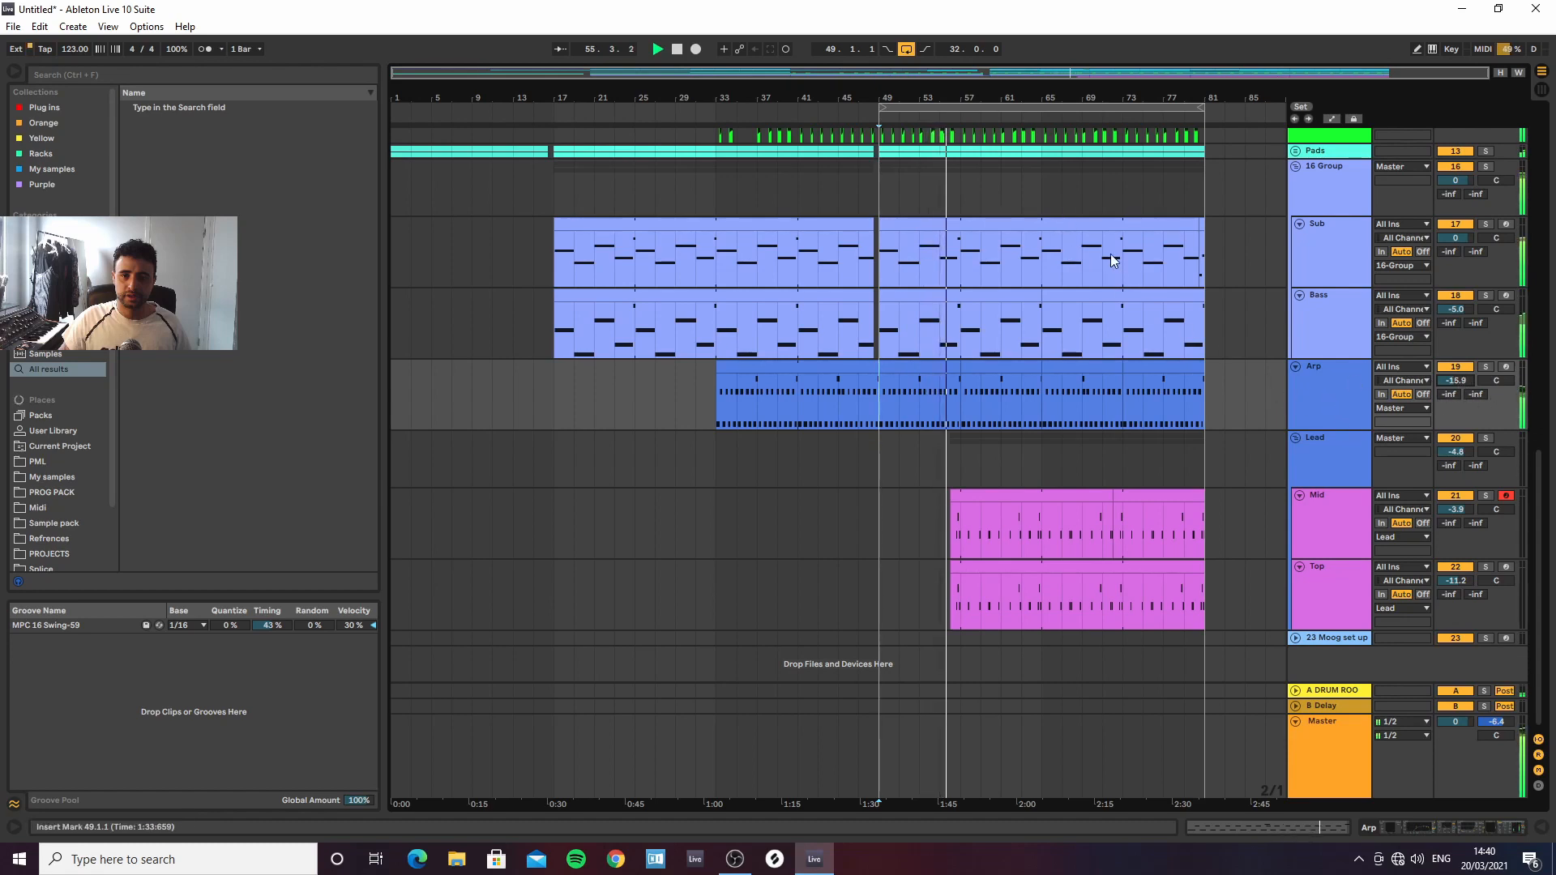
# Set the Lead group's volume to -3.3 dB during playback
pyautogui.moveTo(1007, 98); pyautogui.dragTo(994, 185)
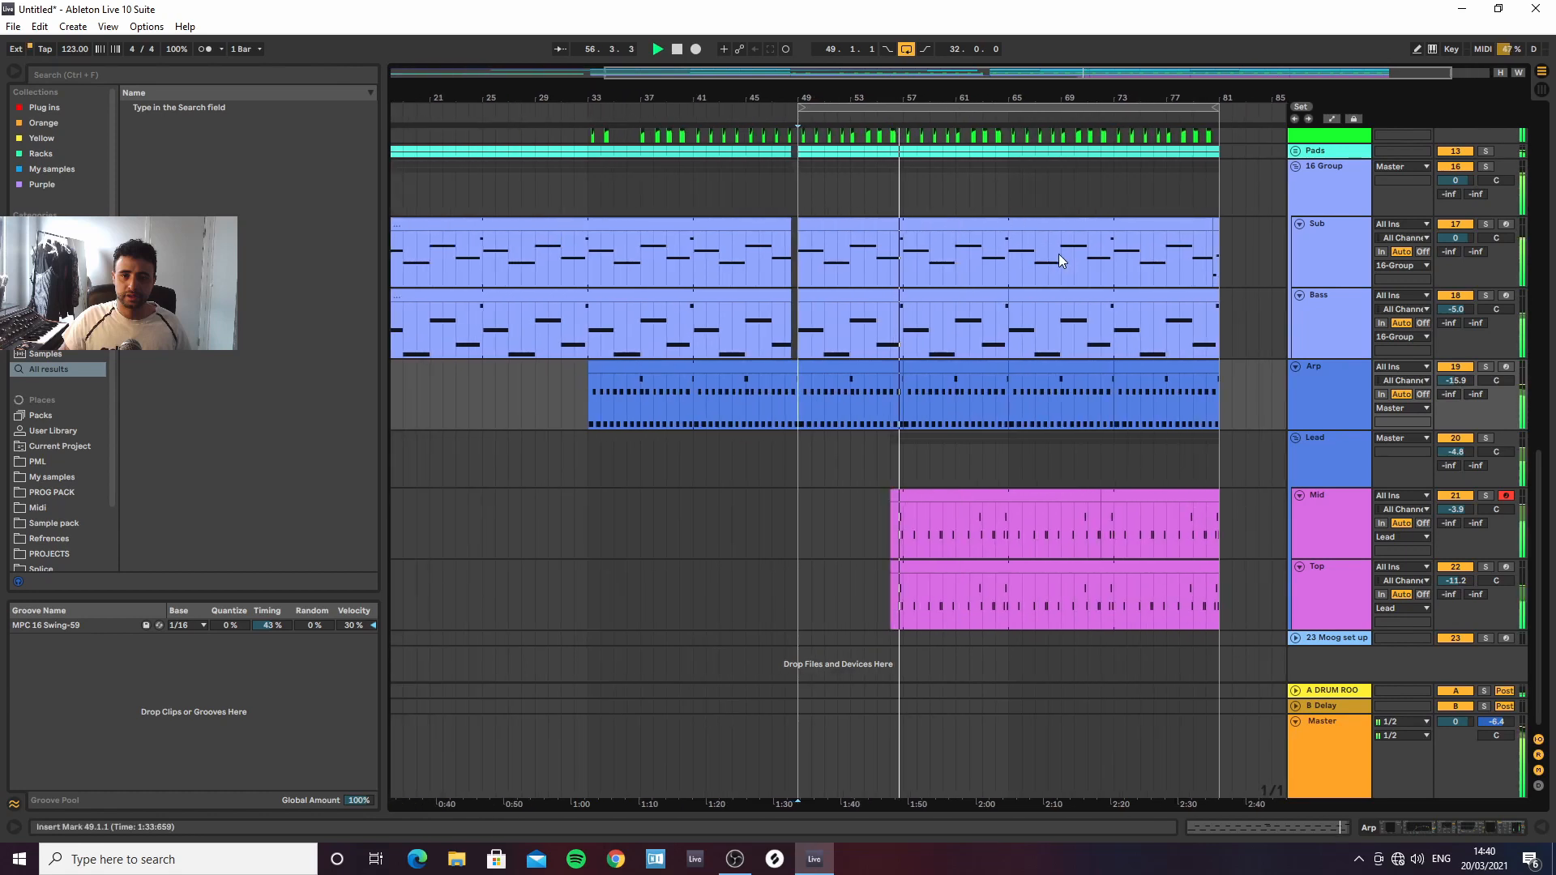
pyautogui.click(1305, 469)
pyautogui.moveTo(1459, 450); pyautogui.dragTo(1459, 438)
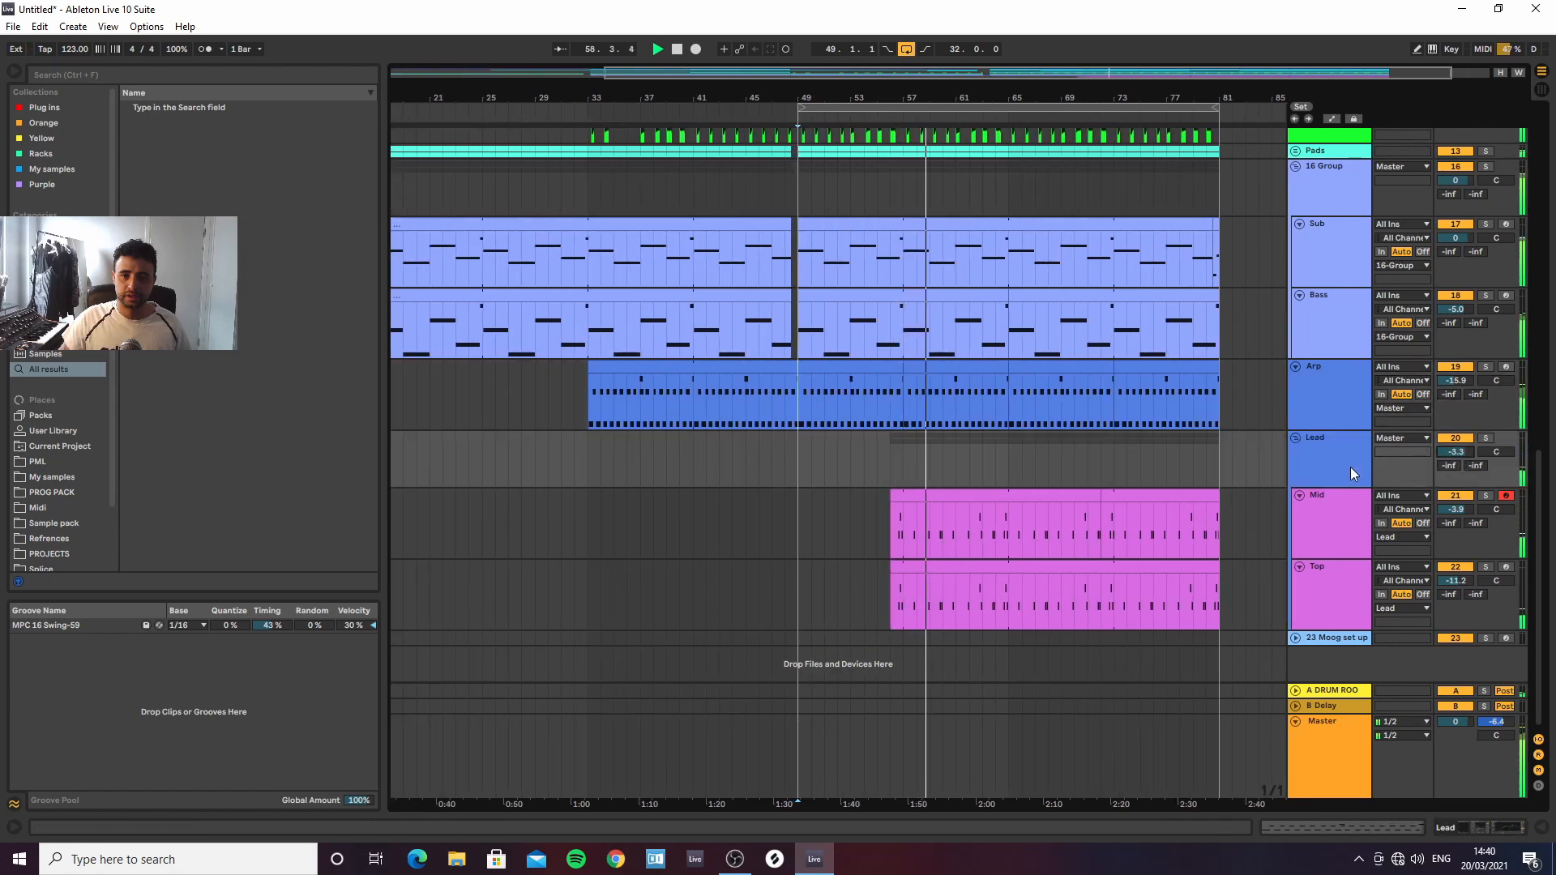
# Check the Lead group's devices and set the attack of the Arp's sidechain Compressor to 0.17 ms
pyautogui.click(1330, 469)
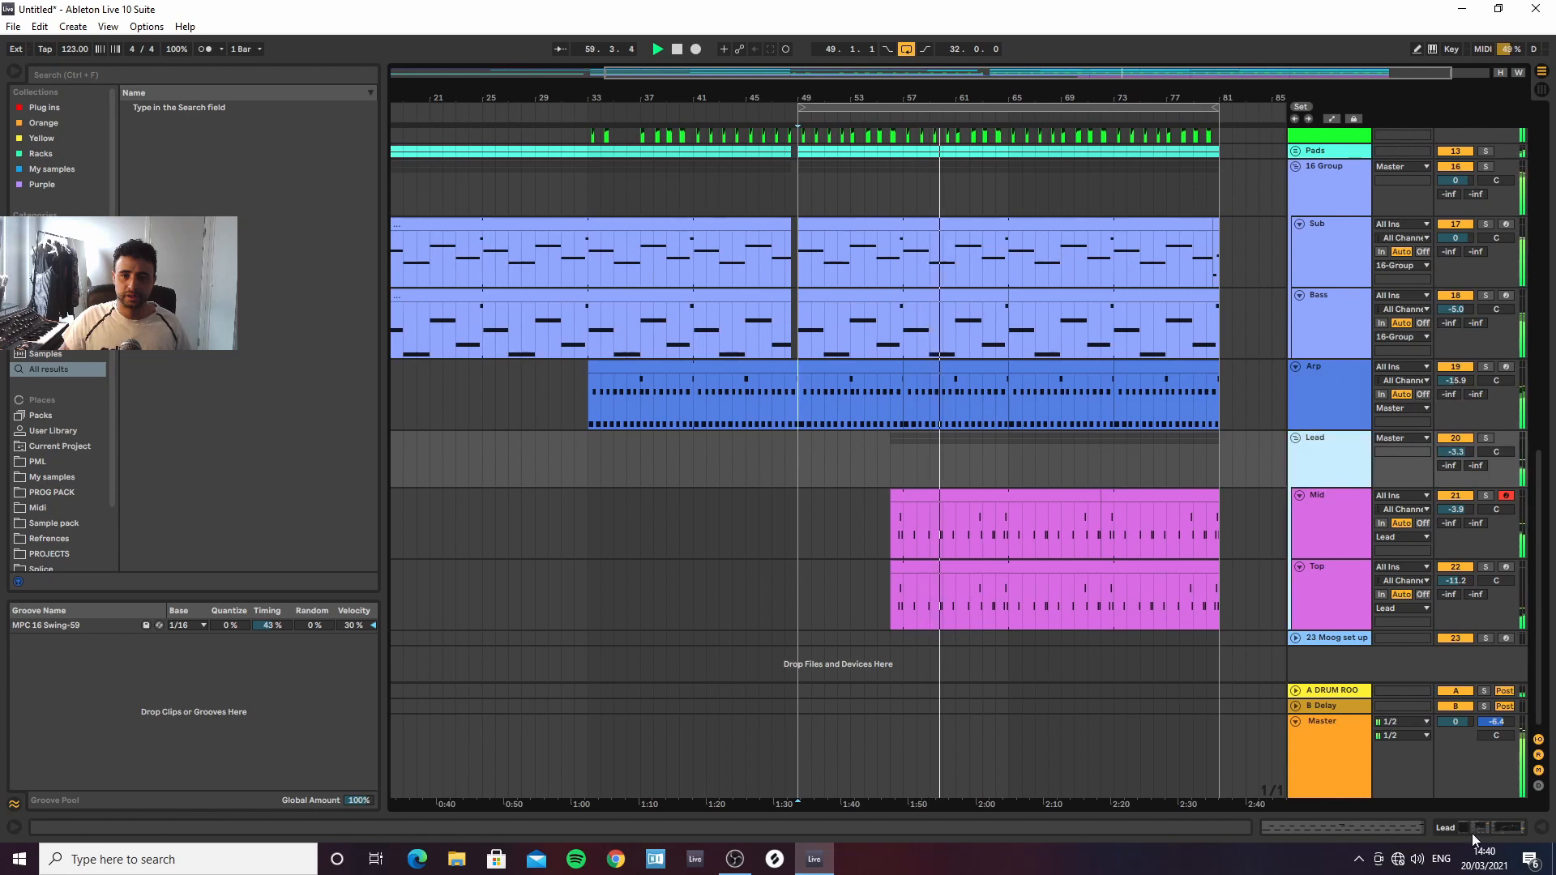
pyautogui.click(1468, 831)
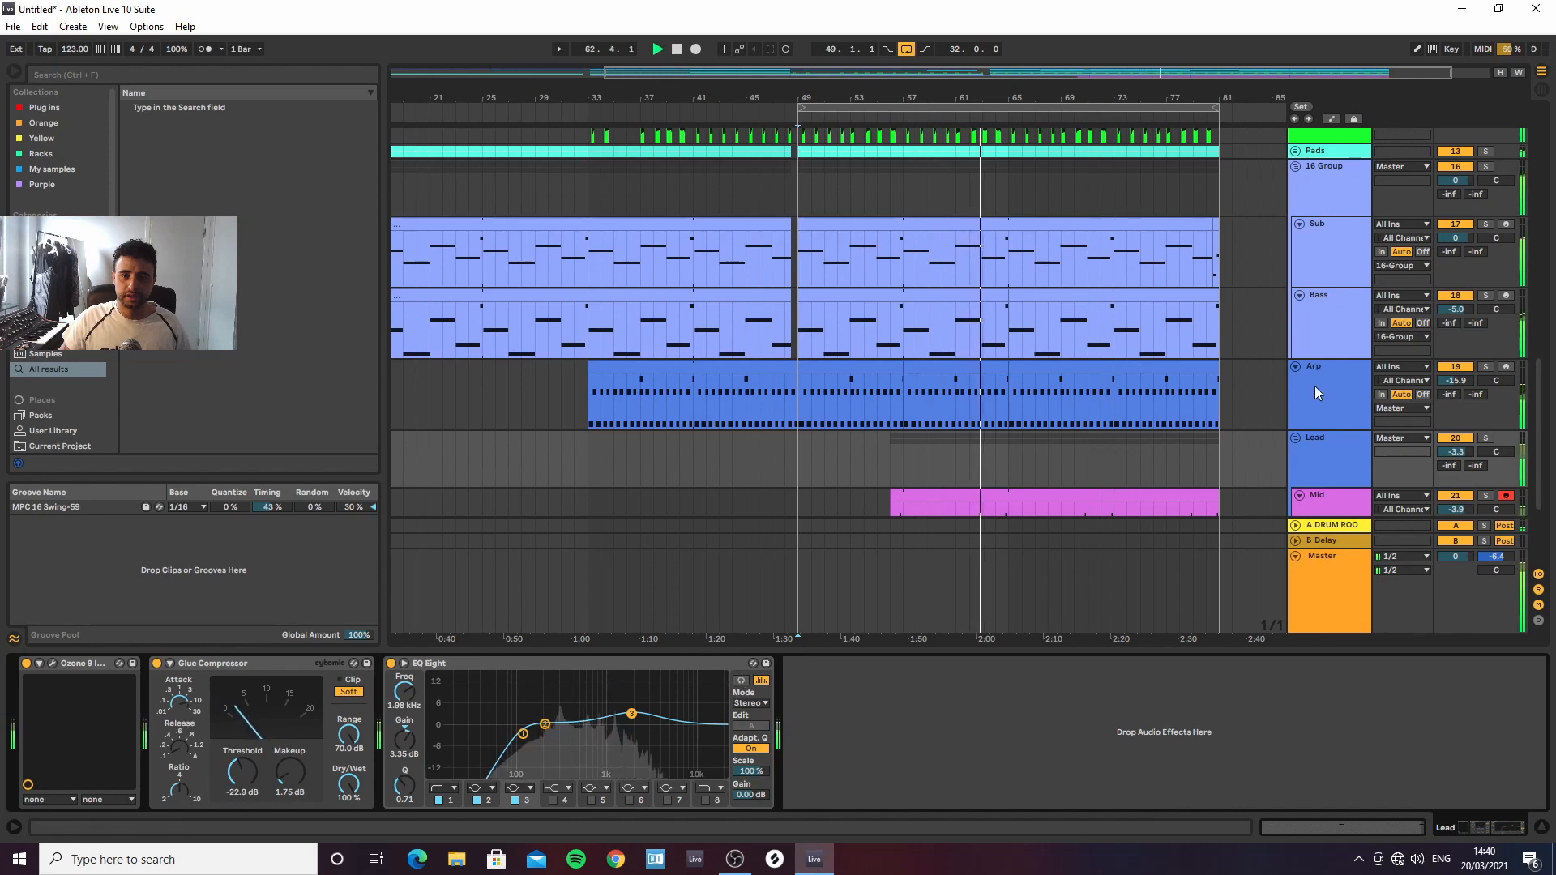
pyautogui.click(1321, 194)
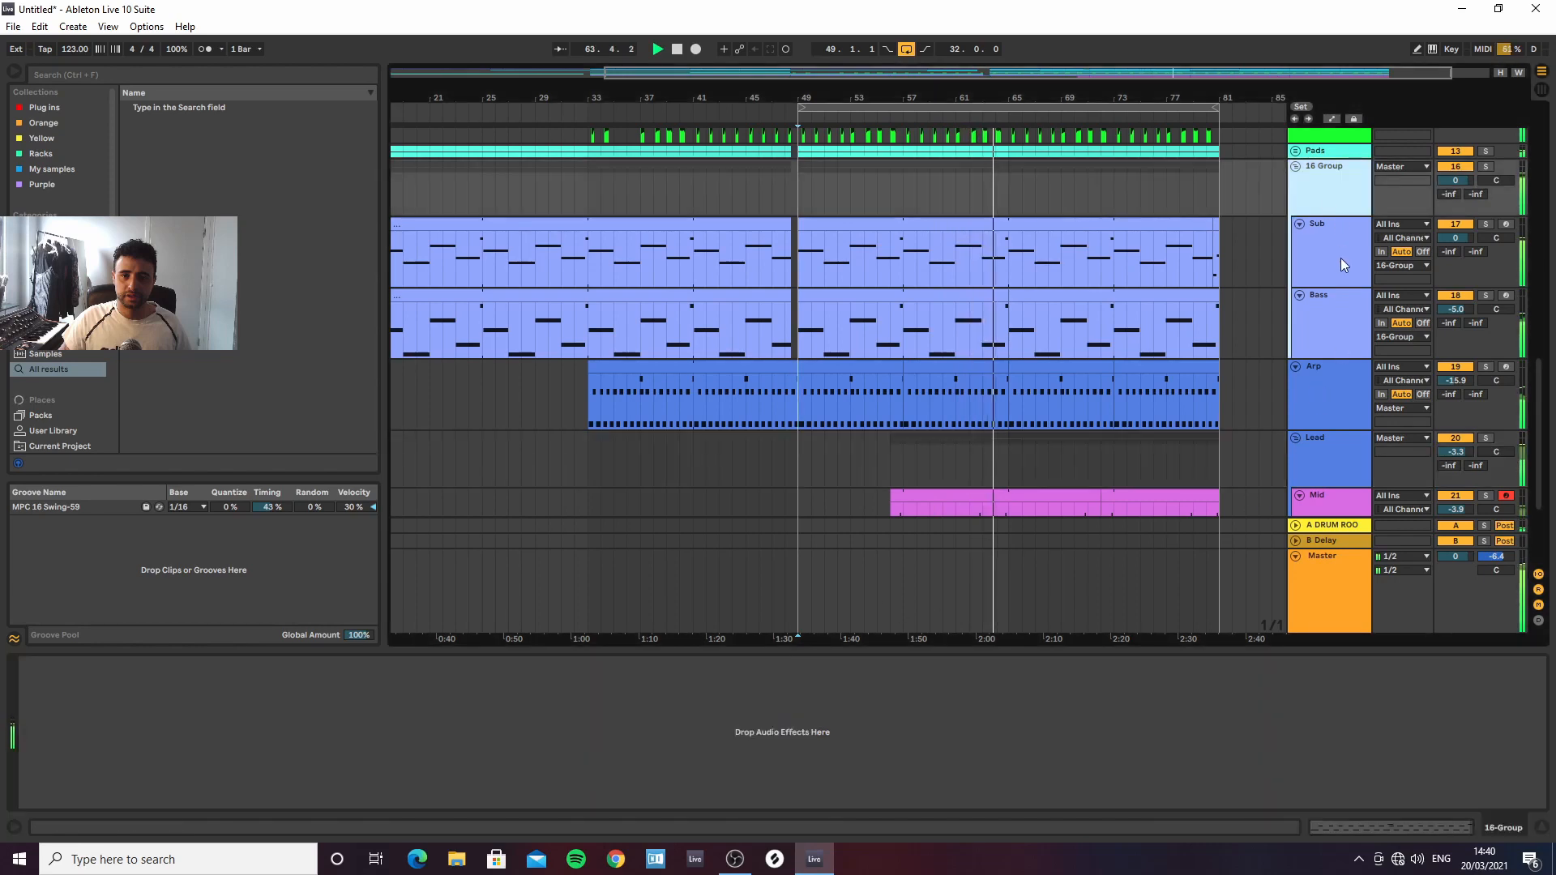
pyautogui.click(1334, 383)
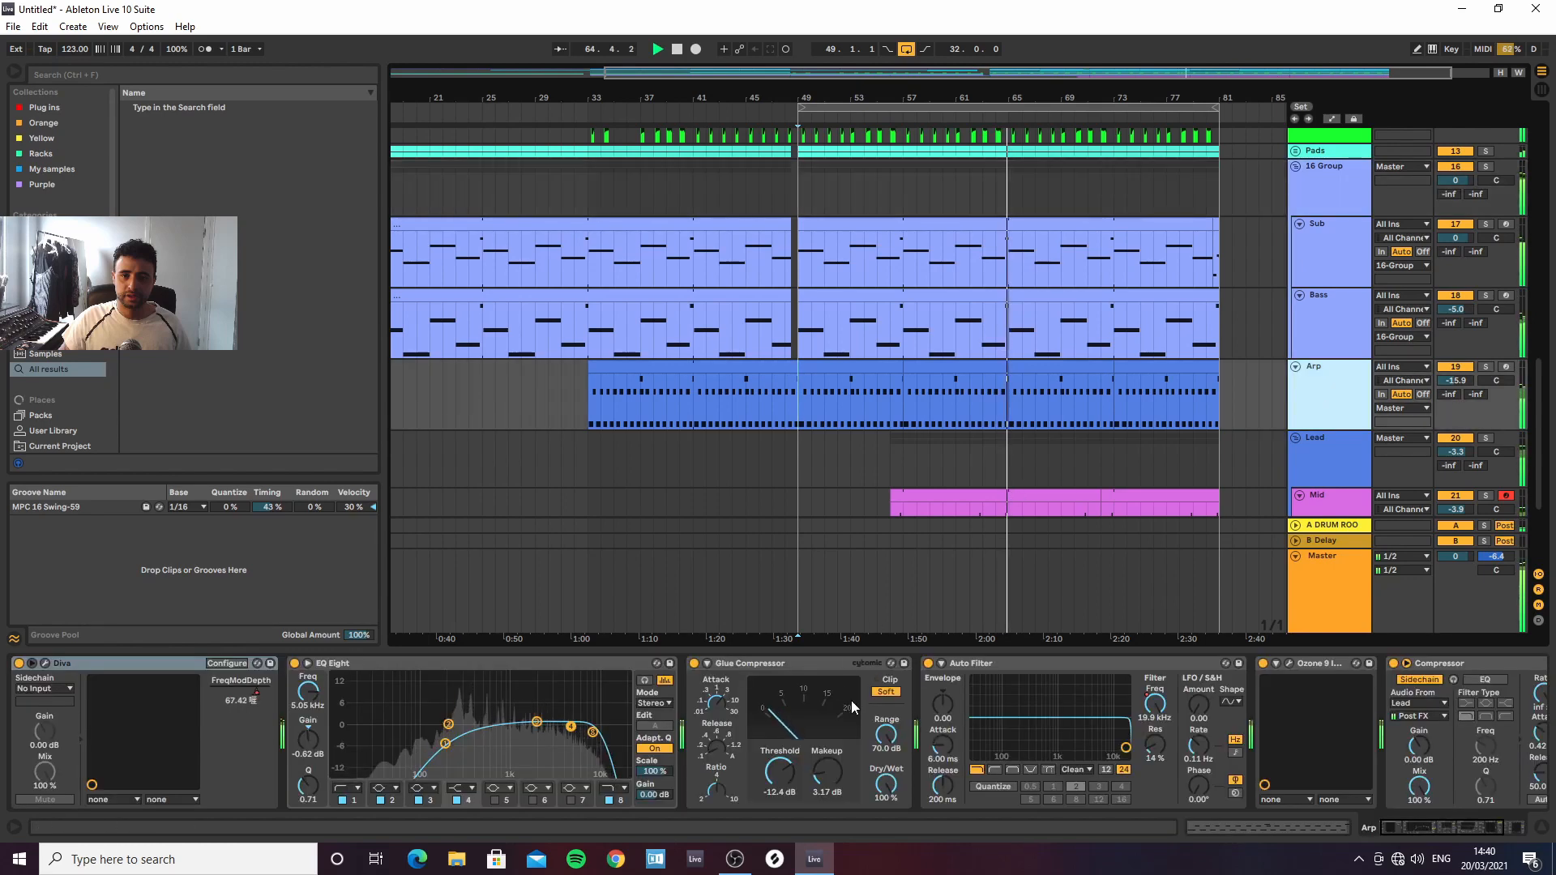
pyautogui.click(1443, 663)
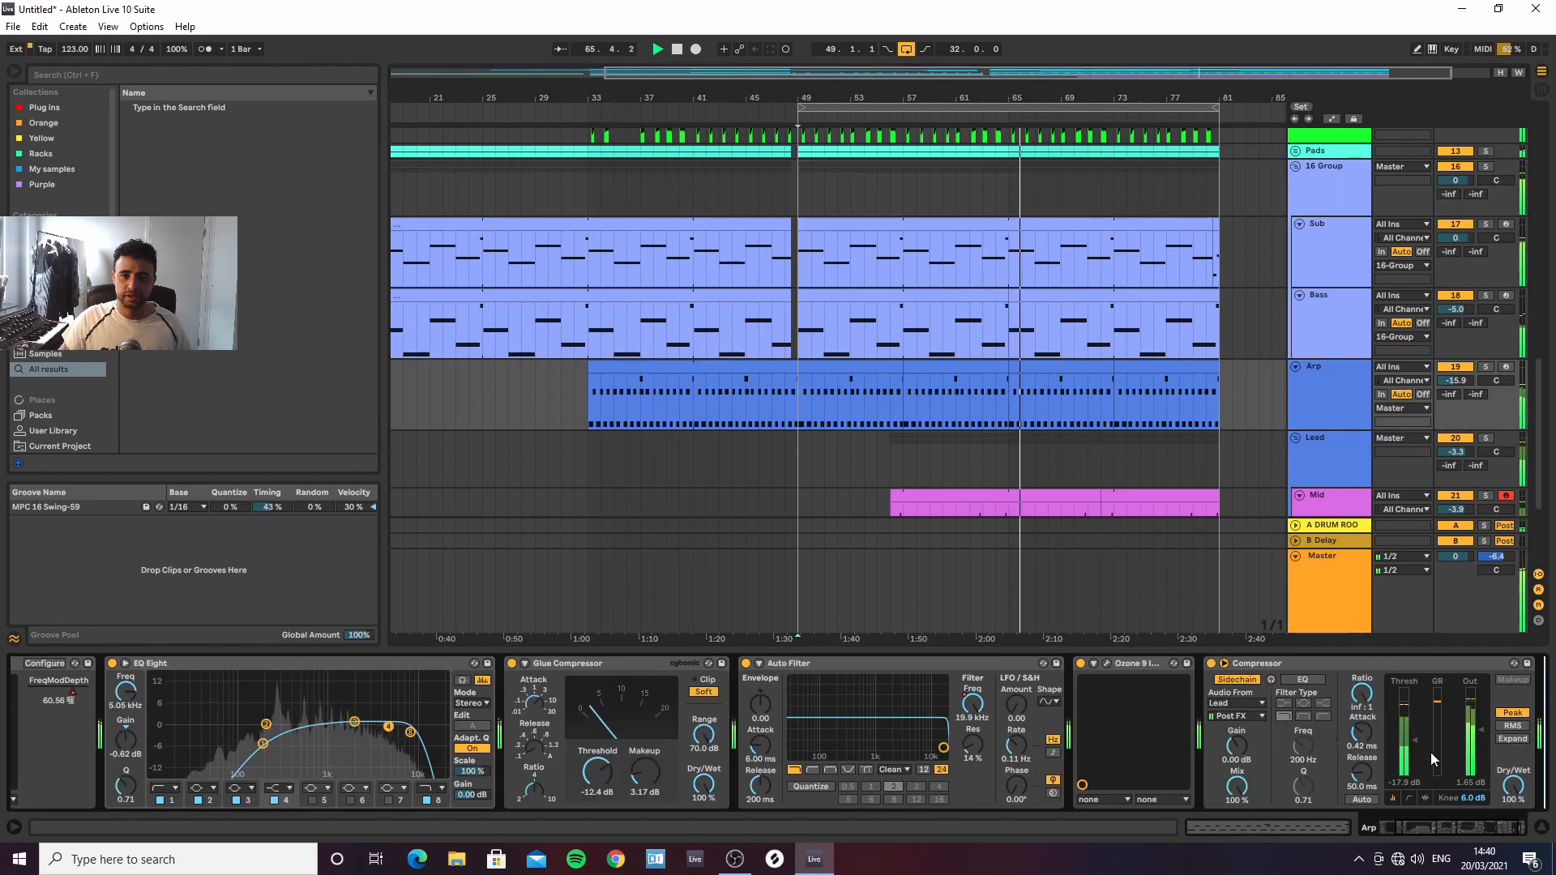
pyautogui.moveTo(1365, 736); pyautogui.dragTo(1368, 752)
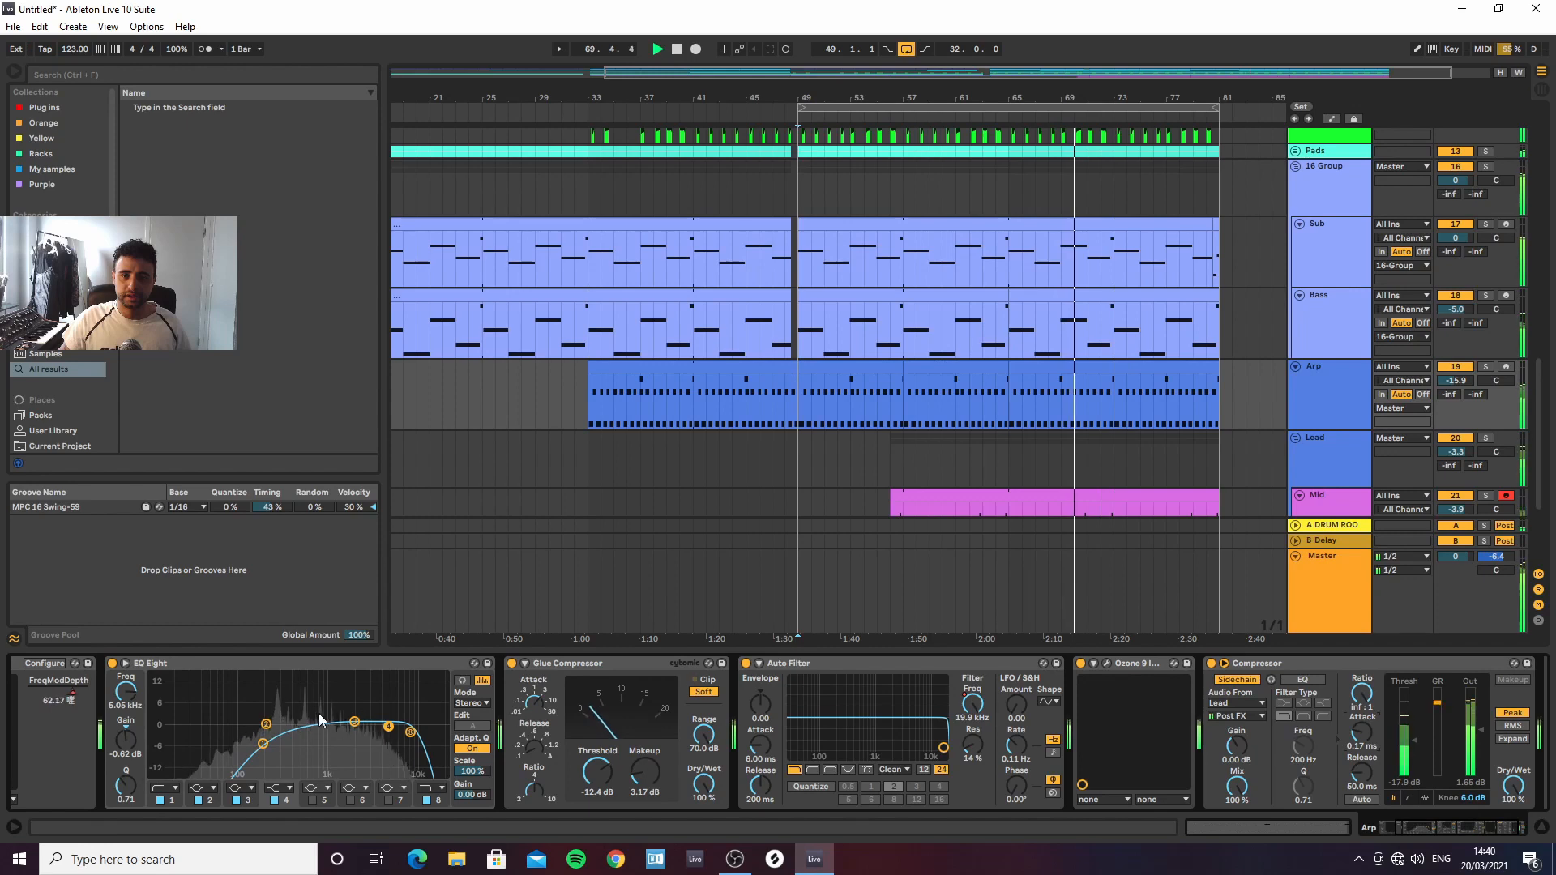
# Cut the Arp's EQ Eight by 6.32 dB at 426 Hz with band 2, and compare it with the Lead group's EQ
pyautogui.scroll(-2, 1276, 483)
pyautogui.click(1336, 392)
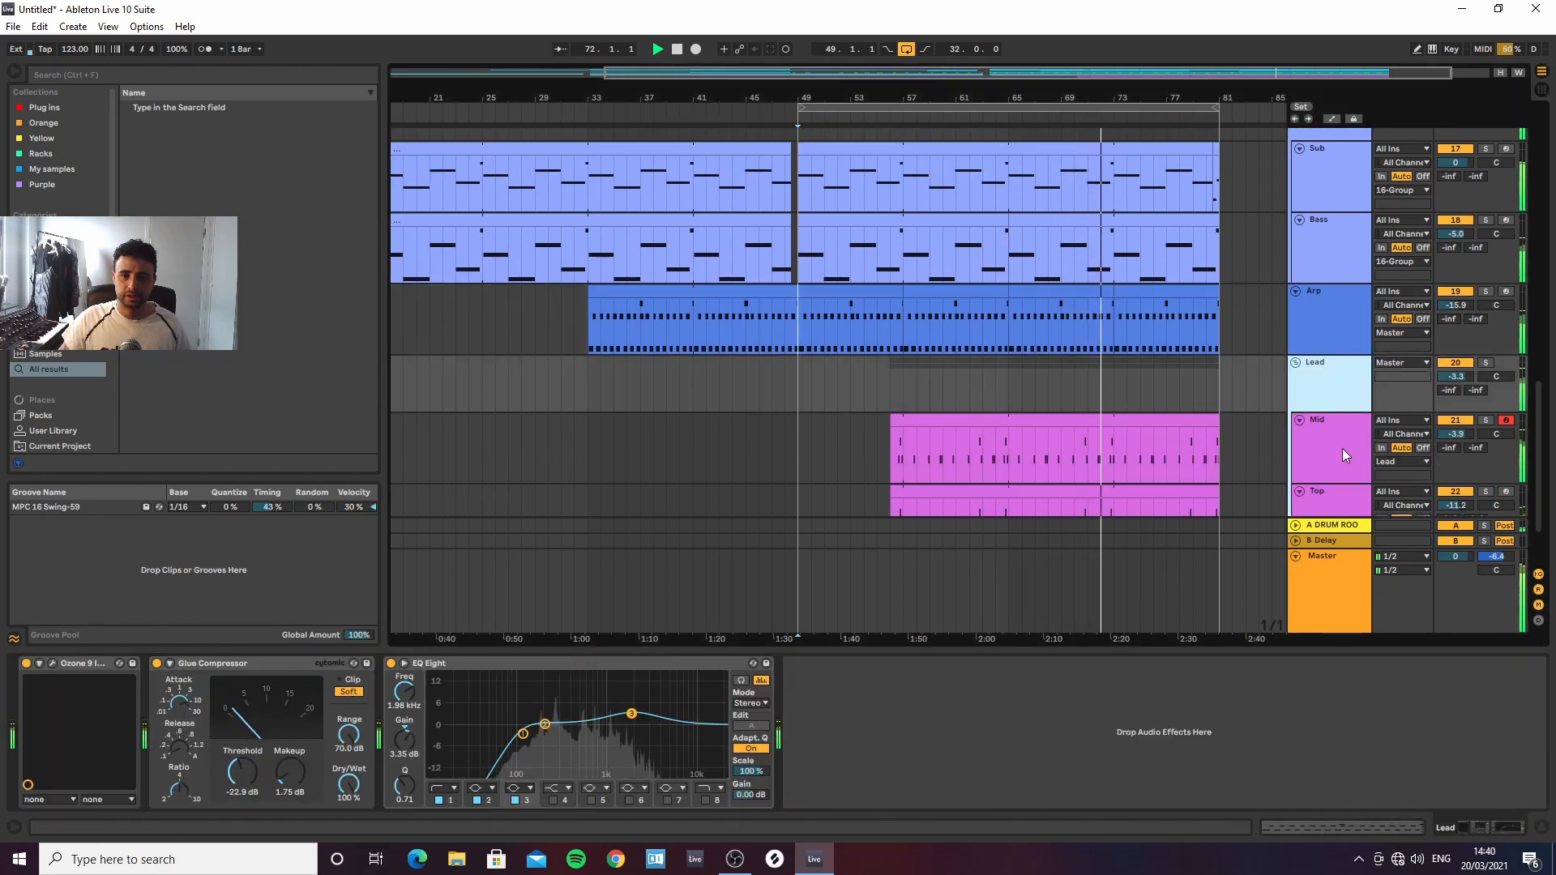
pyautogui.click(1349, 327)
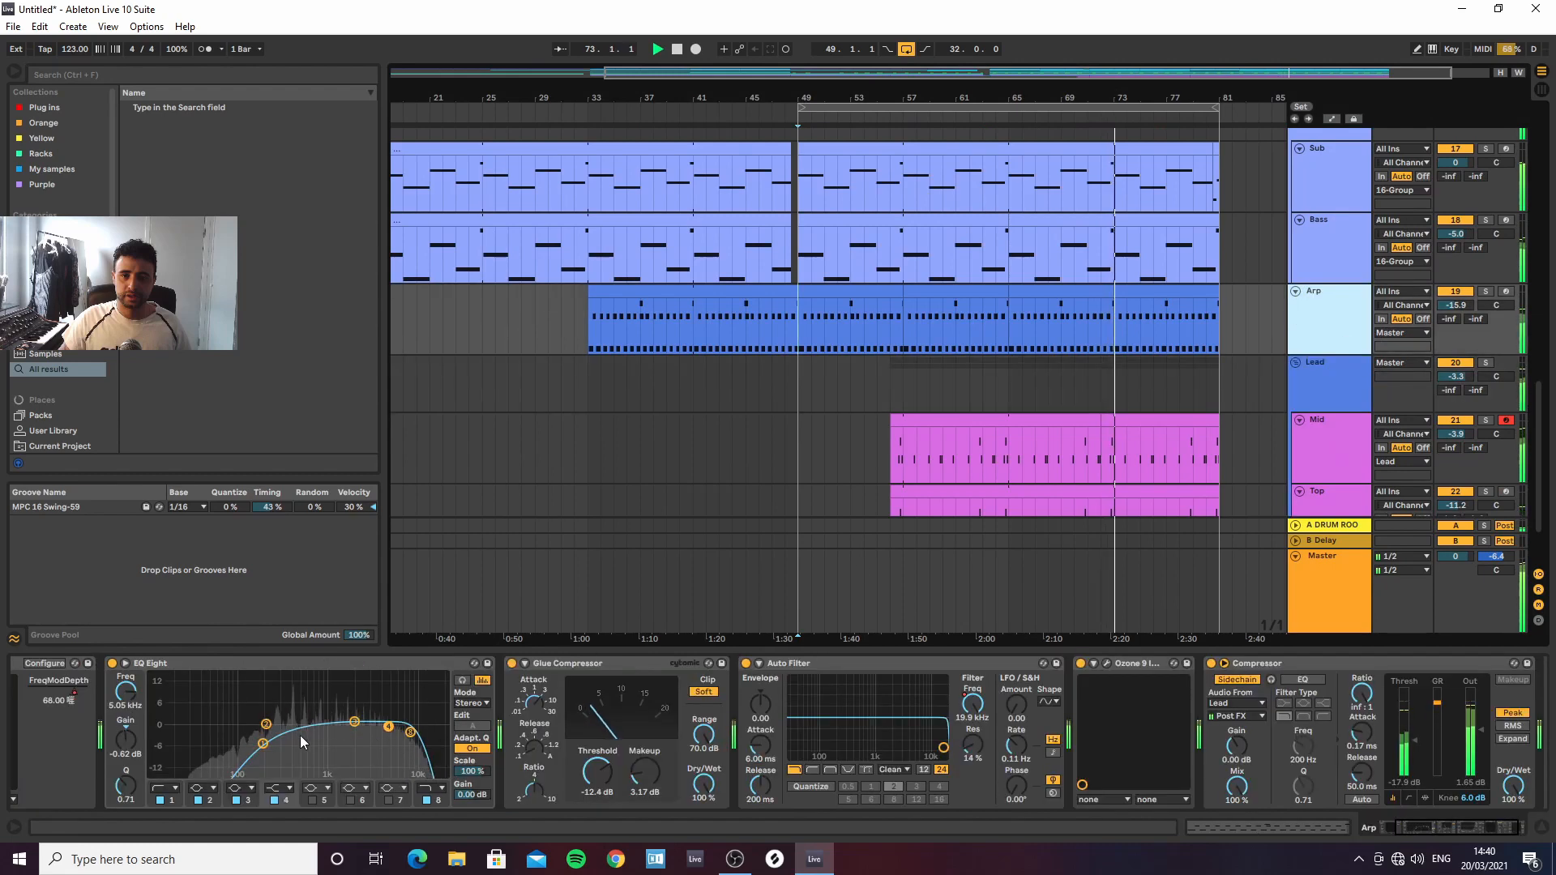
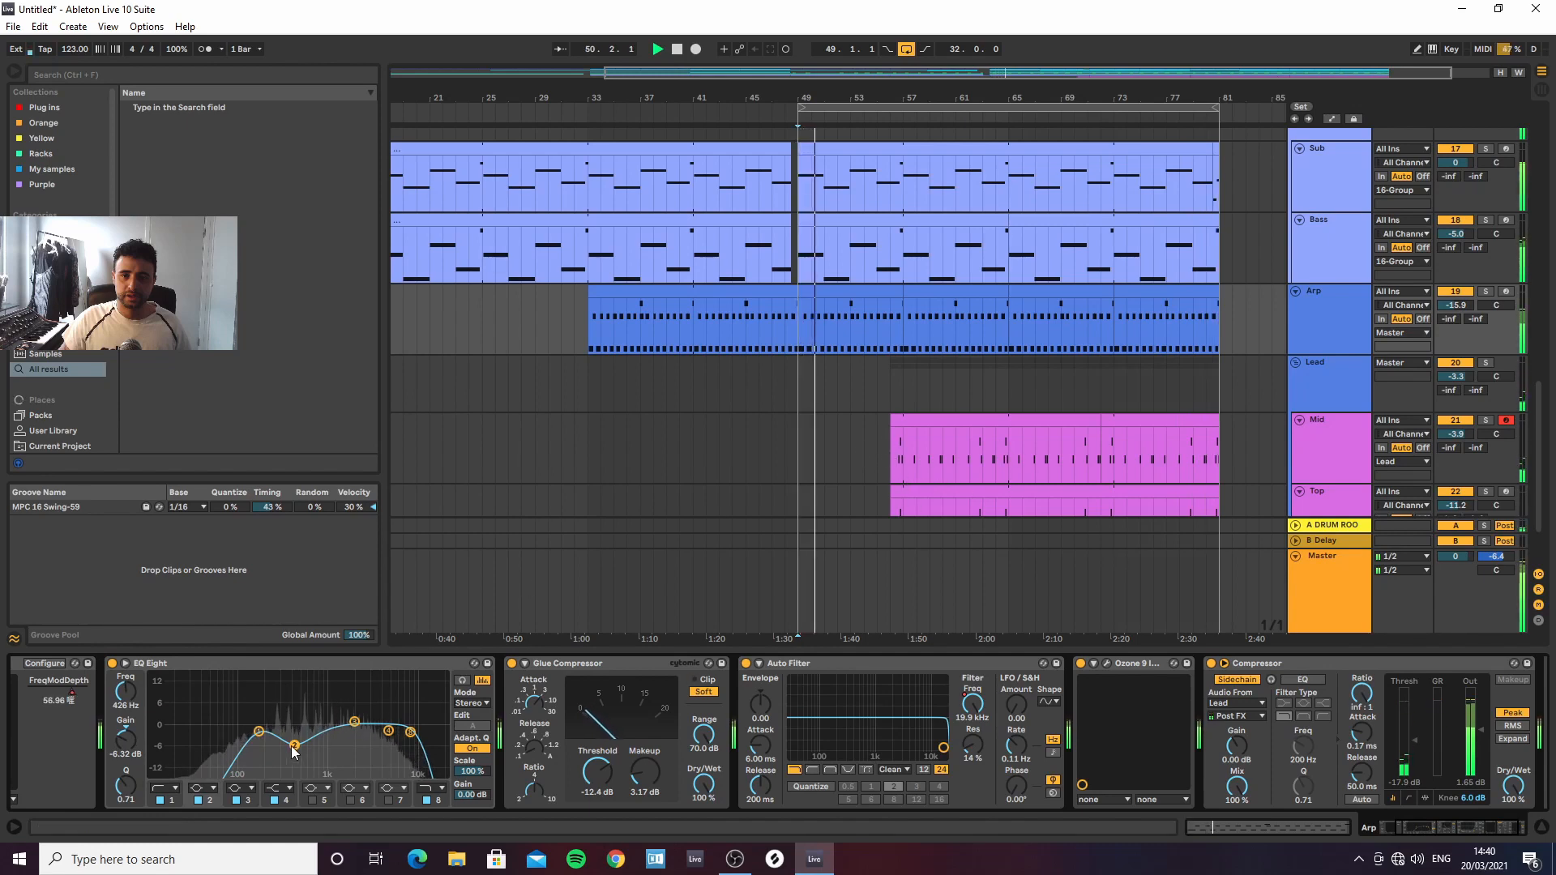
pyautogui.click(1314, 391)
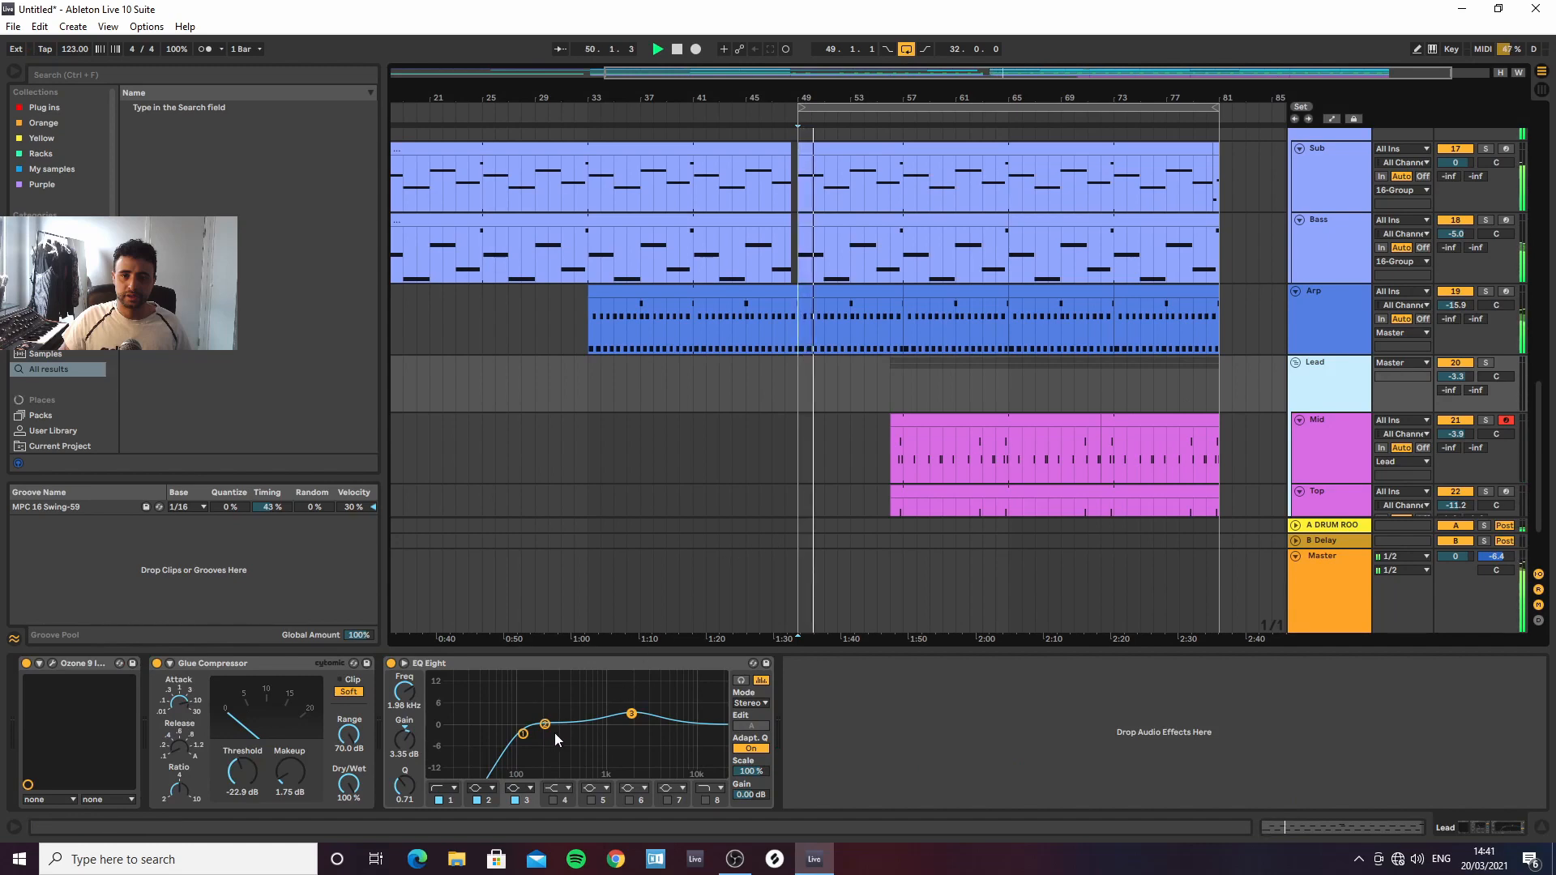
# Find the Utility device and add it at the end of the Arp track's effect chain, after the Compressor
pyautogui.moveTo(927, 99); pyautogui.dragTo(927, 144)
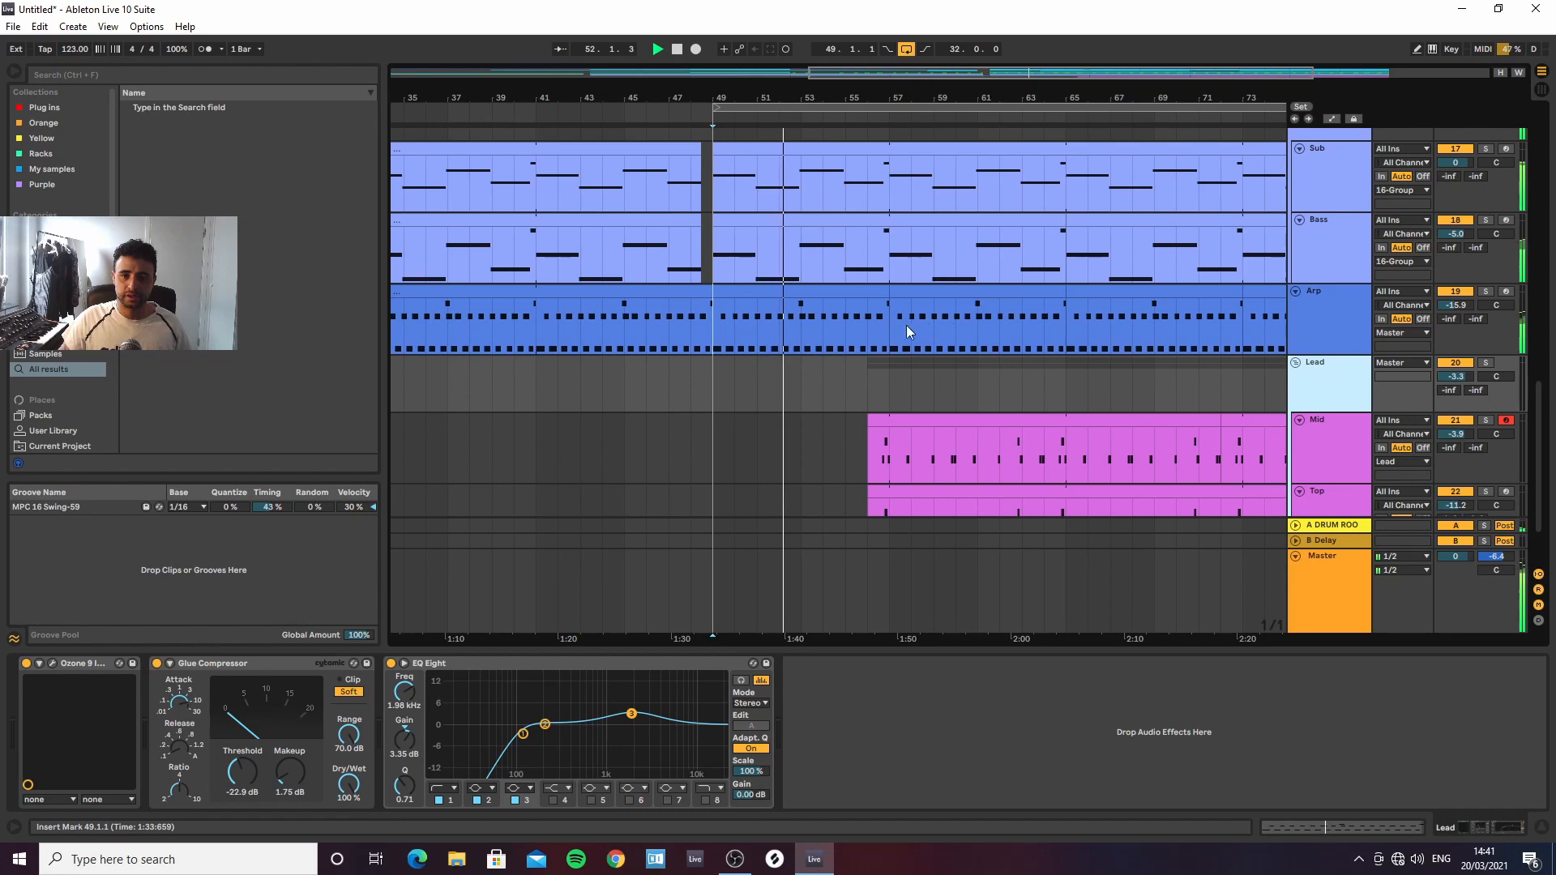
pyautogui.click(1336, 315)
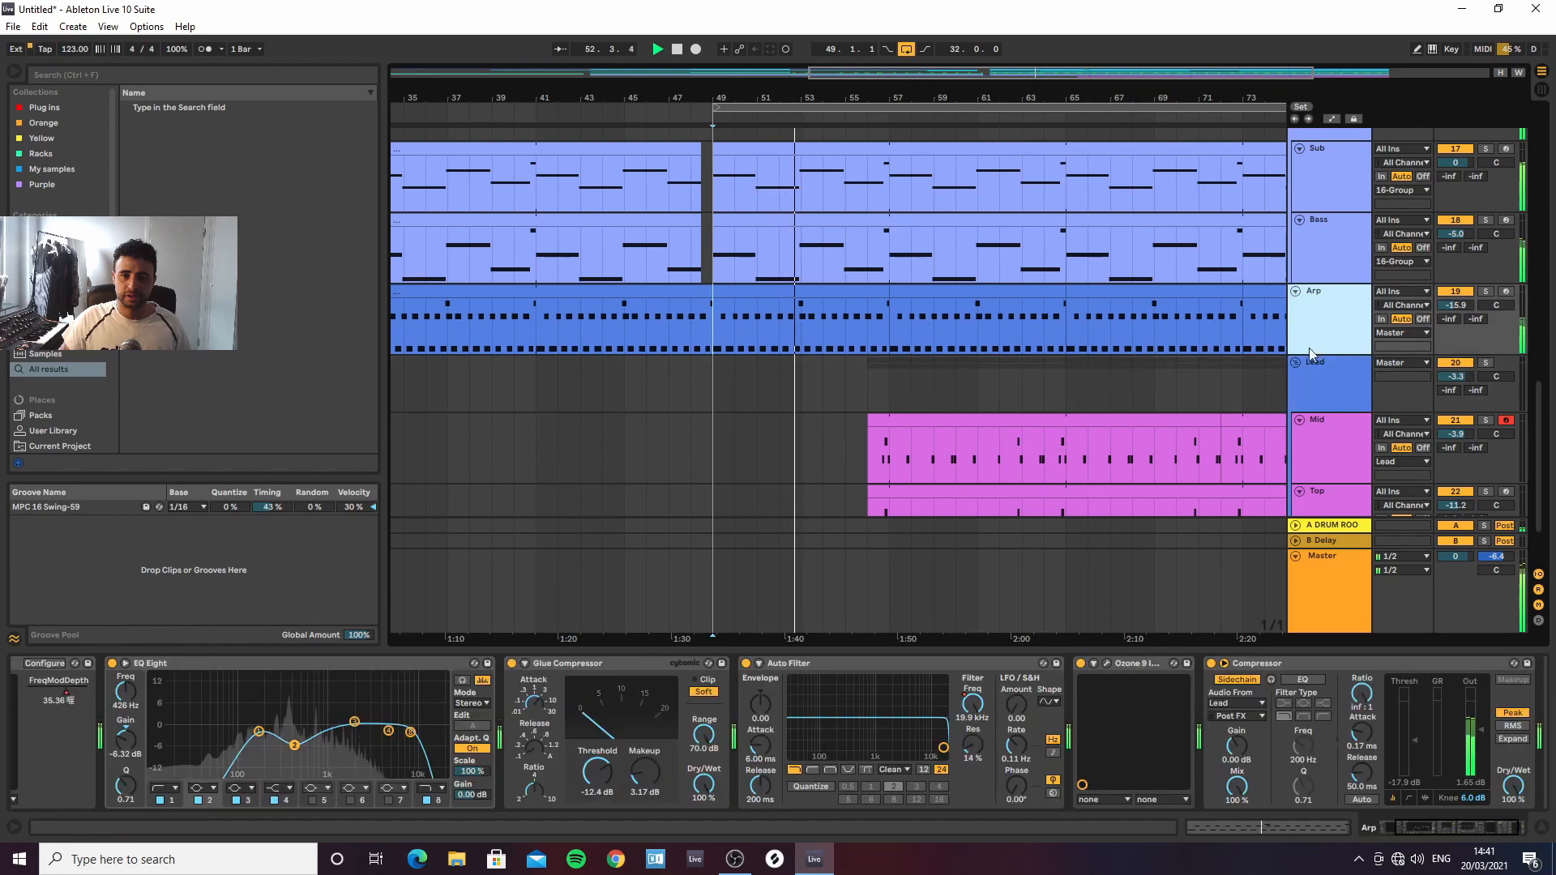
pyautogui.click(1360, 663)
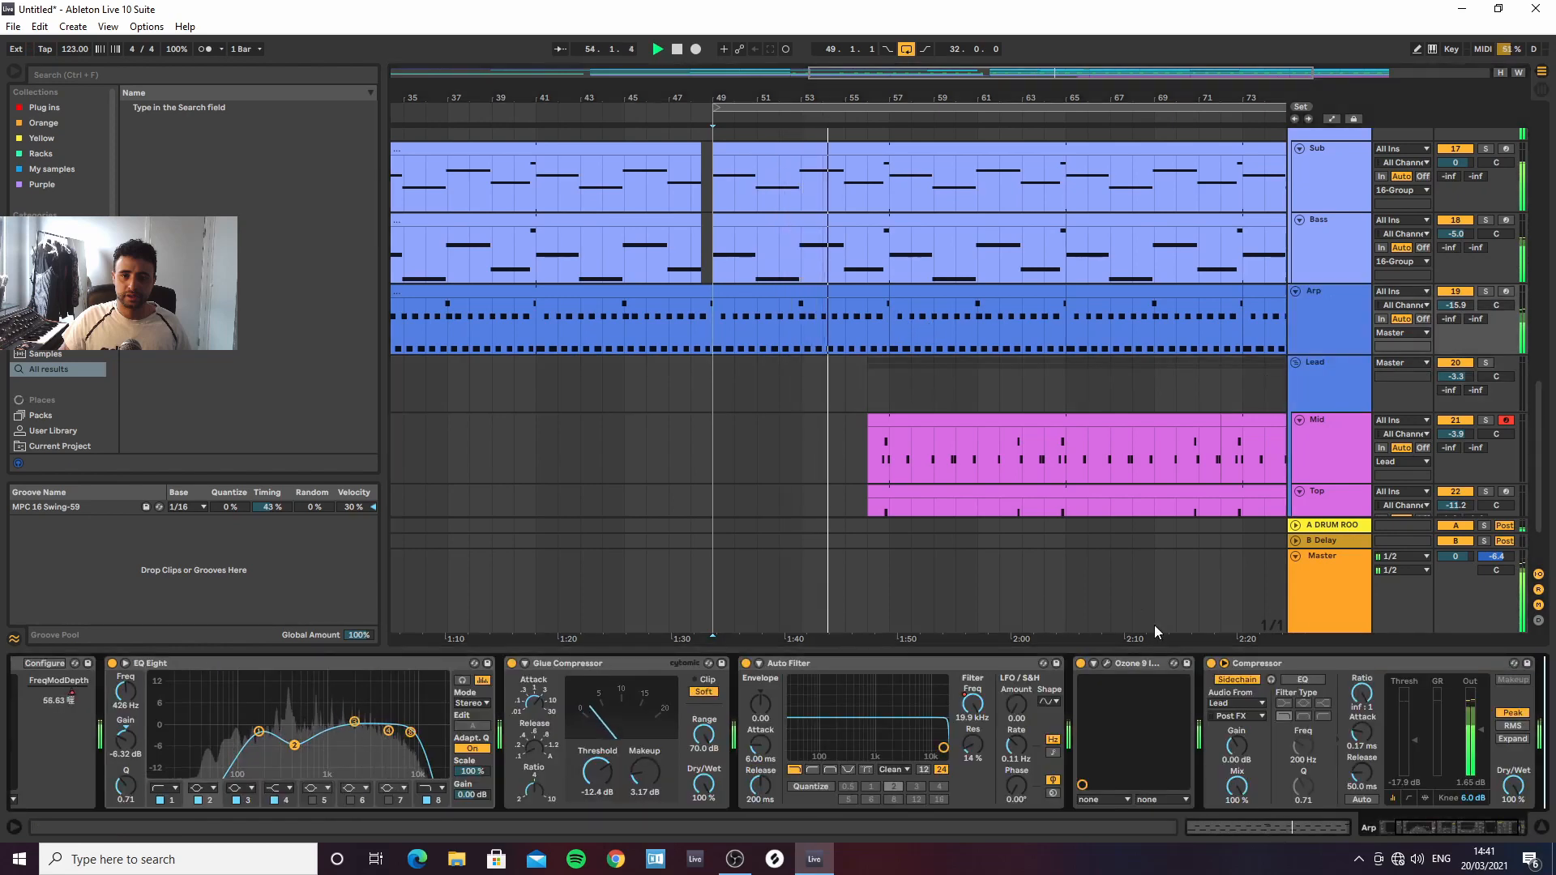
pyautogui.click(250, 76)
pyautogui.write('ut')
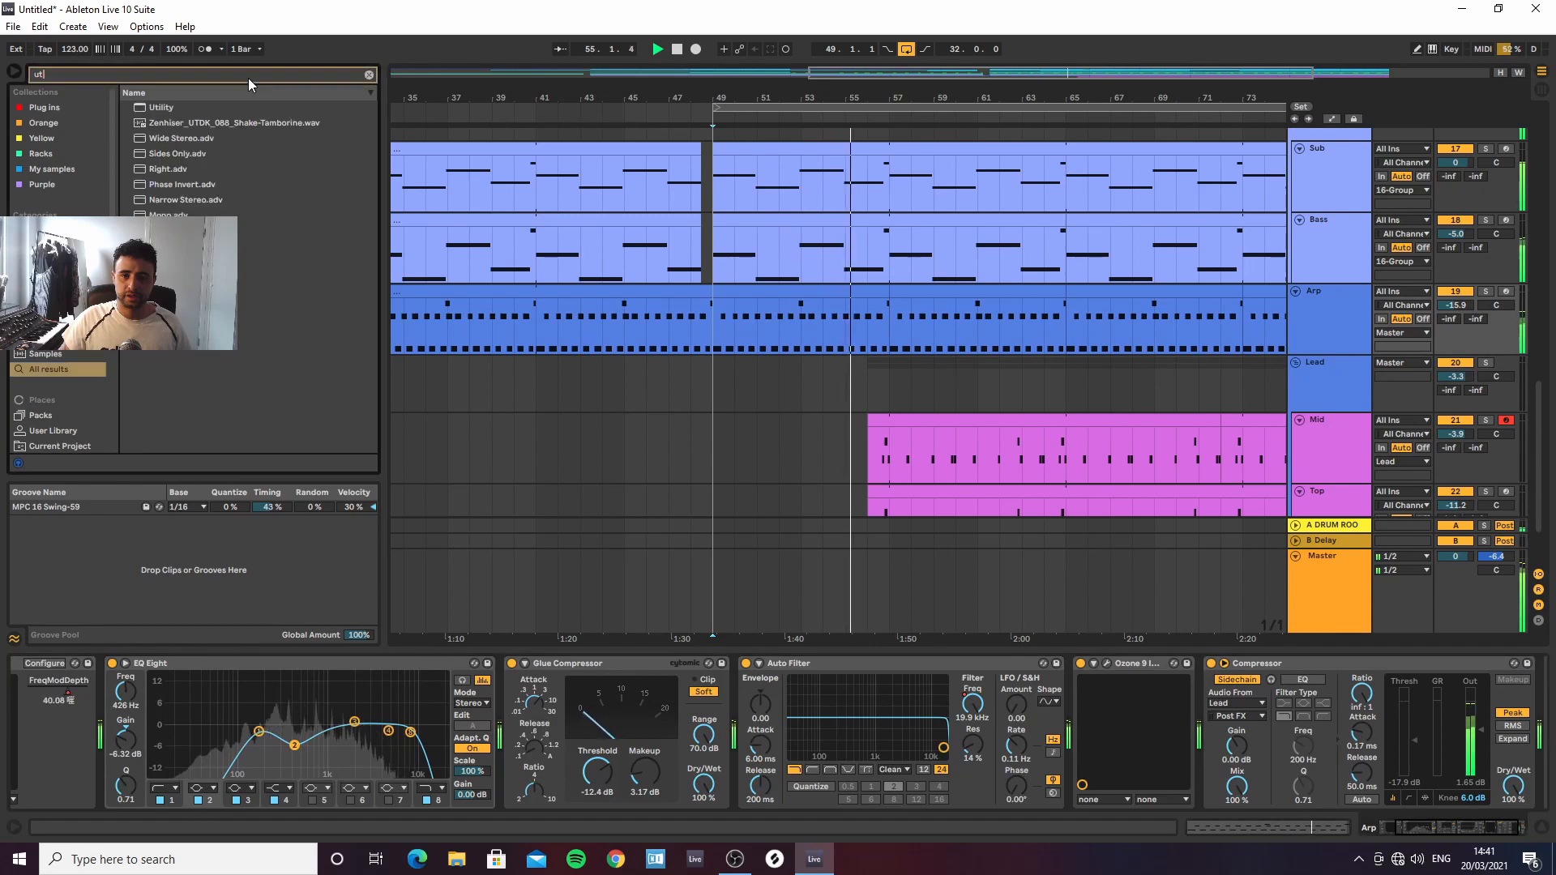
pyautogui.press('Return')
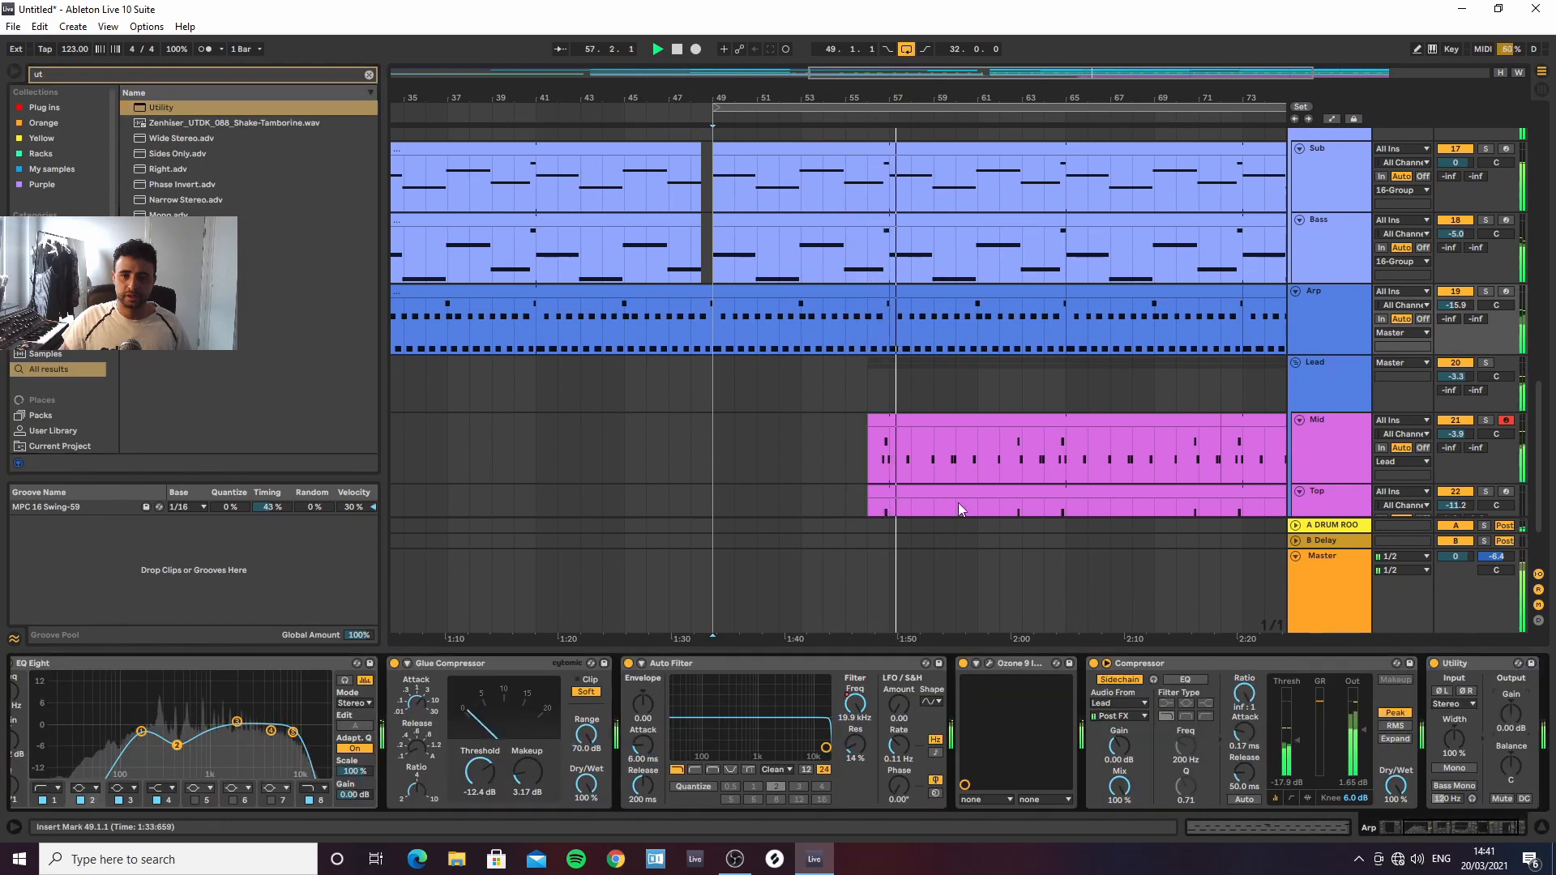
# Automate the Arp's Utility gain to drop from 0 dB to -2.09 dB at bar 57, where the Lead has entered
pyautogui.press('a')
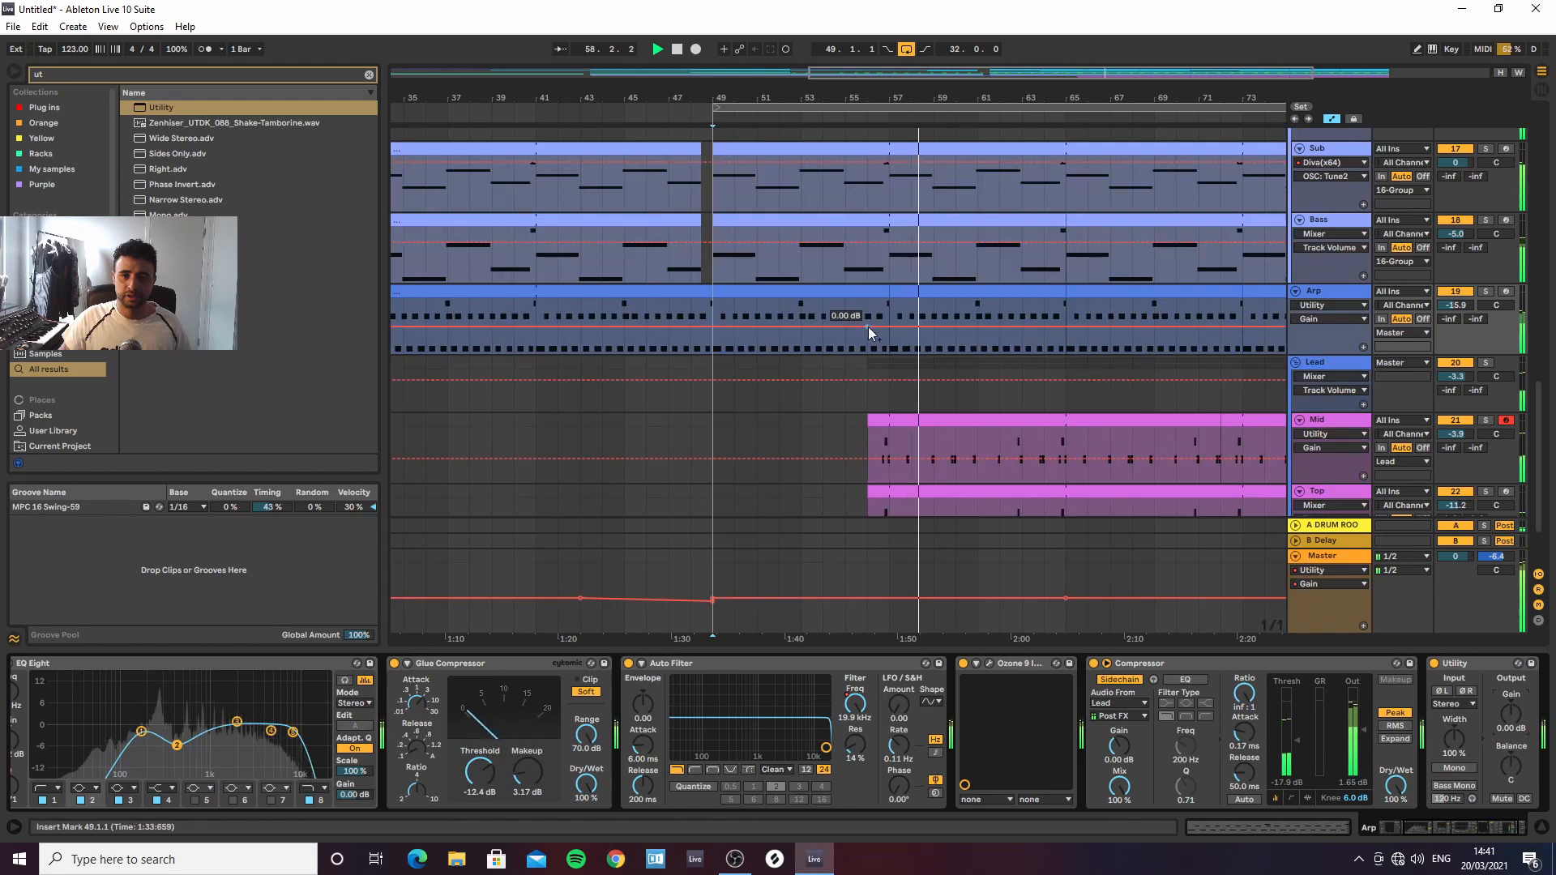
pyautogui.click(868, 327)
pyautogui.moveTo(893, 327); pyautogui.dragTo(889, 328)
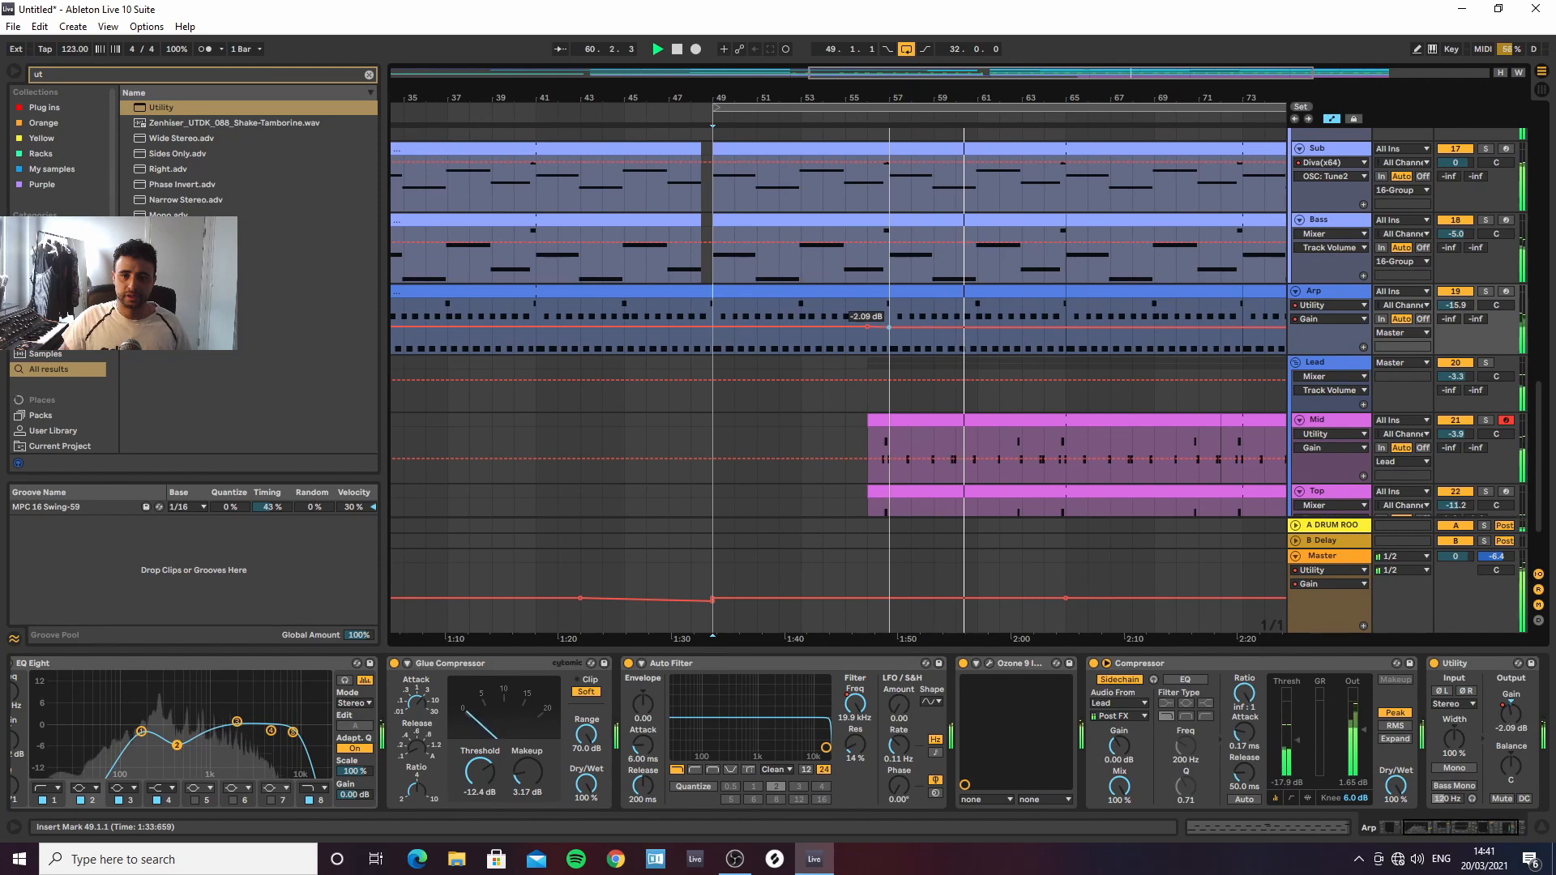
pyautogui.click(961, 380)
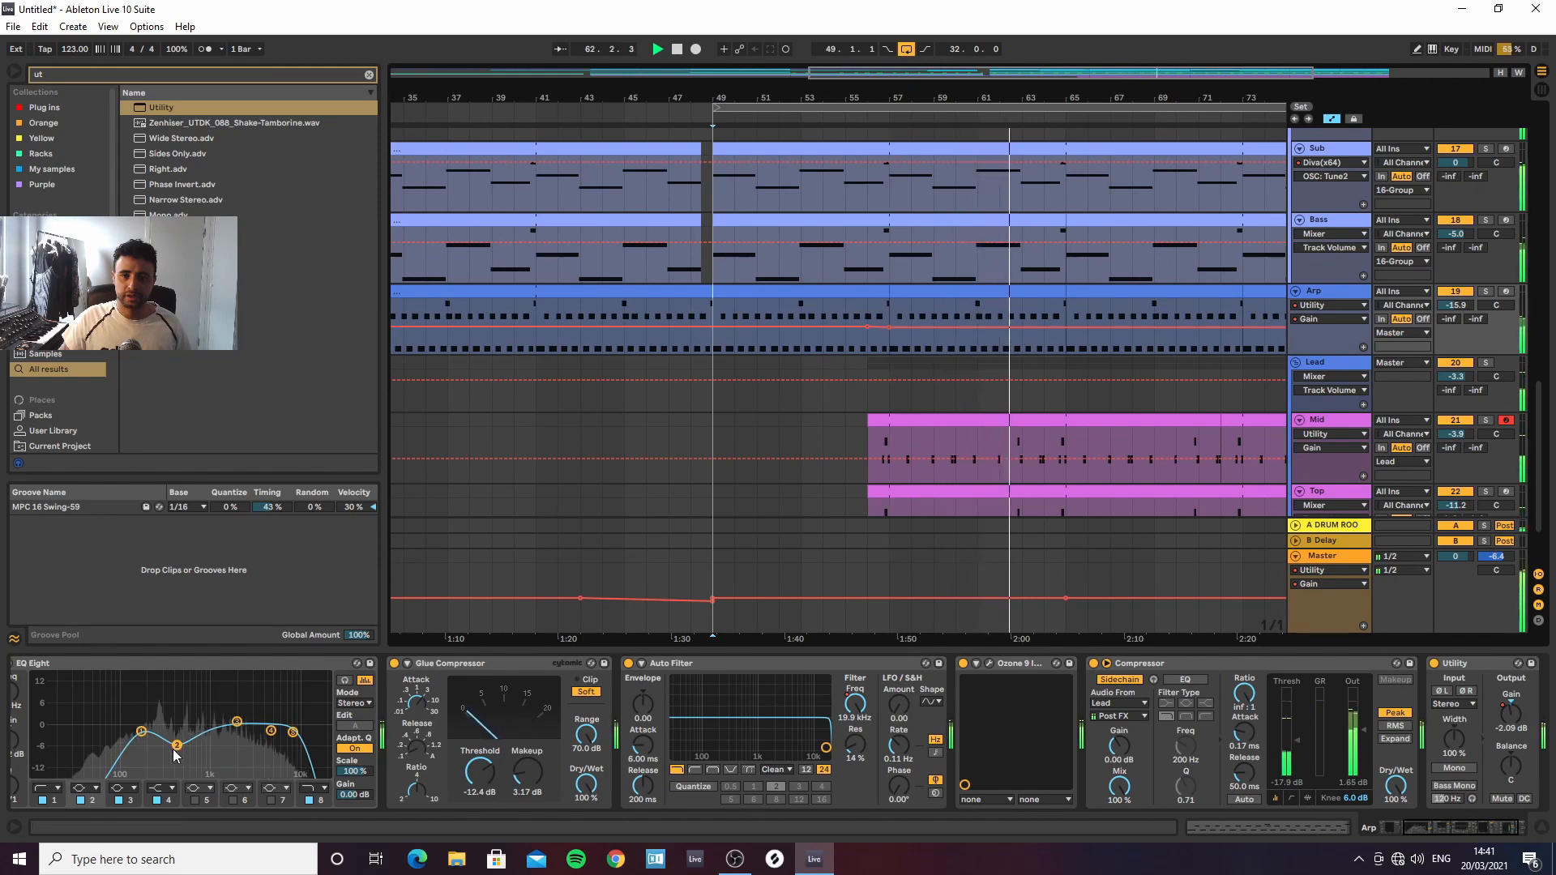
# Make the band 2 cut in the Arp's EQ Eight shallower, hide the automation and play from bar 47
pyautogui.moveTo(176, 747); pyautogui.dragTo(179, 740)
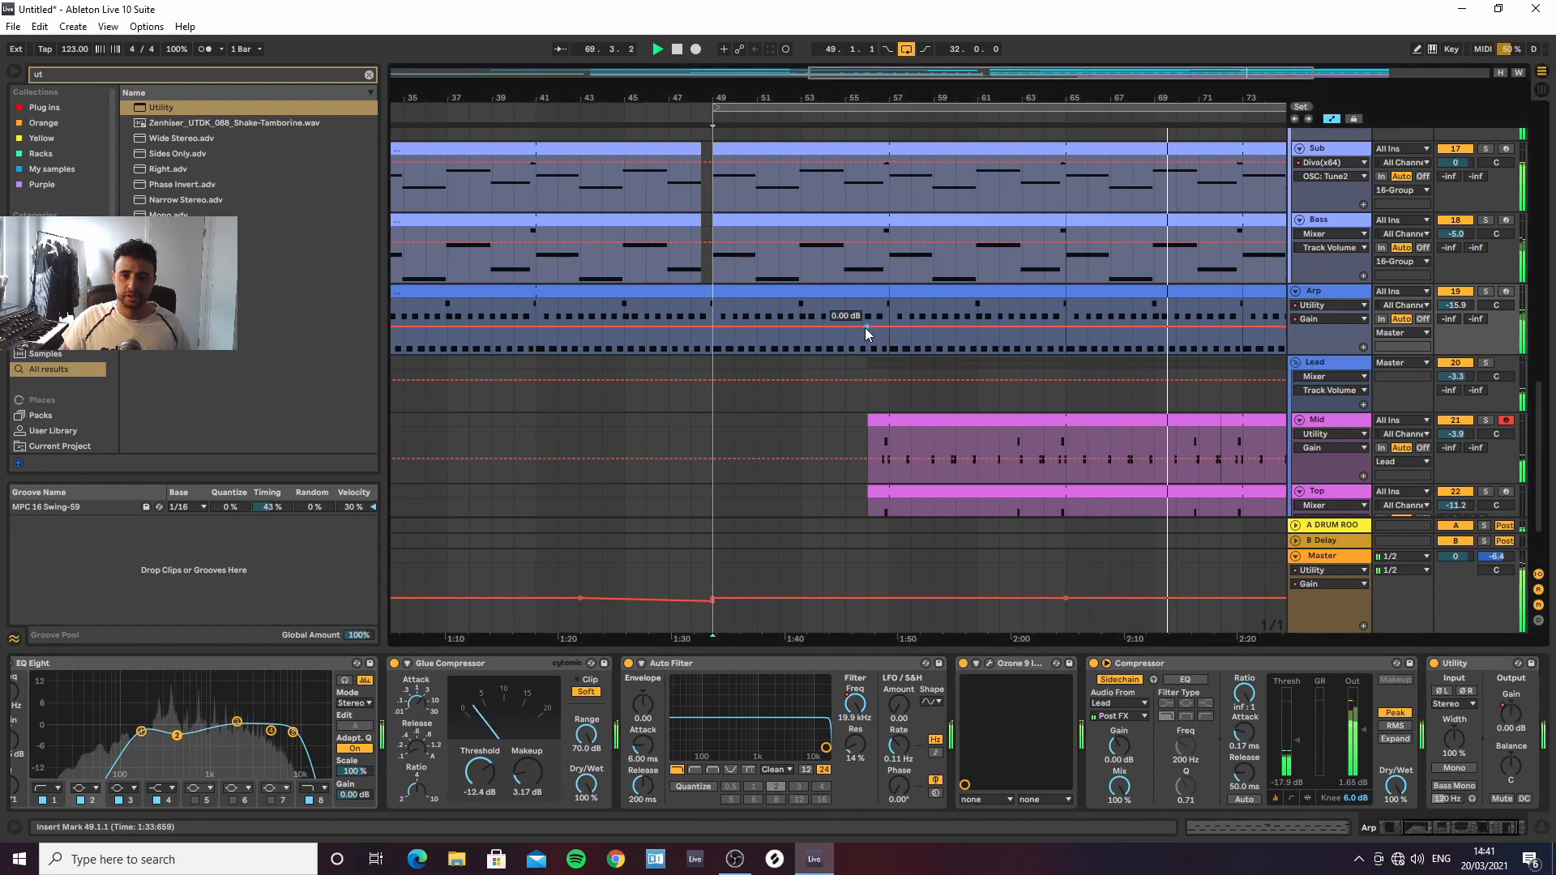
pyautogui.press('a')
pyautogui.moveTo(953, 96); pyautogui.dragTo(953, 46)
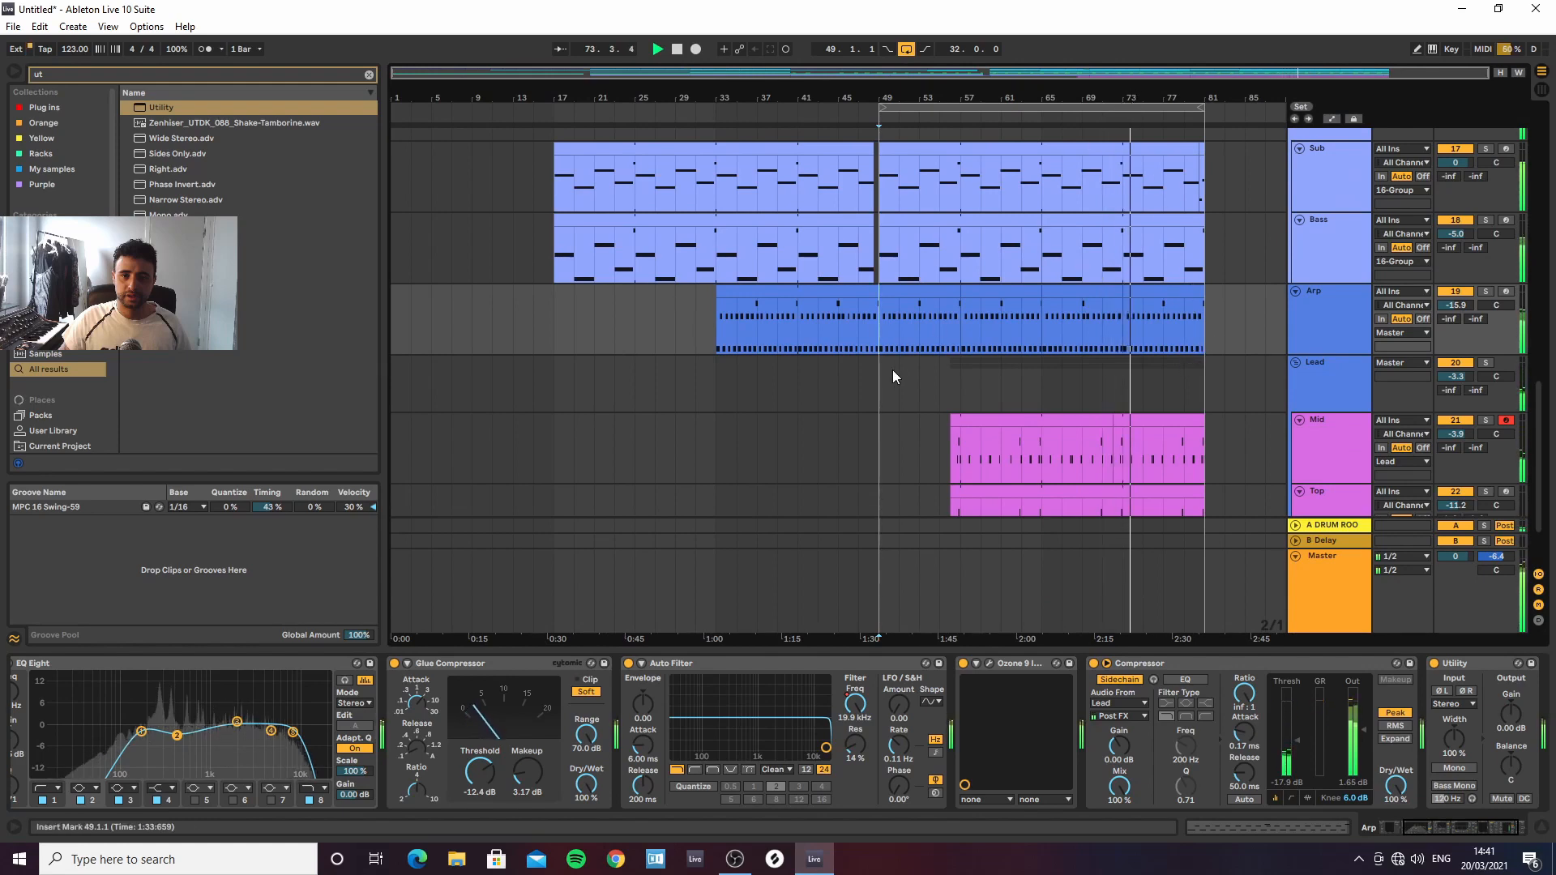
pyautogui.click(886, 391)
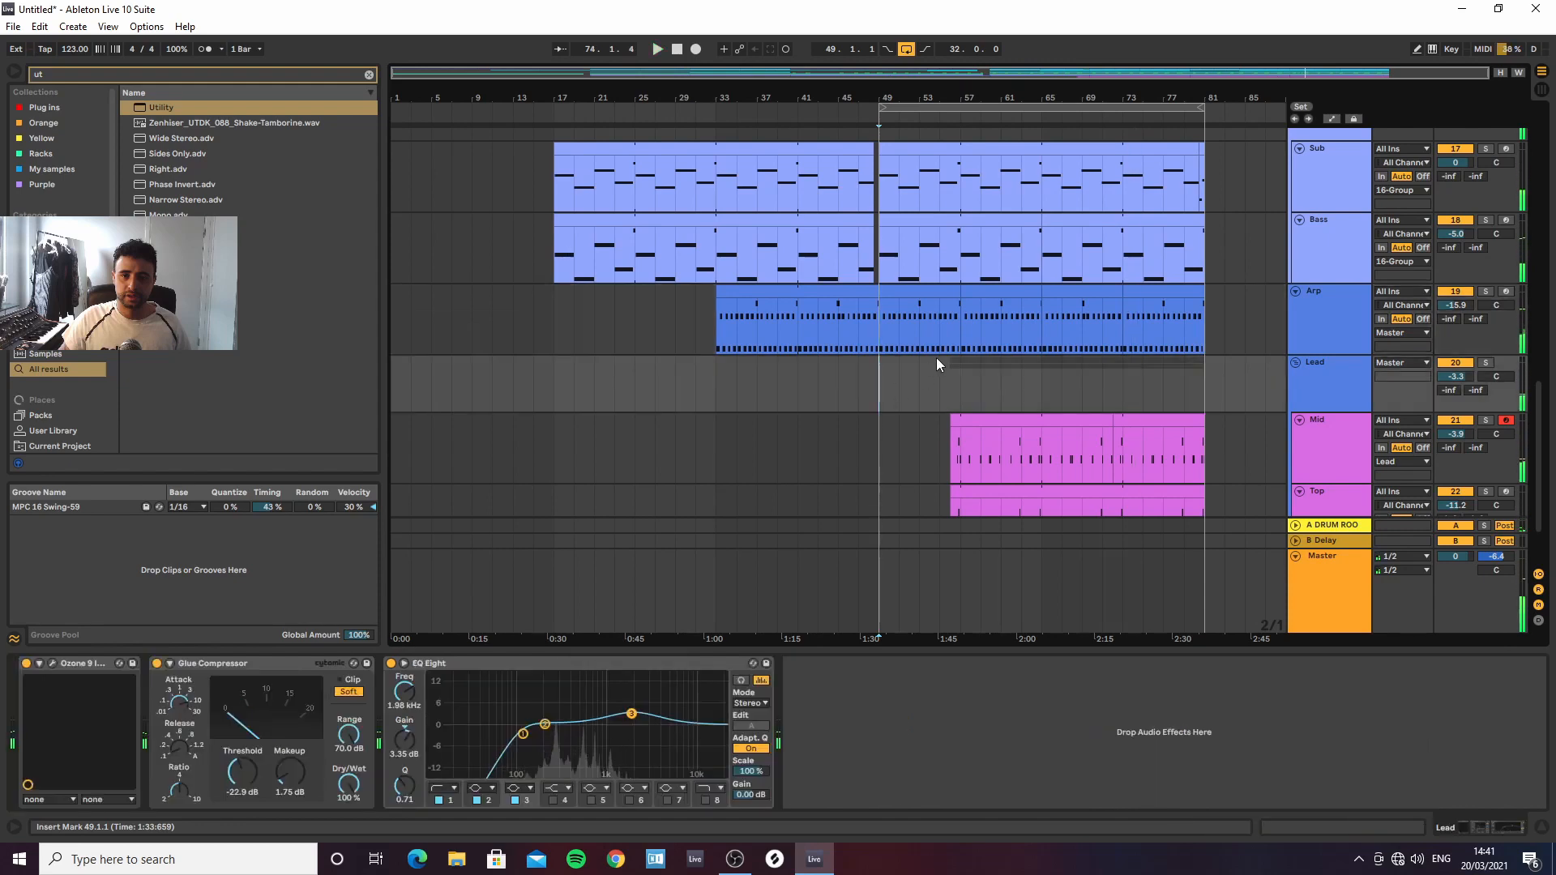
pyautogui.click(858, 380)
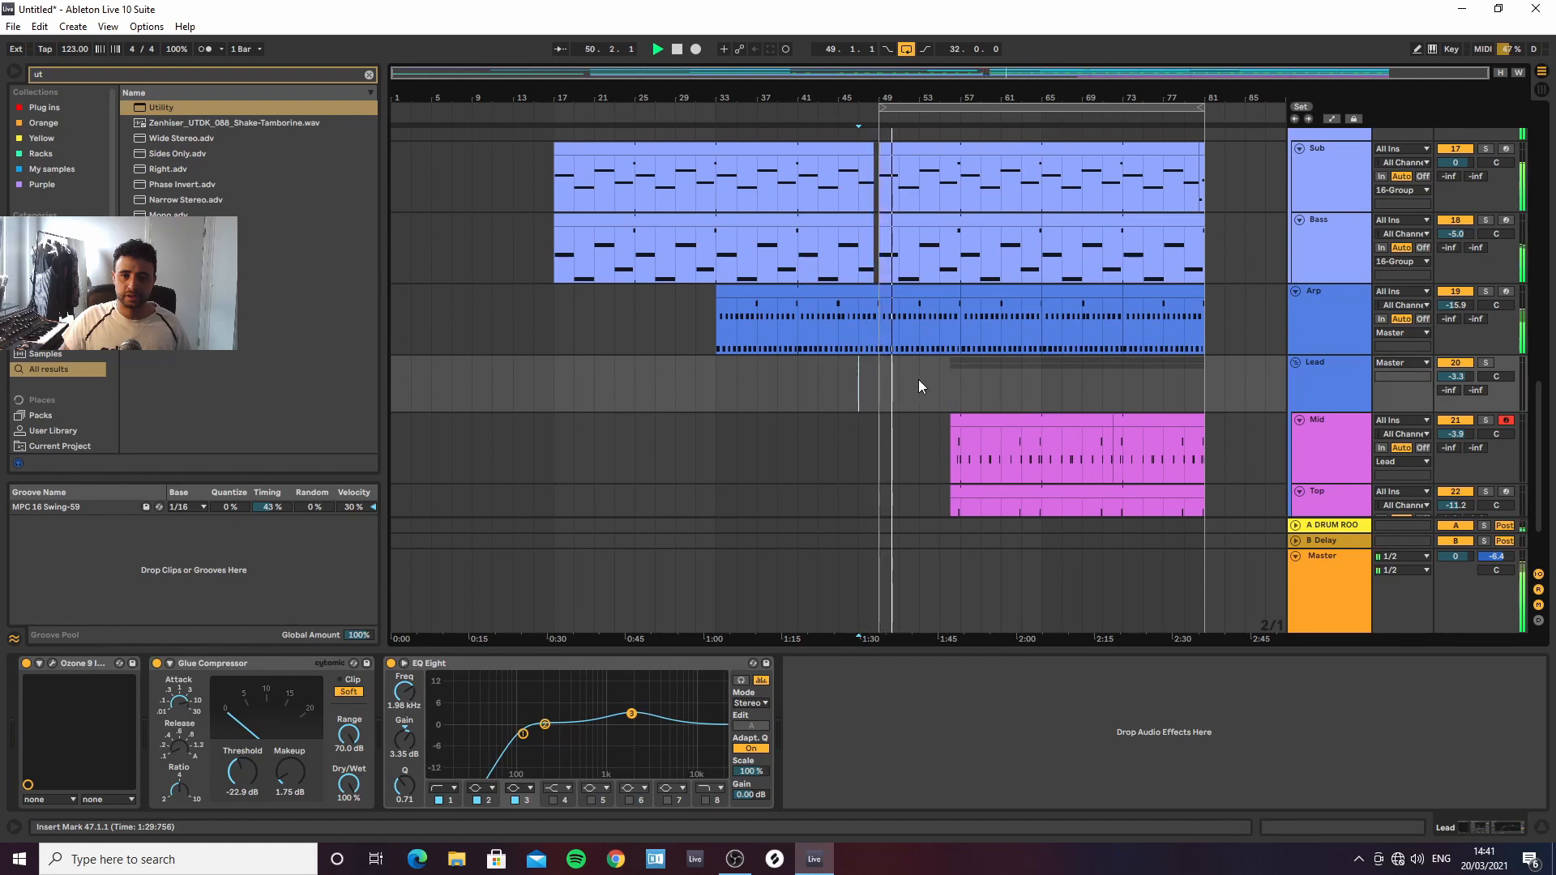
# Rename the "12 Tonight_C#" audio track as Vocal
pyautogui.scroll(5, 1013, 340)
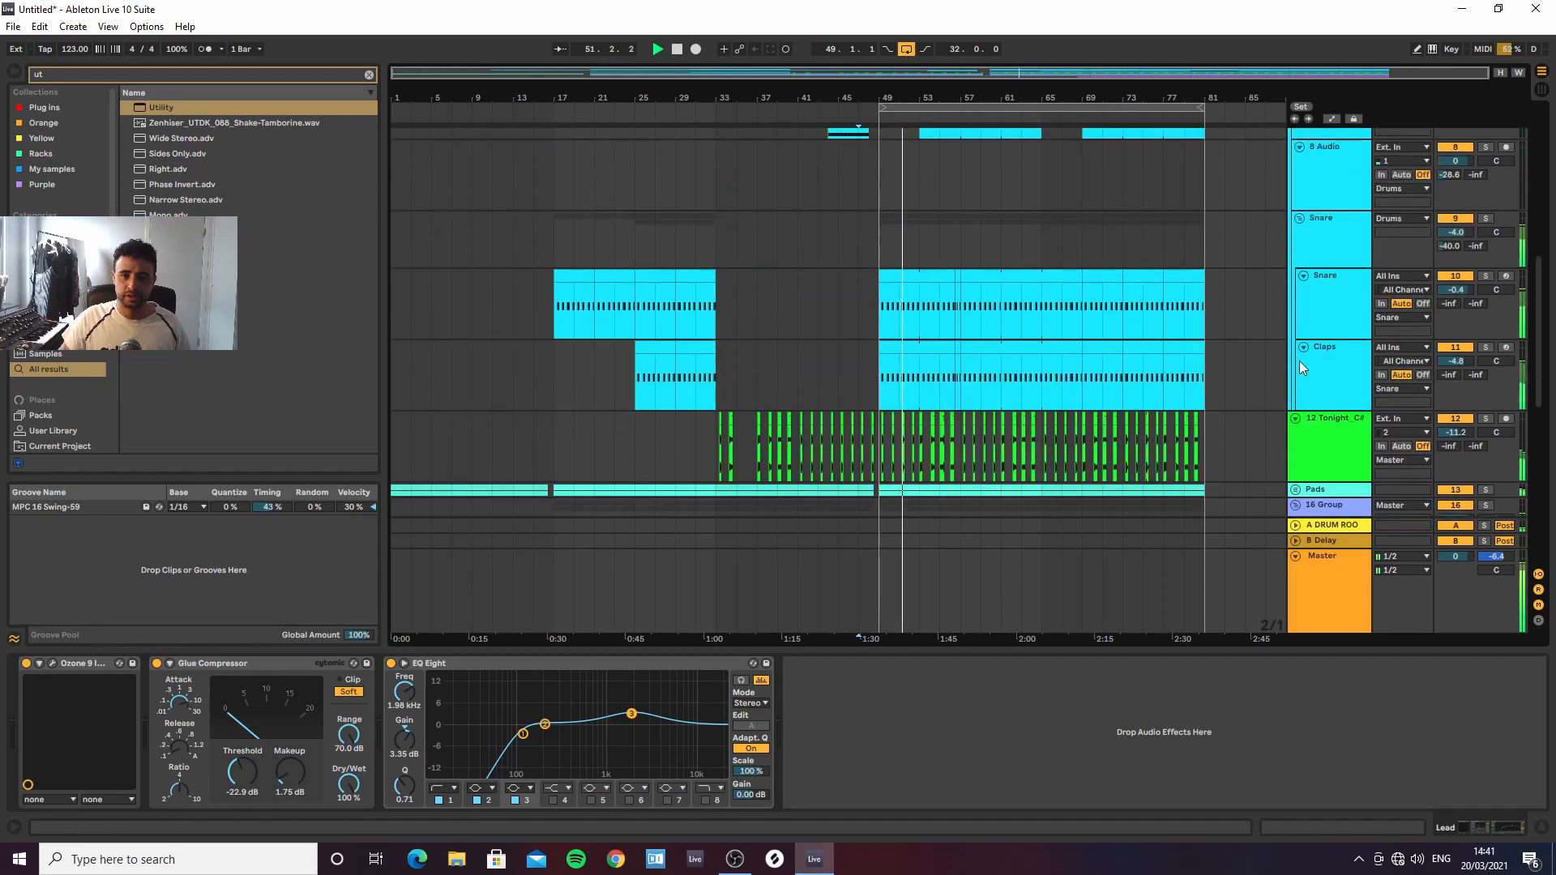
pyautogui.click(1326, 466)
pyautogui.scroll(-3, 828, 366)
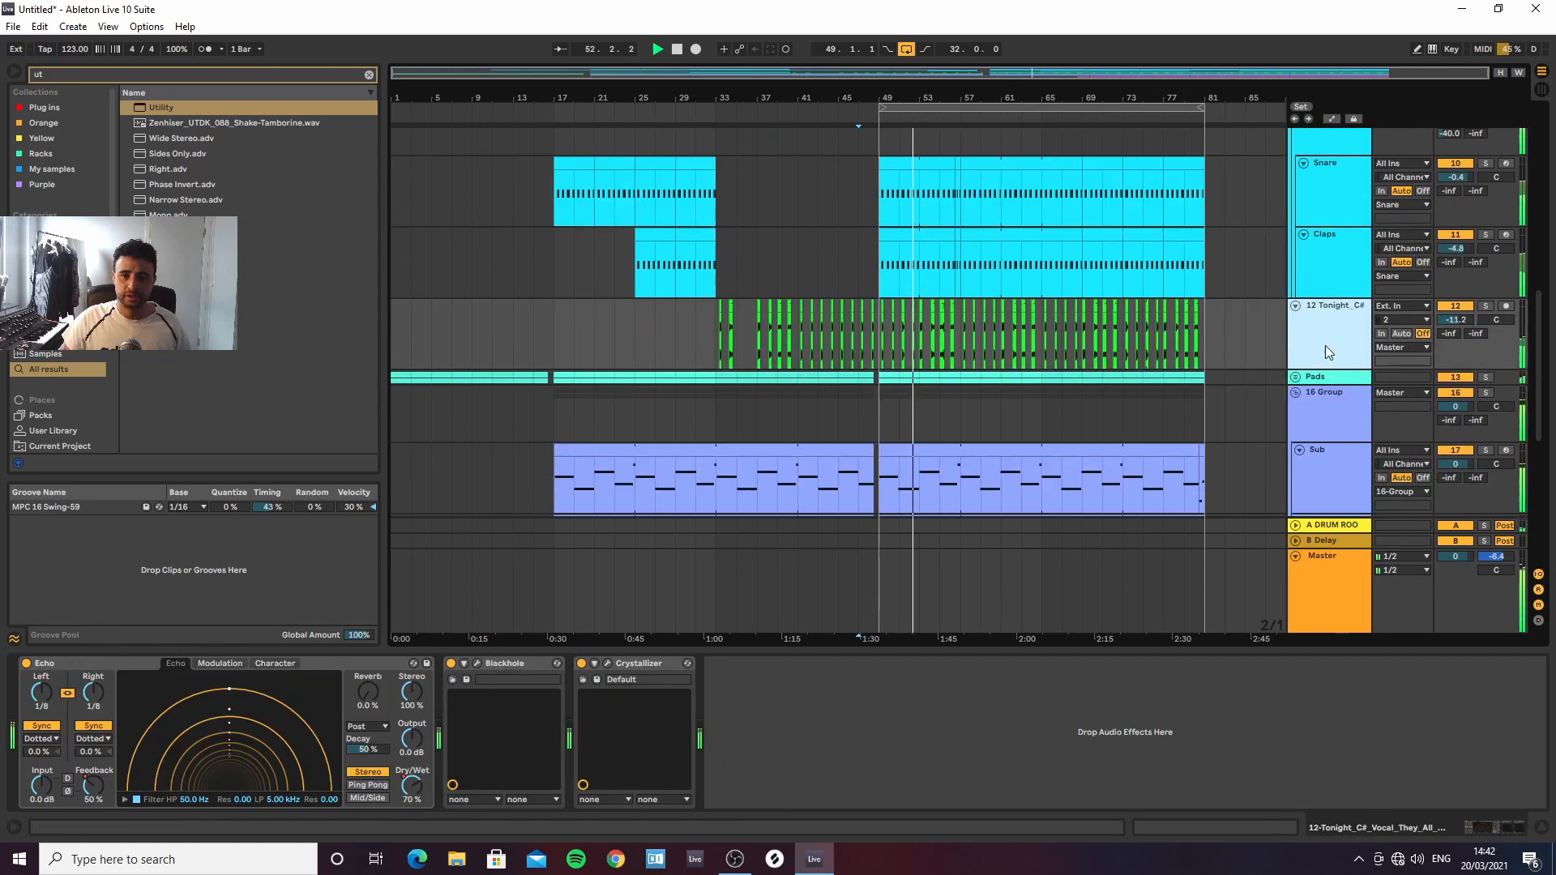
pyautogui.hotkey('ctrl', 'r')
pyautogui.write('Vocal')
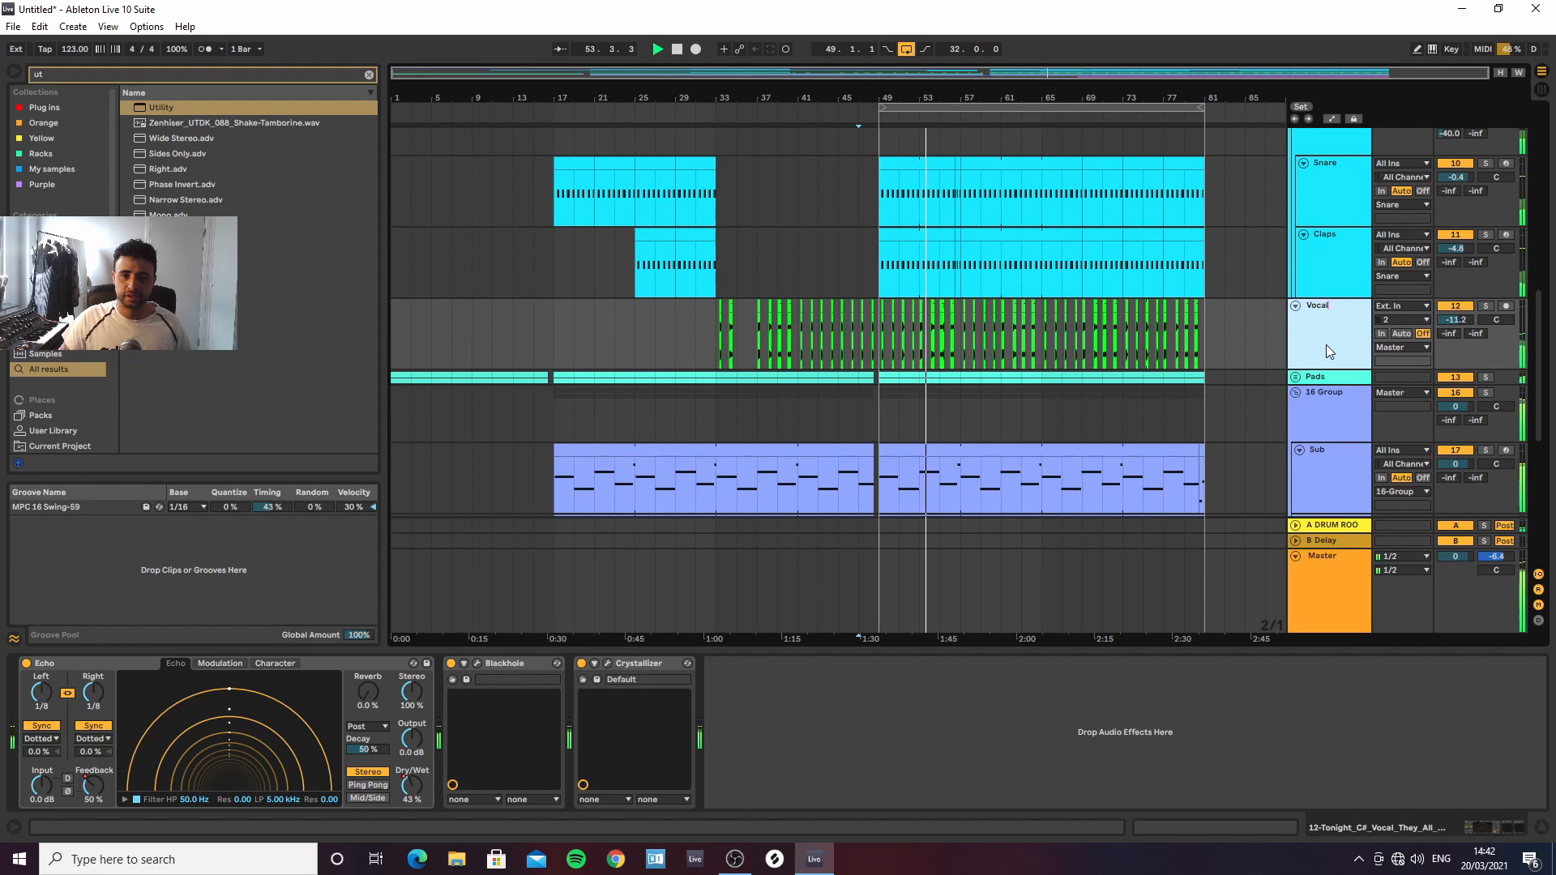
pyautogui.click(1267, 334)
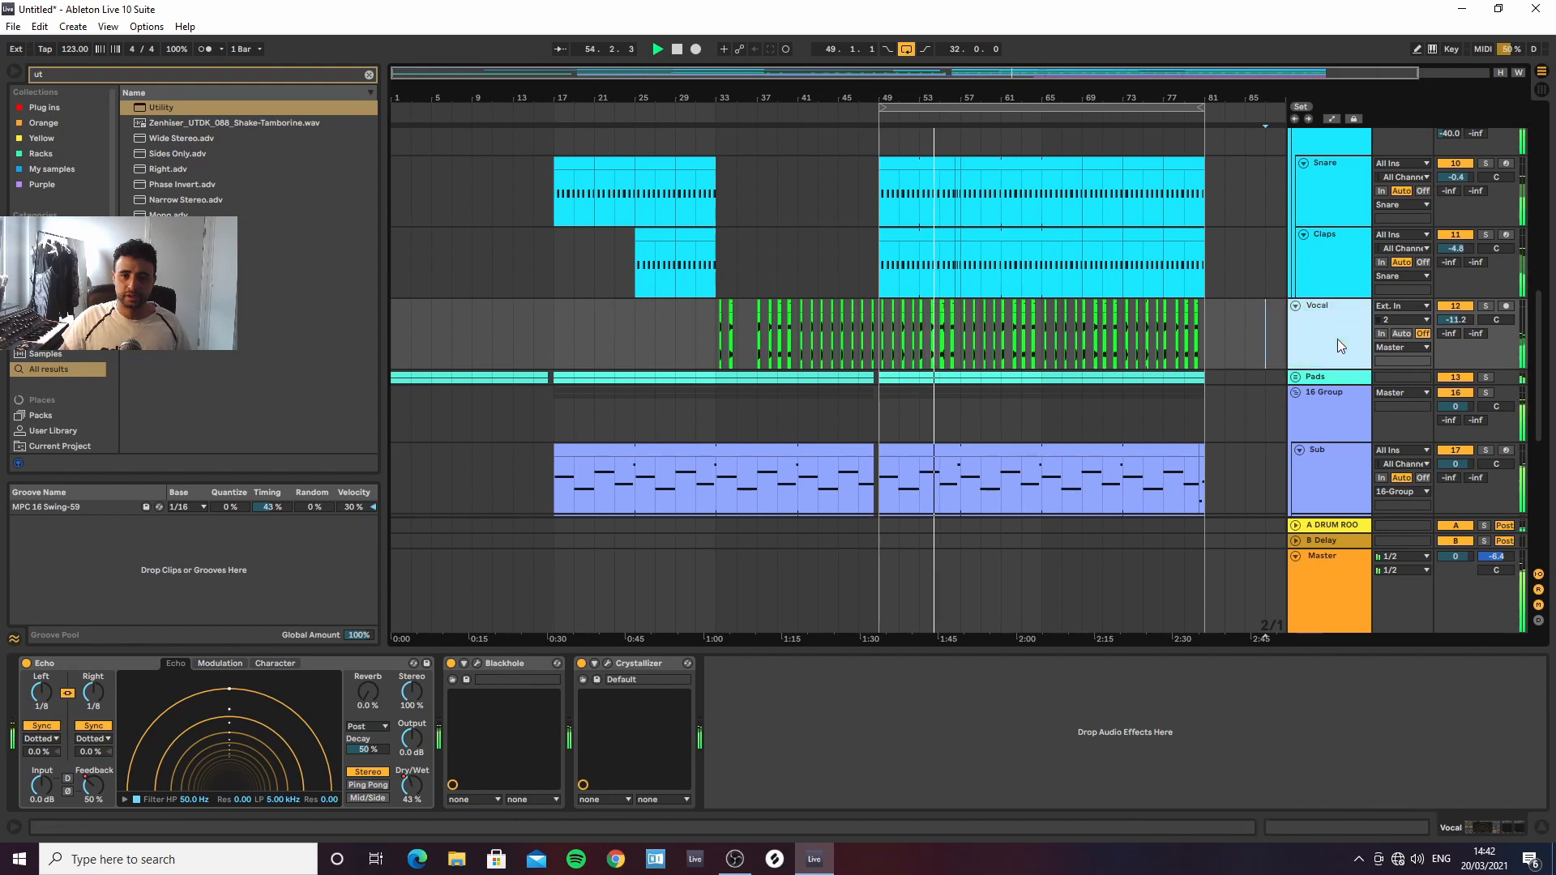
pyautogui.scroll(4, 1311, 330)
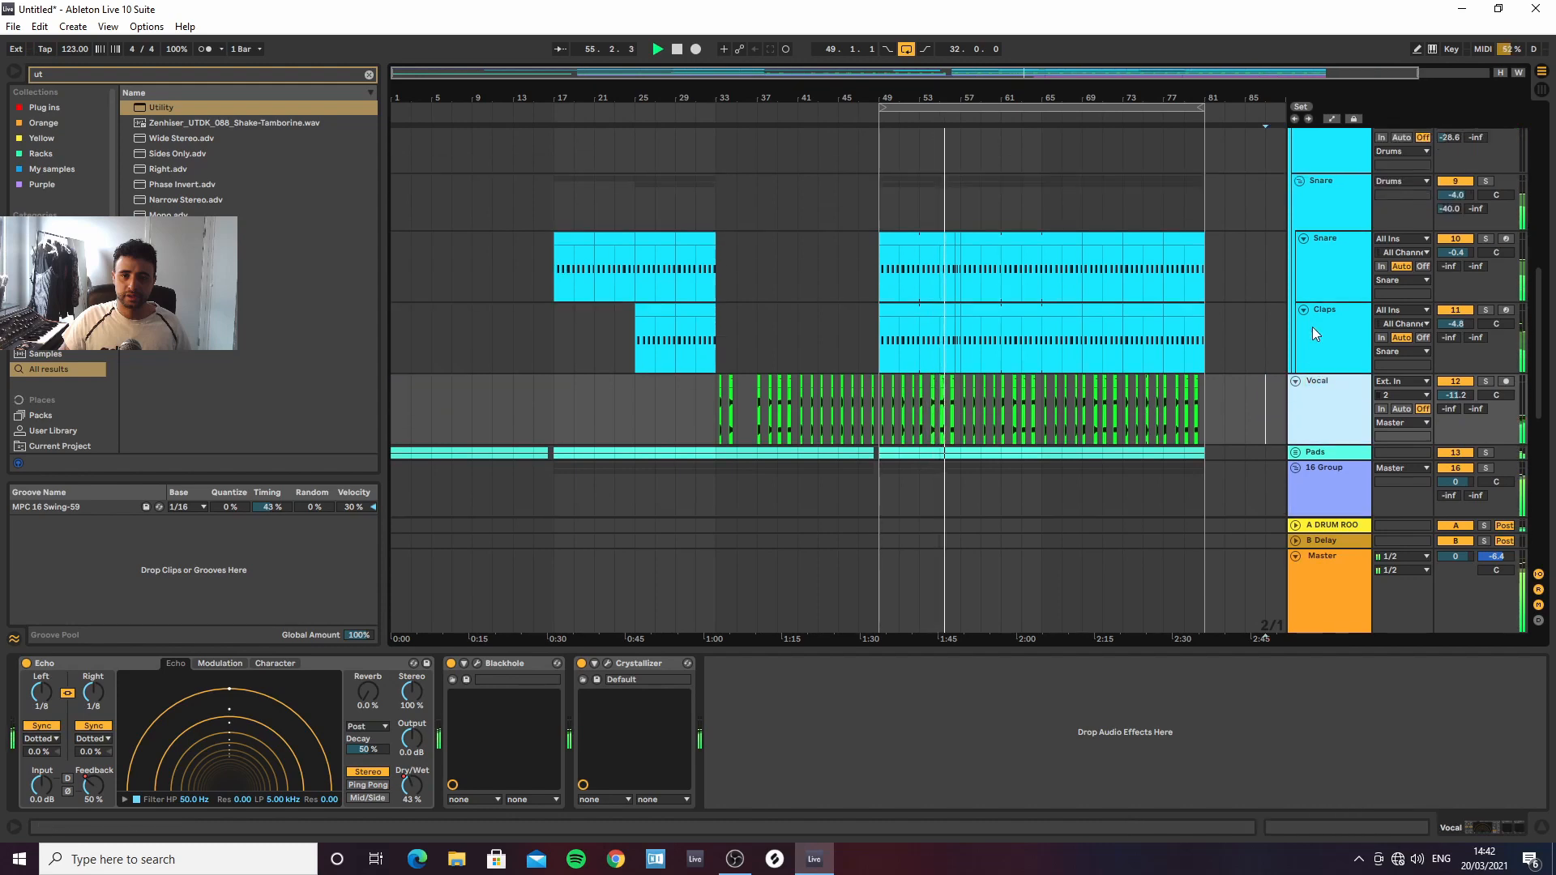
pyautogui.scroll(3, 1329, 290)
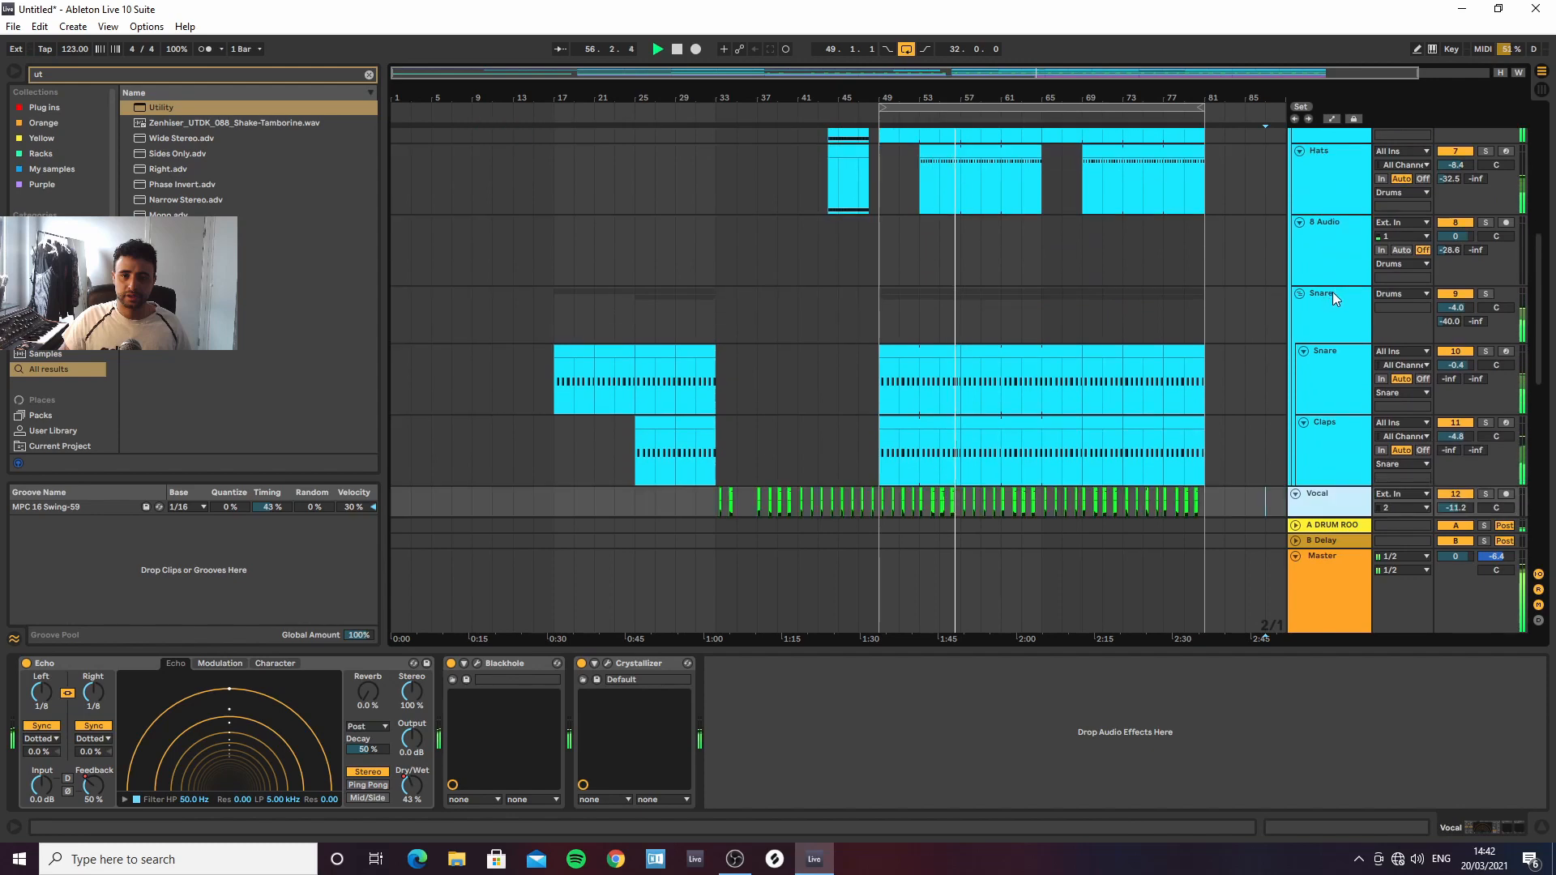
pyautogui.scroll(-1, 1329, 290)
pyautogui.scroll(-1, 1330, 291)
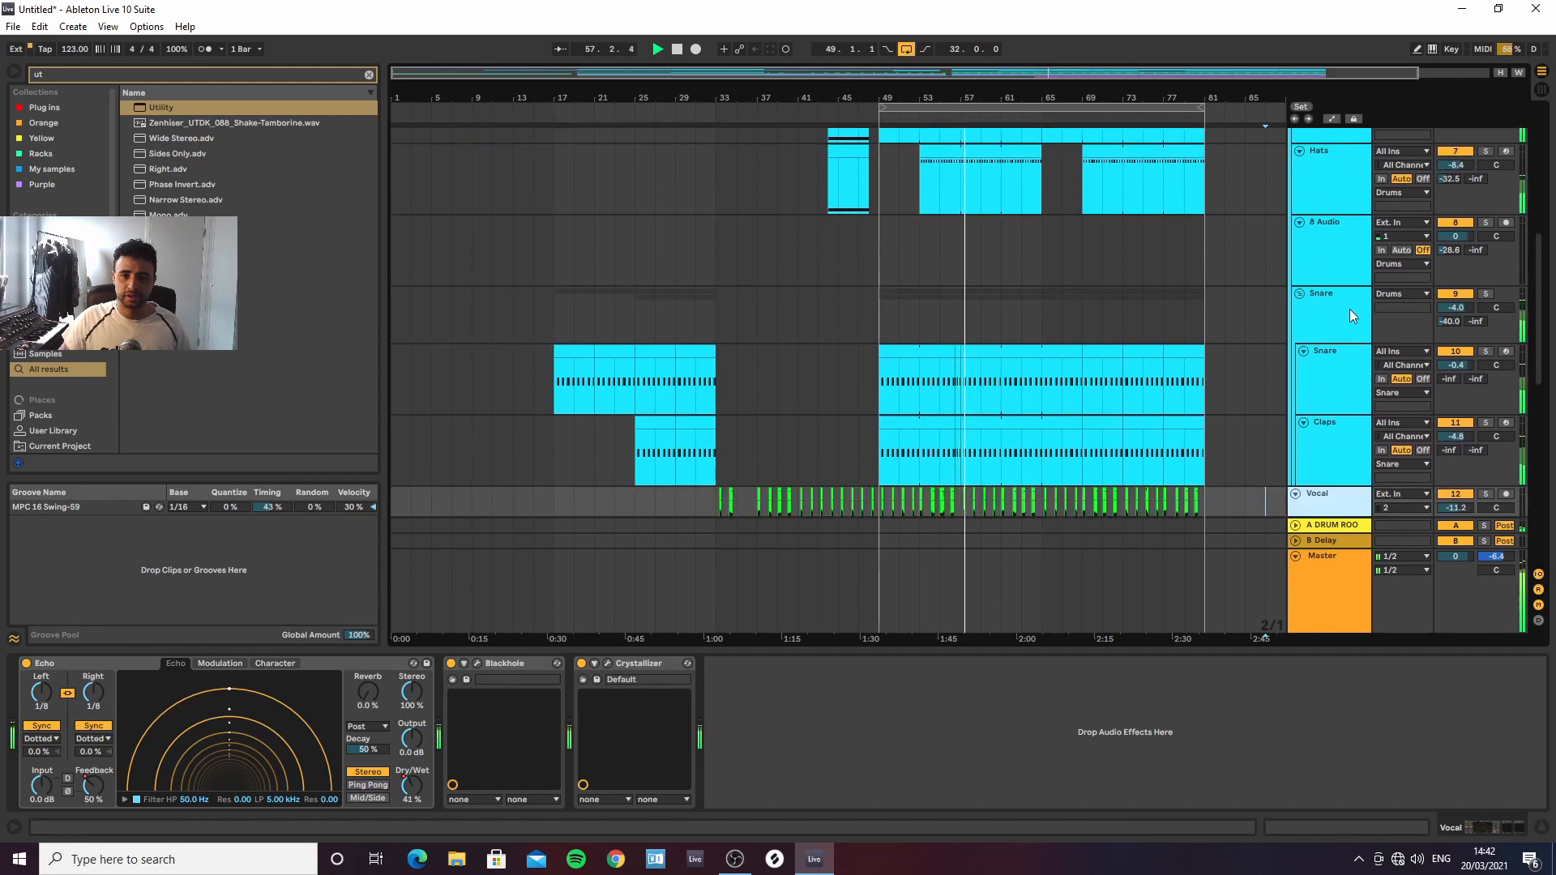
# Compare the mix with and without the 5 Bongo_Groove track by muting it briefly and switching it back on
pyautogui.scroll(-3, 1321, 308)
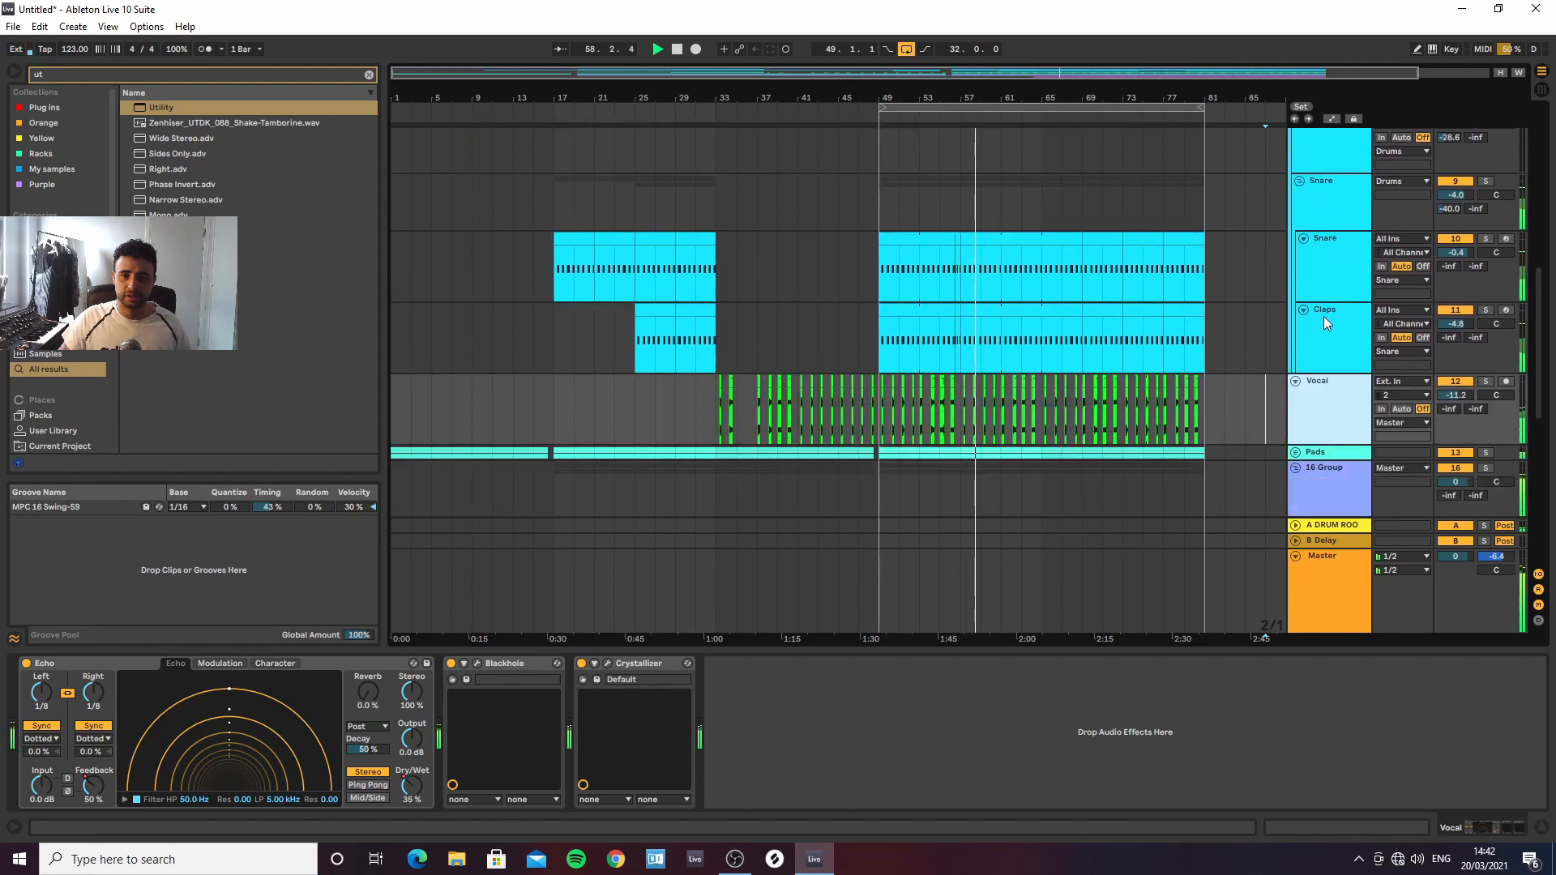
pyautogui.scroll(4, 1322, 314)
pyautogui.scroll(5, 1321, 313)
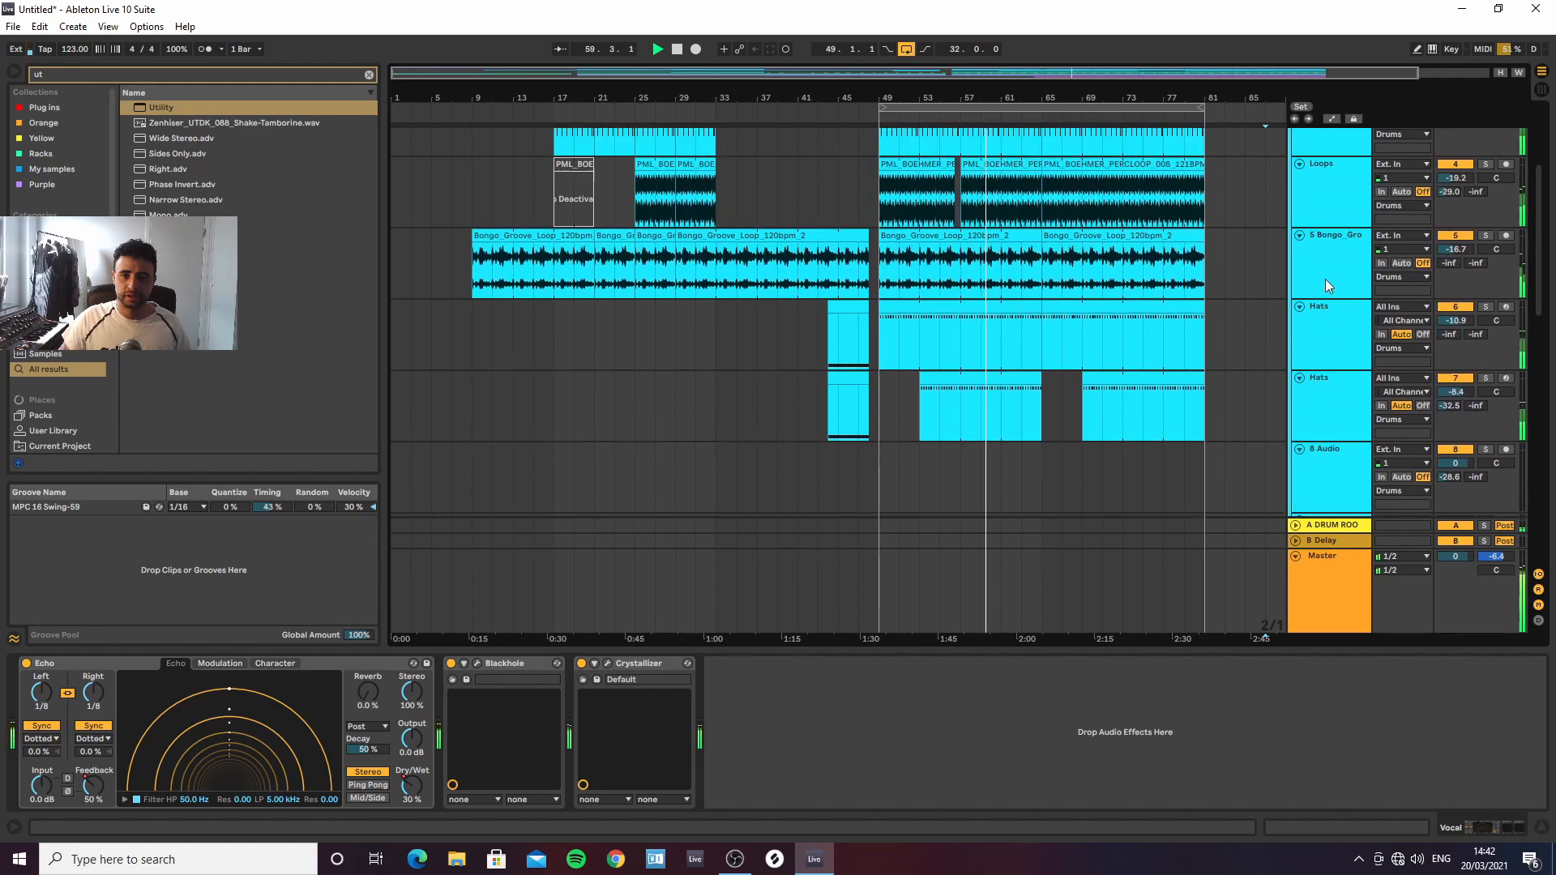
pyautogui.click(1325, 272)
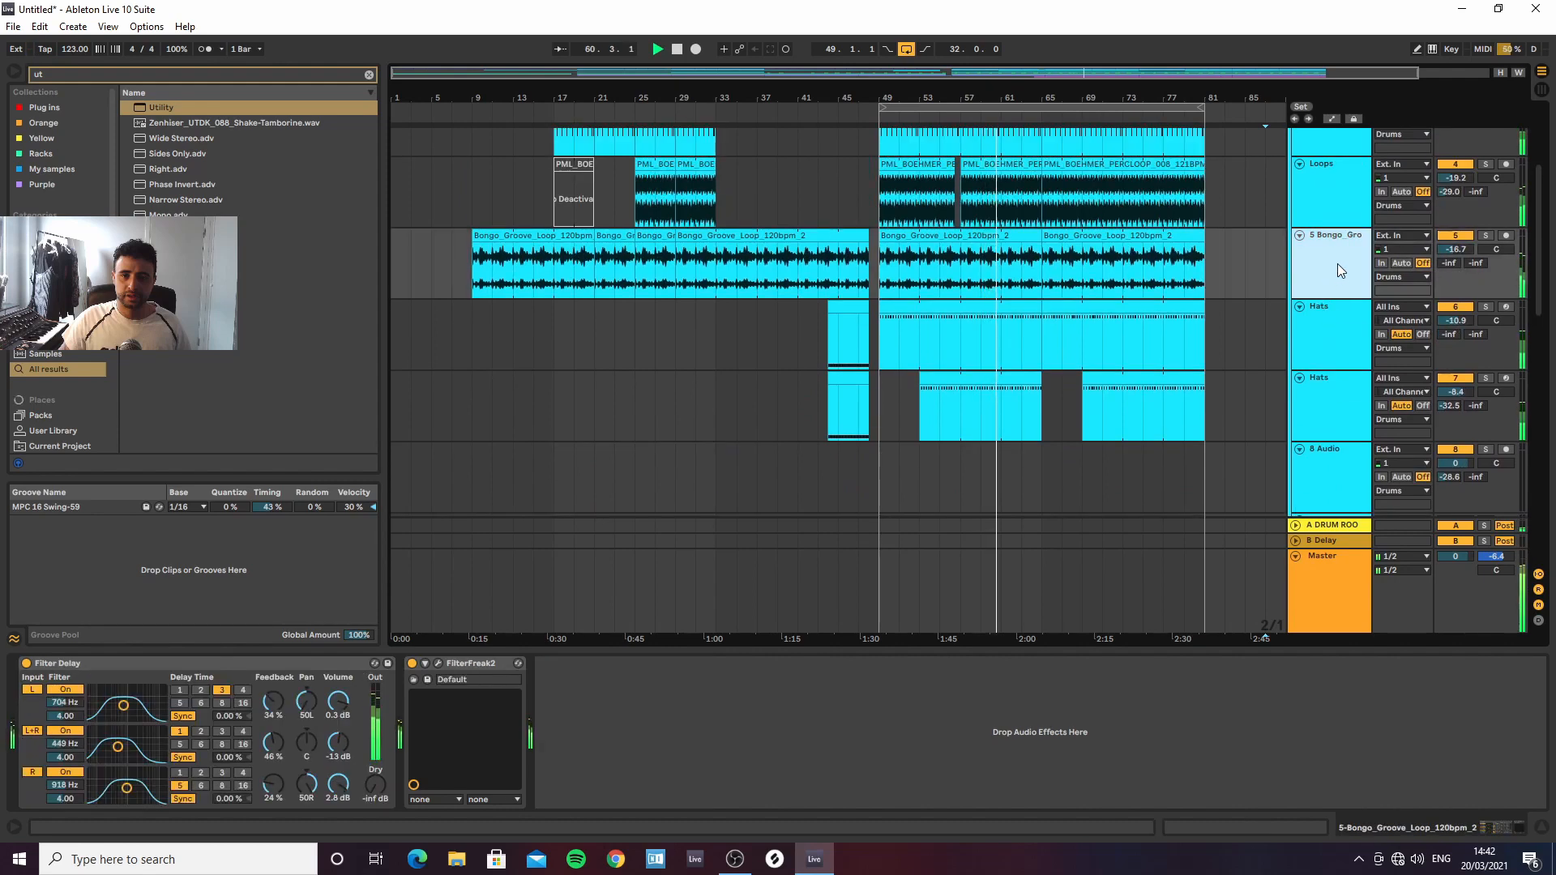
pyautogui.click(1467, 235)
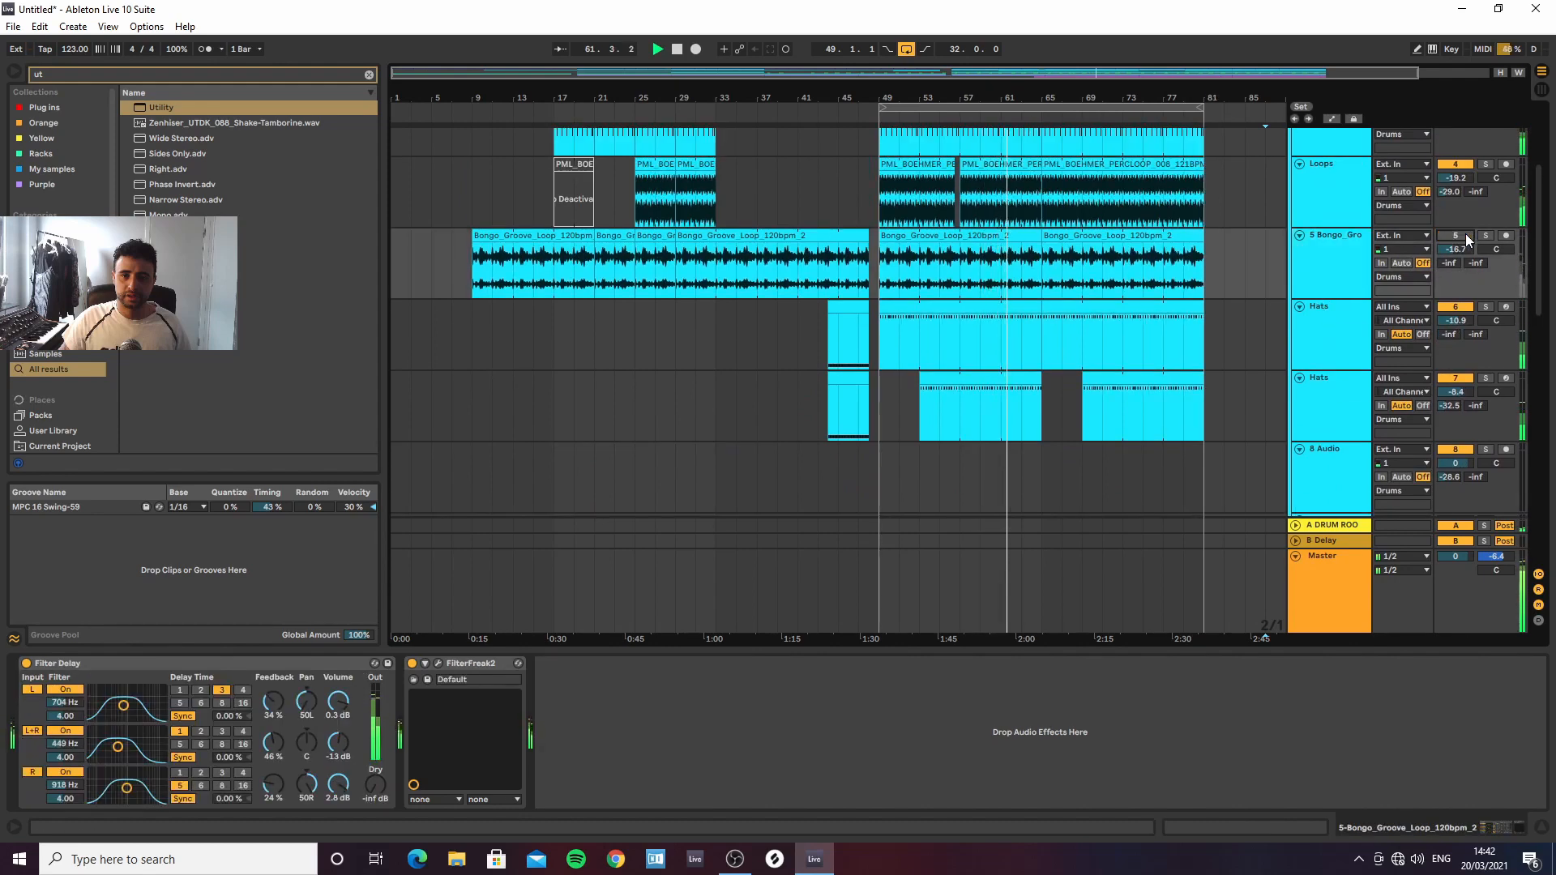
pyautogui.click(1465, 235)
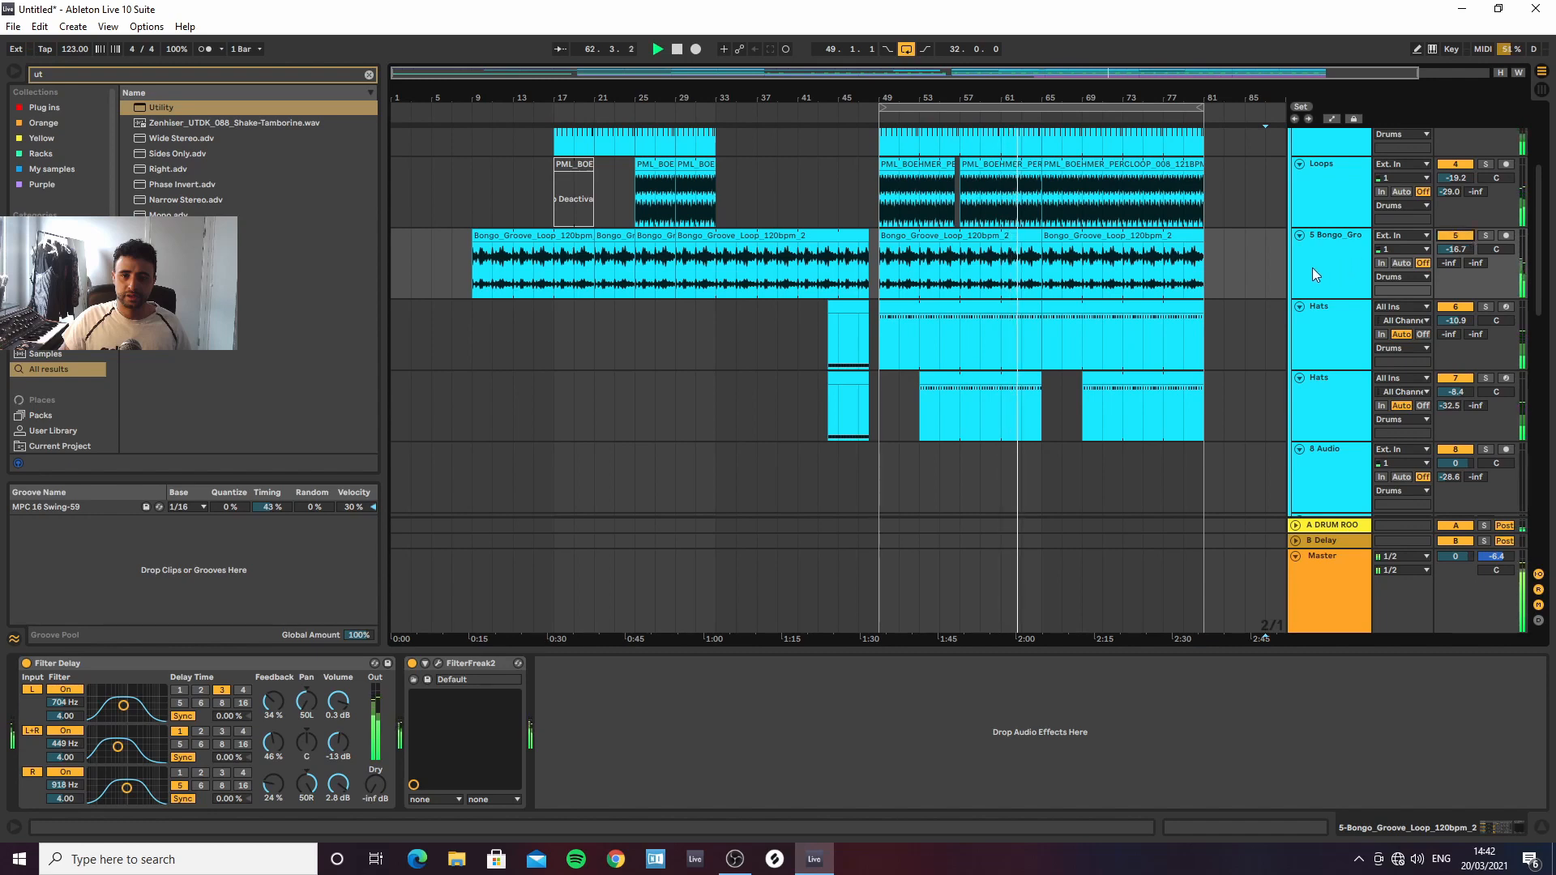
# Extend the lower Hats track's clips across the gap from bar 65 so its part runs unbroken from bar 53 to bar 81
pyautogui.scroll(2, 1313, 269)
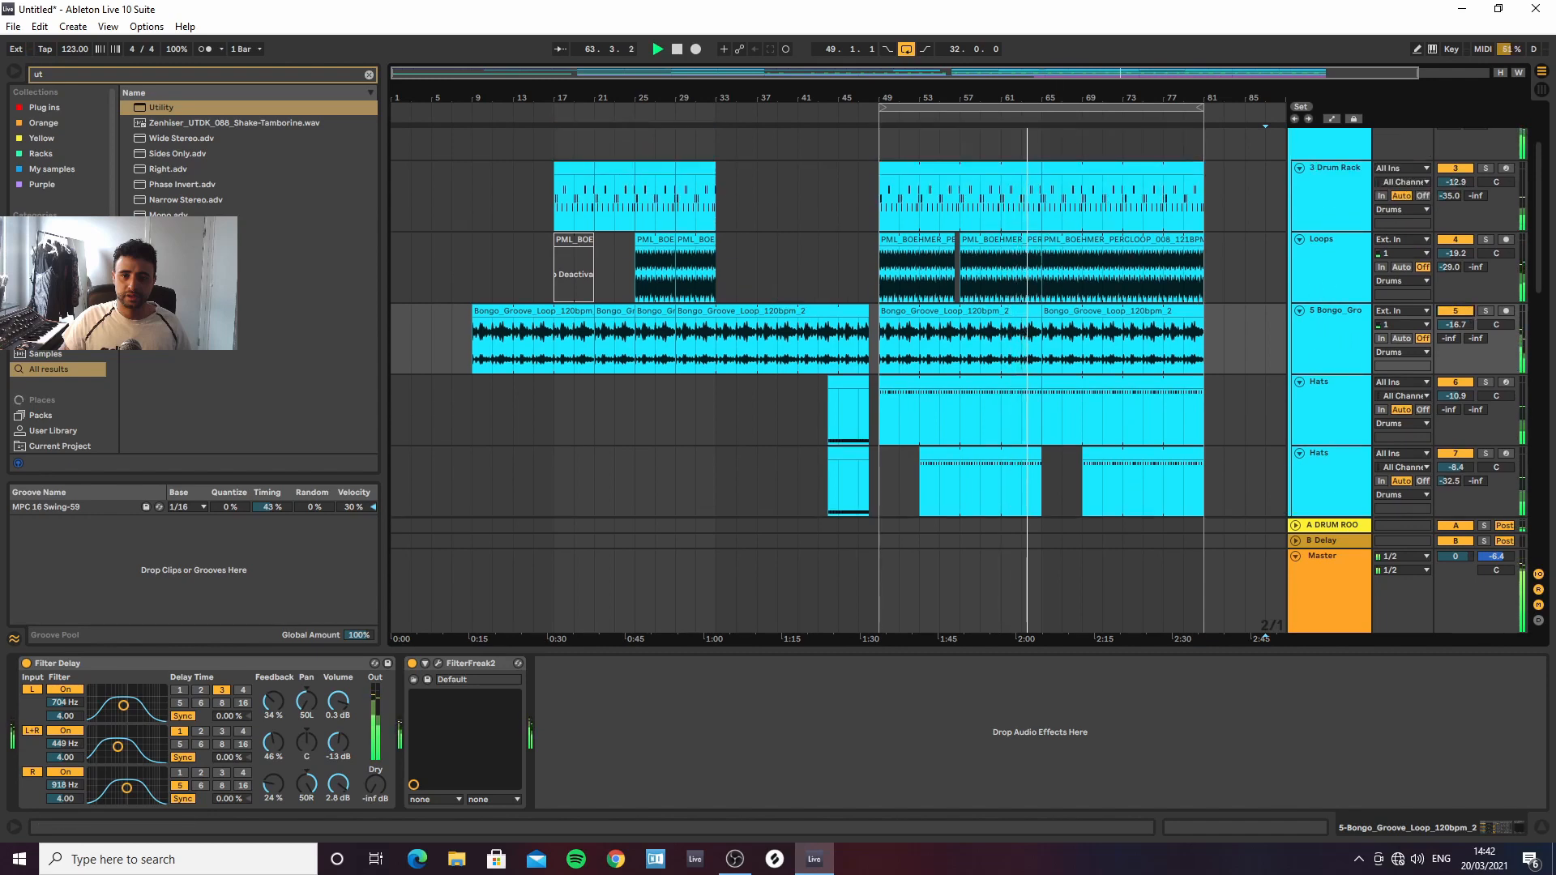
pyautogui.moveTo(1046, 98); pyautogui.dragTo(1035, 200)
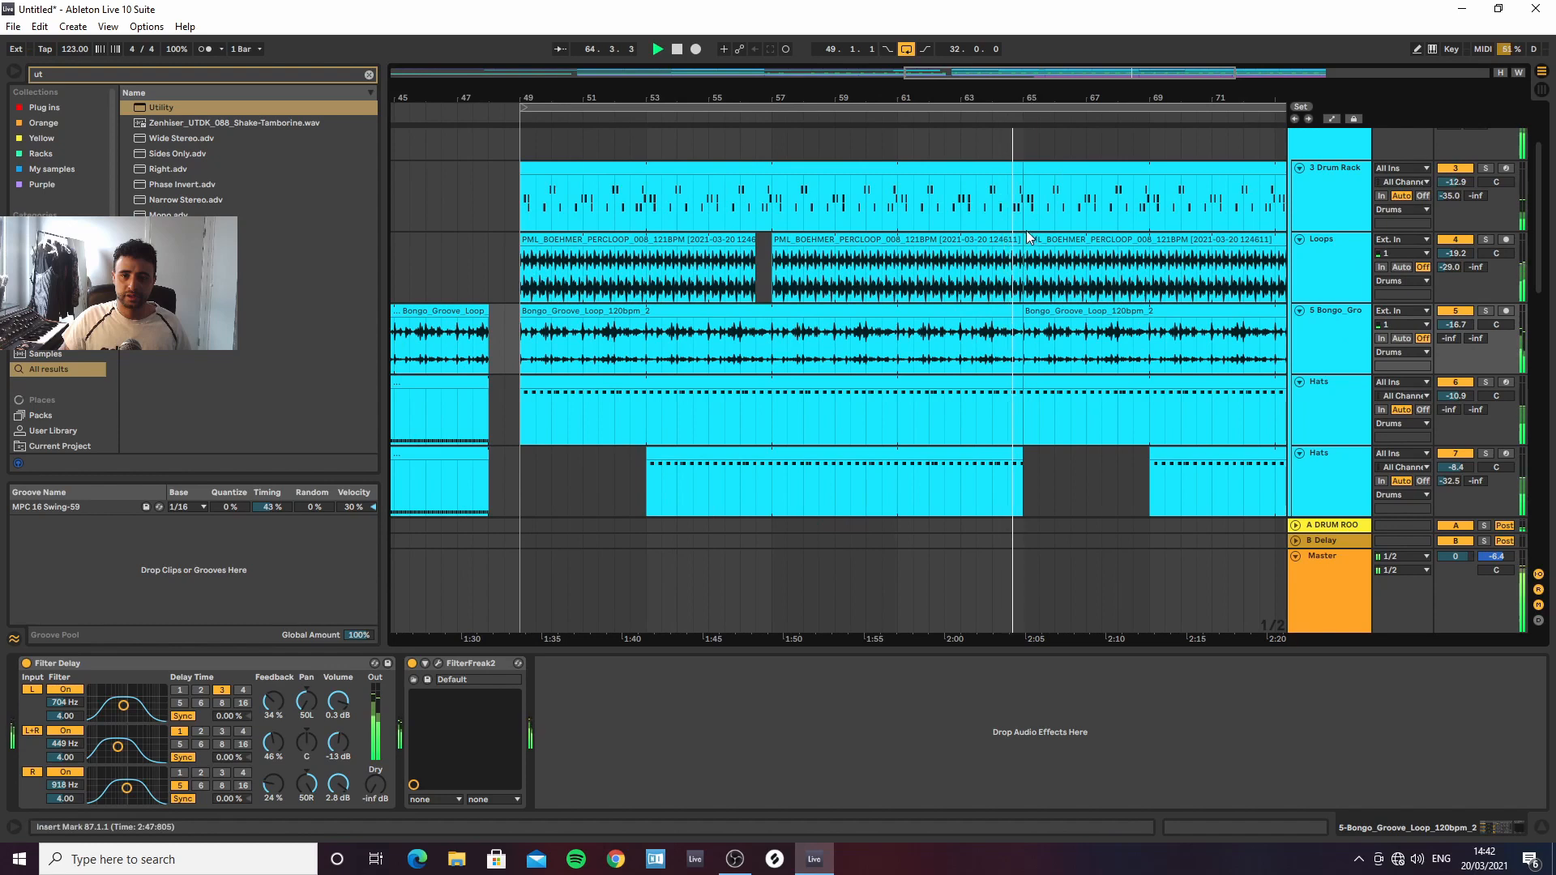
pyautogui.scroll(-3, 1157, 413)
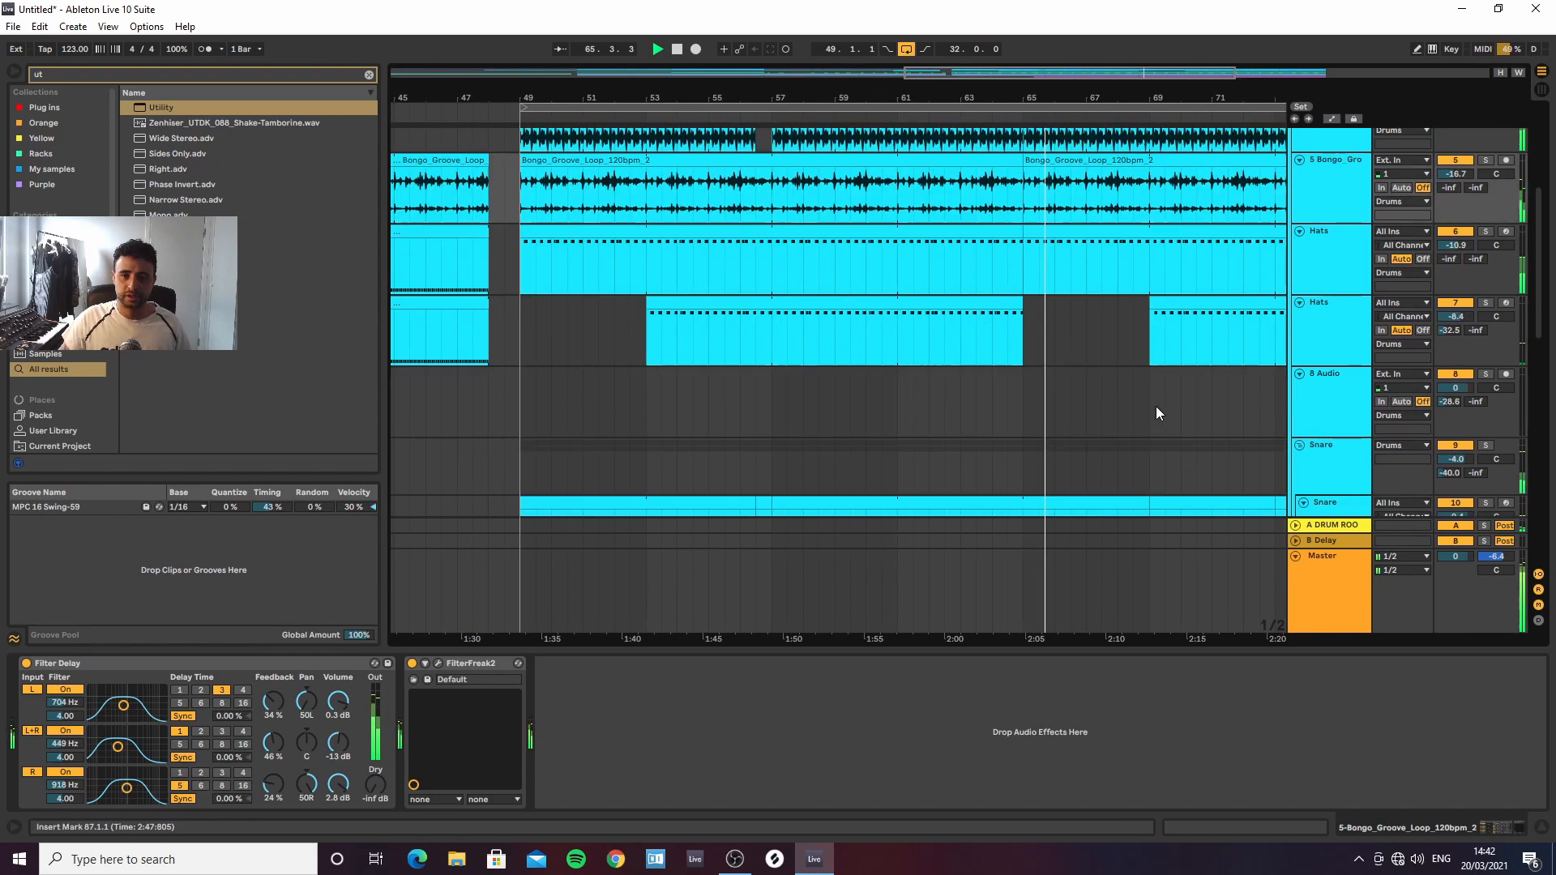
pyautogui.moveTo(1022, 303); pyautogui.dragTo(1165, 302)
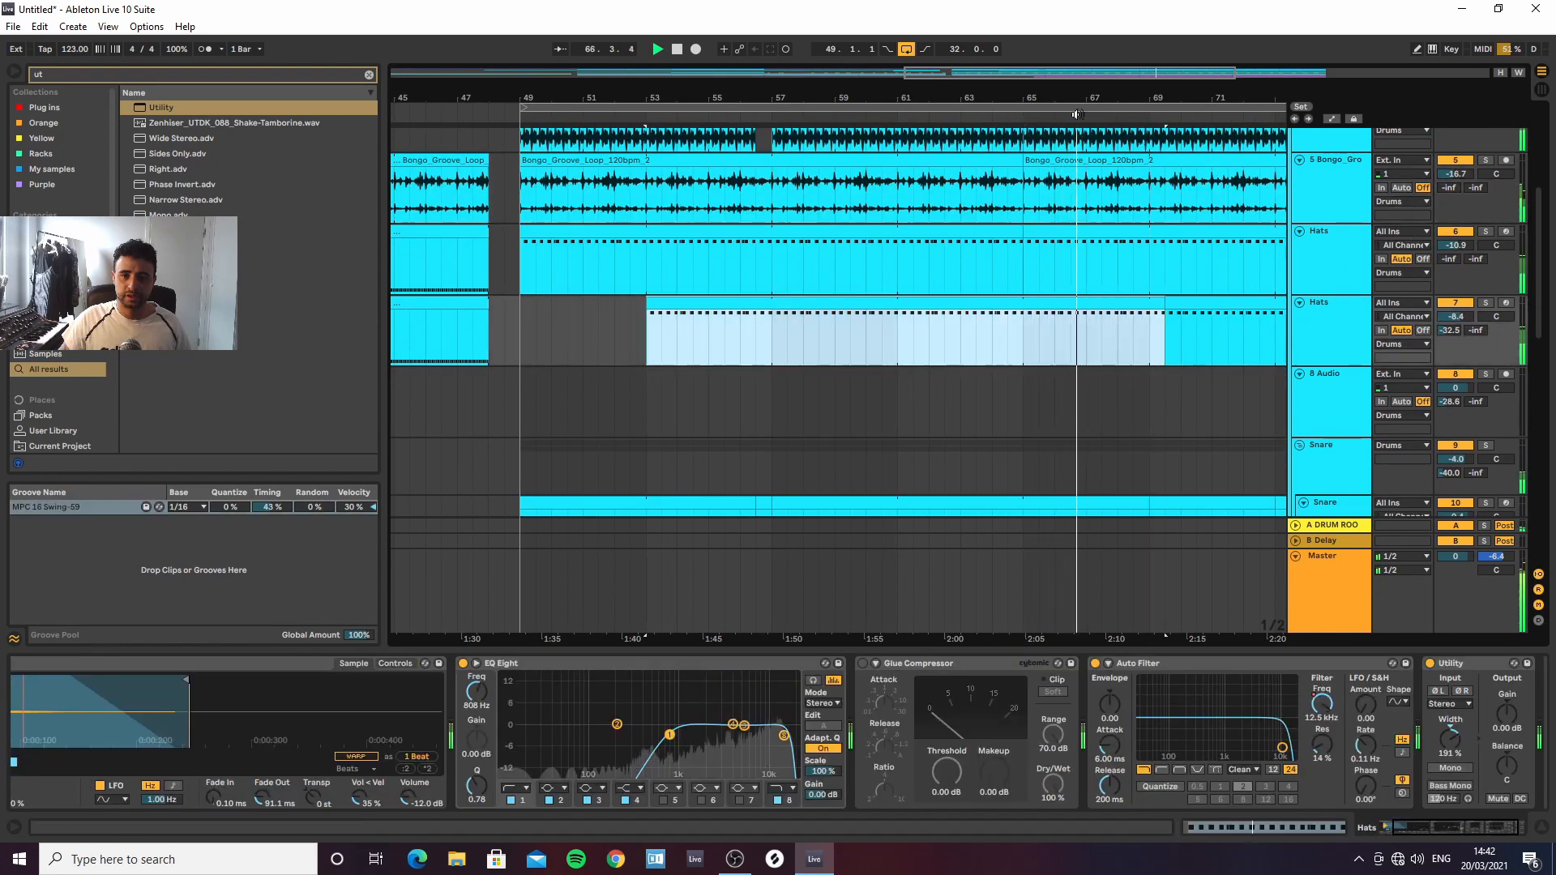
pyautogui.moveTo(1054, 97); pyautogui.dragTo(1054, 8)
pyautogui.moveTo(1043, 303); pyautogui.dragTo(1154, 303)
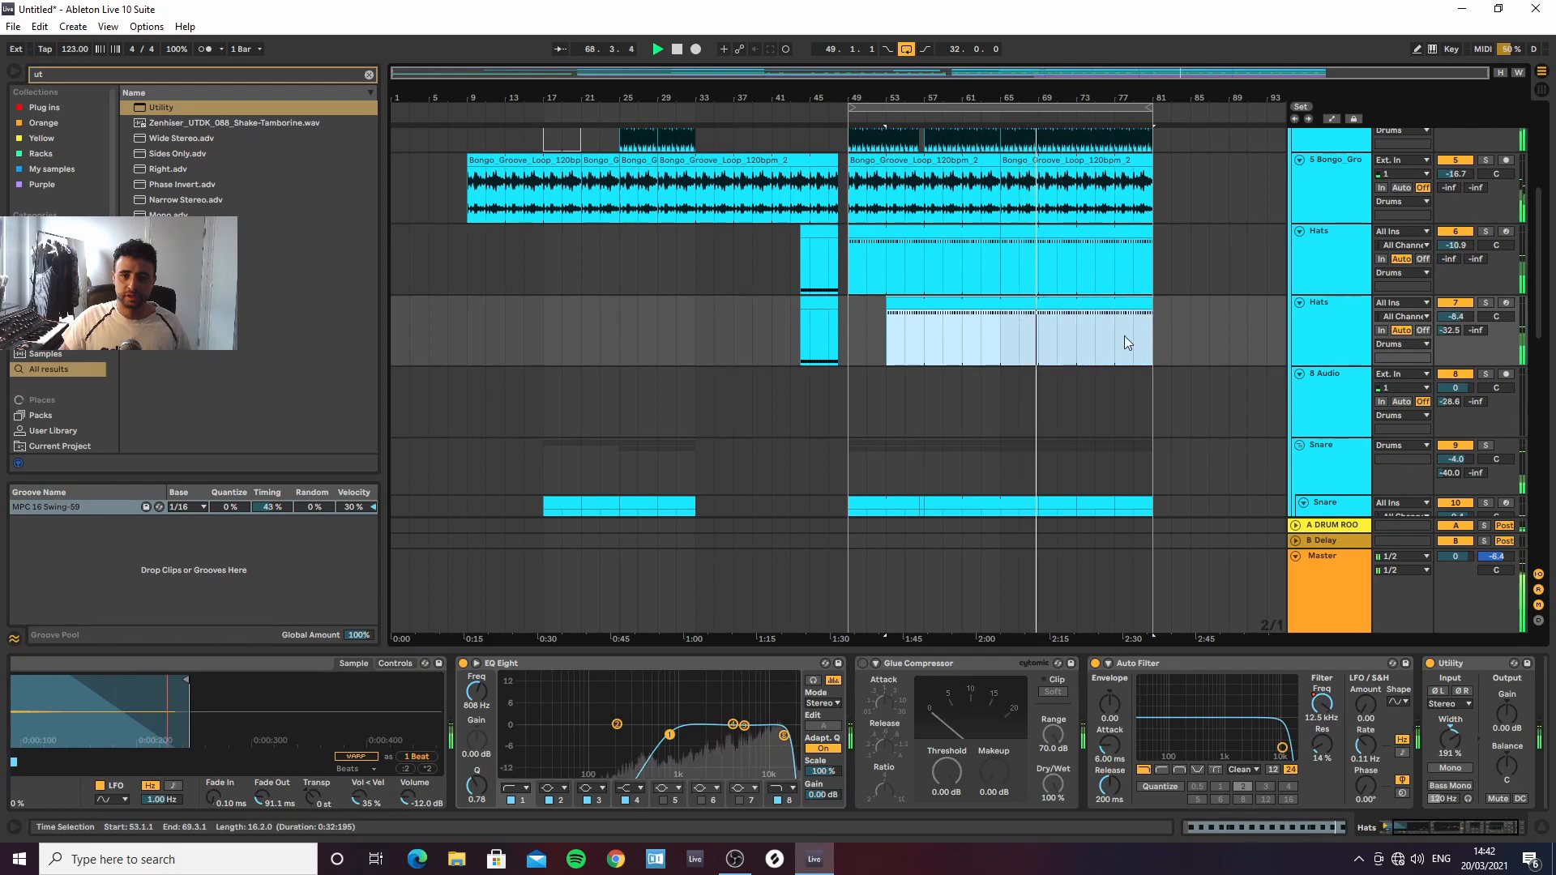
# Shorten the last 3 Drum Rack clip so it ends at bar 73, and play the arrangement from bar 71
pyautogui.scroll(2, 1211, 325)
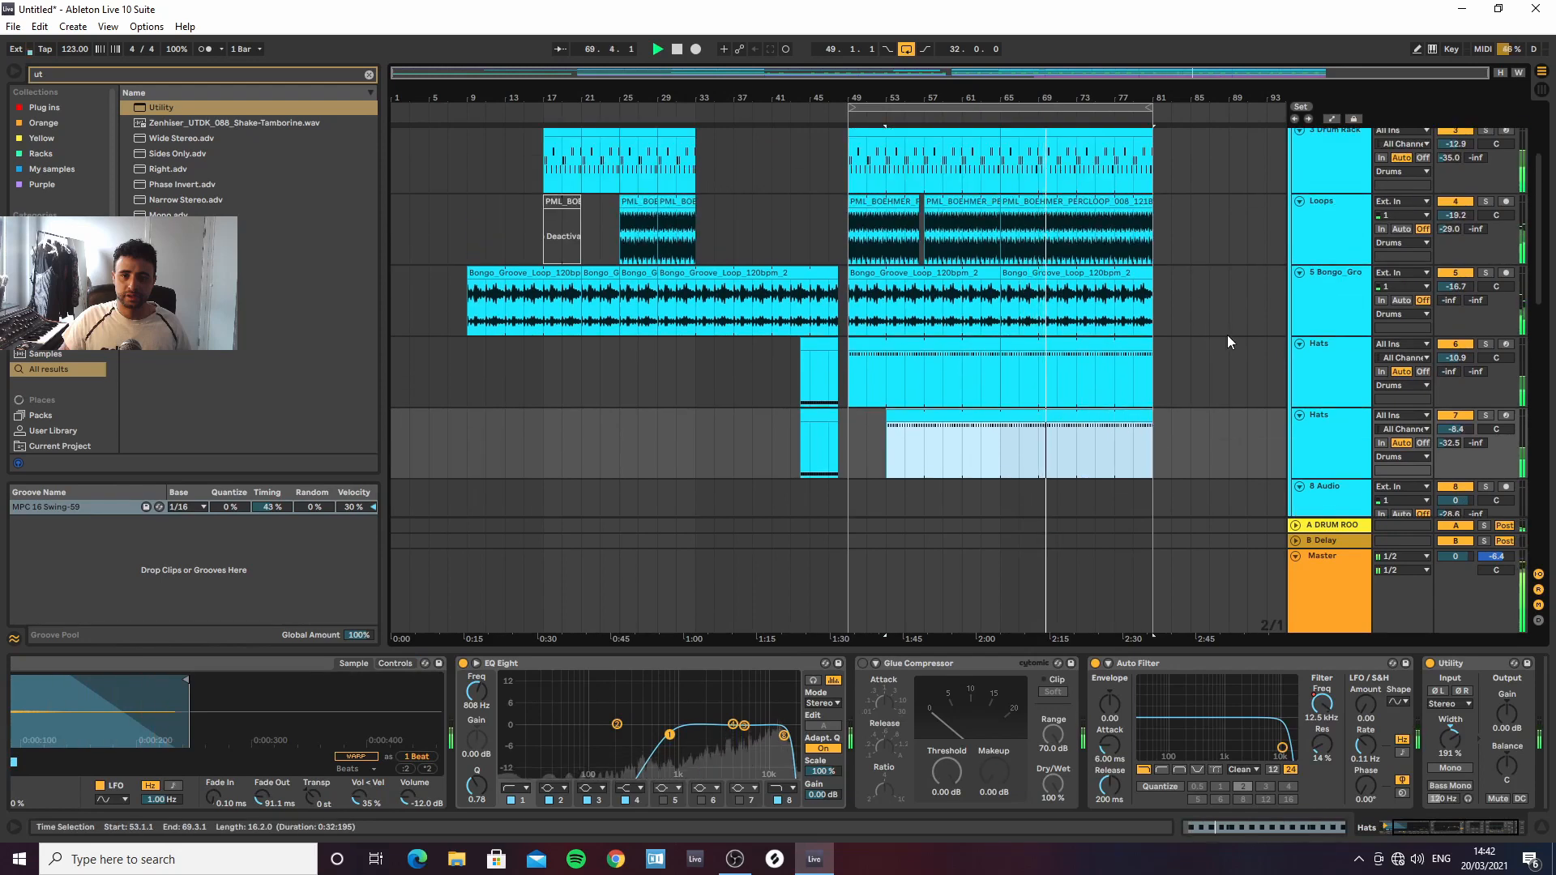
pyautogui.scroll(2, 1224, 333)
pyautogui.moveTo(1086, 98); pyautogui.dragTo(1073, 152)
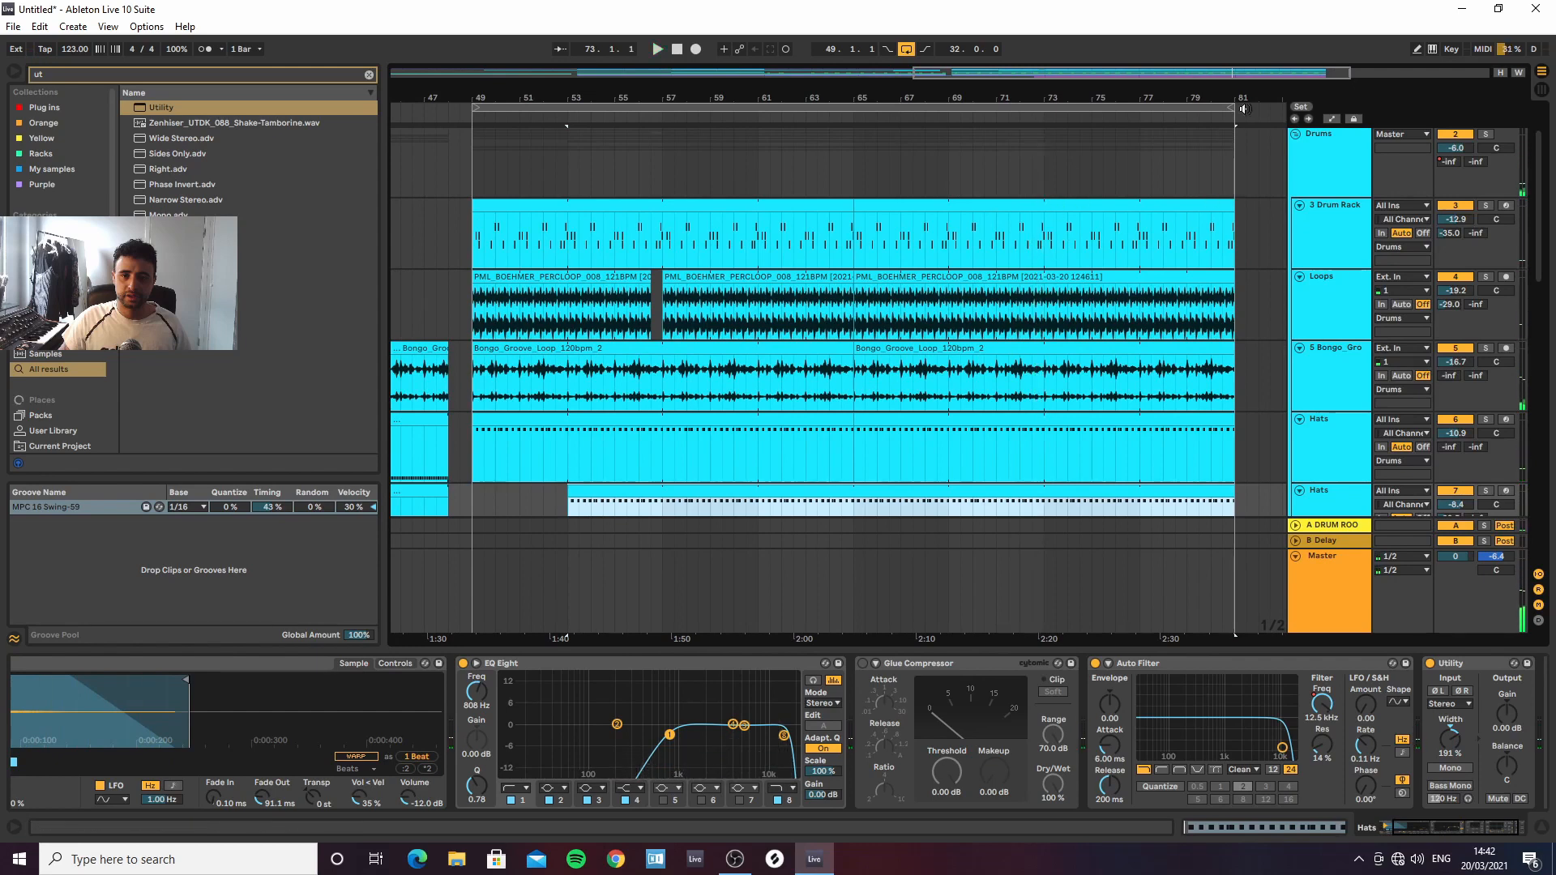
pyautogui.click(1226, 205)
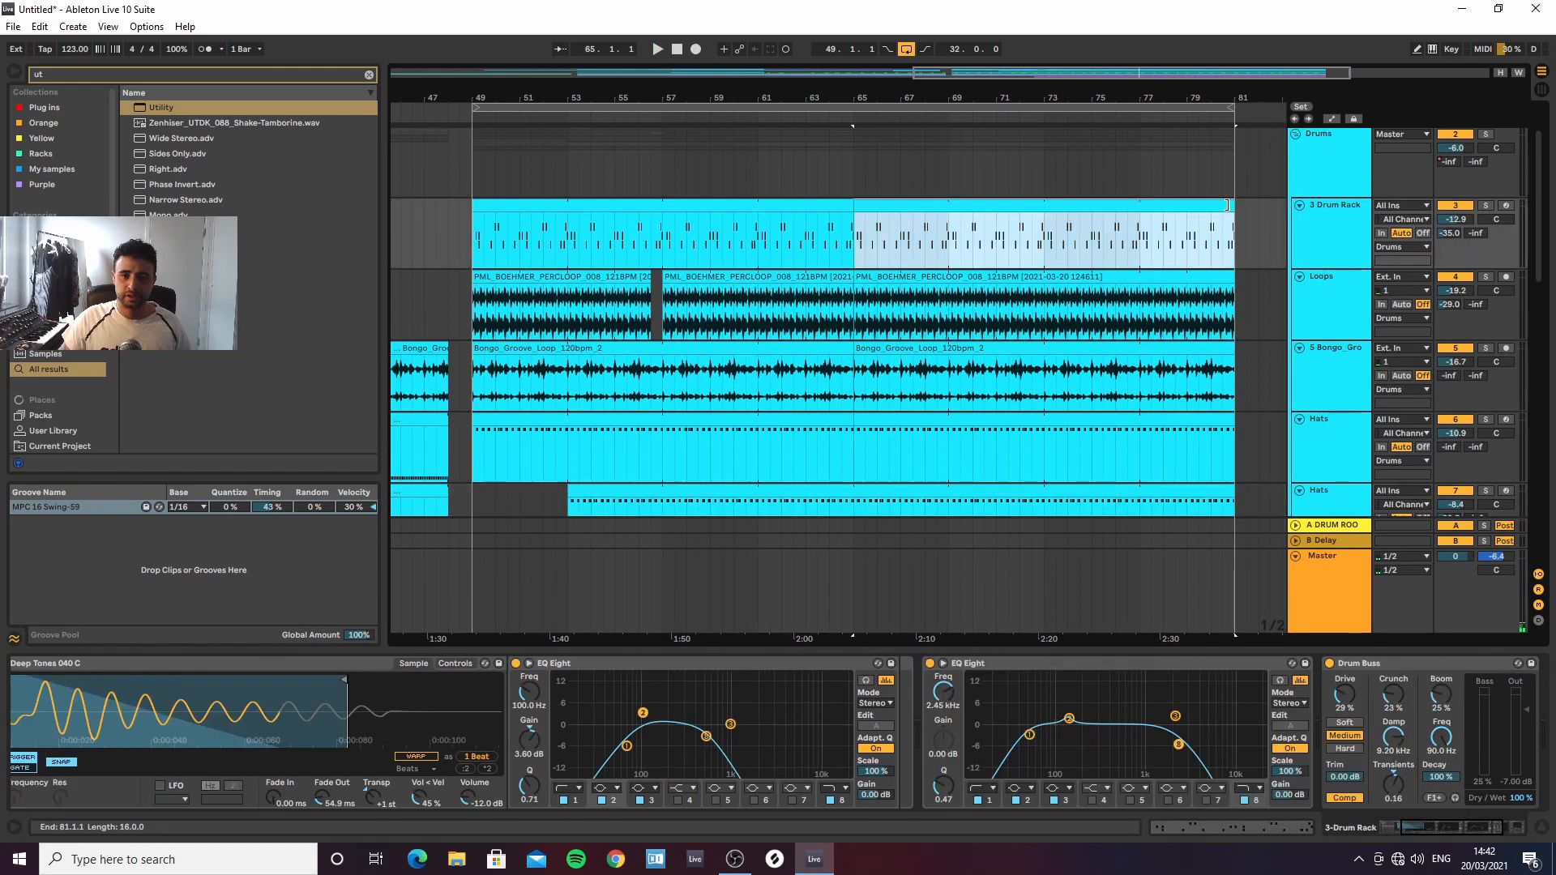
pyautogui.moveTo(1226, 205); pyautogui.dragTo(1043, 205)
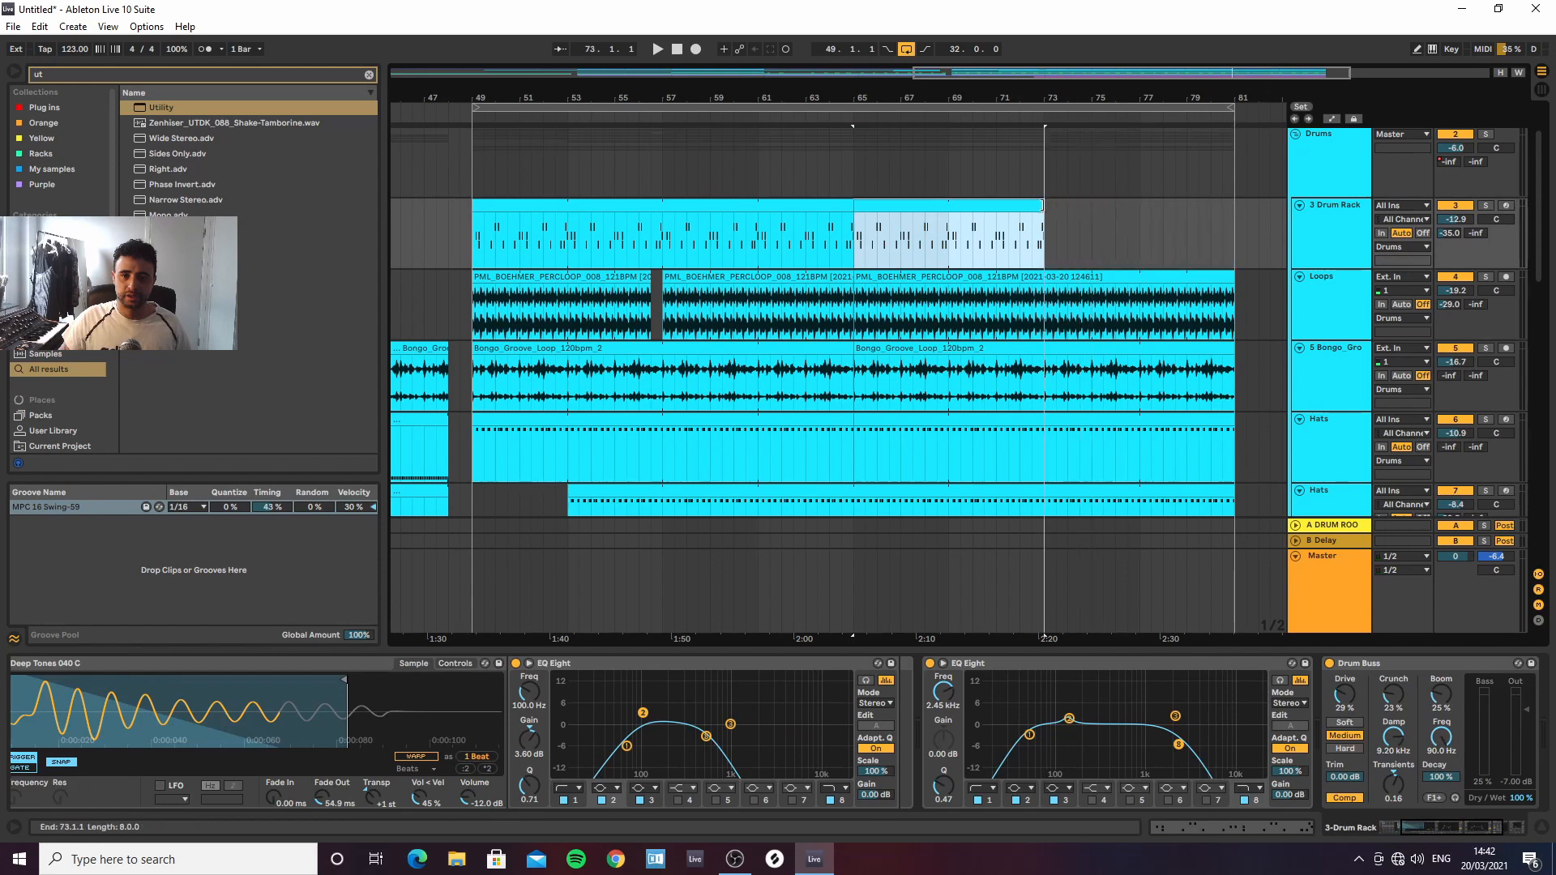
pyautogui.click(1008, 249)
pyautogui.press('space')
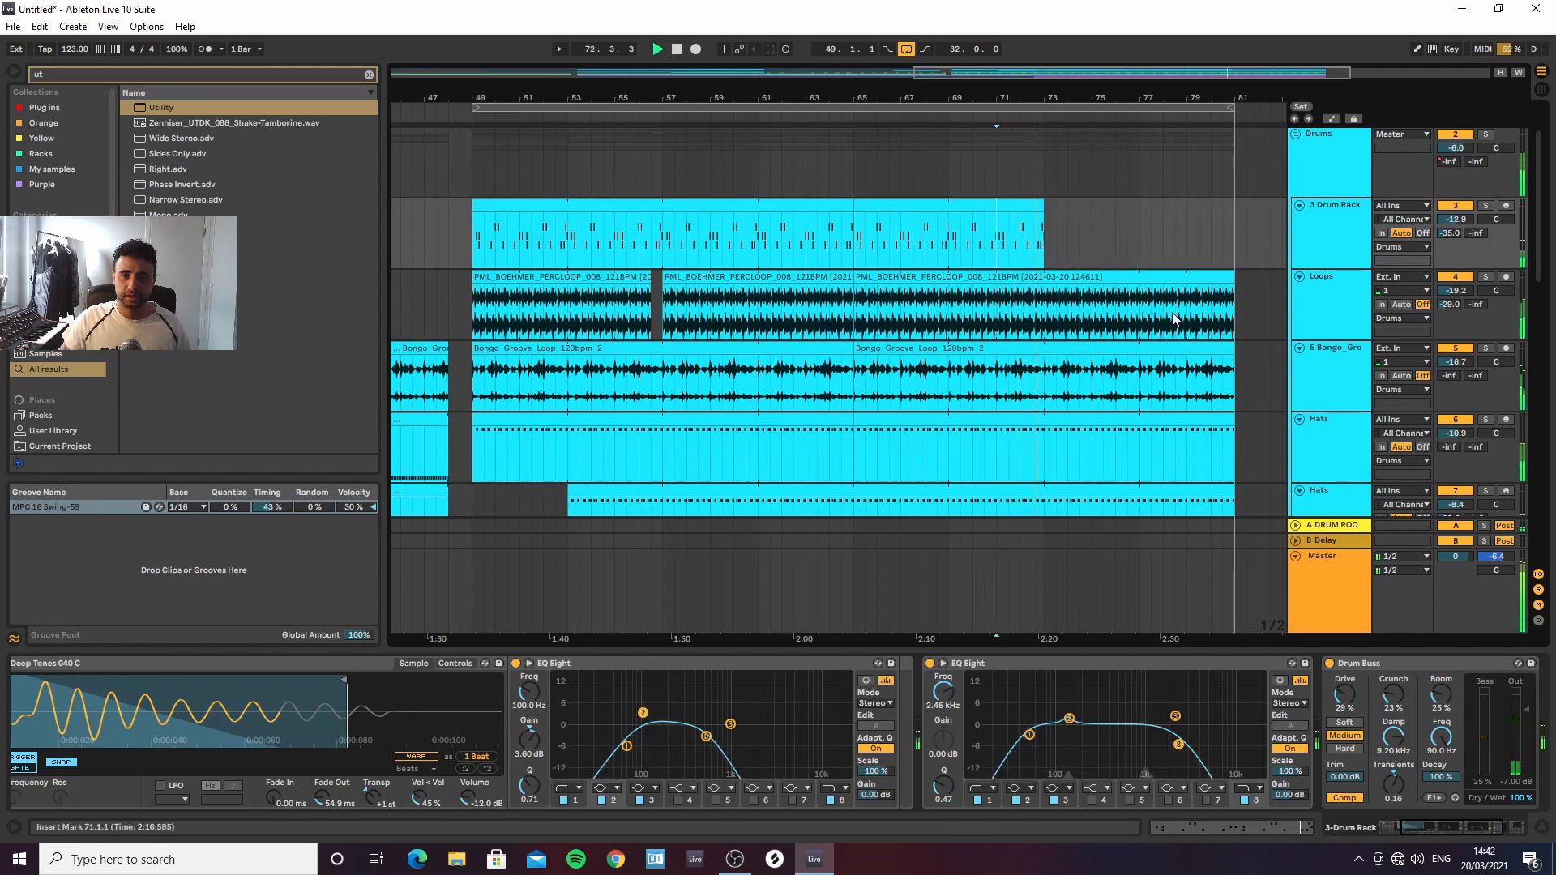
# Shorten the last Bass clip so it ends at bar 73, and play the arrangement from bar 69
pyautogui.click(1233, 350)
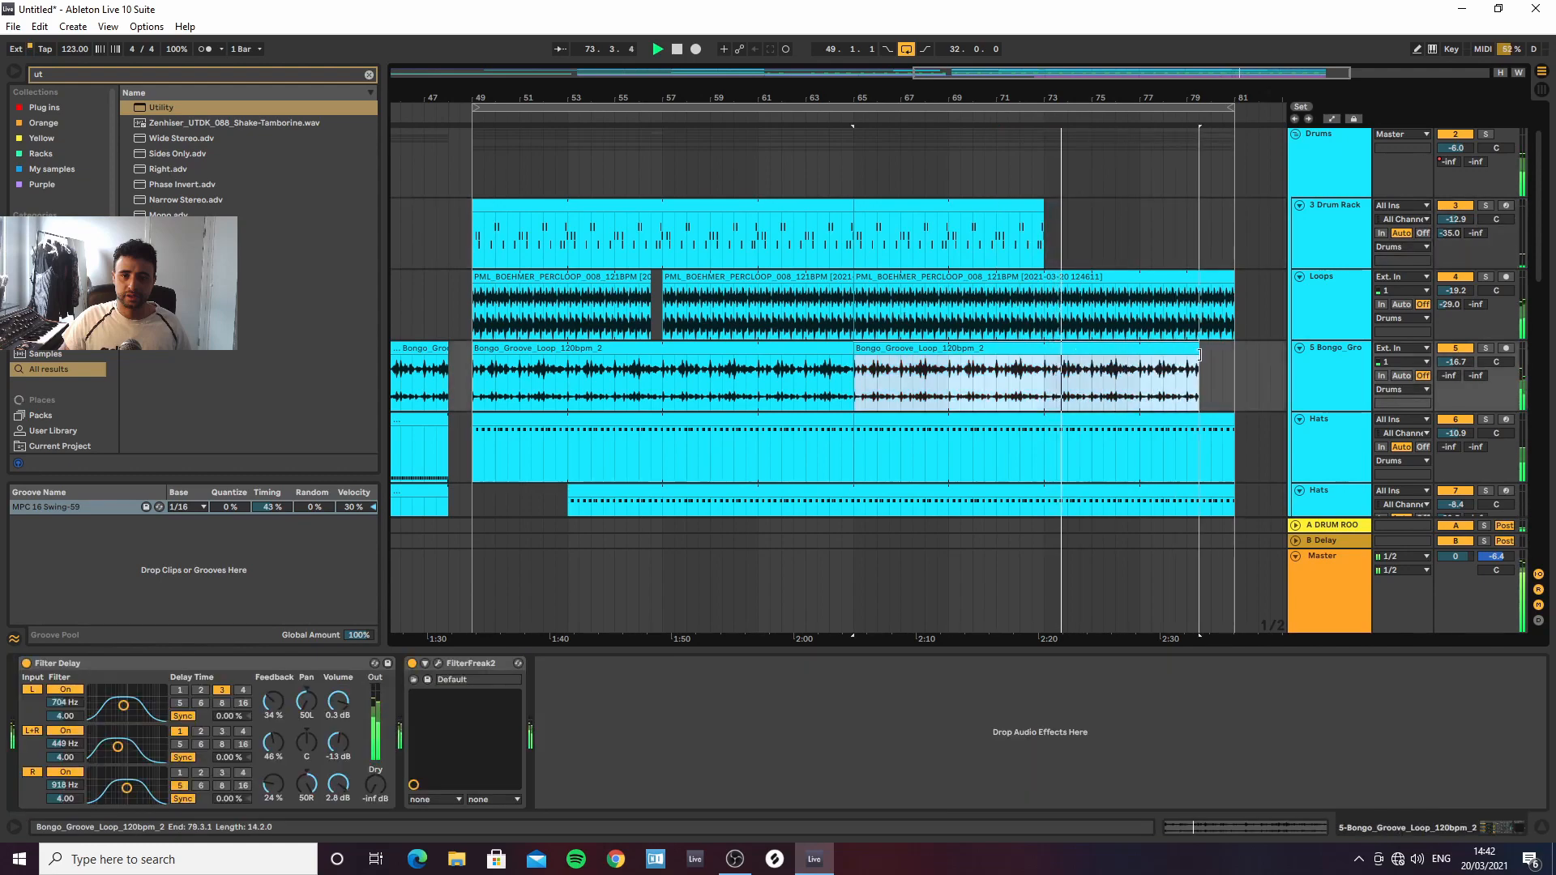
pyautogui.scroll(-5, 1193, 376)
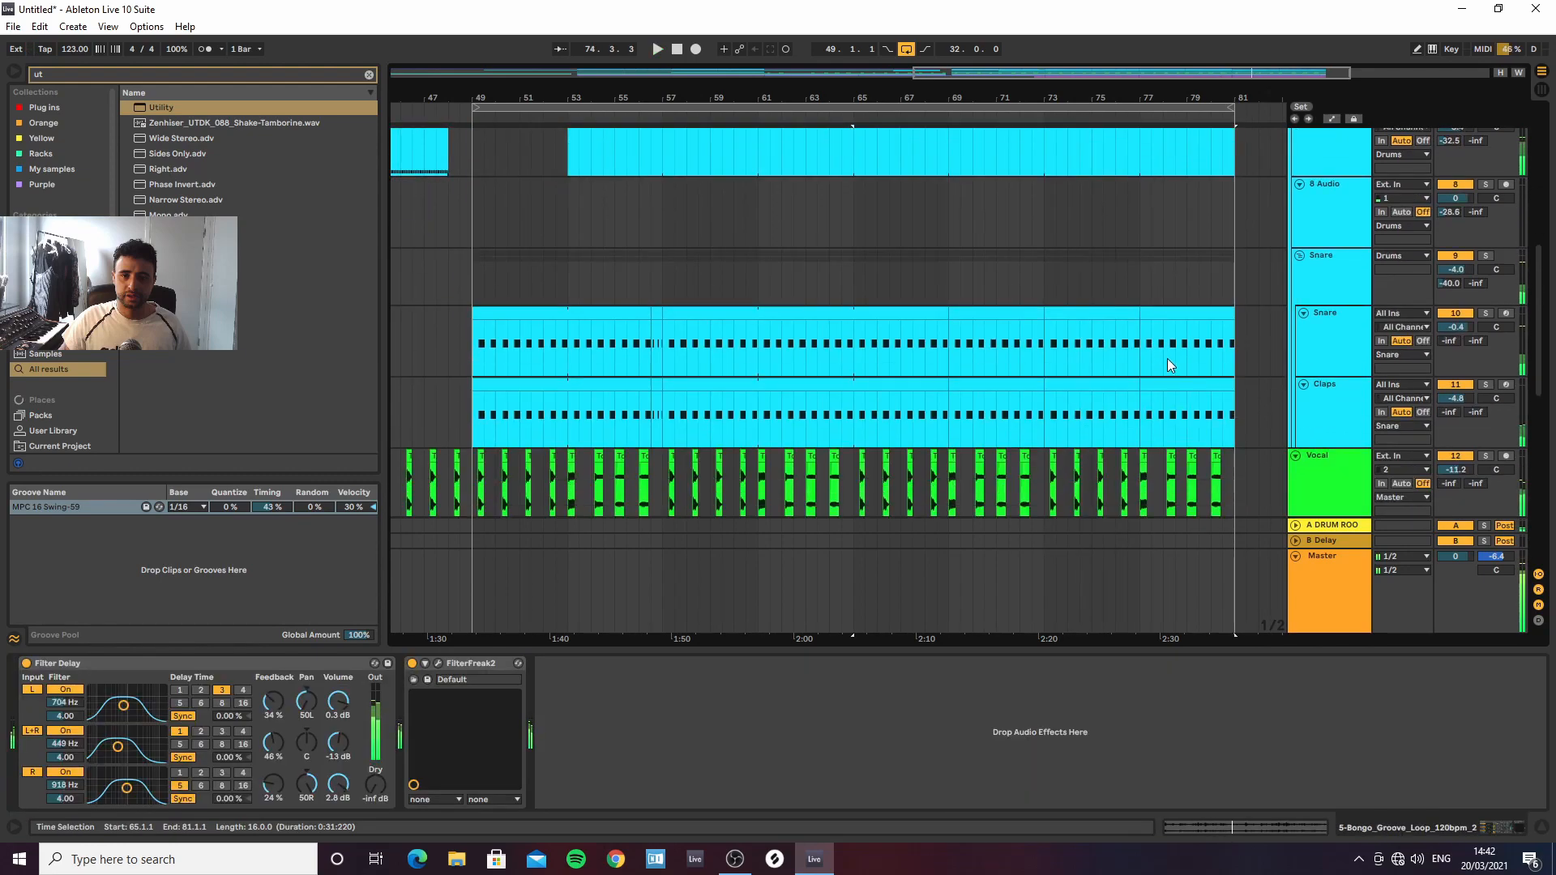
pyautogui.moveTo(1081, 88); pyautogui.dragTo(1083, 49)
pyautogui.scroll(-3, 1123, 331)
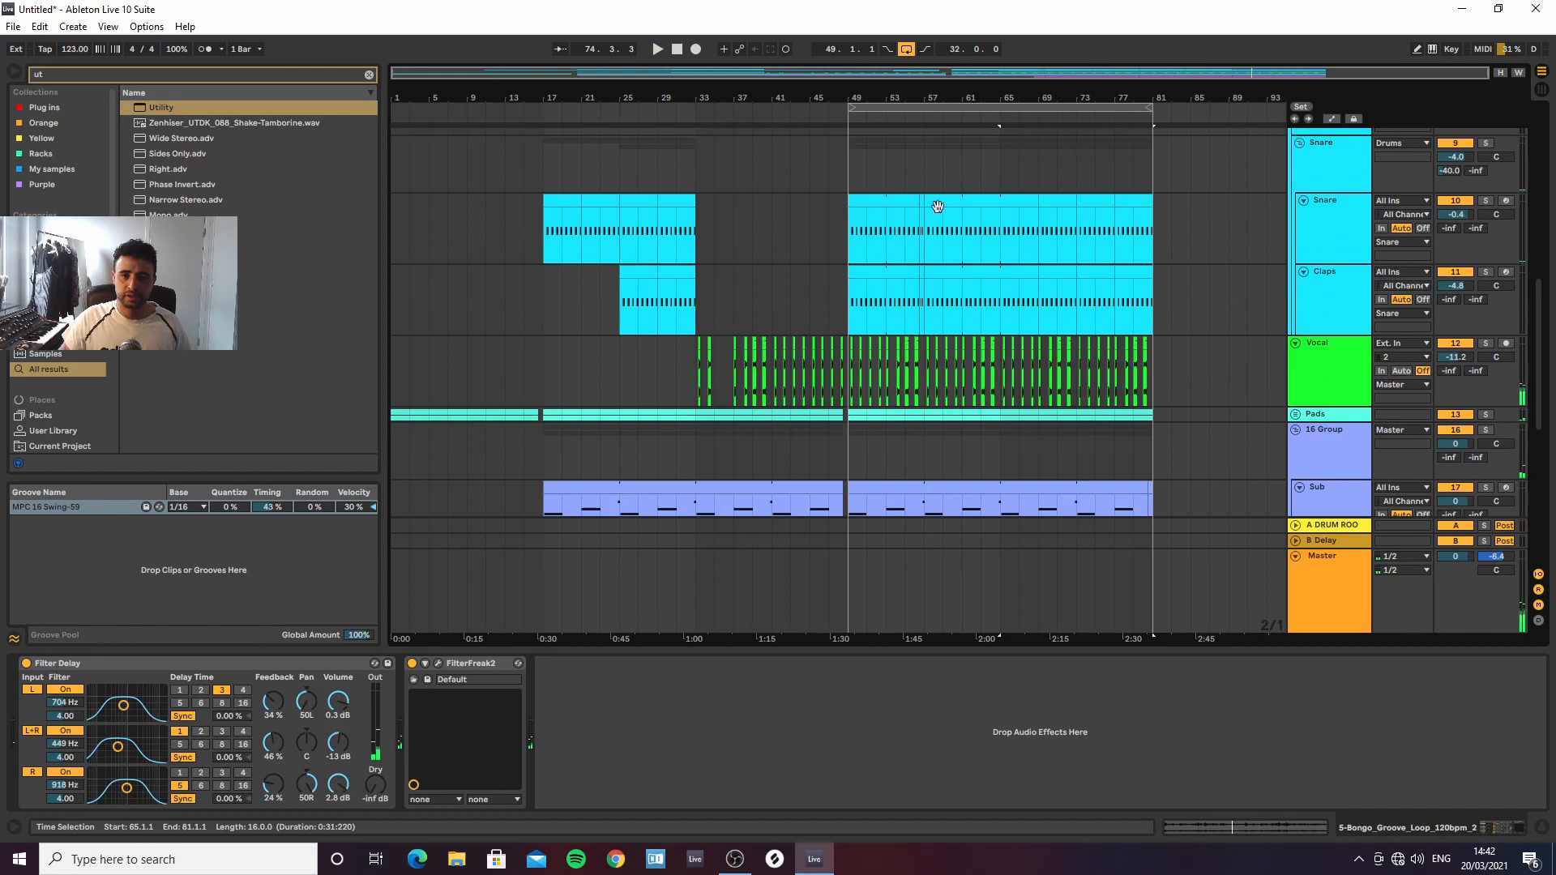
pyautogui.scroll(-3, 1125, 320)
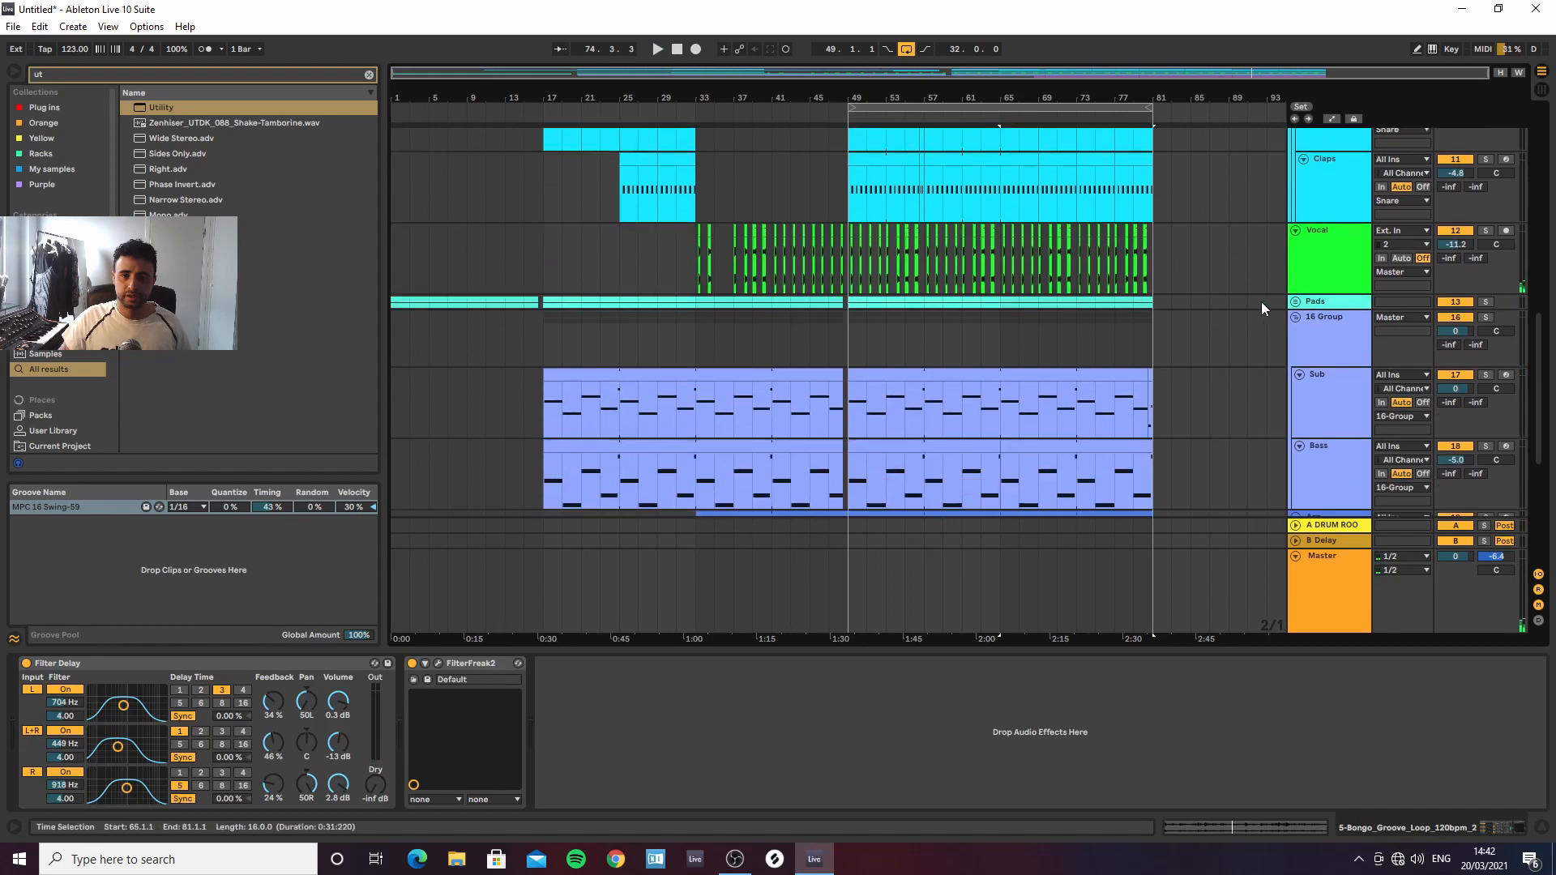
pyautogui.scroll(-3, 1101, 349)
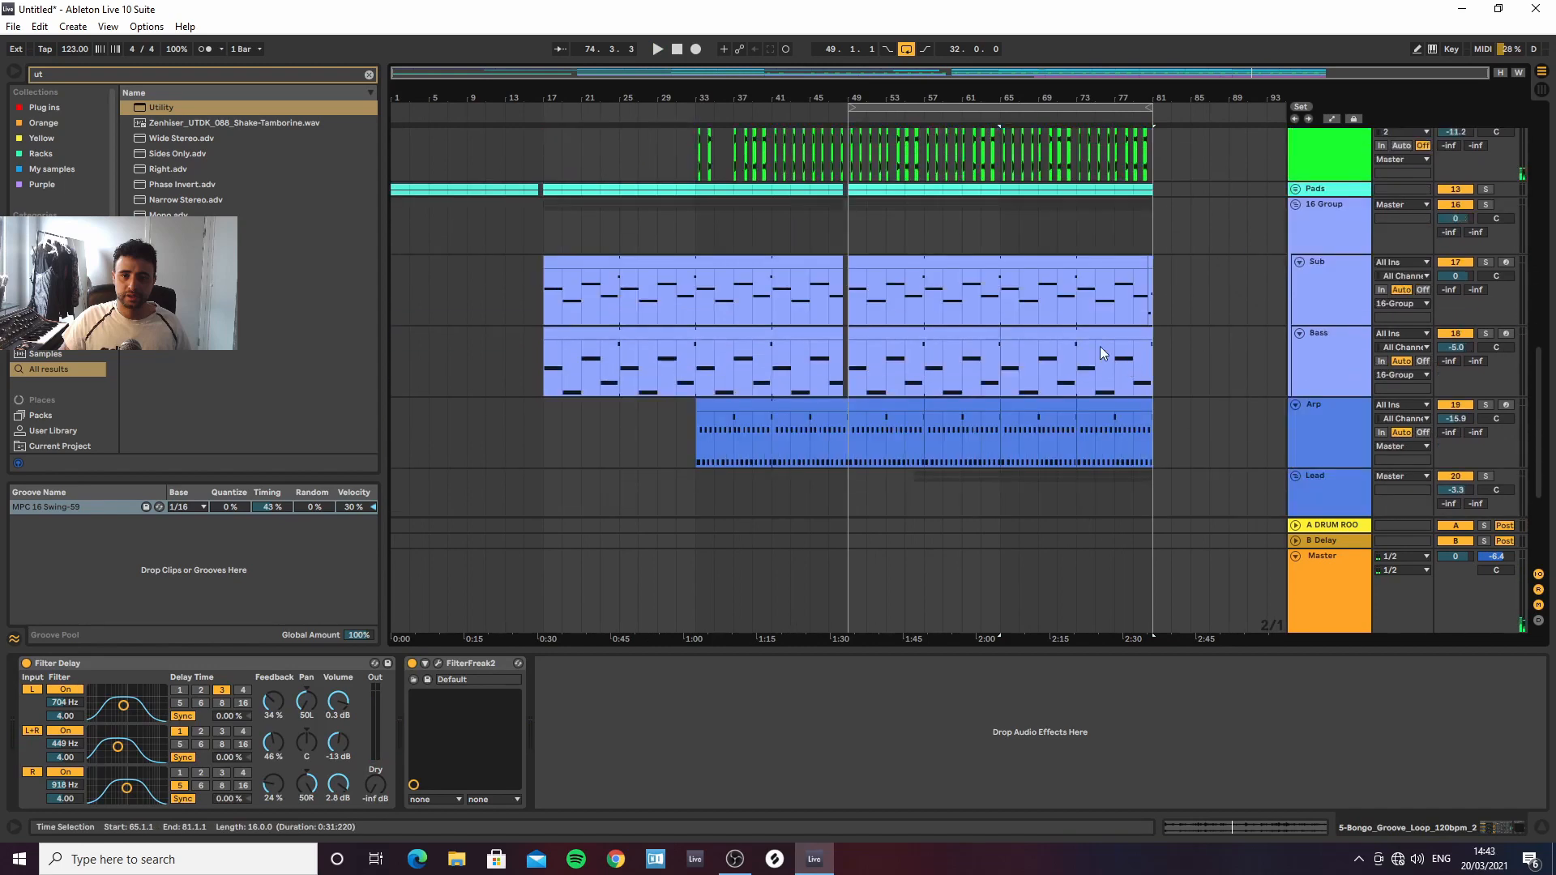
pyautogui.click(1088, 263)
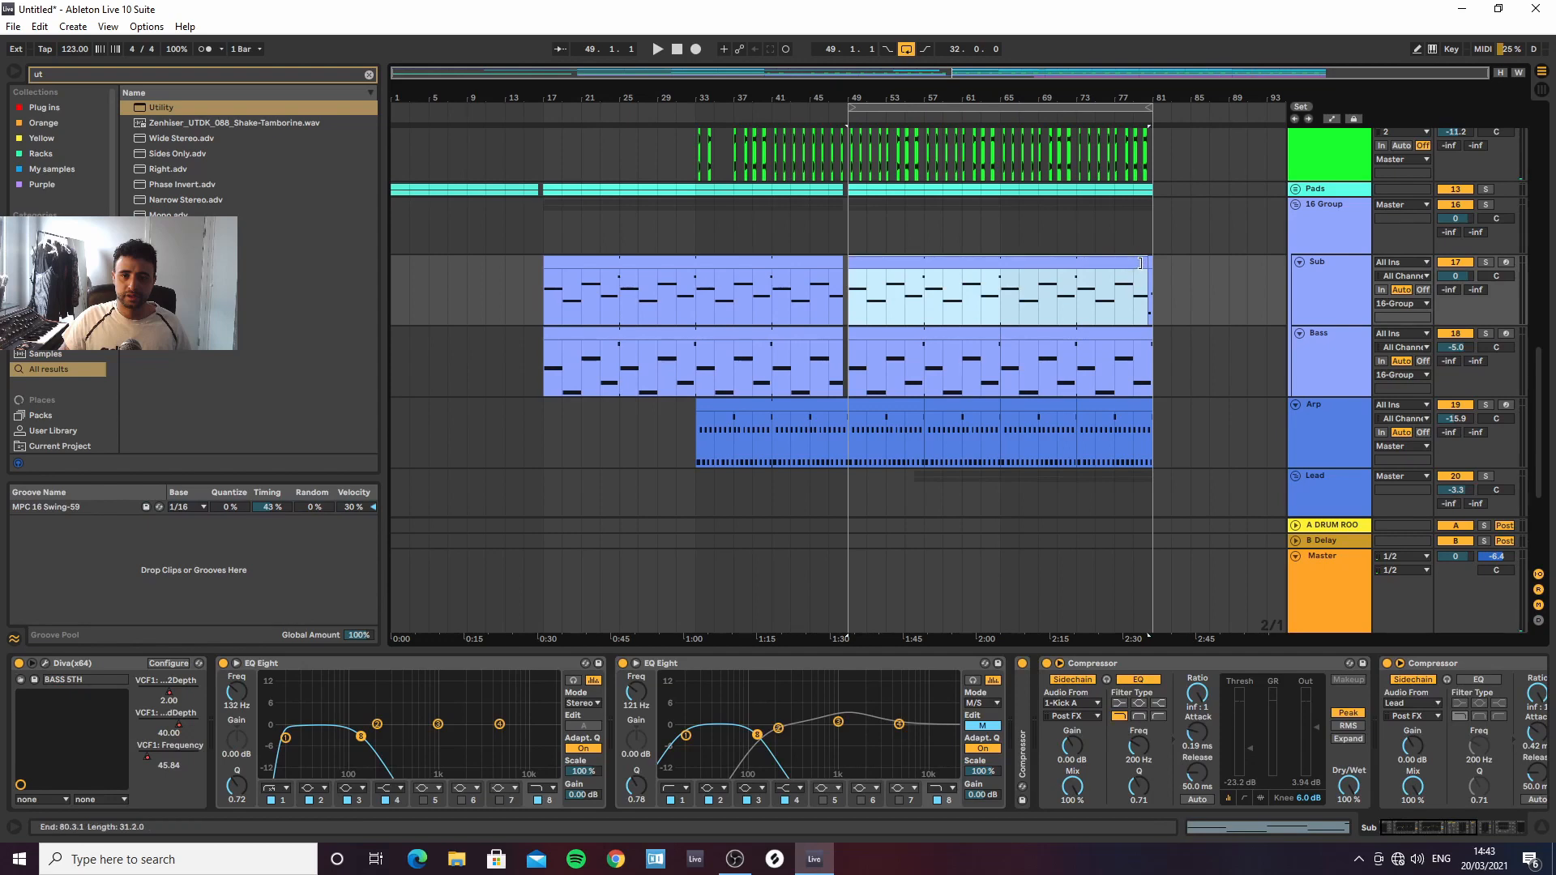
pyautogui.moveTo(1065, 335); pyautogui.dragTo(1068, 337)
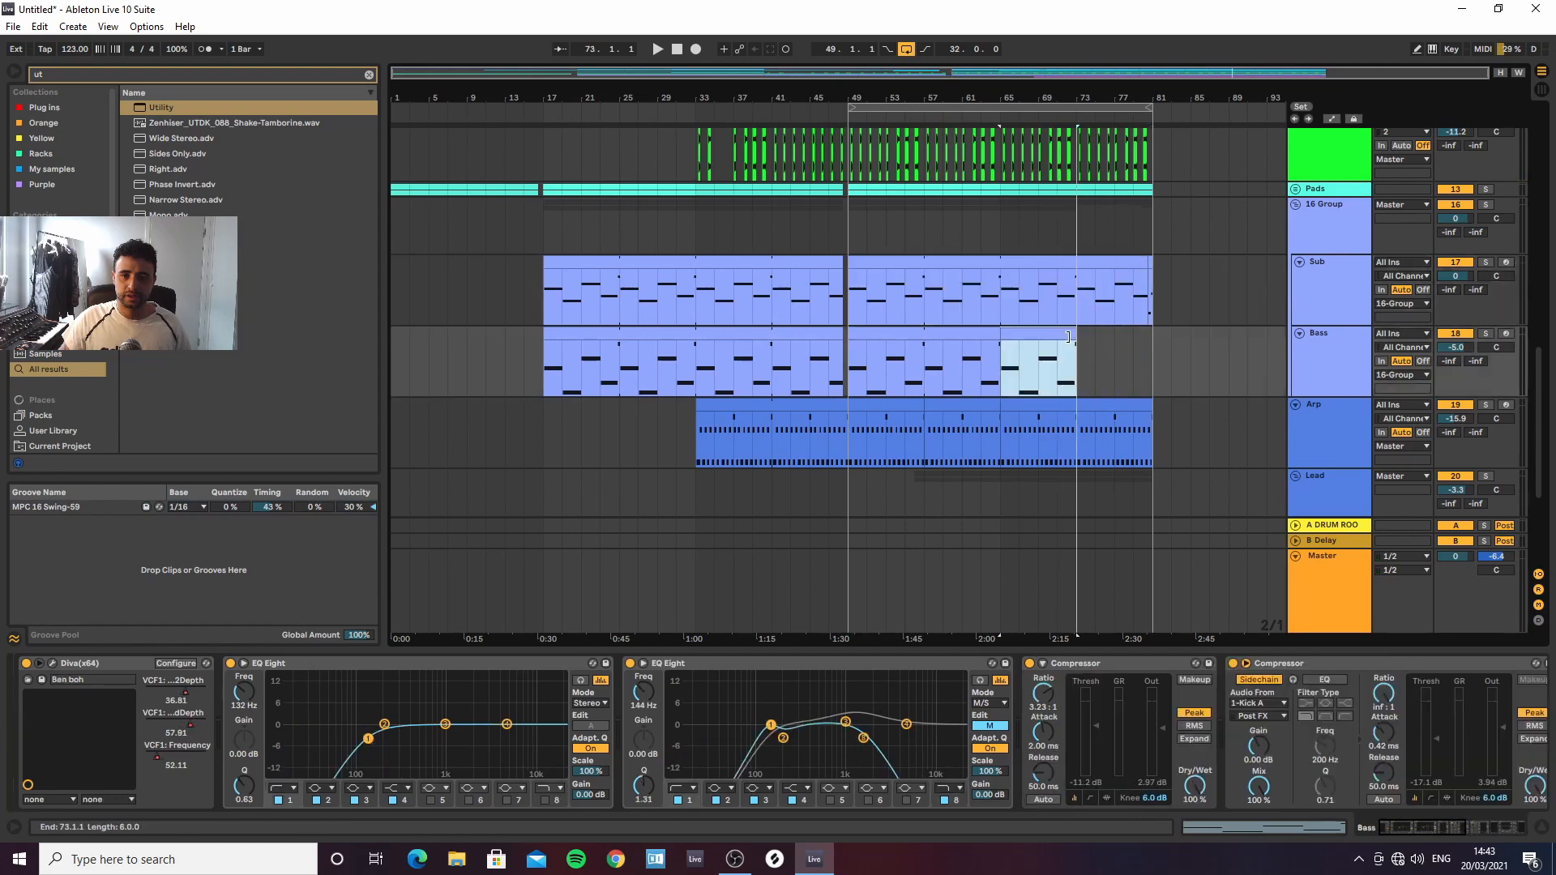
pyautogui.click(1037, 212)
pyautogui.press('space')
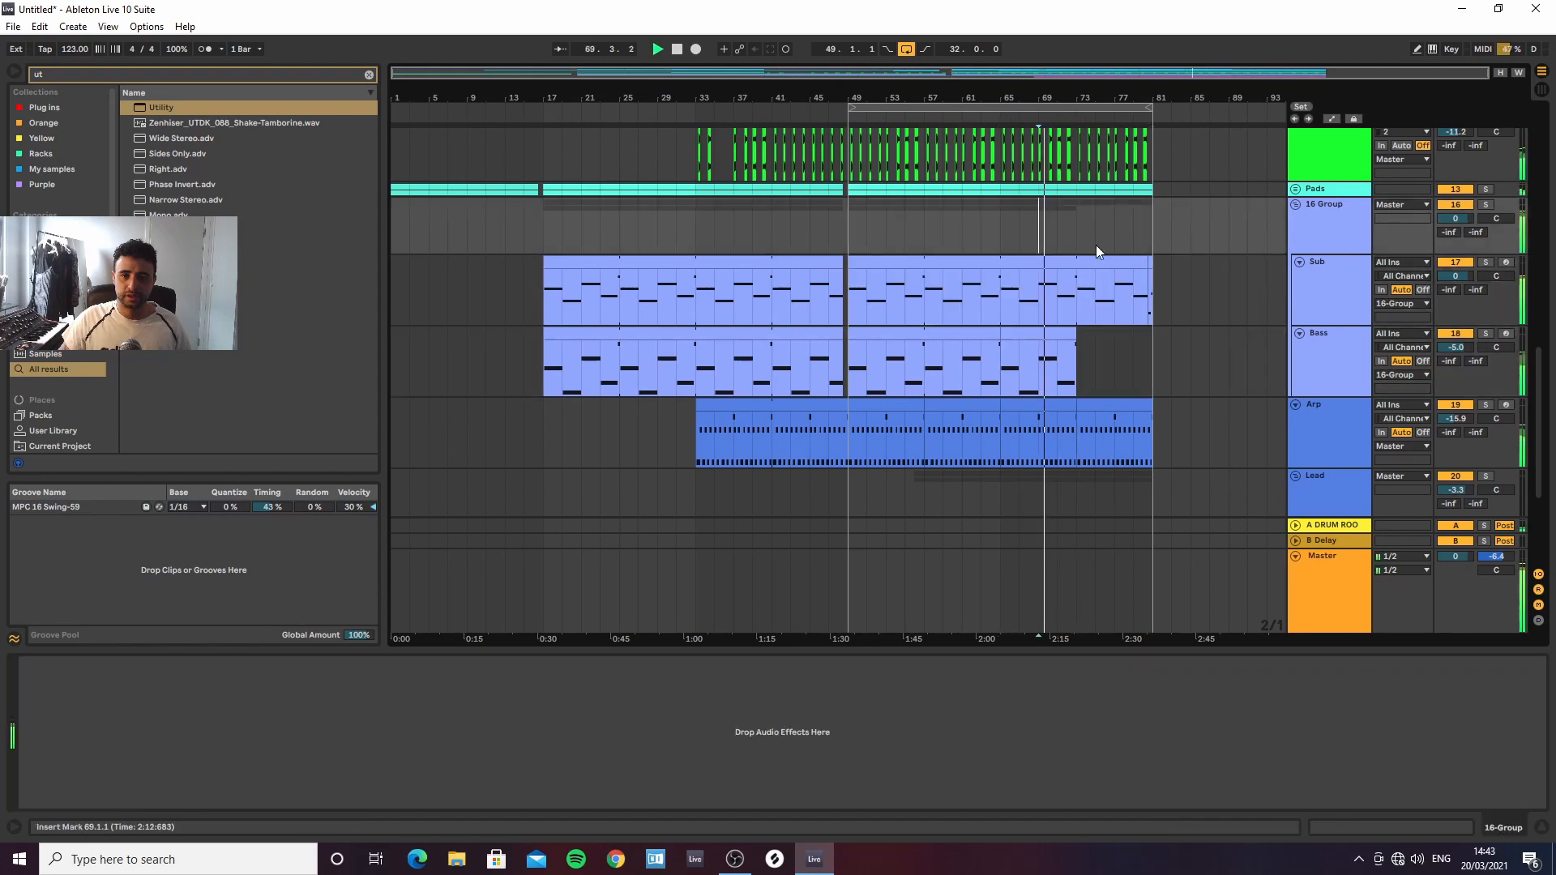
# Extend the last Mid and Arp clips to bar 89 and lengthen the arrangement loop to end there as well
pyautogui.moveTo(1094, 103); pyautogui.dragTo(956, 220)
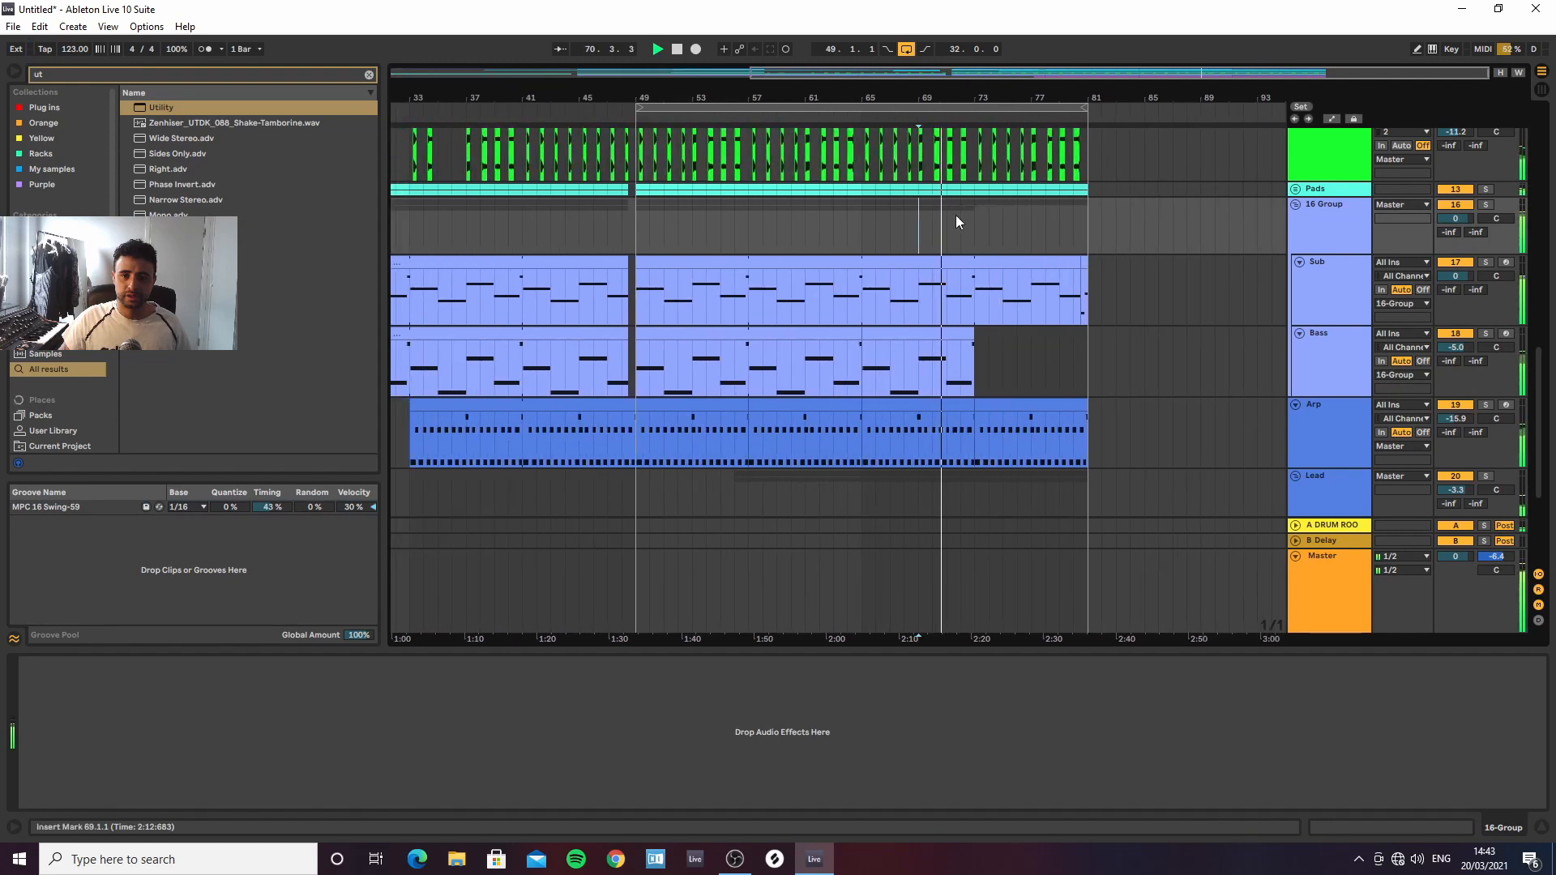
pyautogui.scroll(-2, 1030, 328)
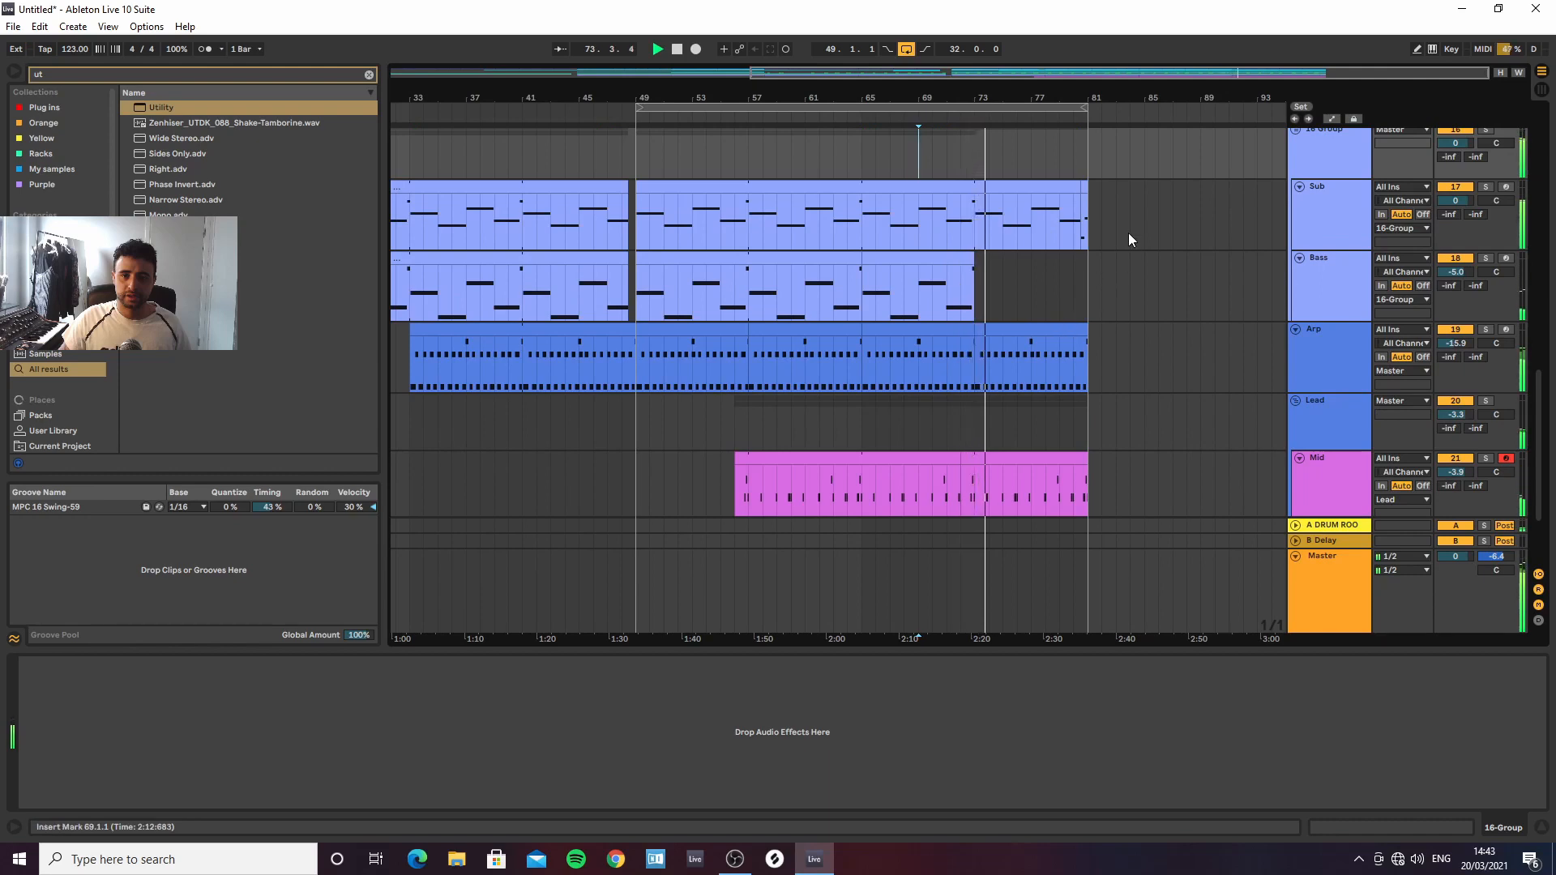
pyautogui.moveTo(1104, 101); pyautogui.dragTo(987, 315)
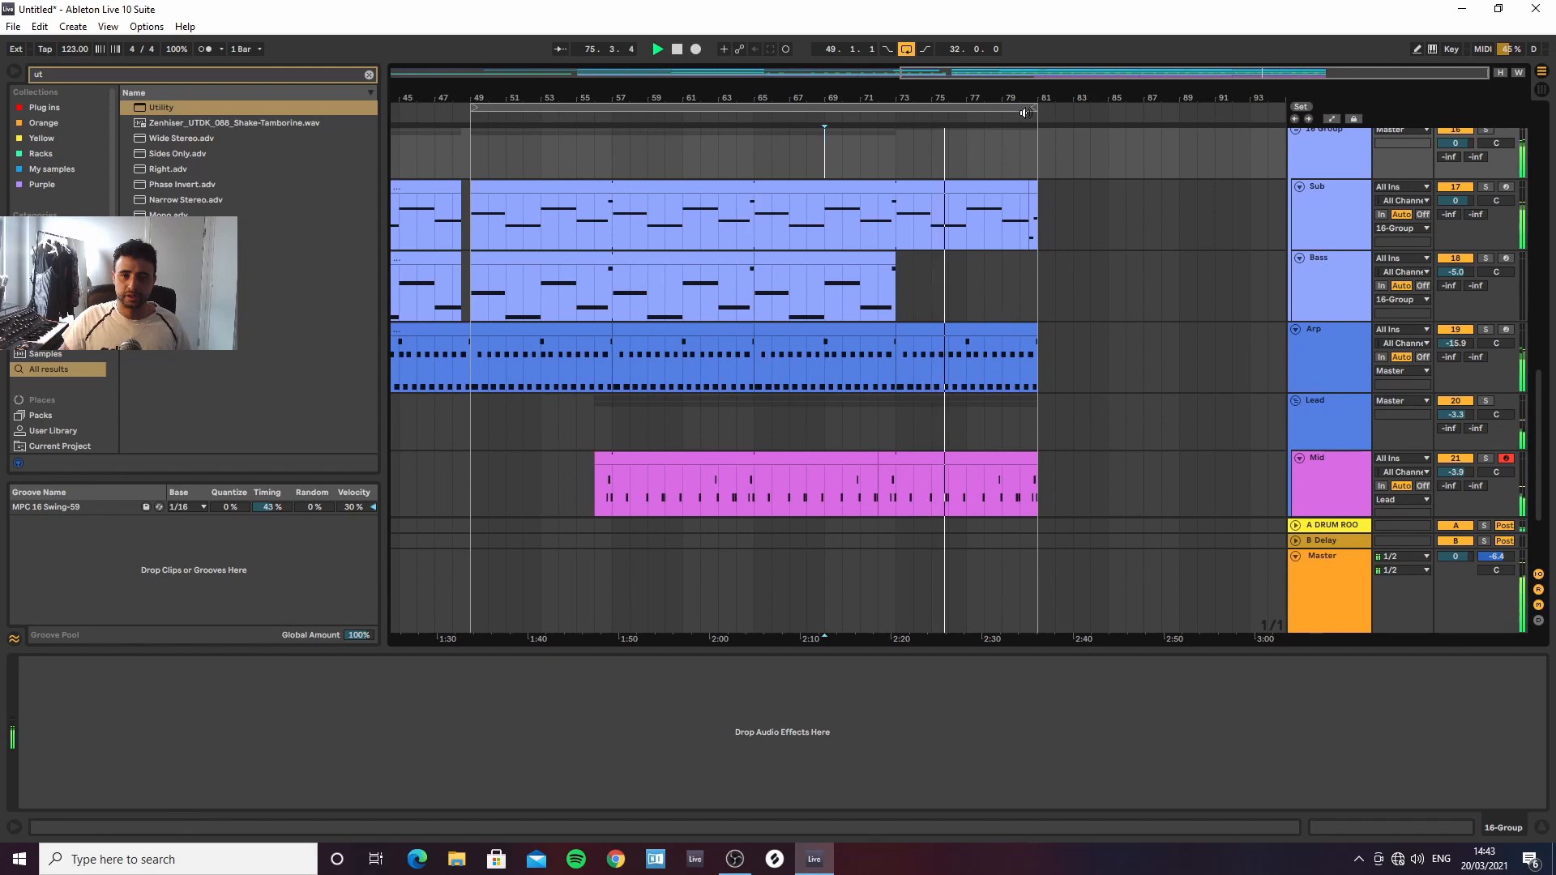
pyautogui.moveTo(1037, 462); pyautogui.dragTo(1179, 462)
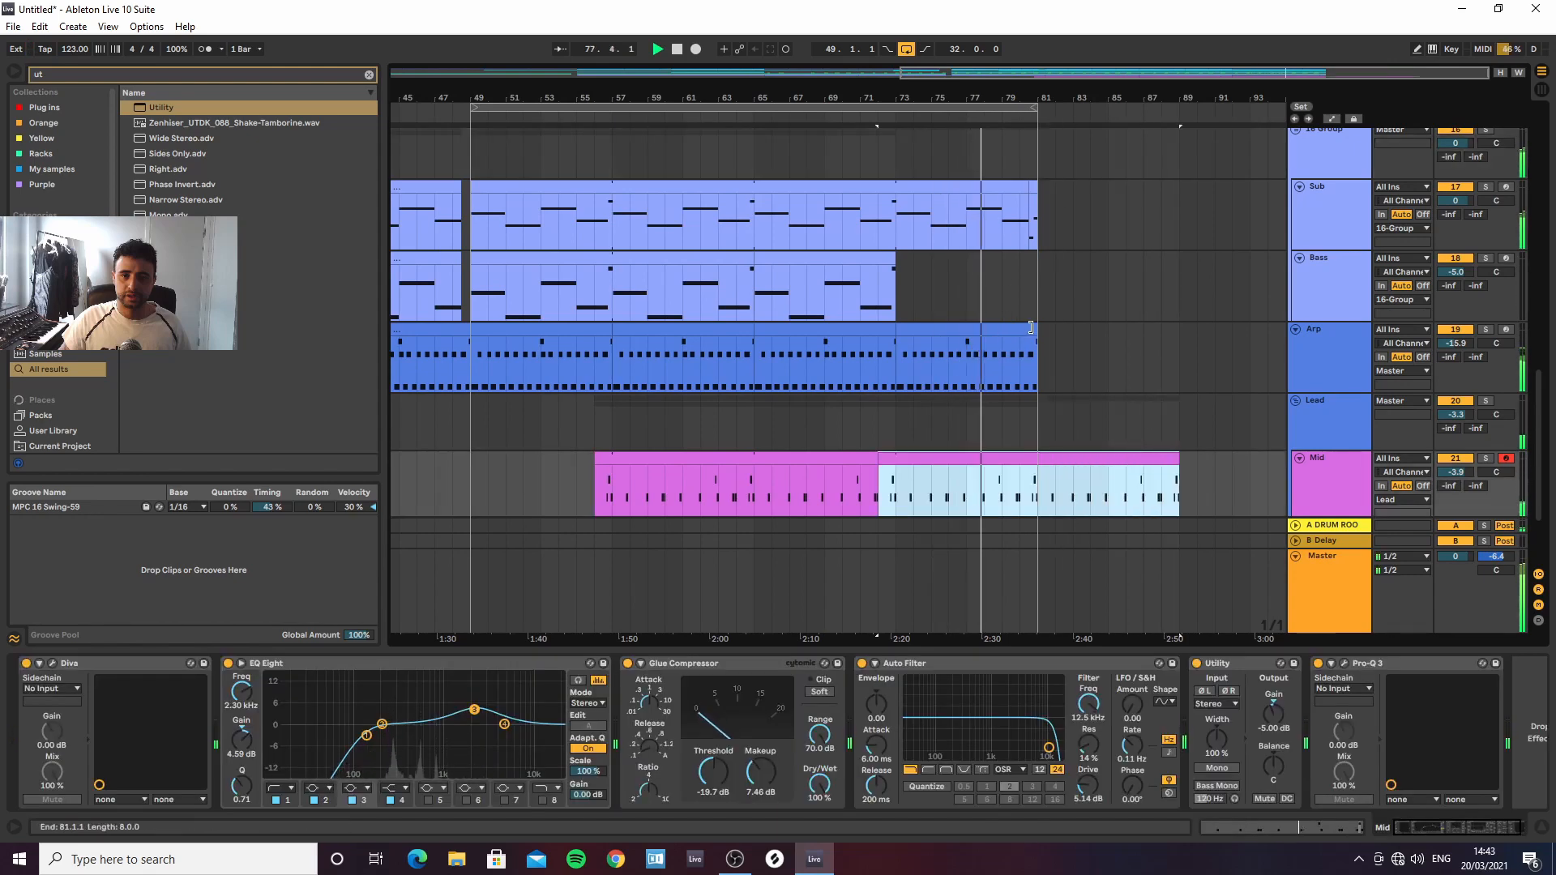
pyautogui.moveTo(1038, 338); pyautogui.dragTo(1179, 339)
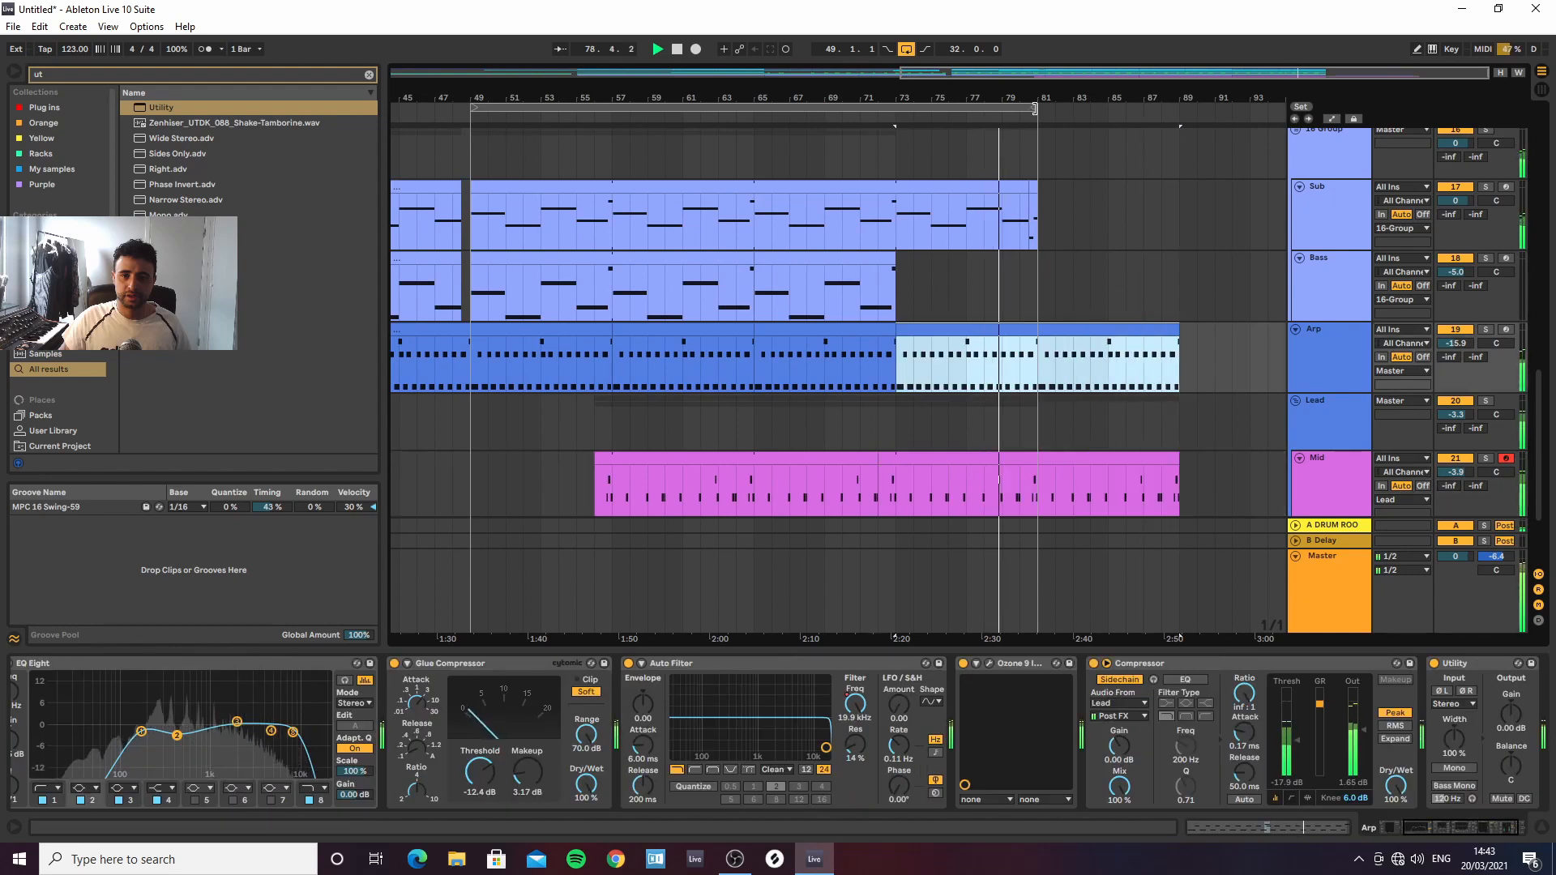
pyautogui.moveTo(1037, 106); pyautogui.dragTo(1172, 112)
# Try to duplicate a section of the Pads part past bar 81, and undo the copy
pyautogui.scroll(6, 1092, 287)
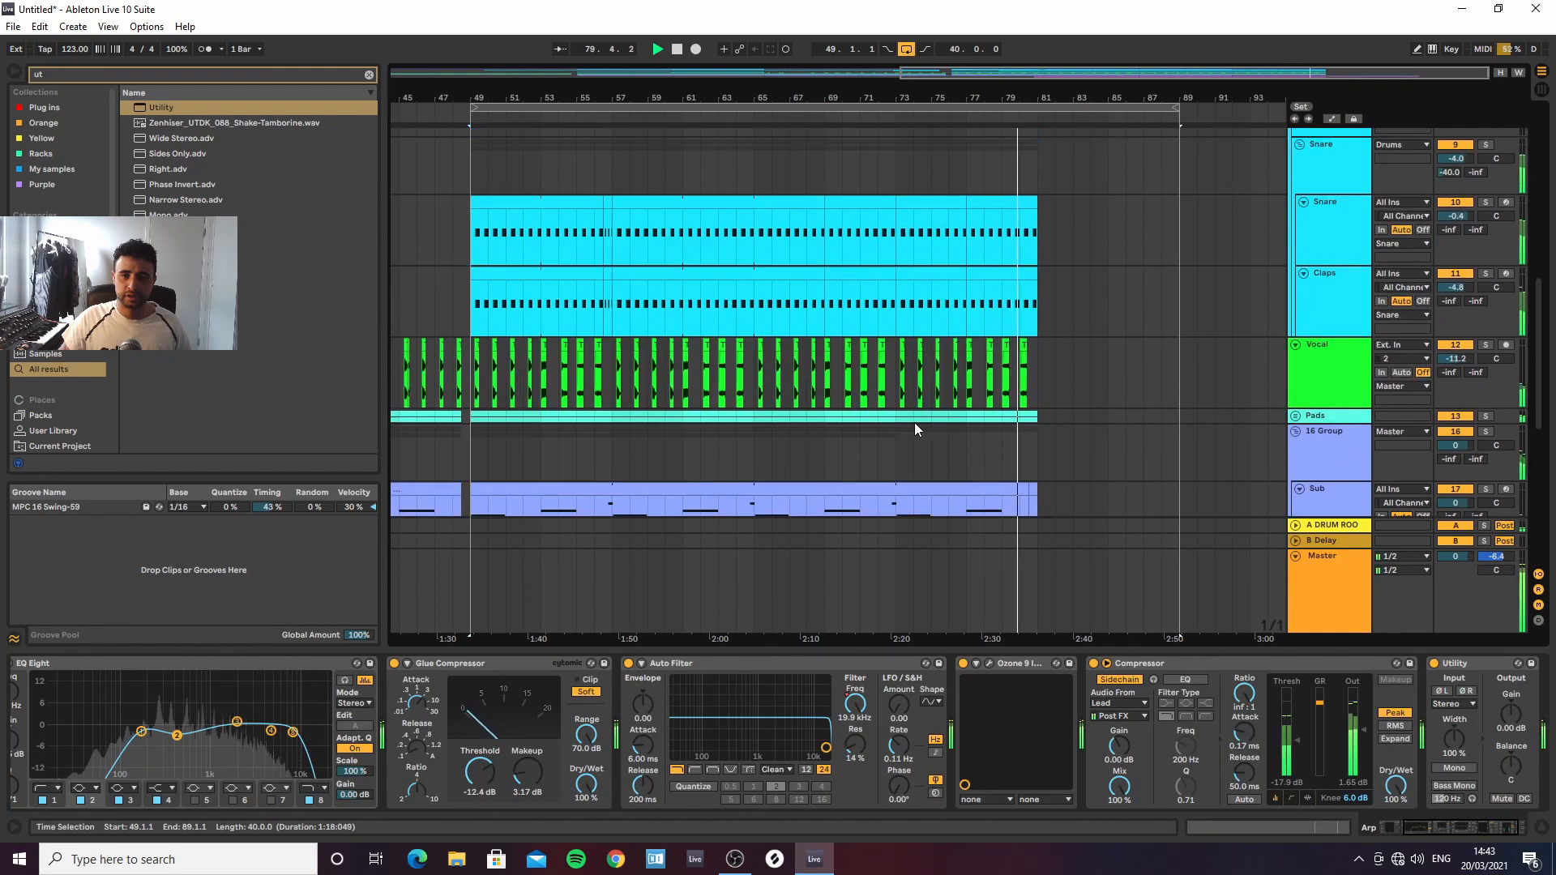
pyautogui.moveTo(902, 416); pyautogui.dragTo(1065, 416)
pyautogui.hotkey('ctrl', 'd')
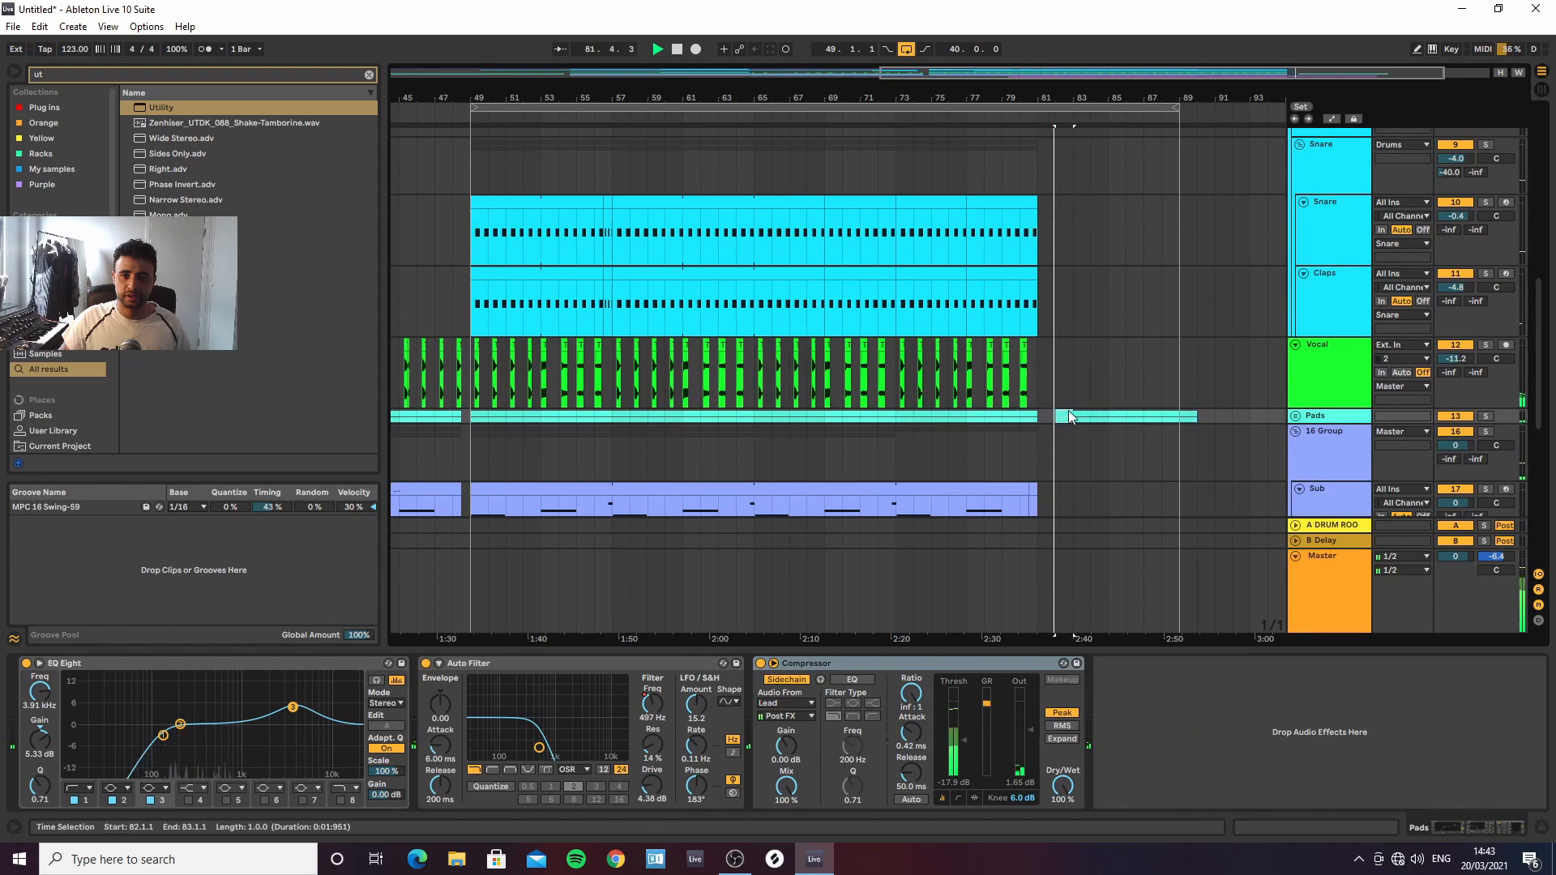
pyautogui.hotkey('ctrl', 'z')
pyautogui.click(1107, 389)
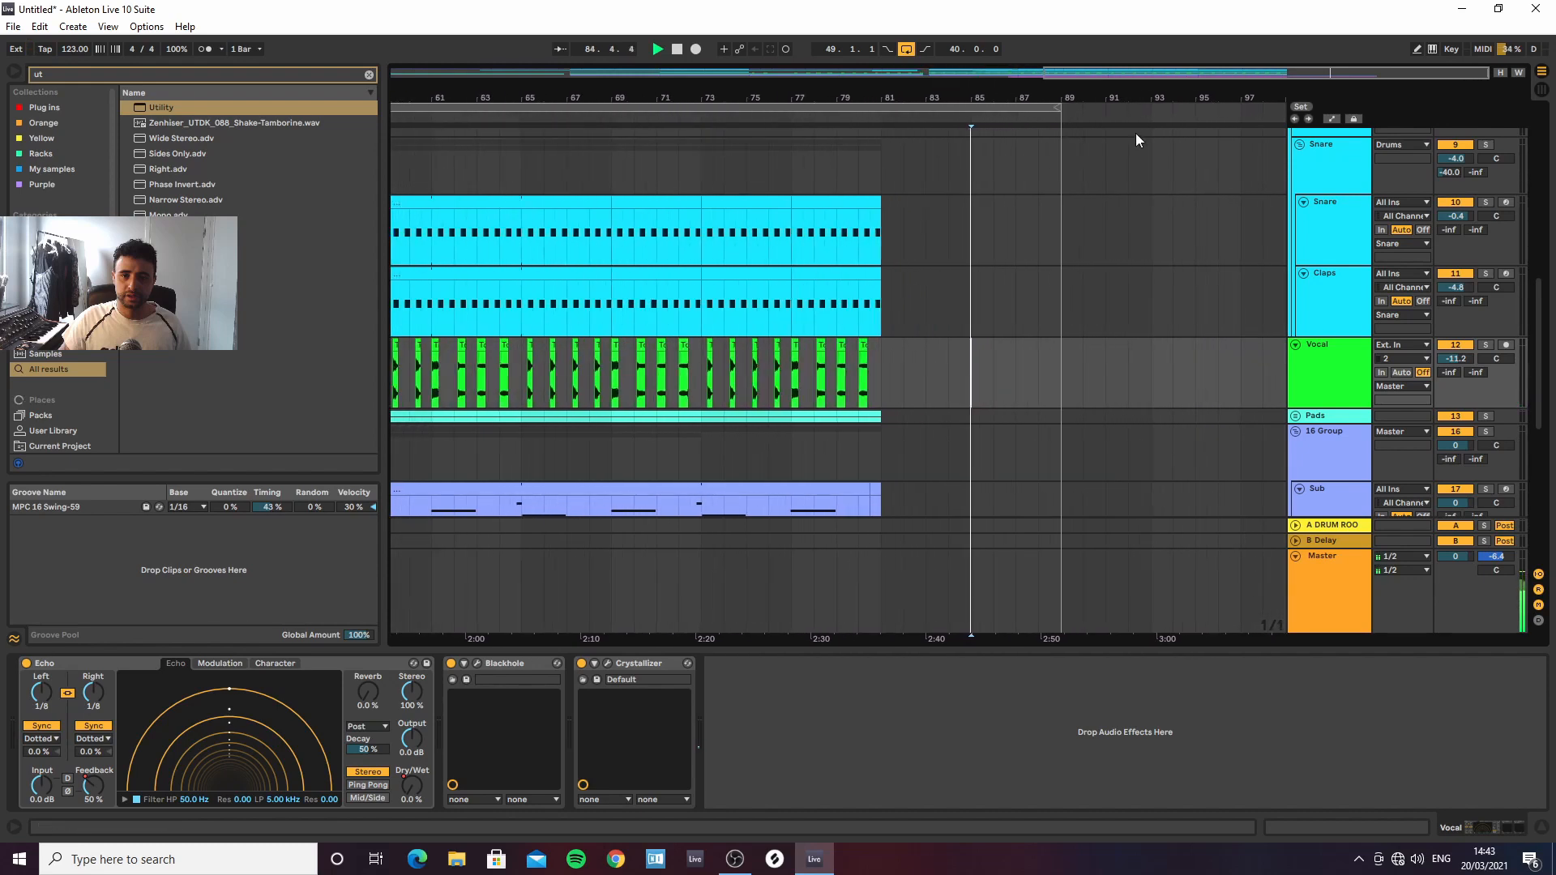
# Lengthen the arrangement loop to bar 97 and extend the last Arp and Mid clips to the same bar
pyautogui.moveTo(1060, 108); pyautogui.dragTo(1199, 118)
pyautogui.scroll(-5, 1008, 311)
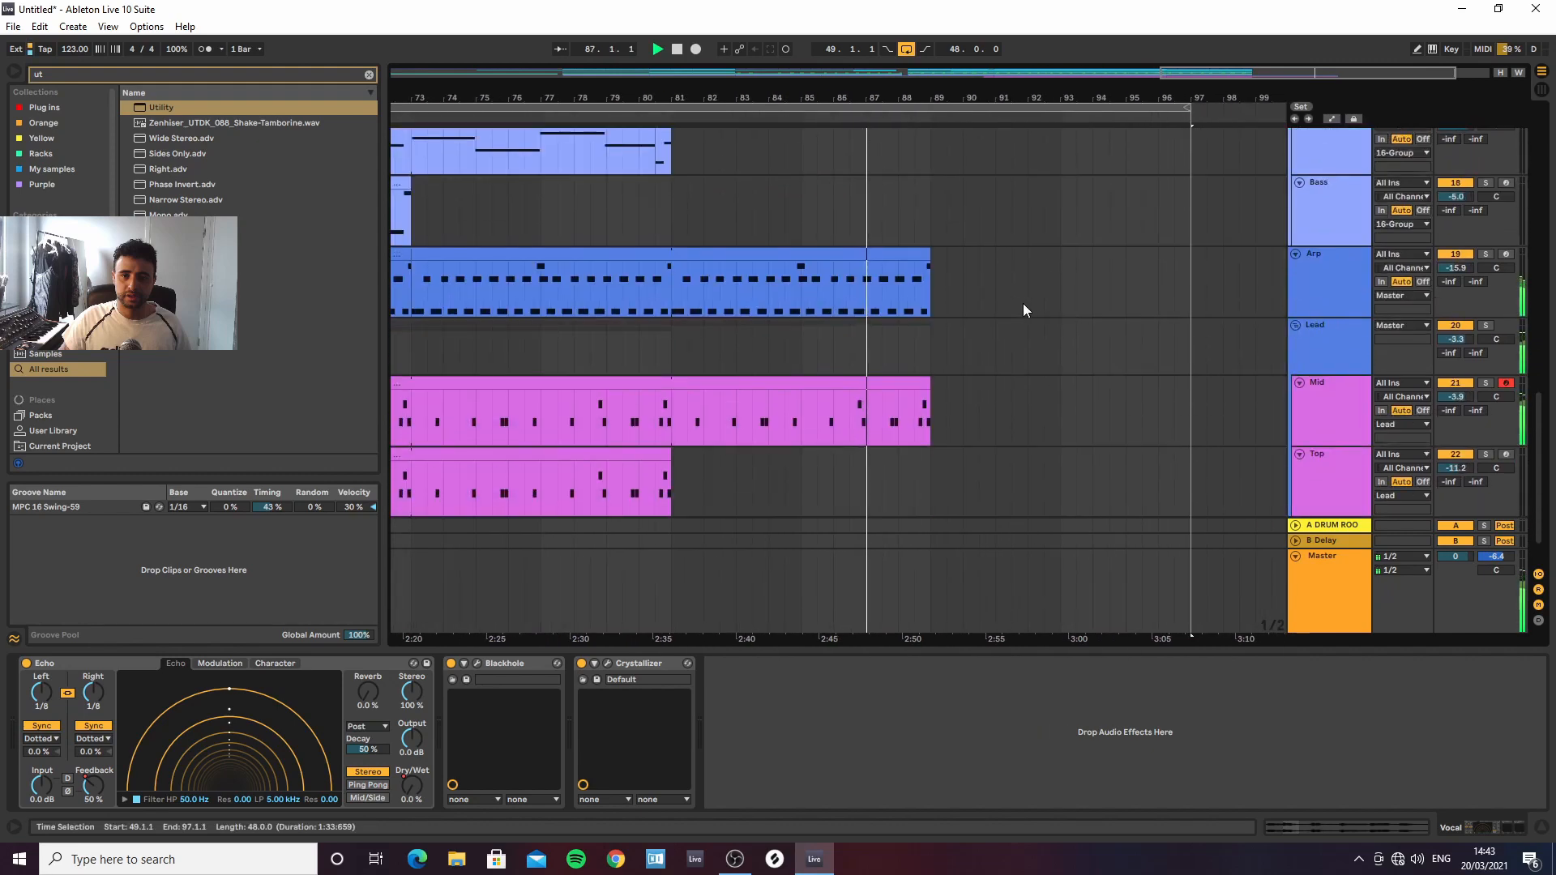
pyautogui.scroll(3, 1023, 303)
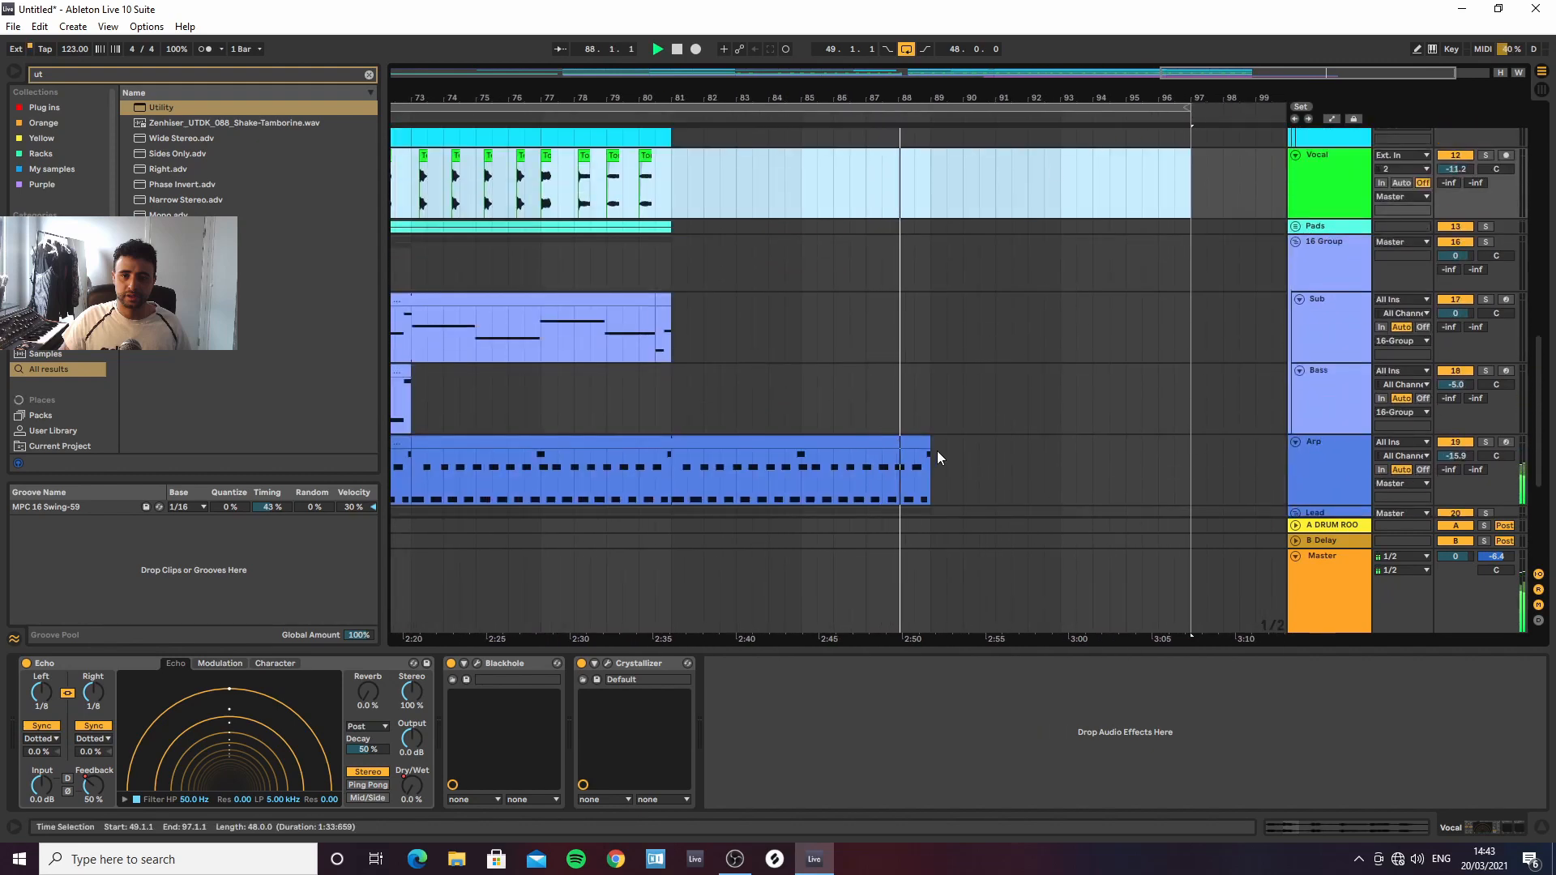
pyautogui.moveTo(929, 452); pyautogui.dragTo(1191, 452)
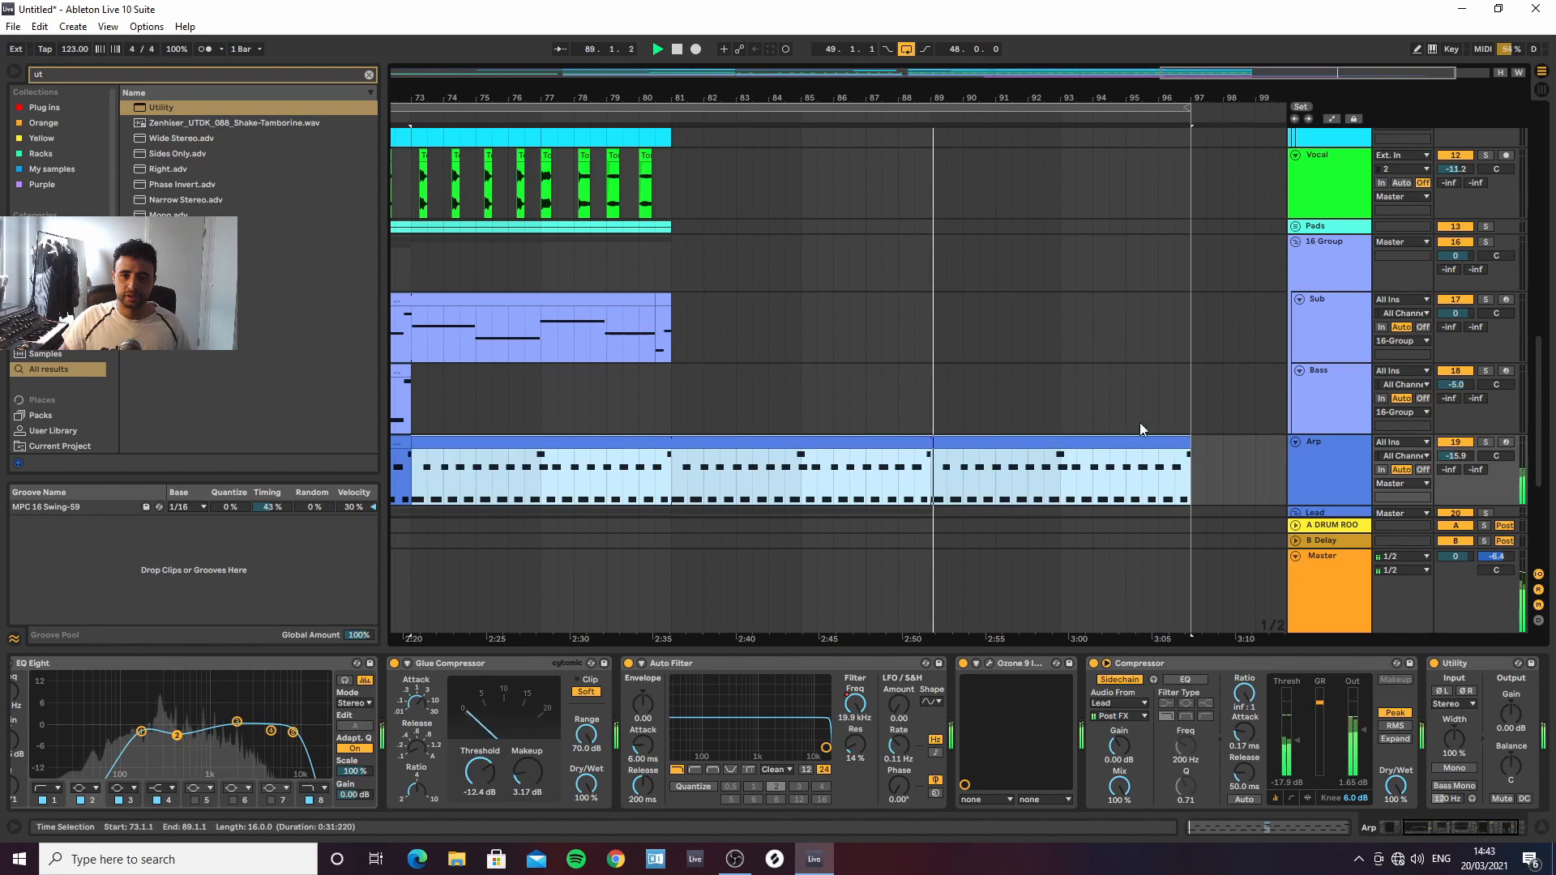
pyautogui.scroll(-3, 1013, 425)
pyautogui.moveTo(928, 421); pyautogui.dragTo(1185, 433)
pyautogui.scroll(-2, 953, 386)
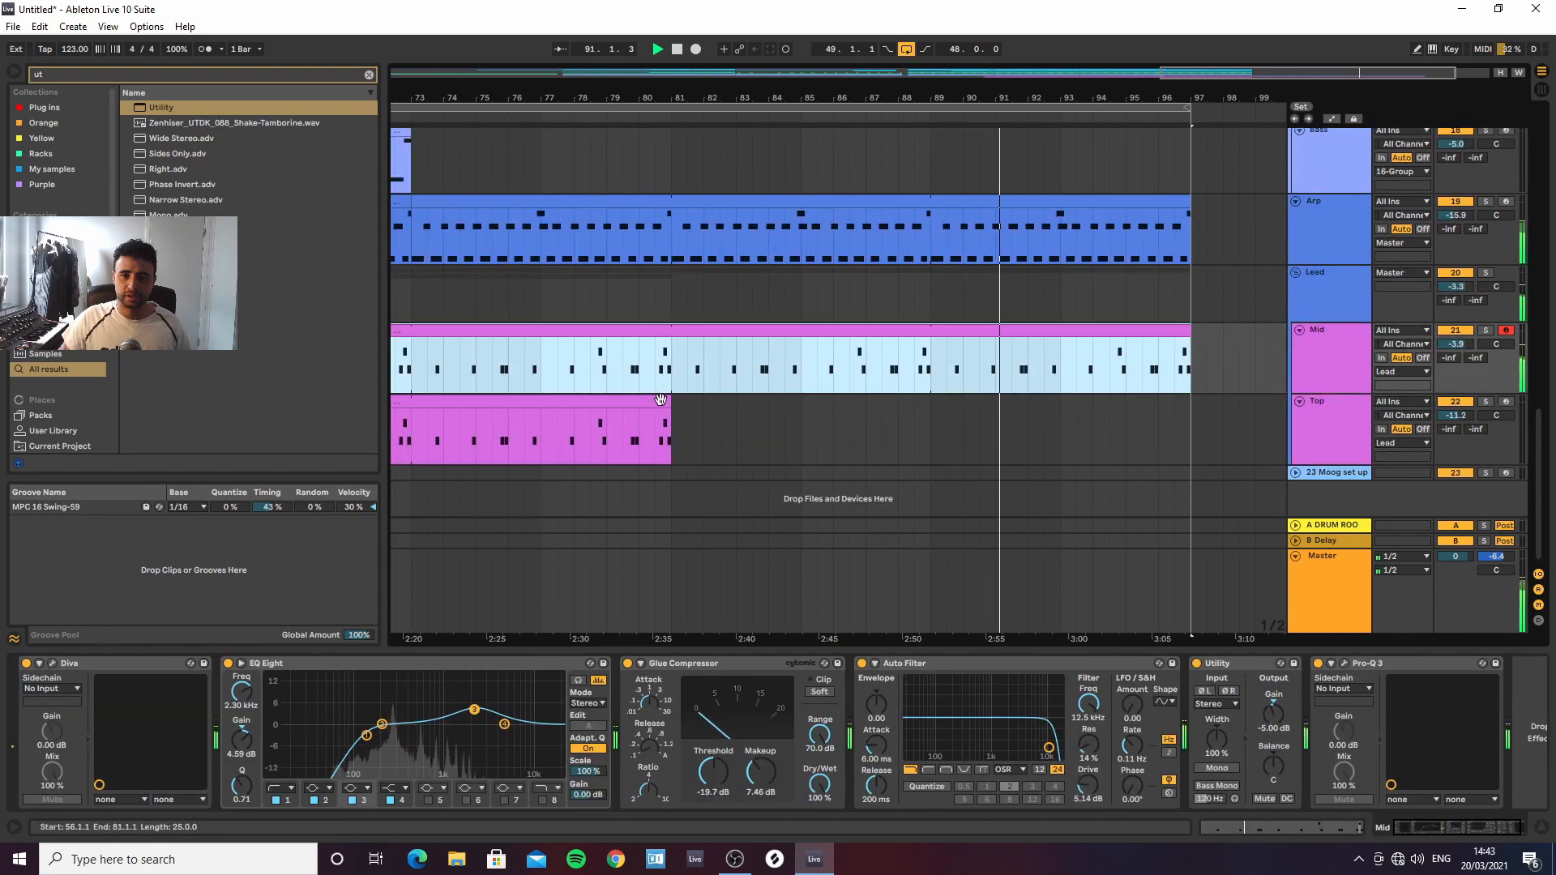
# Duplicate the Top part to fill bars 81 to 97, and trim the copy's start to bar 89
pyautogui.moveTo(760, 103); pyautogui.dragTo(1052, 103)
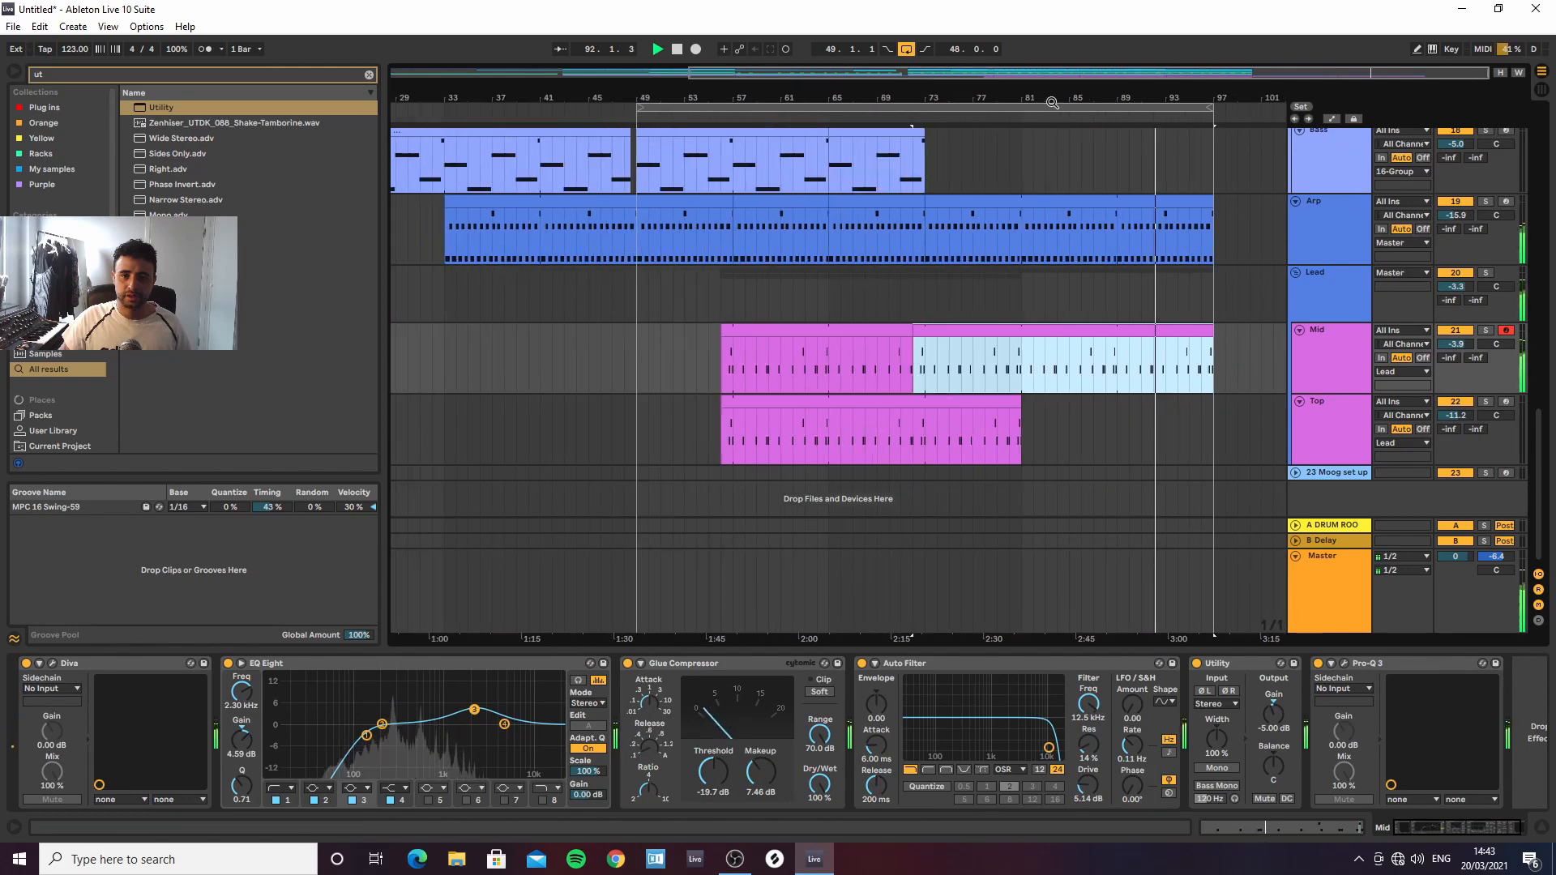
pyautogui.moveTo(924, 431); pyautogui.dragTo(1214, 408)
pyautogui.hotkey('ctrl', 'd')
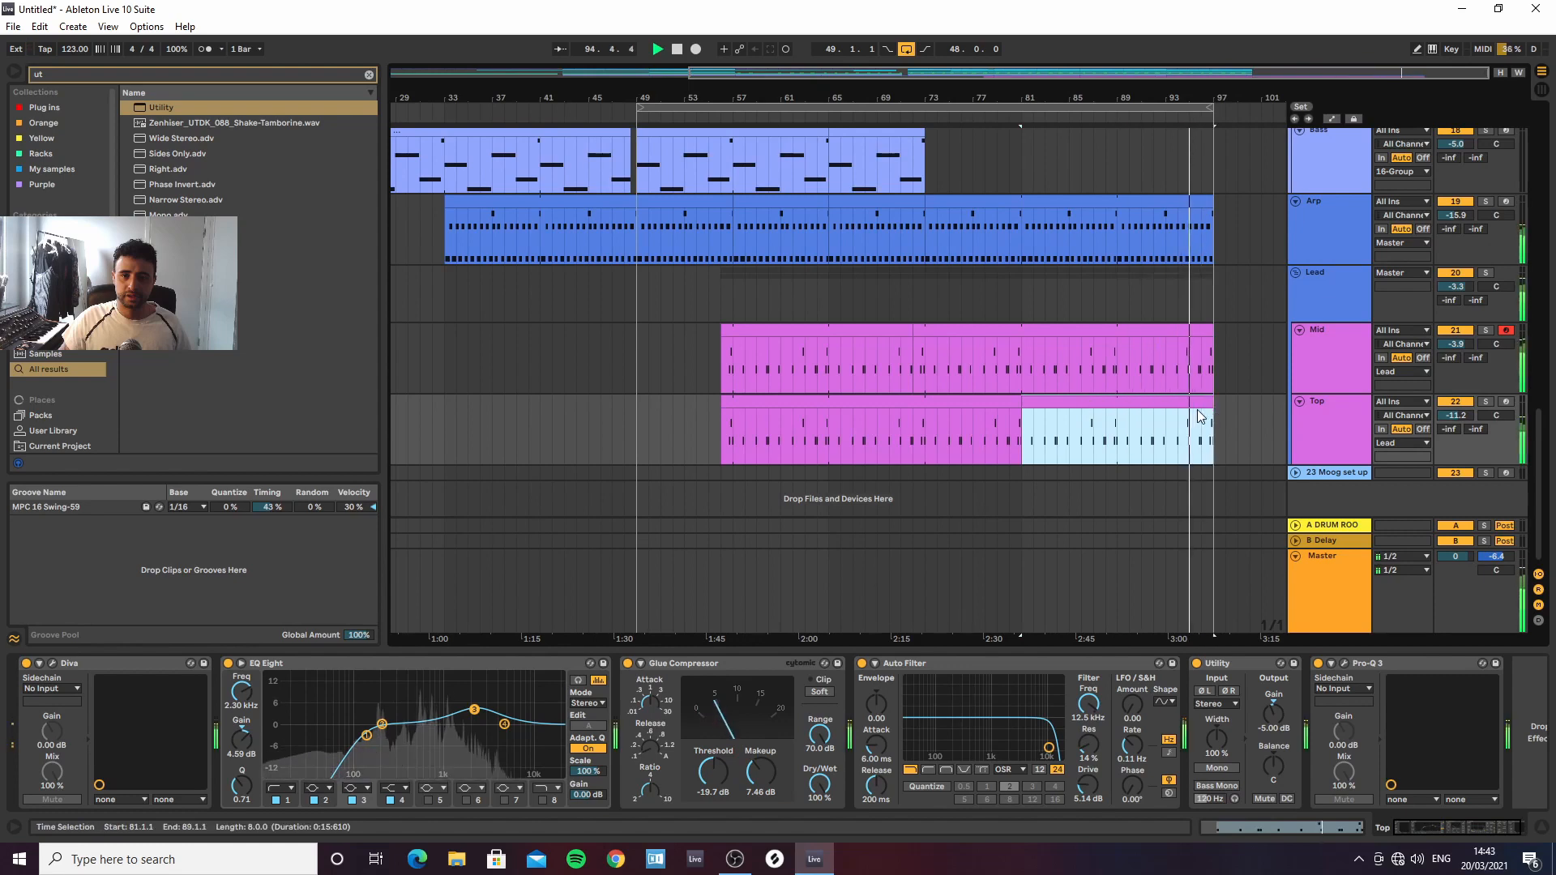
pyautogui.click(1029, 428)
pyautogui.moveTo(1027, 404); pyautogui.dragTo(1118, 404)
# Expand the Pads group and copy the 14 Diva and 15 Diva clips from bars 73–81 to bar 89
pyautogui.scroll(3, 1084, 344)
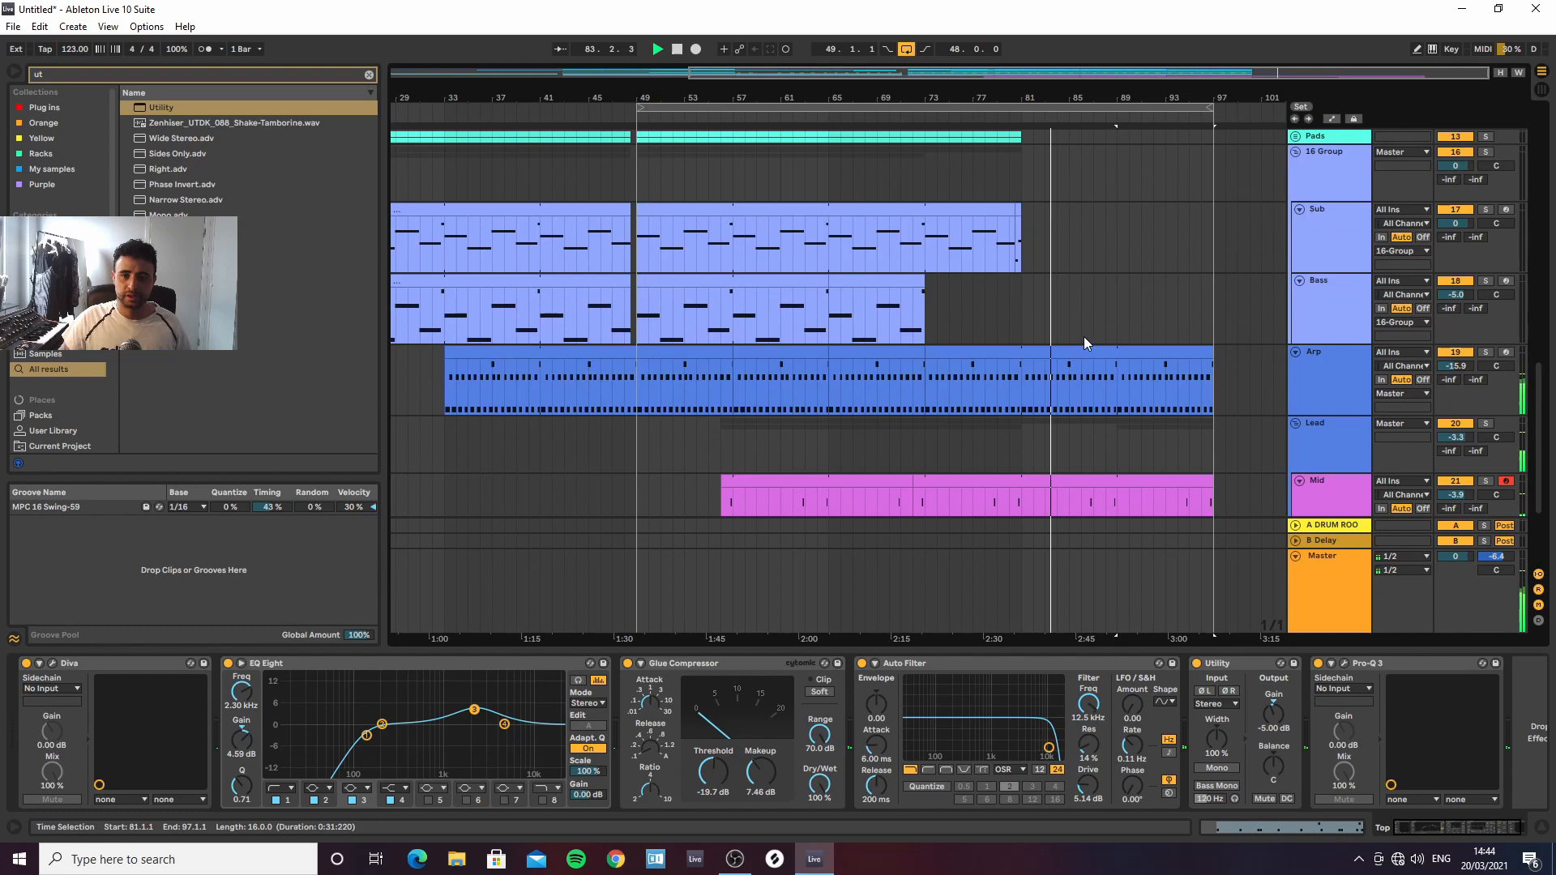
pyautogui.click(1010, 315)
pyautogui.scroll(3, 1080, 309)
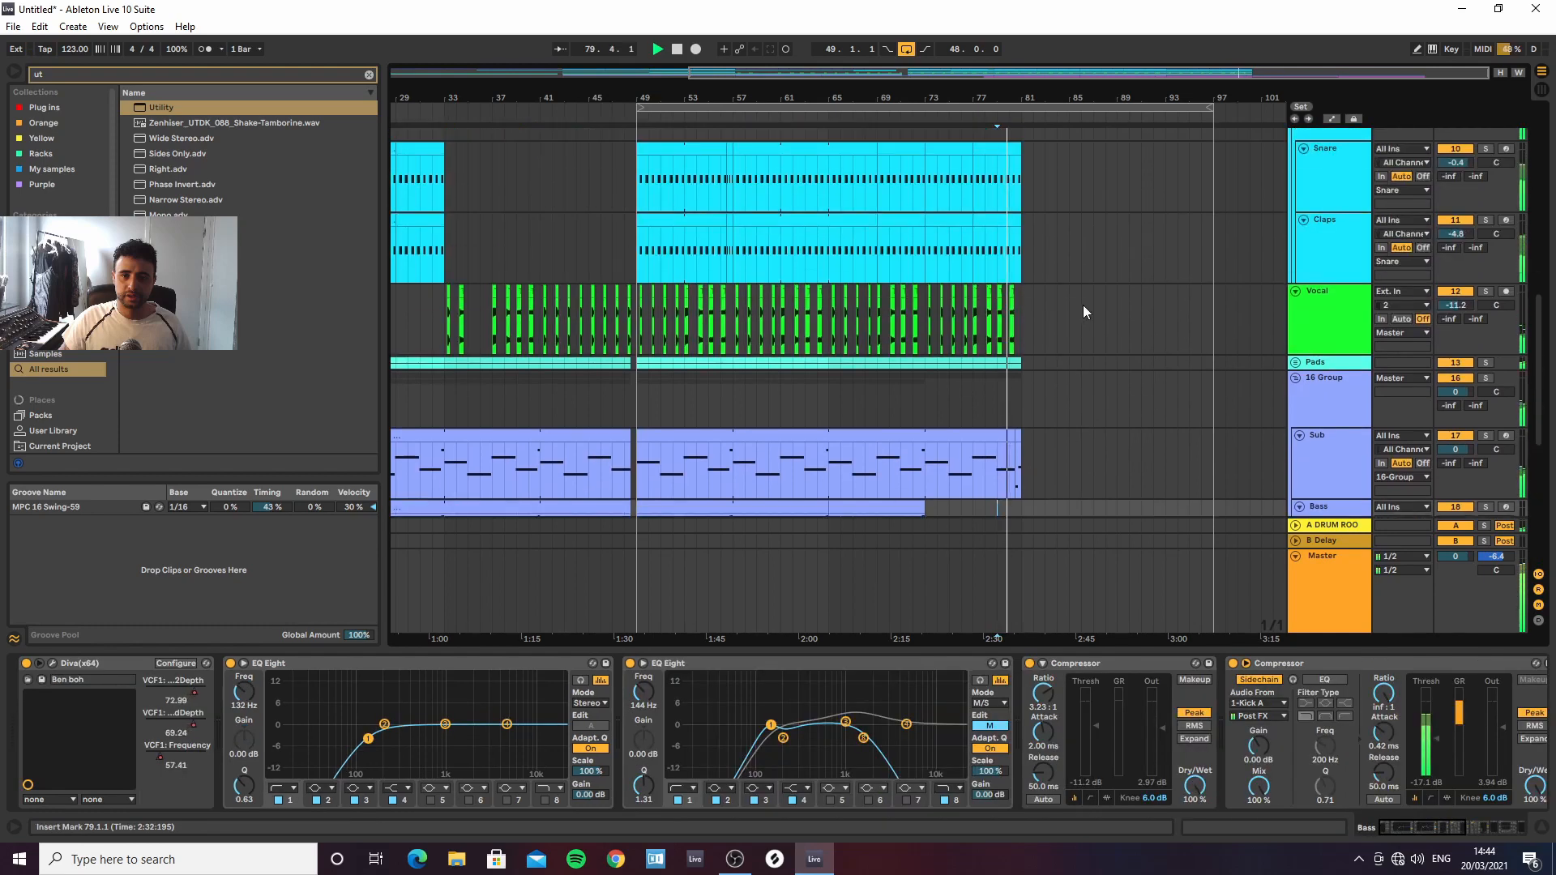
pyautogui.click(1295, 362)
pyautogui.scroll(-2, 1027, 360)
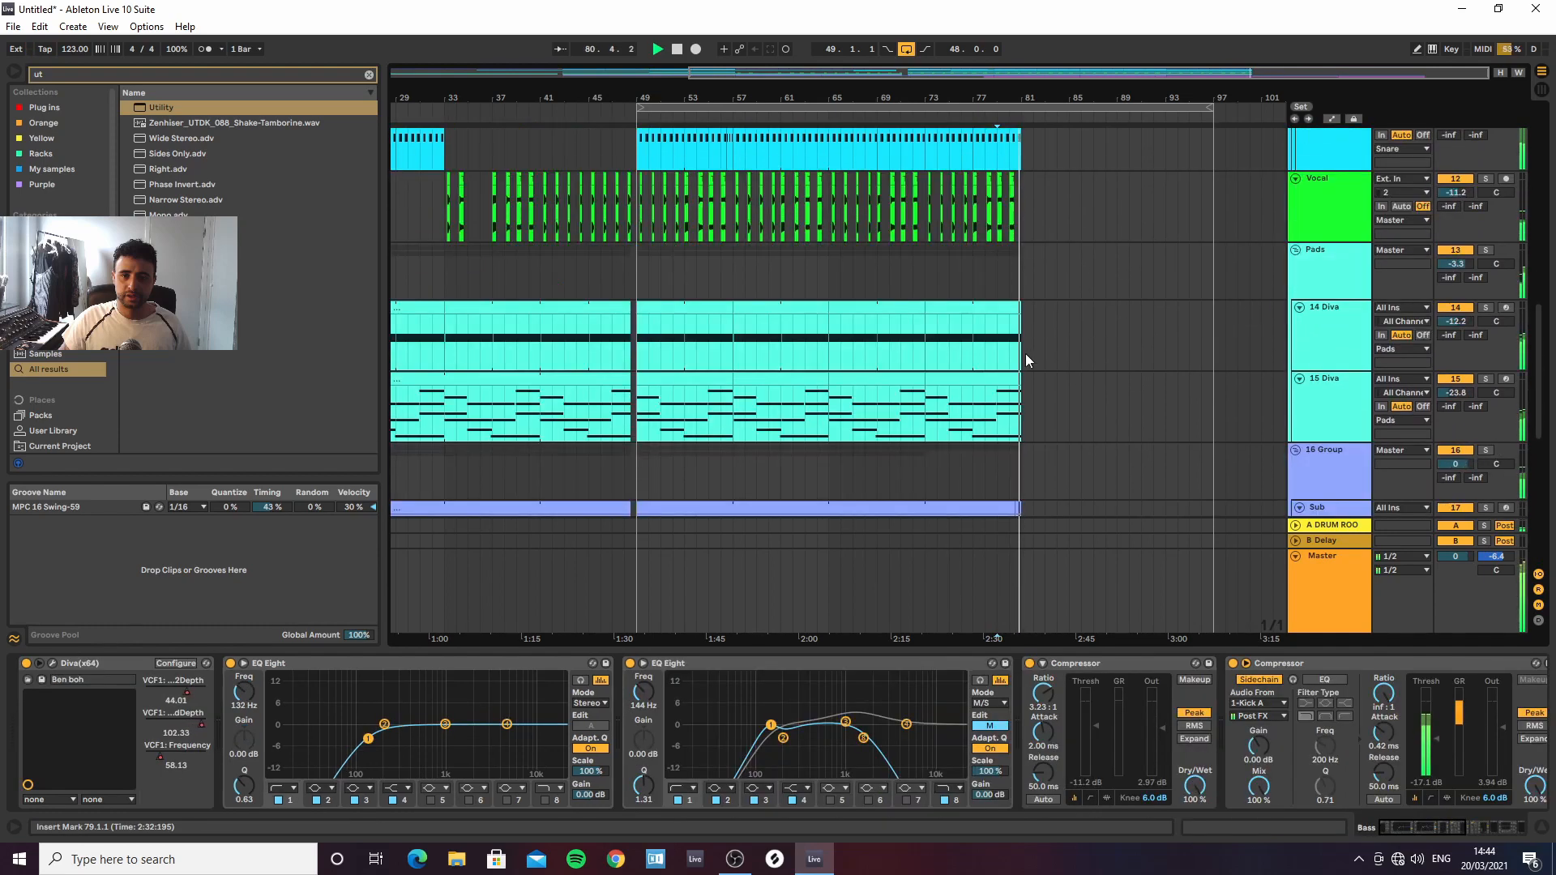
pyautogui.click(953, 378)
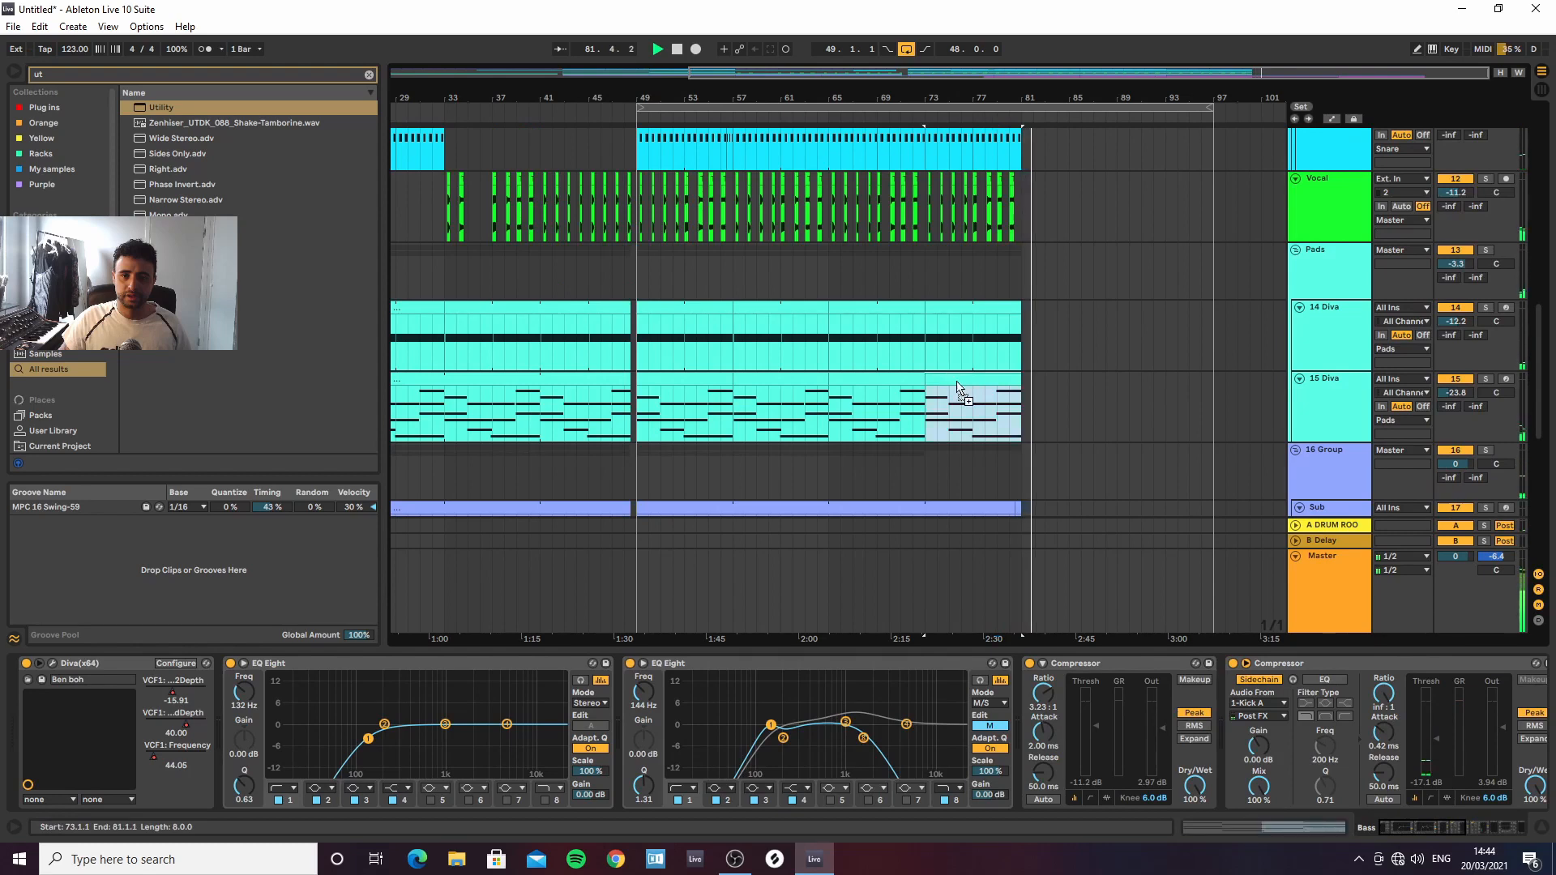
pyautogui.moveTo(959, 389); pyautogui.dragTo(1146, 390)
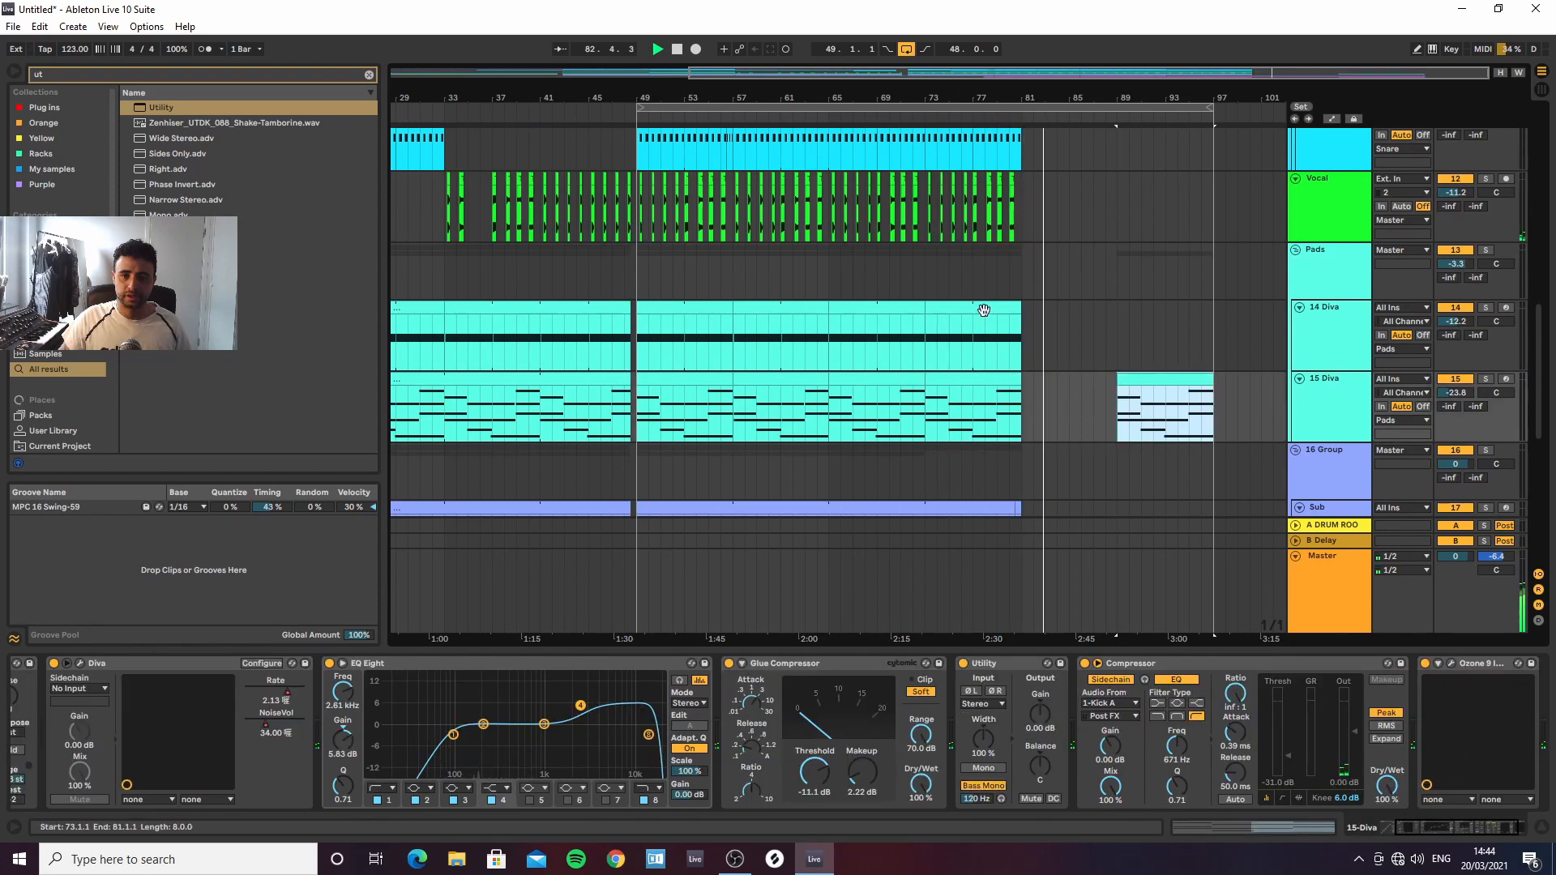
pyautogui.moveTo(984, 311); pyautogui.dragTo(1170, 319)
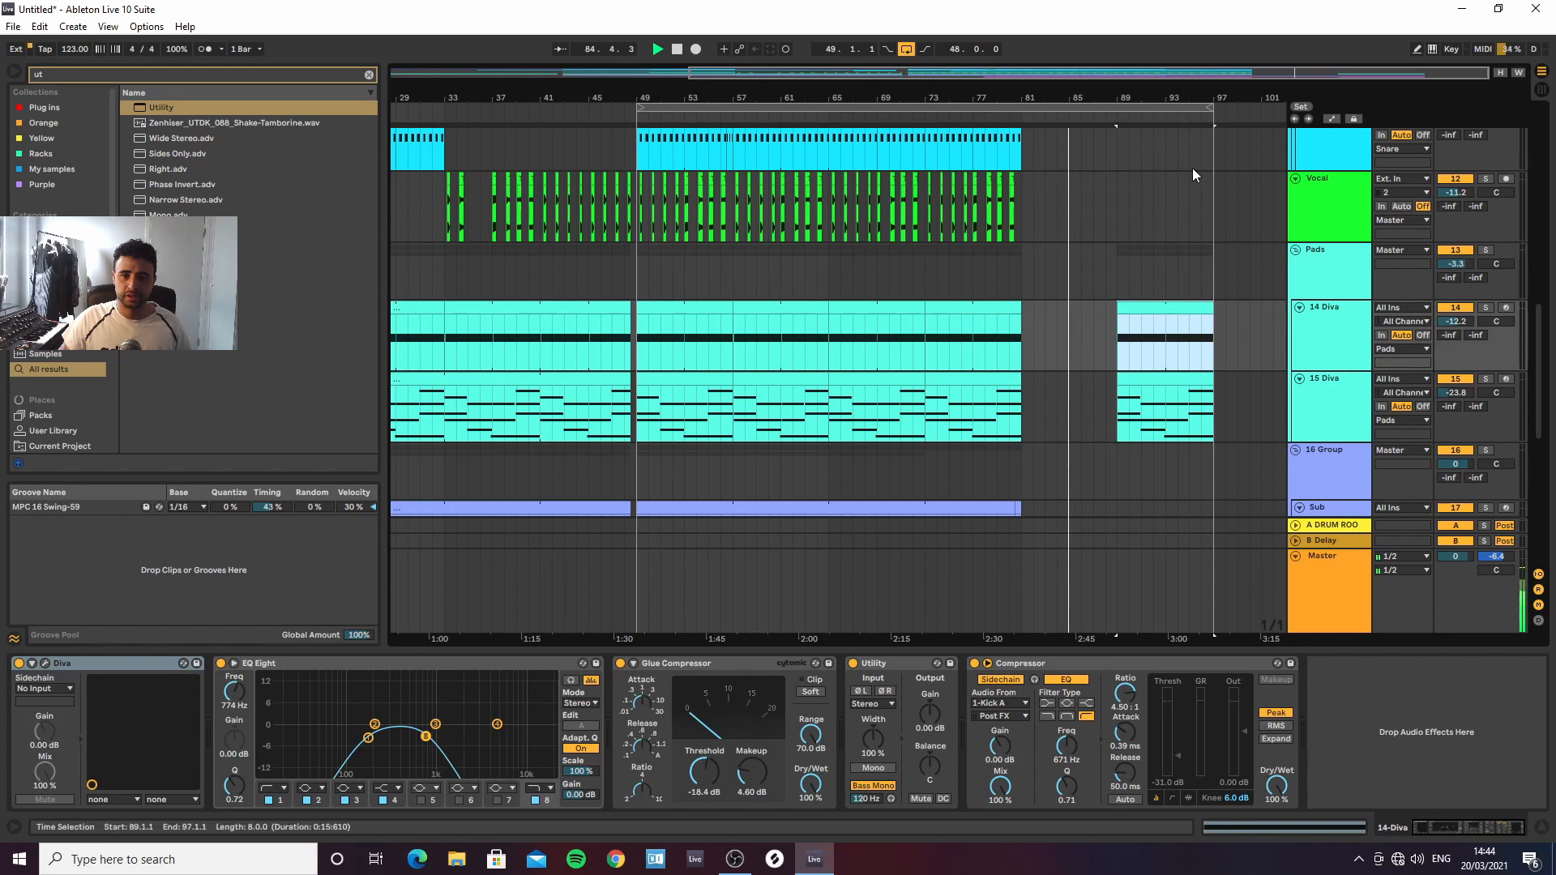
# Extend the copied 14 Diva and 15 Diva clips to bar 105, and lengthen the arrangement loop to the same bar
pyautogui.scroll(-4, 1147, 268)
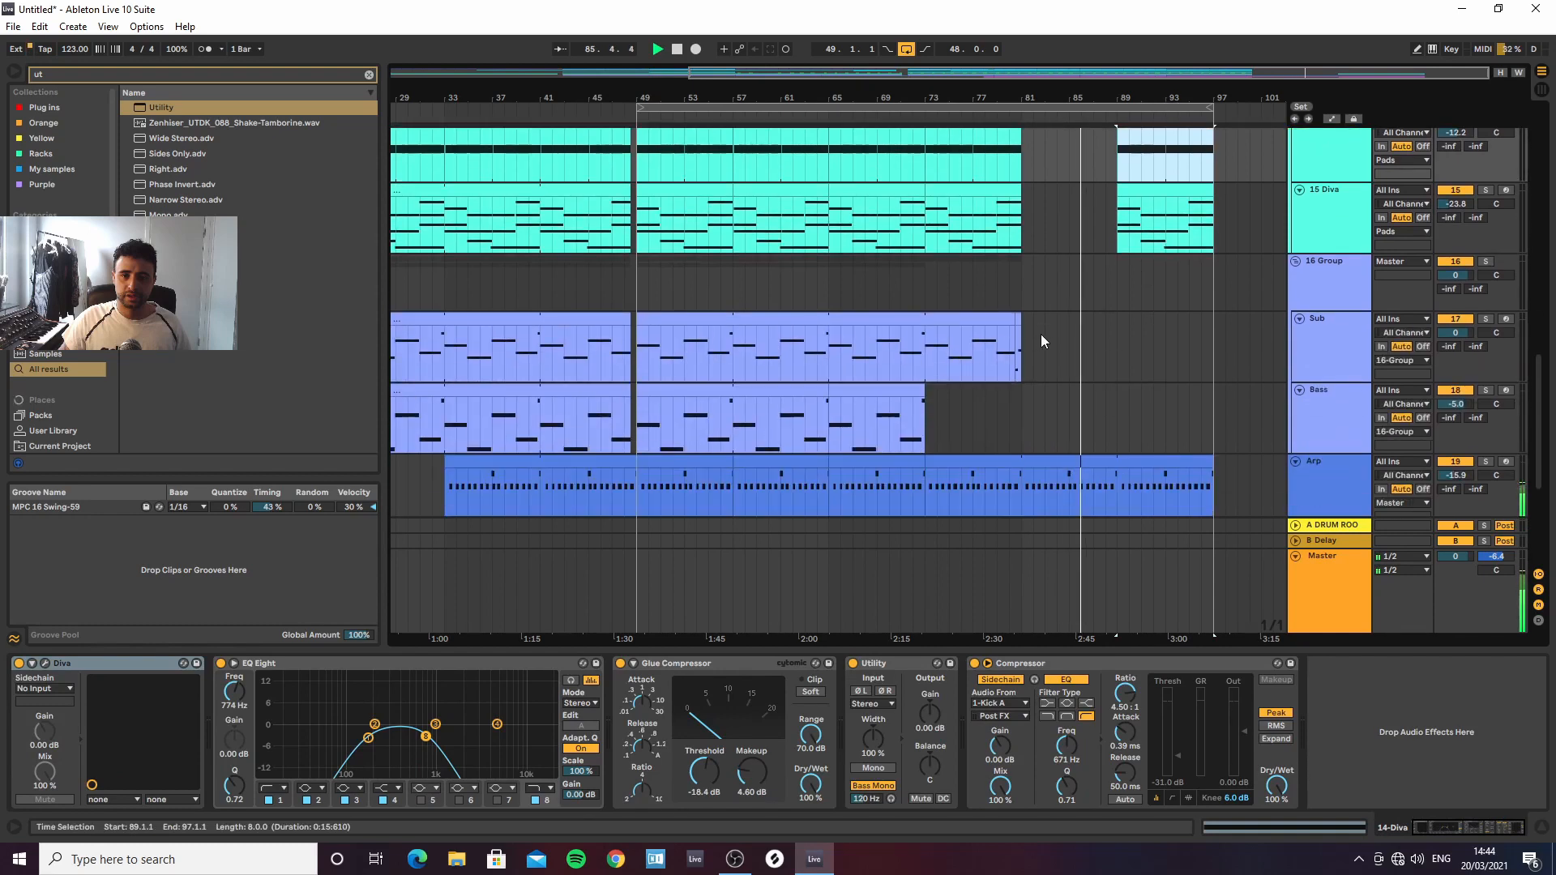
pyautogui.scroll(4, 1041, 334)
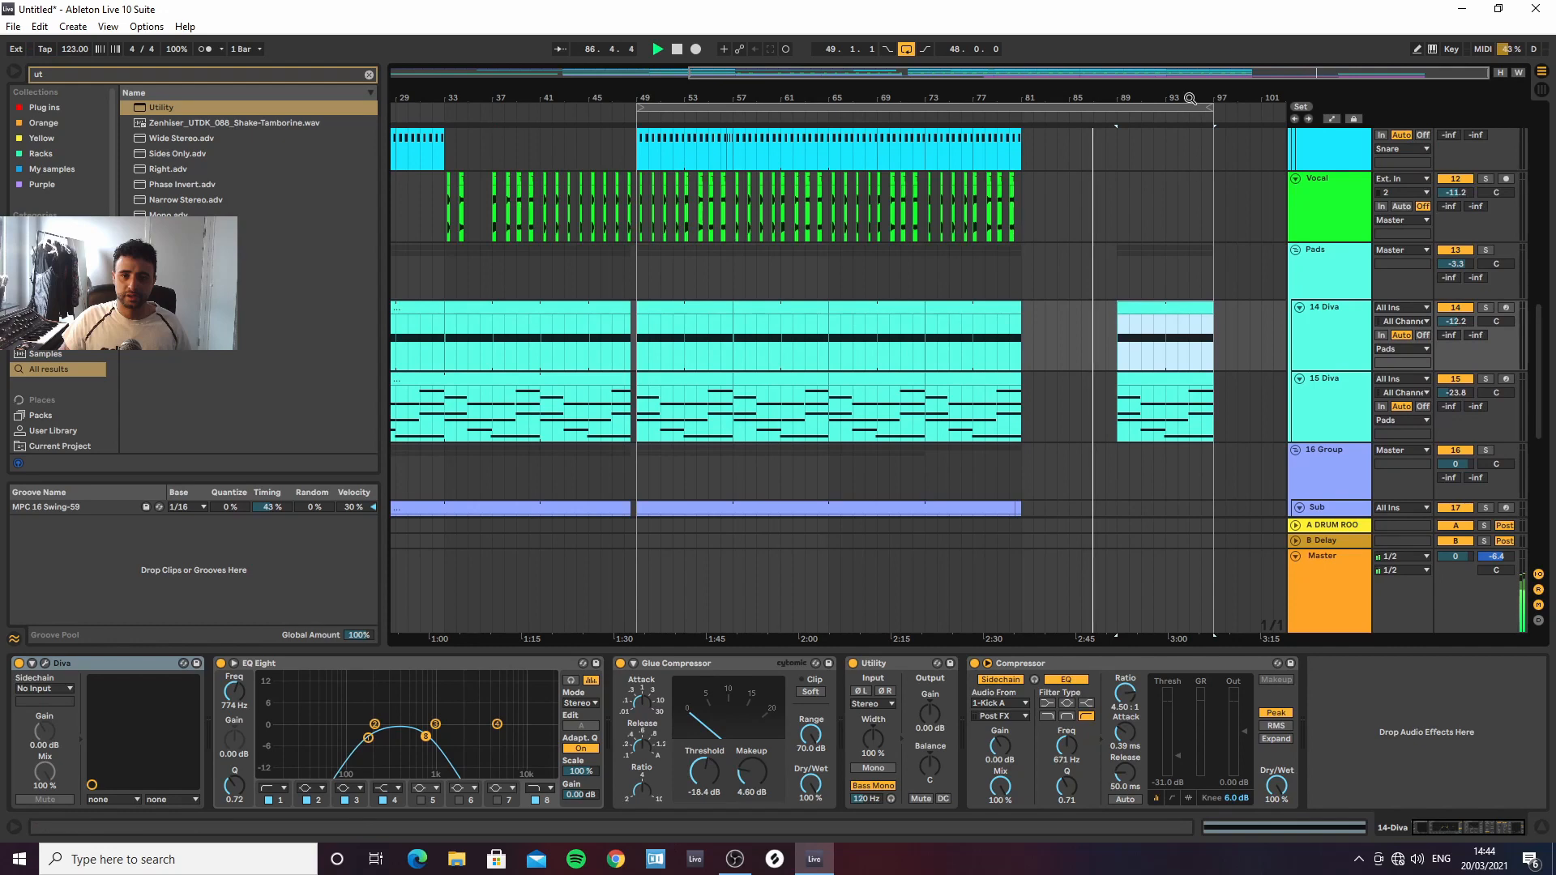
pyautogui.moveTo(1190, 98); pyautogui.dragTo(1136, 229)
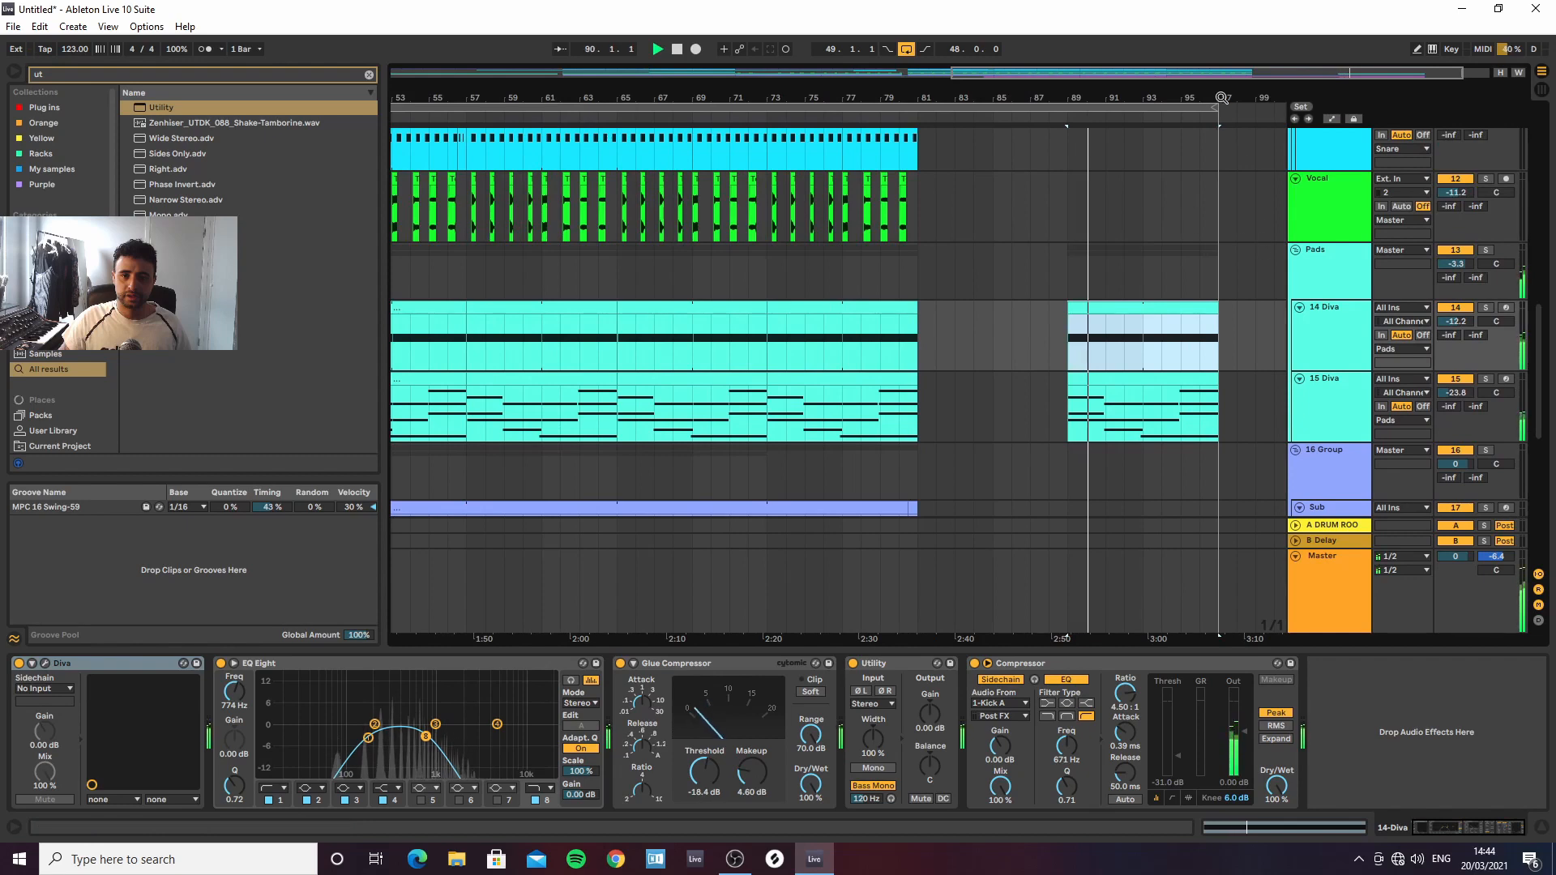
pyautogui.moveTo(1228, 98); pyautogui.dragTo(1119, 195)
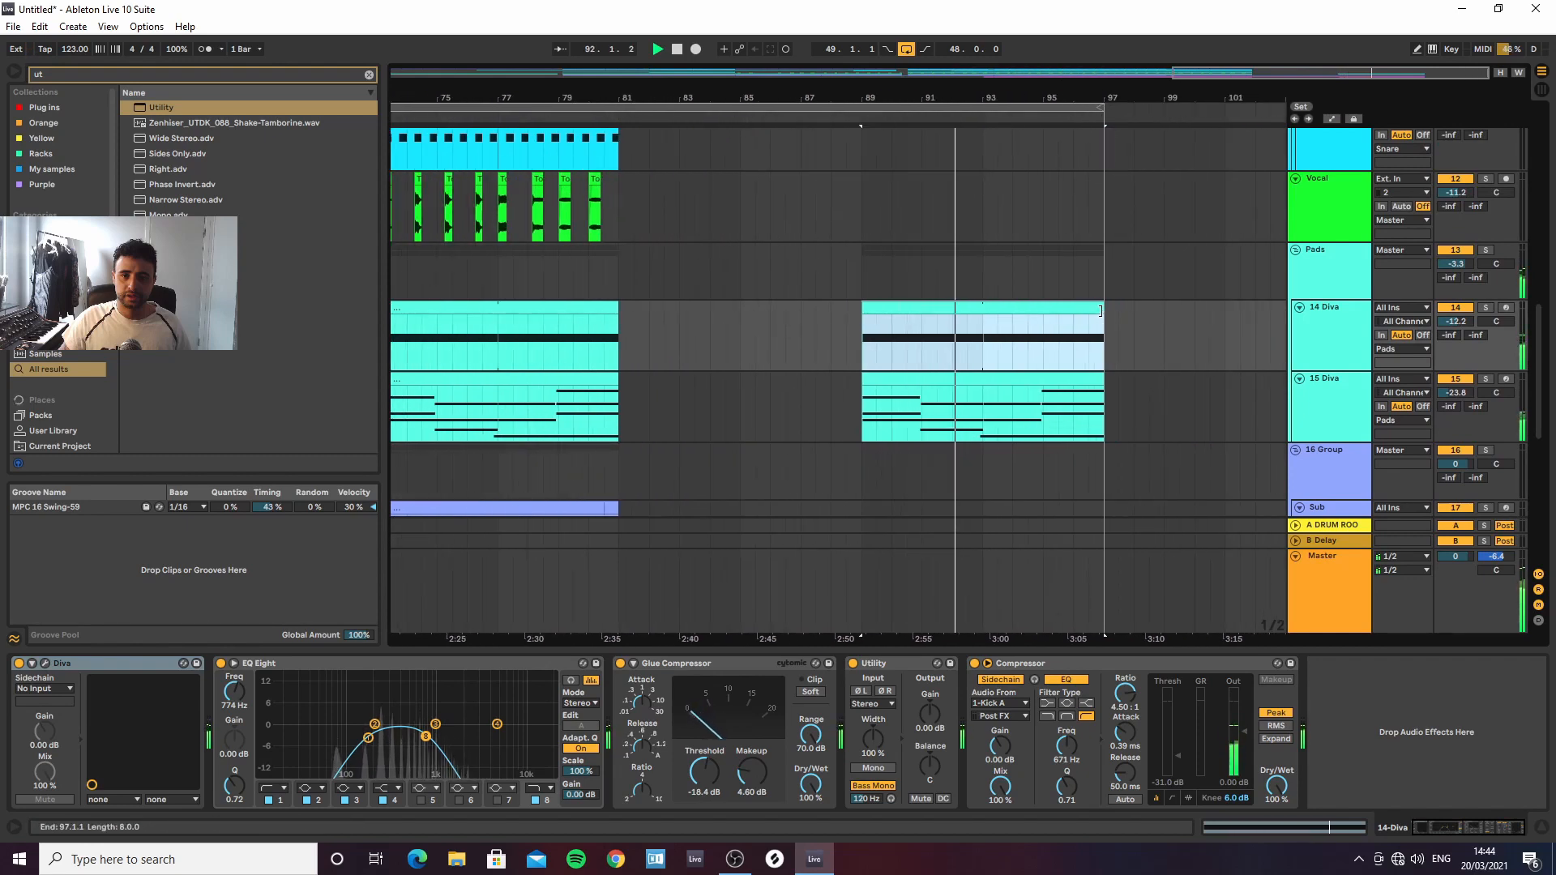
pyautogui.moveTo(1097, 312); pyautogui.dragTo(1231, 312)
pyautogui.moveTo(1111, 101); pyautogui.dragTo(1115, 40)
pyautogui.moveTo(1190, 312)
pyautogui.mouseDown()
pyautogui.moveTo(1285, 312)
pyautogui.moveTo(1166, 312)
pyautogui.mouseUp()
pyautogui.moveTo(1042, 380); pyautogui.dragTo(1166, 380)
pyautogui.moveTo(1037, 103); pyautogui.dragTo(1165, 103)
# Extend the last Arp clip from bar 97 to bar 105
pyautogui.scroll(-10, 1190, 308)
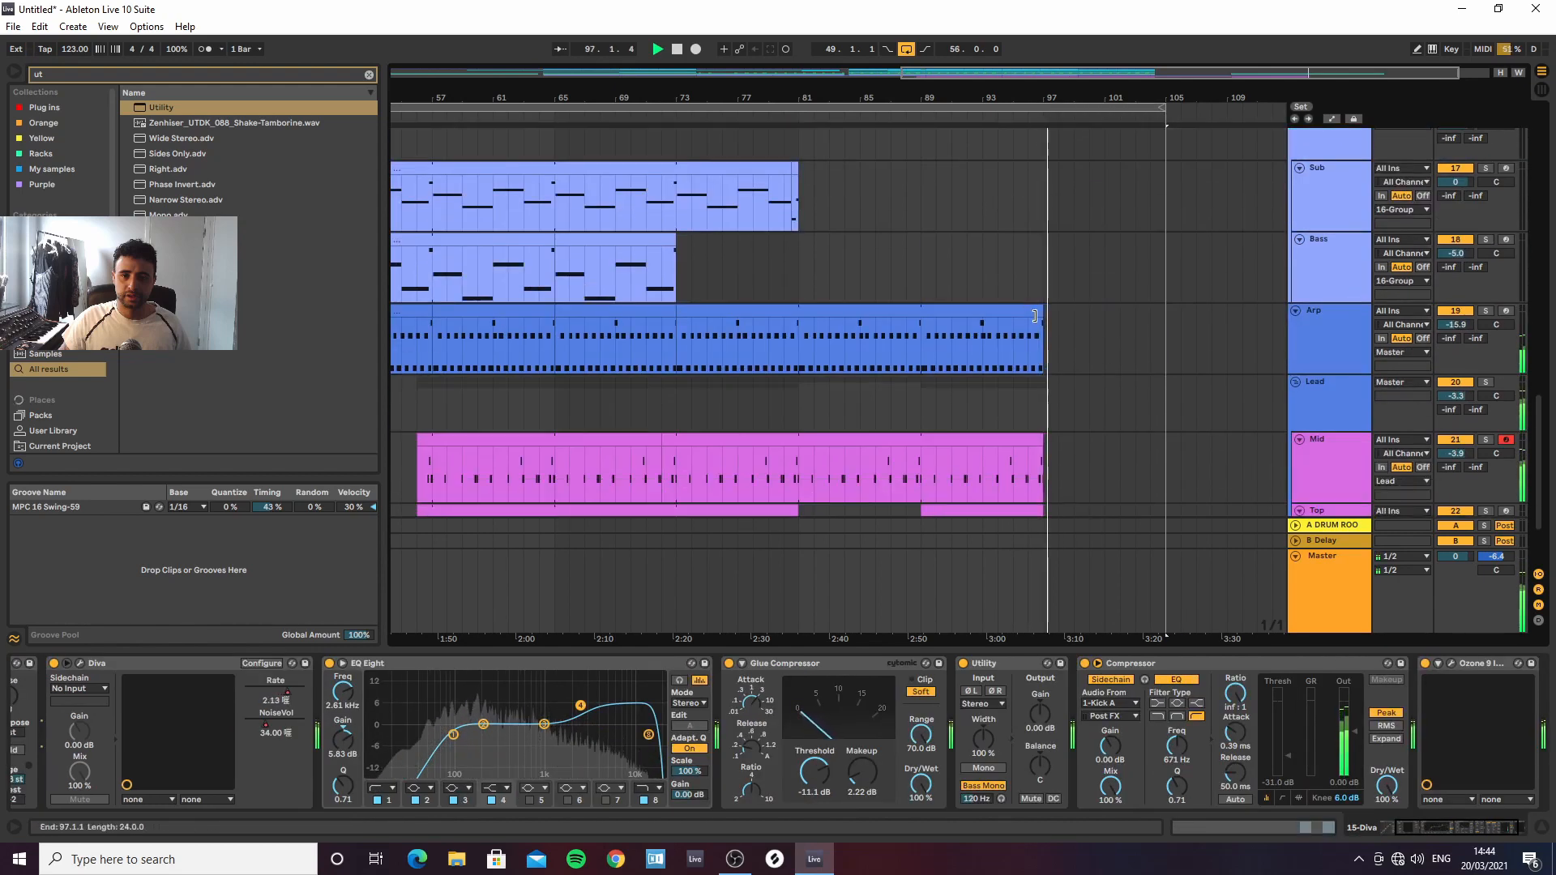
pyautogui.moveTo(1043, 333); pyautogui.dragTo(1165, 326)
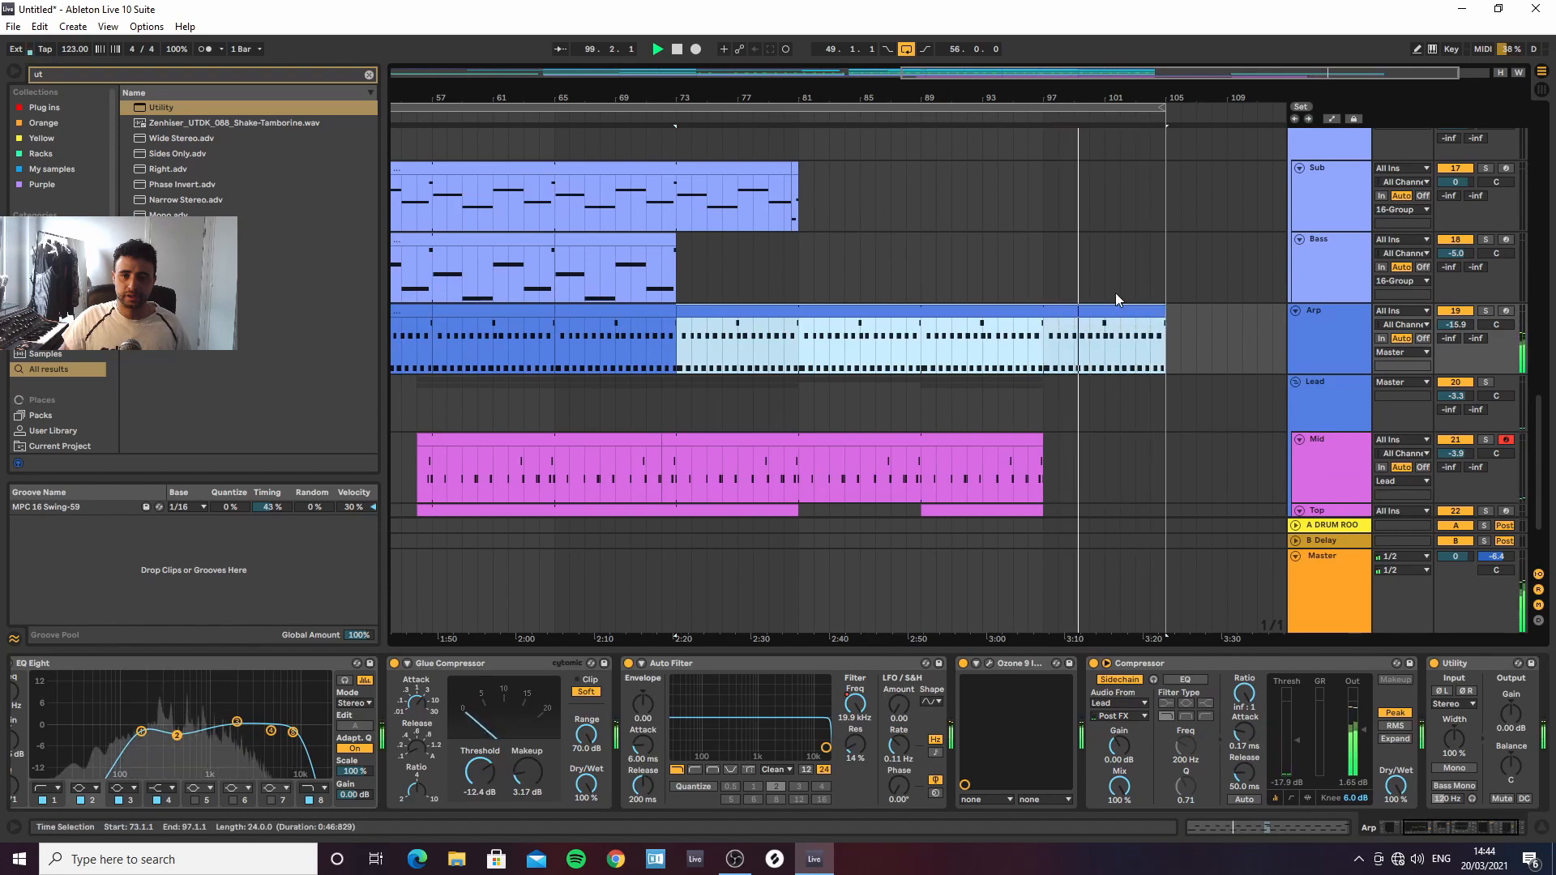
pyautogui.moveTo(1049, 99); pyautogui.dragTo(1082, 74)
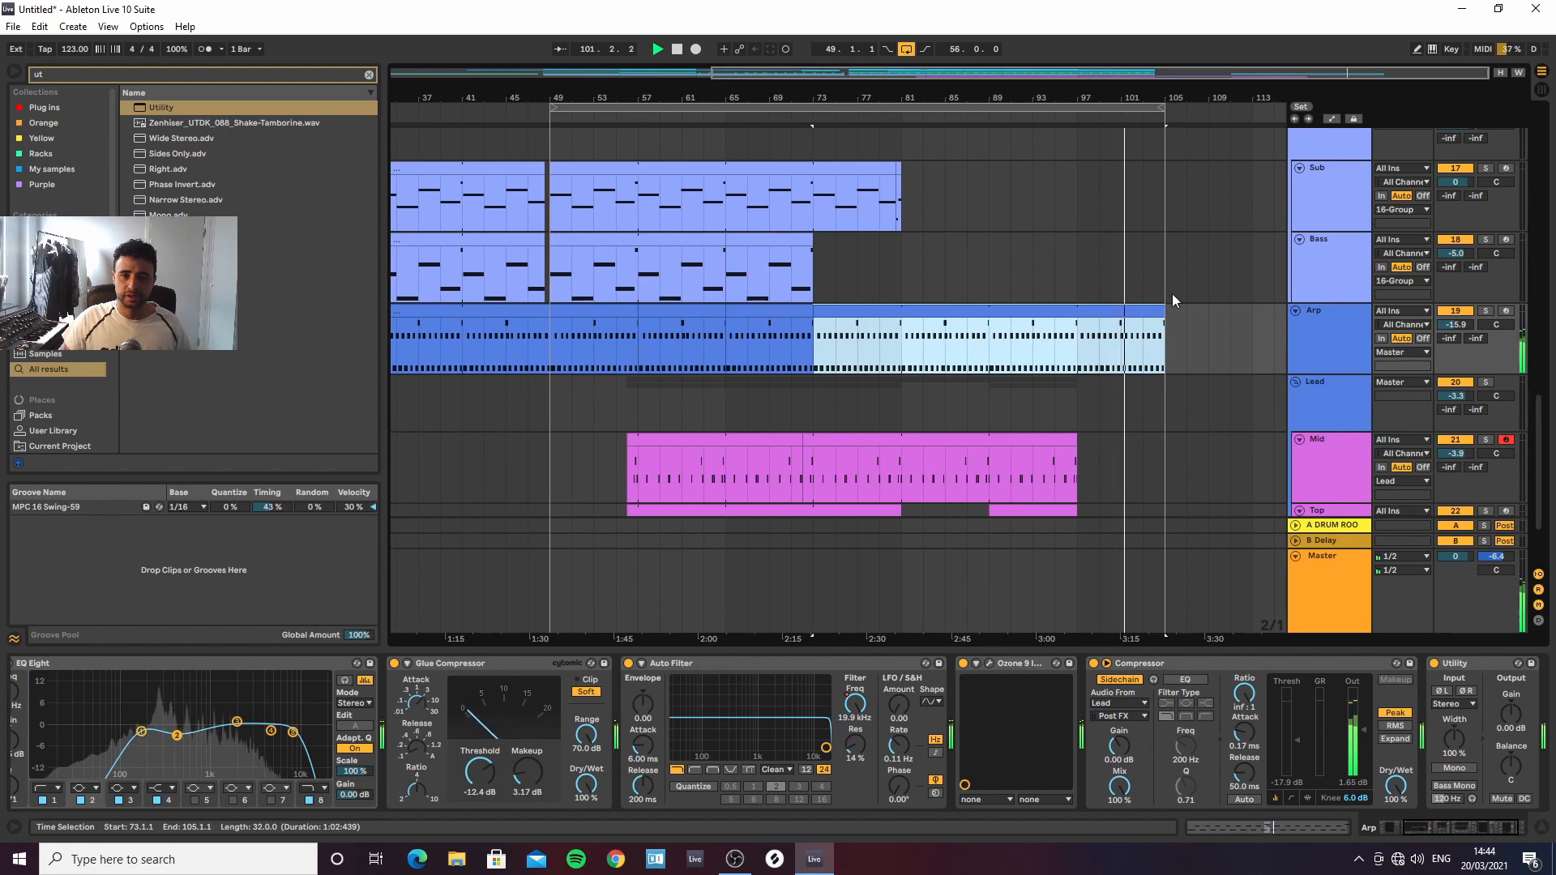
pyautogui.moveTo(1169, 97)
pyautogui.mouseDown()
pyautogui.moveTo(1168, 138)
pyautogui.moveTo(1168, 97)
pyautogui.mouseUp()
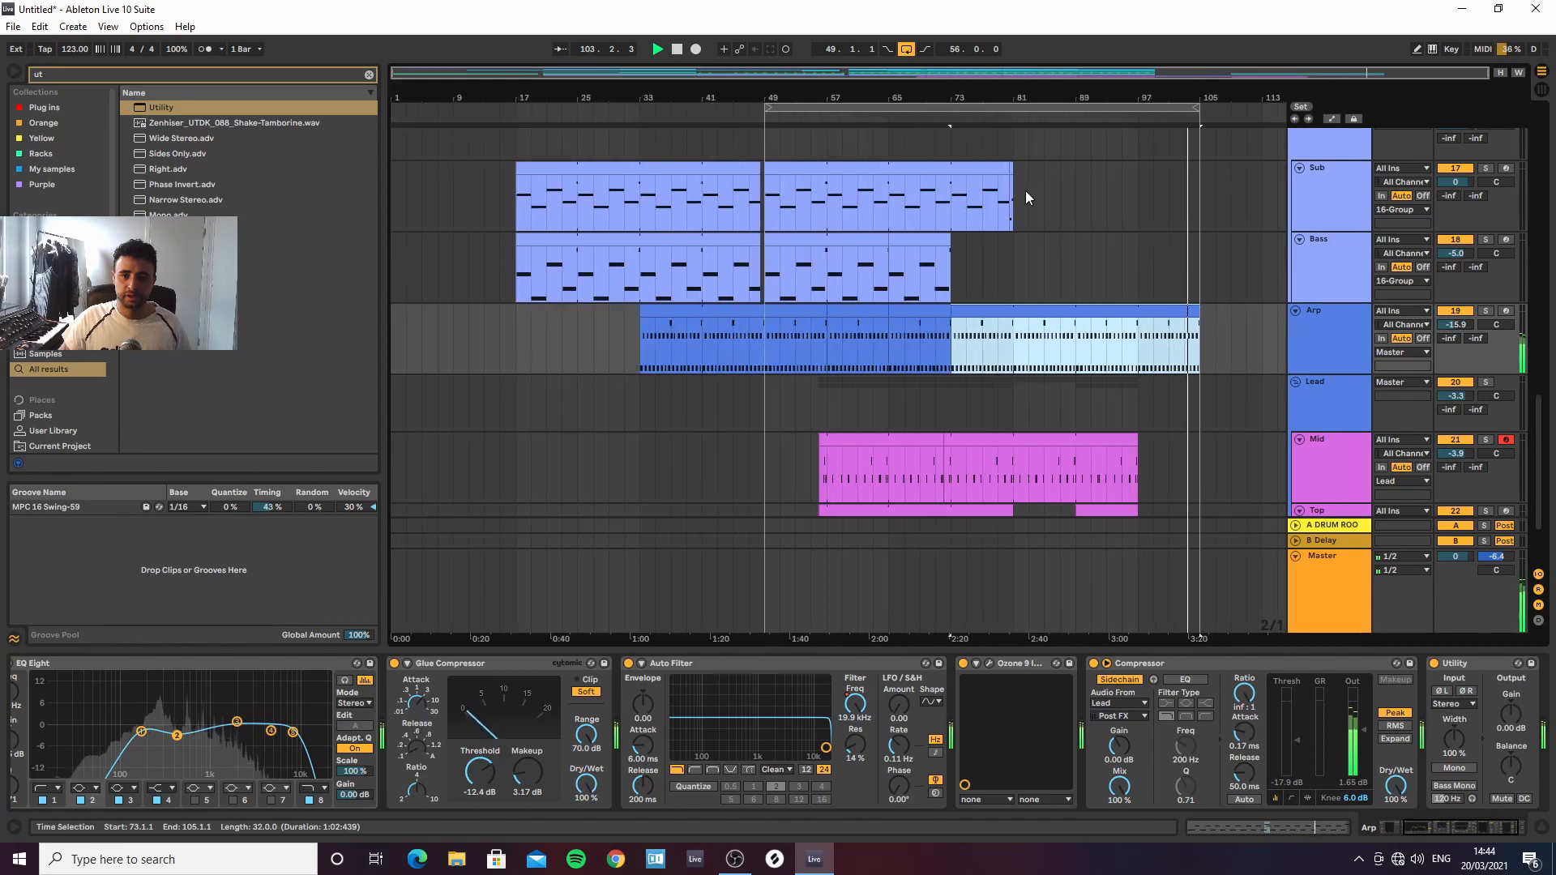
# Stop playback, loop bars 65 to 73 using the last Bass clip, and select that time range across all tracks
pyautogui.press('space')
pyautogui.scroll(8, 997, 306)
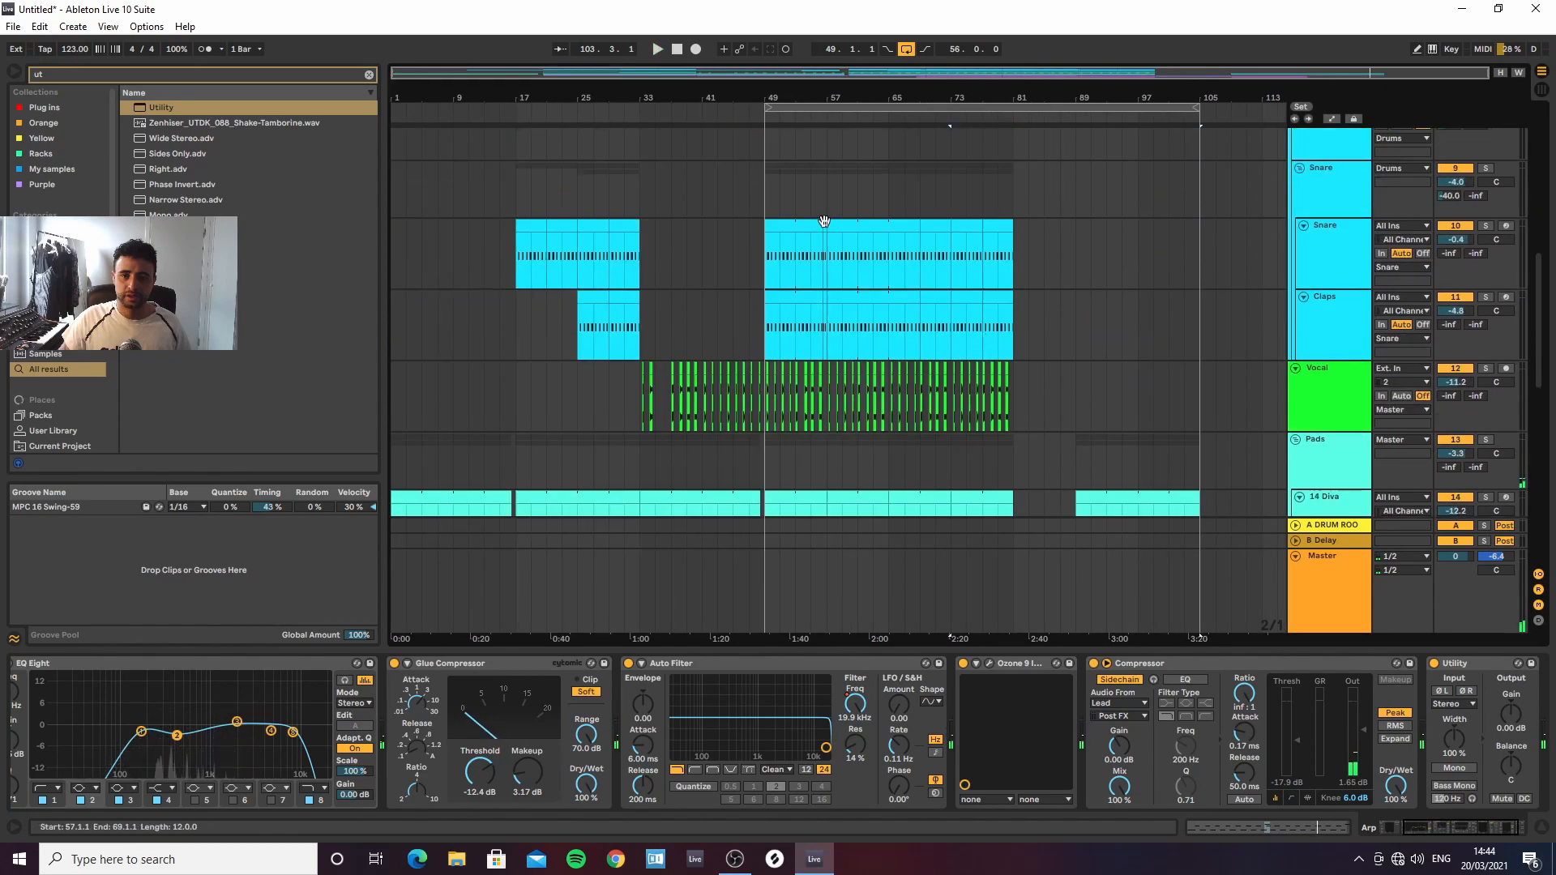
pyautogui.scroll(4, 931, 222)
pyautogui.scroll(-15, 901, 191)
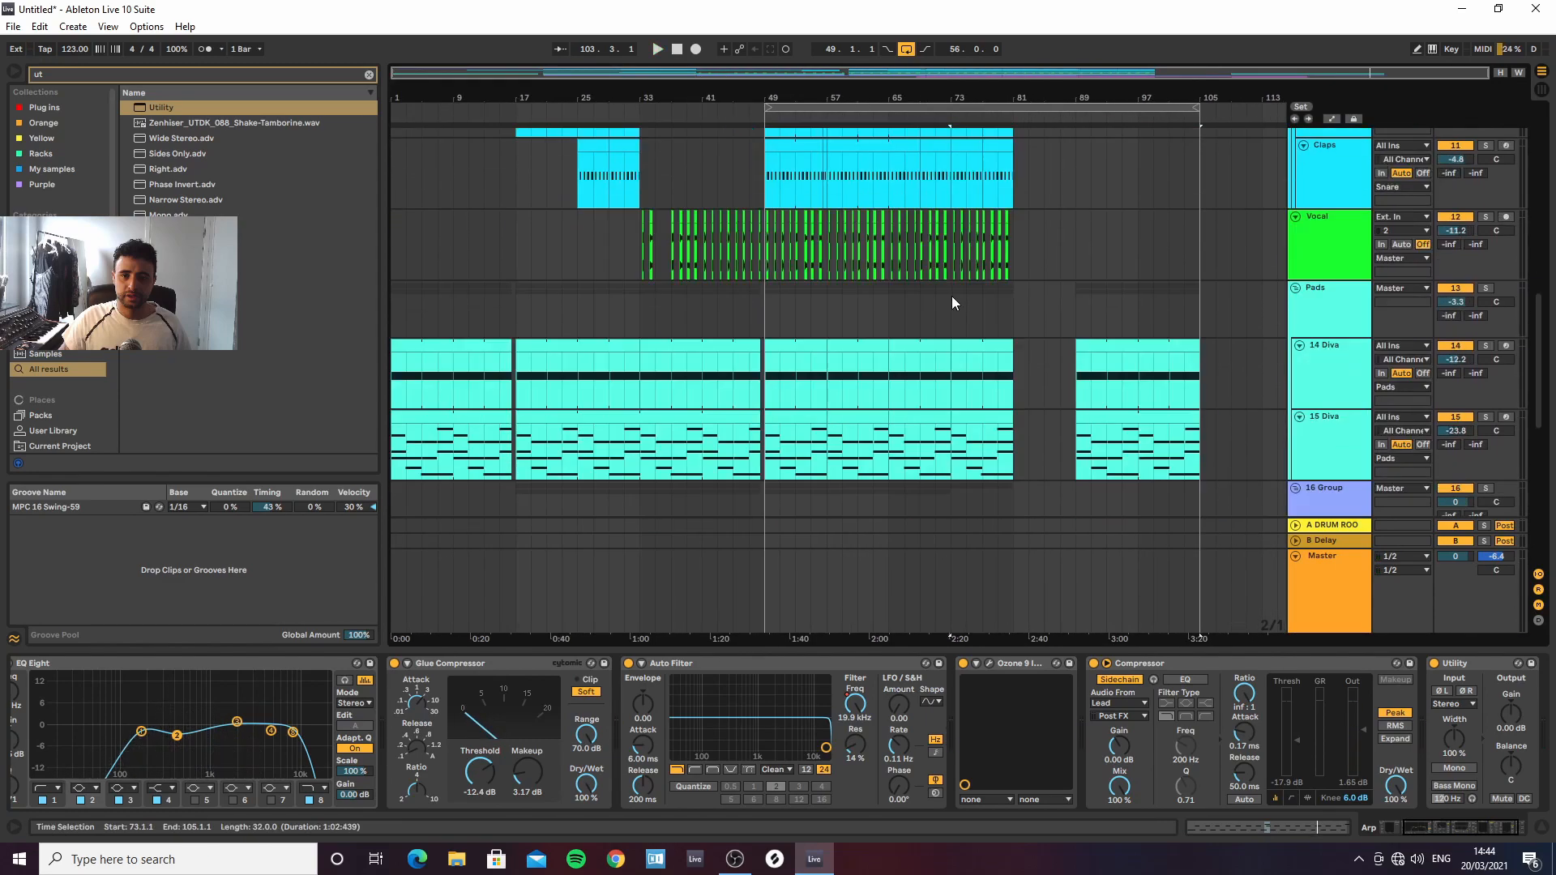
pyautogui.click(911, 356)
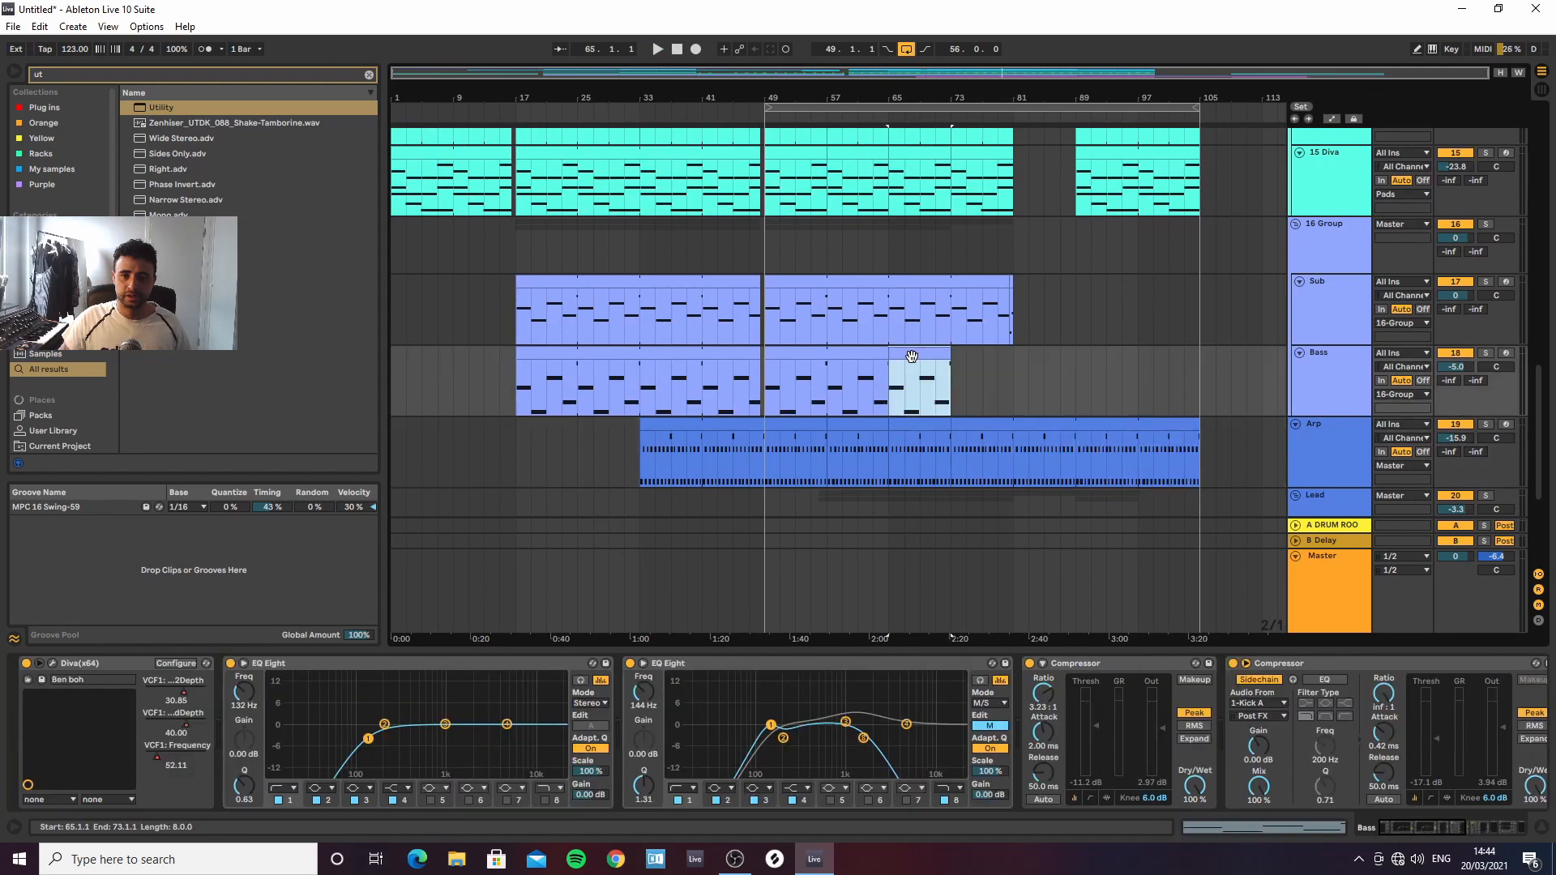
pyautogui.hotkey('ctrl', 'l')
pyautogui.scroll(-3, 912, 280)
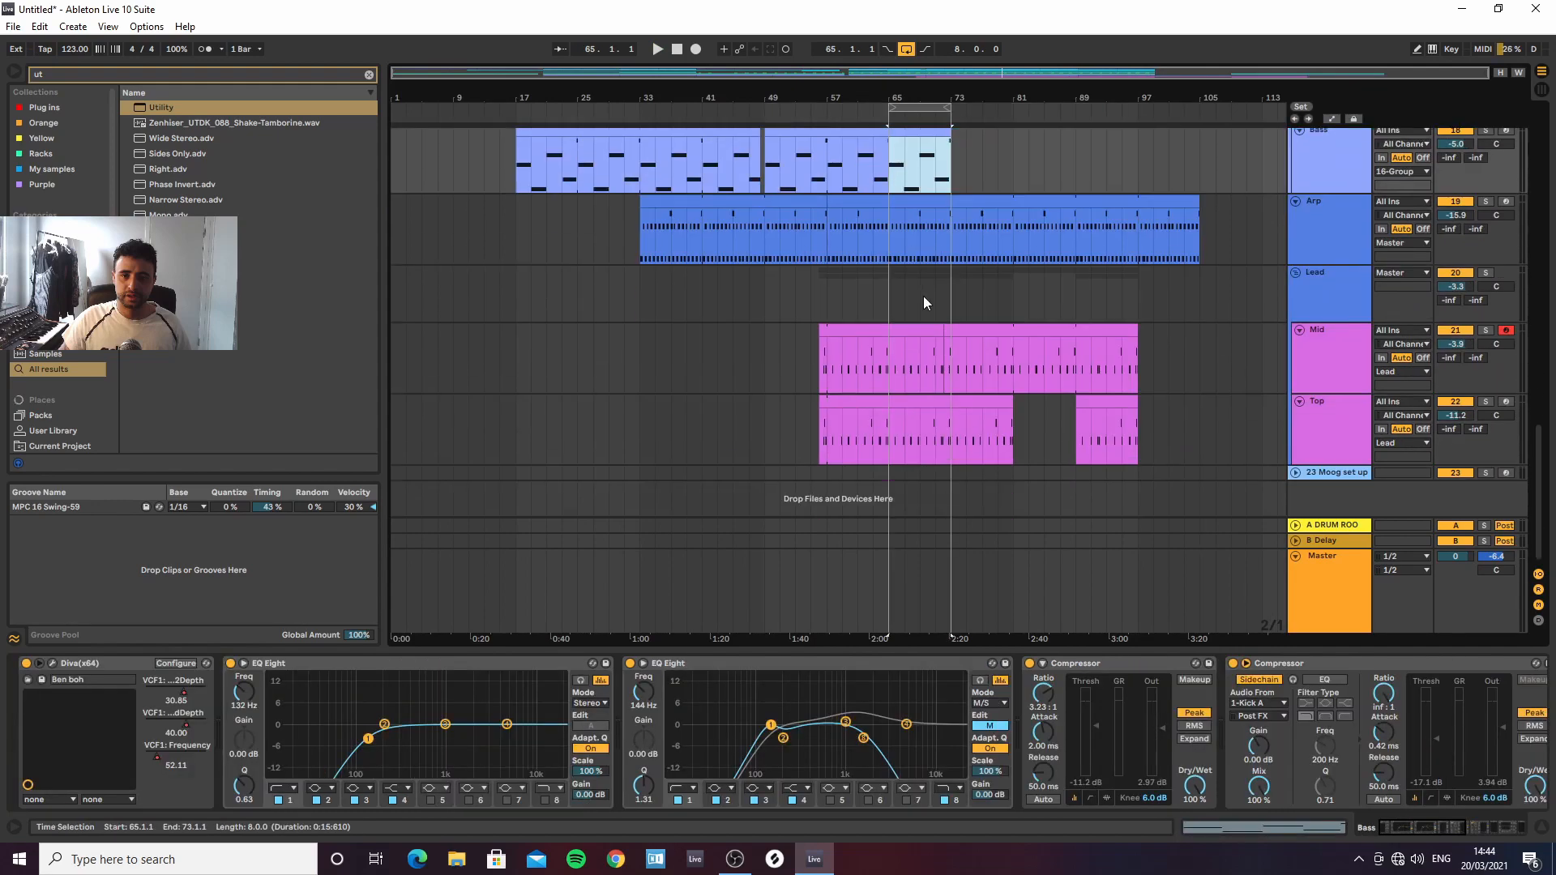
pyautogui.scroll(15, 922, 295)
pyautogui.scroll(5, 928, 170)
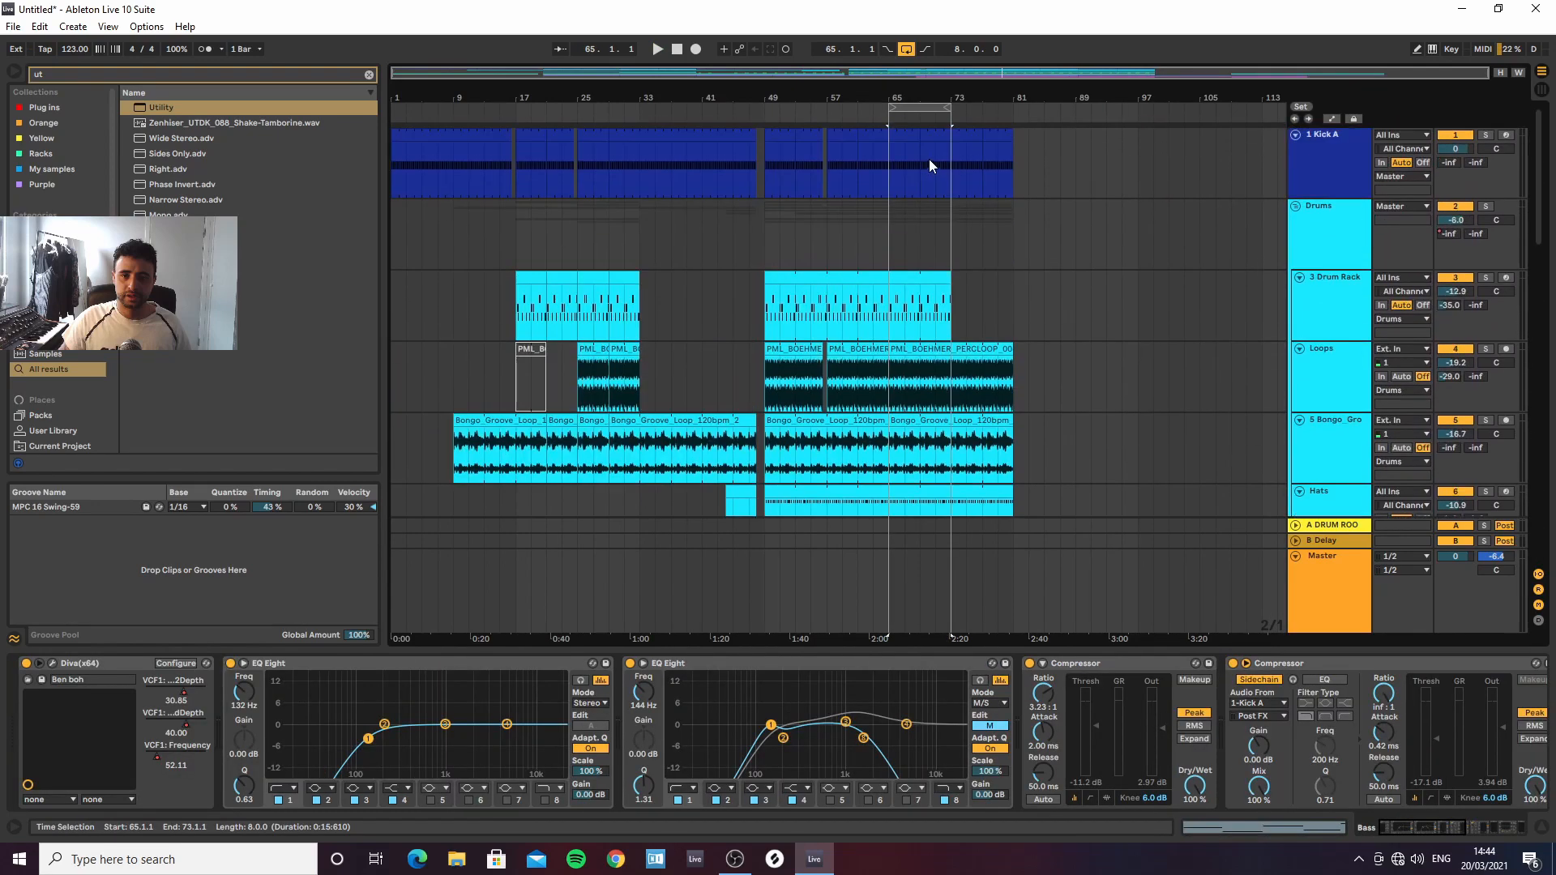
pyautogui.click(920, 109)
pyautogui.click(911, 280)
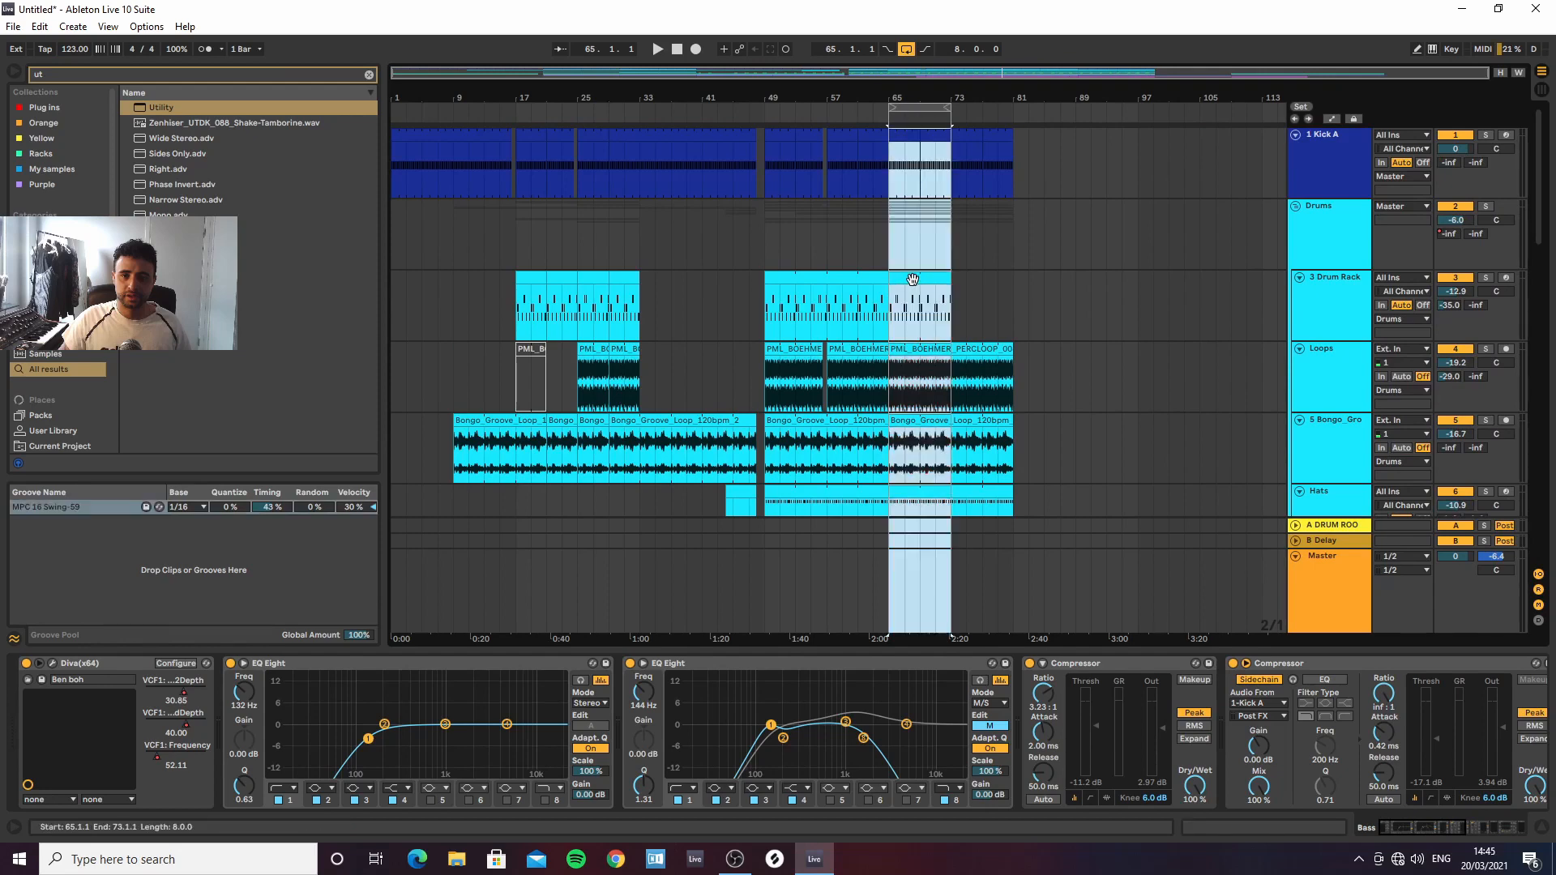
# Fold the Drums, Vocal, Pads, 16 Group, Arp and Lead tracks to make the arrangement compact
pyautogui.scroll(-10, 1203, 294)
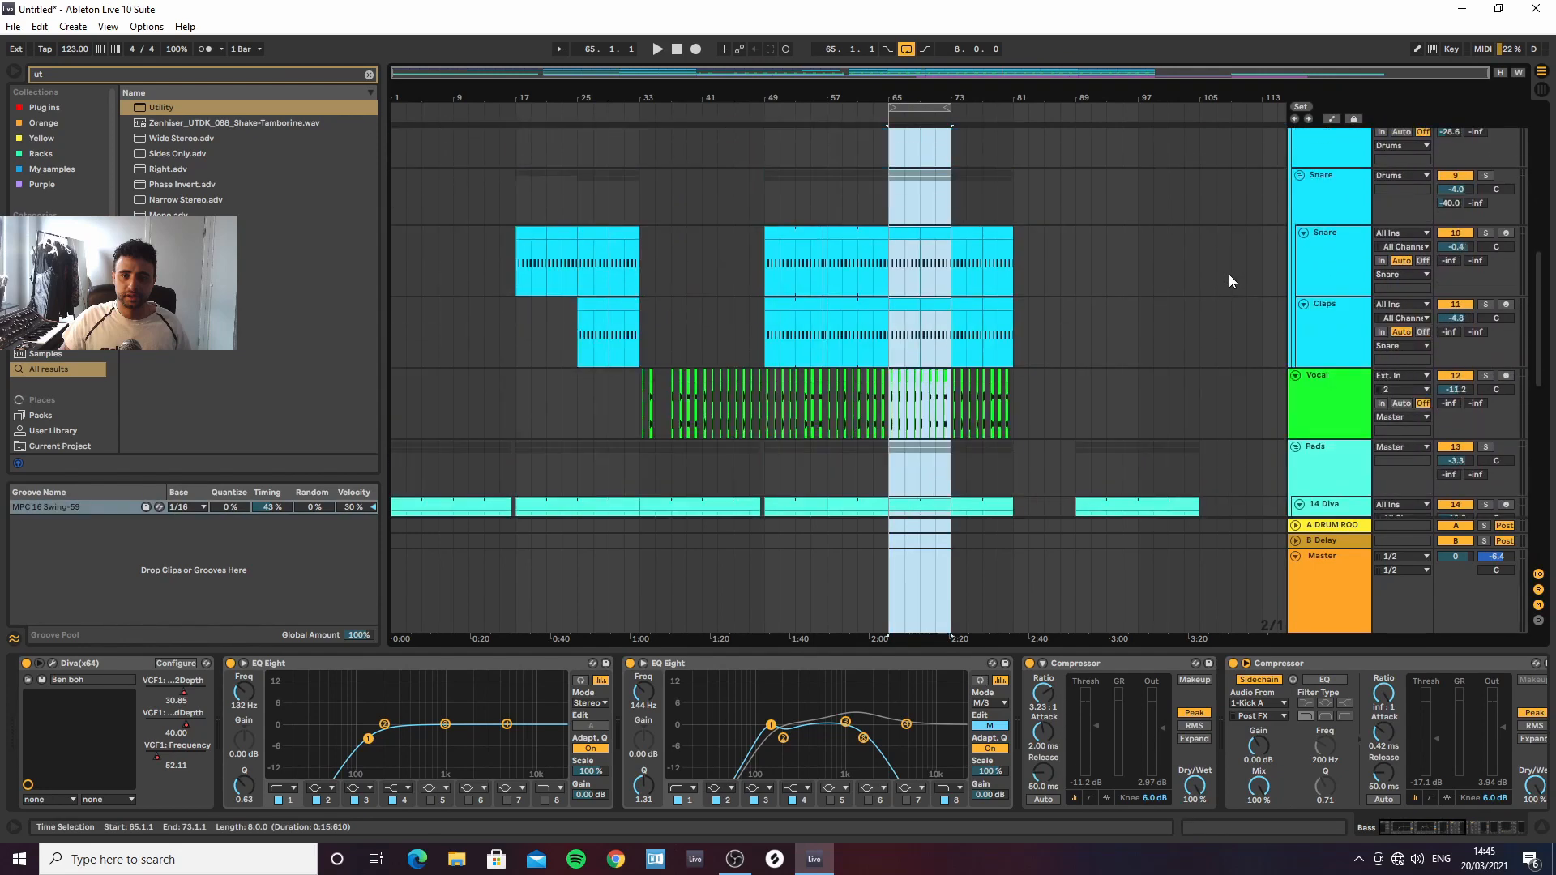
pyautogui.scroll(10, 1252, 267)
pyautogui.click(1297, 207)
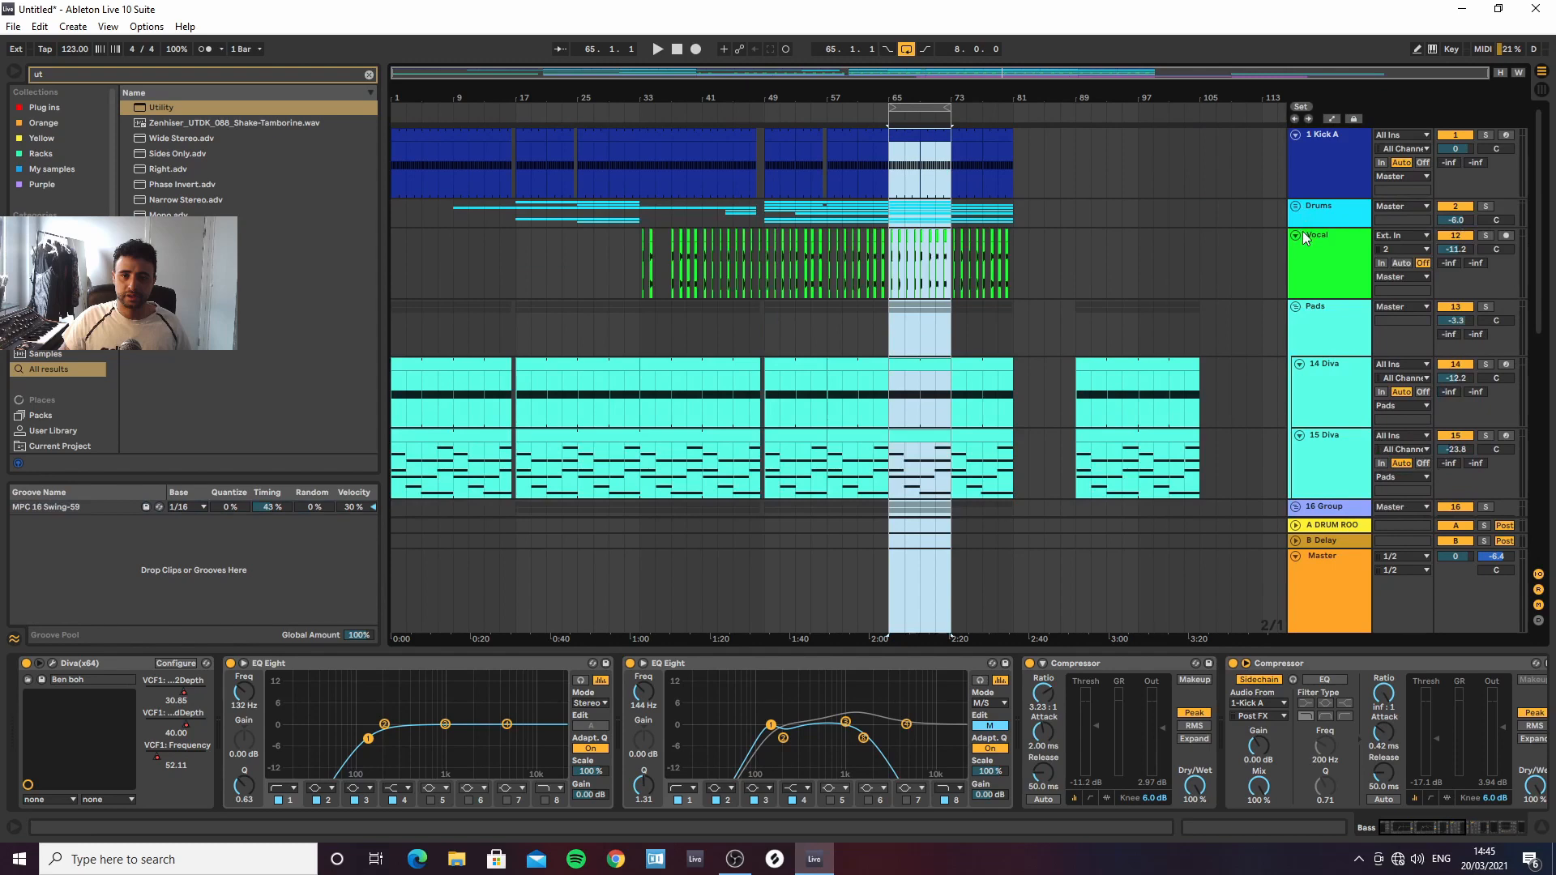
pyautogui.click(1298, 237)
pyautogui.click(1299, 252)
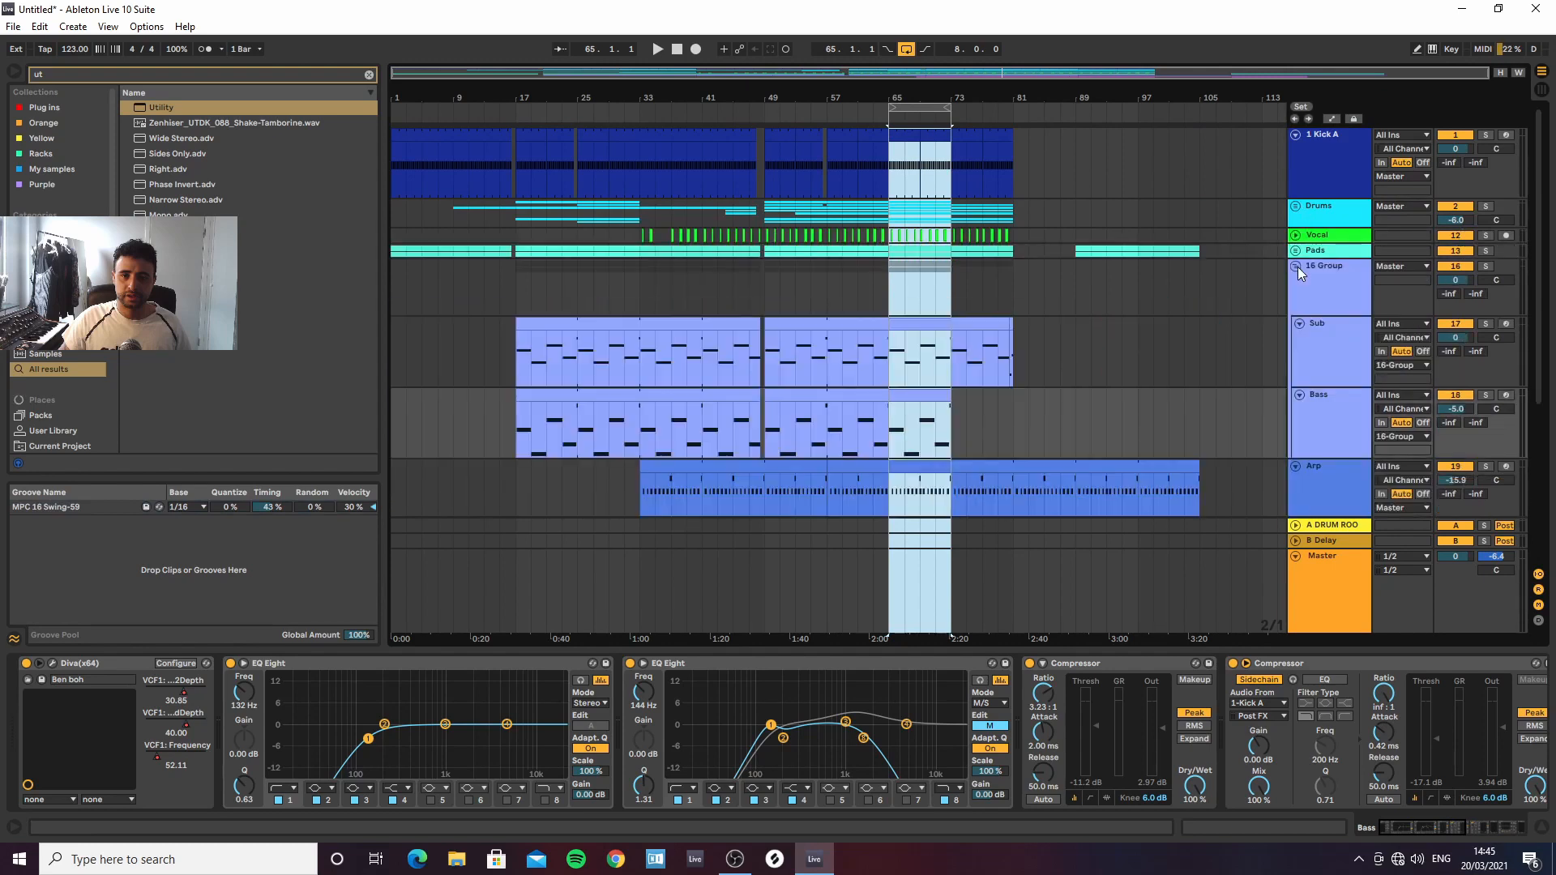
pyautogui.click(1296, 267)
pyautogui.click(1295, 281)
pyautogui.click(1297, 297)
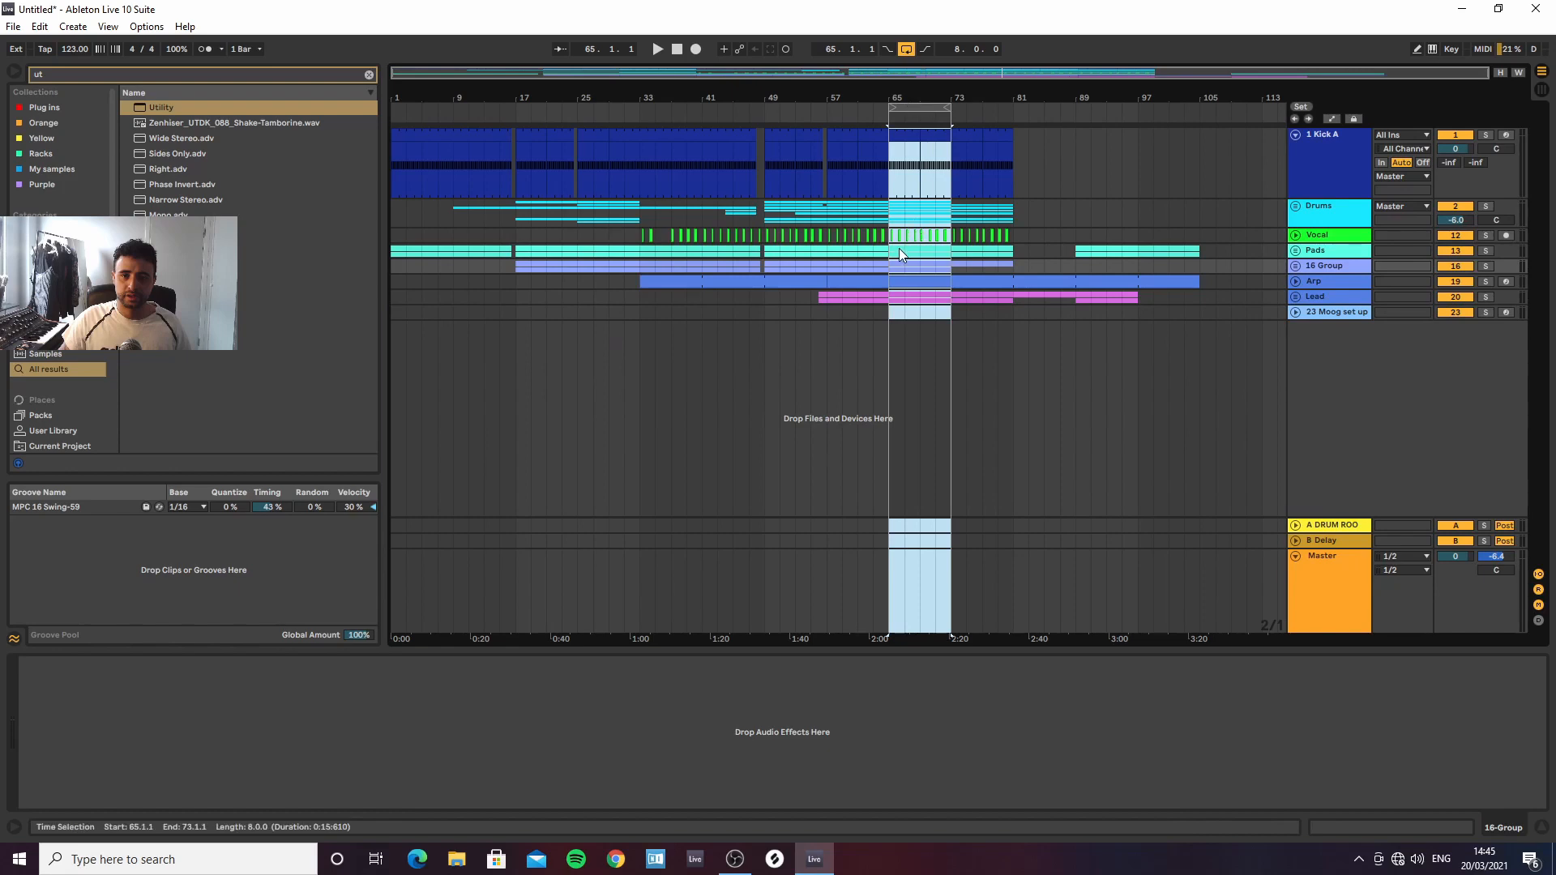
# Copy bars 65–73 of all tracks to bar 105, and shift the copy one beat later to start at 105.2
pyautogui.moveTo(896, 284); pyautogui.dragTo(1211, 274)
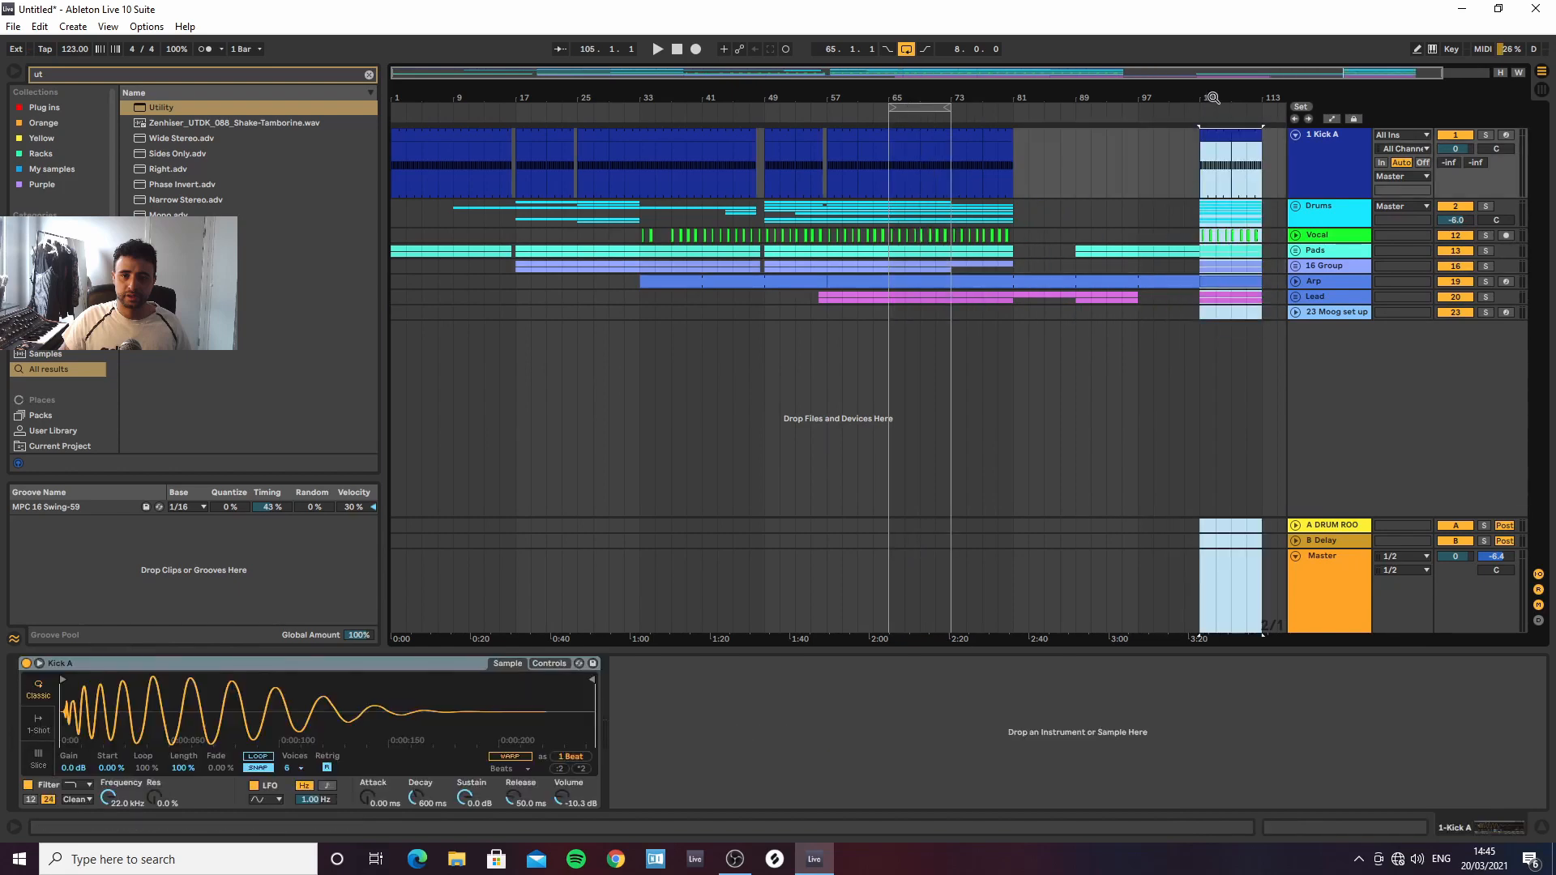
pyautogui.press('z')
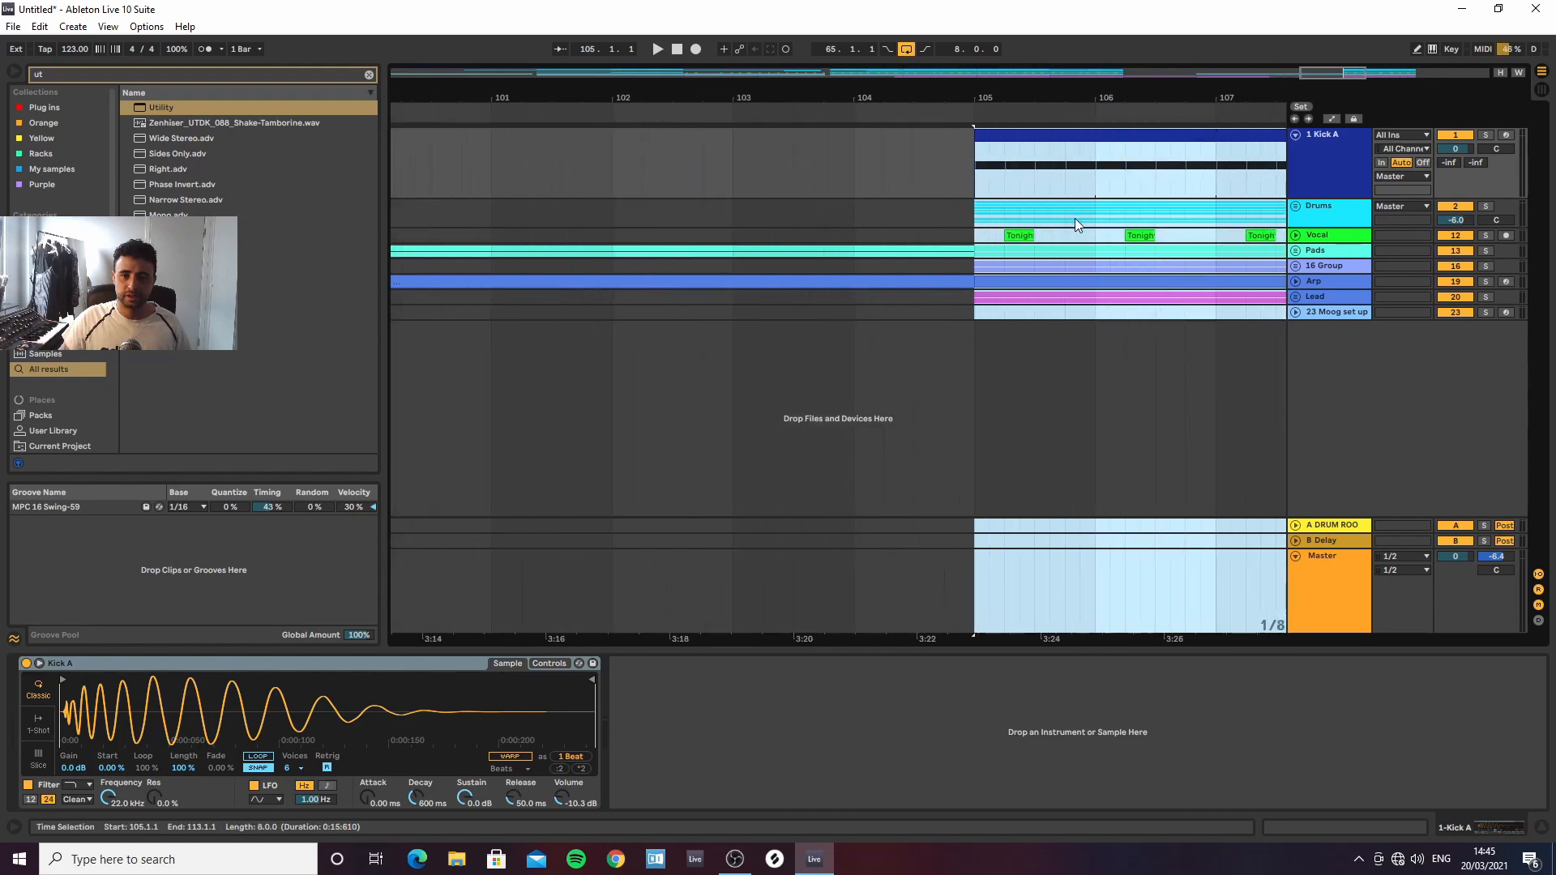
pyautogui.press('Right')
pyautogui.press('Right')
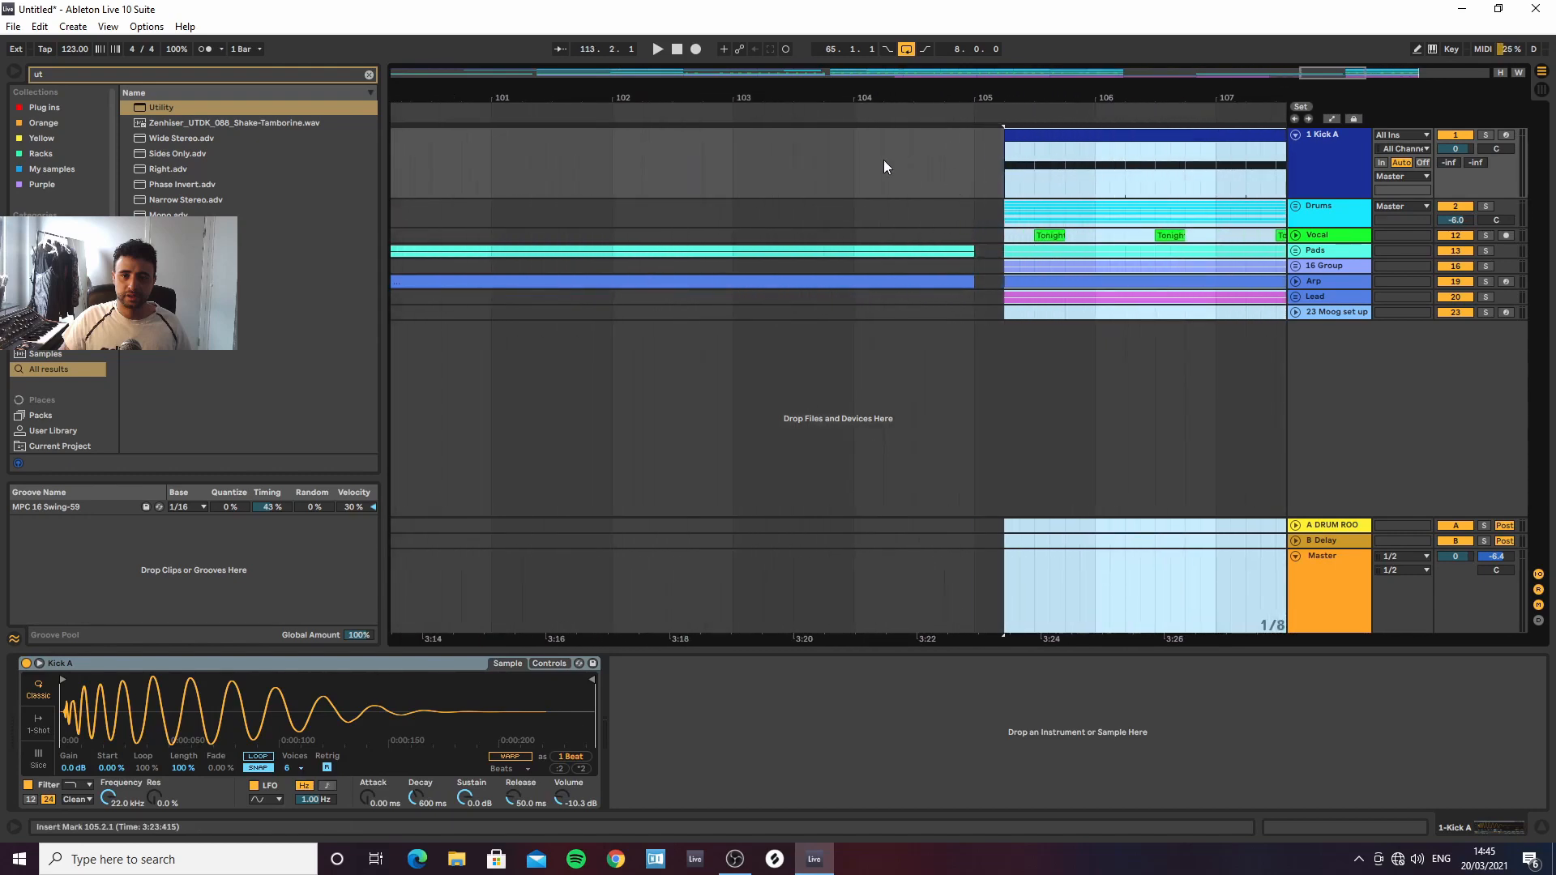
# Play the transition into the copied section from bar 104, and play the breakdown from bar 81
pyautogui.click(867, 189)
pyautogui.moveTo(1010, 99); pyautogui.dragTo(965, 65)
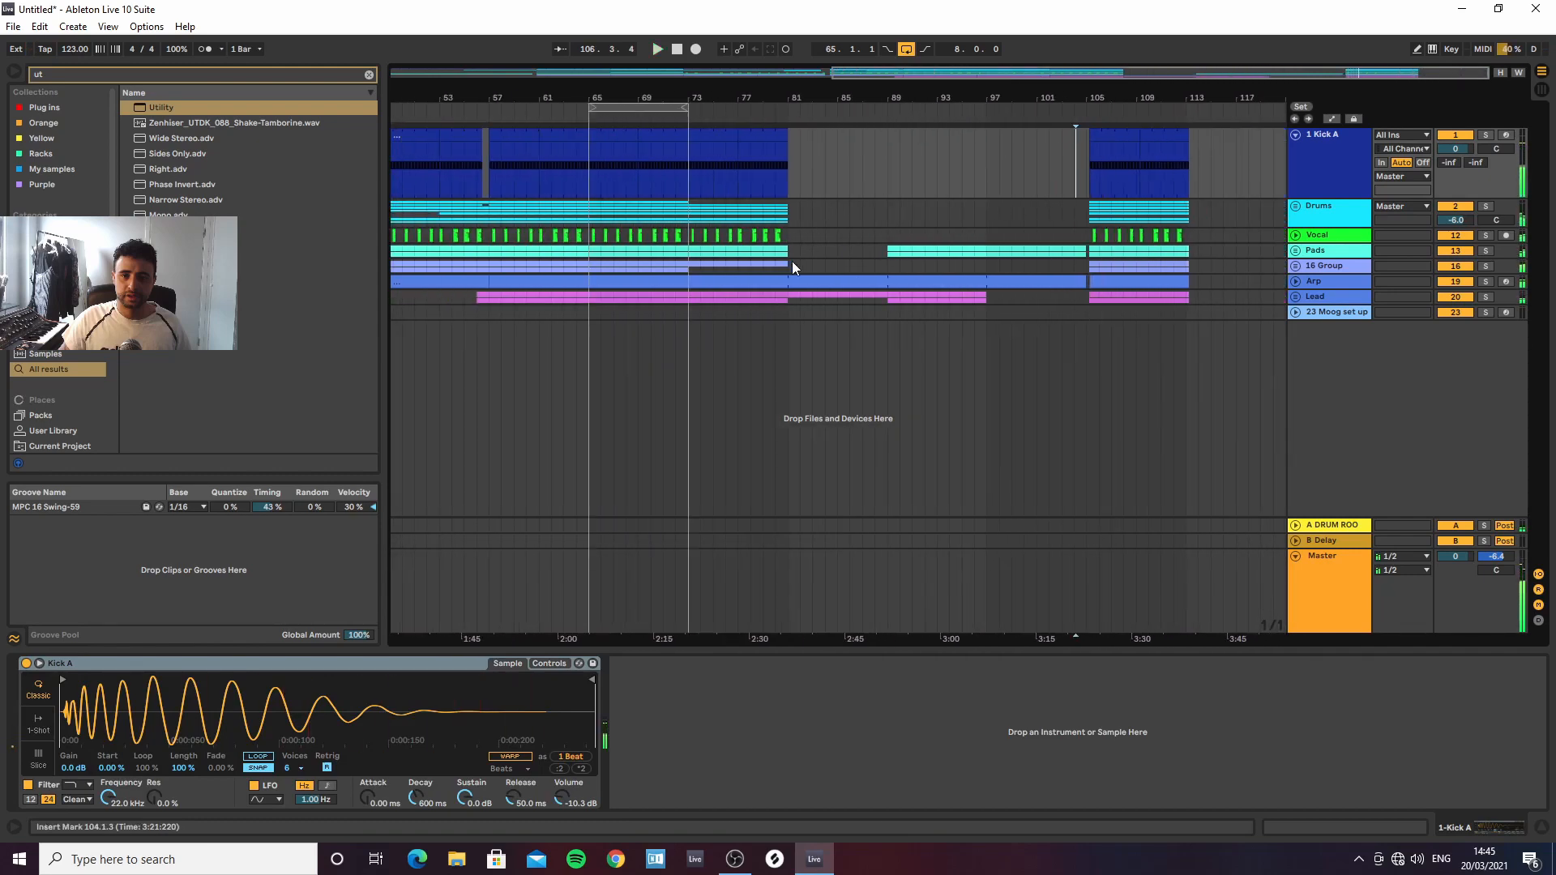
pyautogui.click(791, 261)
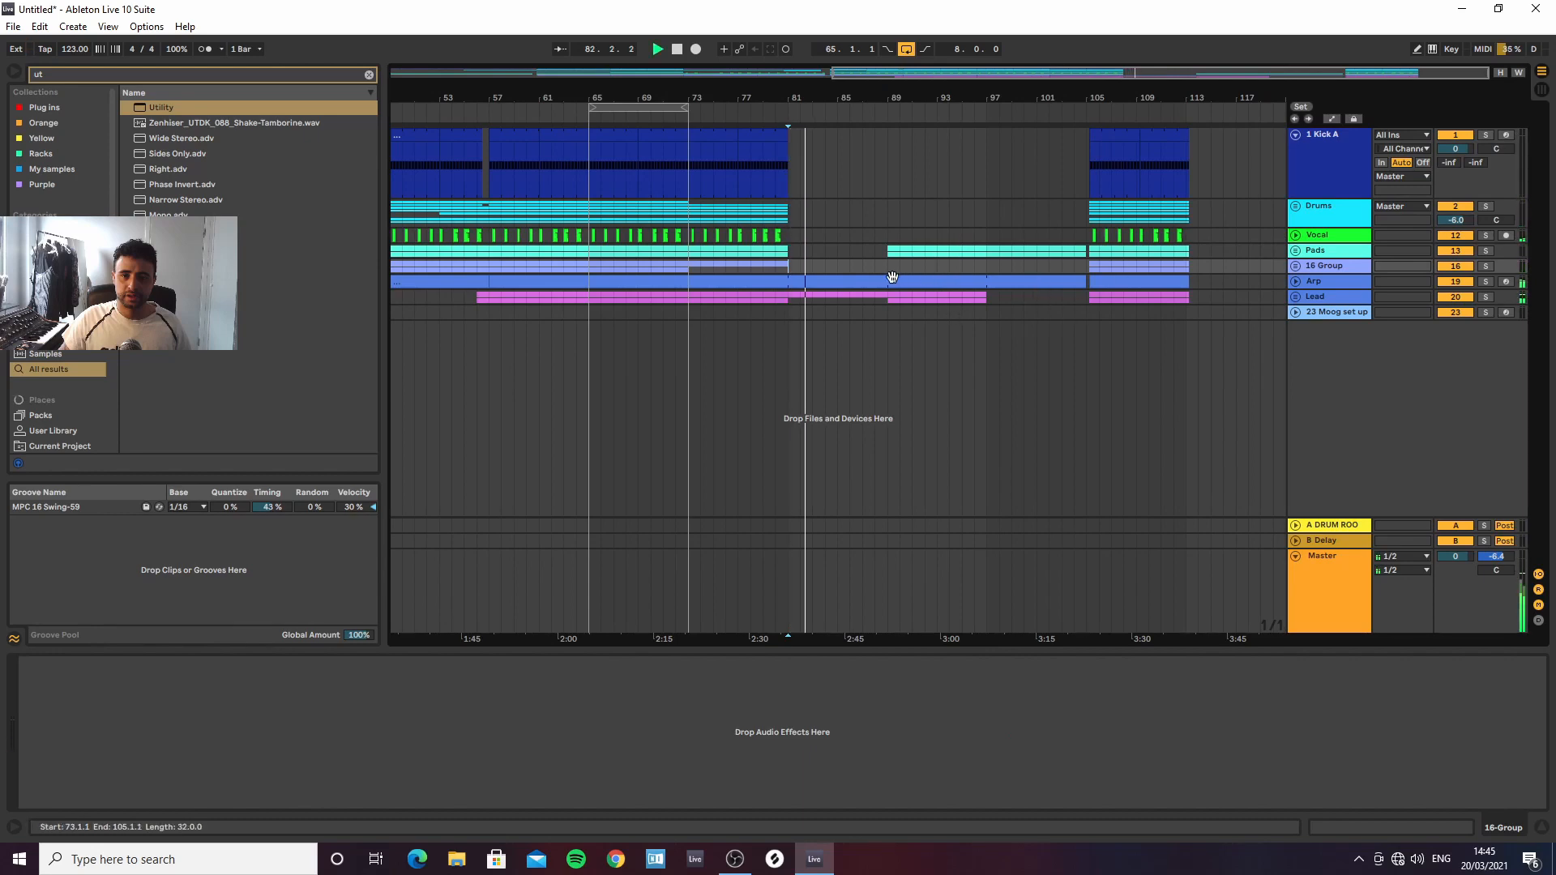
# Unfold the Arp track and bring the Diva instrument at the start of its device chain into view
pyautogui.click(1296, 282)
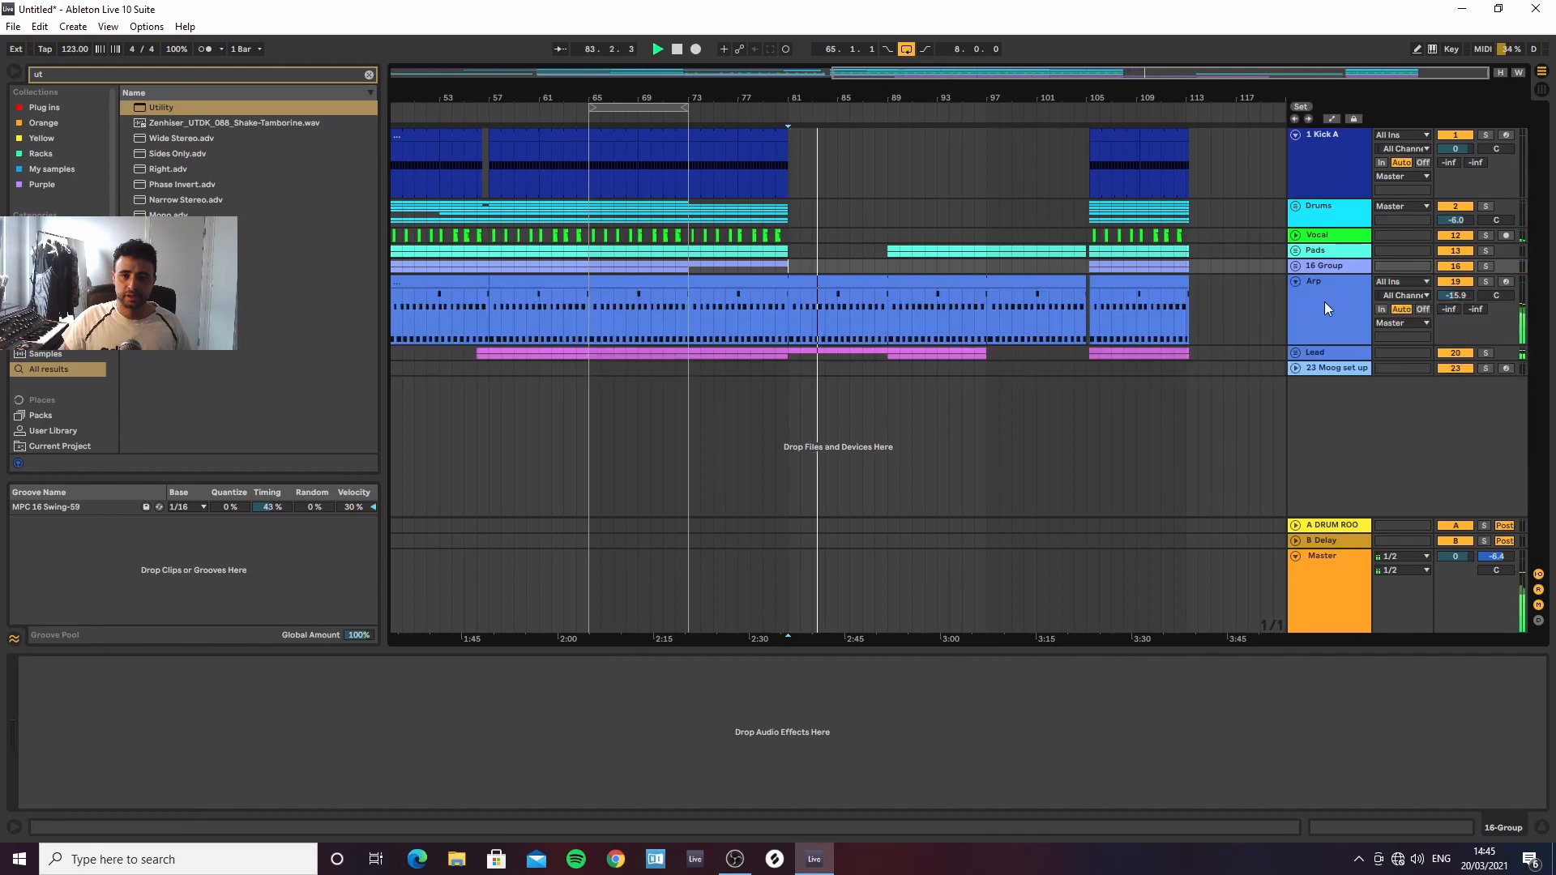
pyautogui.click(1325, 300)
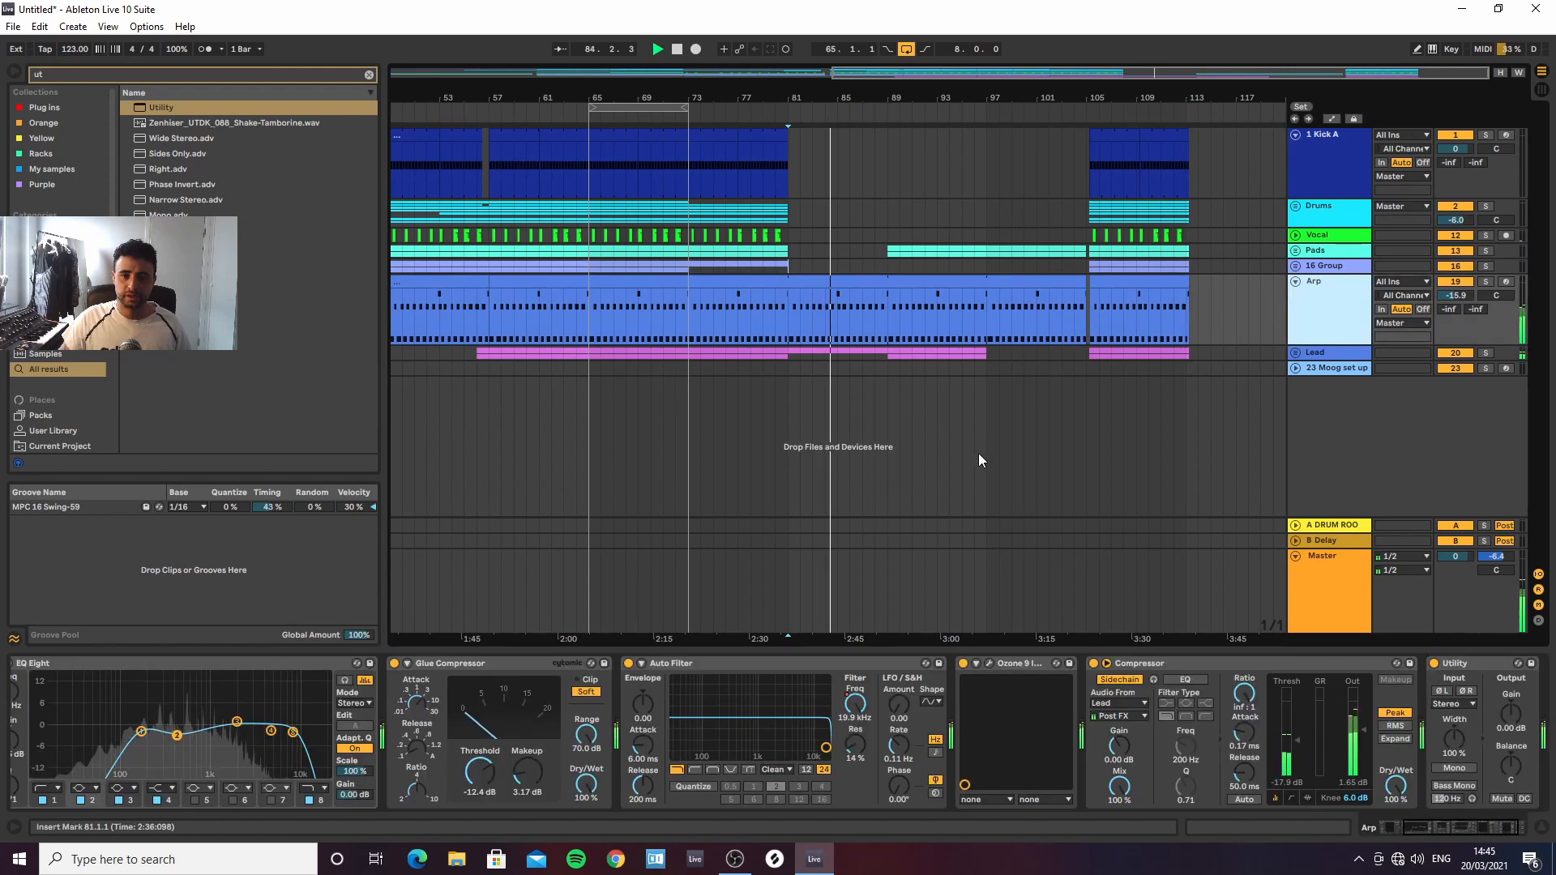
pyautogui.click(773, 662)
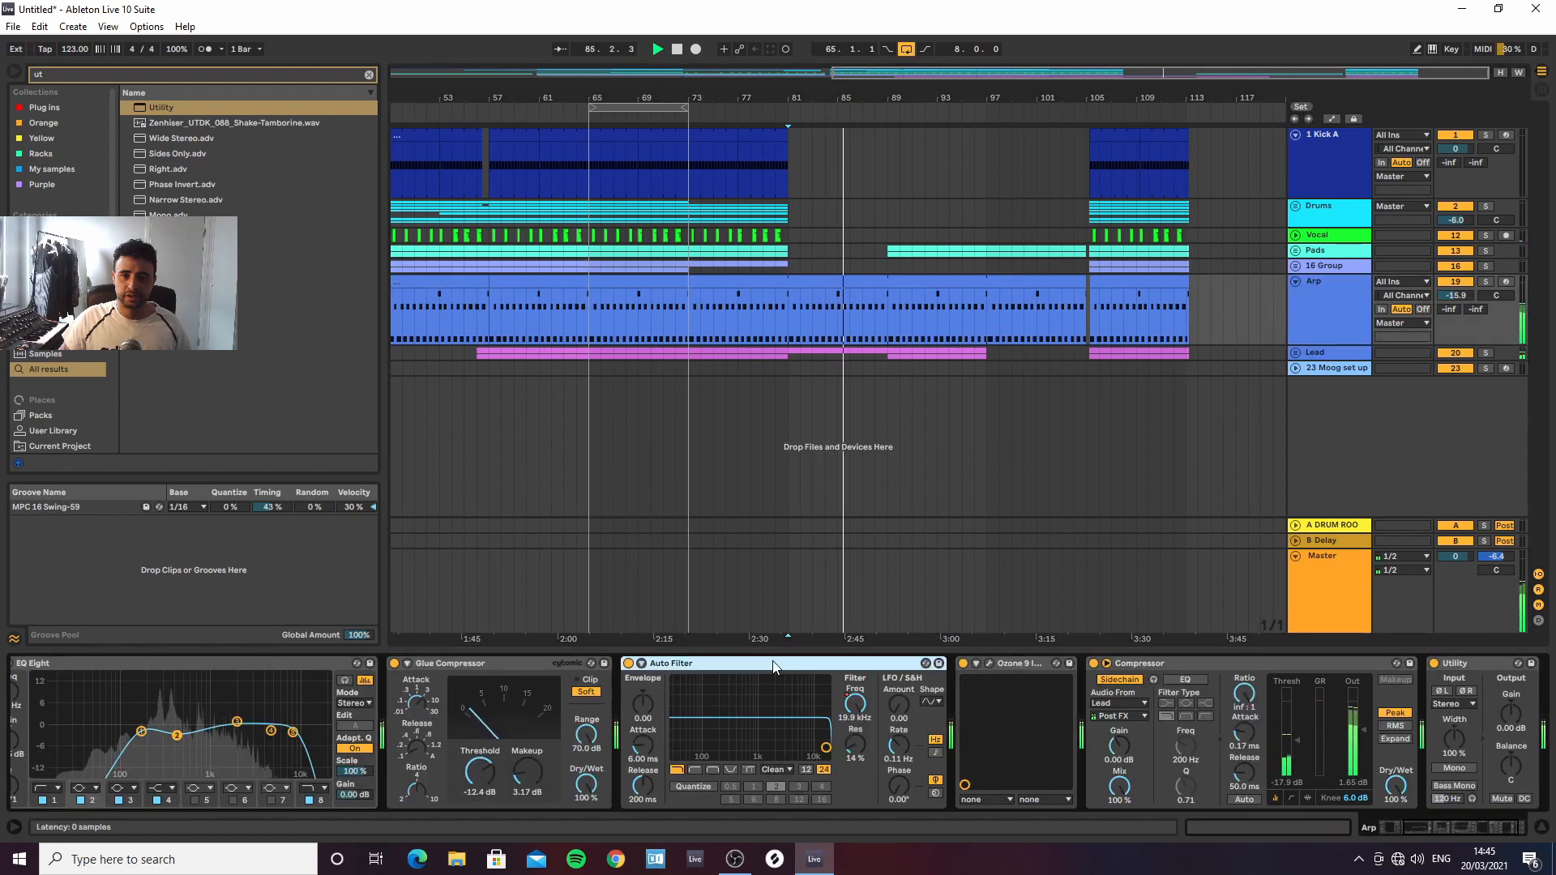
pyautogui.press('Left')
pyautogui.press('Left')
pyautogui.press('Left')
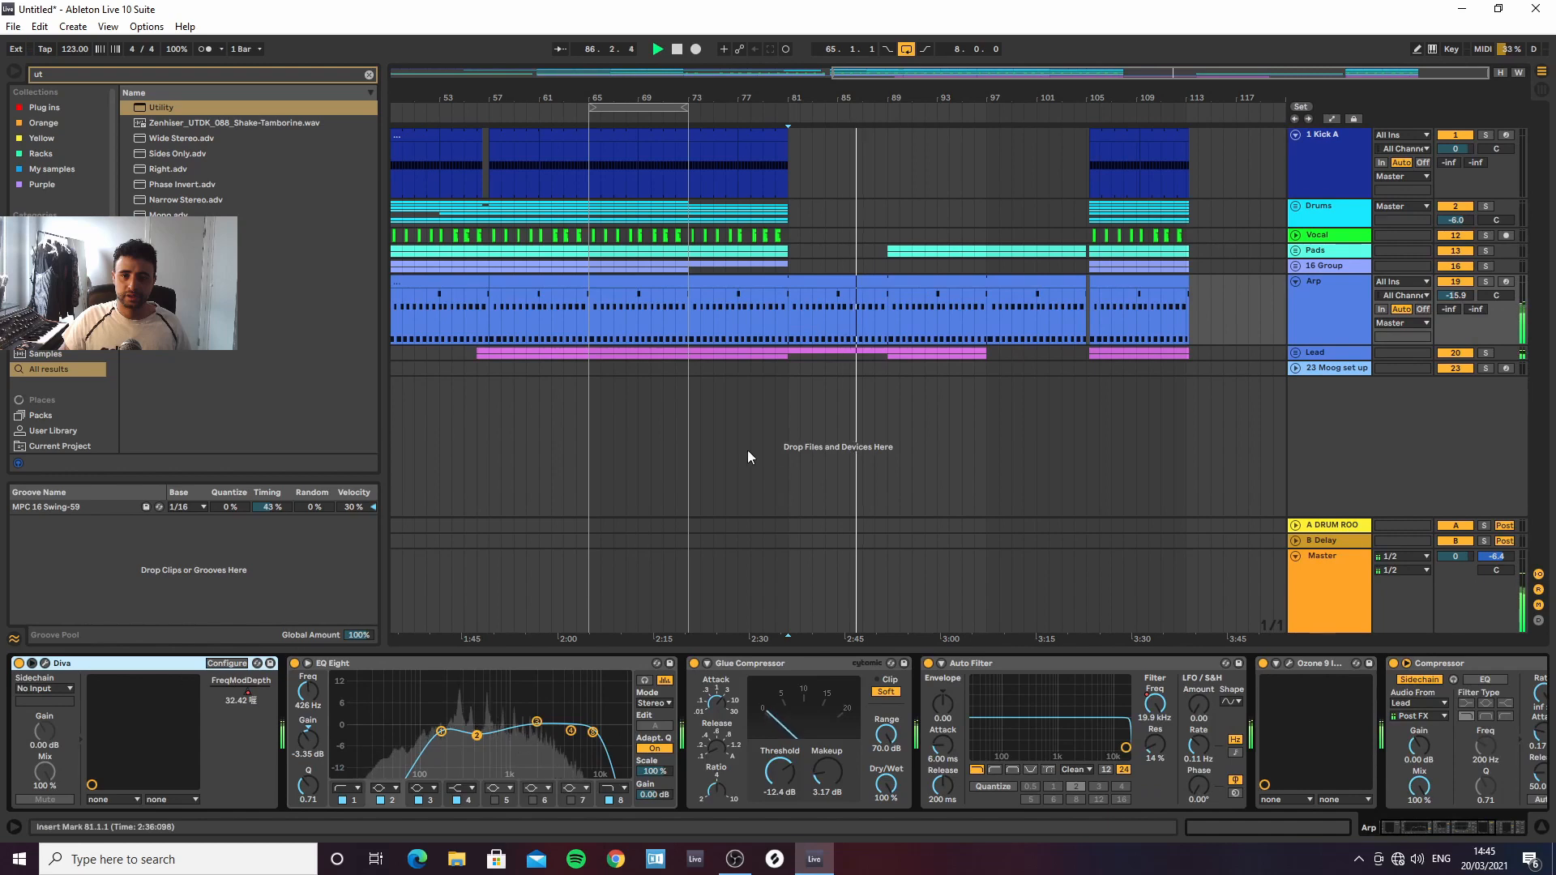
# Split the Arp clip at bars 81 and 89, and open the notes of the bars 89–105 clip
pyautogui.click(791, 314)
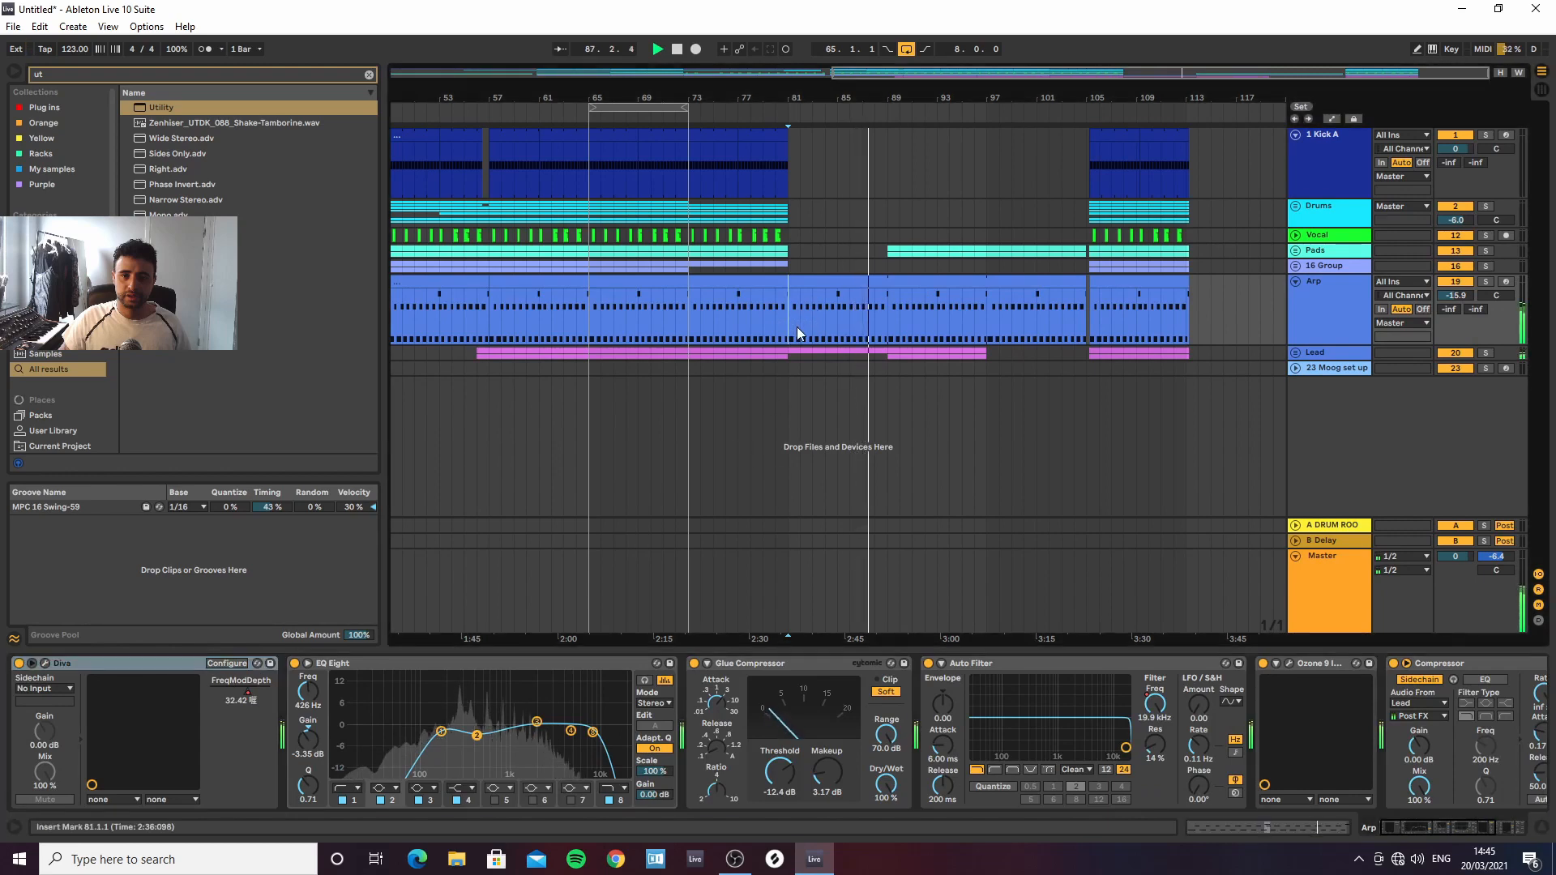
pyautogui.click(906, 282)
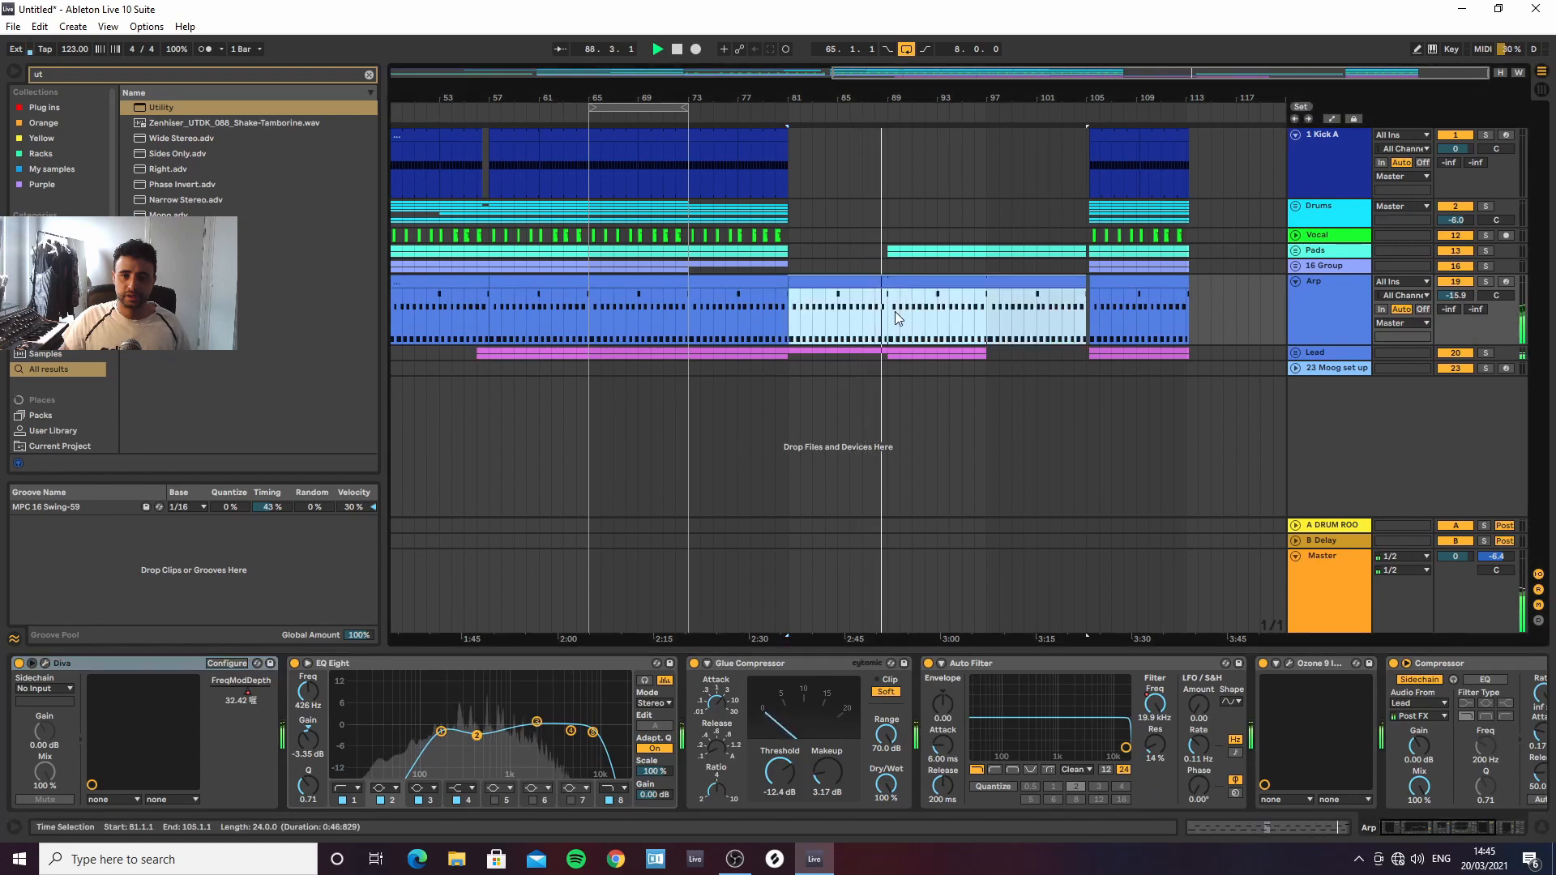
pyautogui.click(888, 324)
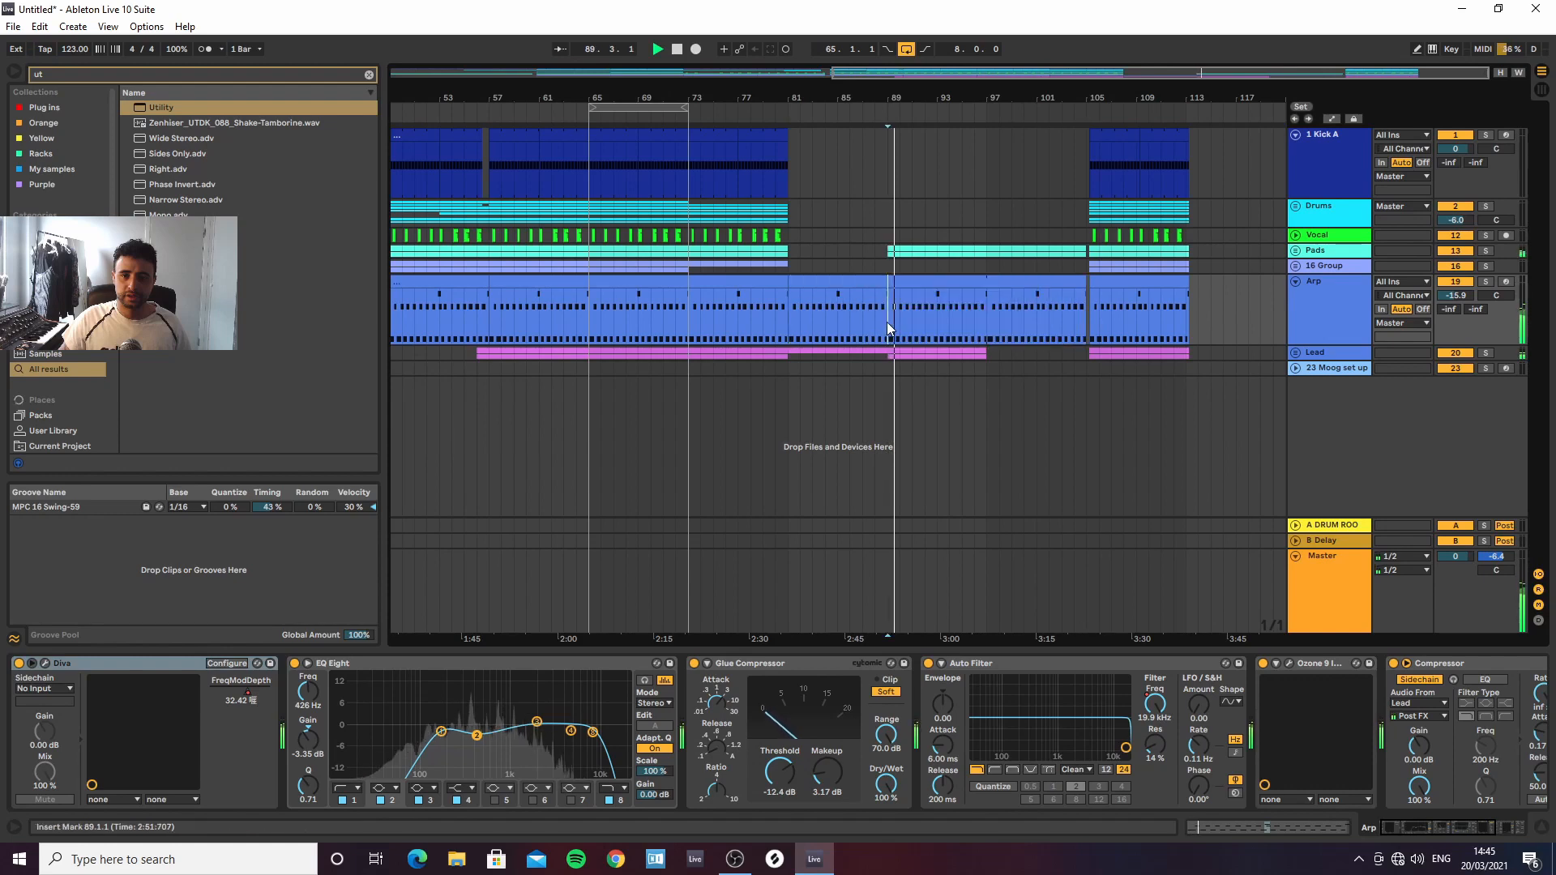
pyautogui.doubleClick(901, 314)
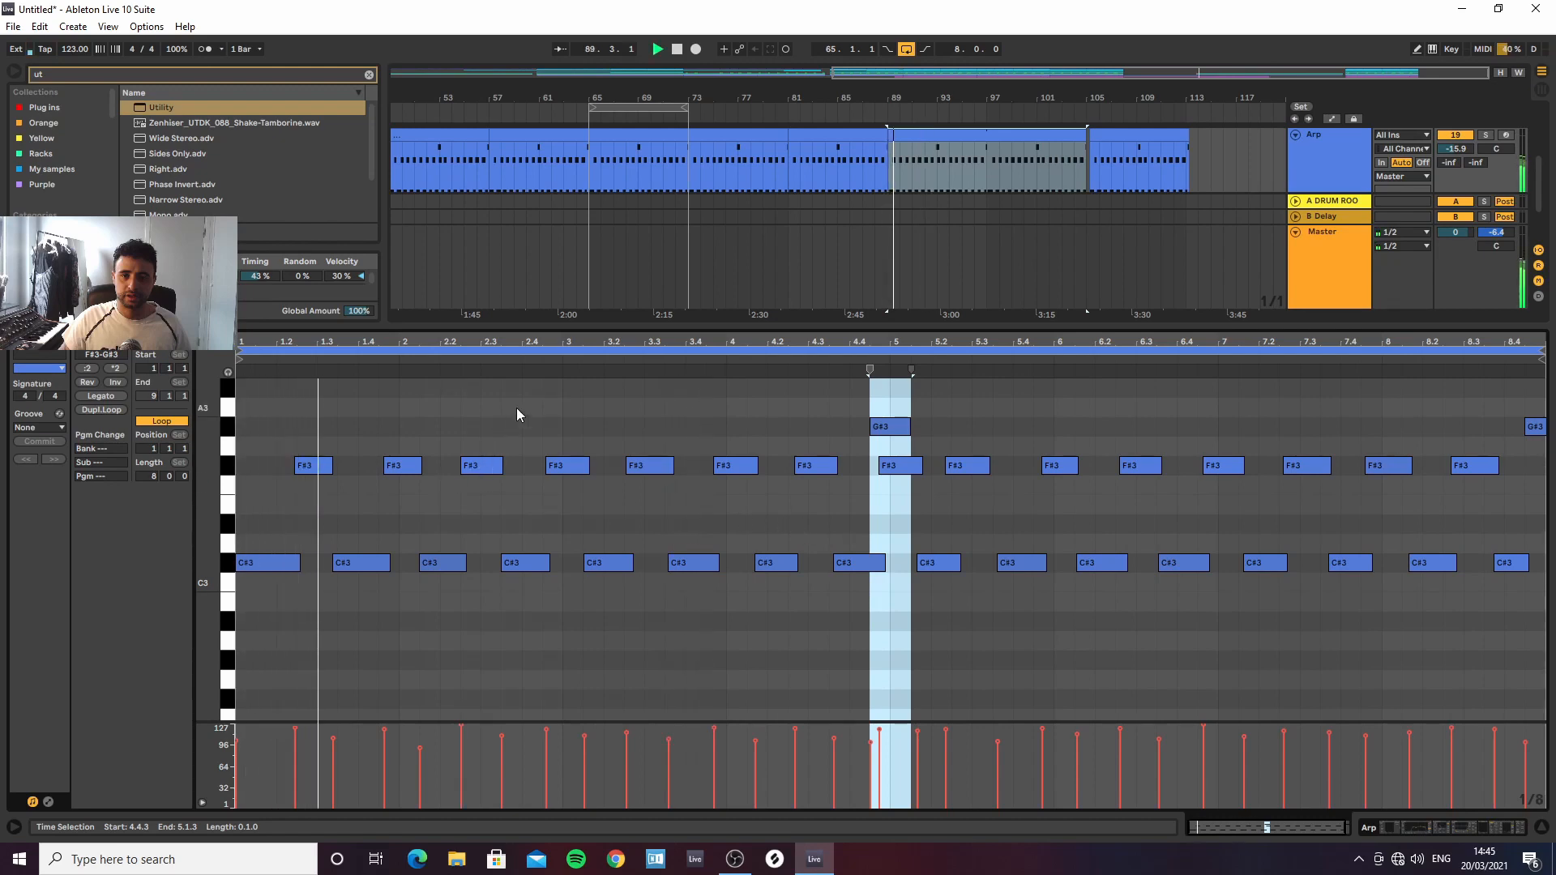
# Add G#3 notes at 2.4.1, 5.4.1 and 6.4.1 in the Arp clip
pyautogui.doubleClick(530, 388)
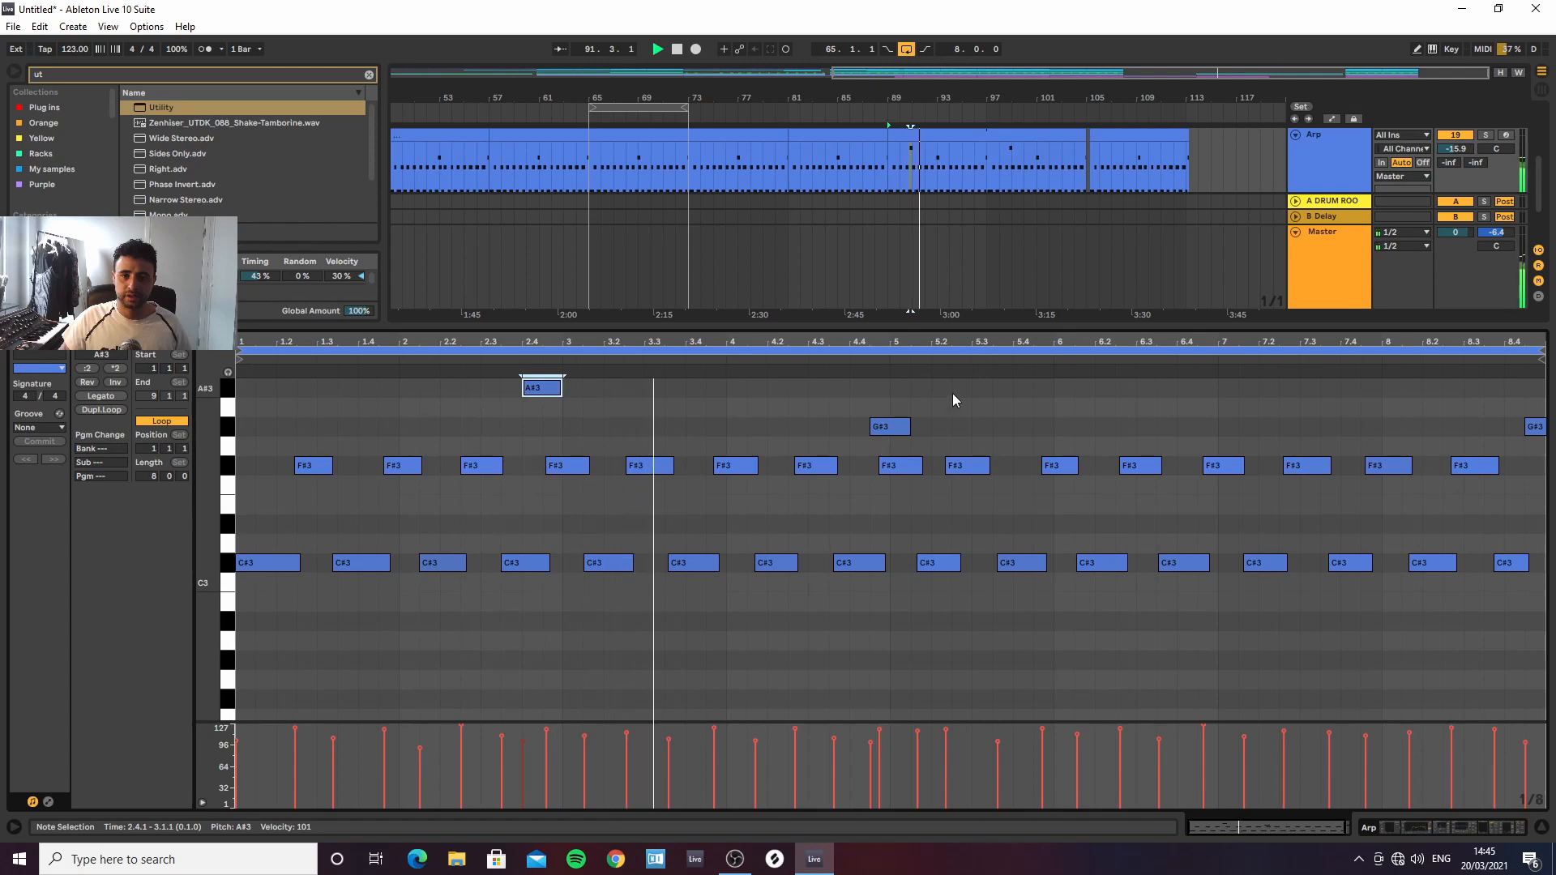
pyautogui.doubleClick(1009, 390)
pyautogui.moveTo(1005, 391); pyautogui.dragTo(1054, 389)
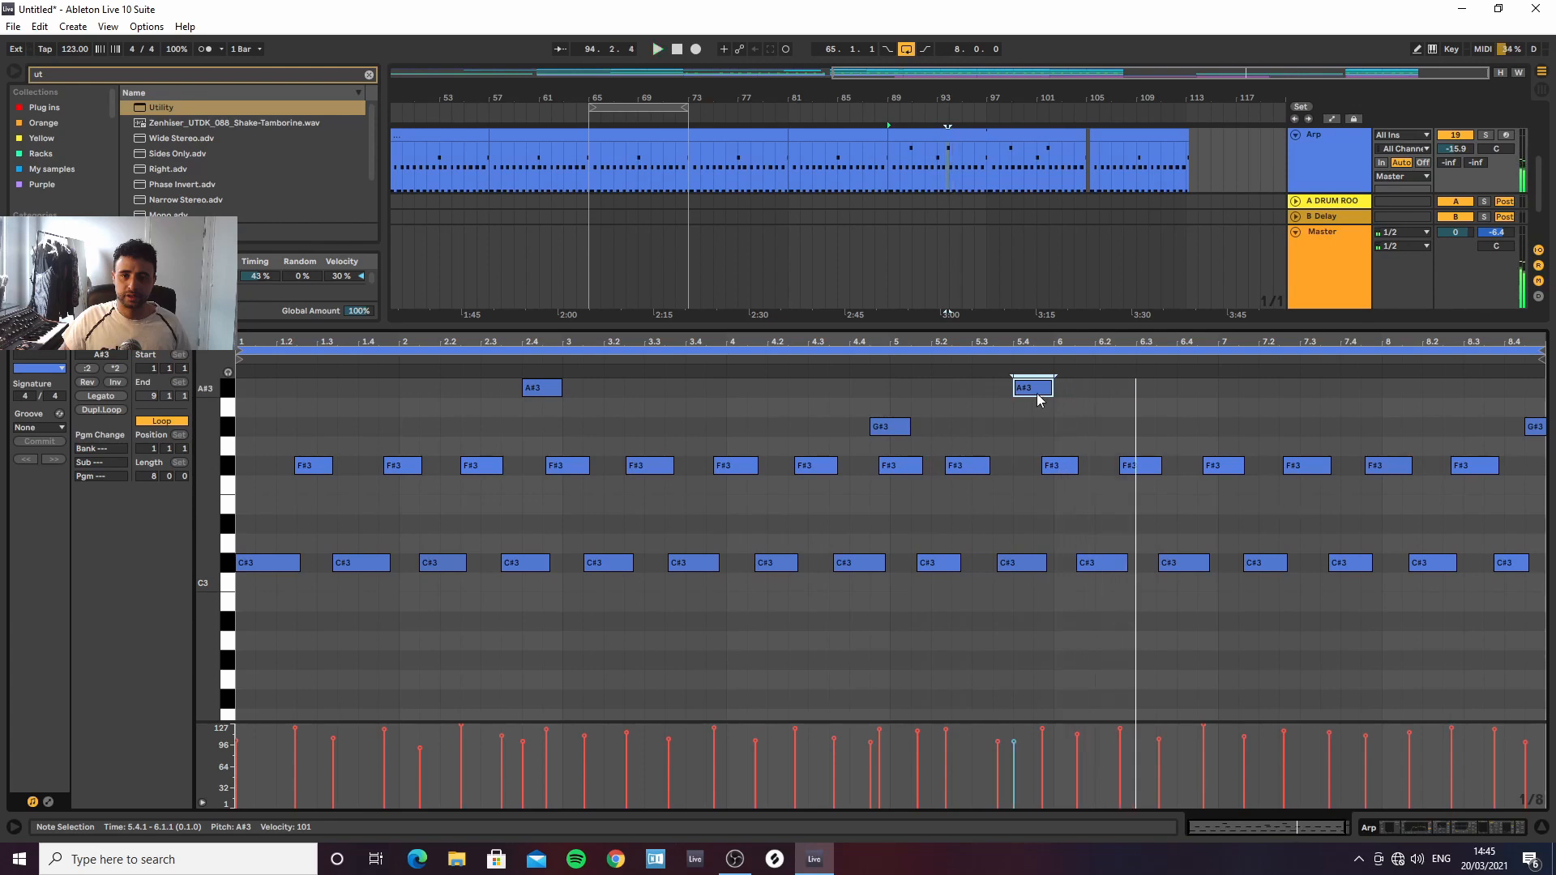
pyautogui.press('Down')
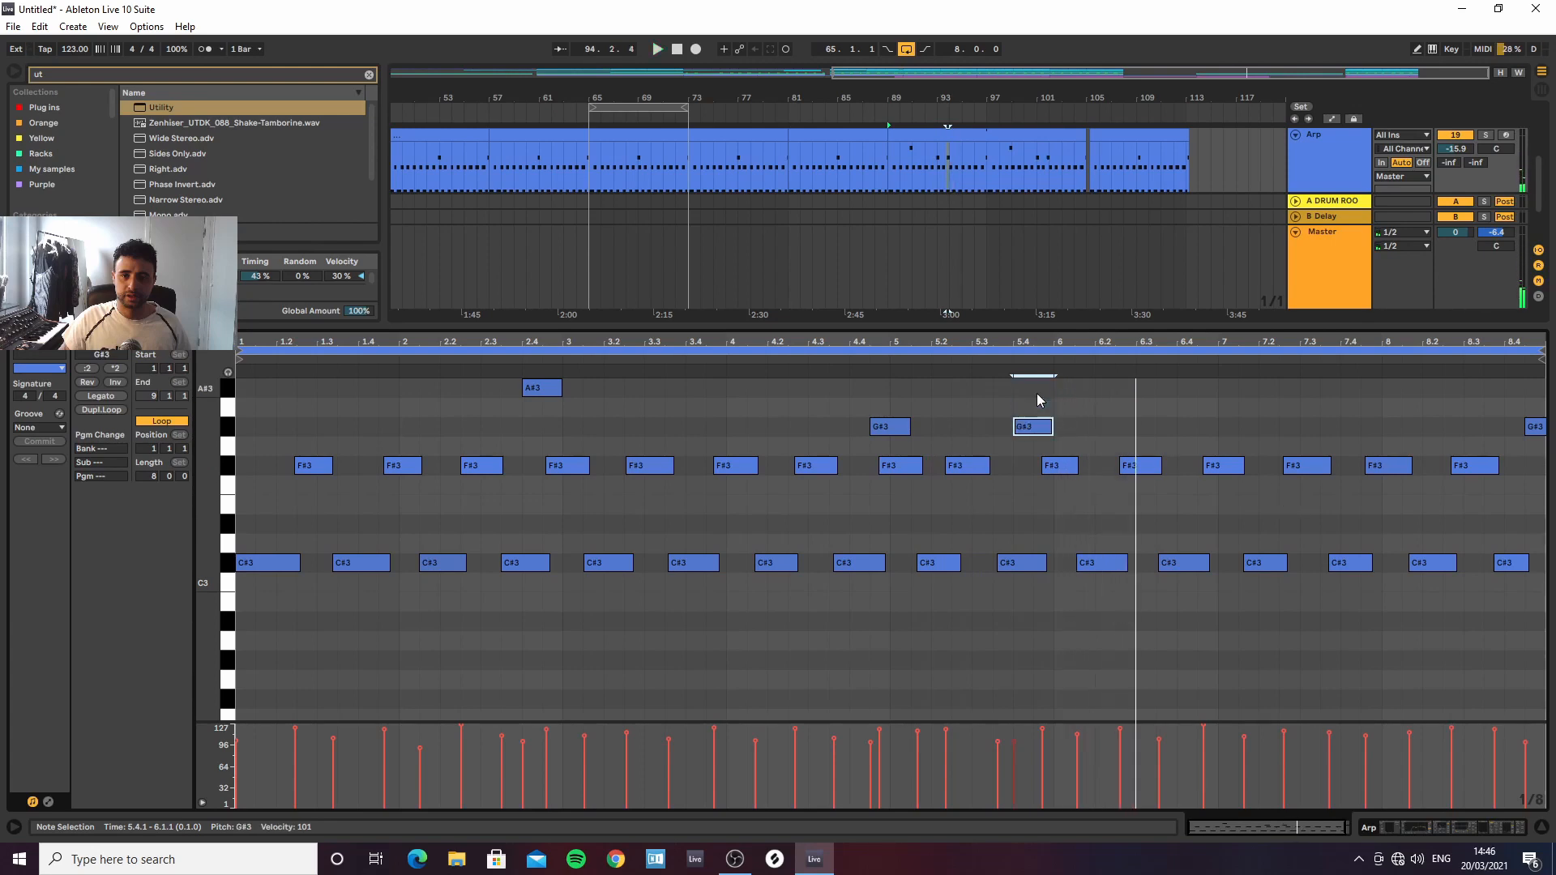
pyautogui.click(551, 386)
pyautogui.press('Down')
pyautogui.press('Down')
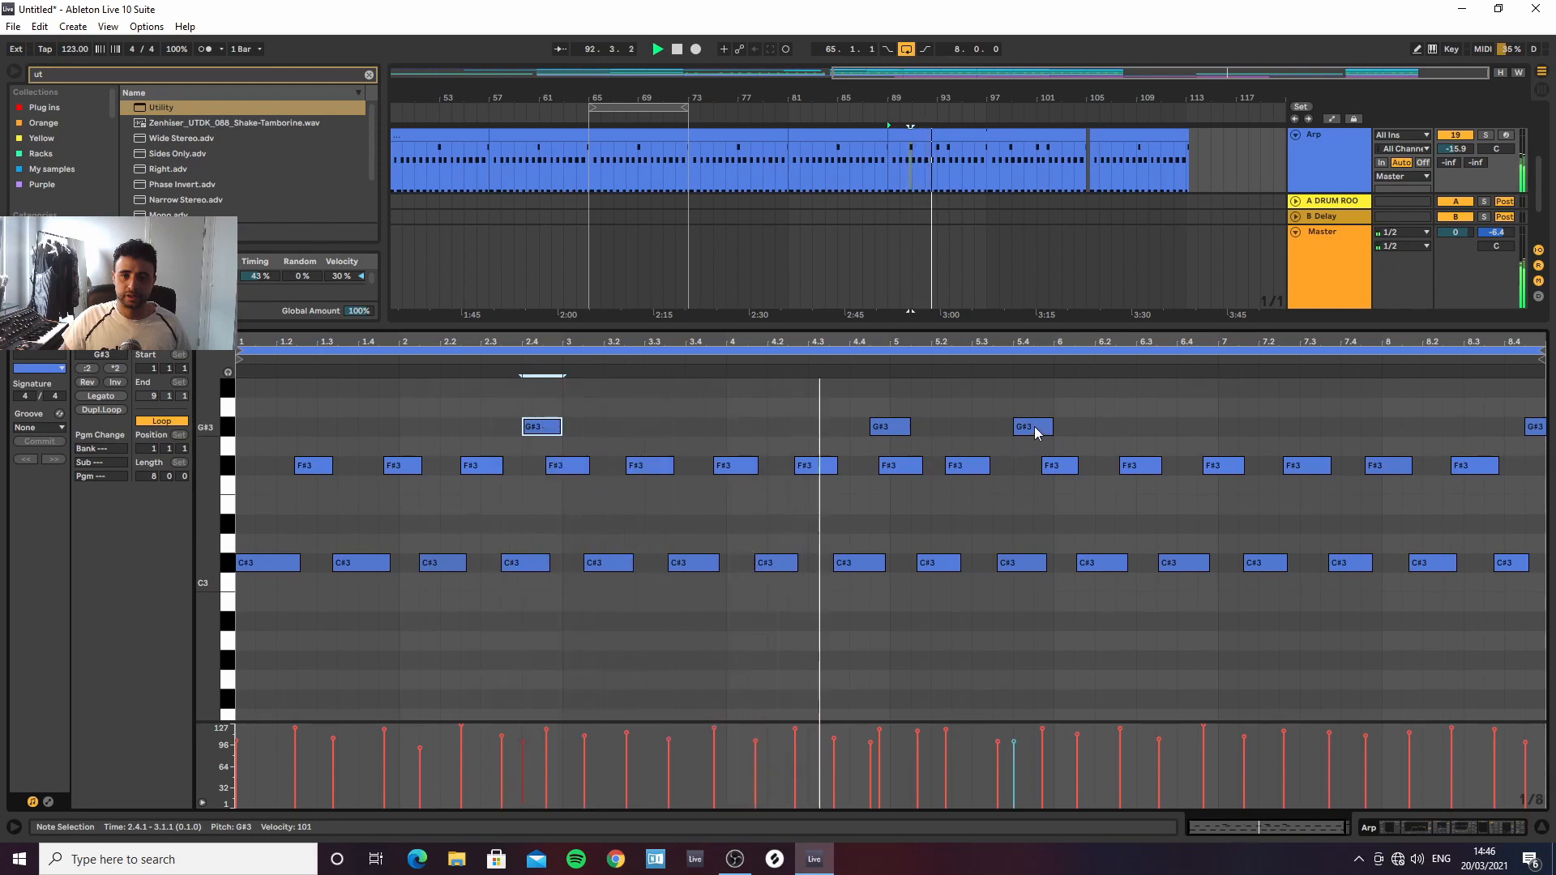
pyautogui.moveTo(1034, 426); pyautogui.dragTo(1198, 426)
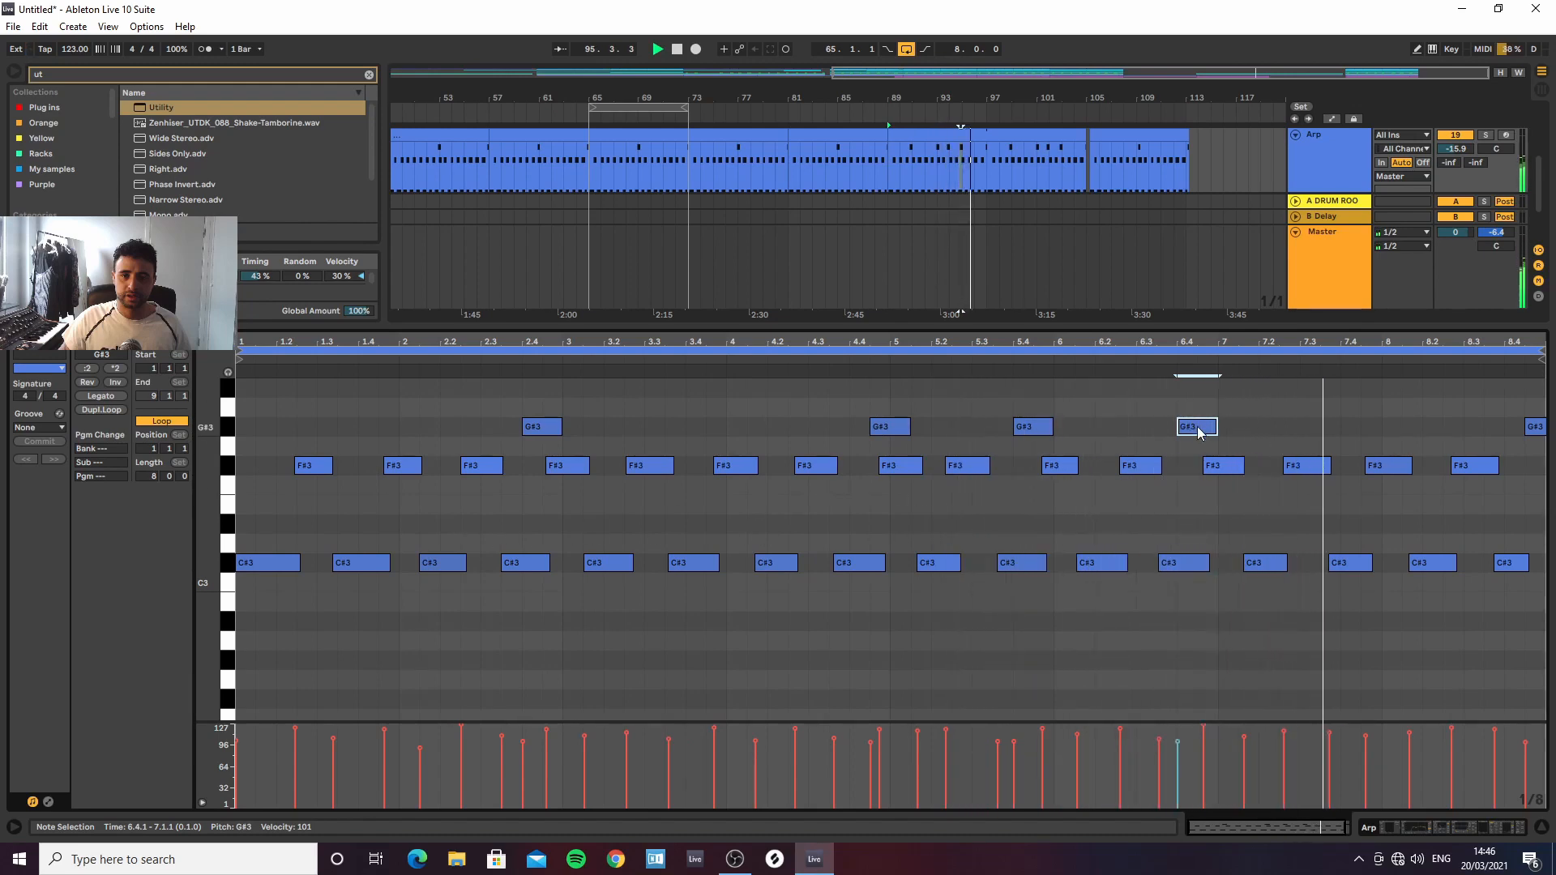
# Place D#3 notes at 1.1.3, 1.4.1 and 2.2.1 in the Arp clip during playback
pyautogui.moveTo(1198, 431); pyautogui.dragTo(1444, 529)
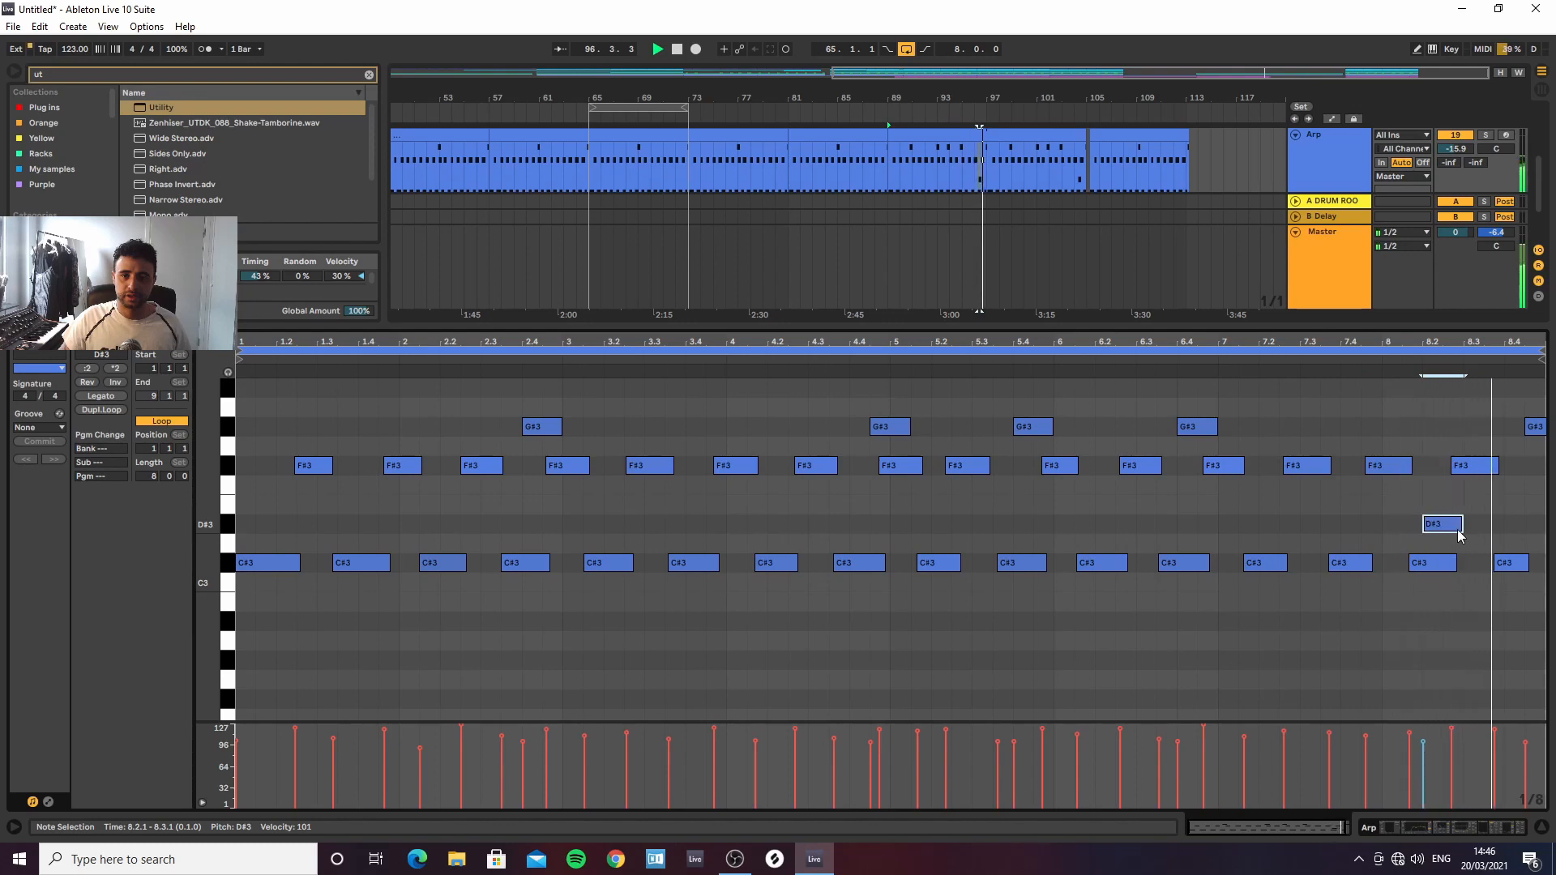
pyautogui.moveTo(1449, 529)
pyautogui.mouseDown()
pyautogui.moveTo(646, 548)
pyautogui.moveTo(276, 535)
pyautogui.mouseUp()
pyautogui.press('space')
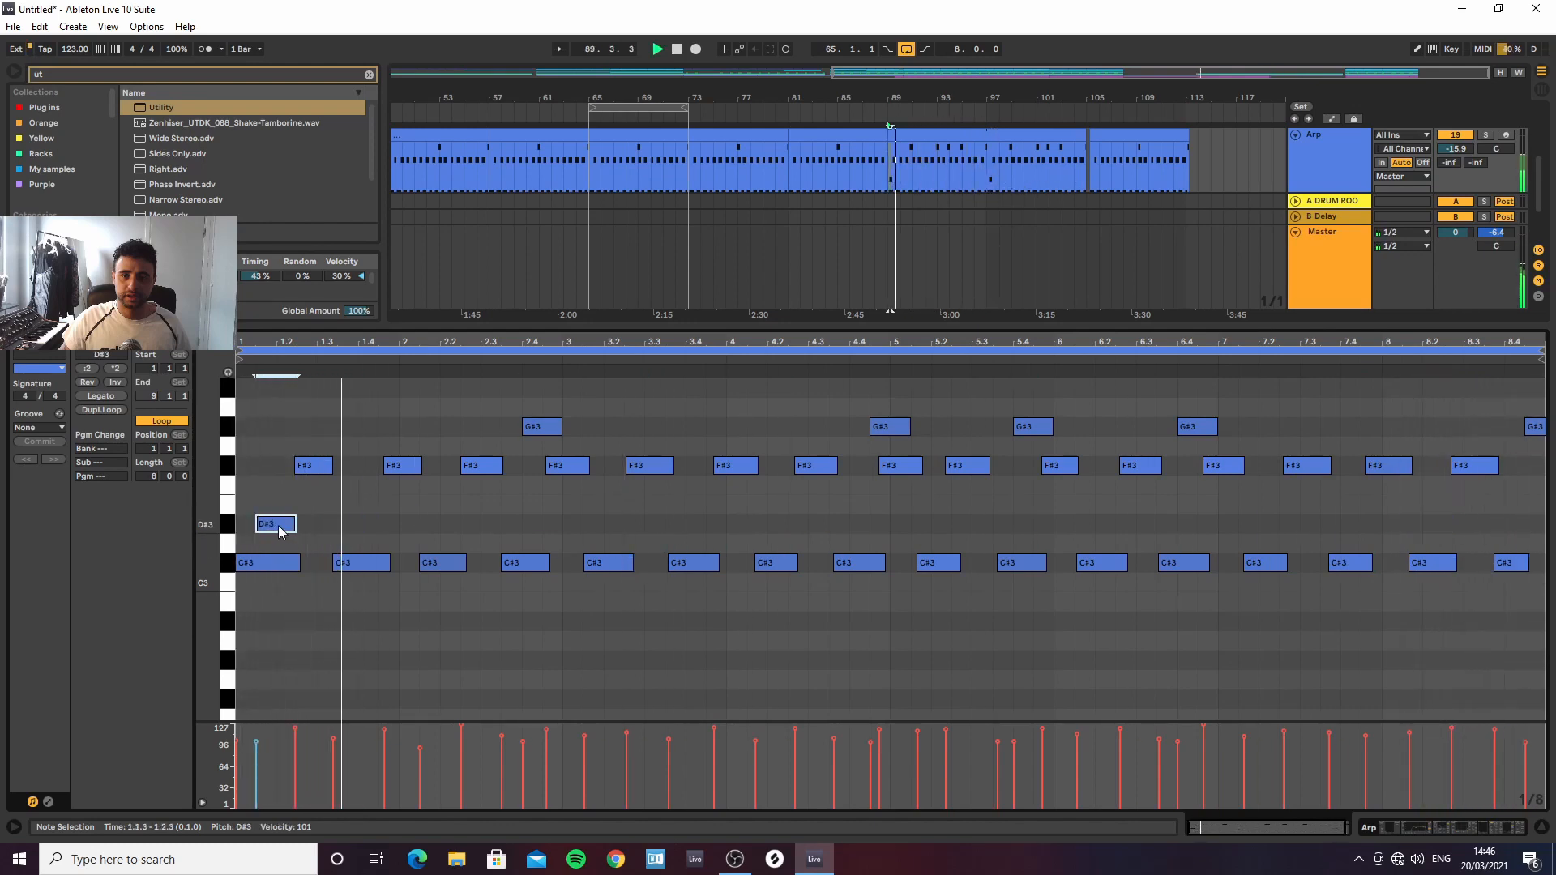
pyautogui.moveTo(279, 531); pyautogui.dragTo(385, 532)
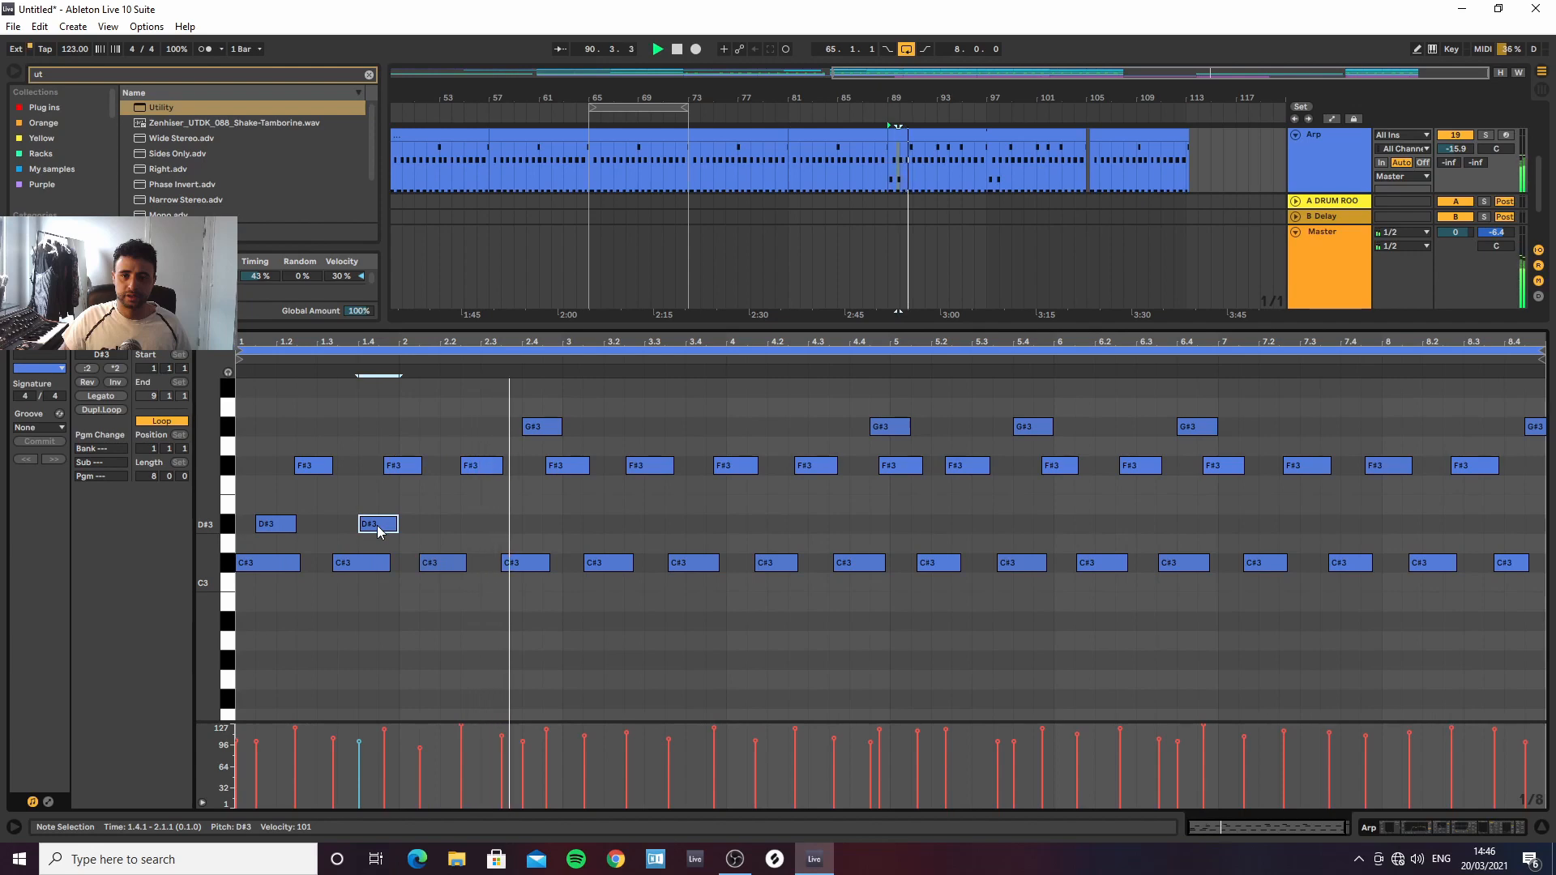
pyautogui.moveTo(378, 530); pyautogui.dragTo(456, 533)
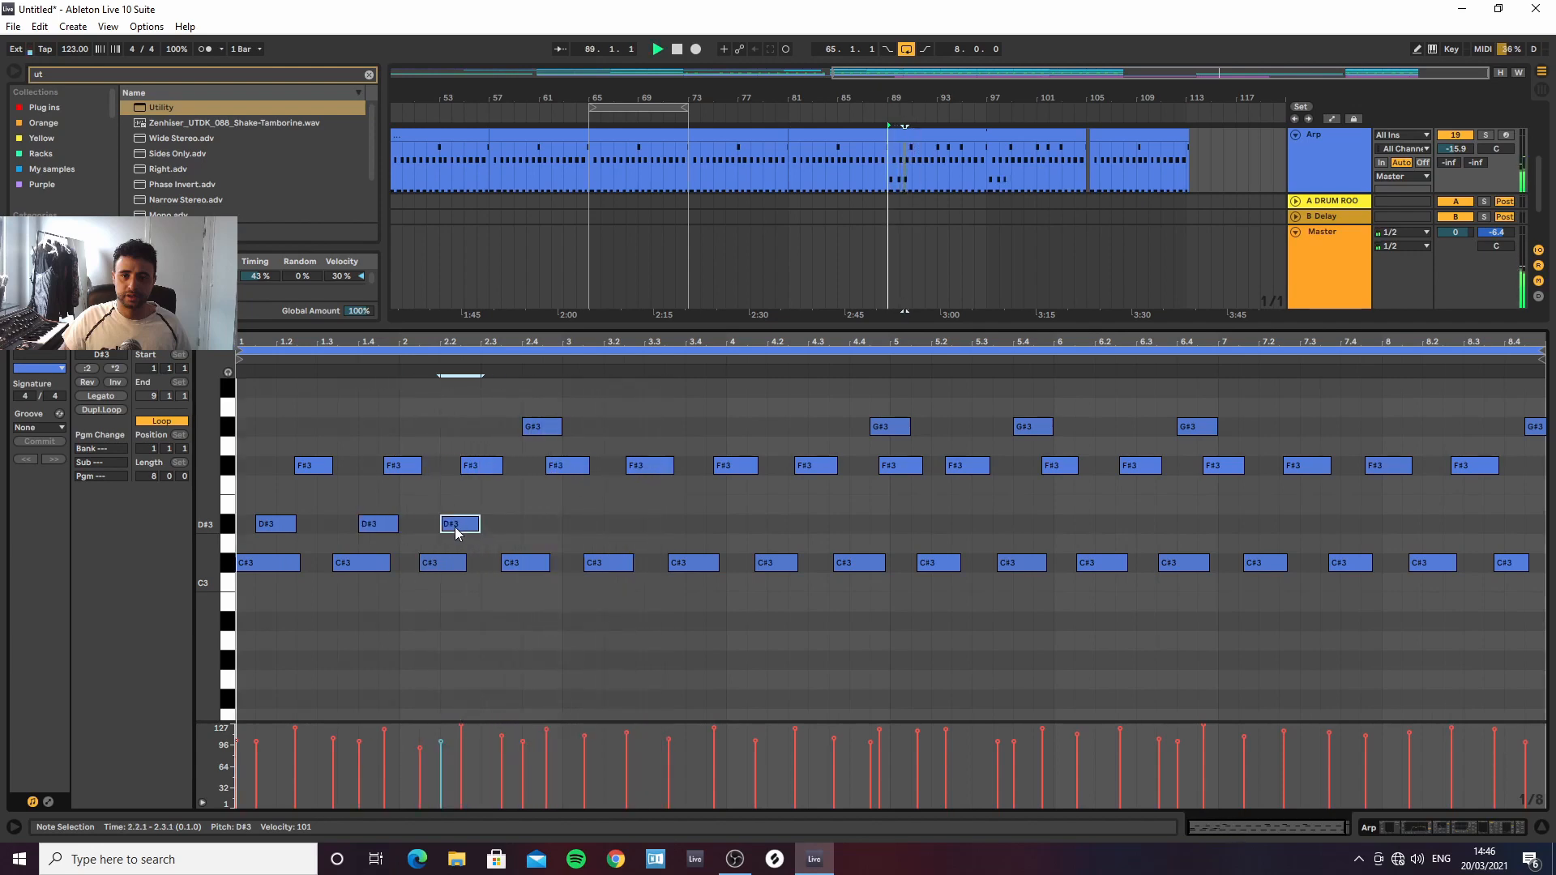
# Transpose all D#3 notes in the Arp clip down to G#2
pyautogui.click(233, 528)
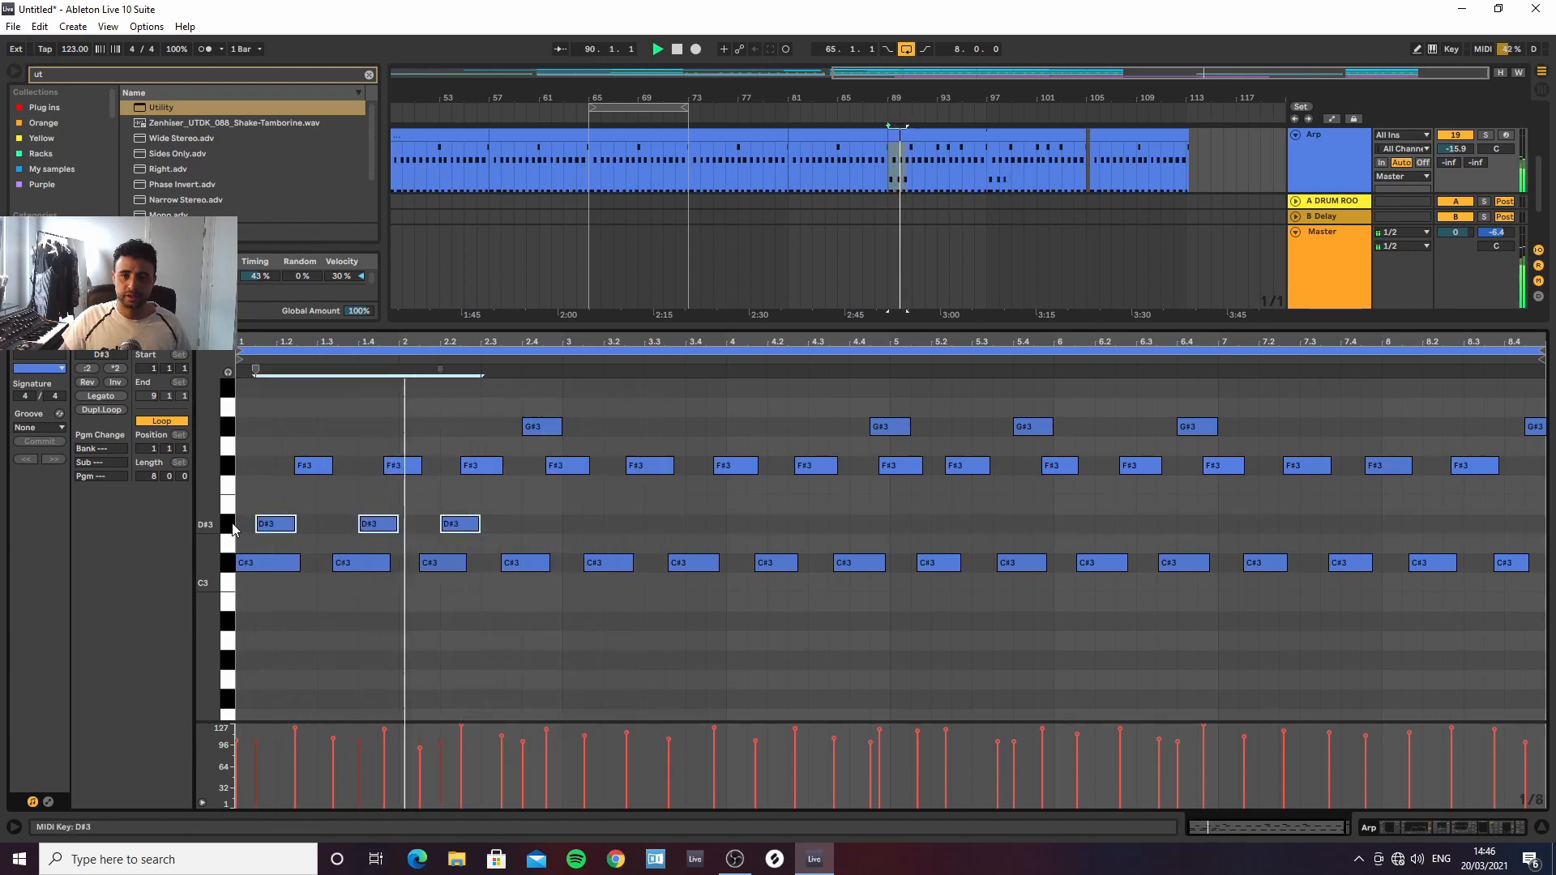
pyautogui.press('Down')
pyautogui.press('Down')
pyautogui.press('Down')
pyautogui.press('Down')
pyautogui.press('Down')
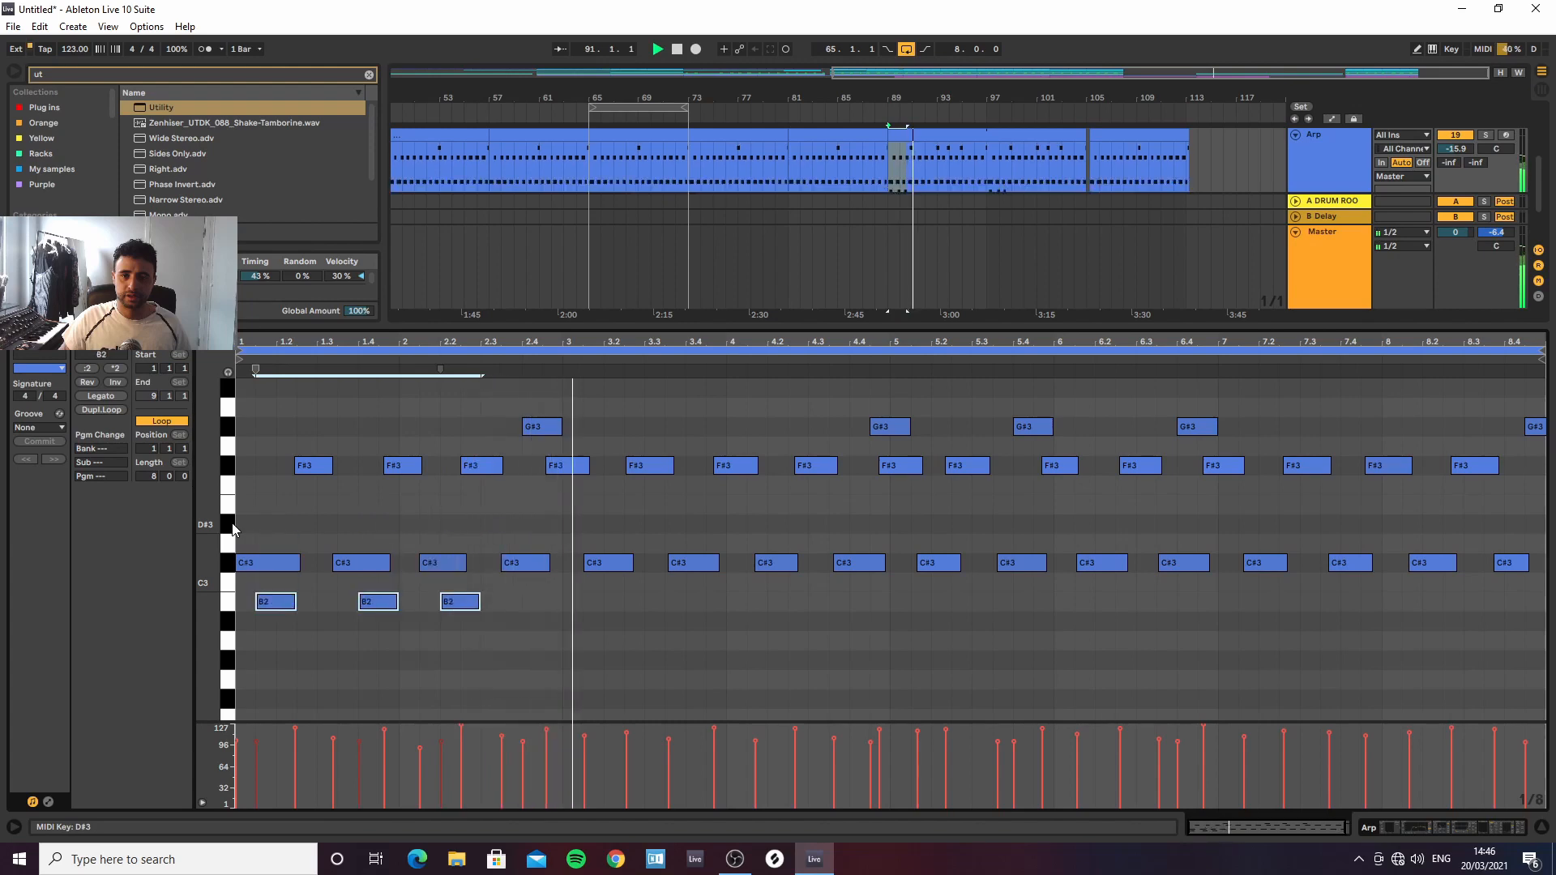
pyautogui.press('Down')
pyautogui.press('Down')
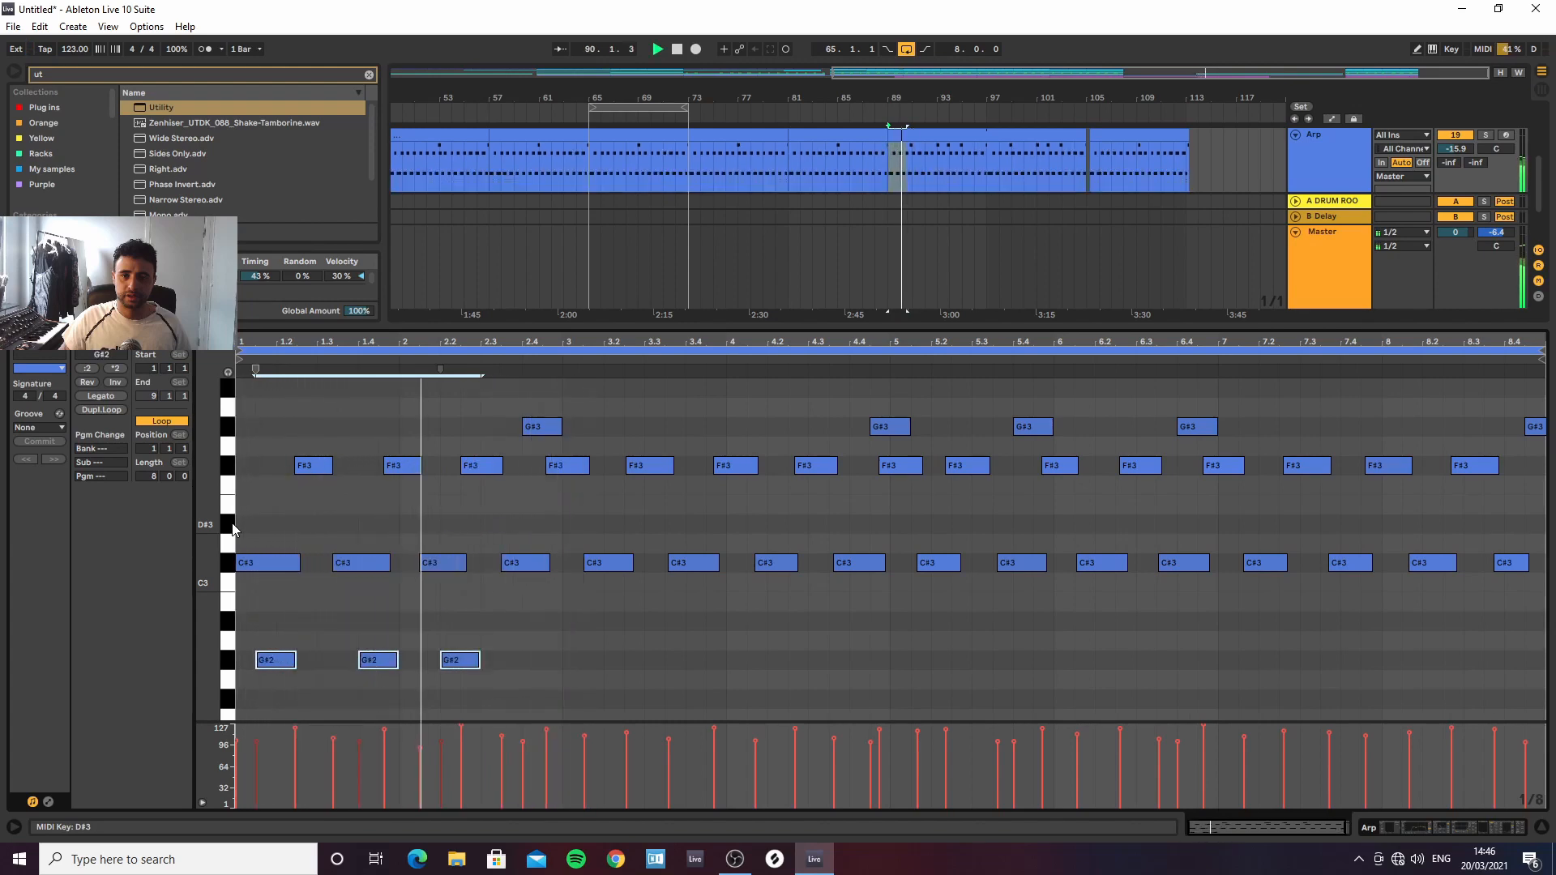
# Delete the G#2 note at 1.4.1 and copy the one at 2.2.1 to beat 2 of bars 3 through 8
pyautogui.click(325, 661)
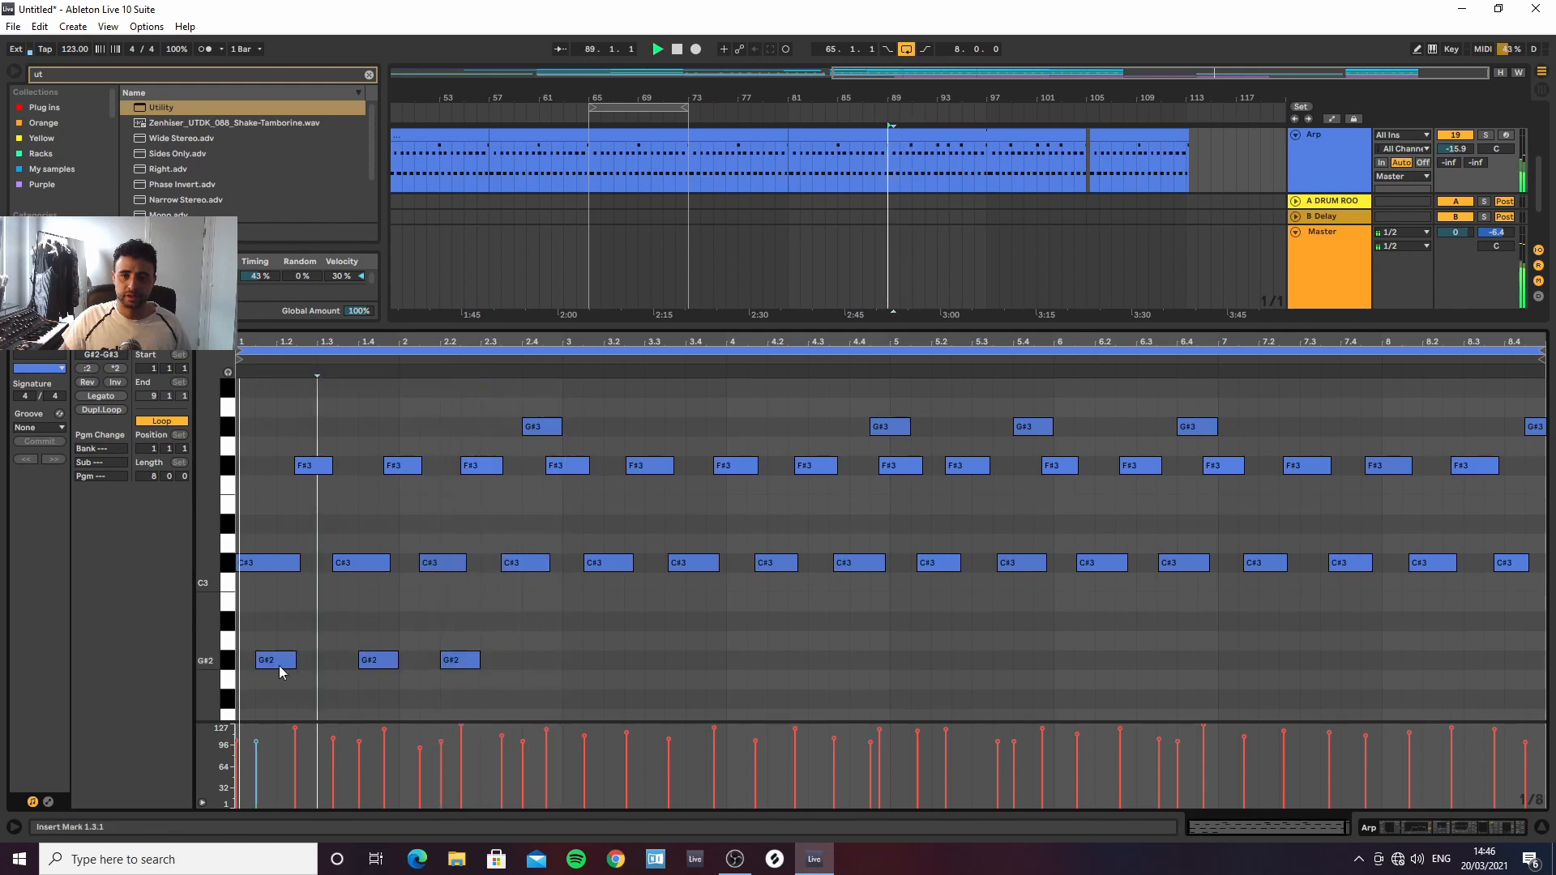
pyautogui.click(377, 661)
pyautogui.press('Delete')
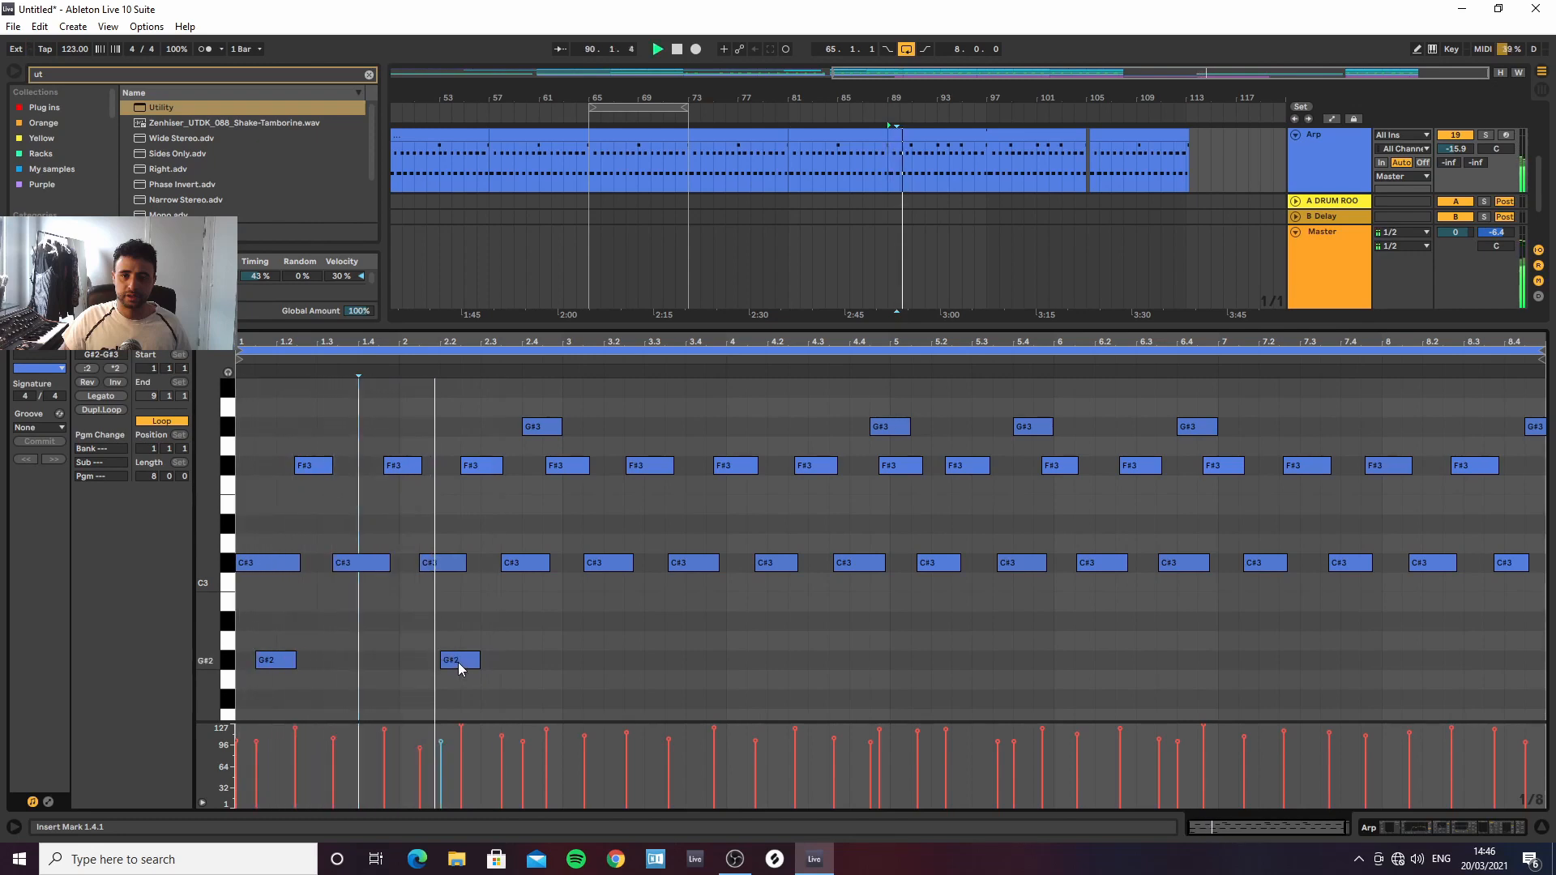
pyautogui.moveTo(456, 663); pyautogui.dragTo(793, 663)
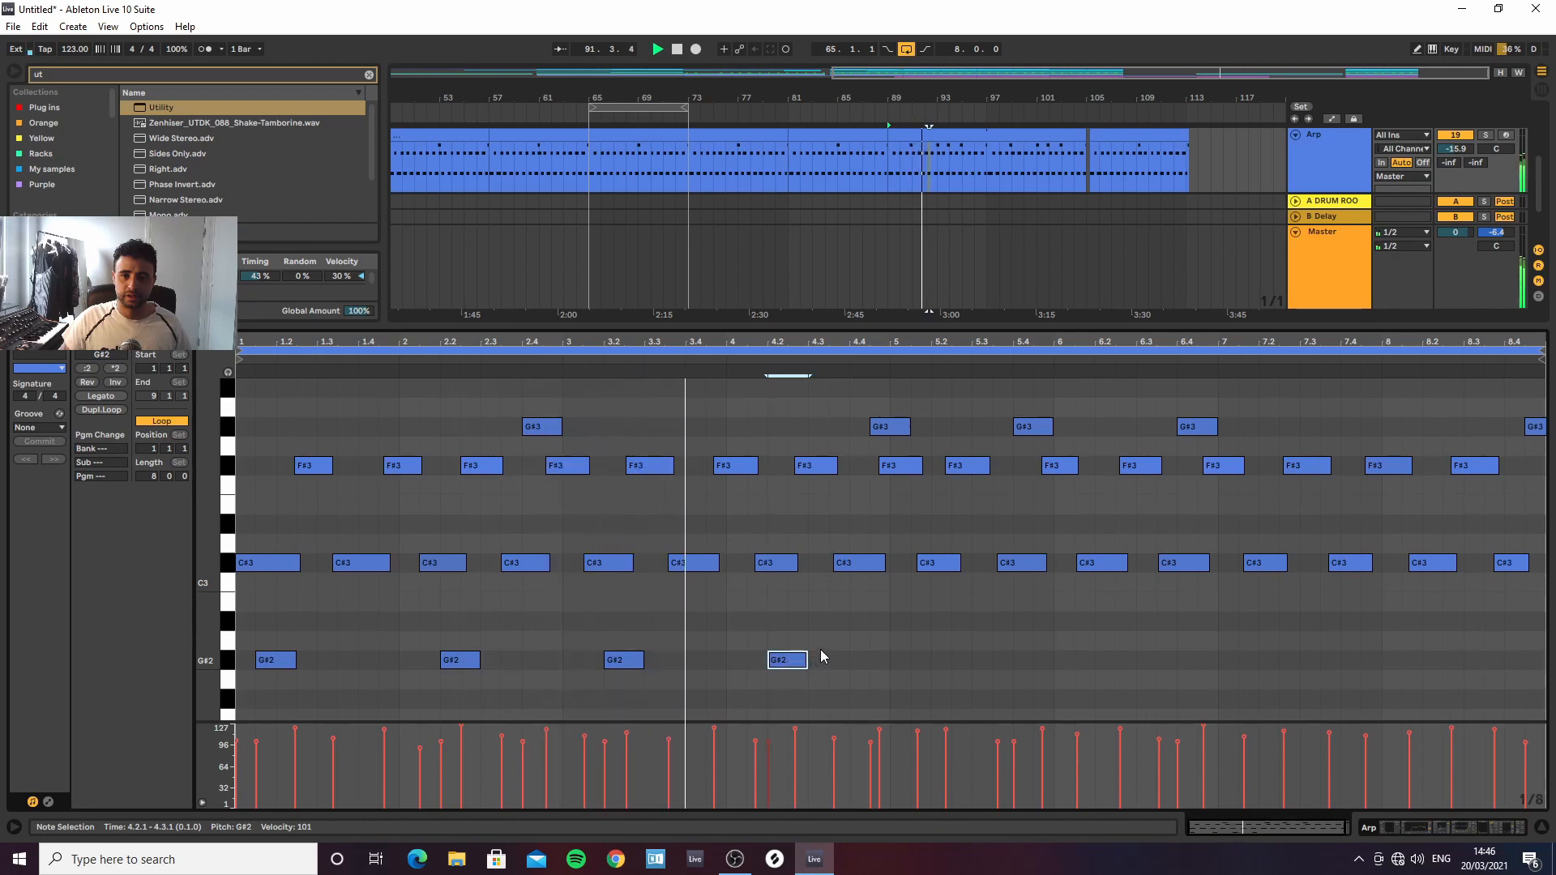
pyautogui.moveTo(794, 662); pyautogui.dragTo(1464, 679)
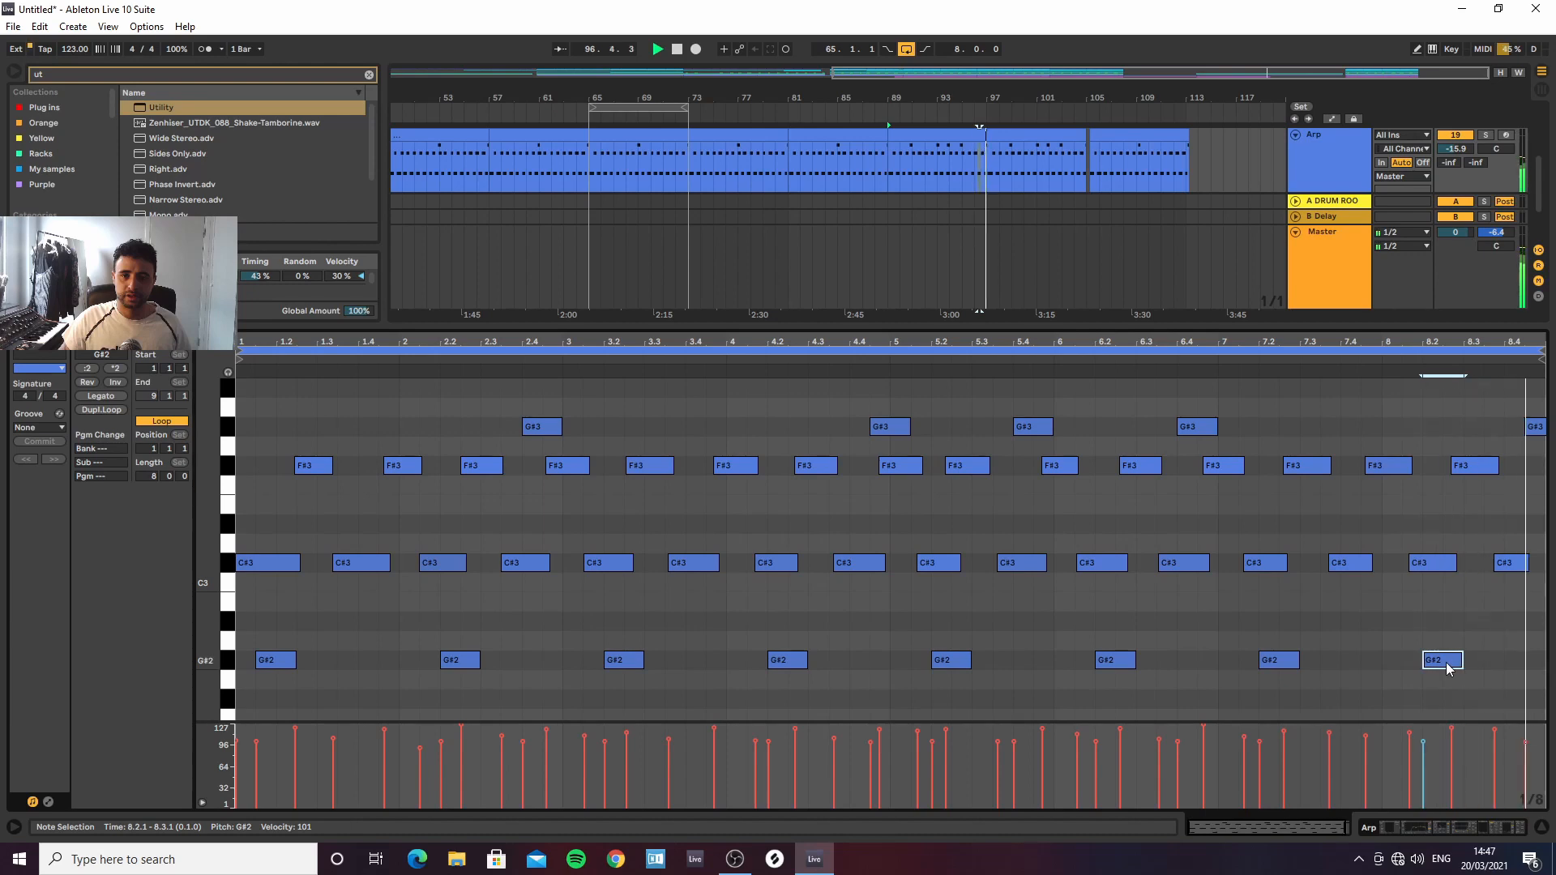
# Unfold the Lead group, and ramp the Arp's Diva FreqModDepth automation up from bar 97 to bar 105
pyautogui.click(1541, 828)
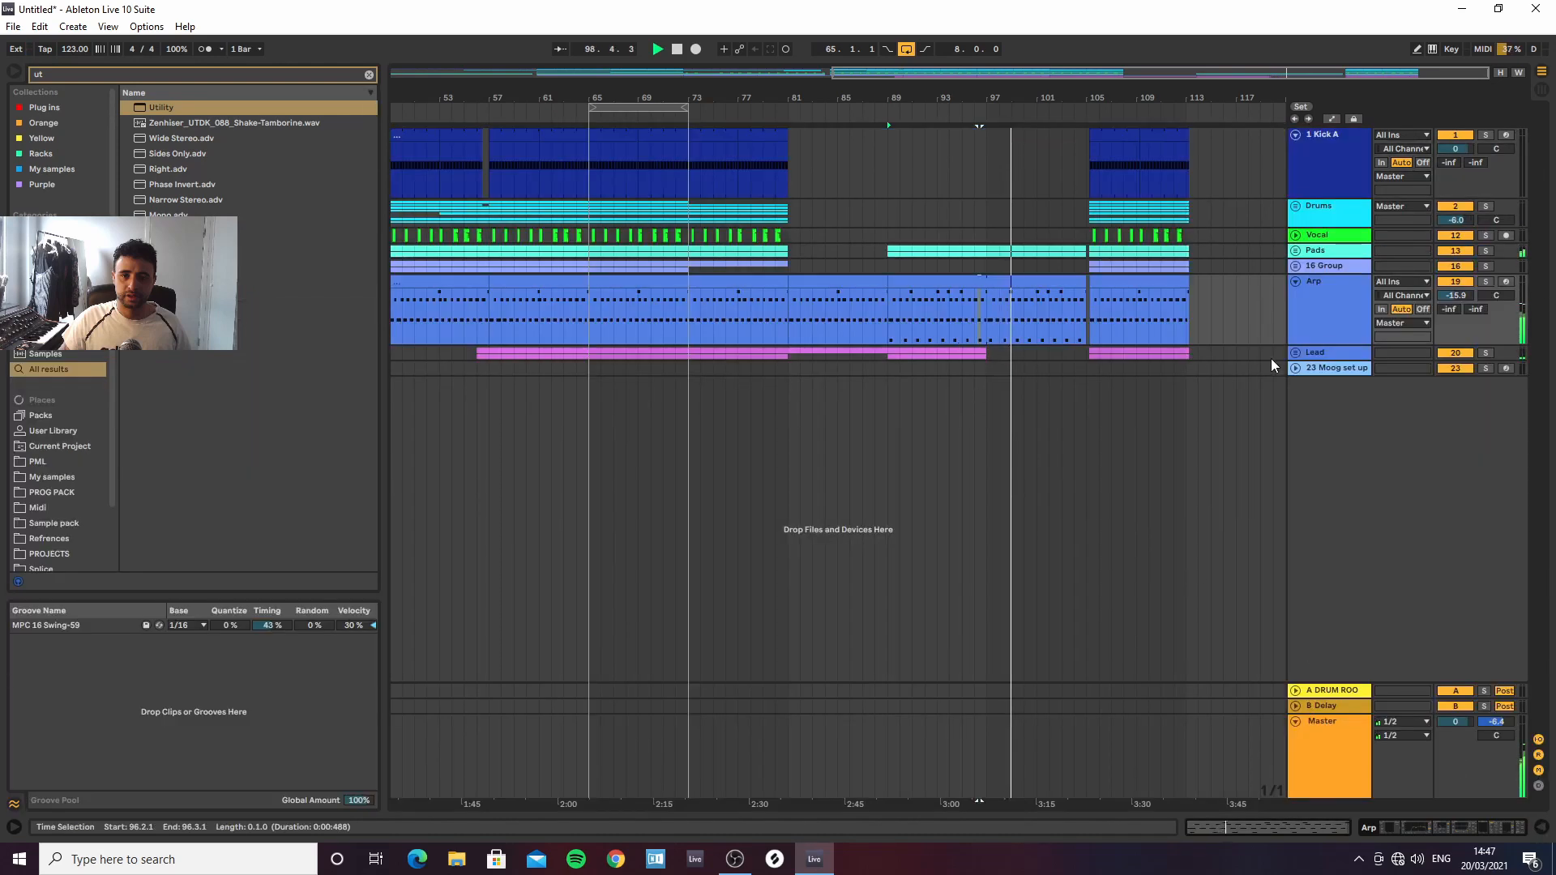
pyautogui.click(1294, 354)
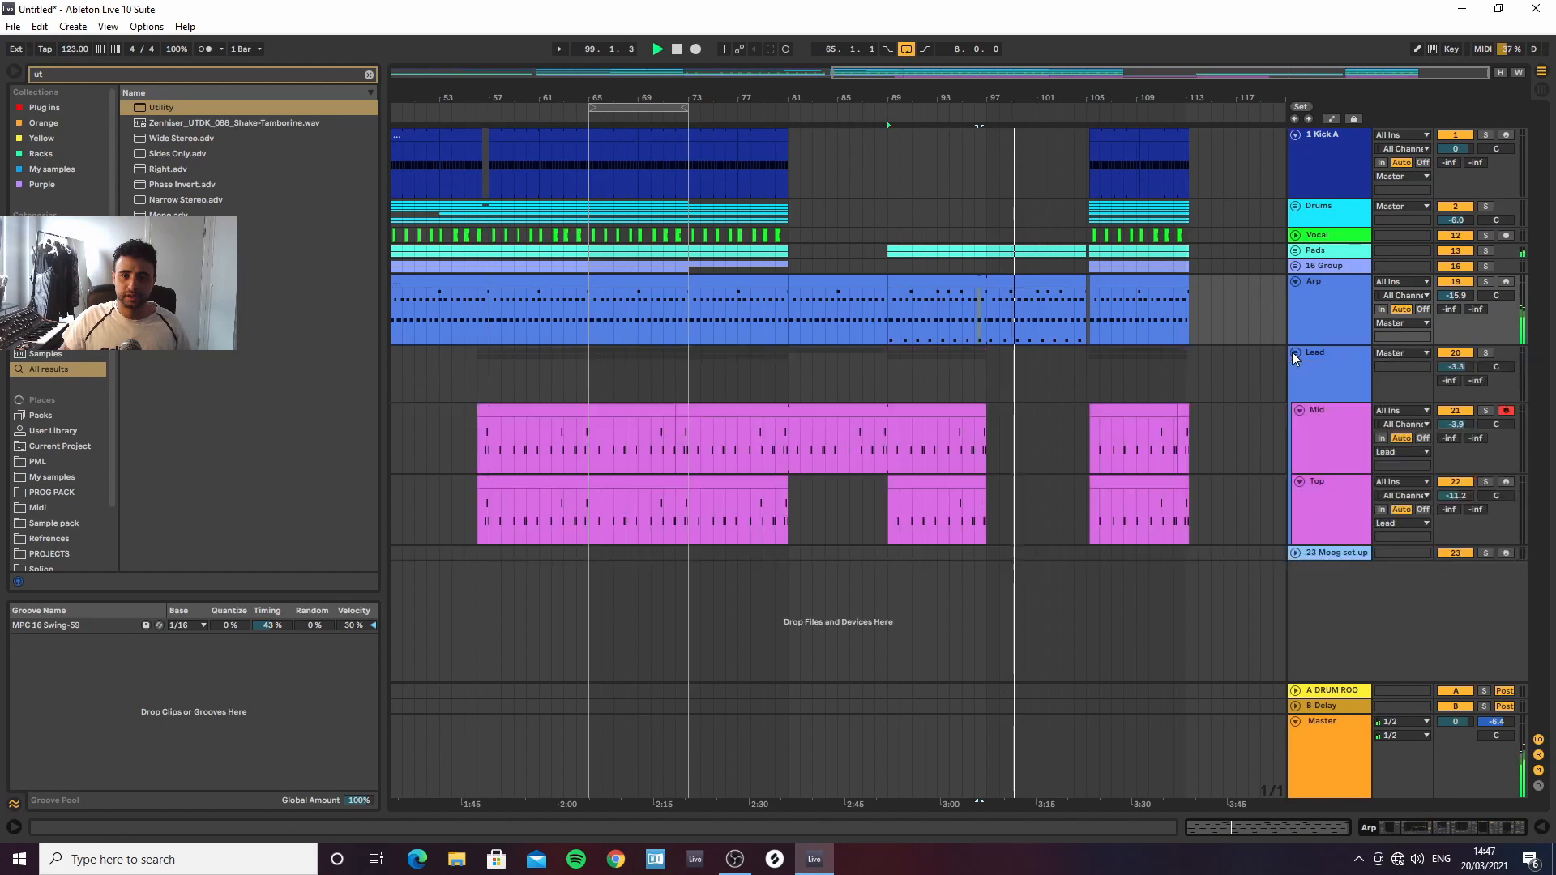
pyautogui.click(968, 282)
pyautogui.press('a')
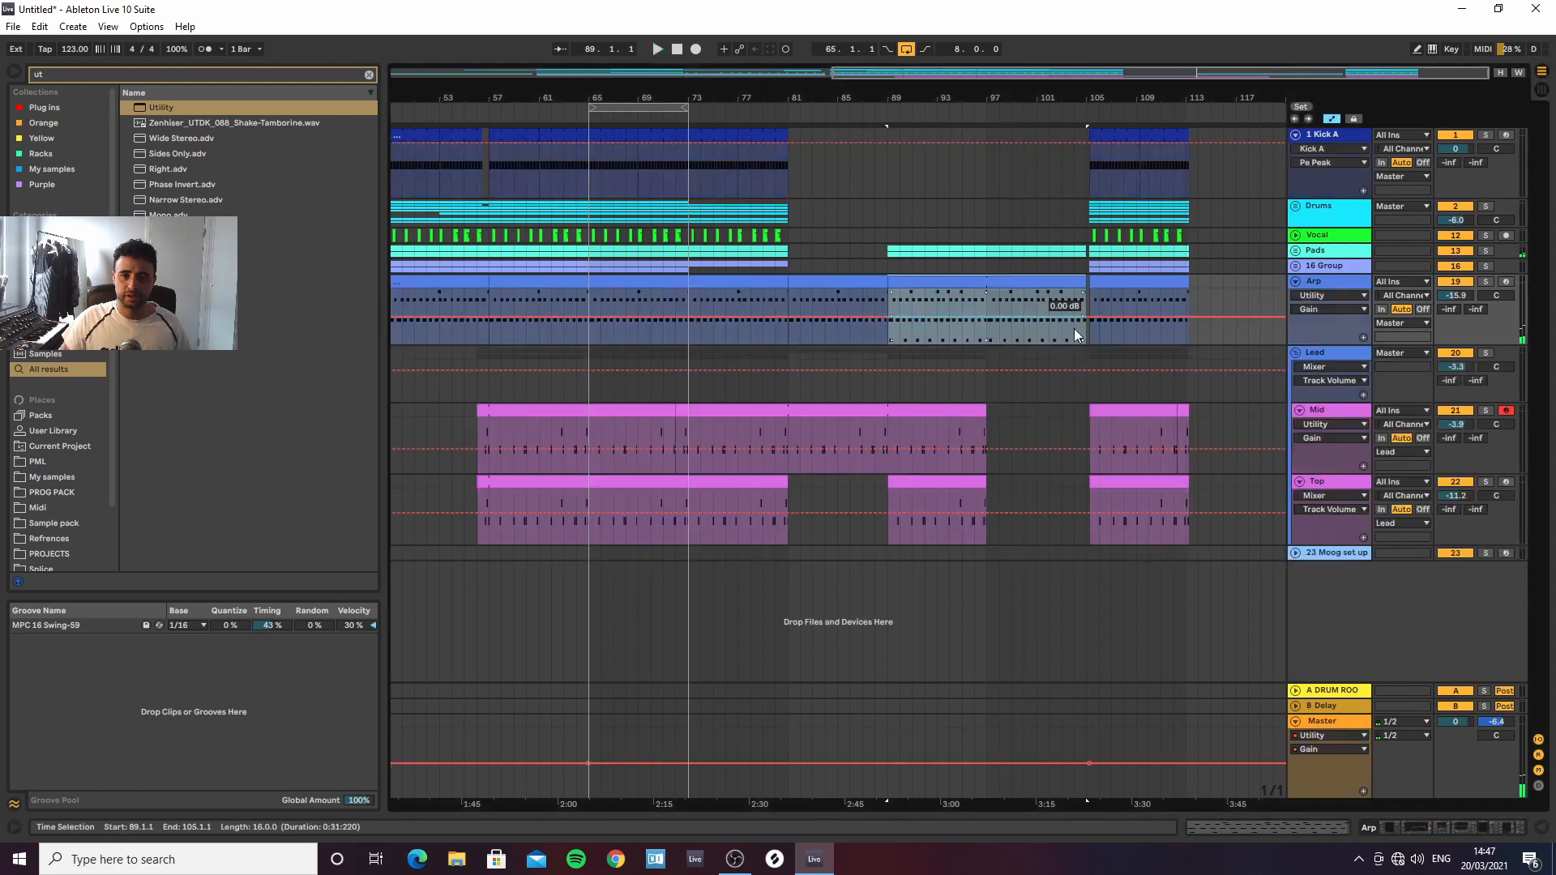
pyautogui.click(1332, 296)
pyautogui.click(1317, 321)
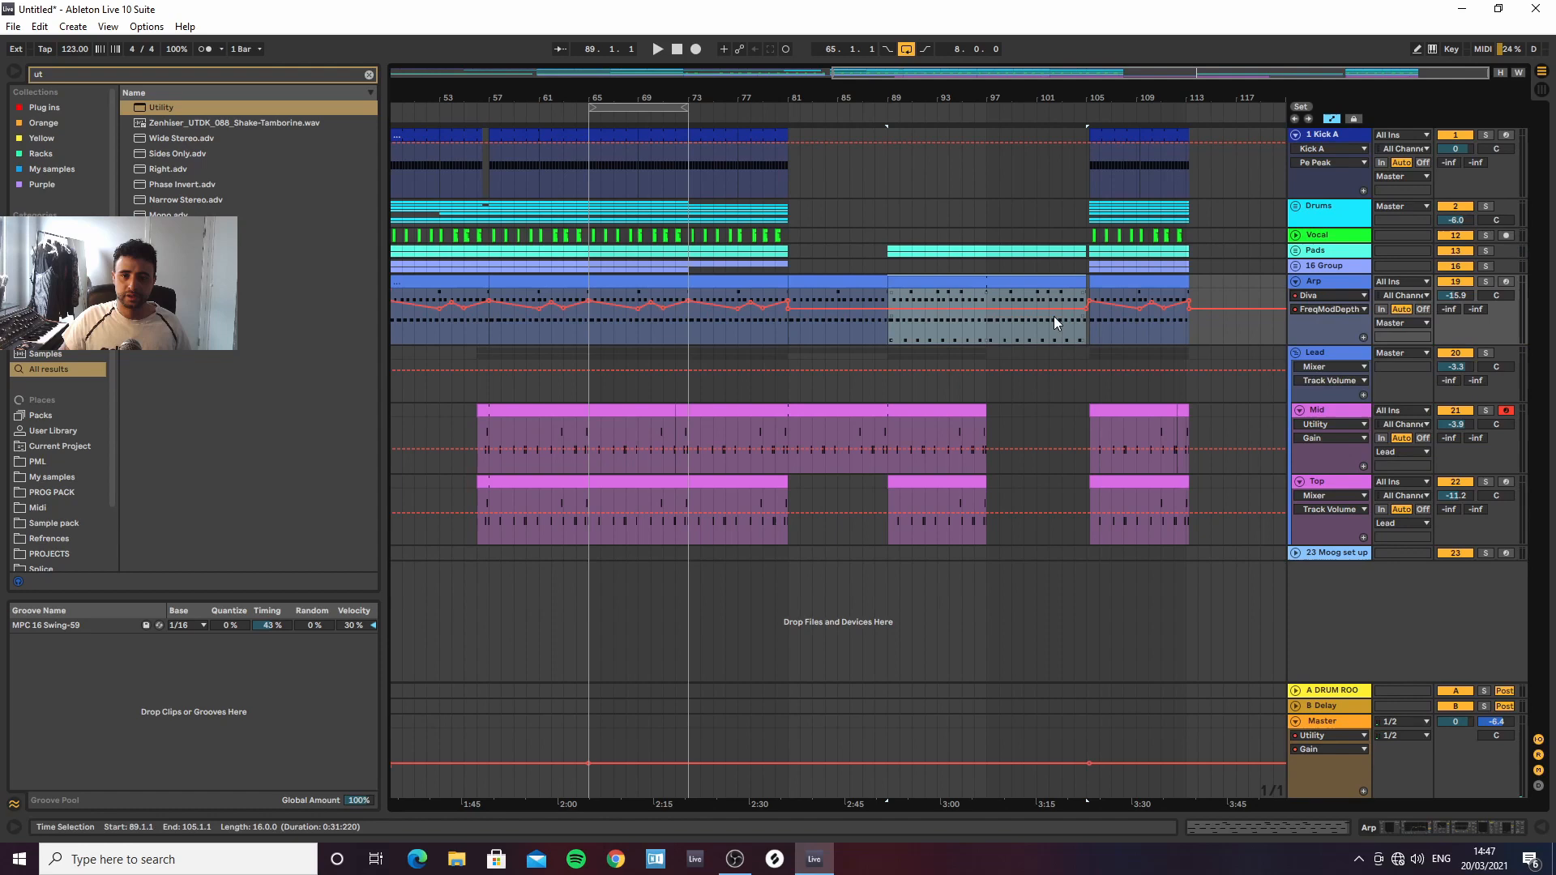
pyautogui.click(889, 307)
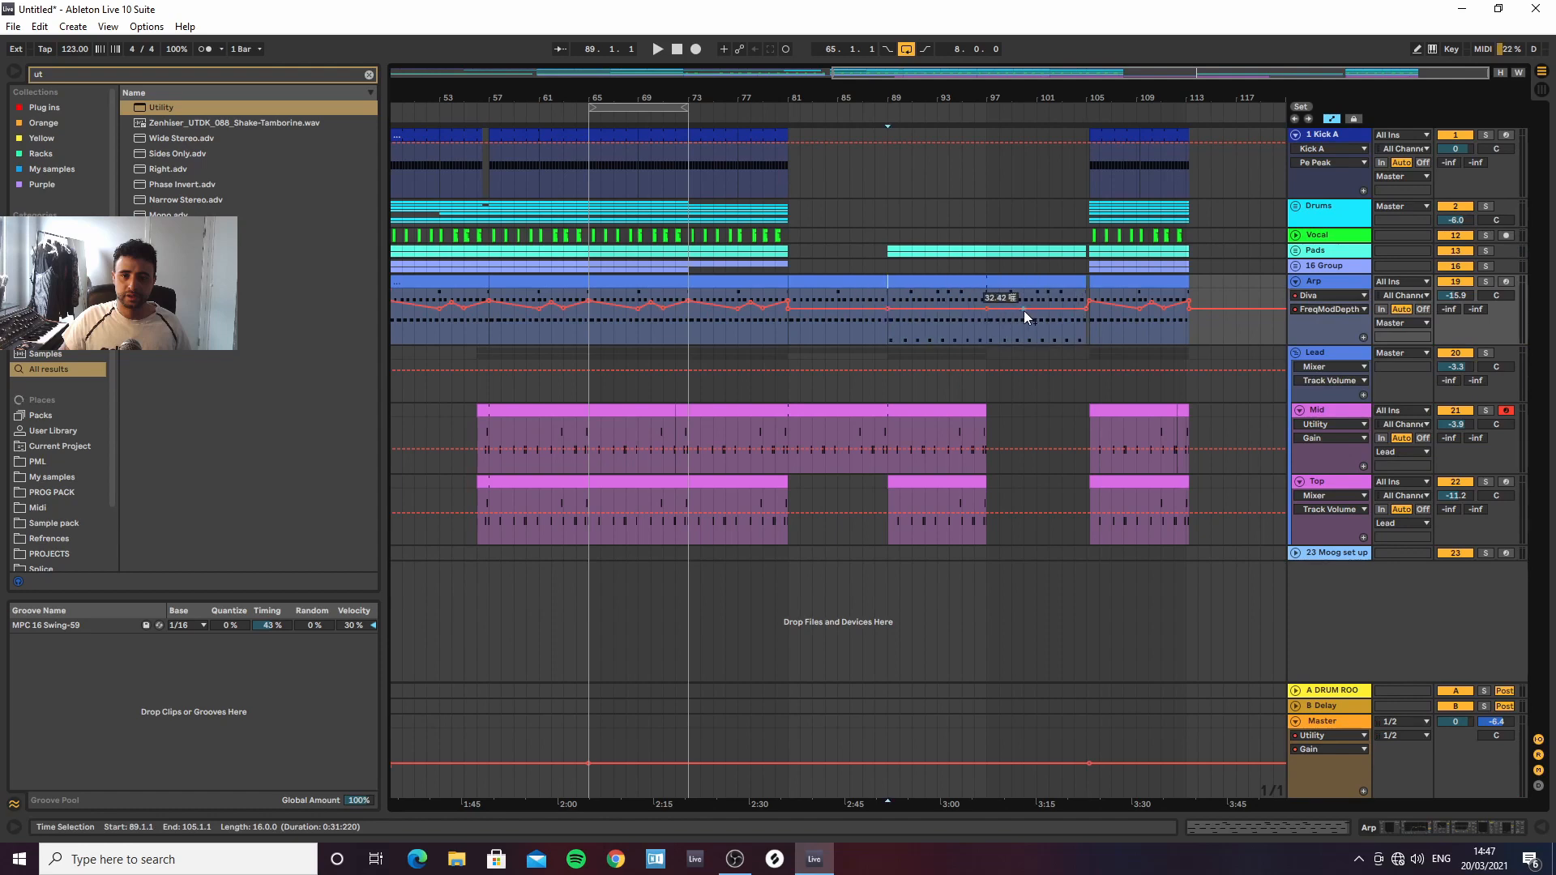
pyautogui.click(1084, 308)
pyautogui.press('space')
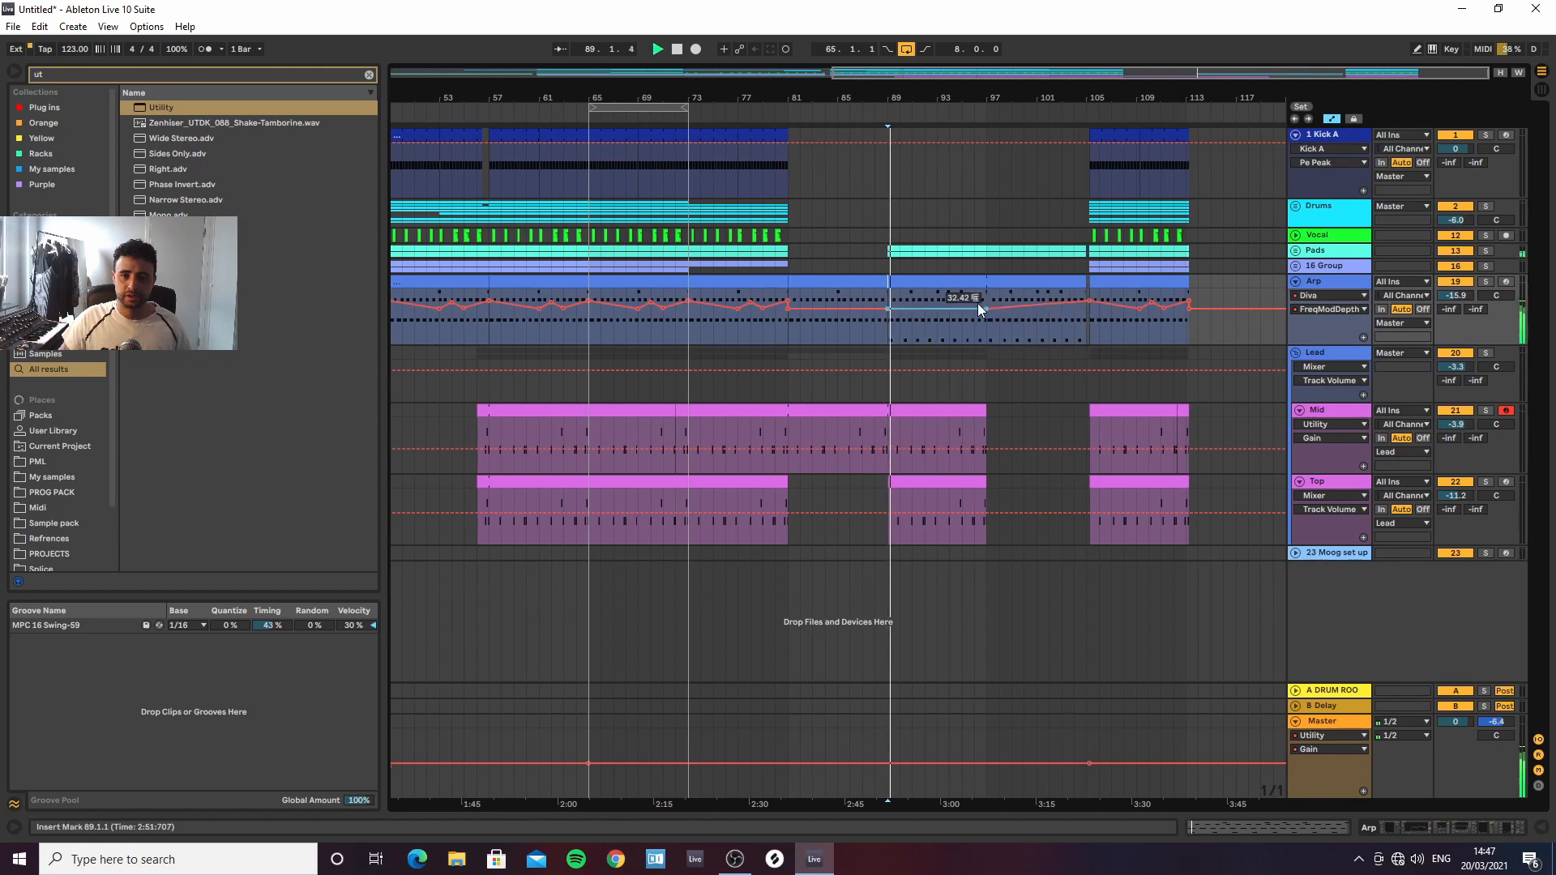
# Automate the Arp's Auto Filter frequency to fall from bar 81 to a dip at bar 97 and rise back by bar 105
pyautogui.click(1321, 297)
pyautogui.click(1321, 355)
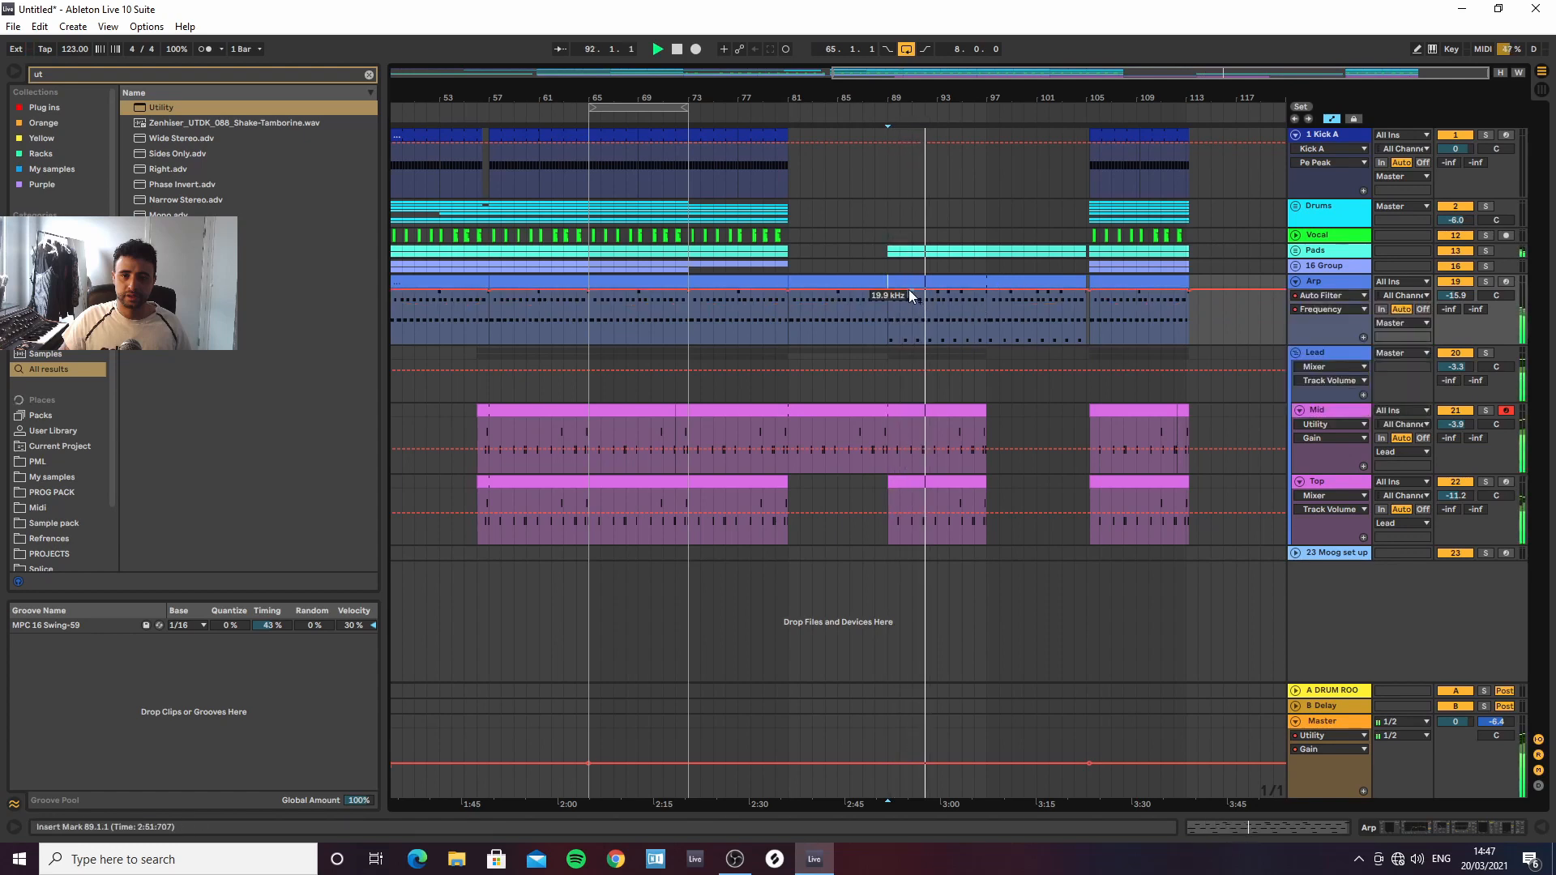
pyautogui.moveTo(895, 292); pyautogui.dragTo(986, 313)
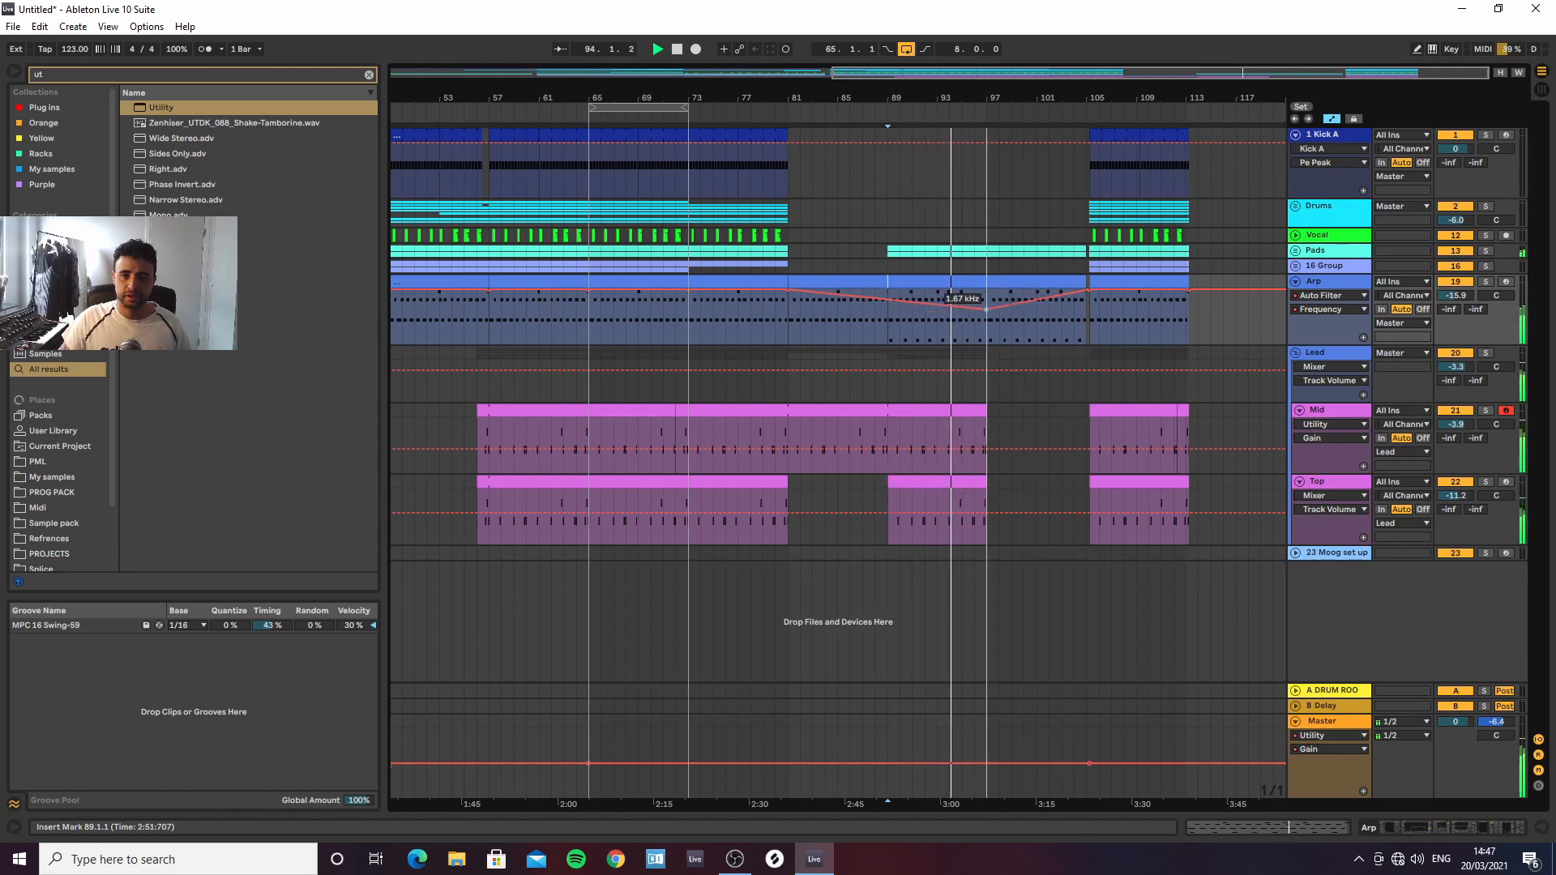
# Extend the Lead group's Mid and Top clips from bar 97 to bar 105
pyautogui.click(1329, 354)
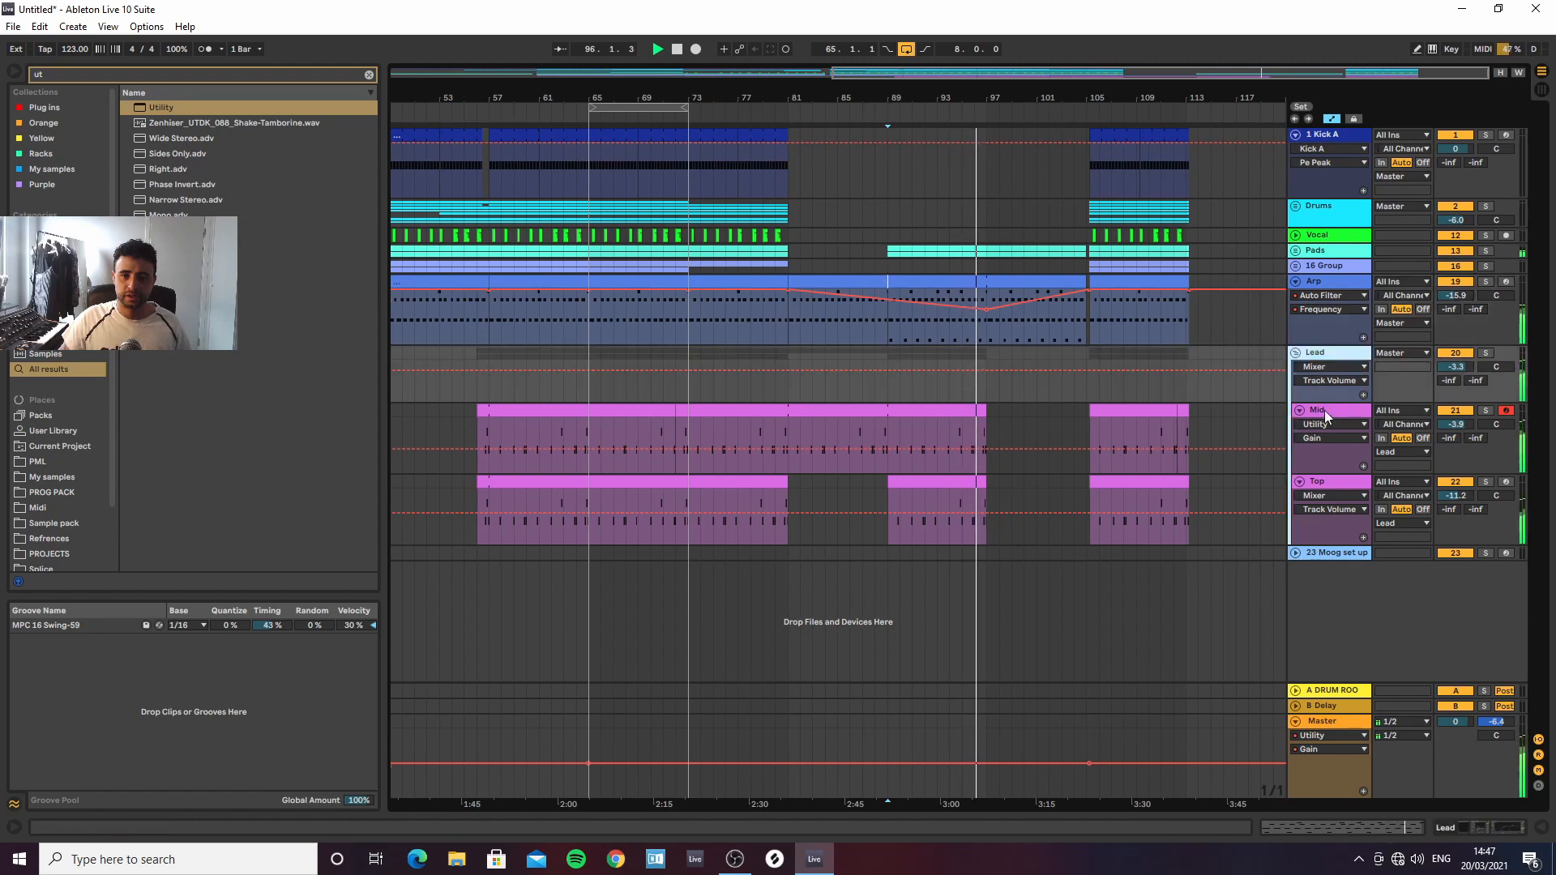
pyautogui.moveTo(986, 410); pyautogui.dragTo(1087, 410)
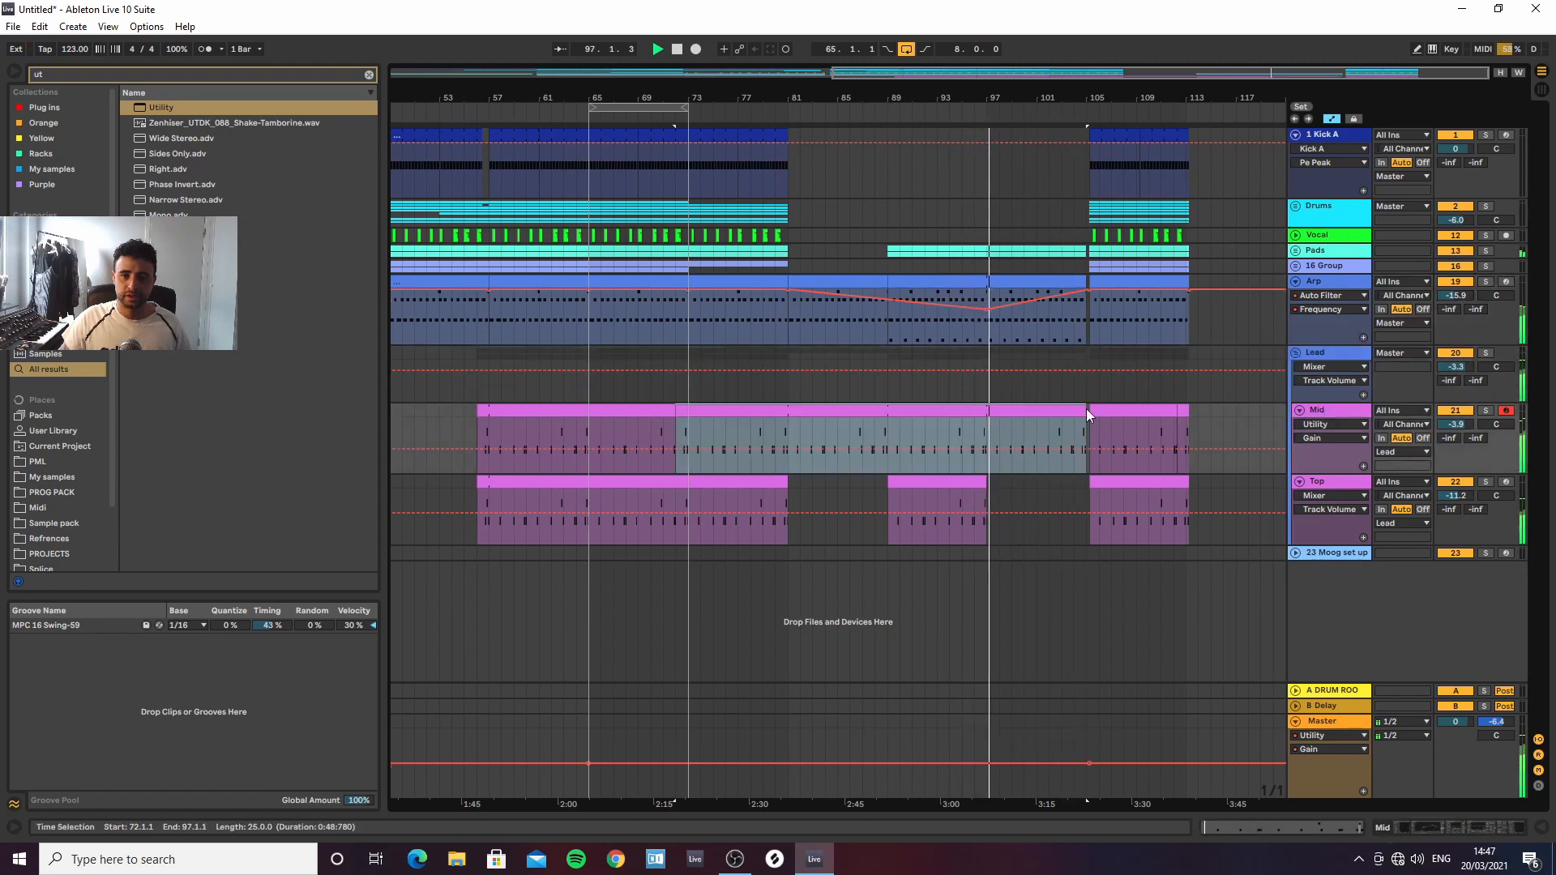
pyautogui.moveTo(980, 480); pyautogui.dragTo(1087, 480)
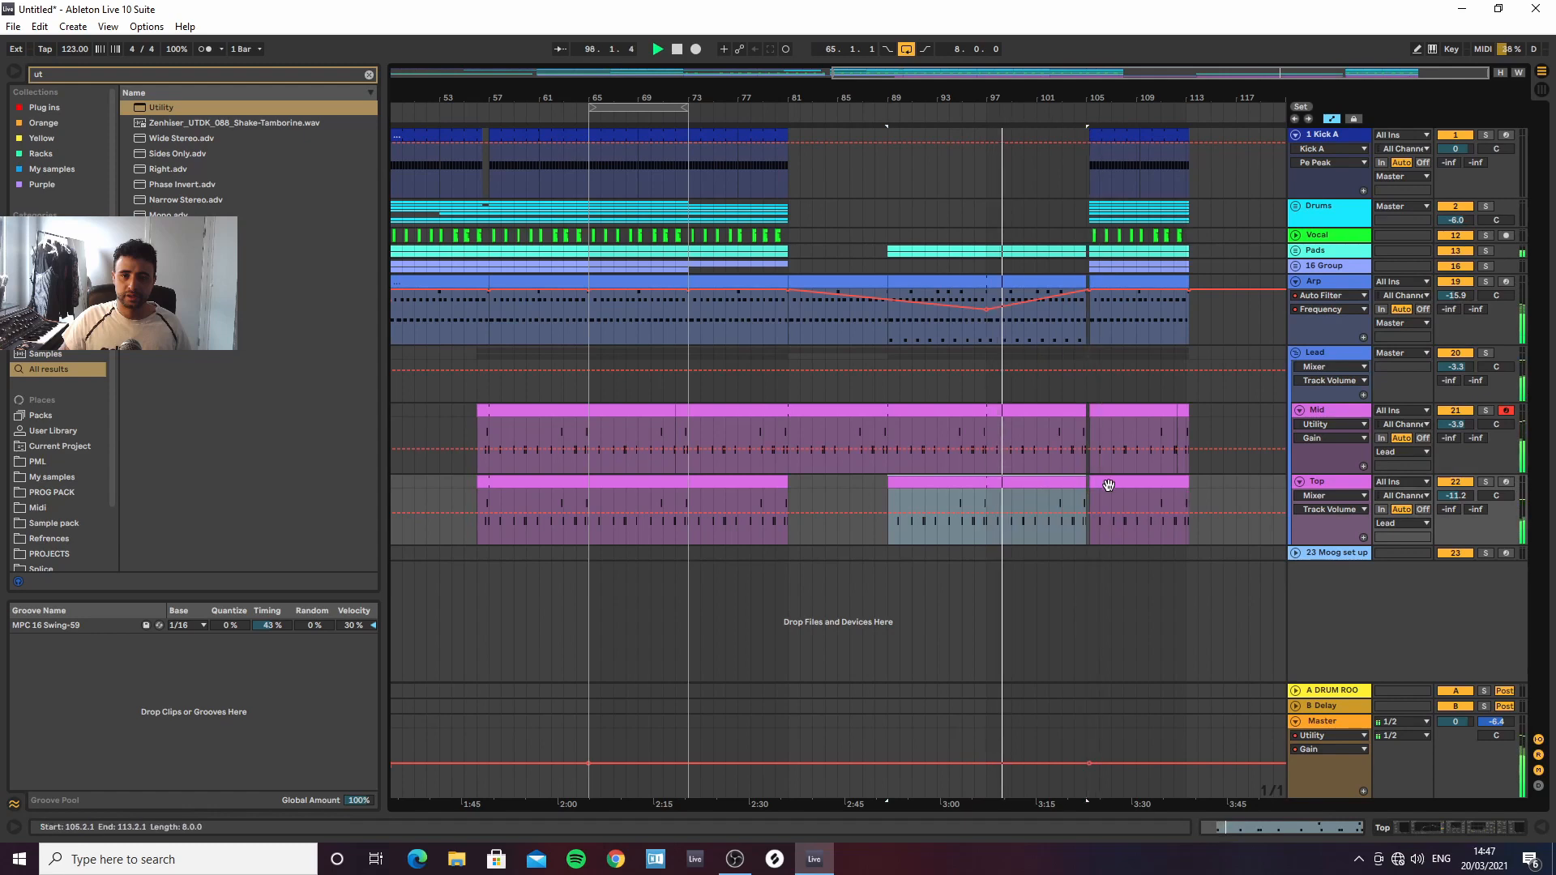
# Hide the automation, split the Mid clip at bar 89, and add a G#2 note at 1.1.3 in the bars 89–105 clip
pyautogui.click(1013, 412)
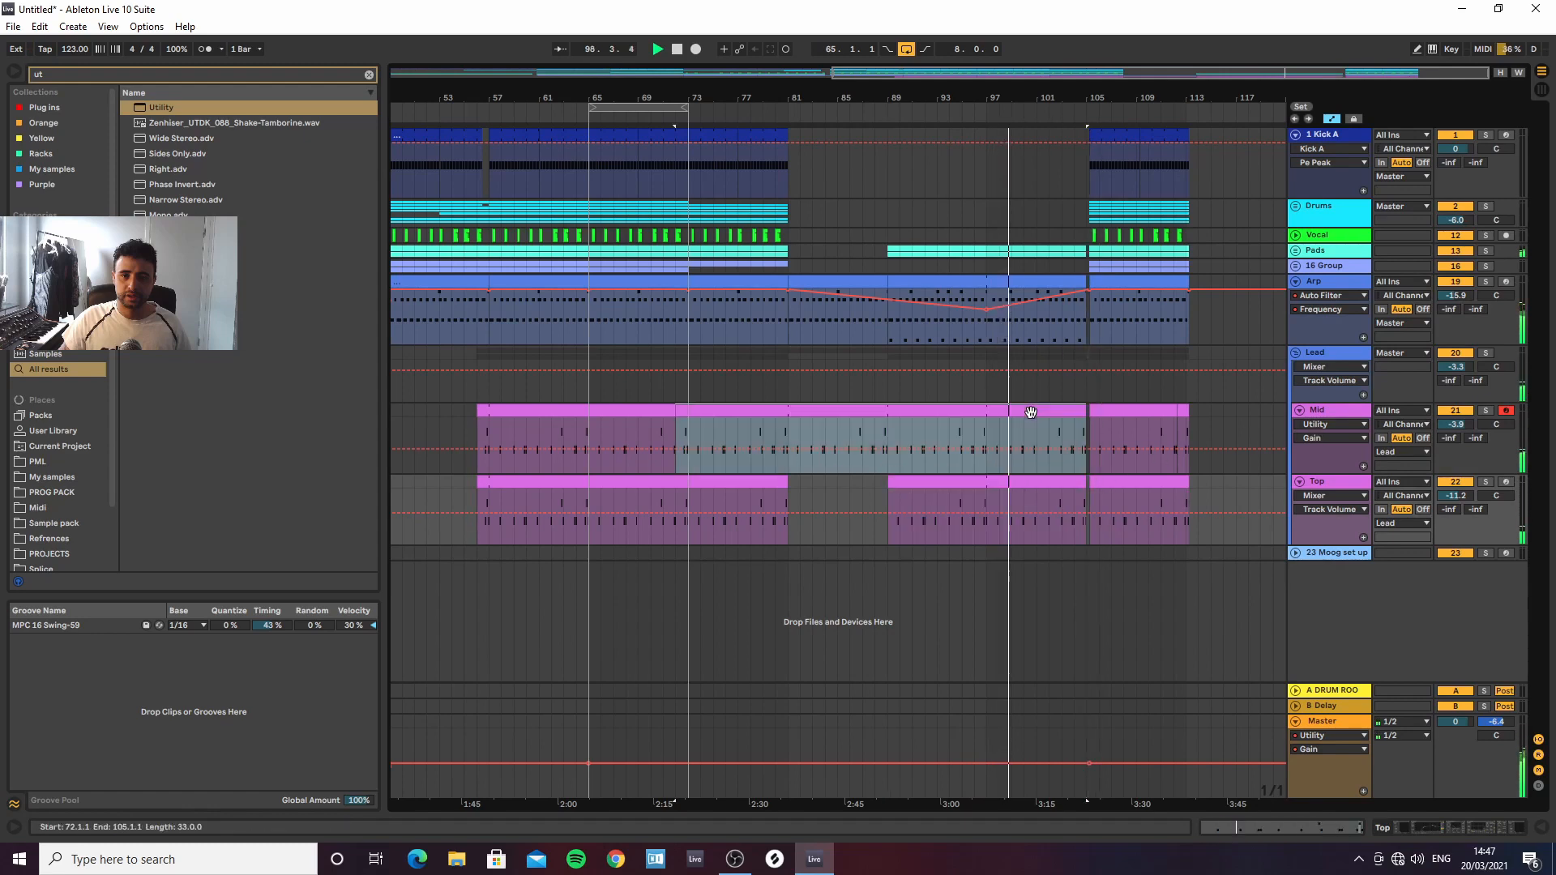
pyautogui.press('a')
pyautogui.click(892, 433)
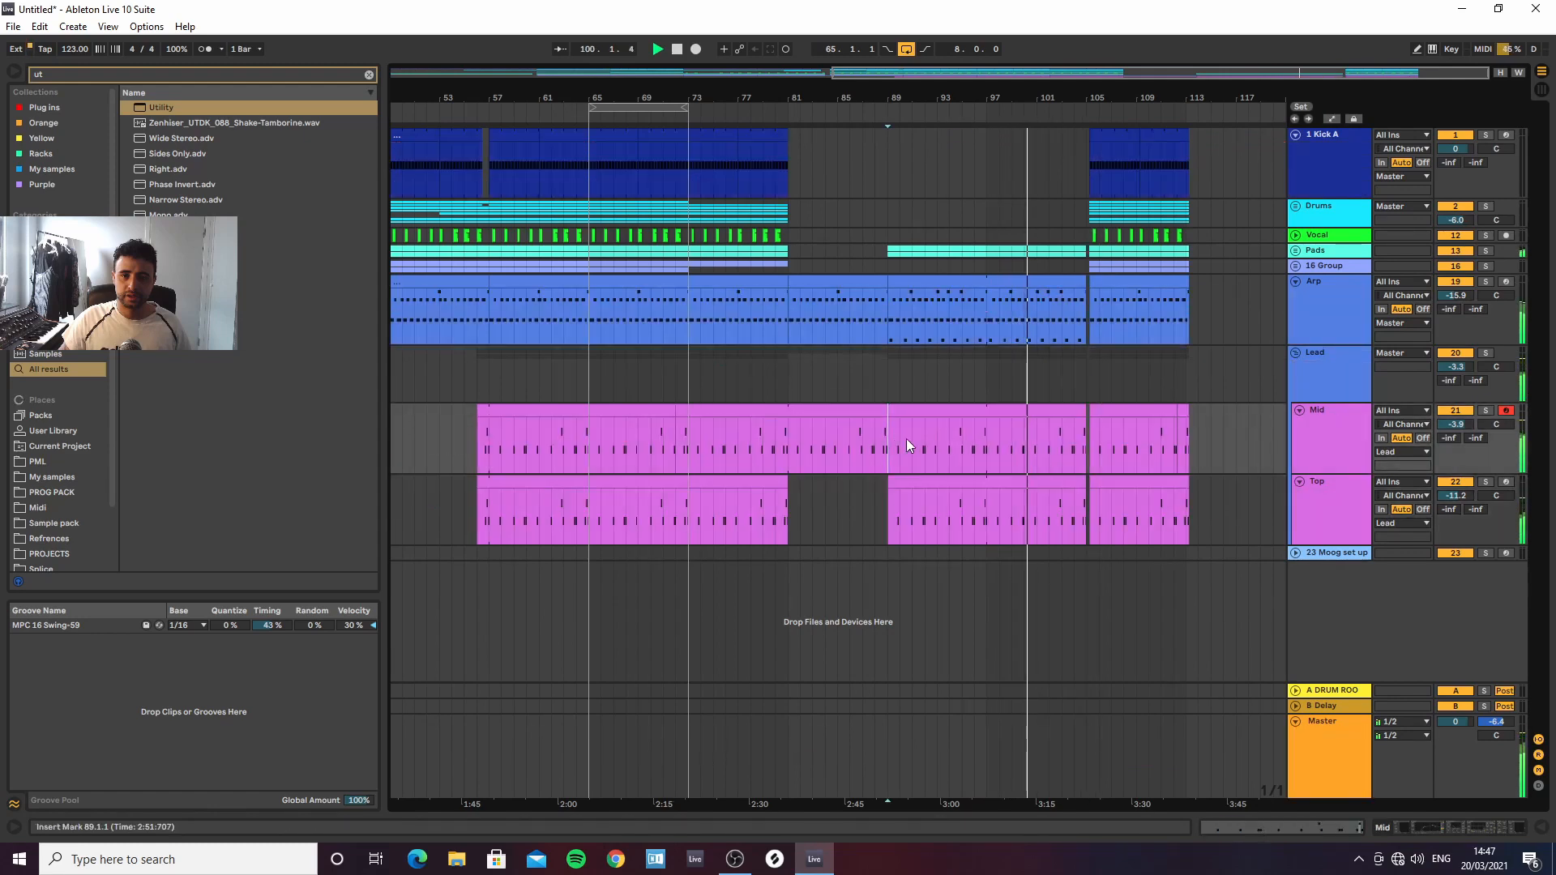
pyautogui.click(935, 408)
pyautogui.doubleClick(935, 409)
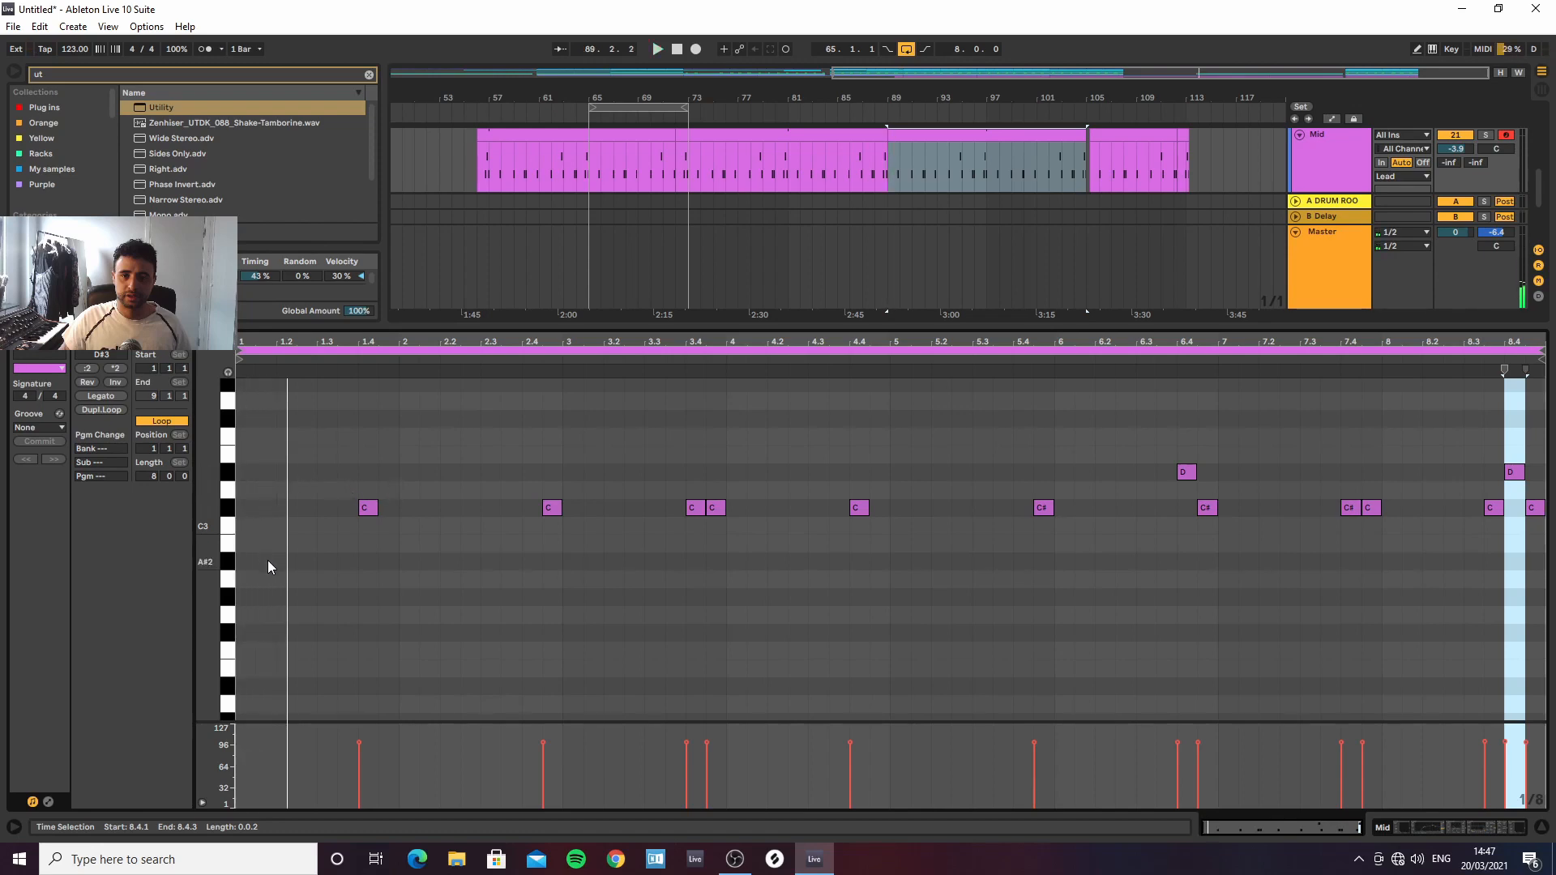
pyautogui.doubleClick(270, 600)
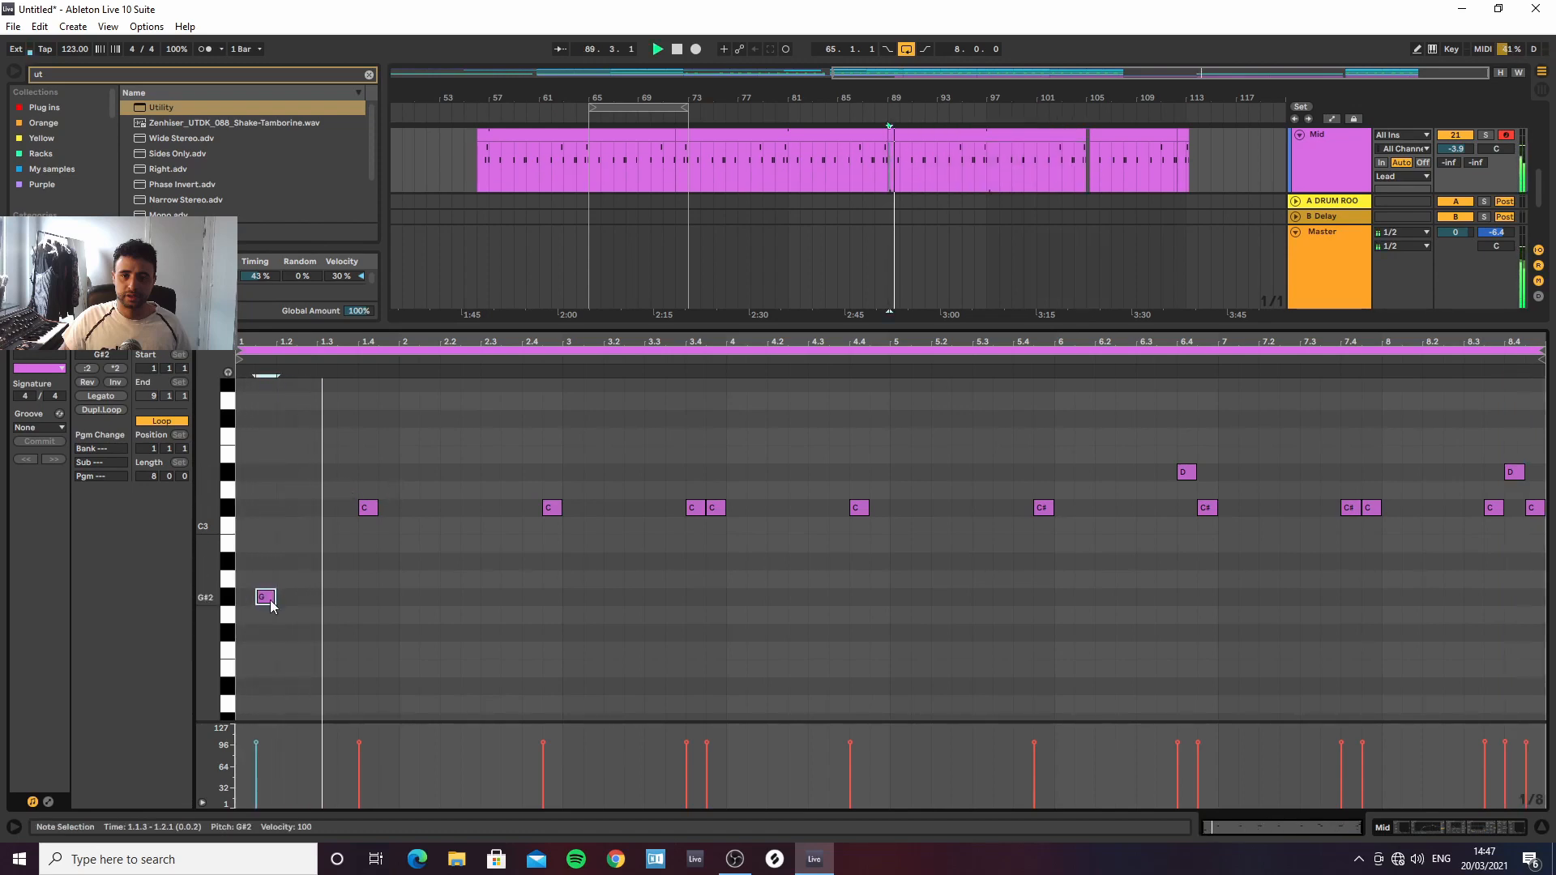
# Add a second note at 1.2.1 after the first G#2, lower it to F#2, and audition the phrase
pyautogui.moveTo(270, 604)
pyautogui.mouseDown()
pyautogui.moveTo(289, 600)
pyautogui.moveTo(264, 601)
pyautogui.mouseUp()
pyautogui.press('space')
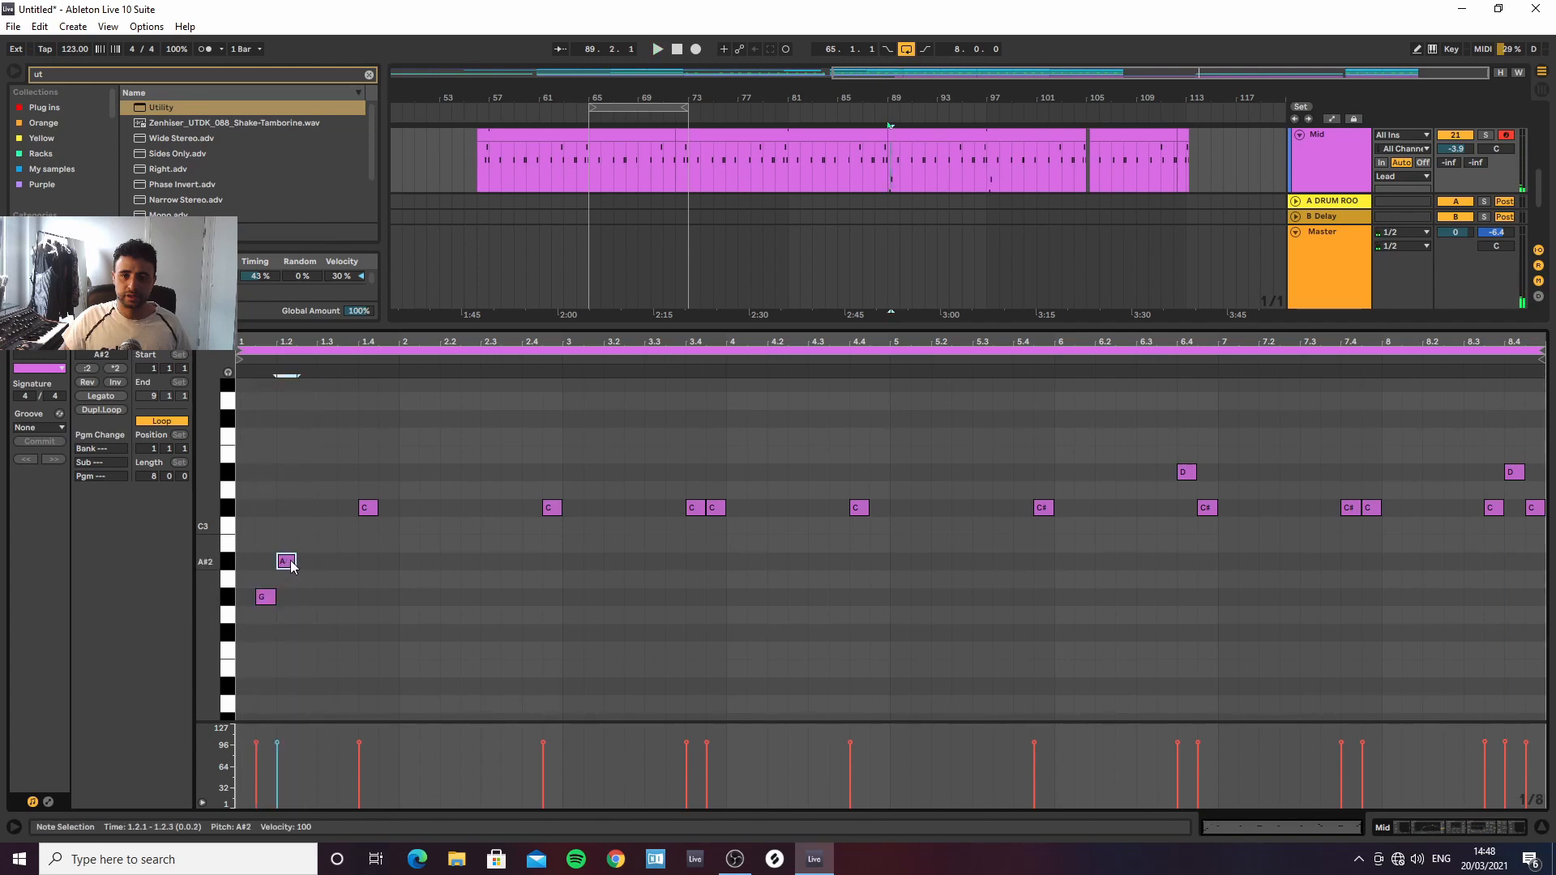
pyautogui.press('Down')
pyautogui.press('Down')
pyautogui.press('Down')
pyautogui.press('space')
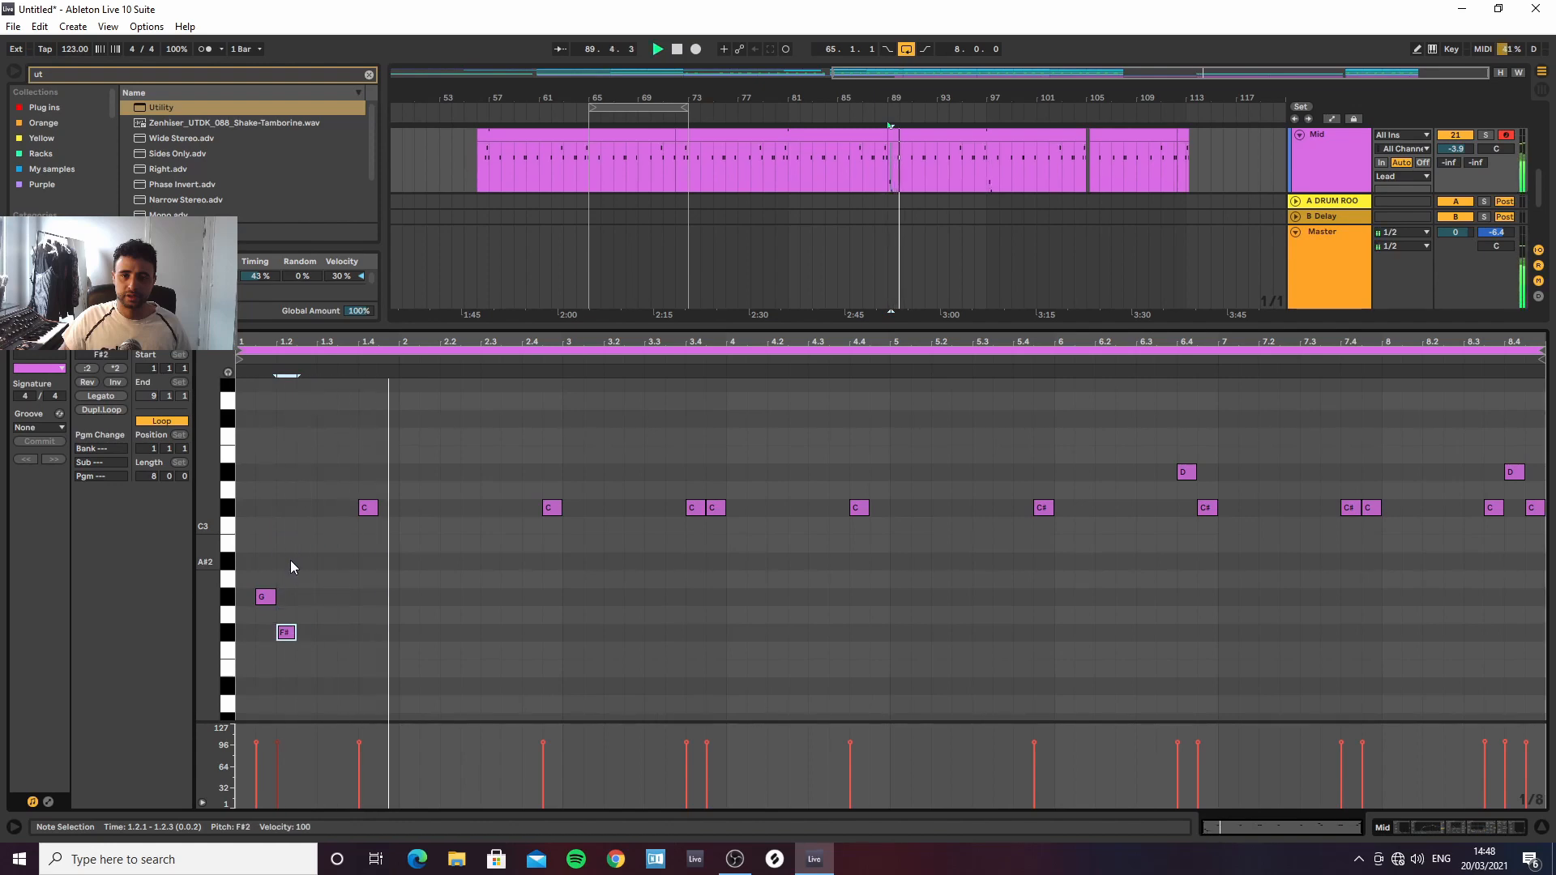
pyautogui.press('space')
pyautogui.press('space')
pyautogui.press('space')
# Try the F#2 note at 1.2.3, and place it as a G#2 at 1.2.1 directly after the first note
pyautogui.moveTo(292, 640); pyautogui.dragTo(313, 642)
pyautogui.press('space')
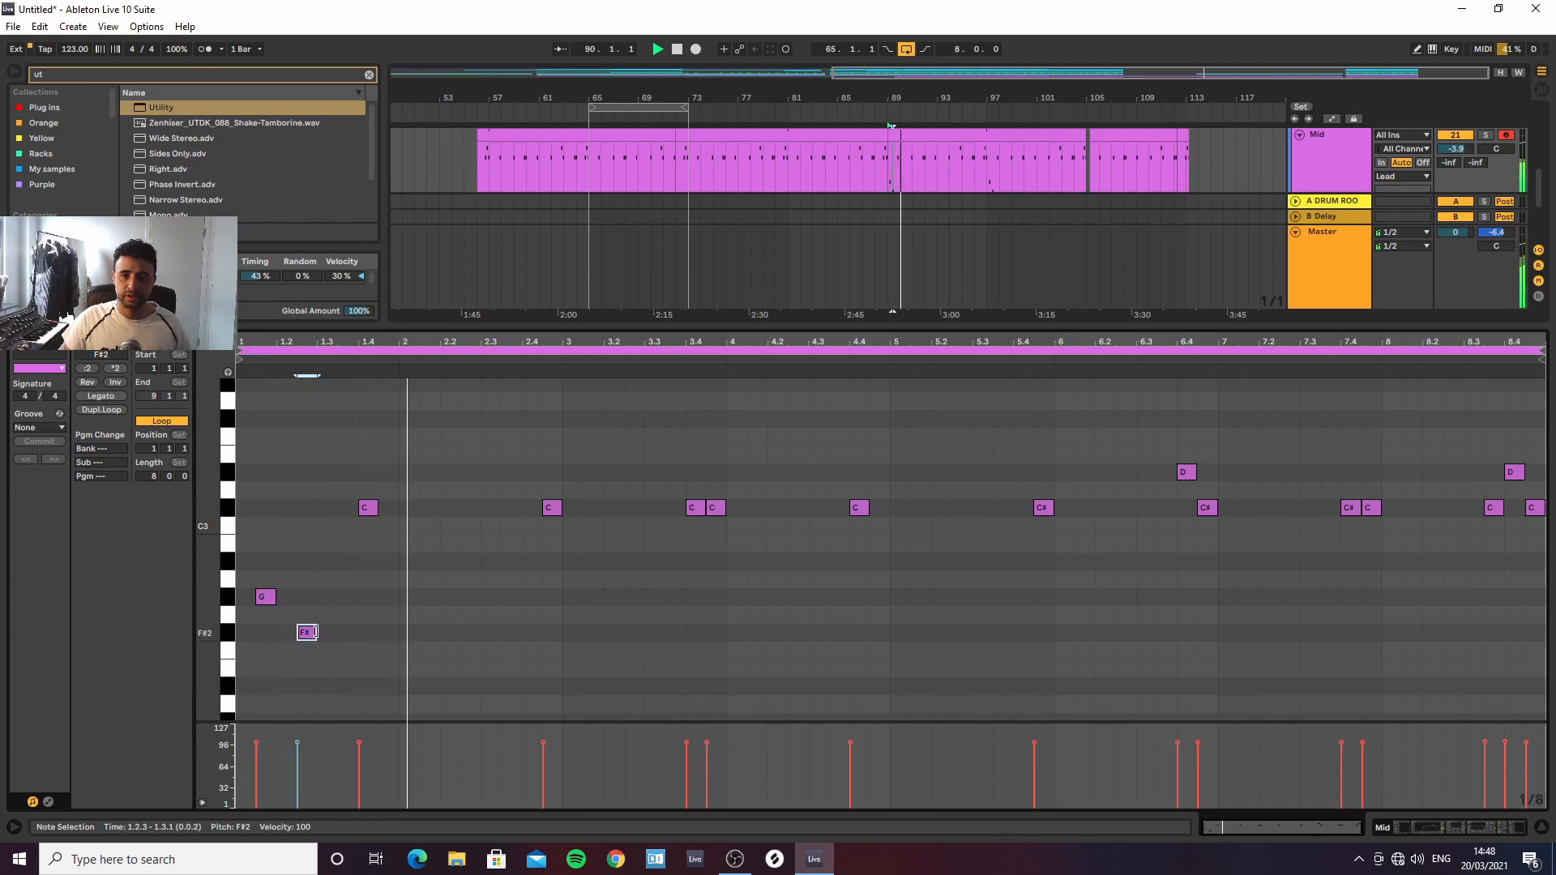
pyautogui.press('space')
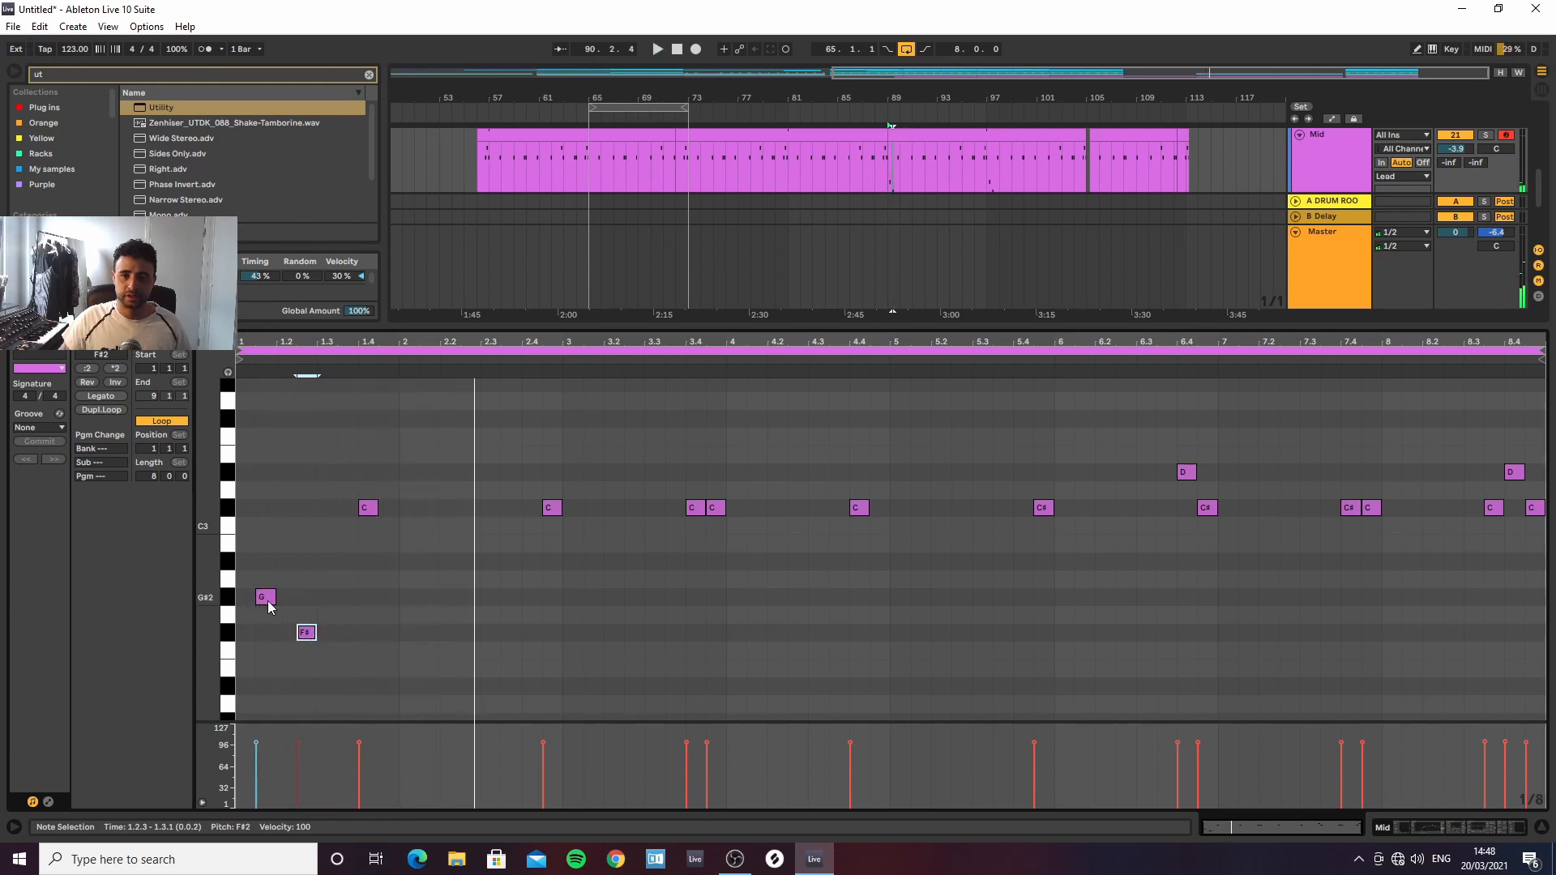
pyautogui.moveTo(301, 631); pyautogui.dragTo(285, 612)
pyautogui.press('space')
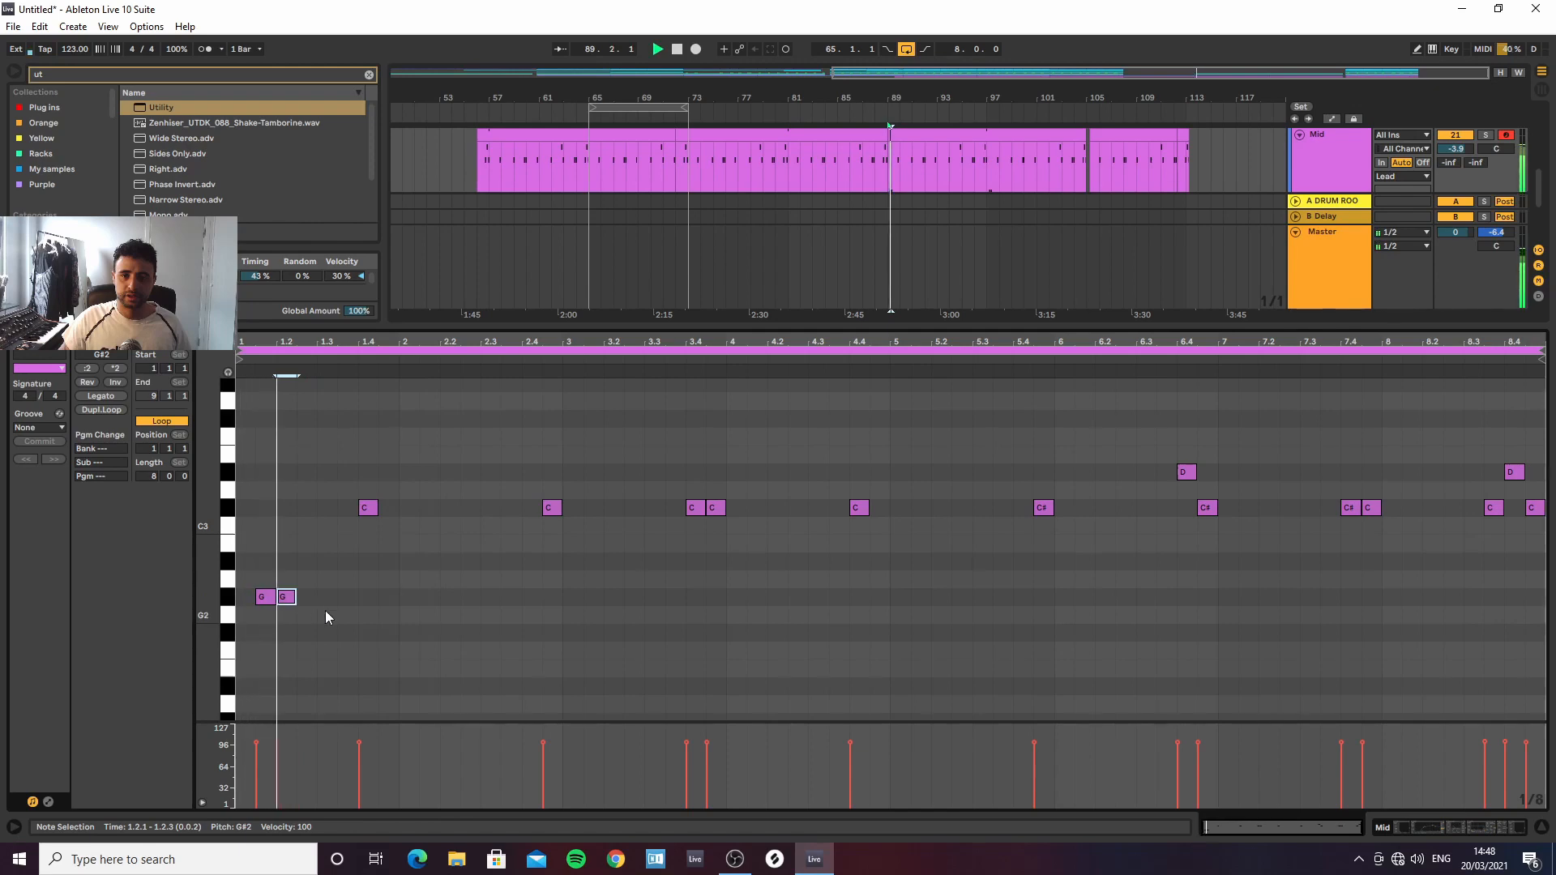
# Copy the pair of G#2 notes to 2.1.3 and again to 3.1.3
pyautogui.keyDown('shift'); pyautogui.click(264, 598); pyautogui.keyUp('shift')
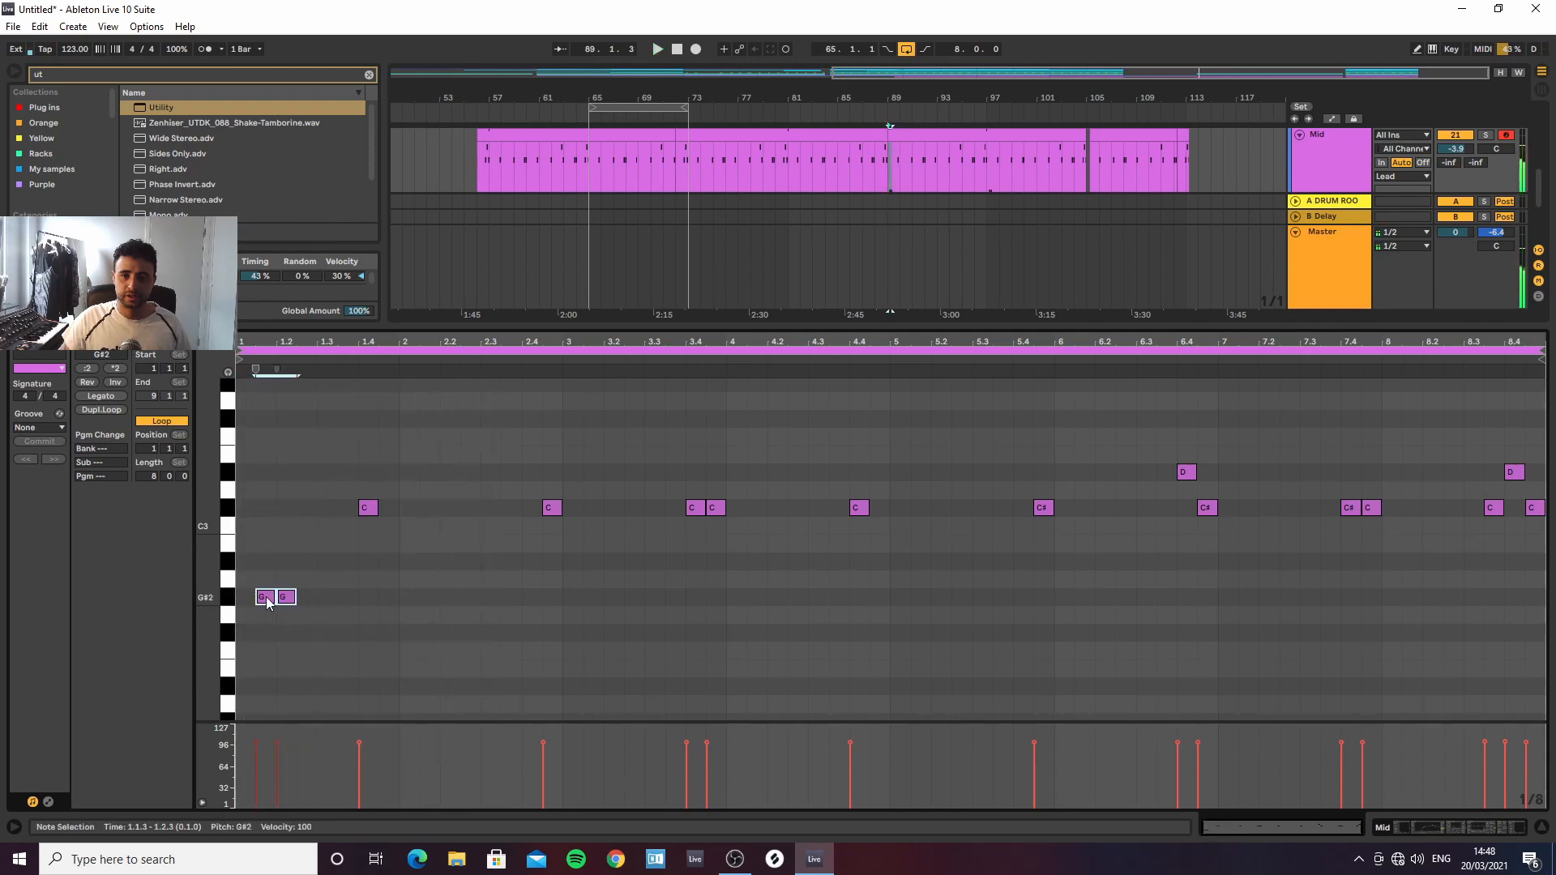
pyautogui.moveTo(268, 601); pyautogui.dragTo(412, 598)
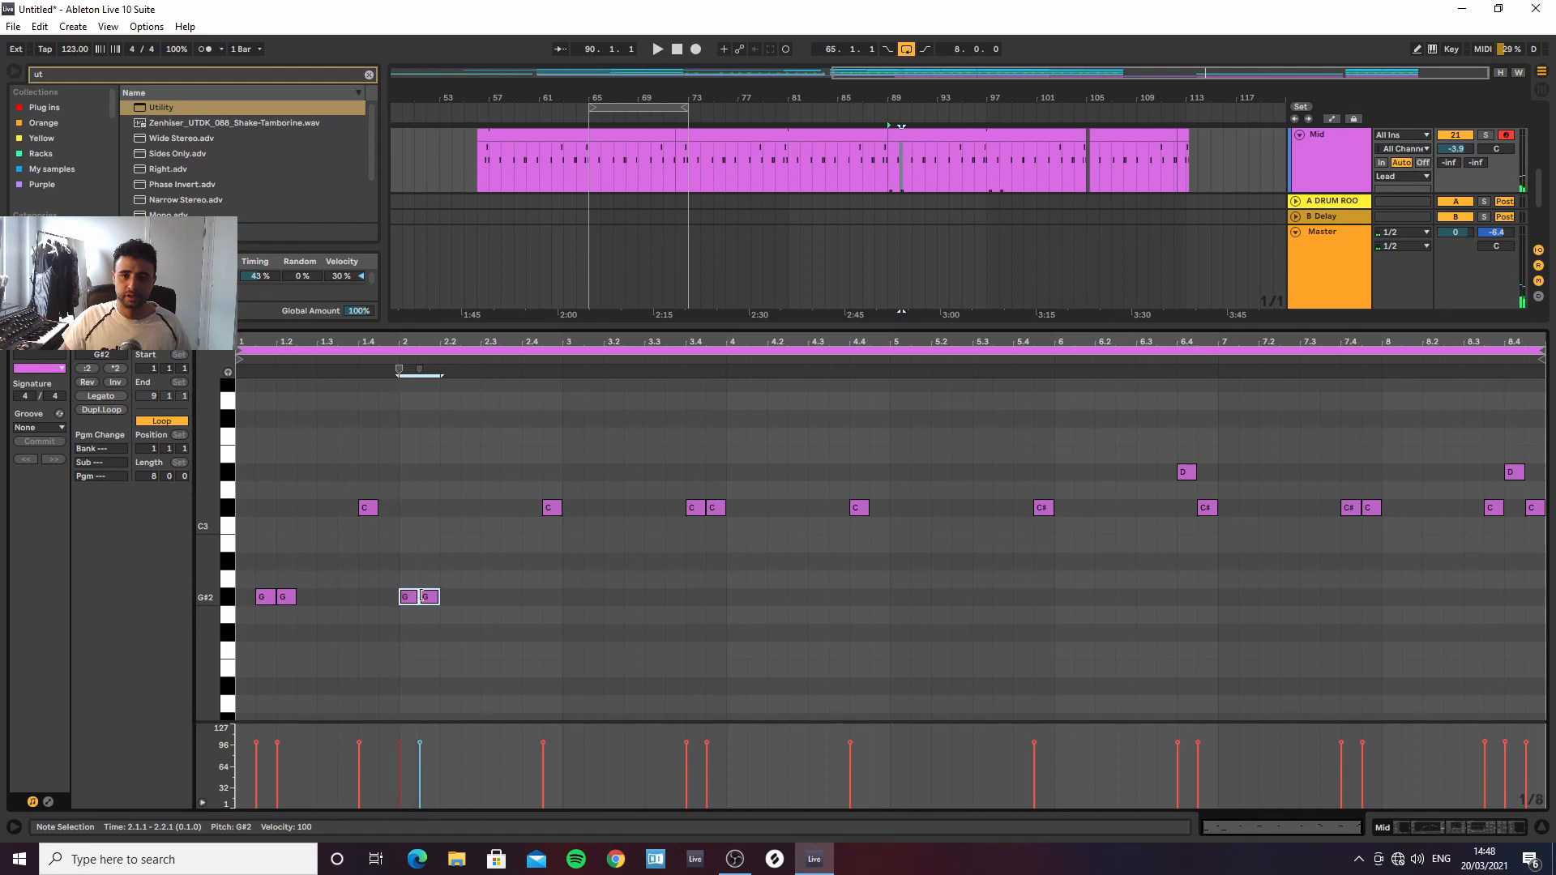
pyautogui.press('Right')
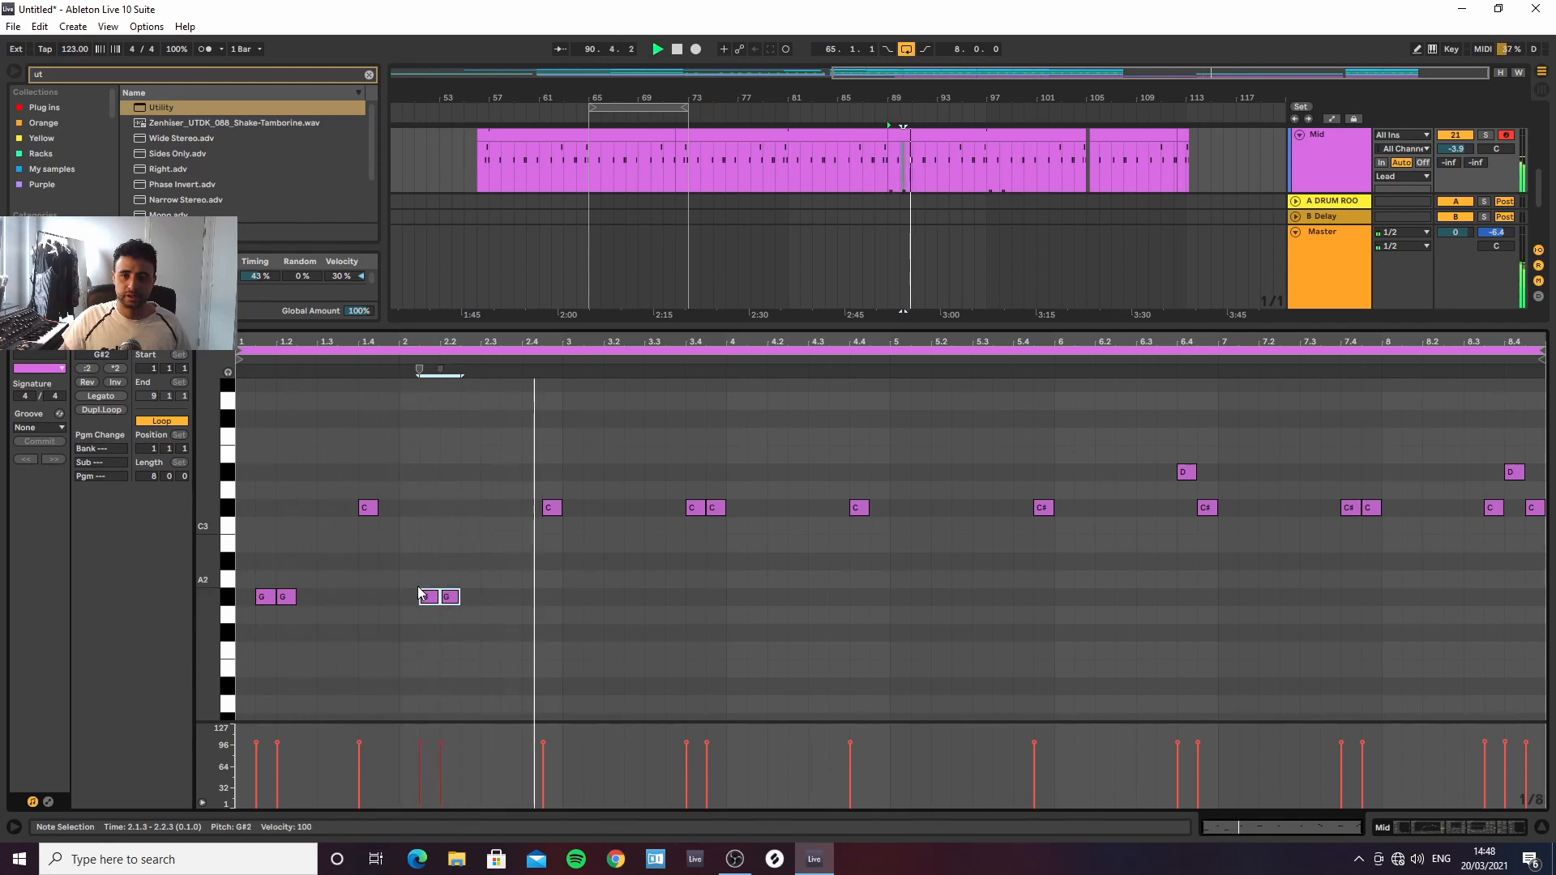
pyautogui.moveTo(419, 597); pyautogui.dragTo(615, 606)
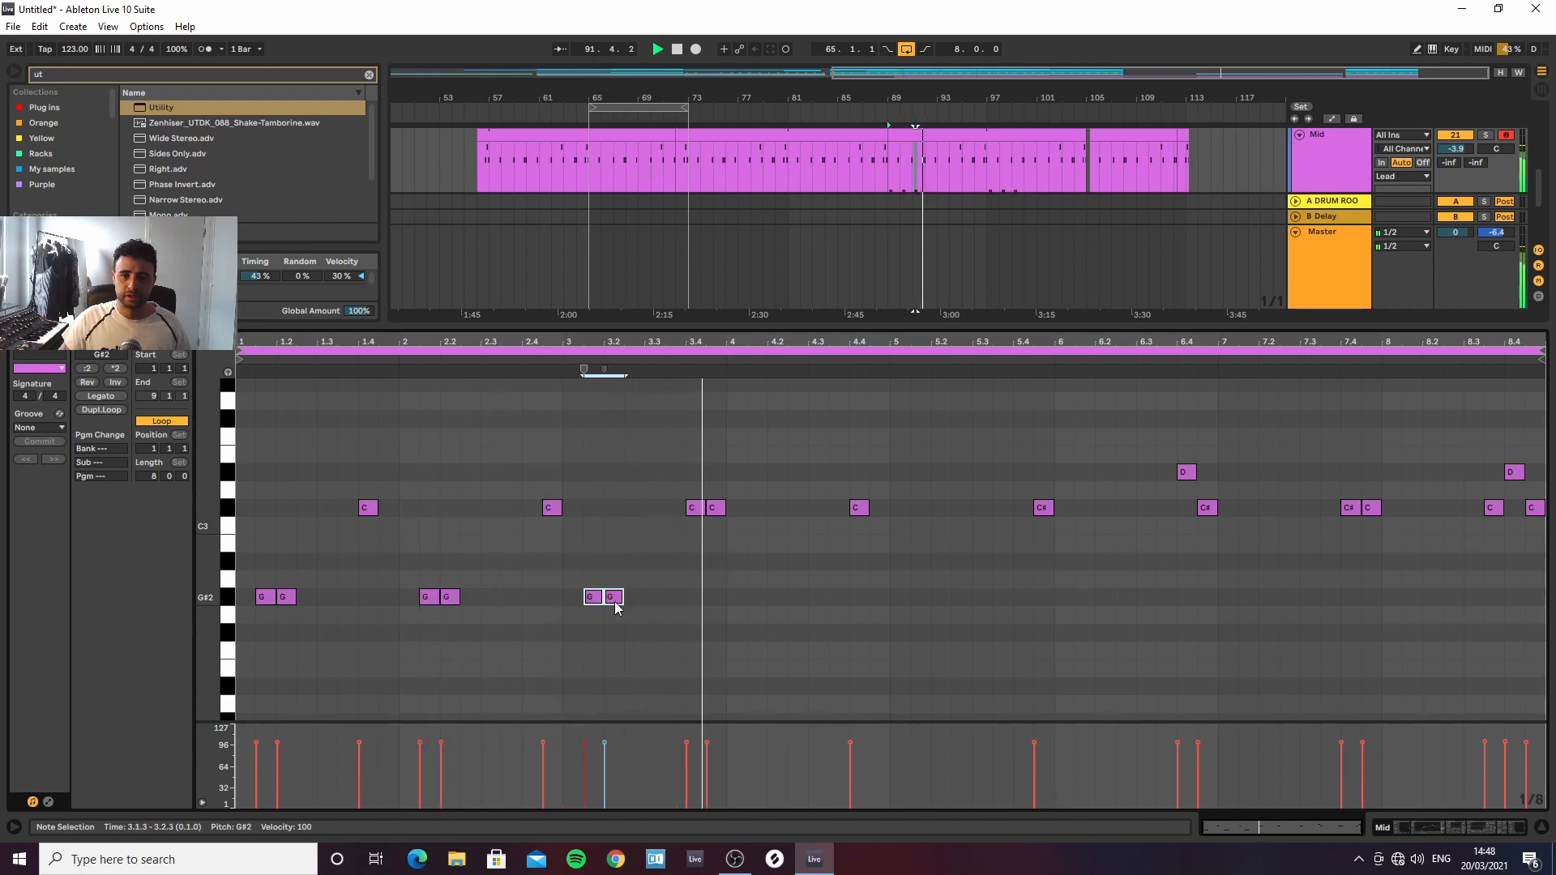
# Delete the G#2 at 1.2.1 and copy the bar 3 pair of G#2 notes to 4.2.1
pyautogui.doubleClick(277, 597)
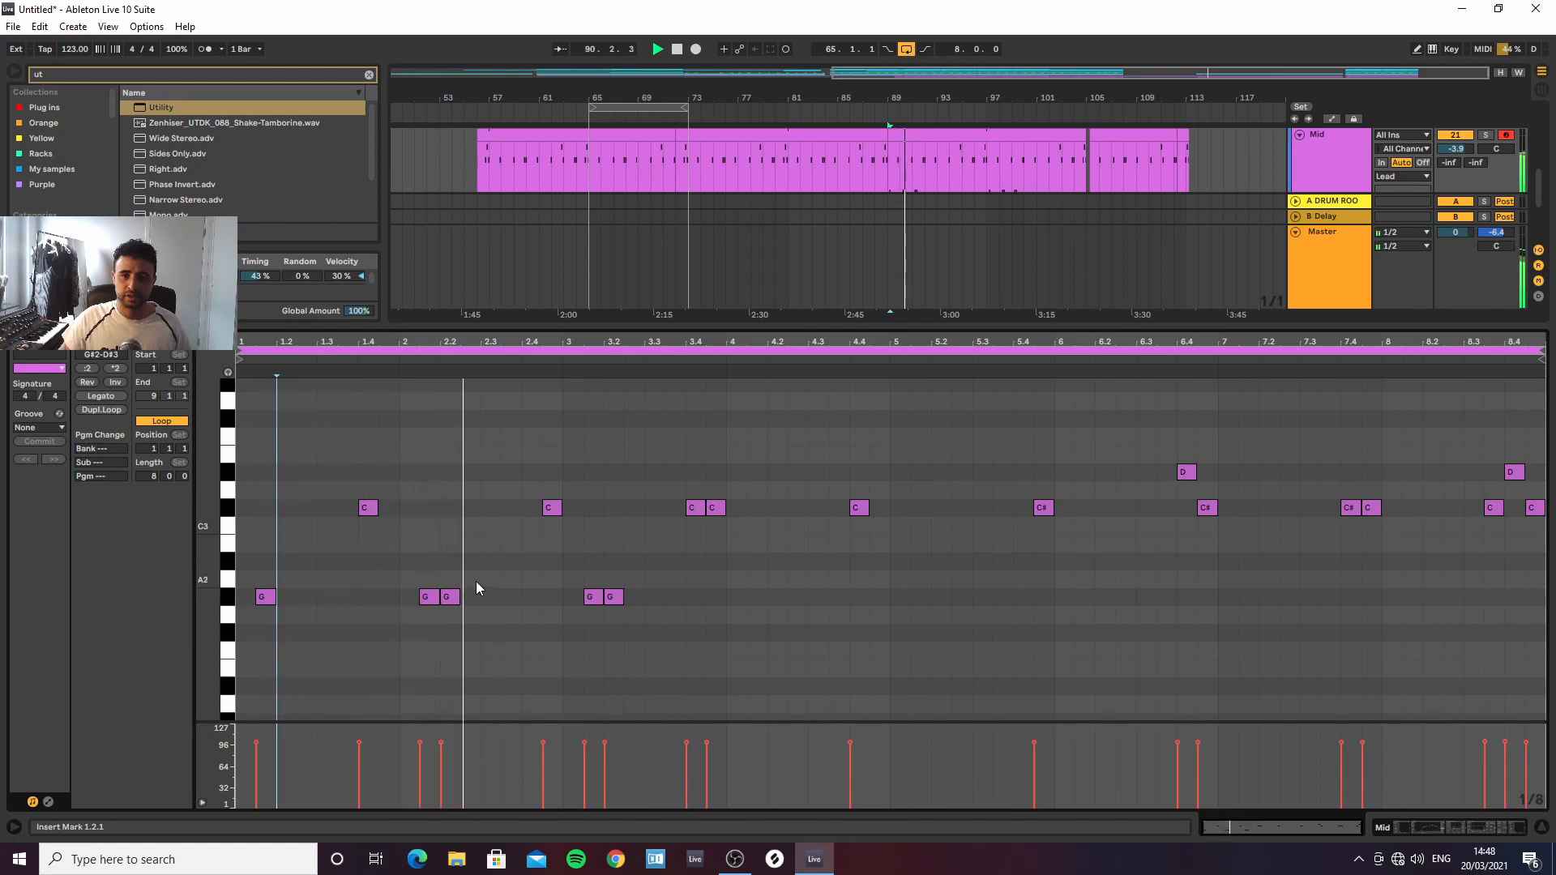
pyautogui.click(614, 597)
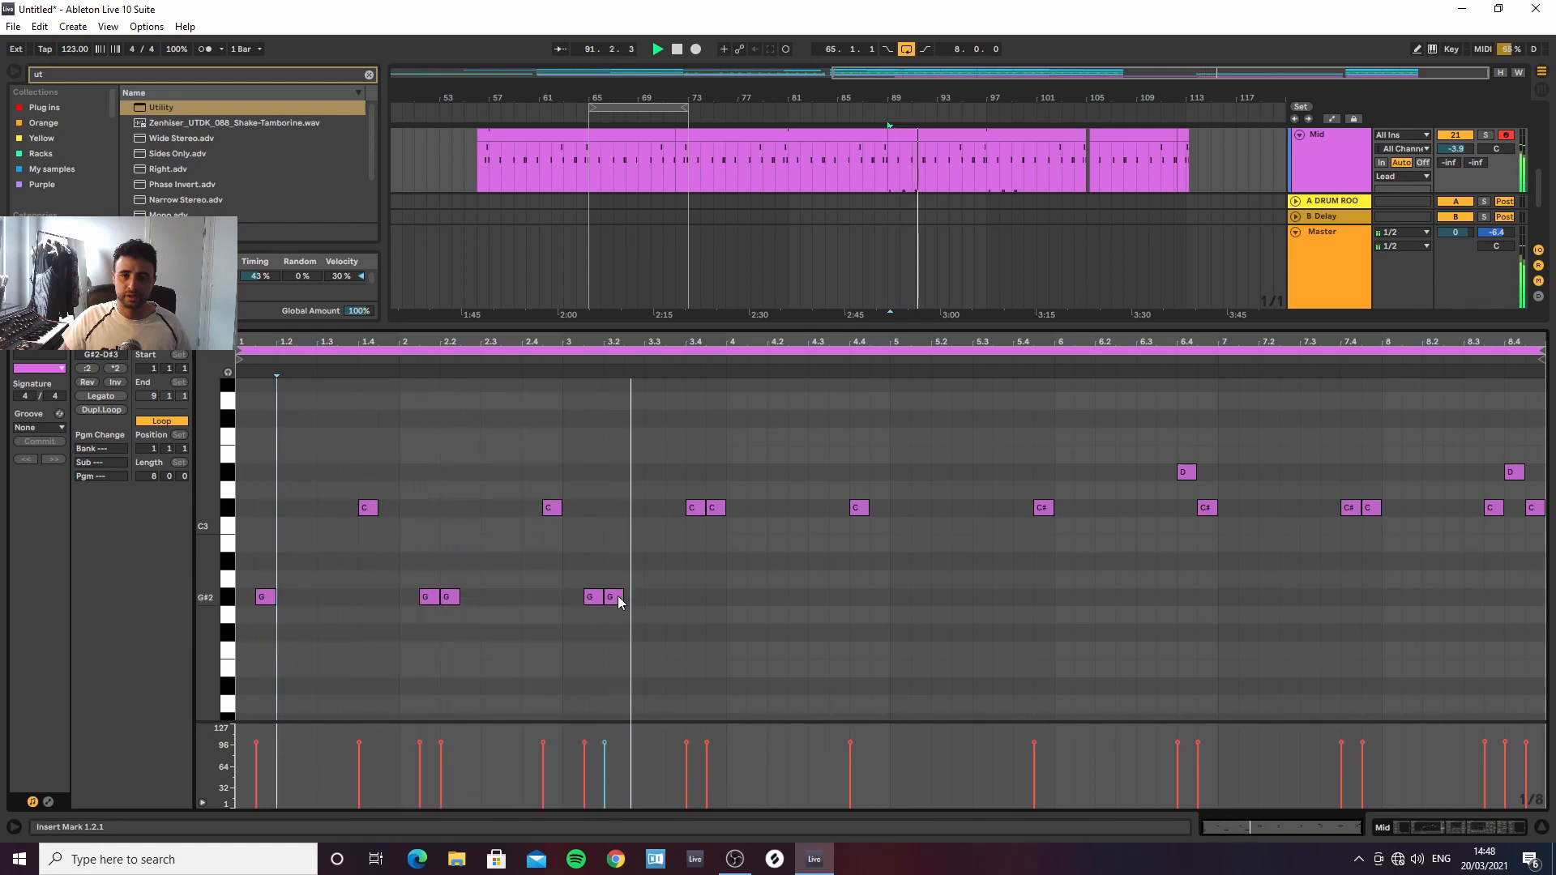
pyautogui.moveTo(584, 608); pyautogui.dragTo(776, 567)
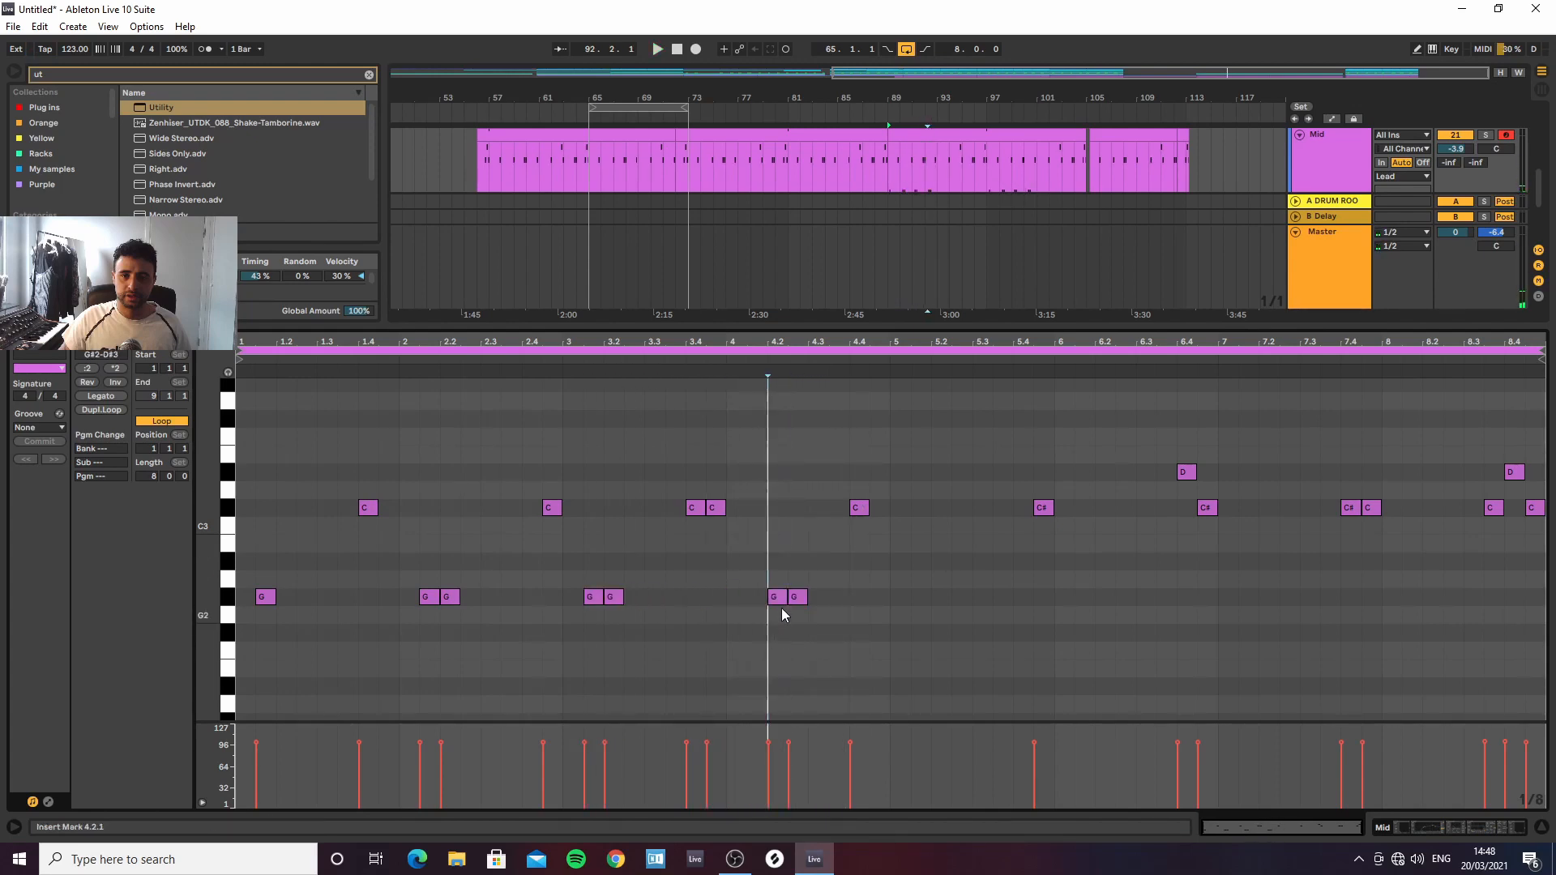
# Replace the G#2 at 4.2.1 with an F#2, and raise the G#2 at 4.2.3 one octave to G#3
pyautogui.doubleClick(775, 632)
pyautogui.press('Delete')
pyautogui.press('space')
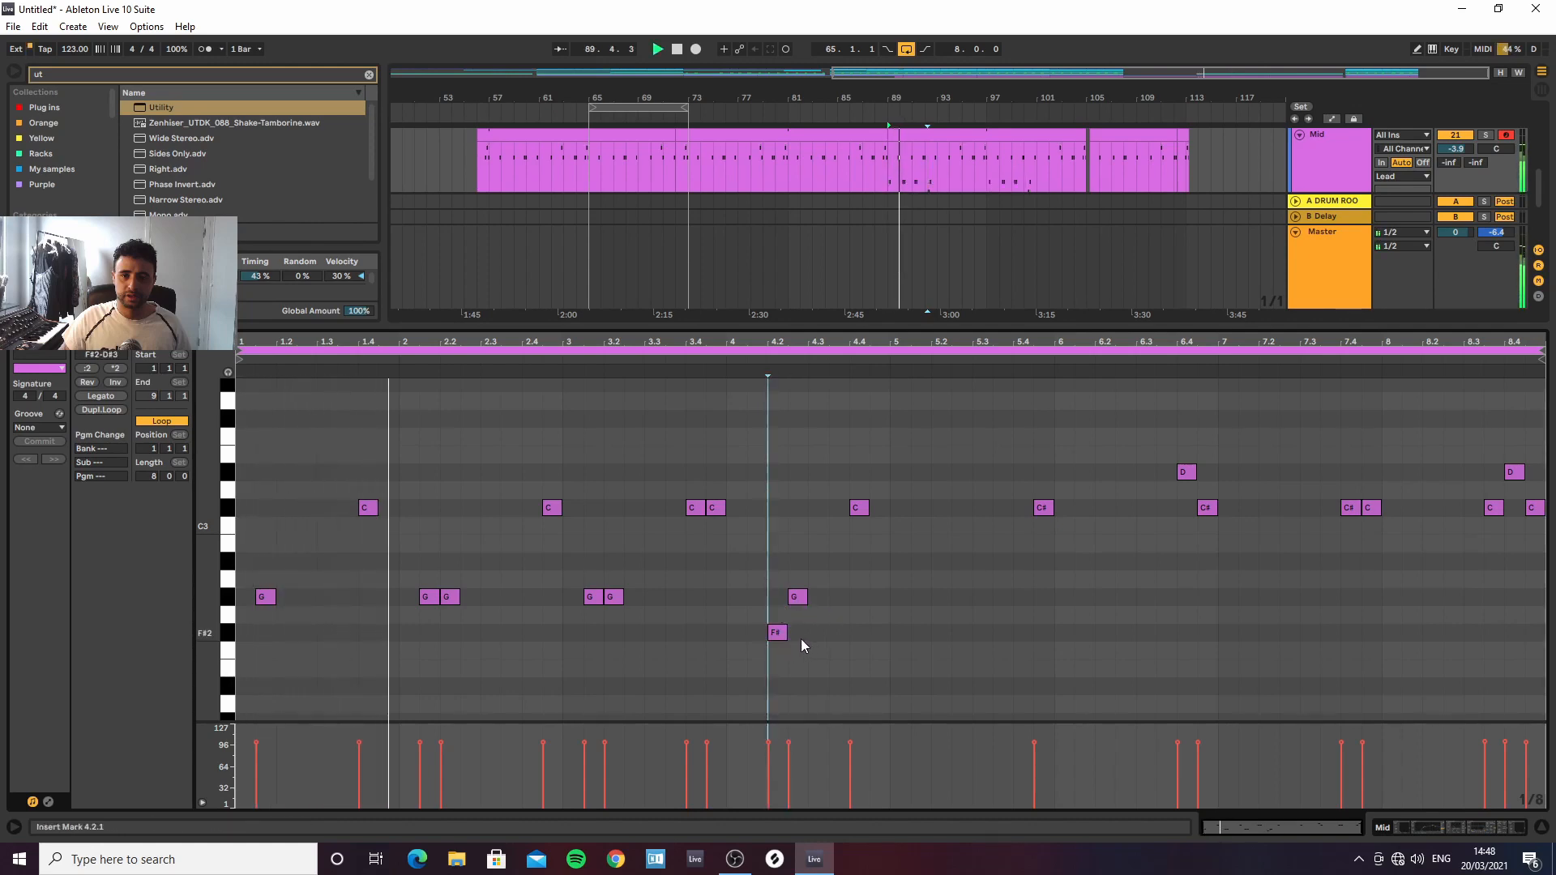
pyautogui.click(799, 598)
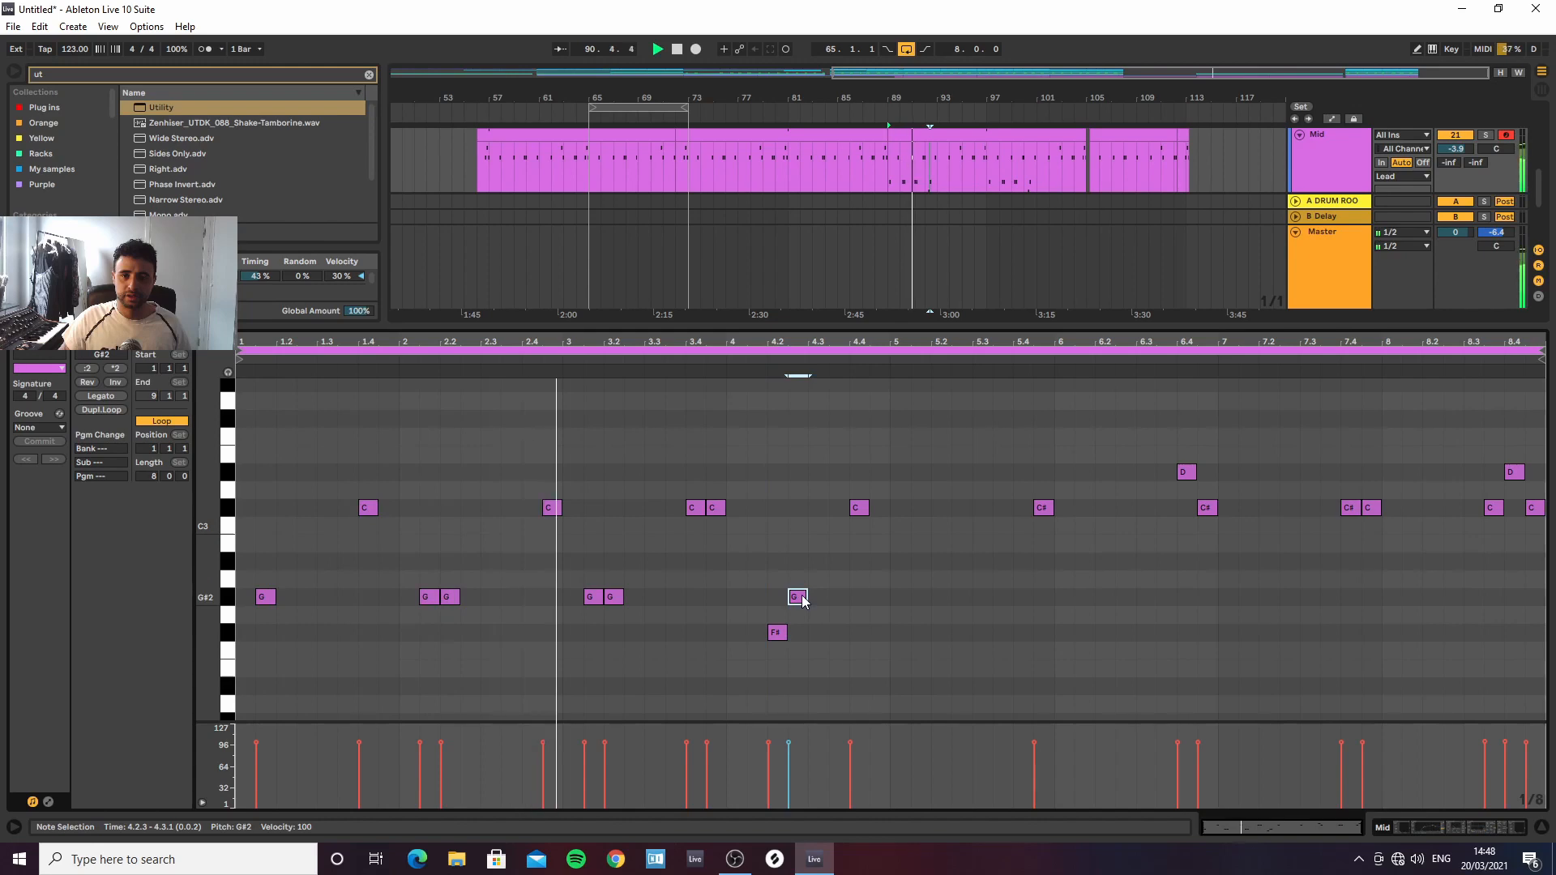
pyautogui.hotkey('shift', 'Up')
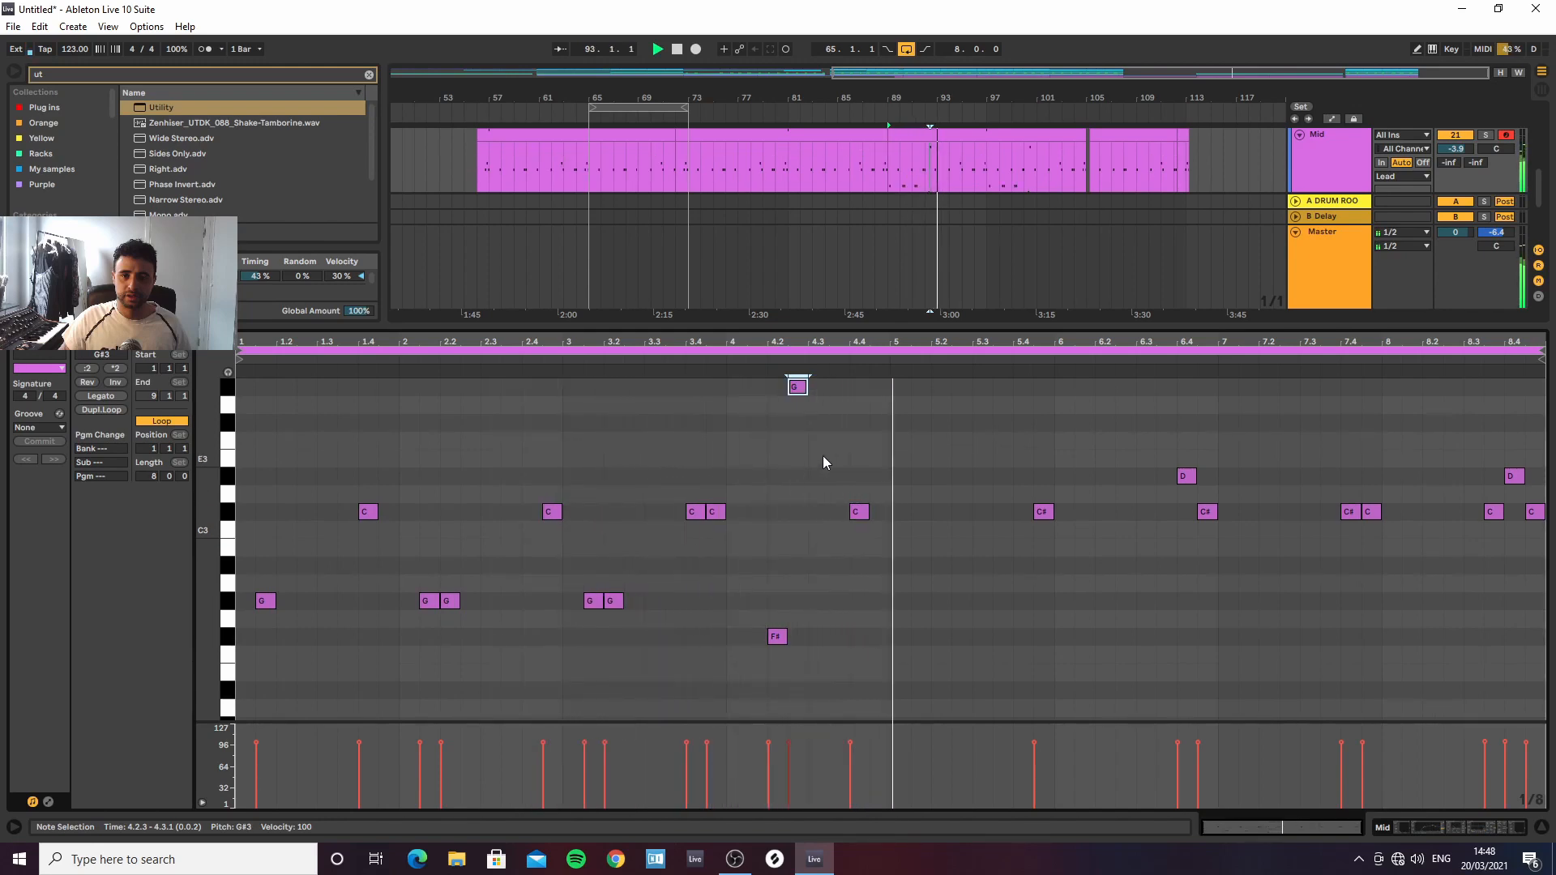
# Lower the F#2 at 4.2.1 to D#2 and add a G#2 note just before it at 4.1.3
pyautogui.click(778, 638)
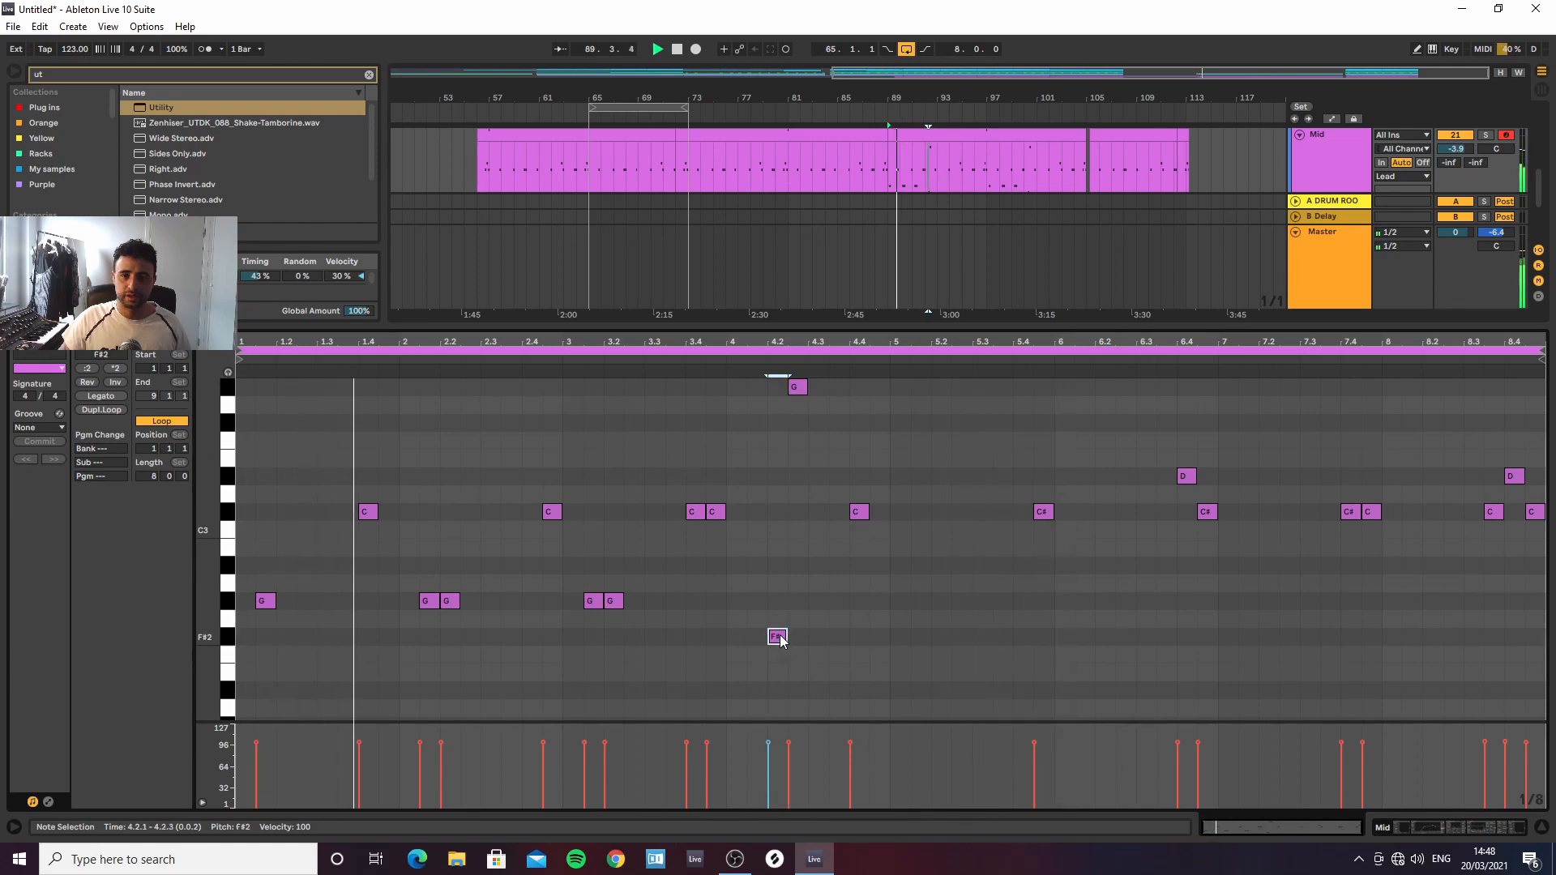
pyautogui.press('Down')
pyautogui.press('Down')
pyautogui.press('Down')
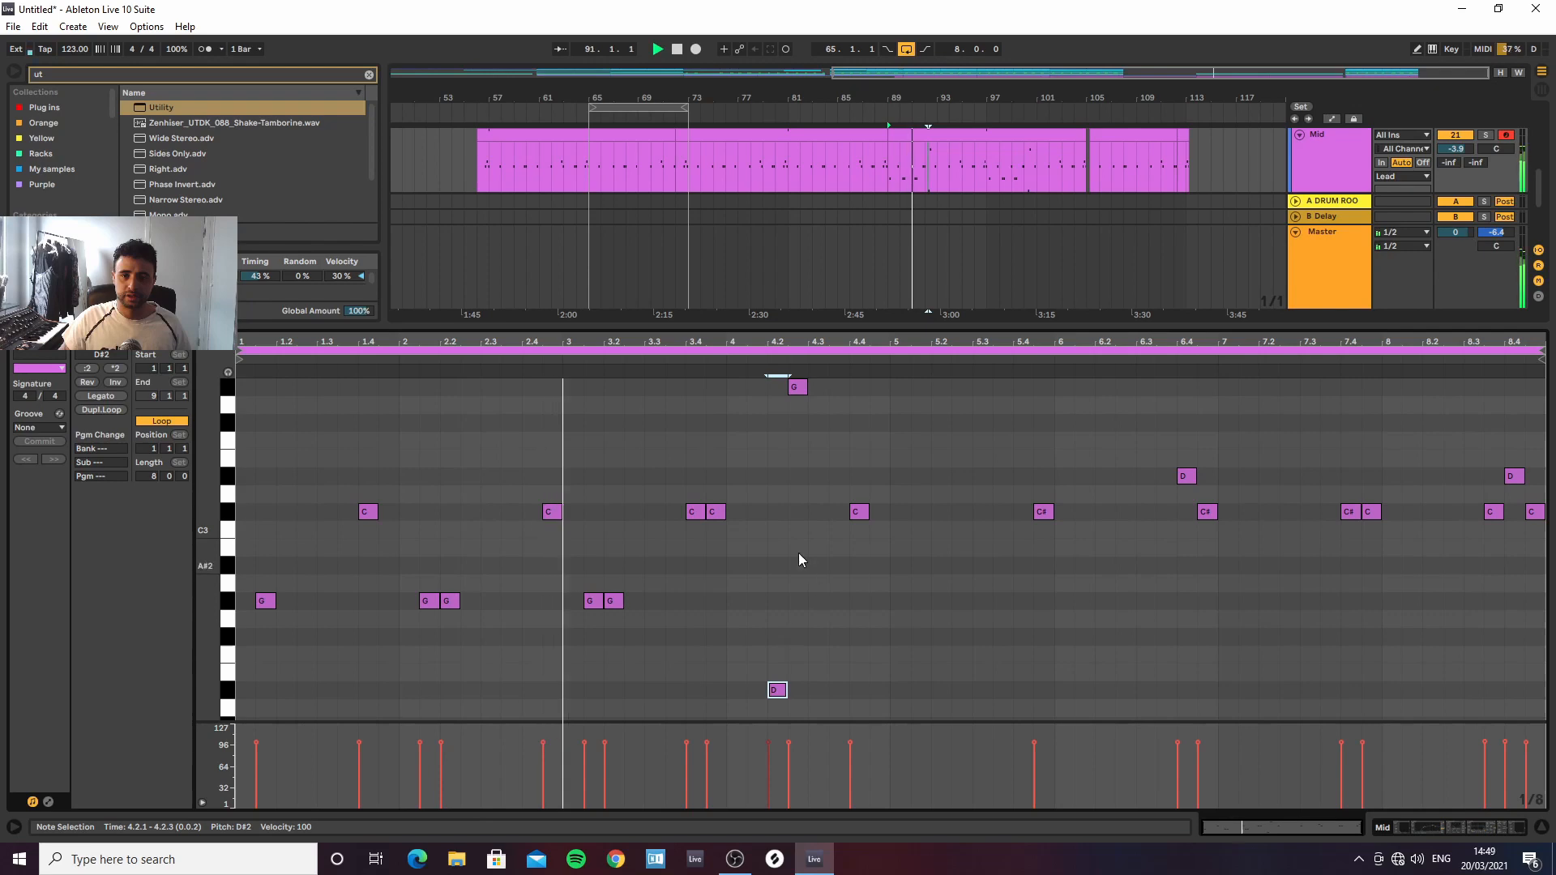
pyautogui.doubleClick(758, 605)
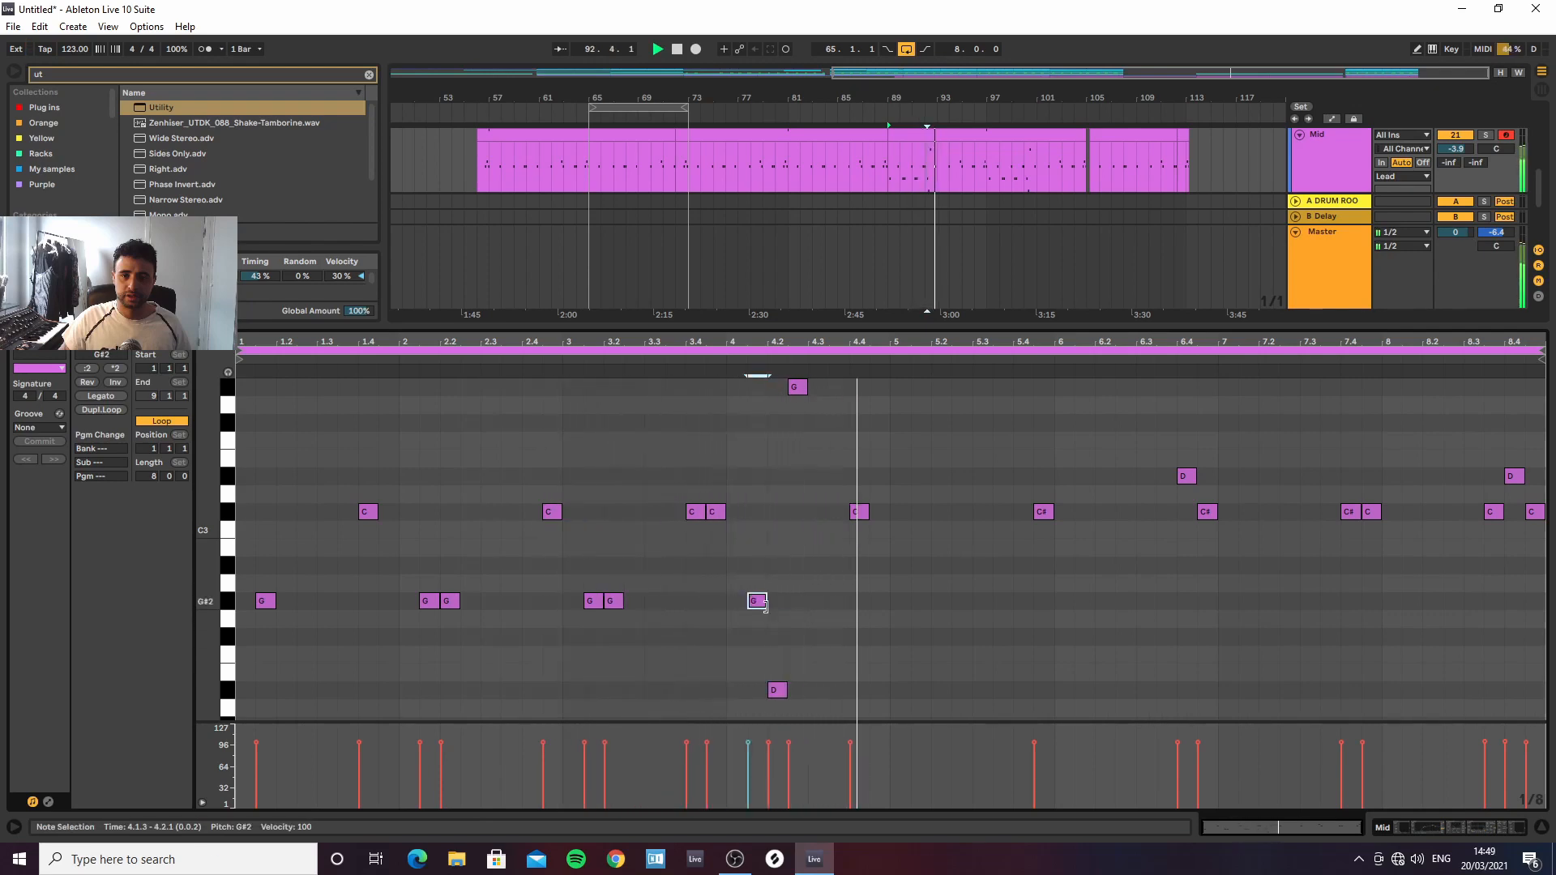
# Raise the D#2 note at 4.2.1 up to C#3 and audition it
pyautogui.click(777, 690)
pyautogui.press('Up')
pyautogui.press('Up')
pyautogui.press('Up')
pyautogui.press('Up')
pyautogui.press('Up')
pyautogui.press('Up')
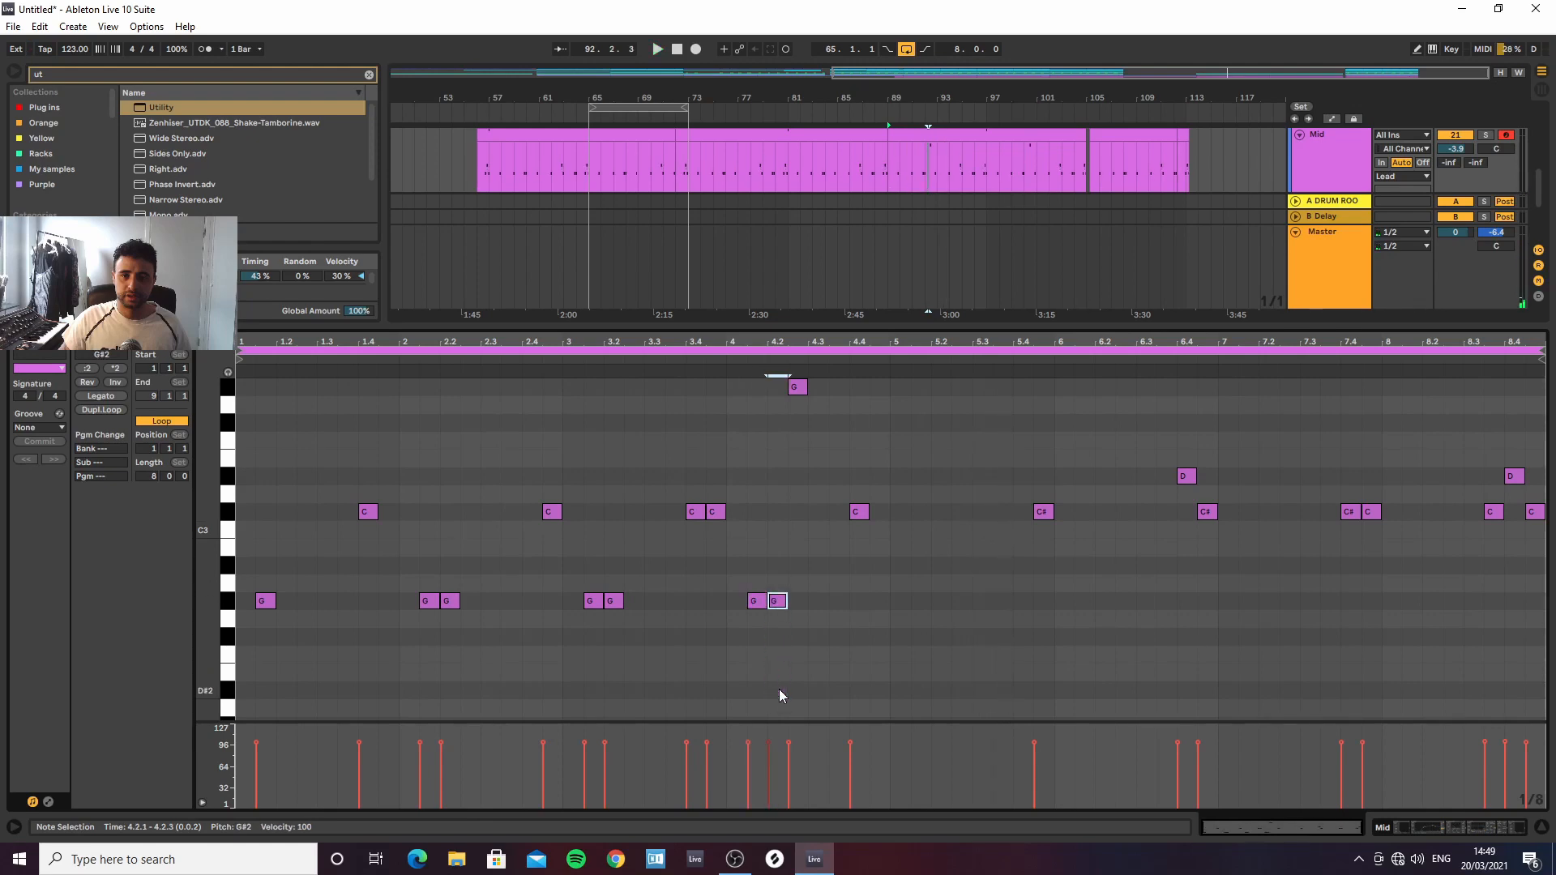
pyautogui.press('Up')
pyautogui.press('Up')
pyautogui.press('Up')
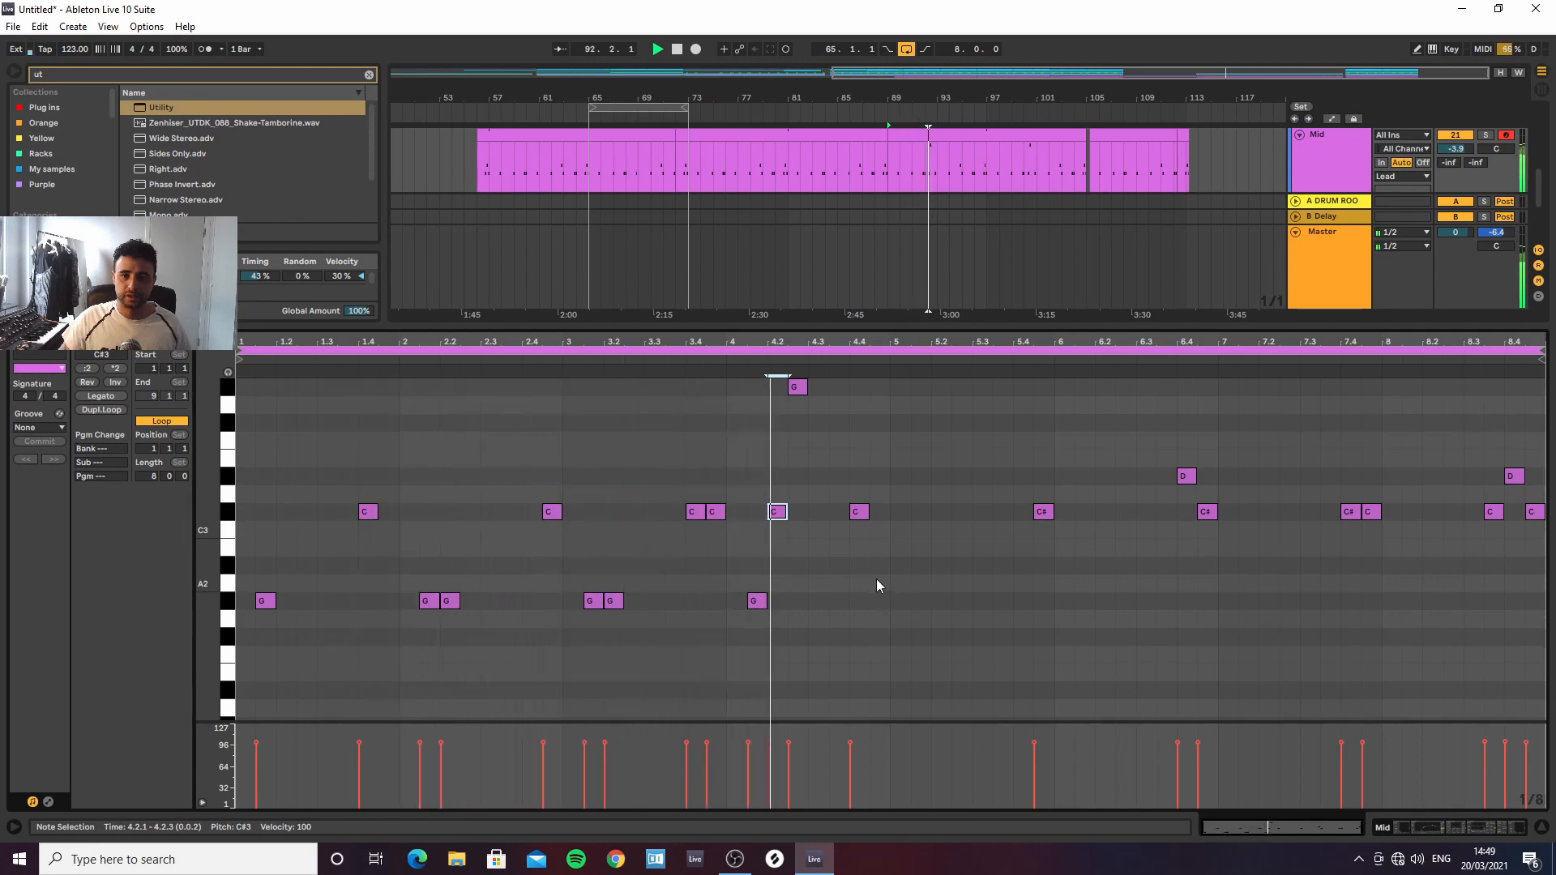
# Try shifting the G#3 at 4.2.3 slightly later, and raise the note at 4.2.1 to D#3
pyautogui.click(819, 422)
pyautogui.scroll(1, 815, 423)
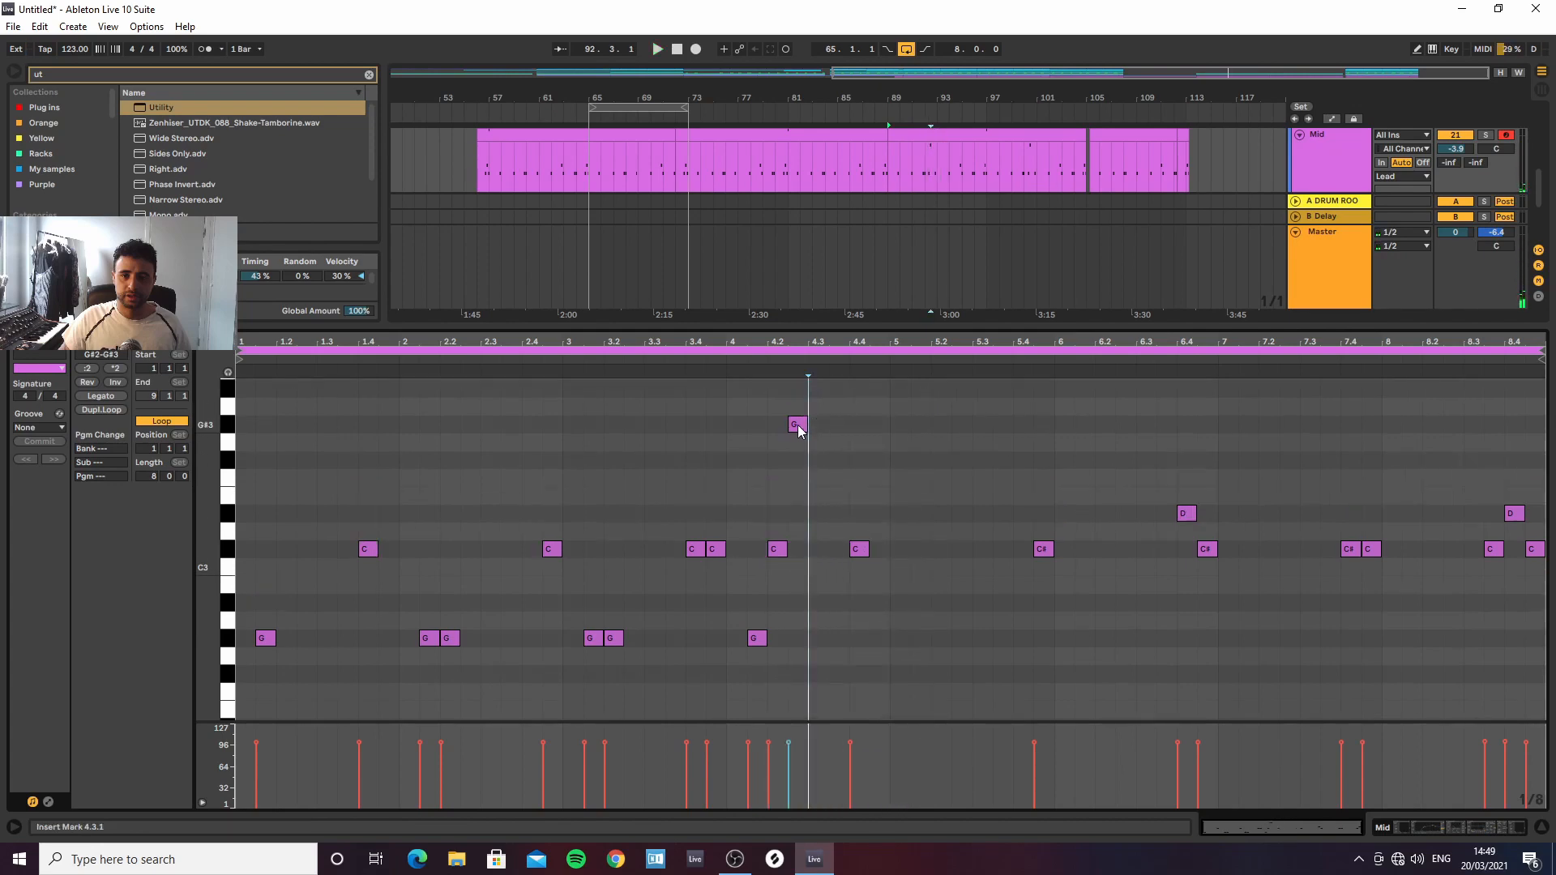
pyautogui.click(796, 436)
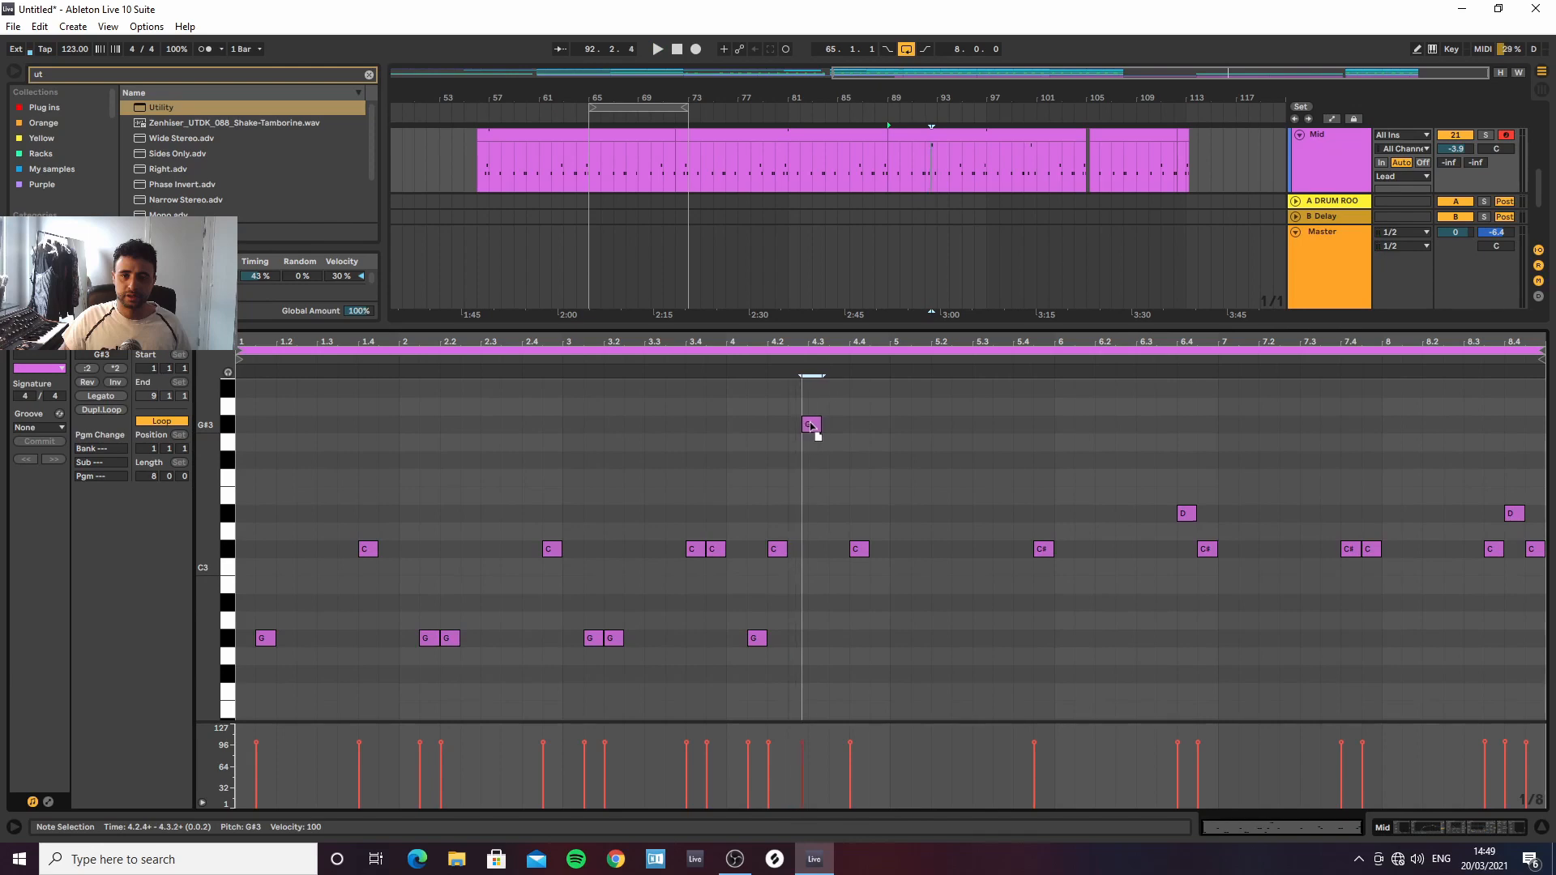
pyautogui.moveTo(811, 425); pyautogui.dragTo(804, 424)
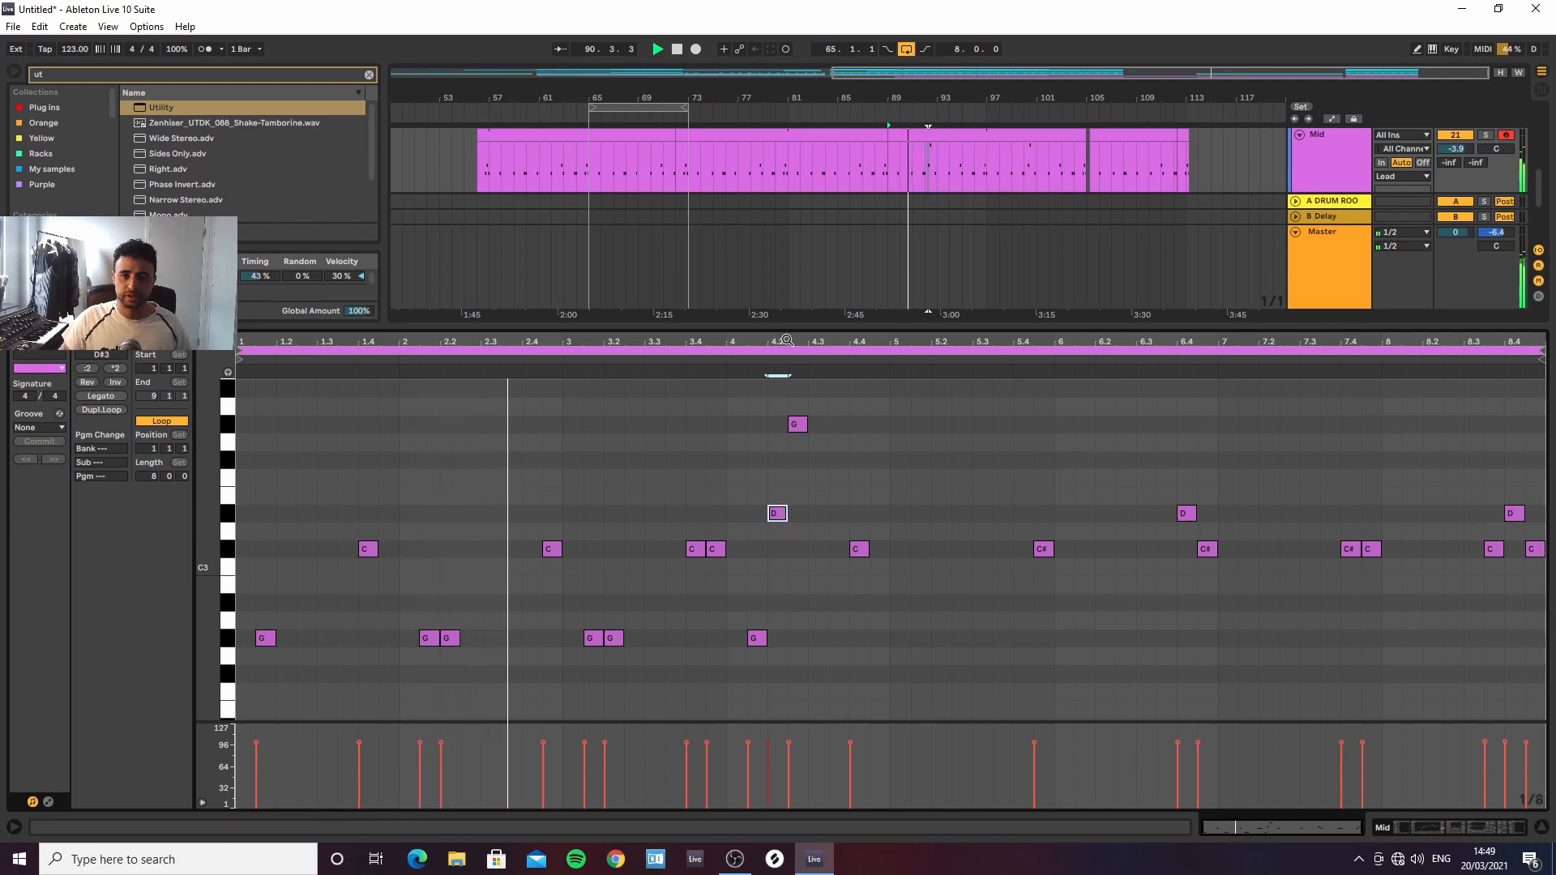
# Switch to a 1/16 grid, trim the D#3 to start at 4.2.2, and try a short C#3 before it at 4.2.1
pyautogui.rightClick(789, 476)
pyautogui.click(910, 712)
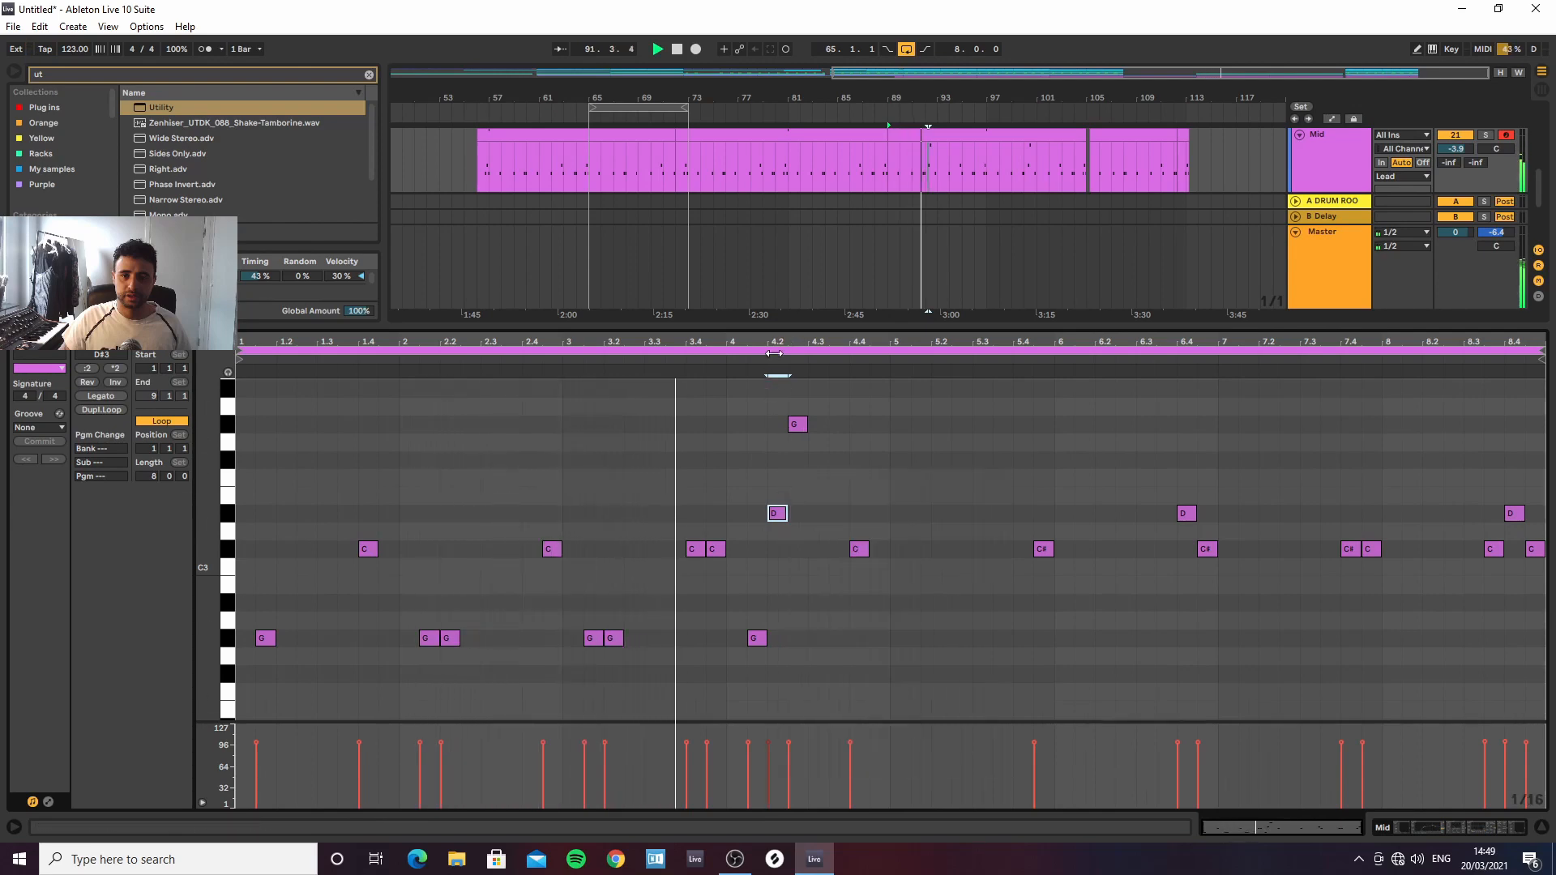
pyautogui.scroll(3, 772, 524)
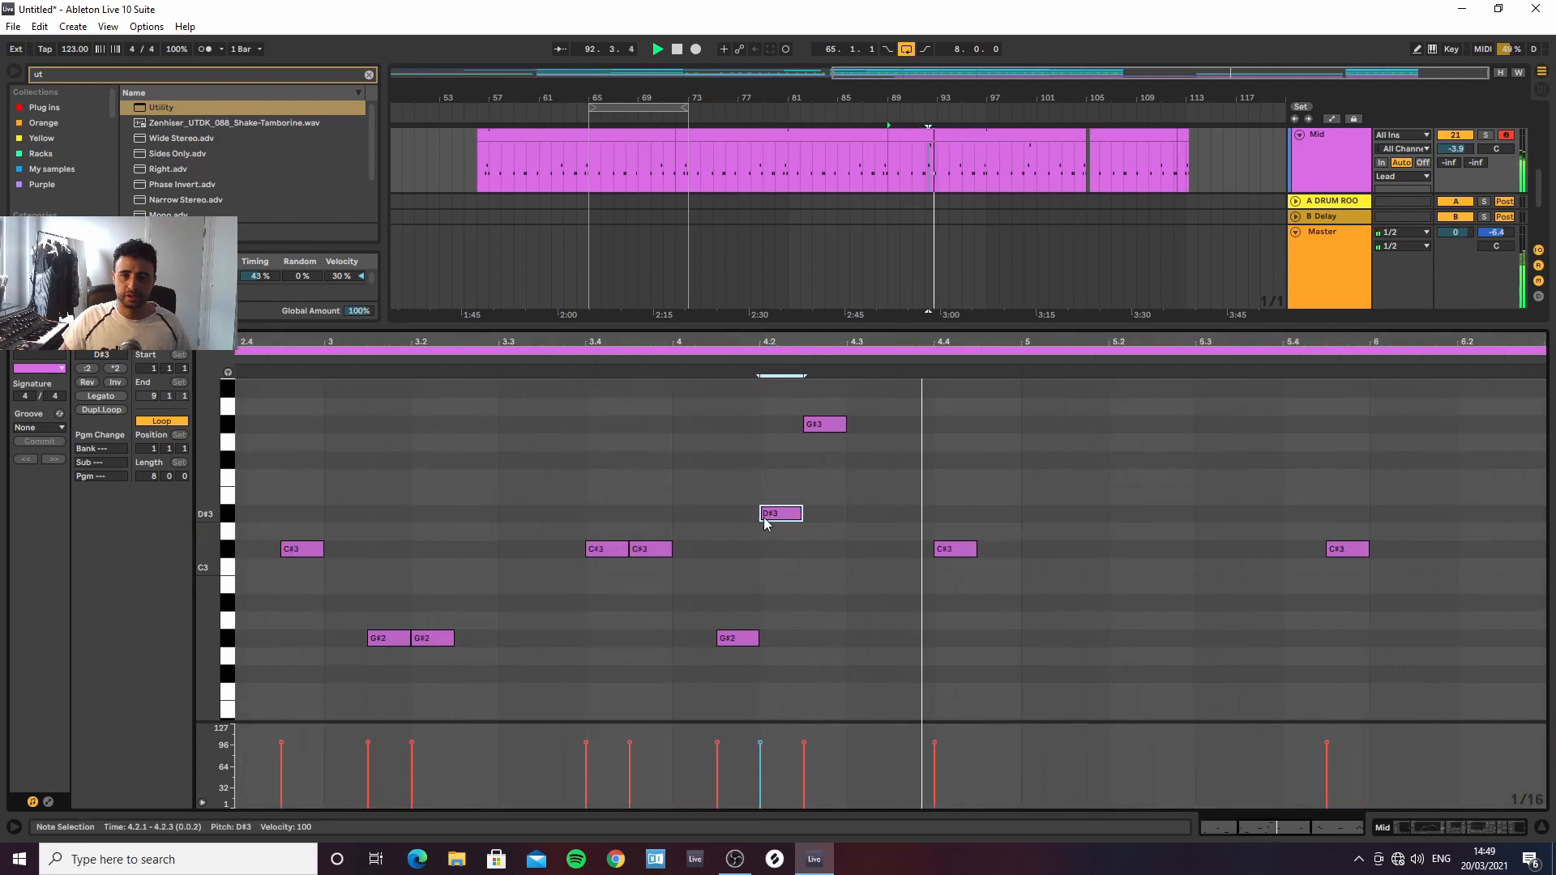
pyautogui.moveTo(762, 515); pyautogui.dragTo(771, 518)
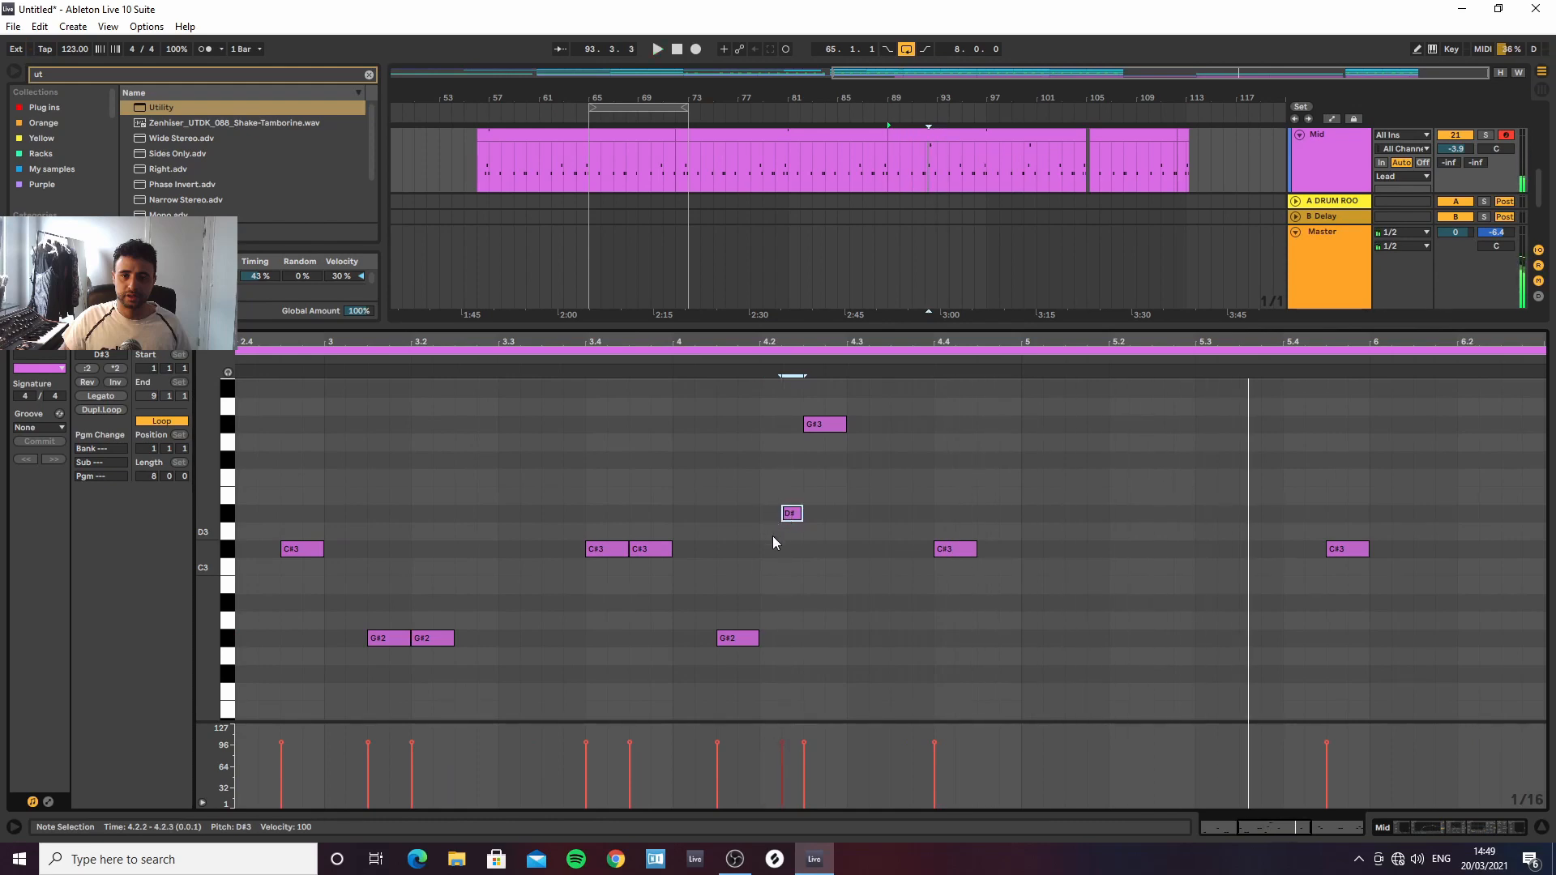
pyautogui.moveTo(815, 341); pyautogui.dragTo(815, 267)
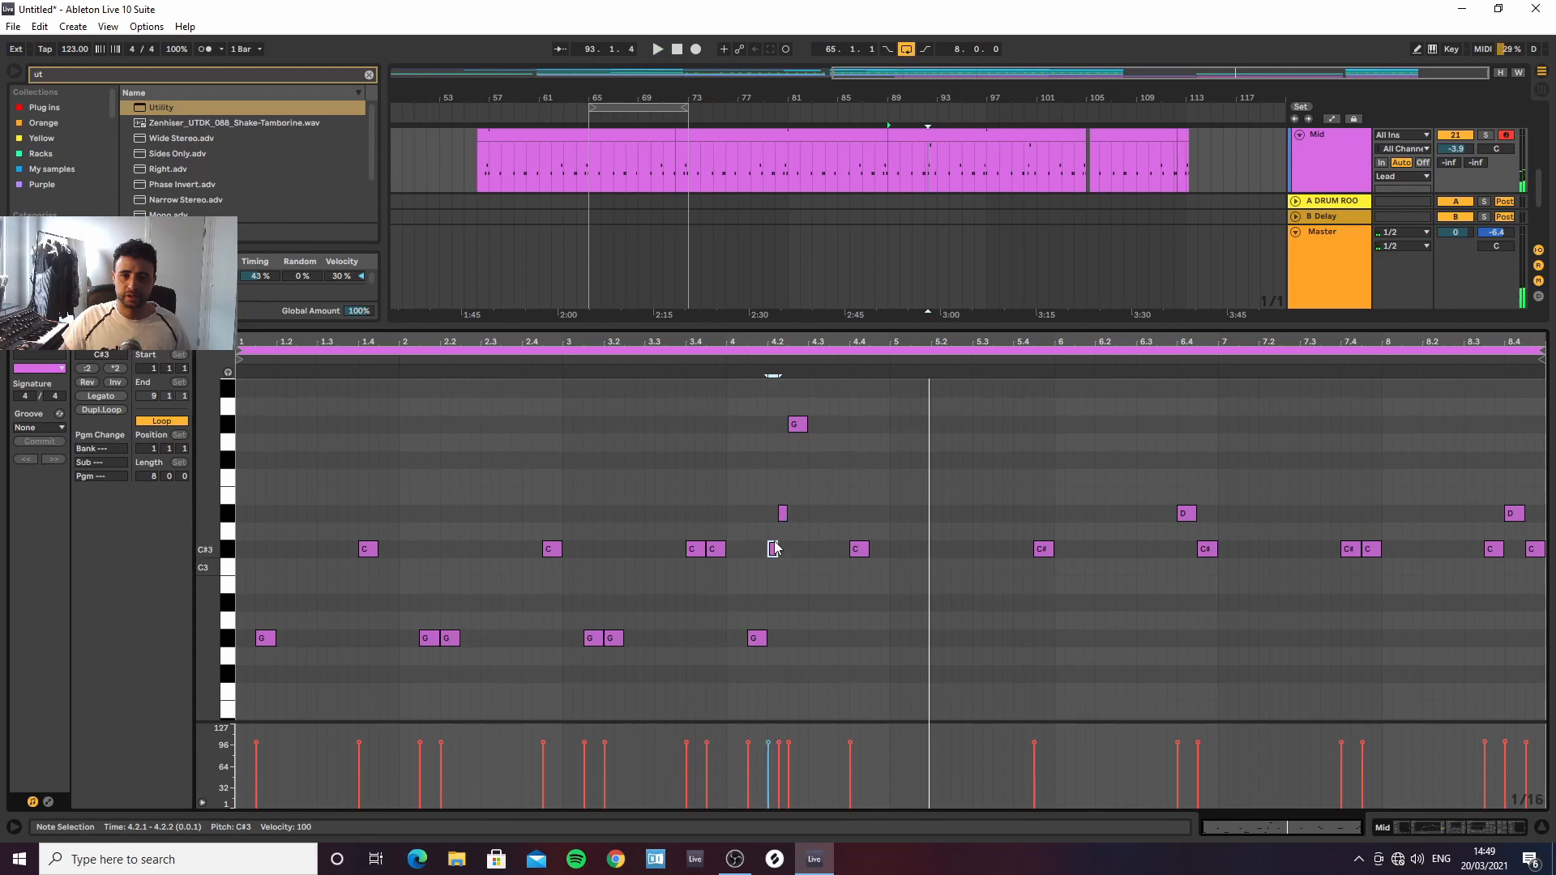
pyautogui.press('space')
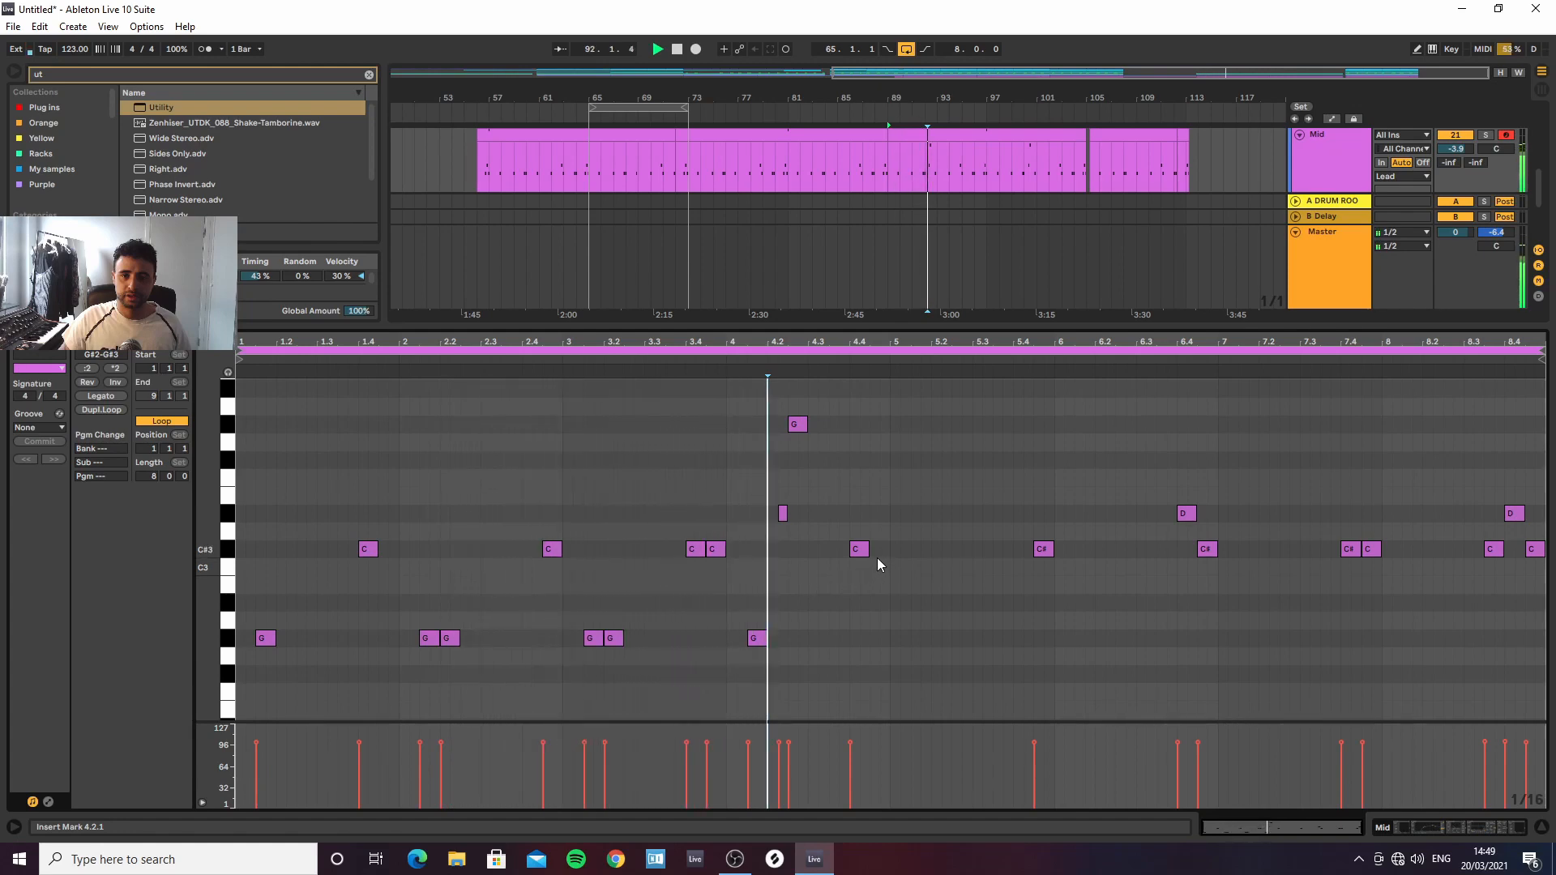
# Move the G#3 at 4.2.3 to 4.3.1, auditioning it as D#3 and setting its pitch to F#3
pyautogui.click(799, 427)
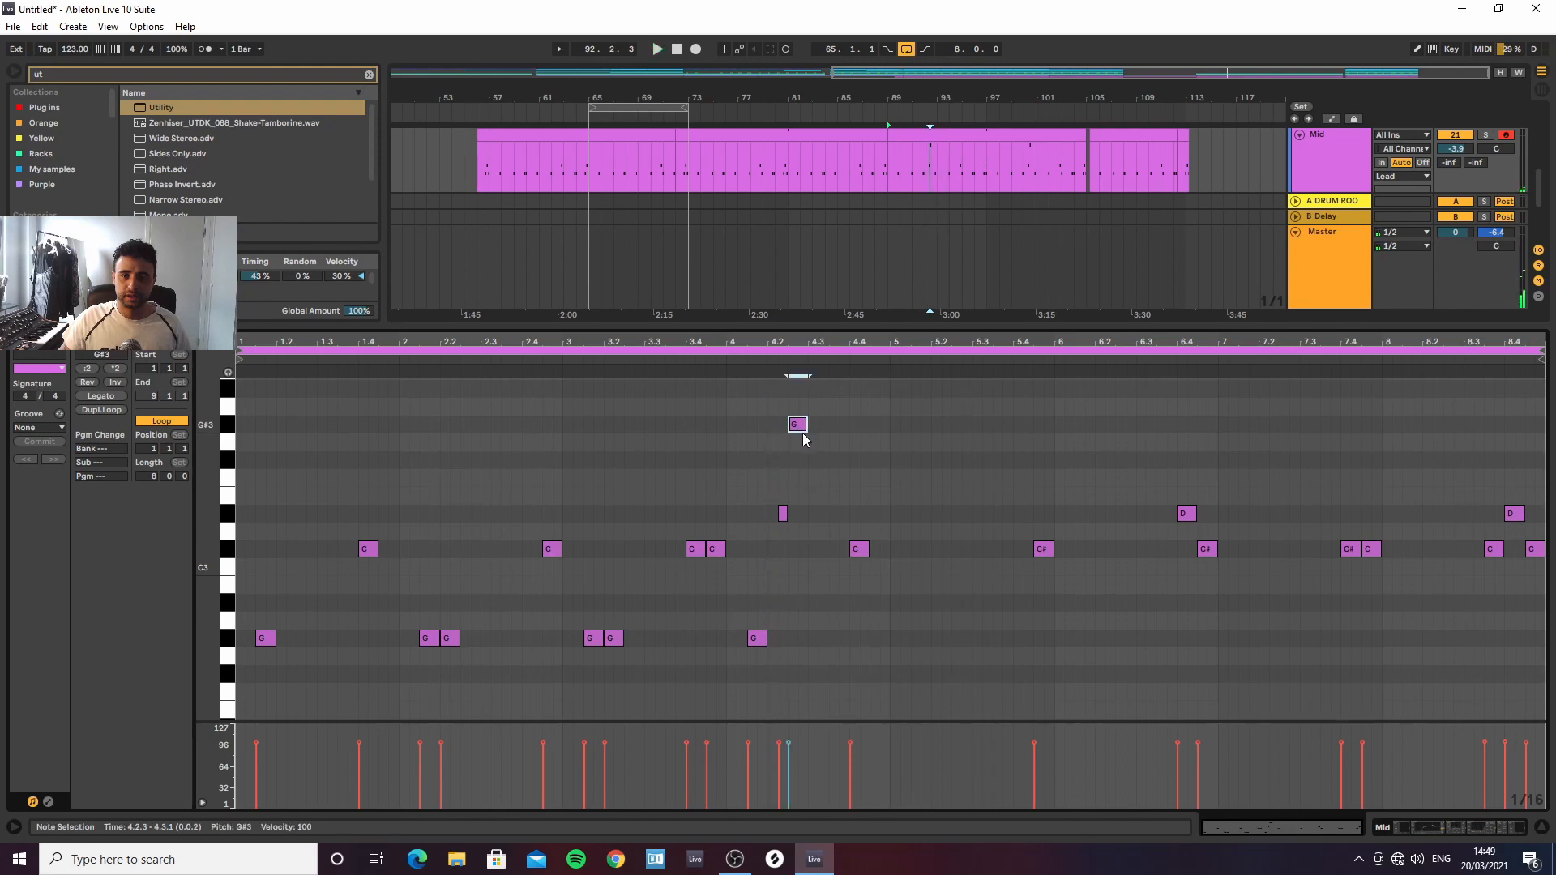
pyautogui.moveTo(799, 428); pyautogui.dragTo(820, 516)
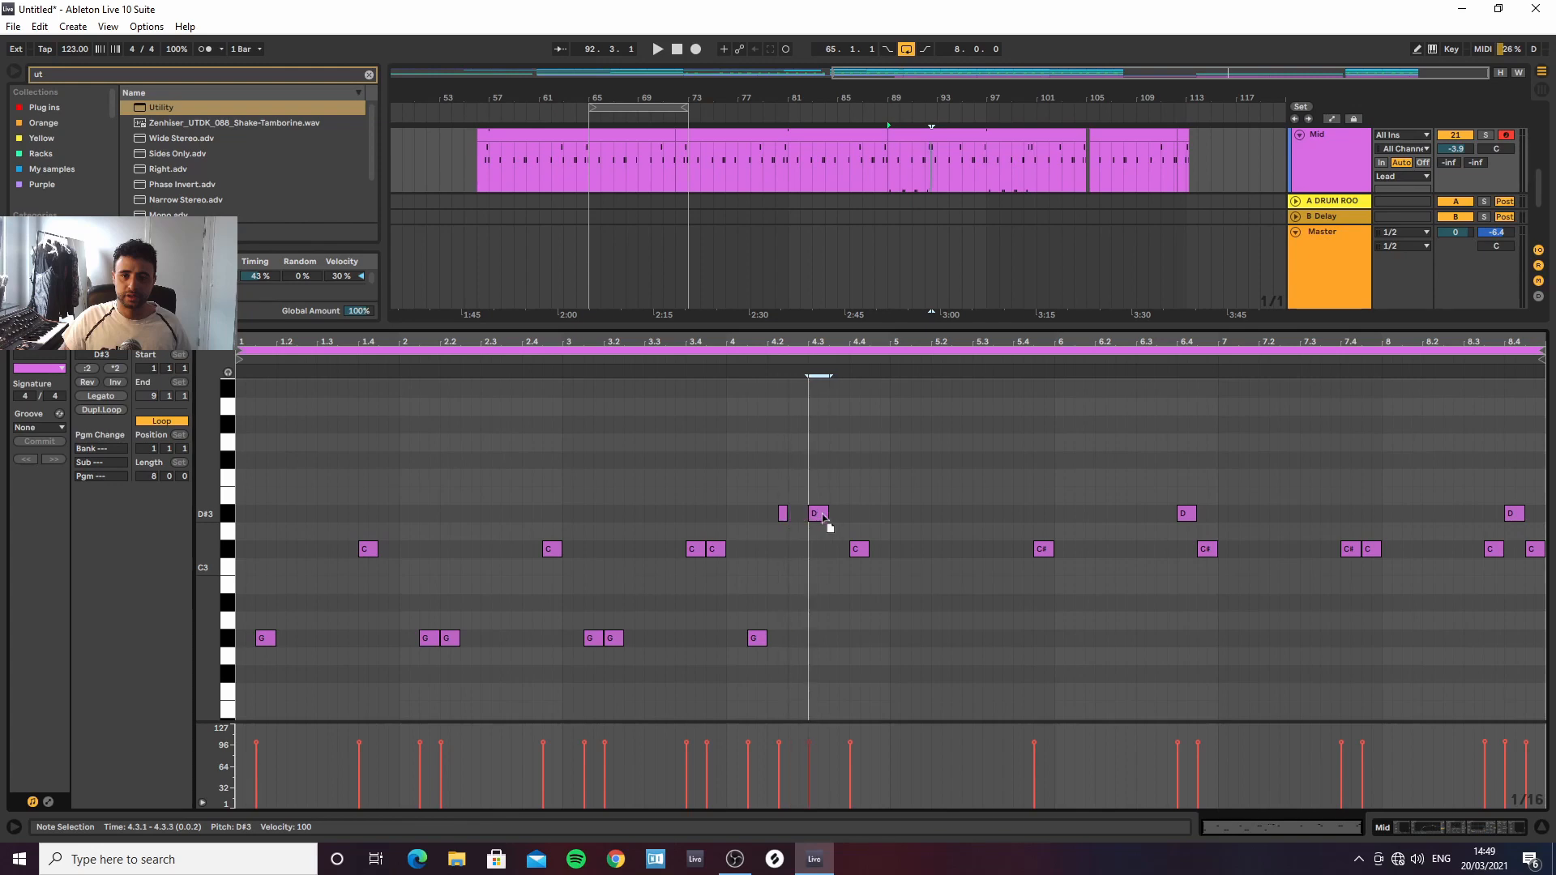
pyautogui.press('space')
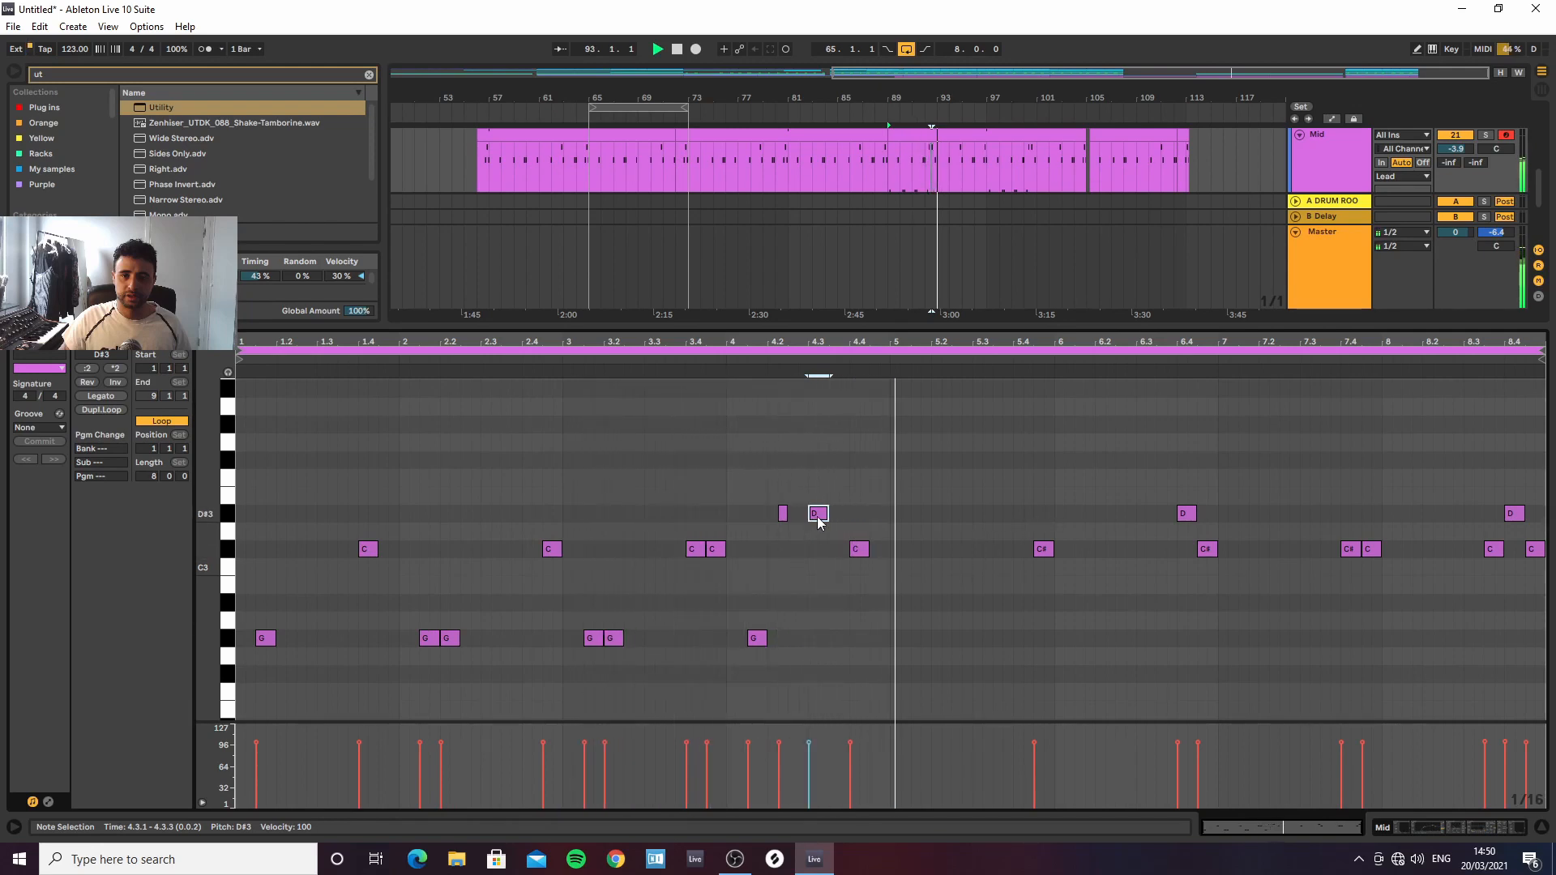
pyautogui.moveTo(825, 513); pyautogui.dragTo(827, 464)
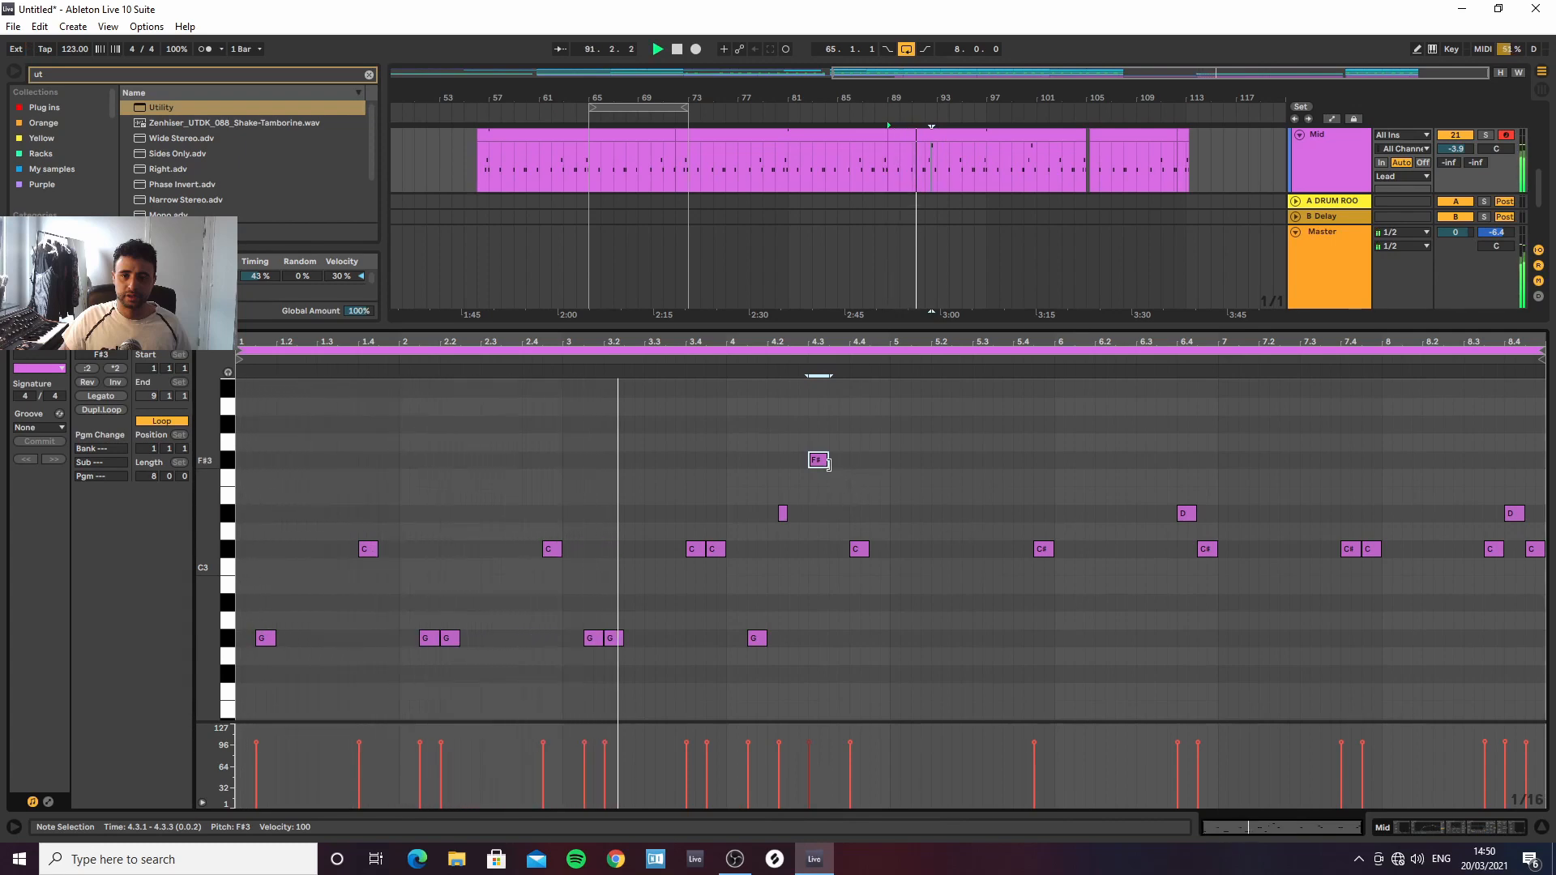
# Shift the F#3 back to 4.2.3 and replace the short D#3 with a full-length one at 4.2.1
pyautogui.moveTo(820, 462); pyautogui.dragTo(812, 466)
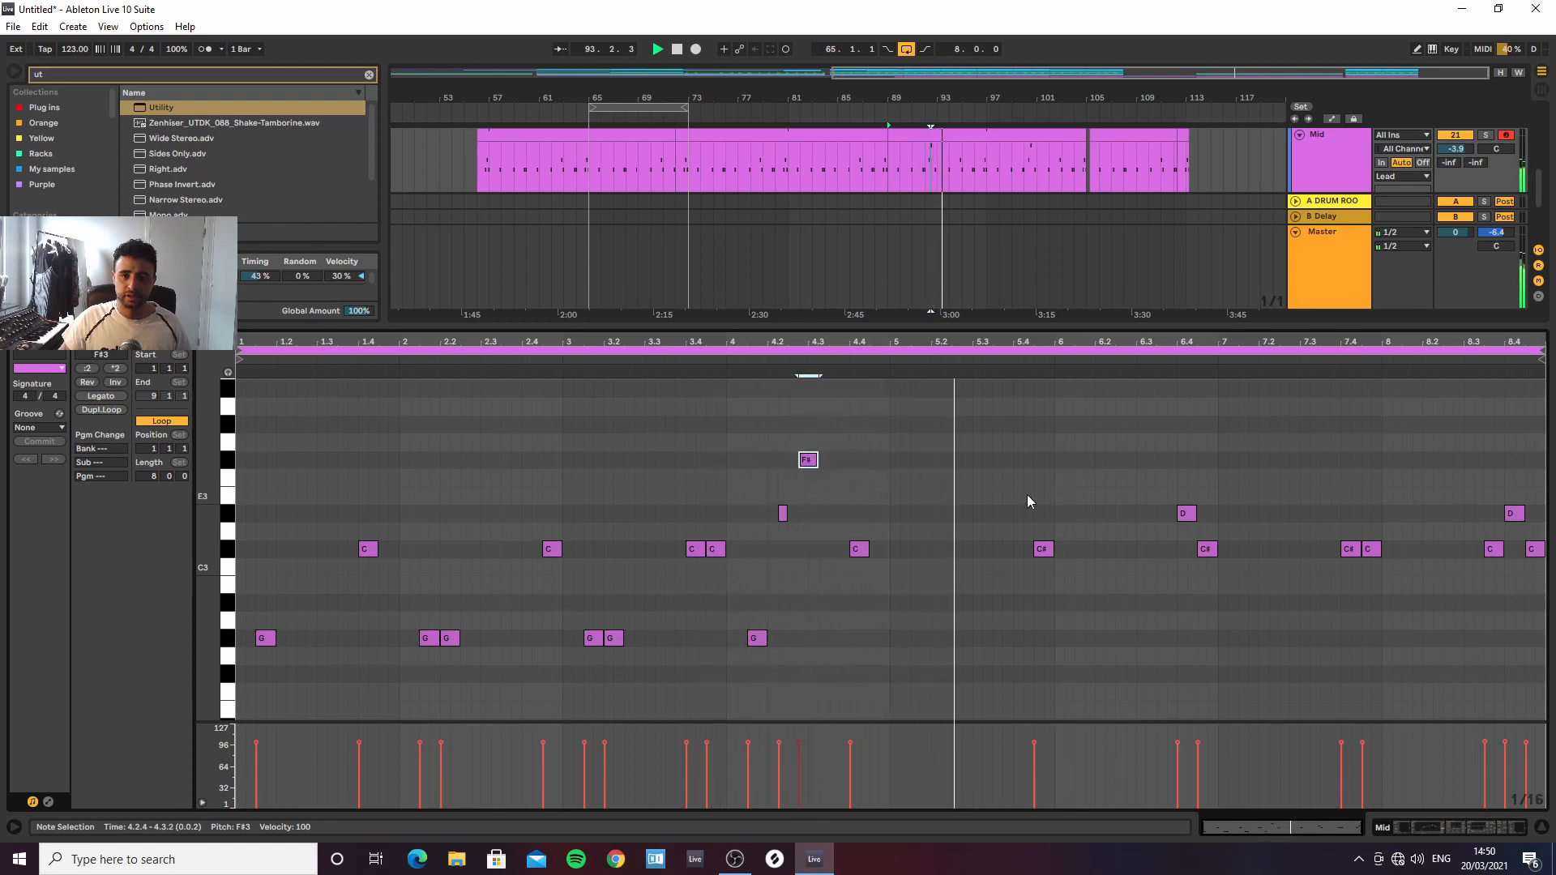
pyautogui.moveTo(808, 462); pyautogui.dragTo(799, 463)
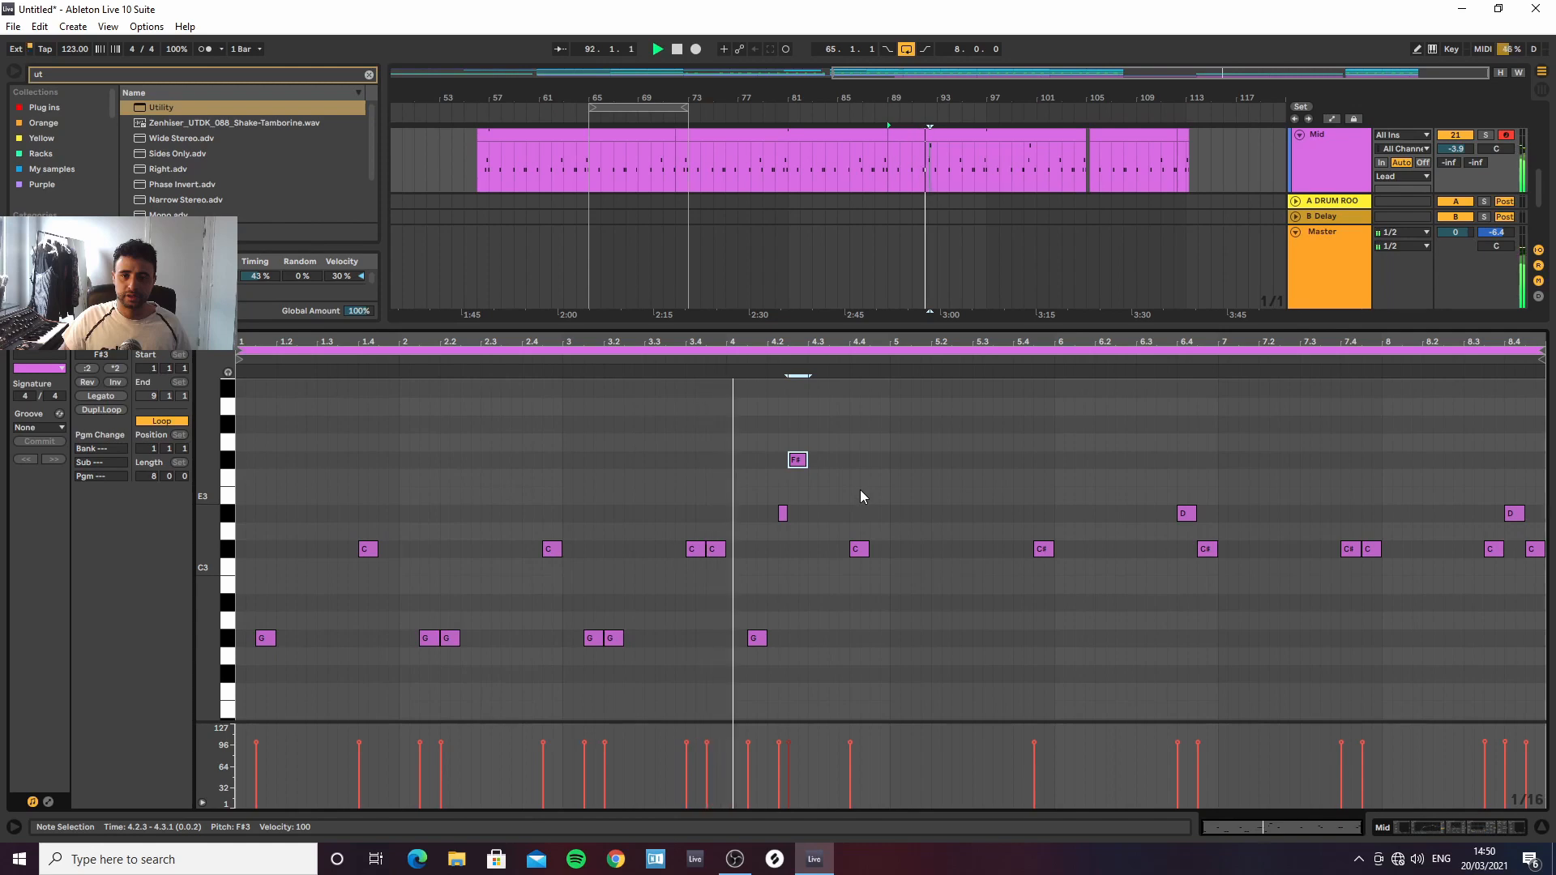
pyautogui.doubleClick(774, 516)
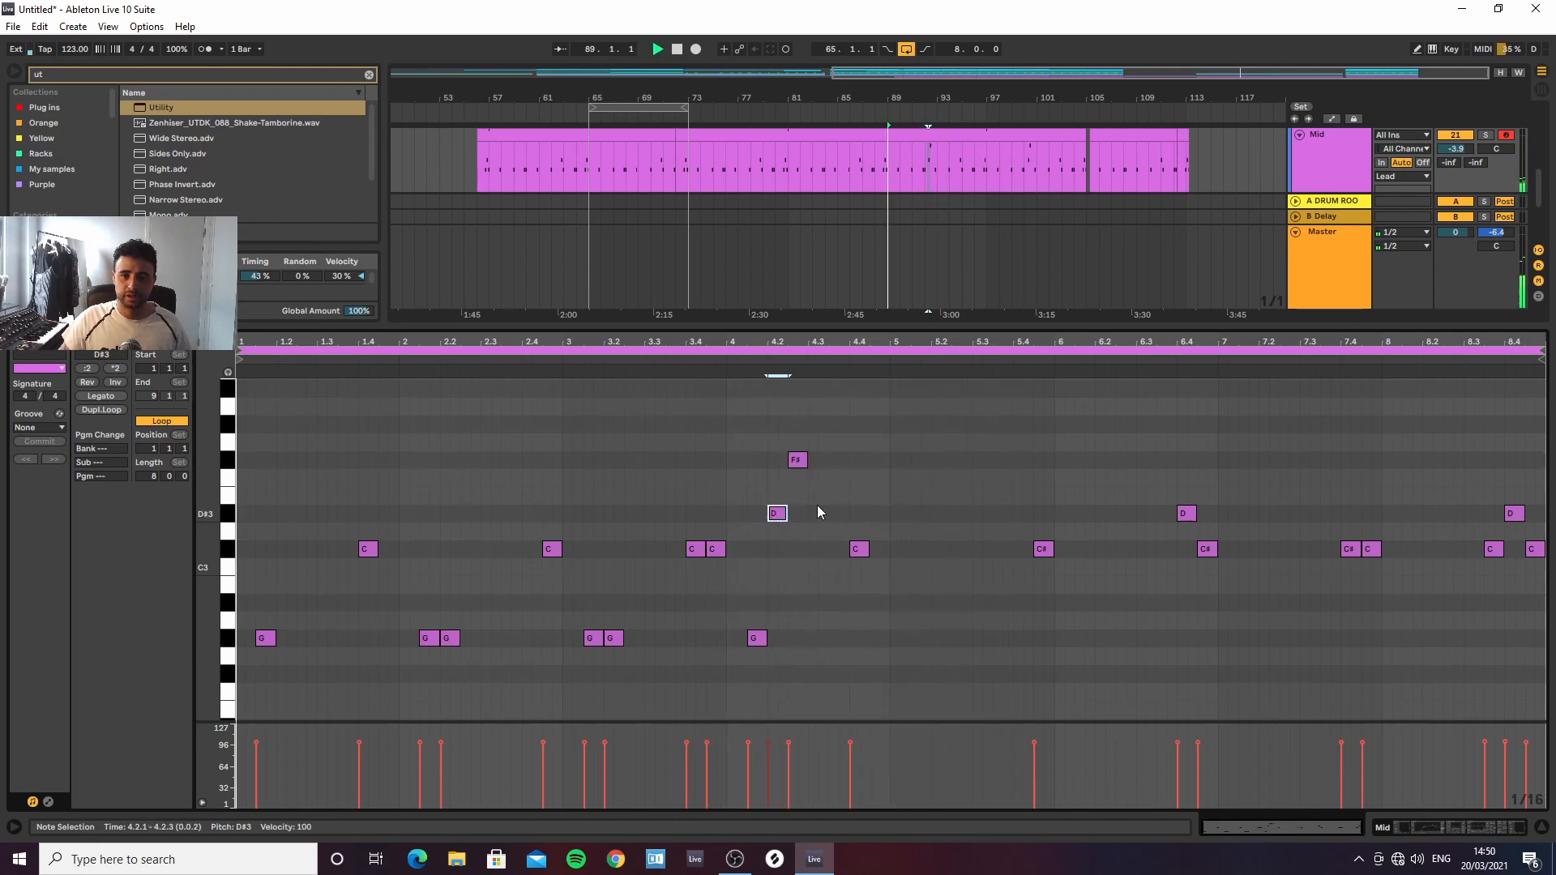
# Set the Mid clip's note at 4.2.3 to G#3 after auditioning it as E3
pyautogui.click(801, 462)
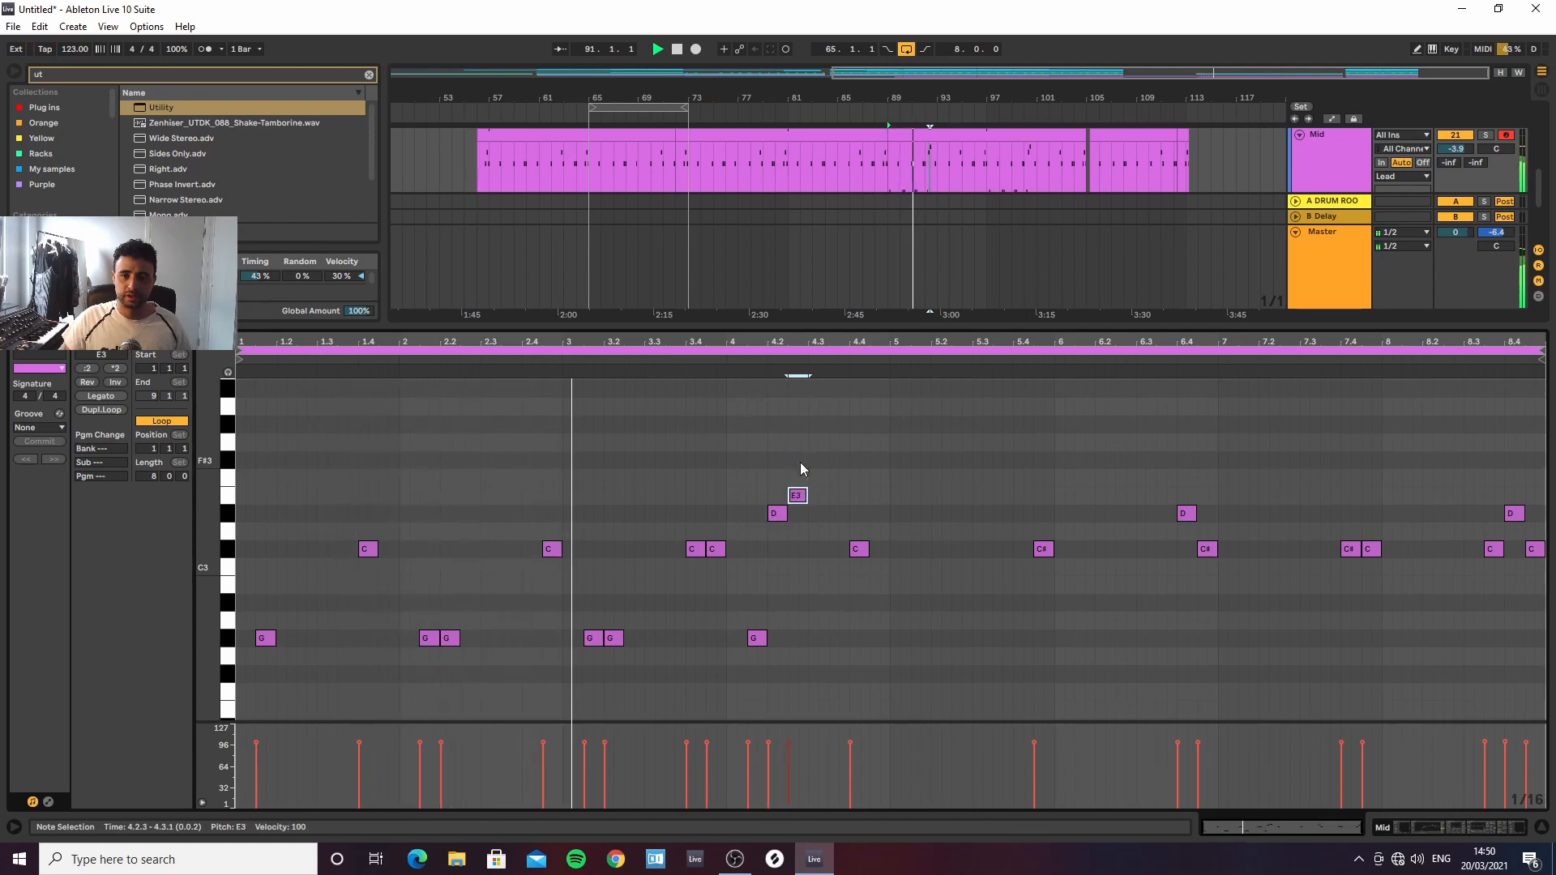
pyautogui.press('Up')
pyautogui.press('Up')
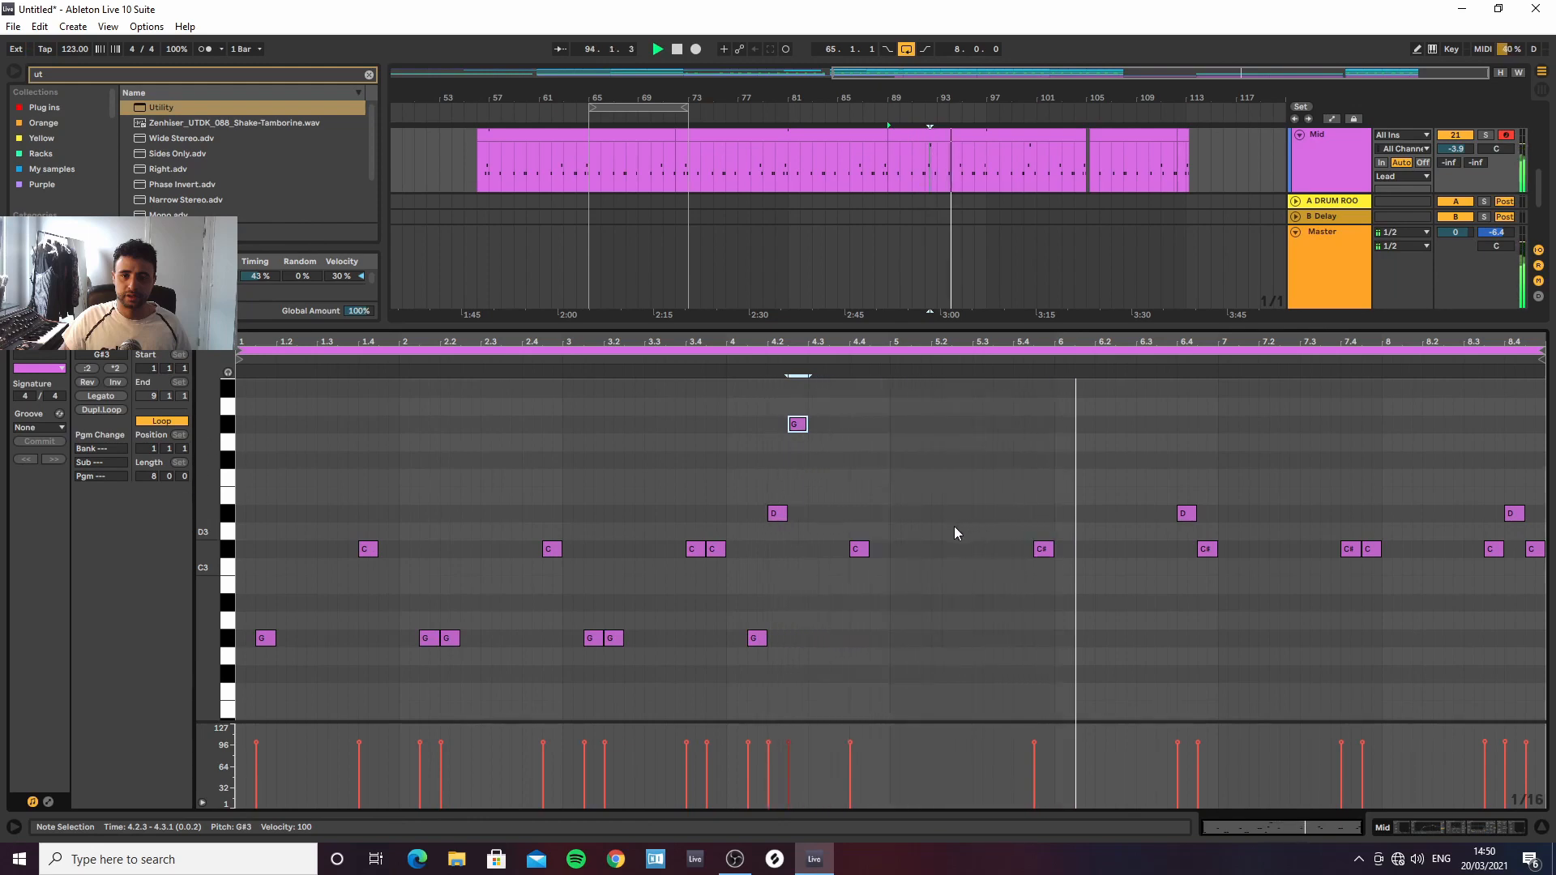
# Duplicate the Mid clip's first four bars of notes into bars 5 to 8
pyautogui.click(891, 638)
pyautogui.moveTo(892, 638)
pyautogui.mouseDown()
pyautogui.moveTo(707, 509)
pyautogui.moveTo(303, 413)
pyautogui.moveTo(238, 426)
pyautogui.mouseUp()
pyautogui.hotkey('ctrl', 'd')
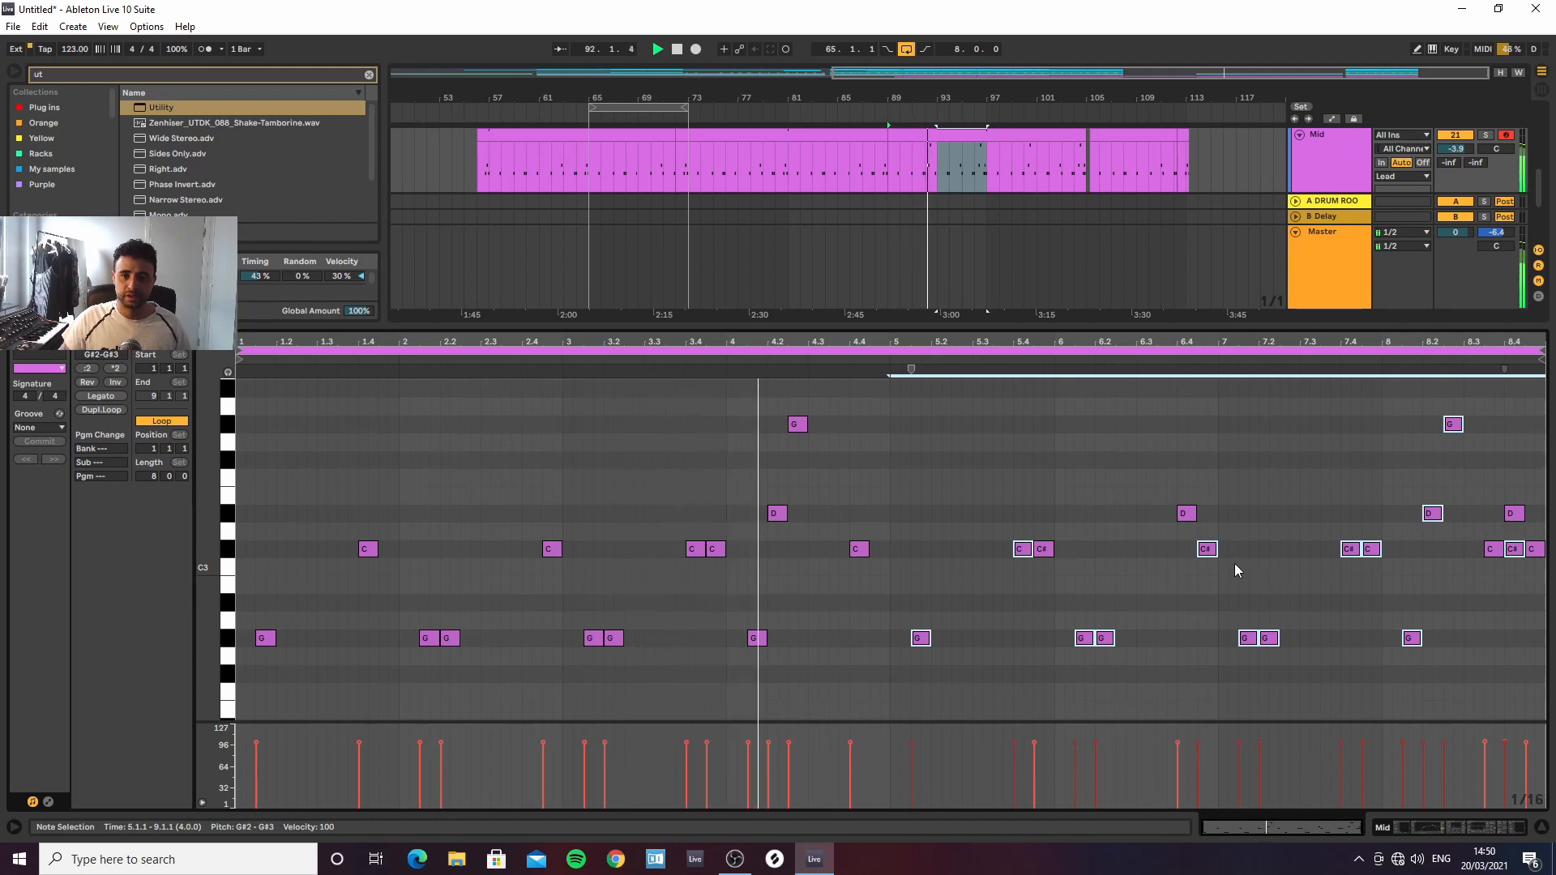
# Shift the D#3 at 4.2.1 back to 4.1.4 and copy it to 4.2.4
pyautogui.click(820, 473)
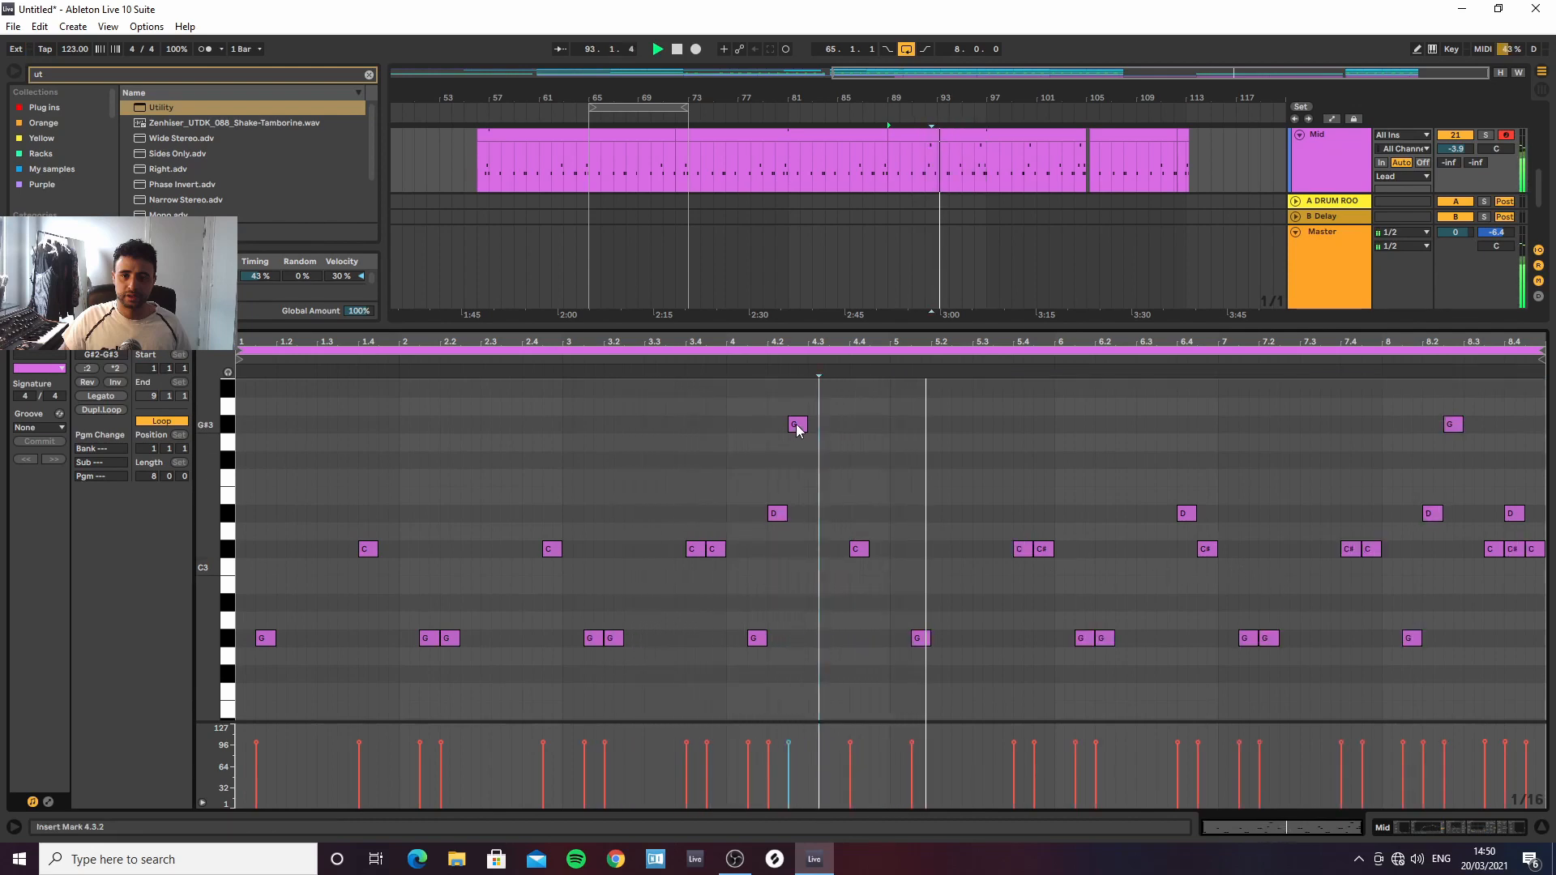
pyautogui.click(780, 513)
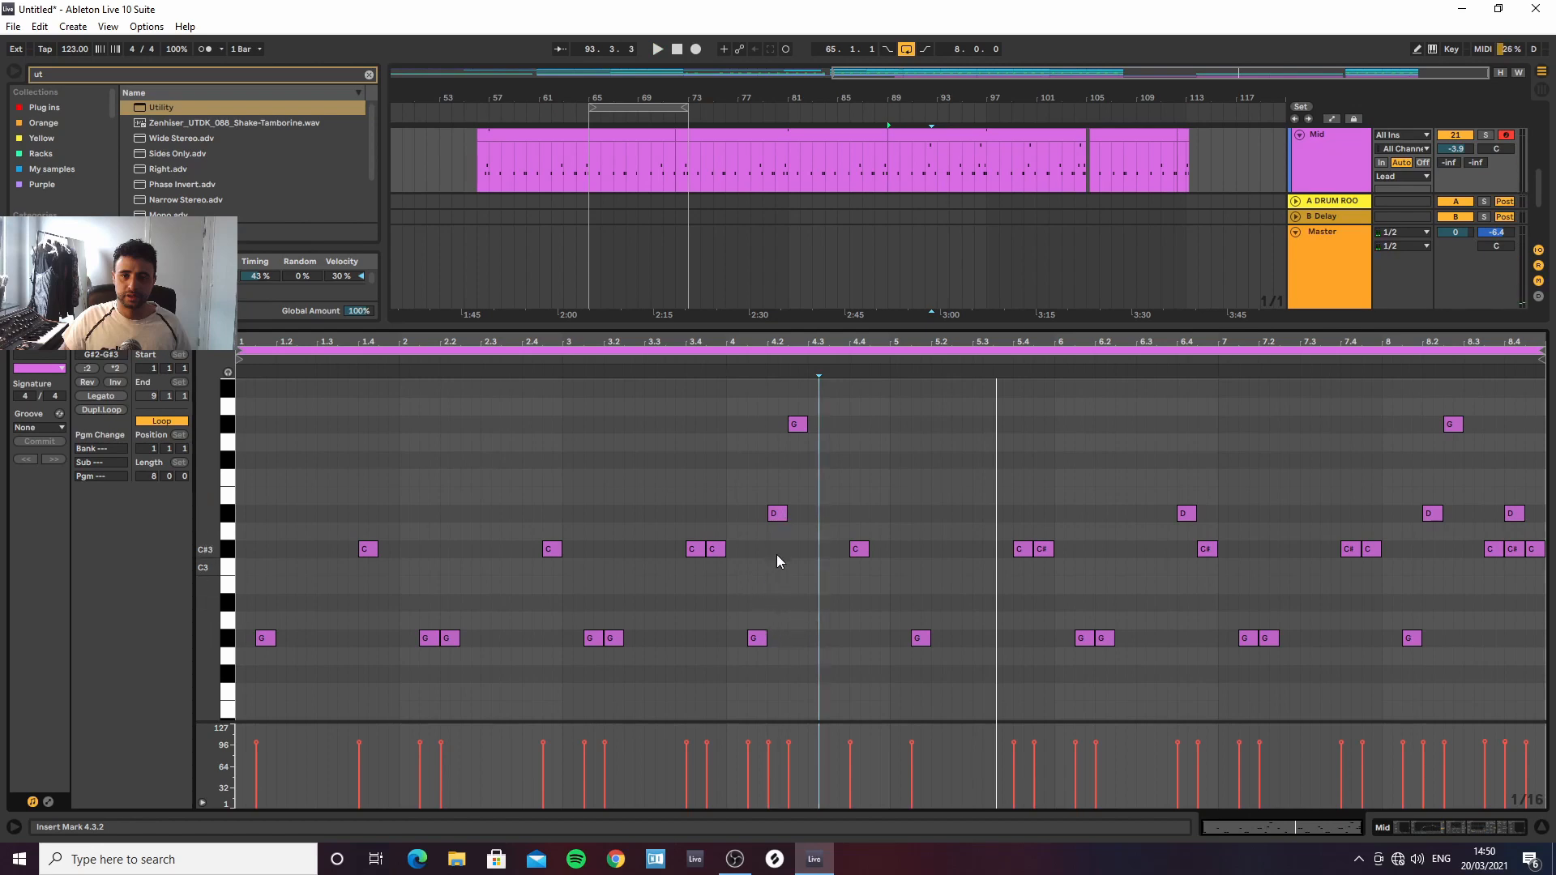
pyautogui.click(776, 517)
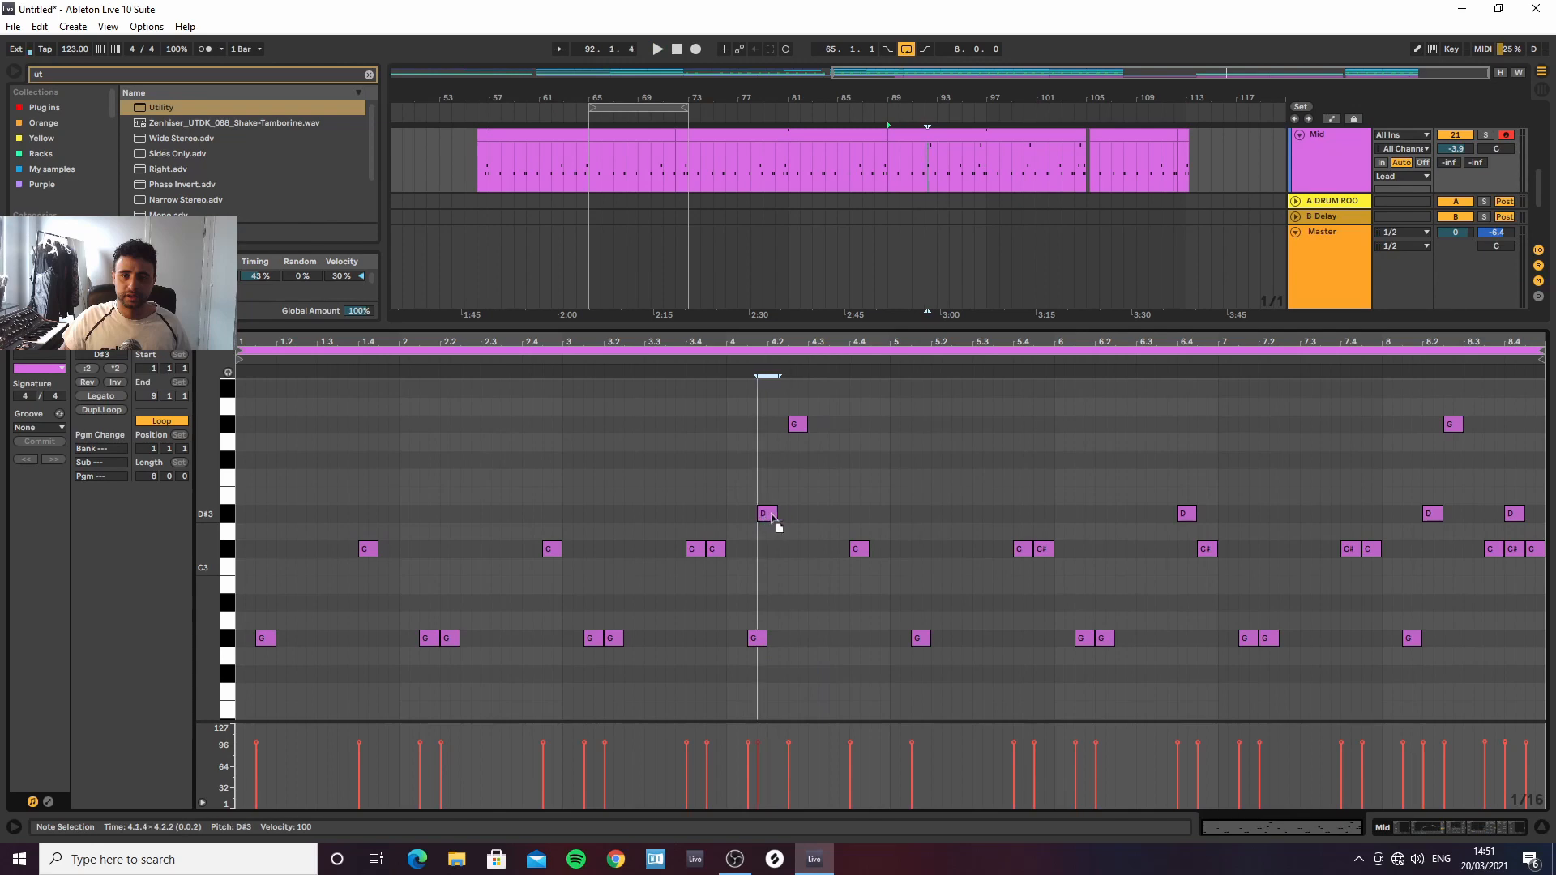
pyautogui.press('space')
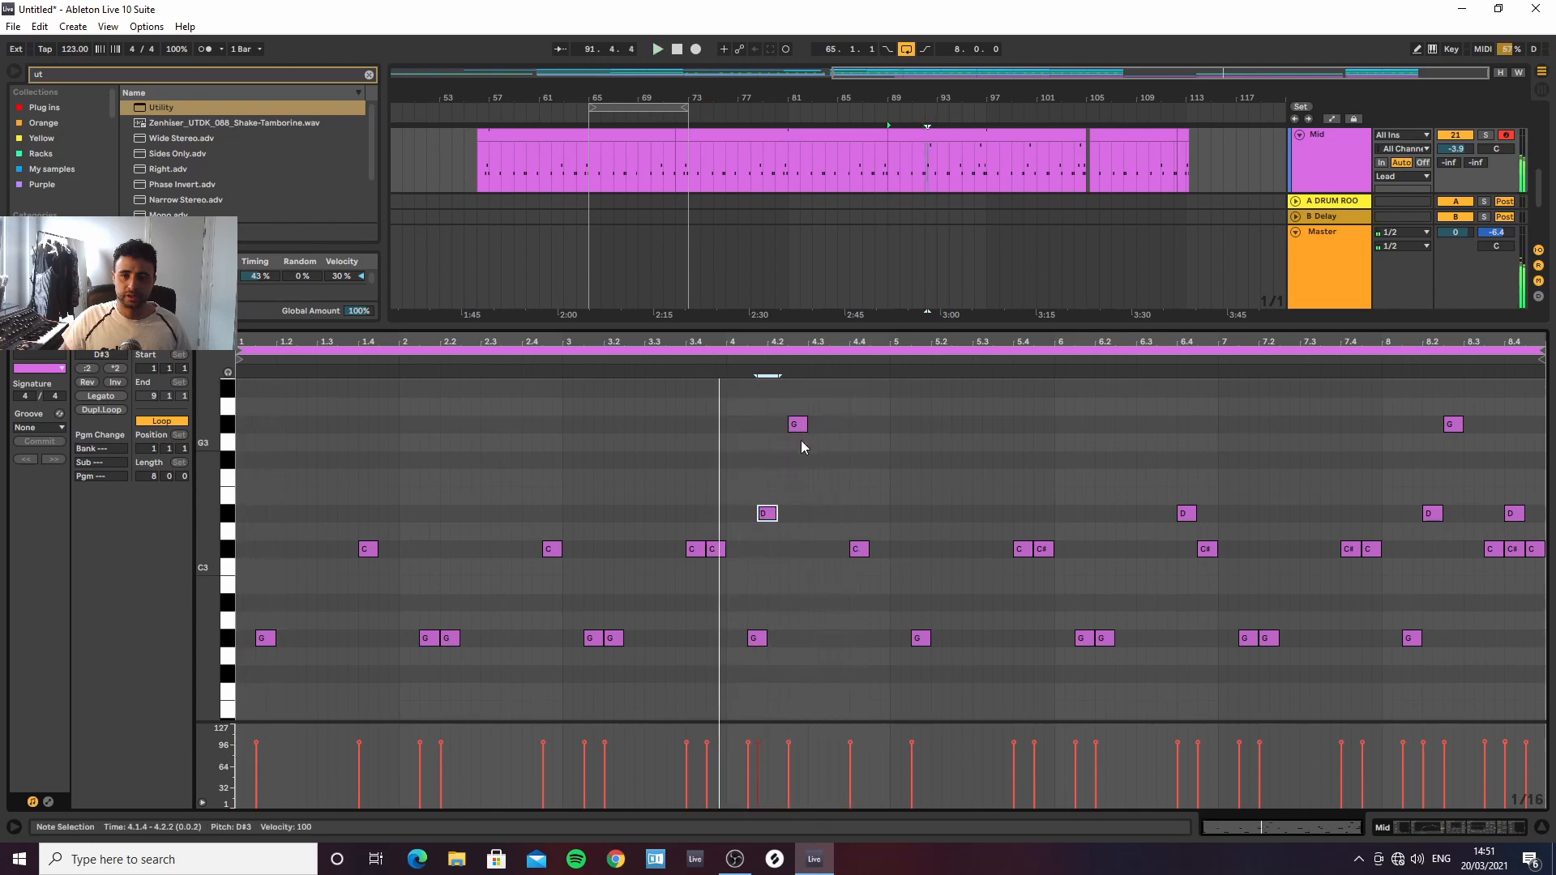
pyautogui.keyDown('ctrl'); pyautogui.moveTo(774, 519); pyautogui.dragTo(817, 519); pyautogui.keyUp('ctrl')
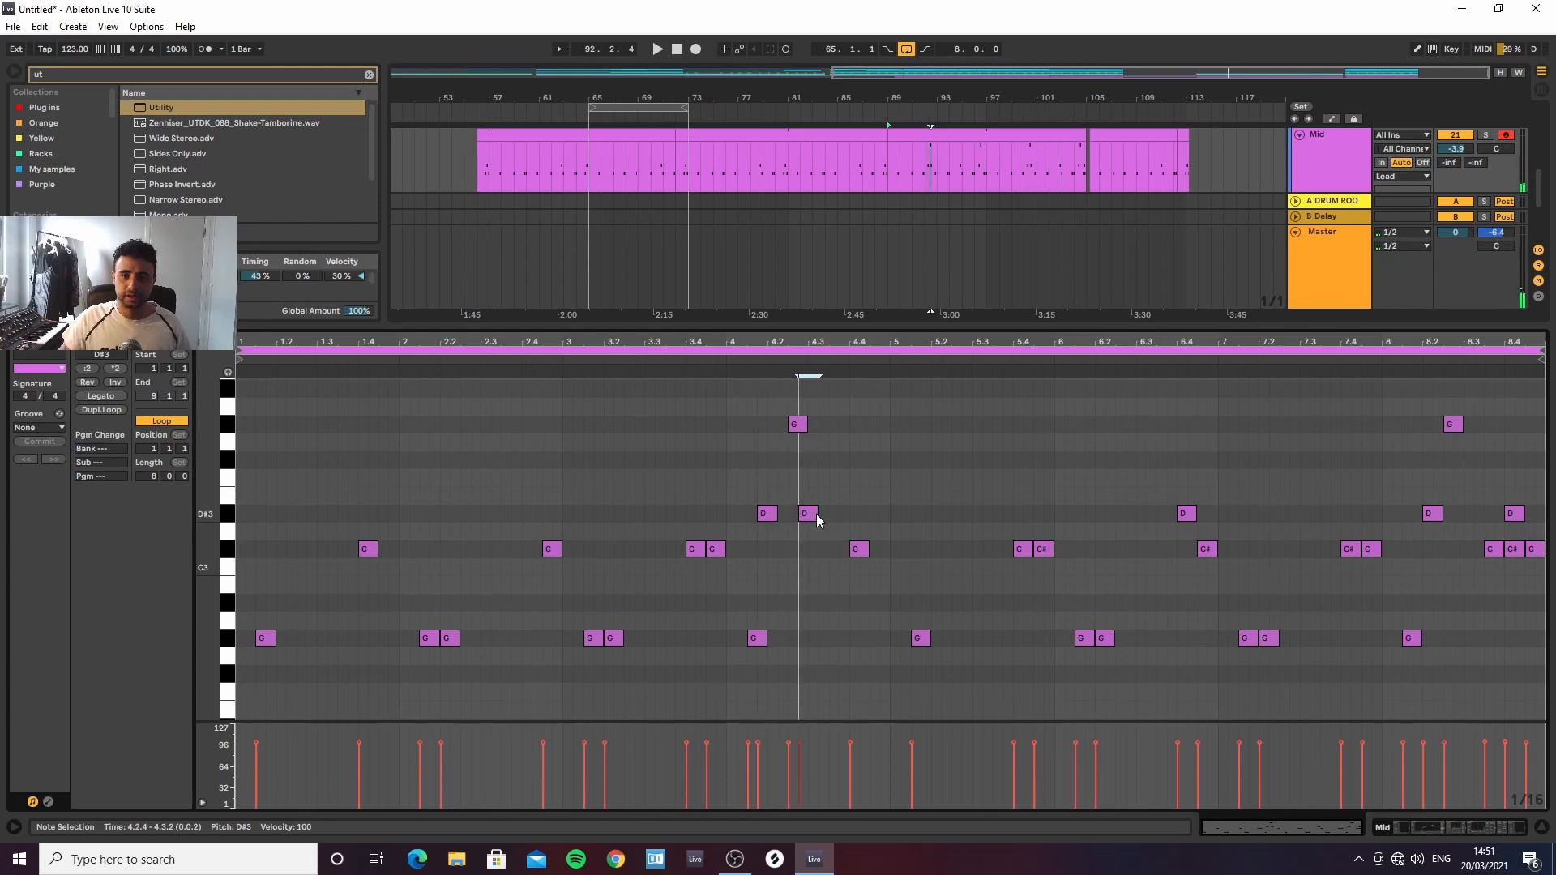
# Add a short D#3 at 8.3.1 in the Mid clip and close the note editor
pyautogui.click(746, 352)
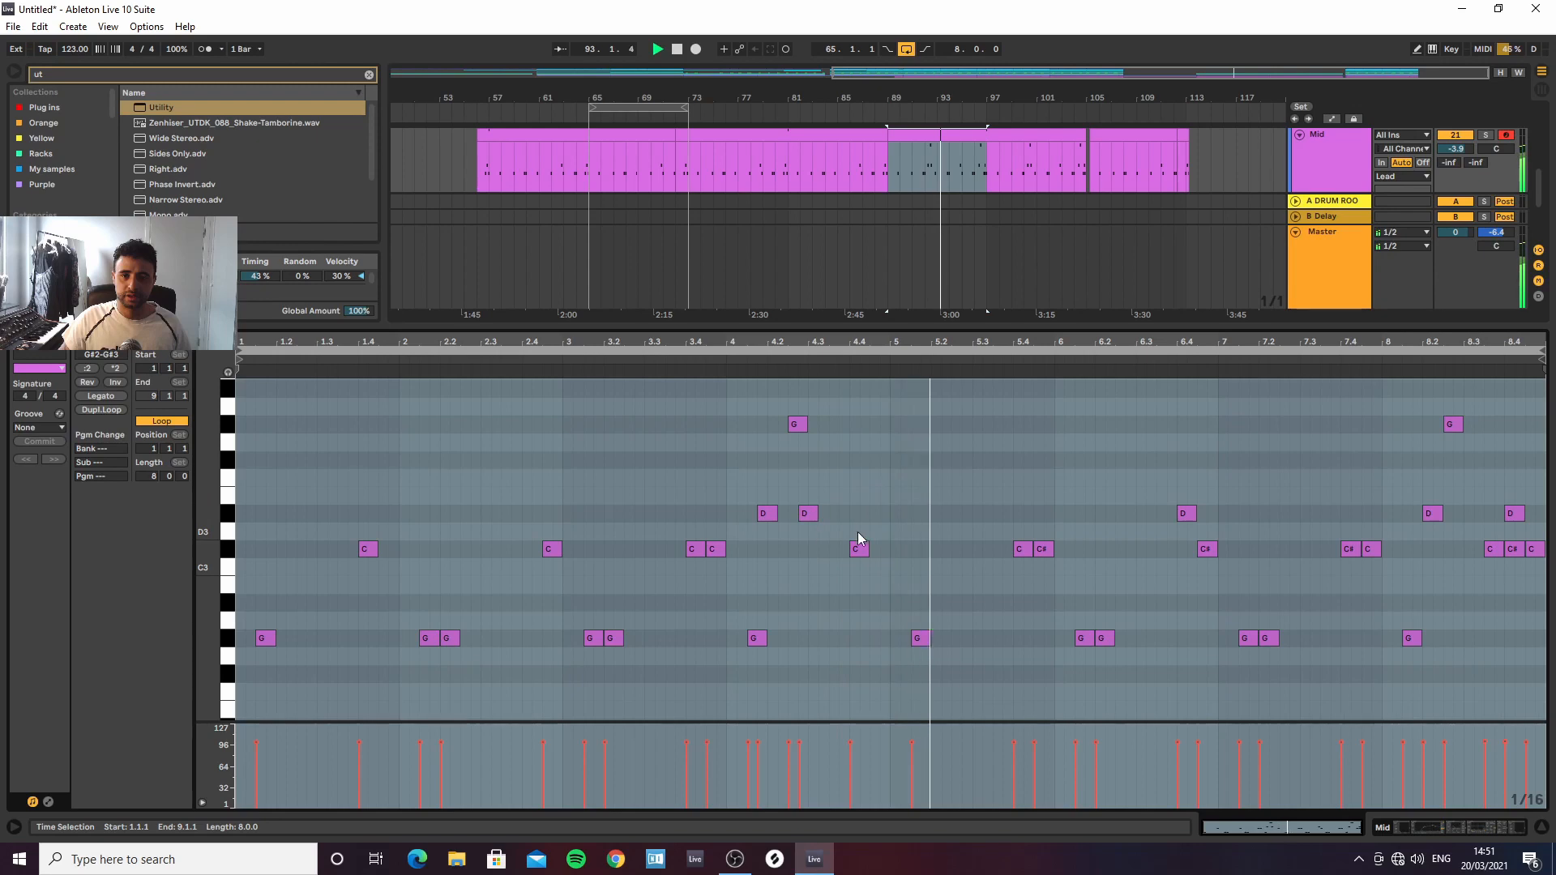
pyautogui.click(911, 526)
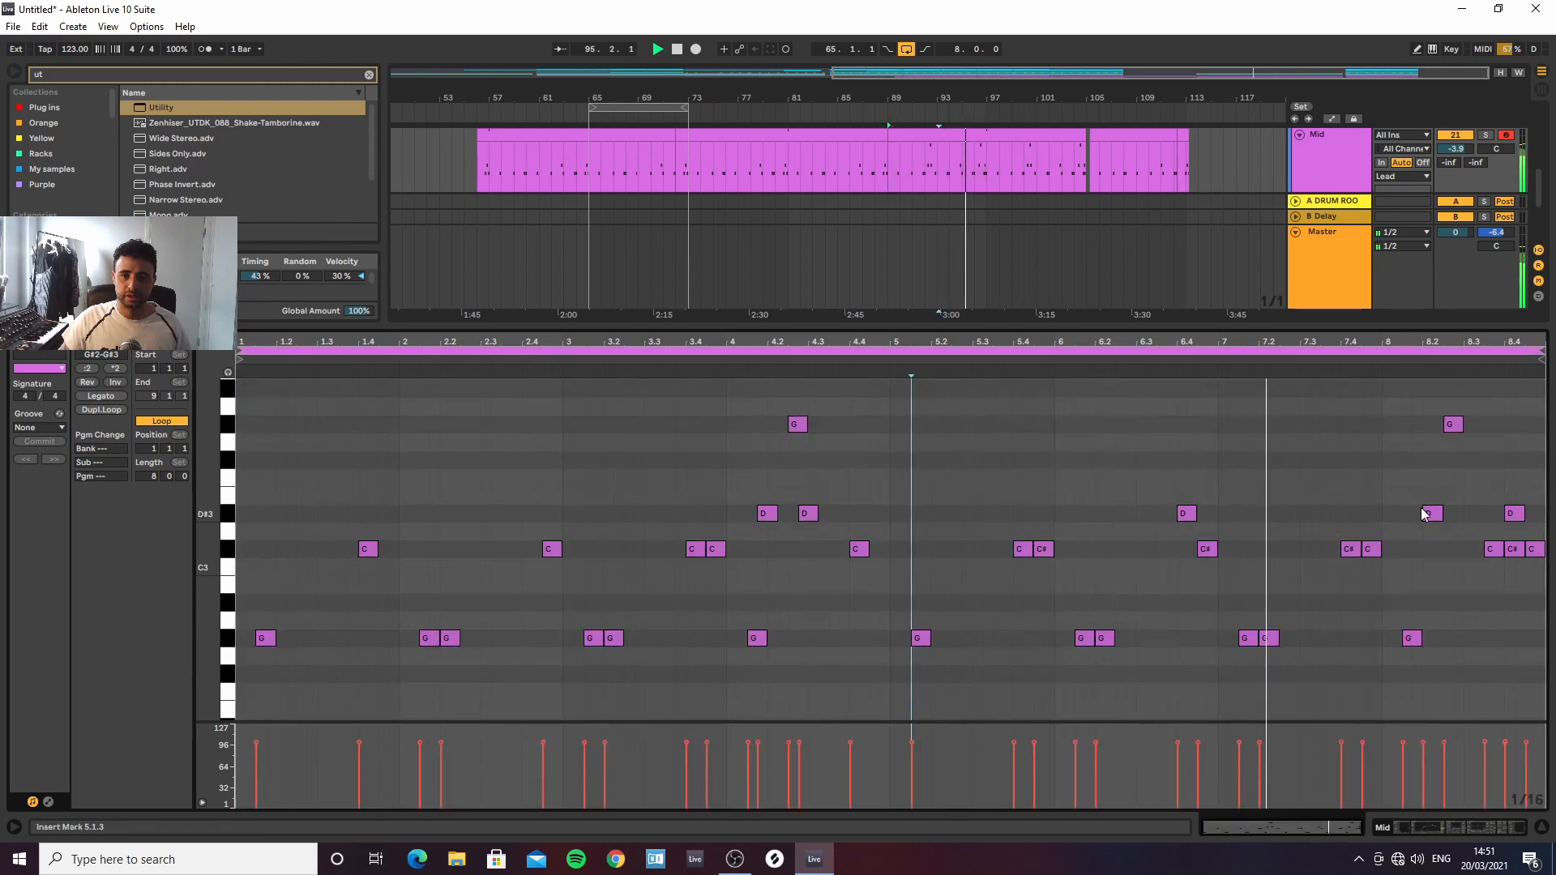
pyautogui.doubleClick(1459, 460)
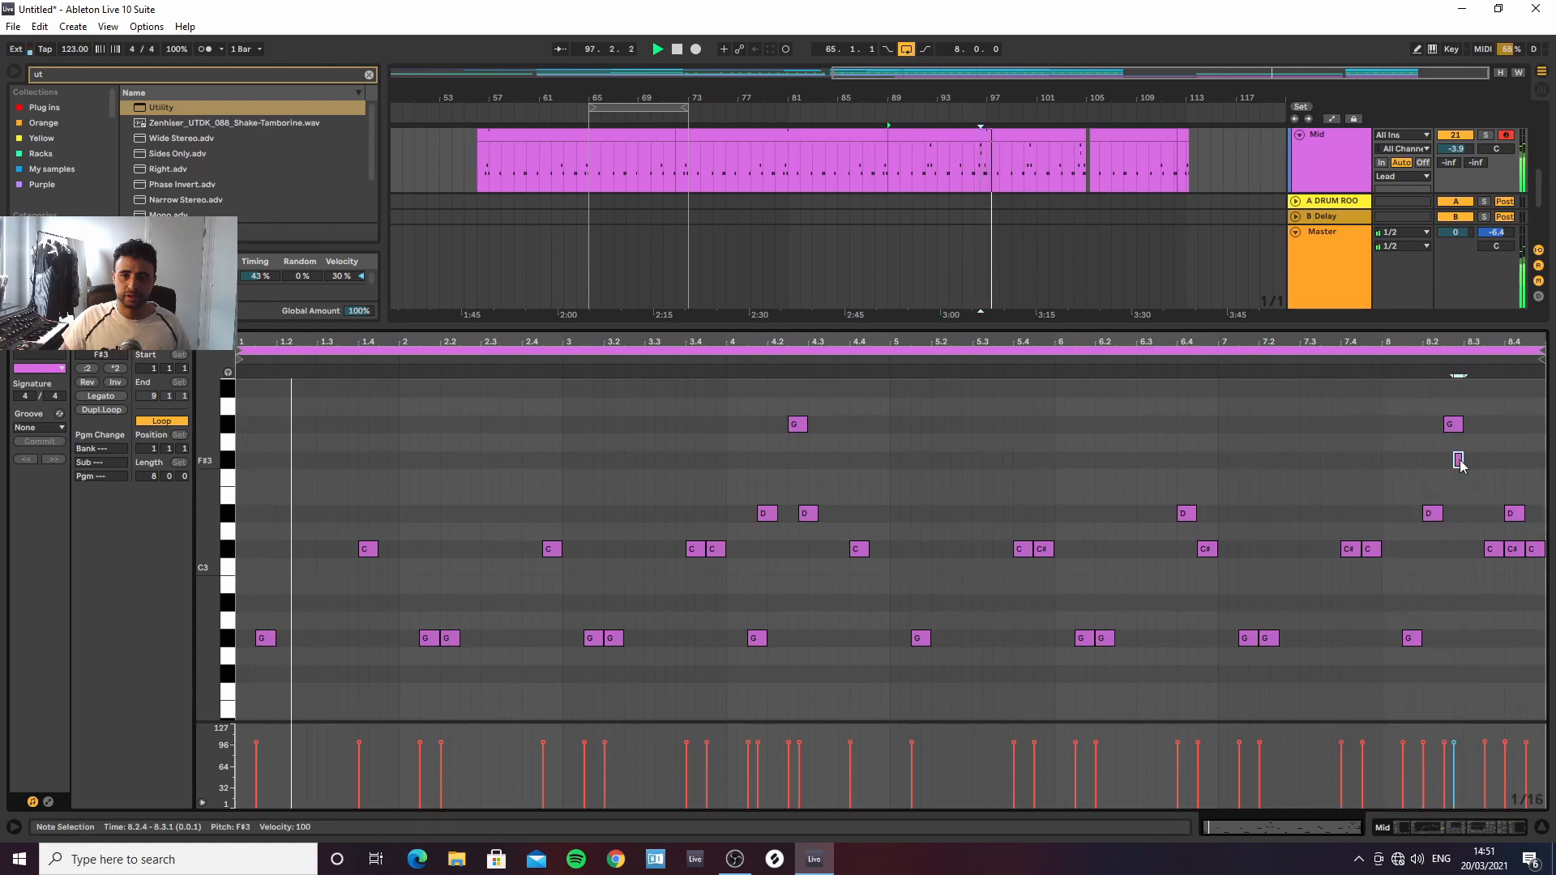
pyautogui.moveTo(1459, 461); pyautogui.dragTo(1469, 514)
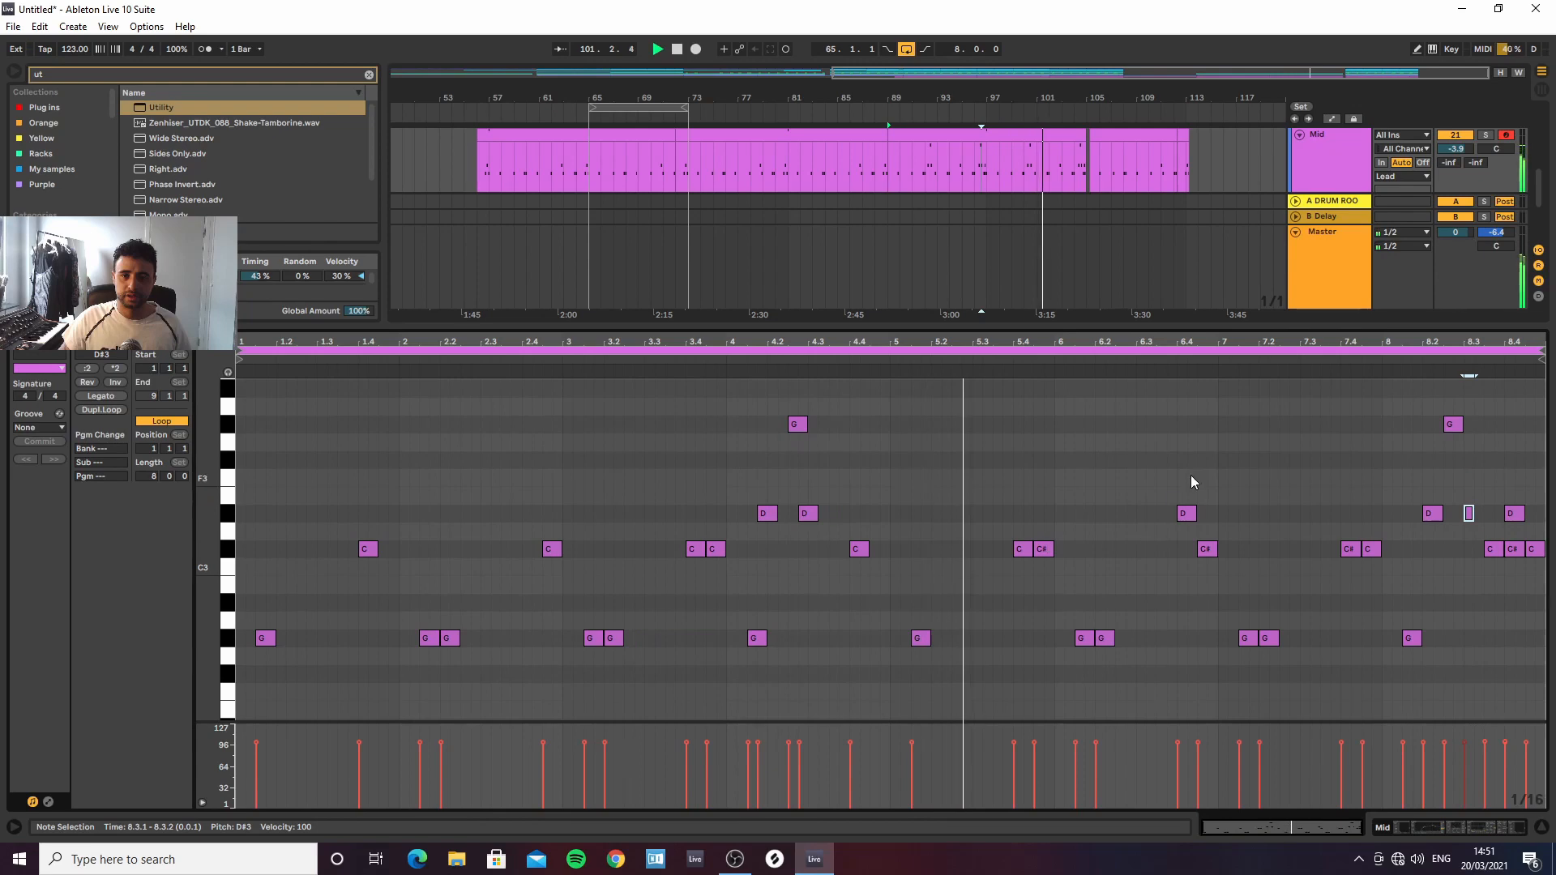
pyautogui.hotkey('ctrl', 'alt', 'l')
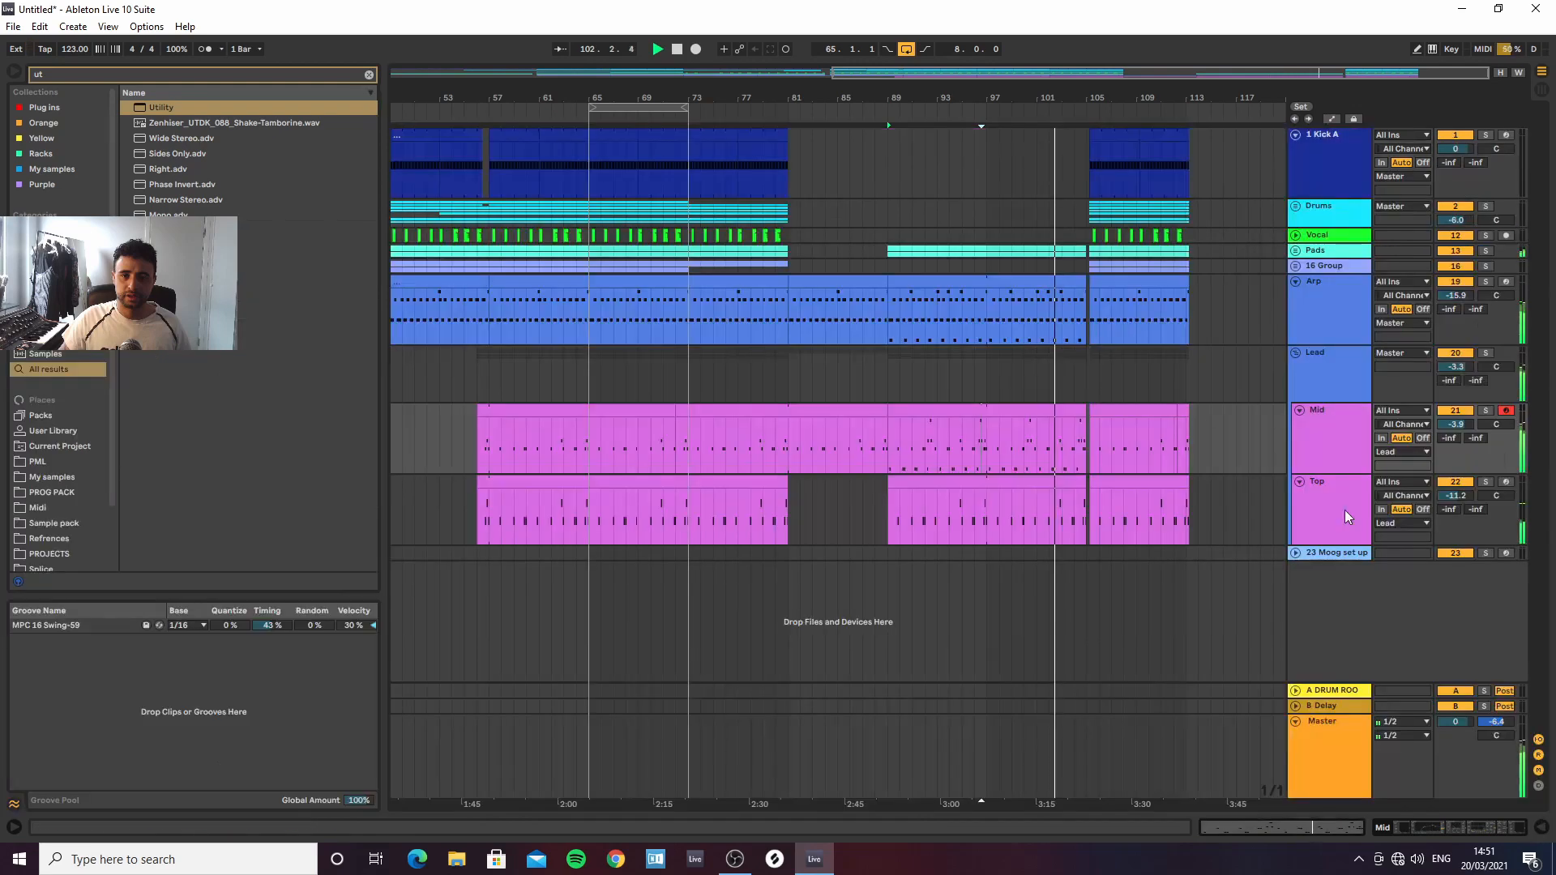
# Show the Arp track's Diva FreqModDepth automation and play the breakdown from bar 97
pyautogui.click(1070, 351)
pyautogui.click(1025, 278)
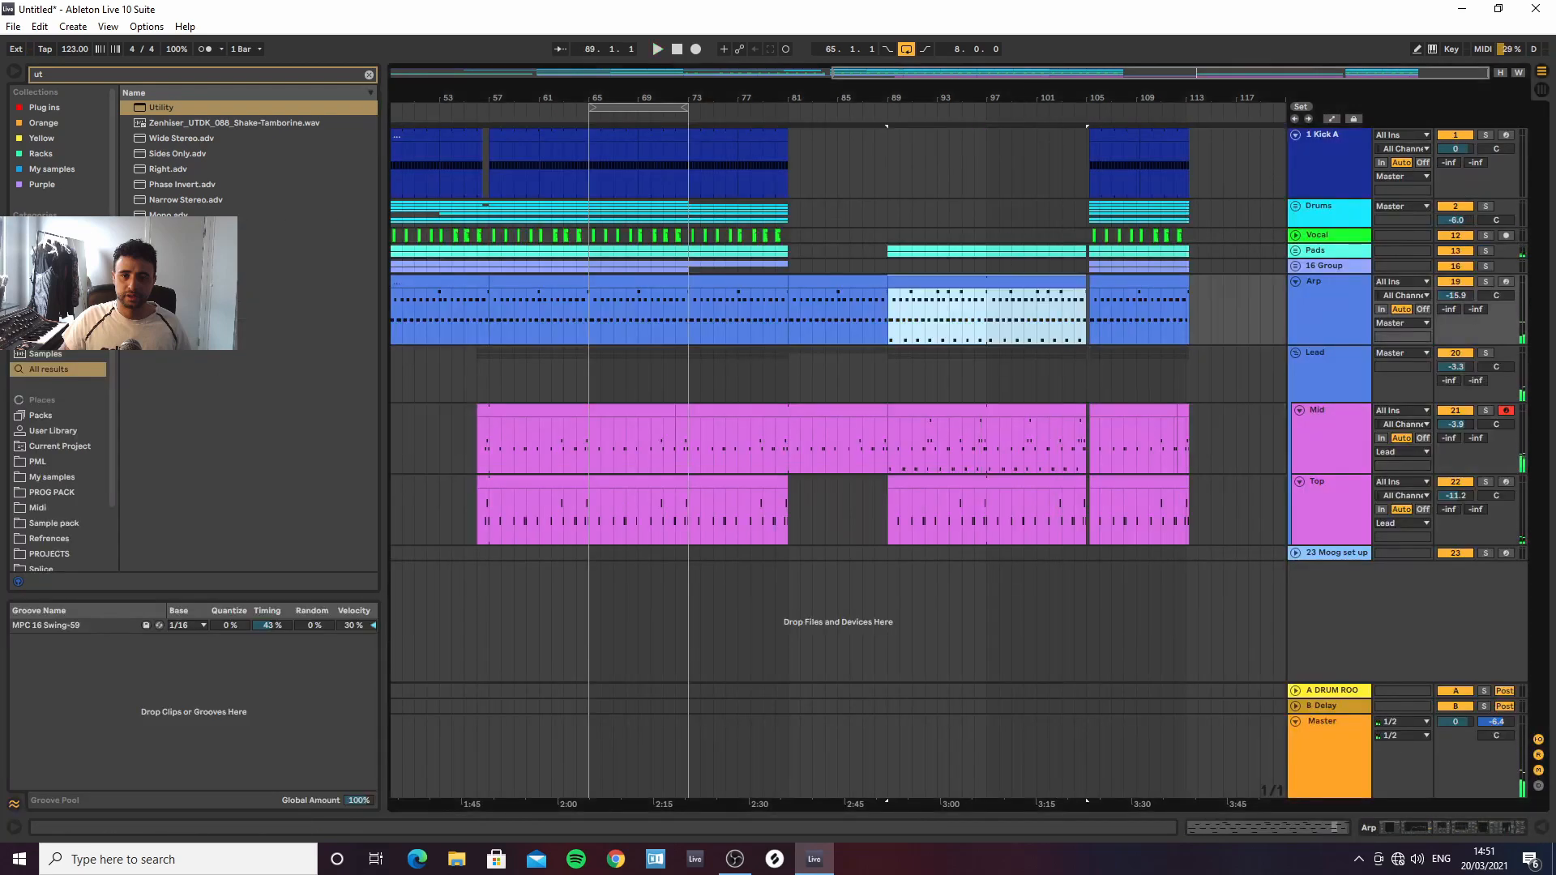
pyautogui.press('a')
pyautogui.click(1330, 308)
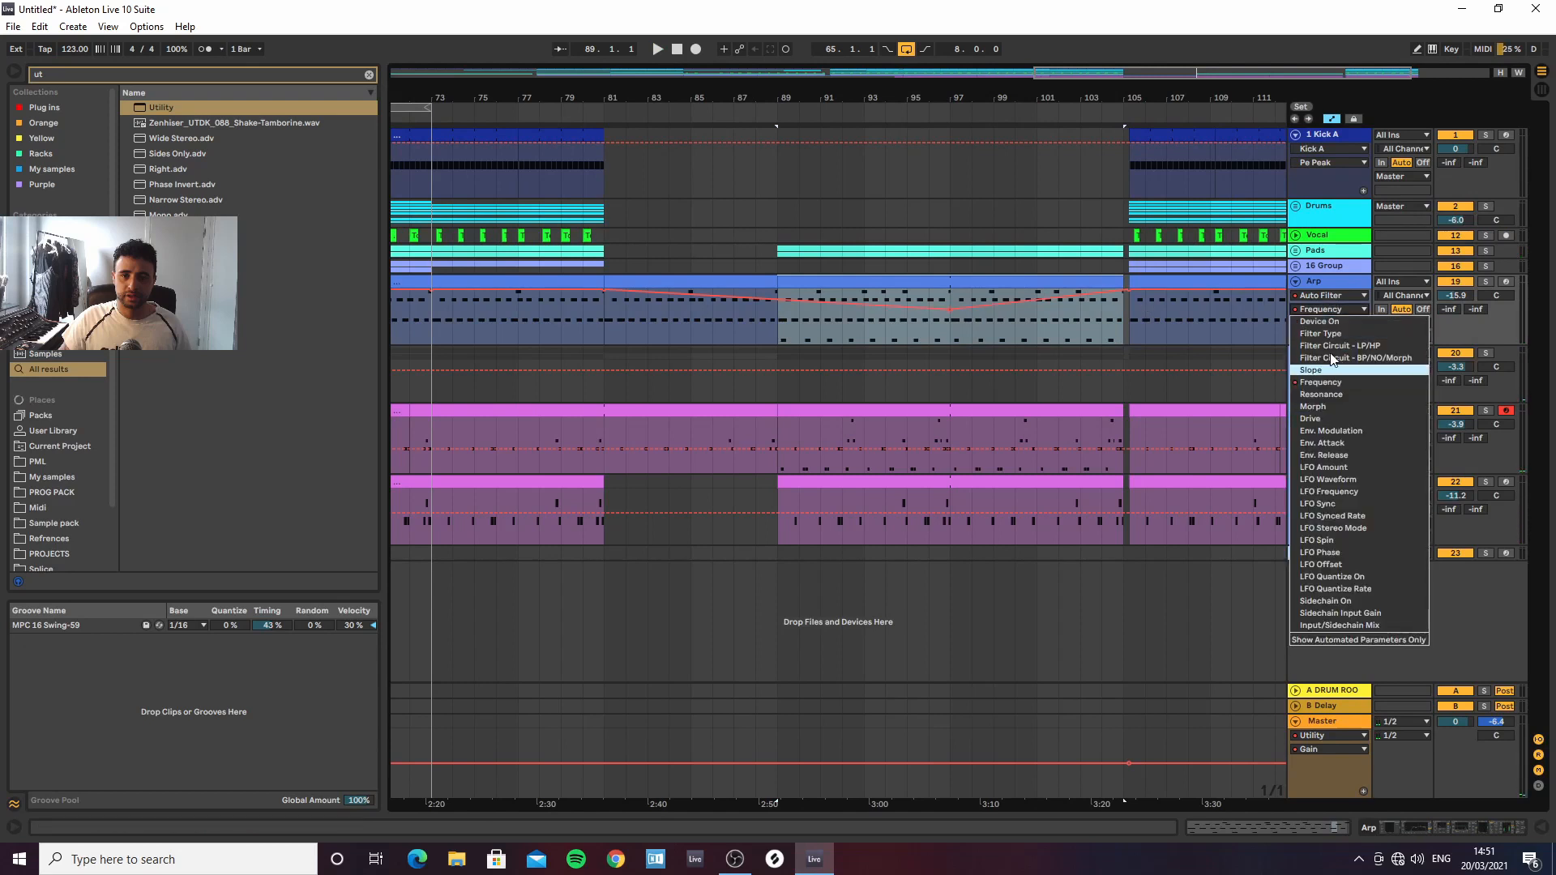
pyautogui.click(1321, 295)
pyautogui.click(1321, 295)
pyautogui.click(1318, 319)
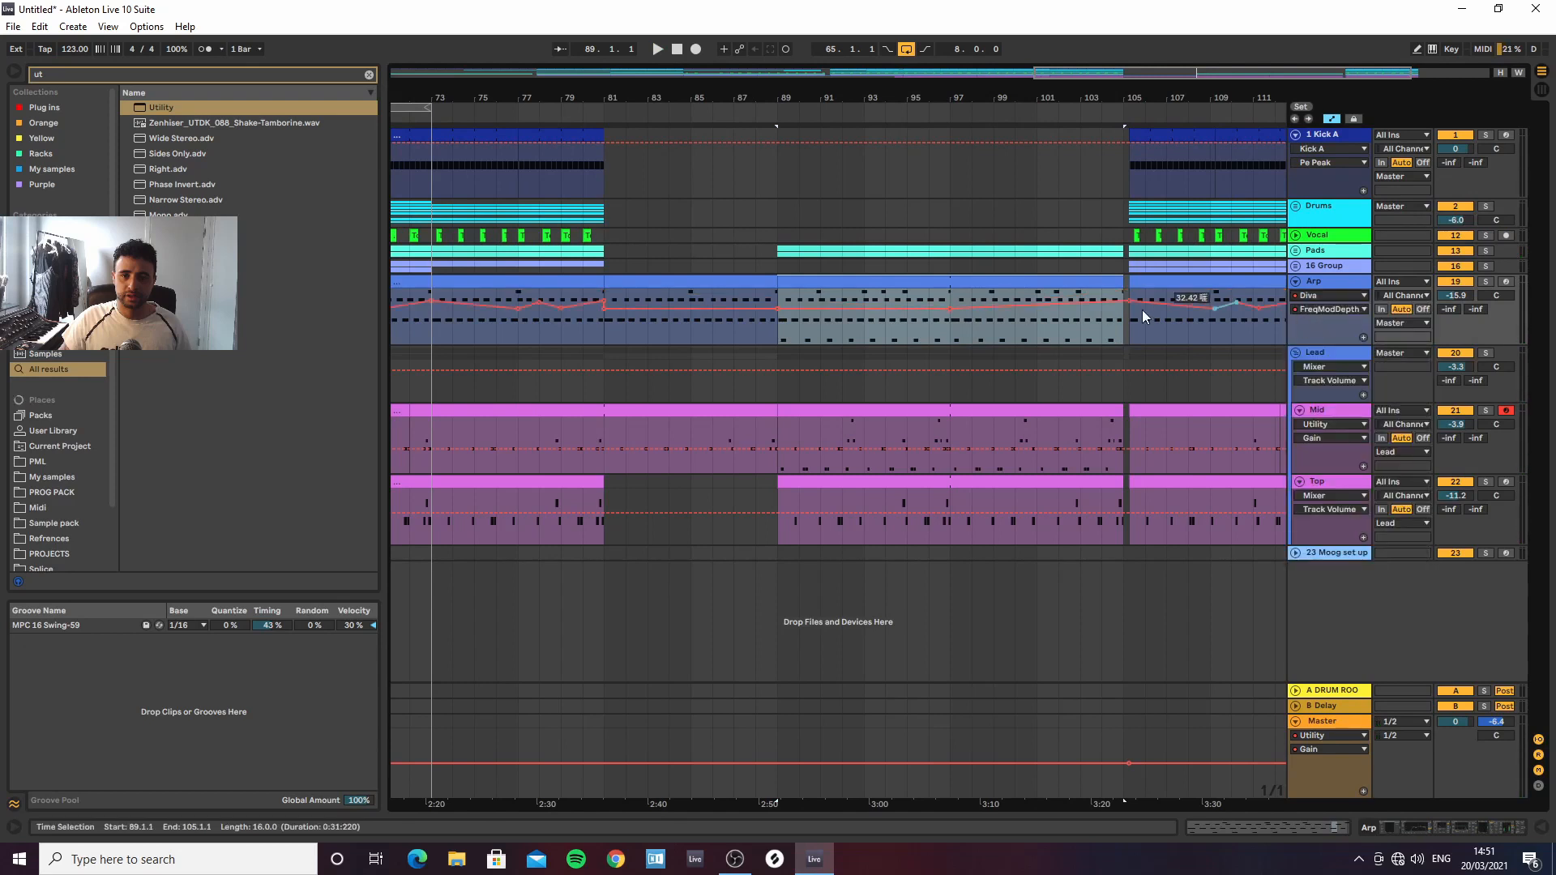
pyautogui.click(953, 307)
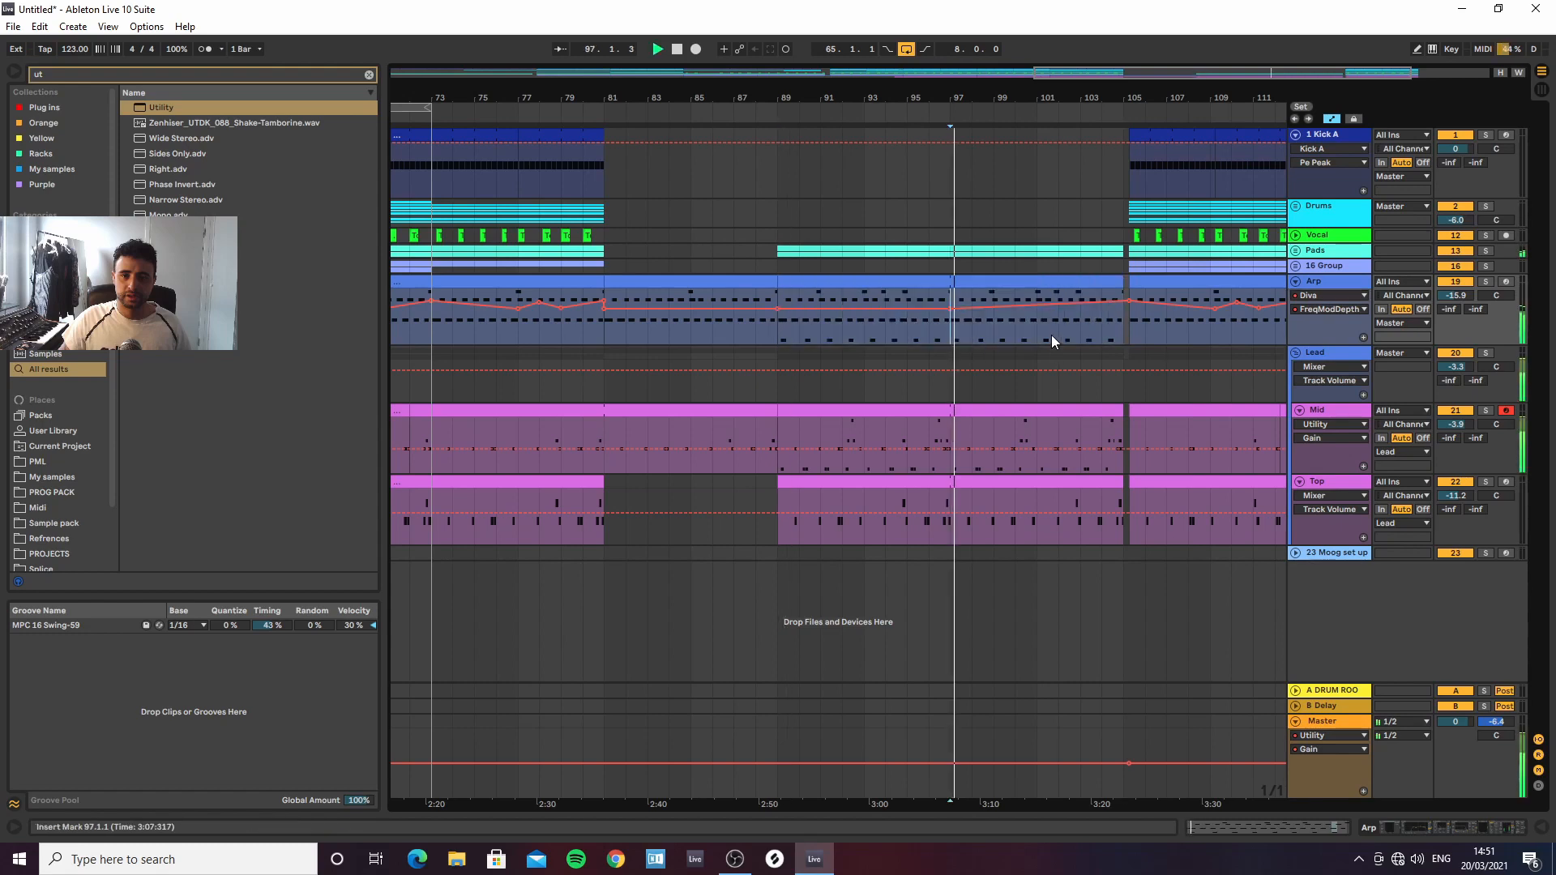
# Delete the G#3 at 5.4.1 from the Arp clip that starts at bar 89, and close the note editor
pyautogui.doubleClick(1026, 285)
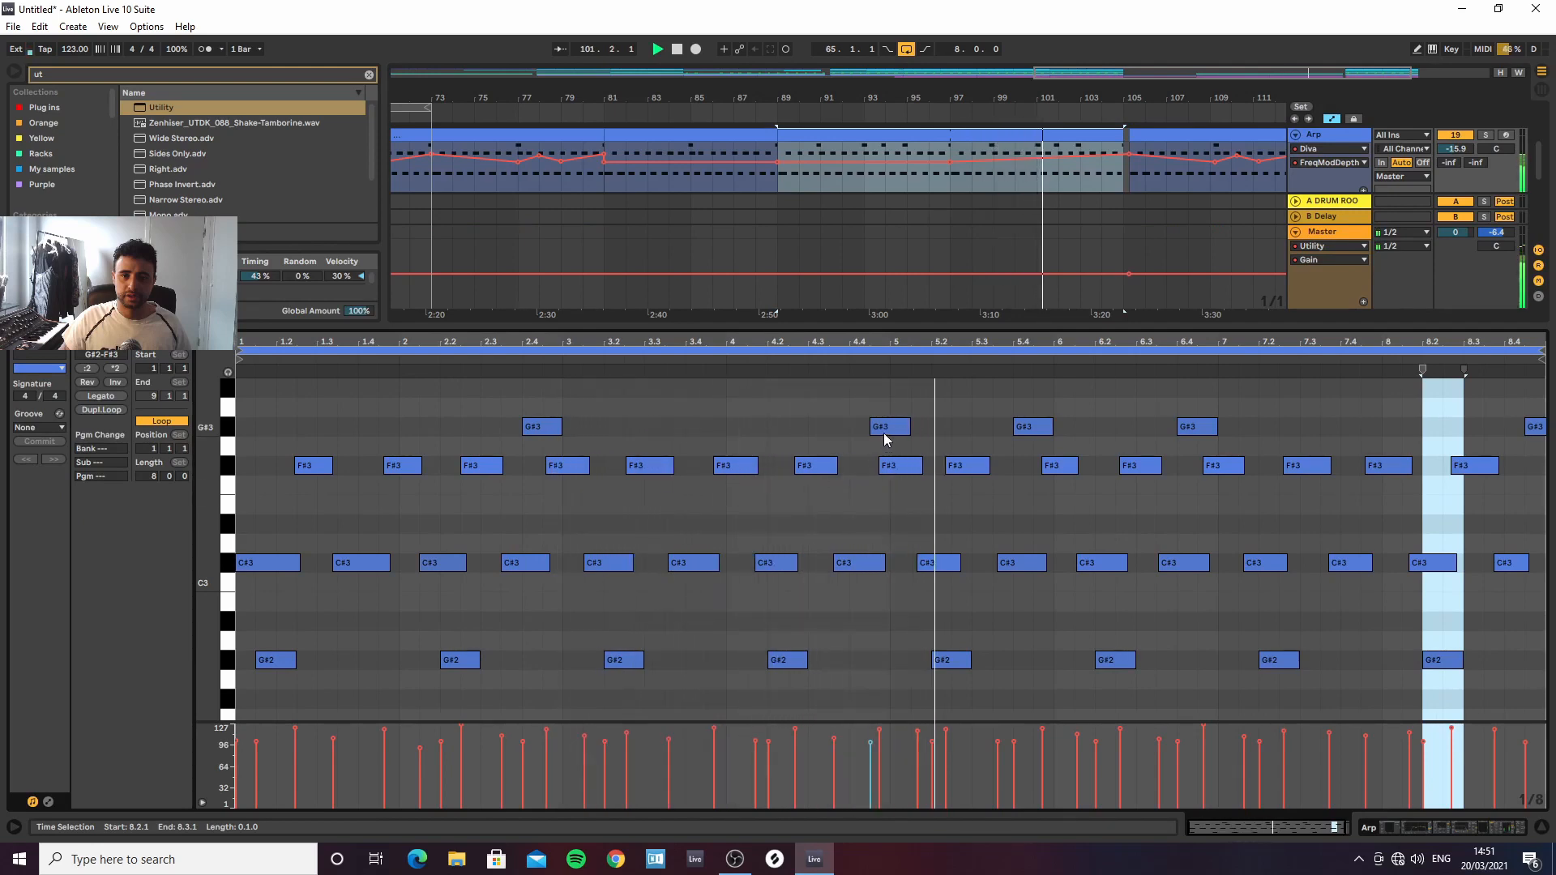
pyautogui.doubleClick(1040, 430)
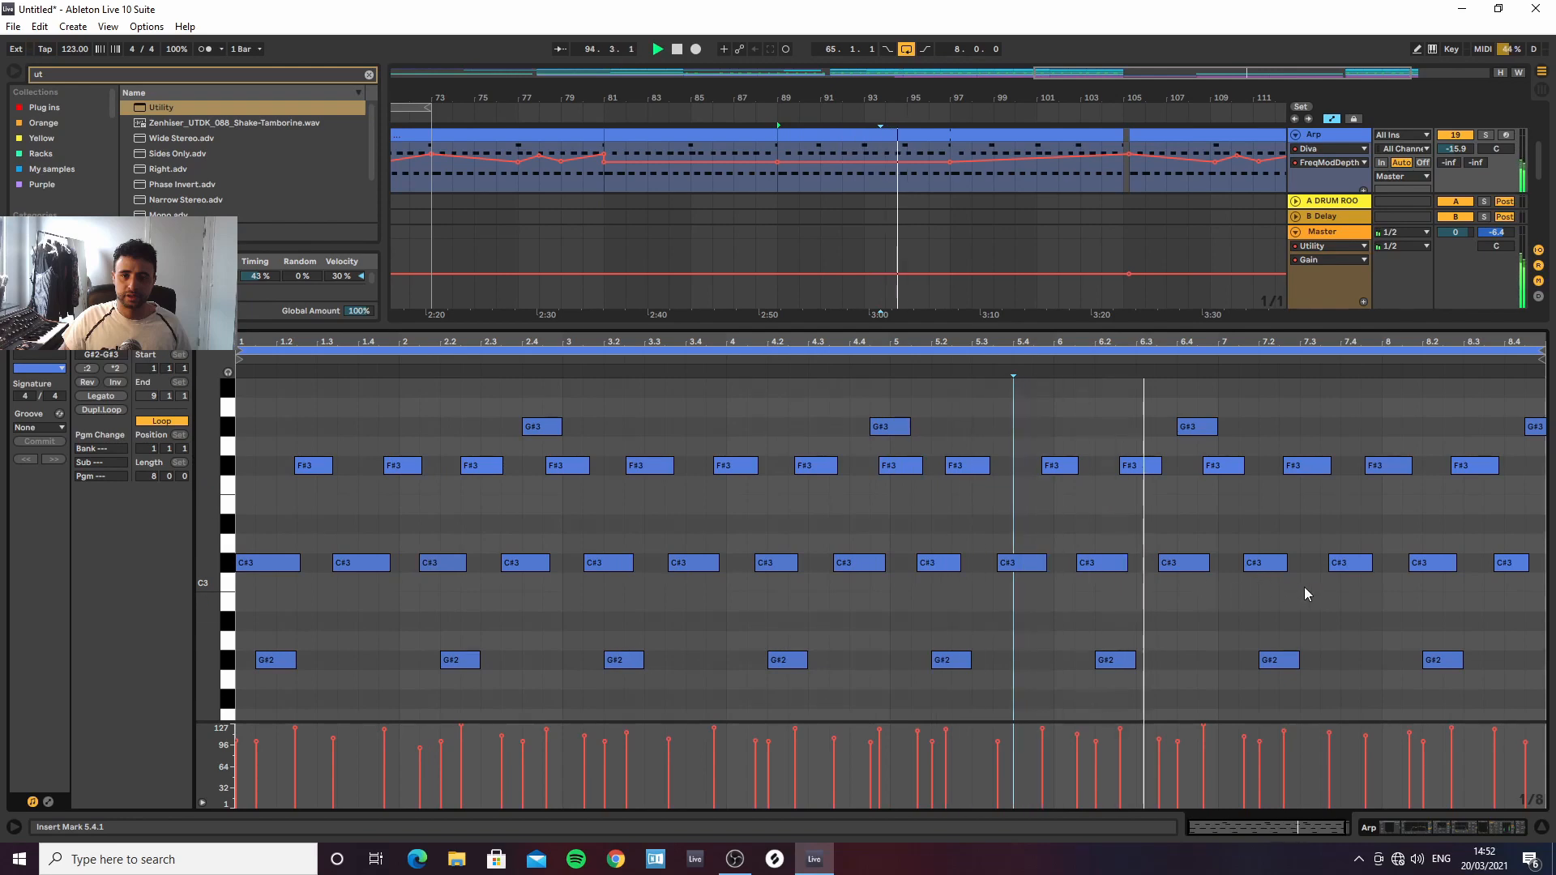
pyautogui.click(1541, 827)
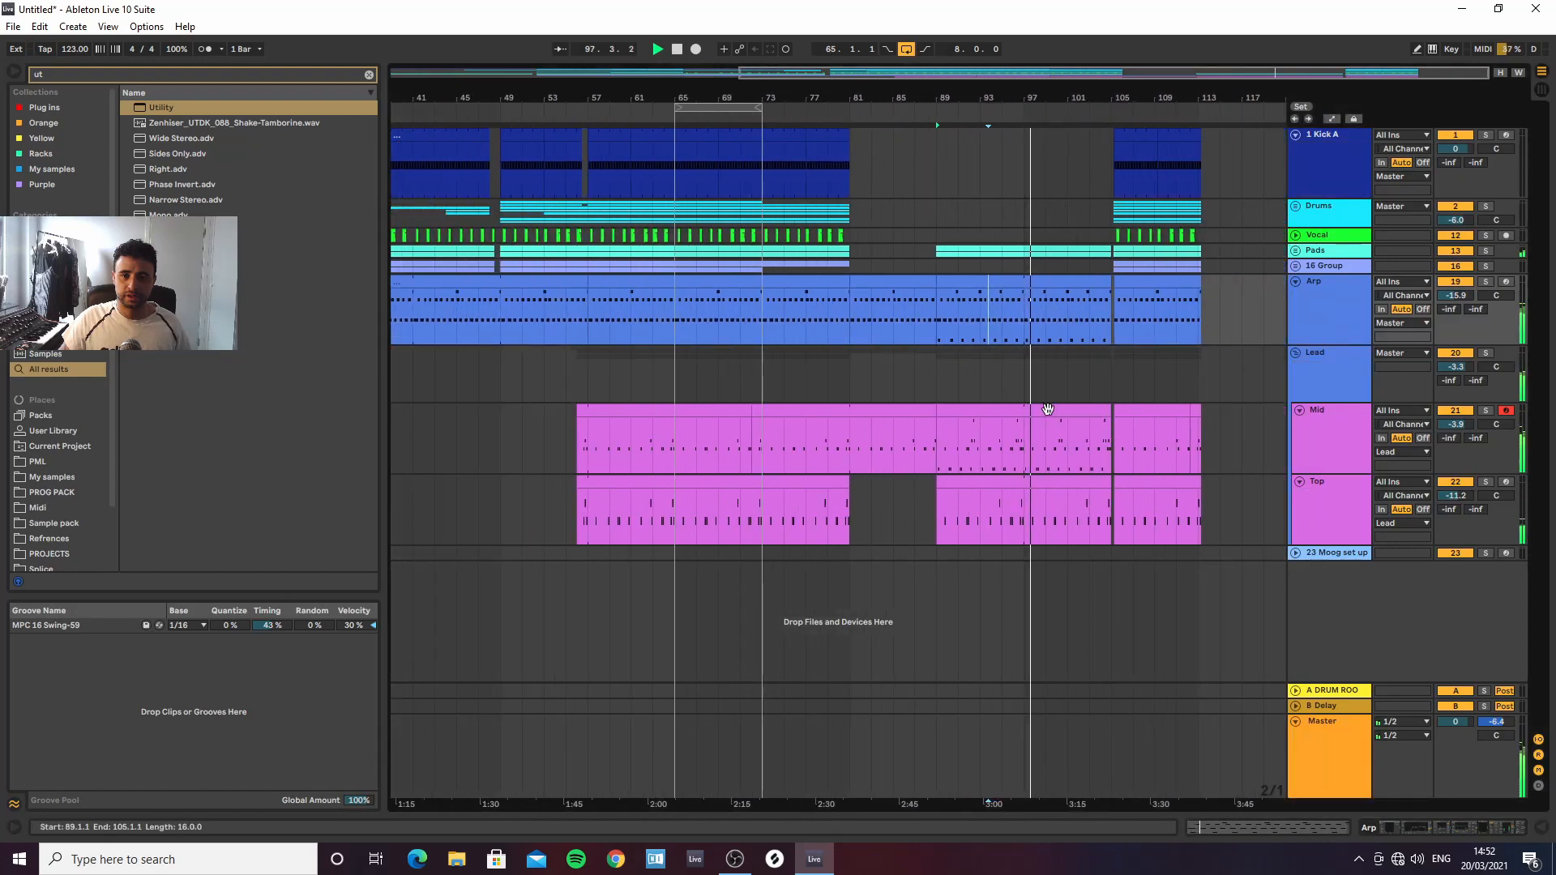
# Replace the Top clip at bars 89 to 105 with a copy of the Mid clip, and extend both lead clips to bar 113
pyautogui.click(1024, 425)
pyautogui.click(1024, 477)
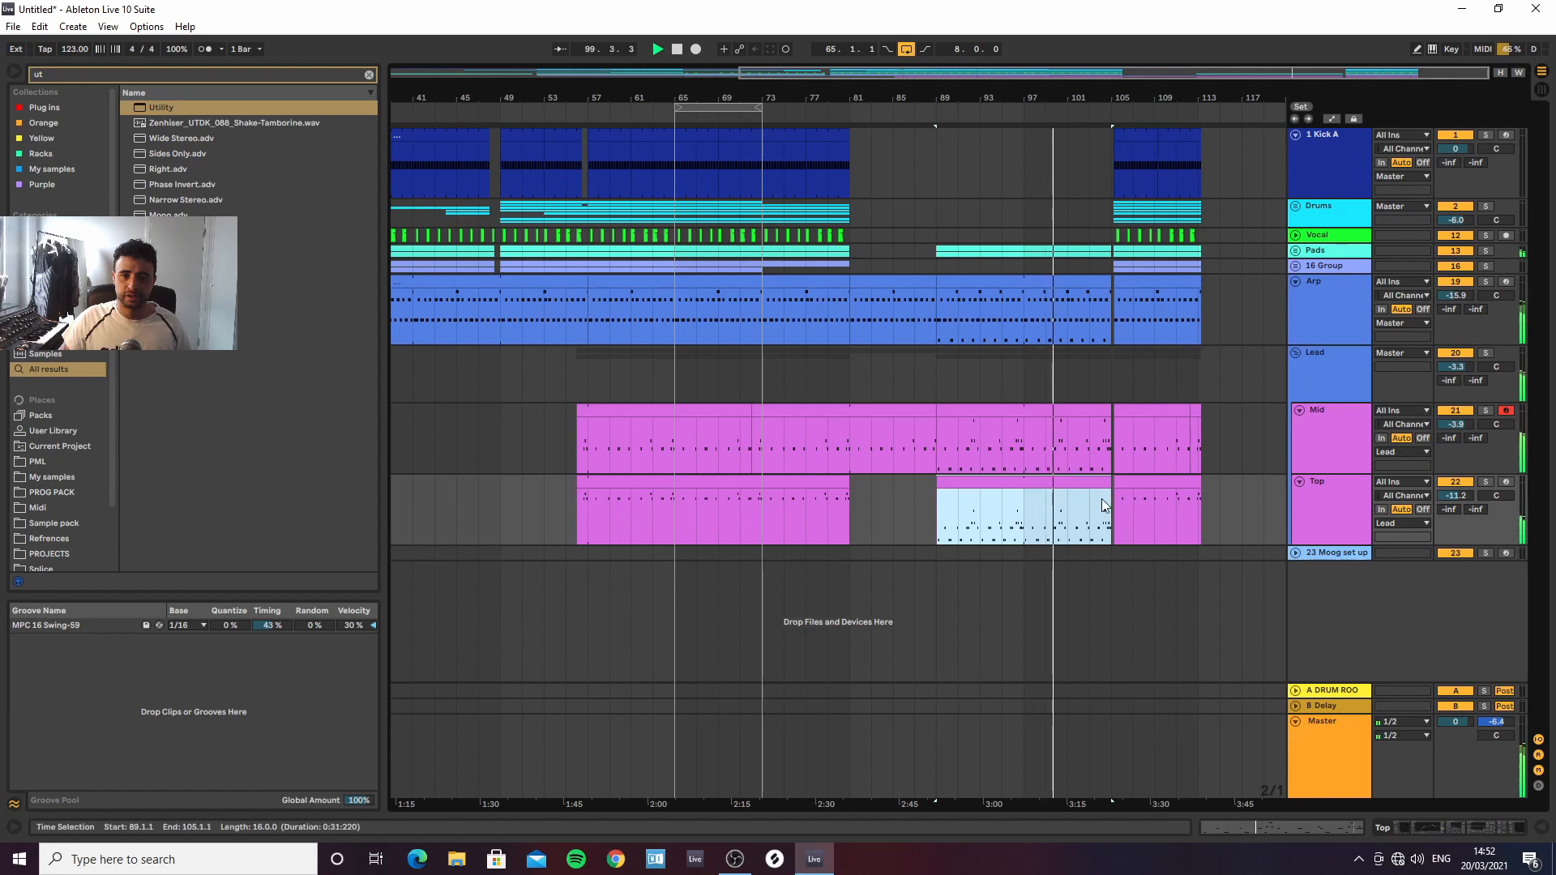
pyautogui.click(1105, 413)
pyautogui.moveTo(1105, 413); pyautogui.dragTo(1208, 419)
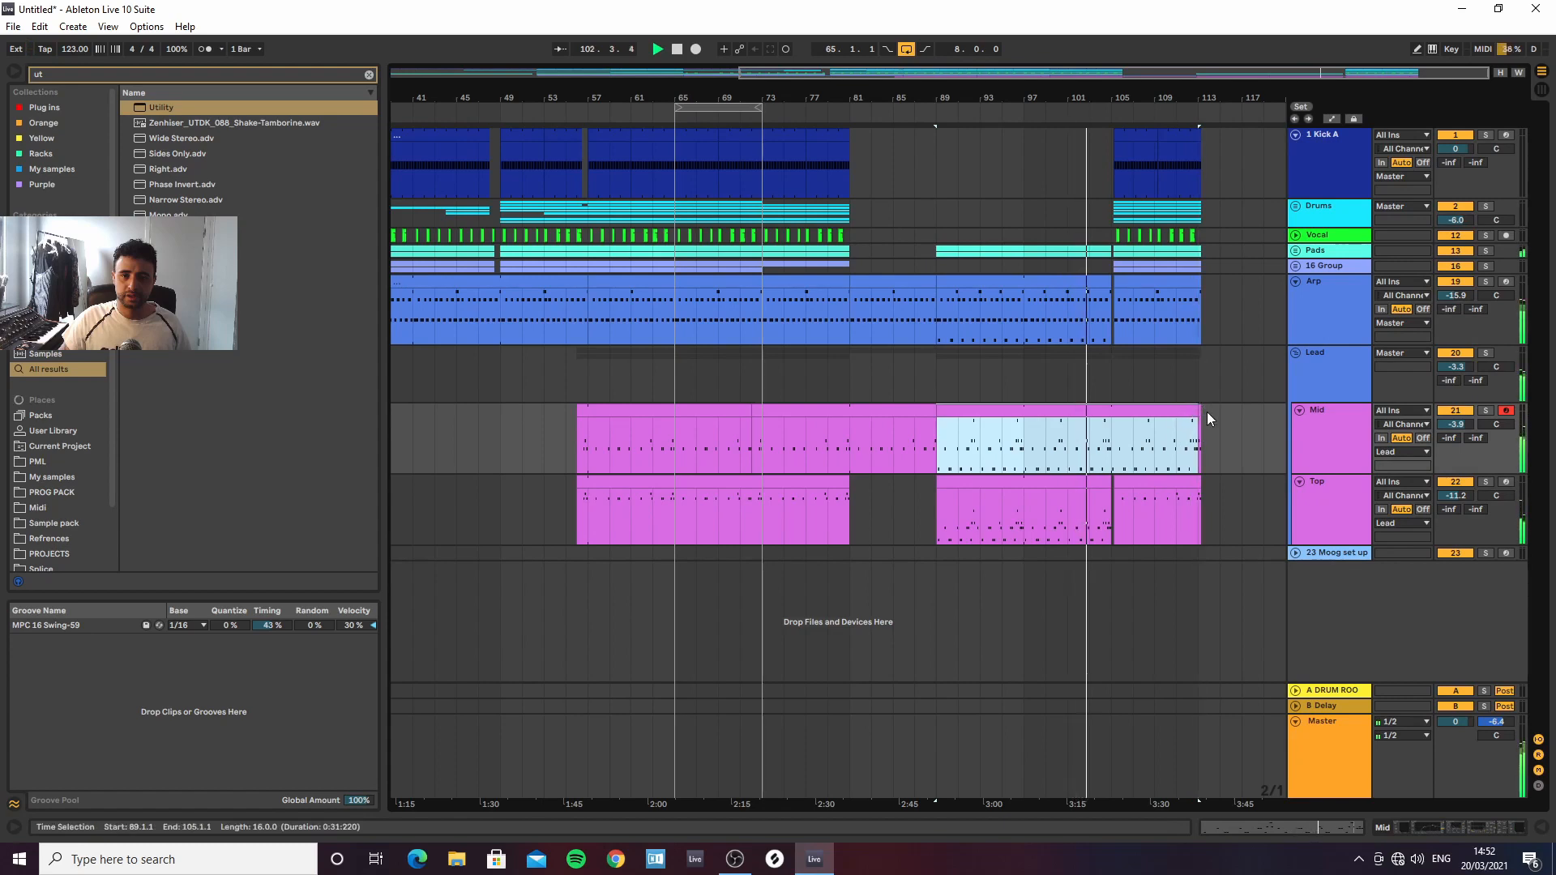
pyautogui.moveTo(1111, 484); pyautogui.dragTo(1203, 479)
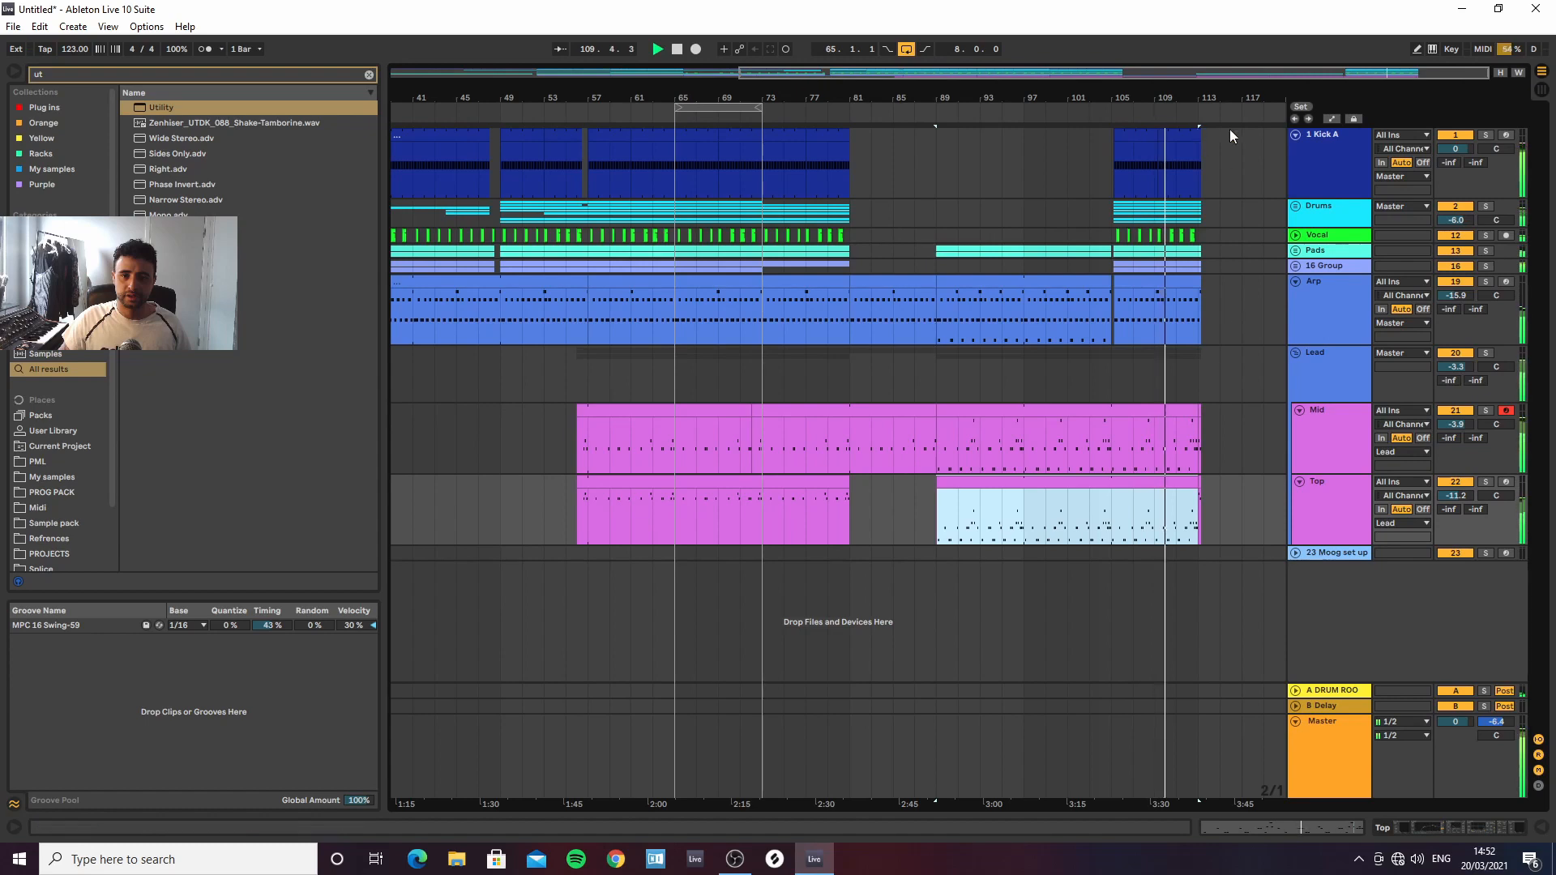
# Audition the earlier vocal section from around bar 46
pyautogui.moveTo(1236, 99); pyautogui.dragTo(982, 220)
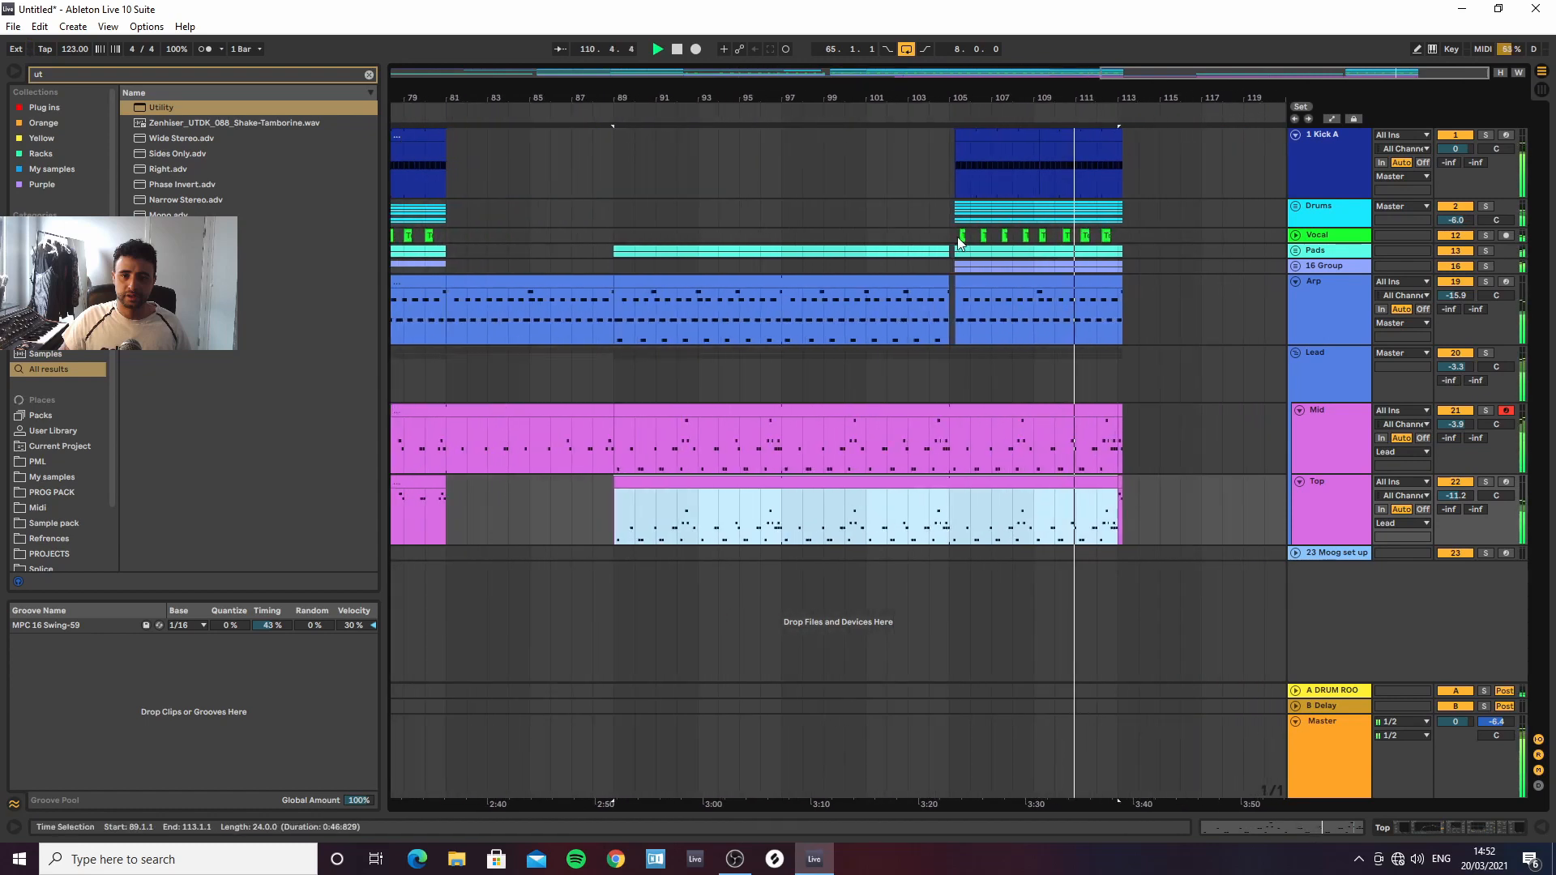
pyautogui.moveTo(942, 94); pyautogui.dragTo(957, 10)
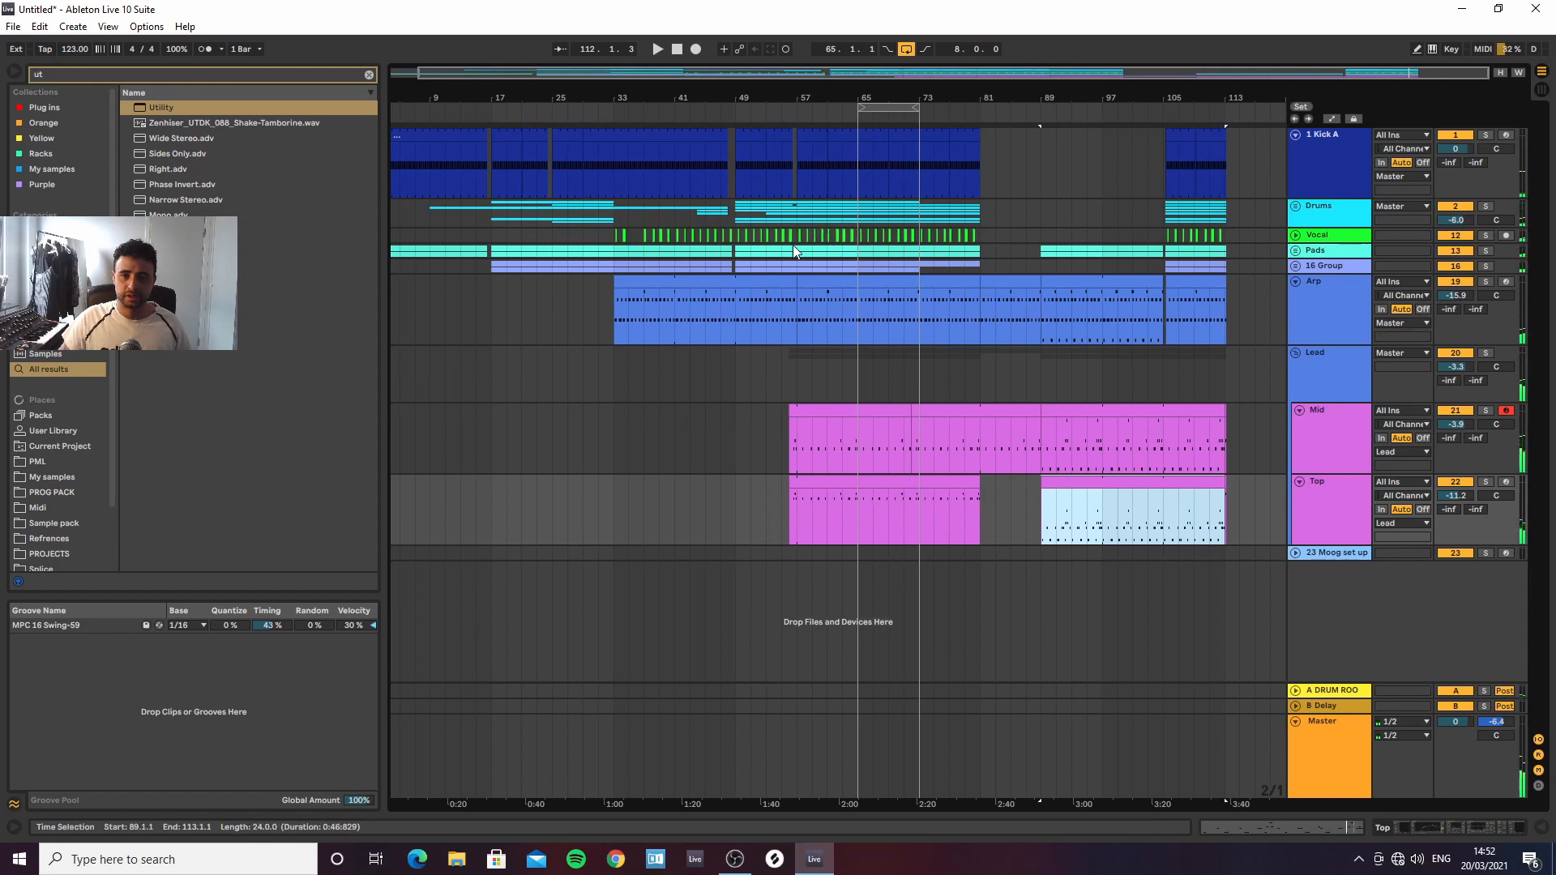
pyautogui.moveTo(803, 99); pyautogui.dragTo(815, 146)
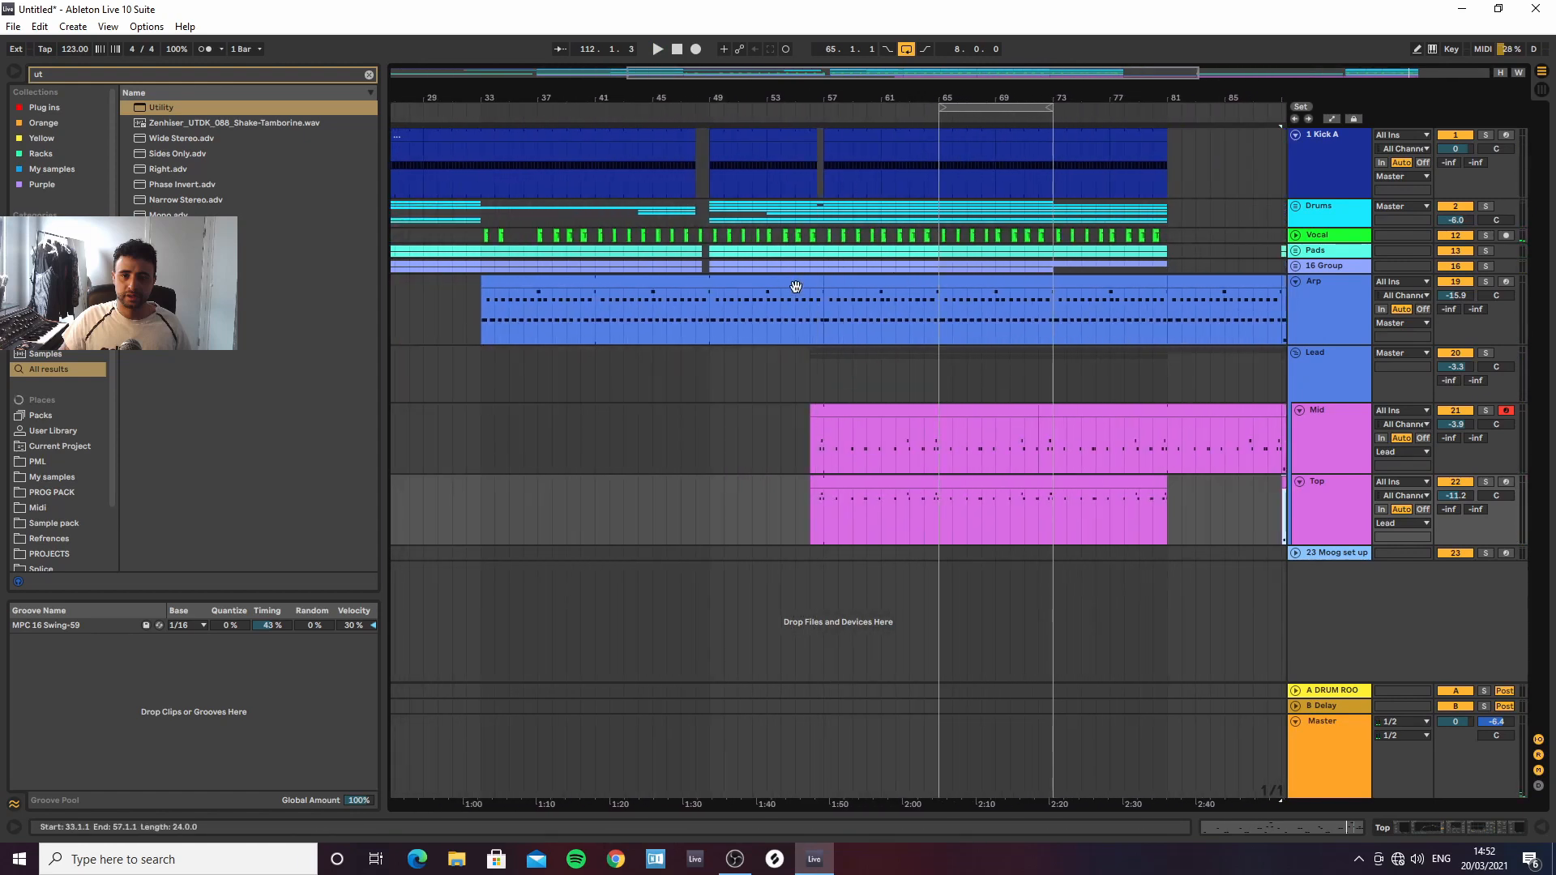
pyautogui.click(714, 379)
pyautogui.press('space')
pyautogui.click(674, 375)
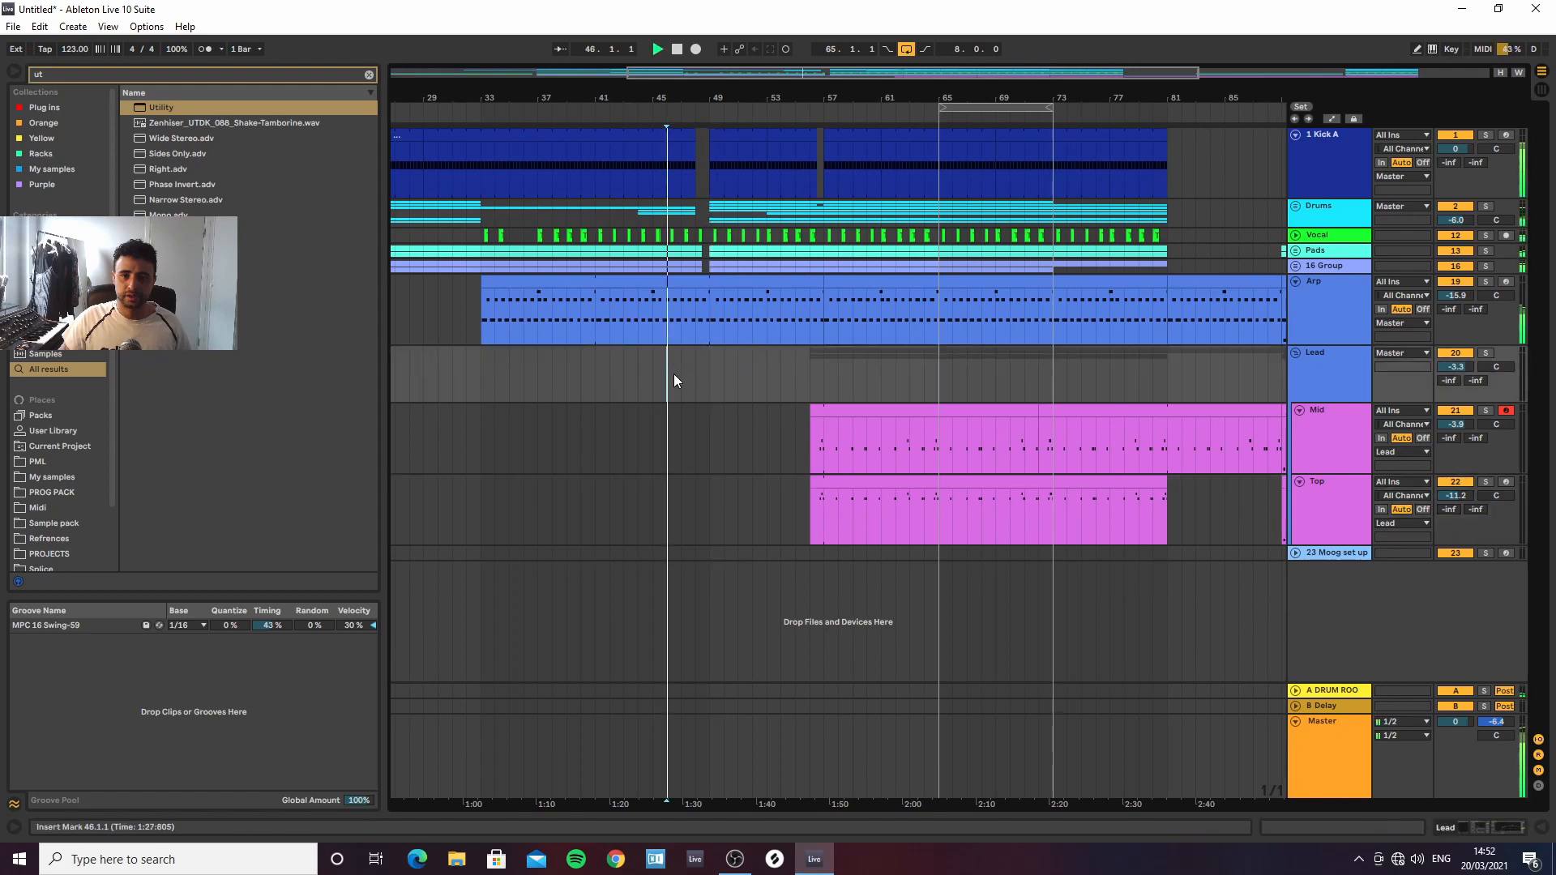
pyautogui.press('space')
# Copy the Vocal clips from bars 33 to 48 to bar 81, and extend the arrangement loop to bar 113
pyautogui.moveTo(479, 237); pyautogui.dragTo(693, 241)
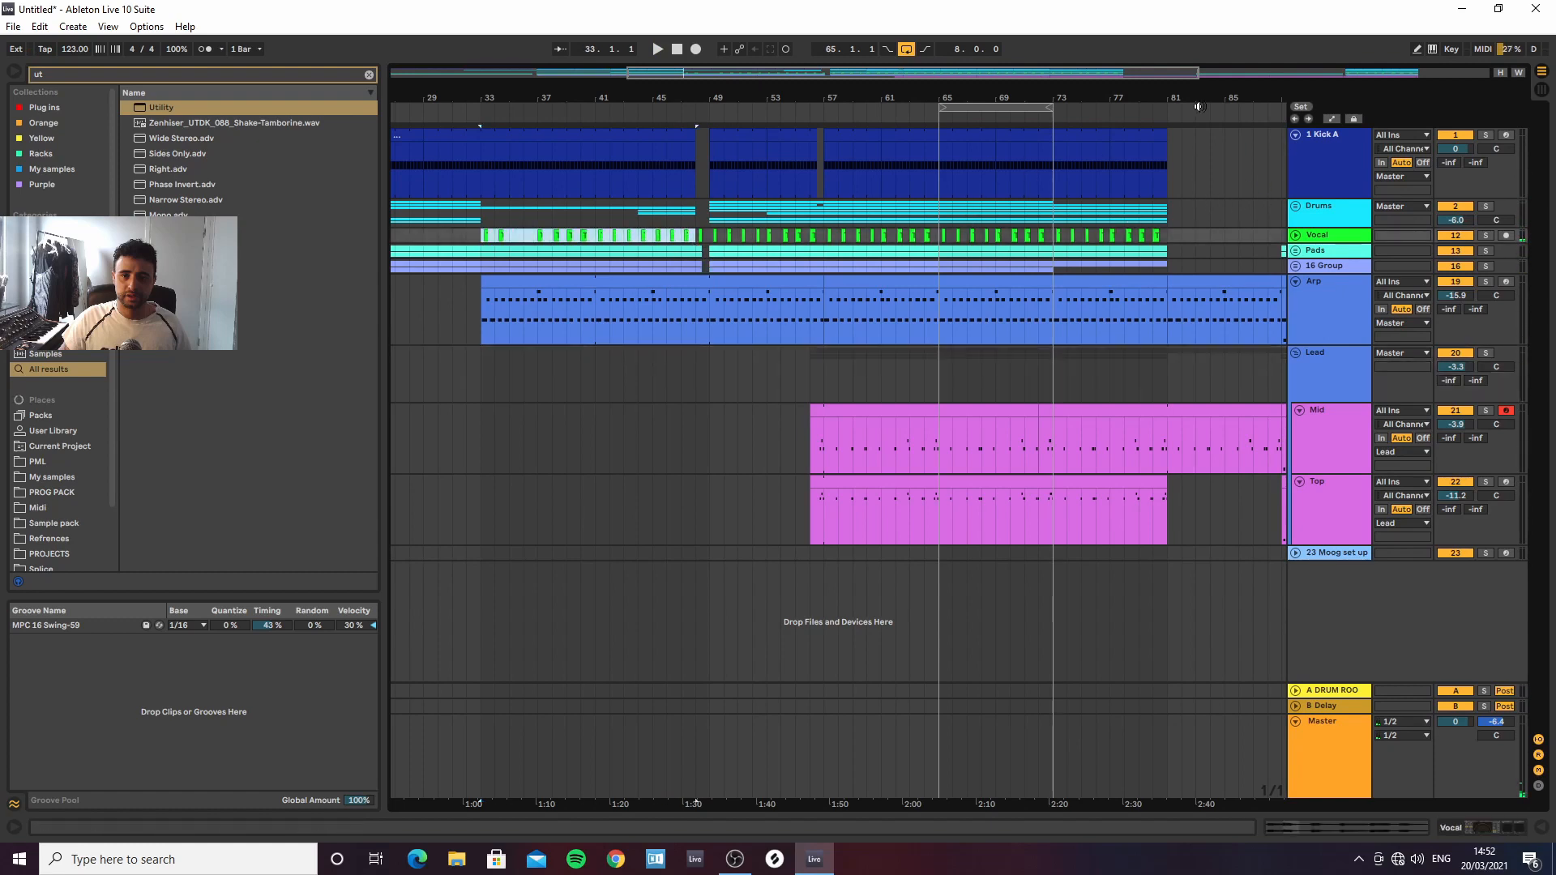
pyautogui.press('-')
pyautogui.click(938, 236)
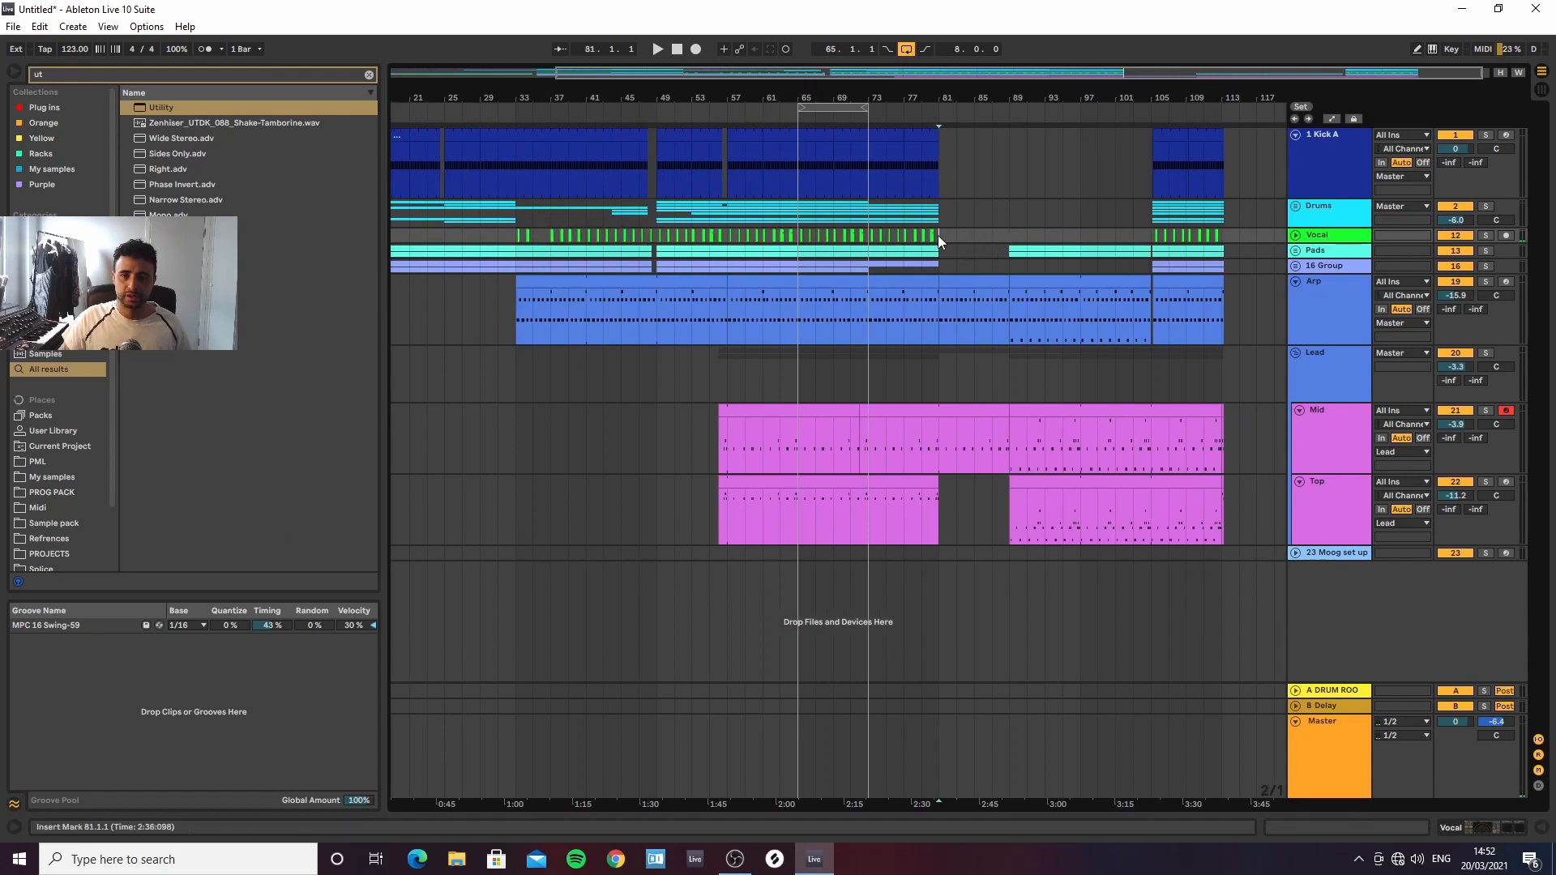
pyautogui.keyDown('shift'); pyautogui.click(1070, 236); pyautogui.keyUp('shift')
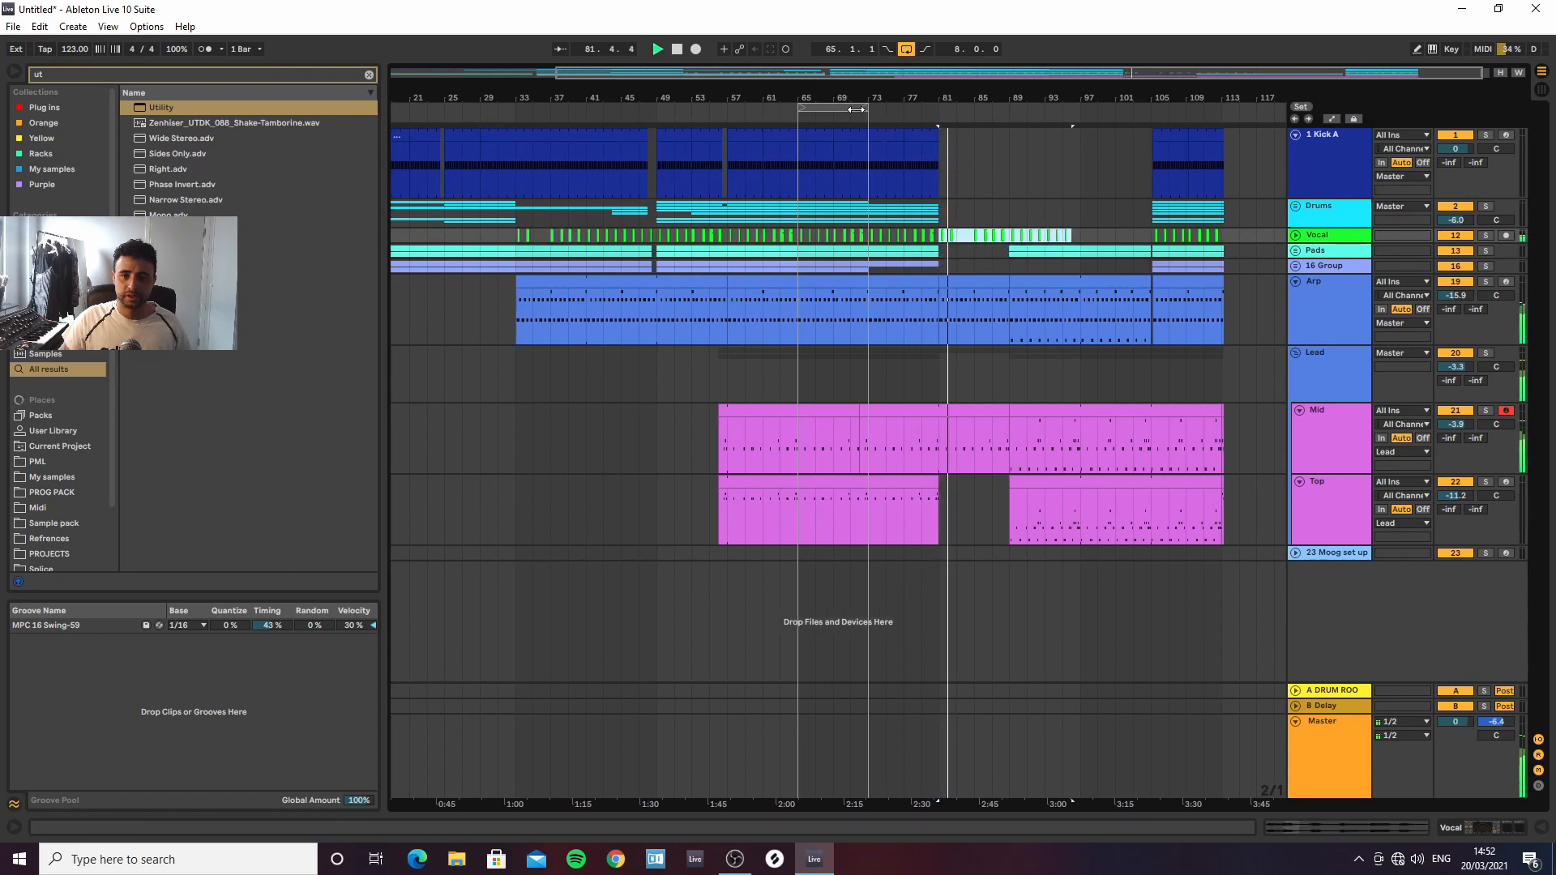
pyautogui.moveTo(863, 107); pyautogui.dragTo(1221, 108)
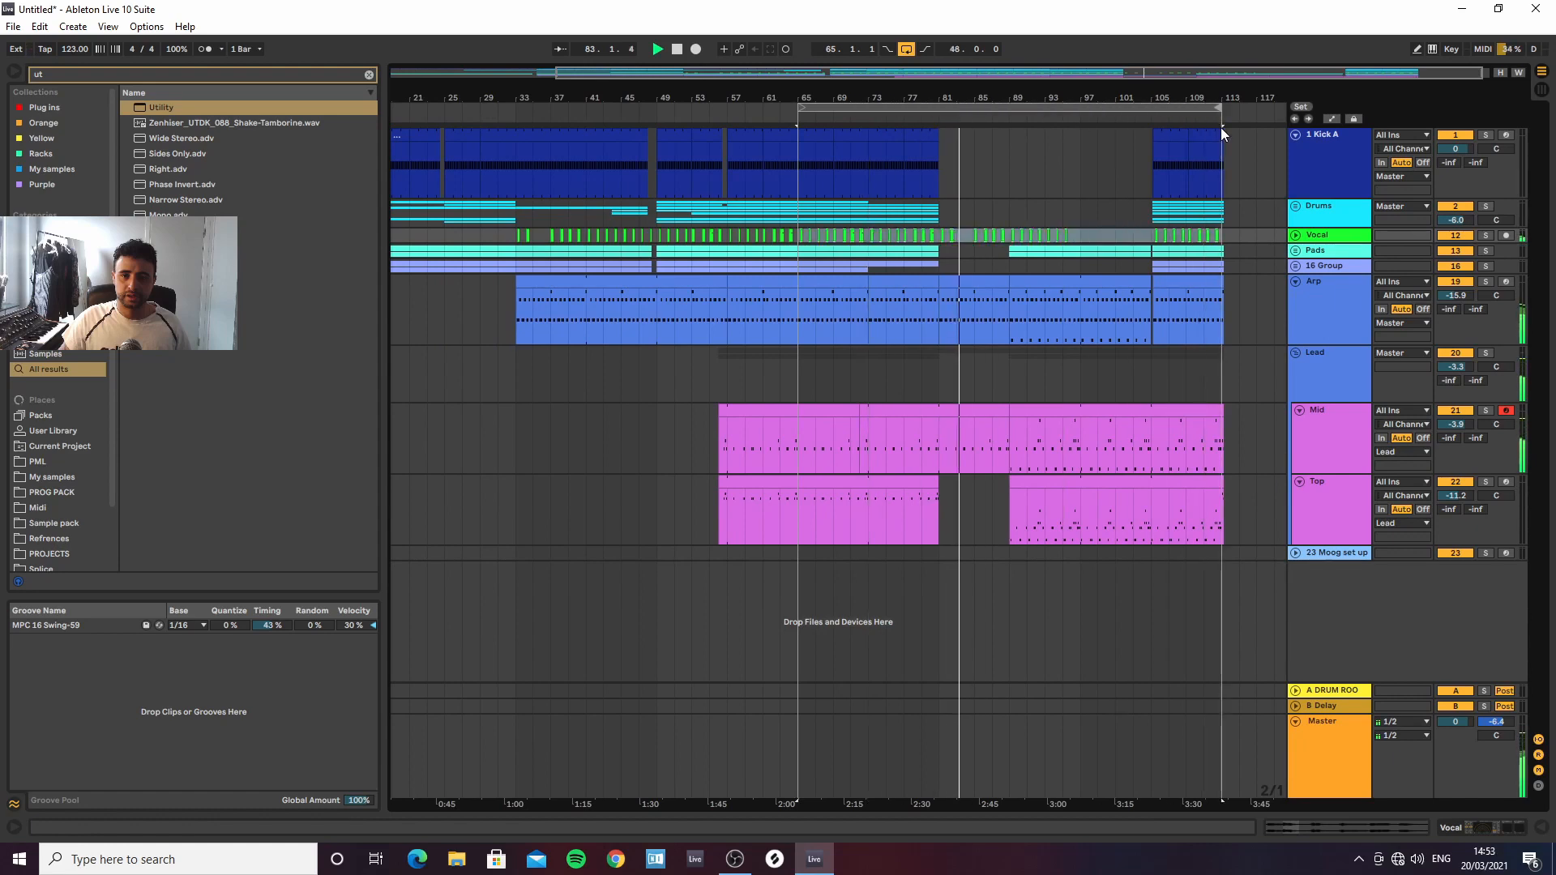
# Ramp the 15 Diva track's NoiseVol automation from bar 89 up to 65.34 % at bar 105, and display its Rate automation
pyautogui.click(1016, 184)
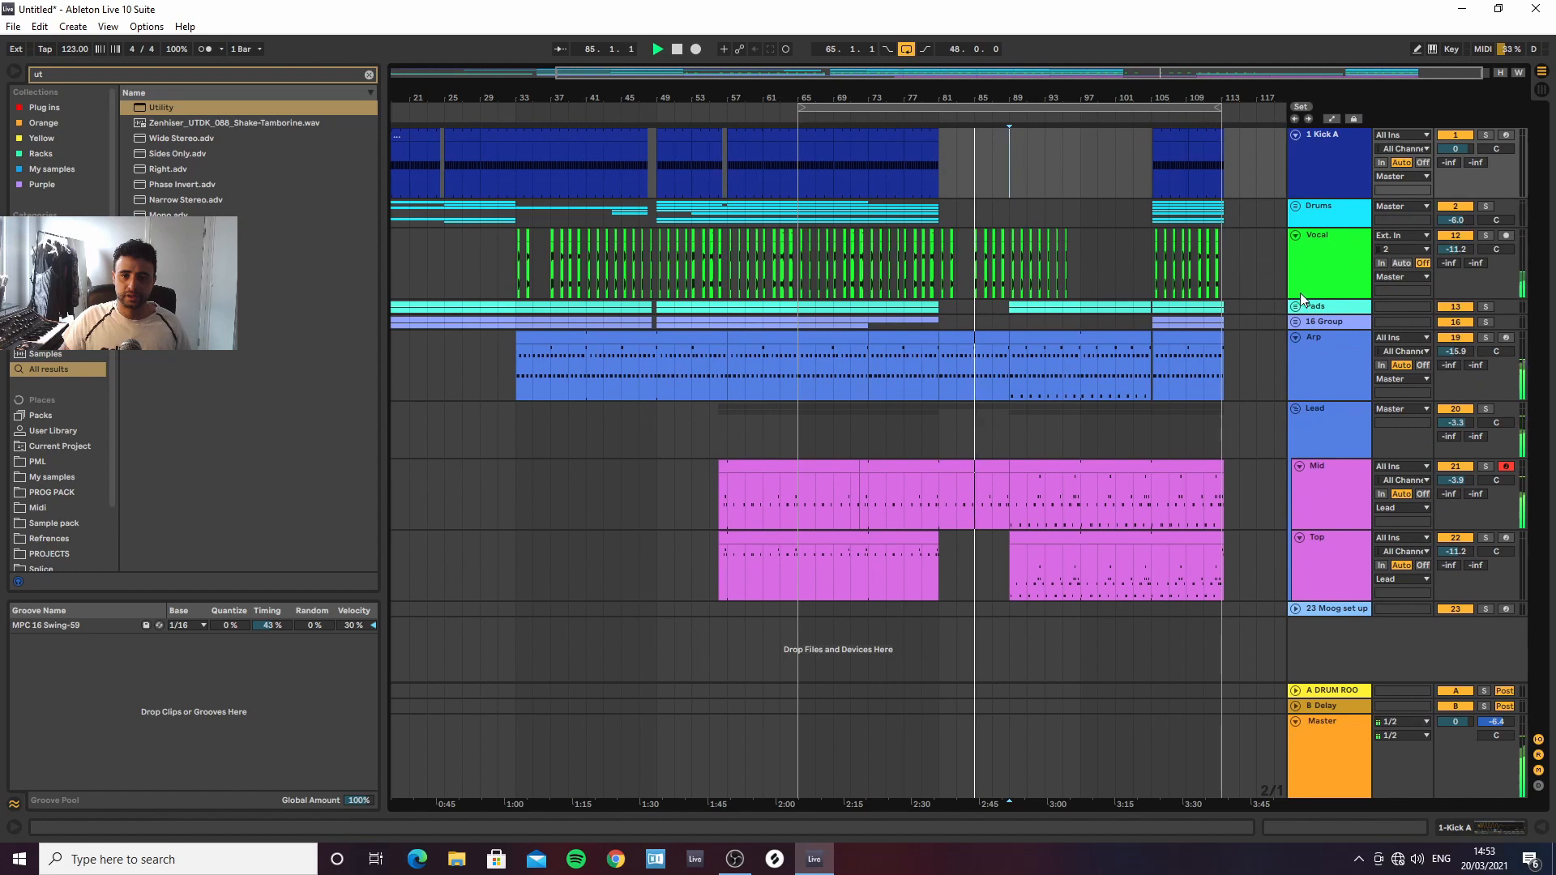
pyautogui.click(1295, 307)
pyautogui.scroll(-2, 1296, 312)
pyautogui.click(1325, 284)
pyautogui.press('a')
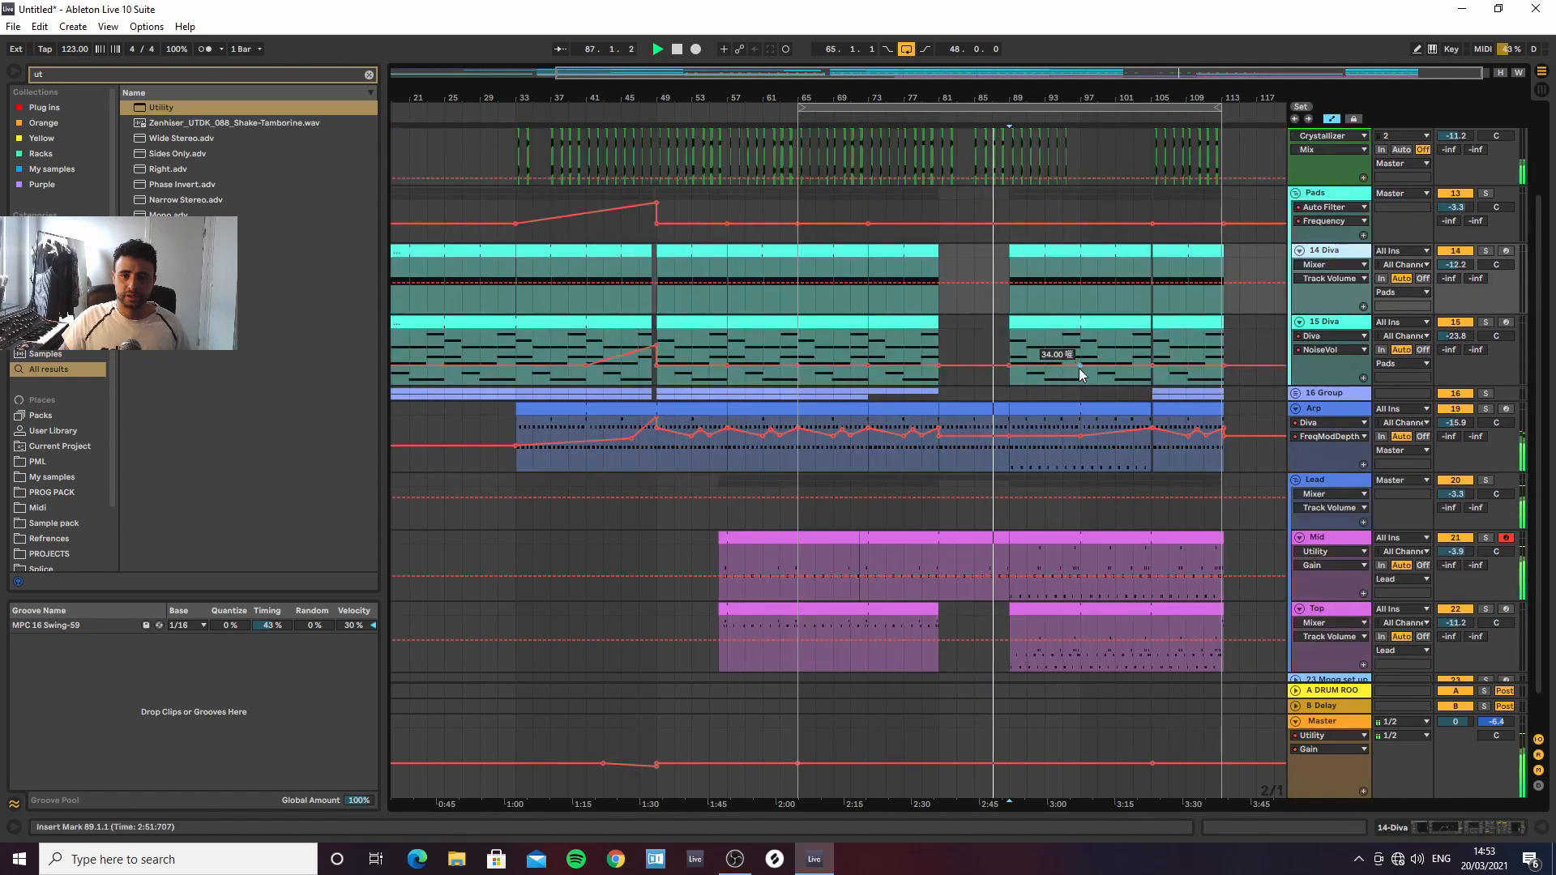
pyautogui.moveTo(1073, 366); pyautogui.dragTo(1152, 348)
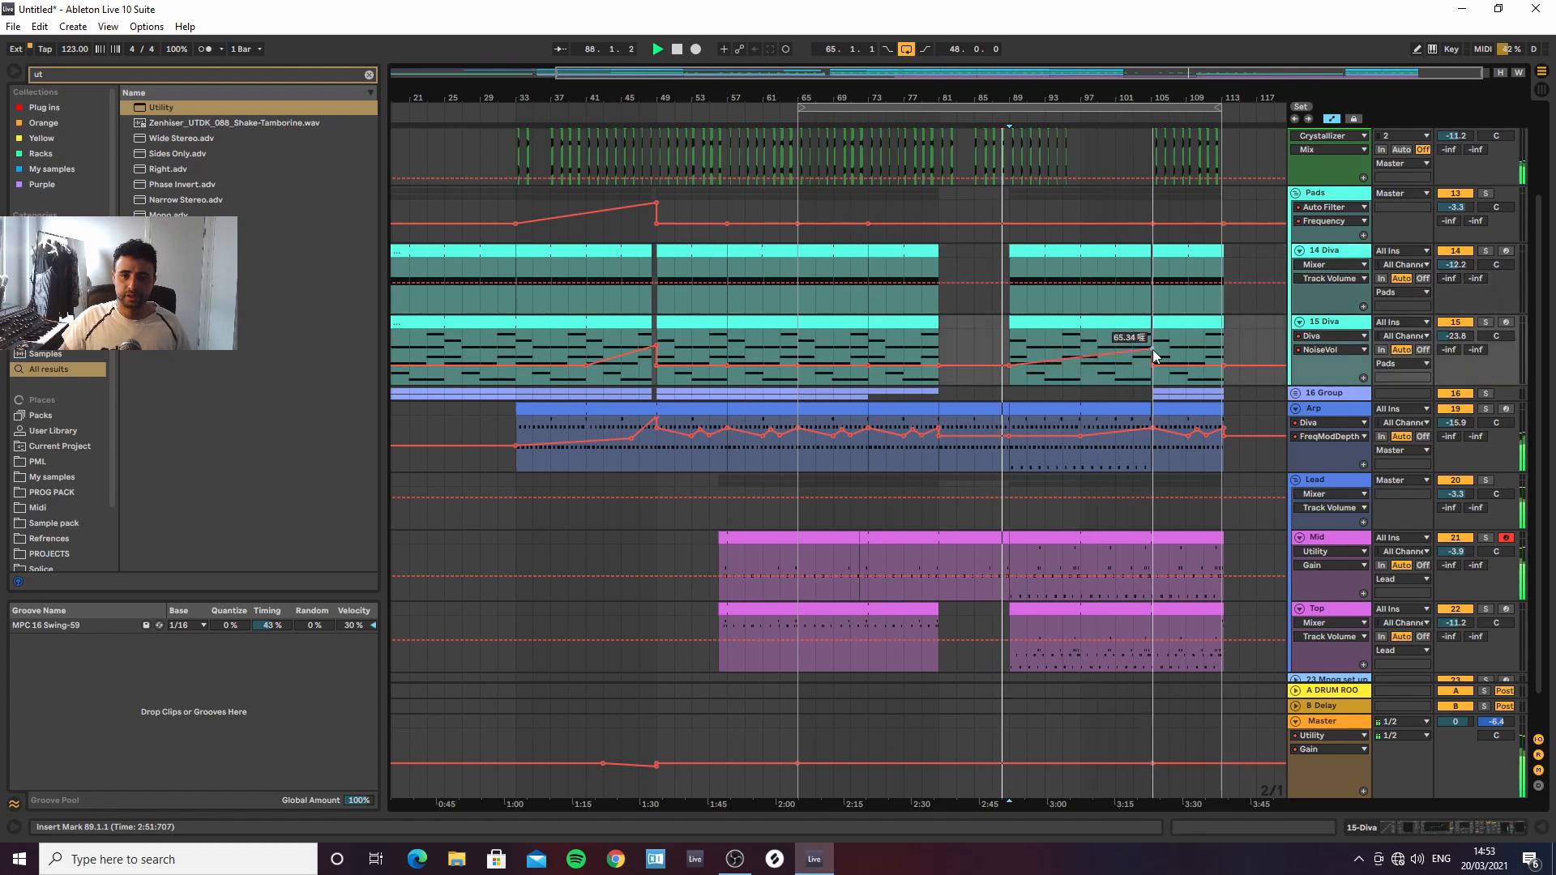
pyautogui.click(1330, 349)
pyautogui.click(1321, 410)
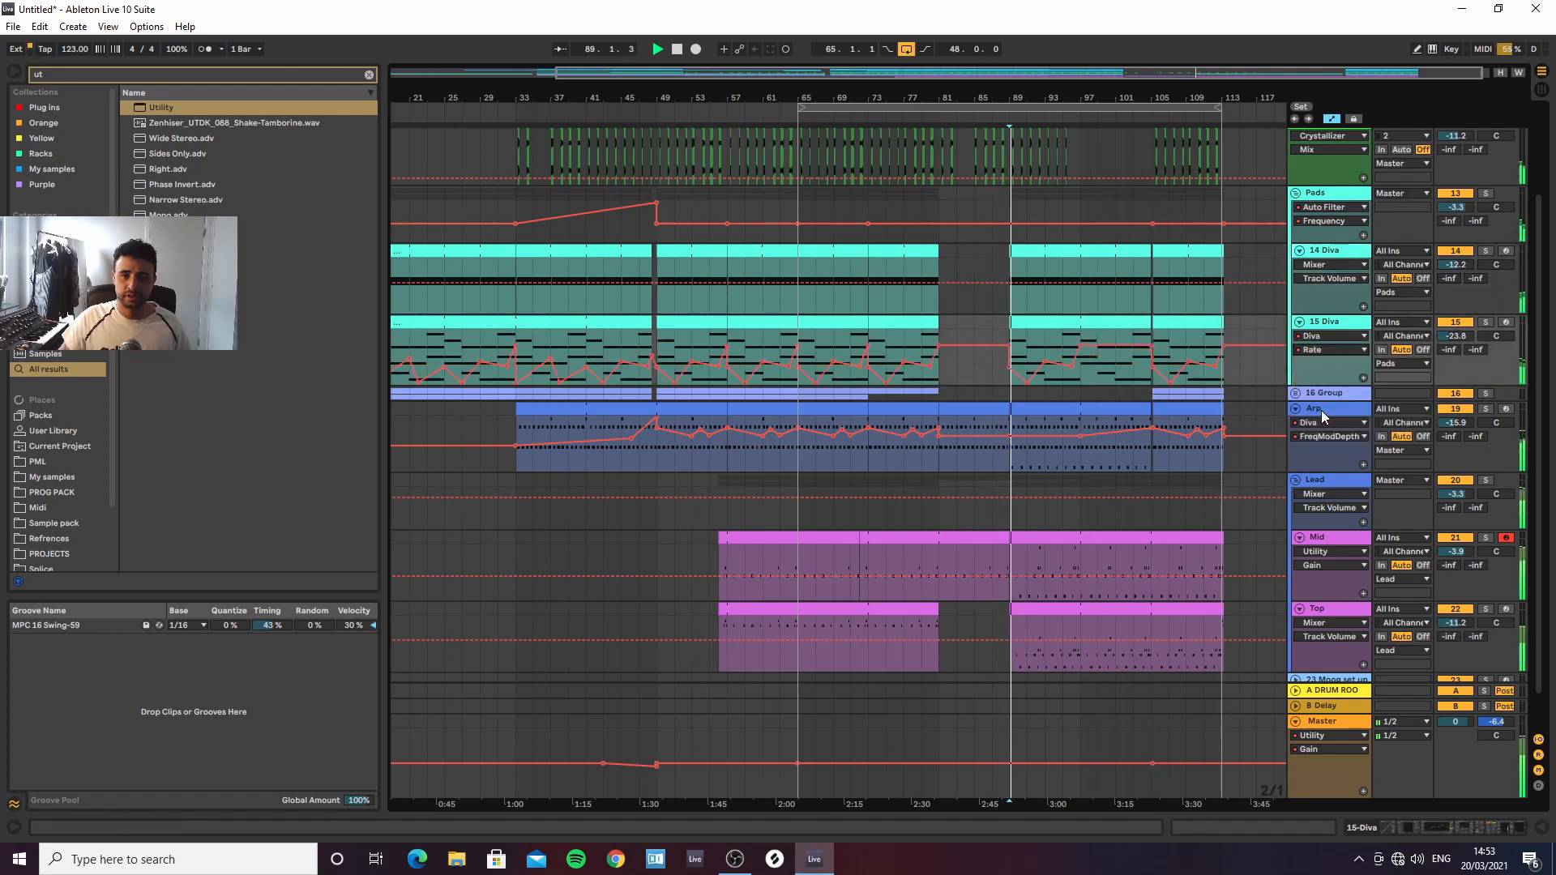
# Display the 14 Diva track's Diva filter Frequency automation and ramp it from 63.00 at bar 89 up to about 89.87 at bar 105
pyautogui.click(1086, 348)
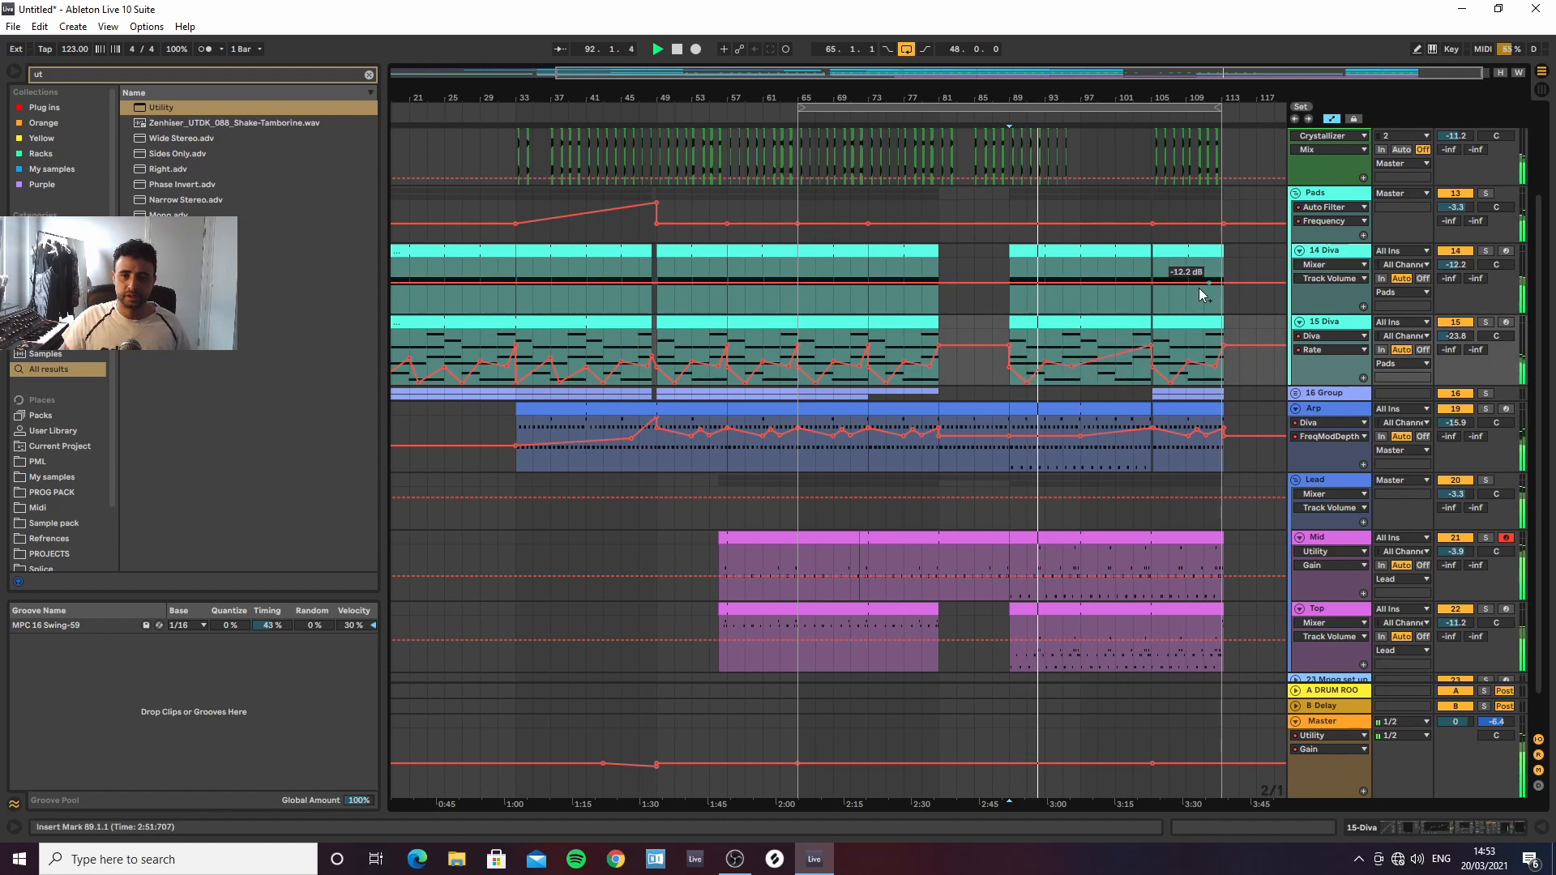
pyautogui.click(1322, 266)
pyautogui.click(1324, 288)
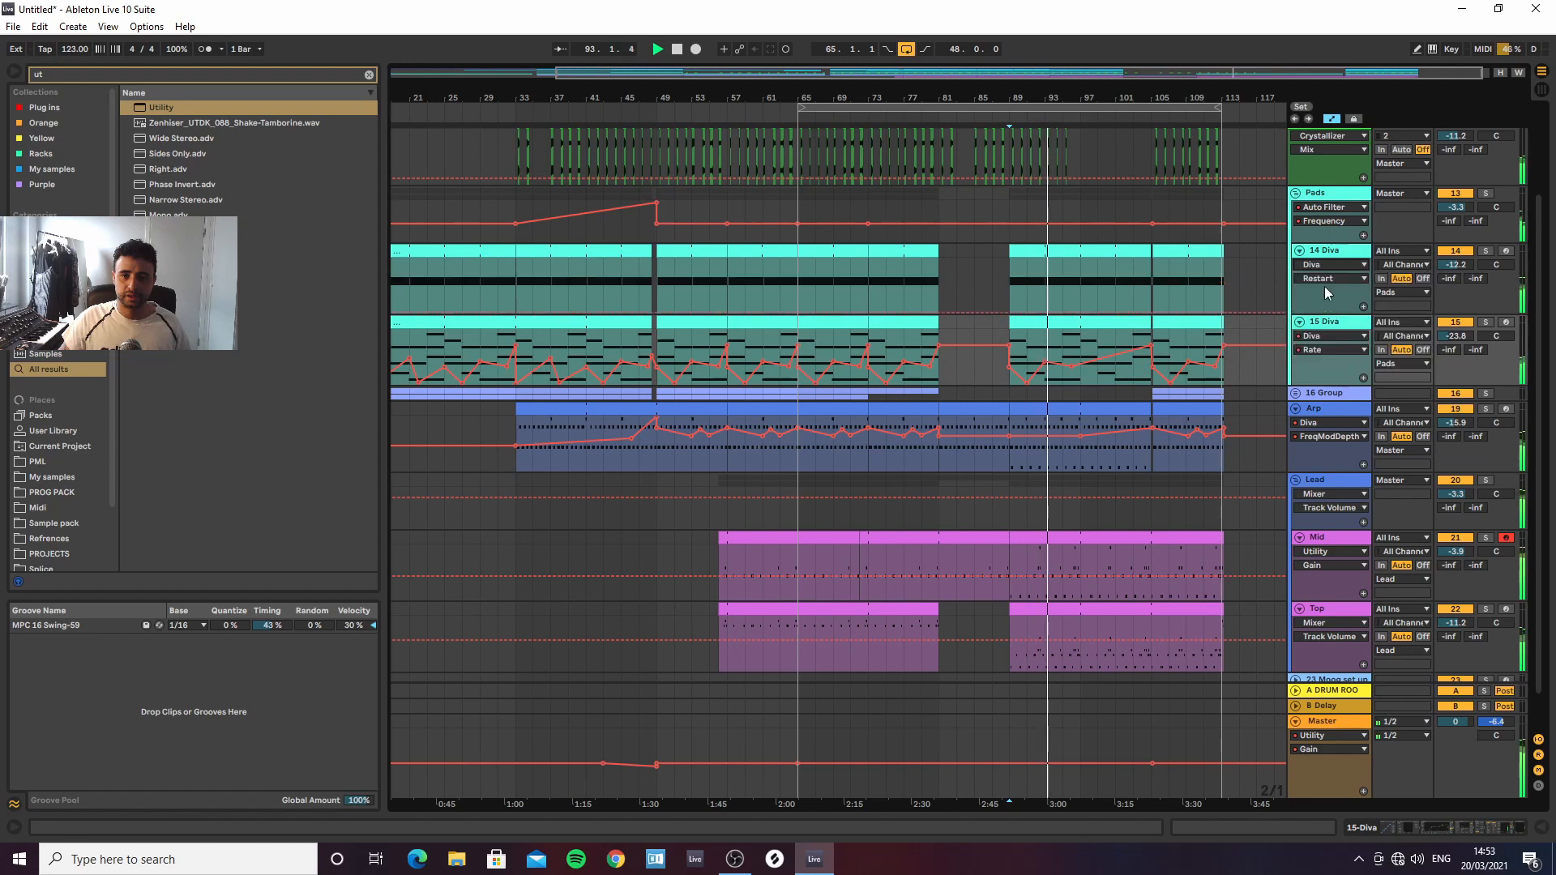
pyautogui.click(1333, 279)
pyautogui.click(1327, 252)
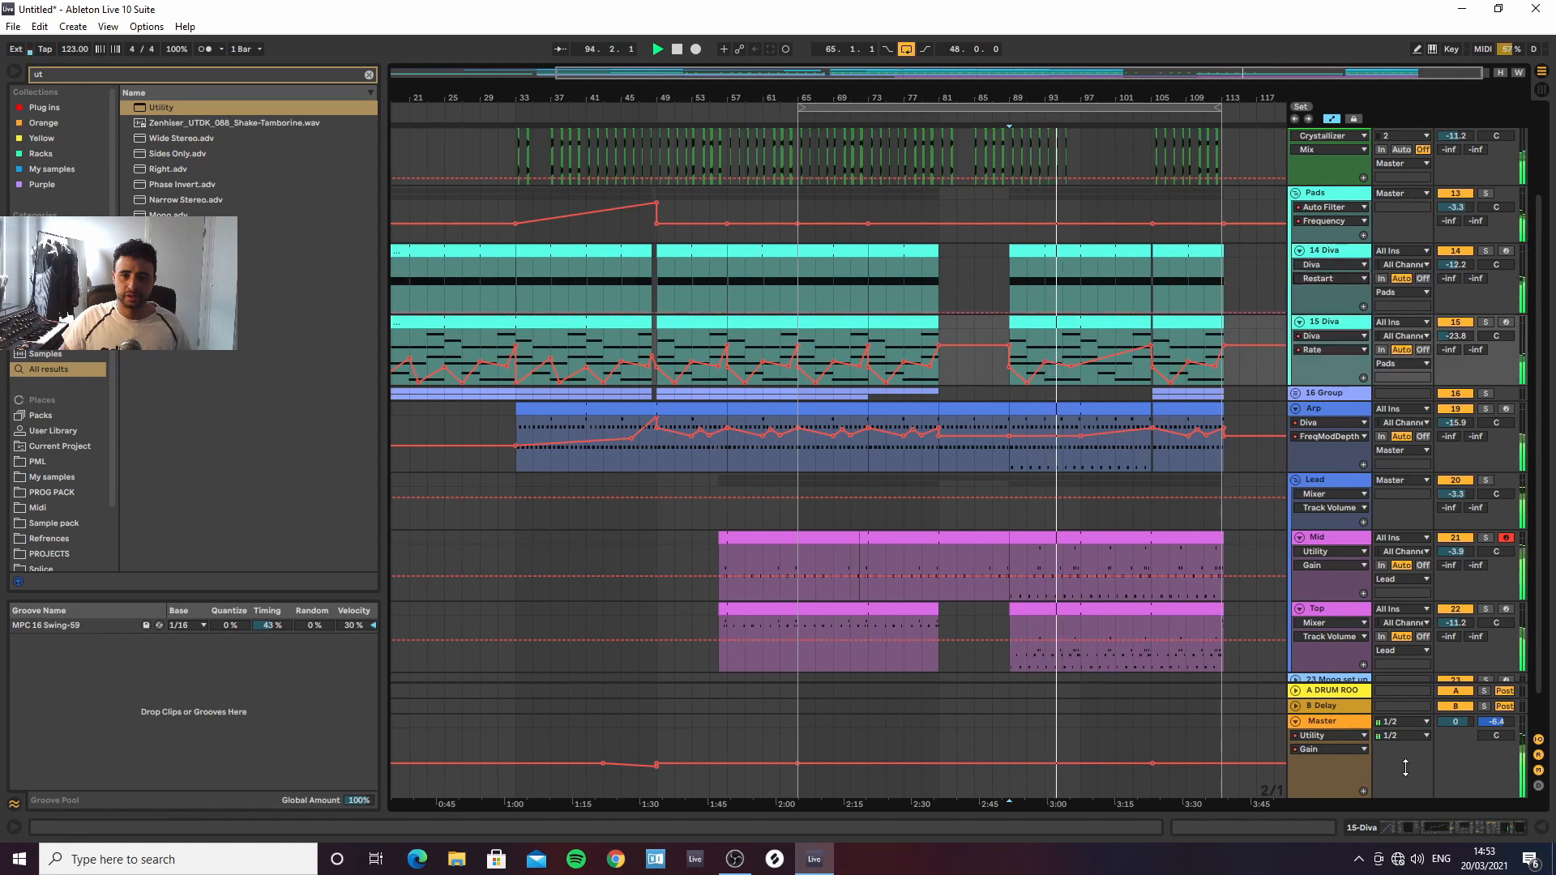
pyautogui.click(1370, 828)
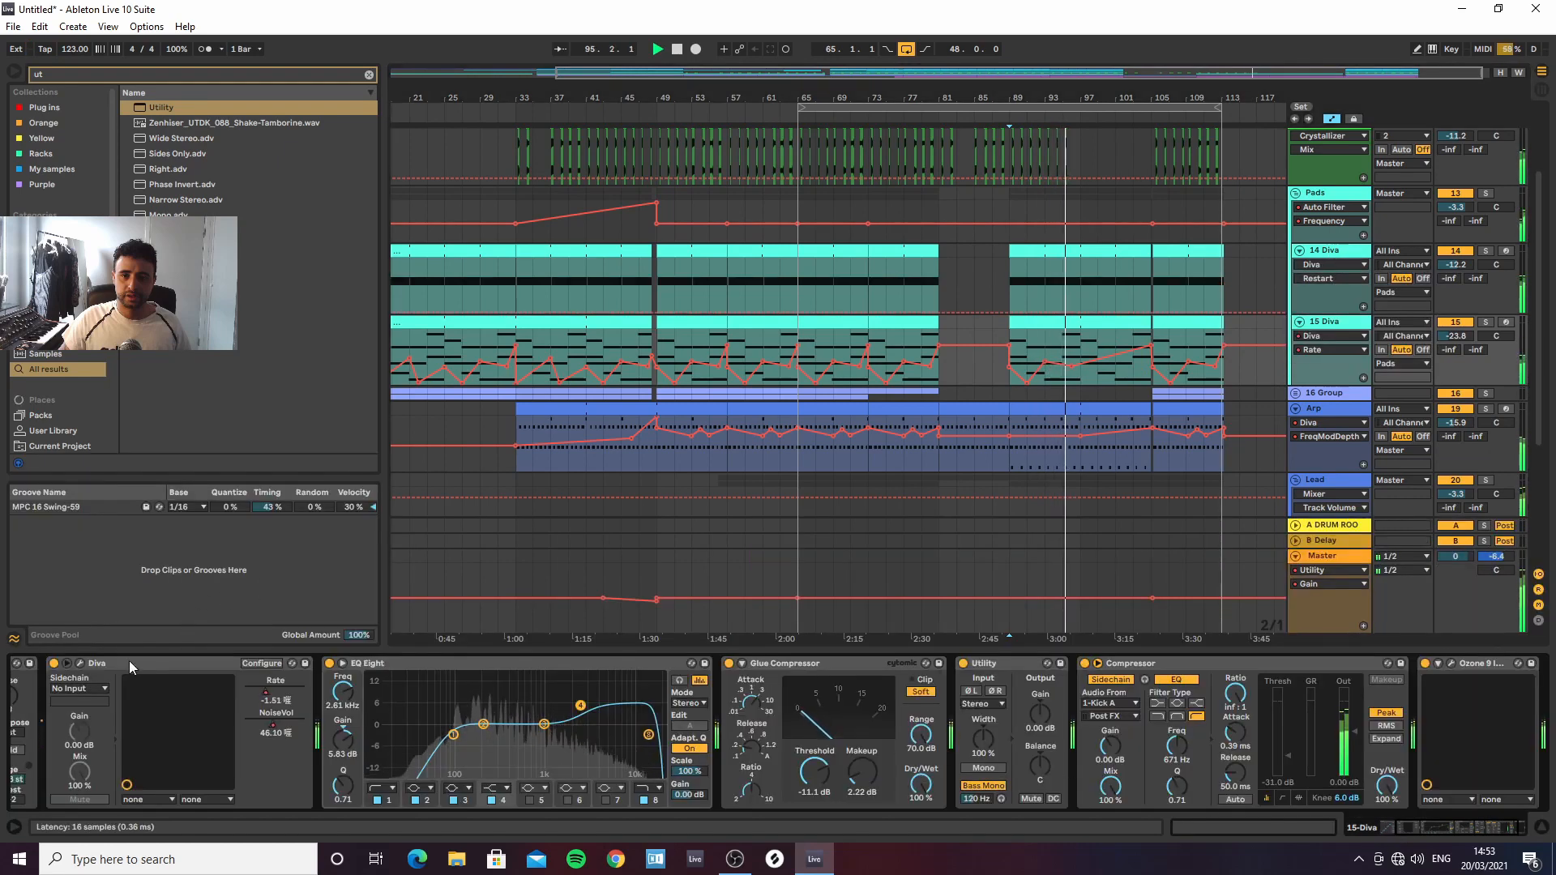
pyautogui.click(1328, 252)
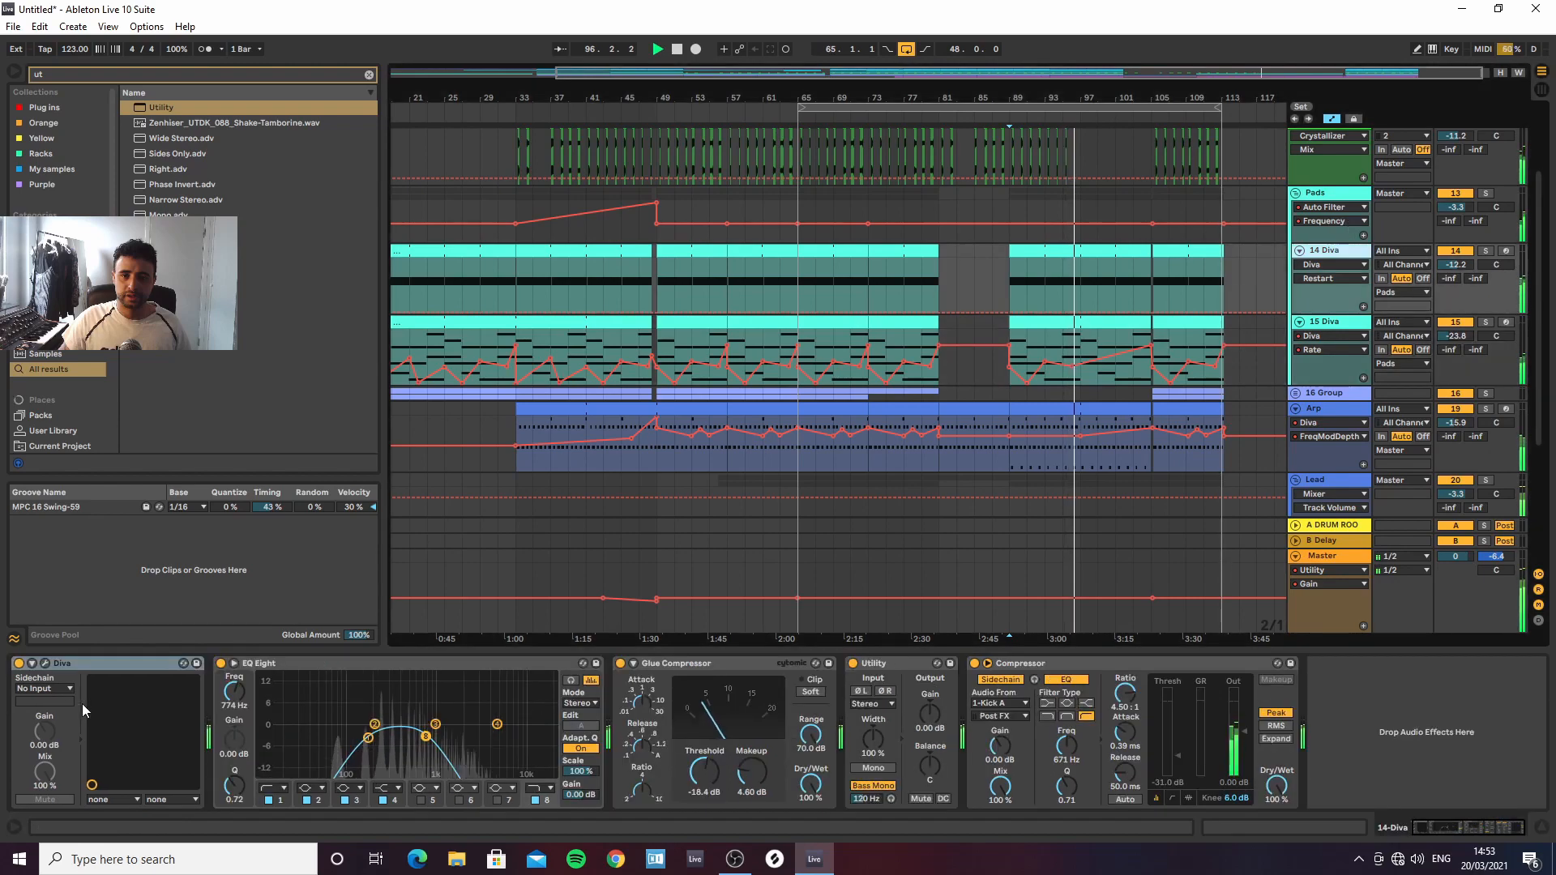
pyautogui.click(45, 665)
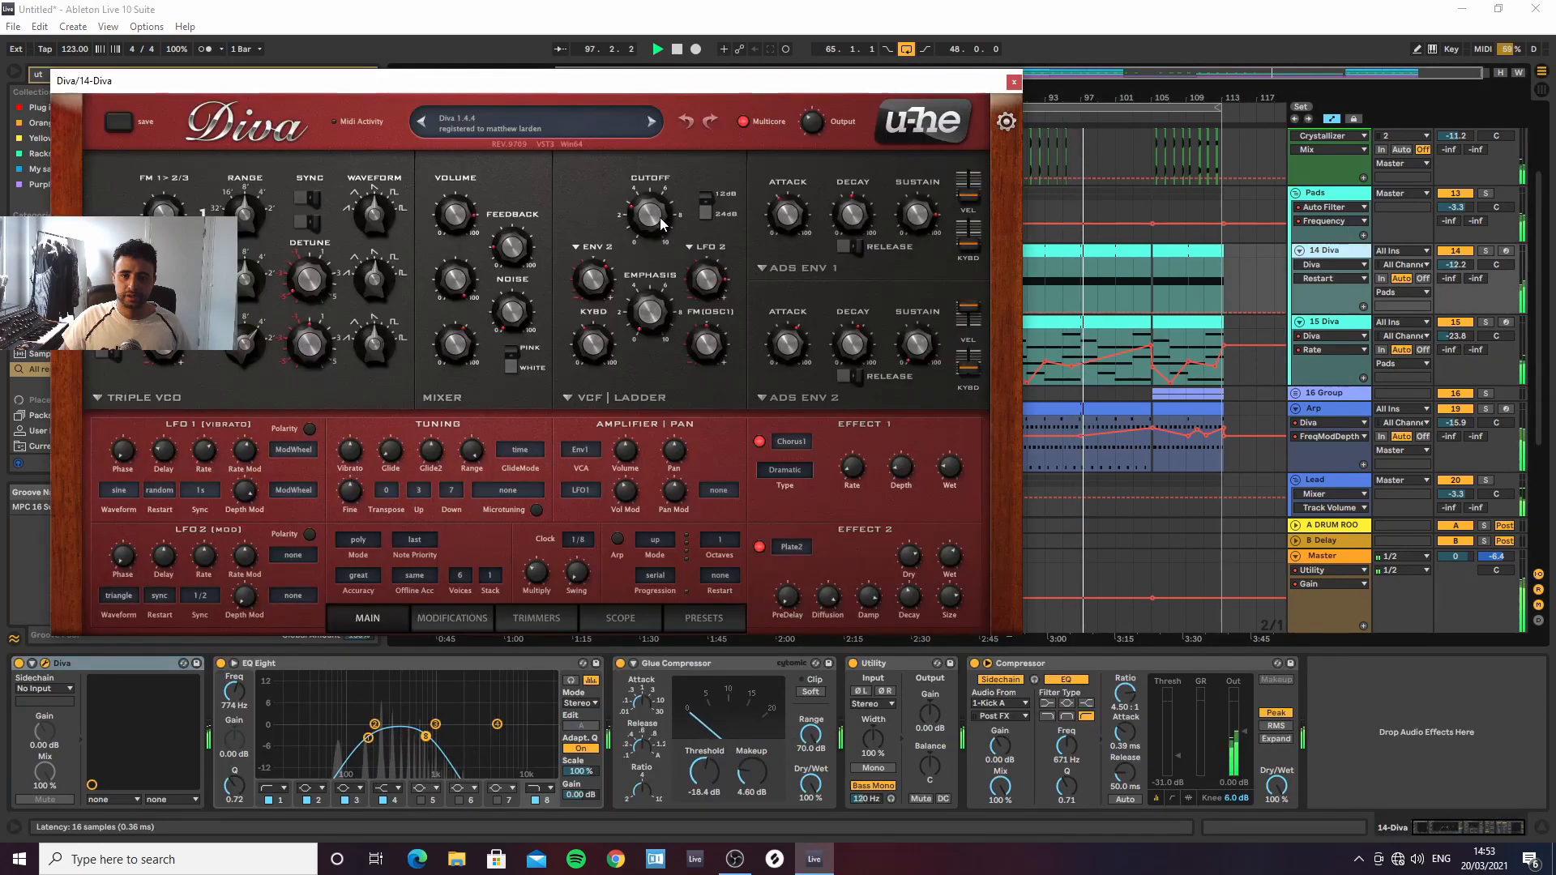
pyautogui.click(1013, 82)
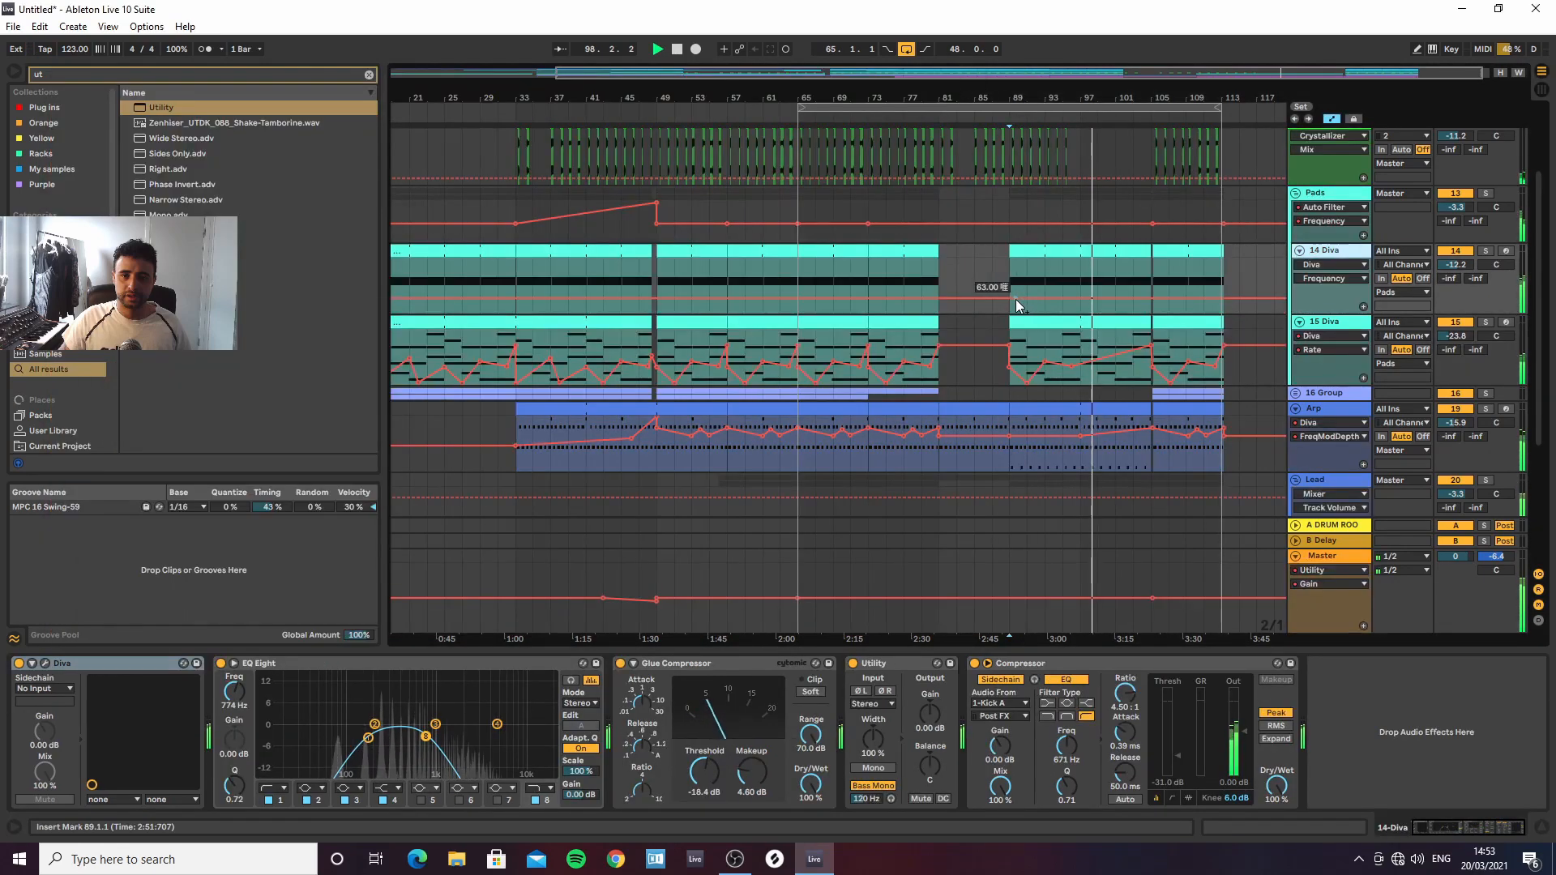
pyautogui.moveTo(1145, 299); pyautogui.dragTo(1151, 286)
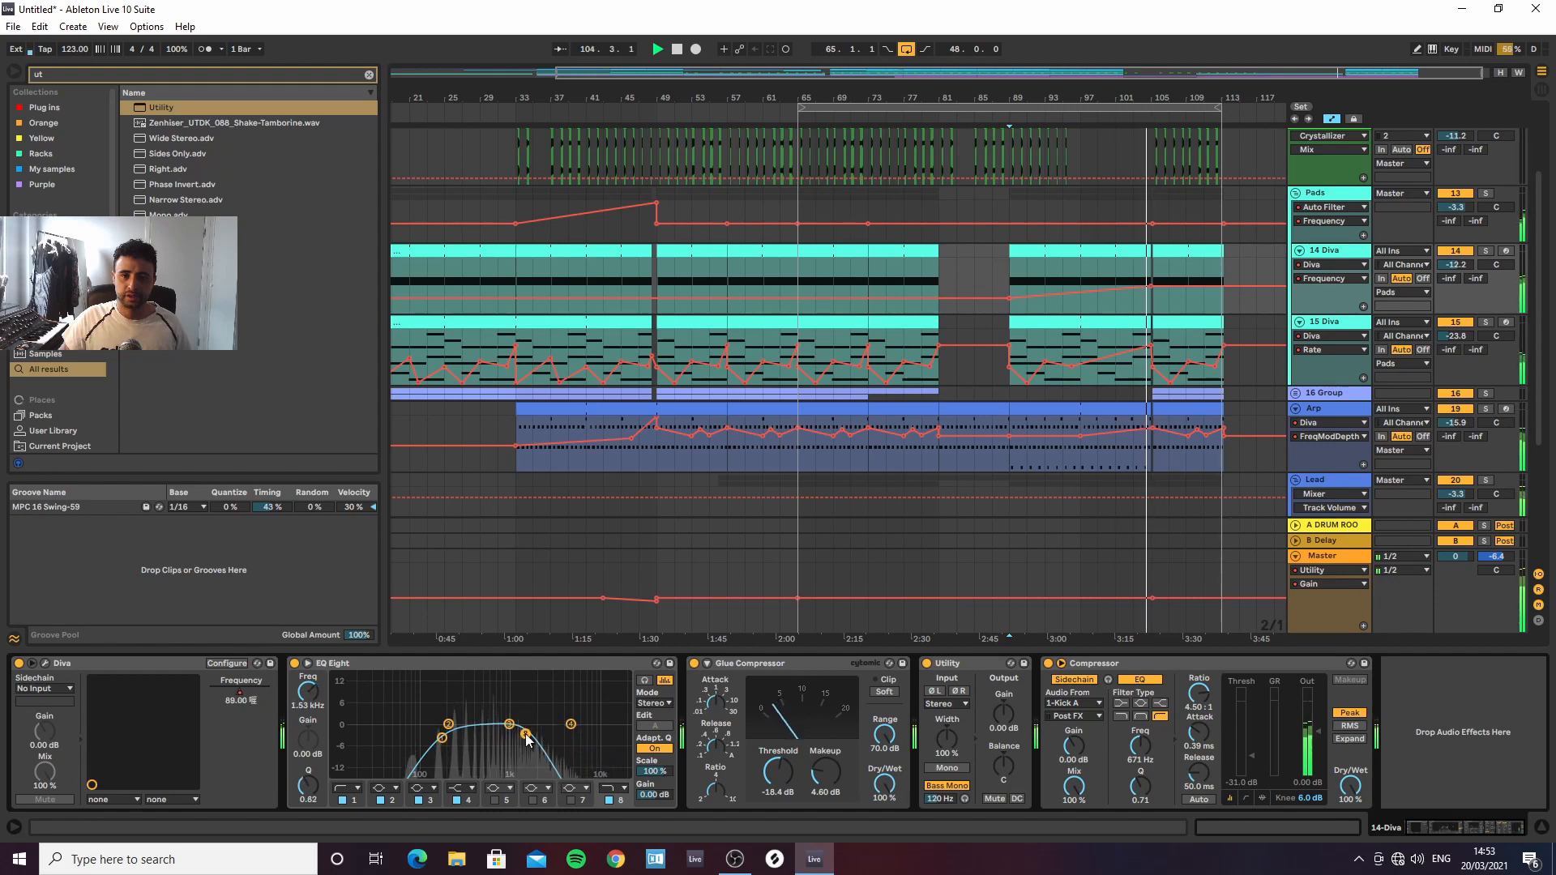
# Ramp the 14 Diva track's EQ Eight 8 Frequency A automation from 1.53 kHz at bar 89 upwards to bar 105
pyautogui.click(309, 690)
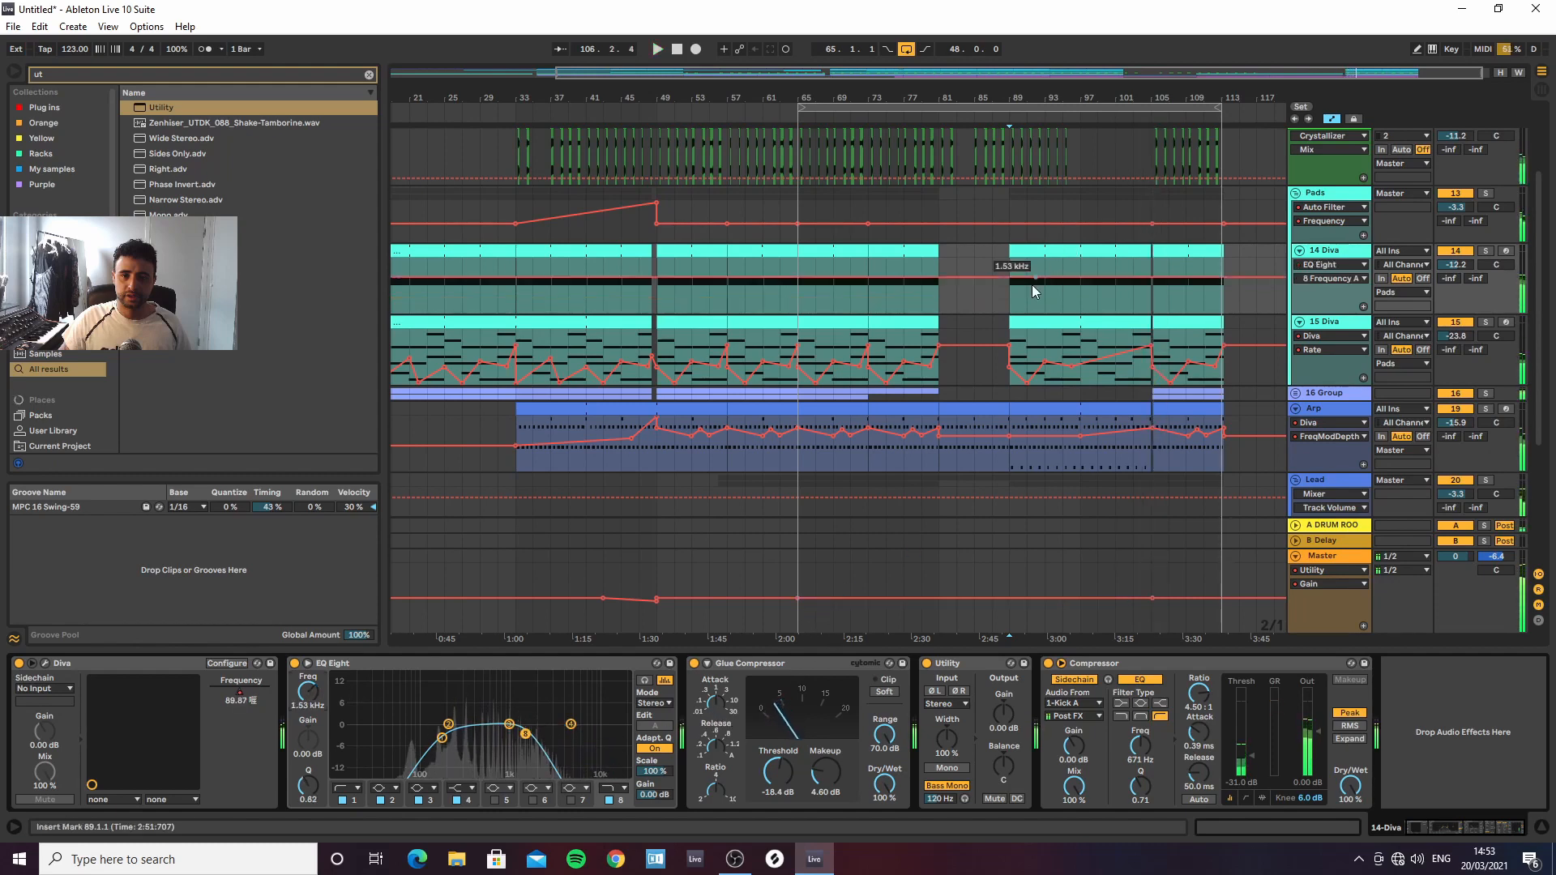
pyautogui.click(1029, 316)
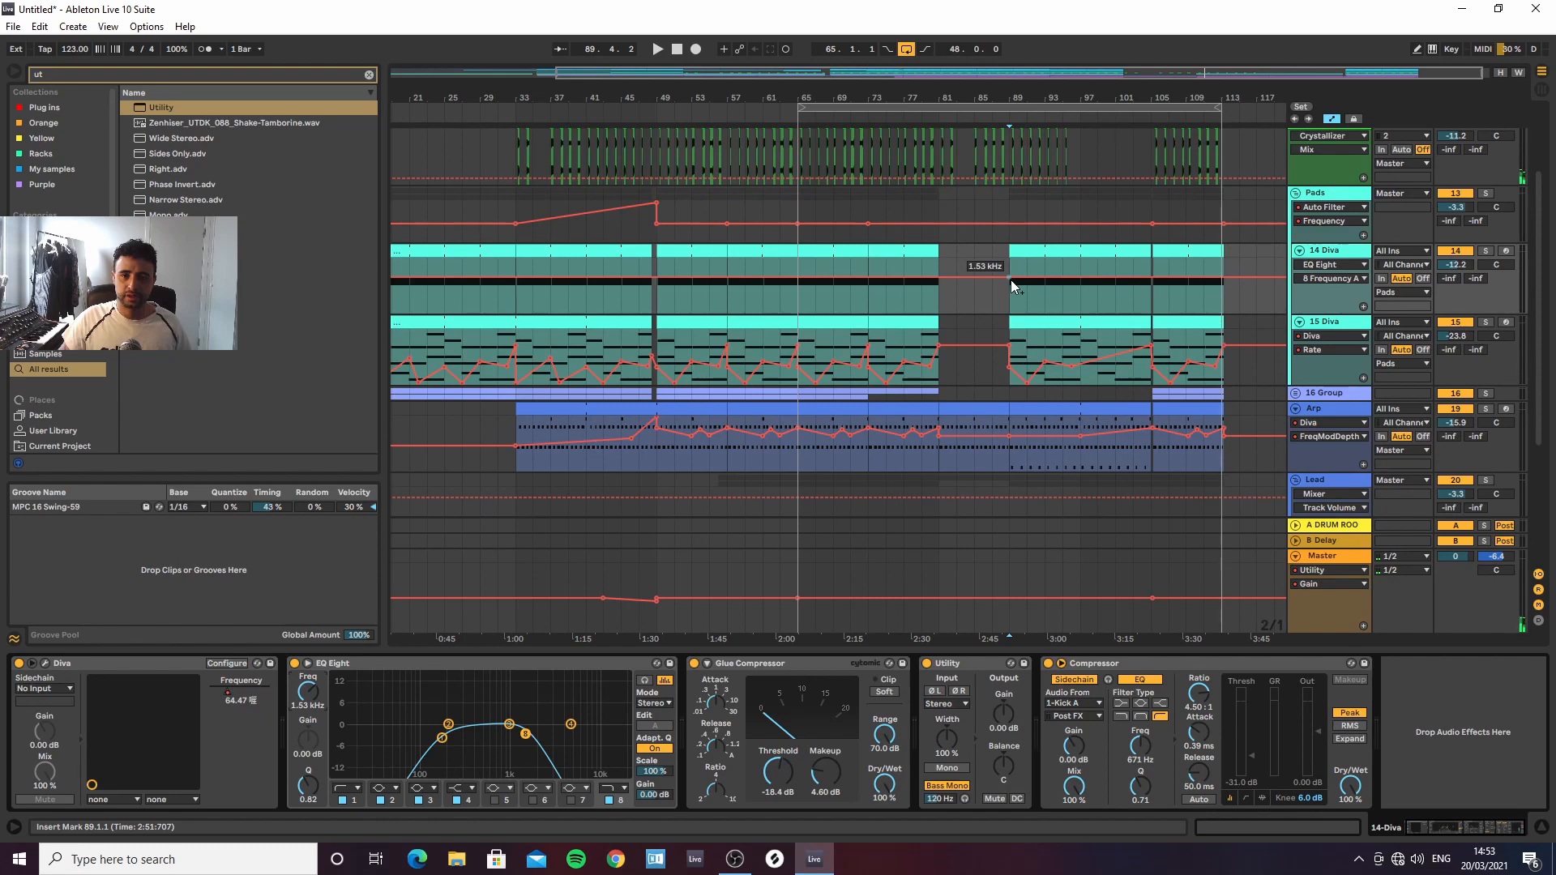
pyautogui.moveTo(1147, 276); pyautogui.dragTo(1149, 265)
# Hide the automation lanes and duplicate the Vocal clips from bars 89 to 97 so they fill bars 97 to 105
pyautogui.moveTo(1088, 94); pyautogui.dragTo(817, 164)
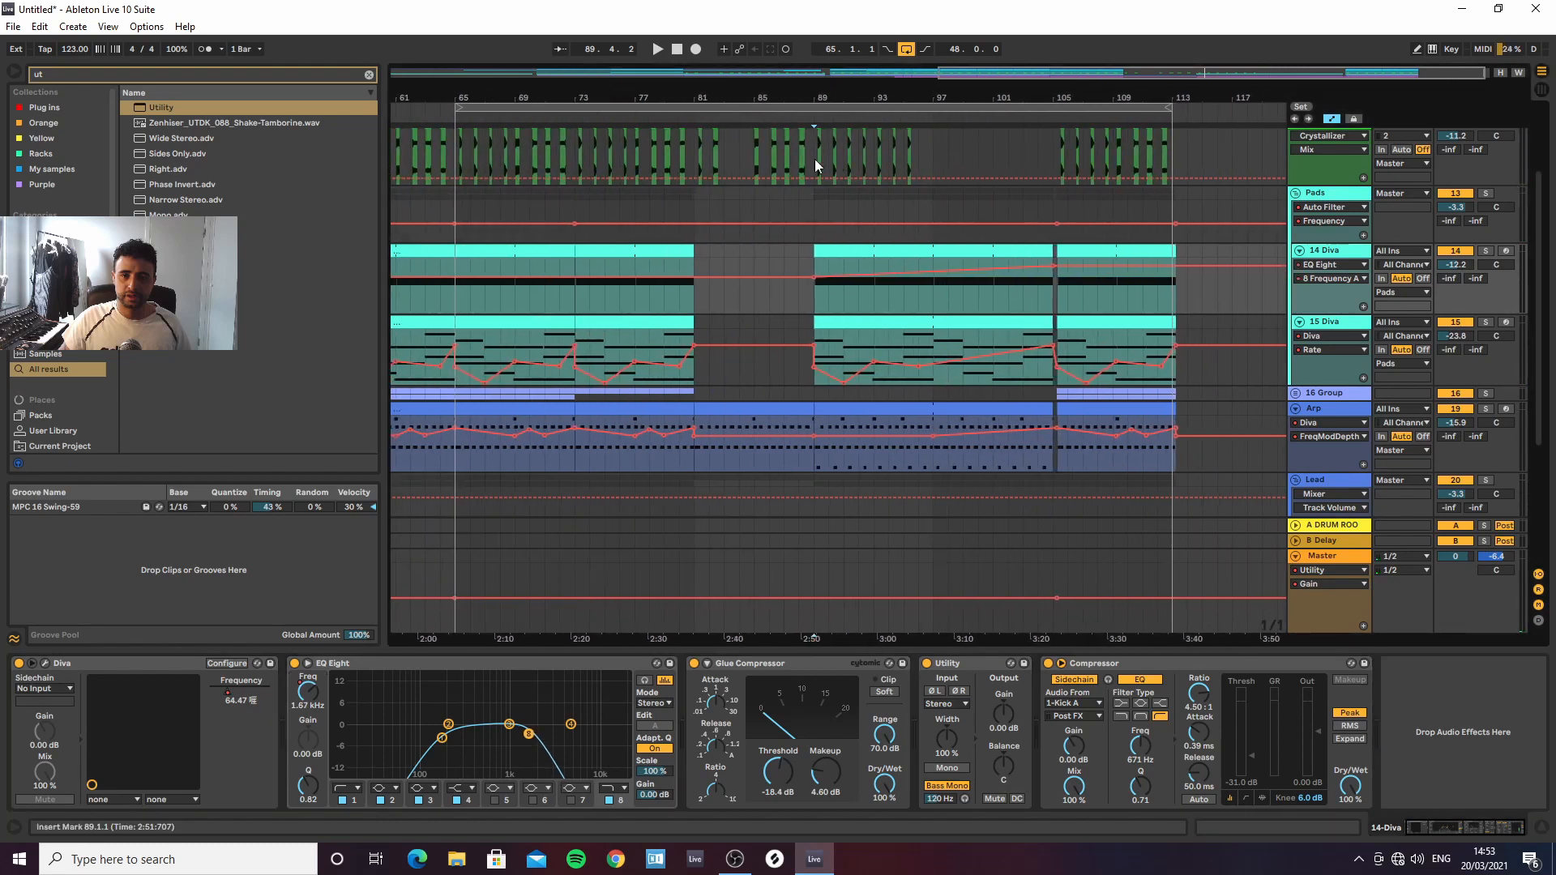
pyautogui.press('a')
pyautogui.scroll(3, 846, 246)
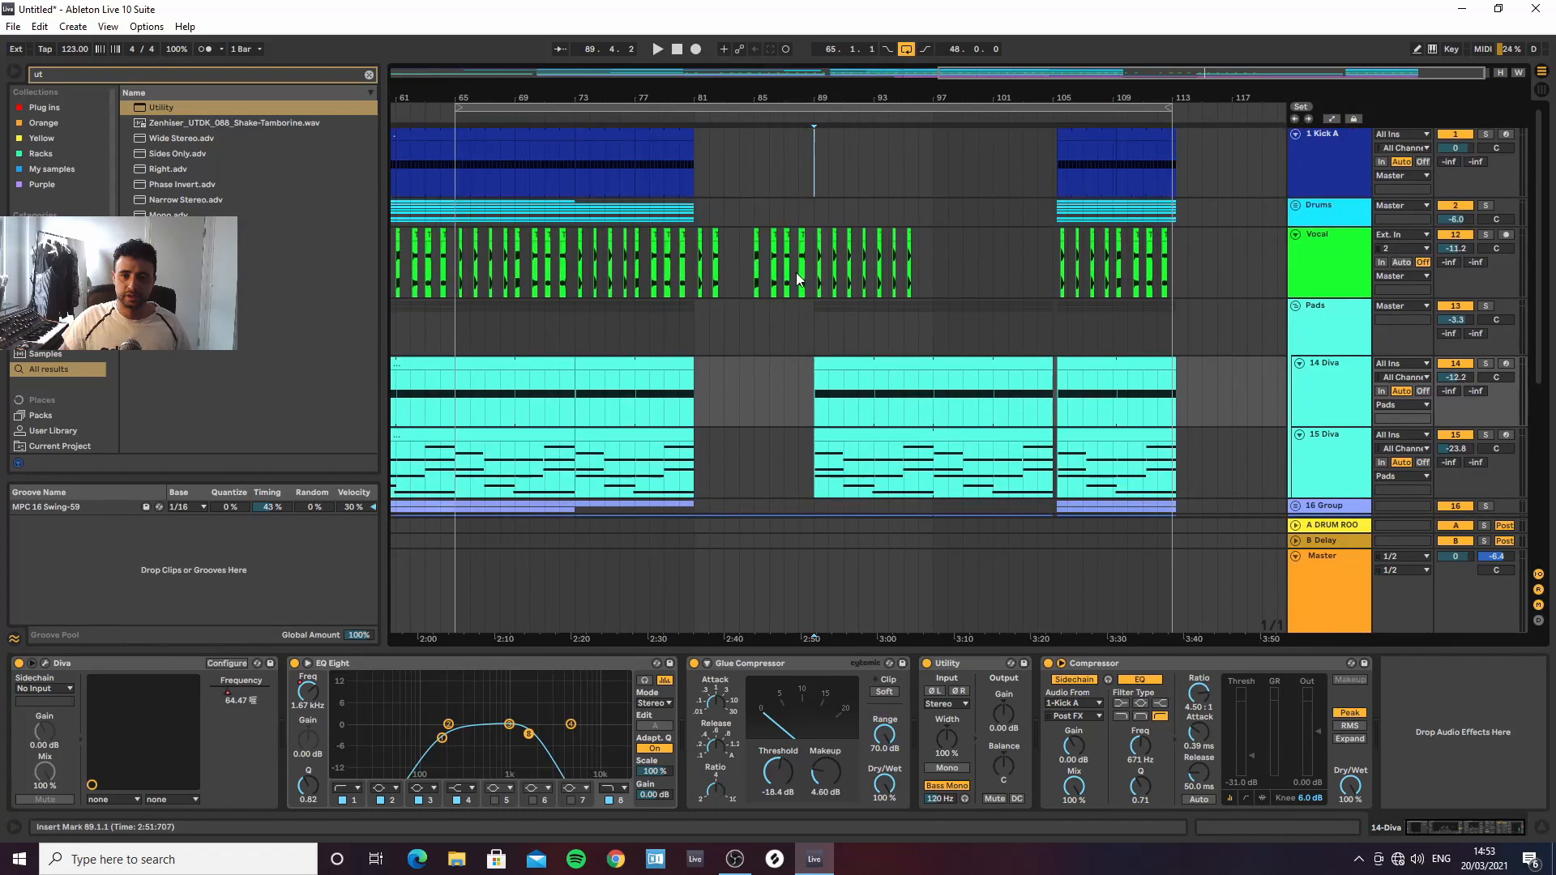
pyautogui.click(923, 264)
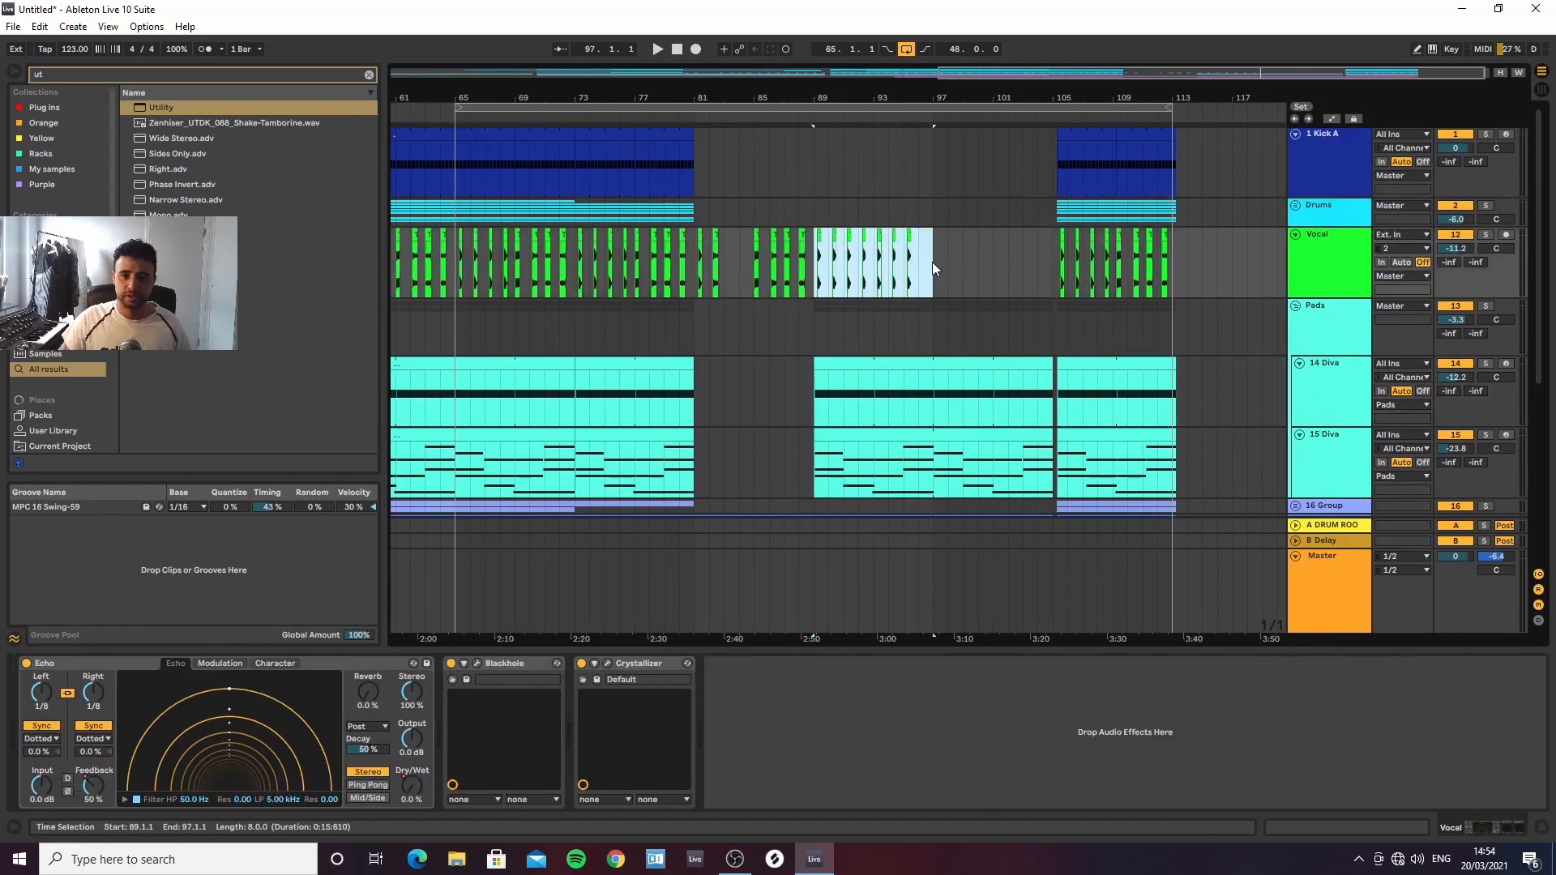
pyautogui.hotkey('ctrl', 'd')
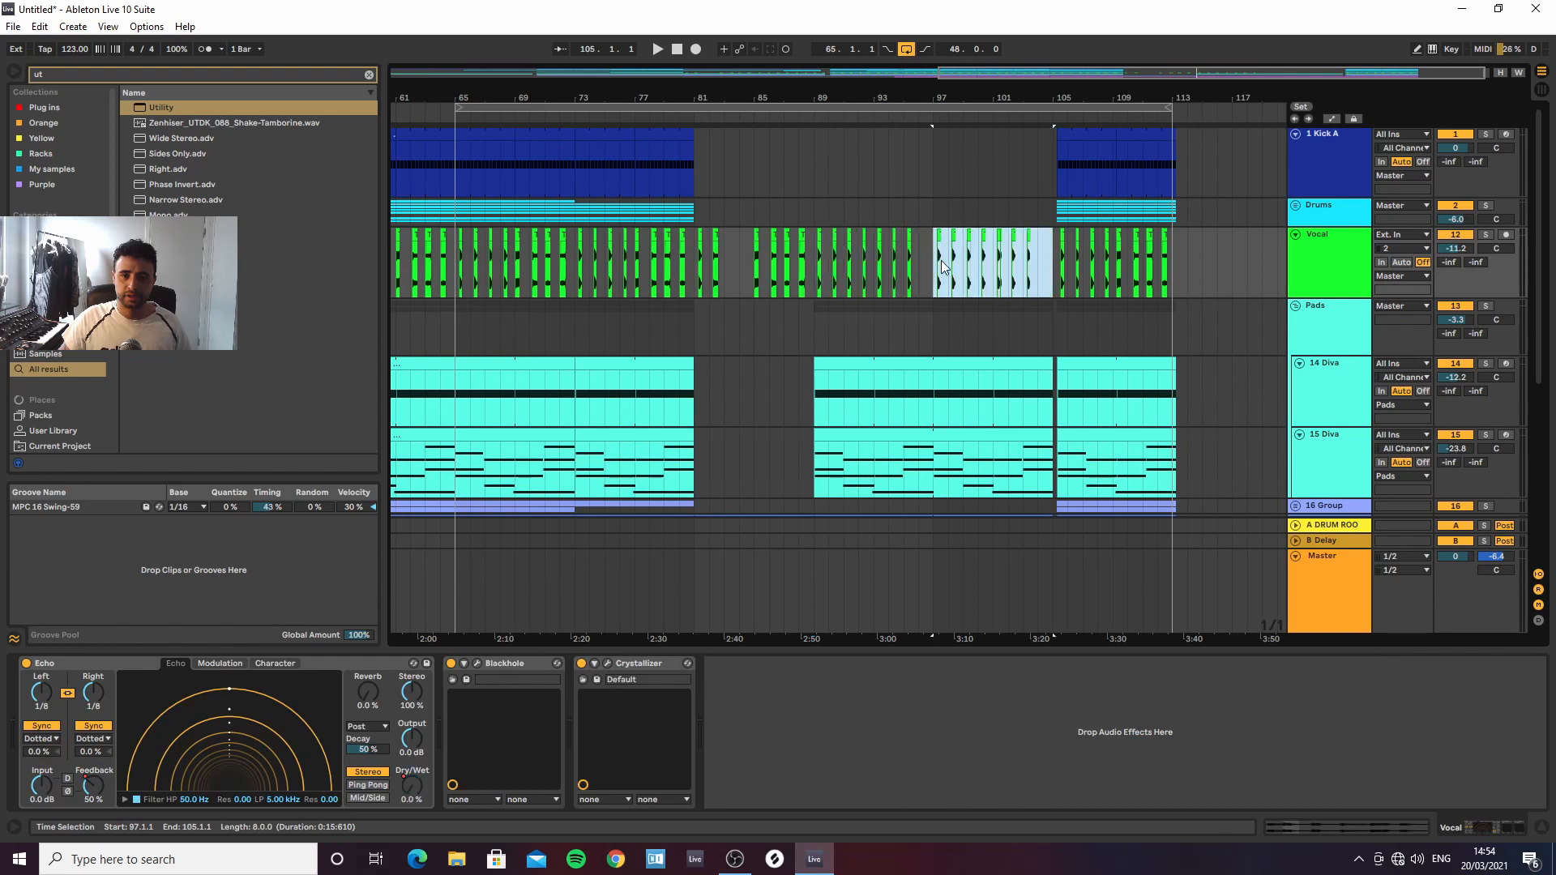
# Audition the breakdown from bar 90 and examine the notes of the Mid lead clip
pyautogui.click(835, 269)
pyautogui.press('space')
pyautogui.scroll(-3, 938, 358)
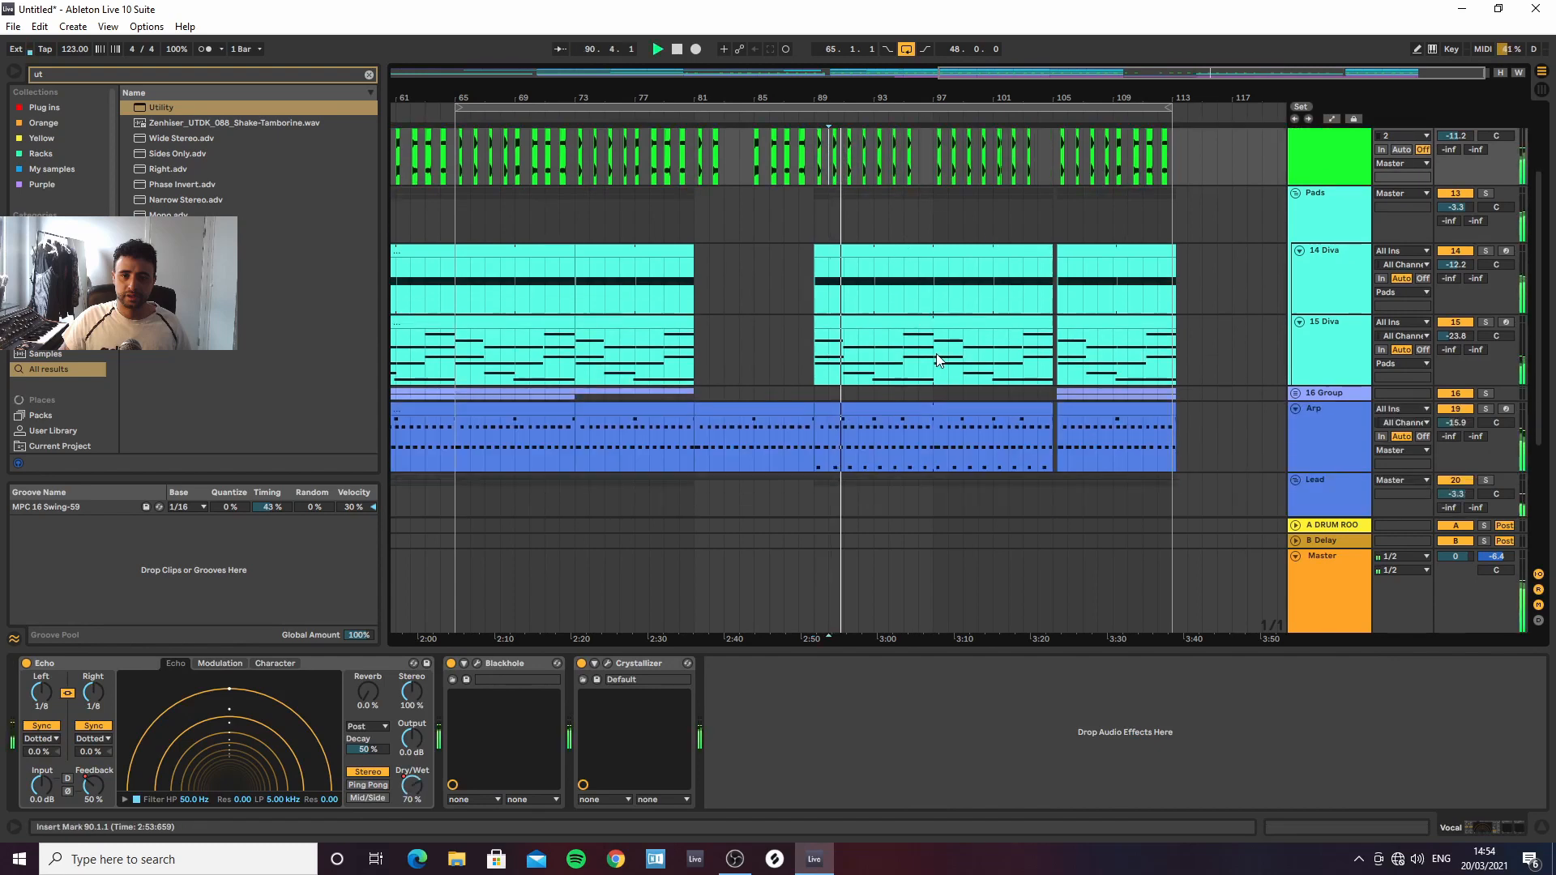
pyautogui.scroll(2, 944, 344)
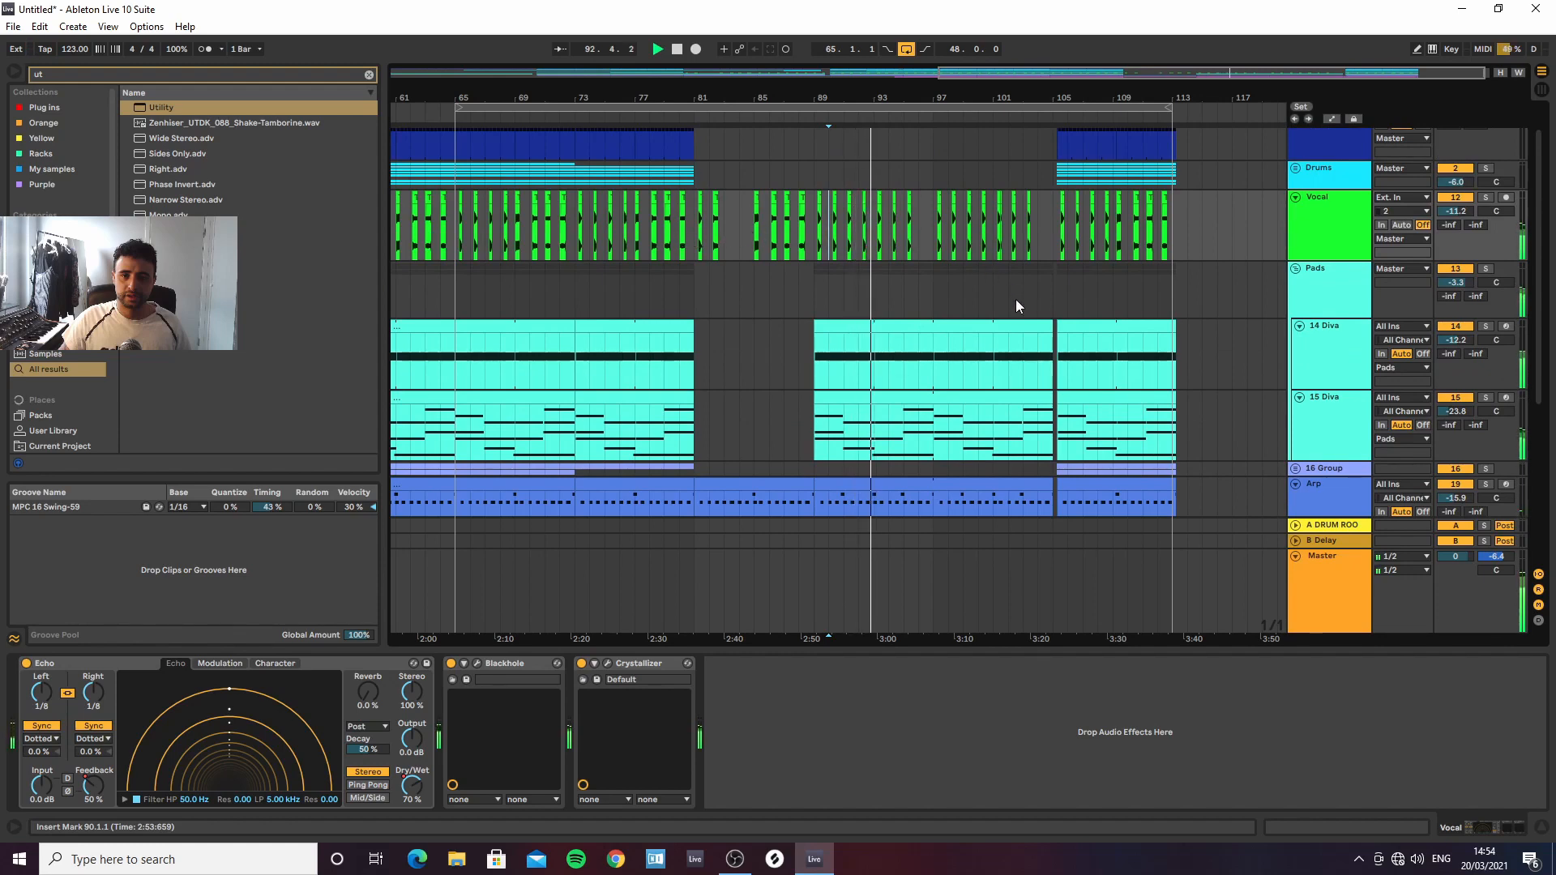
pyautogui.scroll(-7, 987, 295)
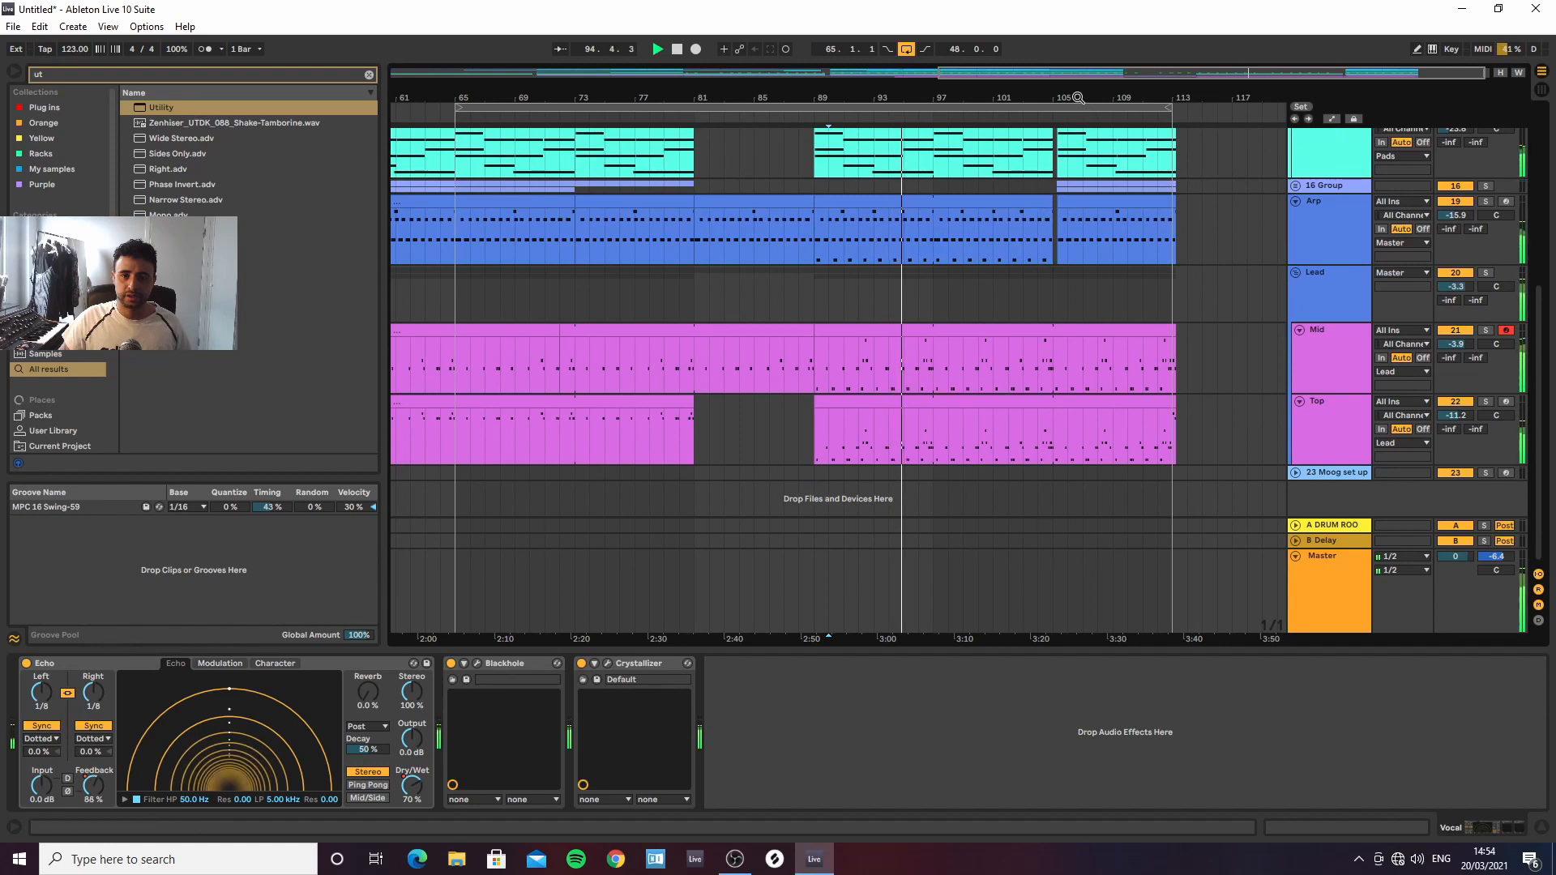
pyautogui.moveTo(1078, 97); pyautogui.dragTo(1002, 276)
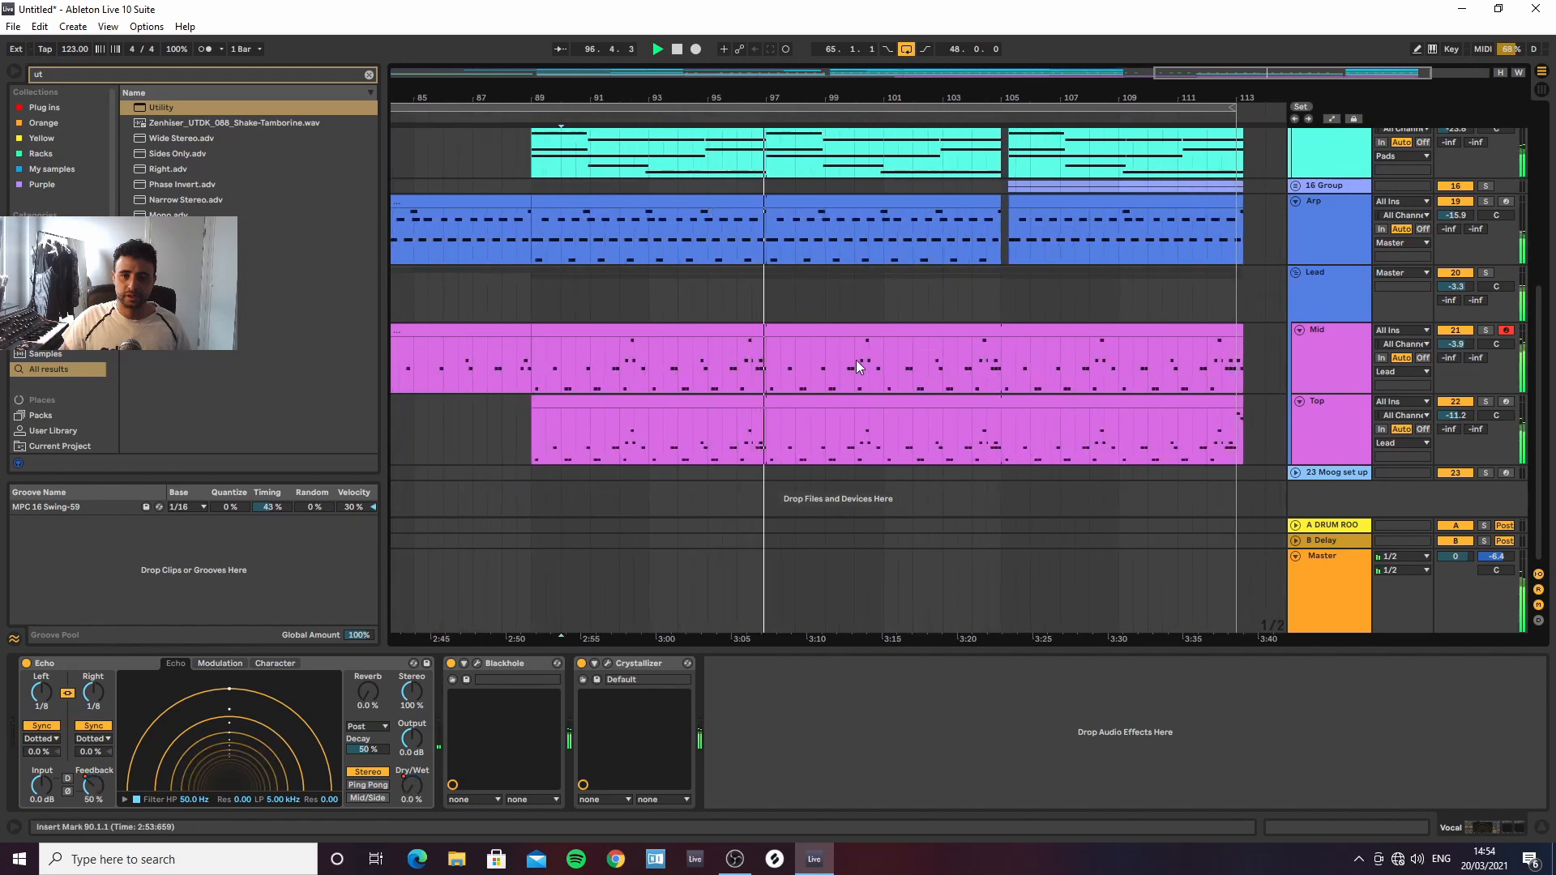
pyautogui.doubleClick(1000, 363)
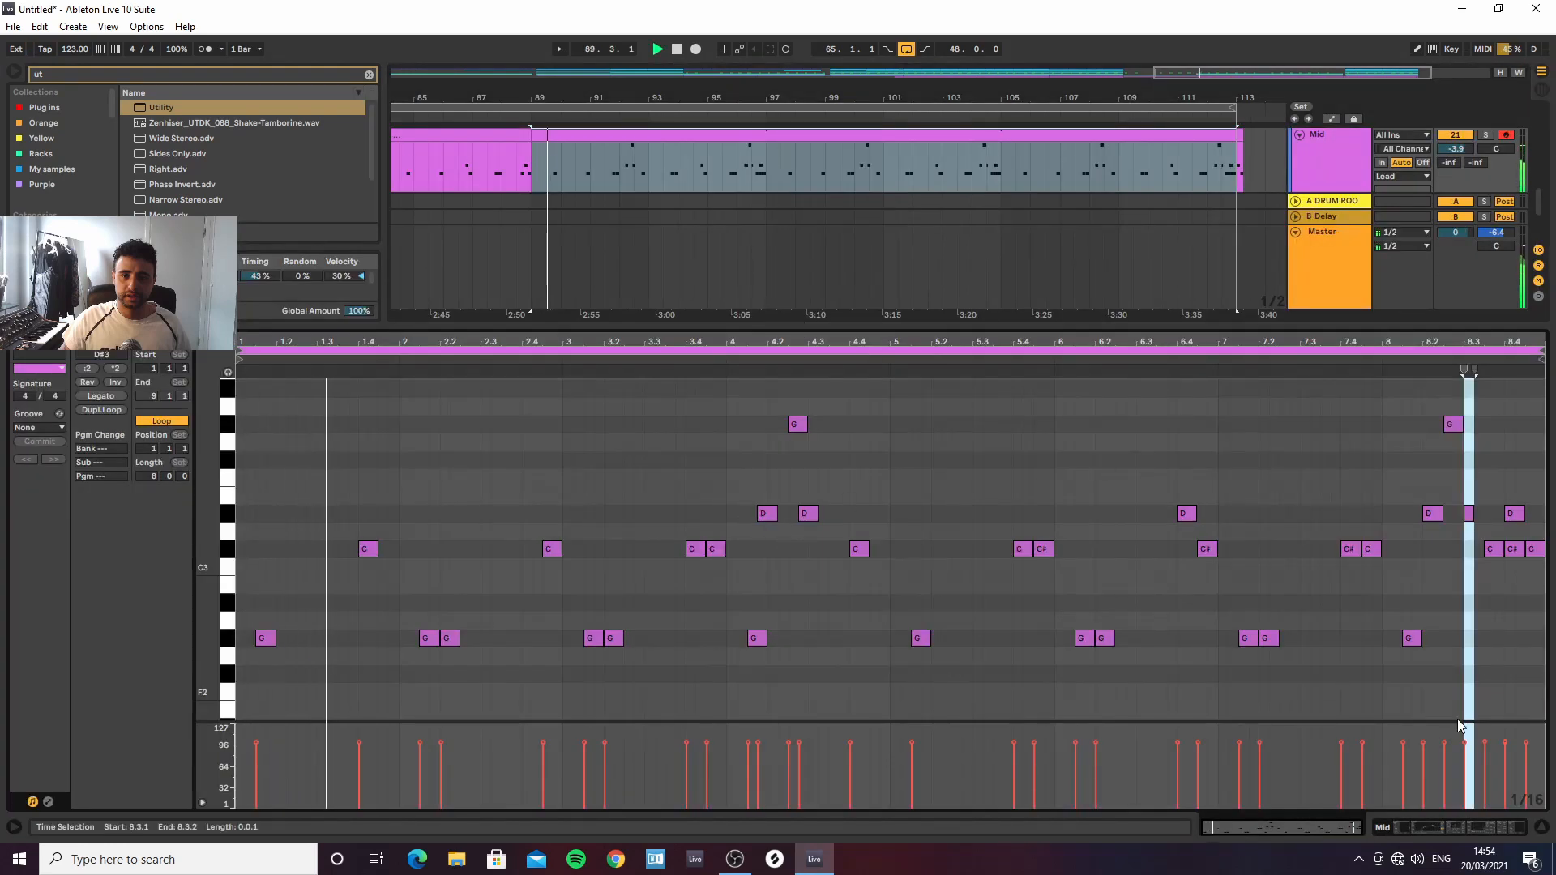
pyautogui.click(1541, 827)
# Deactivate the Top lead clip that starts at bar 89
pyautogui.click(833, 568)
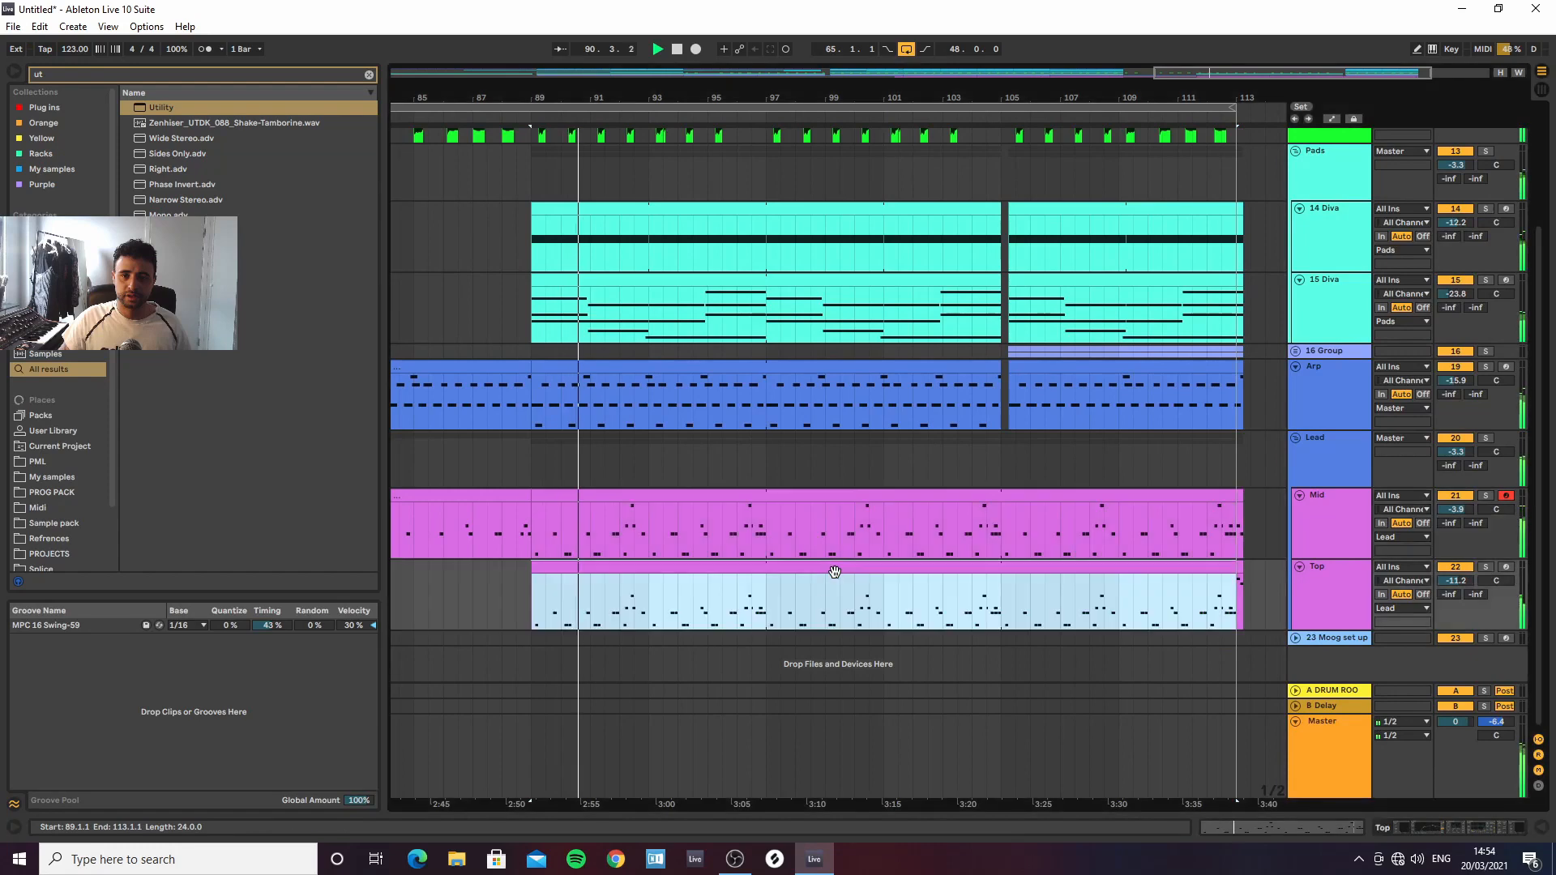
pyautogui.press('-')
pyautogui.press('0')
pyautogui.moveTo(699, 98); pyautogui.dragTo(1024, 84)
pyautogui.moveTo(1159, 97); pyautogui.dragTo(1159, 211)
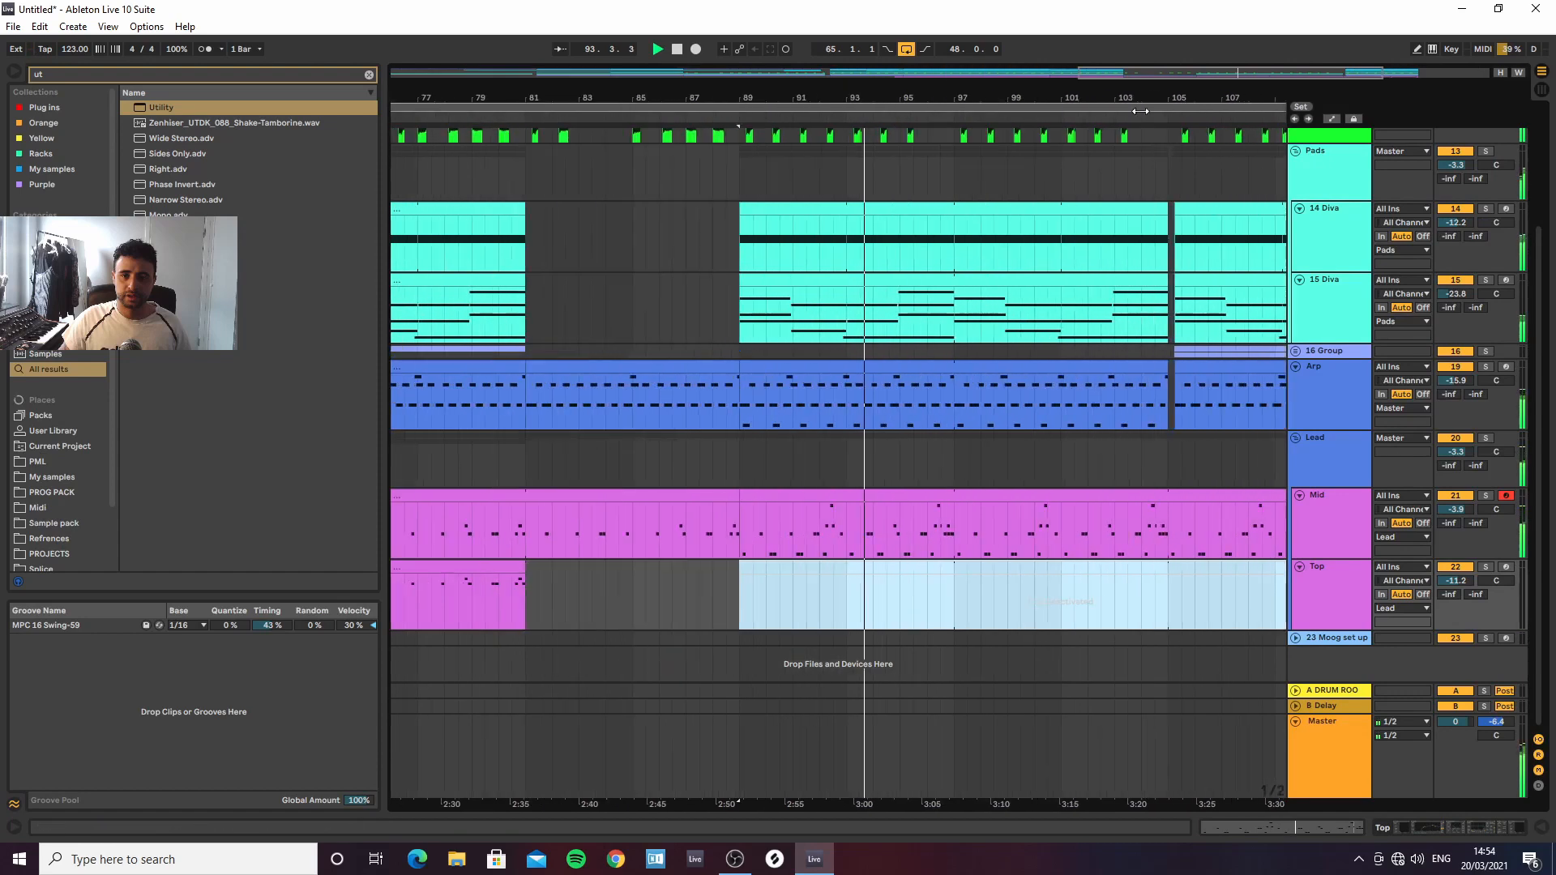
# Add a short G#2 note at 4.4.3 in the Mid clip starting at bar 89, and shorten its loop to four bars
pyautogui.click(997, 494)
pyautogui.doubleClick(998, 494)
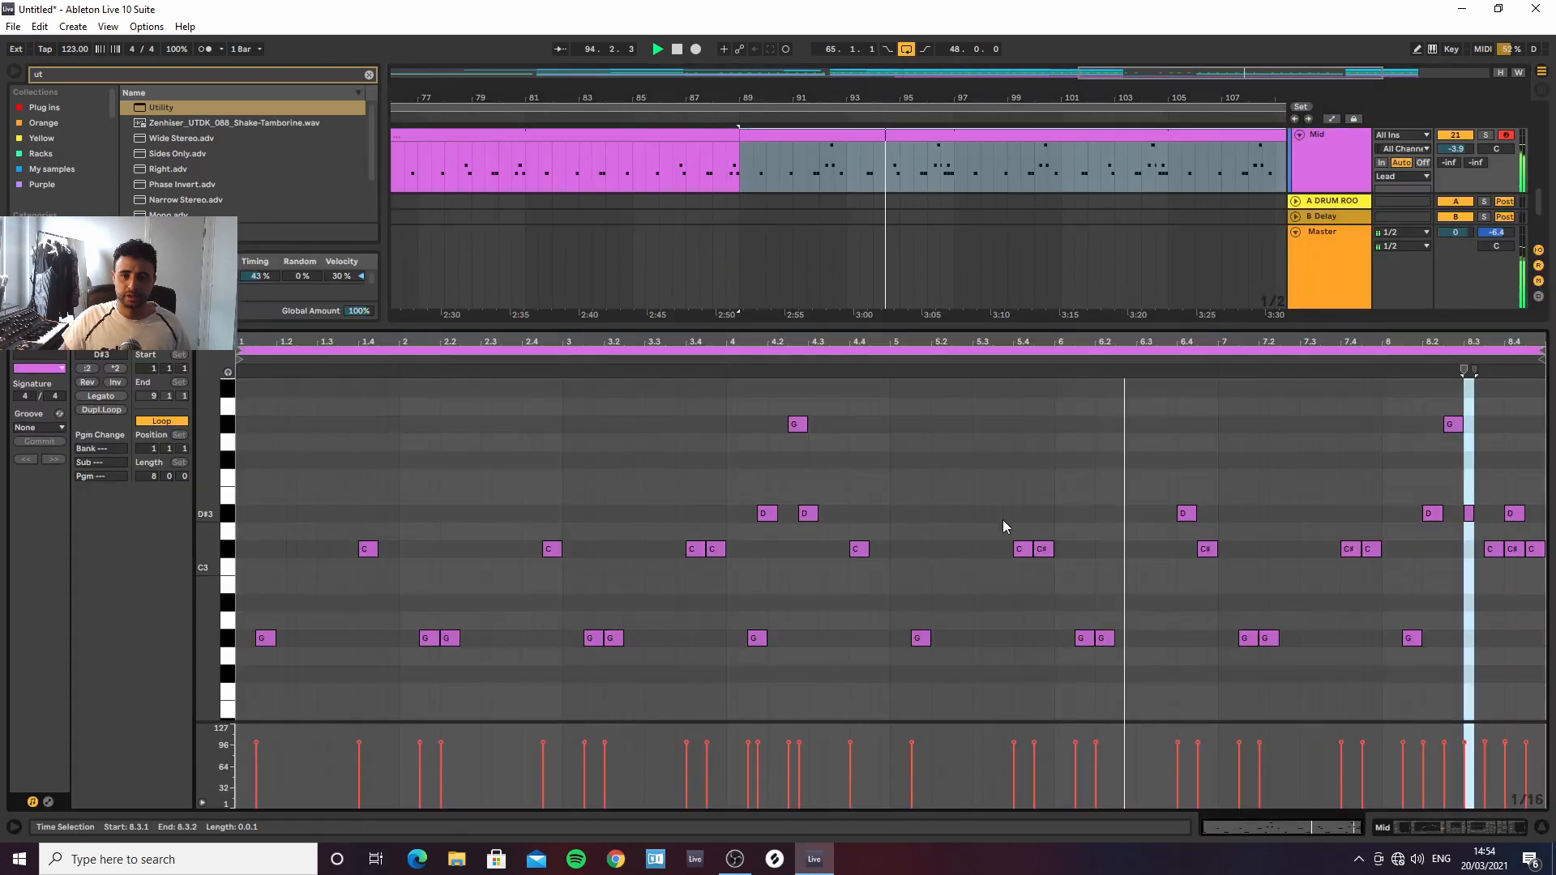
pyautogui.click(766, 517)
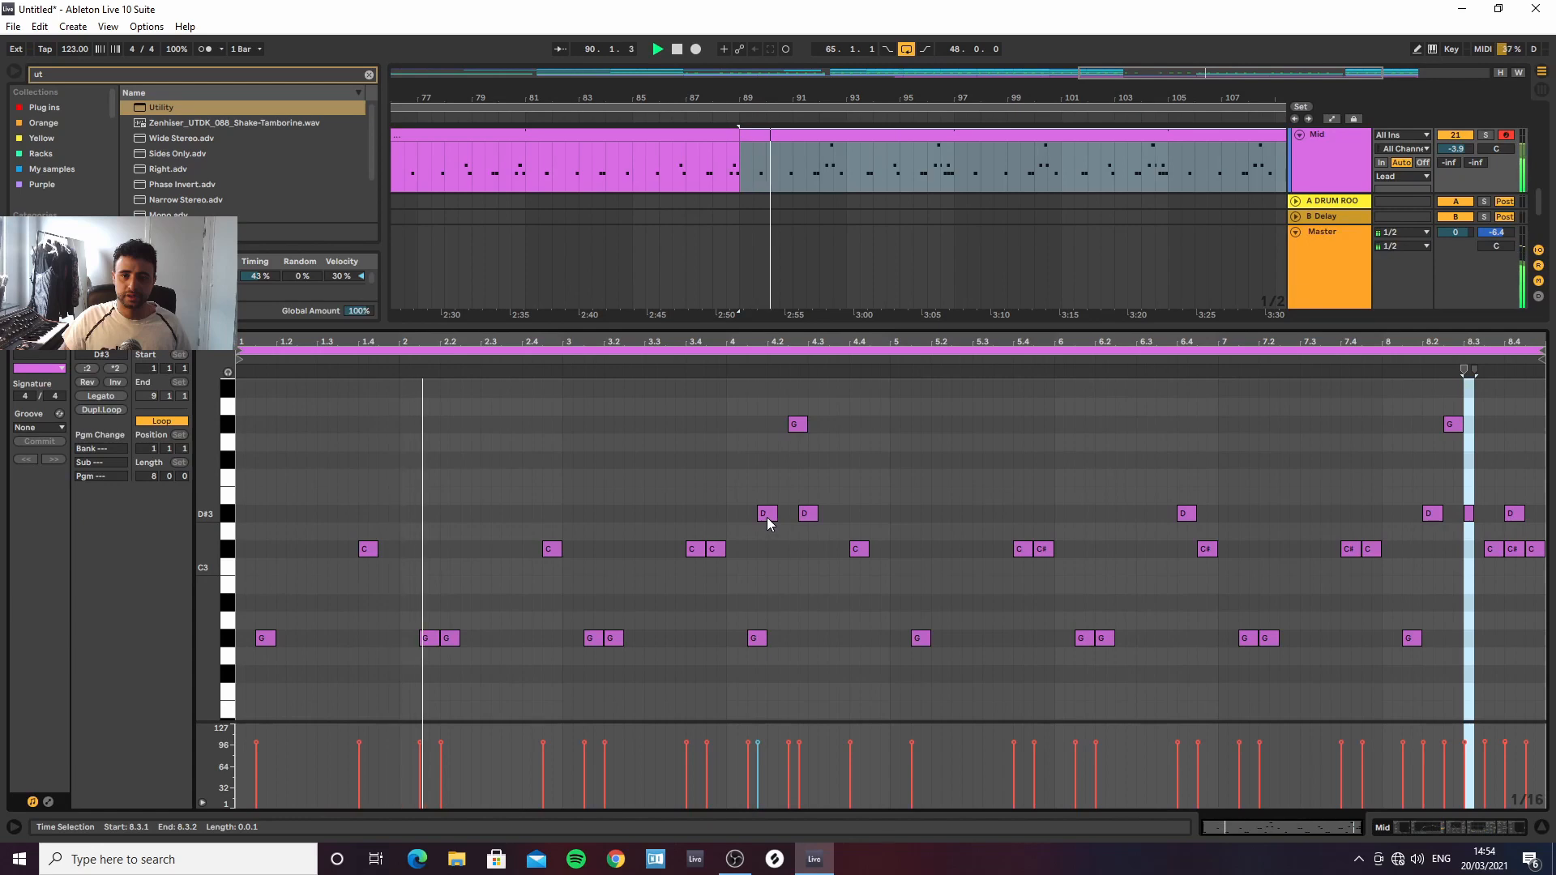
pyautogui.click(813, 513)
pyautogui.click(880, 523)
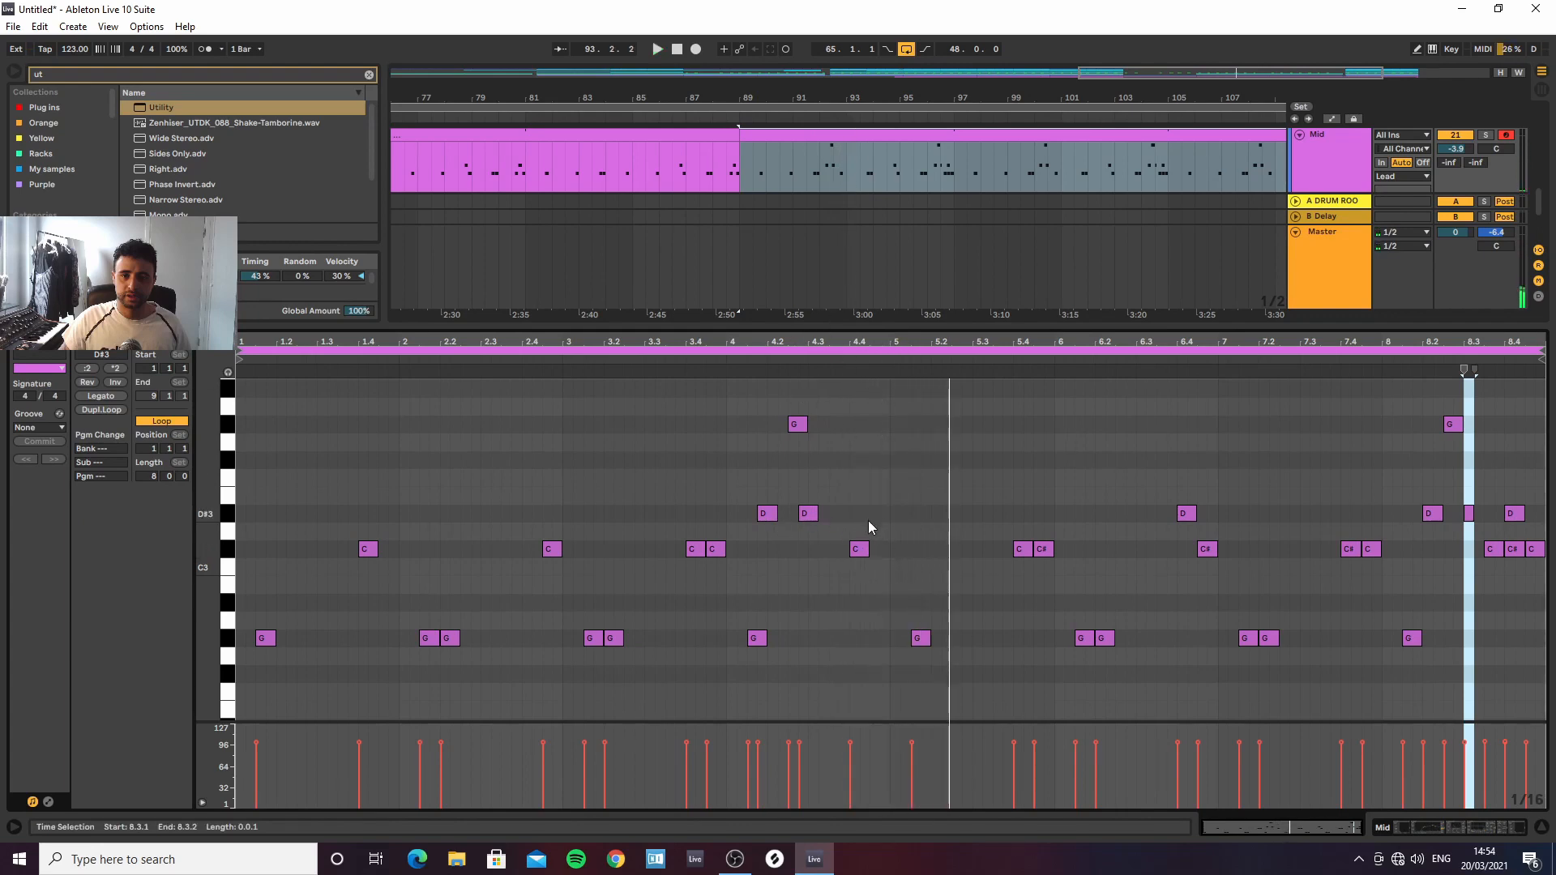
pyautogui.press('space')
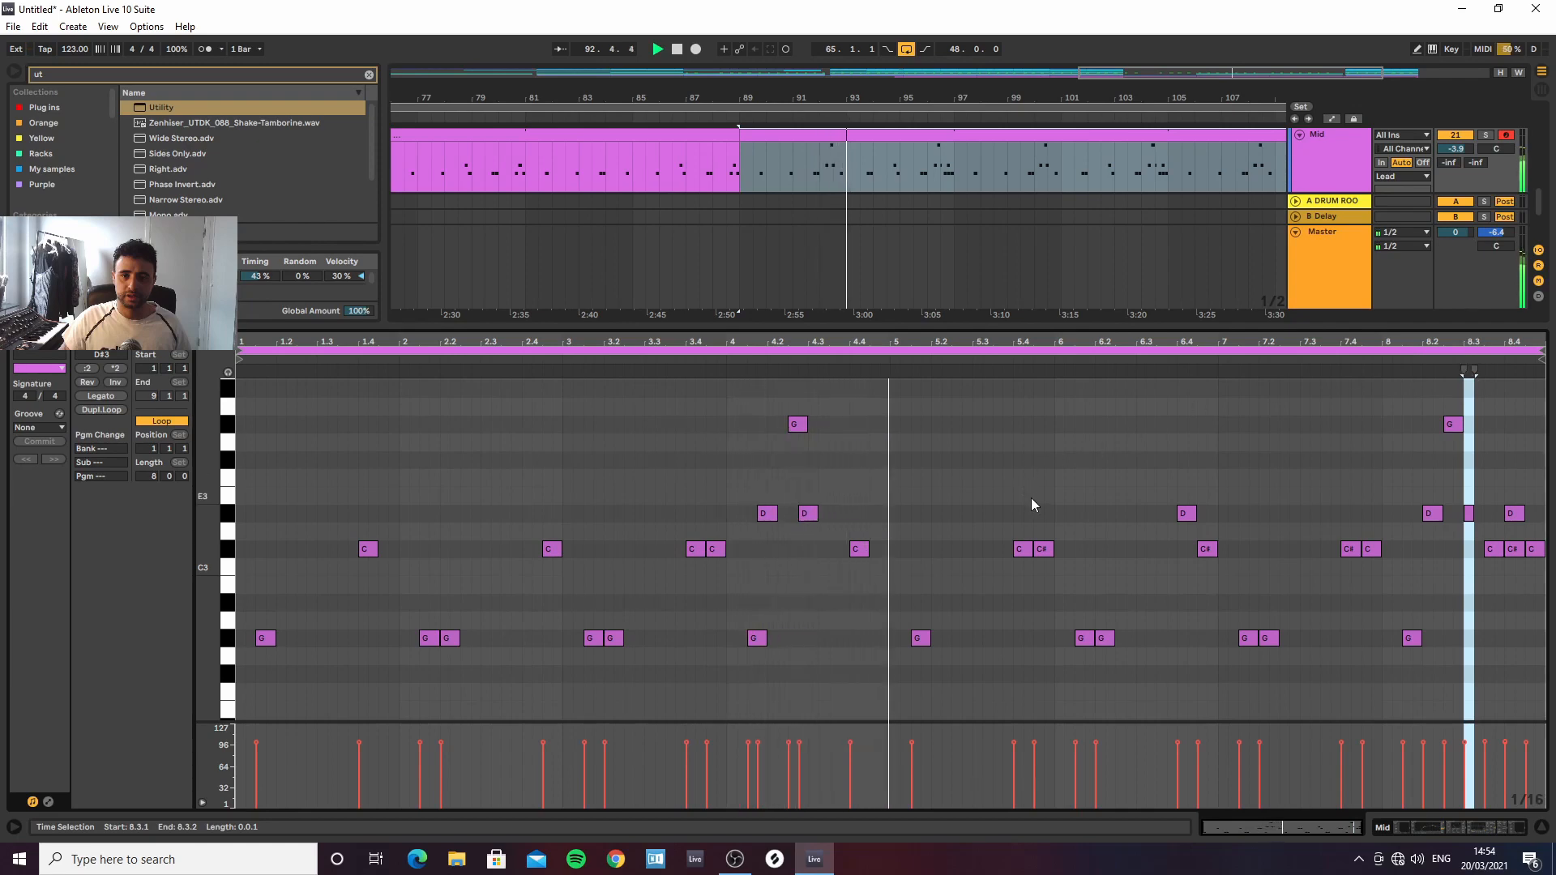
pyautogui.doubleClick(884, 638)
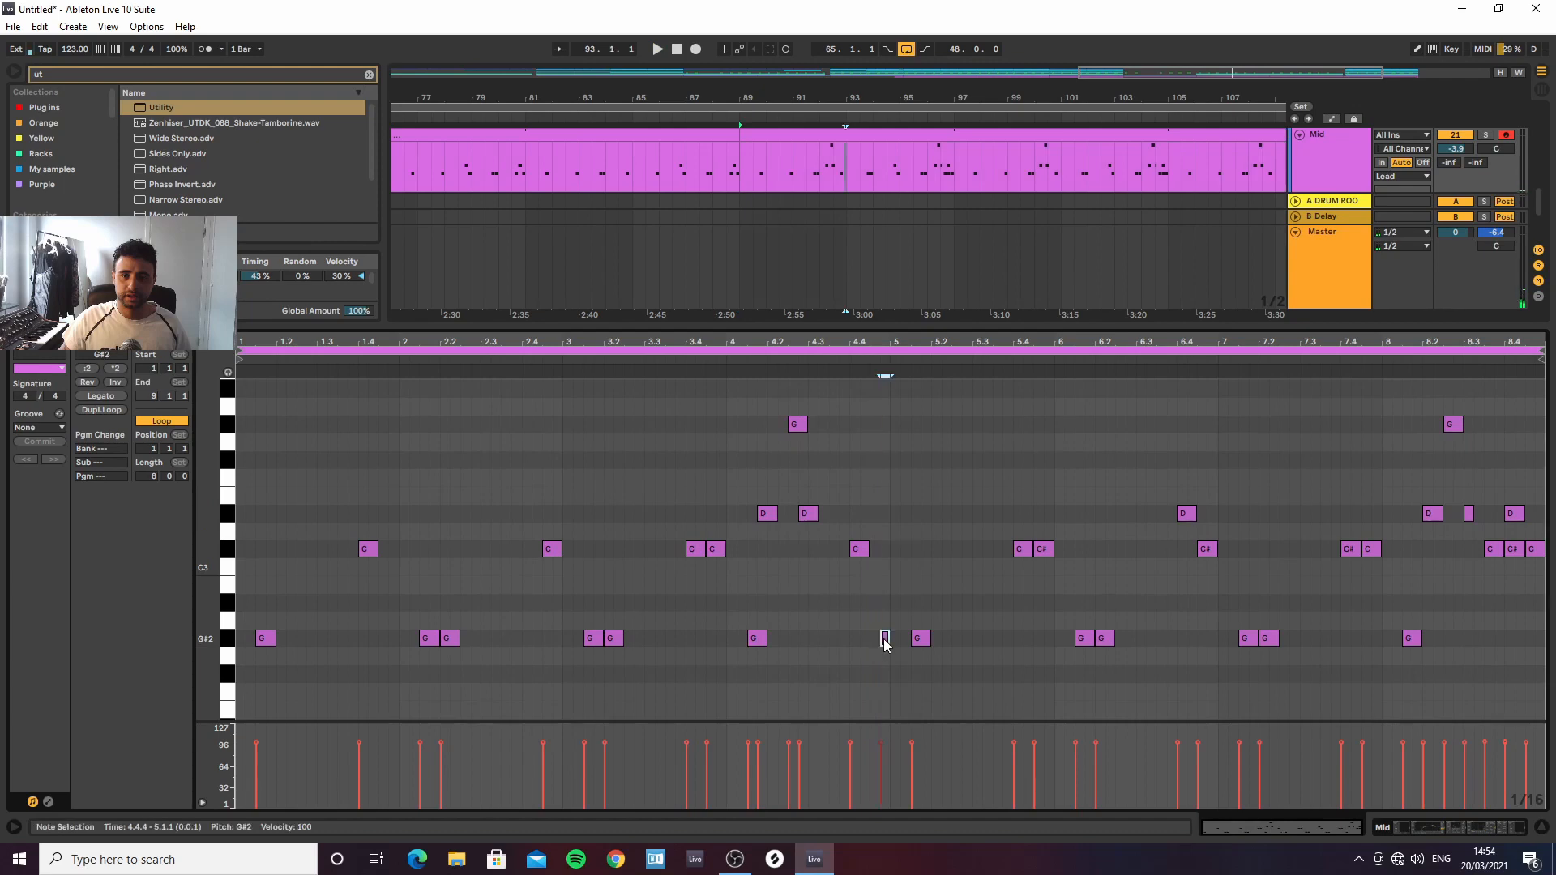
pyautogui.click(769, 359)
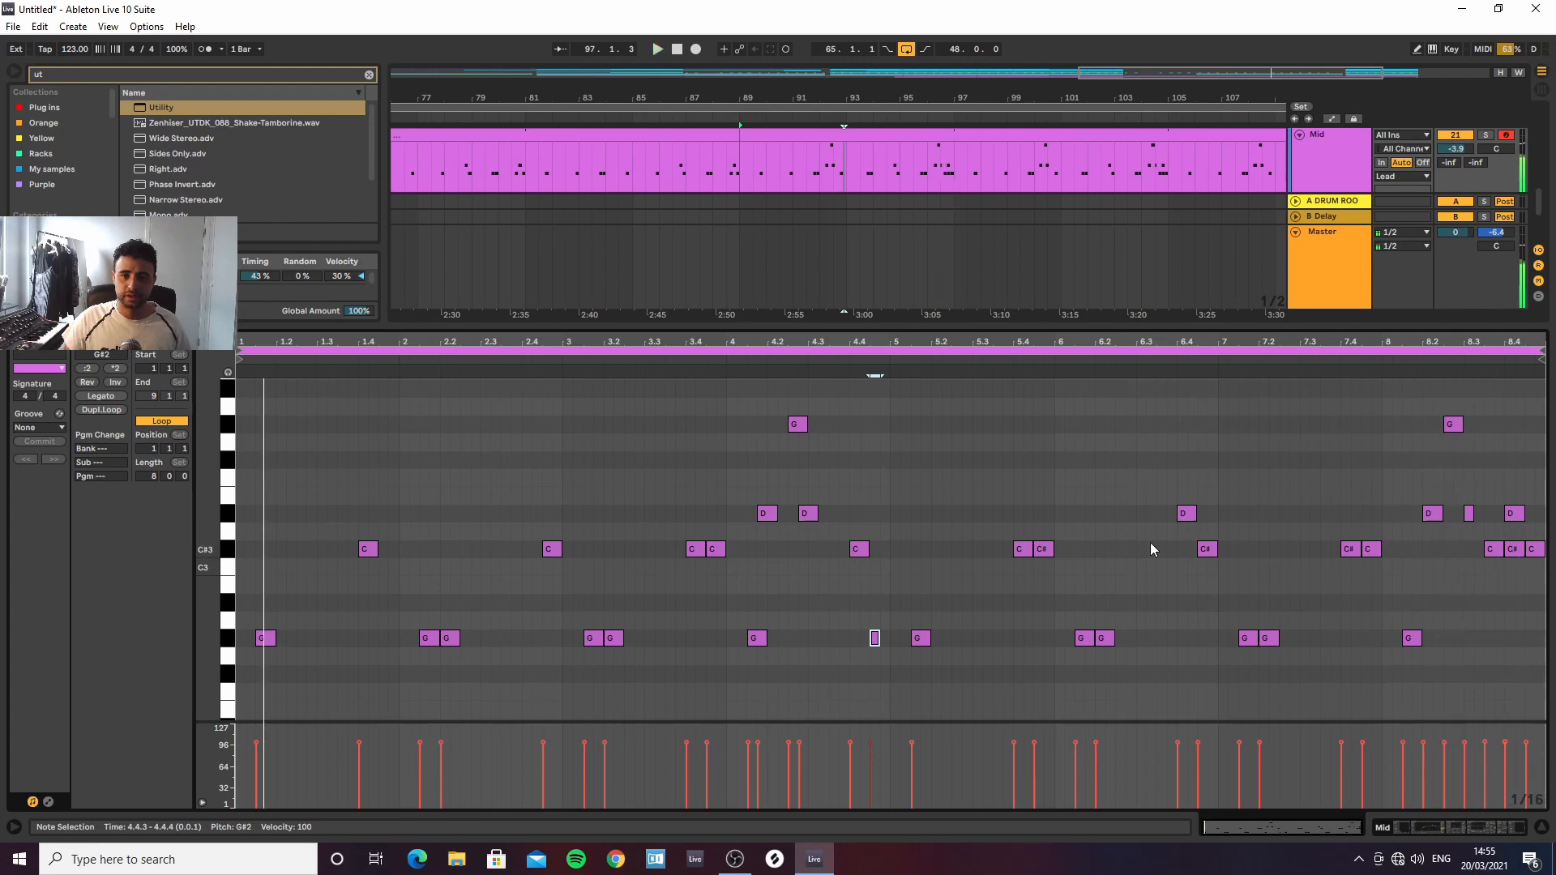
pyautogui.moveTo(1542, 349); pyautogui.dragTo(891, 350)
pyautogui.press('space')
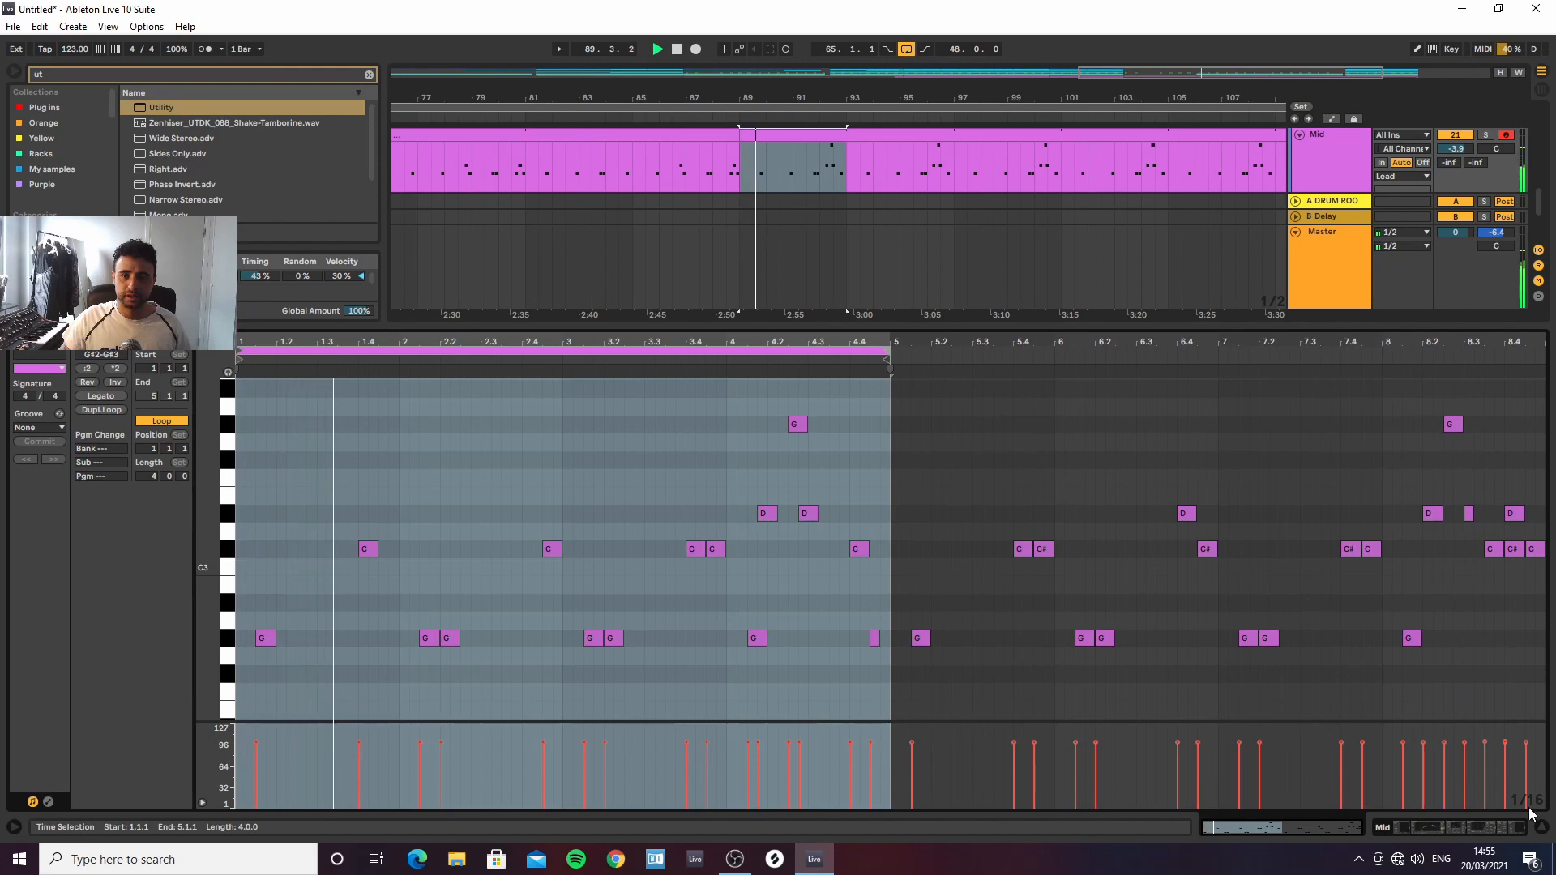
pyautogui.scroll(3, 630, 434)
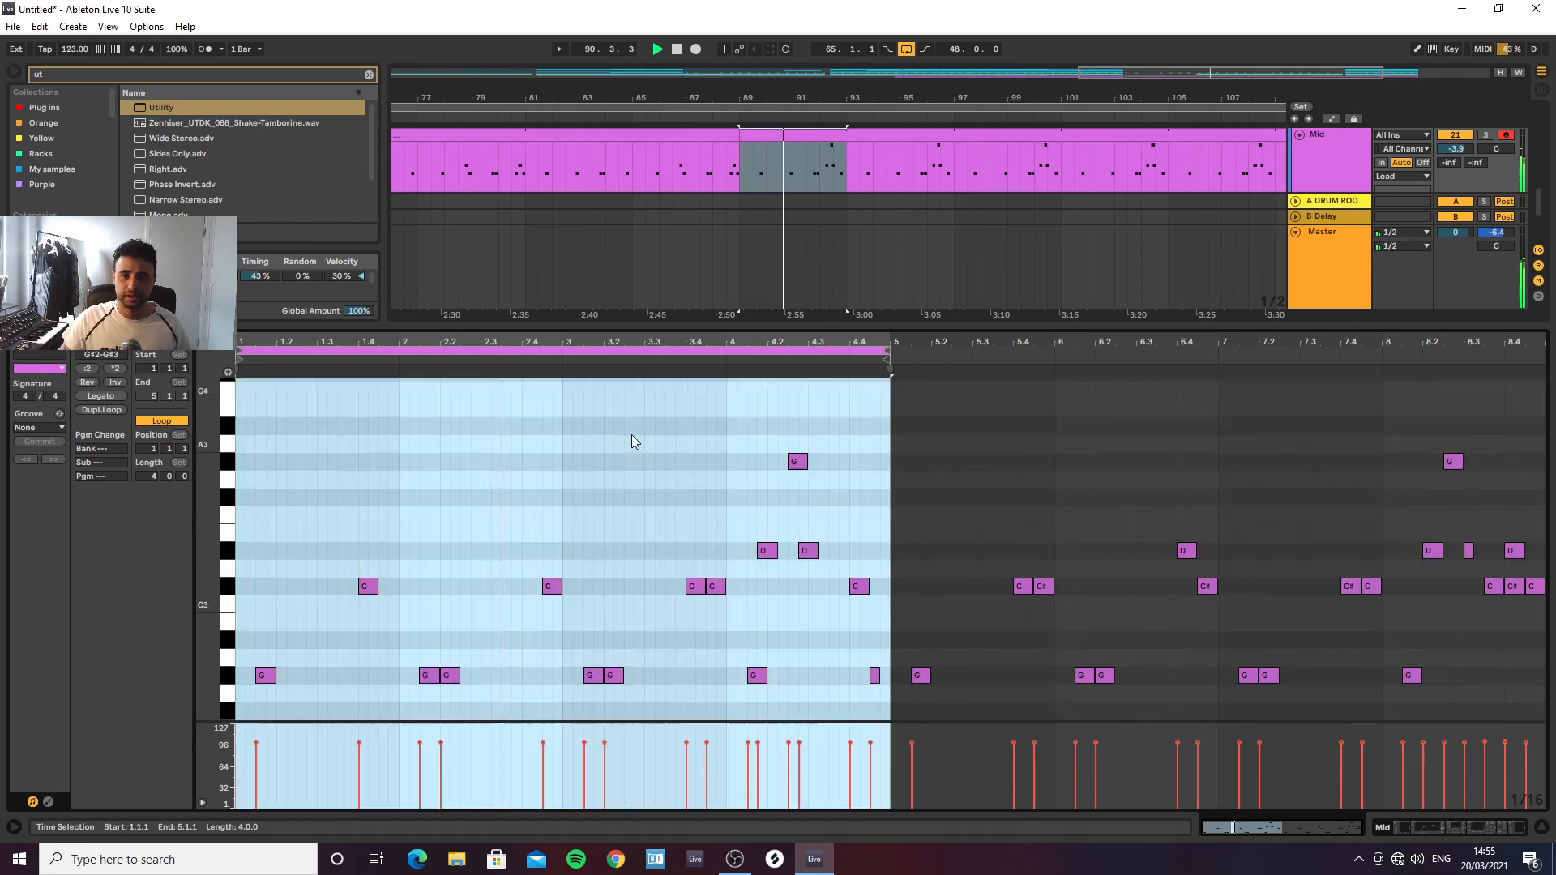
pyautogui.click(675, 415)
pyautogui.doubleClick(670, 414)
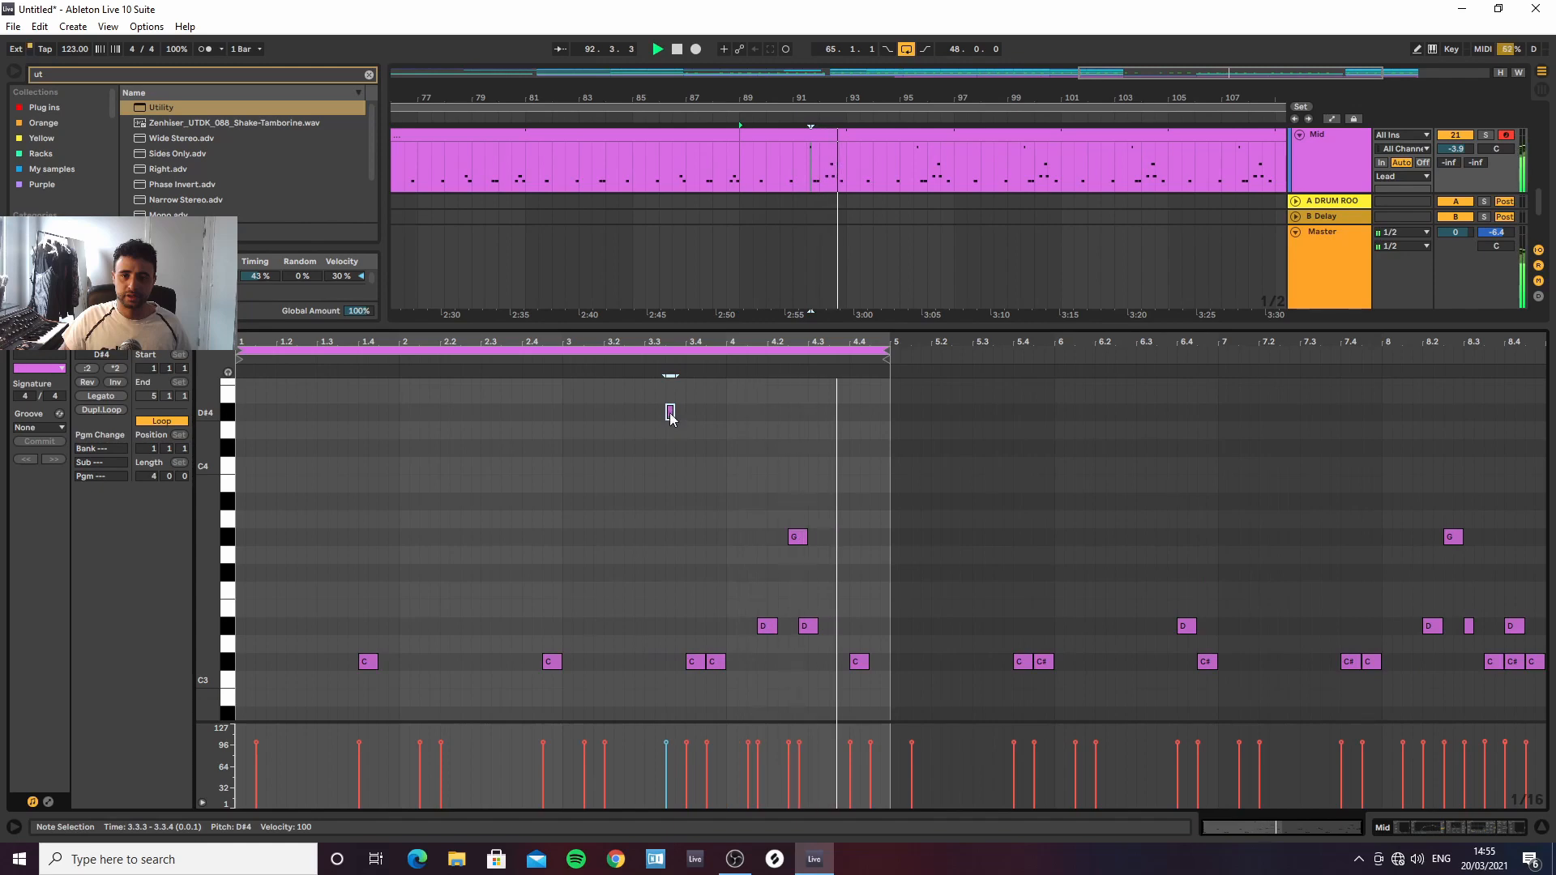
pyautogui.press('Delete')
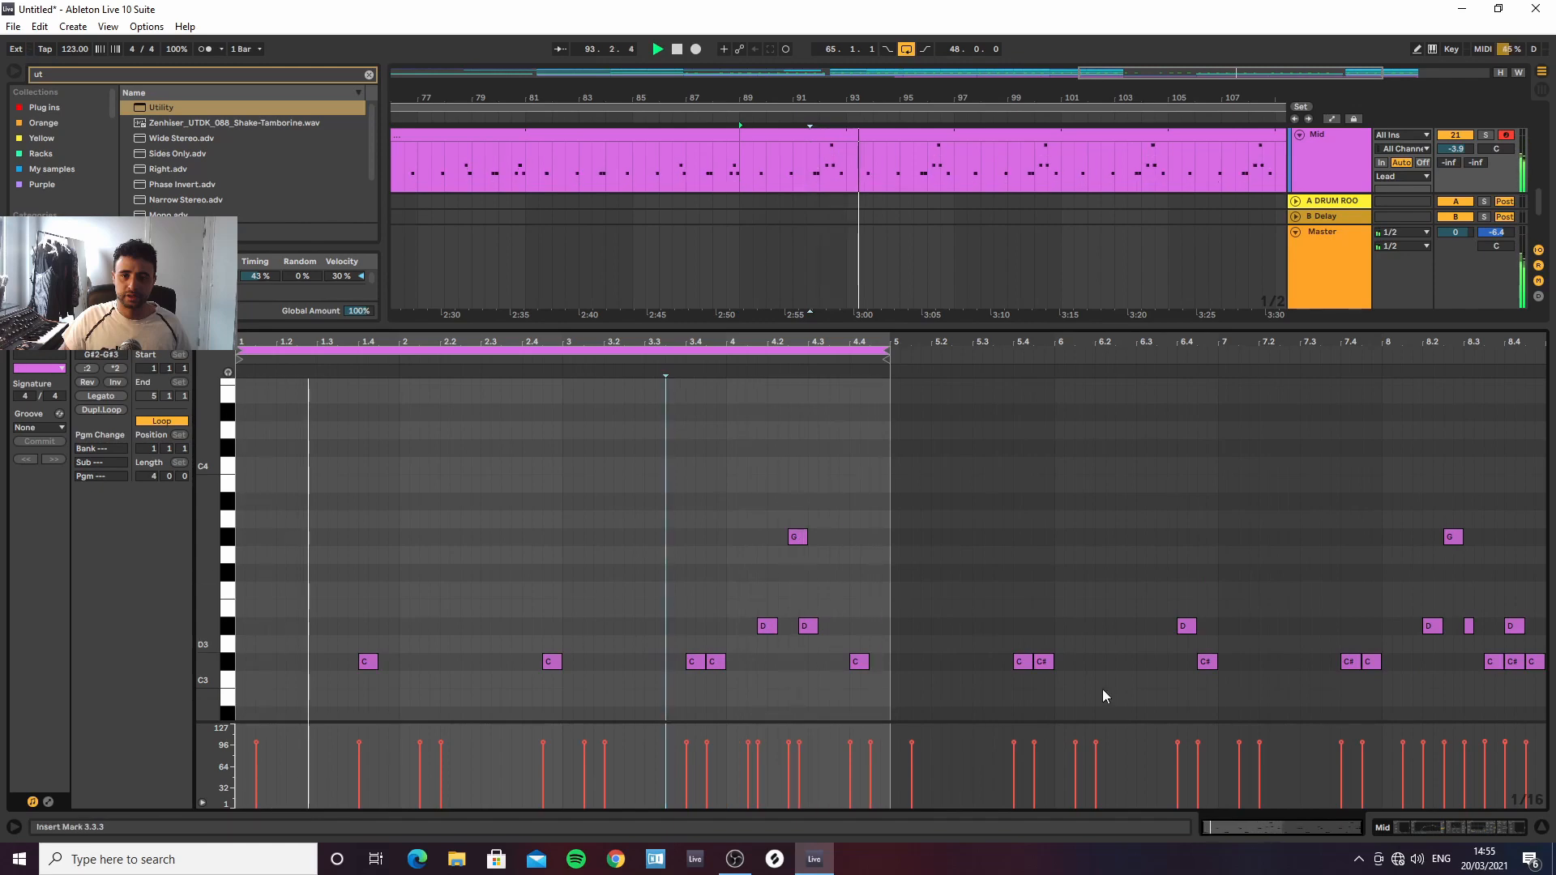
# Bring up the automation lane for the VCF1 filter Frequency of the Mid track's Diva synth
pyautogui.click(1542, 827)
pyautogui.click(1339, 538)
pyautogui.press('a')
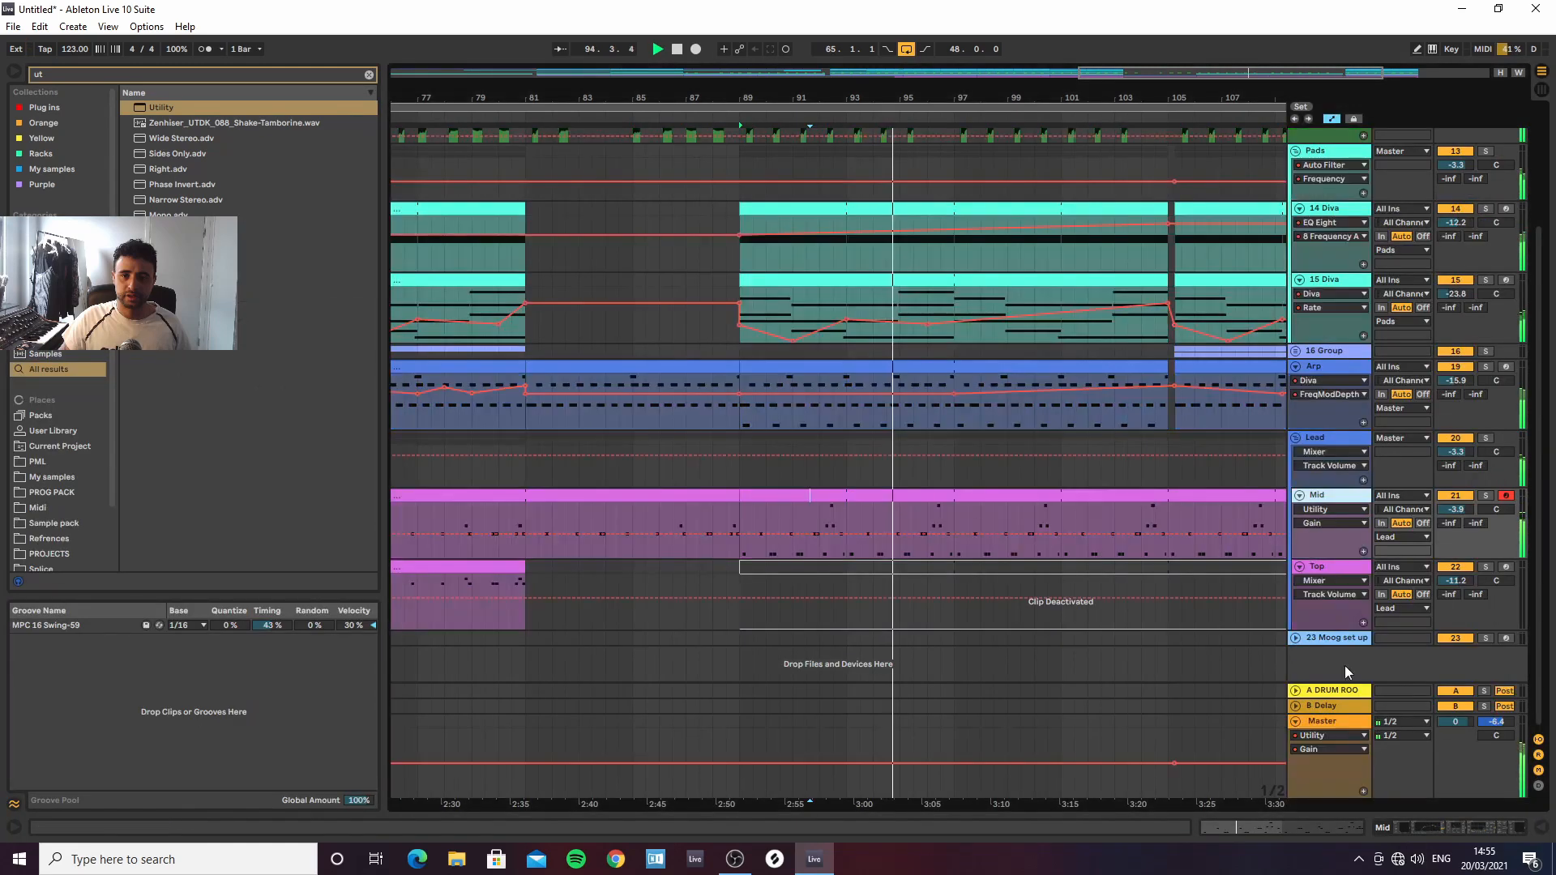
pyautogui.click(1447, 825)
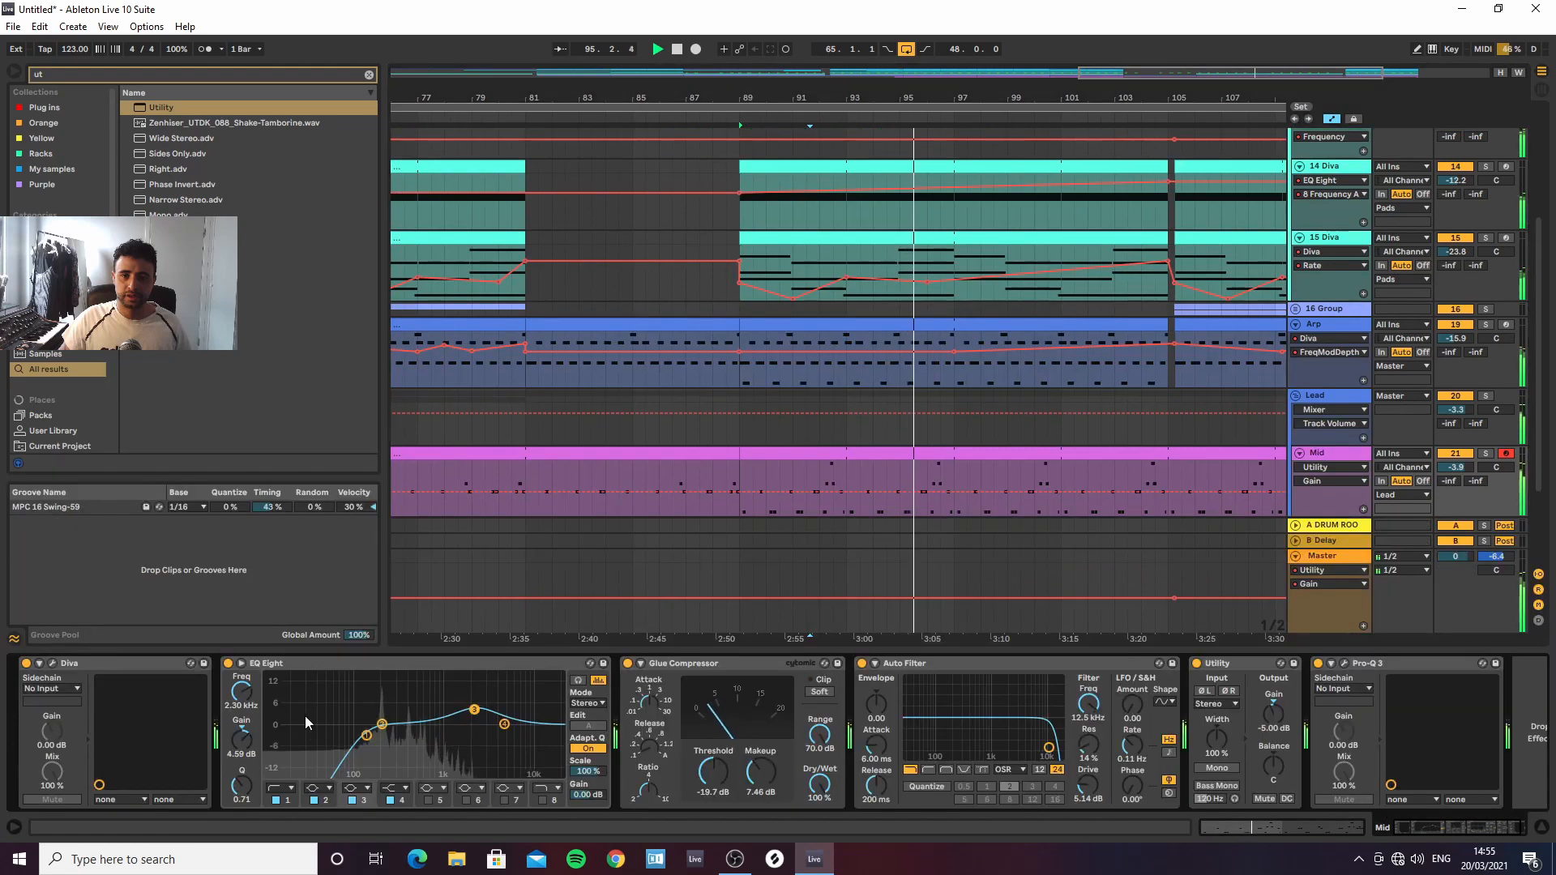
pyautogui.click(52, 663)
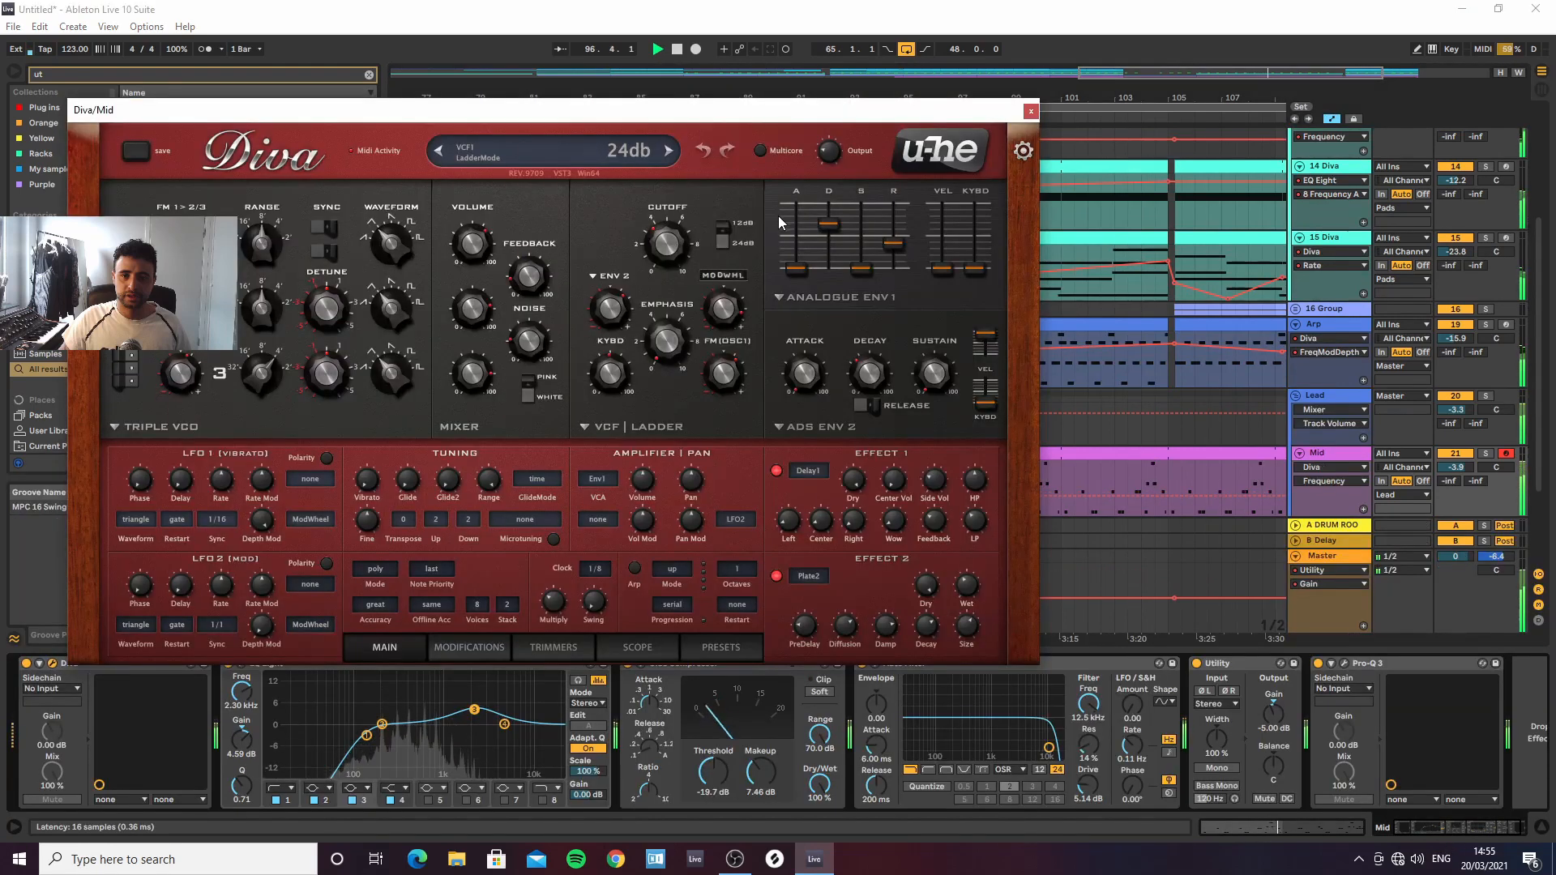
pyautogui.click(1031, 111)
pyautogui.press('a')
pyautogui.press('a')
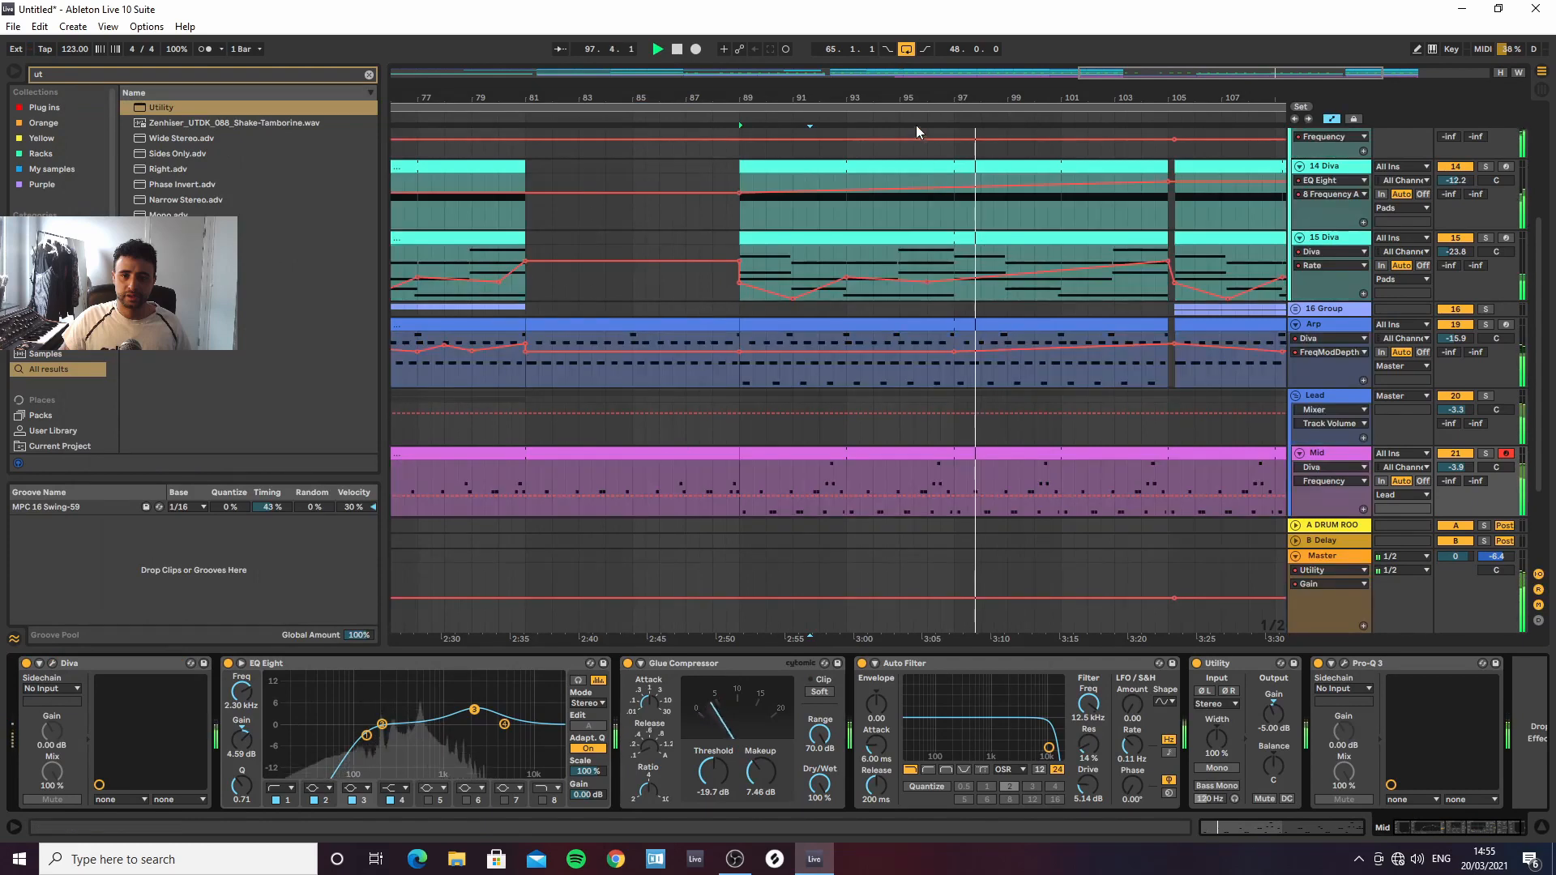
# Draw a rising Diva Frequency ramp on the Mid track from 73.00 at bar 89 to 90.91 at bar 105
pyautogui.moveTo(916, 99); pyautogui.dragTo(898, 58)
pyautogui.click(790, 495)
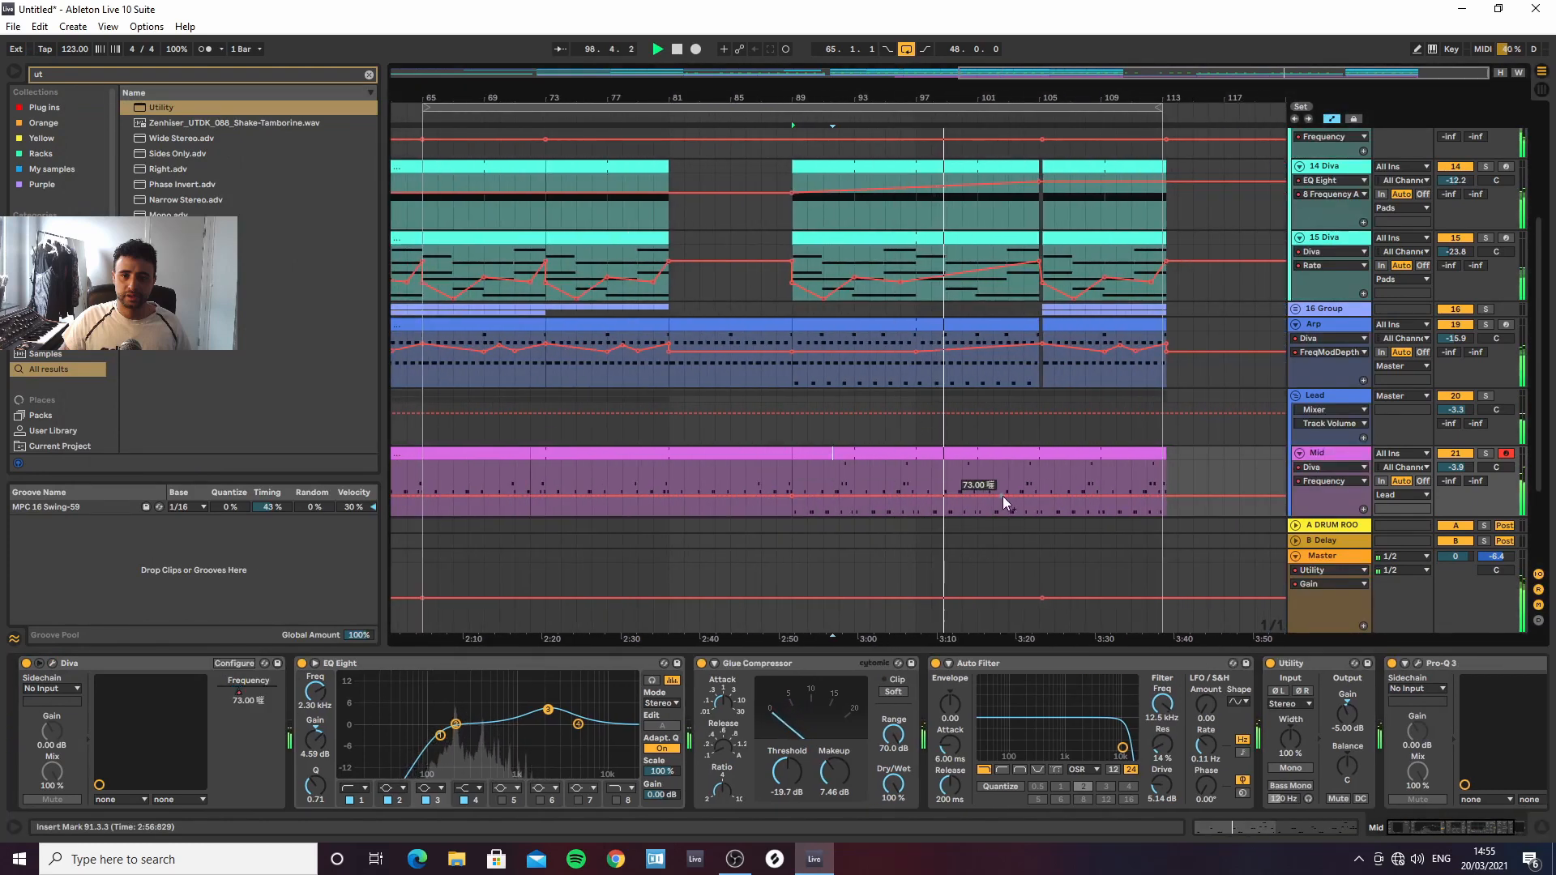
pyautogui.moveTo(1023, 496); pyautogui.dragTo(1041, 488)
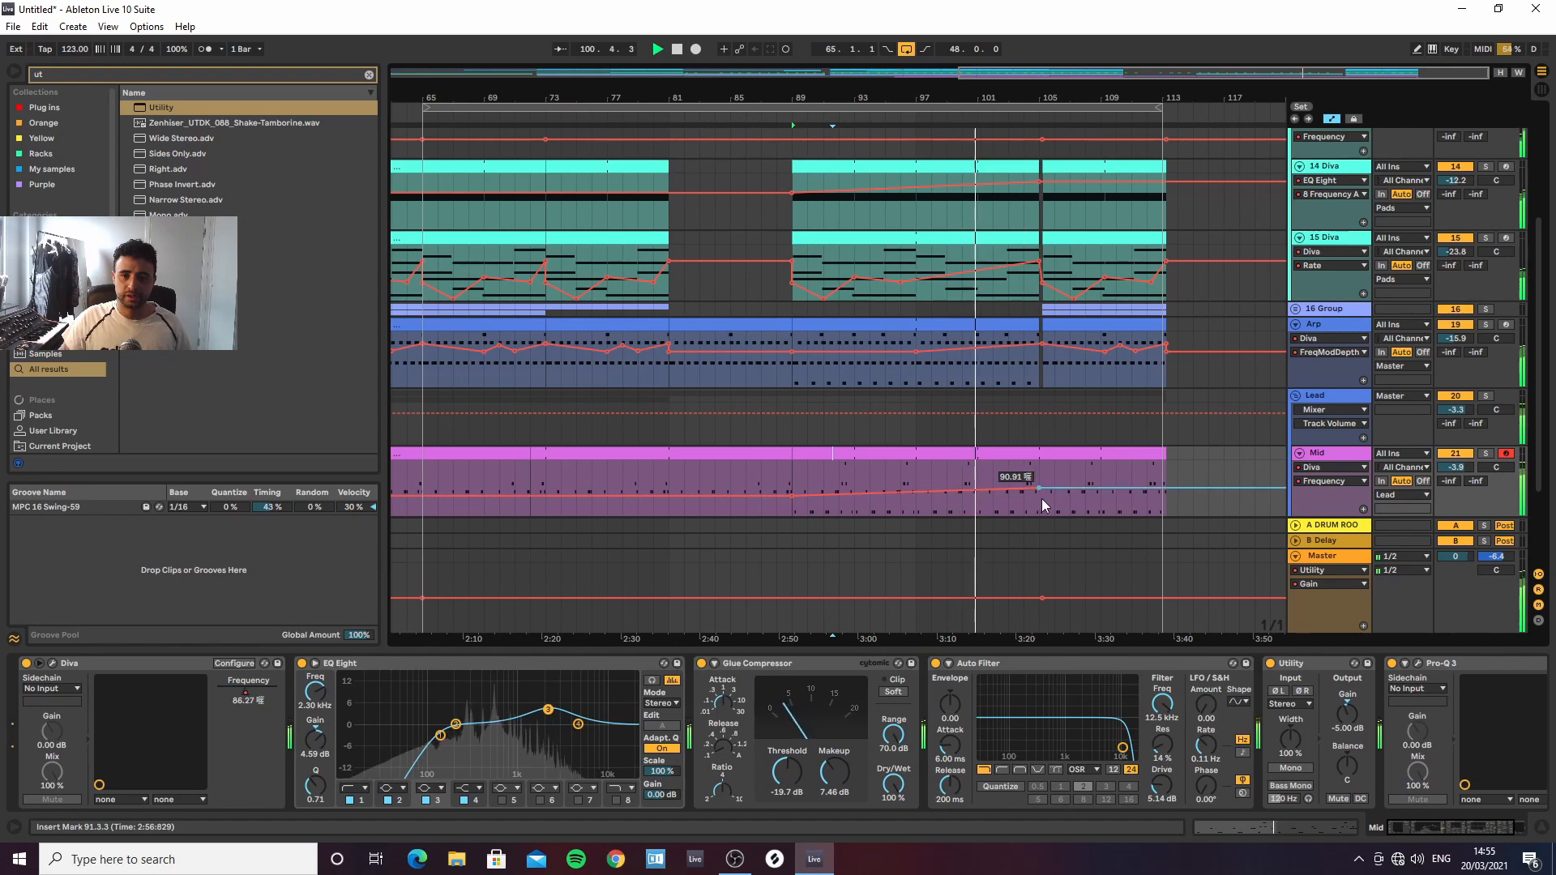
pyautogui.moveTo(1046, 97); pyautogui.dragTo(900, 166)
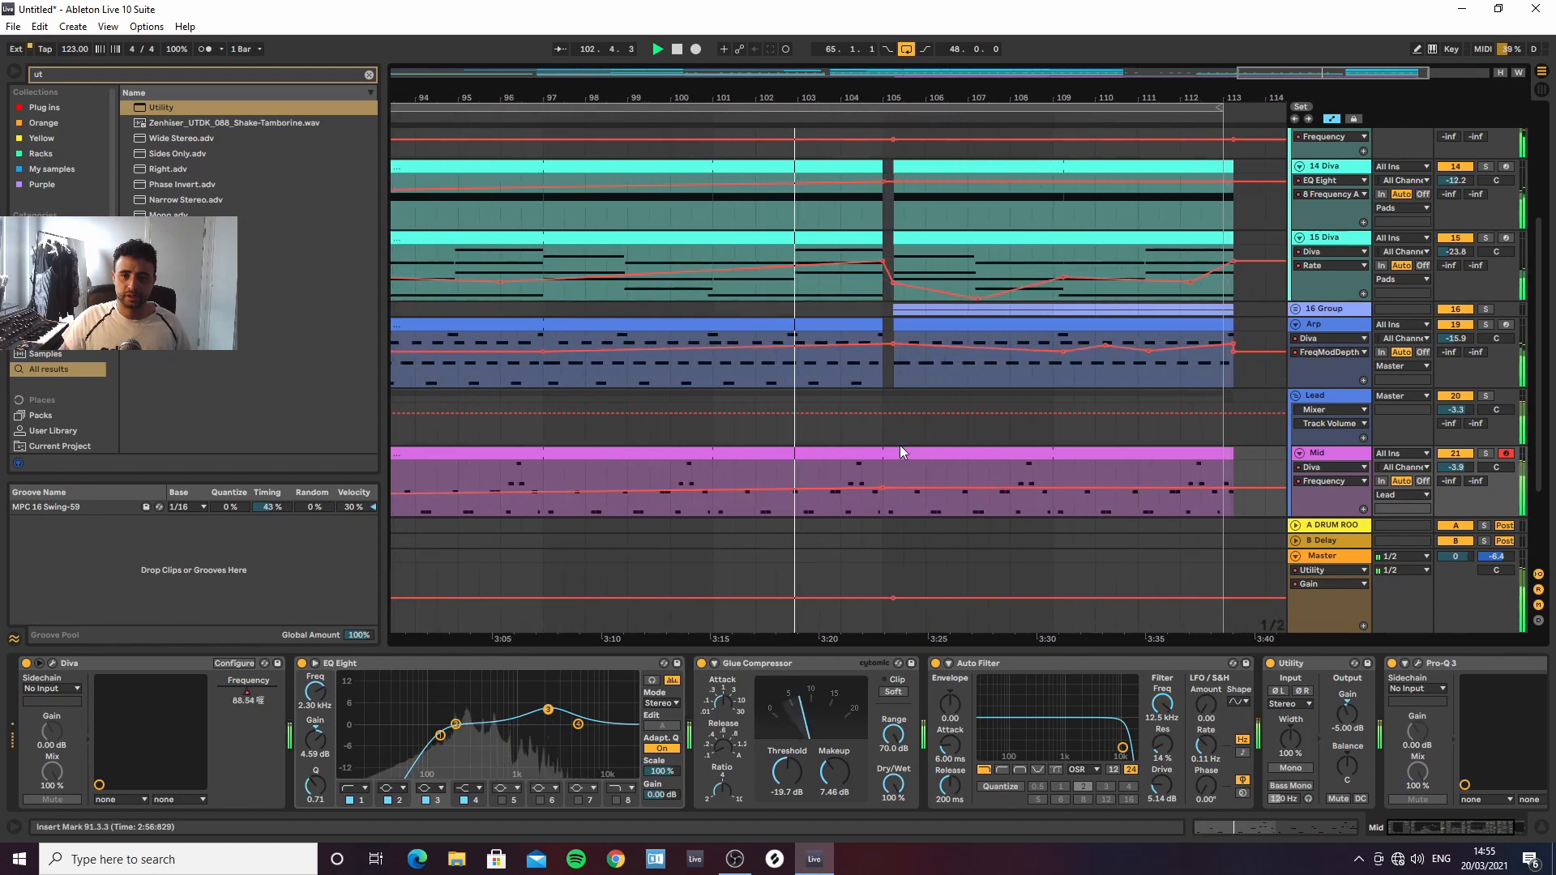
# Hide the automation lanes and set the loop over the returning drop from 105.2.1 to 113.2.1
pyautogui.press('a')
pyautogui.scroll(1, 954, 405)
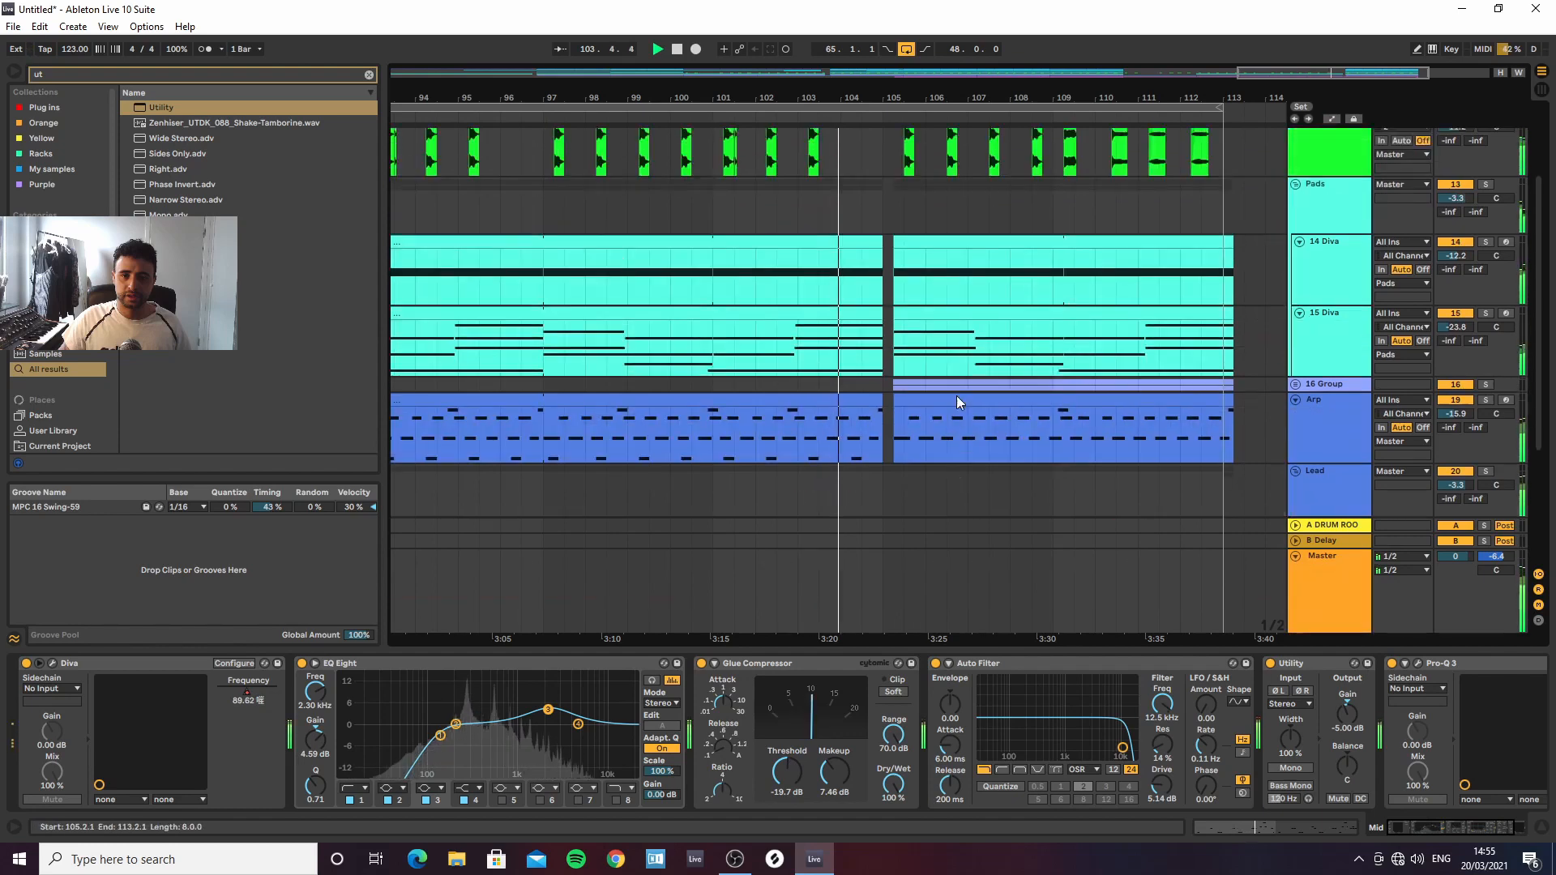
pyautogui.scroll(2, 990, 323)
pyautogui.scroll(-3, 981, 350)
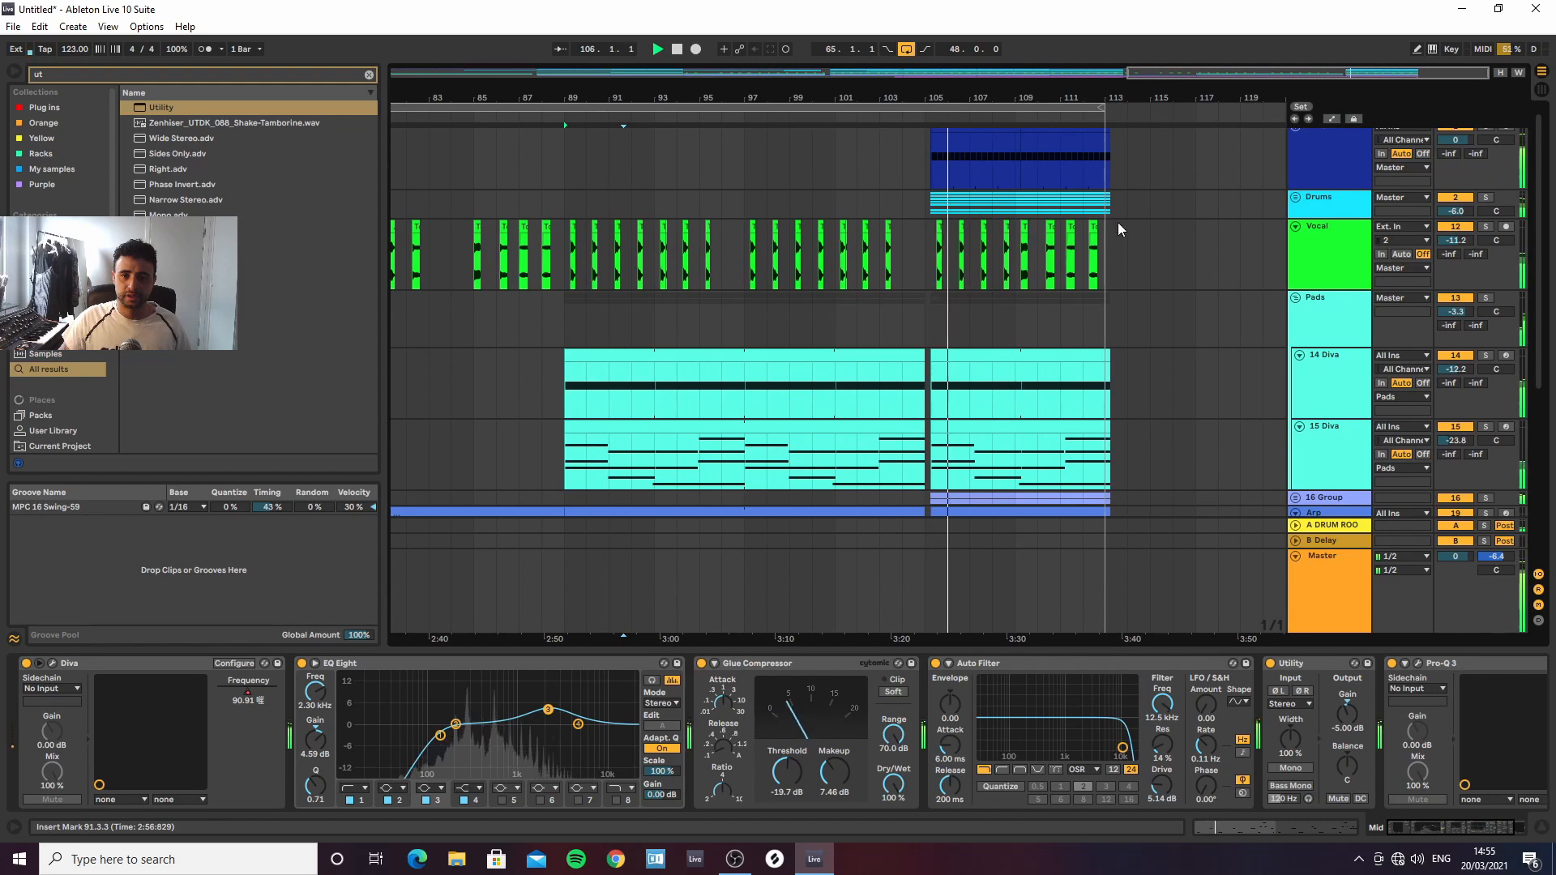
pyautogui.moveTo(1125, 98); pyautogui.dragTo(1023, 110)
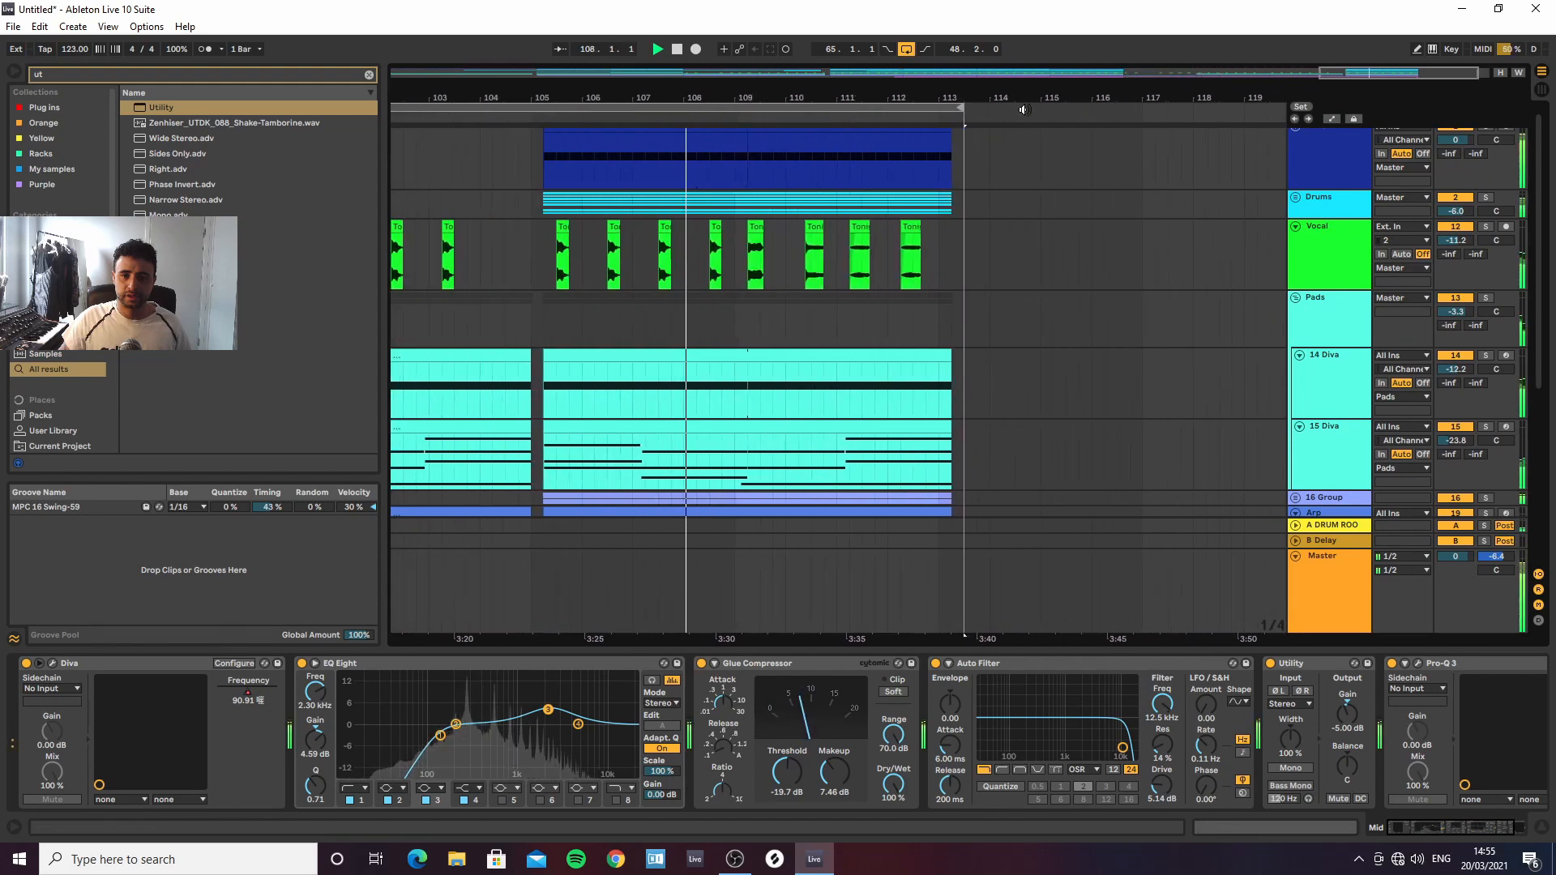
pyautogui.click(688, 353)
pyautogui.scroll(-5, 694, 311)
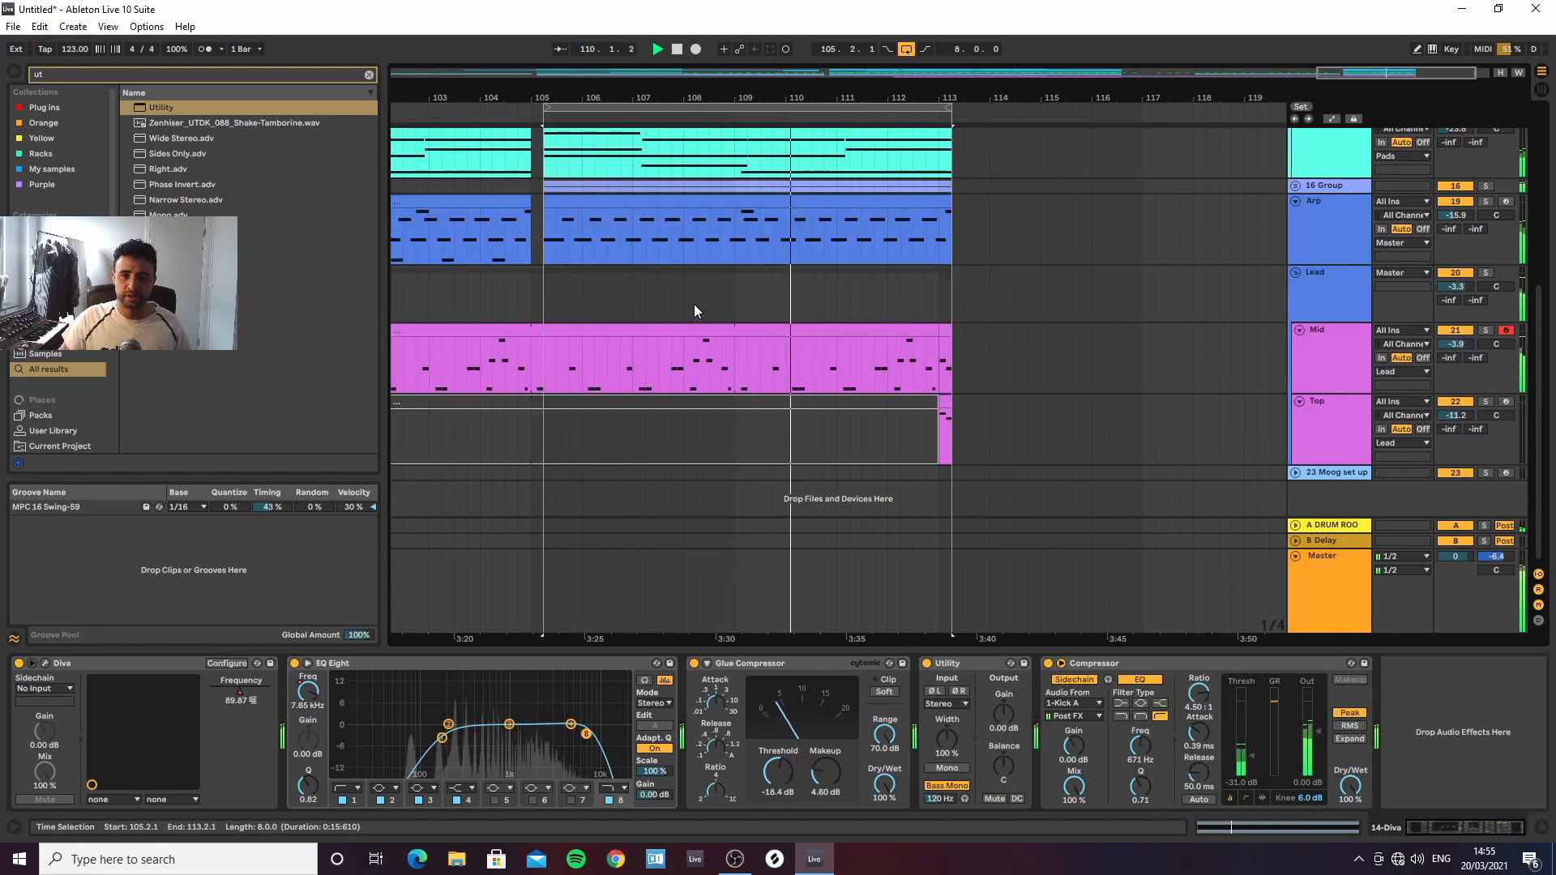
# Split the Mid clip at bar 105, shift its second part to start at 105.2.1, and audition the transition
pyautogui.moveTo(649, 98); pyautogui.dragTo(916, 99)
pyautogui.press('space')
pyautogui.click(739, 332)
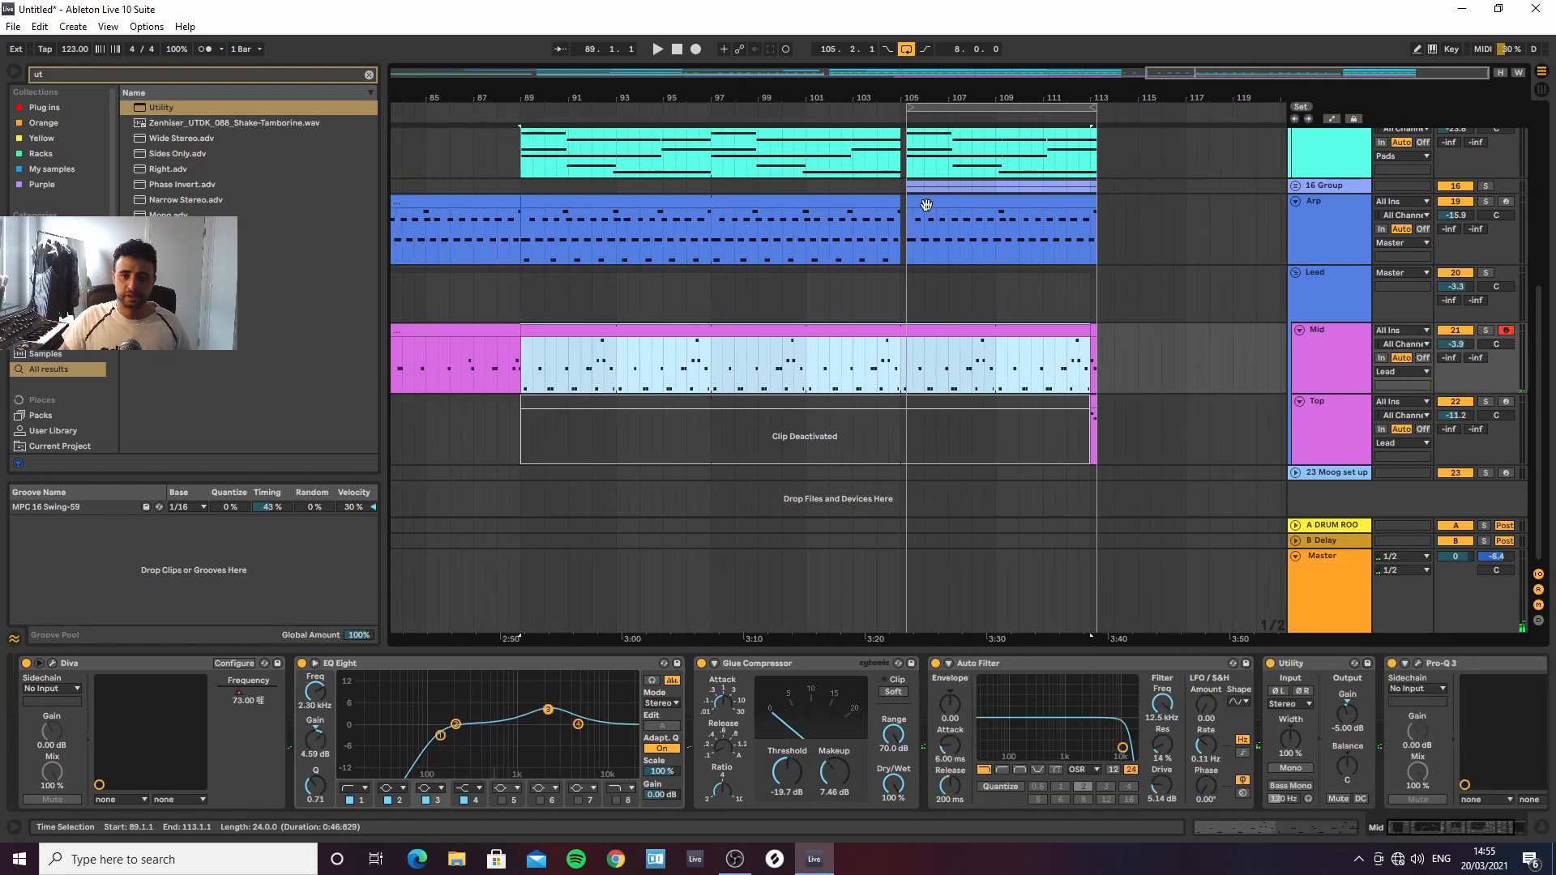
pyautogui.moveTo(932, 85); pyautogui.dragTo(928, 142)
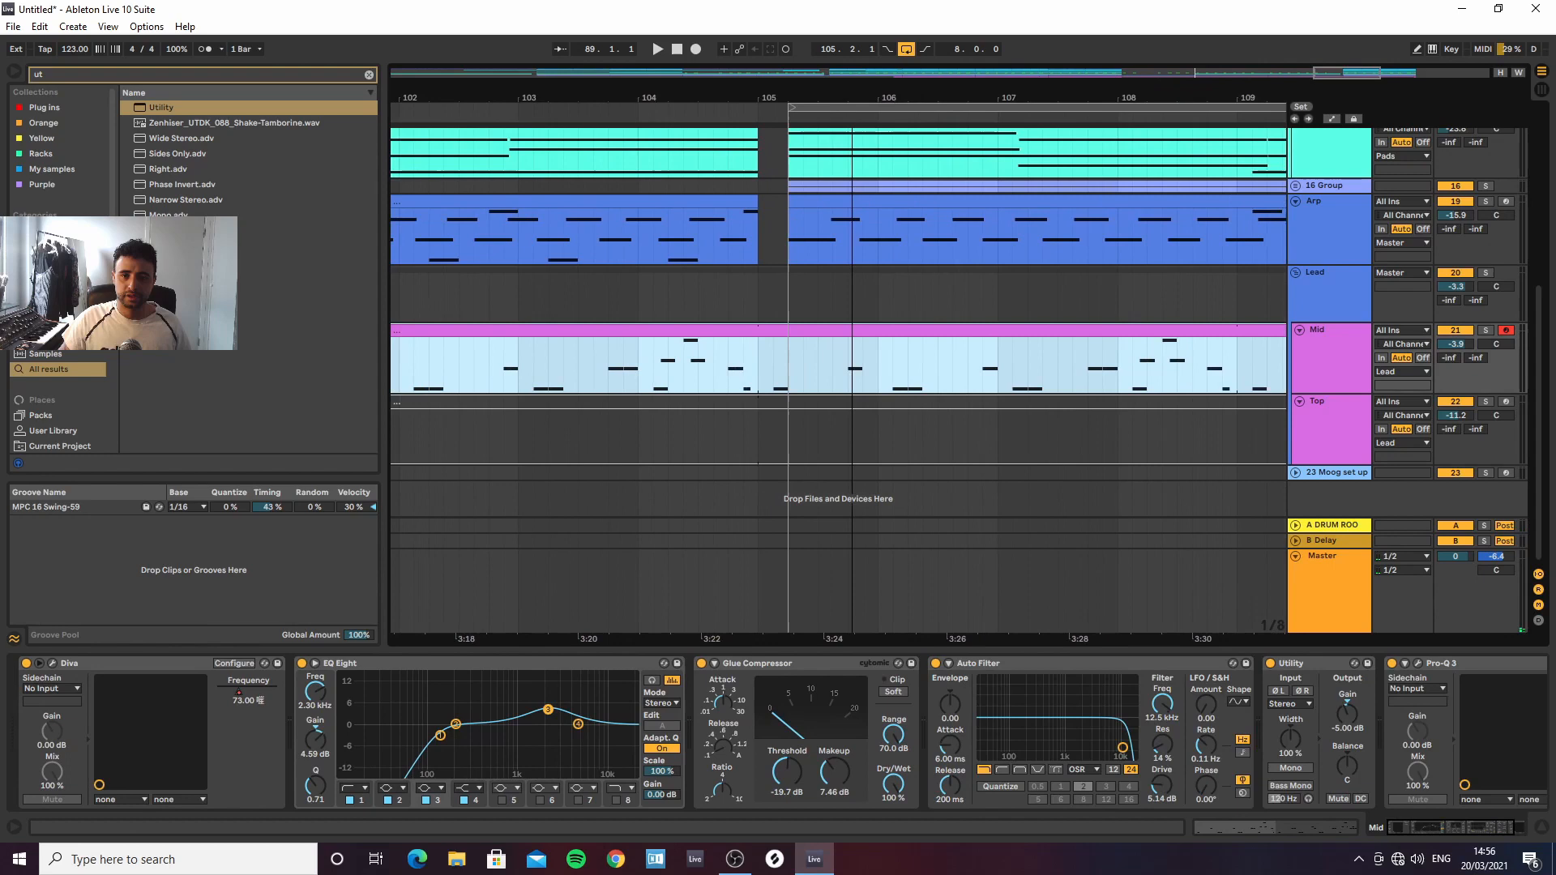
pyautogui.click(762, 360)
pyautogui.moveTo(822, 333)
pyautogui.mouseDown()
pyautogui.moveTo(847, 340)
pyautogui.moveTo(801, 351)
pyautogui.mouseUp()
pyautogui.click(675, 359)
pyautogui.press('space')
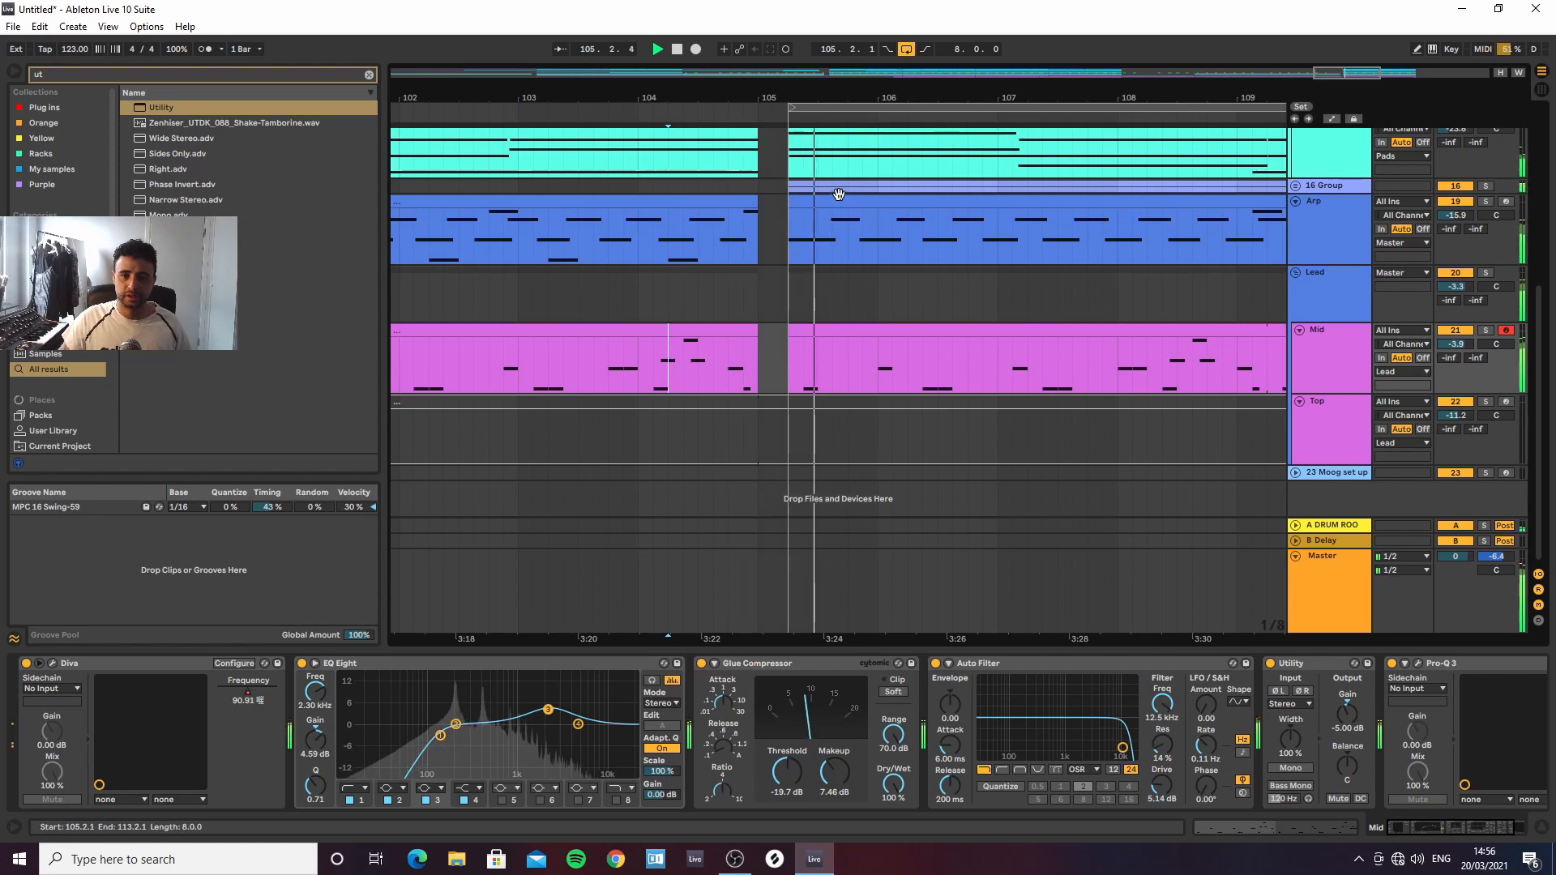
# Move the entire returning drop on all tracks to start at 106.1.1 and shift the eight-bar loop to match
pyautogui.click(904, 106)
pyautogui.moveTo(894, 92); pyautogui.dragTo(1030, 94)
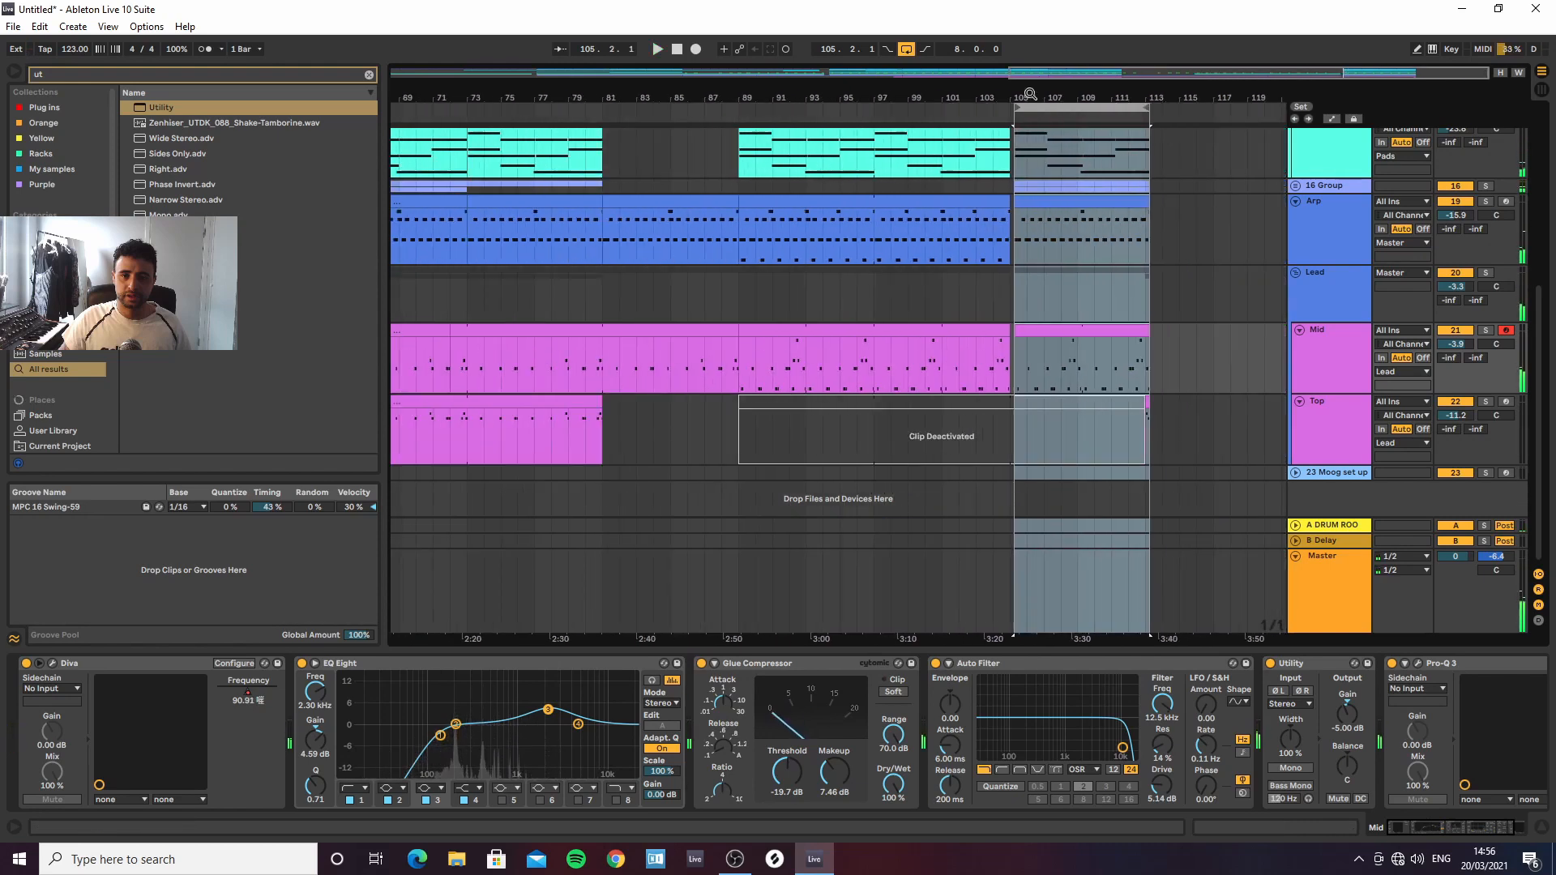
pyautogui.moveTo(1047, 203); pyautogui.dragTo(1060, 213)
pyautogui.click(980, 281)
pyautogui.press('space')
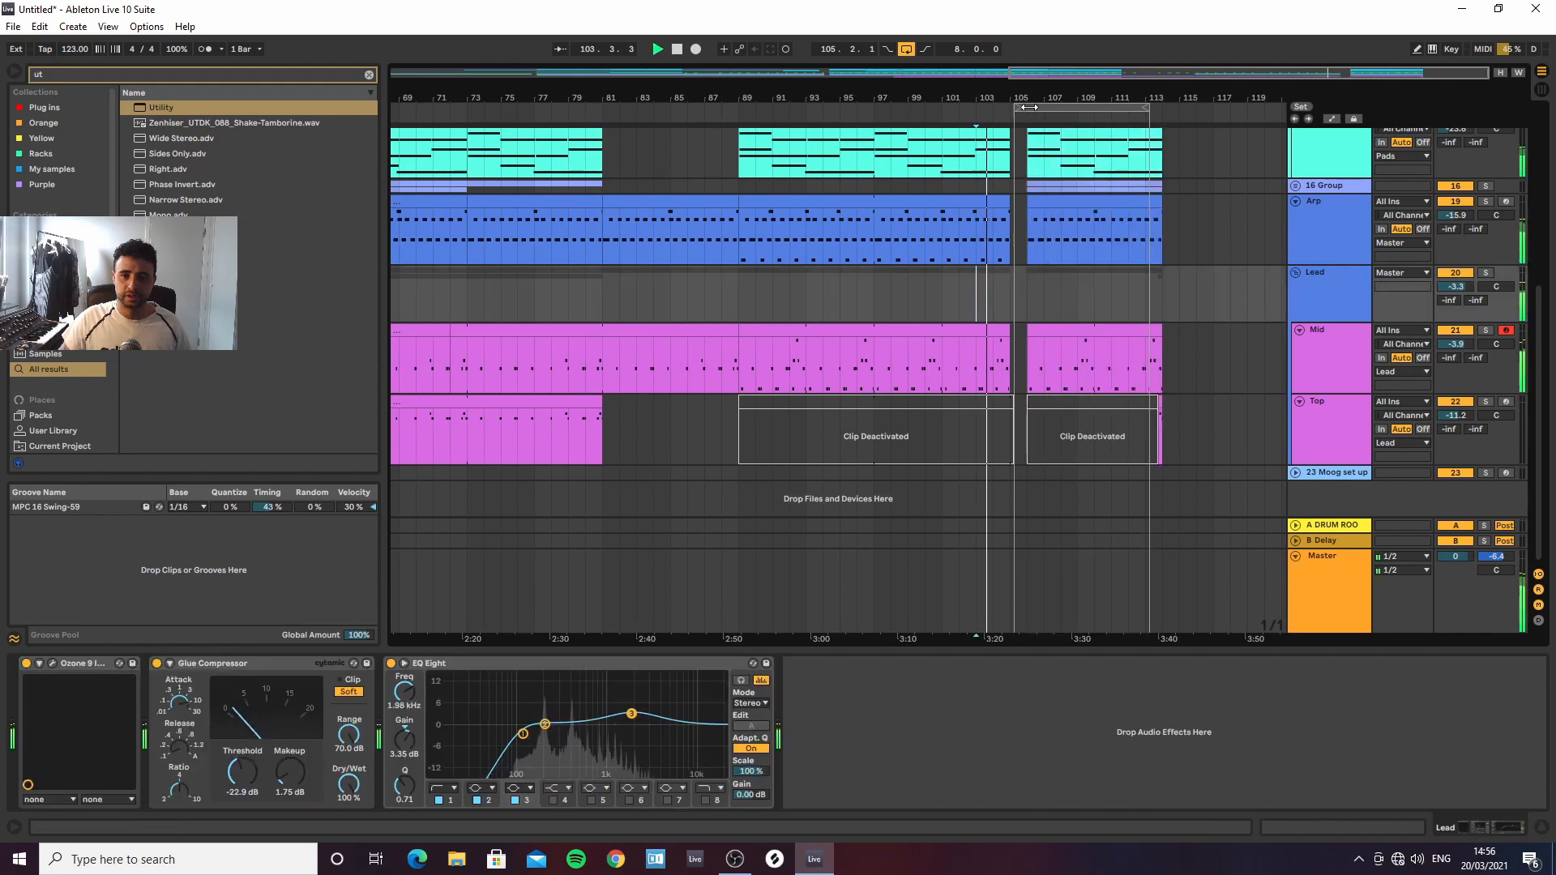
pyautogui.moveTo(1061, 107); pyautogui.dragTo(1074, 118)
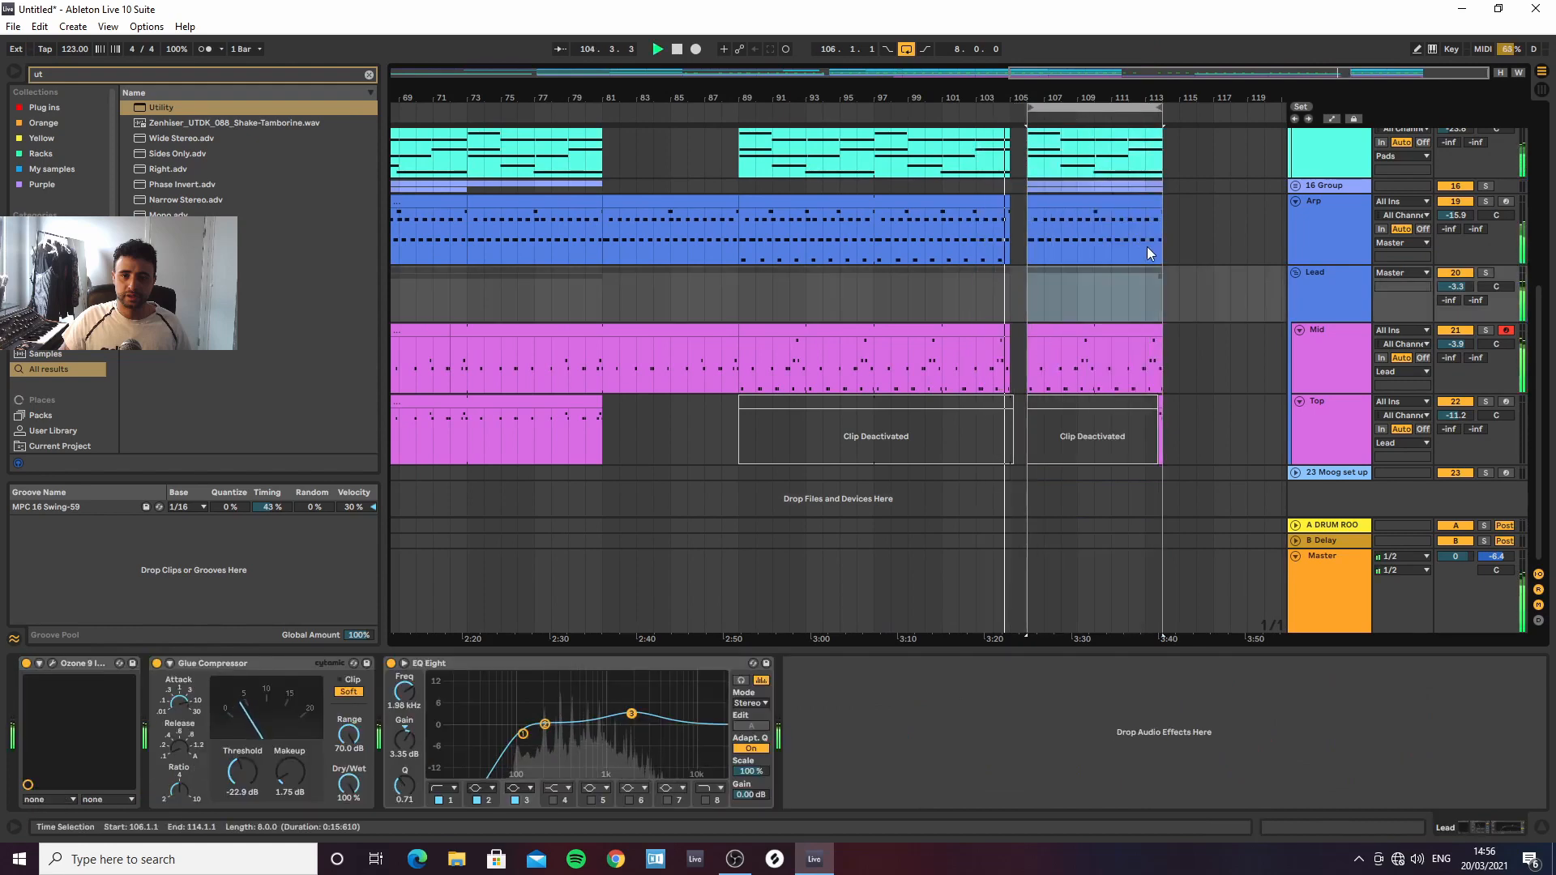
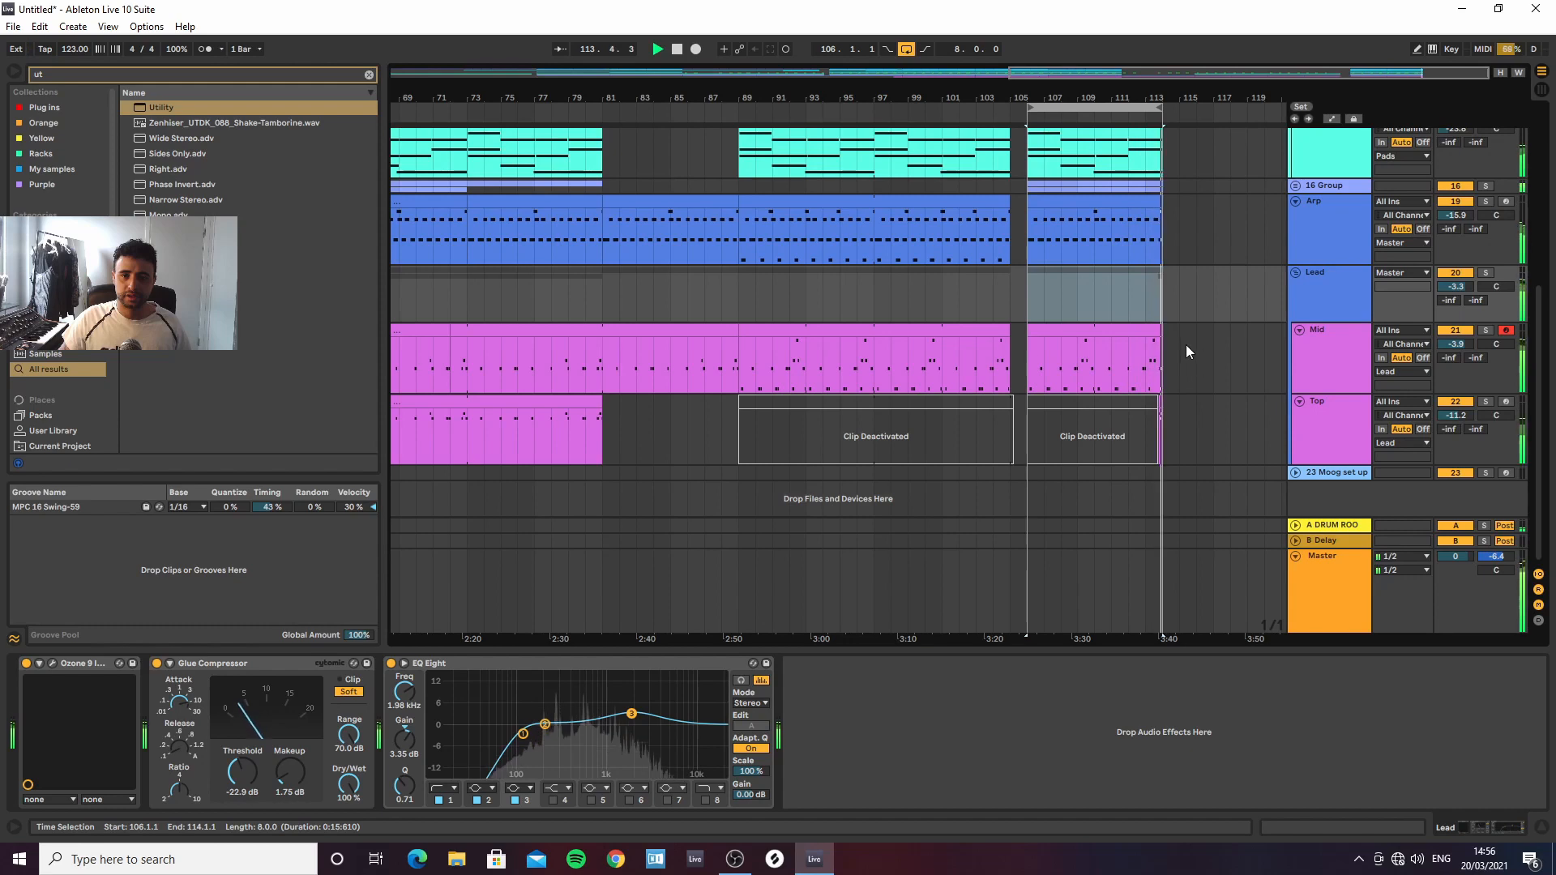
# Duplicate the drop section from bars 106 to 114 into bars 114 to 122 and extend the loop to 16 bars
pyautogui.click(1100, 111)
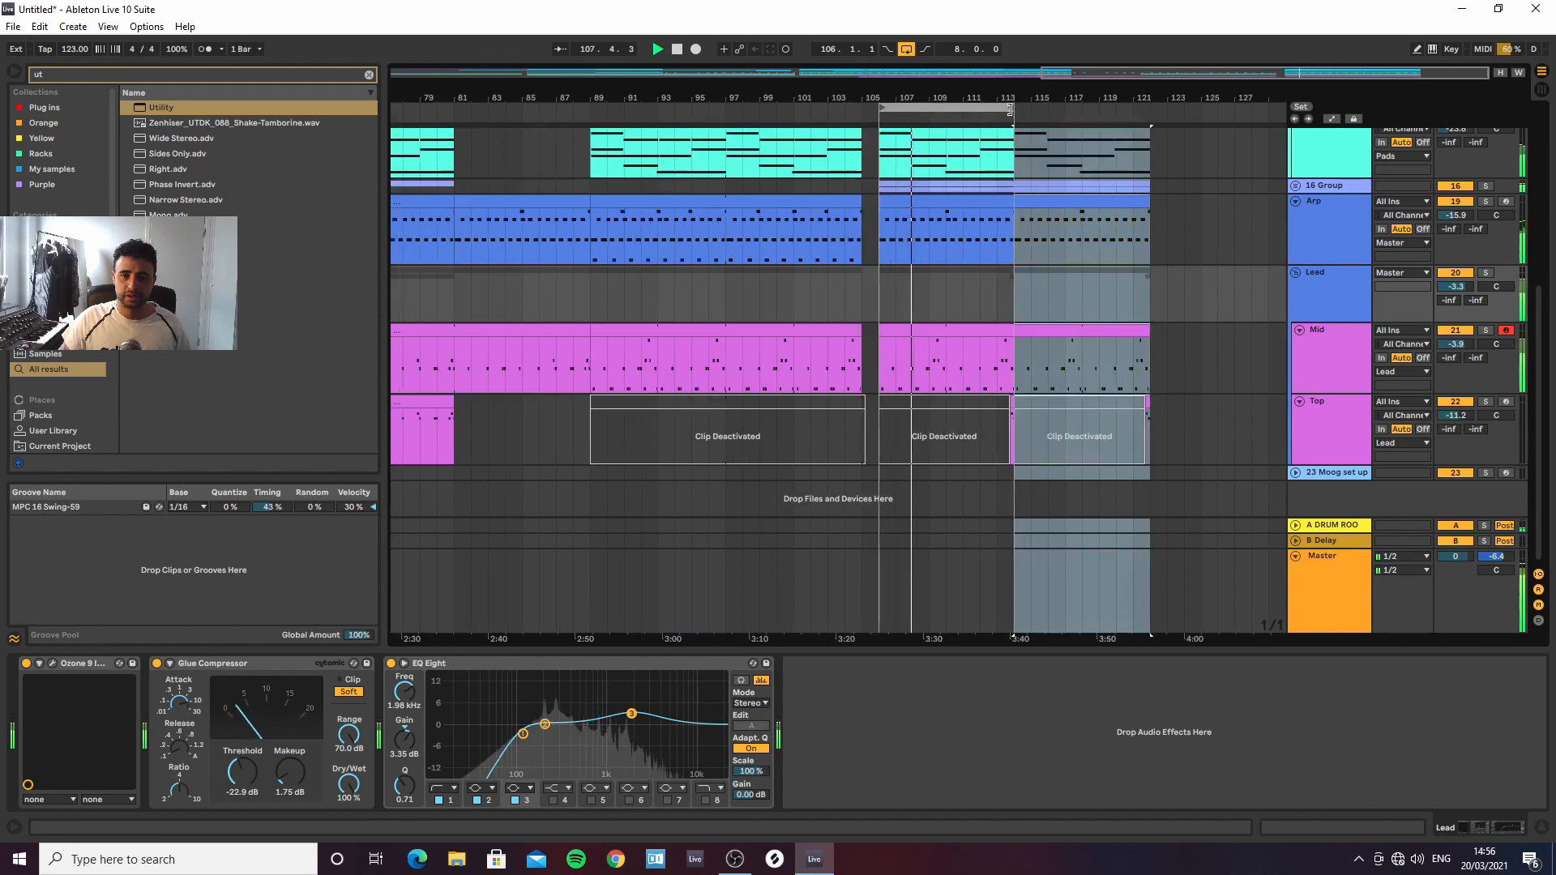
pyautogui.hotkey('ctrl', 'd')
pyautogui.click(1203, 405)
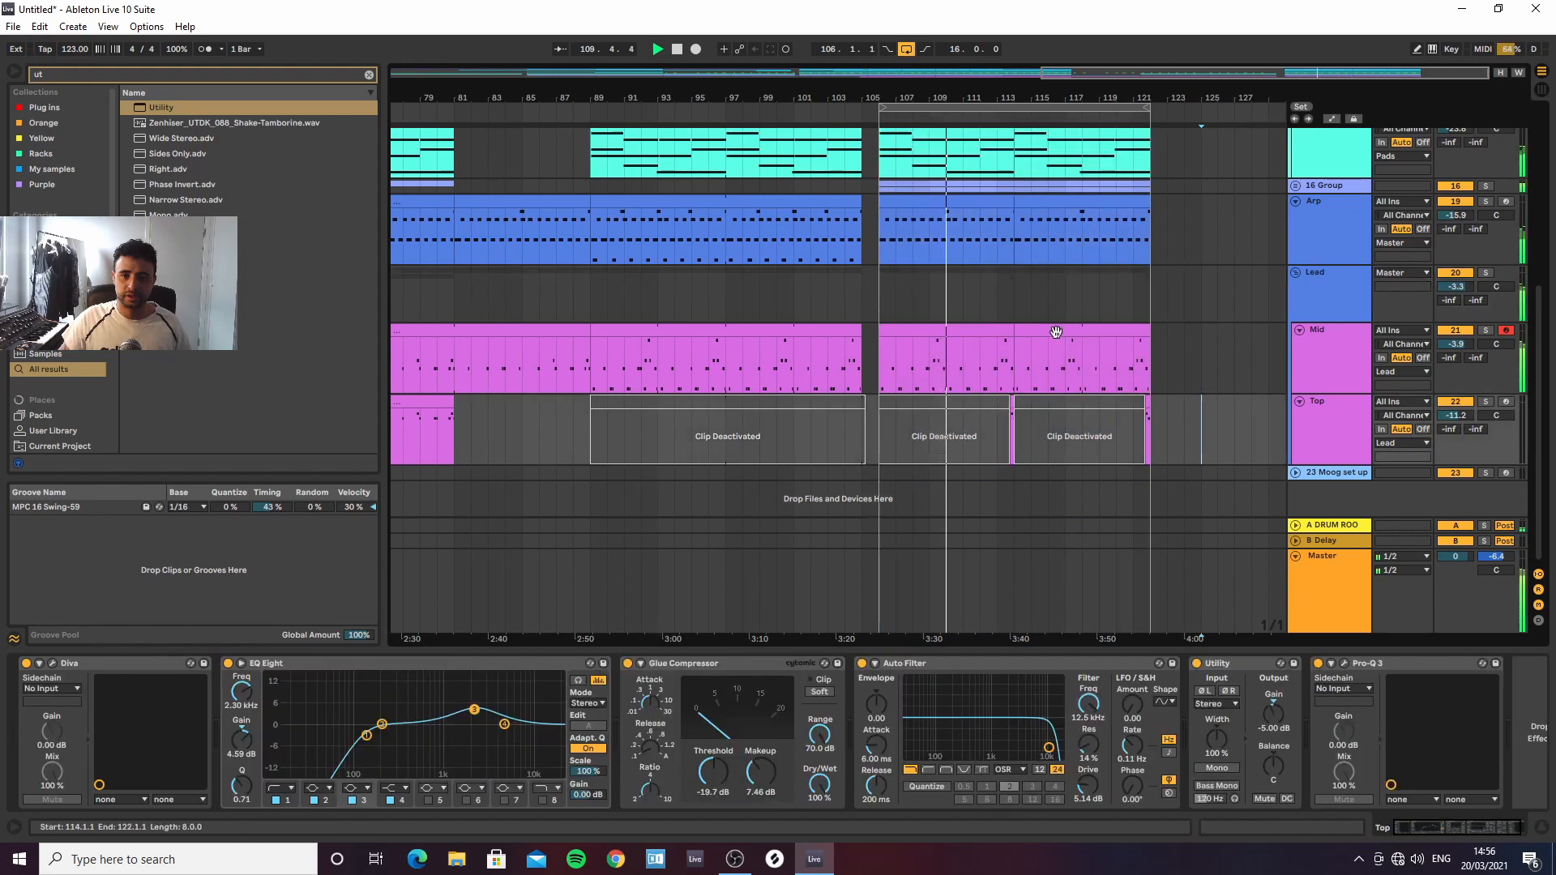
# Reactivate the Top lead clip that starts at bar 114
pyautogui.click(1051, 418)
pyautogui.press('0')
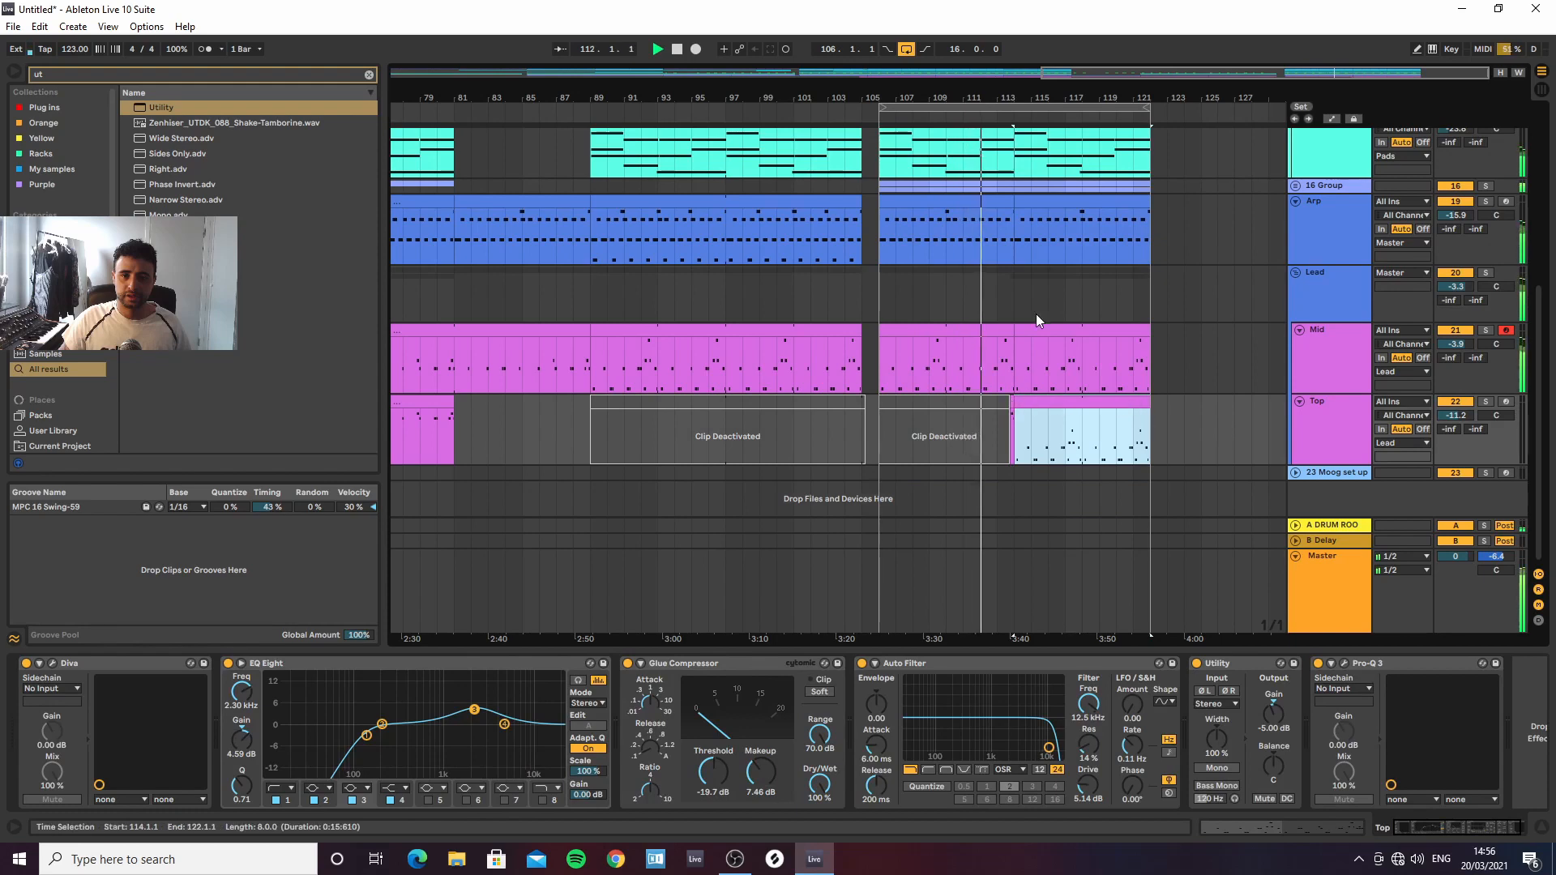
pyautogui.scroll(2, 1046, 205)
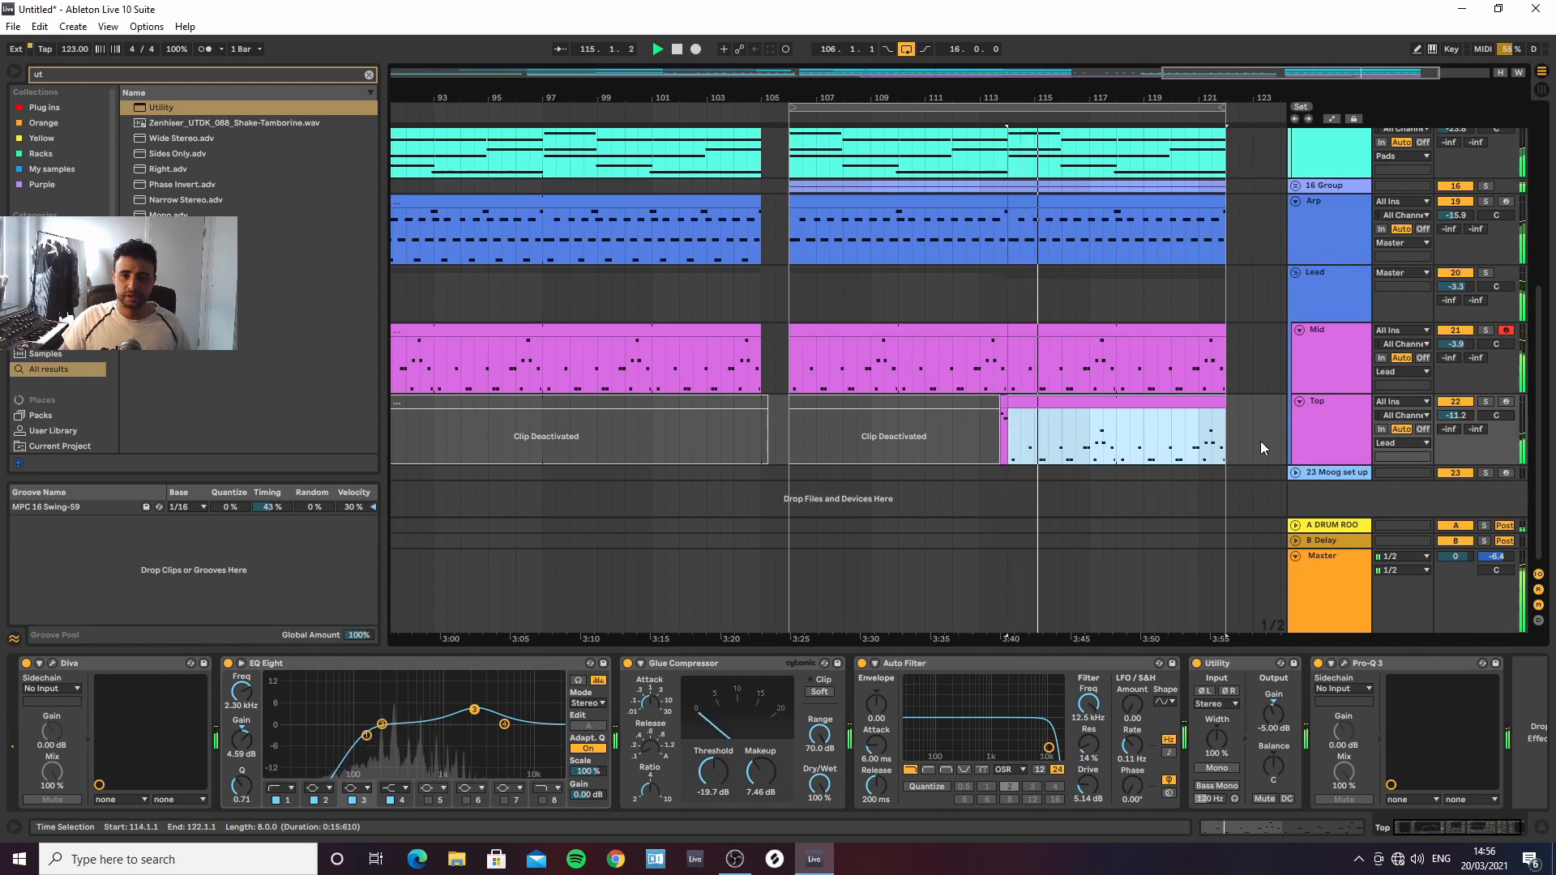
# Adjust the Env 2 amount of the Top track's Diva and set its filter cutoff to 70.50
pyautogui.click(1326, 431)
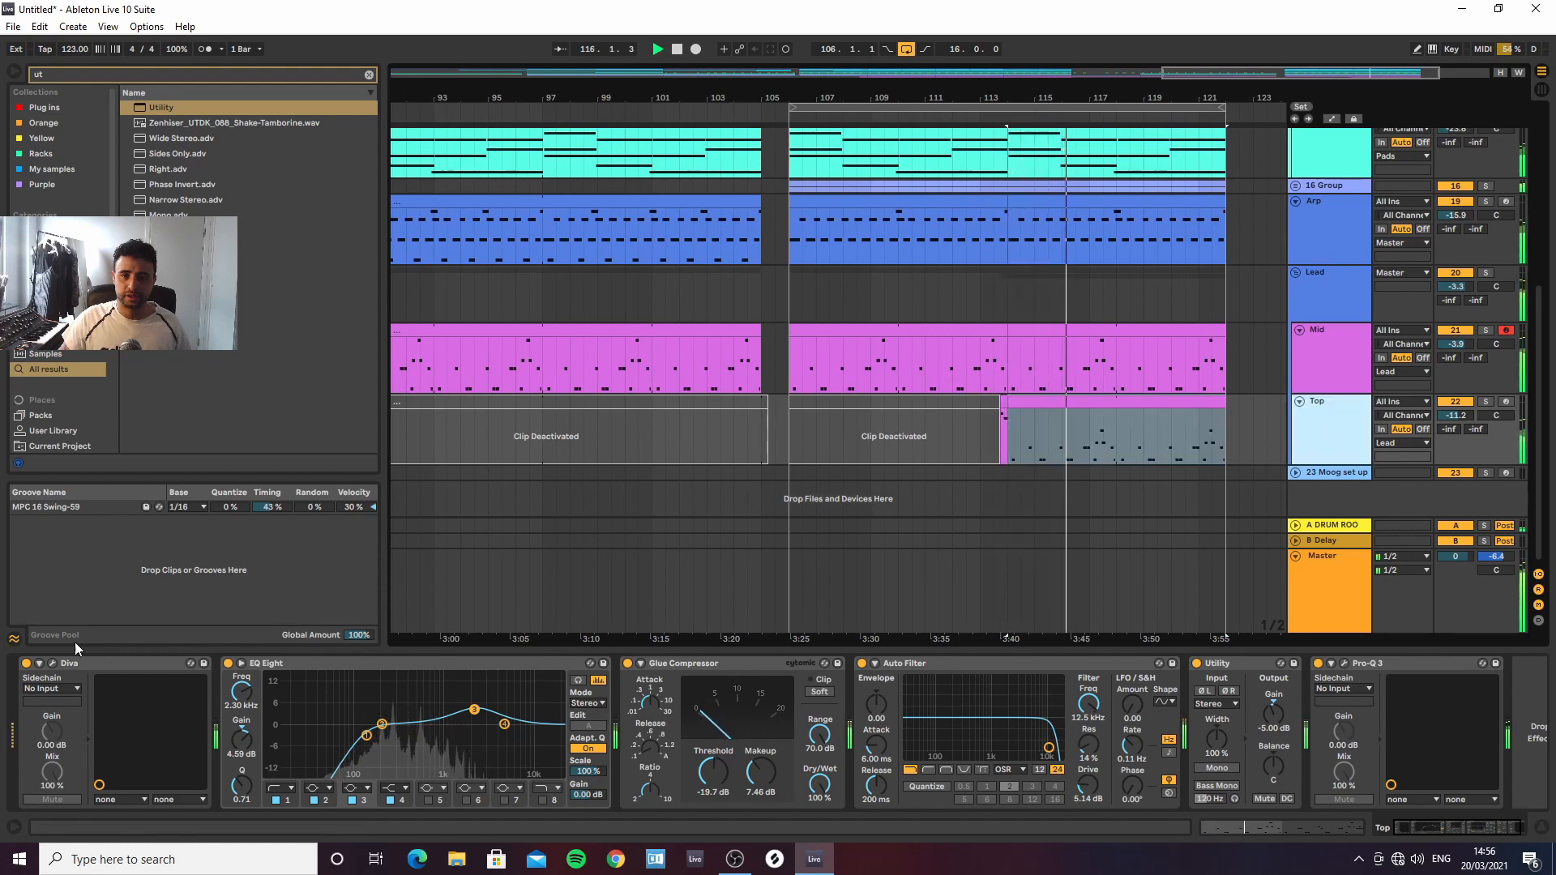
pyautogui.click(52, 663)
pyautogui.moveTo(675, 244)
pyautogui.mouseDown()
pyautogui.moveTo(688, 177)
pyautogui.moveTo(668, 248)
pyautogui.mouseUp()
pyautogui.moveTo(600, 315); pyautogui.dragTo(615, 291)
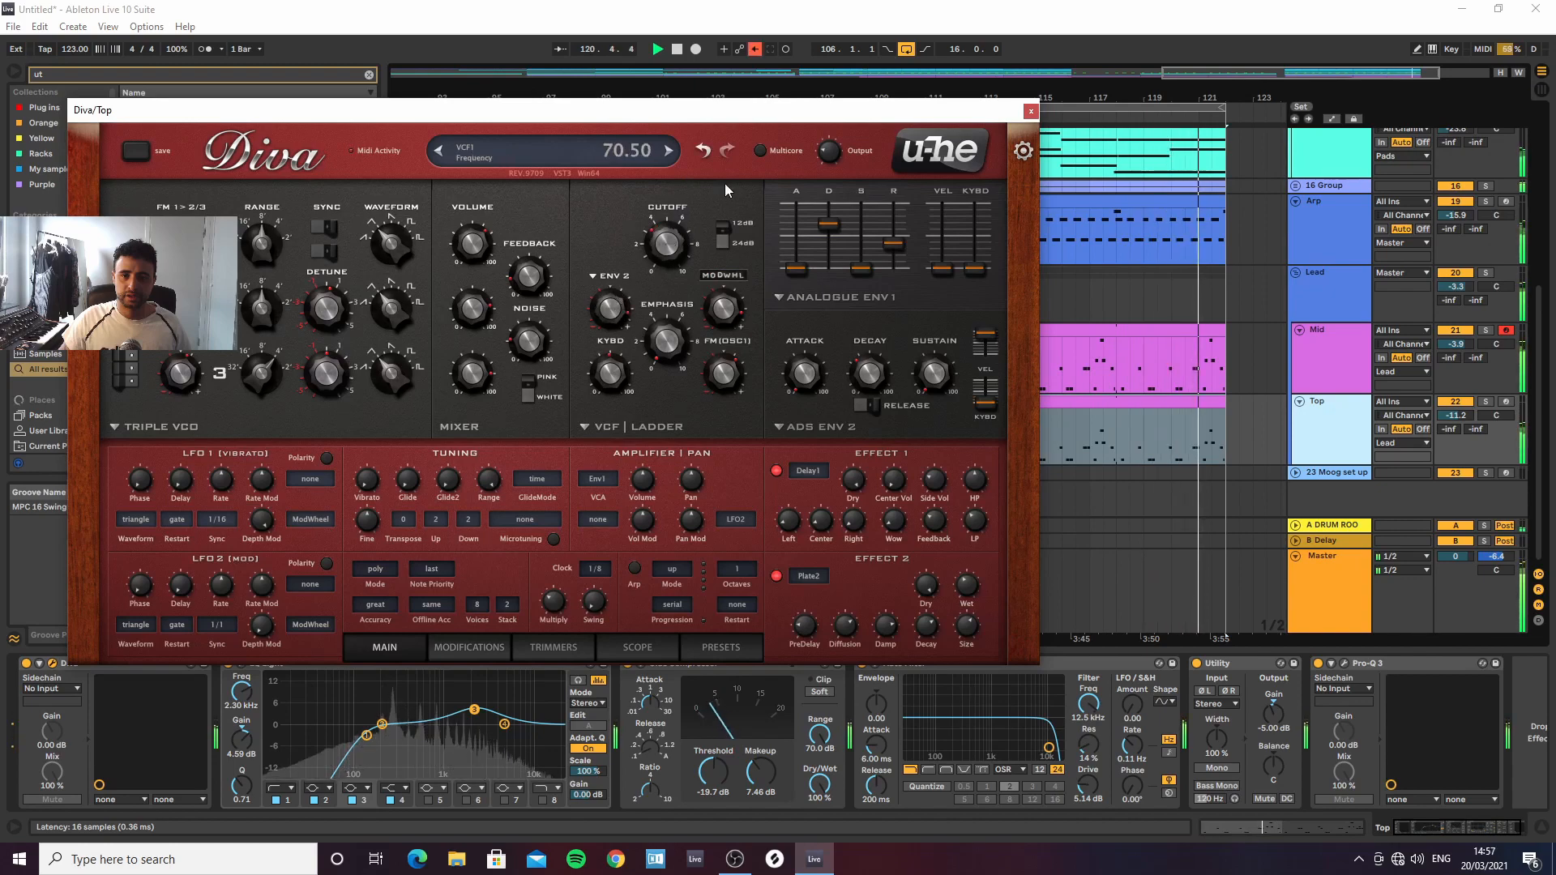
pyautogui.click(1030, 111)
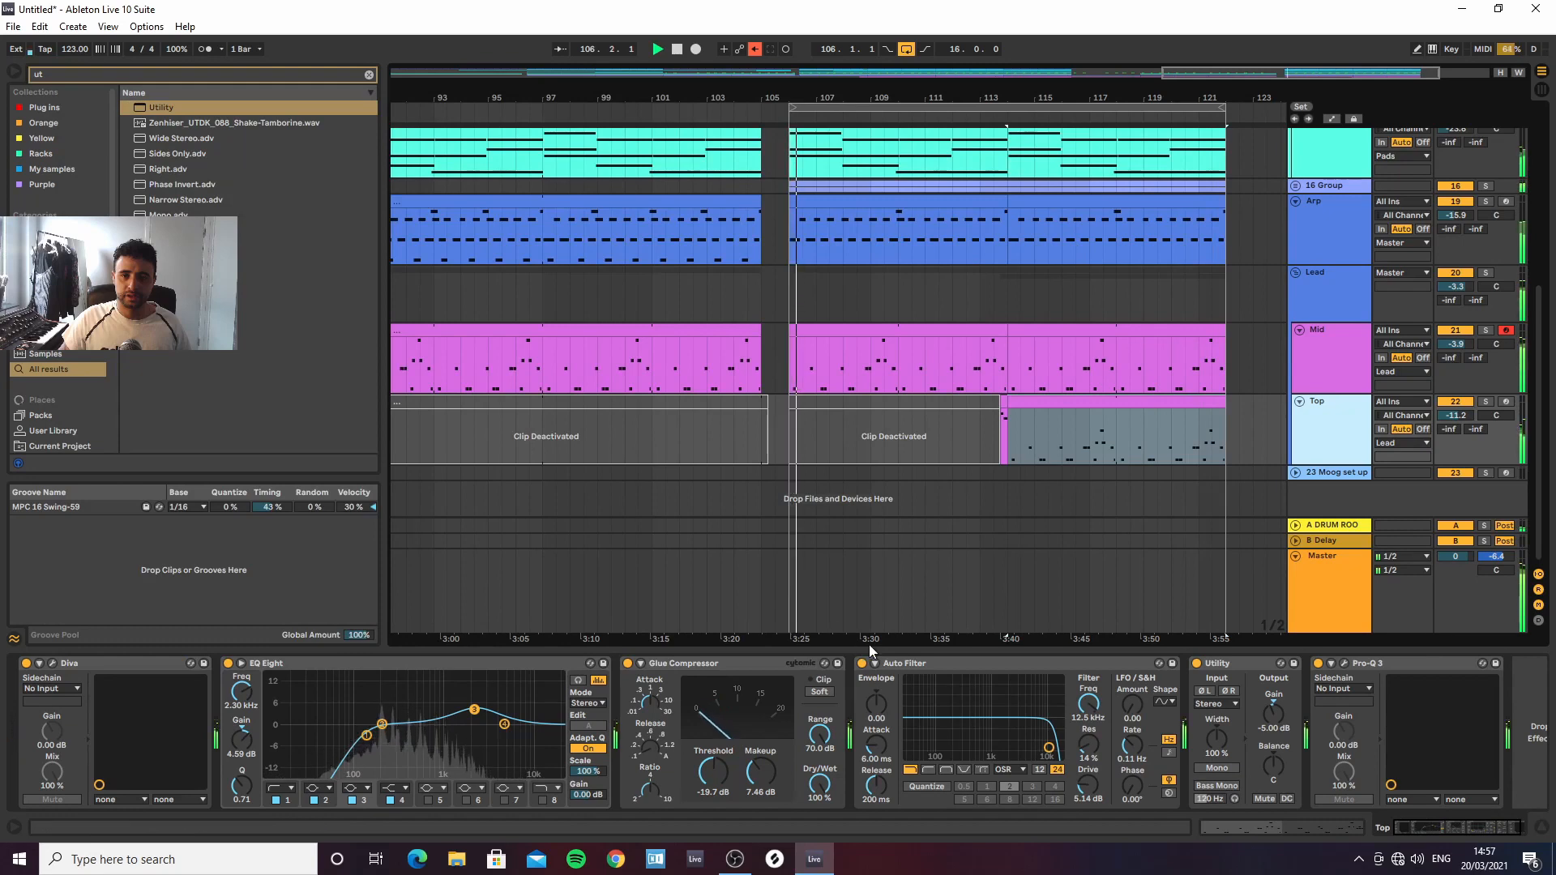
# Set band 2 of the Mid track's EQ Eight to a -2.85 dB cut at 310 Hz
pyautogui.click(794, 430)
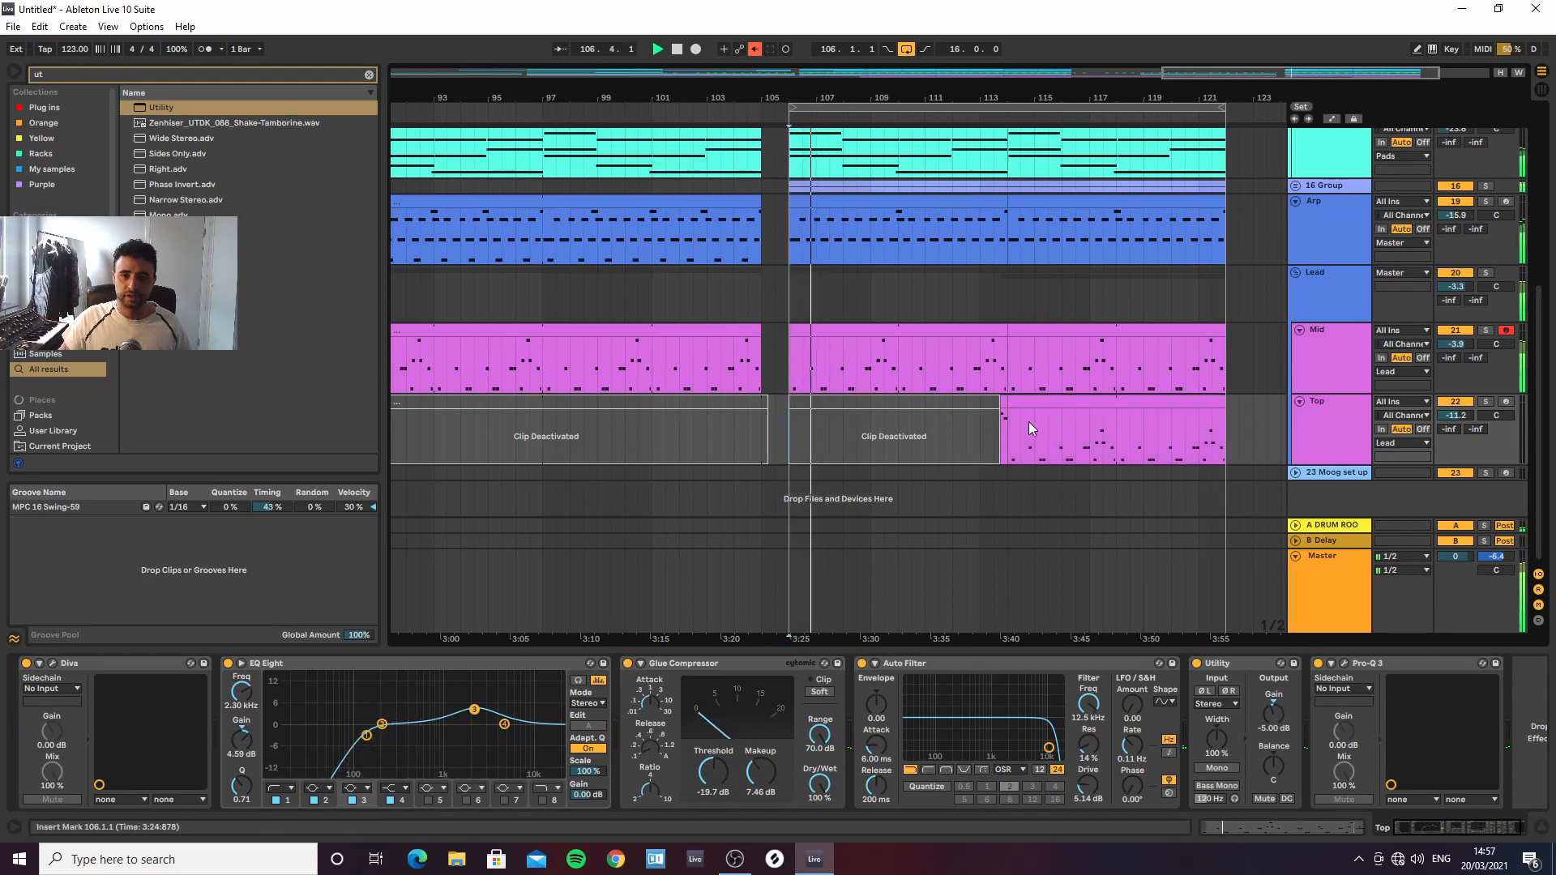
pyautogui.click(1302, 380)
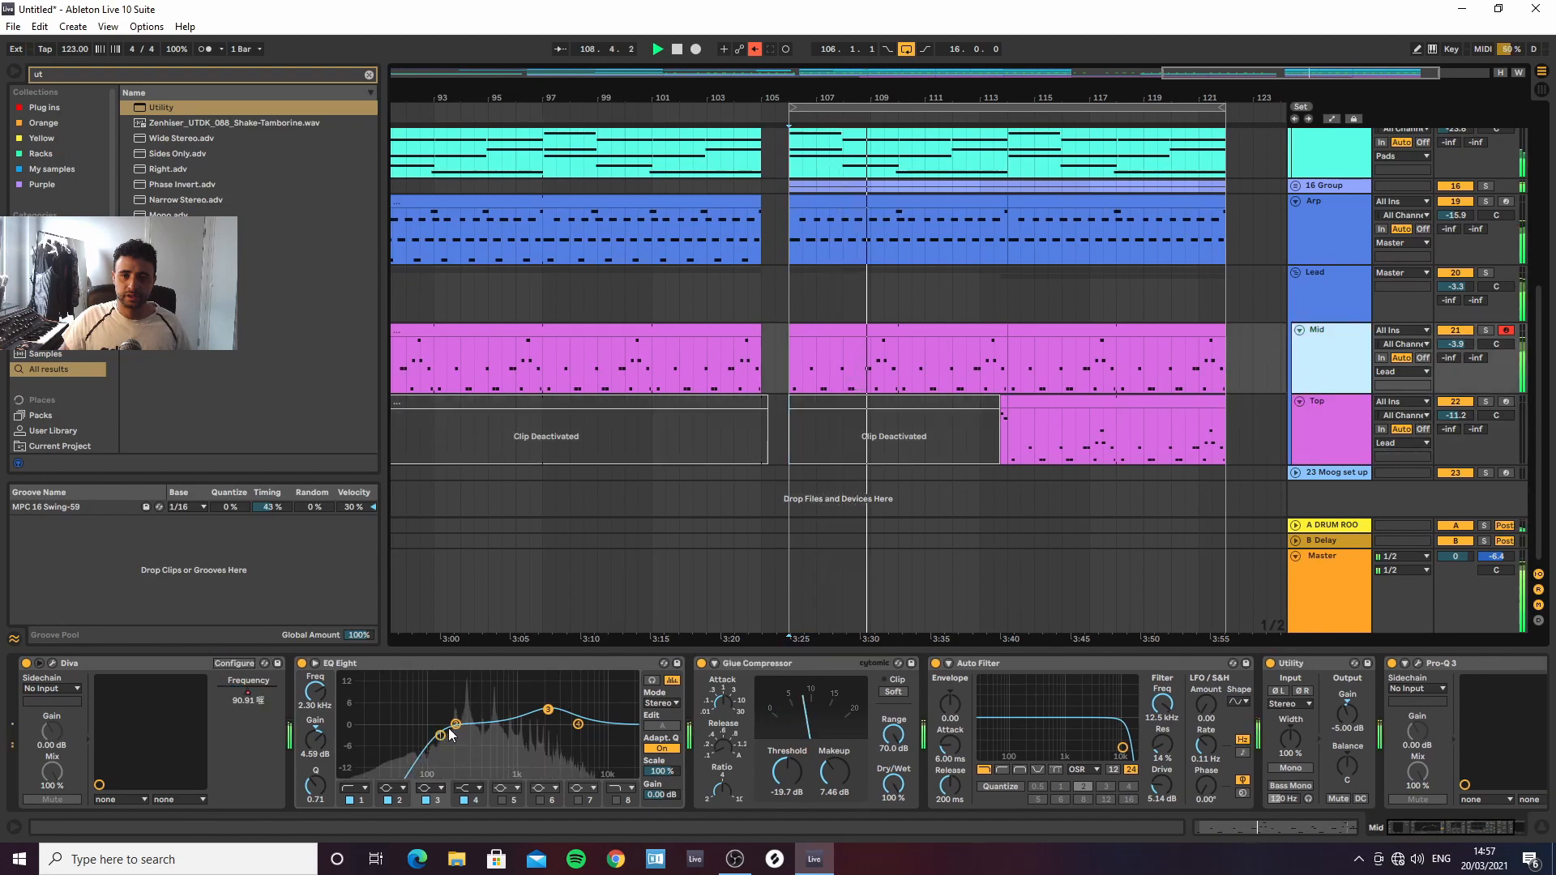
pyautogui.moveTo(455, 730); pyautogui.dragTo(479, 731)
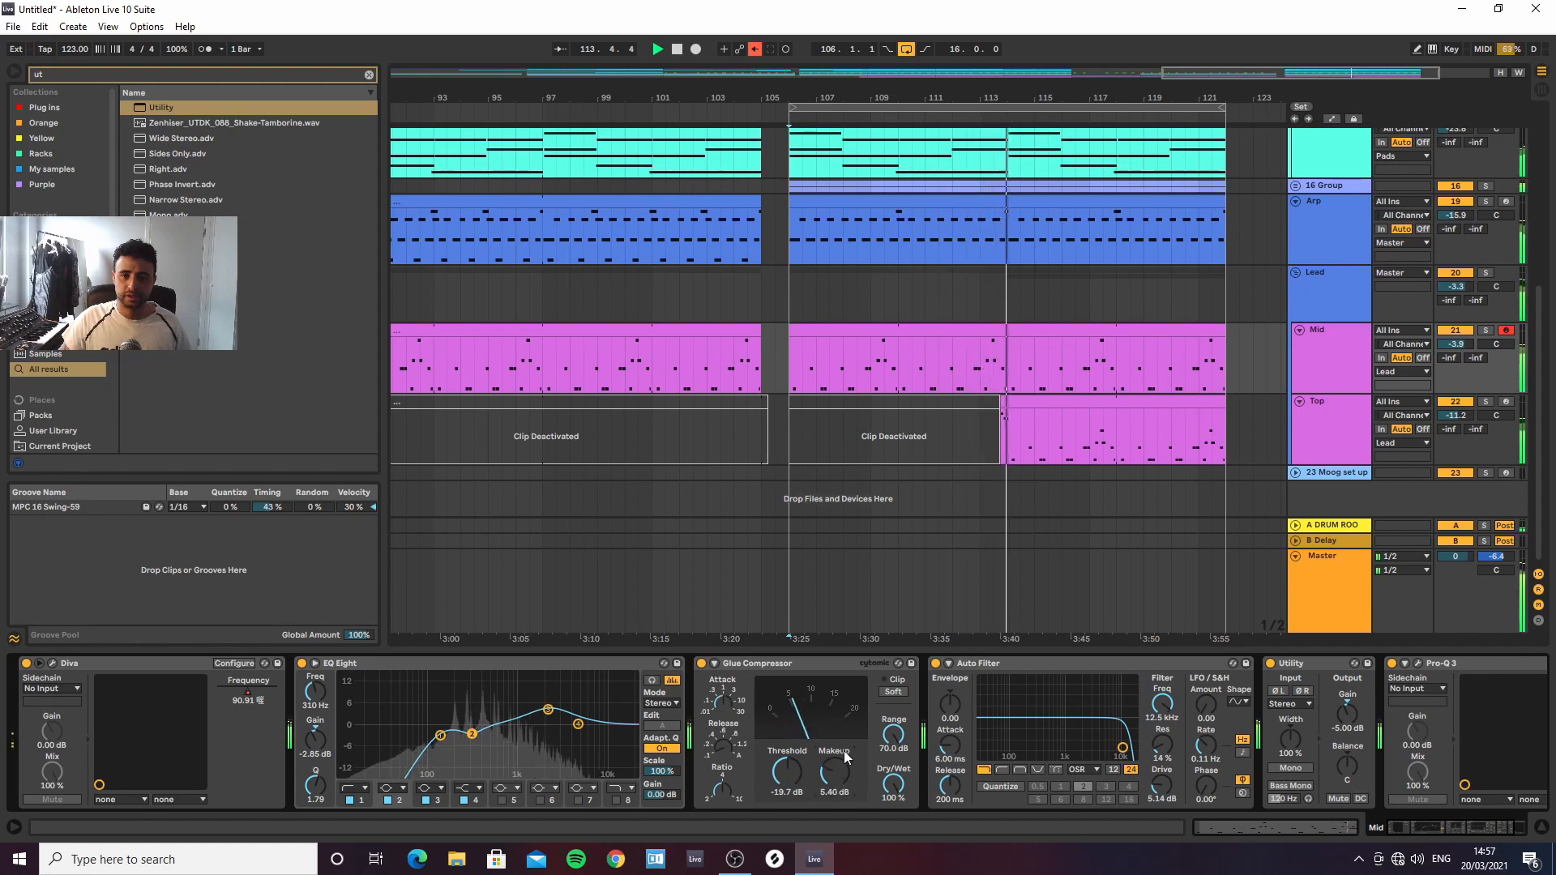
# Transpose all notes of the Top clip starting at bar 114 up one octave, to the G#3–G#4 range
pyautogui.click(1316, 414)
pyautogui.click(1182, 403)
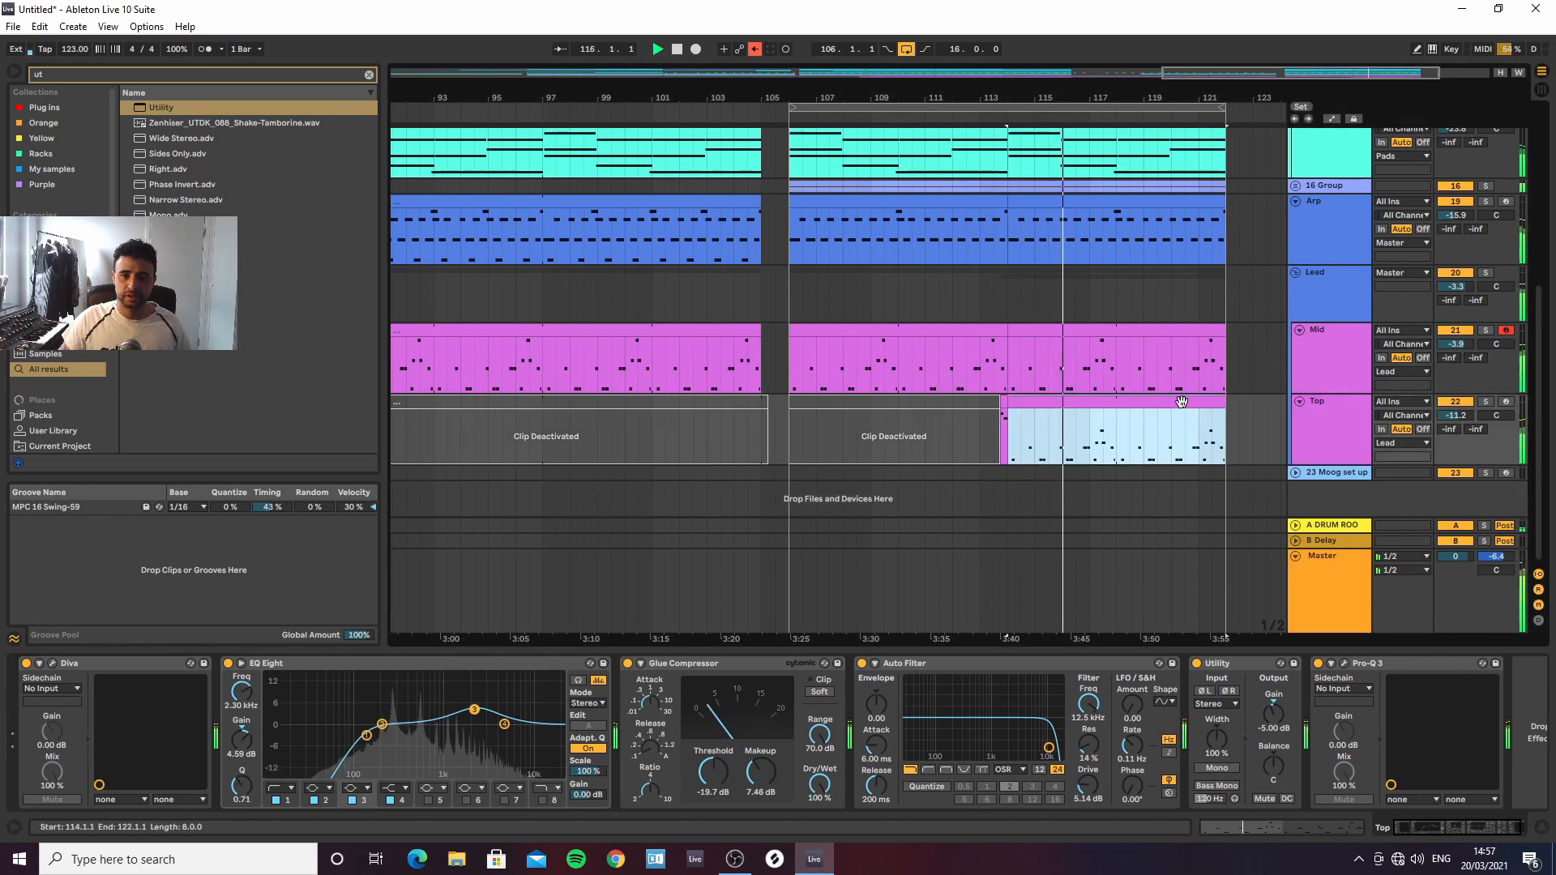
pyautogui.doubleClick(1182, 402)
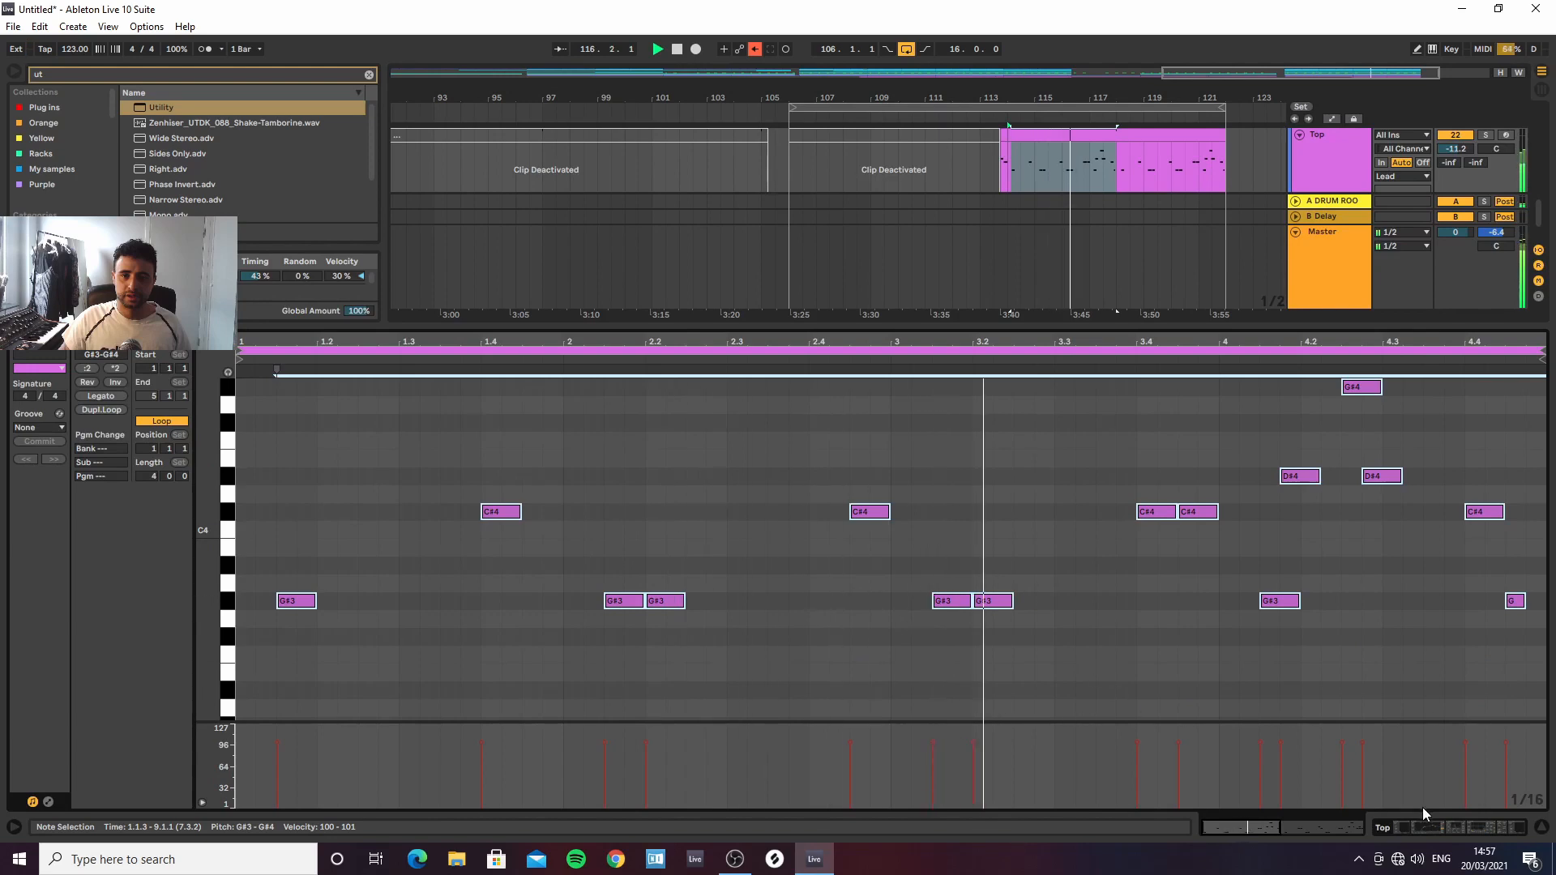
pyautogui.click(1543, 827)
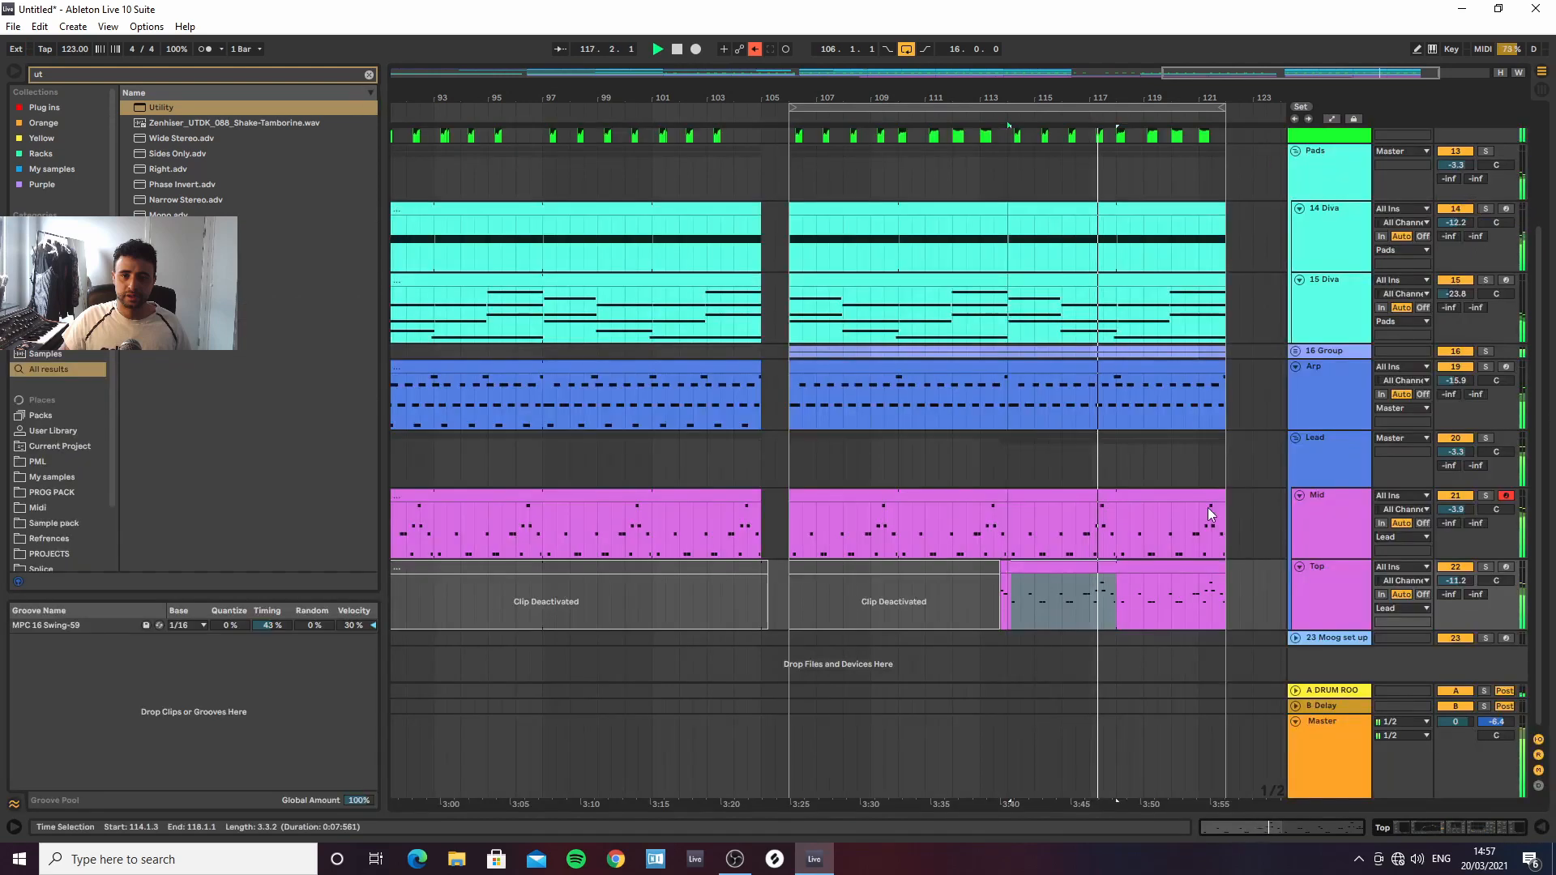
# Readjust the Env 2 amount and filter cutoff of the Top track's Diva and turn on its Multicore option
pyautogui.click(1349, 597)
pyautogui.click(1430, 826)
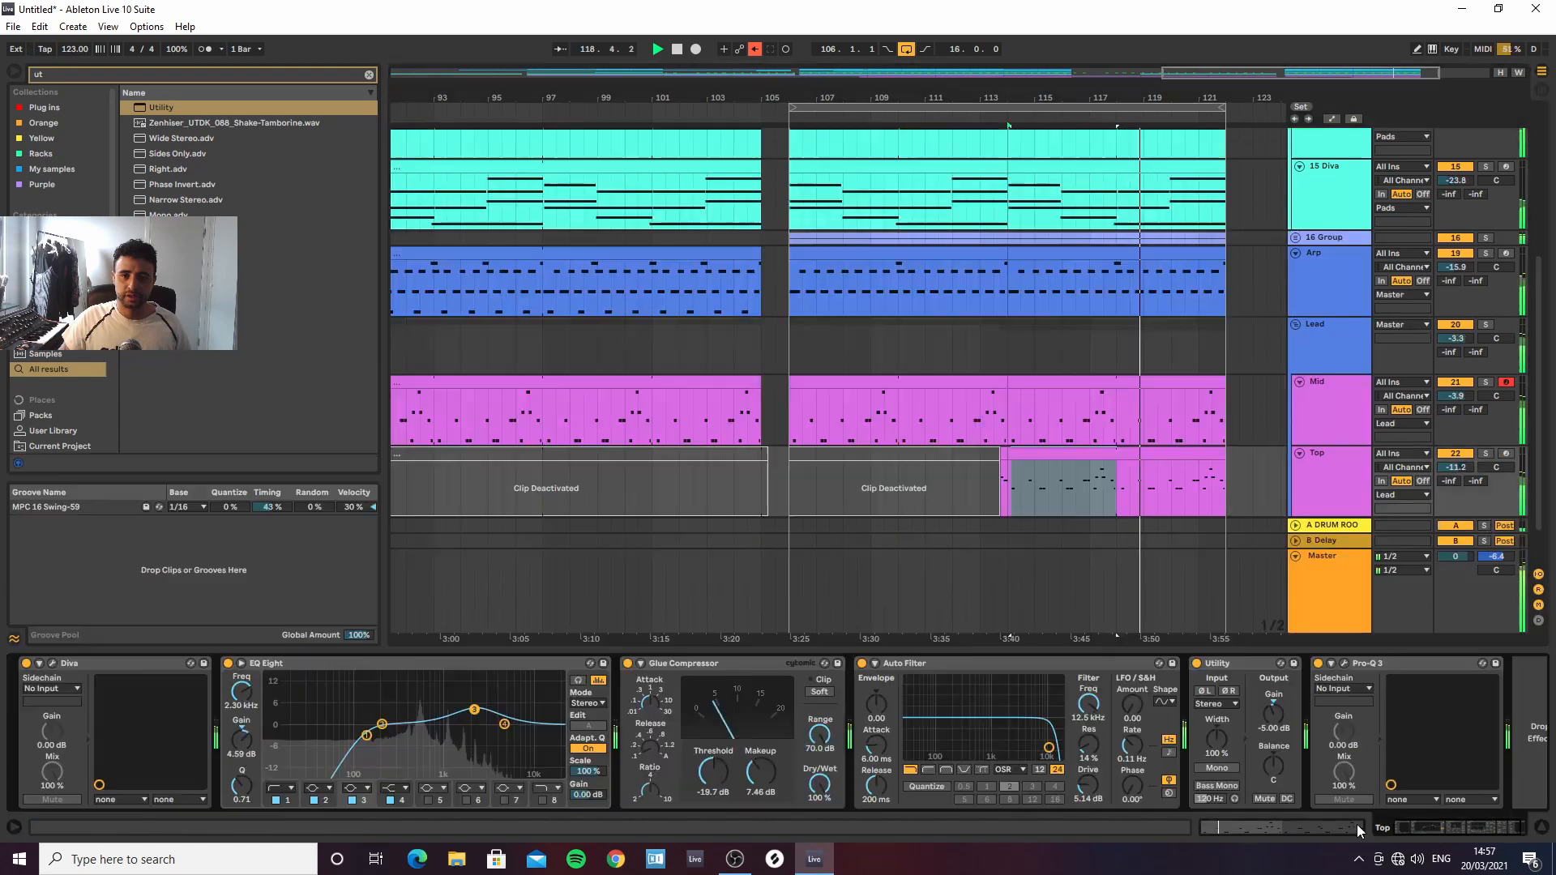
pyautogui.click(52, 663)
pyautogui.moveTo(613, 309); pyautogui.dragTo(615, 320)
pyautogui.moveTo(669, 248); pyautogui.dragTo(669, 254)
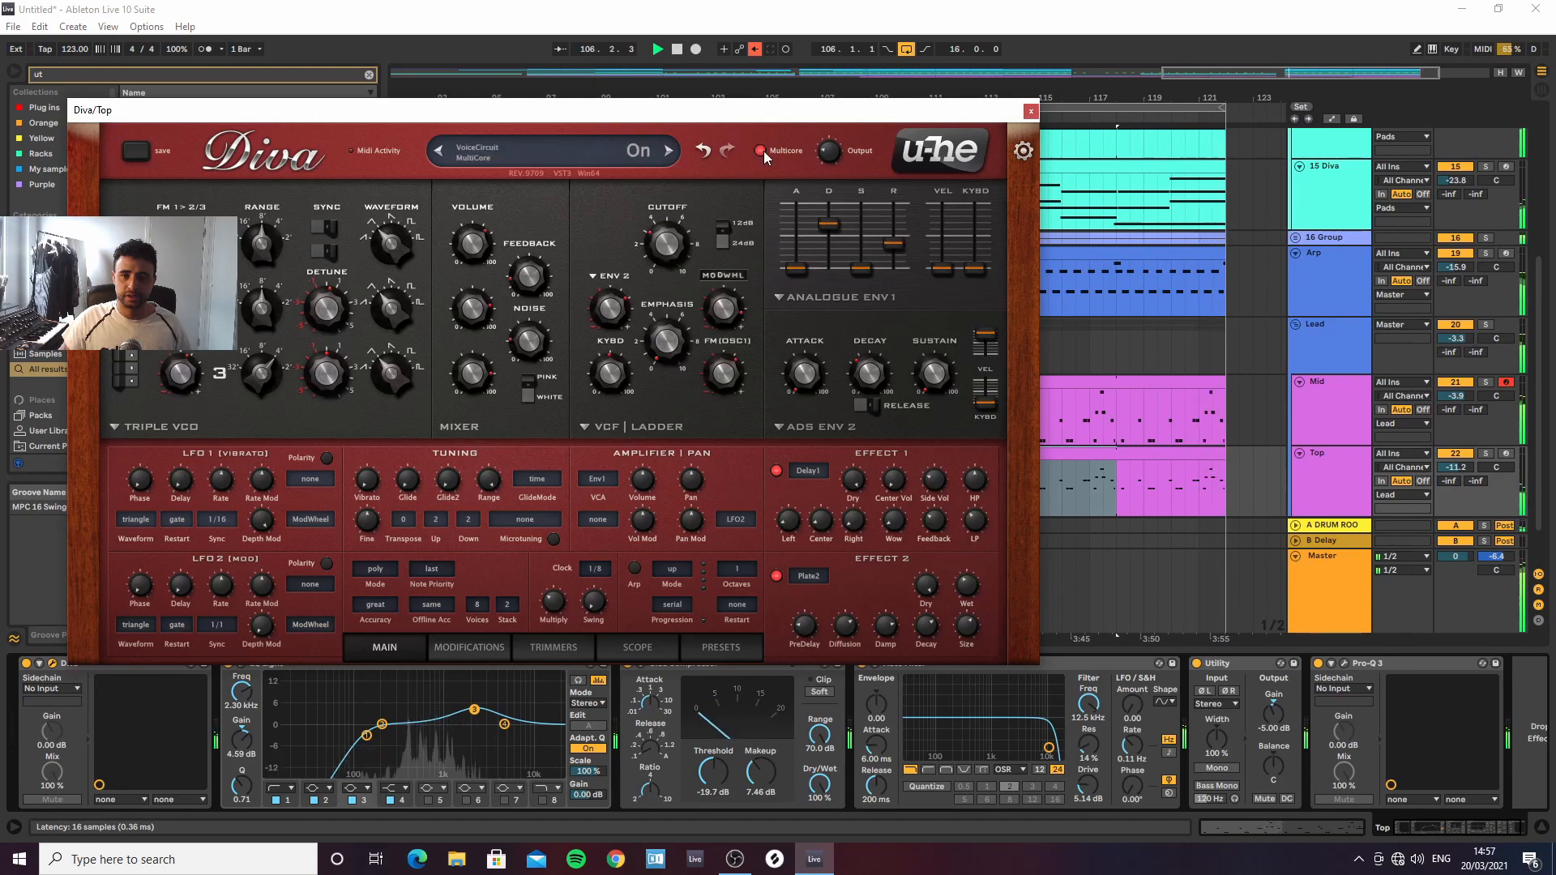
pyautogui.click(1031, 112)
# Leave the Top track's Diva window and unfold the 16 Group into its Sub and Bass tracks
pyautogui.moveTo(1069, 98); pyautogui.dragTo(1072, 106)
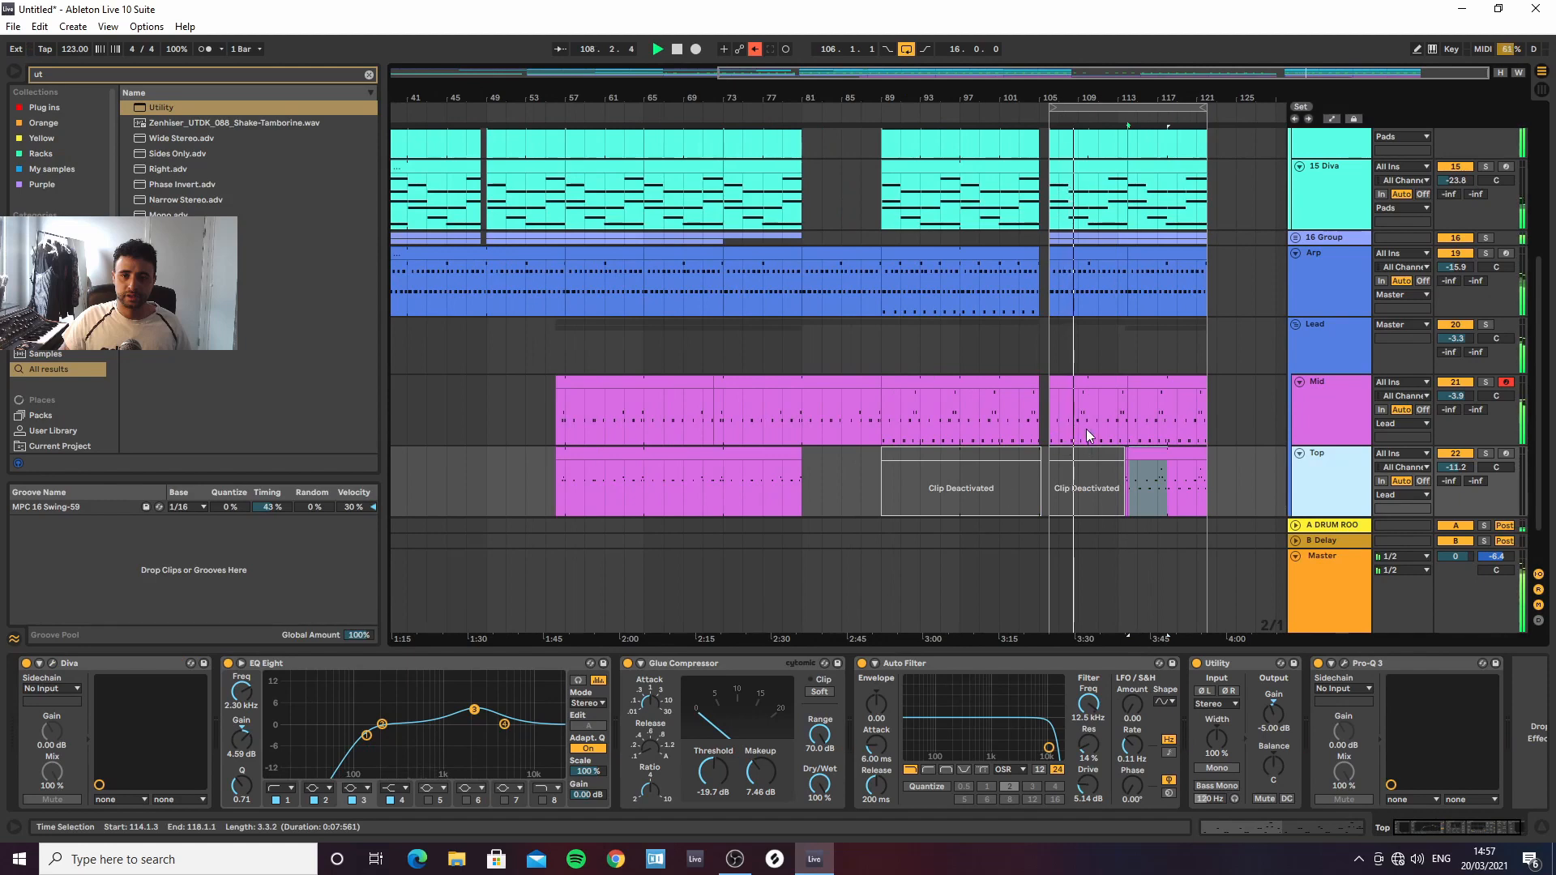
pyautogui.click(1325, 236)
pyautogui.scroll(2, 1316, 186)
pyautogui.scroll(-1, 1313, 334)
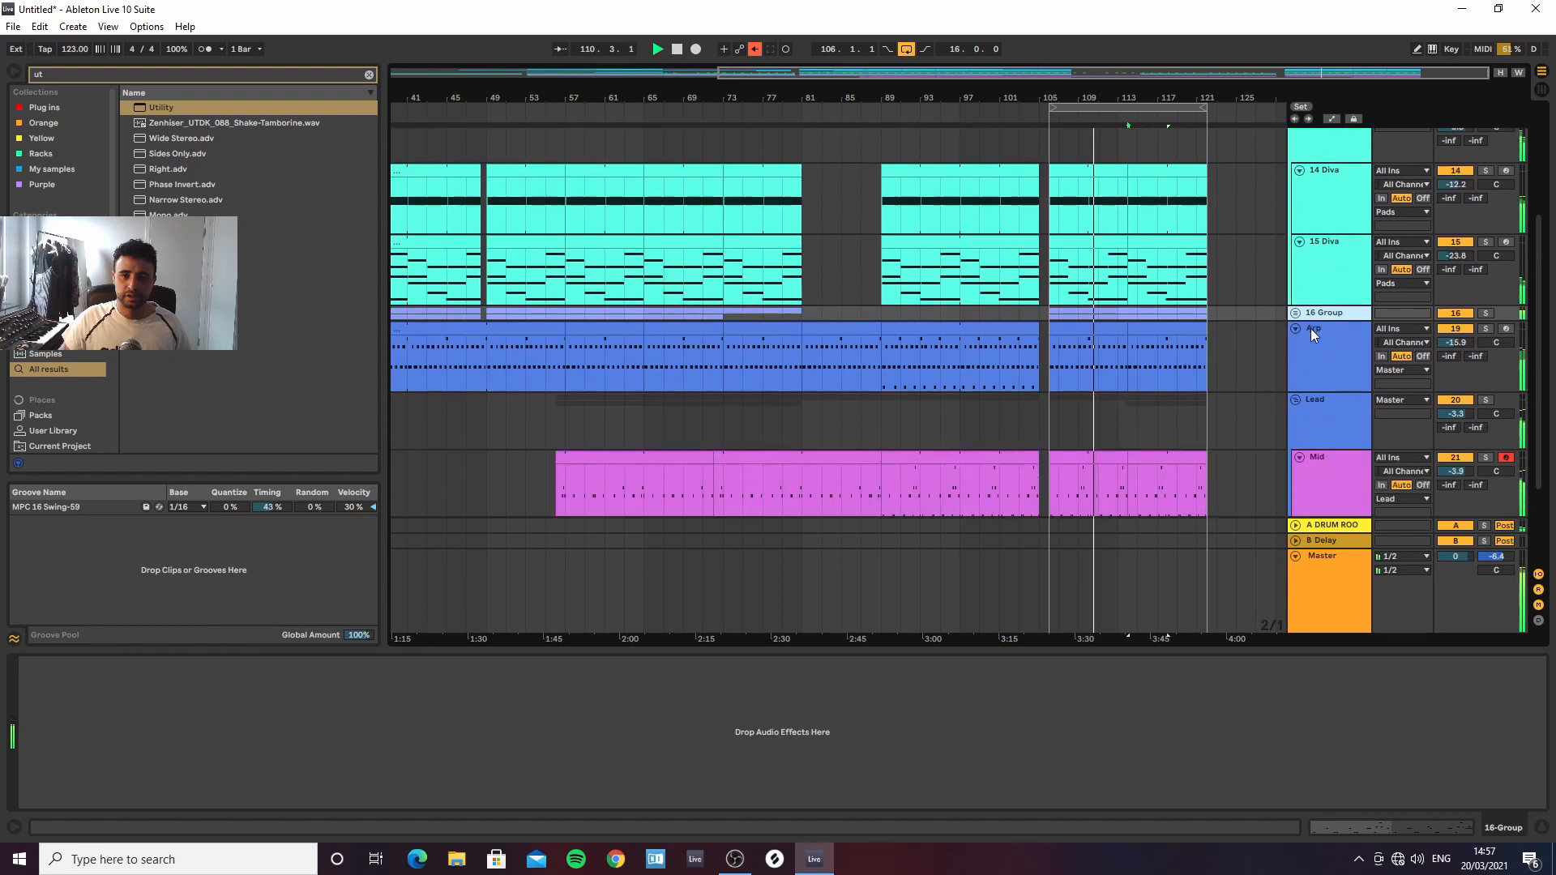
pyautogui.click(1295, 313)
pyautogui.scroll(-1, 1230, 290)
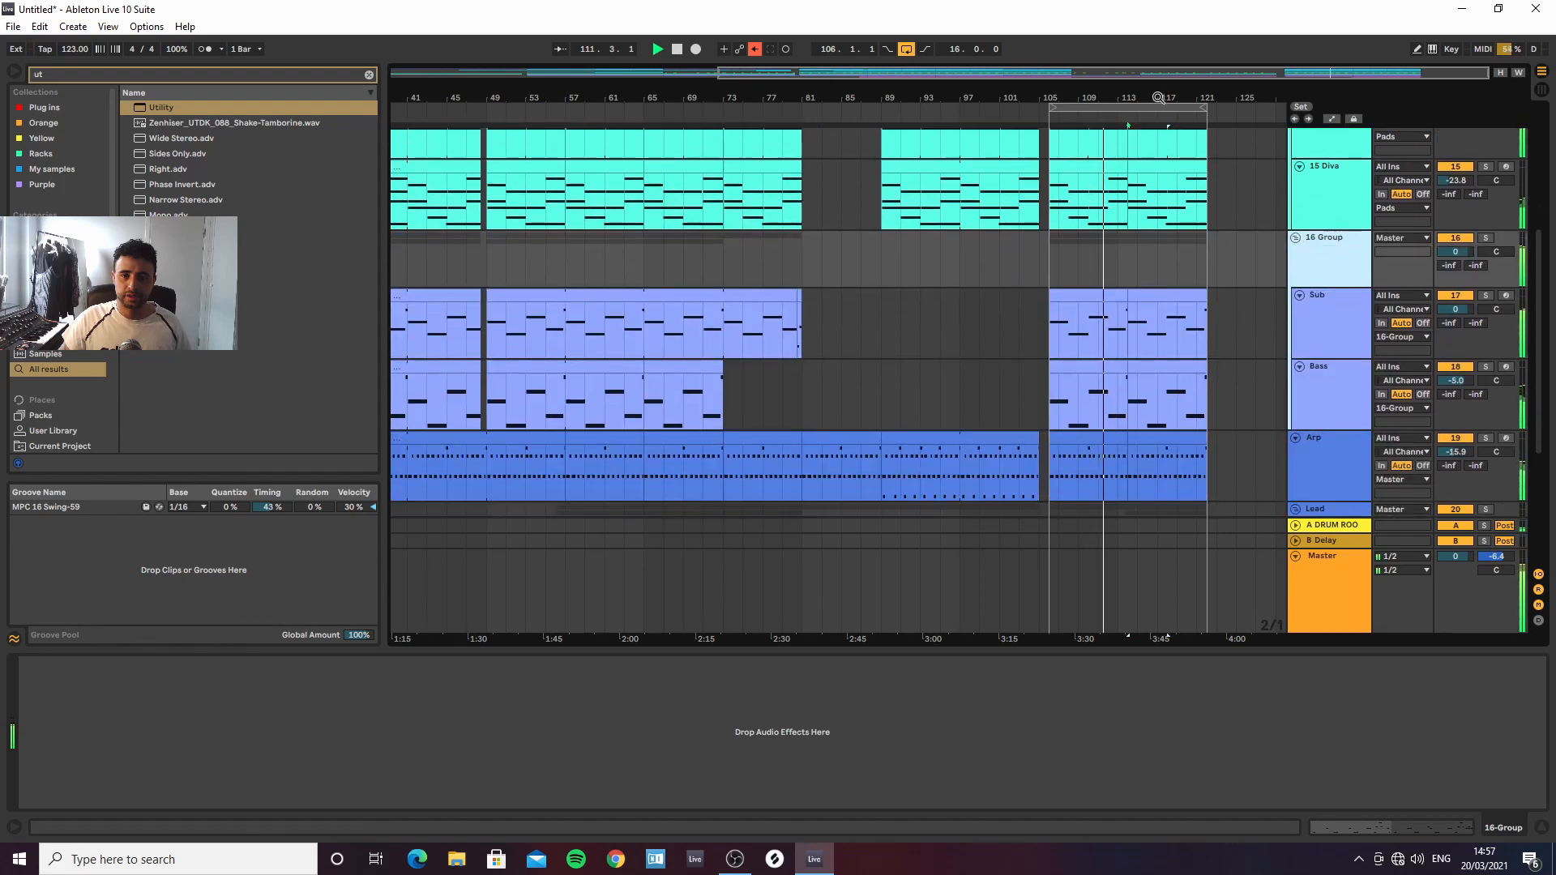
# Raise the low-pass frequency automation of the Sub track's second EQ Eight to 539 Hz from bar 106
pyautogui.moveTo(1159, 97); pyautogui.dragTo(1117, 139)
pyautogui.click(1314, 316)
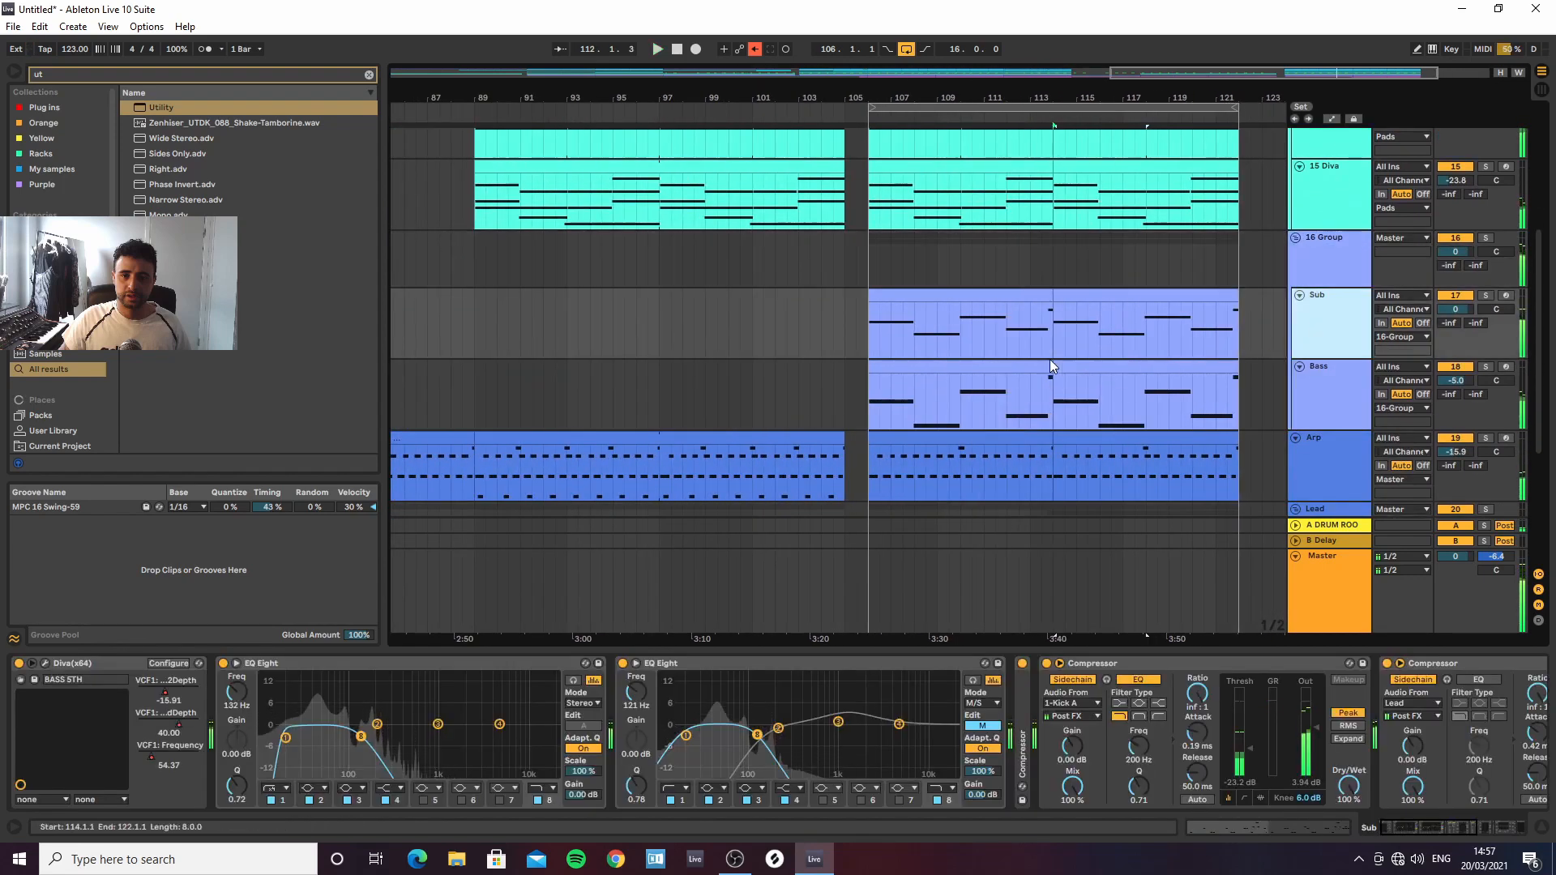
pyautogui.click(872, 324)
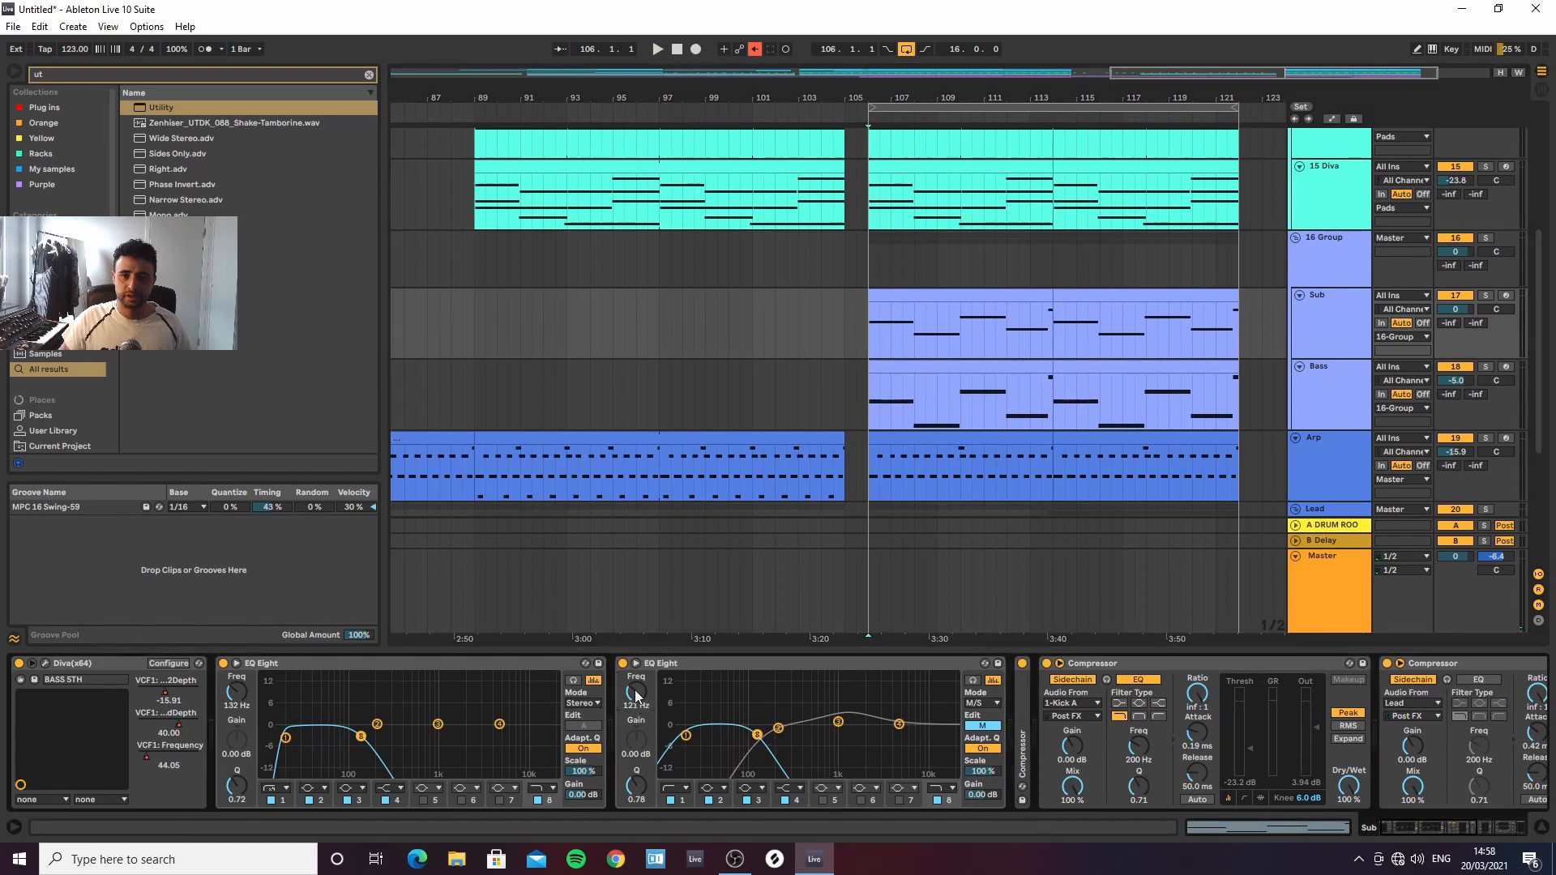
pyautogui.press('a')
pyautogui.moveTo(866, 341); pyautogui.dragTo(866, 341)
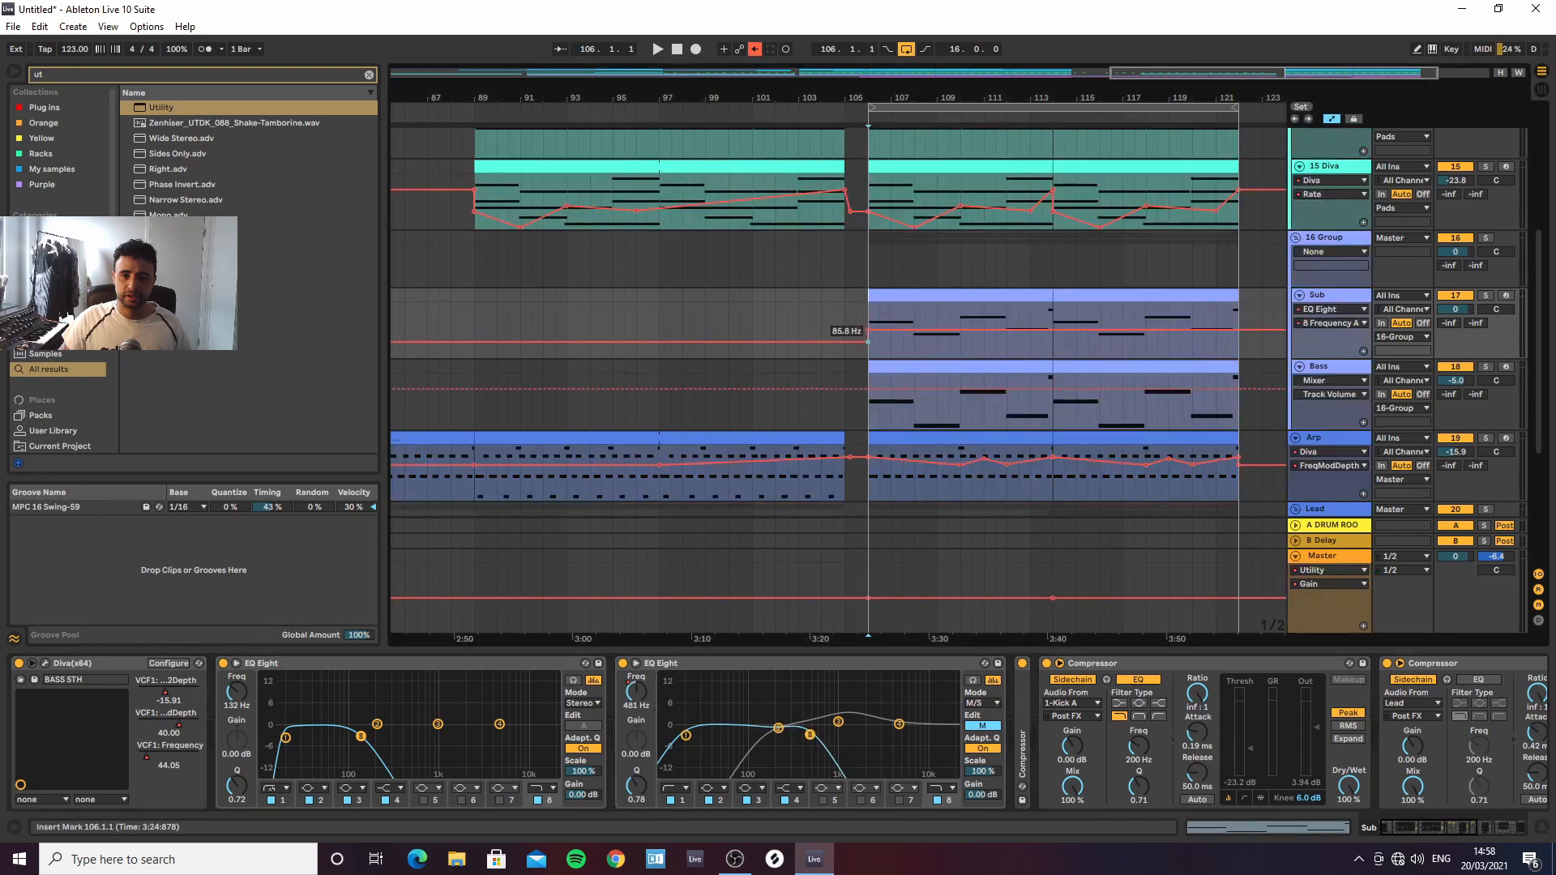
pyautogui.press('space')
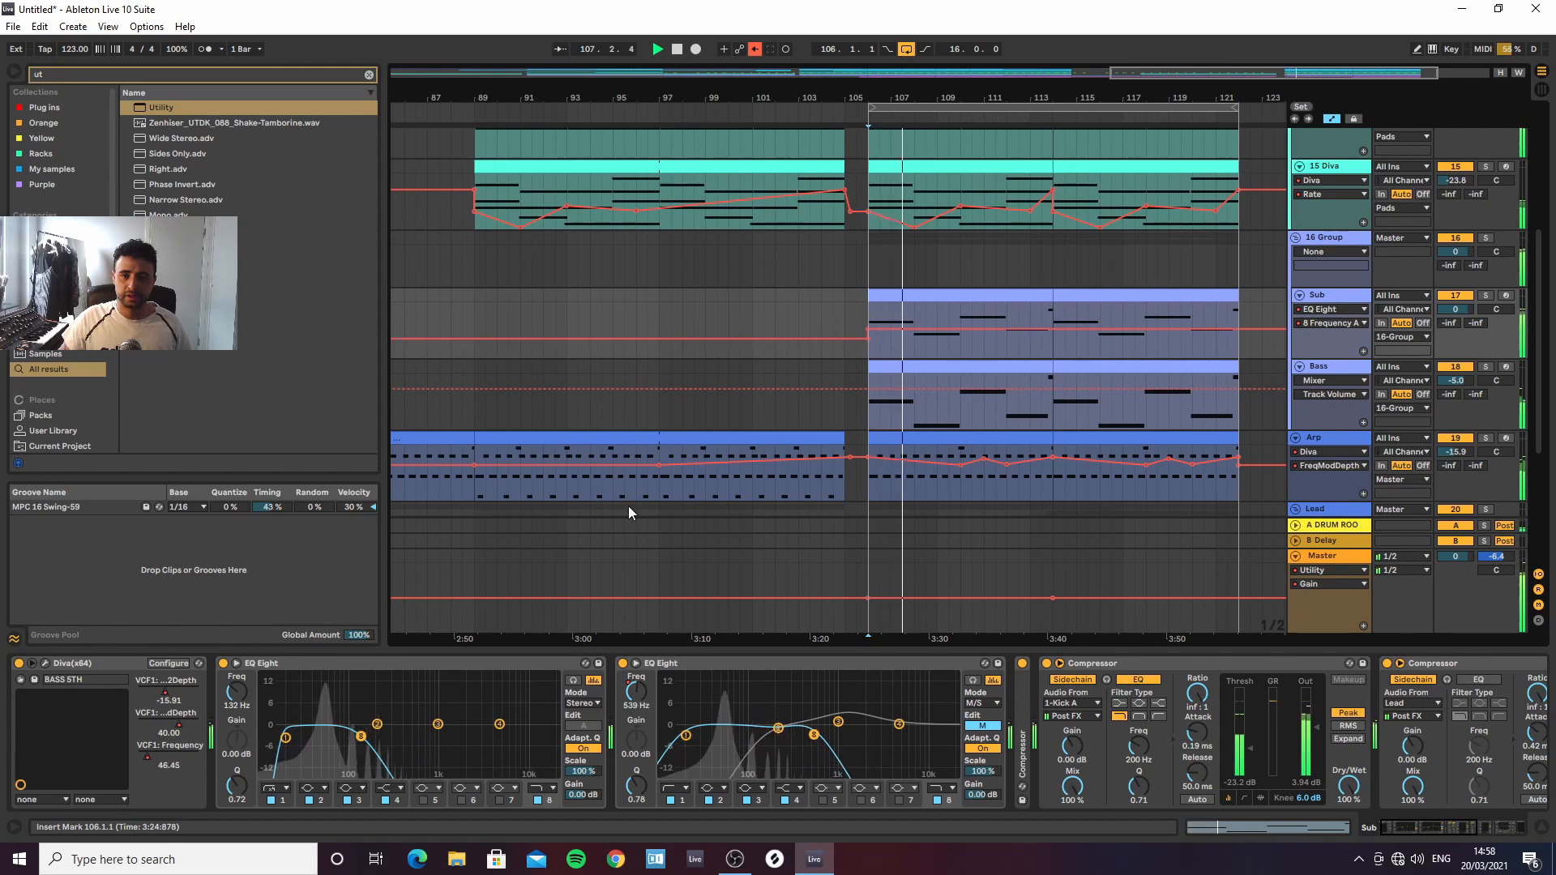
# Raise the low-pass frequency automation of the Sub track's first EQ Eight to 829 Hz from bar 106
pyautogui.click(237, 693)
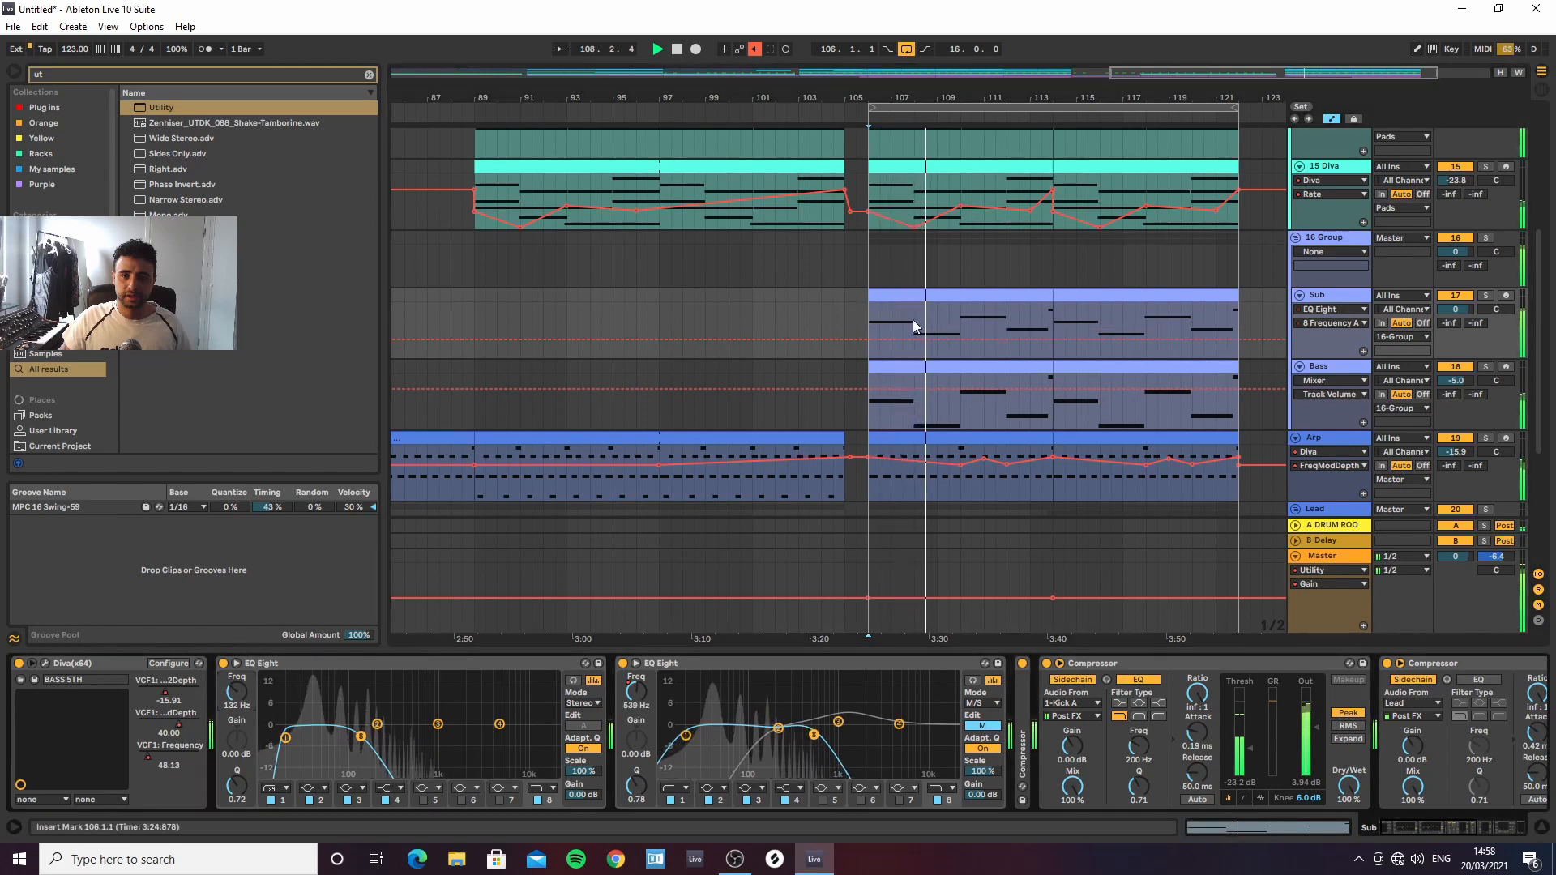
pyautogui.click(870, 341)
pyautogui.moveTo(881, 341); pyautogui.dragTo(882, 329)
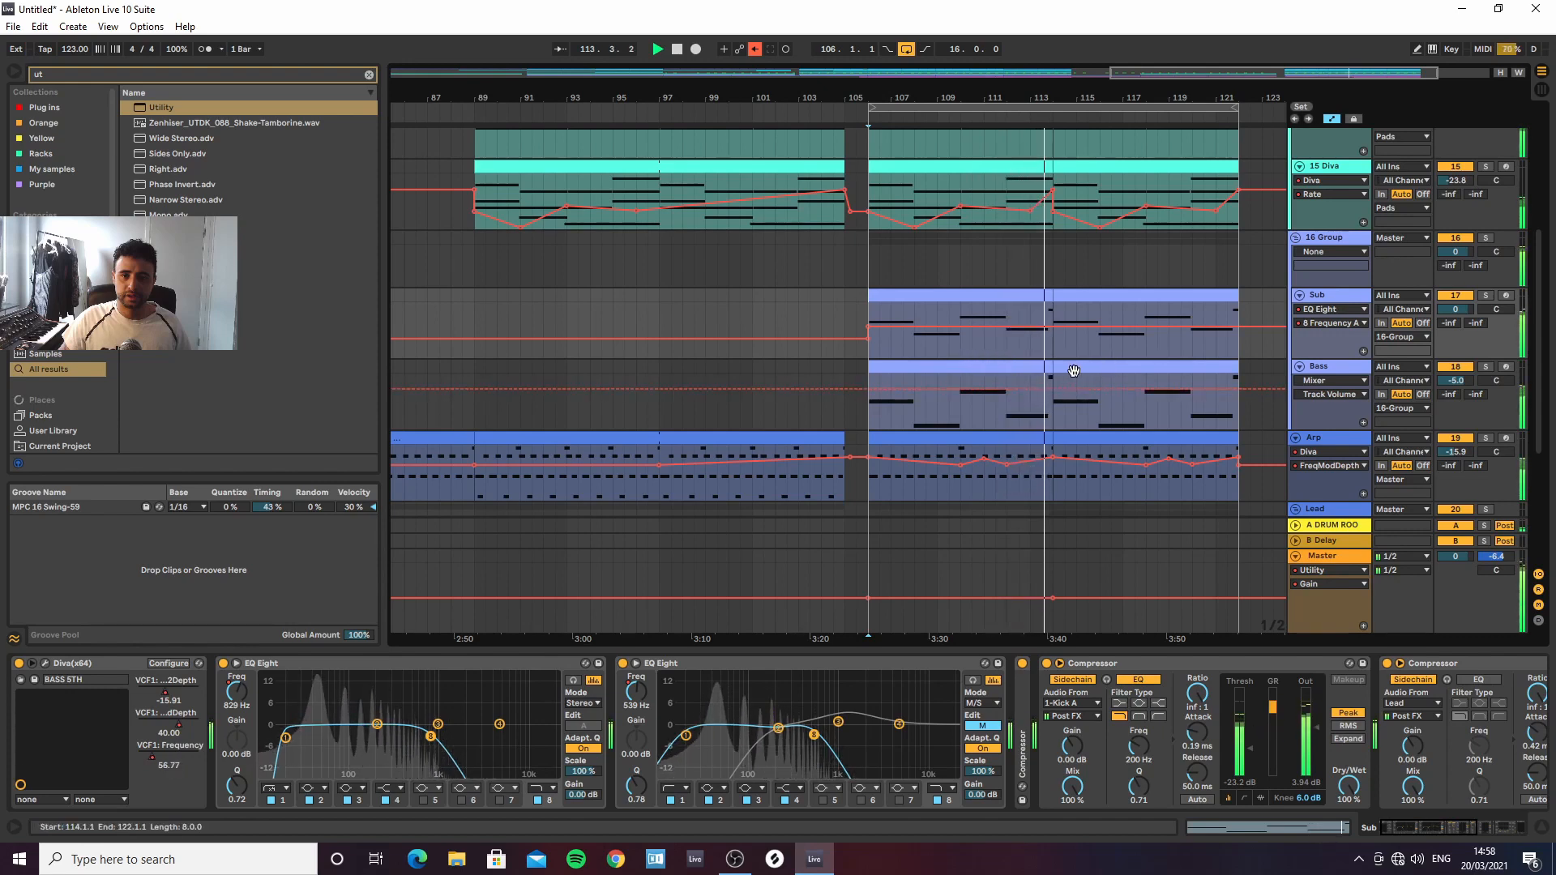
# Delete the final D3 note from the Sub clip at bar 106 and extend the preceding note to the clip's end
pyautogui.click(1043, 295)
pyautogui.doubleClick(1042, 294)
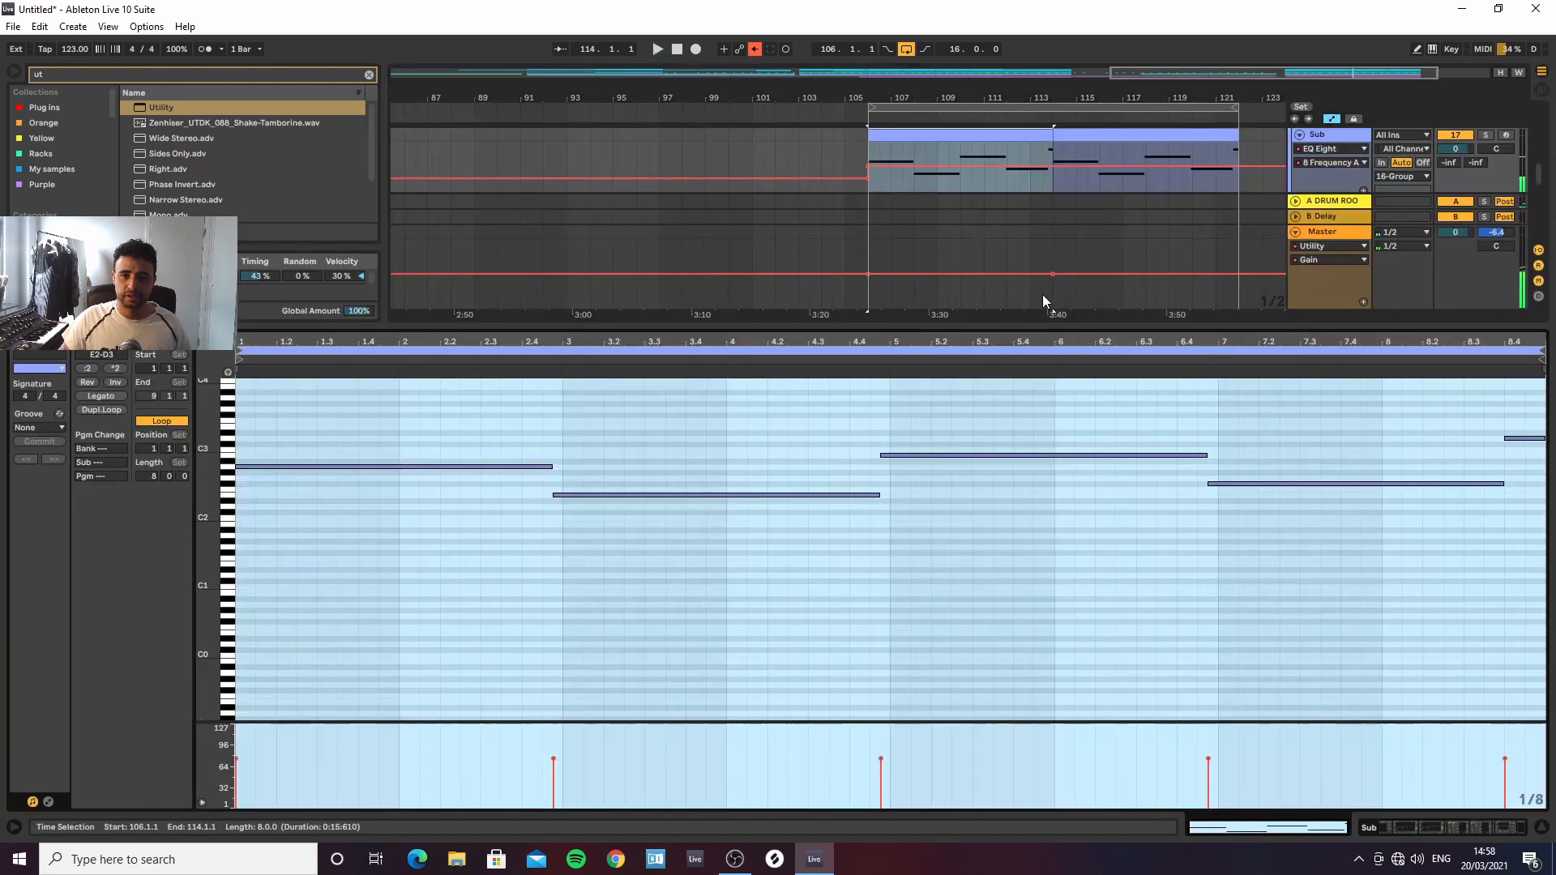
pyautogui.click(1526, 440)
pyautogui.click(1525, 439)
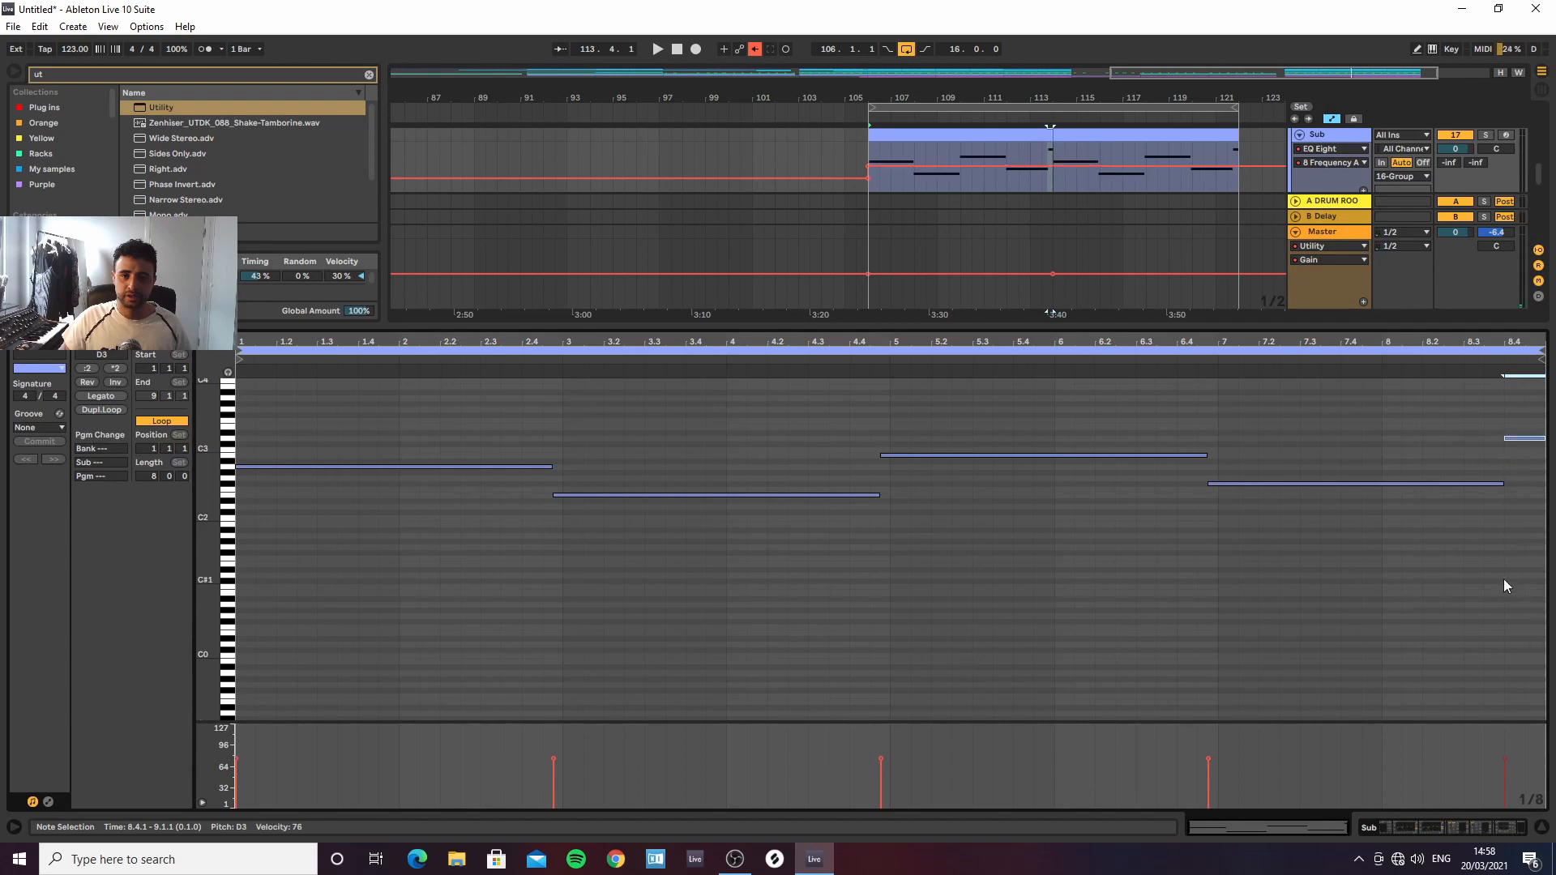
pyautogui.press('space')
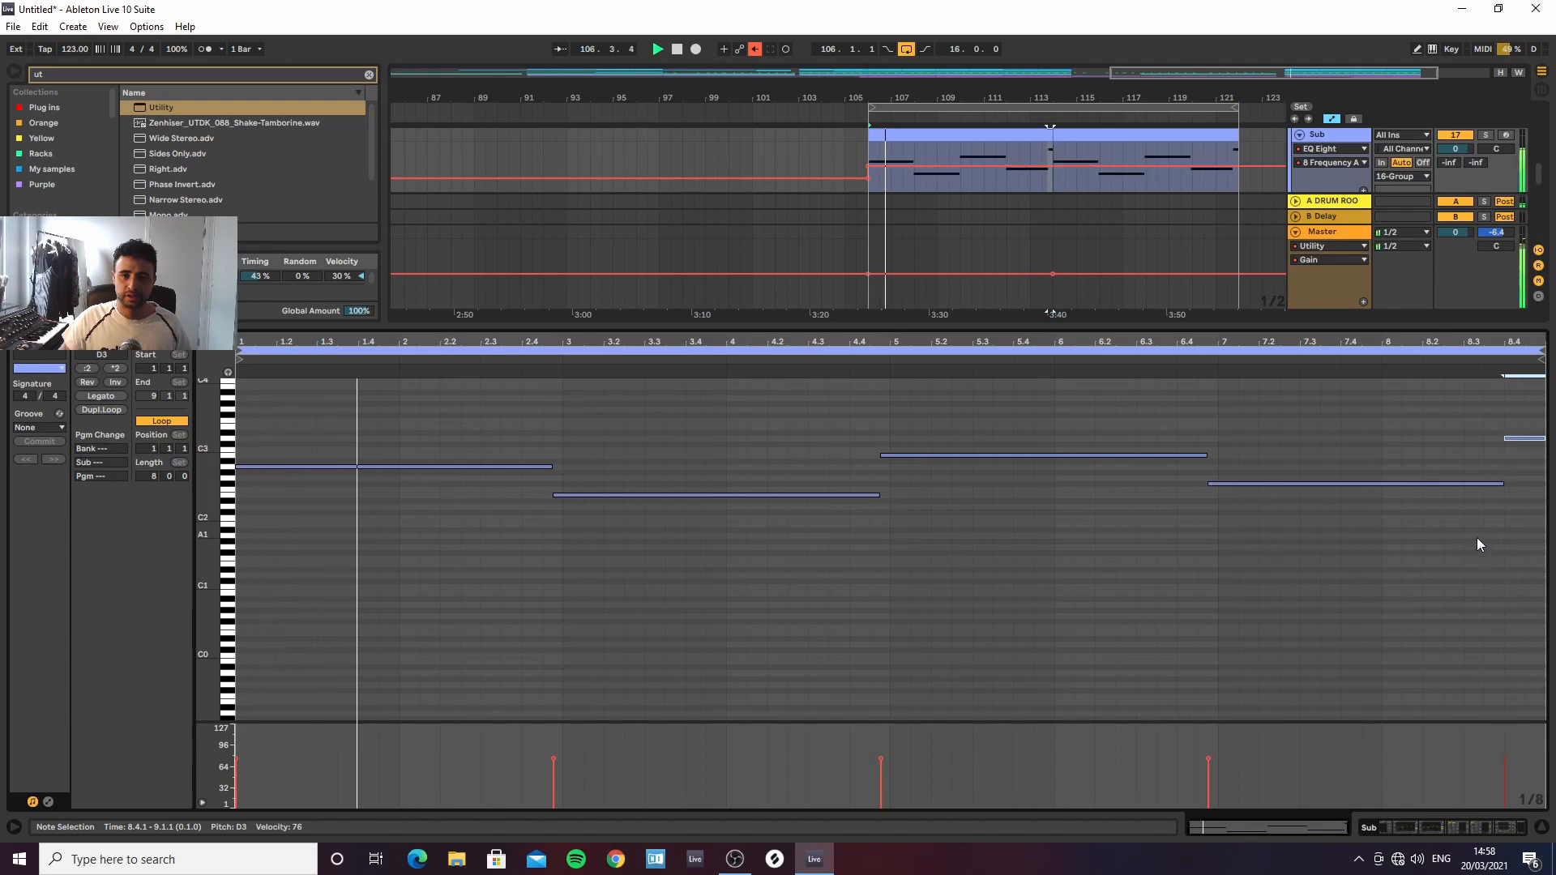
pyautogui.press('Delete')
pyautogui.moveTo(1503, 486); pyautogui.dragTo(1542, 488)
pyautogui.click(1541, 827)
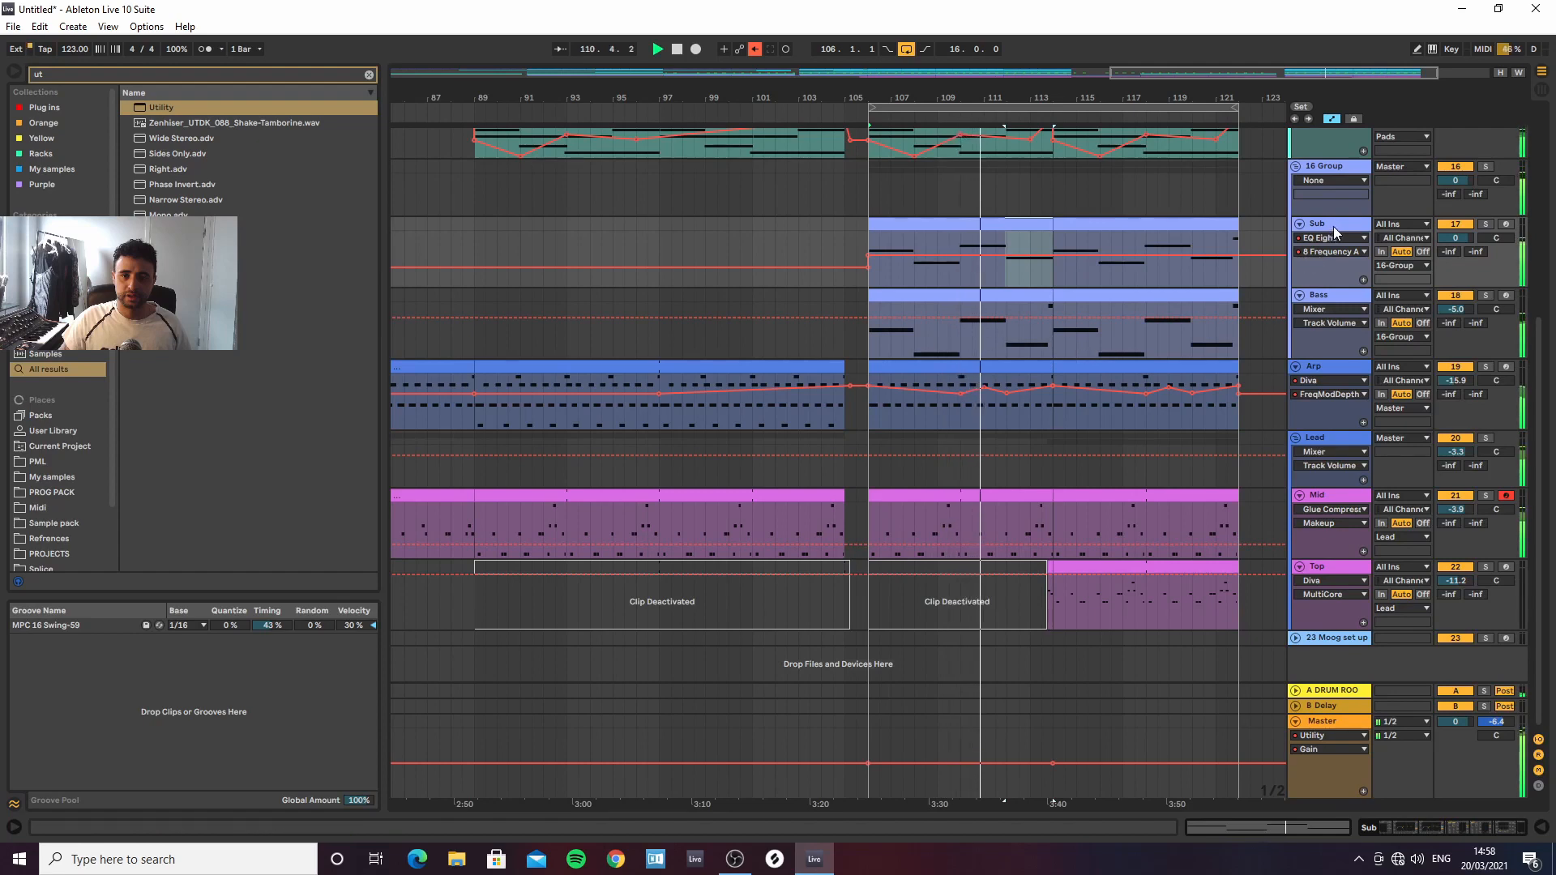
# Try an arpeggiator range of 2 octaves on the Bass track's Diva and return it to 1
pyautogui.click(1328, 296)
pyautogui.click(1466, 820)
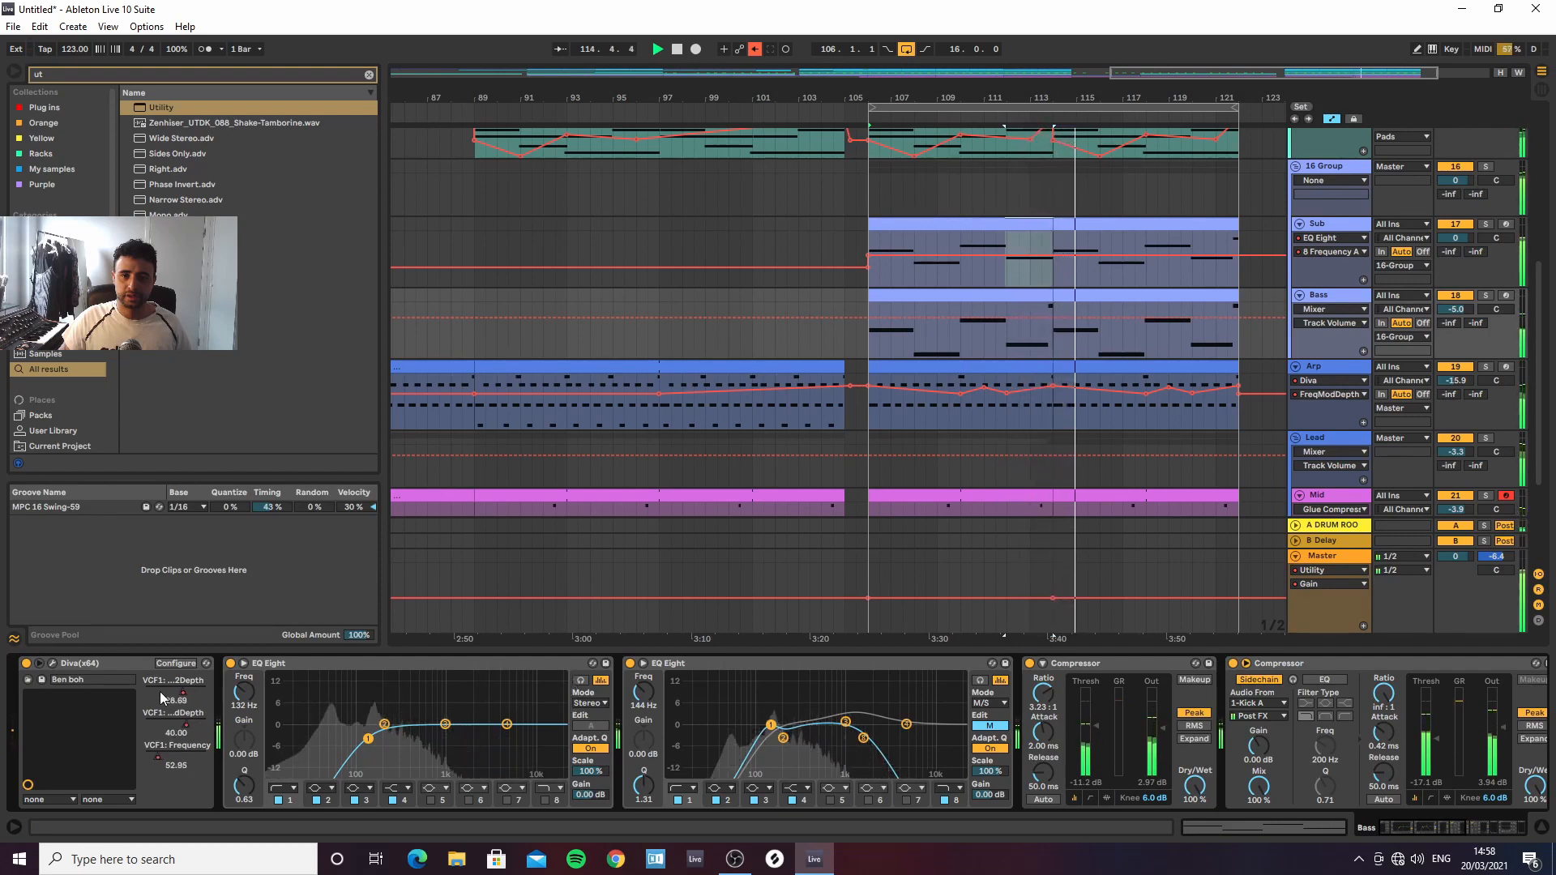
pyautogui.click(53, 664)
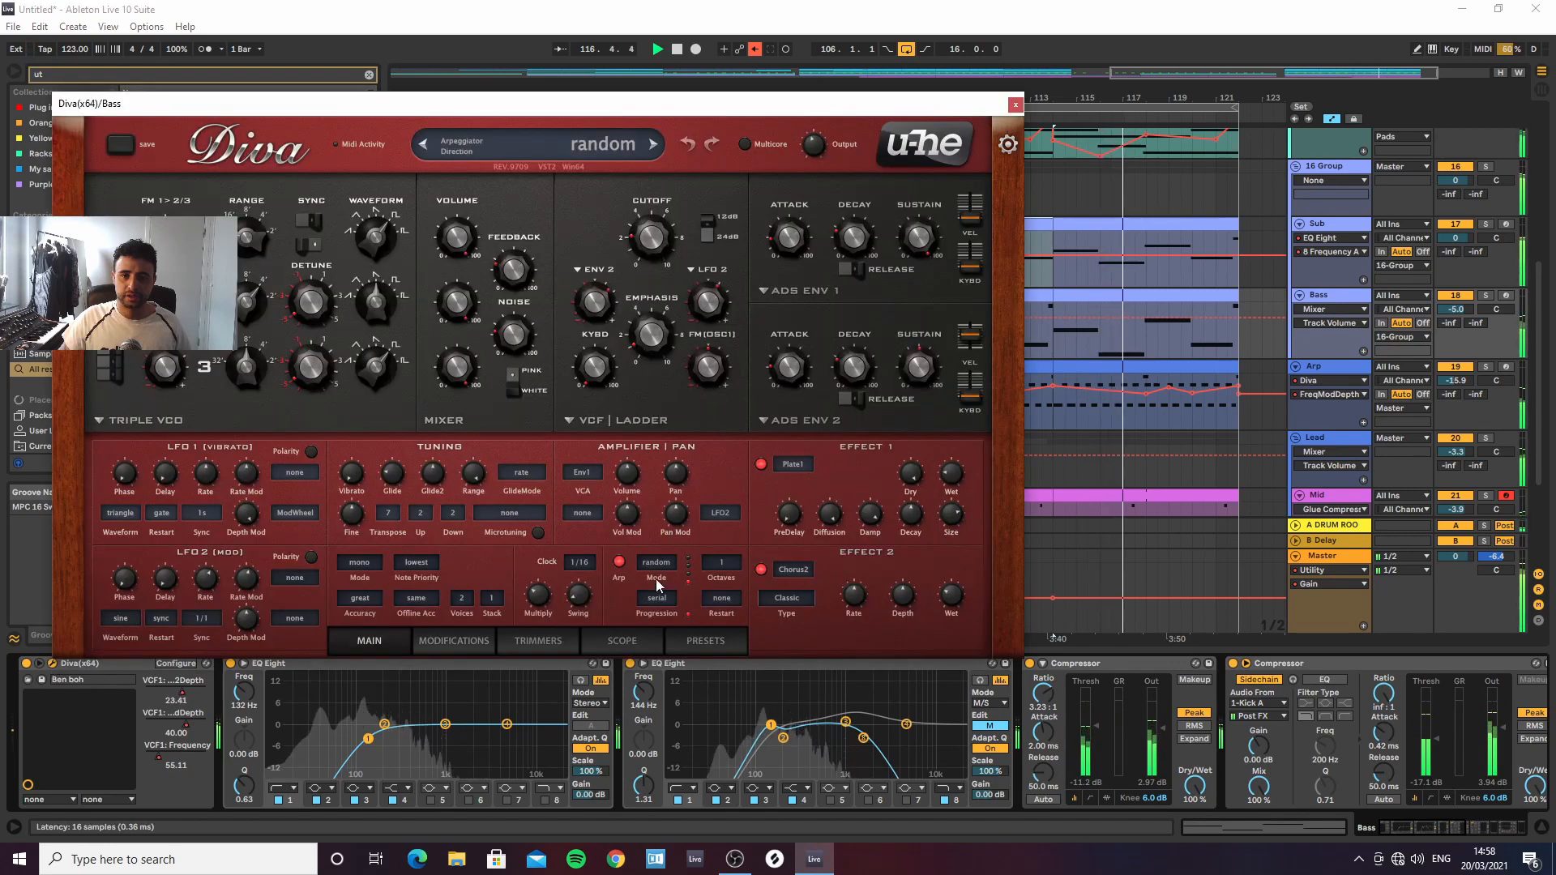
pyautogui.click(722, 563)
pyautogui.click(724, 580)
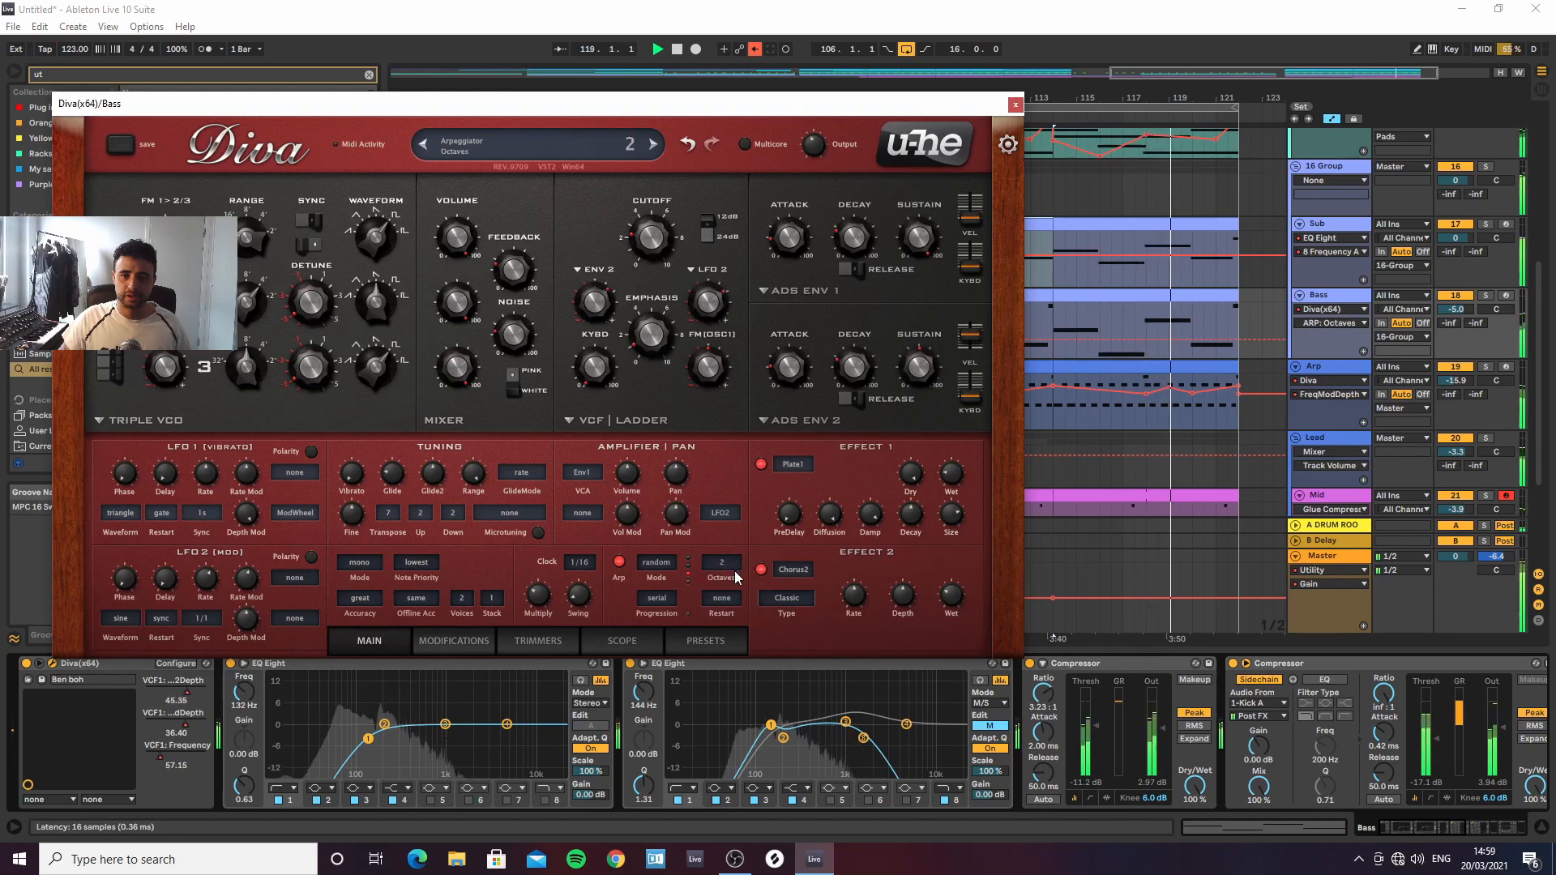
pyautogui.click(727, 567)
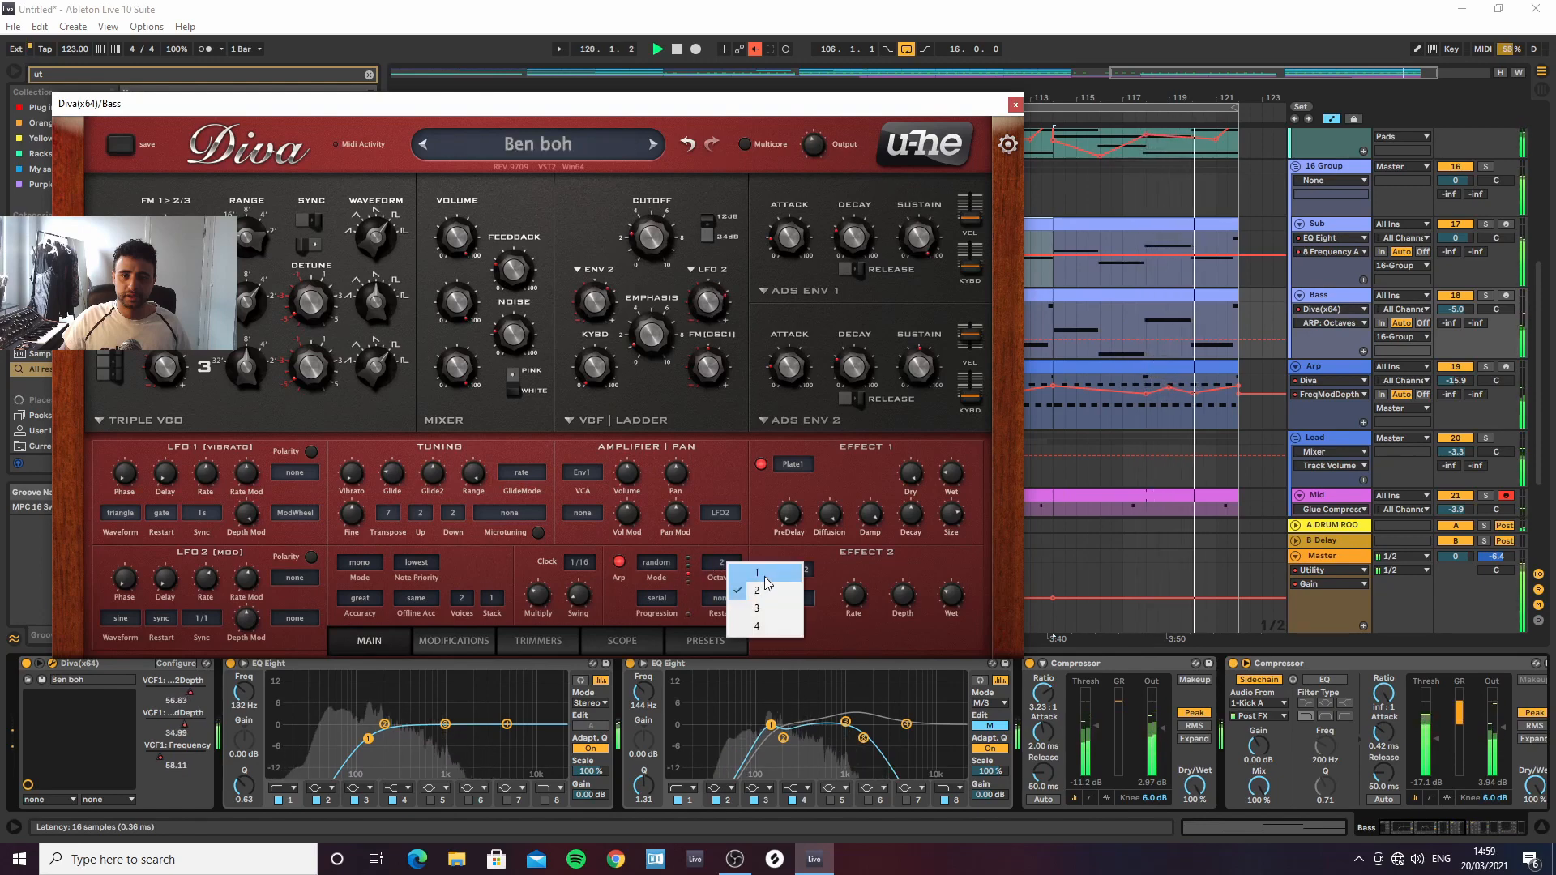
pyautogui.click(729, 571)
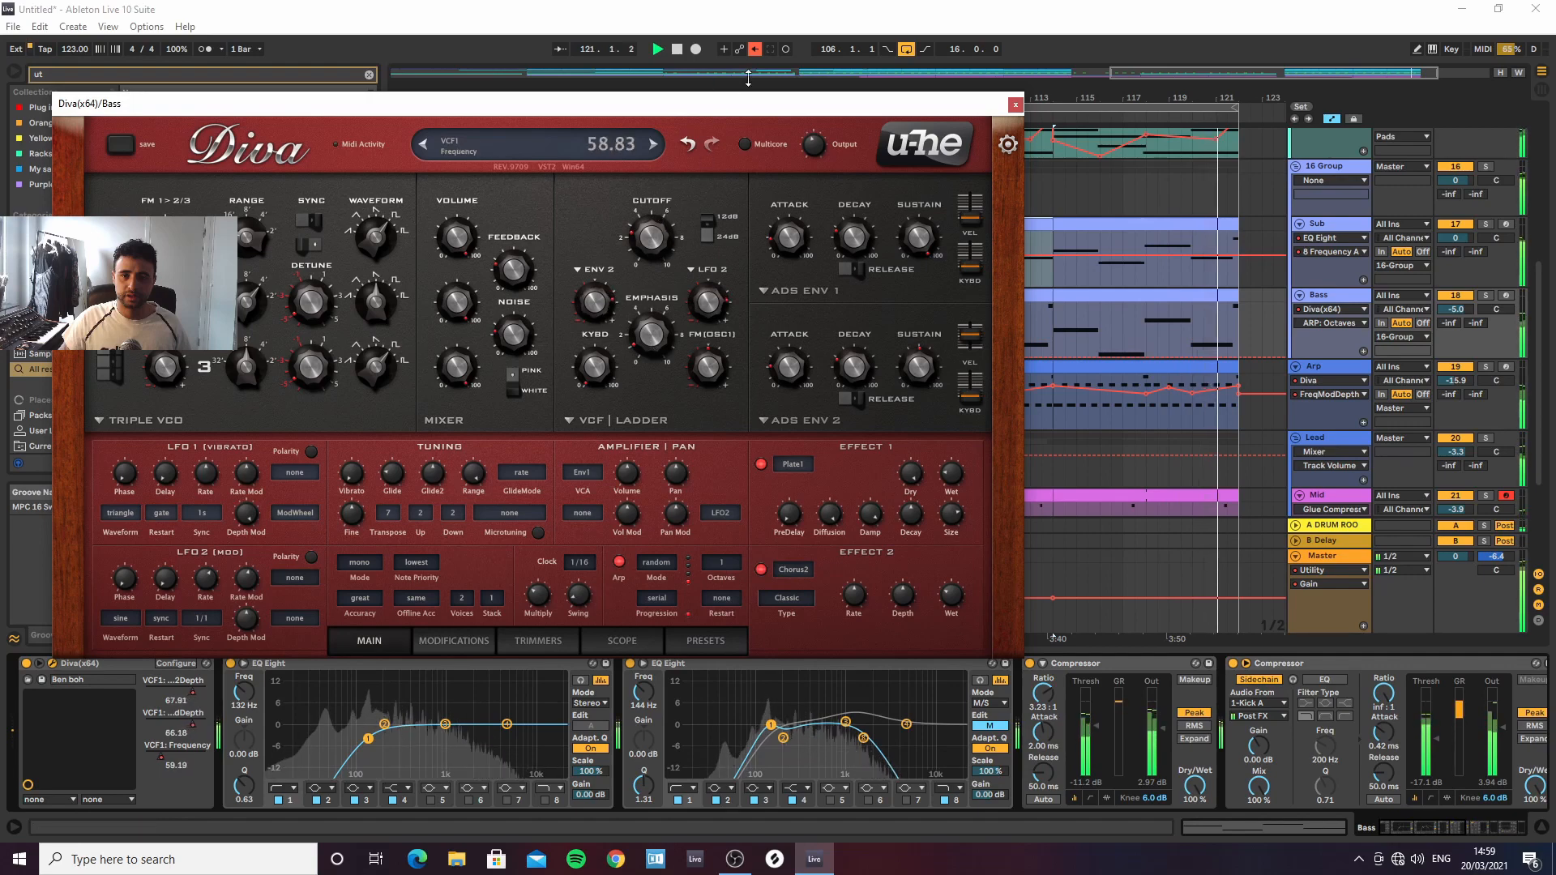
pyautogui.click(755, 49)
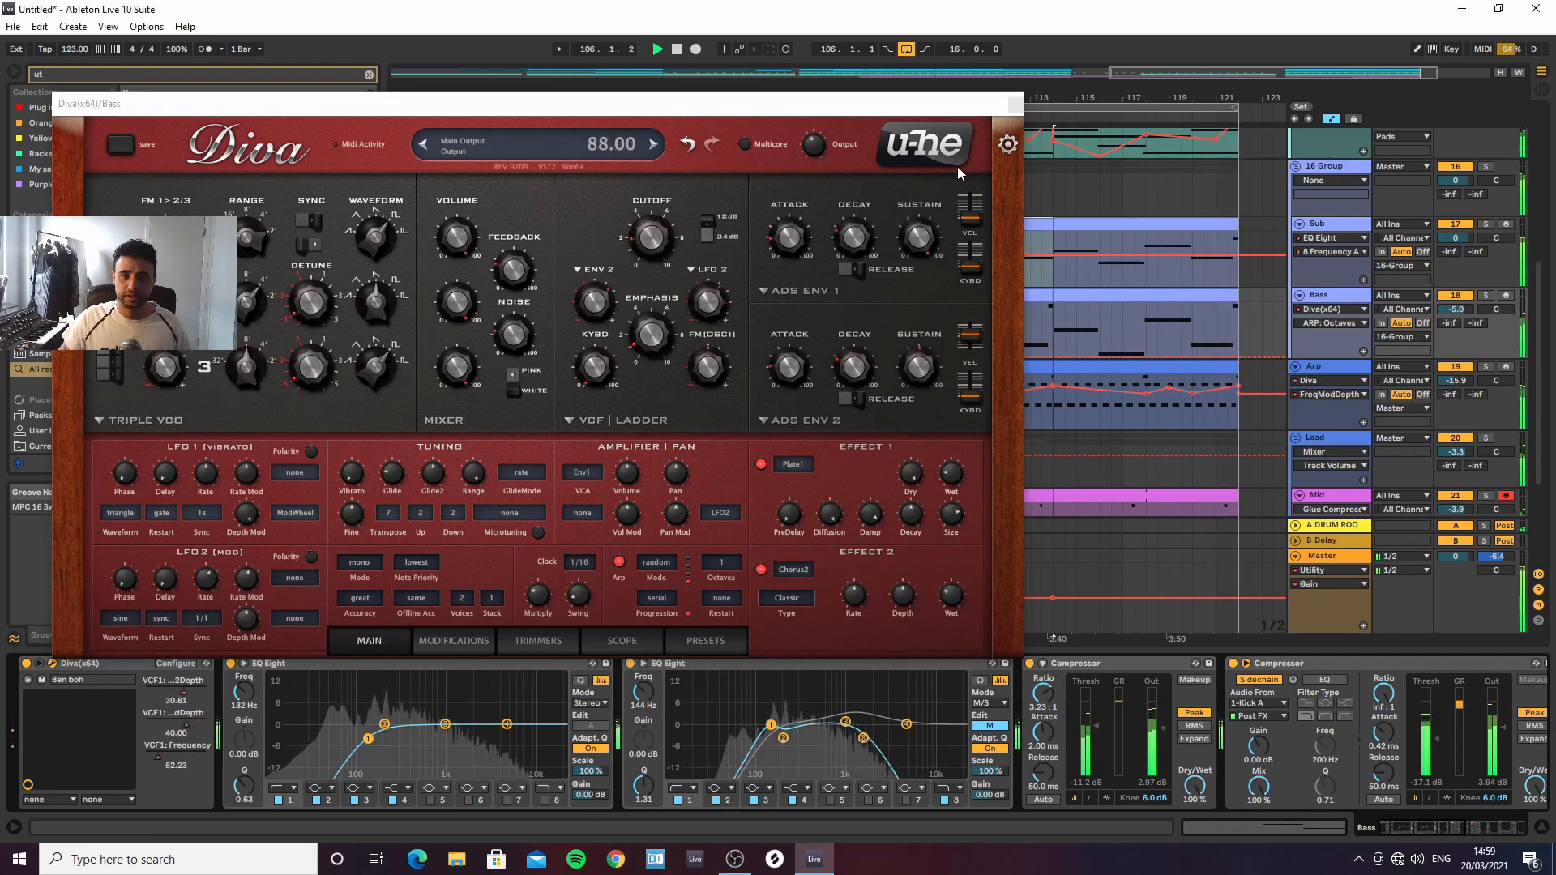
pyautogui.click(1014, 106)
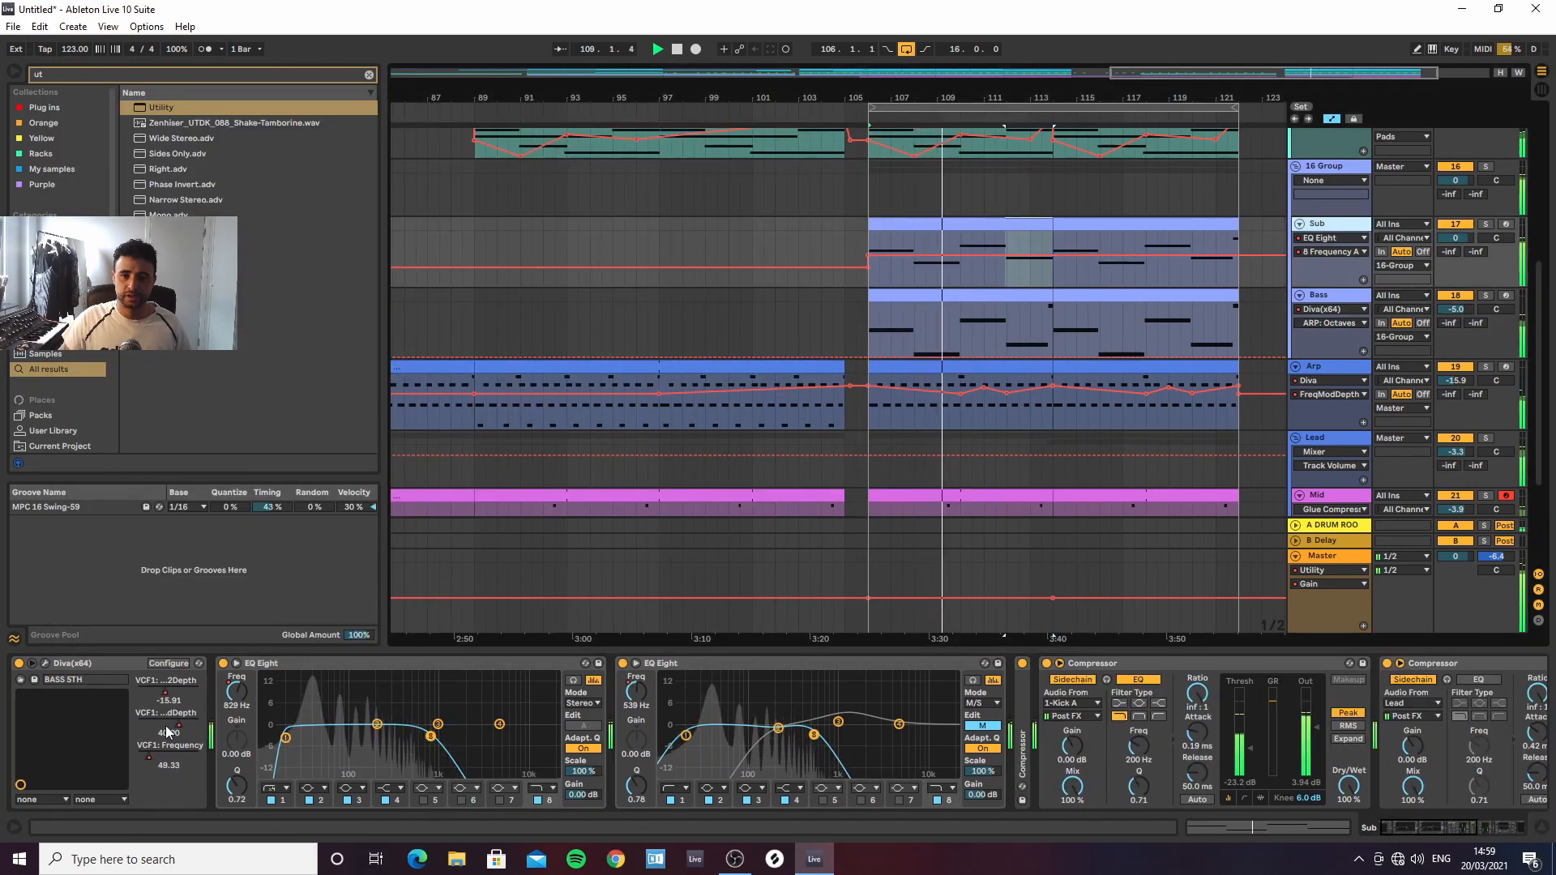
# Show the filter cutoff automation of the Sub track's Diva, re-enable overridden automation and raise the cutoff from bar 106
pyautogui.click(46, 664)
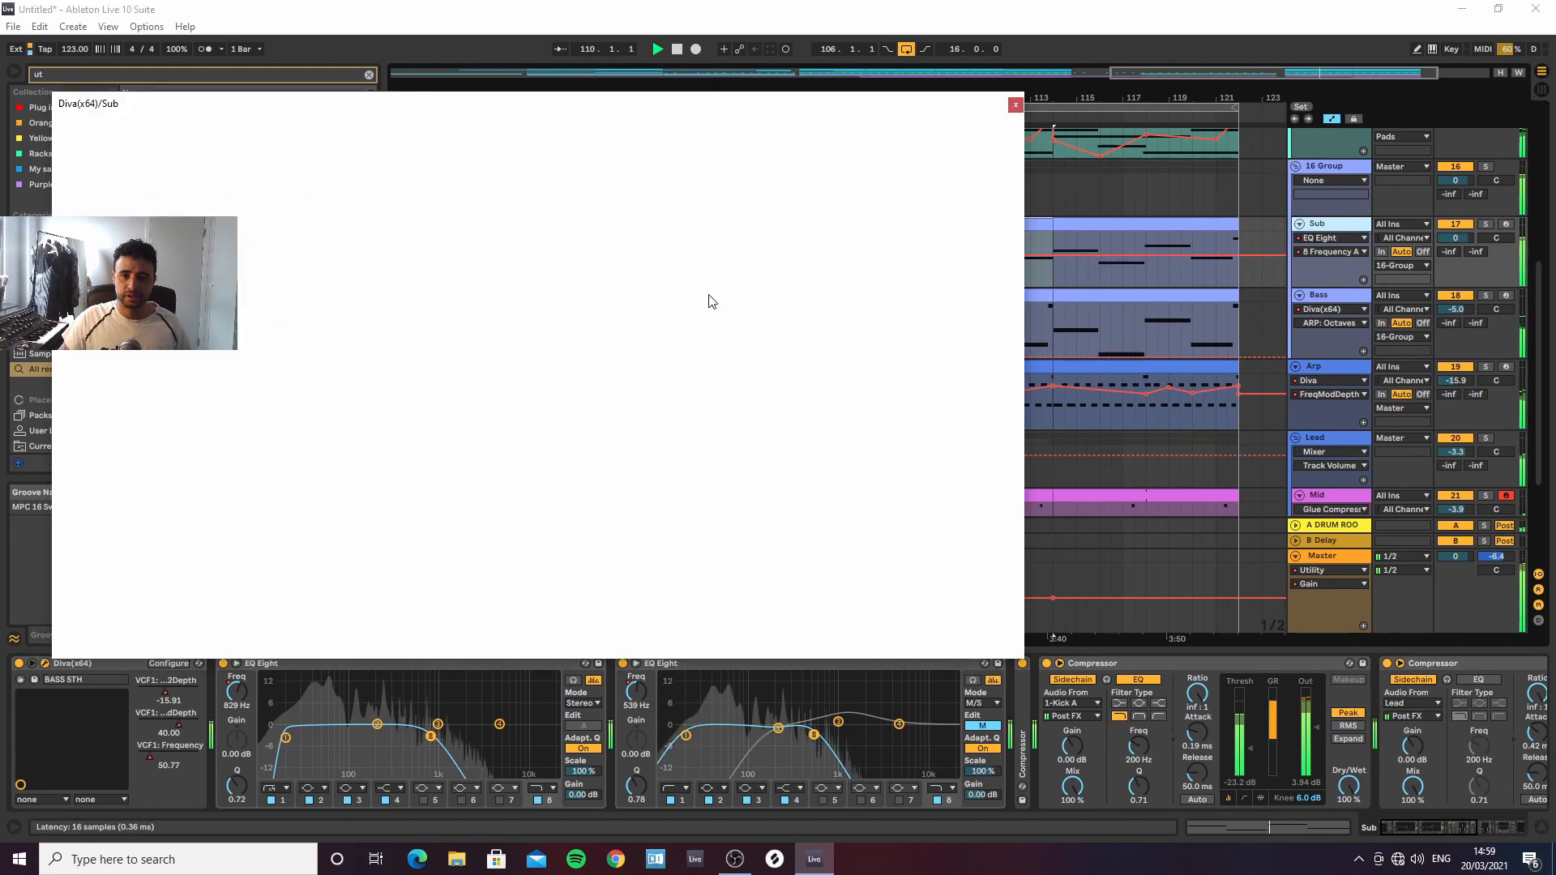
pyautogui.click(654, 237)
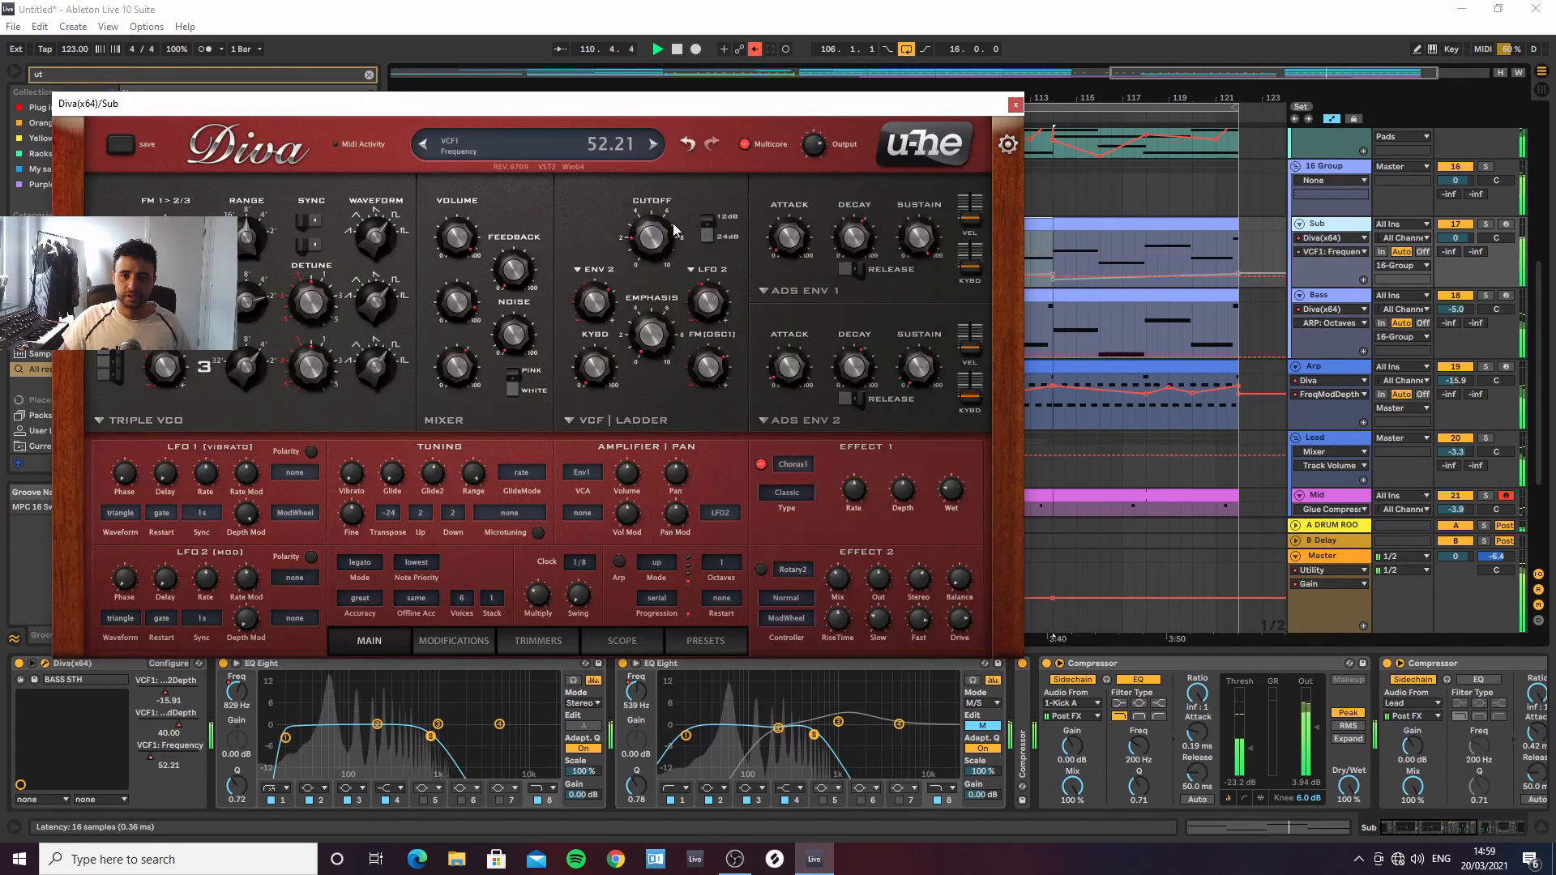
pyautogui.click(754, 50)
pyautogui.click(1014, 107)
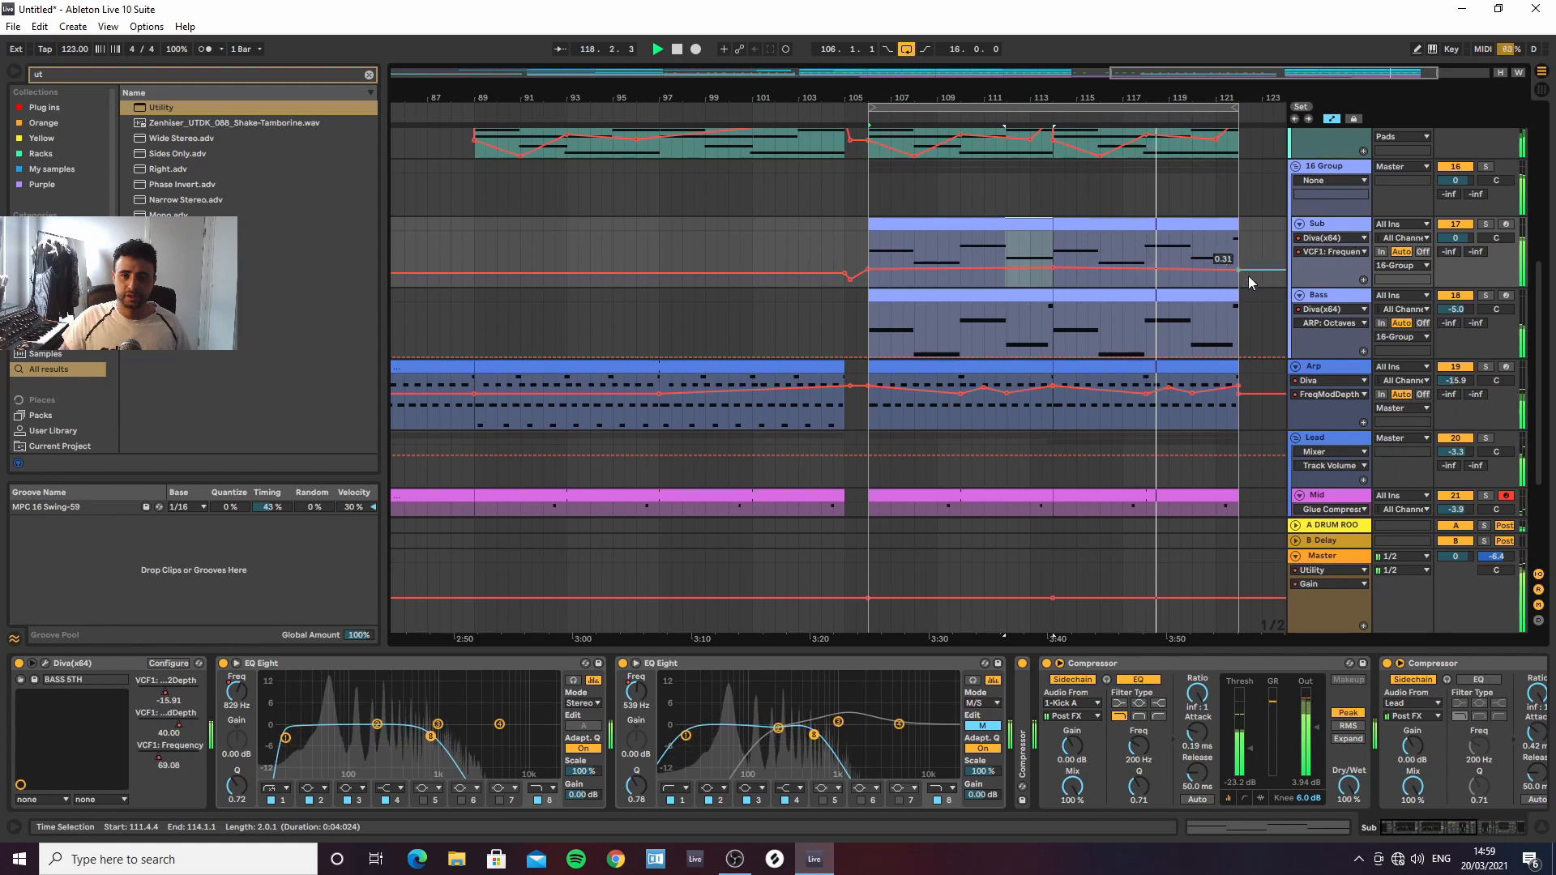
pyautogui.press('-')
pyautogui.press('-')
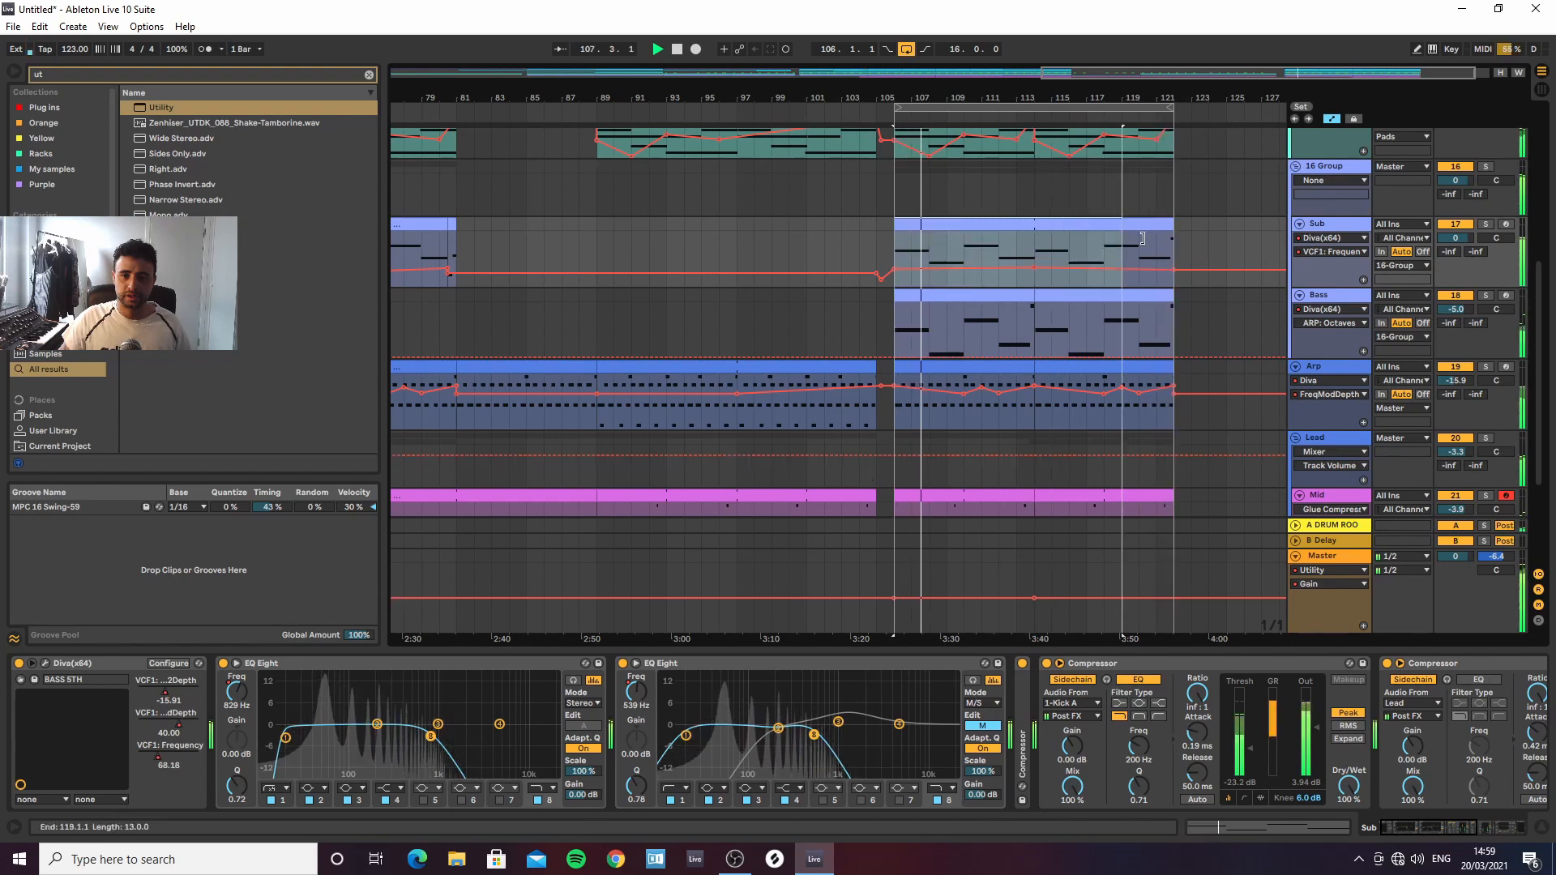
# Lower the low-pass frequency automation of the Sub track's second EQ Eight to 429 Hz from bar 106
pyautogui.moveTo(721, 99); pyautogui.dragTo(995, 149)
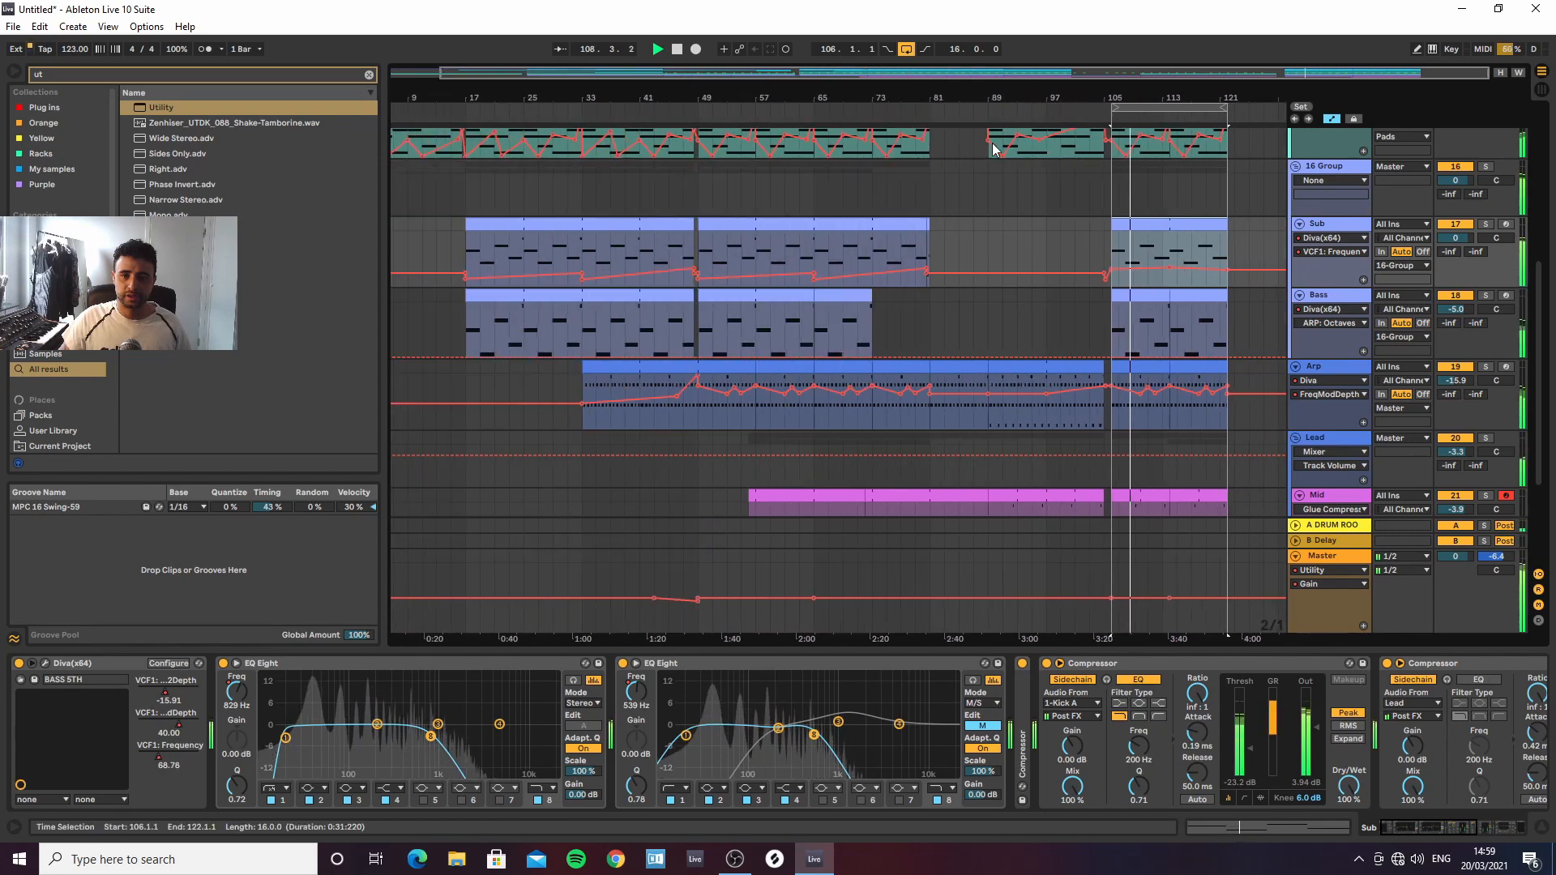
pyautogui.click(765, 225)
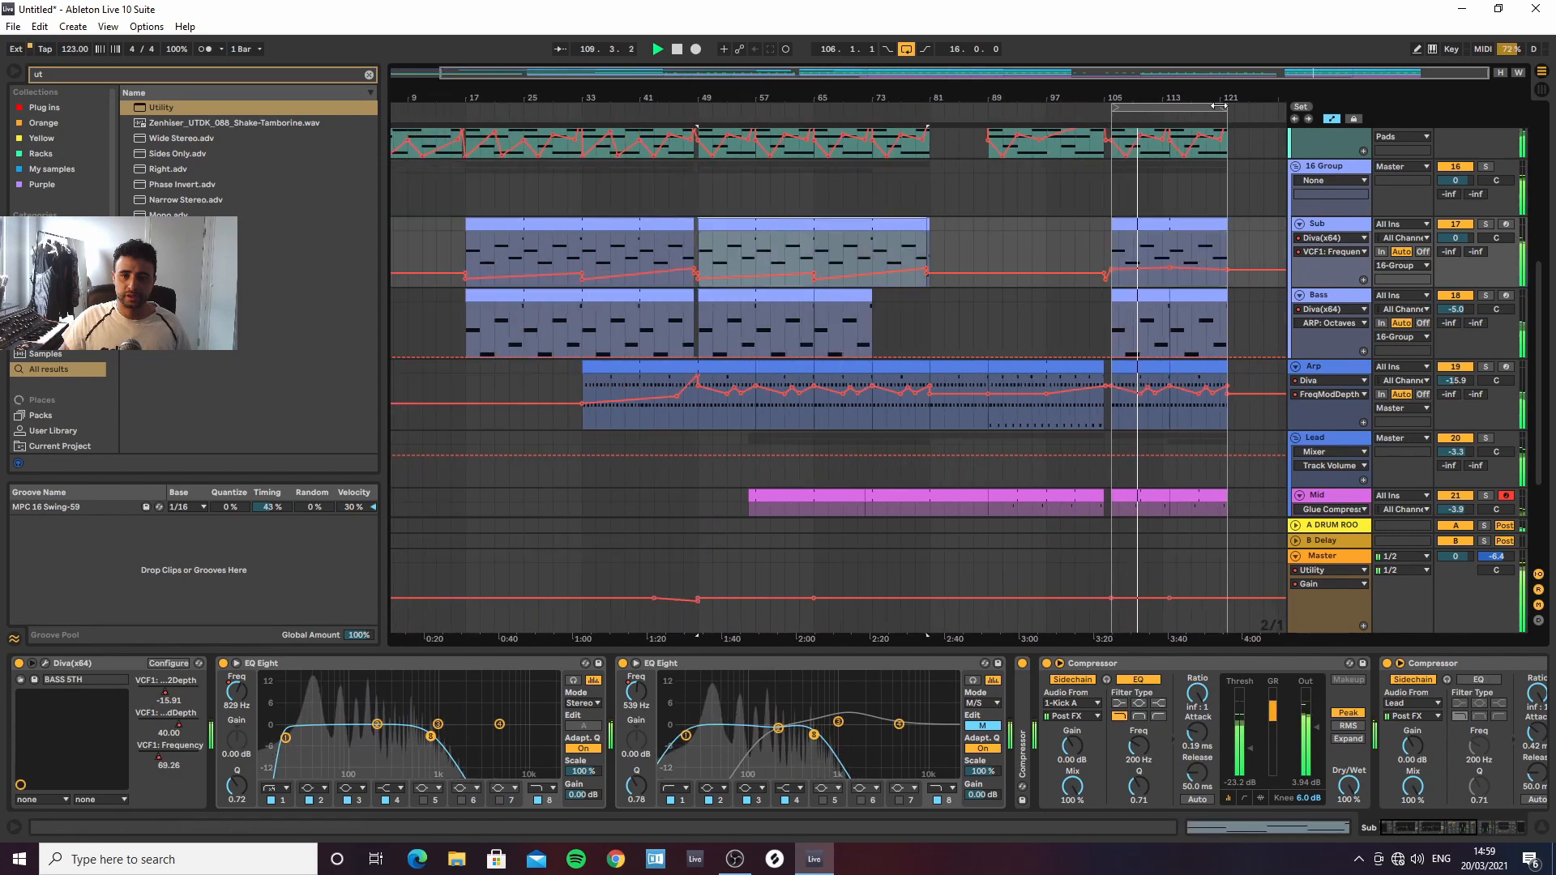
pyautogui.moveTo(1219, 99); pyautogui.dragTo(1109, 206)
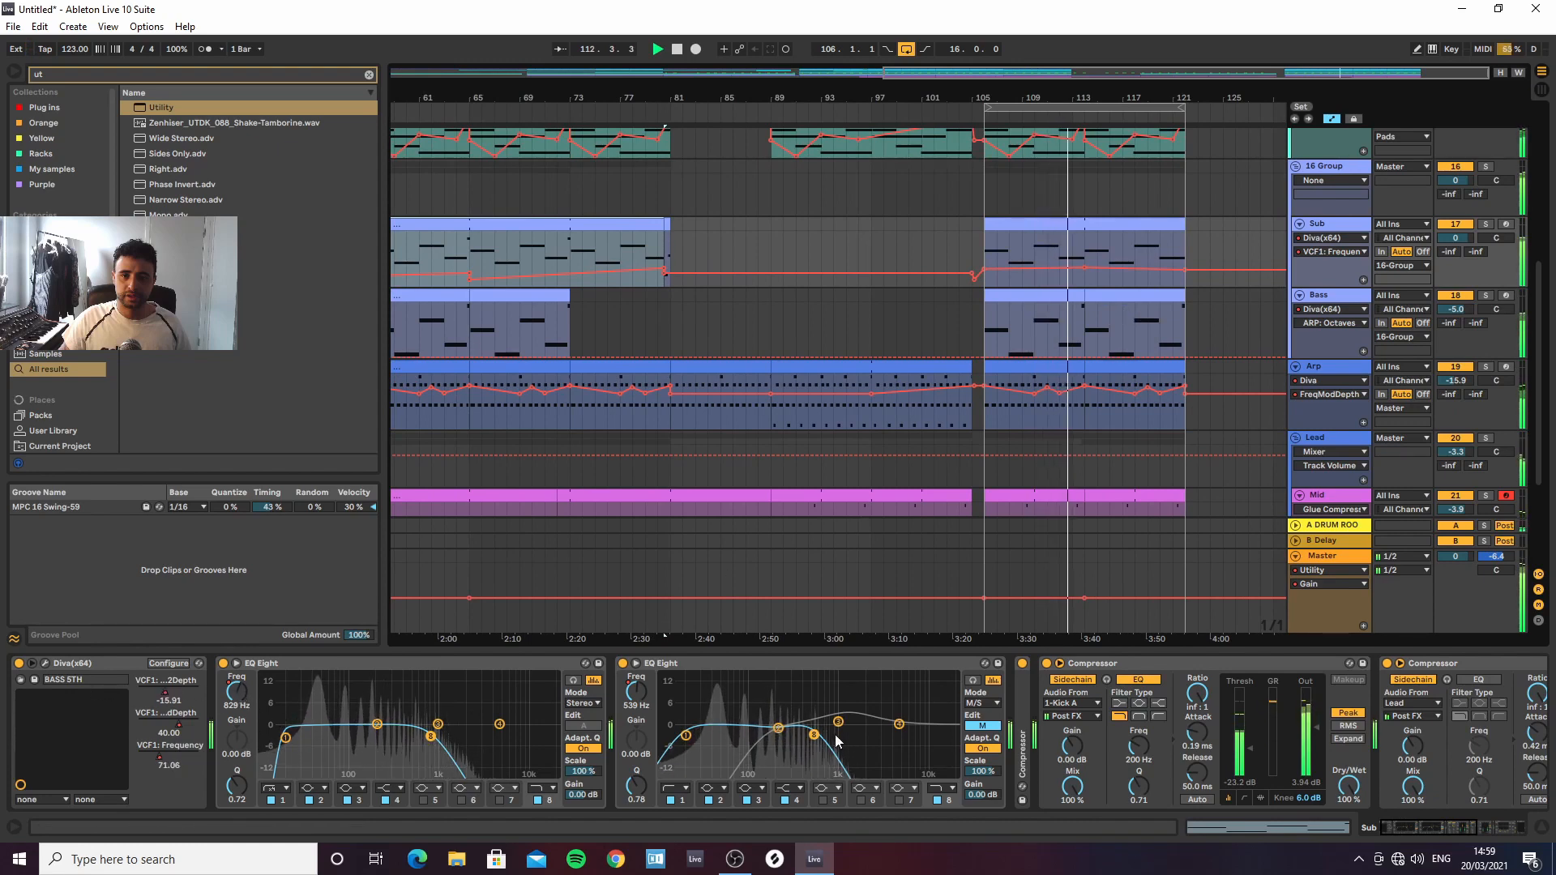
pyautogui.click(687, 665)
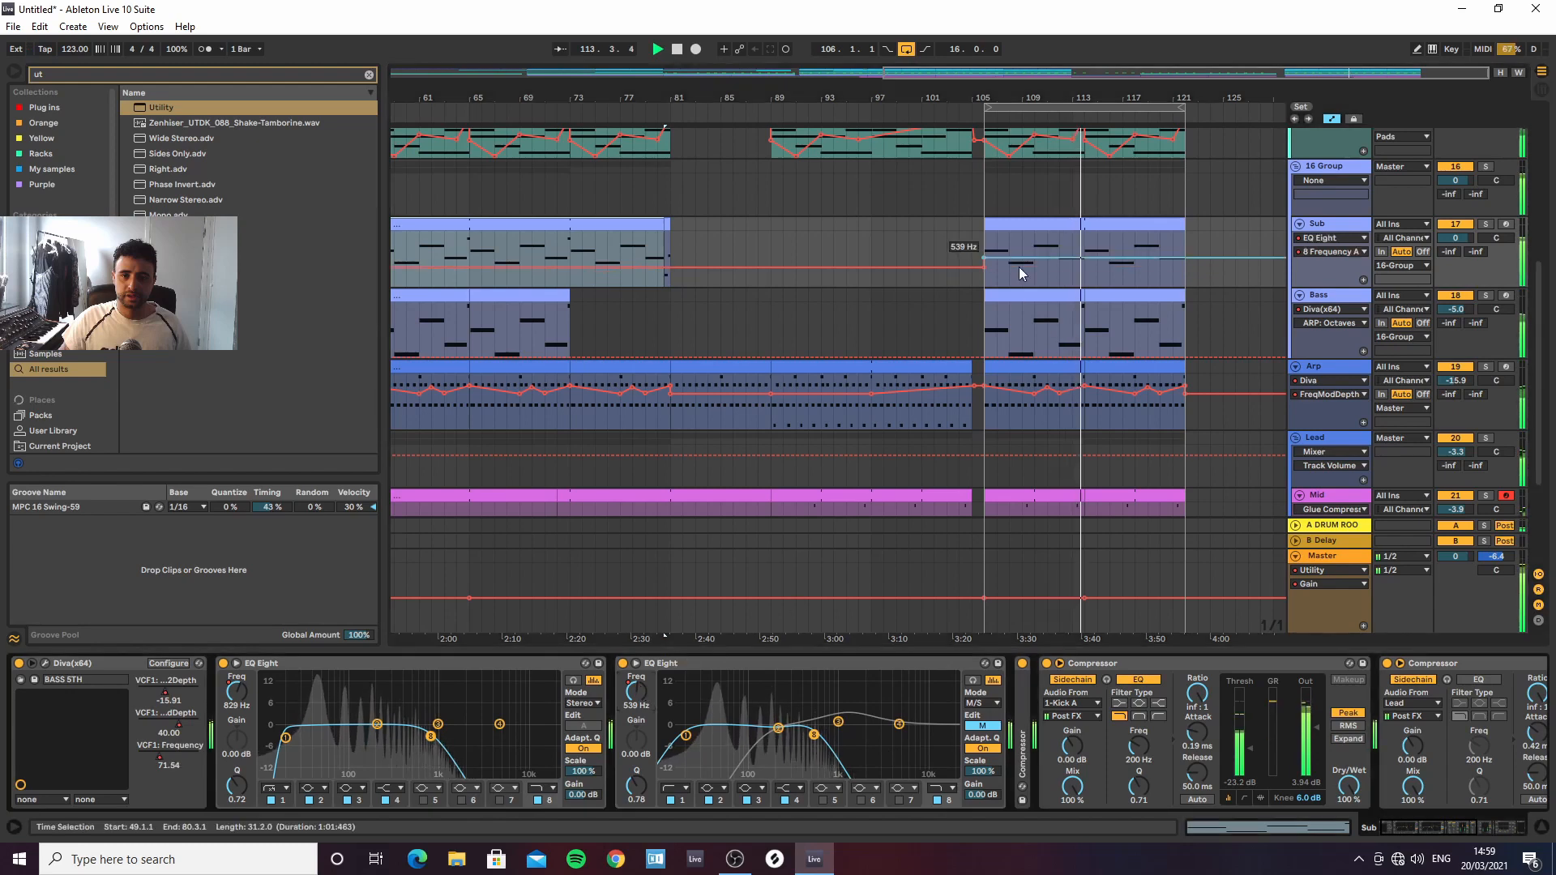
pyautogui.moveTo(984, 258)
pyautogui.mouseDown()
pyautogui.moveTo(984, 242)
pyautogui.moveTo(984, 260)
pyautogui.mouseUp()
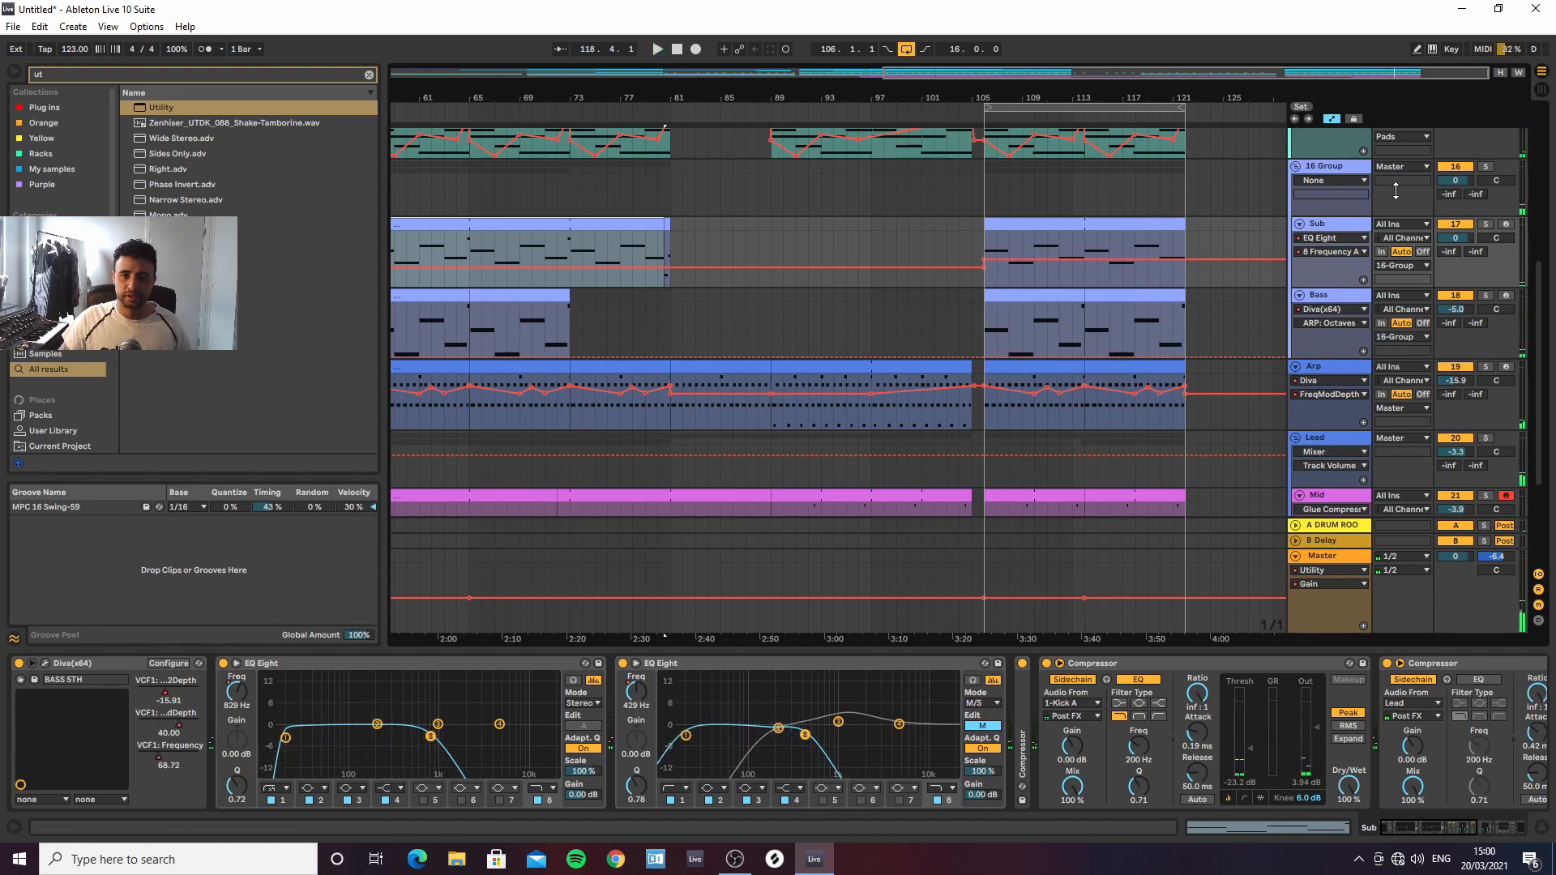
# Find EQ Eight in the browser, add it to the 16 Group track and play the arrangement from bar 49
pyautogui.click(1337, 167)
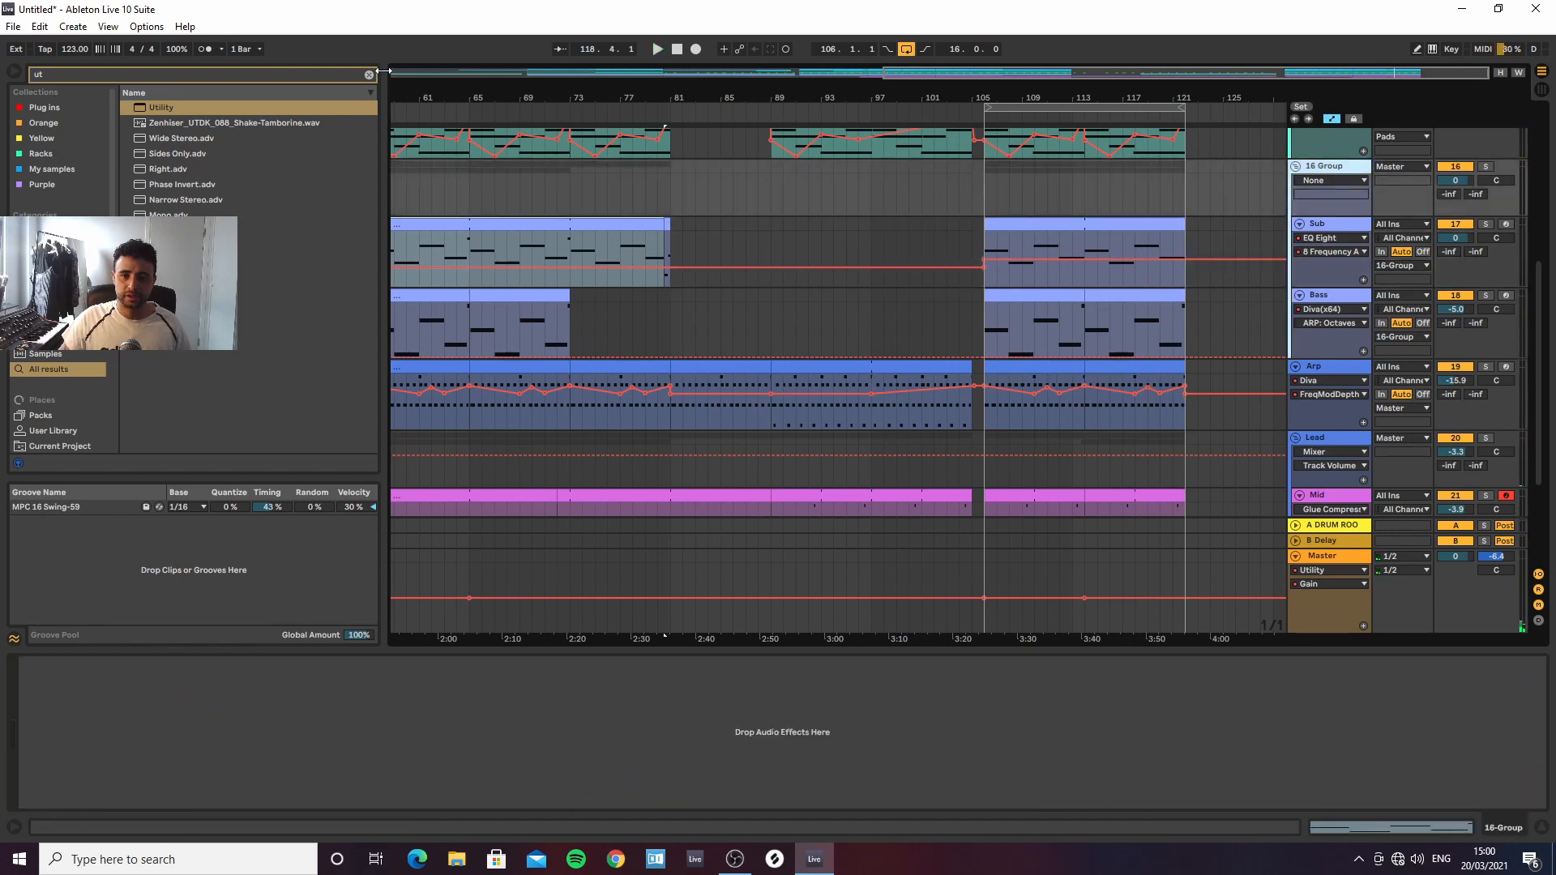
pyautogui.click(369, 74)
pyautogui.write('eq')
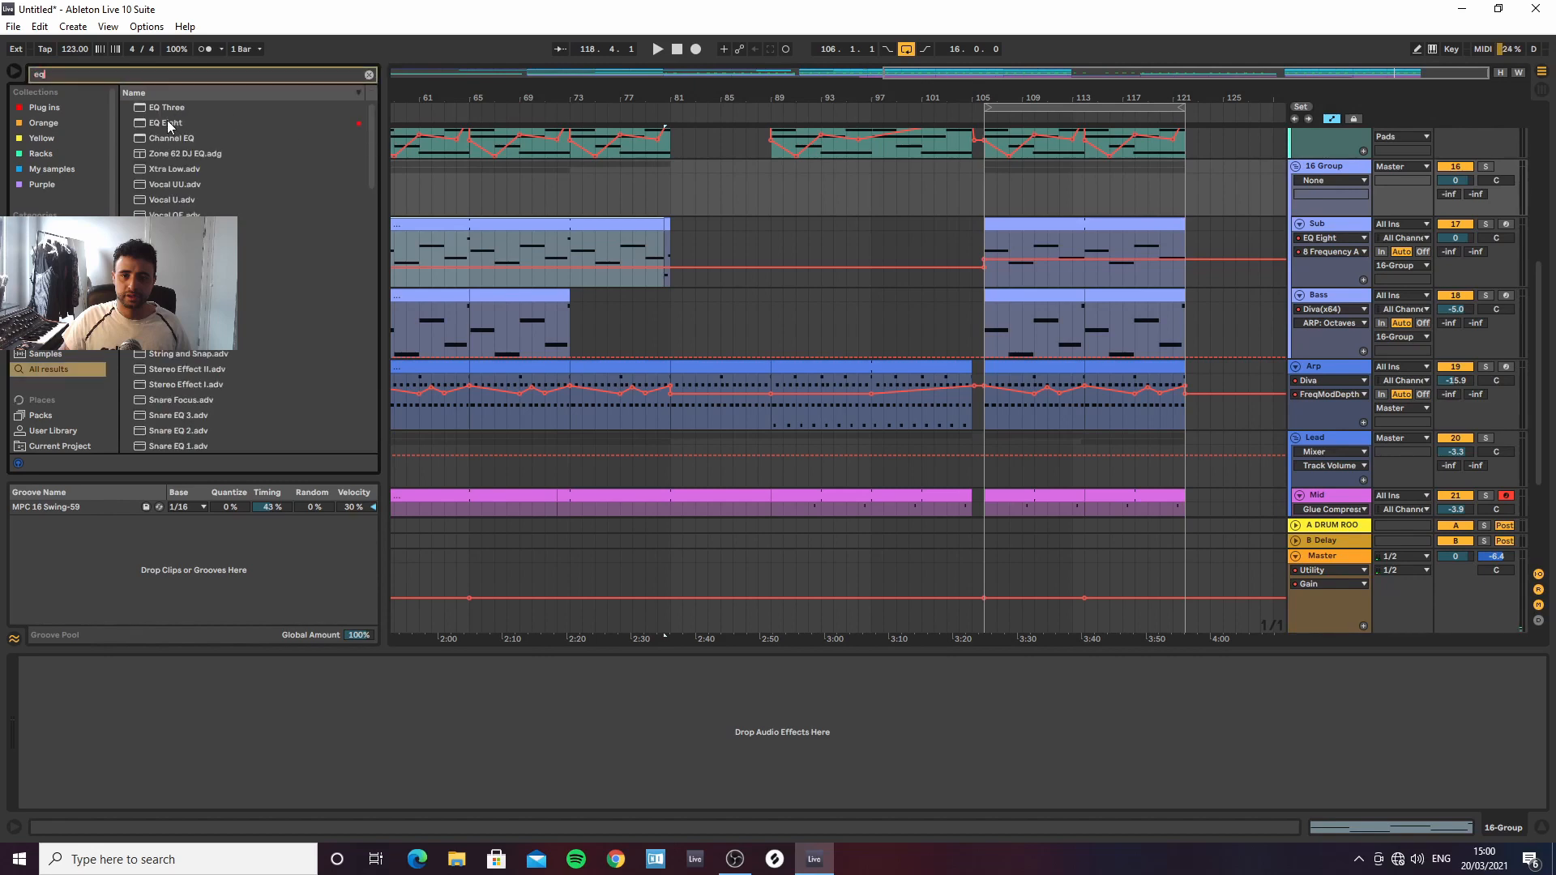
pyautogui.moveTo(167, 123); pyautogui.dragTo(422, 266)
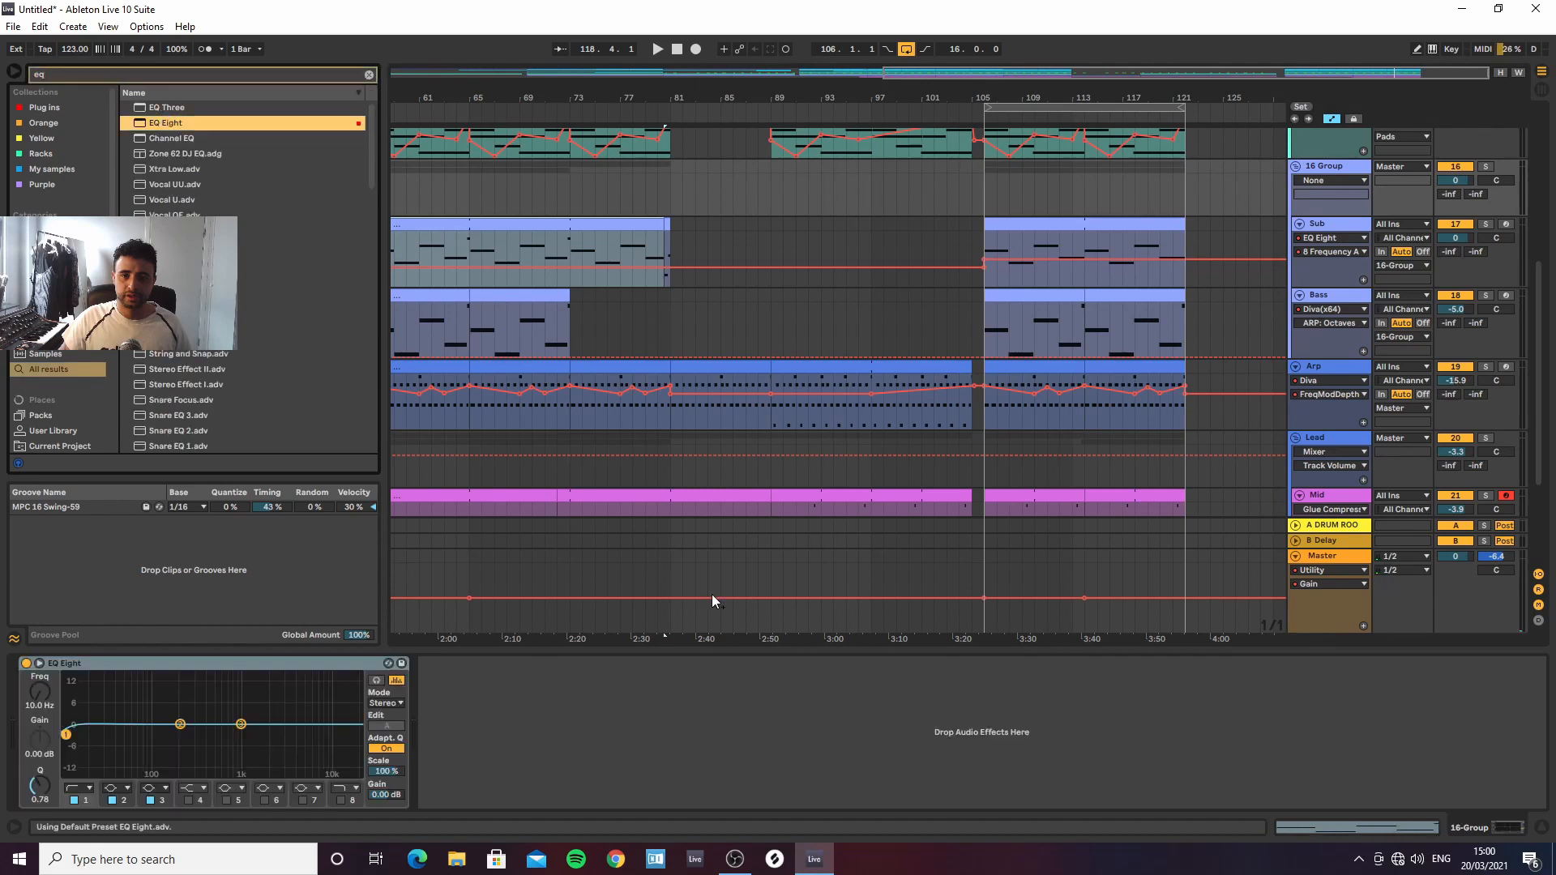
pyautogui.press('space')
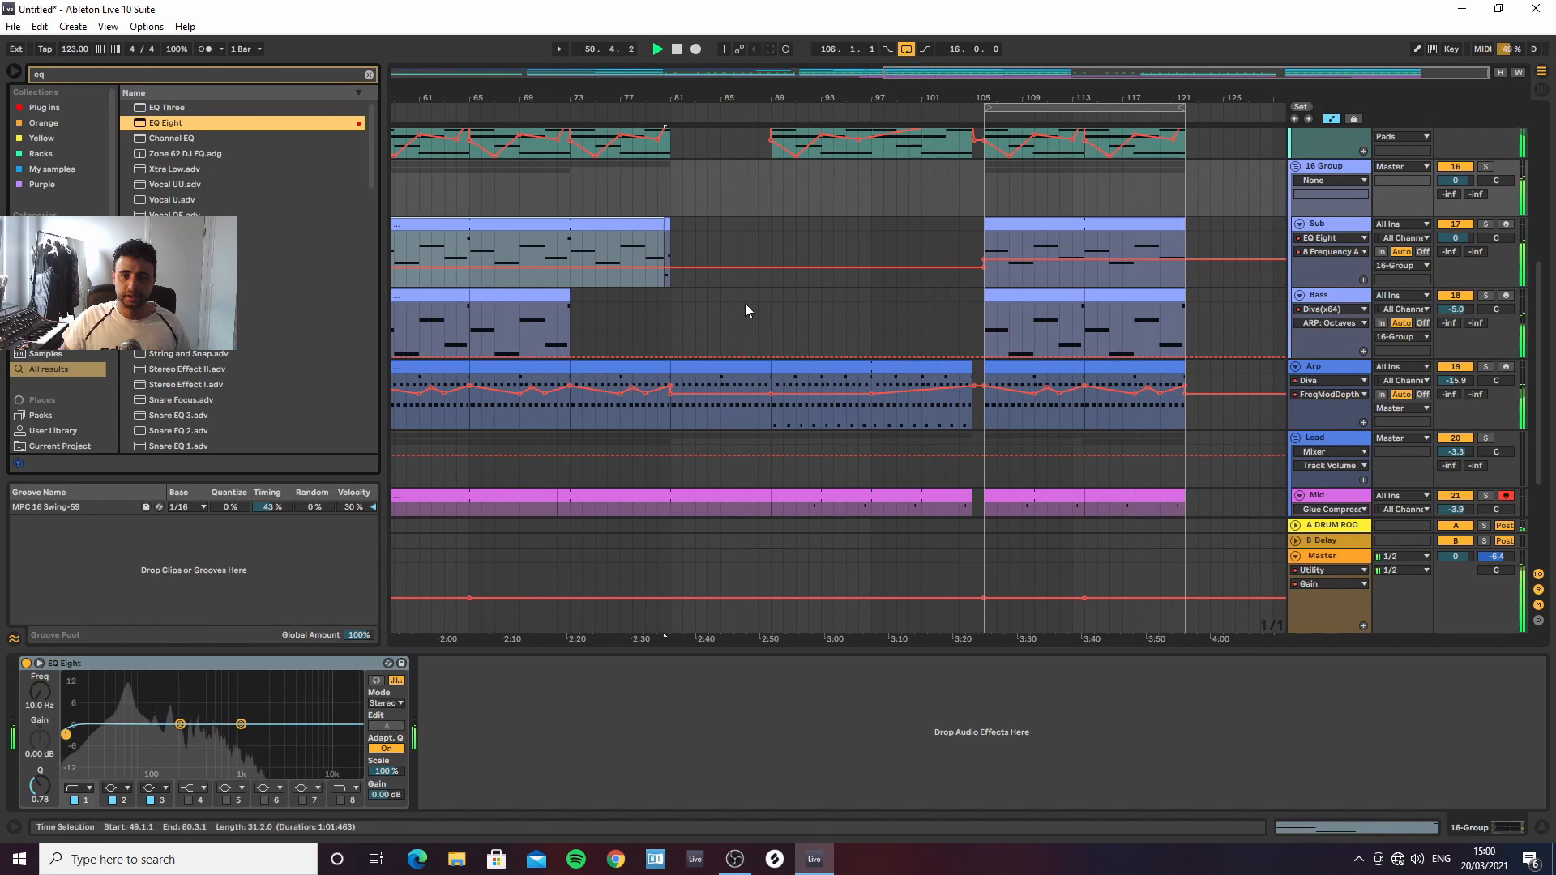
# Copy the Arp clip from bars 97–105 over the Arp part starting at bar 106, repeating it through to bar 122
pyautogui.click(671, 313)
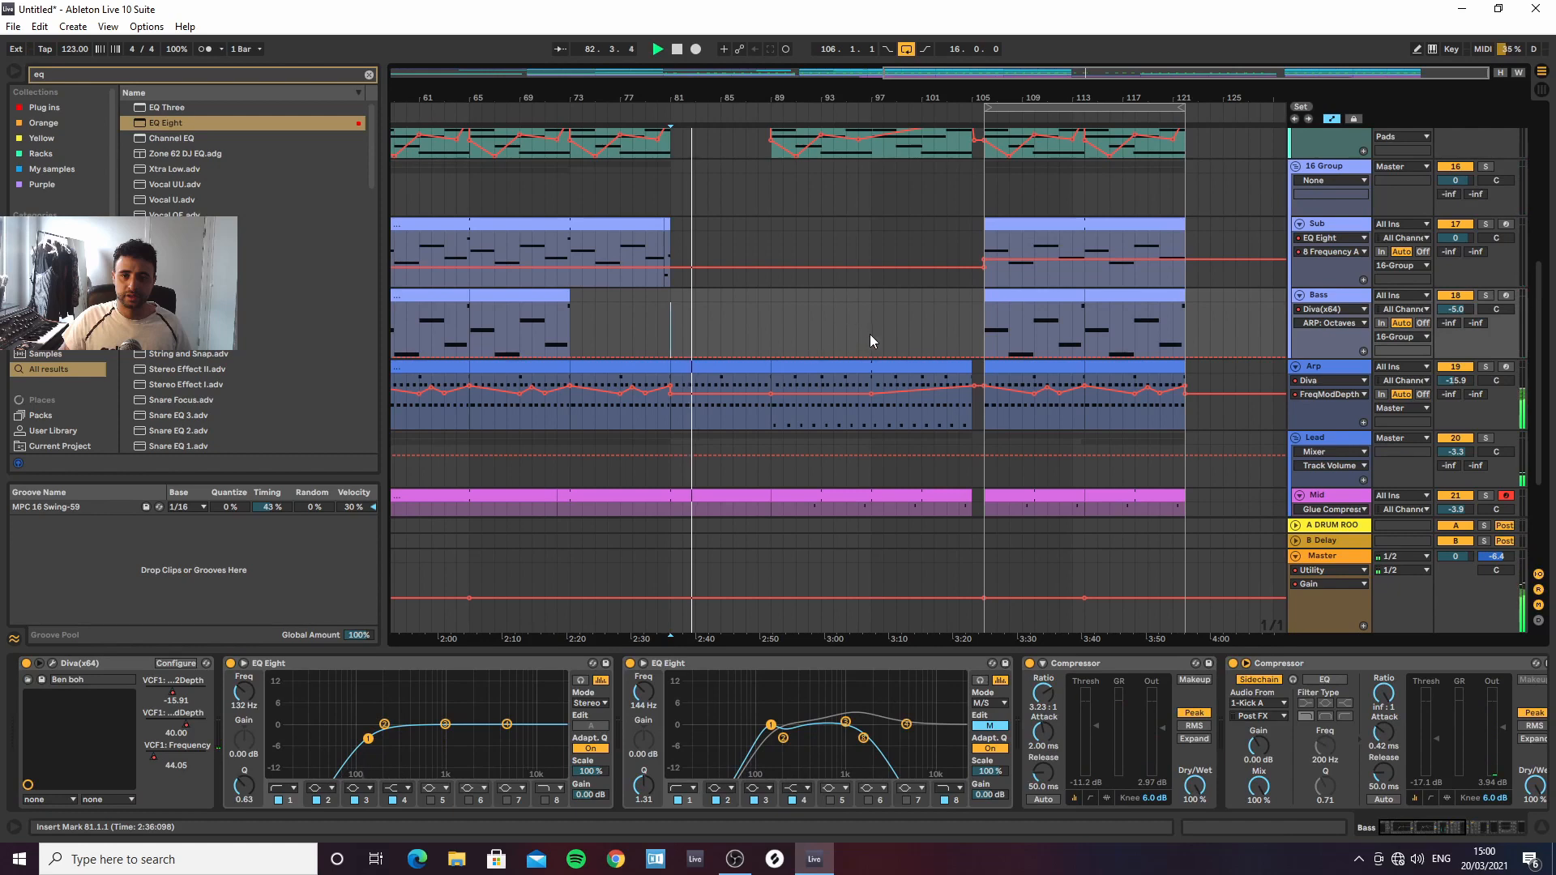
pyautogui.scroll(4, 1005, 235)
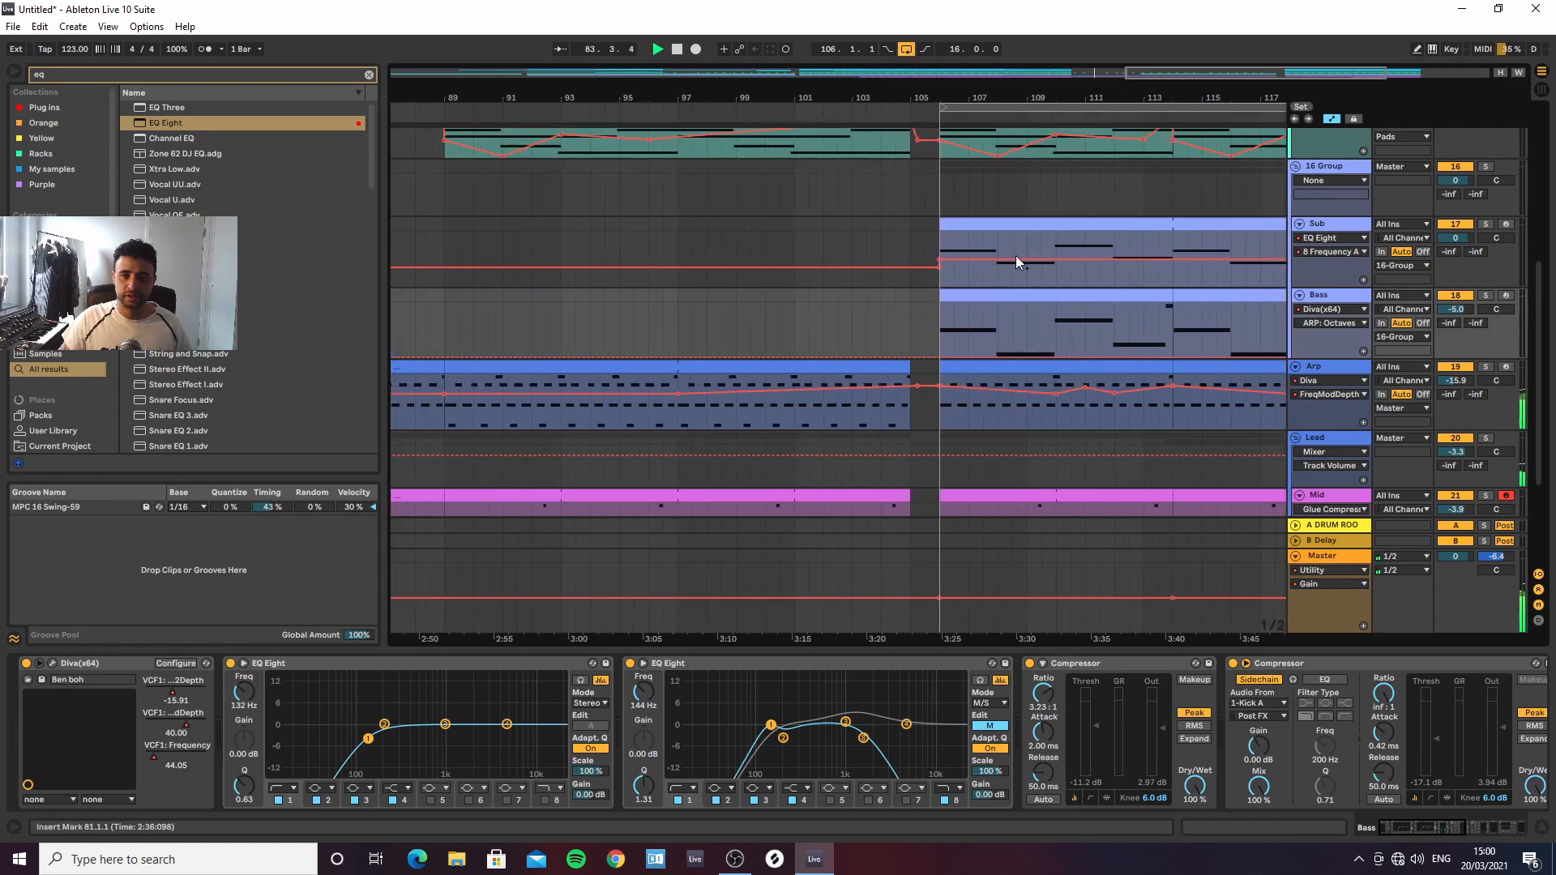
pyautogui.press('a')
pyautogui.moveTo(678, 389); pyautogui.dragTo(911, 386)
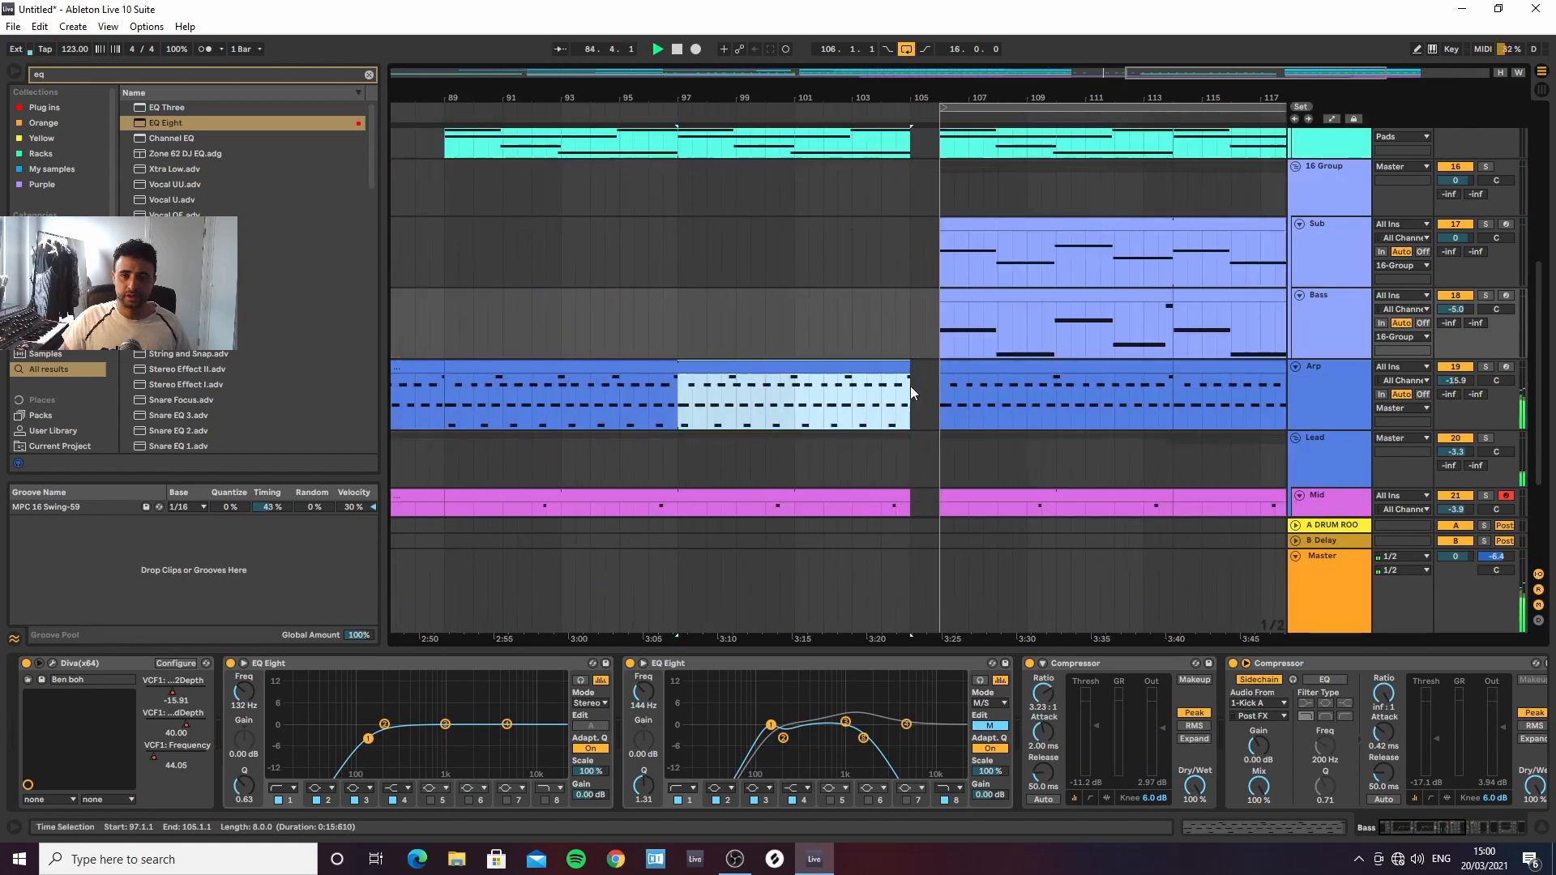
pyautogui.moveTo(771, 371); pyautogui.dragTo(1034, 373)
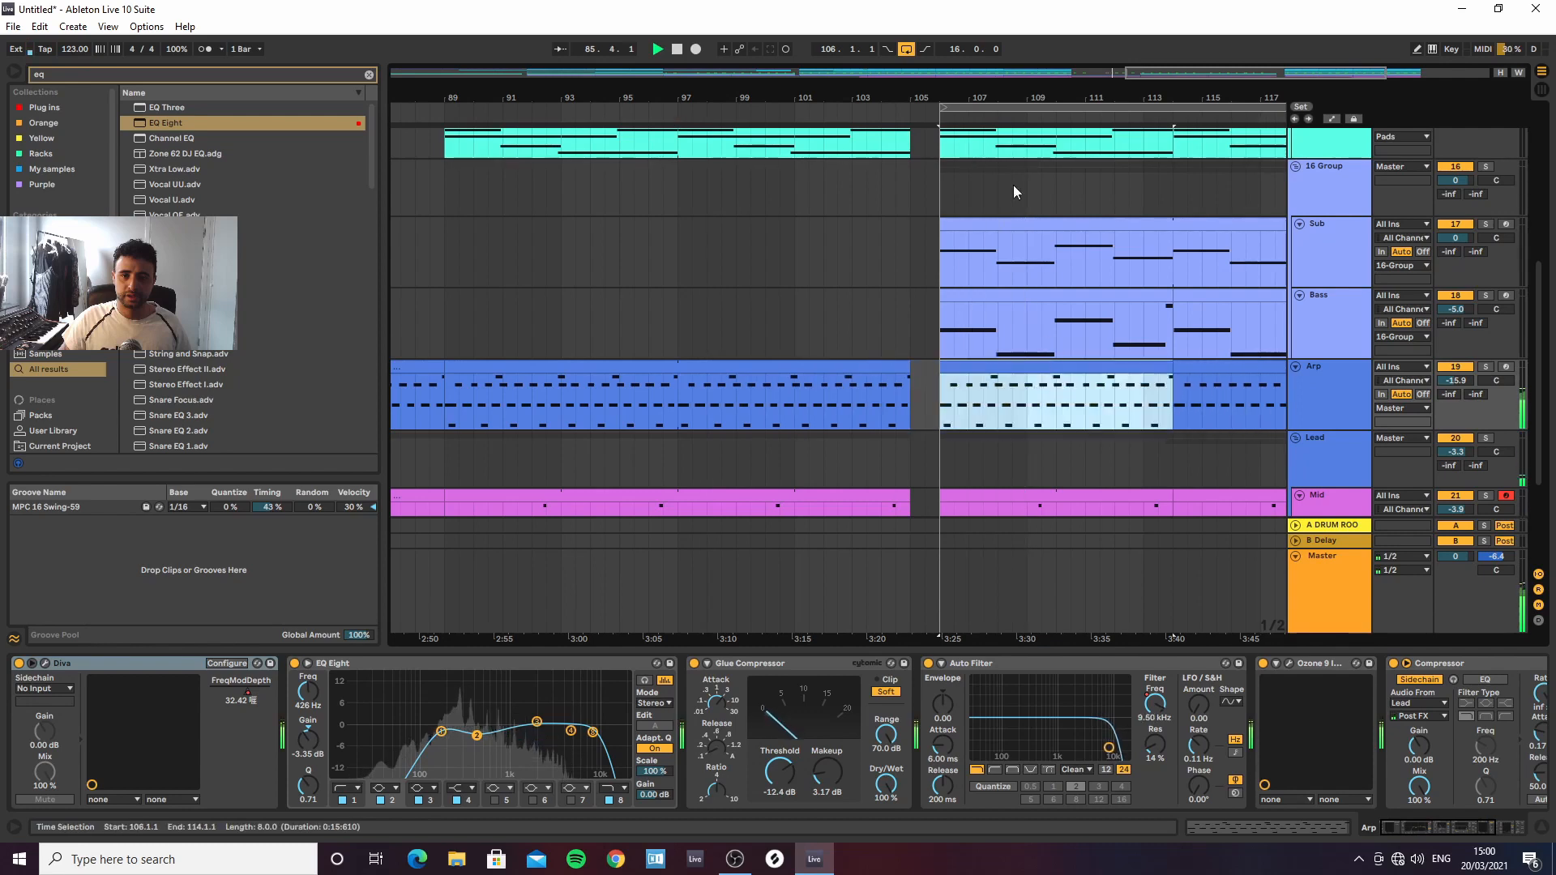
pyautogui.moveTo(978, 93); pyautogui.dragTo(1127, 81)
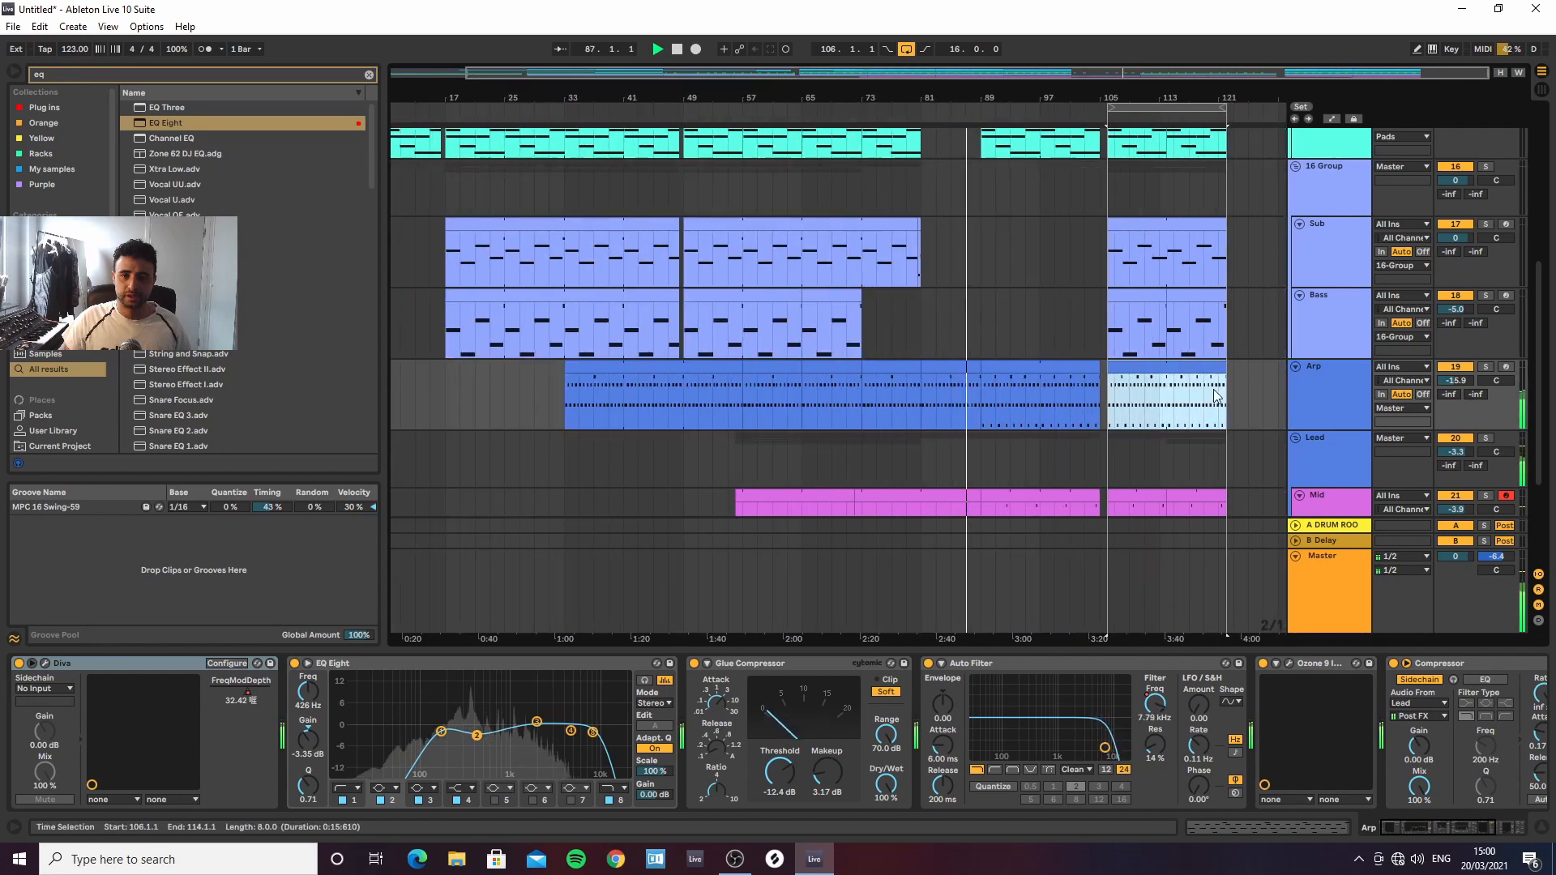
# Automate the Master's Utility Stereo Width with a short dip leading into bar 106
pyautogui.click(1315, 569)
pyautogui.press('a')
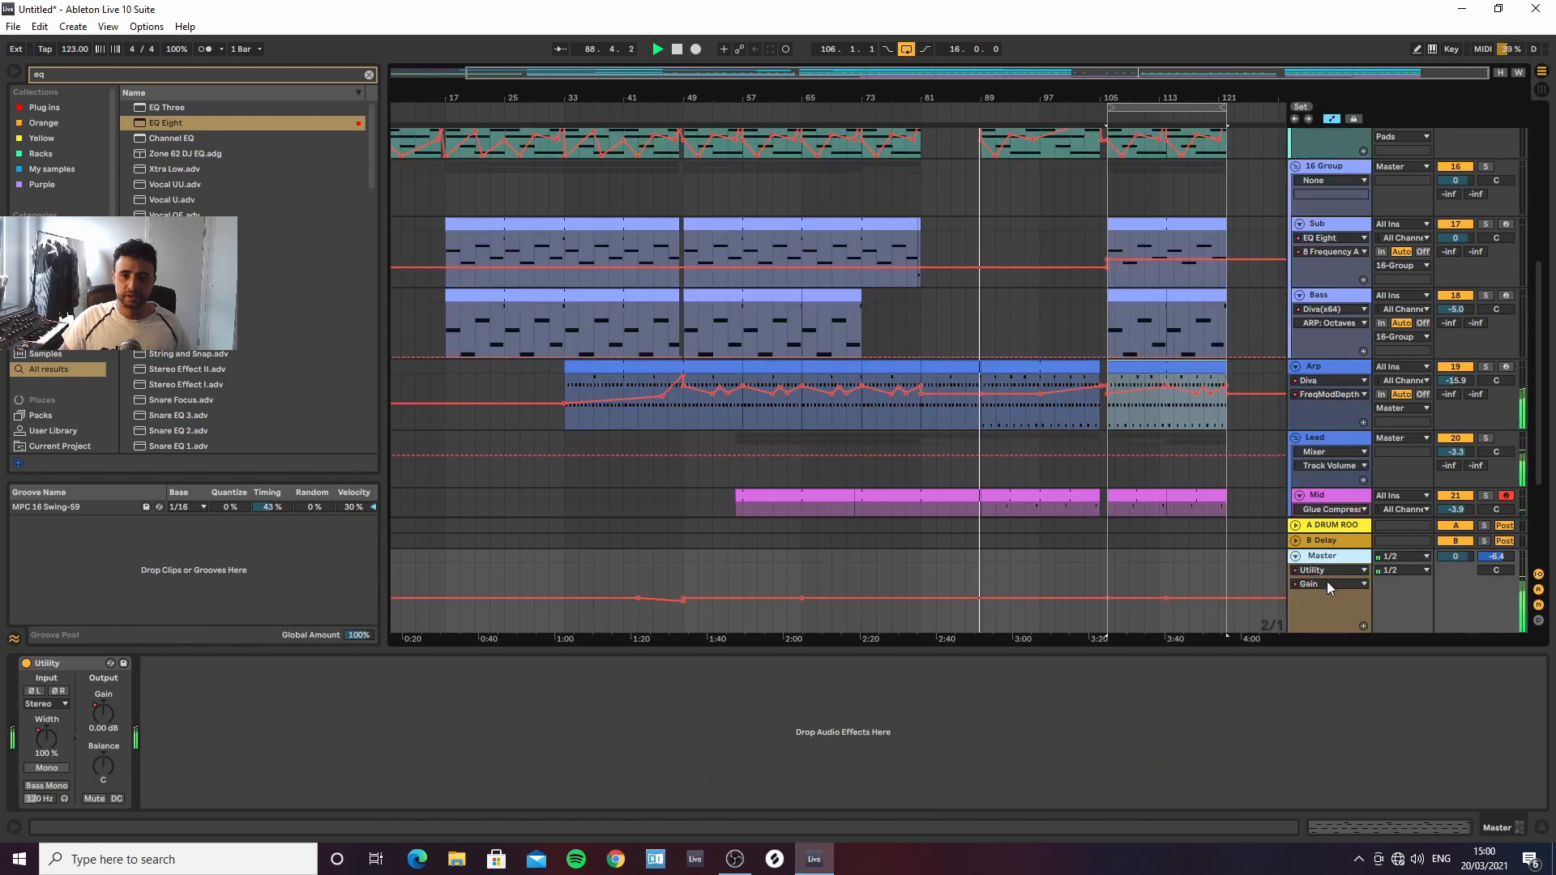
pyautogui.click(1326, 583)
pyautogui.click(1306, 640)
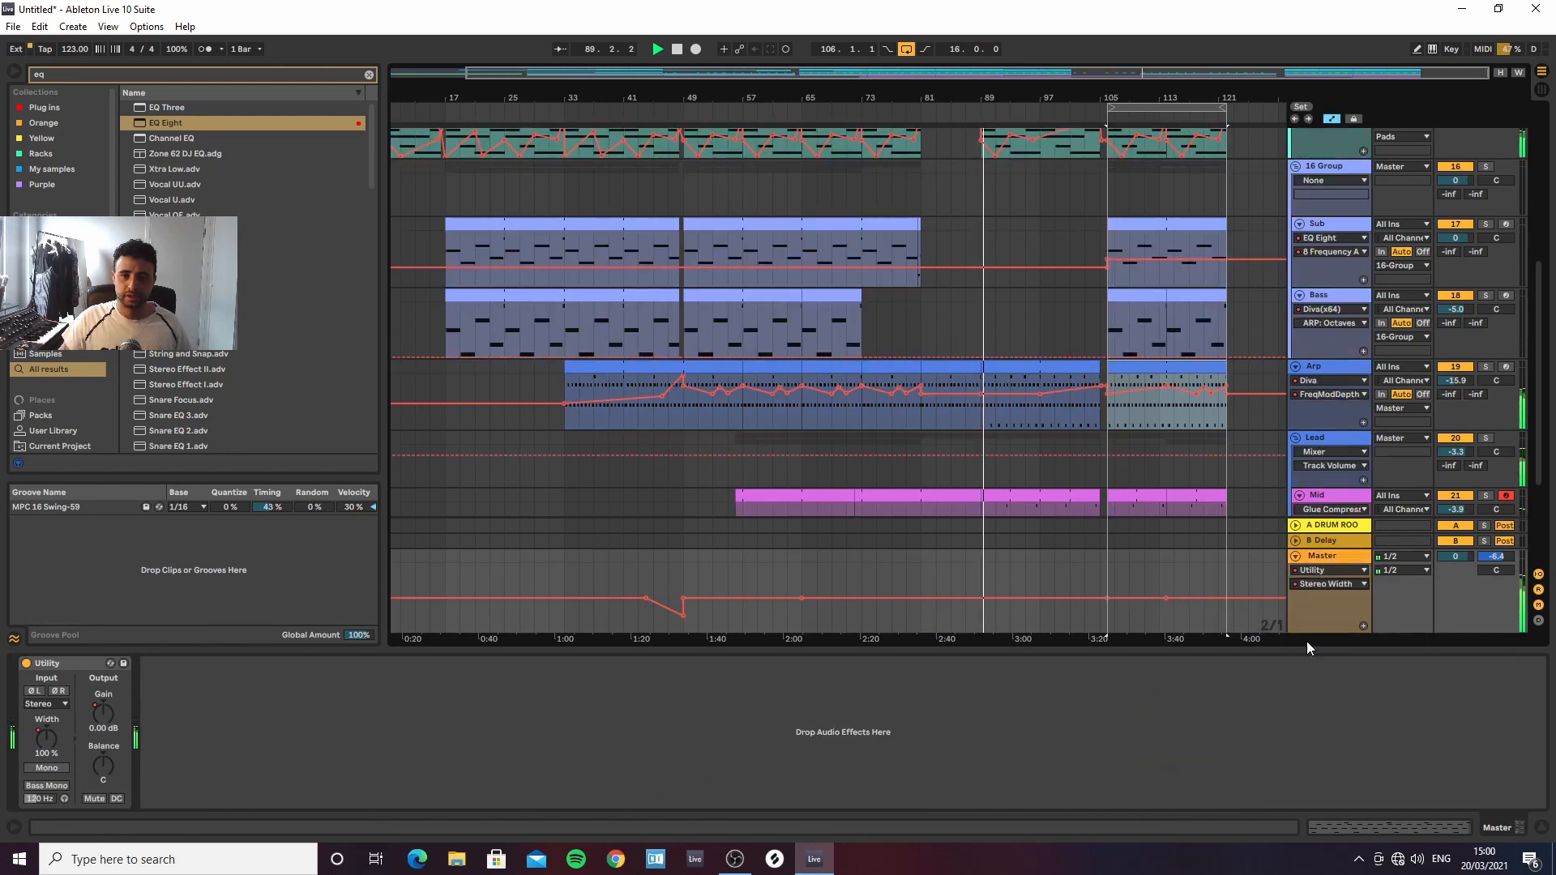
pyautogui.click(1081, 601)
pyautogui.moveTo(1101, 601); pyautogui.dragTo(1110, 620)
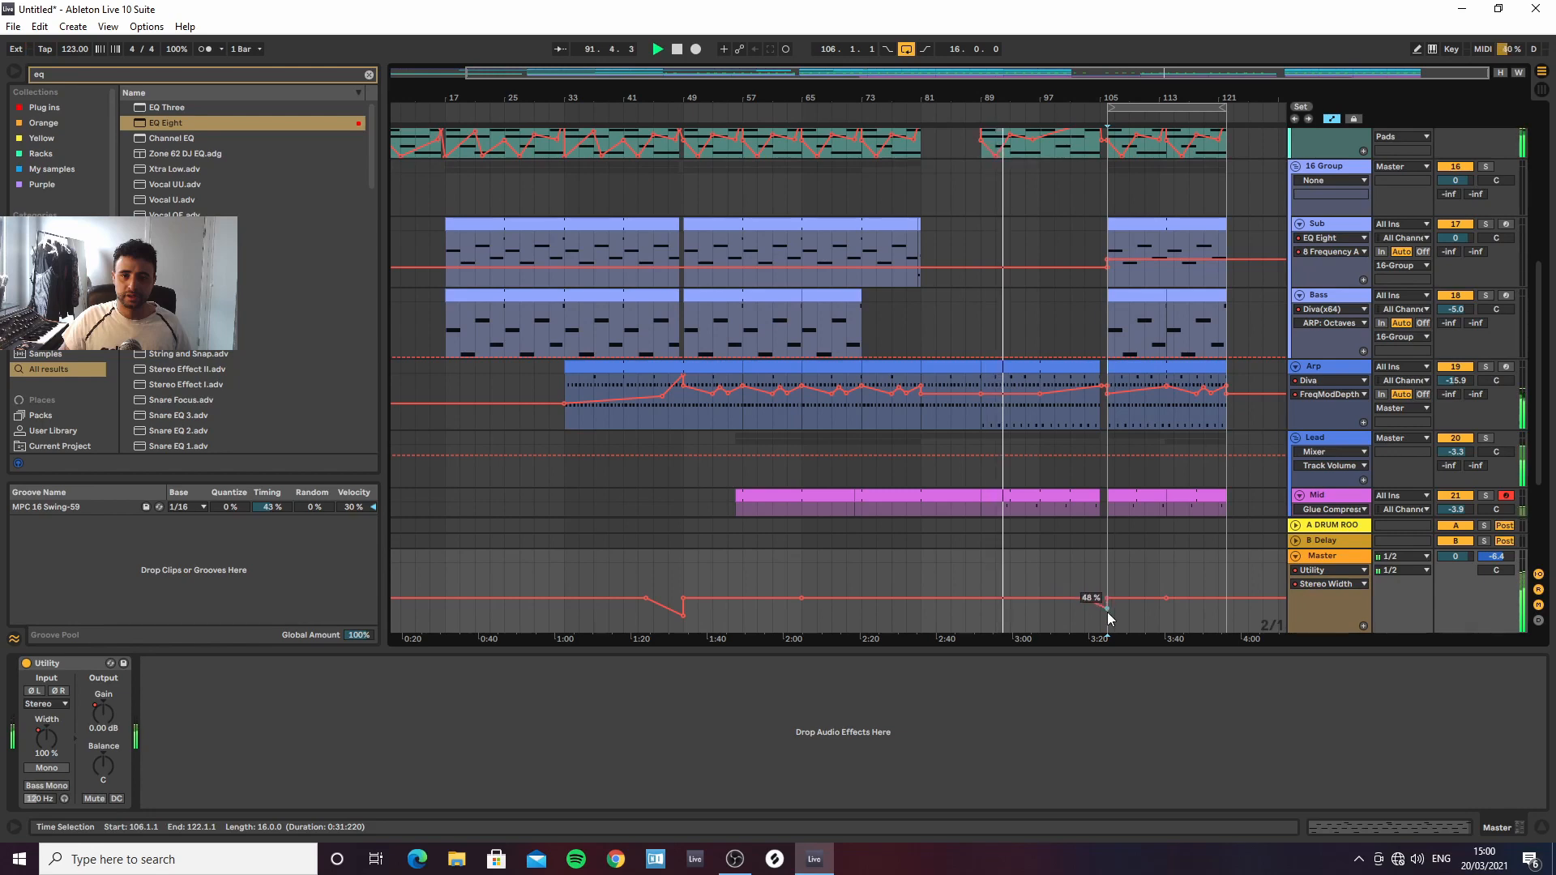
# Automate the Master's Utility Gain with a slight dip between bars 105 and 106, returning to its normal level at bar 106
pyautogui.click(1334, 583)
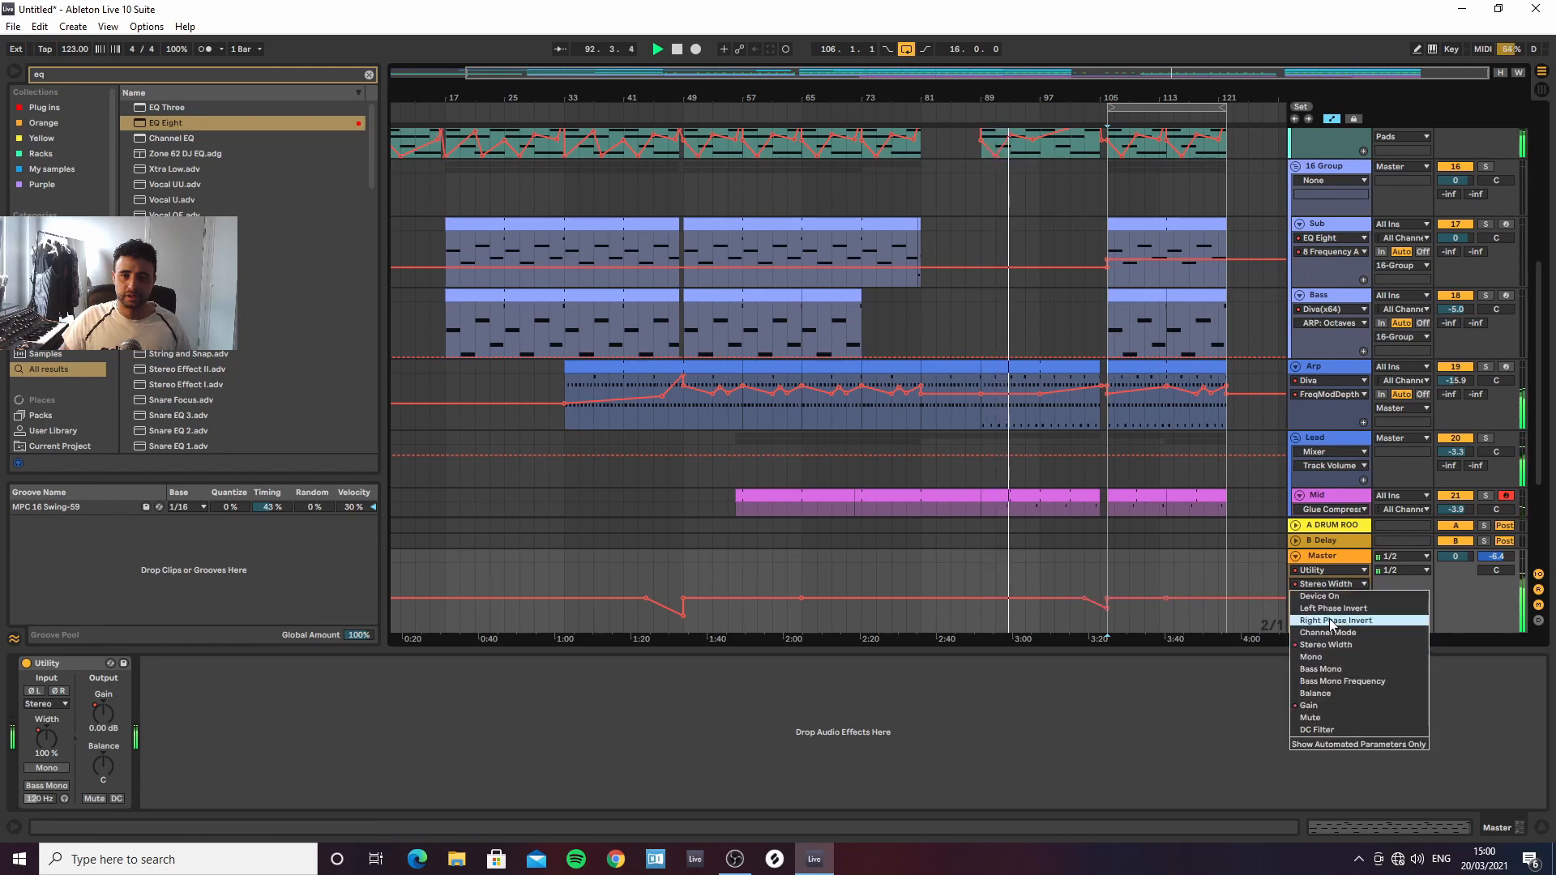
pyautogui.click(1329, 693)
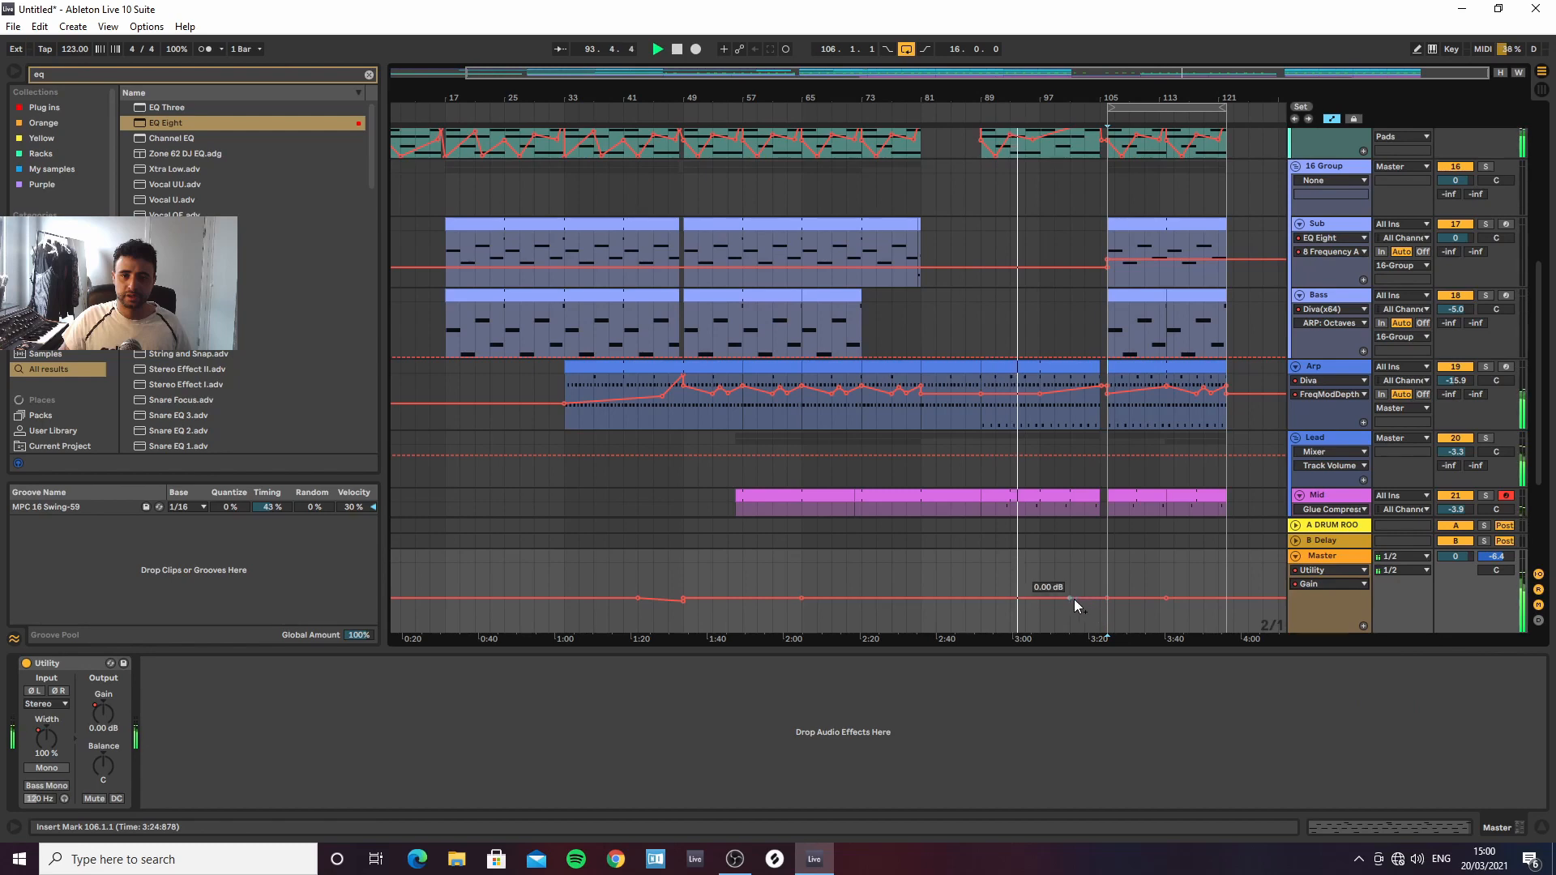
pyautogui.moveTo(1050, 600); pyautogui.dragTo(1107, 599)
pyautogui.click(1108, 598)
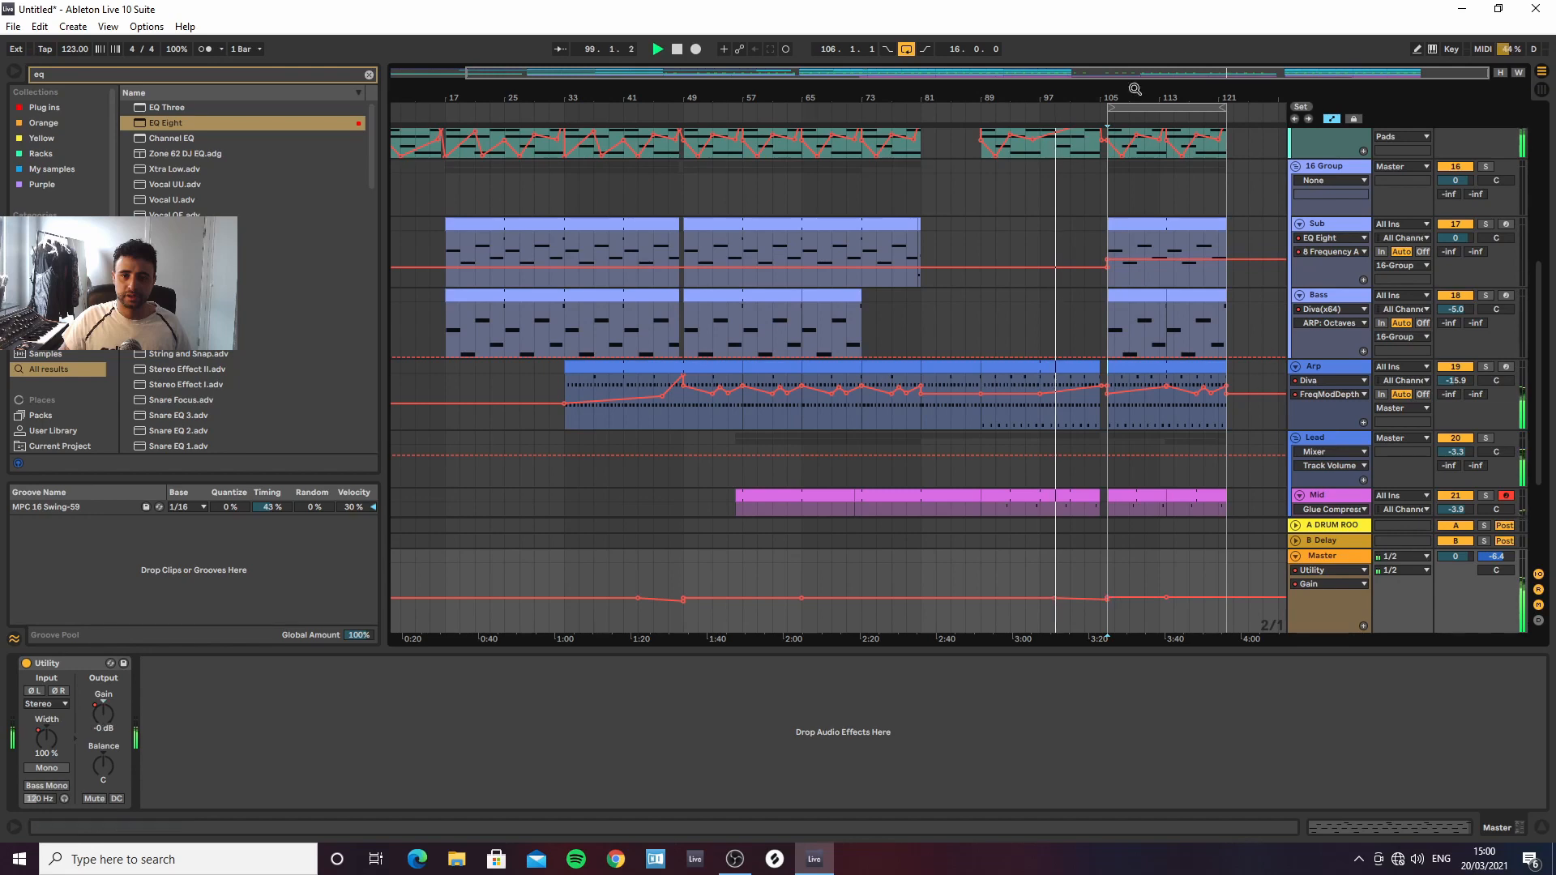
pyautogui.moveTo(1137, 89); pyautogui.dragTo(1084, 210)
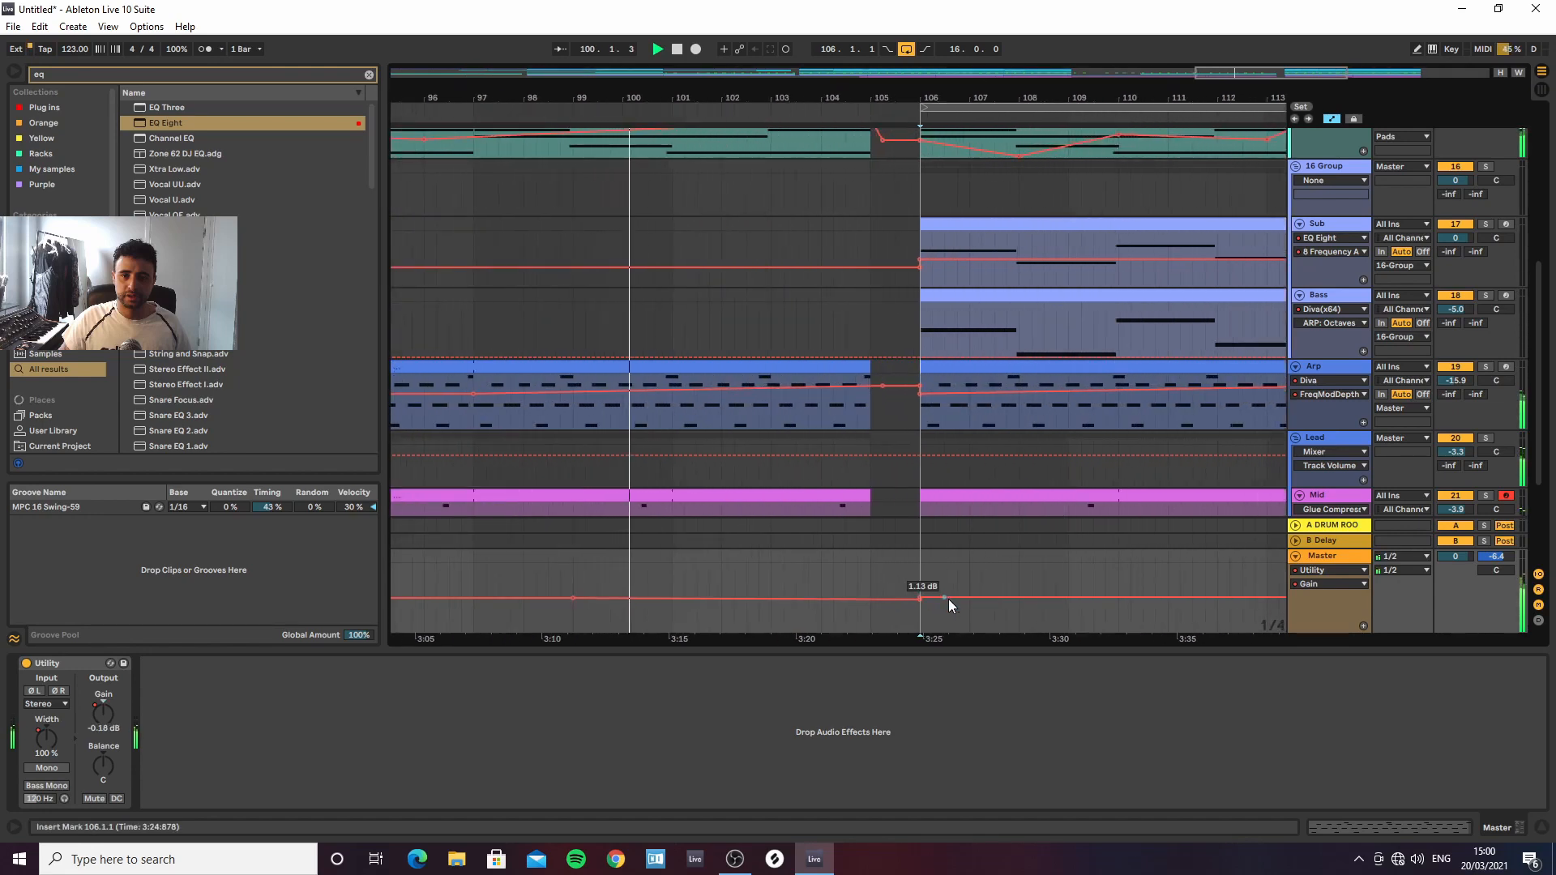
pyautogui.moveTo(947, 598); pyautogui.dragTo(918, 603)
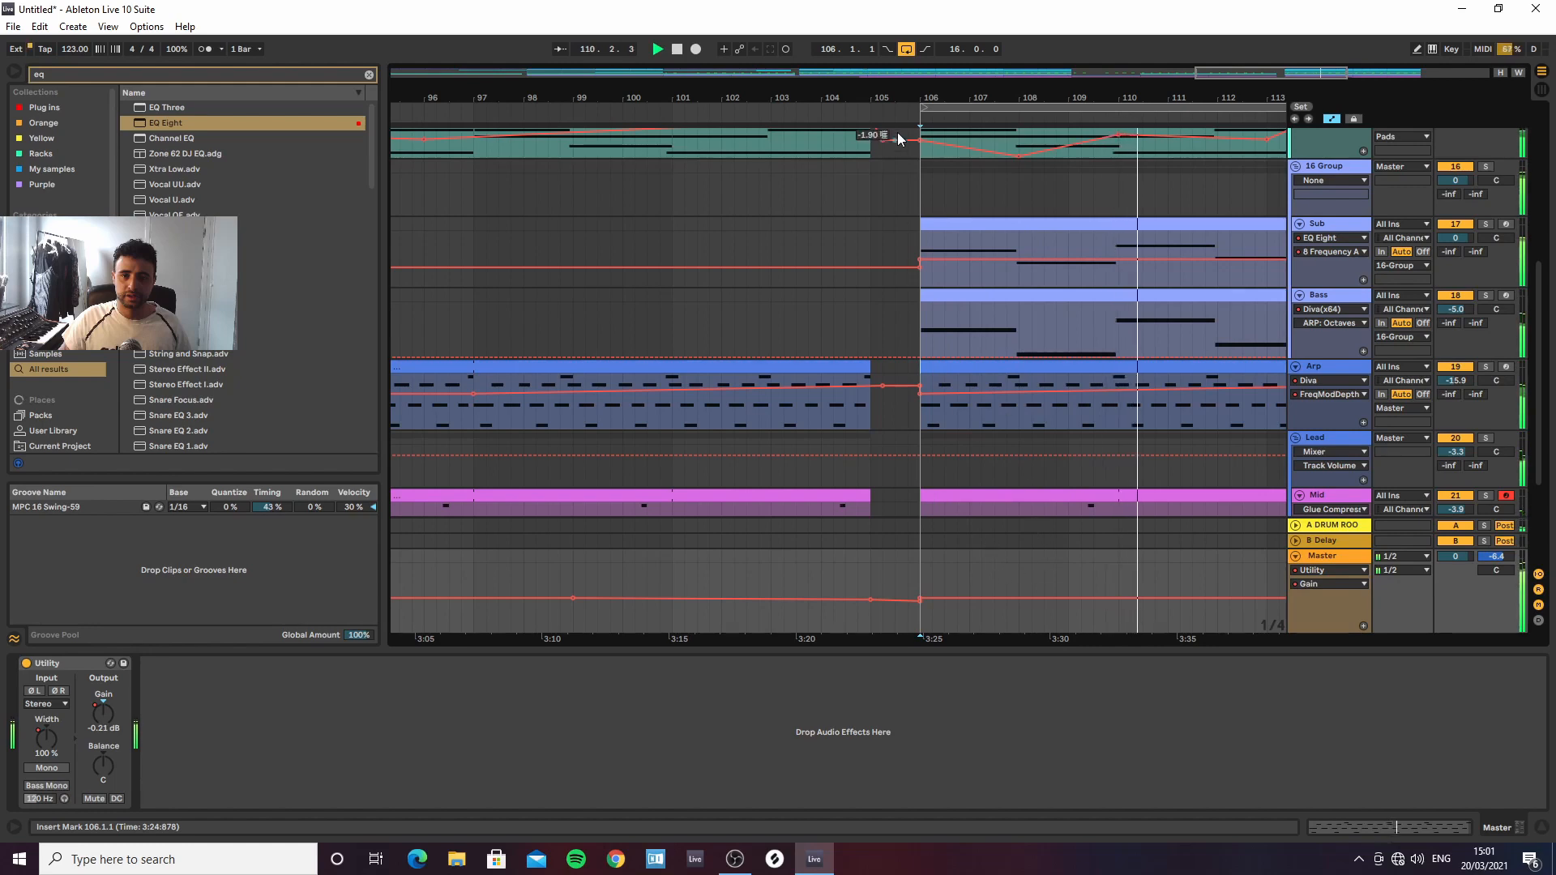
pyautogui.moveTo(910, 97); pyautogui.dragTo(819, 97)
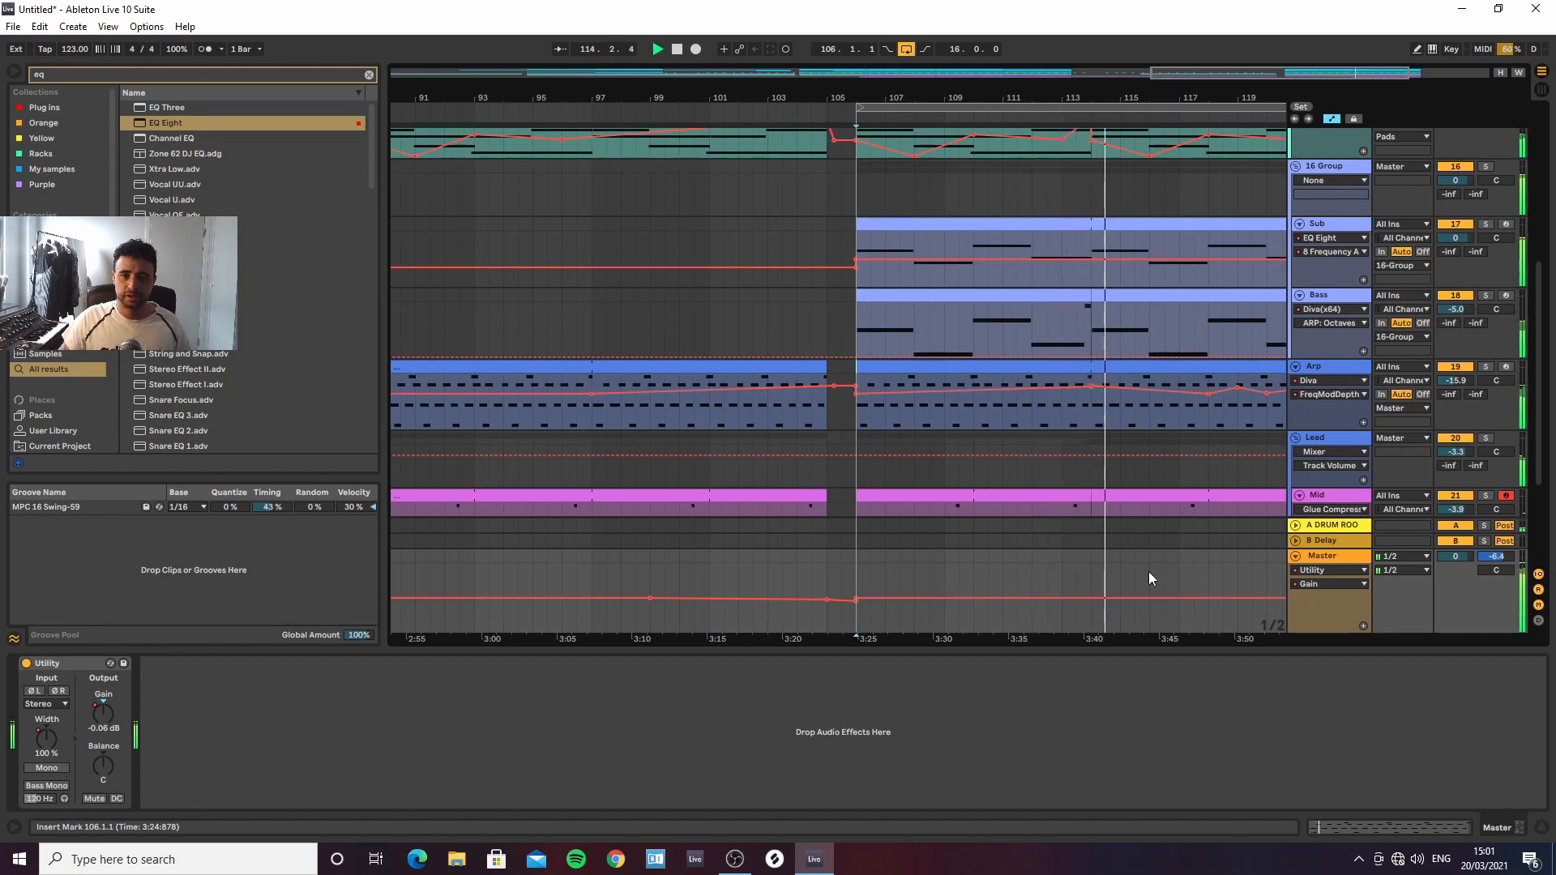
# Hide the automation lanes and place the insert marker at bar 114 on the empty 8 Audio track
pyautogui.scroll(6, 1167, 567)
pyautogui.moveTo(1139, 99); pyautogui.dragTo(1119, 56)
pyautogui.scroll(1, 1215, 362)
pyautogui.click(1297, 207)
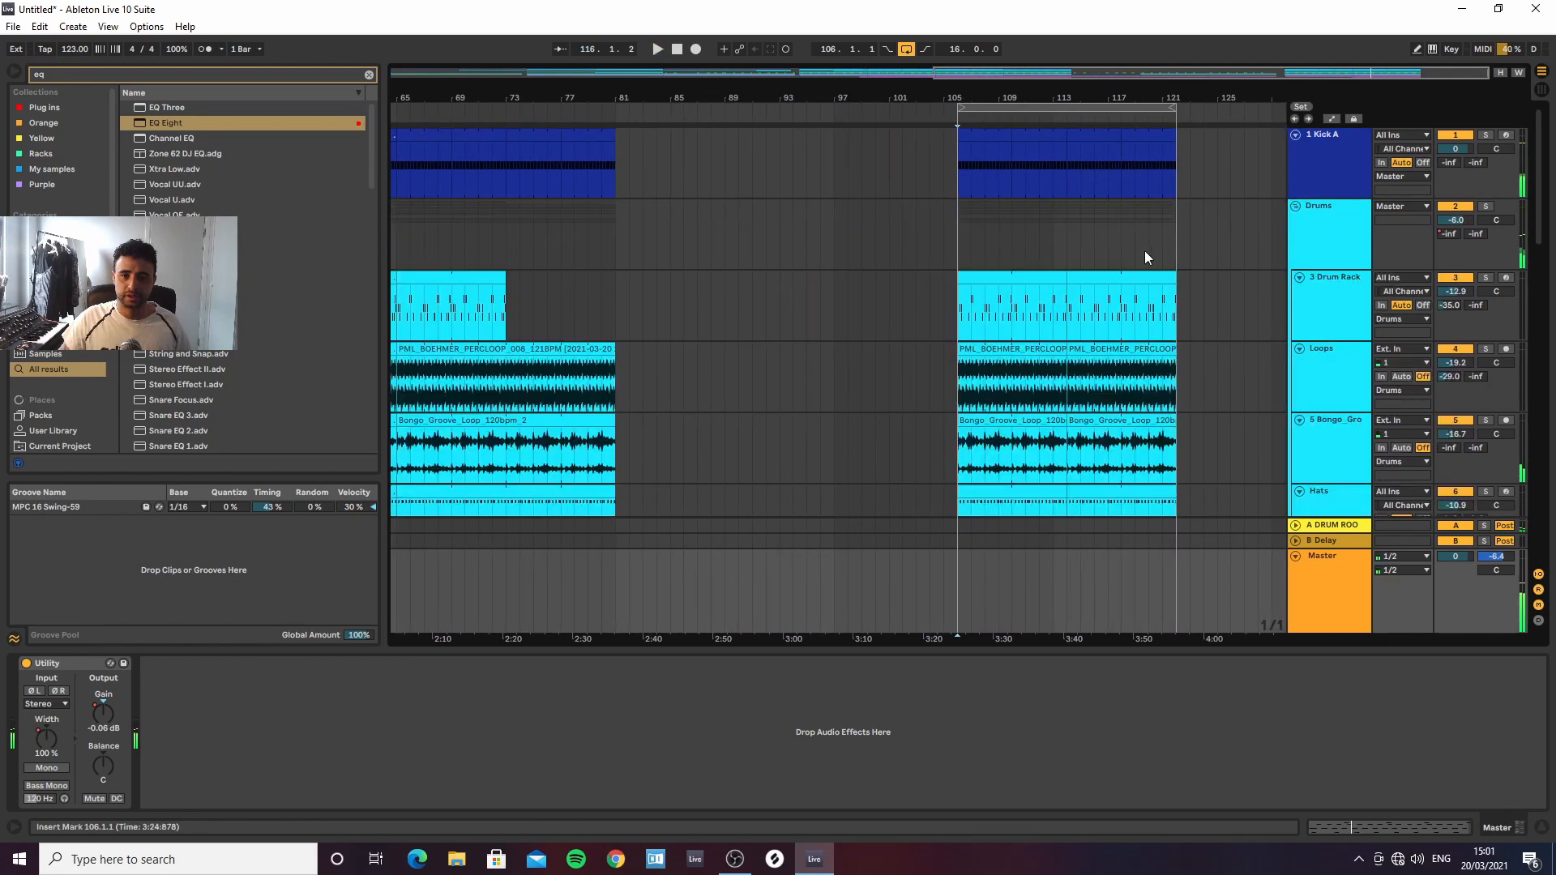
pyautogui.scroll(-4, 1127, 324)
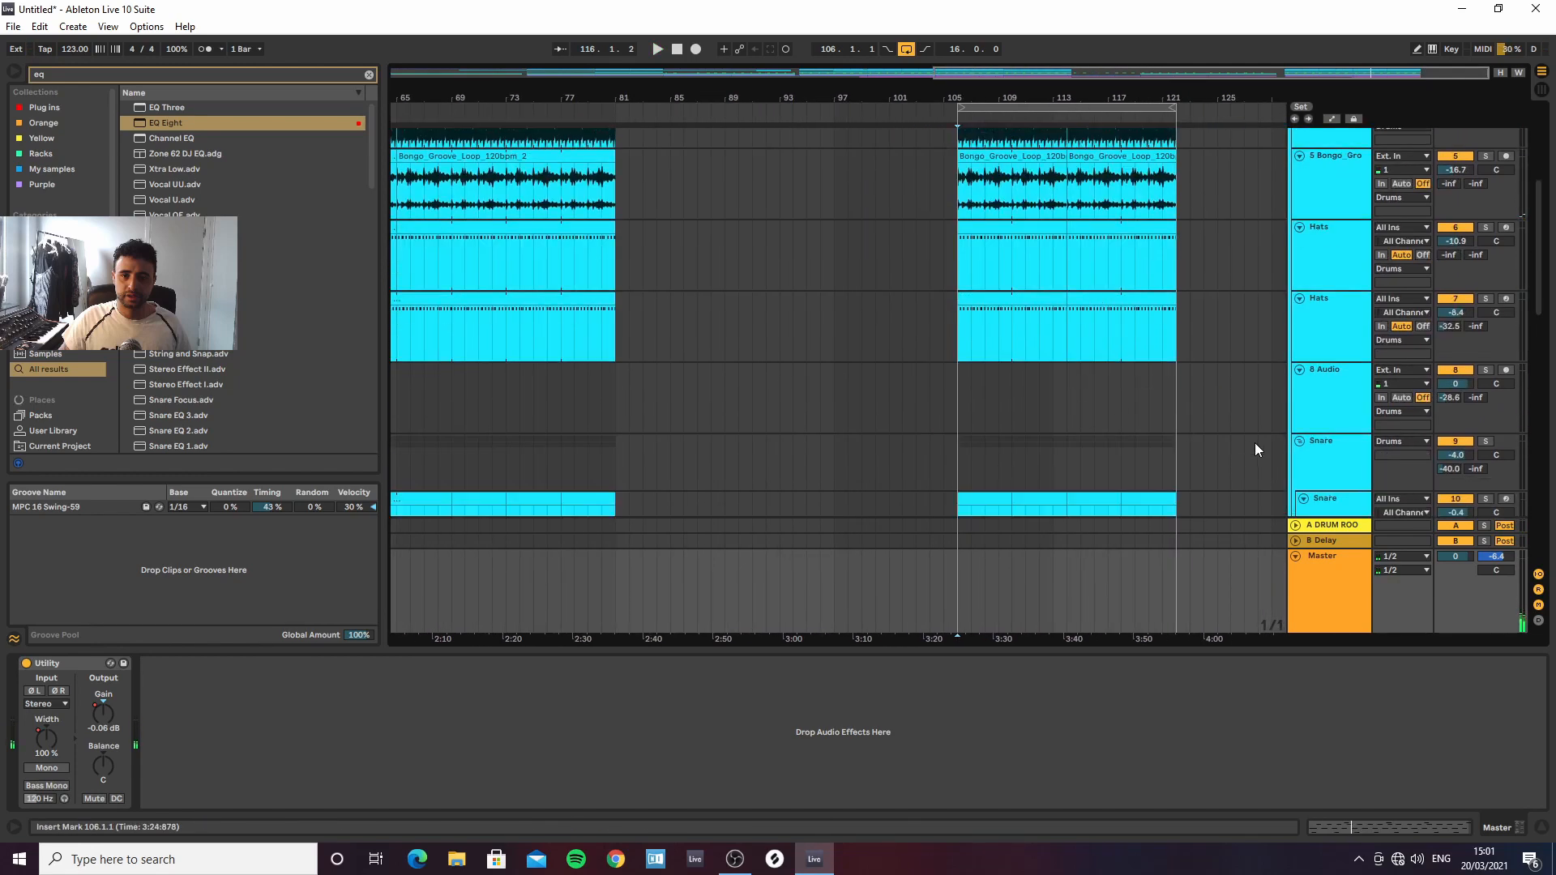
pyautogui.click(1067, 401)
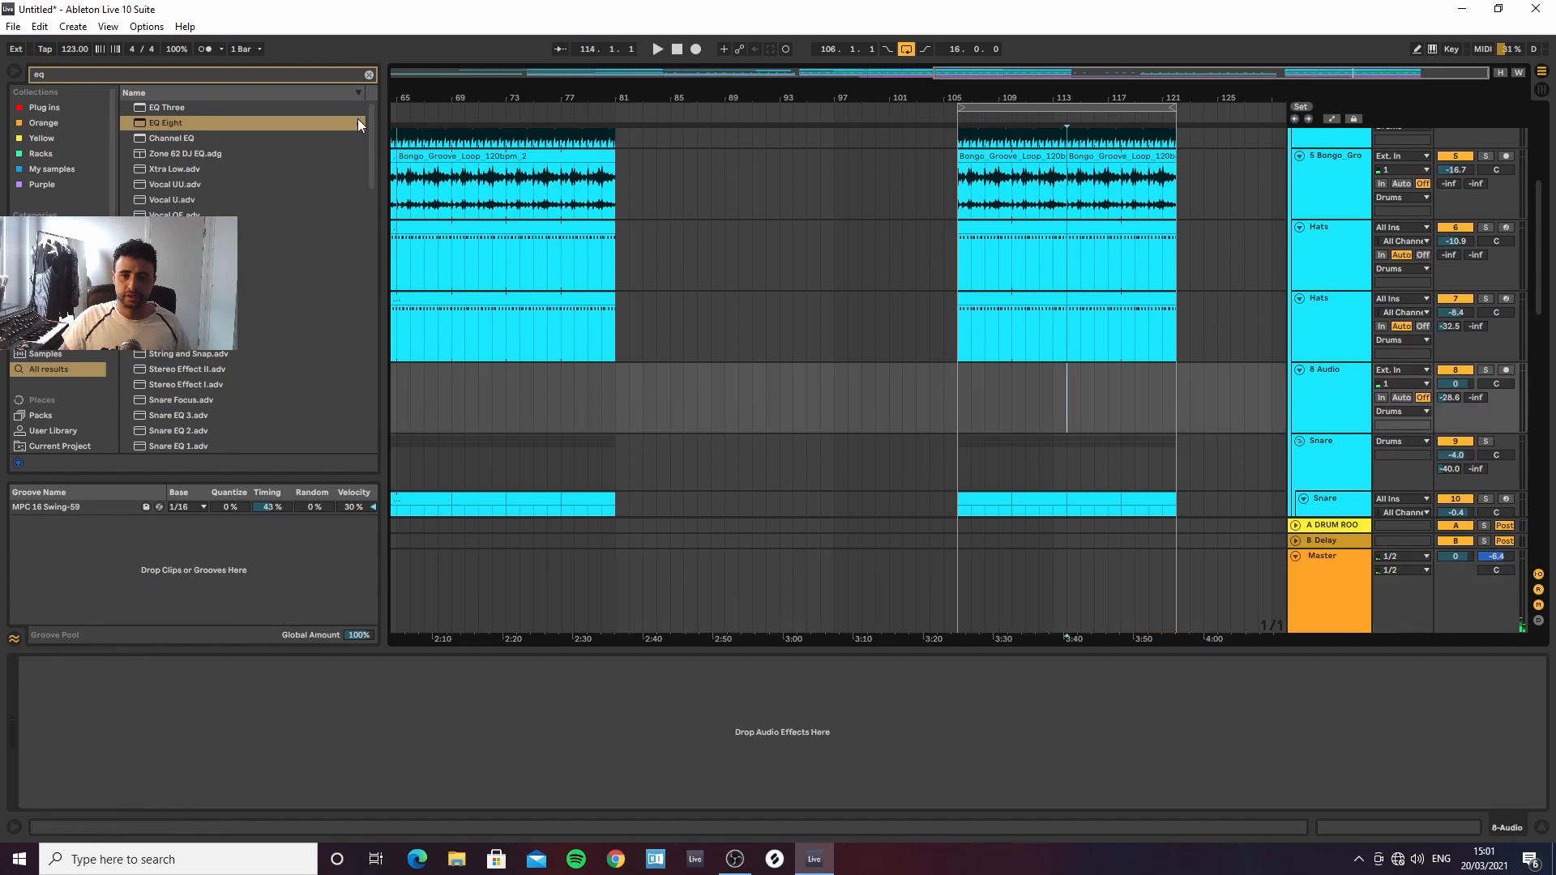
# Clear the browser search and open the Top Loops folder in the PML - Ben Boehmer Sample Pack V1.0
pyautogui.click(370, 74)
pyautogui.scroll(-3, 48, 364)
pyautogui.click(24, 358)
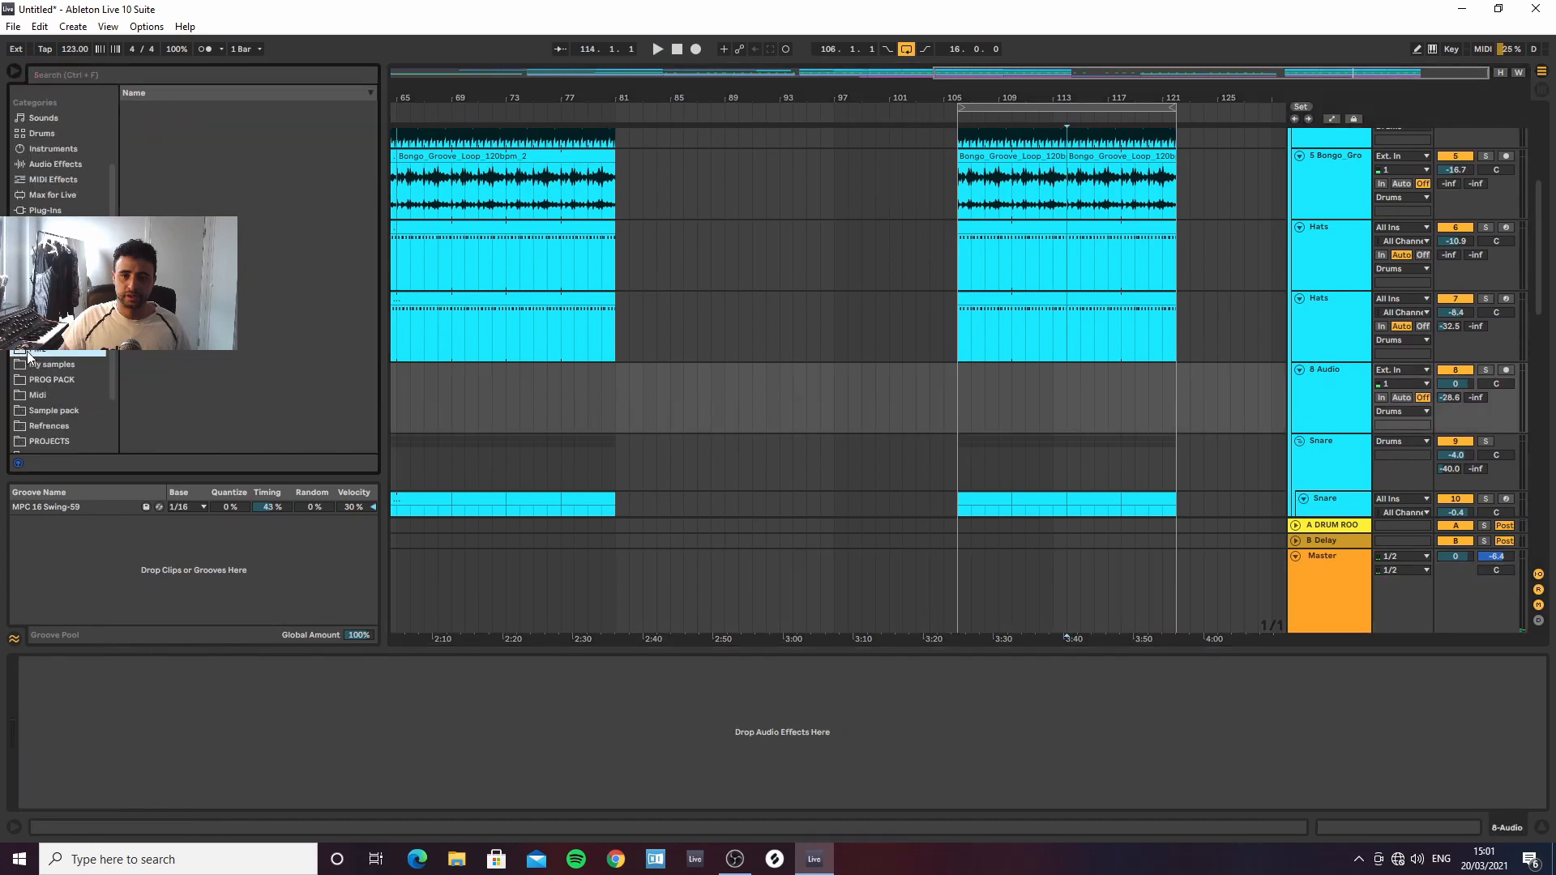
pyautogui.scroll(3, 158, 144)
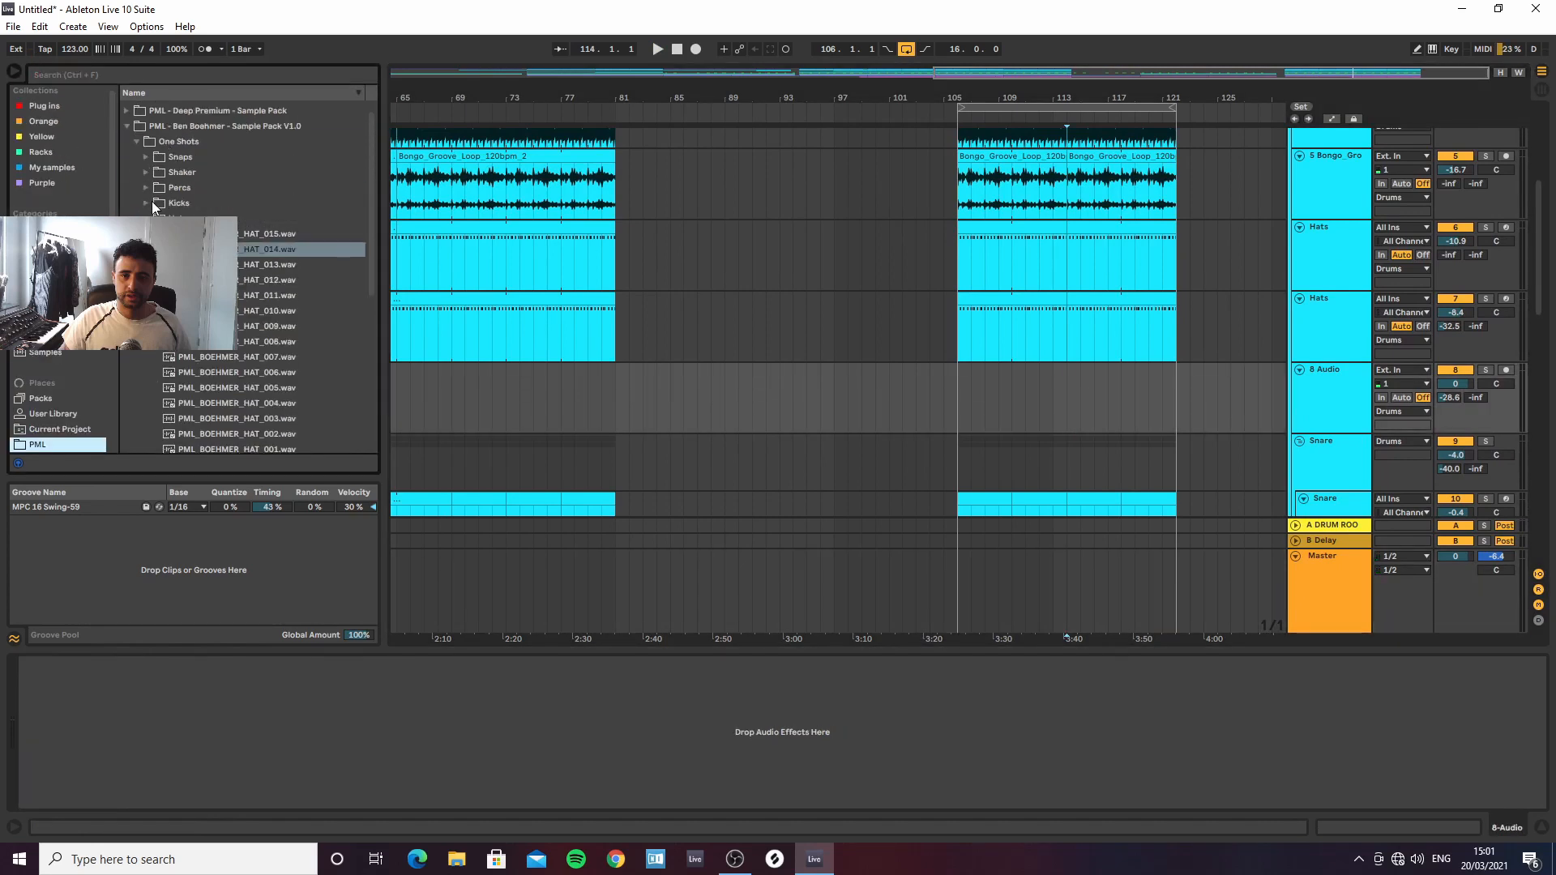
pyautogui.click(143, 144)
pyautogui.click(138, 169)
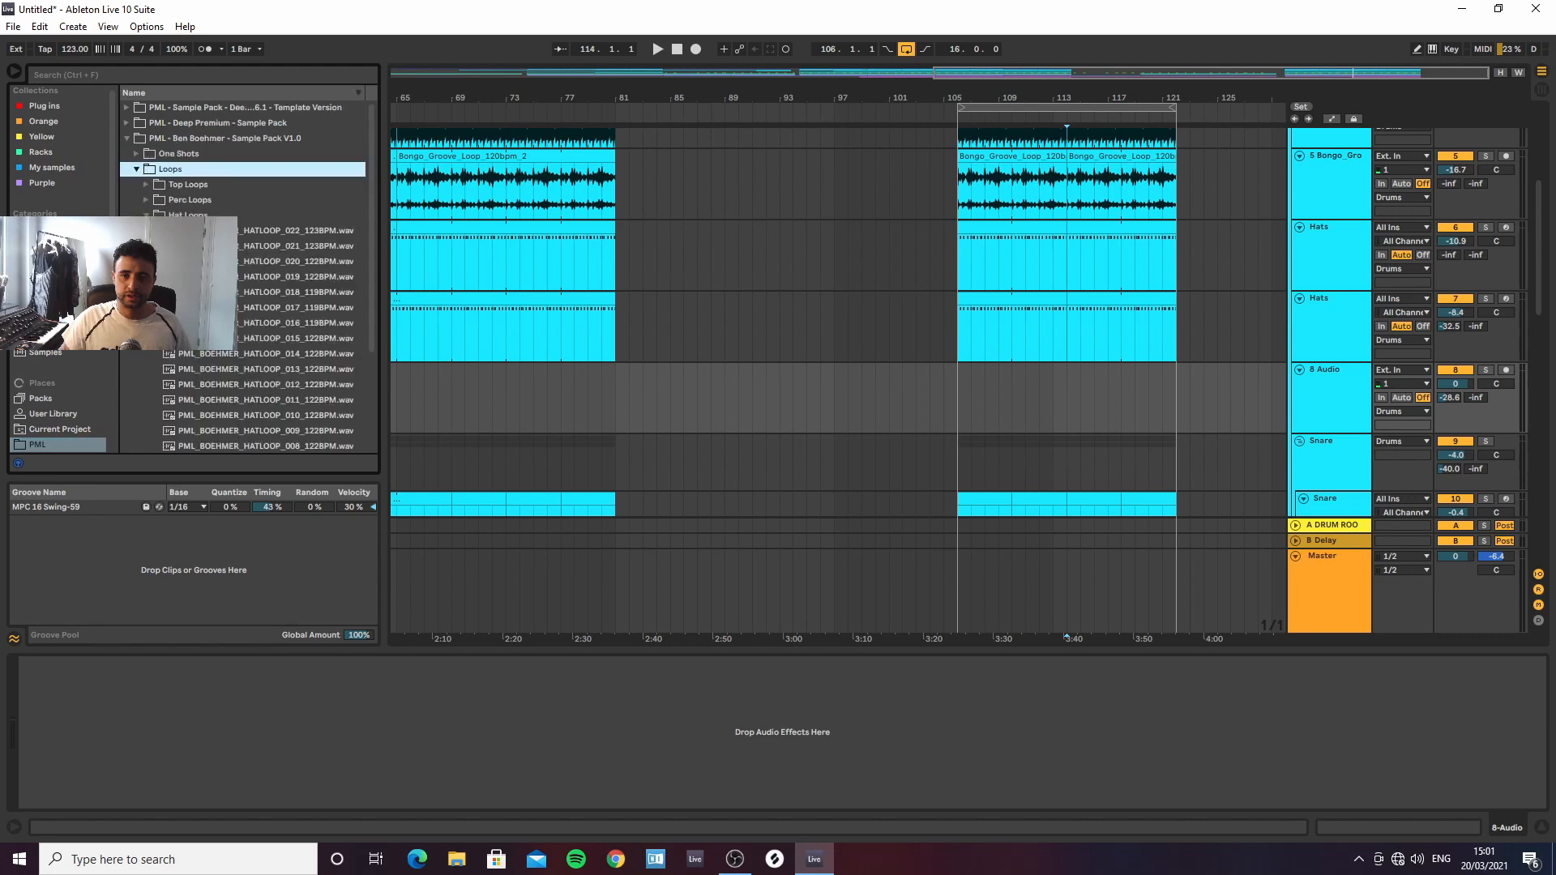
pyautogui.click(147, 185)
# Audition the PML_BOEHMER_TOPLOOP samples in the Top Loops folder to choose one for the drums
pyautogui.click(193, 200)
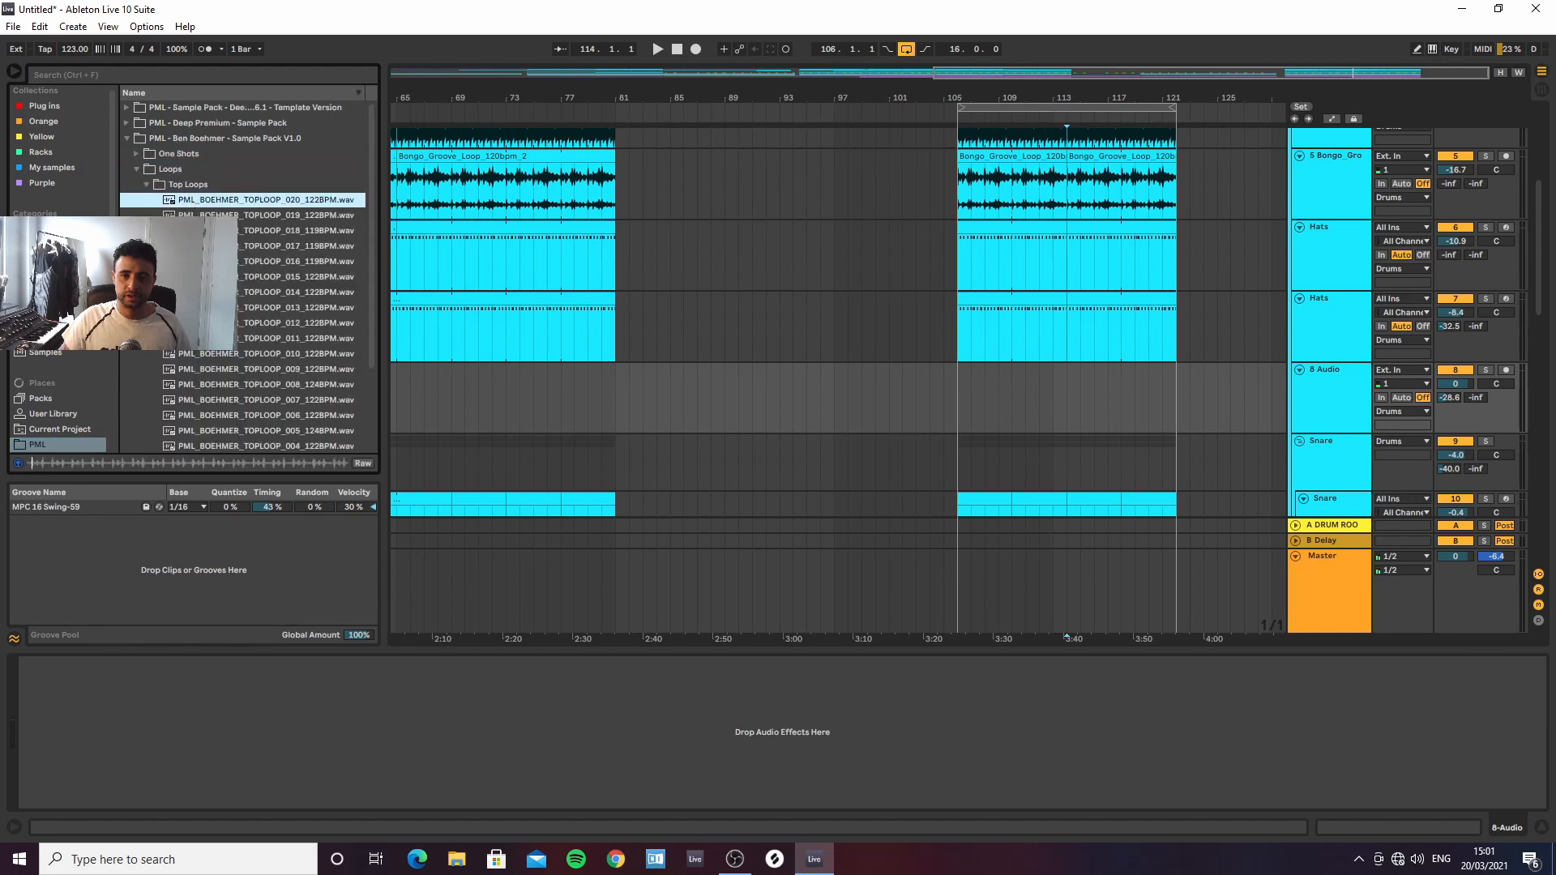
pyautogui.click(190, 215)
pyautogui.press('Down')
pyautogui.press('Down')
pyautogui.press('Down')
pyautogui.press('Down')
pyautogui.press('Down')
pyautogui.press('Down')
pyautogui.press('Down')
pyautogui.press('Down')
pyautogui.press('Down')
pyautogui.press('Down')
pyautogui.press('Down')
pyautogui.press('Down')
pyautogui.press('Down')
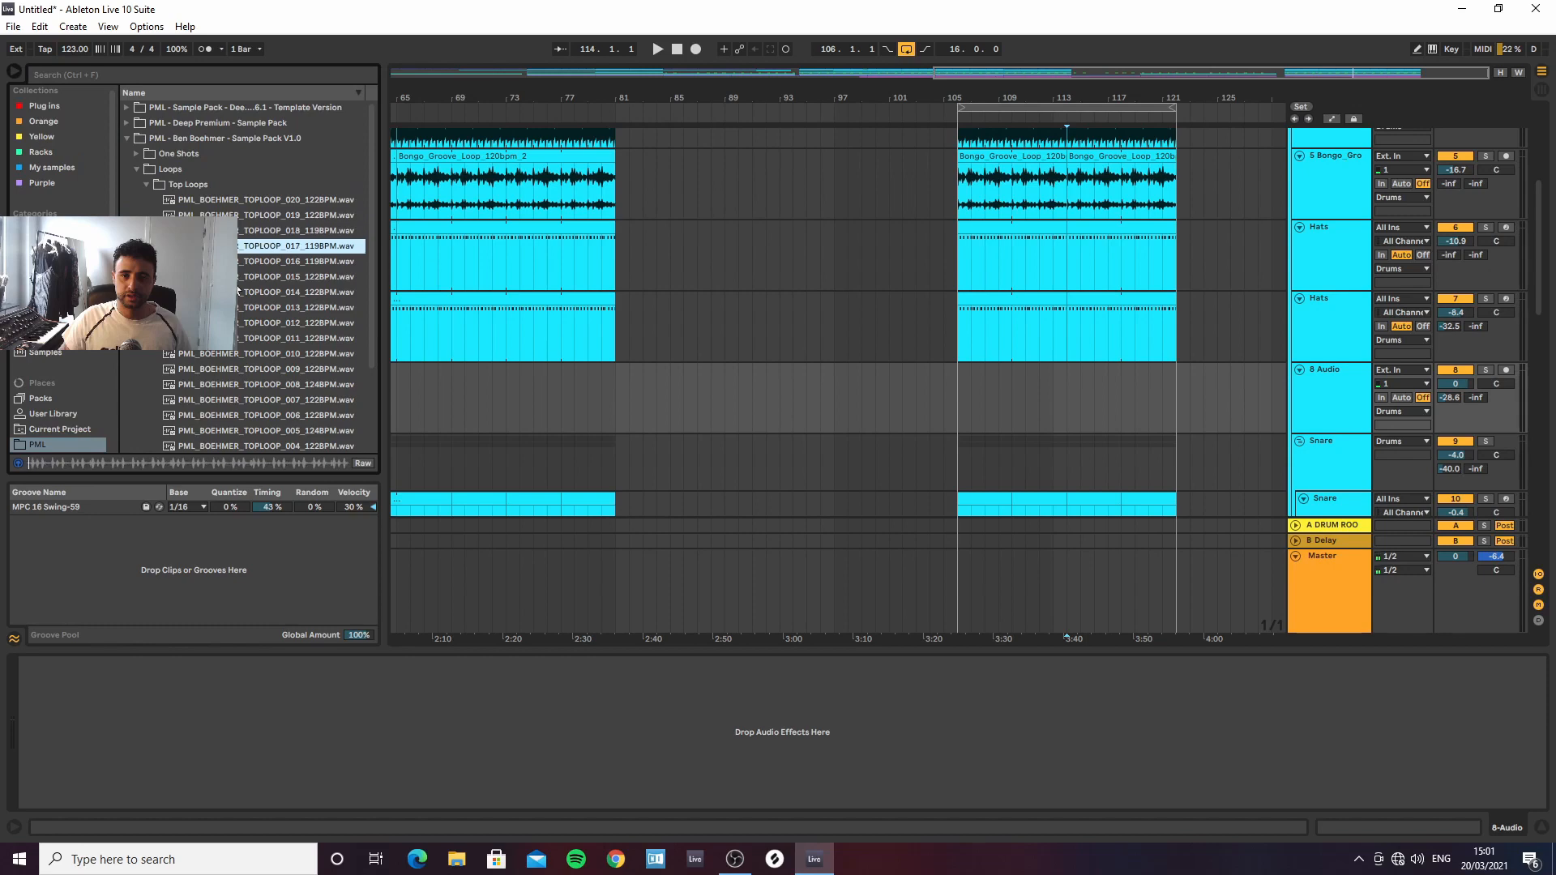
pyautogui.press('Down')
pyautogui.press('Down')
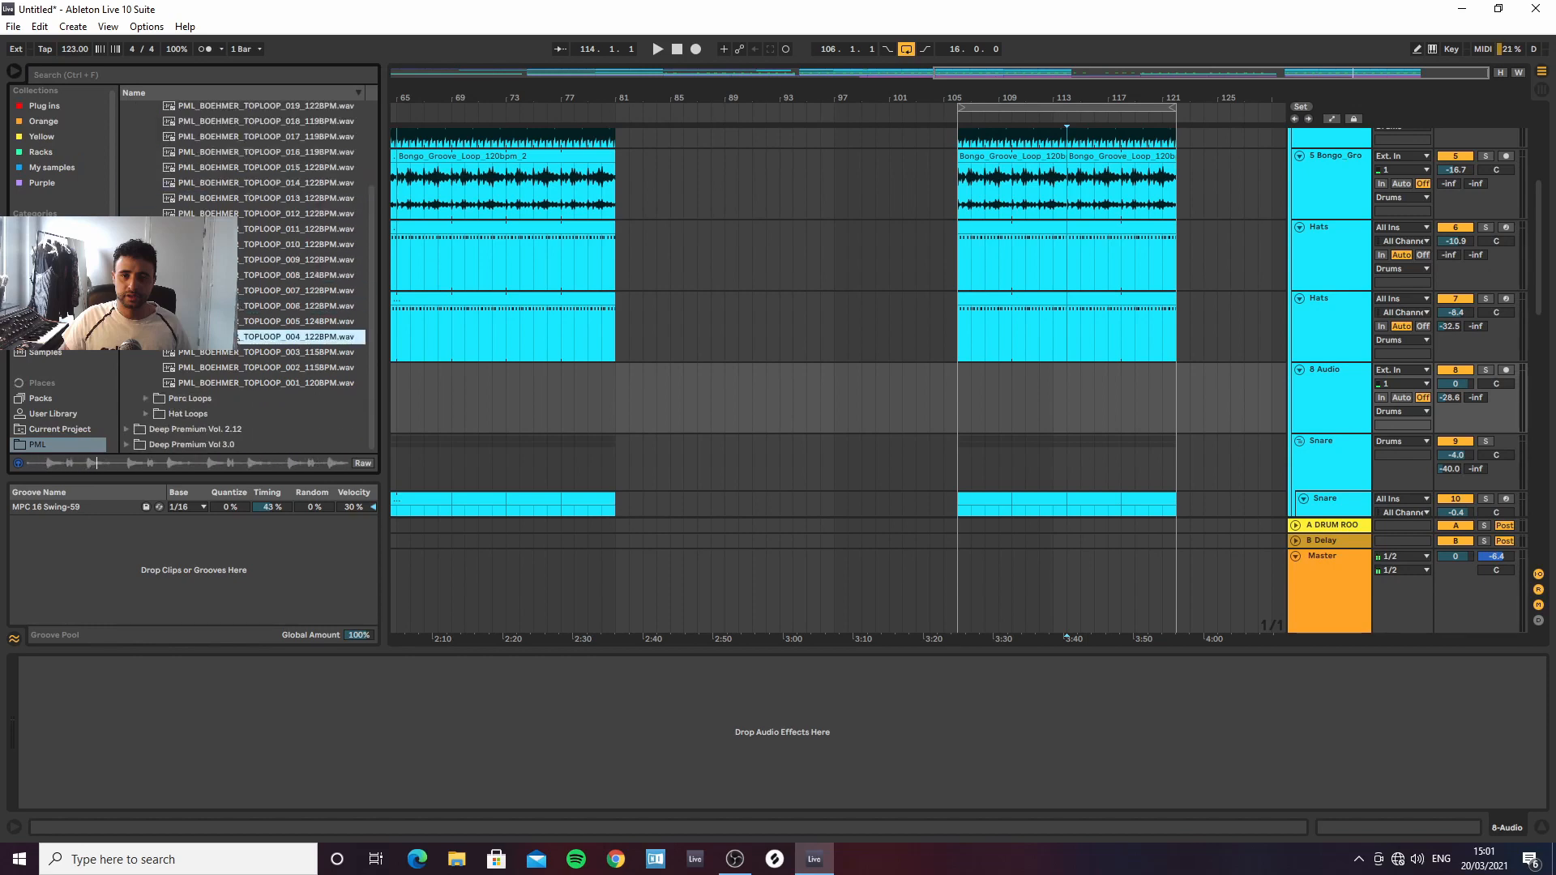
pyautogui.click(231, 370)
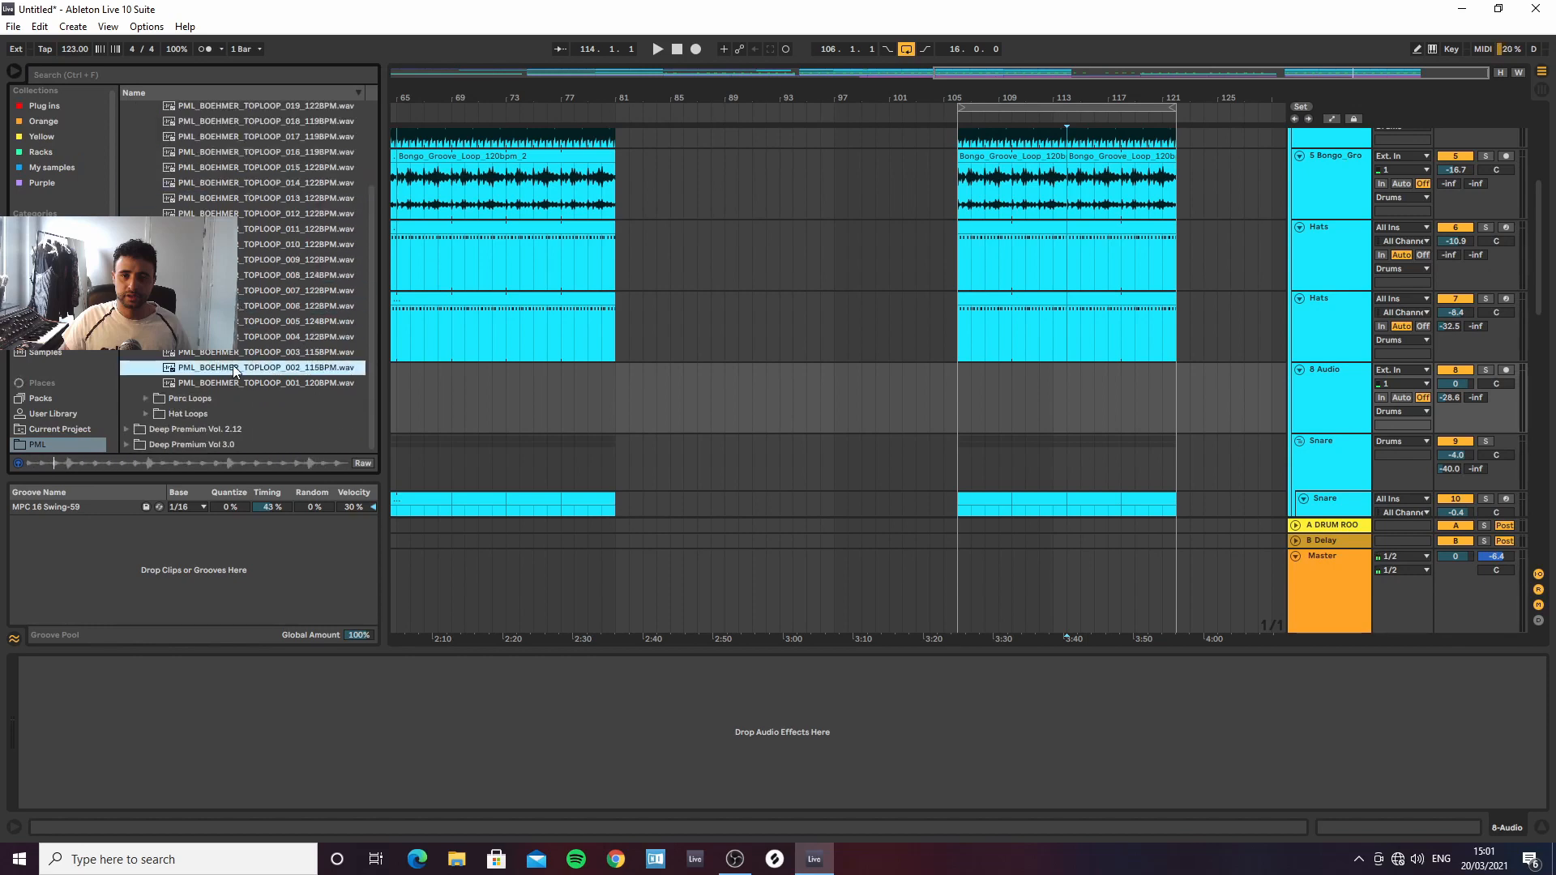
pyautogui.click(235, 382)
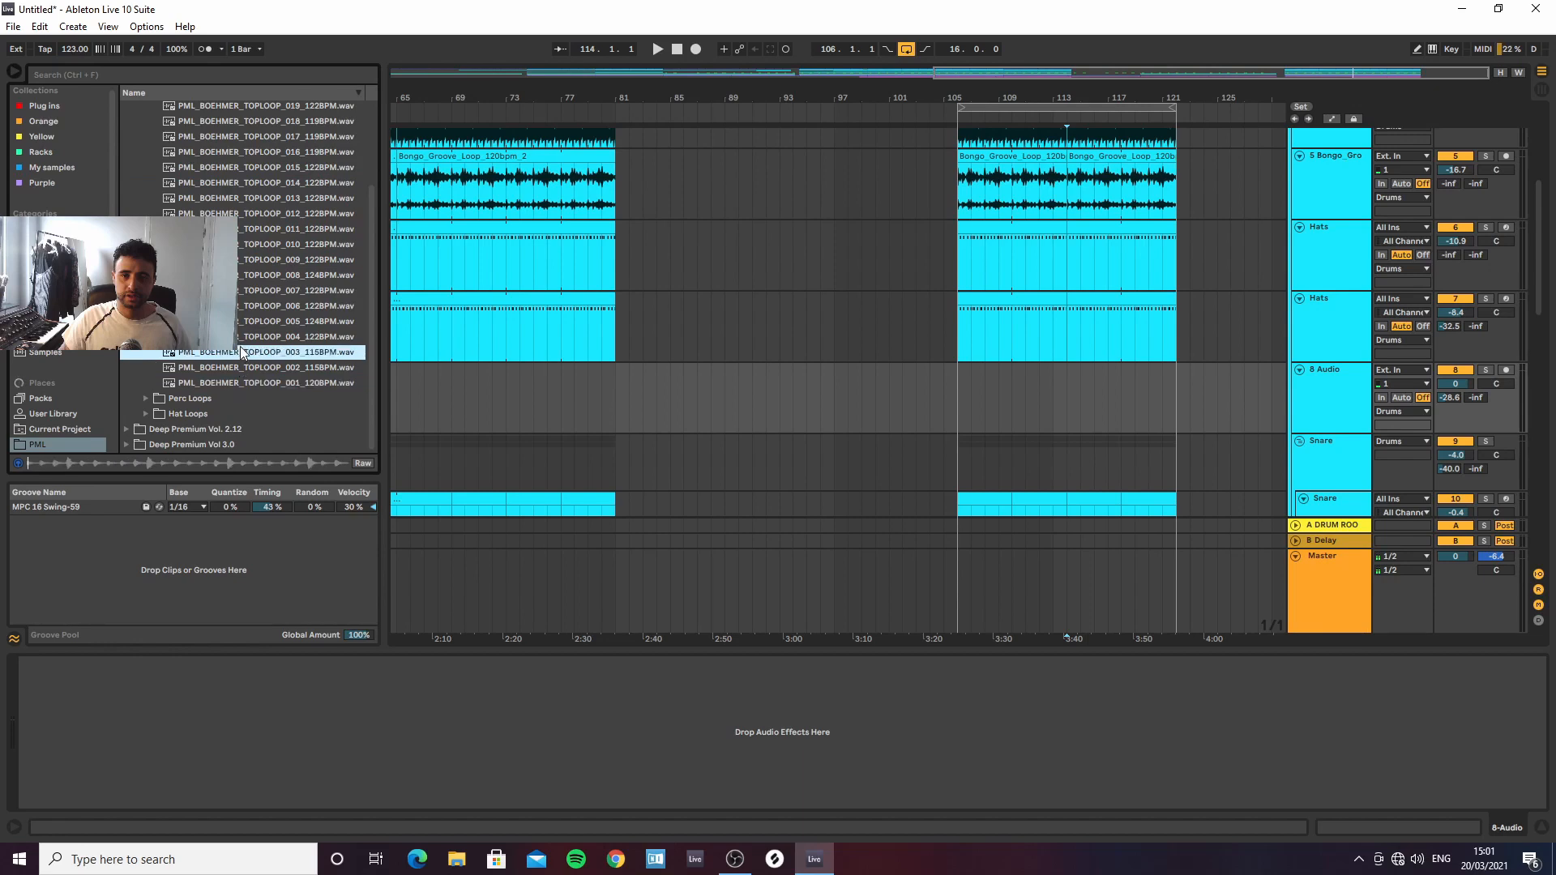
pyautogui.click(240, 336)
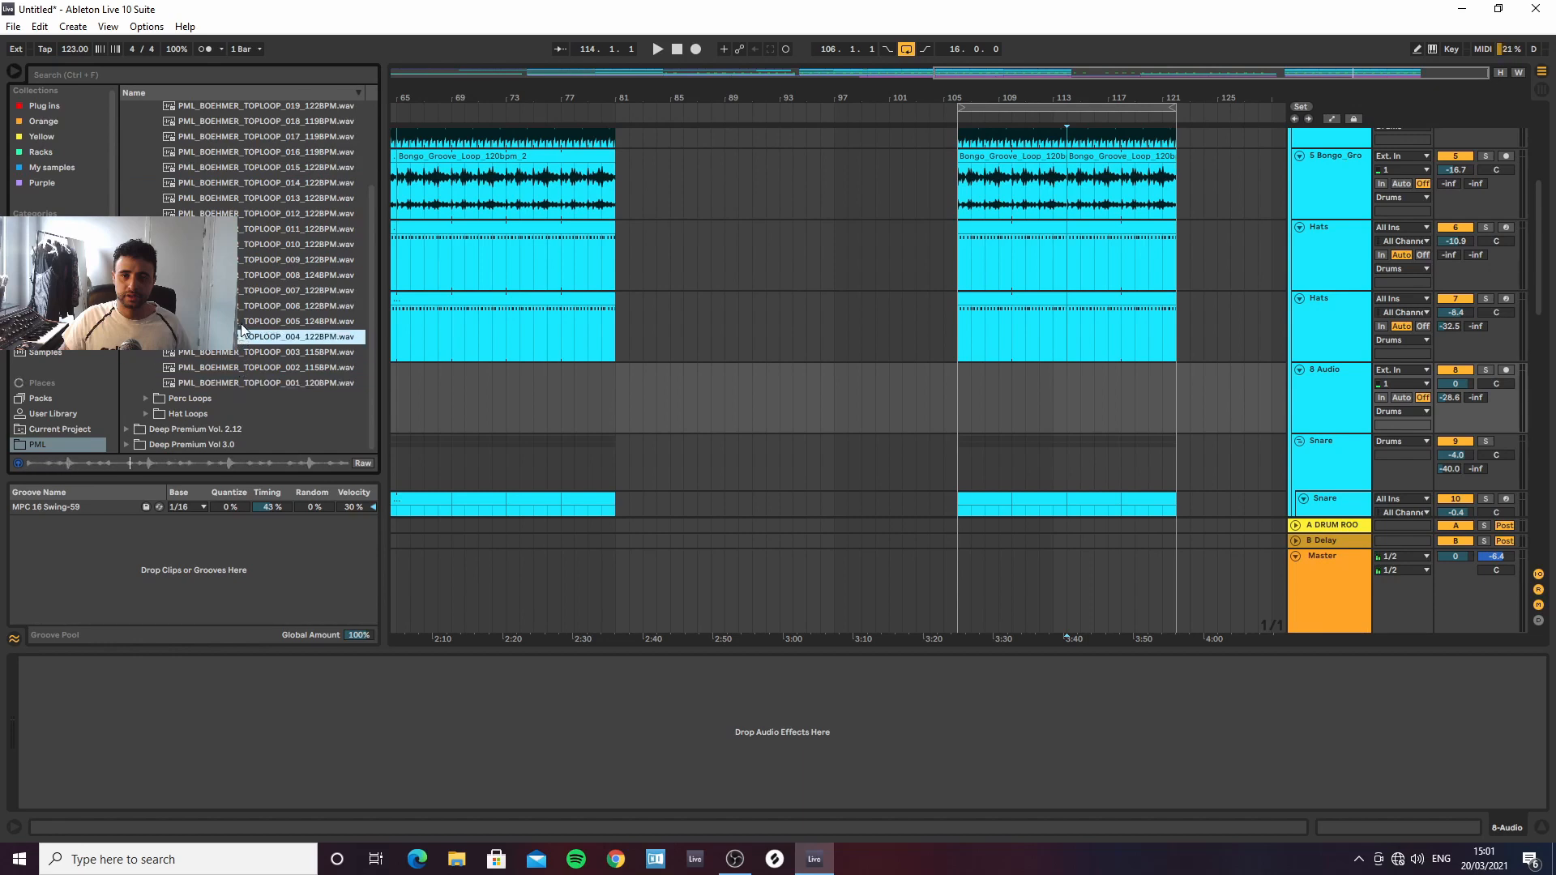
# Fill bars 114–122 of the 8 Audio track with PML_BOEHMER_TOPLOOP_004_122BPM, set its volume to -13.4 dB and play it
pyautogui.moveTo(992, 411); pyautogui.dragTo(1185, 379)
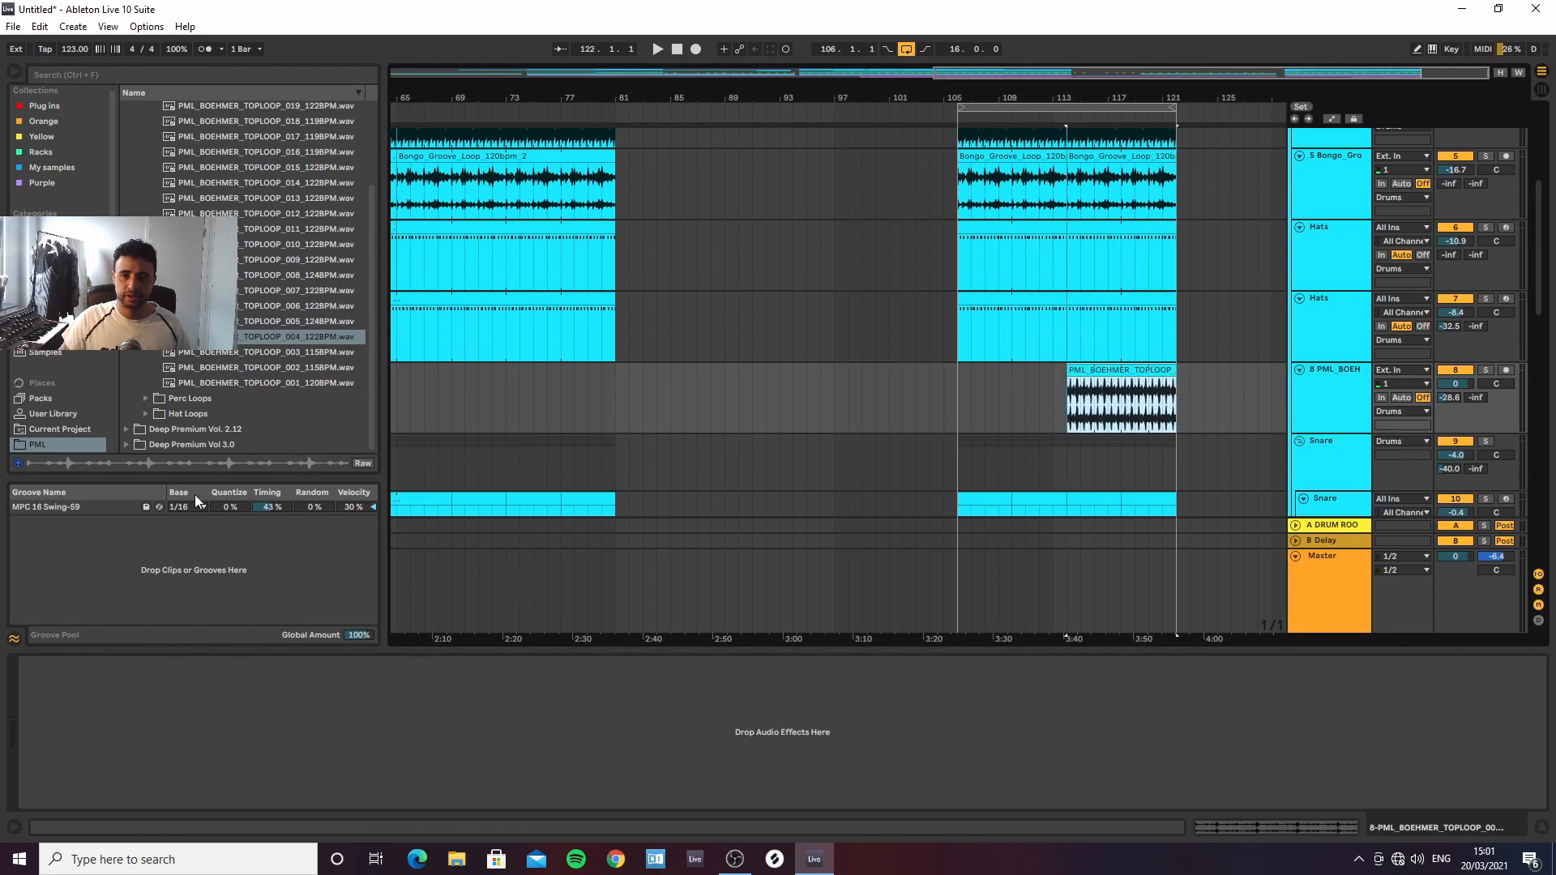
pyautogui.click(1091, 403)
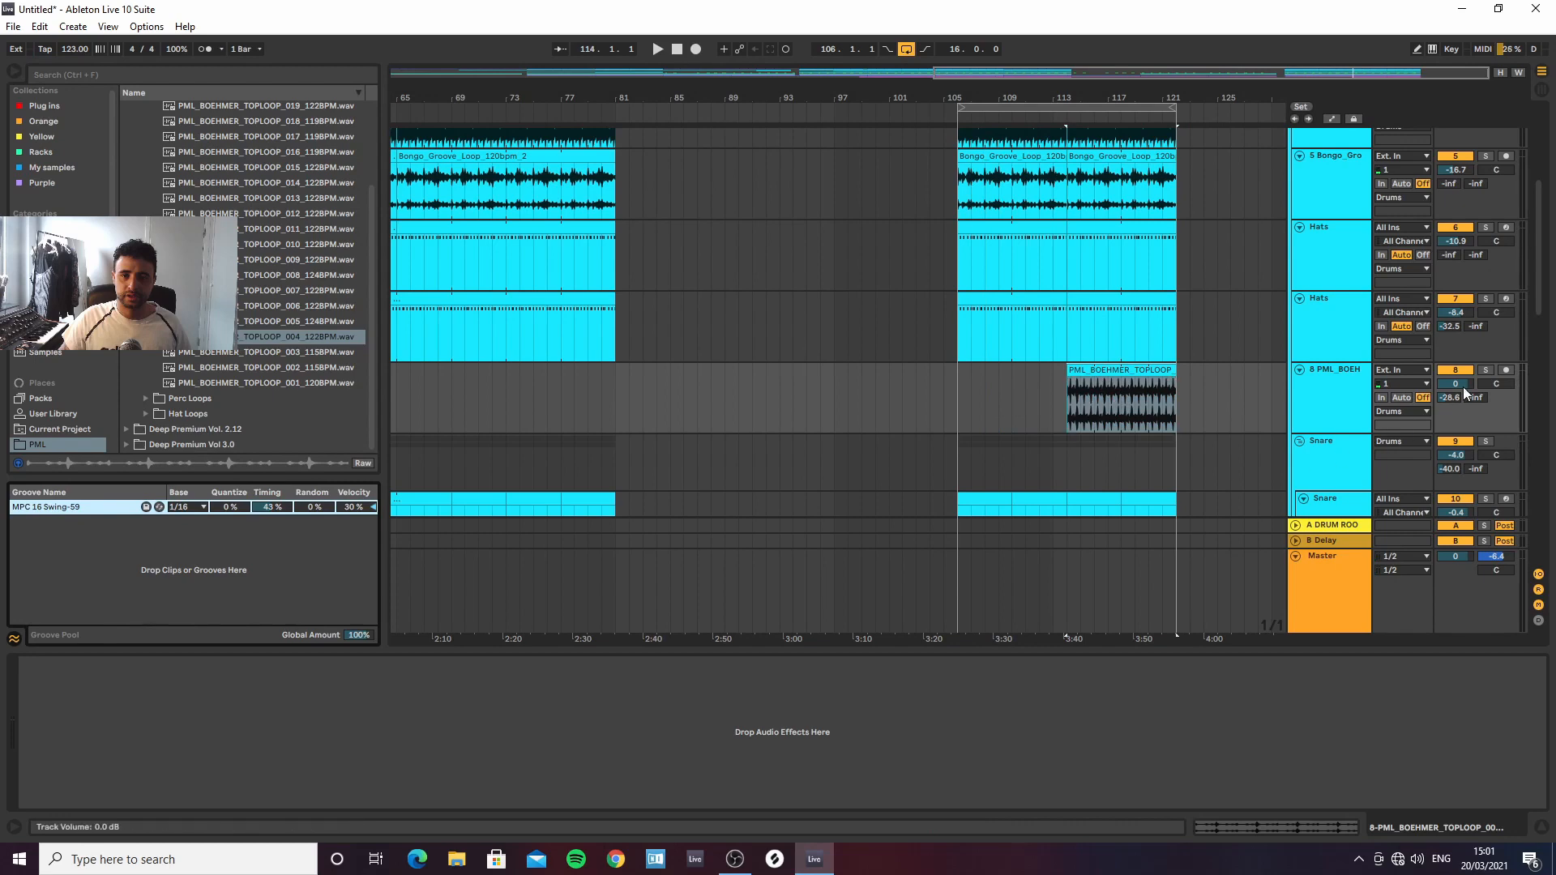
pyautogui.moveTo(1462, 386)
pyautogui.mouseDown()
pyautogui.moveTo(1429, 401)
pyautogui.moveTo(1456, 402)
pyautogui.moveTo(1456, 387)
pyautogui.mouseUp()
pyautogui.press('space')
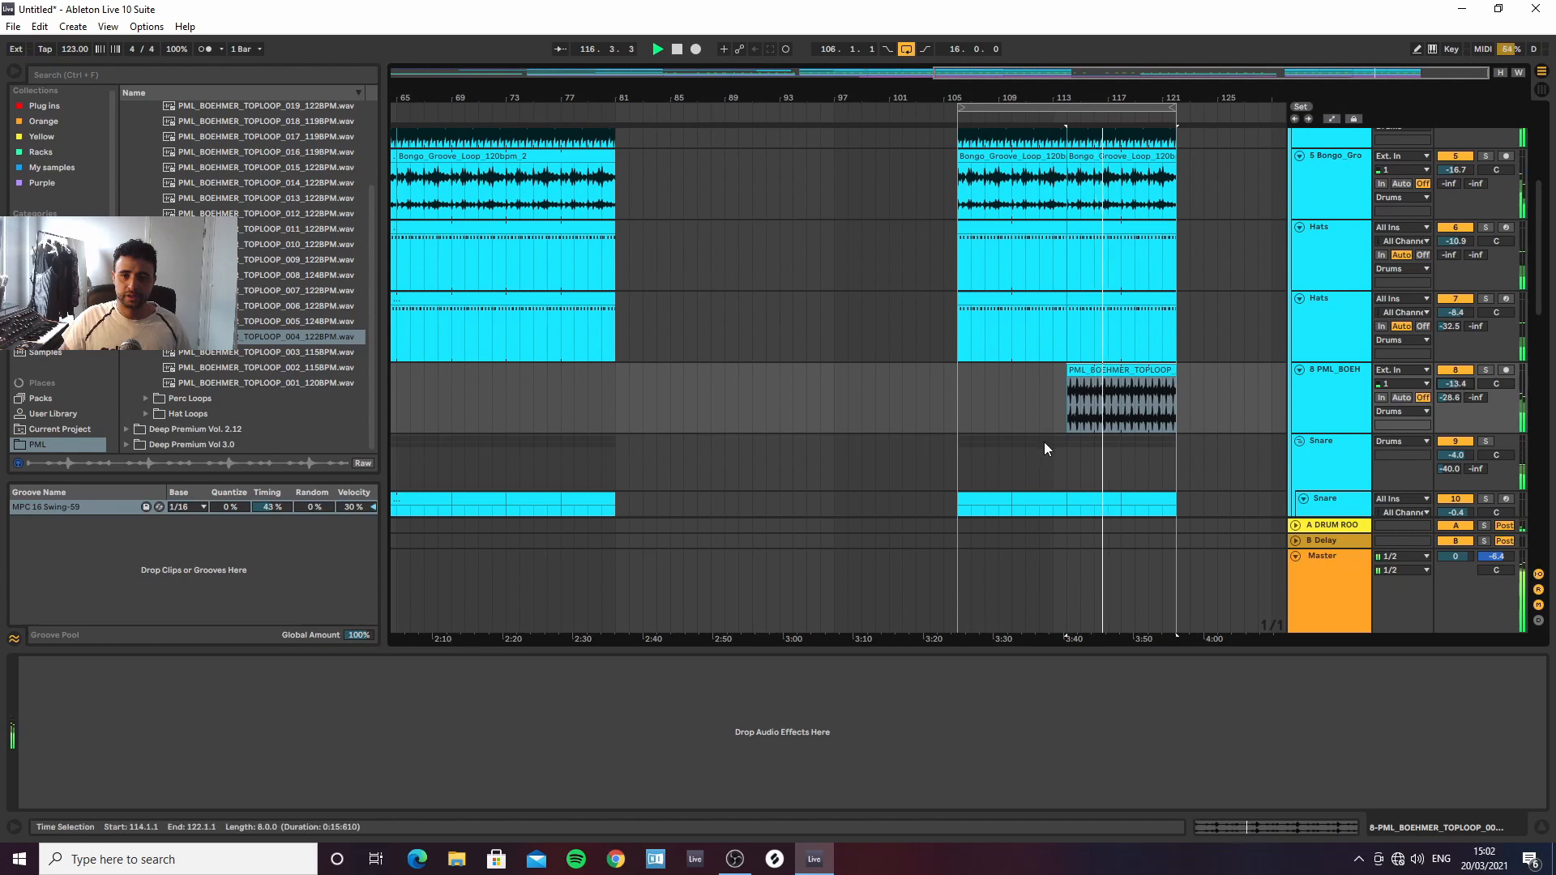
# Select the last half bar of the Kick A part before bar 114
pyautogui.click(1044, 441)
pyautogui.moveTo(1079, 90); pyautogui.dragTo(1074, 119)
pyautogui.scroll(5, 1033, 241)
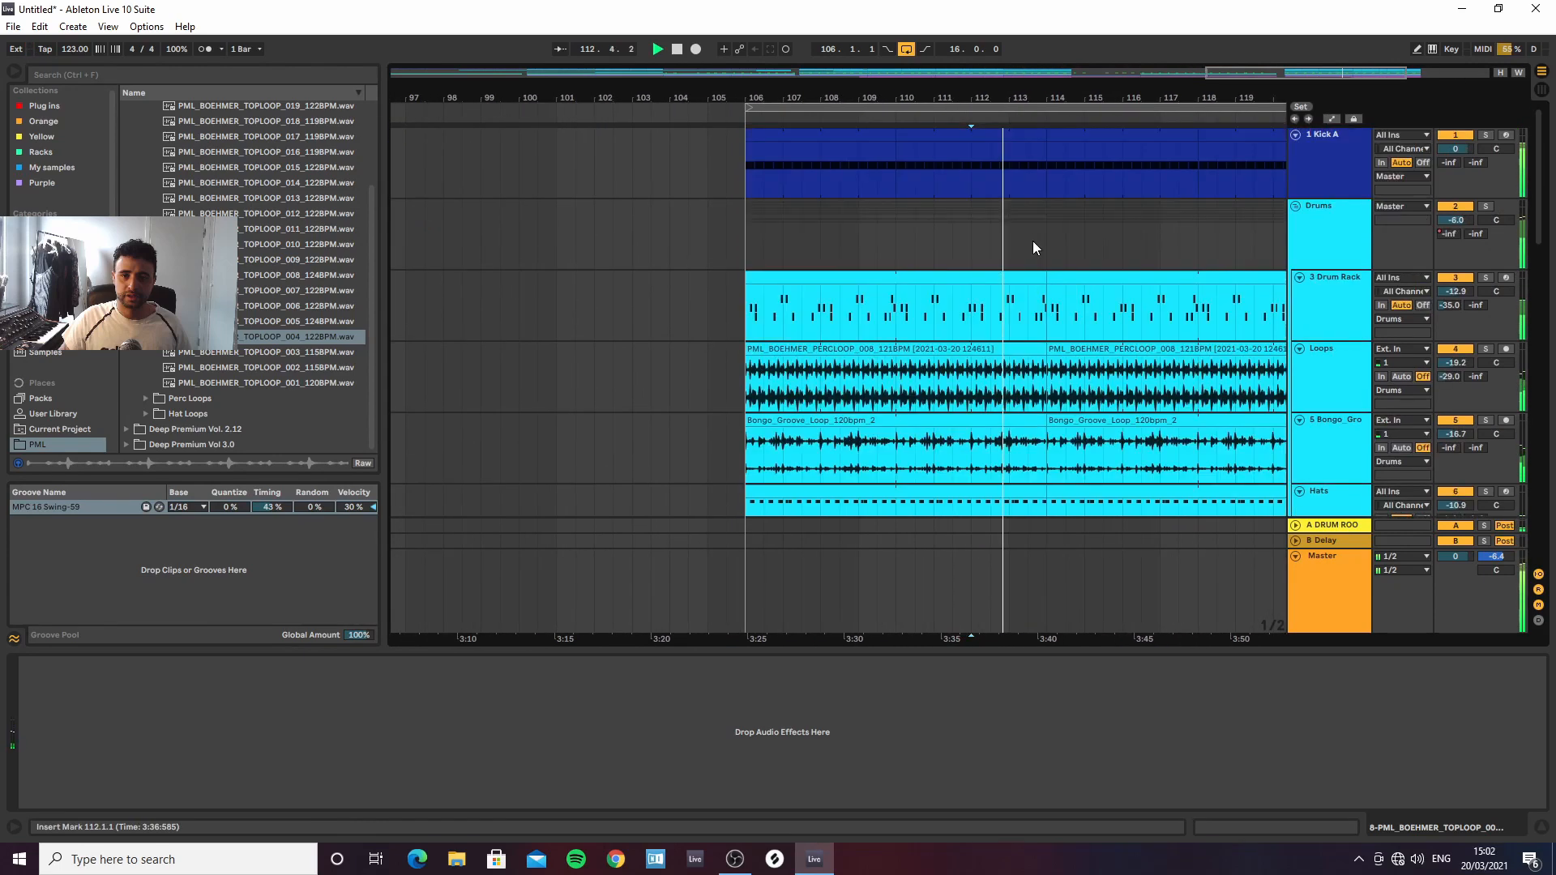
pyautogui.click(1042, 185)
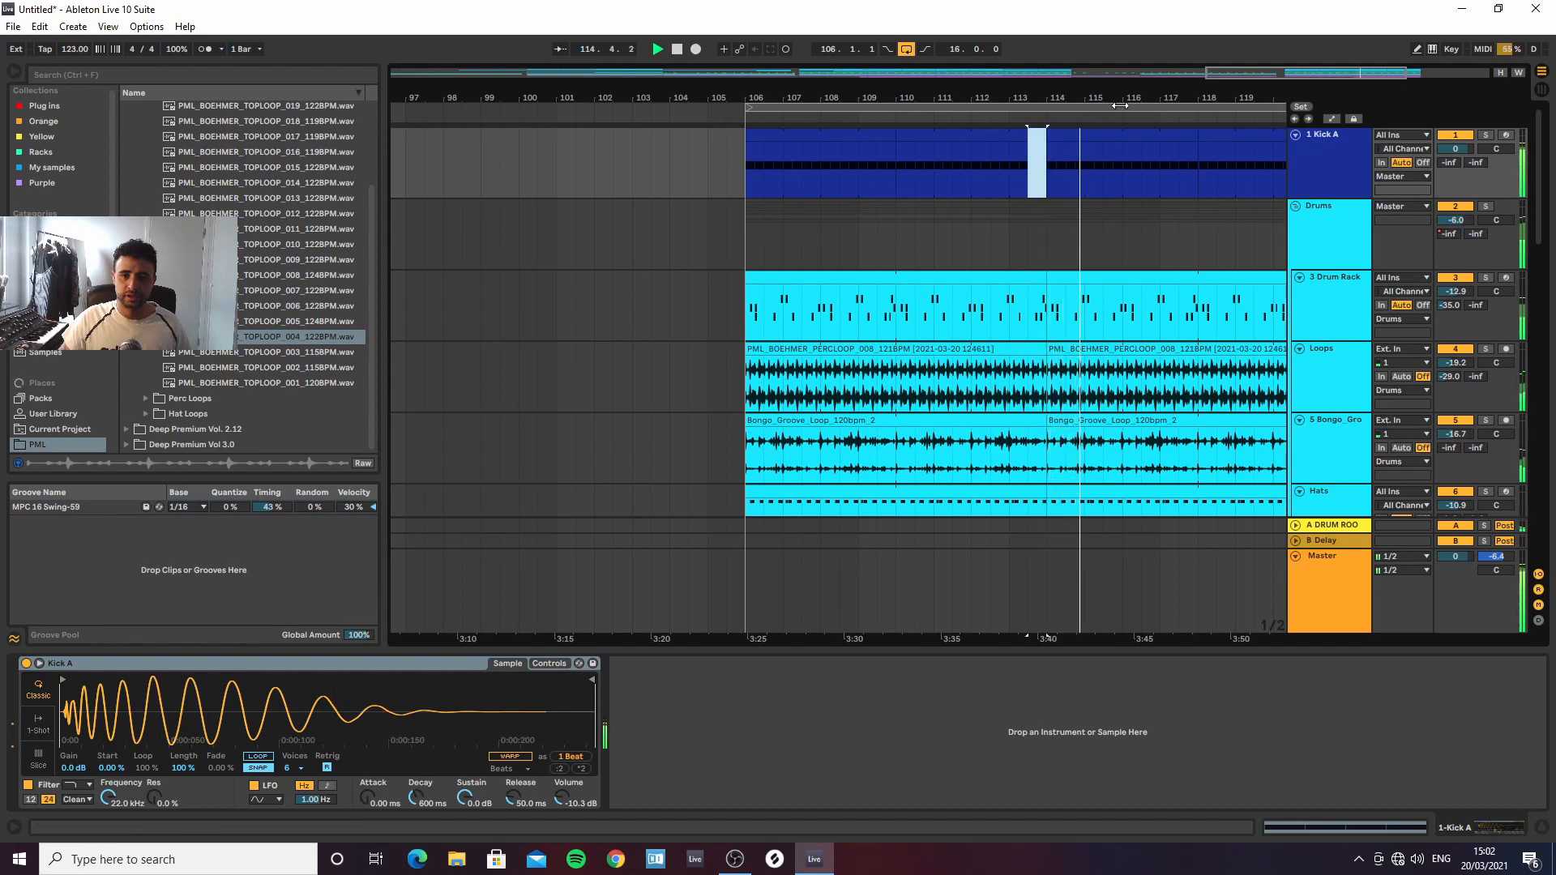
pyautogui.moveTo(1118, 99); pyautogui.dragTo(1116, 91)
pyautogui.scroll(-5, 1151, 275)
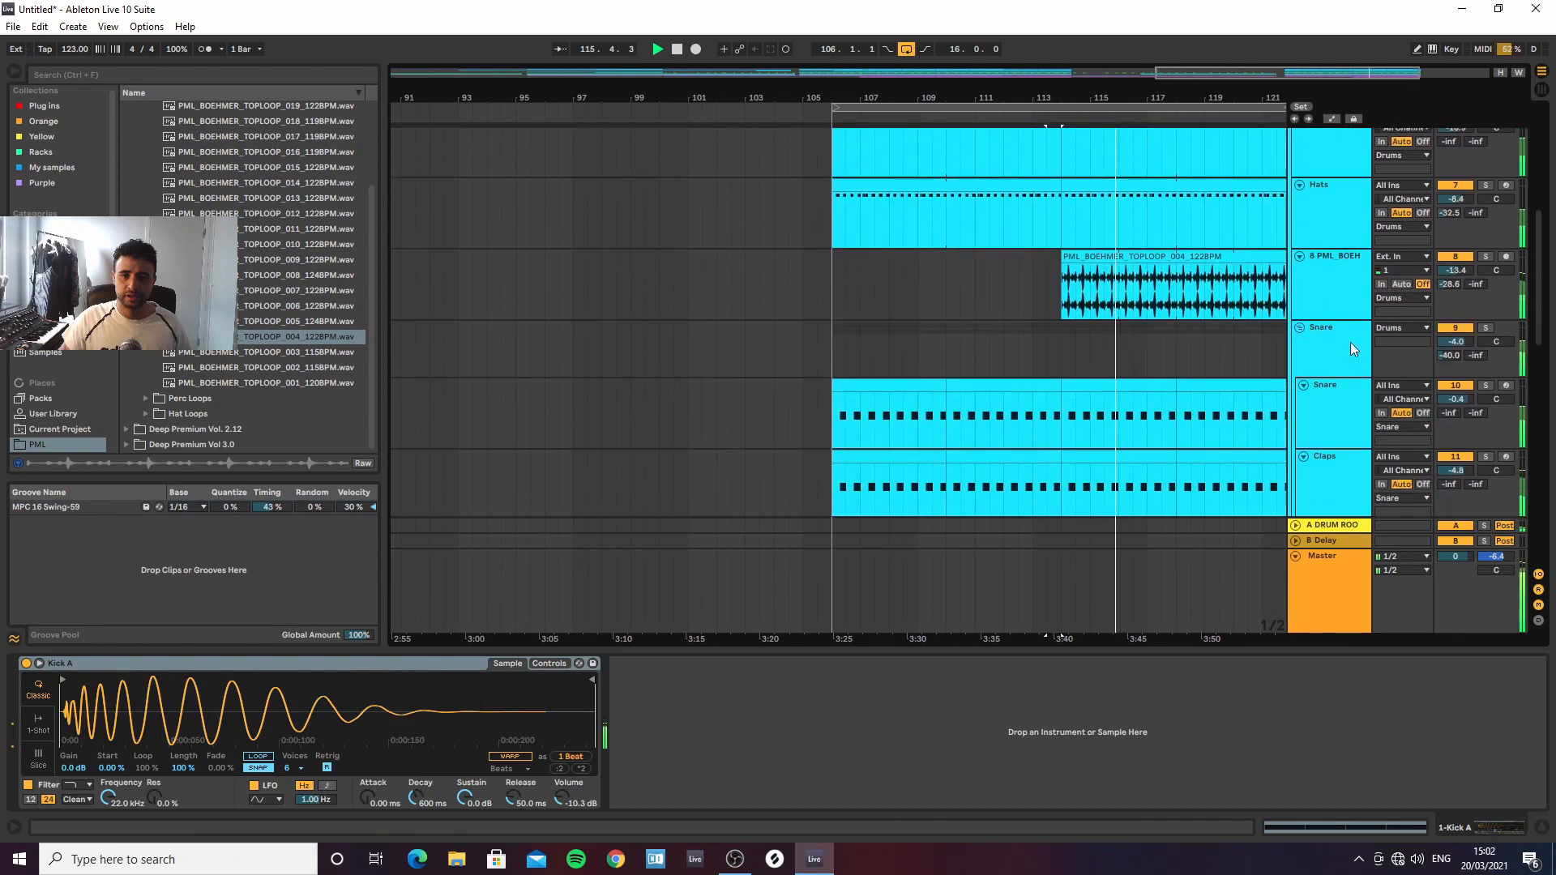
# Search the browser for "eq" and add an EQ Eight to the top loop track
pyautogui.click(1325, 313)
pyautogui.click(183, 79)
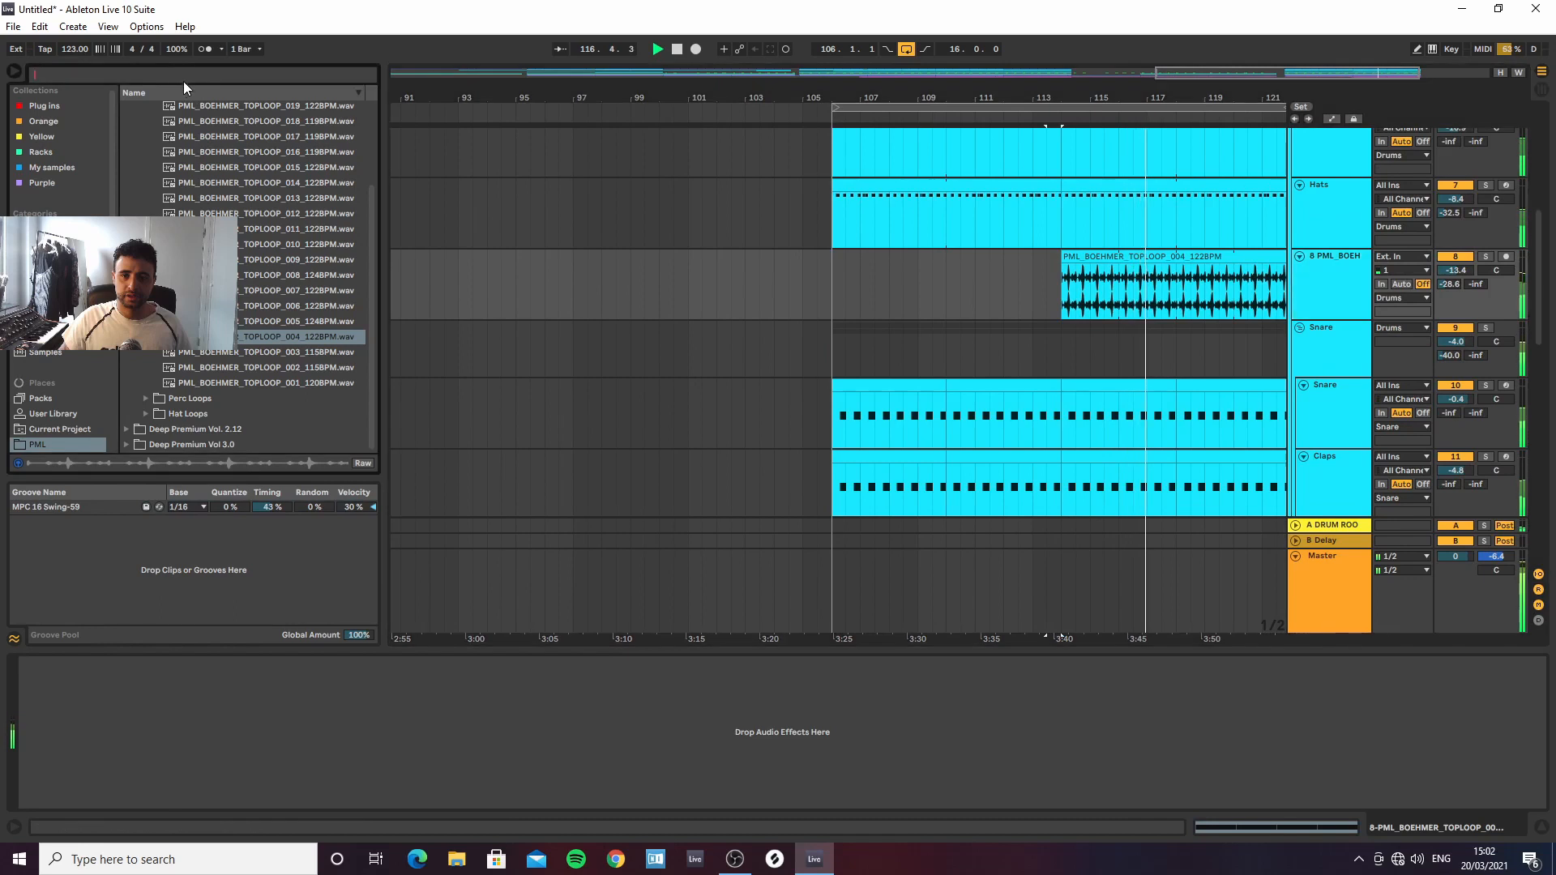
pyautogui.write('eq')
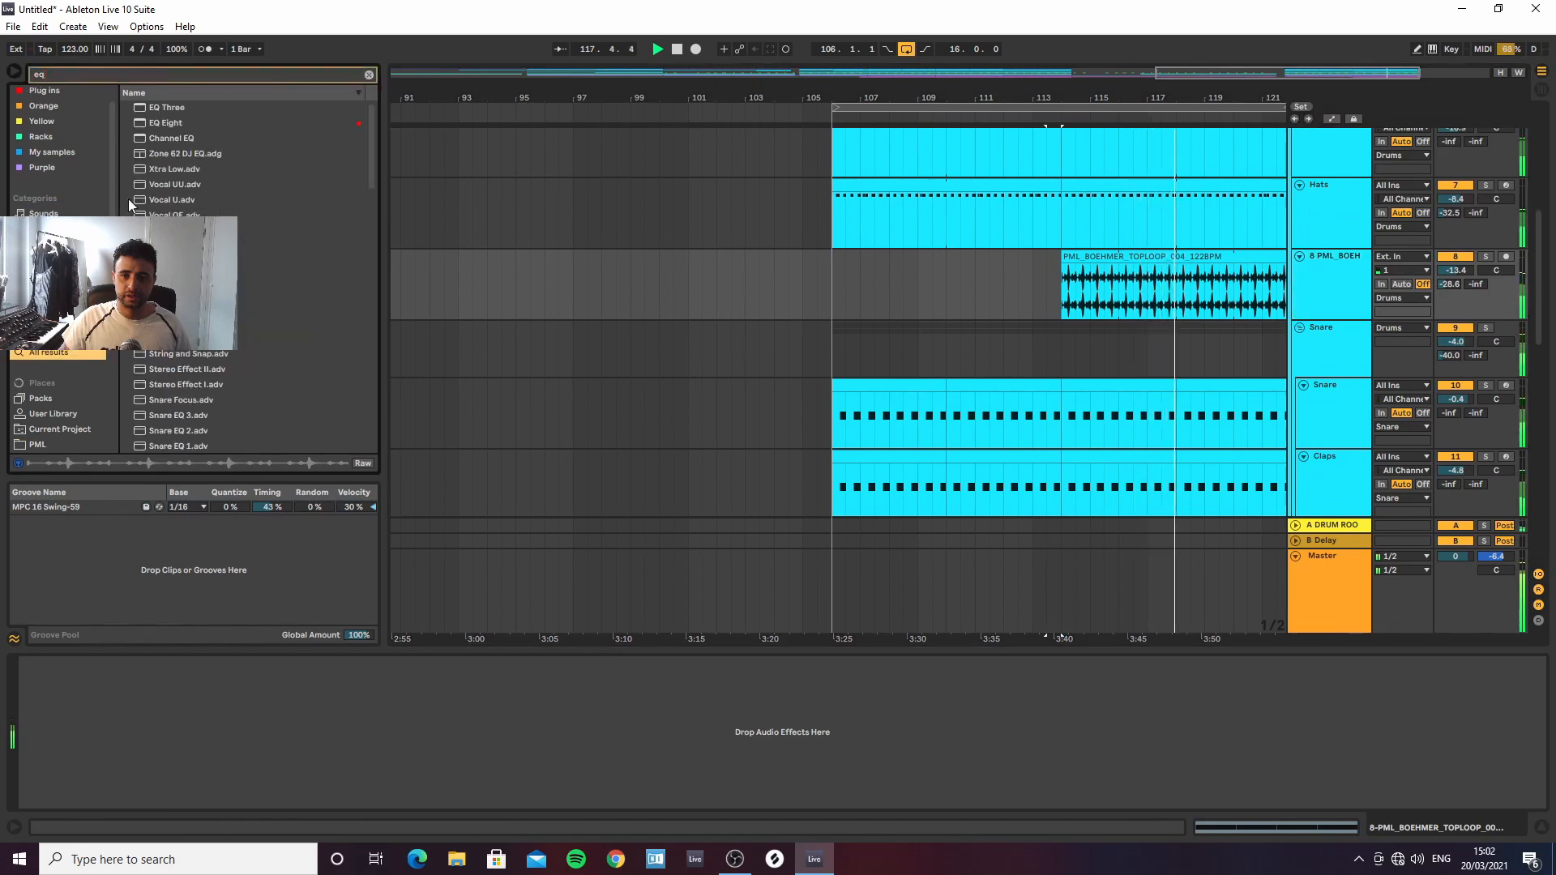
pyautogui.moveTo(172, 123); pyautogui.dragTo(246, 716)
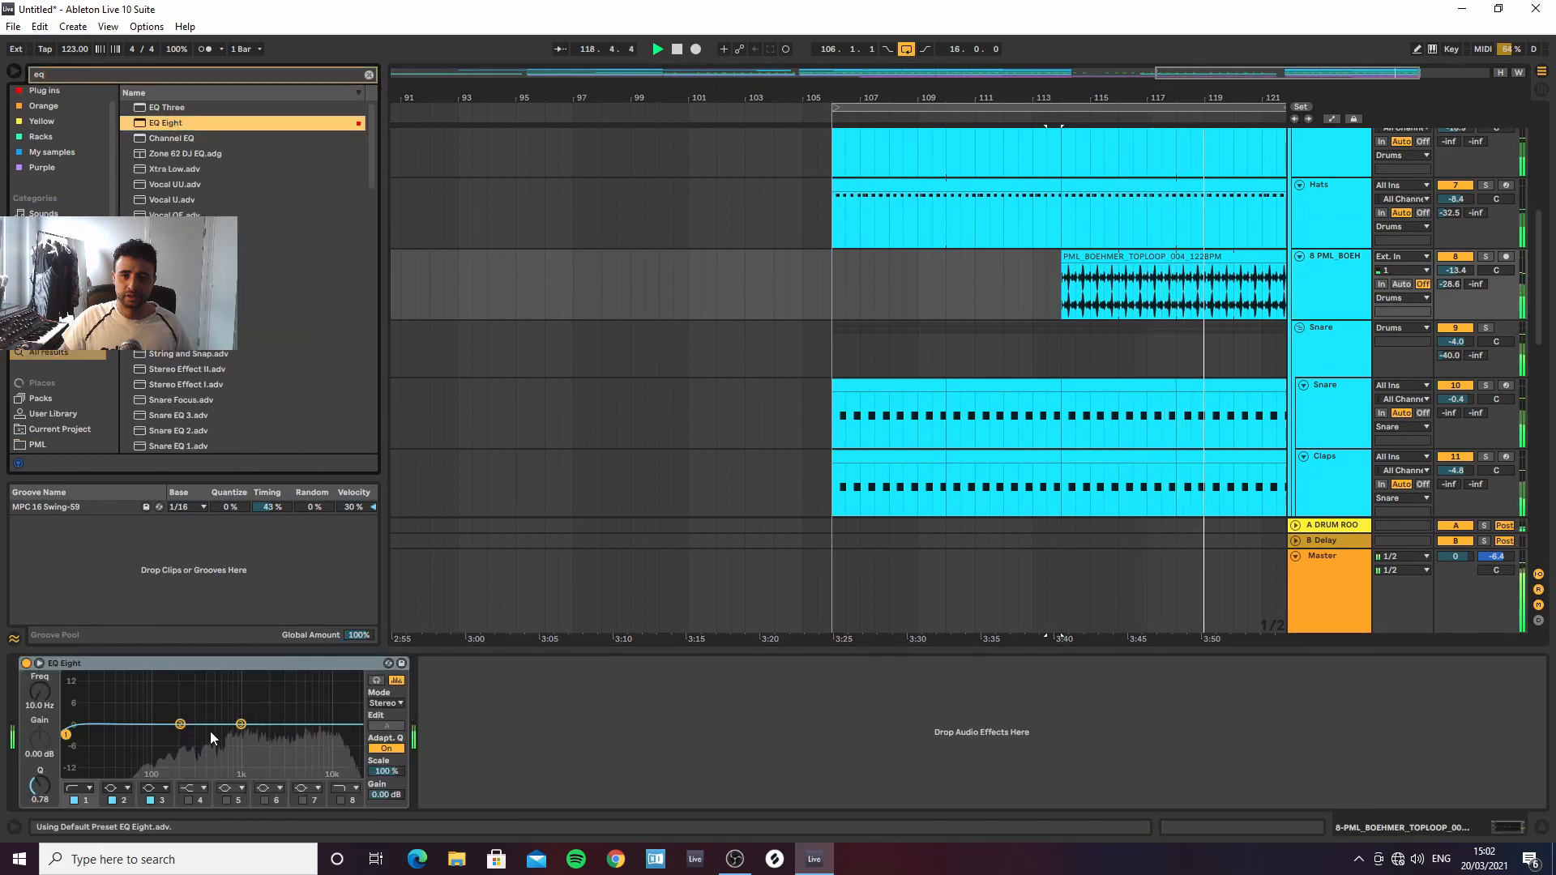
# Set the low-cut band of the top loop's EQ Eight to 1.58 kHz
pyautogui.moveTo(65, 735); pyautogui.dragTo(258, 734)
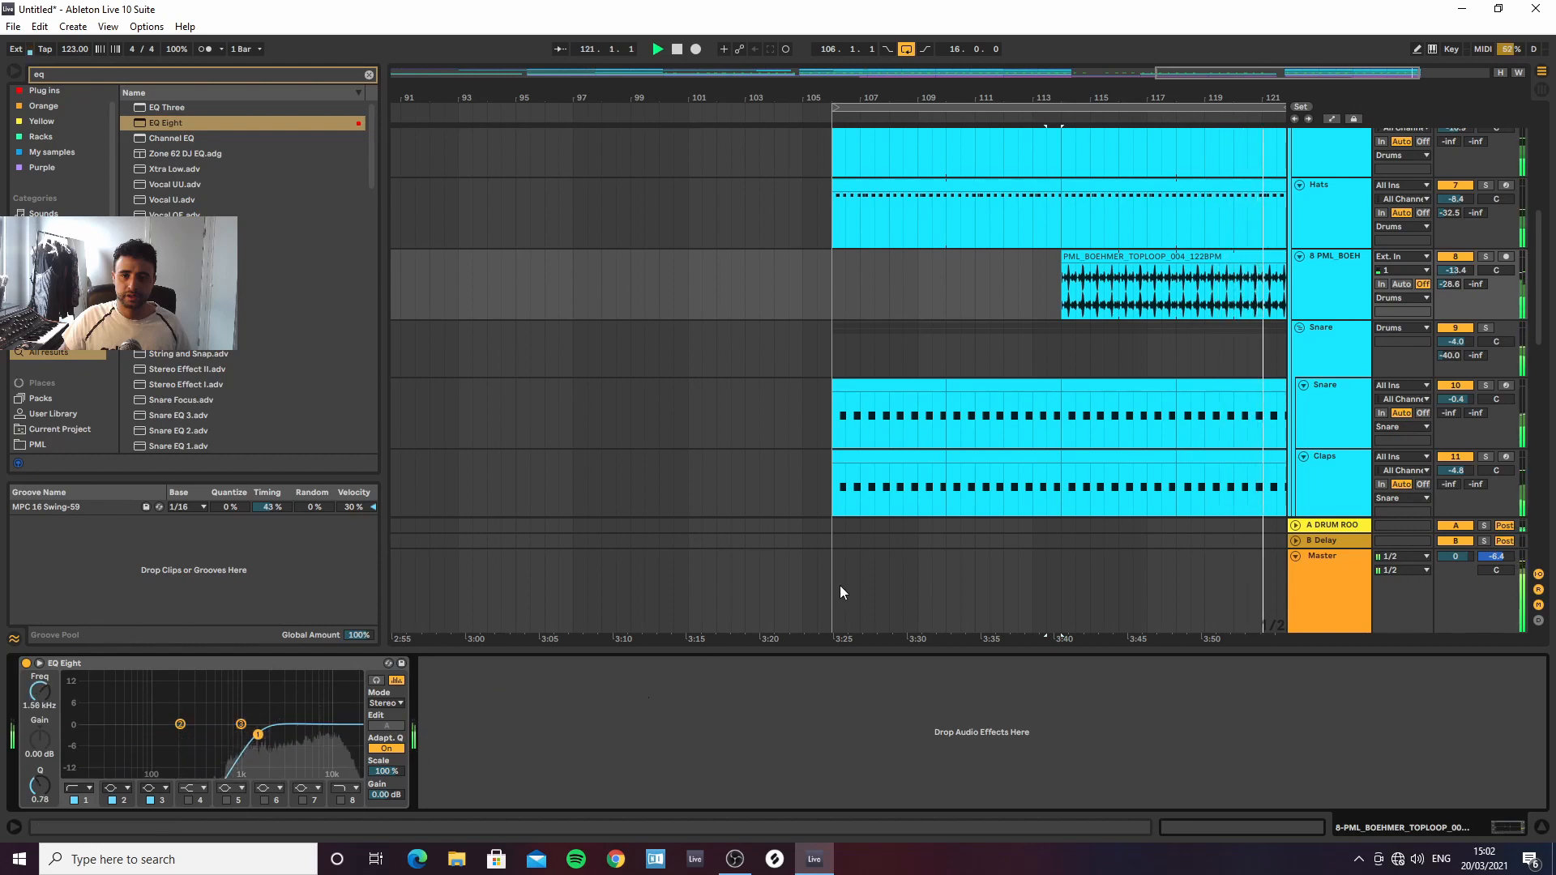
pyautogui.scroll(-1, 1281, 332)
pyautogui.moveTo(1188, 96); pyautogui.dragTo(1107, 97)
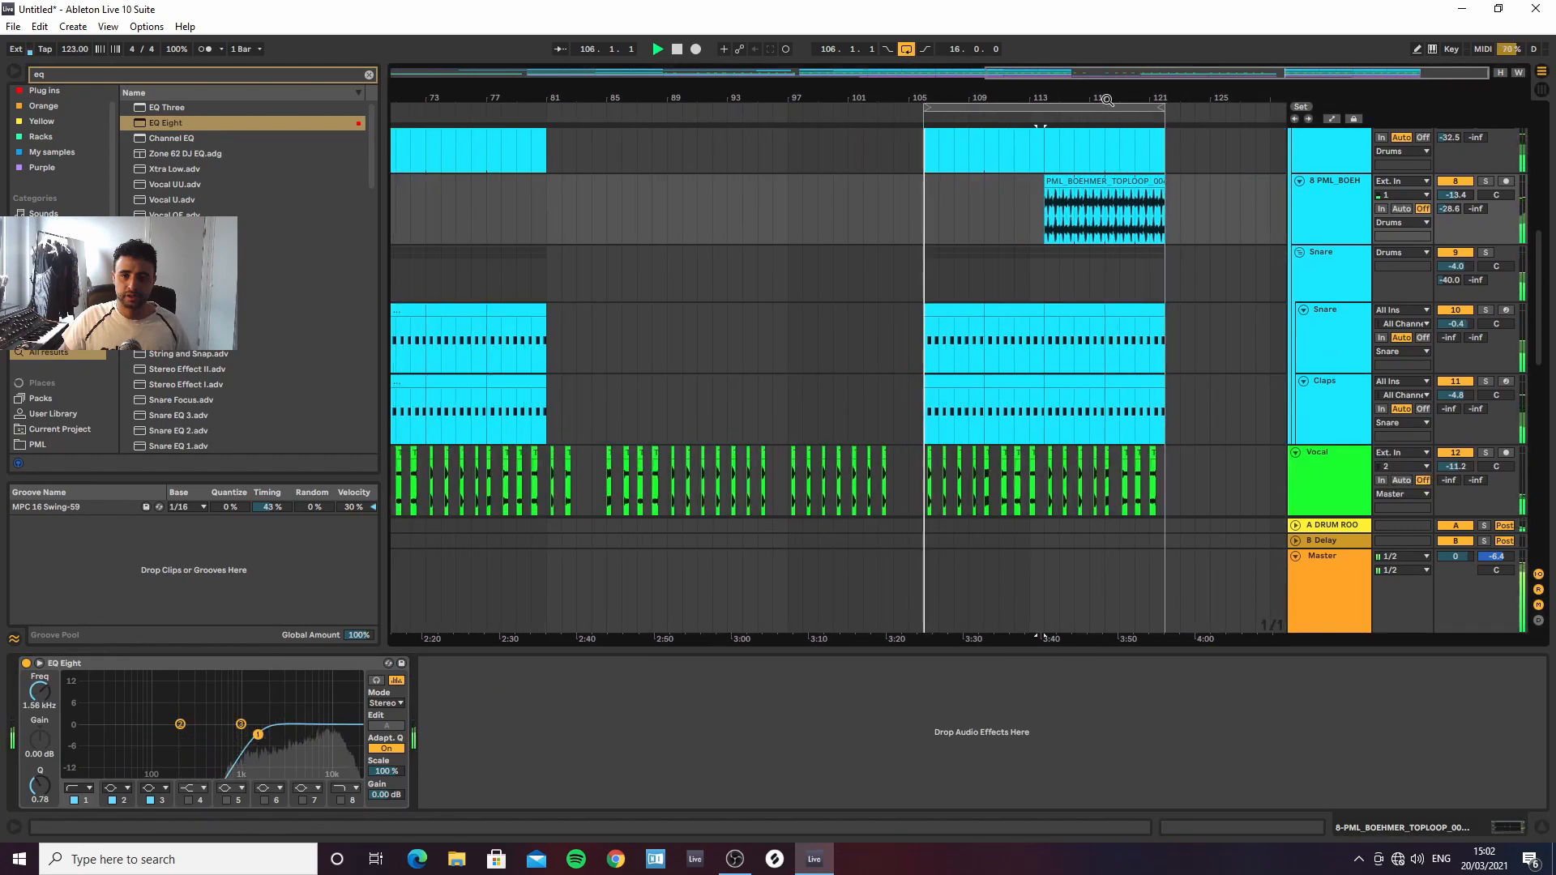
pyautogui.scroll(-5, 974, 241)
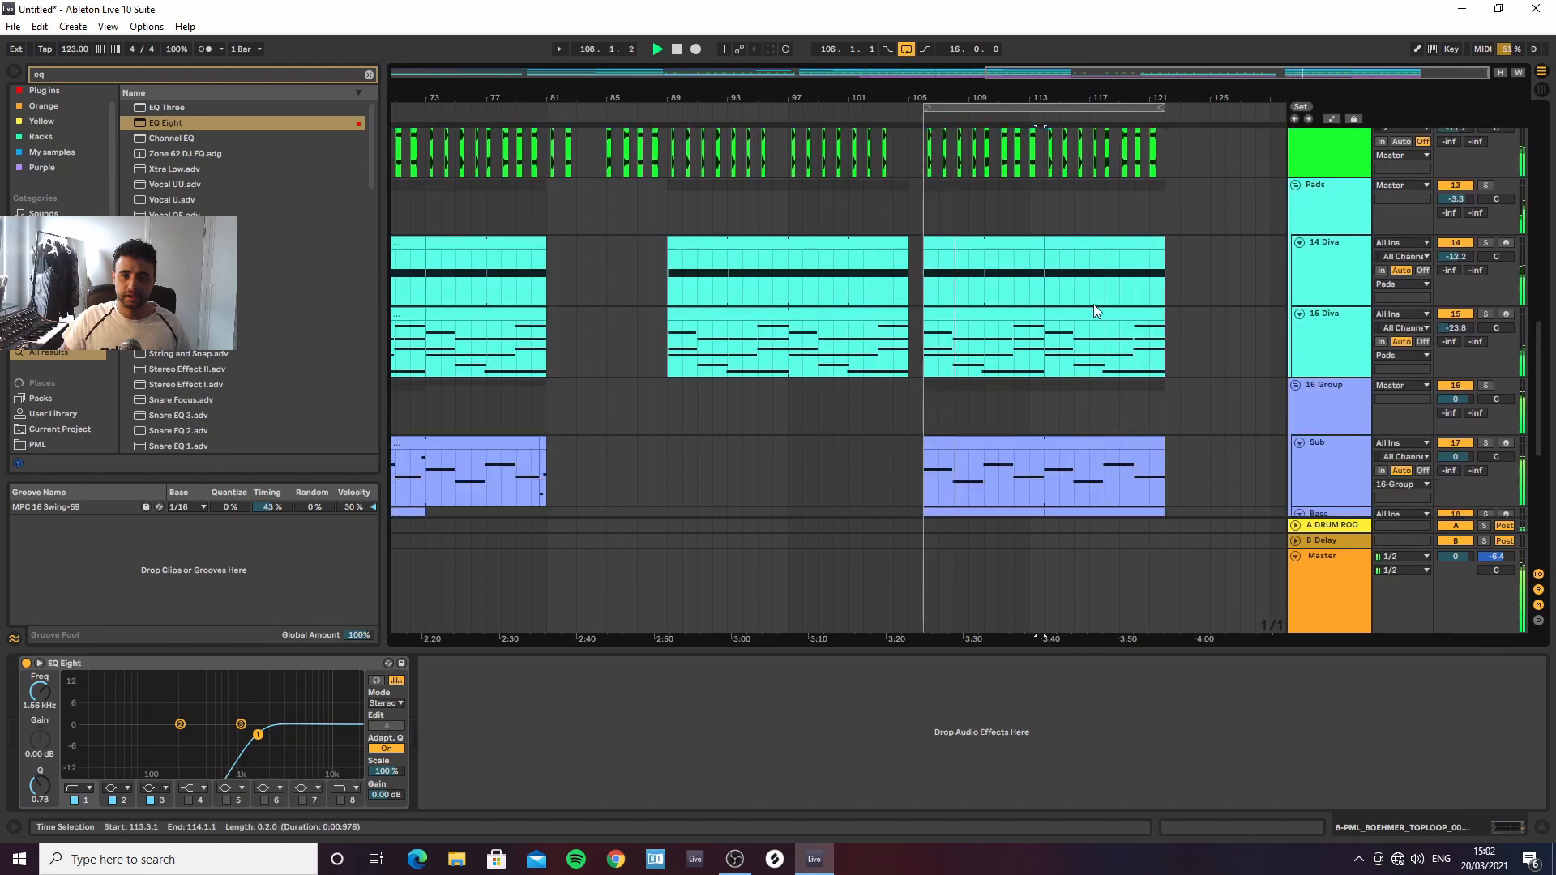
pyautogui.scroll(-3, 1119, 310)
pyautogui.scroll(-6, 1192, 284)
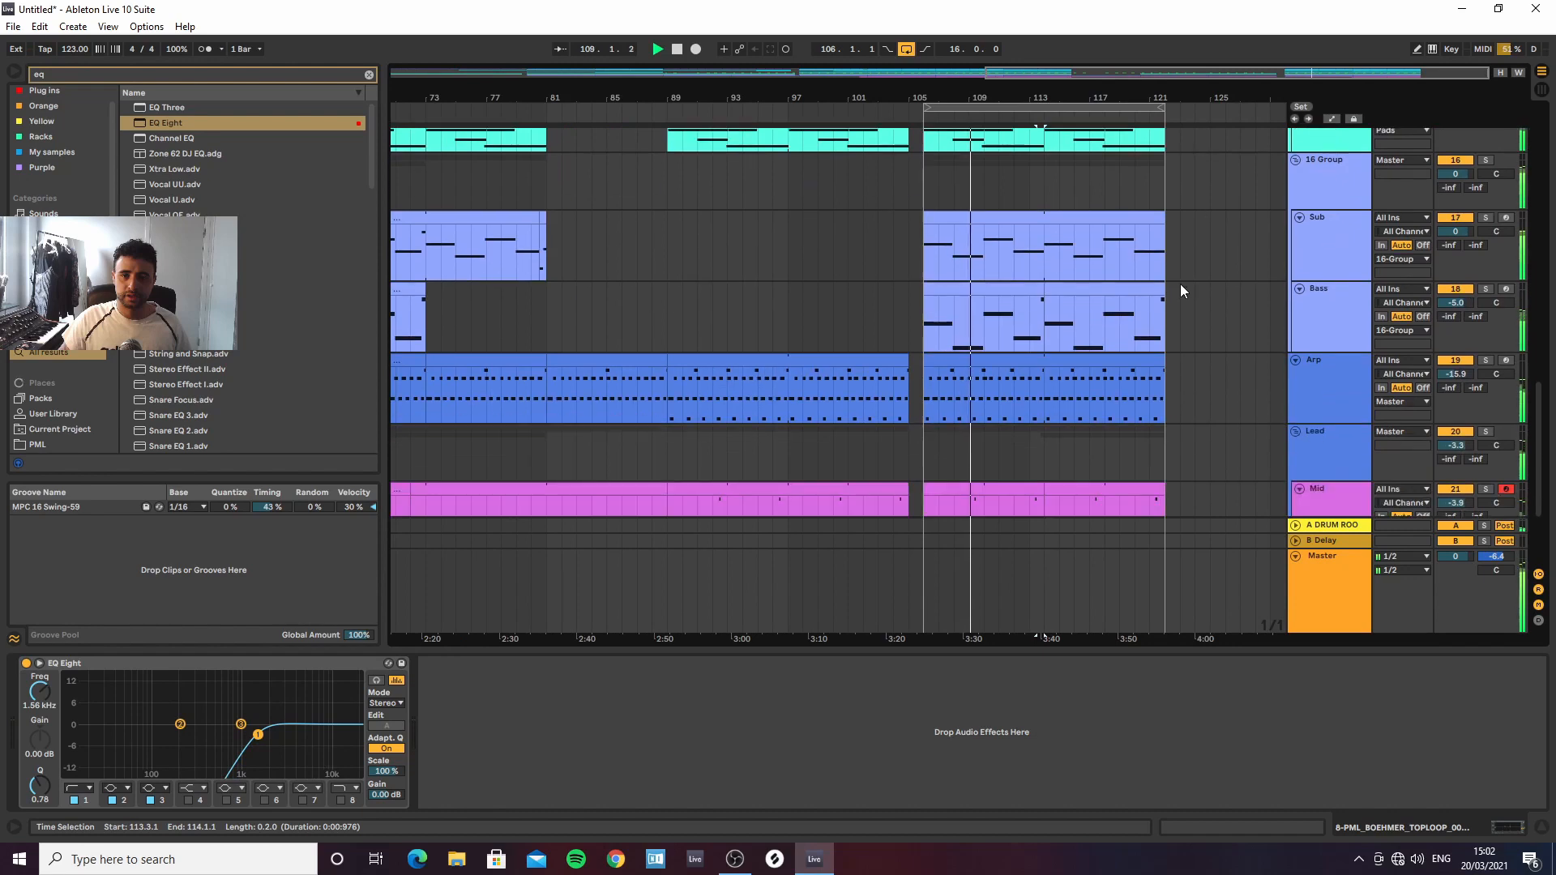
# Search the browser for "drum fill"
pyautogui.click(1310, 586)
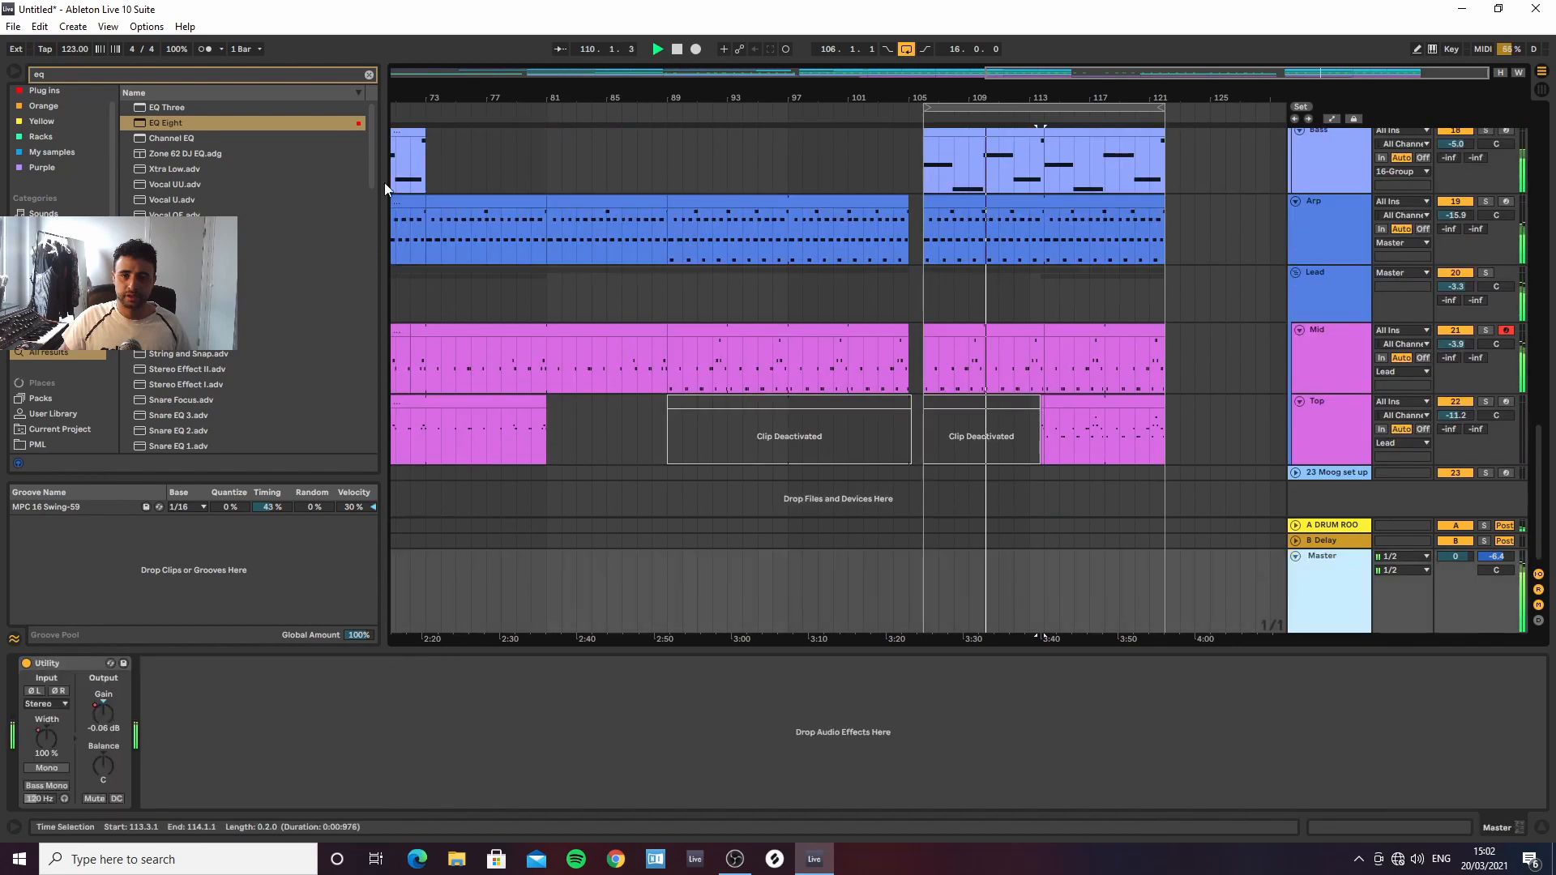
pyautogui.click(370, 75)
pyautogui.write('snare')
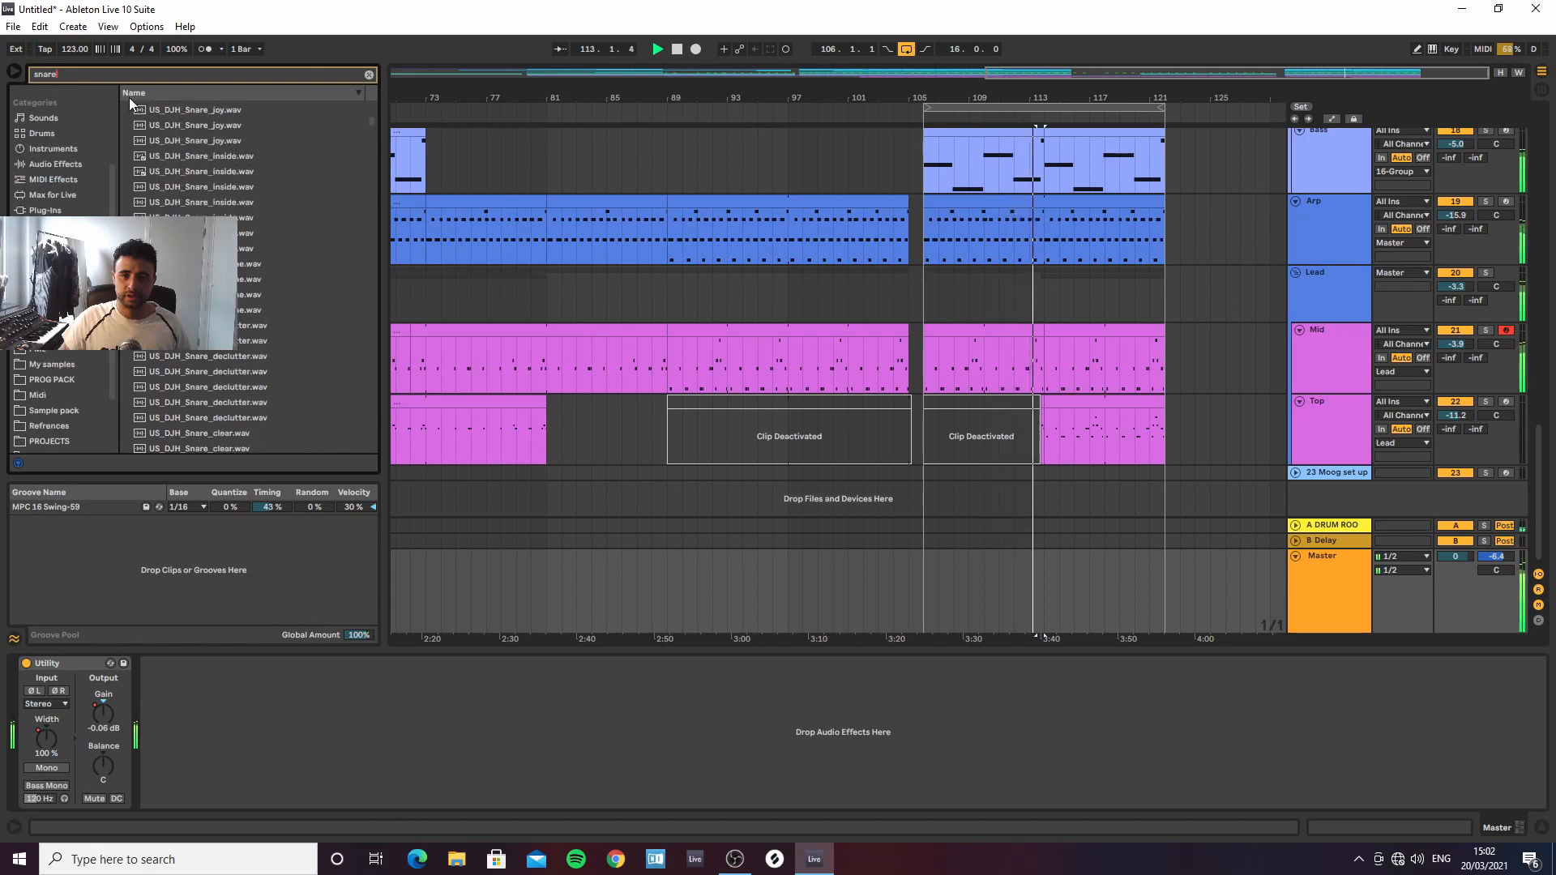
pyautogui.press('BackSpace')
pyautogui.press('BackSpace')
pyautogui.press('BackSpace')
pyautogui.press('BackSpace')
pyautogui.write('drum')
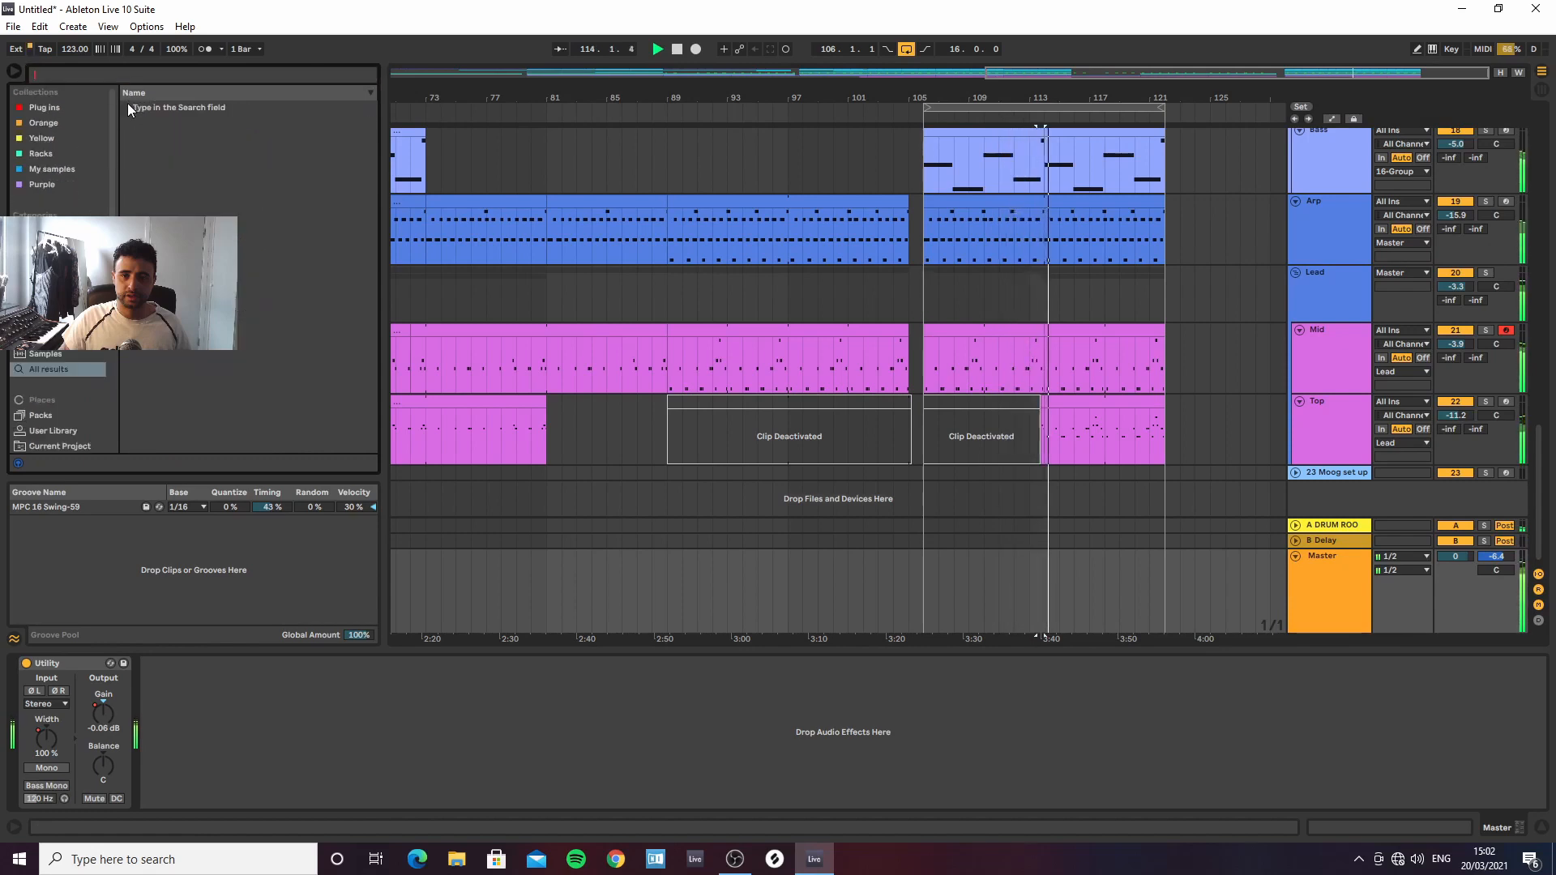
pyautogui.write(' fill')
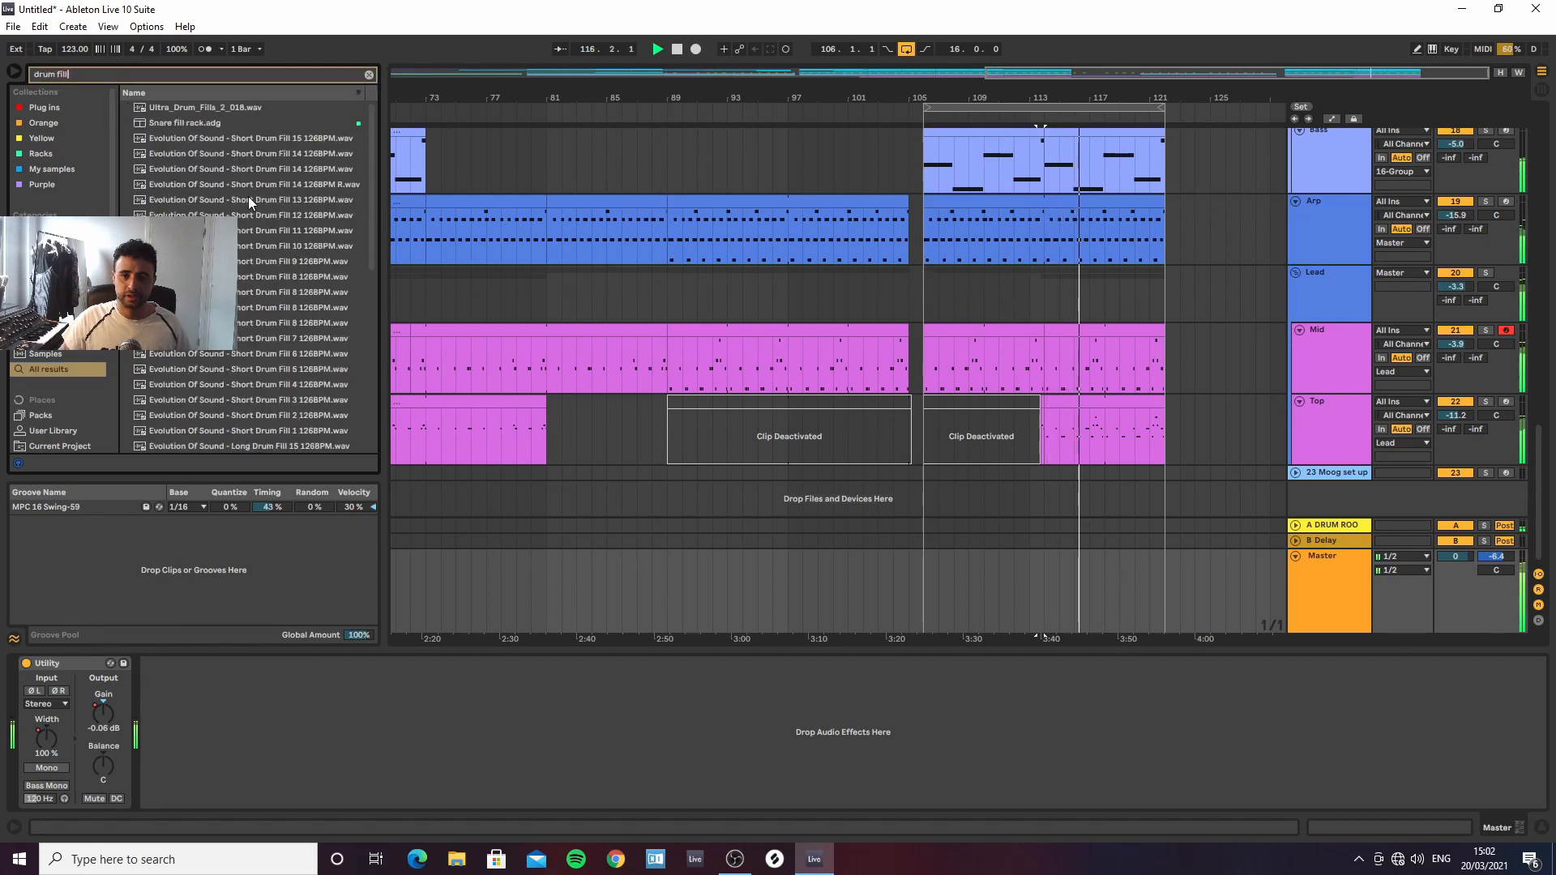
# Audition Evolution Of Sound - Long Drum Fill 14 126BPM.wav from the drum fill samples
pyautogui.scroll(-3, 253, 210)
pyautogui.click(233, 351)
pyautogui.scroll(-1, 232, 350)
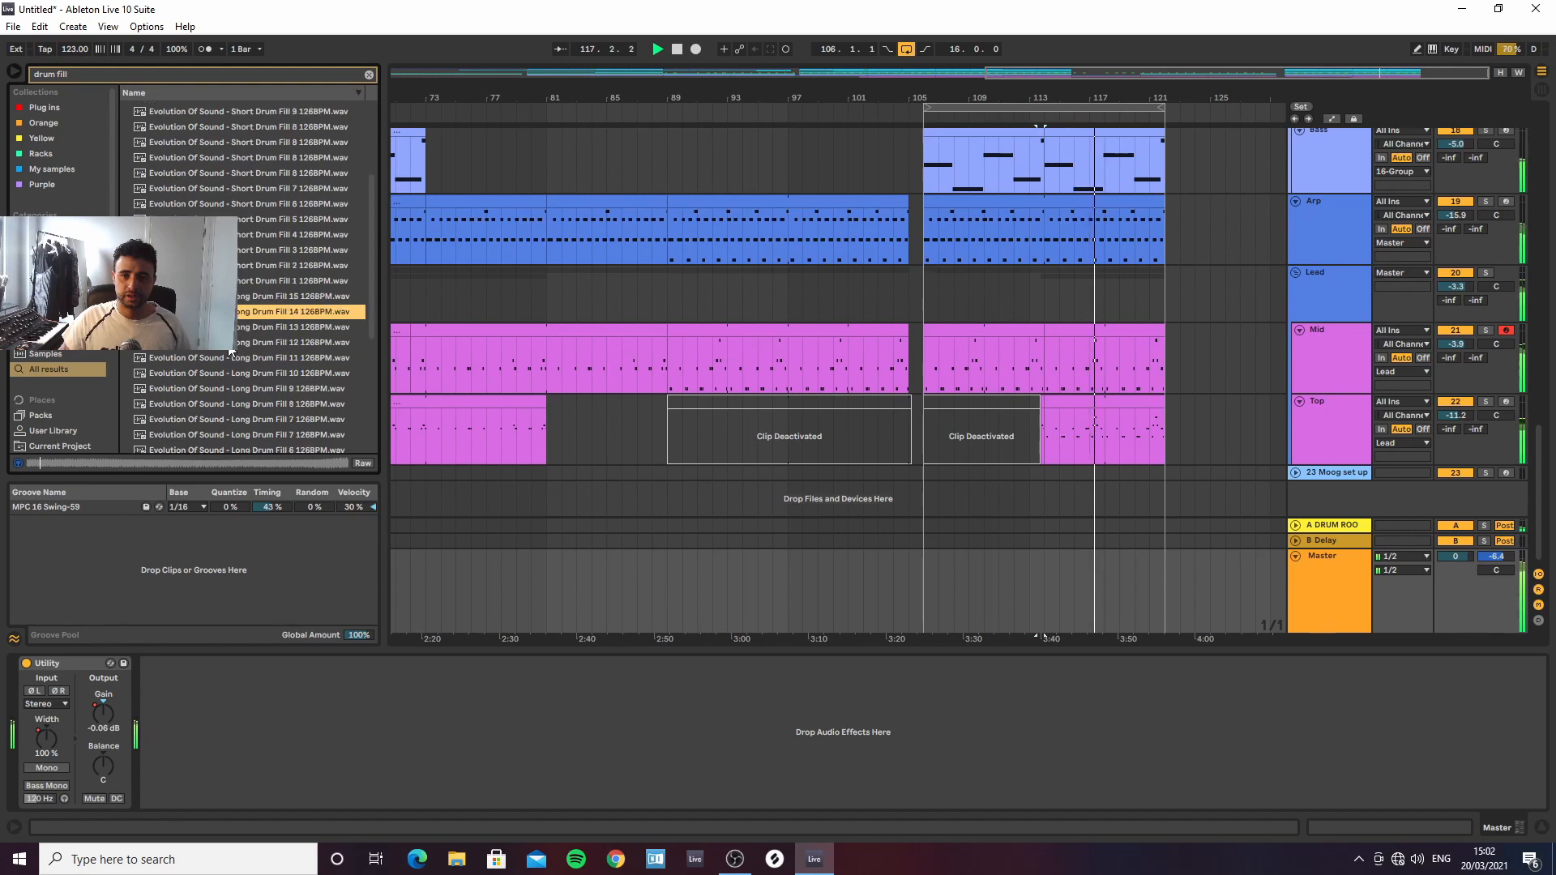
pyautogui.moveTo(292, 312); pyautogui.dragTo(862, 218)
# Collapse all tracks and group tracks in the arrangement
pyautogui.click(1316, 180)
pyautogui.scroll(5, 1316, 227)
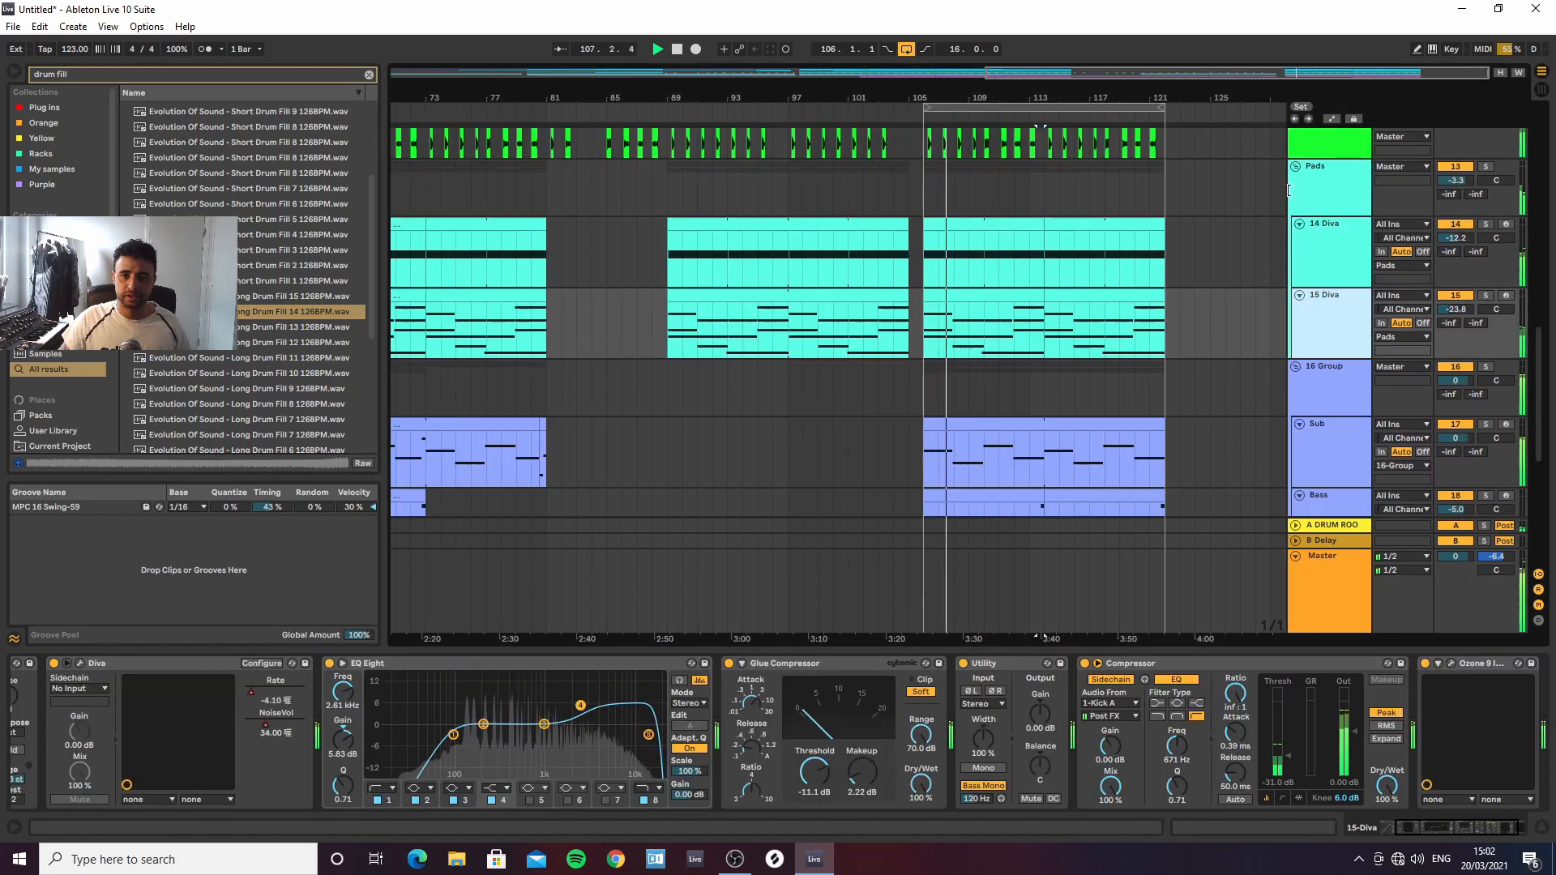
pyautogui.click(1297, 281)
pyautogui.scroll(5, 1305, 227)
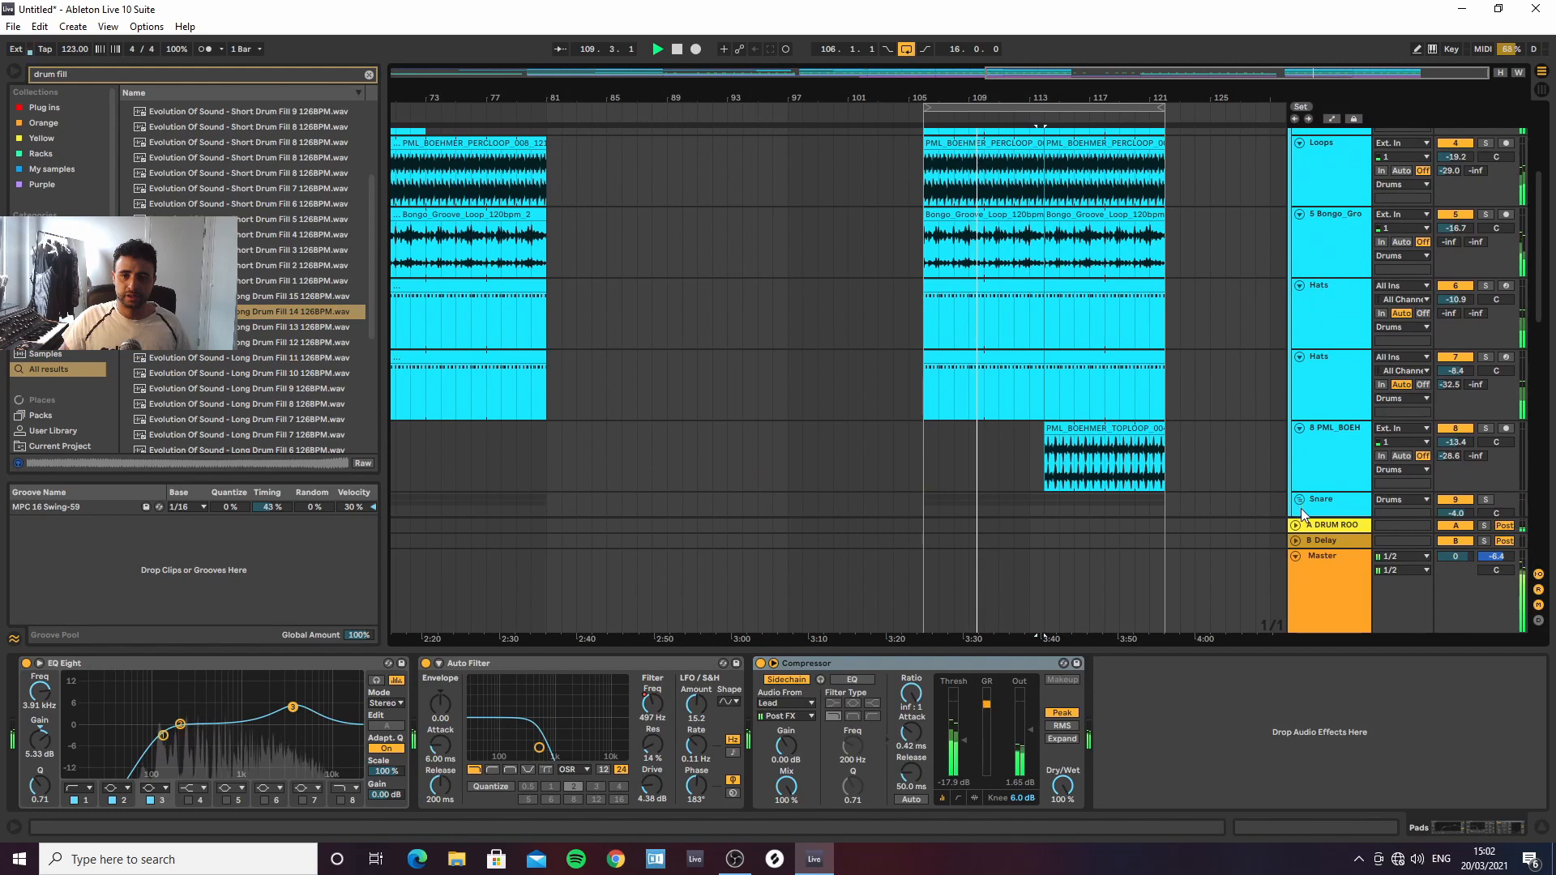
pyautogui.keyDown('alt'); pyautogui.click(1300, 500); pyautogui.keyUp('alt')
pyautogui.keyDown('alt'); pyautogui.click(1296, 473); pyautogui.keyUp('alt')
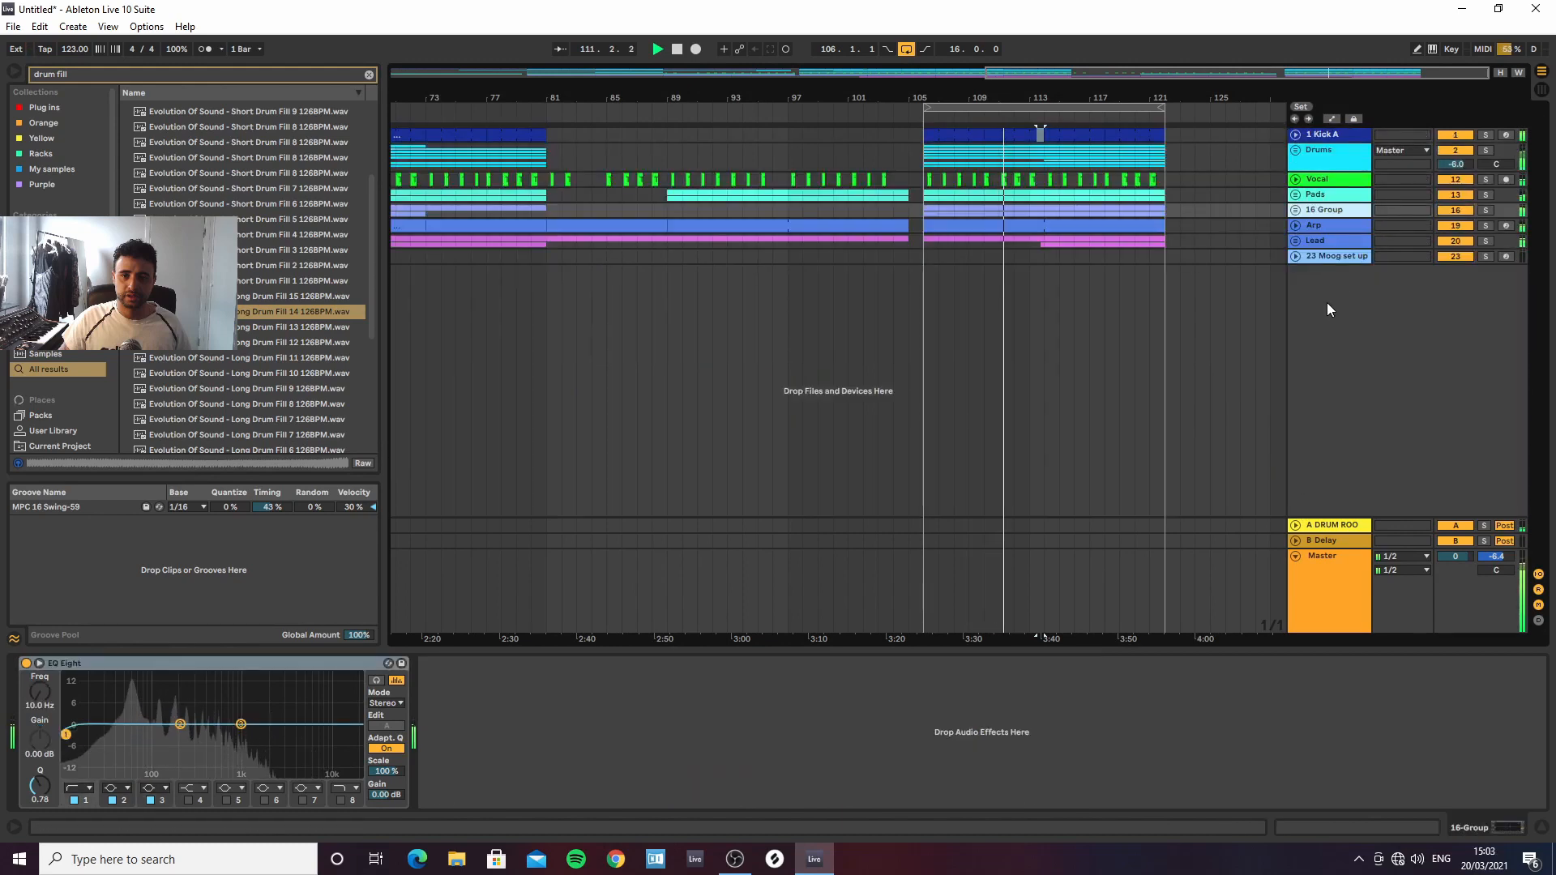
# Add an audio track below 23 Moog set up and place the Long Drum Fill 14 sample on it at bars 98–106
pyautogui.click(1338, 259)
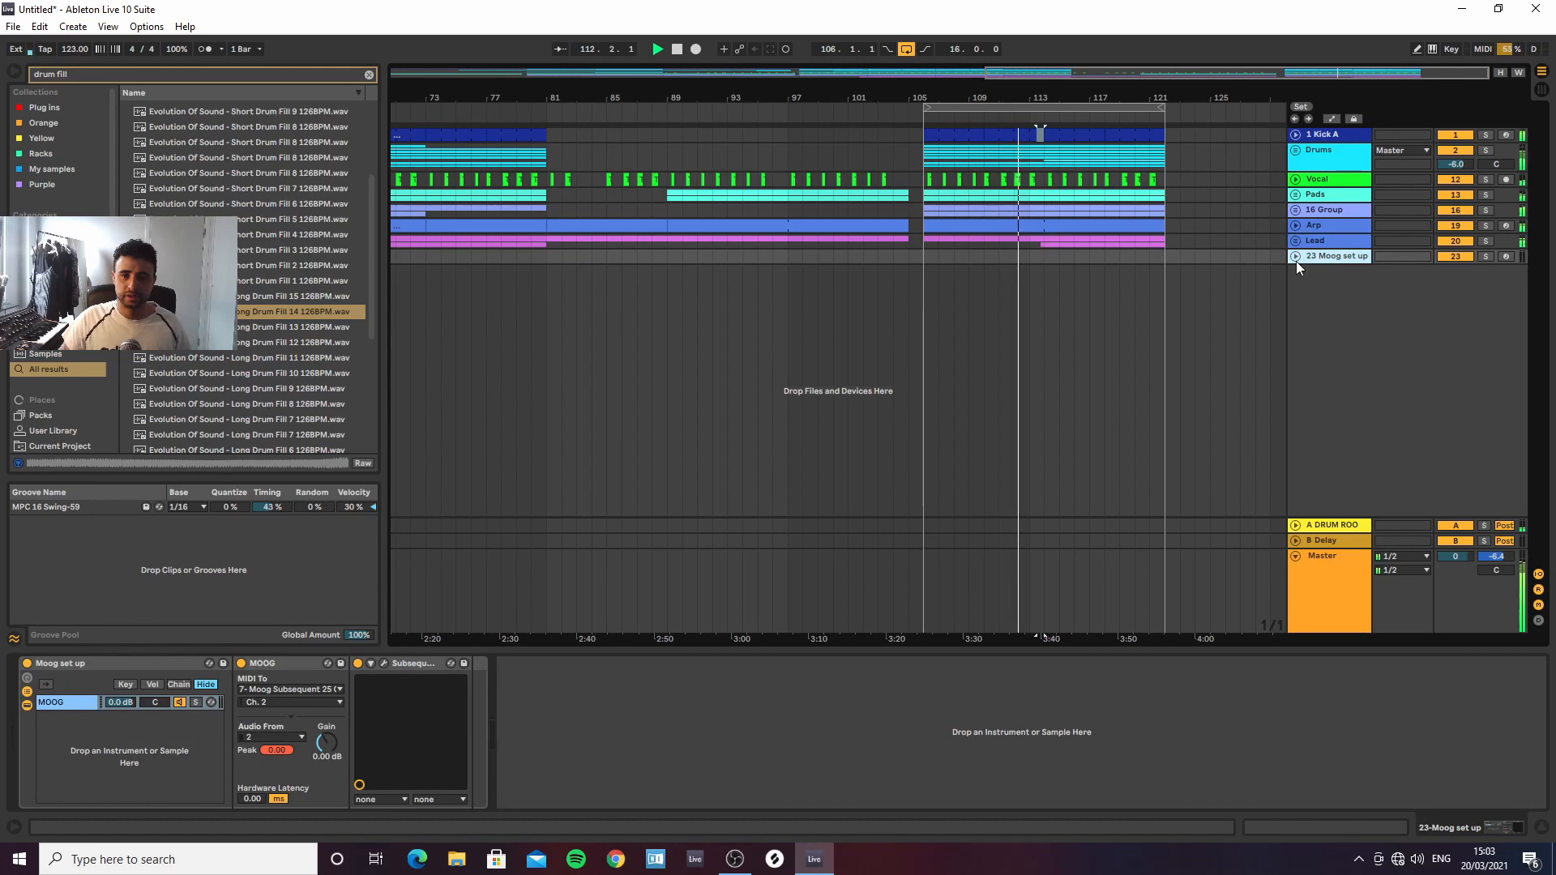
pyautogui.hotkey('ctrl', 't')
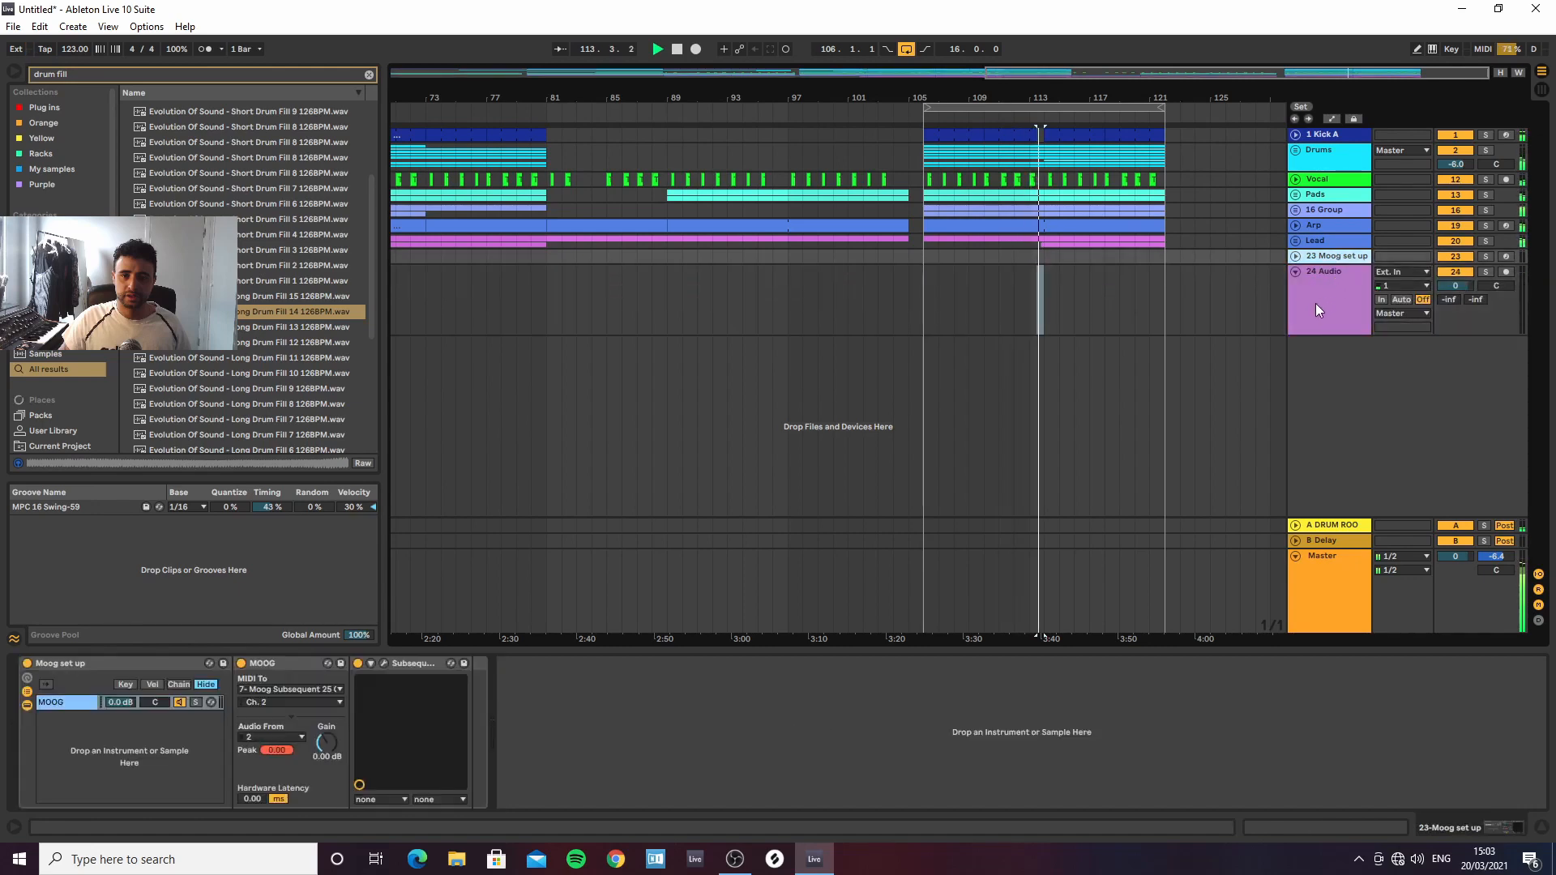
pyautogui.click(1048, 301)
pyautogui.rightClick(864, 296)
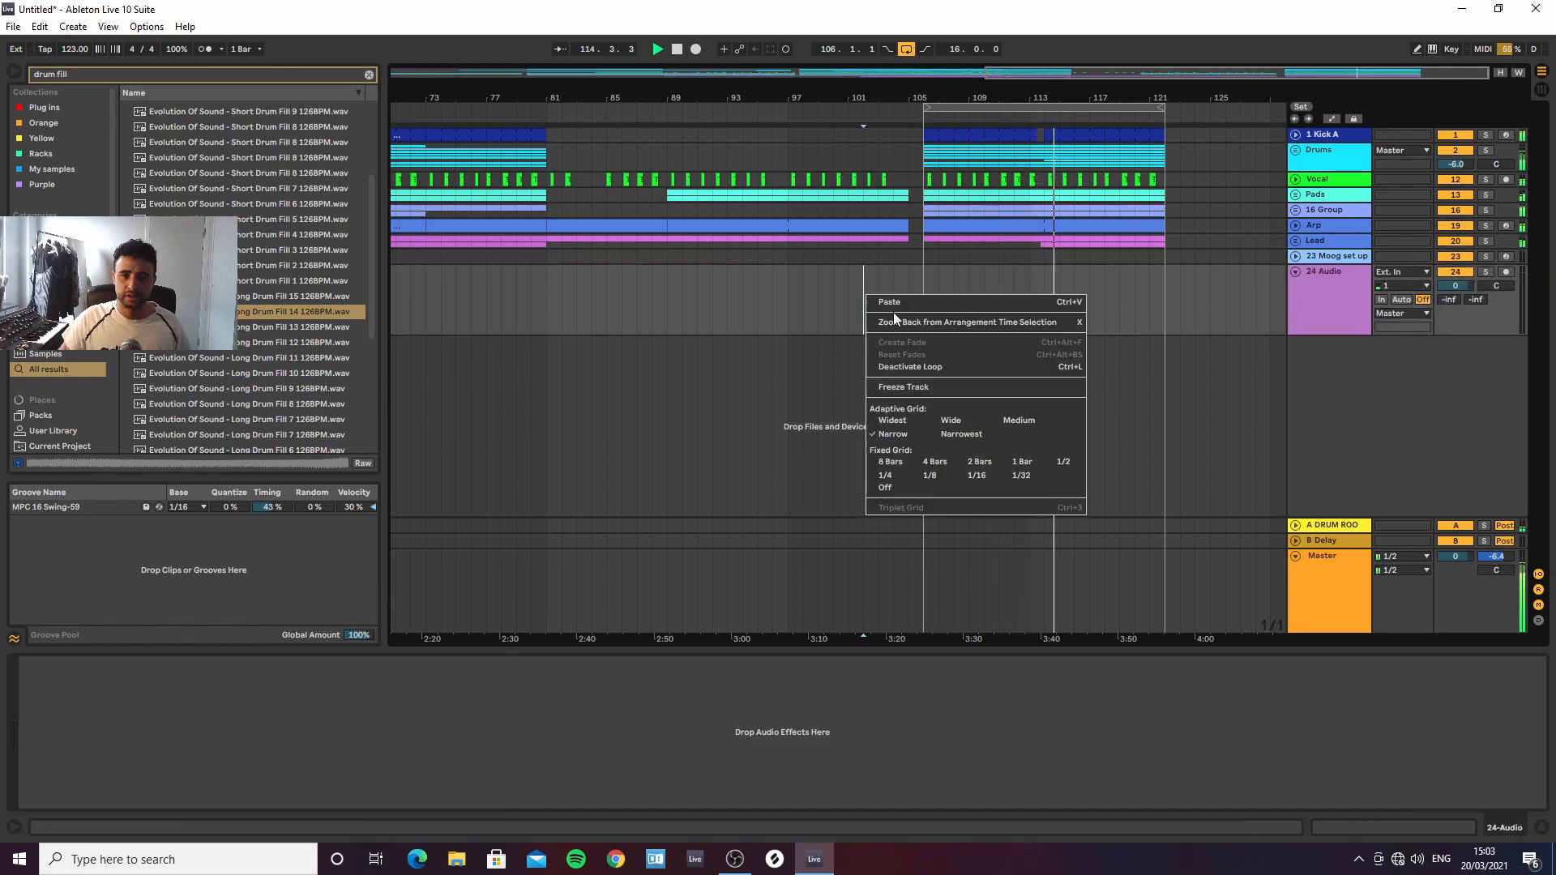
pyautogui.moveTo(274, 311); pyautogui.dragTo(804, 294)
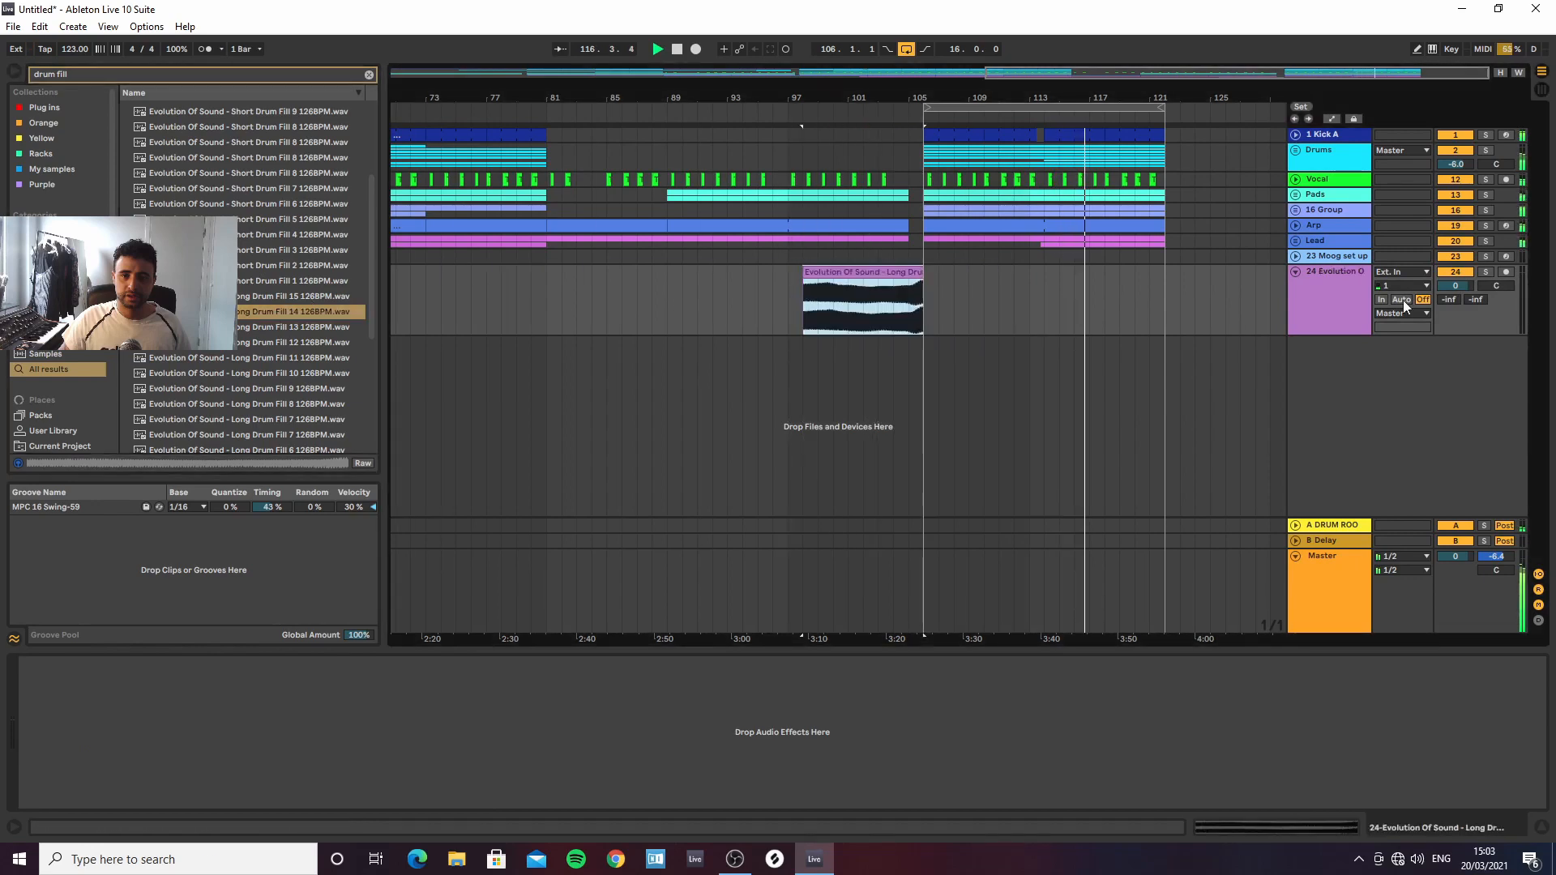
# Lower the drum fill track's volume to -18.2 dB and move its clip to bars 97–105
pyautogui.moveTo(1451, 290); pyautogui.dragTo(1450, 324)
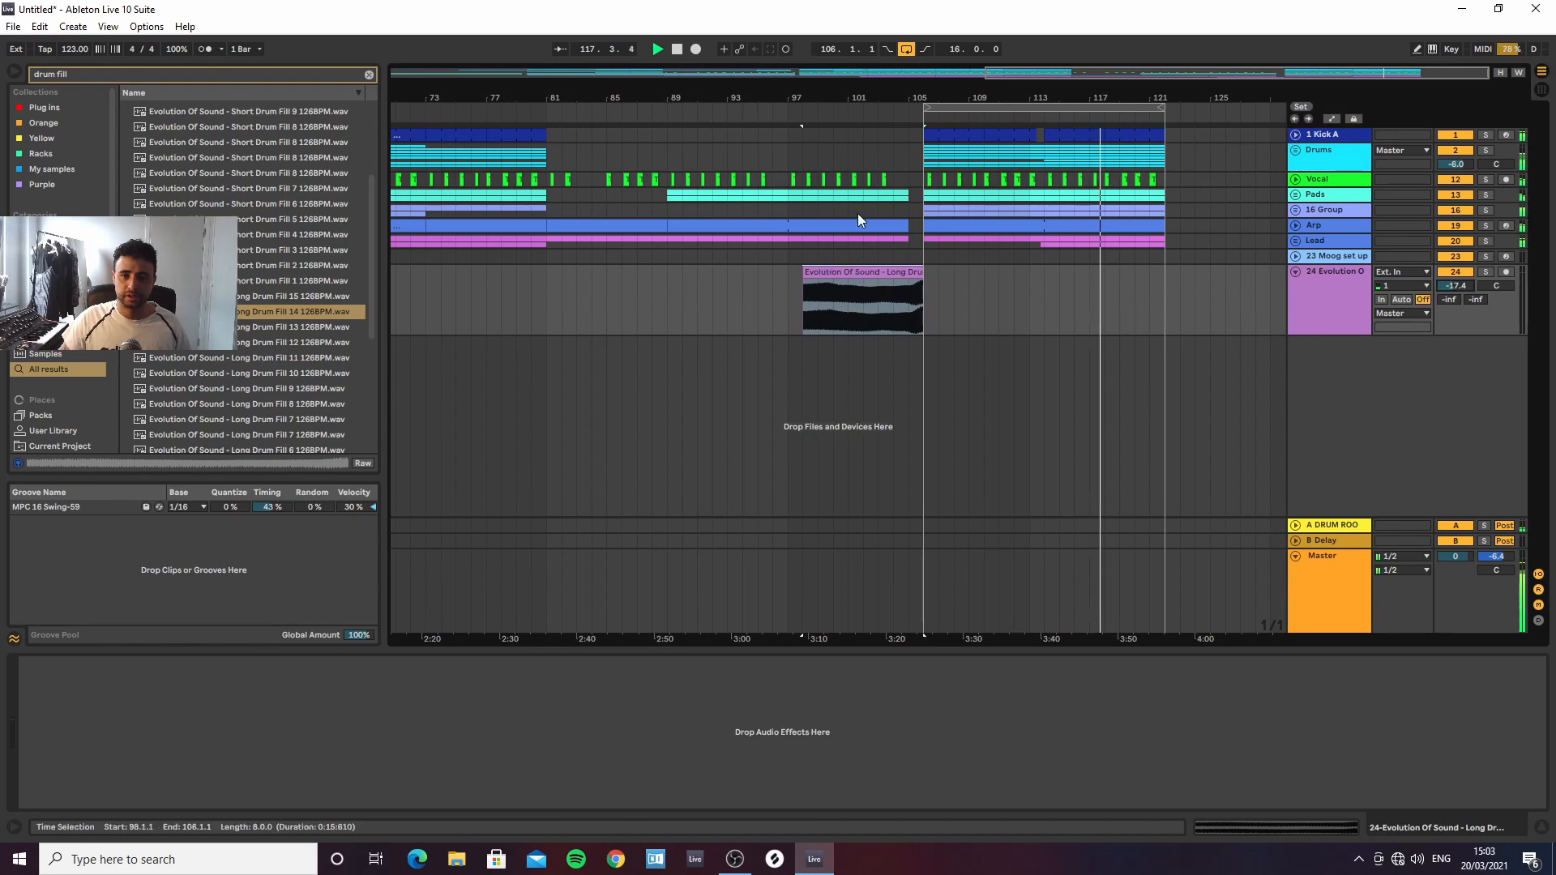
pyautogui.moveTo(870, 94); pyautogui.dragTo(869, 133)
pyautogui.moveTo(834, 264); pyautogui.dragTo(857, 287)
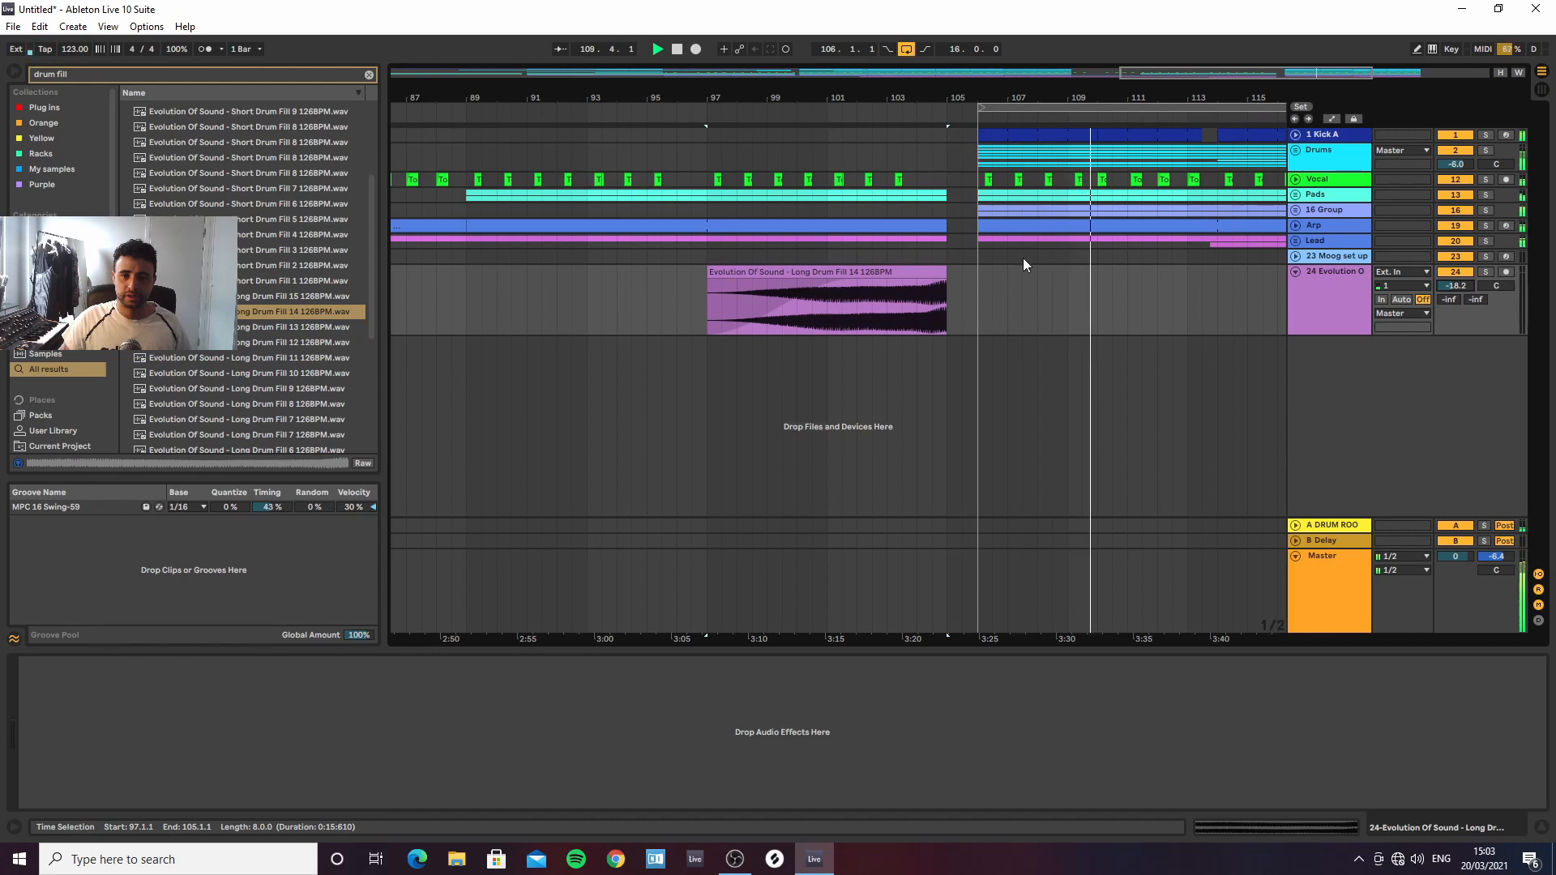
# Expand the Lead group, duplicate bar 104 of the Mid part into the empty bar 105 and play the transition
pyautogui.click(1296, 243)
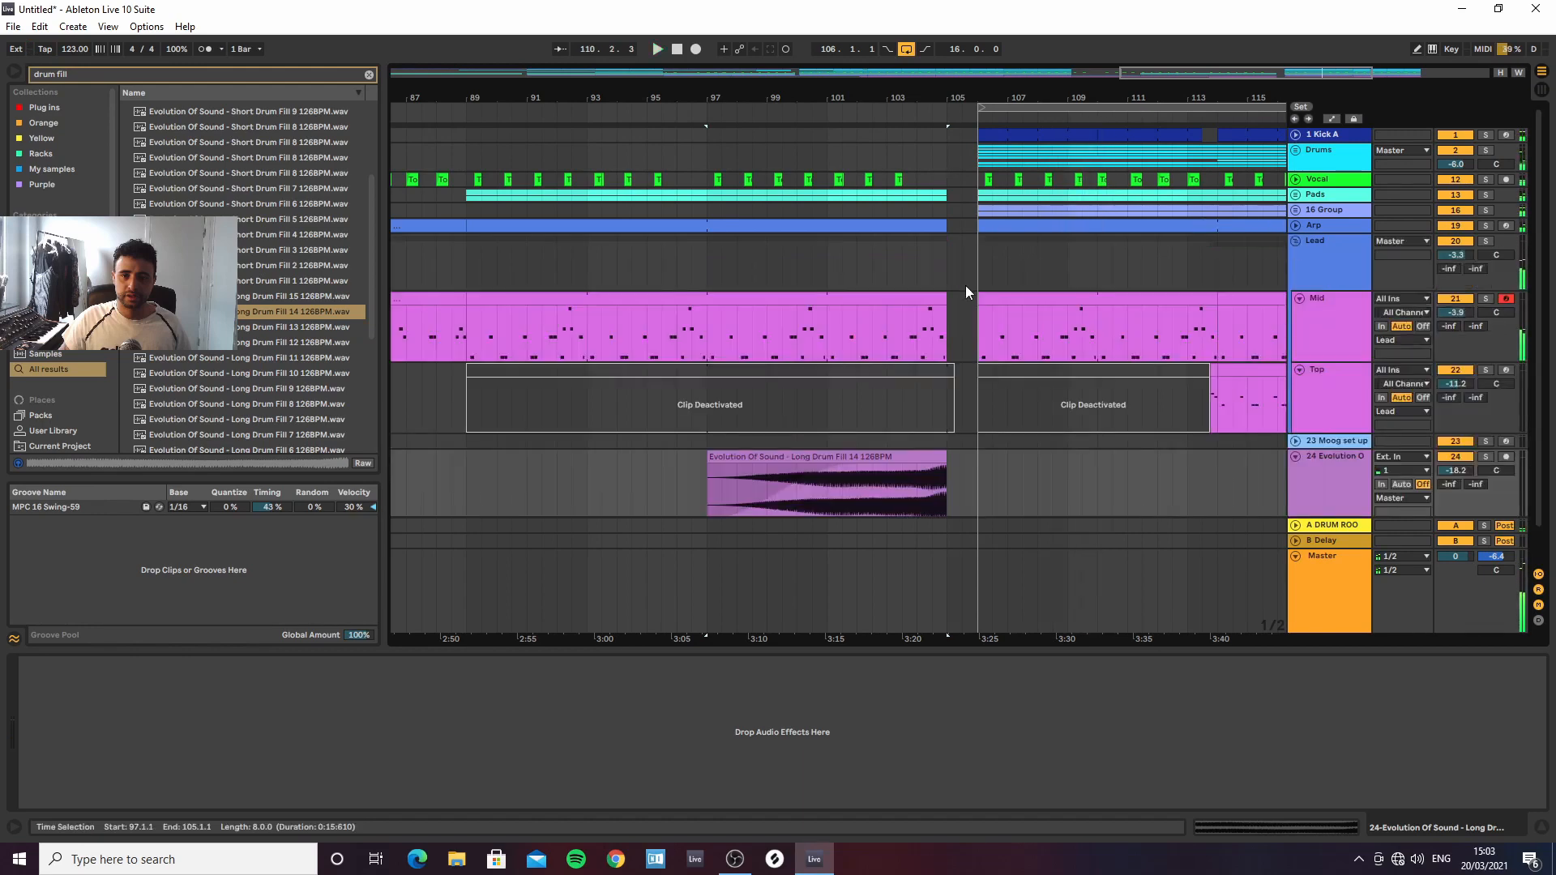
pyautogui.moveTo(925, 328); pyautogui.dragTo(949, 324)
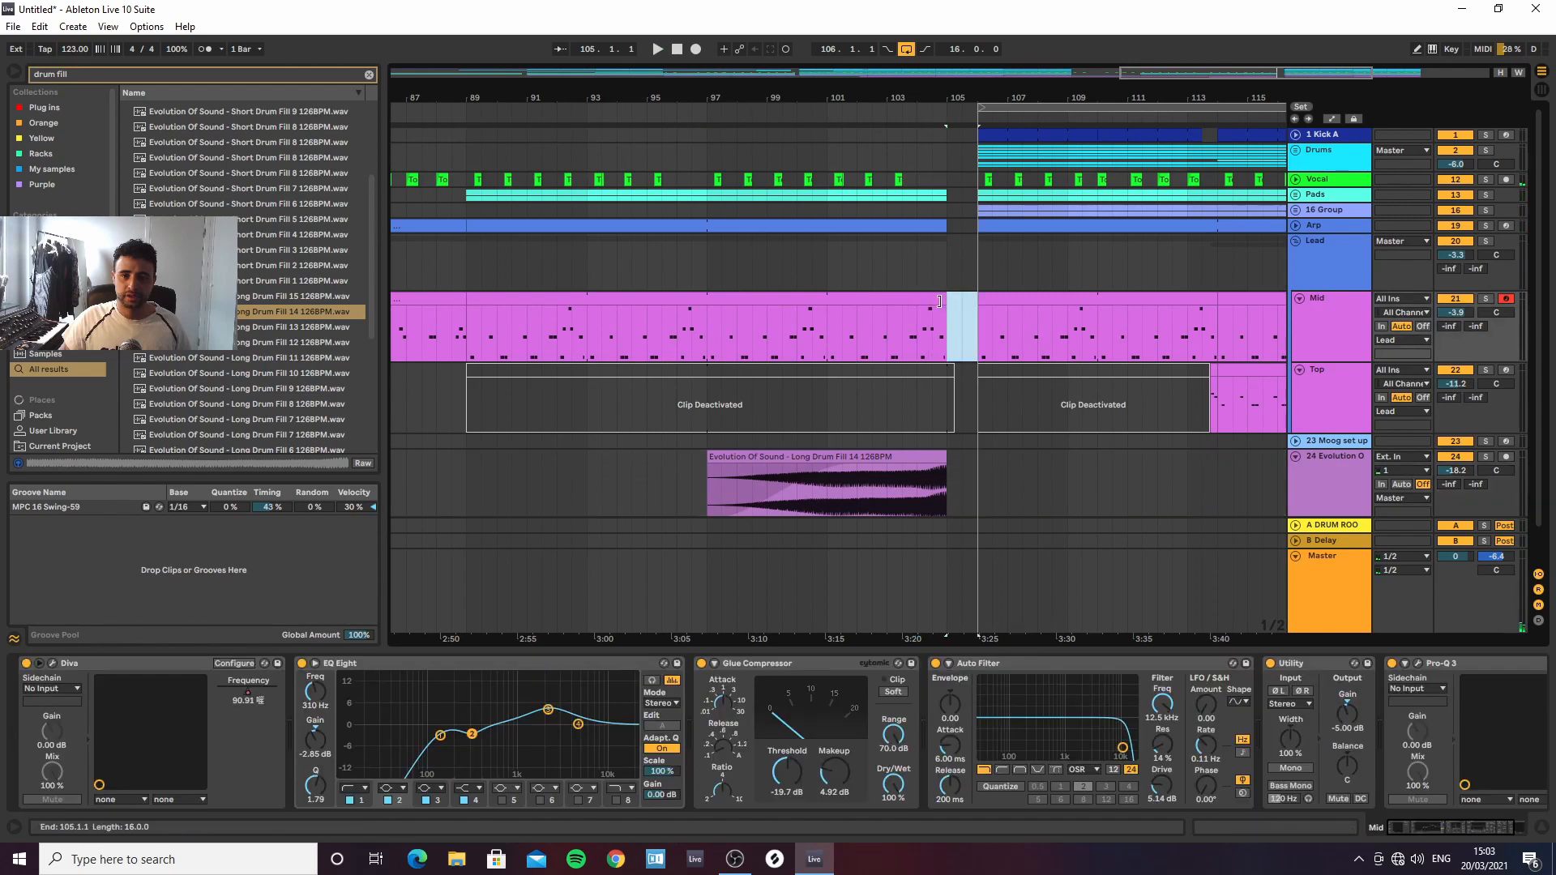
pyautogui.click(944, 300)
pyautogui.moveTo(919, 325); pyautogui.dragTo(940, 327)
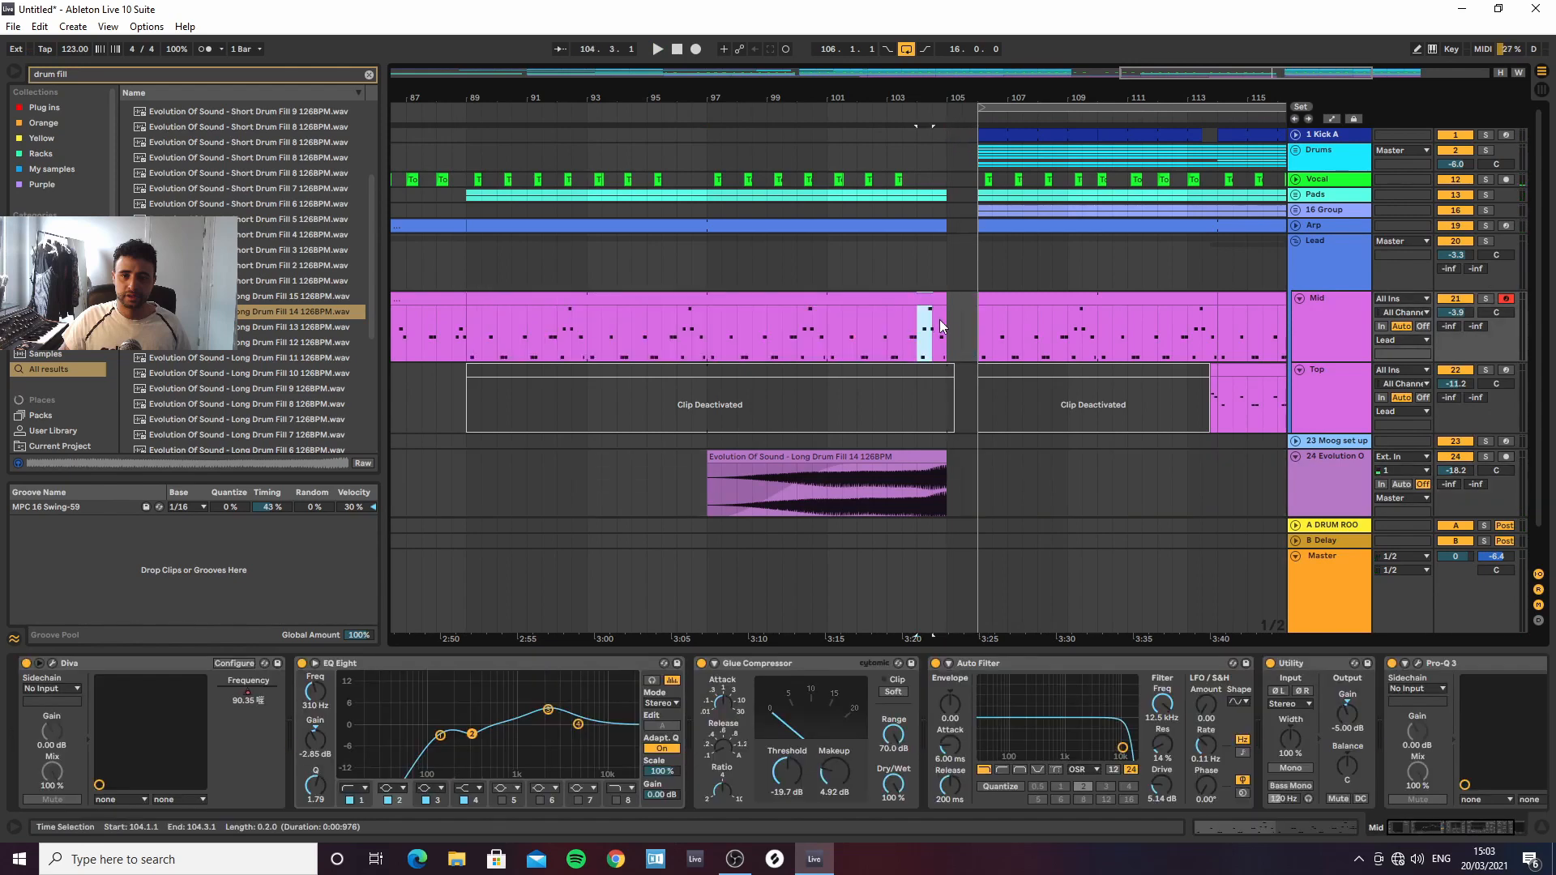
pyautogui.hotkey('ctrl', 'd')
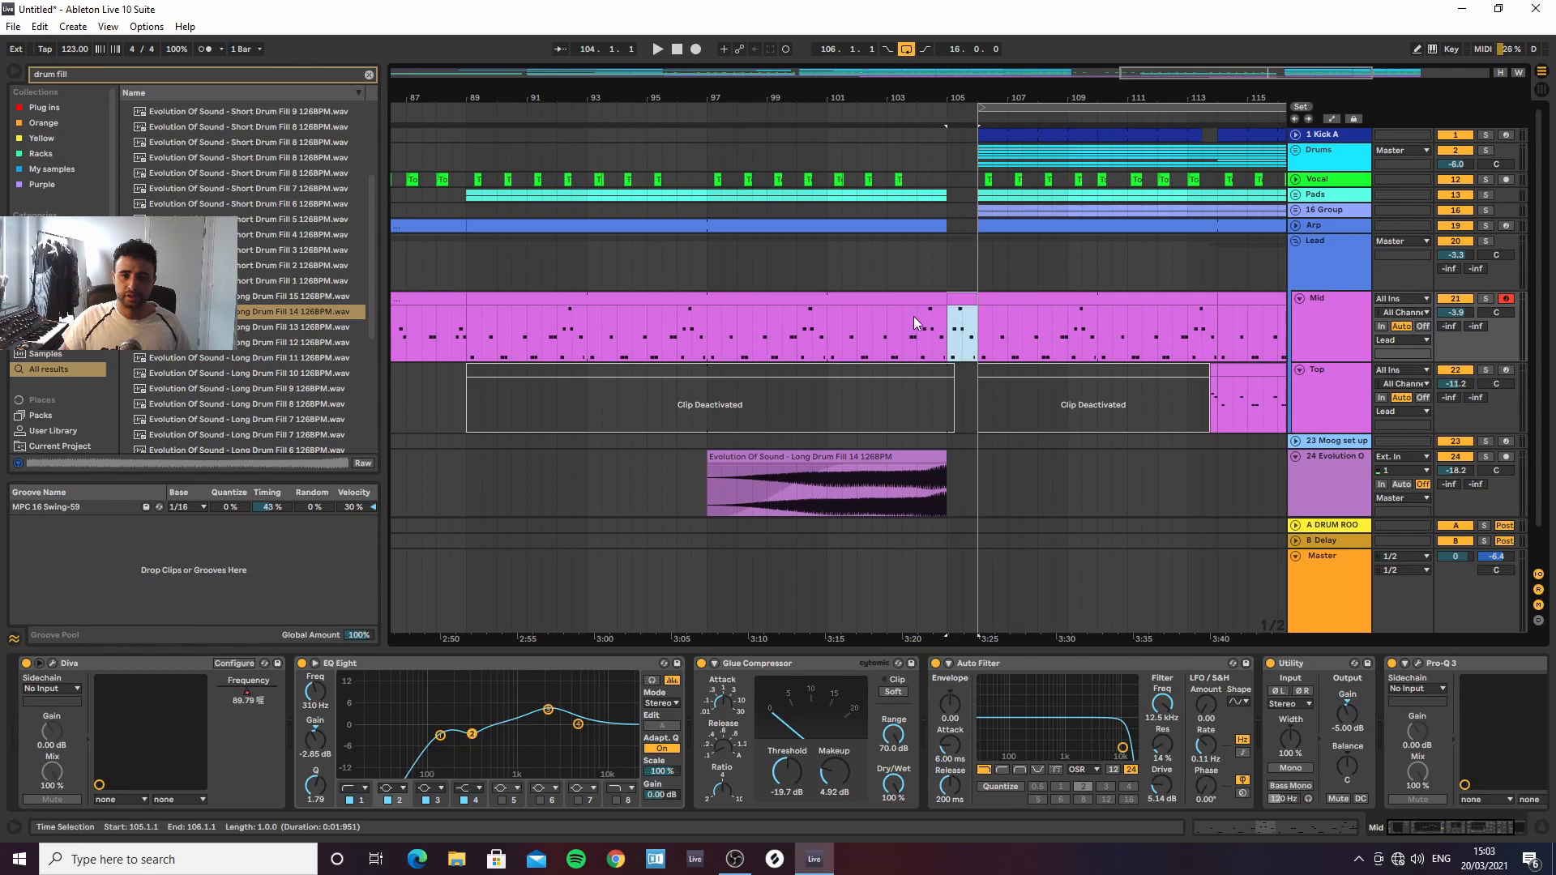
pyautogui.click(916, 323)
pyautogui.press('space')
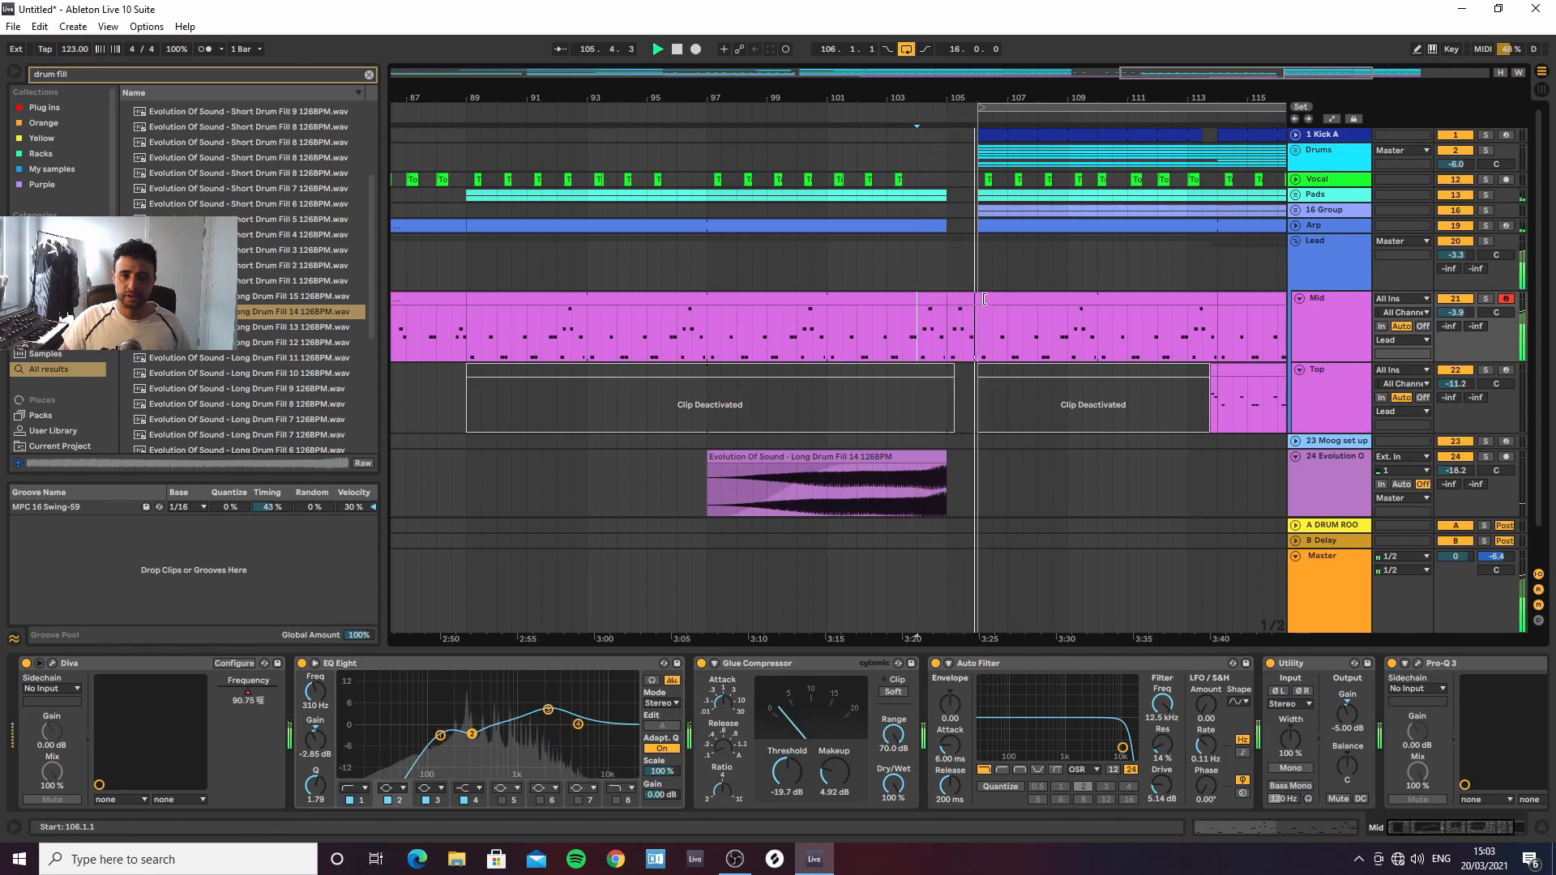
pyautogui.click(947, 306)
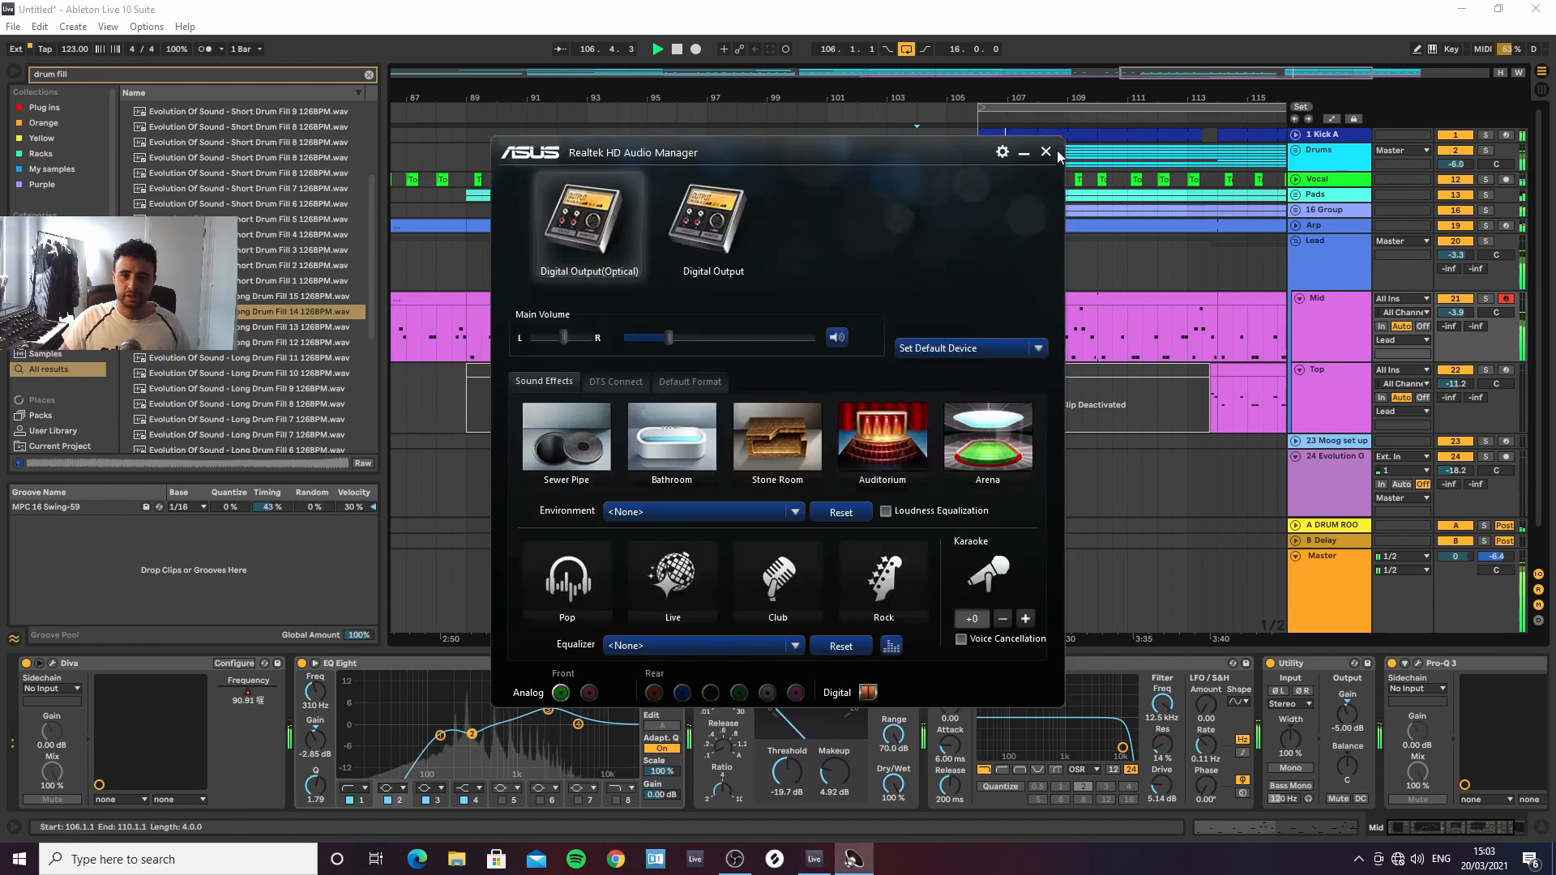
pyautogui.click(1046, 152)
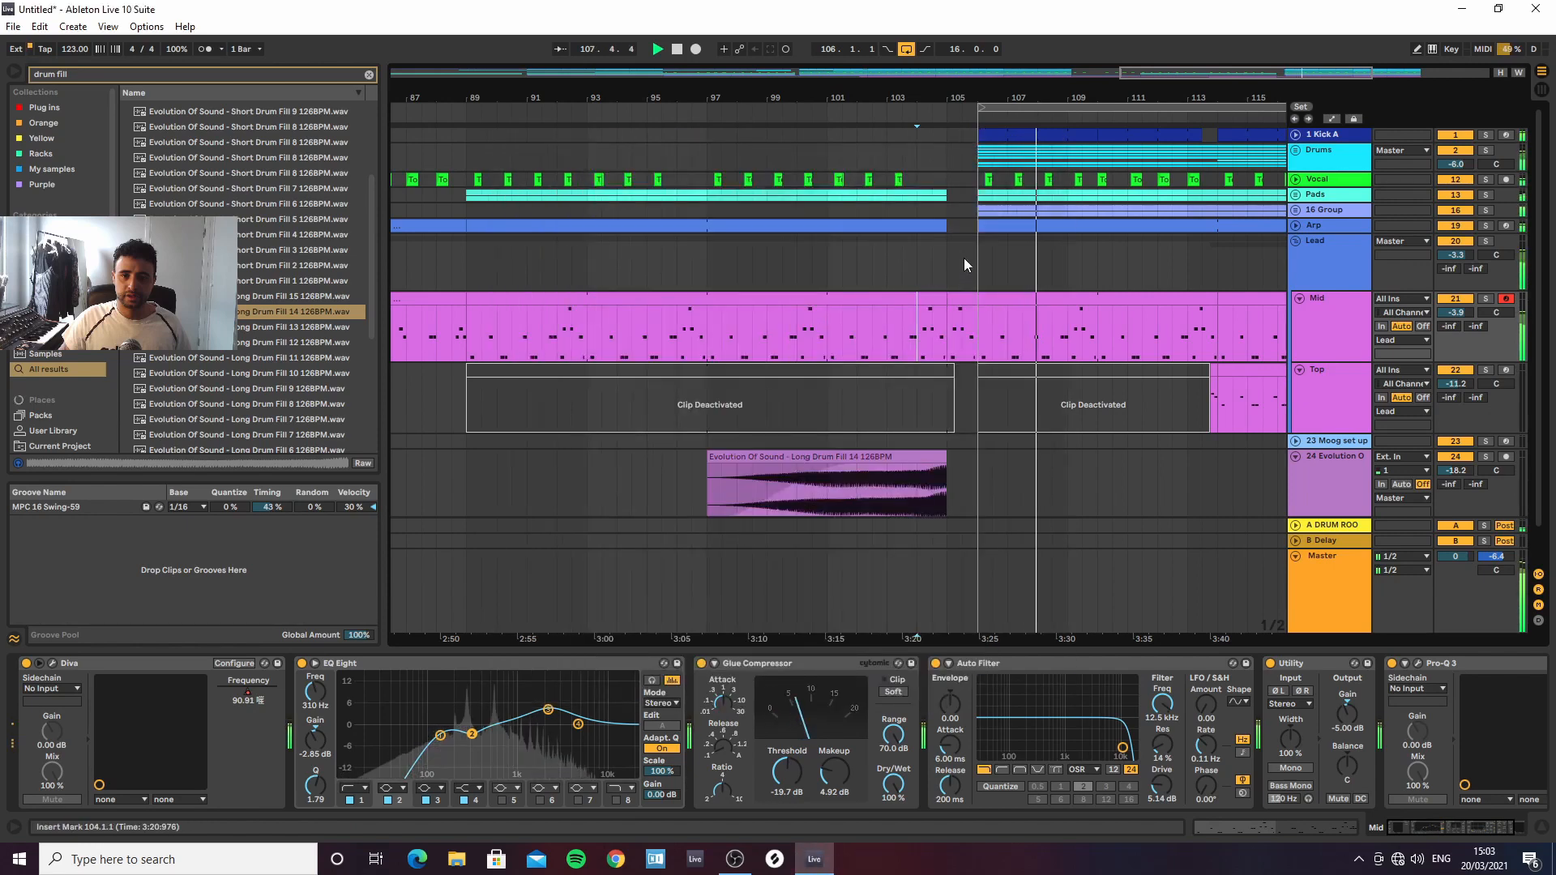
# Check the Master's Utility Gain automation around bar 105 and play the arrangement from bar 97
pyautogui.click(1307, 569)
pyautogui.press('a')
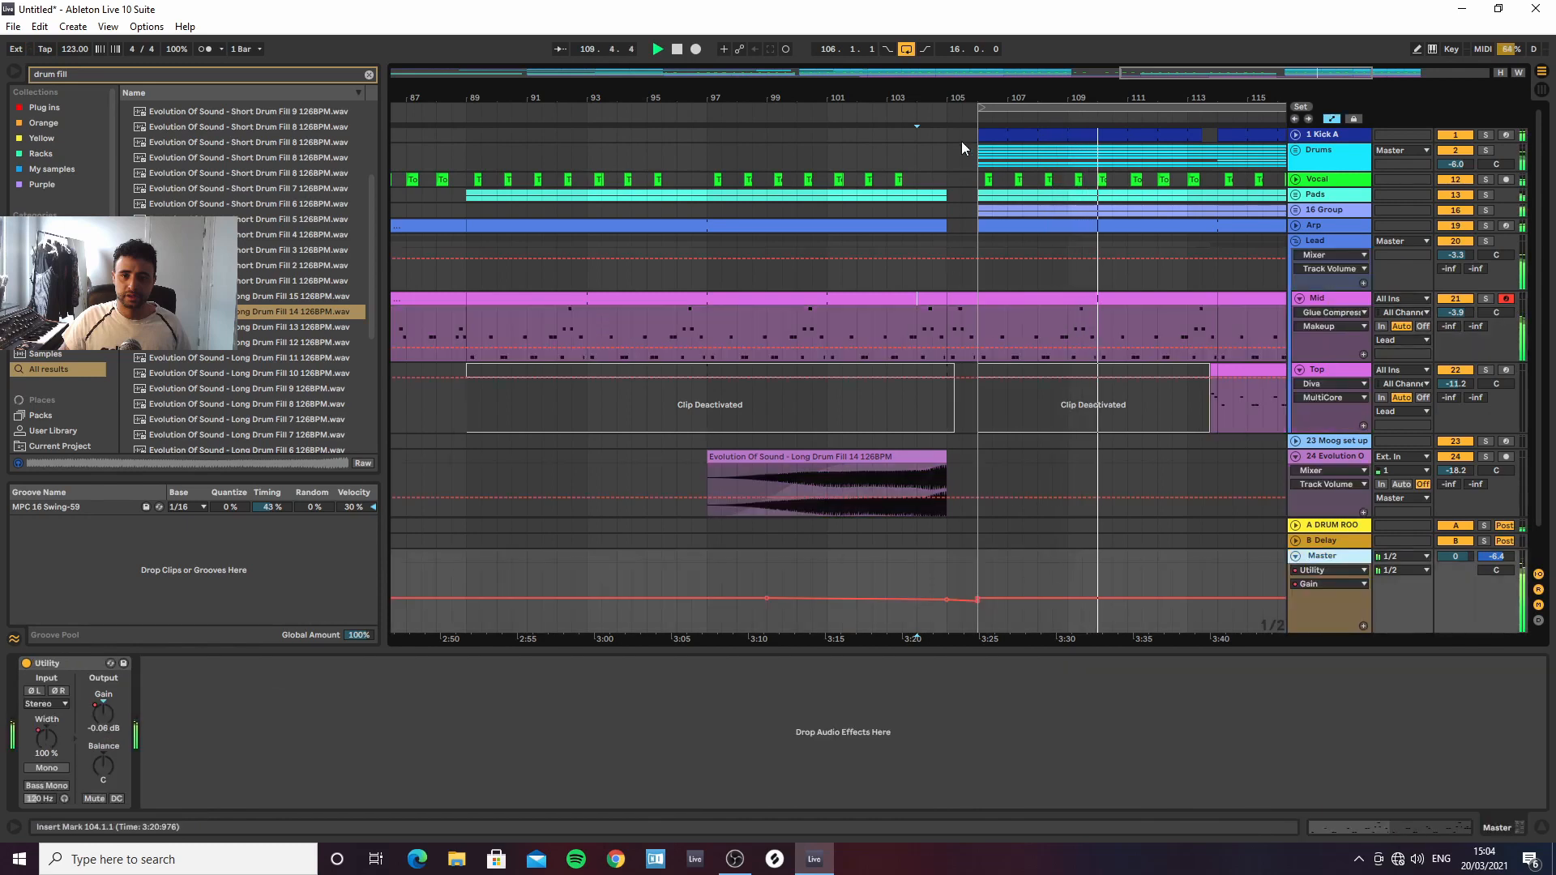
pyautogui.moveTo(932, 98); pyautogui.dragTo(932, 146)
pyautogui.scroll(-2, 1033, 570)
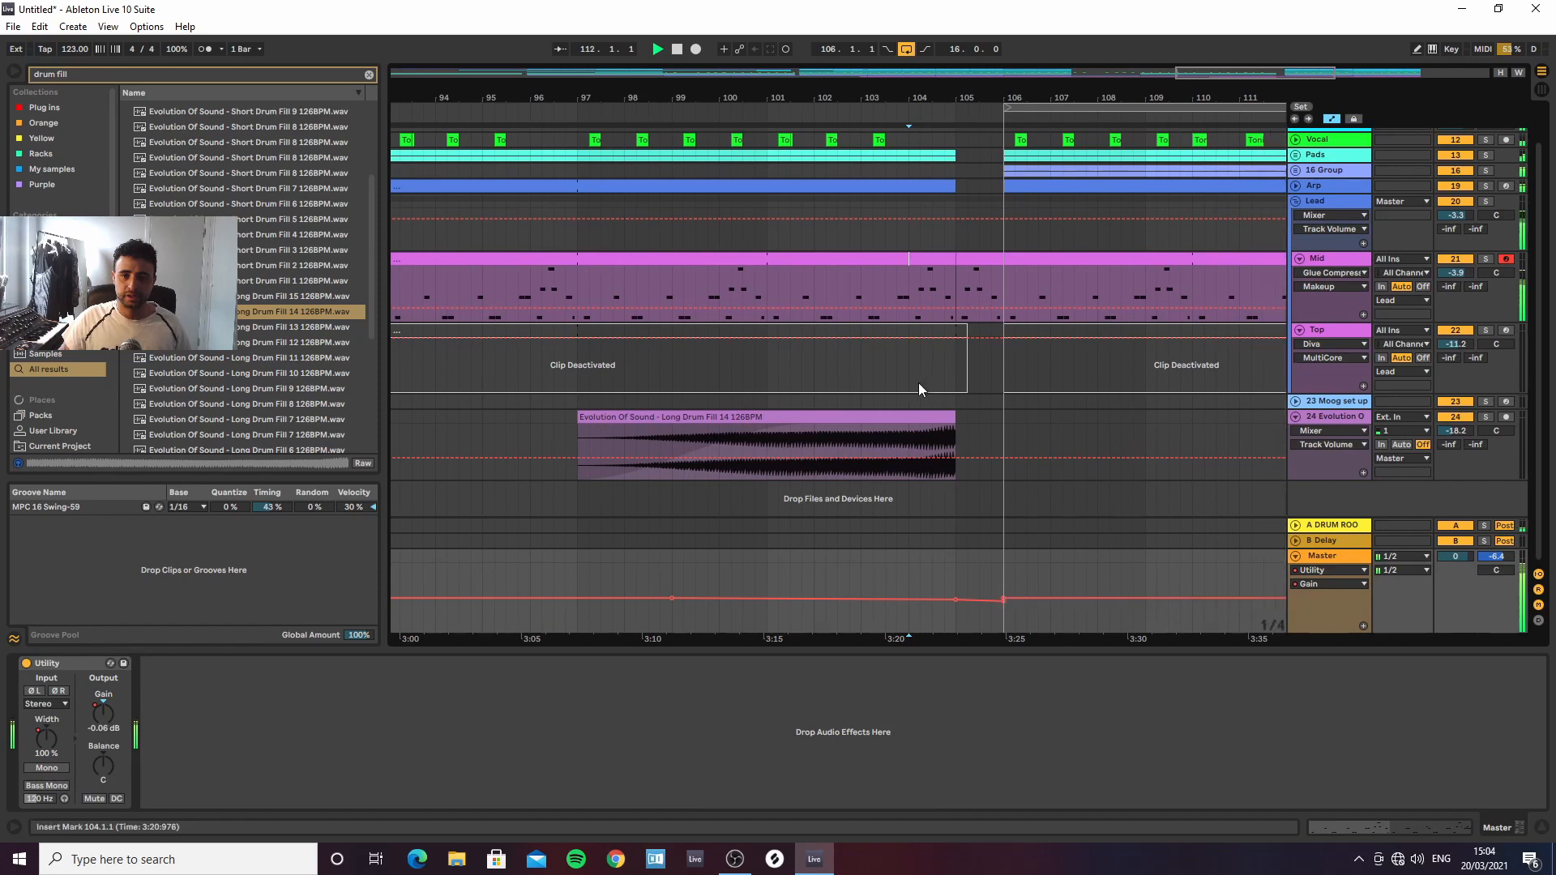
pyautogui.click(576, 525)
pyautogui.press('space')
pyautogui.press('space')
pyautogui.press('a')
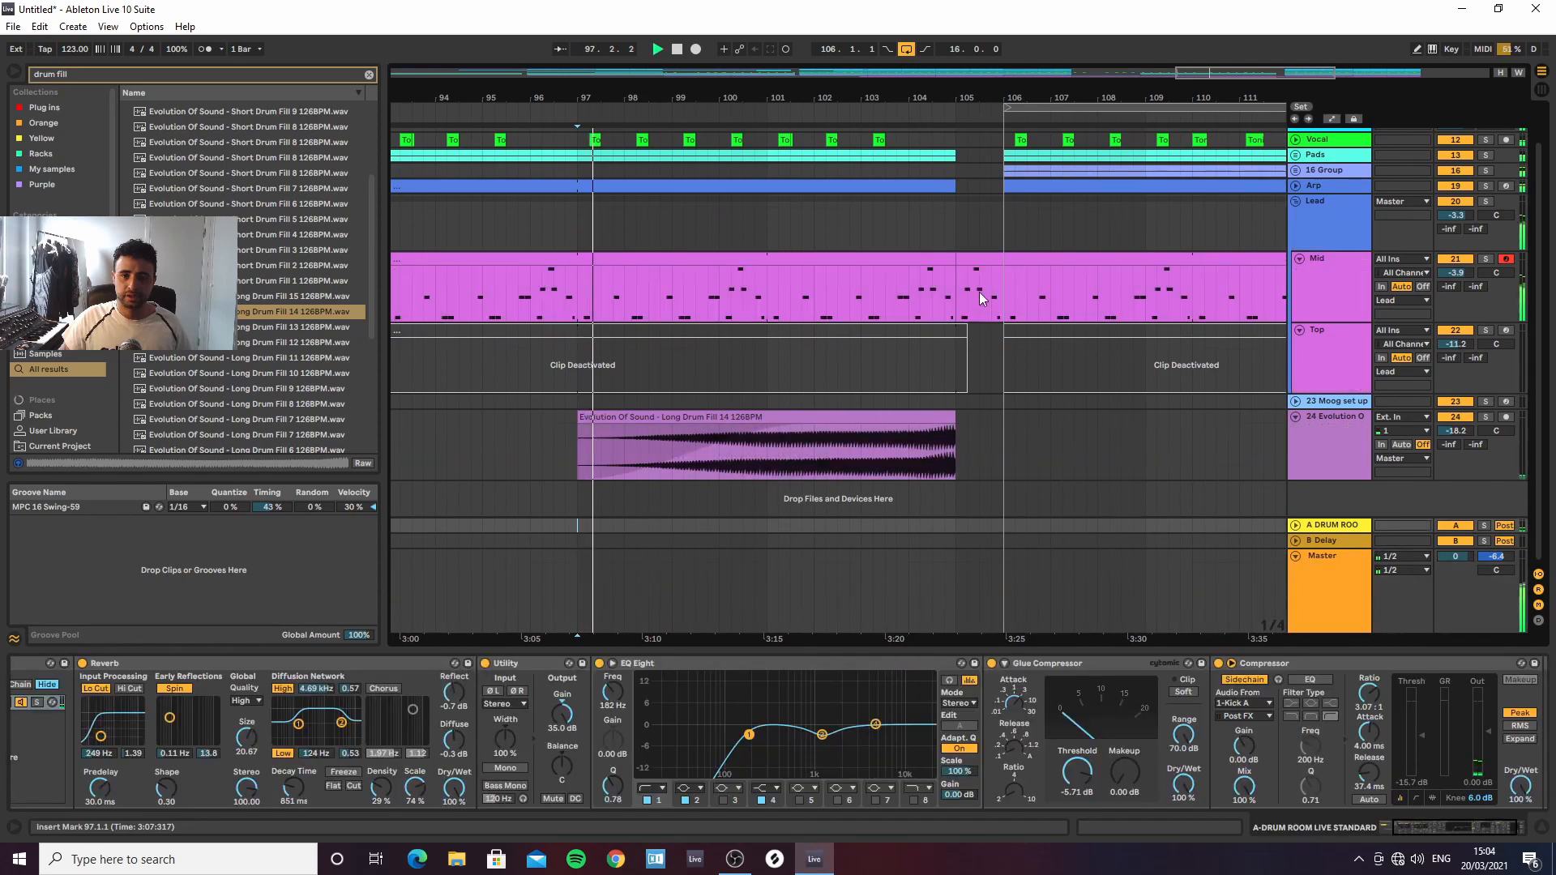
# Collapse the Lead group, expand Drums and copy both Hats clips ending at bar 48 to bars 101–105
pyautogui.scroll(2, 980, 302)
pyautogui.doubleClick(905, 98)
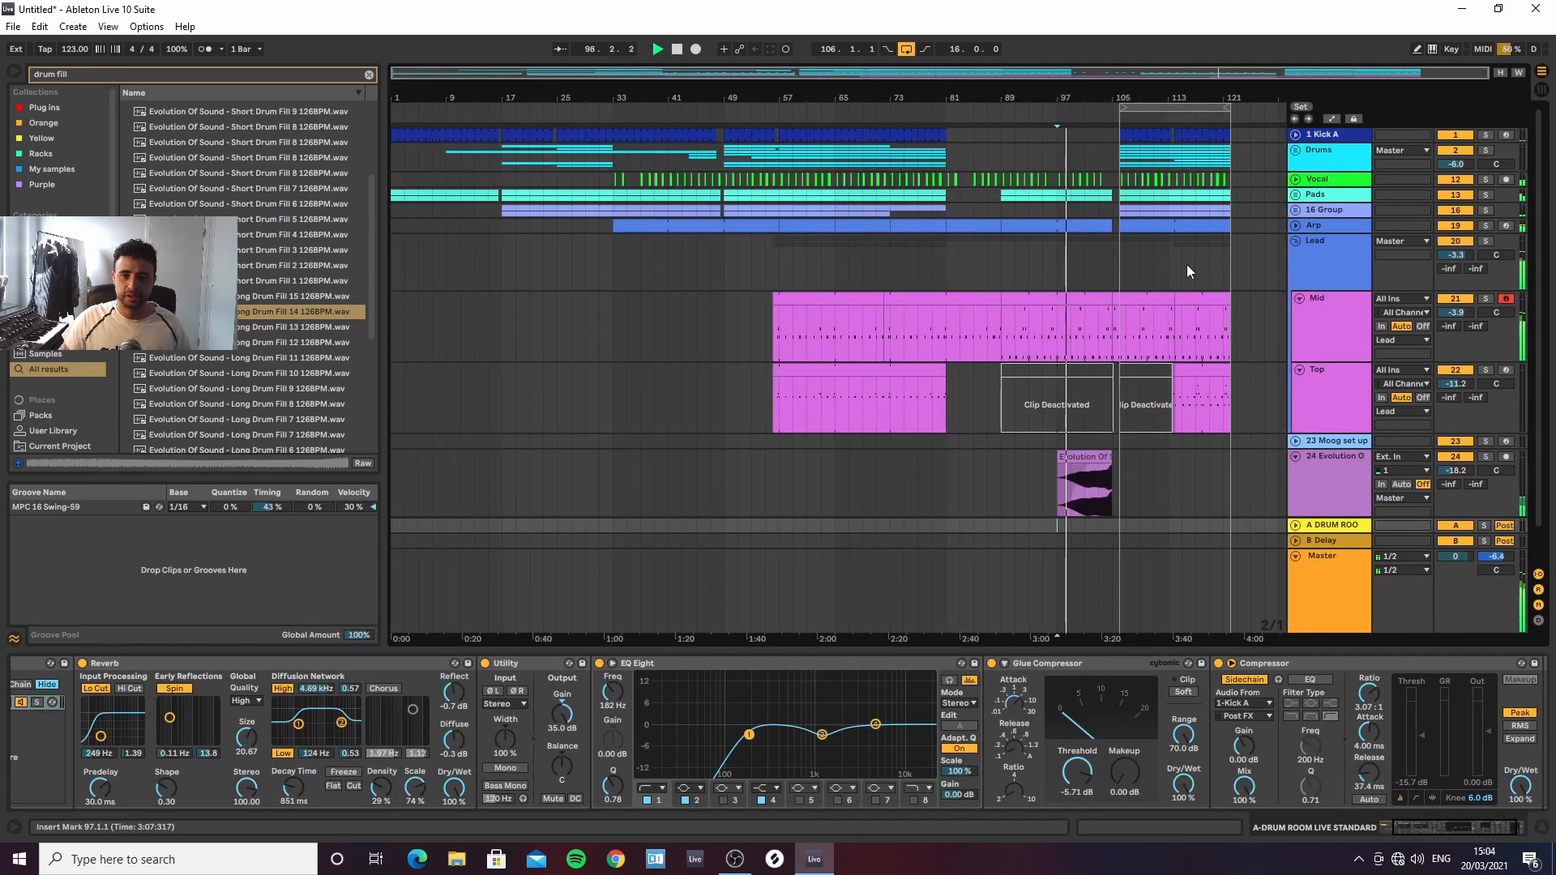
pyautogui.click(1296, 240)
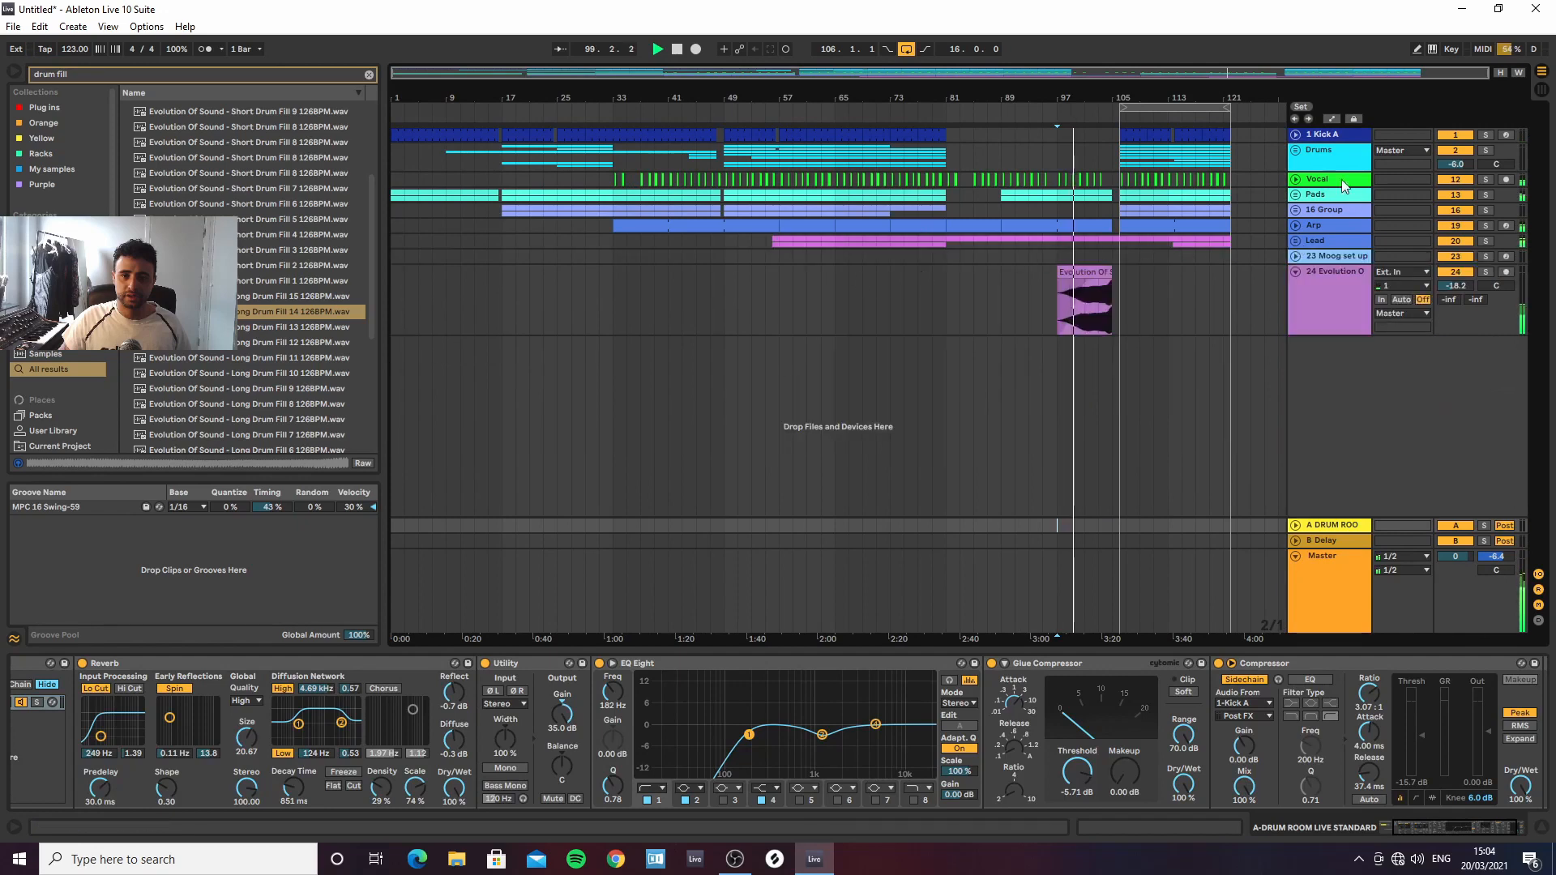
pyautogui.click(1296, 151)
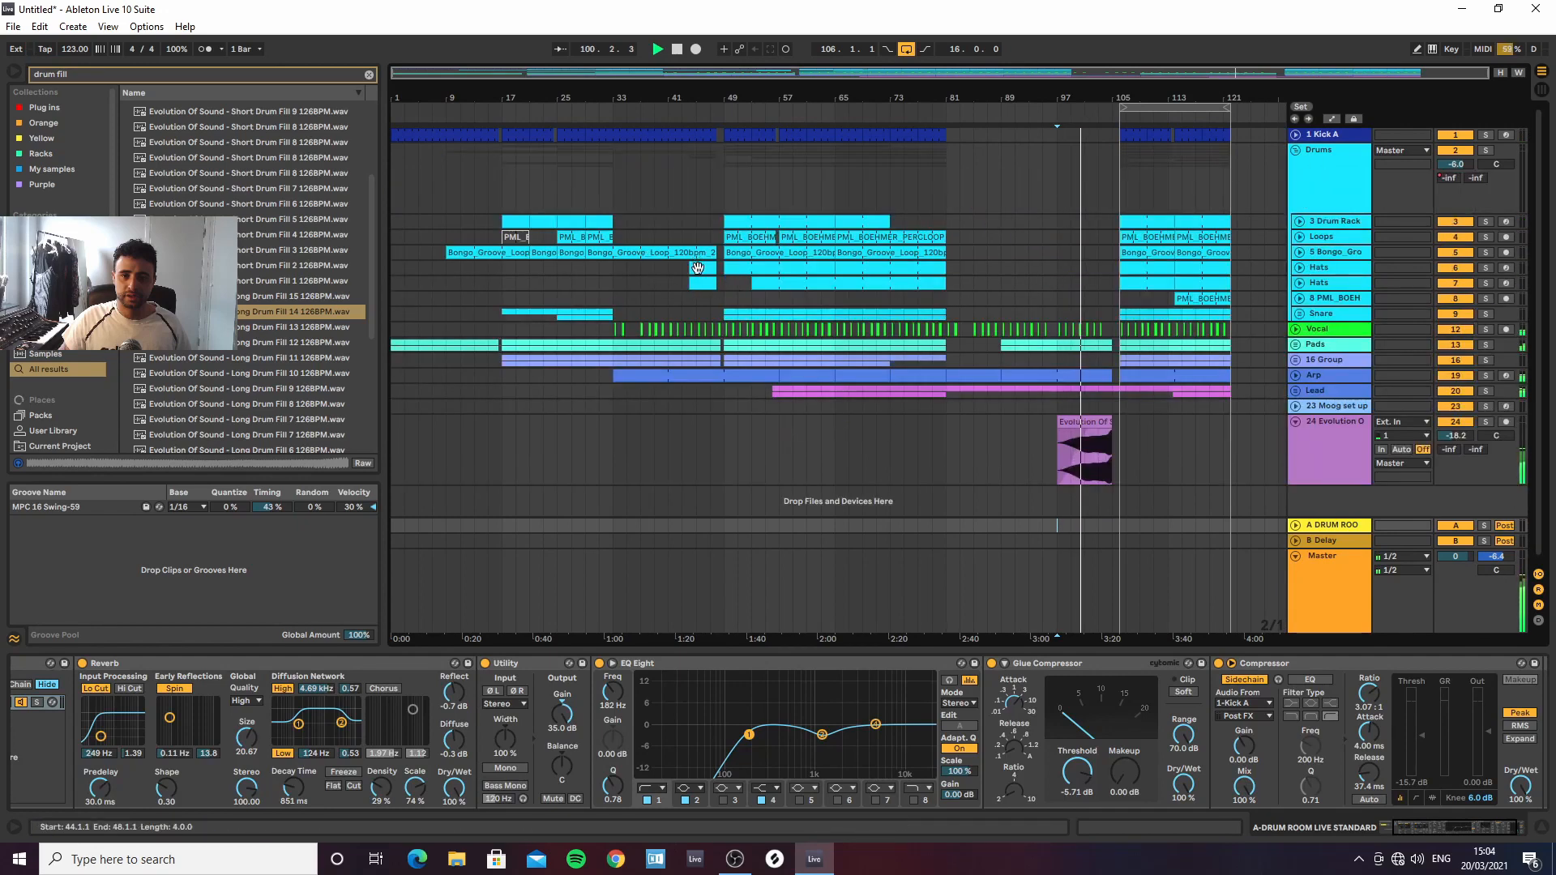
pyautogui.moveTo(714, 276); pyautogui.dragTo(1096, 269)
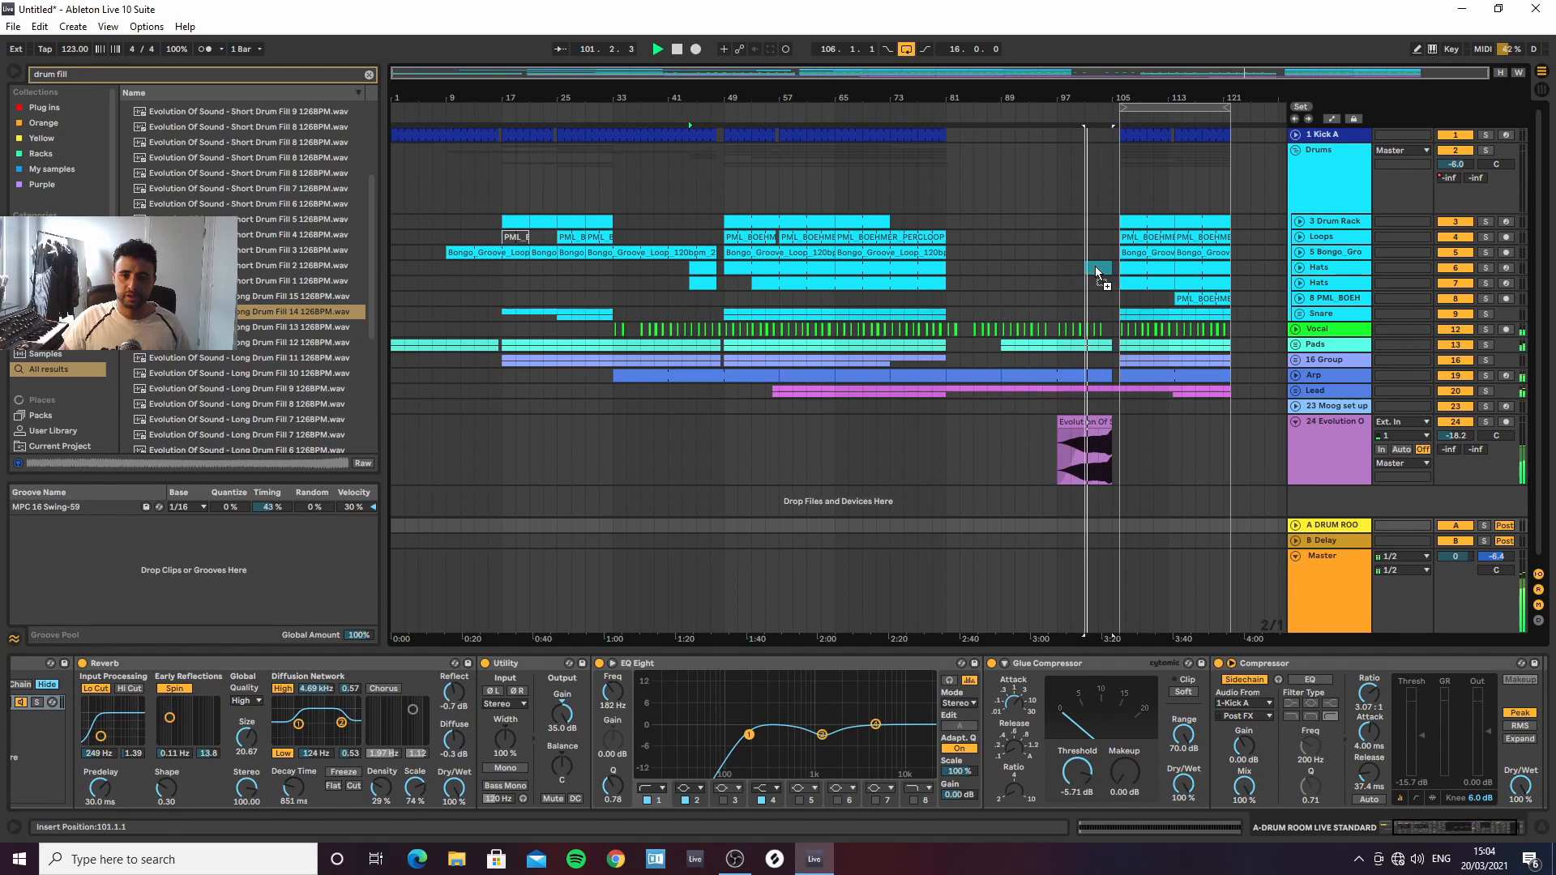
pyautogui.click(741, 258)
pyautogui.click(700, 283)
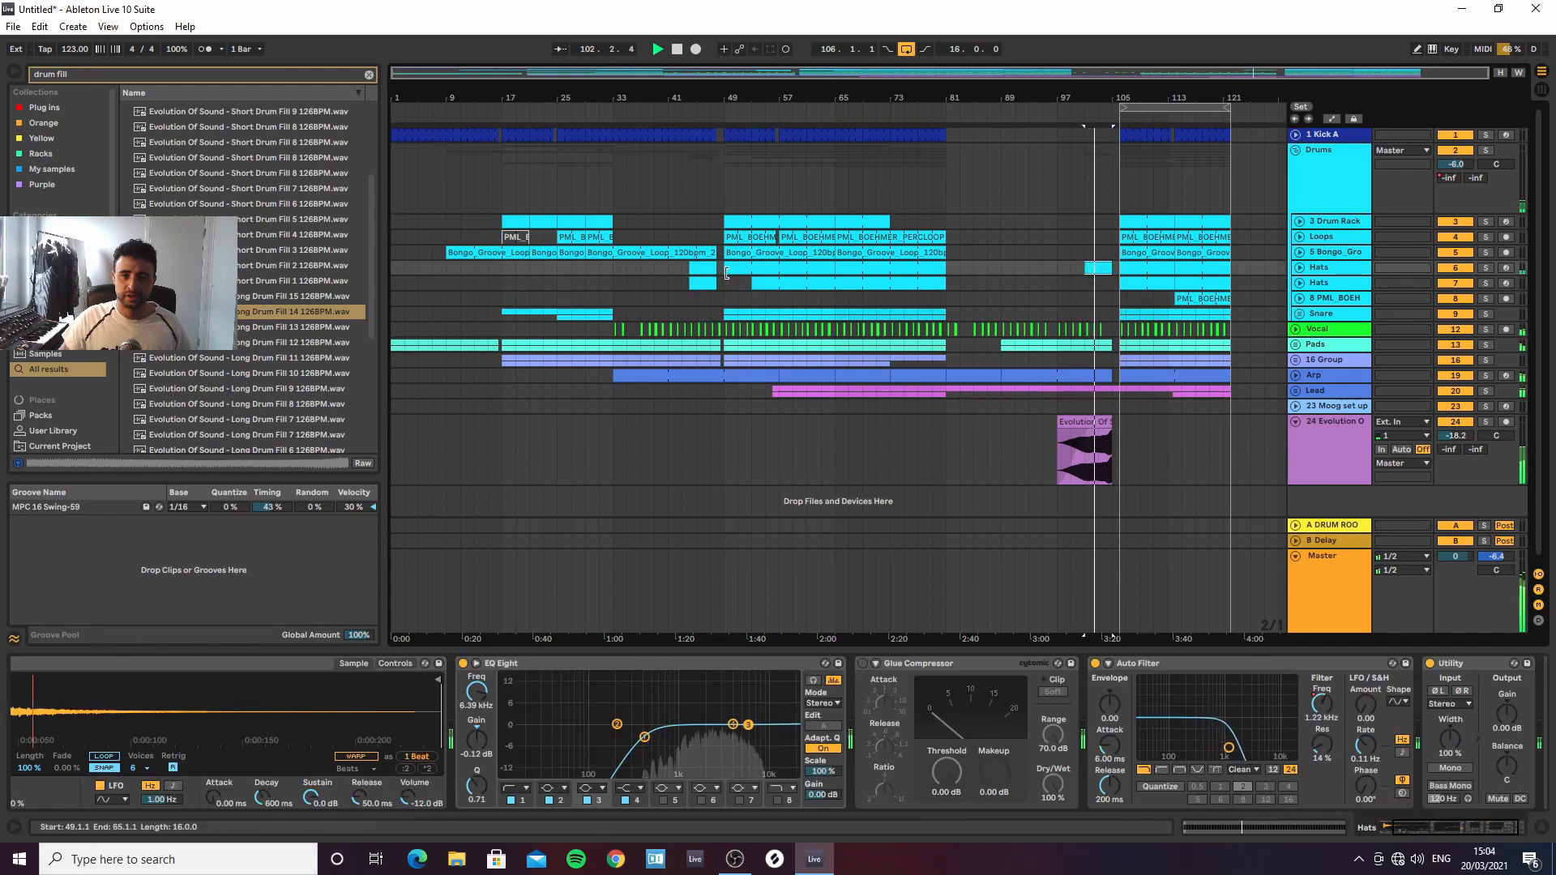
pyautogui.moveTo(699, 284); pyautogui.dragTo(1096, 289)
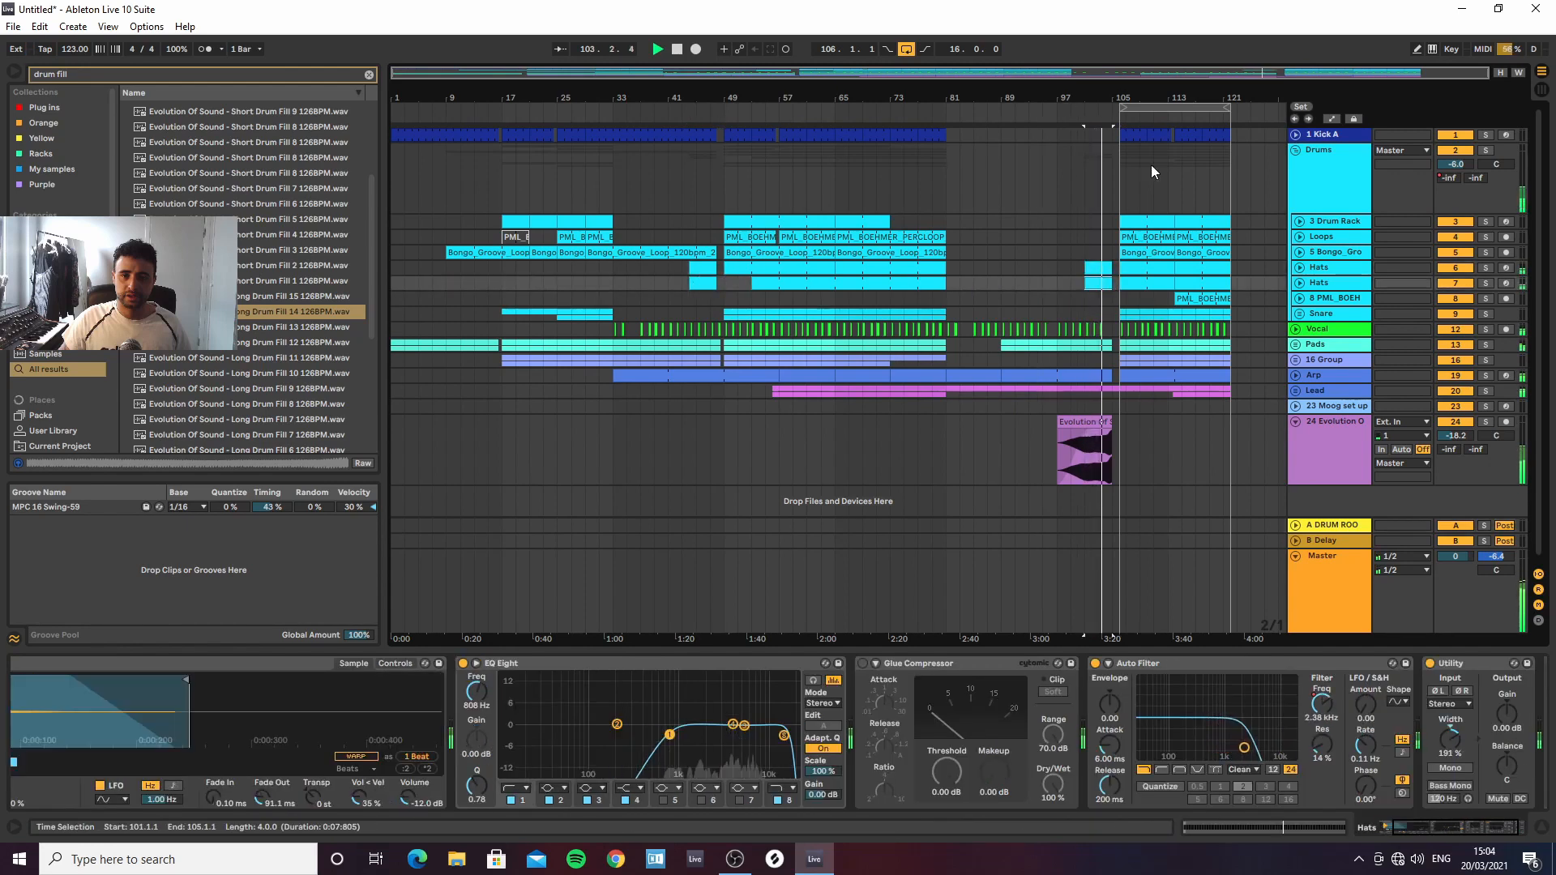
# Unfold the Hats track and play the arrangement from bar 101 into the second drop
pyautogui.click(1299, 268)
pyautogui.moveTo(1111, 96); pyautogui.dragTo(1089, 128)
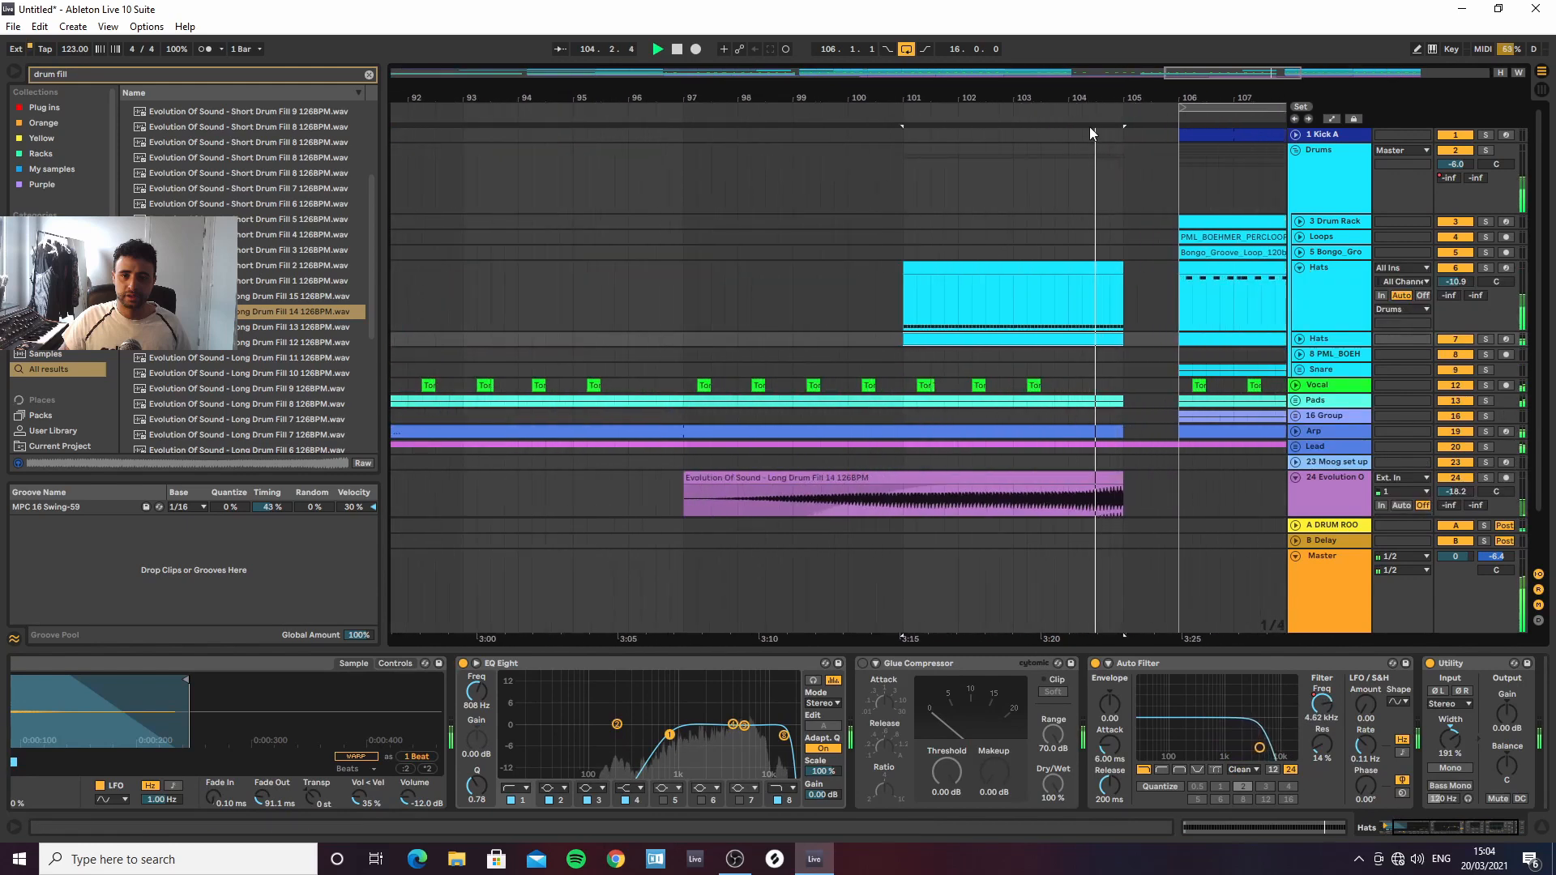
pyautogui.press('space')
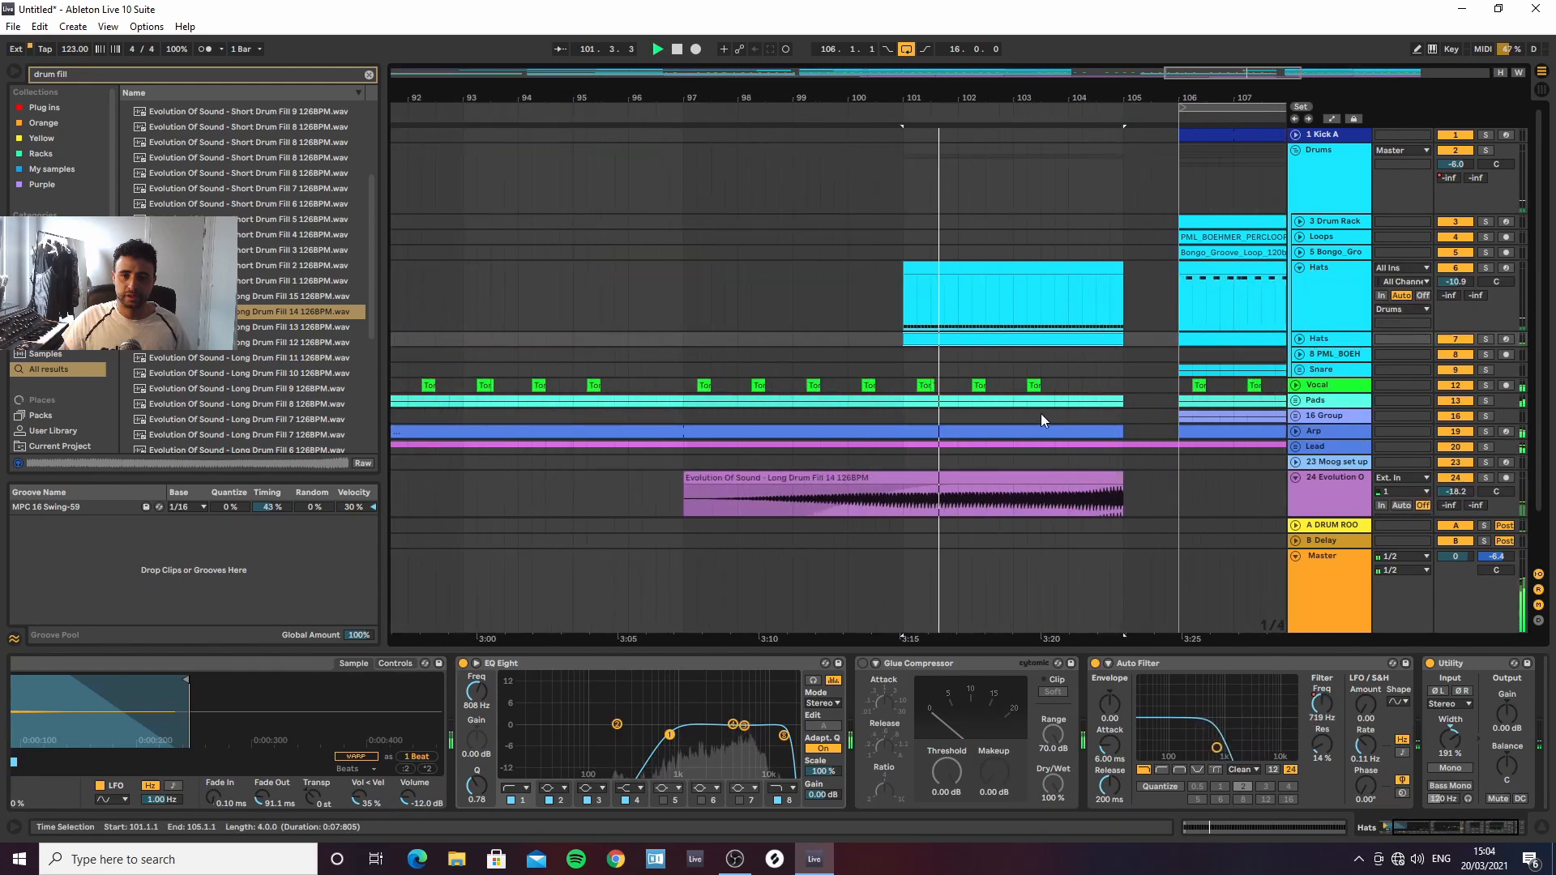
pyautogui.moveTo(1031, 98)
pyautogui.mouseDown()
pyautogui.moveTo(1031, 63)
pyautogui.moveTo(1039, 91)
pyautogui.mouseUp()
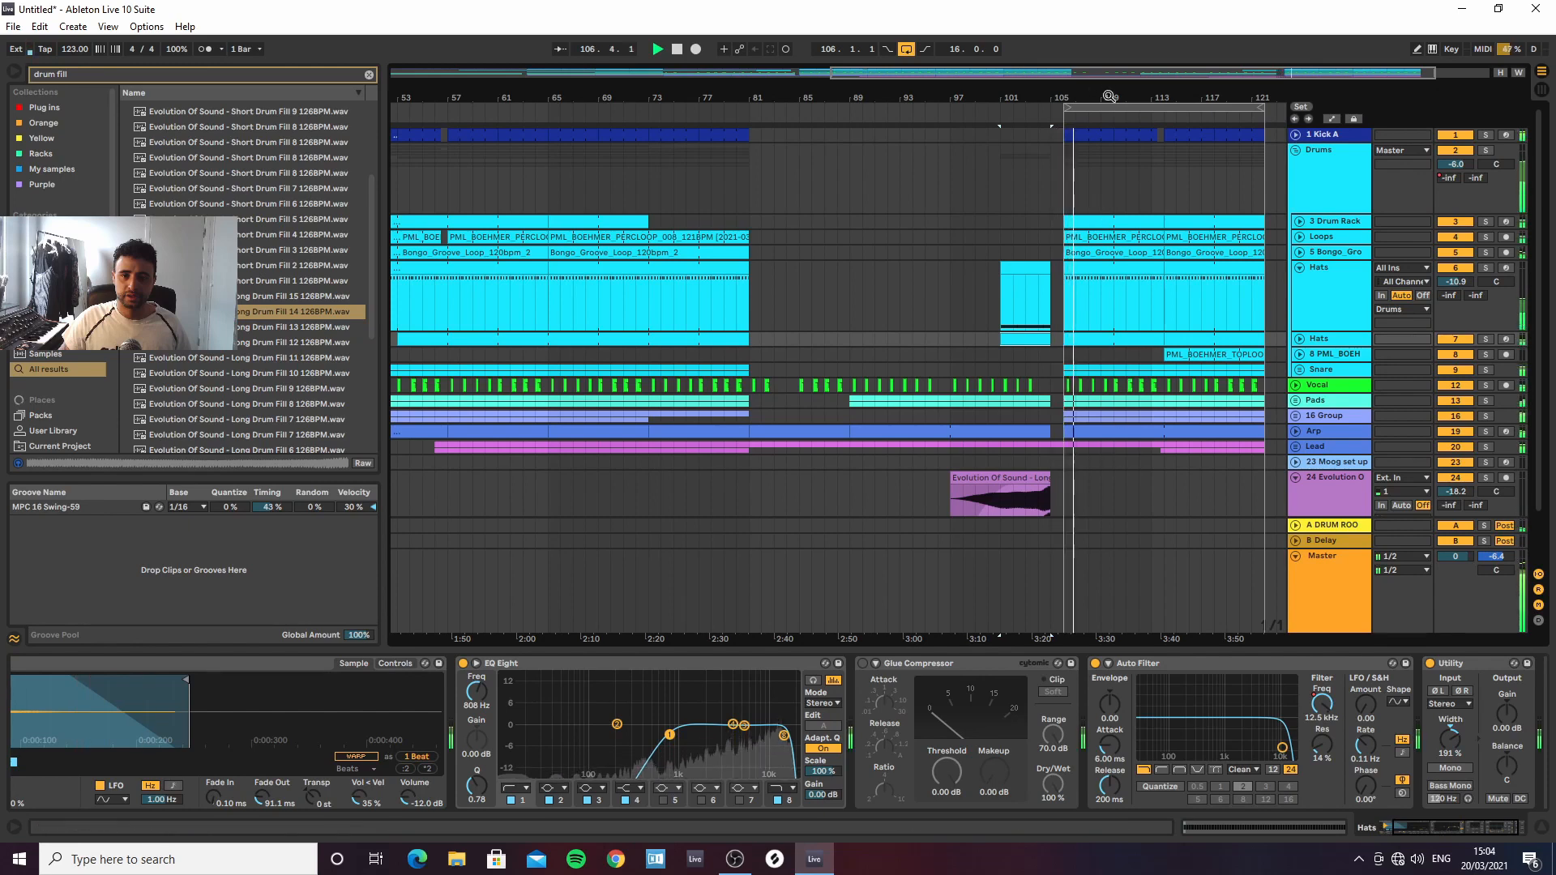
pyautogui.moveTo(1109, 93); pyautogui.dragTo(1136, 85)
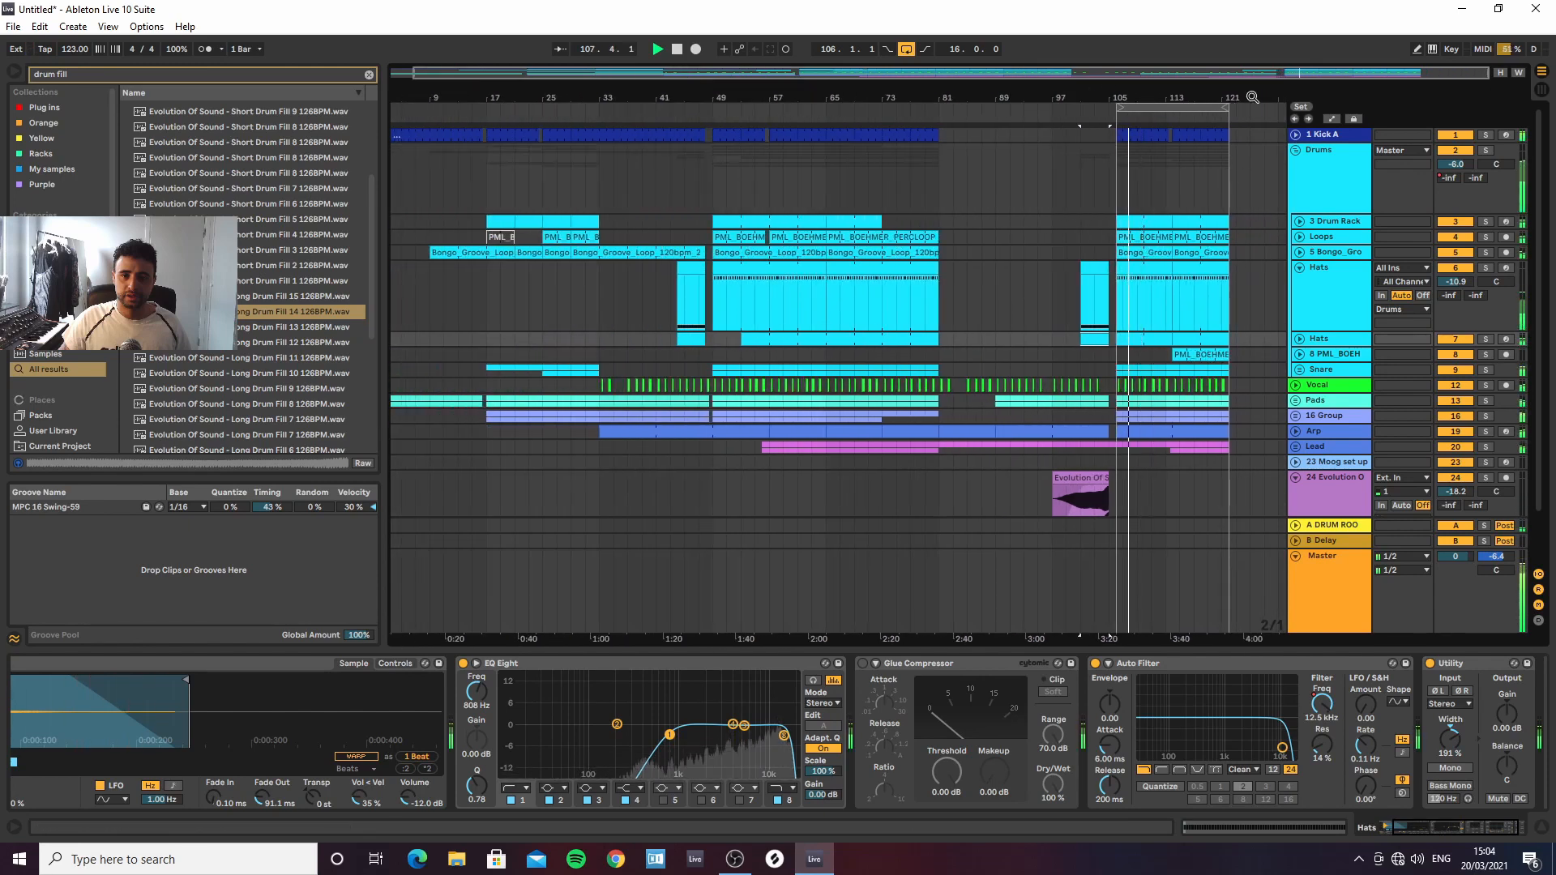
pyautogui.moveTo(1250, 98); pyautogui.dragTo(1242, 107)
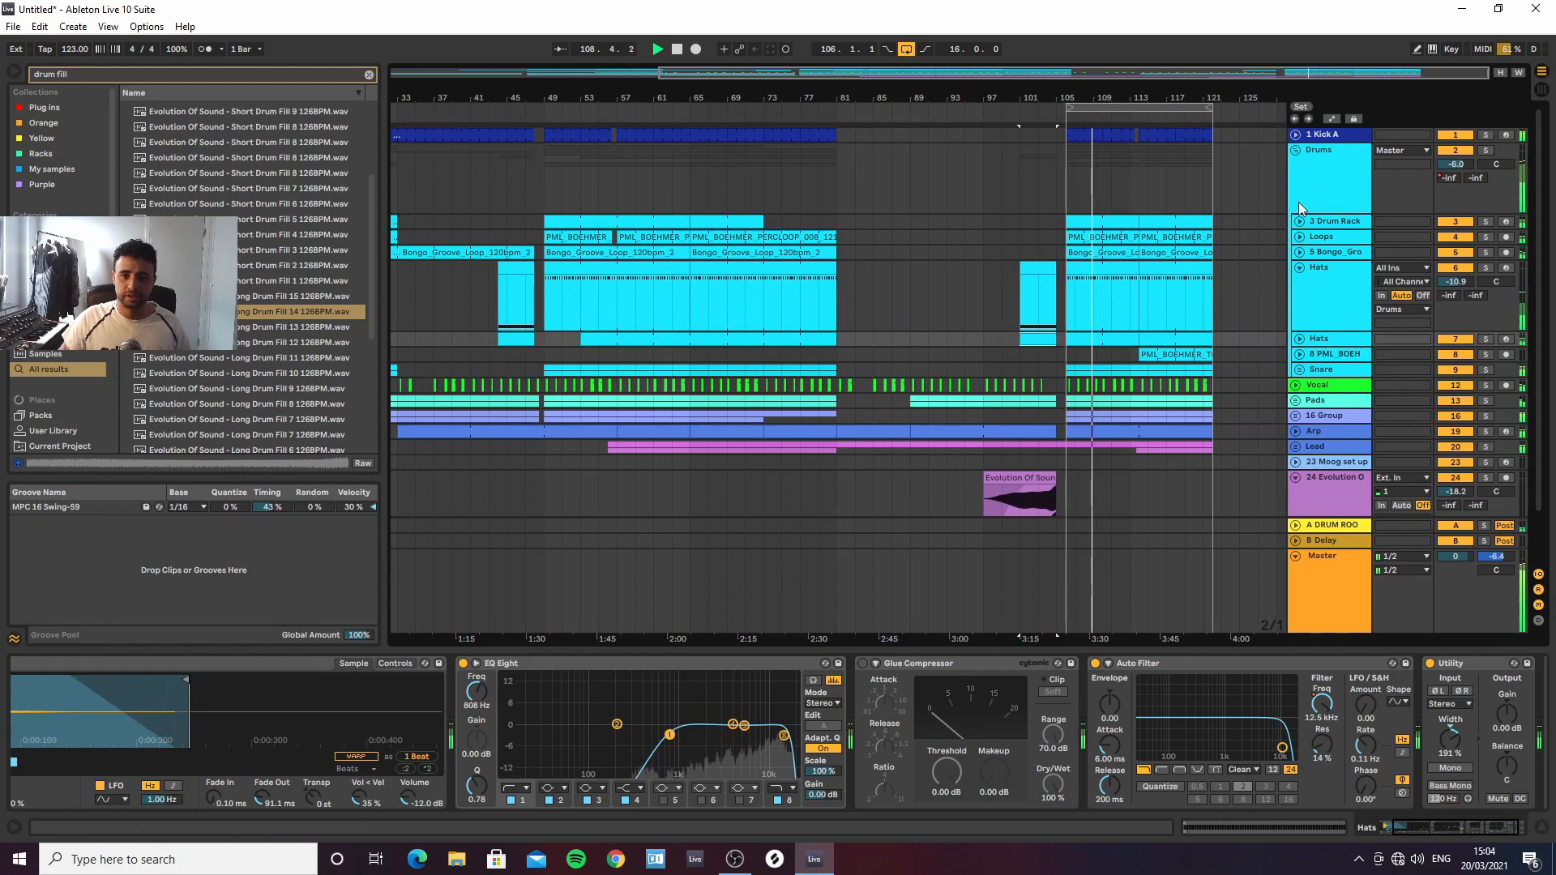
# Collapse the Drums group and unfold the Vocal track
pyautogui.click(1296, 151)
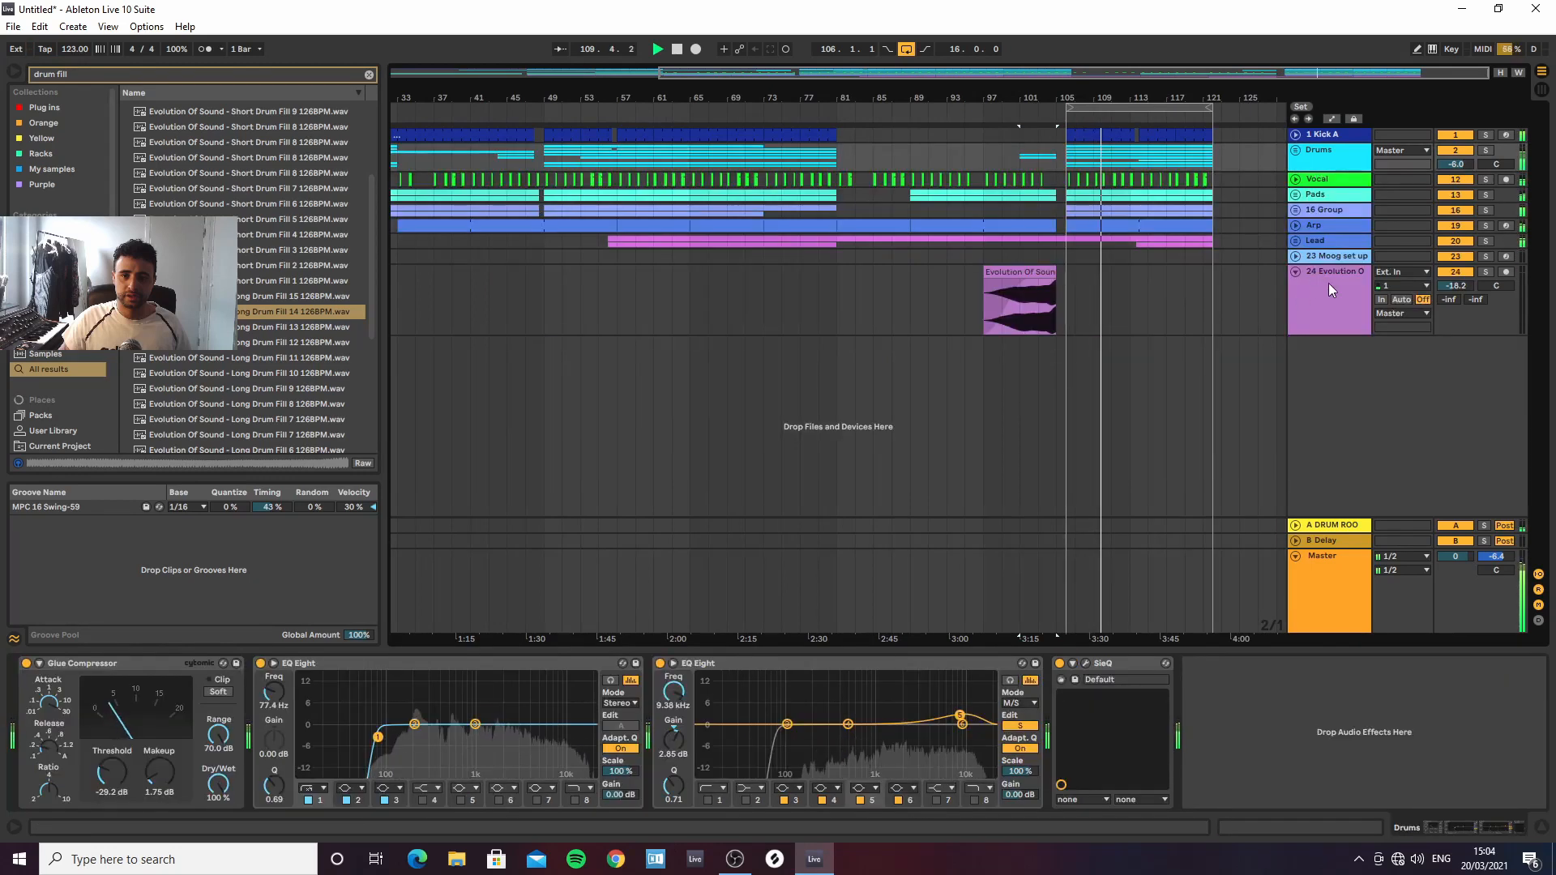
pyautogui.moveTo(1231, 99); pyautogui.dragTo(1207, 116)
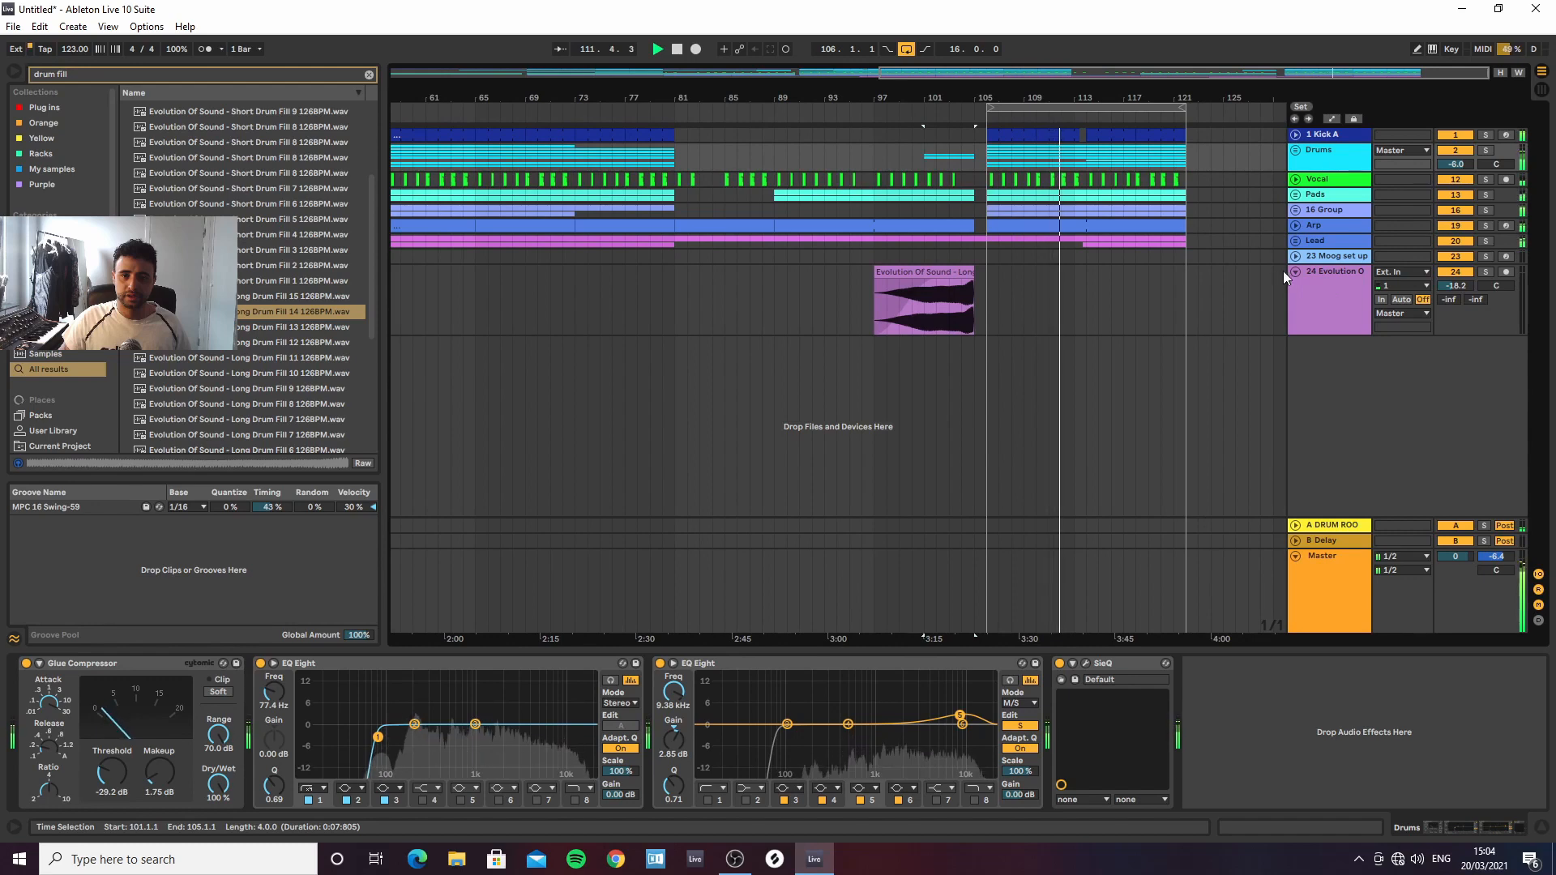
pyautogui.click(1296, 179)
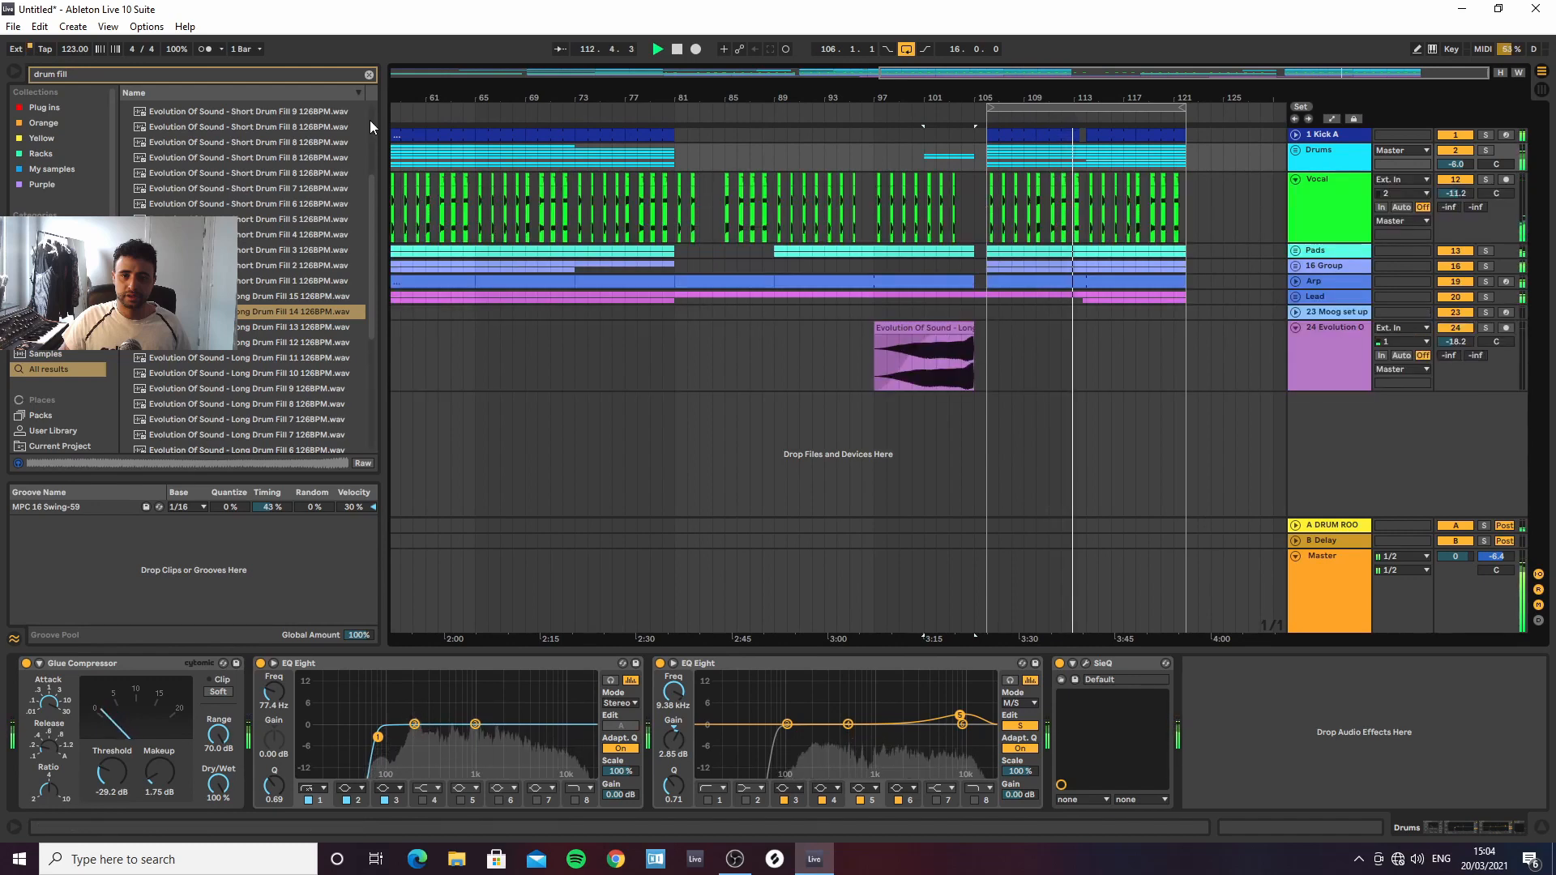
# Search the browser for "vocal" and preview the Without_U_Dmaj vocal samples from Waking_Up through Before_I_Learn against the playing drop
pyautogui.click(368, 76)
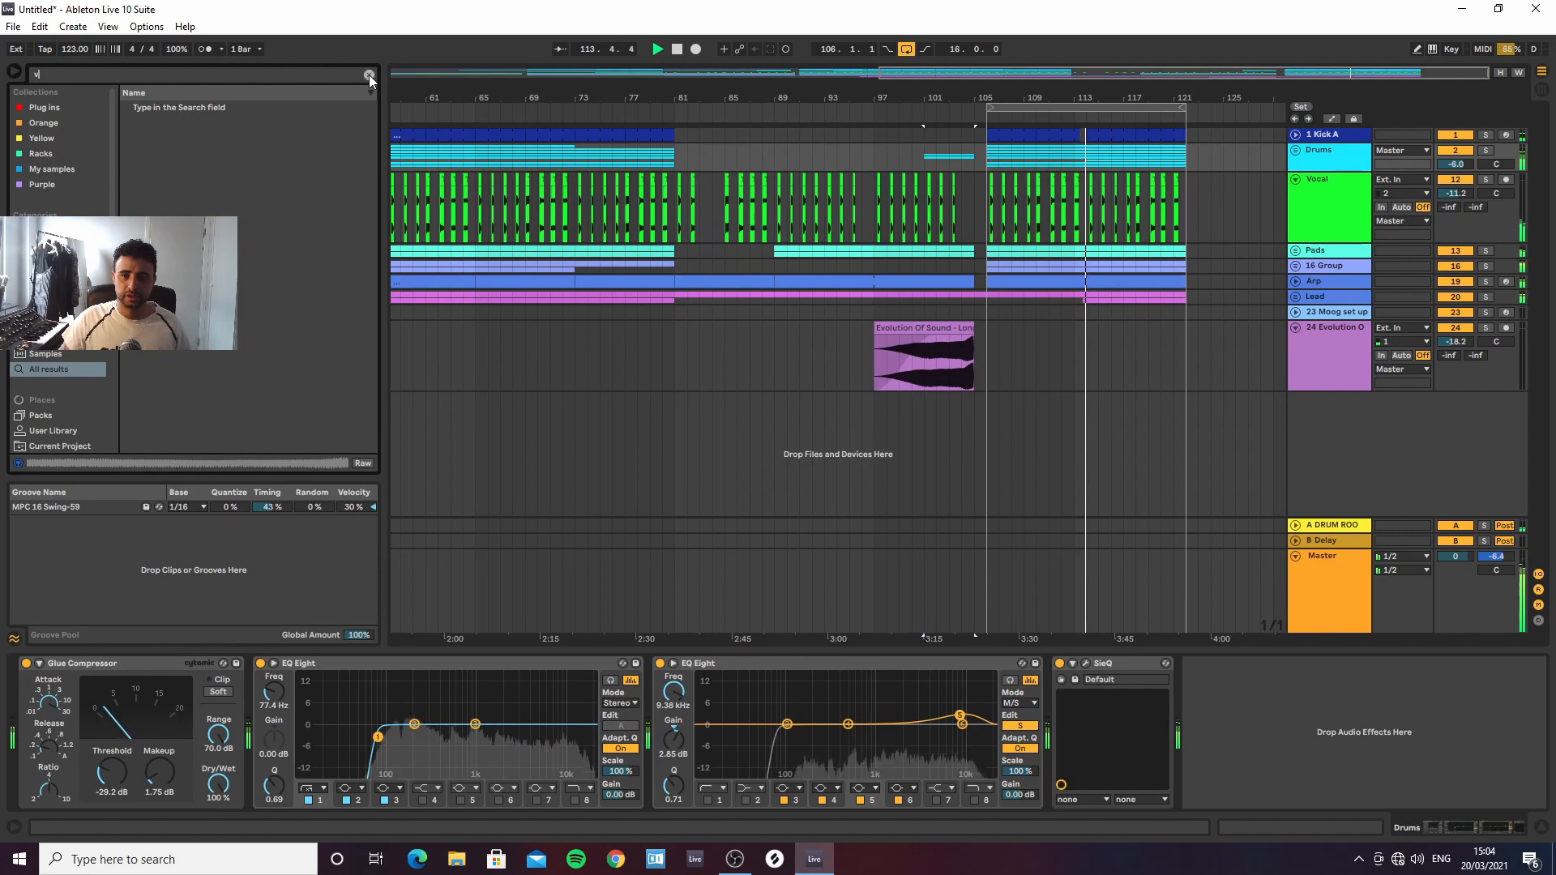
pyautogui.write('vocal')
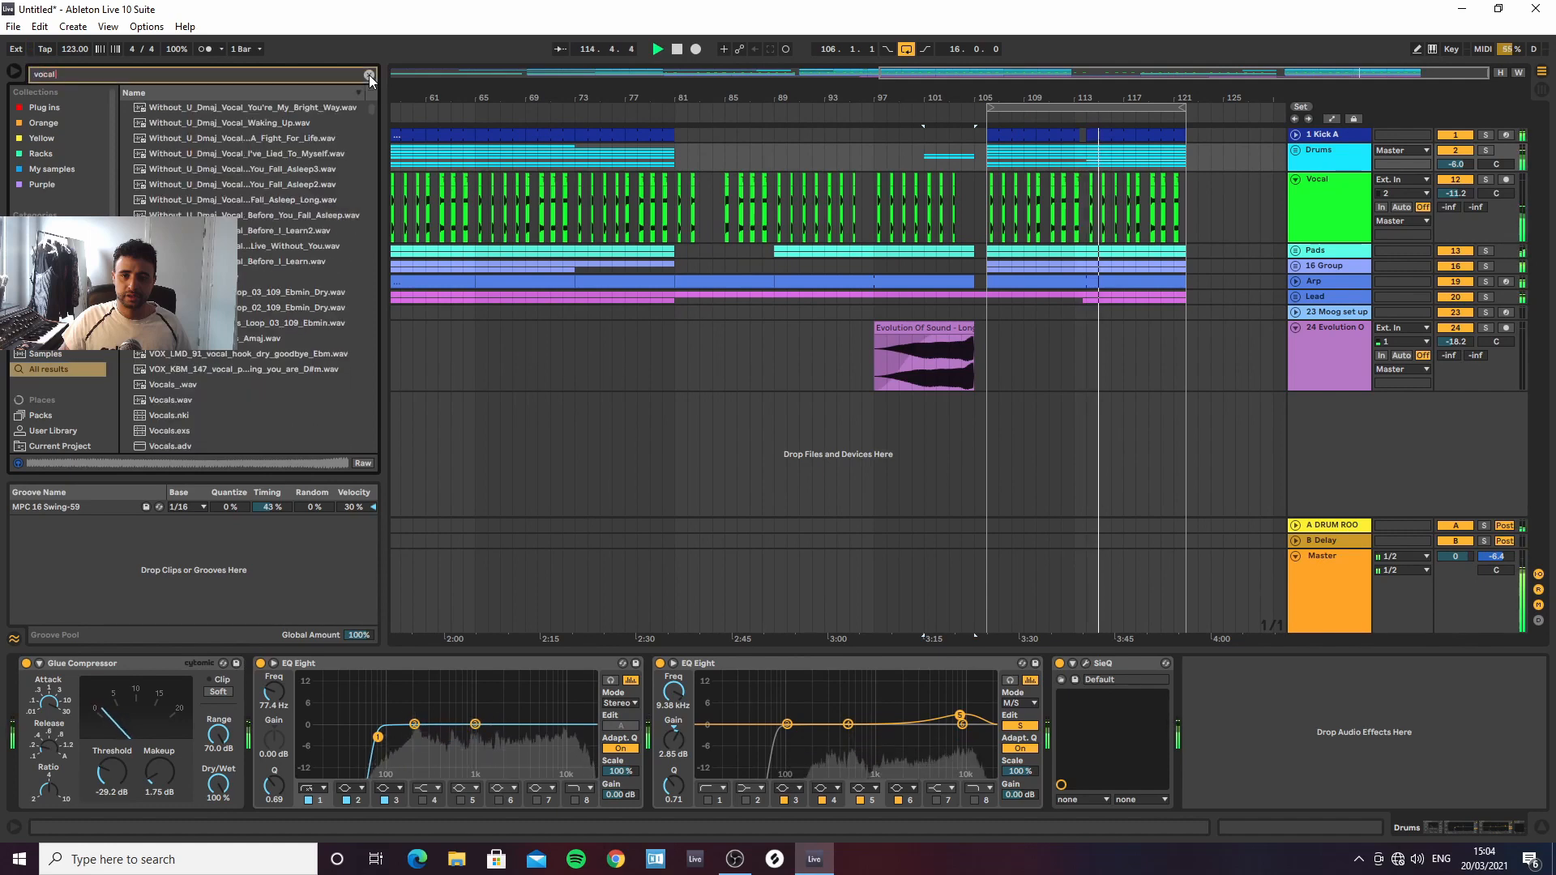
pyautogui.click(285, 124)
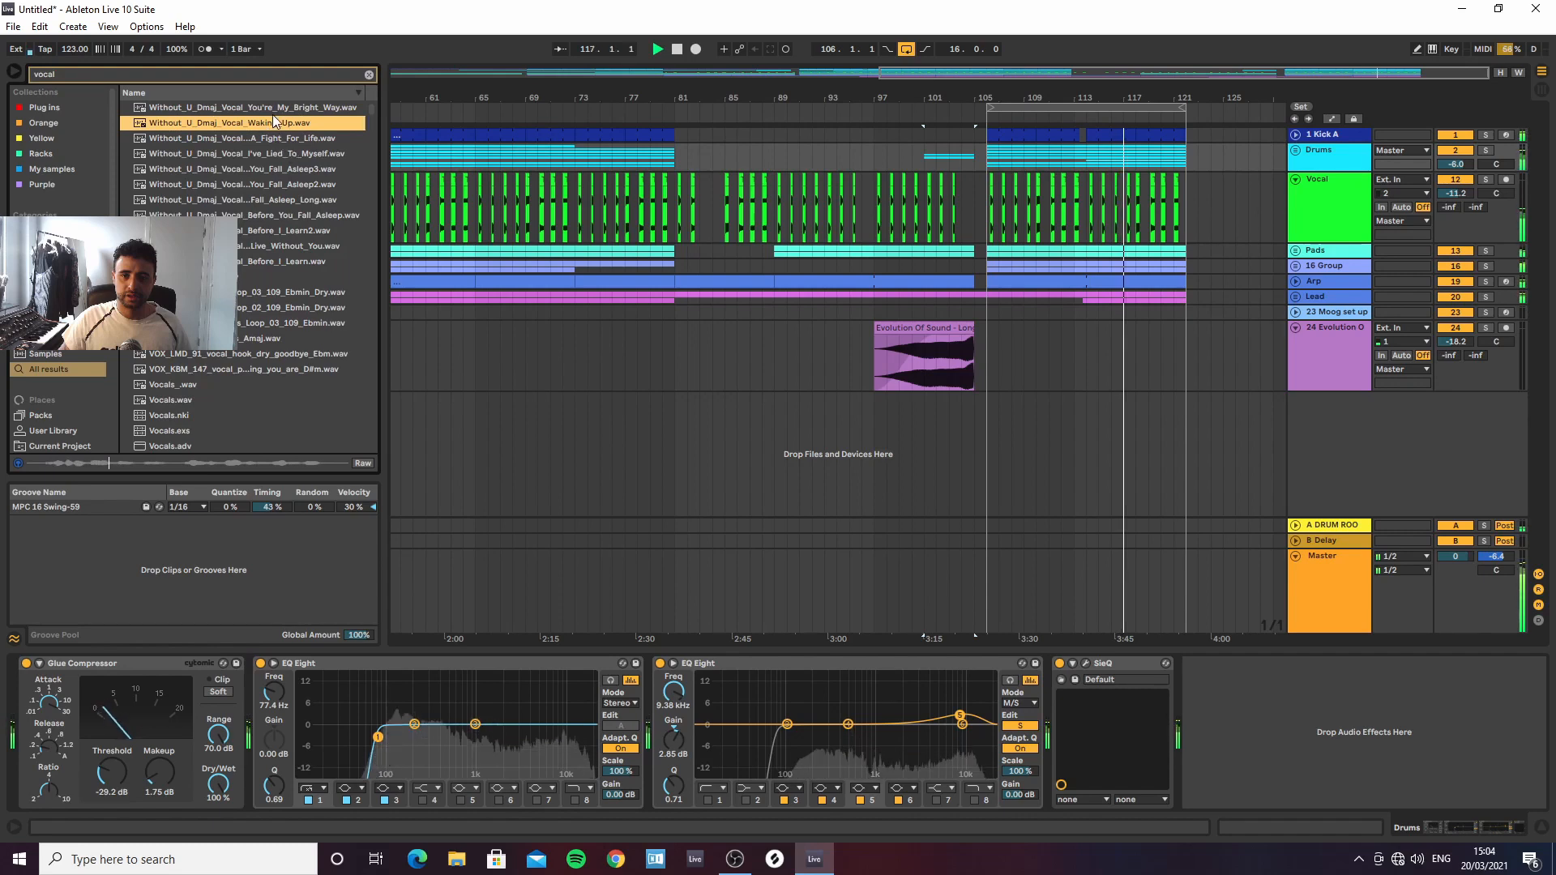
pyautogui.click(272, 139)
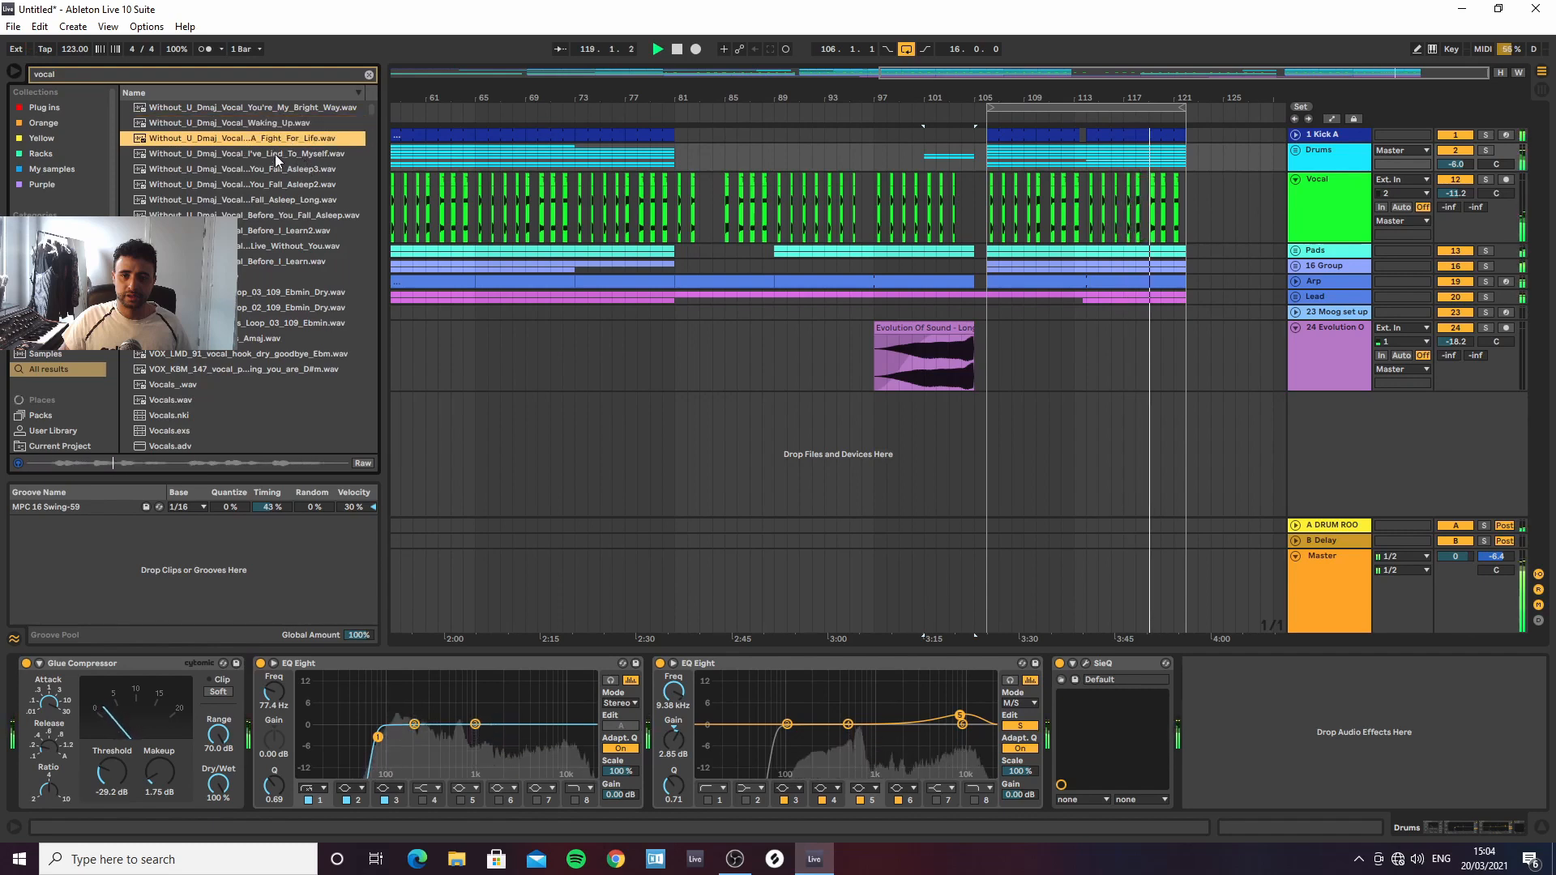
pyautogui.click(275, 154)
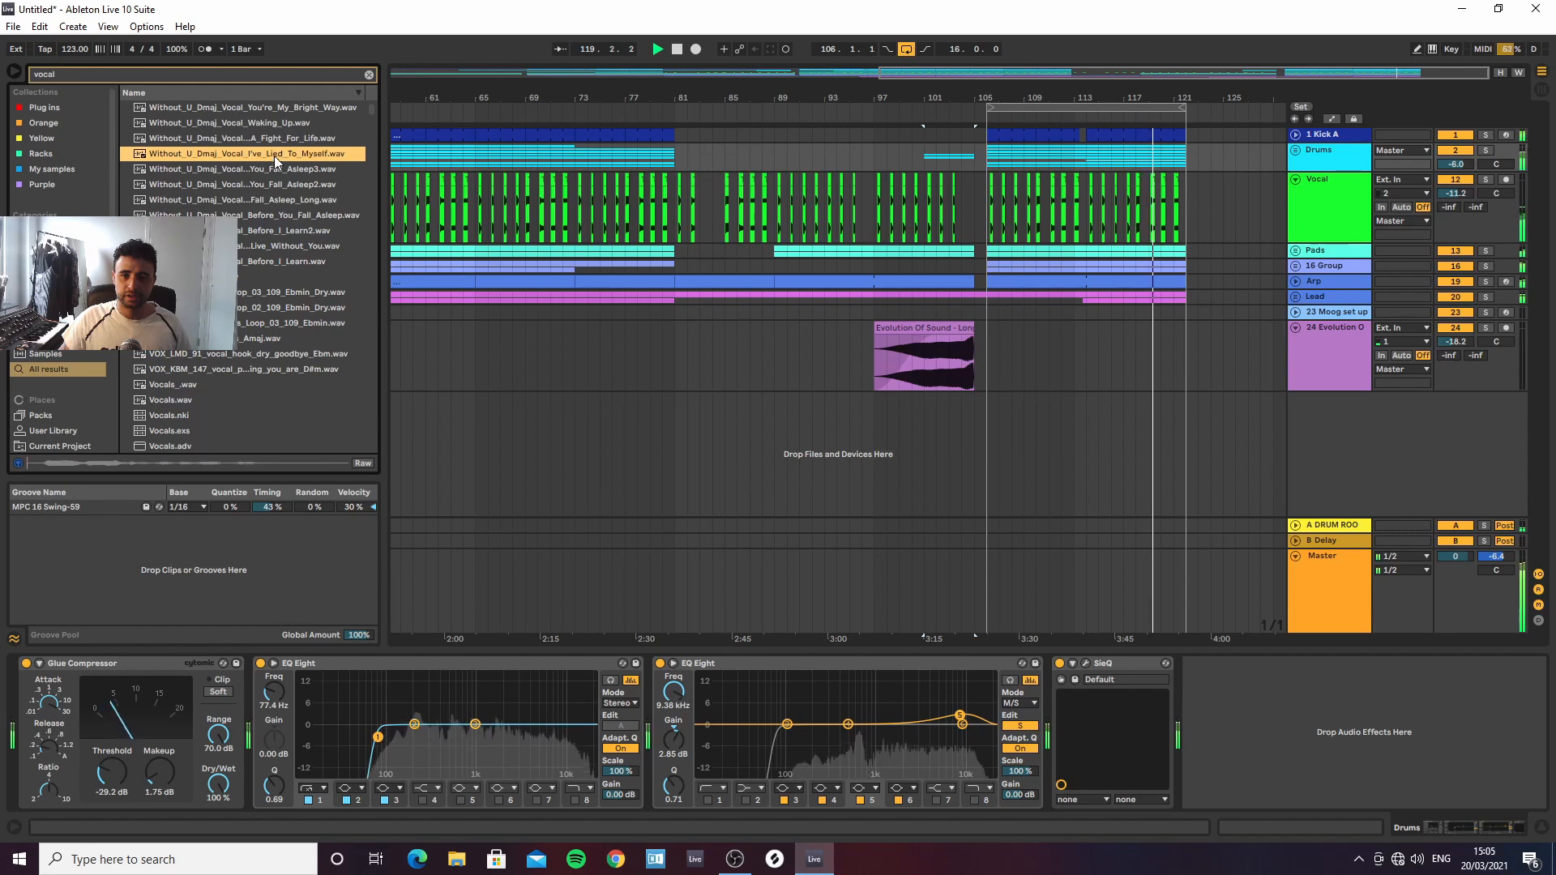
pyautogui.click(269, 217)
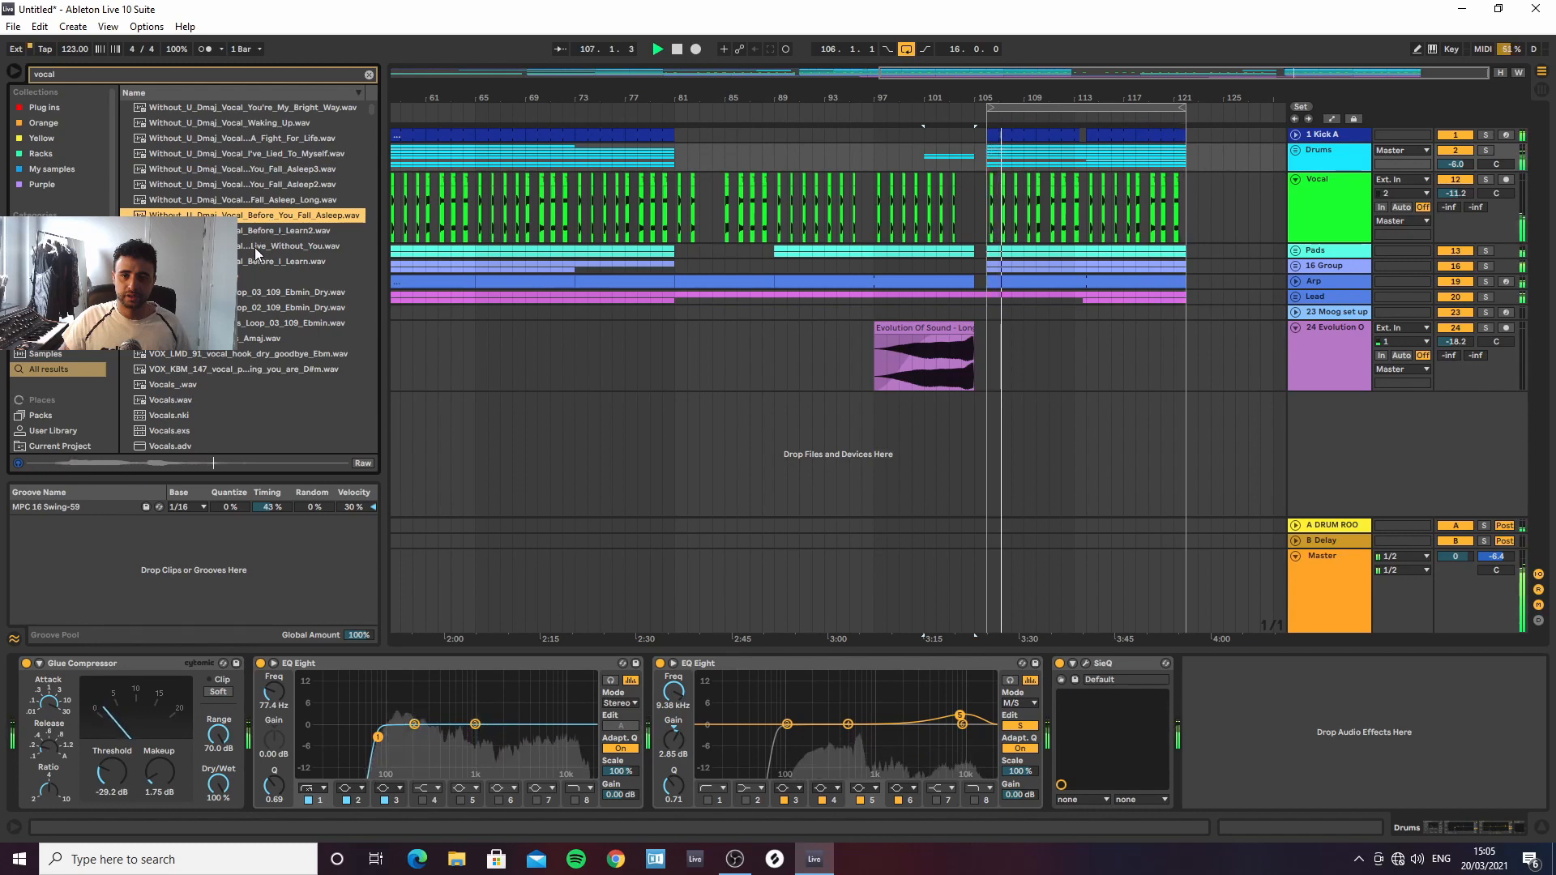
pyautogui.click(256, 248)
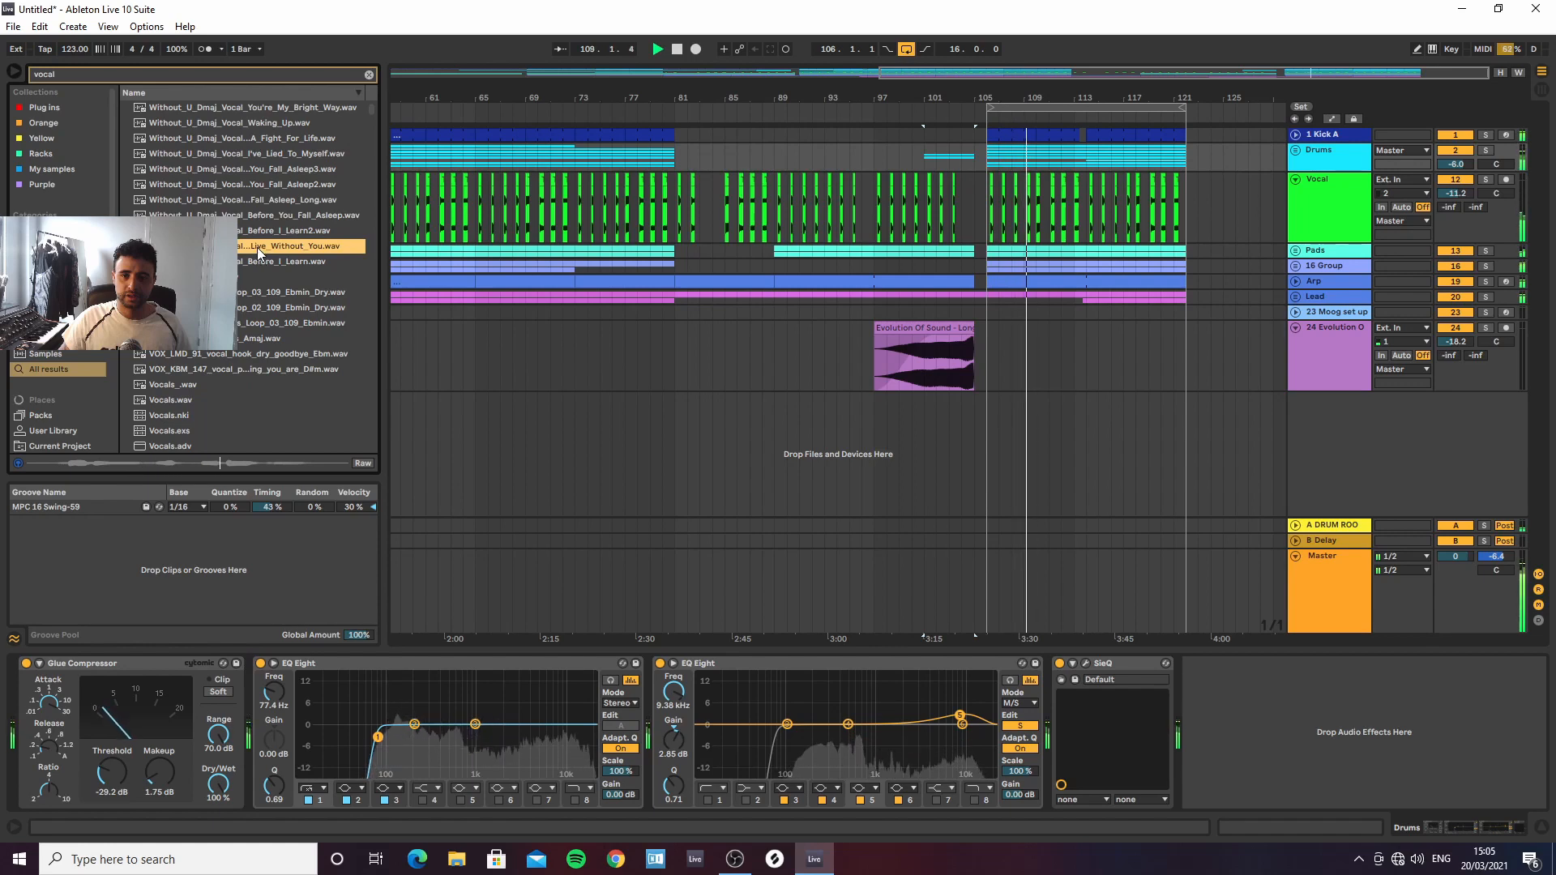
pyautogui.click(248, 261)
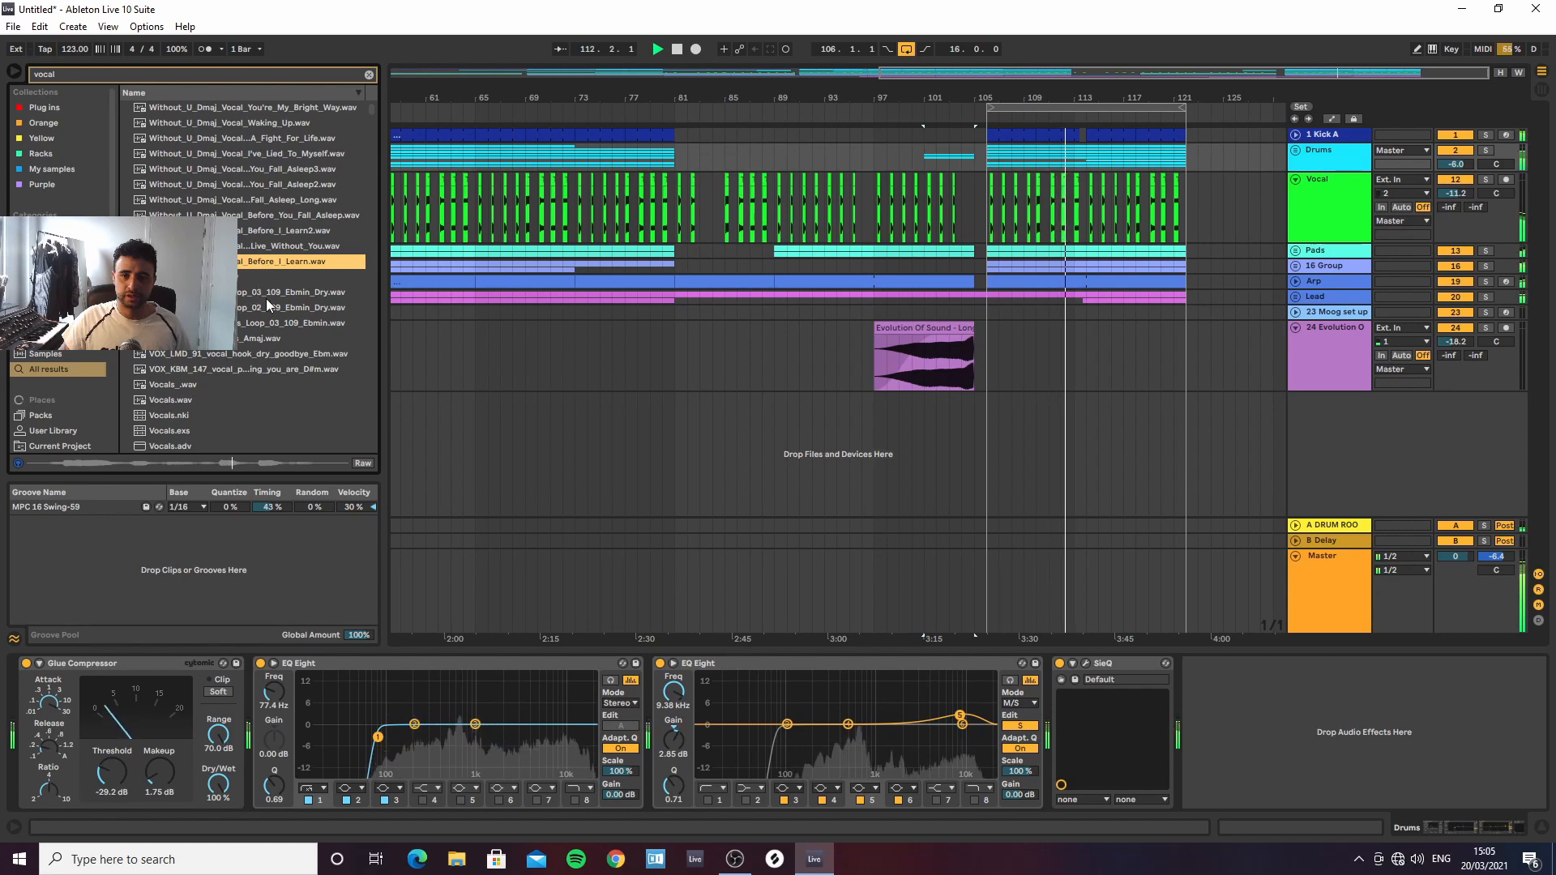
# Duplicate the Vocal track and delete all clips on the copy between bars 29 and 123
pyautogui.click(1323, 215)
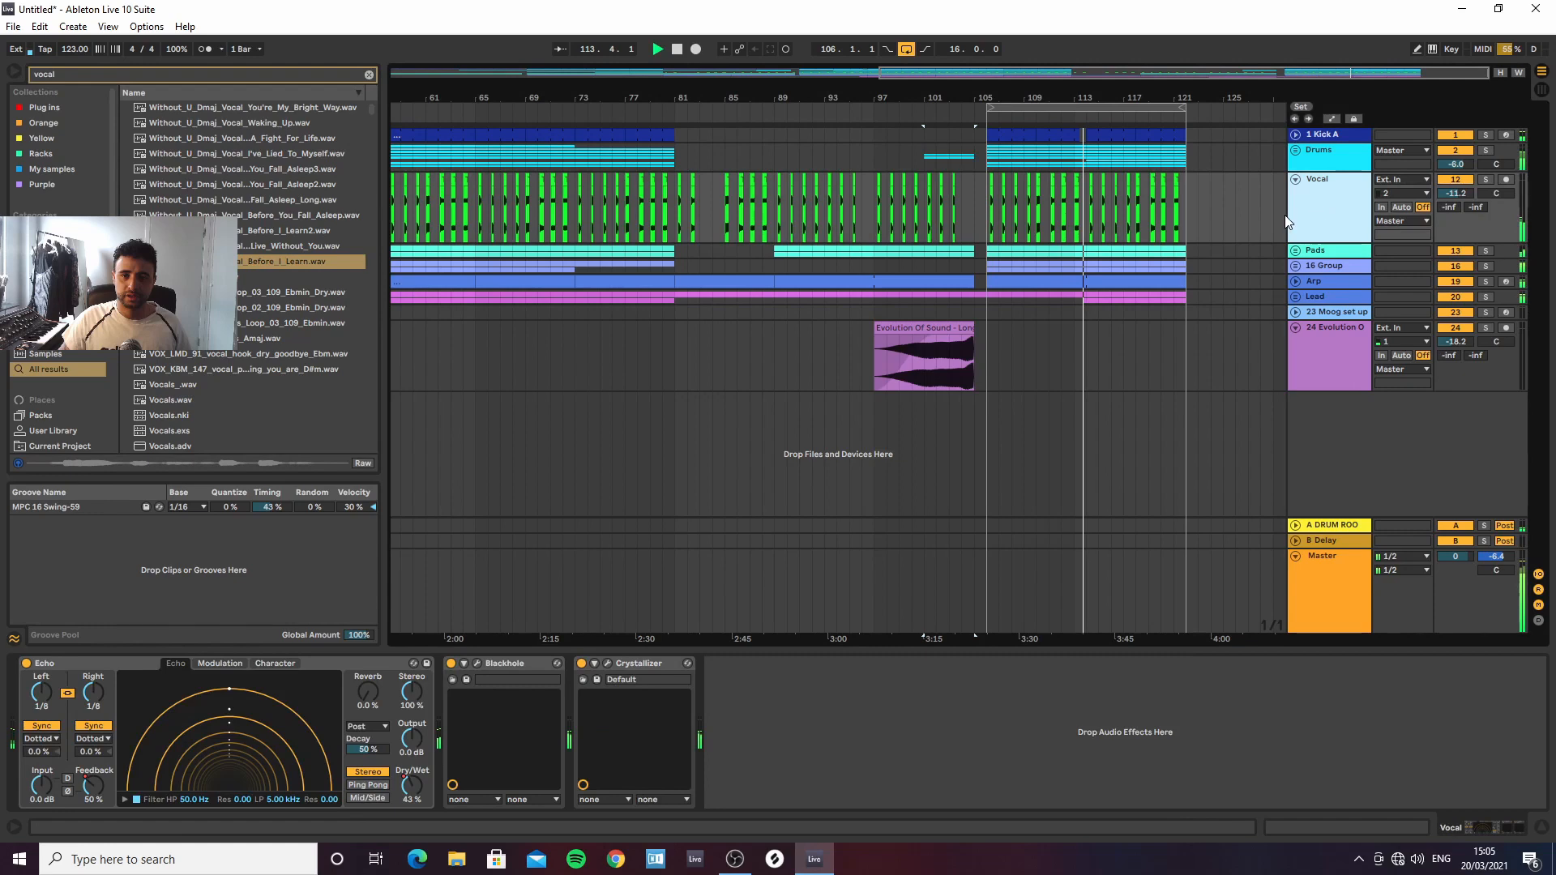
pyautogui.hotkey('ctrl', 'd')
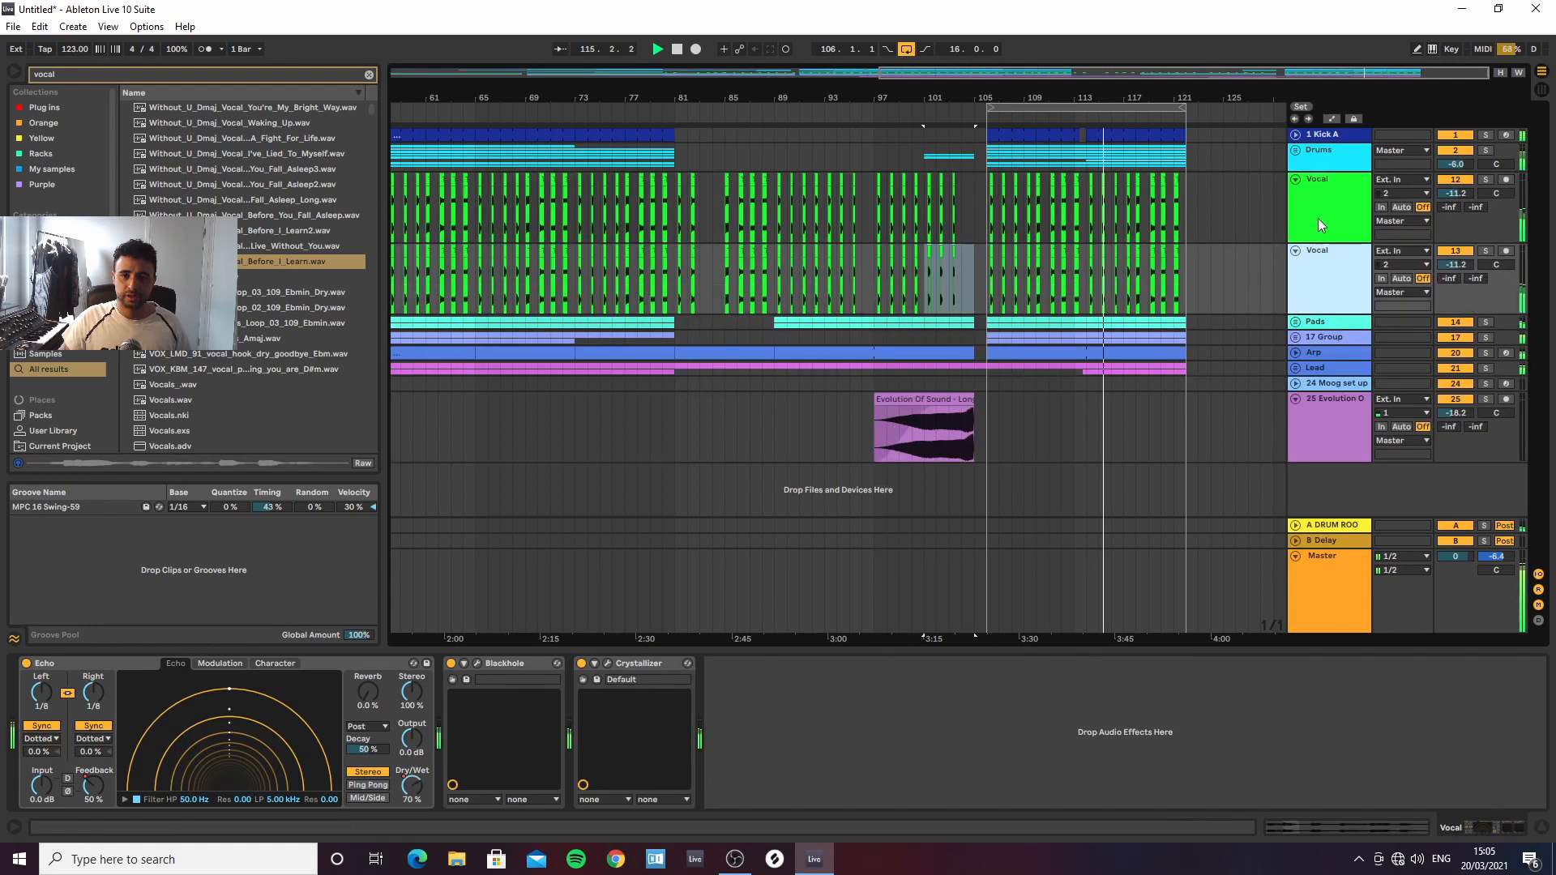
pyautogui.moveTo(1169, 100); pyautogui.dragTo(1168, 49)
pyautogui.moveTo(1242, 273); pyautogui.dragTo(600, 277)
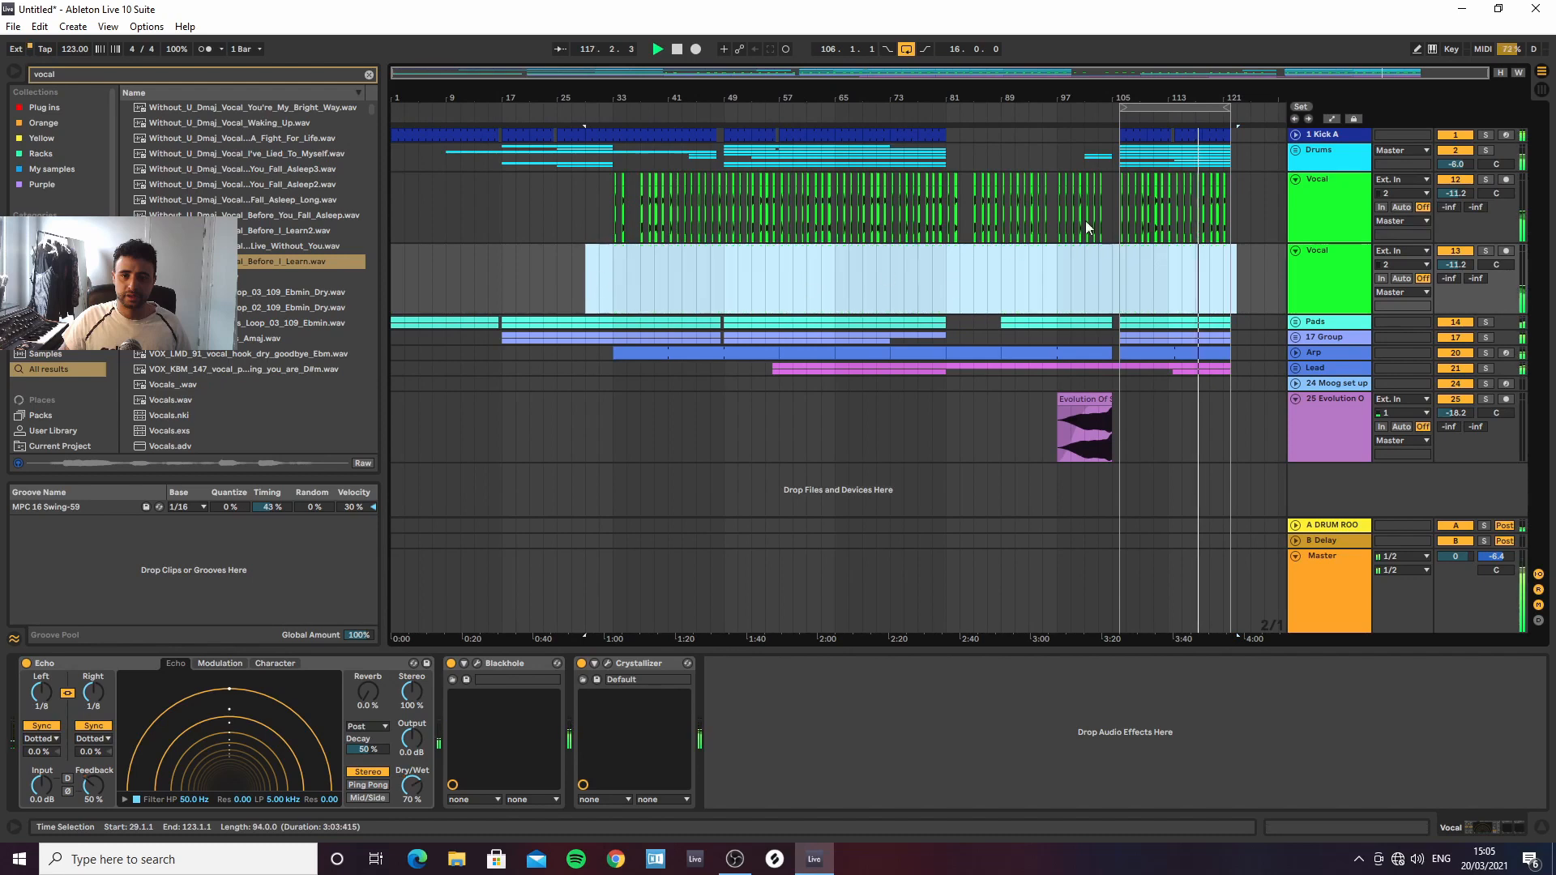
pyautogui.moveTo(1193, 87); pyautogui.dragTo(1102, 130)
pyautogui.click(1334, 207)
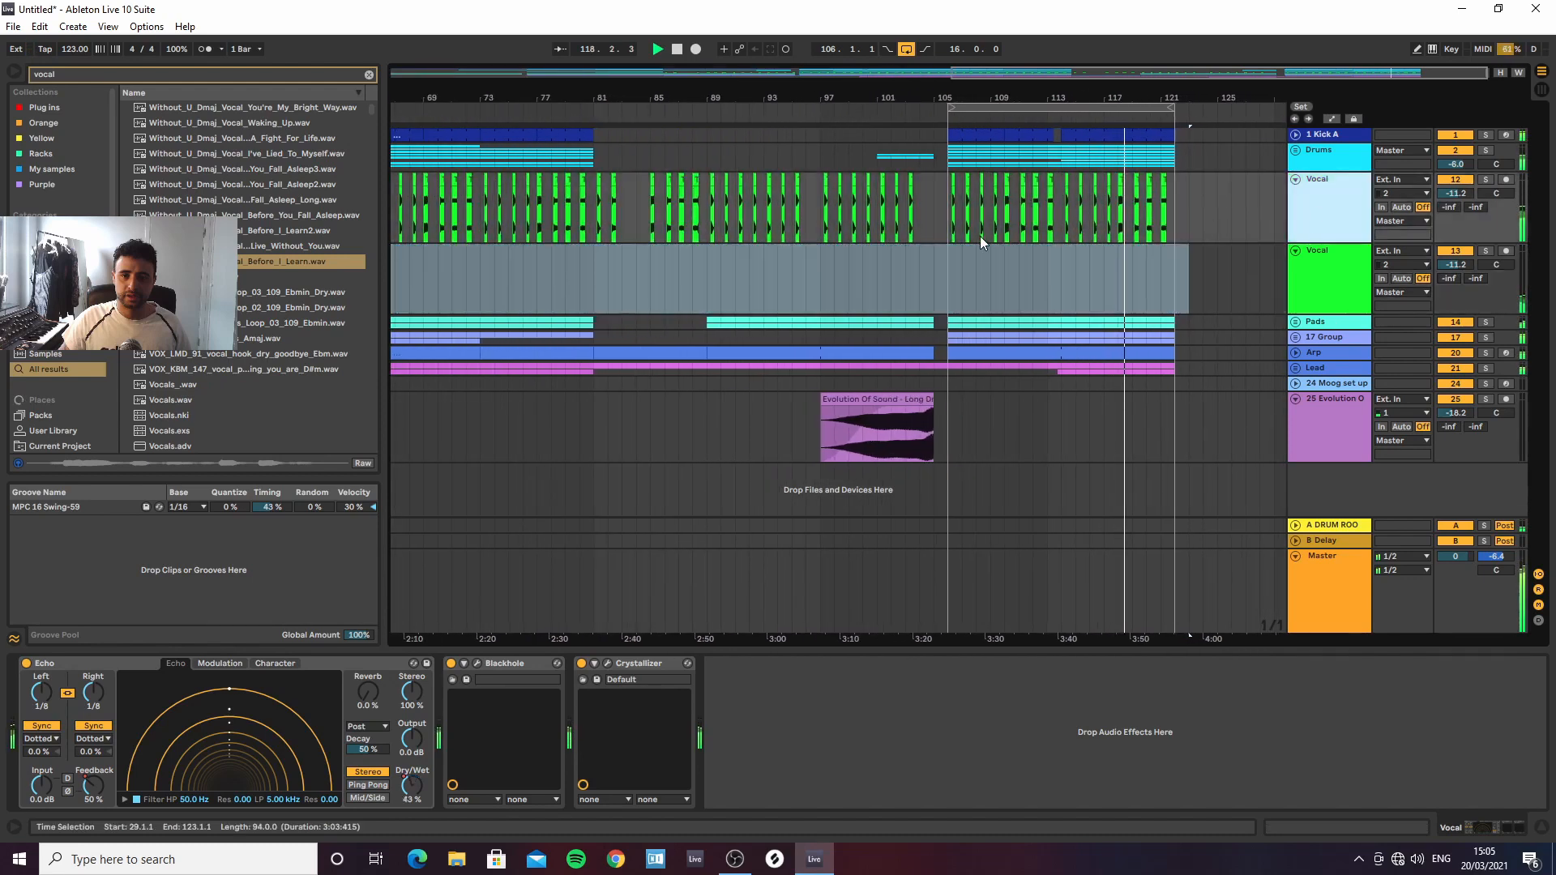
# Place the Before_I_Learn vocal sample at bar 106 on the duplicated Vocal track and warp it in Complex Pro mode
pyautogui.moveTo(249, 261); pyautogui.dragTo(959, 249)
pyautogui.doubleClick(959, 248)
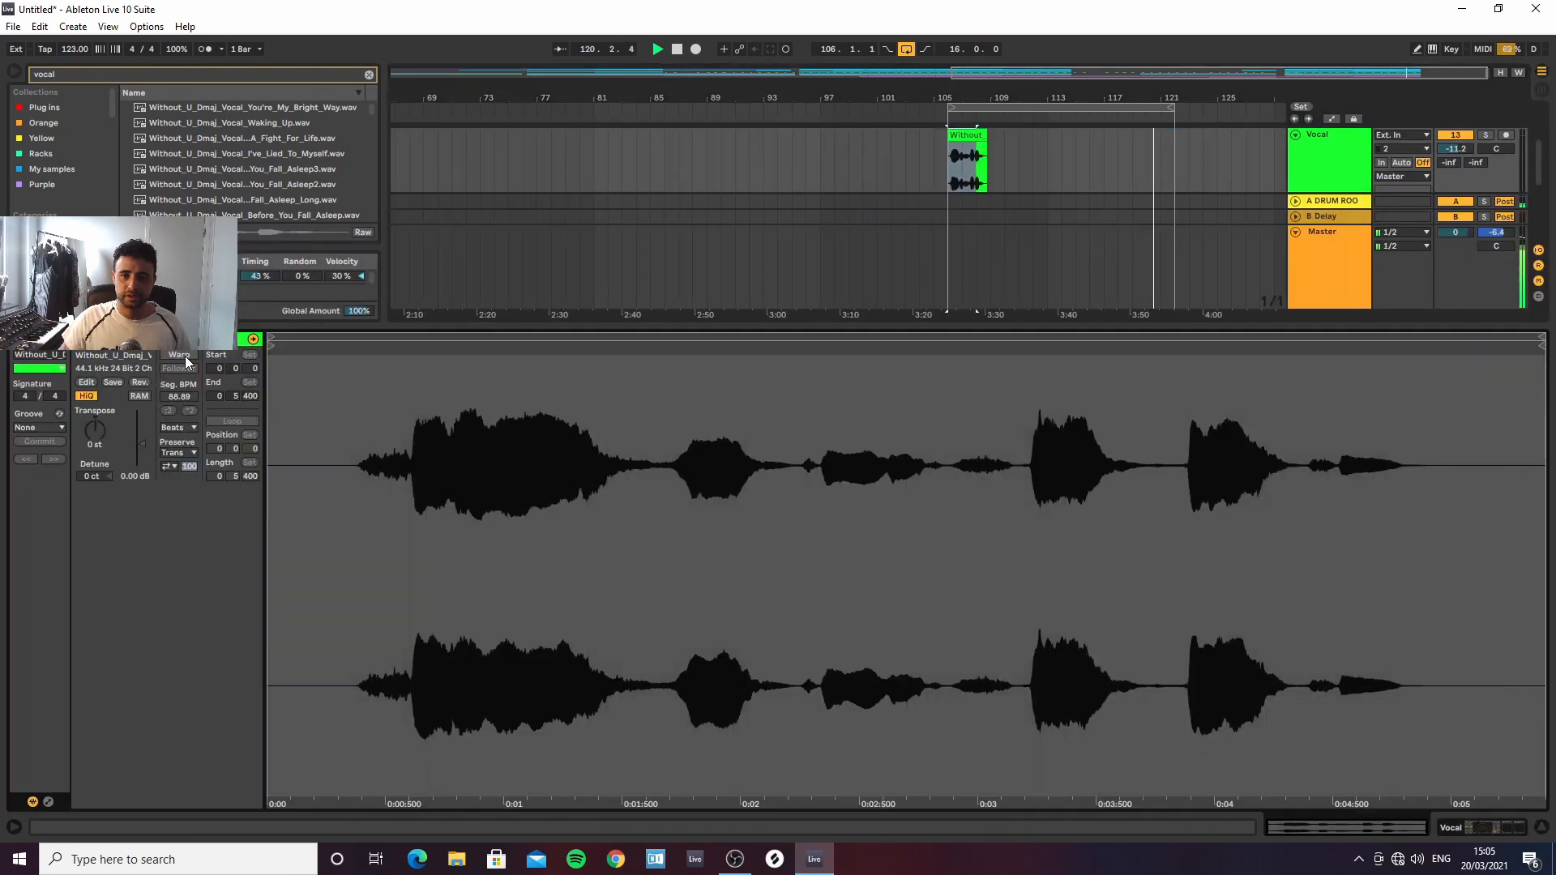
pyautogui.click(176, 427)
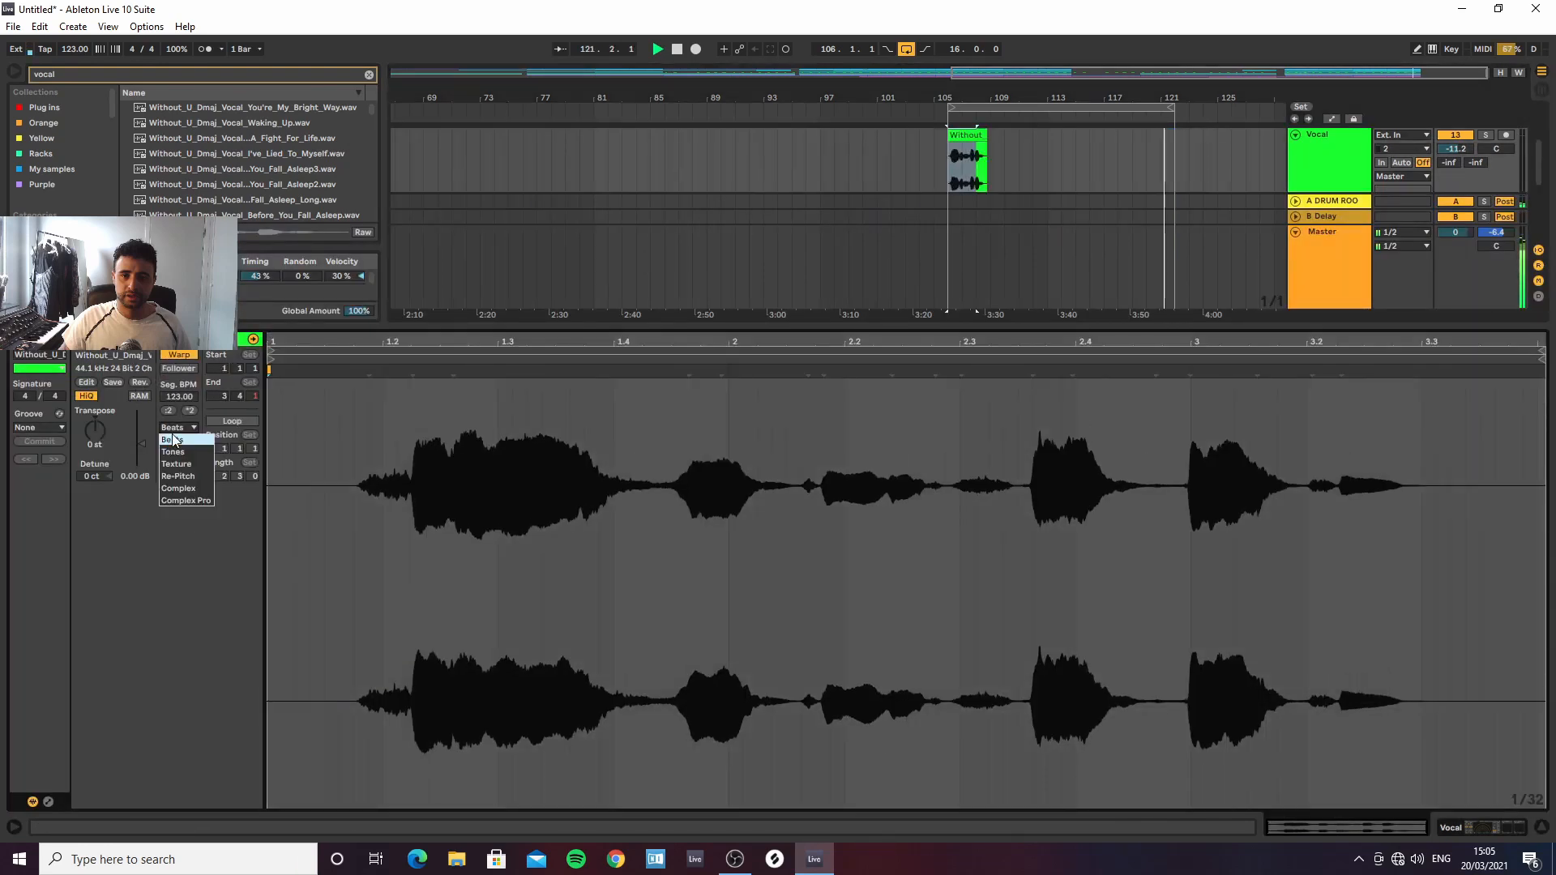
pyautogui.click(185, 500)
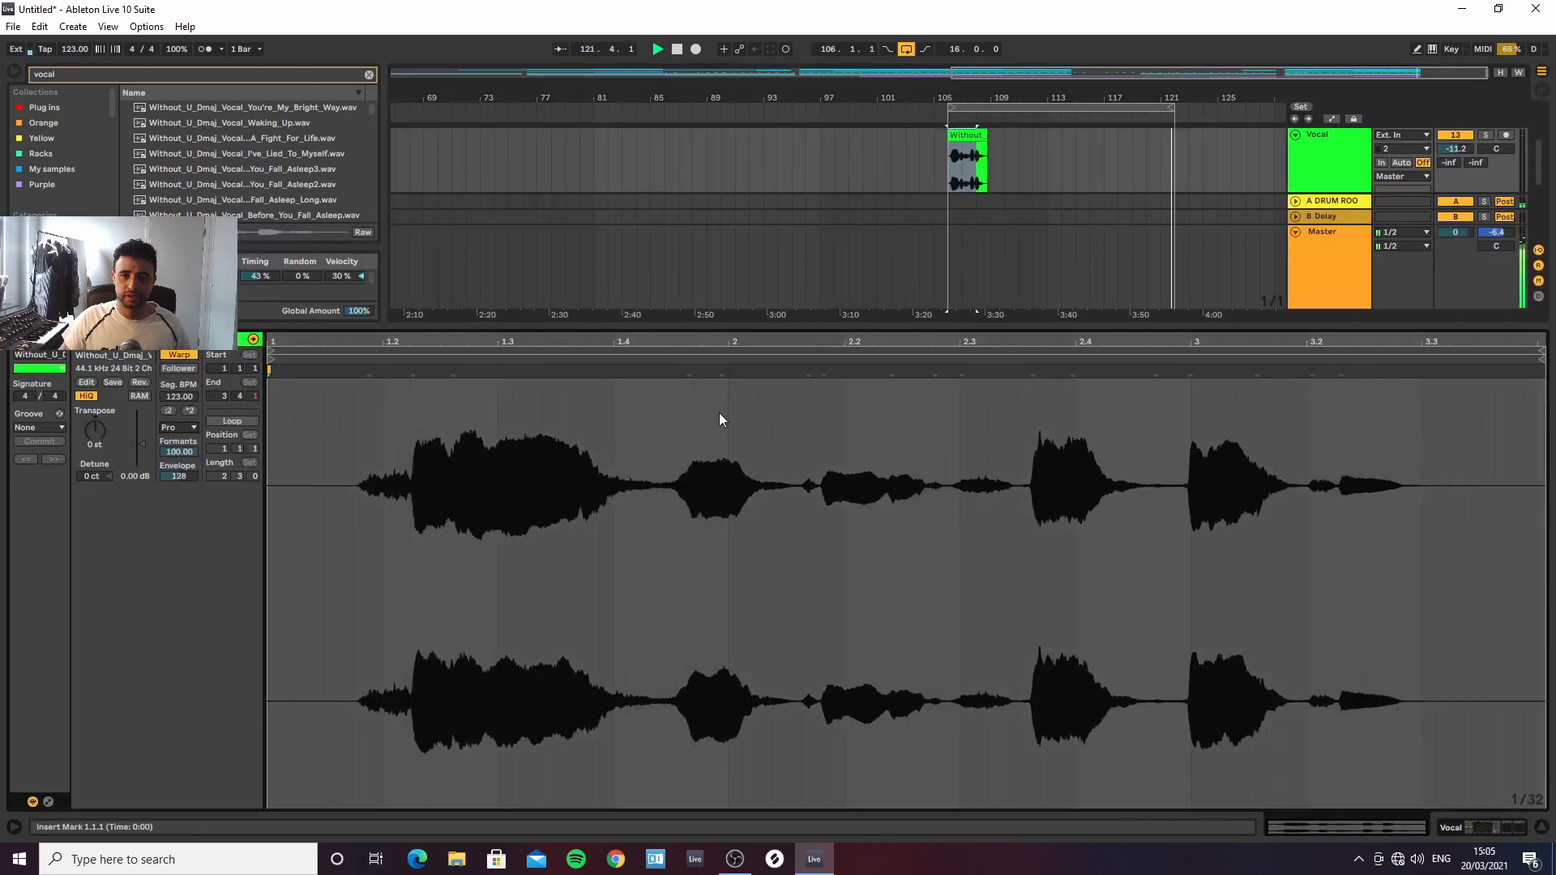
pyautogui.click(1512, 830)
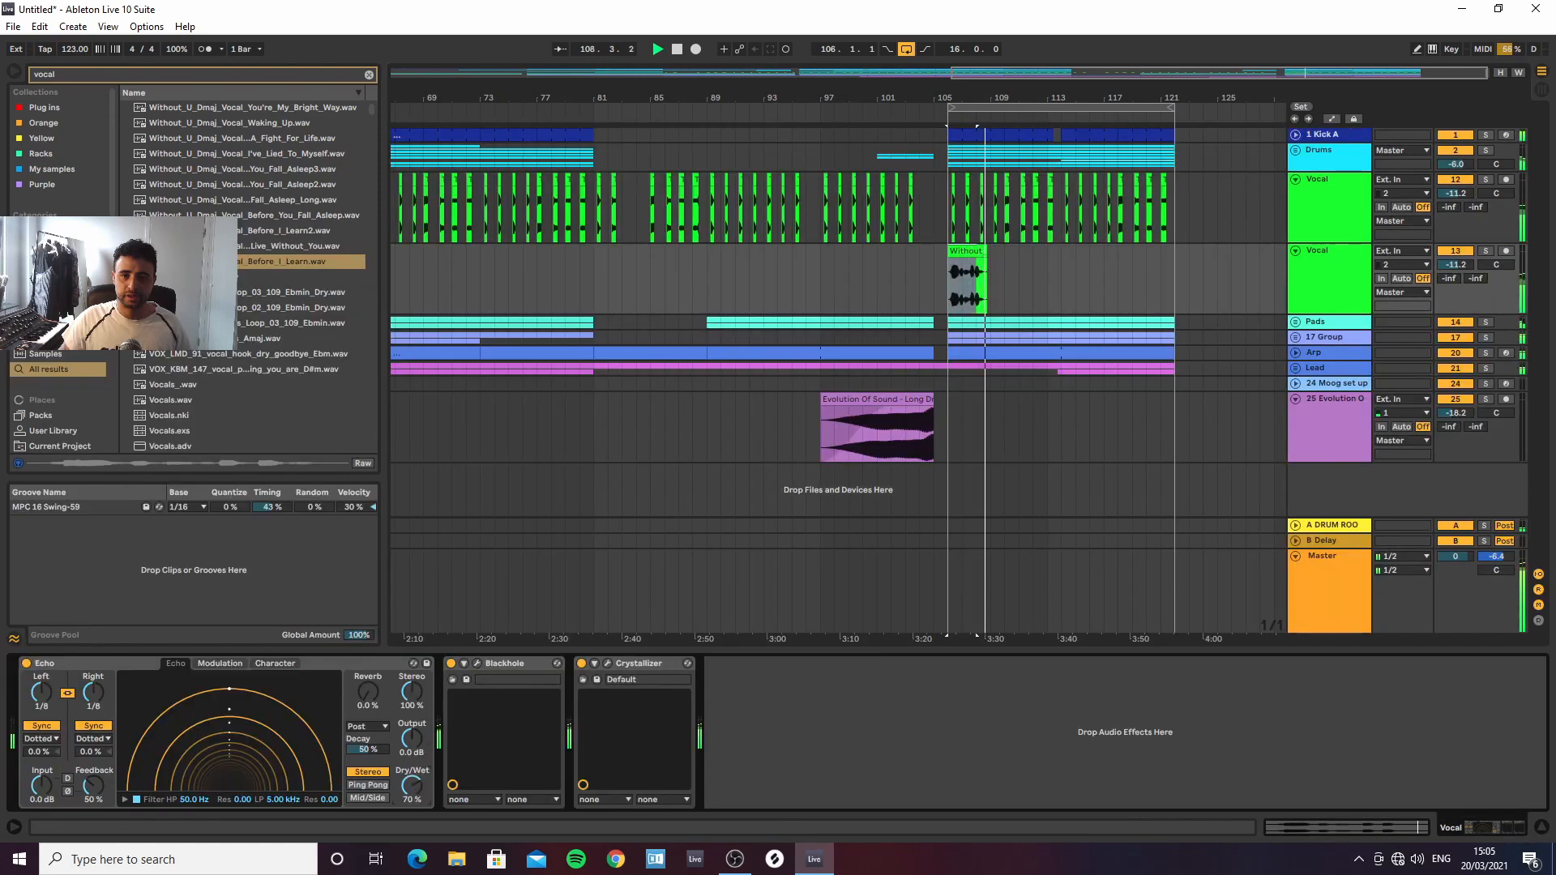
# Set the Echo Dry/Wet to 17% on the duplicated Vocal track and delete its Crystallizer device
pyautogui.moveTo(402, 773); pyautogui.dragTo(403, 818)
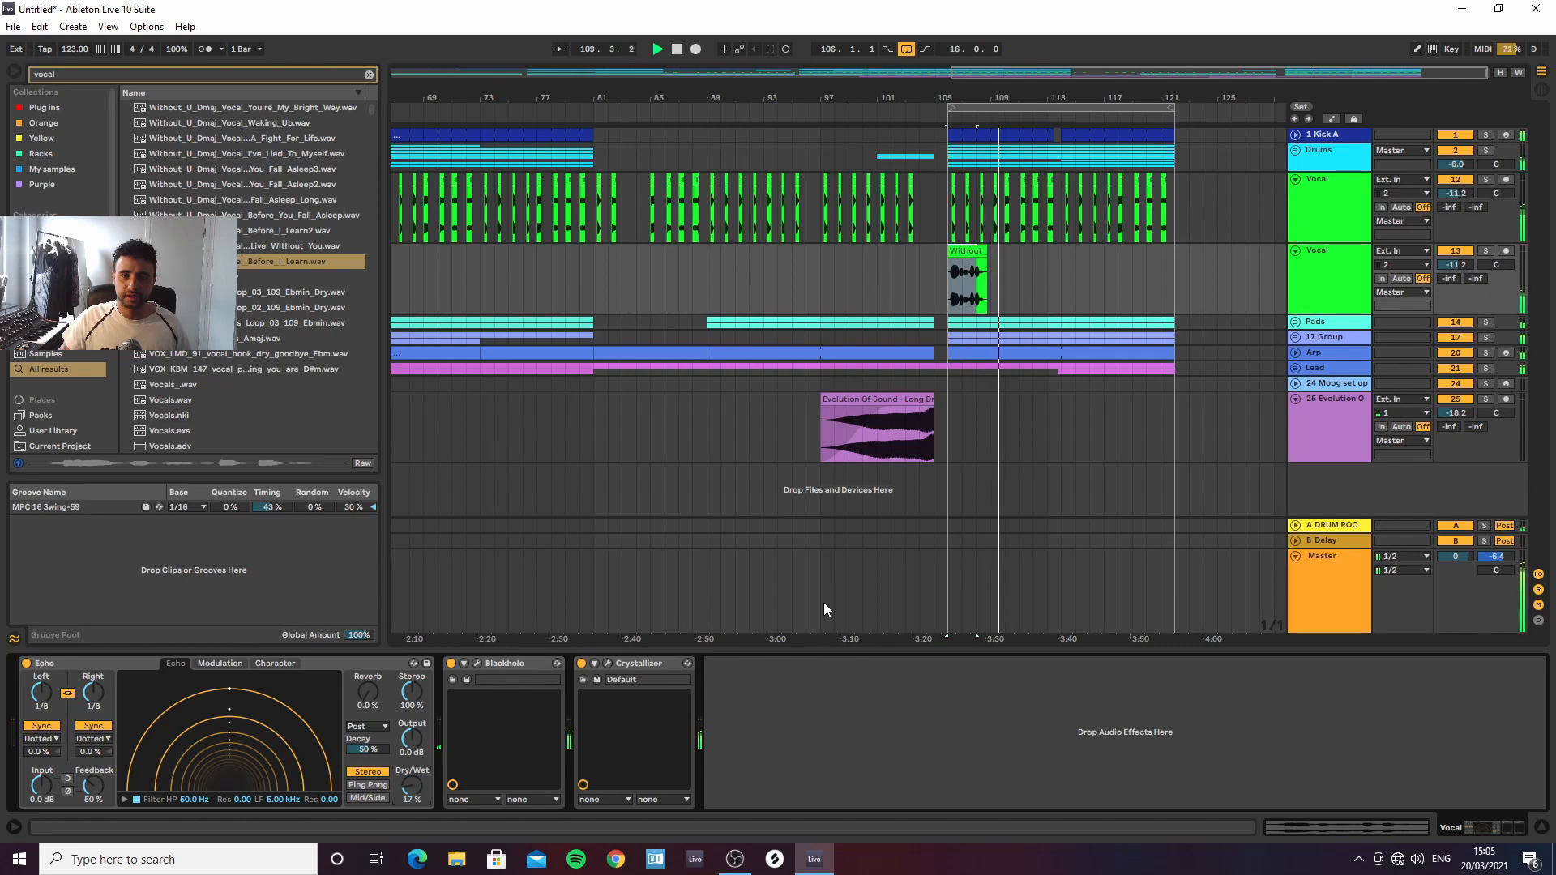
pyautogui.click(639, 663)
pyautogui.press('Delete')
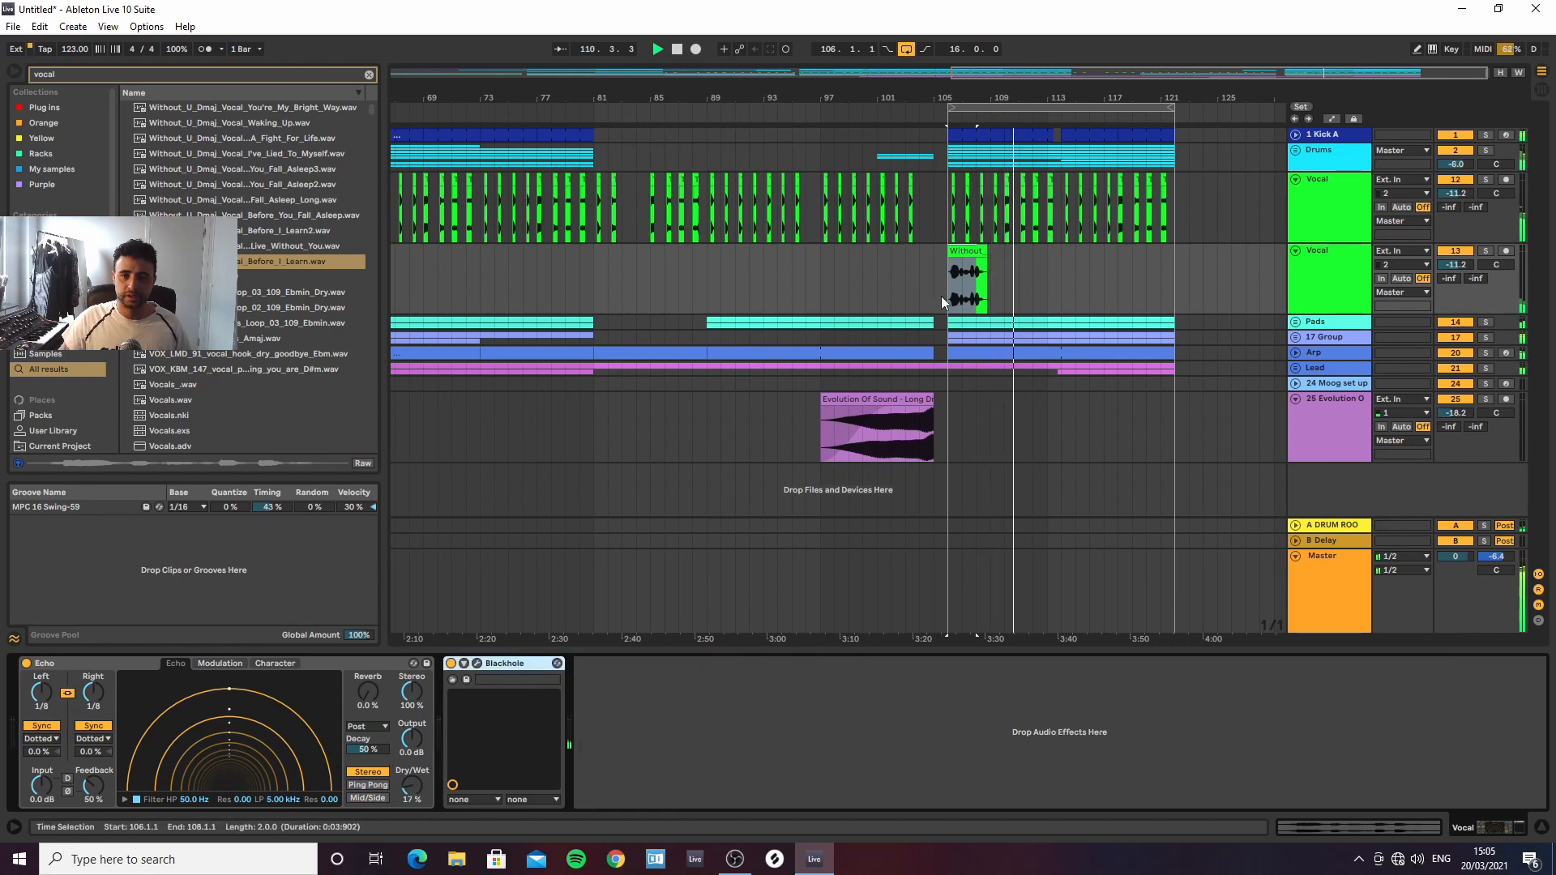
# Play the new vocal clip from bar 106, first in the full mix and then with its track soloed
pyautogui.click(942, 293)
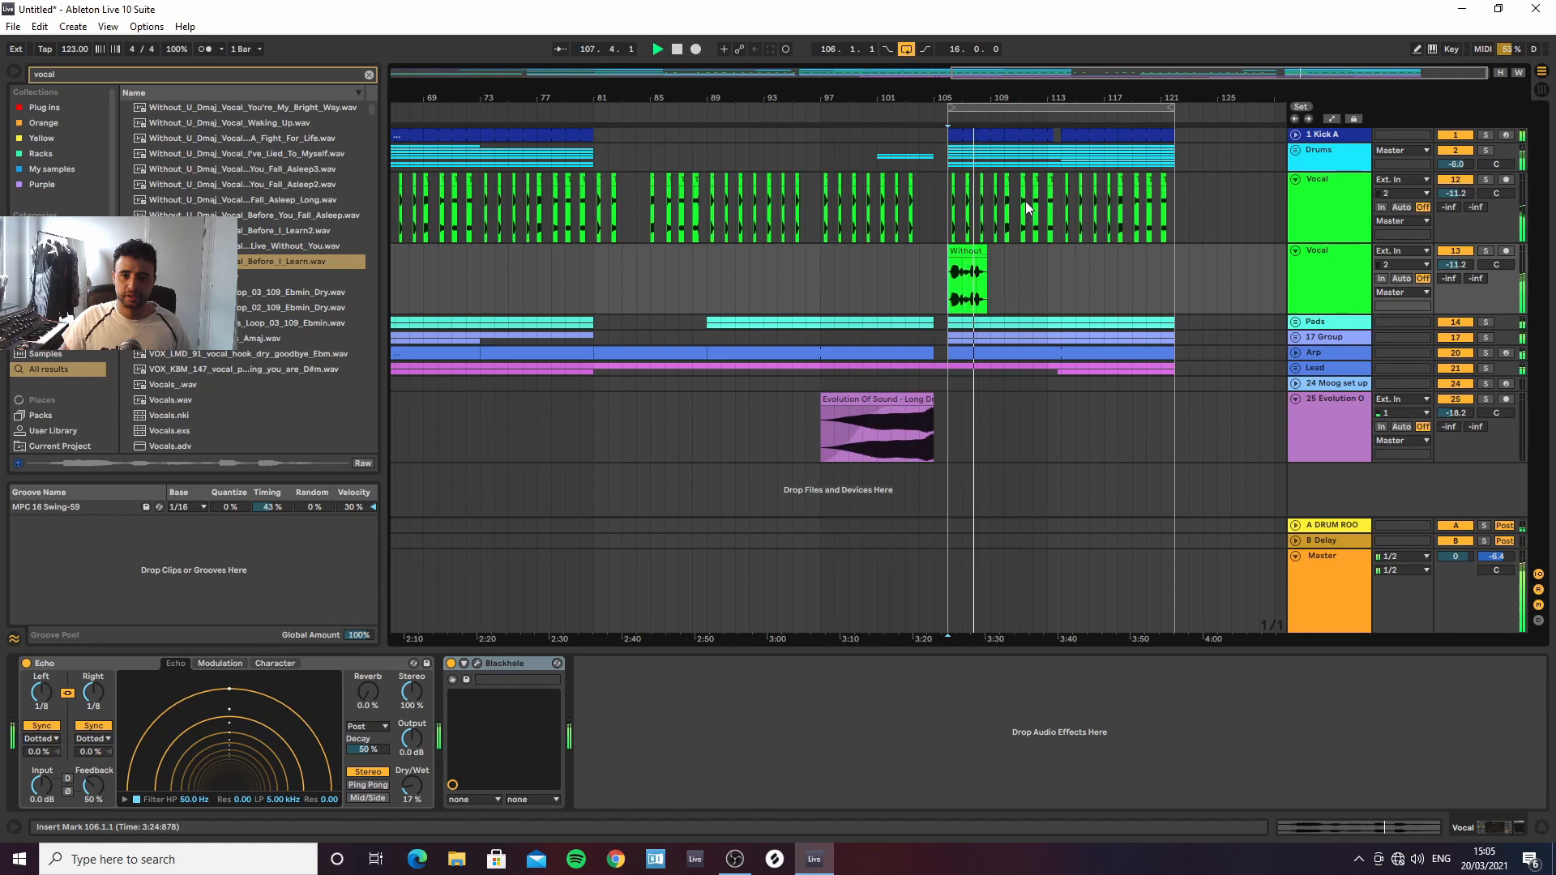
pyautogui.moveTo(1014, 92); pyautogui.dragTo(951, 222)
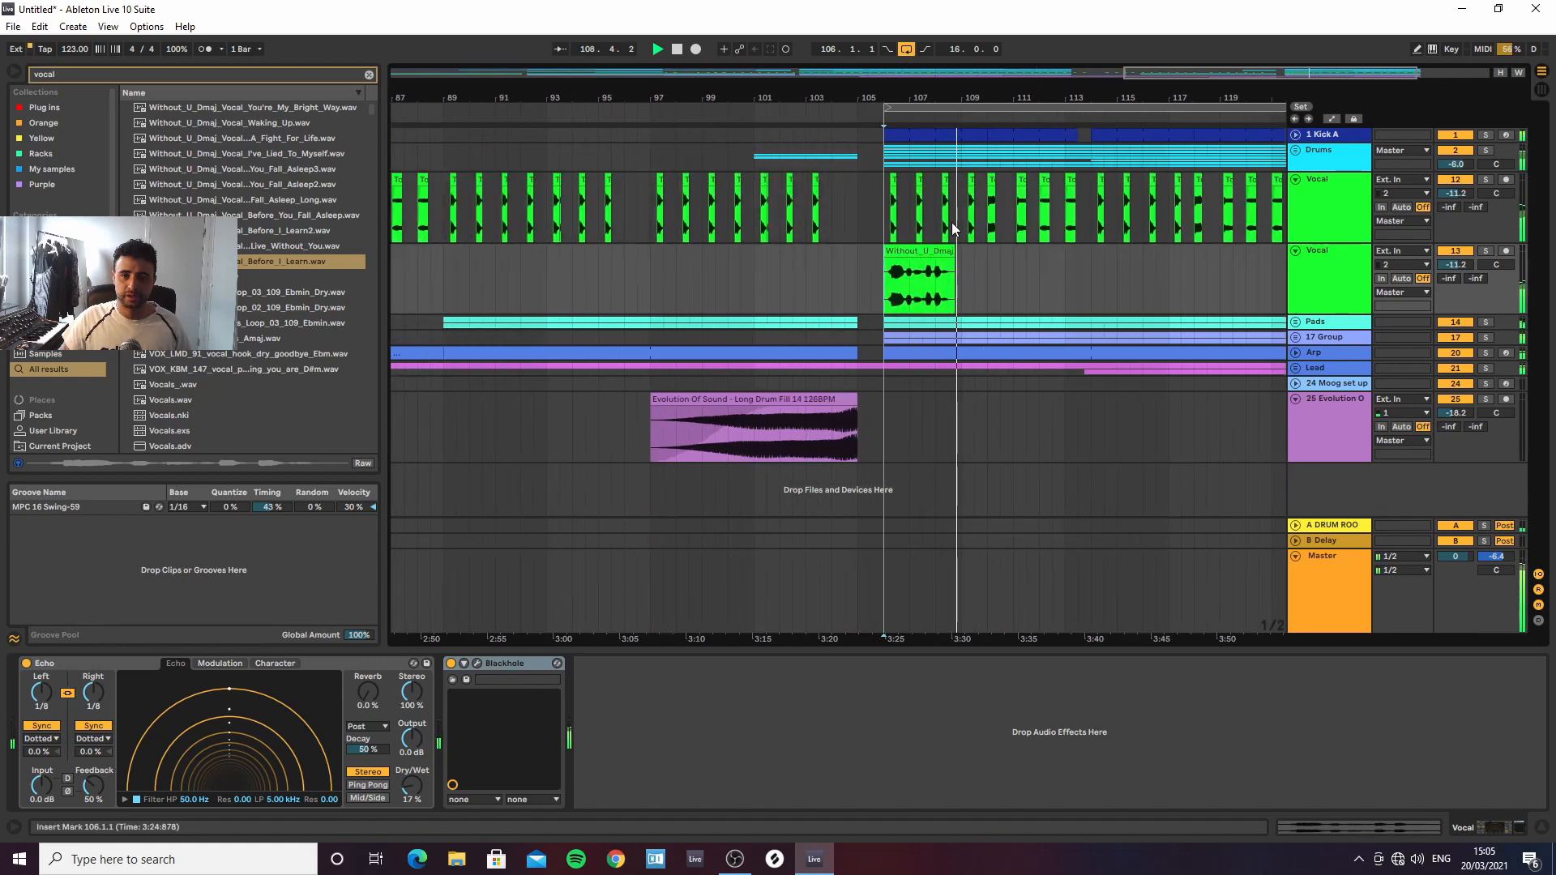
pyautogui.press('space')
pyautogui.press('space')
pyautogui.press('s')
pyautogui.press('space')
pyautogui.press('space')
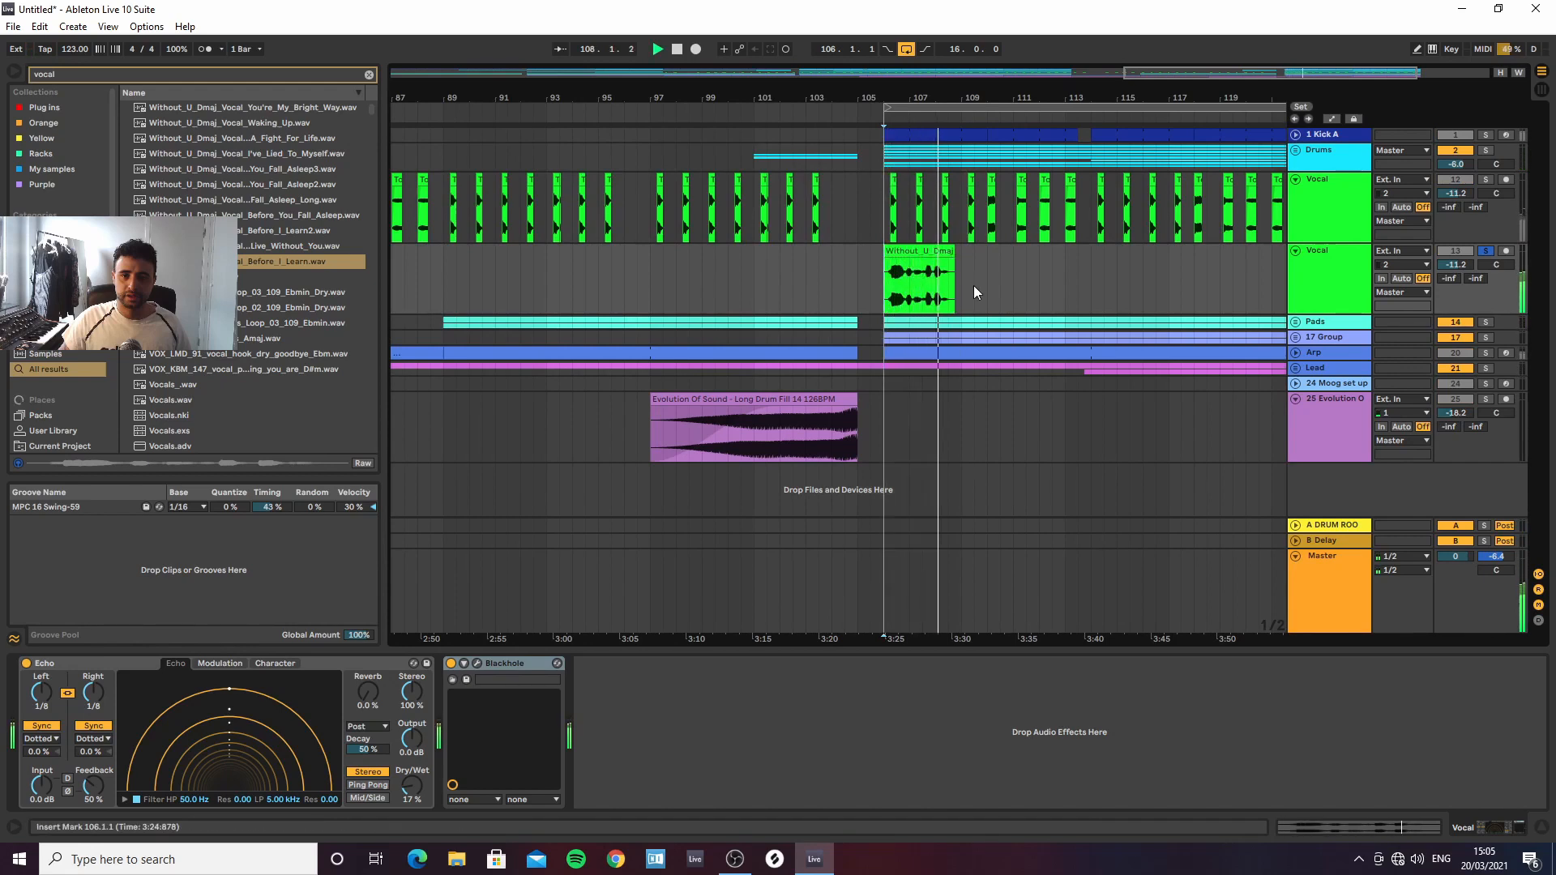
pyautogui.moveTo(969, 98); pyautogui.dragTo(1128, 98)
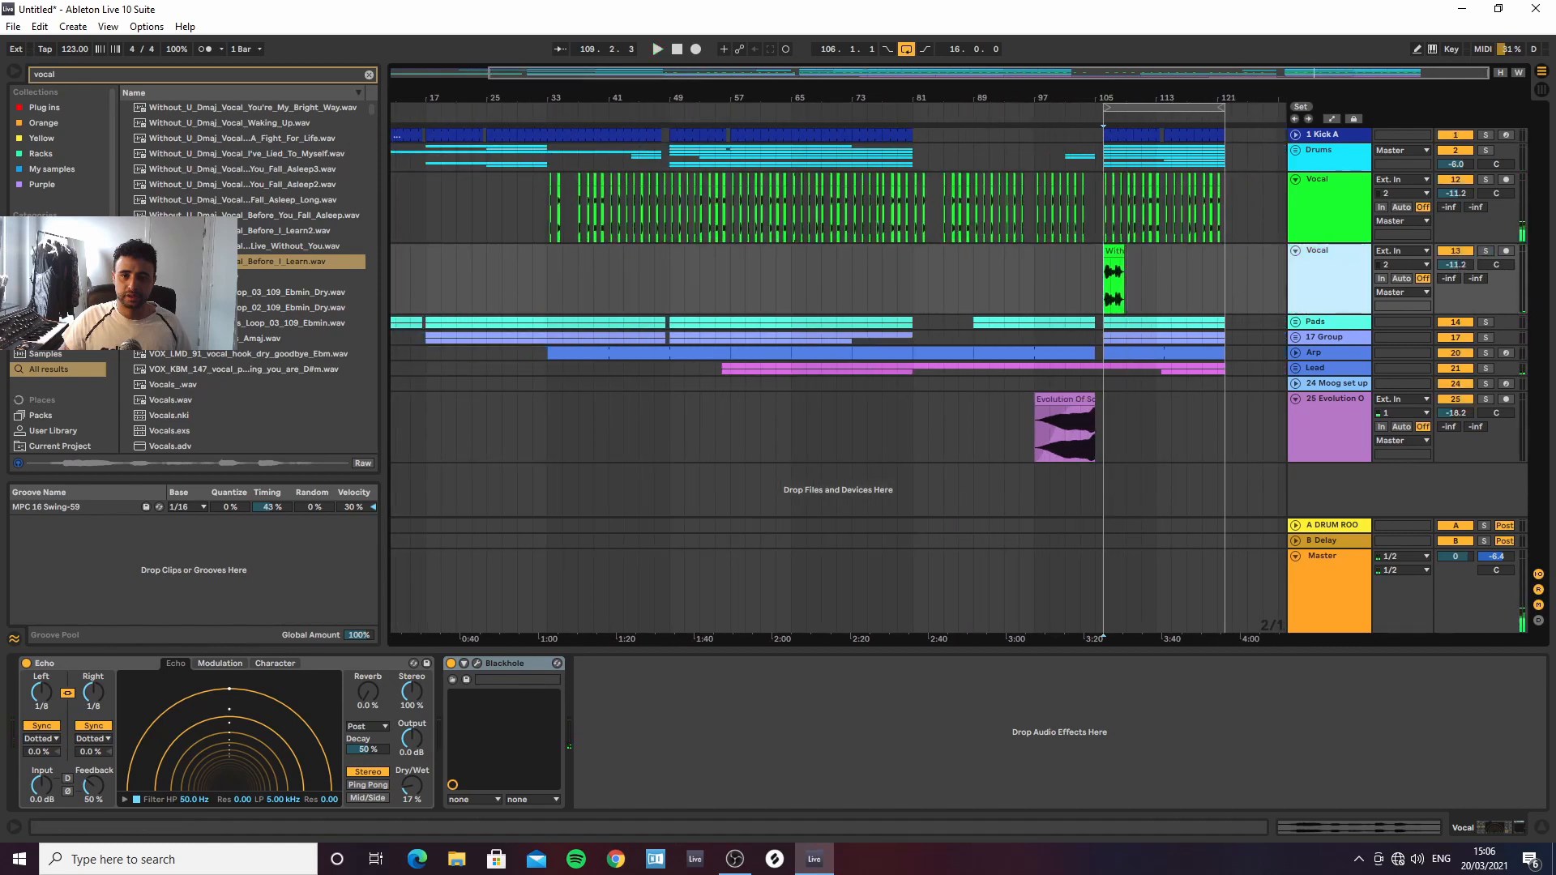
# Audition the vocal samples in the search results, including the vocal loops and the You're_My_Bright_Way, Waking_Up and A_Fight_For_Life takes
pyautogui.click(199, 292)
pyautogui.press('Down')
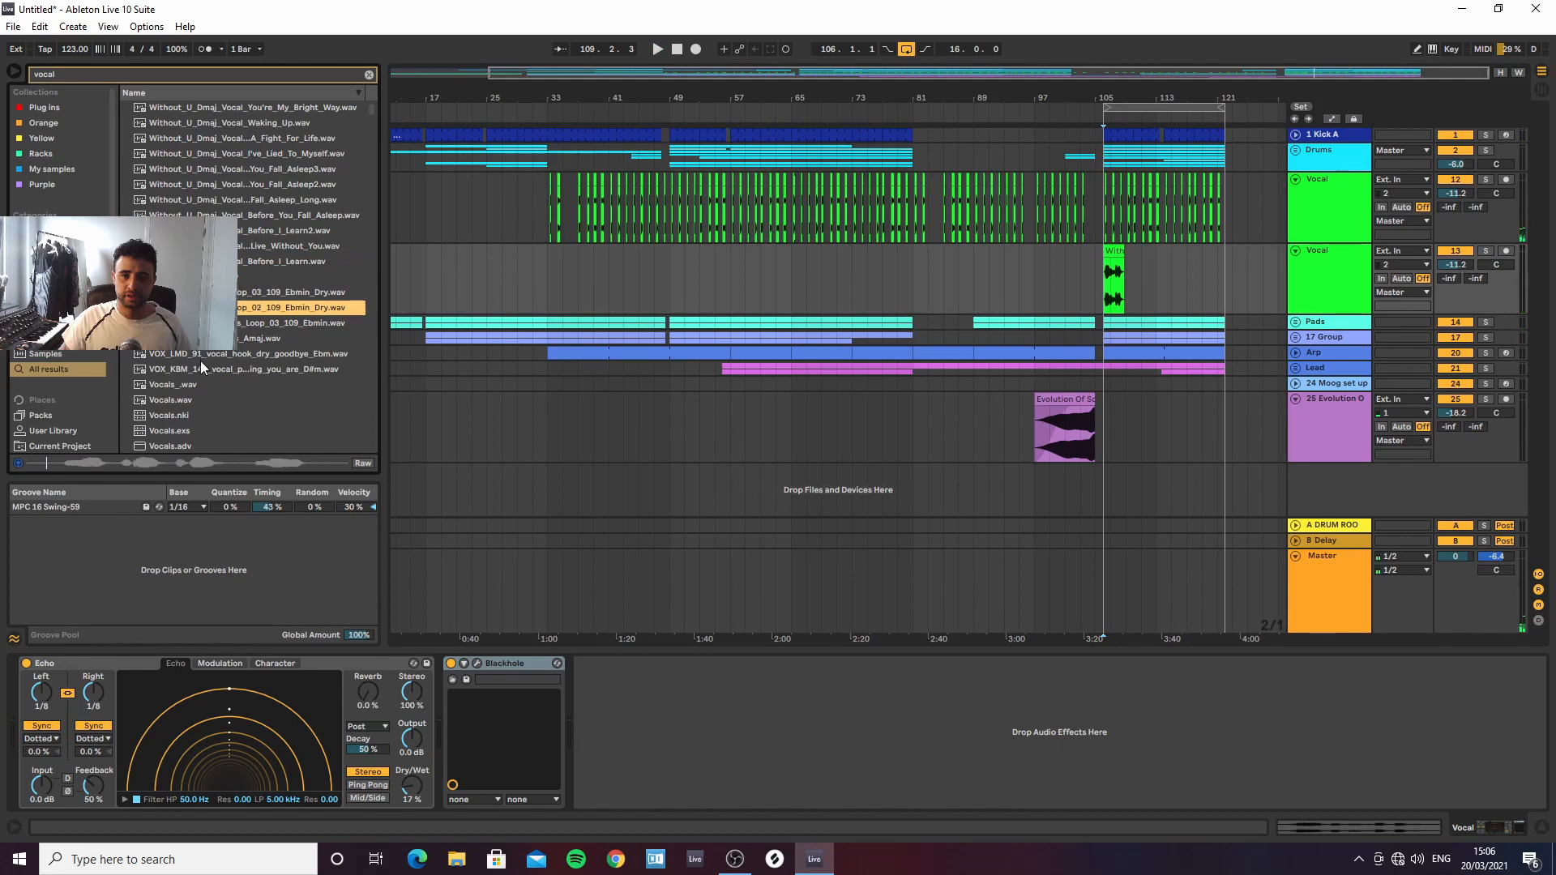
pyautogui.click(200, 368)
pyautogui.press('Up')
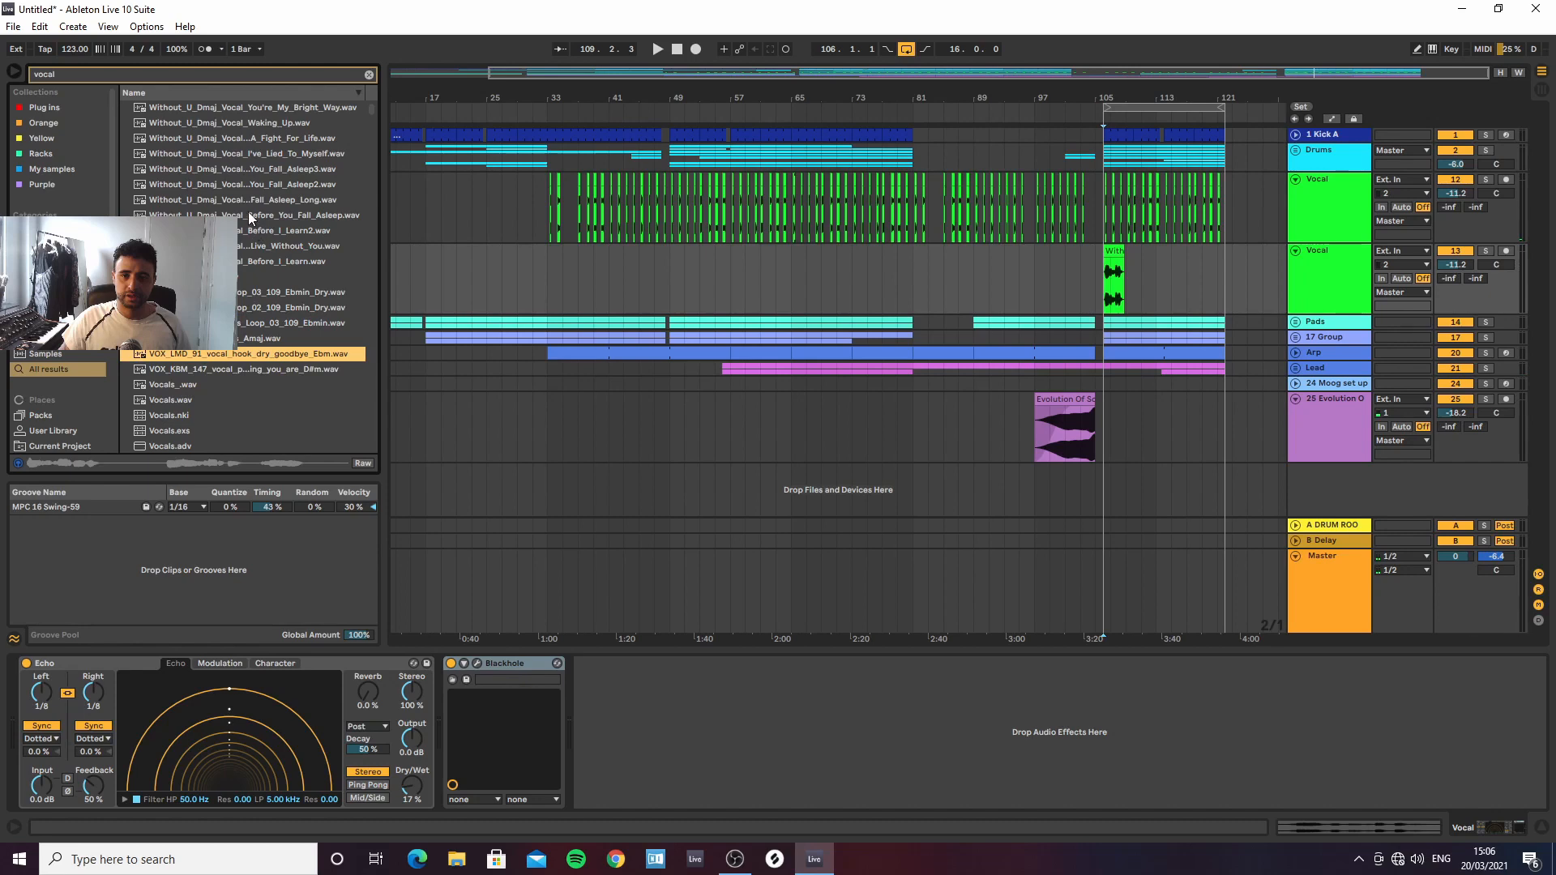
pyautogui.click(220, 110)
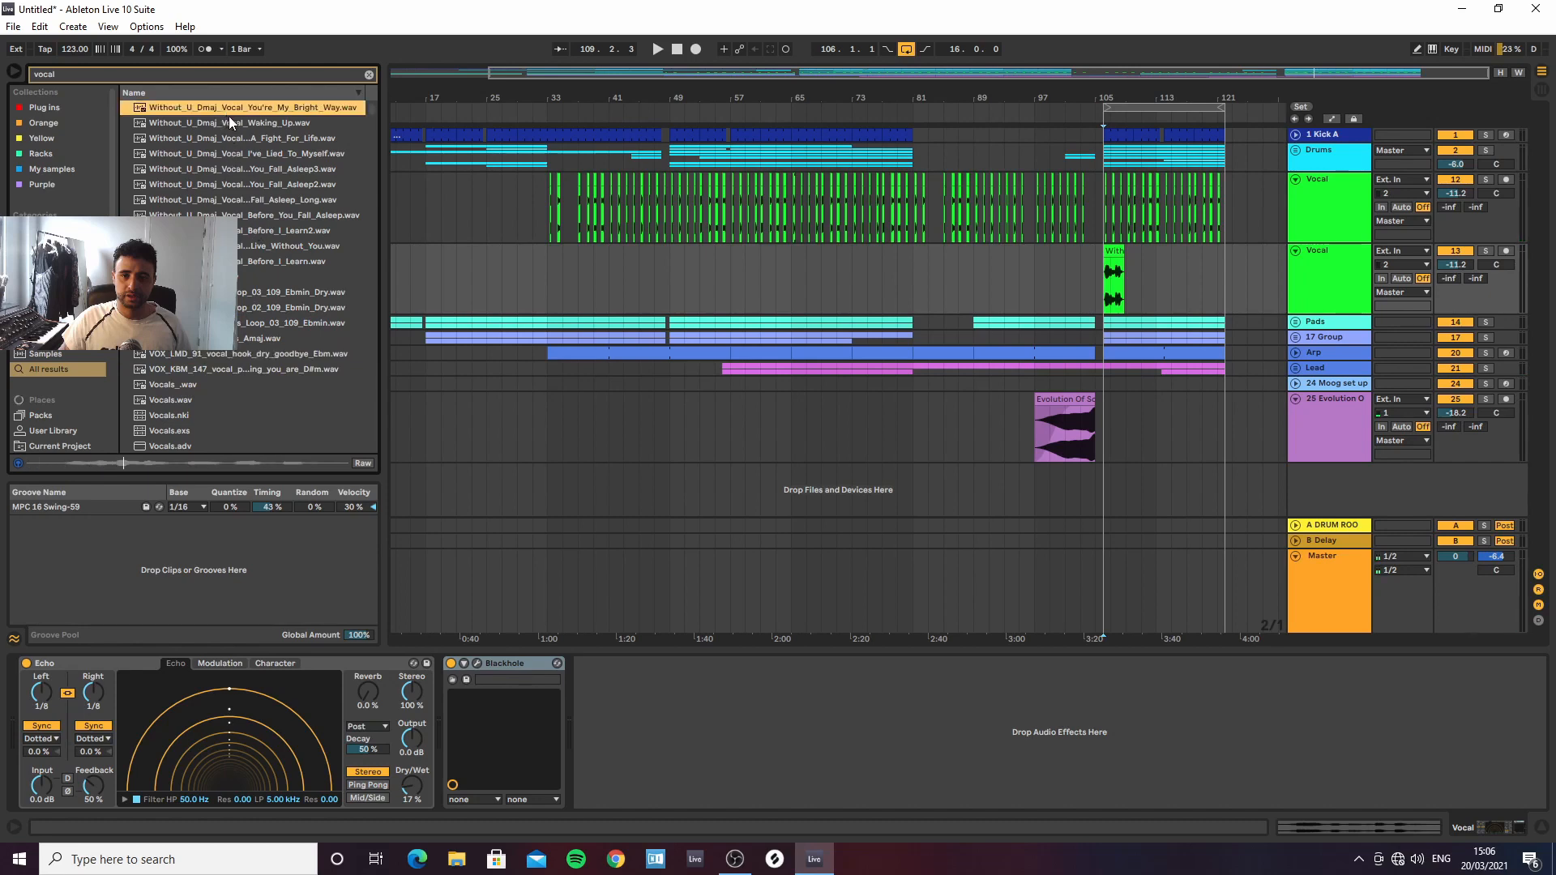
pyautogui.click(235, 126)
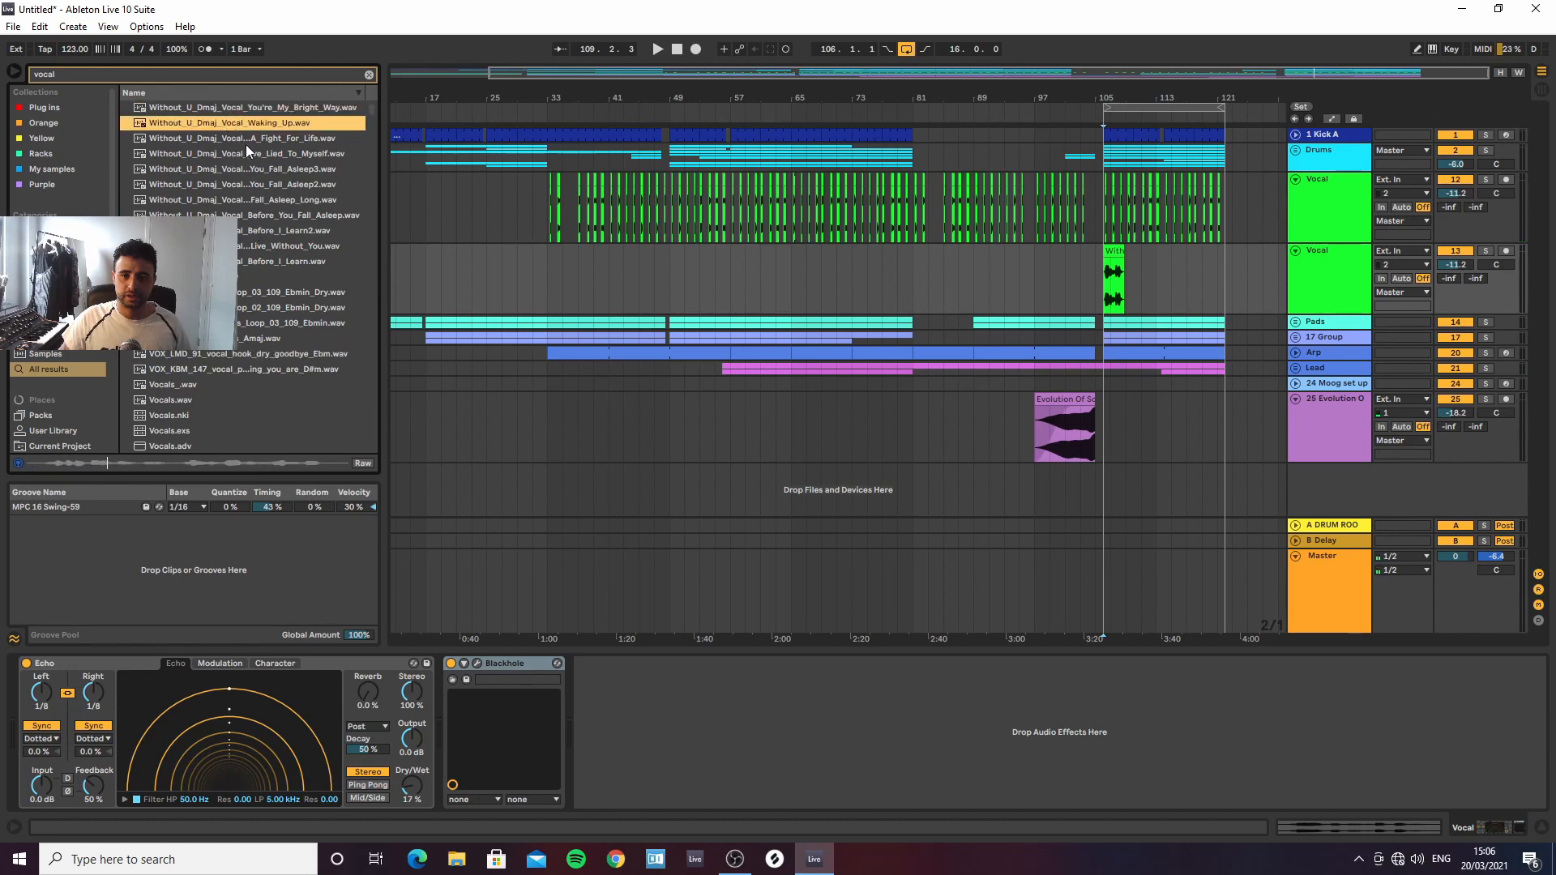
pyautogui.click(246, 144)
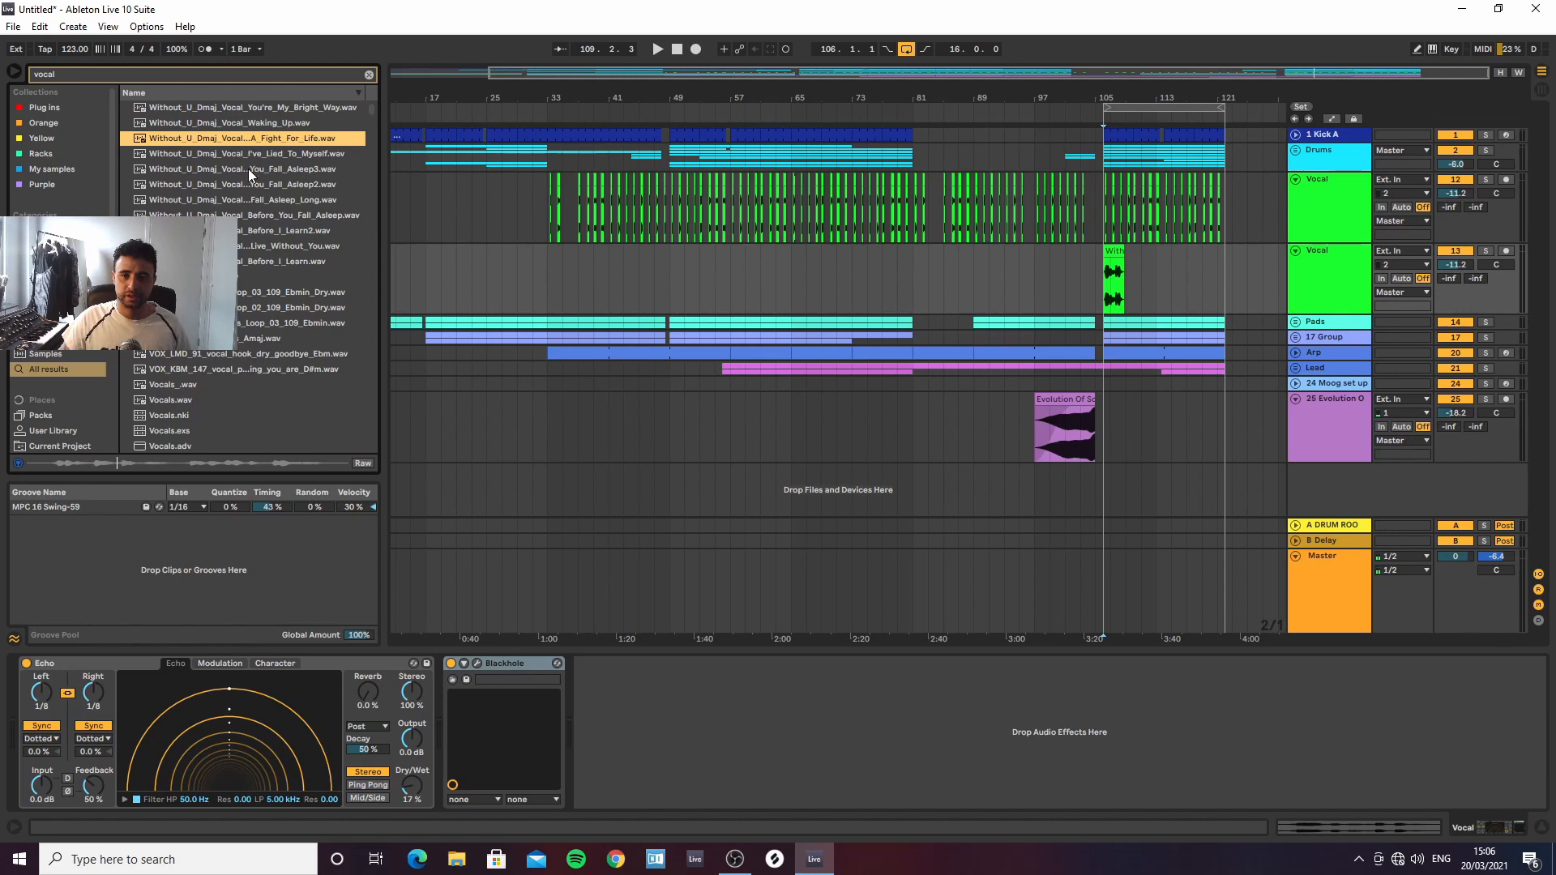
# Place the Before_I_Learn_To_Live_Without_You sample at bar 105 on the duplicated Vocal track and delete the older vocal clip after it
pyautogui.click(238, 246)
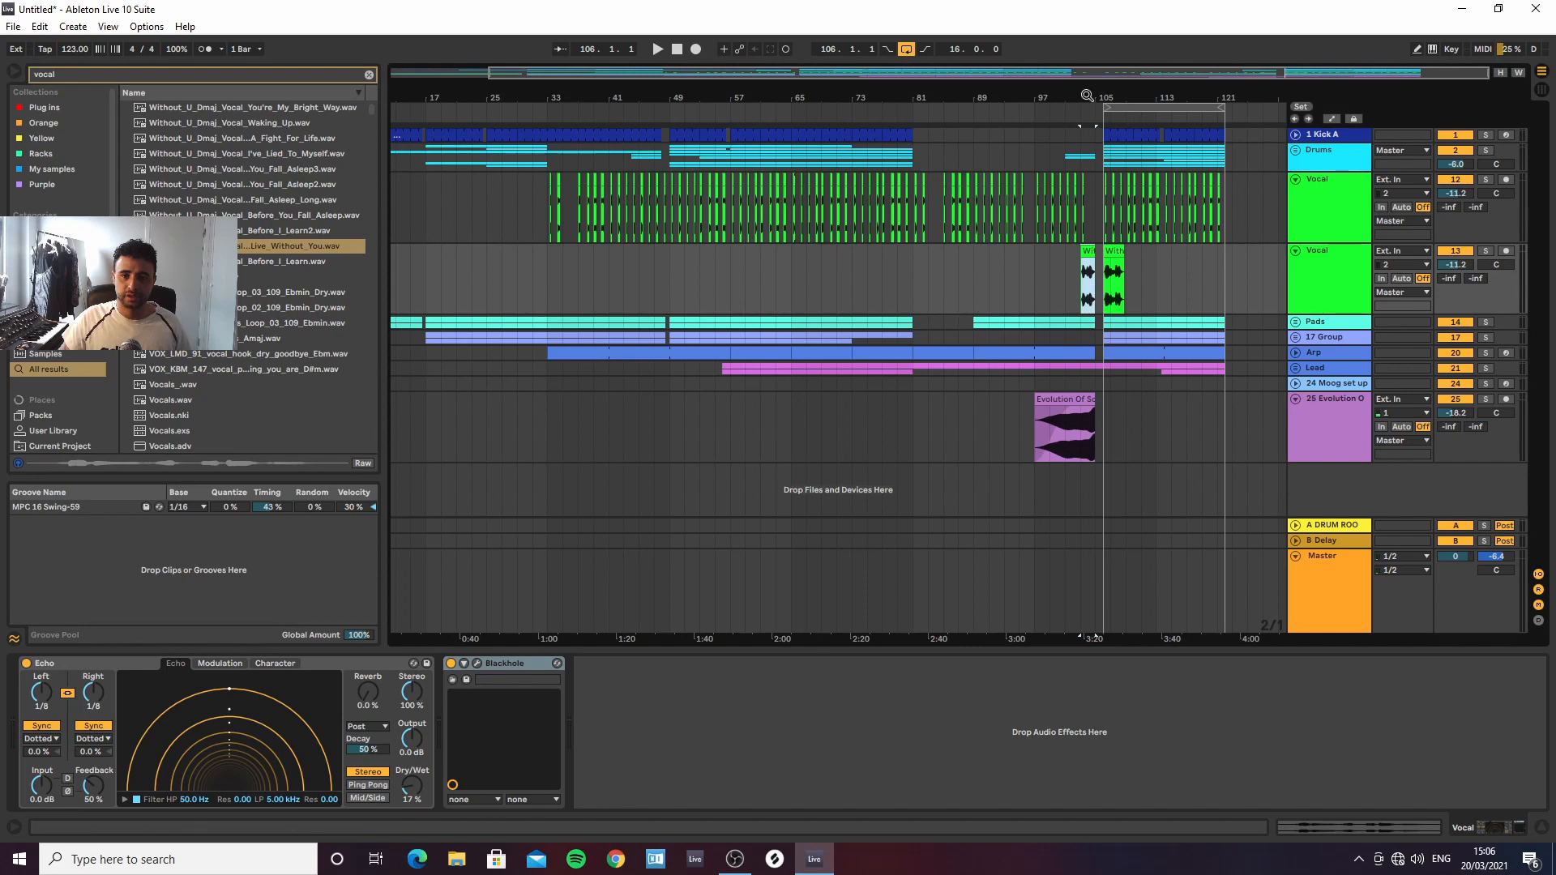
pyautogui.moveTo(1087, 97); pyautogui.dragTo(1026, 255)
pyautogui.press('space')
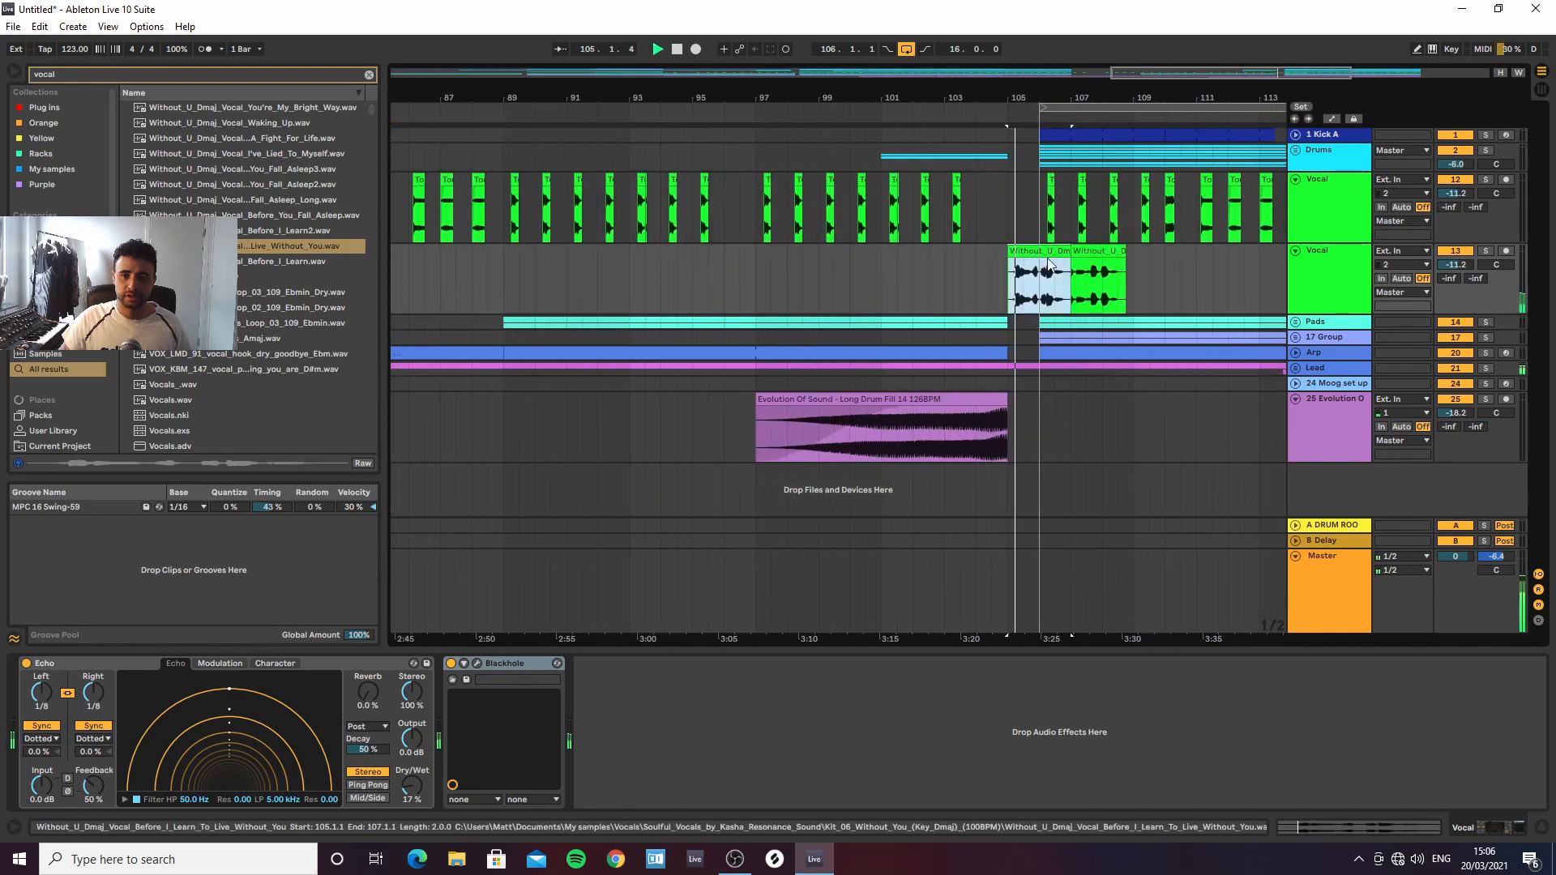
pyautogui.click(1103, 254)
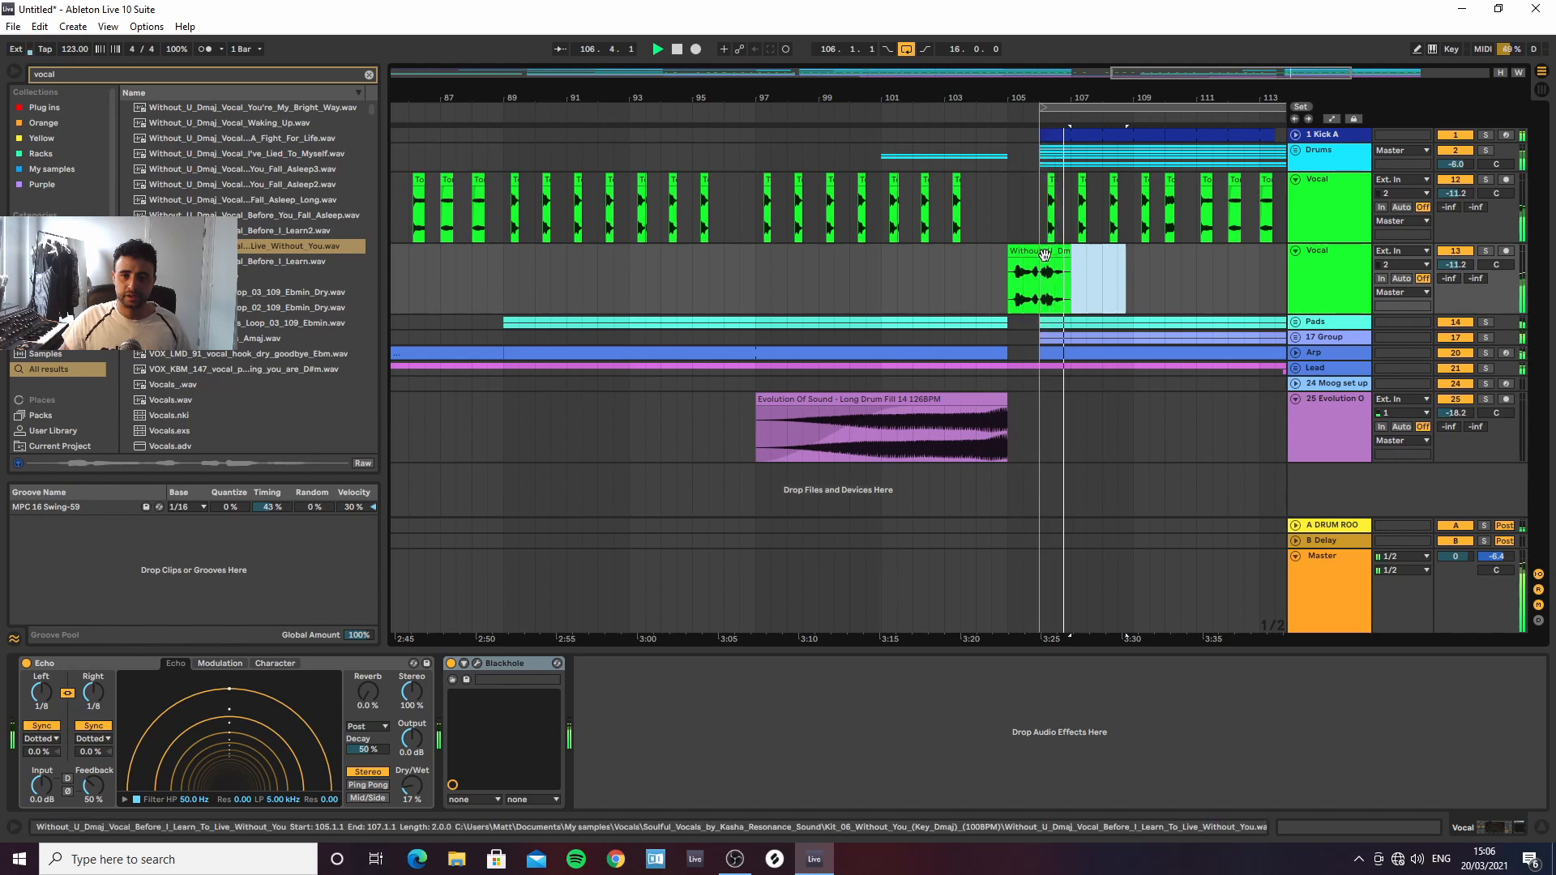
# Trim the start of the new vocal clip to bar 106 and play it in the mix
pyautogui.moveTo(1009, 252); pyautogui.dragTo(1041, 251)
pyautogui.press('space')
pyautogui.press('space')
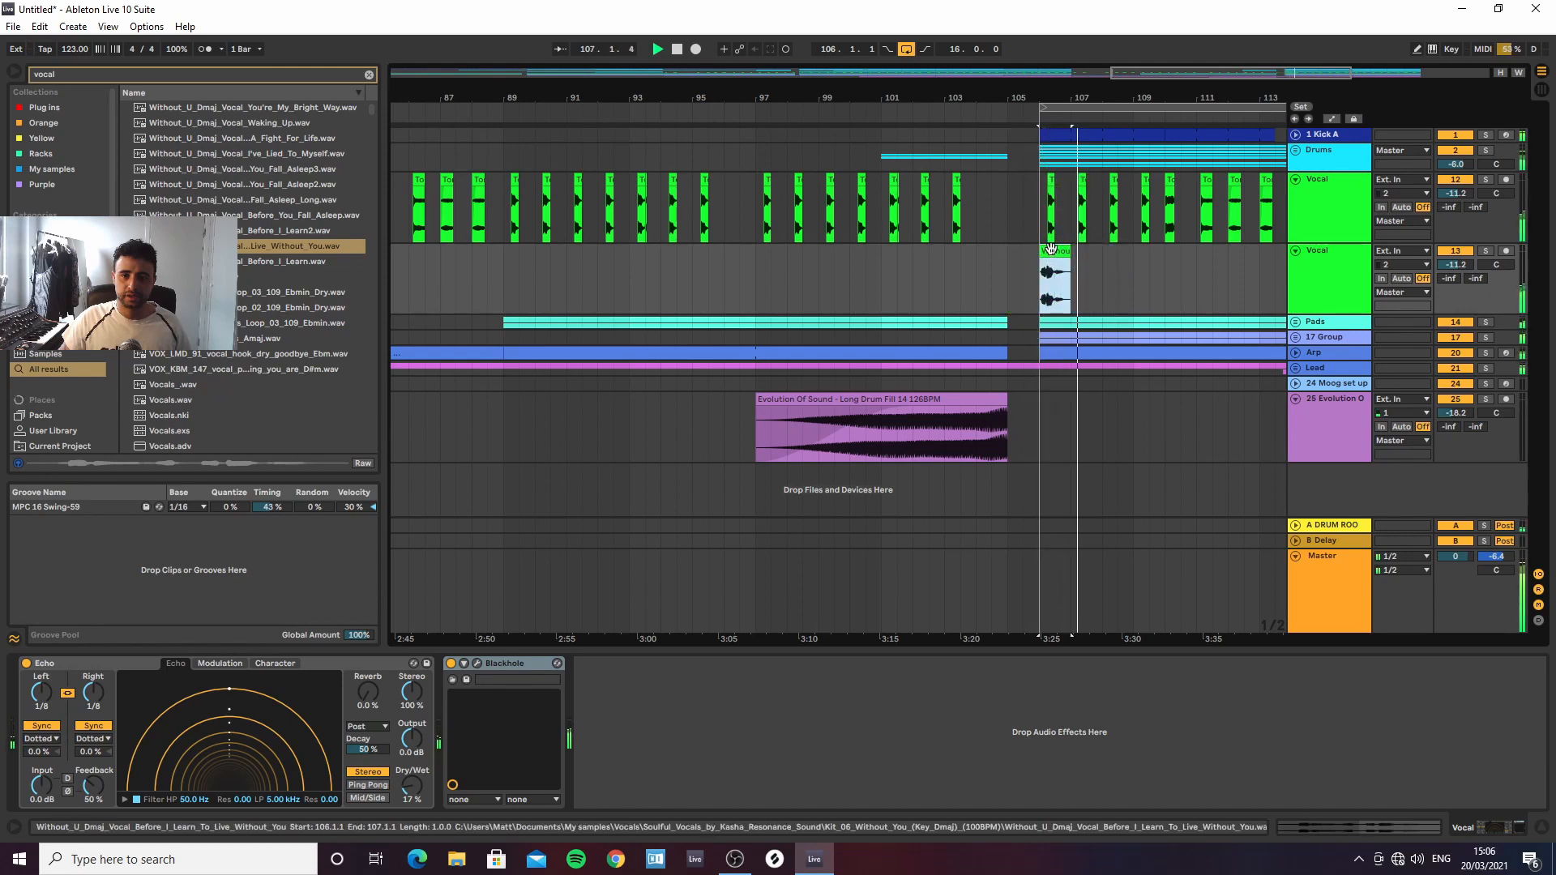
pyautogui.press('space')
pyautogui.press('space')
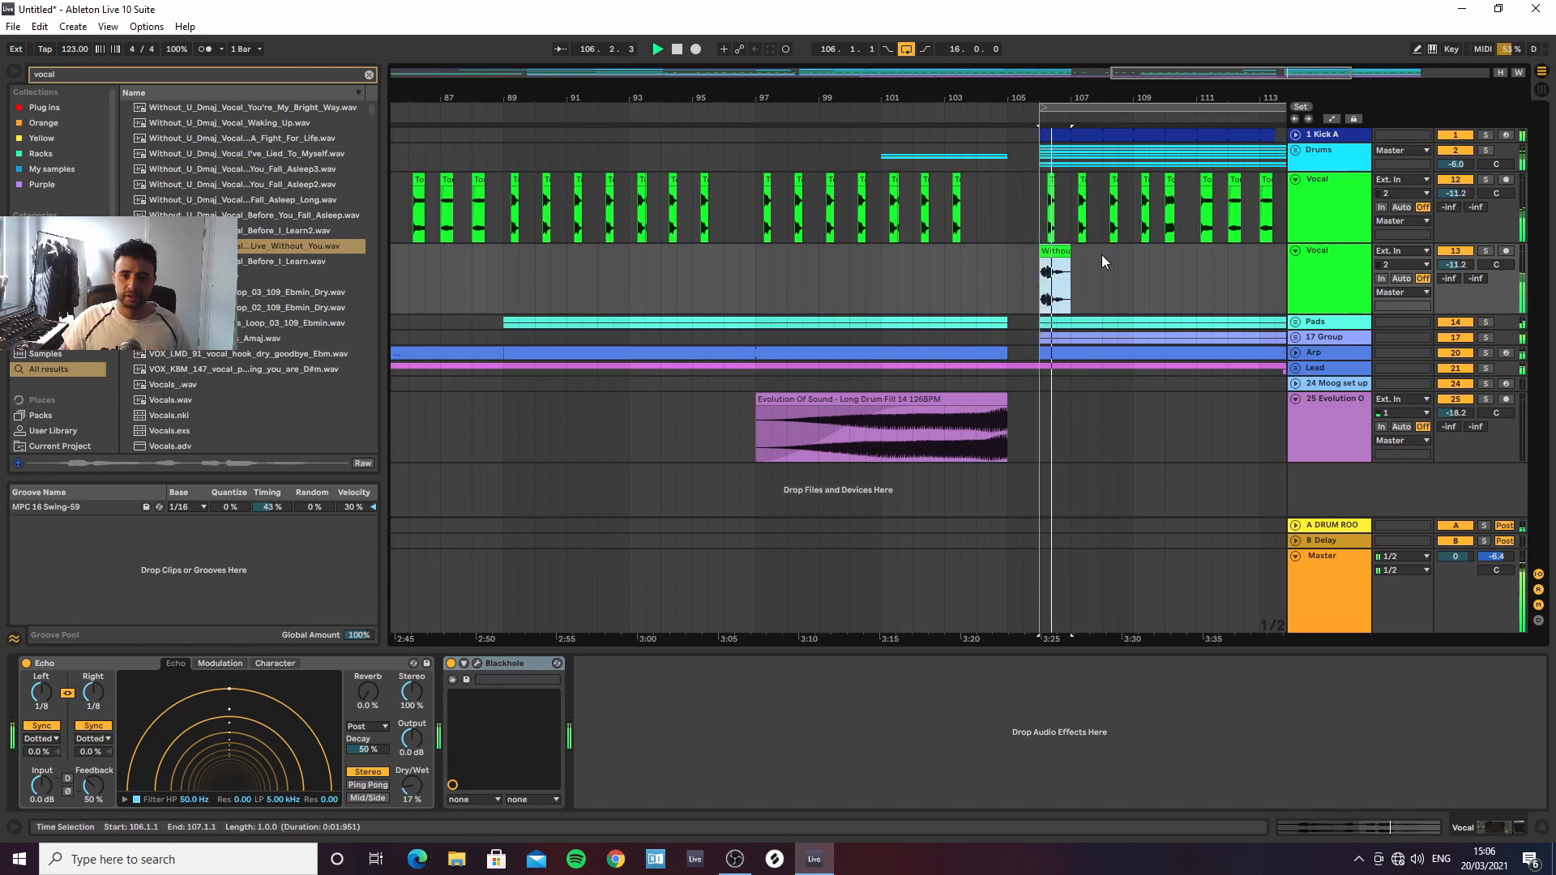
pyautogui.press('space')
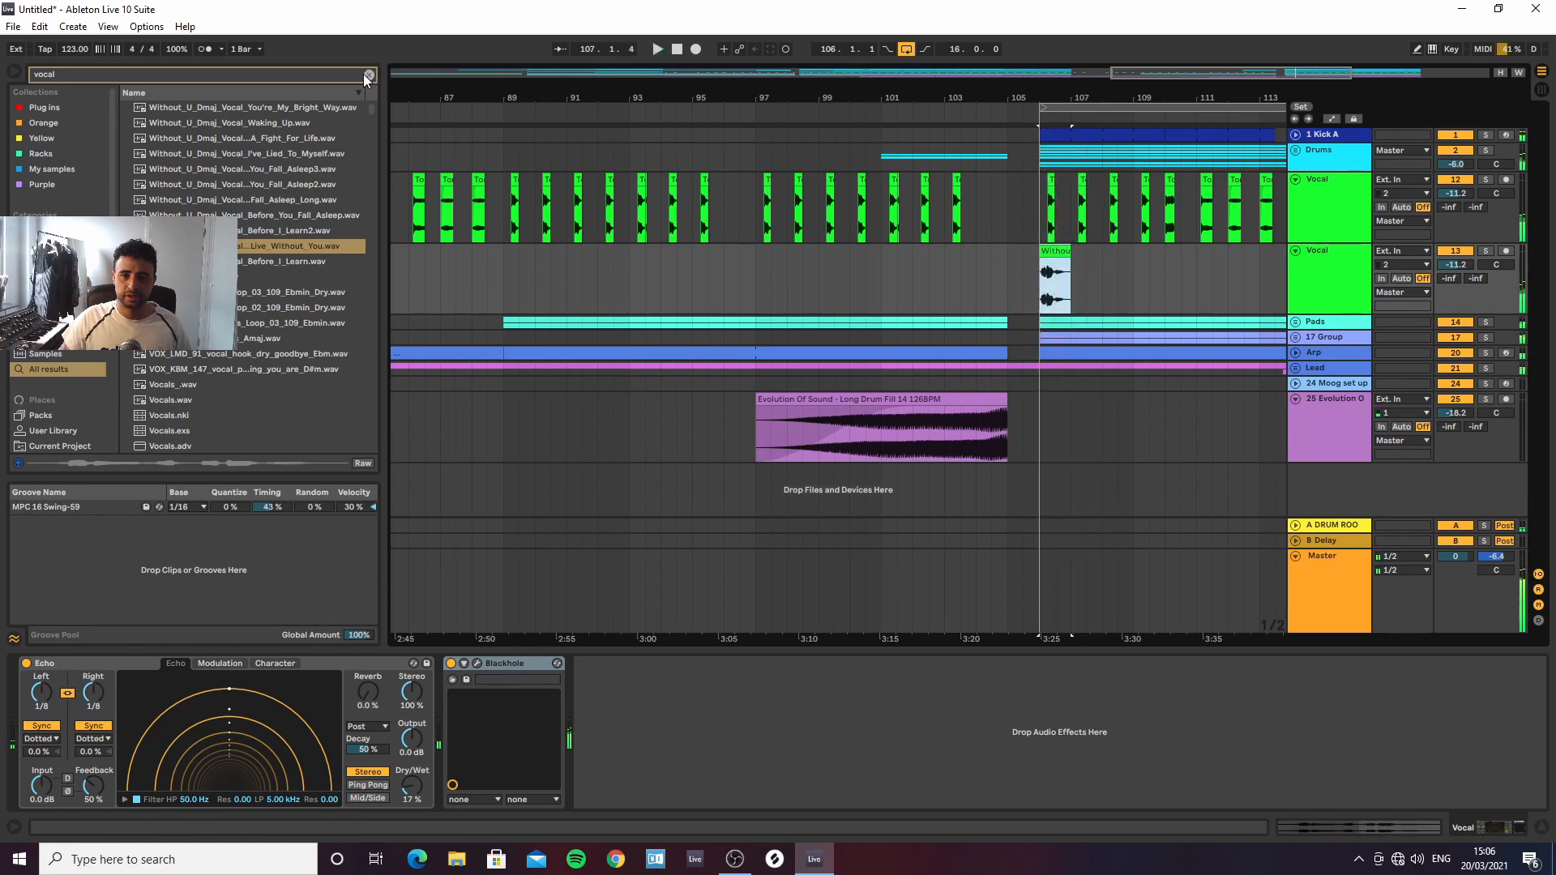
# Warp the trimmed vocal clip in Complex Pro mode, transpose it by -1 st and play it back
pyautogui.click(369, 74)
pyautogui.doubleClick(1060, 253)
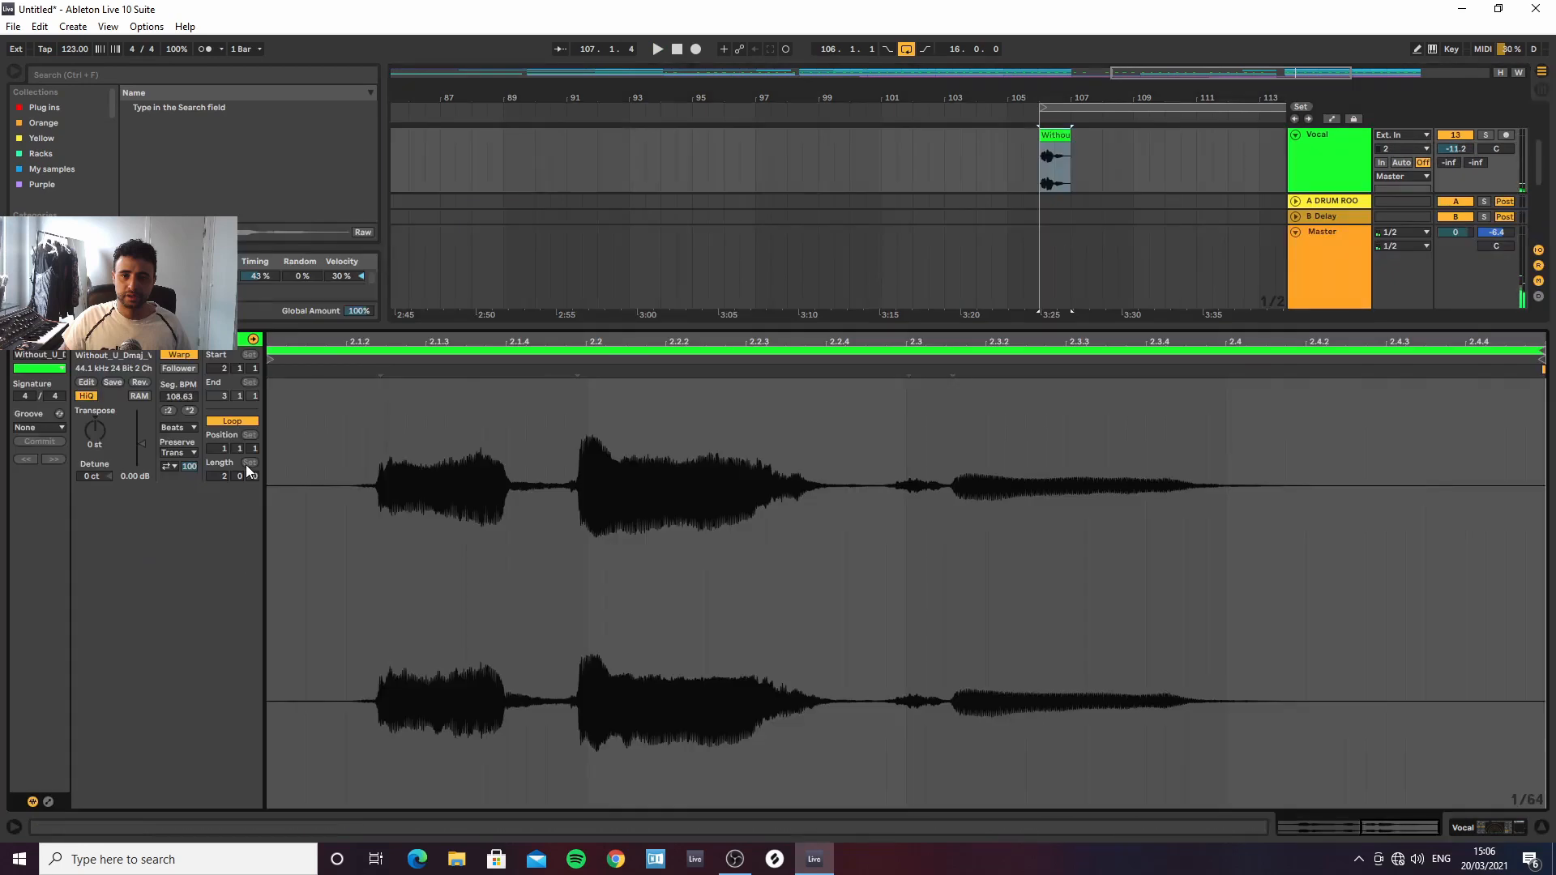
pyautogui.click(188, 428)
pyautogui.click(182, 356)
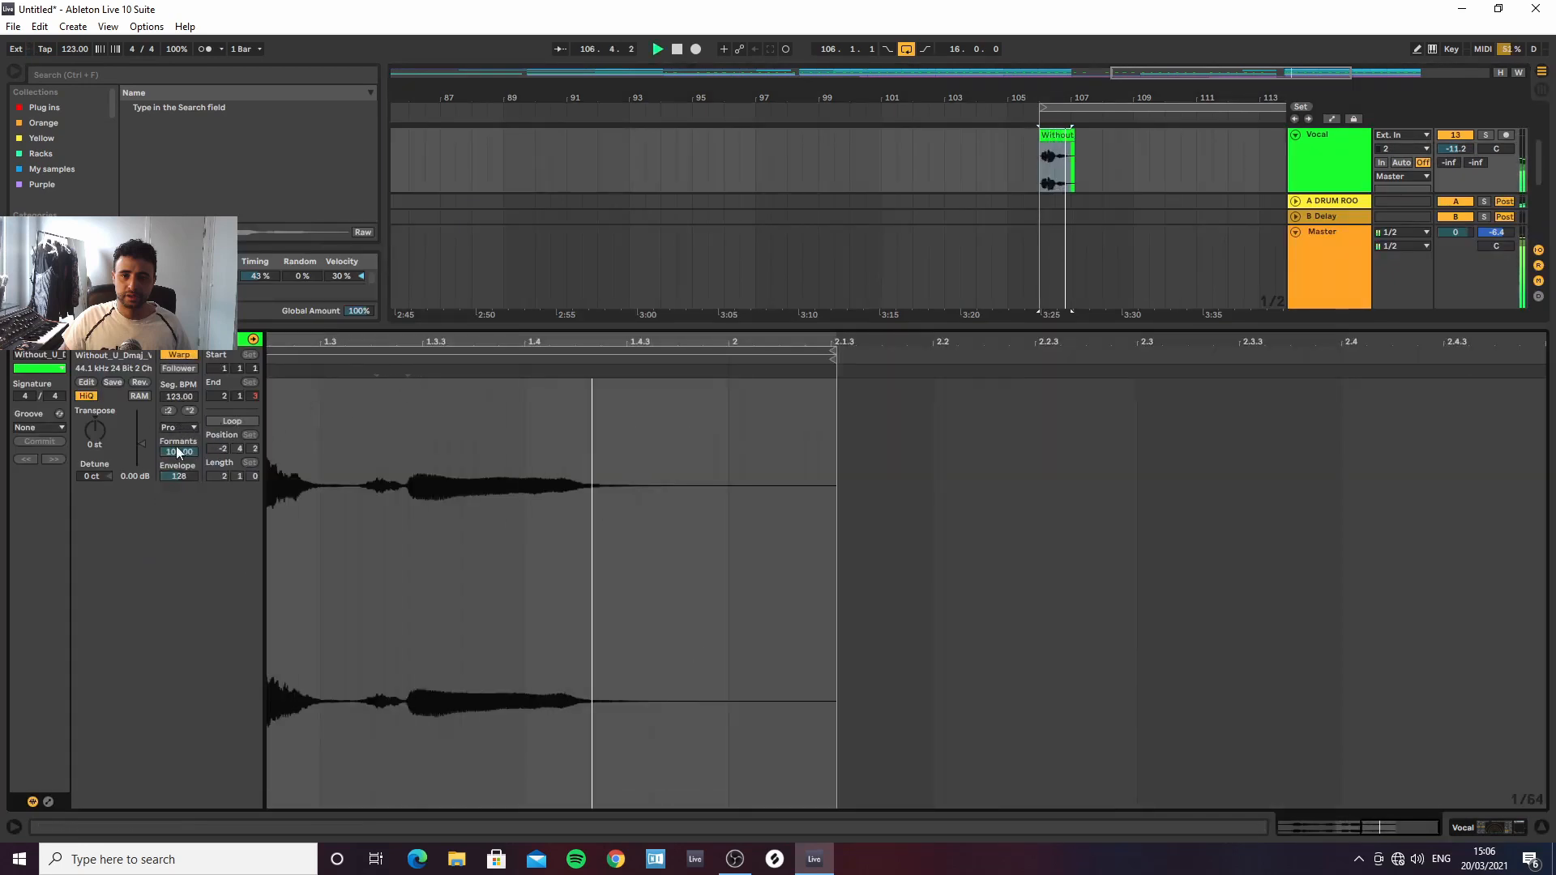
pyautogui.press('space')
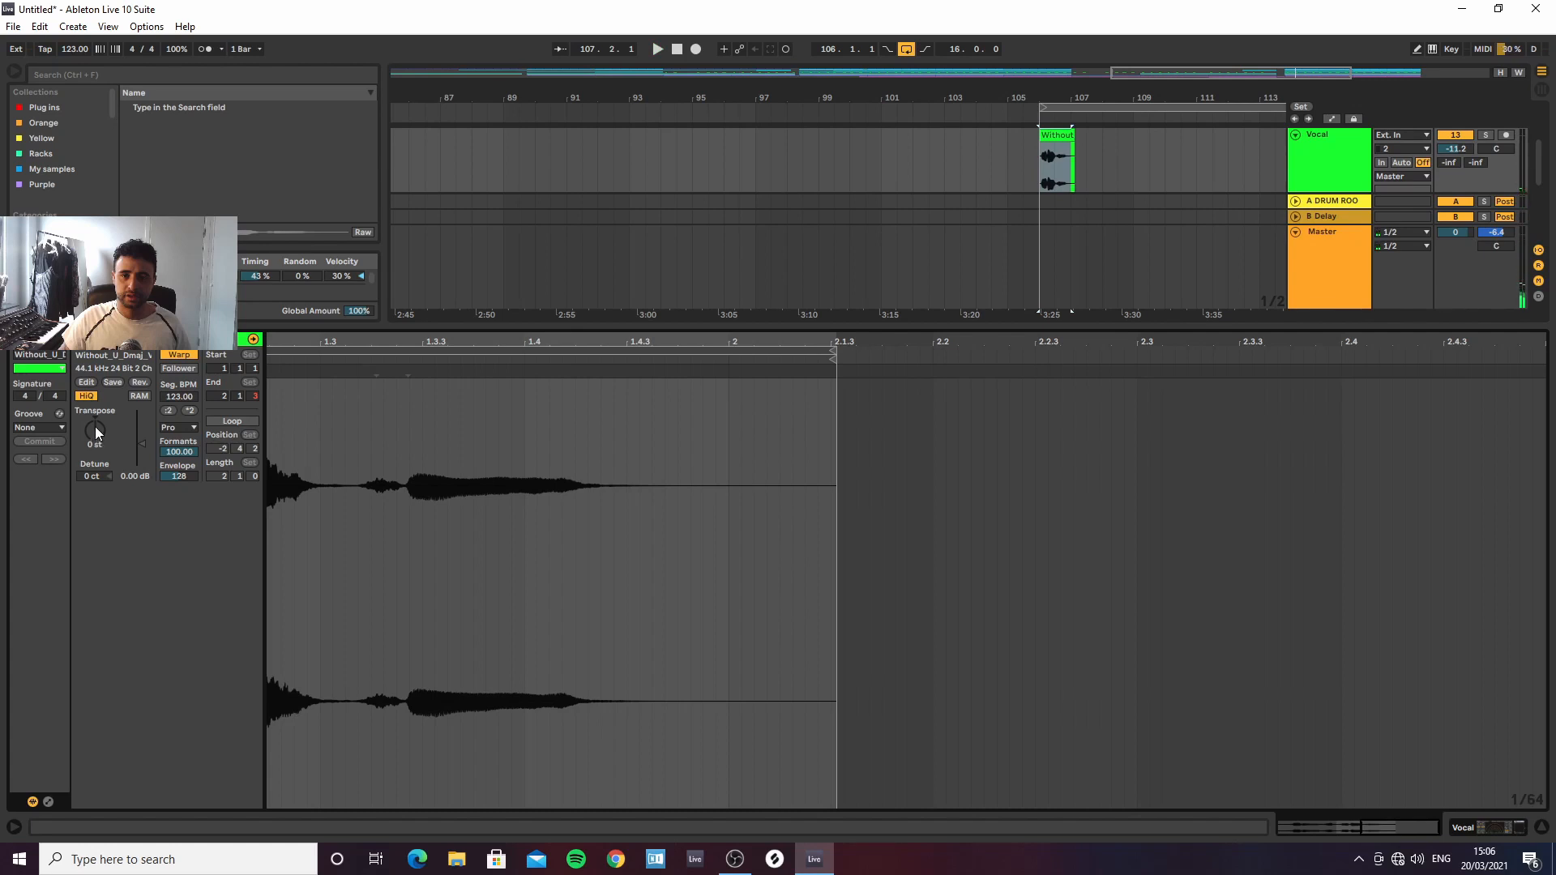
pyautogui.moveTo(95, 426); pyautogui.dragTo(95, 438)
pyautogui.press('space')
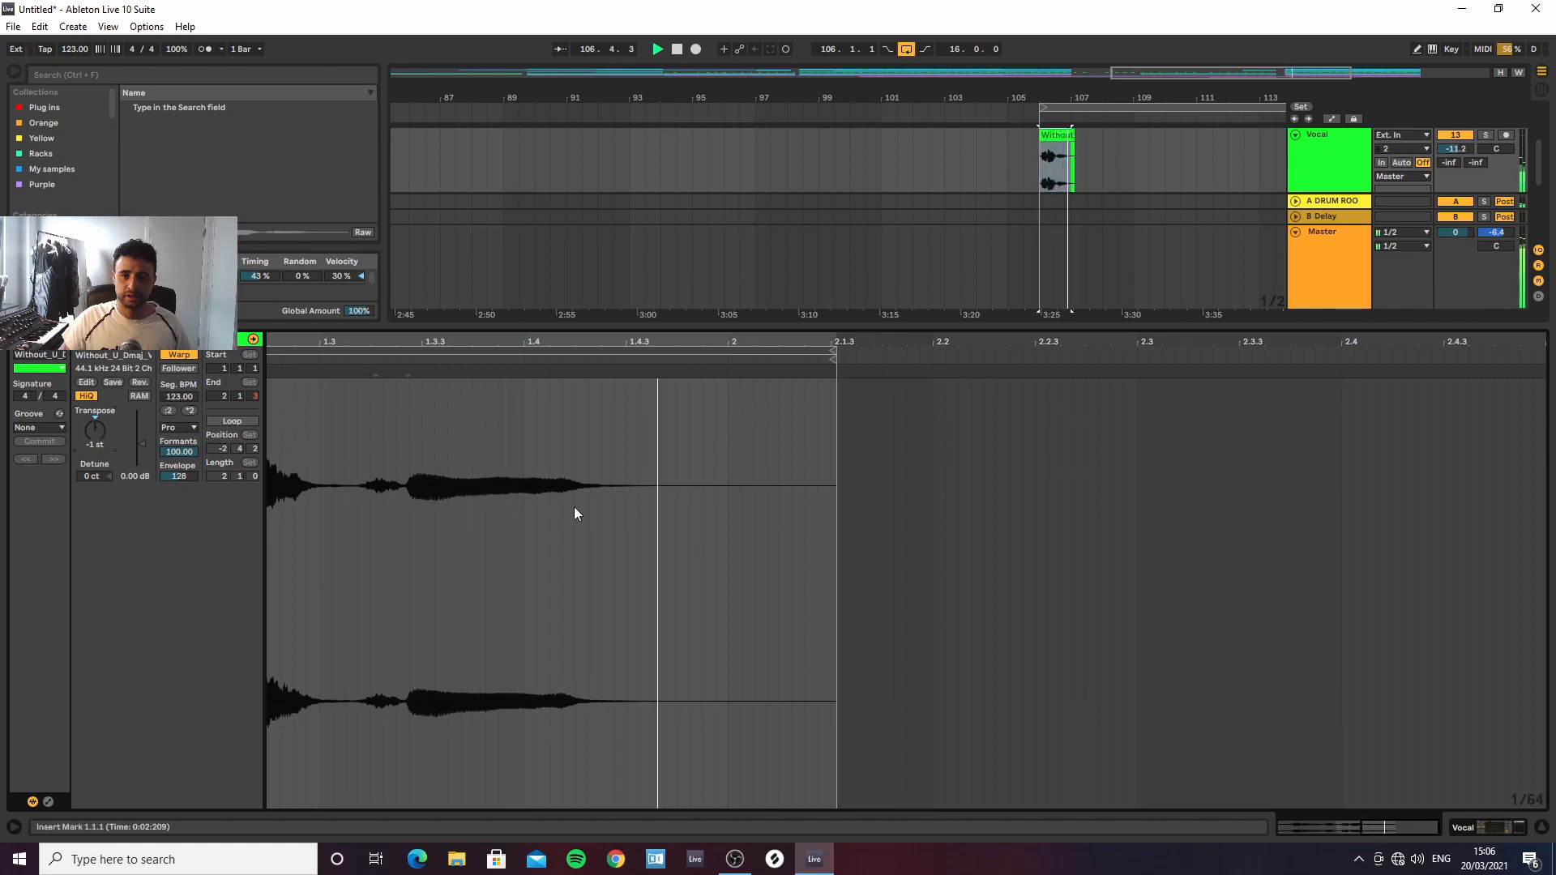
# Delete the vocal clip at bar 106 from the duplicated Vocal track
pyautogui.click(1492, 827)
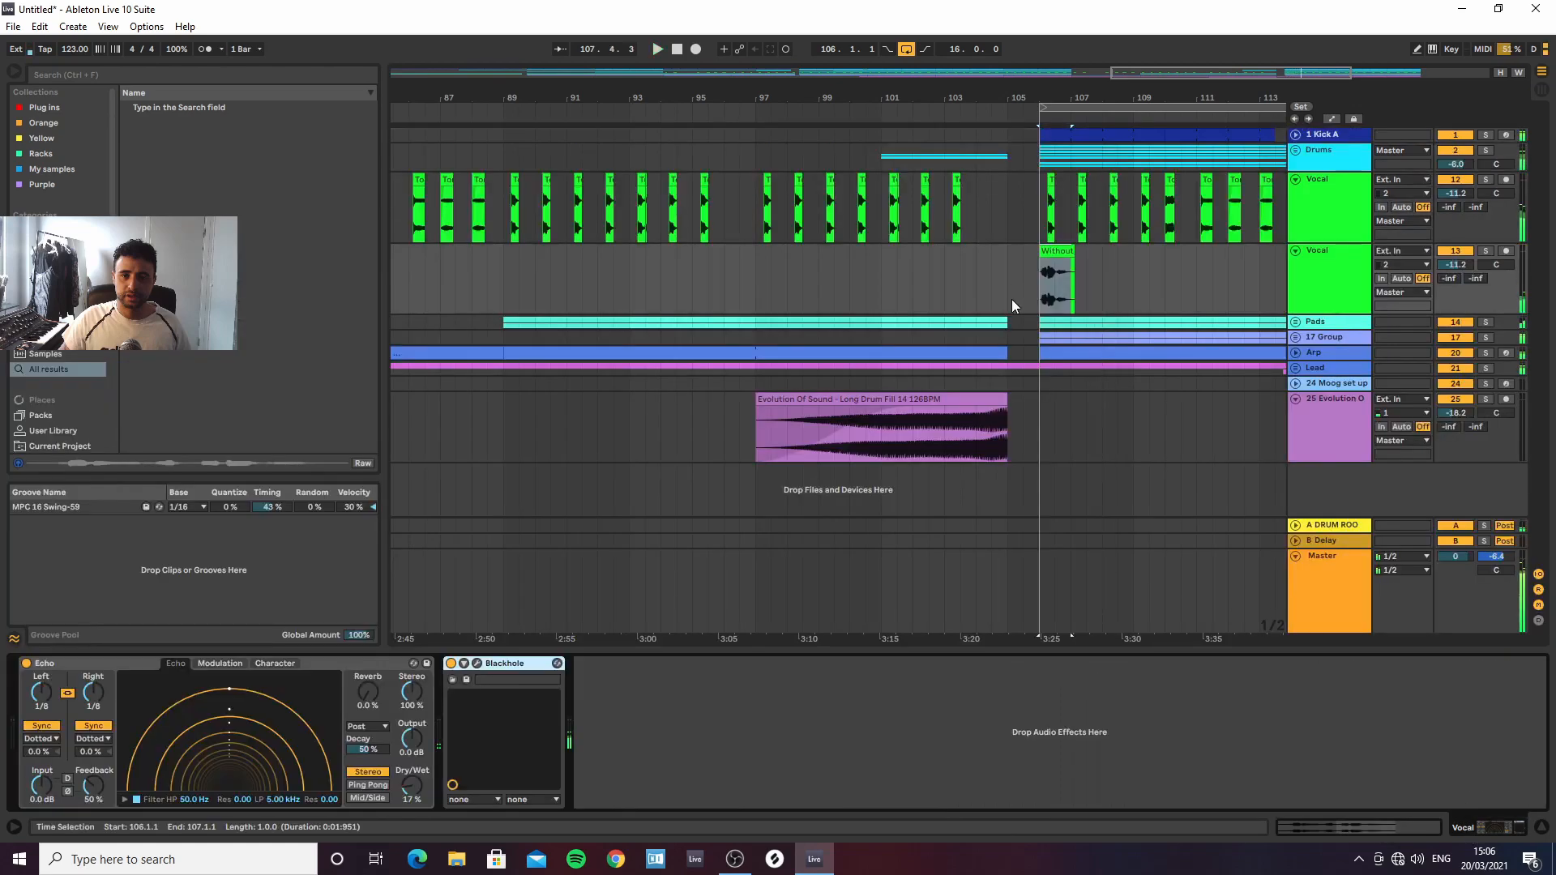
pyautogui.moveTo(1044, 290); pyautogui.dragTo(1067, 277)
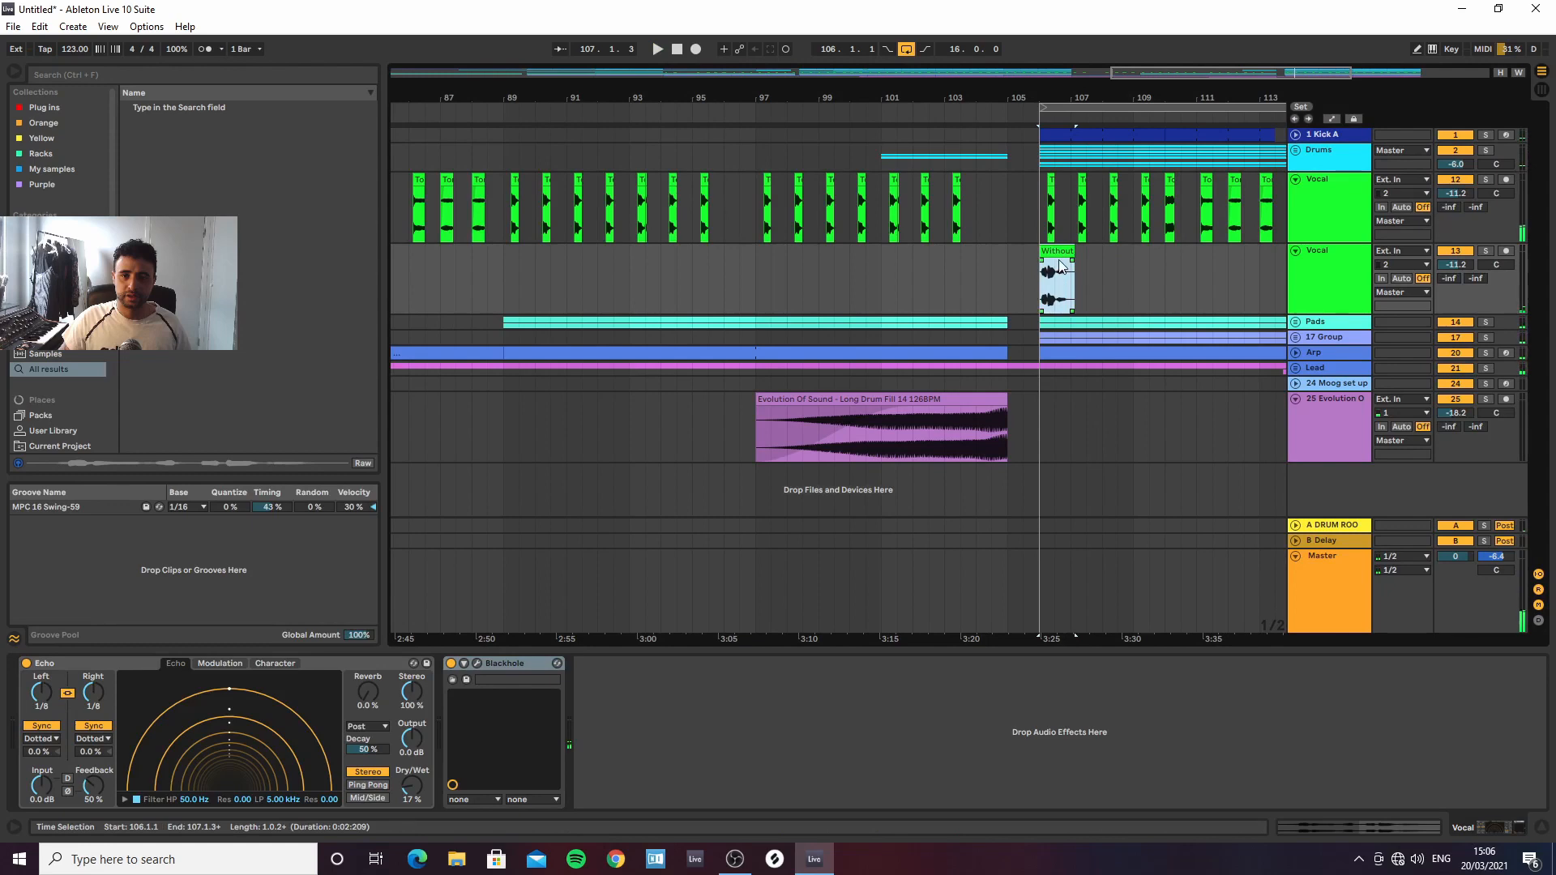
pyautogui.press('w')
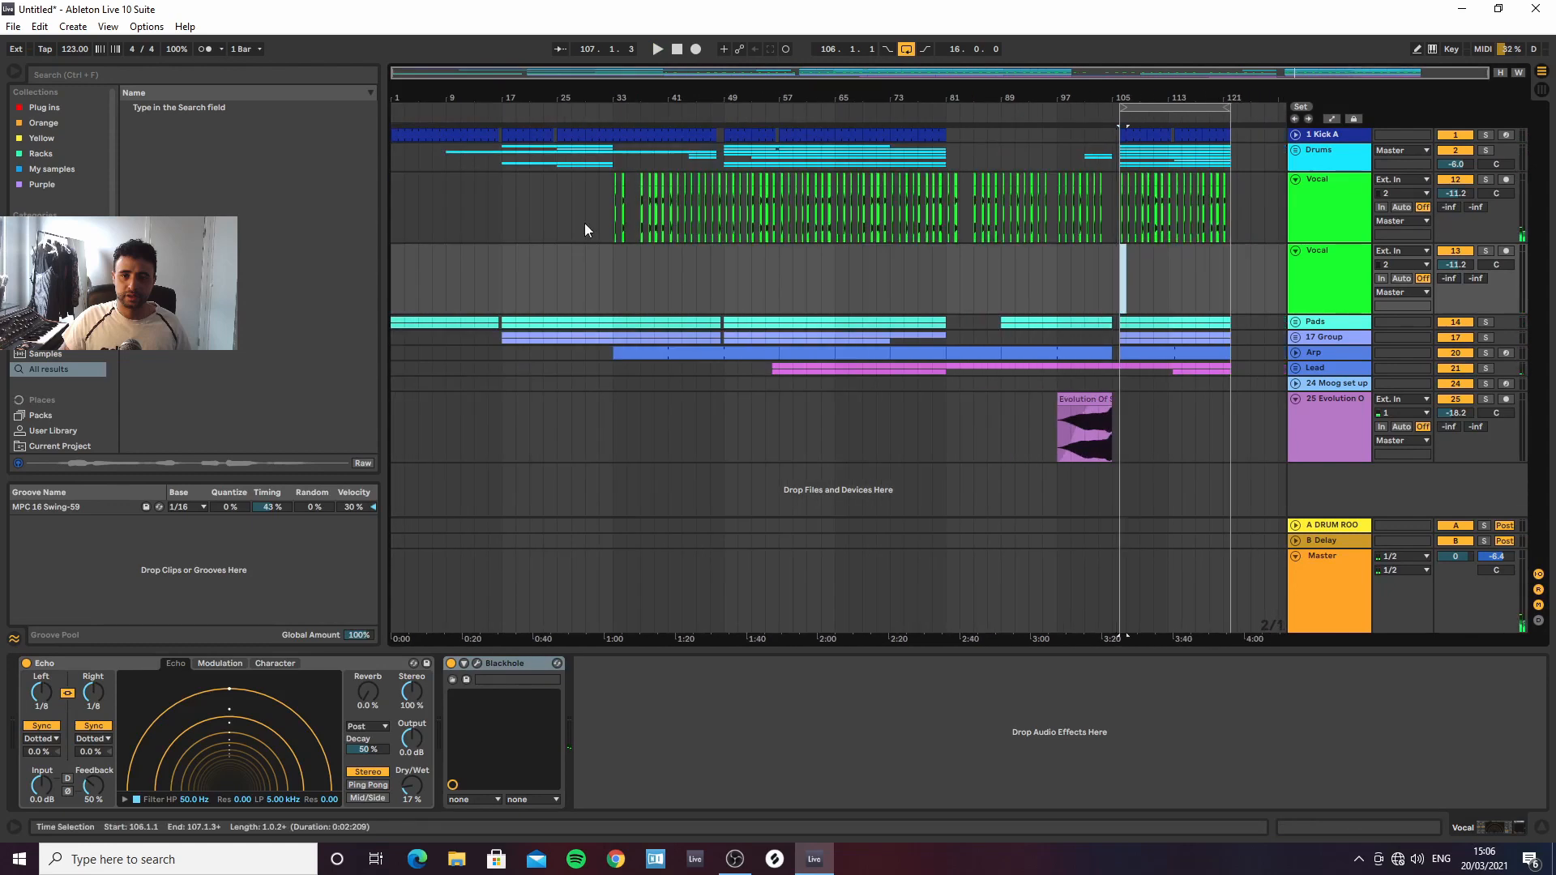
# Search the library for "vocal" and audition a 100BPM vocal loop and the Before_I_Learn2 and Before_I_Learn samples
pyautogui.click(240, 72)
pyautogui.write('vocal')
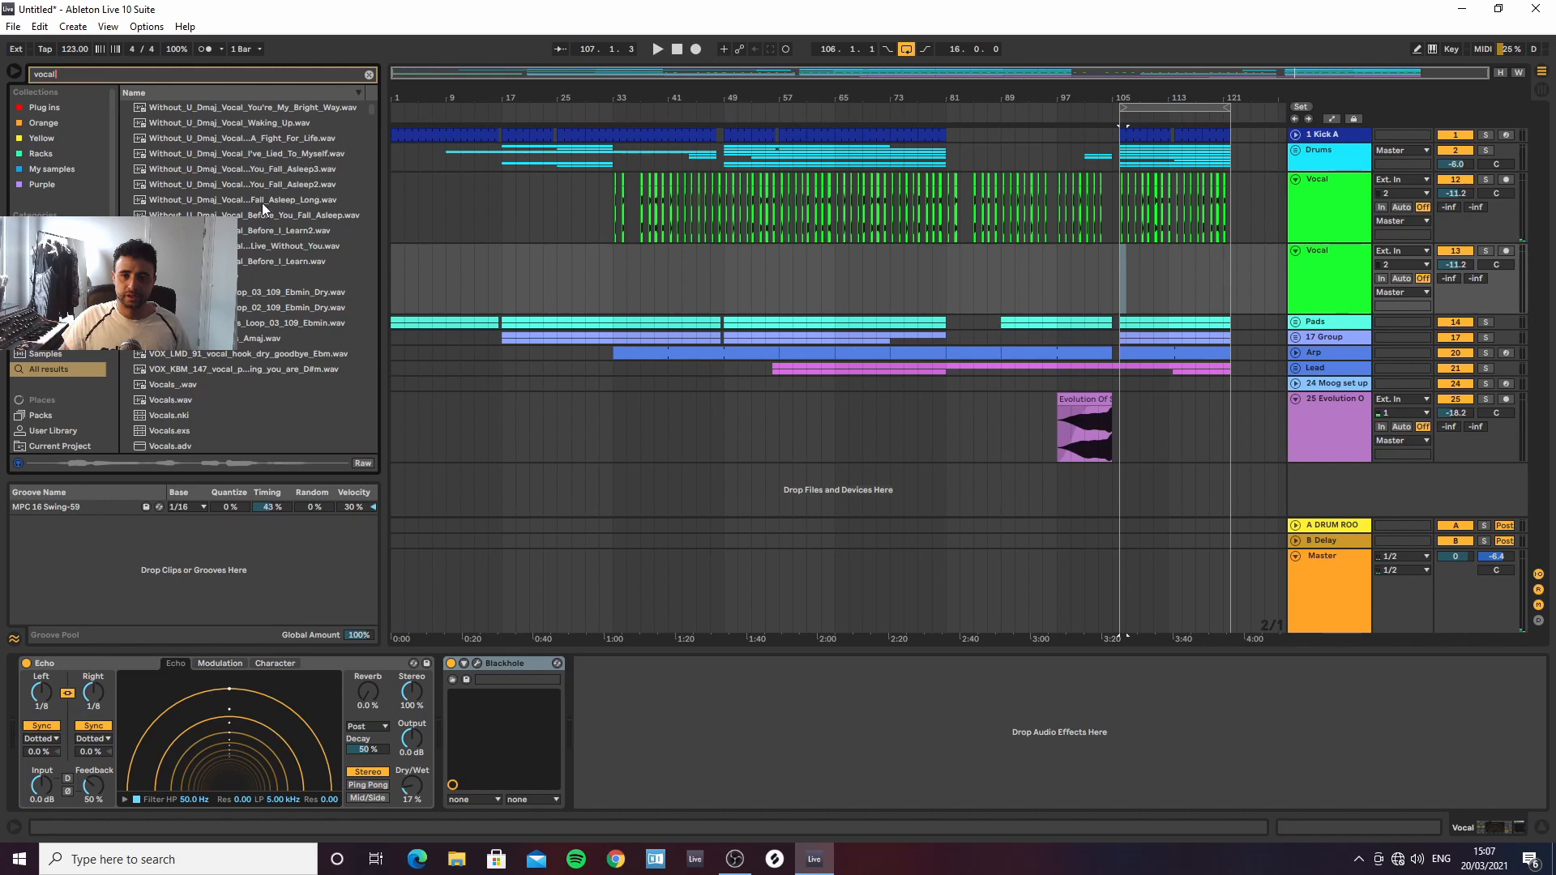
pyautogui.scroll(-5, 242, 240)
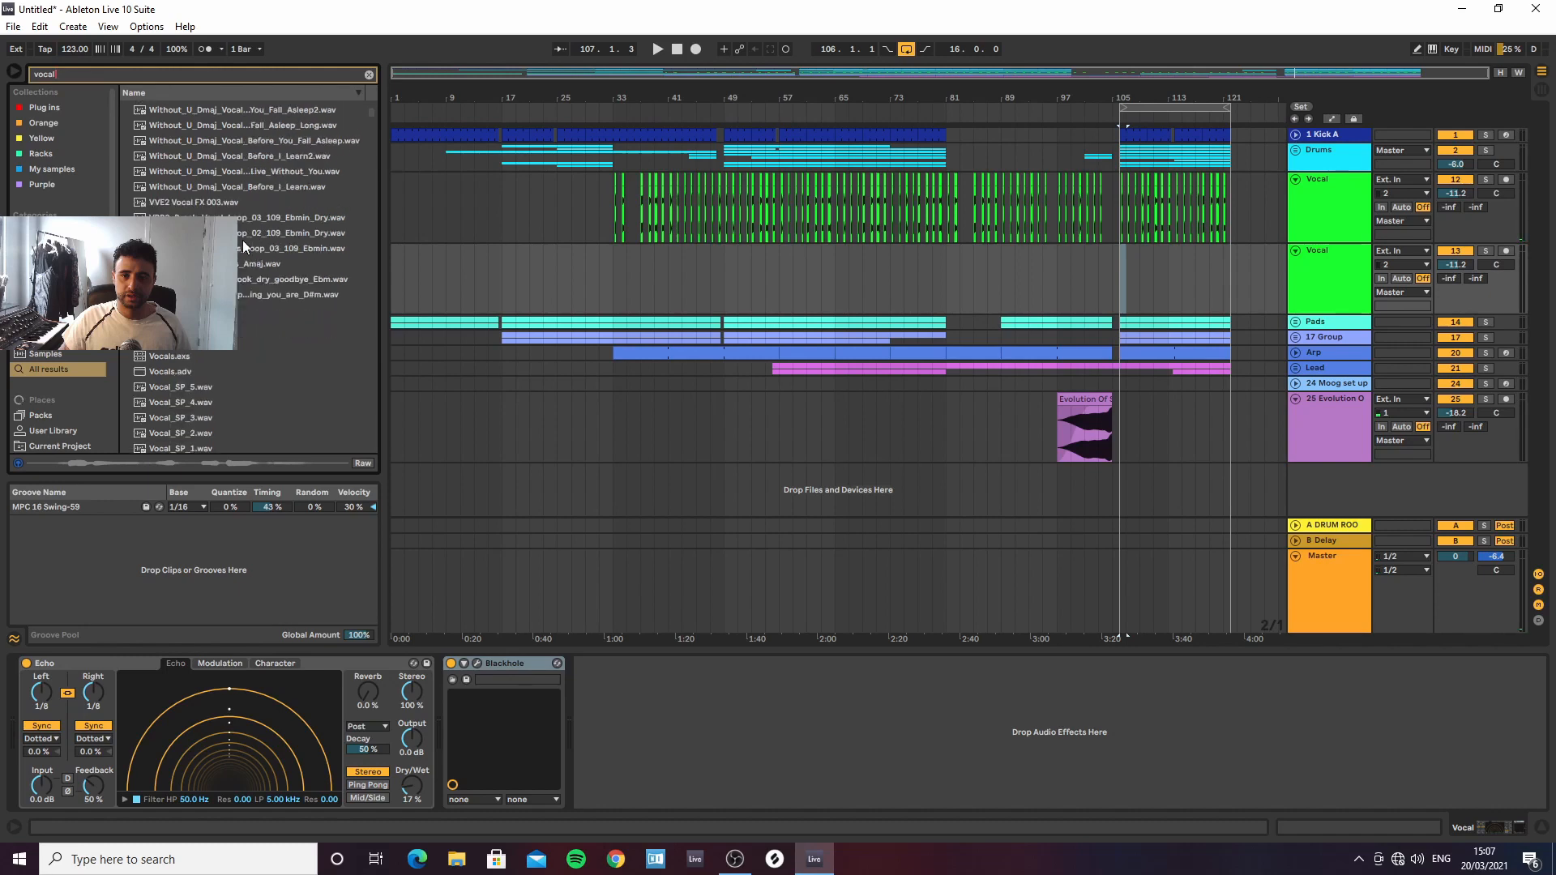
pyautogui.scroll(-4, 244, 238)
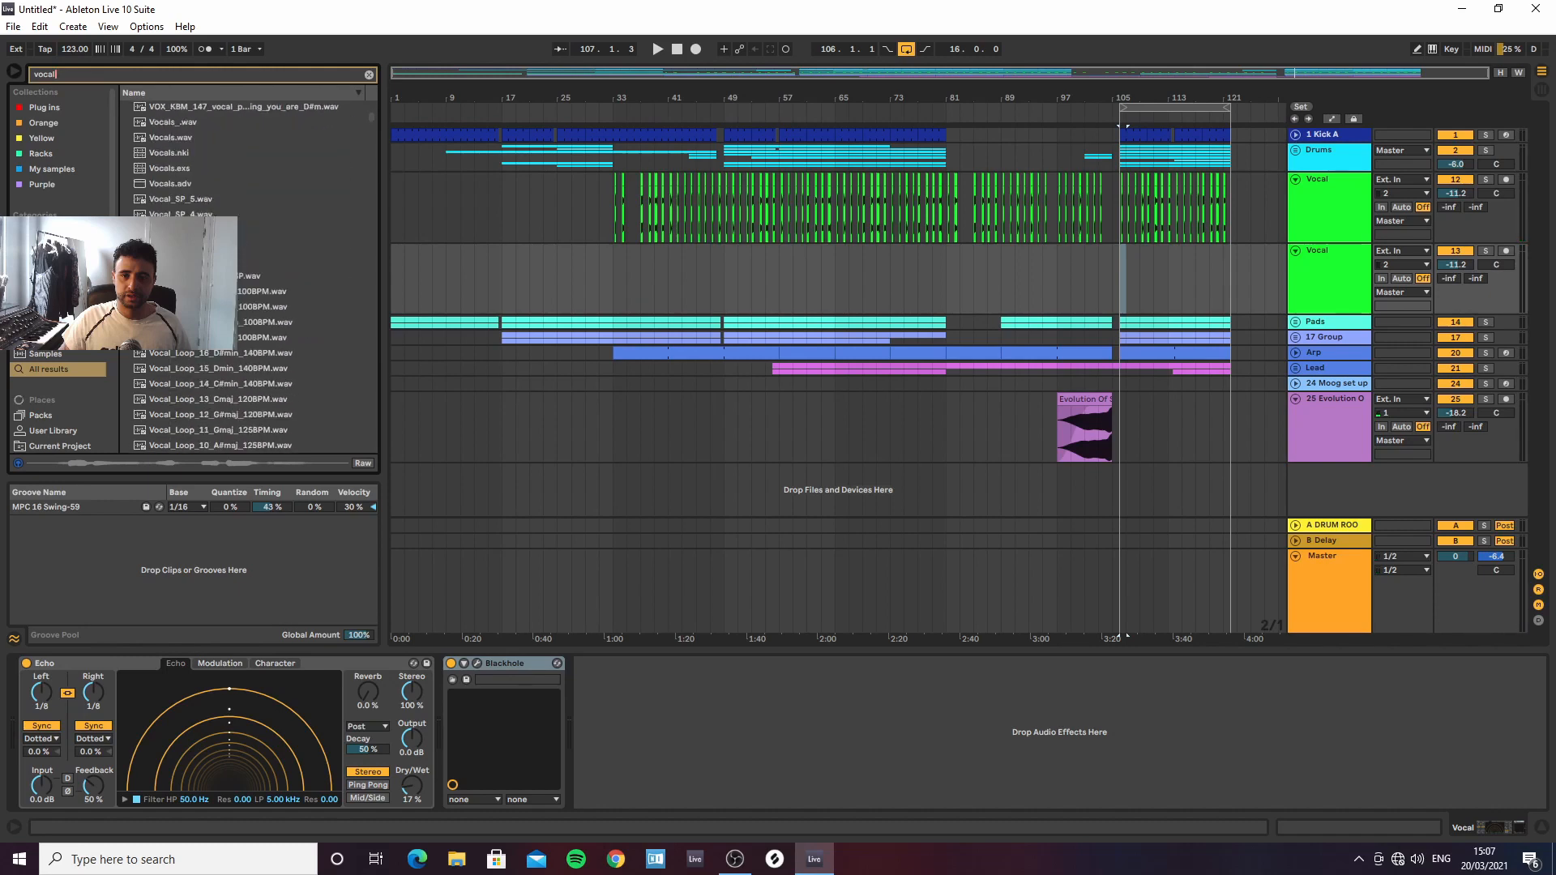
pyautogui.click(243, 321)
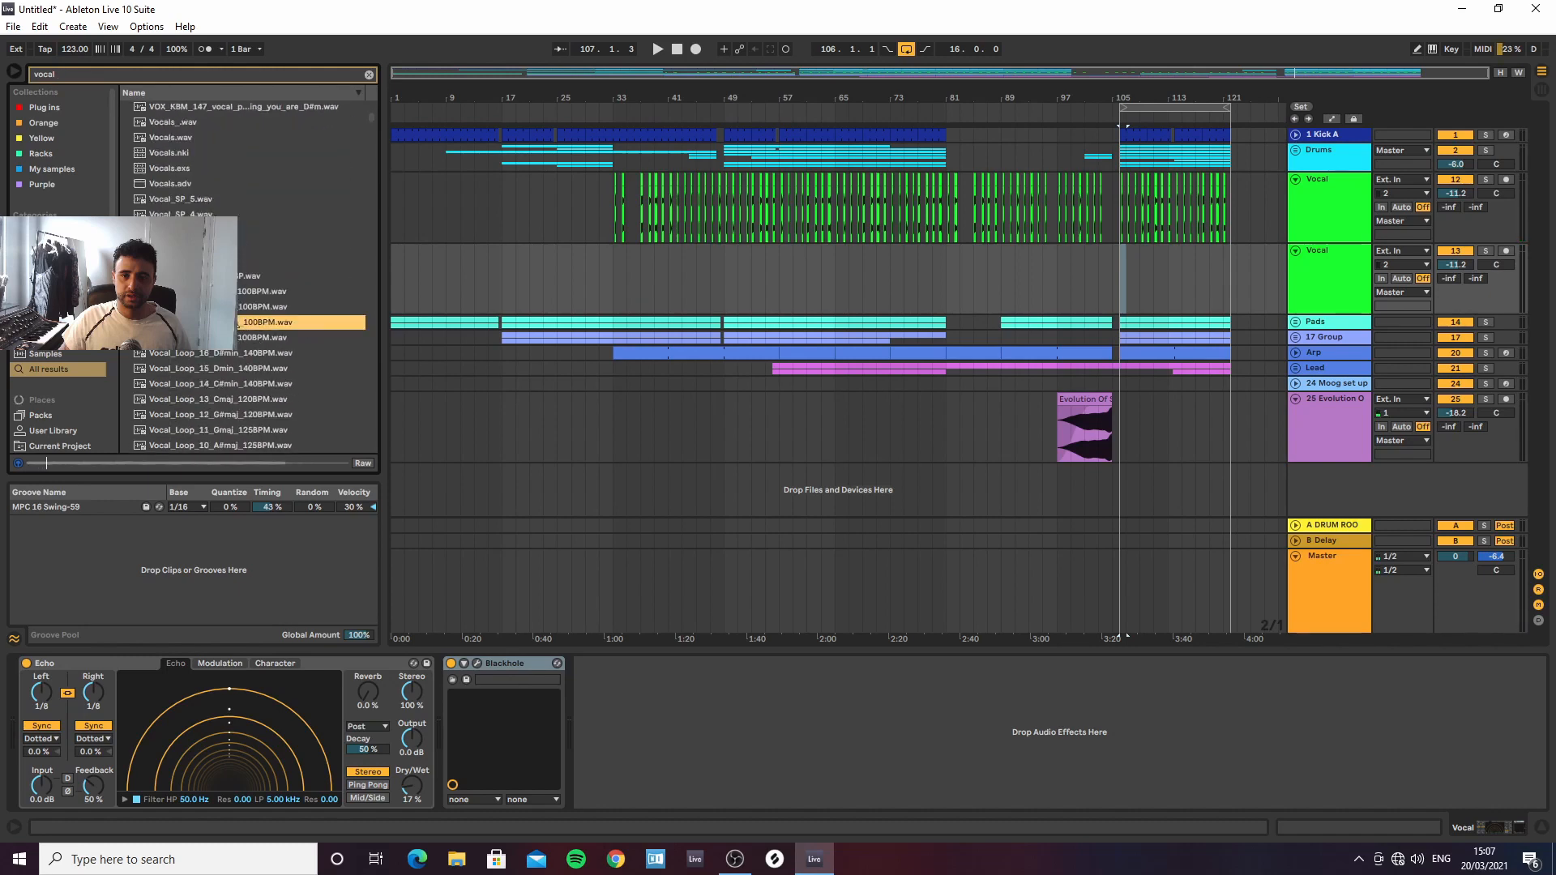
pyautogui.scroll(9, 239, 242)
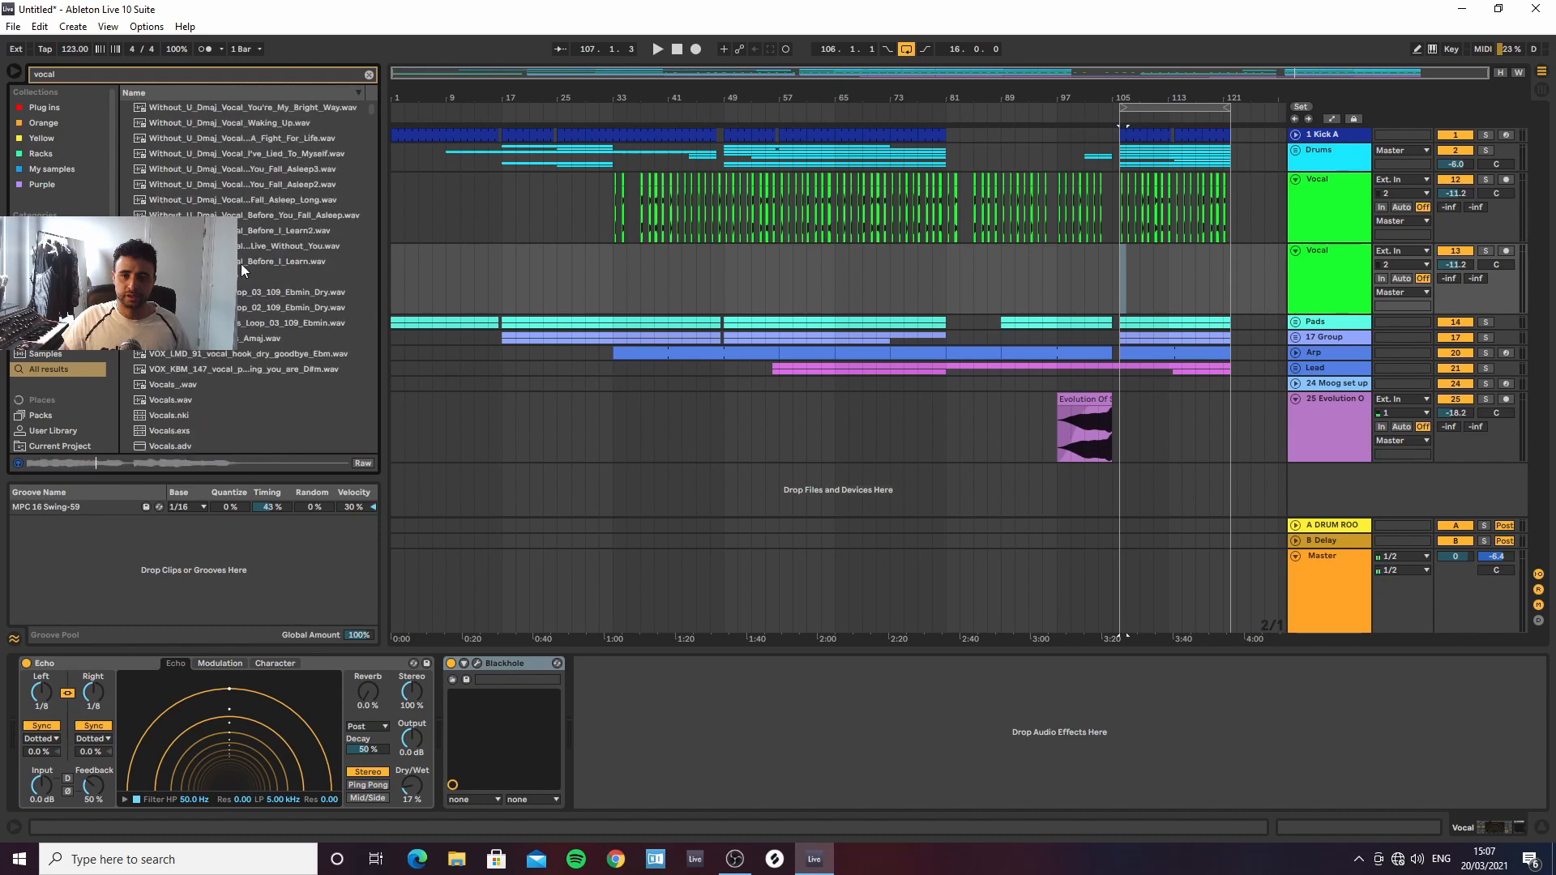
pyautogui.click(245, 233)
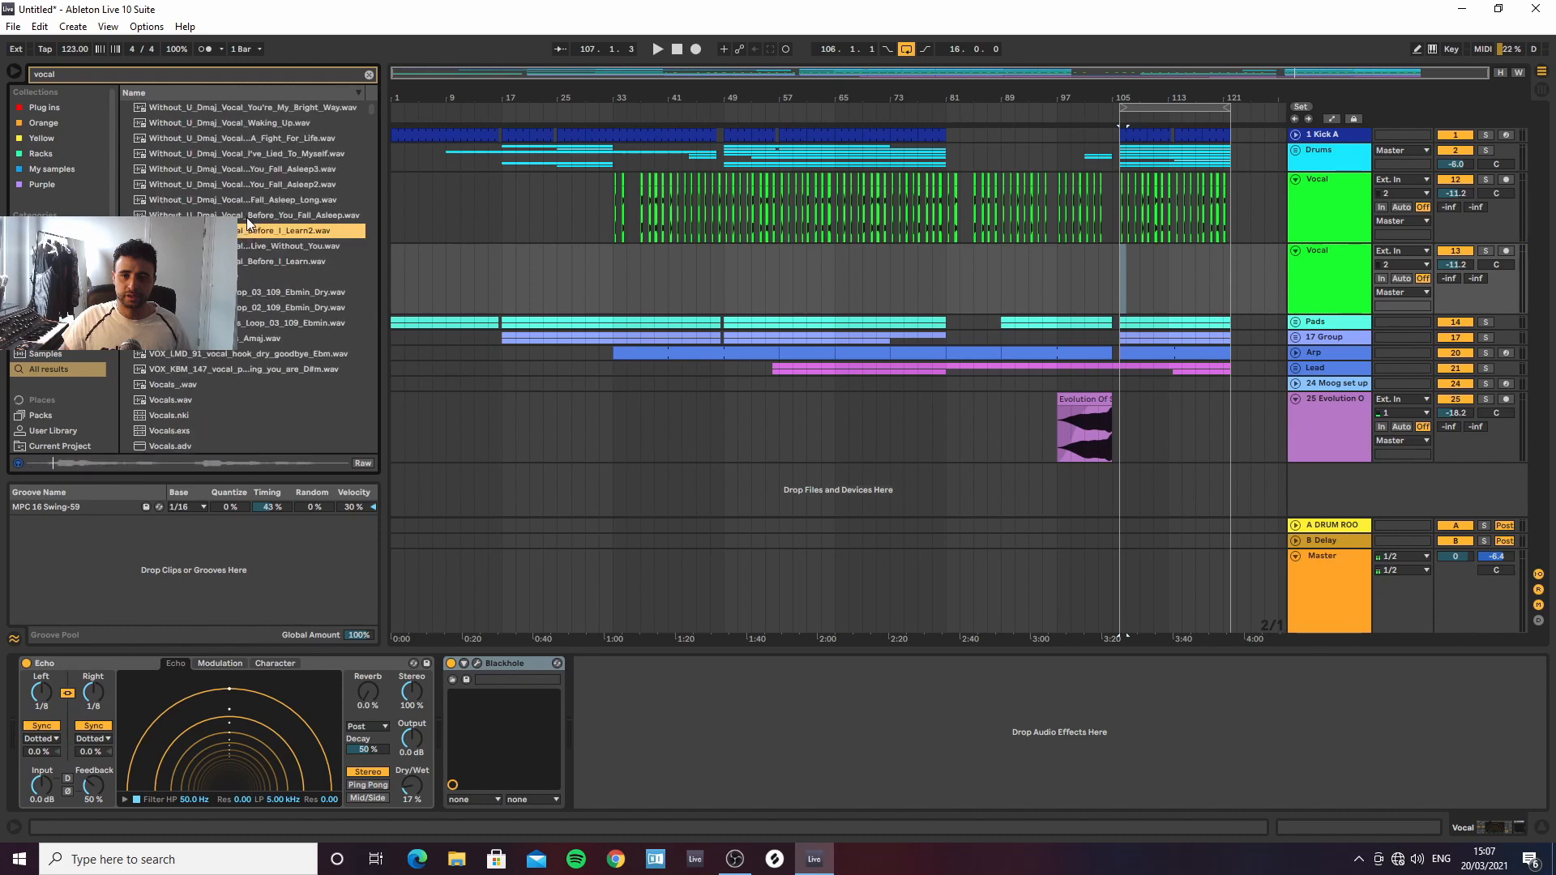
pyautogui.click(258, 262)
# Open the Kit_01_Get_High folder of the Soulful_Vocals pack within the Vocals sample folder
pyautogui.scroll(-5, 68, 368)
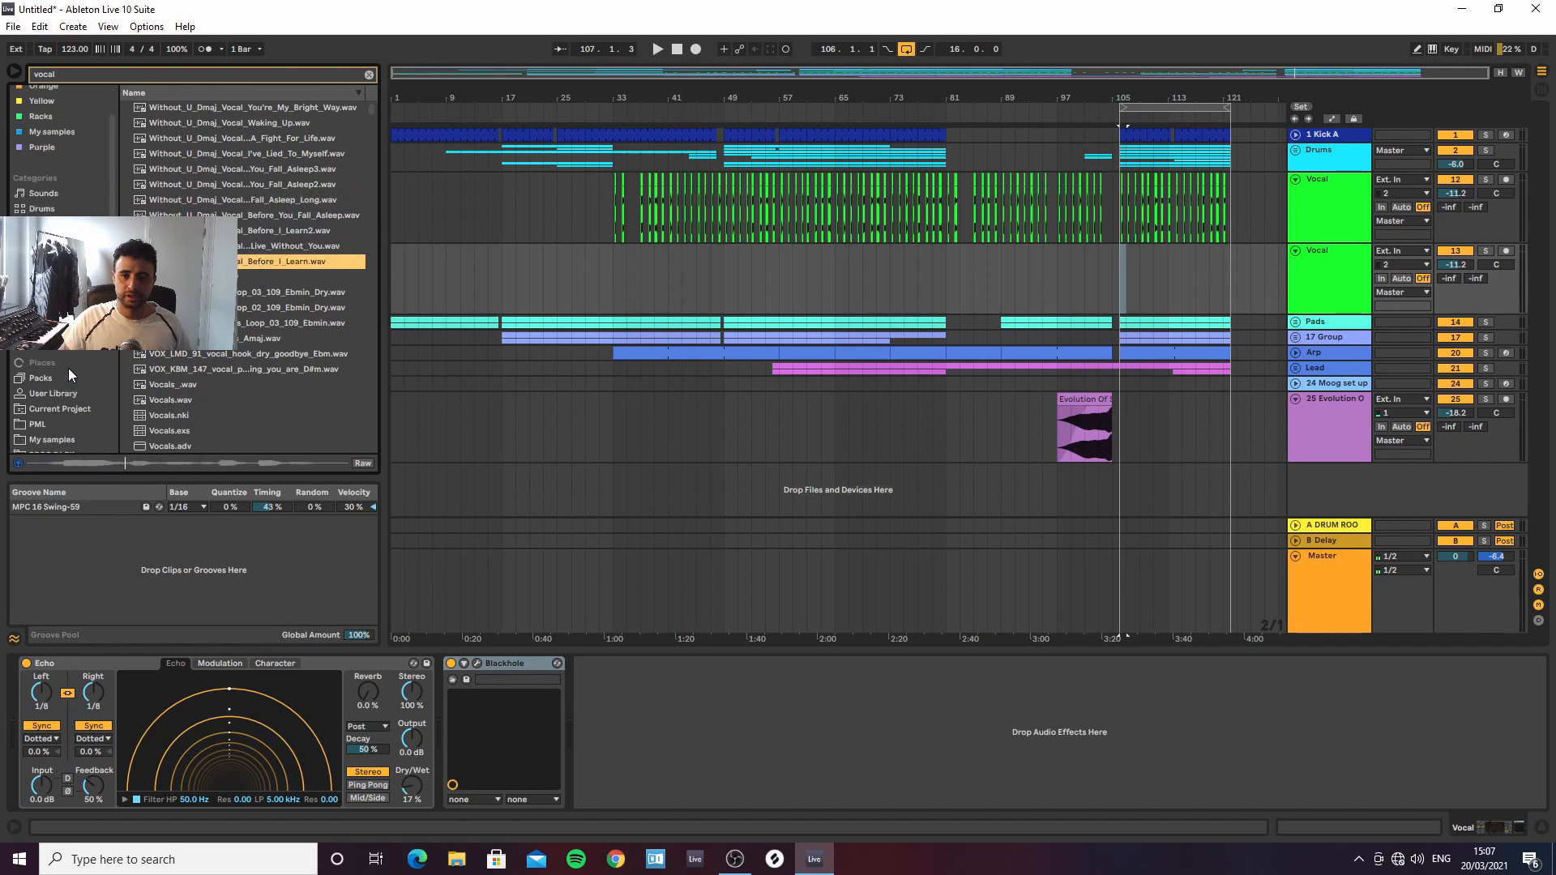
pyautogui.click(45, 414)
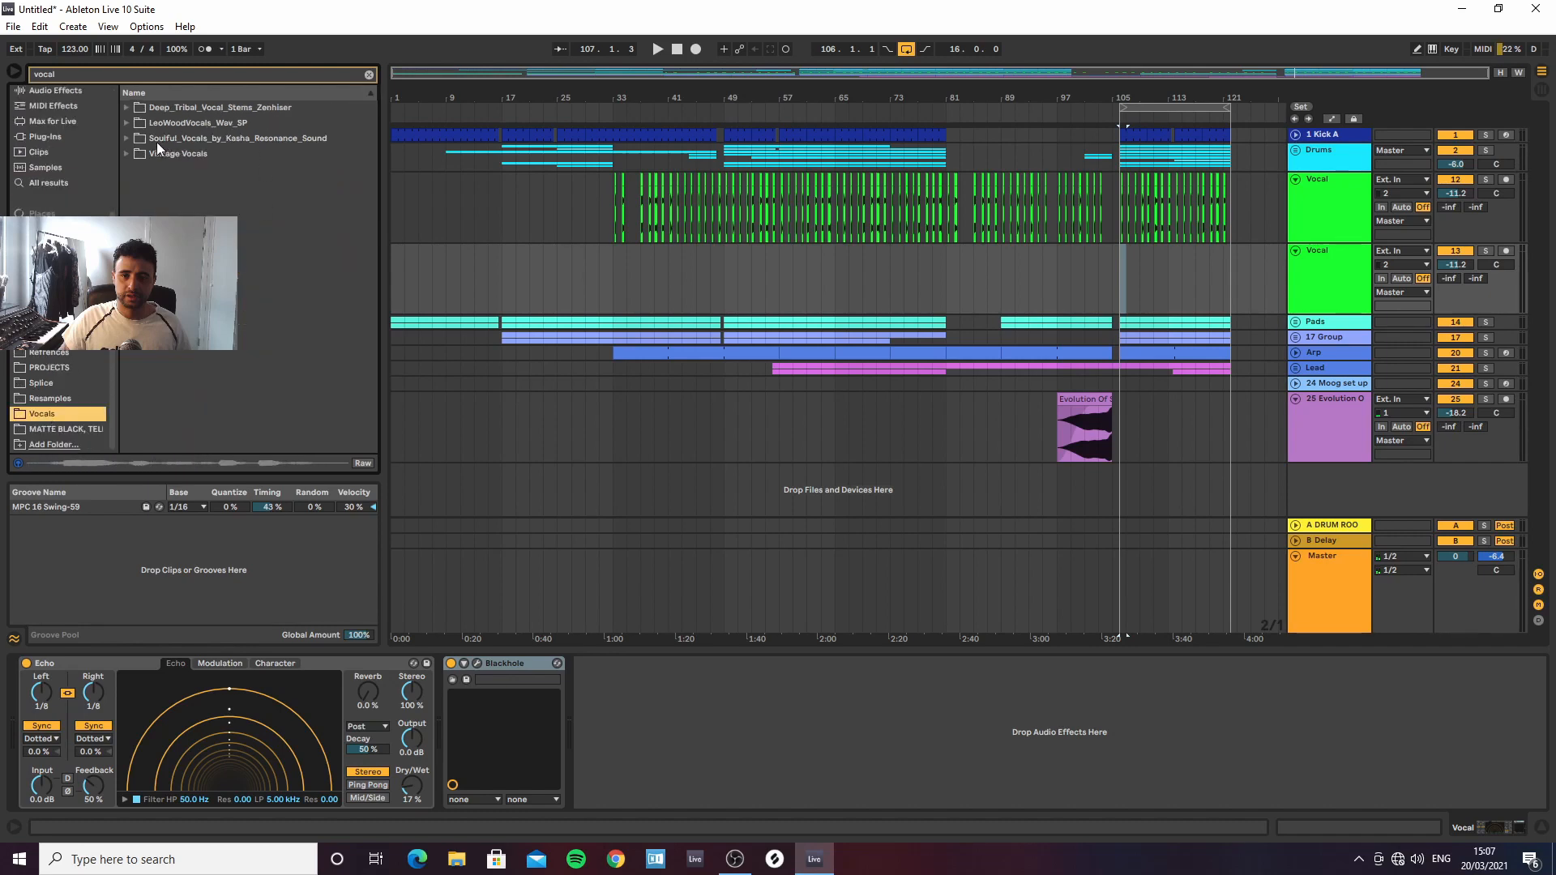
pyautogui.click(126, 139)
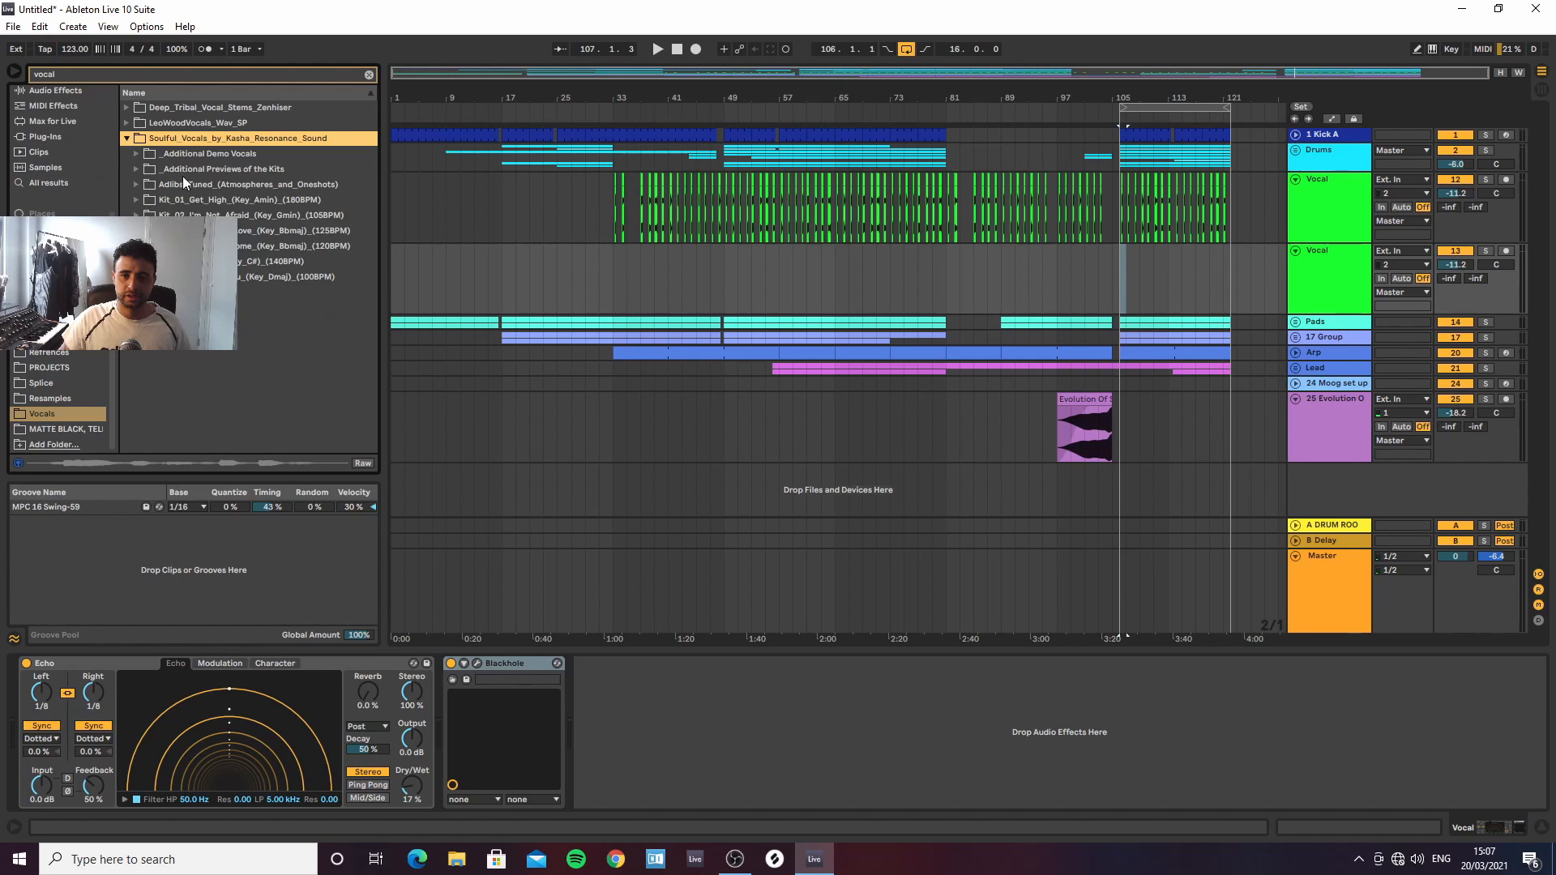
pyautogui.click(136, 199)
# Audition the Get_High kit's Adlib1, Harmony and In_My_Mind samples, and set the insert marker at bar 33 on the duplicated Vocal track
pyautogui.press('Down')
pyautogui.press('Down')
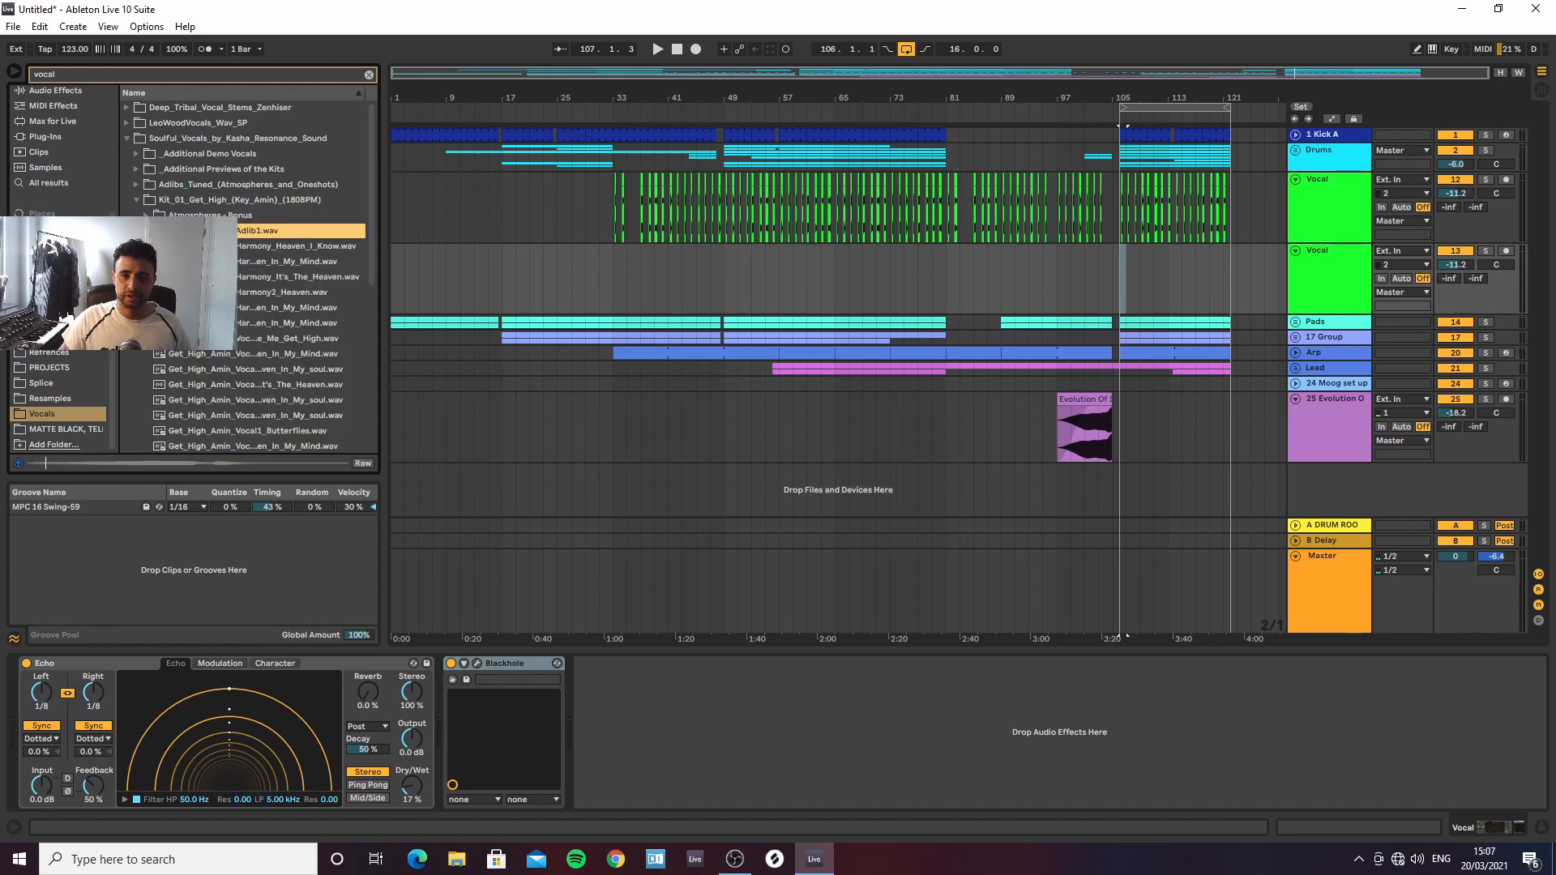
pyautogui.press('Down')
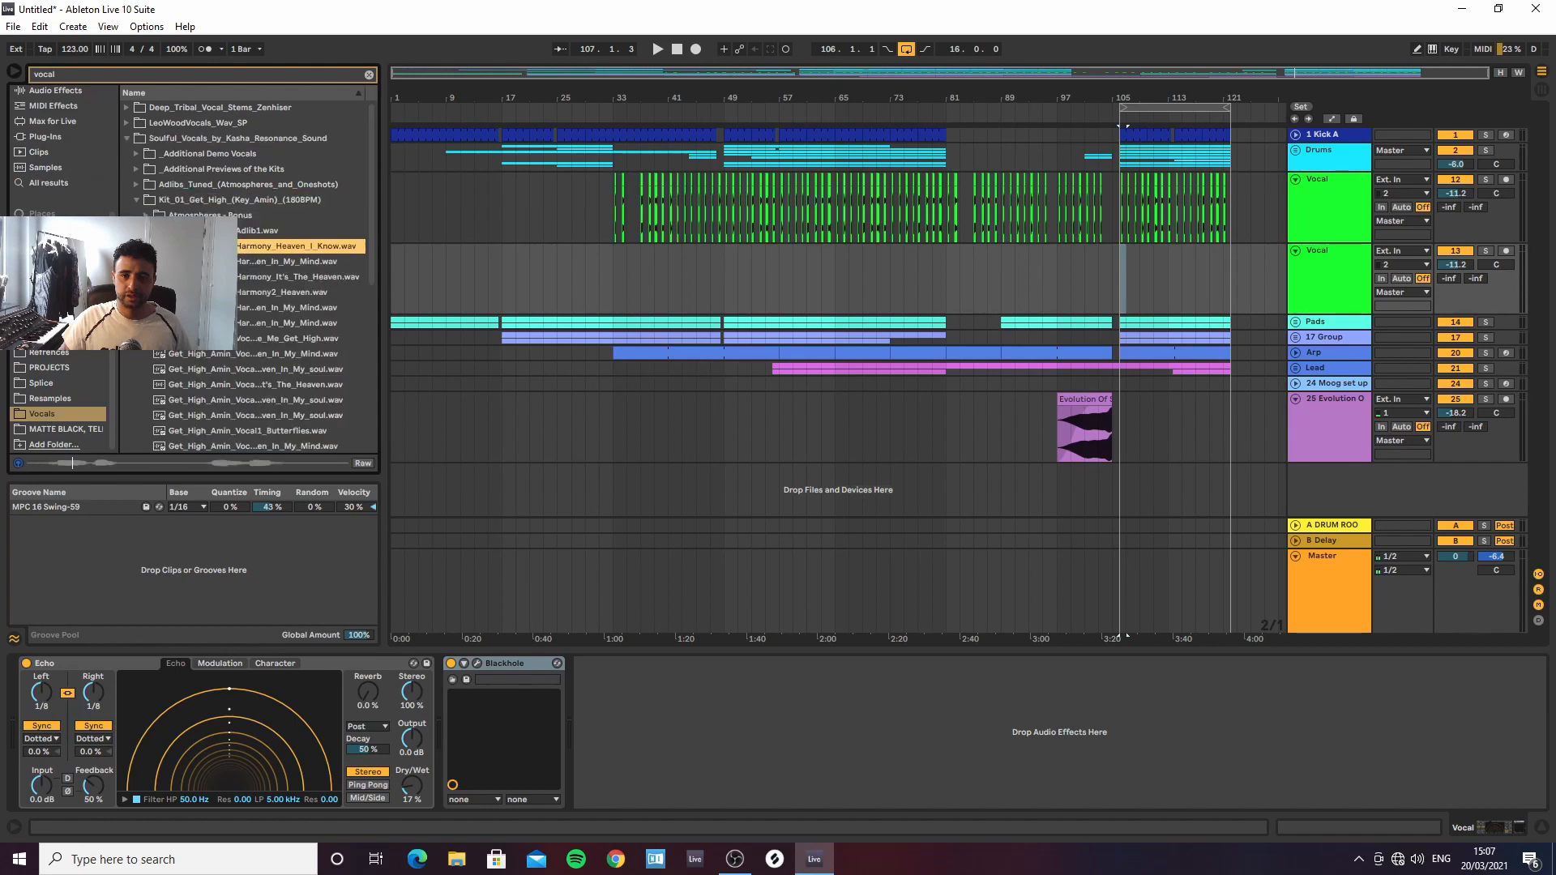
pyautogui.press('Down')
pyautogui.press('Down')
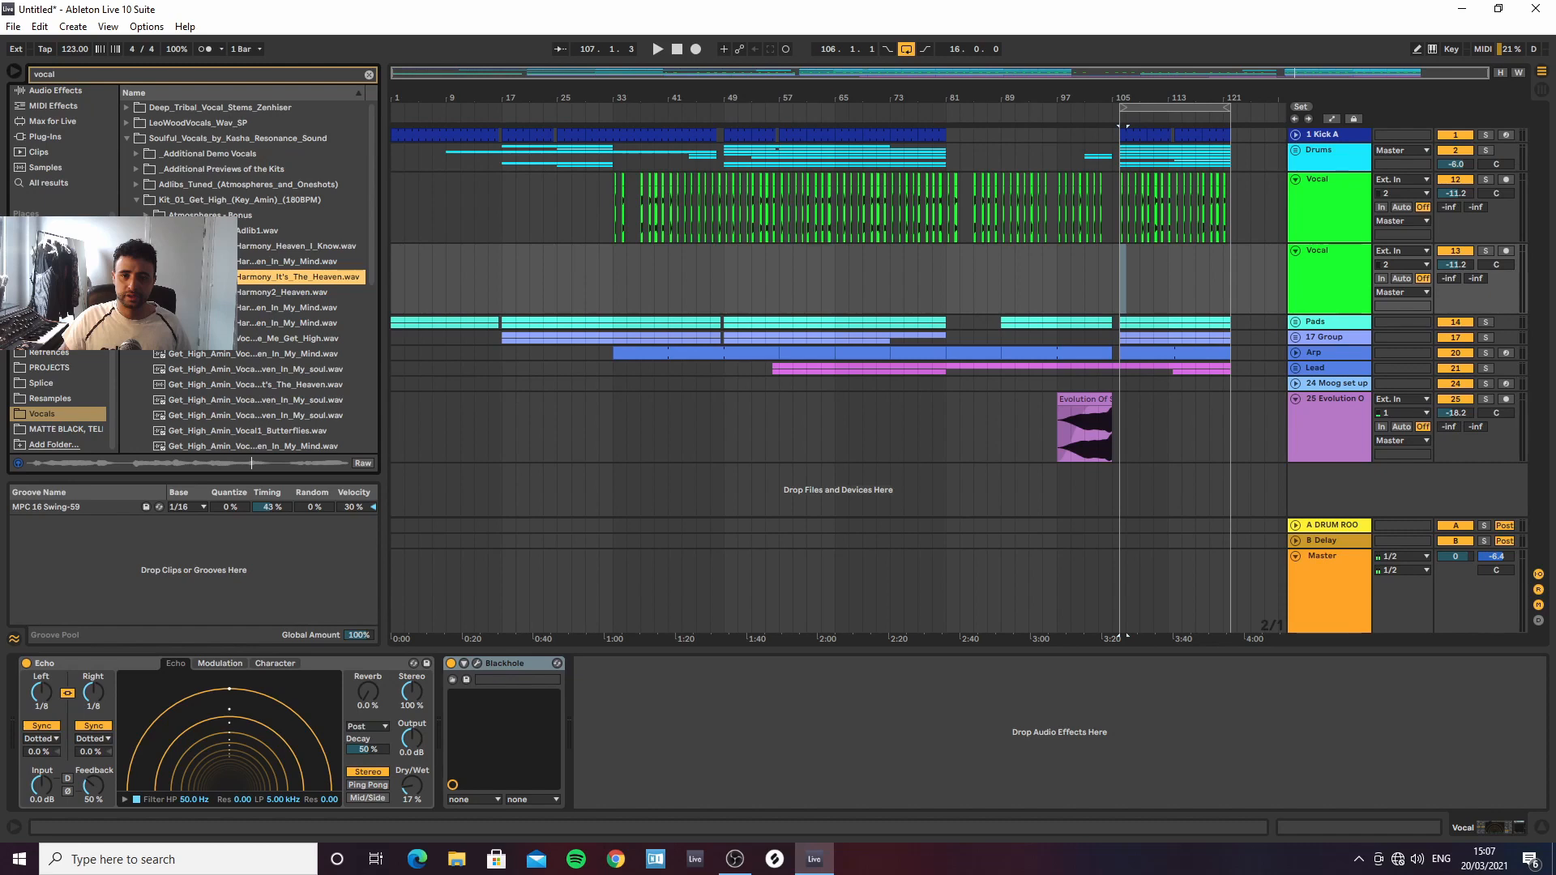
pyautogui.press('Down')
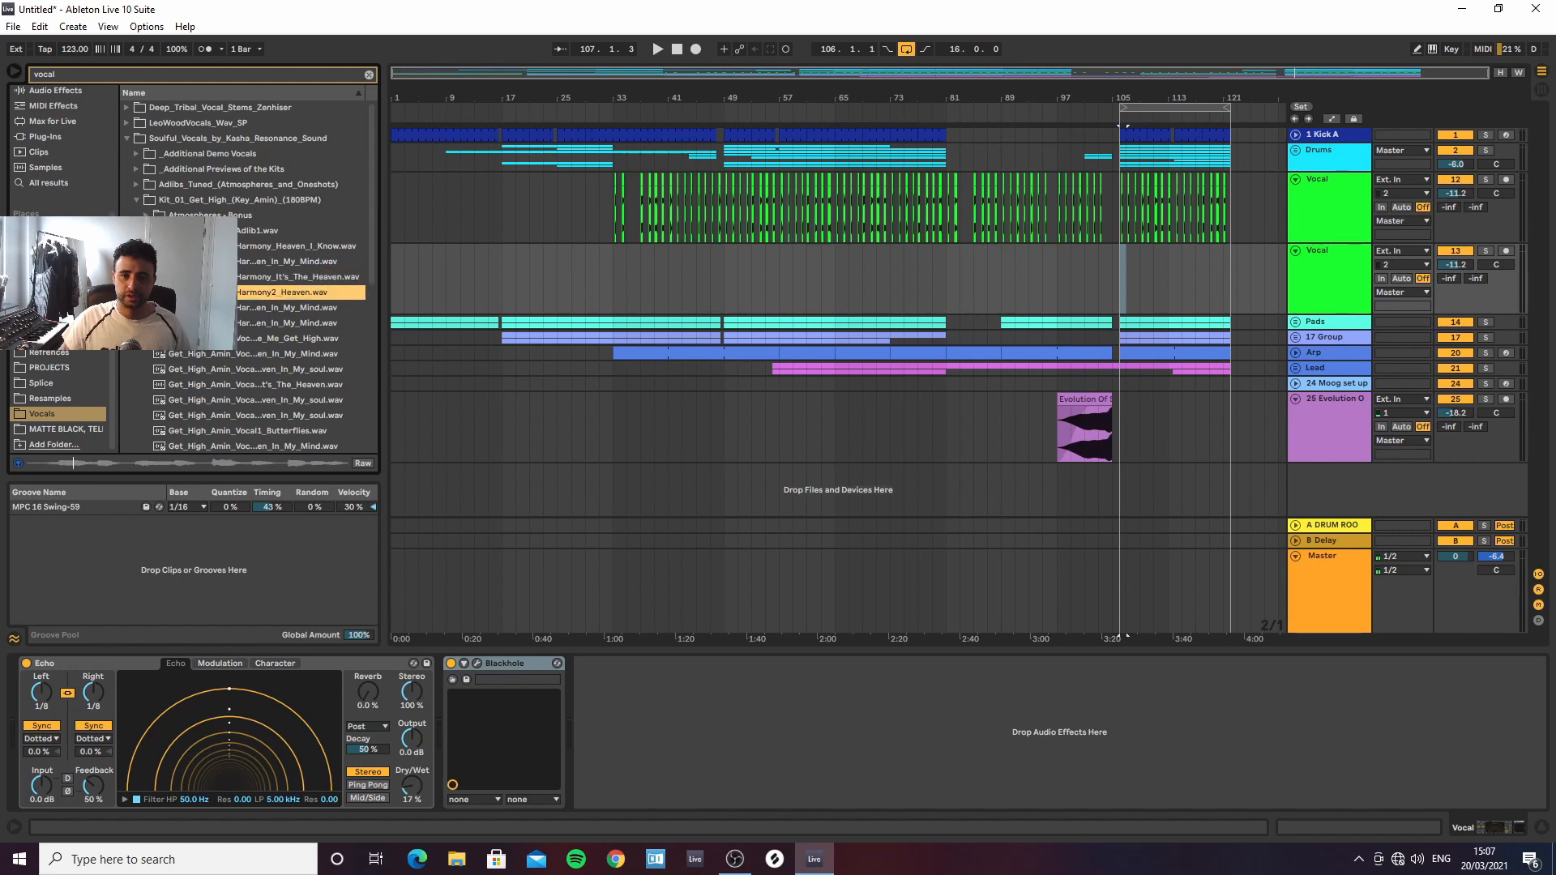
pyautogui.press('Down')
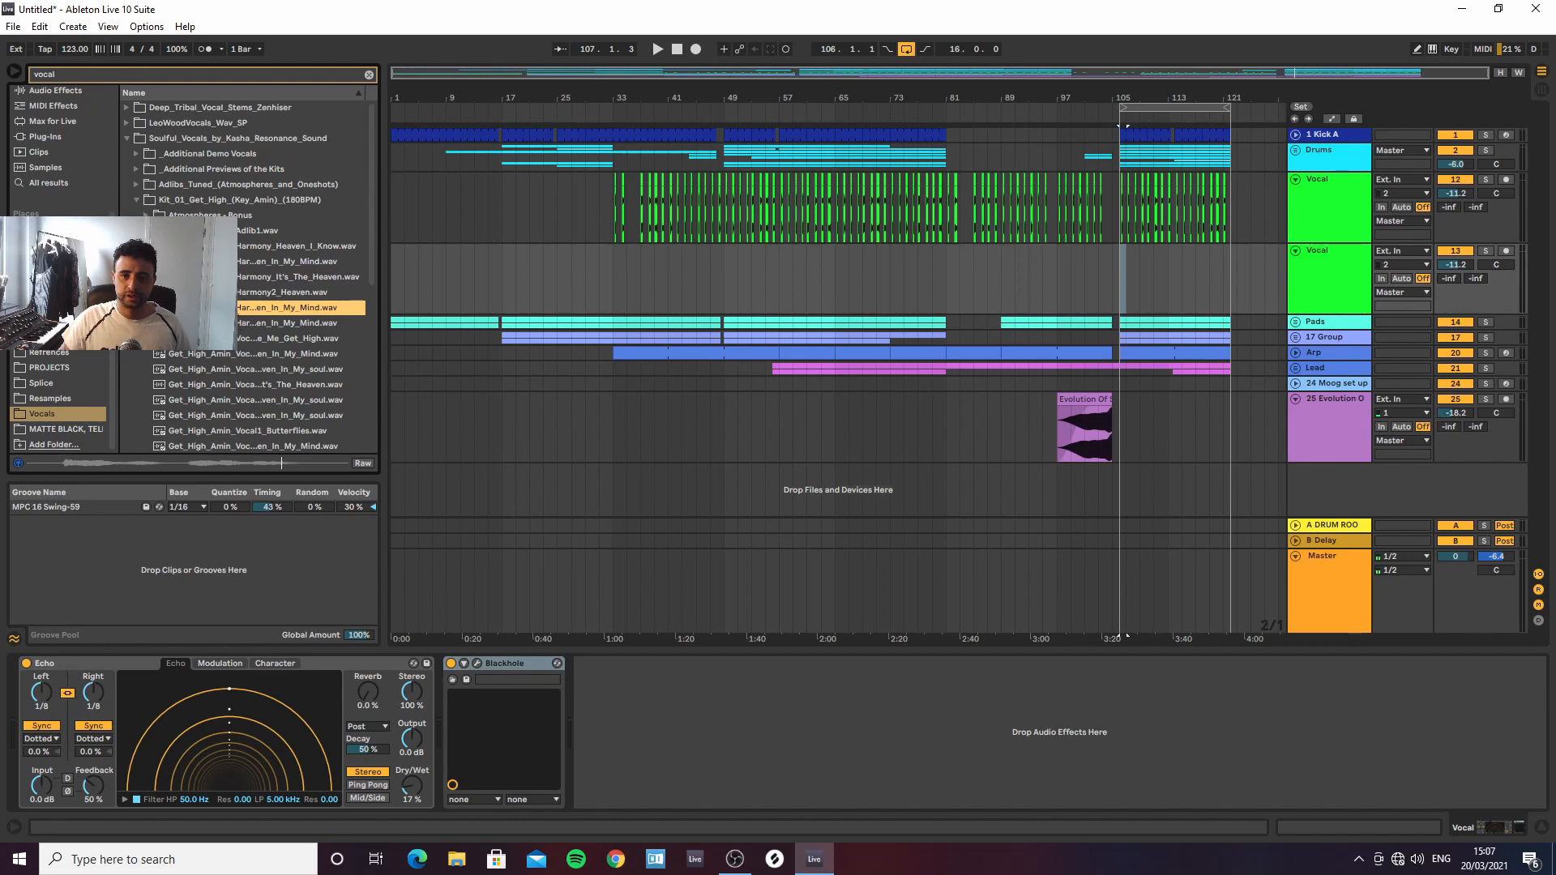
pyautogui.press('Down')
pyautogui.press('Down')
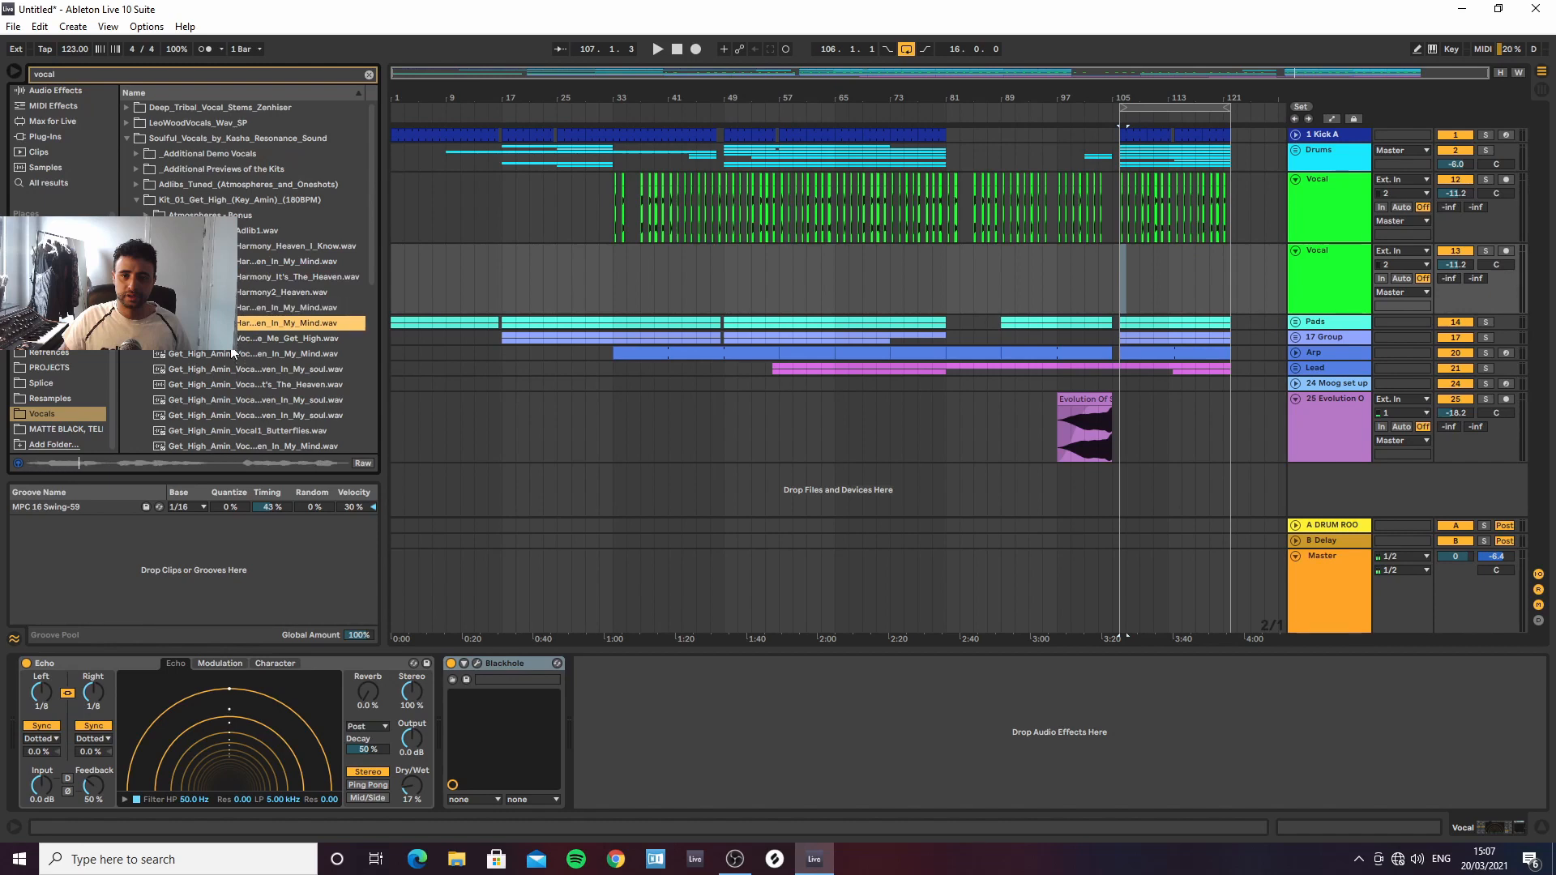
pyautogui.click(221, 353)
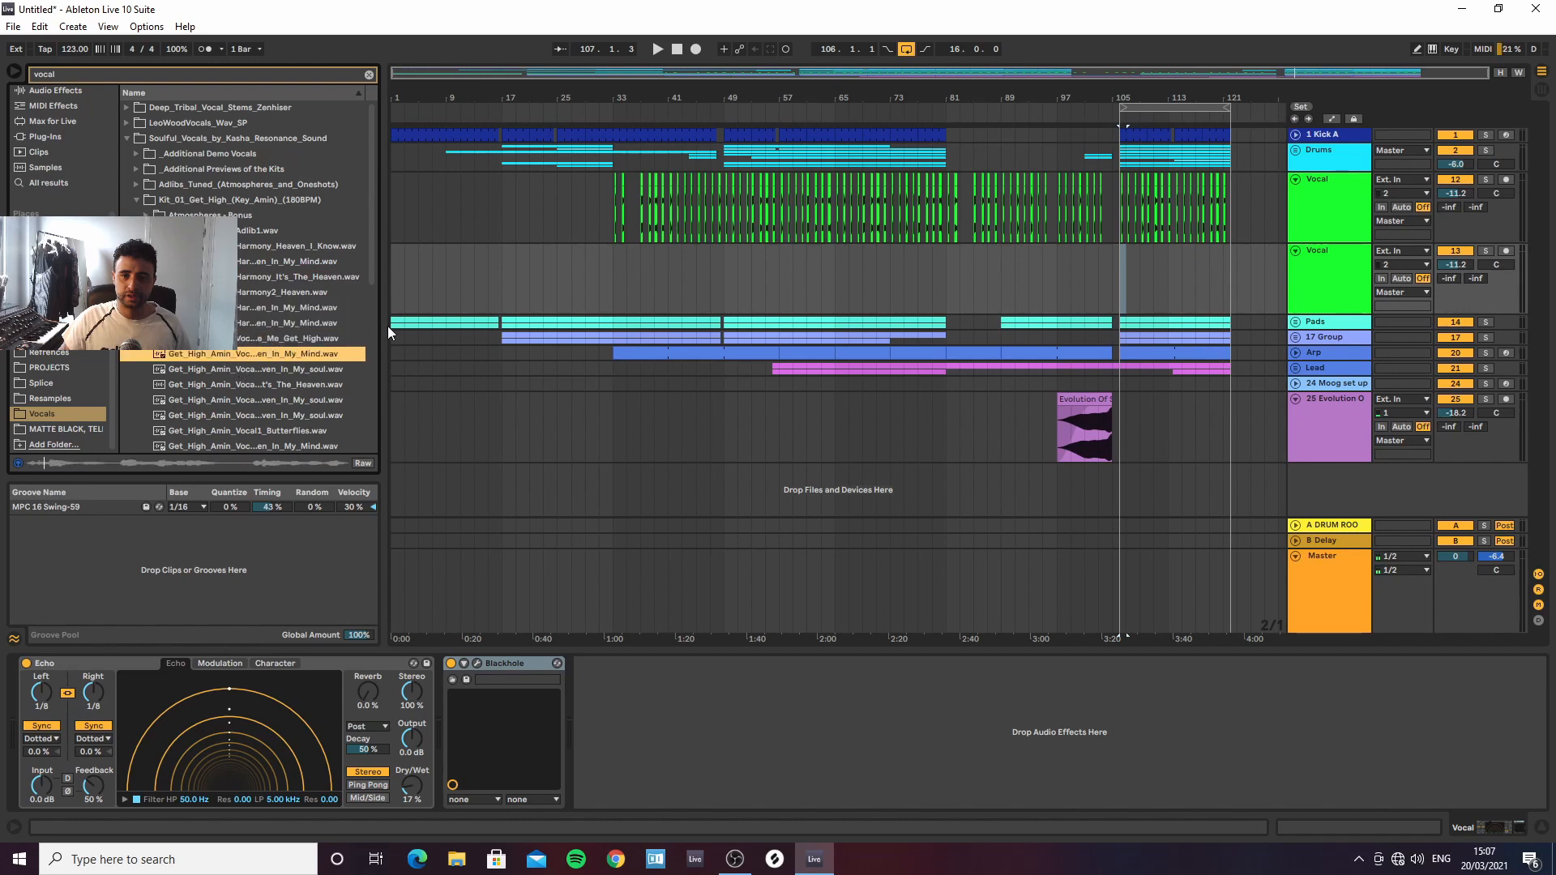
pyautogui.click(614, 292)
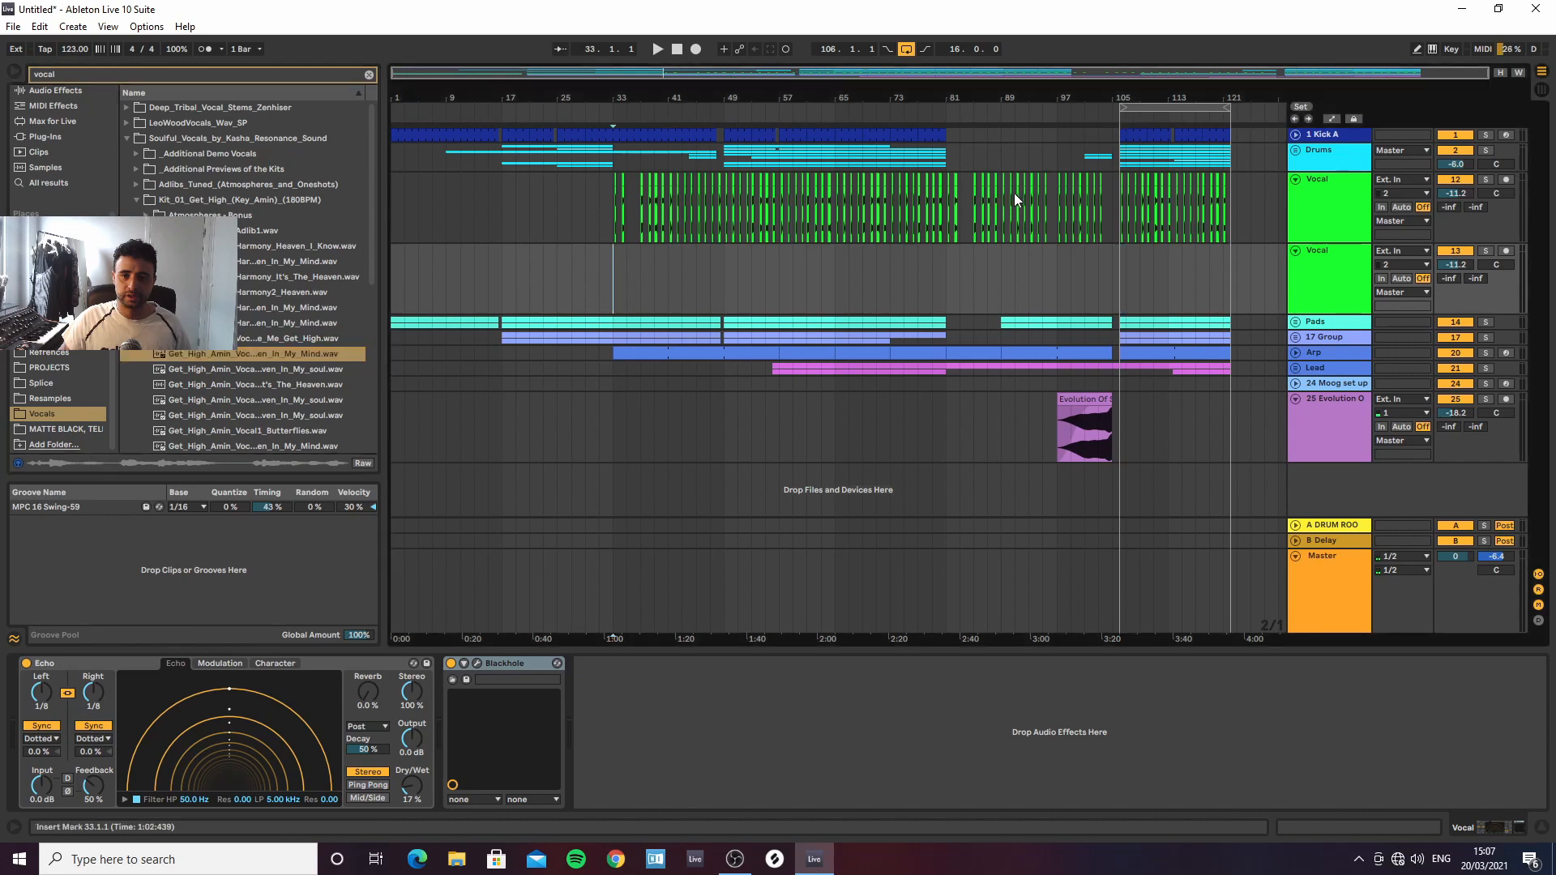
# Show the automation lanes and extend the first Vocal track's rising Echo Dry/Wet ramp so that it peaks at bar 106
pyautogui.scroll(3, 939, 138)
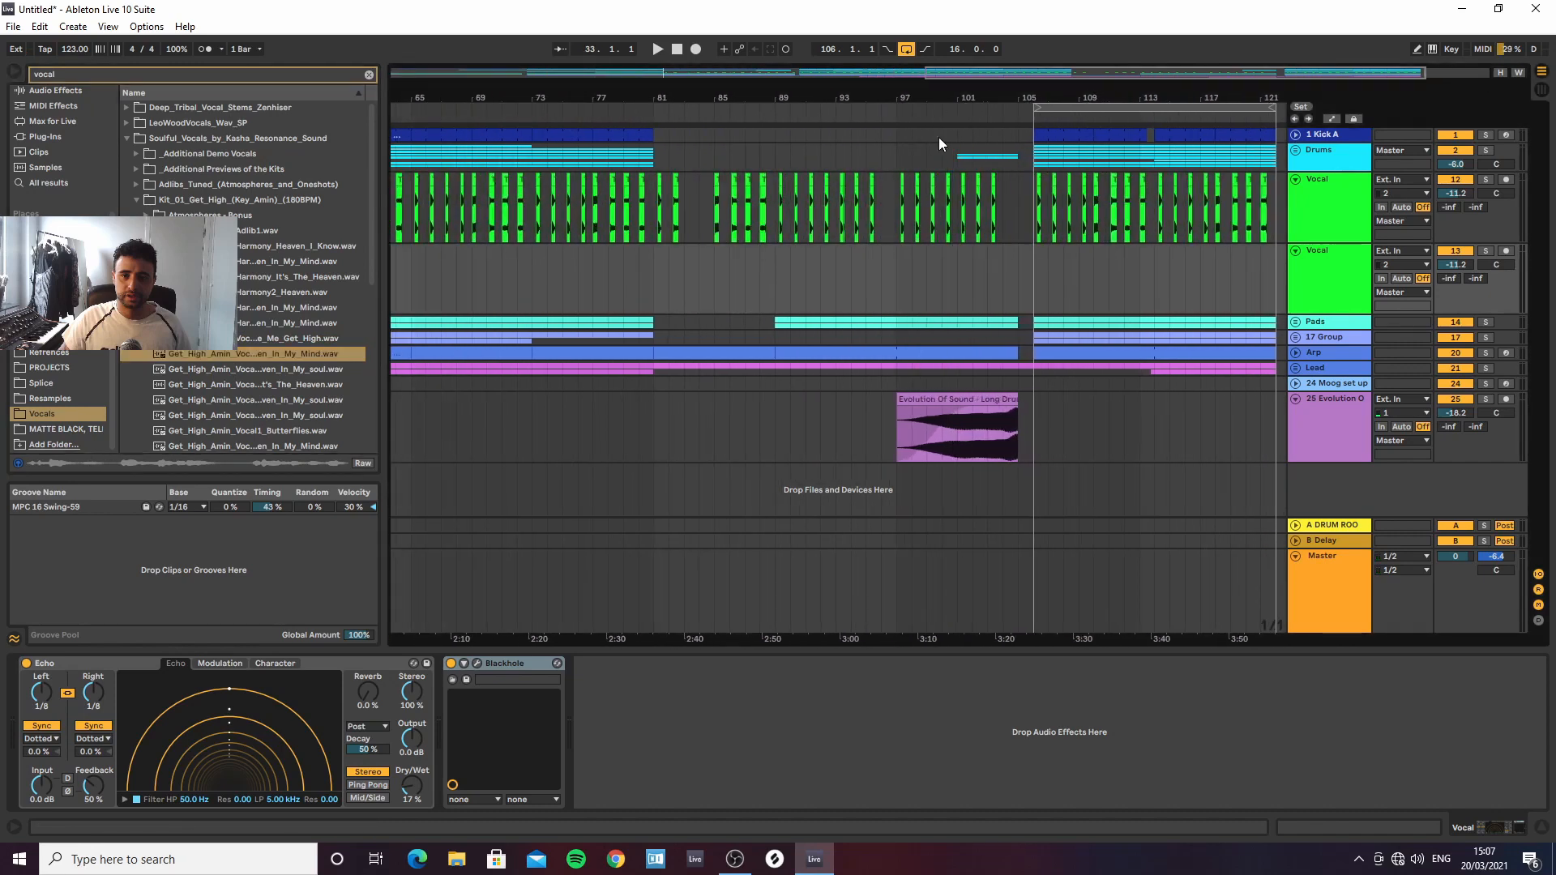
pyautogui.click(1325, 207)
pyautogui.press('a')
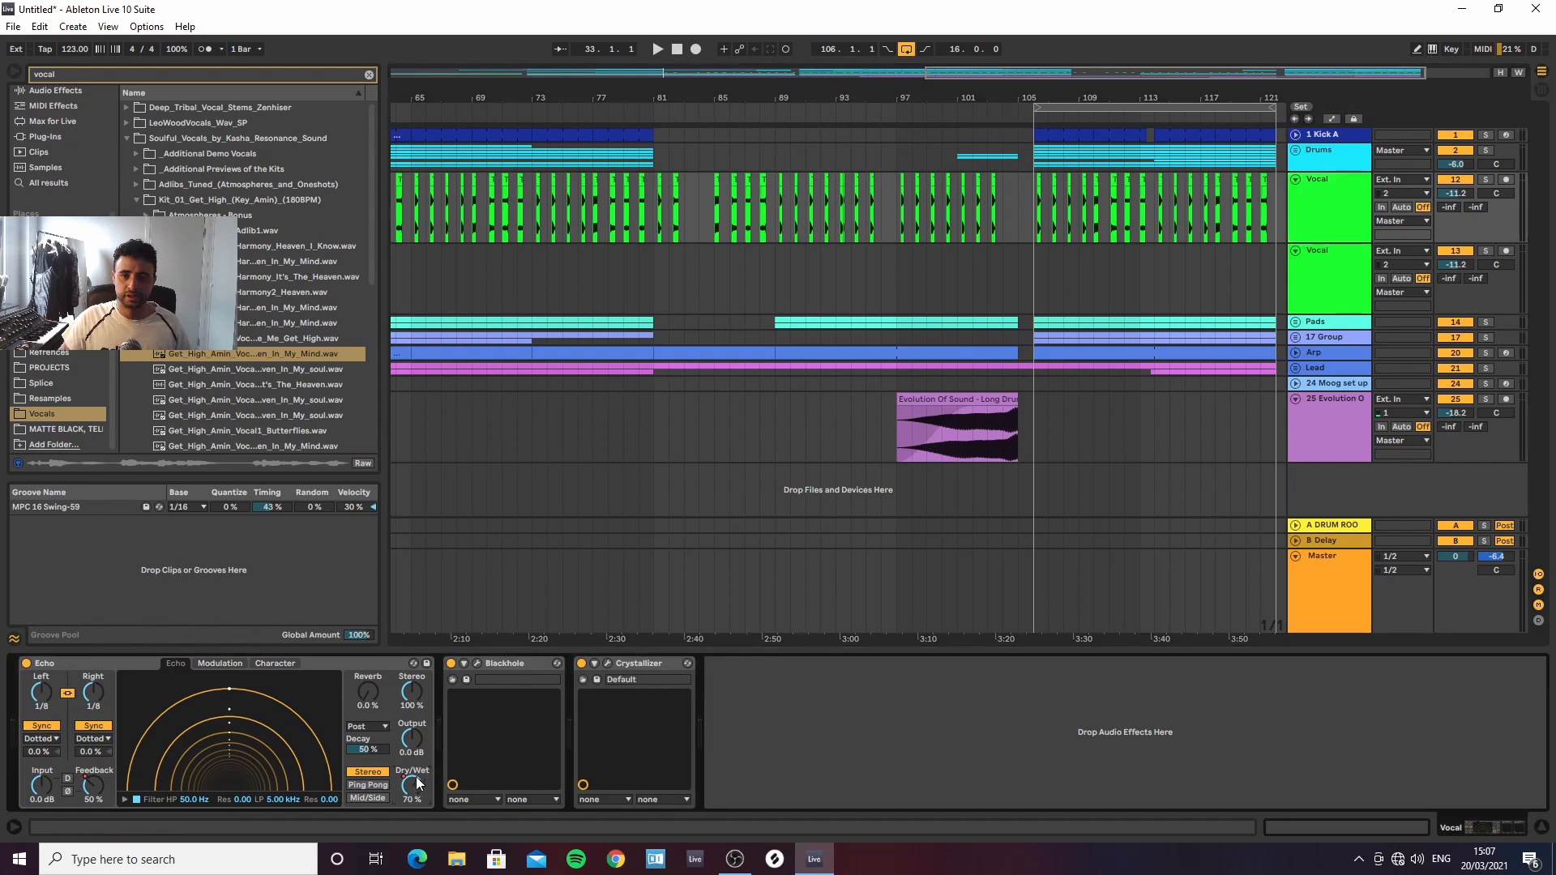
pyautogui.click(897, 203)
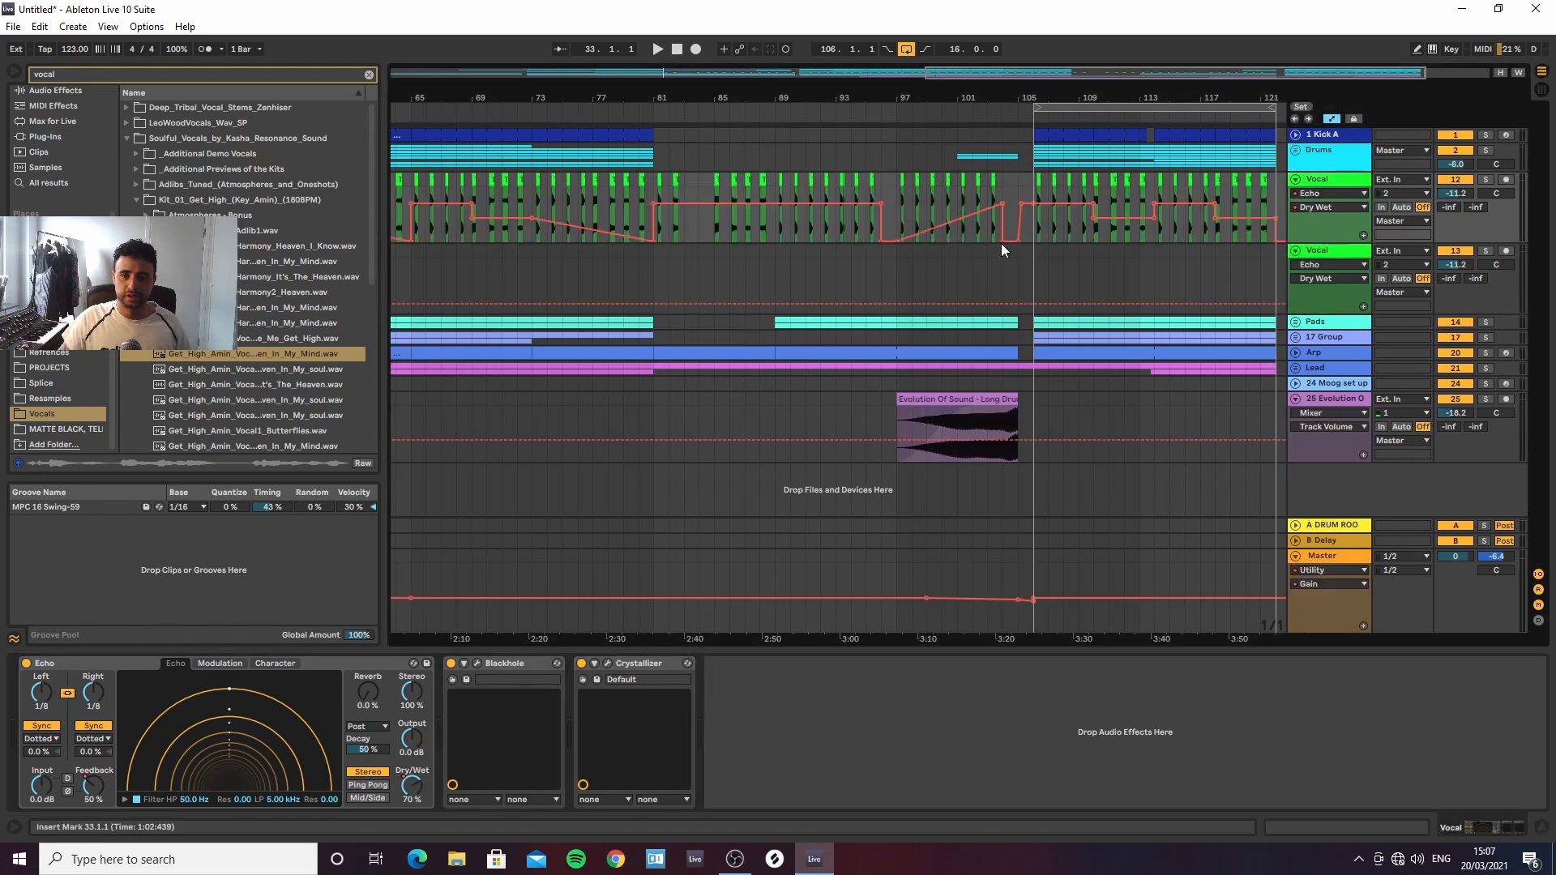
pyautogui.moveTo(1004, 207); pyautogui.dragTo(1033, 195)
# Extend the Vocal track's last Echo Feedback automation ramp to peak at bar 106 and play the transition from bar 100
pyautogui.click(98, 785)
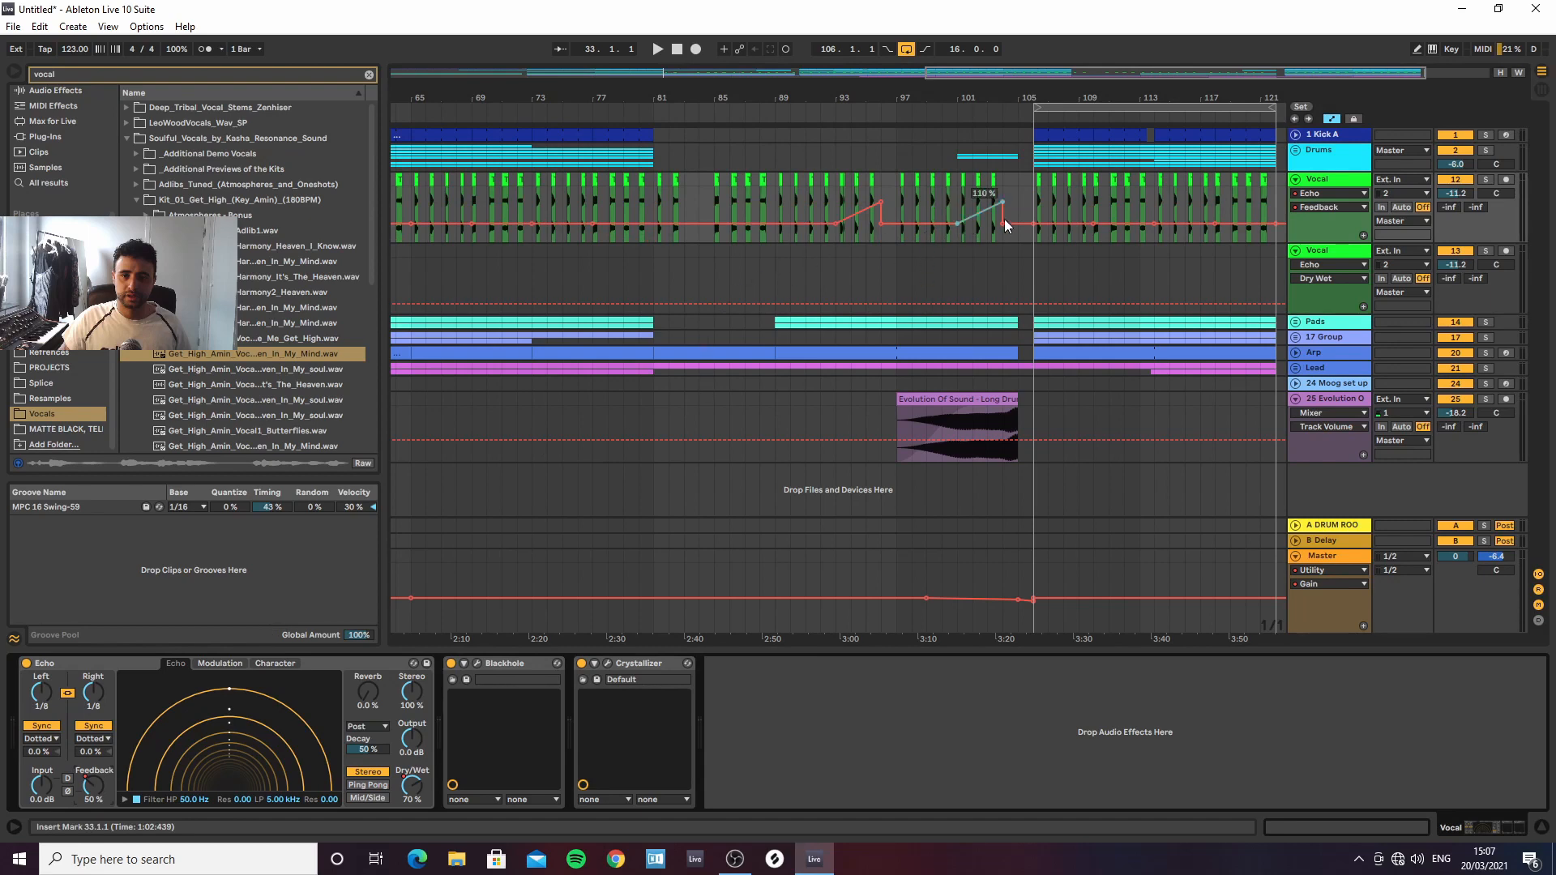
pyautogui.moveTo(1005, 200); pyautogui.dragTo(1034, 201)
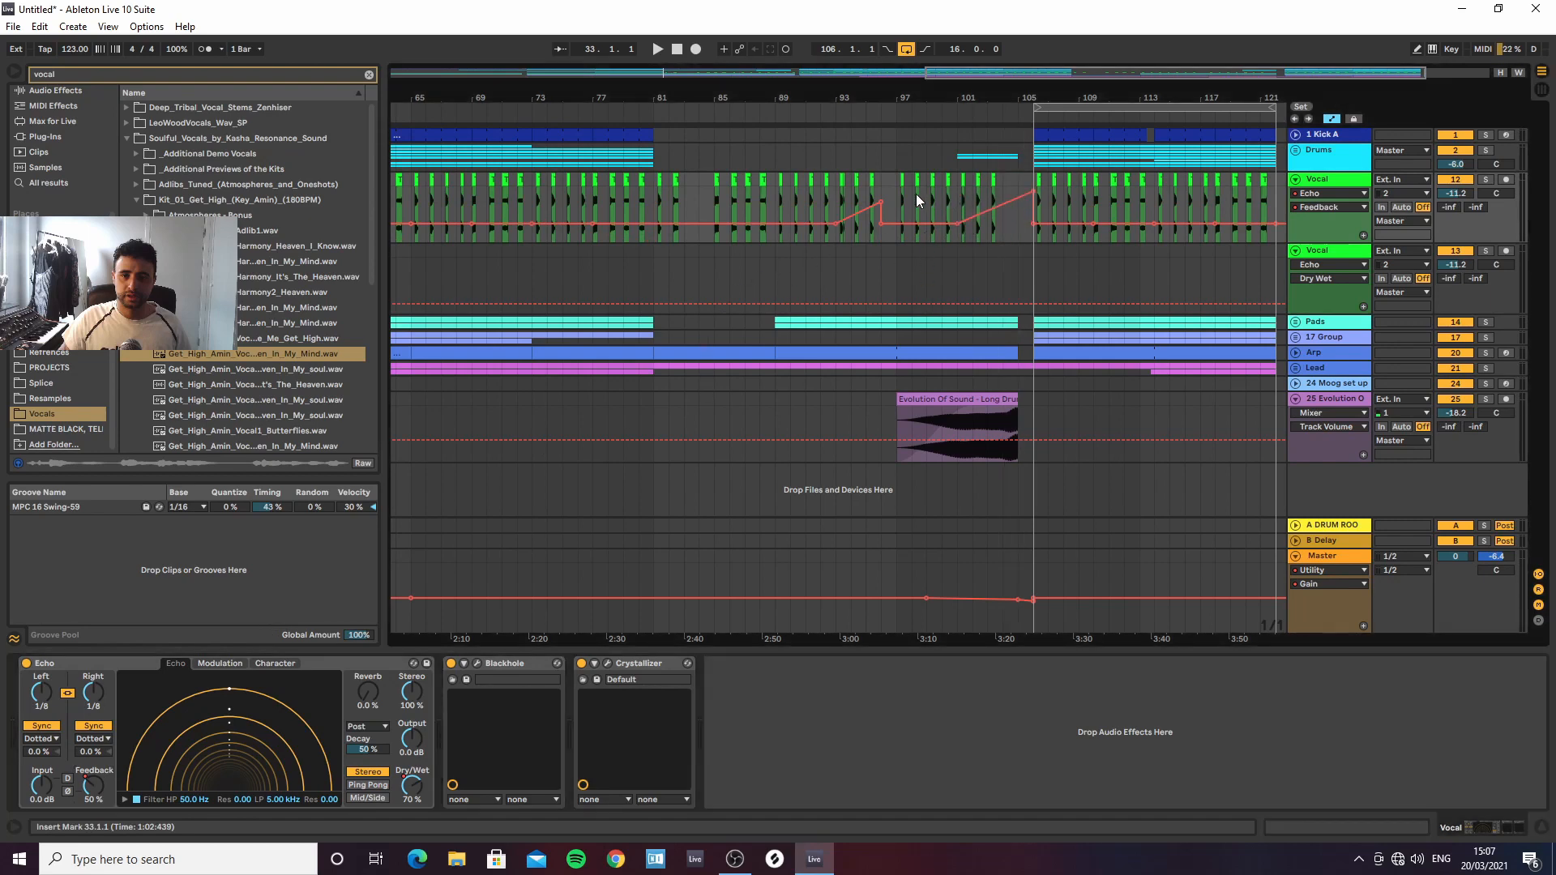
pyautogui.click(945, 199)
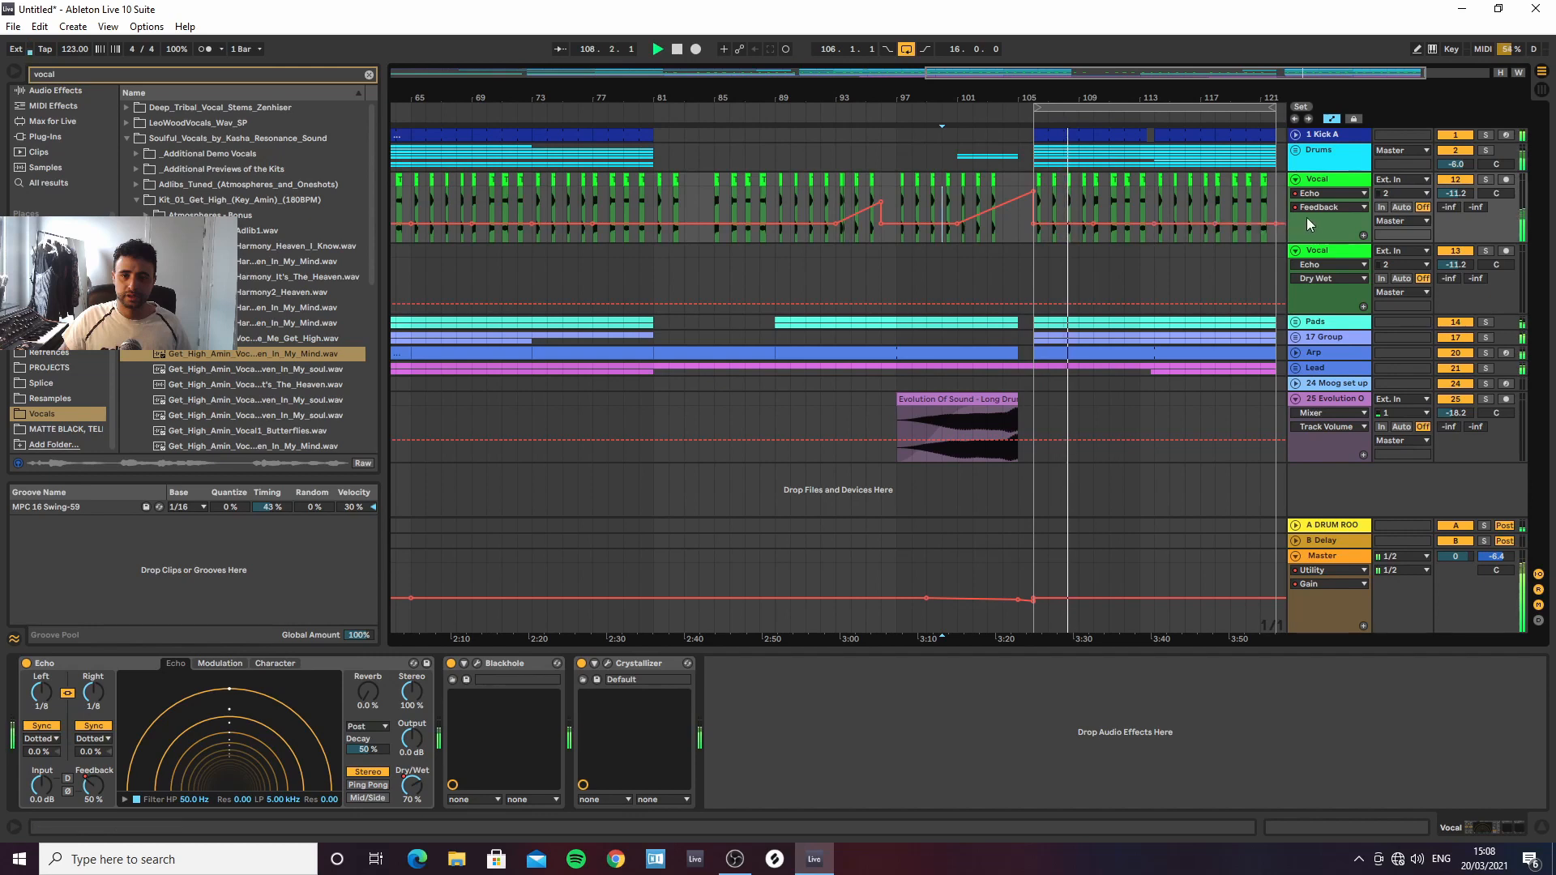
# Lower the Echo Dry/Wet automation point right after the peak at bar 106, play from bar 101, and hide the automation lanes
pyautogui.click(411, 787)
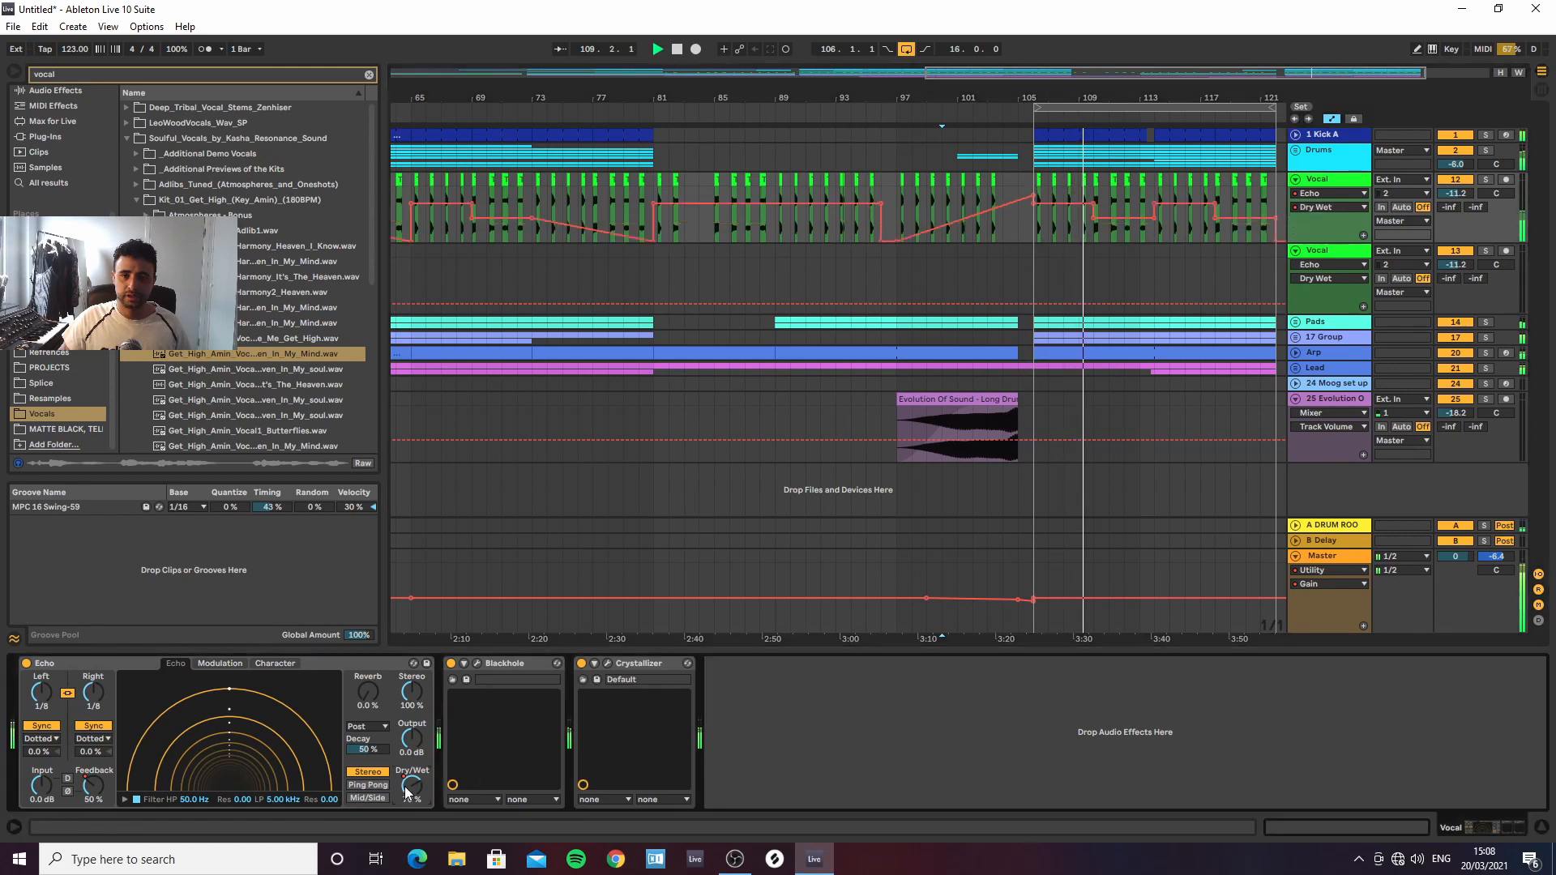
pyautogui.press('space')
pyautogui.moveTo(1033, 209); pyautogui.dragTo(1033, 229)
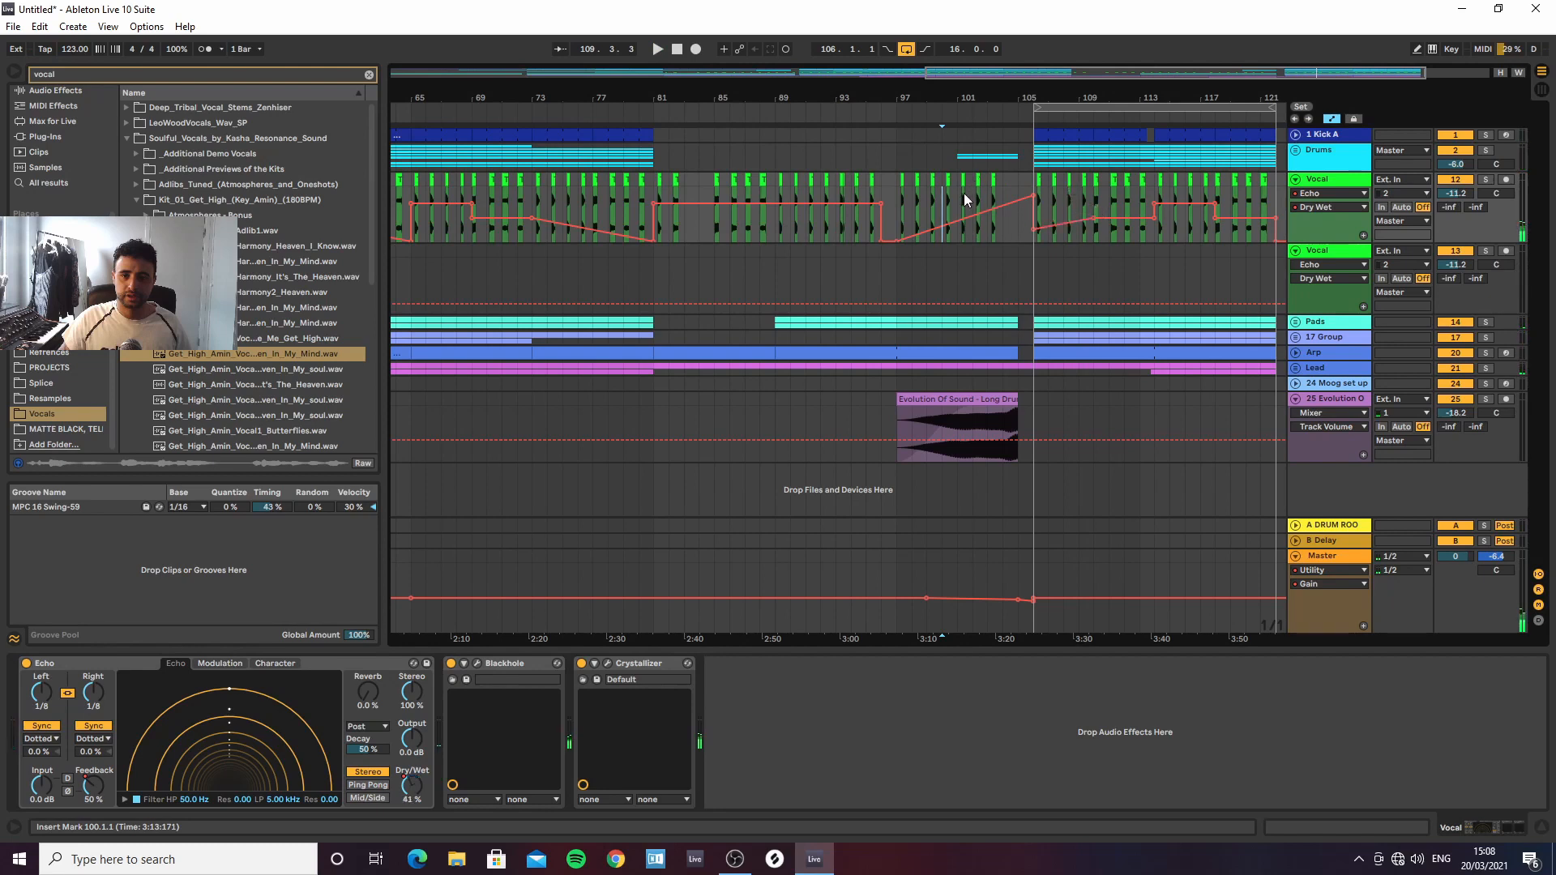
pyautogui.press('space')
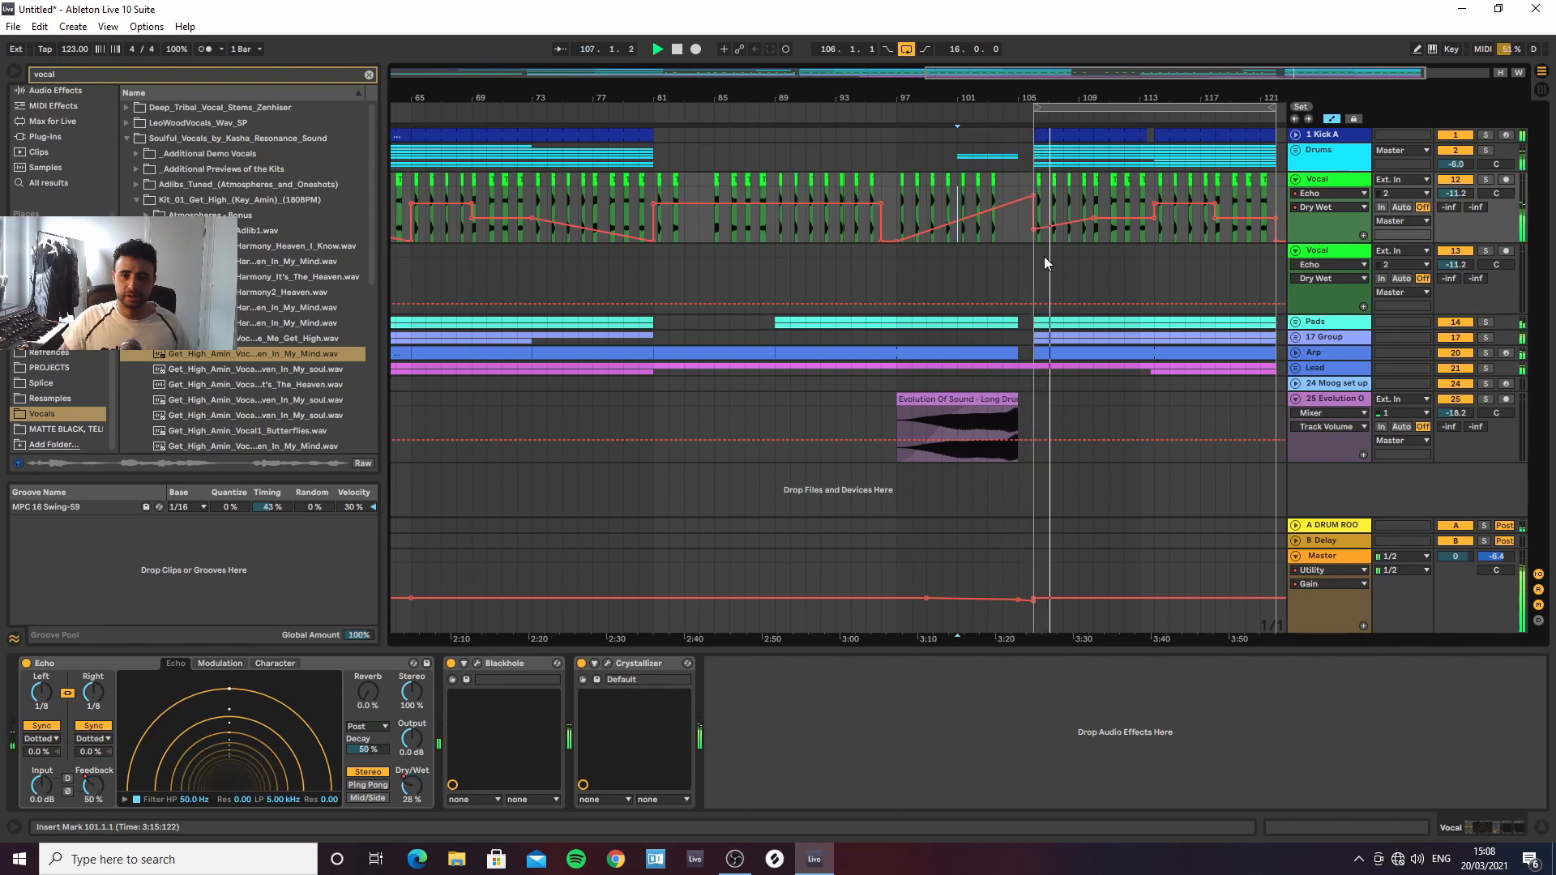
pyautogui.press('a')
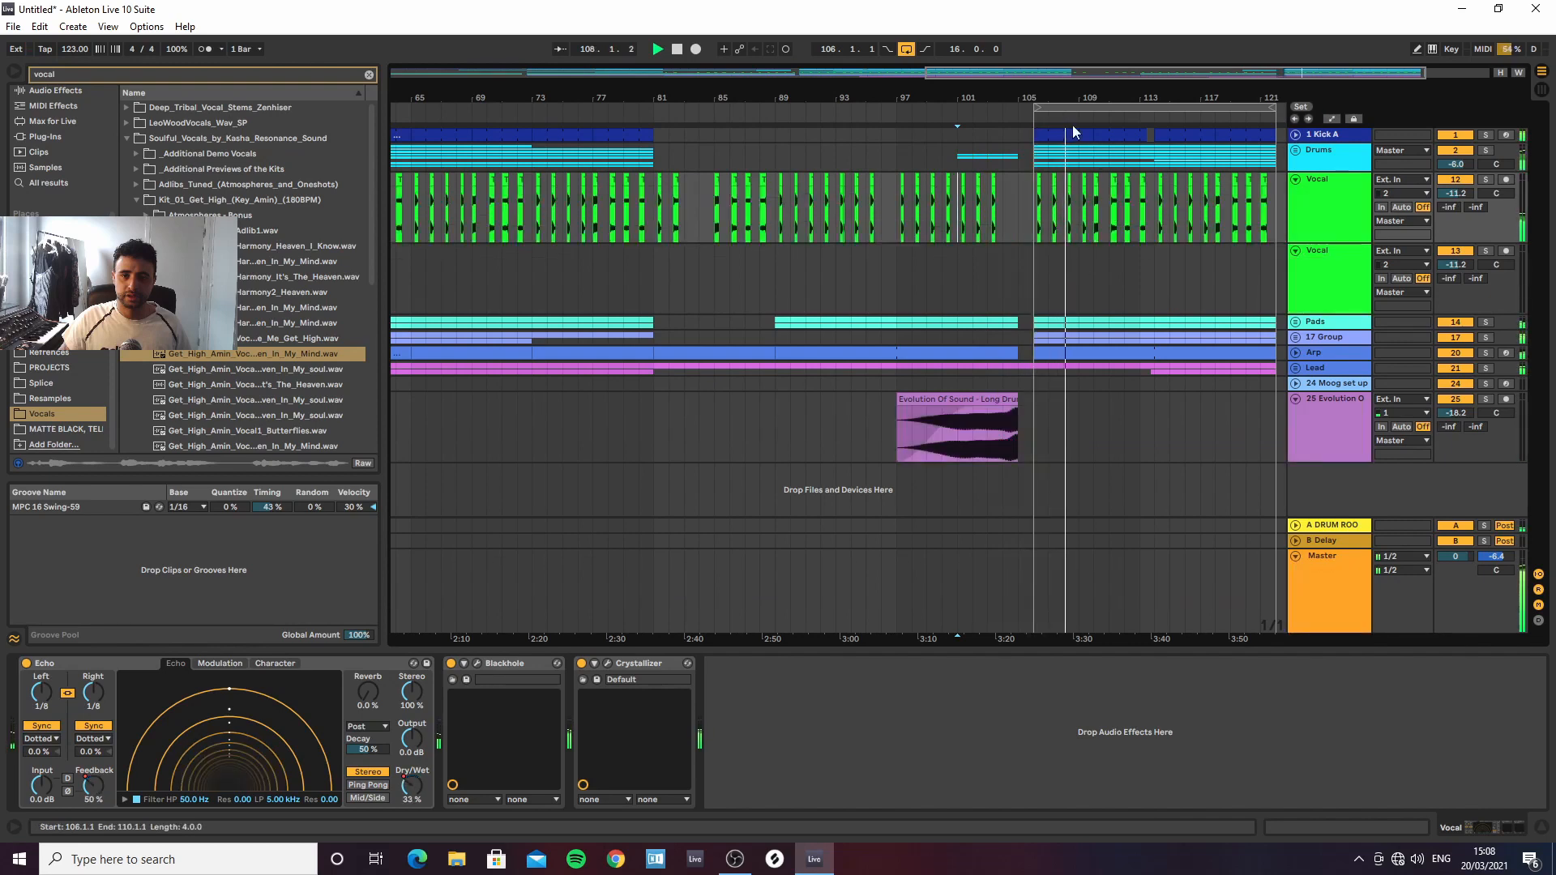
# Unfold the Drums and Snare groups and copy the half-bar fill from 56.3 to 57.1 on the Snare and Claps tracks
pyautogui.moveTo(1025, 98); pyautogui.dragTo(937, 165)
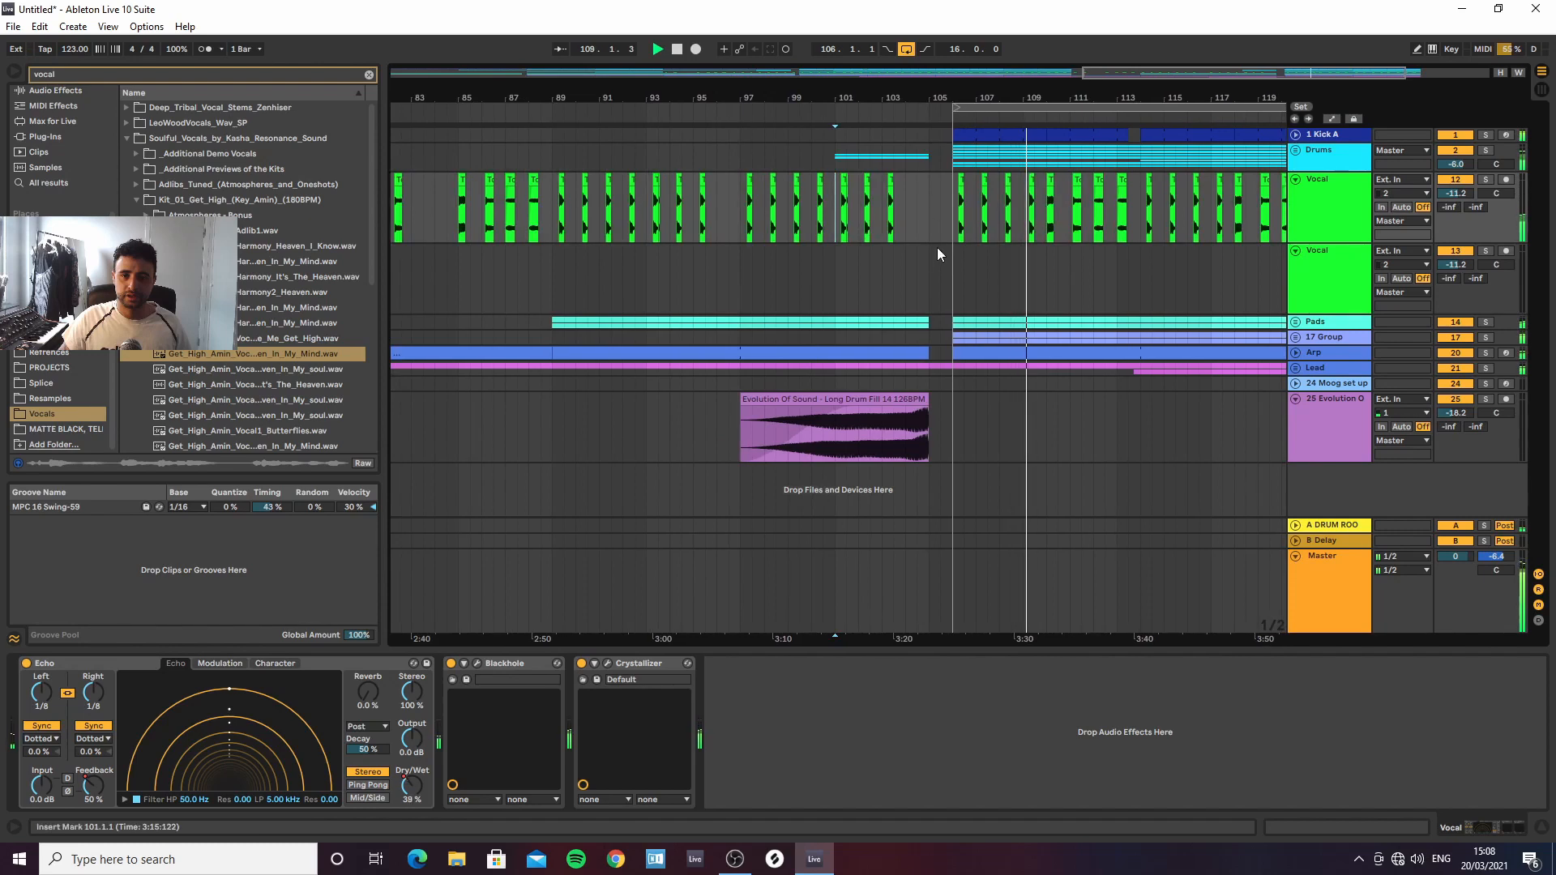
pyautogui.click(1296, 150)
pyautogui.moveTo(1000, 88); pyautogui.dragTo(969, 16)
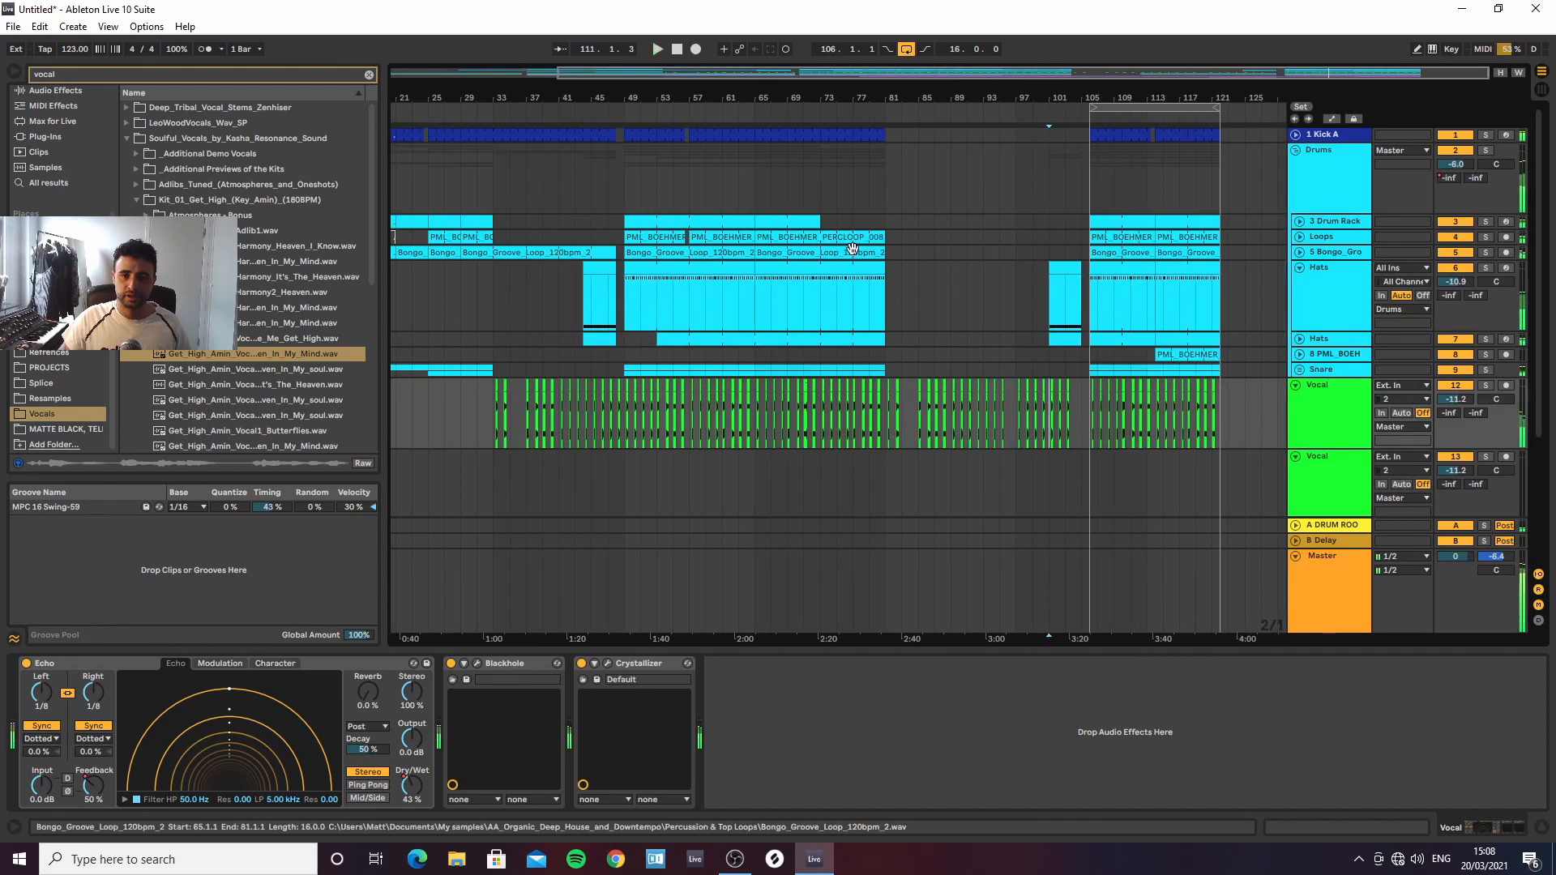
pyautogui.moveTo(728, 94); pyautogui.dragTo(673, 131)
pyautogui.moveTo(581, 91)
pyautogui.mouseDown()
pyautogui.moveTo(899, 93)
pyautogui.moveTo(555, 97)
pyautogui.mouseUp()
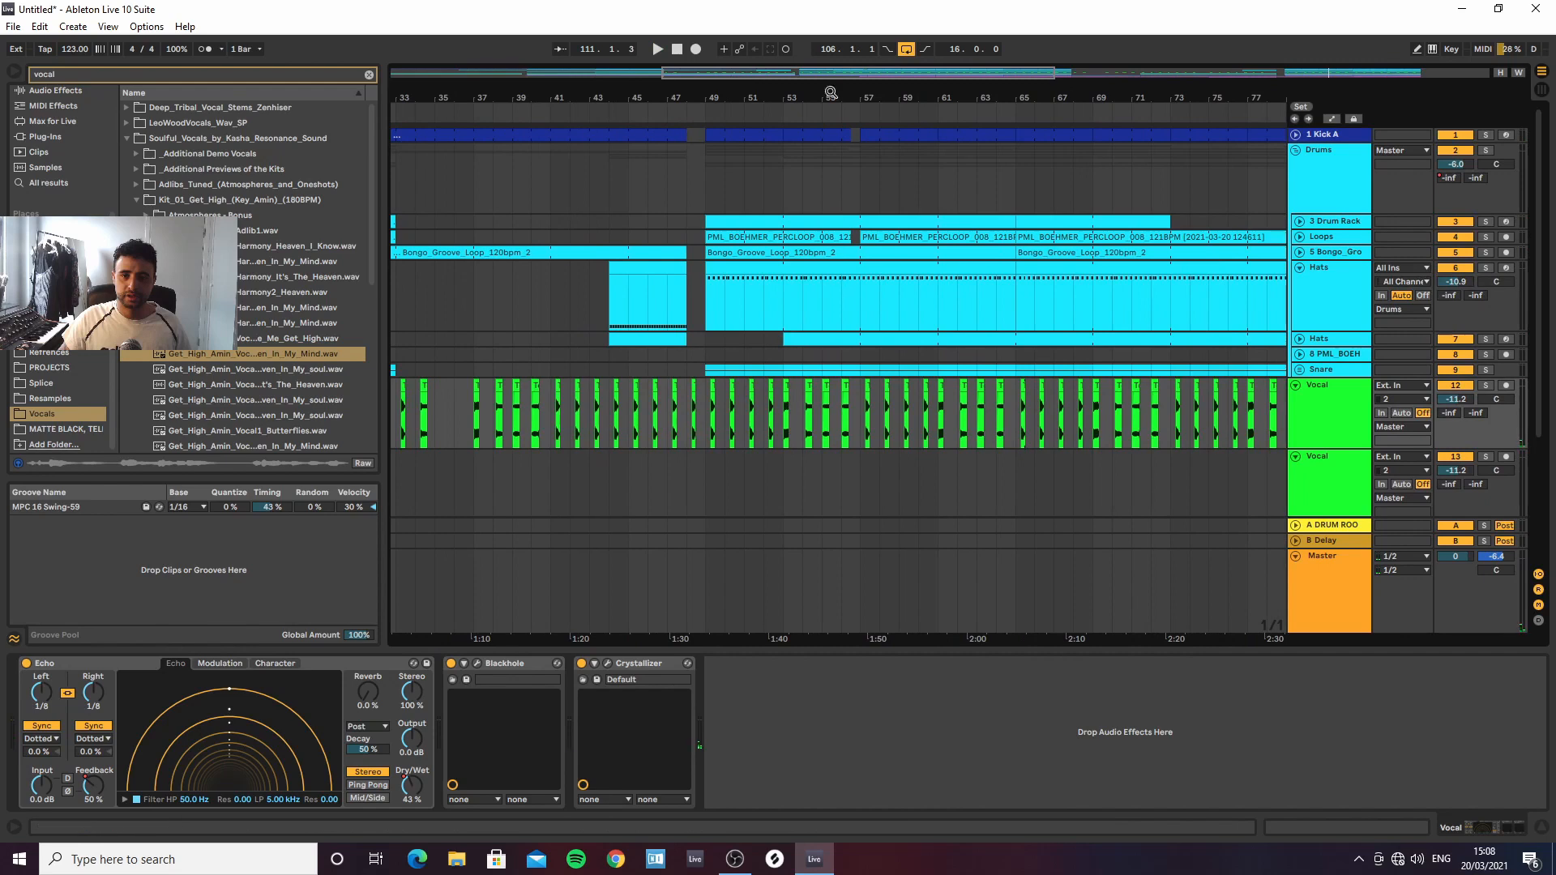
pyautogui.moveTo(832, 91); pyautogui.dragTo(834, 137)
pyautogui.scroll(-5, 877, 275)
pyautogui.scroll(3, 876, 275)
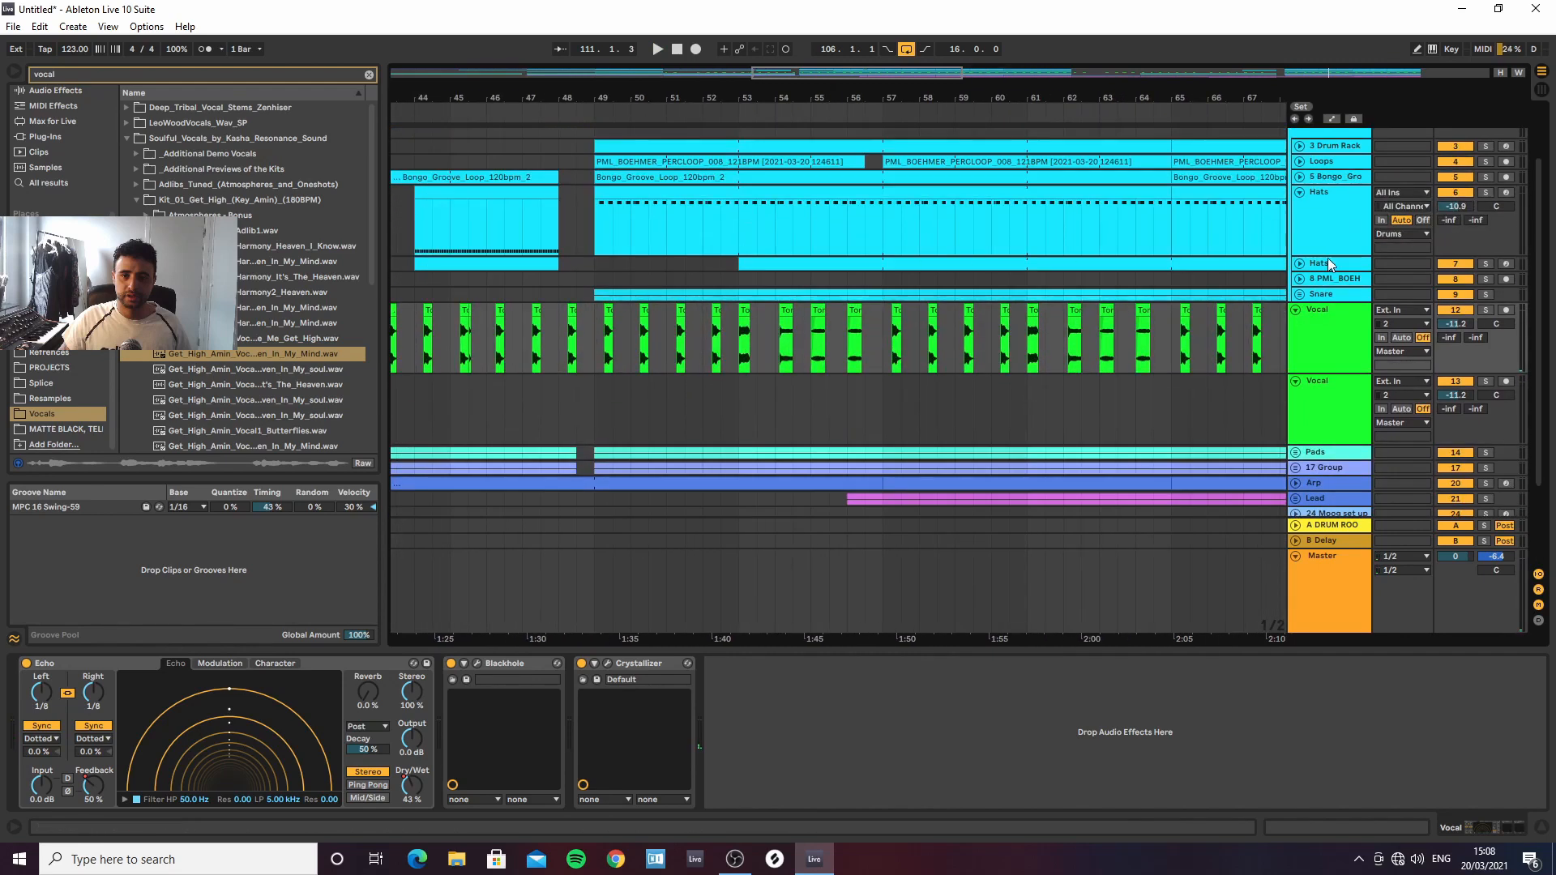
pyautogui.click(1299, 294)
pyautogui.scroll(-2, 1015, 251)
pyautogui.moveTo(882, 272); pyautogui.dragTo(867, 276)
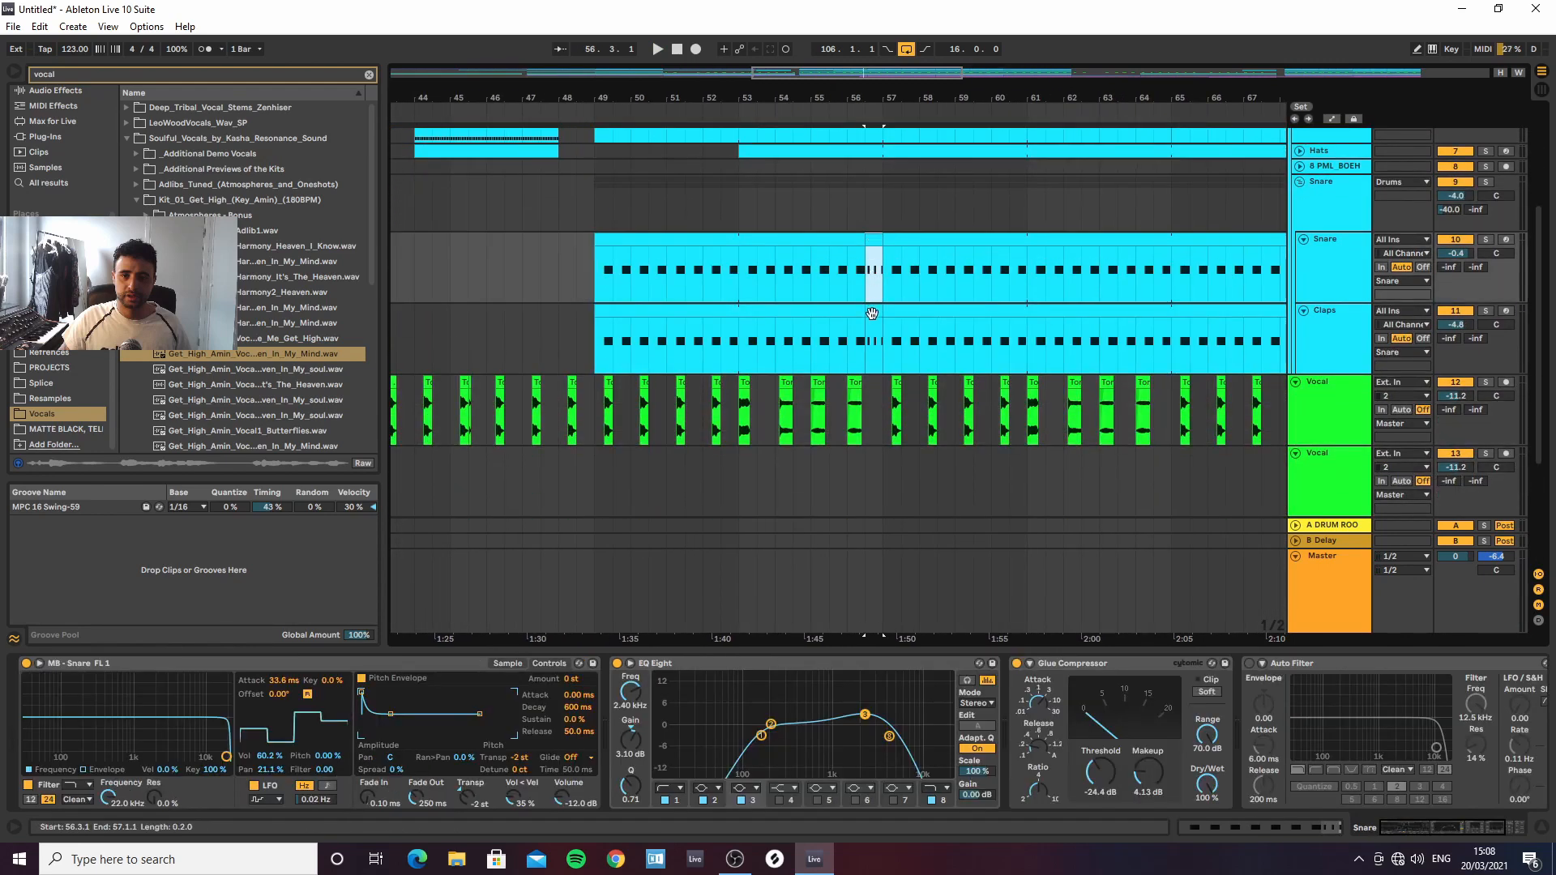
pyautogui.keyDown('shift'); pyautogui.click(873, 314); pyautogui.keyUp('shift')
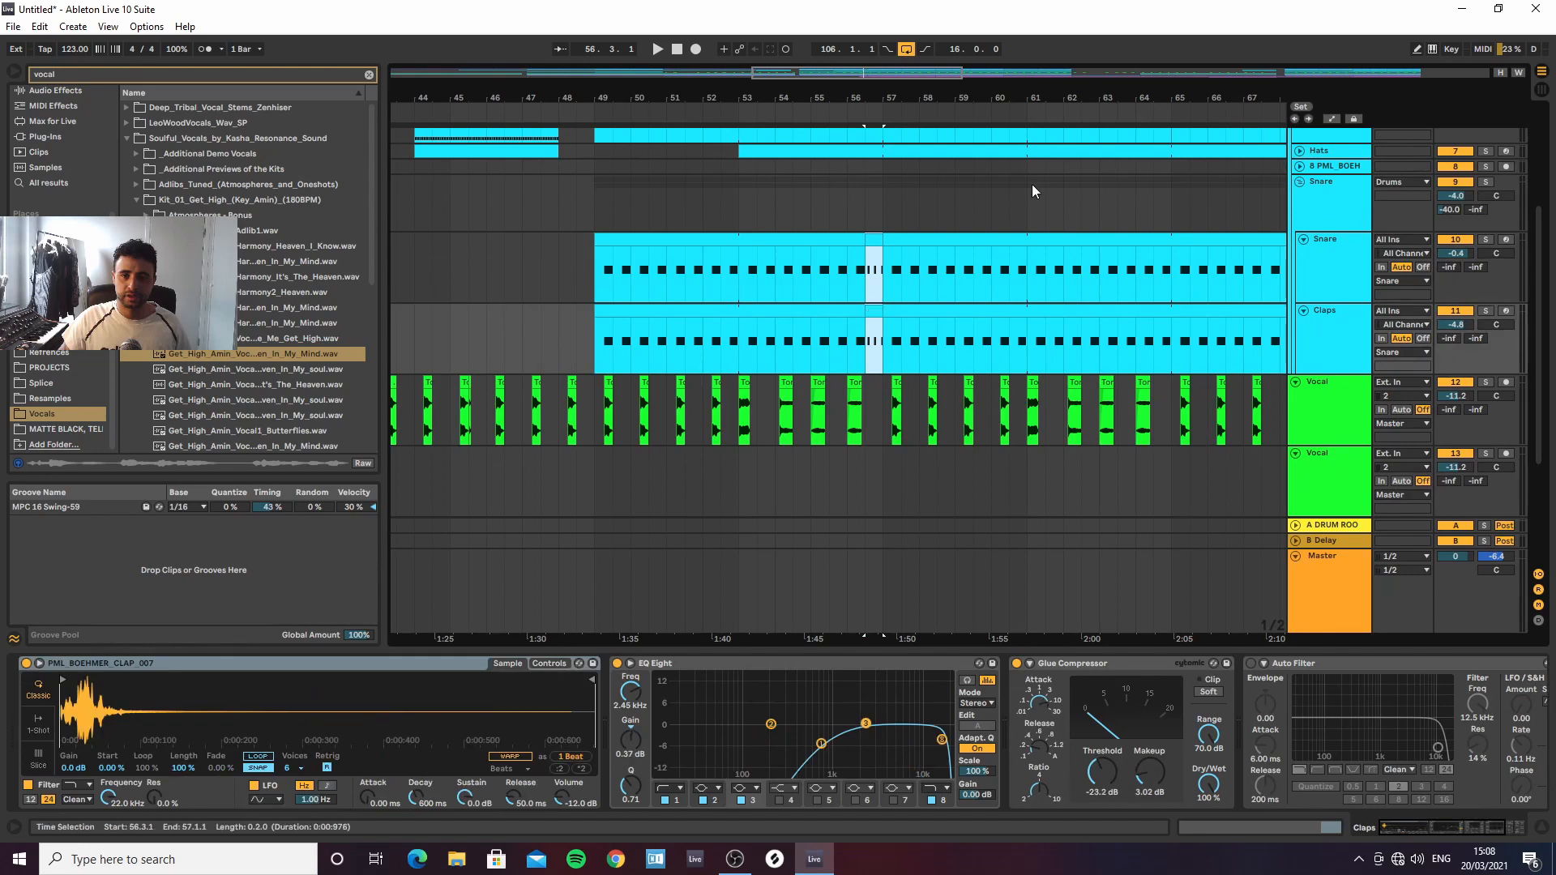
# Paste the half-bar fill onto the Snare and Claps tracks at 105.3 and play the lead-in to the second drop
pyautogui.moveTo(1133, 97); pyautogui.dragTo(516, 83)
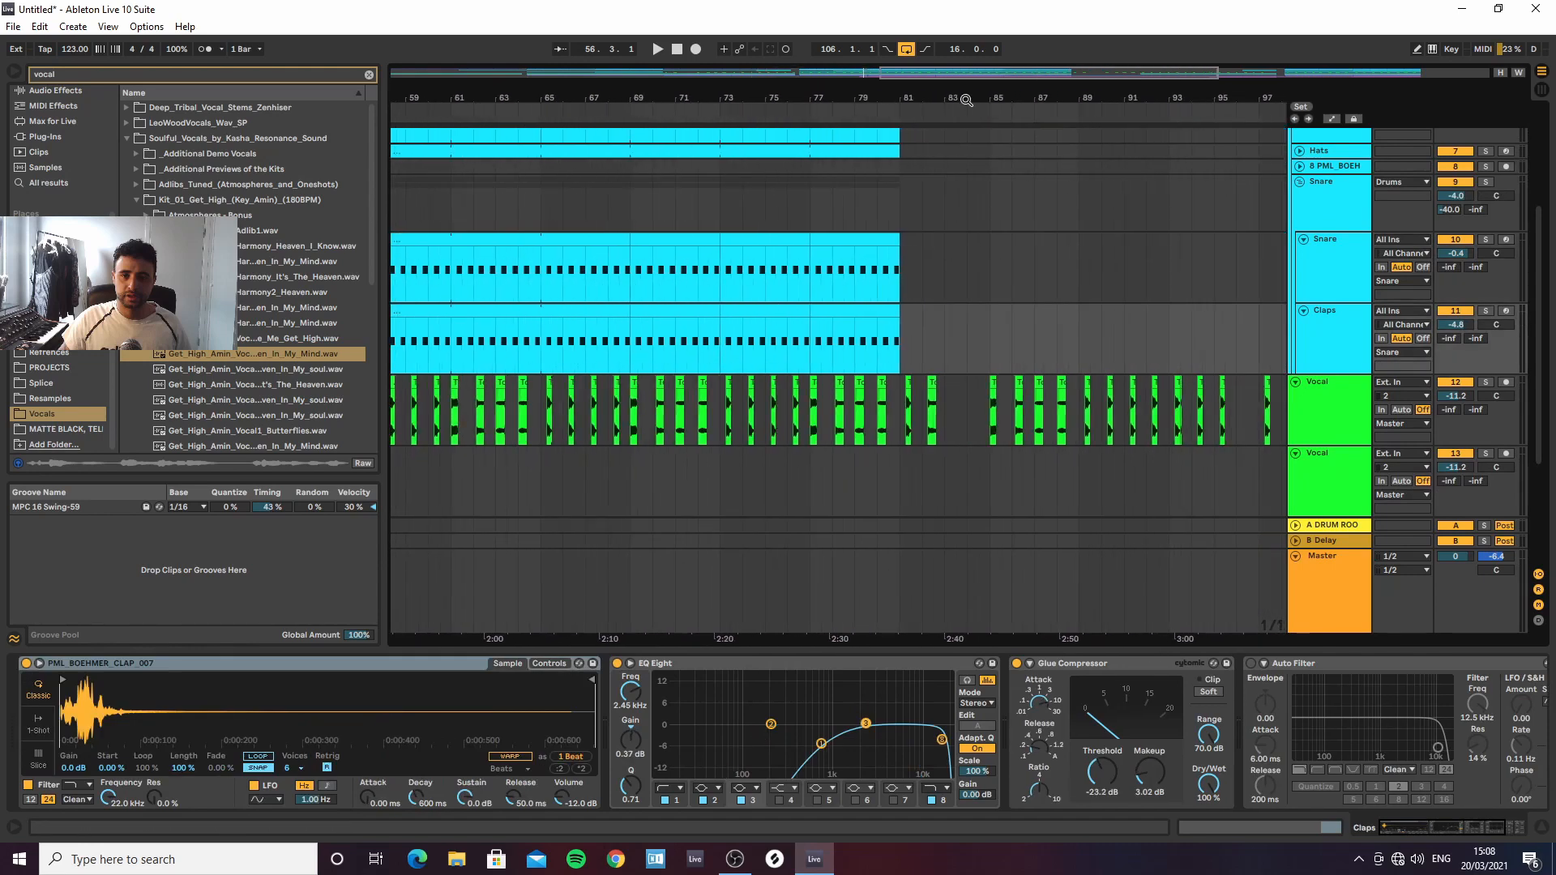
pyautogui.moveTo(962, 98); pyautogui.dragTo(964, 72)
pyautogui.moveTo(1124, 98); pyautogui.dragTo(1071, 293)
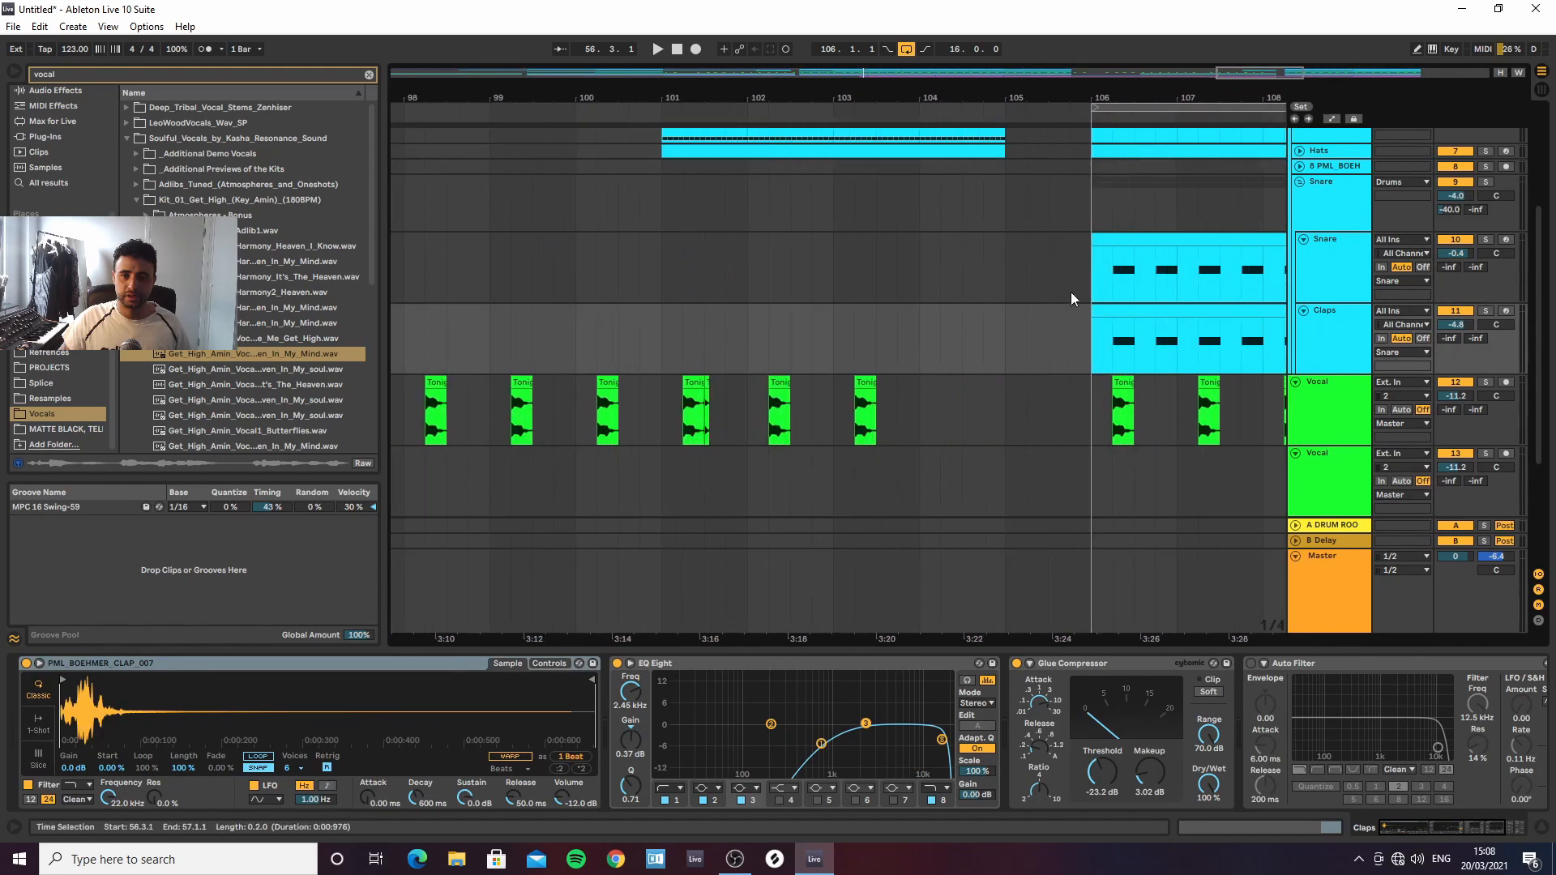
pyautogui.click(1044, 267)
pyautogui.hotkey('ctrl', 'v')
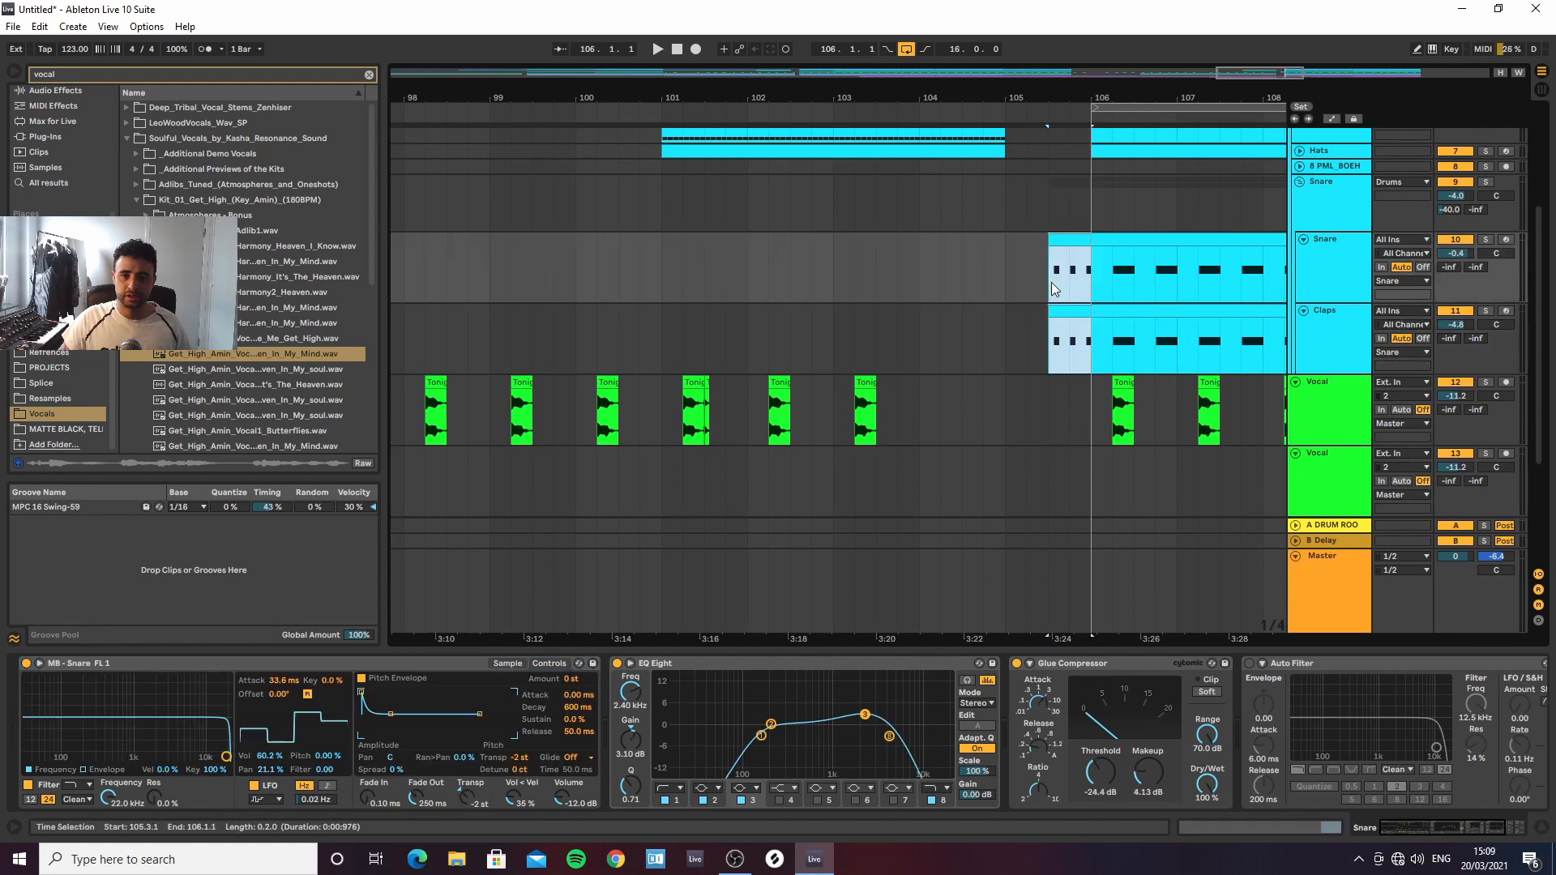
pyautogui.click(963, 279)
pyautogui.press('space')
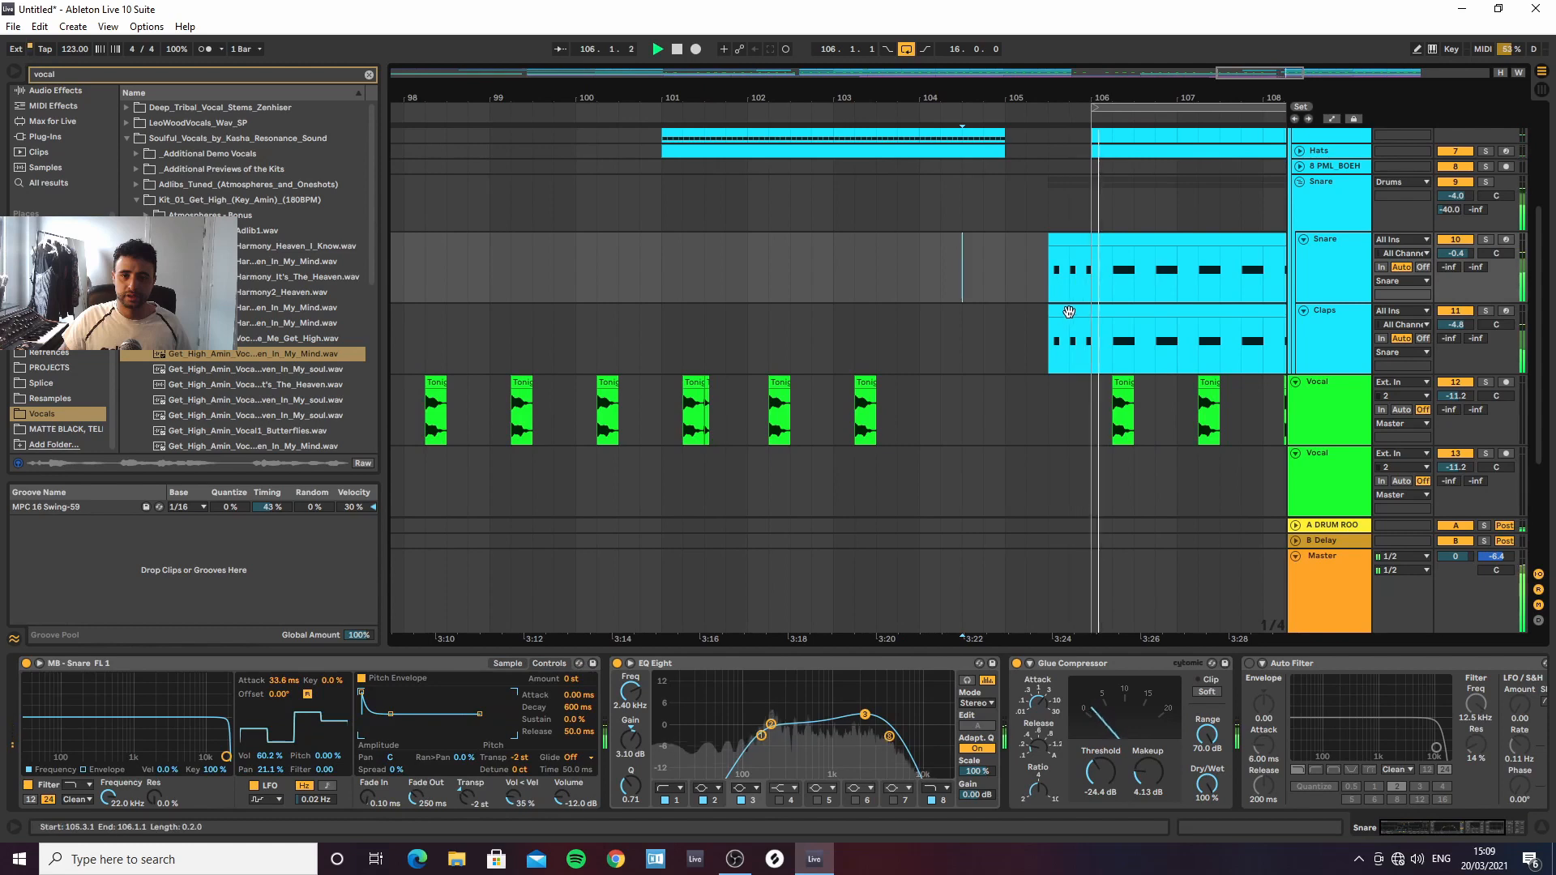
pyautogui.press('space')
# Open the Snare fill clip at 105.3 and add a D#3 note at 4.3.4 and an A#2 note at 4.4.3
pyautogui.doubleClick(1061, 261)
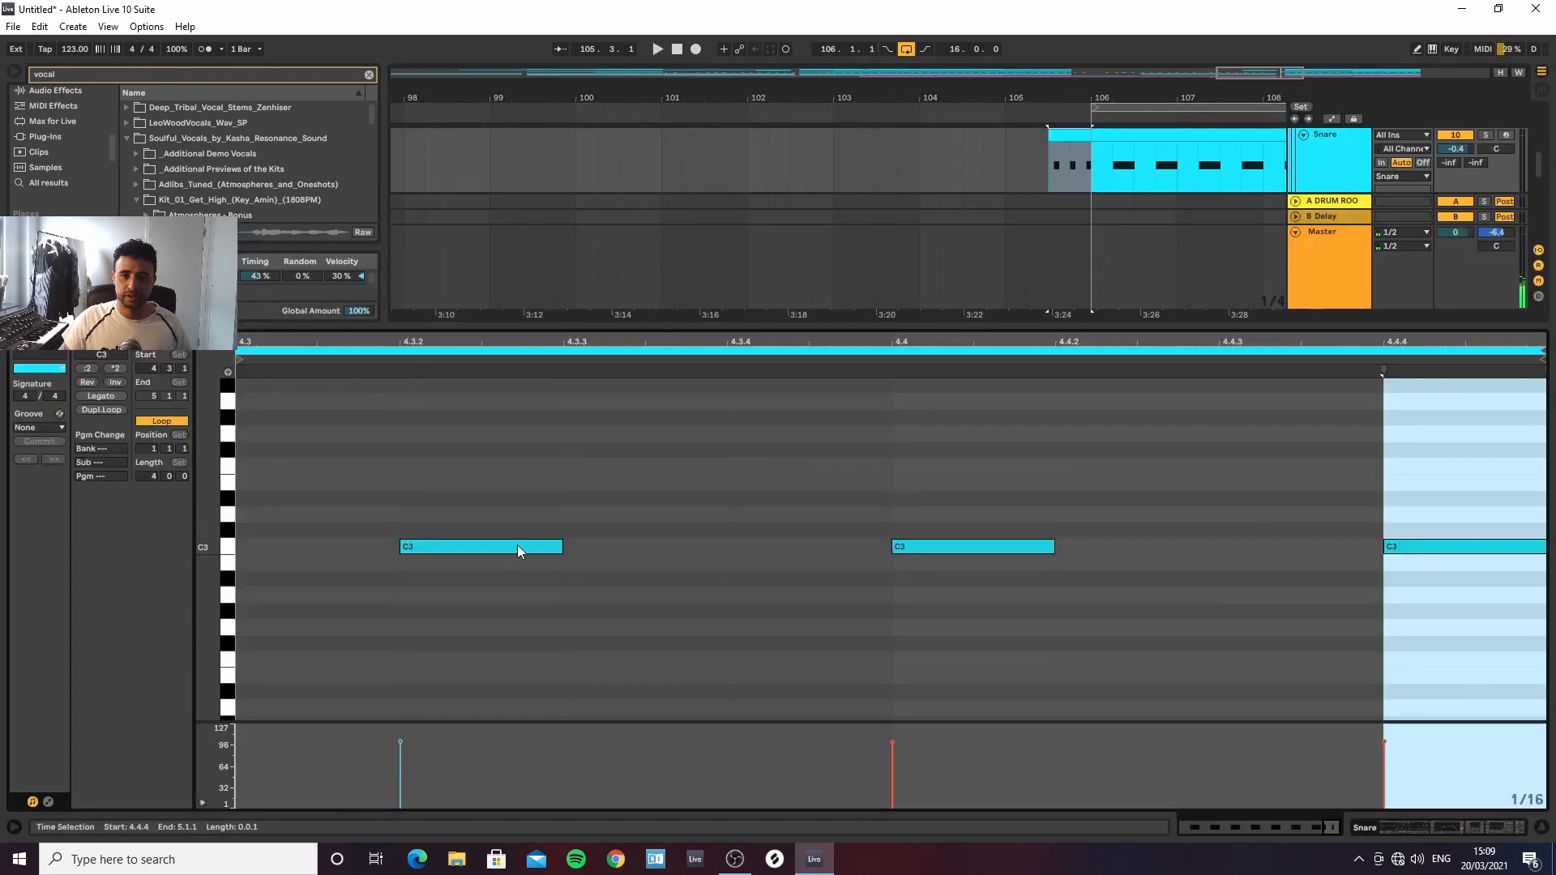
pyautogui.press('space')
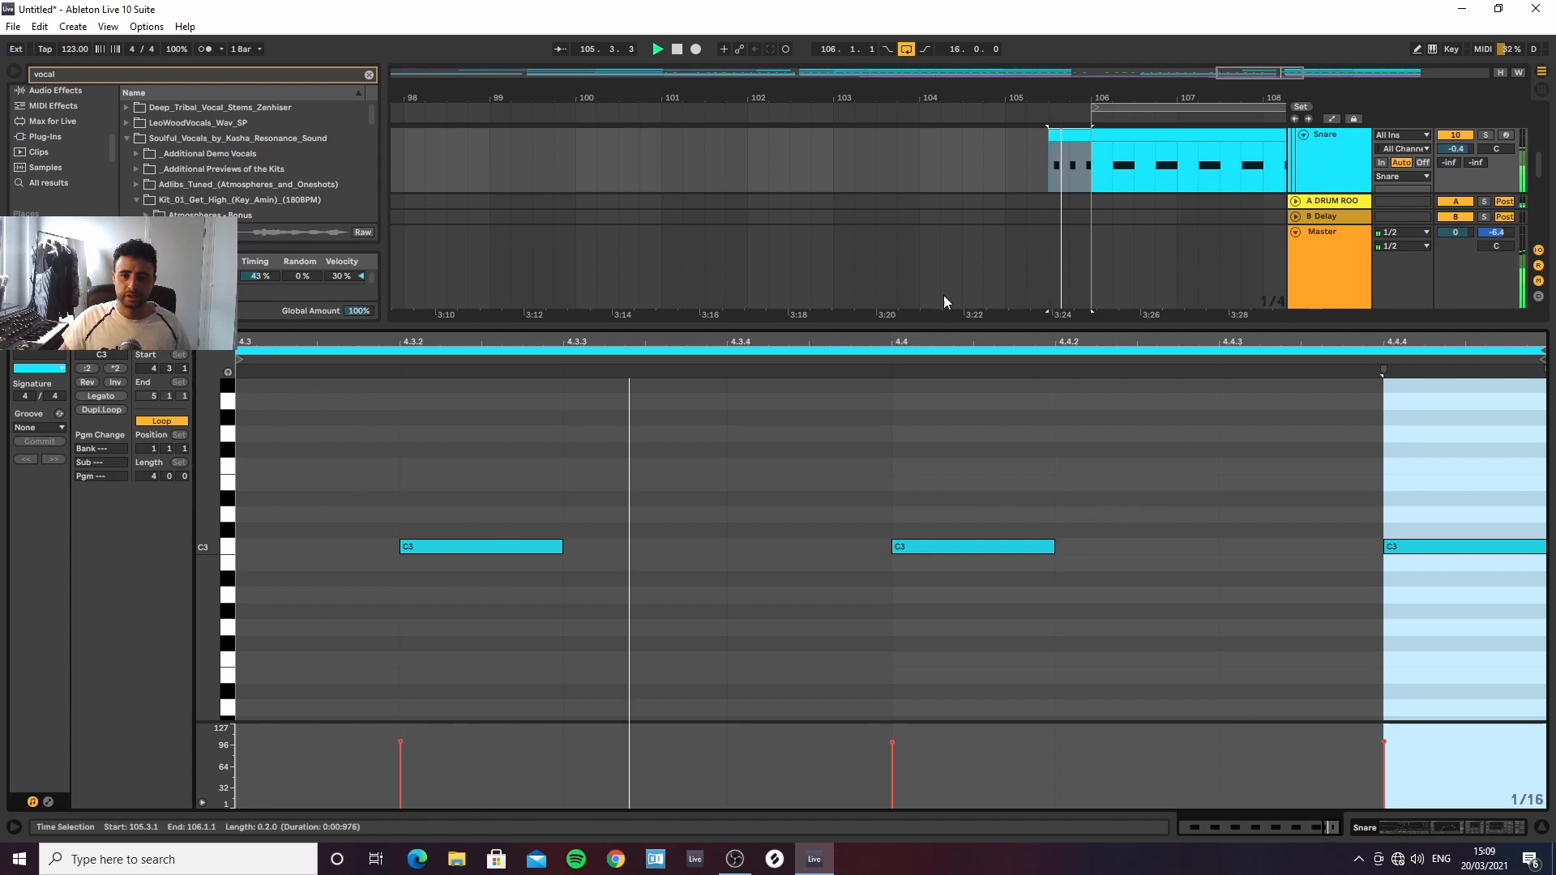
pyautogui.click(897, 217)
pyautogui.click(834, 176)
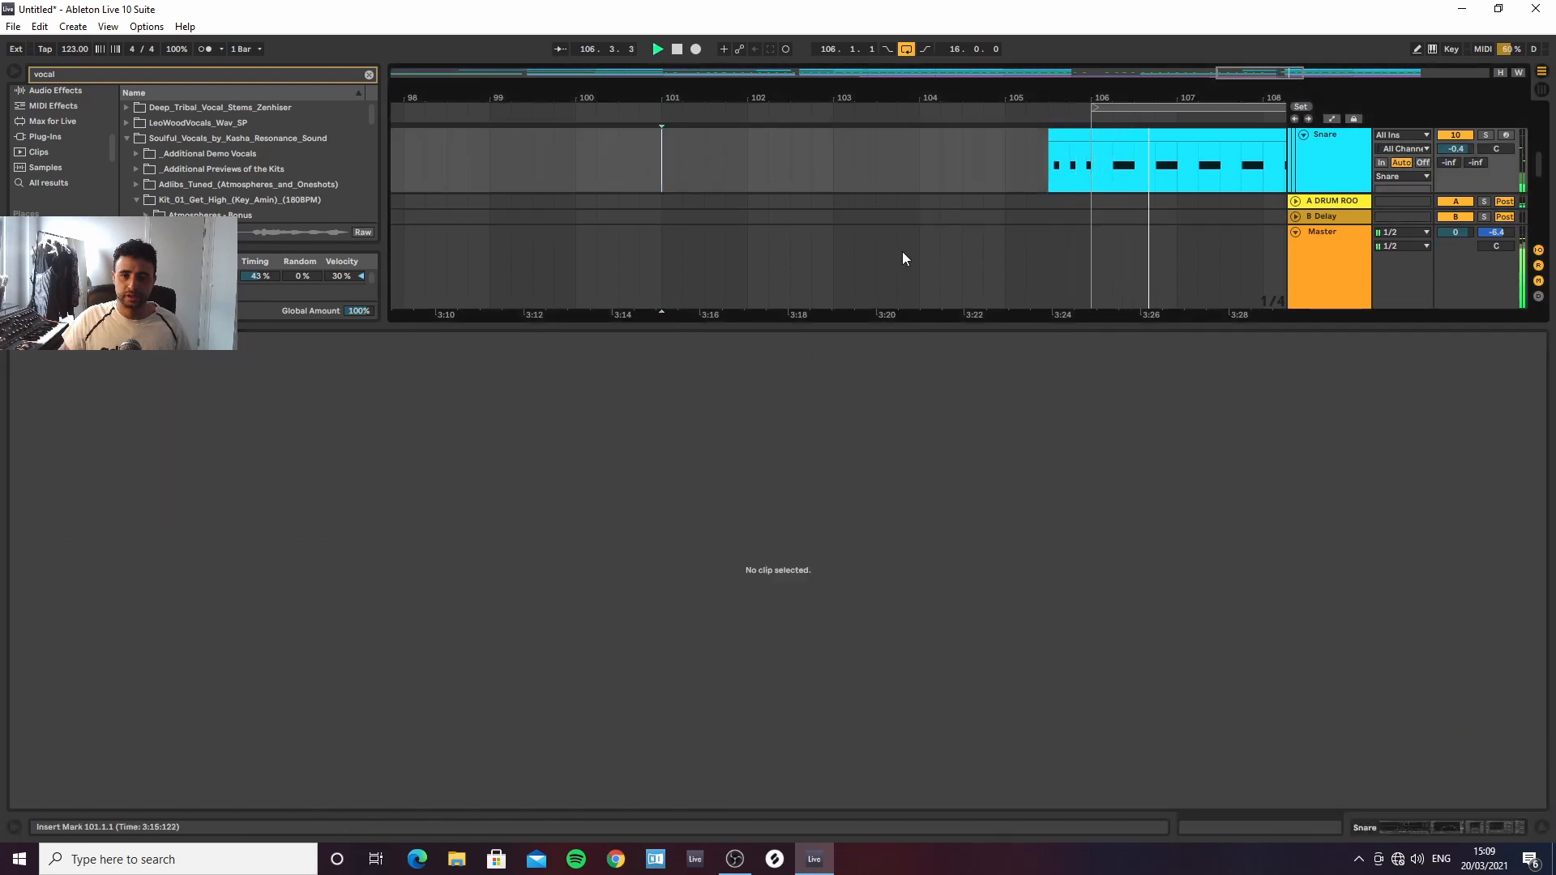
pyautogui.moveTo(982, 101); pyautogui.dragTo(957, 93)
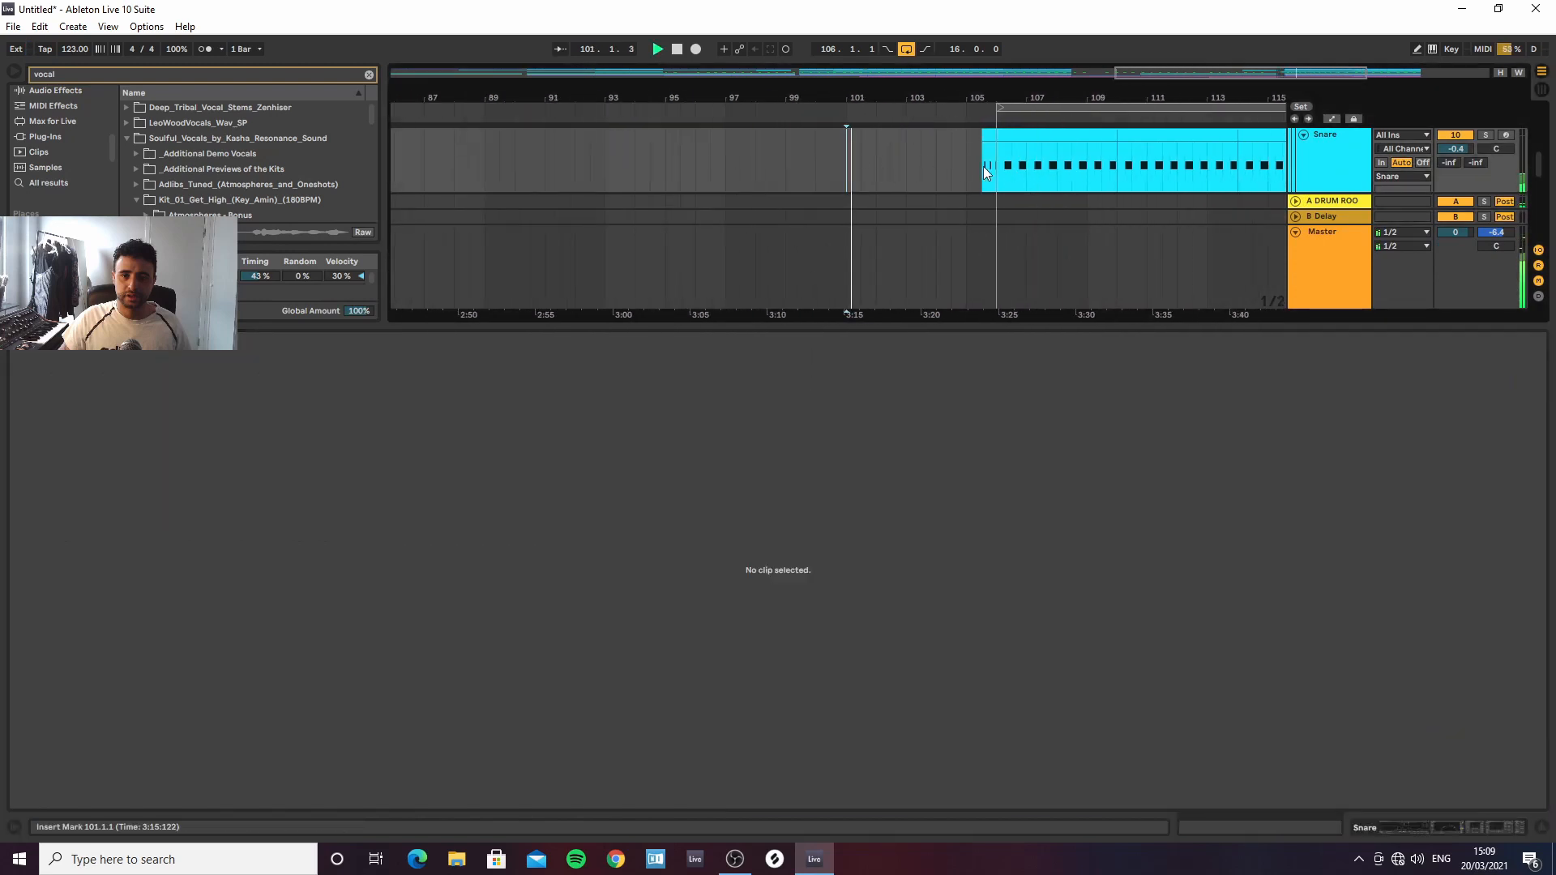
pyautogui.click(984, 167)
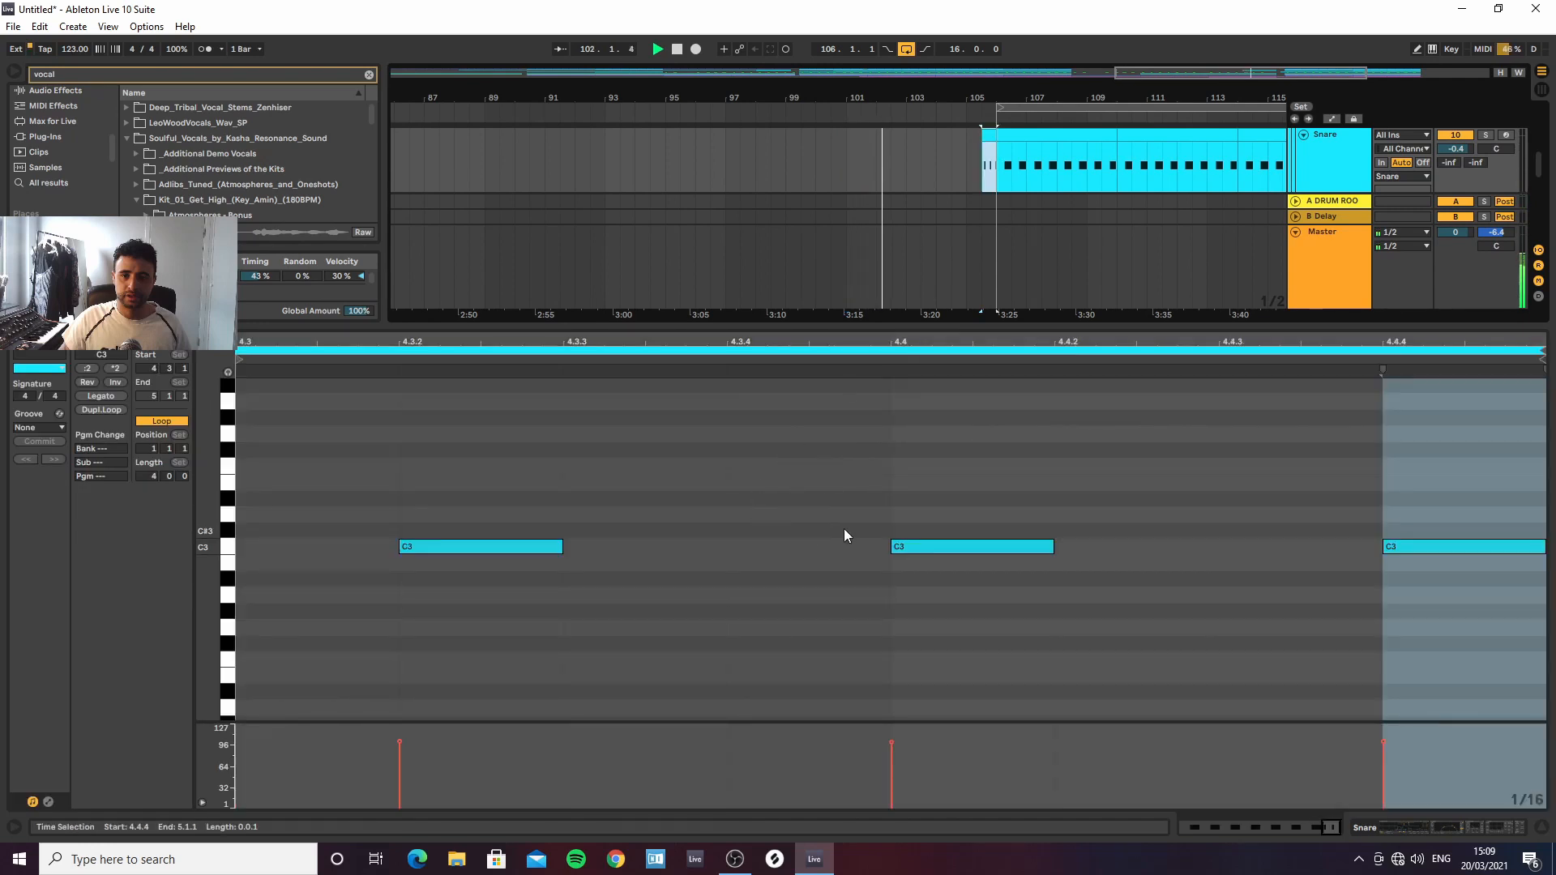
pyautogui.doubleClick(741, 496)
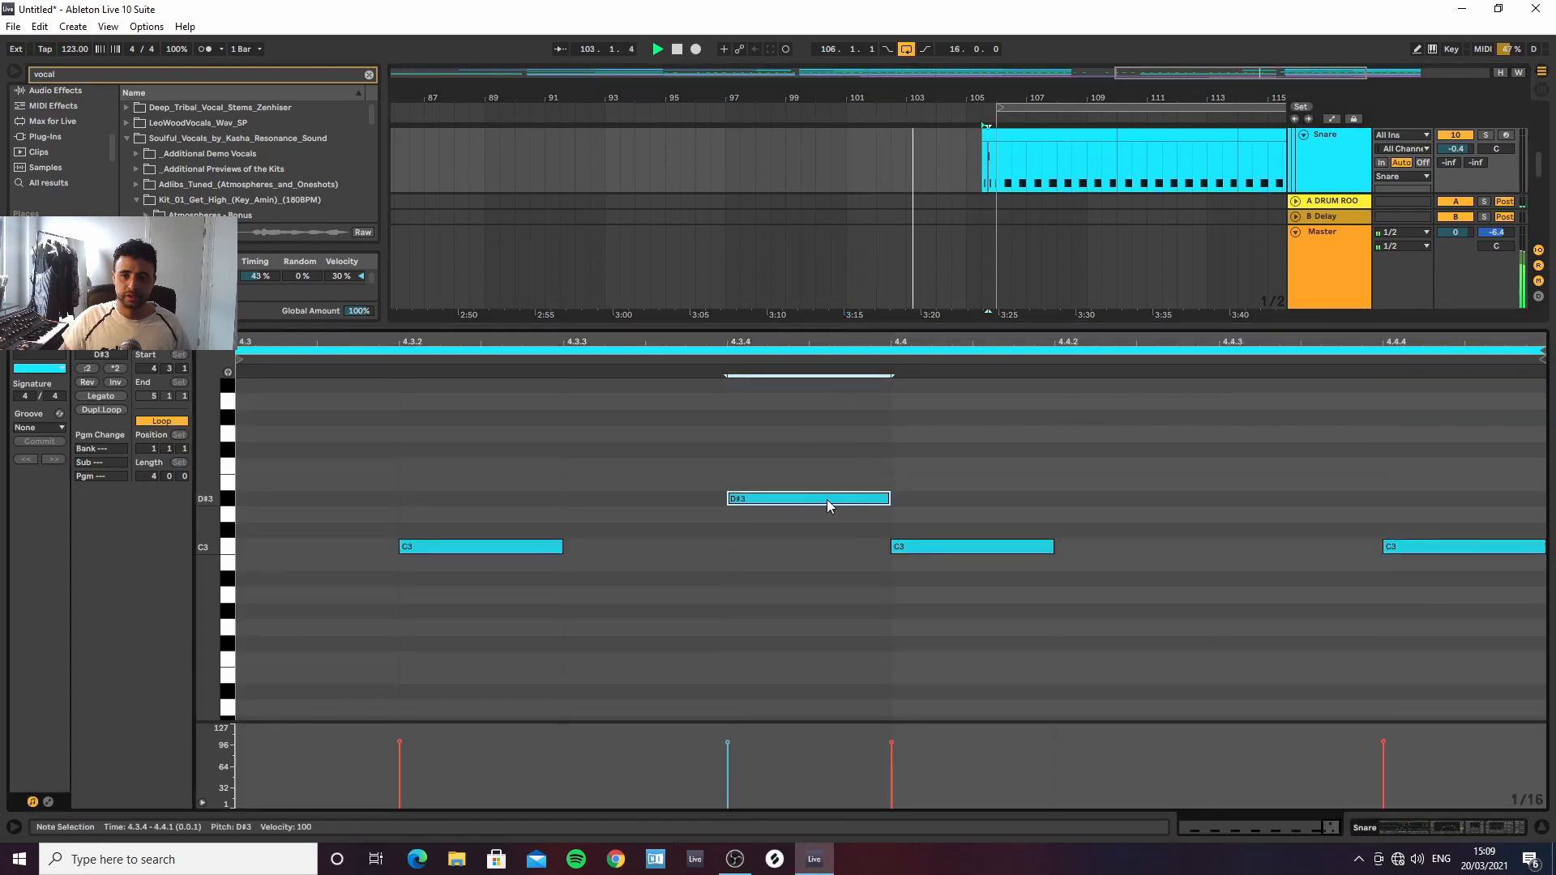
pyautogui.moveTo(851, 498); pyautogui.dragTo(1261, 584)
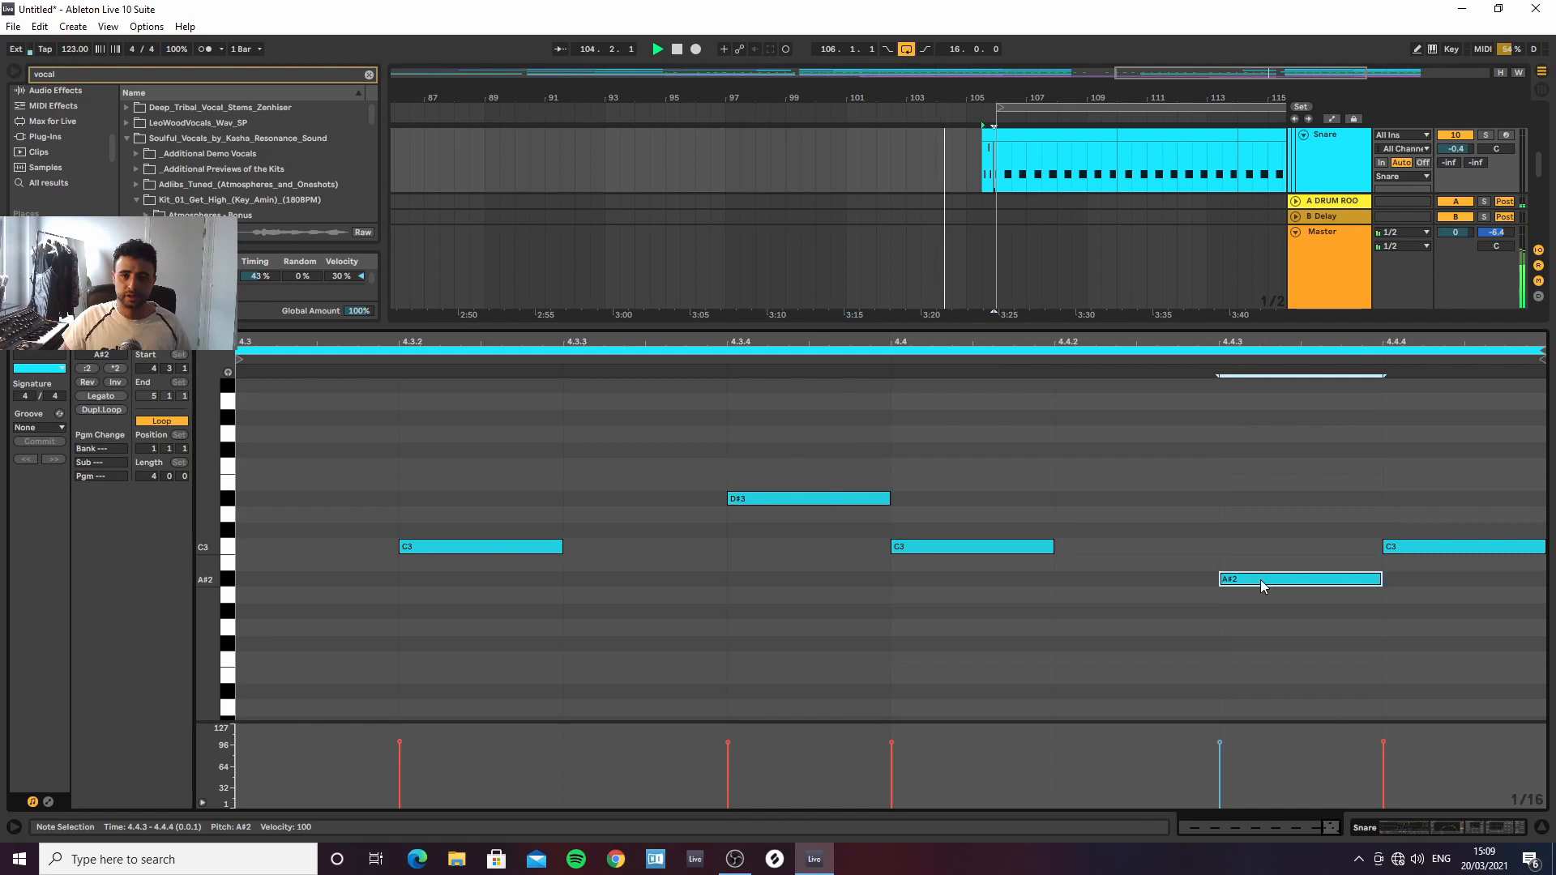
# Close the note editor, copy the edited Snare fill onto the Claps track at 105.3, and play from 104.3
pyautogui.click(1542, 827)
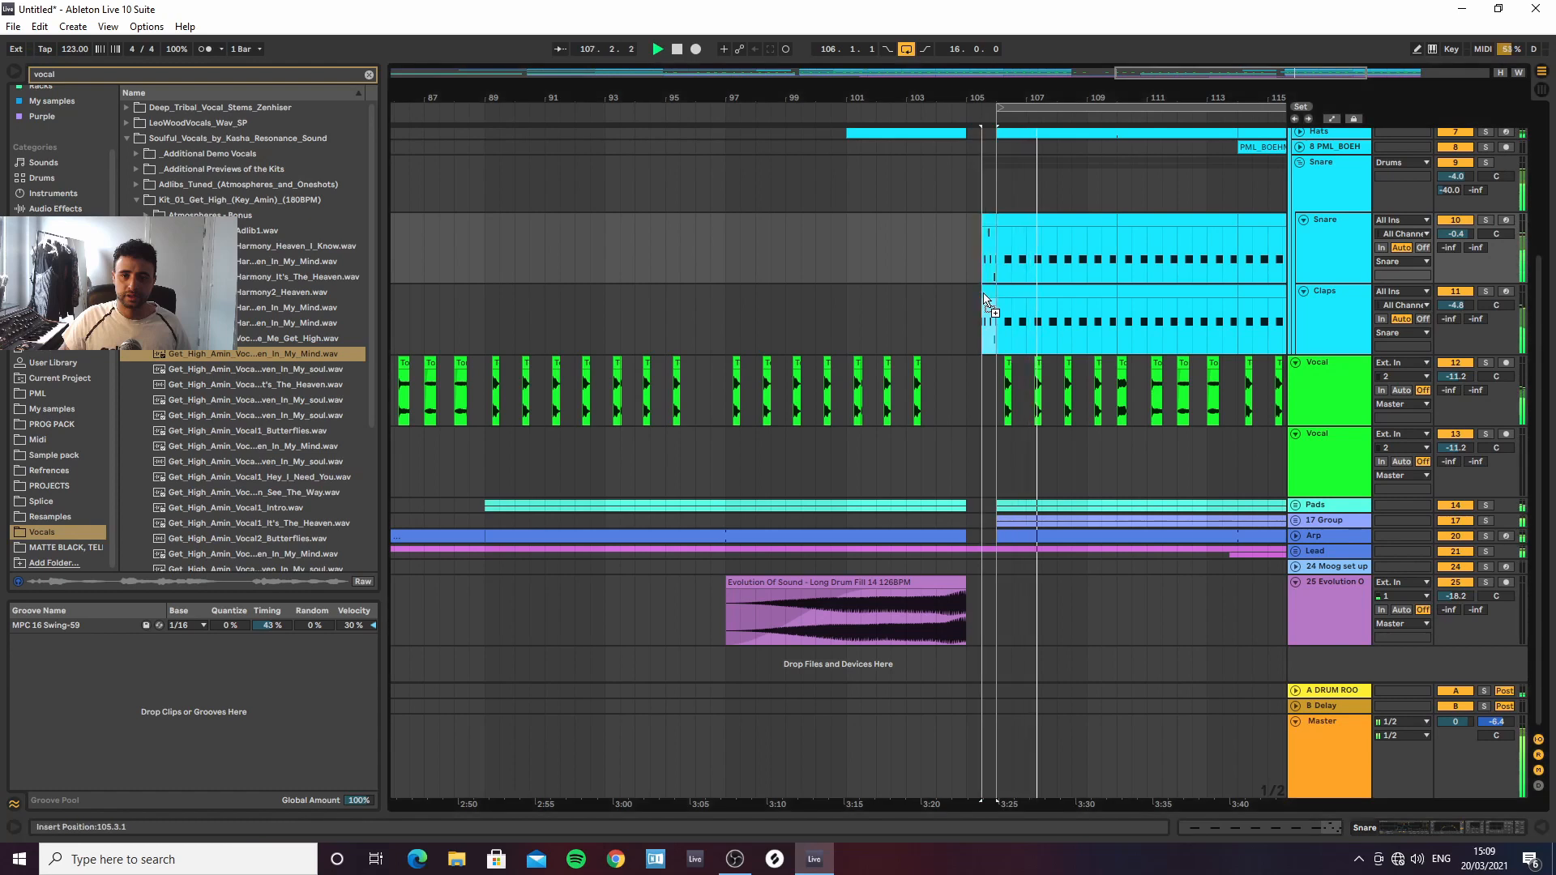
pyautogui.click(953, 241)
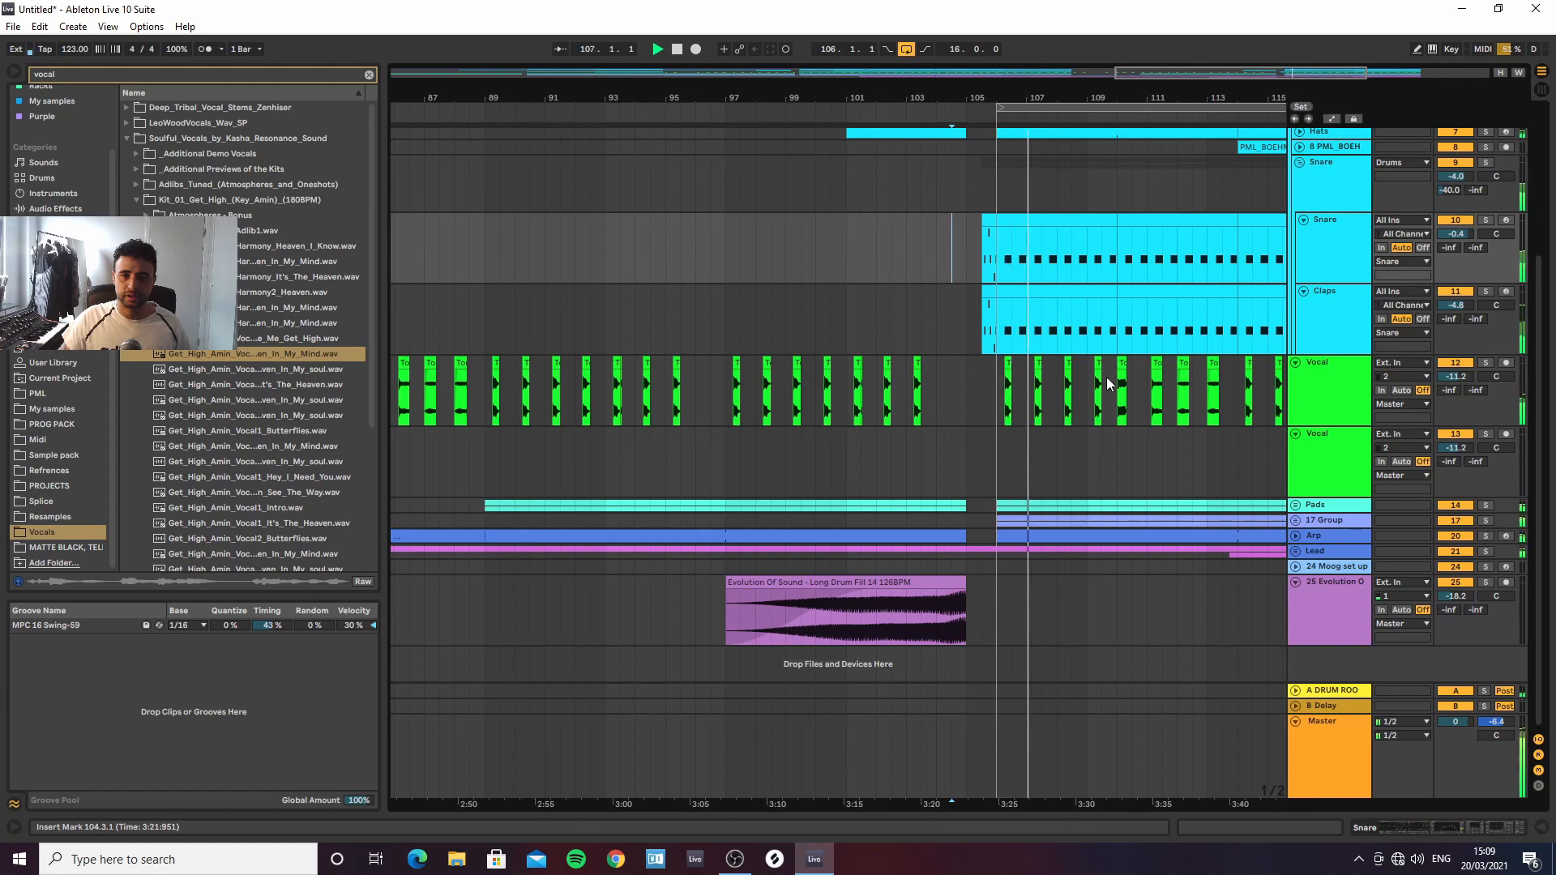
pyautogui.moveTo(1059, 96); pyautogui.dragTo(1005, 47)
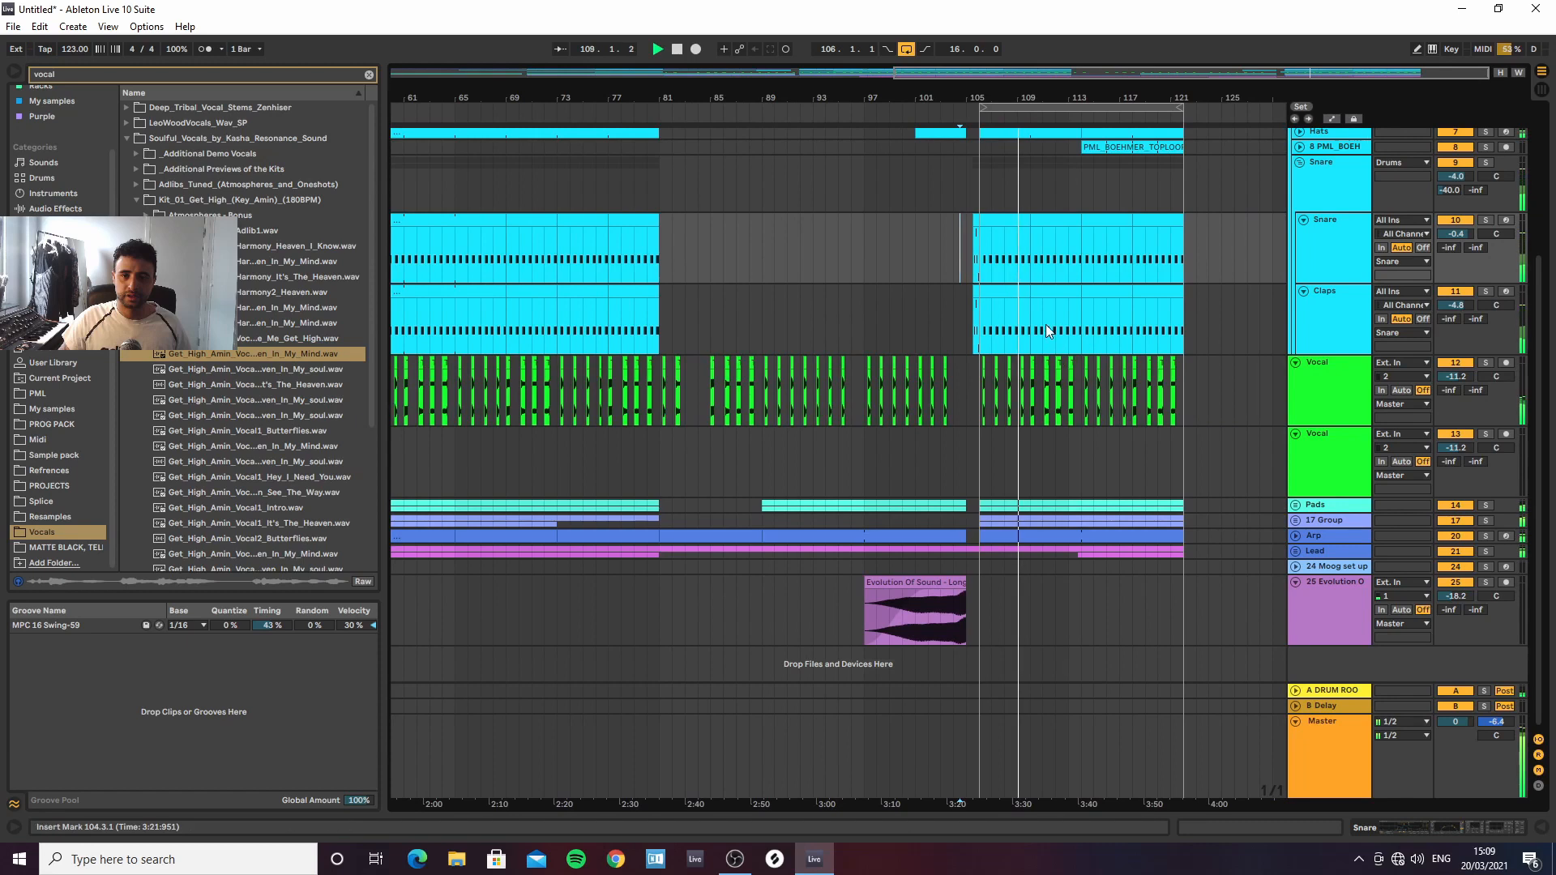
# Fold the first Hats track, unfold the second one, and examine the notes of its clip at bar 114
pyautogui.scroll(3, 1282, 241)
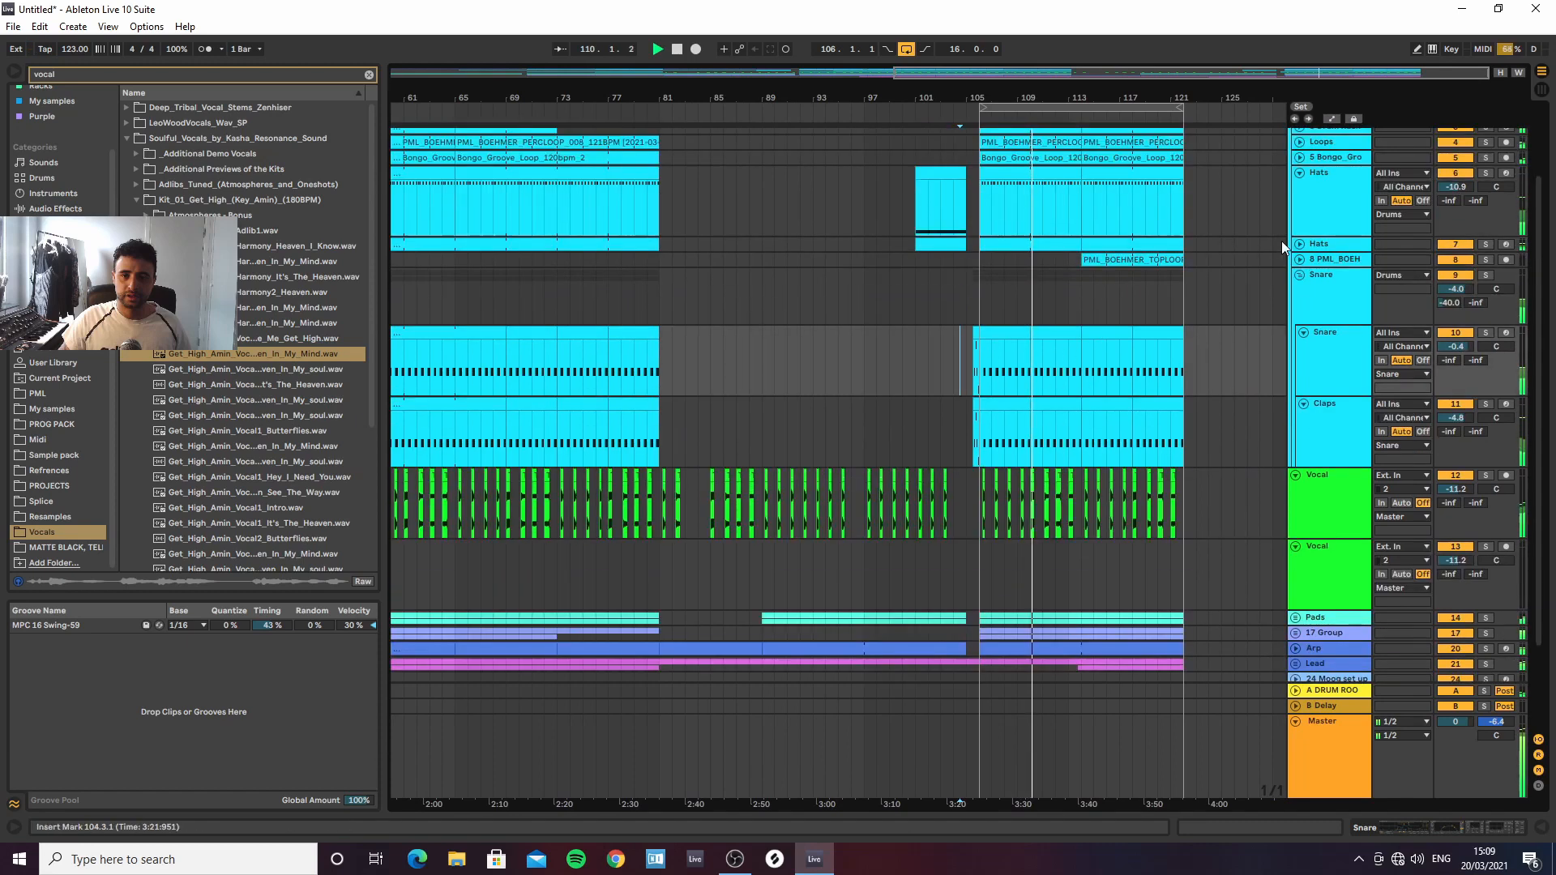
pyautogui.scroll(1, 1294, 241)
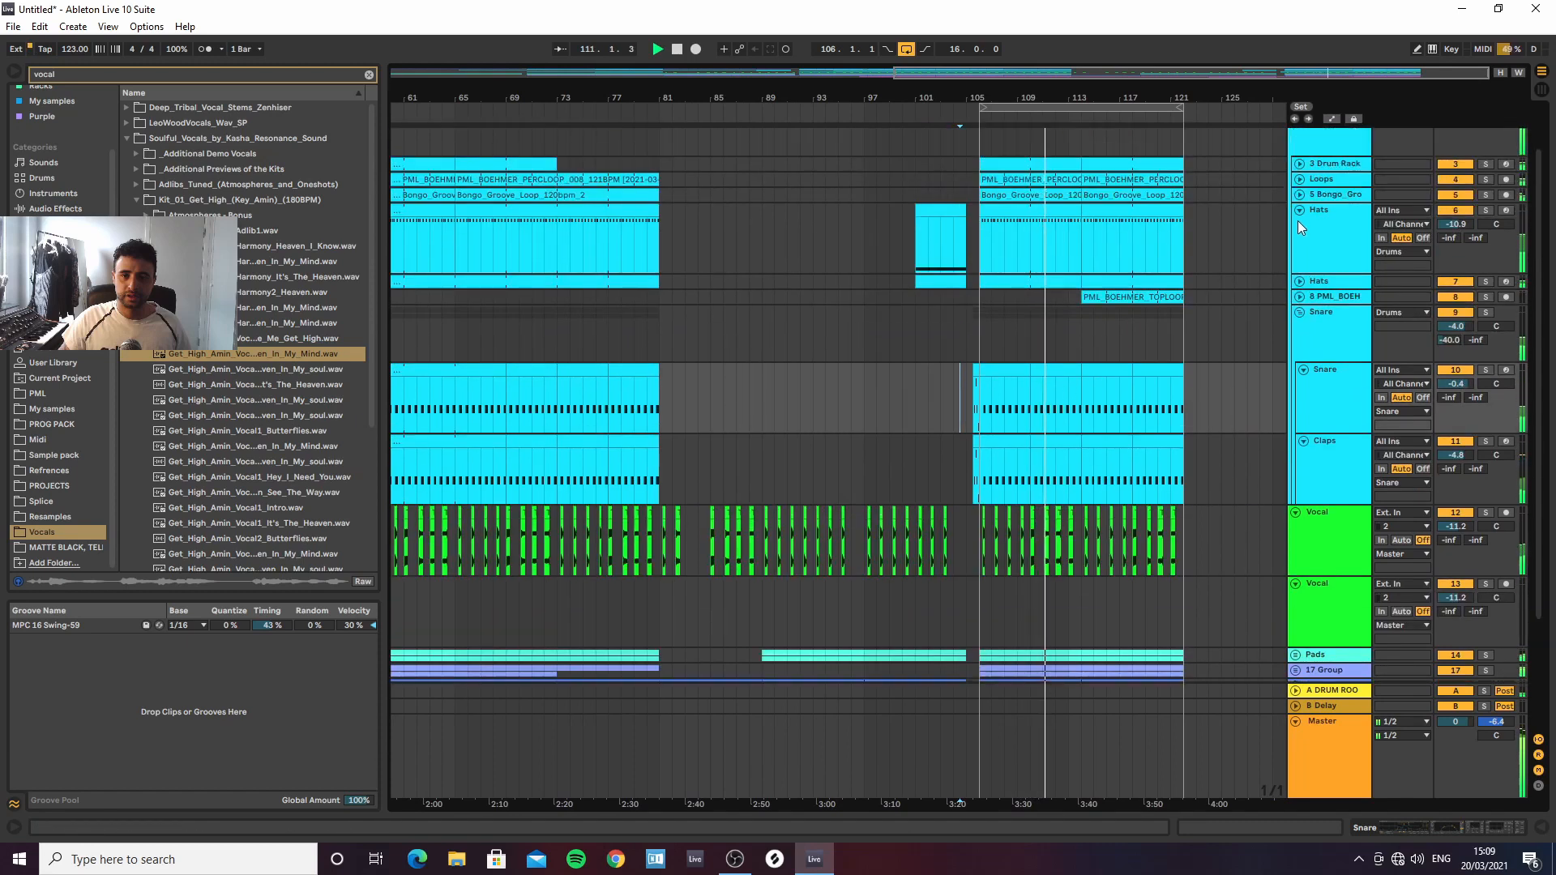
pyautogui.click(1300, 209)
pyautogui.click(1300, 225)
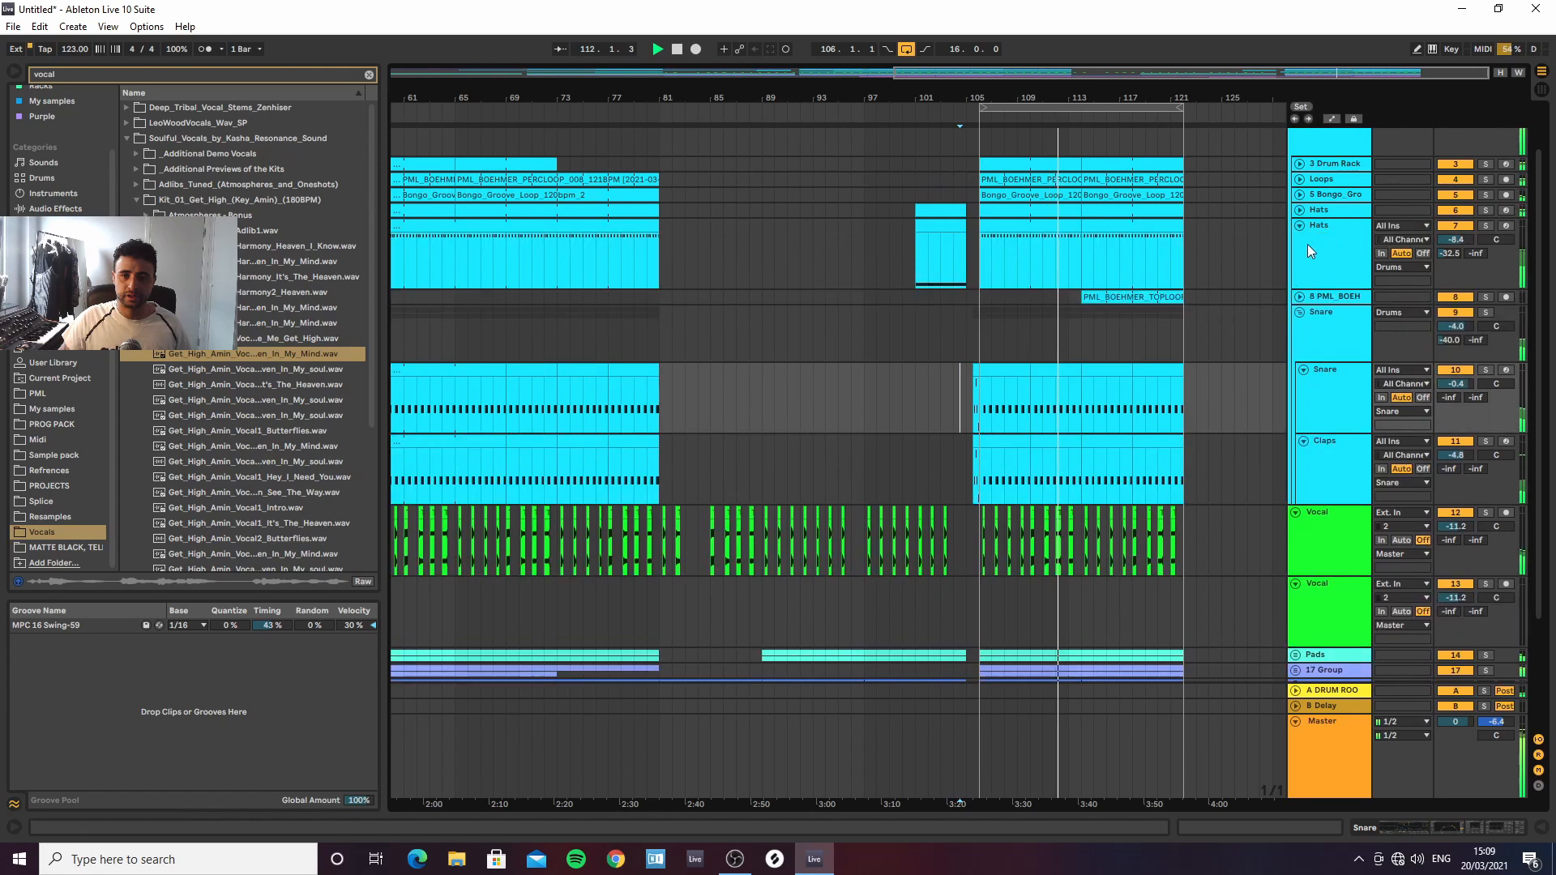
pyautogui.doubleClick(1099, 227)
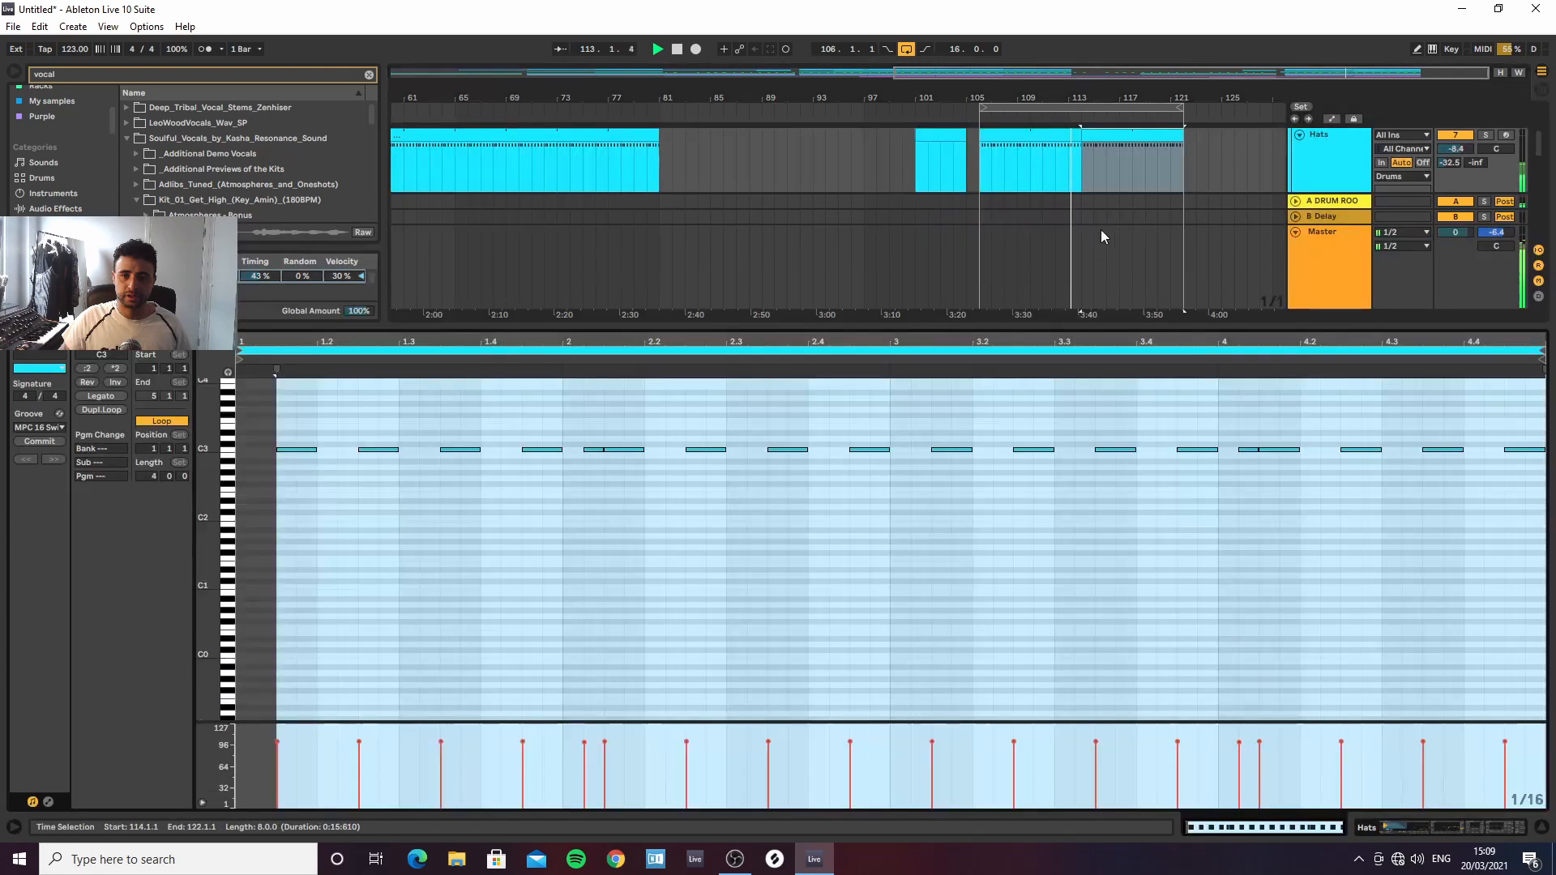
pyautogui.click(1544, 832)
pyautogui.scroll(3, 1167, 324)
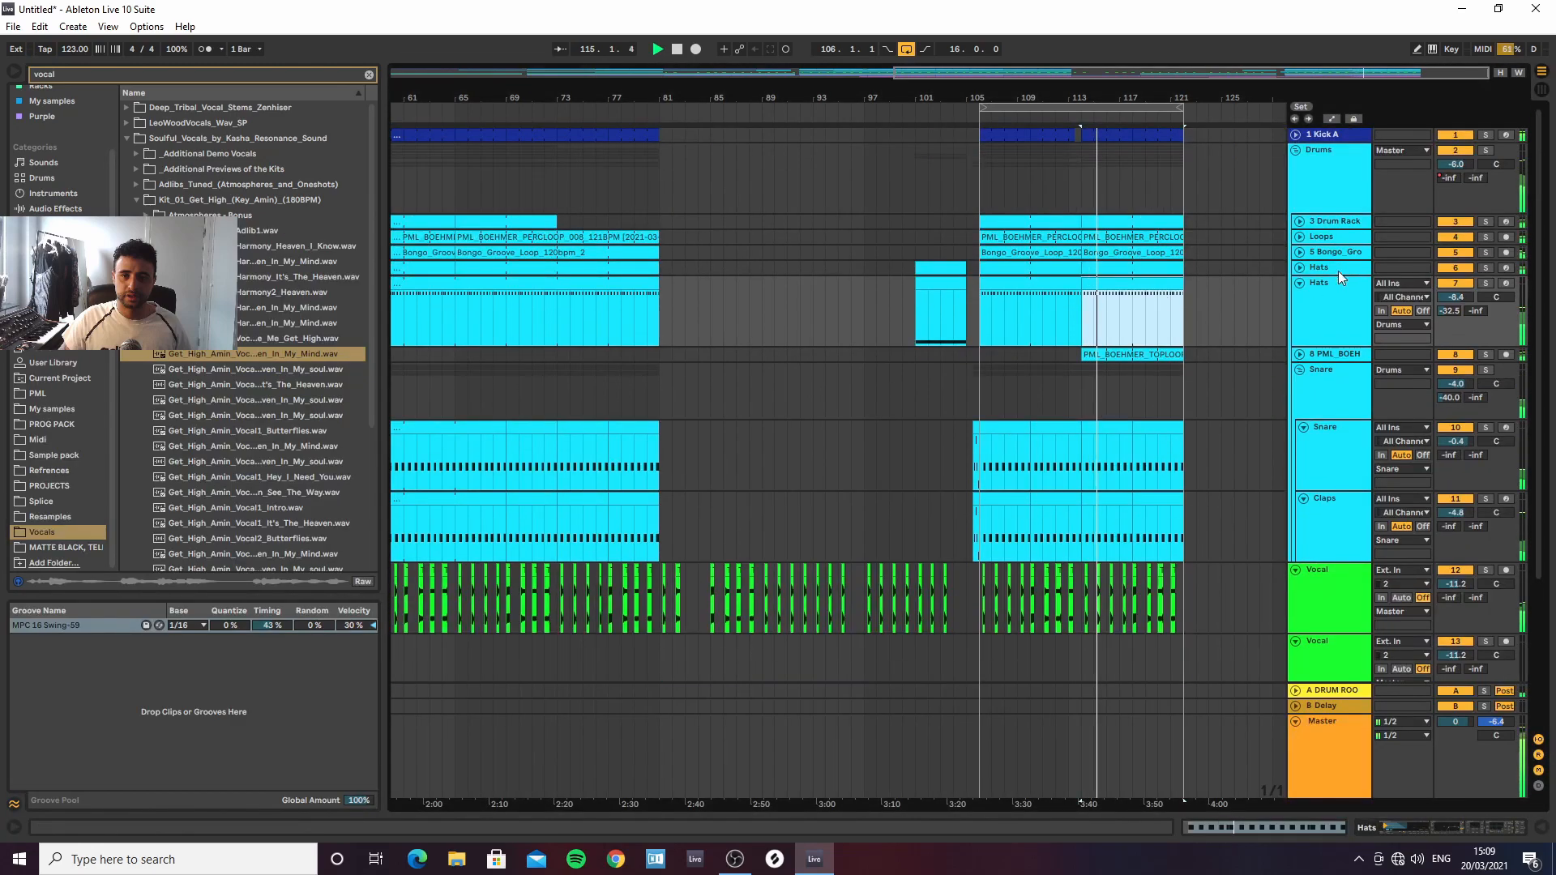
# Unfold the Loops and Drum Rack tracks, add a D#3 percussion note at 3.3.3 in the Drum Rack clip at bar 114, and close the editor
pyautogui.click(1299, 237)
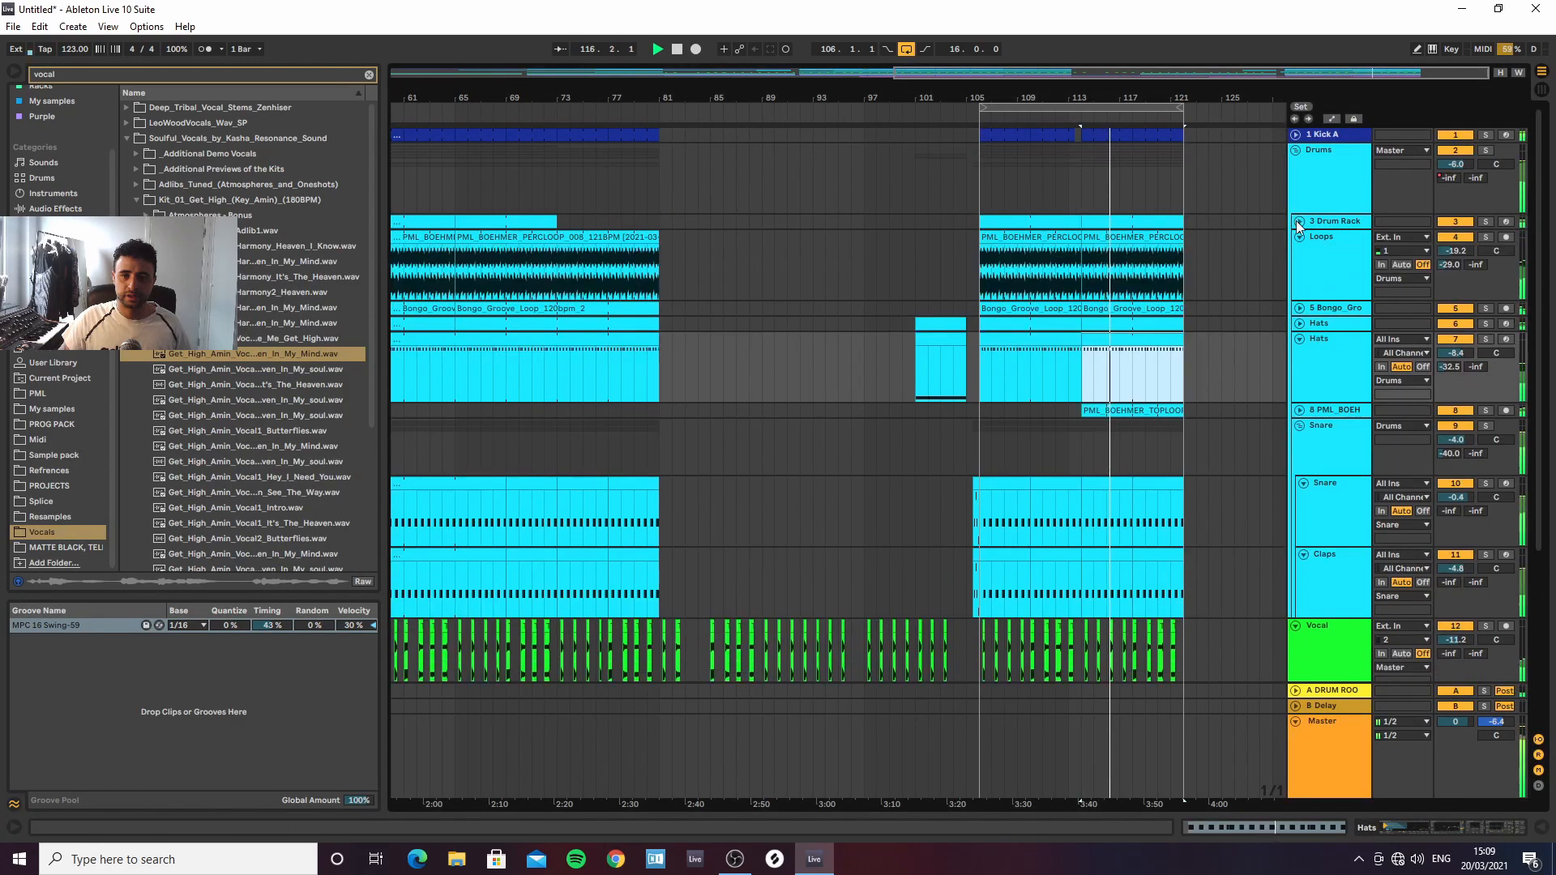
pyautogui.click(1299, 222)
pyautogui.doubleClick(1151, 220)
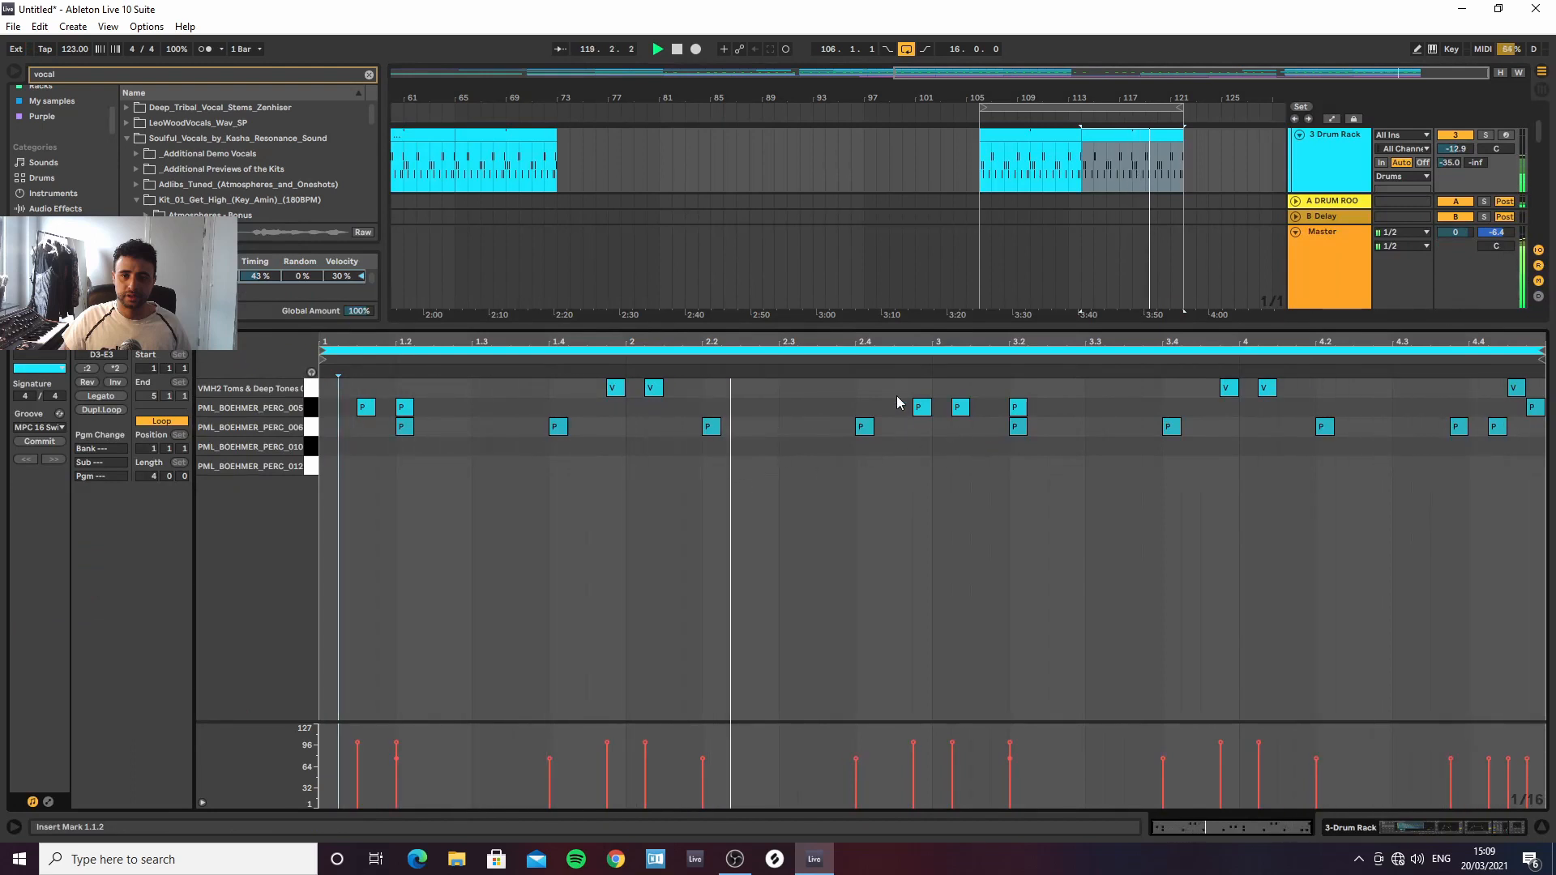
pyautogui.doubleClick(1135, 388)
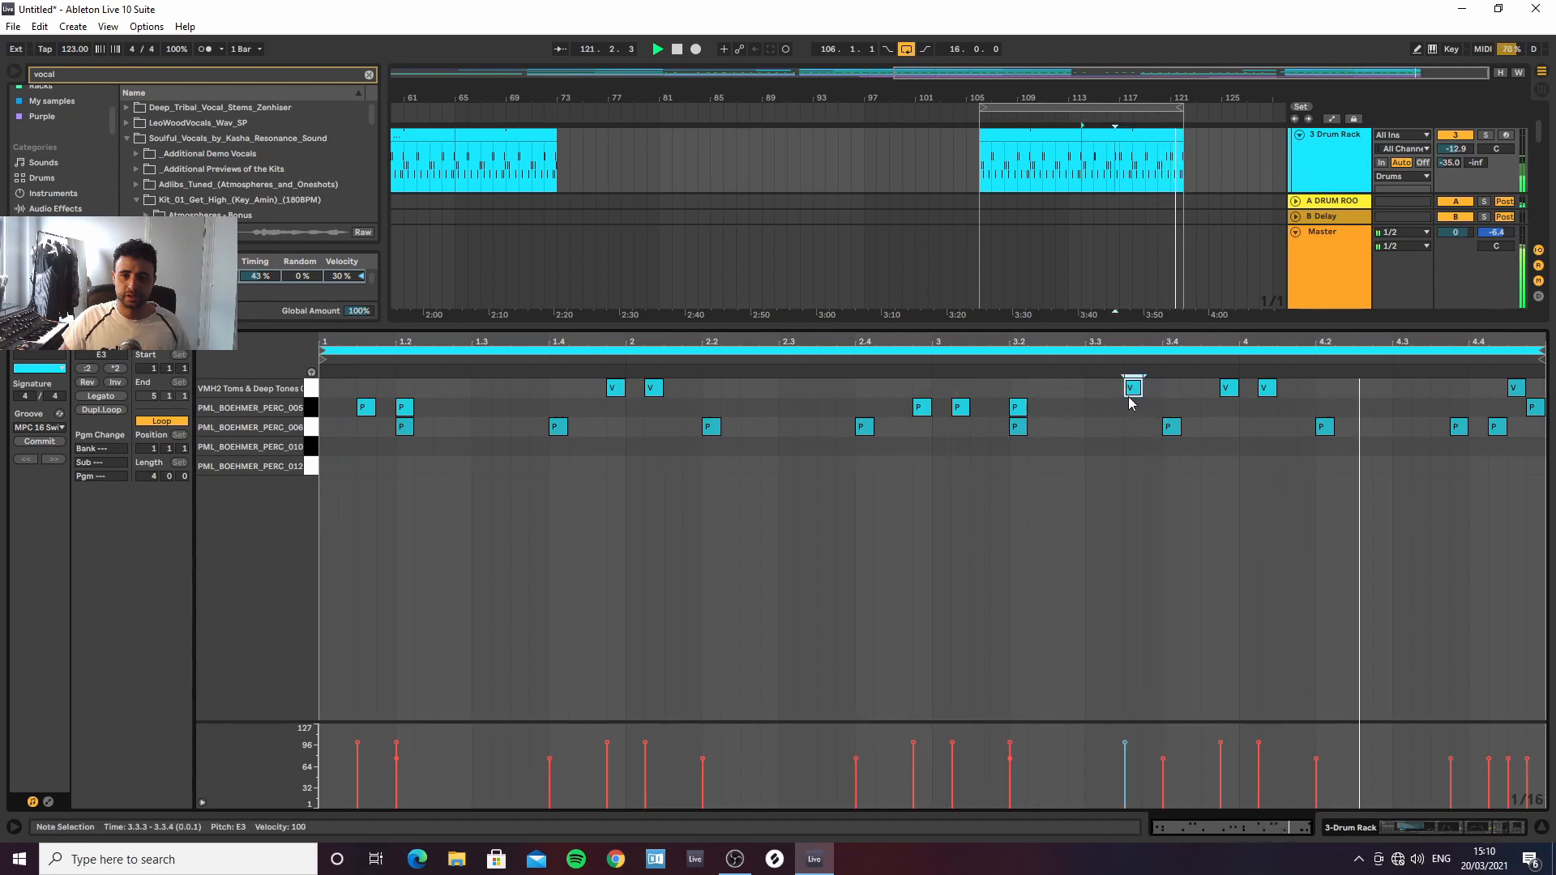
pyautogui.press('Down')
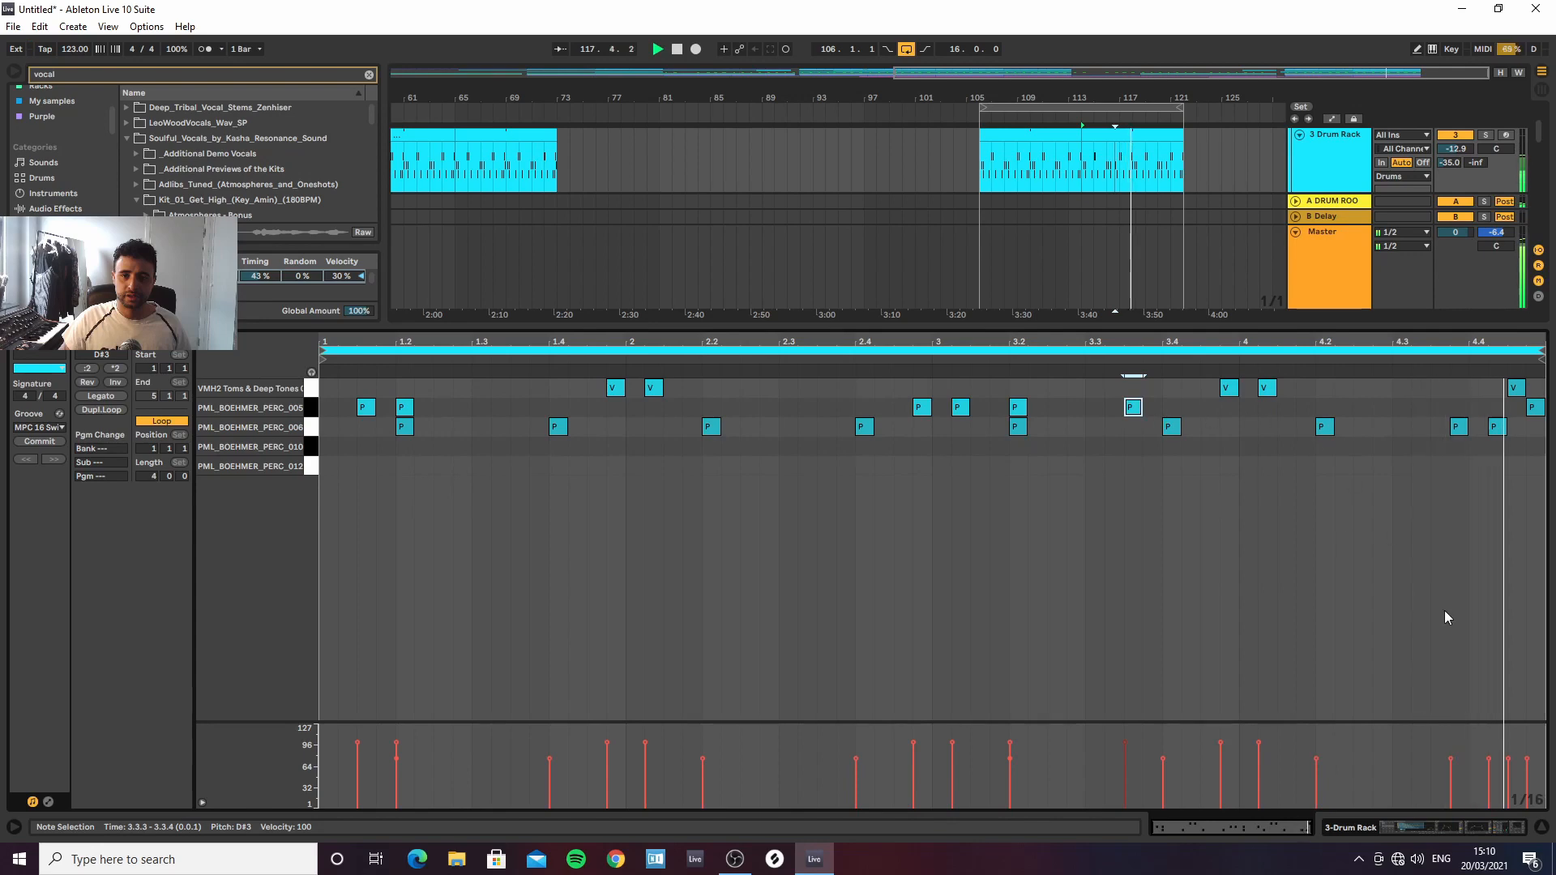
pyautogui.click(1542, 827)
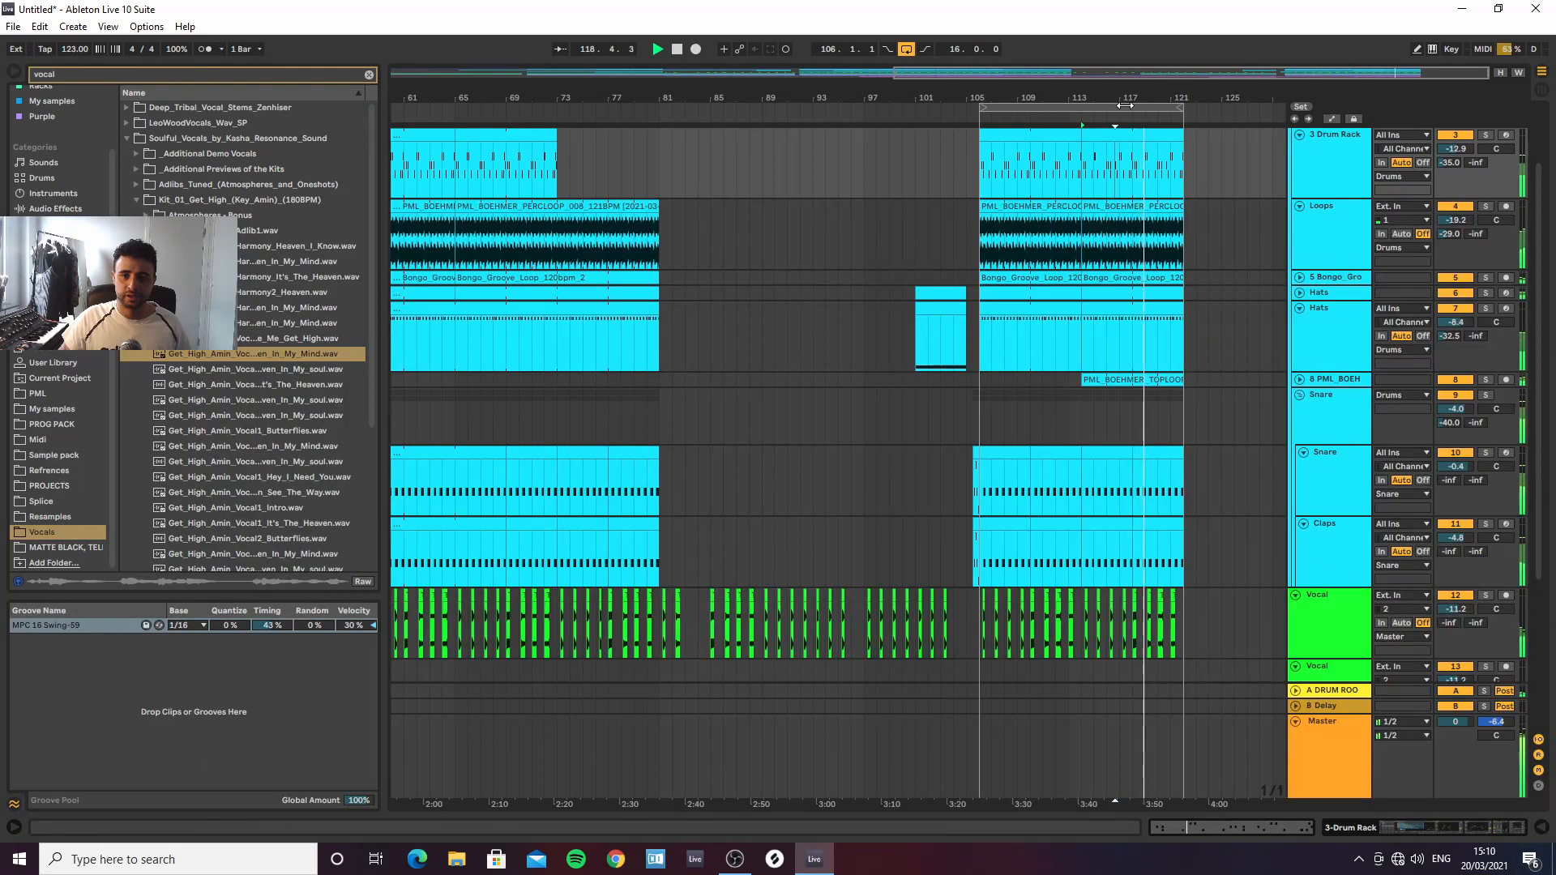
# Recolour the Drum Rack clip at bar 114 to a darker blue
pyautogui.moveTo(1125, 98); pyautogui.dragTo(1118, 116)
pyautogui.scroll(2, 1113, 192)
pyautogui.click(1121, 223)
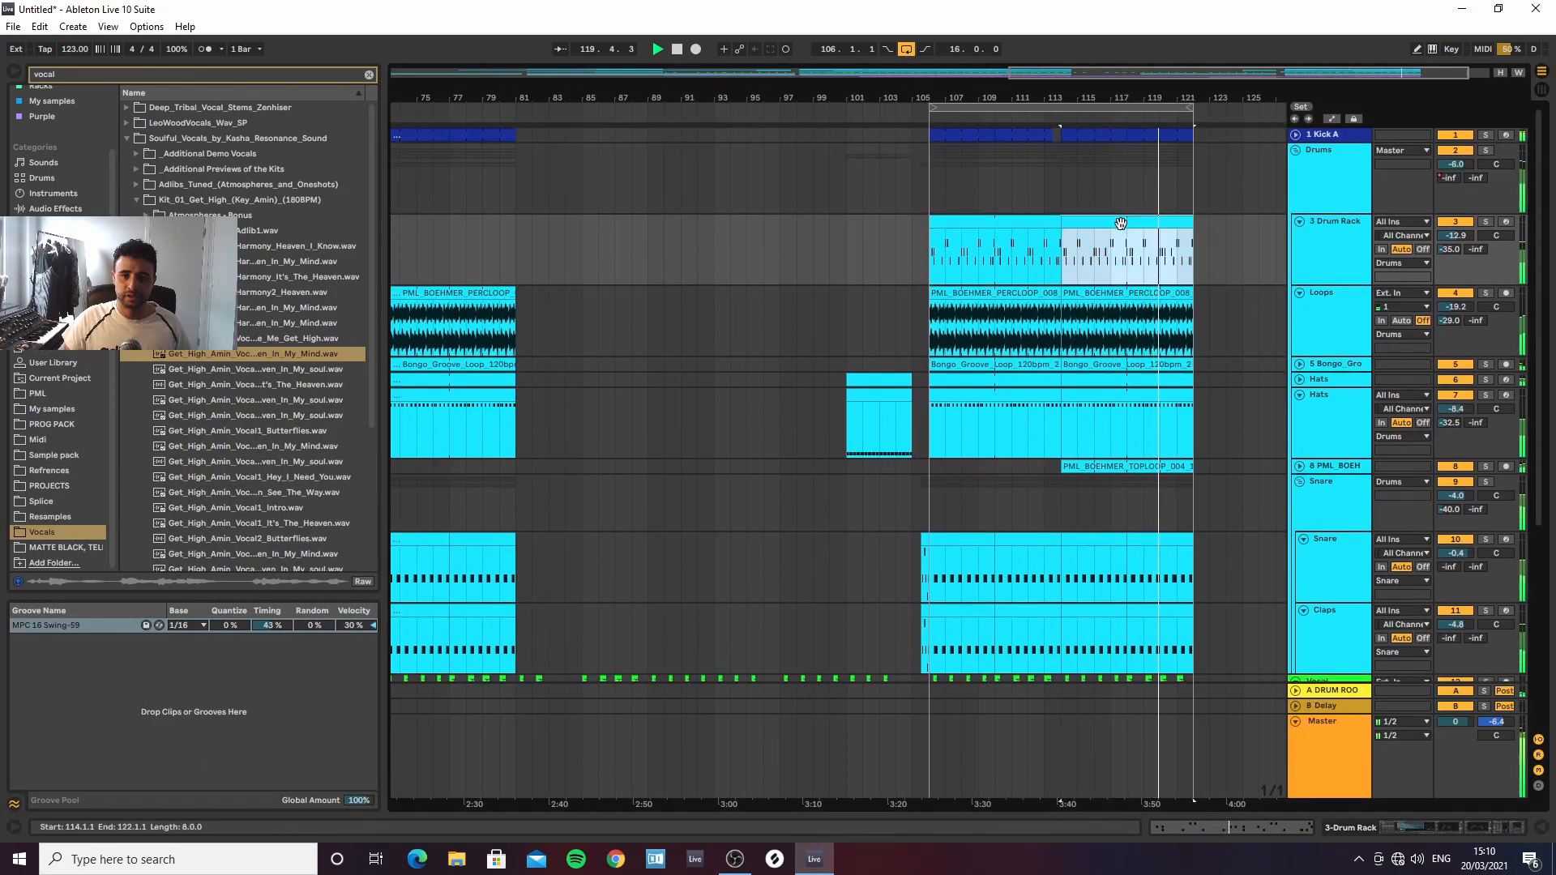
pyautogui.rightClick(1121, 225)
pyautogui.click(1243, 508)
pyautogui.scroll(-4, 1174, 367)
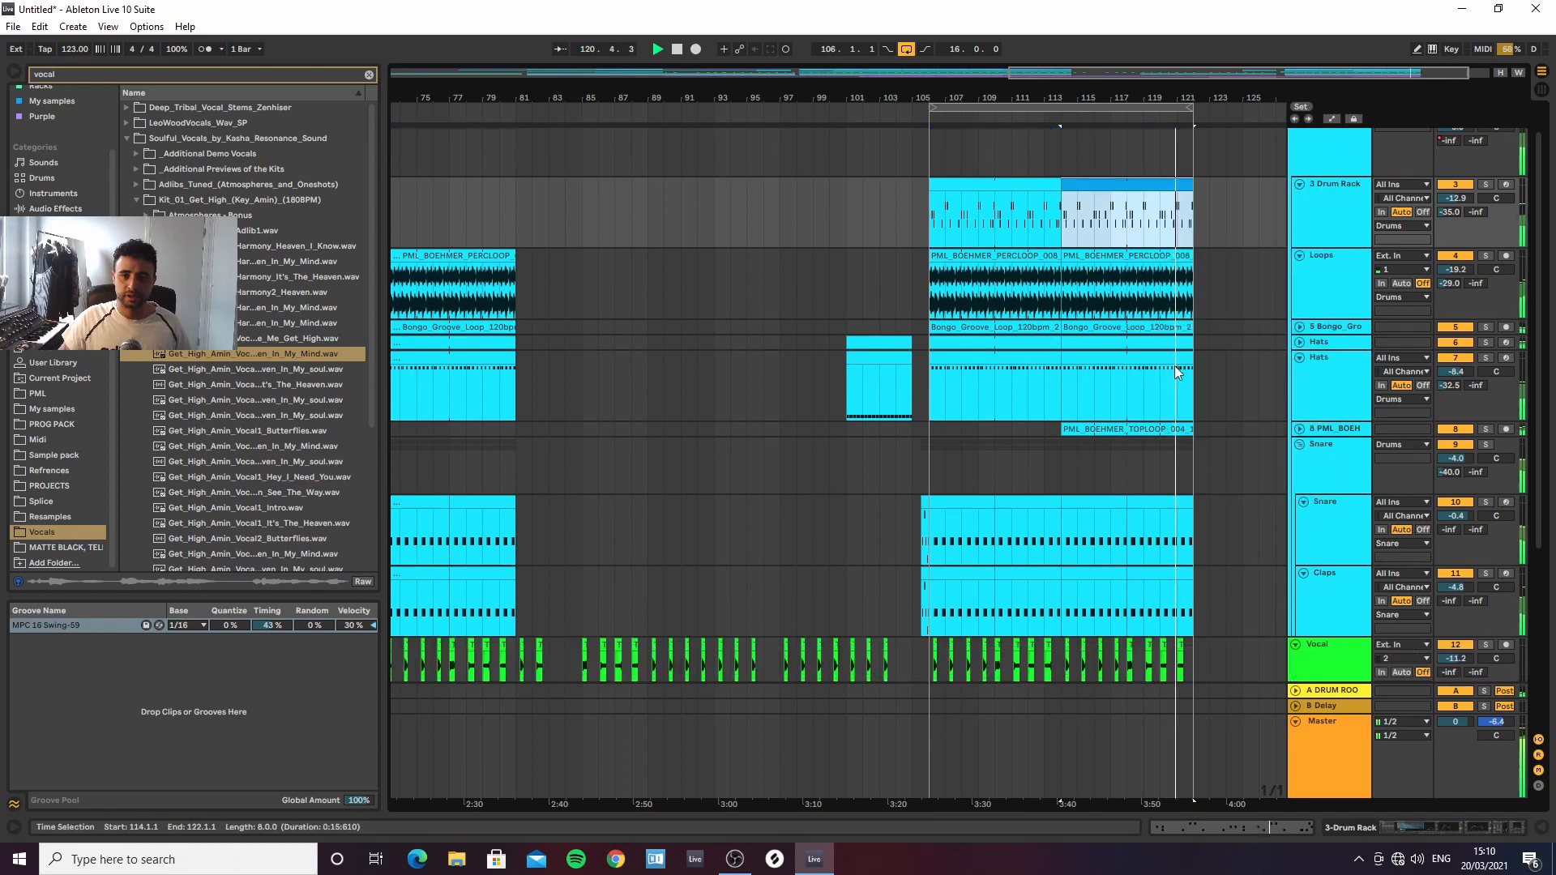
# Select bars 106 to 122 across all tracks and duplicate the section to bar 122
pyautogui.moveTo(1138, 96); pyautogui.dragTo(1131, 91)
pyautogui.click(1106, 106)
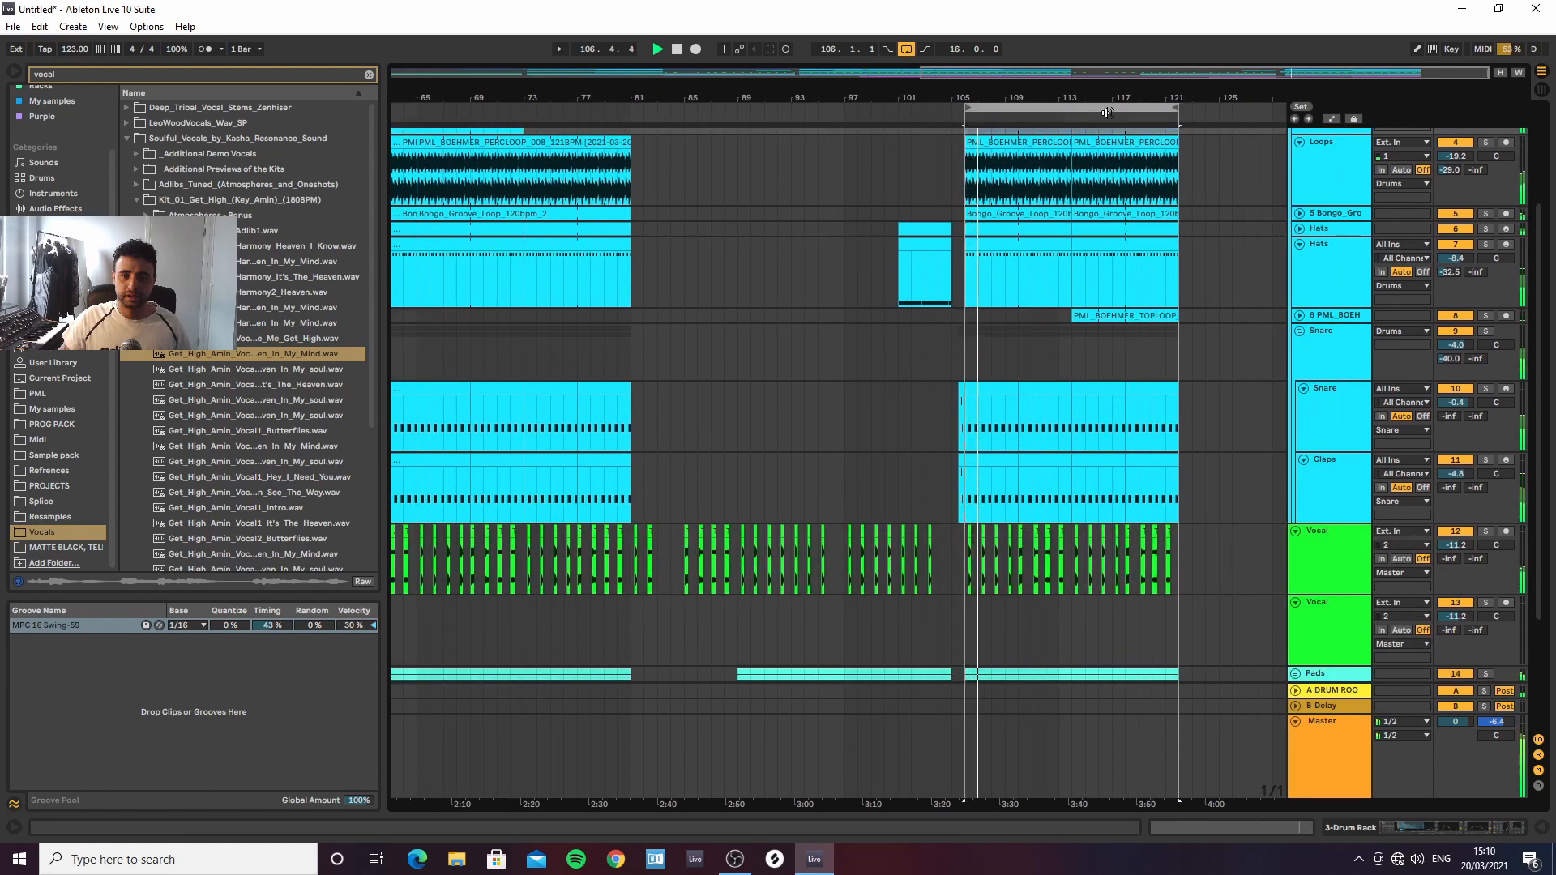
pyautogui.click(1095, 106)
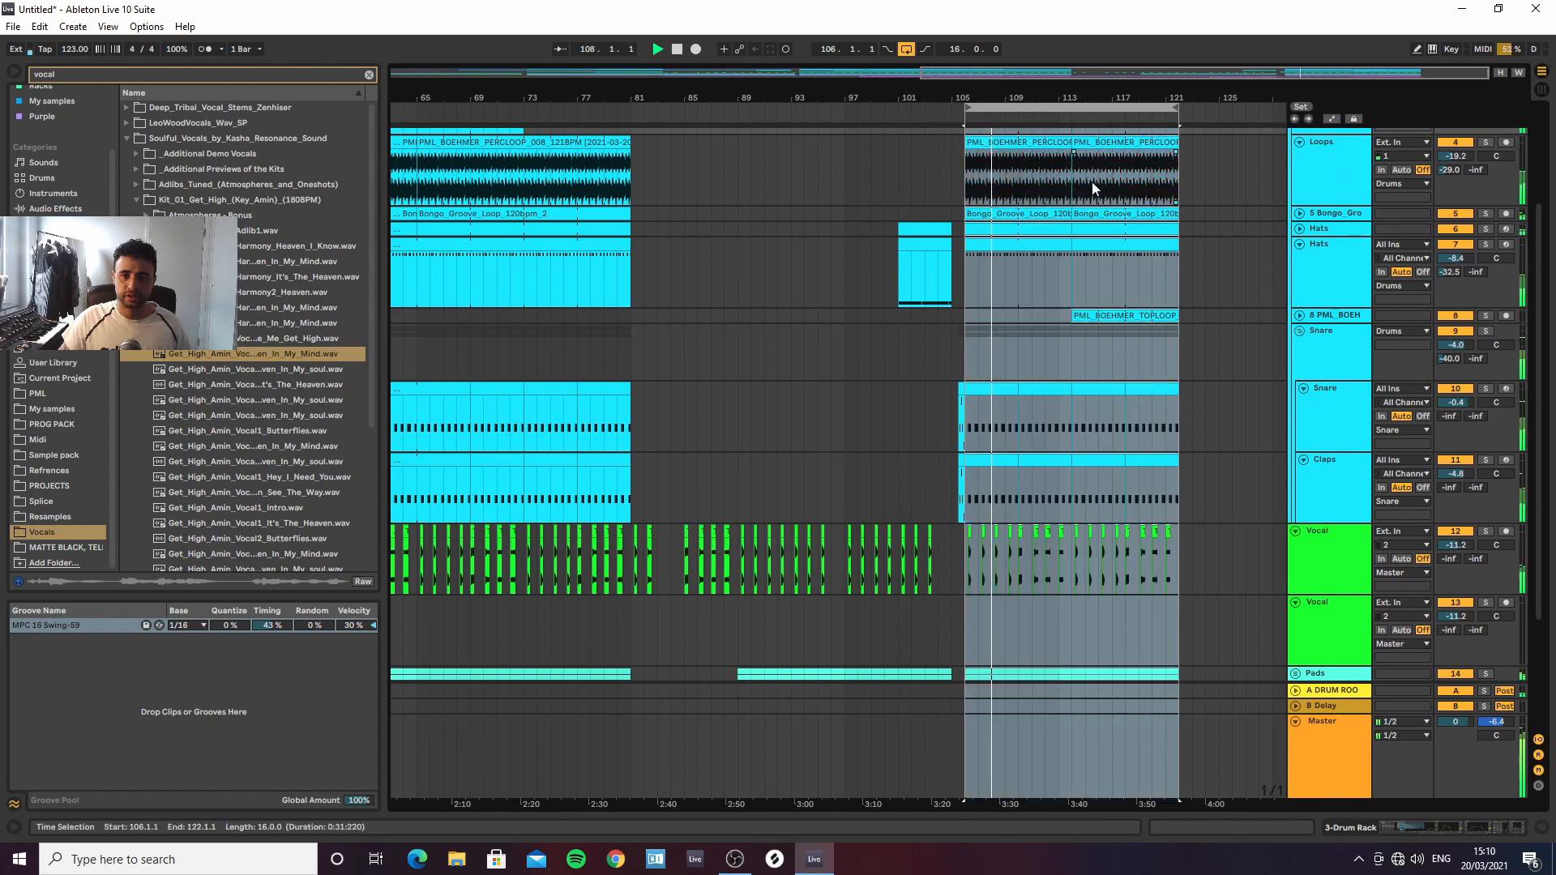
pyautogui.hotkey('ctrl', 'd')
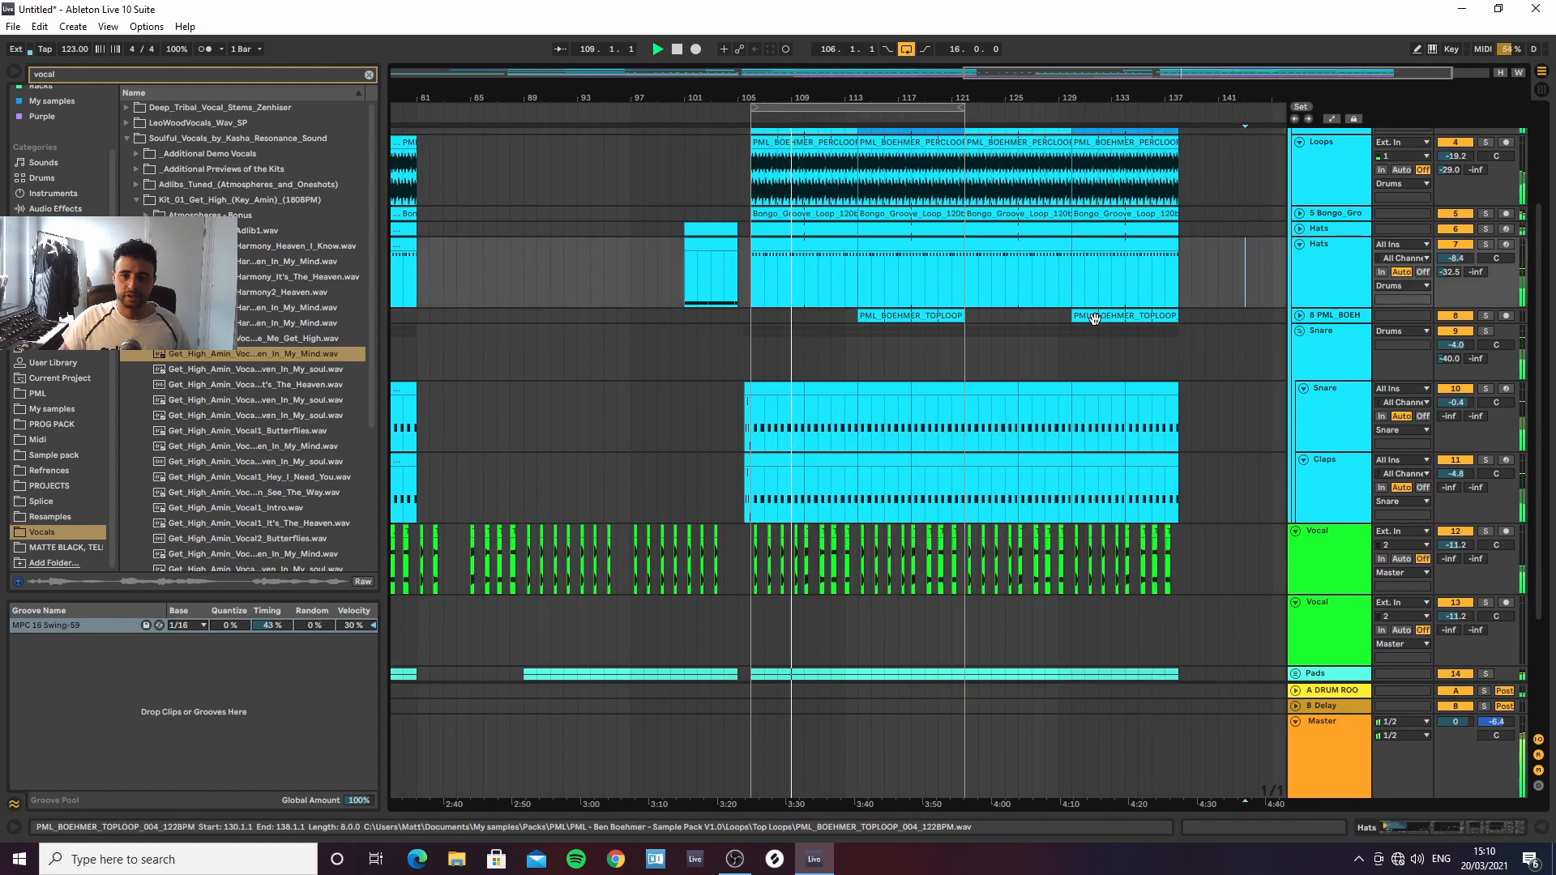
# Extend the duplicated top loop clip back to bar 122 and lengthen the playback loop to bar 138
pyautogui.click(1127, 315)
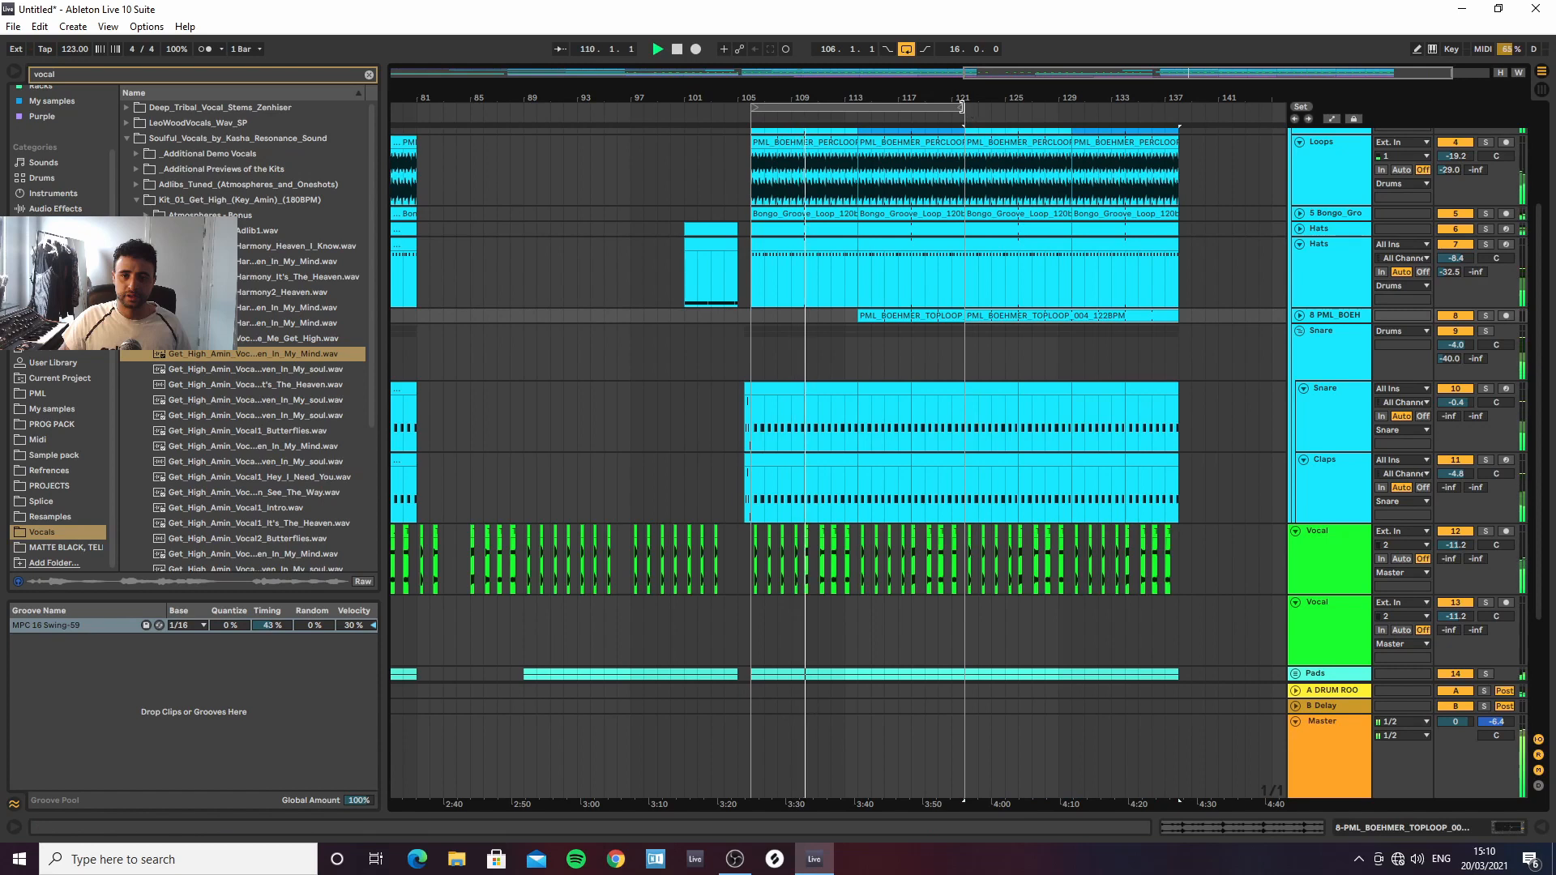
pyautogui.moveTo(967, 112); pyautogui.dragTo(1182, 127)
pyautogui.scroll(-2, 1208, 314)
pyautogui.scroll(4, 1208, 313)
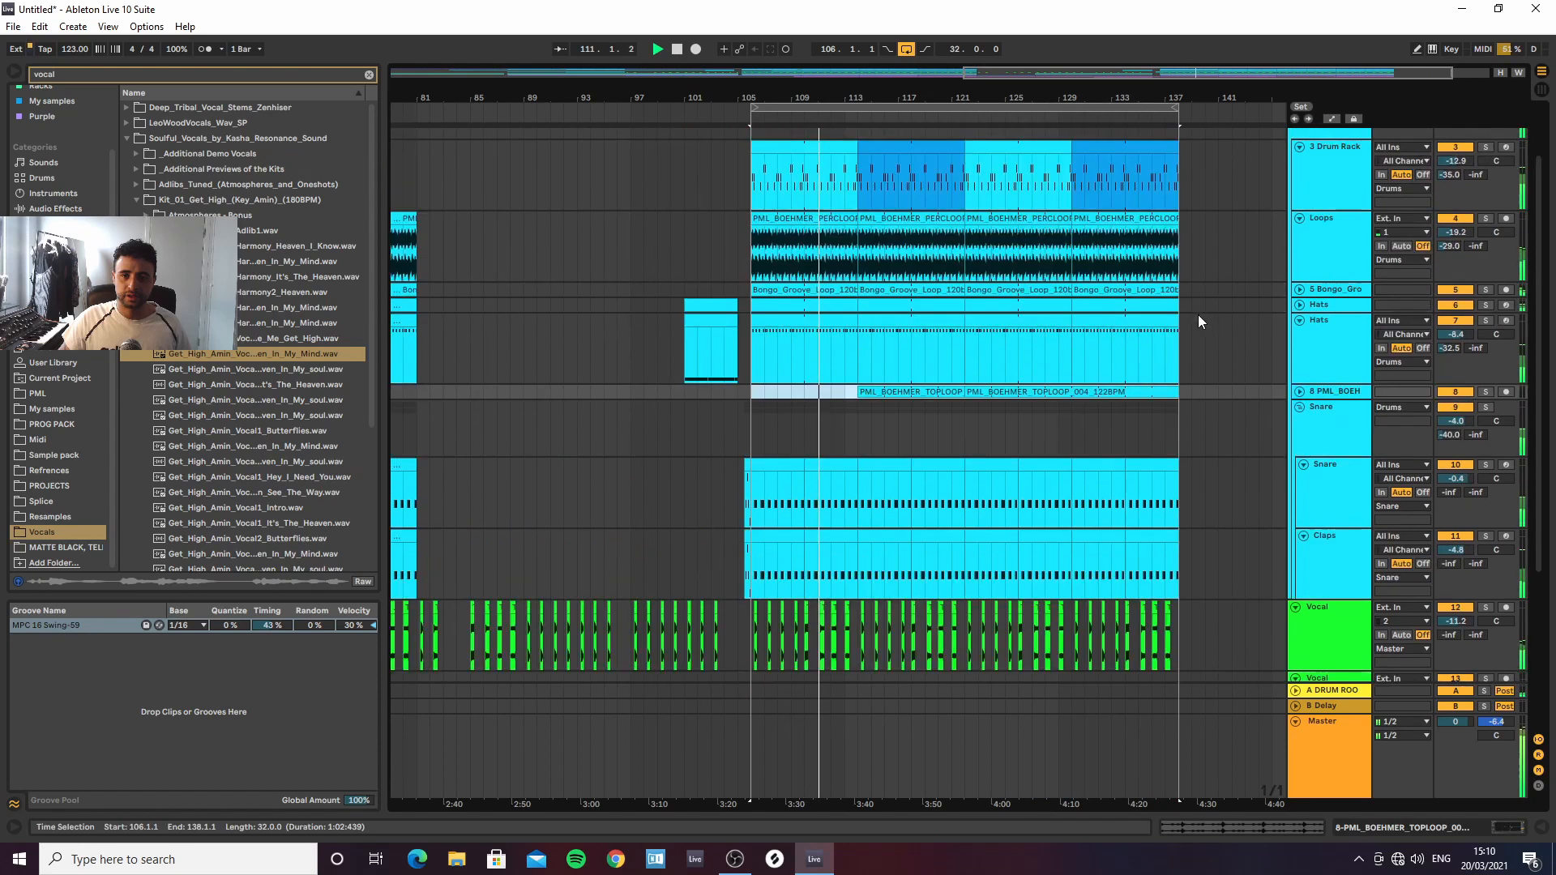
# Duplicate bars 114 to 122 of the drum tracks twice to reach bar 138, and loop playback from bar 114 to 138
pyautogui.moveTo(859, 394); pyautogui.dragTo(953, 155)
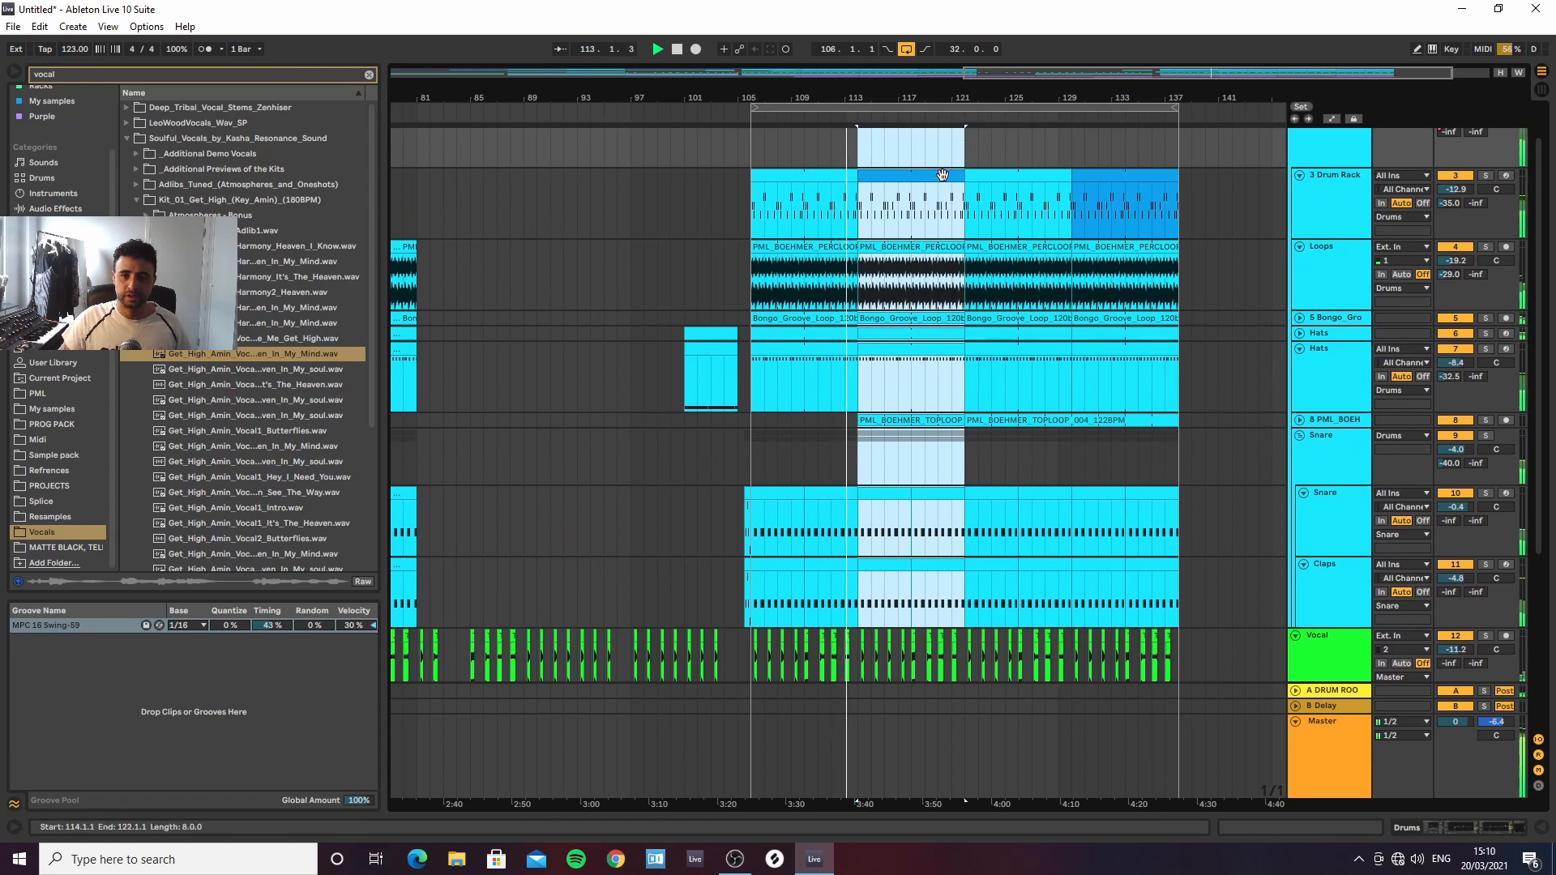
pyautogui.hotkey('ctrl', 'l')
pyautogui.click(927, 105)
pyautogui.hotkey('ctrl', 'd')
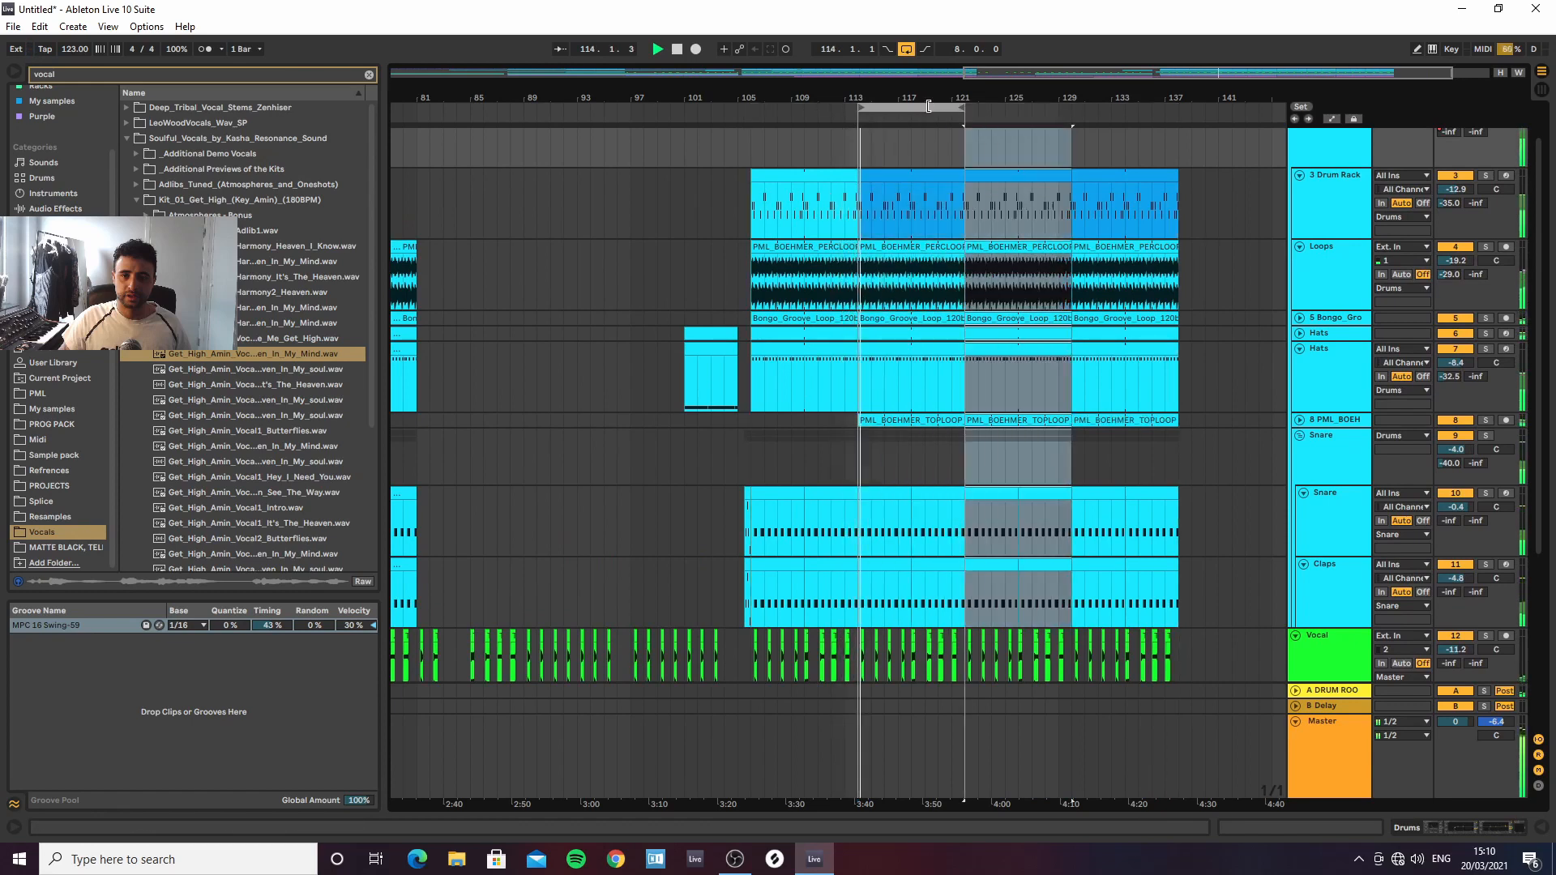
pyautogui.hotkey('ctrl', 'd')
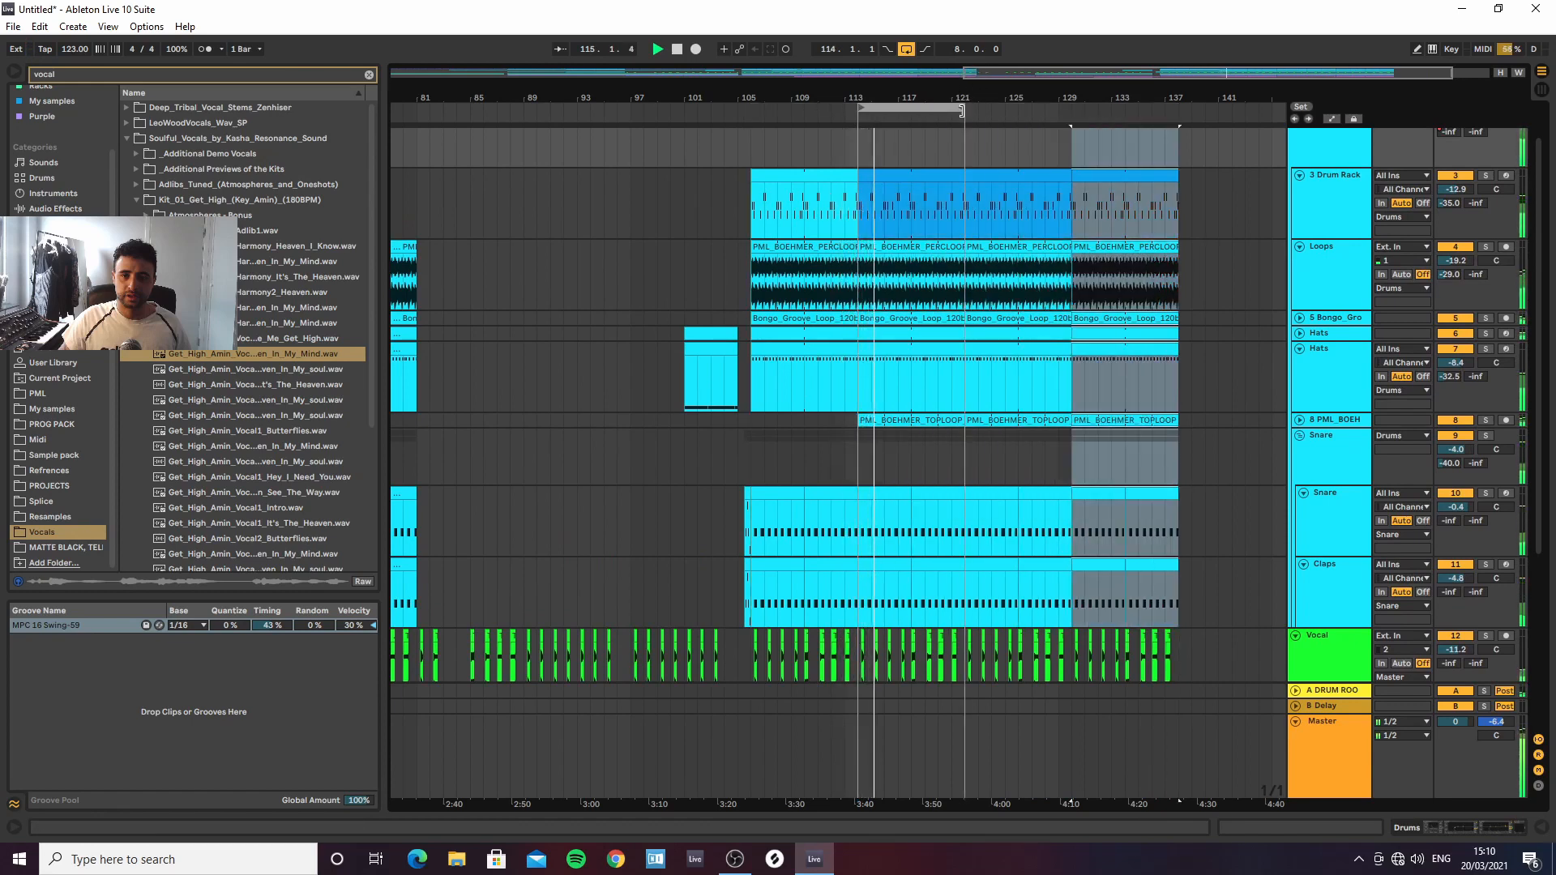
pyautogui.moveTo(962, 107); pyautogui.dragTo(1186, 155)
pyautogui.scroll(-5, 1199, 255)
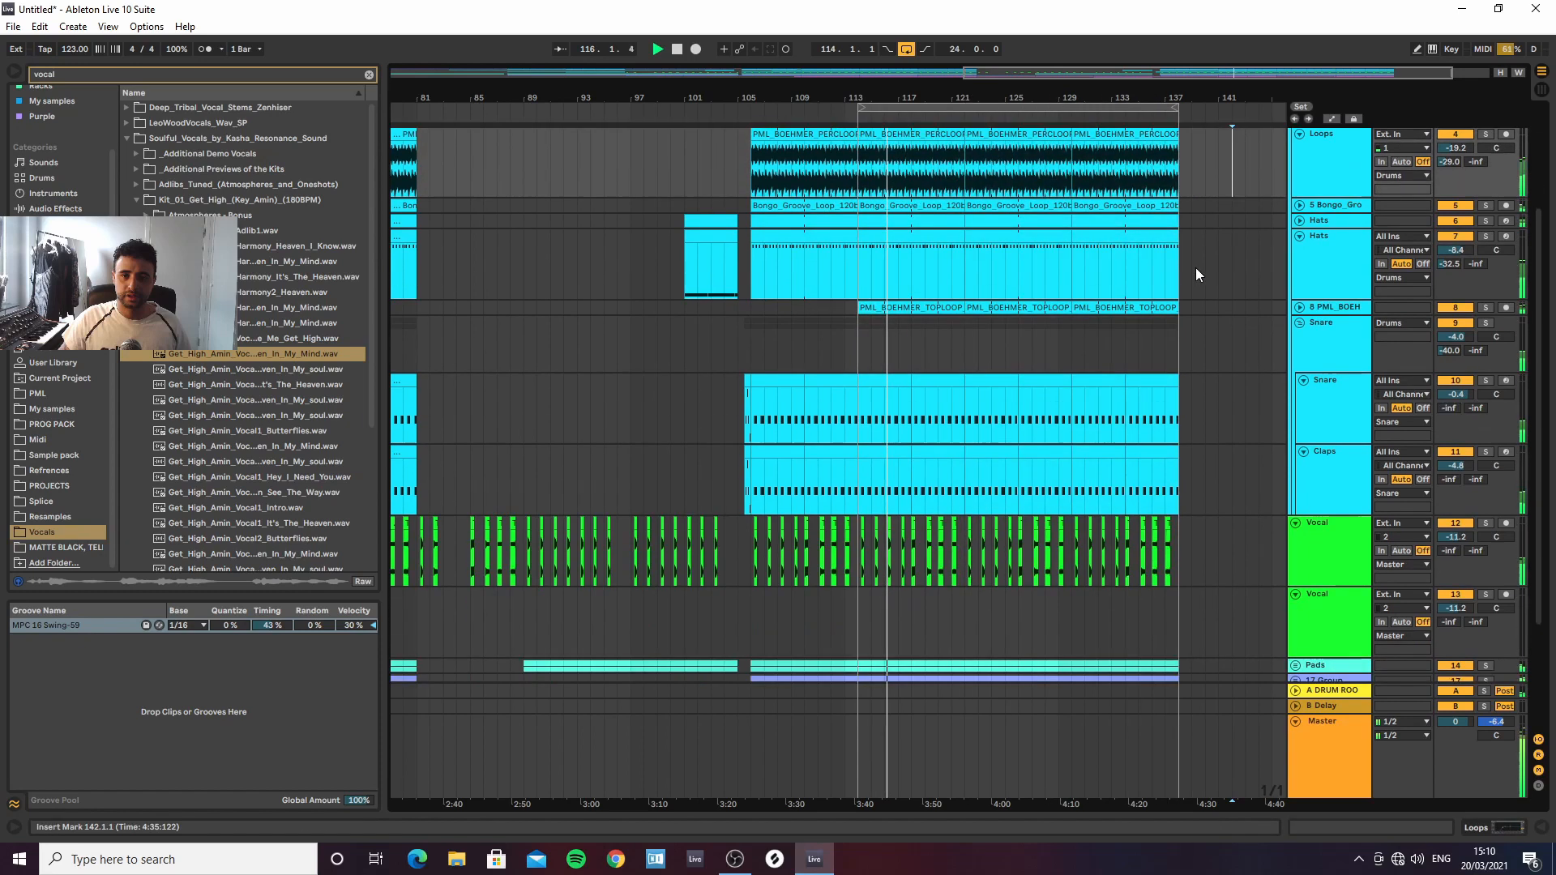
# Unfold the Arp track and delete its clip from bar 122 to 138
pyautogui.click(1203, 269)
pyautogui.scroll(-1, 1197, 281)
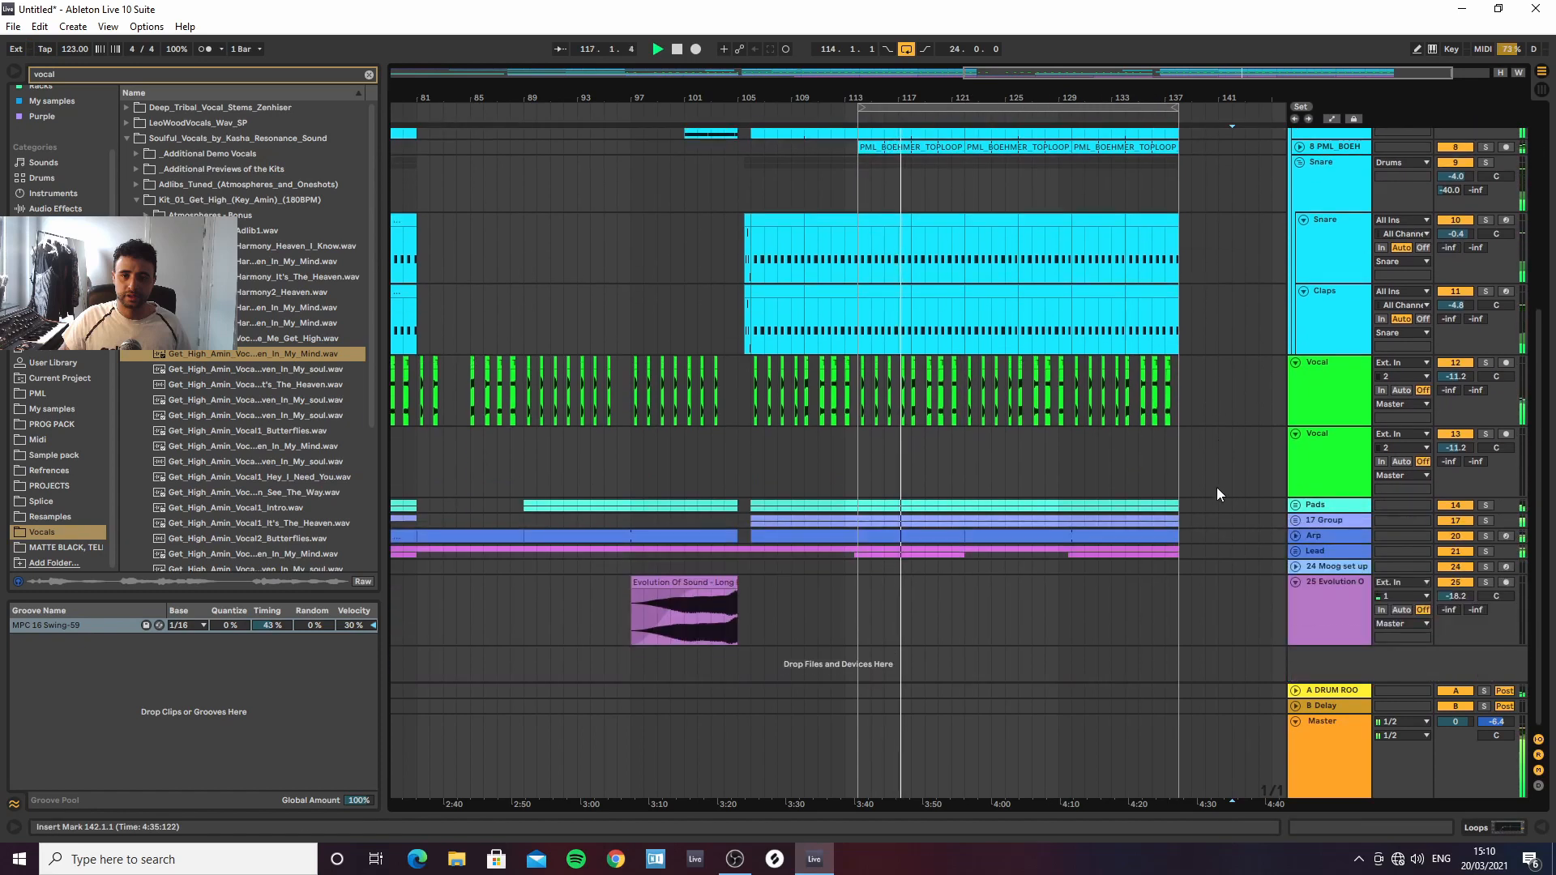
pyautogui.click(1294, 535)
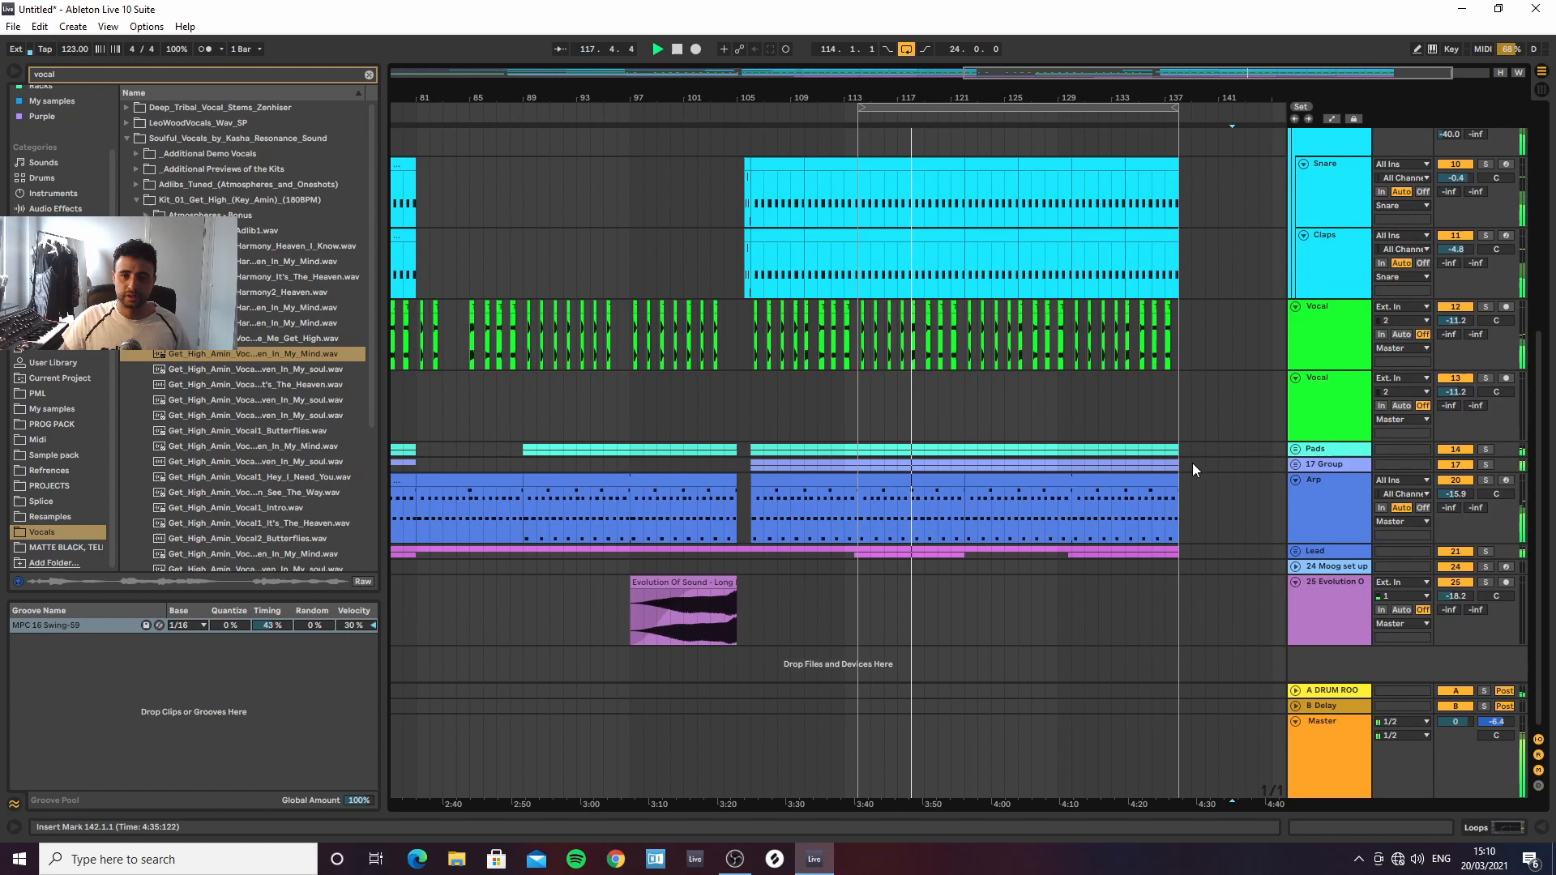
pyautogui.click(1000, 484)
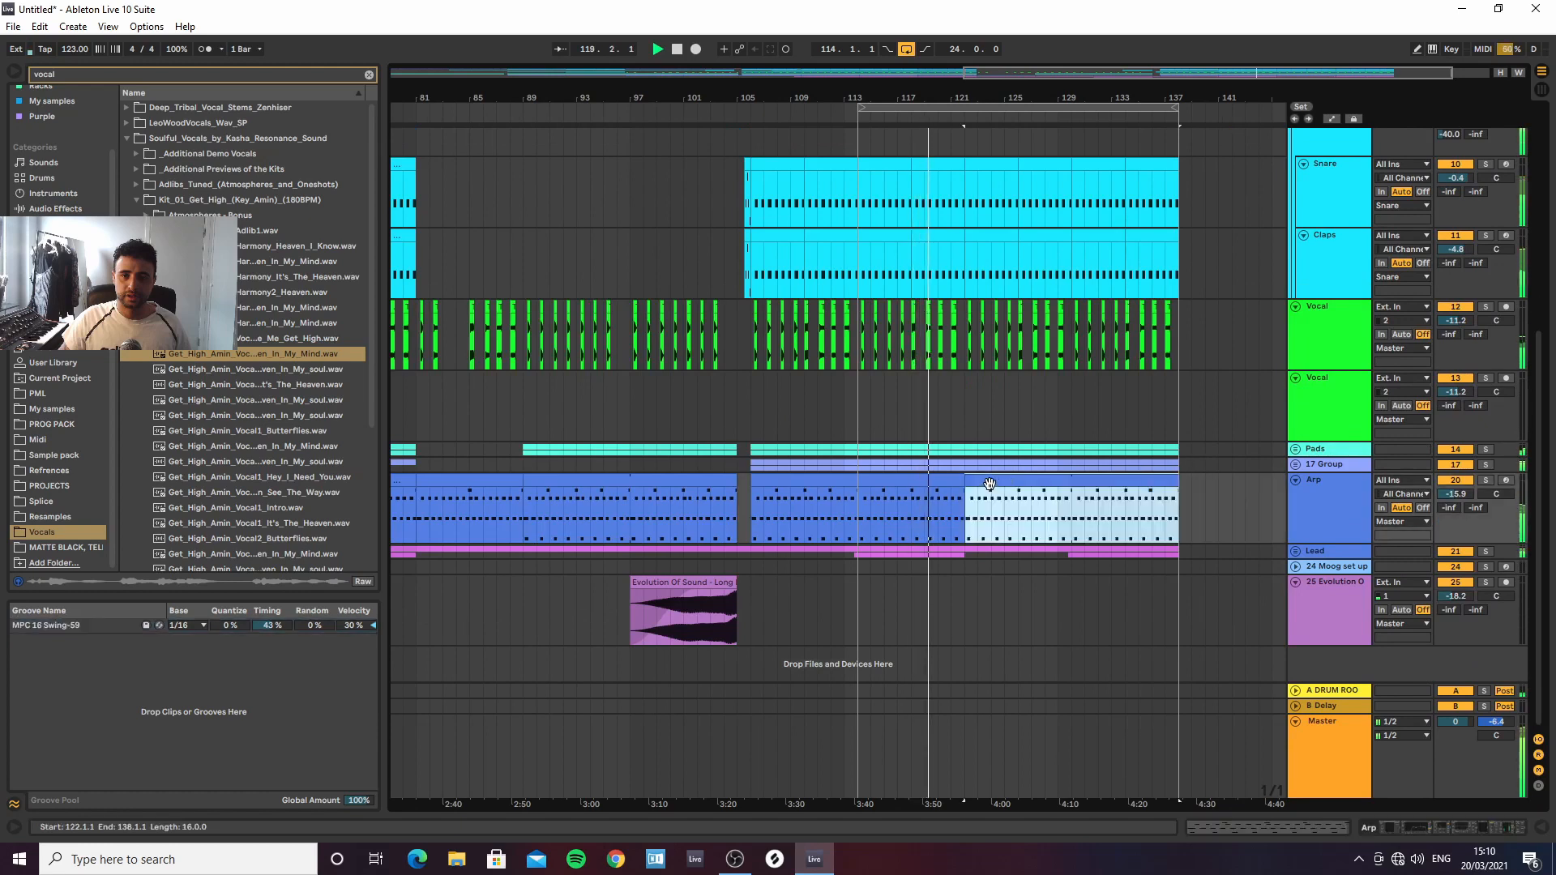
pyautogui.press('Delete')
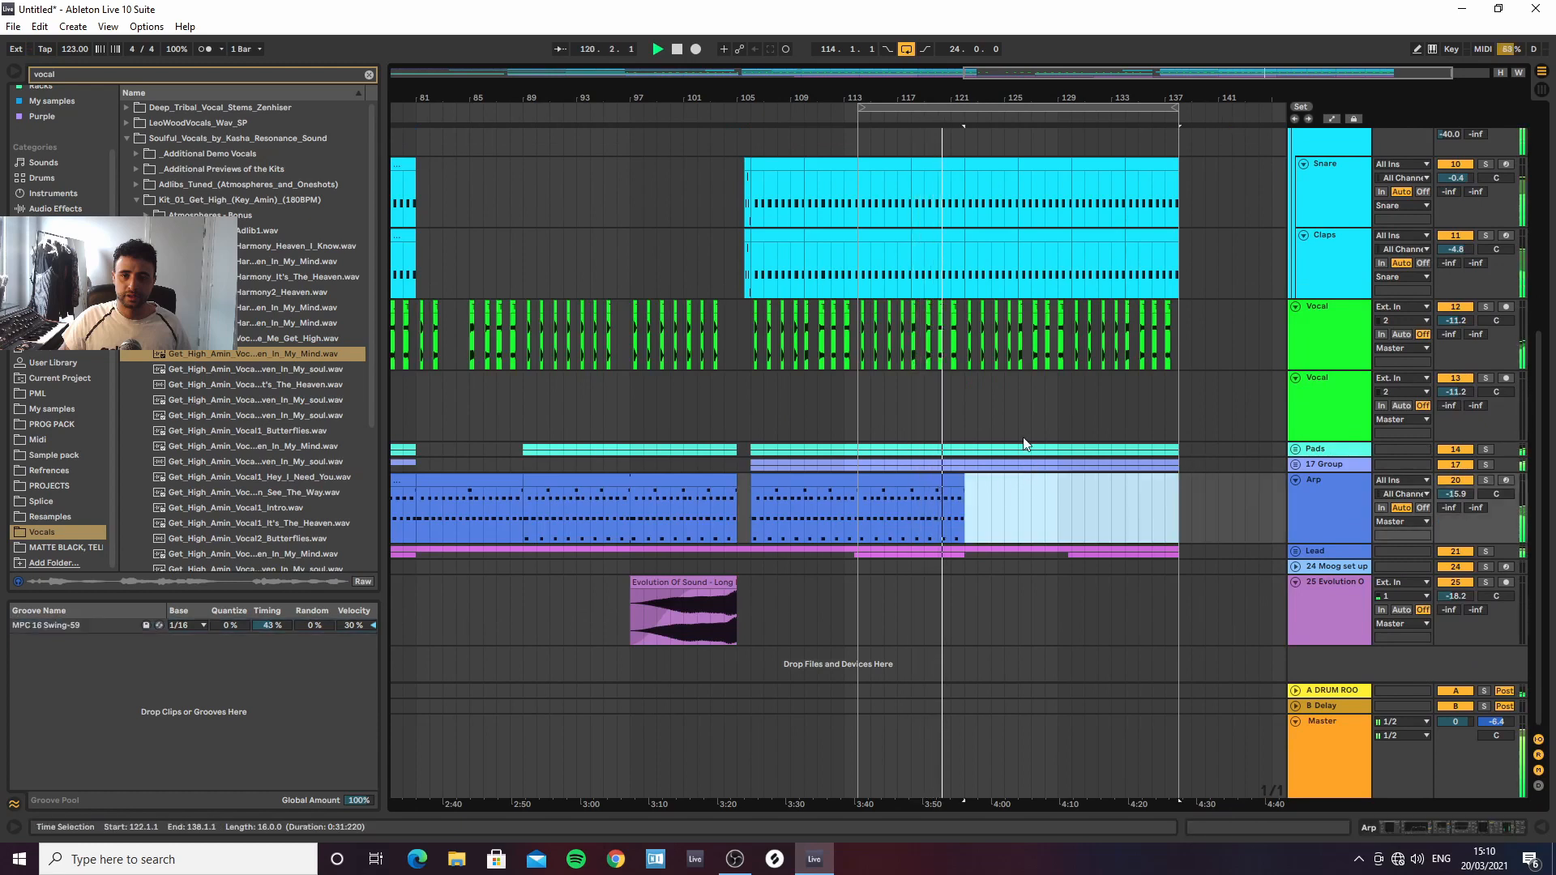
# Unfold the Lead group and fill the Top track with its active melody from bar 114 to 138, replacing the deactivated clip
pyautogui.click(1293, 552)
pyautogui.scroll(-2, 982, 517)
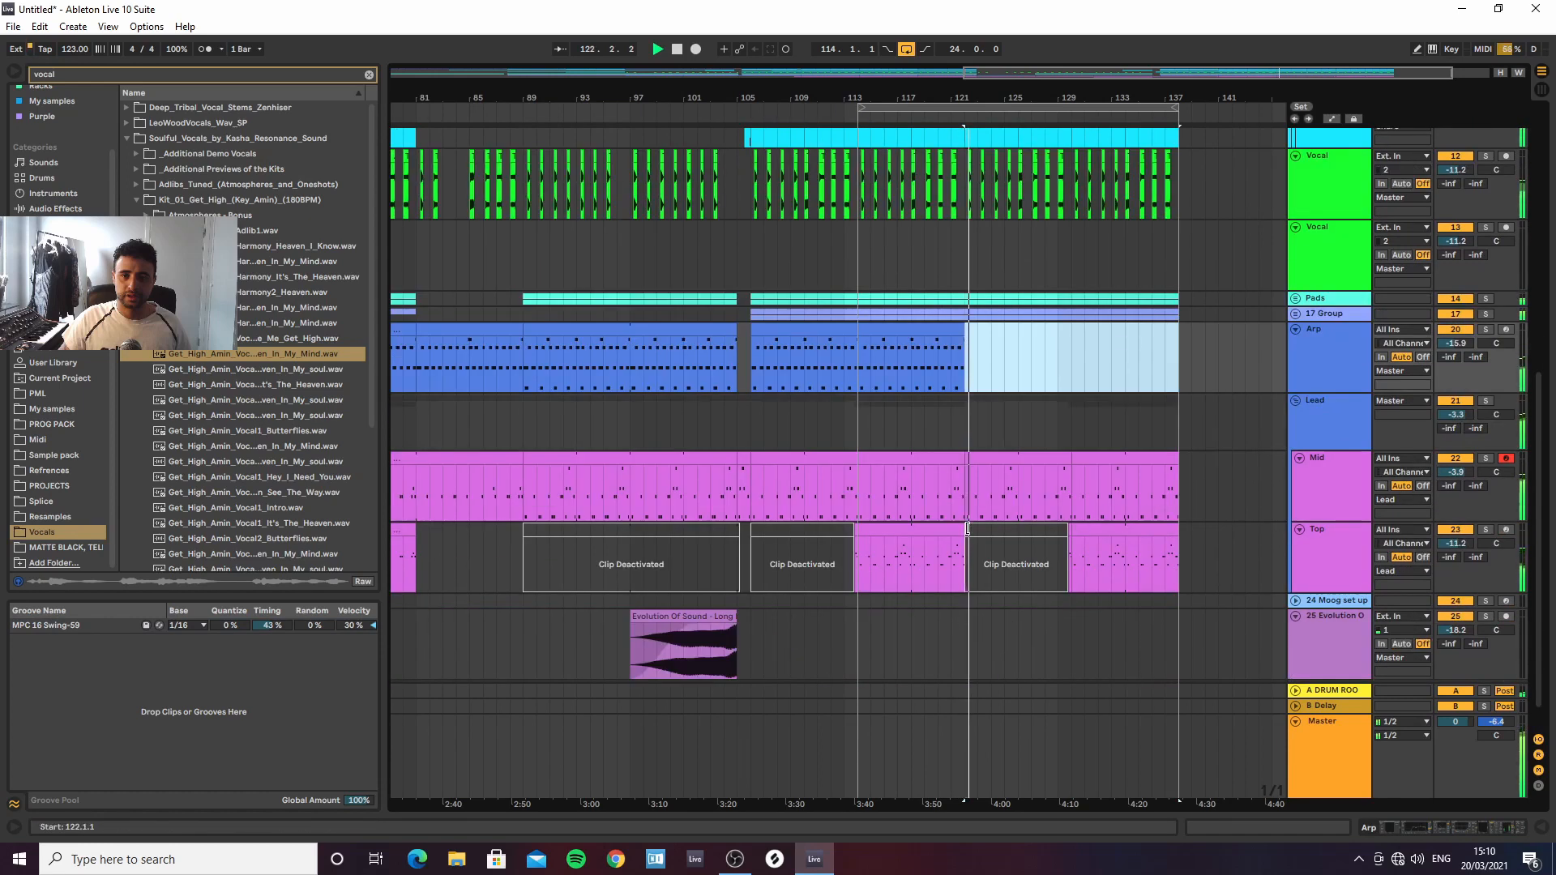
pyautogui.moveTo(968, 528); pyautogui.dragTo(1177, 531)
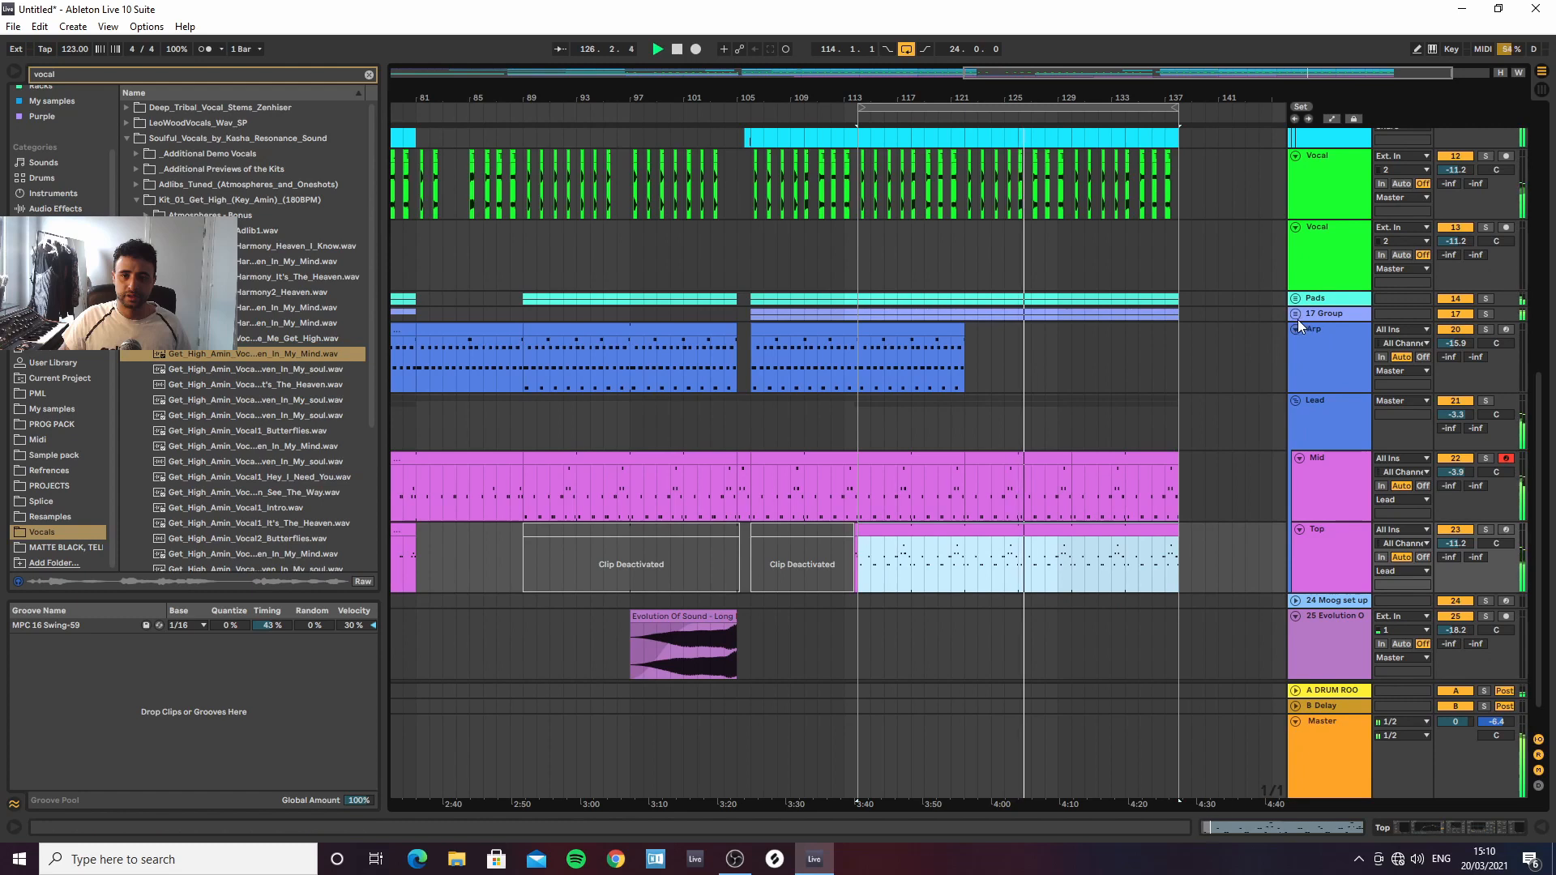
pyautogui.scroll(2, 1134, 284)
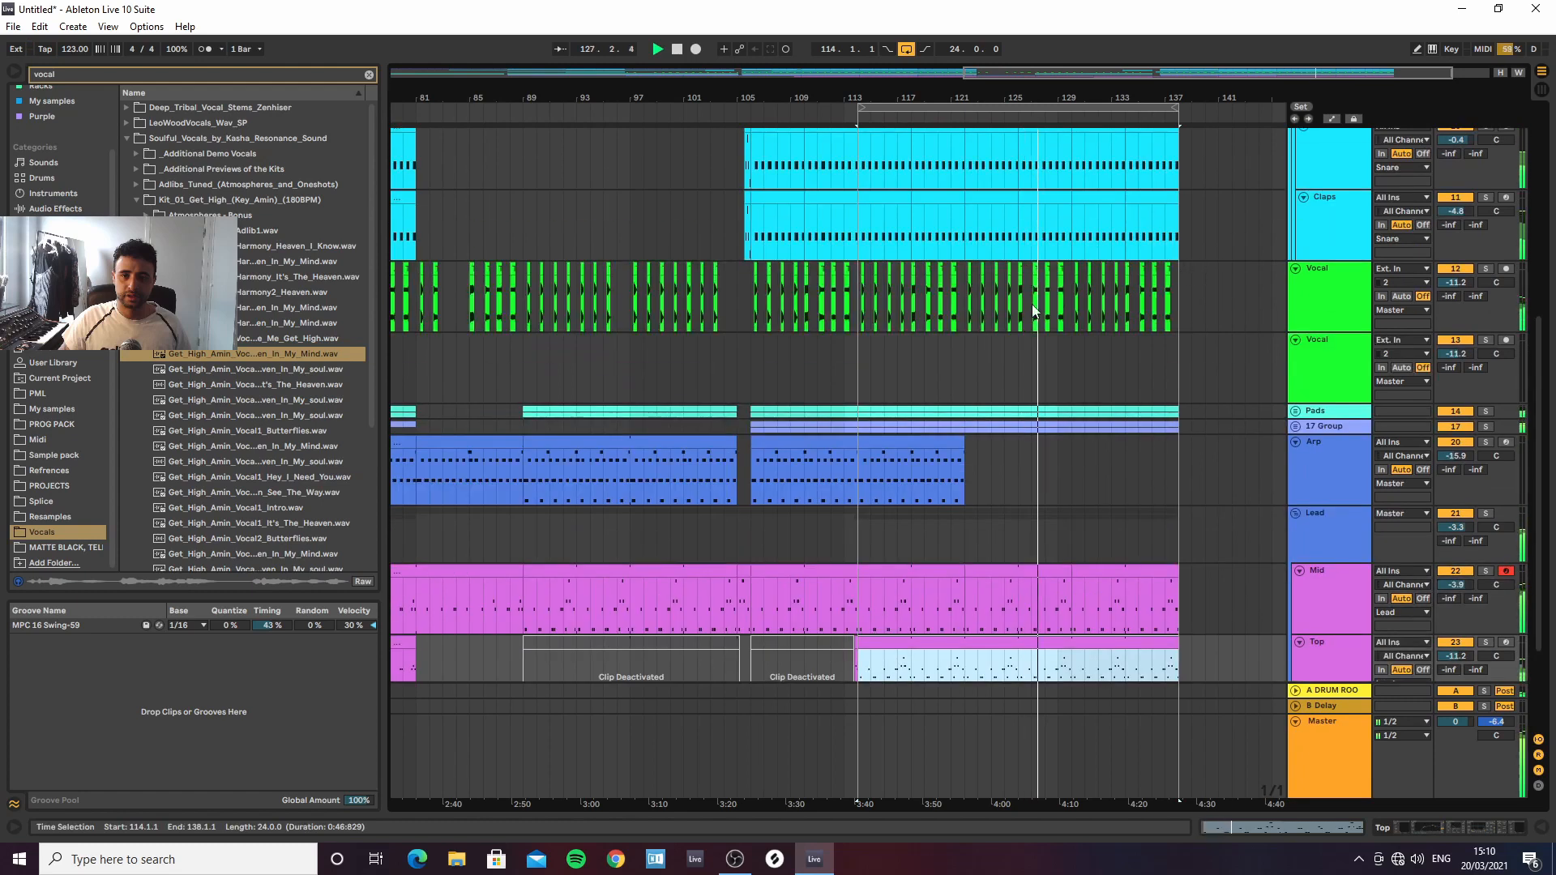
pyautogui.scroll(-1, 1226, 368)
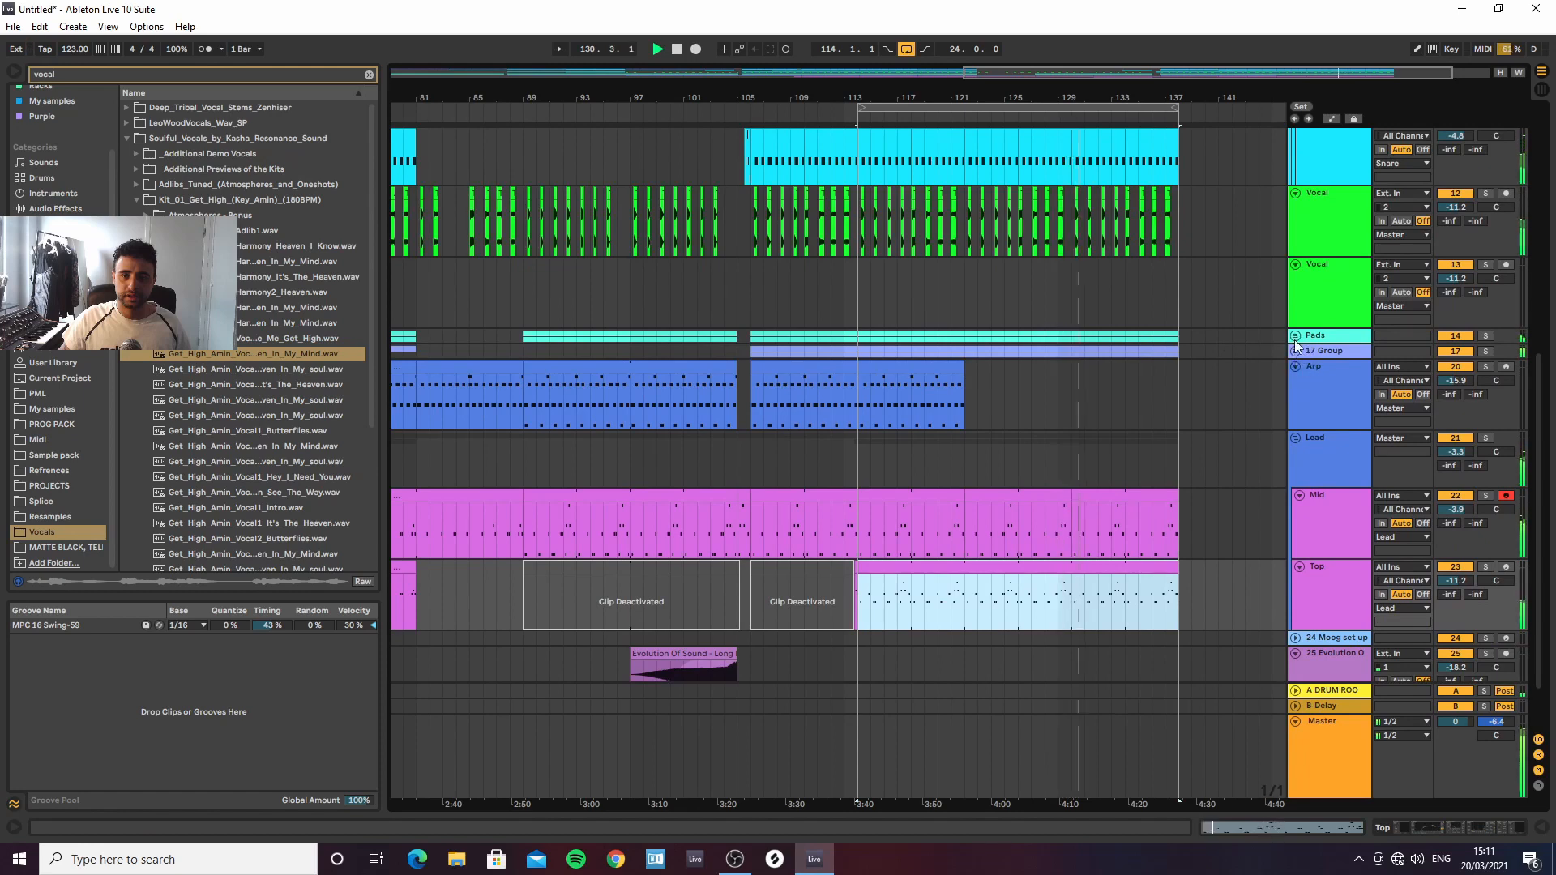
# Copy an eight-bar Arp clip to bar 130, unfold the bass group, and duplicate the Arp clip to bar 138
pyautogui.moveTo(858, 394); pyautogui.dragTo(1130, 376)
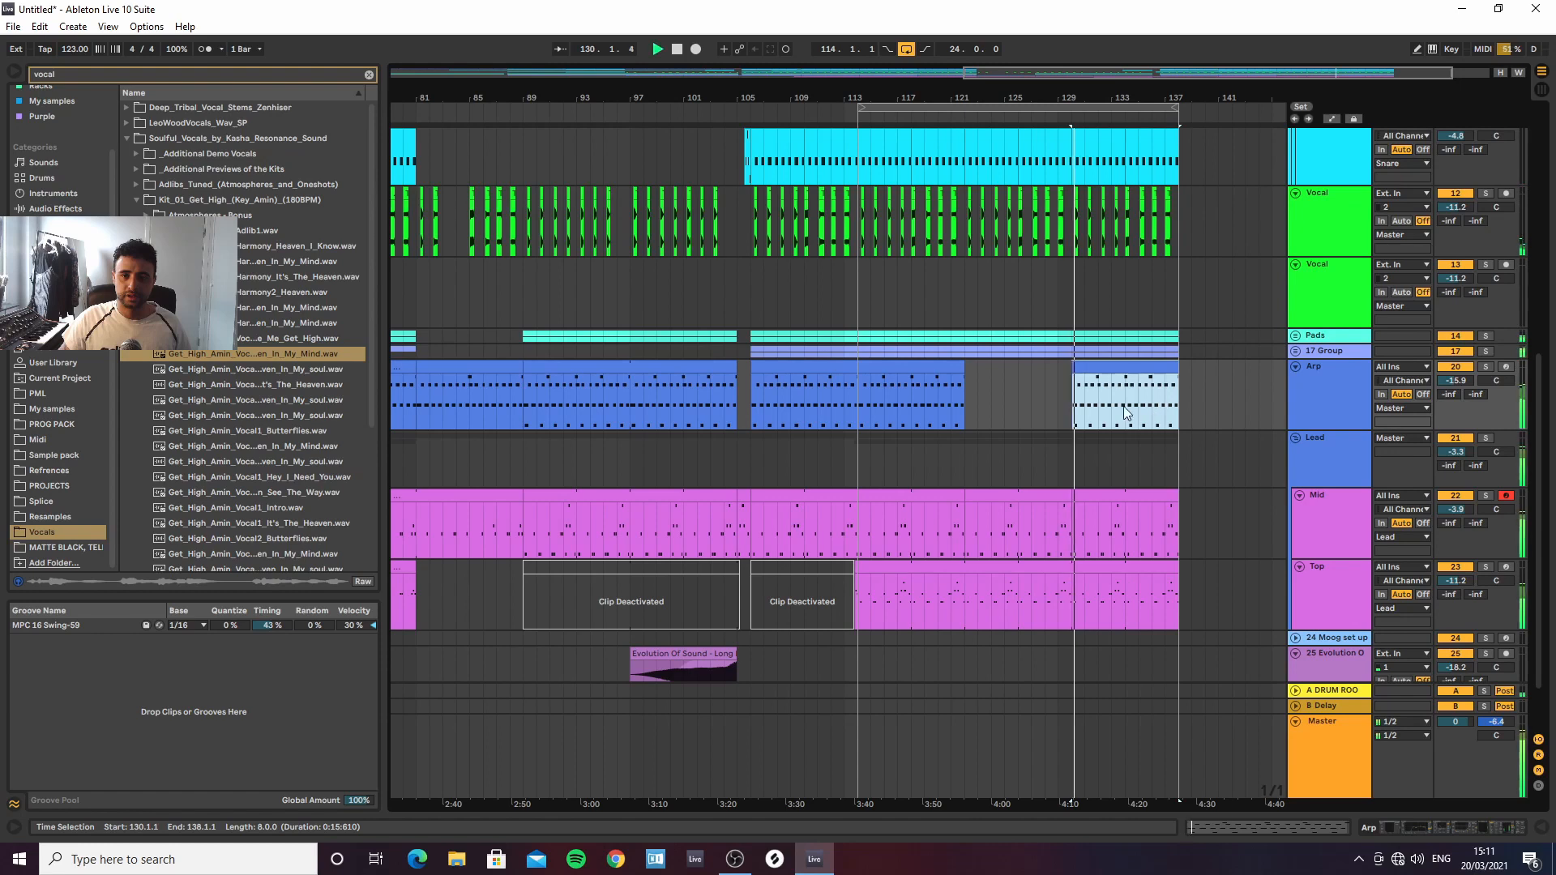
pyautogui.click(1296, 351)
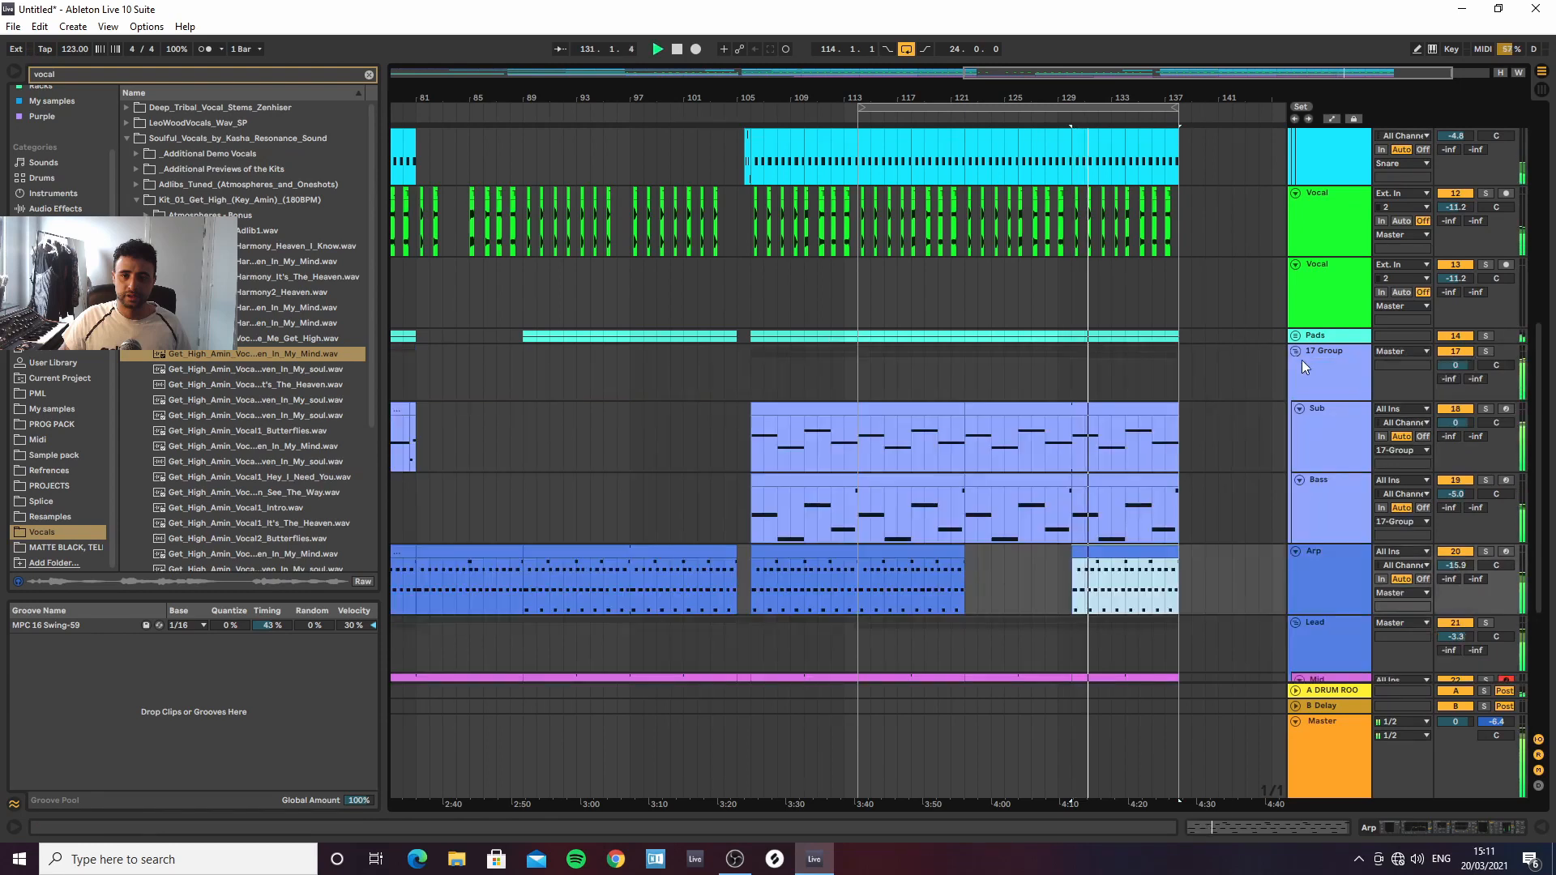
pyautogui.scroll(-2, 1320, 420)
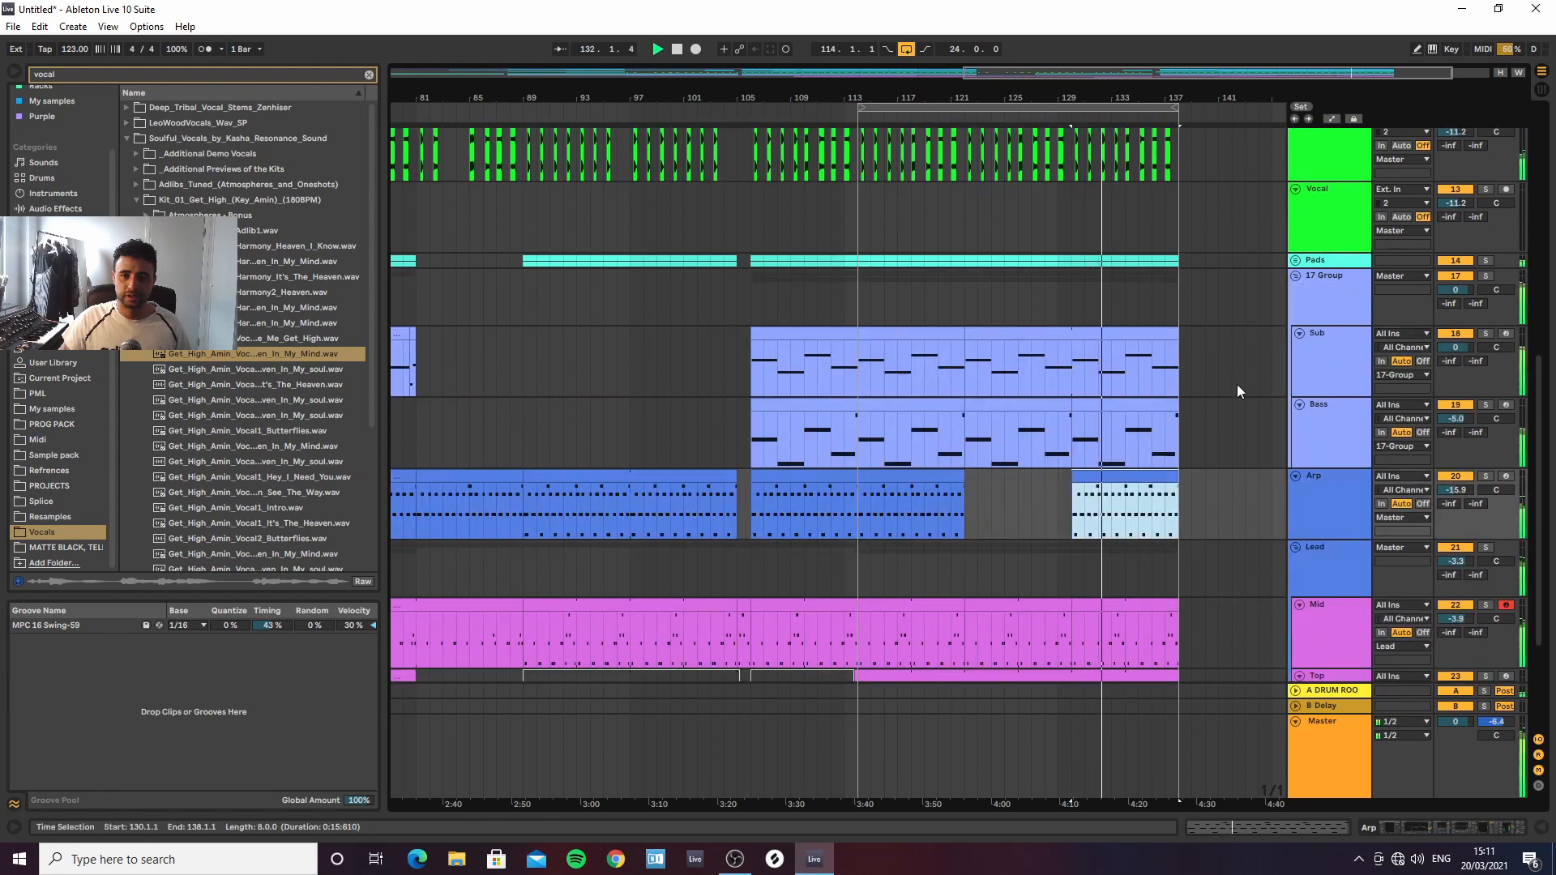
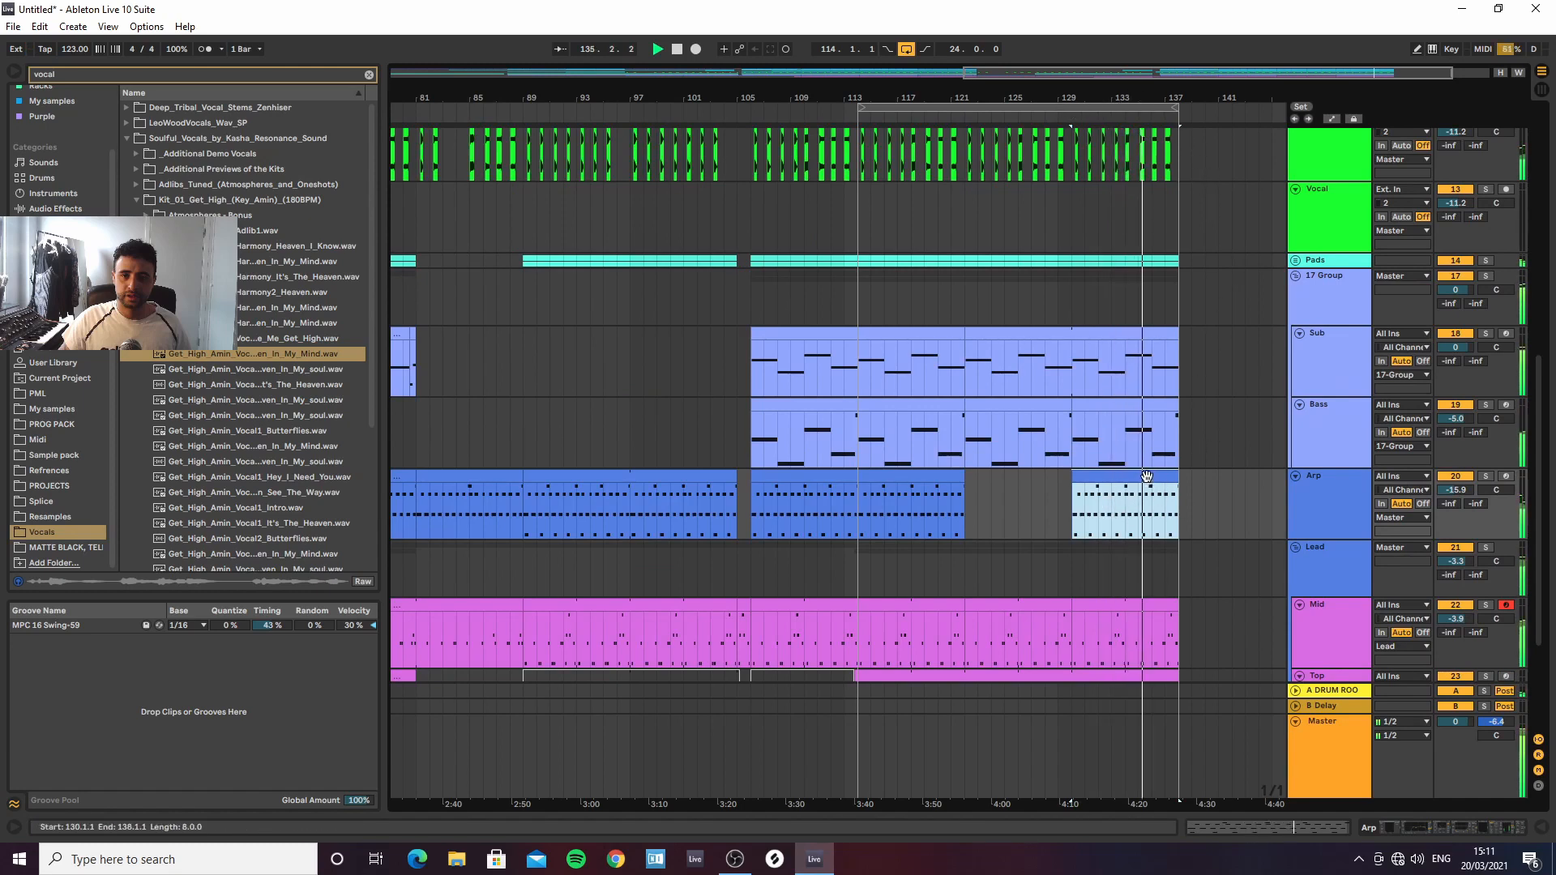
pyautogui.hotkey('ctrl', 'd')
# Duplicate the Sub clip to bars 138 to 154 and extend the Bass part to bar 154 as well
pyautogui.moveTo(1111, 98); pyautogui.dragTo(1111, 68)
pyautogui.click(1115, 331)
pyautogui.hotkey('ctrl', 'd')
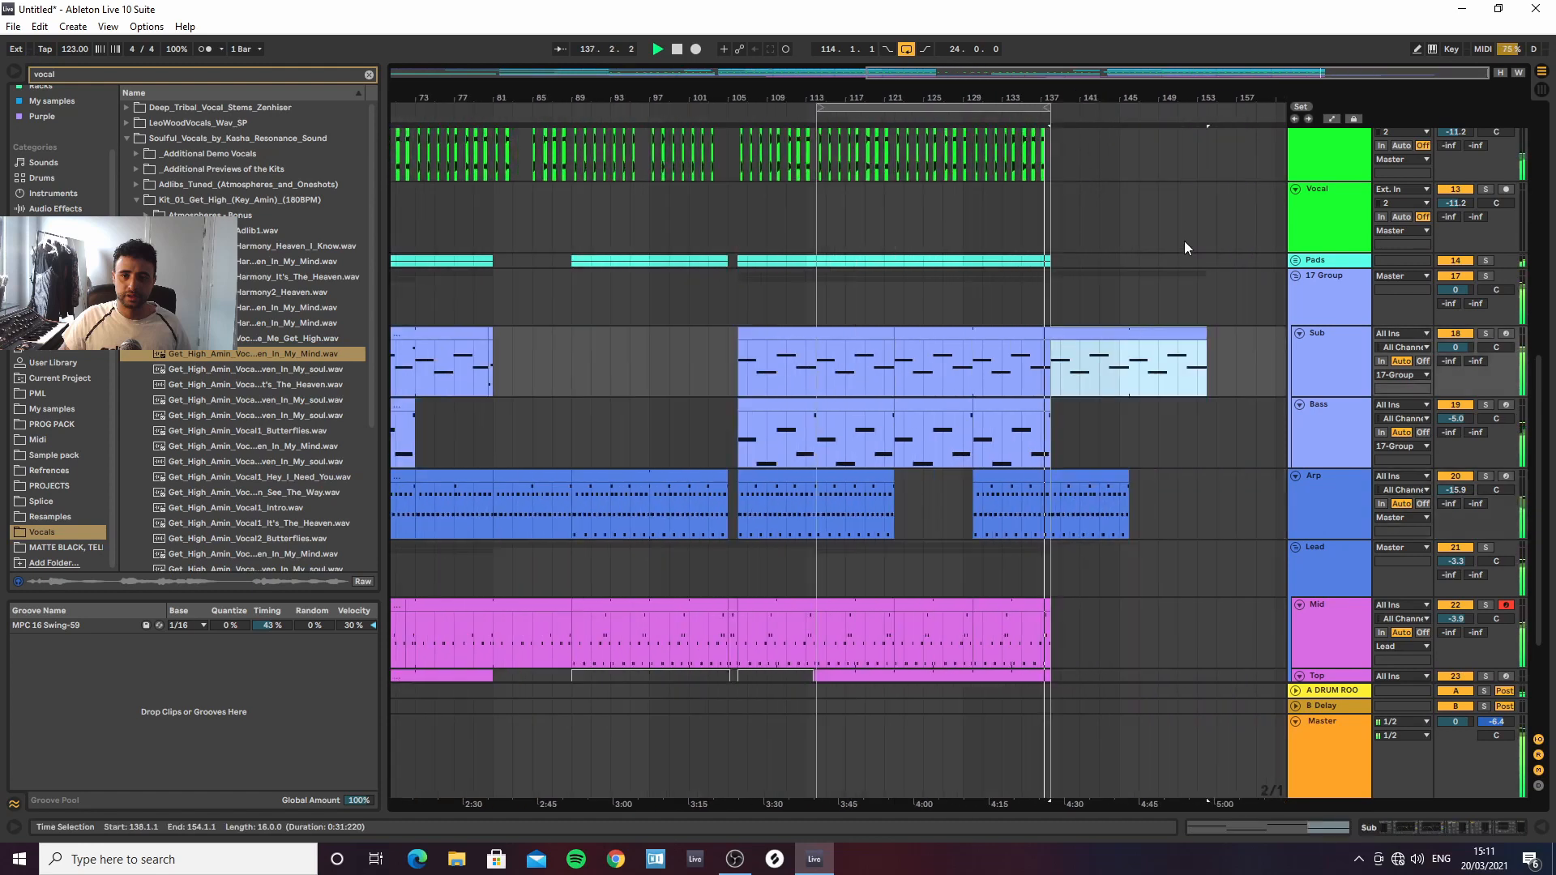
pyautogui.click(1009, 406)
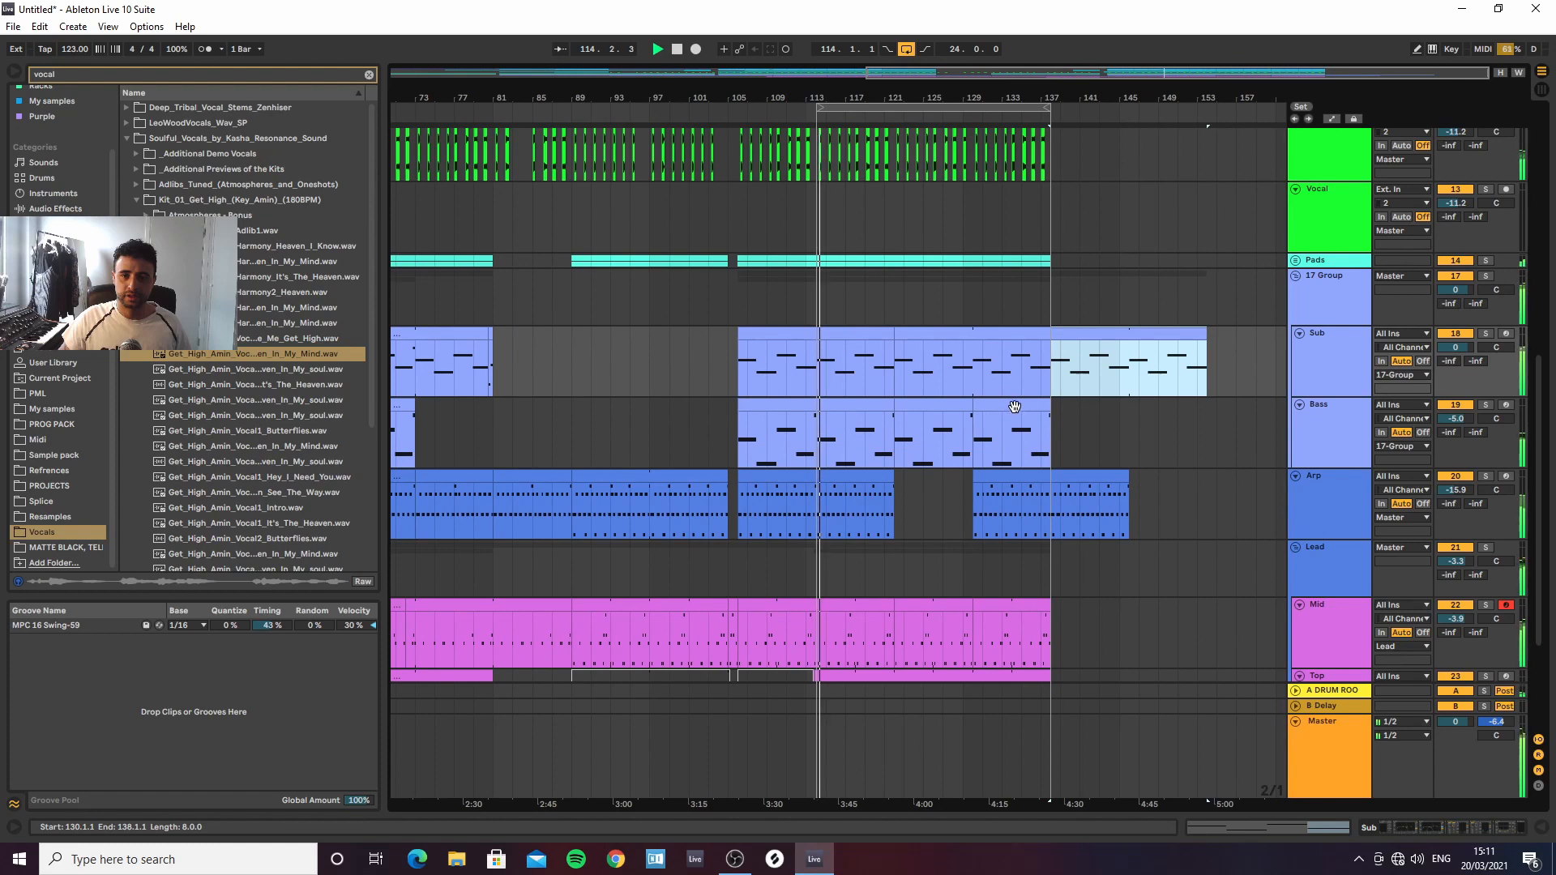
pyautogui.moveTo(898, 430); pyautogui.dragTo(1208, 420)
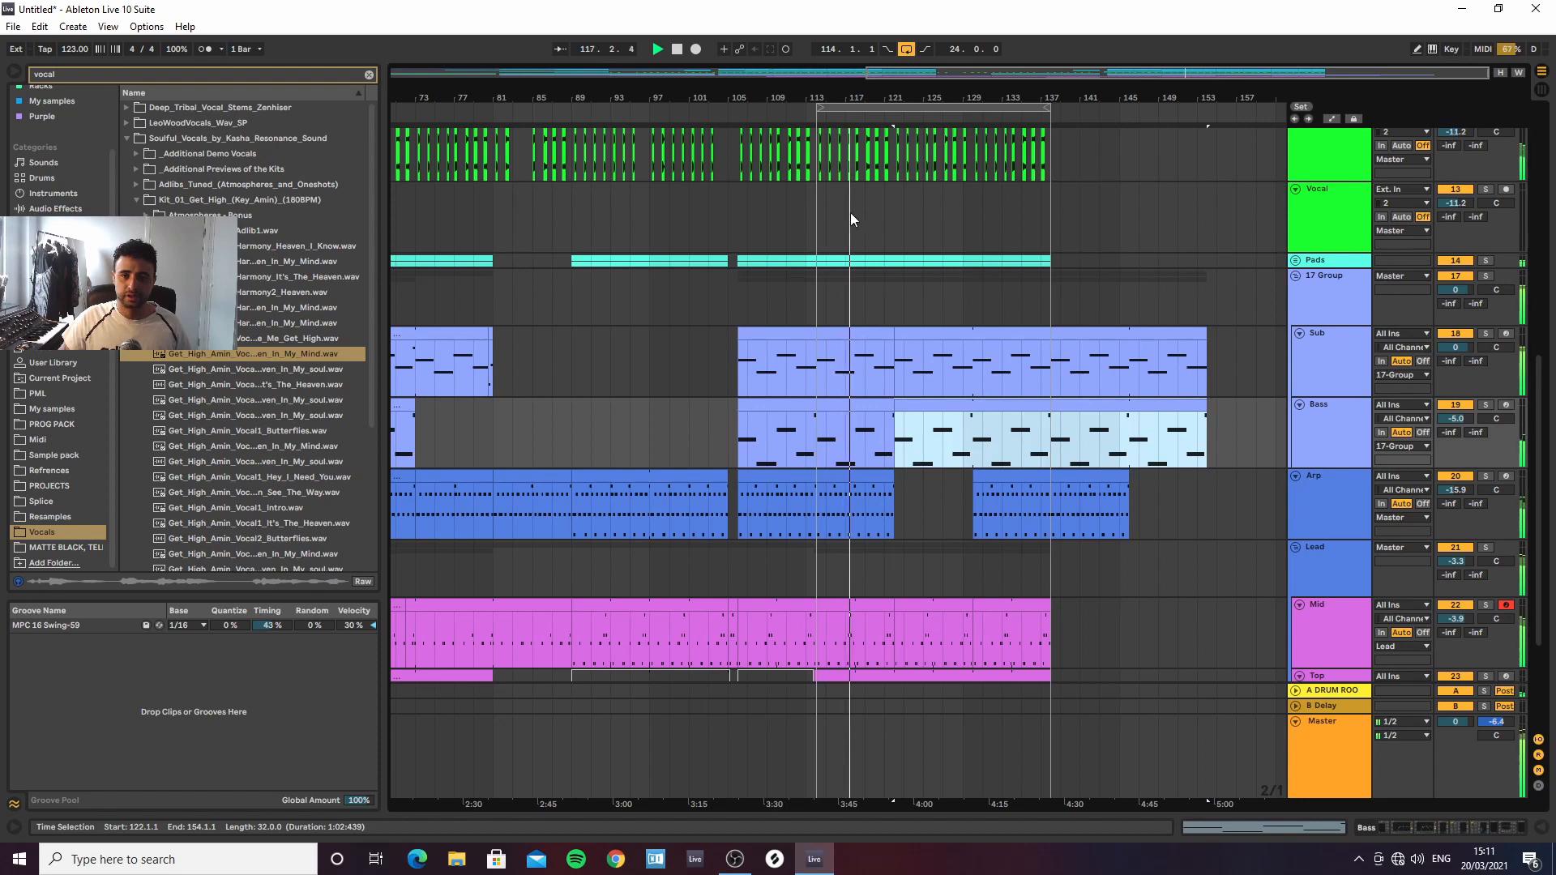
pyautogui.moveTo(822, 270); pyautogui.dragTo(904, 203)
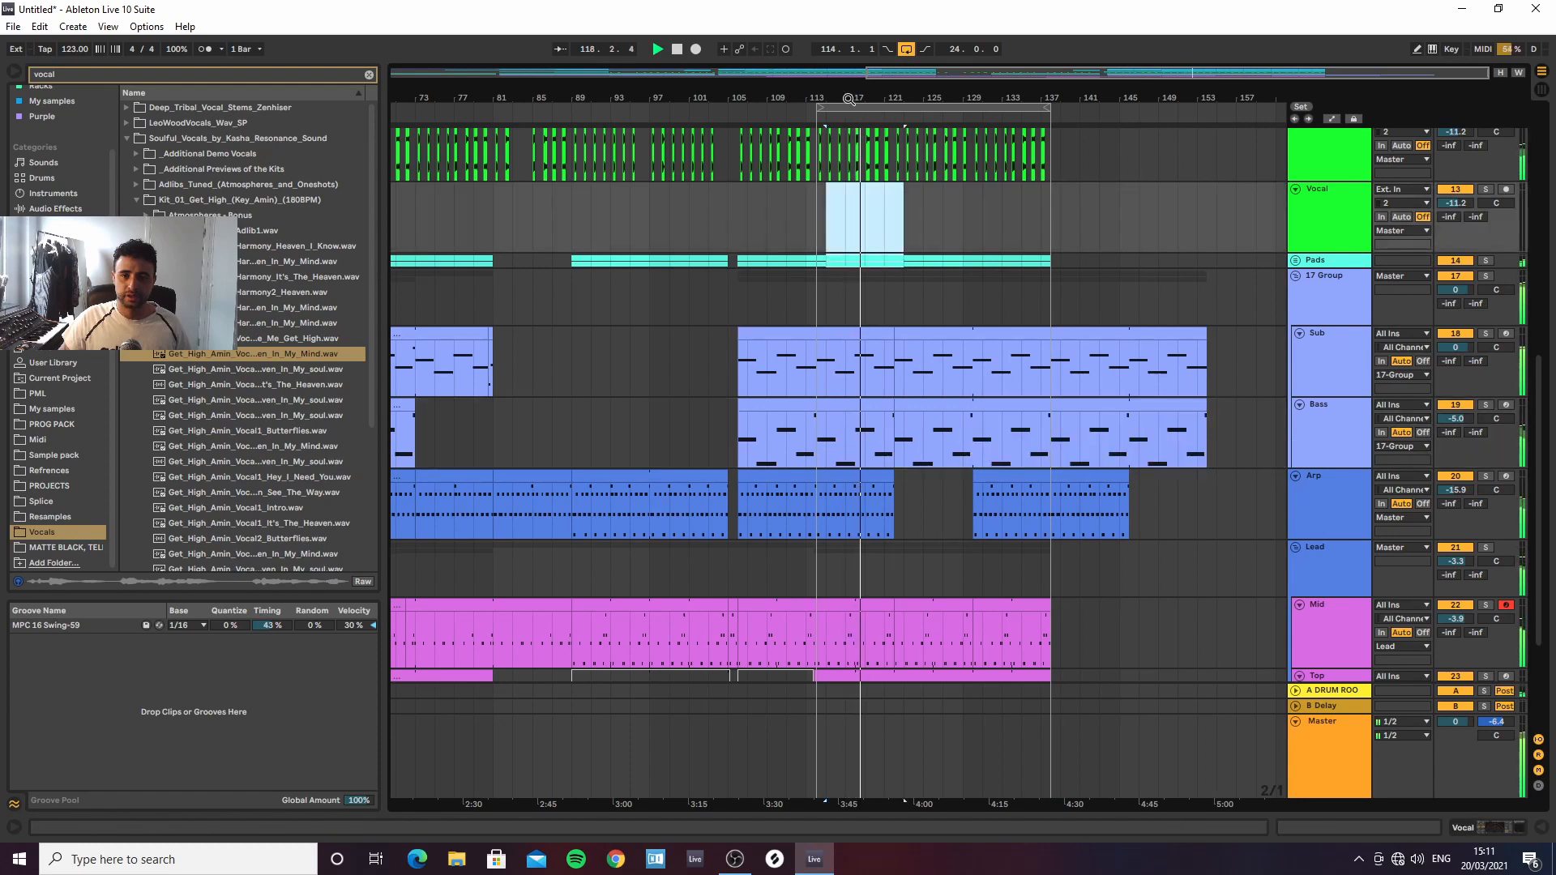
pyautogui.moveTo(848, 98); pyautogui.dragTo(869, 152)
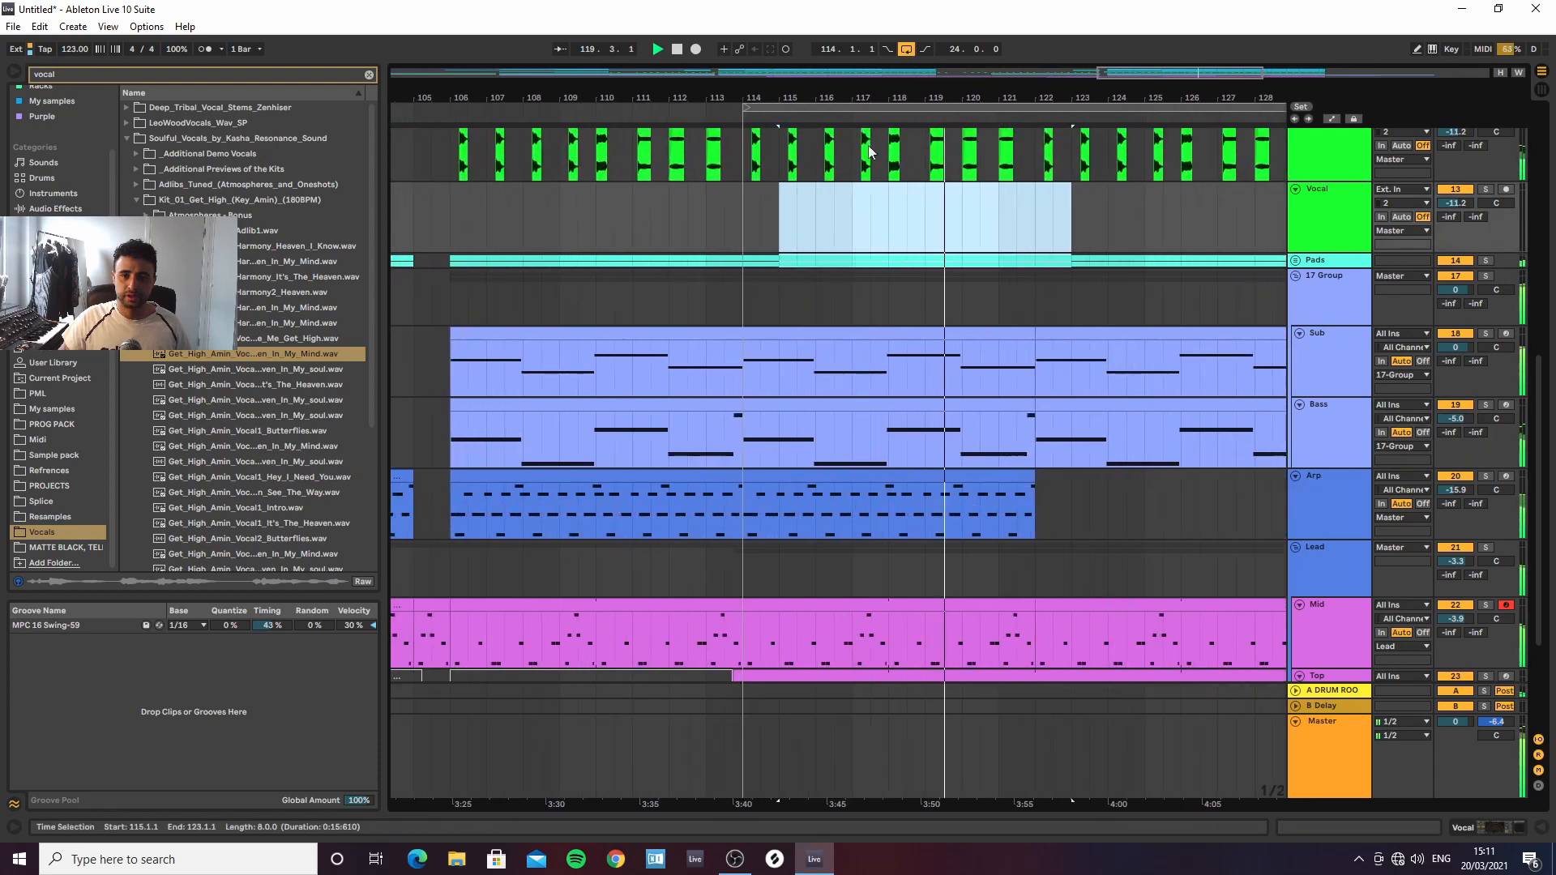
pyautogui.scroll(10, 809, 298)
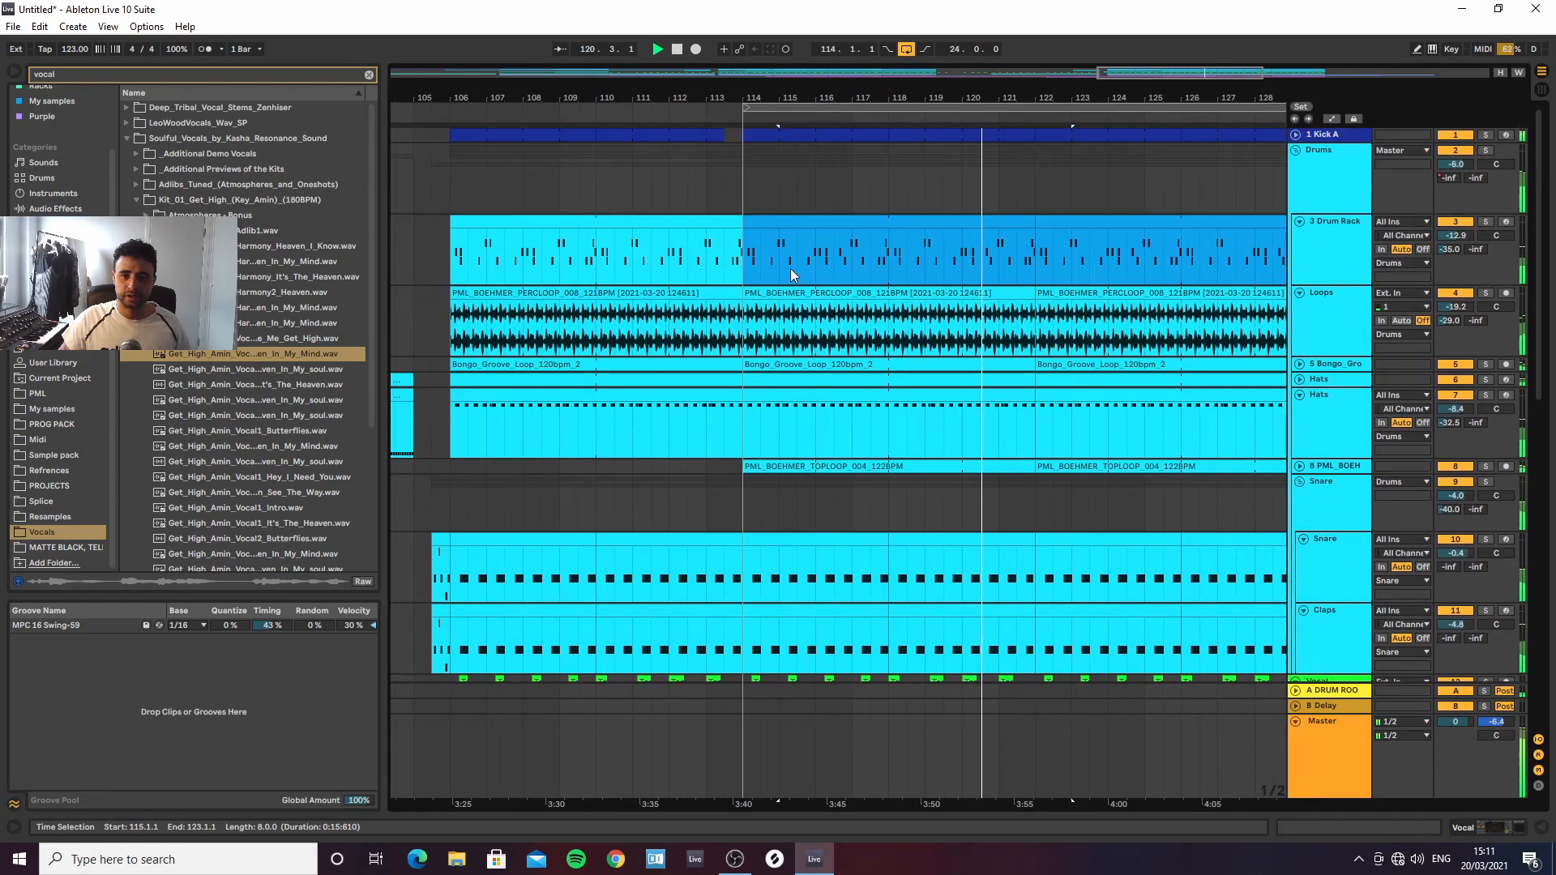
pyautogui.scroll(-5, 1090, 264)
pyautogui.moveTo(1146, 98); pyautogui.dragTo(1095, 49)
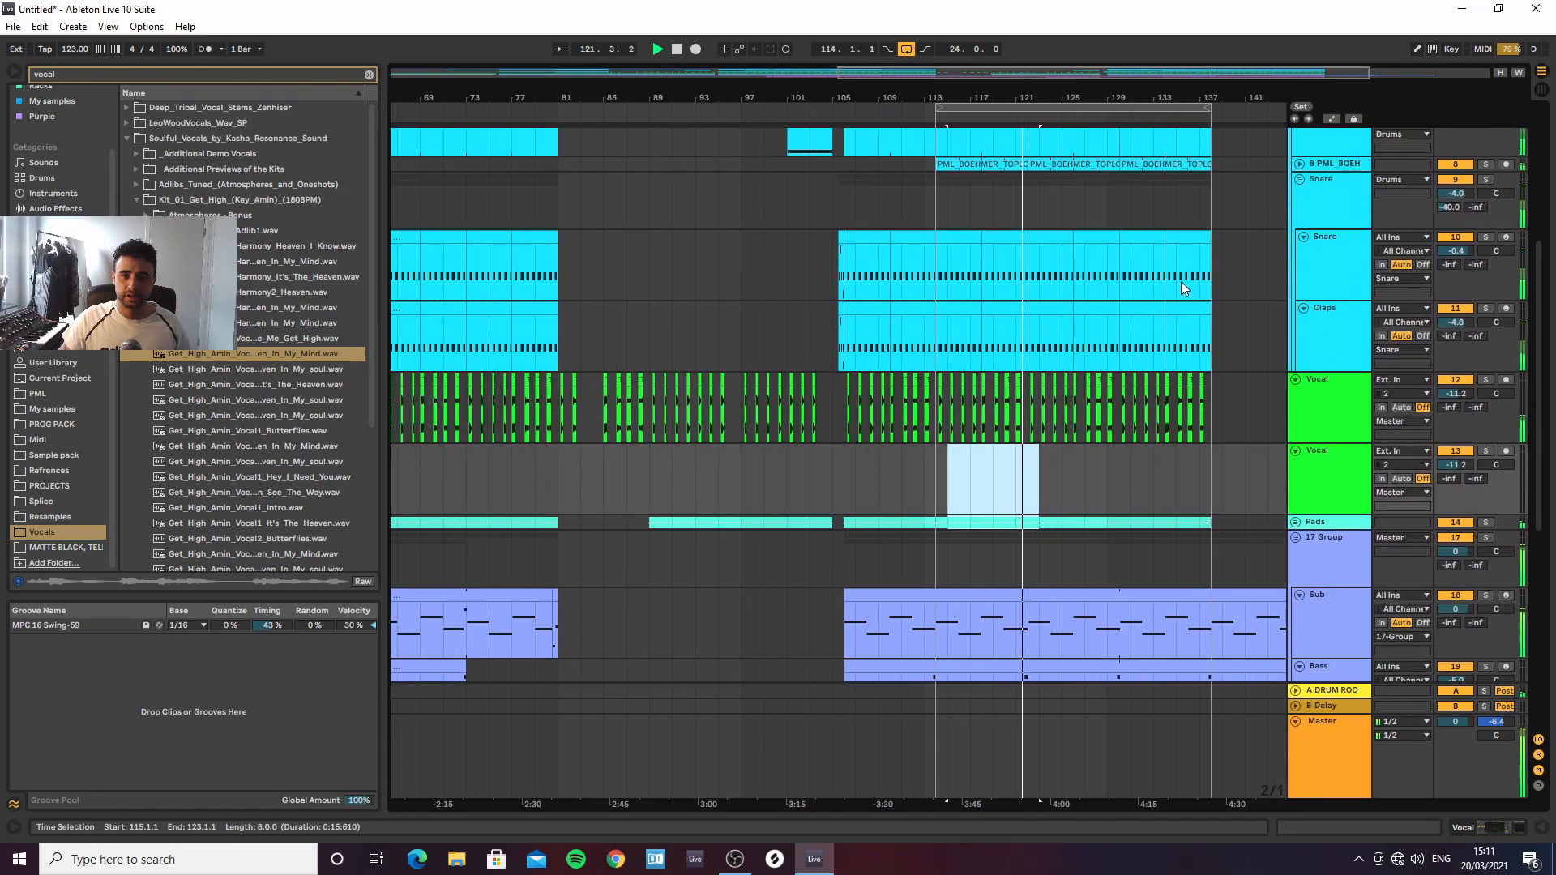
# Add a locator named "Arp back" at bar 130, where the Arp re-enters
pyautogui.scroll(-5, 1180, 281)
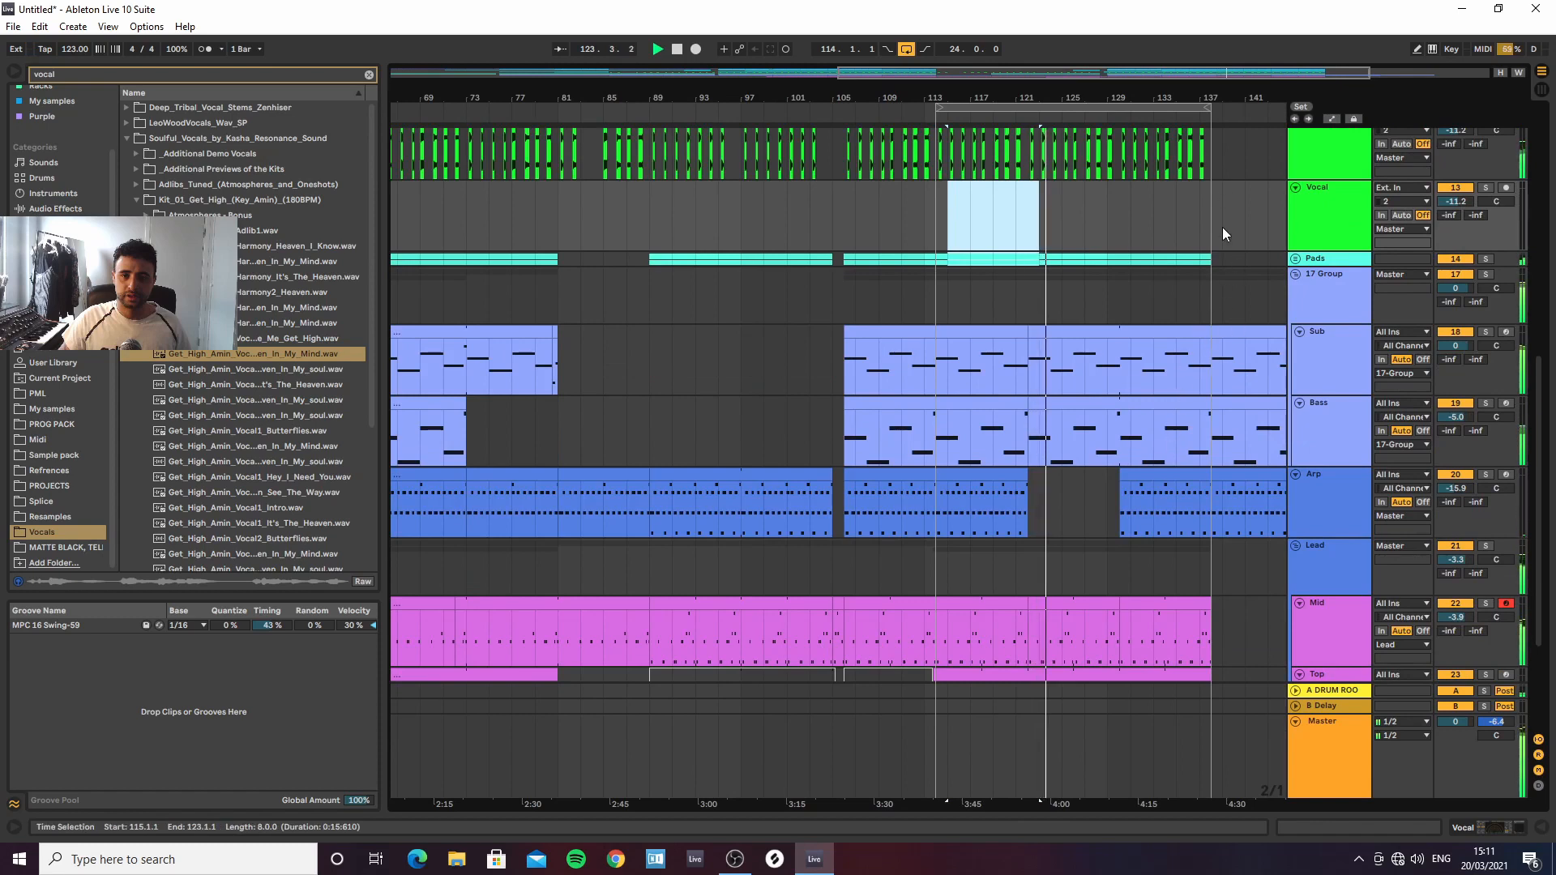
pyautogui.moveTo(1221, 98); pyautogui.dragTo(1150, 147)
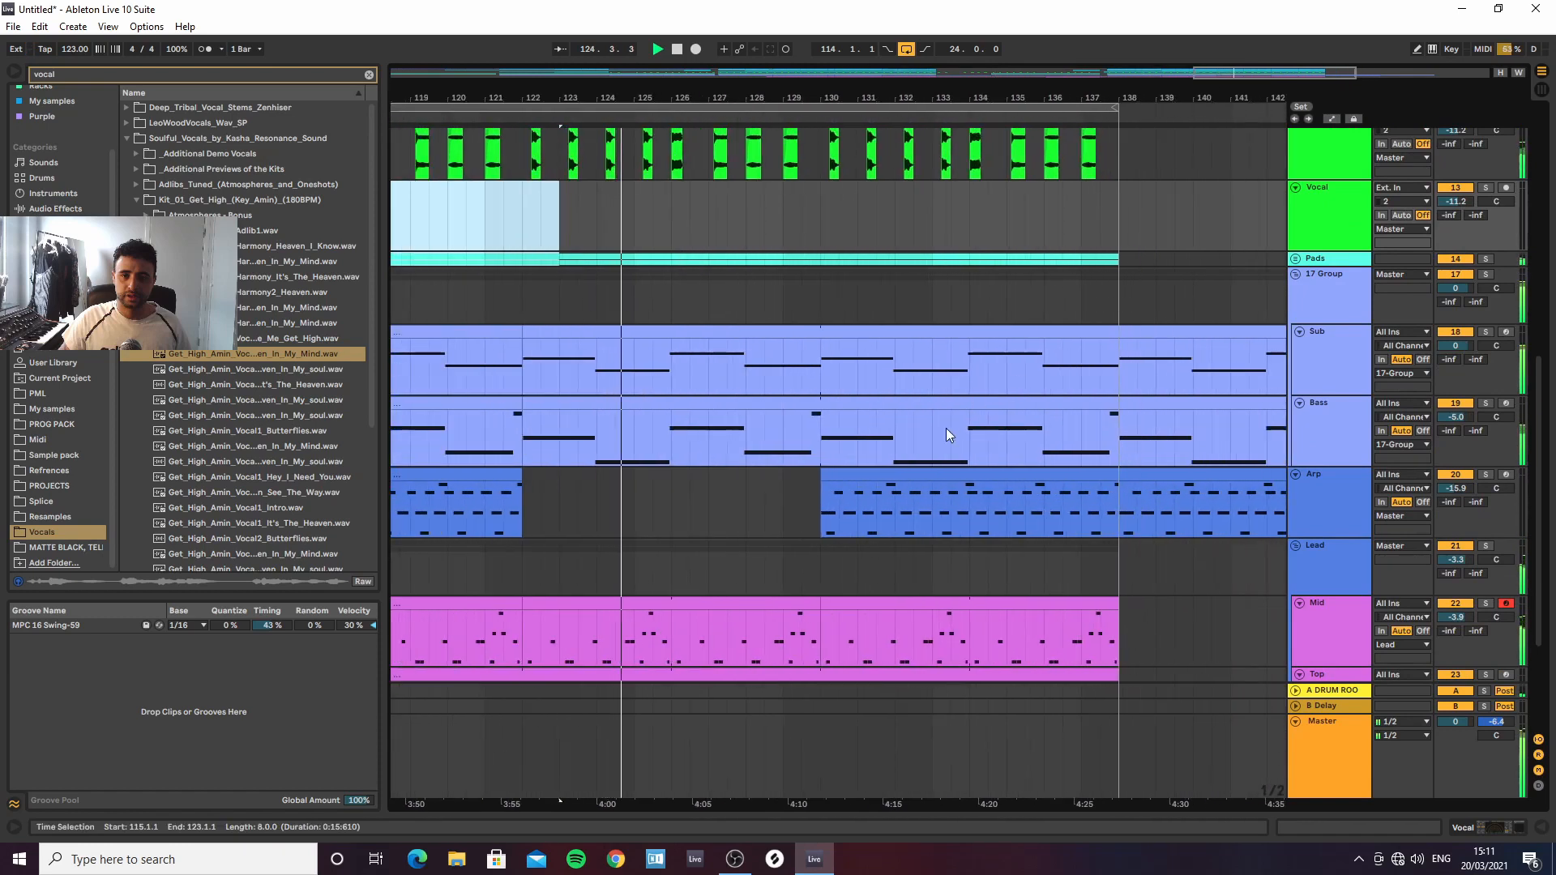
pyautogui.click(822, 574)
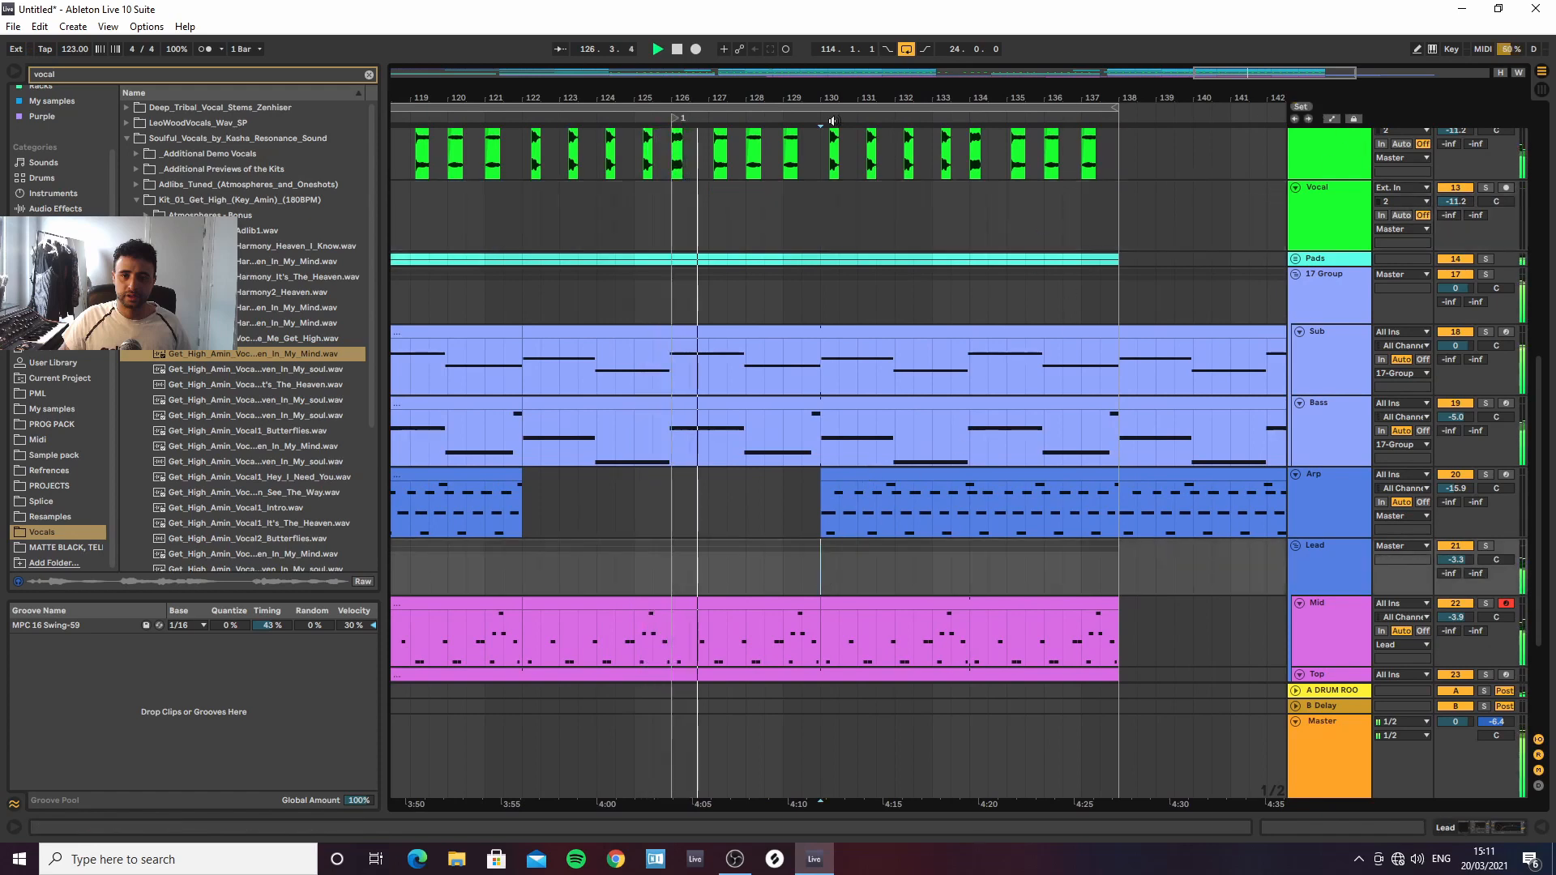
pyautogui.moveTo(678, 119); pyautogui.dragTo(820, 125)
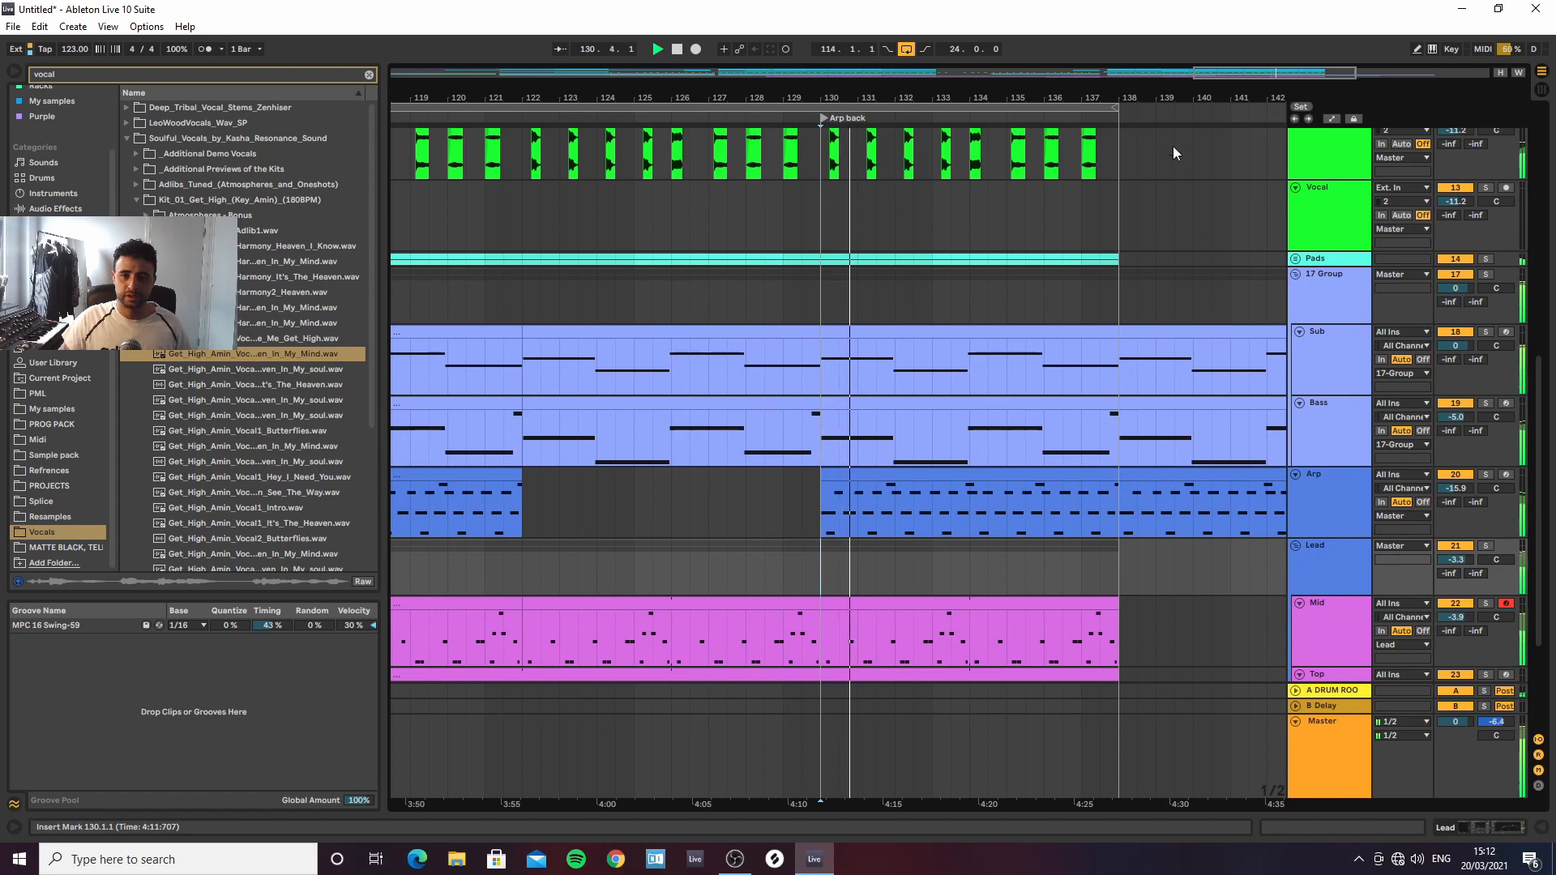
# Loop the arrangement from bar 130 and extend the loop to bar 154
pyautogui.moveTo(1119, 96); pyautogui.dragTo(993, 56)
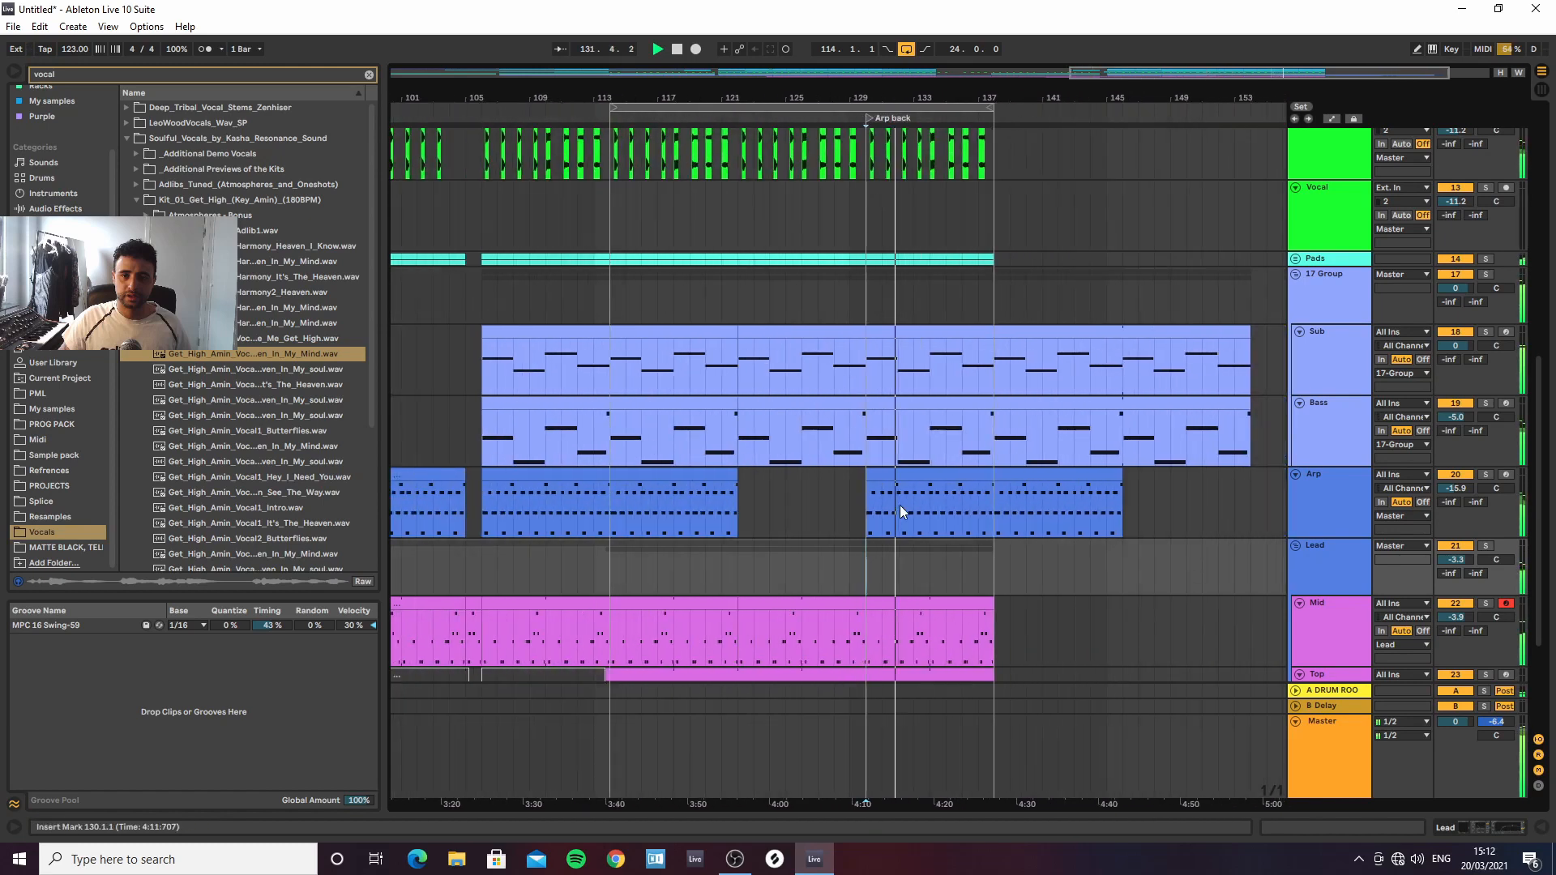
pyautogui.moveTo(868, 514); pyautogui.dragTo(988, 504)
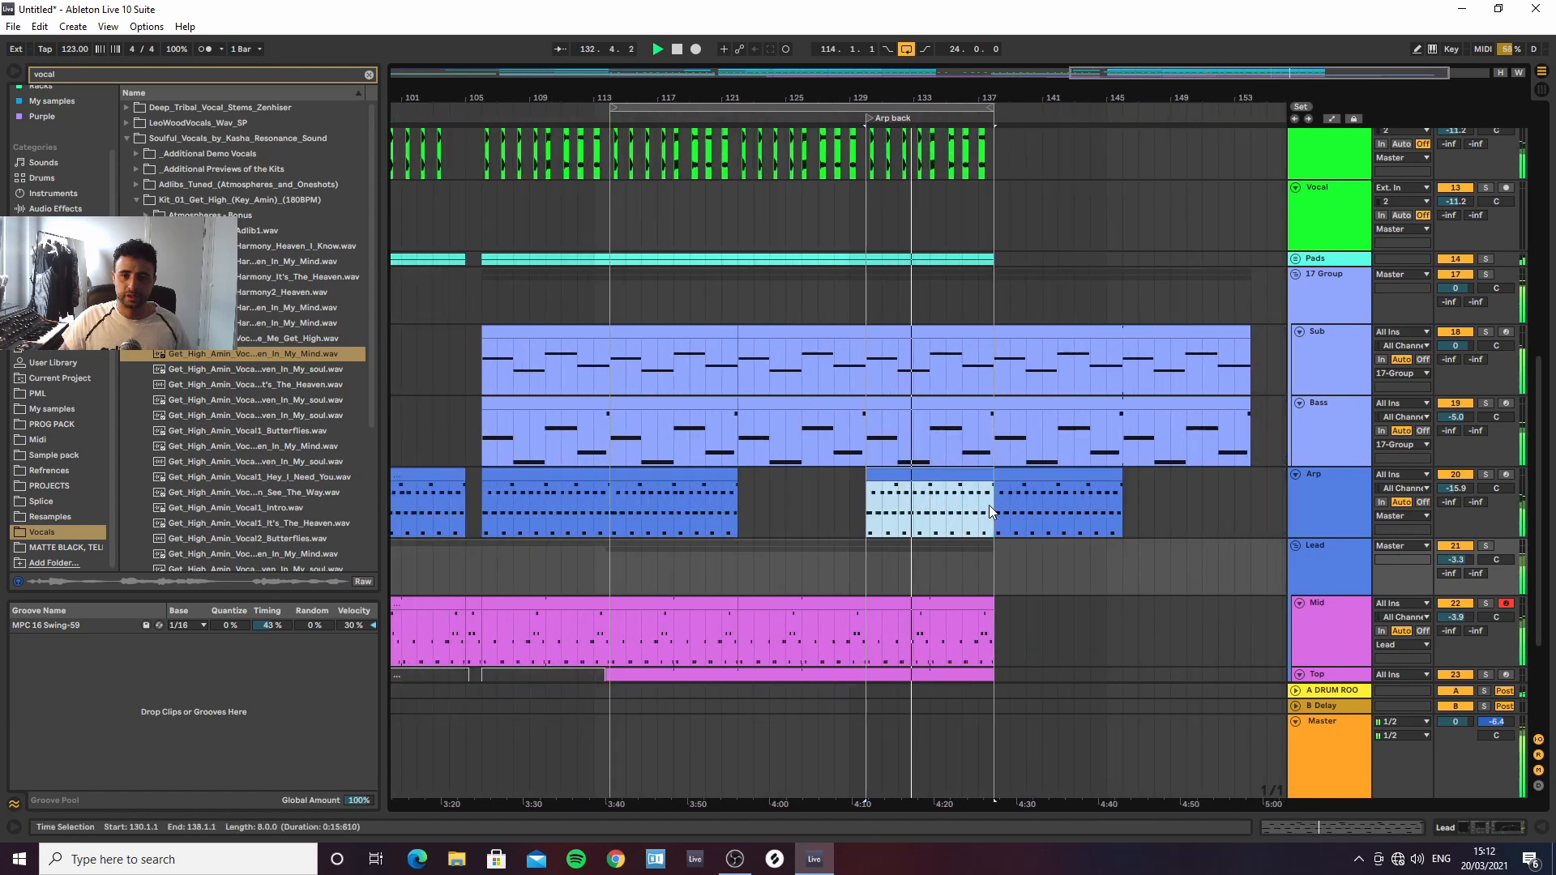
pyautogui.hotkey('ctrl', 'l')
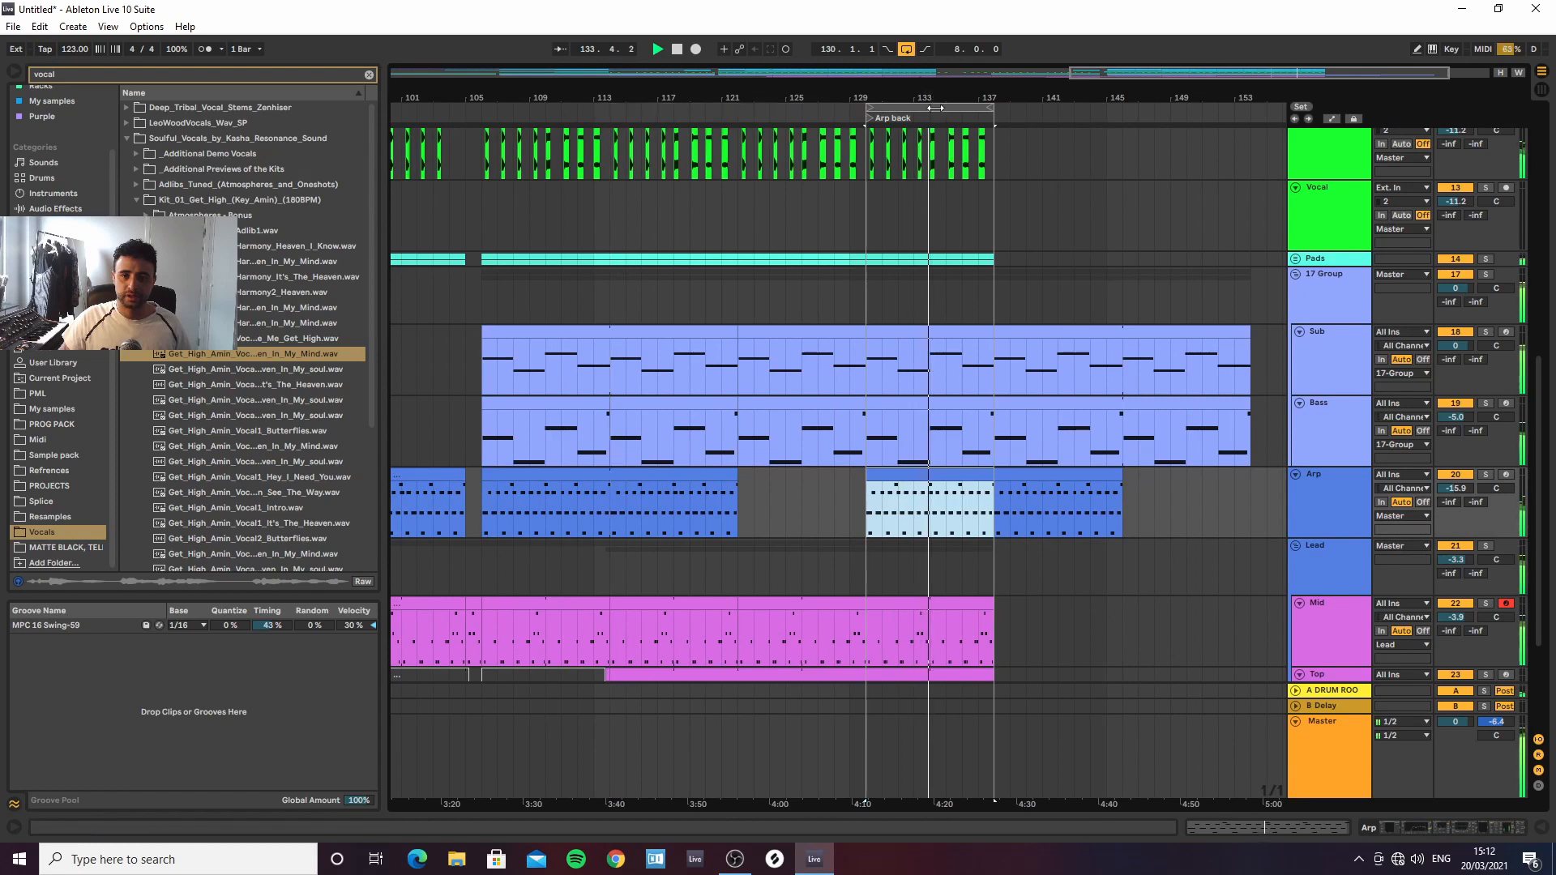
pyautogui.moveTo(964, 107)
pyautogui.mouseDown()
pyautogui.moveTo(950, 107)
pyautogui.moveTo(966, 107)
pyautogui.mouseUp()
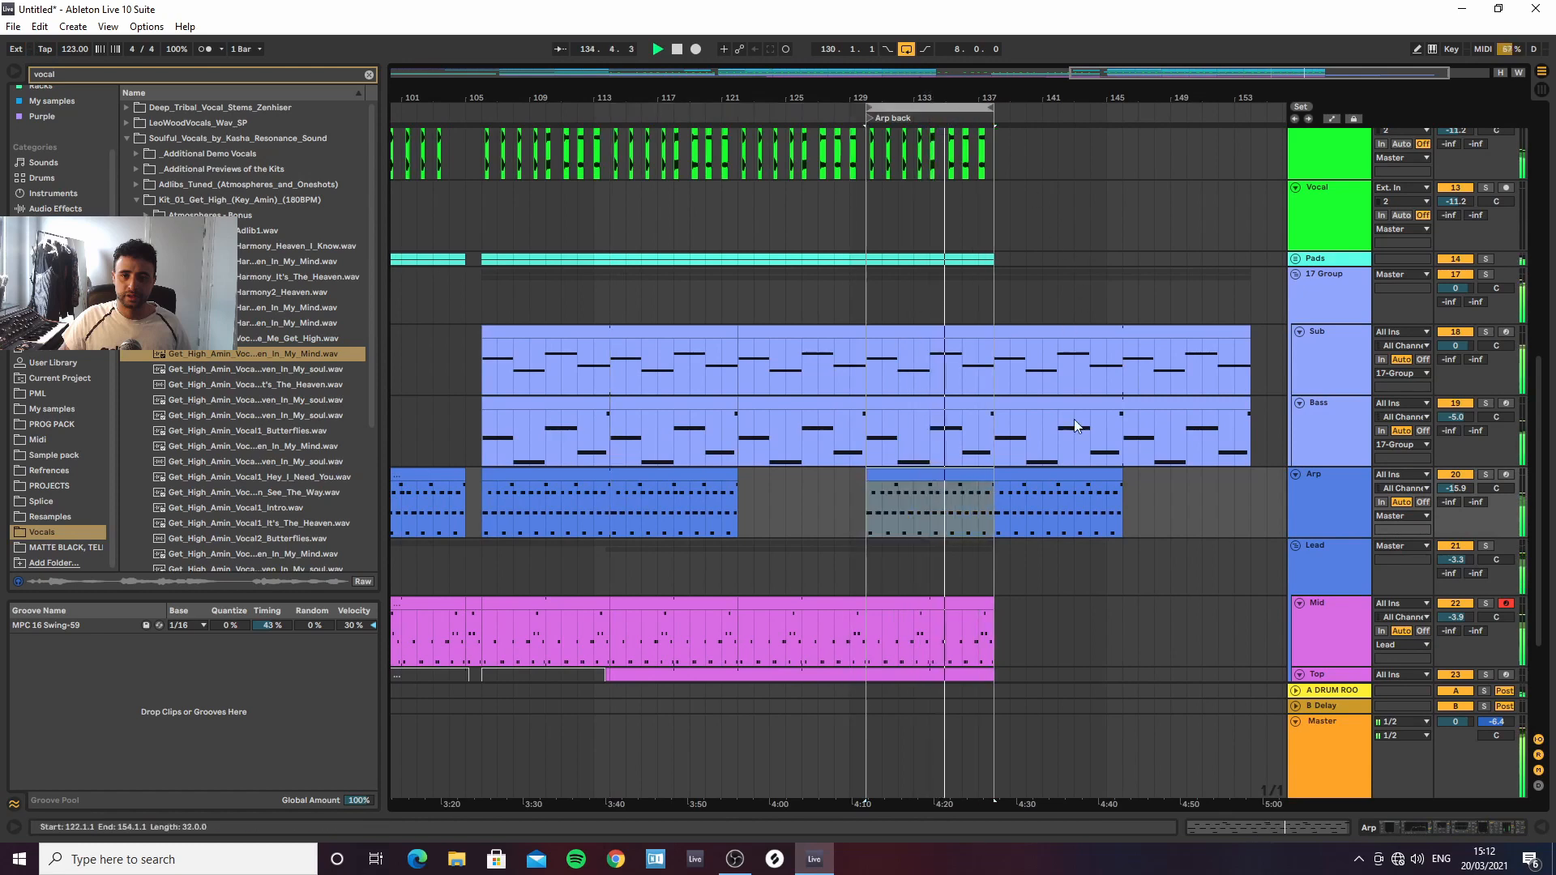
pyautogui.click(1057, 504)
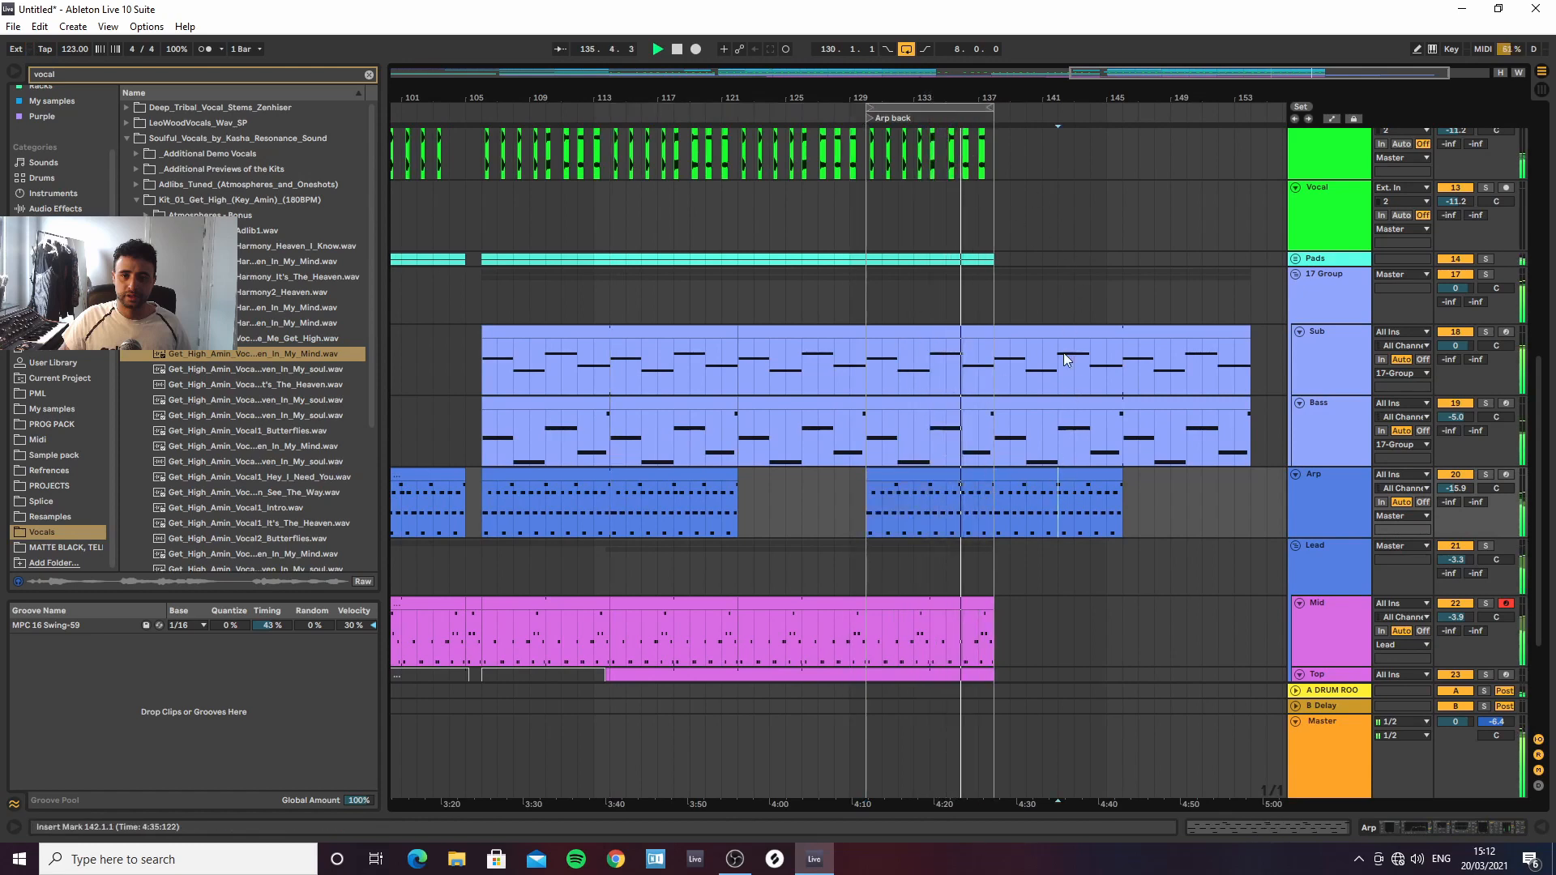
pyautogui.moveTo(990, 108); pyautogui.dragTo(1251, 137)
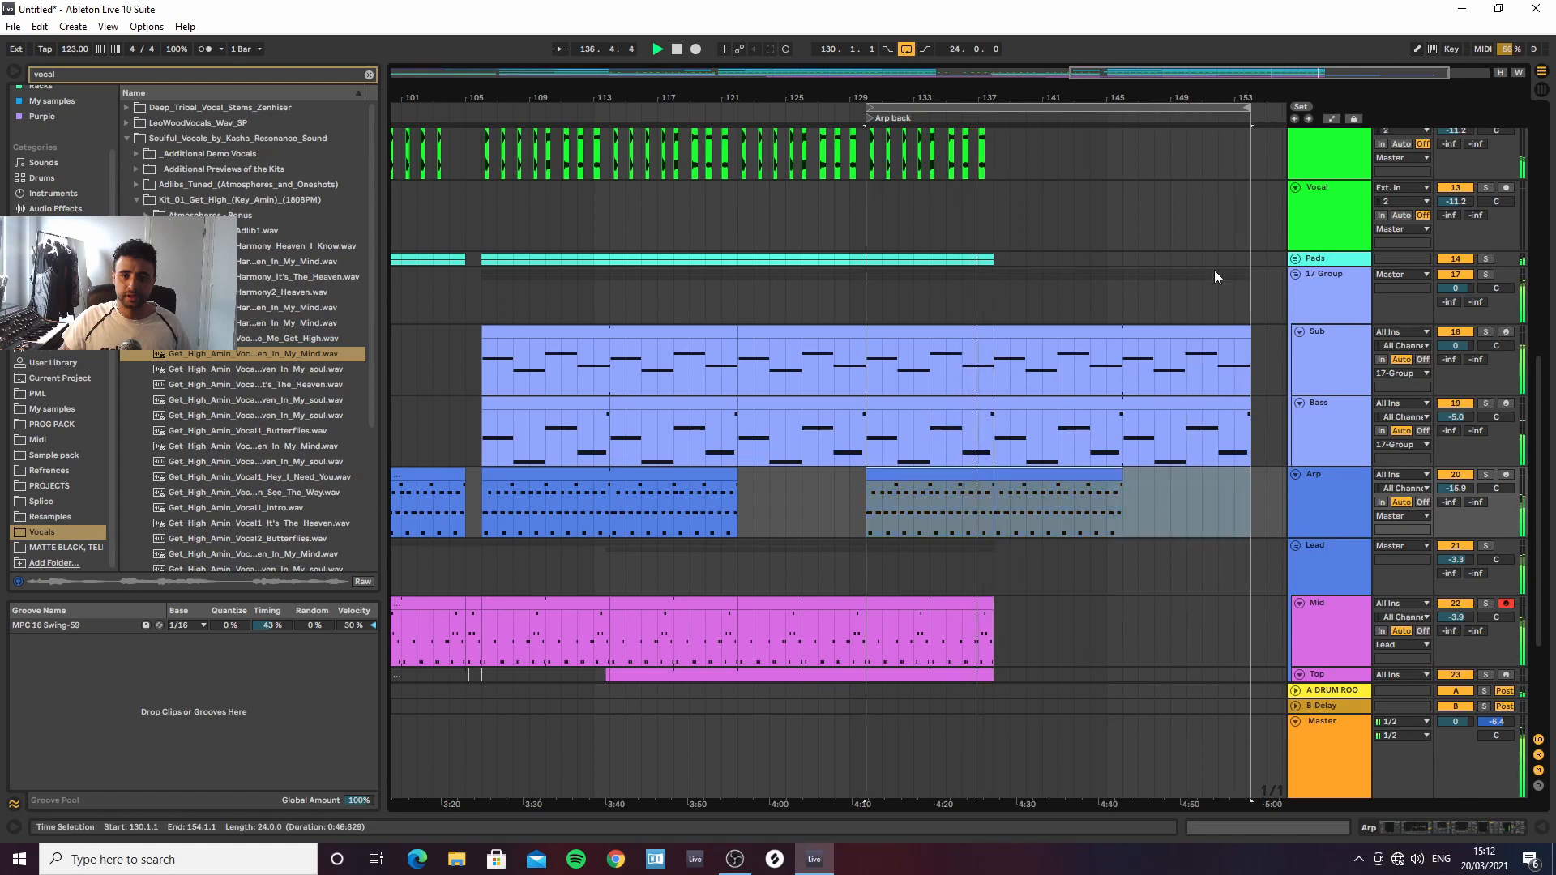
# Extend the Mid and Top lead clips from bar 138 to bar 154
pyautogui.scroll(-5, 1115, 474)
pyautogui.moveTo(988, 424); pyautogui.dragTo(1249, 441)
pyautogui.moveTo(995, 499); pyautogui.dragTo(1251, 503)
pyautogui.scroll(15, 1131, 444)
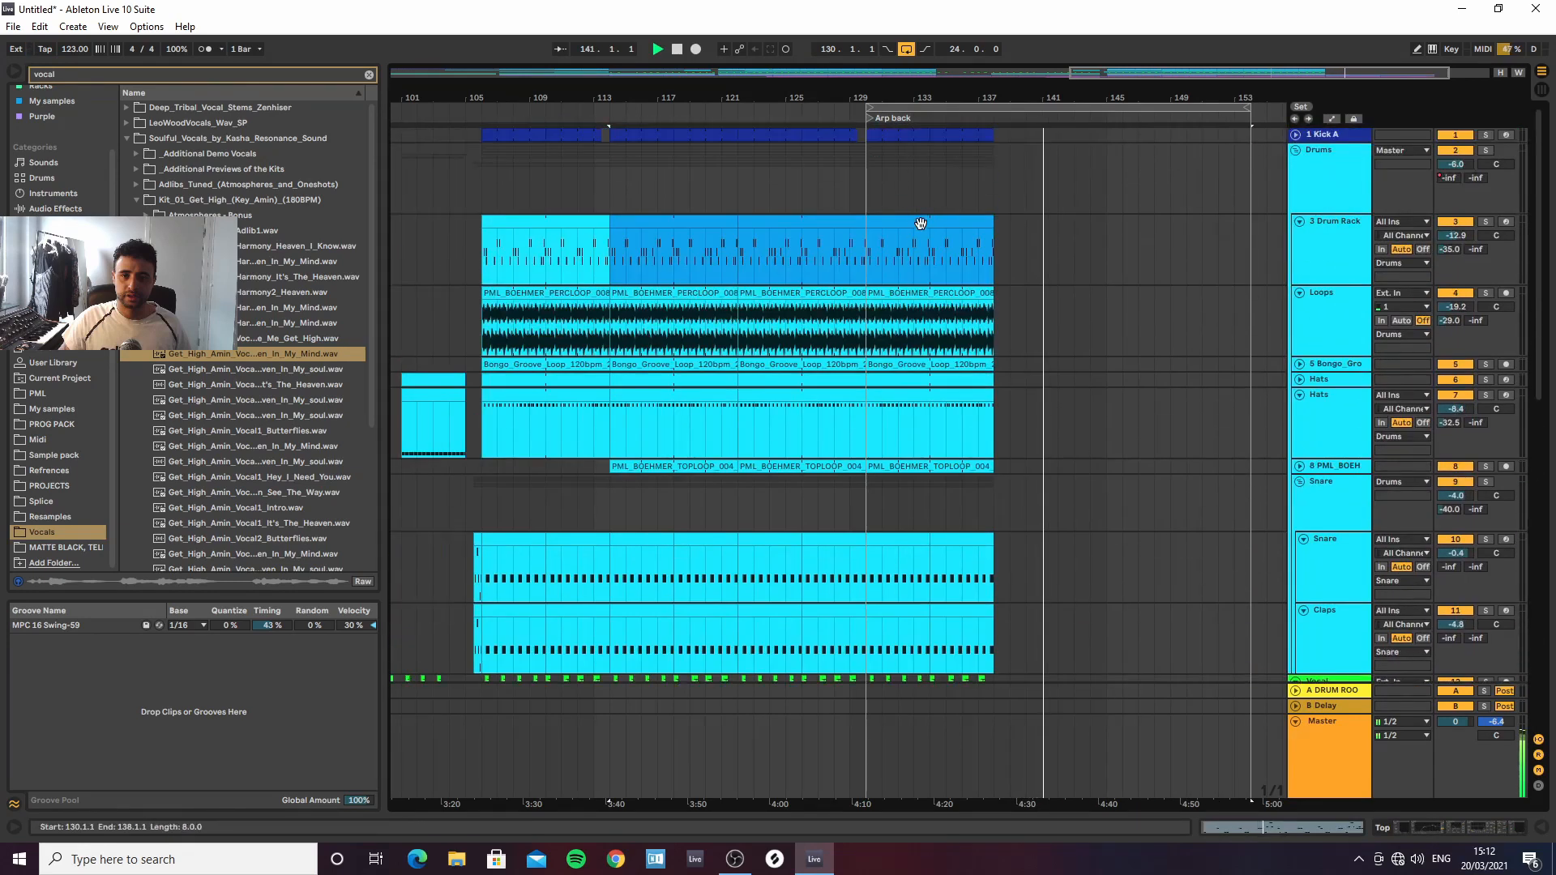
# Loop bars 130 to 138, then copy that section across all tracks to bars 146 to 154
pyautogui.click(916, 221)
pyautogui.hotkey('ctrl', 'l')
pyautogui.click(925, 116)
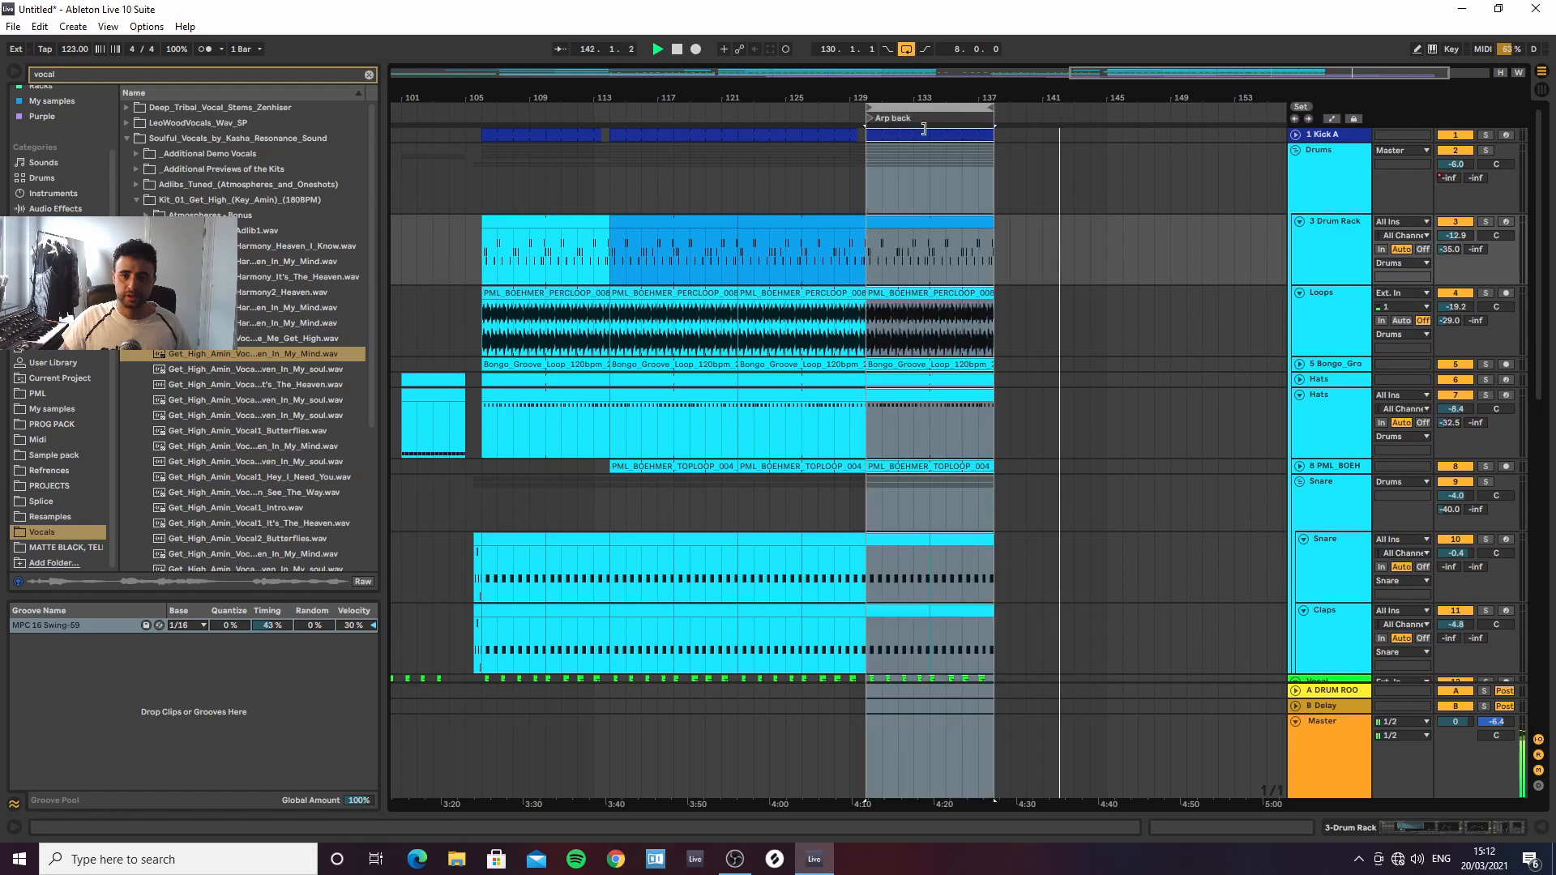
pyautogui.moveTo(882, 223); pyautogui.dragTo(1131, 249)
pyautogui.scroll(-10, 1214, 448)
pyautogui.scroll(-2, 1214, 442)
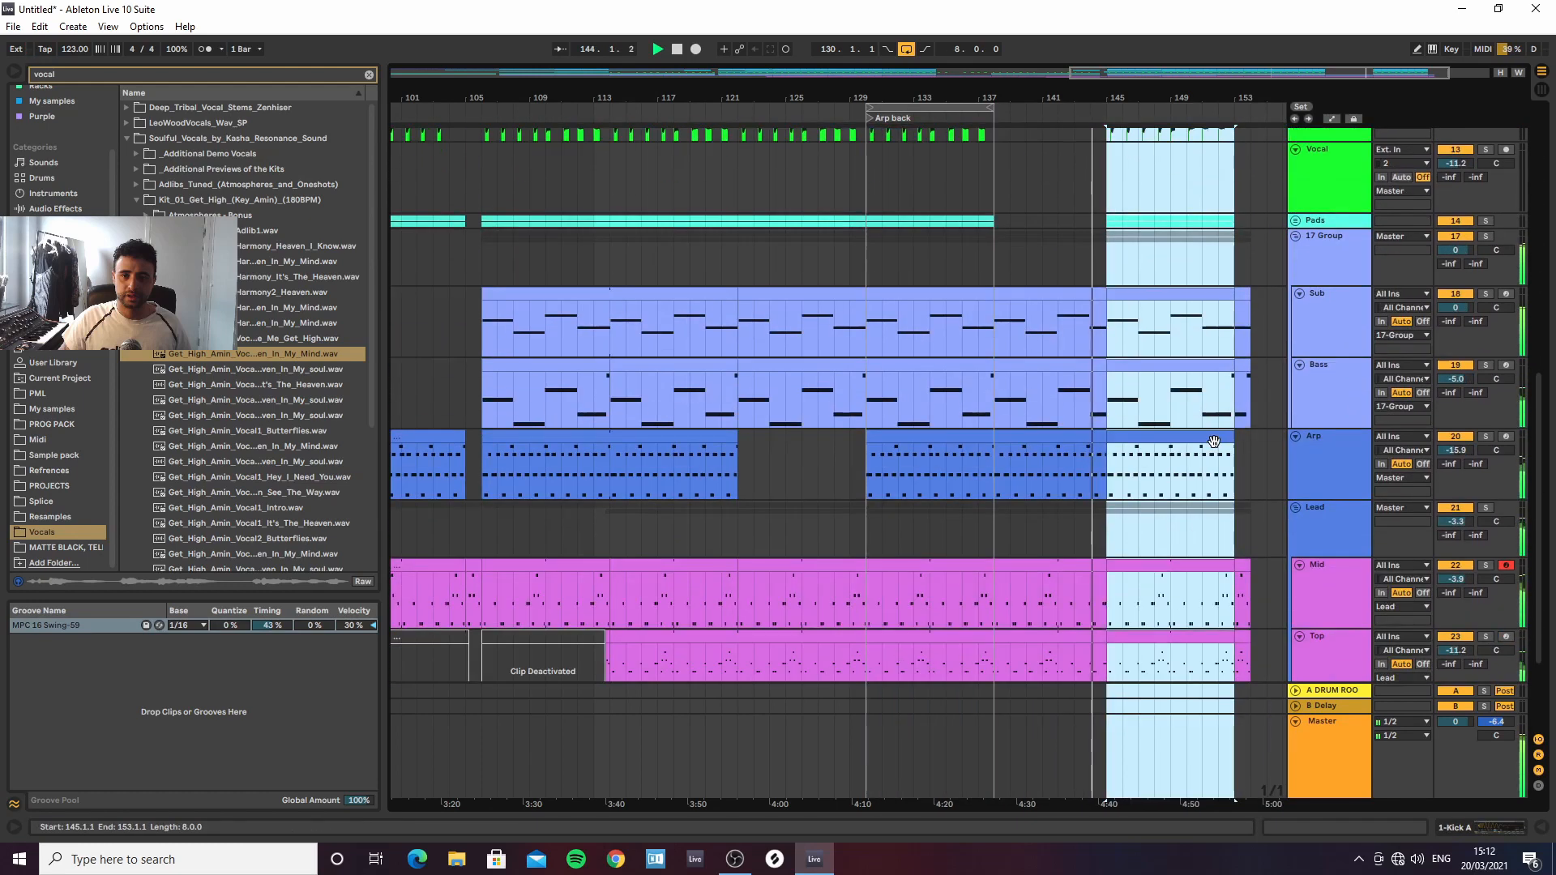
pyautogui.press('Right')
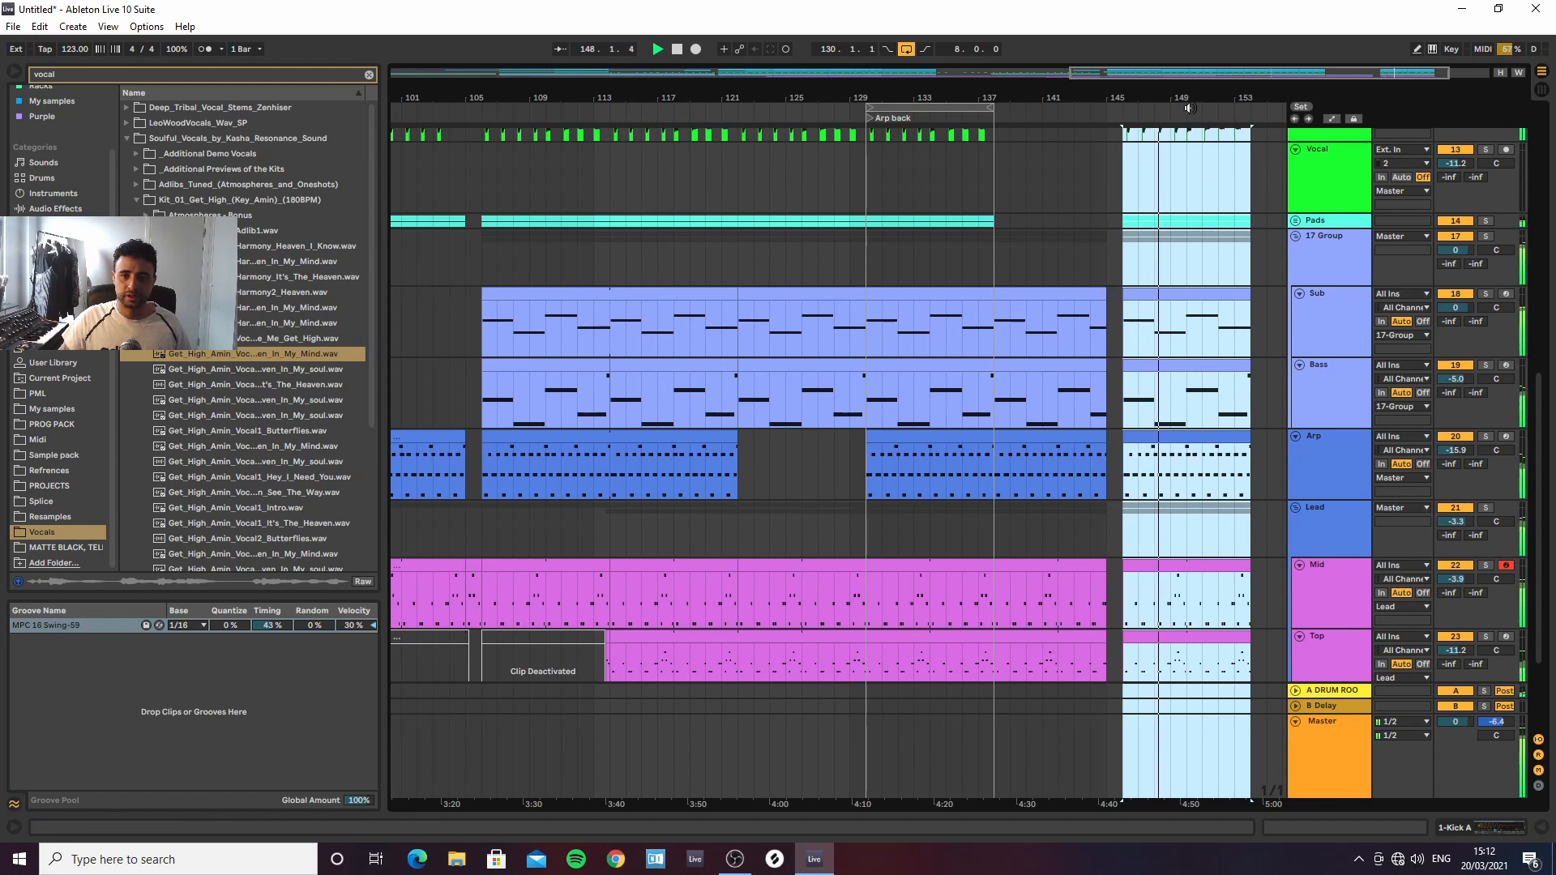
# Loop the copied section from bar 146, duplicate it across all tracks up to bar 162, and extend the loop to match
pyautogui.moveTo(1189, 100); pyautogui.dragTo(1122, 90)
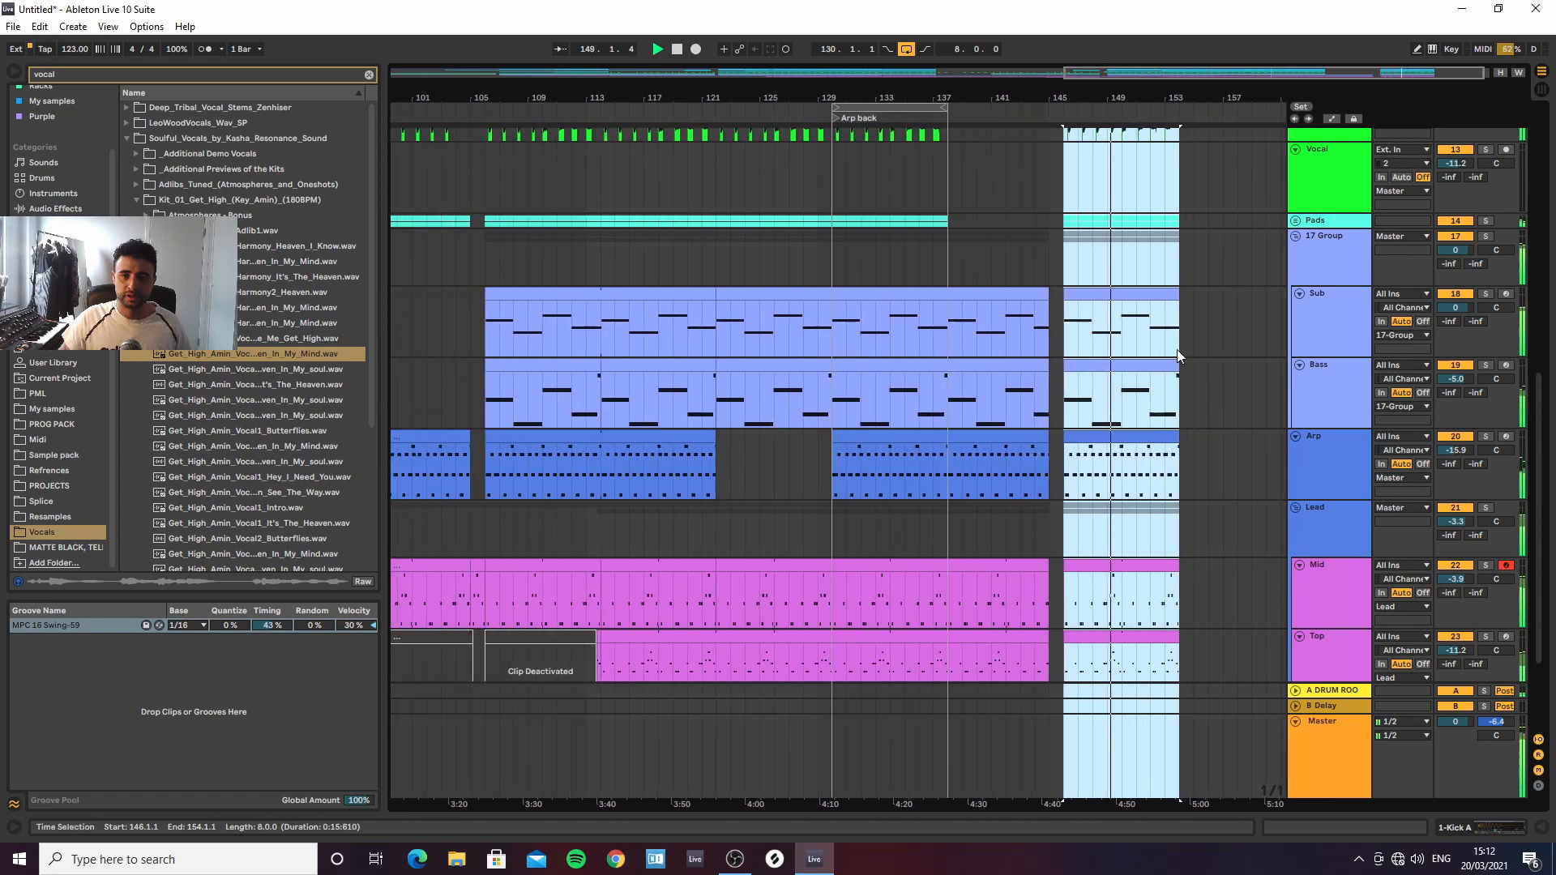
pyautogui.scroll(3, 1180, 345)
pyautogui.scroll(5, 1219, 386)
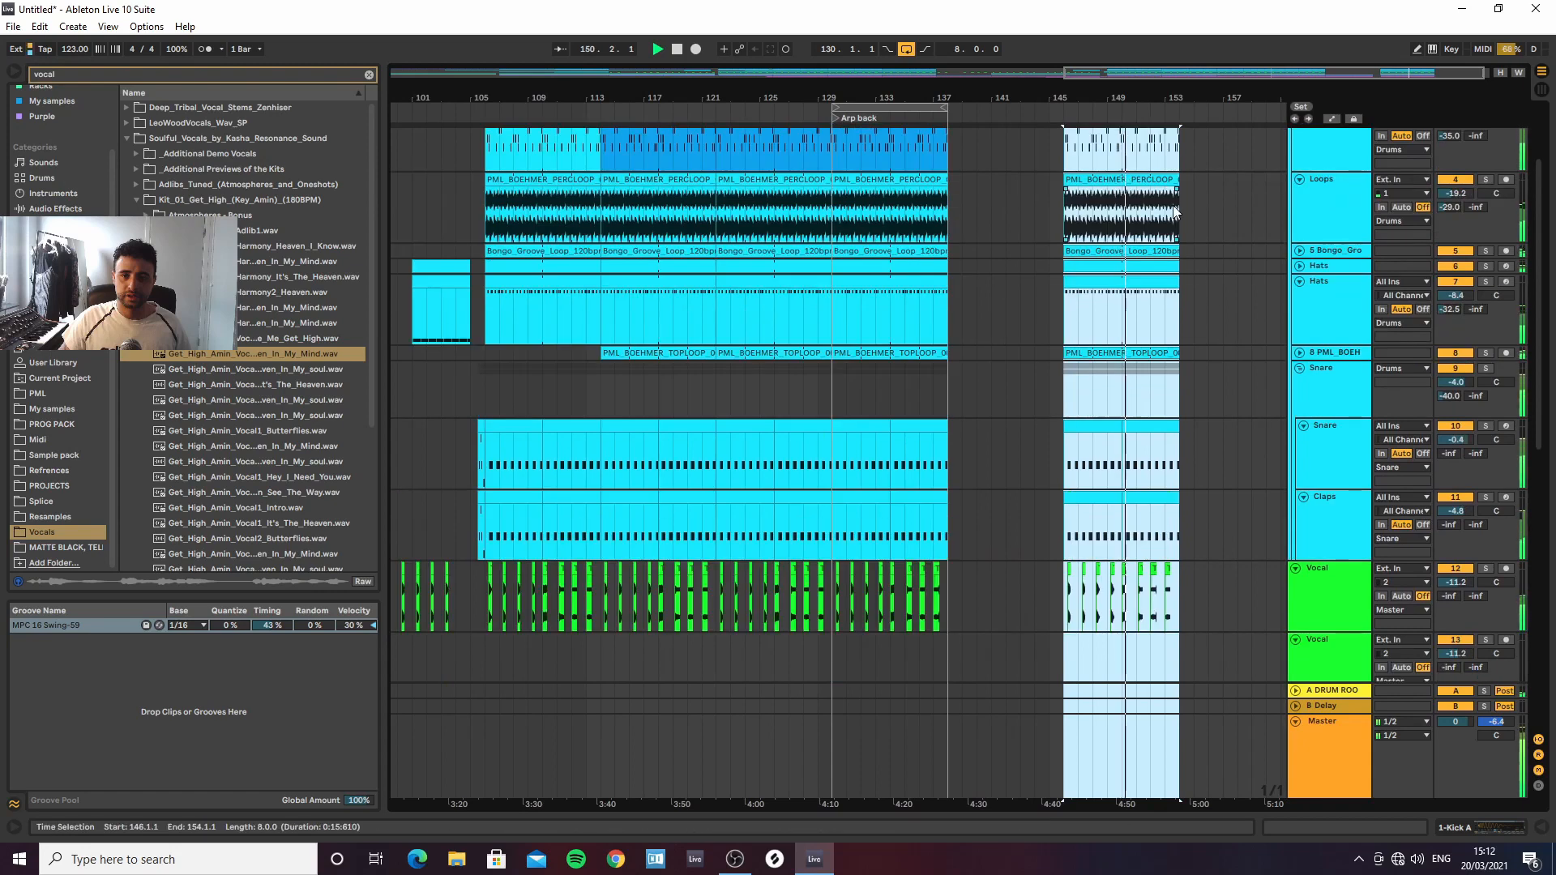
pyautogui.hotkey('ctrl', 'l')
pyautogui.click(1148, 107)
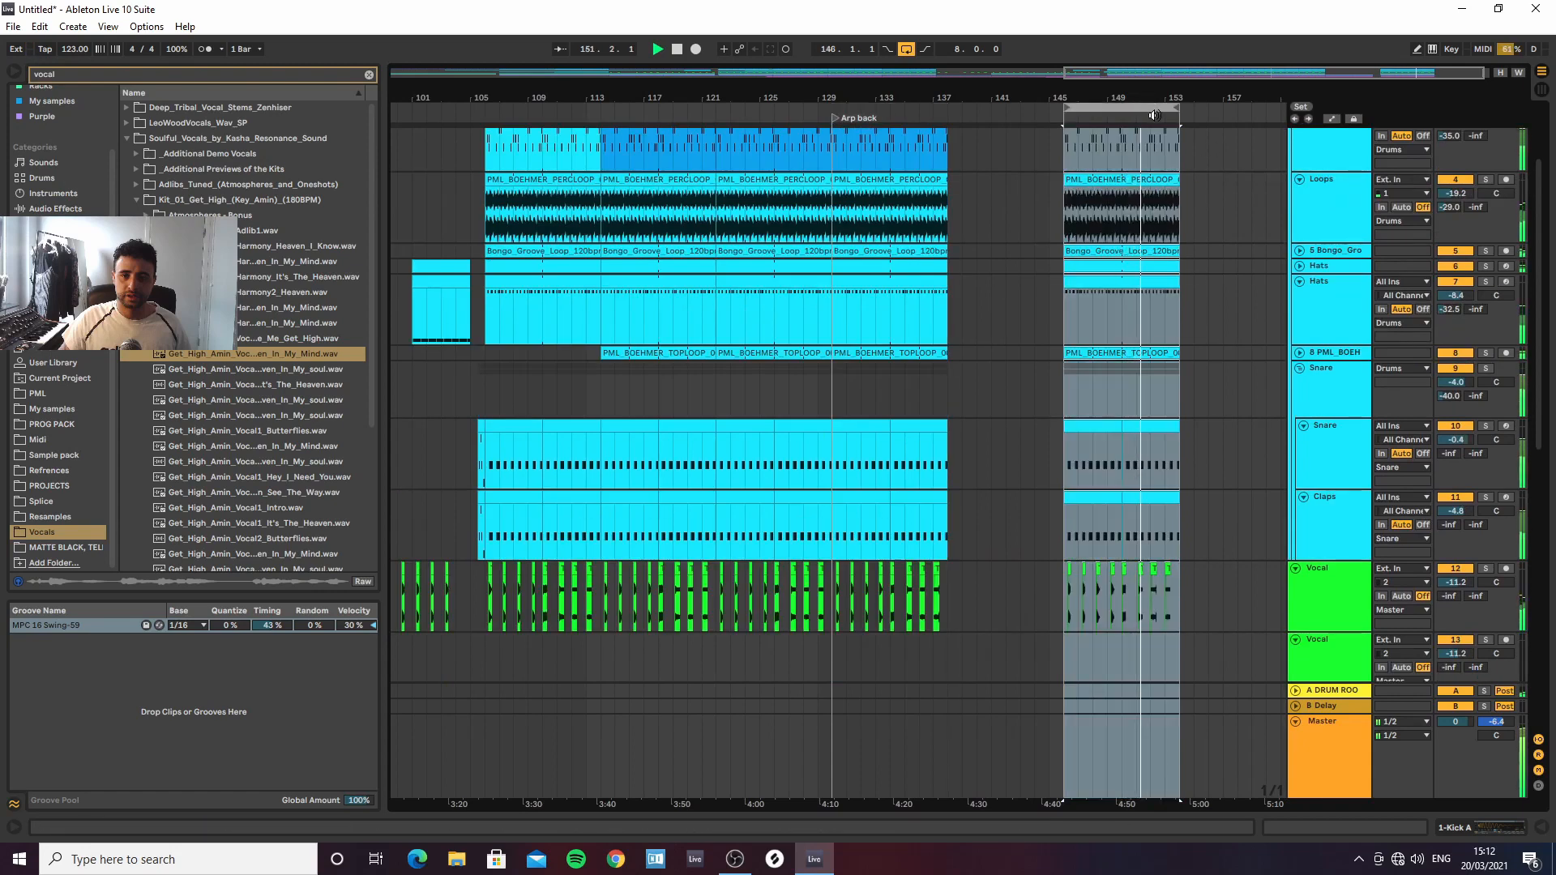
pyautogui.moveTo(1062, 107); pyautogui.dragTo(1168, 122)
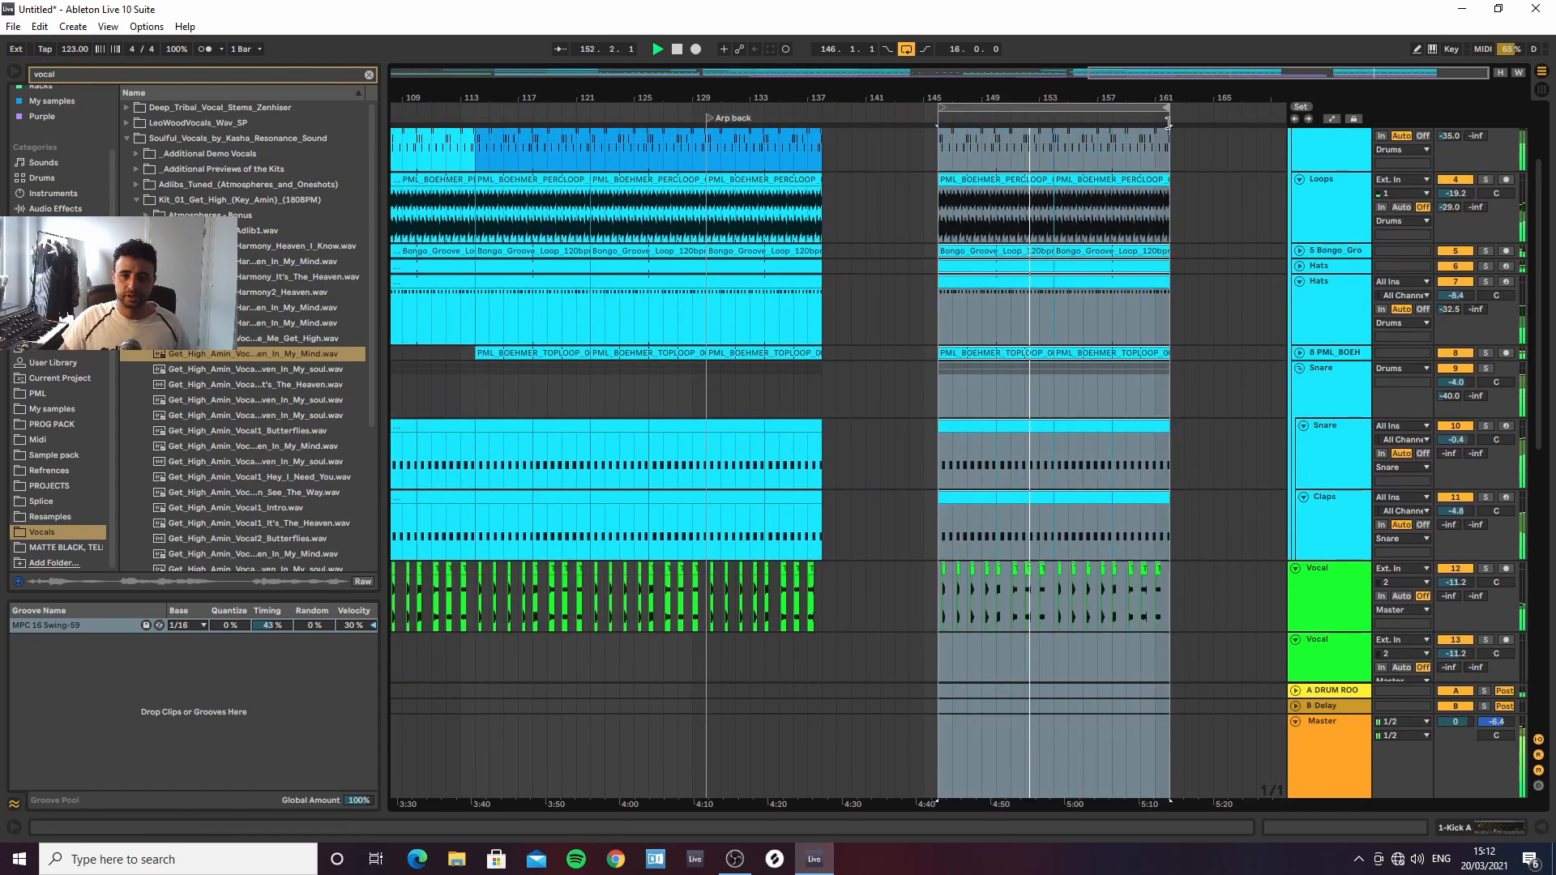
pyautogui.click(1221, 314)
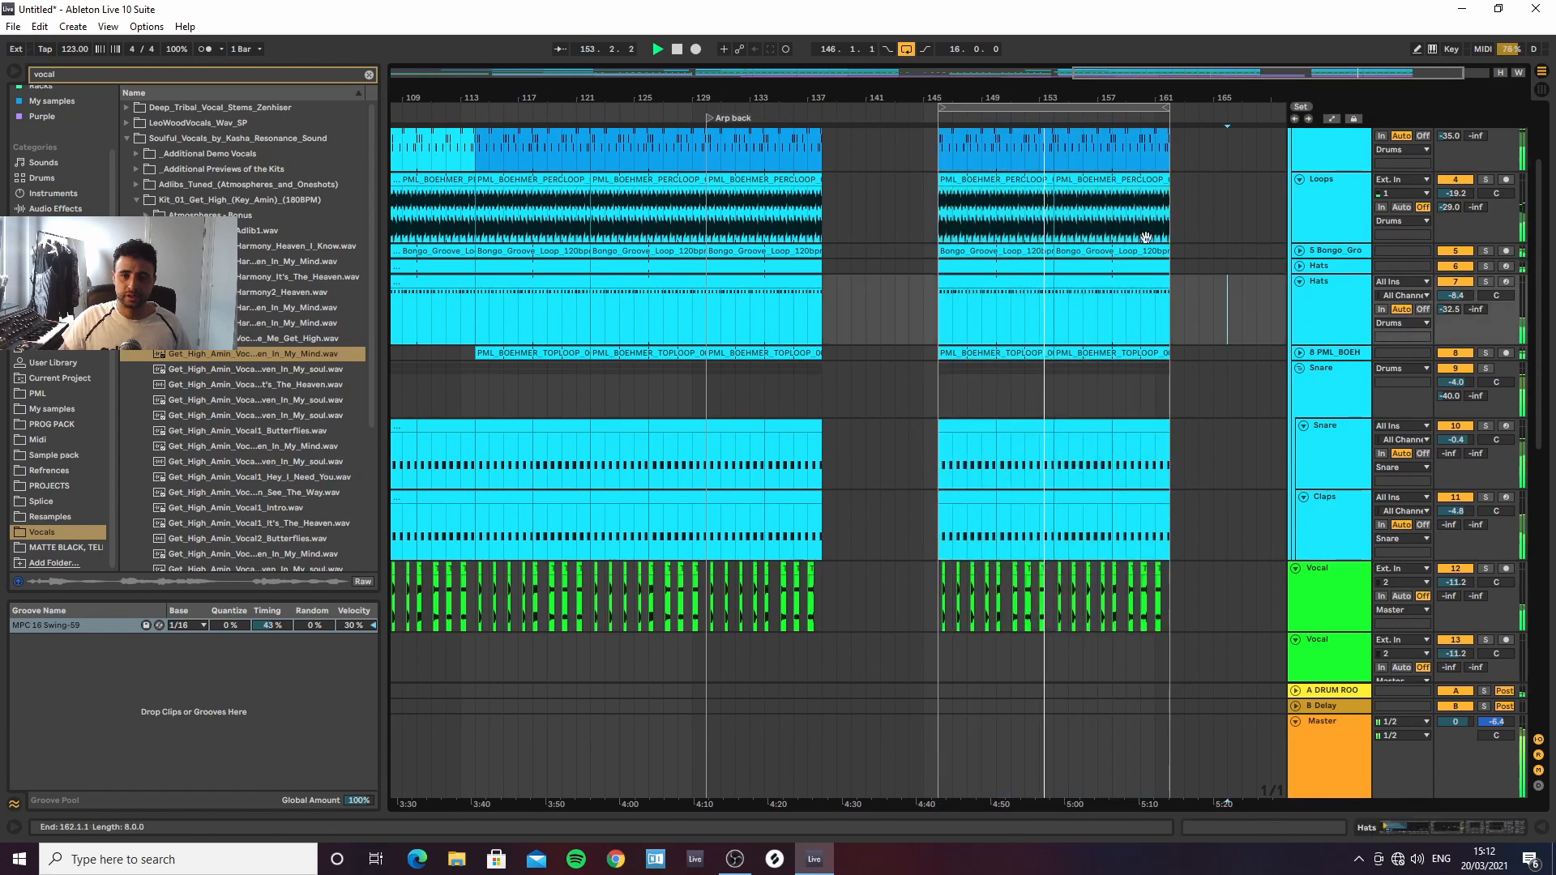
# Duplicate bars 146 to 162 across all tracks to bar 178 and extend the loop to bar 178
pyautogui.click(1106, 110)
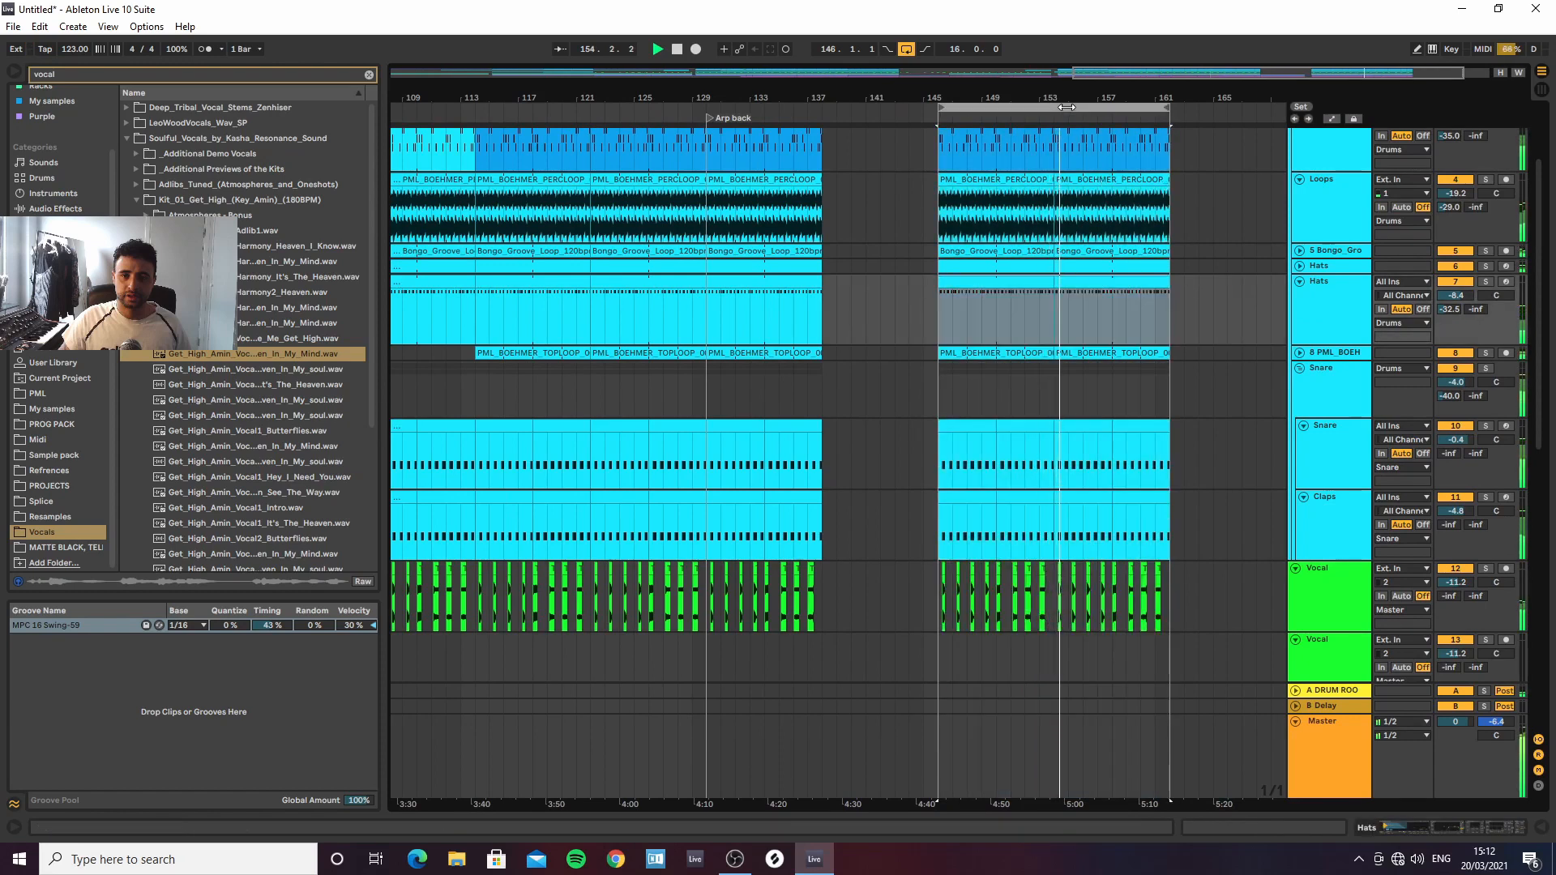
pyautogui.hotkey('ctrl', 'd')
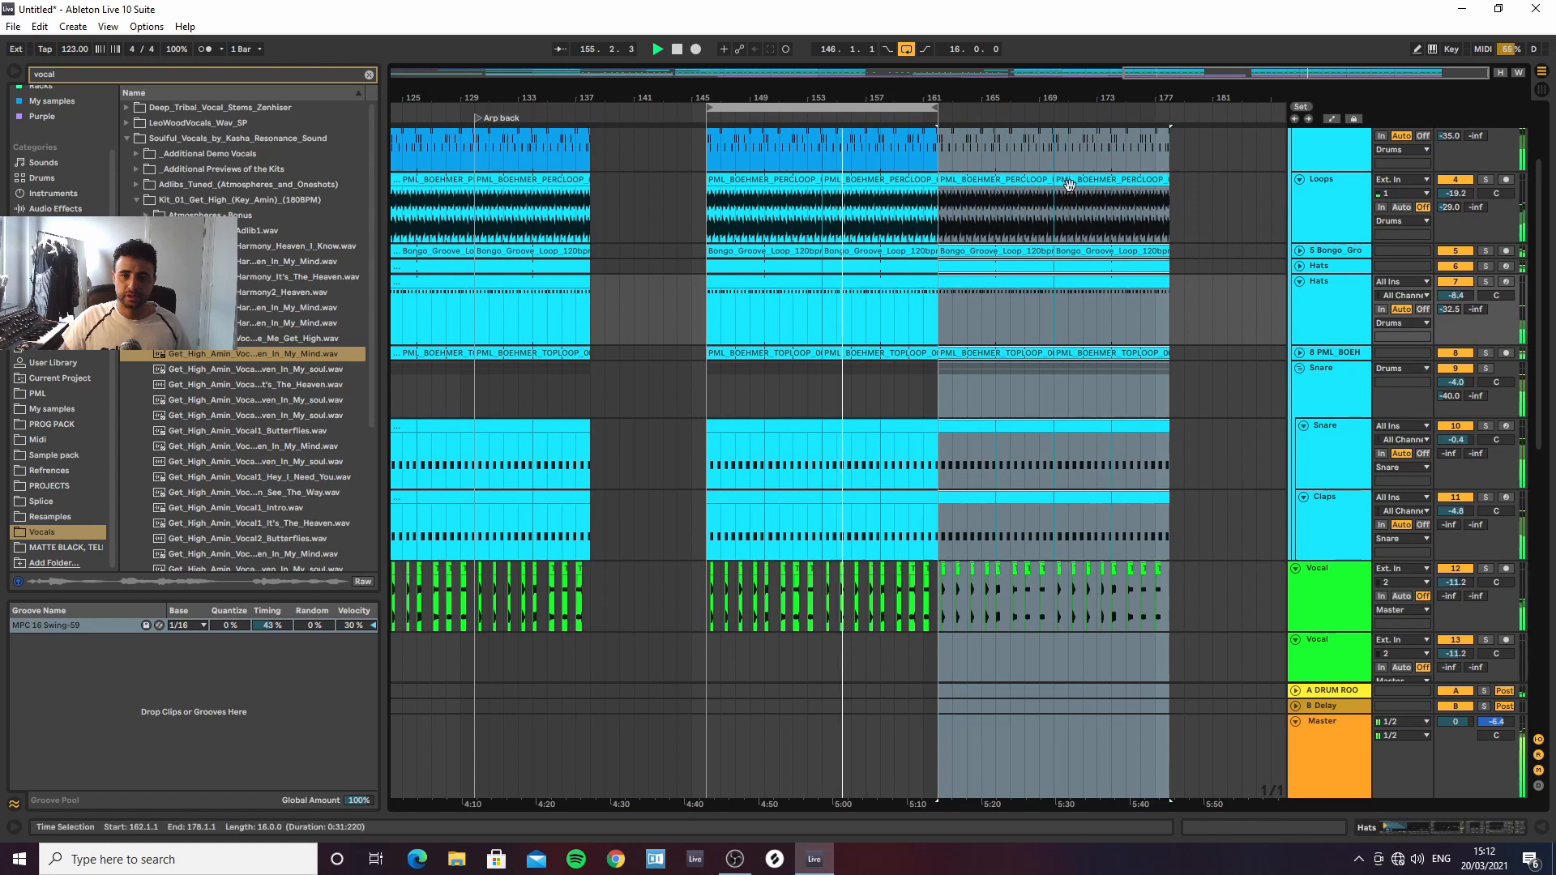
pyautogui.click(941, 134)
pyautogui.moveTo(934, 108); pyautogui.dragTo(1167, 108)
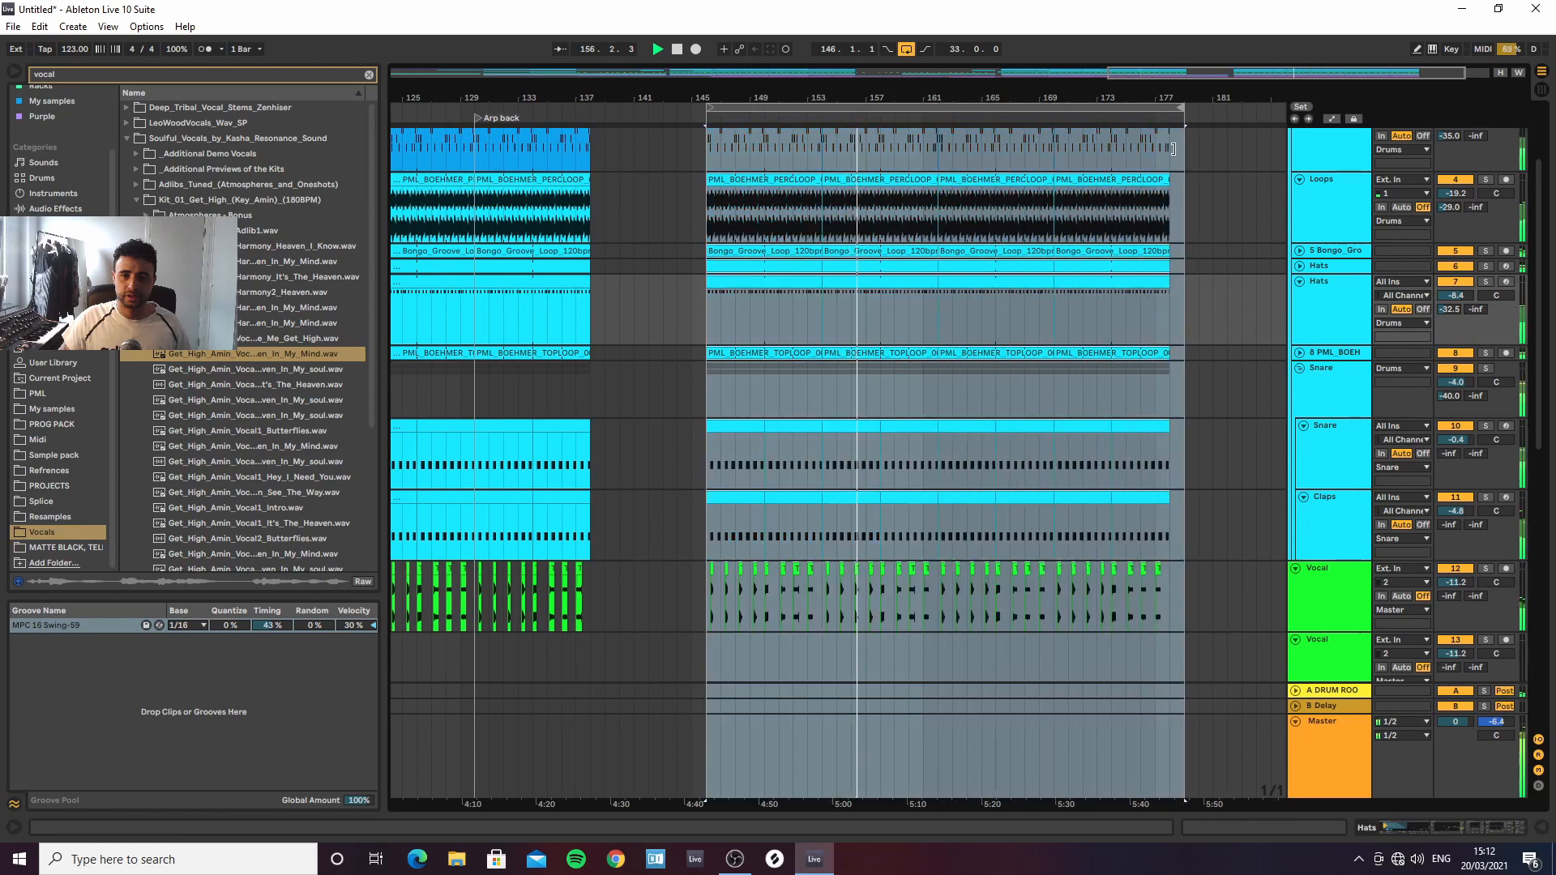
pyautogui.click(1224, 235)
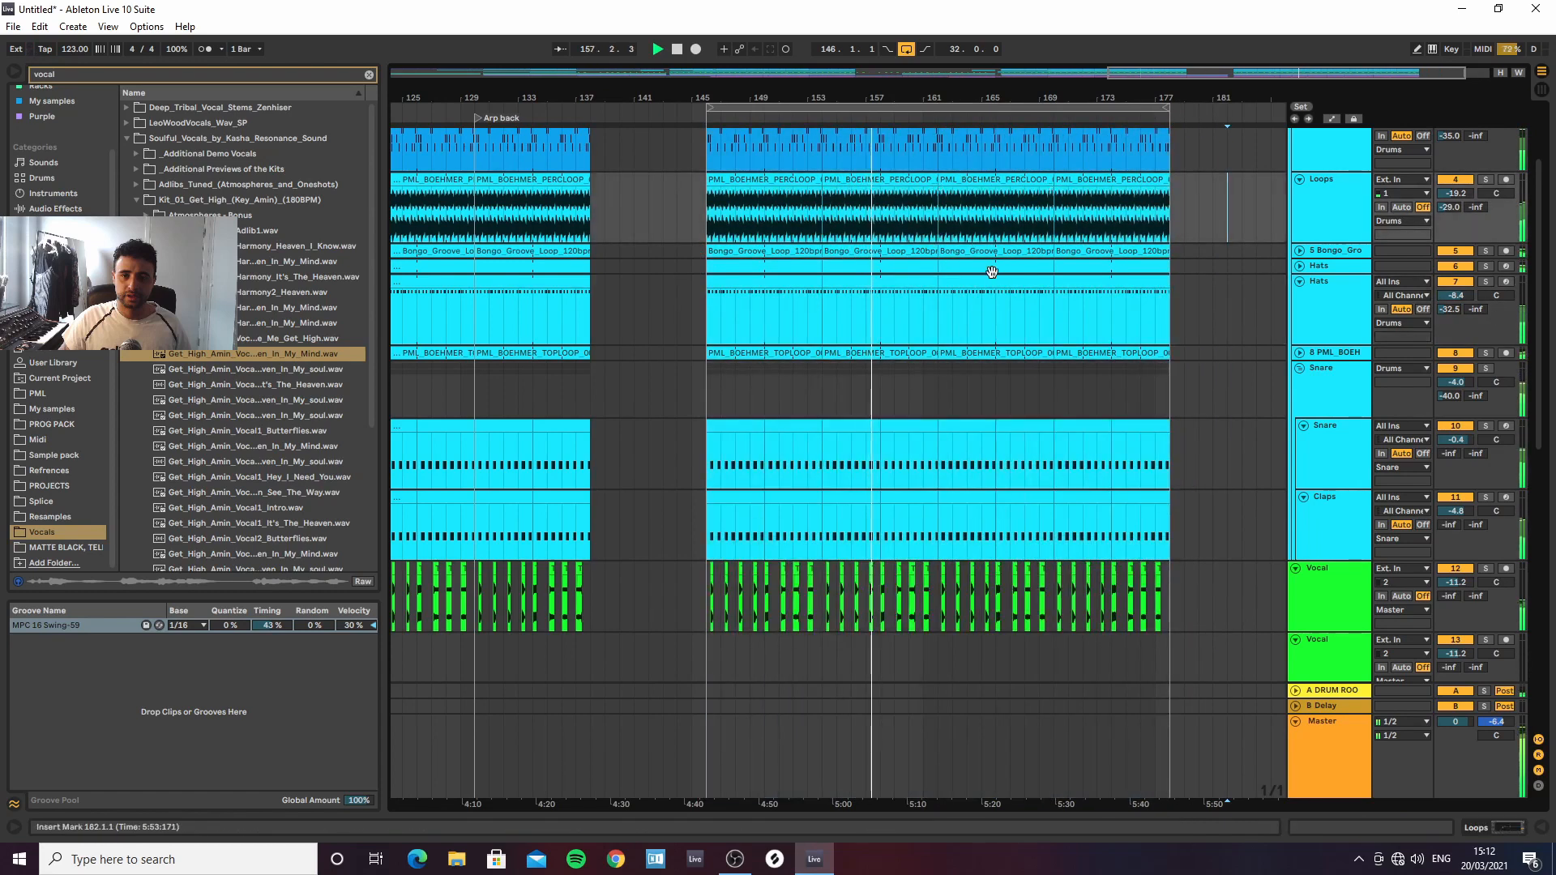
# Delete the Loops and Drum Rack clips from bar 162 to 170 and unfold the upper Hats track
pyautogui.click(979, 180)
pyautogui.scroll(3, 980, 194)
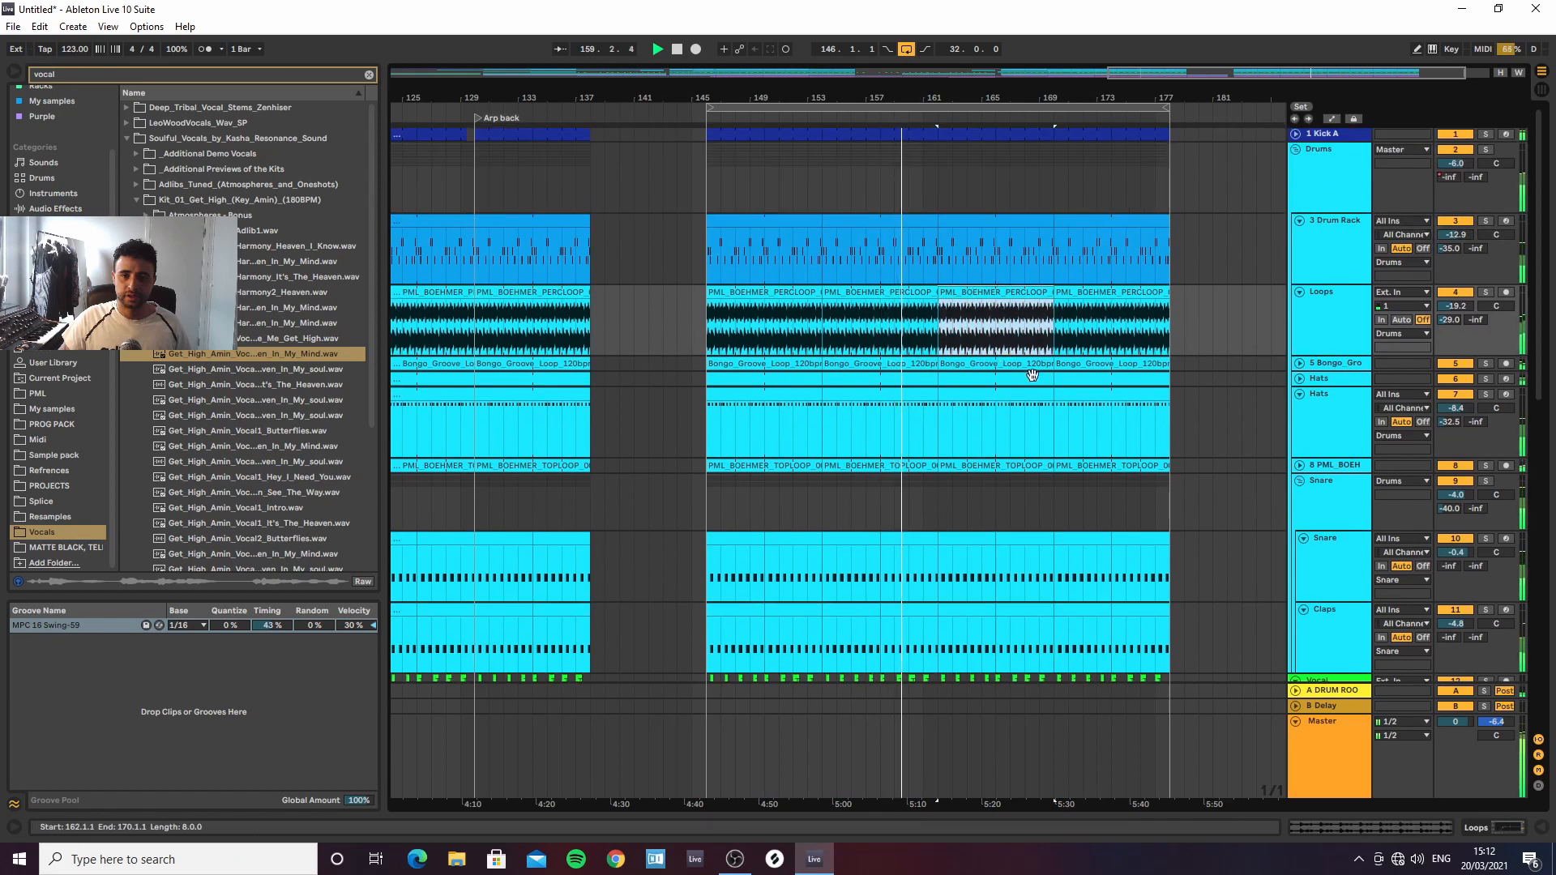
pyautogui.scroll(-5, 1223, 449)
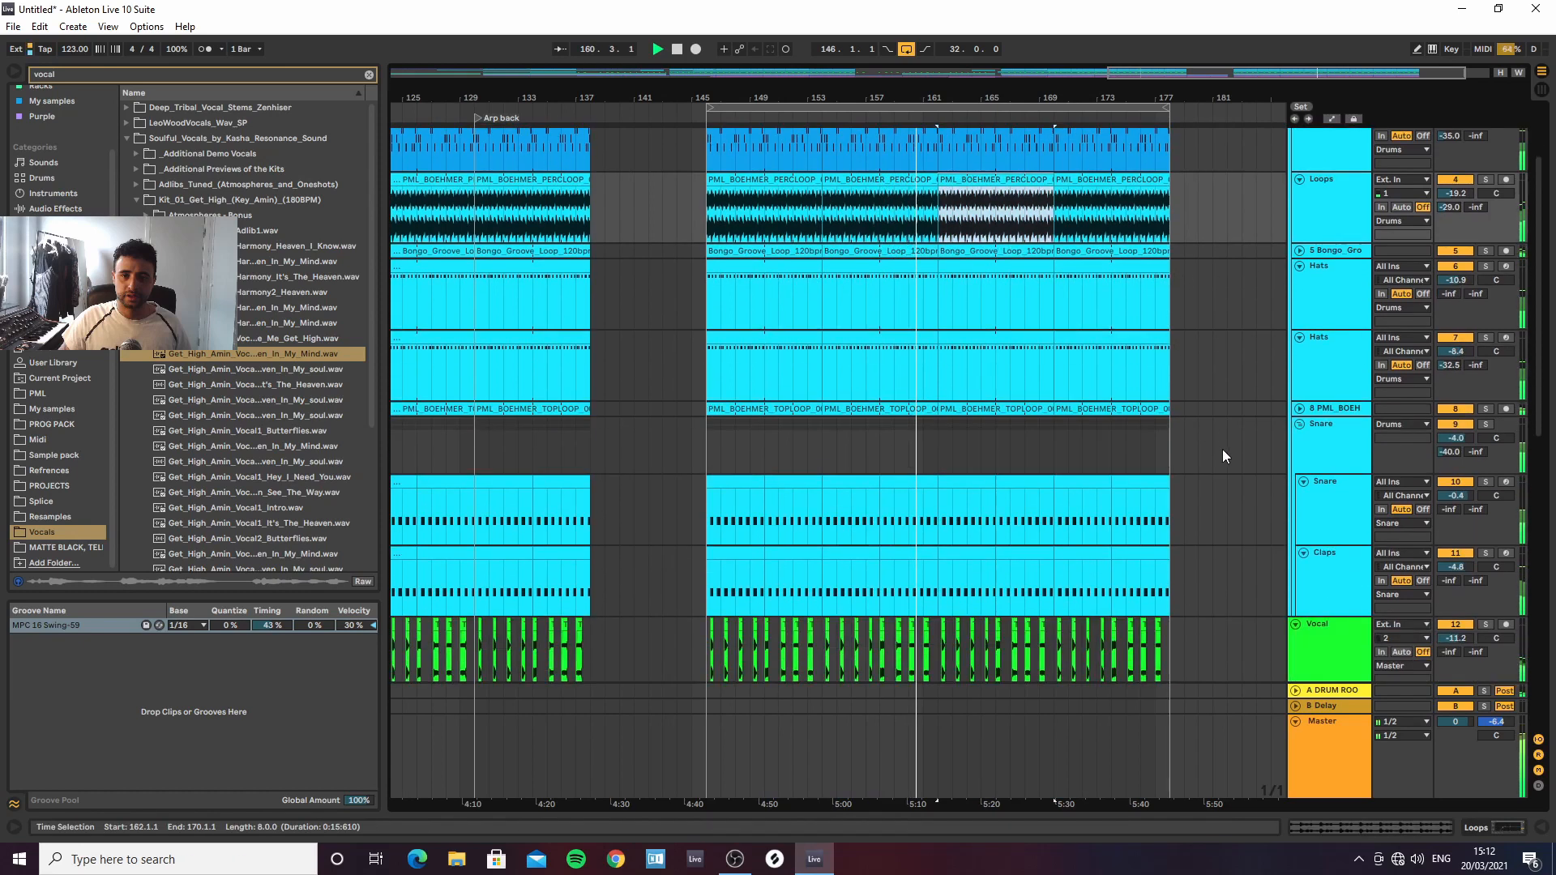
pyautogui.scroll(3, 1037, 365)
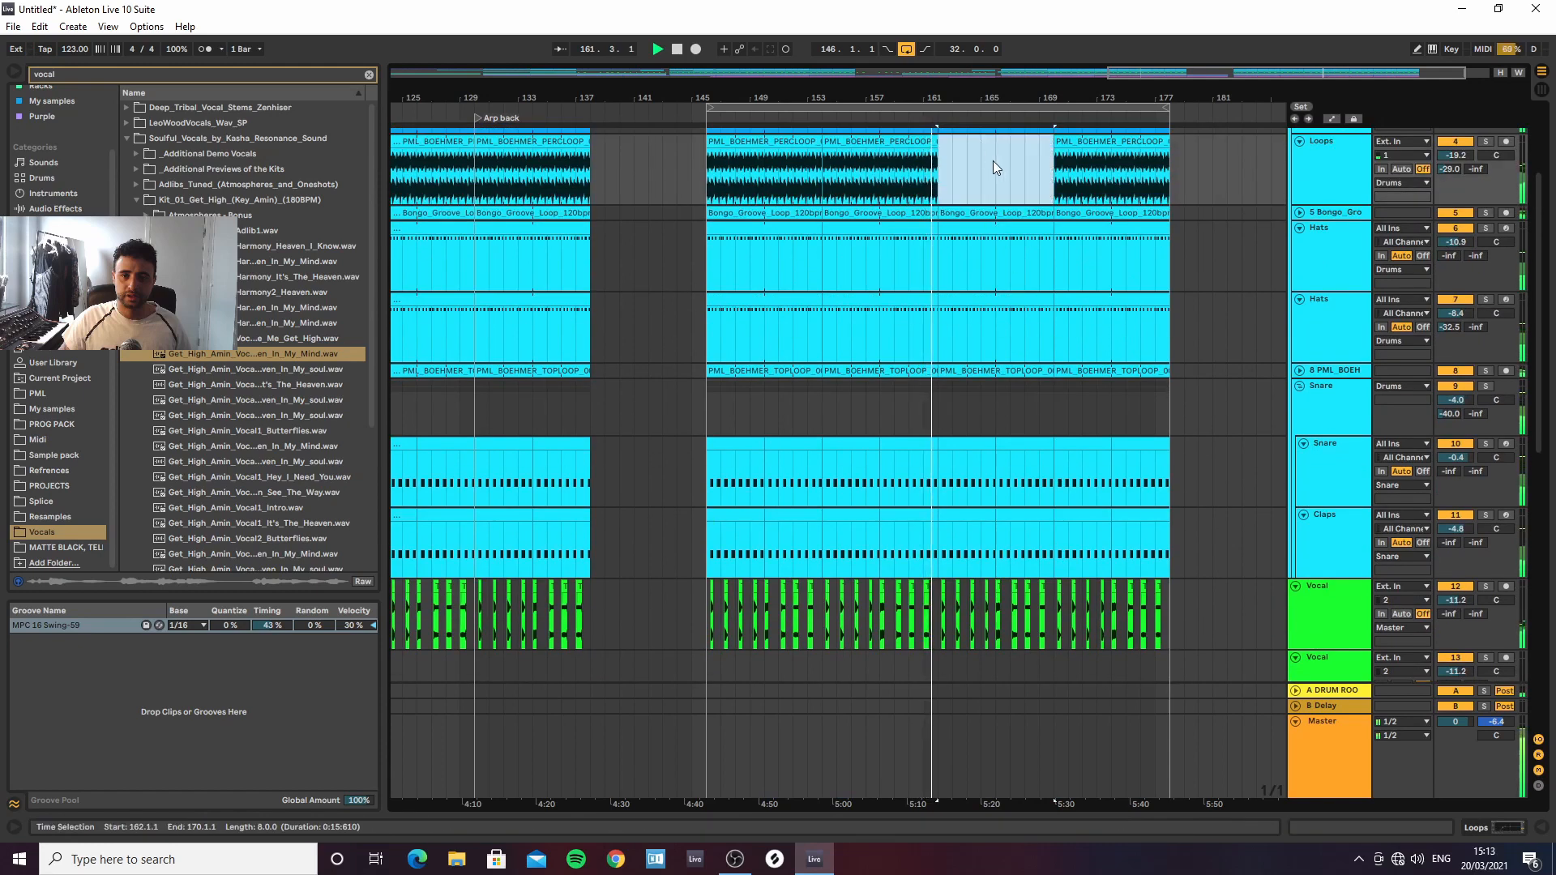
pyautogui.scroll(2, 992, 178)
pyautogui.press('Up')
pyautogui.press('Delete')
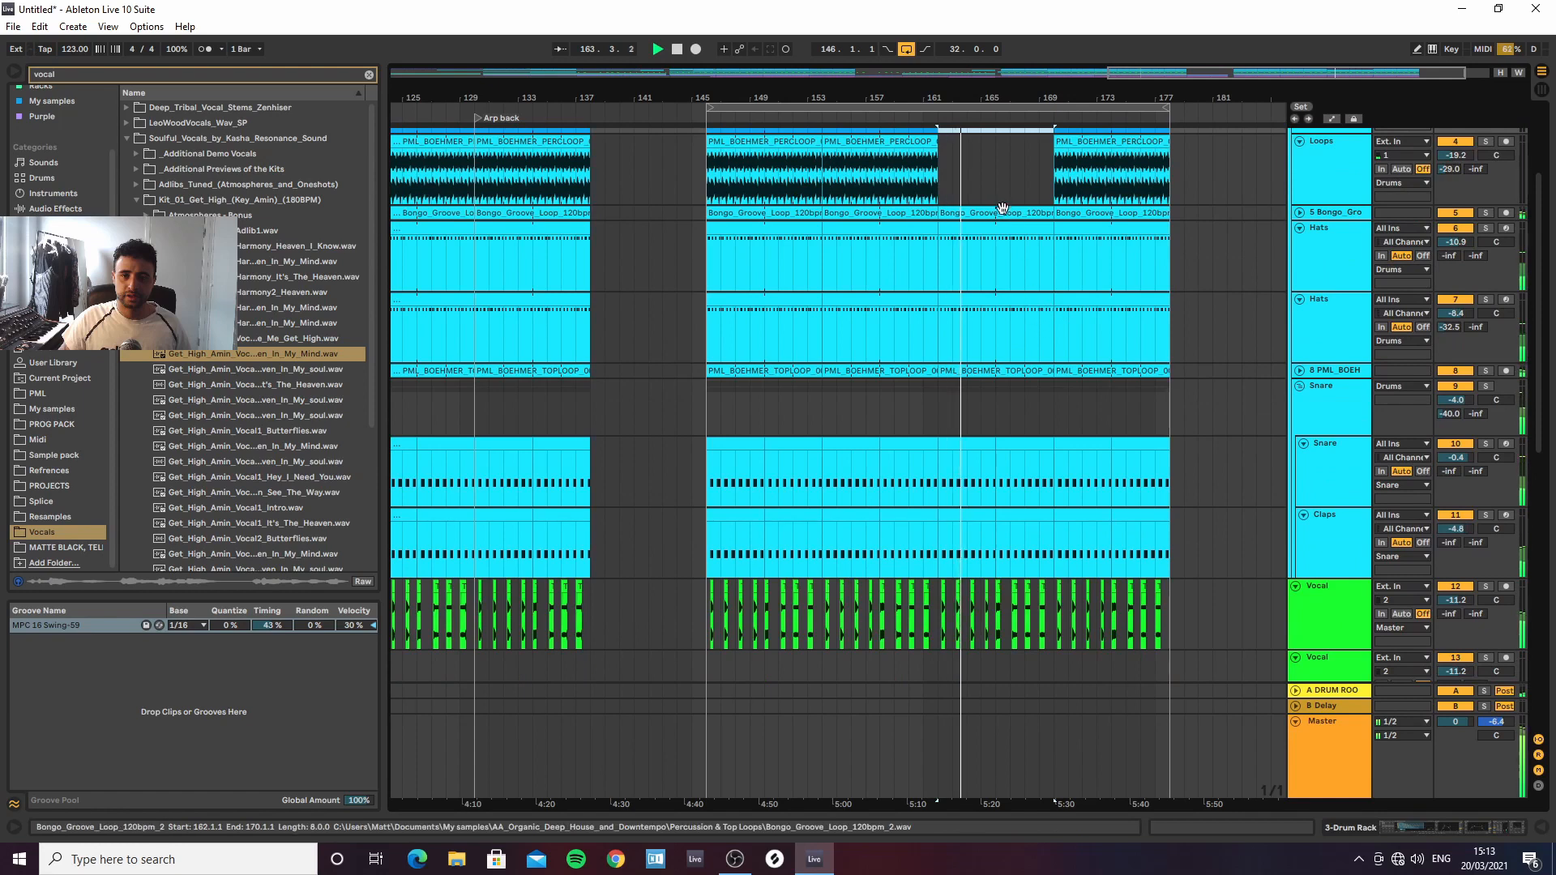
# Delete the Claps part from bar 162 to 166 and unfold the PML top loop track
pyautogui.scroll(-4, 1001, 353)
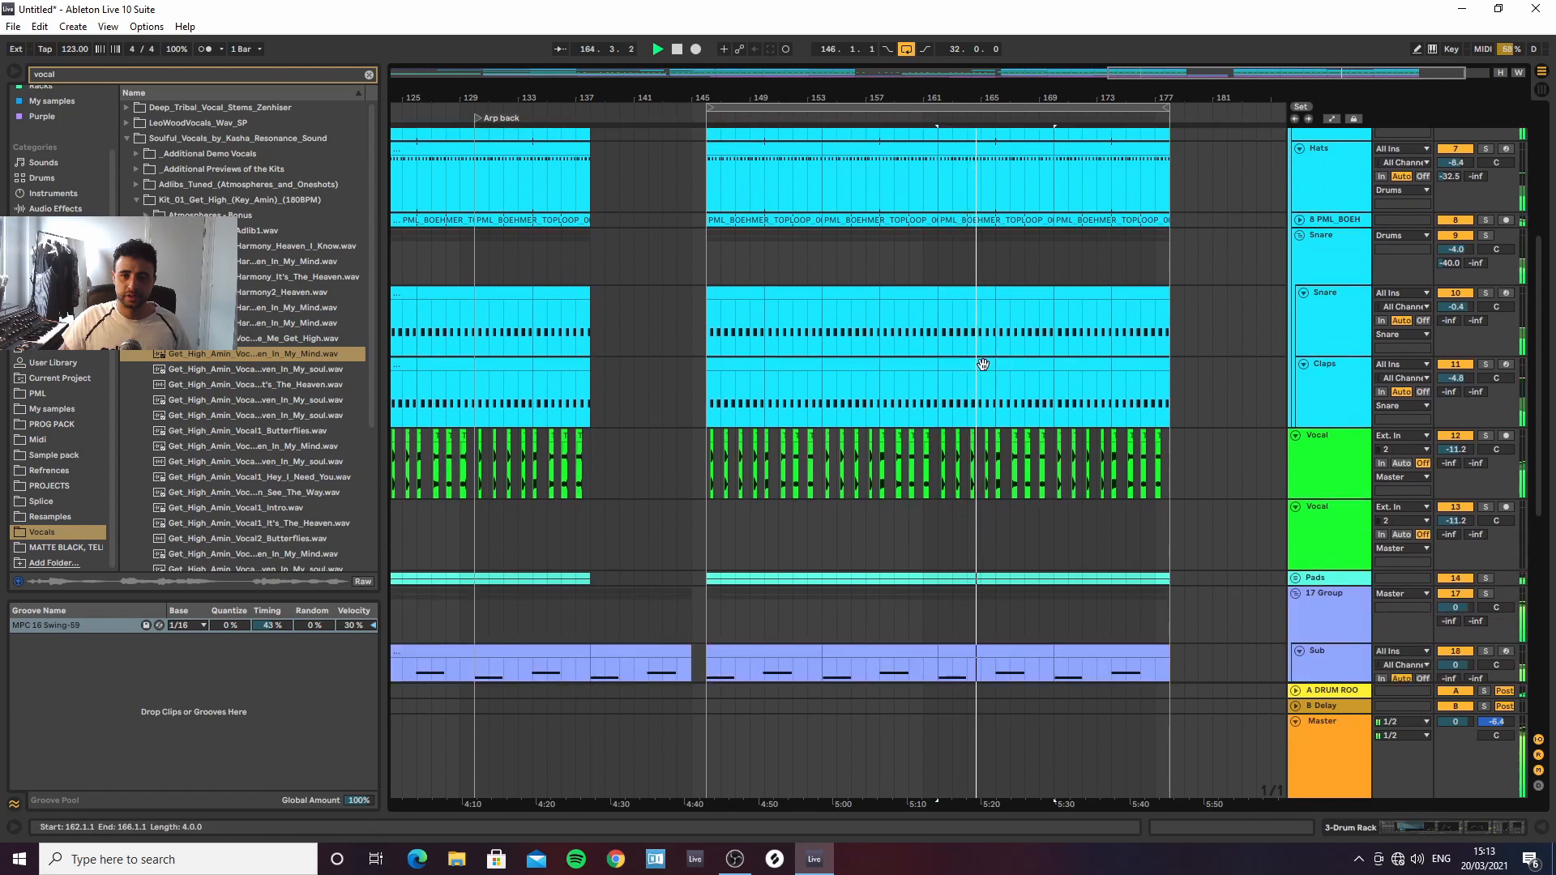
pyautogui.click(991, 361)
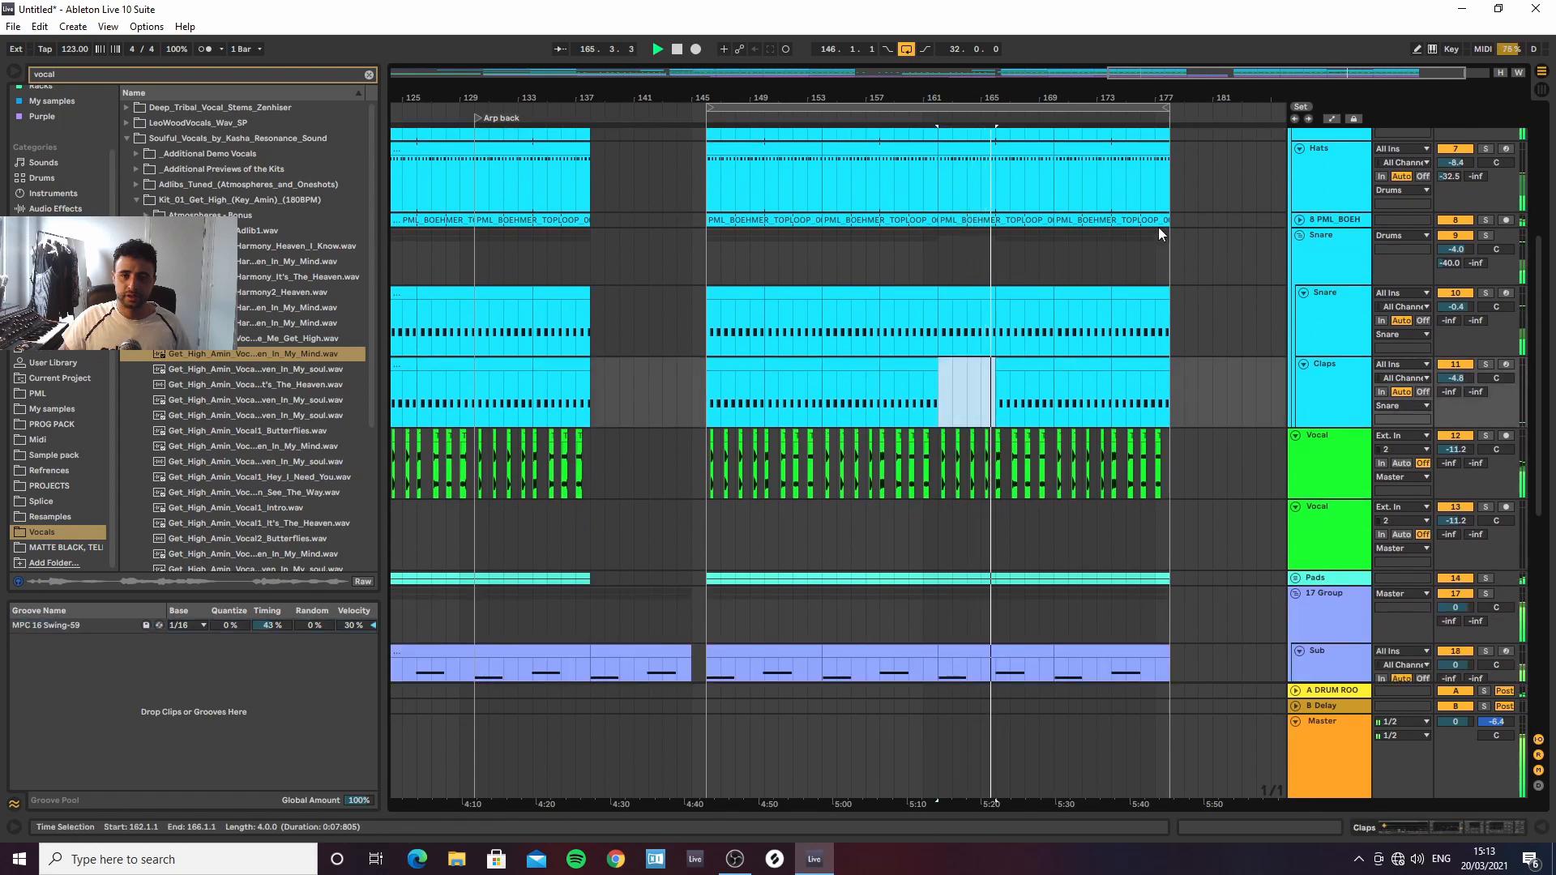
pyautogui.click(1300, 220)
pyautogui.press('Delete')
# Delete the top loop clip from bar 162 to 170 and extend the Claps clip back to bar 162
pyautogui.click(998, 221)
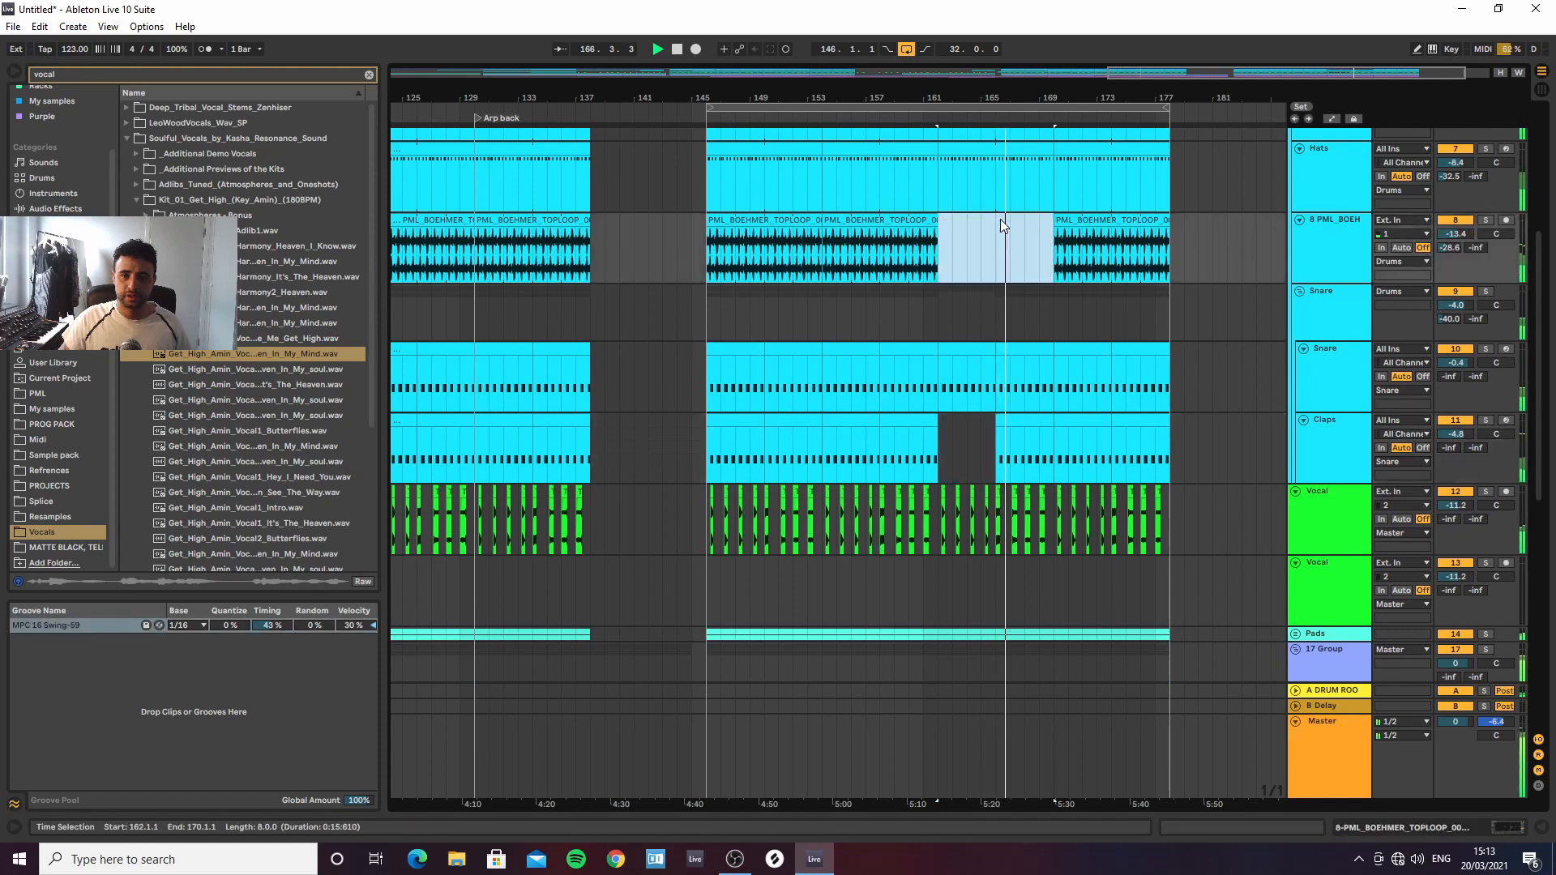
pyautogui.moveTo(999, 420); pyautogui.dragTo(940, 420)
pyautogui.scroll(2, 976, 361)
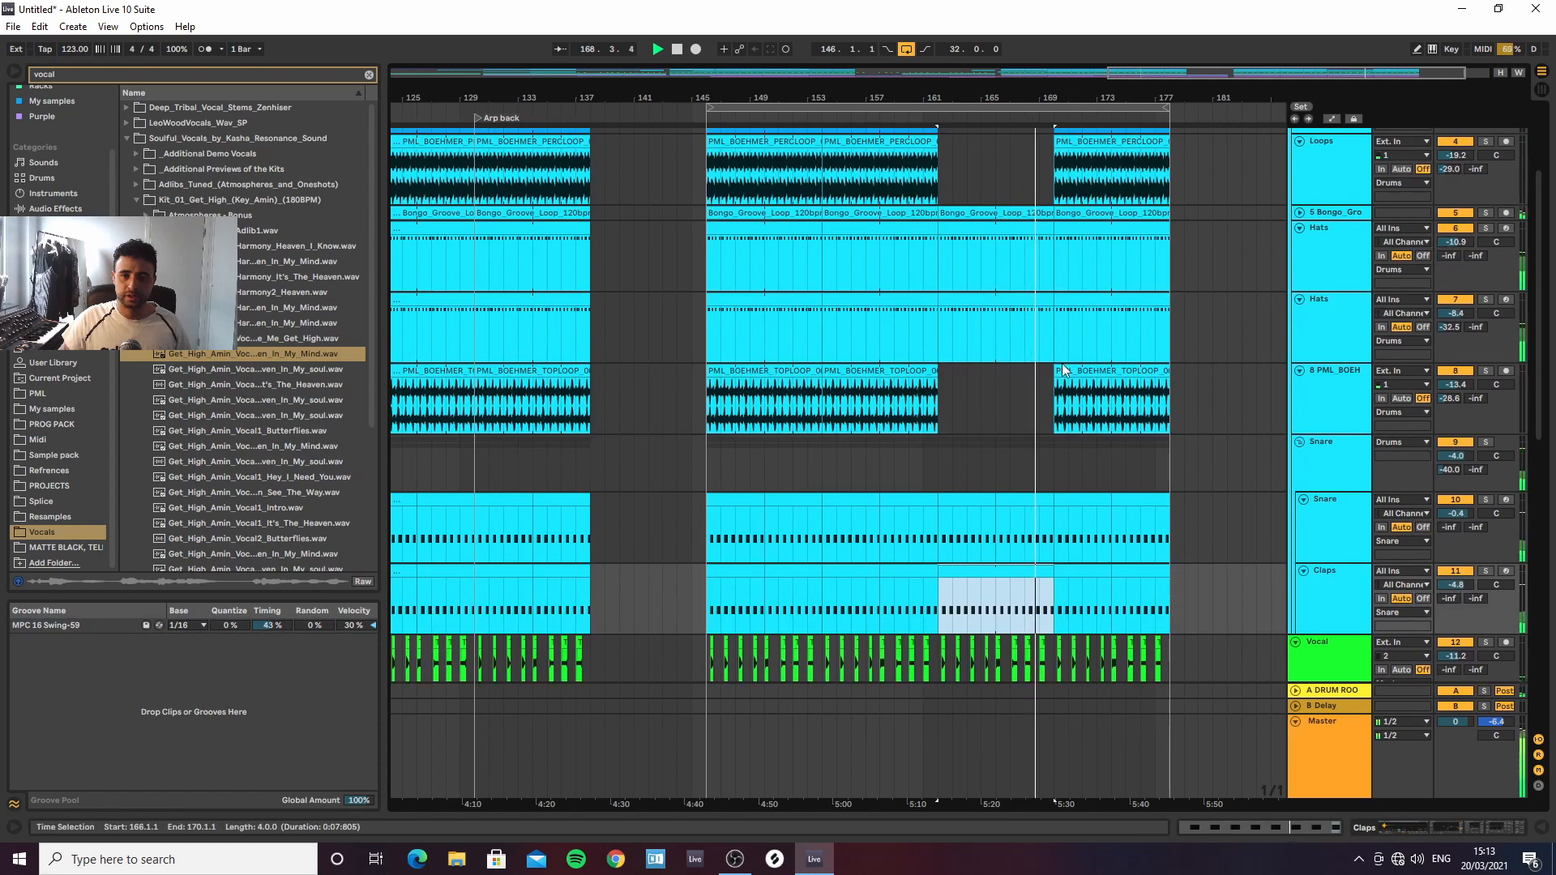
# Delete the Loops, PML top loop and Drum Rack clips from bar 170 to 178
pyautogui.click(1086, 141)
pyautogui.click(1112, 375)
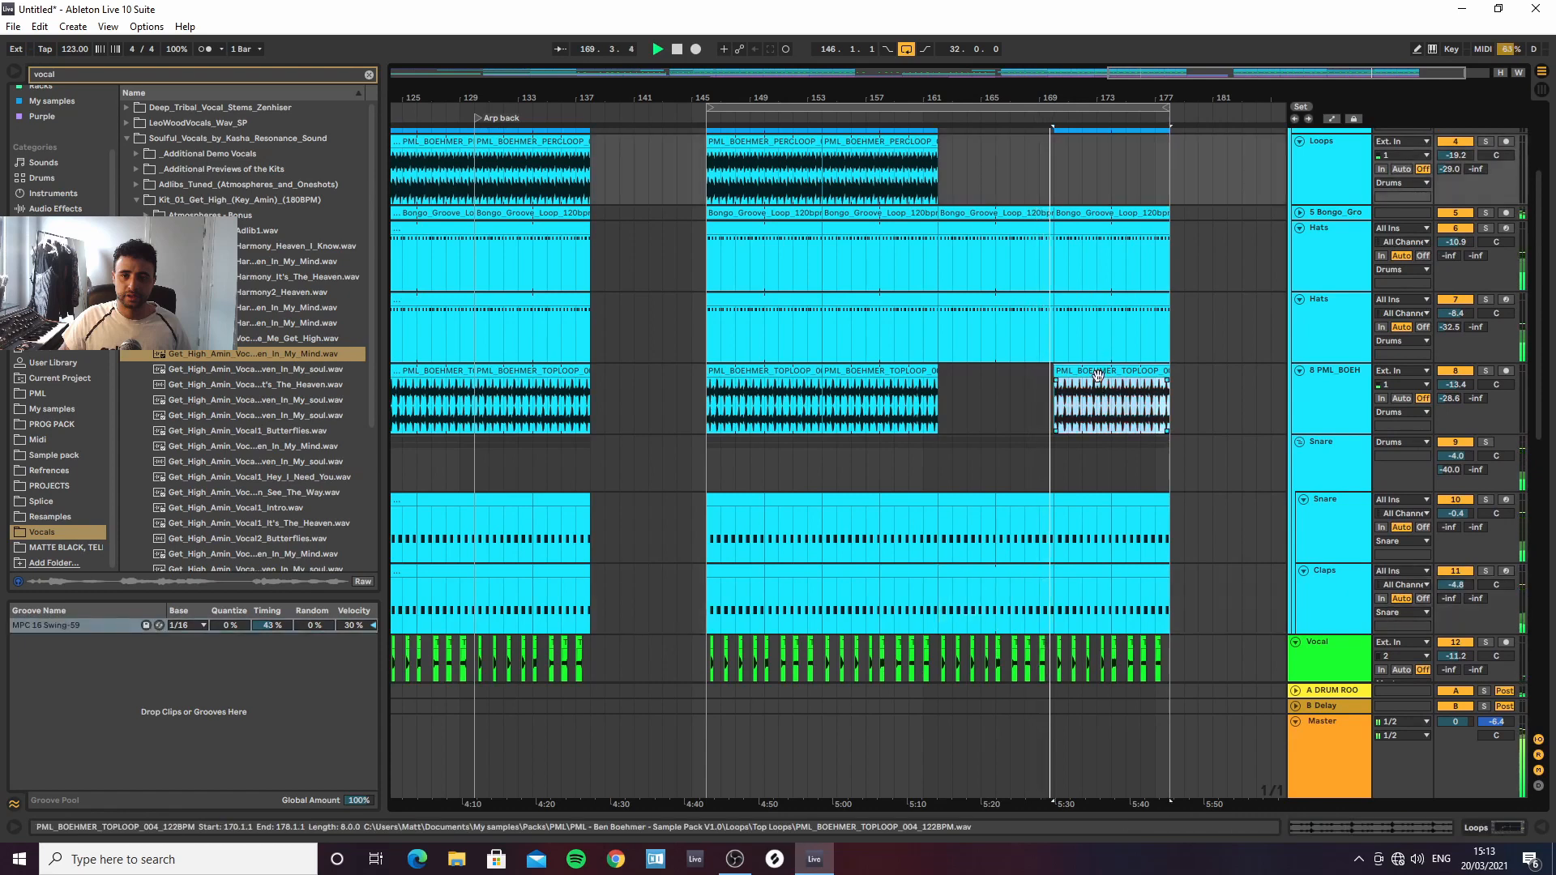
pyautogui.press('Delete')
pyautogui.scroll(2, 1125, 242)
pyautogui.scroll(-2, 1125, 242)
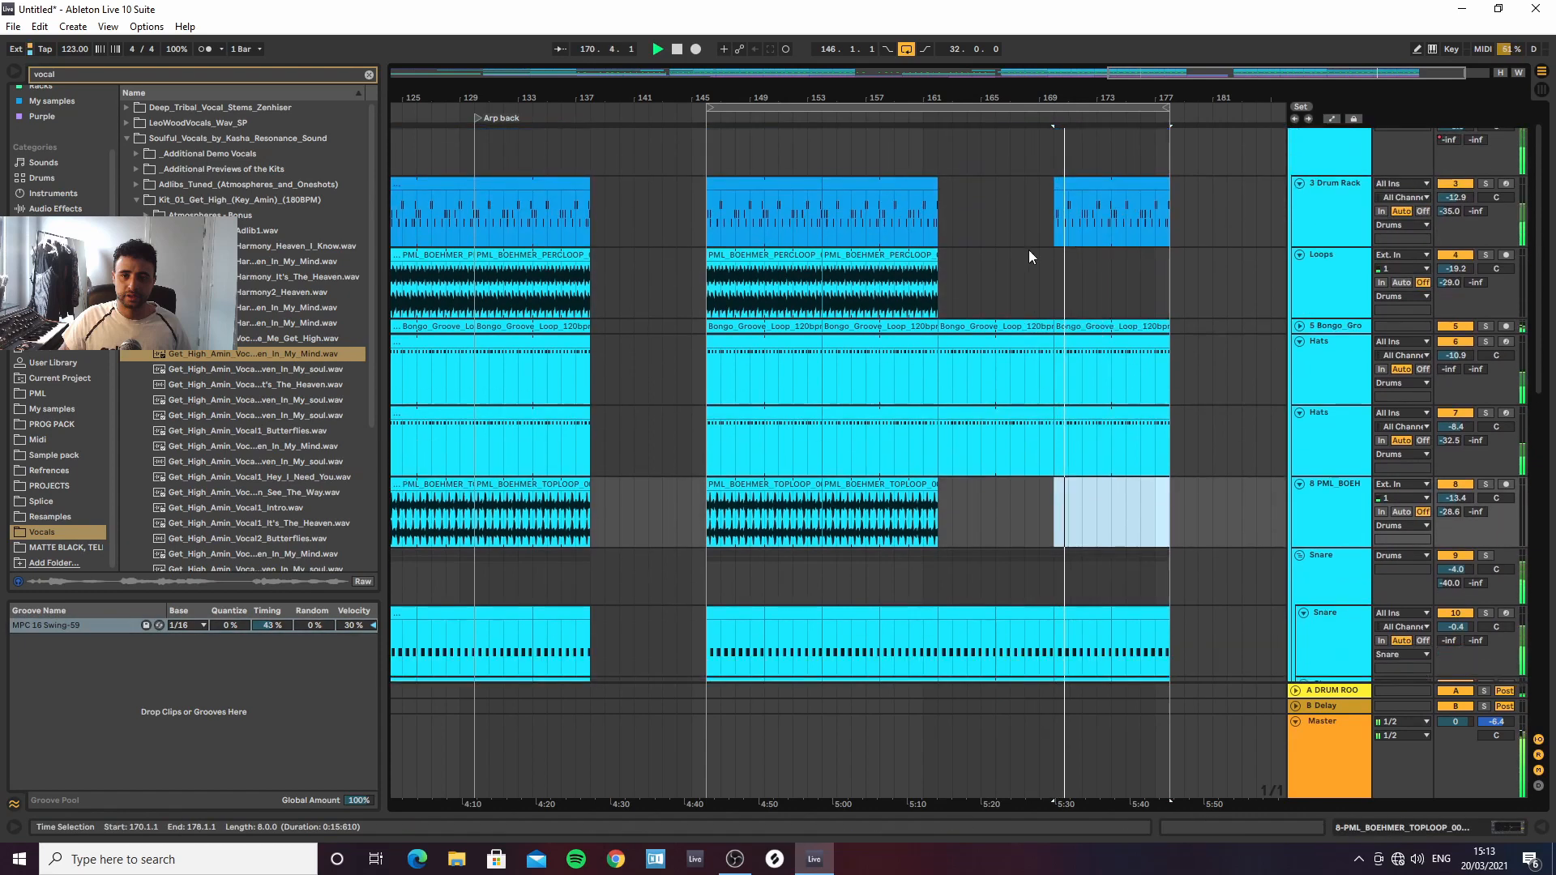
pyautogui.click(1125, 186)
pyautogui.press('Delete')
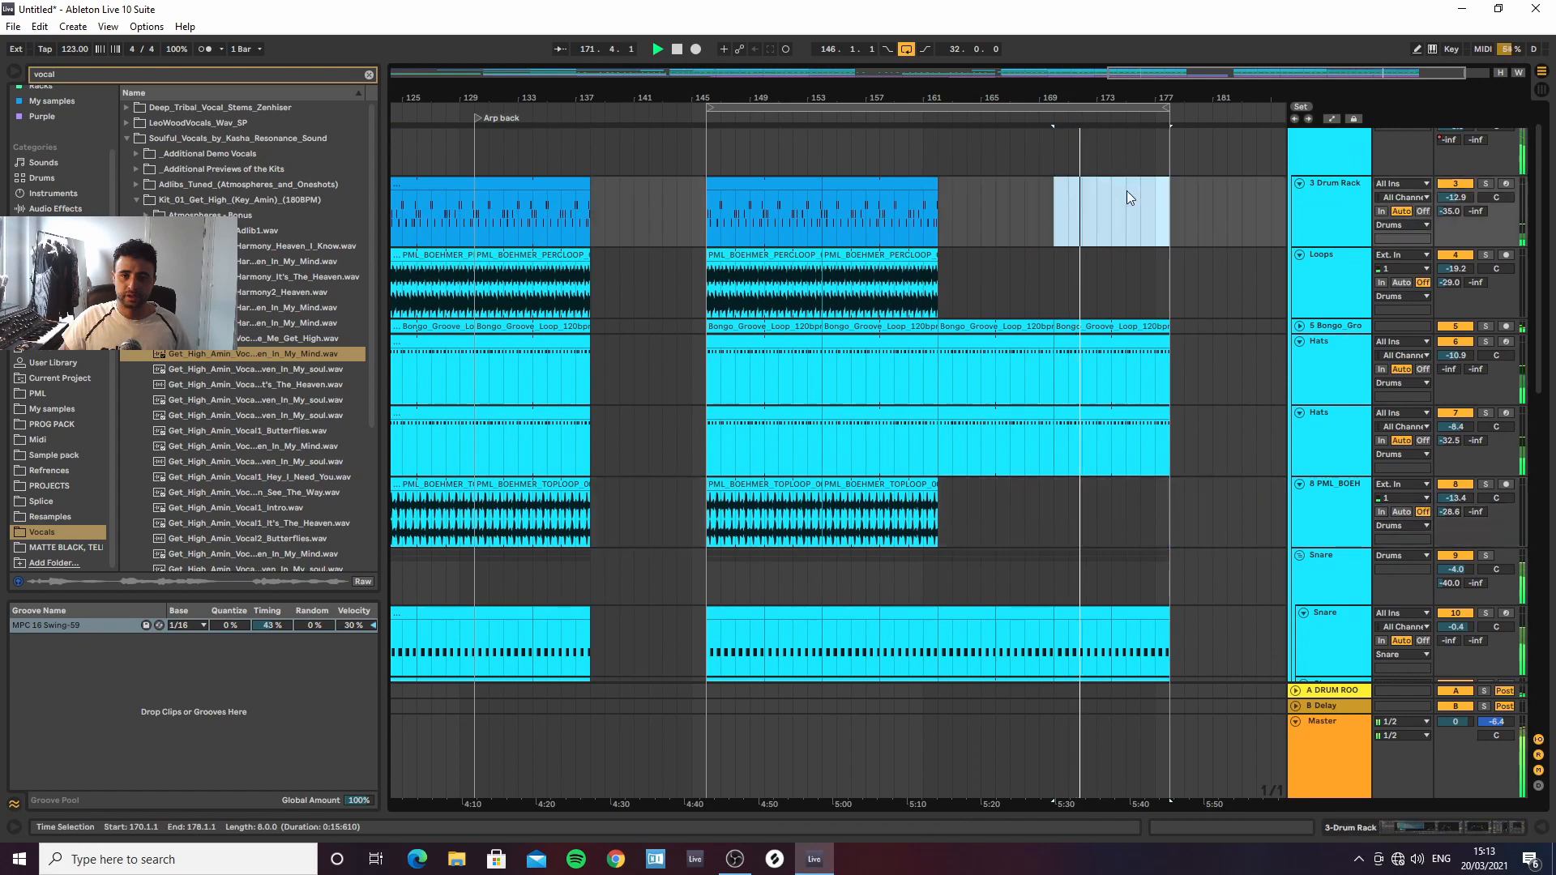
pyautogui.scroll(-2, 1255, 348)
pyautogui.scroll(-10, 1255, 348)
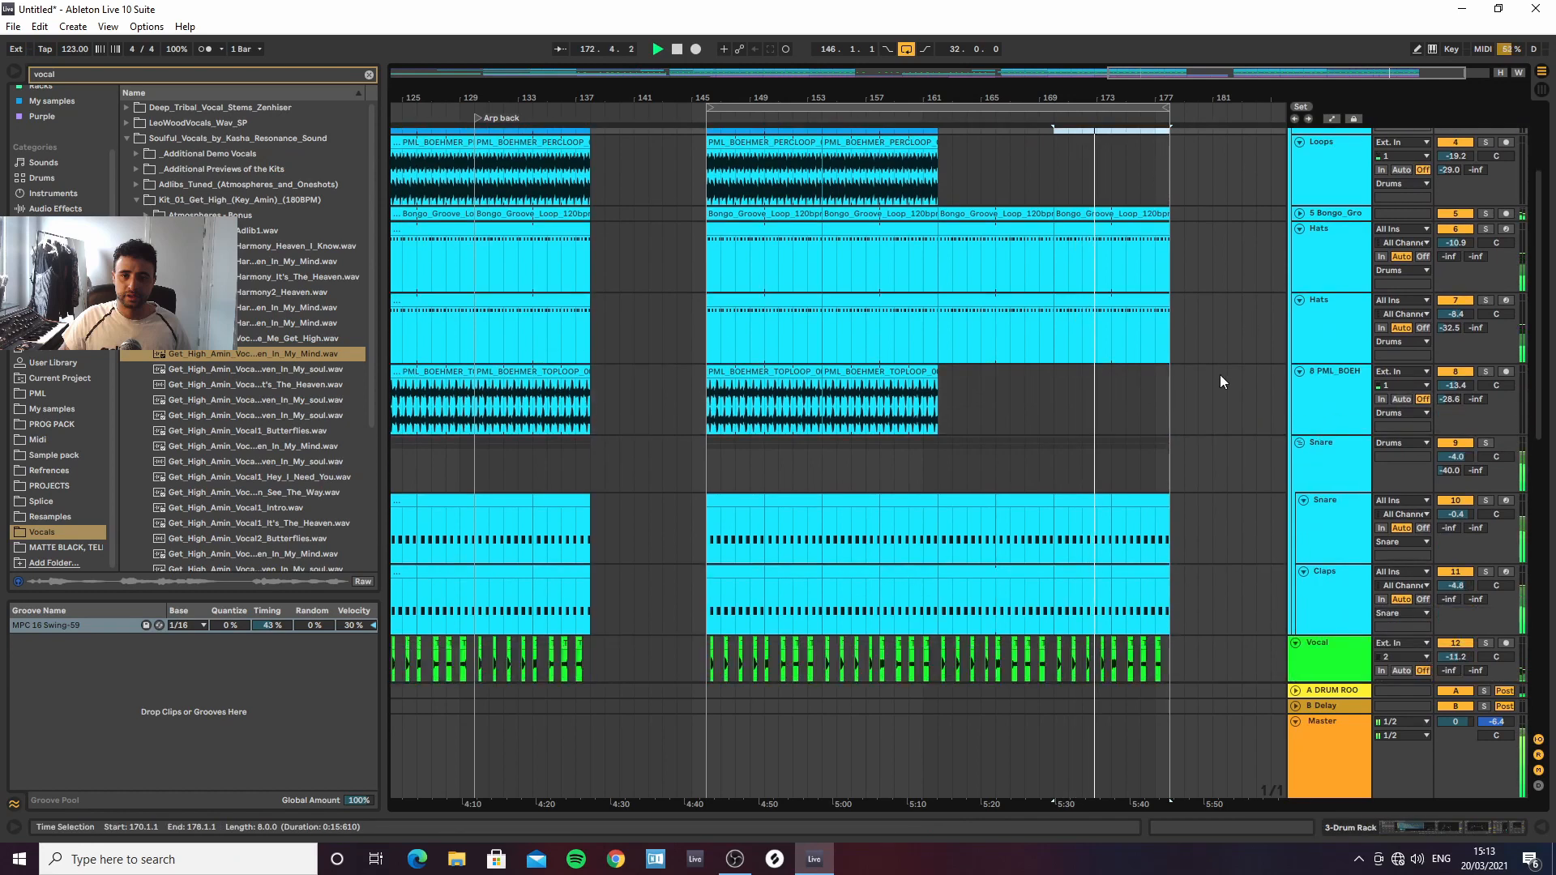
# Duplicate the Sub and Bass clips at bars 170 to 178 so both parts continue to bar 186
pyautogui.scroll(-3, 1171, 519)
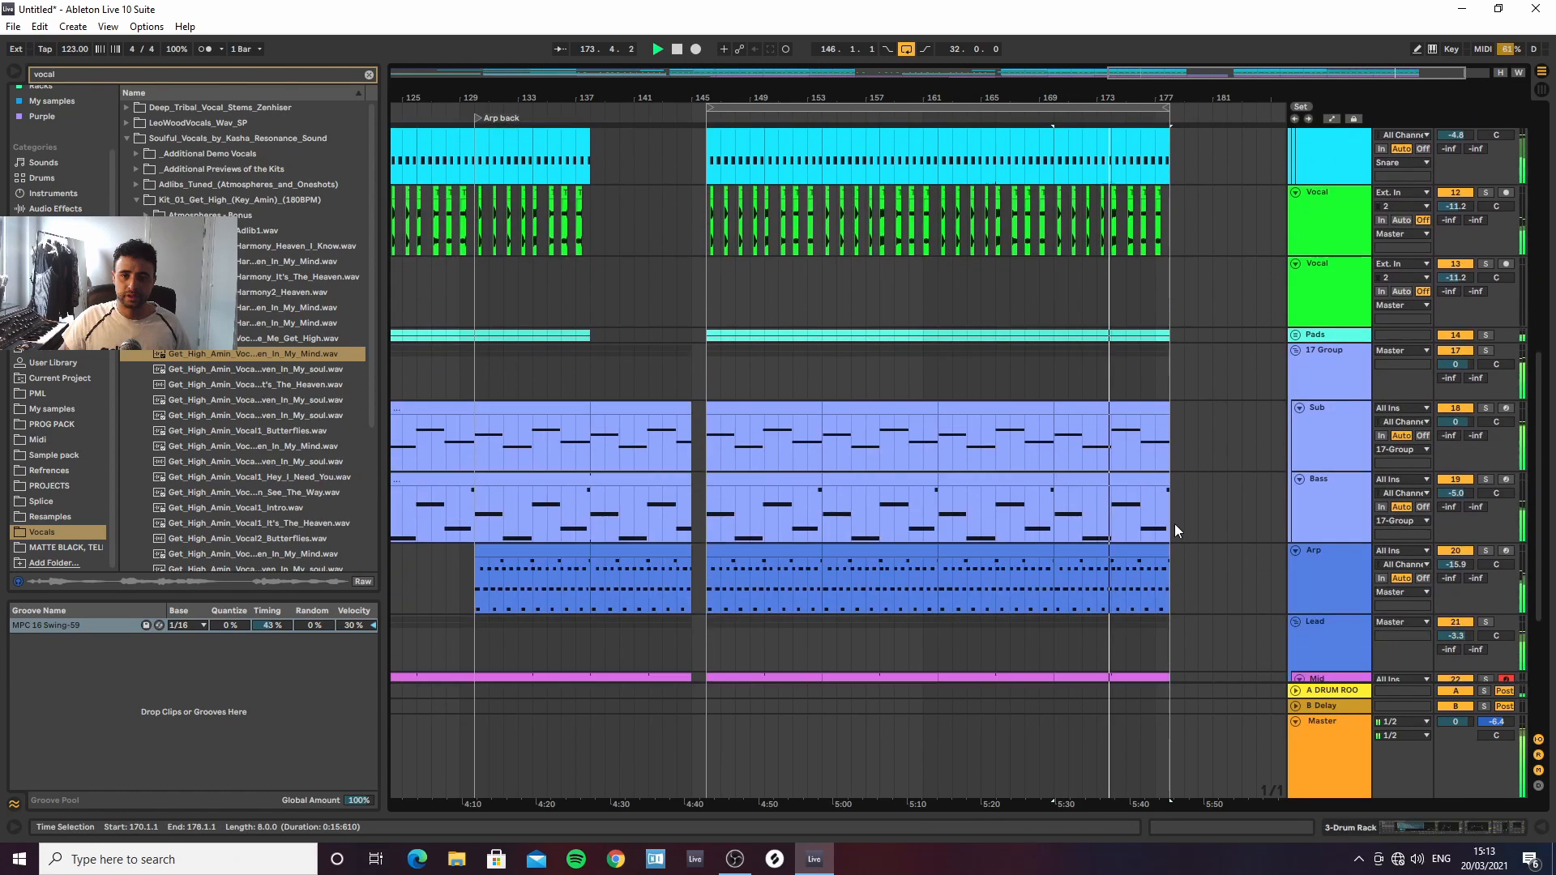
pyautogui.keyDown('ctrl'); pyautogui.scroll(2, 1165, 207); pyautogui.keyUp('ctrl')
pyautogui.scroll(-6, 1258, 415)
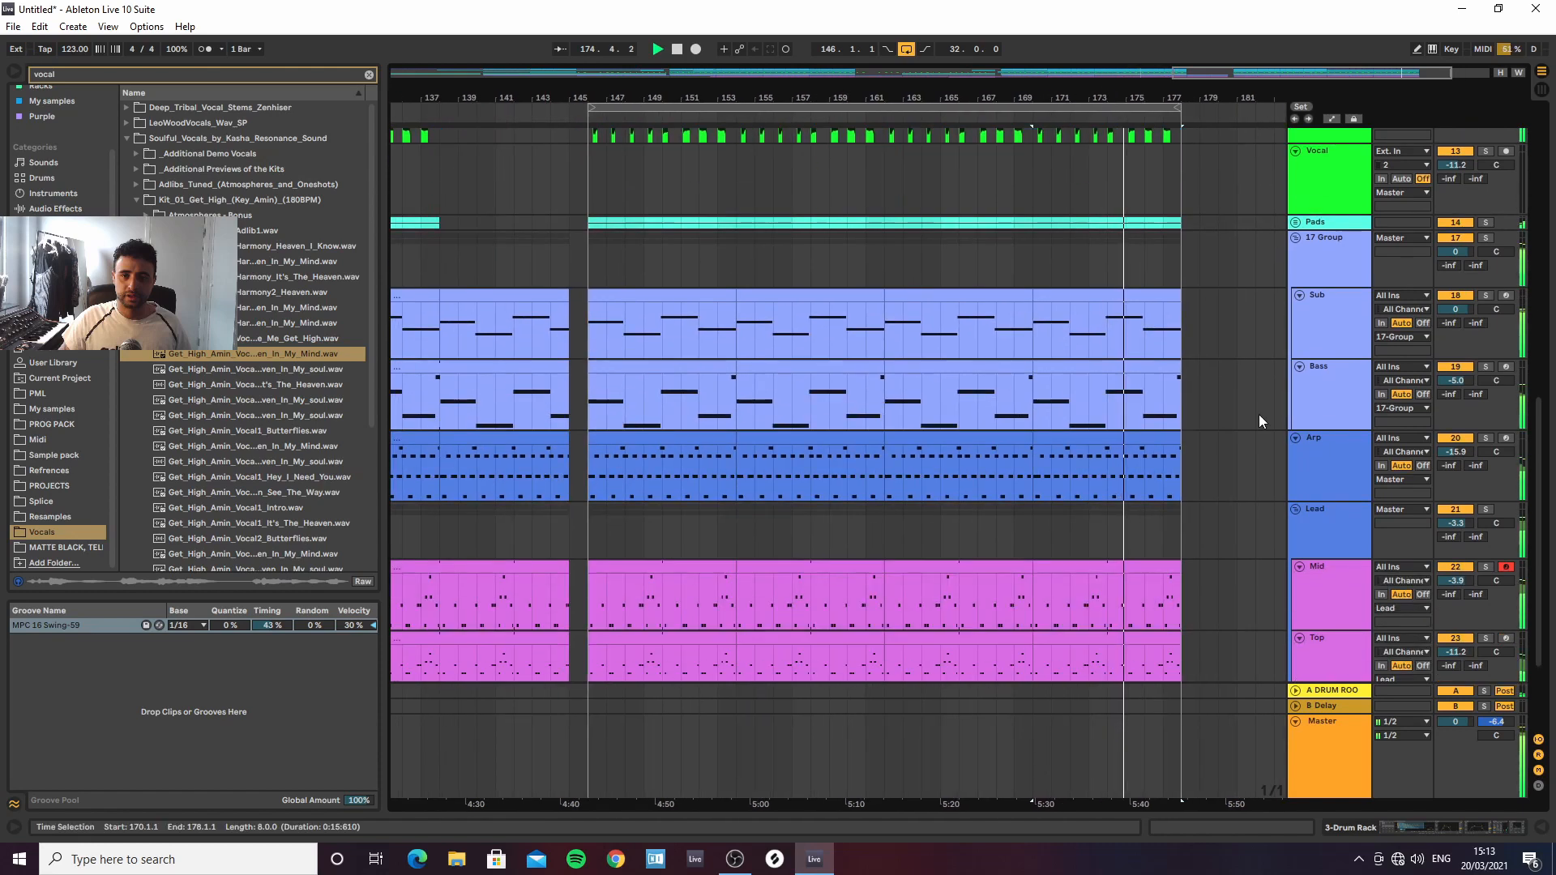
pyautogui.scroll(3, 1153, 279)
pyautogui.click(1153, 280)
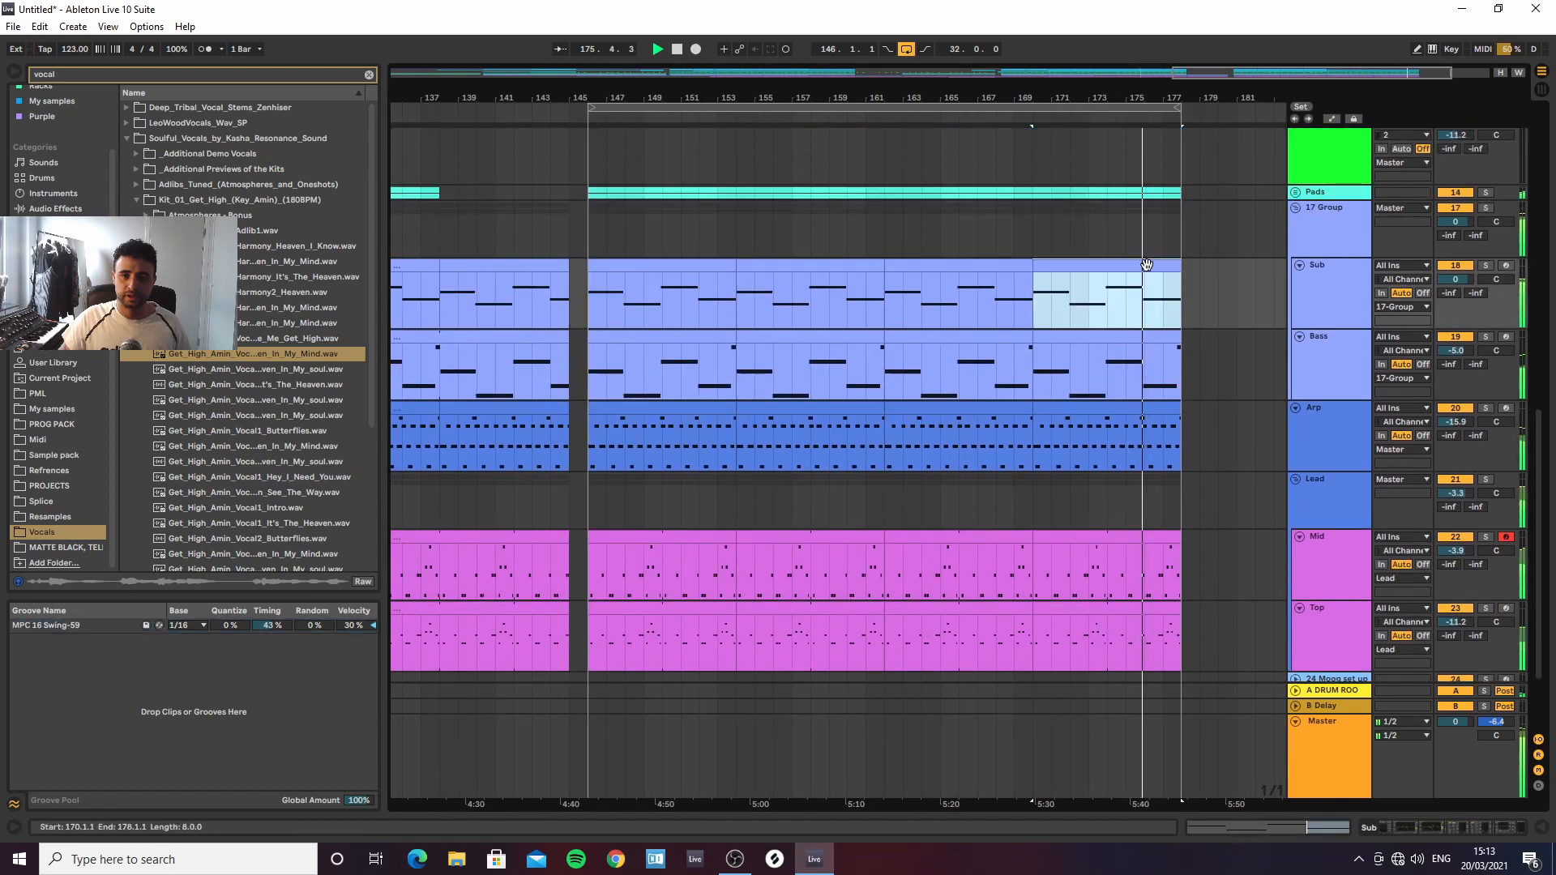
pyautogui.hotkey('ctrl', 'd')
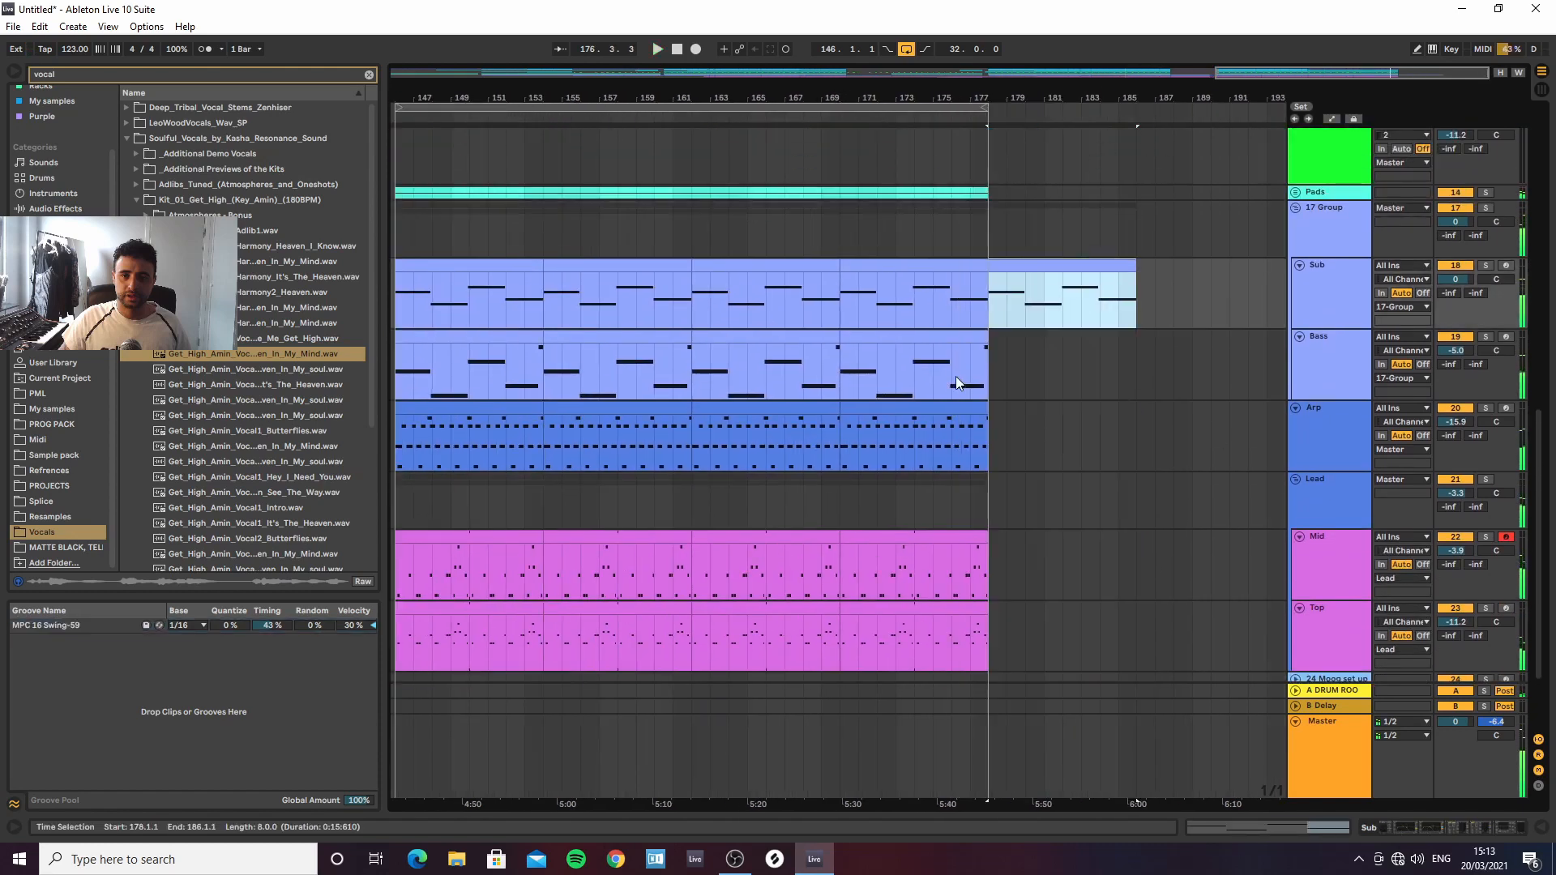
pyautogui.click(925, 334)
pyautogui.hotkey('ctrl', 'd')
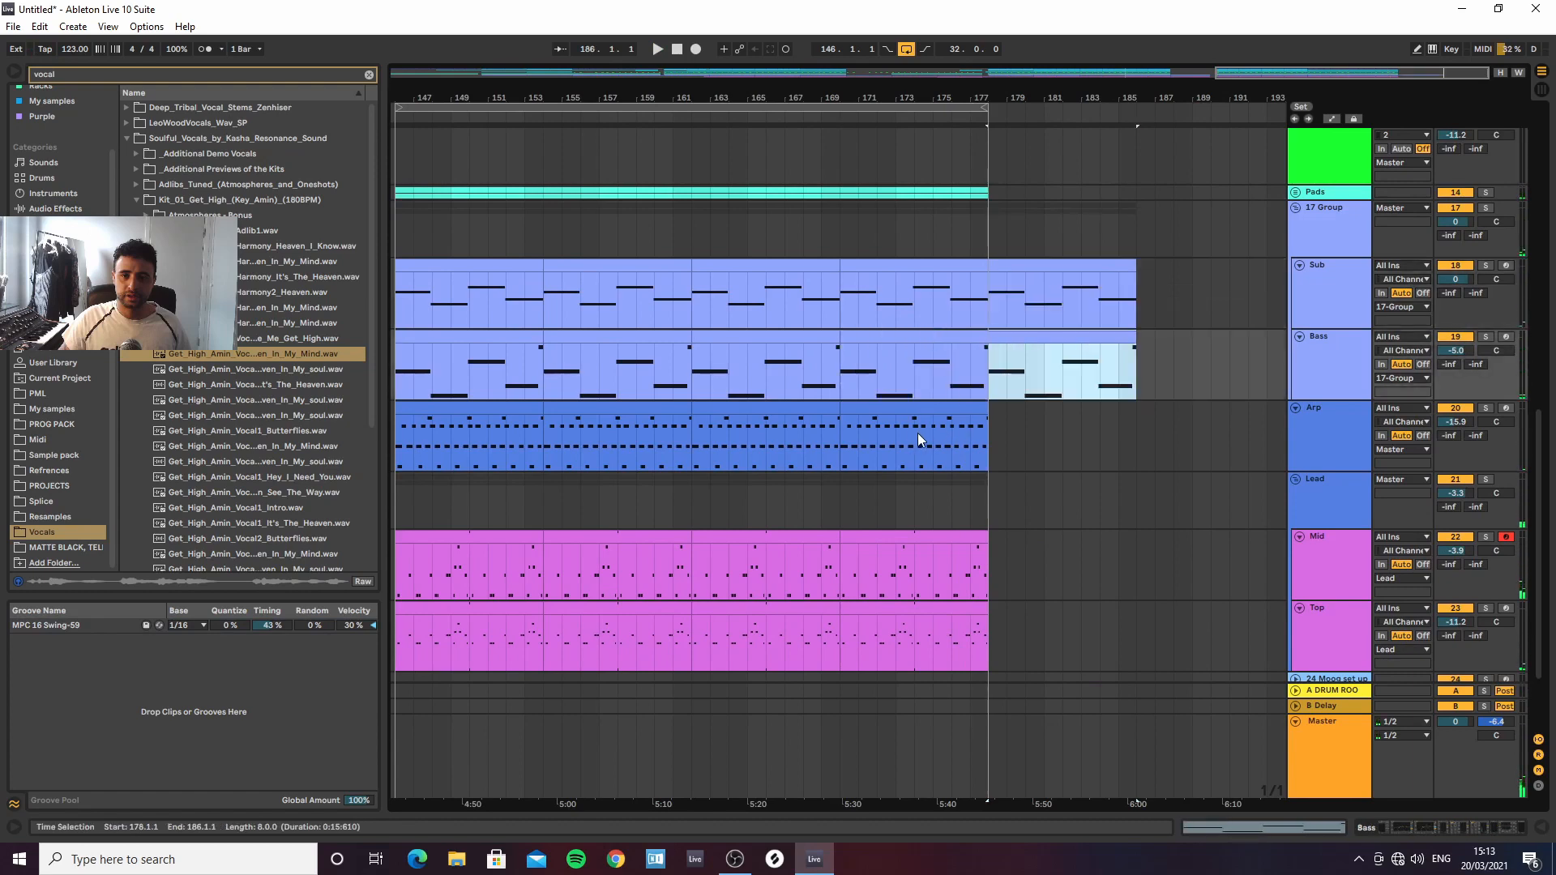
# Duplicate the last eight-bar clips of the Arp, Mid and Top tracks onto bars 178 to 186
pyautogui.click(929, 409)
pyautogui.hotkey('ctrl', 'd')
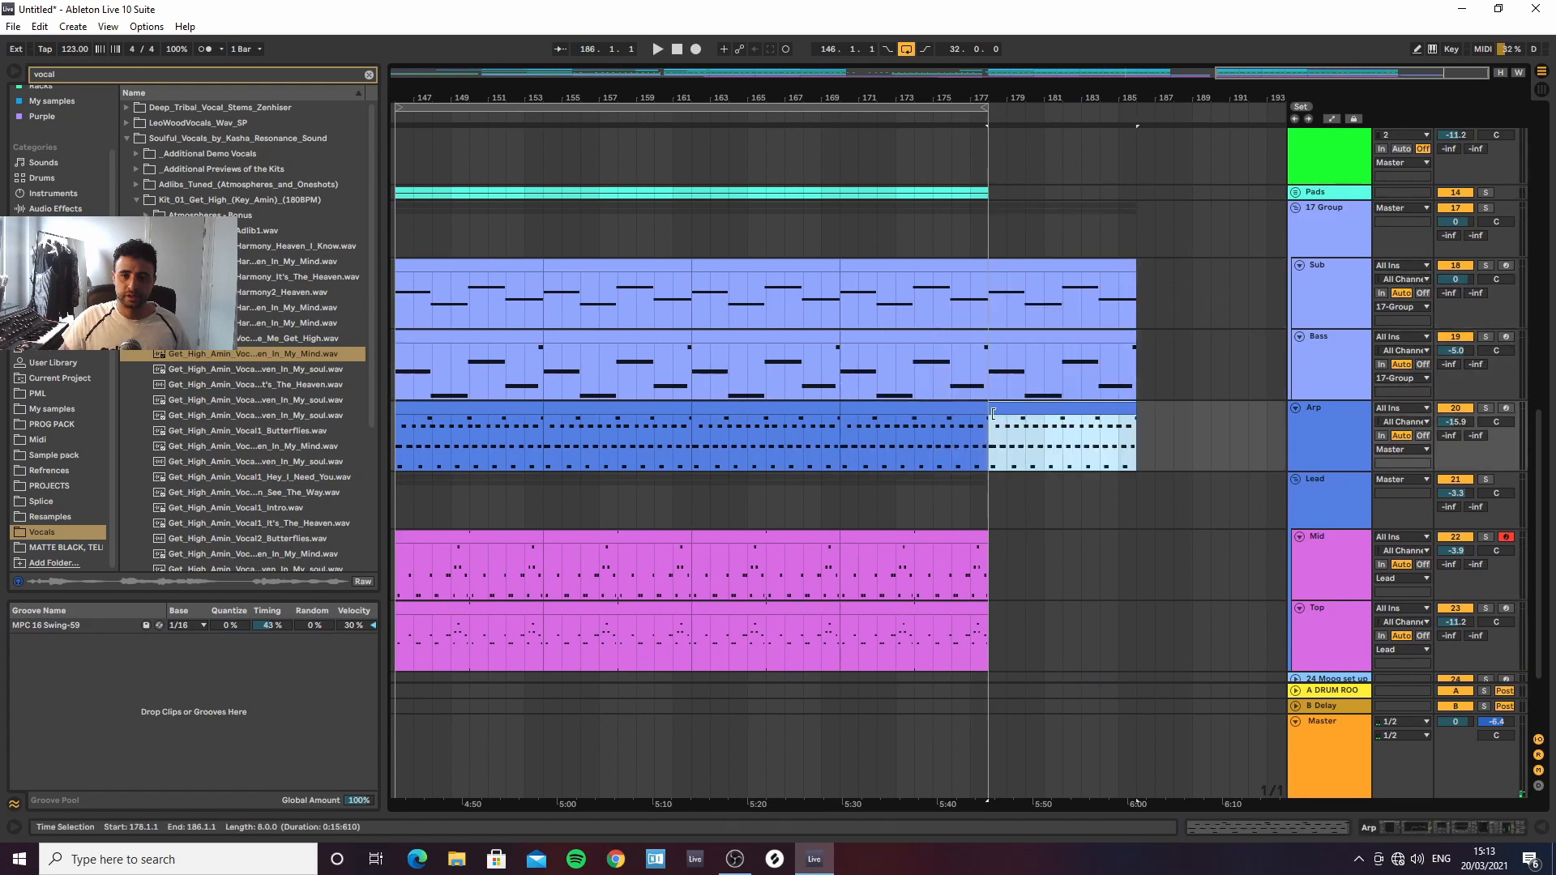
pyautogui.click(909, 551)
pyautogui.hotkey('ctrl', 'd')
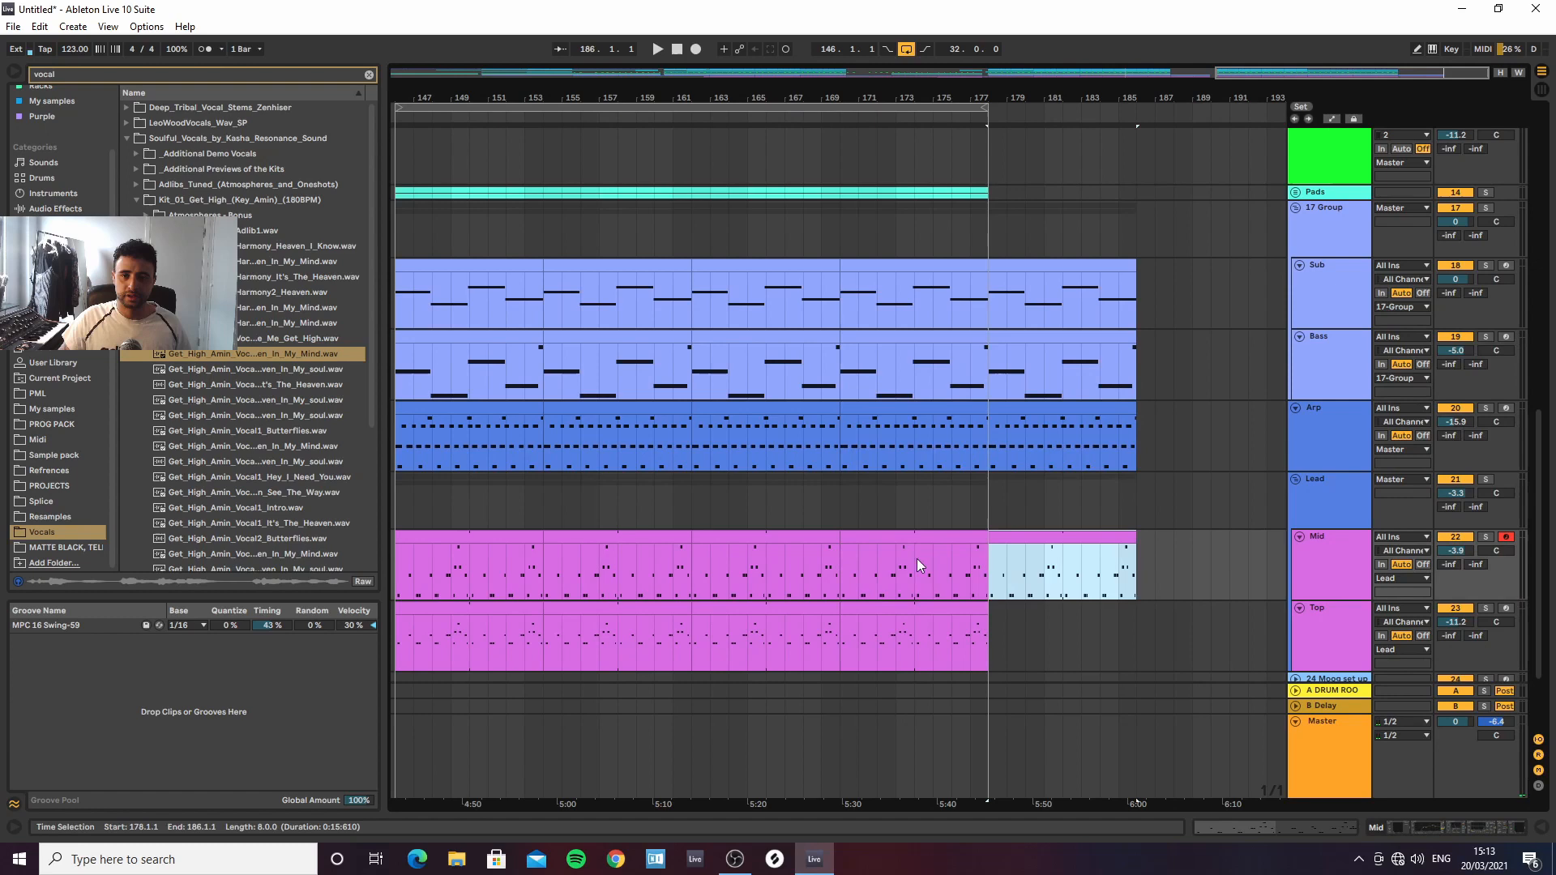
pyautogui.click(897, 605)
pyautogui.hotkey('ctrl', 'd')
# Play the arrangement from bar 170 and extend the loop region's end to bar 186
pyautogui.click(840, 162)
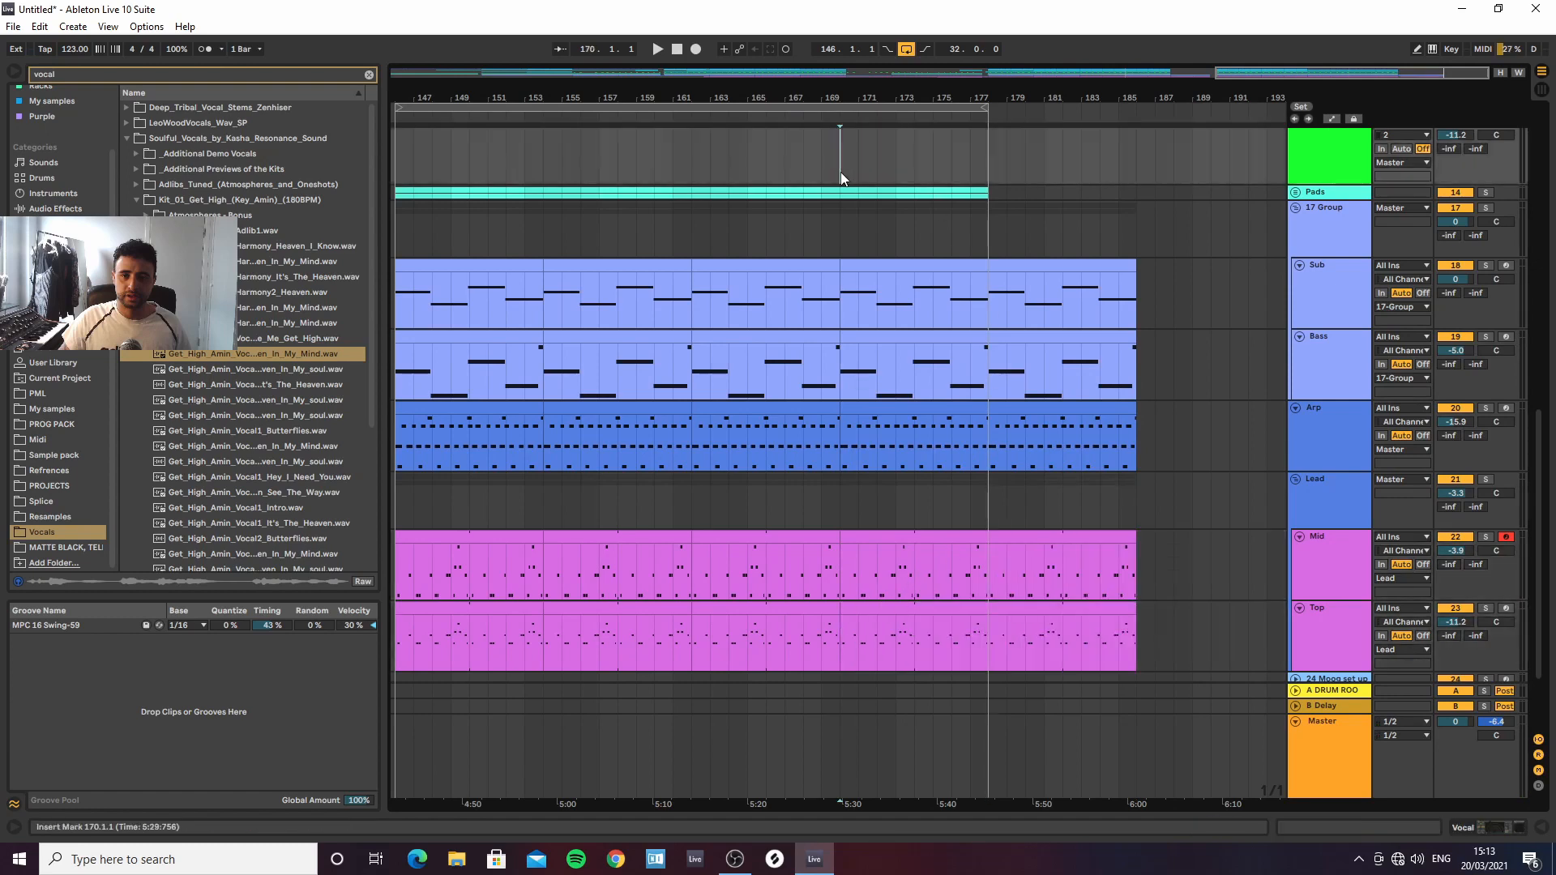
pyautogui.press('space')
pyautogui.press('-')
pyautogui.scroll(5, 1218, 174)
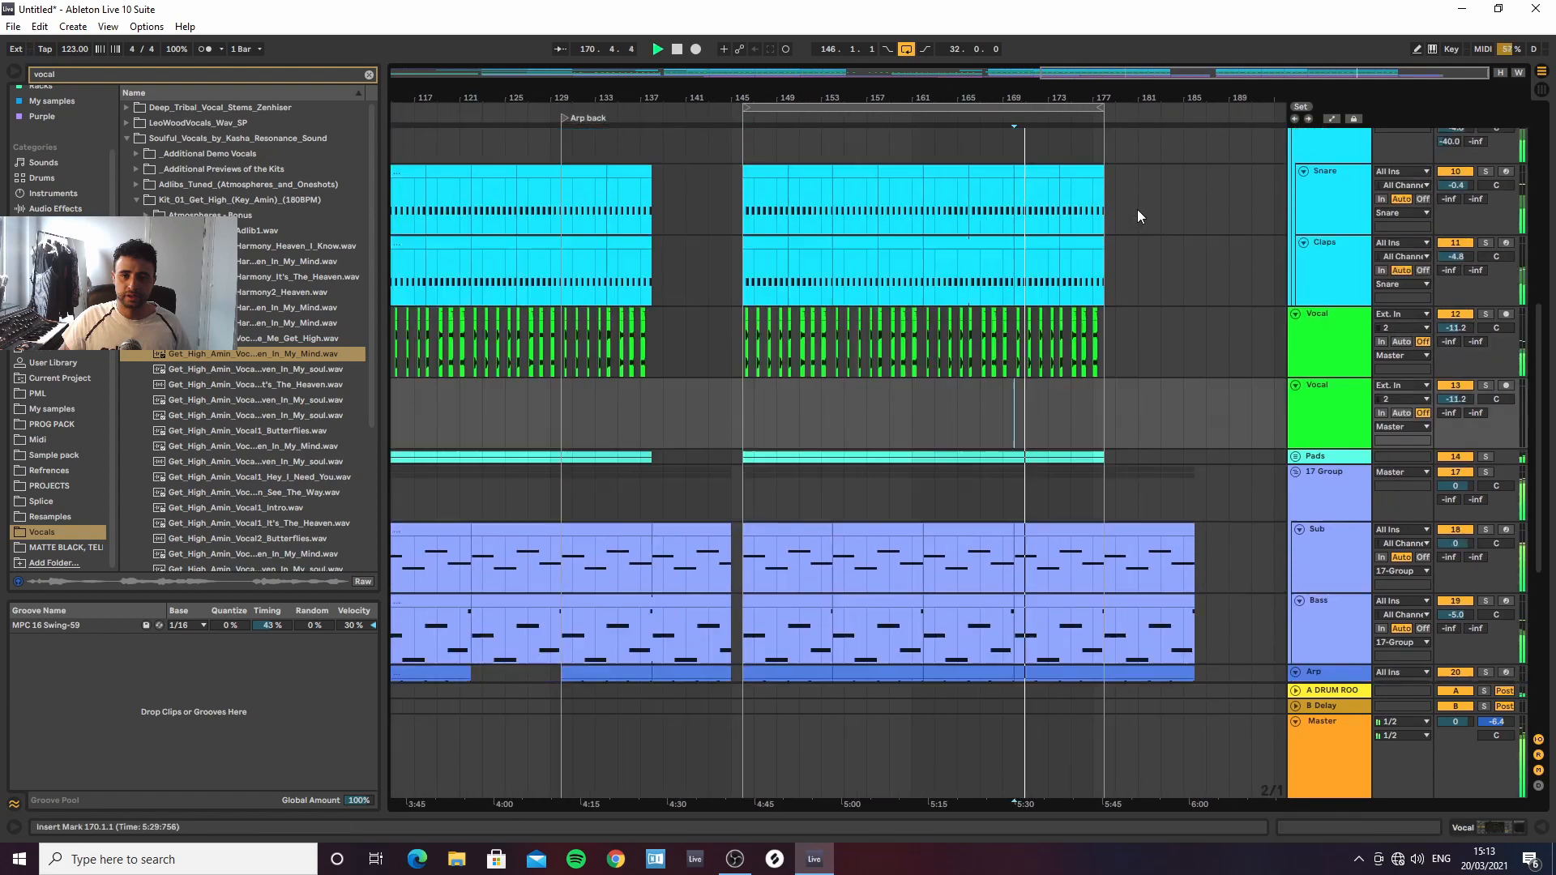
pyautogui.moveTo(1103, 108); pyautogui.dragTo(1189, 107)
# Extend the Kick A clip to bar 186
pyautogui.scroll(-6, 1242, 257)
pyautogui.scroll(4, 1242, 256)
pyautogui.scroll(-4, 1209, 175)
pyautogui.scroll(6, 947, 224)
pyautogui.scroll(1, 978, 231)
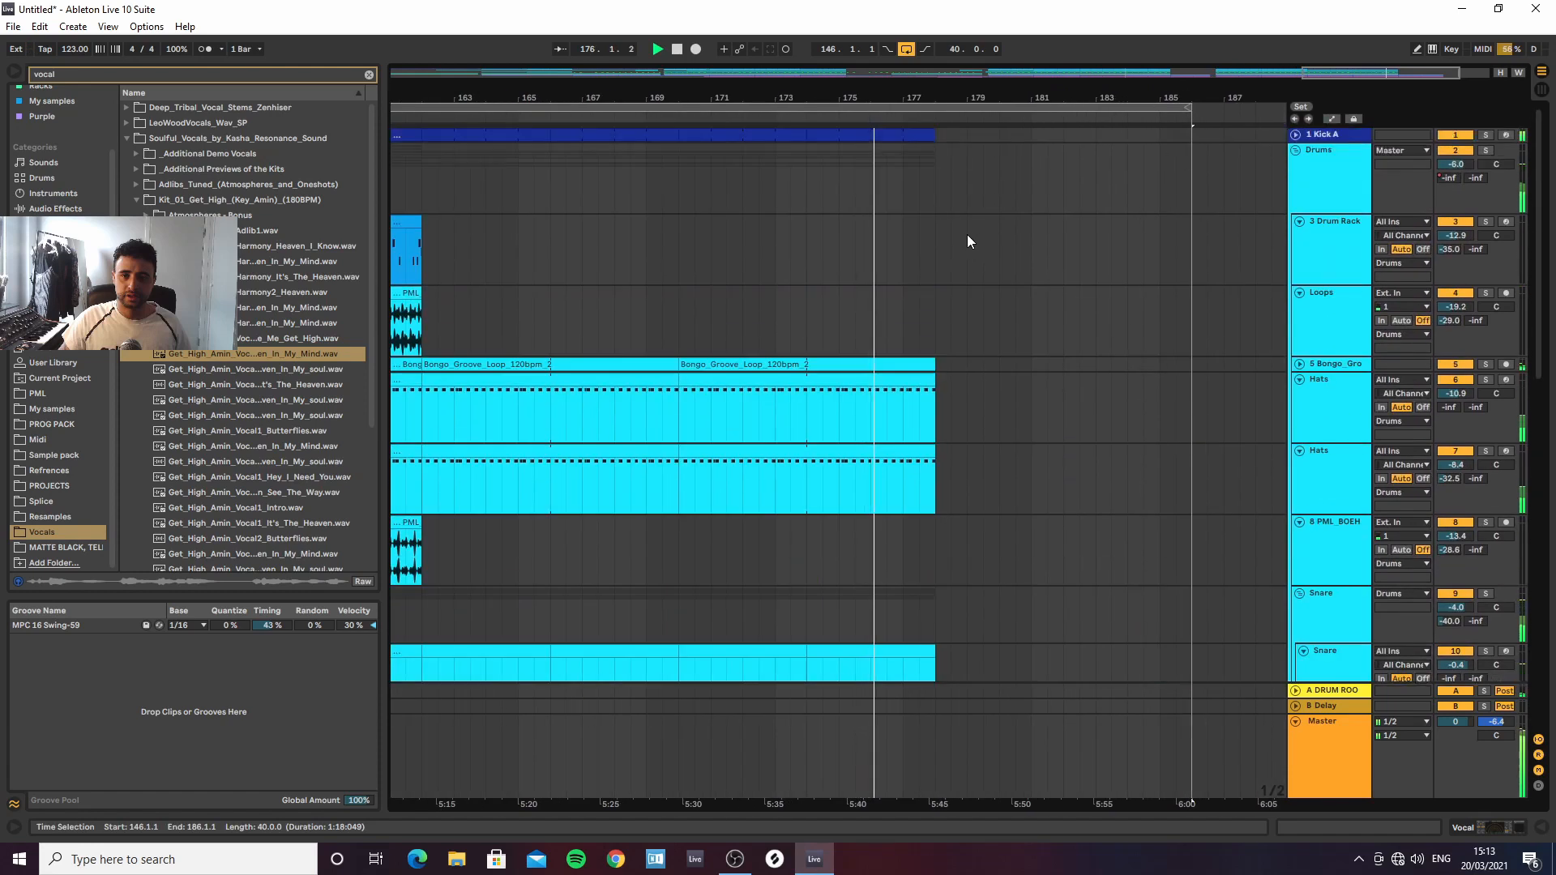
pyautogui.click(934, 138)
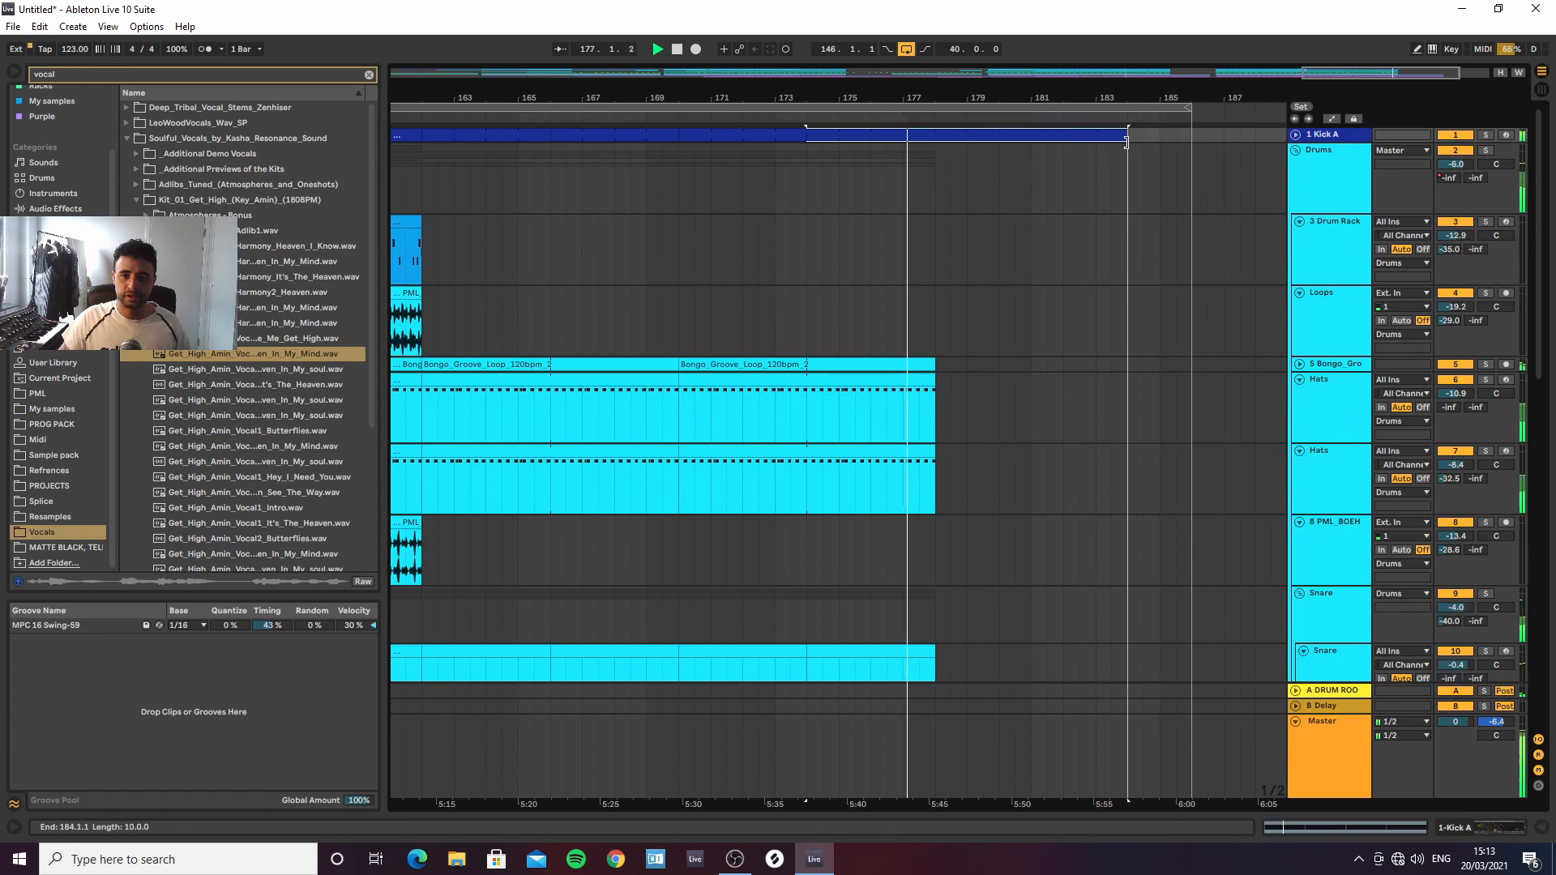
pyautogui.scroll(-10, 1162, 162)
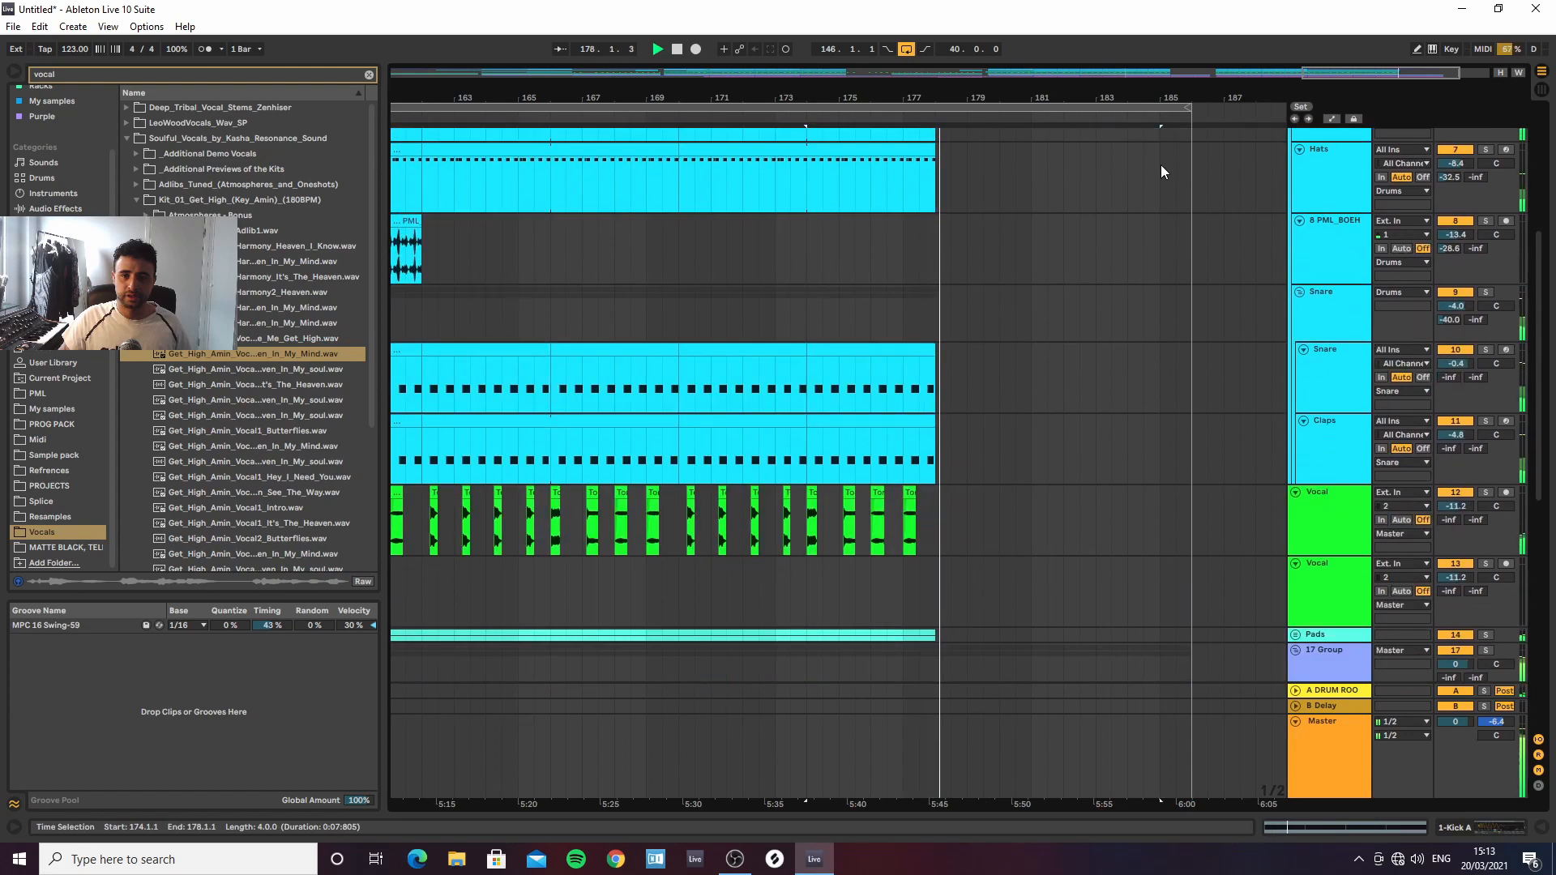
pyautogui.scroll(1, 1125, 173)
pyautogui.scroll(8, 1128, 183)
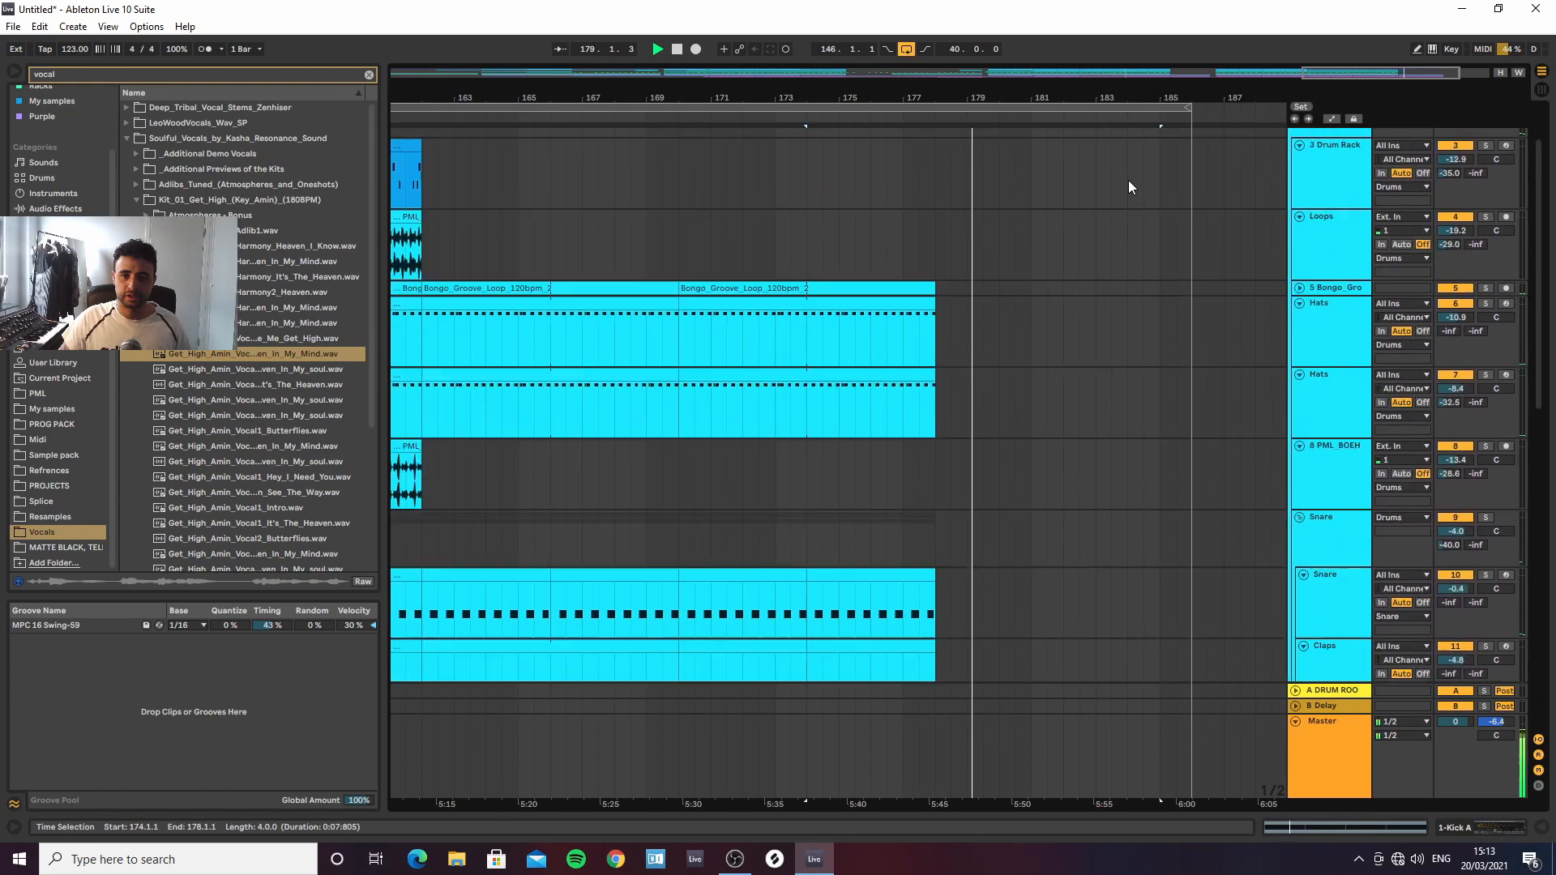
pyautogui.moveTo(1160, 137); pyautogui.dragTo(1180, 138)
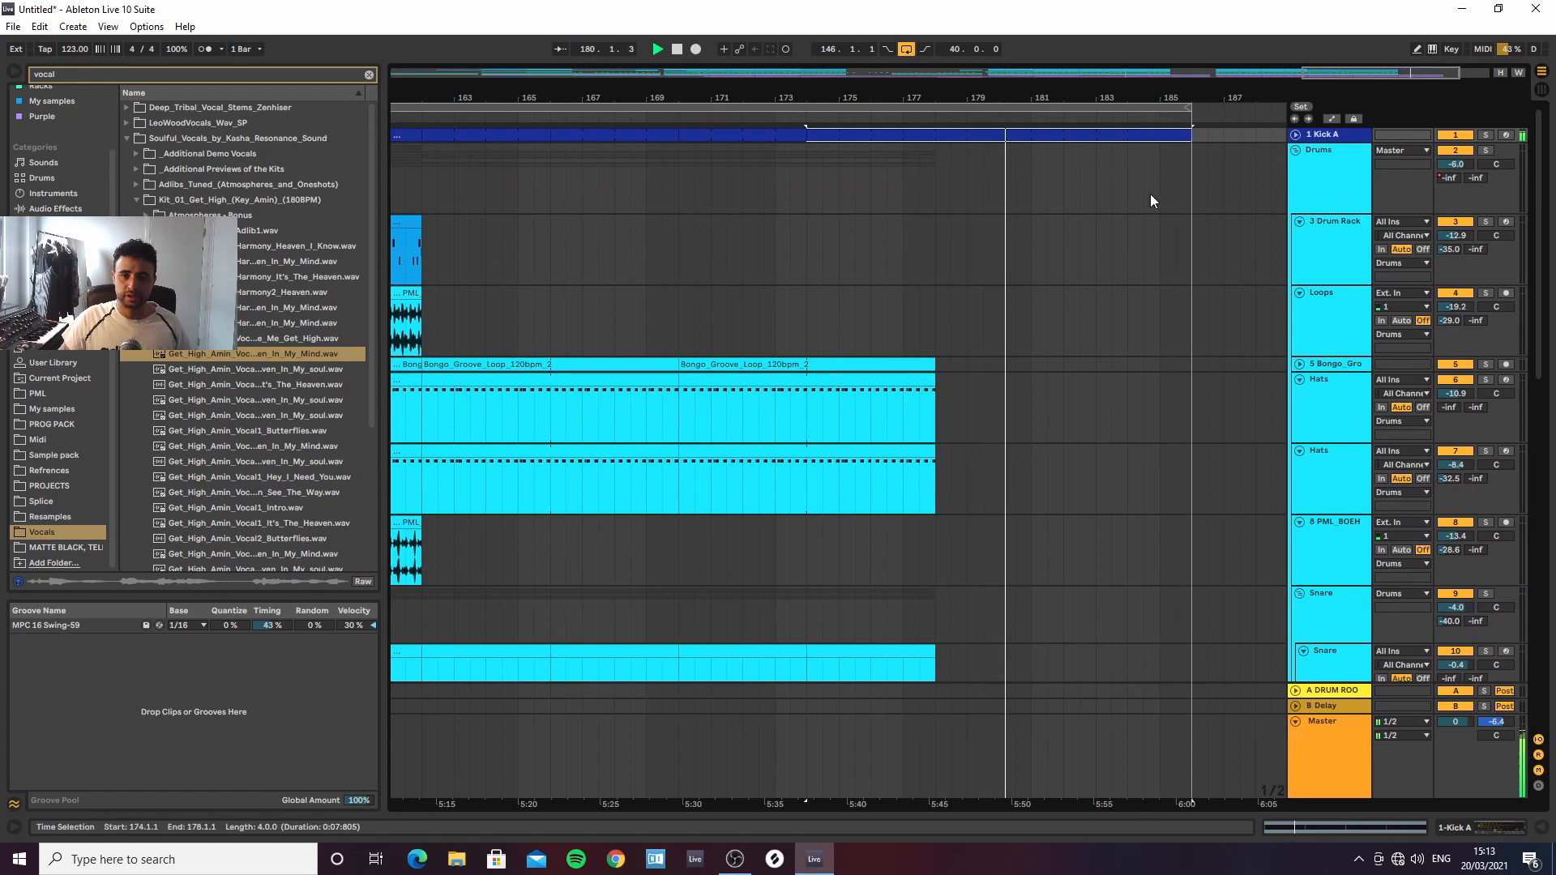
# Delete the Bass clip from bar 178 to 186
pyautogui.scroll(-12, 1127, 240)
pyautogui.scroll(-3, 1138, 258)
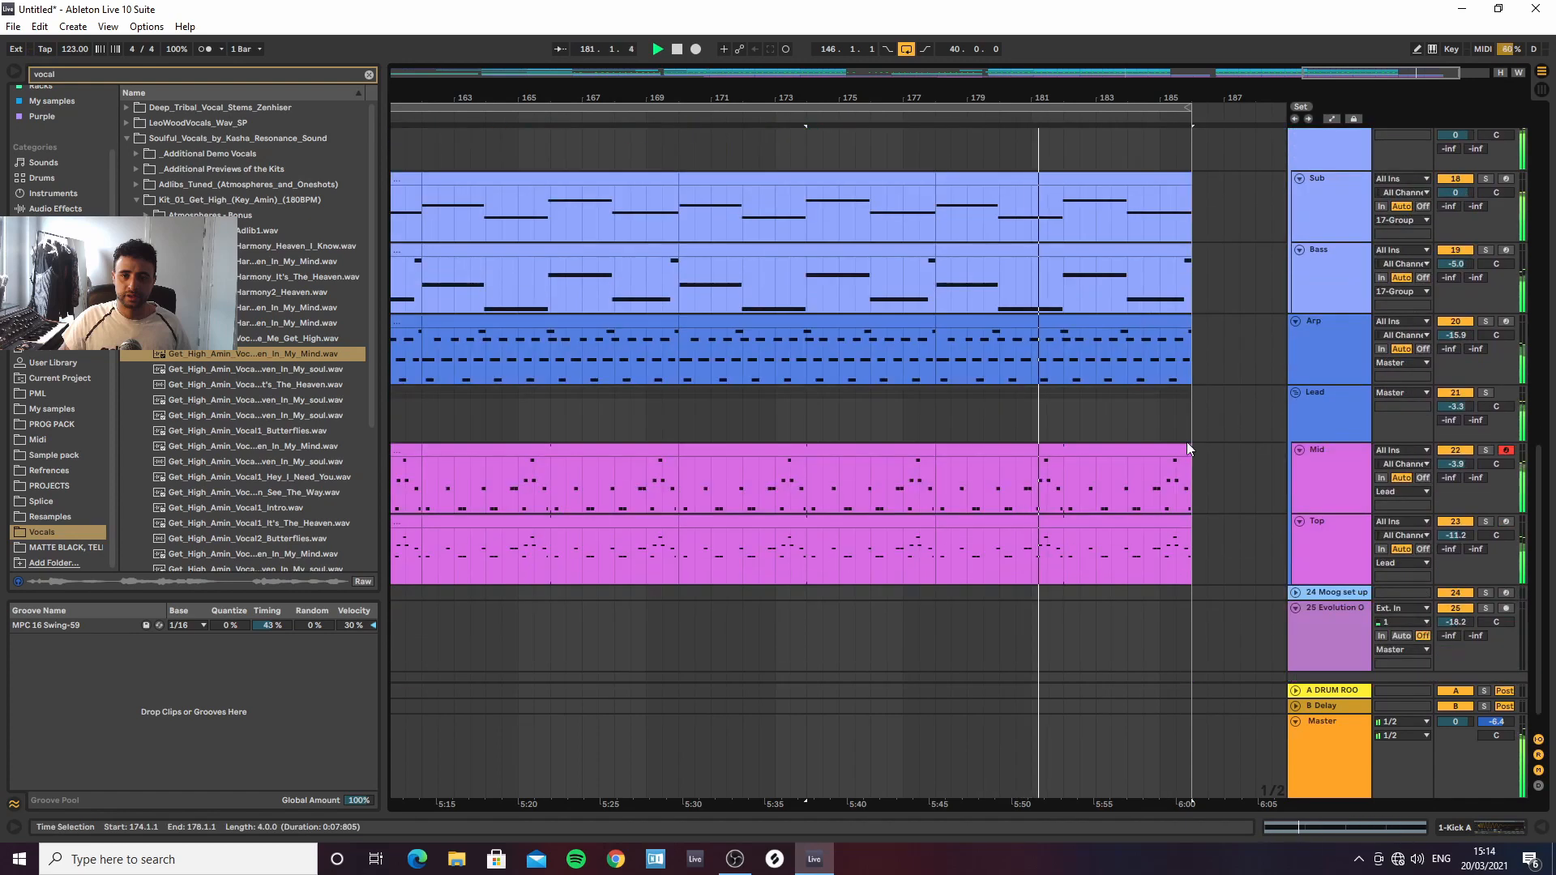
pyautogui.click(1315, 361)
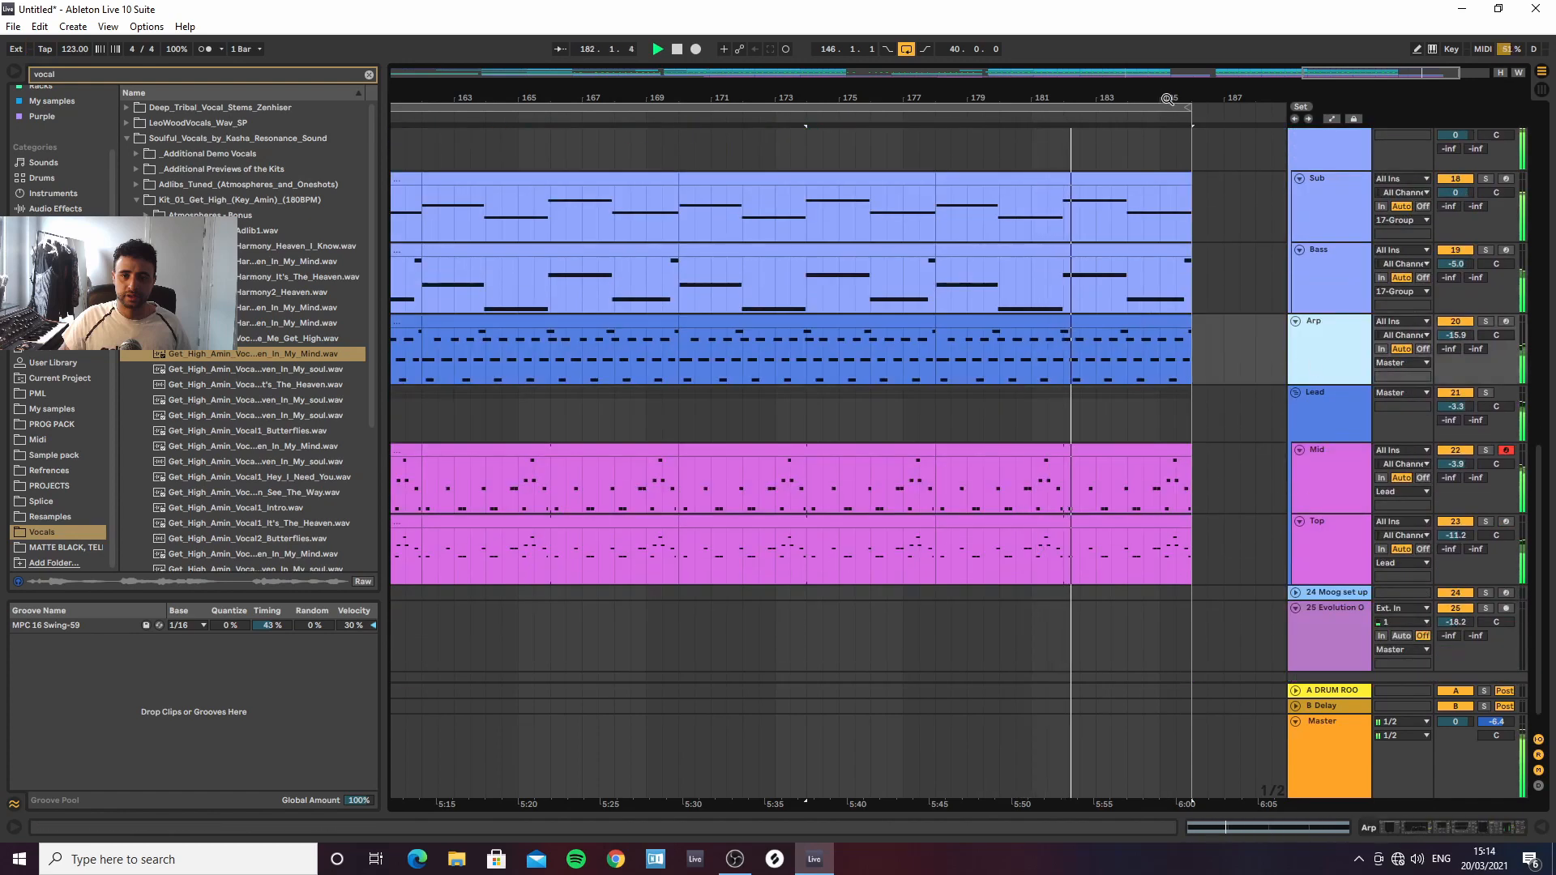
pyautogui.scroll(-3, 1071, 279)
pyautogui.scroll(5, 1184, 282)
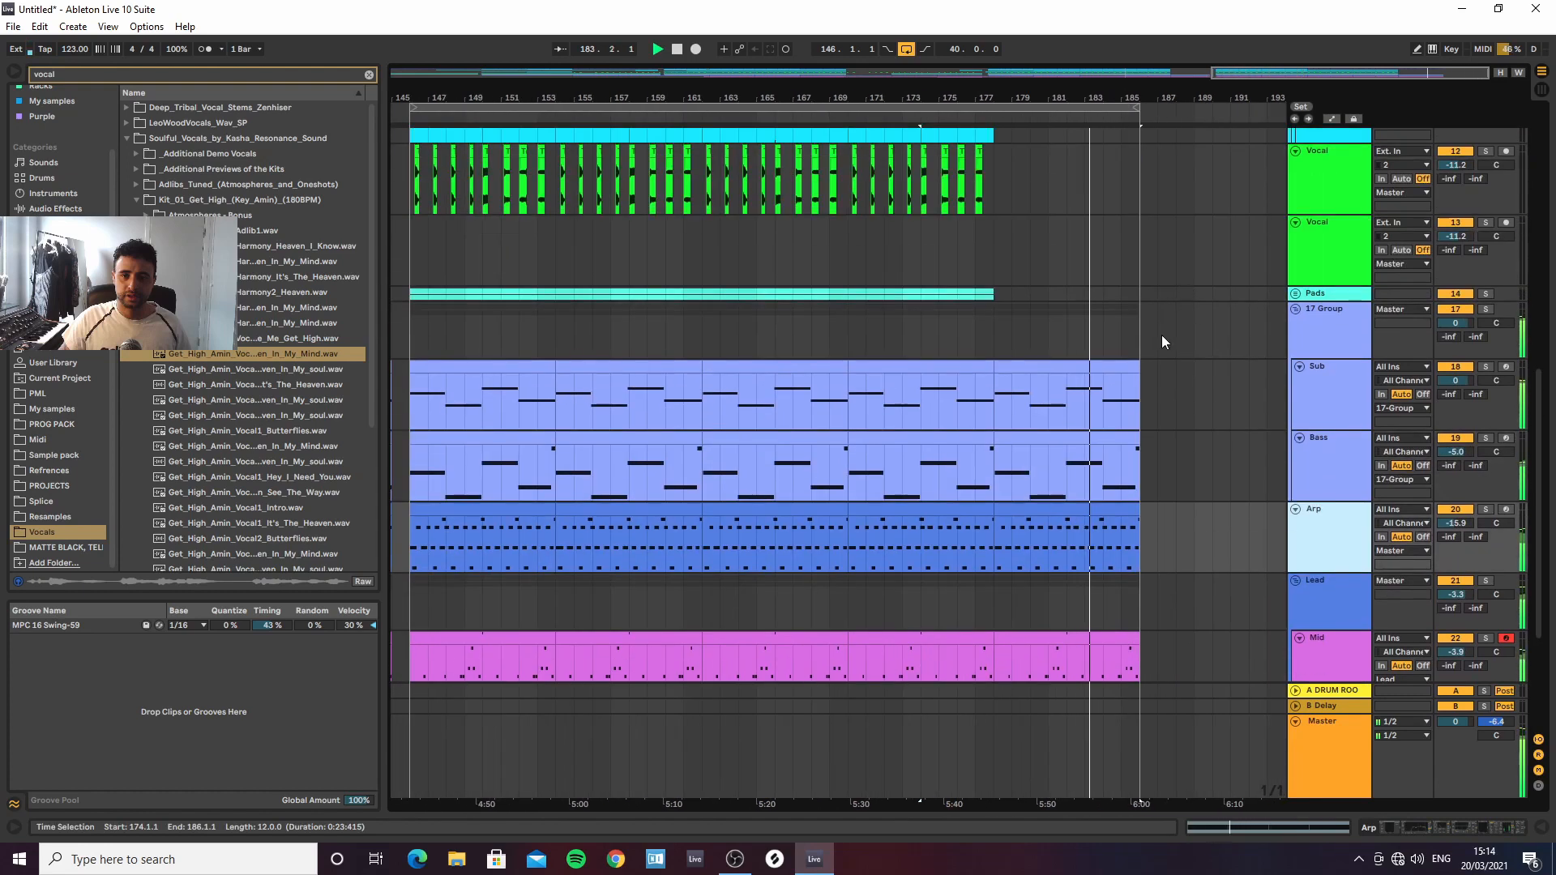
pyautogui.scroll(-2, 1127, 430)
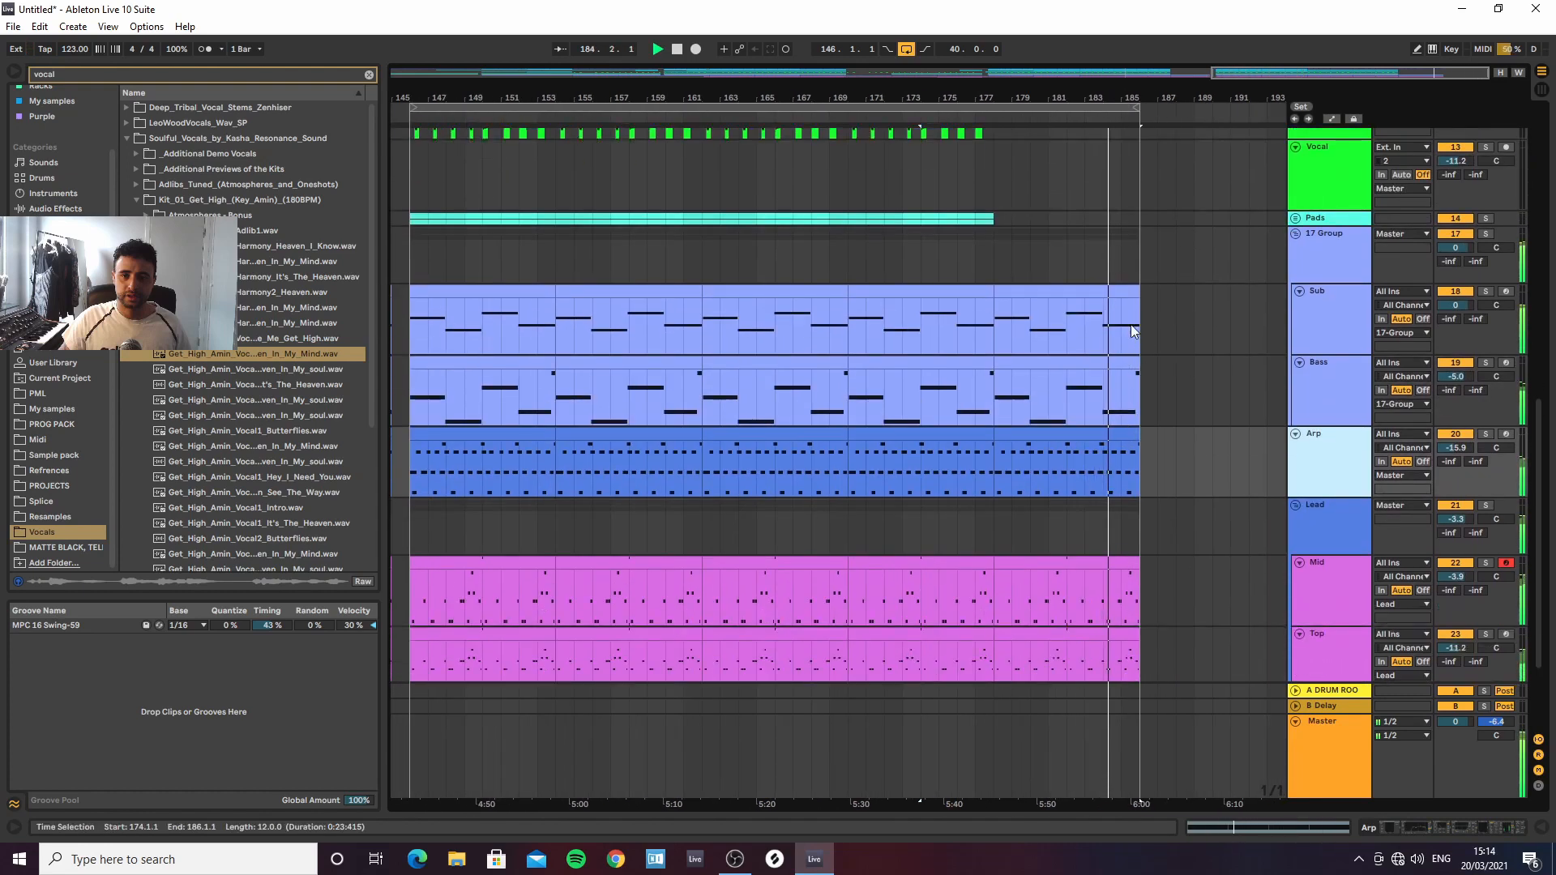
pyautogui.click(1067, 366)
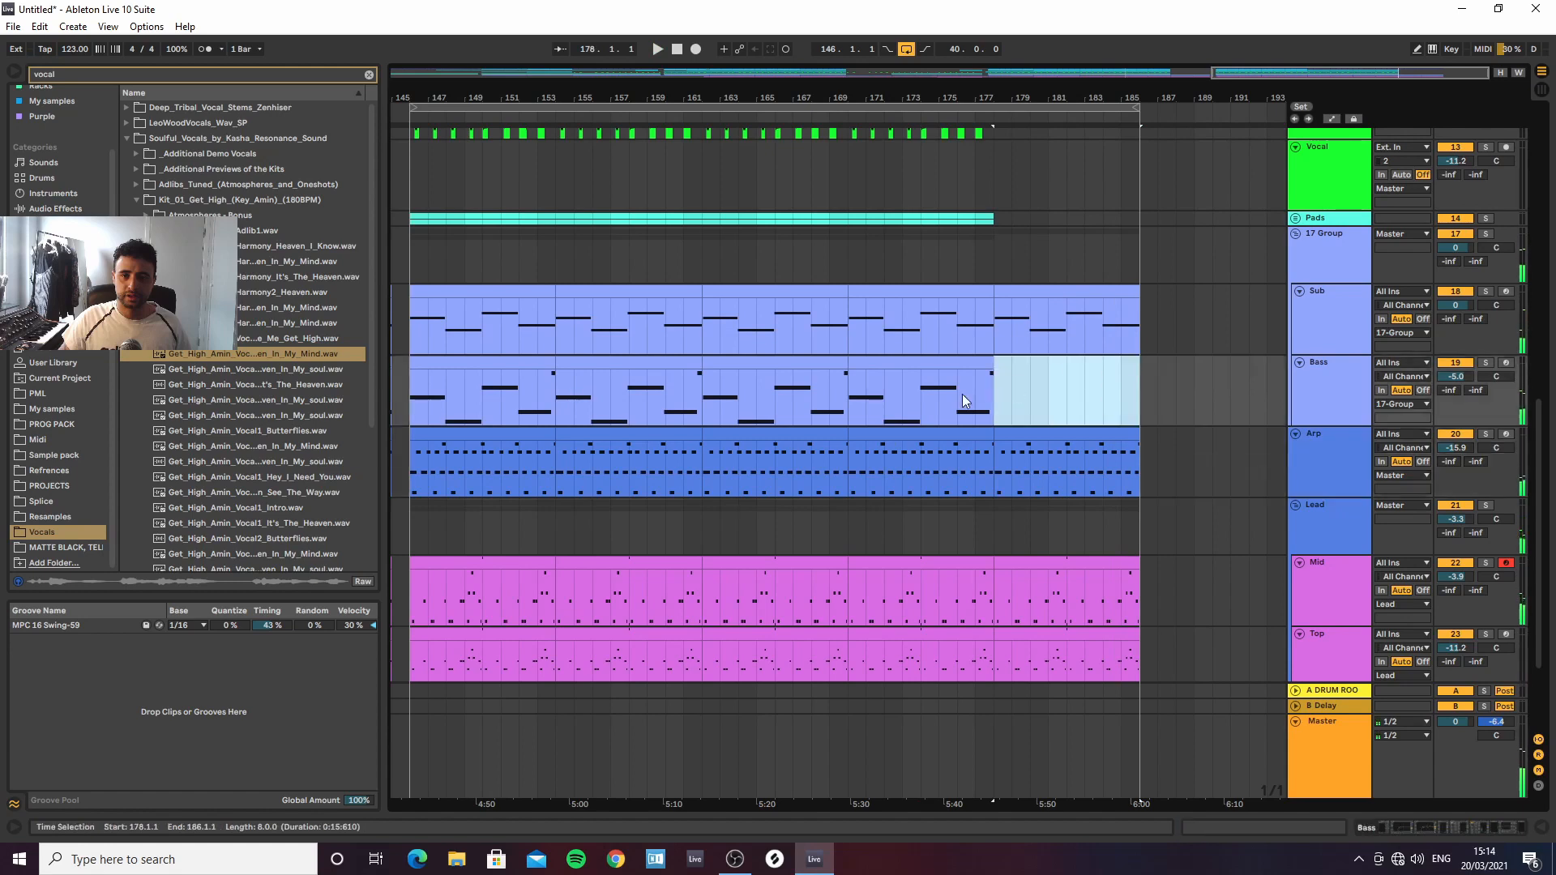
pyautogui.press('Delete')
# Play from bar 176 and delete the Top clip from bar 178 to 186
pyautogui.click(956, 395)
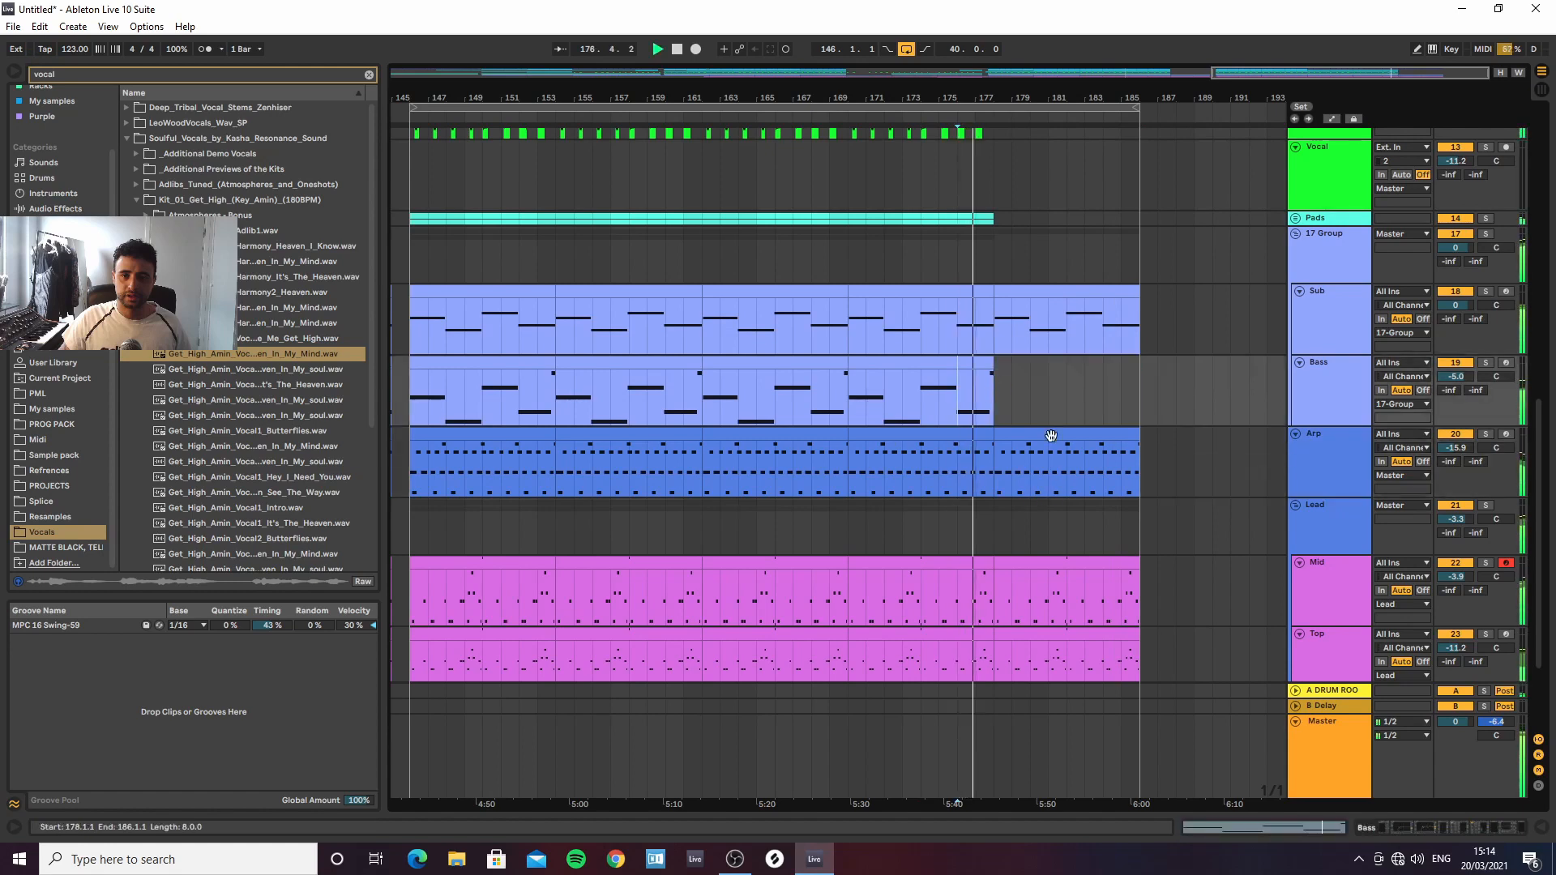
pyautogui.click(1048, 485)
pyautogui.click(1051, 646)
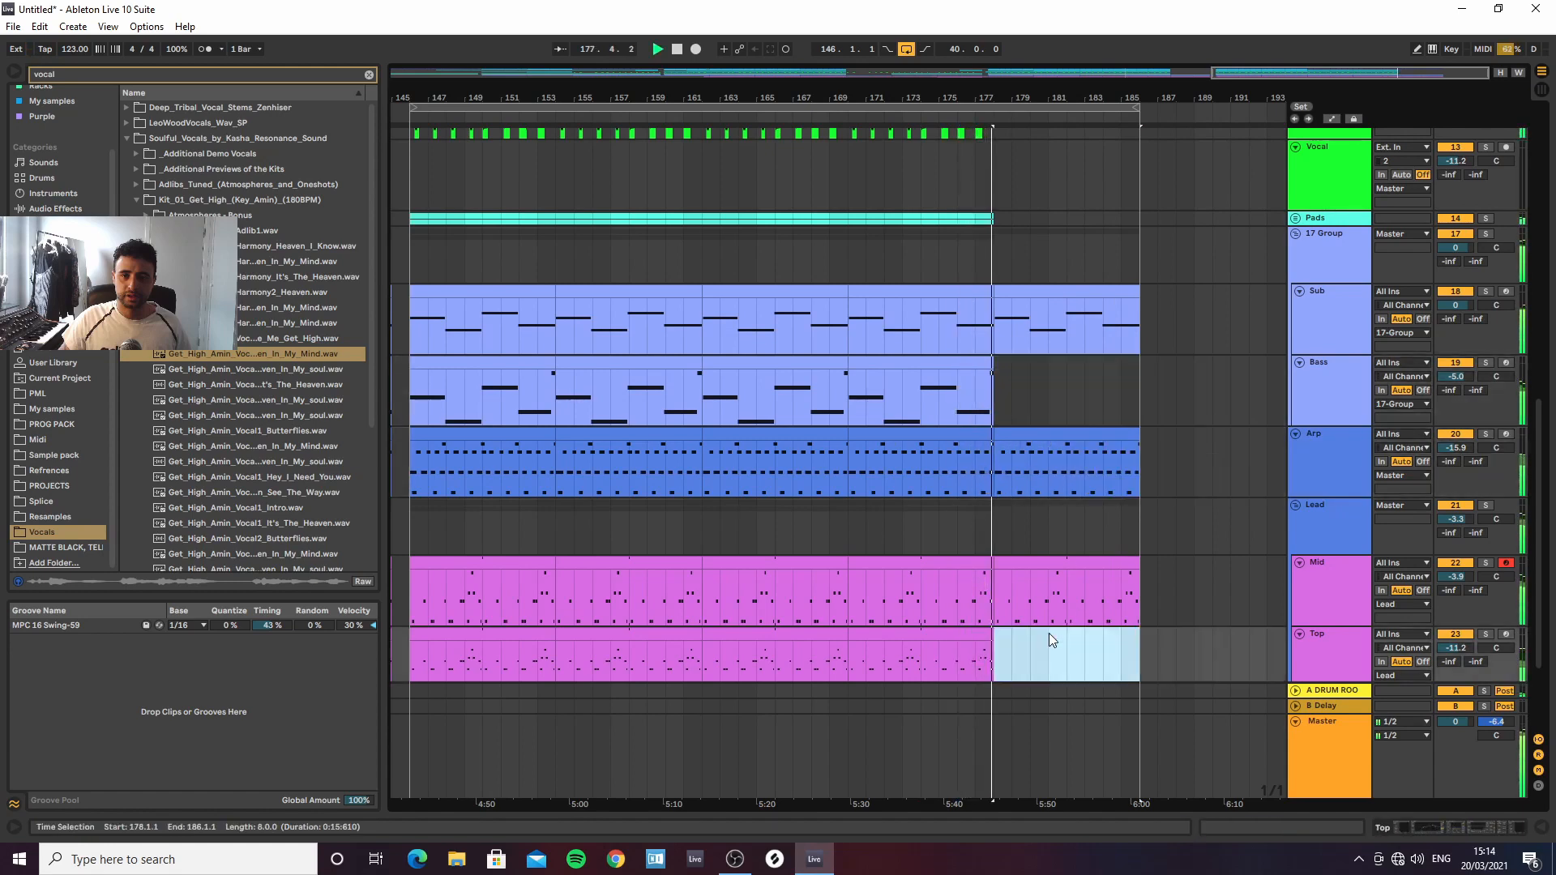
pyautogui.press('Delete')
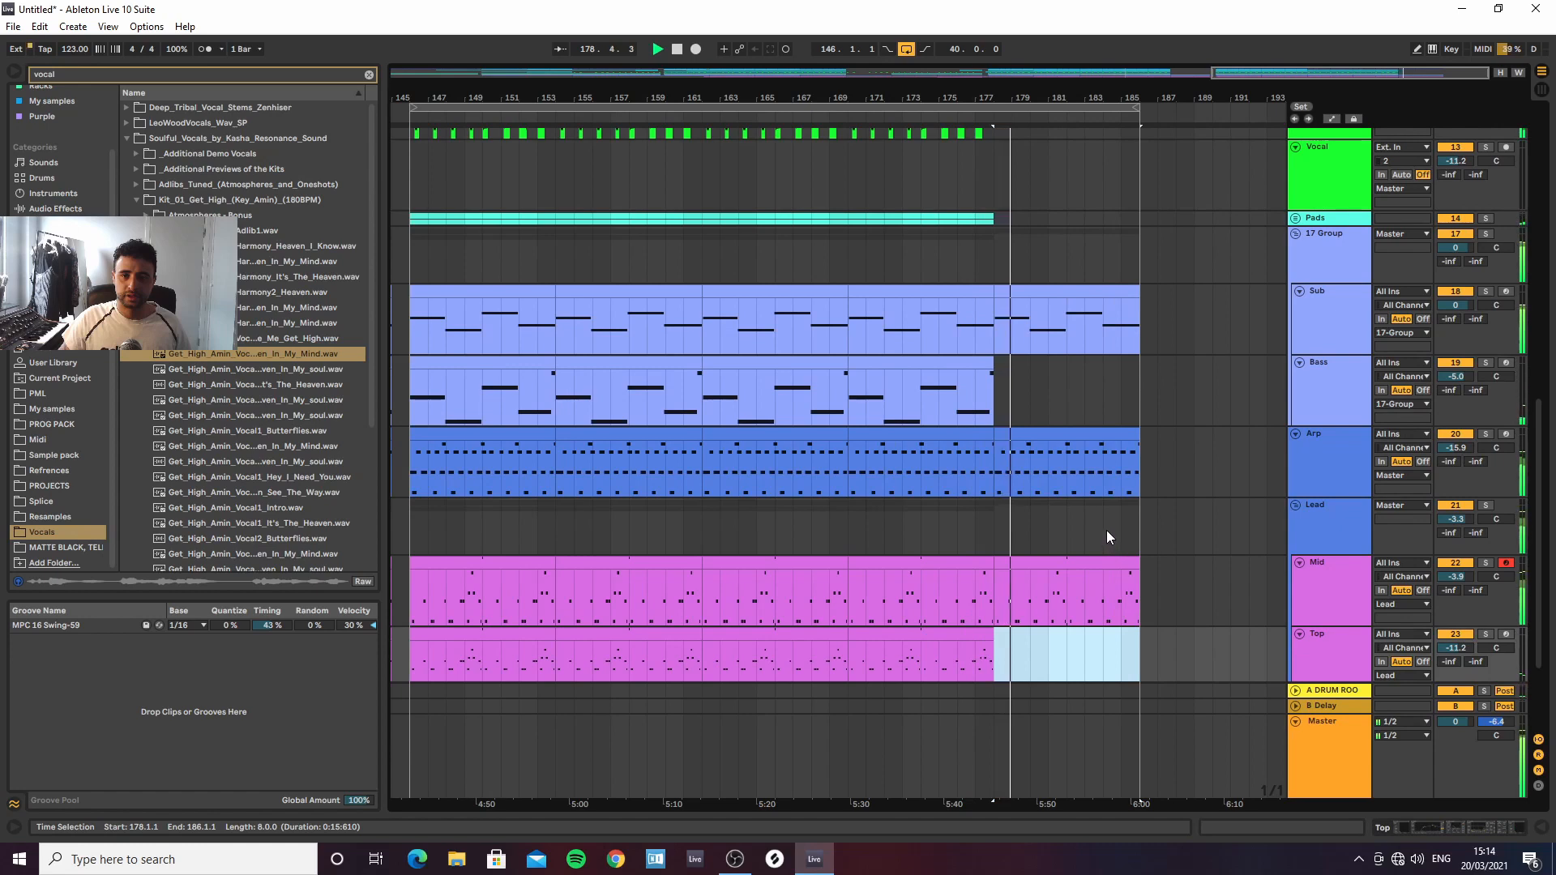
# Show the automation lanes and lower the Arp's Diva FreqModDepth envelope at bar 178
pyautogui.click(1311, 487)
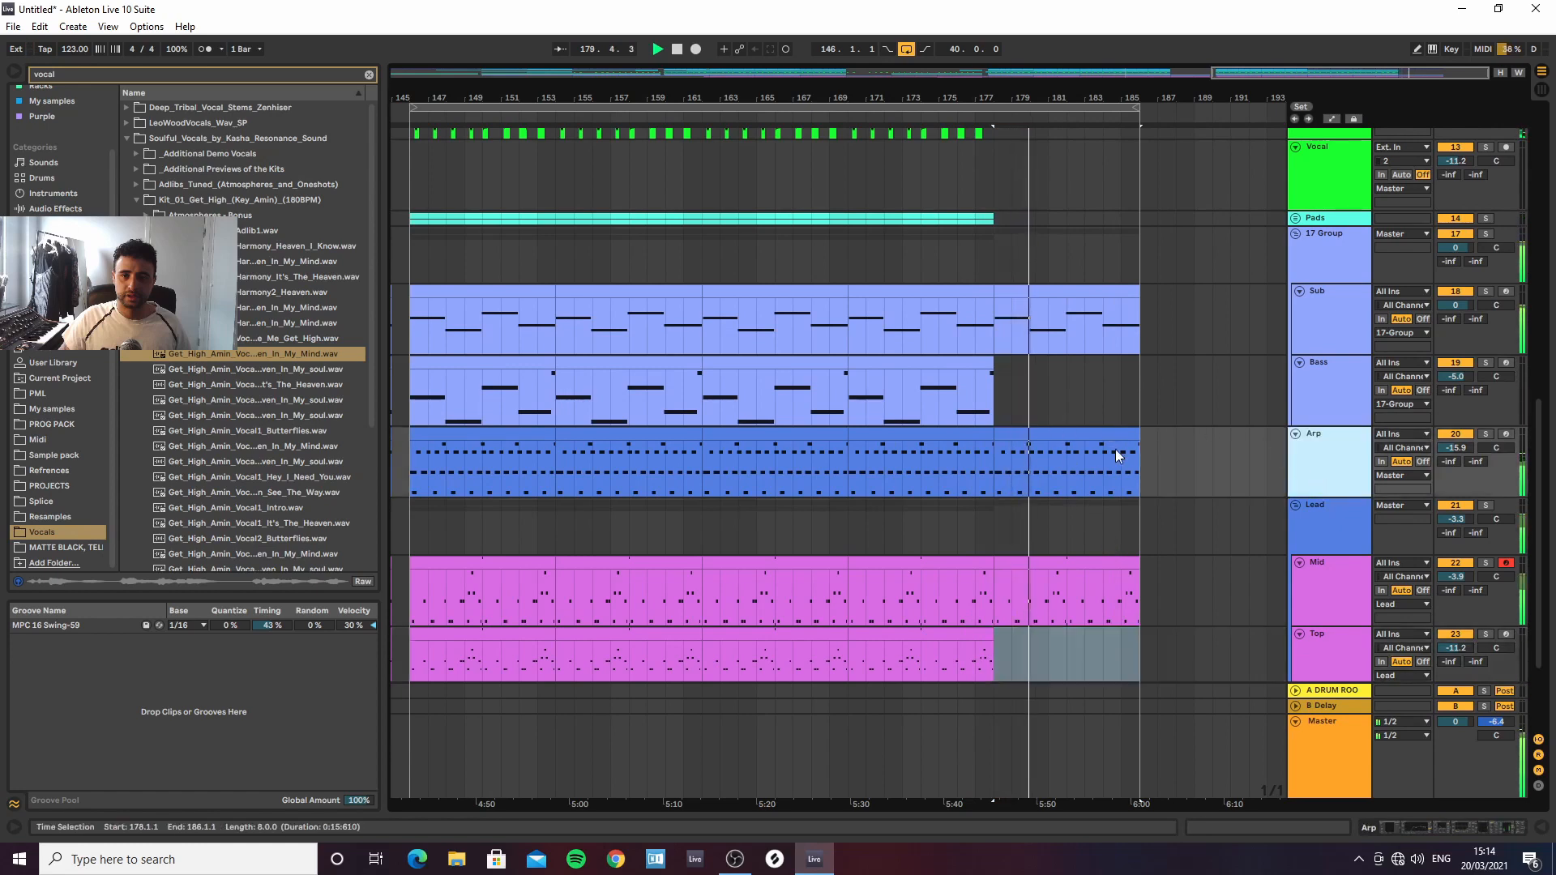
pyautogui.press('a')
pyautogui.click(1321, 464)
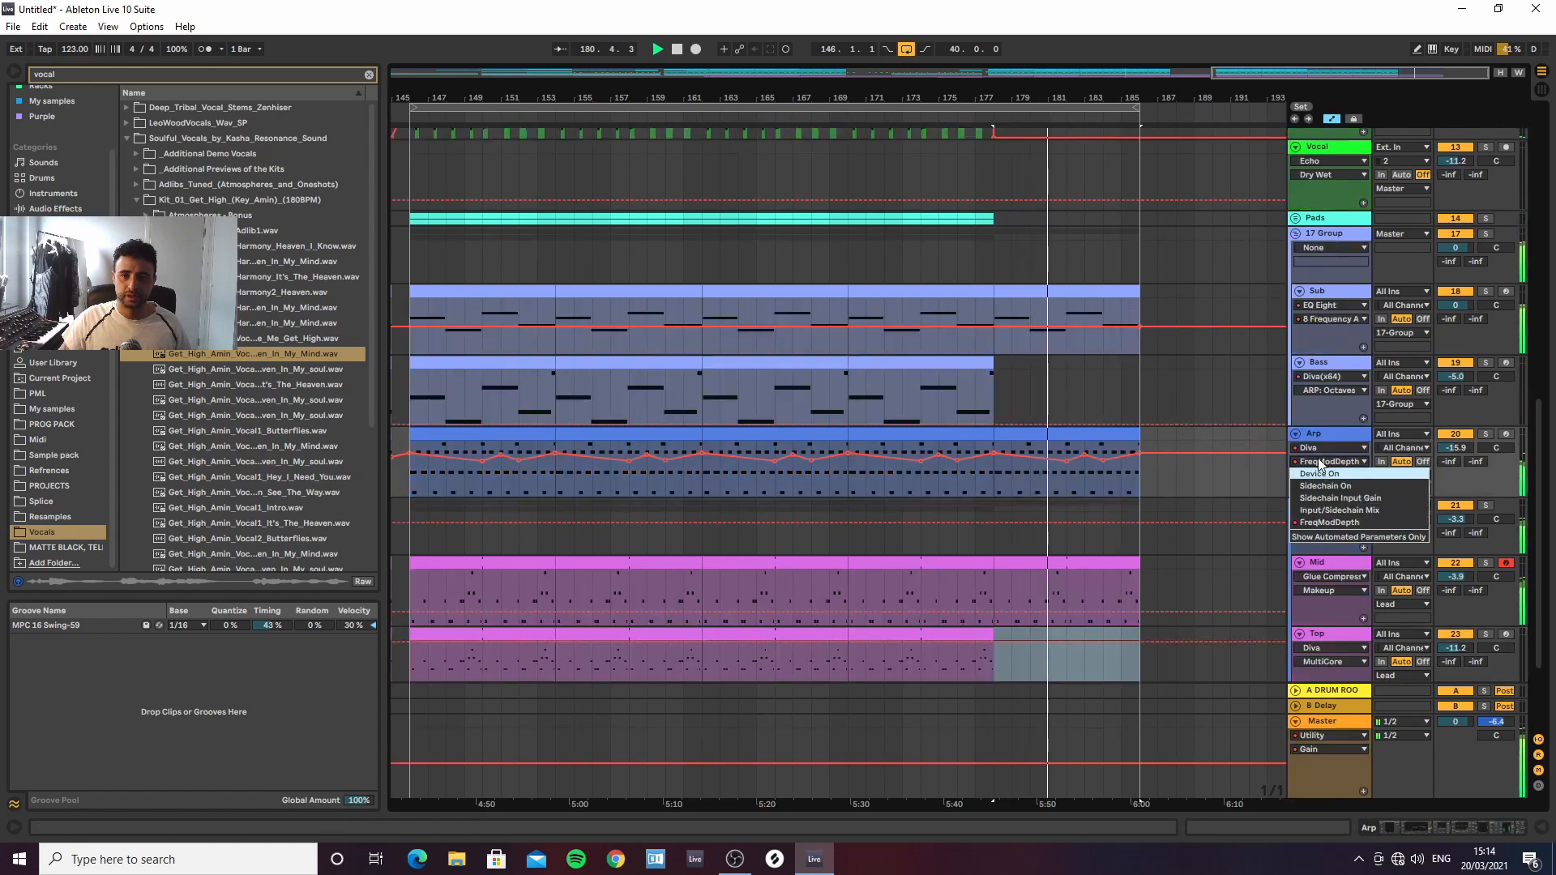
pyautogui.click(1321, 462)
pyautogui.moveTo(992, 455); pyautogui.dragTo(994, 462)
pyautogui.click(975, 447)
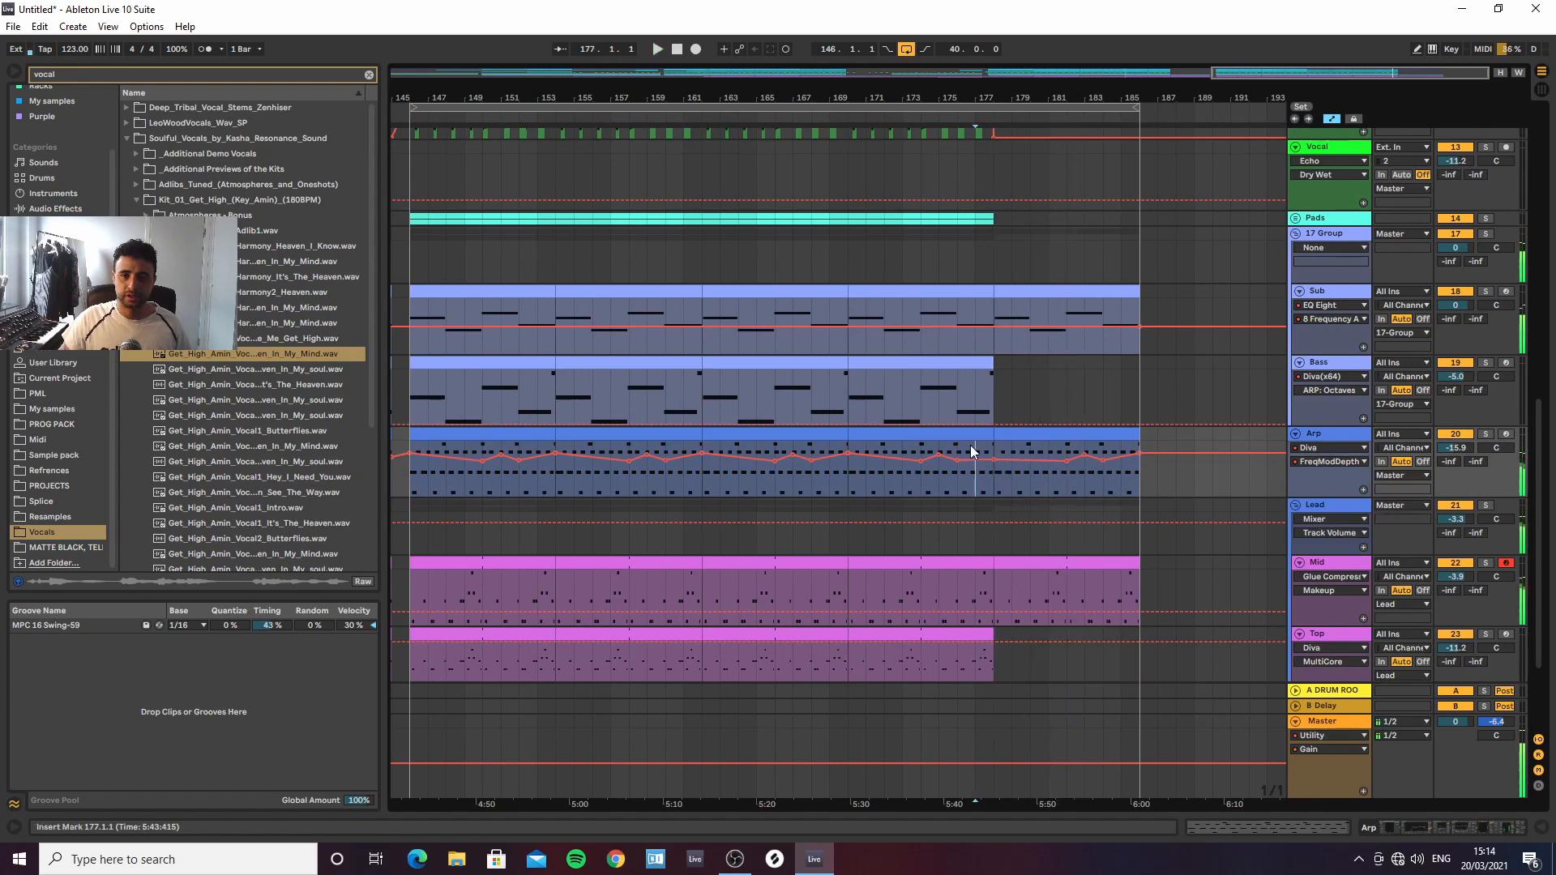
# Flatten the Arp's FreqModDepth automation at 36% from bar 178 to the clip's end at bar 186
pyautogui.click(1083, 454)
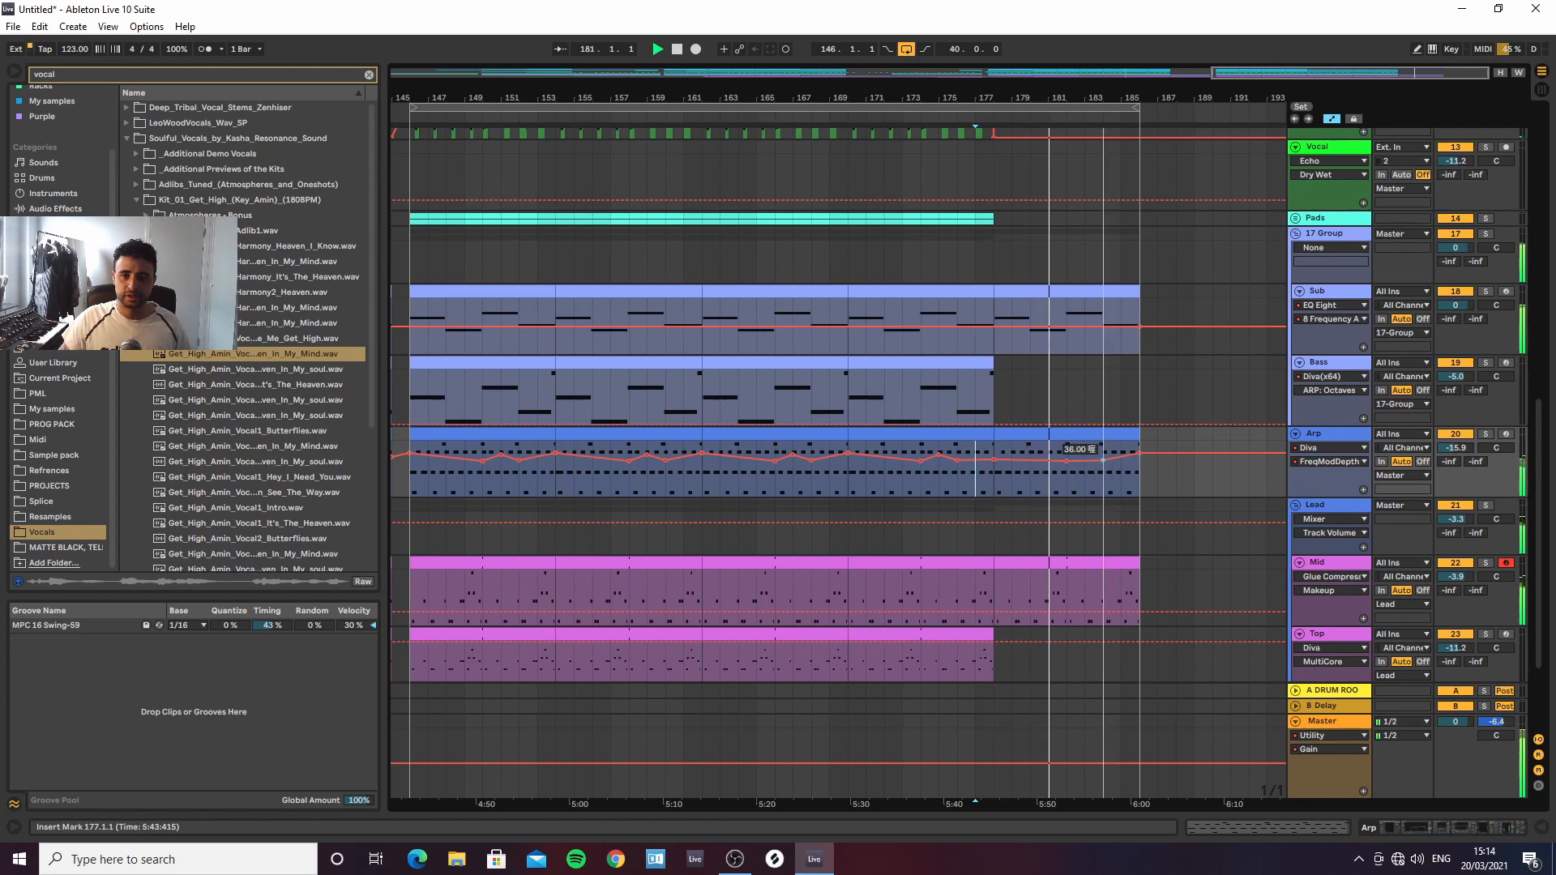
pyautogui.moveTo(1103, 461); pyautogui.dragTo(1140, 472)
pyautogui.click(1068, 463)
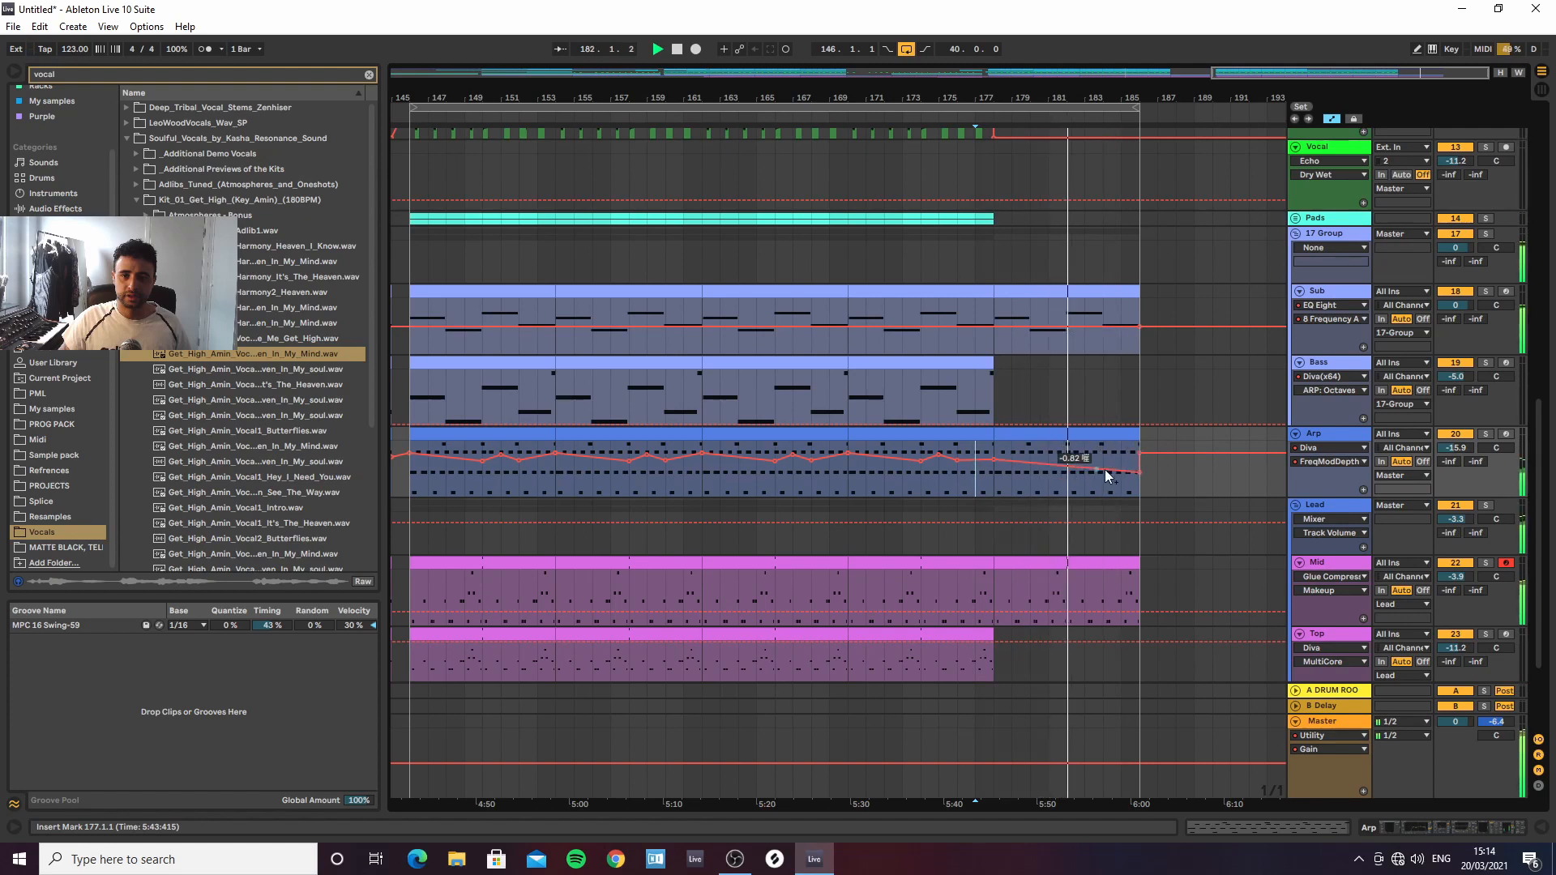
pyautogui.moveTo(1139, 475); pyautogui.dragTo(1138, 460)
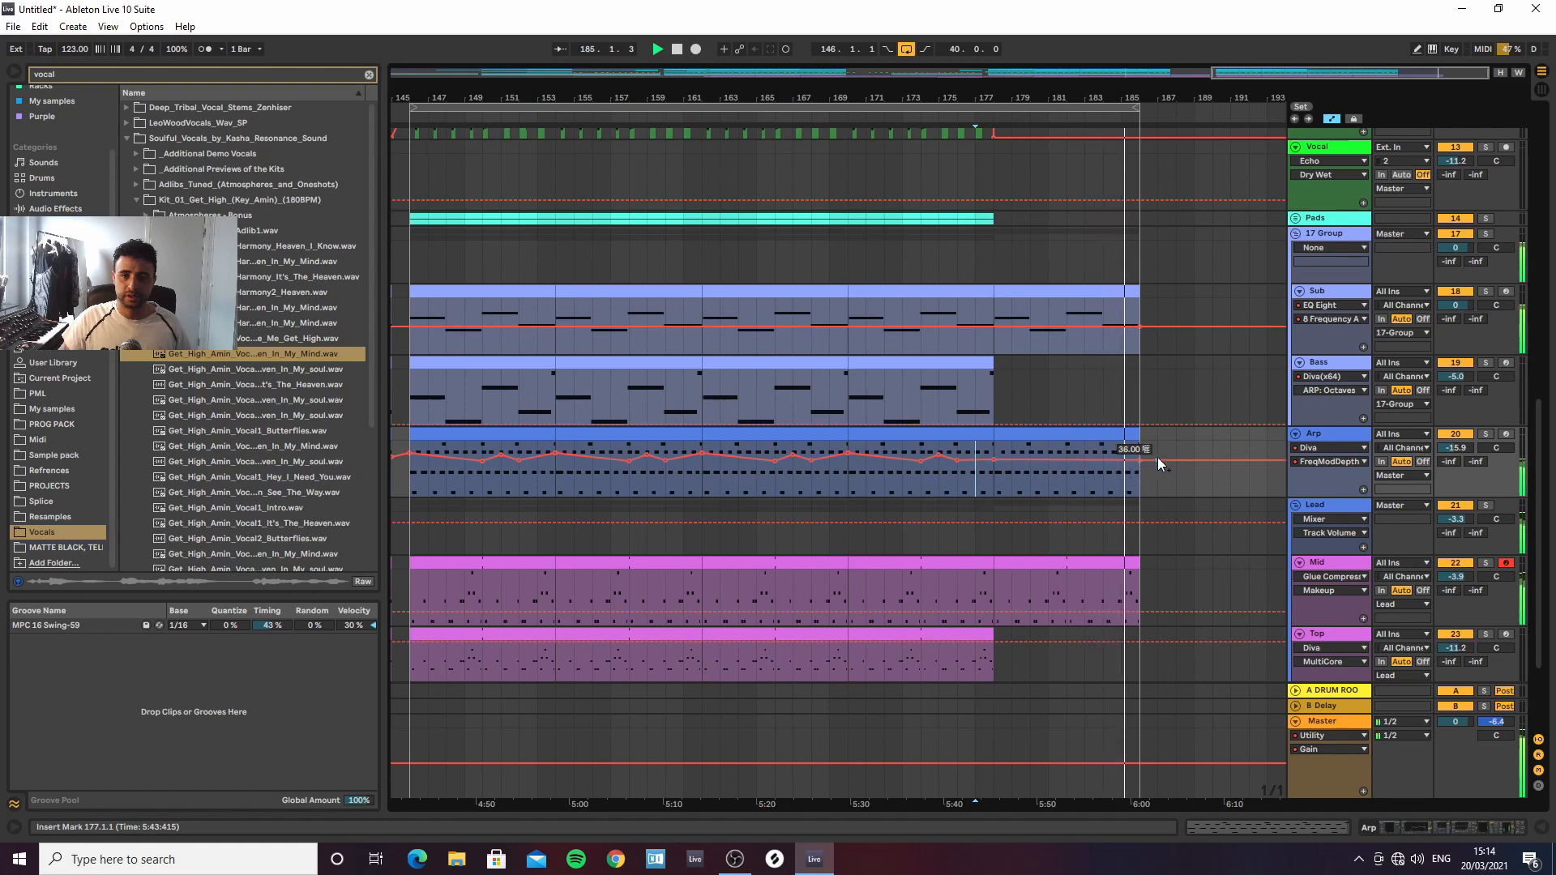
# Ramp the Mid track's Diva Frequency automation downward from bar 178 to 186 and play from bar 178
pyautogui.click(1339, 577)
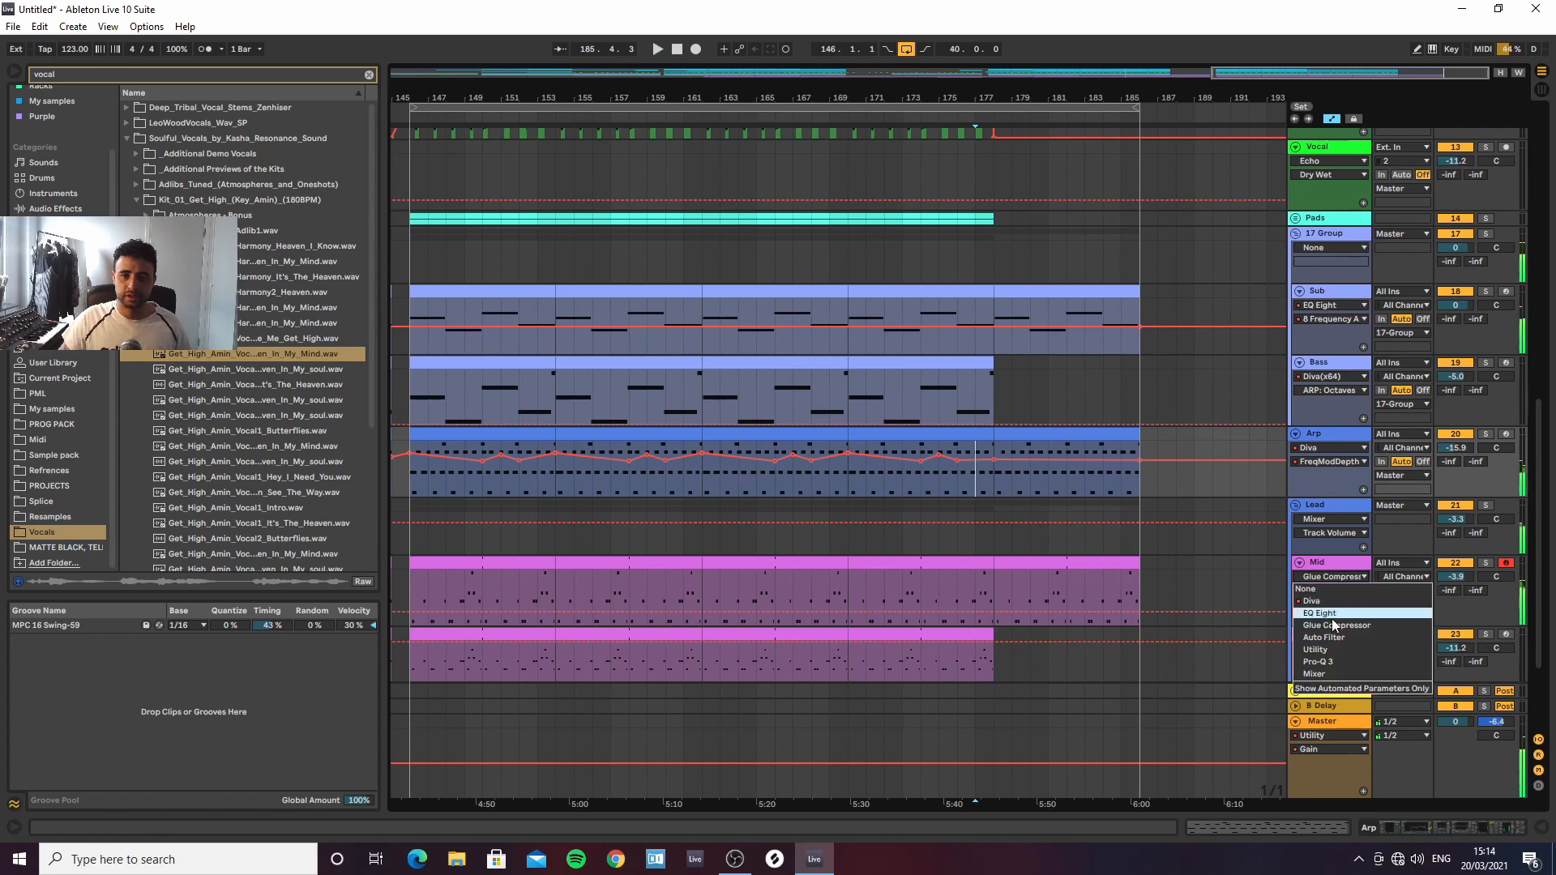
pyautogui.click(1313, 600)
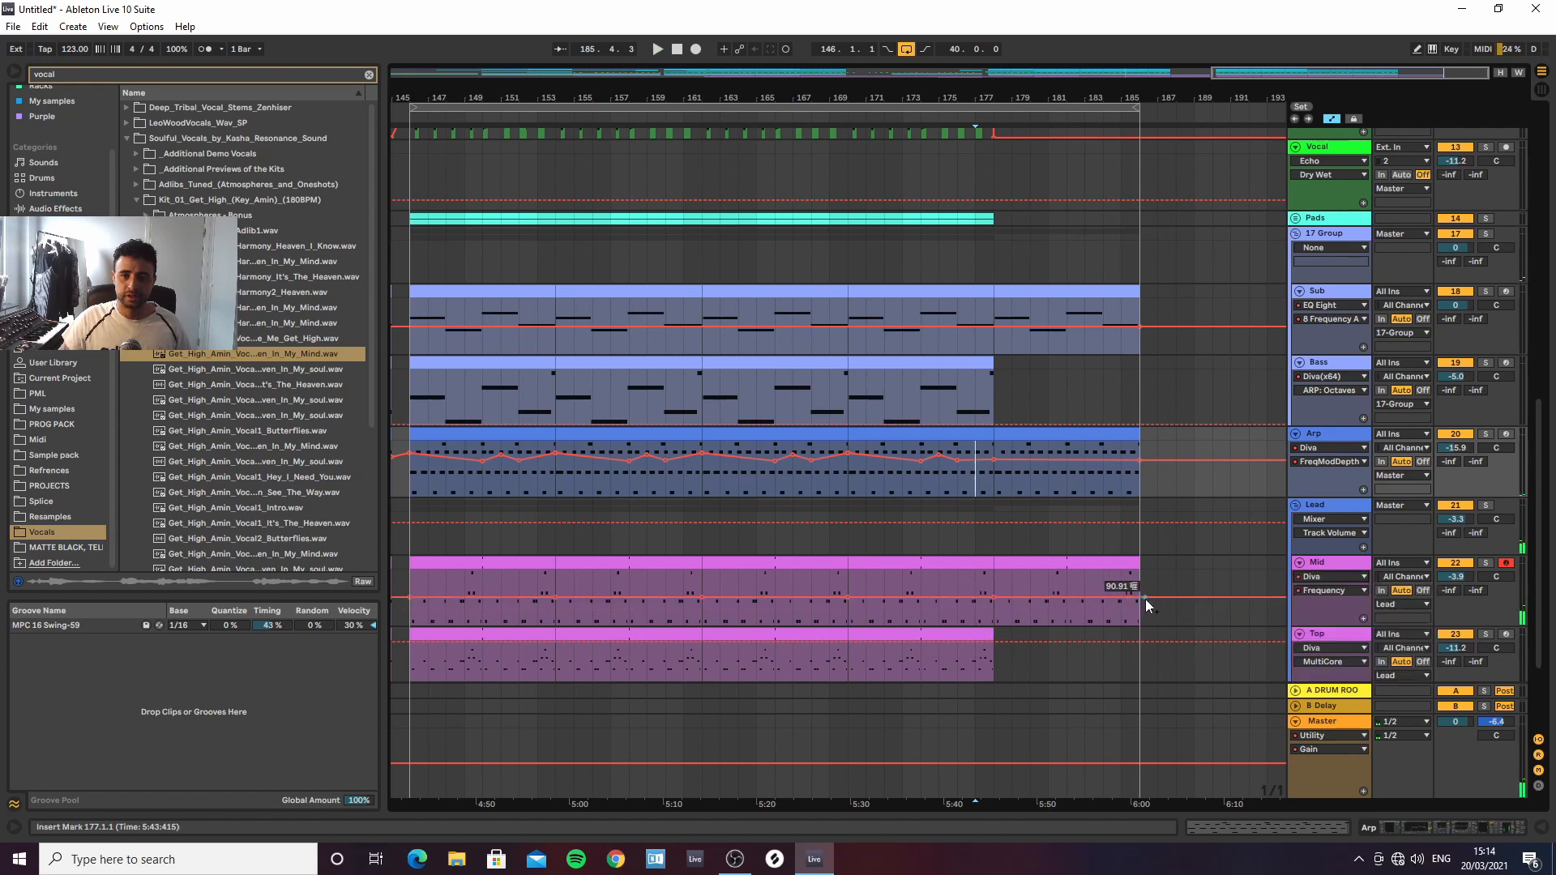
pyautogui.moveTo(1145, 598); pyautogui.dragTo(1146, 606)
pyautogui.click(992, 581)
pyautogui.press('space')
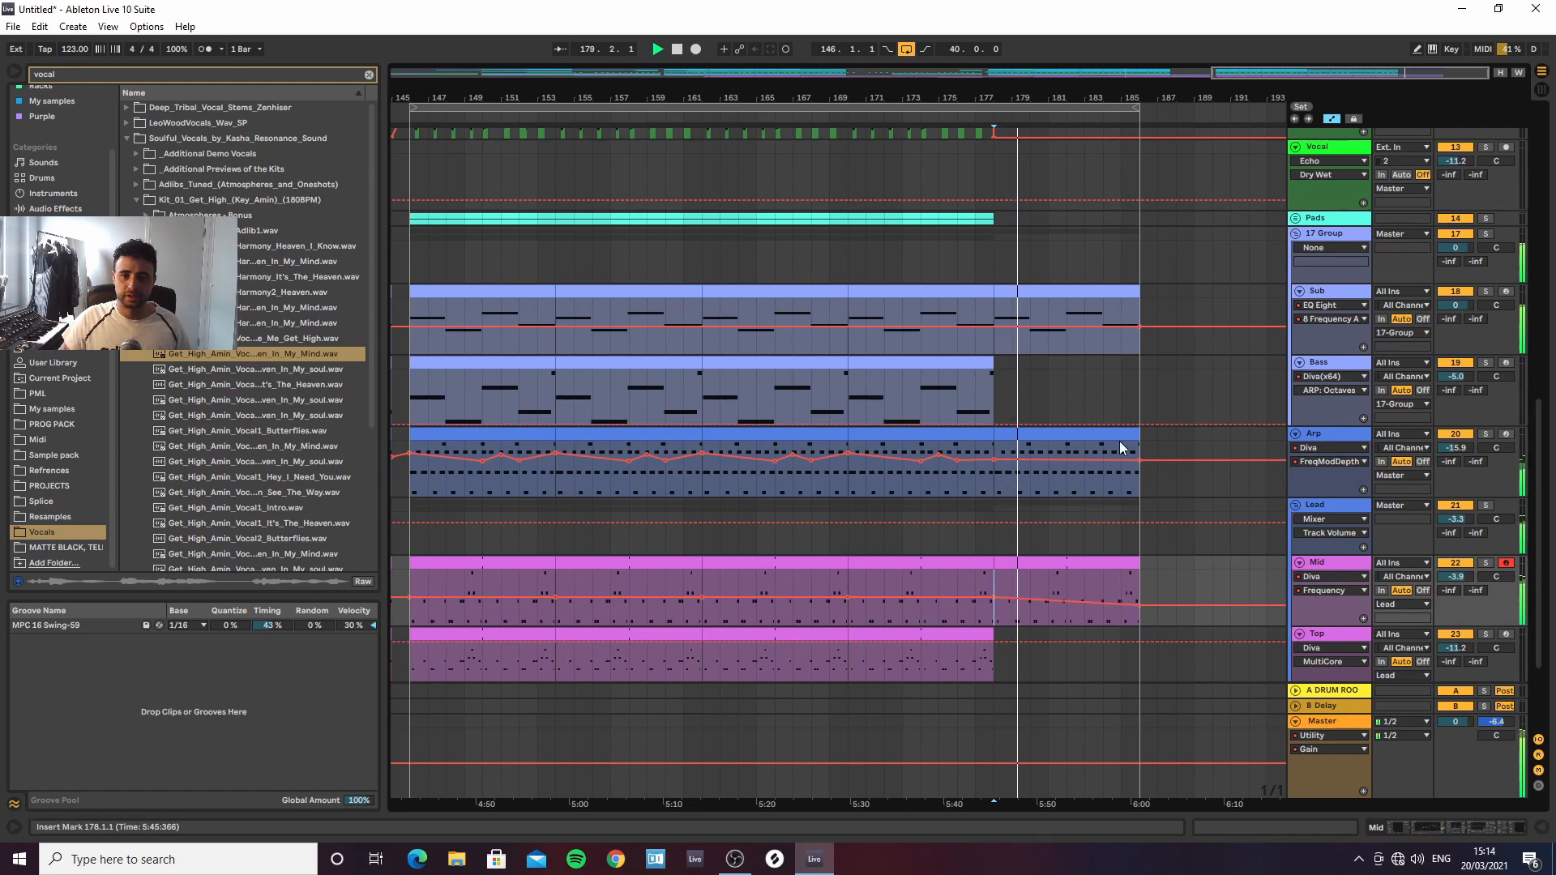
# Ramp the Sub's EQ Eight 8 Frequency A automation down from bar 178 to about 96.3 Hz at bar 186
pyautogui.click(994, 325)
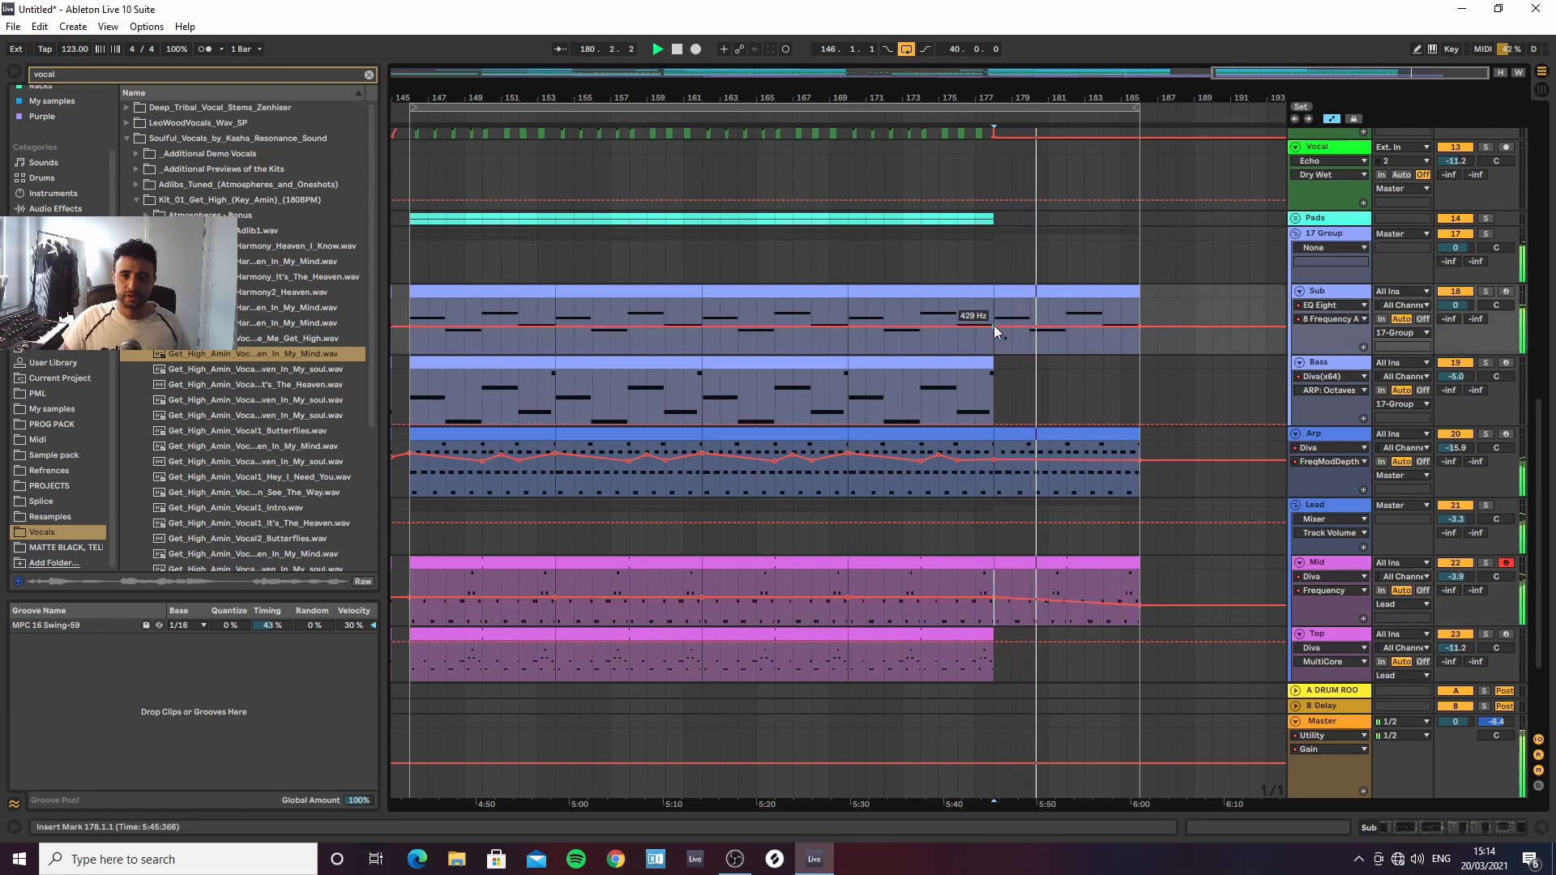
pyautogui.moveTo(1139, 327); pyautogui.dragTo(1140, 337)
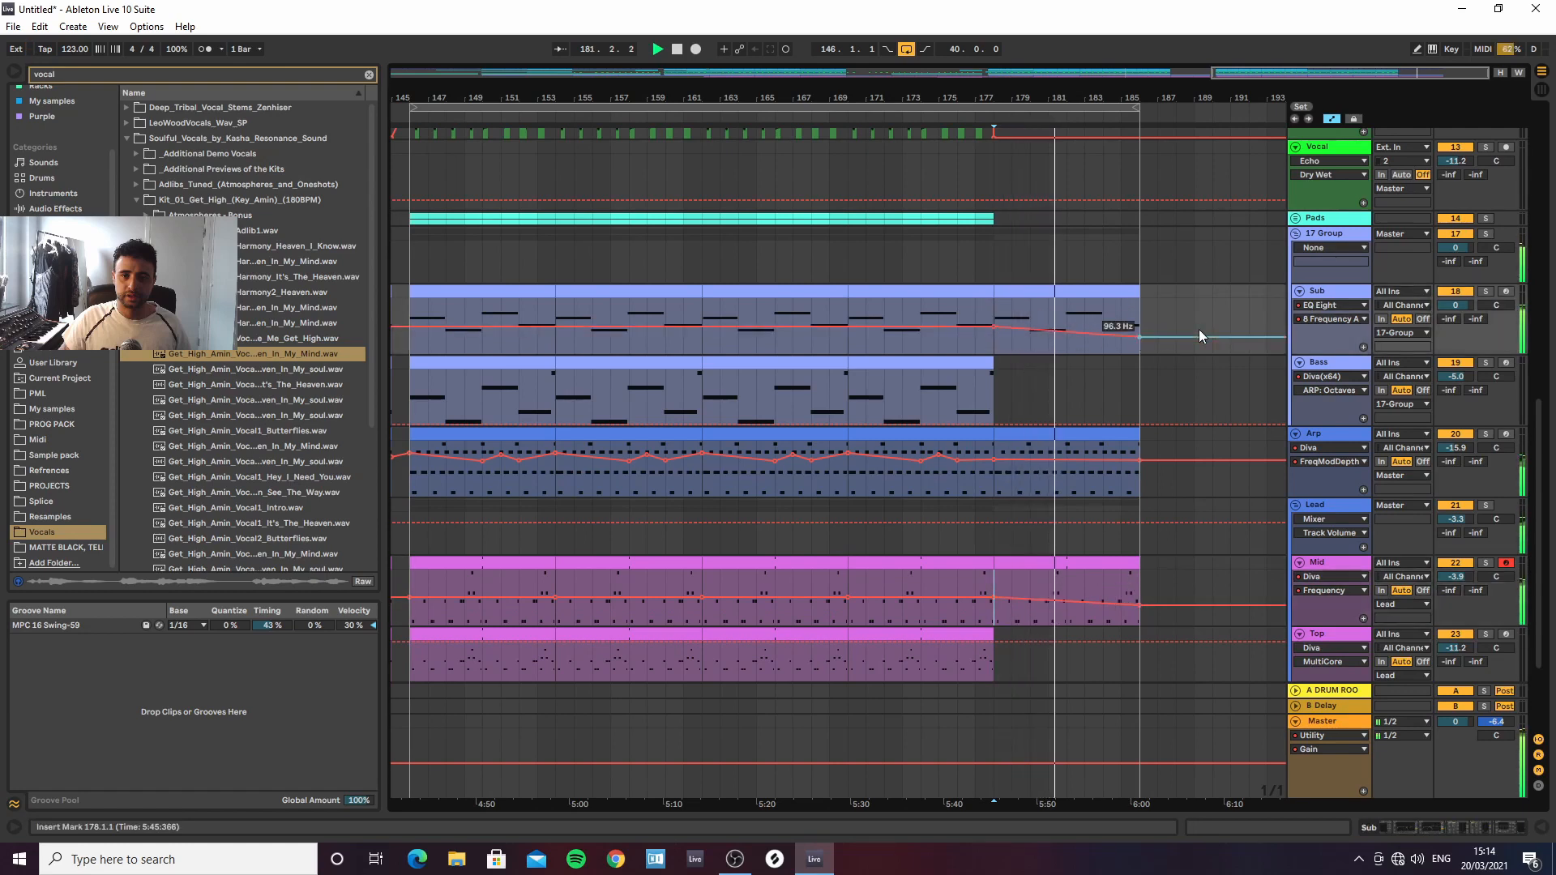
# Show the Sub's Diva VCF1 Frequency automation and lower its envelope to about 0.31 at bar 186
pyautogui.click(1322, 297)
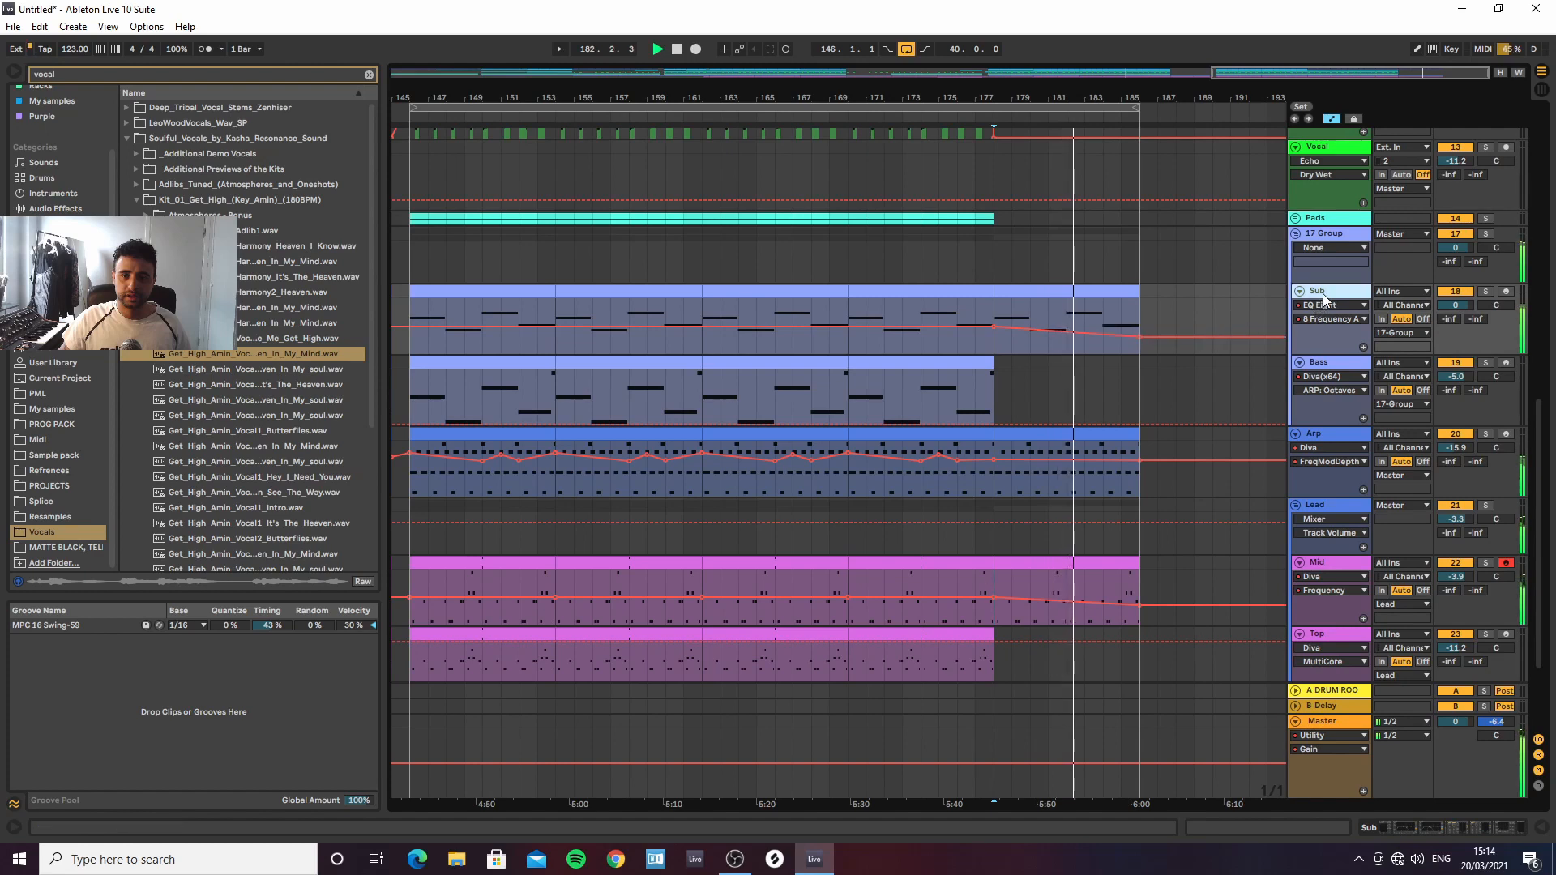
pyautogui.click(1329, 305)
pyautogui.click(1297, 339)
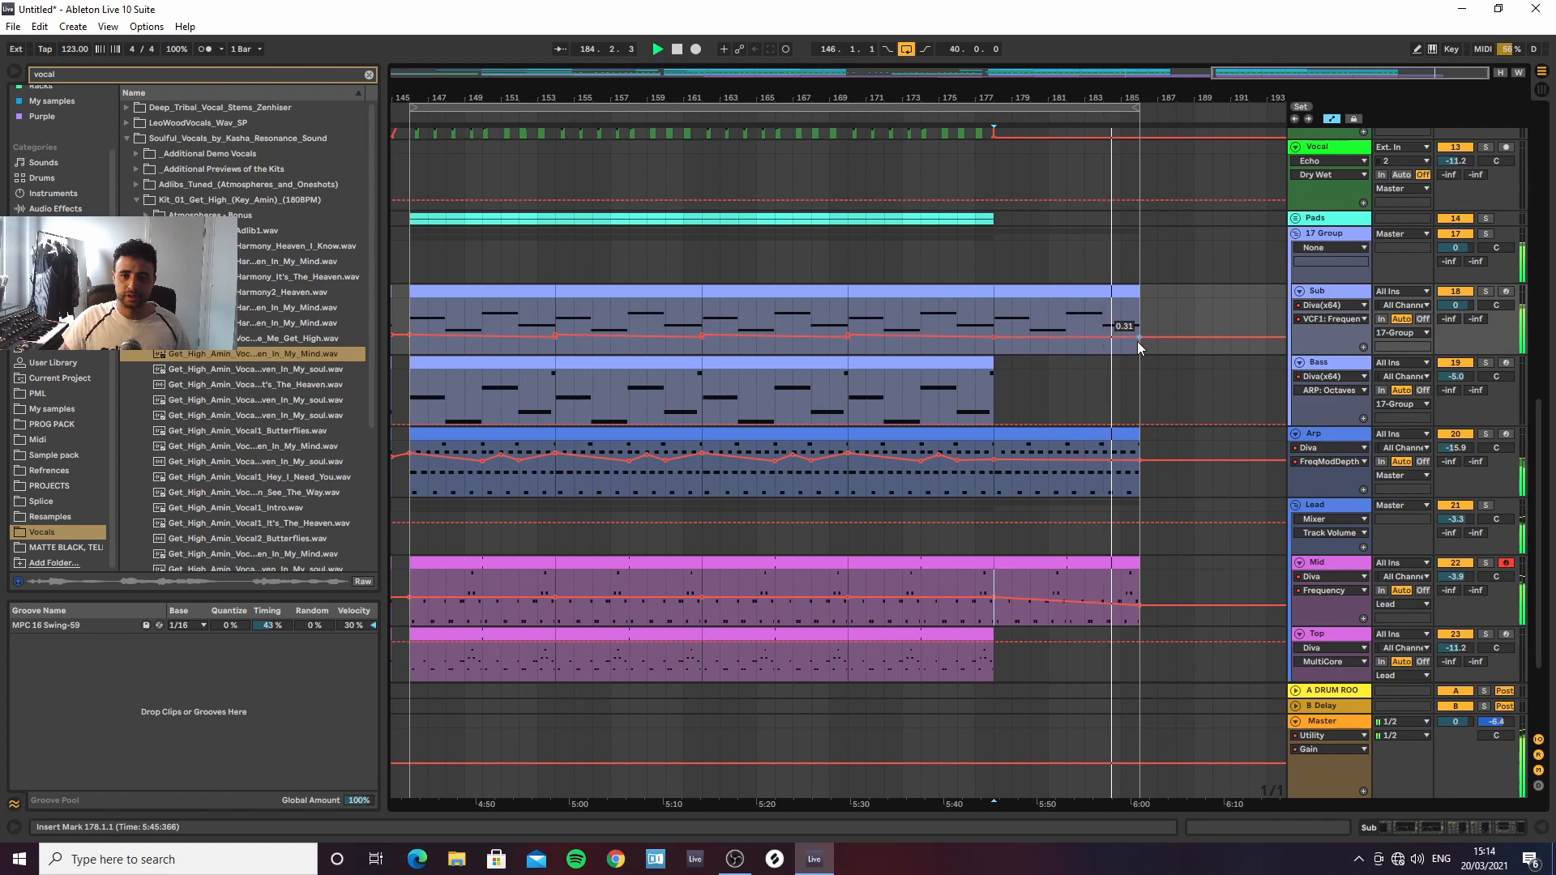
pyautogui.moveTo(1137, 342); pyautogui.dragTo(1138, 346)
# Stop playback, hide the automation lanes and extend the loop region to span bar 1 to bar 186
pyautogui.moveTo(1190, 98); pyautogui.dragTo(1190, 70)
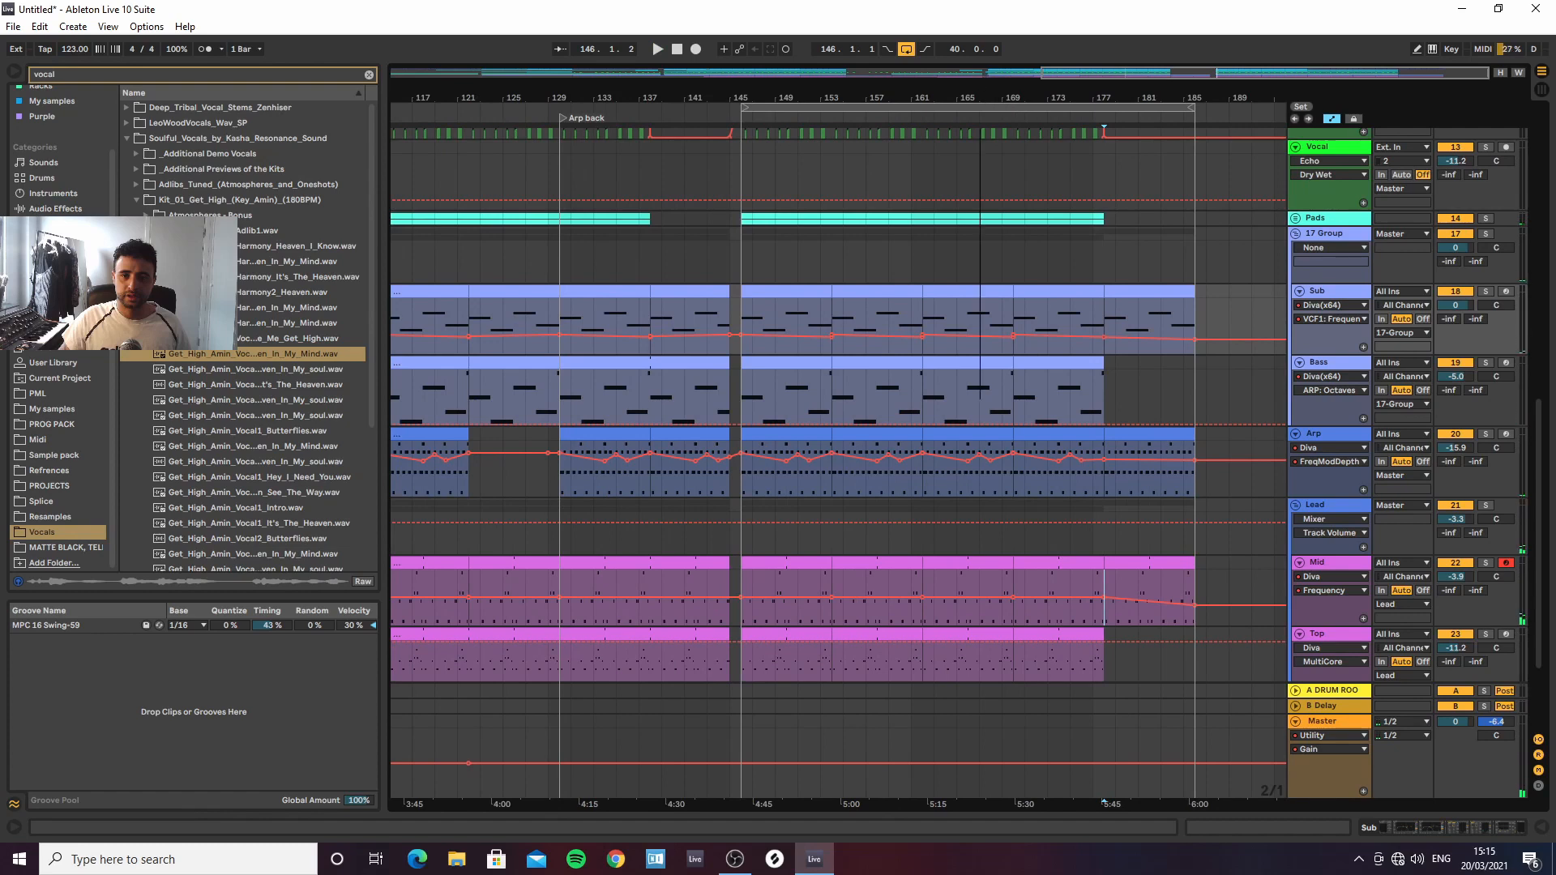
pyautogui.moveTo(1170, 98); pyautogui.dragTo(1170, 65)
pyautogui.press('a')
pyautogui.moveTo(1074, 107); pyautogui.dragTo(396, 107)
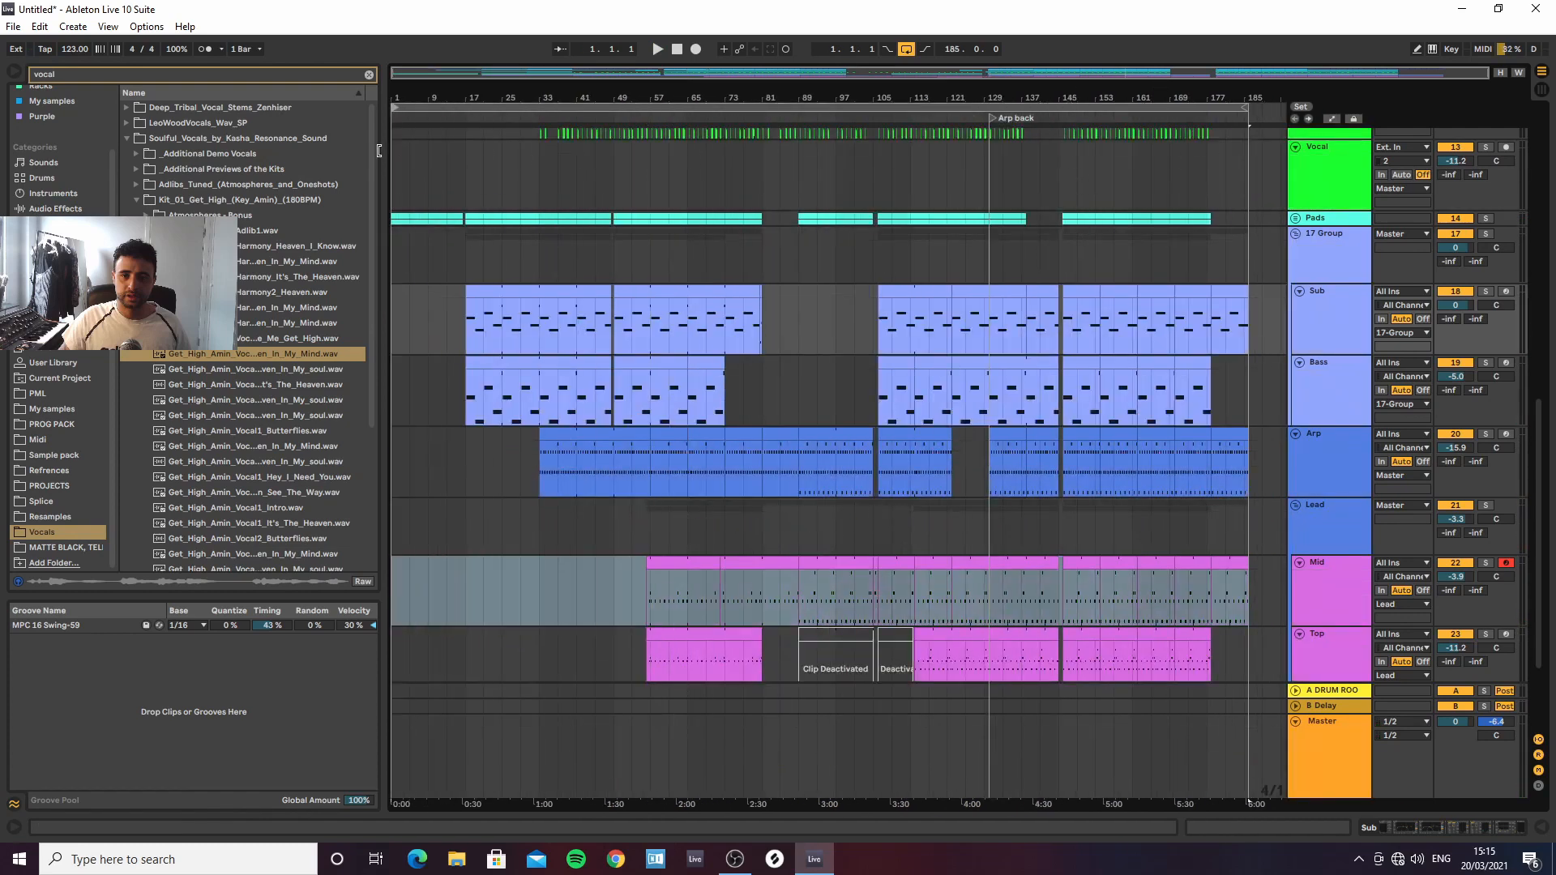
pyautogui.click(734, 861)
pyautogui.click(810, 864)
# Fold the Lead, Arp, 17 Group, Snare and Drums tracks for a compact overview of the arrangement
pyautogui.click(1296, 505)
pyautogui.click(1297, 435)
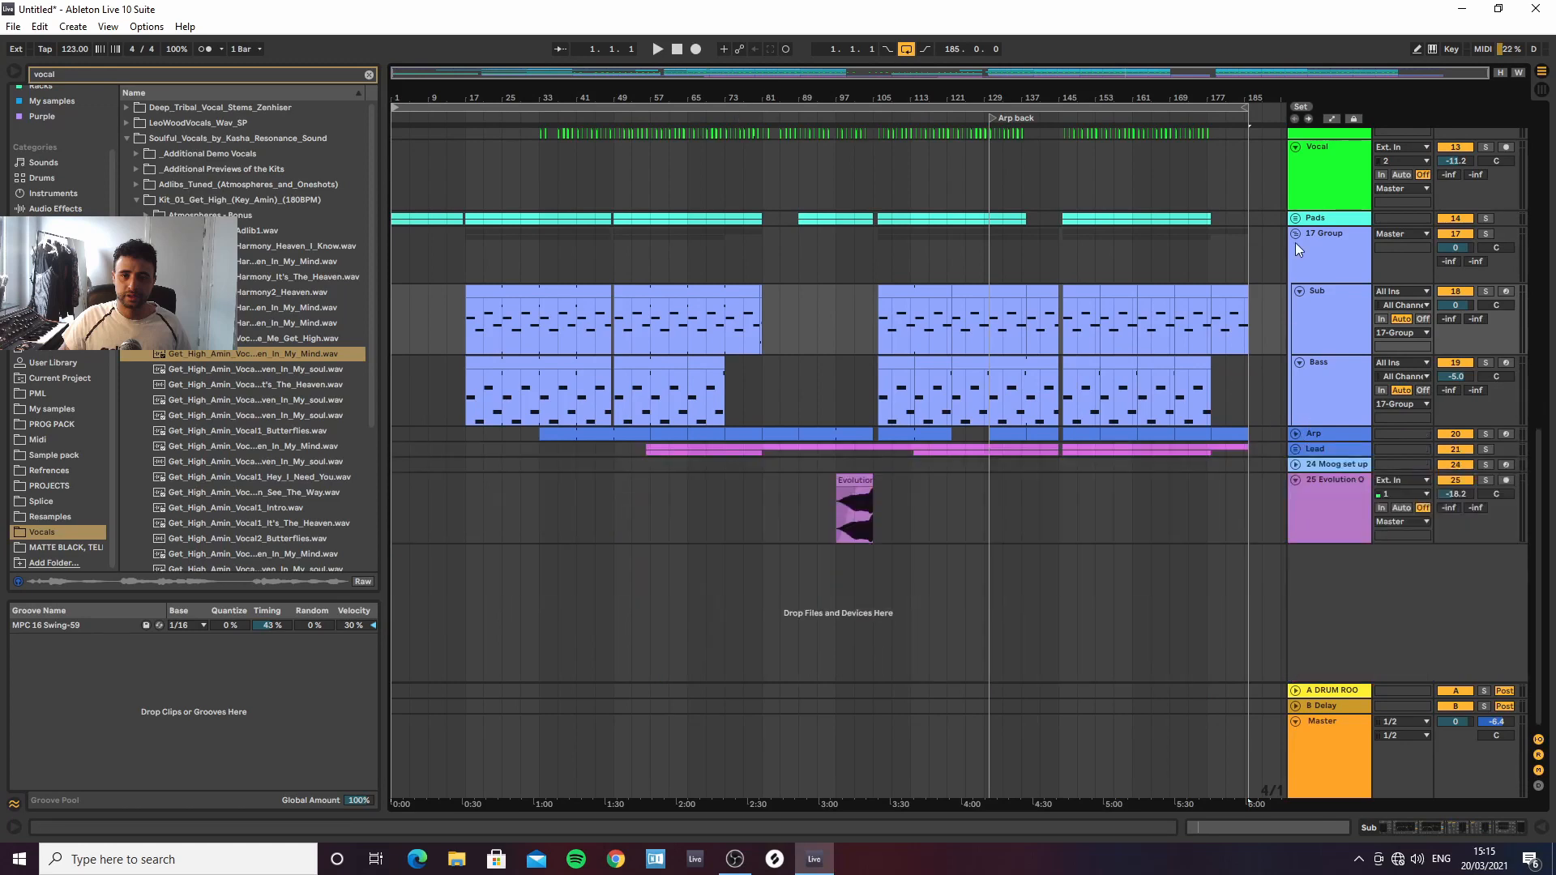
pyautogui.click(1295, 233)
pyautogui.scroll(5, 1277, 319)
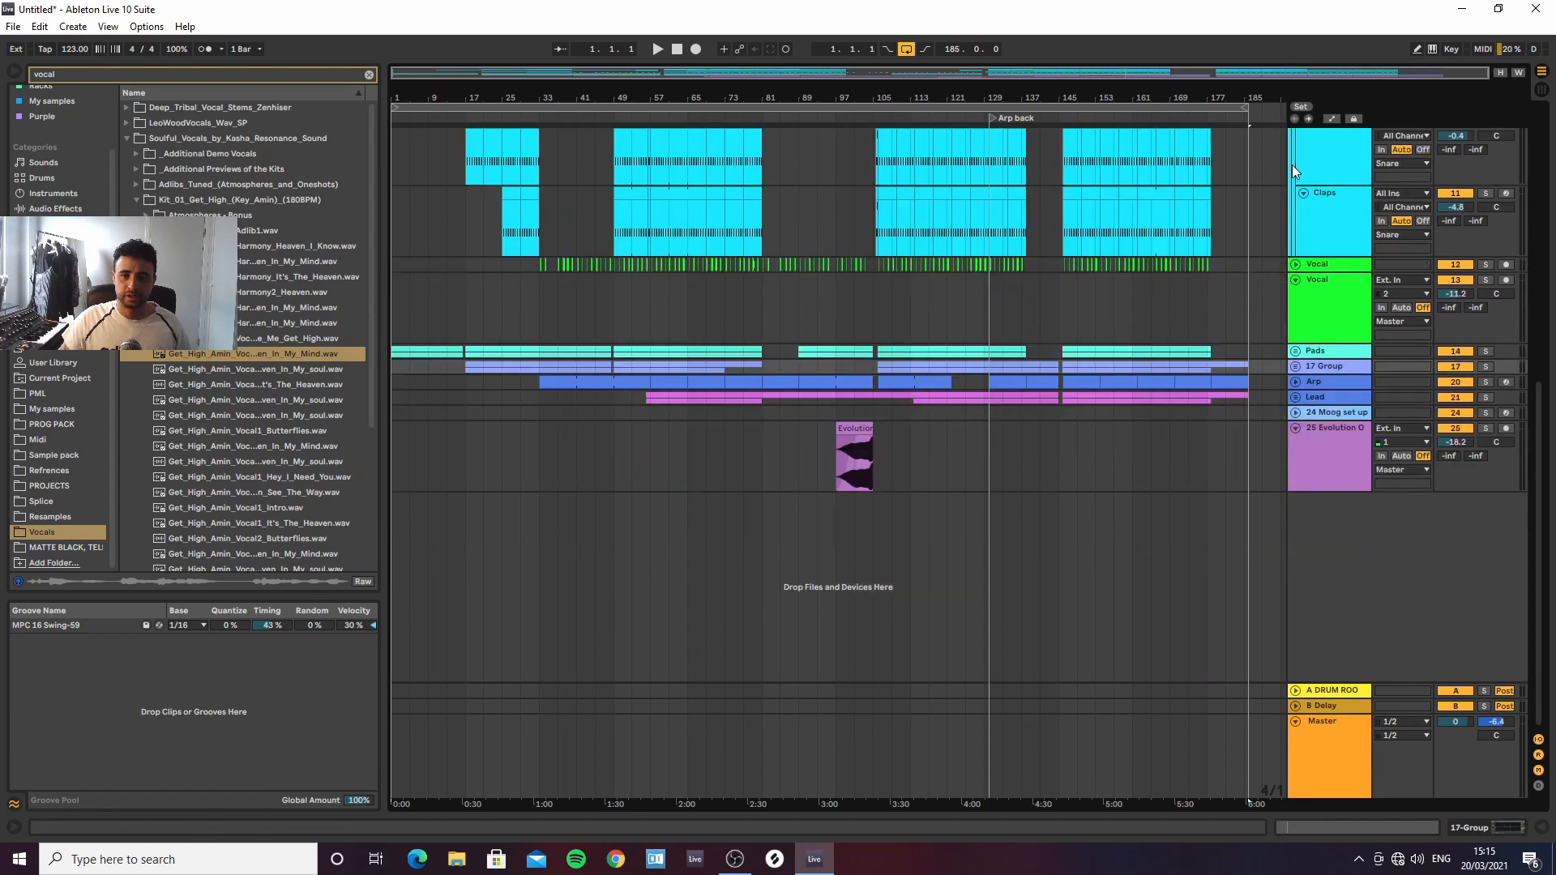
pyautogui.scroll(6, 1292, 164)
pyautogui.click(1299, 329)
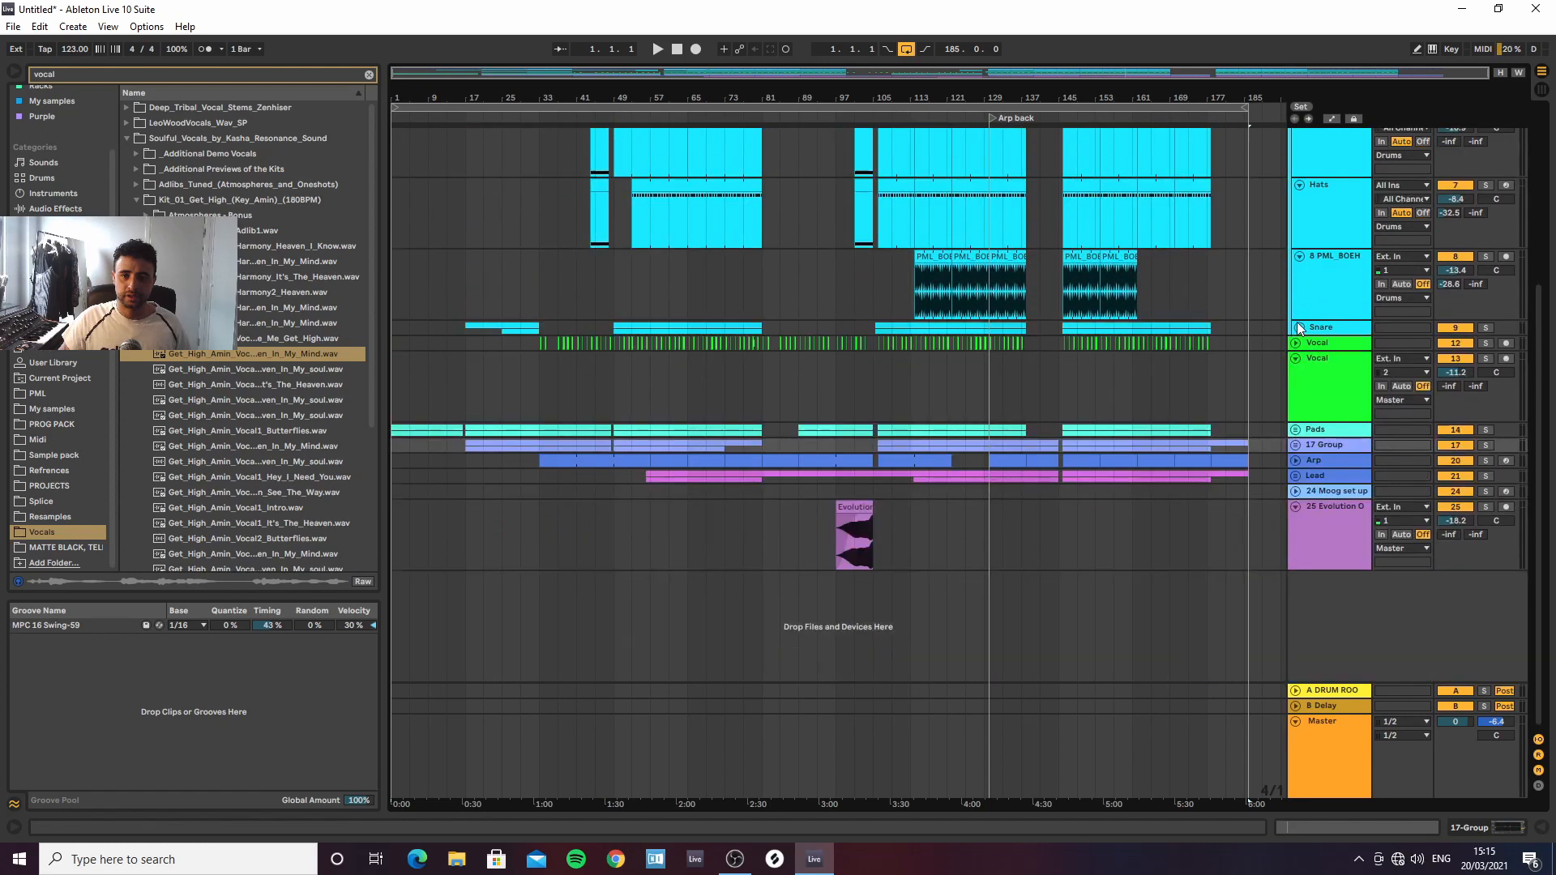
pyautogui.scroll(6, 1295, 247)
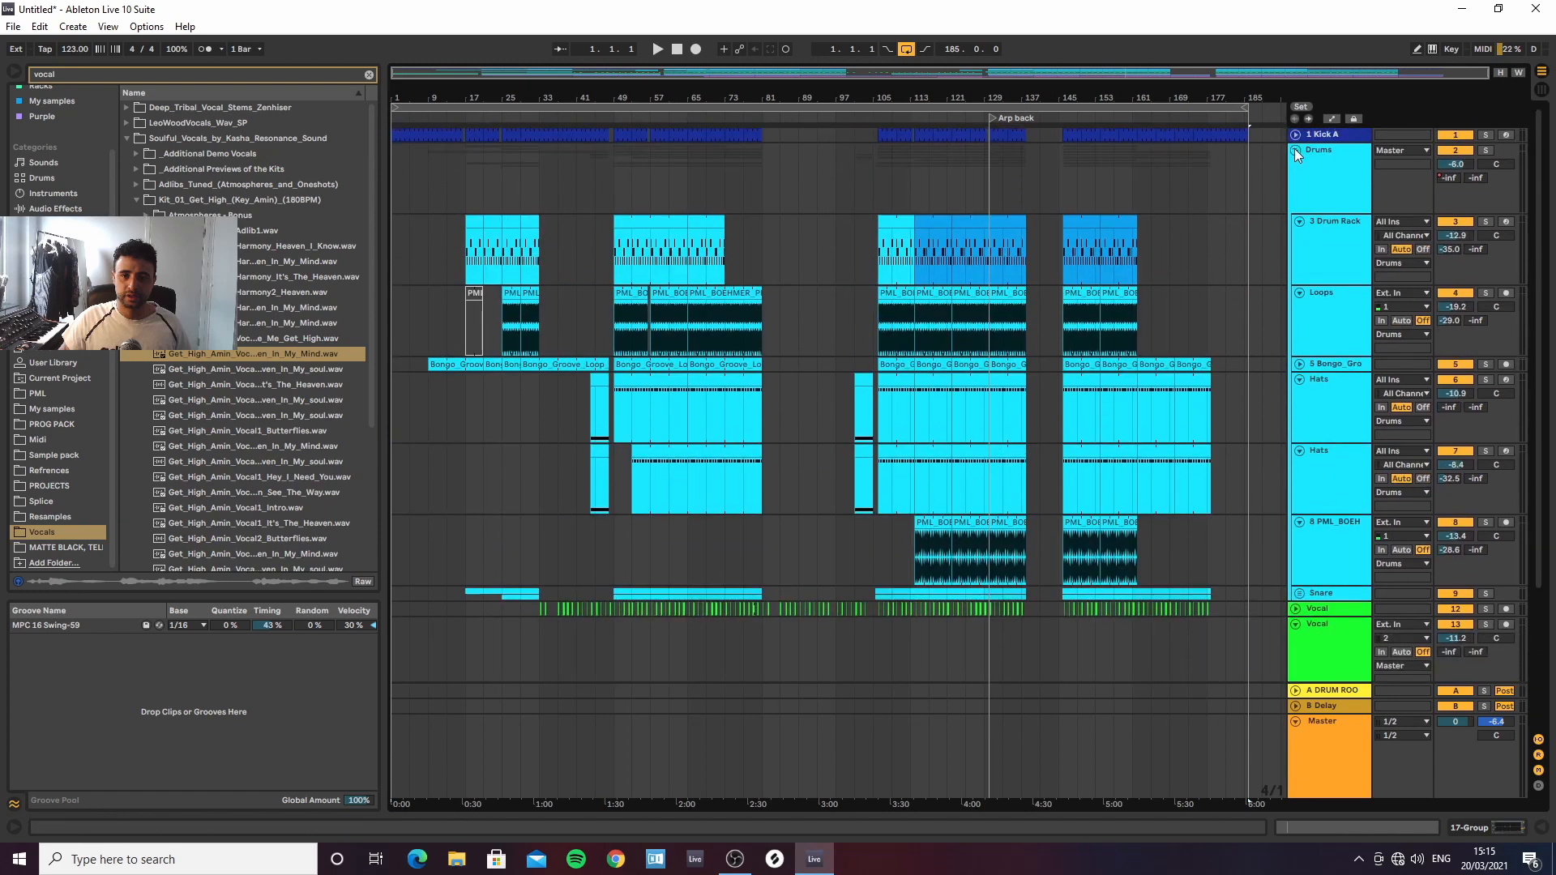
pyautogui.click(1296, 151)
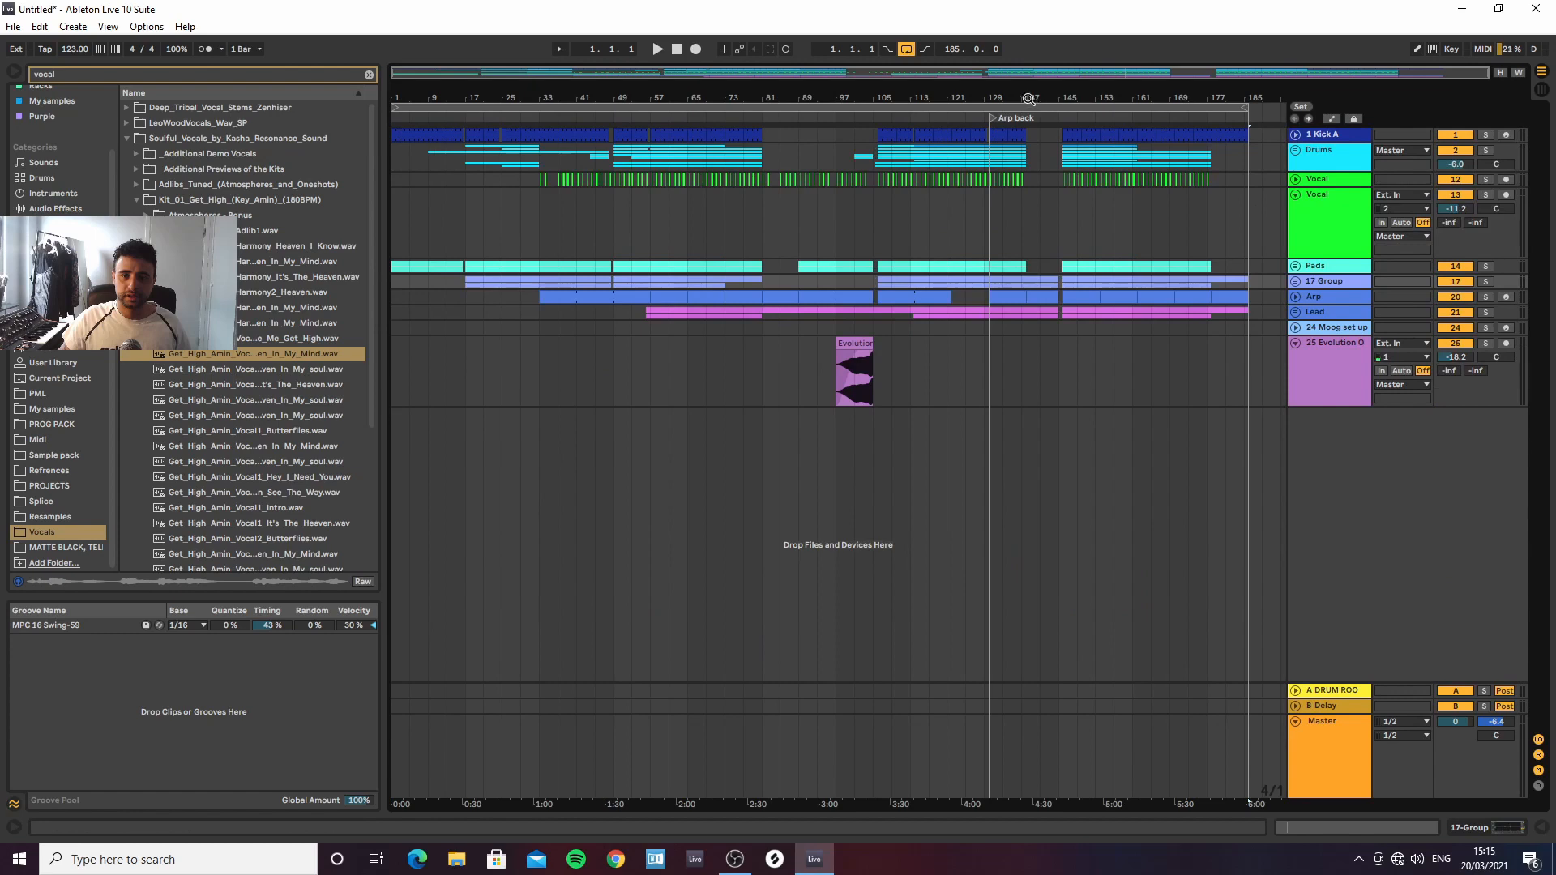
# Examine the patch in the Arp track's Diva synth and close the plug-in window
pyautogui.click(1328, 297)
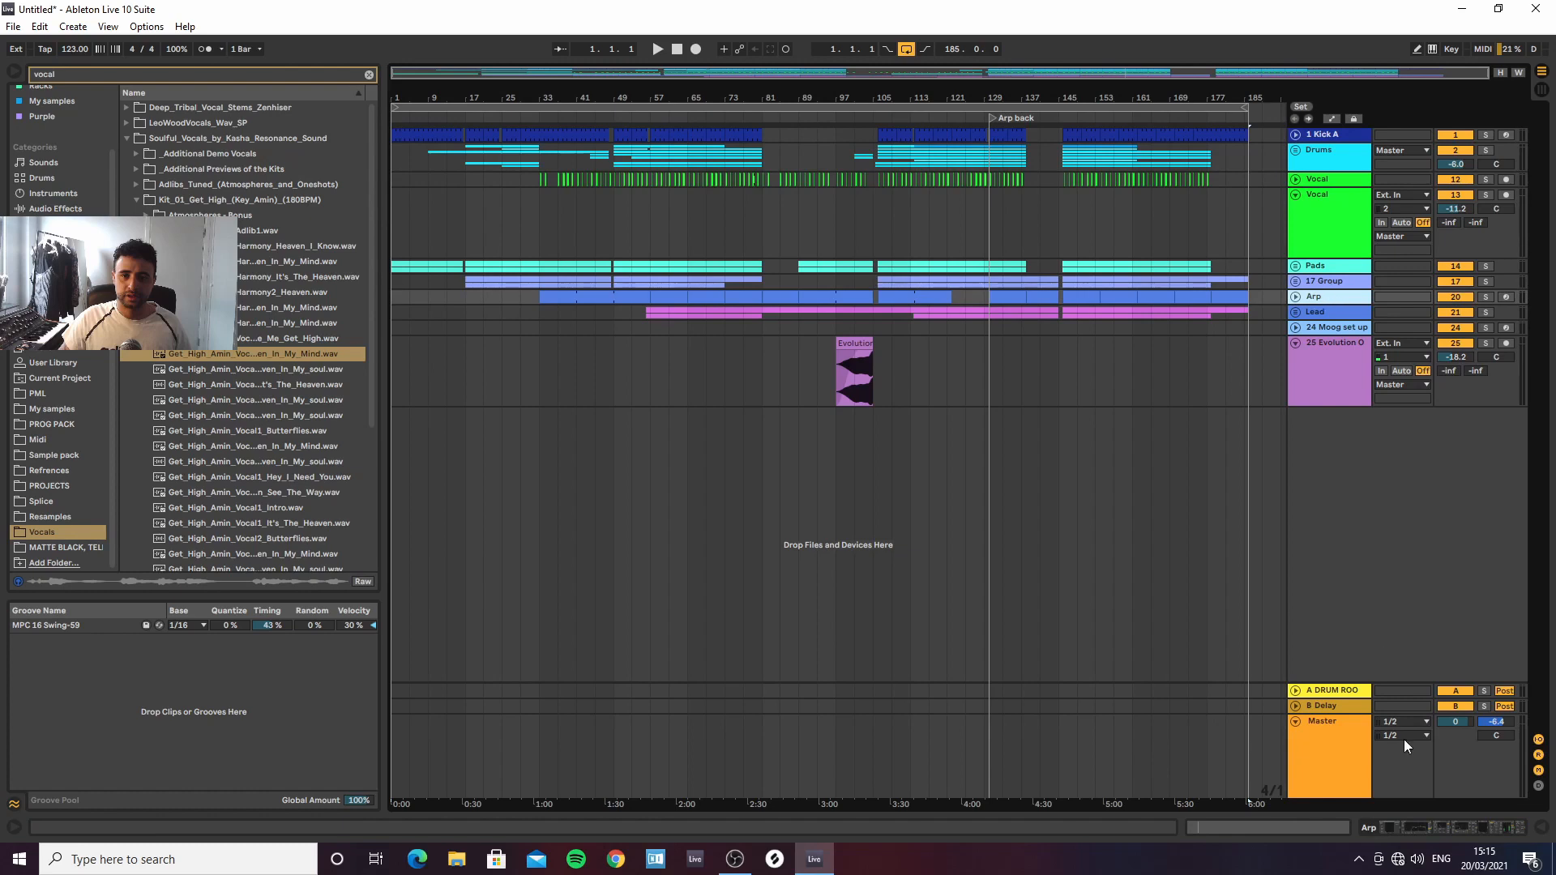
pyautogui.click(1419, 828)
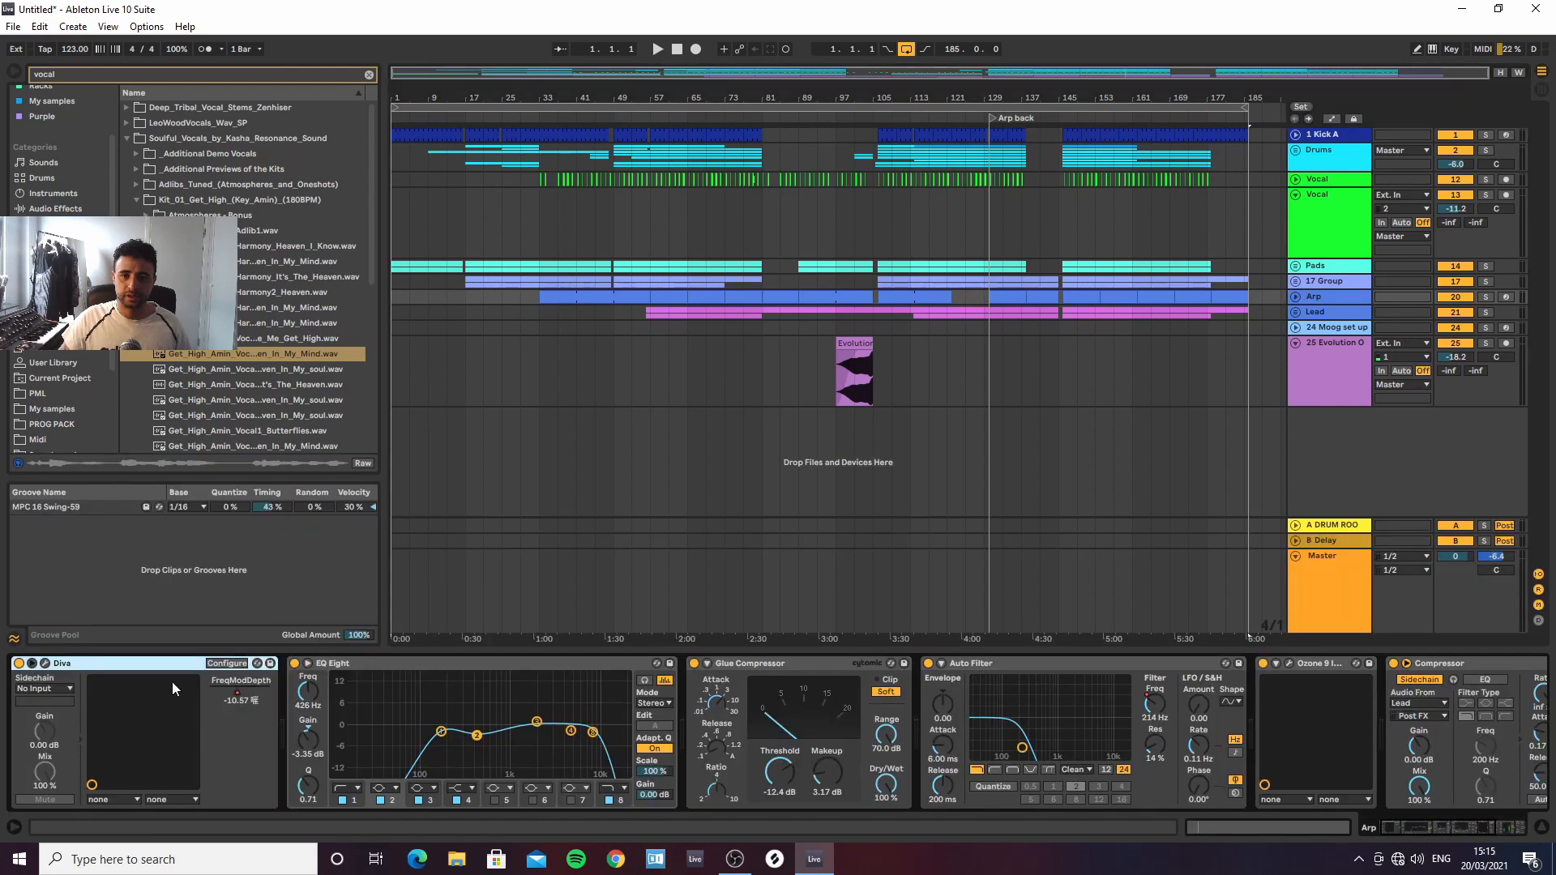
pyautogui.click(46, 664)
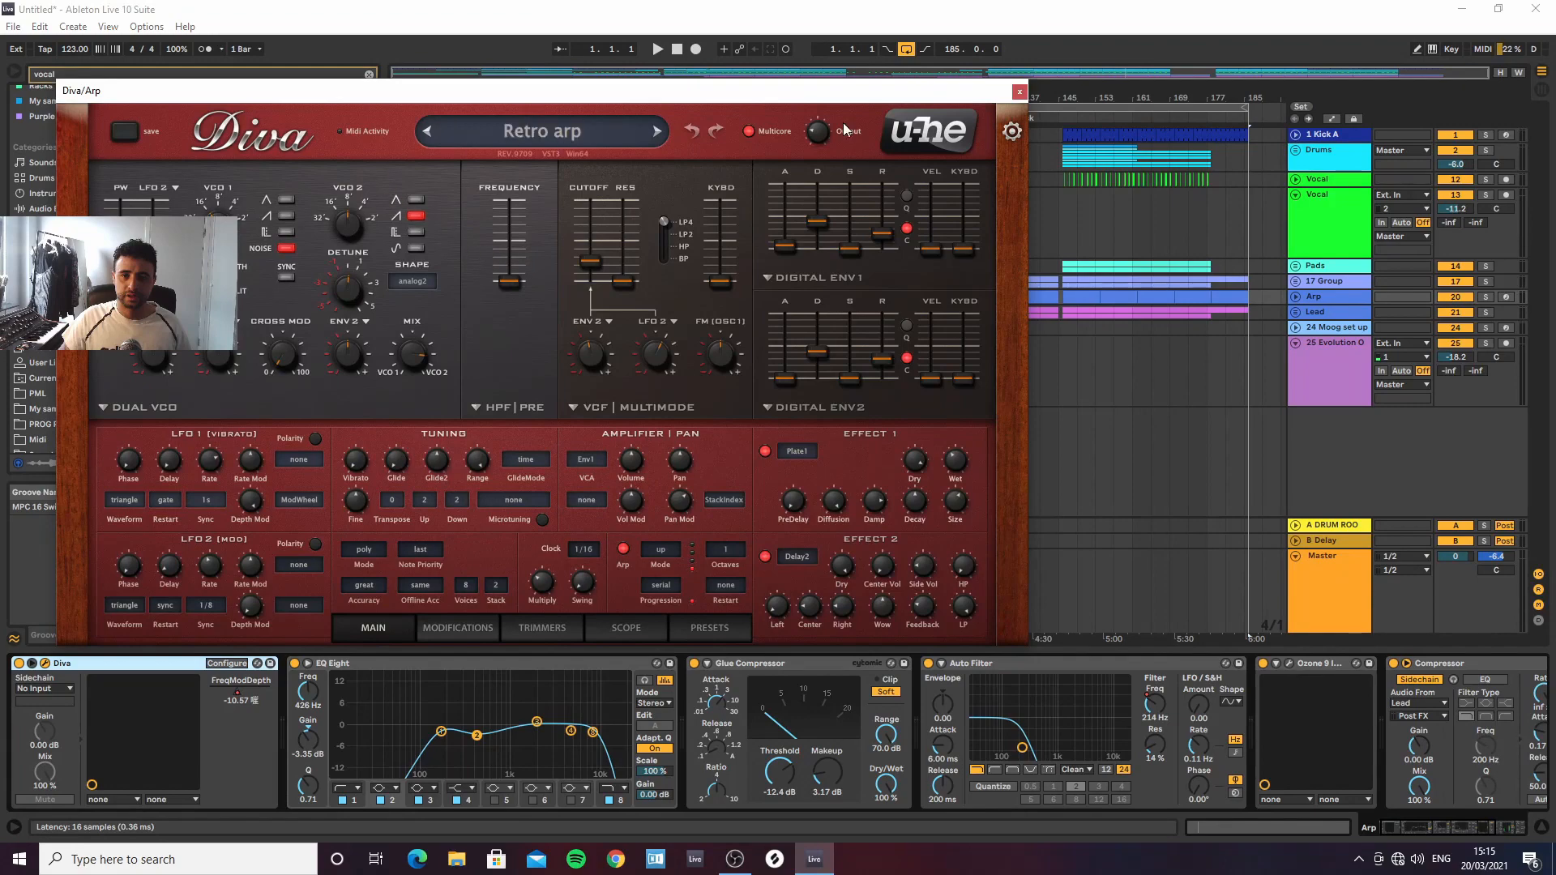
pyautogui.click(1019, 94)
# Review the device chains of the Lead and Arp tracks and of the Sub and Bass inside 17 Group
pyautogui.click(1329, 313)
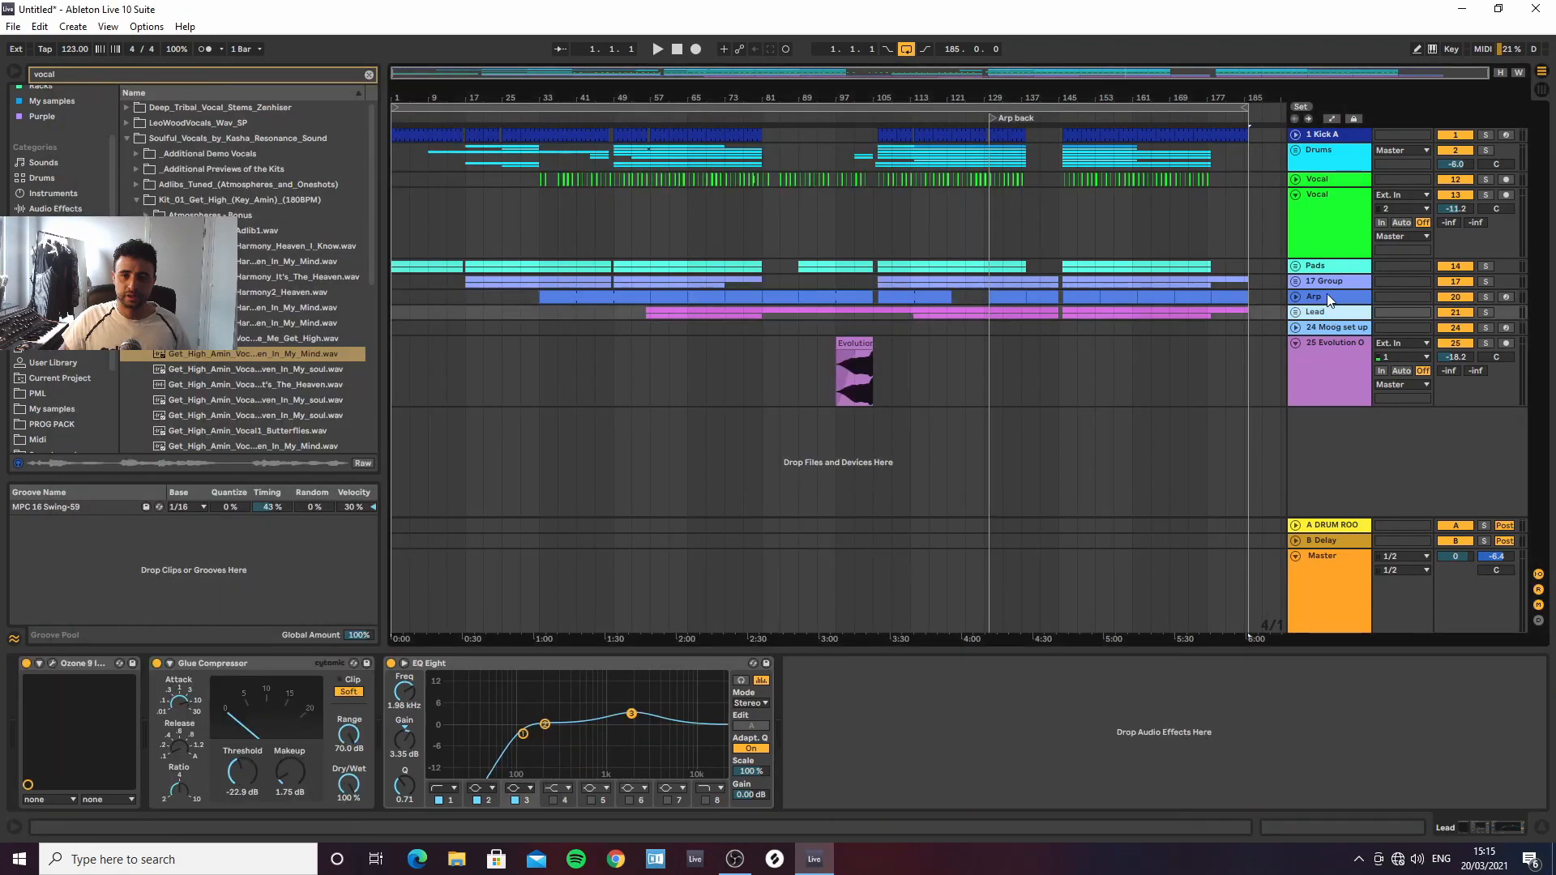
pyautogui.click(1326, 295)
pyautogui.click(1313, 313)
pyautogui.click(1295, 281)
pyautogui.click(1294, 394)
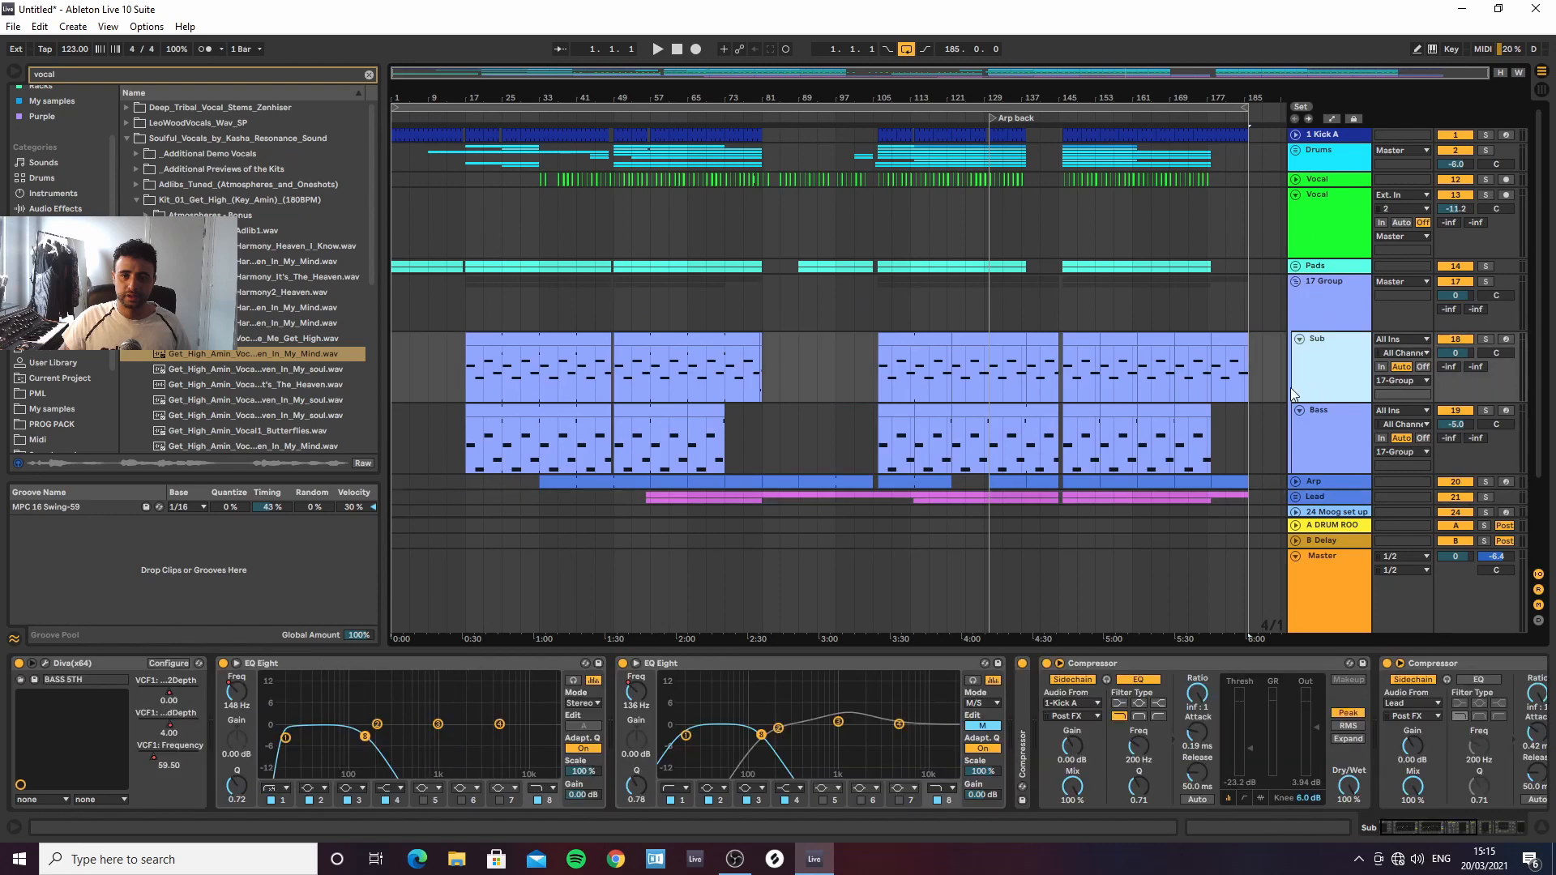
pyautogui.click(1308, 444)
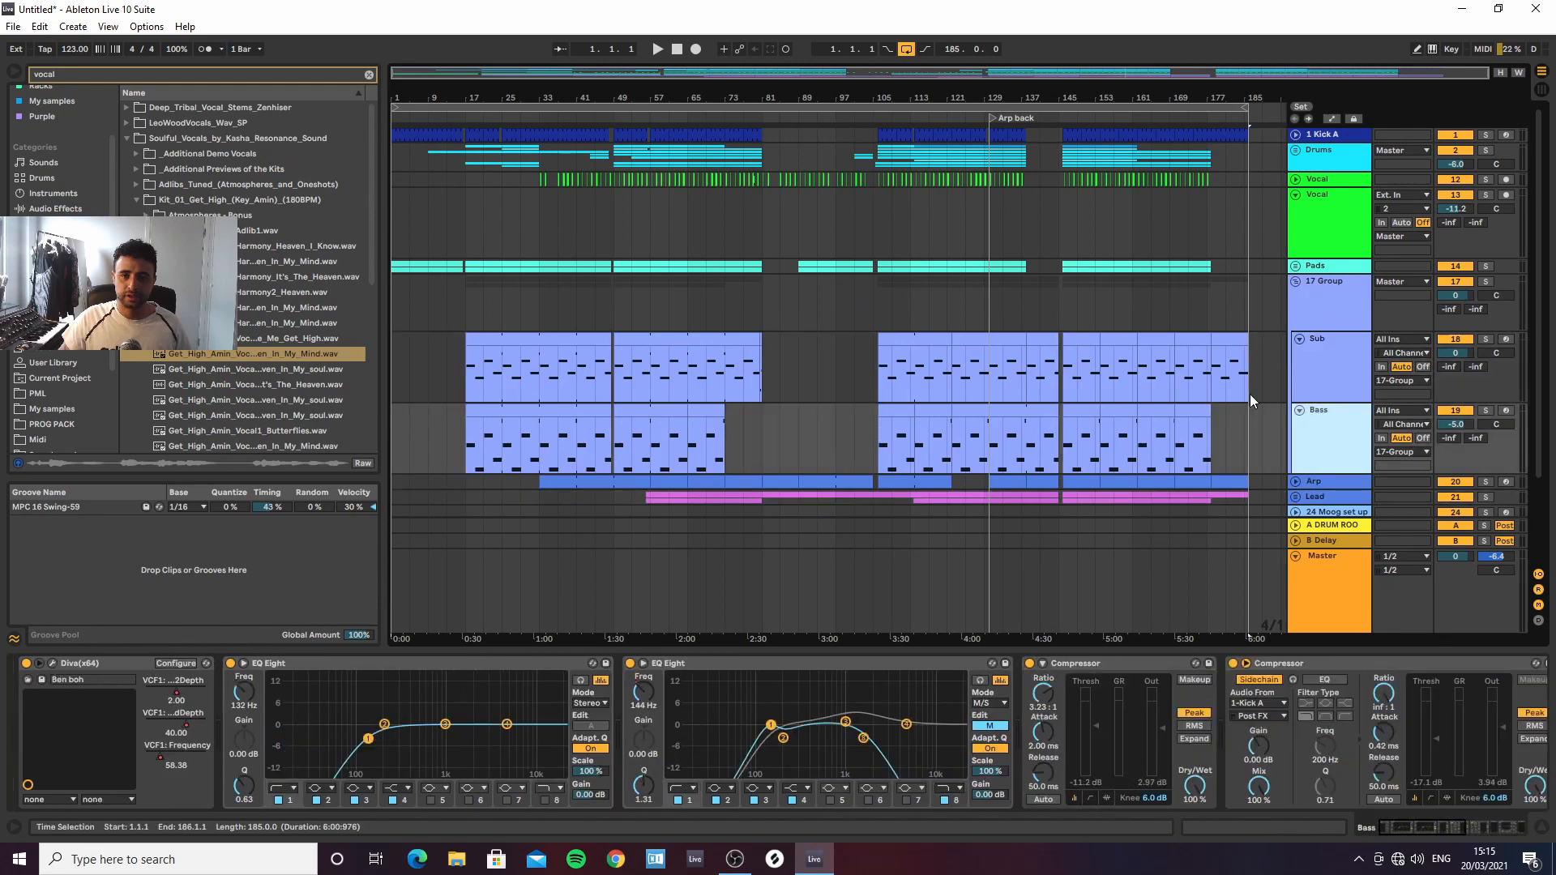
pyautogui.click(1069, 448)
# Examine the Sub track's Diva synth settings and close the plug-in window
pyautogui.click(46, 666)
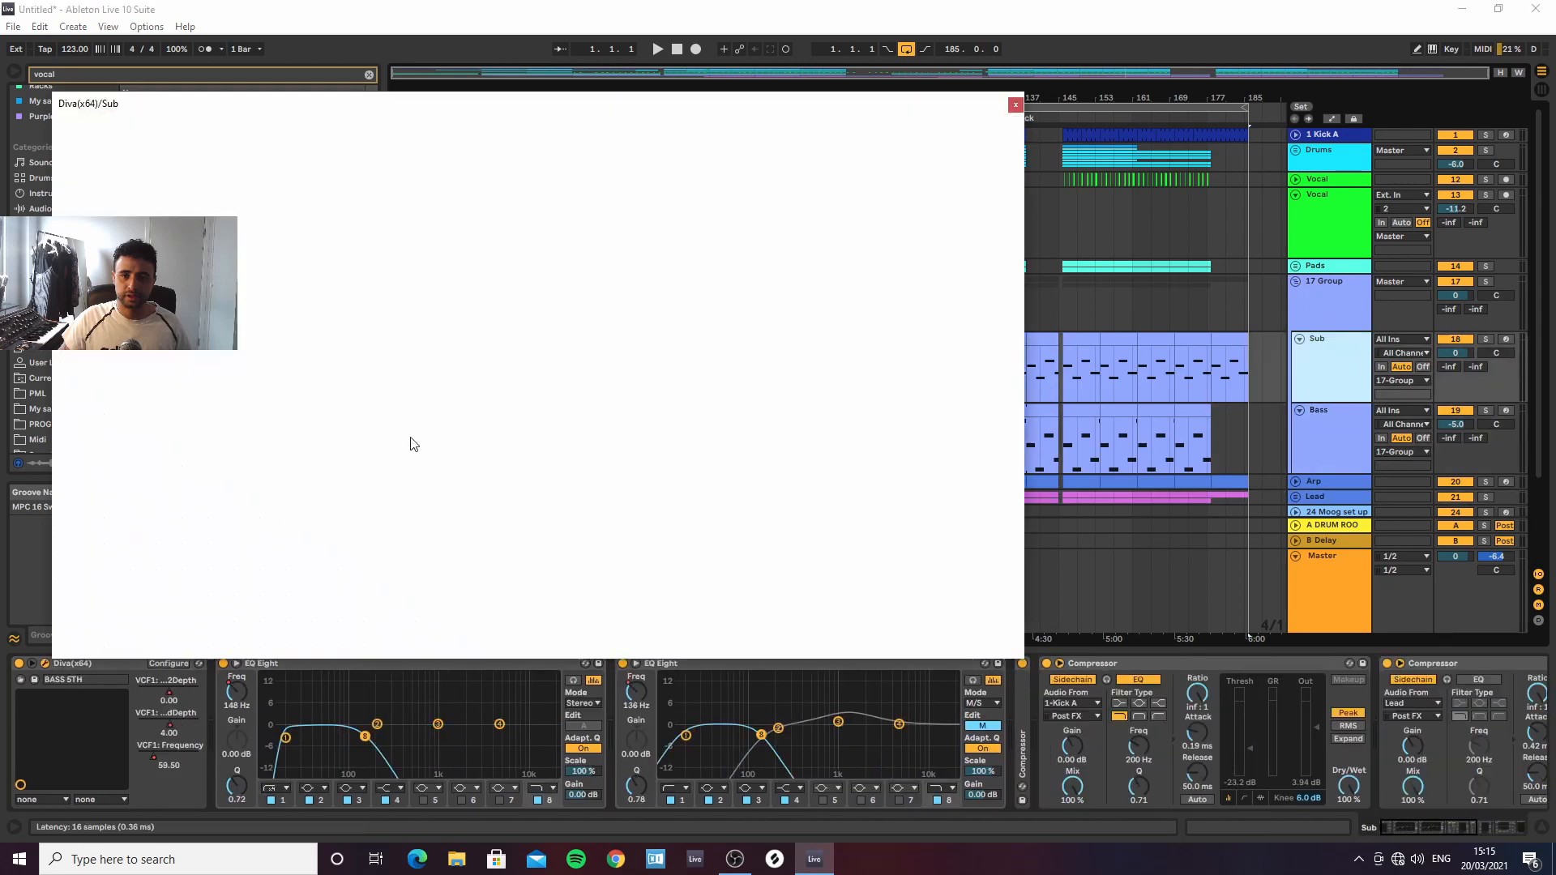
pyautogui.click(1017, 110)
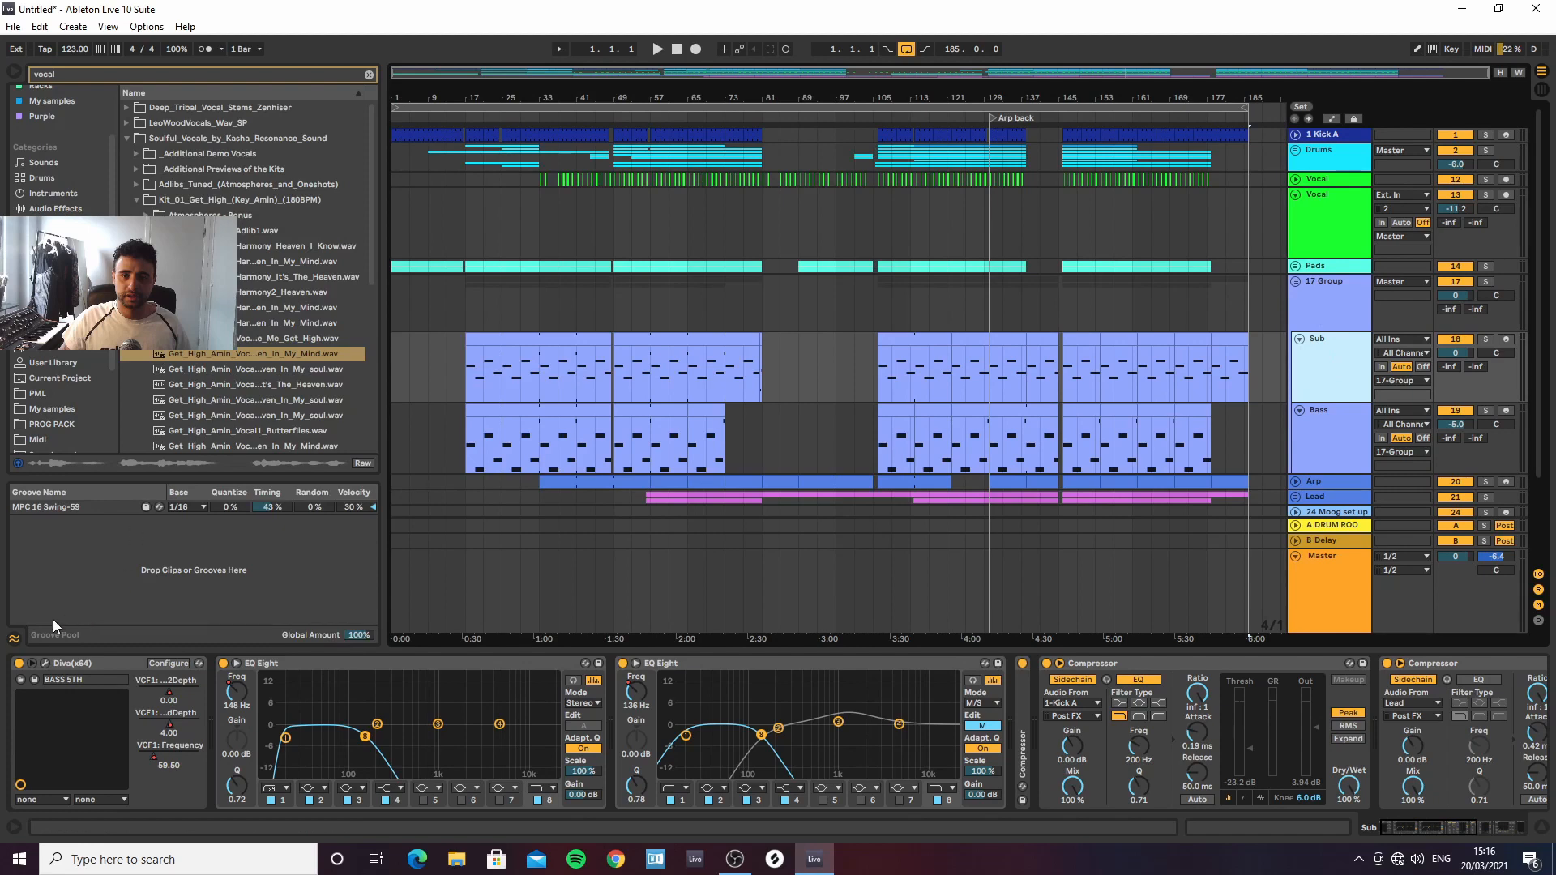
pyautogui.click(45, 663)
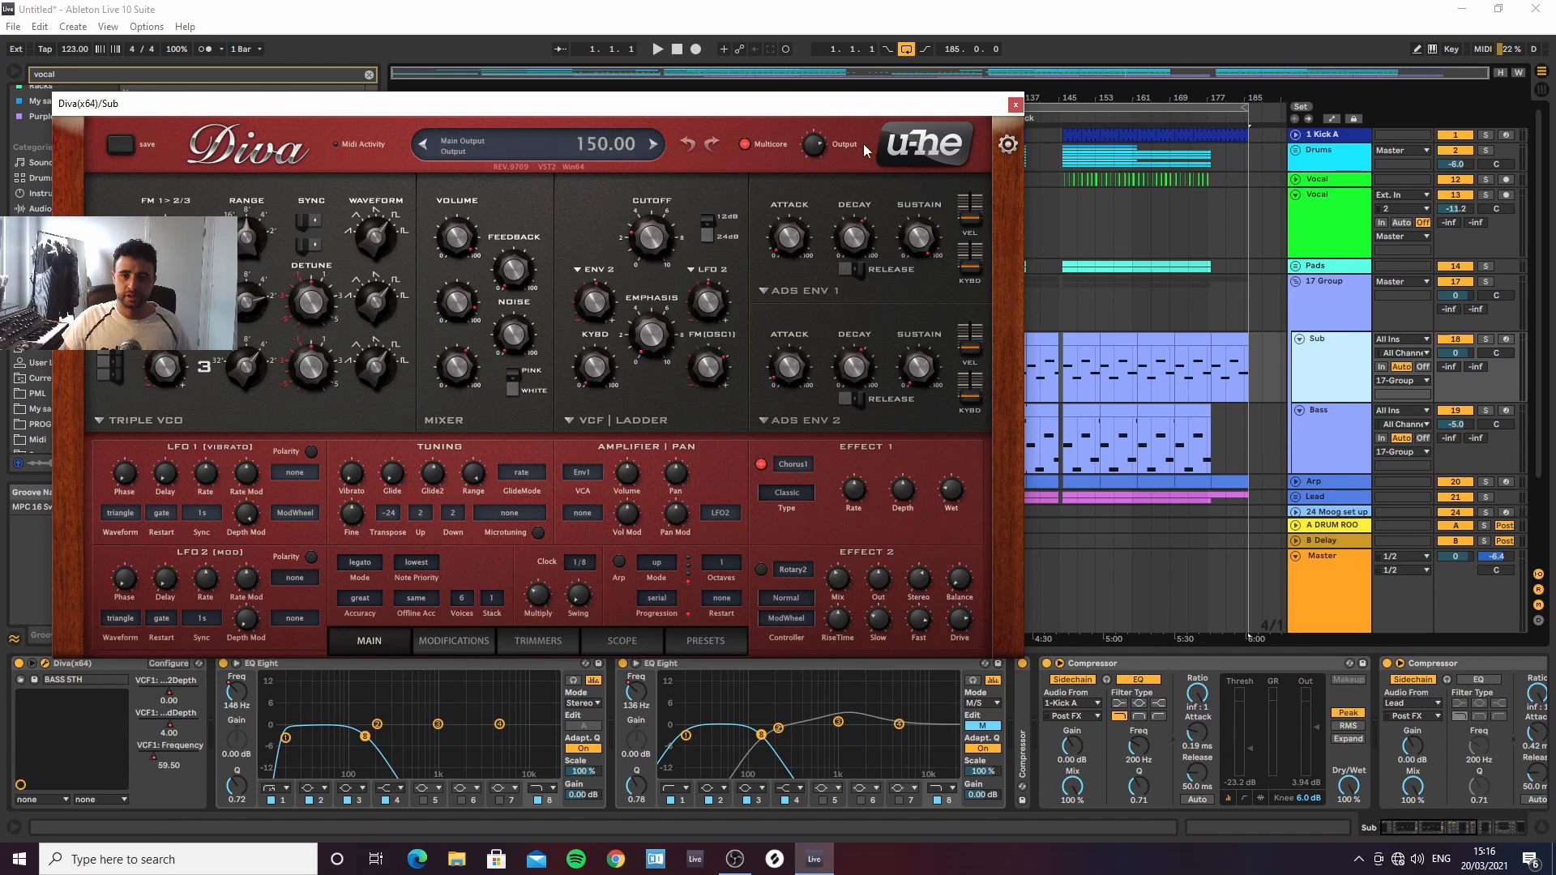
pyautogui.click(1015, 105)
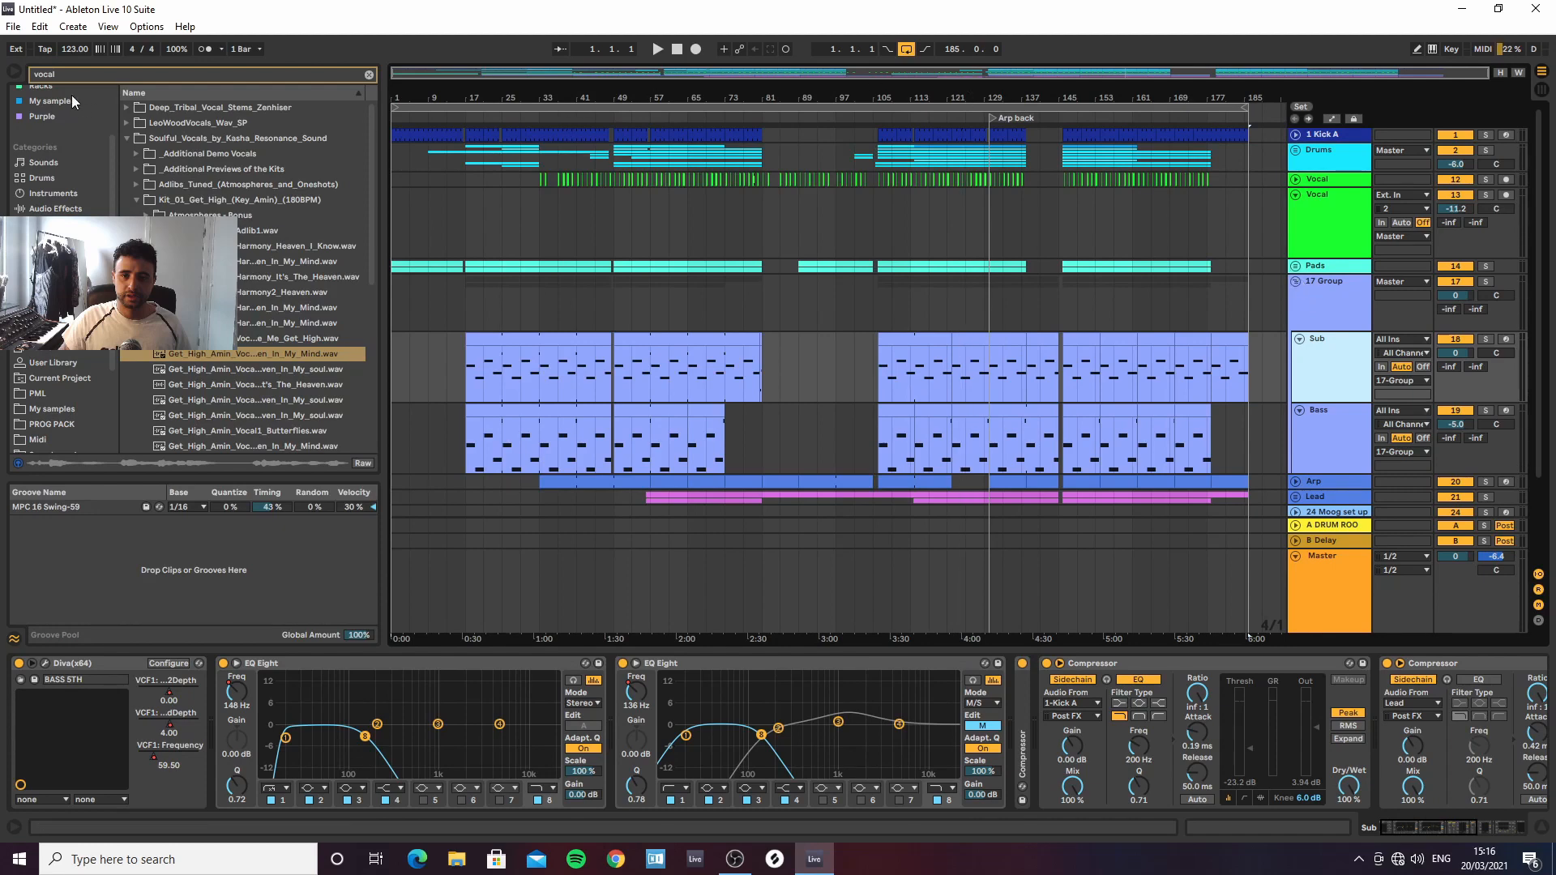
# Hide the browser and play the arrangement from bar 1
pyautogui.click(18, 73)
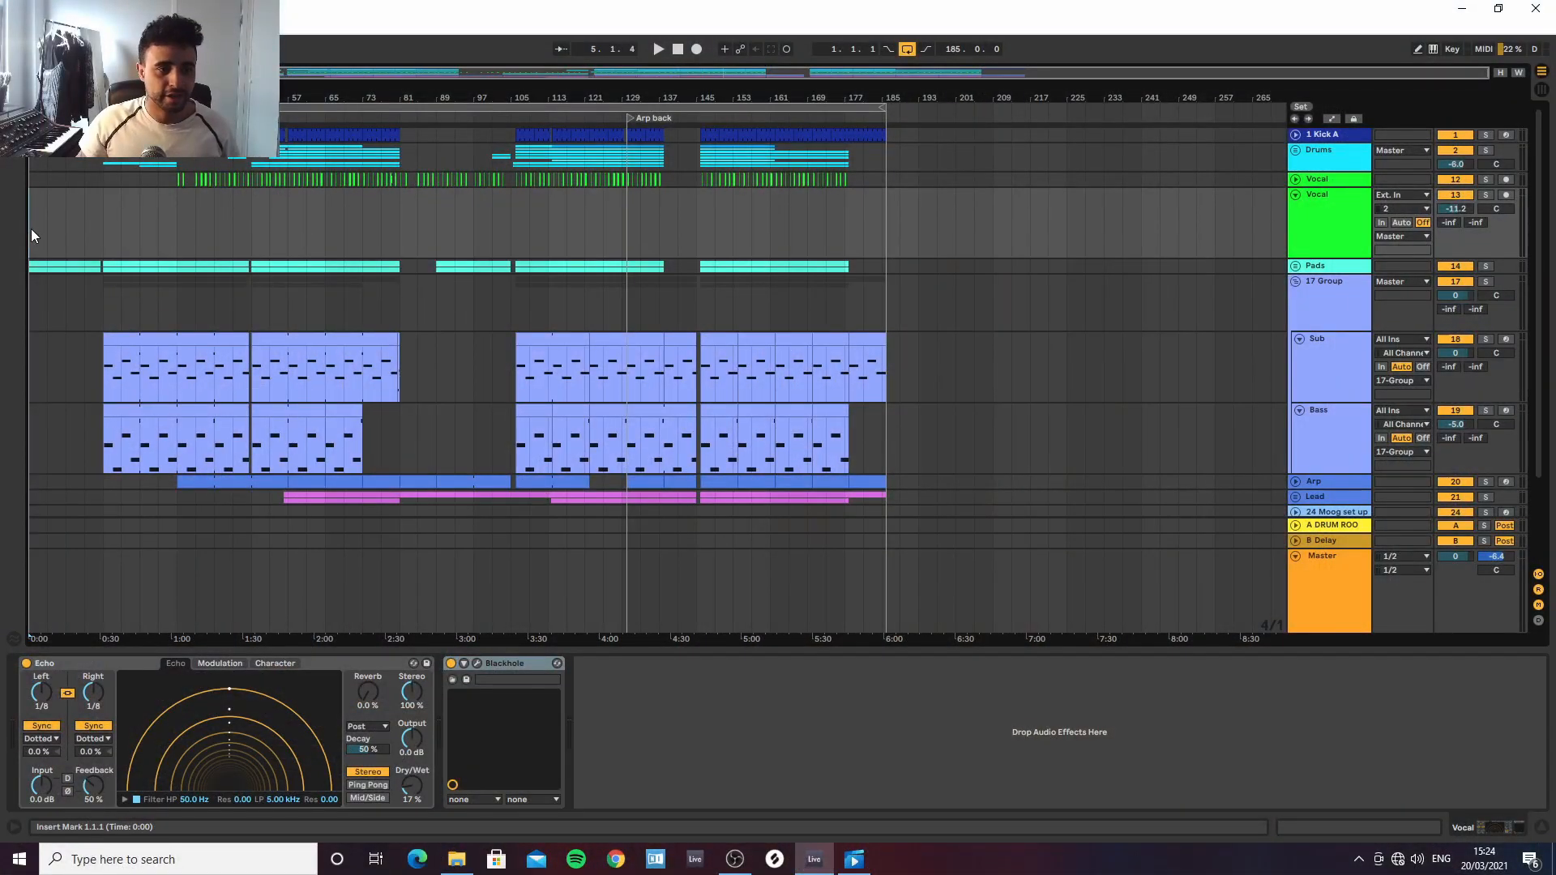
pyautogui.press('space')
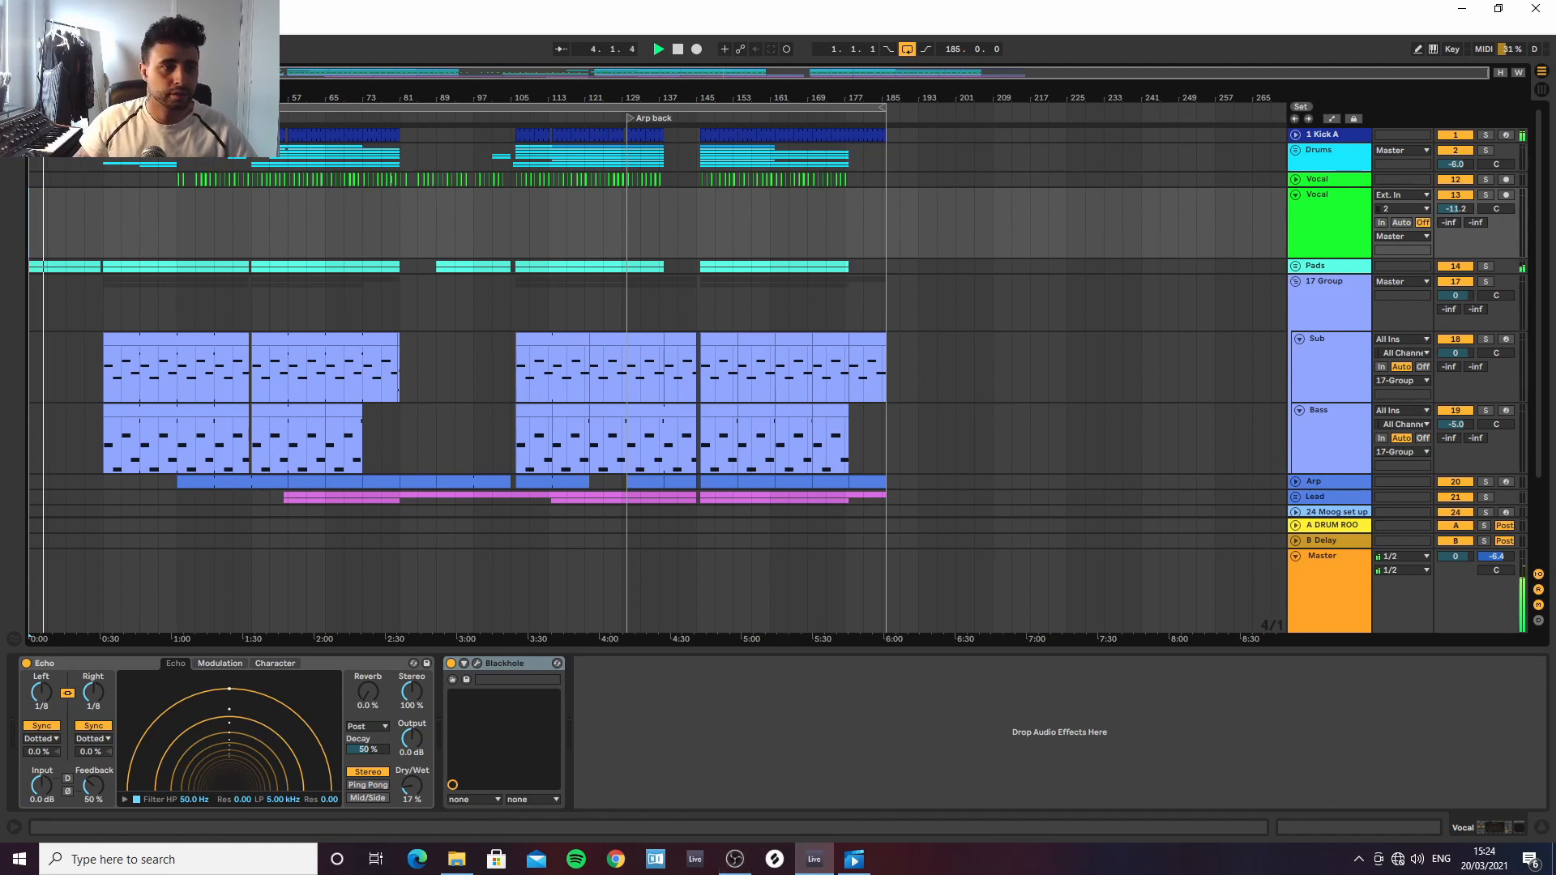
pyautogui.press('+')
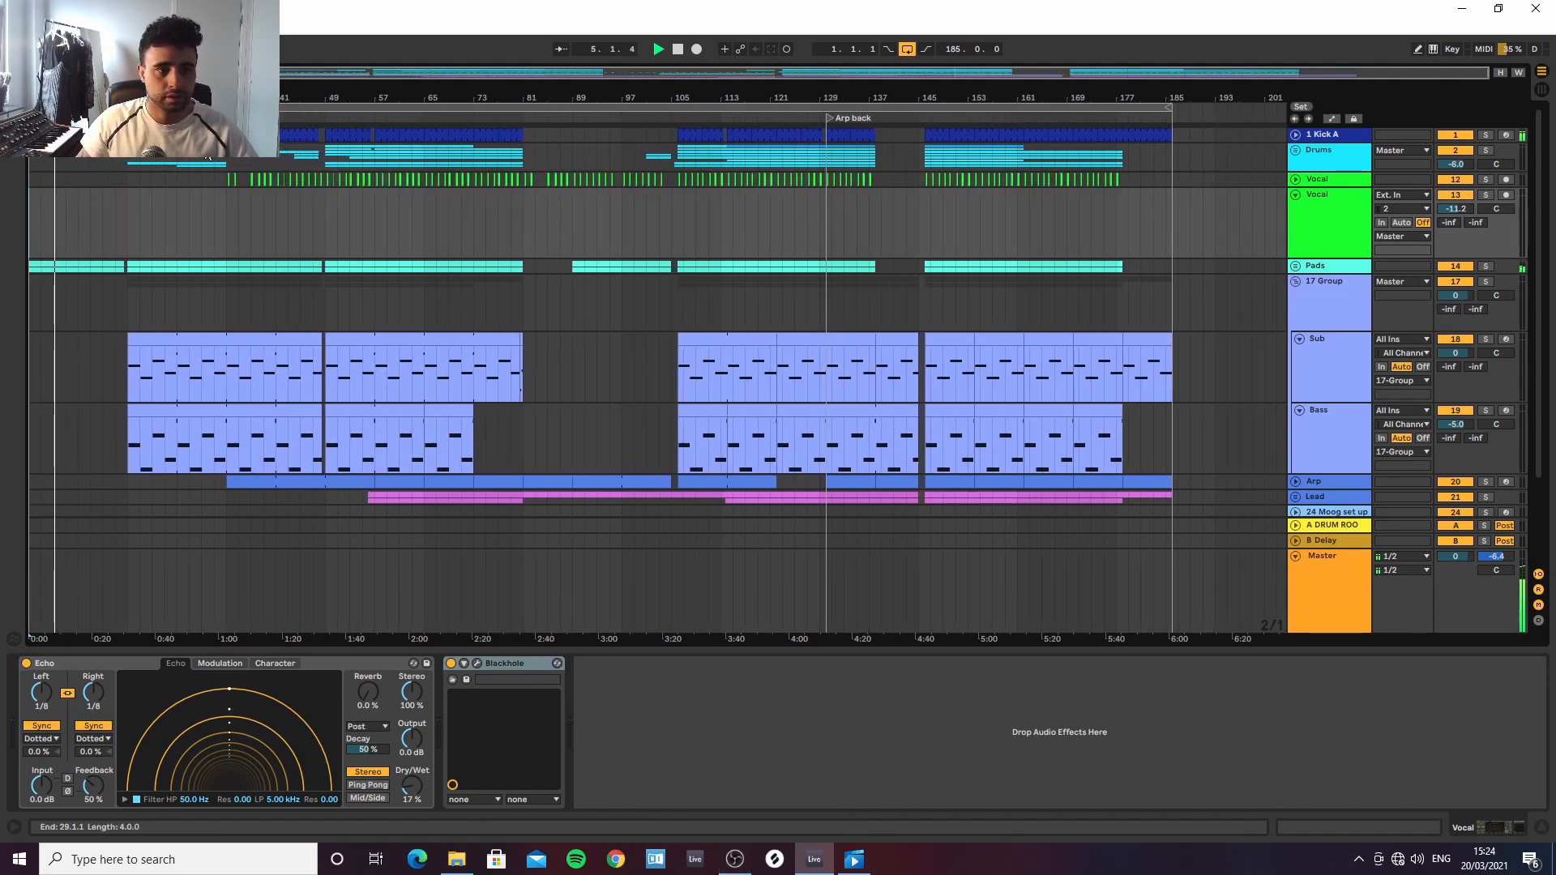
# Search all browser results for a limiter and load L1 limiter Stereo onto the Master track after Utility
pyautogui.click(1299, 602)
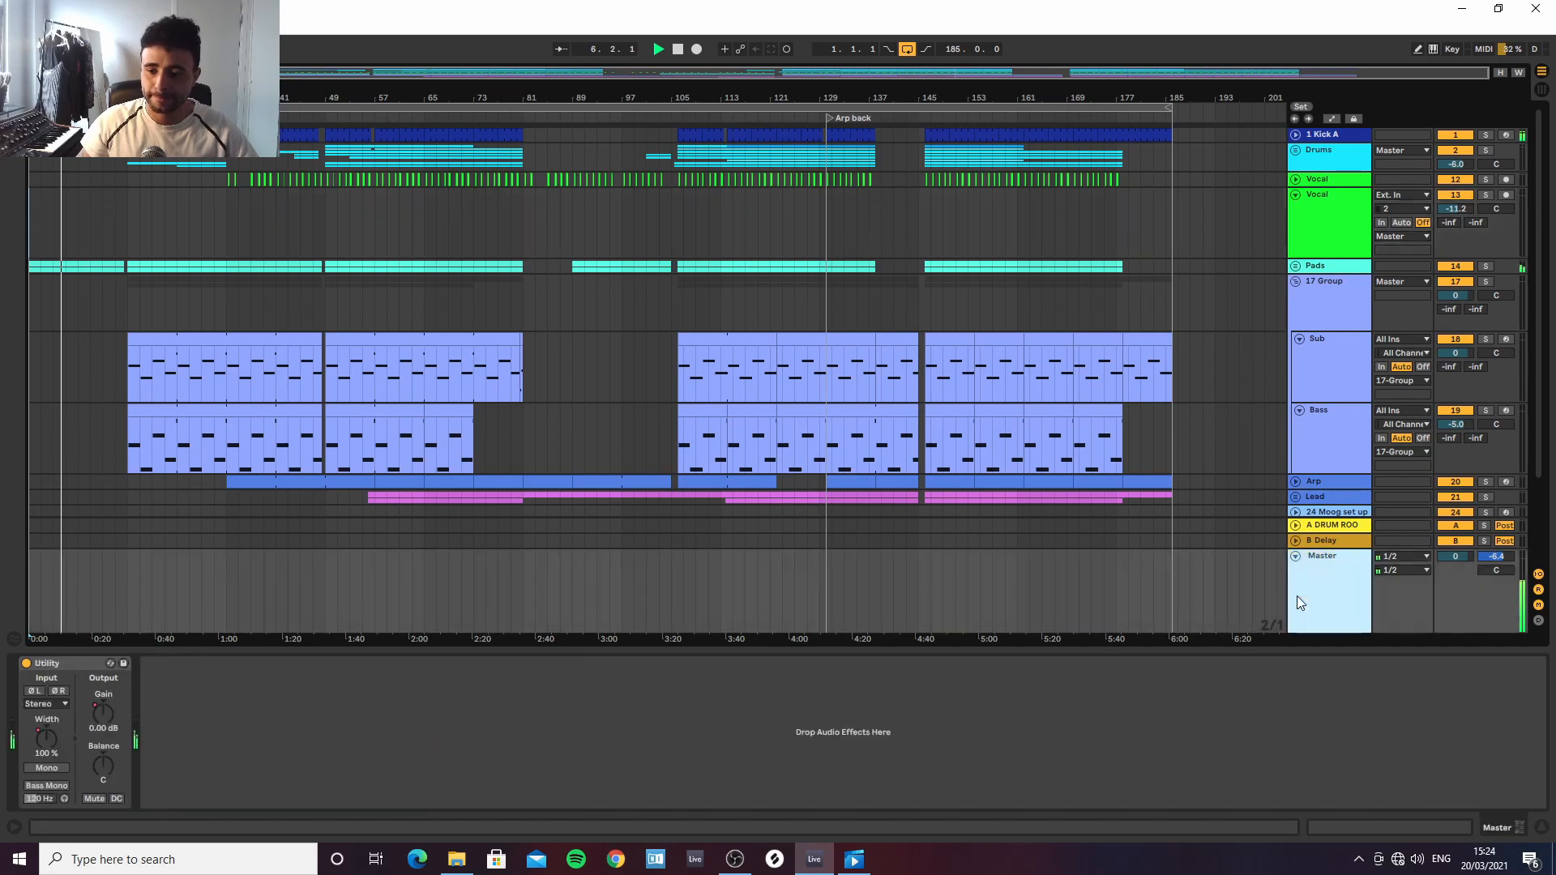
pyautogui.hotkey('ctrl', 'f')
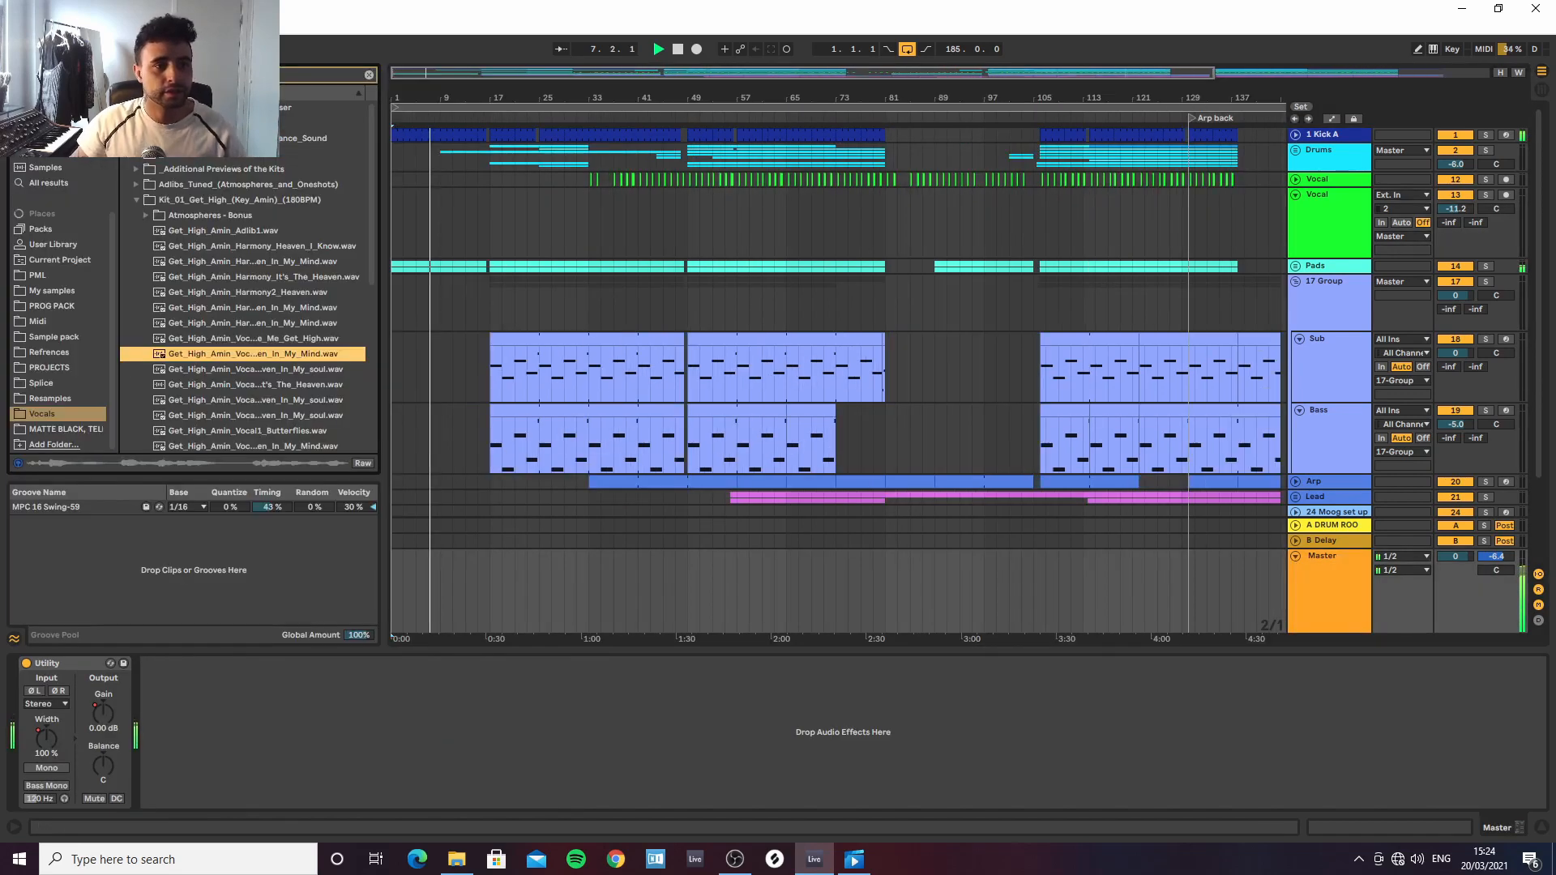
pyautogui.click(371, 75)
pyautogui.write('s')
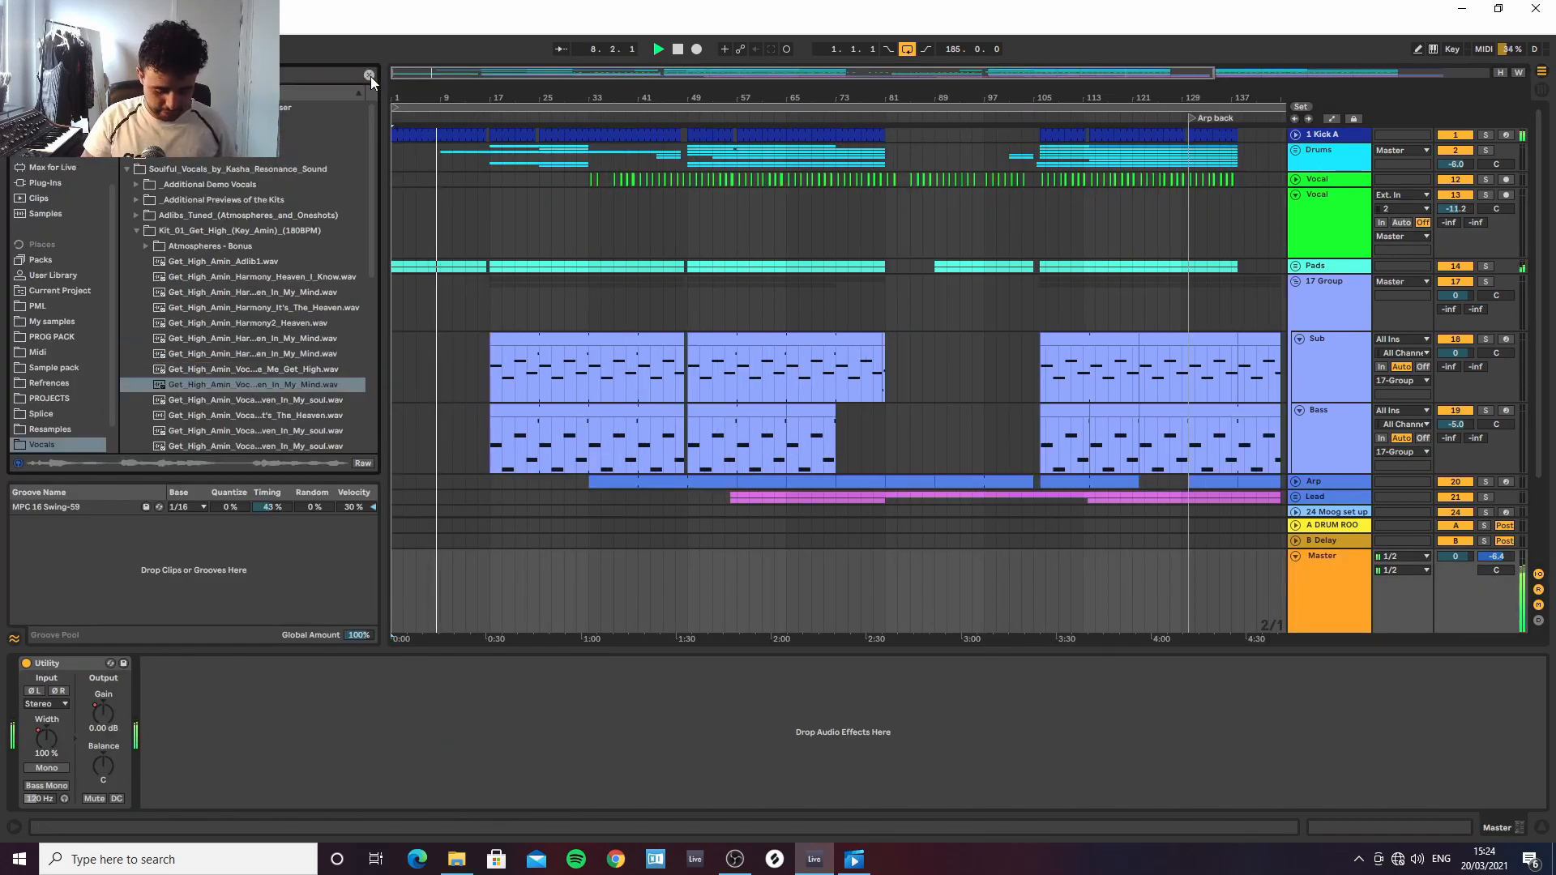
pyautogui.click(60, 212)
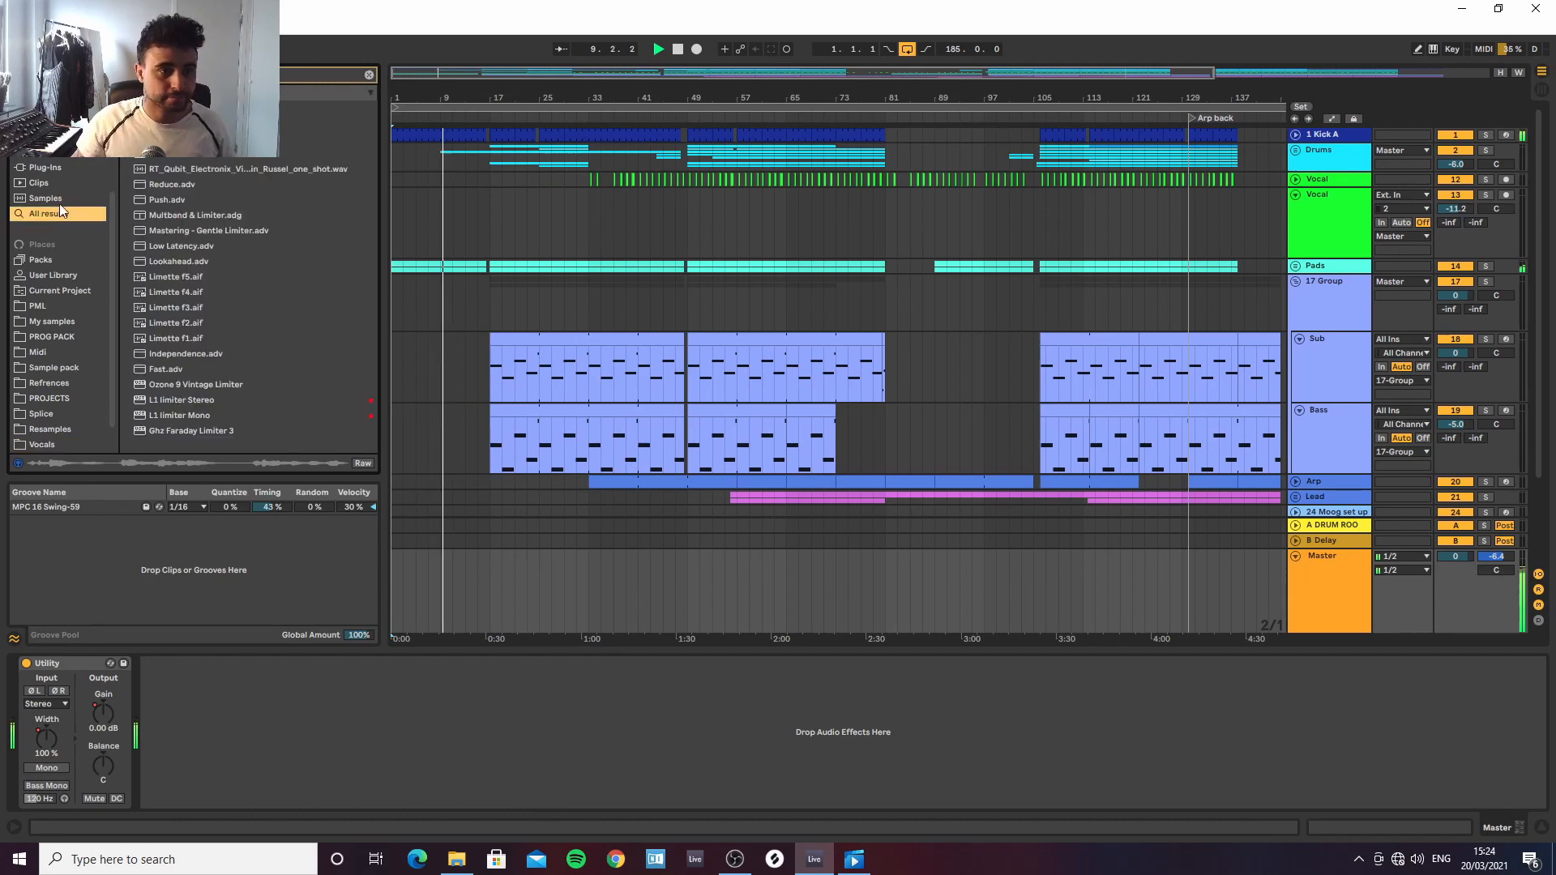
pyautogui.doubleClick(182, 401)
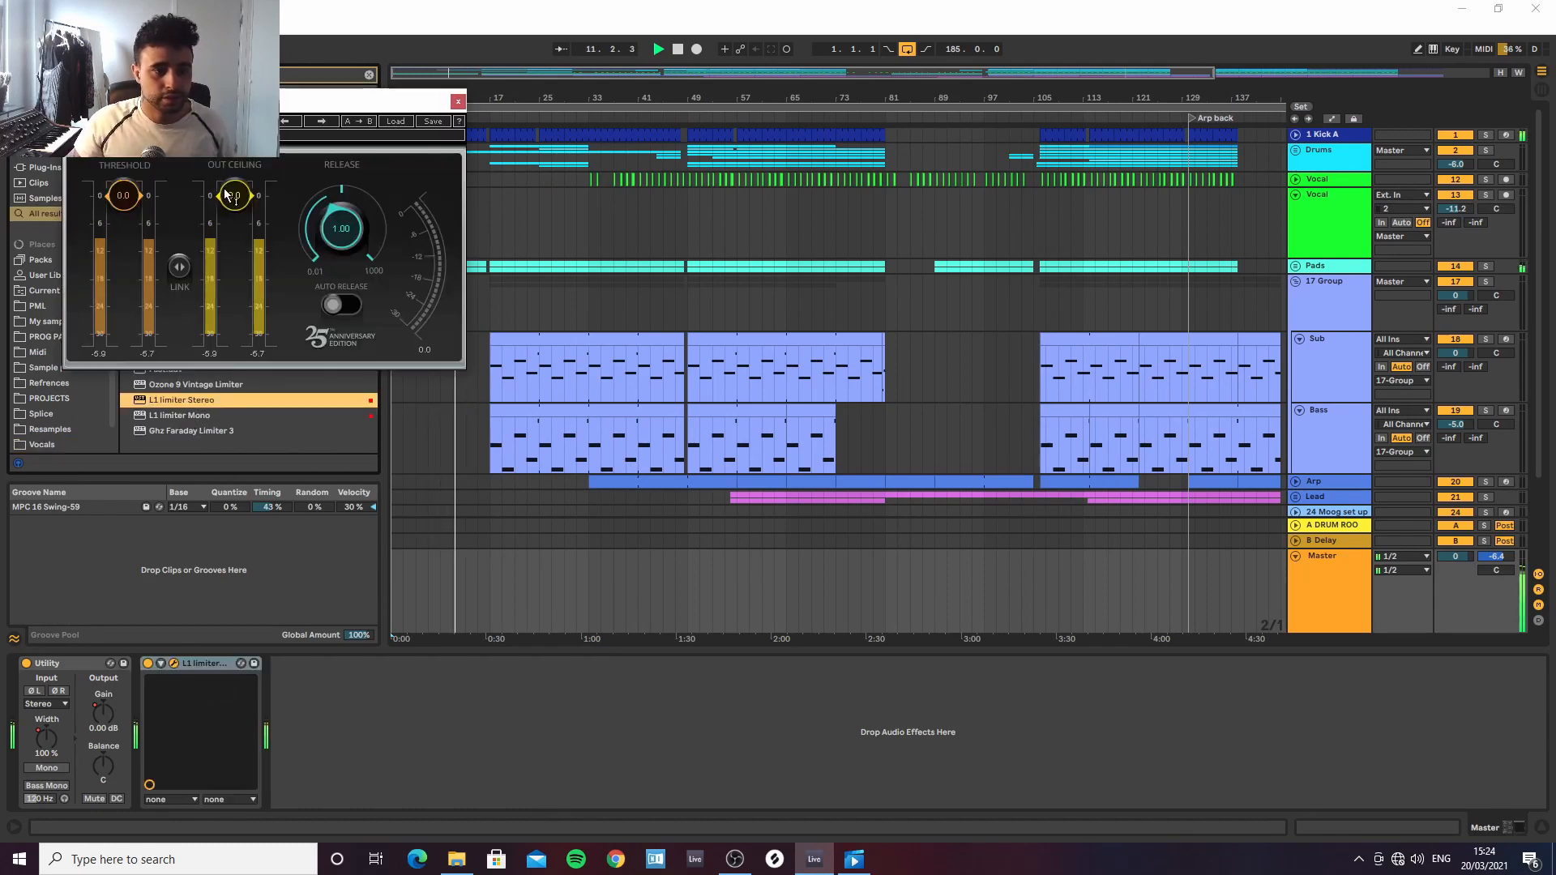
# Set the L1 limiter's out ceiling to -1.0, lower its threshold to slightly below -3.6, and close its window
pyautogui.moveTo(123, 196); pyautogui.dragTo(123, 199)
pyautogui.moveTo(234, 196); pyautogui.dragTo(235, 199)
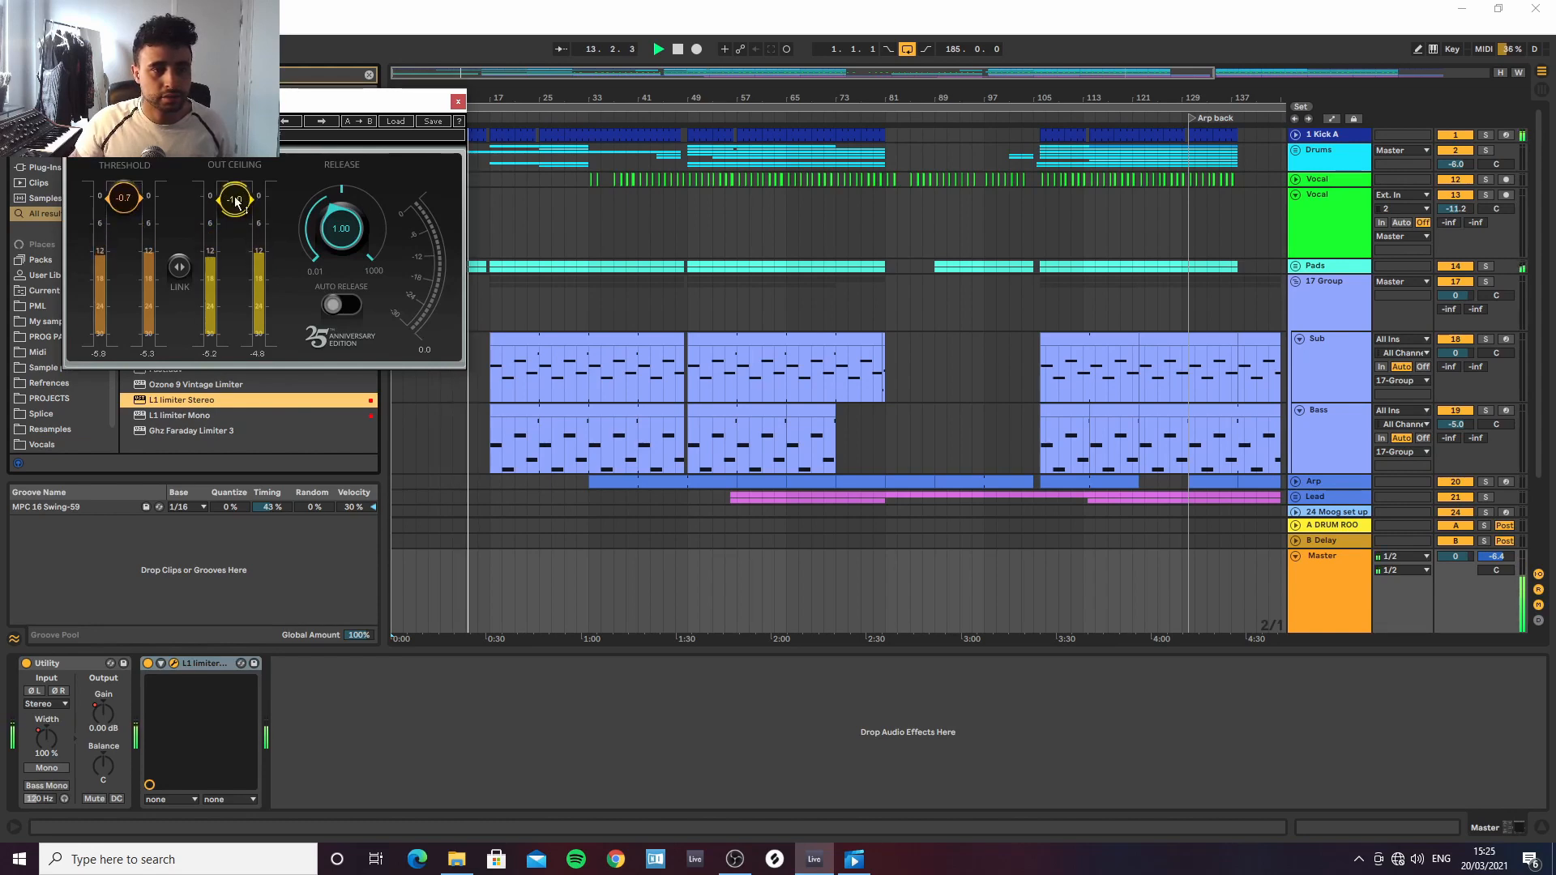
pyautogui.moveTo(123, 199); pyautogui.dragTo(123, 212)
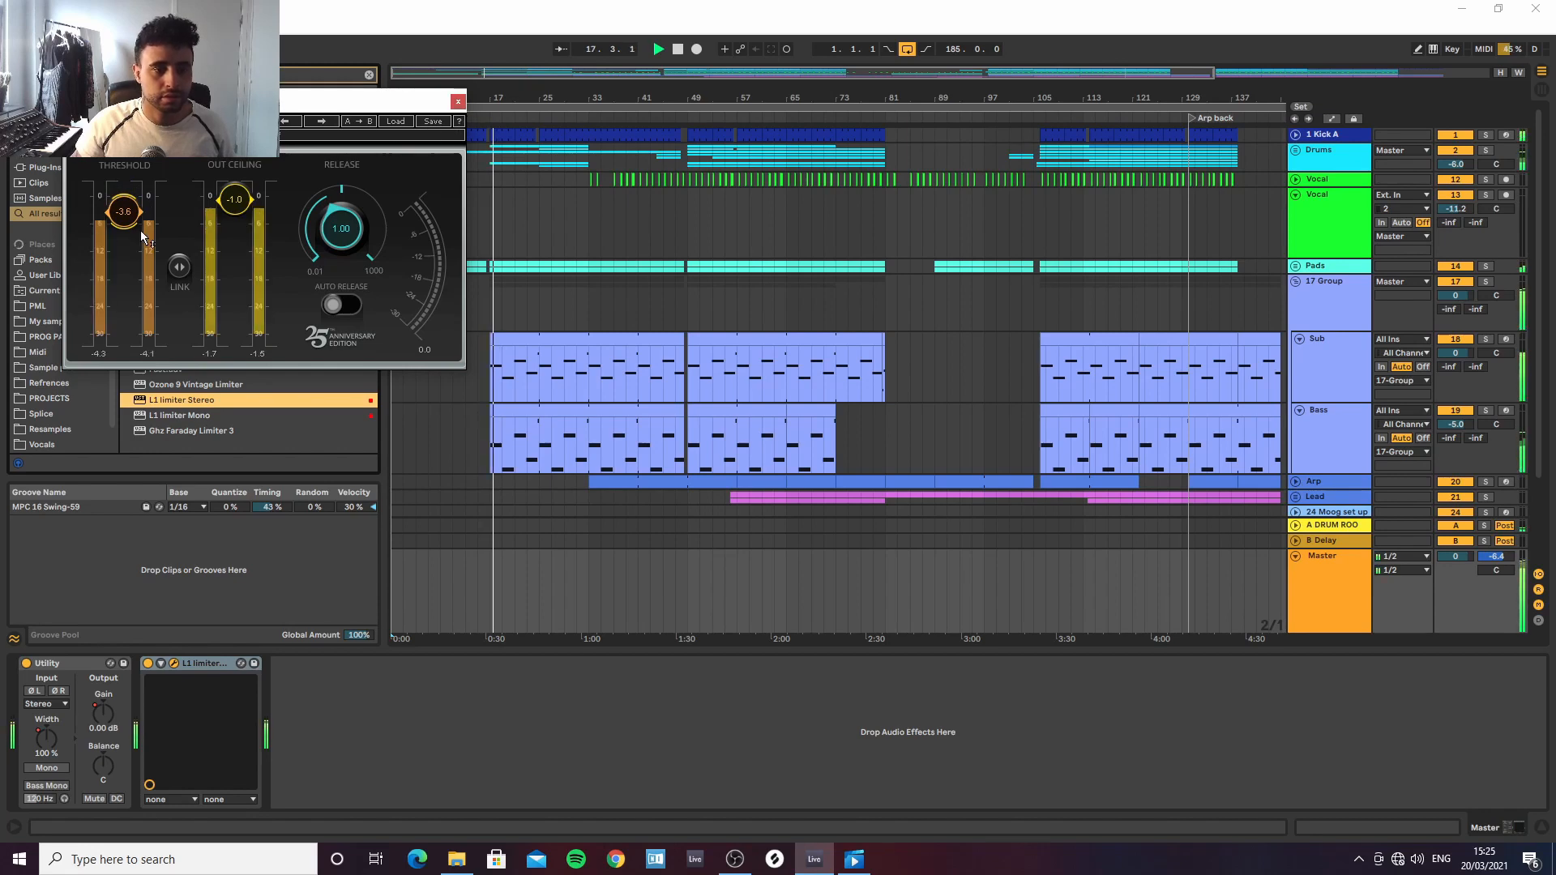
pyautogui.moveTo(123, 211); pyautogui.dragTo(124, 218)
pyautogui.click(458, 102)
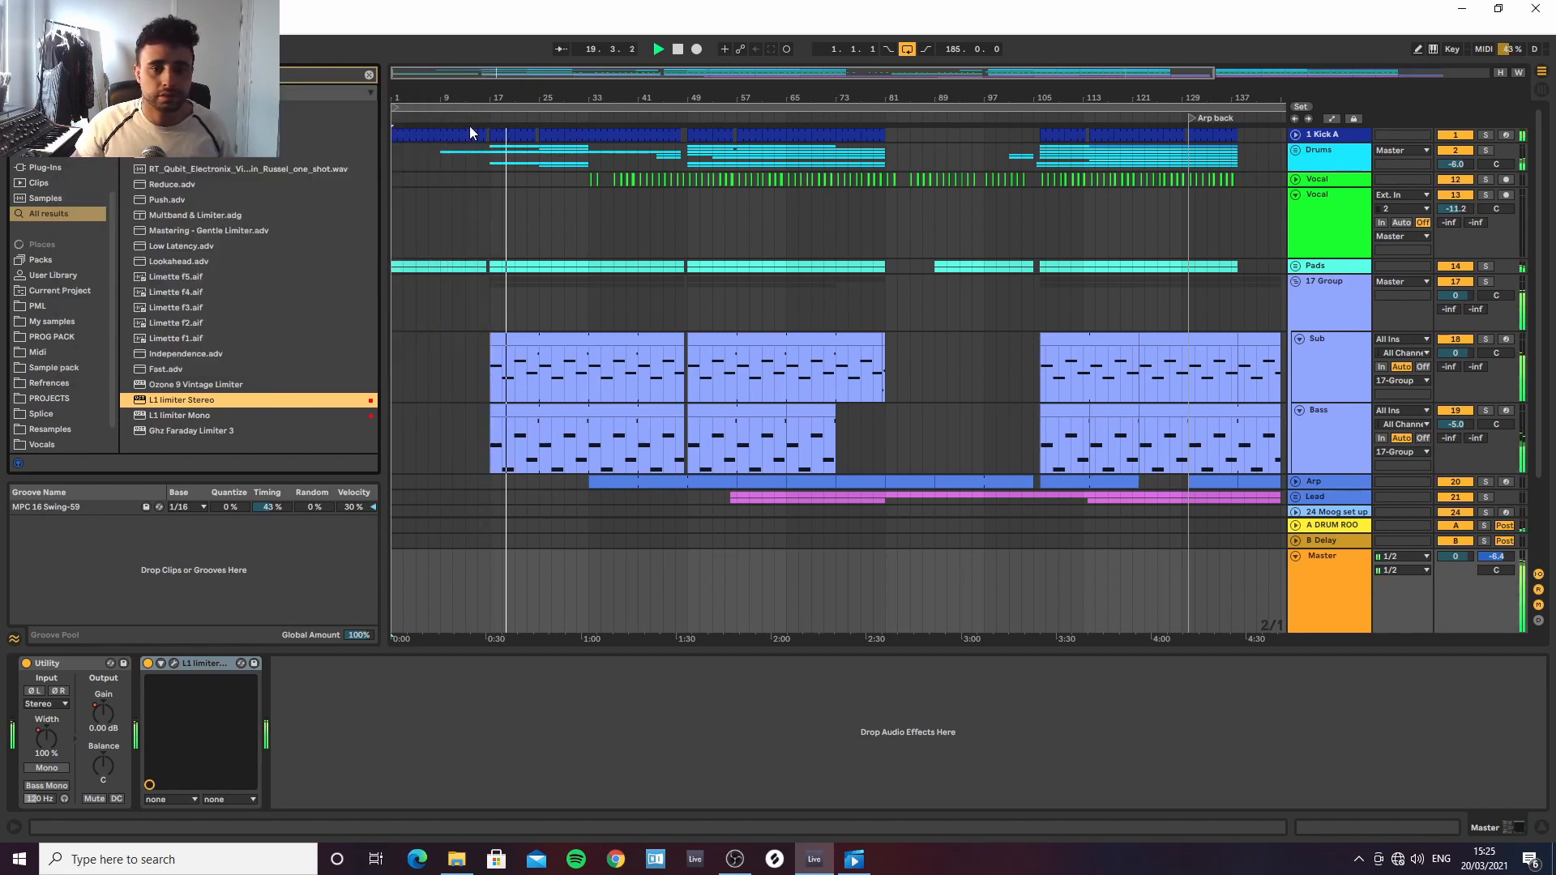
# Unfold the Drums group and its nested Snare group, with the Snare group track selected
pyautogui.click(1295, 150)
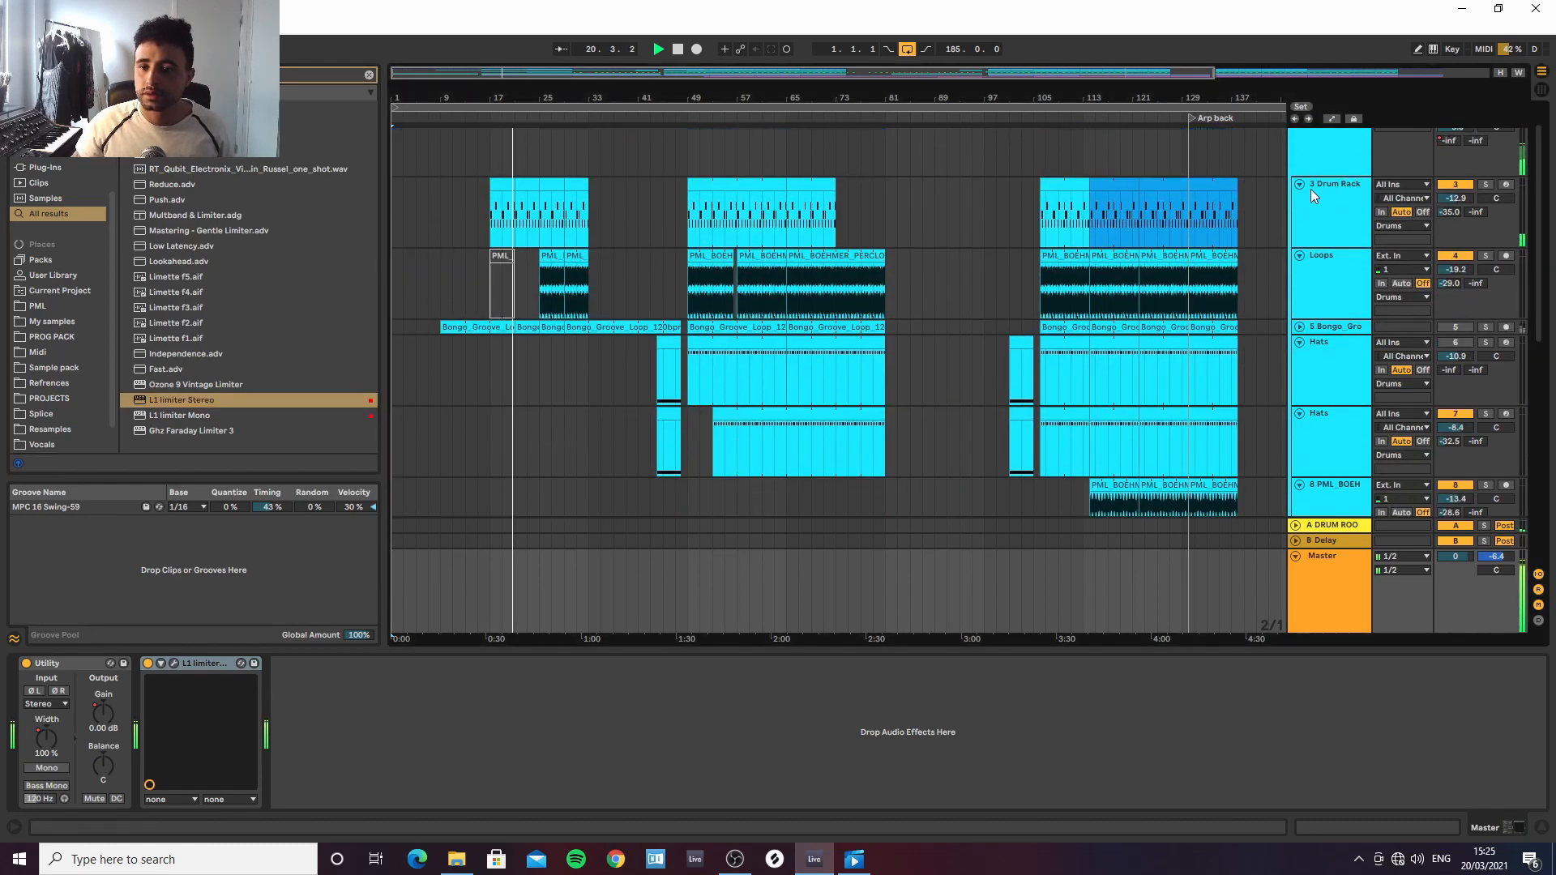
pyautogui.scroll(-1, 1329, 243)
pyautogui.scroll(4, 1313, 296)
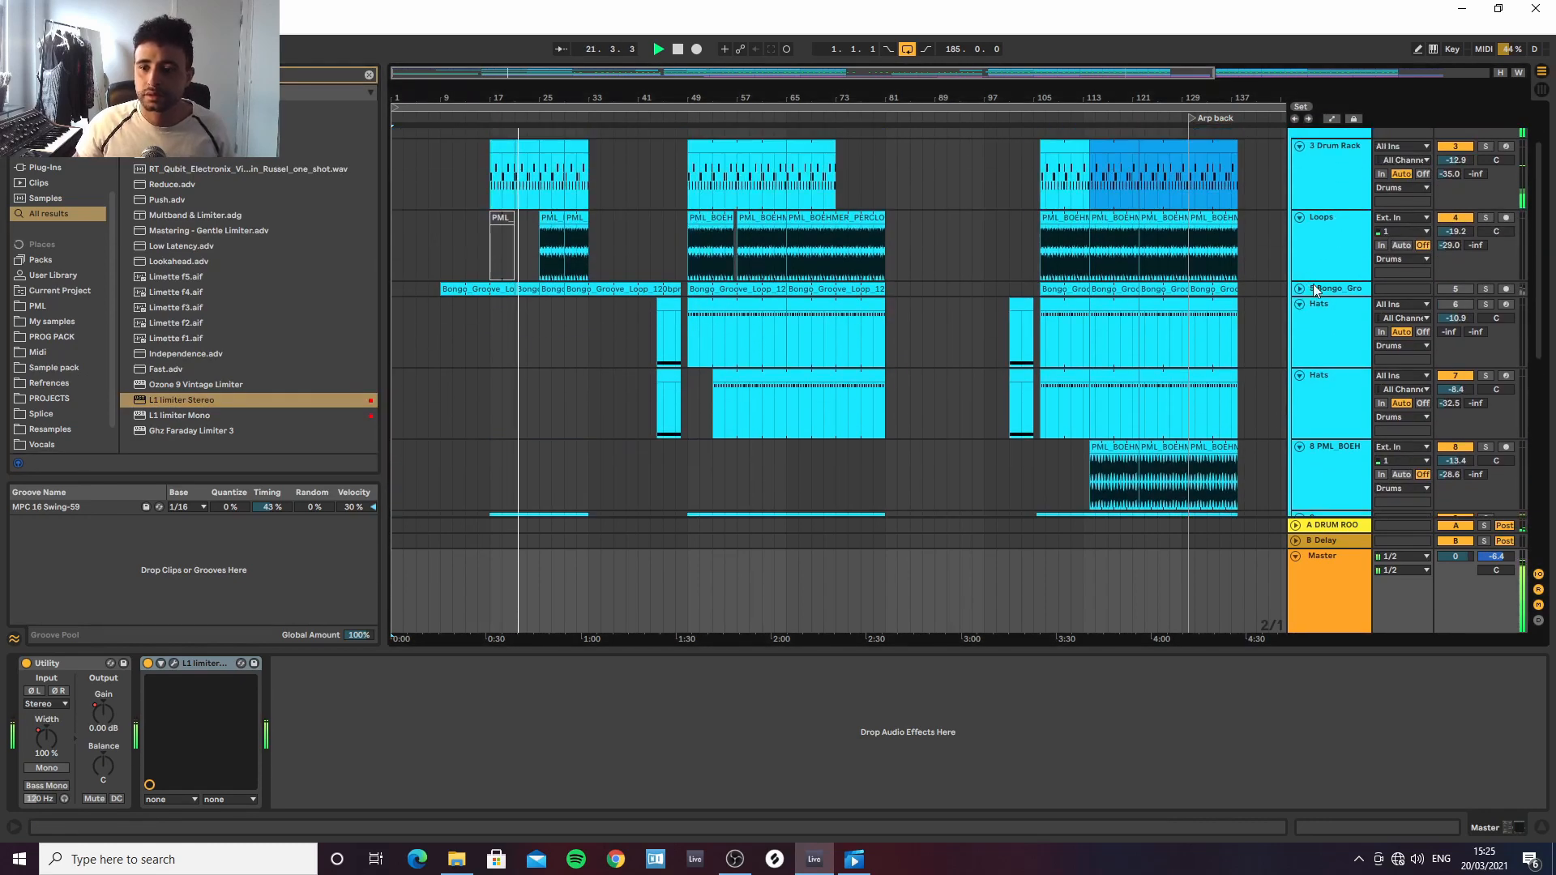
pyautogui.scroll(-2, 1330, 266)
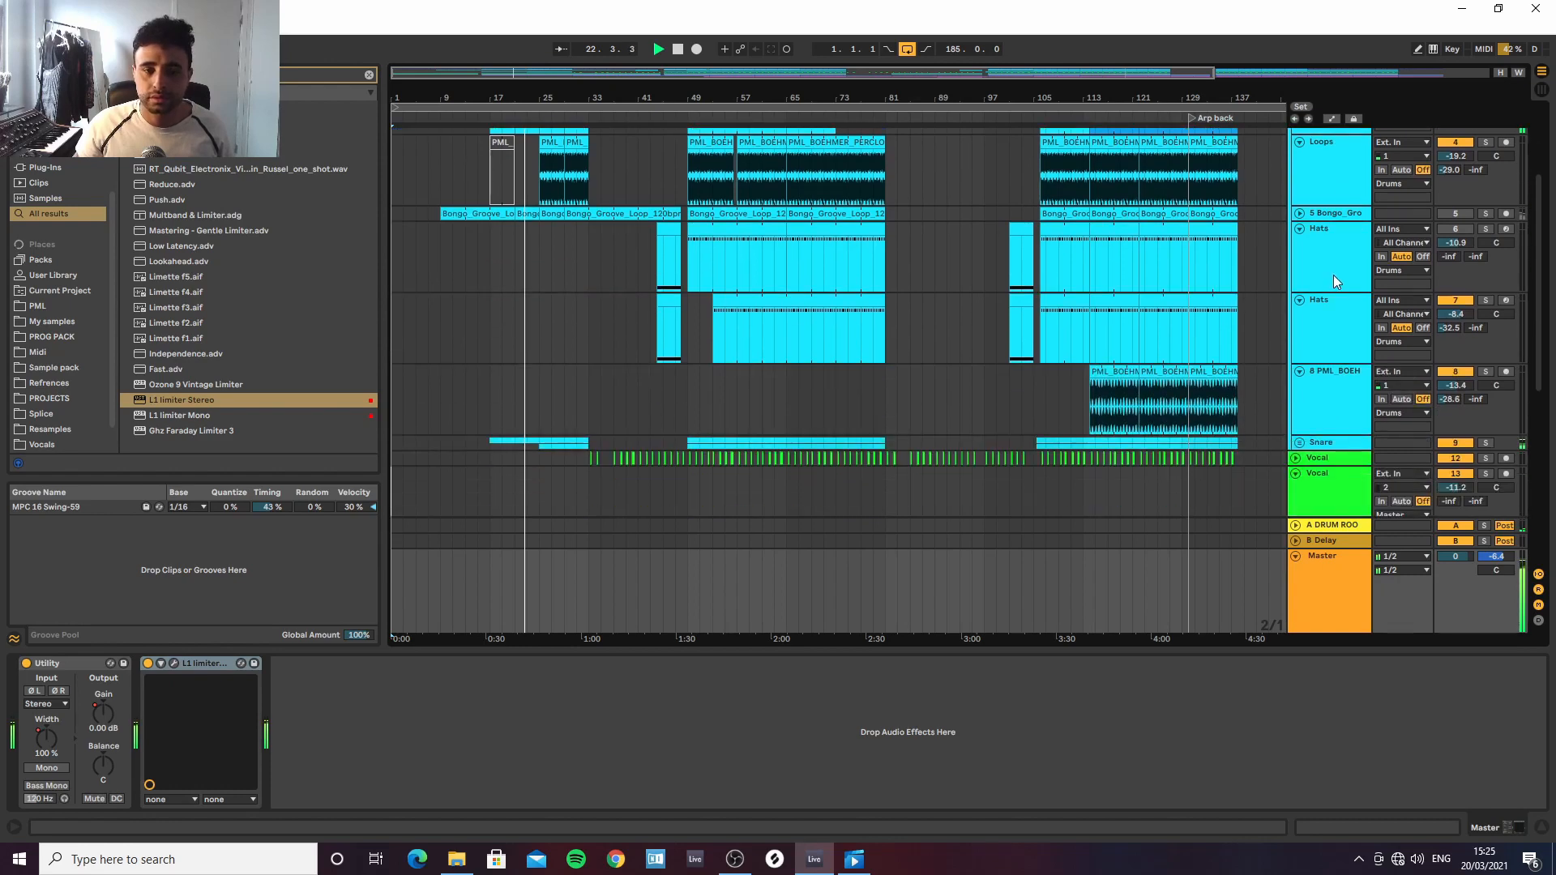
pyautogui.scroll(-1, 1333, 308)
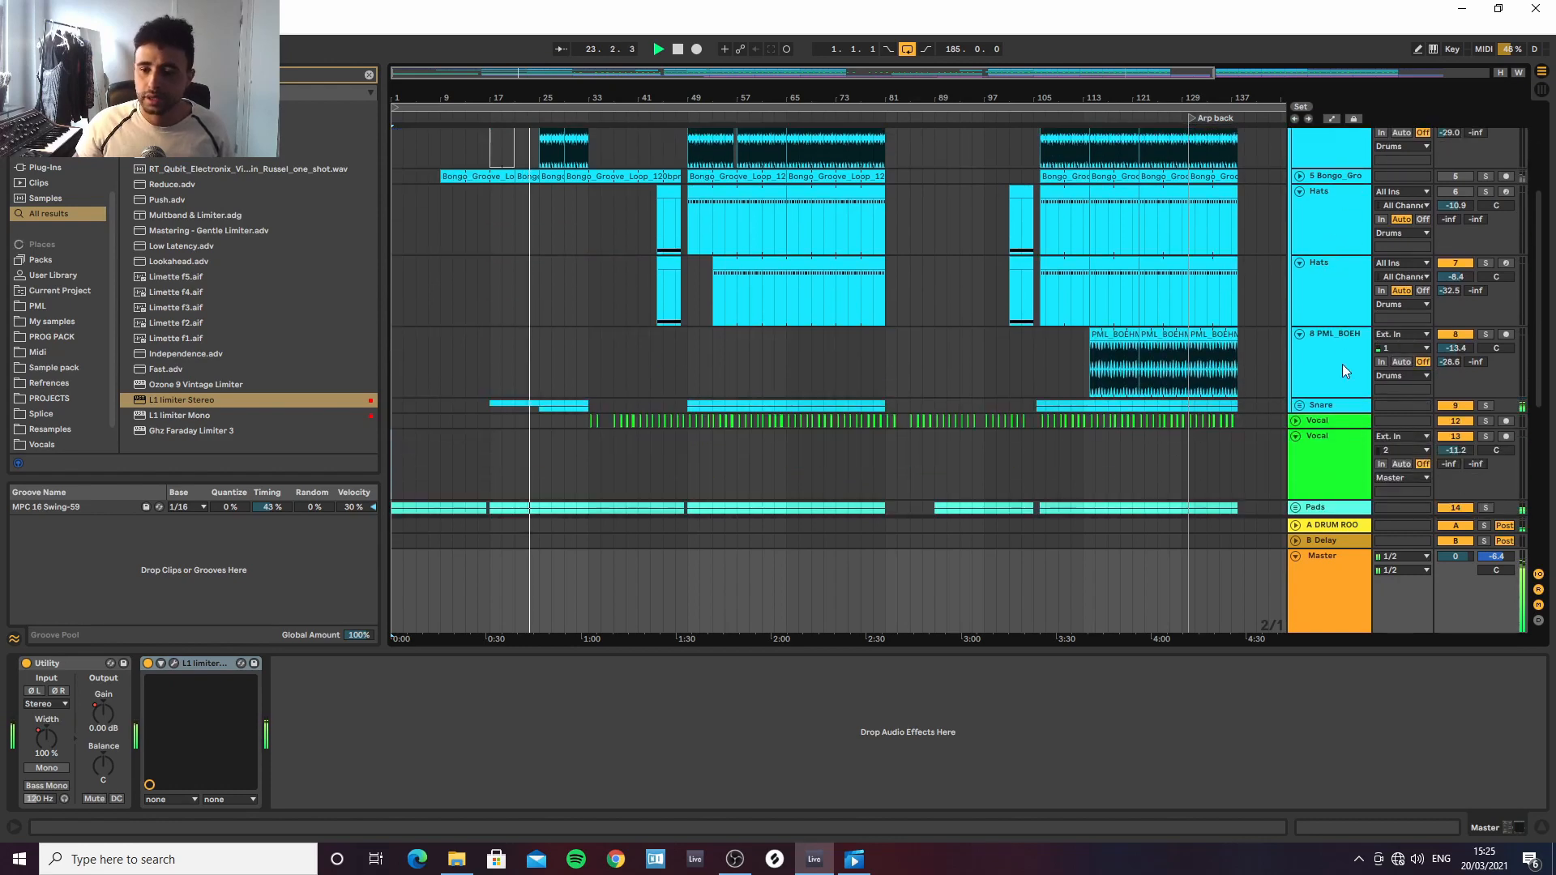
pyautogui.click(1305, 405)
pyautogui.click(1300, 405)
pyautogui.scroll(-1, 1366, 428)
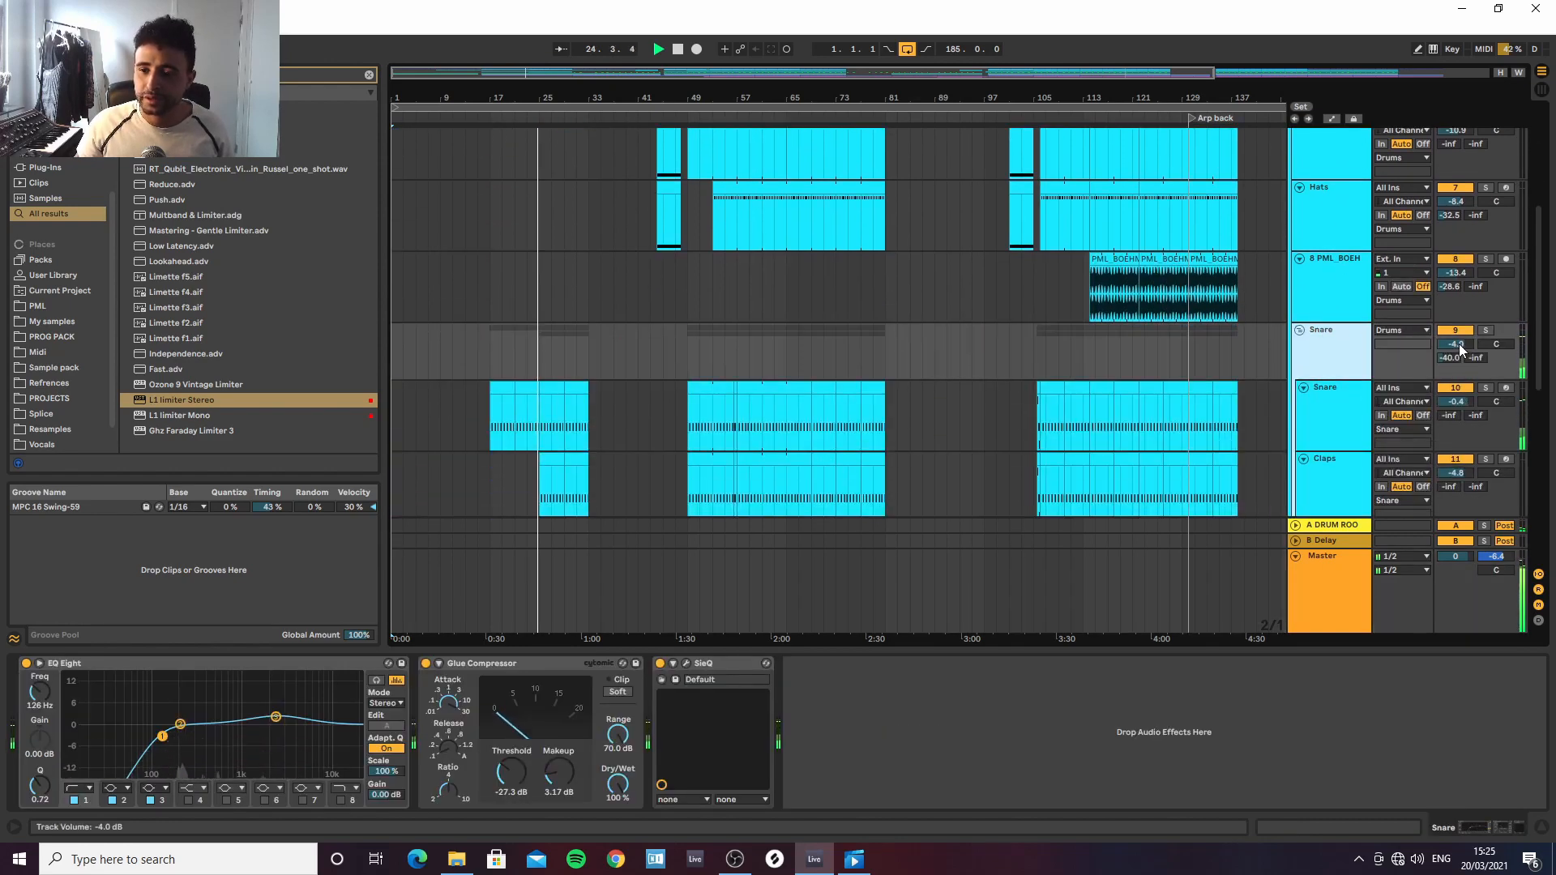
# Lower the Snare group track's volume to -7.9 dB
pyautogui.moveTo(1459, 344); pyautogui.dragTo(1459, 374)
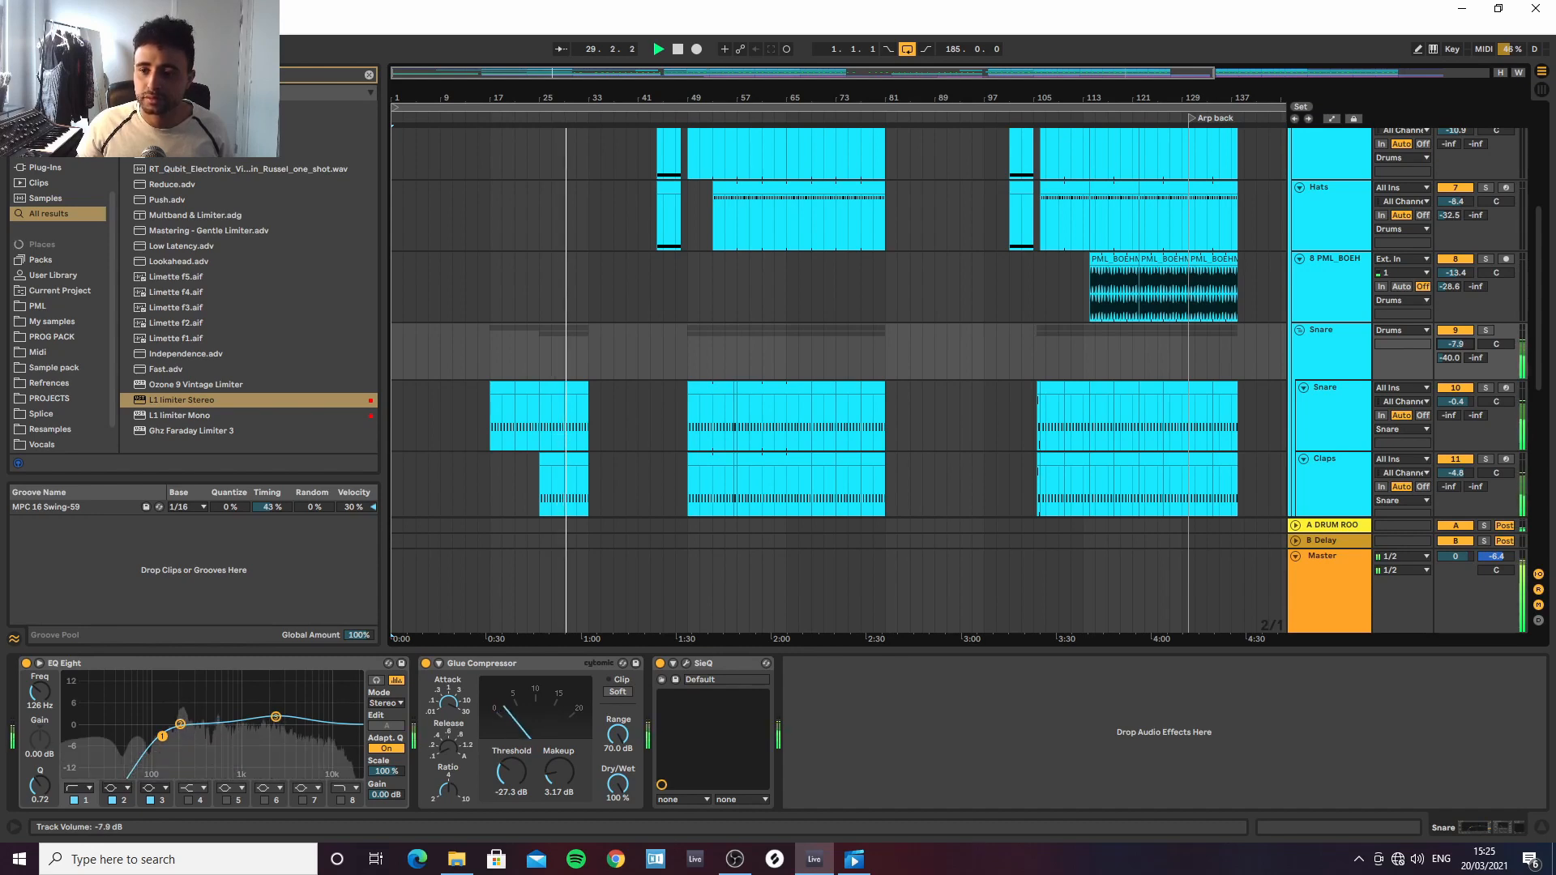
# Check the L1 limiter on the Master track, close its window, and enable Bass Mono at 120 Hz in Utility
pyautogui.click(1337, 582)
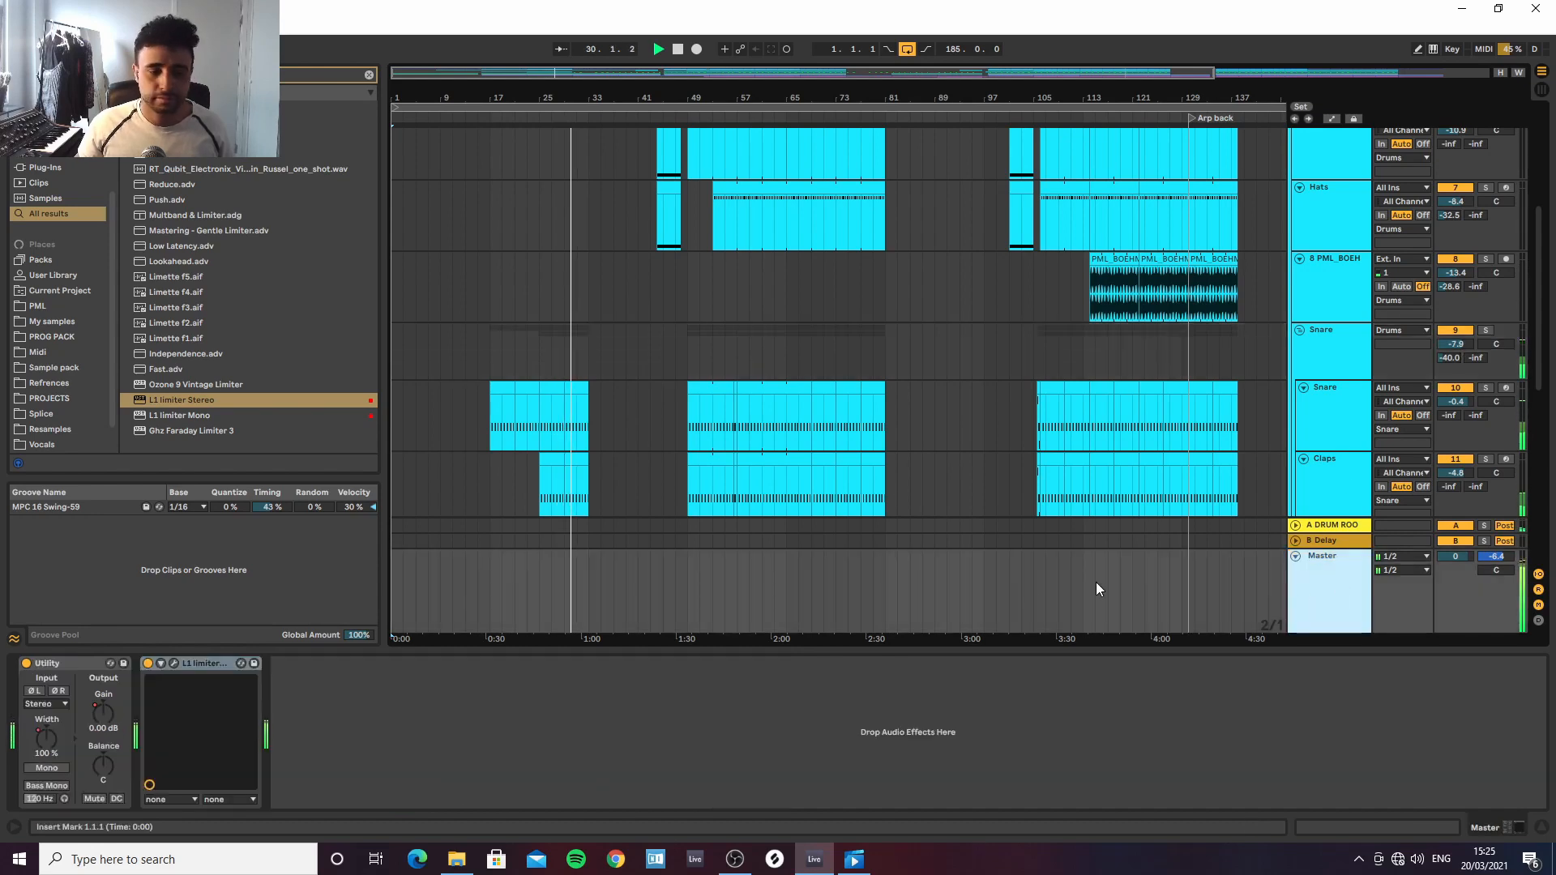
pyautogui.click(173, 663)
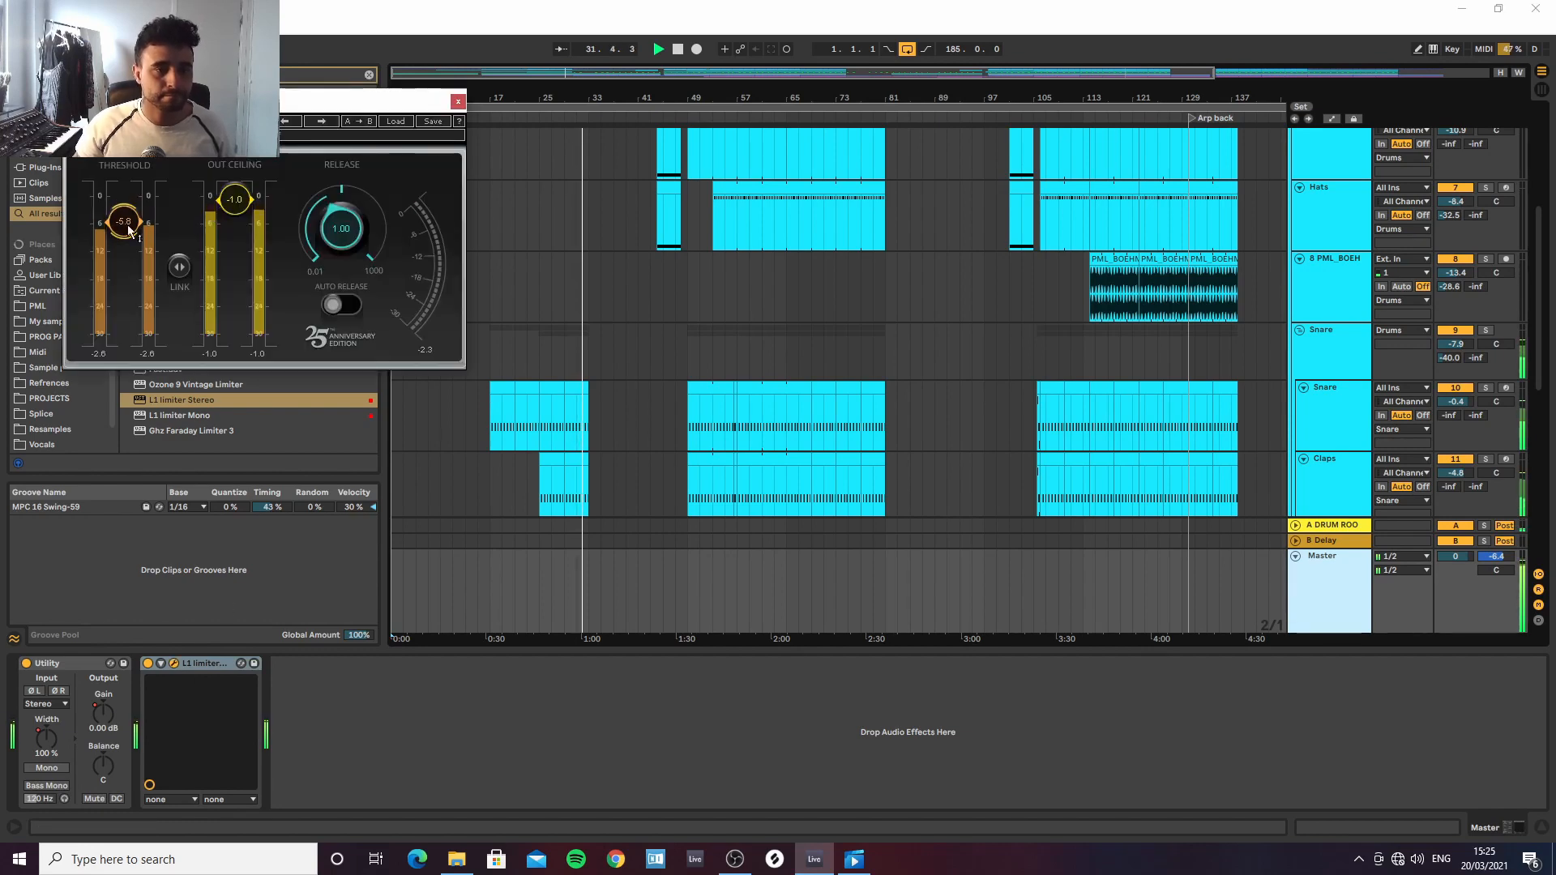
pyautogui.click(458, 101)
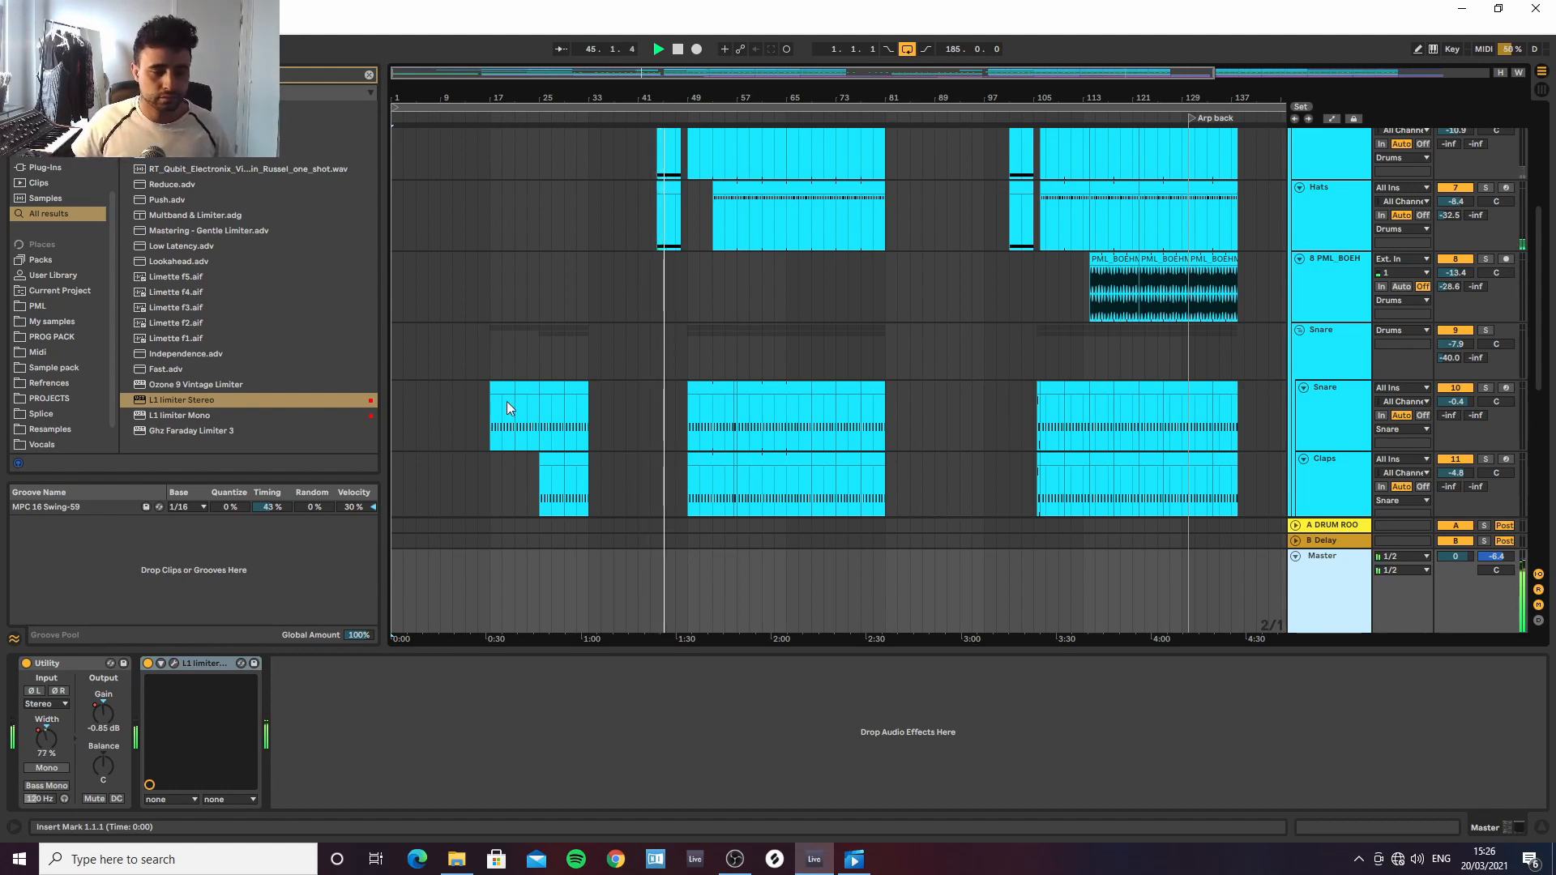
pyautogui.click(47, 786)
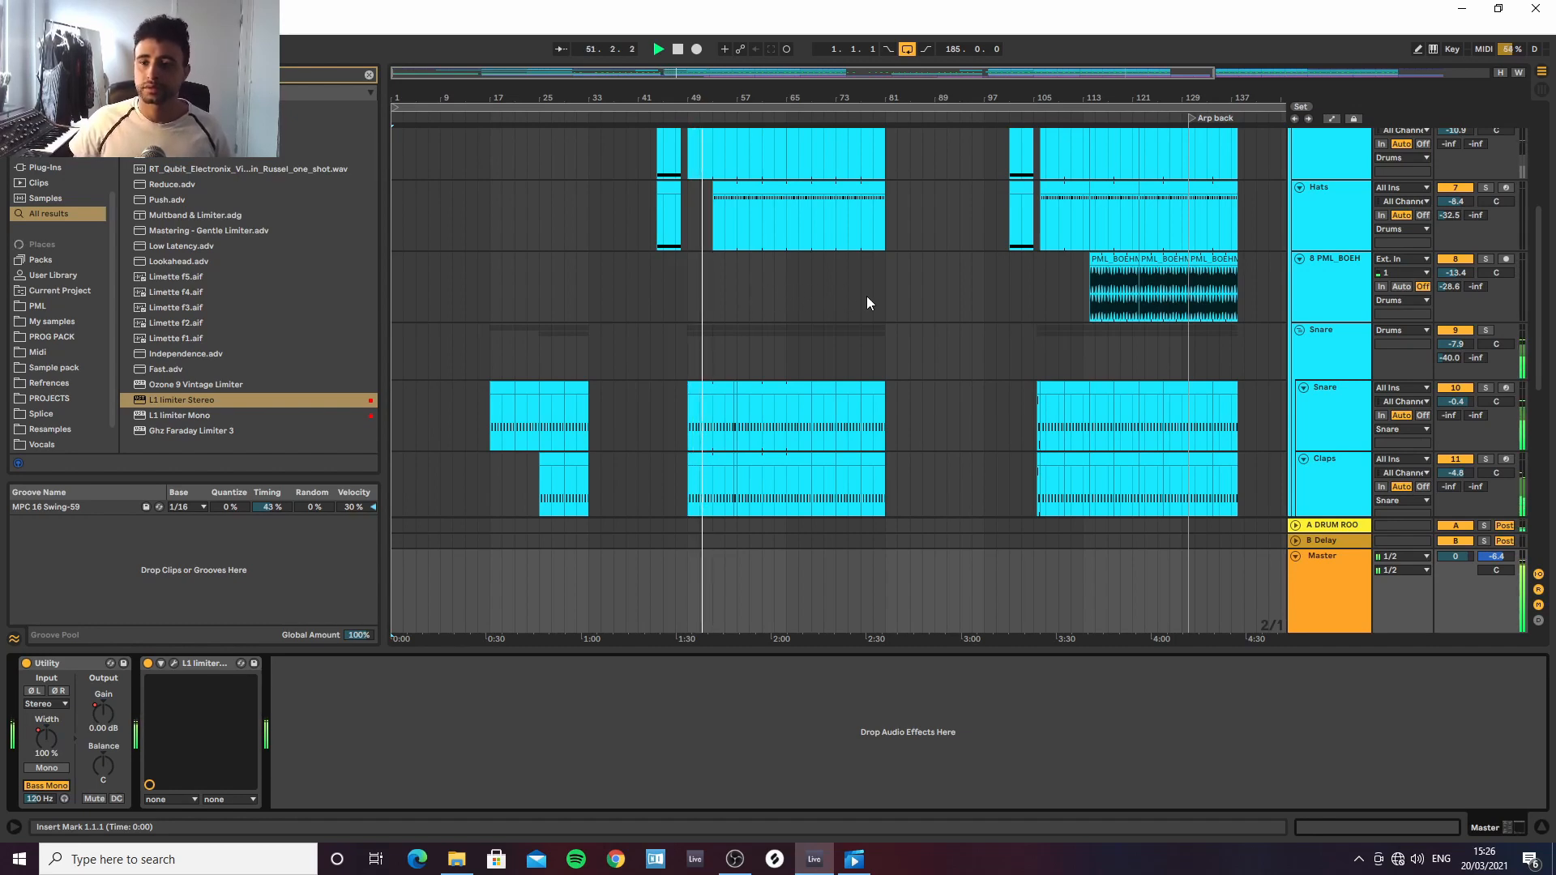
# Look through the drum, vocal and bass tracks, and fold the Drums group and the 17 Group
pyautogui.scroll(3, 1202, 267)
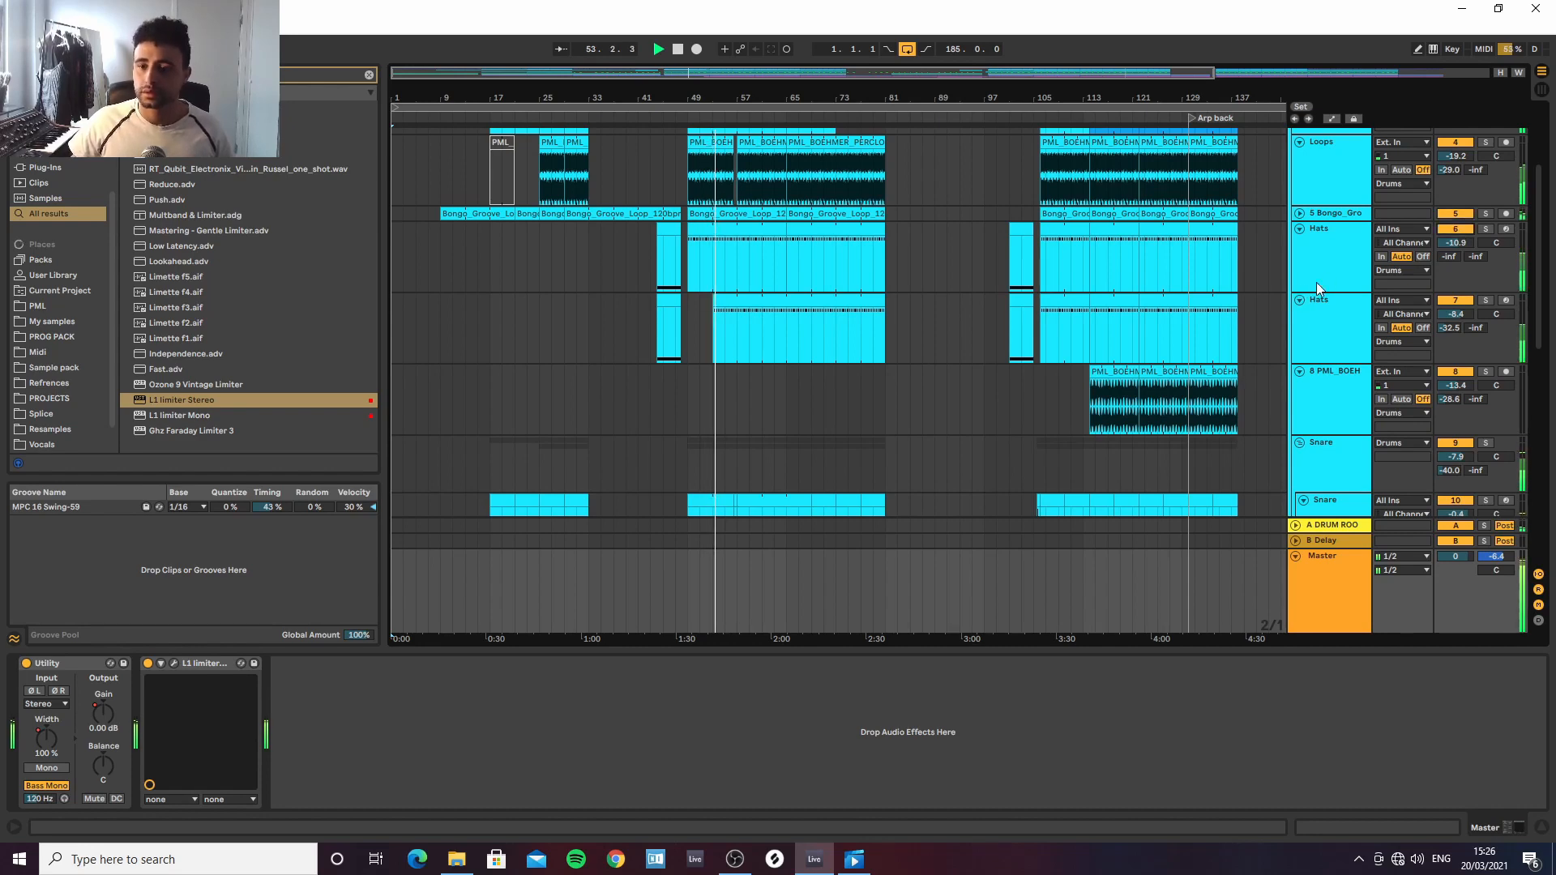
pyautogui.scroll(-3, 1337, 266)
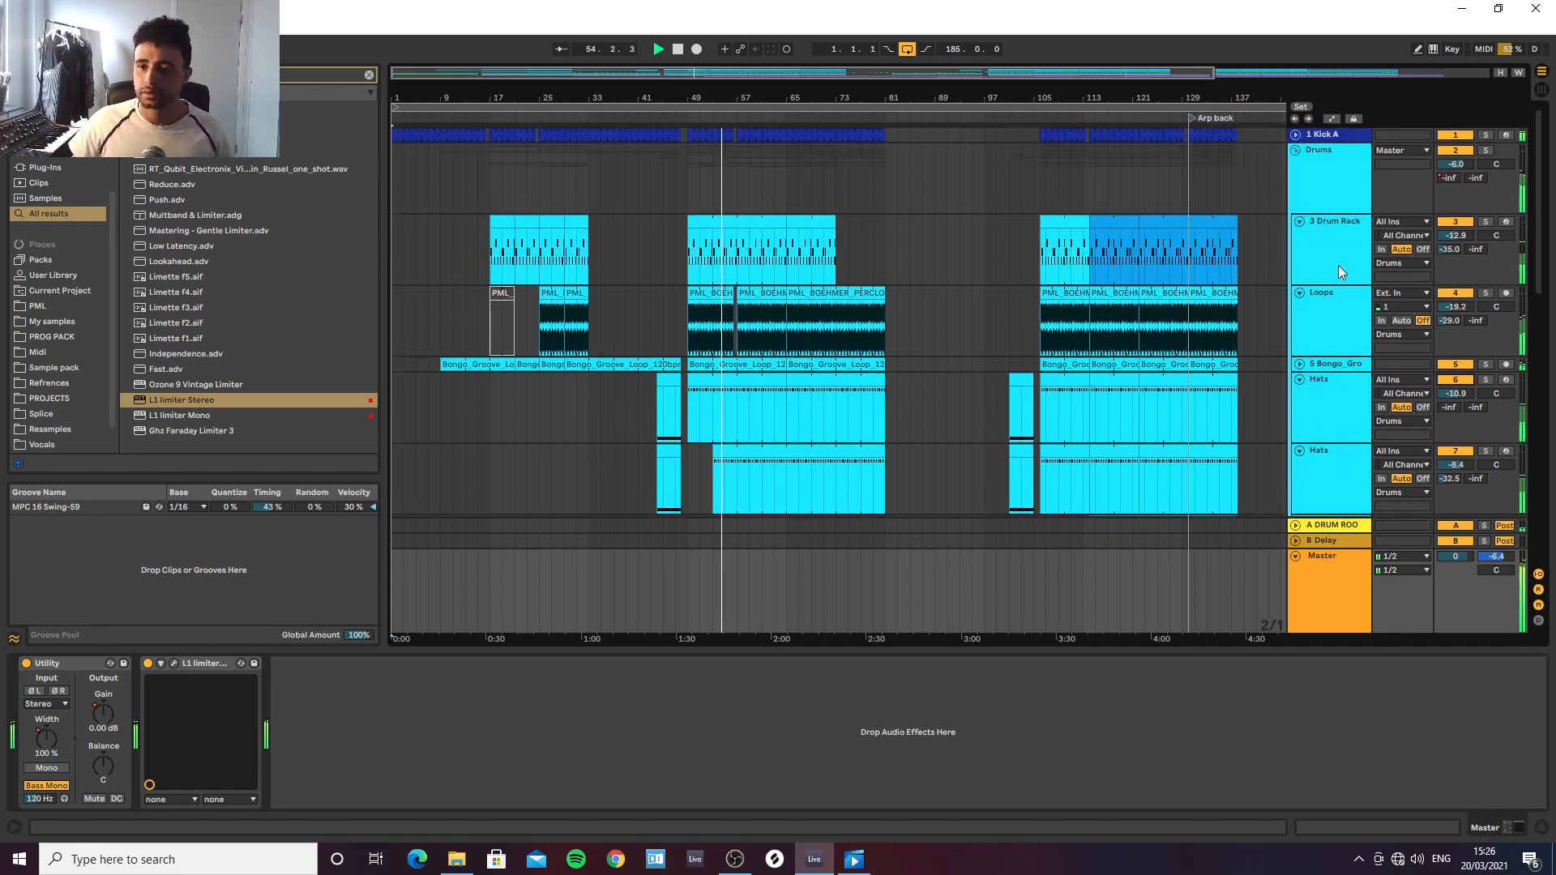
pyautogui.scroll(-6, 1338, 272)
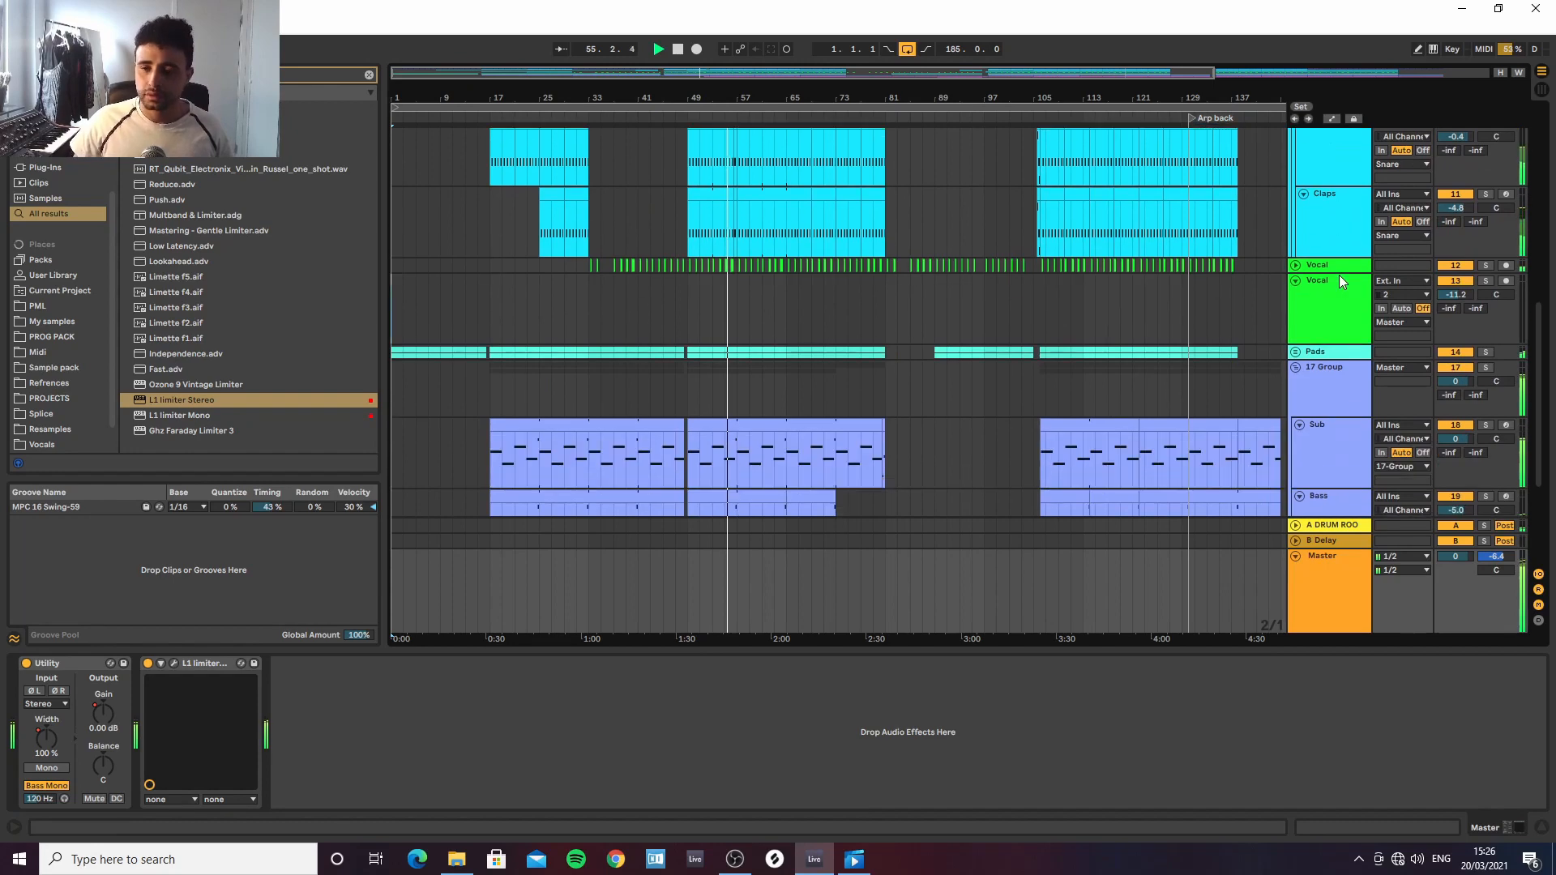
pyautogui.scroll(10, 1302, 325)
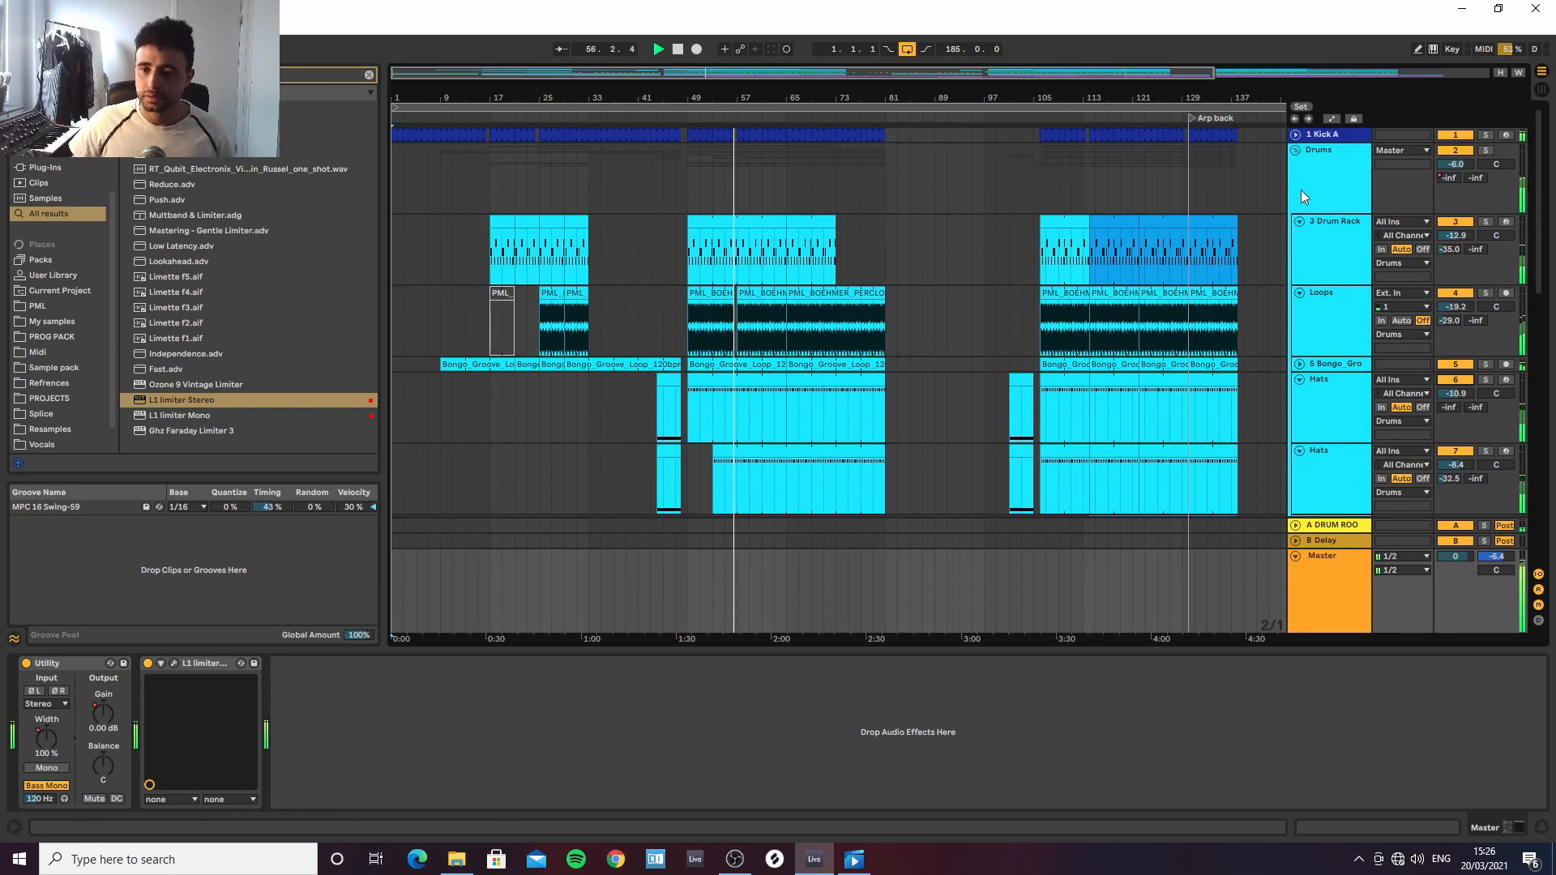
pyautogui.click(1296, 151)
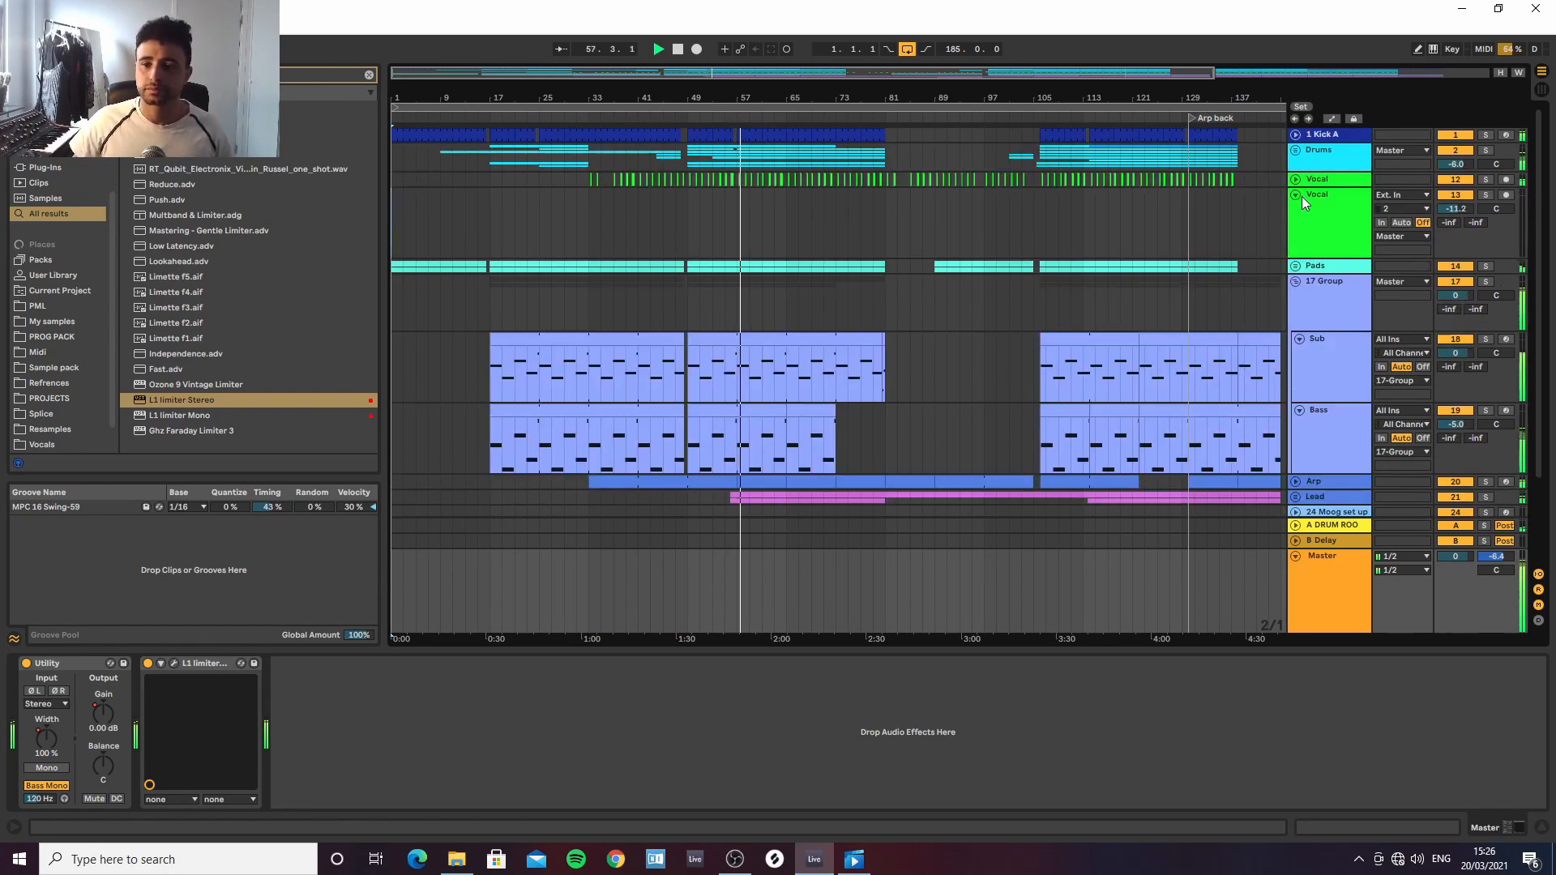
pyautogui.click(1296, 281)
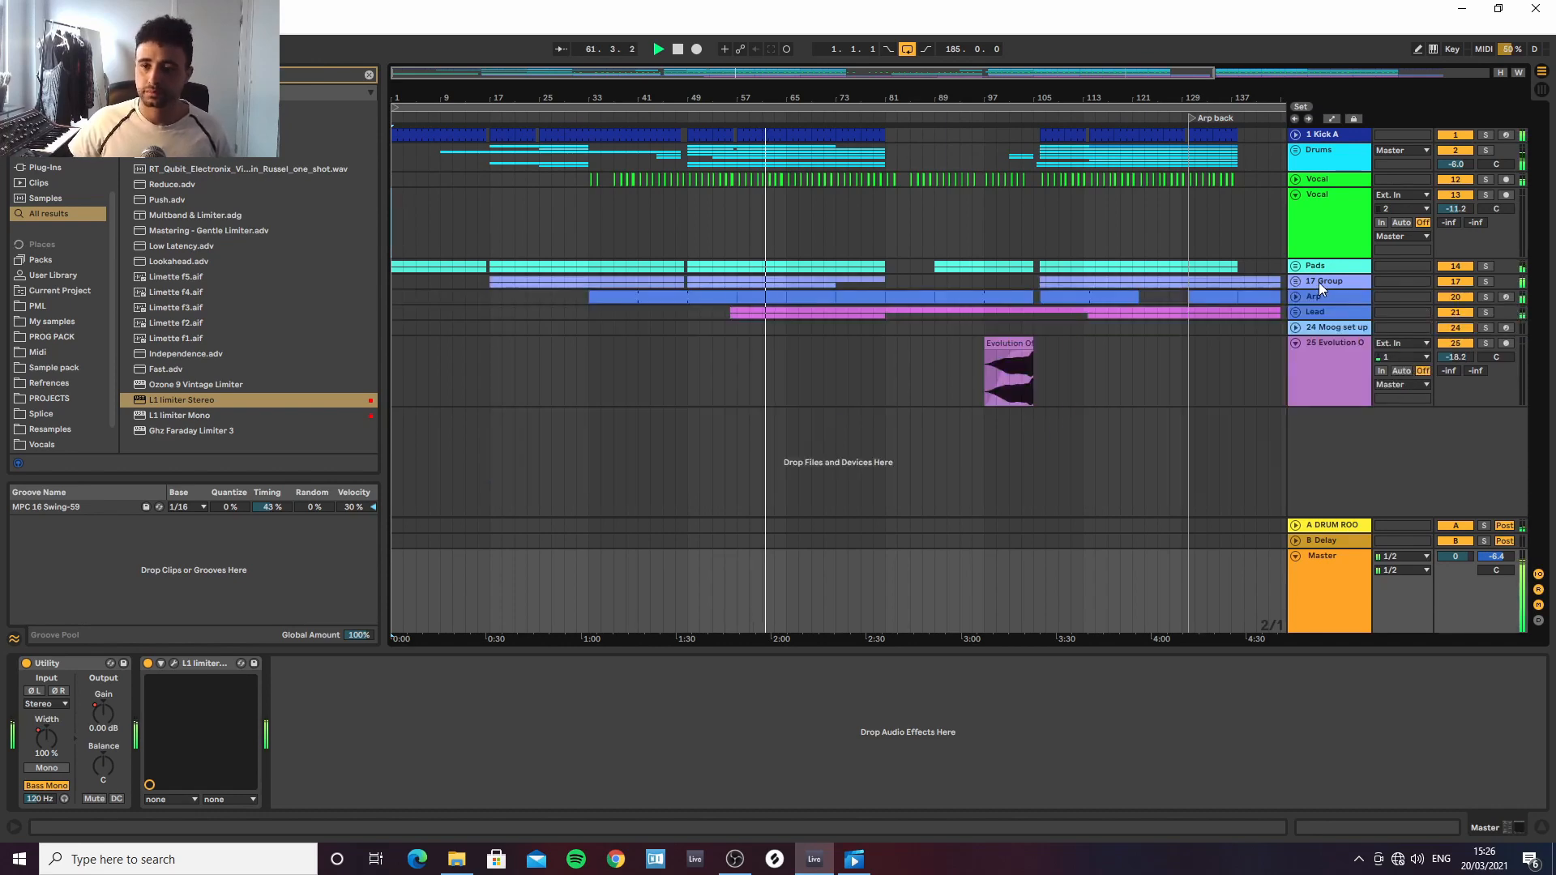
# Rename the group track holding Sub and Bass as "Bass group"
pyautogui.click(1319, 281)
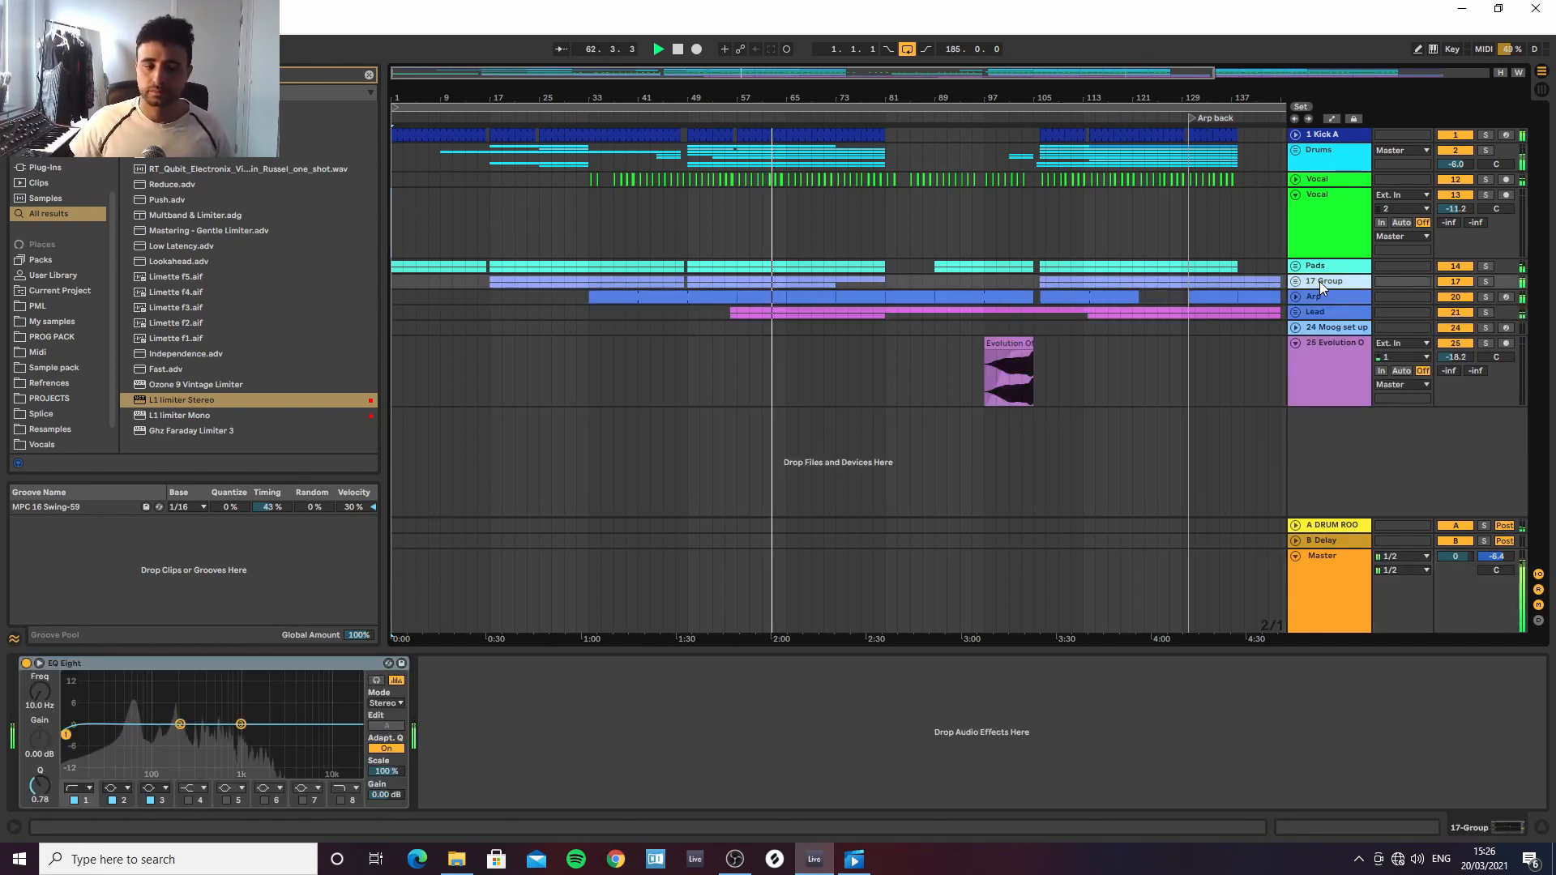
pyautogui.doubleClick(1307, 279)
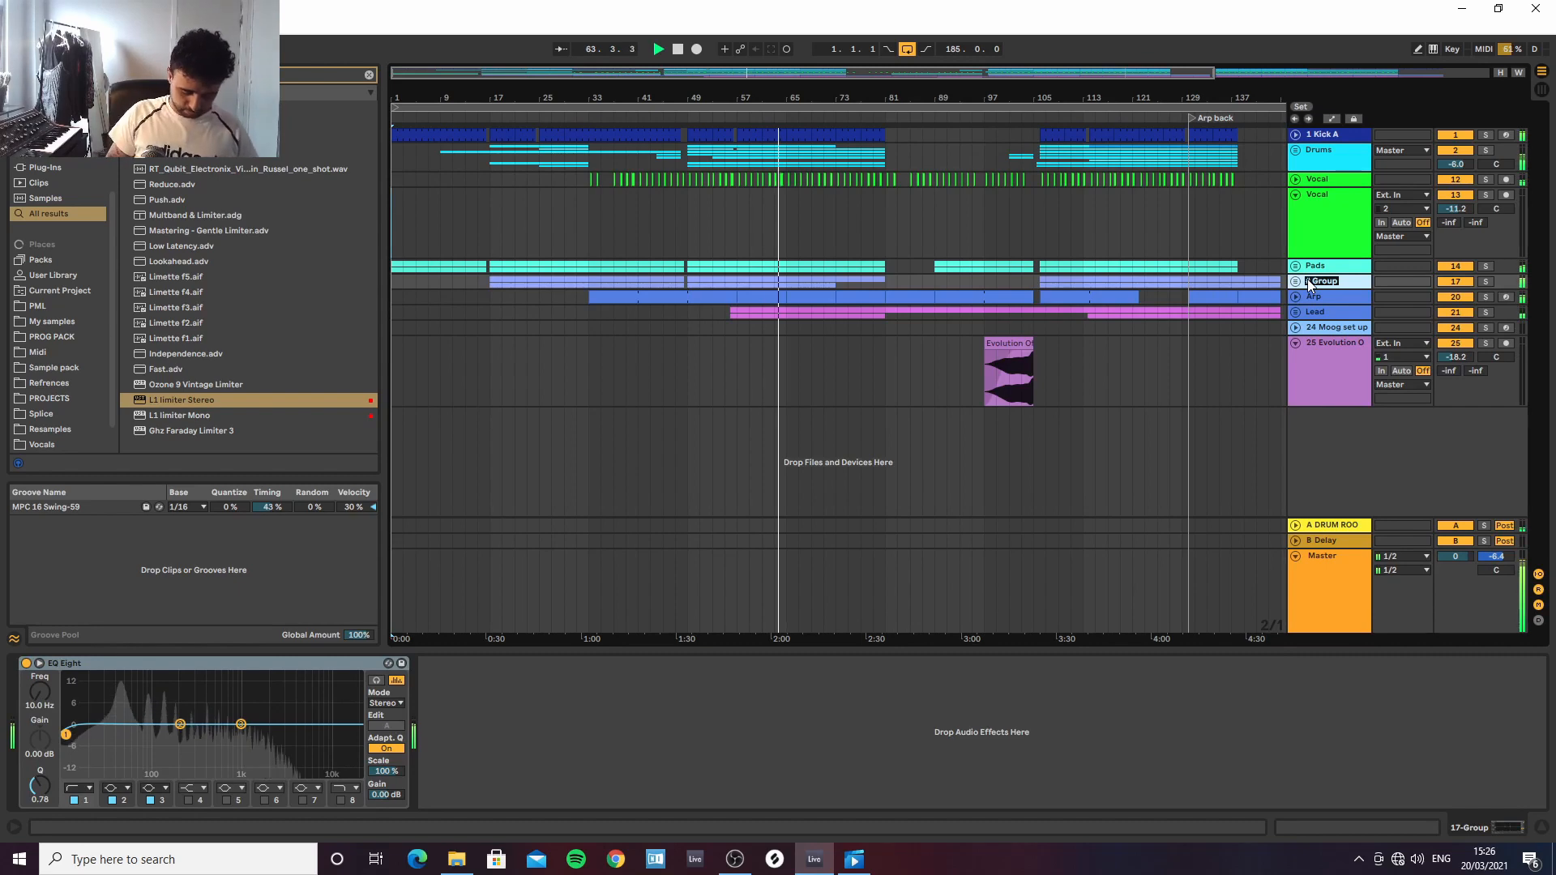
pyautogui.write('Bass gr')
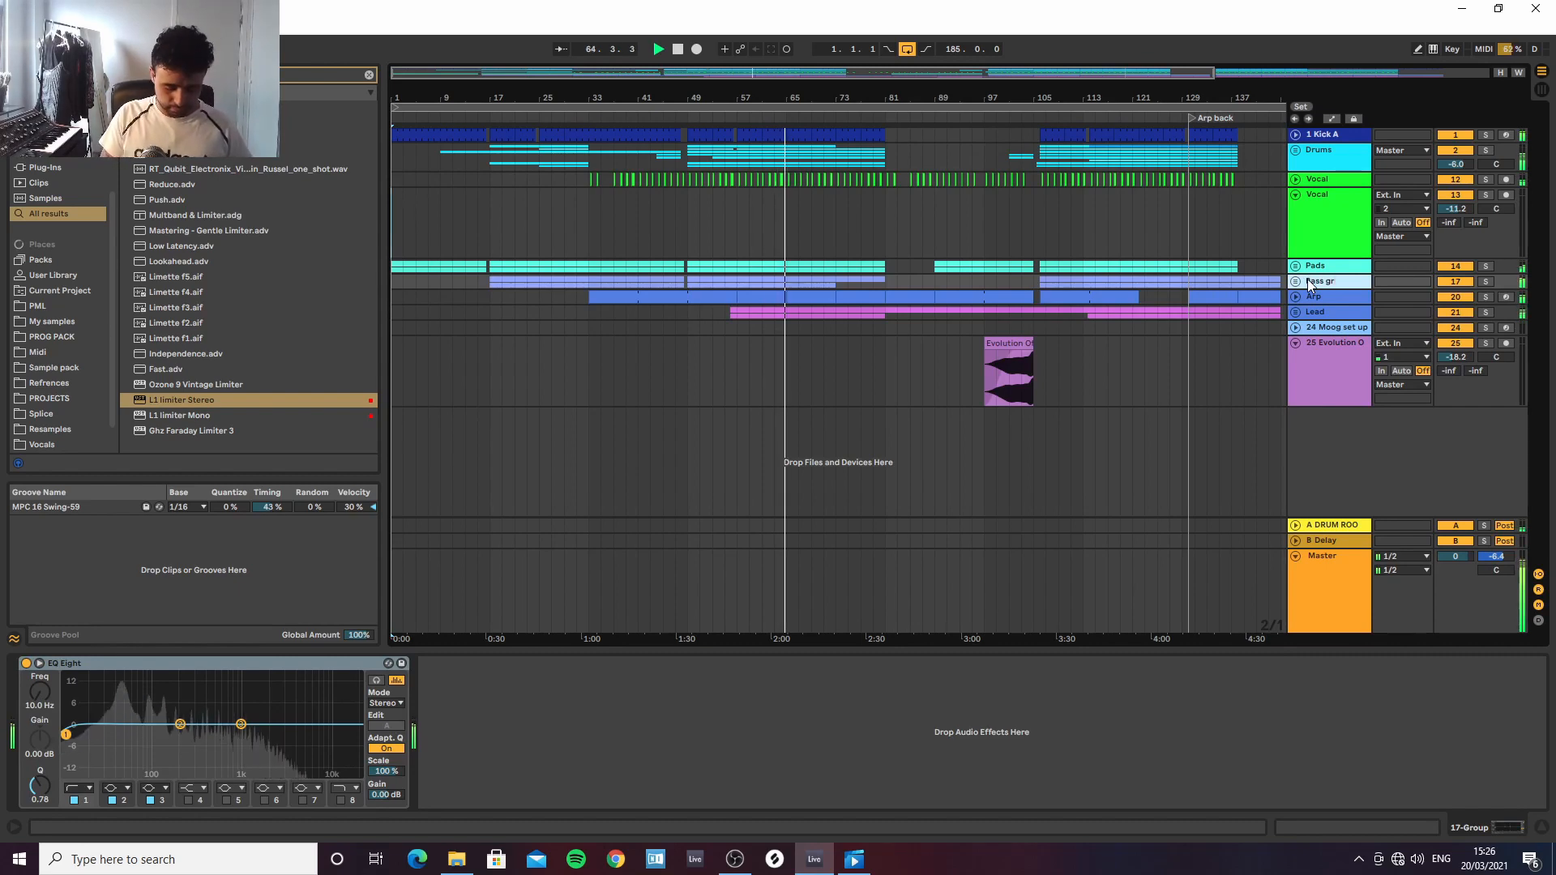
pyautogui.write('oup')
# Search all browser results for "gul", load Gullfoss on the Master between Utility and the L1 limiter, and adjust its Recover amount
pyautogui.click(1313, 610)
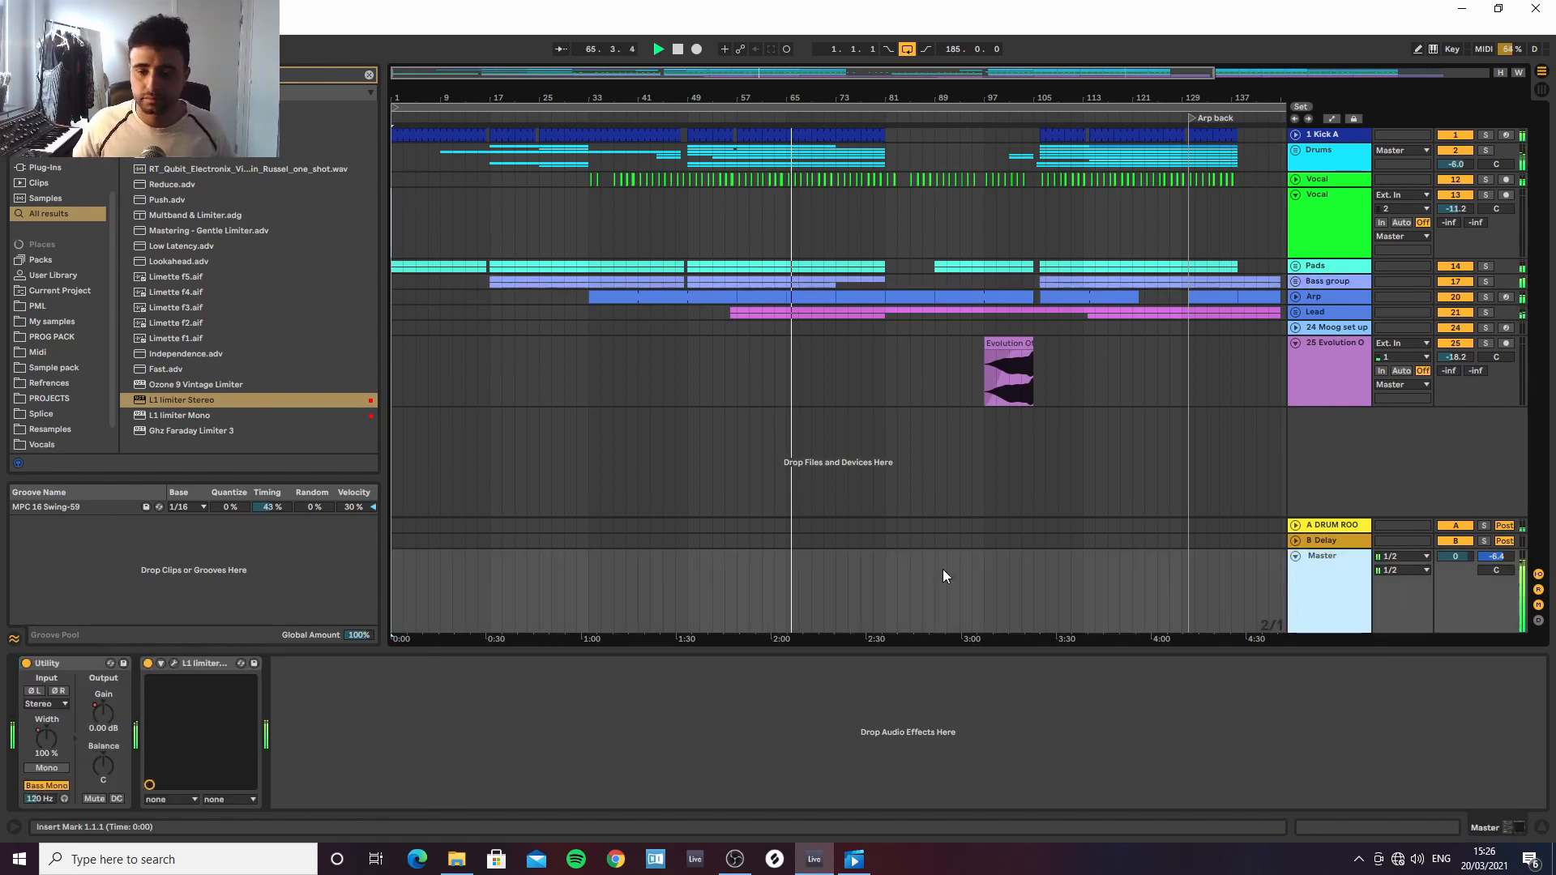
pyautogui.click(370, 76)
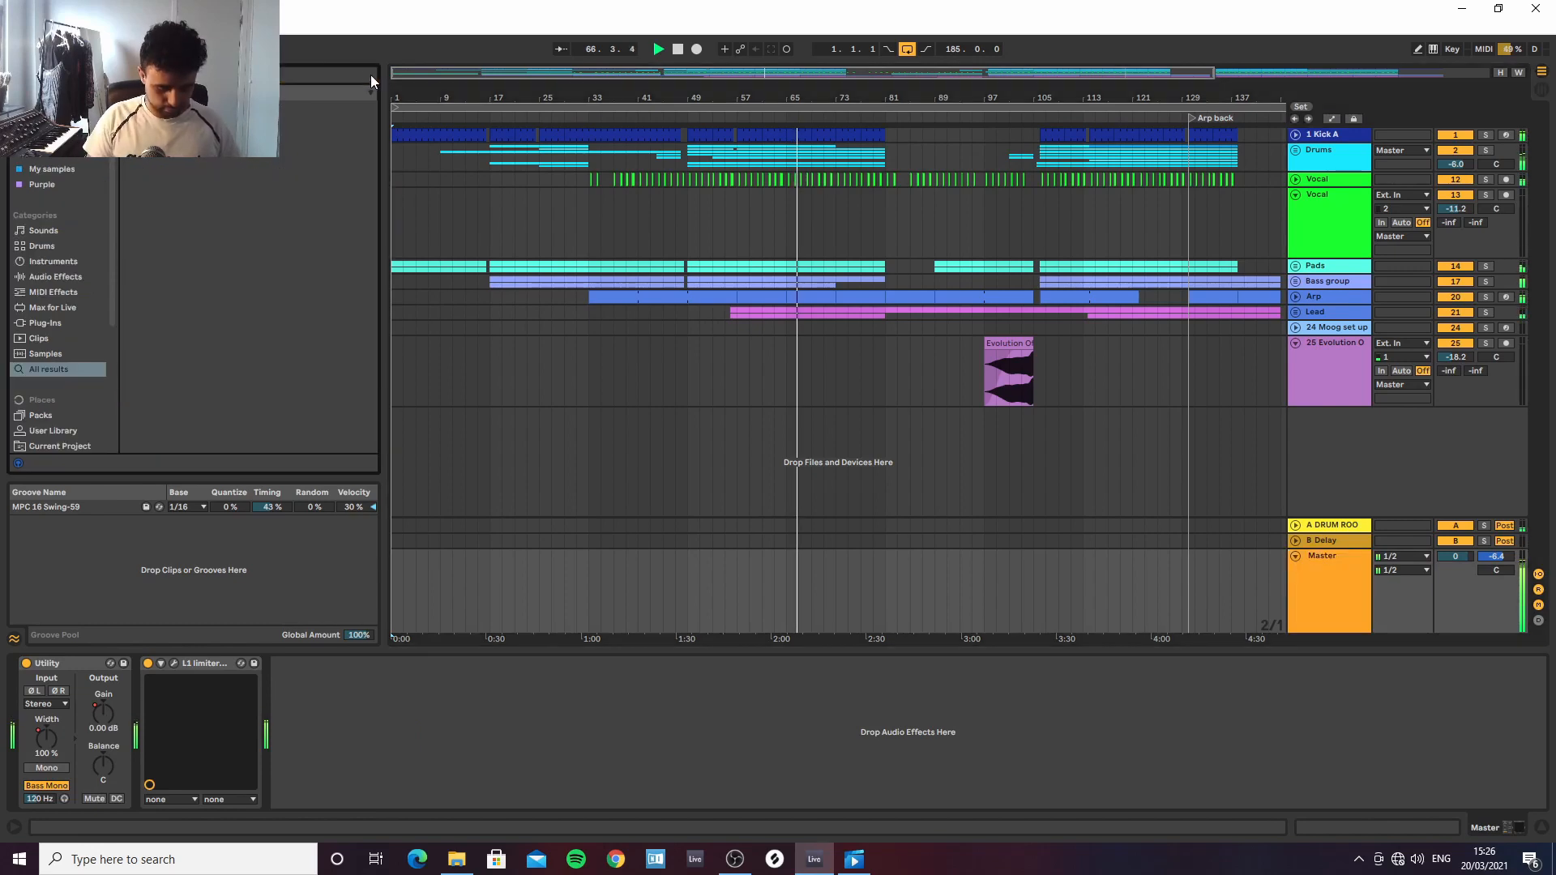
pyautogui.write('gul')
pyautogui.moveTo(178, 123); pyautogui.dragTo(139, 730)
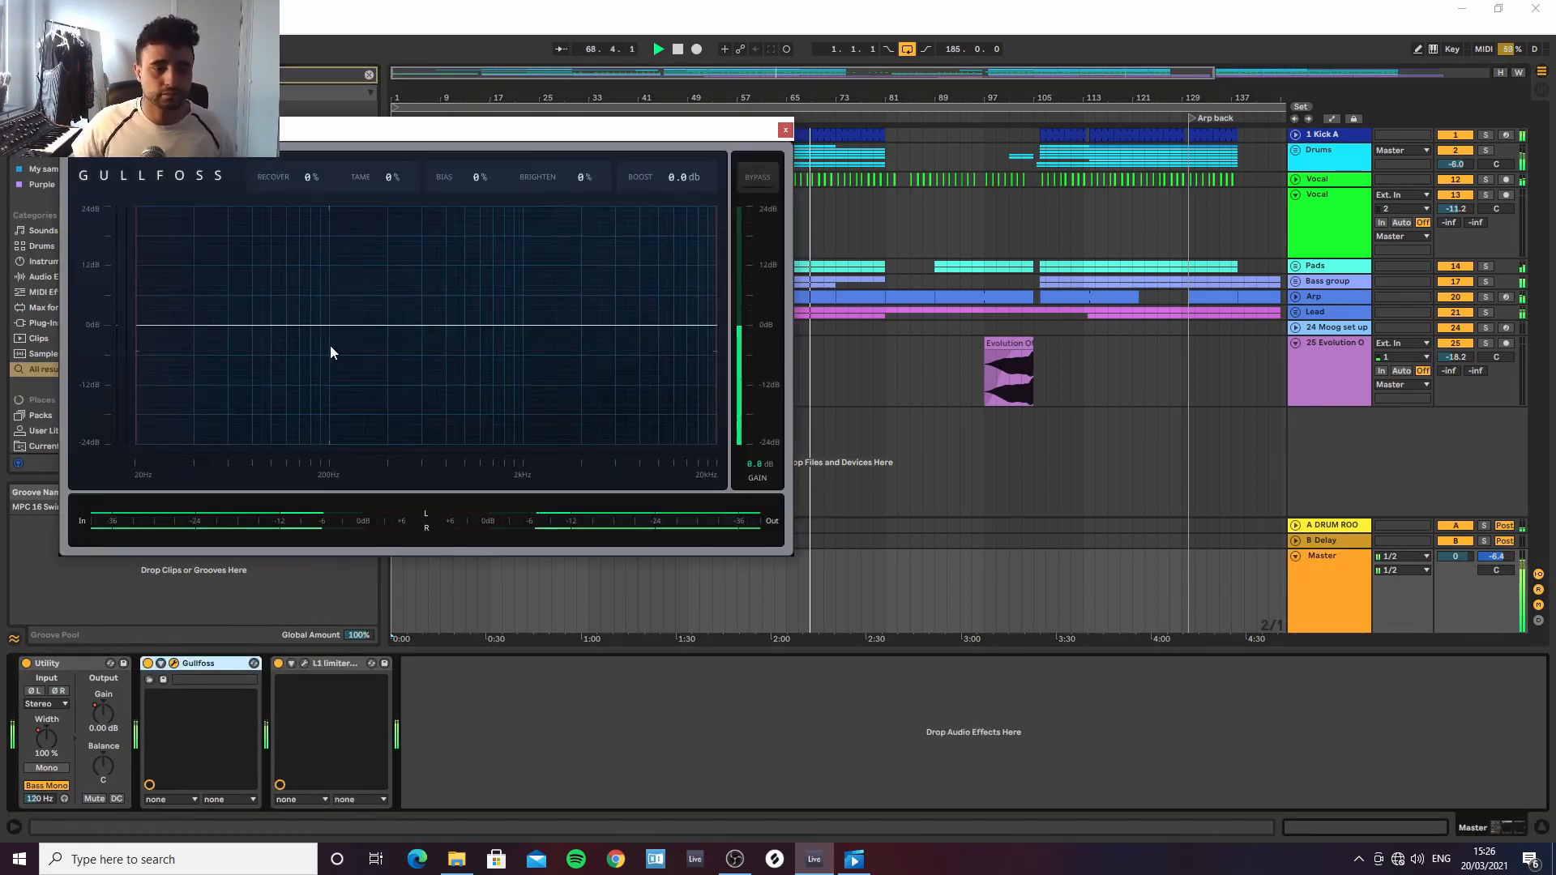
pyautogui.moveTo(315, 172); pyautogui.dragTo(374, 150)
pyautogui.click(785, 130)
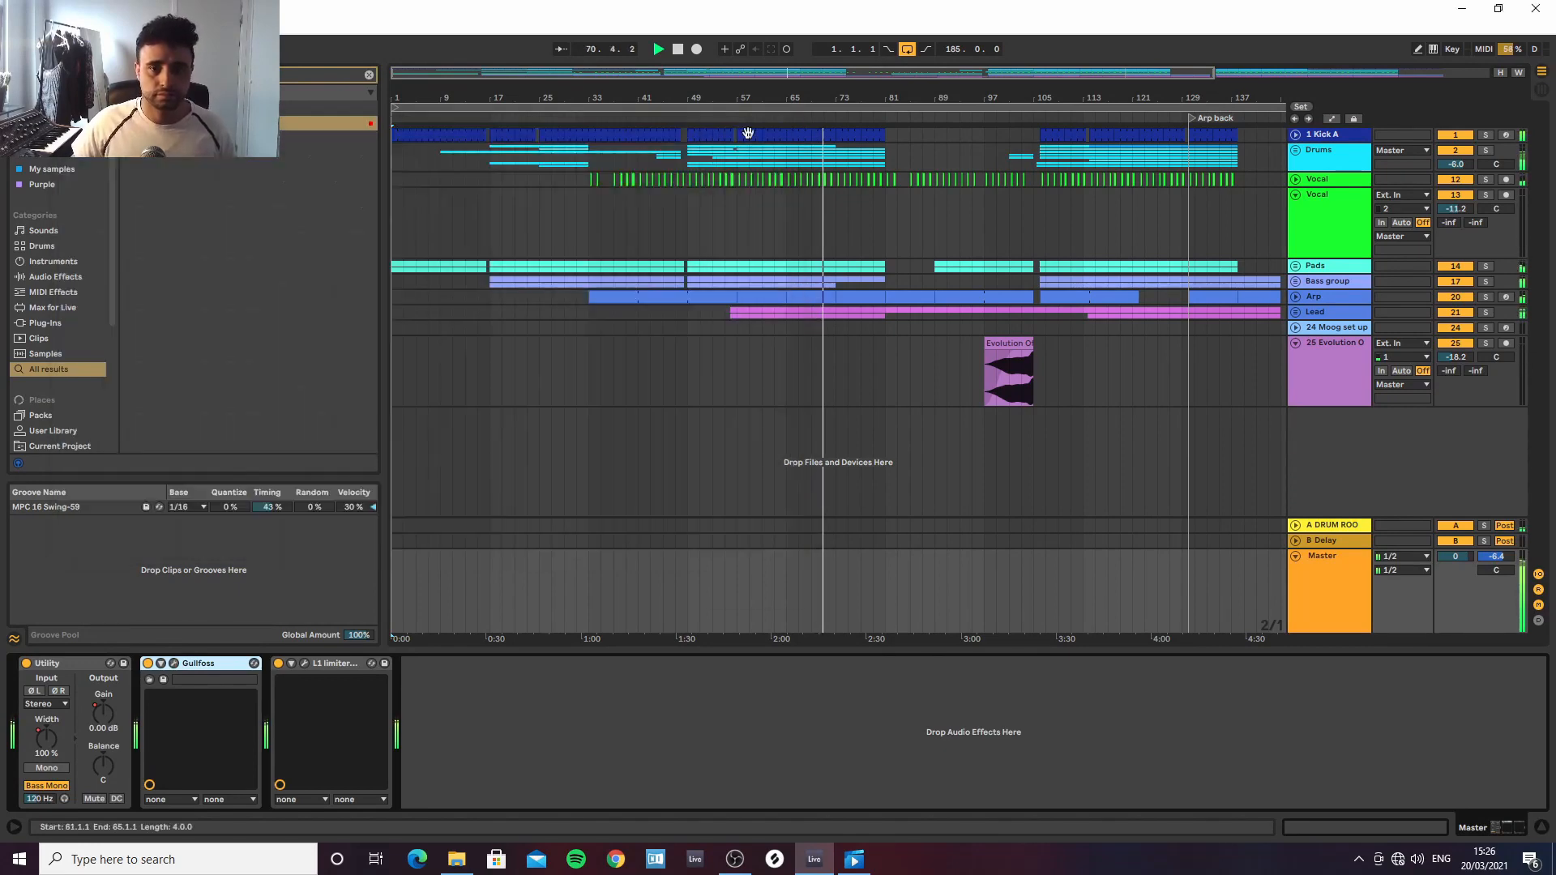
# Find Oxford Inflator in the browser and load it on the Master track between Gullfoss and the L1 limiter
pyautogui.click(368, 75)
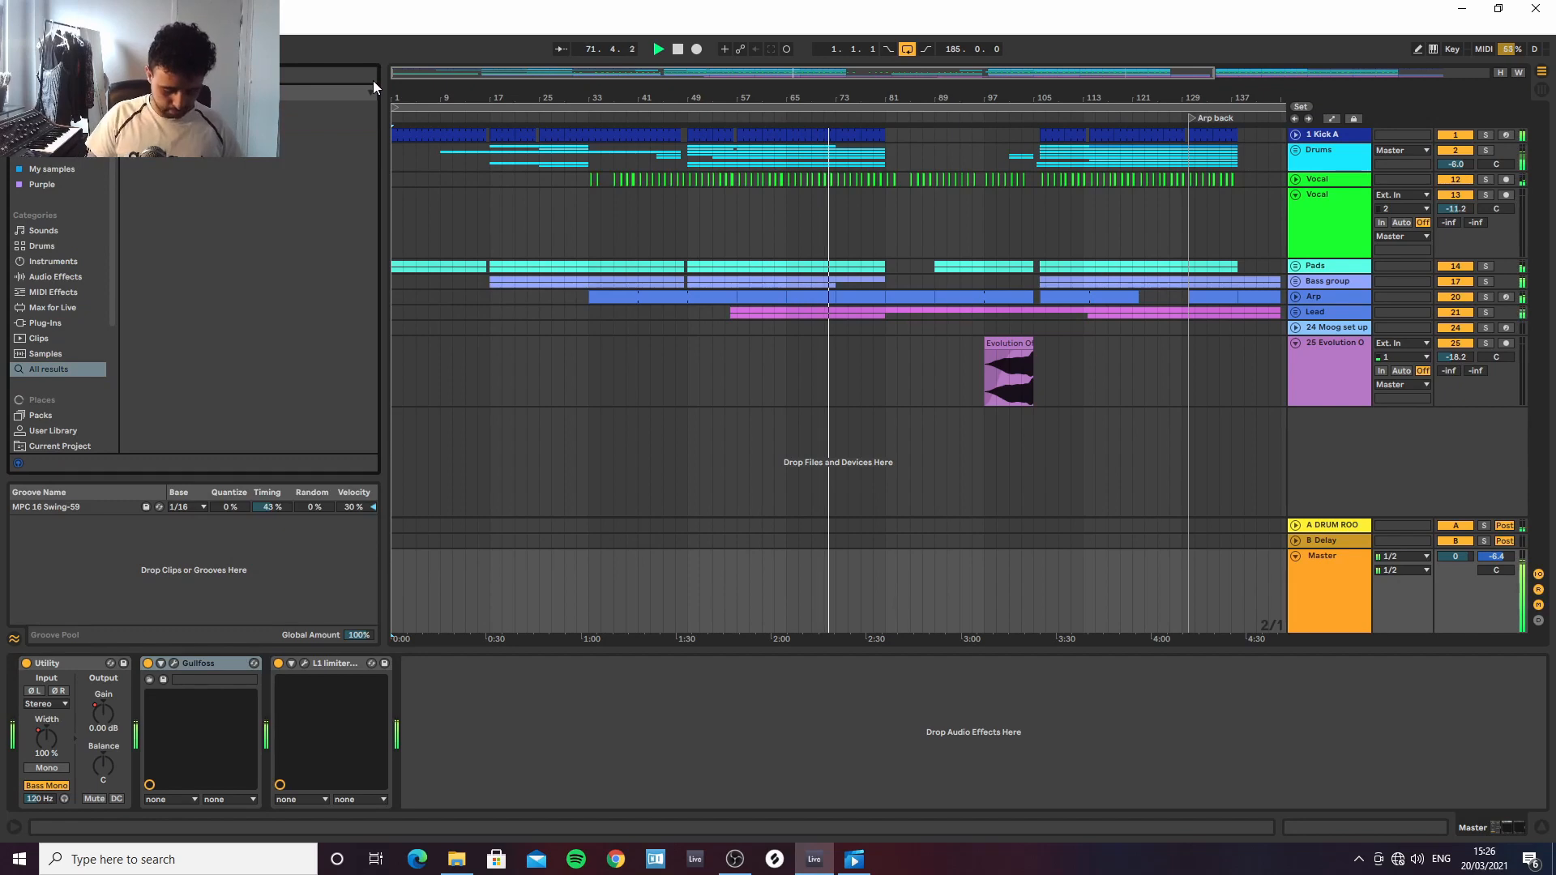
pyautogui.hotkey('ctrl', 'f')
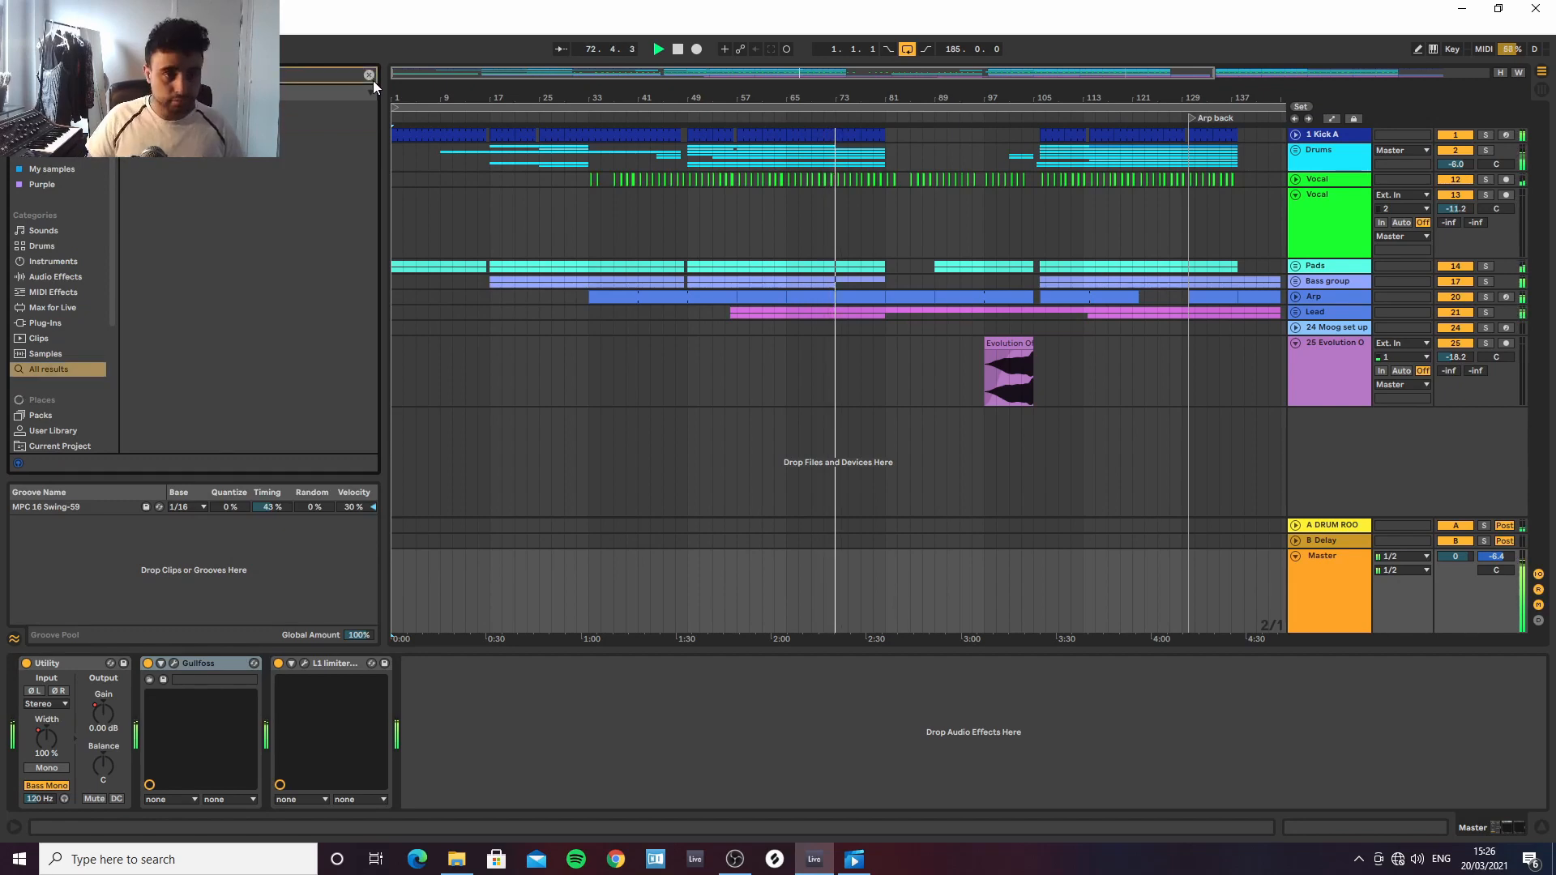
pyautogui.moveTo(195, 108); pyautogui.dragTo(261, 684)
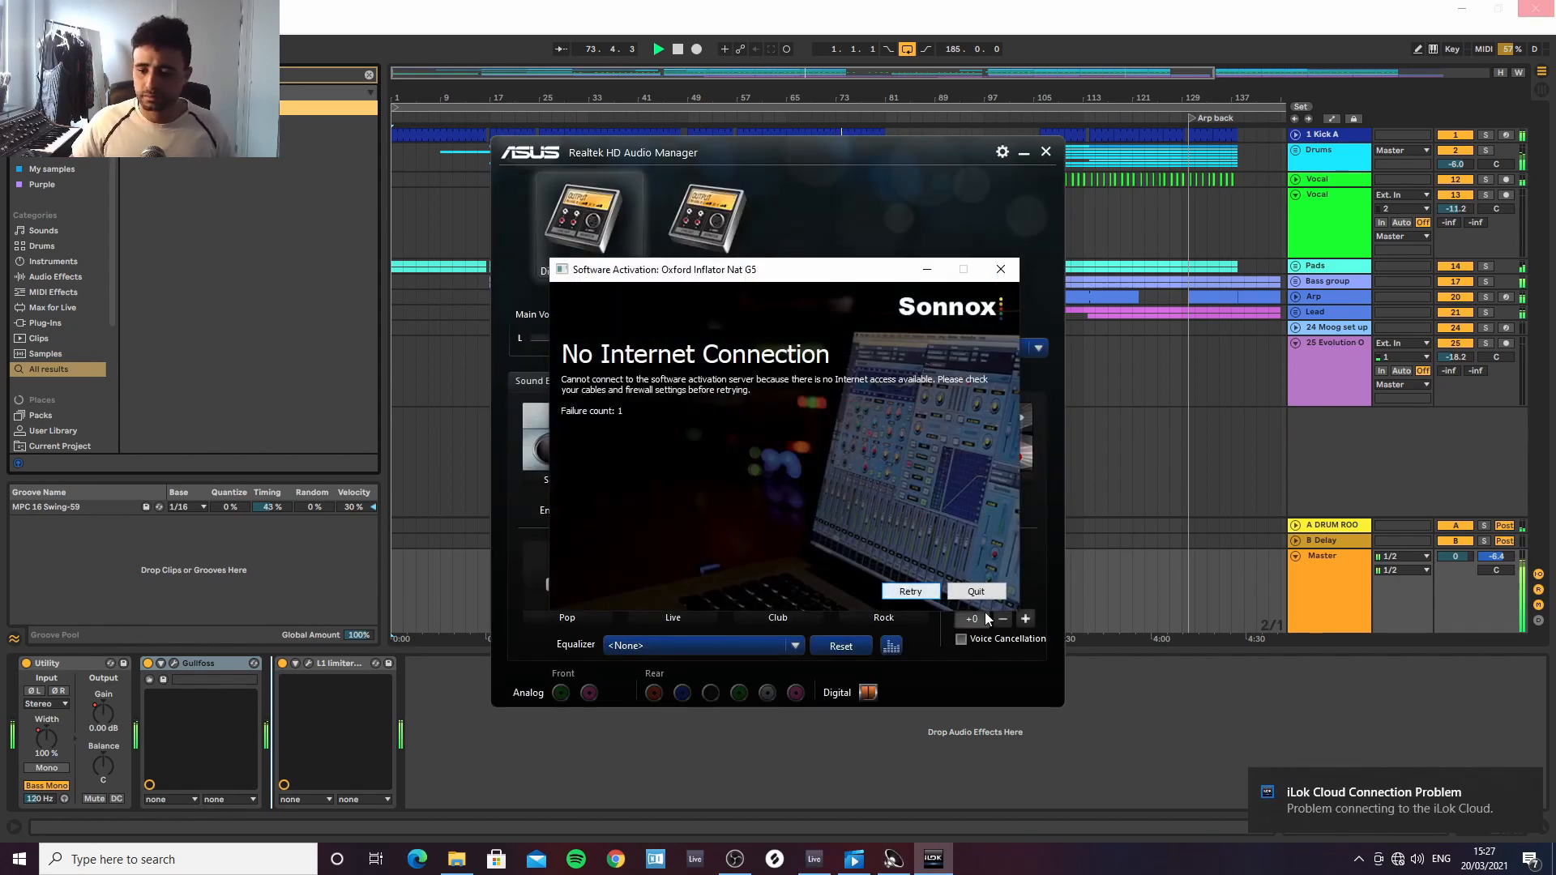
# Connect the computer to the TN-NL0405 Wi-Fi network for the plug-in's activation, and dismiss the activation and Realtek HD Audio Manager windows
pyautogui.click(1398, 859)
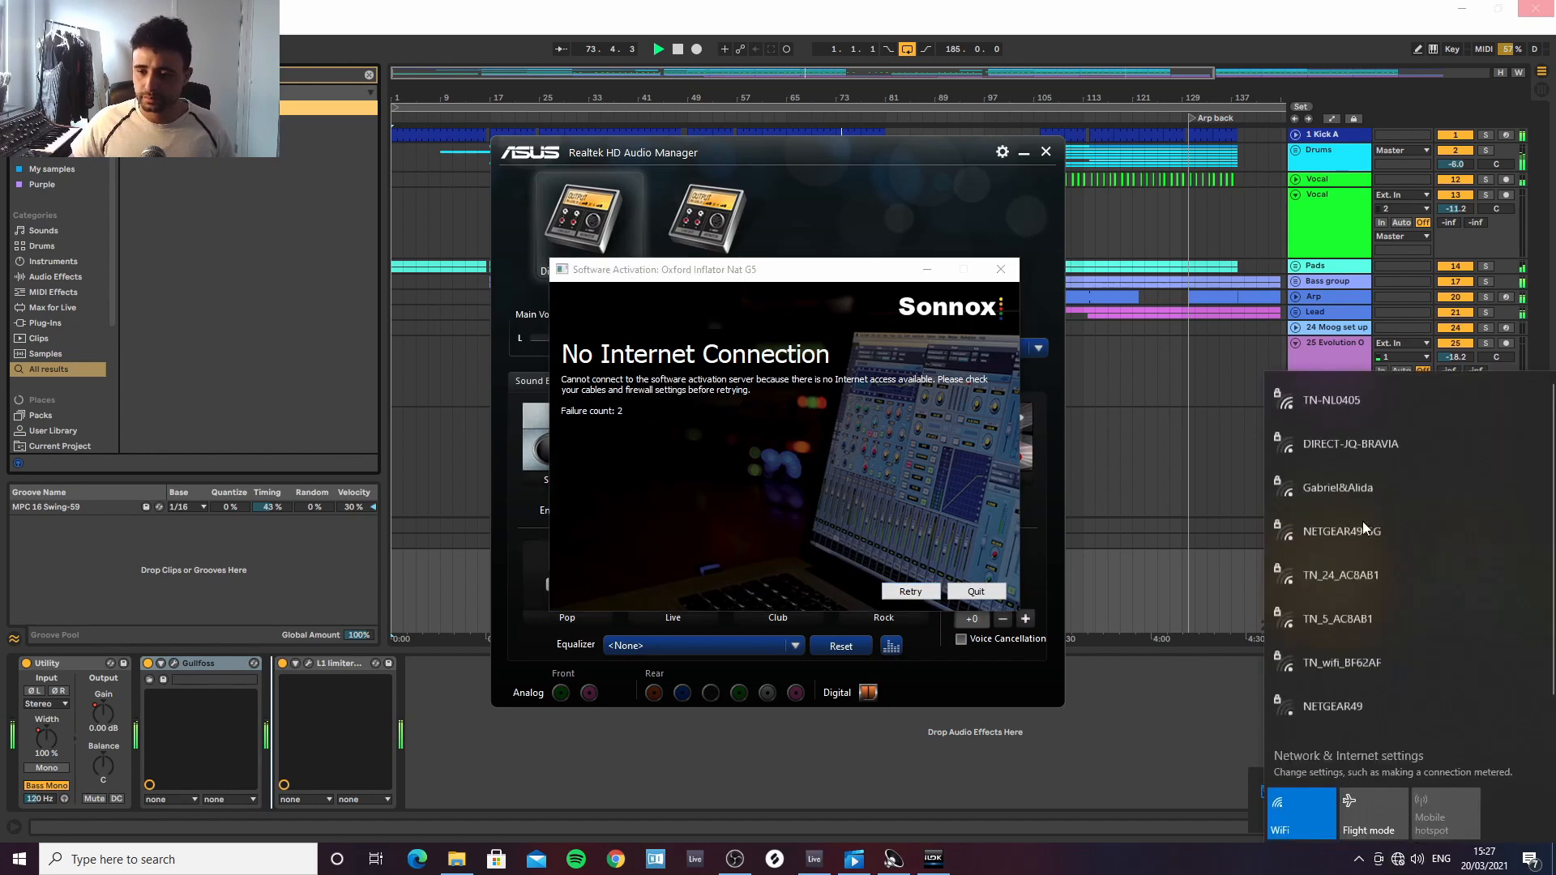
pyautogui.click(1330, 389)
pyautogui.click(1448, 477)
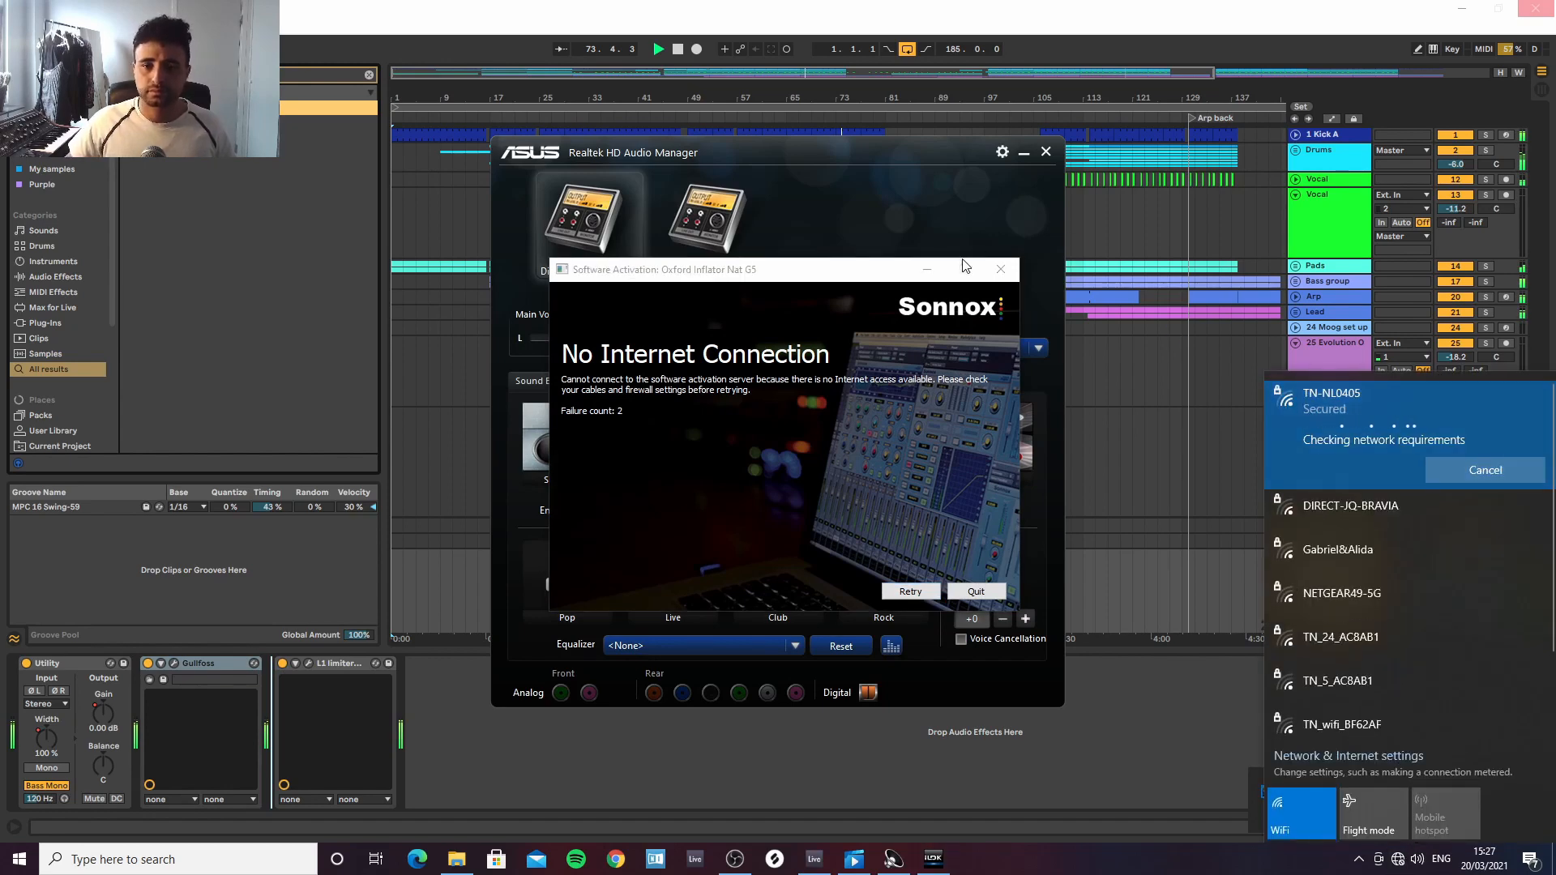
pyautogui.click(927, 270)
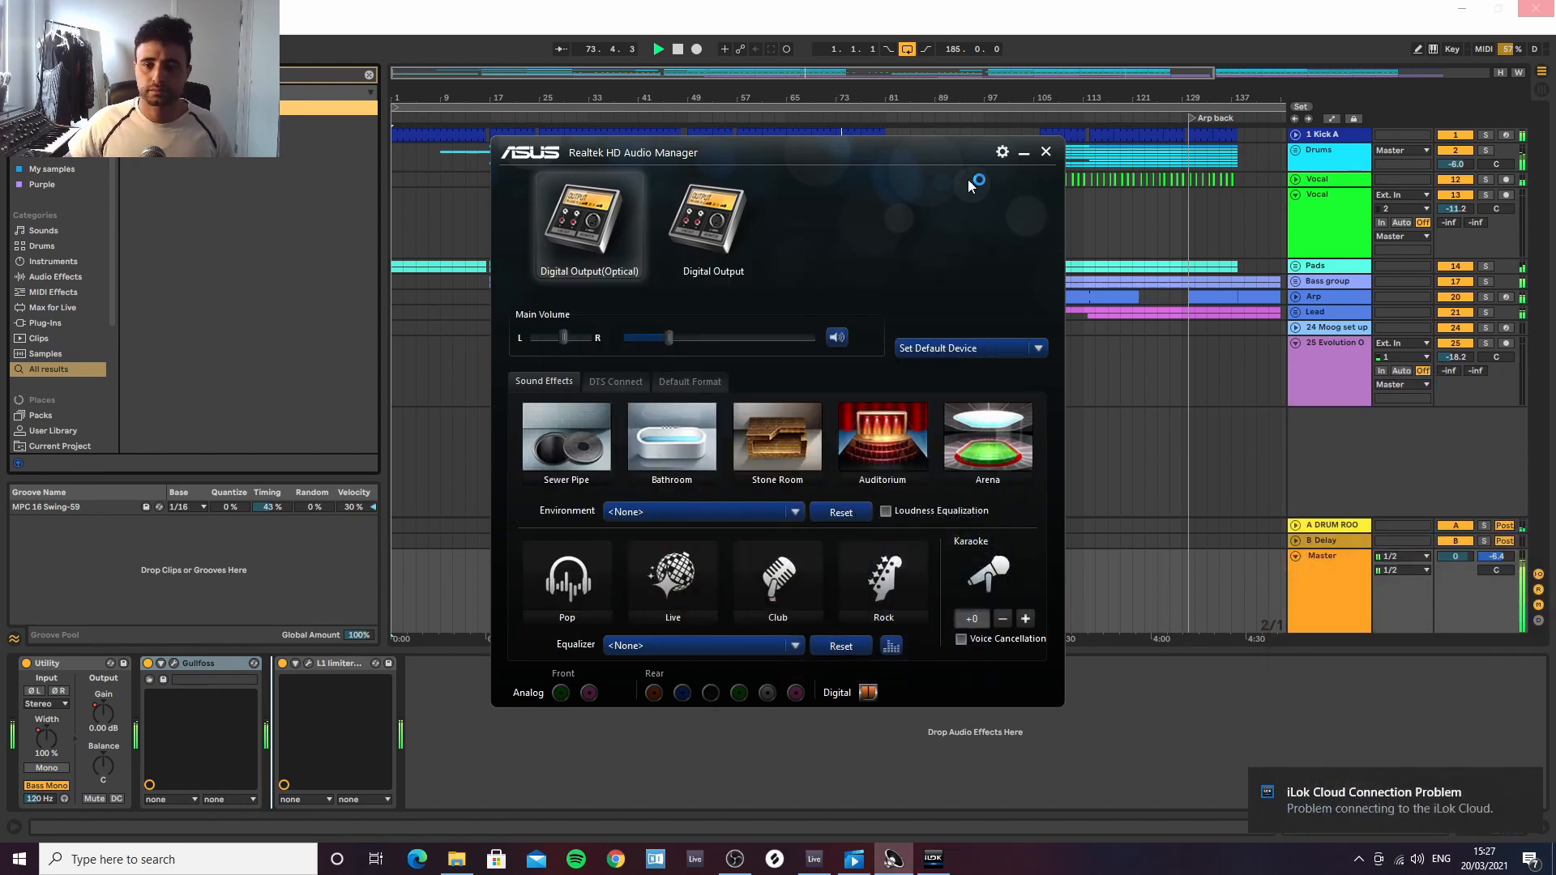
pyautogui.click(1045, 151)
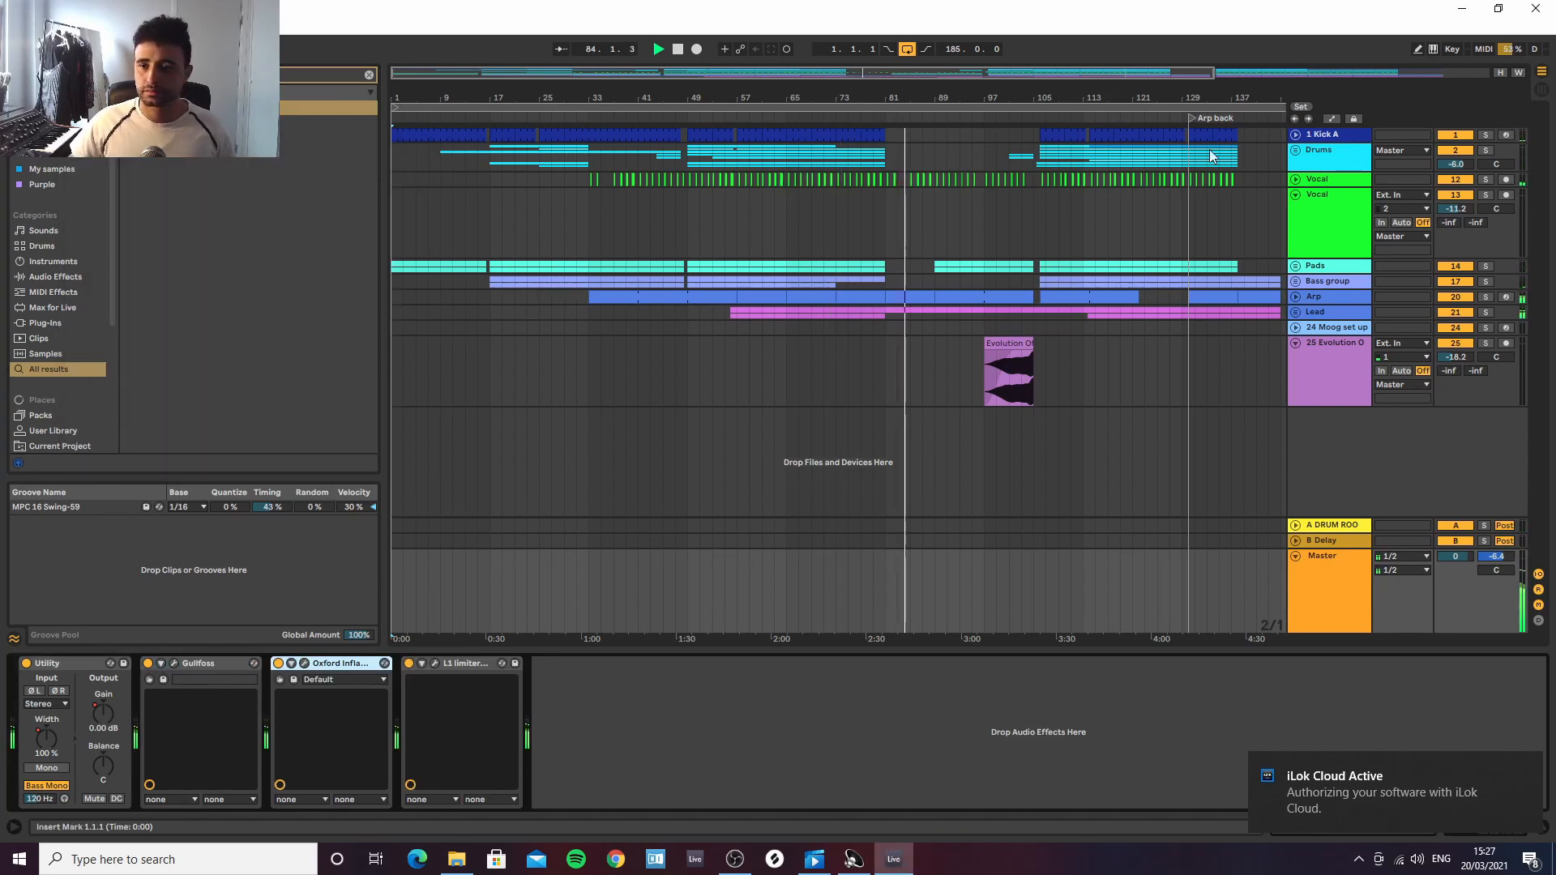
pyautogui.click(1296, 150)
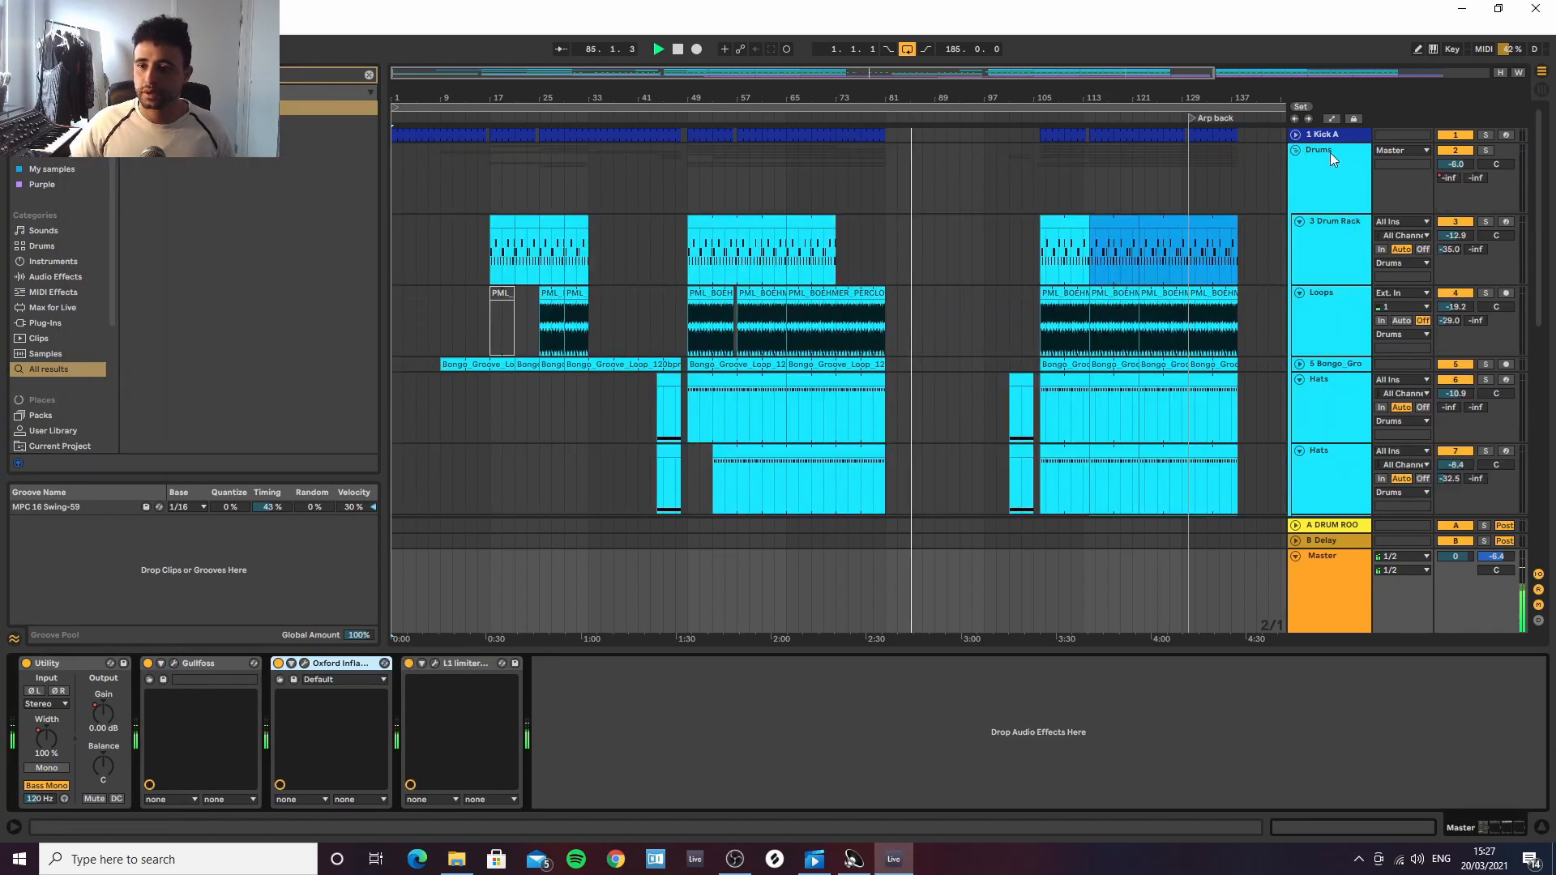
pyautogui.click(1296, 150)
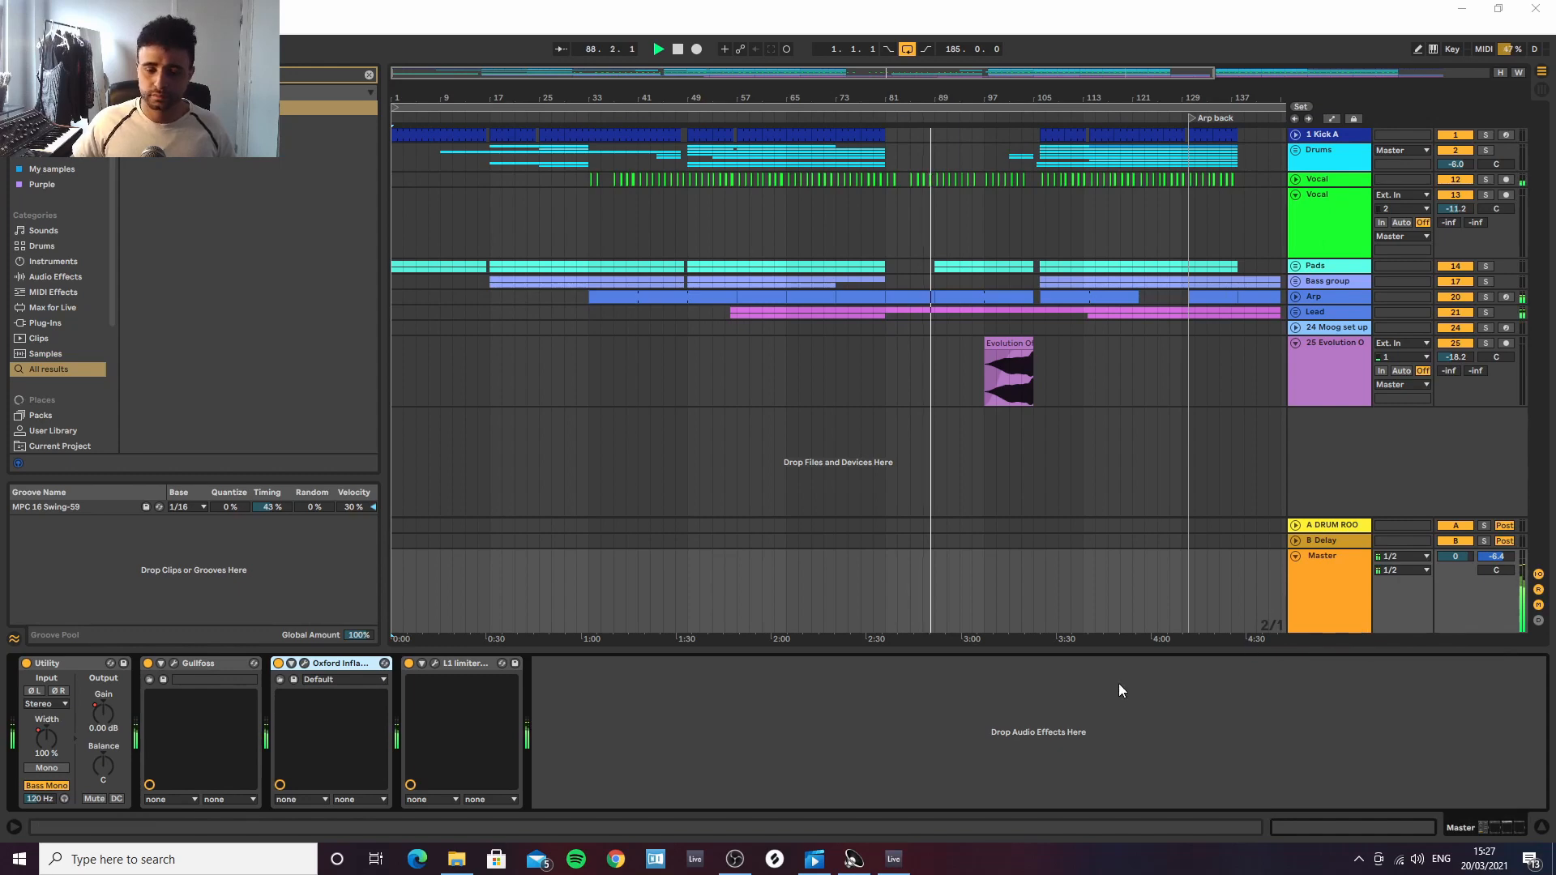
# Quit the Realtek HD Audio Manager that is still running in the background
pyautogui.rightClick(857, 866)
pyautogui.click(851, 830)
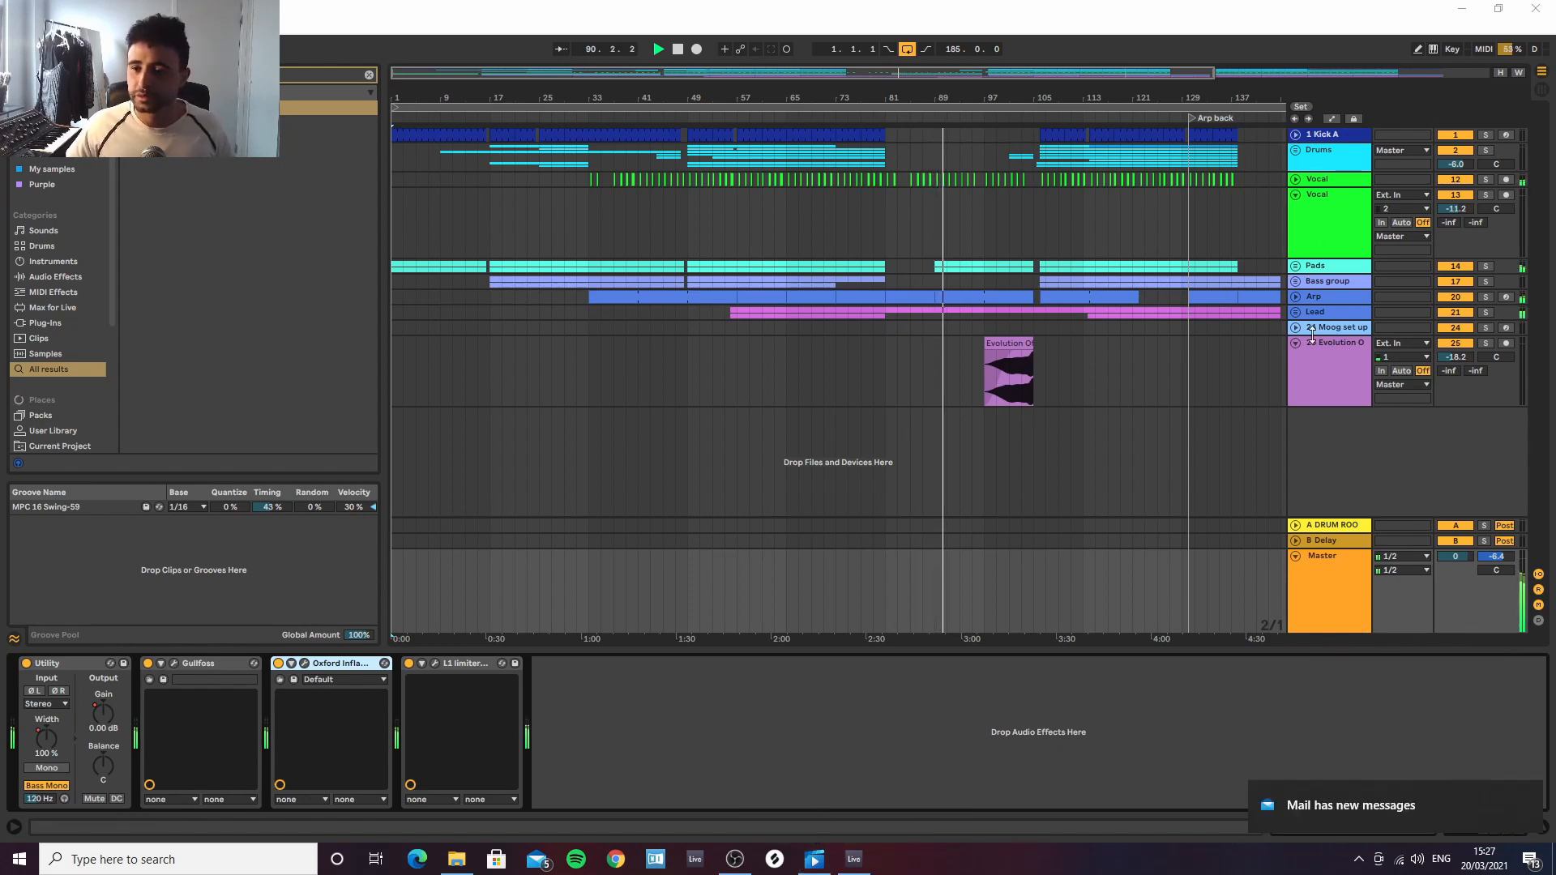
# Open the Oxford Inflator and L1 limiter windows from the Master track's device chain
pyautogui.click(1134, 381)
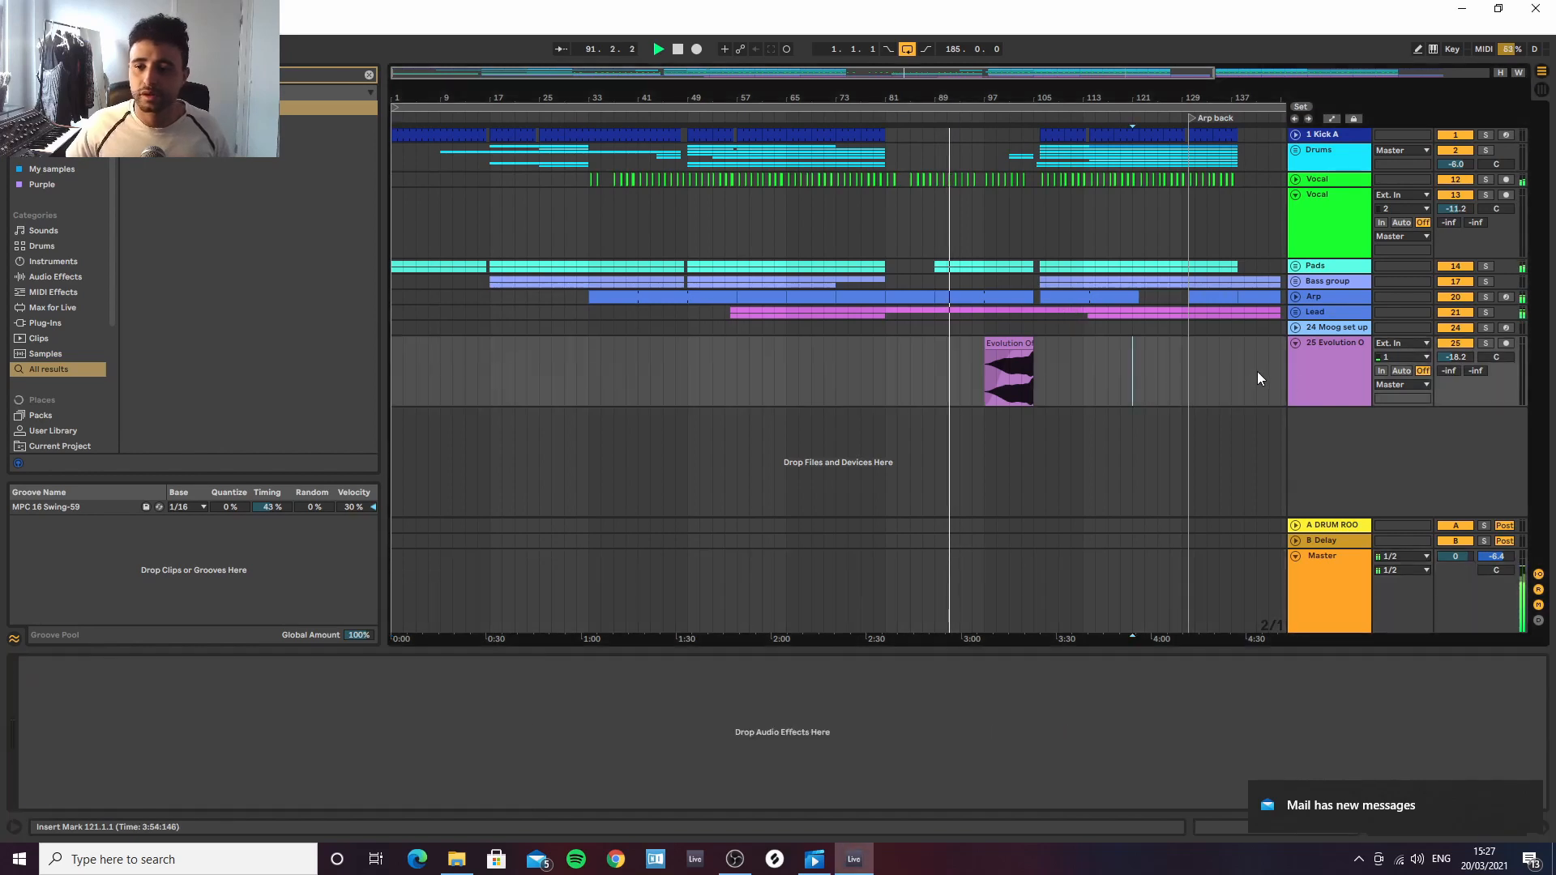
pyautogui.click(1336, 582)
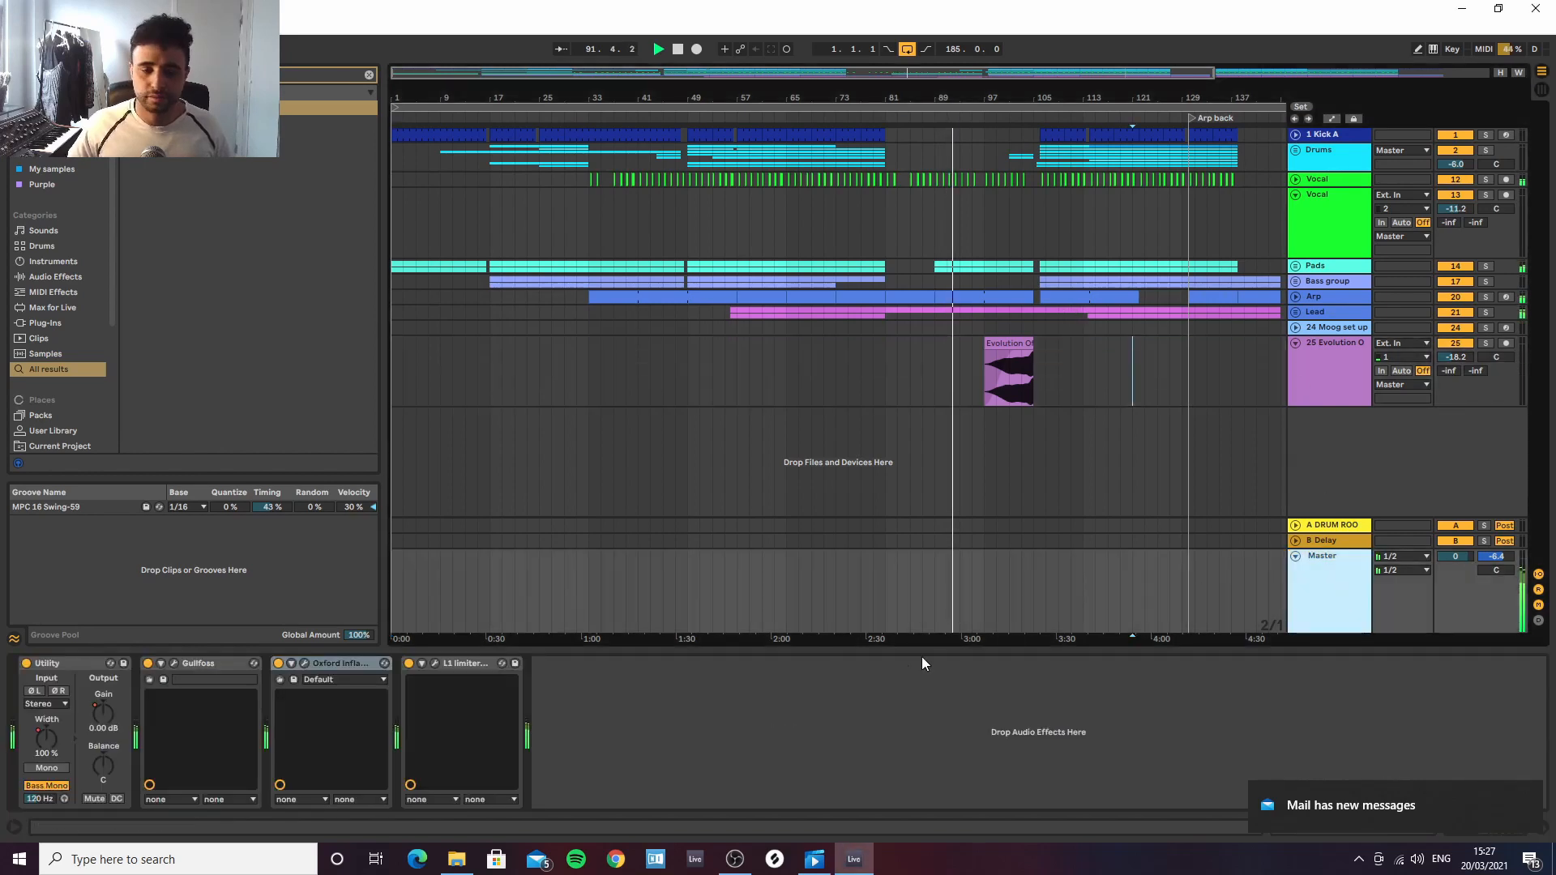
pyautogui.click(304, 663)
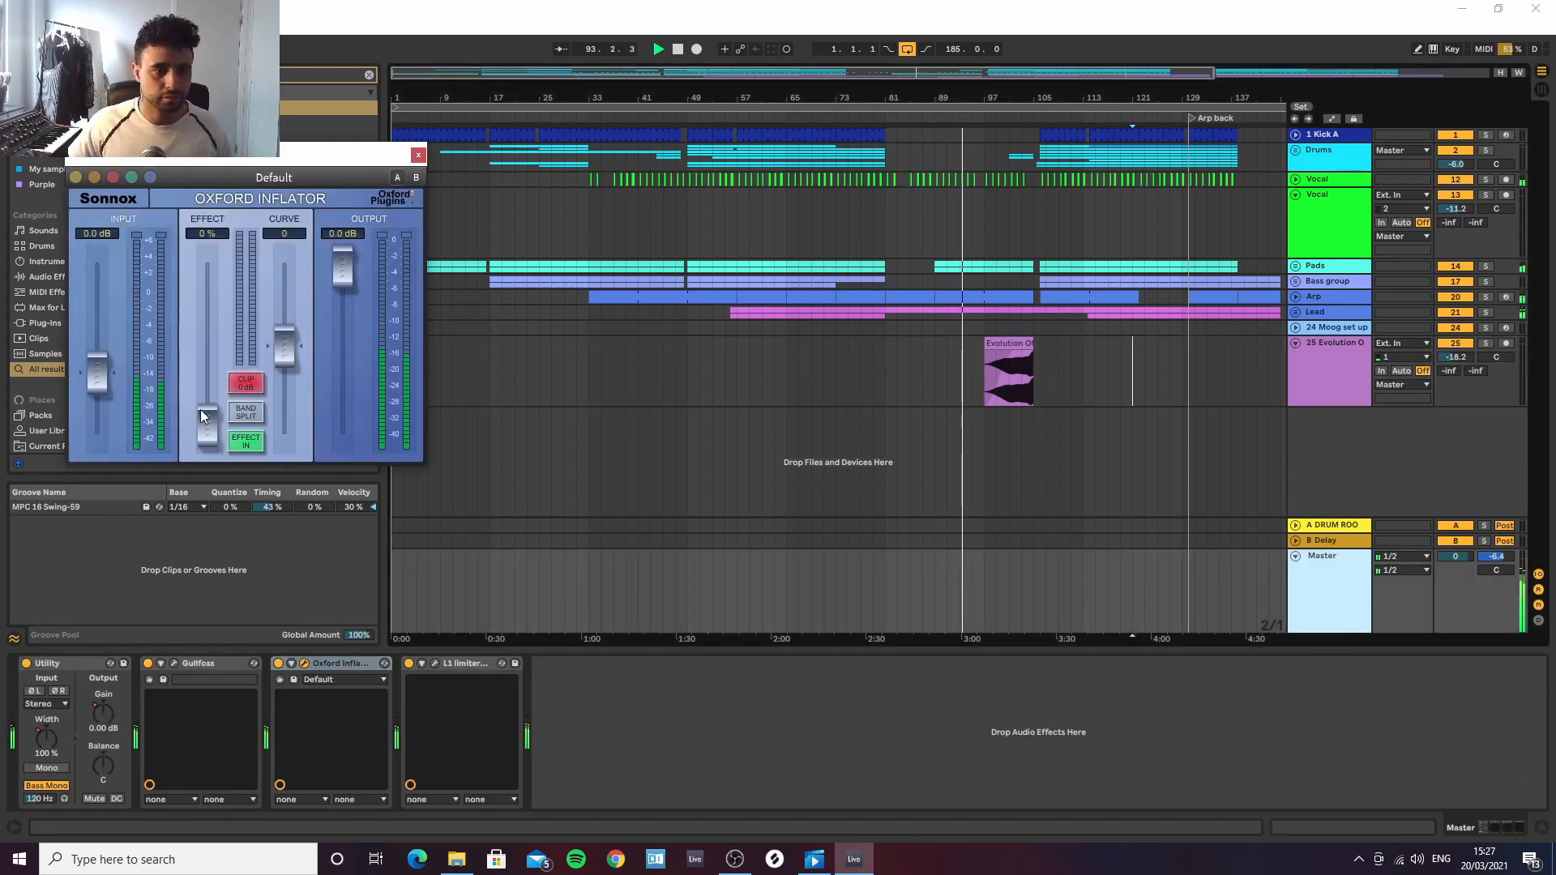
pyautogui.click(435, 663)
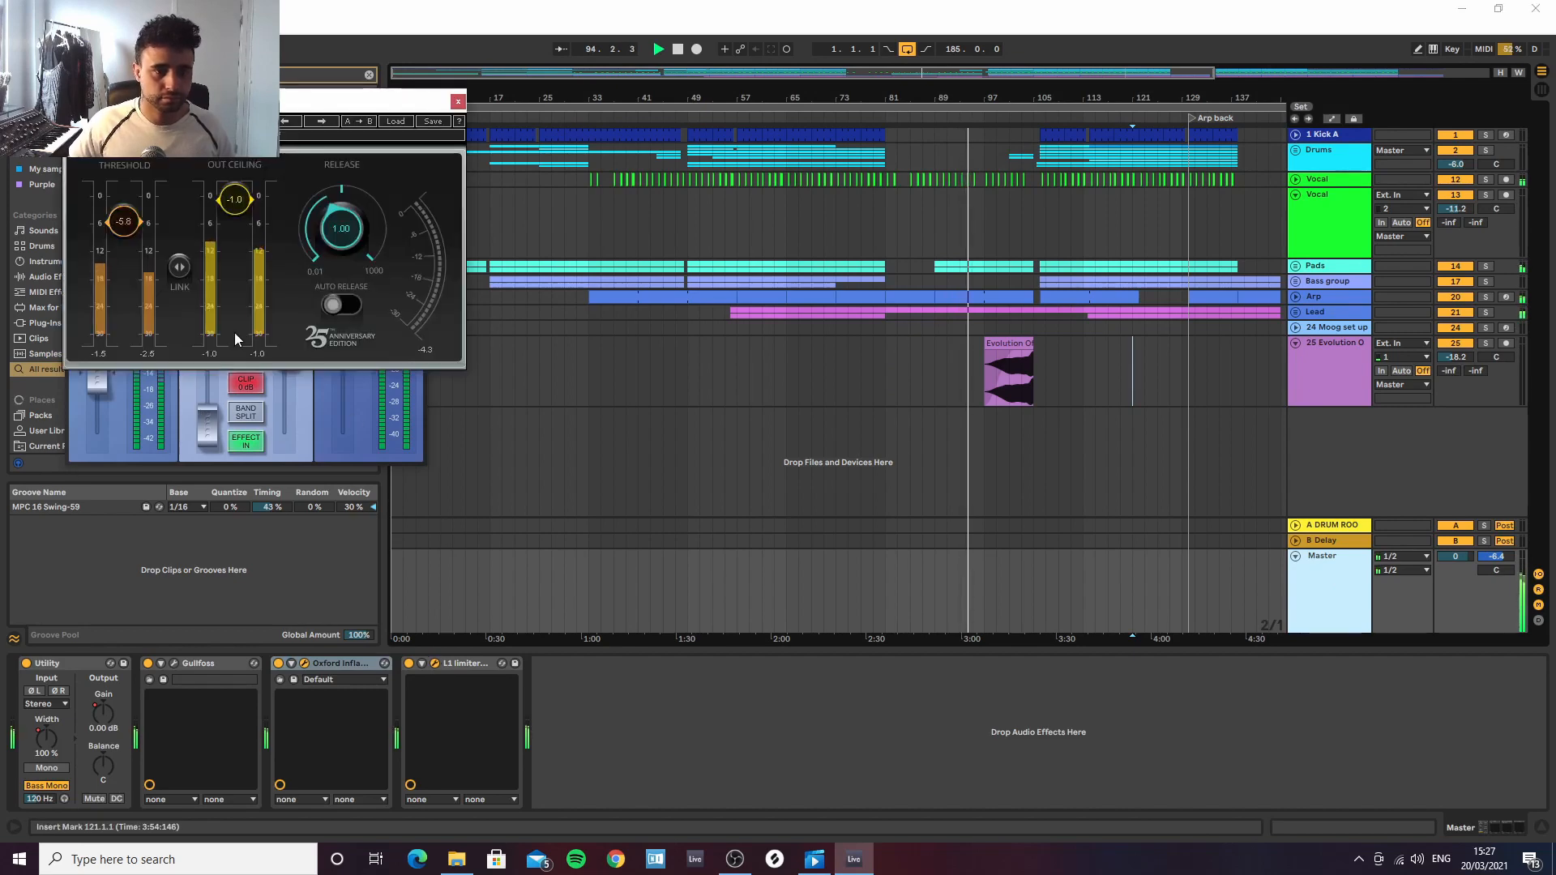
# Set Oxford Inflator's effect to 63.7 %, its curve to 15.6 and its output to -1.02 dB
pyautogui.moveTo(206, 412); pyautogui.dragTo(208, 371)
pyautogui.moveTo(208, 379); pyautogui.dragTo(207, 363)
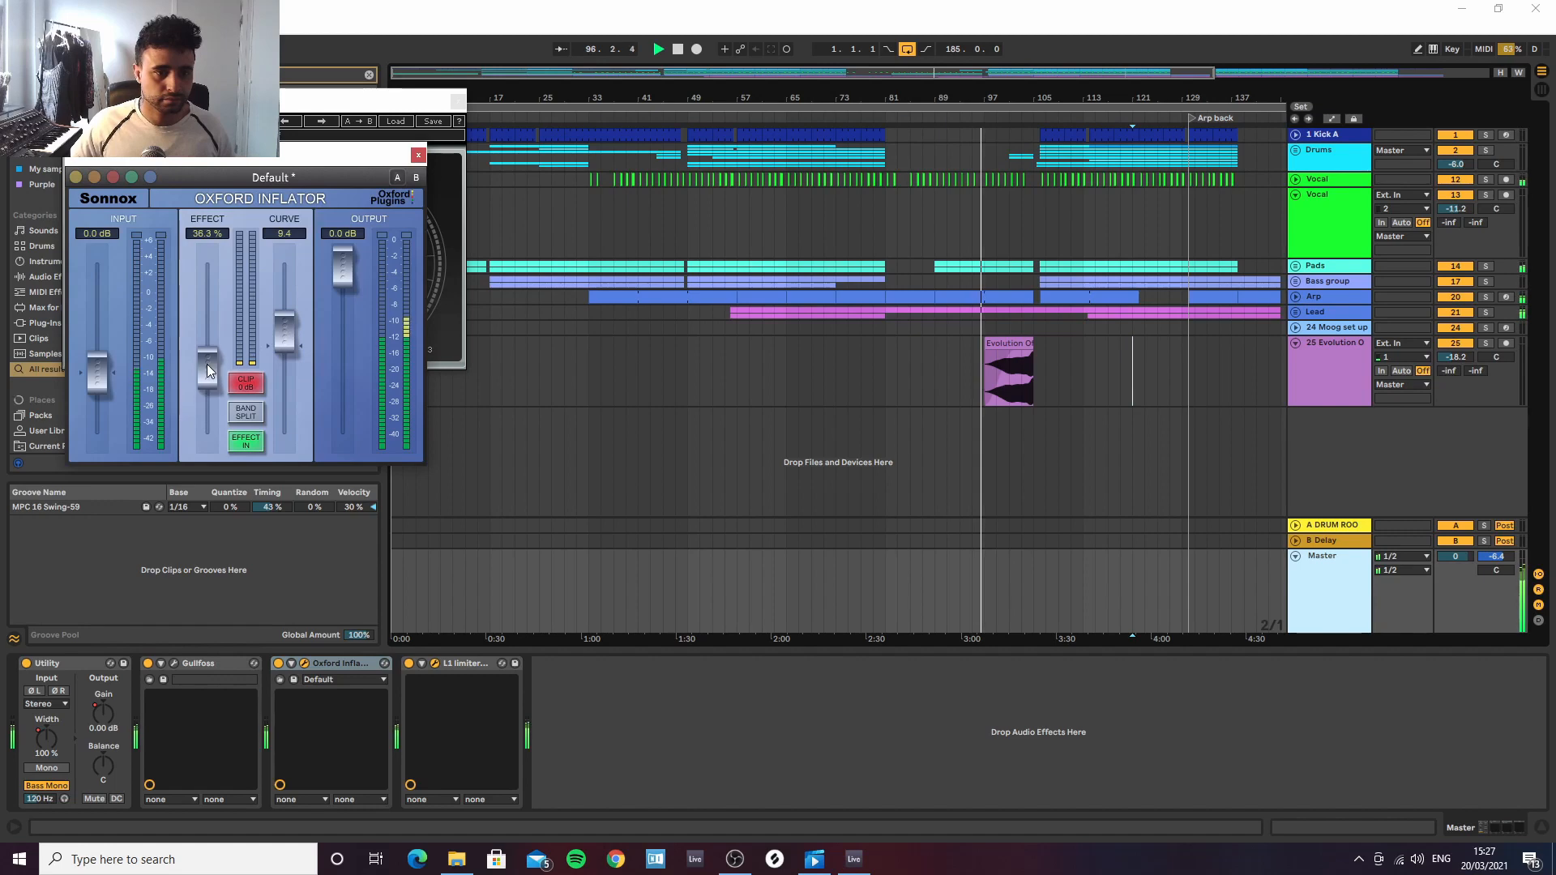
pyautogui.moveTo(348, 273); pyautogui.dragTo(352, 287)
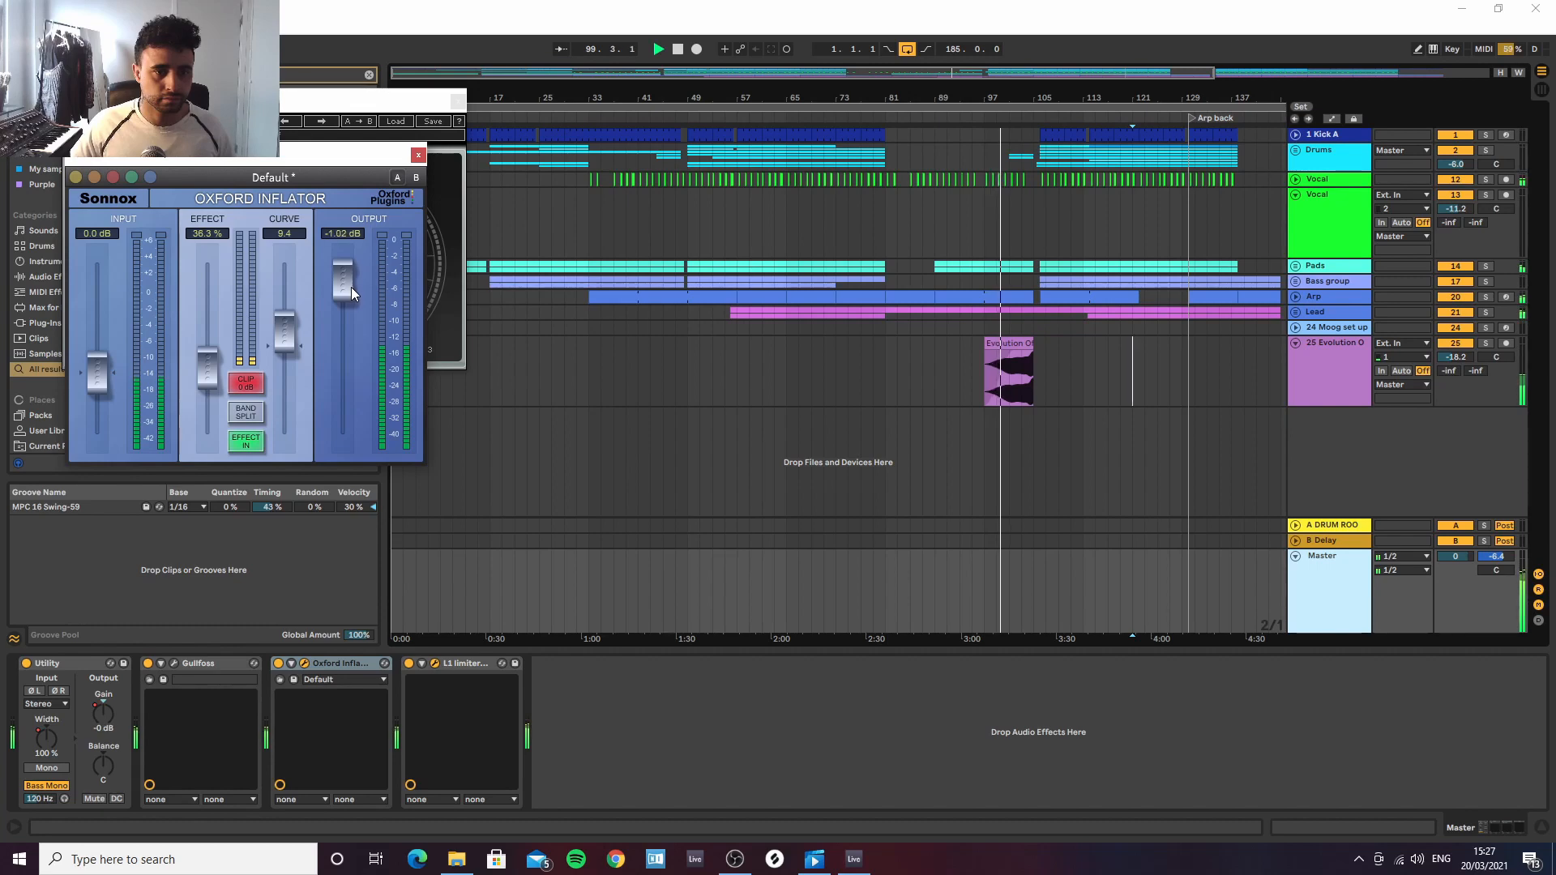
pyautogui.moveTo(208, 366); pyautogui.dragTo(209, 327)
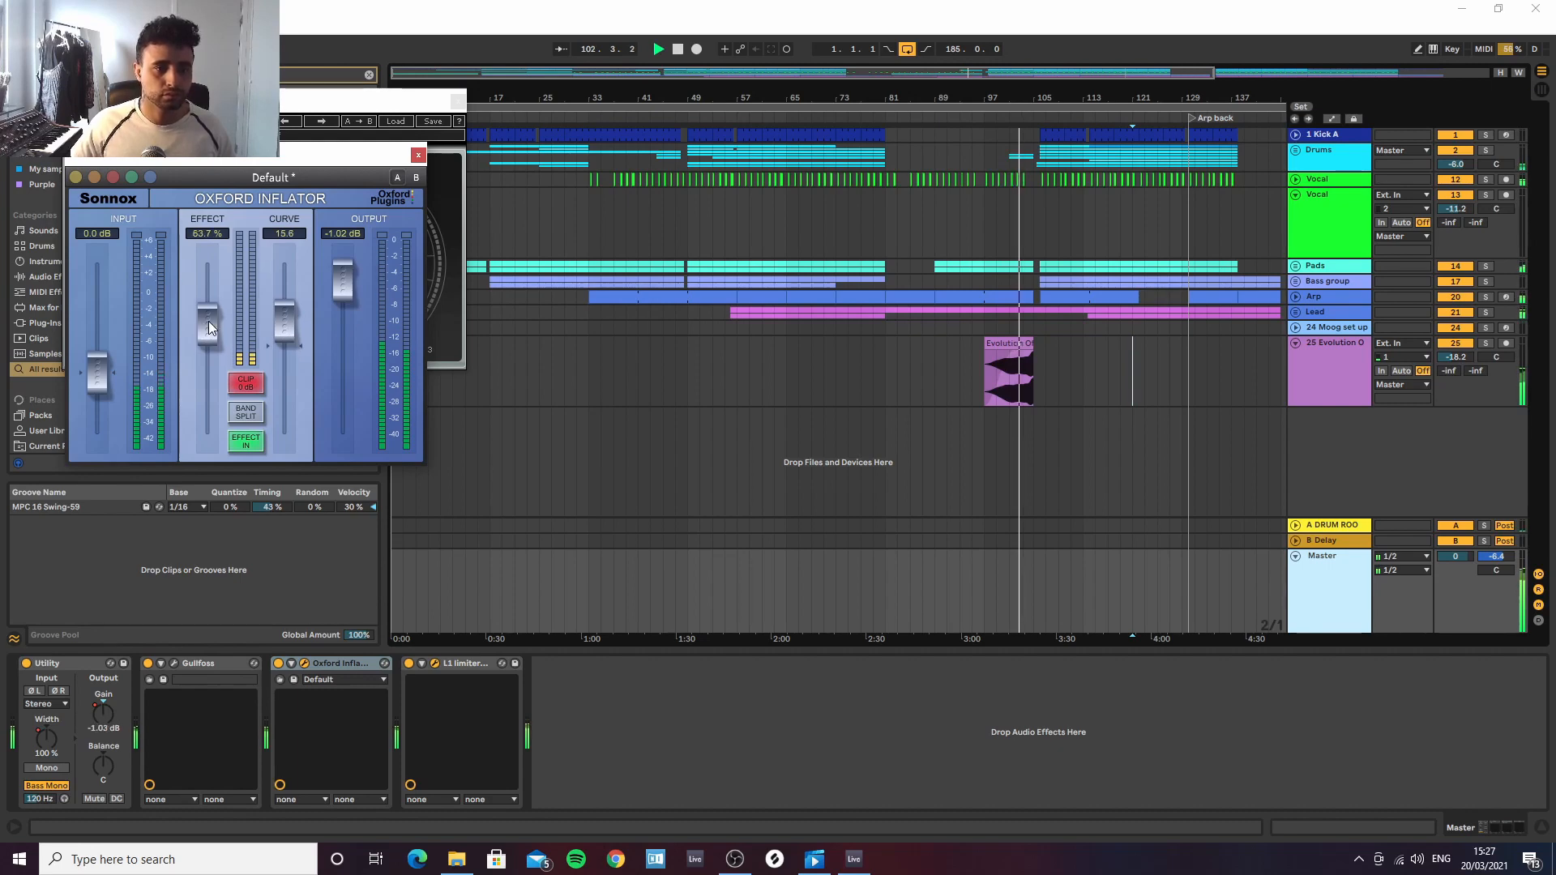
# Set the L1 limiter's threshold to -5.9 dB, and close the Oxford Inflator and L1 limiter windows
pyautogui.click(418, 154)
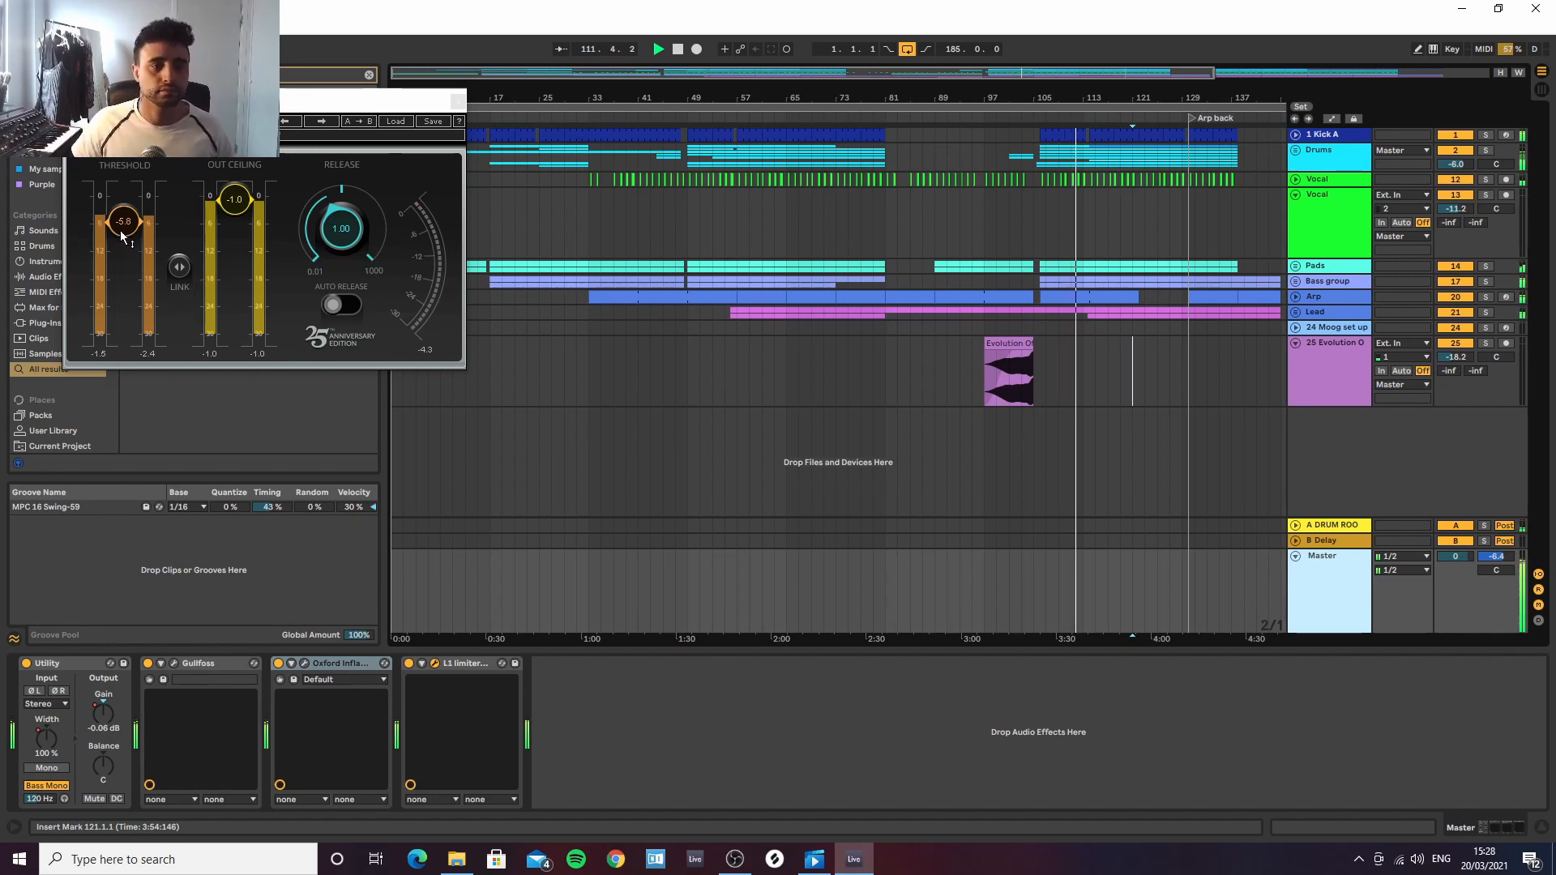
pyautogui.moveTo(124, 233); pyautogui.dragTo(124, 235)
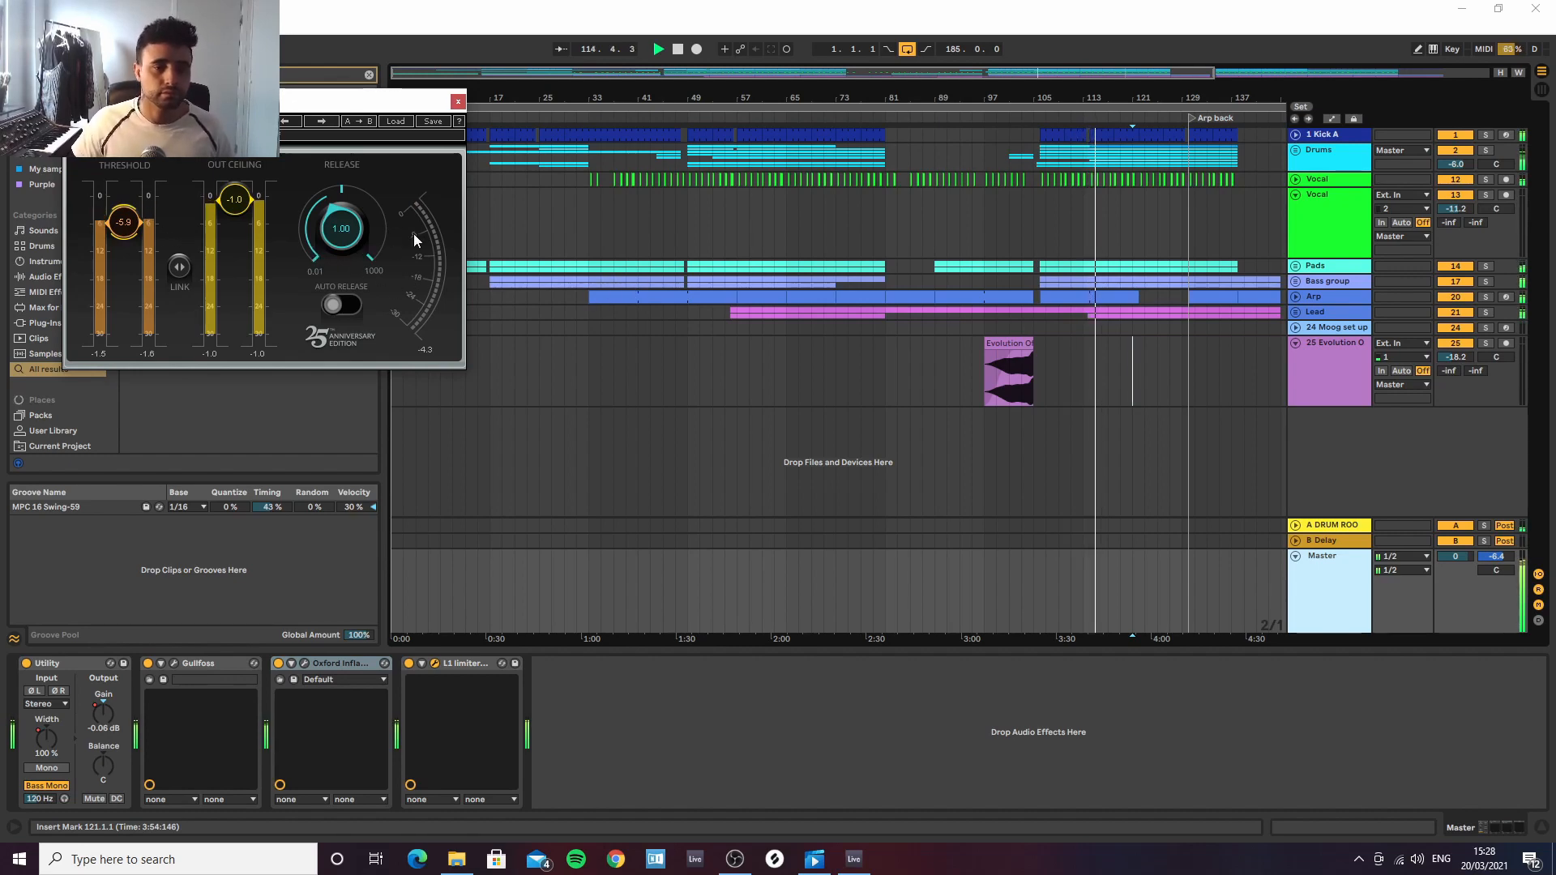
pyautogui.click(458, 104)
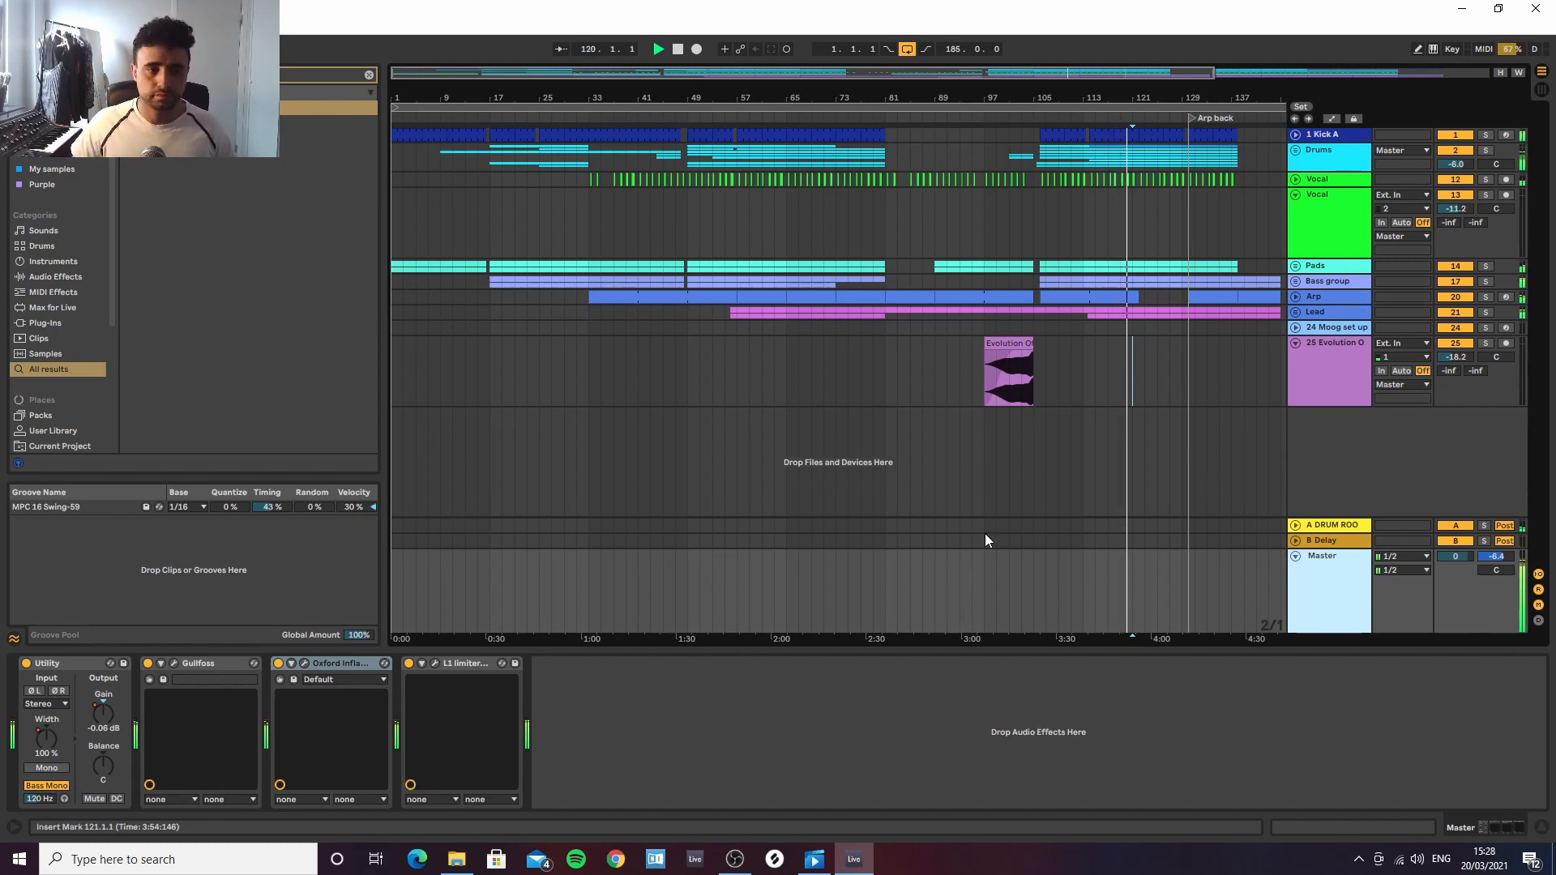
# Find SPAN in the browser, add it at the end of the Master chain, and close its window after checking the spectrum
pyautogui.click(369, 74)
pyautogui.write('sp')
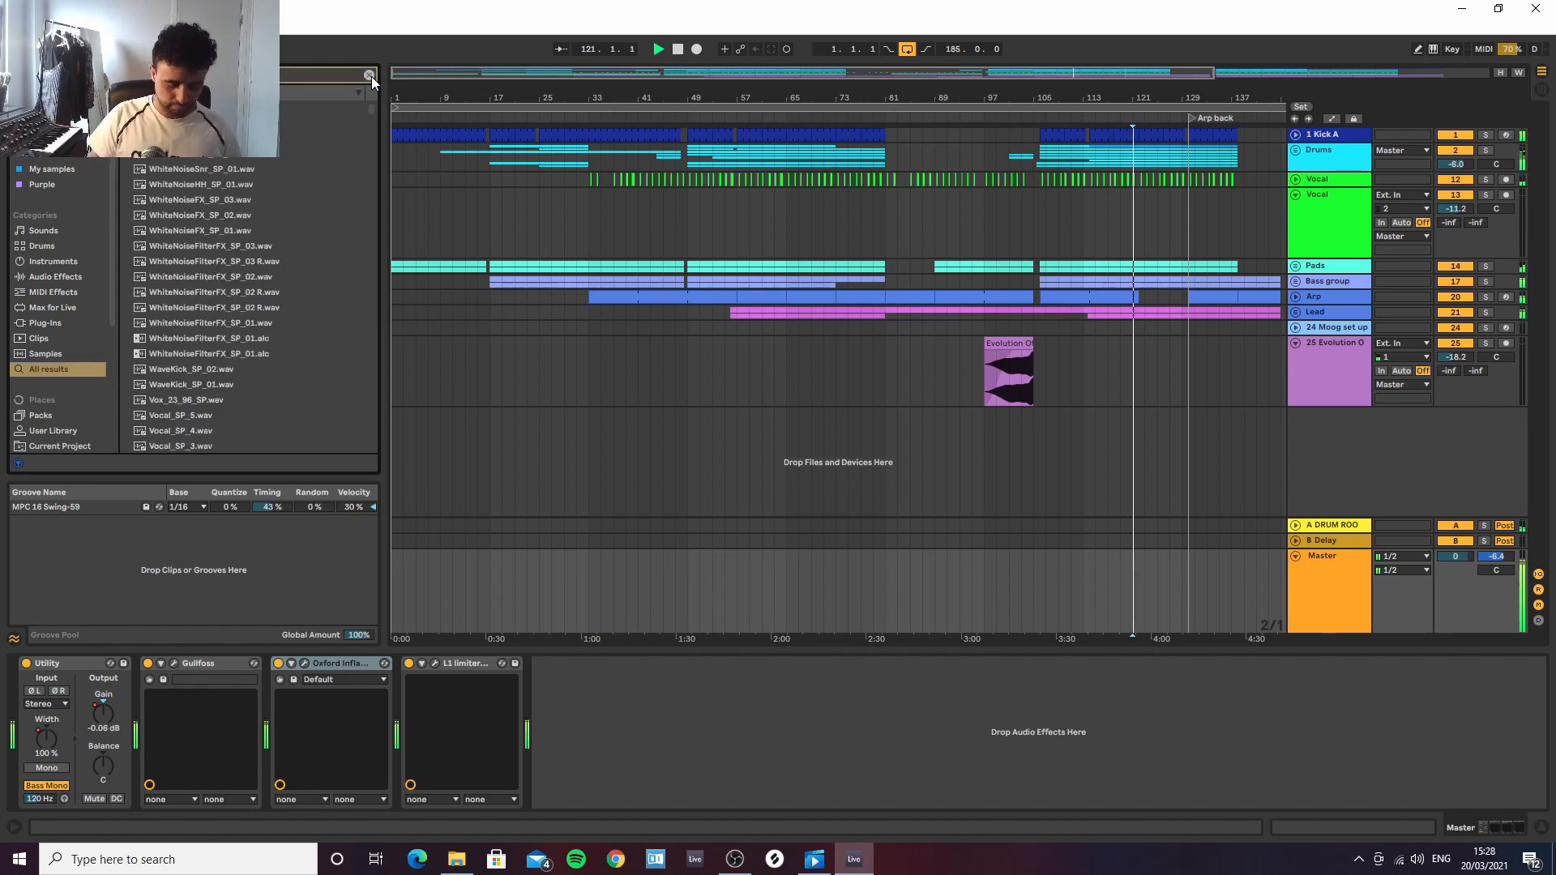
pyautogui.write('an')
pyautogui.doubleClick(175, 187)
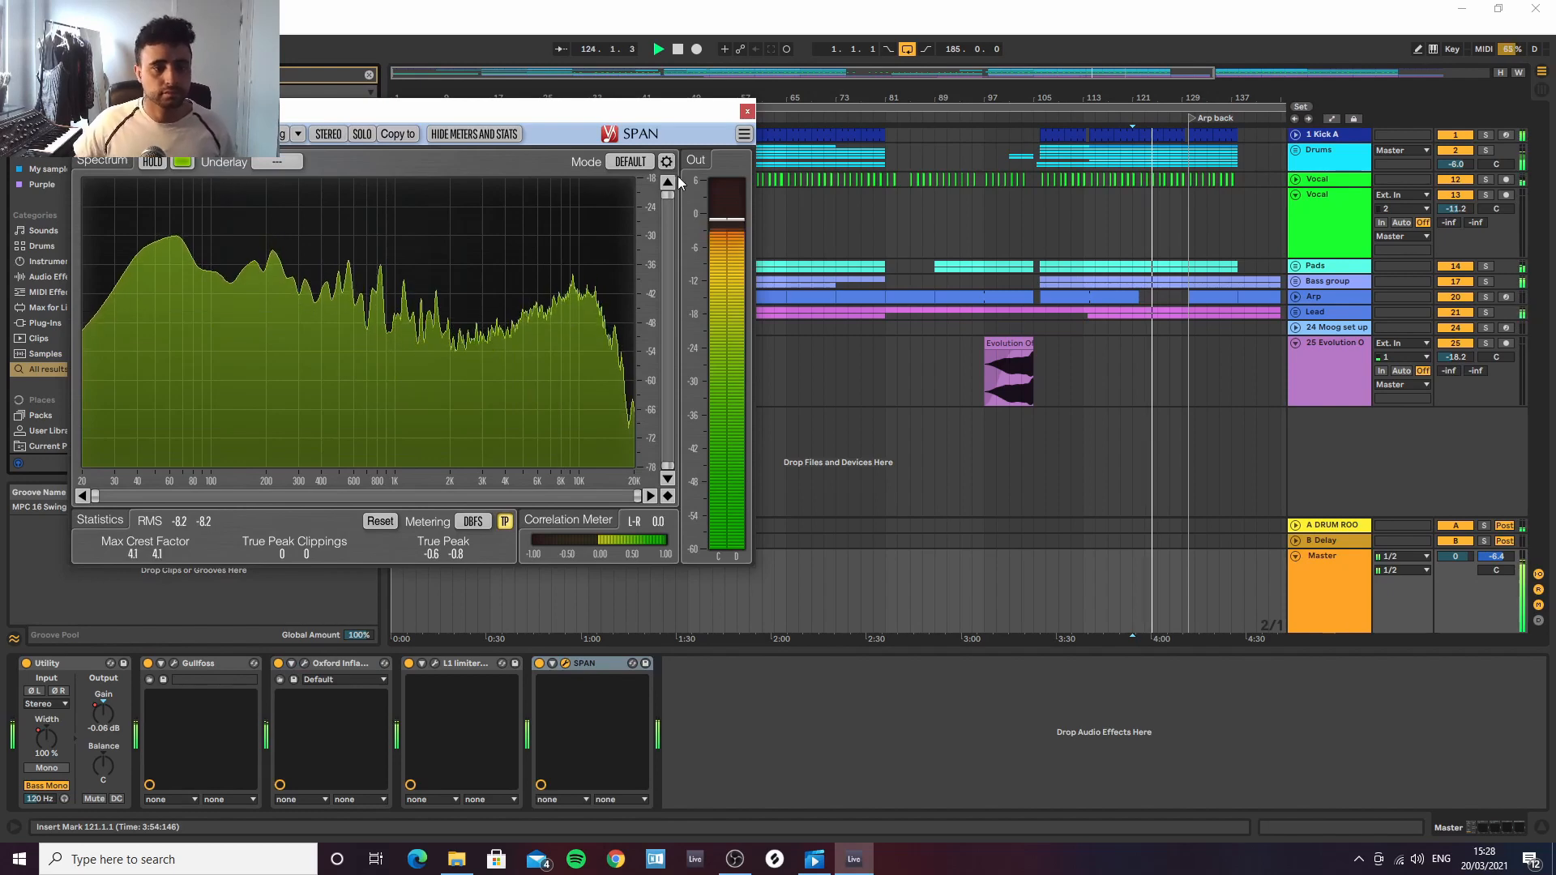
pyautogui.click(746, 112)
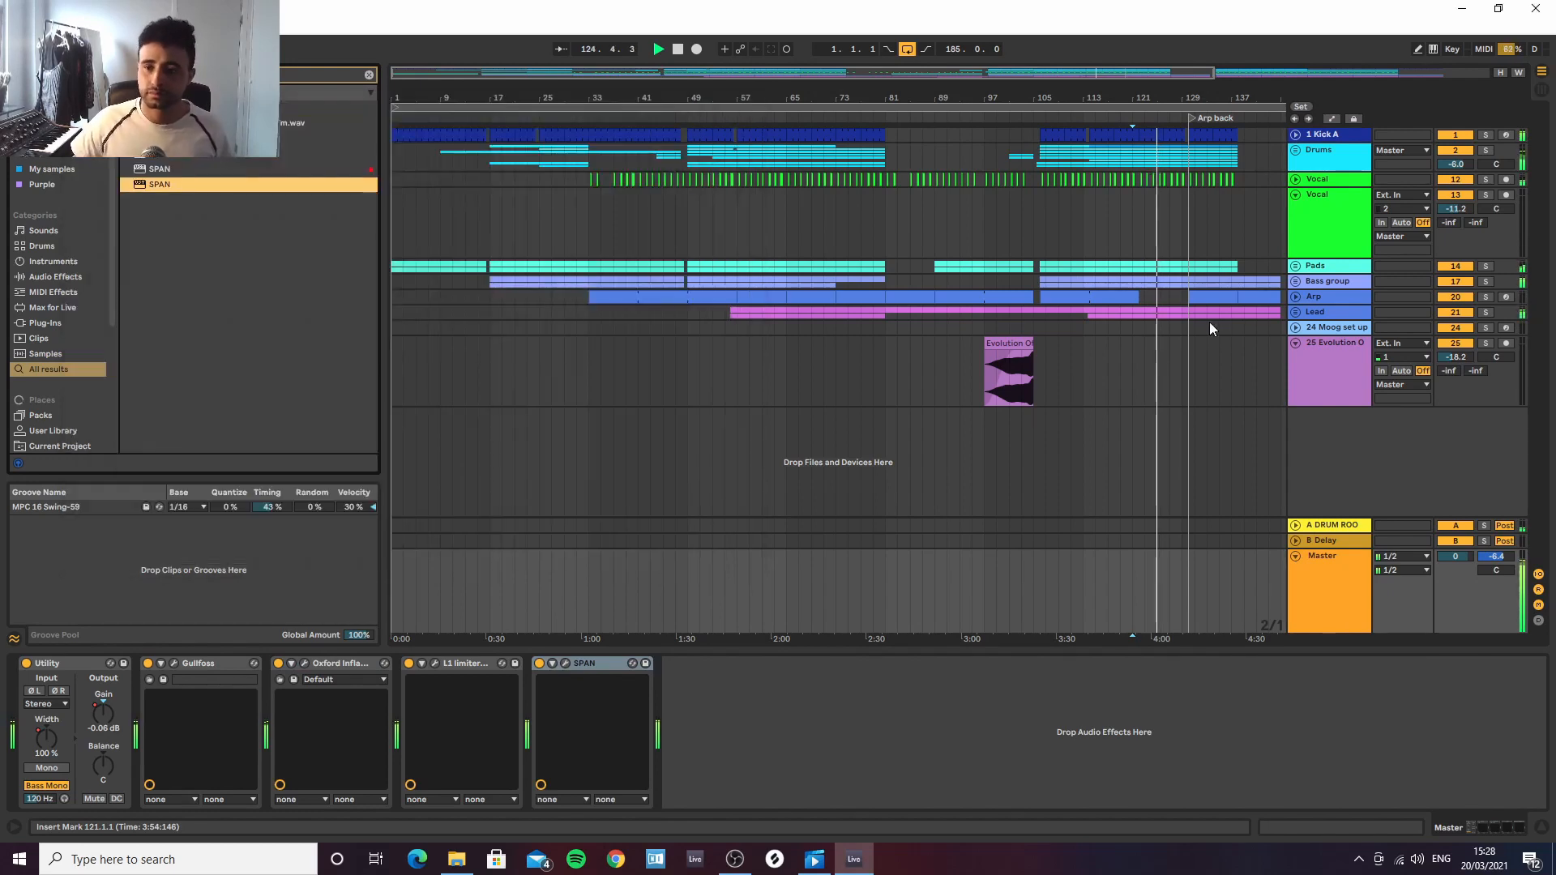
# Unfold the Bass group and set its track volume to -1.0 dB
pyautogui.click(1297, 284)
pyautogui.click(1296, 282)
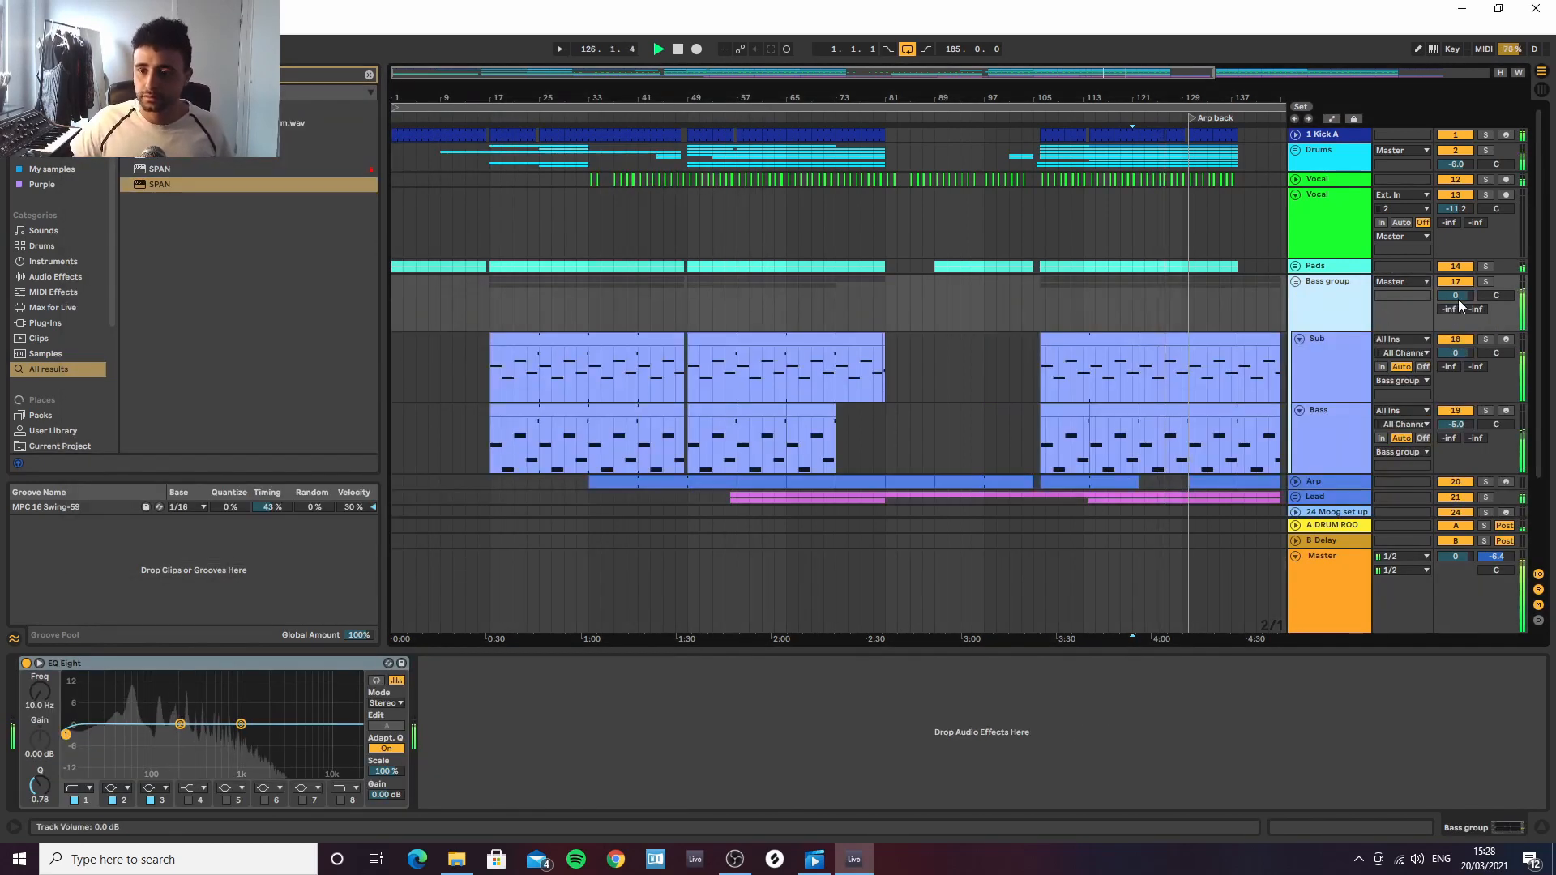
pyautogui.moveTo(1457, 299); pyautogui.dragTo(1458, 308)
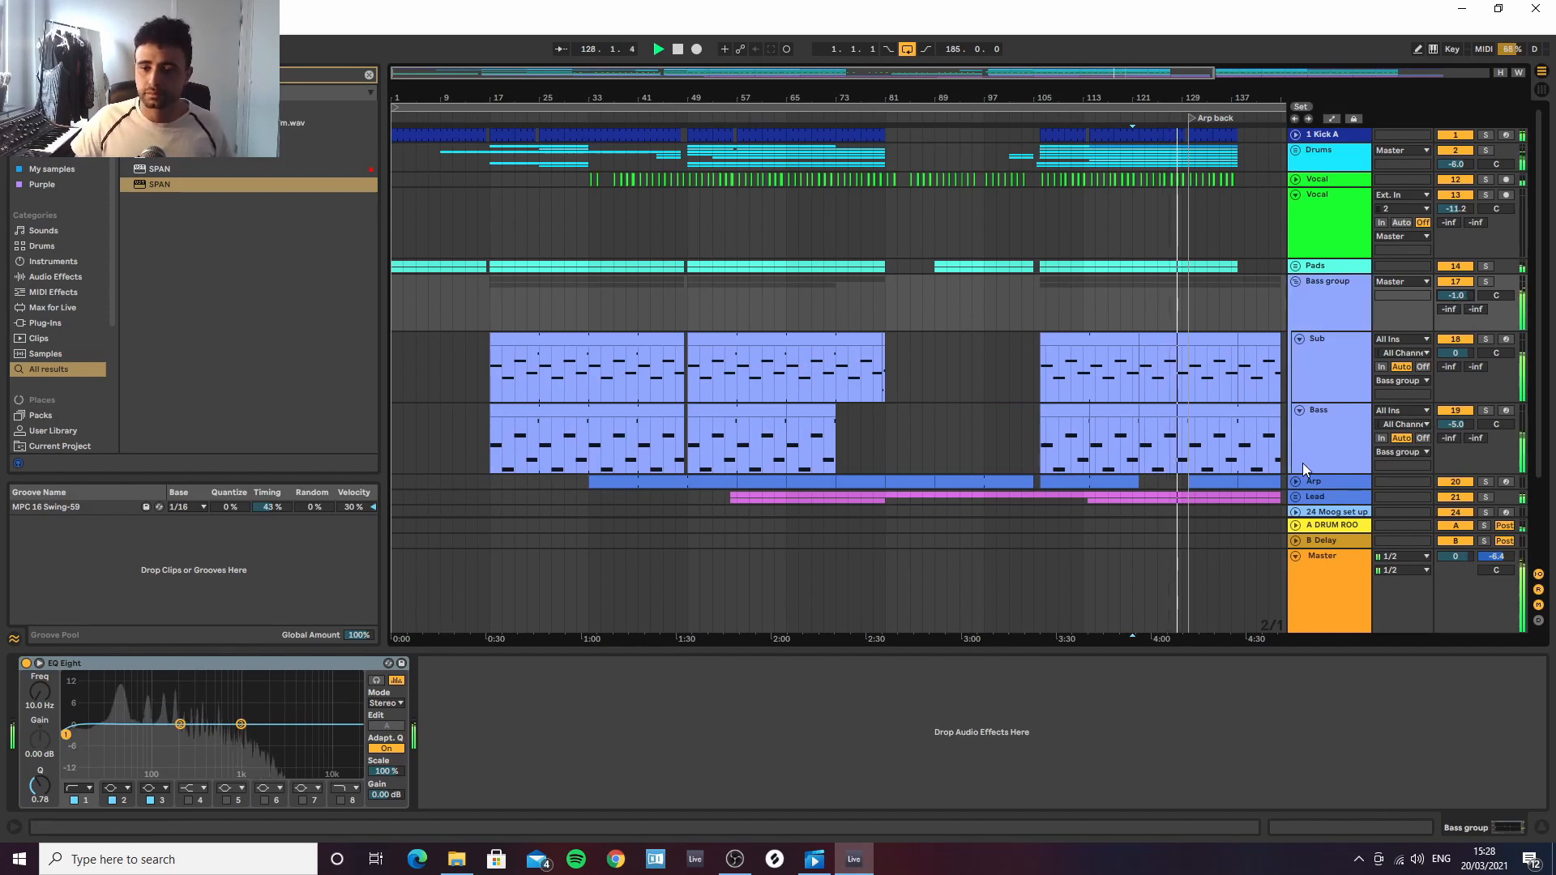
# Examine the Sub and Arp clips from bar 106 to bar 178 during playback, with the Arp track unfolded
pyautogui.moveTo(1049, 438); pyautogui.dragTo(1246, 411)
pyautogui.moveTo(1010, 360); pyautogui.dragTo(1247, 364)
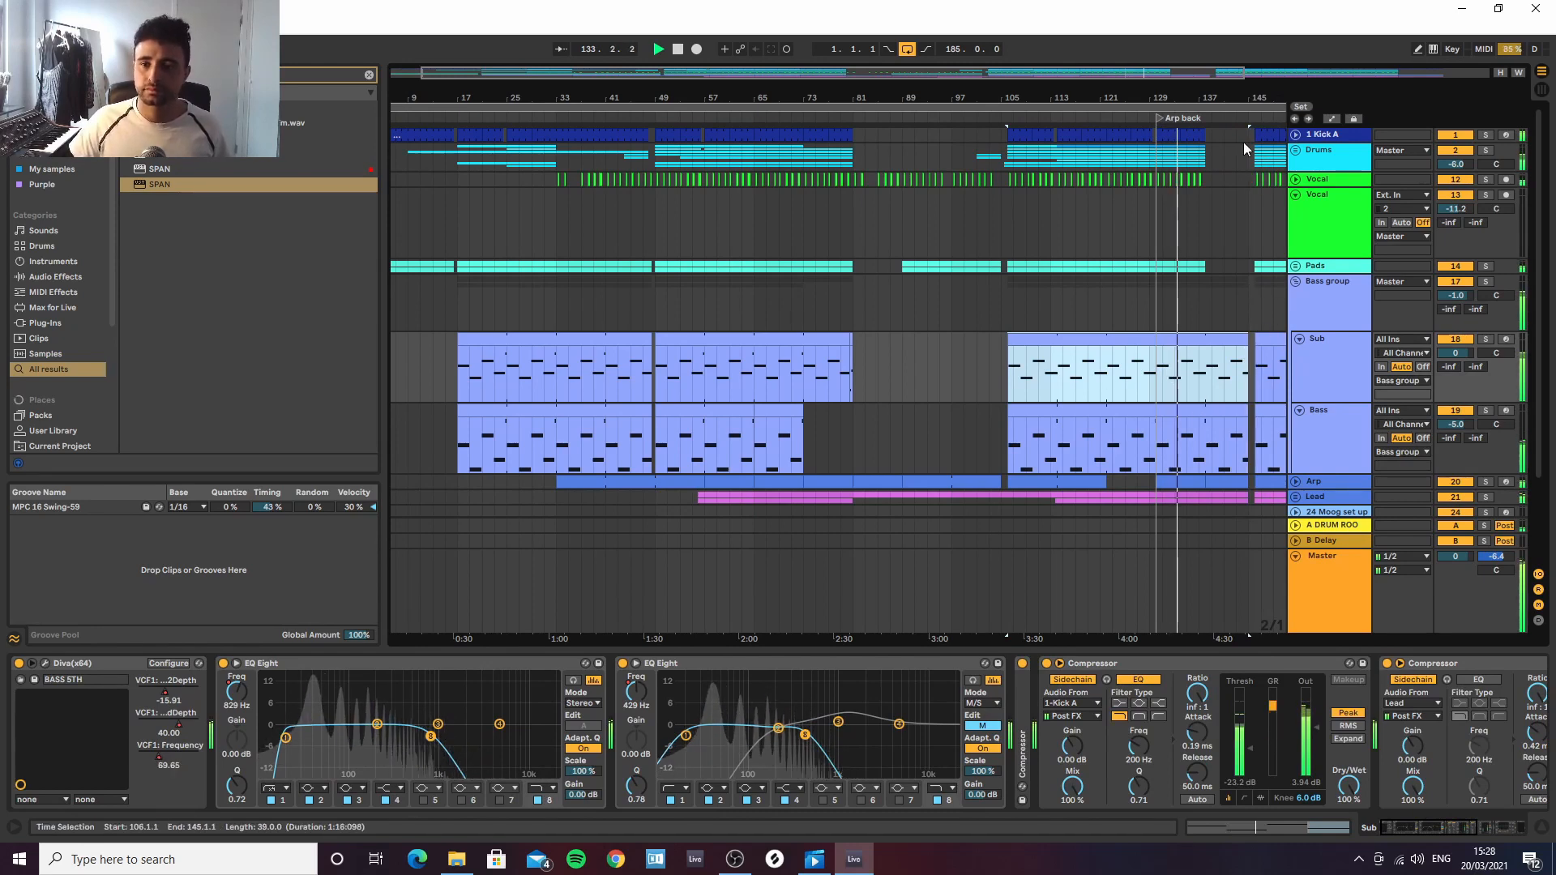
pyautogui.moveTo(1211, 102); pyautogui.dragTo(1033, 102)
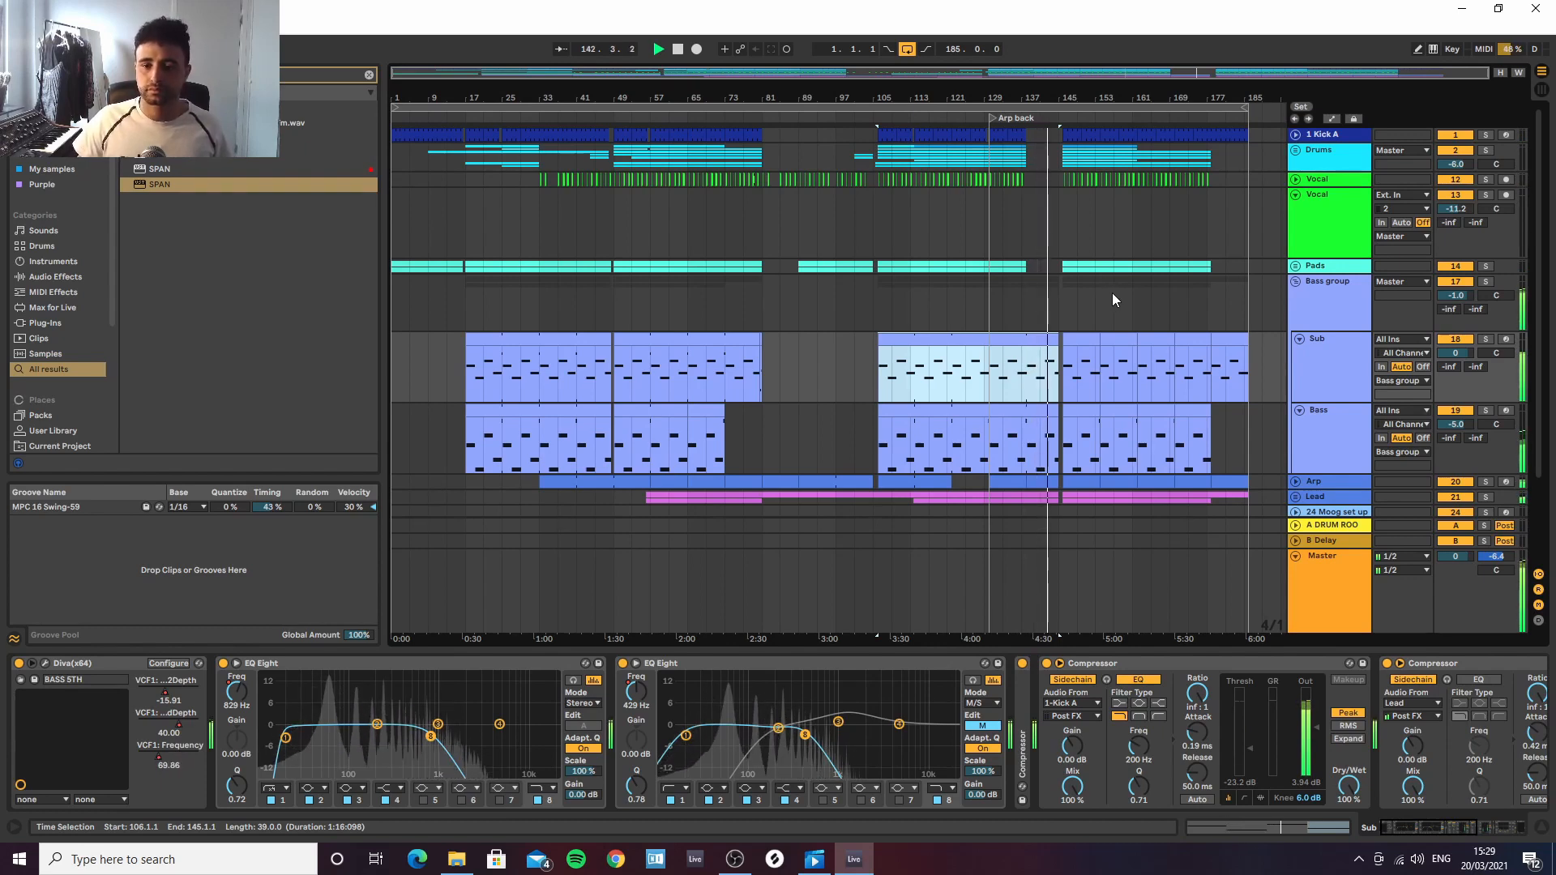
pyautogui.scroll(-1, 1074, 385)
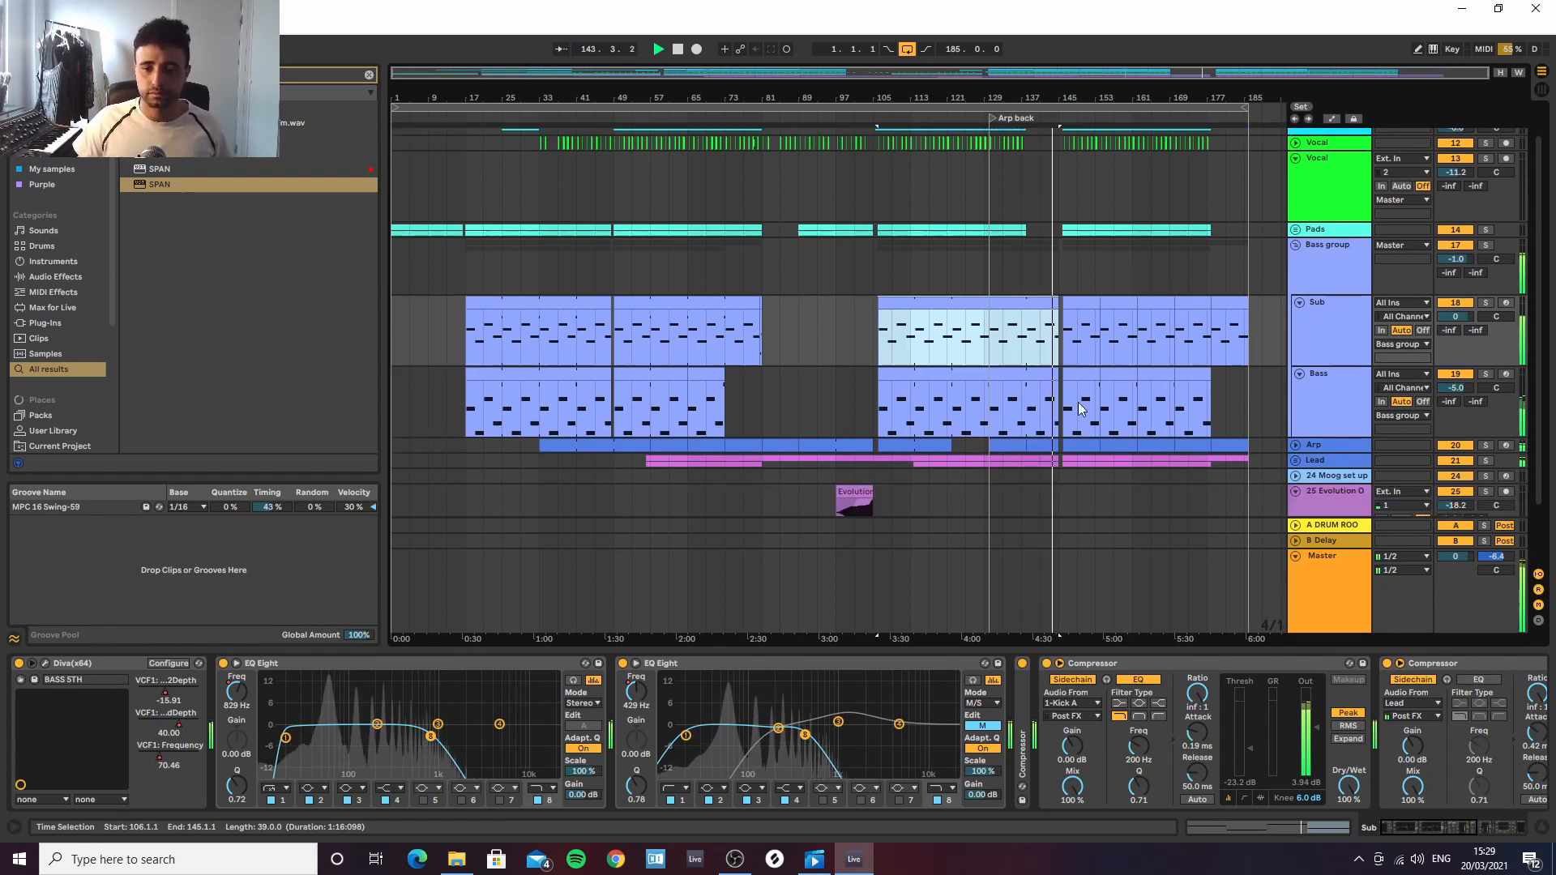
pyautogui.click(1296, 449)
pyautogui.scroll(-3, 1120, 436)
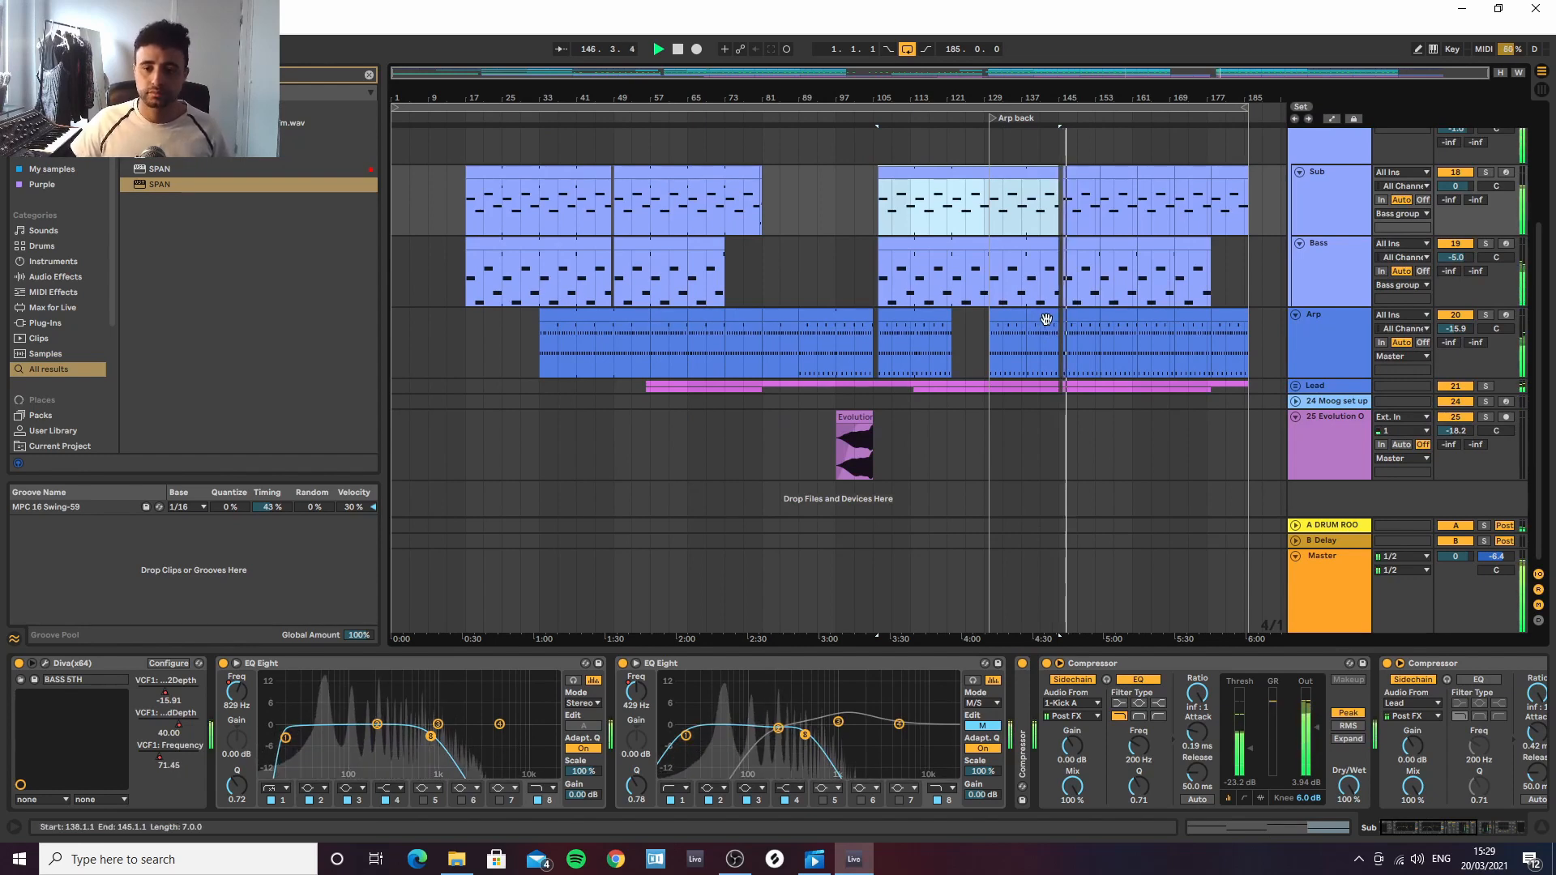
pyautogui.moveTo(1086, 98); pyautogui.dragTo(1083, 190)
pyautogui.moveTo(1031, 95); pyautogui.dragTo(970, 19)
pyautogui.click(968, 319)
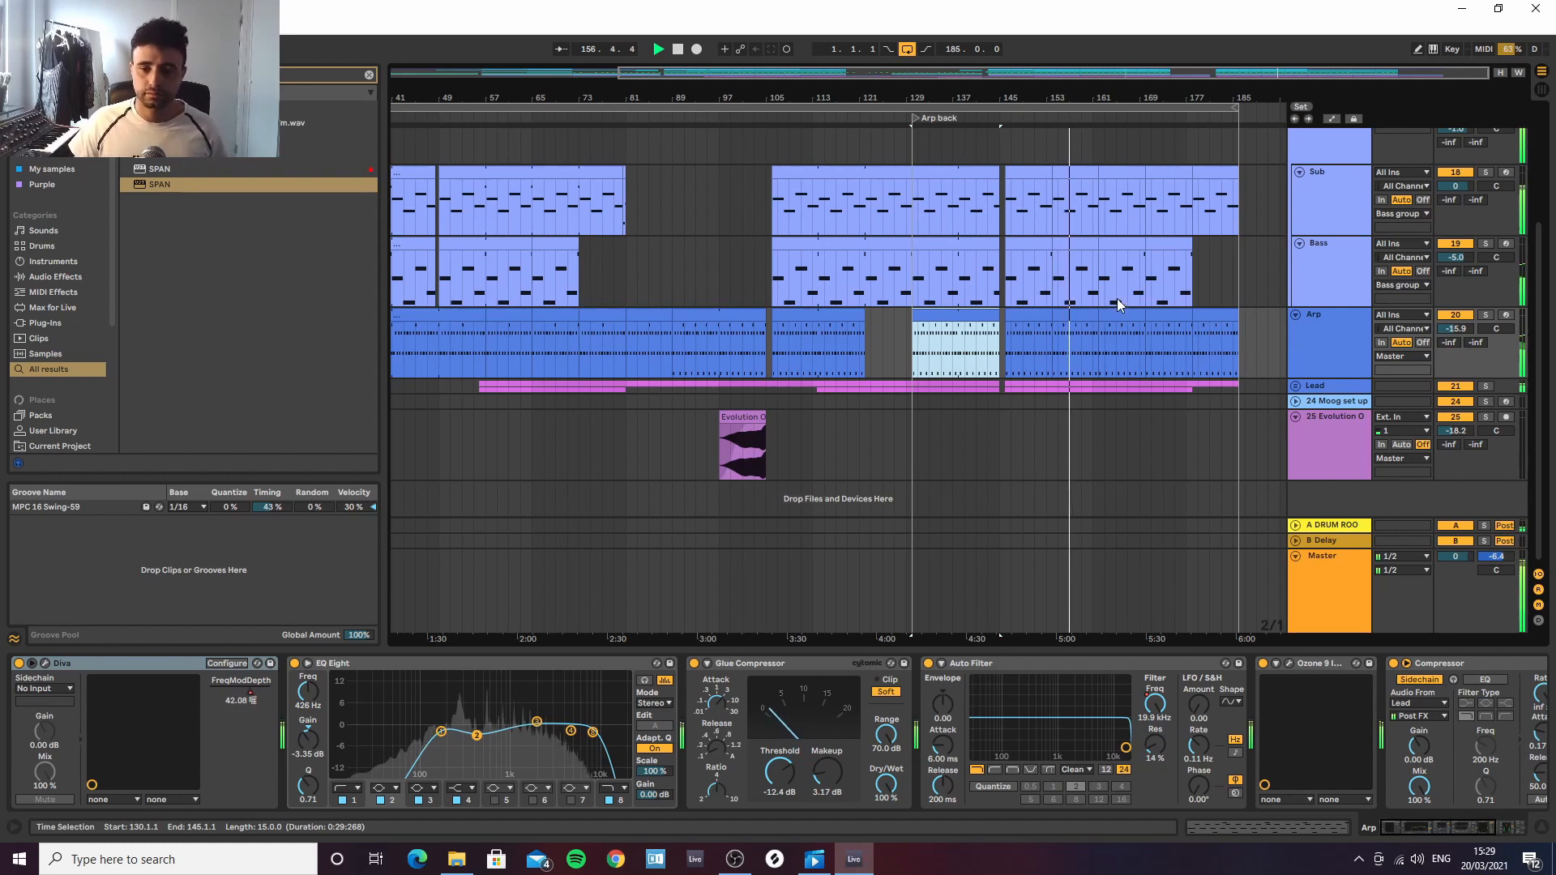
pyautogui.moveTo(1009, 325); pyautogui.dragTo(1189, 322)
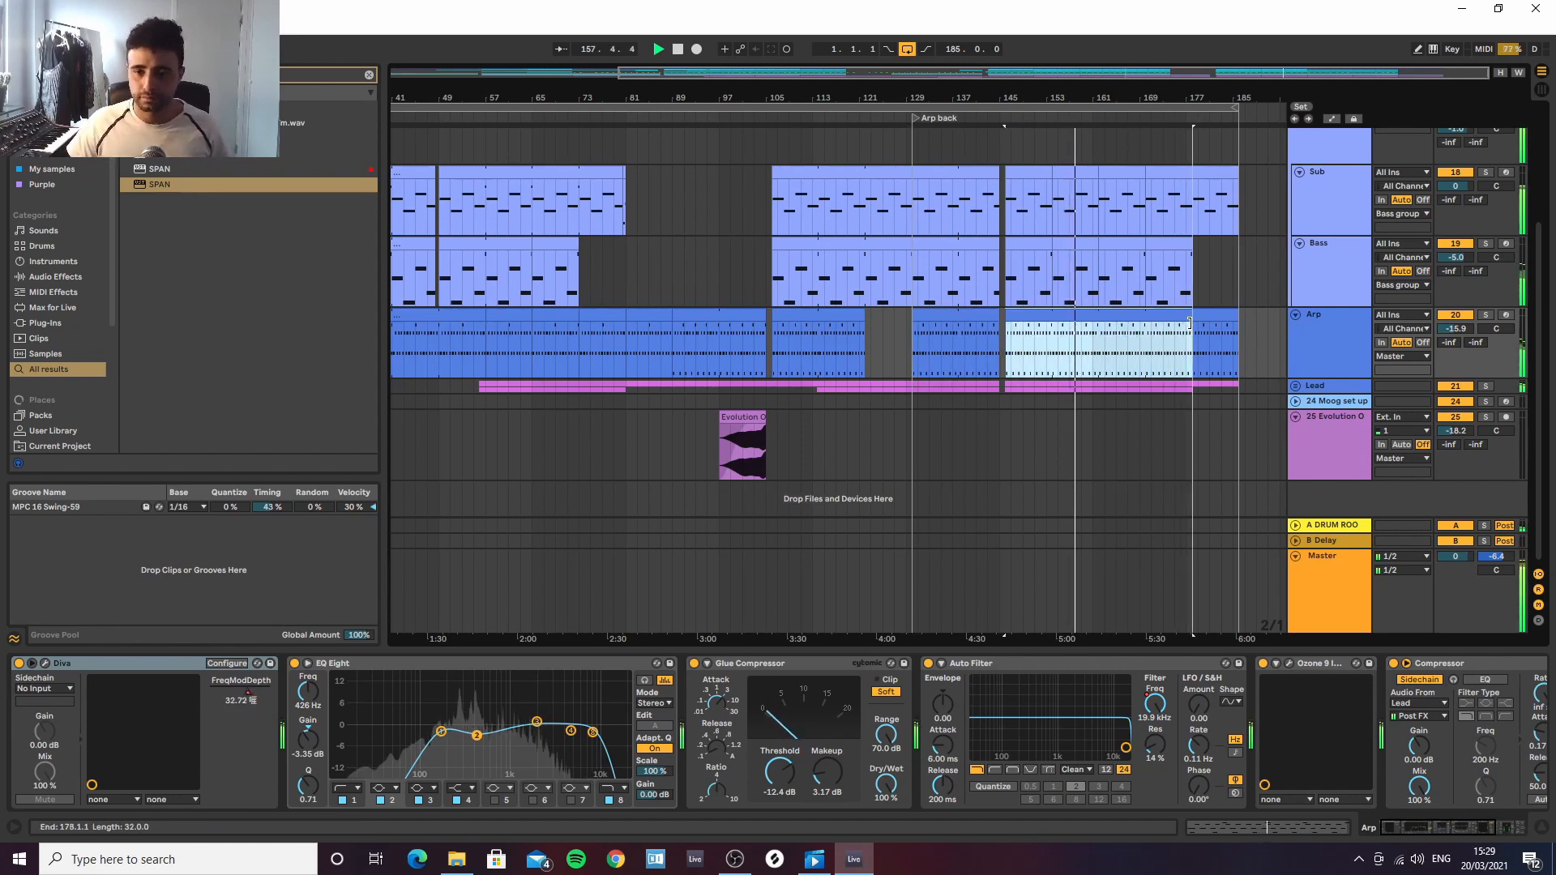
# Inspect the Bass track's VCF1: Frequency and VCF1: FreqModDepth automation, and hide the automation lanes again
pyautogui.click(1334, 265)
pyautogui.press('a')
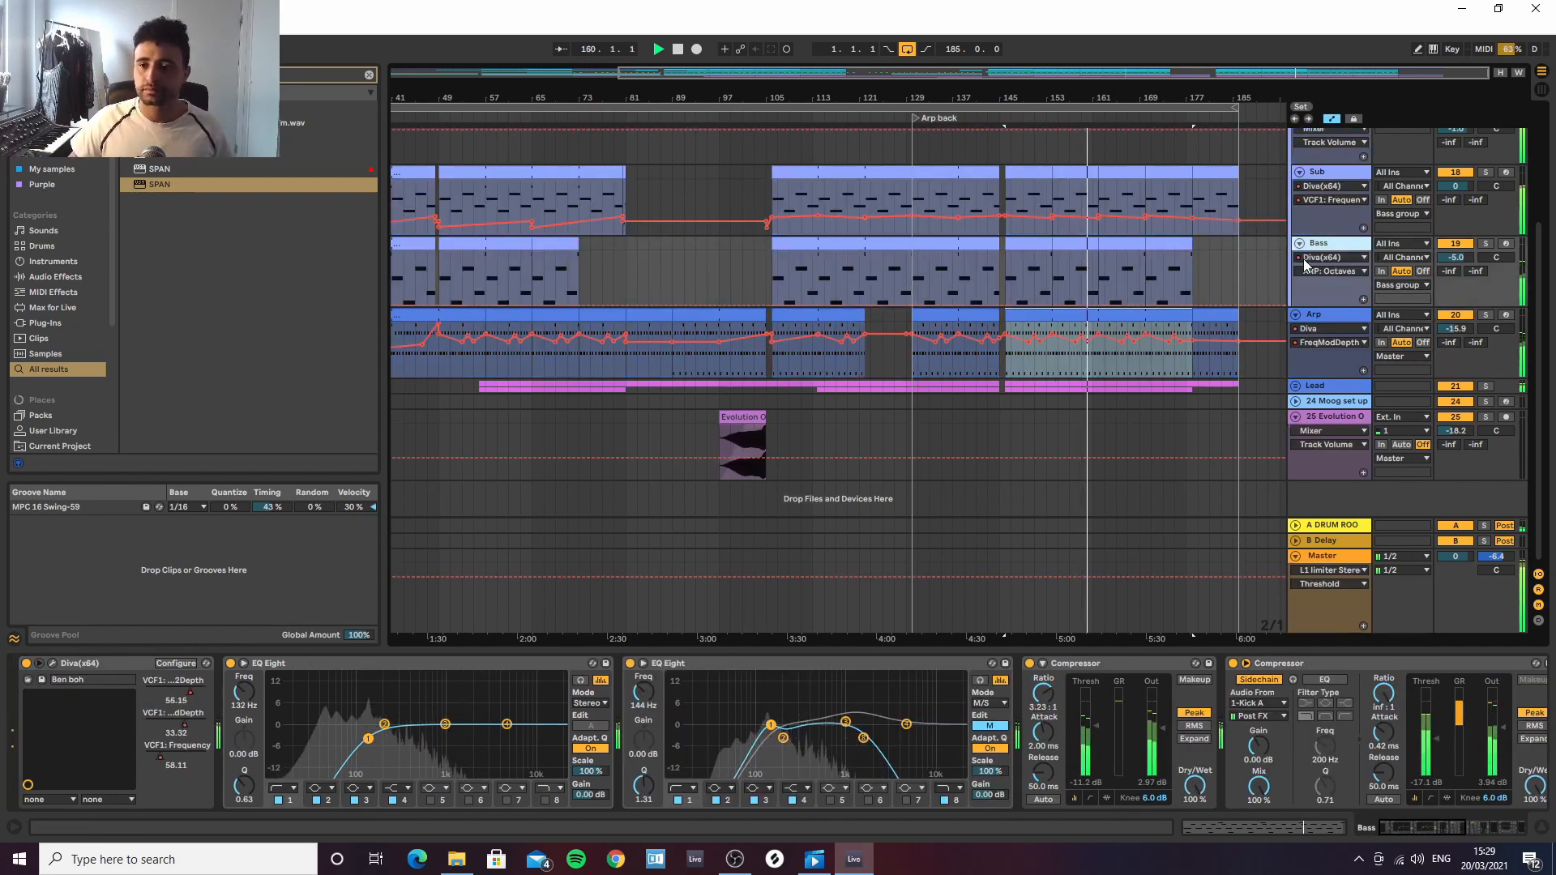
pyautogui.click(1320, 273)
pyautogui.click(1316, 321)
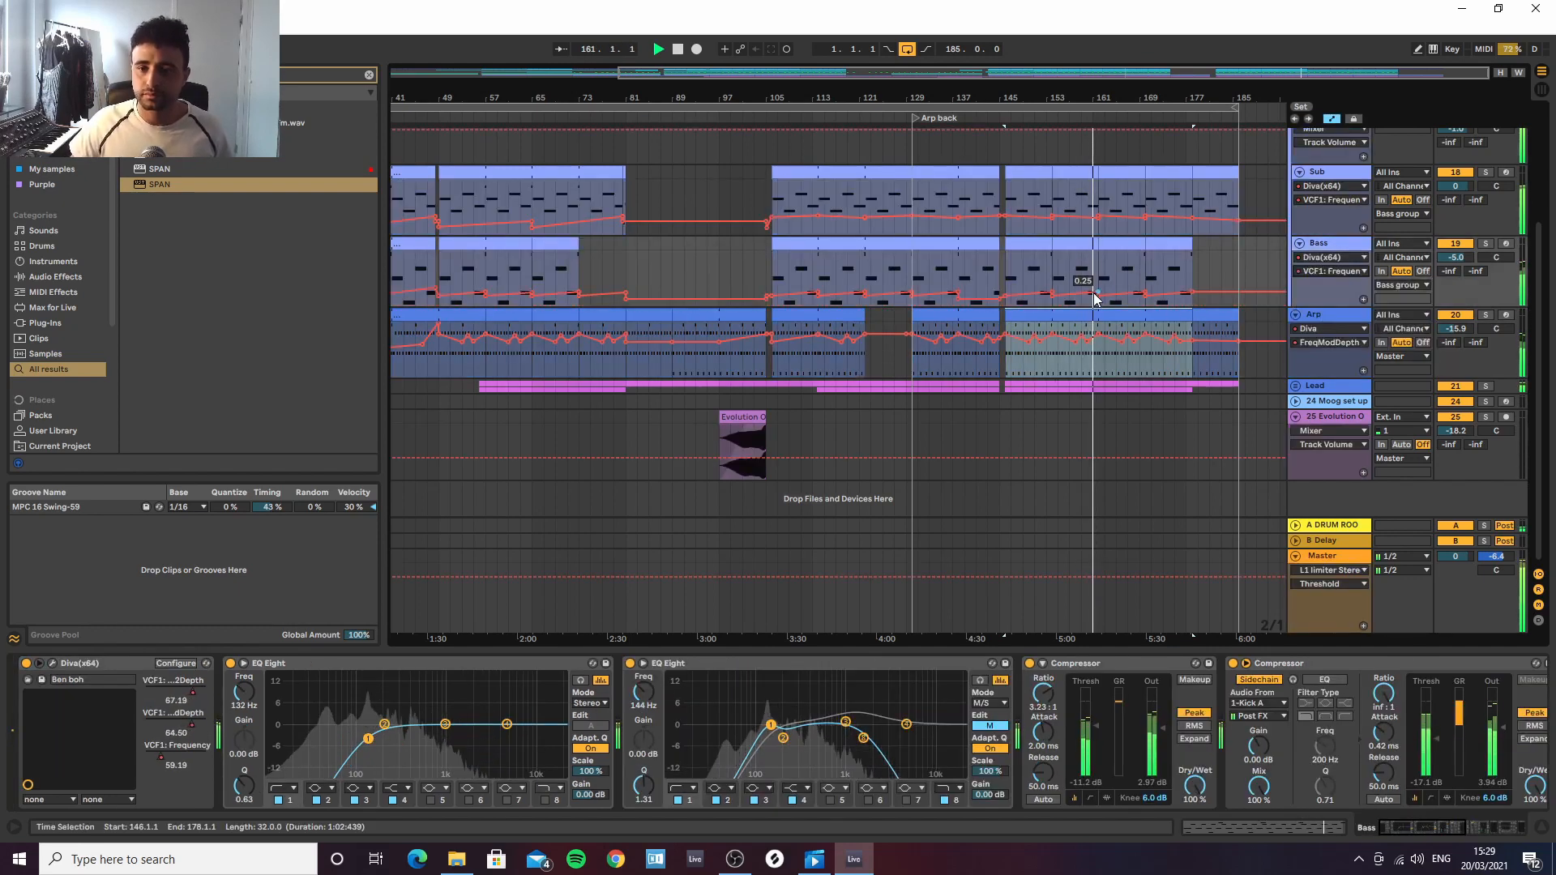
pyautogui.moveTo(1098, 292); pyautogui.dragTo(1146, 295)
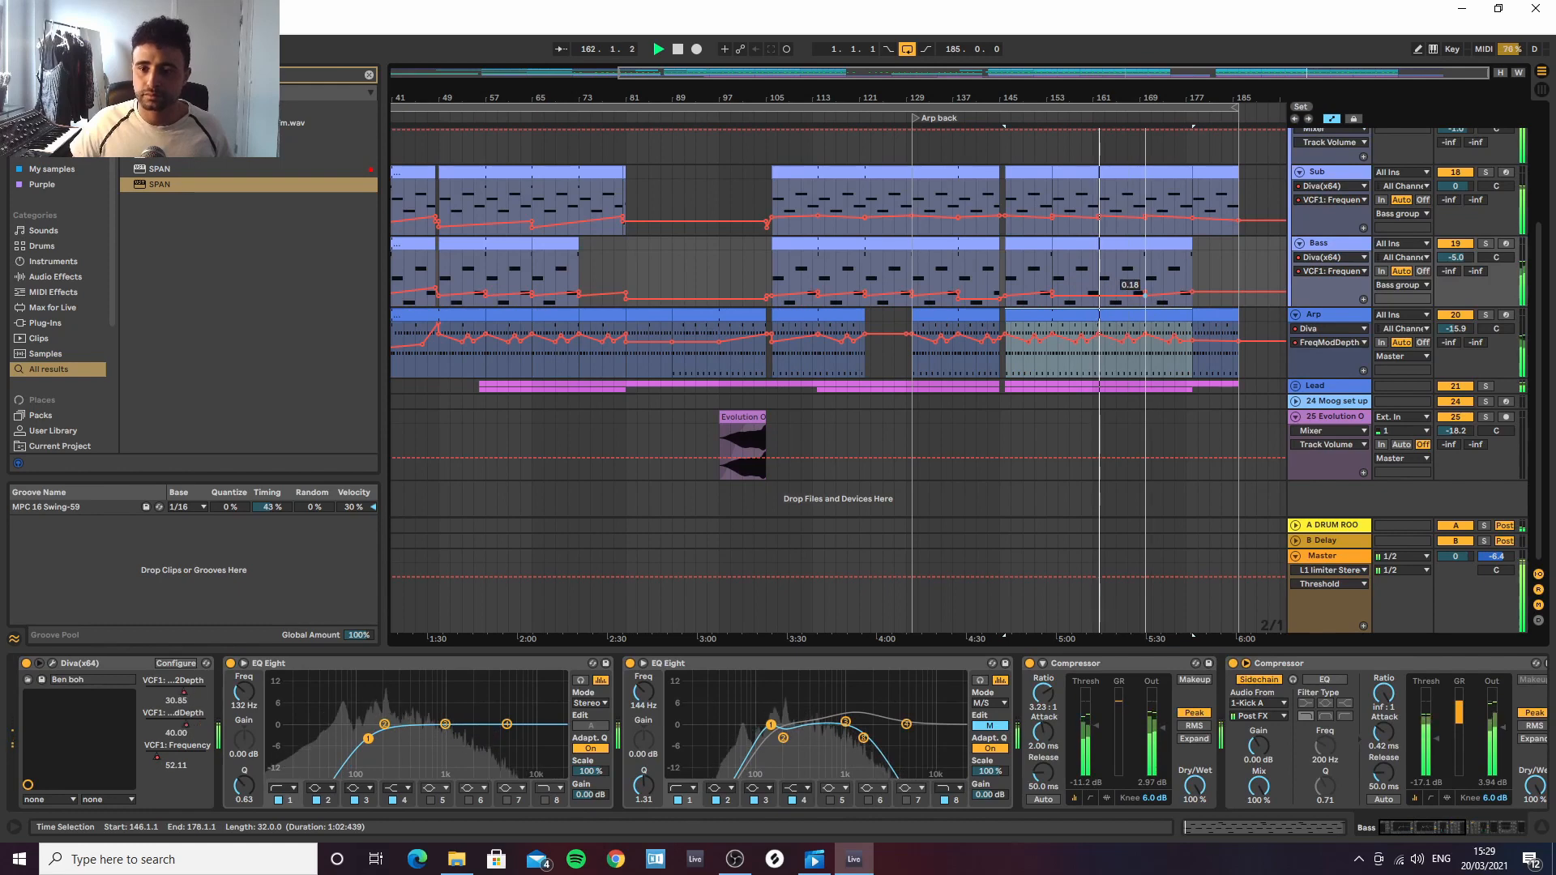
pyautogui.click(1325, 270)
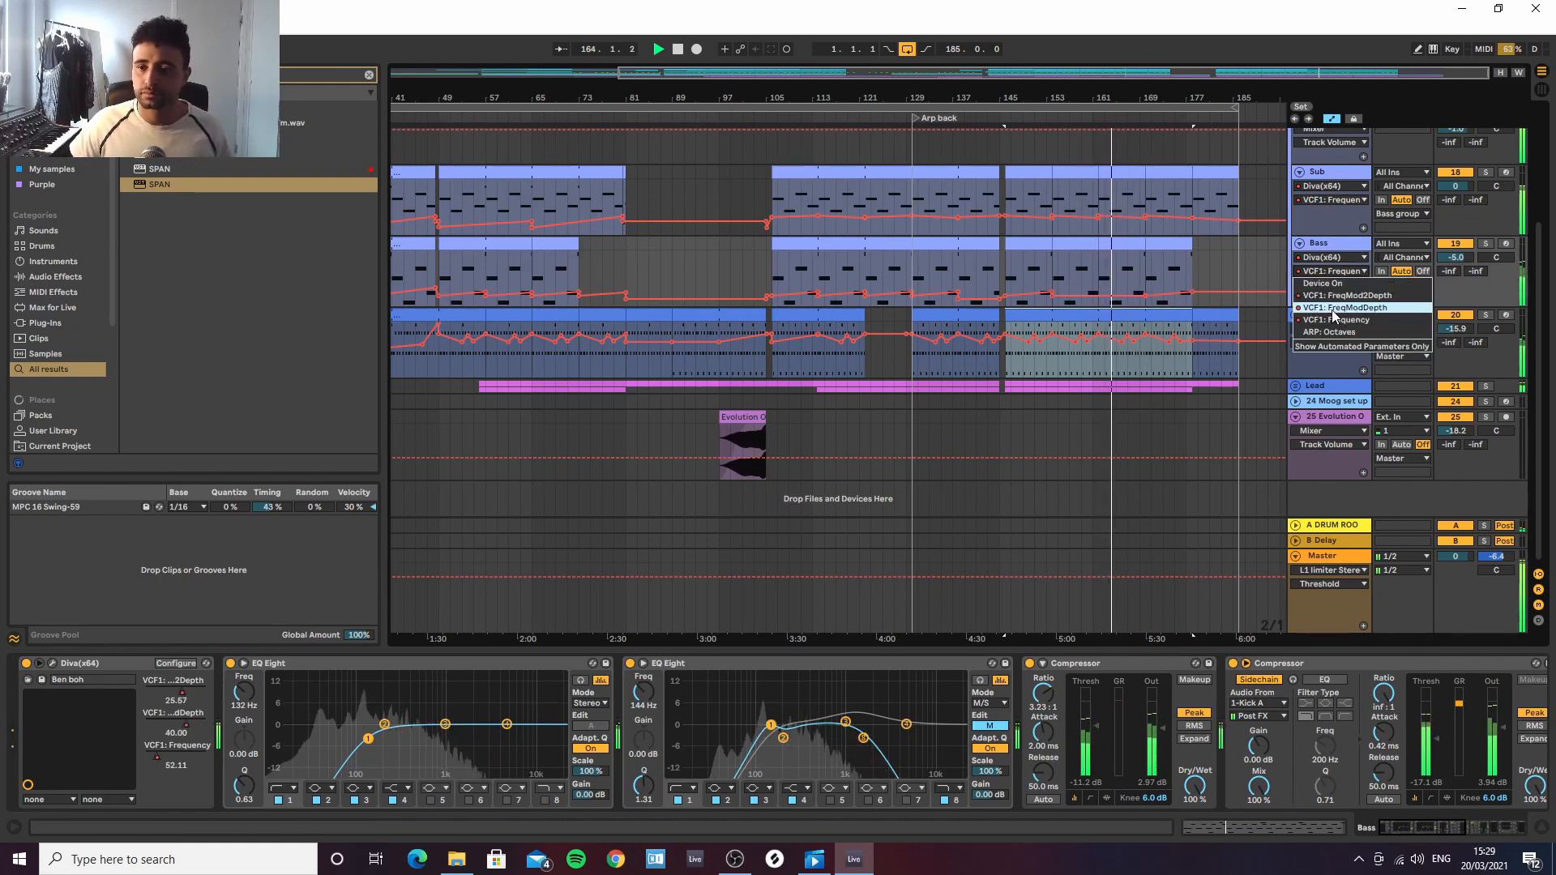
pyautogui.click(1332, 309)
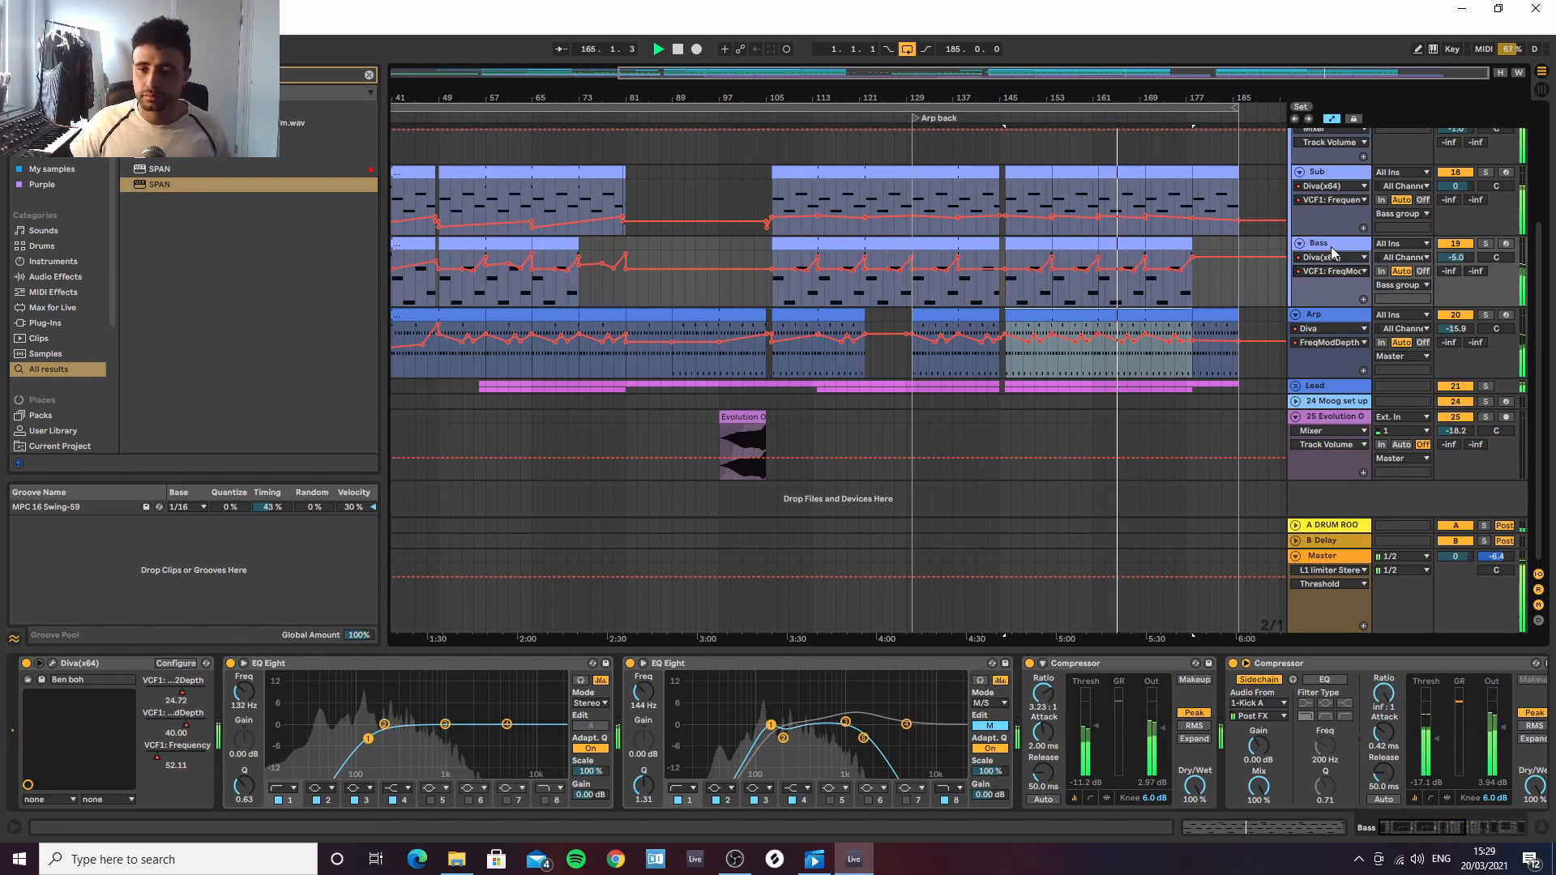
pyautogui.press('a')
# Unfold the Drums group and extend the last PML_BOEHMER_TOPLOOP_004 clip to end at bar 178
pyautogui.scroll(5, 1315, 274)
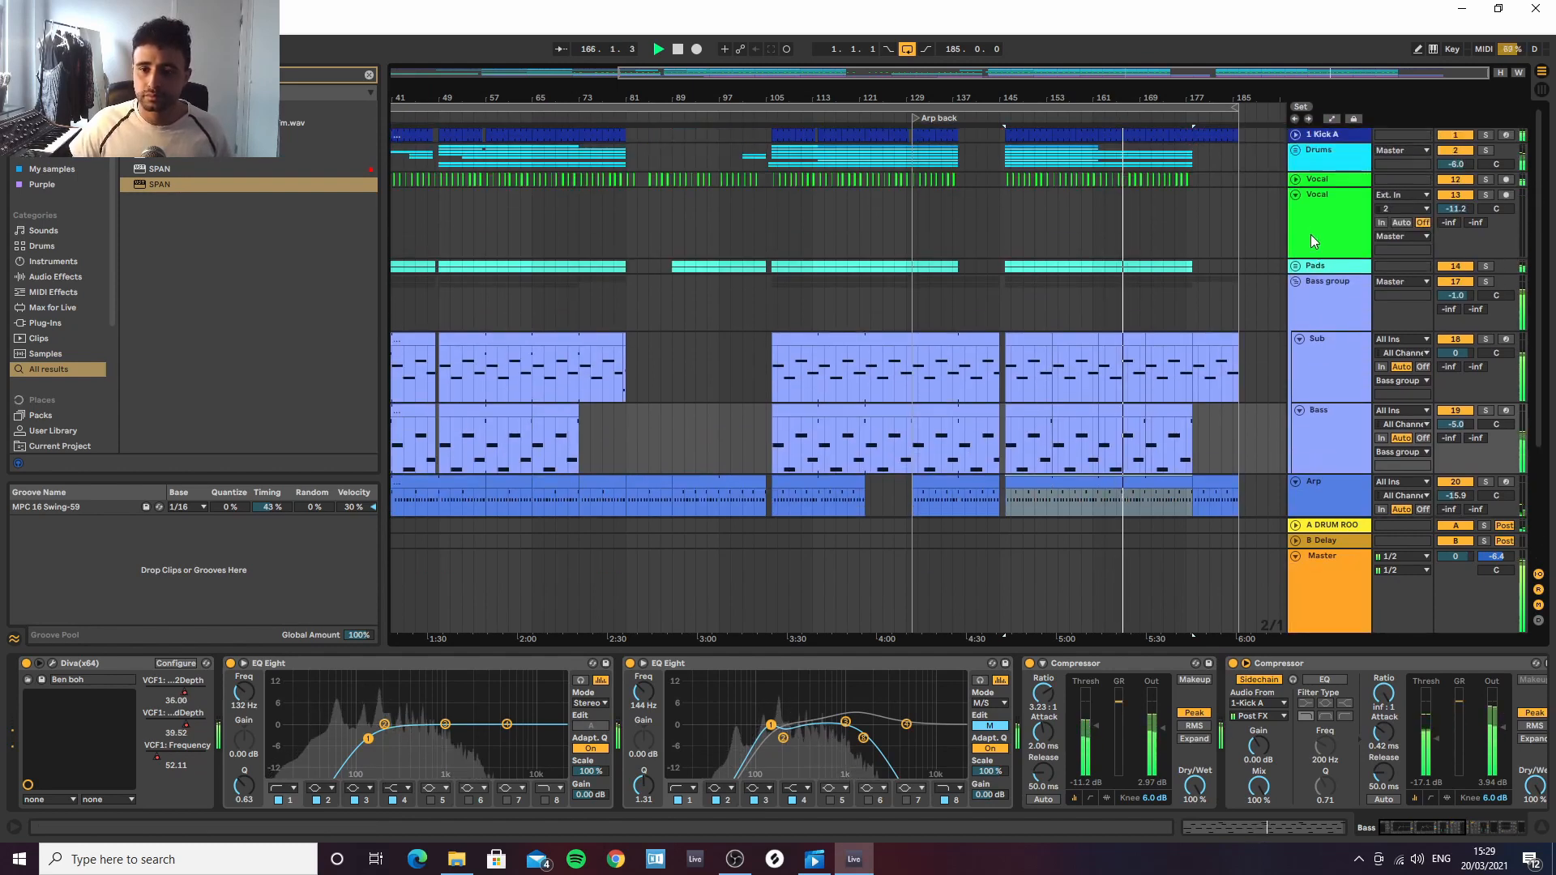
pyautogui.click(1296, 150)
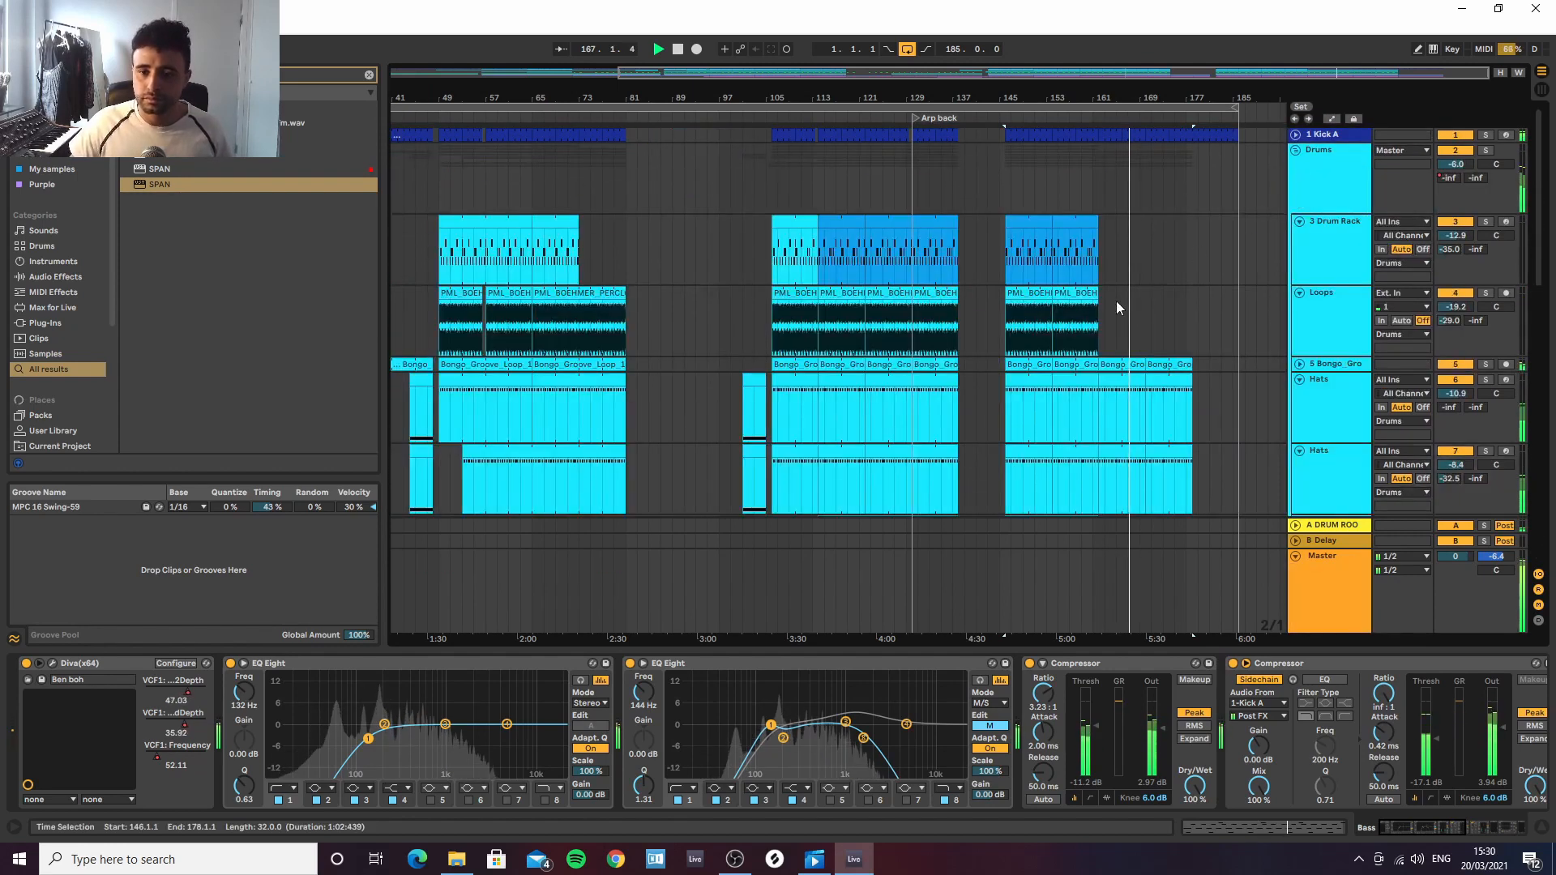
pyautogui.scroll(-3, 1116, 308)
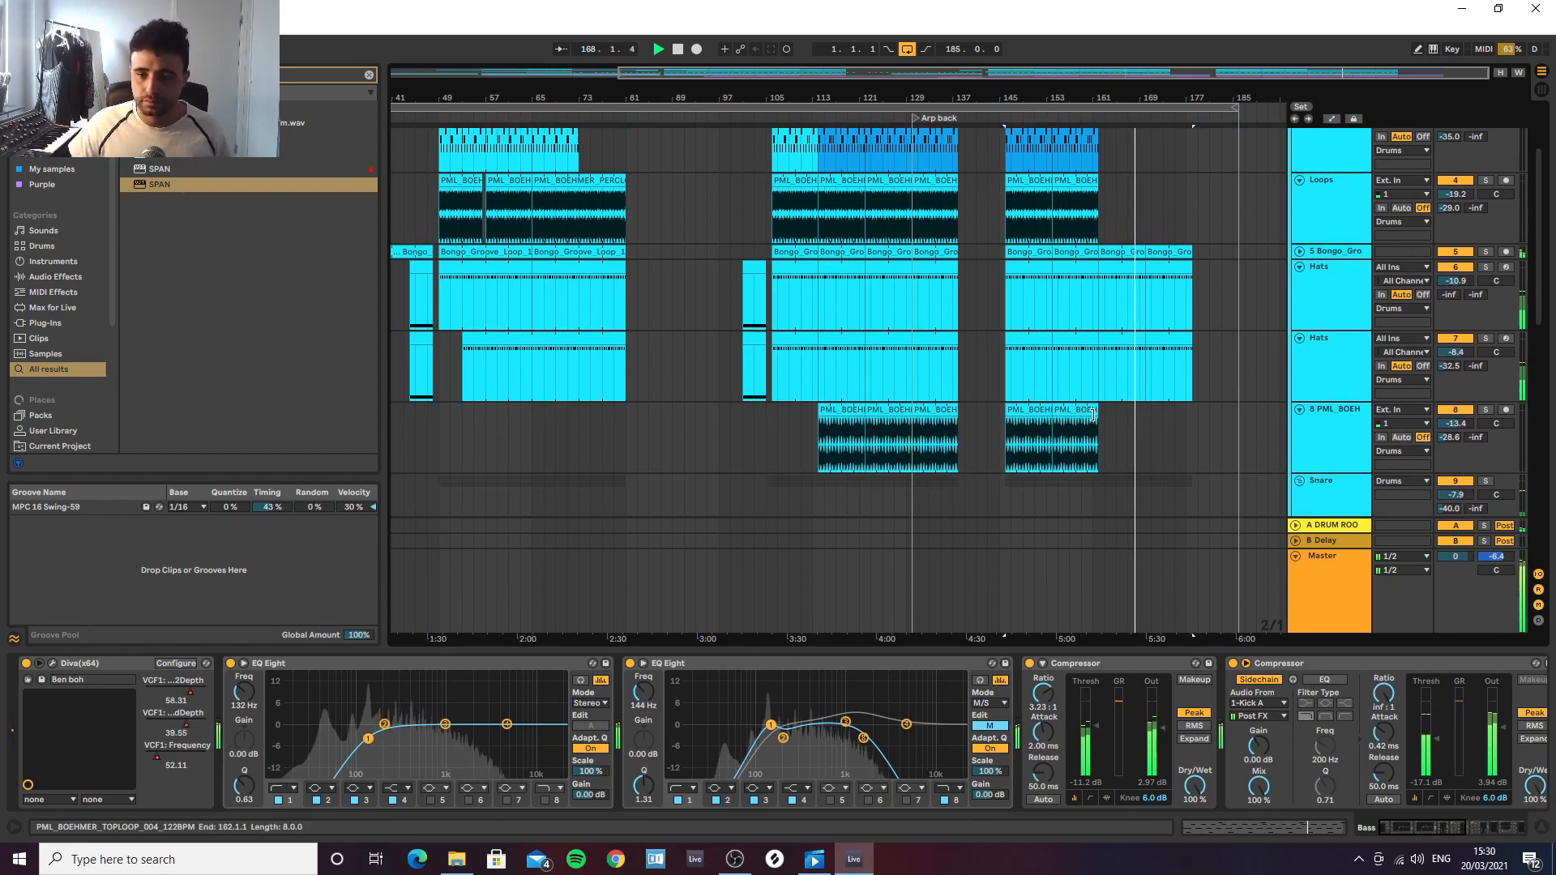
pyautogui.moveTo(1093, 415); pyautogui.dragTo(1191, 412)
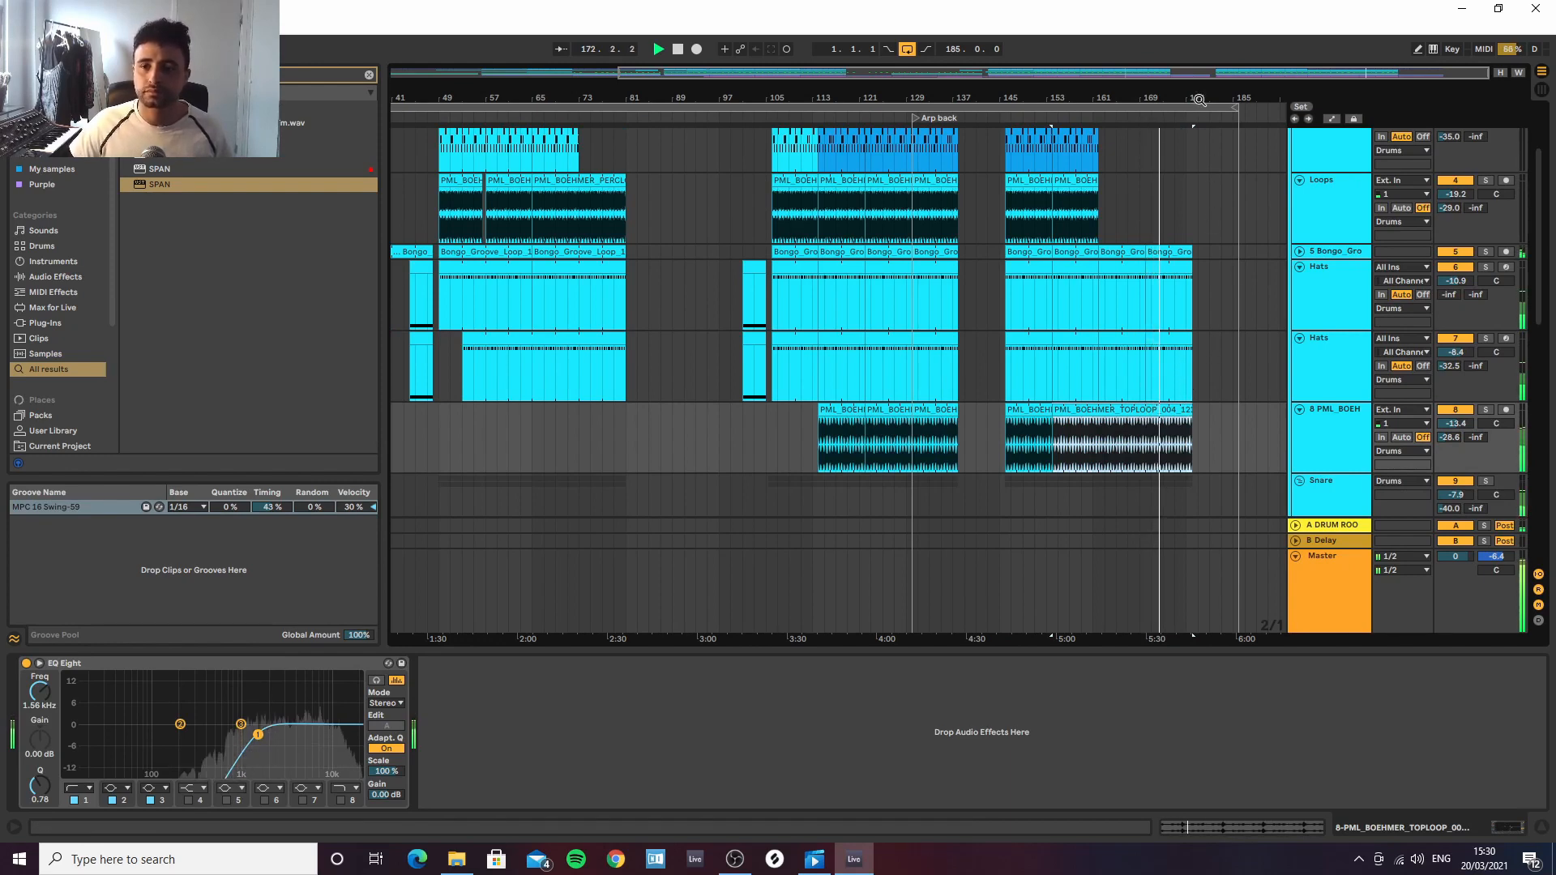
pyautogui.moveTo(1191, 405); pyautogui.dragTo(1168, 404)
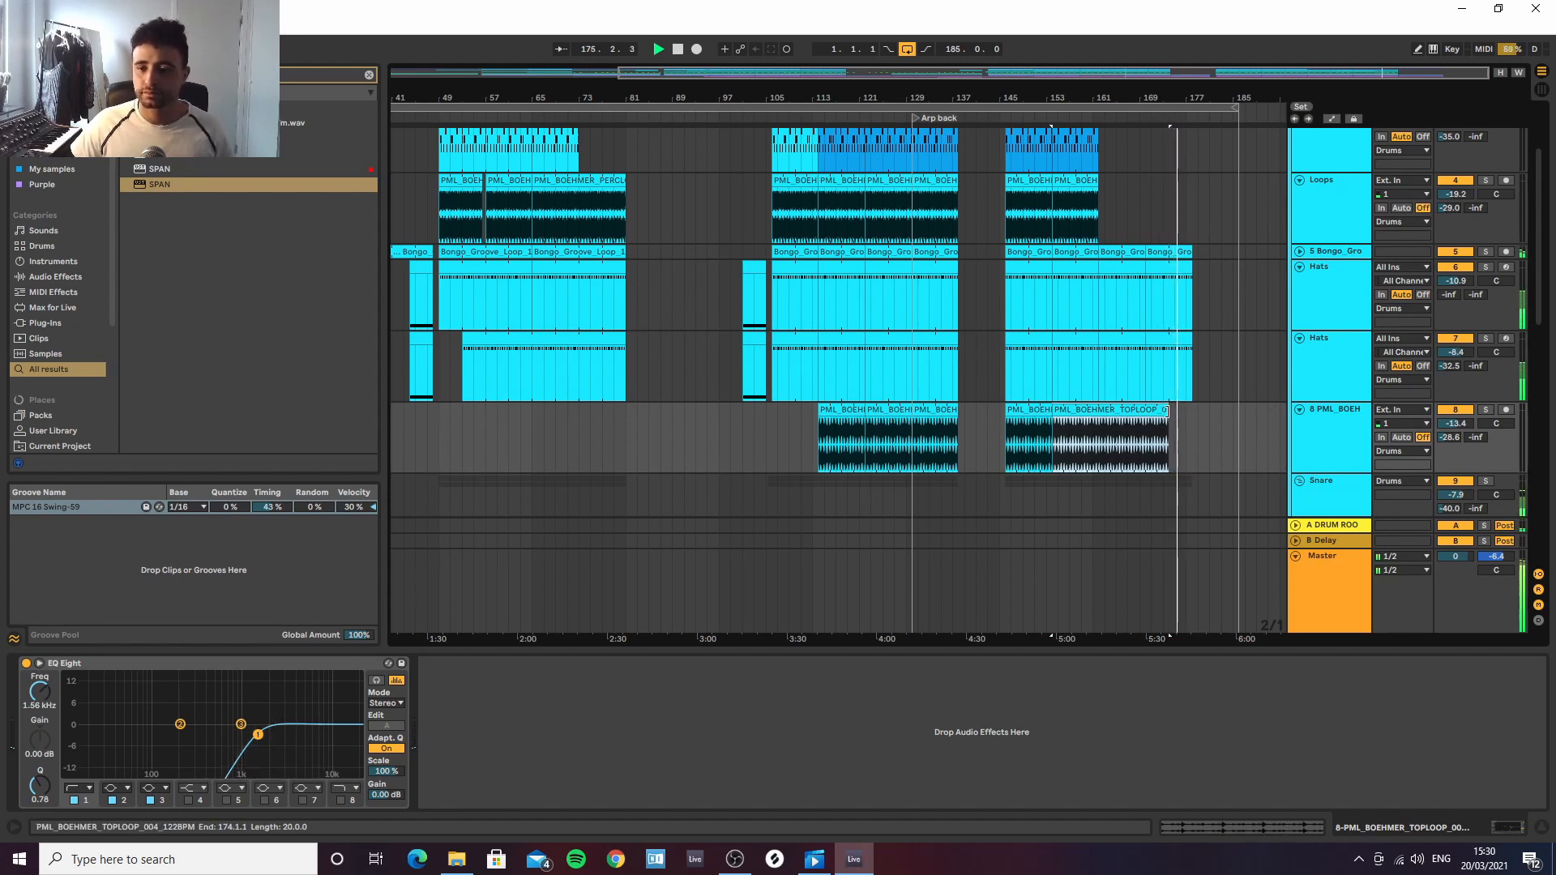
pyautogui.moveTo(1168, 411); pyautogui.dragTo(1193, 410)
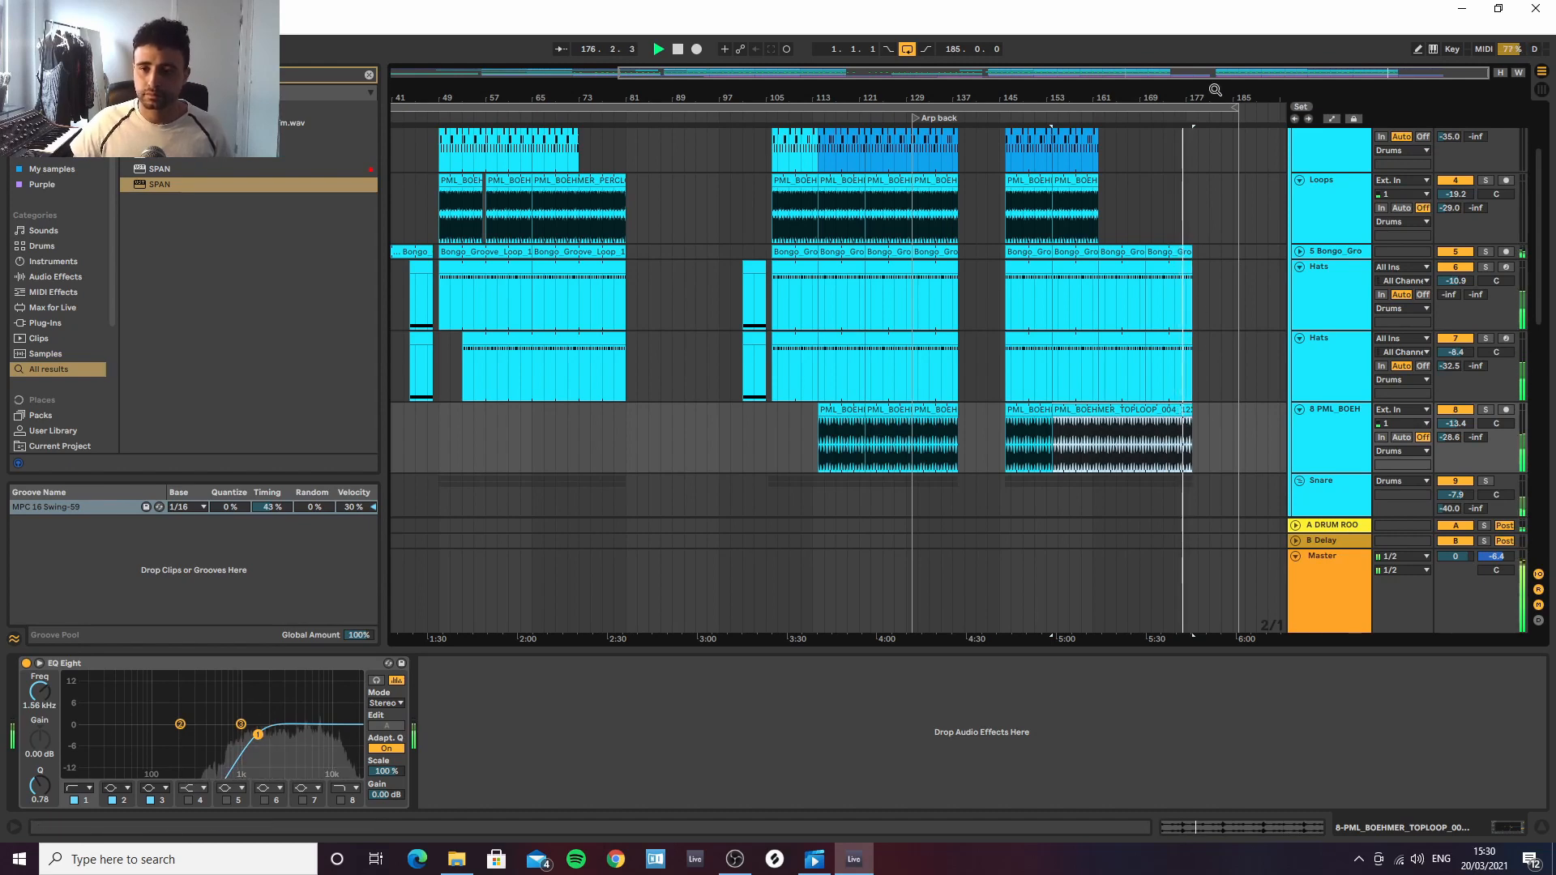
# Review how the drum, vocal, pad and bass tracks end in the arrangement's closing bars
pyautogui.moveTo(1215, 94); pyautogui.dragTo(1203, 212)
pyautogui.scroll(3, 1193, 250)
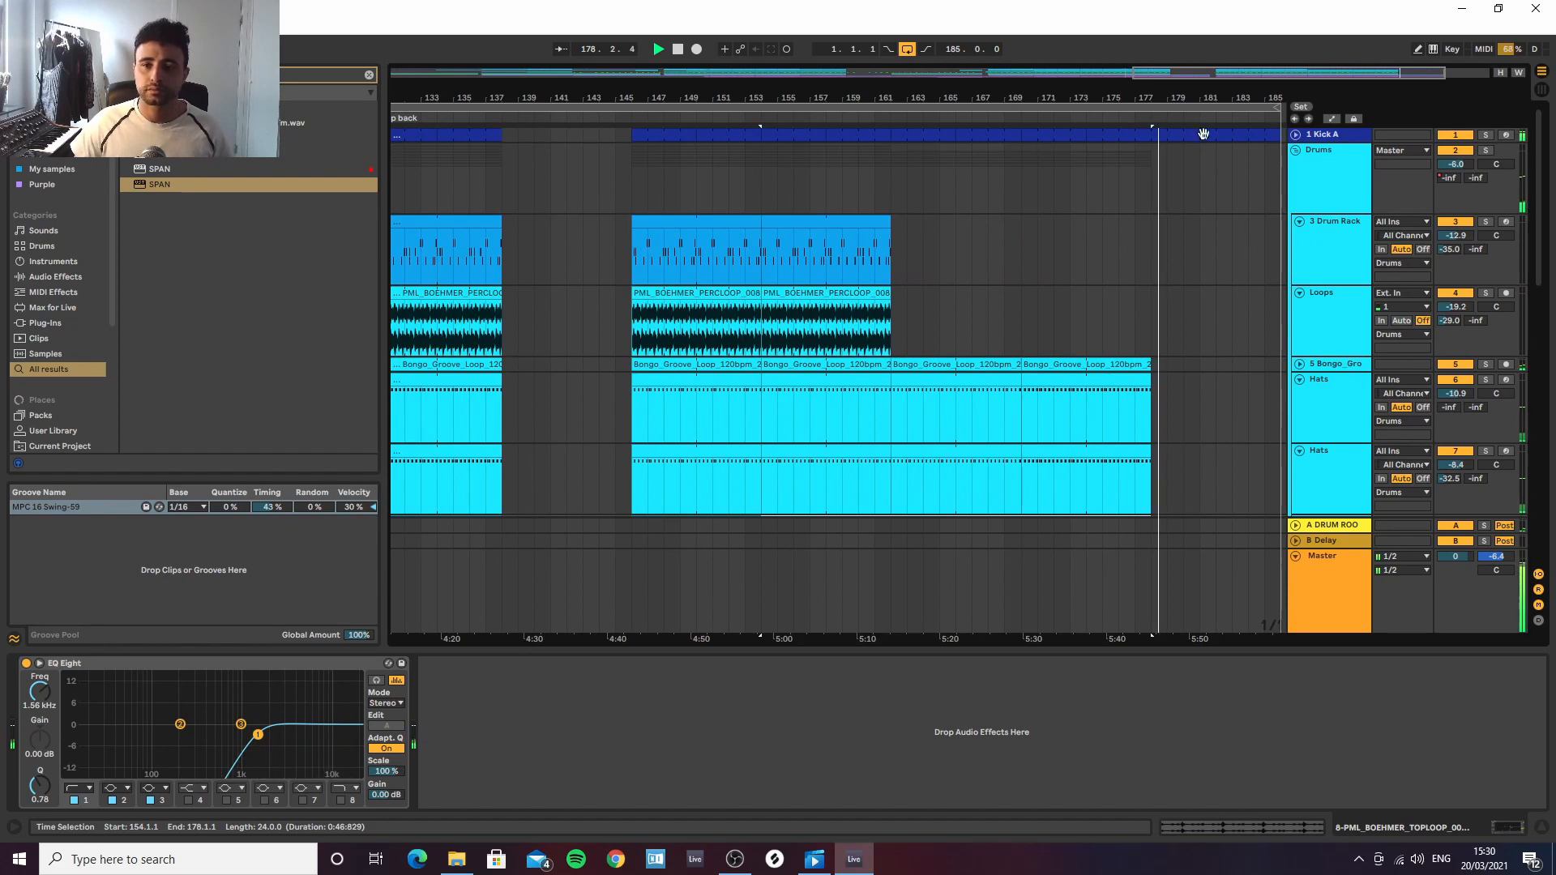
pyautogui.moveTo(1177, 100); pyautogui.dragTo(1155, 81)
pyautogui.scroll(-2, 1174, 290)
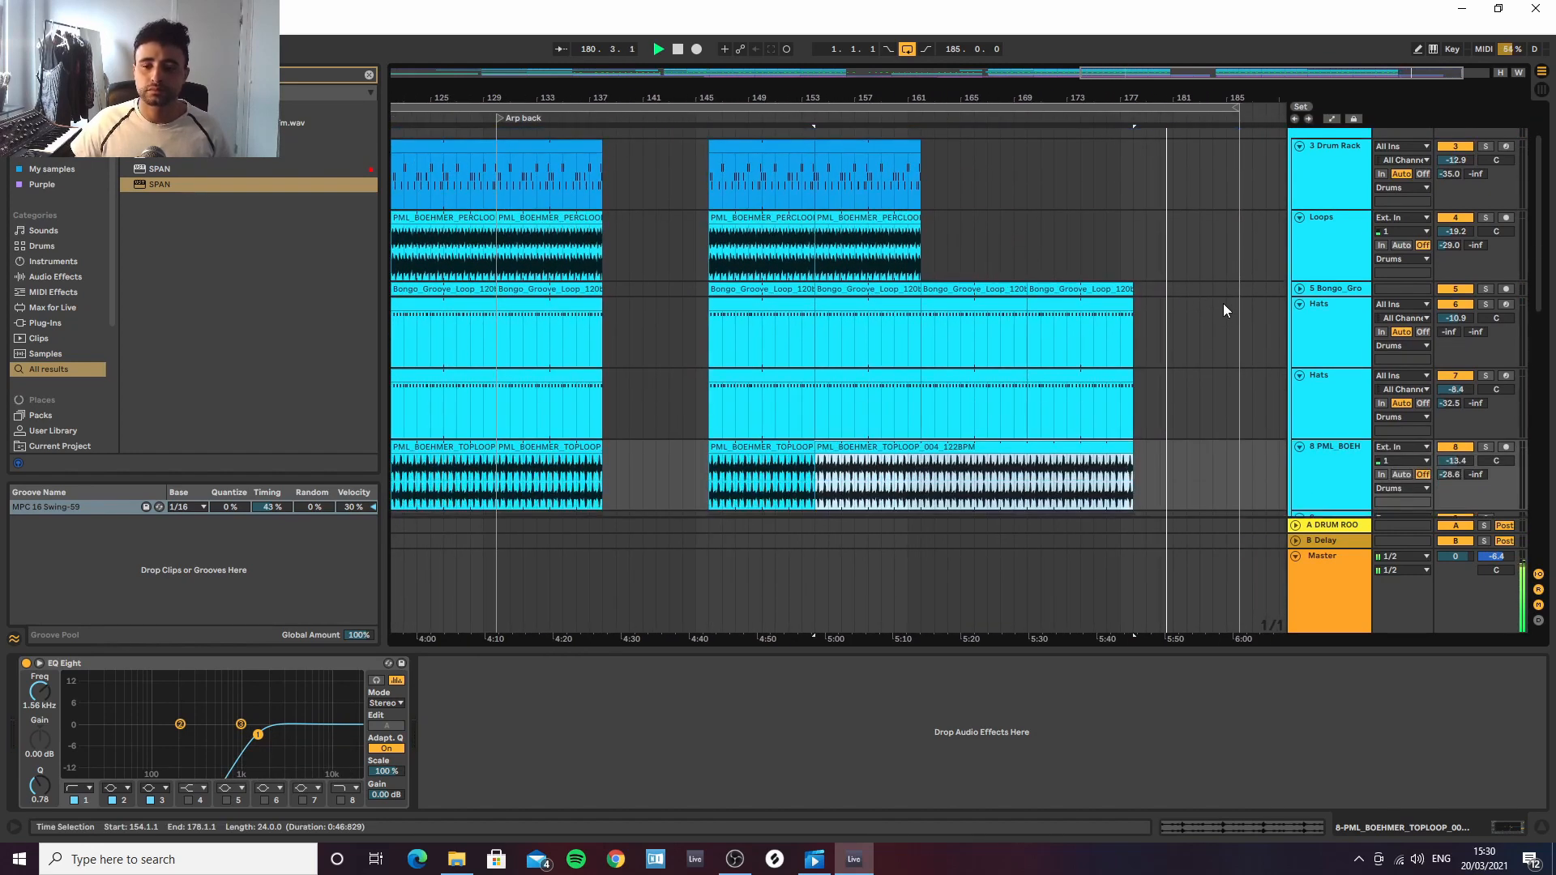
pyautogui.moveTo(1195, 102); pyautogui.dragTo(1217, 154)
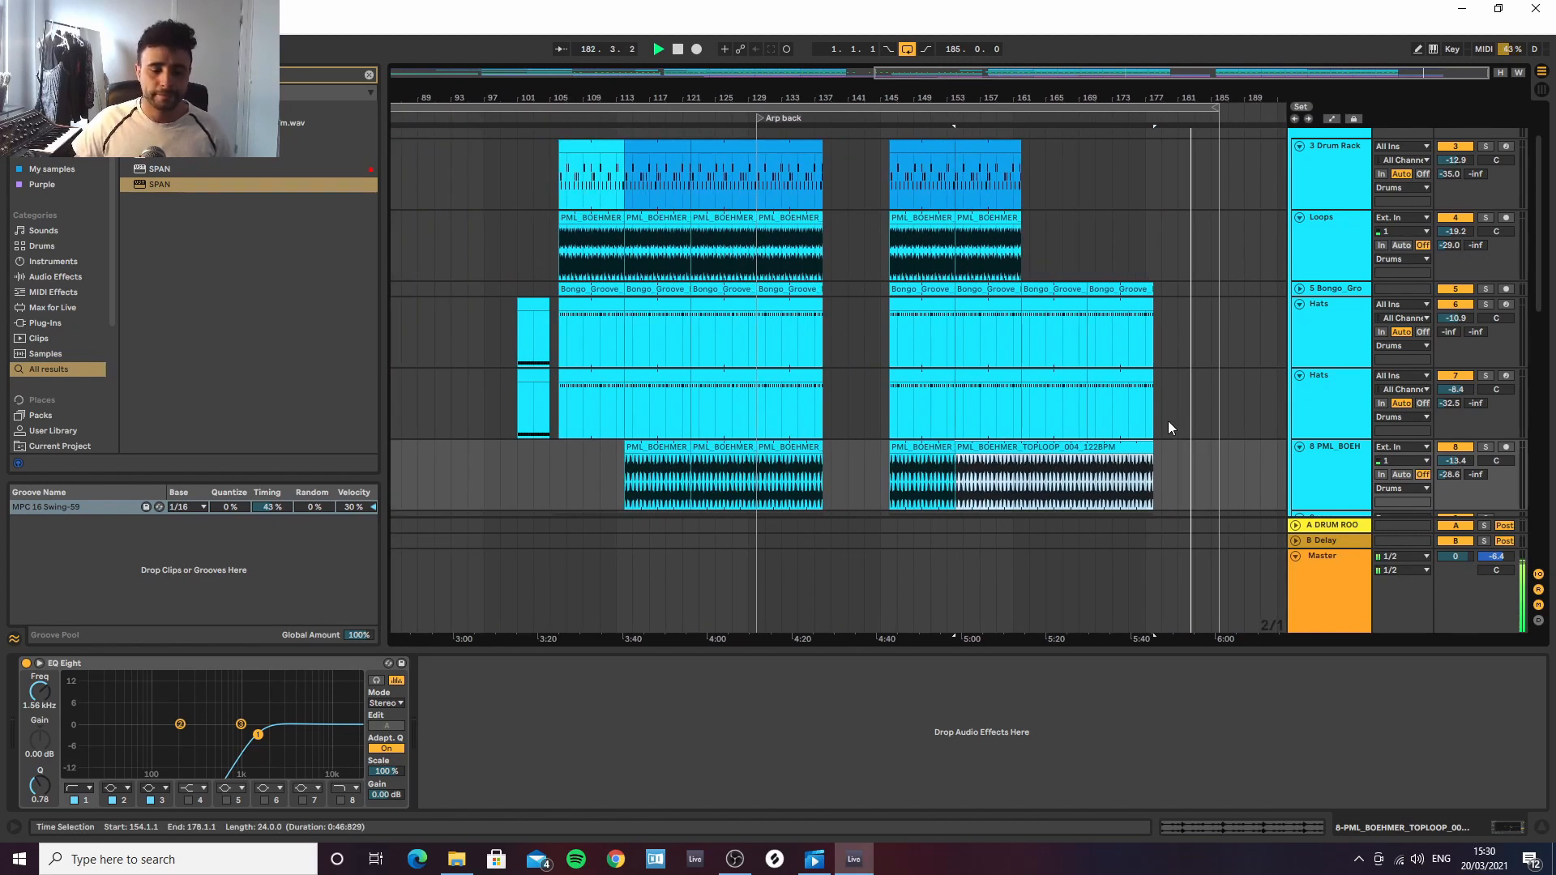
pyautogui.scroll(-3, 1226, 405)
pyautogui.scroll(-12, 1227, 421)
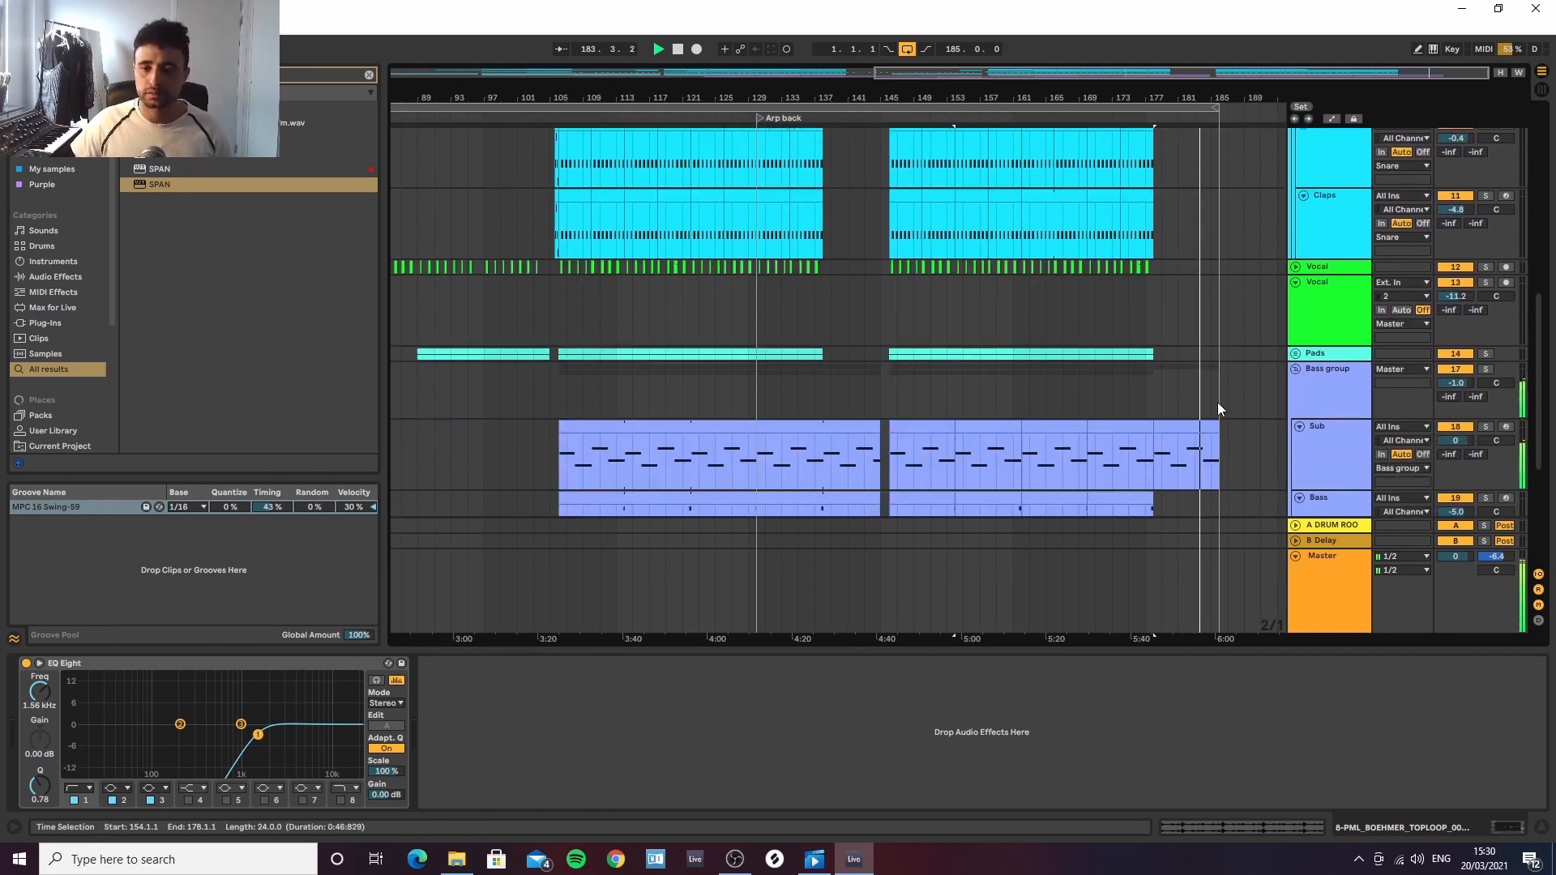
# Select the final Arp clip from bar 178 to 186, stop playback, and display the Master track's device chain
pyautogui.click(1325, 425)
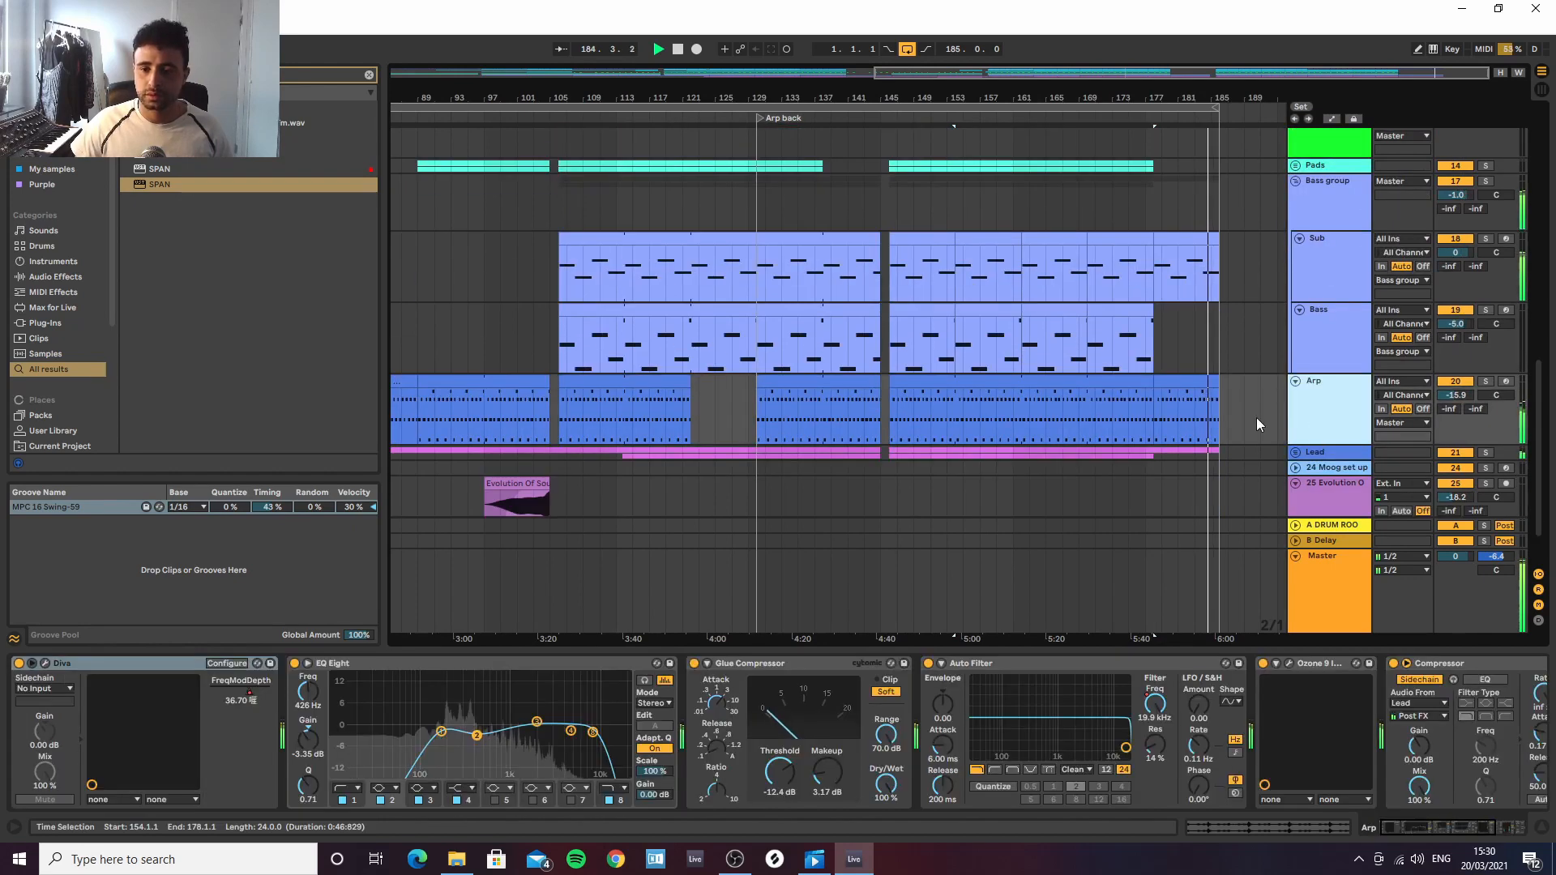
pyautogui.click(1165, 383)
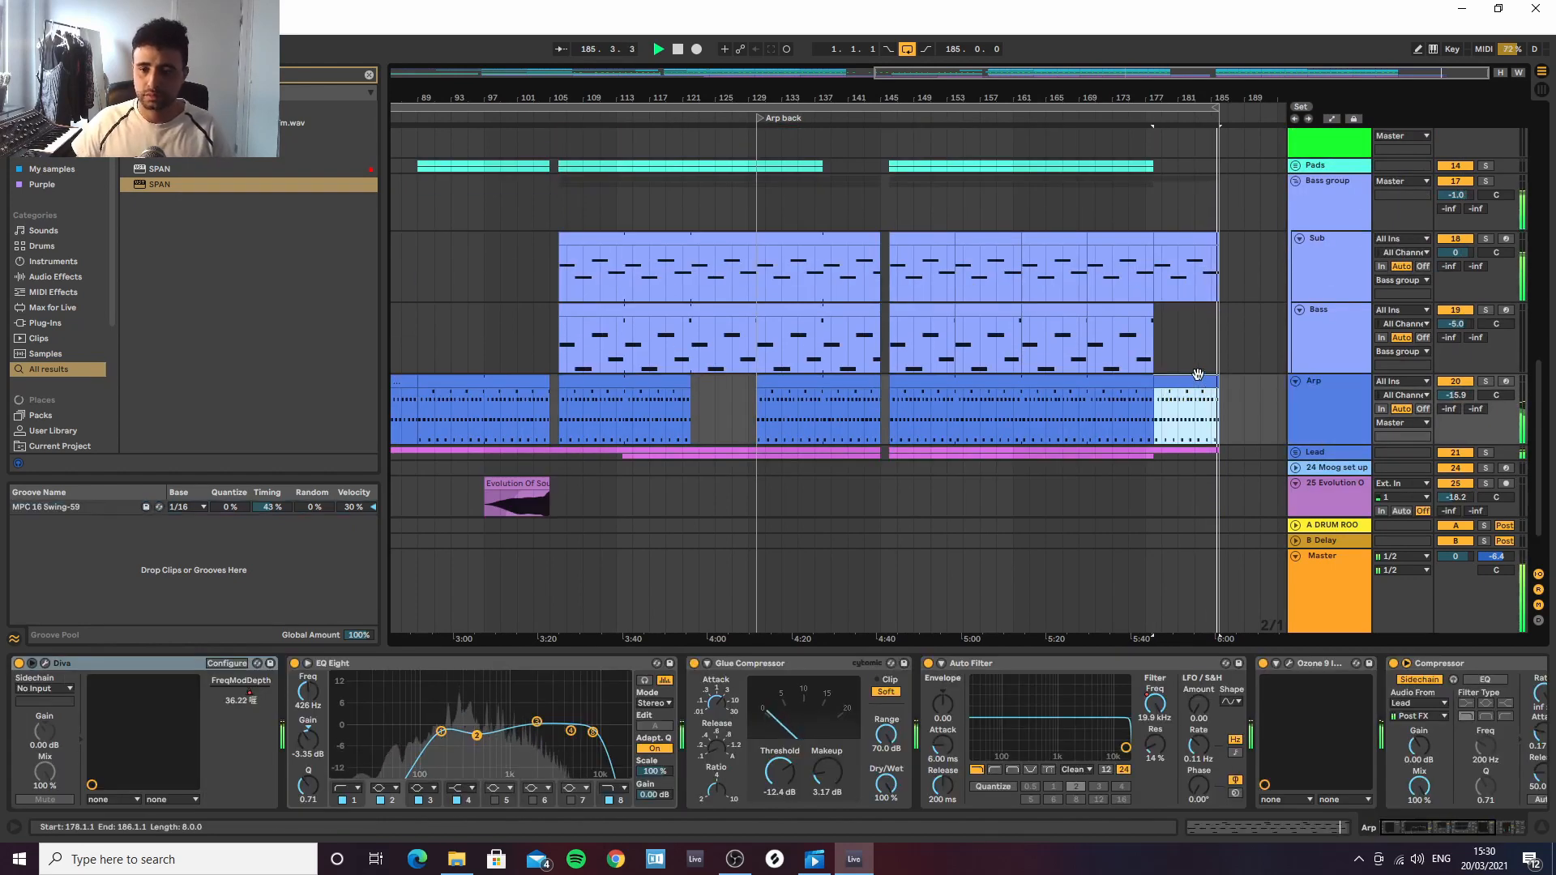
pyautogui.press('space')
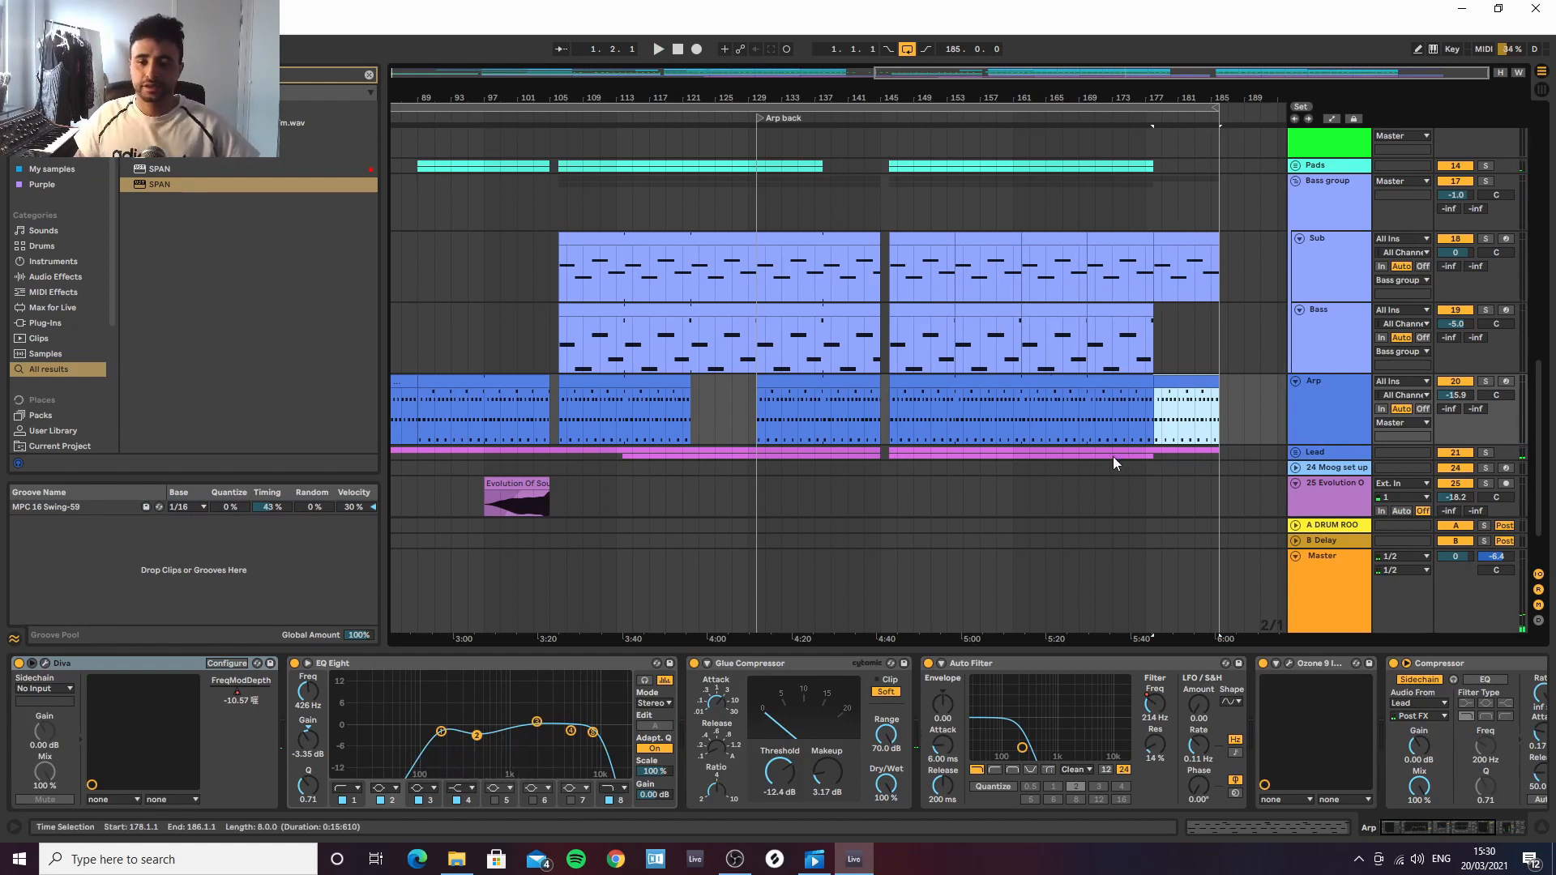
pyautogui.click(1326, 591)
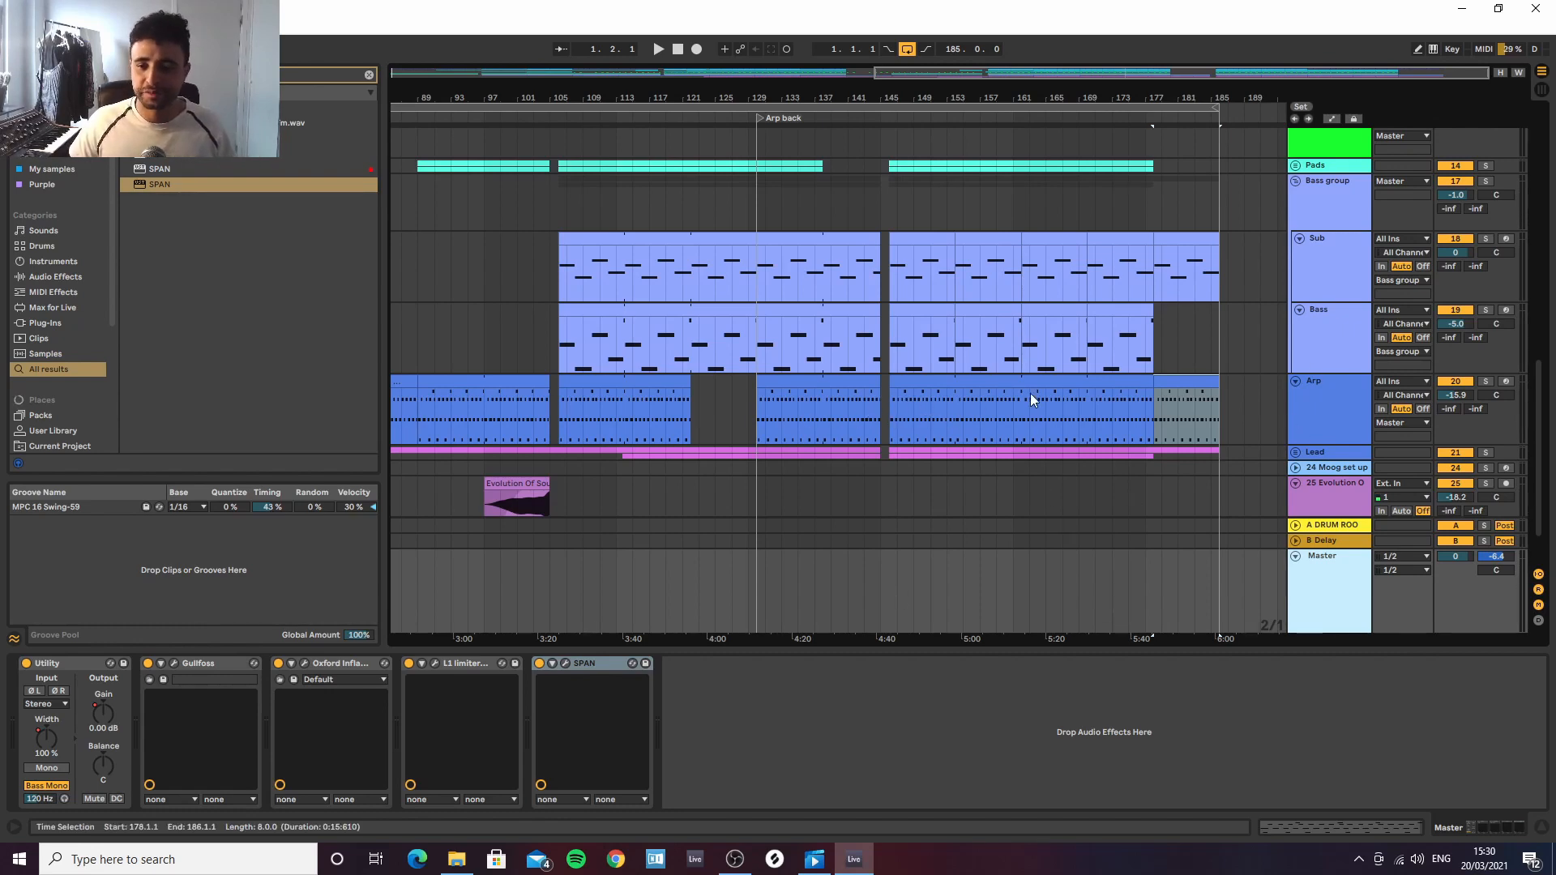
pyautogui.scroll(-5, 1070, 195)
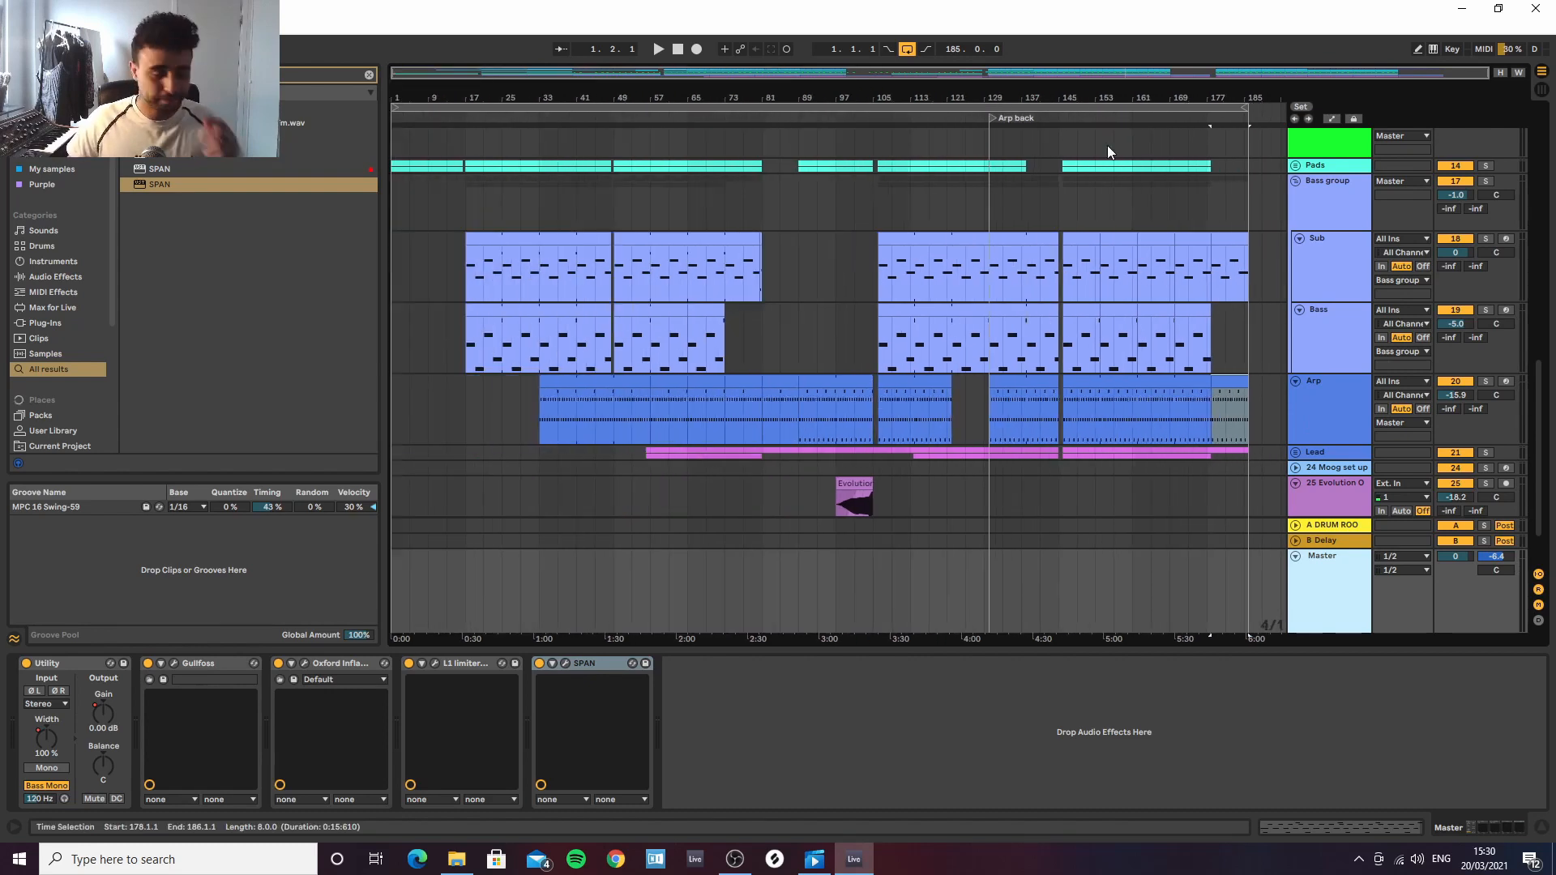